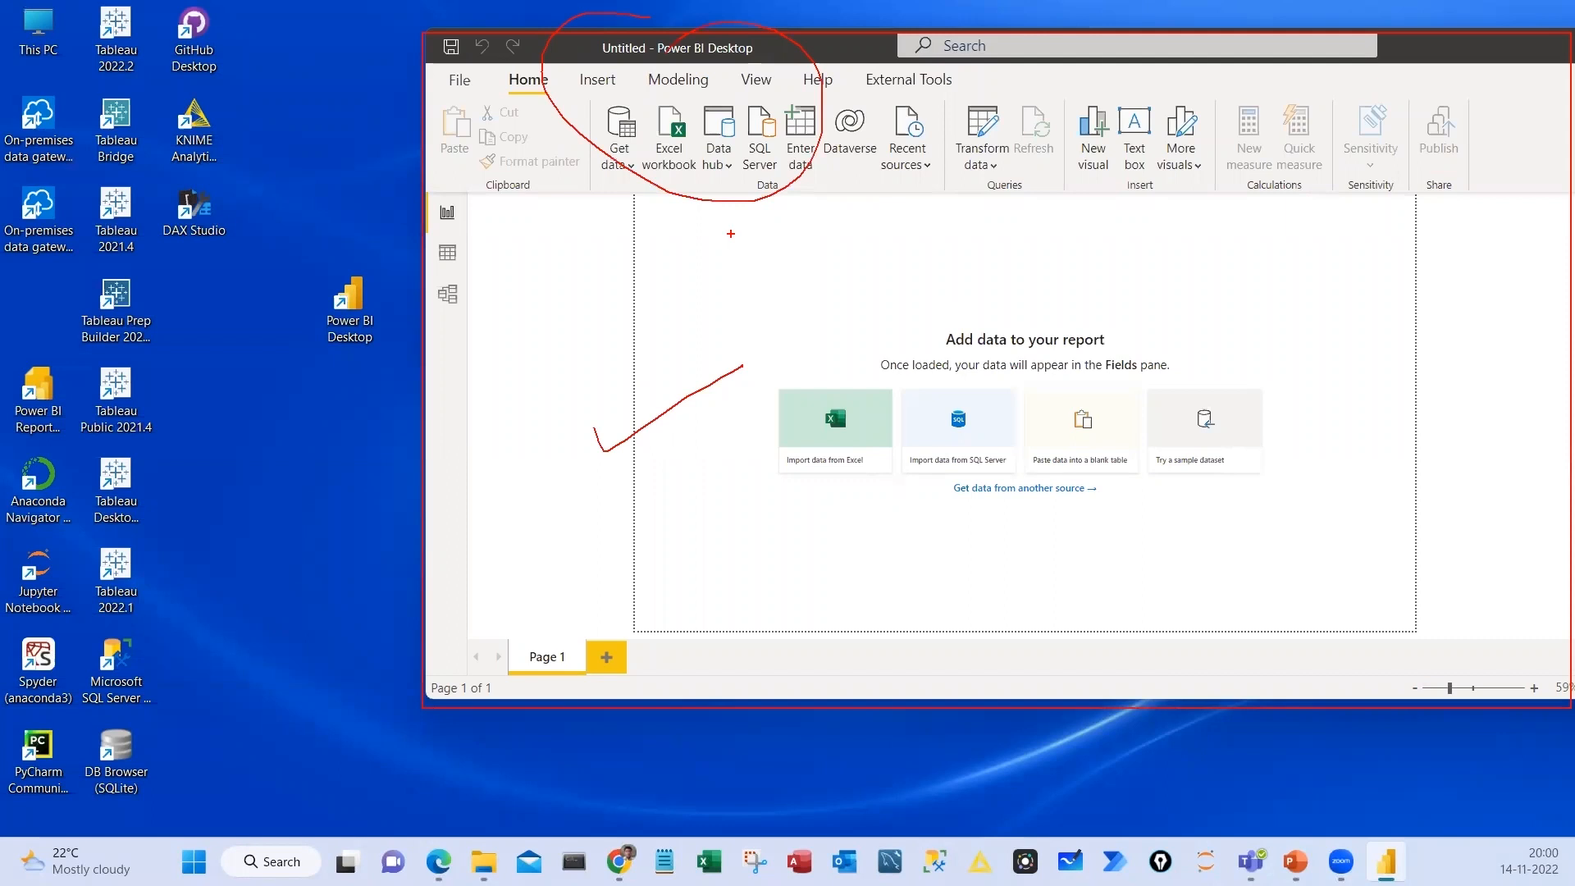
pyautogui.moveTo(730, 234); pyautogui.dragTo(1387, 577)
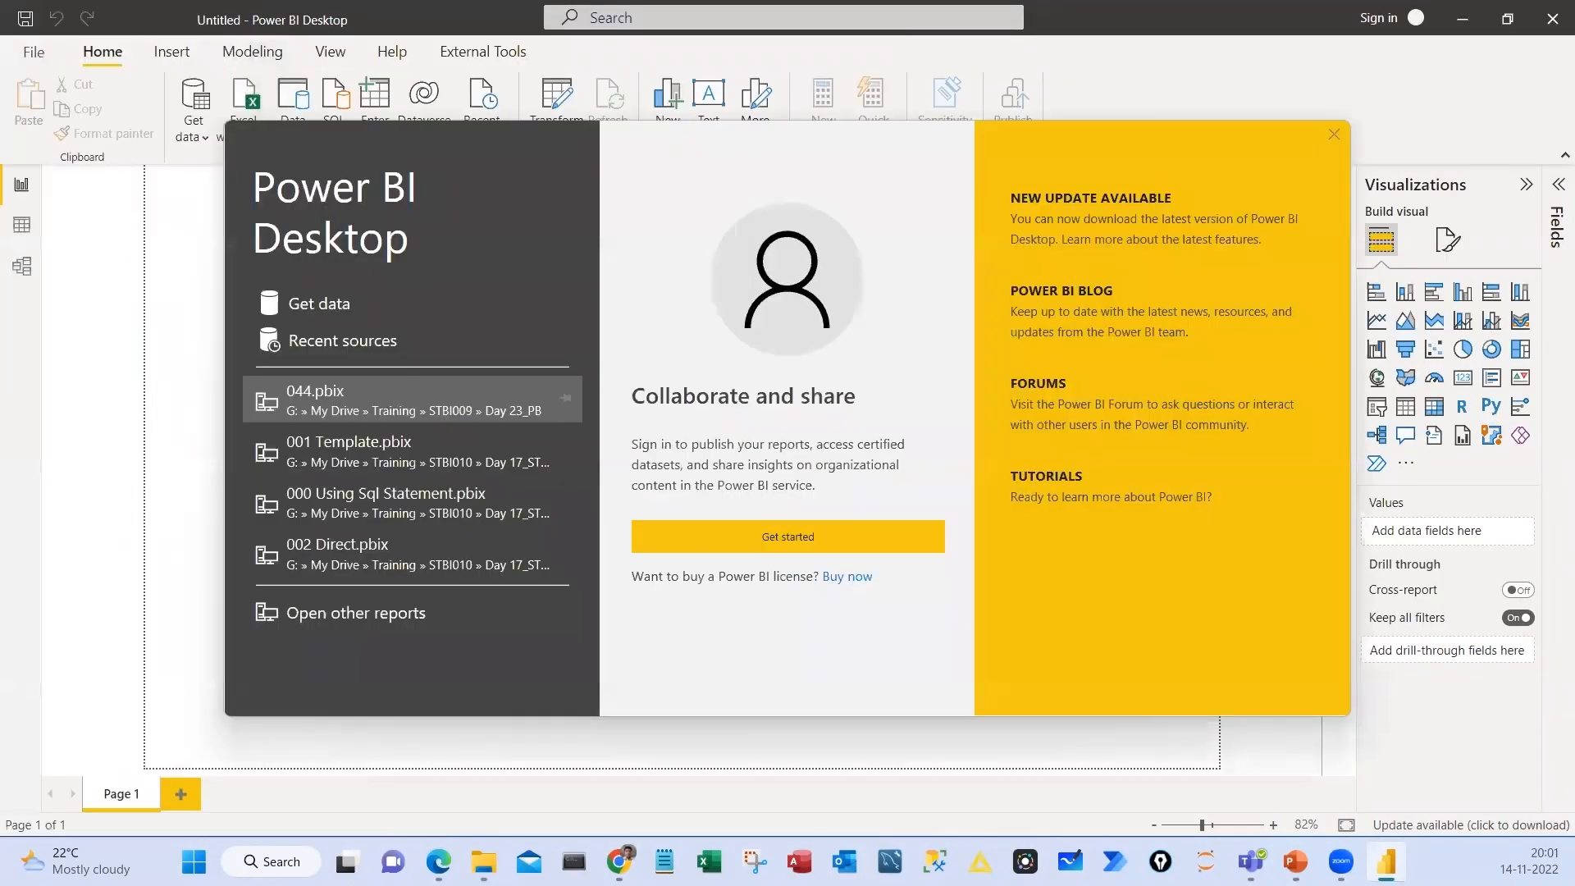
pyautogui.moveTo(977, 151); pyautogui.dragTo(1216, 234)
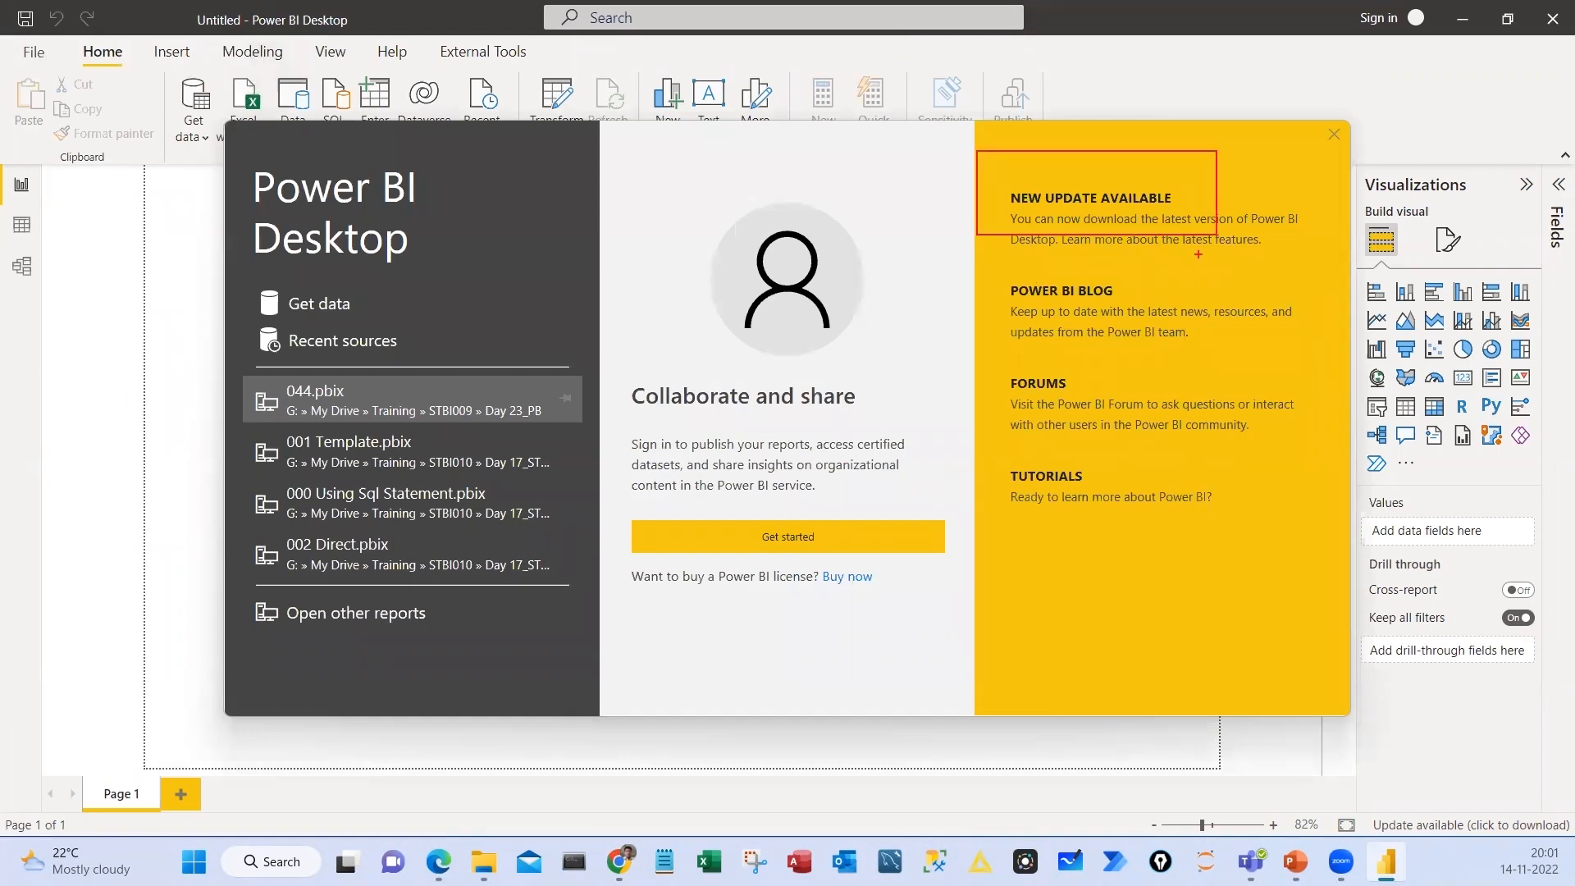
pyautogui.moveTo(993, 261); pyautogui.dragTo(1206, 338)
pyautogui.moveTo(967, 343); pyautogui.dragTo(1192, 424)
pyautogui.moveTo(956, 454); pyautogui.dragTo(1285, 543)
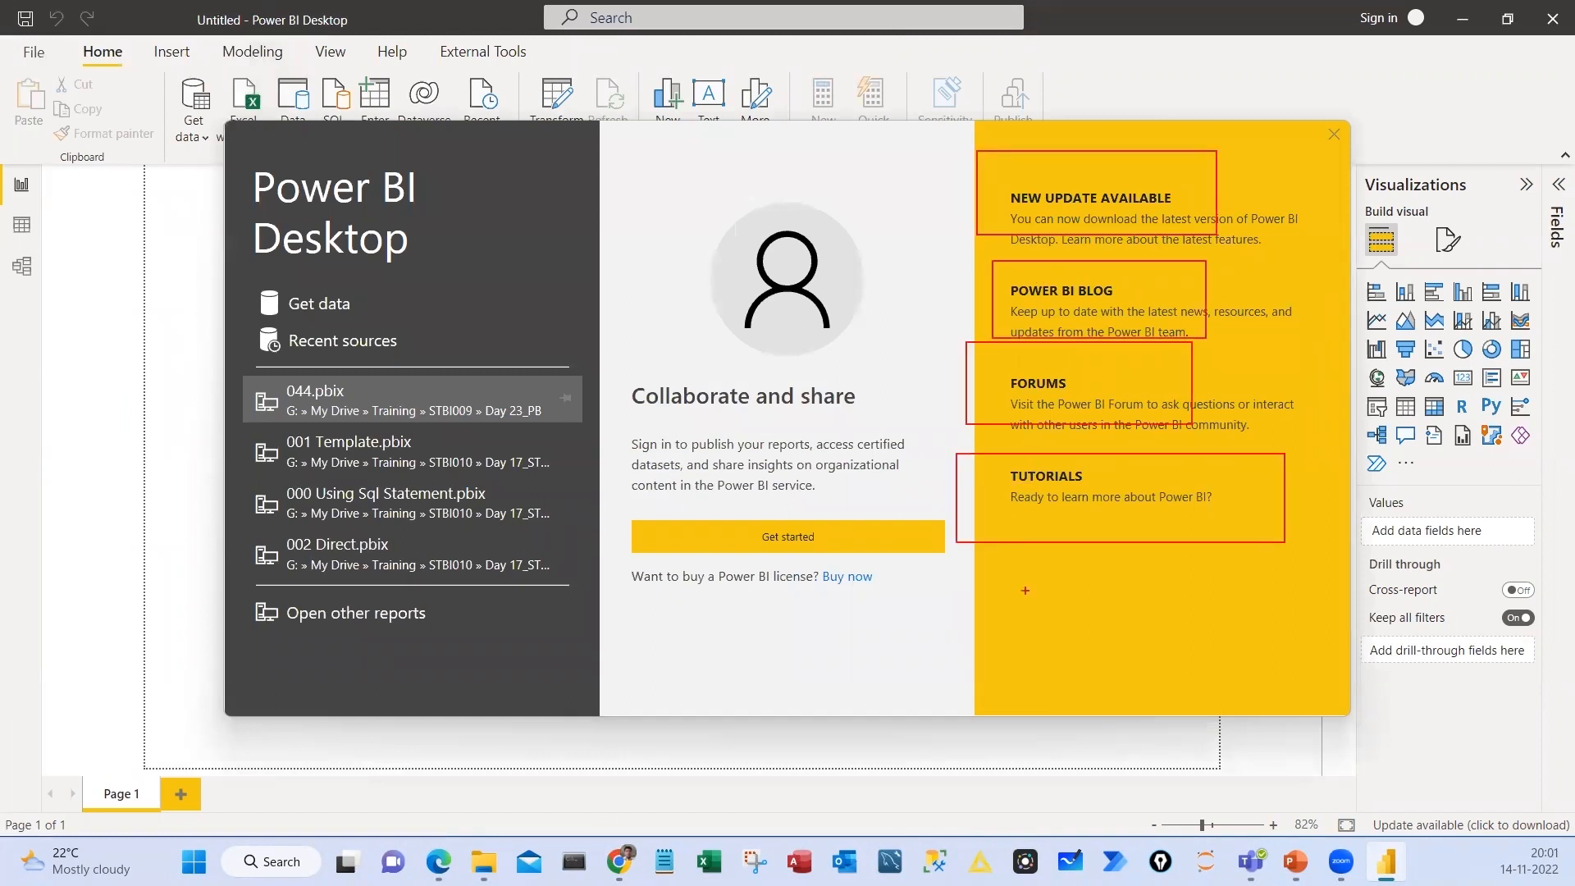
pyautogui.press('Escape')
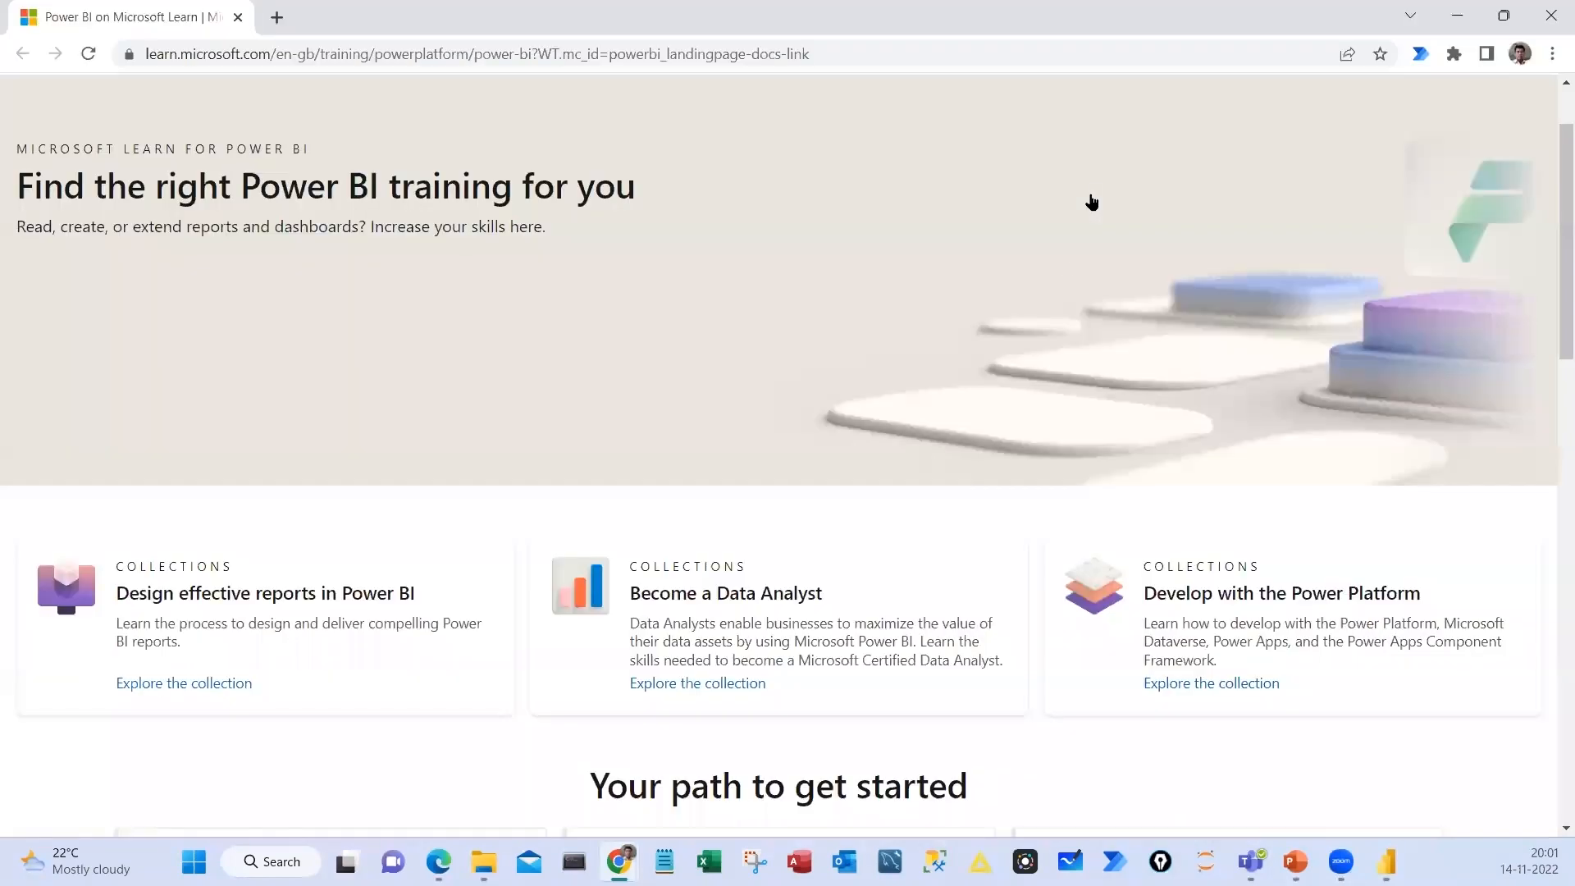
# Look through the Microsoft Learn training page for Power BI and the Power BI October 2022 Feature Summary blog post
pyautogui.scroll(-8, 779, 452)
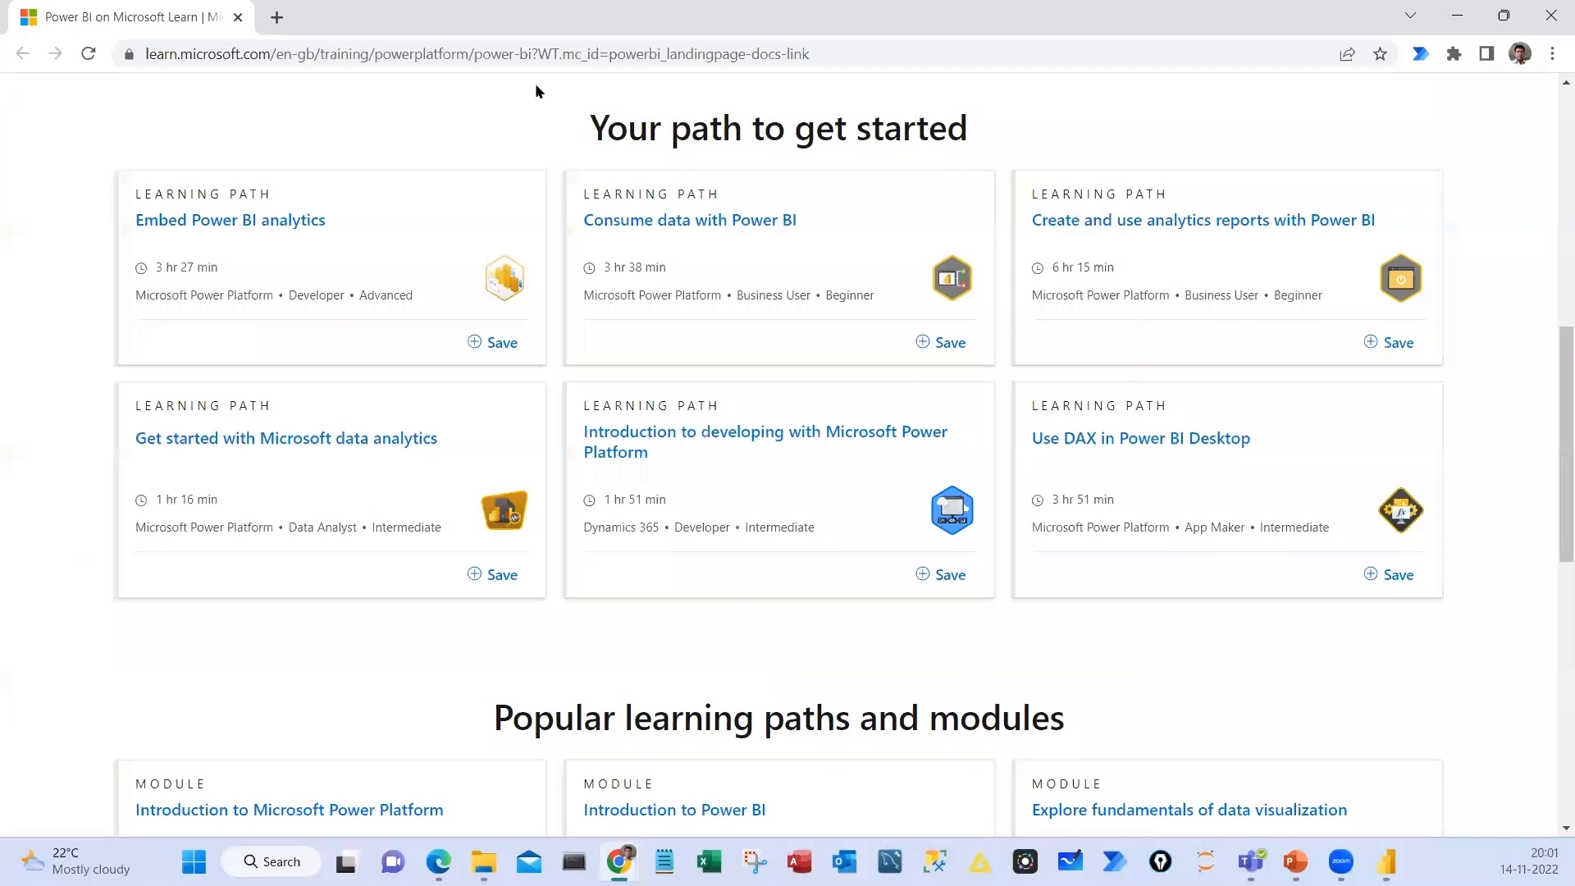
pyautogui.hotkey('alt', 'Tab')
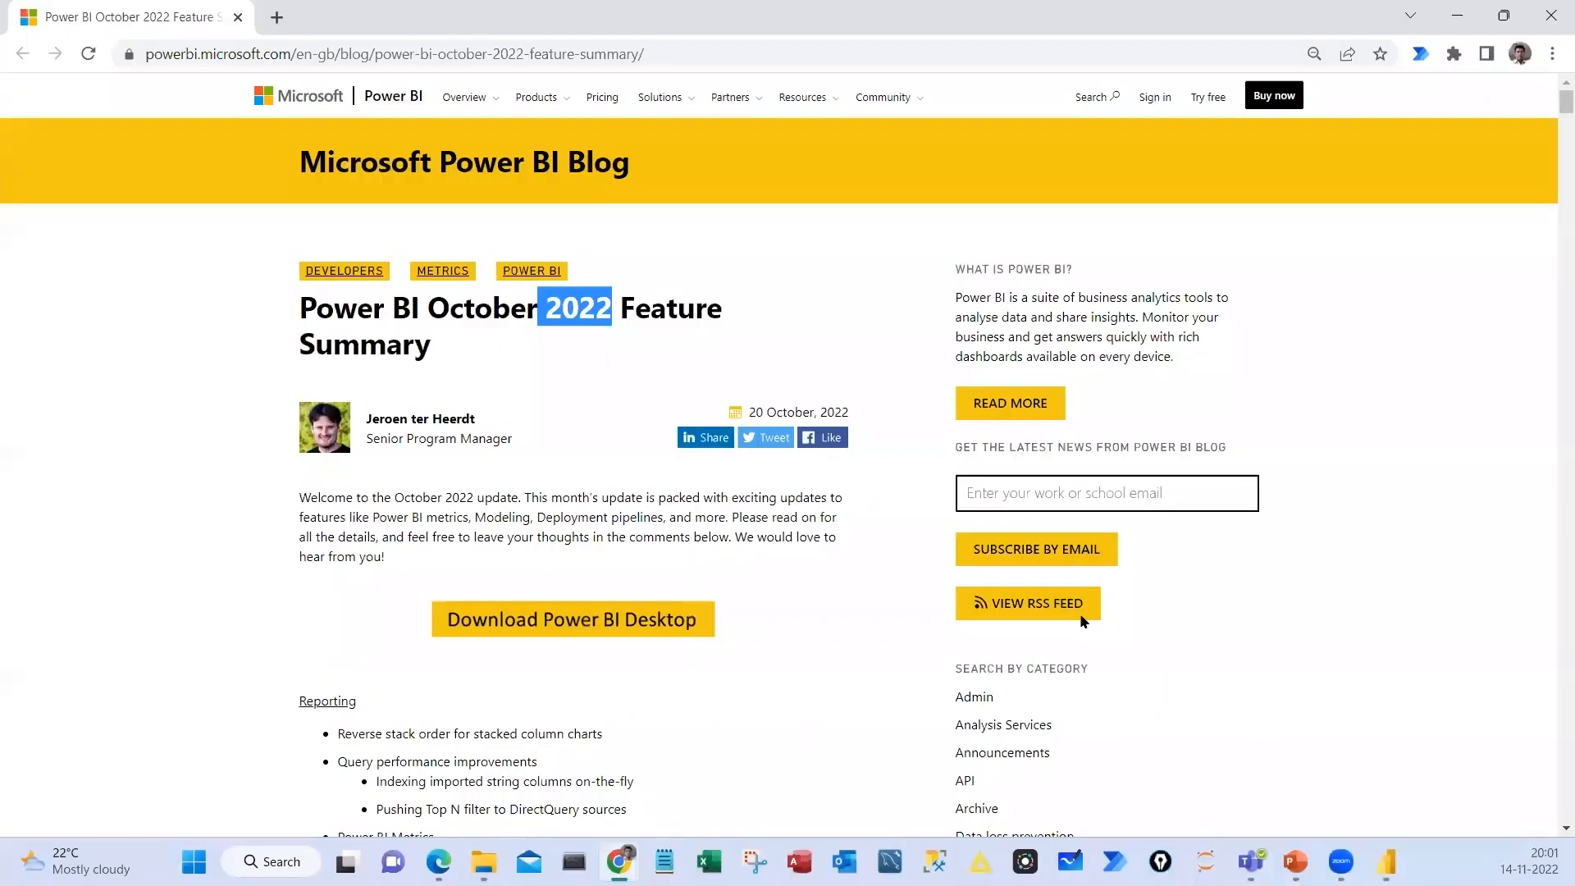
pyautogui.scroll(-5, 788, 451)
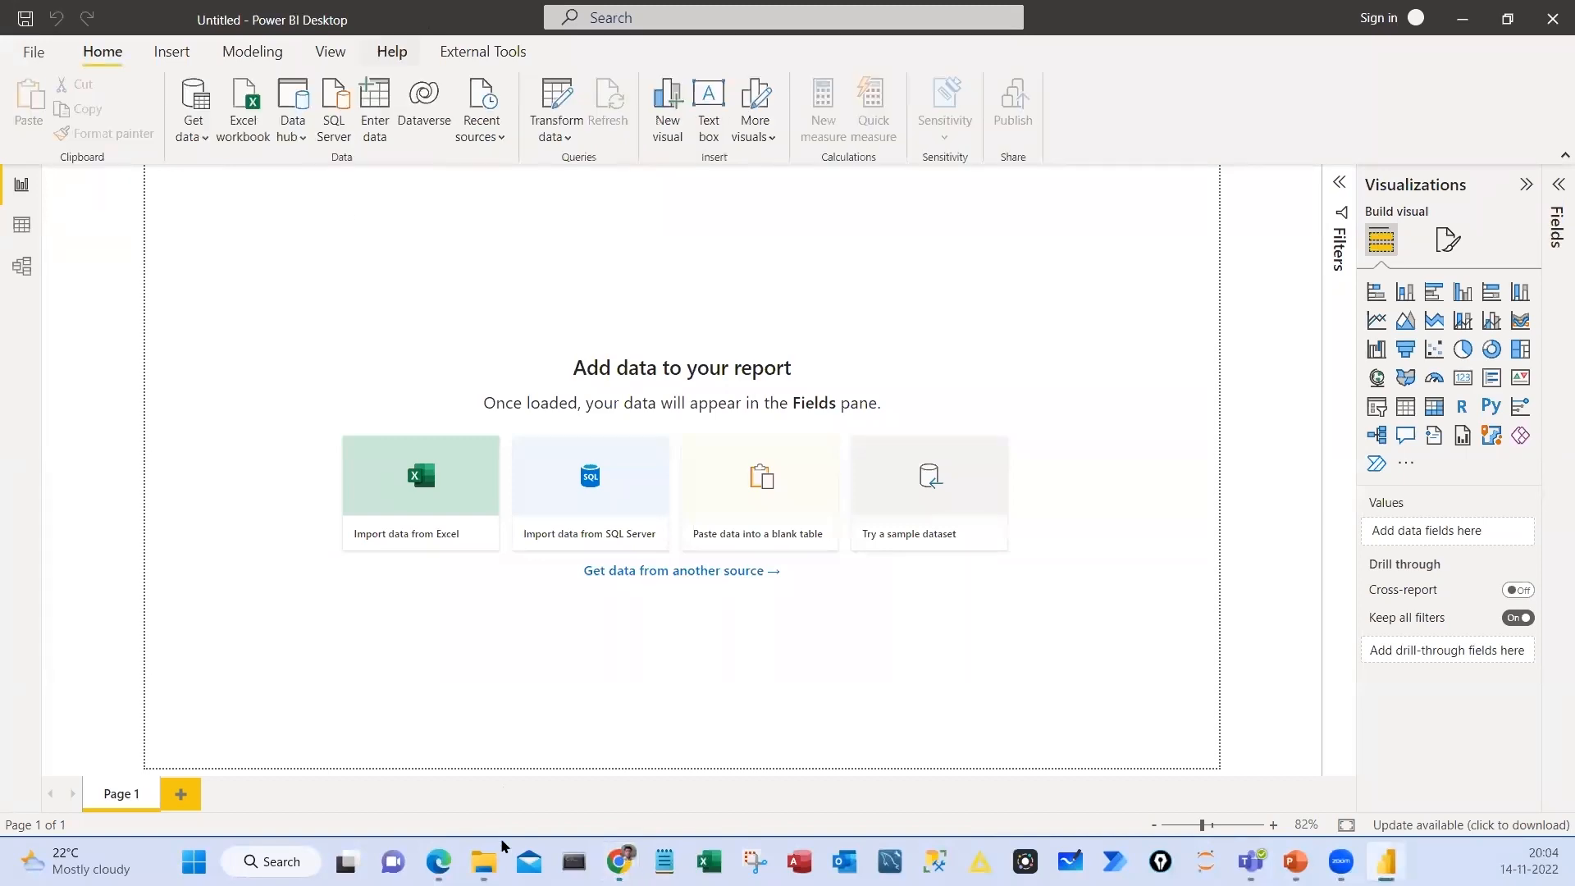
# Restore the blank report's window to a smaller size and bring up the EdYODA folder in File Explorer
pyautogui.press('super+Down')
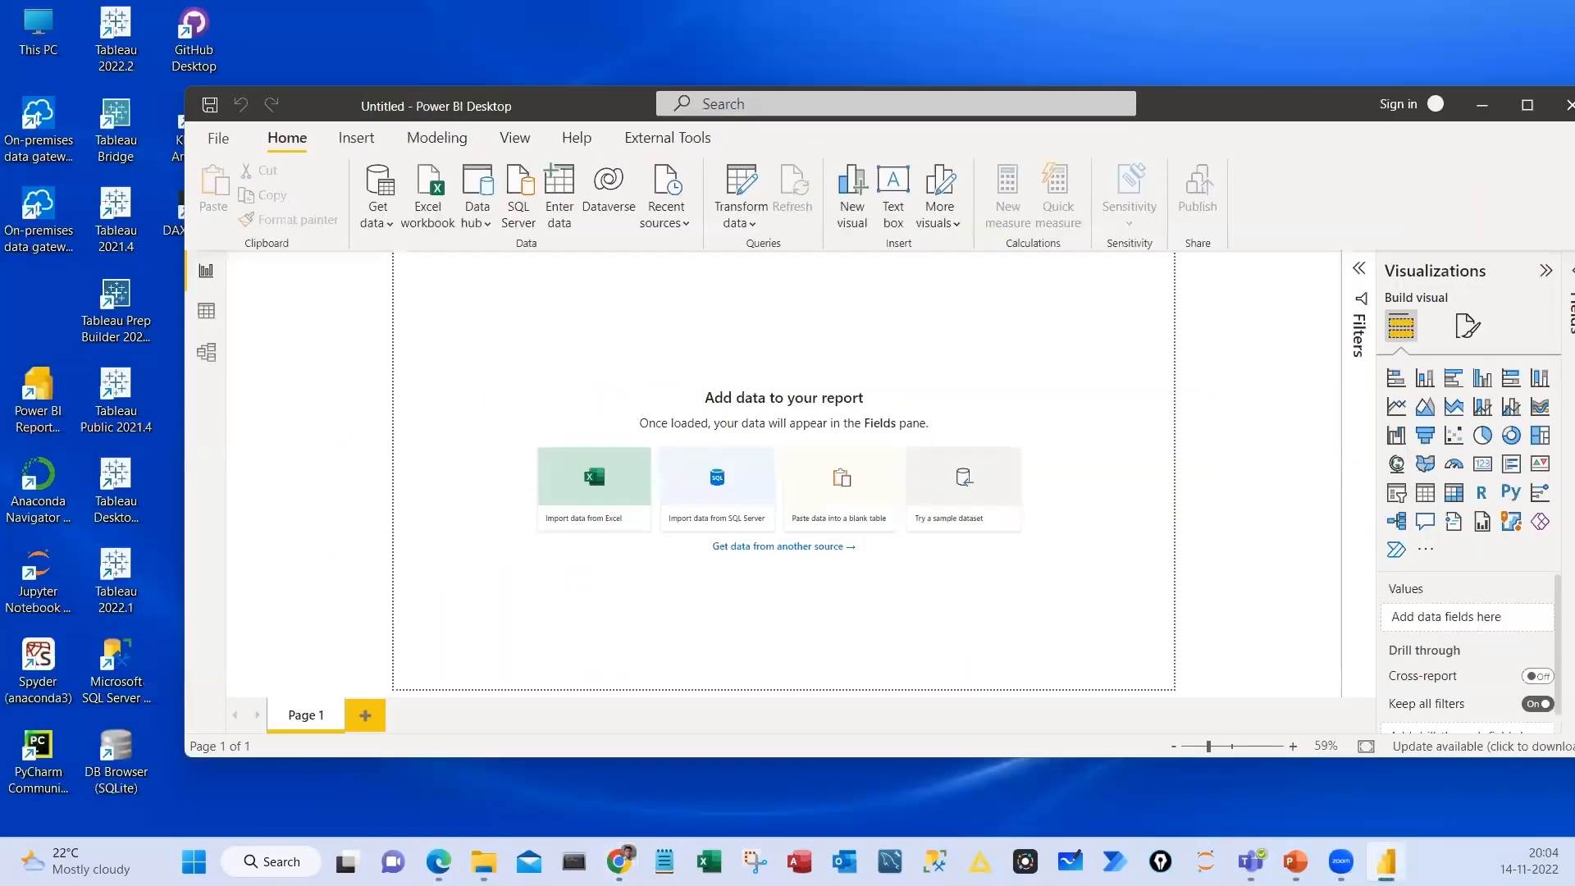
pyautogui.press('super+e')
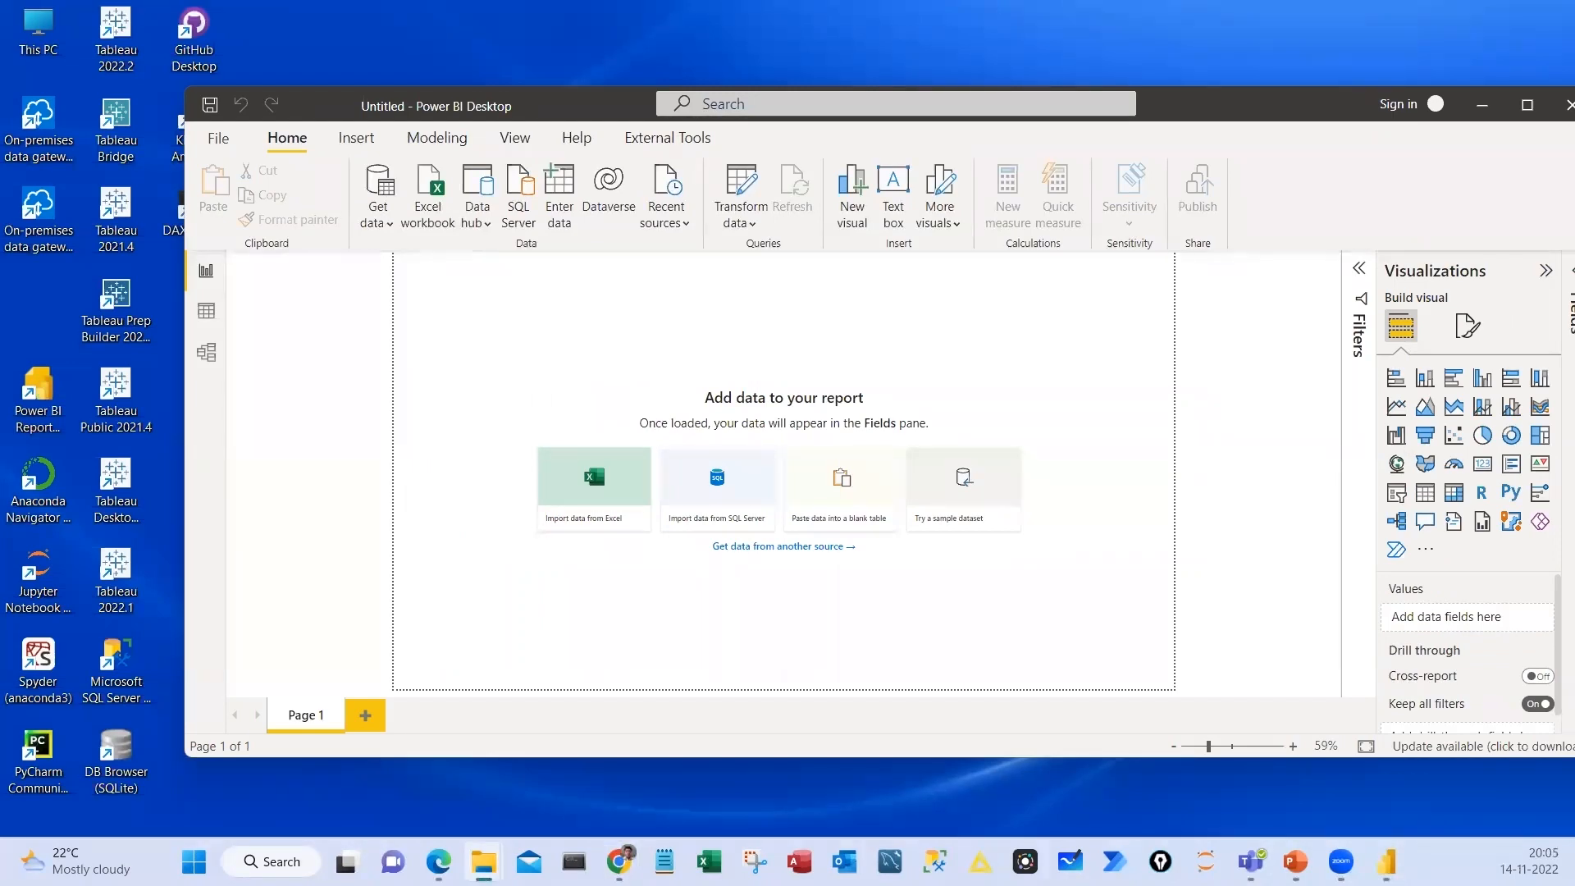
pyautogui.hotkey('alt', 'Tab')
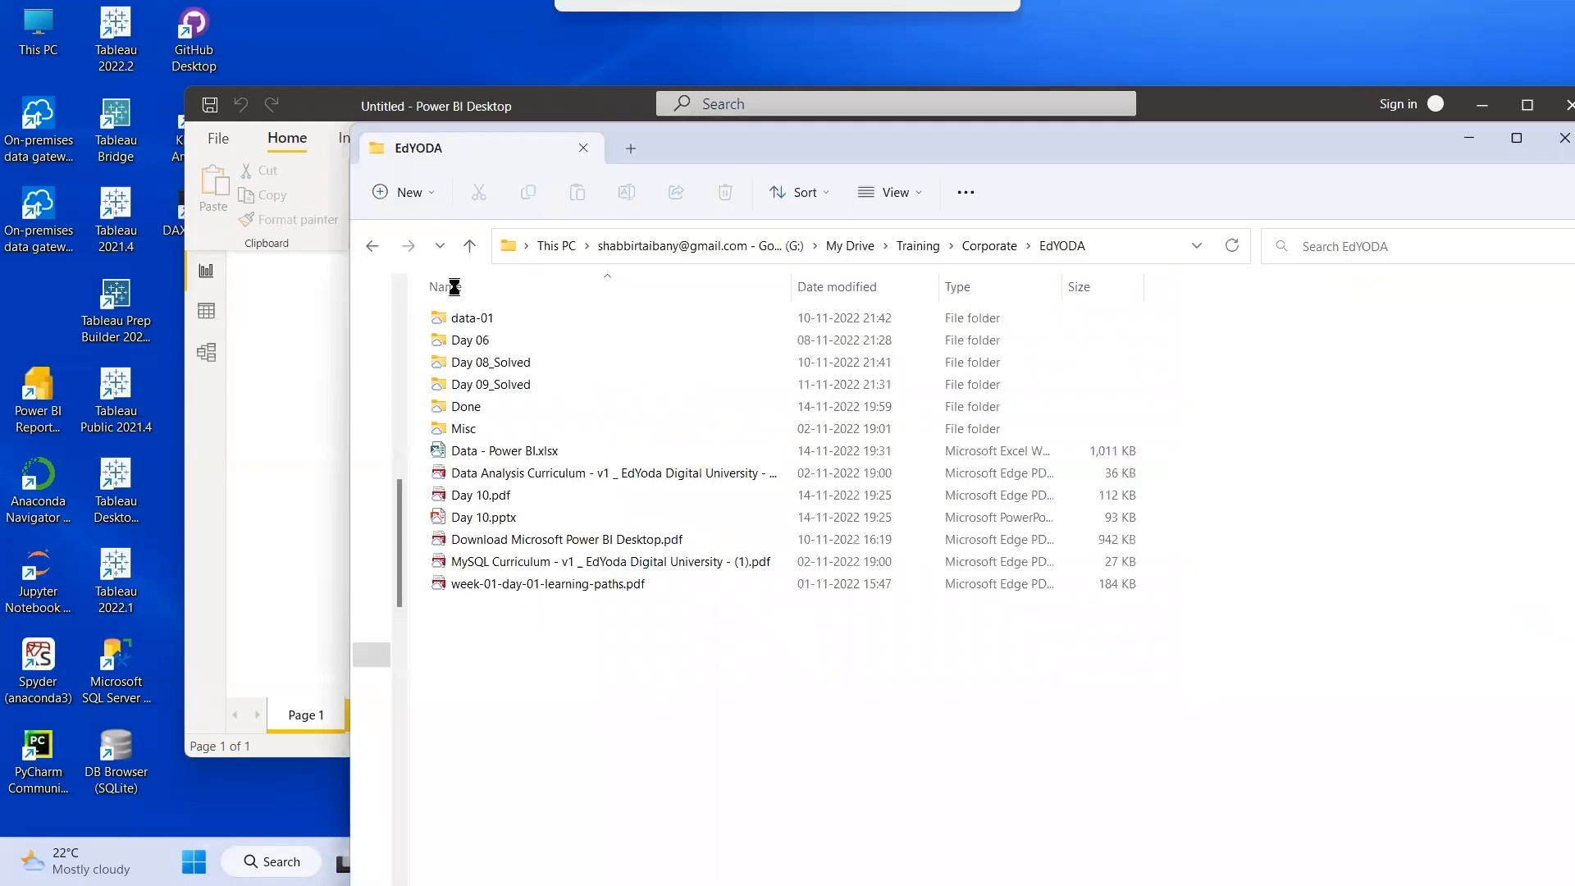
pyautogui.hotkey('alt', 'Tab')
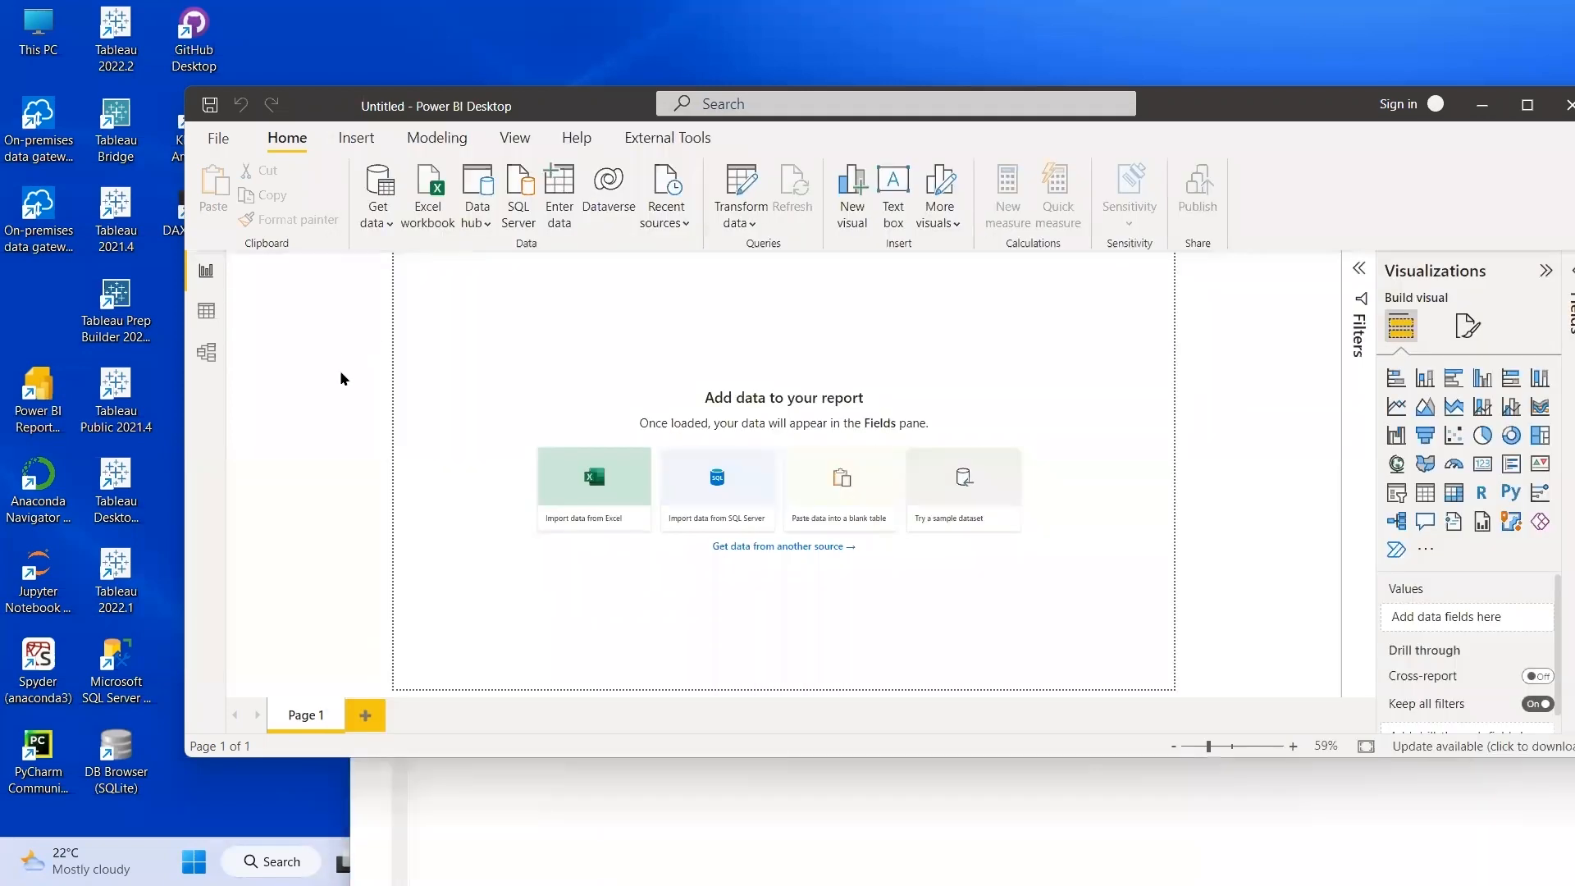
# Start saving the blank report and set the save location to G:\My Drive\Training\Corporate\EdYODA
pyautogui.hotkey('ctrl', 's')
pyautogui.scroll(2, 341, 406)
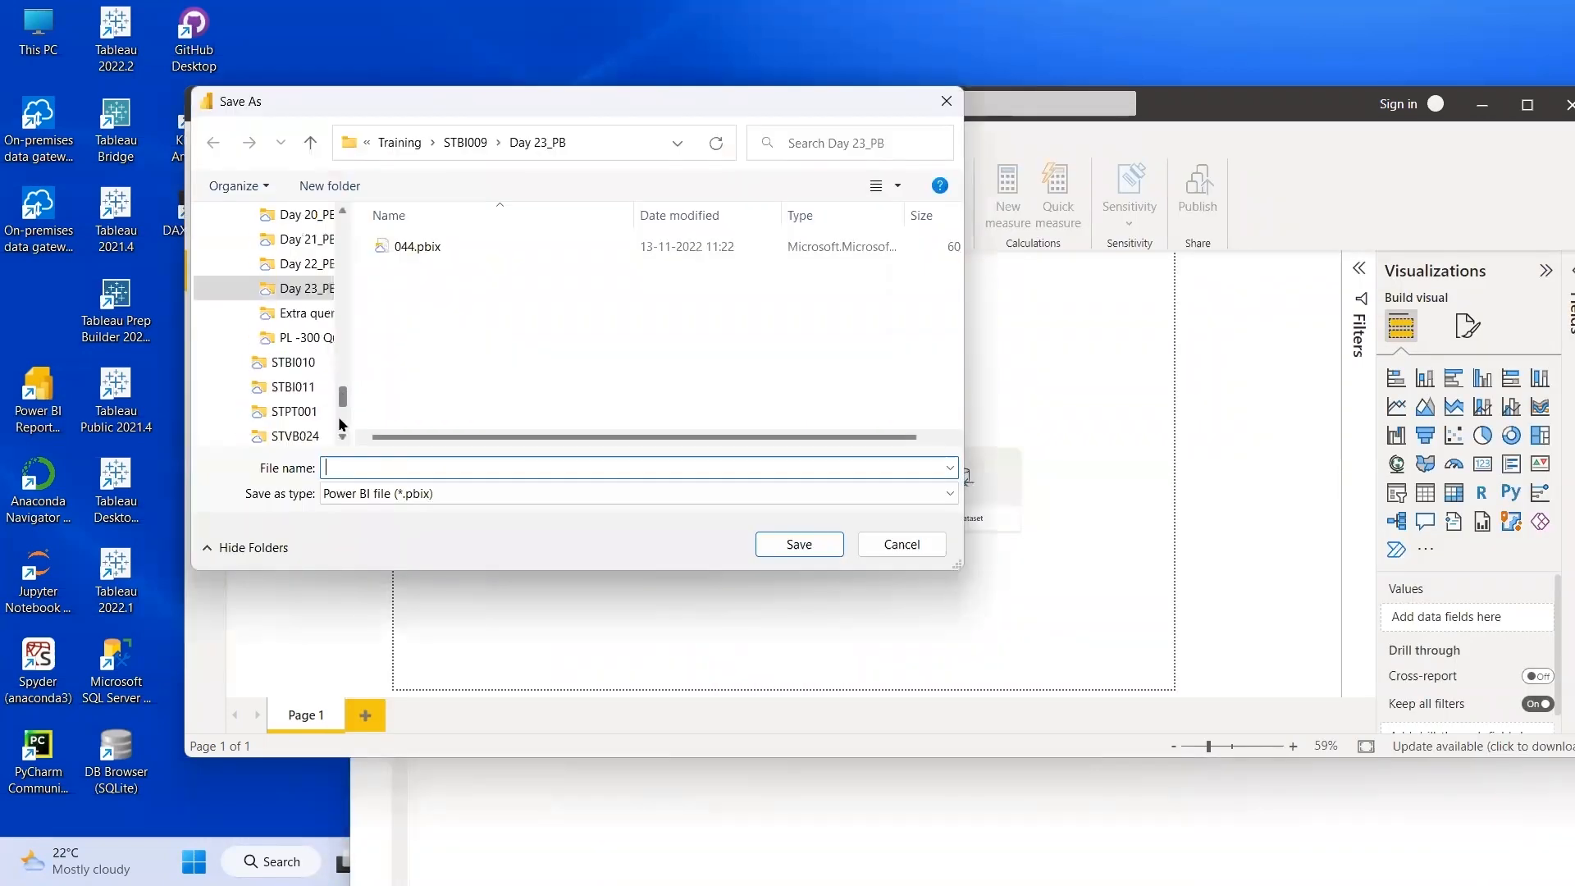
pyautogui.scroll(-2, 341, 419)
pyautogui.scroll(8, 295, 238)
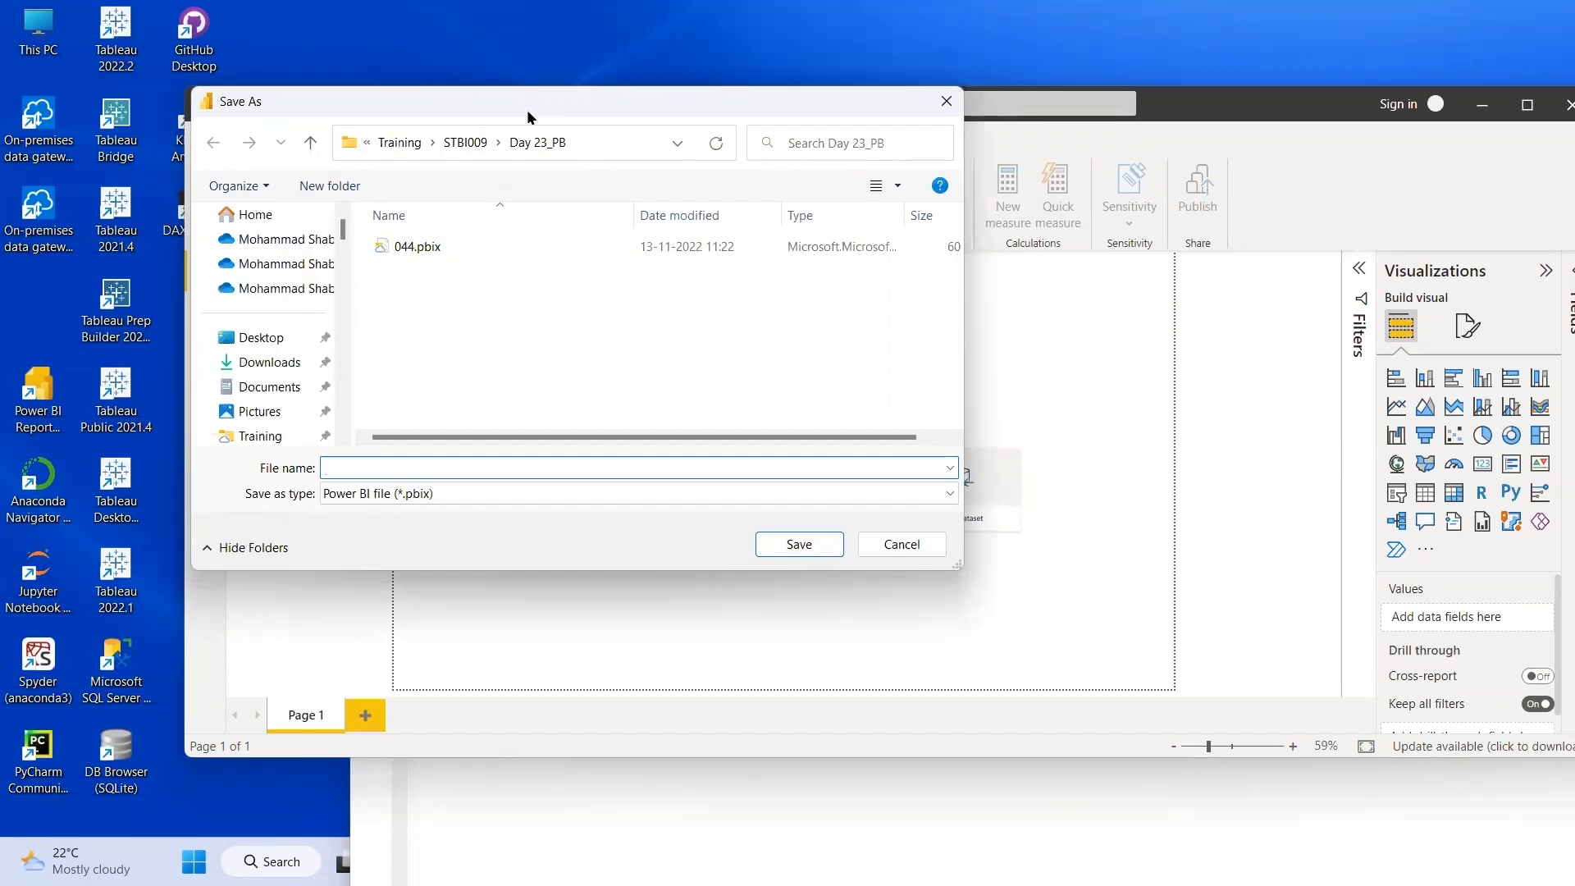
pyautogui.hotkey('alt', 'Tab')
pyautogui.hotkey('alt', 'Tab')
pyautogui.write('G:\\My Drive\\Training\\Corporate\\EdYODA')
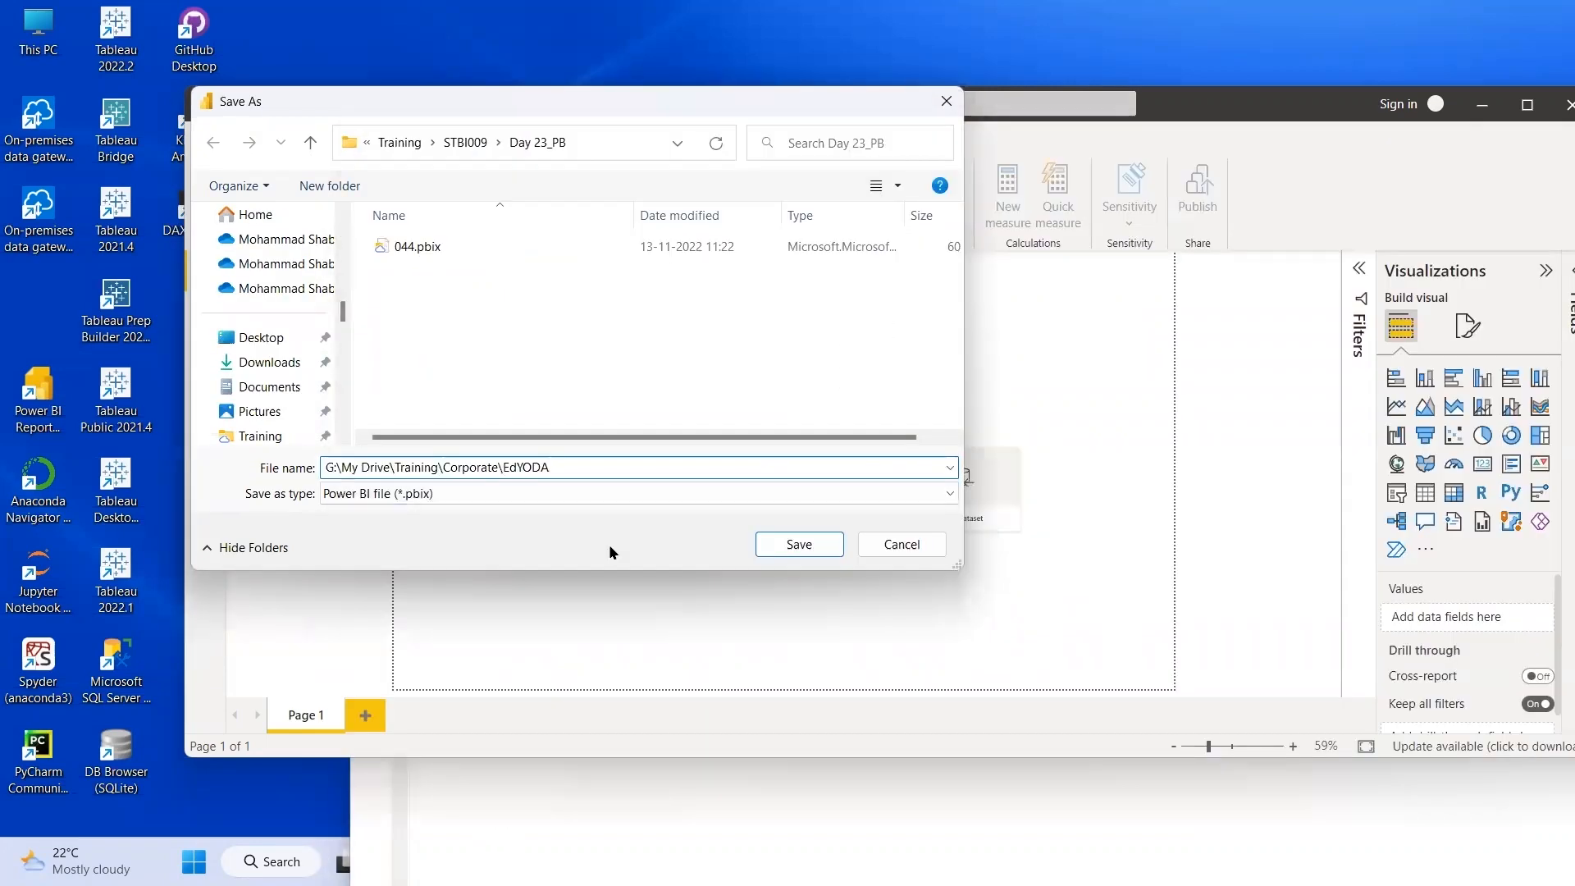
pyautogui.press('Return')
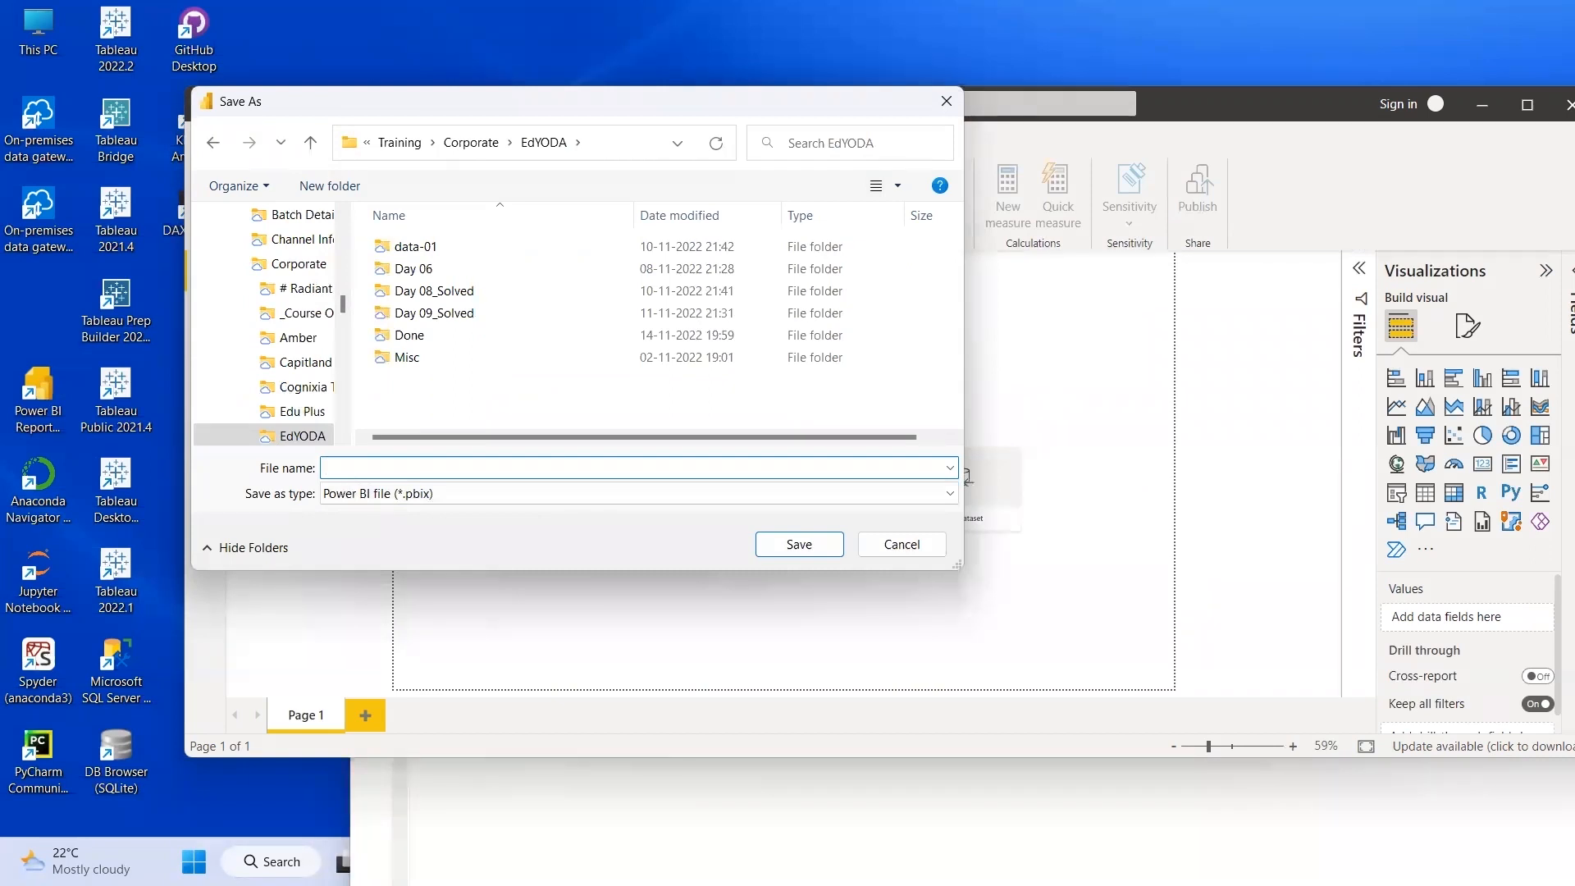
# Save the report as 000 Template and check for the file in the EdYODA folder
pyautogui.write('000 Template')
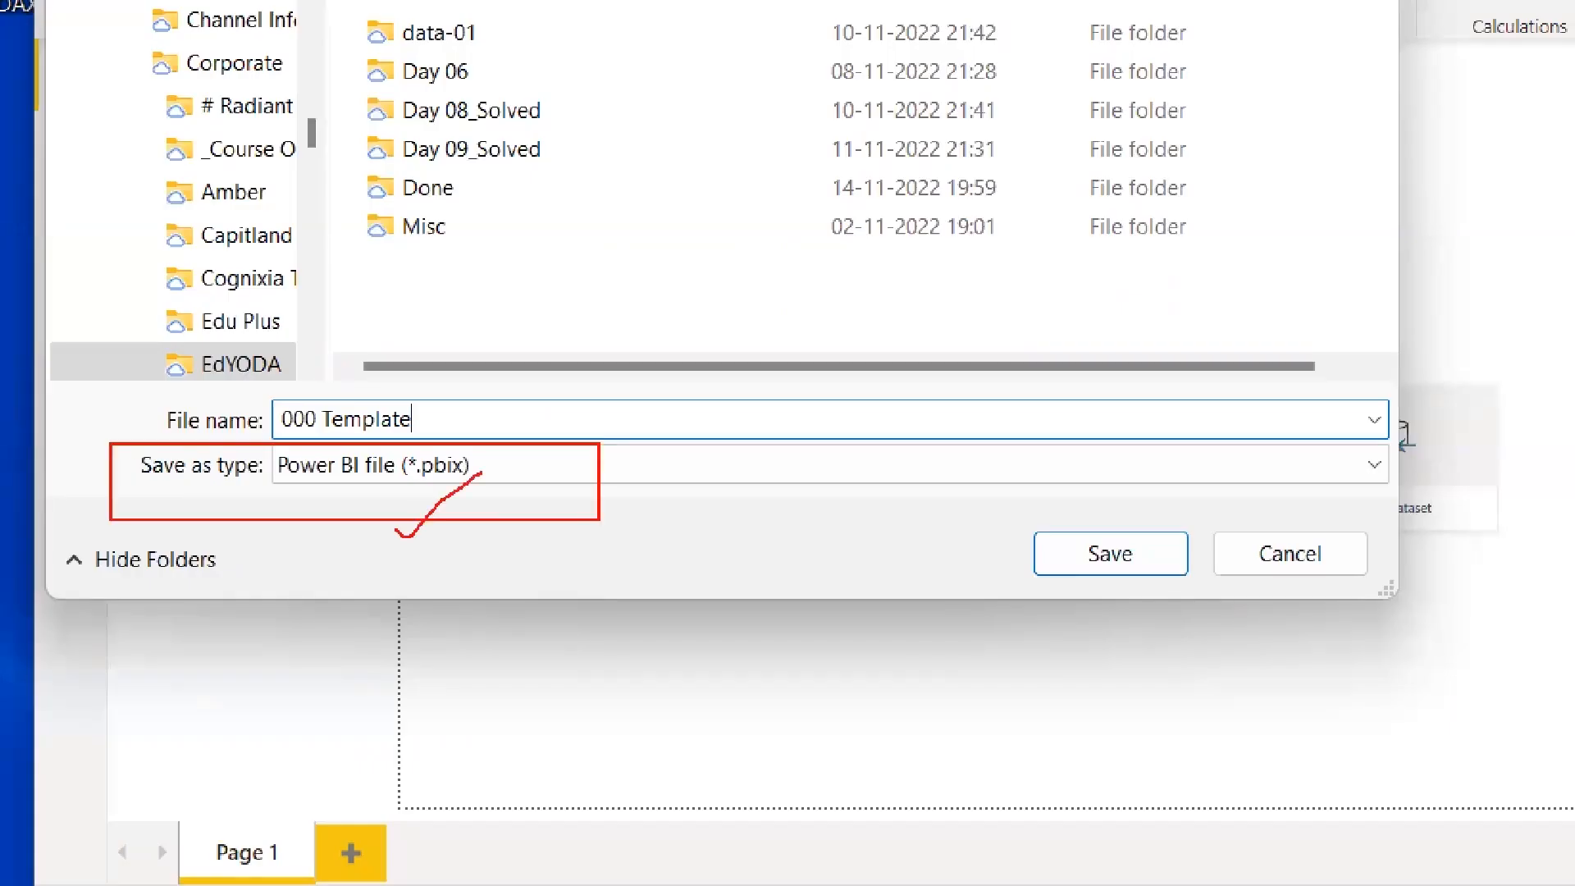
pyautogui.moveTo(447, 496)
pyautogui.mouseDown()
pyautogui.moveTo(489, 442)
pyautogui.moveTo(472, 492)
pyautogui.mouseUp()
pyautogui.moveTo(430, 543); pyautogui.dragTo(514, 500)
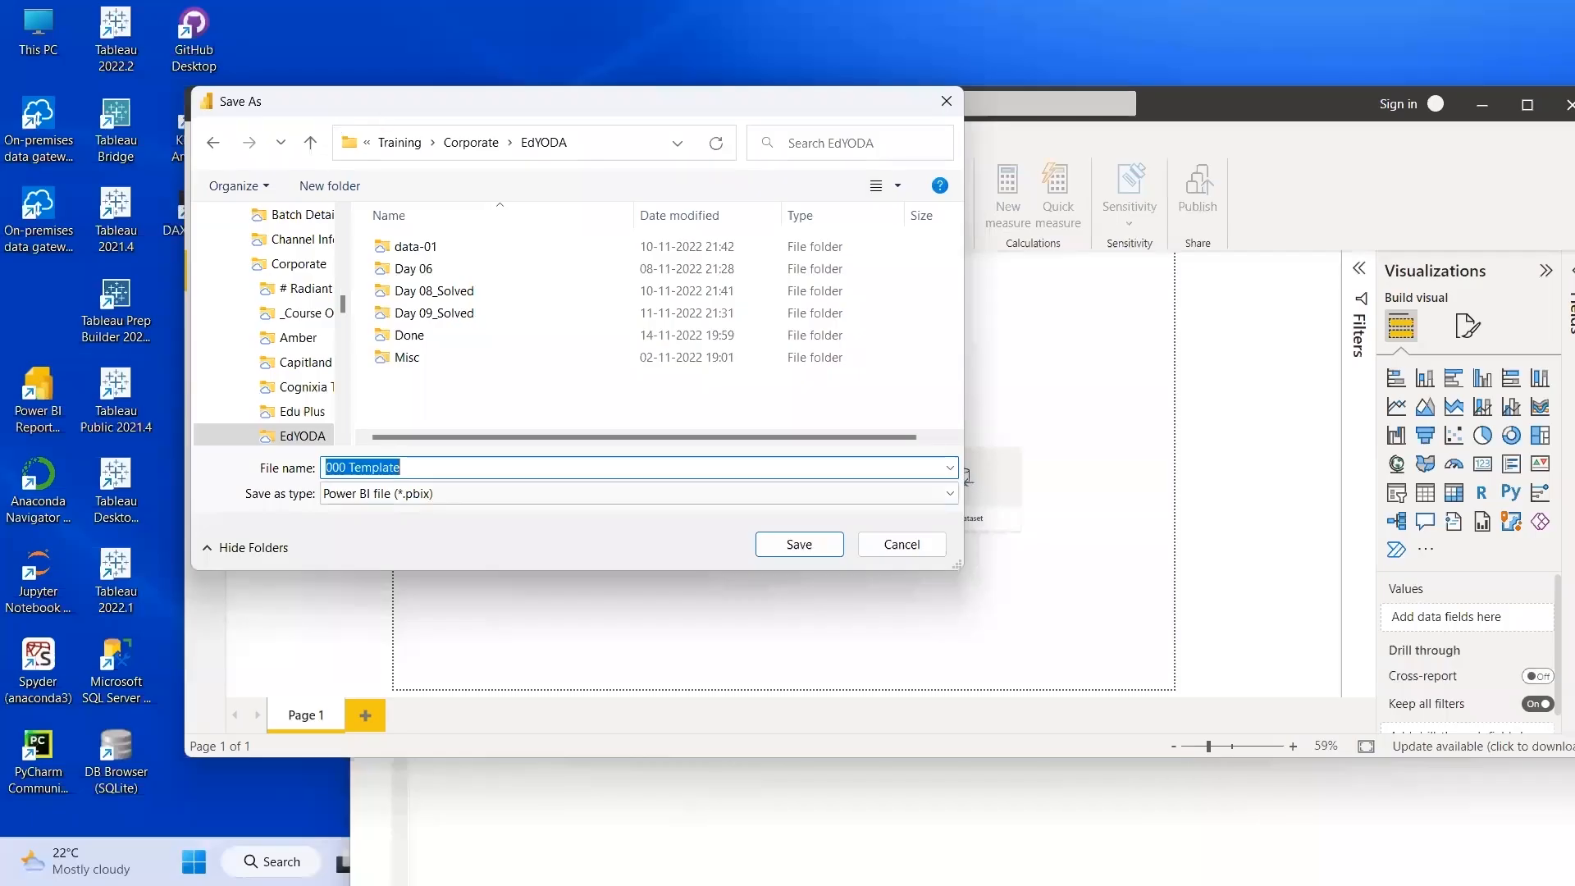
pyautogui.press('Return')
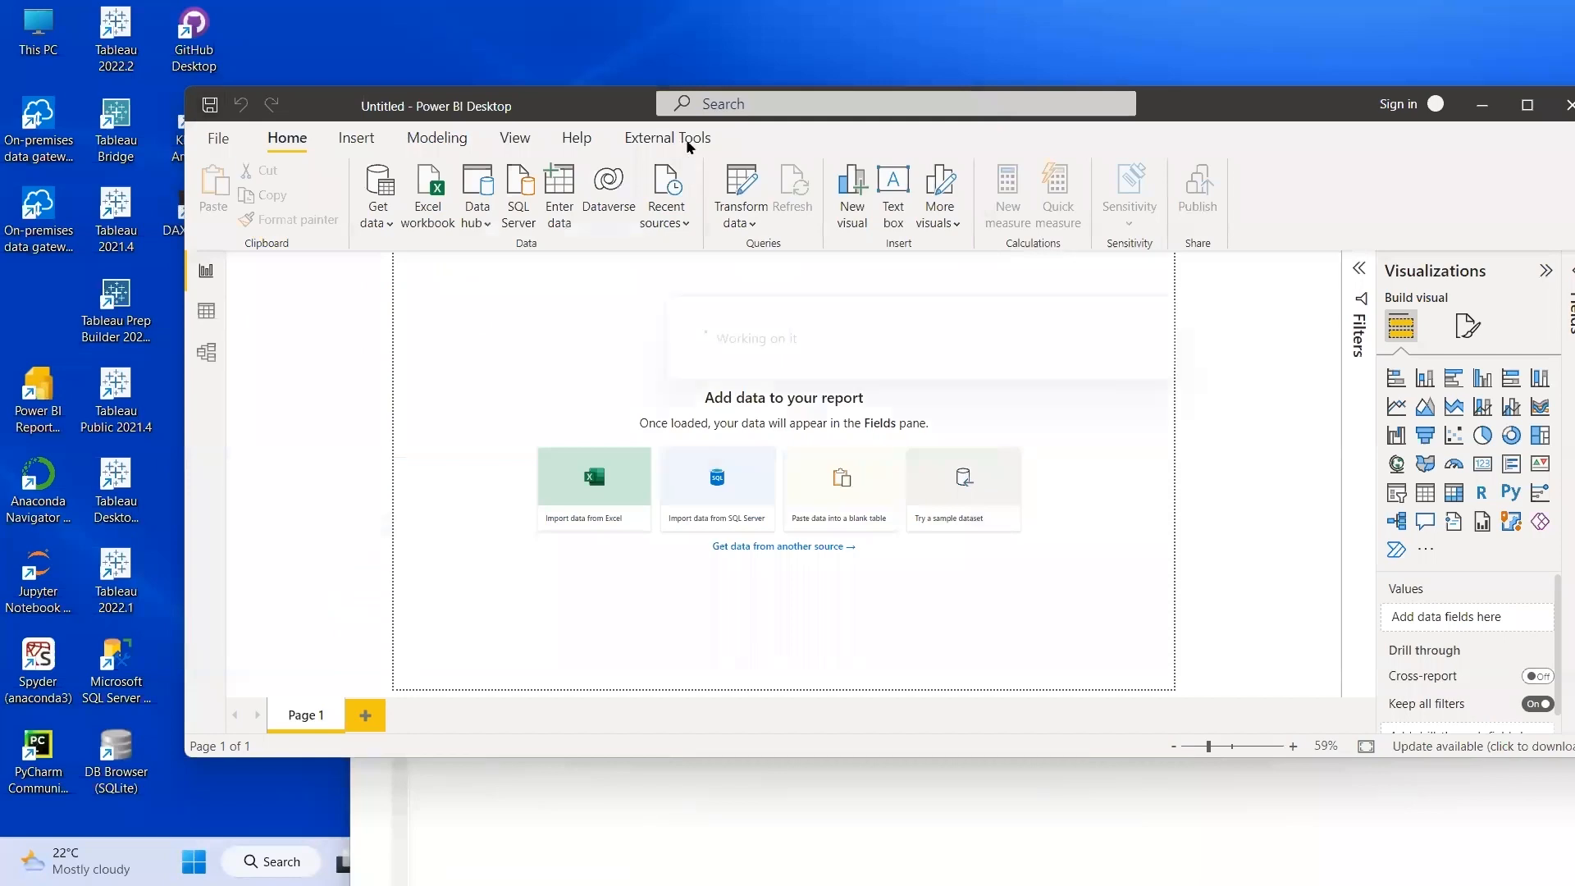
pyautogui.hotkey('alt', 'Tab')
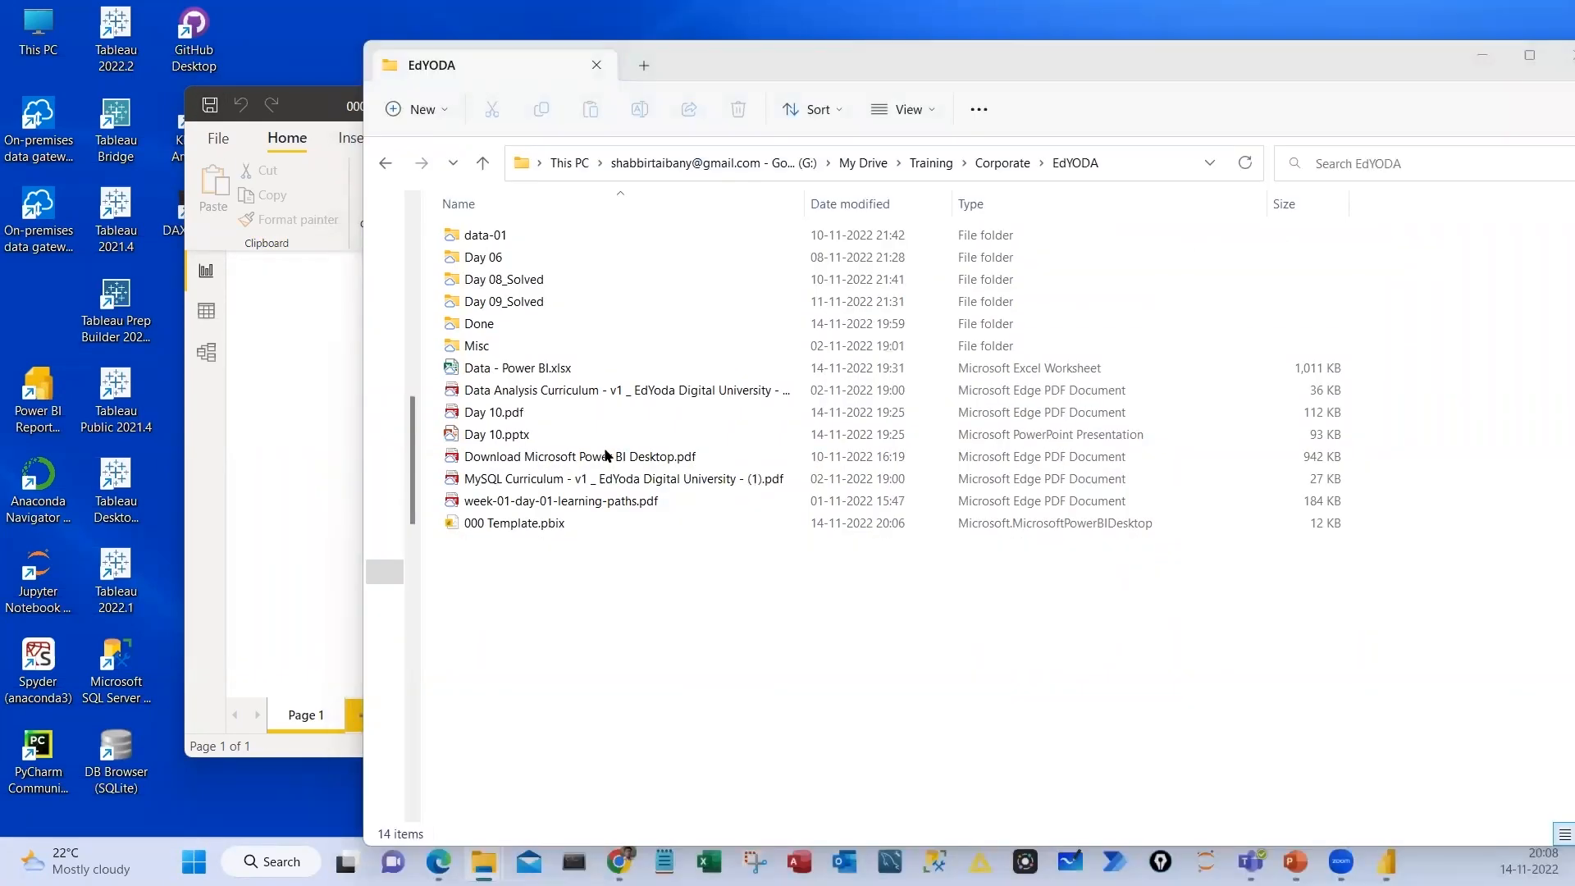
pyautogui.hotkey('alt', 'Tab')
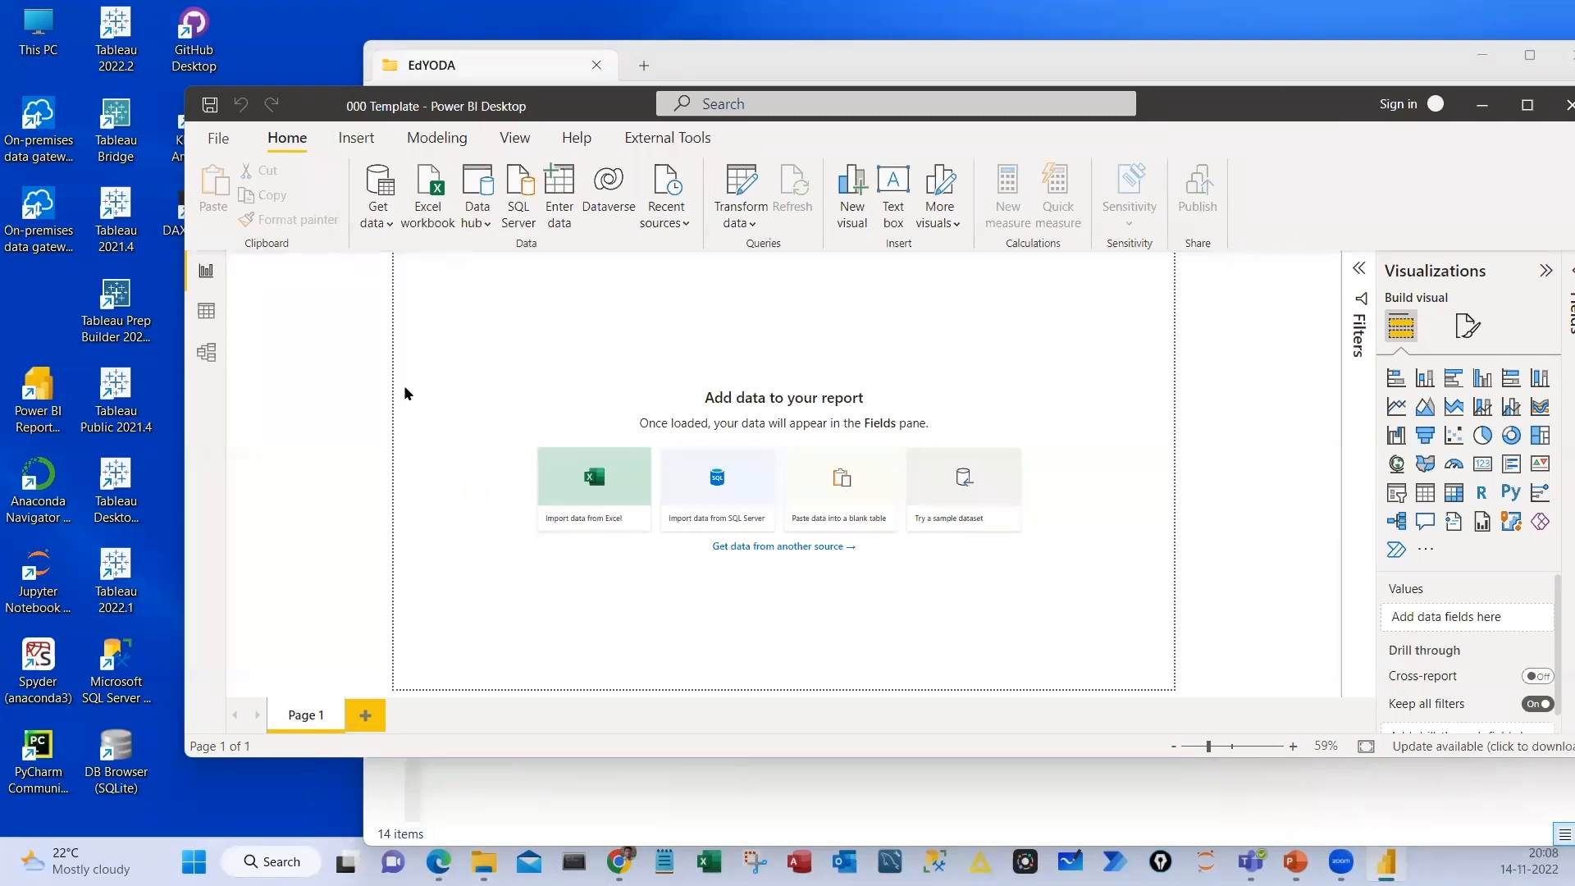
# Reposition the 000 Template report window on the desktop and maximize it
pyautogui.moveTo(460, 106); pyautogui.dragTo(333, 80)
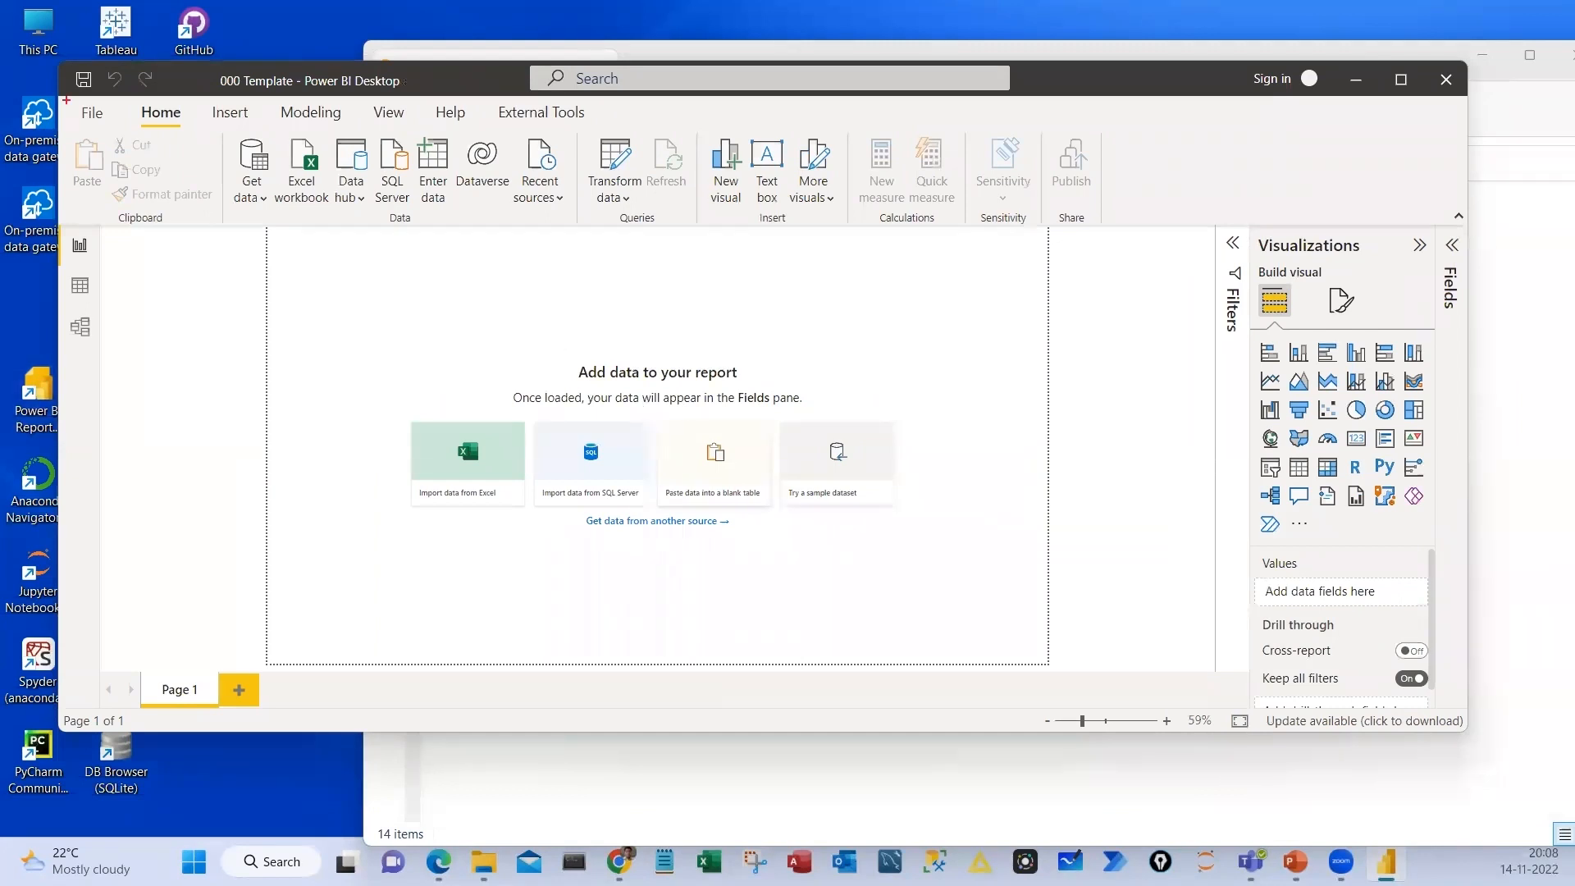
pyautogui.moveTo(64, 100); pyautogui.dragTo(1456, 226)
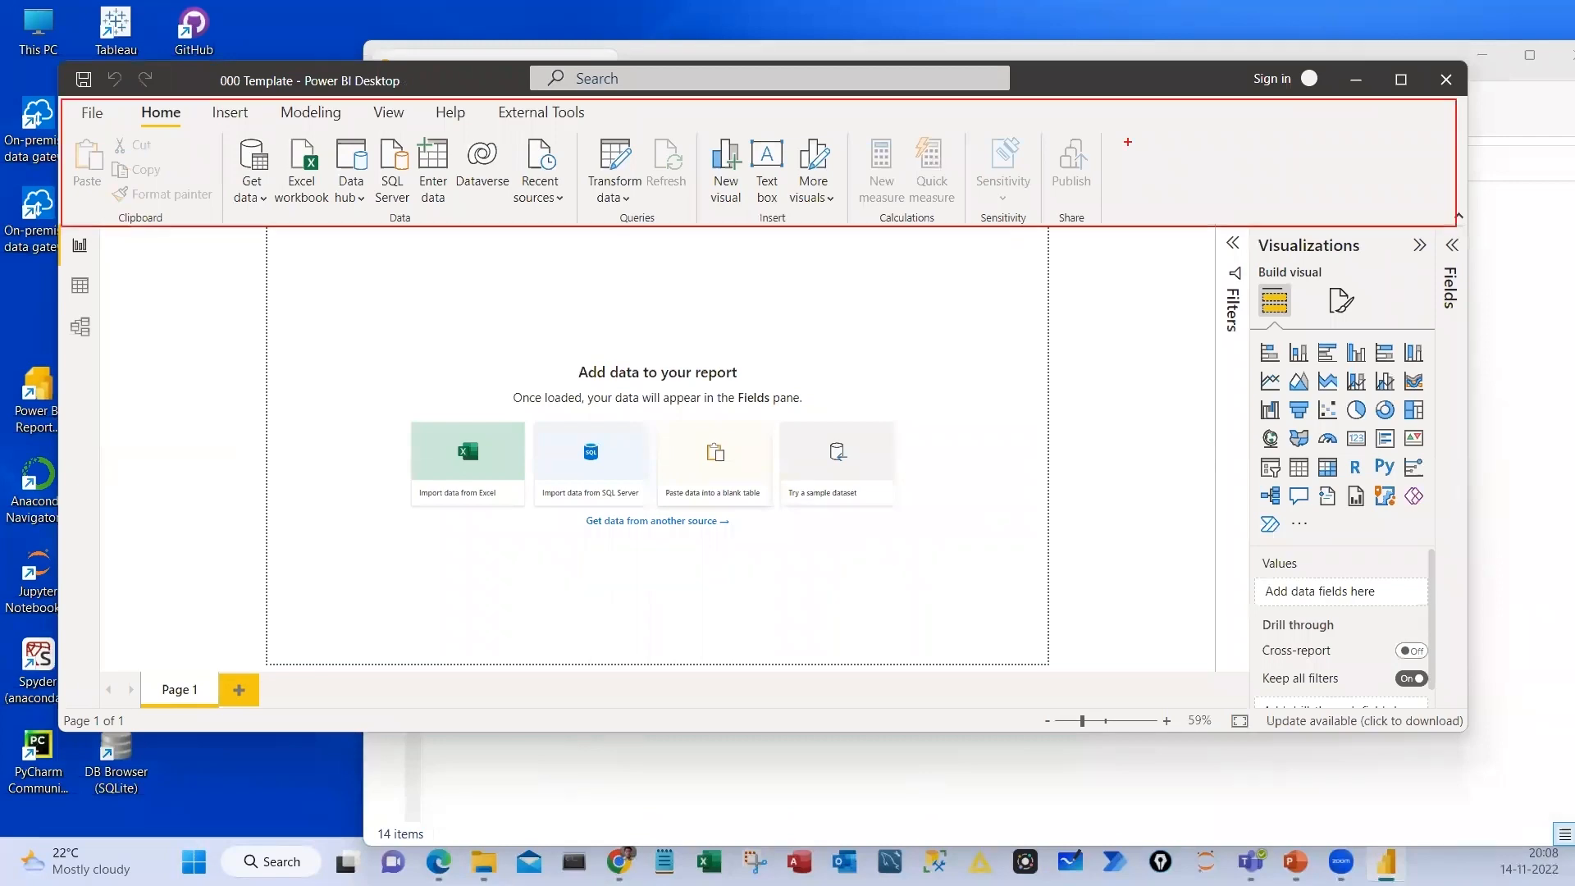
pyautogui.press('Escape')
pyautogui.click(1401, 80)
pyautogui.hotkey('ctrl', '2')
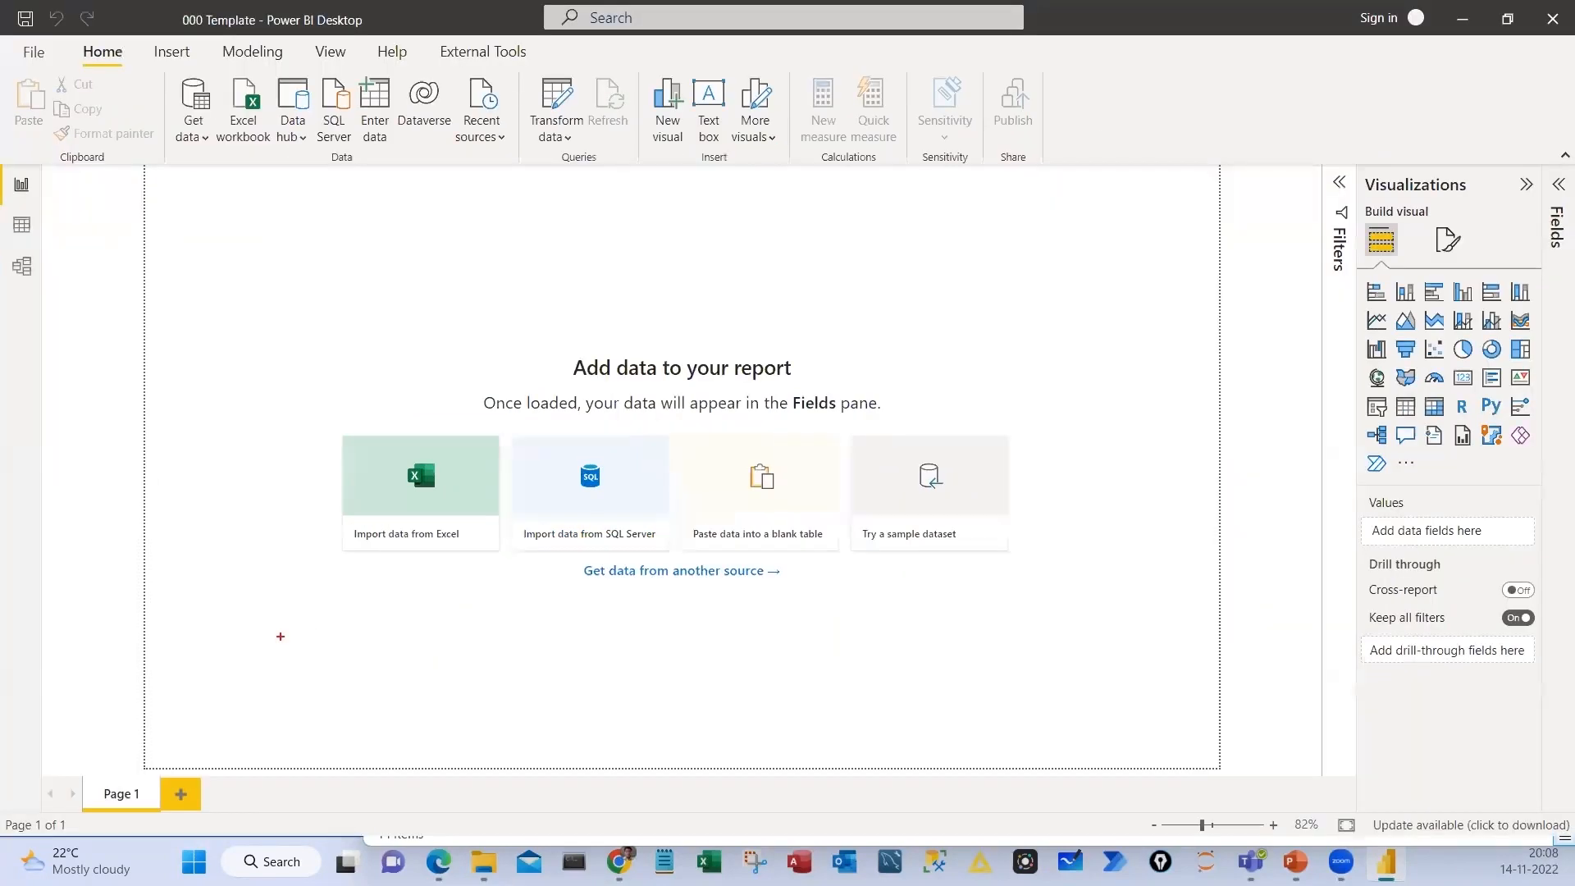
pyautogui.moveTo(64, 749); pyautogui.dragTo(611, 817)
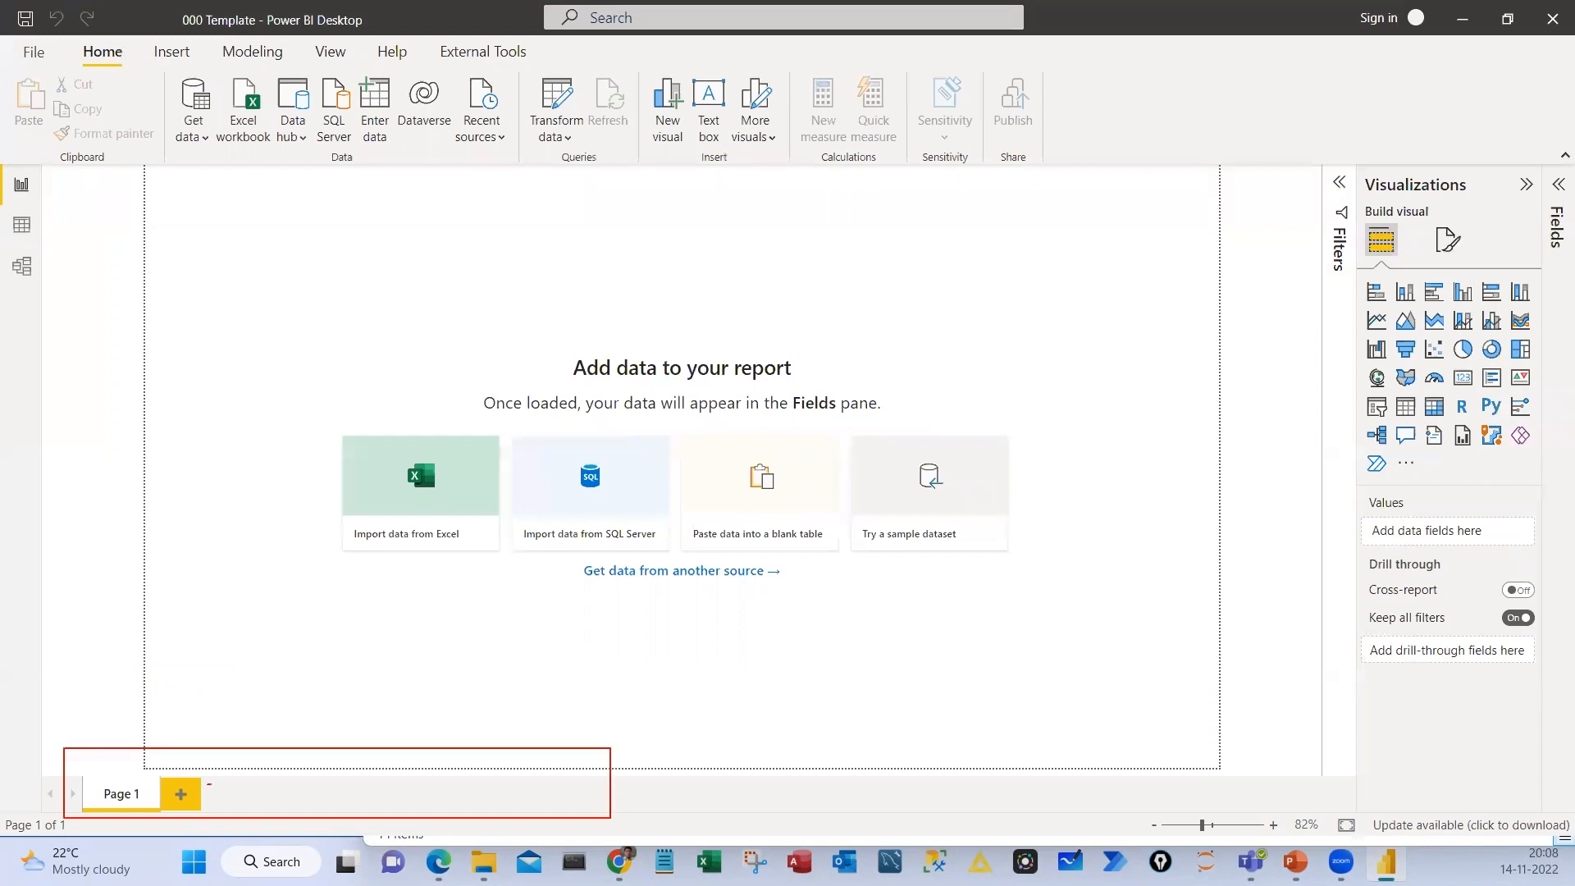
pyautogui.moveTo(209, 784); pyautogui.dragTo(341, 777)
pyautogui.moveTo(169, 750)
pyautogui.mouseDown()
pyautogui.moveTo(234, 828)
pyautogui.moveTo(67, 754)
pyautogui.mouseUp()
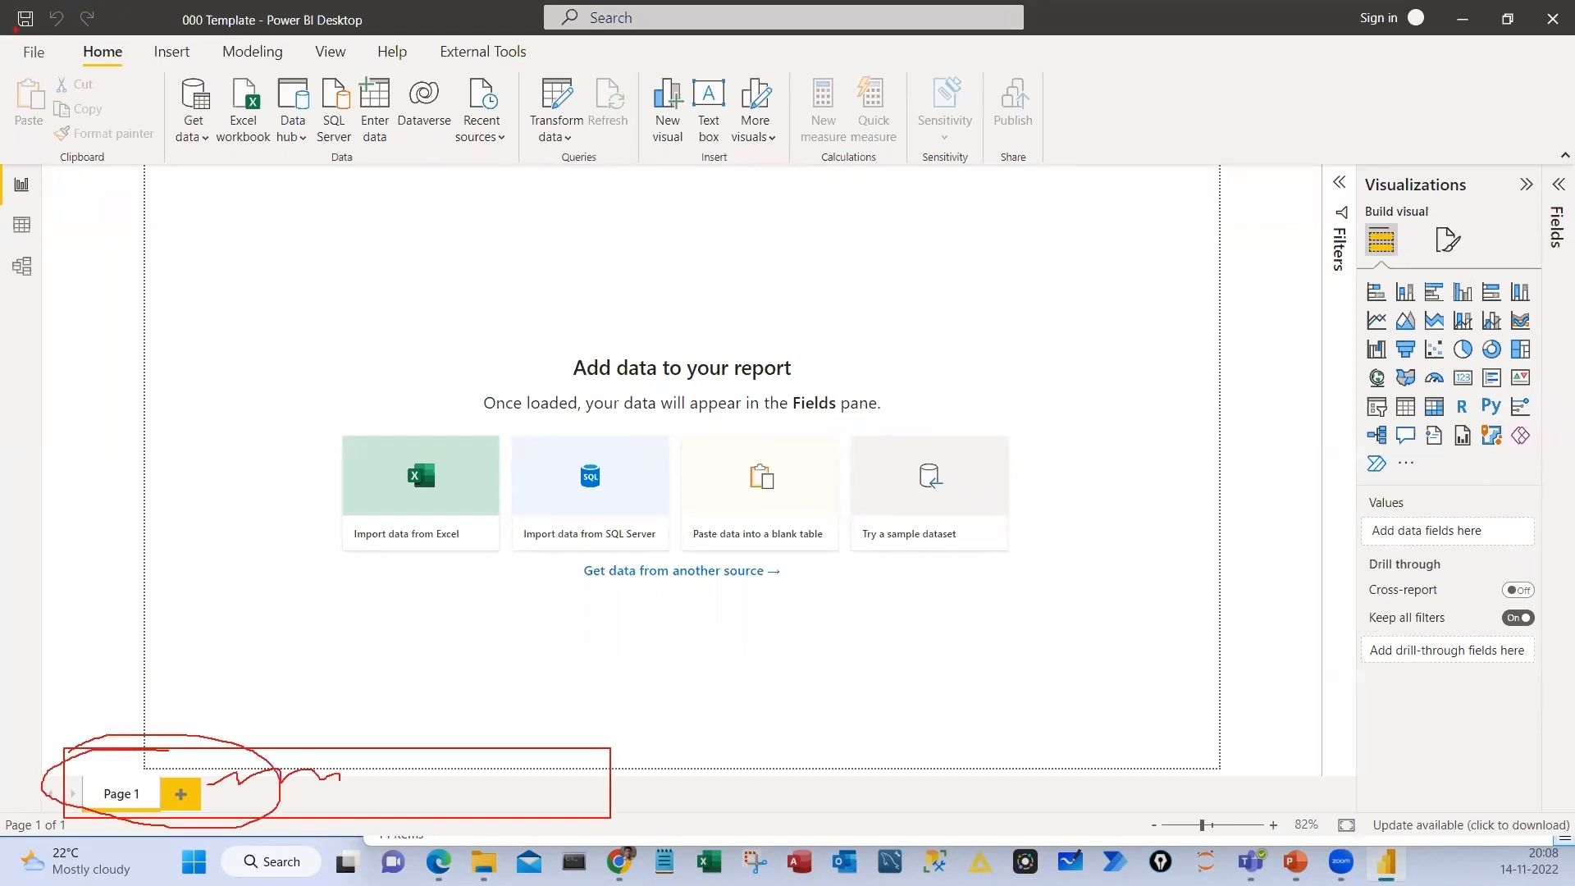
pyautogui.moveTo(15, 35); pyautogui.dragTo(1313, 160)
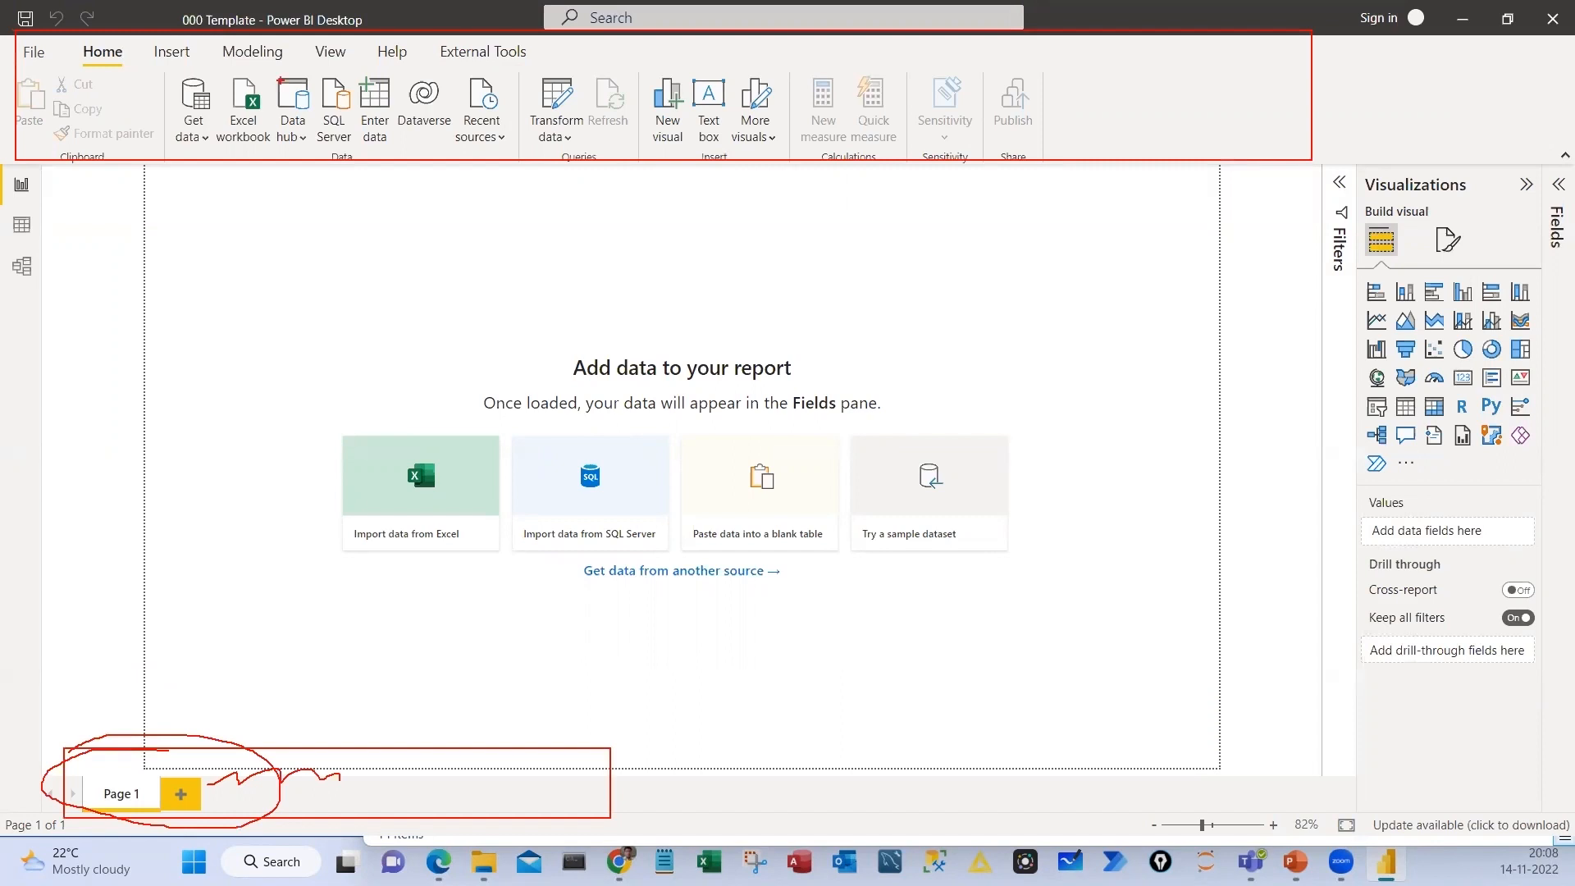
pyautogui.moveTo(113, 67); pyautogui.dragTo(146, 49)
pyautogui.moveTo(151, 66); pyautogui.dragTo(184, 45)
pyautogui.moveTo(197, 60); pyautogui.dragTo(279, 43)
pyautogui.moveTo(293, 64); pyautogui.dragTo(332, 44)
pyautogui.press('Escape')
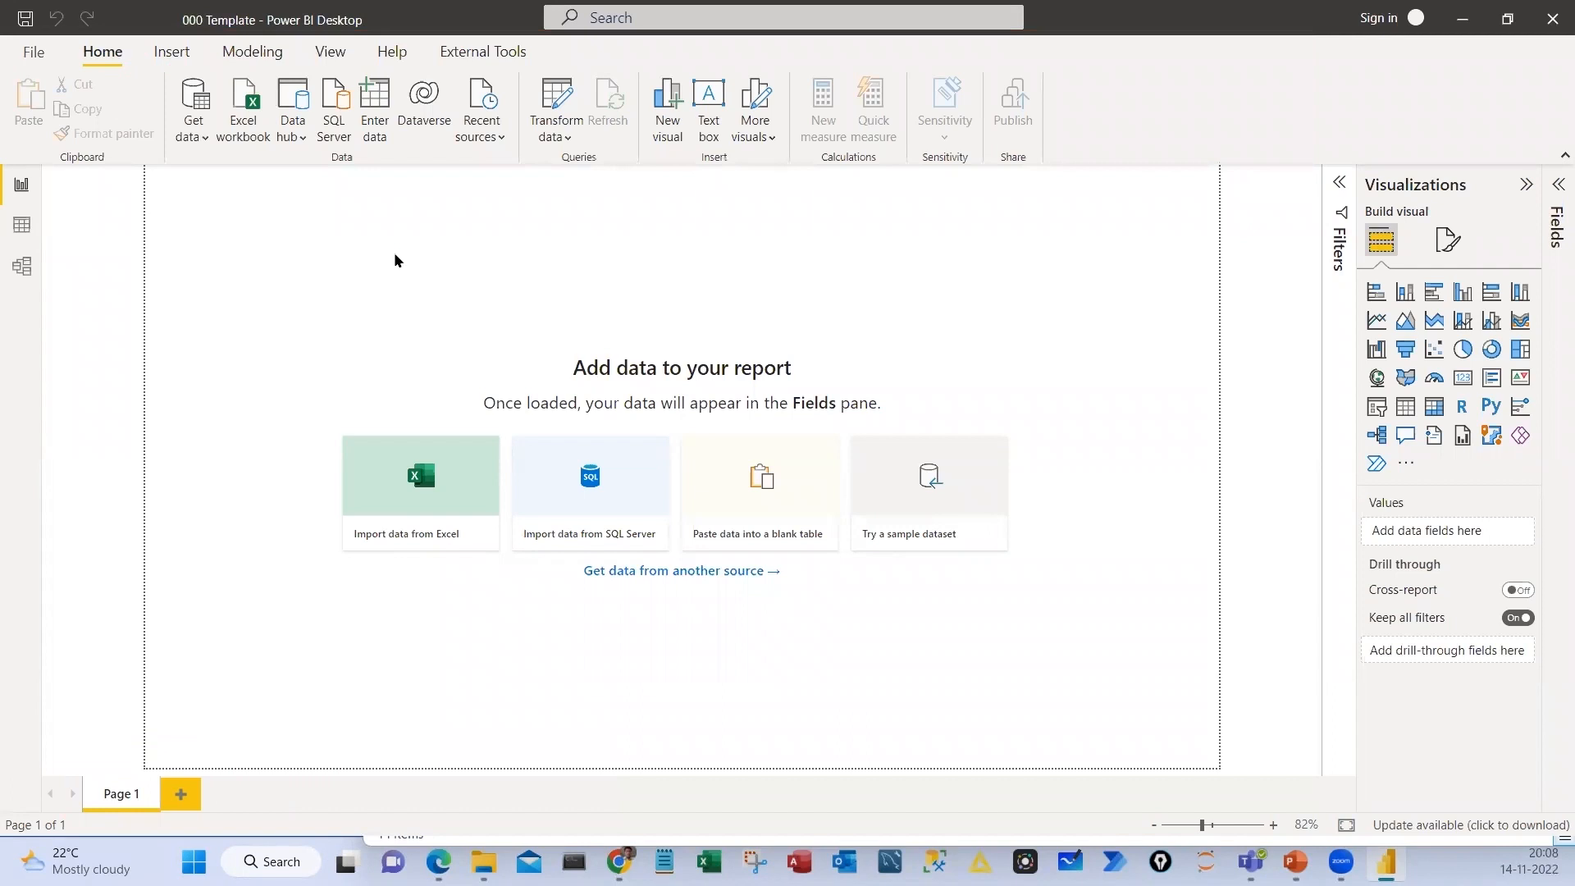
pyautogui.hotkey('ctrl', '2')
pyautogui.moveTo(3, 165); pyautogui.dragTo(57, 295)
pyautogui.press('Escape')
pyautogui.click(1509, 19)
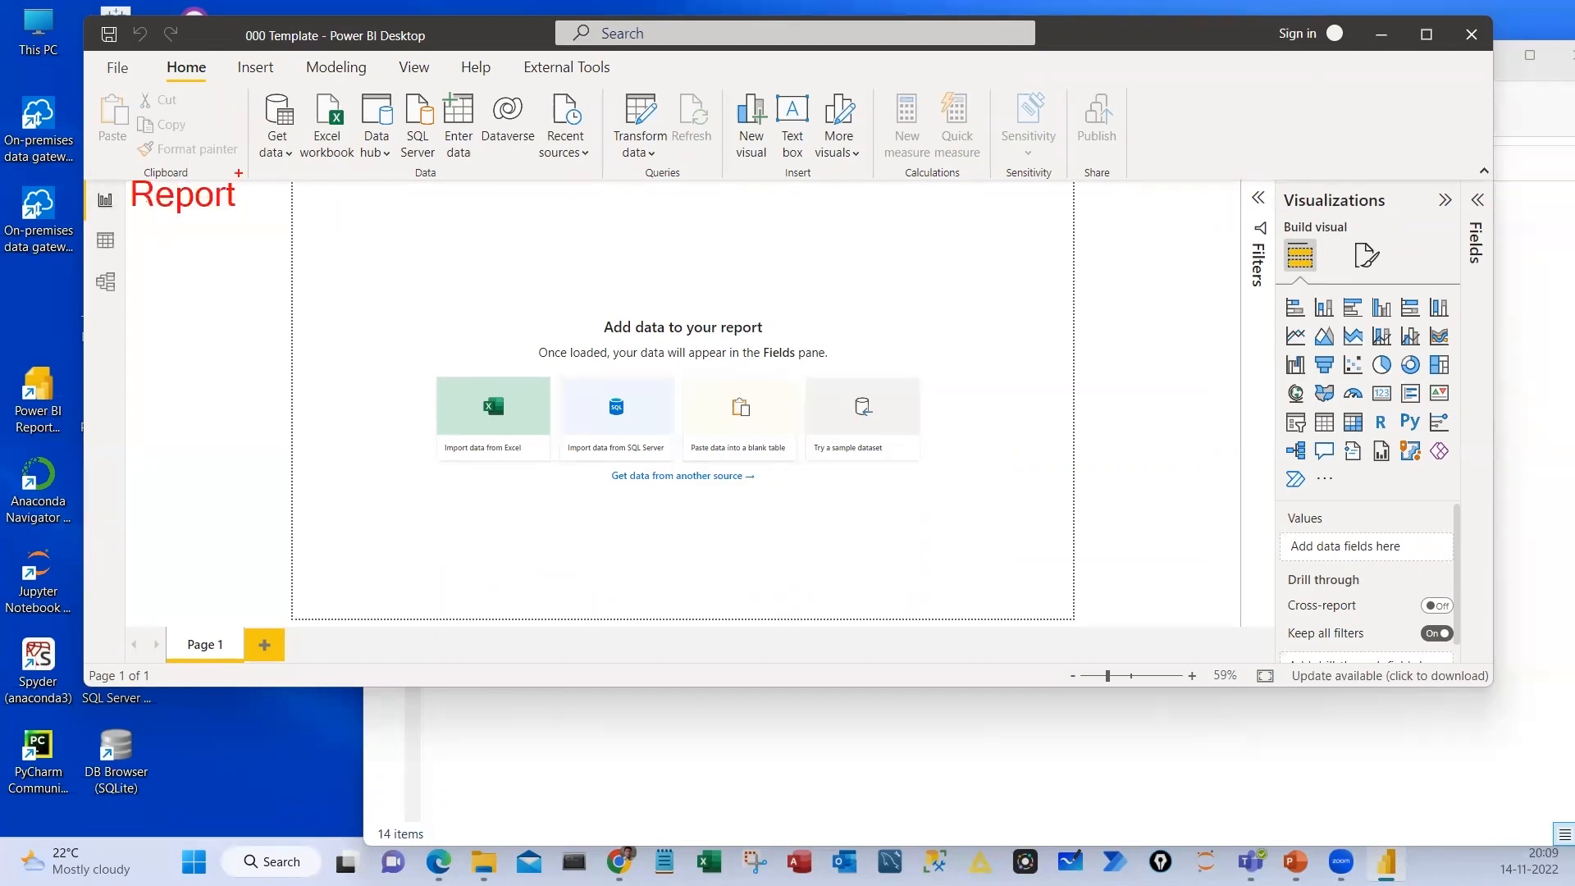
pyautogui.write('tDatatModel')
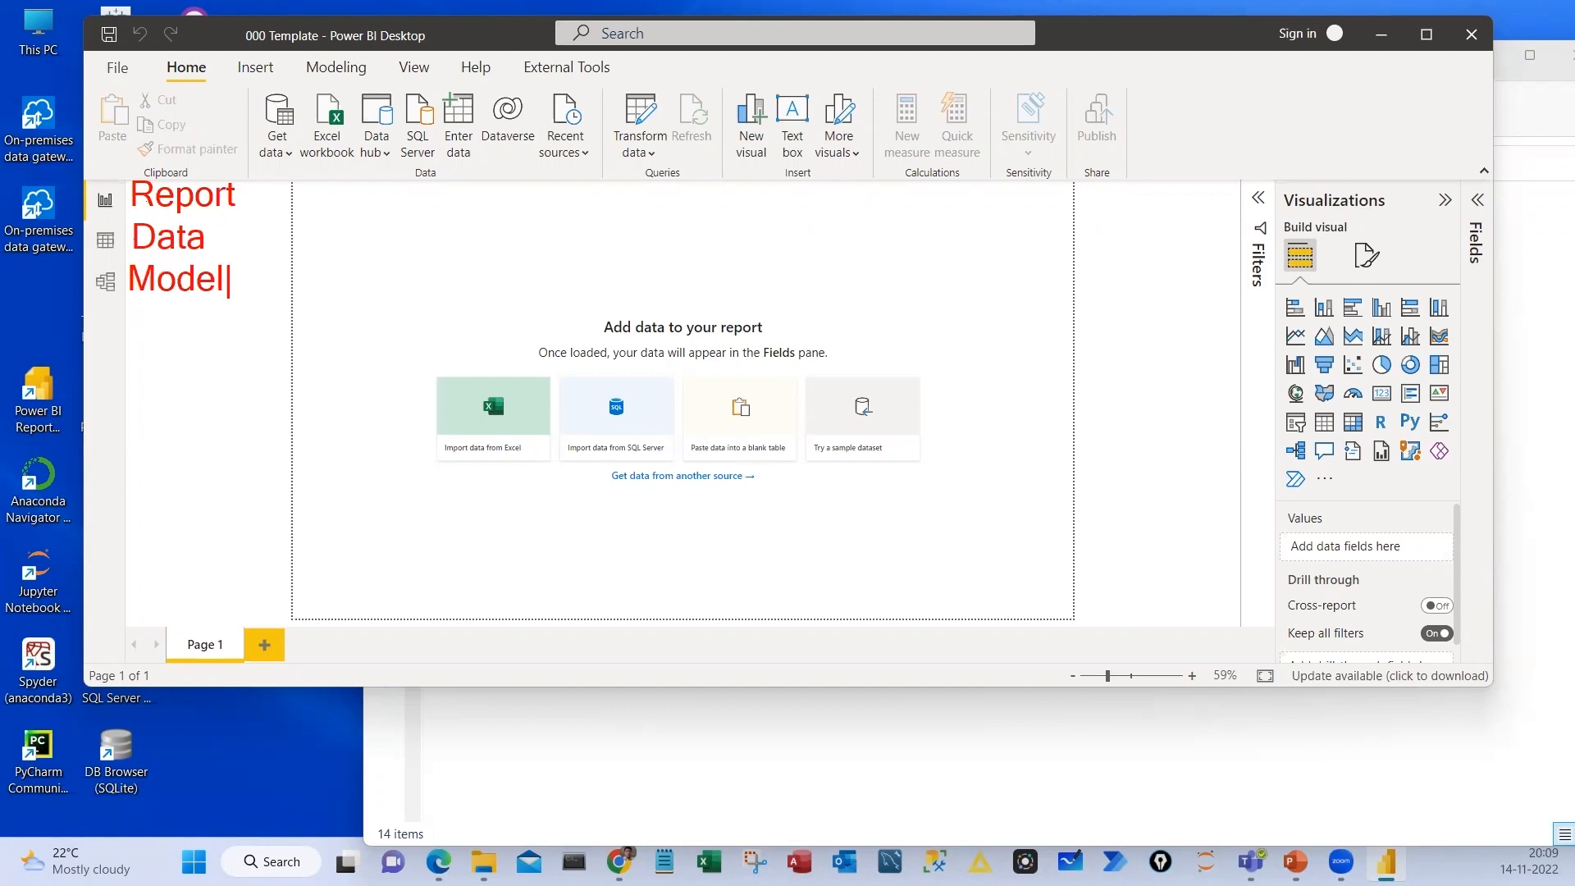
pyautogui.press('Escape')
pyautogui.moveTo(82, 170)
pyautogui.mouseDown()
pyautogui.moveTo(168, 262)
pyautogui.moveTo(272, 313)
pyautogui.mouseUp()
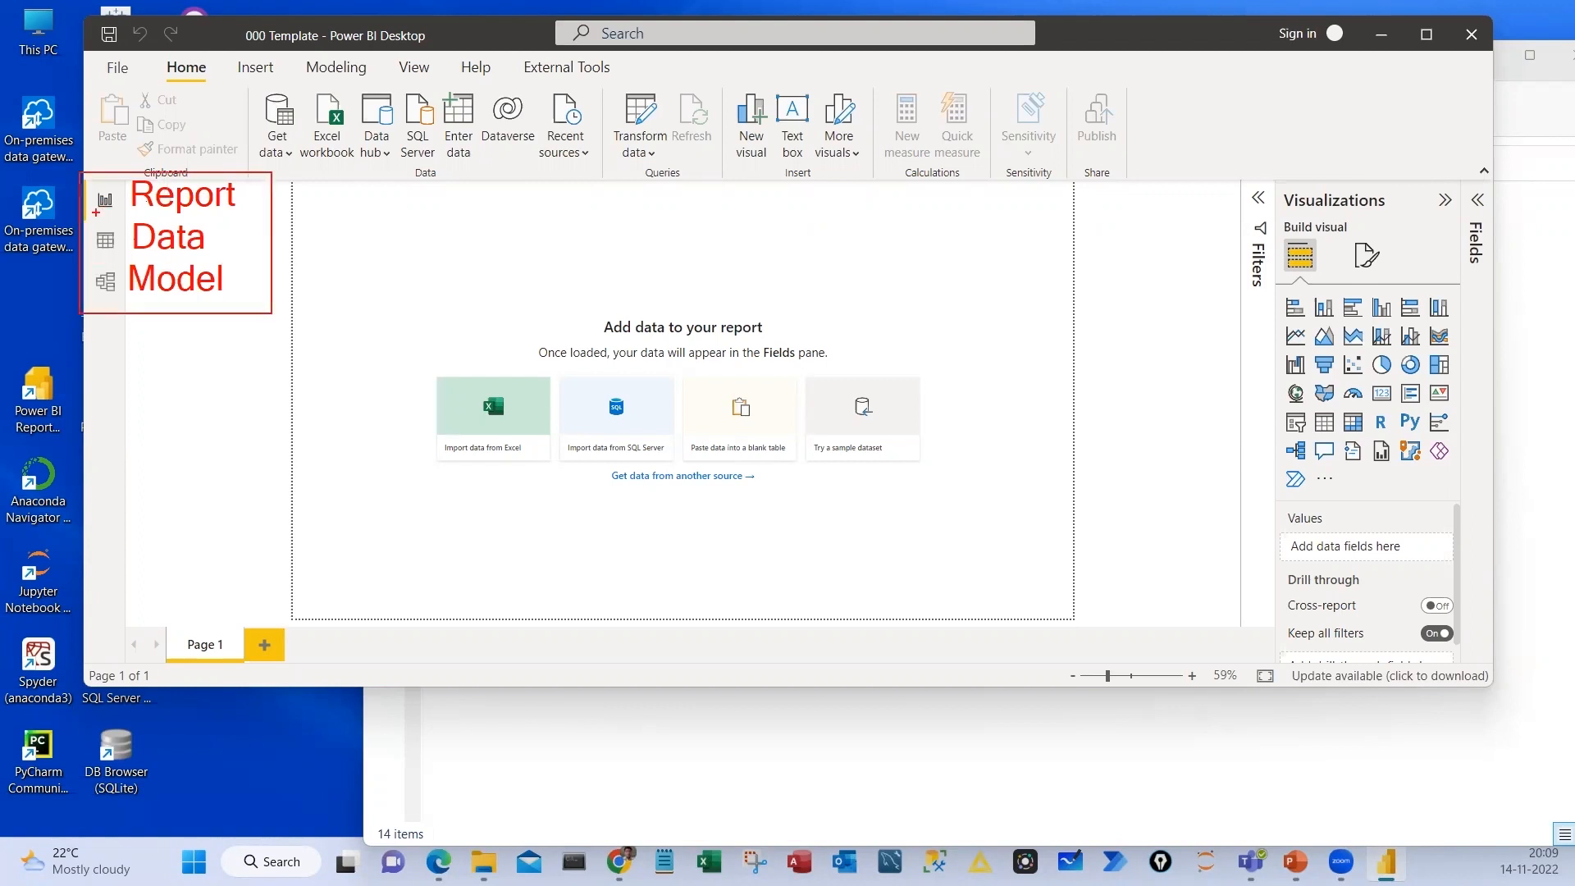
pyautogui.moveTo(96, 212)
pyautogui.mouseDown()
pyautogui.moveTo(303, 212)
pyautogui.moveTo(1073, 613)
pyautogui.mouseUp()
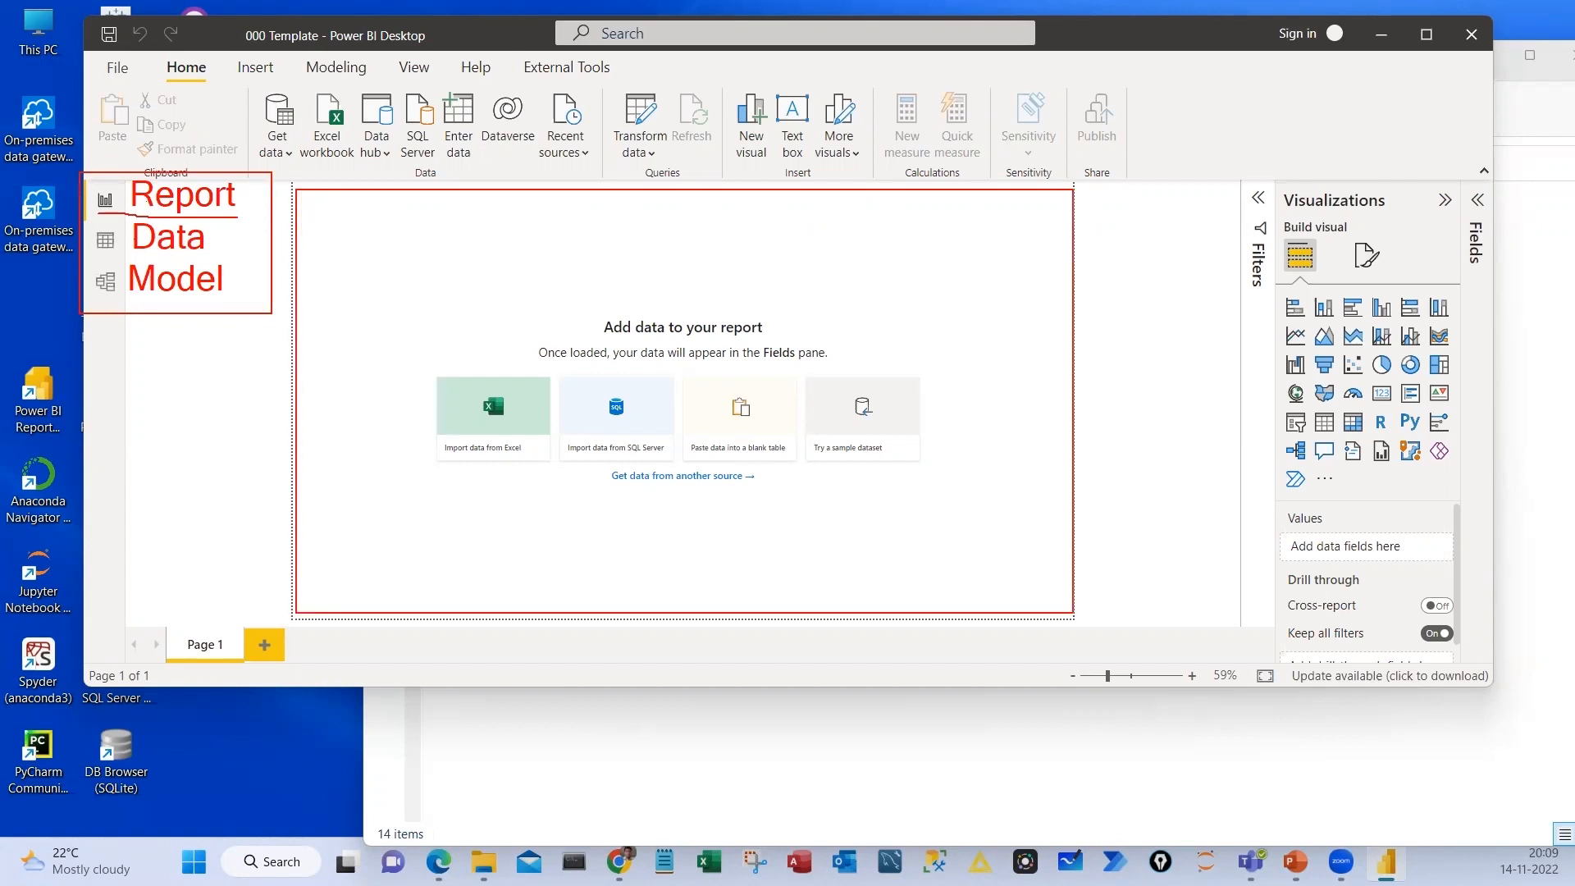
pyautogui.moveTo(640, 251); pyautogui.dragTo(641, 312)
pyautogui.moveTo(632, 272); pyautogui.dragTo(661, 289)
pyautogui.moveTo(666, 265); pyautogui.dragTo(698, 309)
pyautogui.moveTo(725, 239); pyautogui.dragTo(771, 238)
pyautogui.moveTo(756, 218); pyautogui.dragTo(810, 215)
pyautogui.moveTo(720, 341)
pyautogui.mouseDown()
pyautogui.moveTo(735, 306)
pyautogui.moveTo(719, 341)
pyautogui.mouseUp()
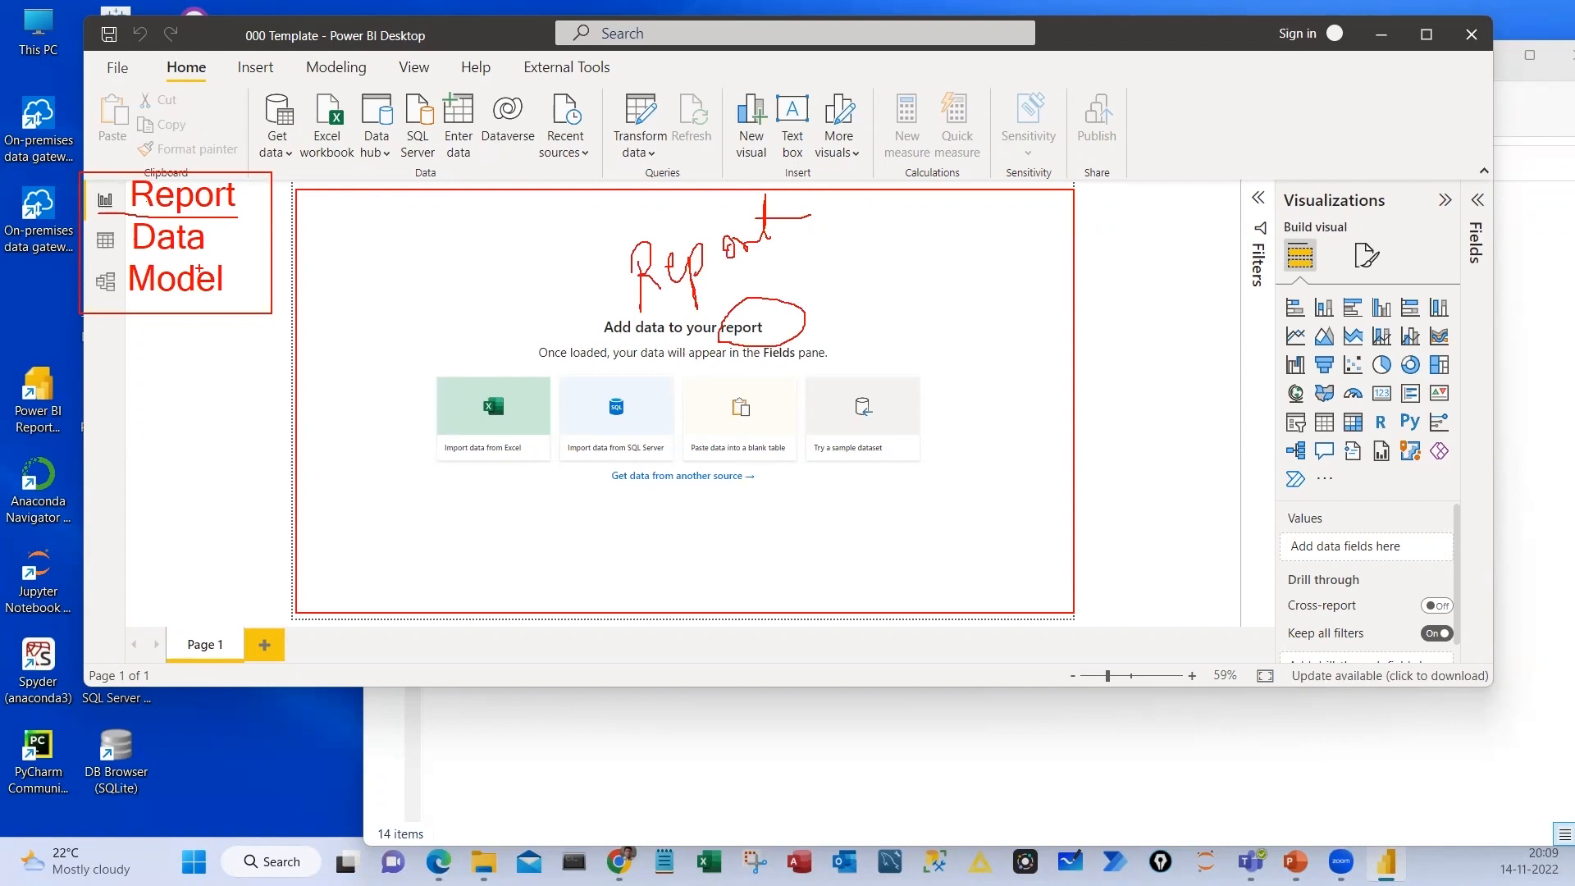
pyautogui.moveTo(94, 257); pyautogui.dragTo(224, 256)
pyautogui.moveTo(108, 304); pyautogui.dragTo(214, 302)
pyautogui.moveTo(248, 180); pyautogui.dragTo(257, 319)
pyautogui.moveTo(62, 275); pyautogui.dragTo(114, 295)
pyautogui.moveTo(135, 368); pyautogui.dragTo(211, 322)
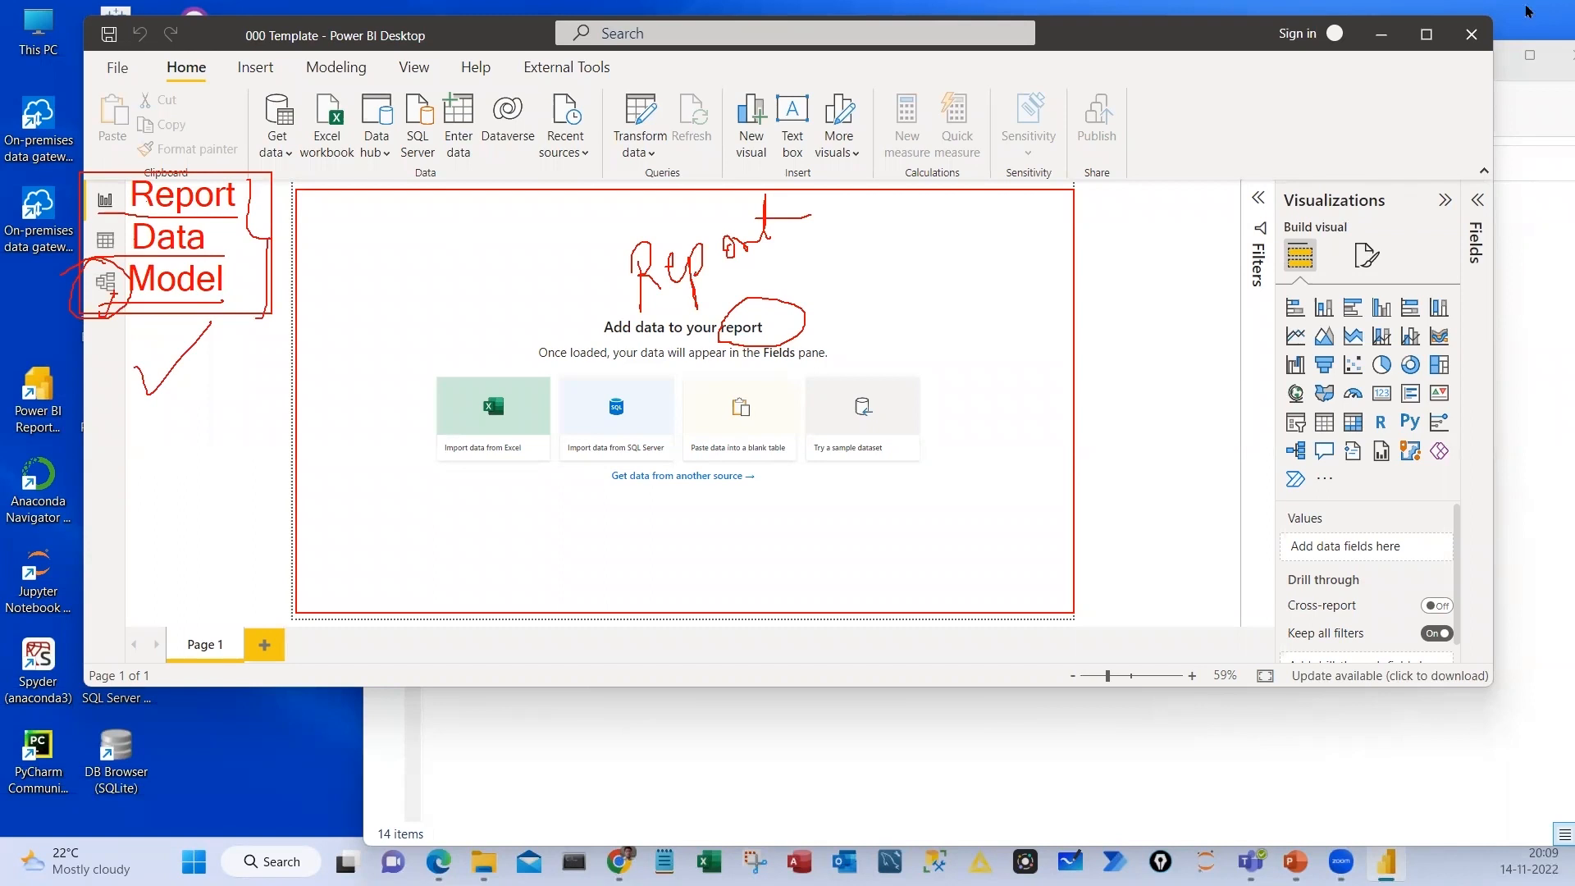
pyautogui.click(1430, 44)
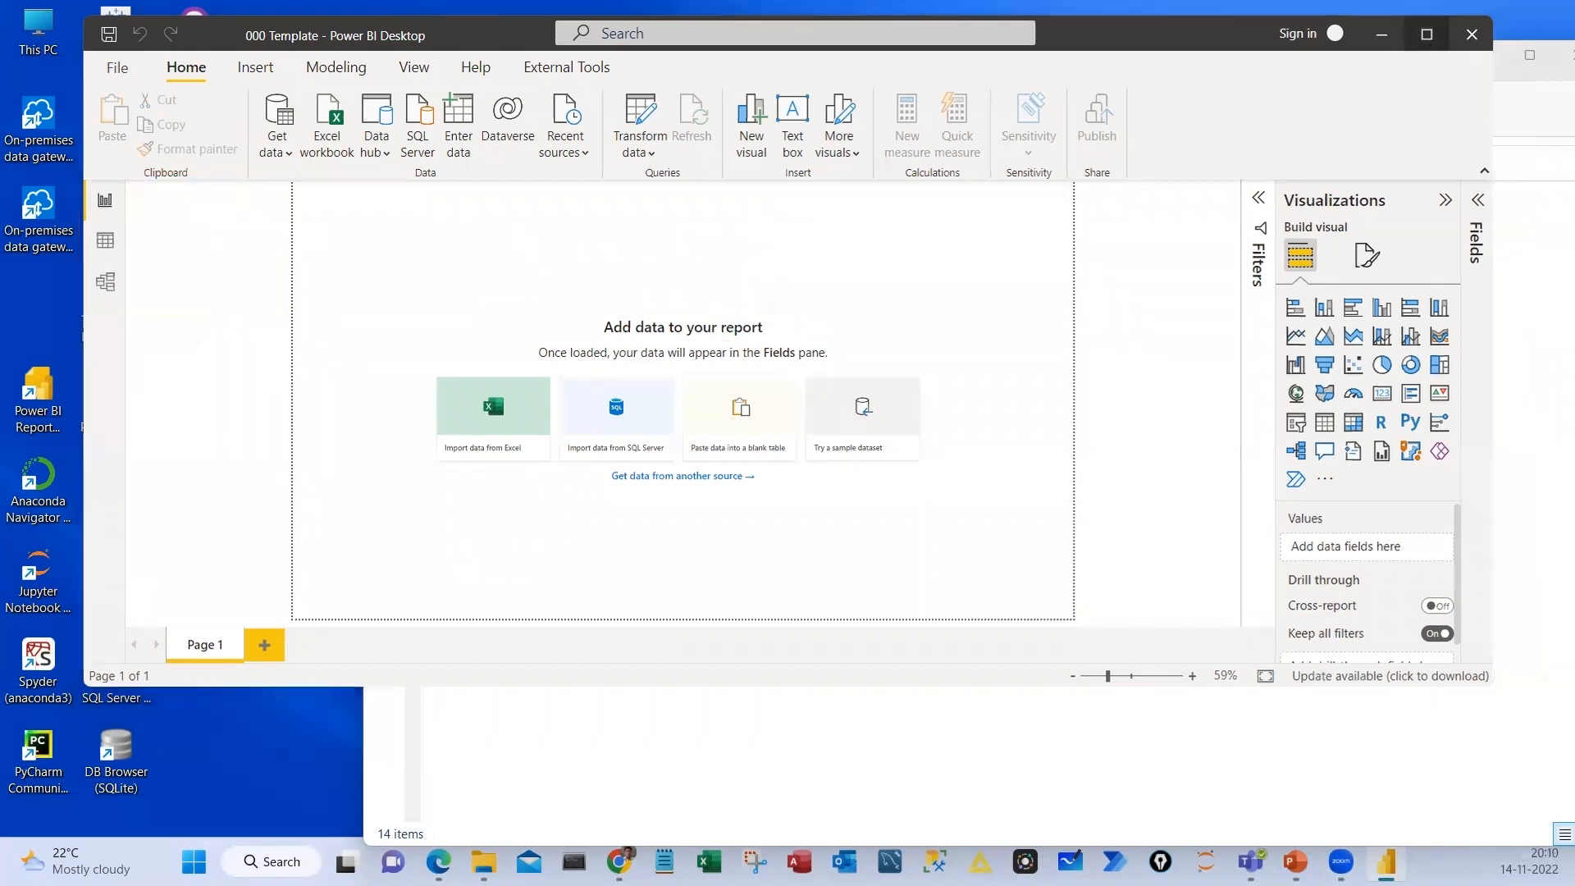
pyautogui.click(1427, 34)
pyautogui.moveTo(223, 208); pyautogui.dragTo(330, 344)
pyautogui.moveTo(386, 219); pyautogui.dragTo(491, 395)
pyautogui.moveTo(578, 234); pyautogui.dragTo(690, 412)
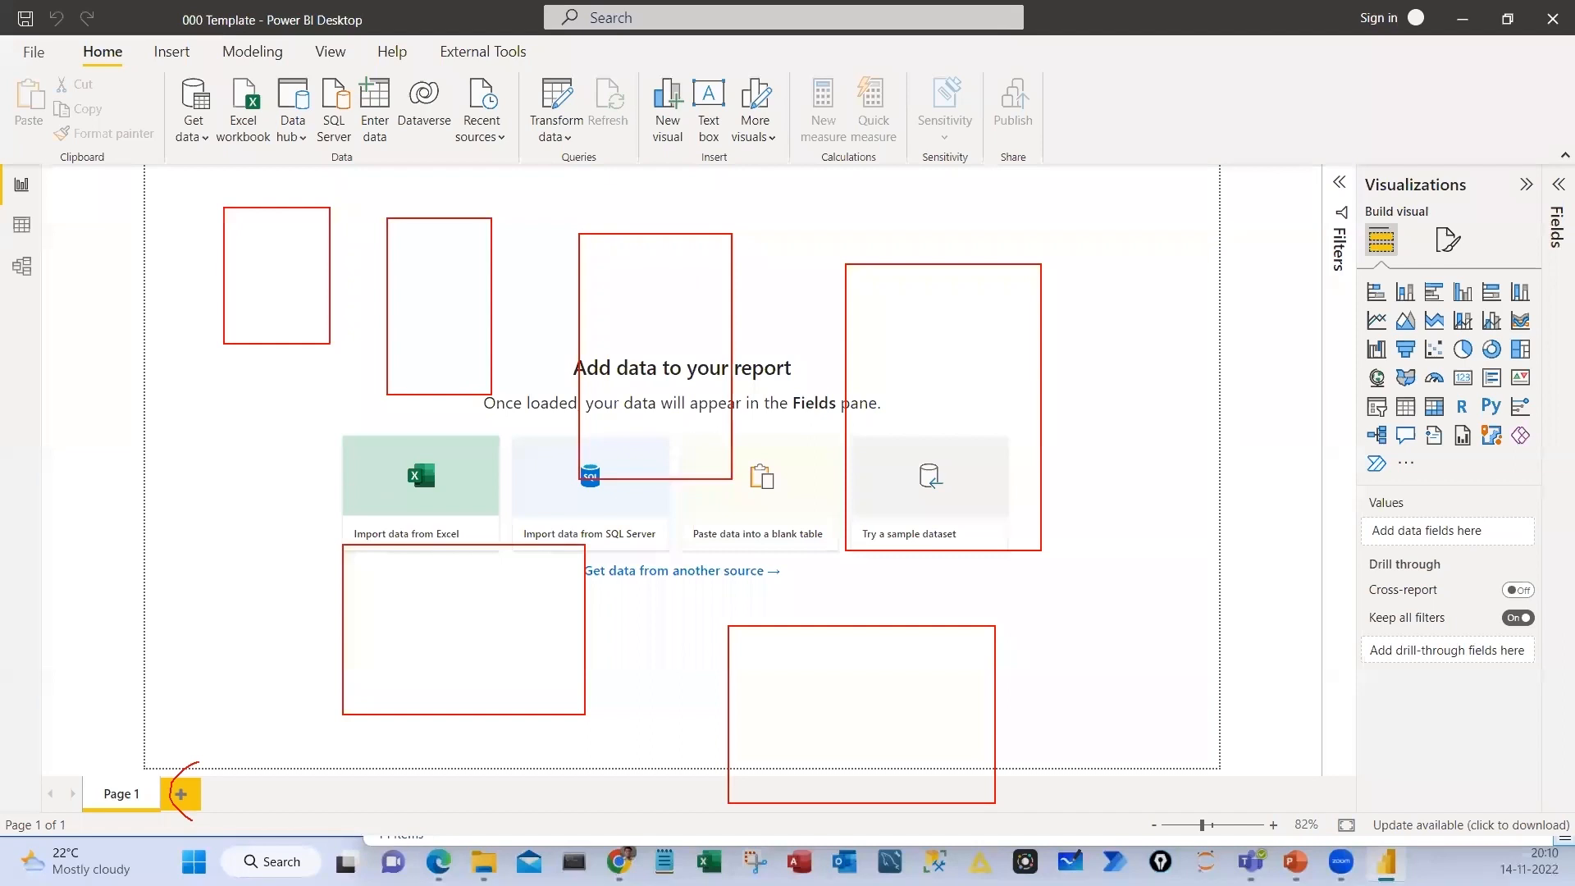
pyautogui.press('Escape')
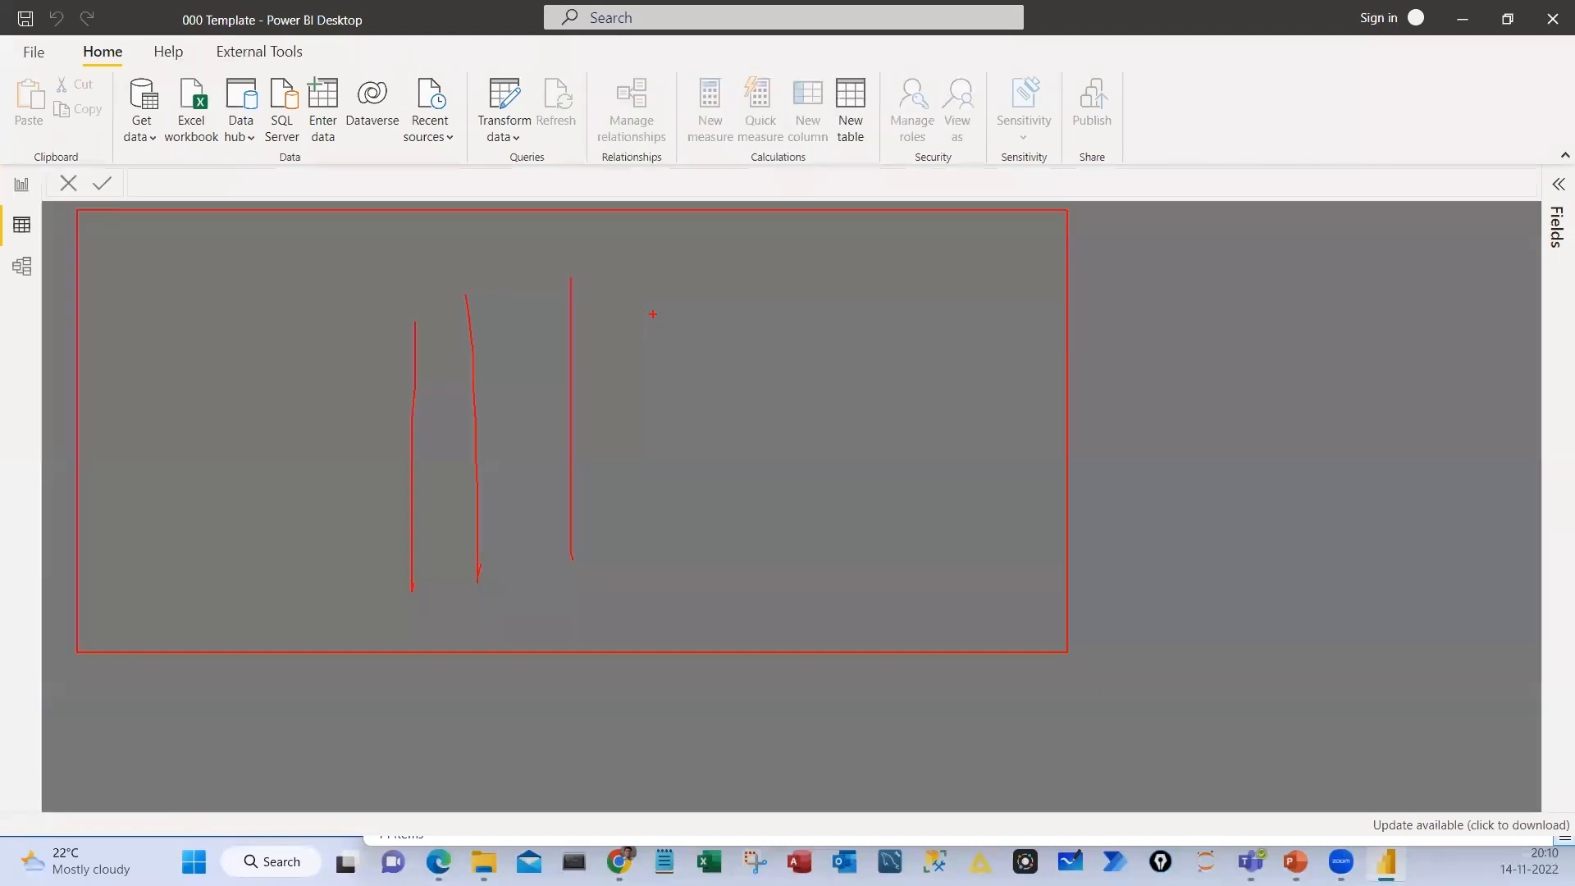
pyautogui.moveTo(654, 315); pyautogui.dragTo(654, 537)
pyautogui.moveTo(288, 440); pyautogui.dragTo(714, 414)
pyautogui.moveTo(286, 522); pyautogui.dragTo(759, 508)
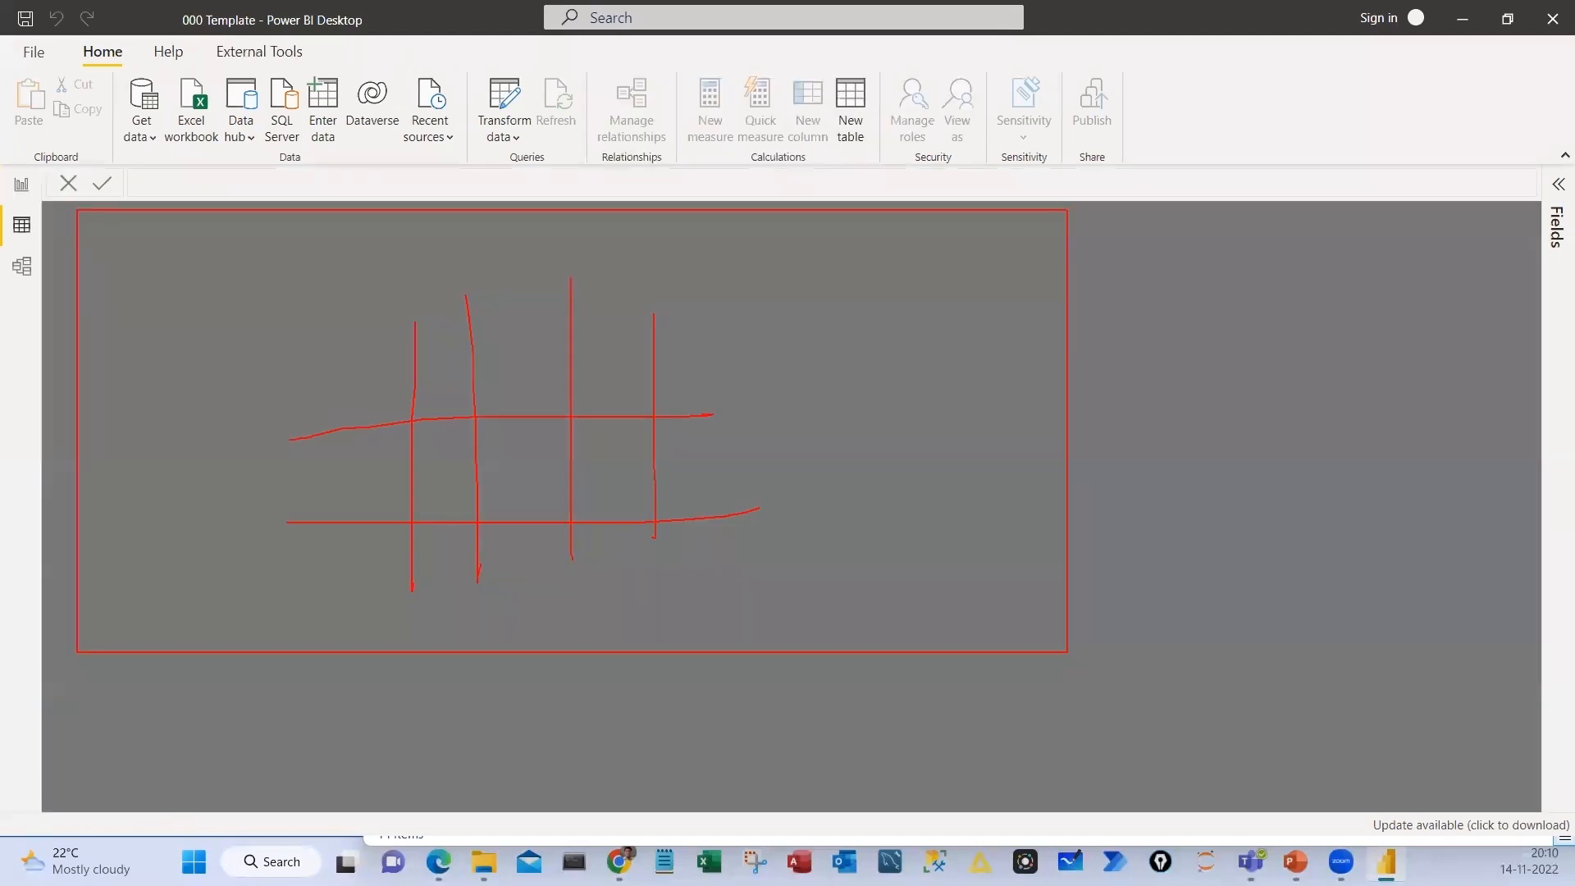
pyautogui.moveTo(239, 621); pyautogui.dragTo(704, 557)
pyautogui.moveTo(312, 405); pyautogui.dragTo(653, 353)
pyautogui.moveTo(325, 360)
pyautogui.mouseDown()
pyautogui.moveTo(724, 336)
pyautogui.moveTo(687, 409)
pyautogui.mouseUp()
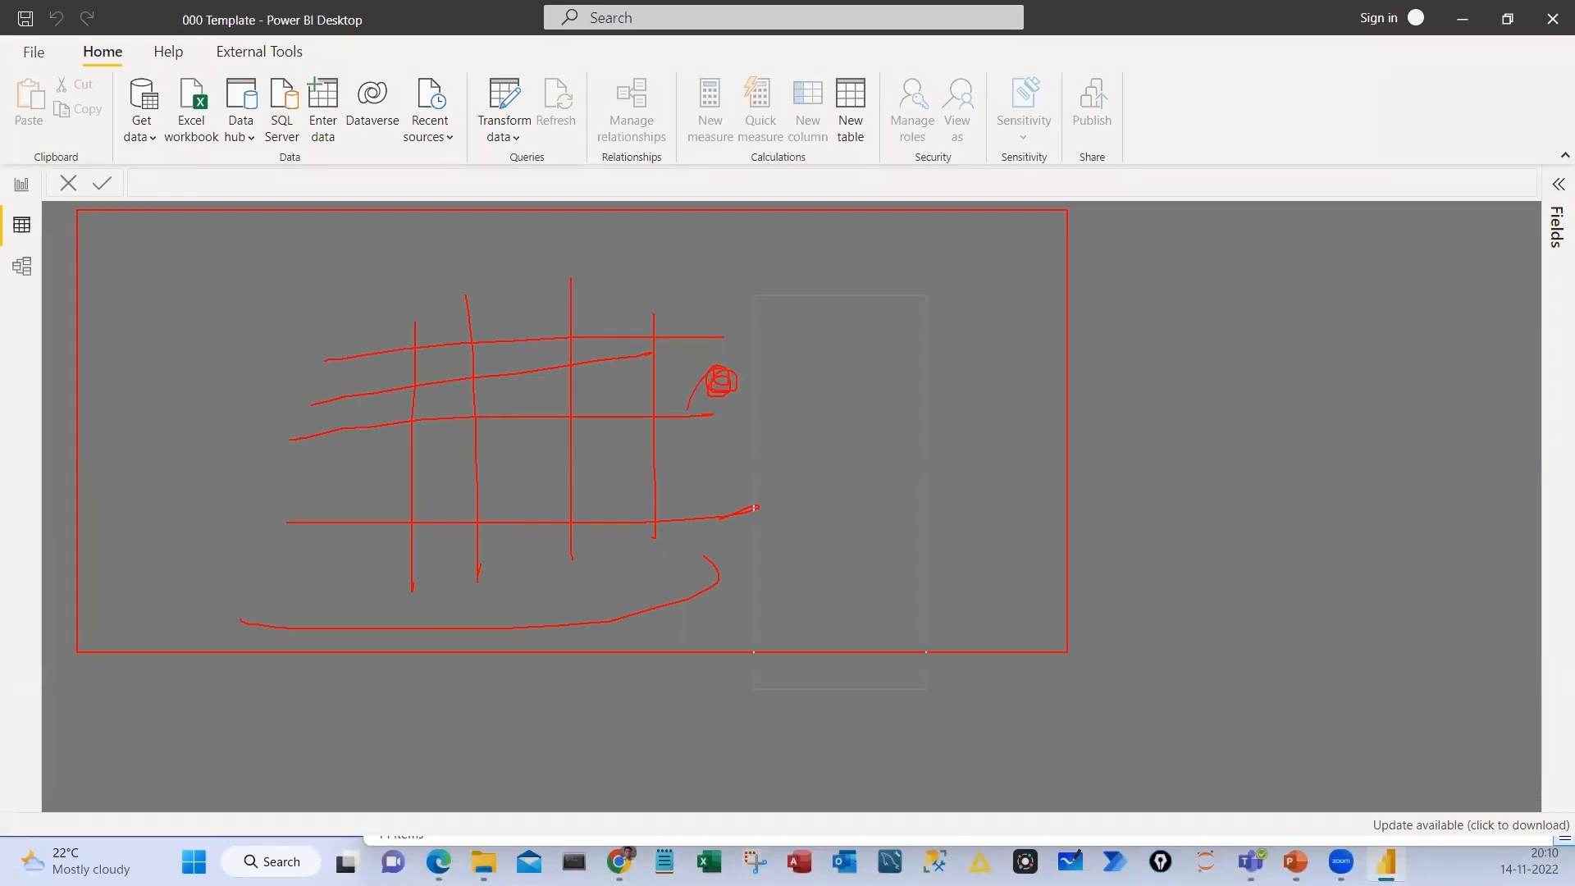
pyautogui.moveTo(754, 296); pyautogui.dragTo(926, 684)
pyautogui.moveTo(788, 346); pyautogui.dragTo(778, 407)
pyautogui.moveTo(812, 395)
pyautogui.mouseDown()
pyautogui.moveTo(817, 347)
pyautogui.moveTo(832, 410)
pyautogui.moveTo(830, 383)
pyautogui.mouseUp()
pyautogui.moveTo(840, 358); pyautogui.dragTo(874, 376)
pyautogui.moveTo(873, 348); pyautogui.dragTo(835, 435)
pyautogui.moveTo(883, 474); pyautogui.dragTo(985, 453)
pyautogui.moveTo(950, 446); pyautogui.dragTo(955, 494)
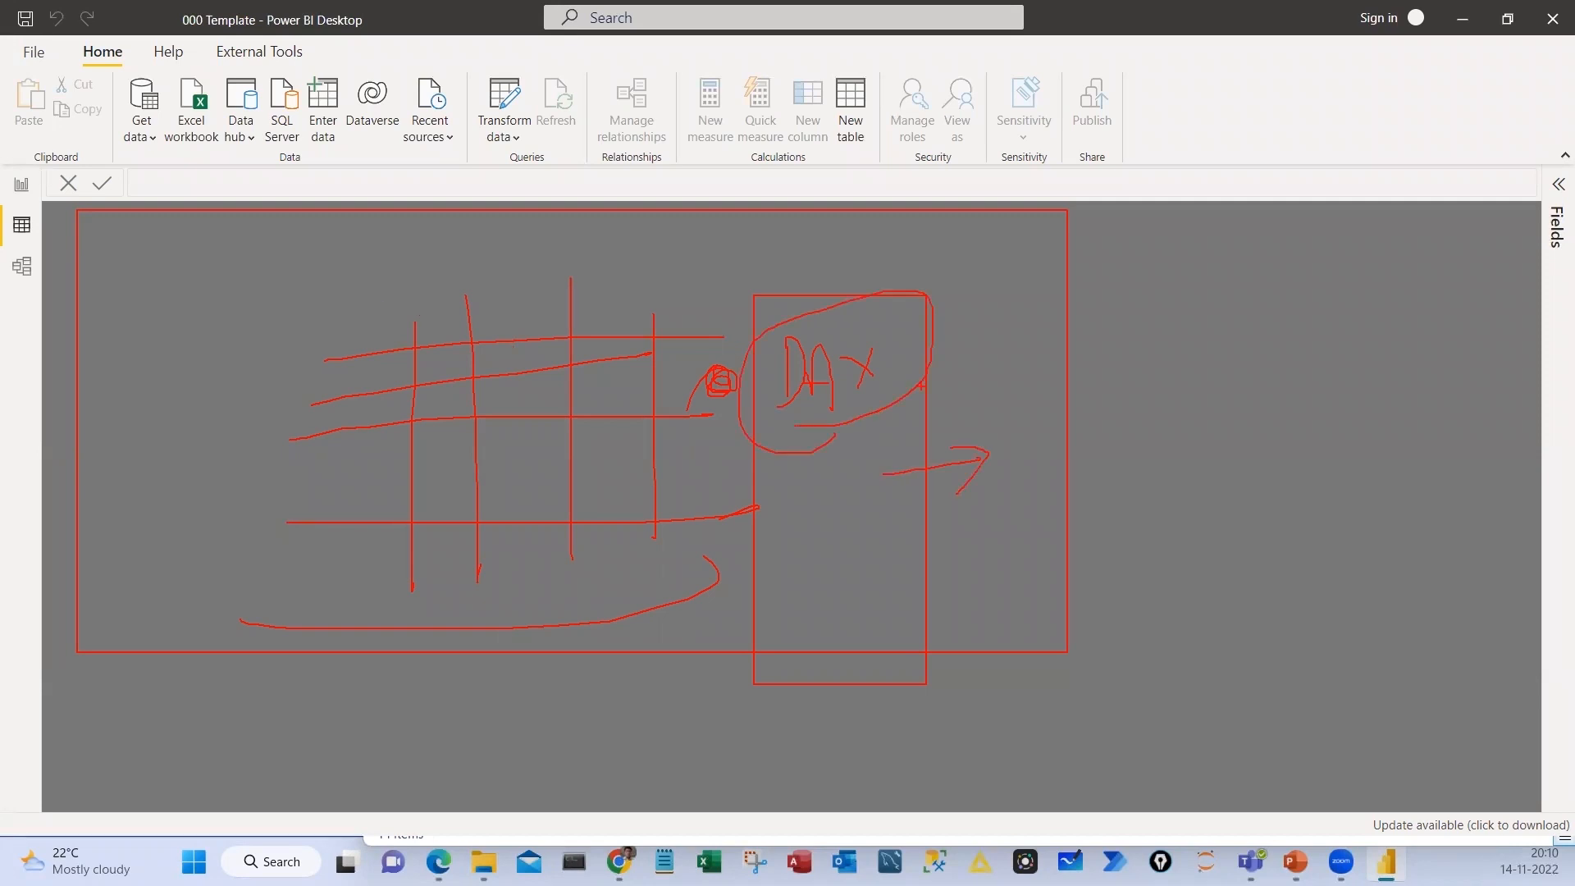
pyautogui.moveTo(924, 386); pyautogui.dragTo(1009, 386)
pyautogui.moveTo(989, 369)
pyautogui.mouseDown()
pyautogui.moveTo(1049, 389)
pyautogui.moveTo(1018, 416)
pyautogui.mouseUp()
pyautogui.press('Escape')
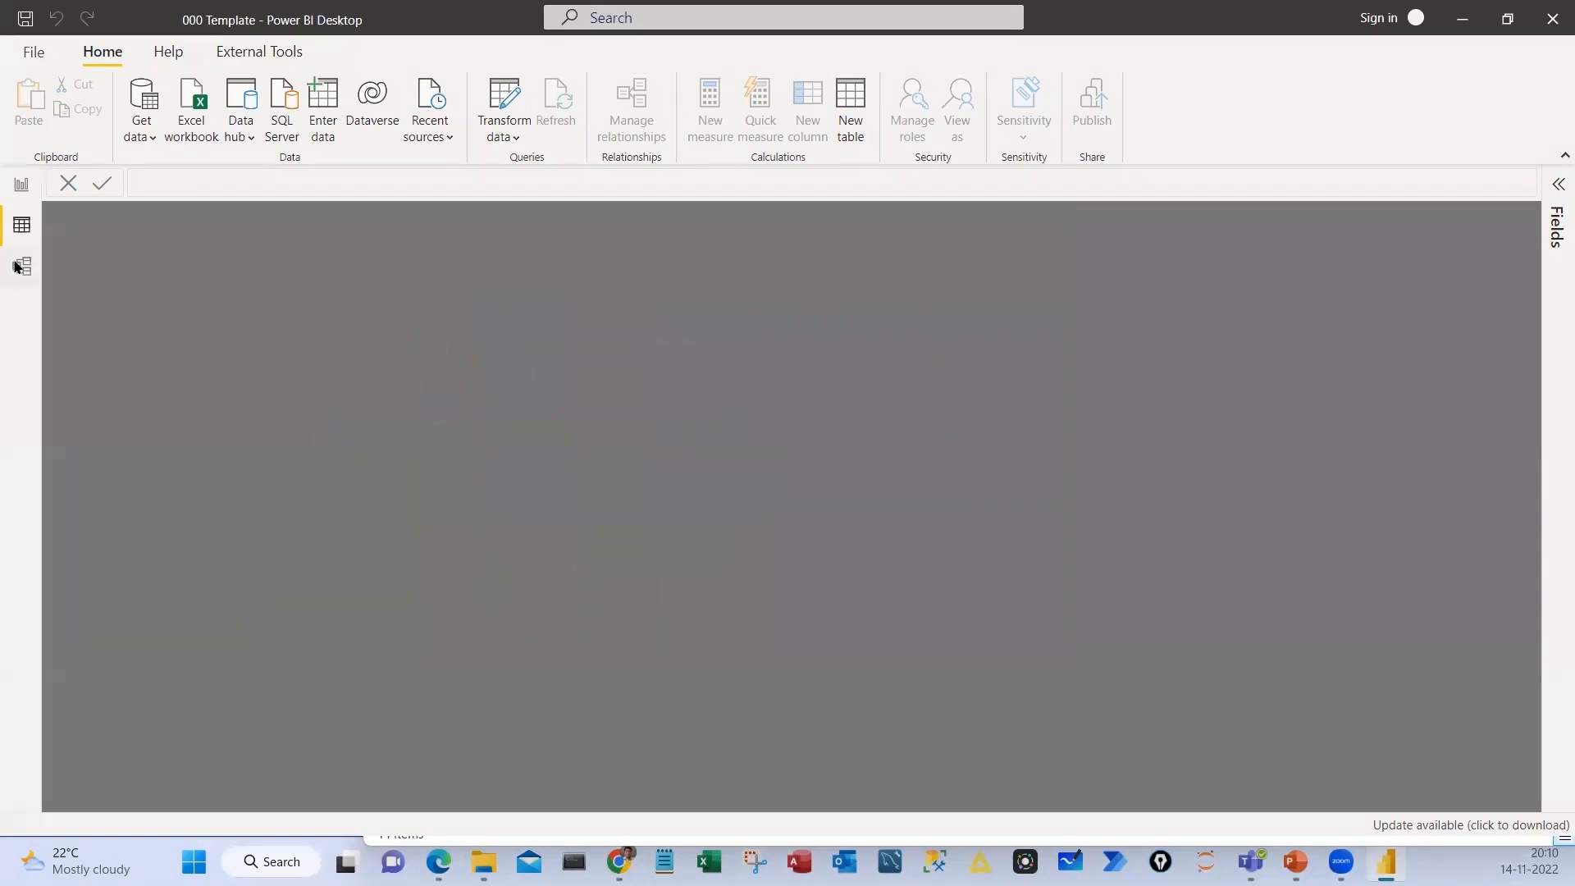
# View the Model view, return to the Report view and expand the Filters pane
pyautogui.click(22, 268)
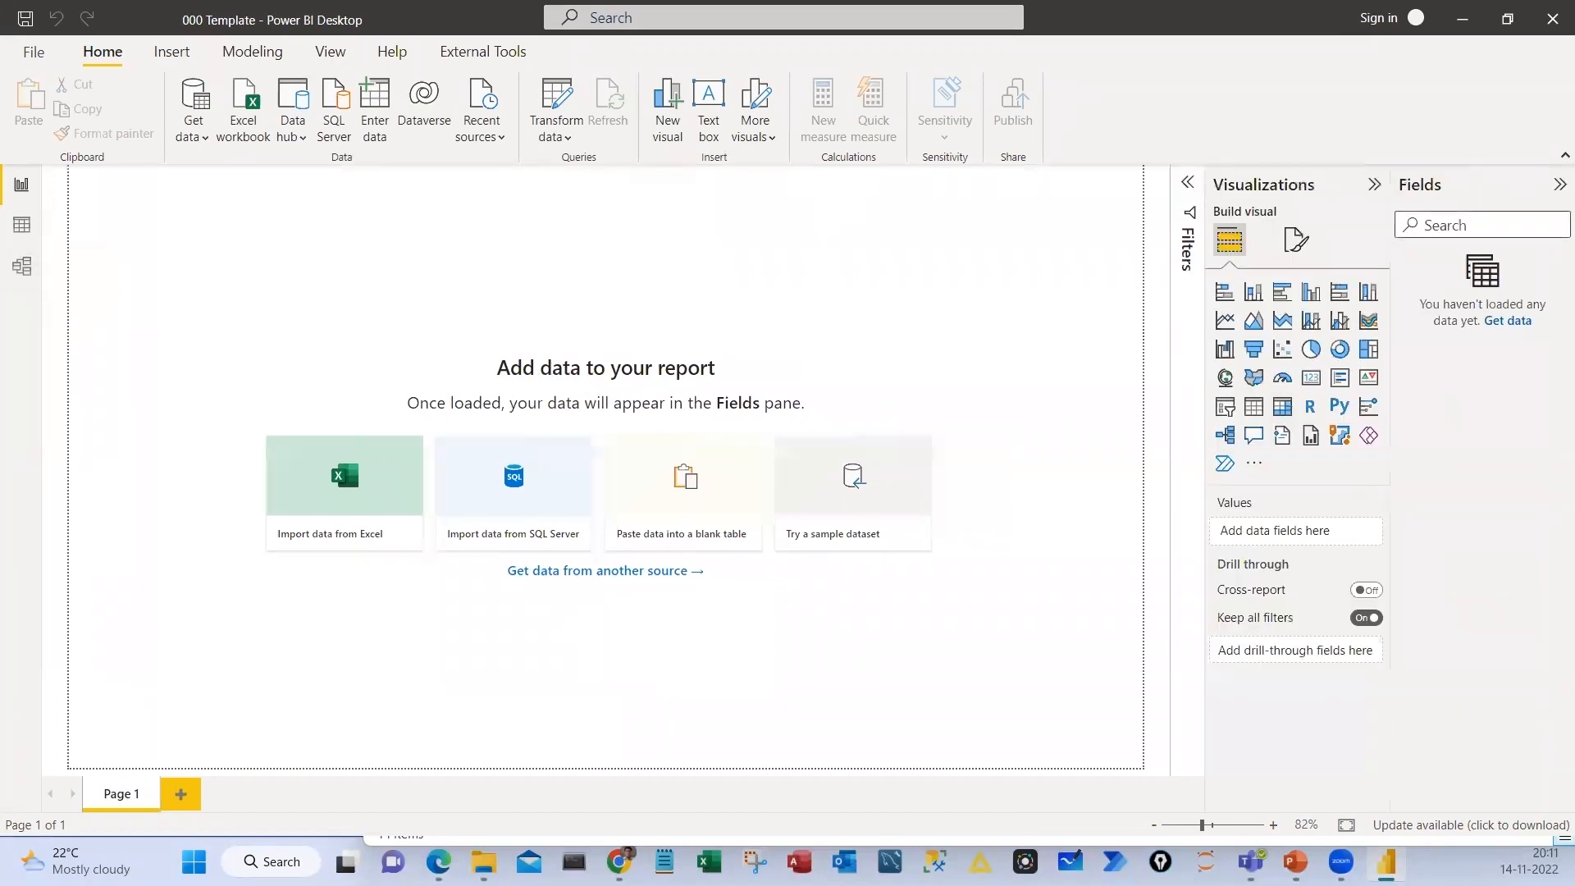
pyautogui.click(1189, 182)
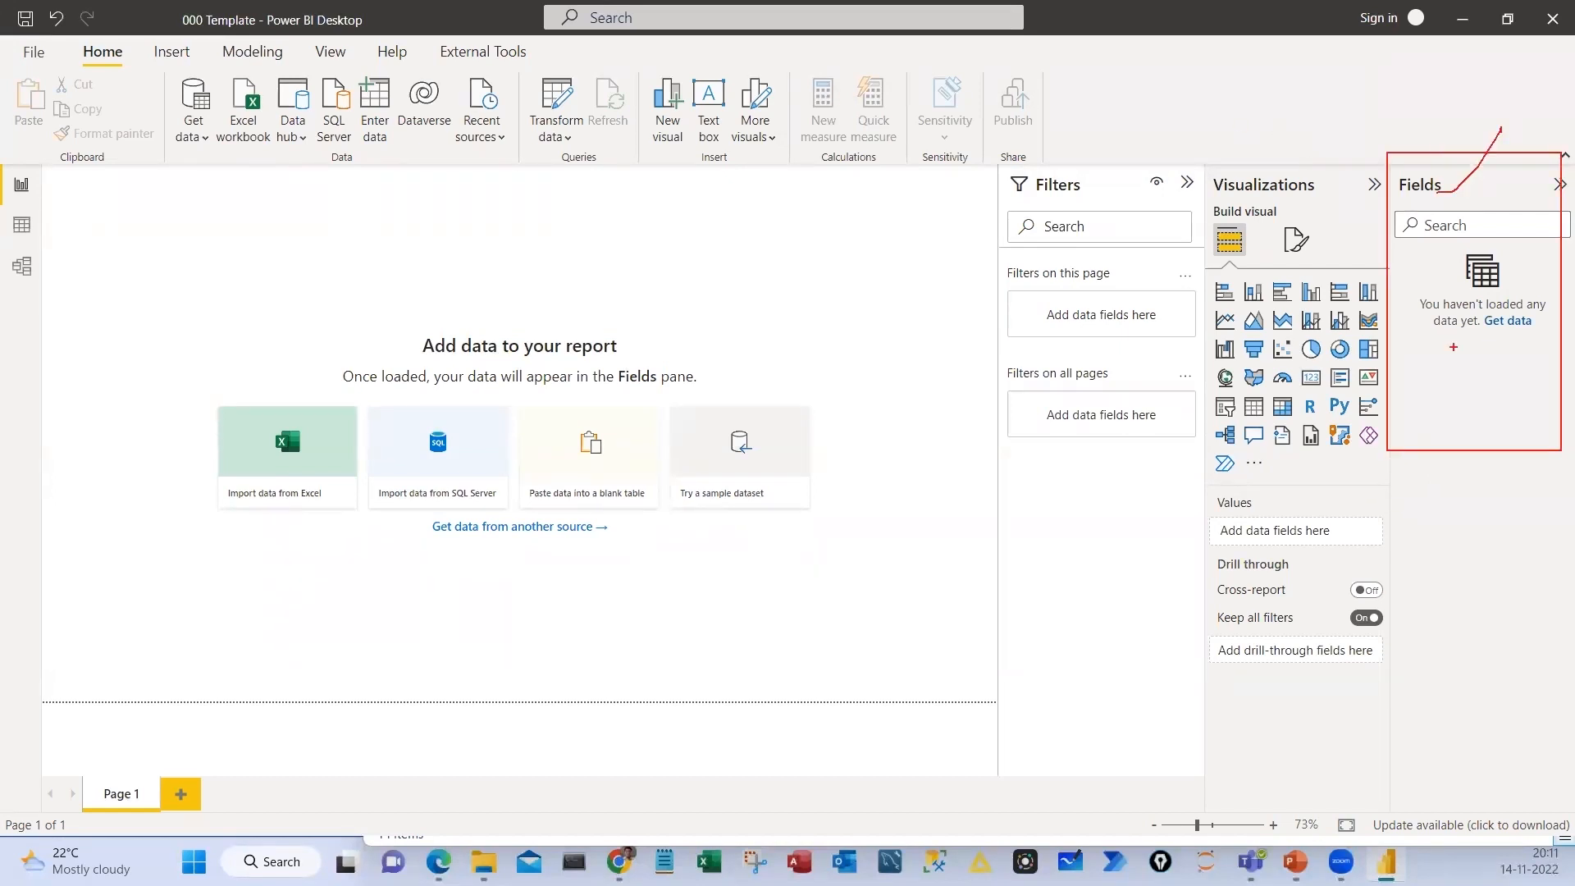
pyautogui.moveTo(1524, 386)
pyautogui.mouseDown()
pyautogui.moveTo(1538, 388)
pyautogui.moveTo(1499, 428)
pyautogui.moveTo(1480, 357)
pyautogui.mouseUp()
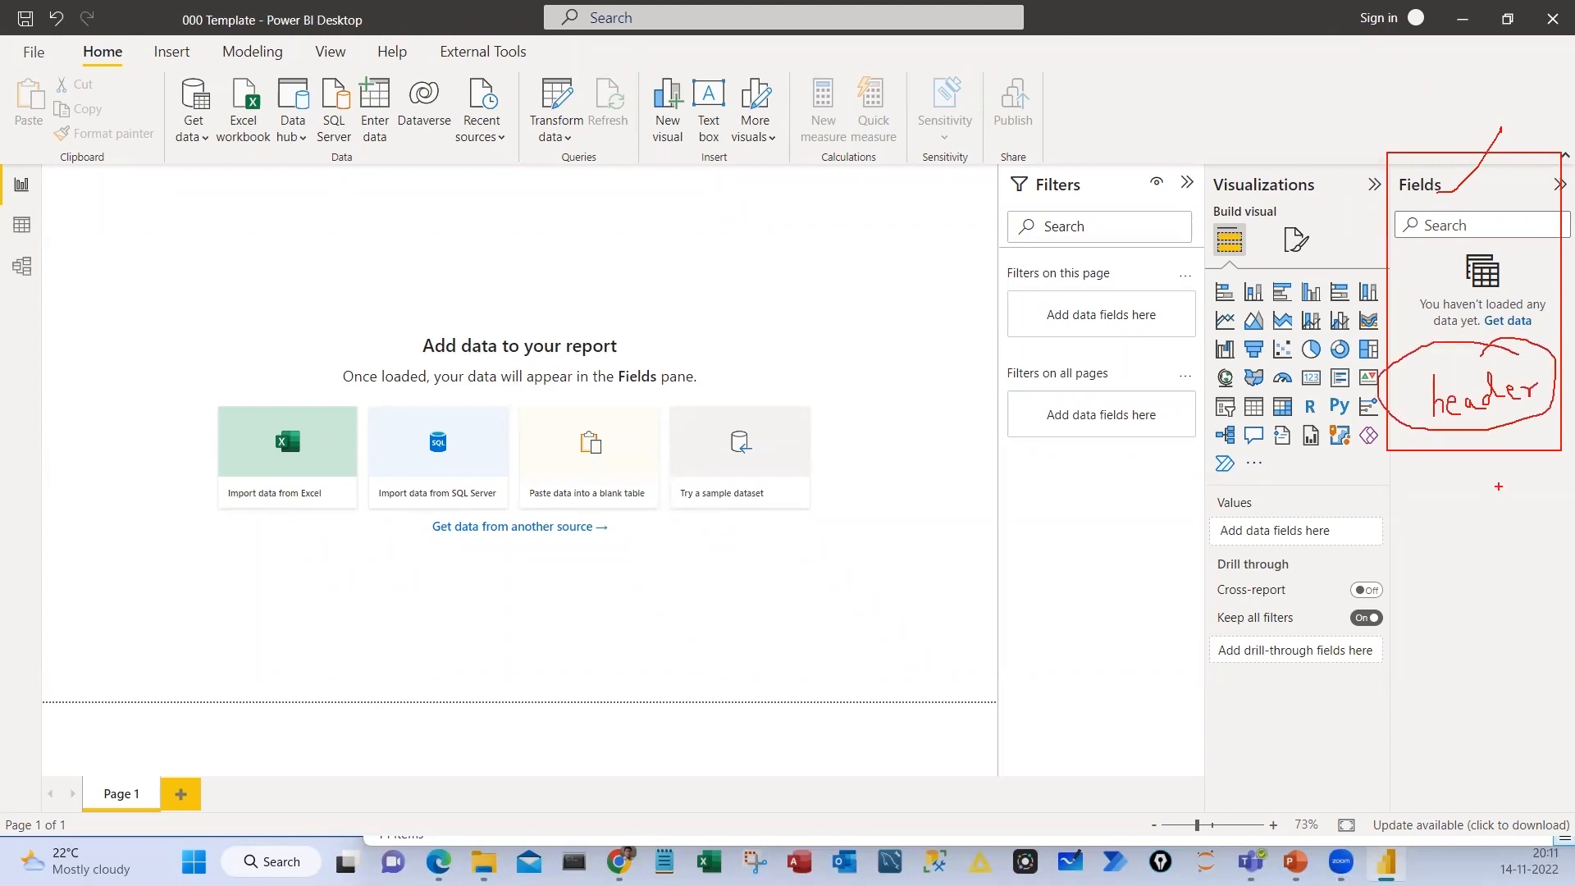
pyautogui.moveTo(1482, 444)
pyautogui.mouseDown()
pyautogui.moveTo(1484, 515)
pyautogui.moveTo(1513, 465)
pyautogui.mouseUp()
pyautogui.moveTo(1408, 520)
pyautogui.mouseDown()
pyautogui.moveTo(1474, 556)
pyautogui.moveTo(1519, 618)
pyautogui.mouseUp()
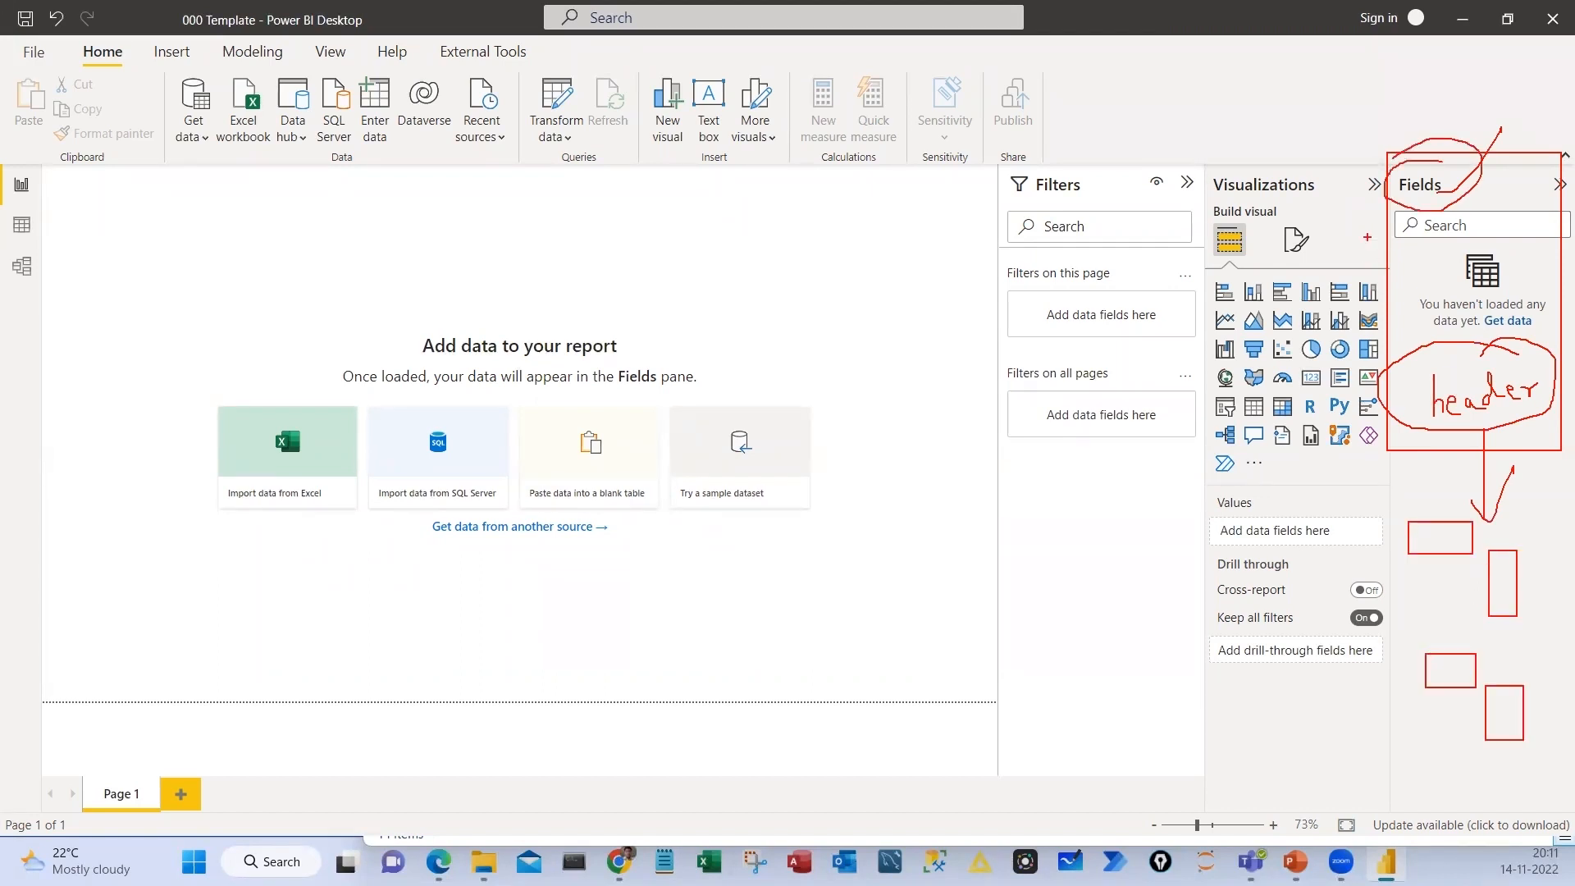
pyautogui.moveTo(1410, 112); pyautogui.dragTo(1431, 176)
pyautogui.moveTo(1369, 86)
pyautogui.mouseDown()
pyautogui.moveTo(1370, 101)
pyautogui.moveTo(1484, 85)
pyautogui.mouseUp()
pyautogui.moveTo(1352, 130); pyautogui.dragTo(1468, 129)
pyautogui.moveTo(1483, 104); pyautogui.dragTo(1403, 117)
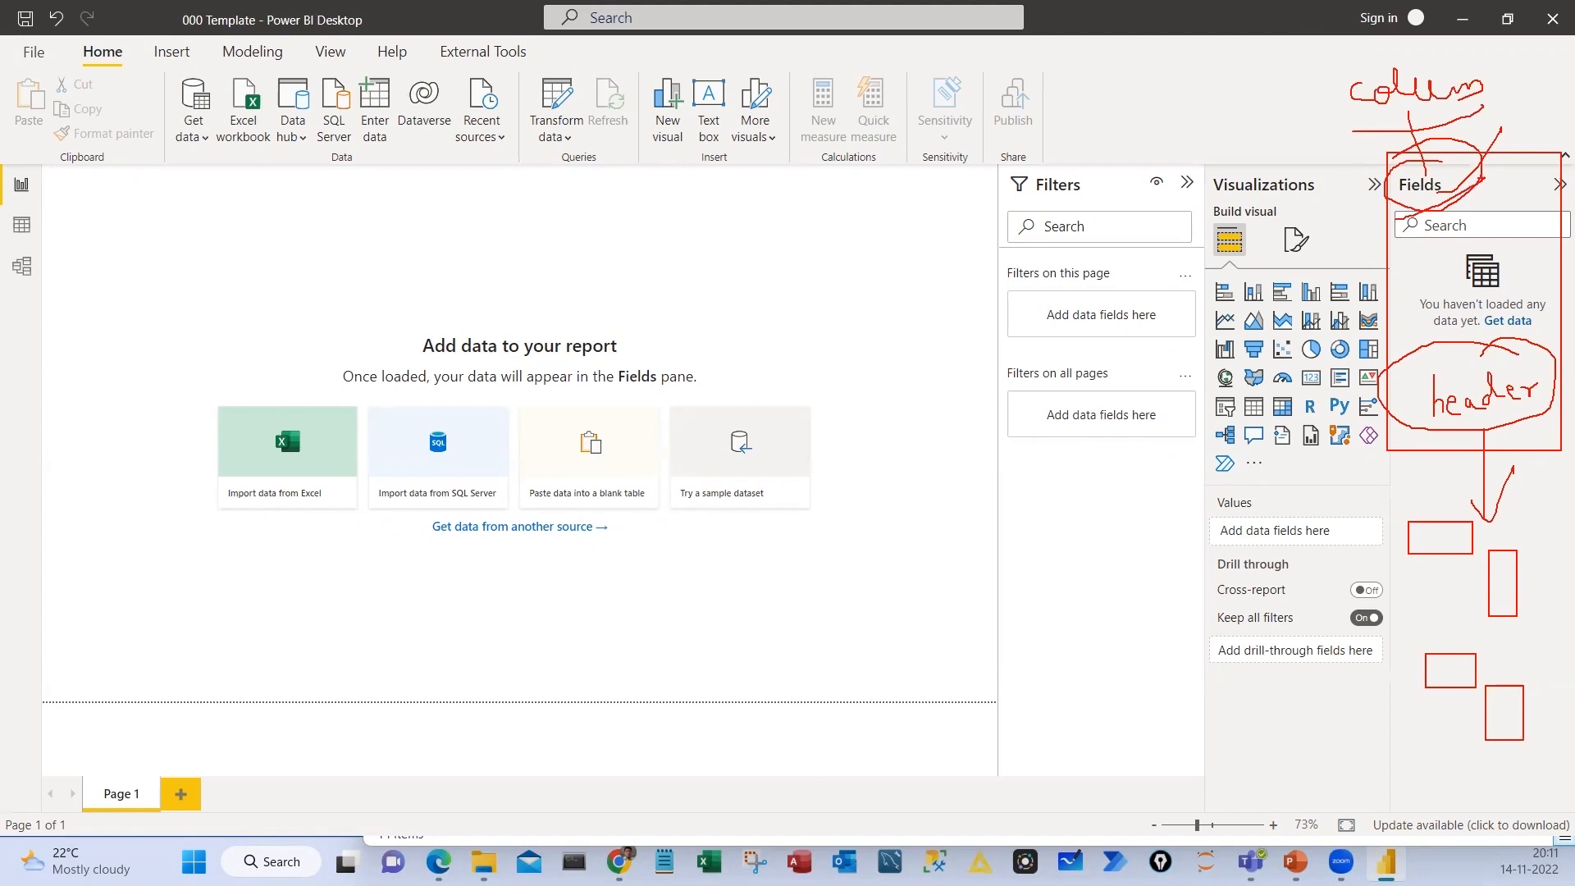
pyautogui.moveTo(477, 455); pyautogui.dragTo(569, 460)
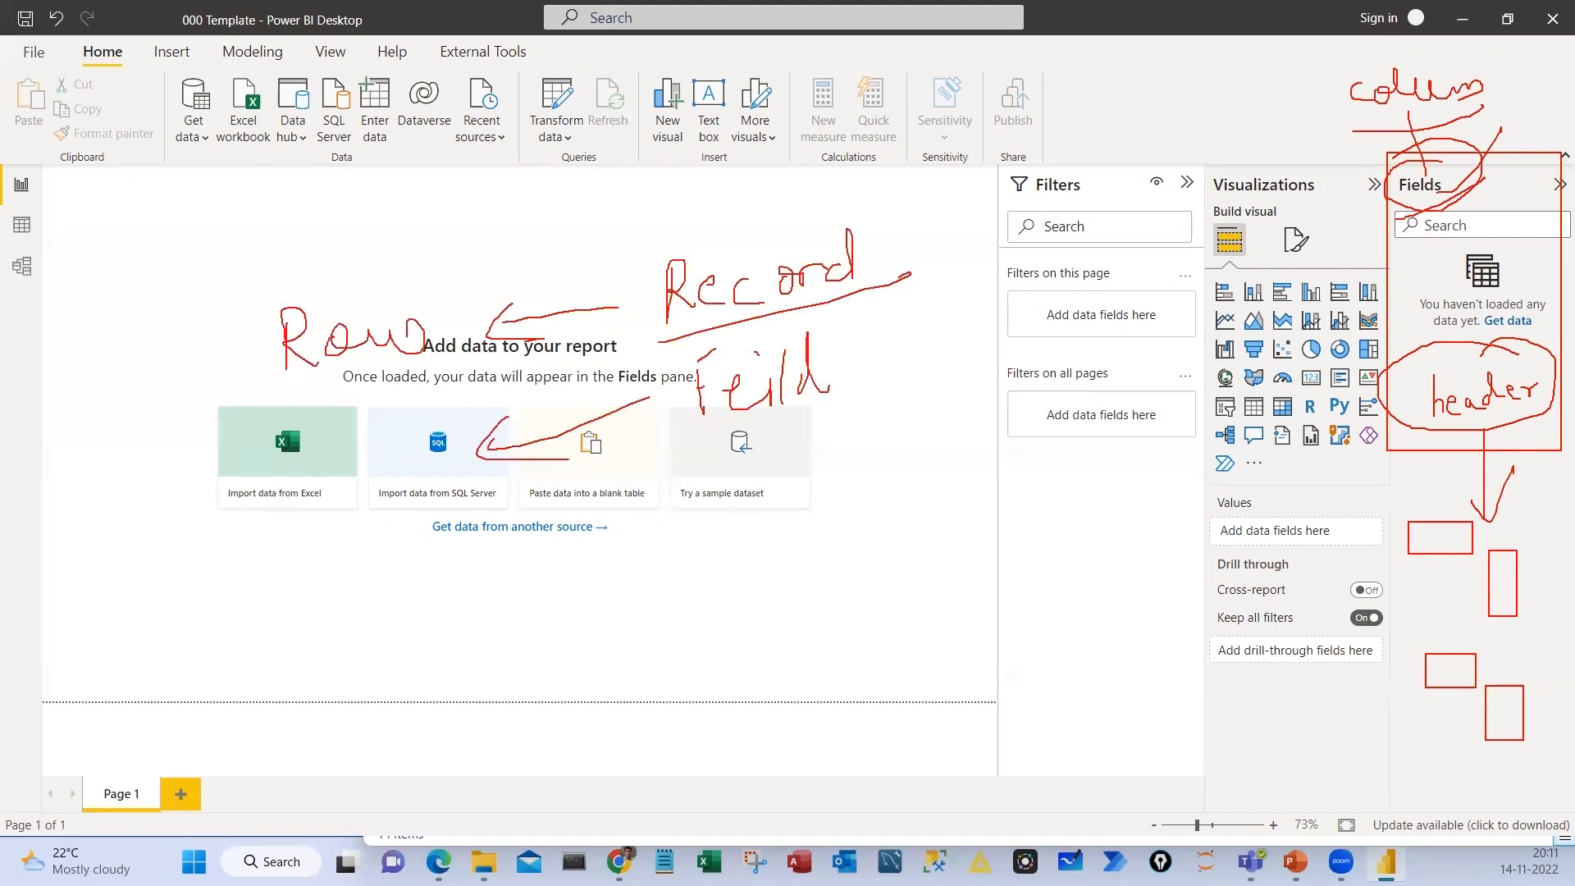
pyautogui.moveTo(295, 473)
pyautogui.mouseDown()
pyautogui.moveTo(315, 510)
pyautogui.moveTo(357, 491)
pyautogui.mouseUp()
pyautogui.moveTo(356, 491); pyautogui.dragTo(455, 460)
pyautogui.moveTo(300, 548); pyautogui.dragTo(428, 504)
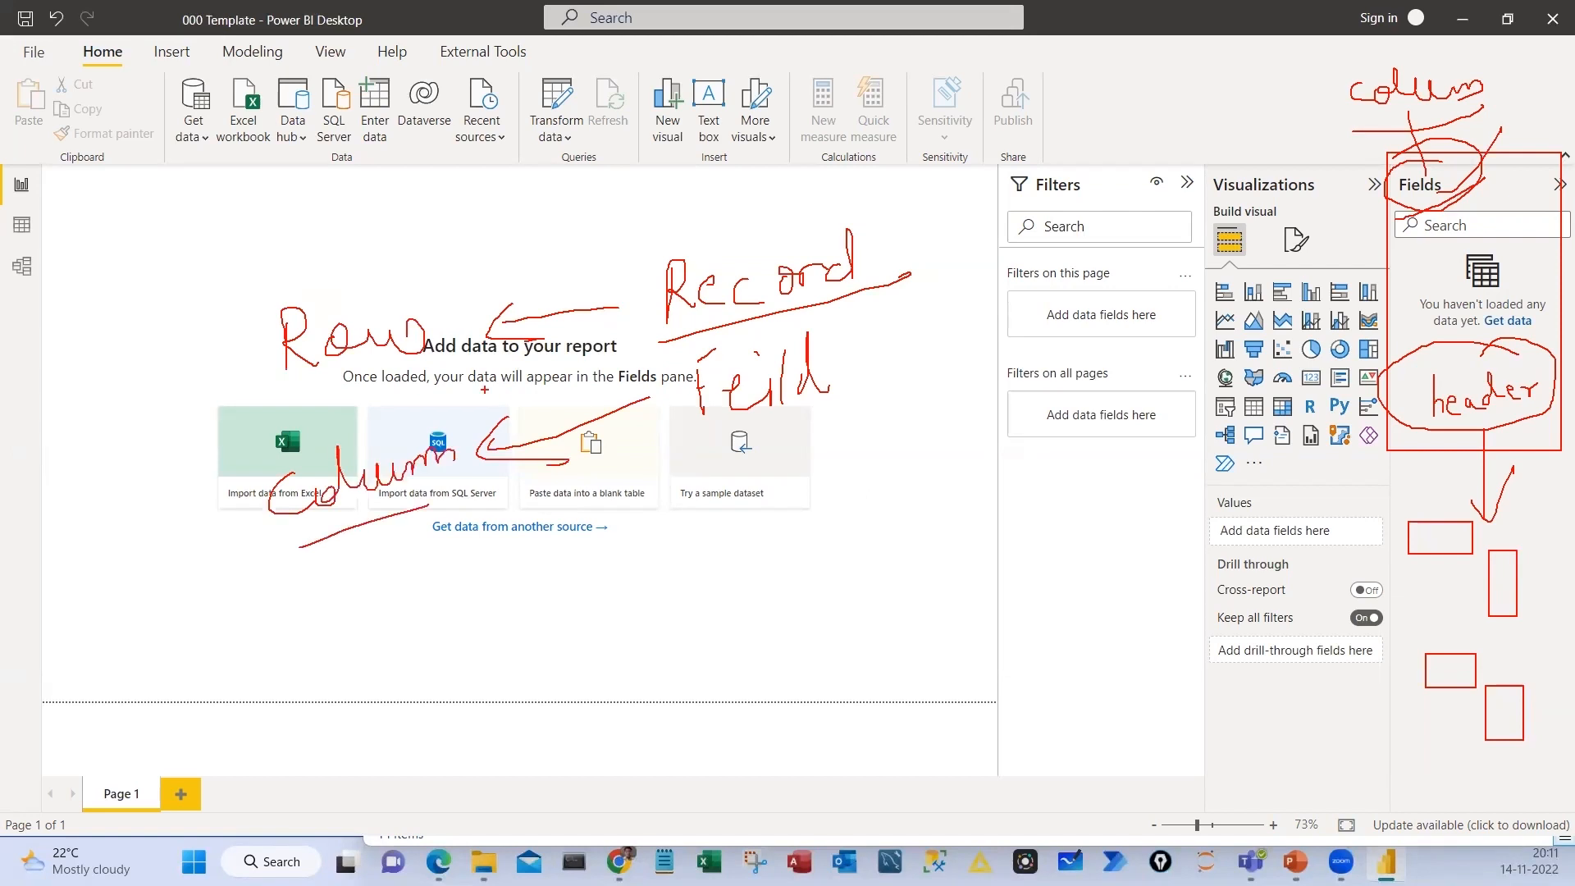
pyautogui.moveTo(263, 400); pyautogui.dragTo(440, 355)
pyautogui.moveTo(714, 458); pyautogui.dragTo(904, 394)
pyautogui.moveTo(241, 573); pyautogui.dragTo(429, 504)
pyautogui.moveTo(282, 243); pyautogui.dragTo(260, 244)
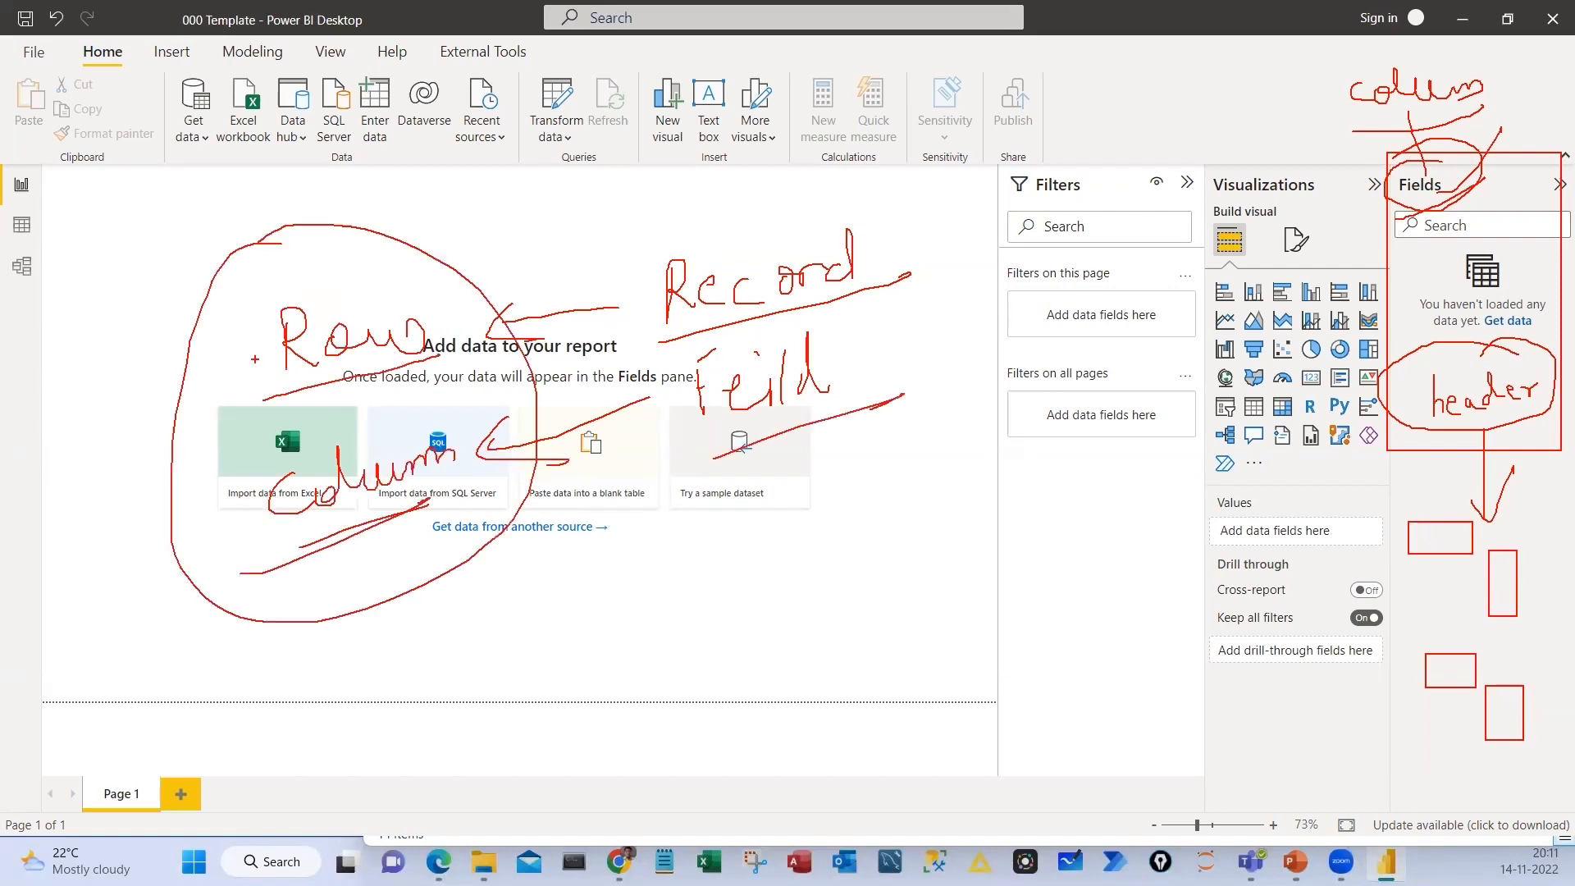
pyautogui.moveTo(817, 175); pyautogui.dragTo(950, 334)
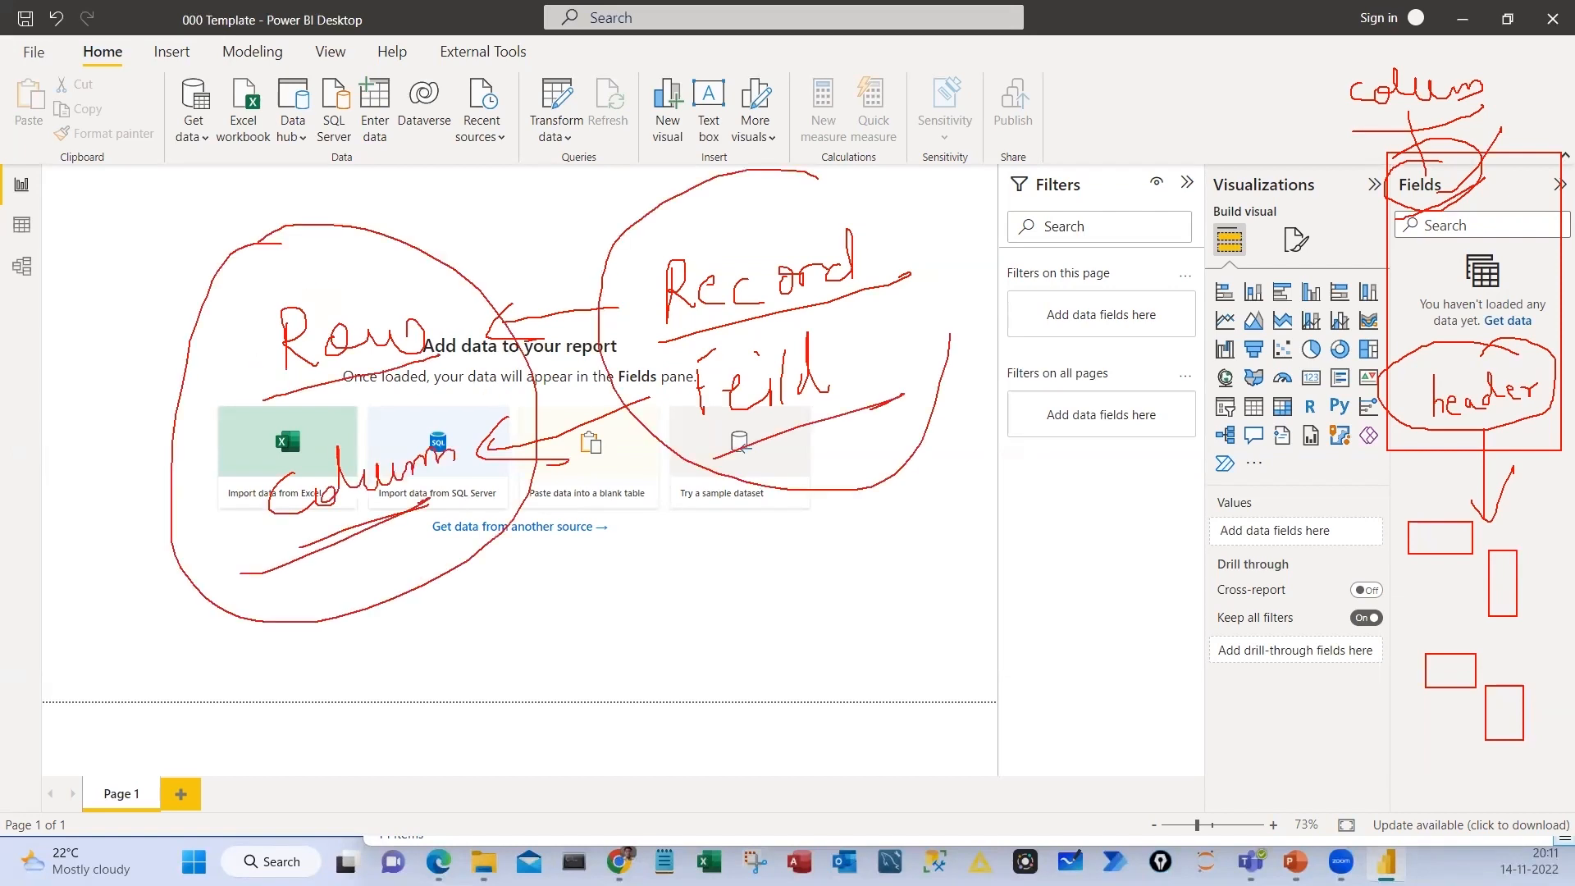
pyautogui.moveTo(725, 124)
pyautogui.mouseDown()
pyautogui.moveTo(952, 295)
pyautogui.moveTo(883, 358)
pyautogui.mouseUp()
pyautogui.moveTo(879, 246); pyautogui.dragTo(987, 187)
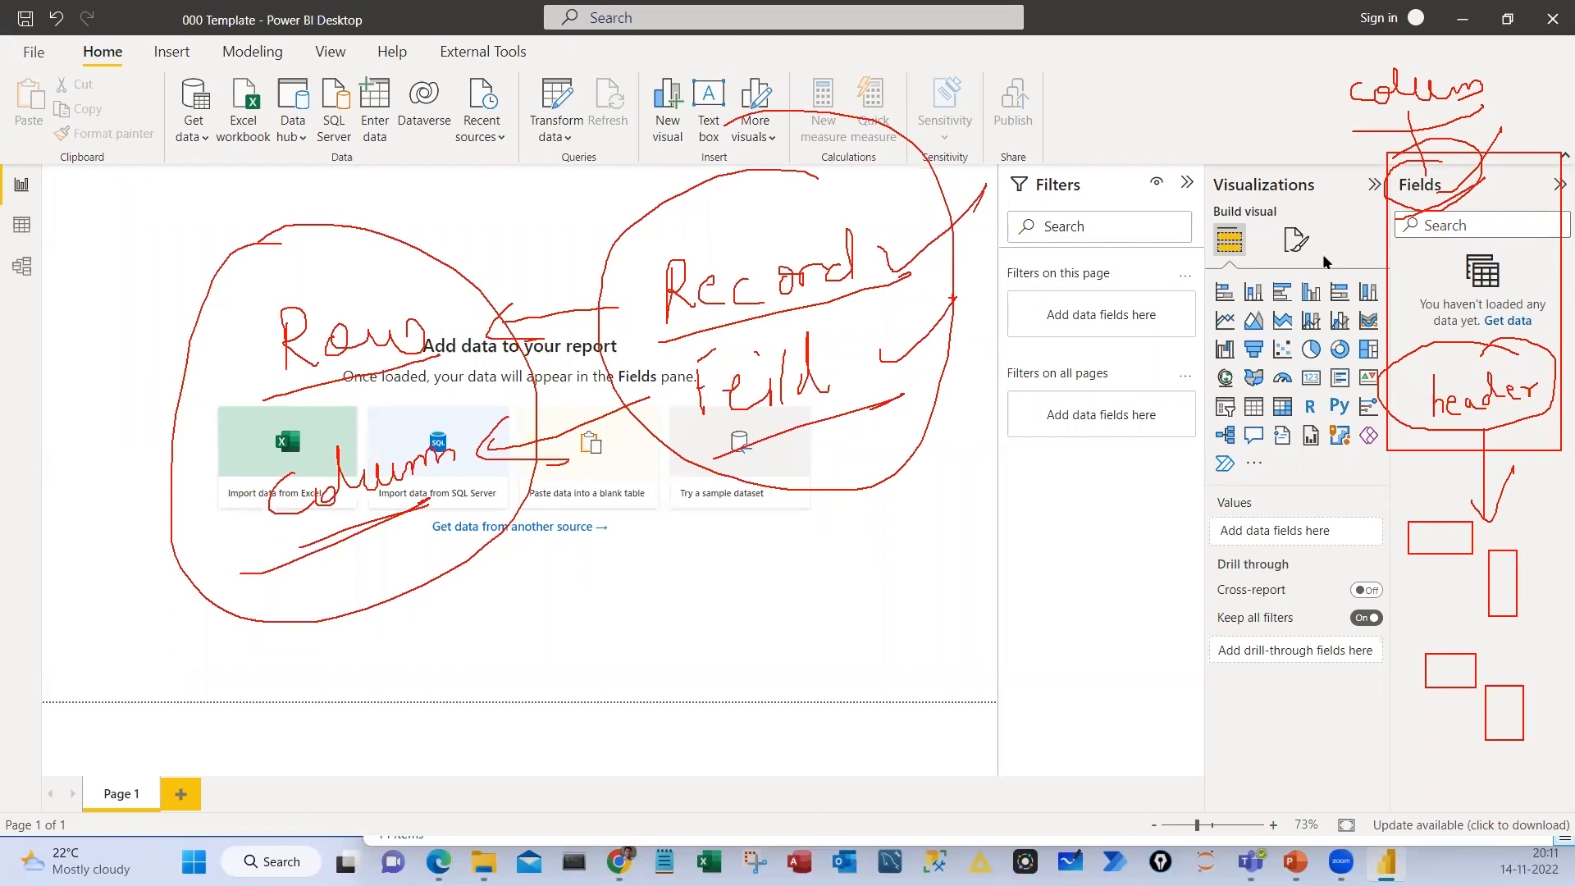
pyautogui.press('Escape')
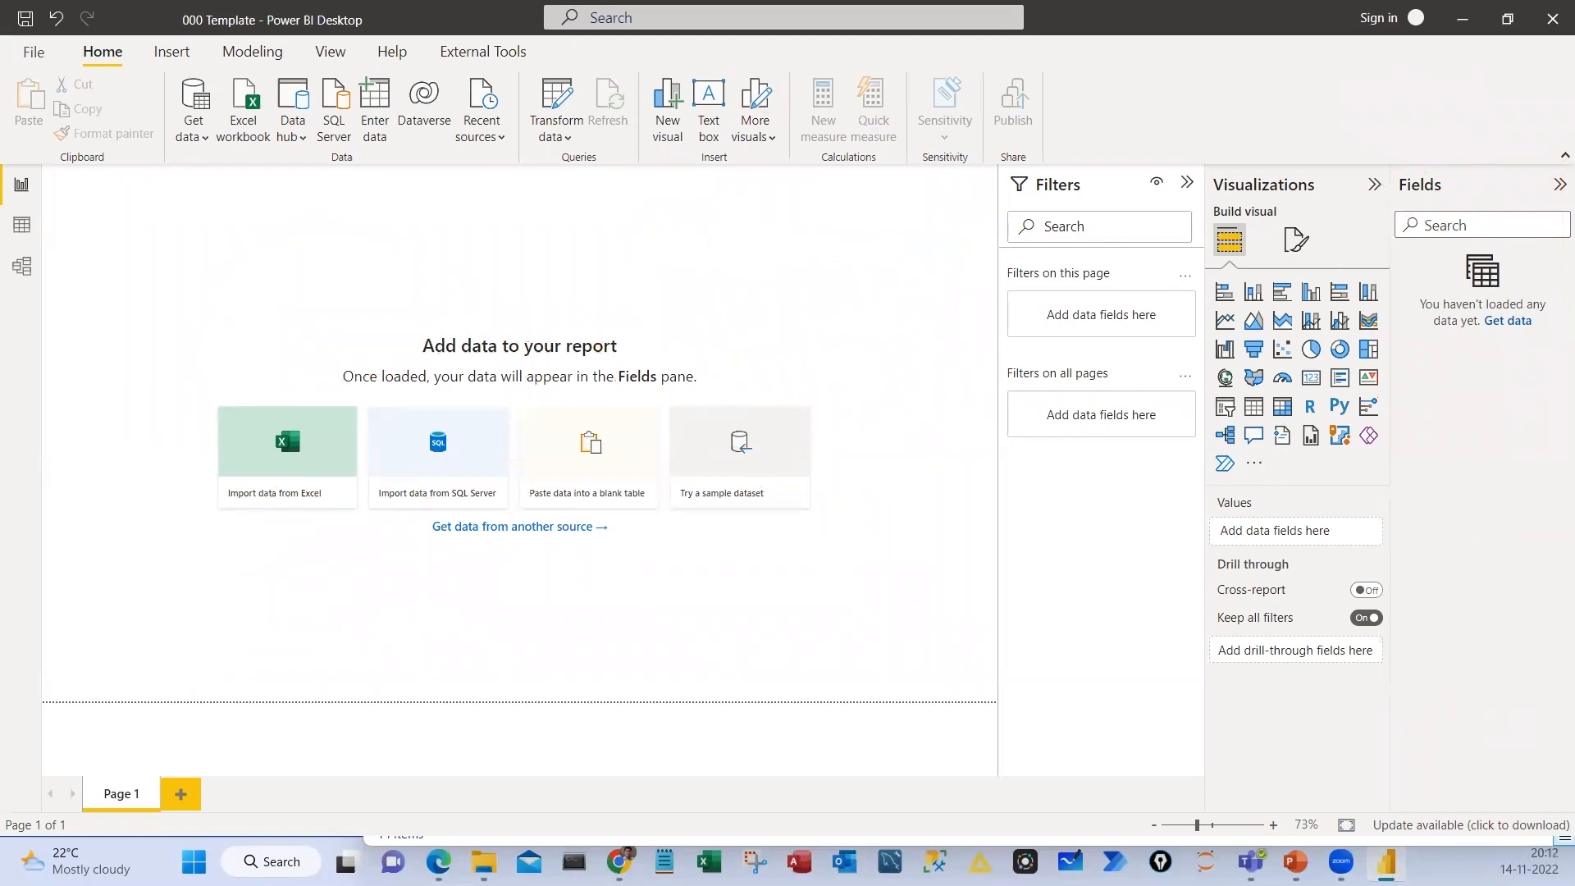
pyautogui.moveTo(1201, 158); pyautogui.dragTo(1394, 758)
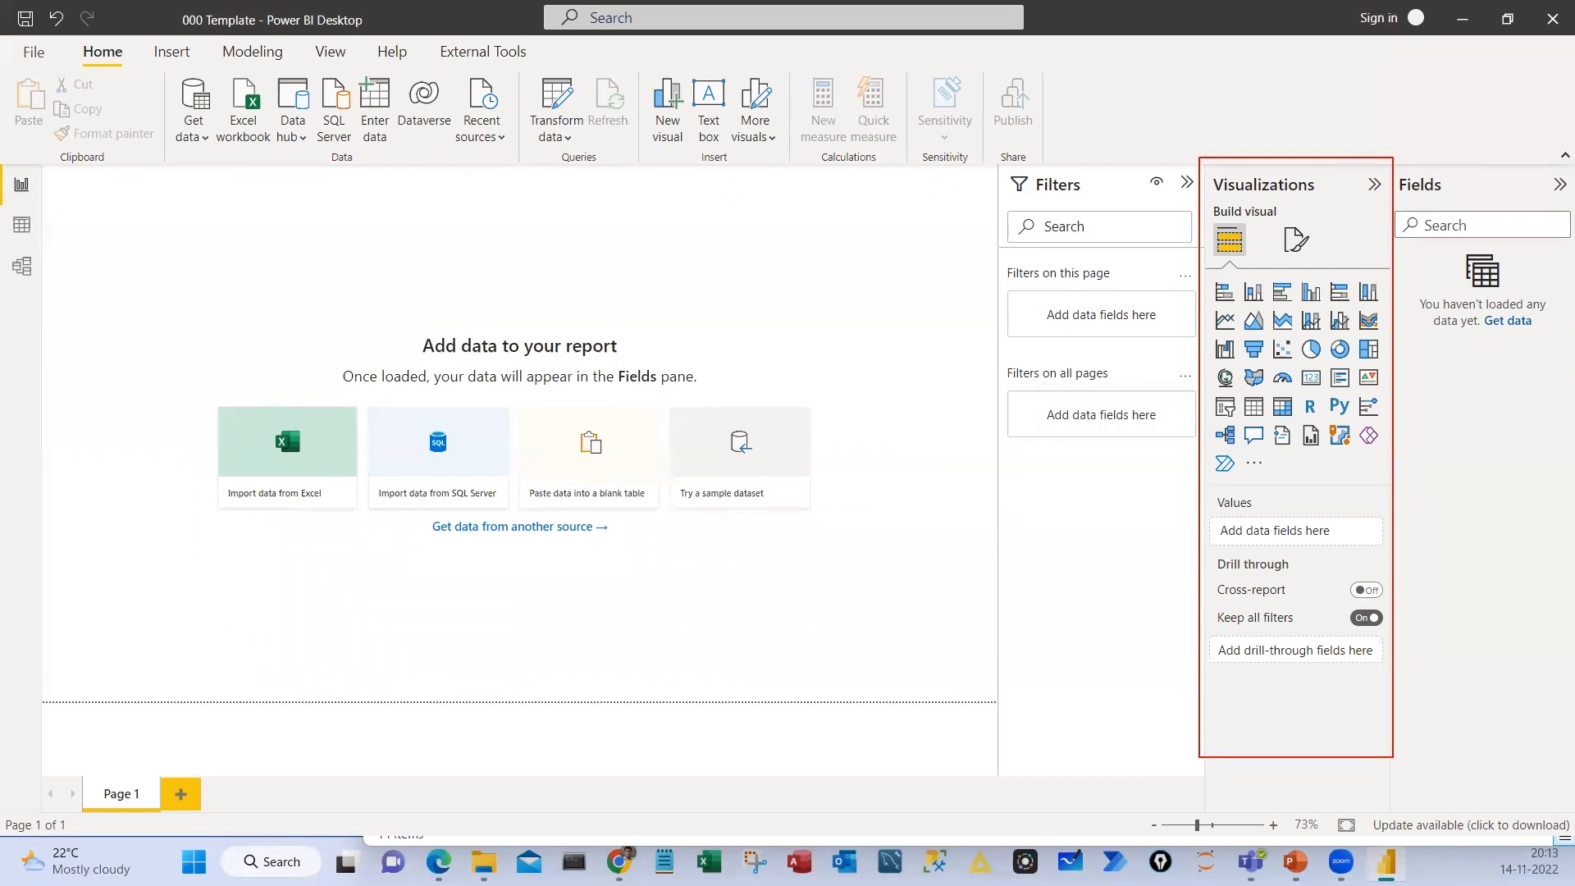
pyautogui.moveTo(1200, 278); pyautogui.dragTo(1393, 448)
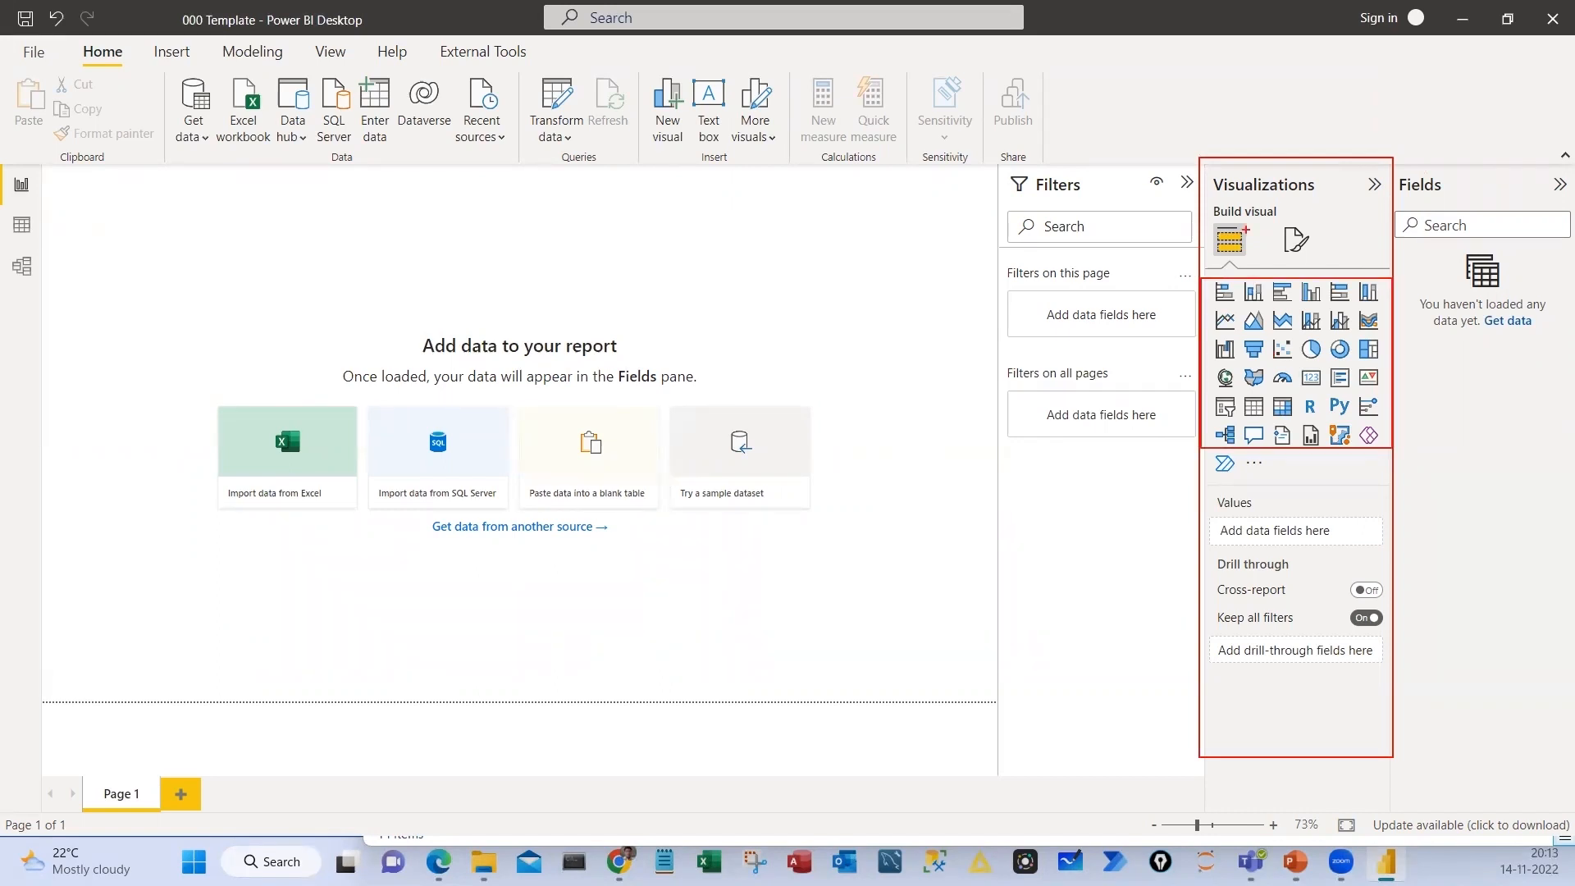
pyautogui.press('Escape')
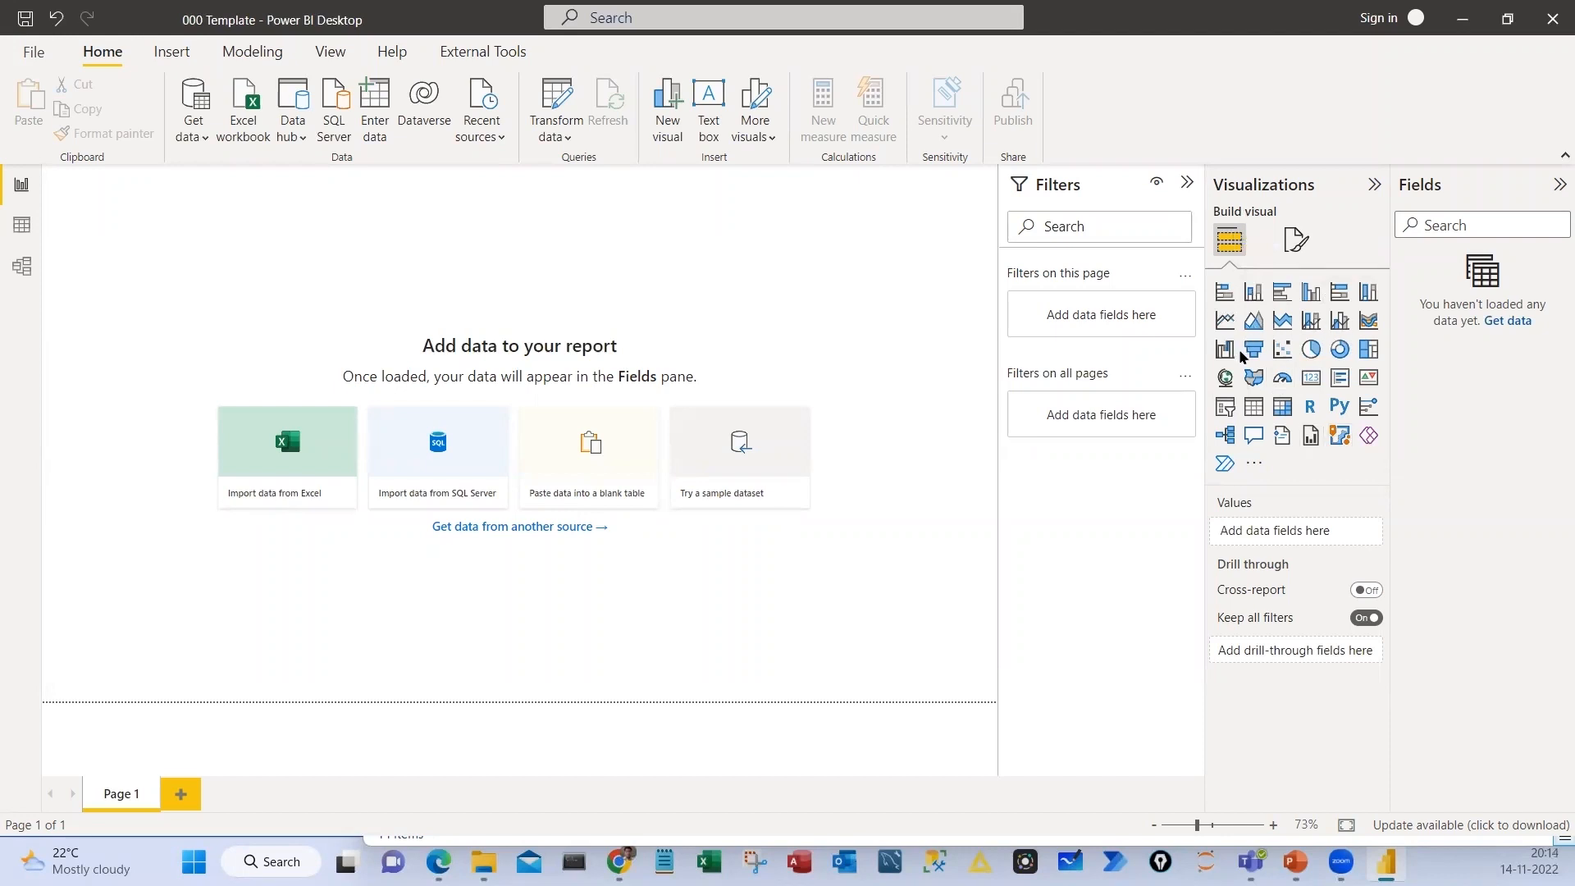
# Look at the Format page options for the report page, and return to Build visual
pyautogui.click(1297, 243)
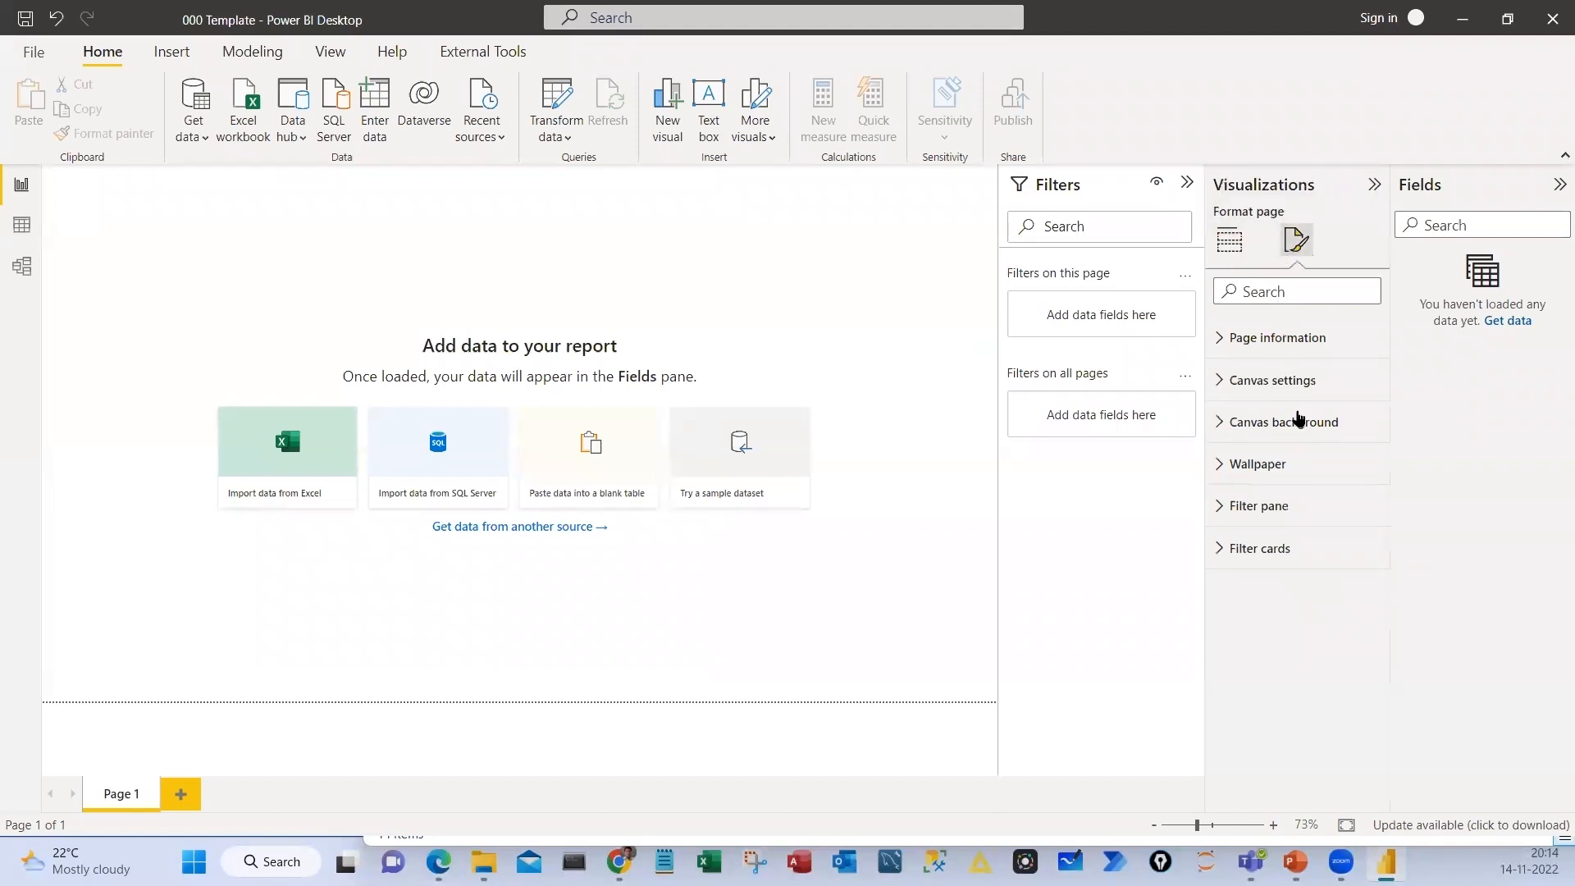
pyautogui.click(1230, 240)
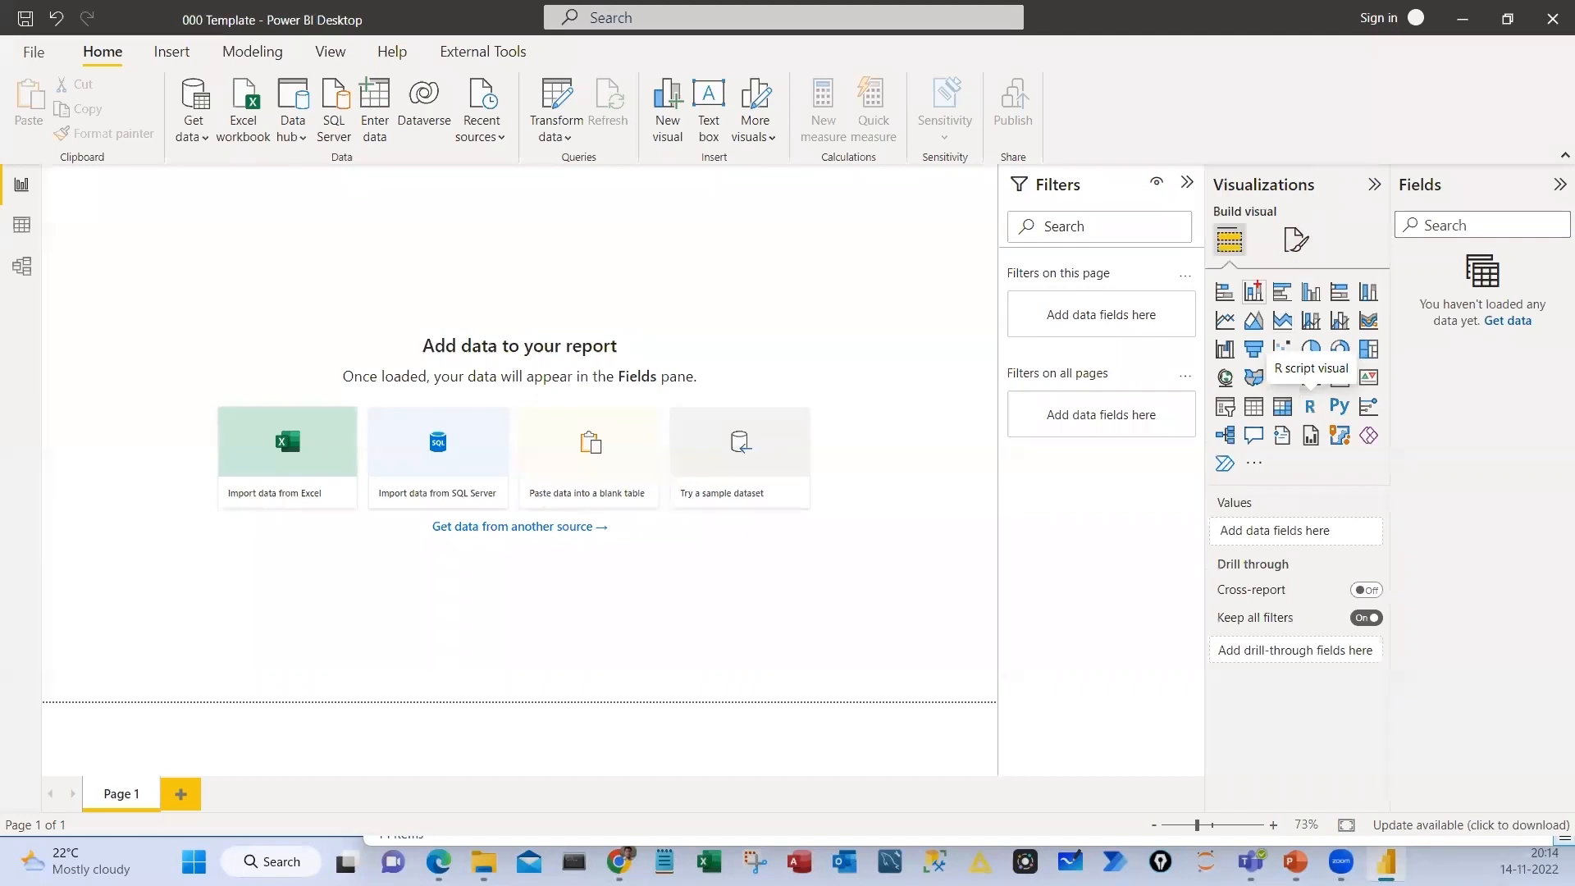
pyautogui.moveTo(1333, 226); pyautogui.dragTo(1371, 262)
pyautogui.moveTo(639, 262); pyautogui.dragTo(773, 404)
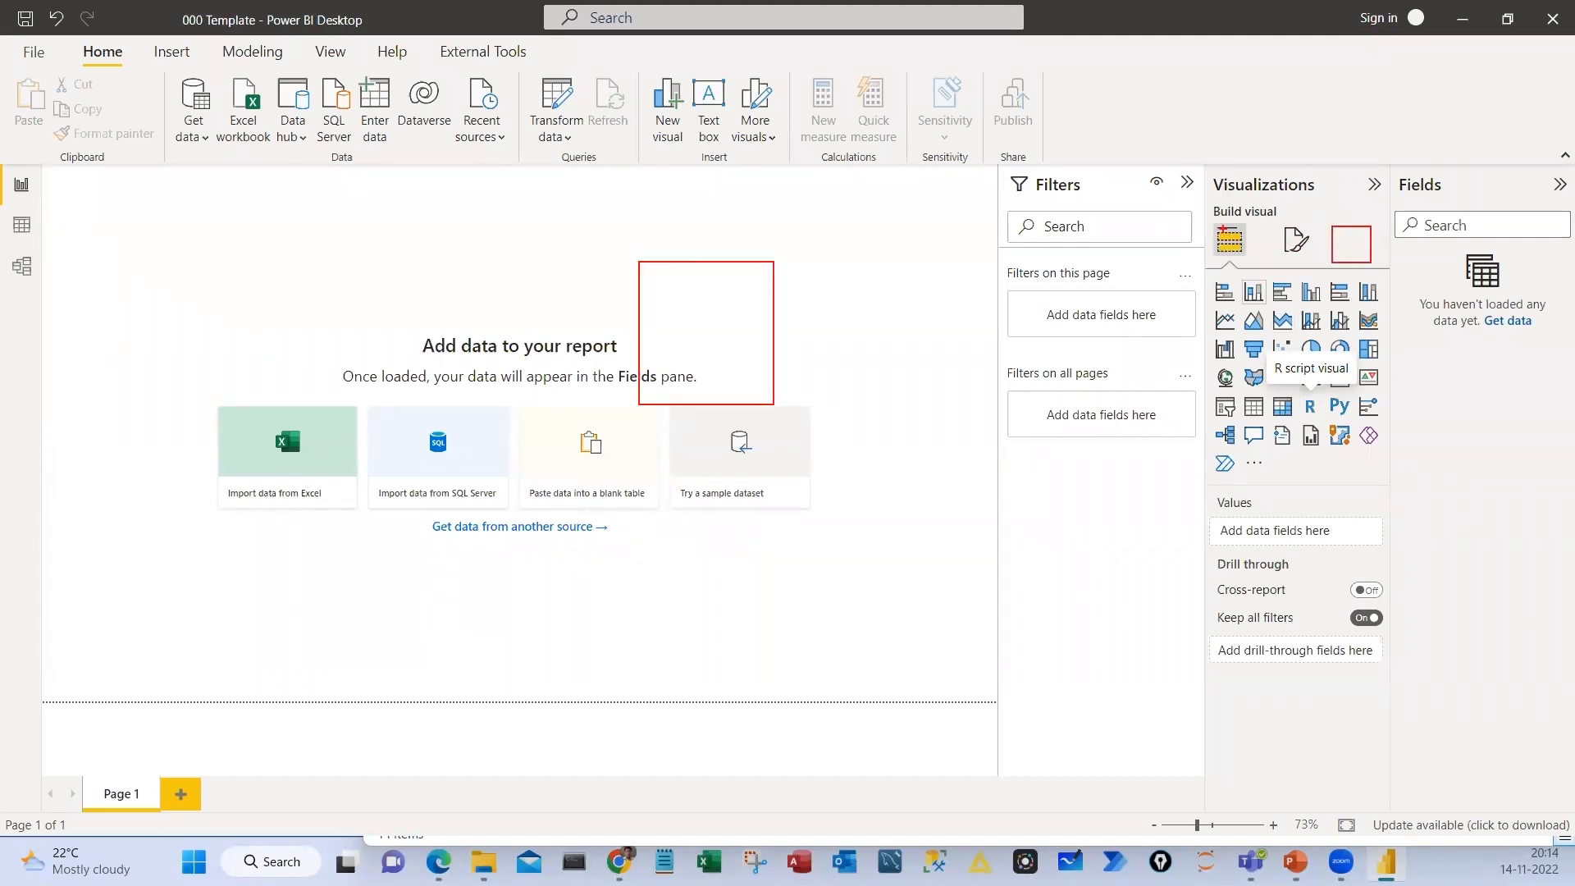
pyautogui.moveTo(1241, 189)
pyautogui.mouseDown()
pyautogui.moveTo(1293, 271)
pyautogui.moveTo(1268, 194)
pyautogui.moveTo(1392, 201)
pyautogui.mouseUp()
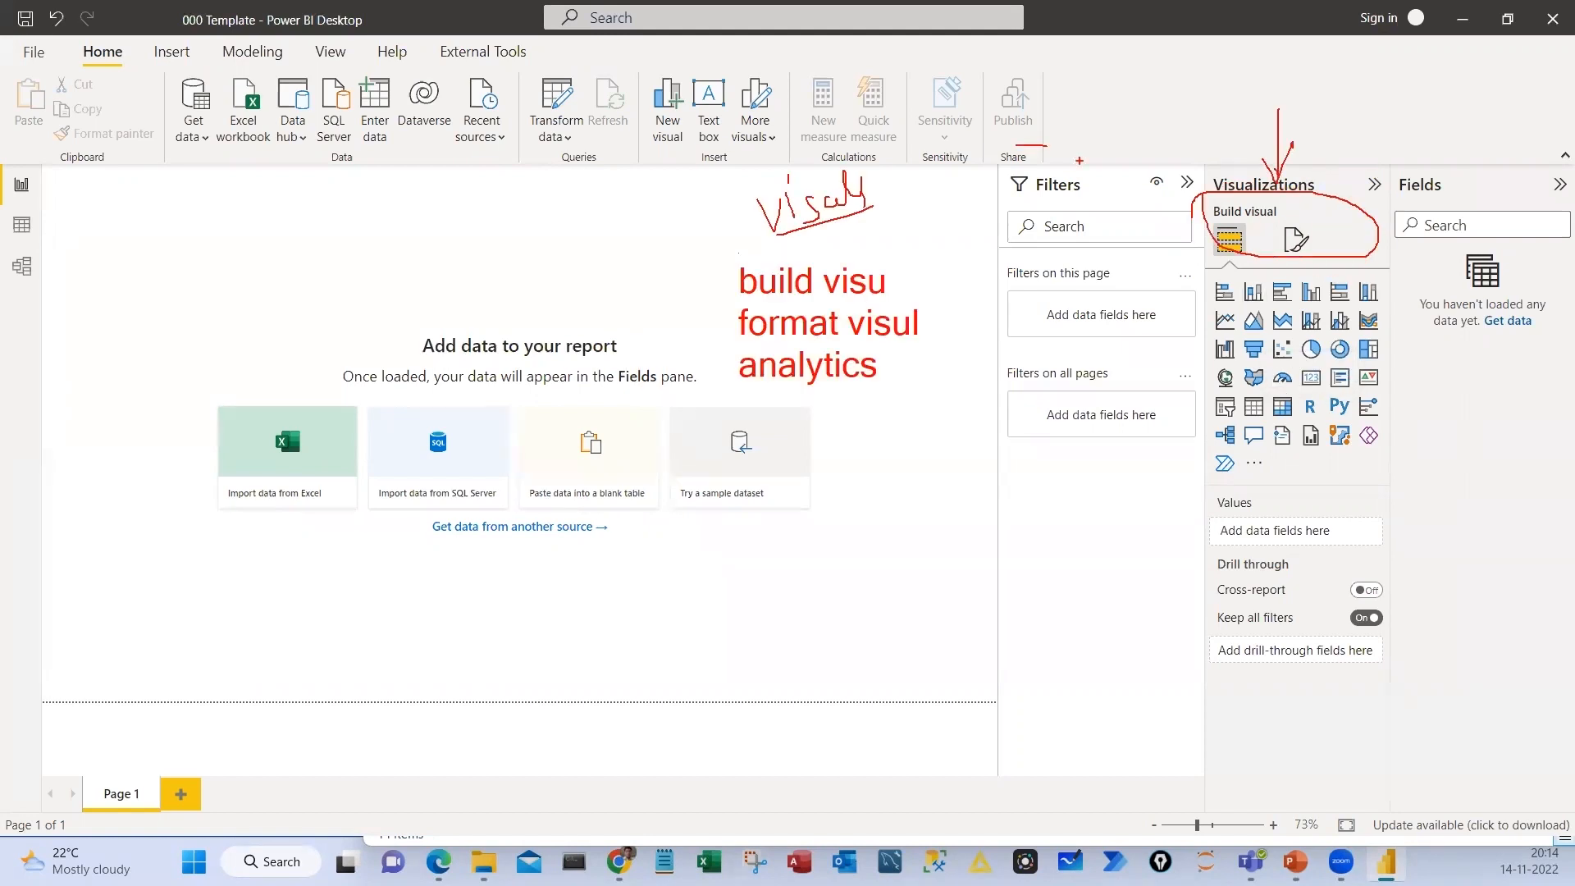
pyautogui.moveTo(1076, 133)
pyautogui.mouseDown()
pyautogui.moveTo(976, 432)
pyautogui.moveTo(1044, 168)
pyautogui.moveTo(1096, 191)
pyautogui.moveTo(1058, 160)
pyautogui.moveTo(1059, 218)
pyautogui.mouseUp()
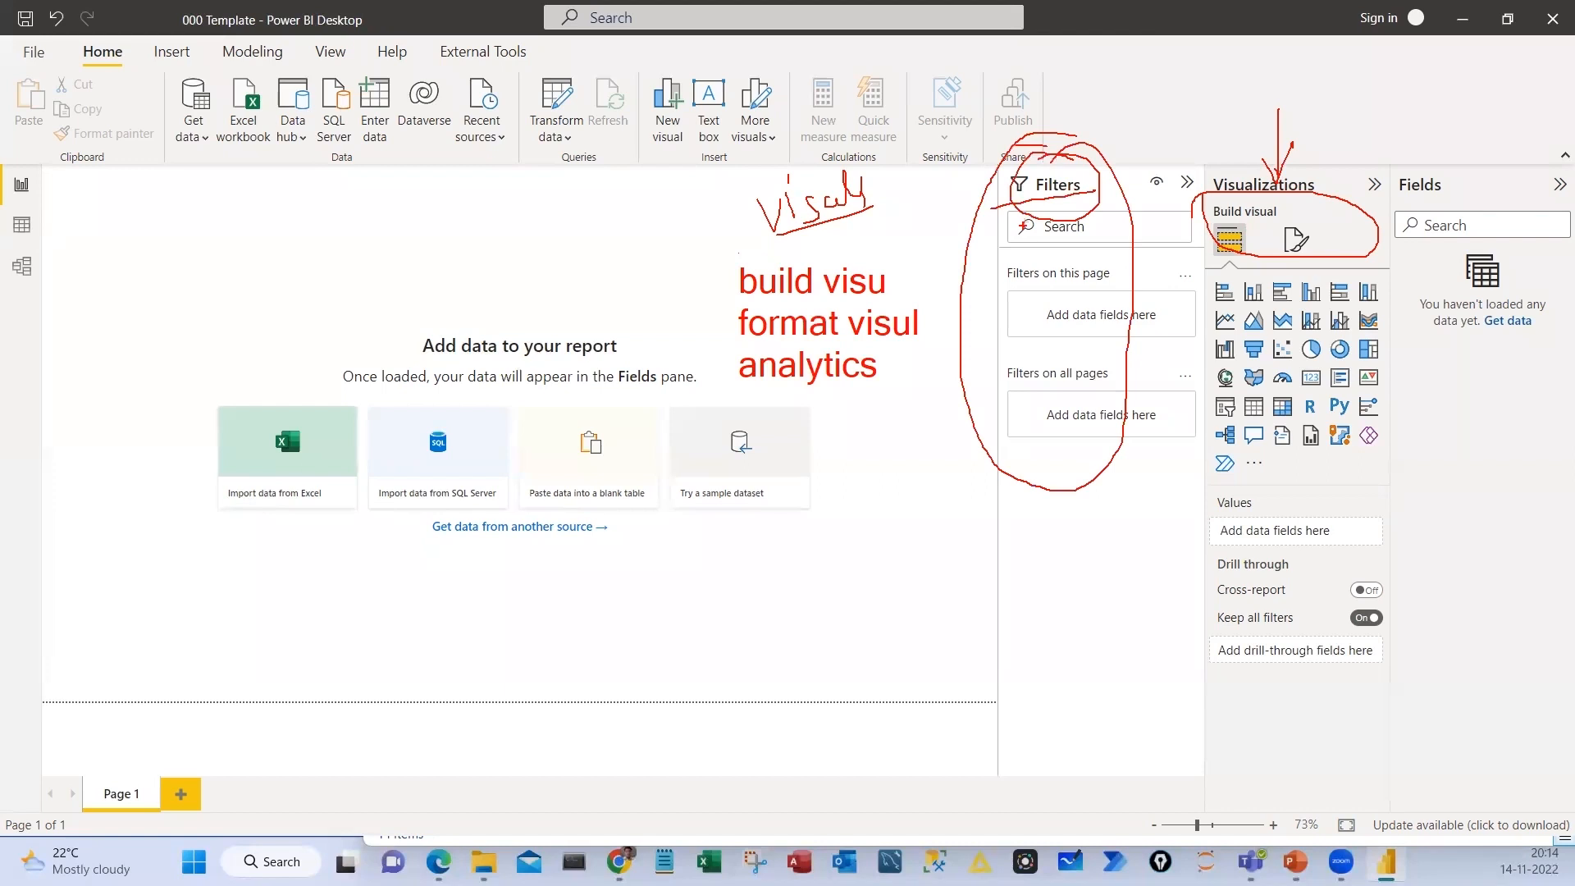
pyautogui.moveTo(1020, 254)
pyautogui.mouseDown()
pyautogui.moveTo(1003, 289)
pyautogui.moveTo(1068, 238)
pyautogui.mouseUp()
pyautogui.moveTo(1029, 339)
pyautogui.mouseDown()
pyautogui.moveTo(1136, 369)
pyautogui.moveTo(1020, 327)
pyautogui.mouseUp()
pyautogui.moveTo(1039, 452)
pyautogui.mouseDown()
pyautogui.moveTo(1097, 519)
pyautogui.moveTo(988, 476)
pyautogui.mouseUp()
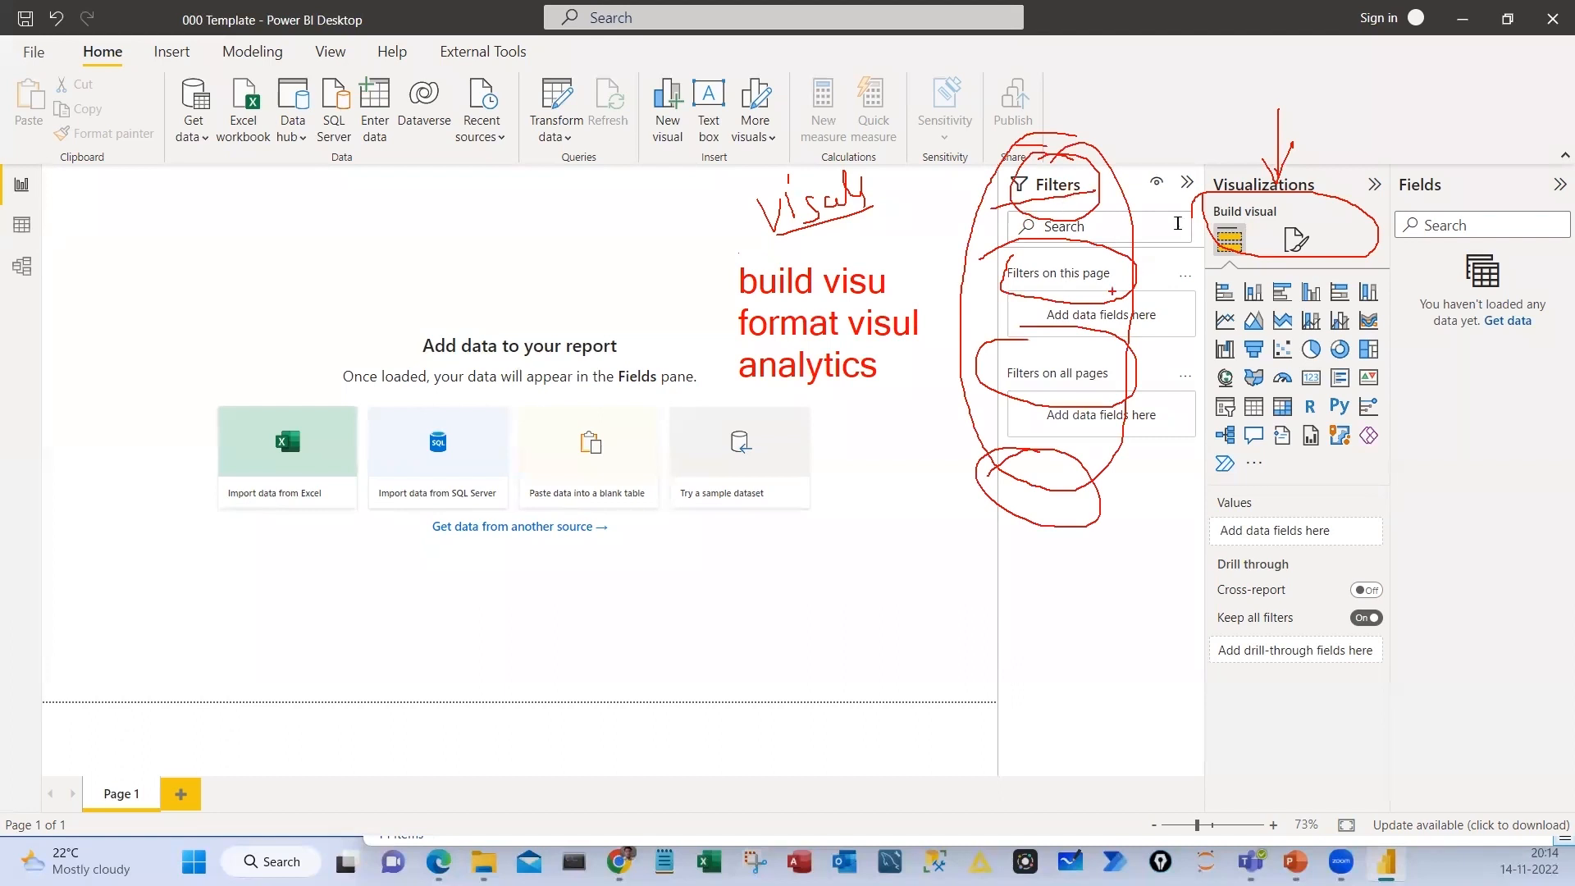
pyautogui.press('Escape')
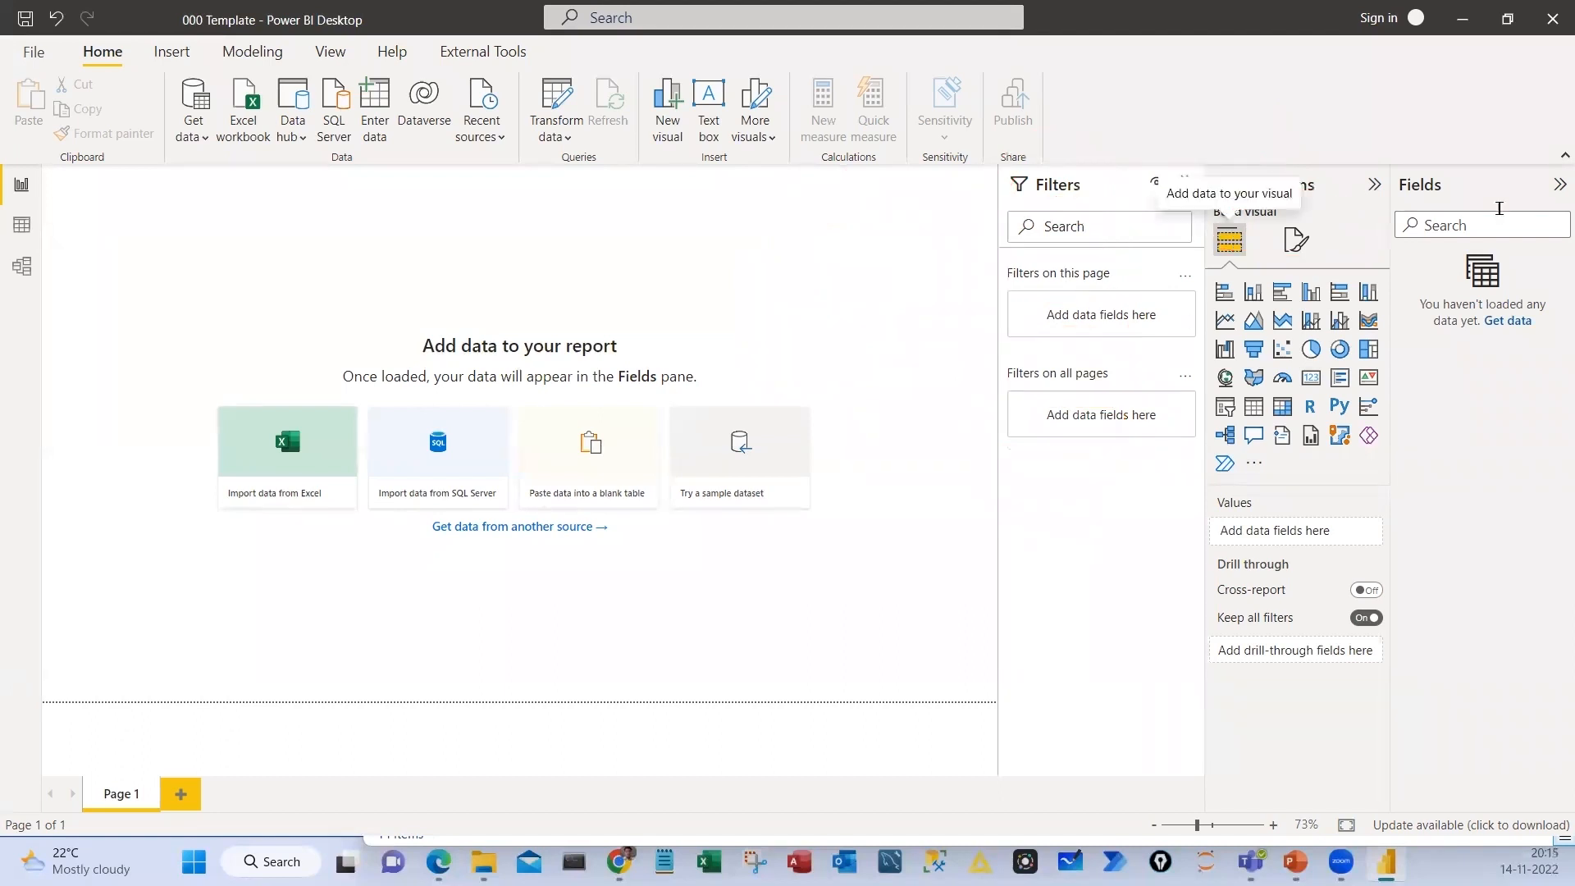
# Collapse the Filters, Visualizations and Fields panes to view the whole canvas, and expand Fields and Visualizations again
pyautogui.click(1185, 182)
pyautogui.click(1375, 185)
pyautogui.click(1560, 185)
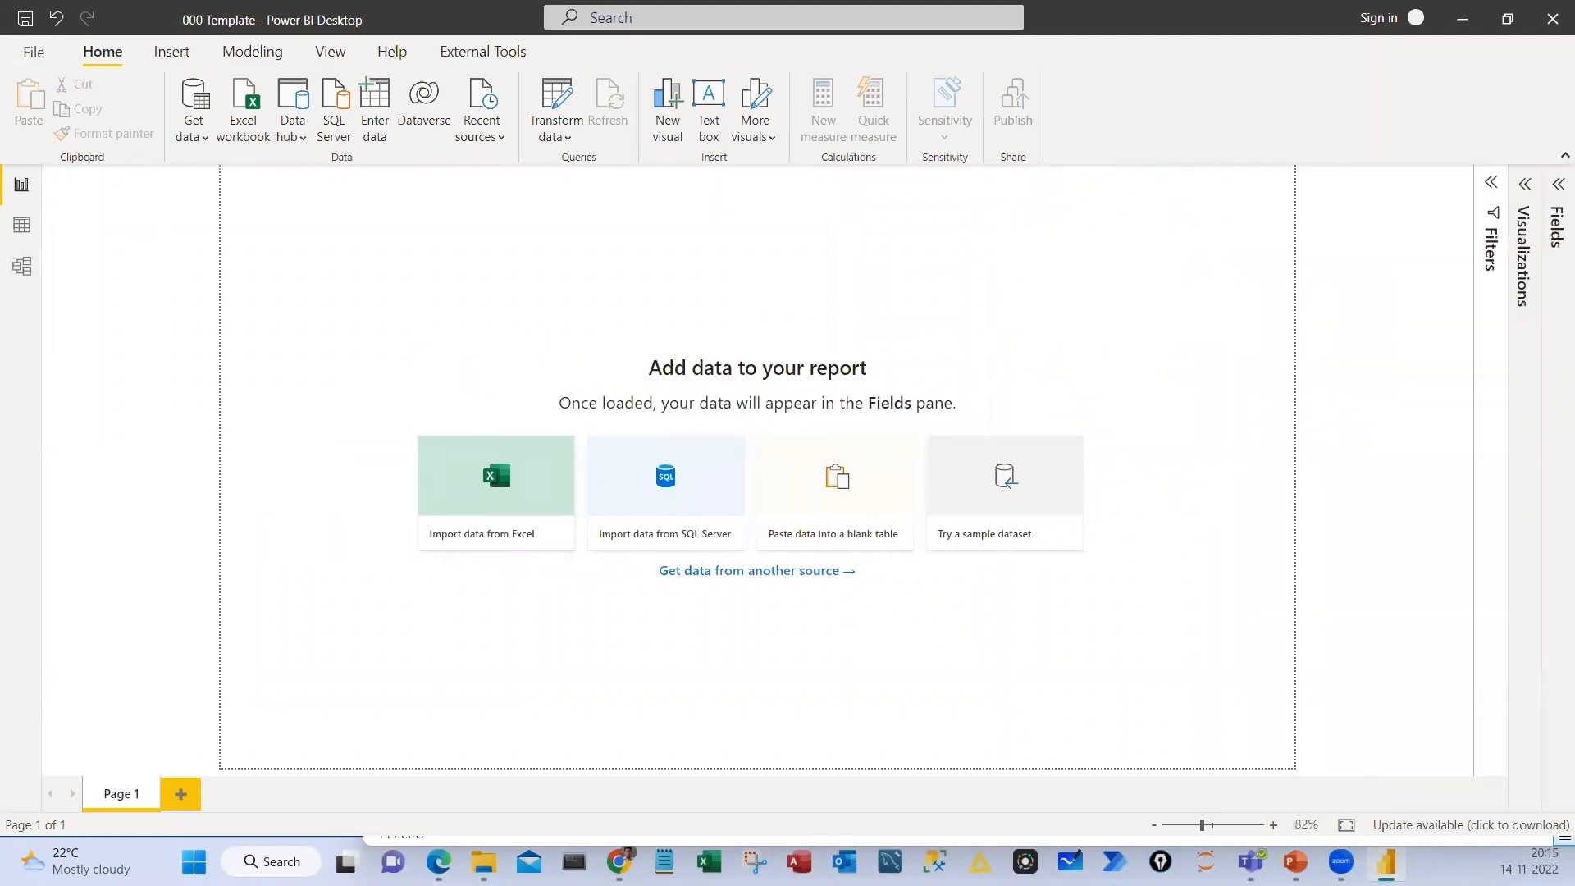
pyautogui.moveTo(226, 170); pyautogui.dragTo(1297, 765)
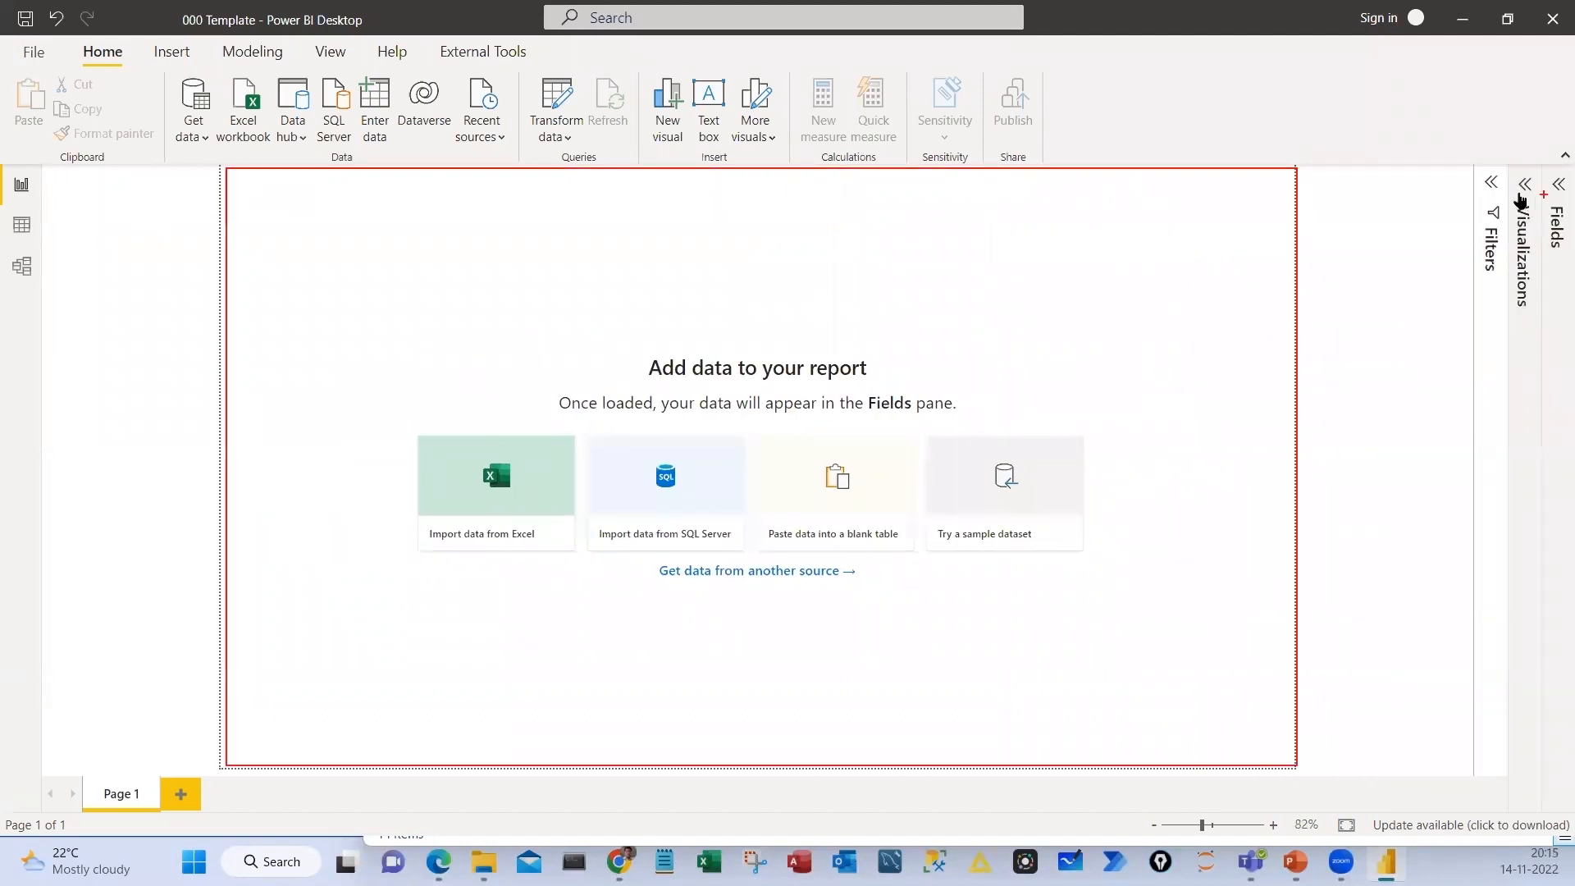
pyautogui.press('Escape')
pyautogui.click(1558, 186)
pyautogui.click(1374, 186)
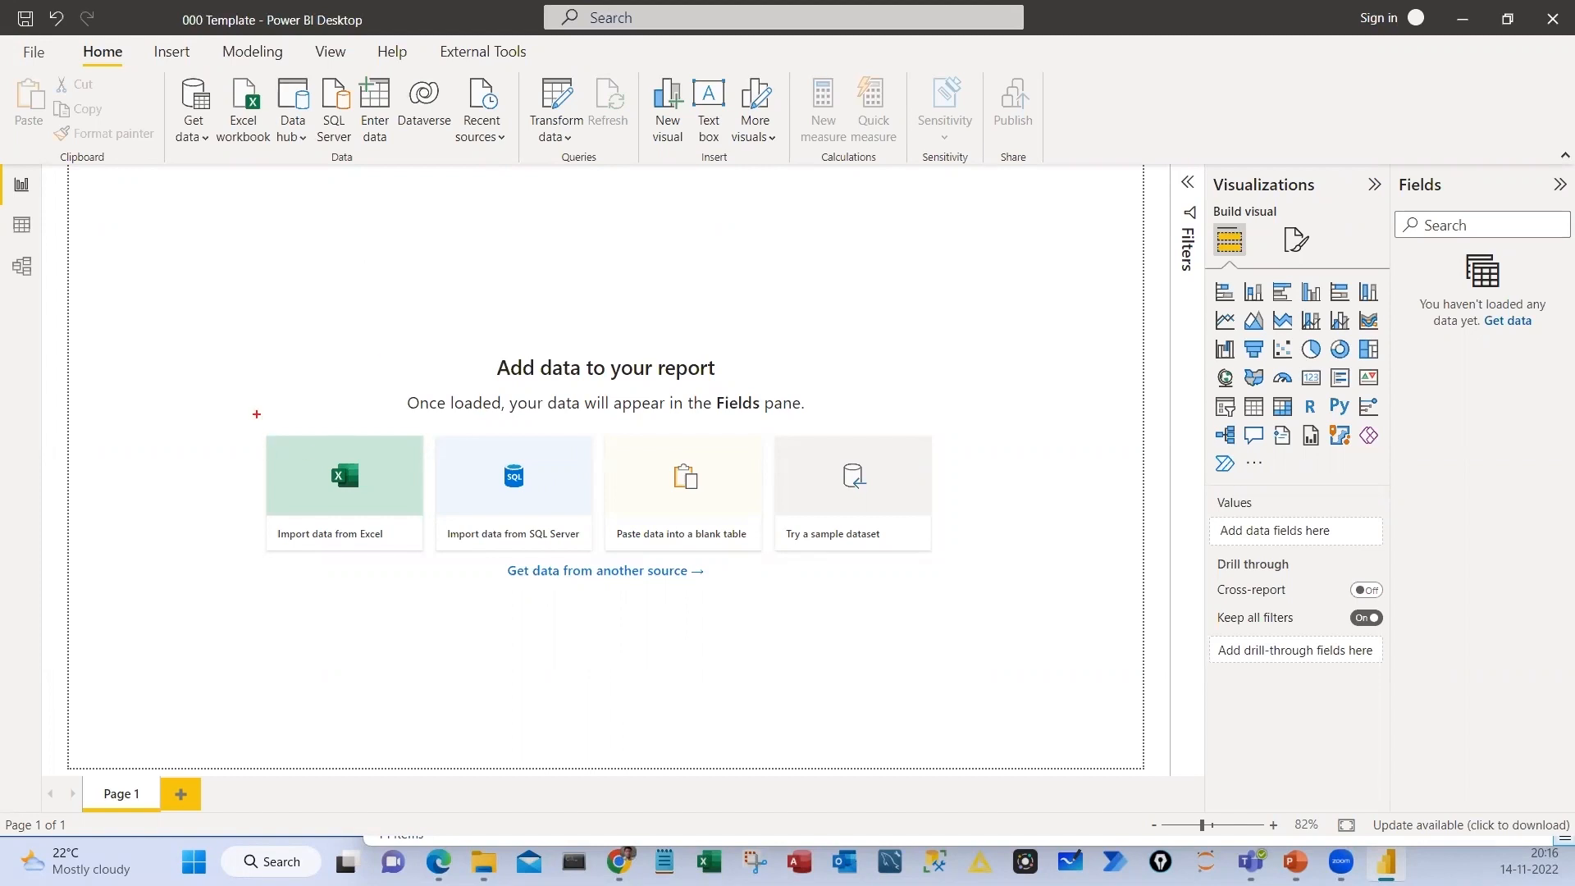
pyautogui.moveTo(257, 414); pyautogui.dragTo(410, 600)
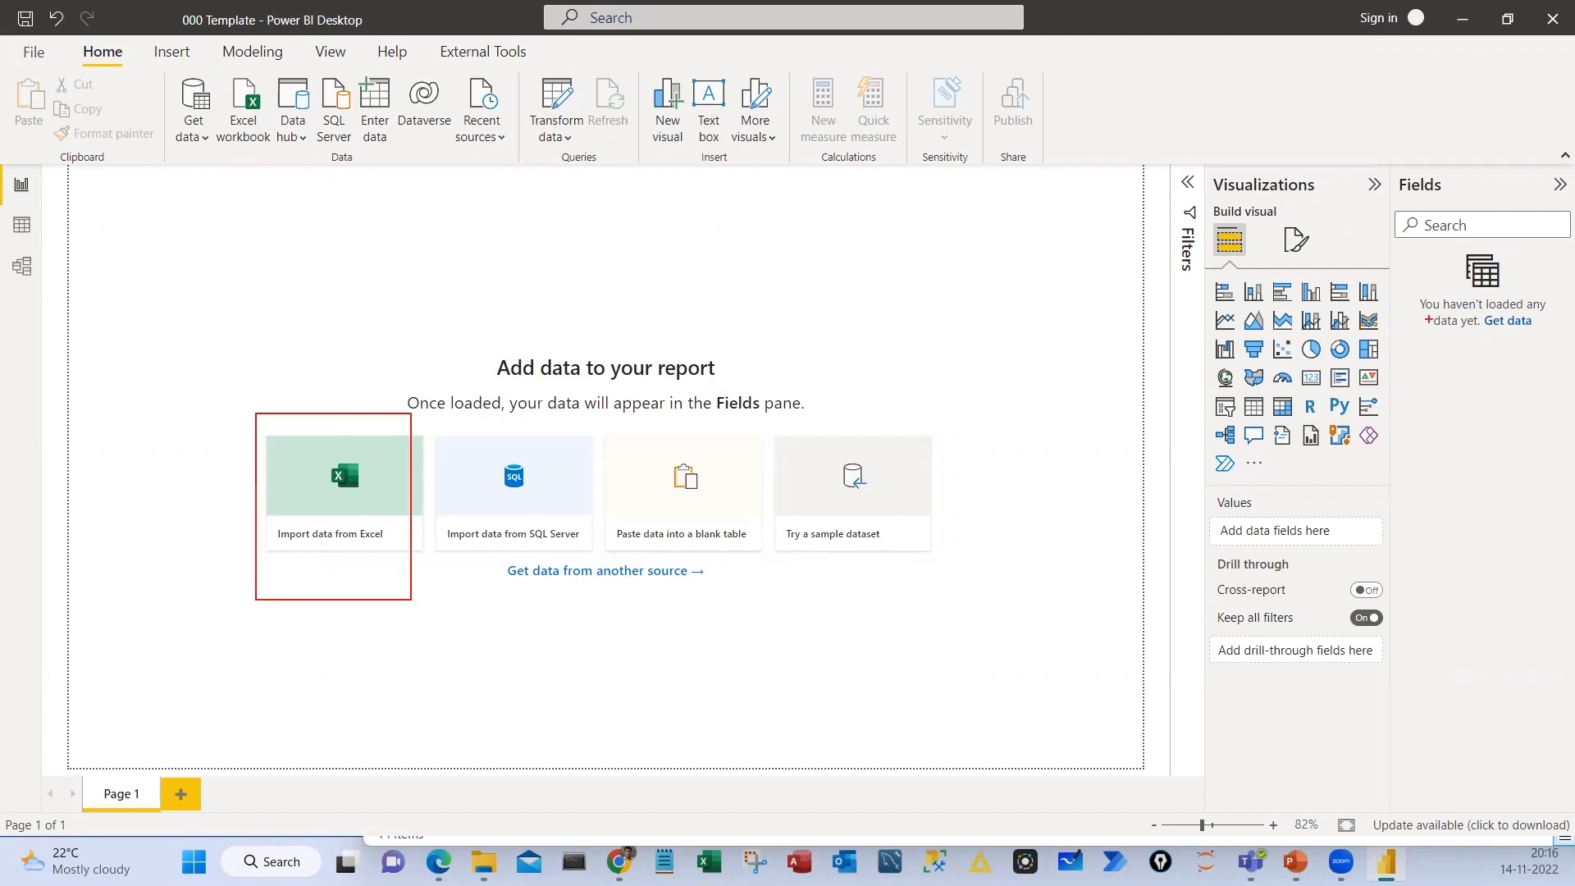
pyautogui.moveTo(1471, 306); pyautogui.dragTo(1549, 345)
pyautogui.moveTo(318, 640)
pyautogui.mouseDown()
pyautogui.moveTo(347, 693)
pyautogui.moveTo(377, 694)
pyautogui.mouseUp()
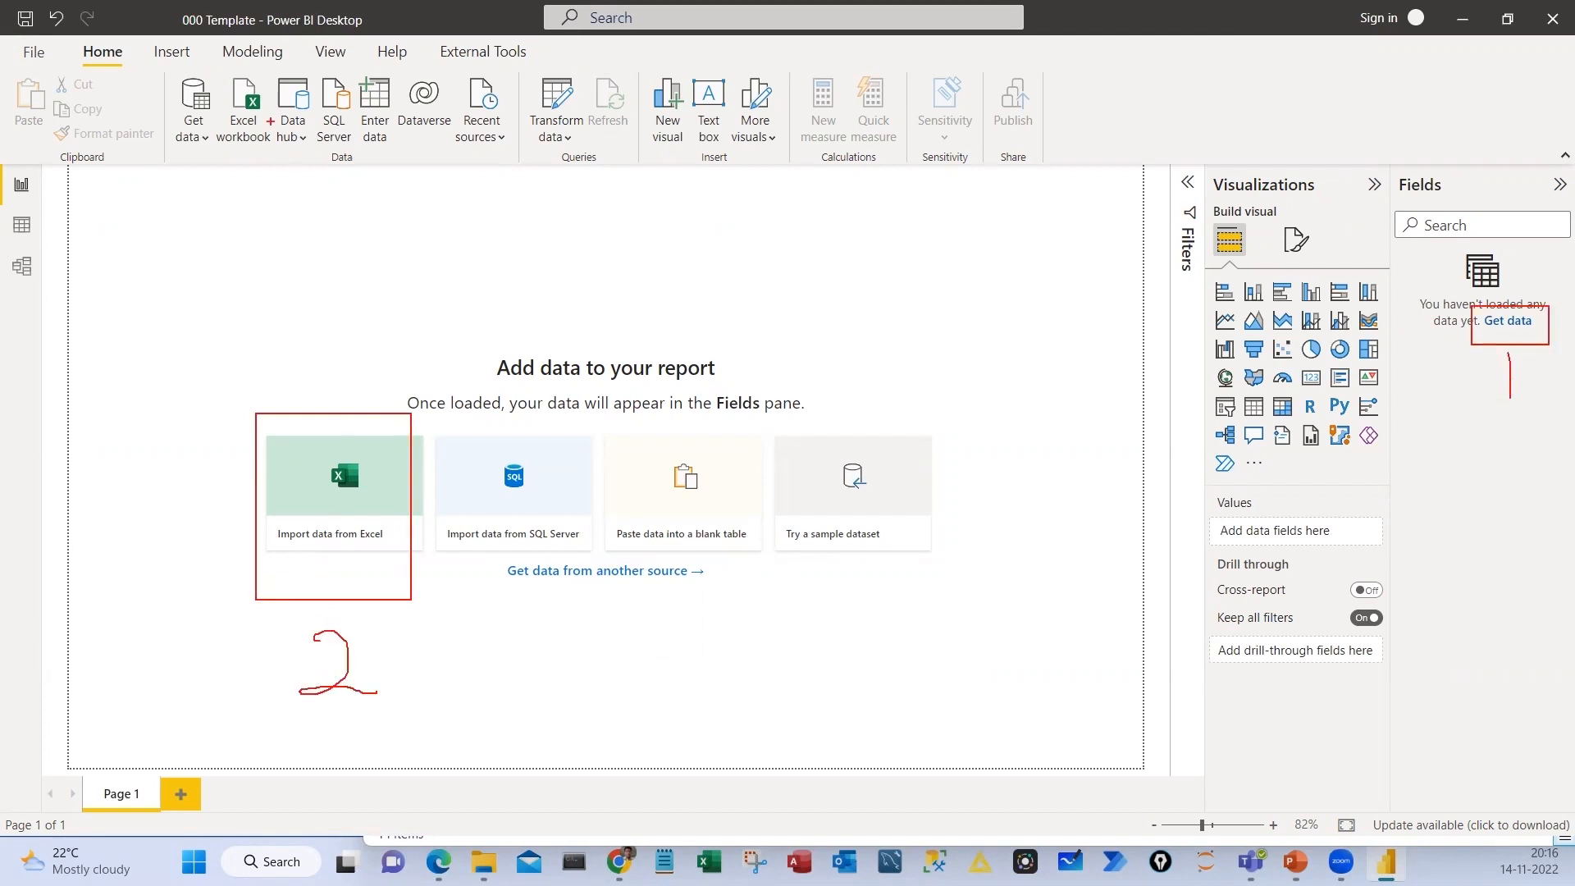
pyautogui.moveTo(220, 73)
pyautogui.mouseDown()
pyautogui.moveTo(272, 172)
pyautogui.moveTo(233, 221)
pyautogui.mouseUp()
pyautogui.moveTo(318, 415); pyautogui.dragTo(342, 358)
pyautogui.moveTo(285, 180); pyautogui.dragTo(304, 180)
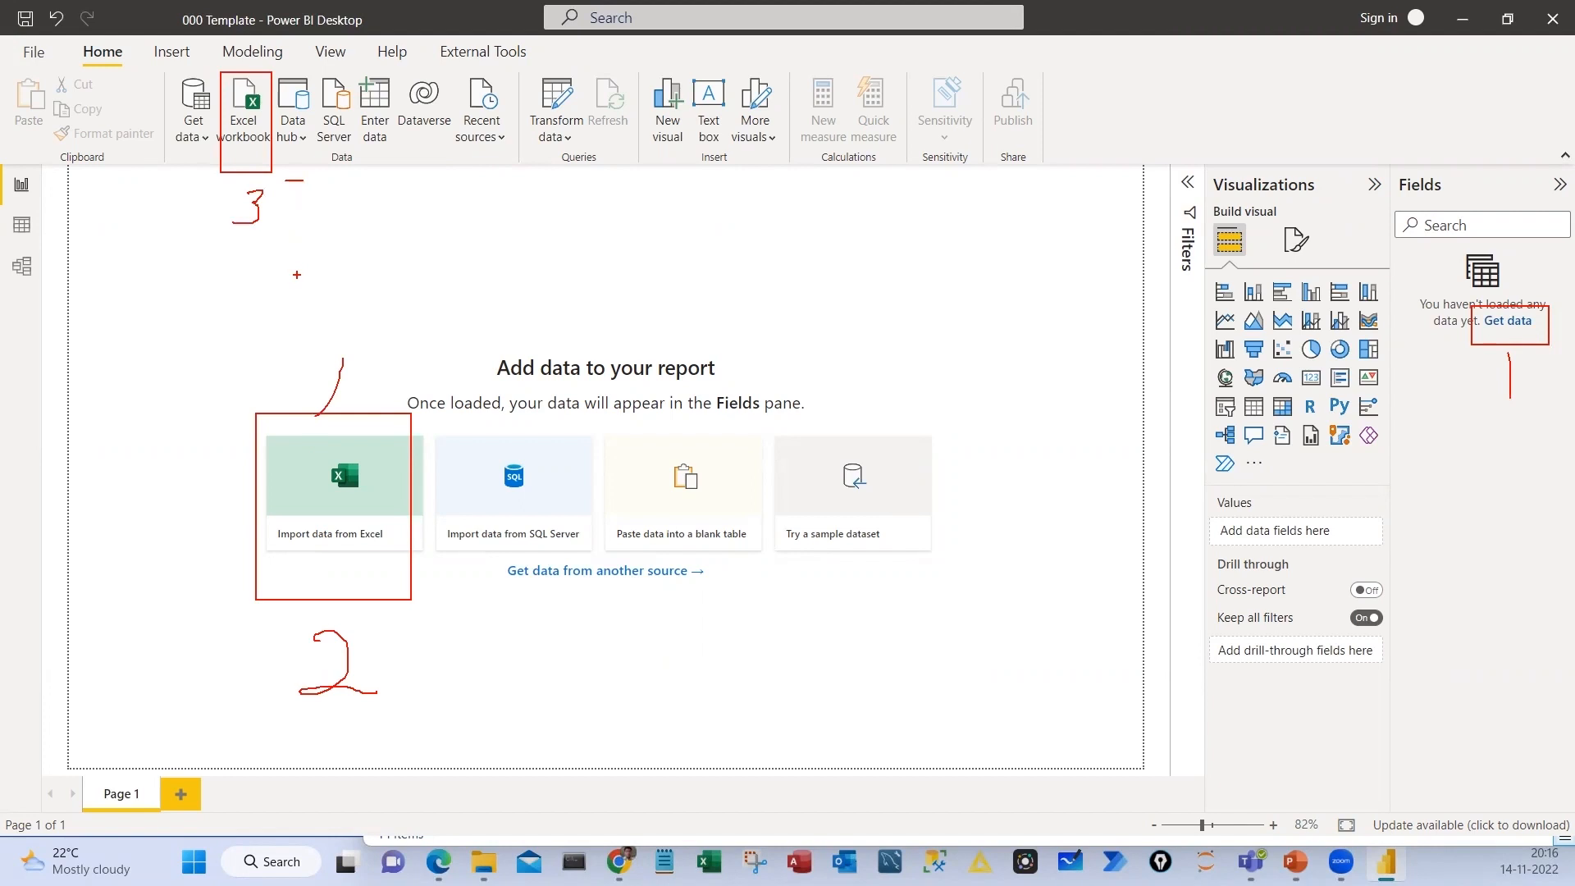
pyautogui.moveTo(345, 436)
pyautogui.mouseDown()
pyautogui.moveTo(256, 561)
pyautogui.moveTo(394, 592)
pyautogui.moveTo(303, 441)
pyautogui.mouseUp()
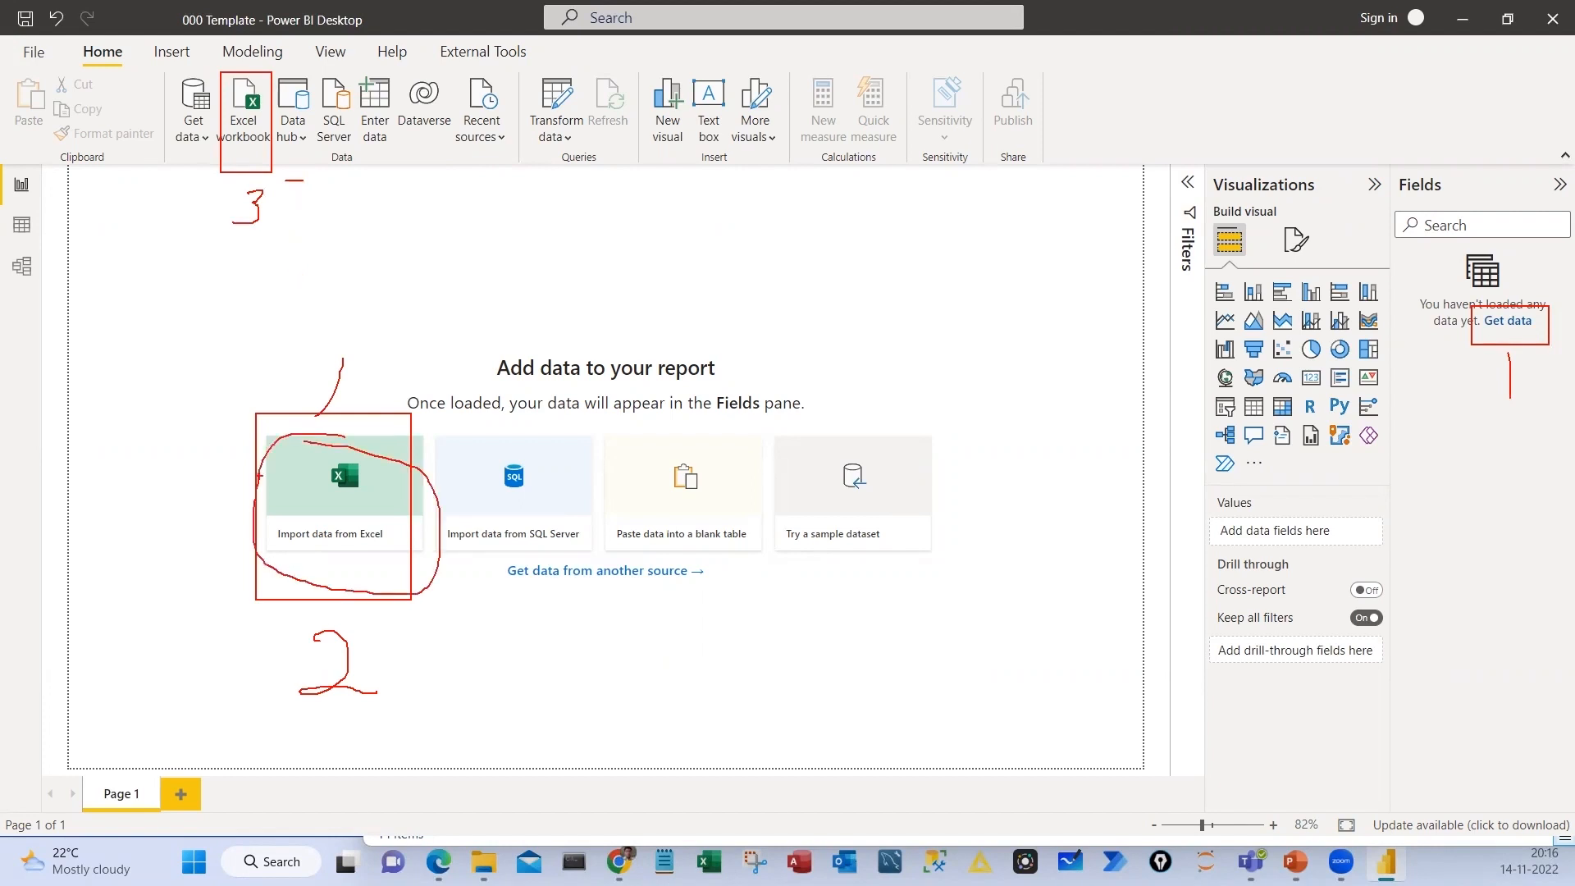
pyautogui.moveTo(238, 55)
pyautogui.mouseDown()
pyautogui.moveTo(293, 103)
pyautogui.moveTo(250, 69)
pyautogui.mouseUp()
pyautogui.moveTo(358, 455); pyautogui.dragTo(290, 224)
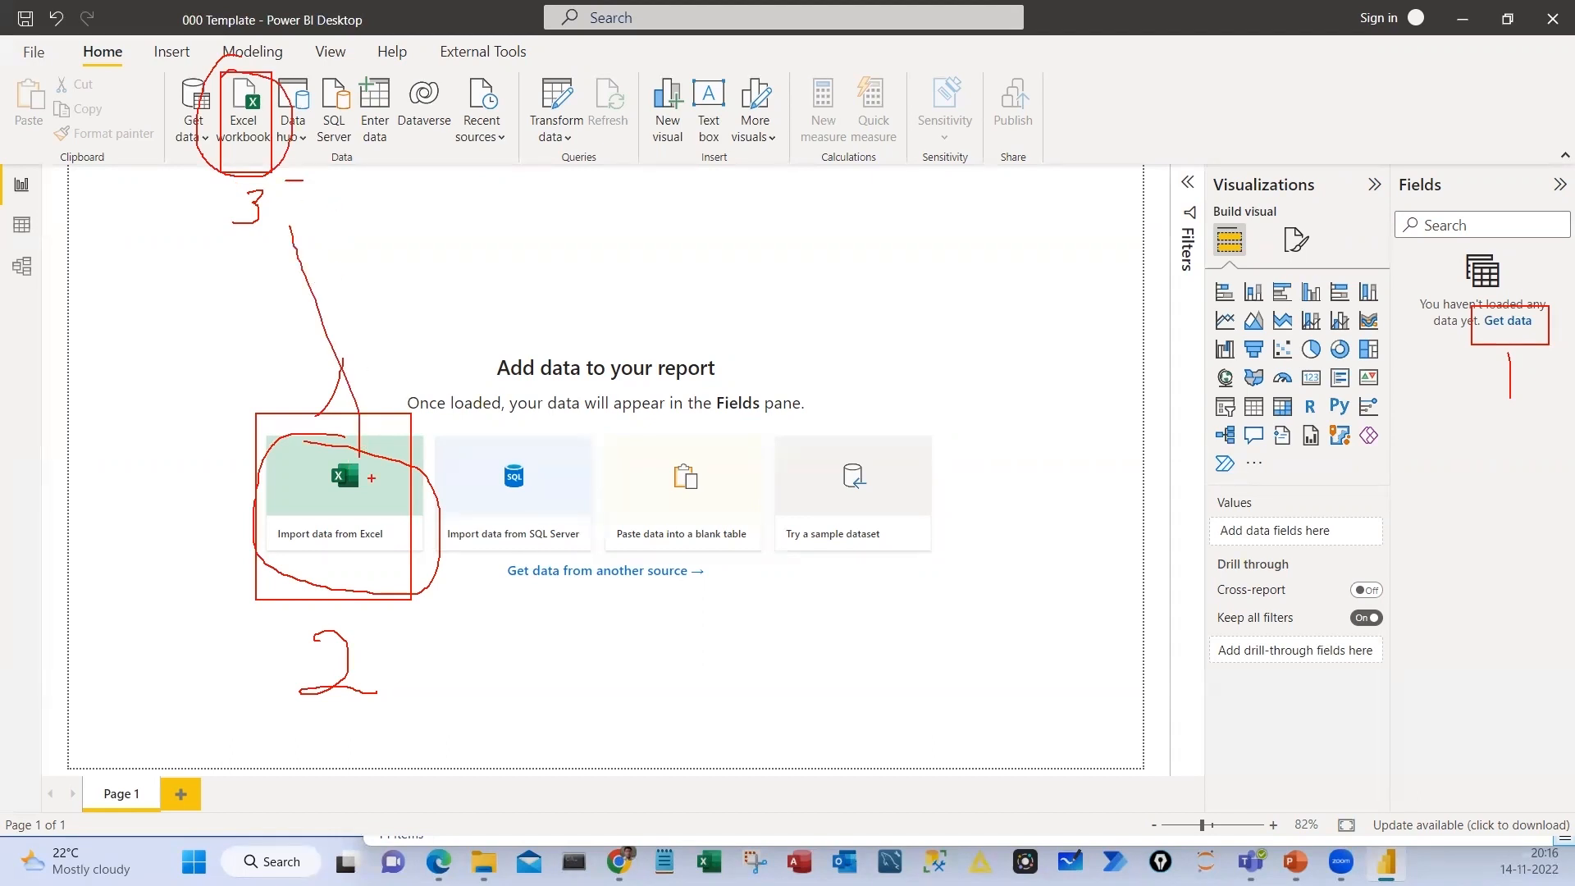
pyautogui.moveTo(408, 427); pyautogui.dragTo(380, 457)
pyautogui.press('Escape')
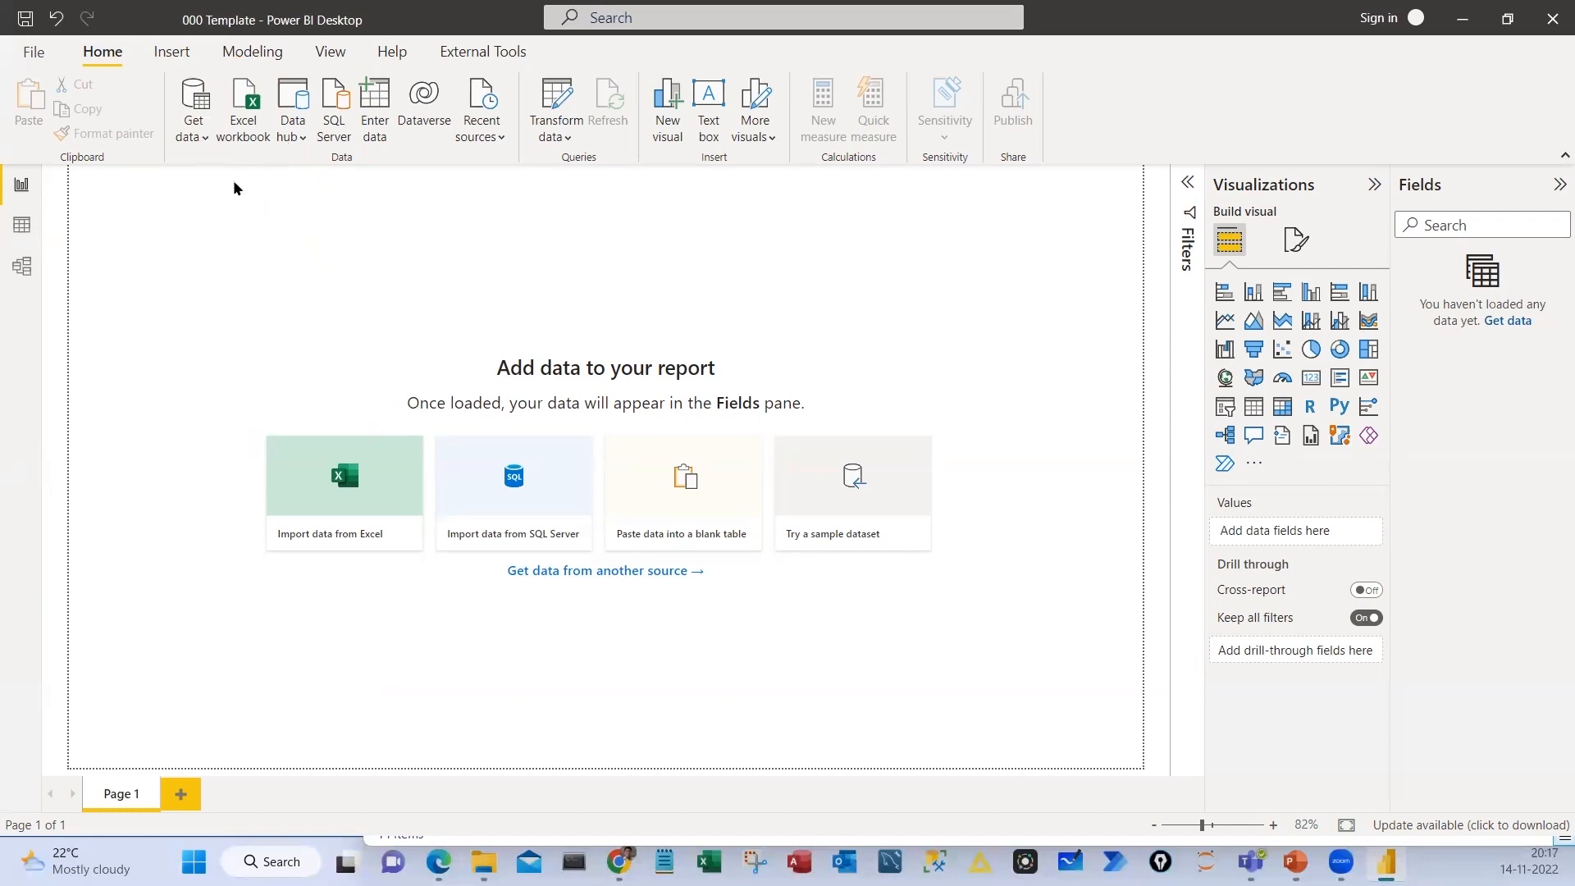
# List the common data sources and mark on screen the Excel workbook, Get data from another source and Fields pane Get data options
pyautogui.click(194, 119)
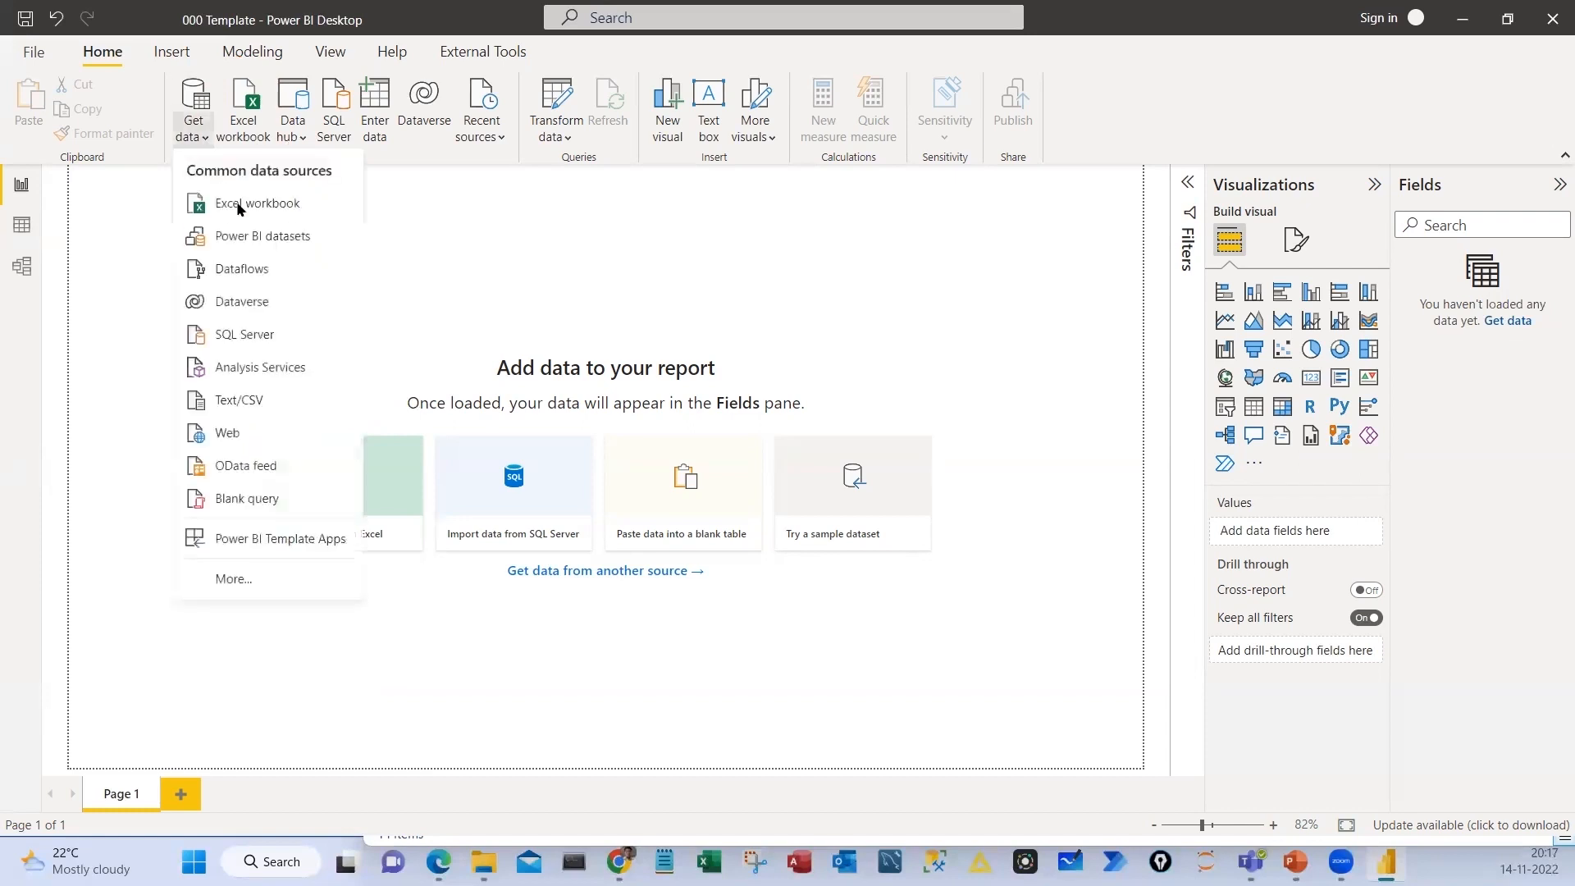
pyautogui.hotkey('ctrl', '2')
pyautogui.moveTo(184, 188); pyautogui.dragTo(343, 231)
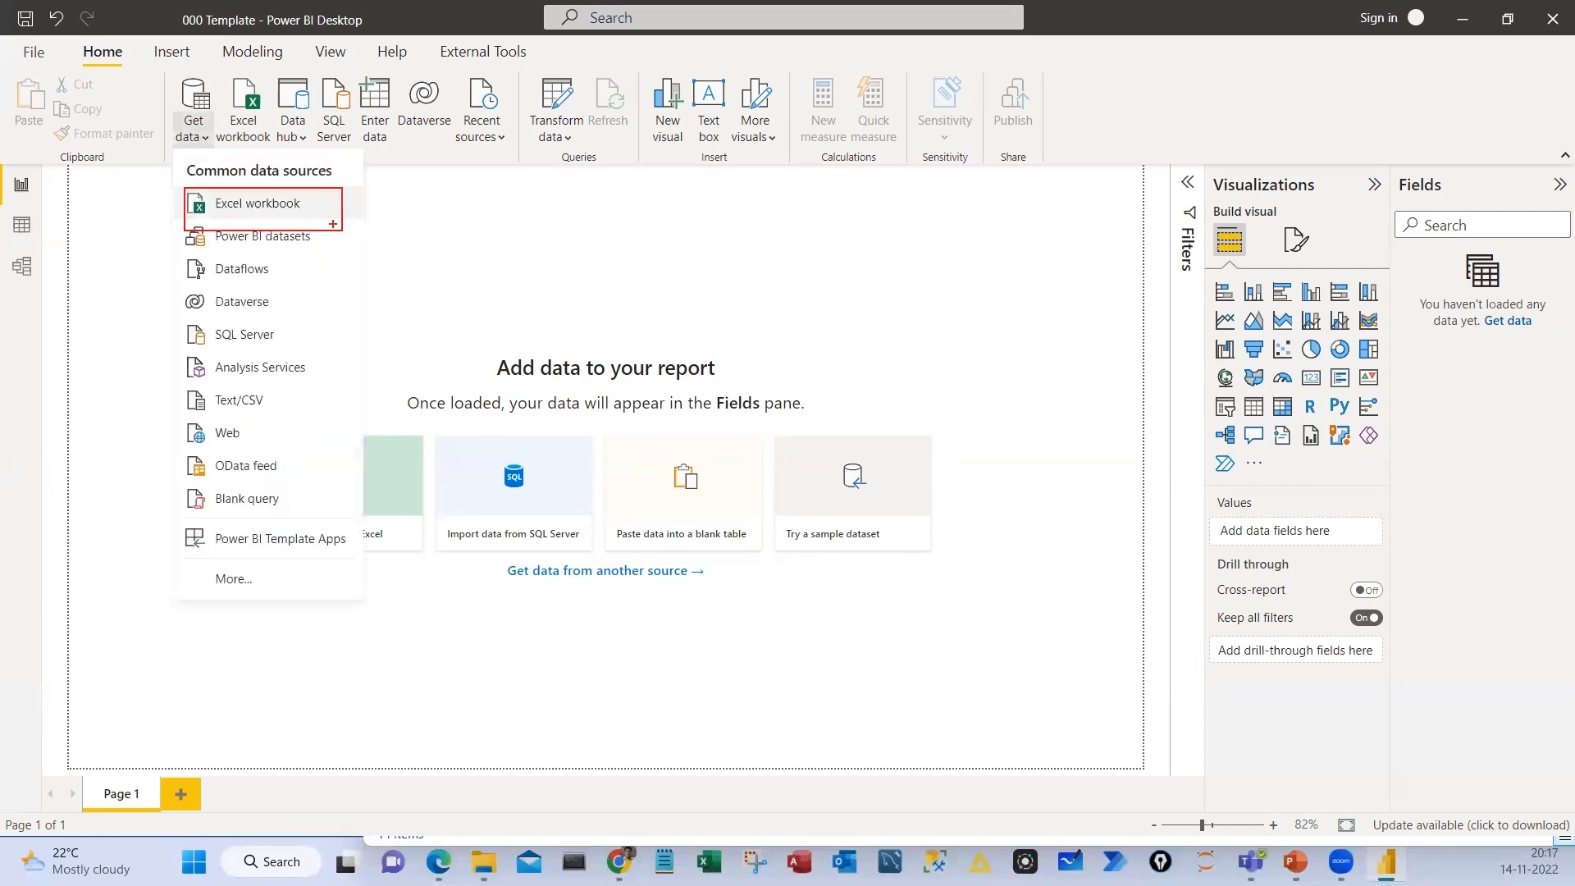
pyautogui.moveTo(225, 69); pyautogui.dragTo(267, 151)
pyautogui.moveTo(368, 419)
pyautogui.mouseDown()
pyautogui.moveTo(426, 562)
pyautogui.moveTo(784, 611)
pyautogui.mouseUp()
pyautogui.moveTo(579, 604)
pyautogui.mouseDown()
pyautogui.moveTo(602, 621)
pyautogui.moveTo(661, 567)
pyautogui.mouseUp()
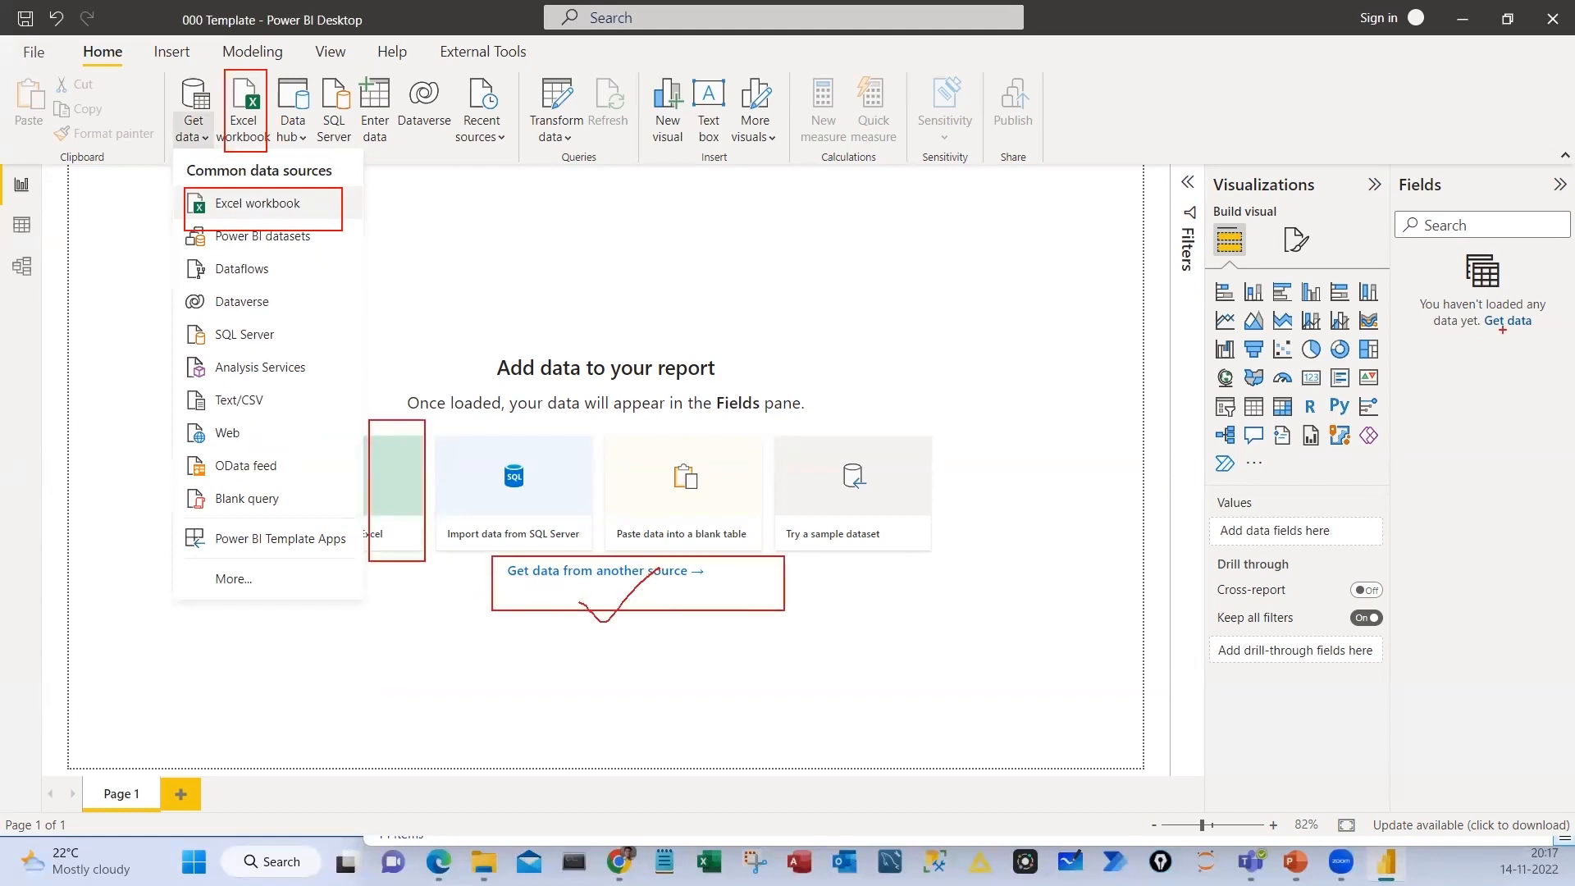
pyautogui.moveTo(1464, 303); pyautogui.dragTo(1574, 375)
pyautogui.press('Escape')
# View the full Get Data connector list from the Fields pane link, annotate the equivalent import options on screen, and close the dialog
pyautogui.click(1514, 324)
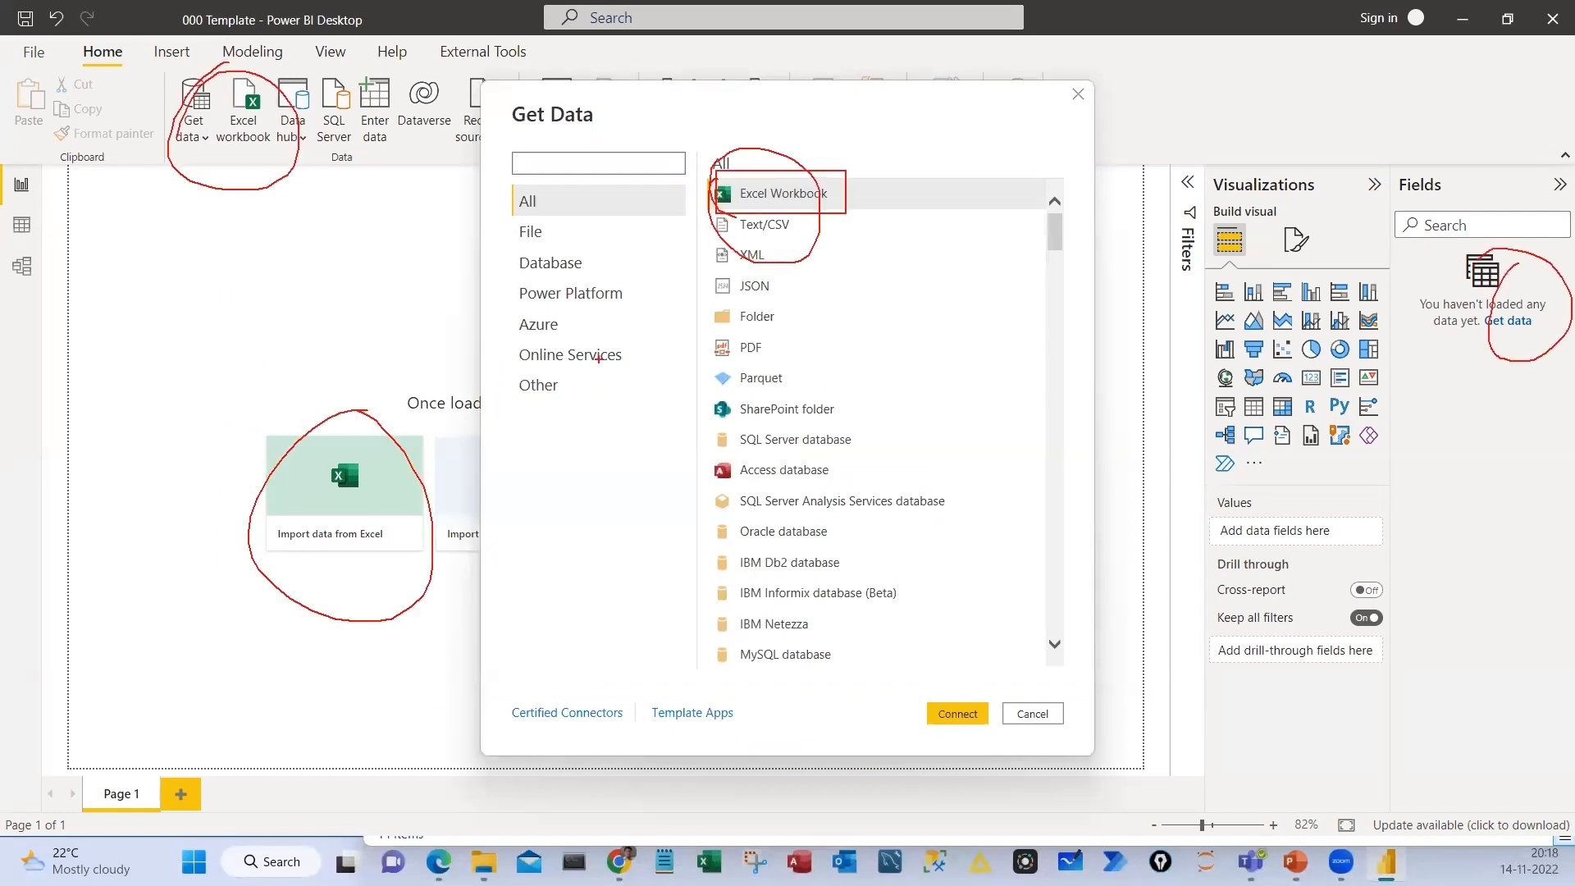
pyautogui.moveTo(142, 338); pyautogui.dragTo(130, 417)
pyautogui.moveTo(172, 381)
pyautogui.mouseDown()
pyautogui.moveTo(167, 398)
pyautogui.moveTo(187, 360)
pyautogui.moveTo(244, 348)
pyautogui.mouseUp()
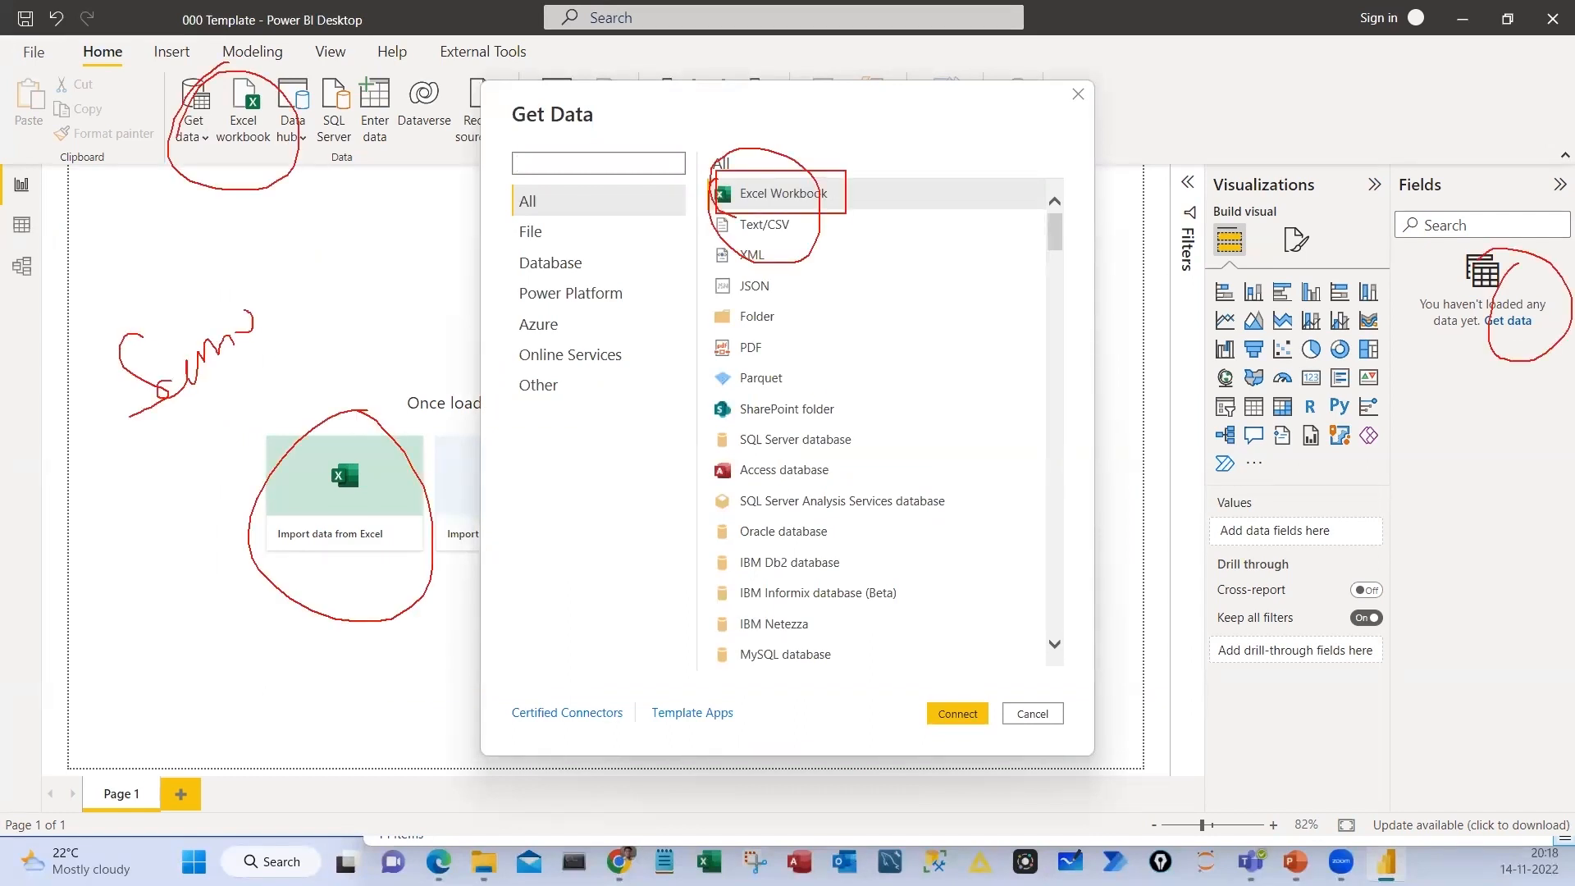
pyautogui.moveTo(216, 259); pyautogui.dragTo(182, 271)
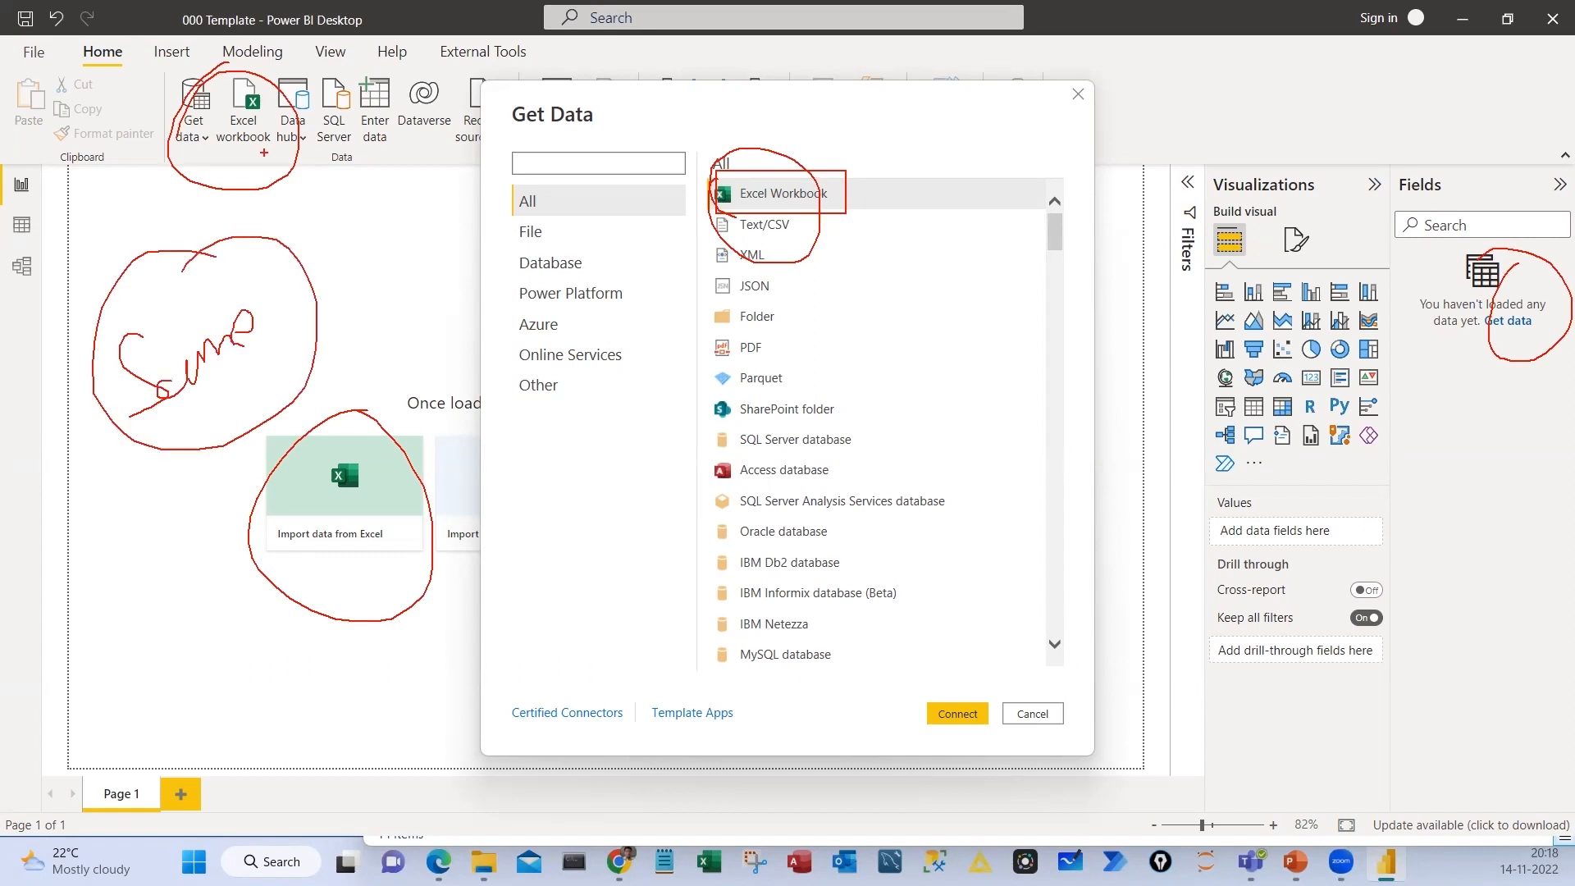
pyautogui.moveTo(266, 145); pyautogui.dragTo(219, 188)
pyautogui.moveTo(521, 83)
pyautogui.mouseDown()
pyautogui.moveTo(610, 168)
pyautogui.moveTo(403, 112)
pyautogui.mouseUp()
pyautogui.moveTo(476, 550)
pyautogui.mouseDown()
pyautogui.moveTo(520, 603)
pyautogui.moveTo(554, 548)
pyautogui.mouseUp()
pyautogui.moveTo(583, 543)
pyautogui.mouseDown()
pyautogui.moveTo(611, 535)
pyautogui.moveTo(624, 558)
pyautogui.mouseUp()
pyautogui.moveTo(509, 525); pyautogui.dragTo(458, 572)
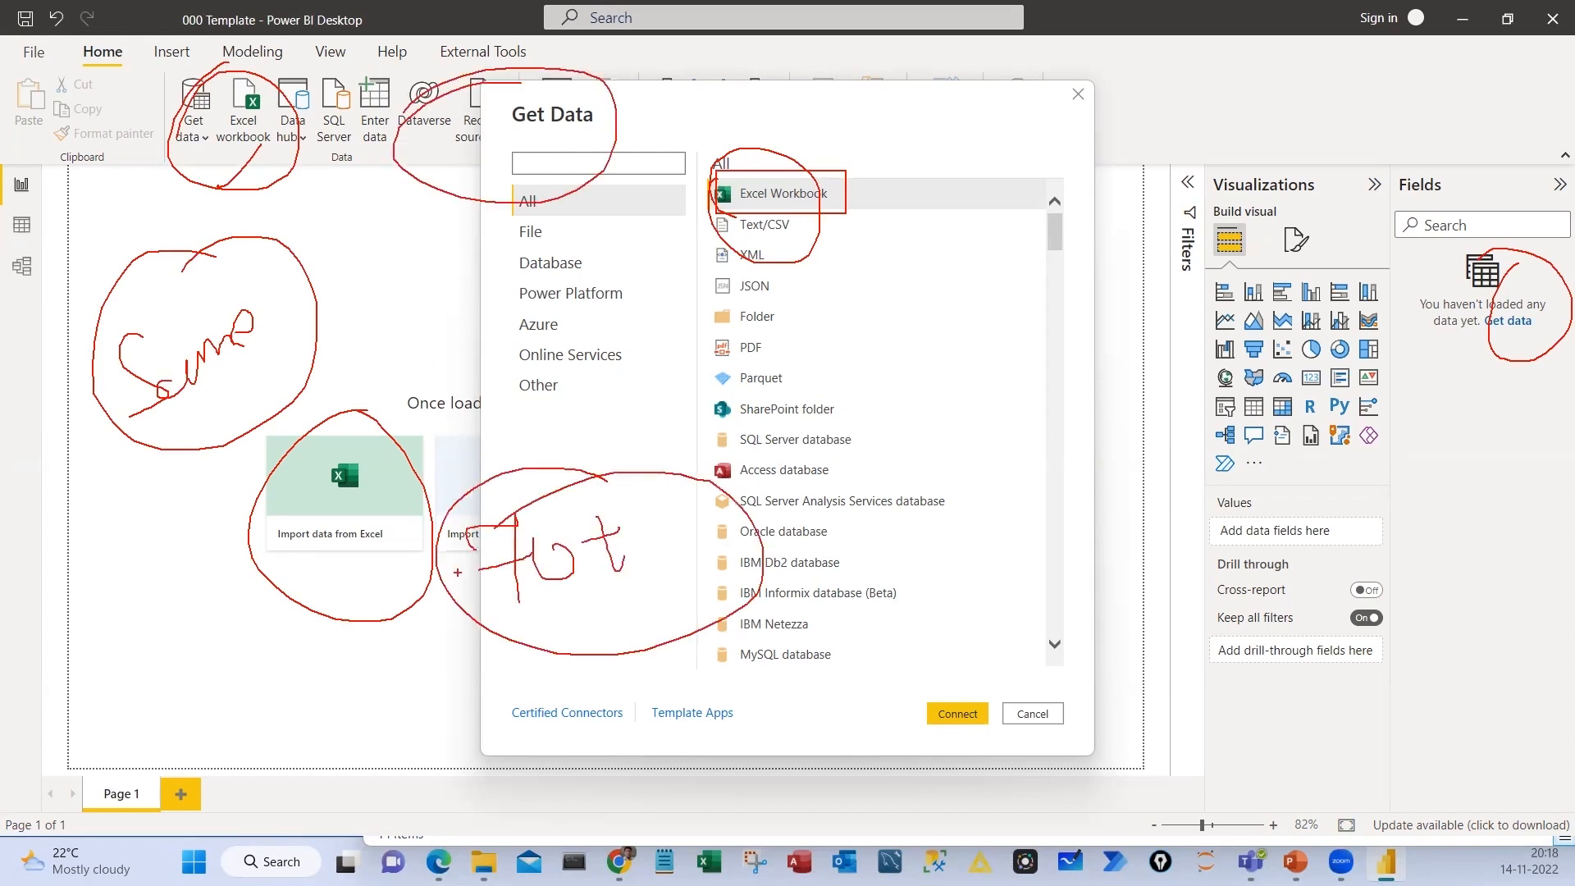
pyautogui.press('Escape')
pyautogui.click(1047, 716)
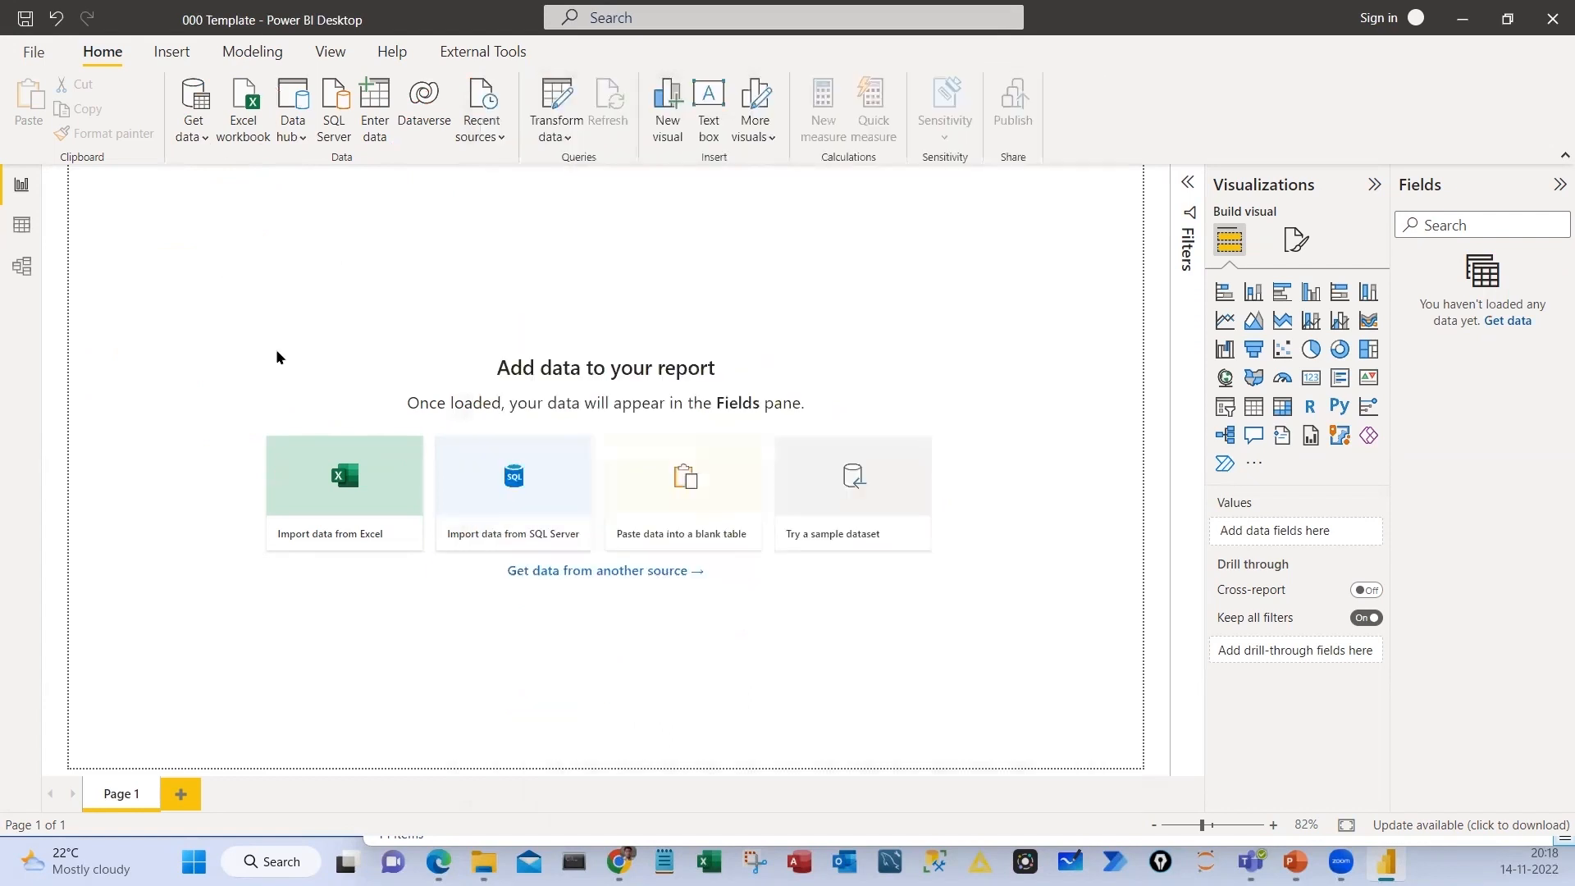
# List the common data sources again and mark Excel workbook, SQL Server, Text/CSV, Web and OData feed on screen
pyautogui.click(195, 130)
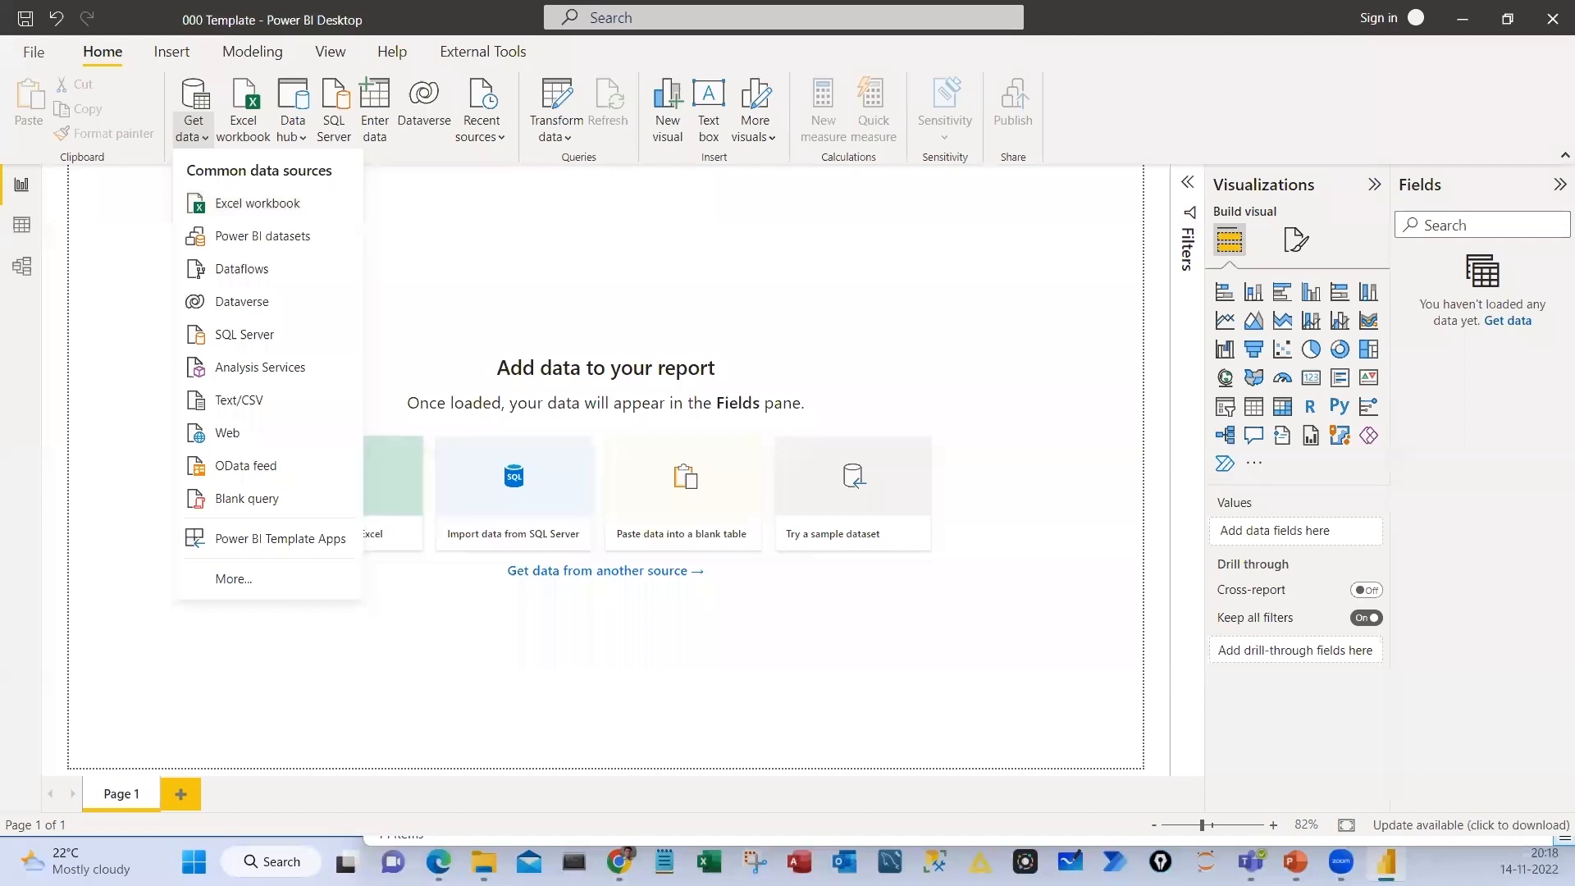
pyautogui.hotkey('ctrl', '2')
pyautogui.moveTo(175, 185); pyautogui.dragTo(328, 219)
pyautogui.moveTo(175, 323); pyautogui.dragTo(171, 415)
pyautogui.moveTo(171, 414); pyautogui.dragTo(292, 450)
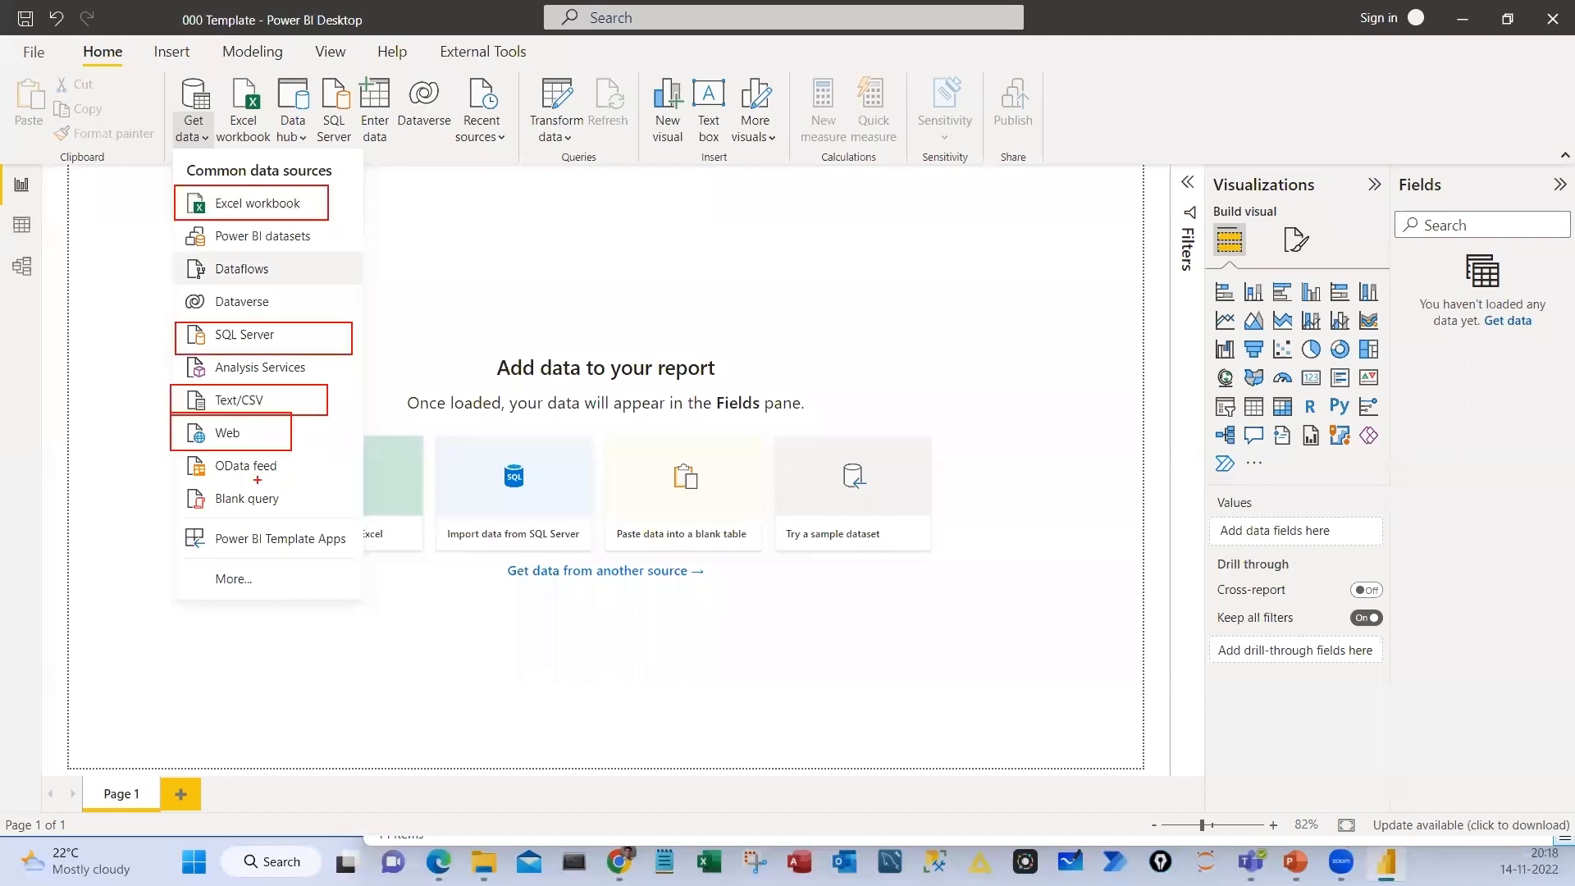
pyautogui.moveTo(170, 443); pyautogui.dragTo(334, 482)
pyautogui.moveTo(333, 343); pyautogui.dragTo(362, 323)
pyautogui.moveTo(321, 397); pyautogui.dragTo(347, 379)
pyautogui.moveTo(292, 428); pyautogui.dragTo(320, 416)
pyautogui.moveTo(337, 461); pyautogui.dragTo(367, 440)
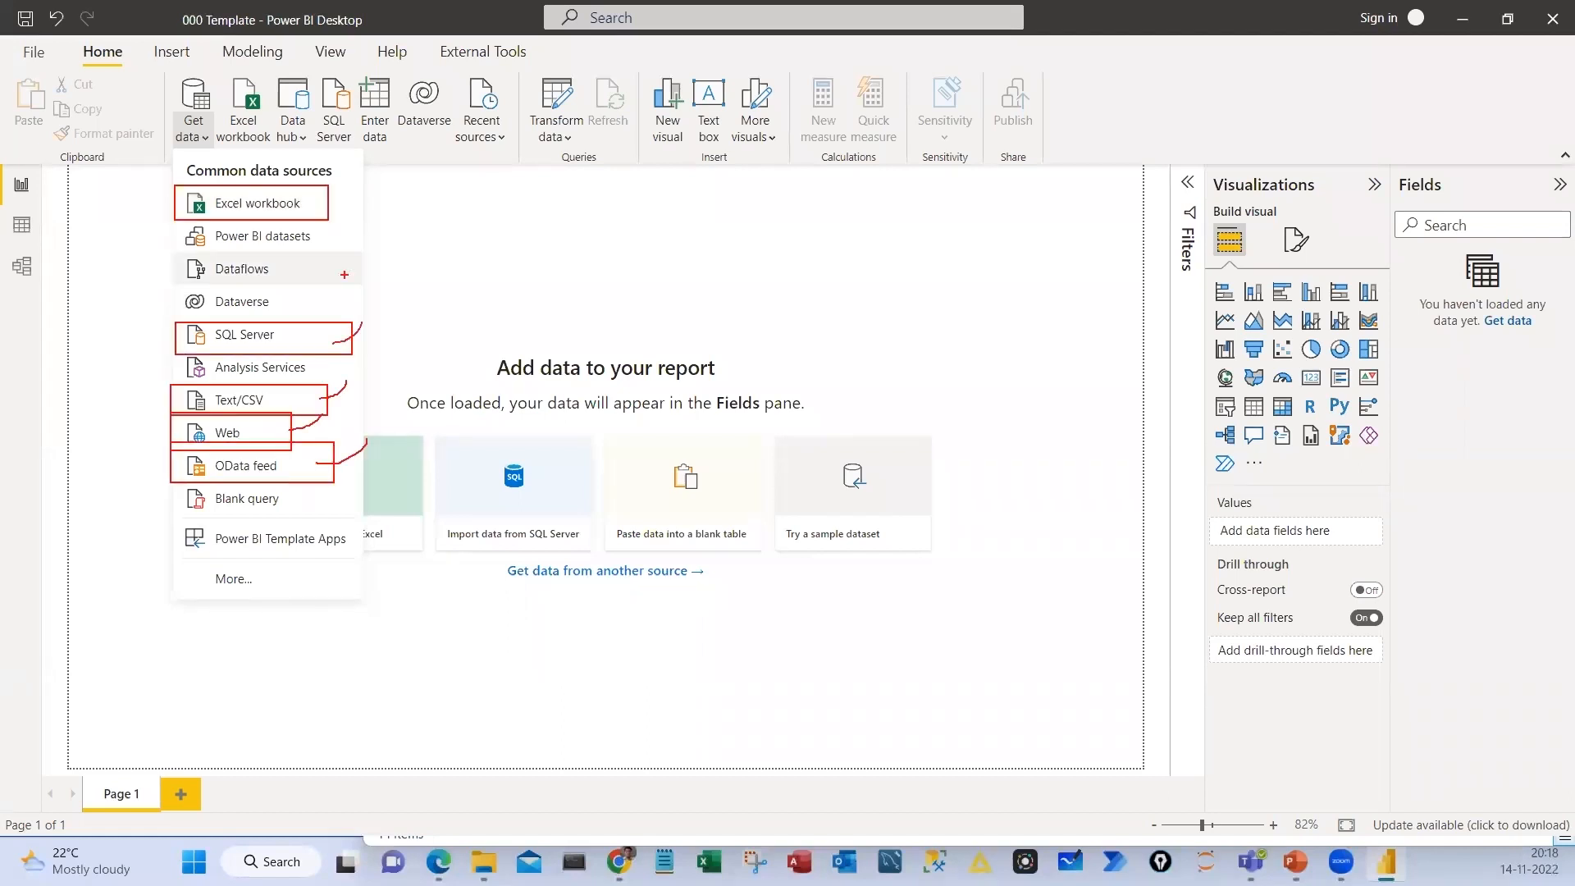
pyautogui.moveTo(320, 241); pyautogui.dragTo(378, 199)
pyautogui.press('Escape')
# Browse the Database connectors in the full Get Data list and mark SQL Server database and other entries on screen
pyautogui.click(252, 584)
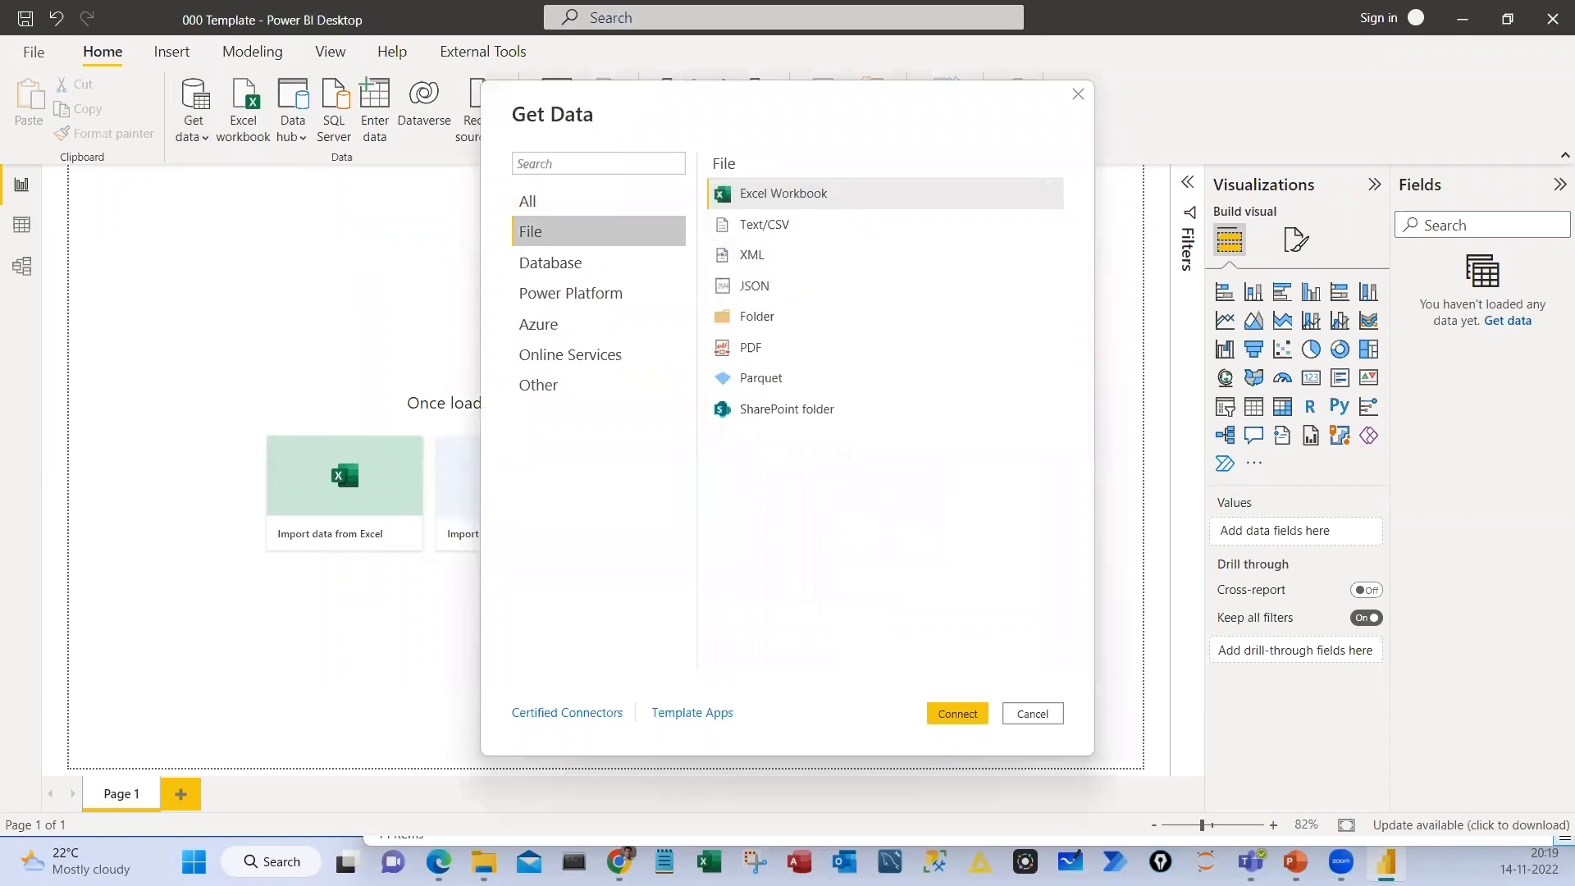
pyautogui.click(585, 263)
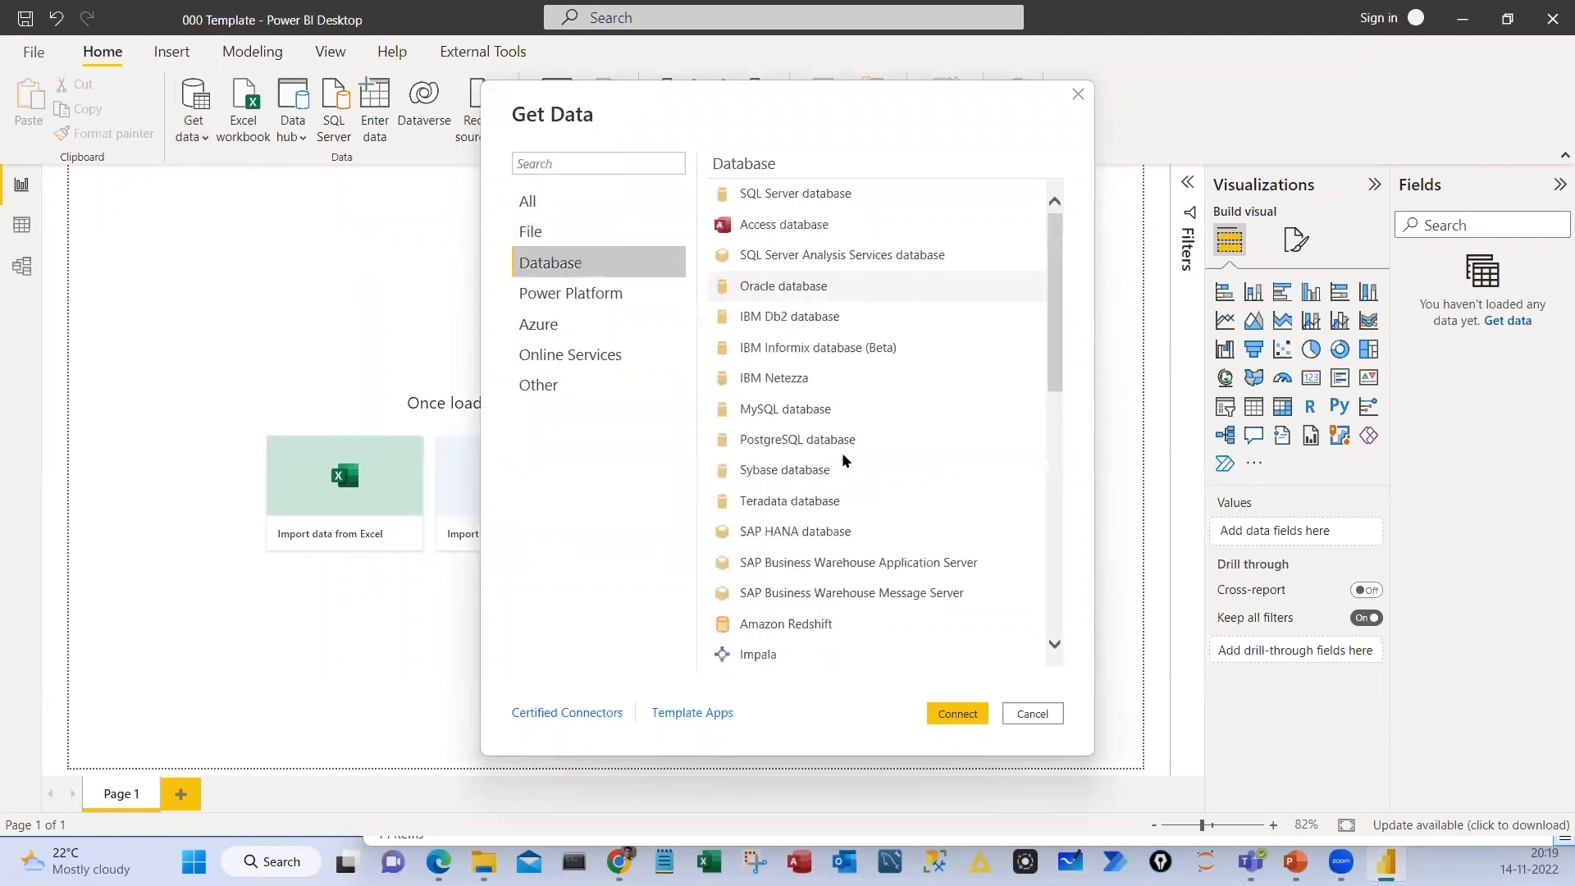
pyautogui.scroll(-4, 841, 456)
pyautogui.scroll(-3, 841, 474)
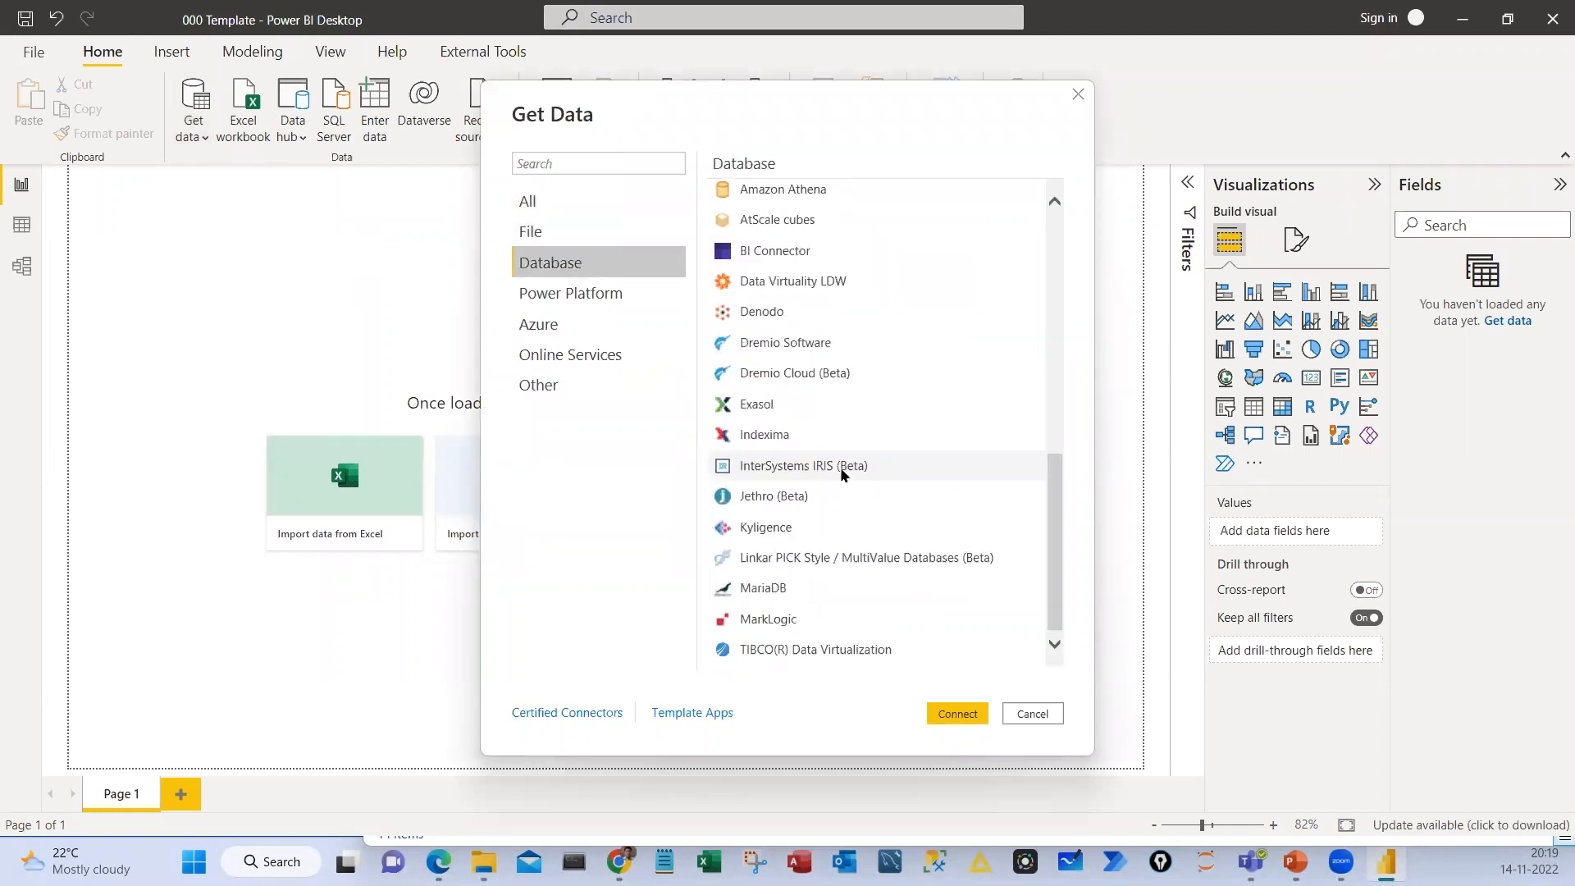
pyautogui.scroll(7, 781, 227)
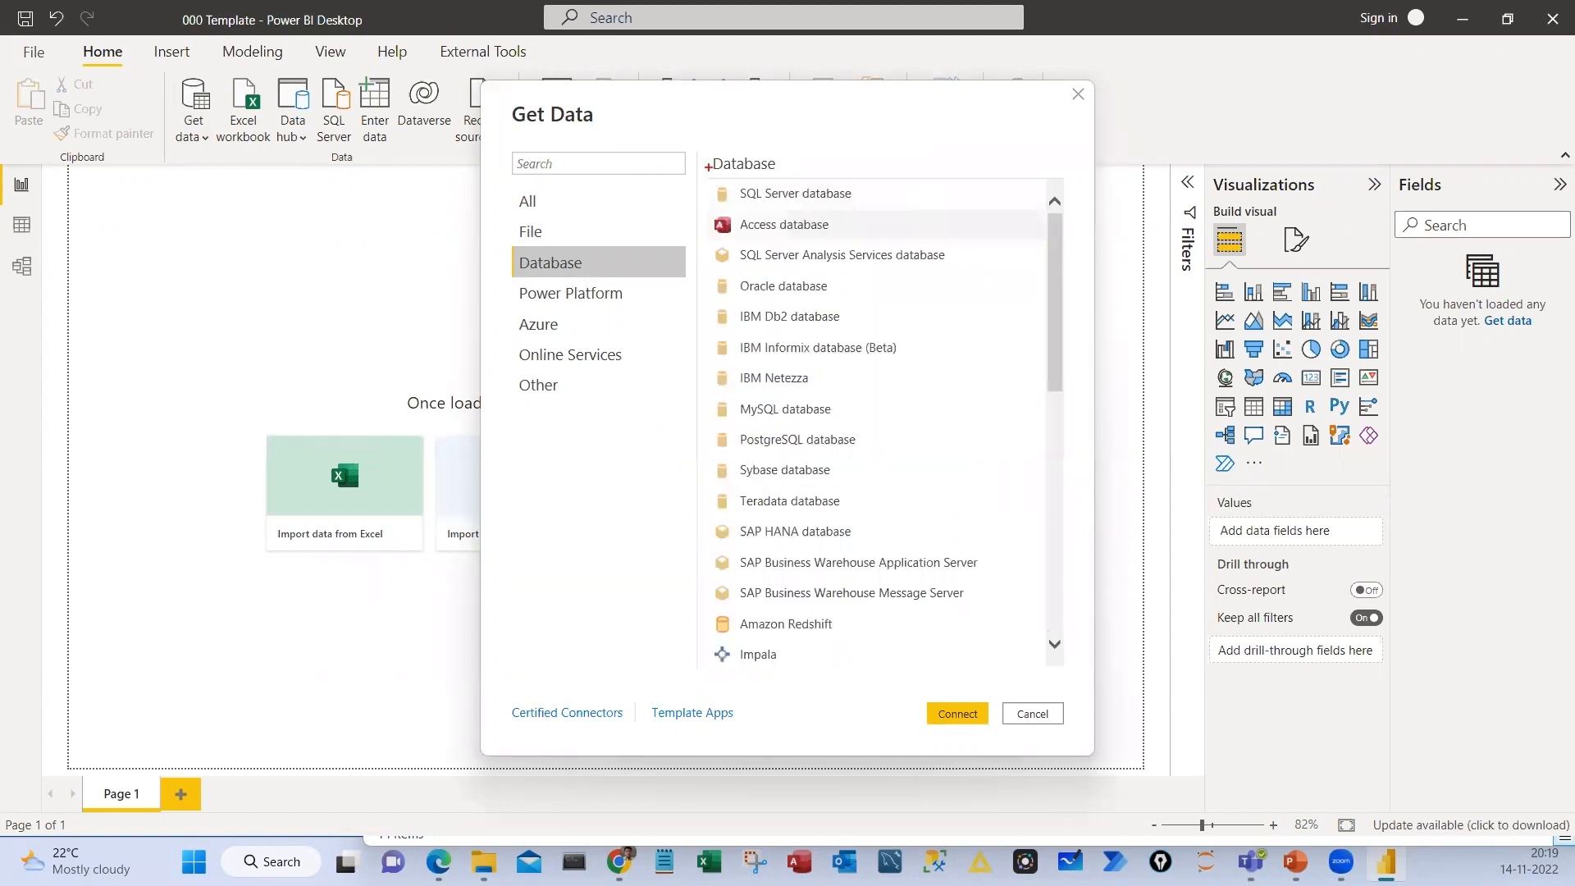
pyautogui.moveTo(707, 166); pyautogui.dragTo(873, 205)
pyautogui.moveTo(860, 200); pyautogui.dragTo(949, 150)
pyautogui.moveTo(893, 200)
pyautogui.mouseDown()
pyautogui.moveTo(836, 232)
pyautogui.moveTo(912, 242)
pyautogui.mouseUp()
pyautogui.moveTo(851, 306); pyautogui.dragTo(903, 284)
pyautogui.moveTo(850, 348); pyautogui.dragTo(905, 332)
pyautogui.press('Escape')
# View the Power Platform connectors and the Azure connectors, bracketing the Azure list with on-screen marks
pyautogui.click(572, 295)
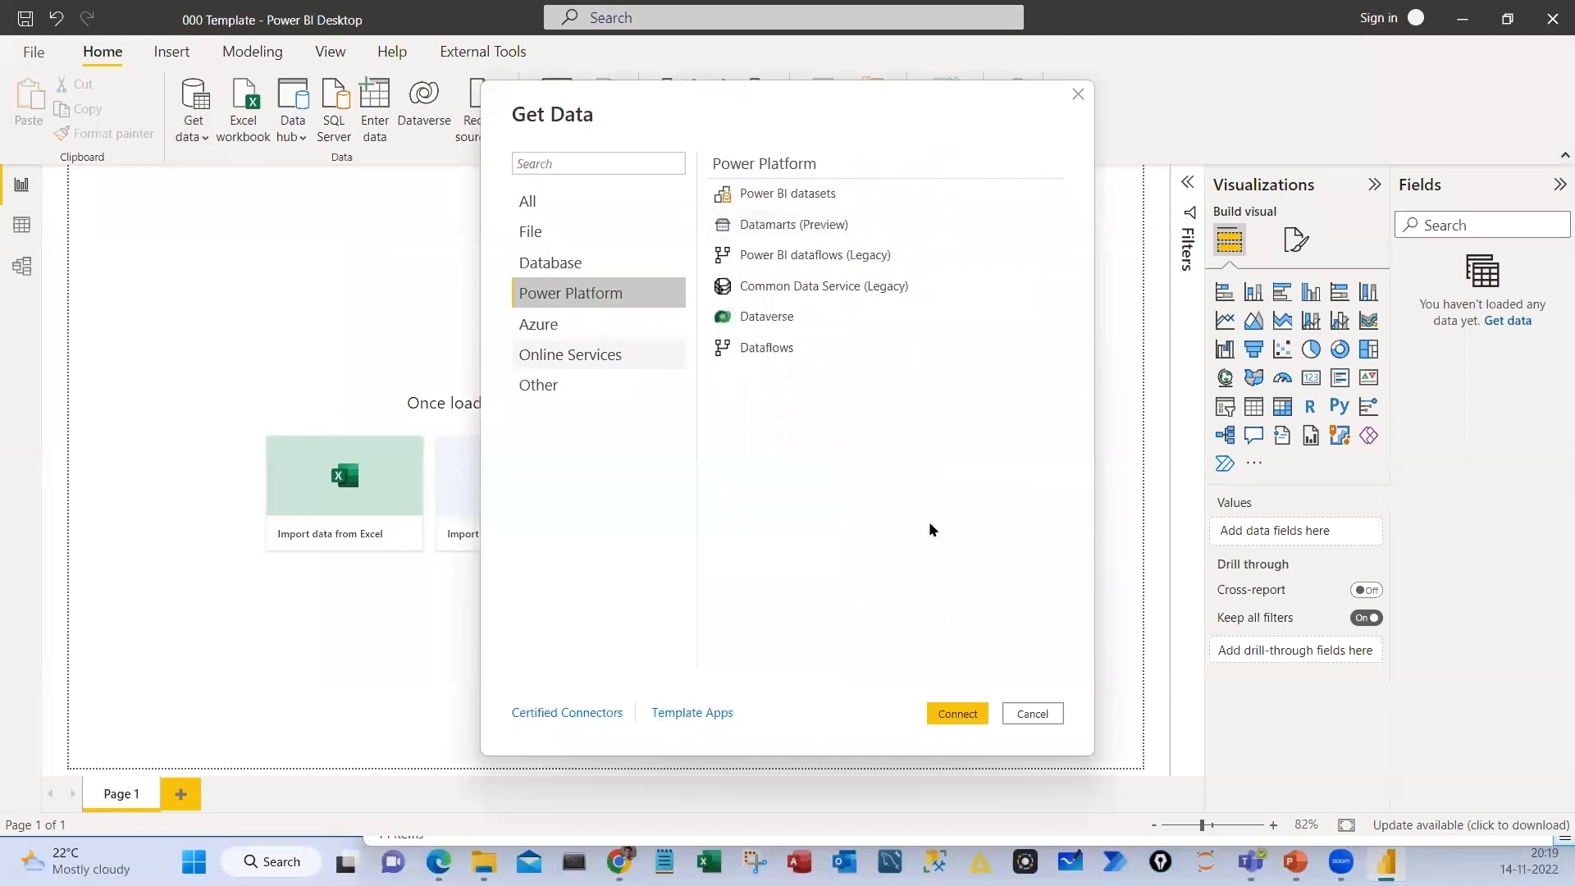
pyautogui.press('Down')
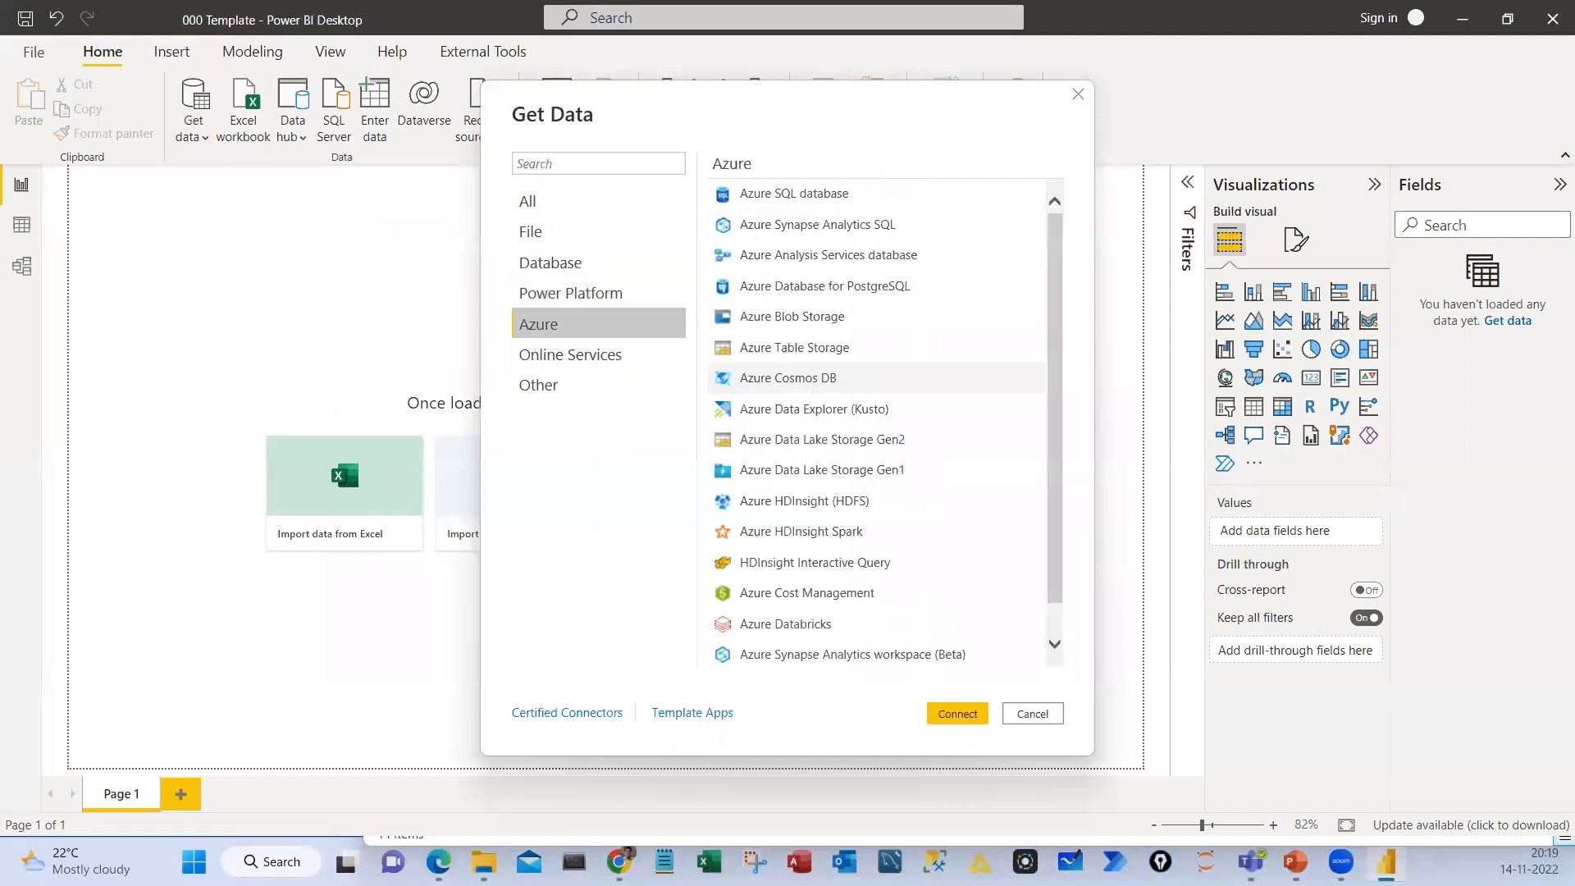
pyautogui.moveTo(880, 138); pyautogui.dragTo(936, 588)
pyautogui.moveTo(714, 170); pyautogui.dragTo(715, 608)
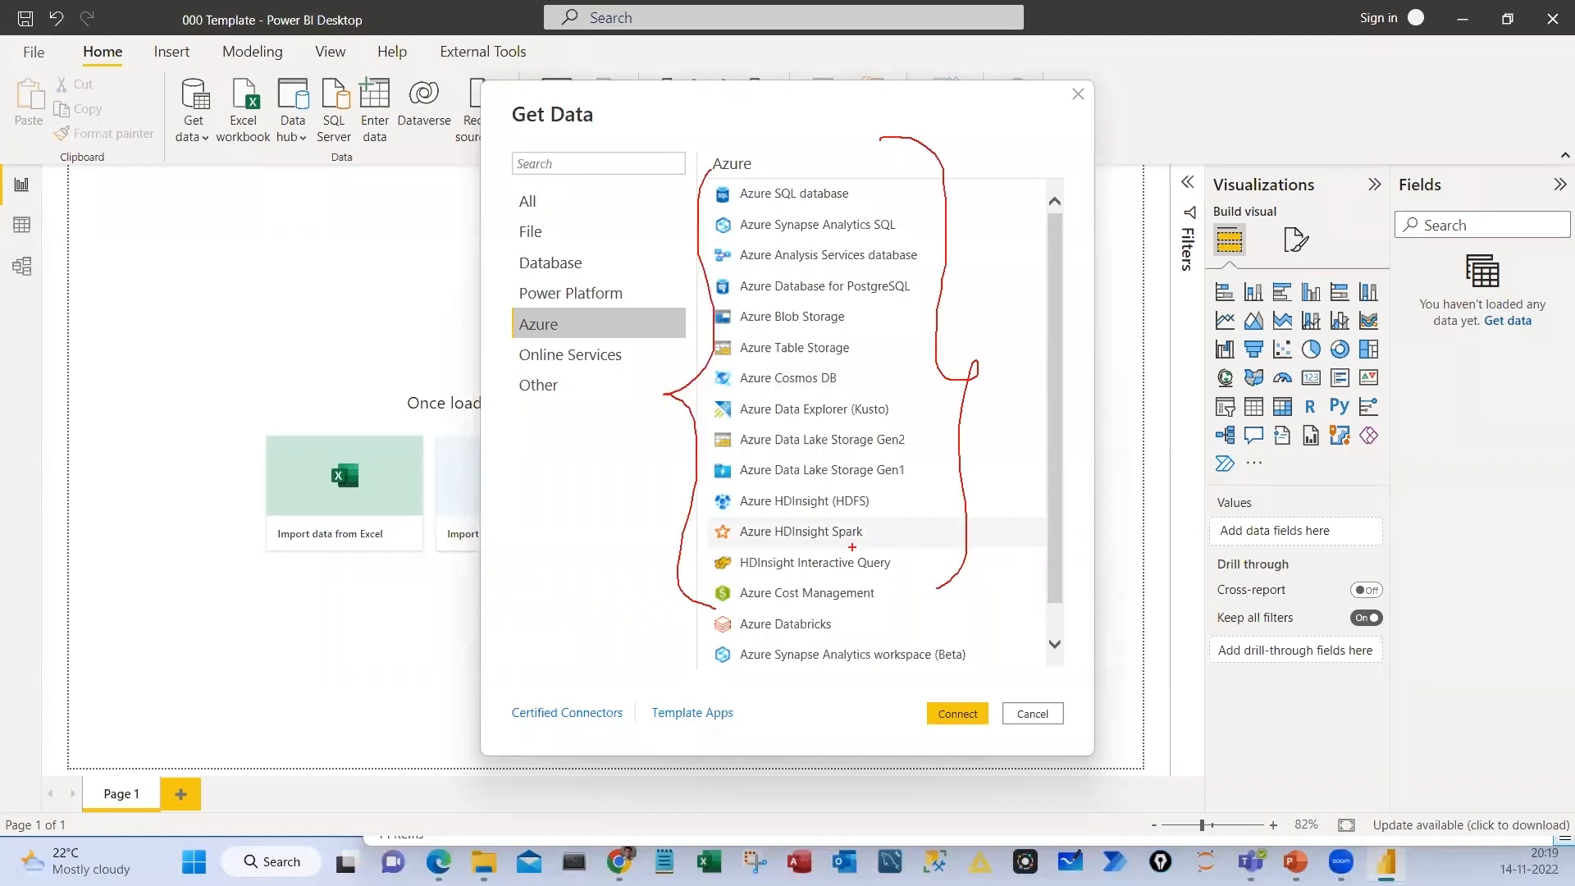
pyautogui.moveTo(861, 538); pyautogui.dragTo(966, 459)
pyautogui.moveTo(939, 297); pyautogui.dragTo(879, 363)
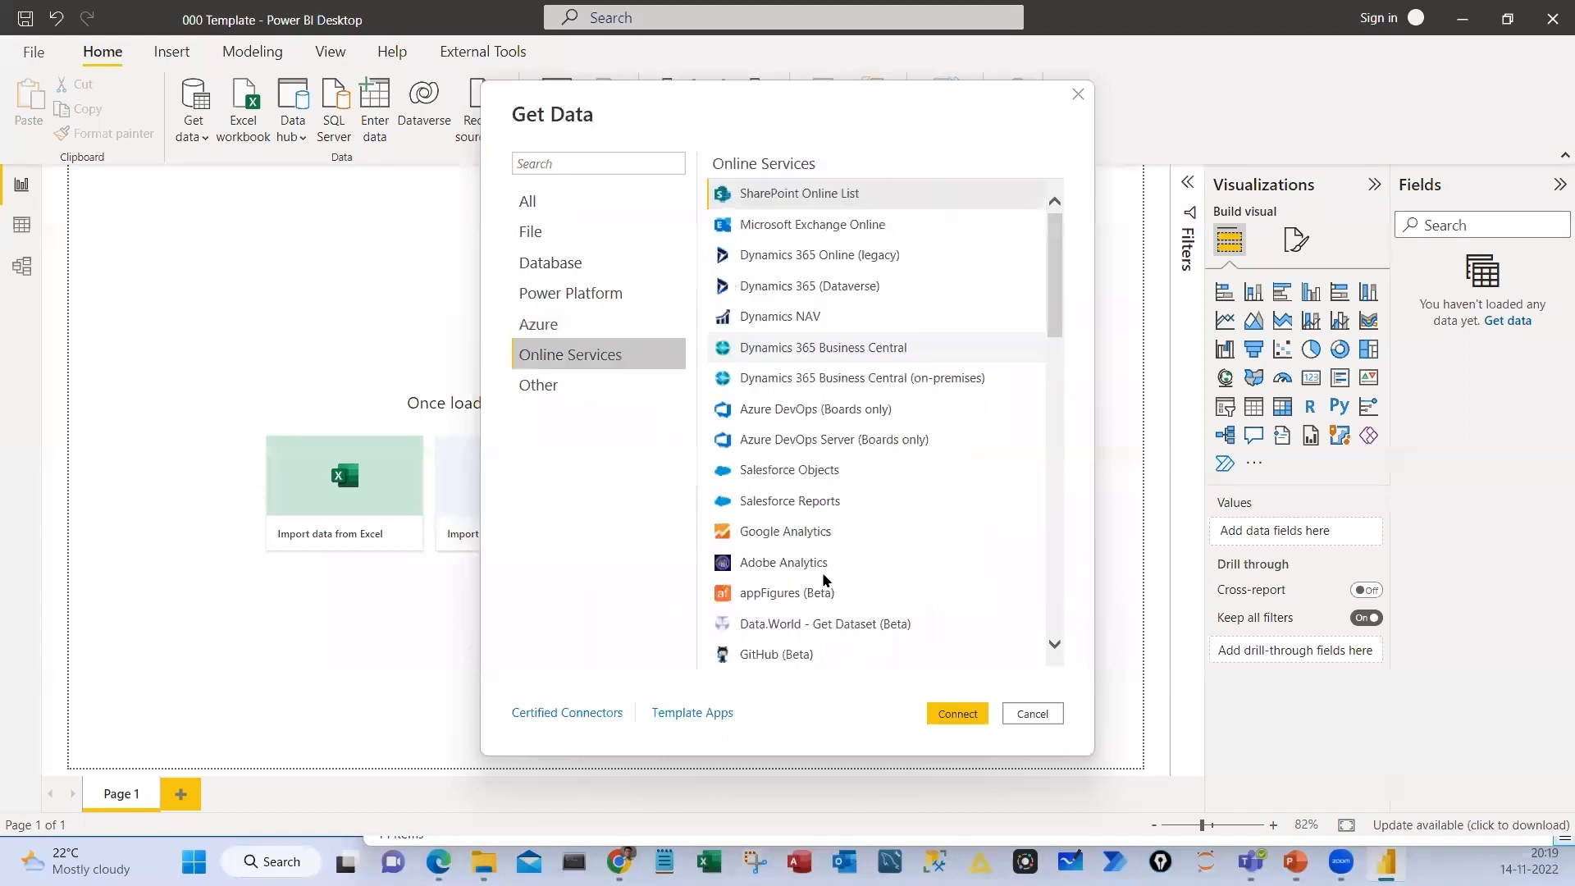
# Browse the Online Services connectors, return to the All list and close the Get Data dialog
pyautogui.scroll(-2, 845, 633)
pyautogui.scroll(-5, 845, 634)
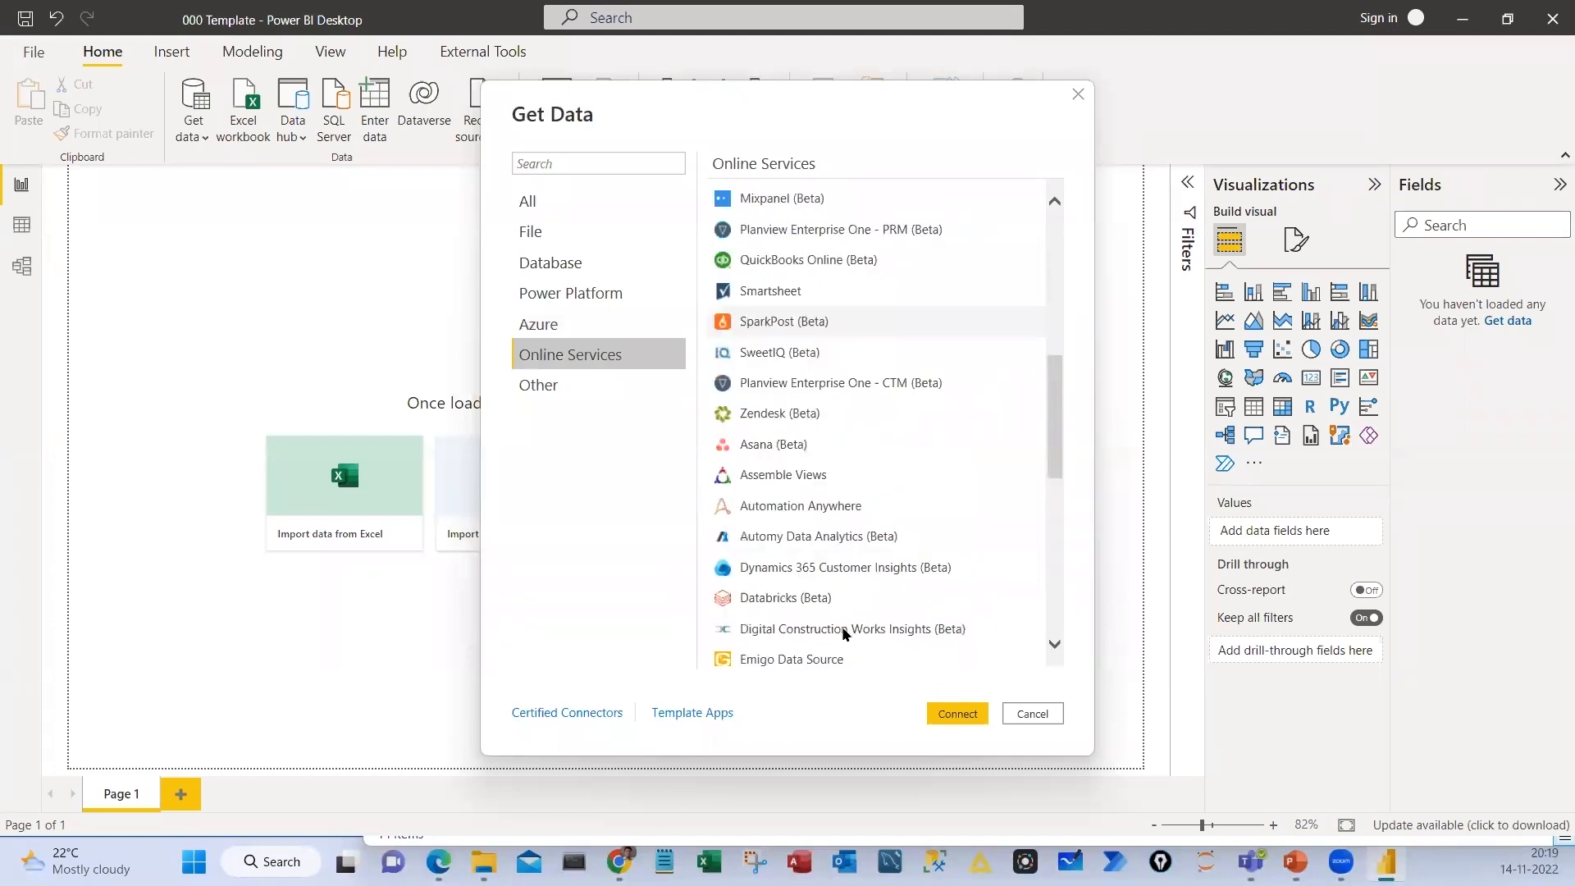
pyautogui.scroll(-5, 831, 604)
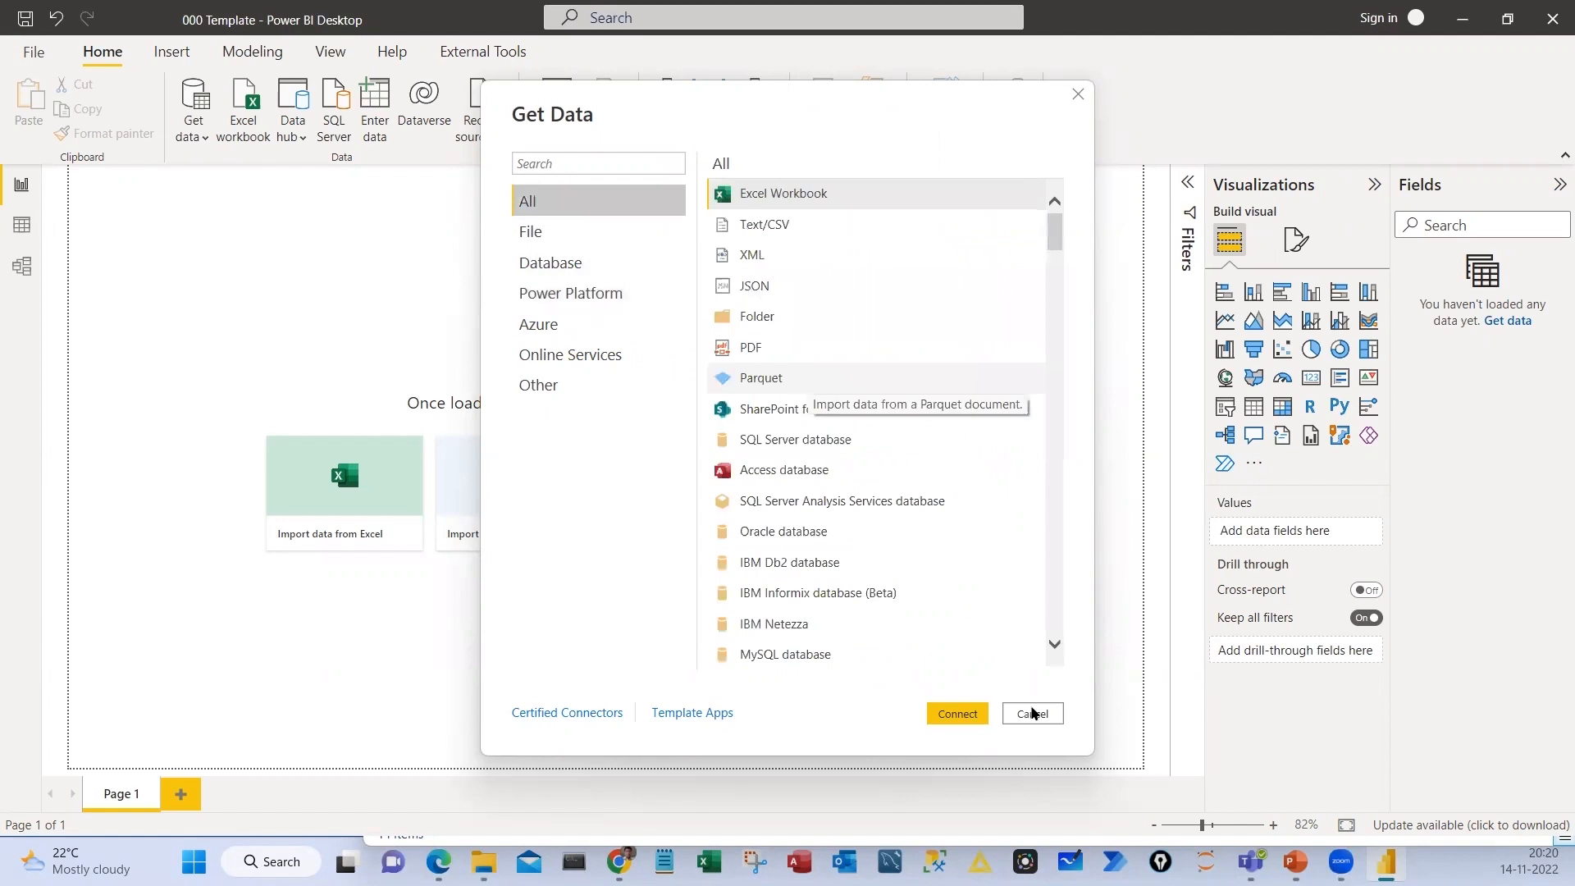
pyautogui.press('Escape')
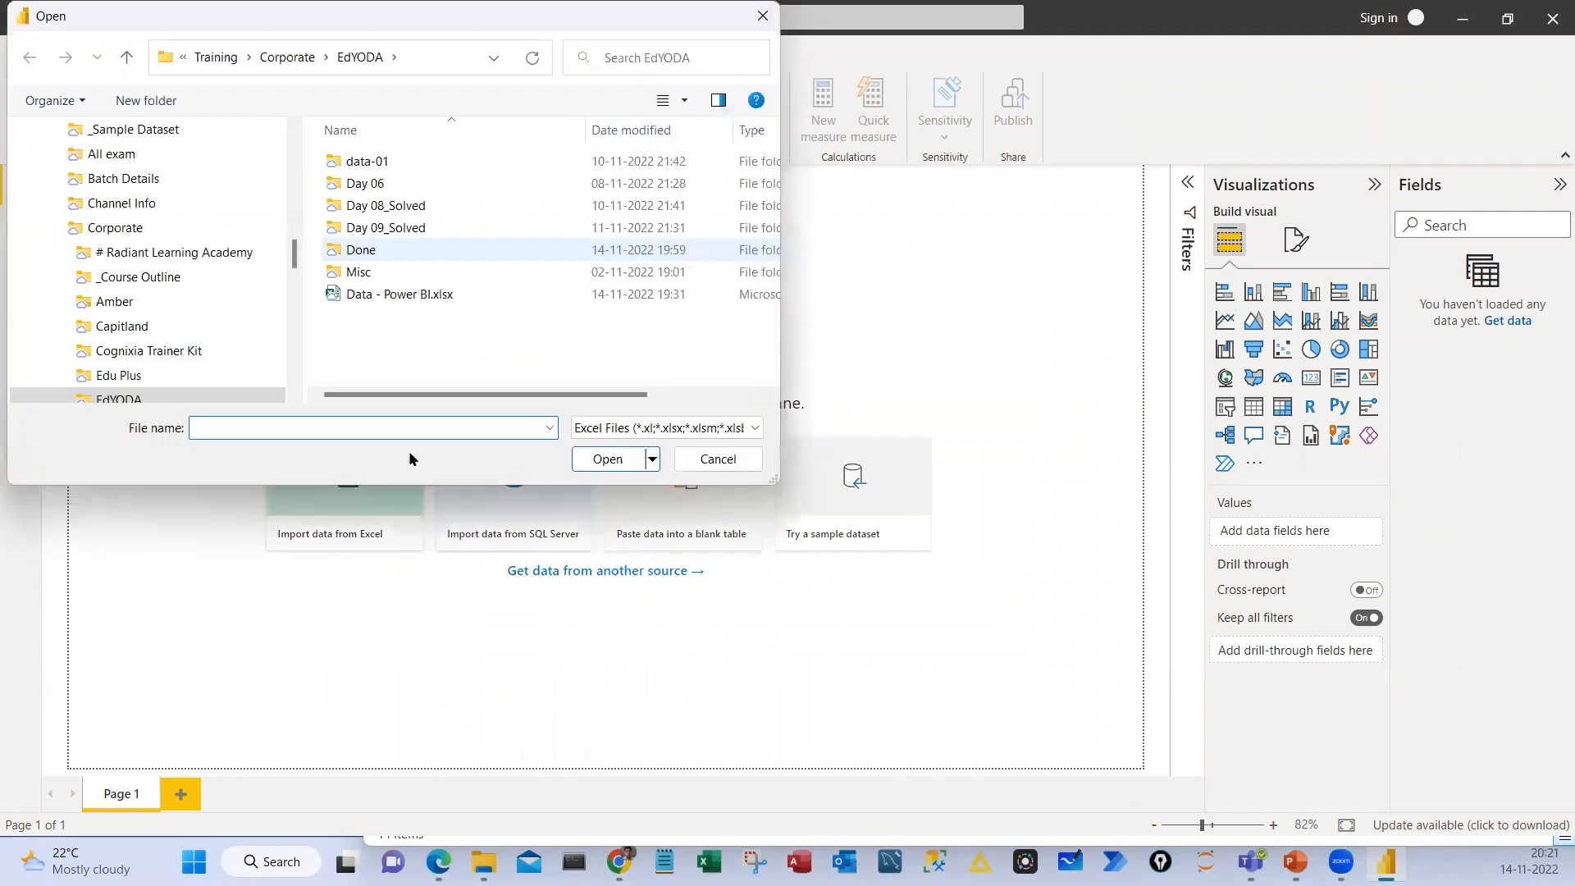
# Connect to the Excel workbook Data - Power BI.xlsx and mark its list of tables in the Navigator
pyautogui.click(410, 296)
pyautogui.click(604, 465)
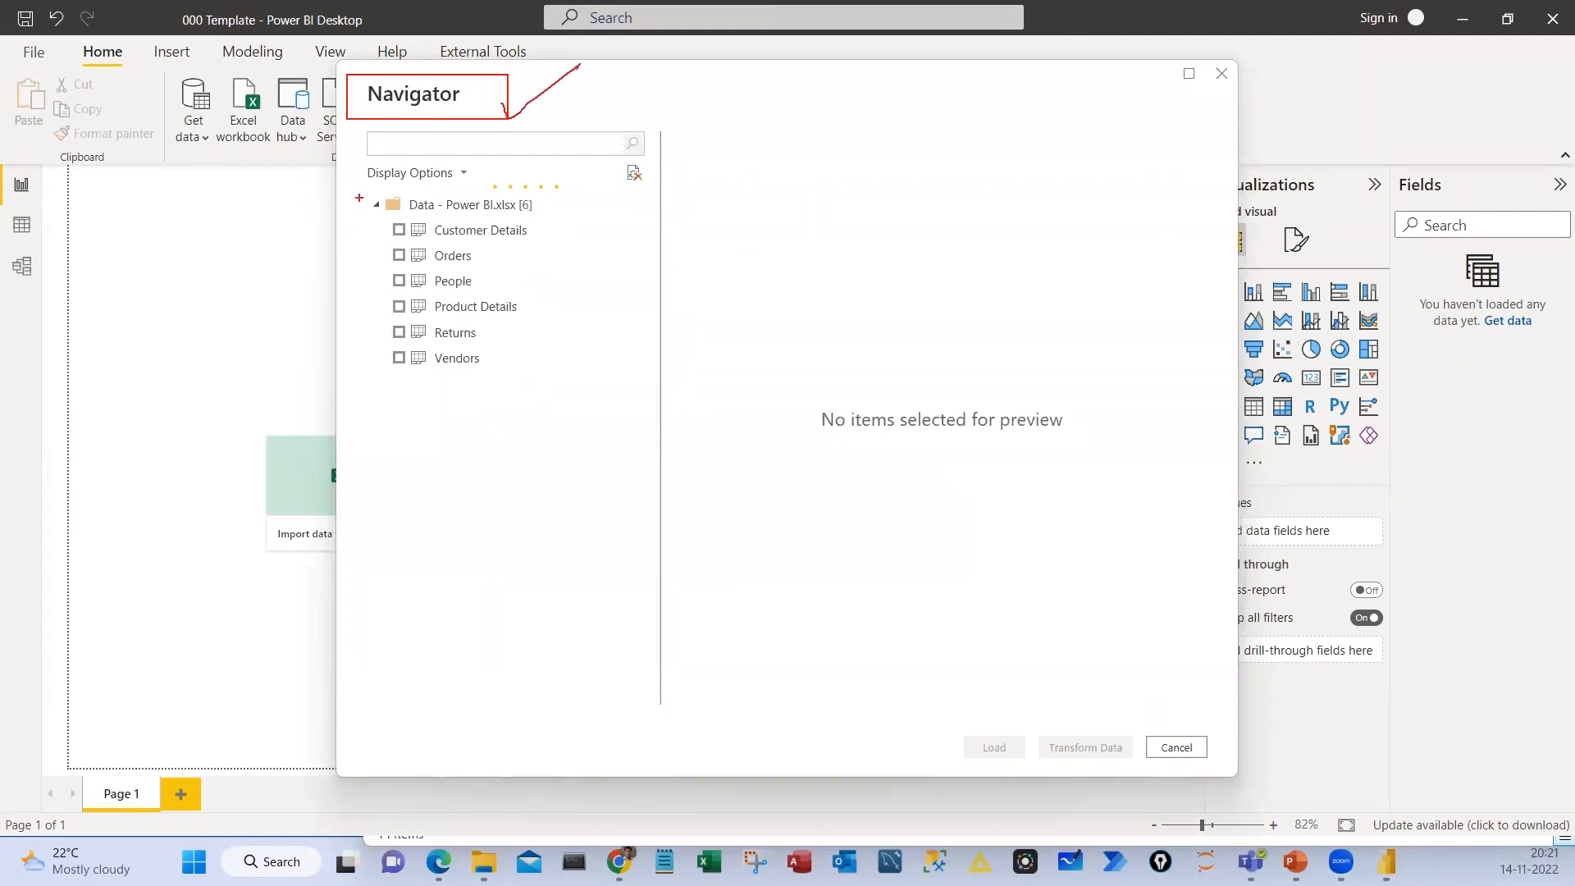
pyautogui.moveTo(360, 191)
pyautogui.mouseDown()
pyautogui.moveTo(572, 212)
pyautogui.moveTo(527, 390)
pyautogui.mouseUp()
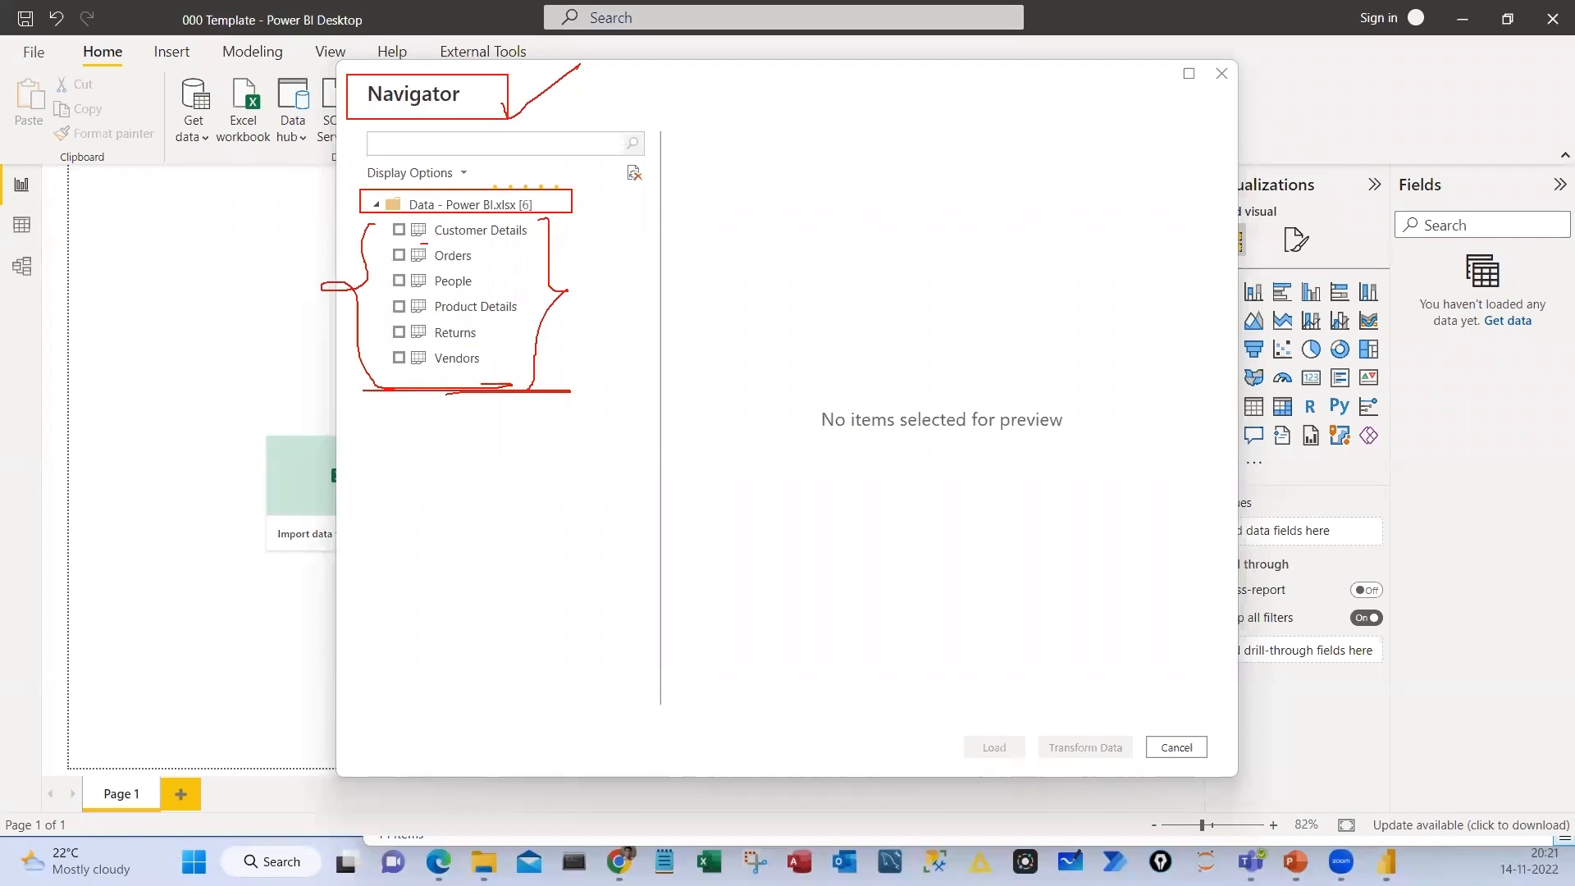
pyautogui.moveTo(355, 610); pyautogui.dragTo(280, 611)
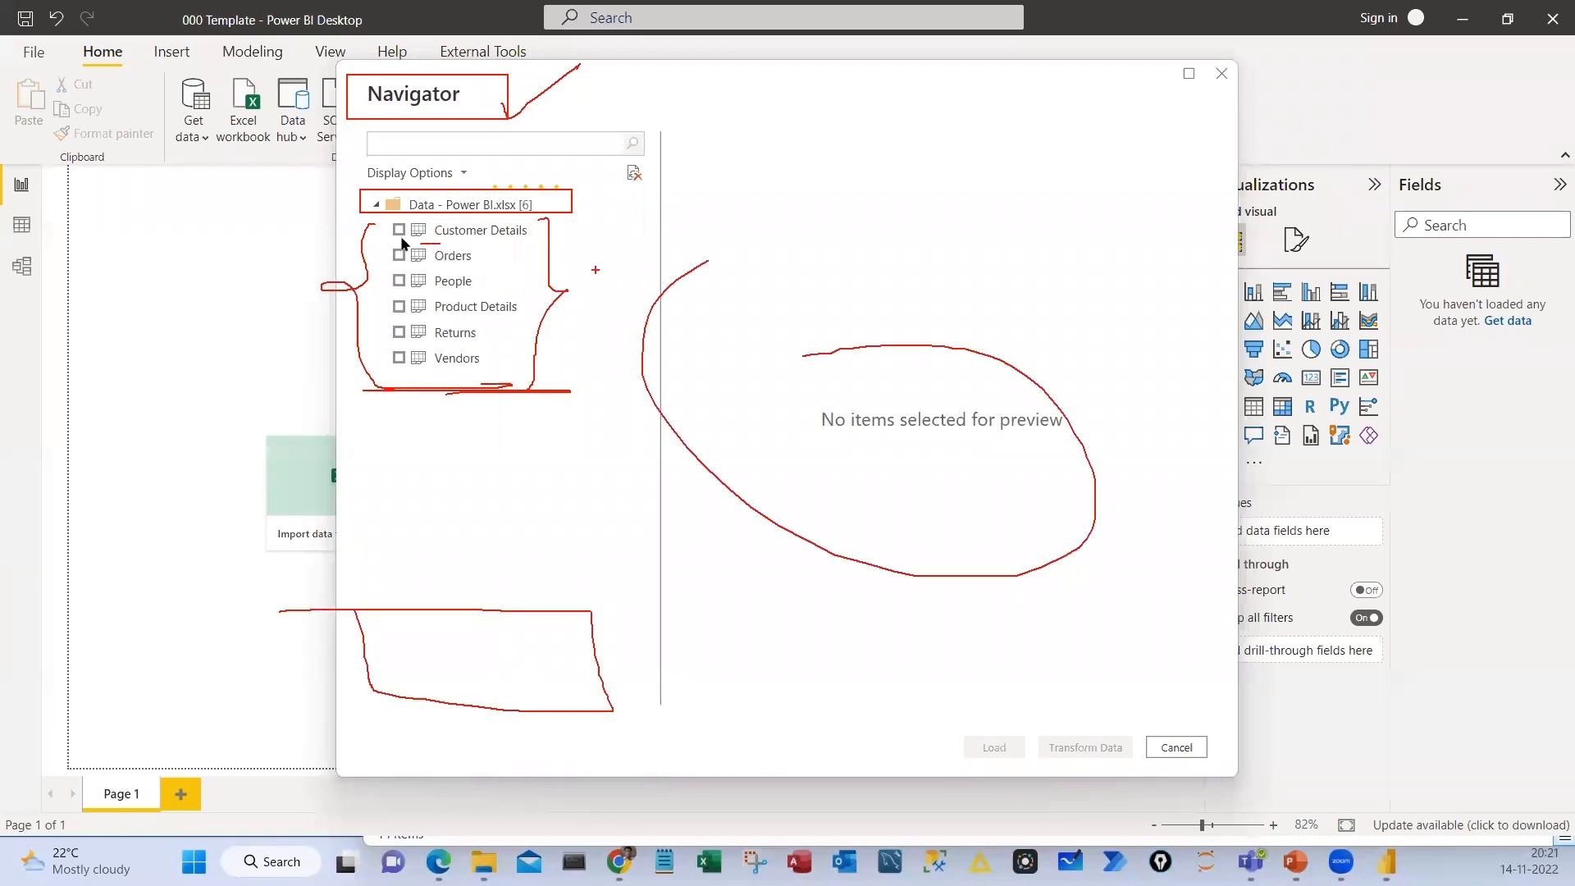
pyautogui.press('Escape')
# Select the Customer Details, Product Details, Orders and People tables for import
pyautogui.click(399, 231)
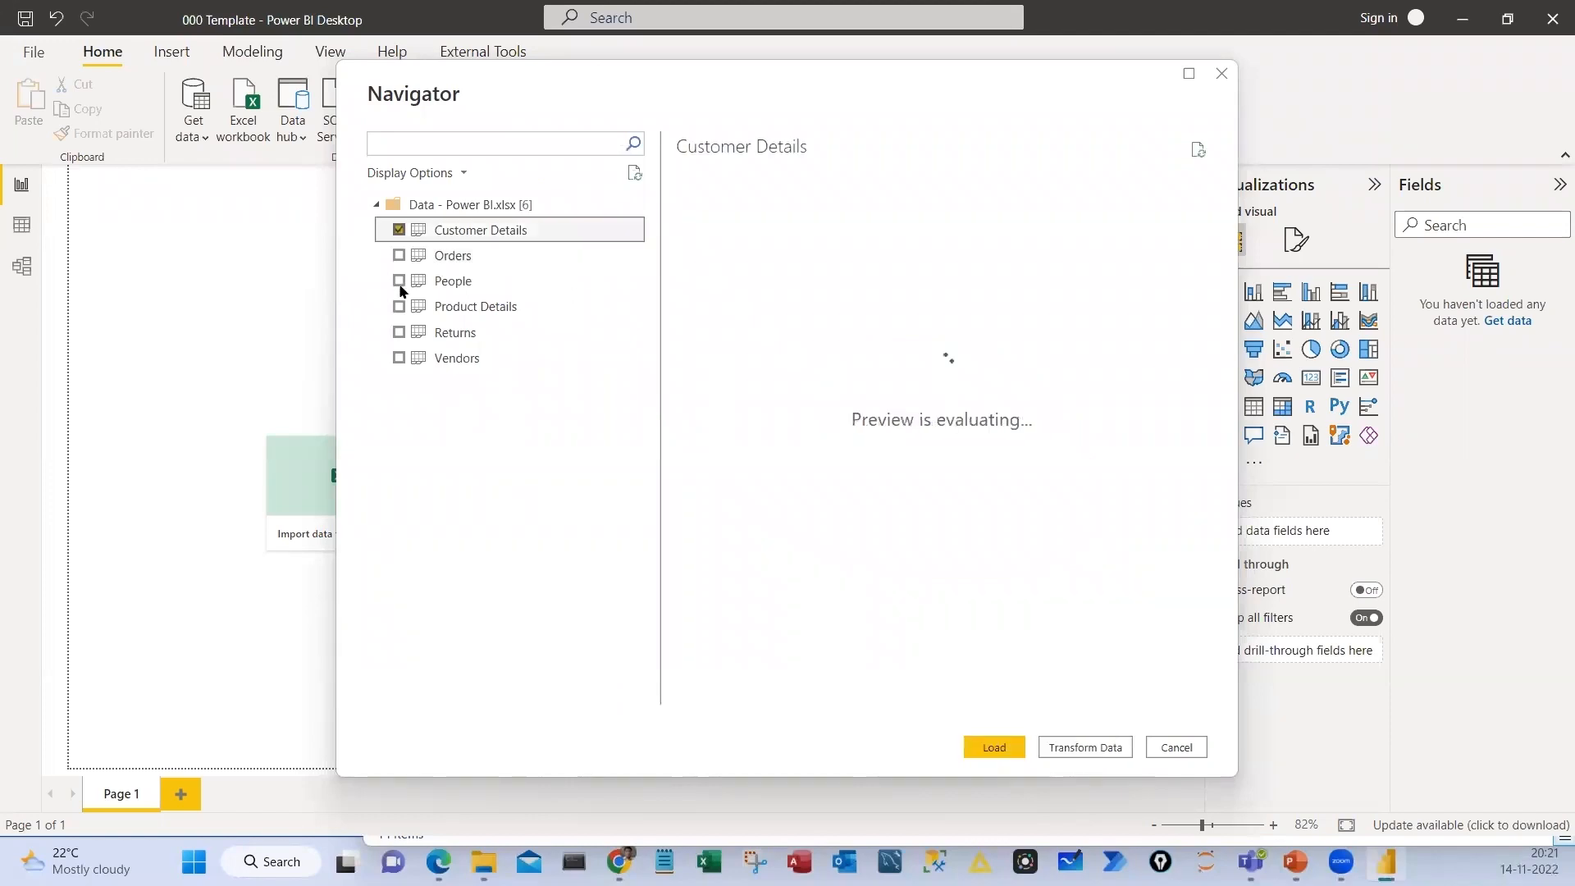
pyautogui.click(399, 306)
pyautogui.click(399, 255)
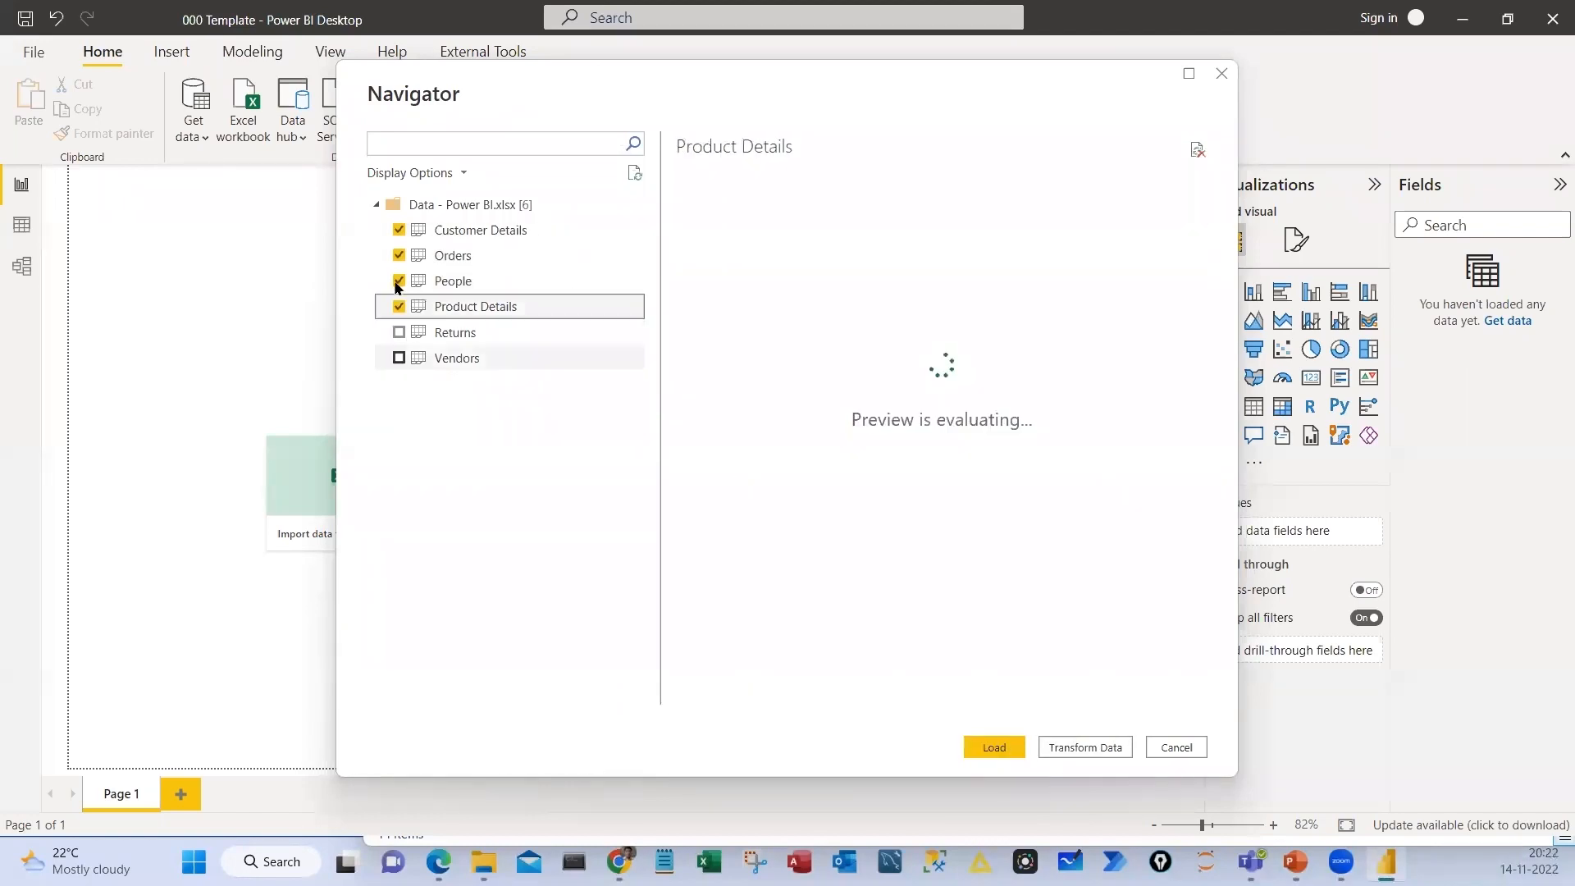
pyautogui.click(399, 280)
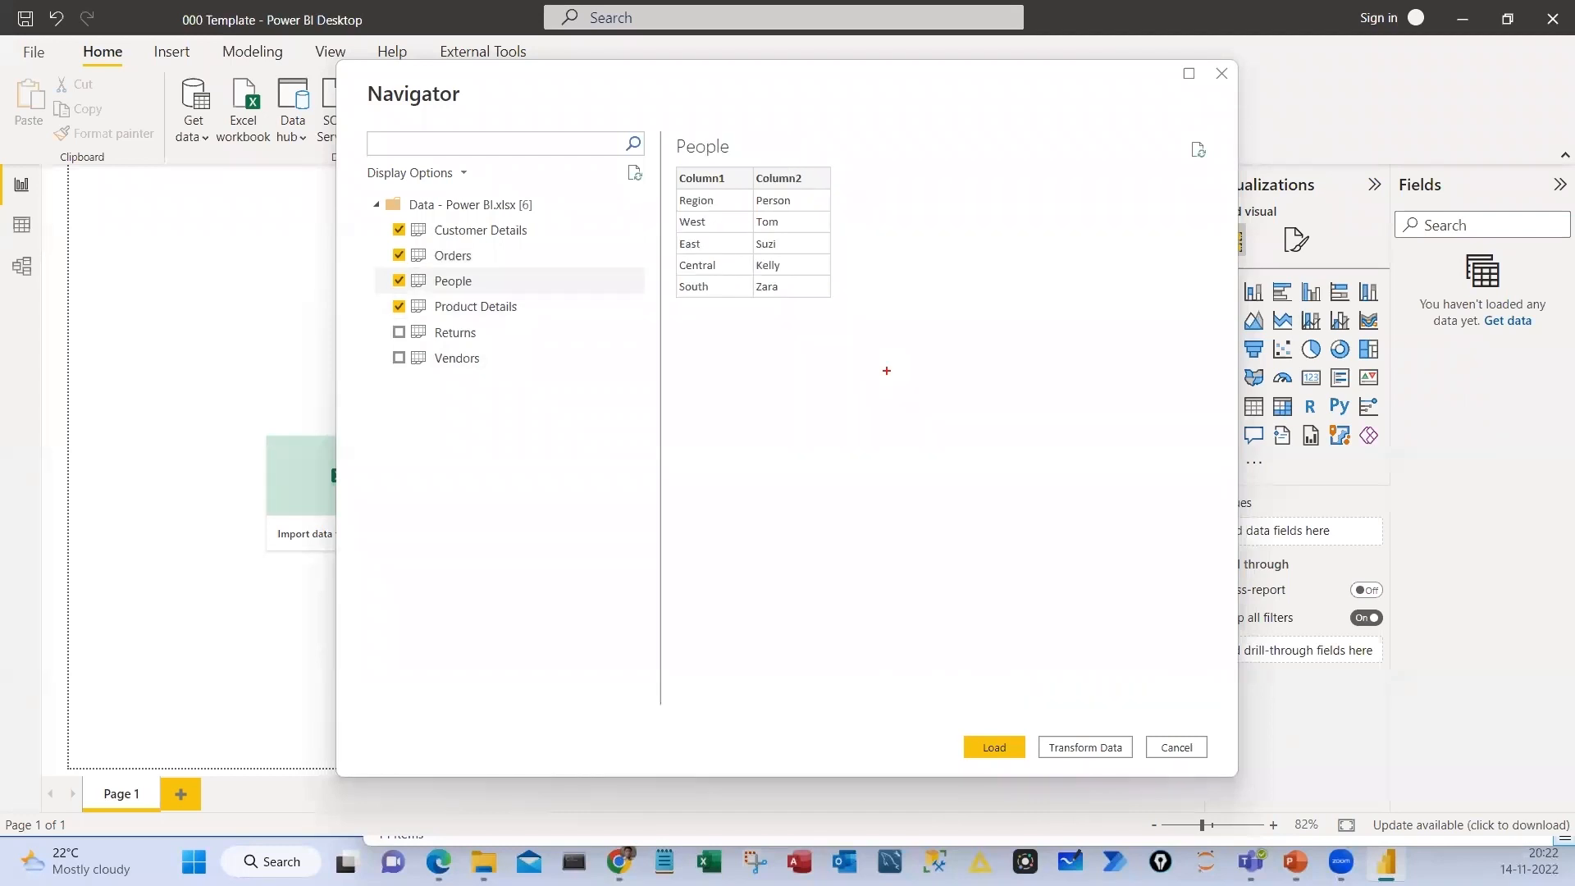
# Box the People table preview on screen, sketch handwritten notes with arrows across the Navigator, and clear the annotations
pyautogui.moveTo(664, 111); pyautogui.dragTo(887, 353)
pyautogui.moveTo(842, 174)
pyautogui.mouseDown()
pyautogui.moveTo(812, 187)
pyautogui.moveTo(902, 123)
pyautogui.mouseUp()
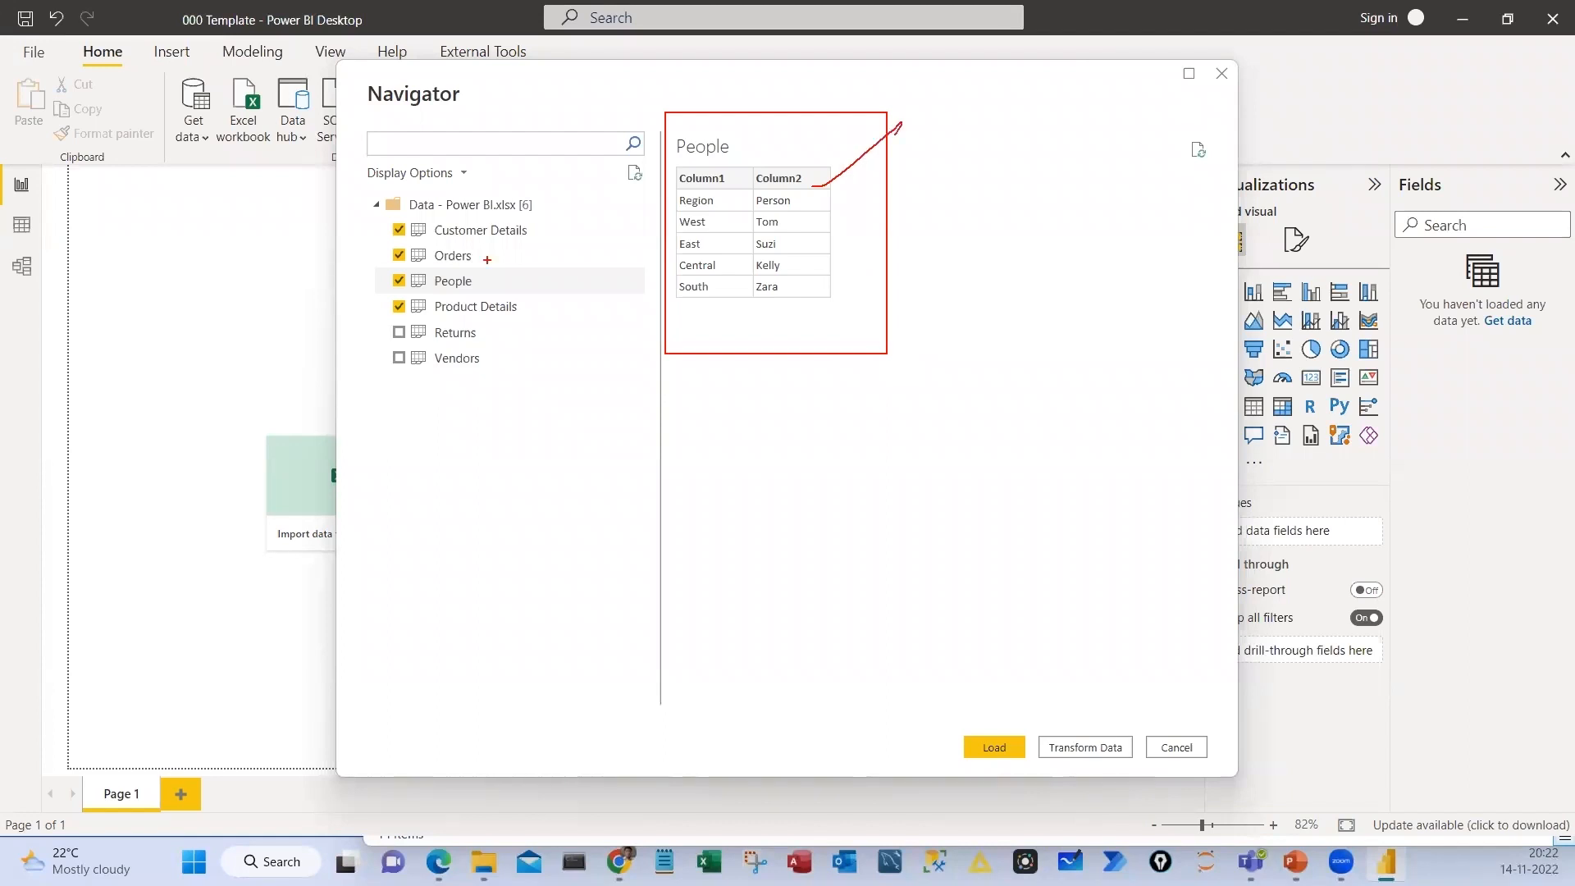
pyautogui.moveTo(196, 221)
pyautogui.mouseDown()
pyautogui.moveTo(400, 385)
pyautogui.moveTo(353, 384)
pyautogui.mouseUp()
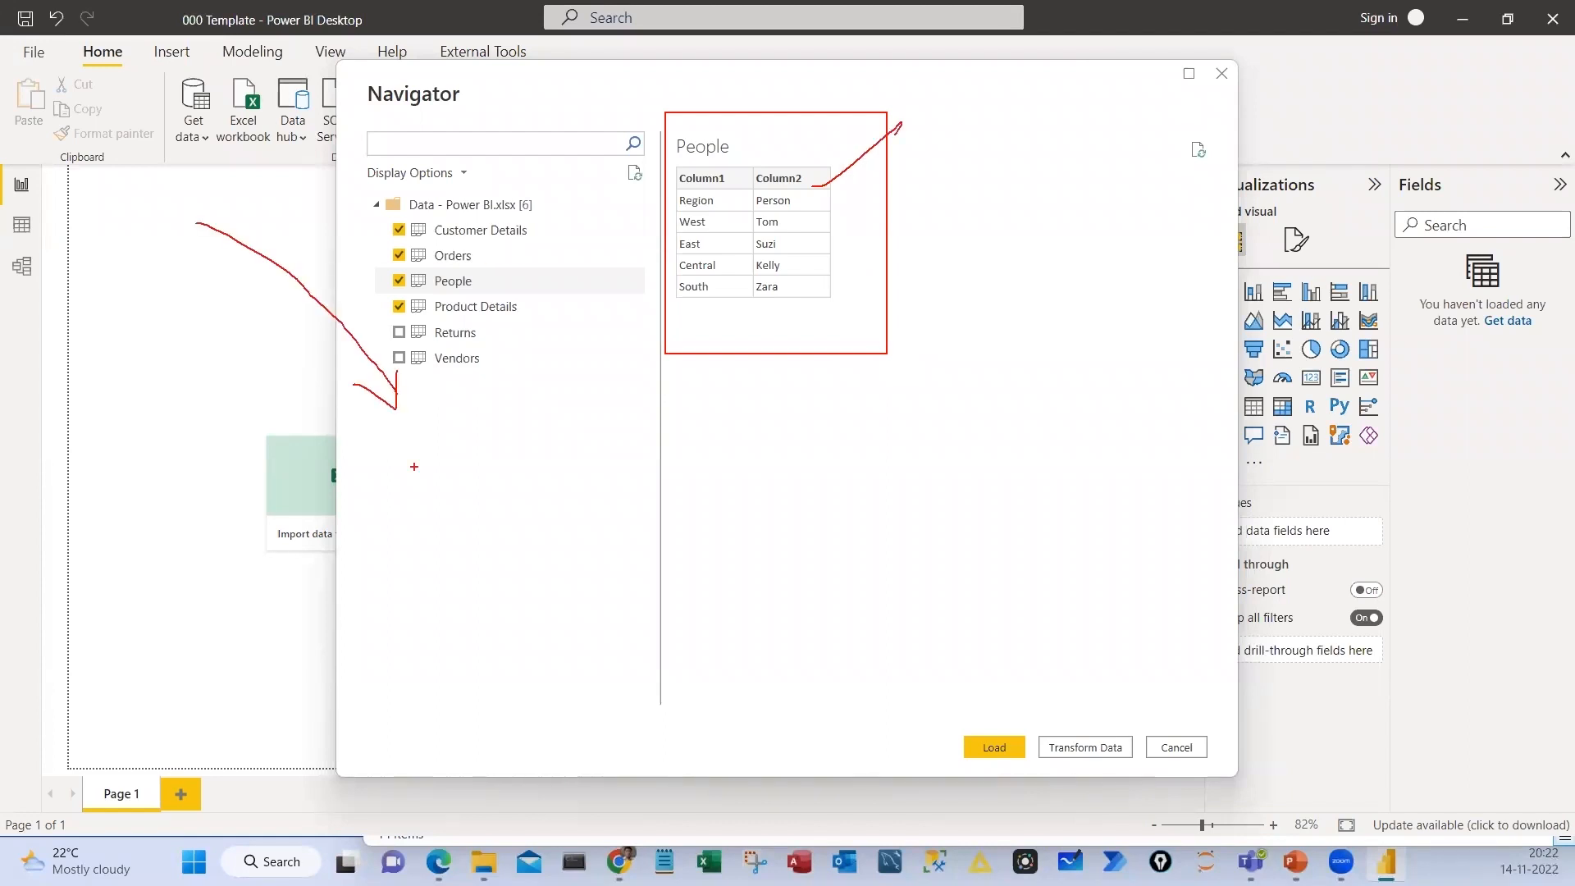
pyautogui.moveTo(408, 451); pyautogui.dragTo(305, 552)
pyautogui.moveTo(384, 477); pyautogui.dragTo(438, 467)
pyautogui.moveTo(414, 473)
pyautogui.mouseDown()
pyautogui.moveTo(421, 507)
pyautogui.moveTo(588, 500)
pyautogui.mouseUp()
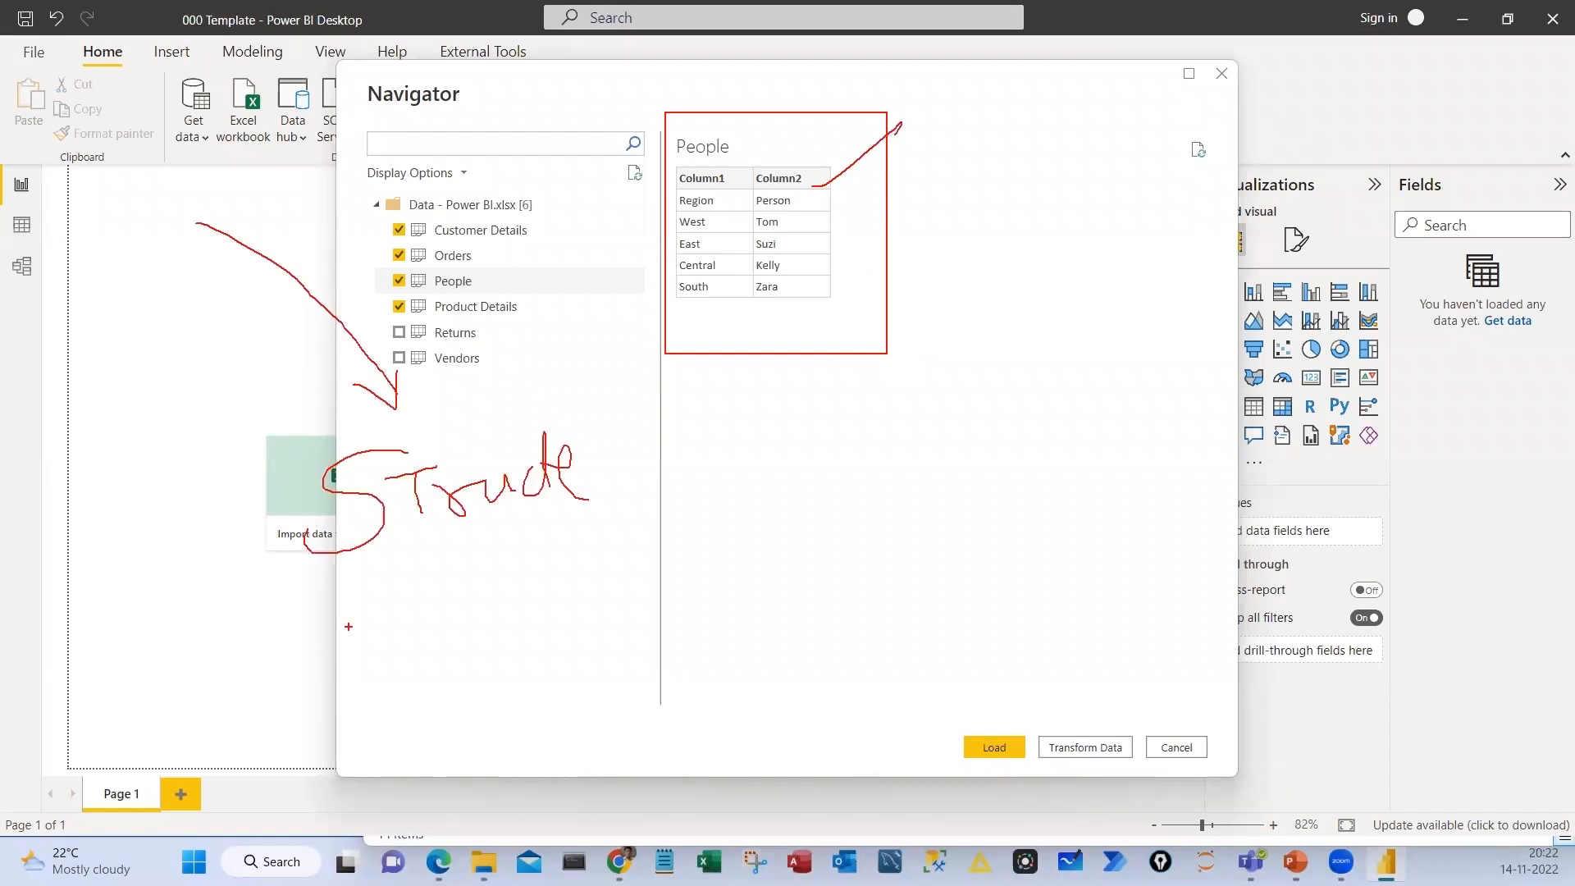
pyautogui.moveTo(349, 626); pyautogui.dragTo(614, 591)
pyautogui.moveTo(525, 570); pyautogui.dragTo(613, 640)
pyautogui.moveTo(800, 563); pyautogui.dragTo(933, 584)
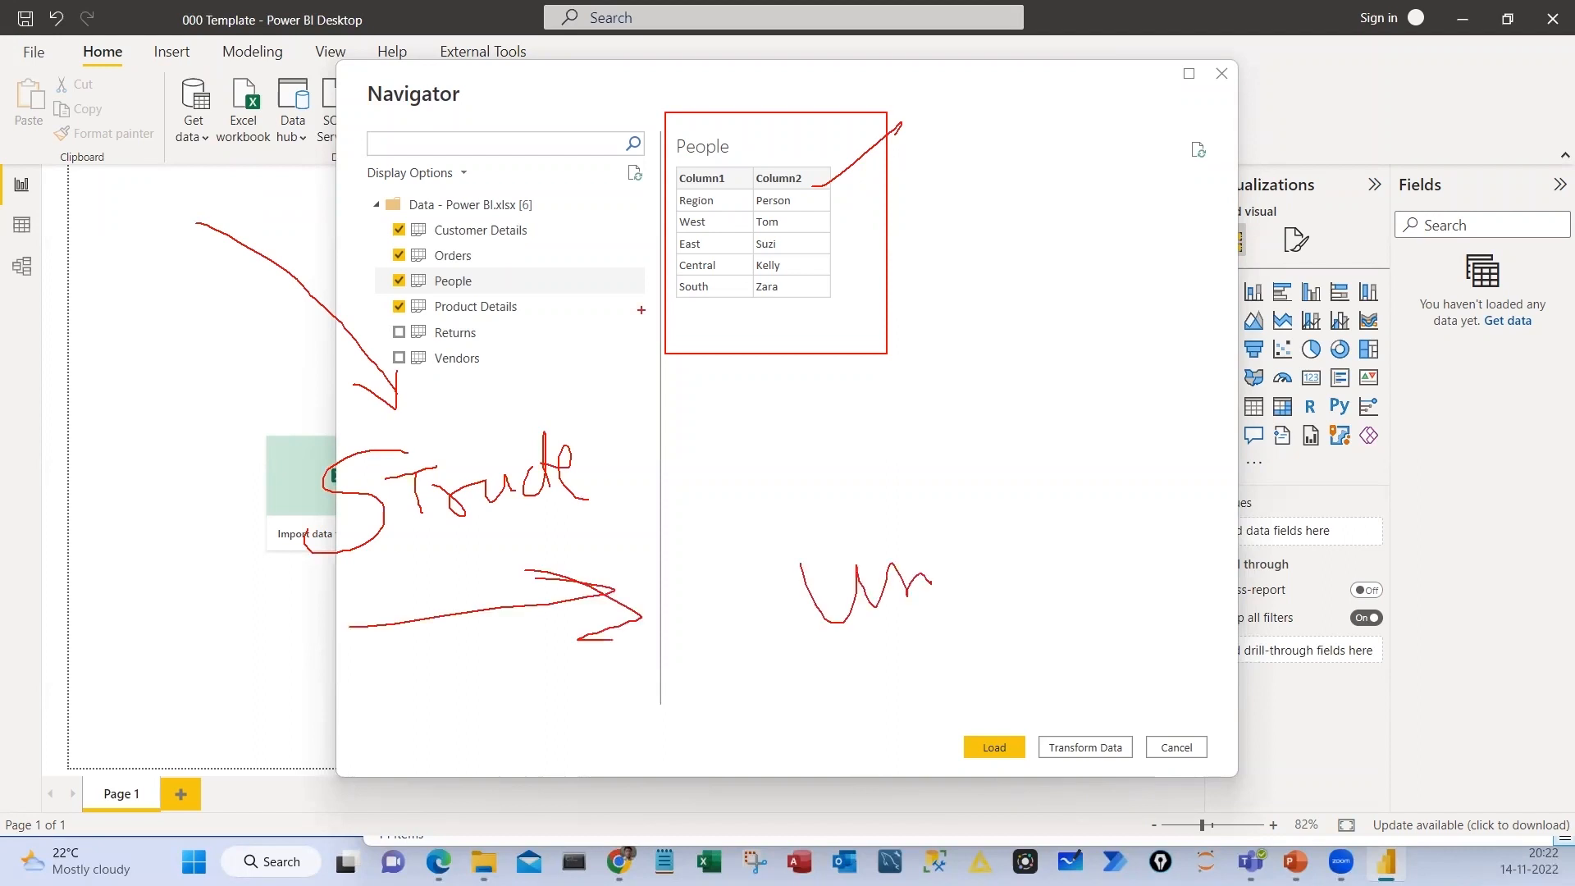
pyautogui.press('Escape')
# Select the Returns table for import, mark the column headings in its preview and handwrite a Source to PQ note on screen
pyautogui.click(399, 333)
pyautogui.hotkey('ctrl', '2')
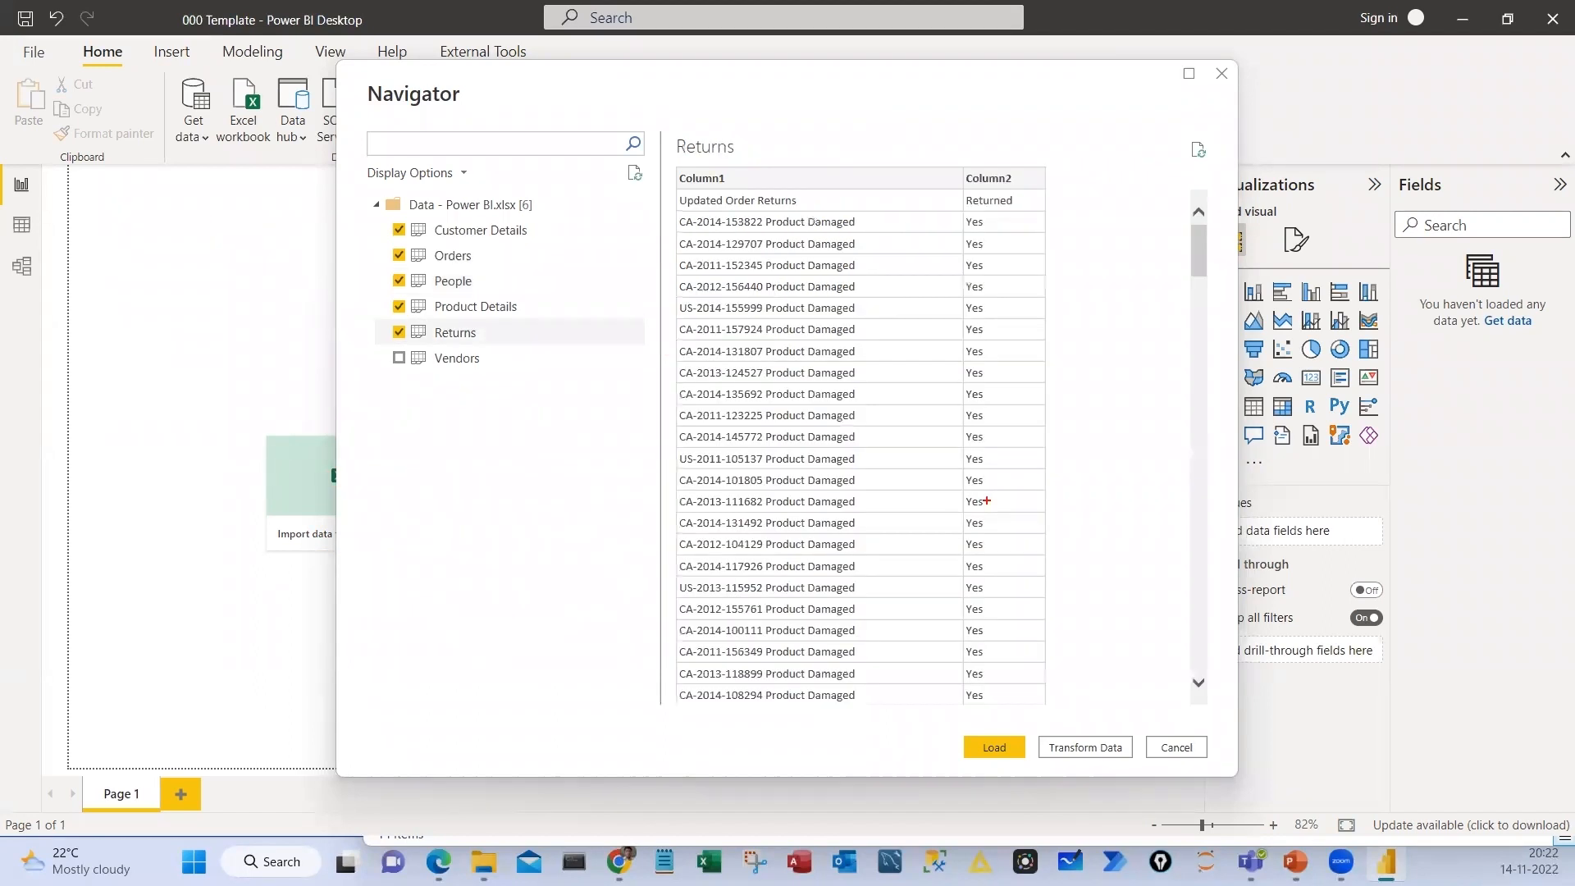
pyautogui.moveTo(660, 150); pyautogui.dragTo(1048, 187)
pyautogui.moveTo(756, 184); pyautogui.dragTo(757, 650)
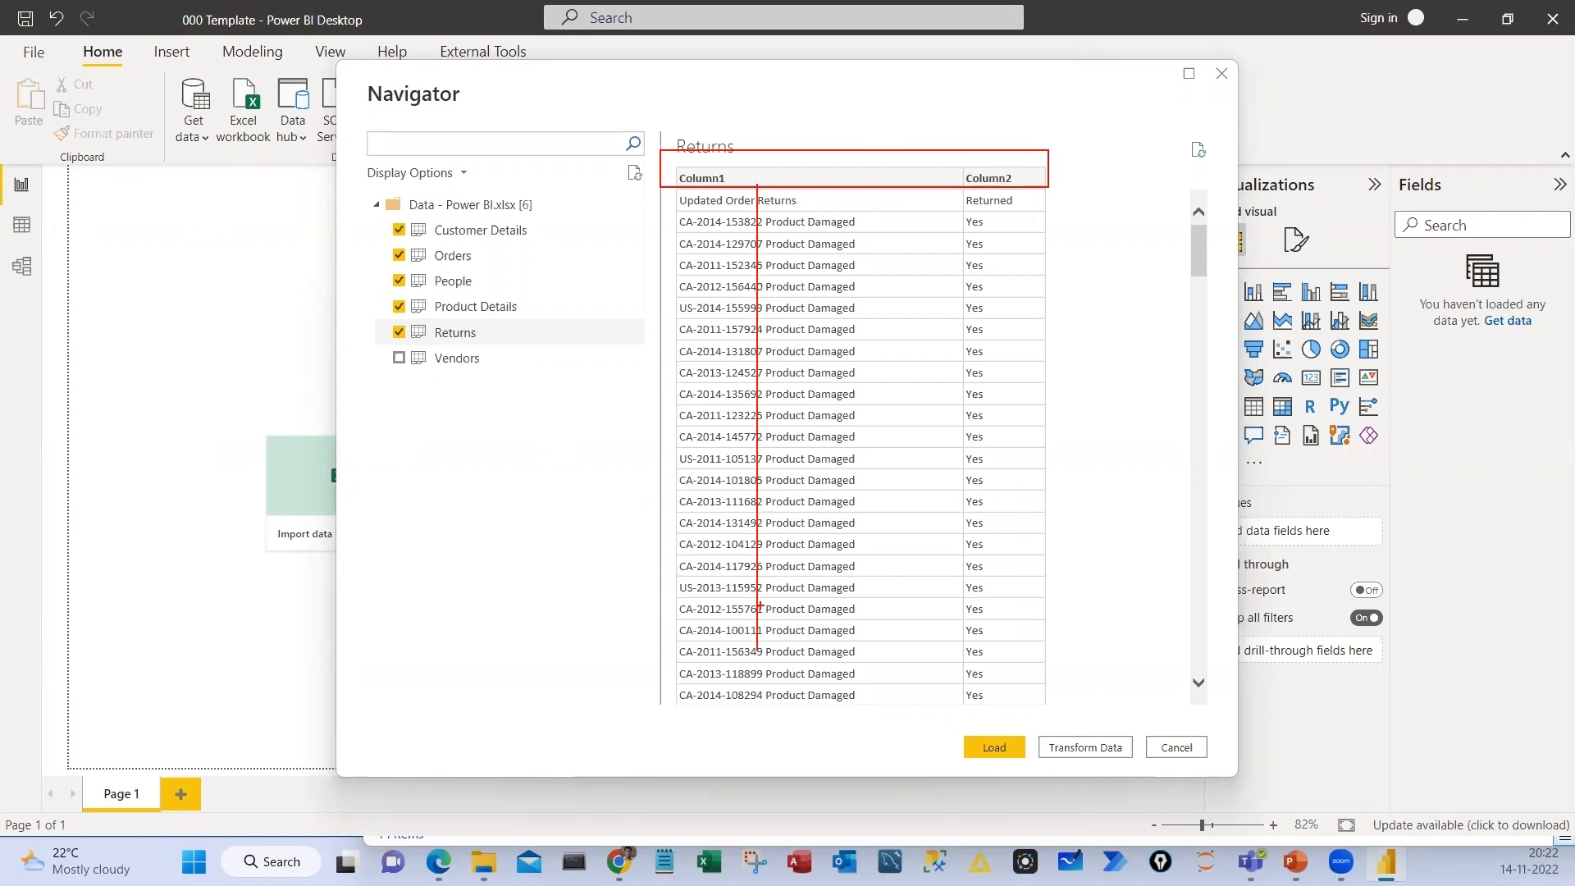
pyautogui.moveTo(750, 443); pyautogui.dragTo(651, 507)
pyautogui.moveTo(804, 495); pyautogui.dragTo(875, 430)
pyautogui.moveTo(660, 131)
pyautogui.mouseDown()
pyautogui.moveTo(697, 236)
pyautogui.moveTo(656, 128)
pyautogui.mouseUp()
pyautogui.moveTo(111, 487)
pyautogui.mouseDown()
pyautogui.moveTo(53, 556)
pyautogui.moveTo(193, 514)
pyautogui.mouseUp()
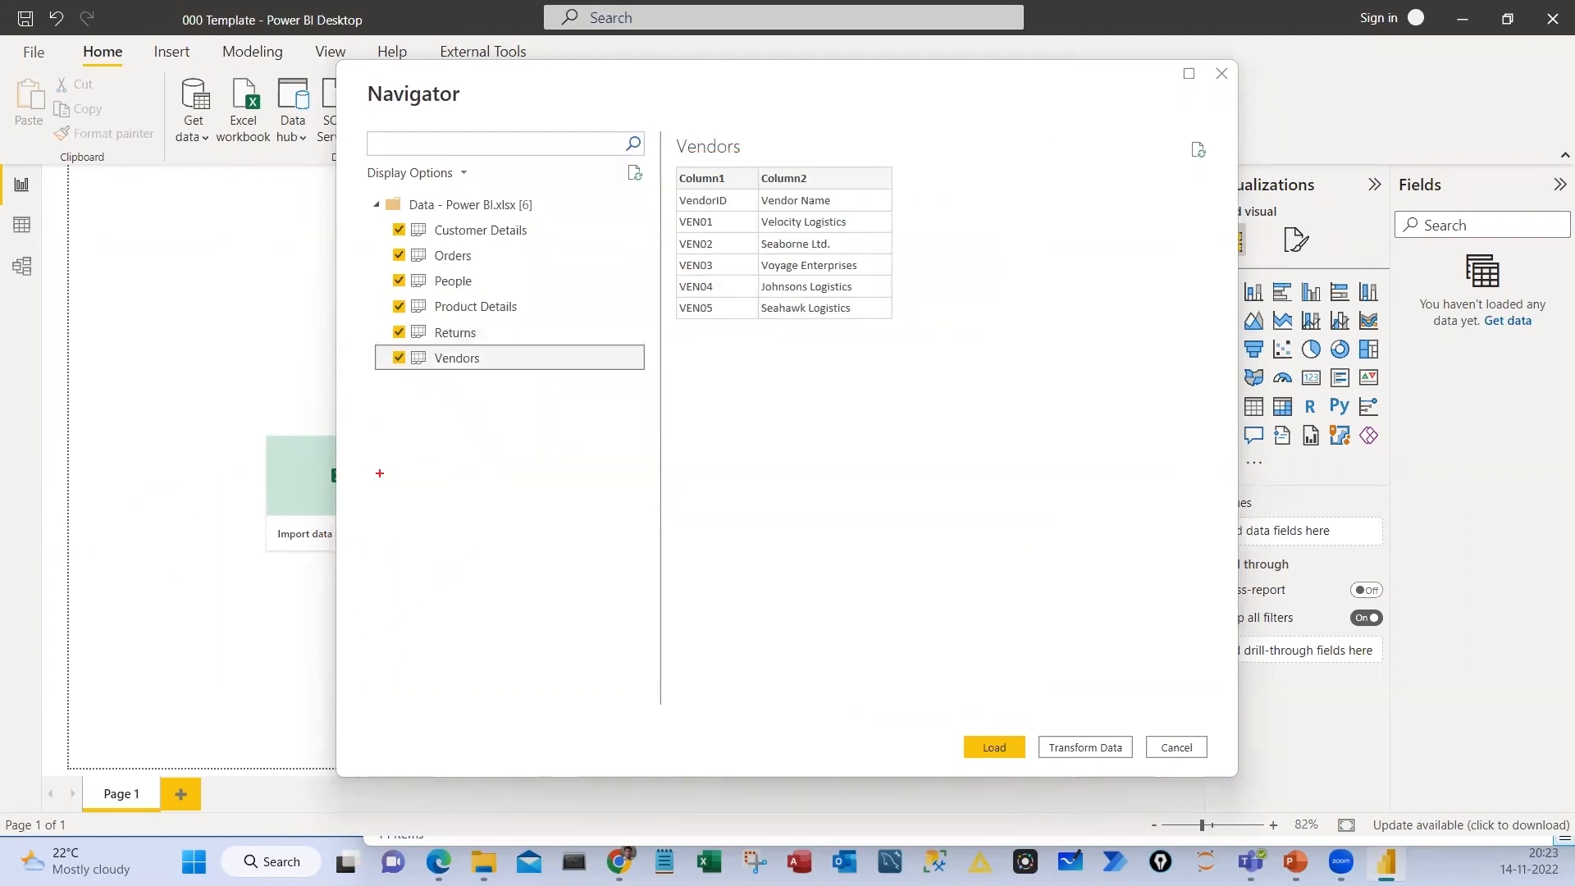
# Select the Vendors table for import and add the on-screen text note "Excel >>>>> Power Query >>> Power BI"
pyautogui.write('tEx')
pyautogui.write('cel >>>>>  P')
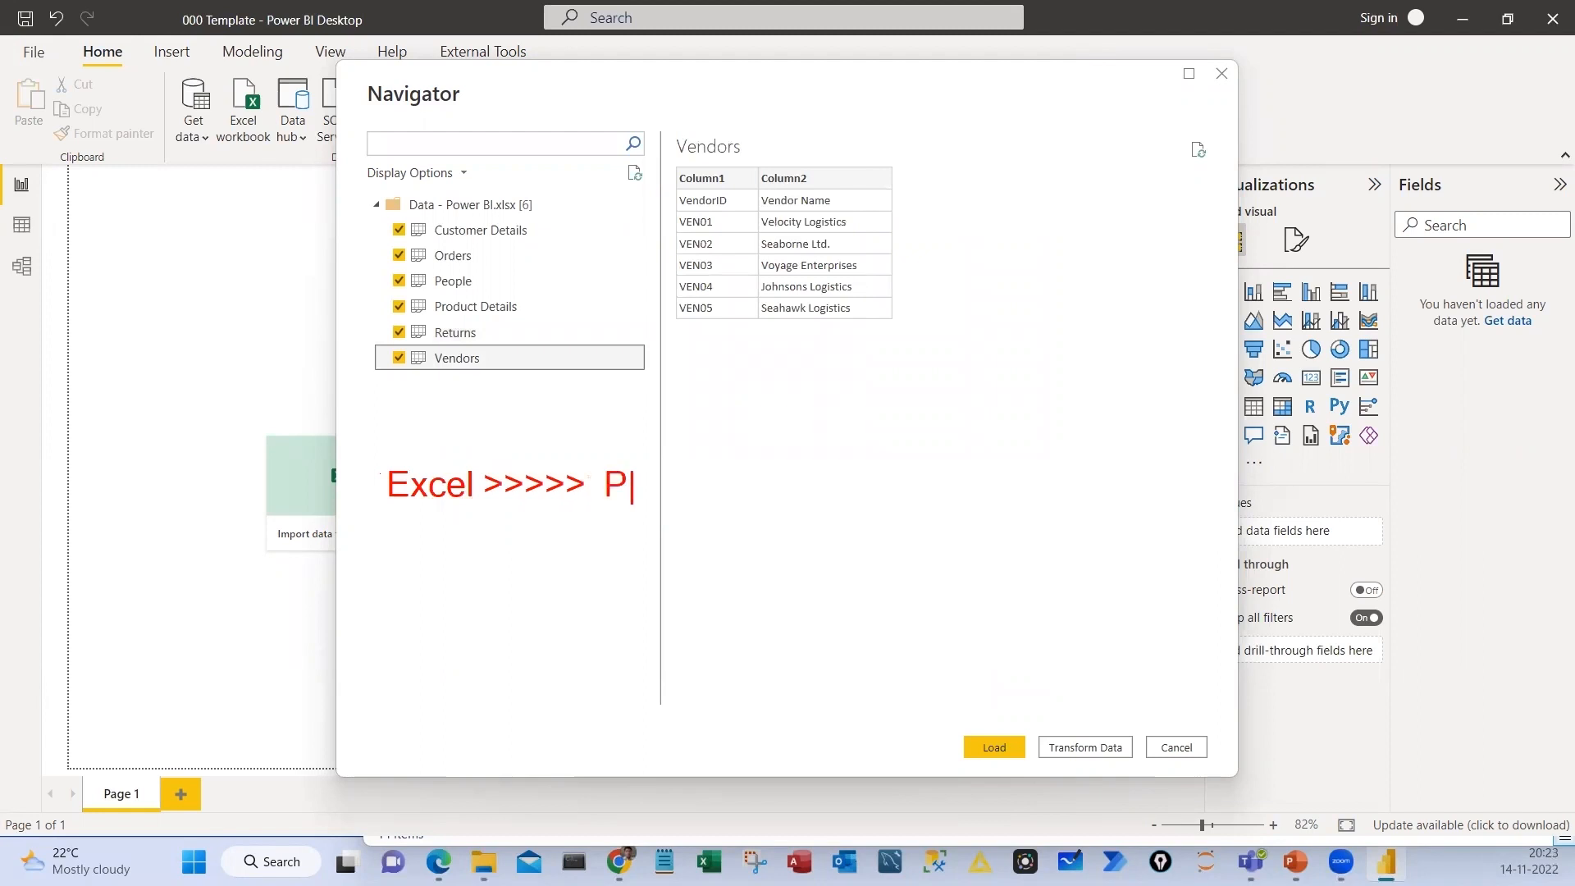
pyautogui.write('ower Query ')
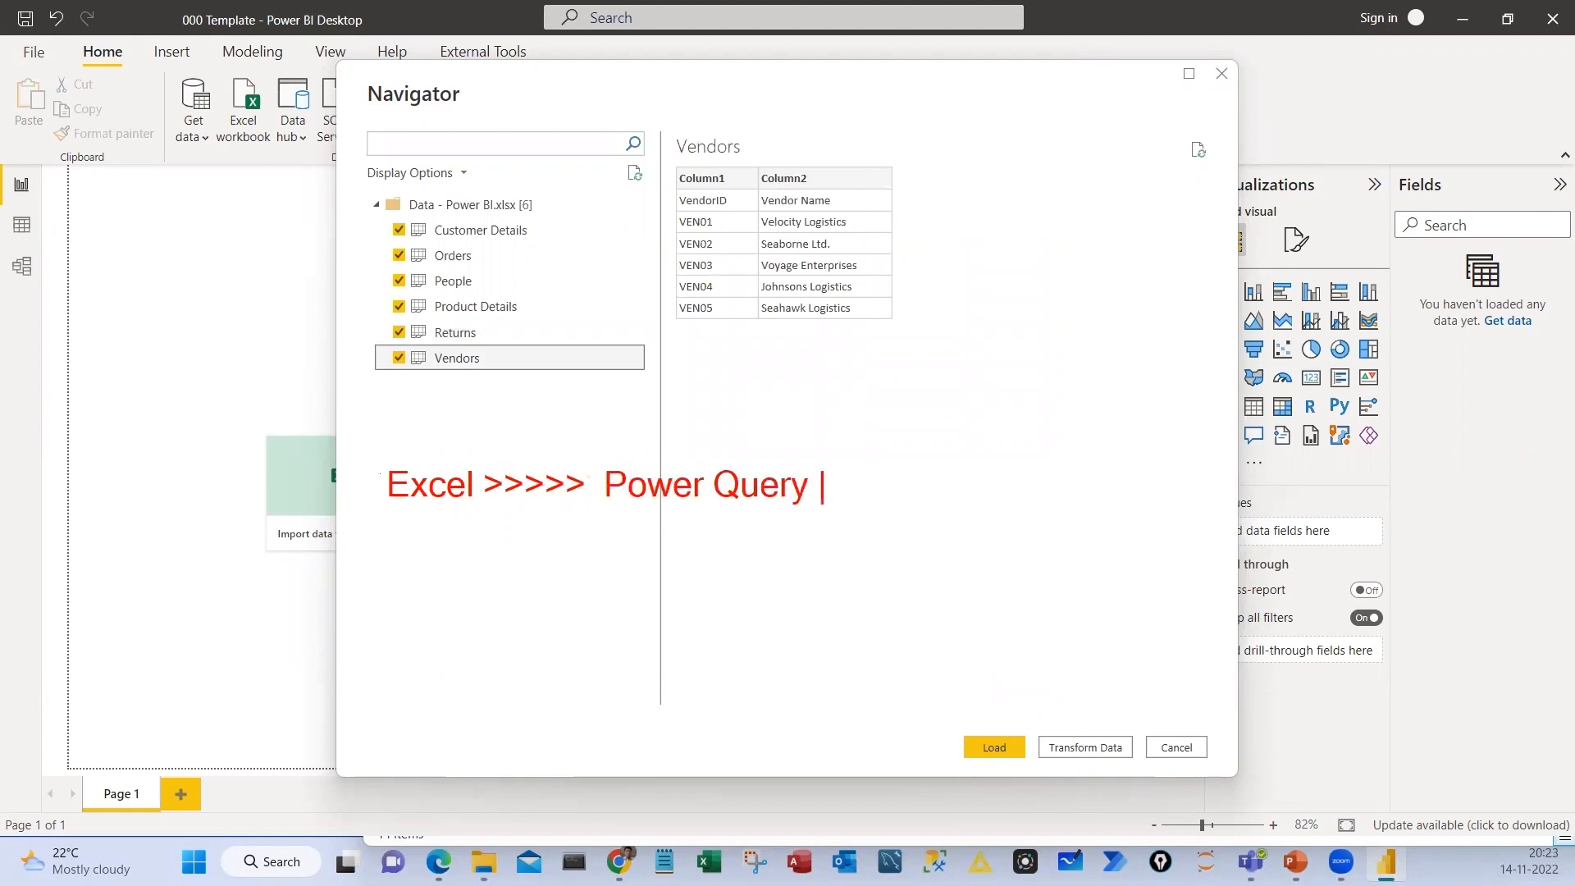
pyautogui.write('>>> Pow')
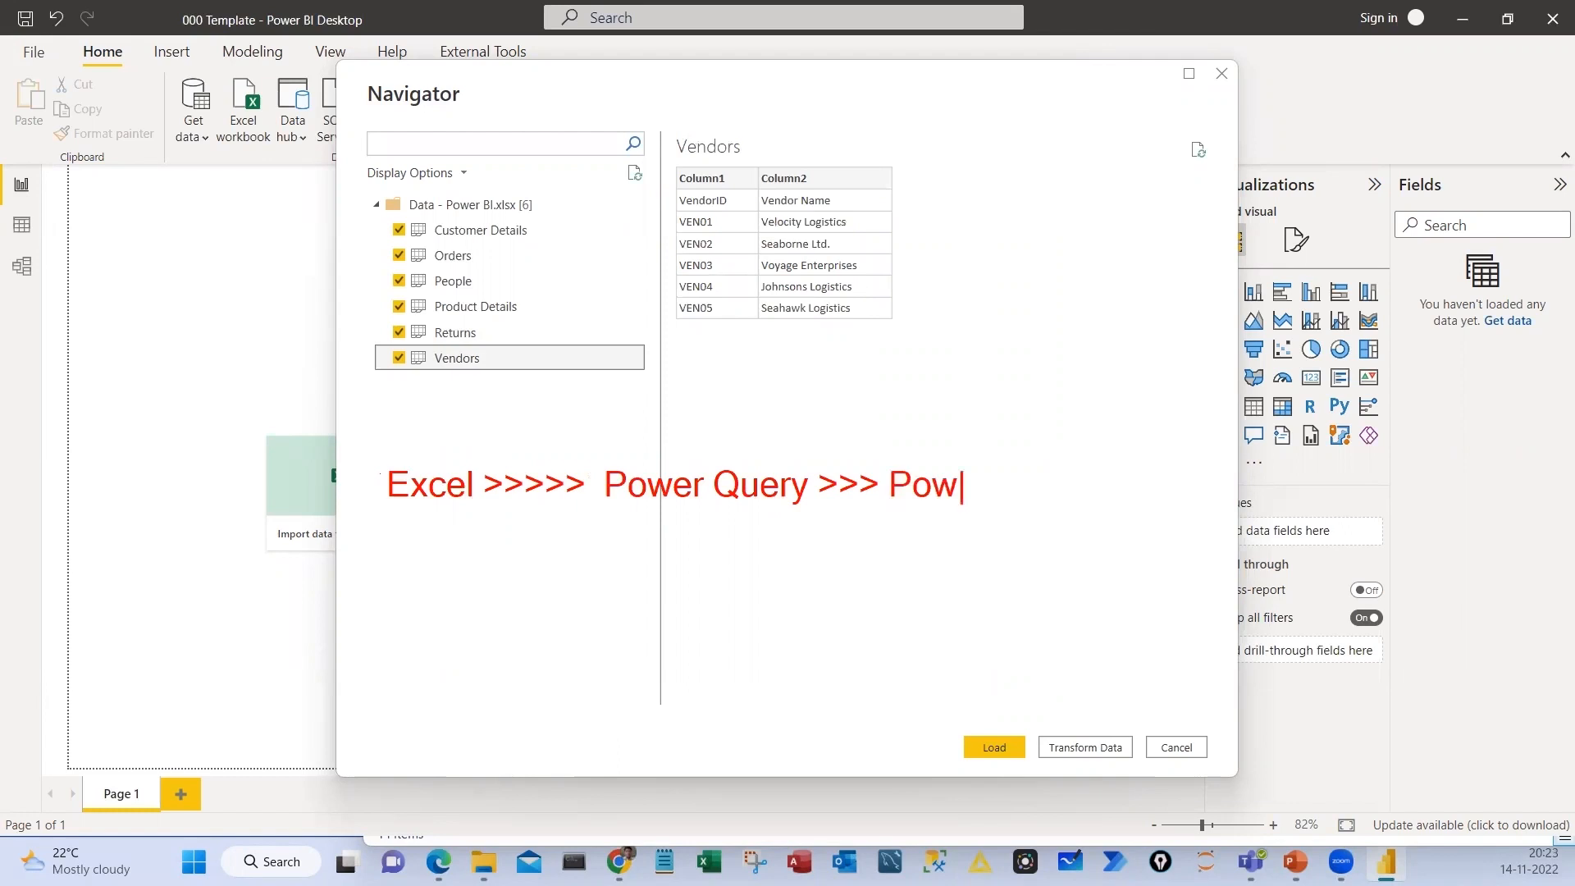
pyautogui.write('er BI')
# Link Excel, Power Query and Power BI in the note with hand-drawn arrows and circle Power Query
pyautogui.moveTo(438, 515)
pyautogui.mouseDown()
pyautogui.moveTo(631, 637)
pyautogui.moveTo(945, 523)
pyautogui.moveTo(976, 547)
pyautogui.mouseUp()
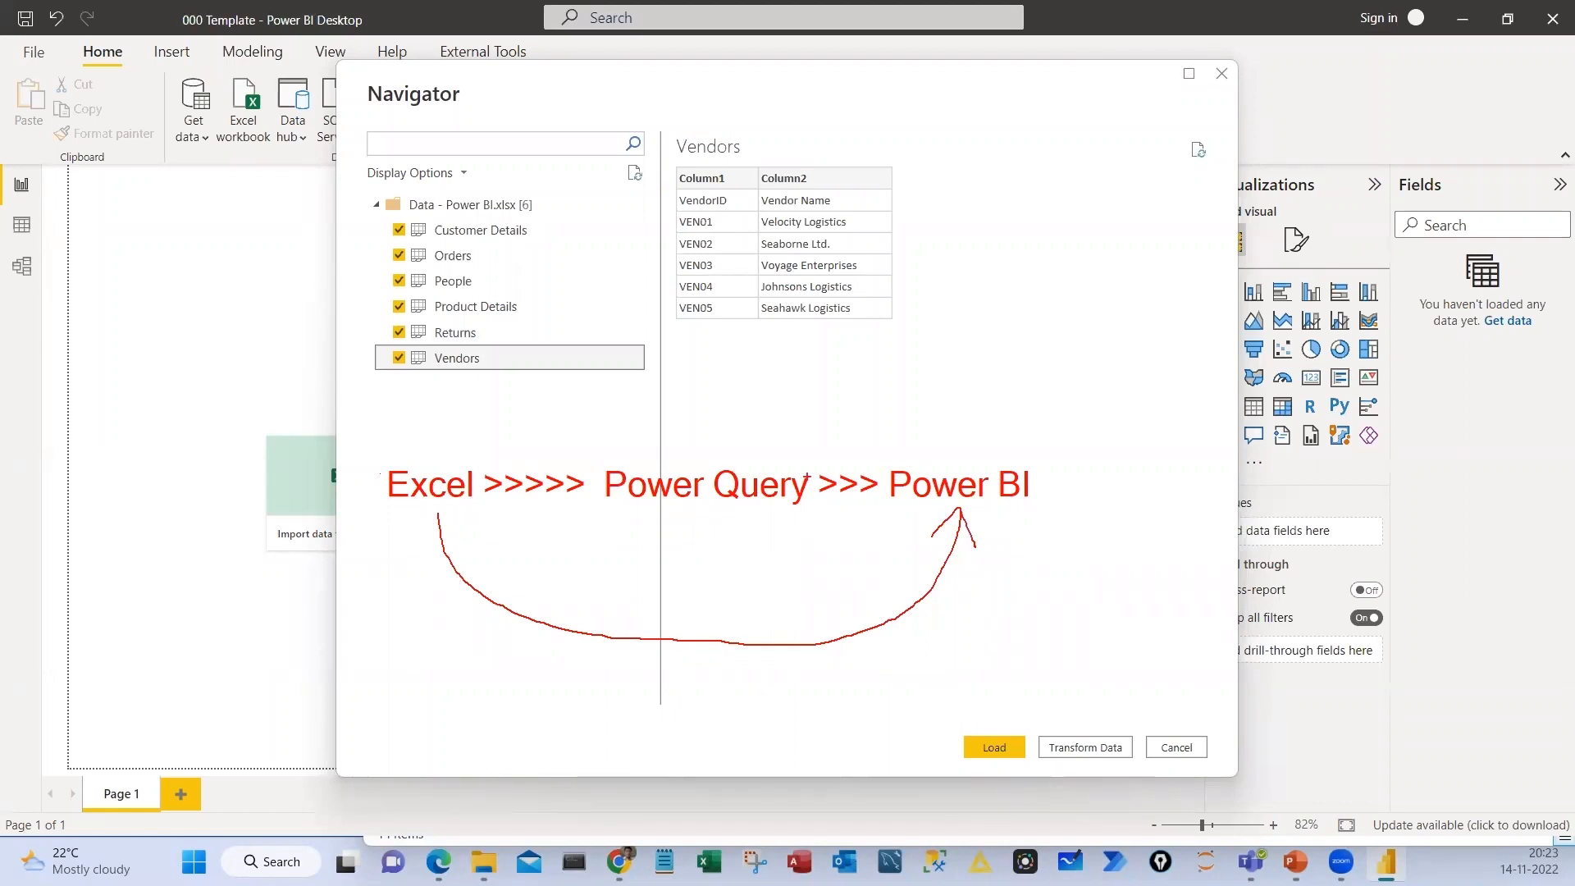
pyautogui.moveTo(632, 443); pyautogui.dragTo(584, 479)
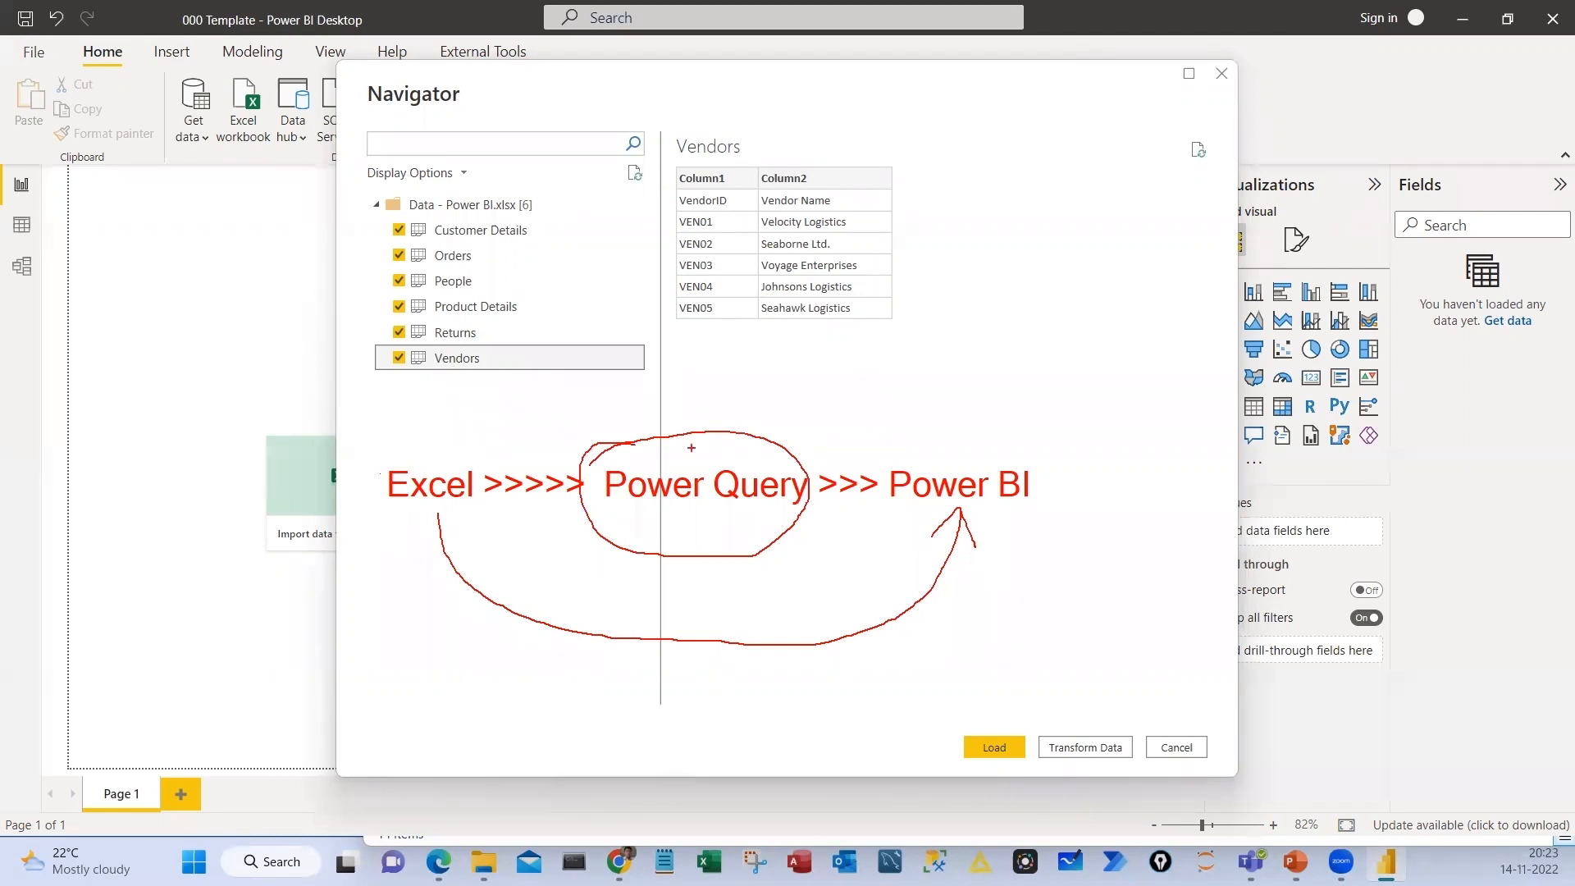
pyautogui.moveTo(729, 427)
pyautogui.mouseDown()
pyautogui.moveTo(719, 451)
pyautogui.moveTo(918, 456)
pyautogui.mouseUp()
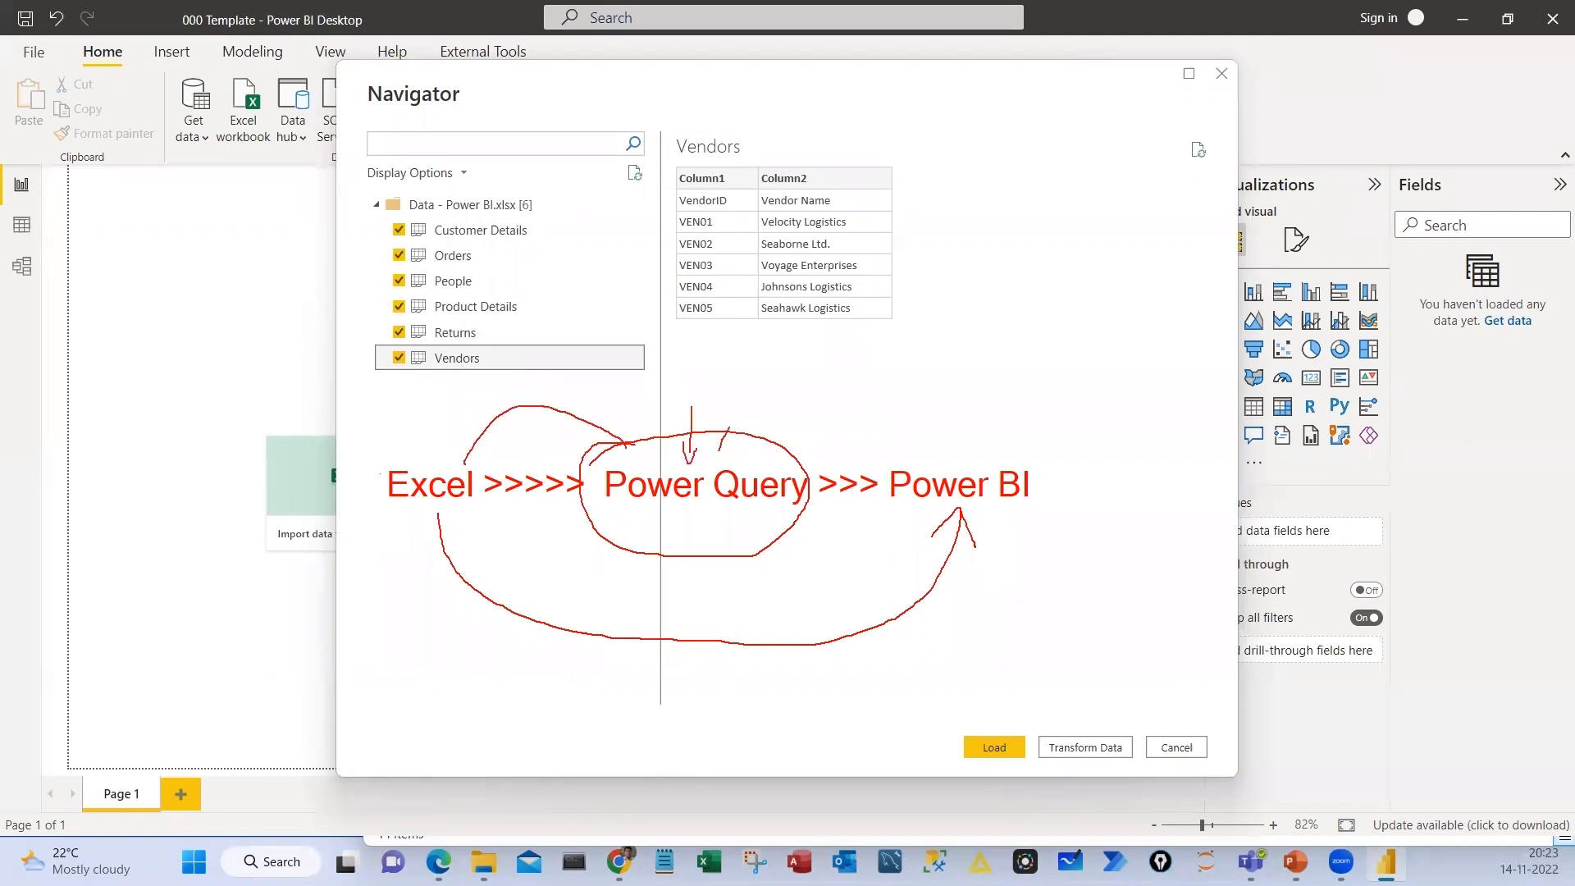
# Box the Load and Transform Data options and sketch an arrow from Transform Data to a circled PQ E note
pyautogui.moveTo(943, 706); pyautogui.dragTo(1097, 753)
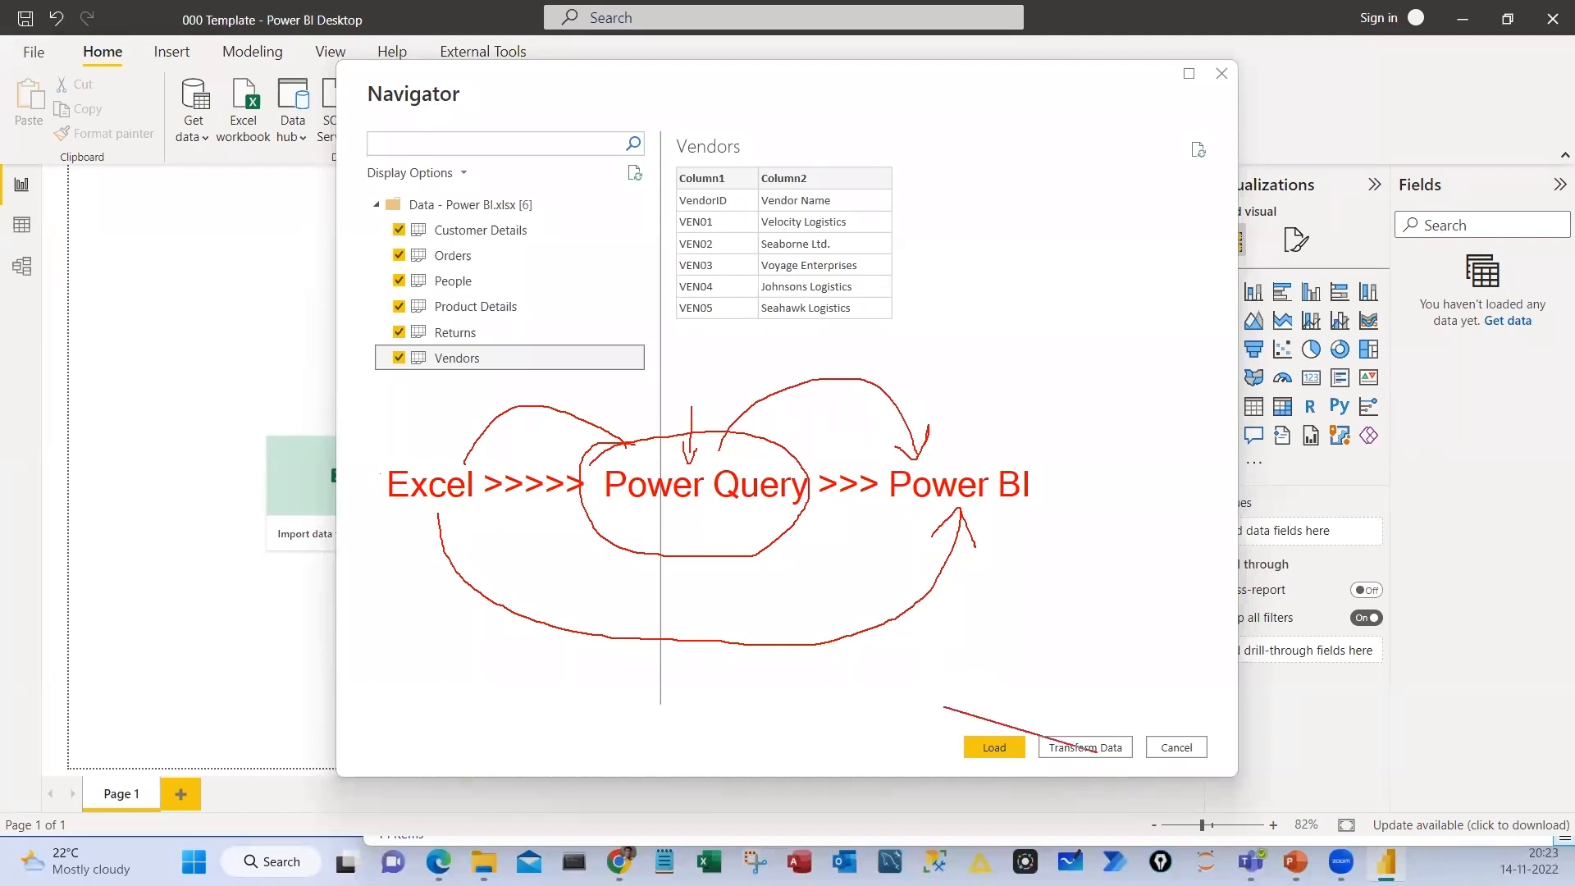
pyautogui.hotkey('ctrl', 'z')
pyautogui.moveTo(927, 705)
pyautogui.mouseDown()
pyautogui.moveTo(1198, 771)
pyautogui.moveTo(1138, 774)
pyautogui.moveTo(1084, 581)
pyautogui.mouseUp()
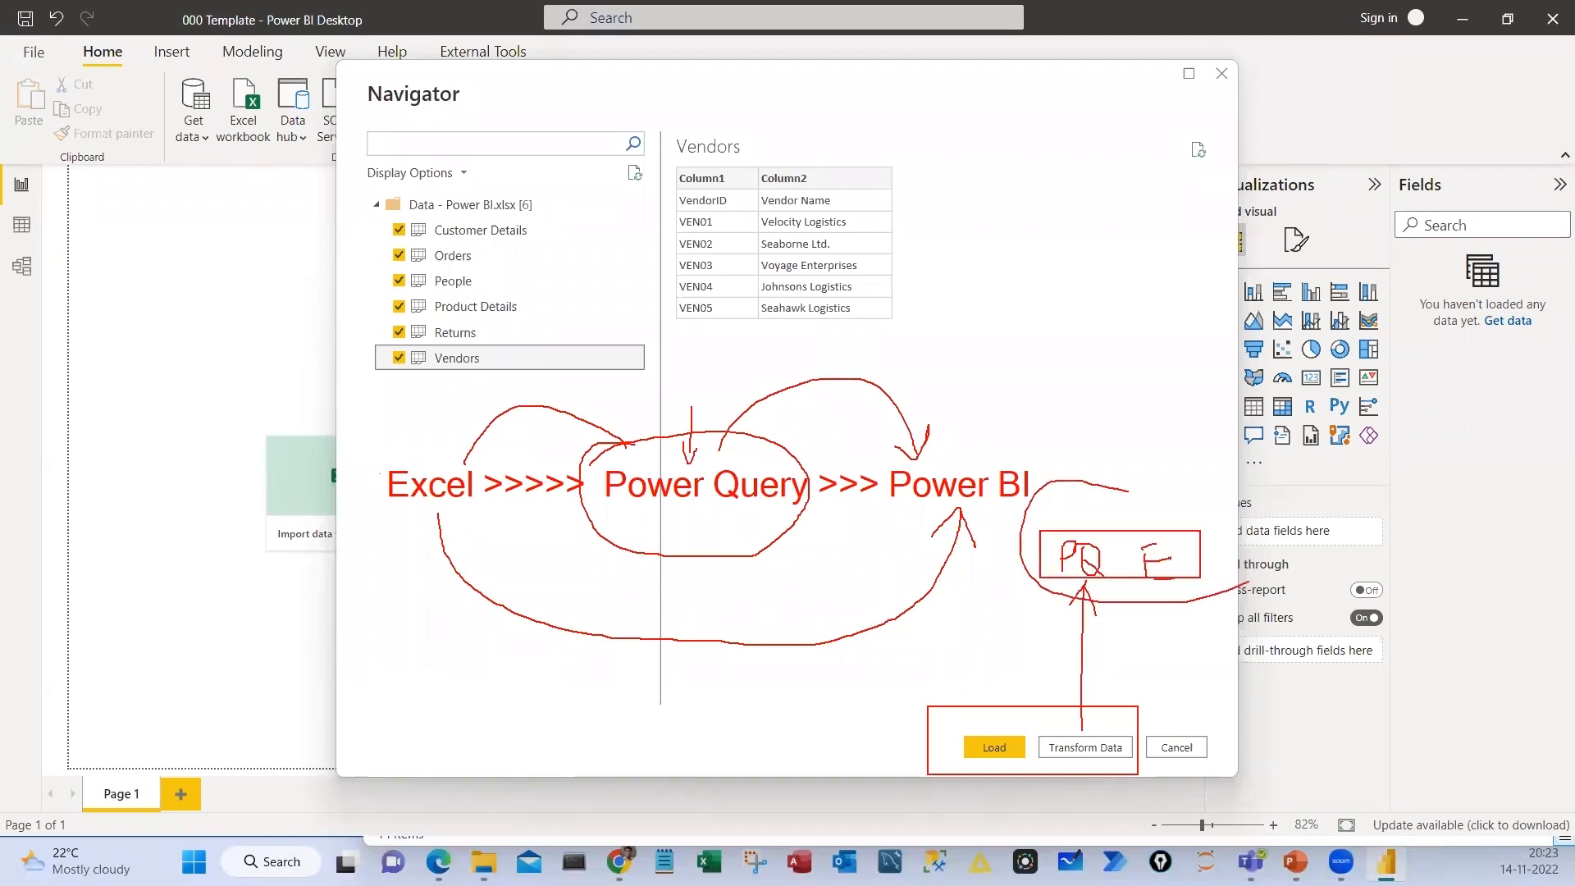
pyautogui.moveTo(1248, 583)
pyautogui.mouseDown()
pyautogui.moveTo(1241, 522)
pyautogui.moveTo(1104, 502)
pyautogui.mouseUp()
# Bracket the Vendors preview, circle Load and Transform Data separately, and draw an arrow from Load to Power BI
pyautogui.moveTo(878, 171)
pyautogui.mouseDown()
pyautogui.moveTo(909, 243)
pyautogui.moveTo(913, 319)
pyautogui.mouseUp()
pyautogui.moveTo(687, 154); pyautogui.dragTo(669, 316)
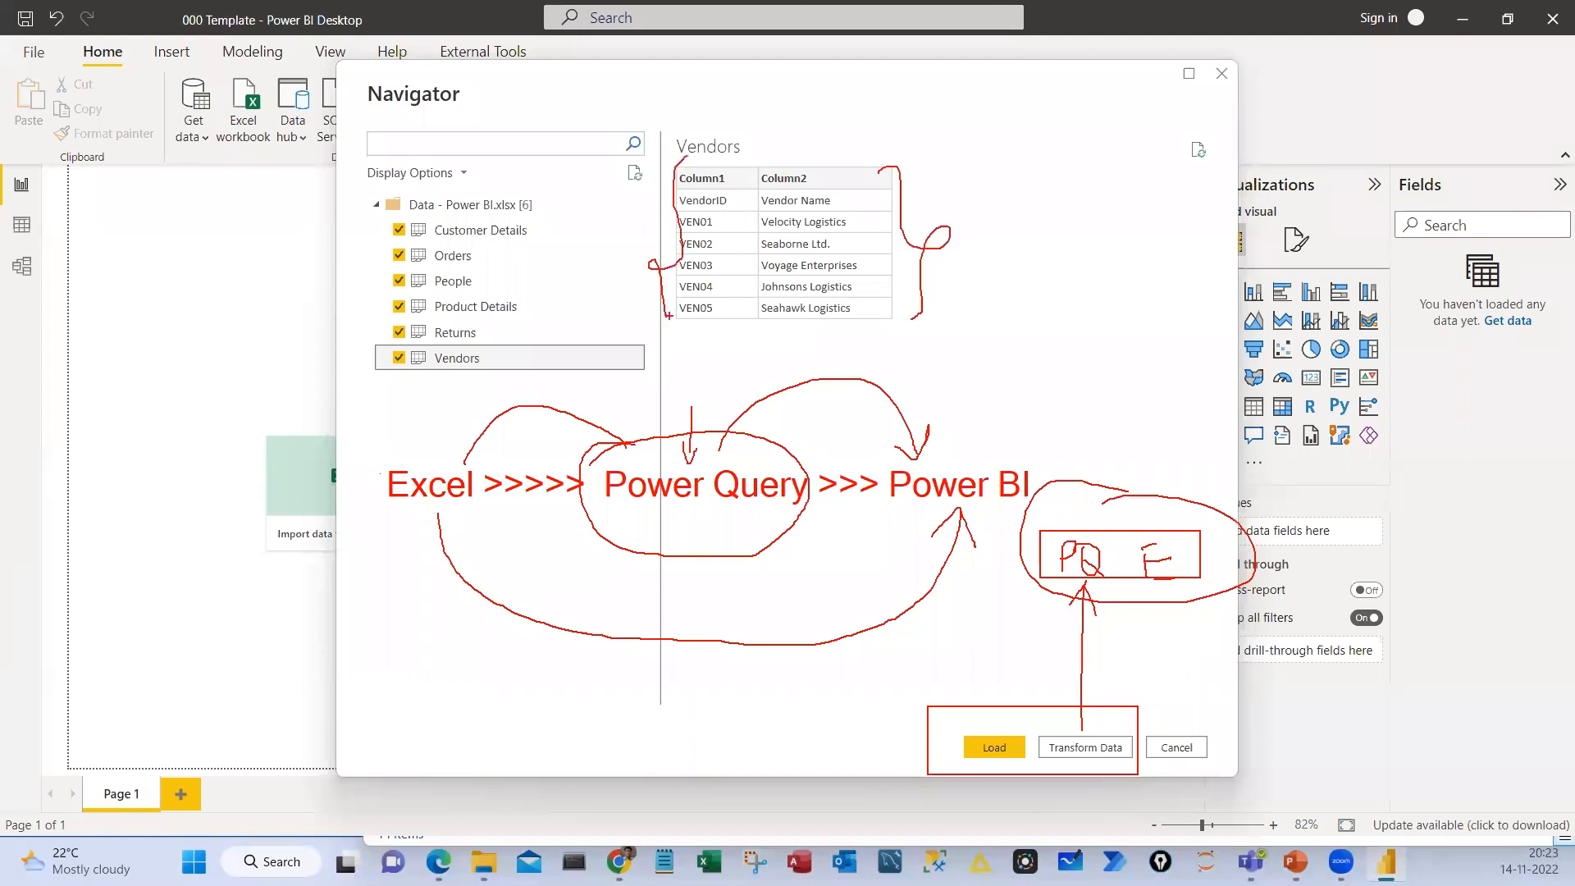
pyautogui.moveTo(1098, 712)
pyautogui.mouseDown()
pyautogui.moveTo(1066, 712)
pyautogui.moveTo(1098, 710)
pyautogui.mouseUp()
pyautogui.moveTo(1002, 780)
pyautogui.mouseDown()
pyautogui.moveTo(791, 720)
pyautogui.moveTo(819, 734)
pyautogui.mouseUp()
pyautogui.moveTo(968, 732)
pyautogui.mouseDown()
pyautogui.moveTo(983, 526)
pyautogui.moveTo(972, 545)
pyautogui.moveTo(995, 542)
pyautogui.mouseUp()
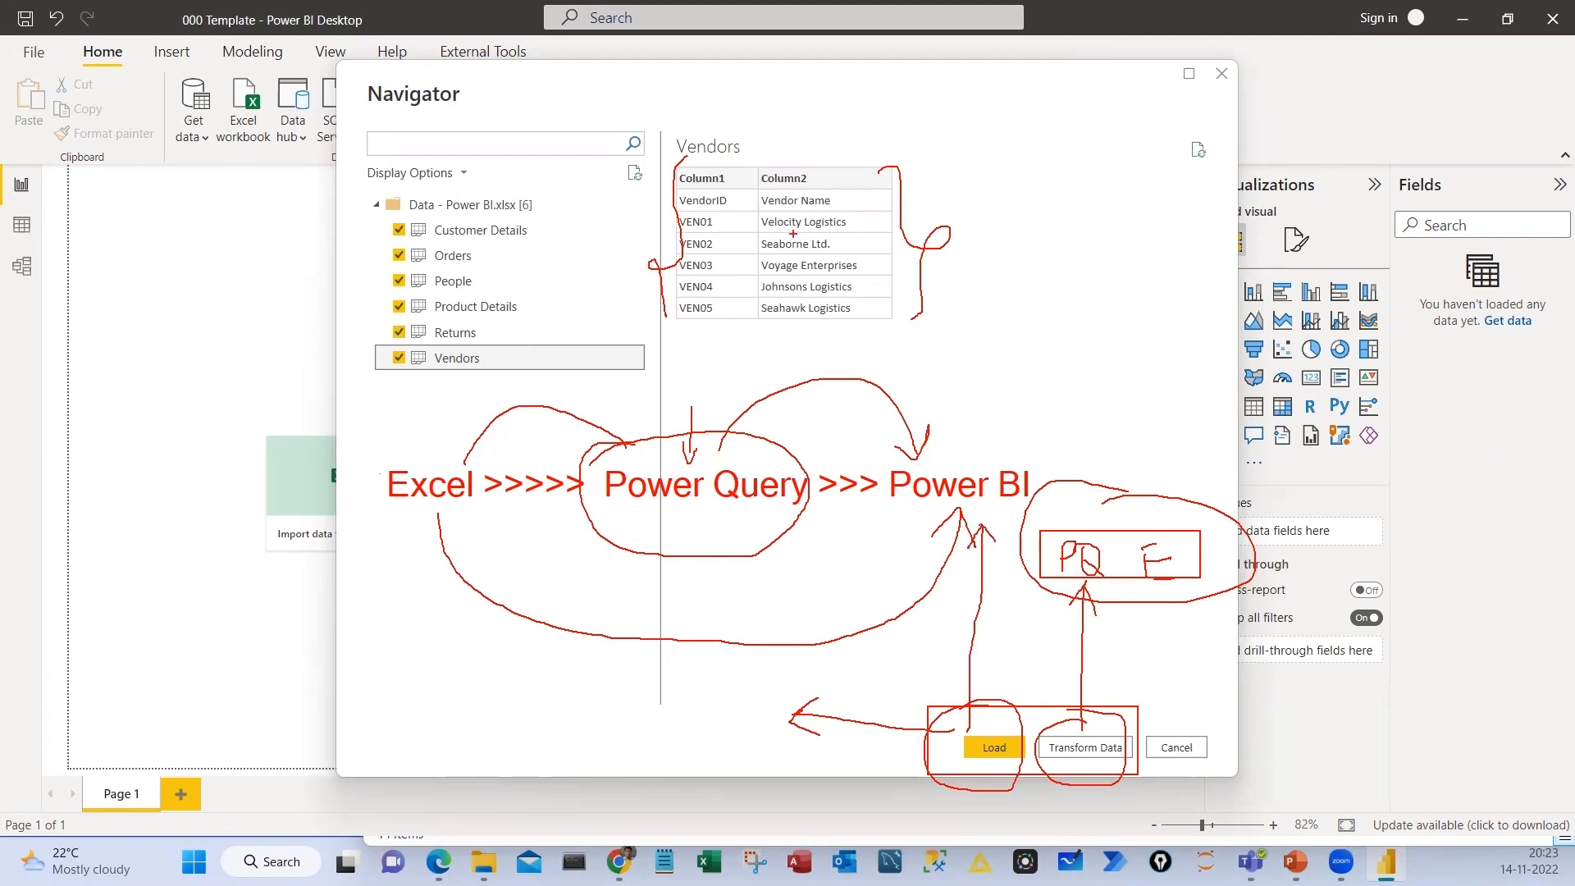
pyautogui.moveTo(657, 156); pyautogui.dragTo(731, 147)
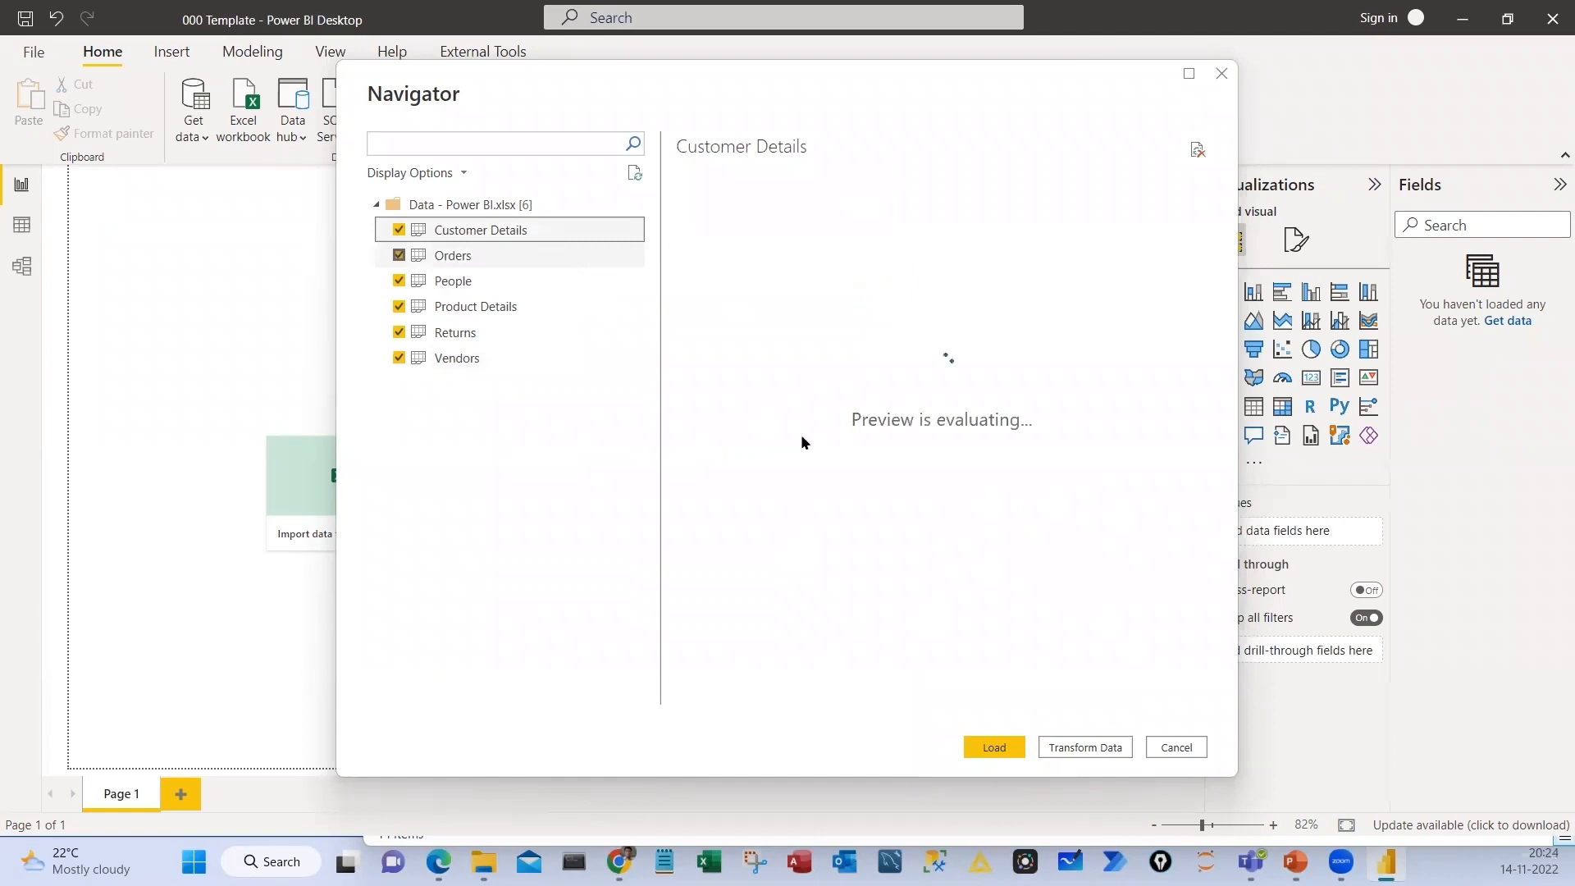
# Go through the previews of the selected tables from Customer Details to Vendors and open them in Power Query Editor for transformation
pyautogui.moveTo(903, 697); pyautogui.dragTo(1033, 790)
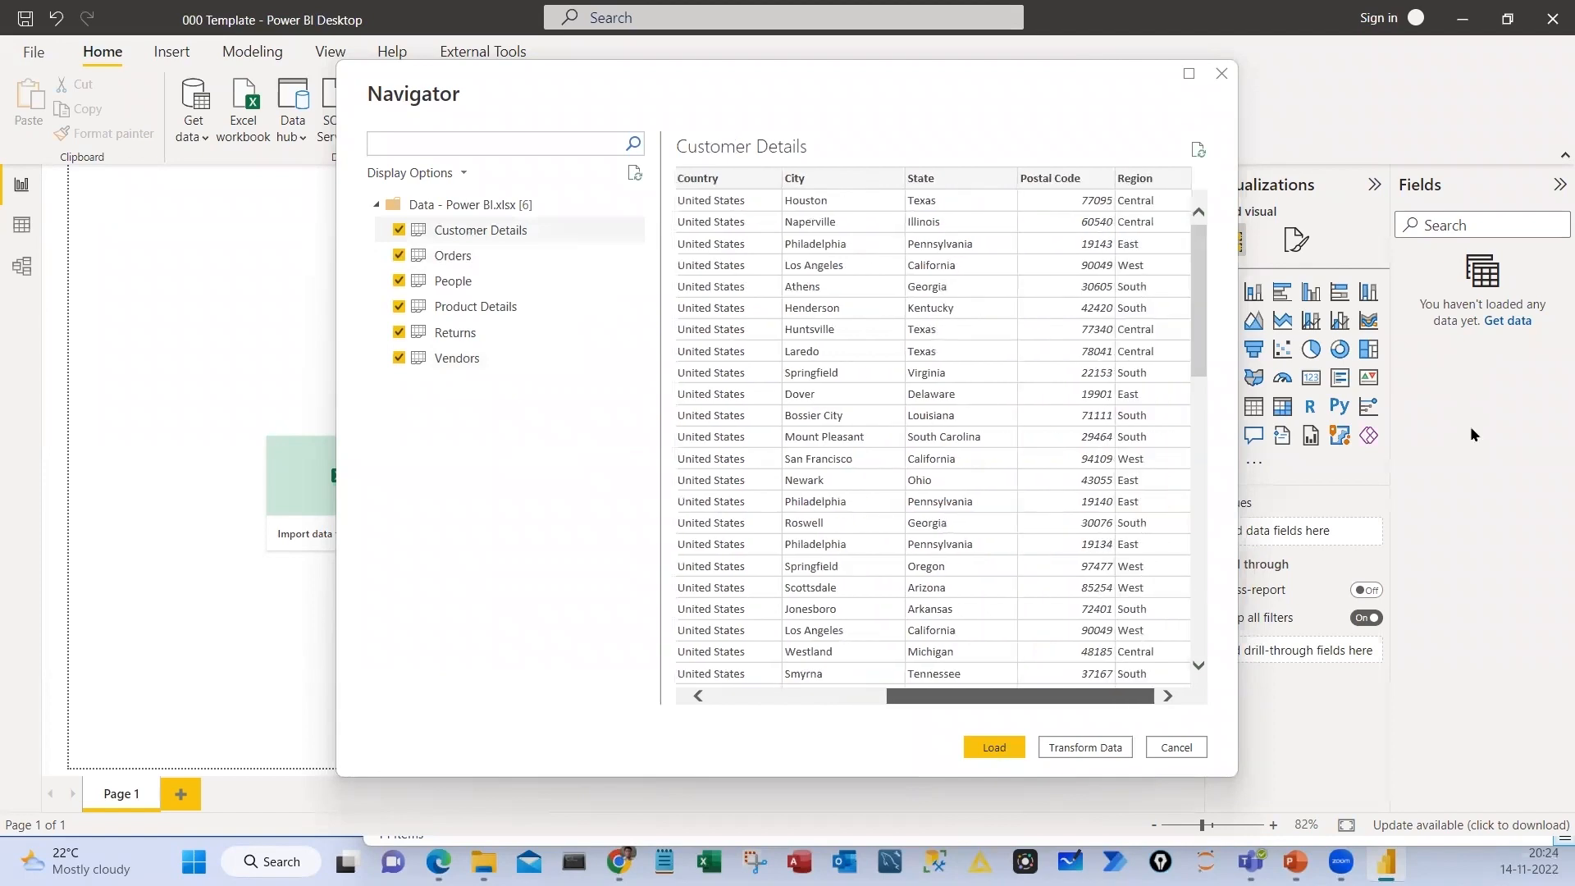
pyautogui.click(471, 255)
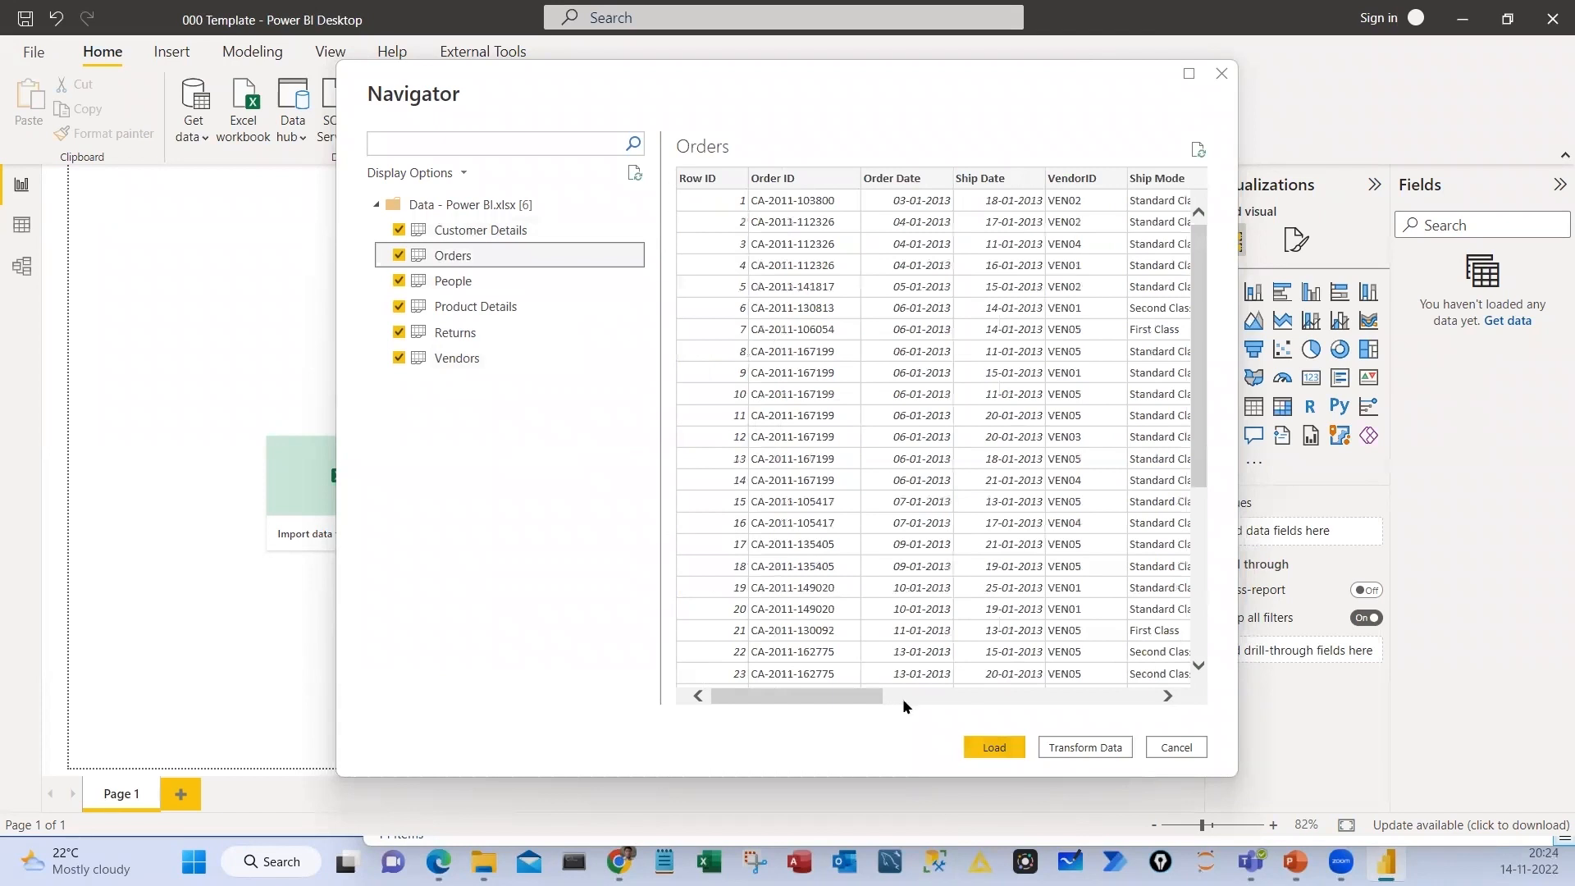
pyautogui.press('Down')
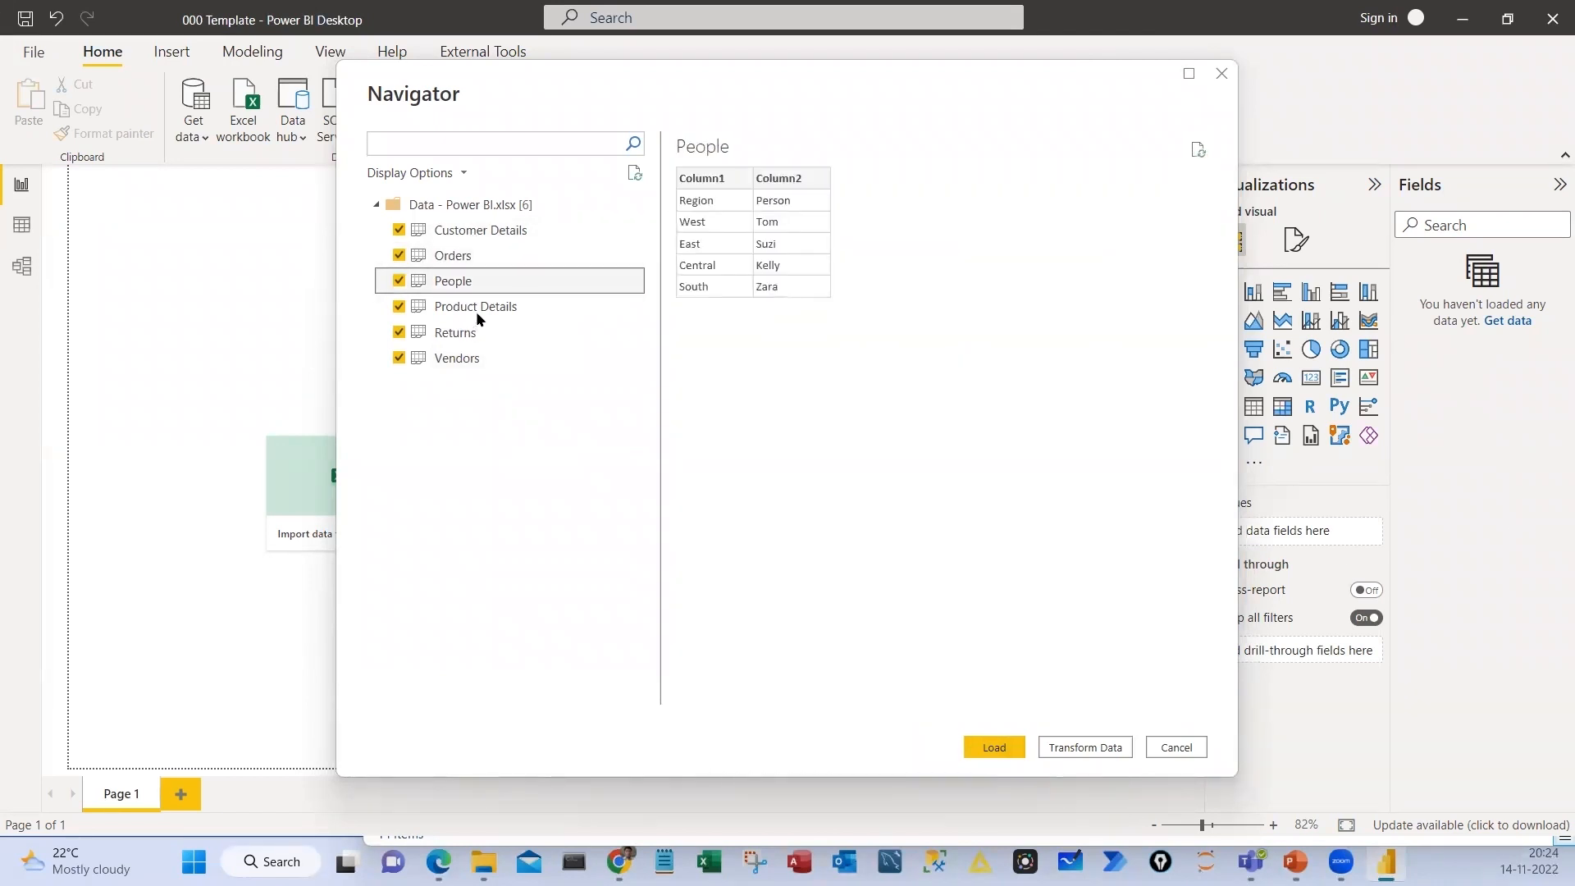
pyautogui.press('Down')
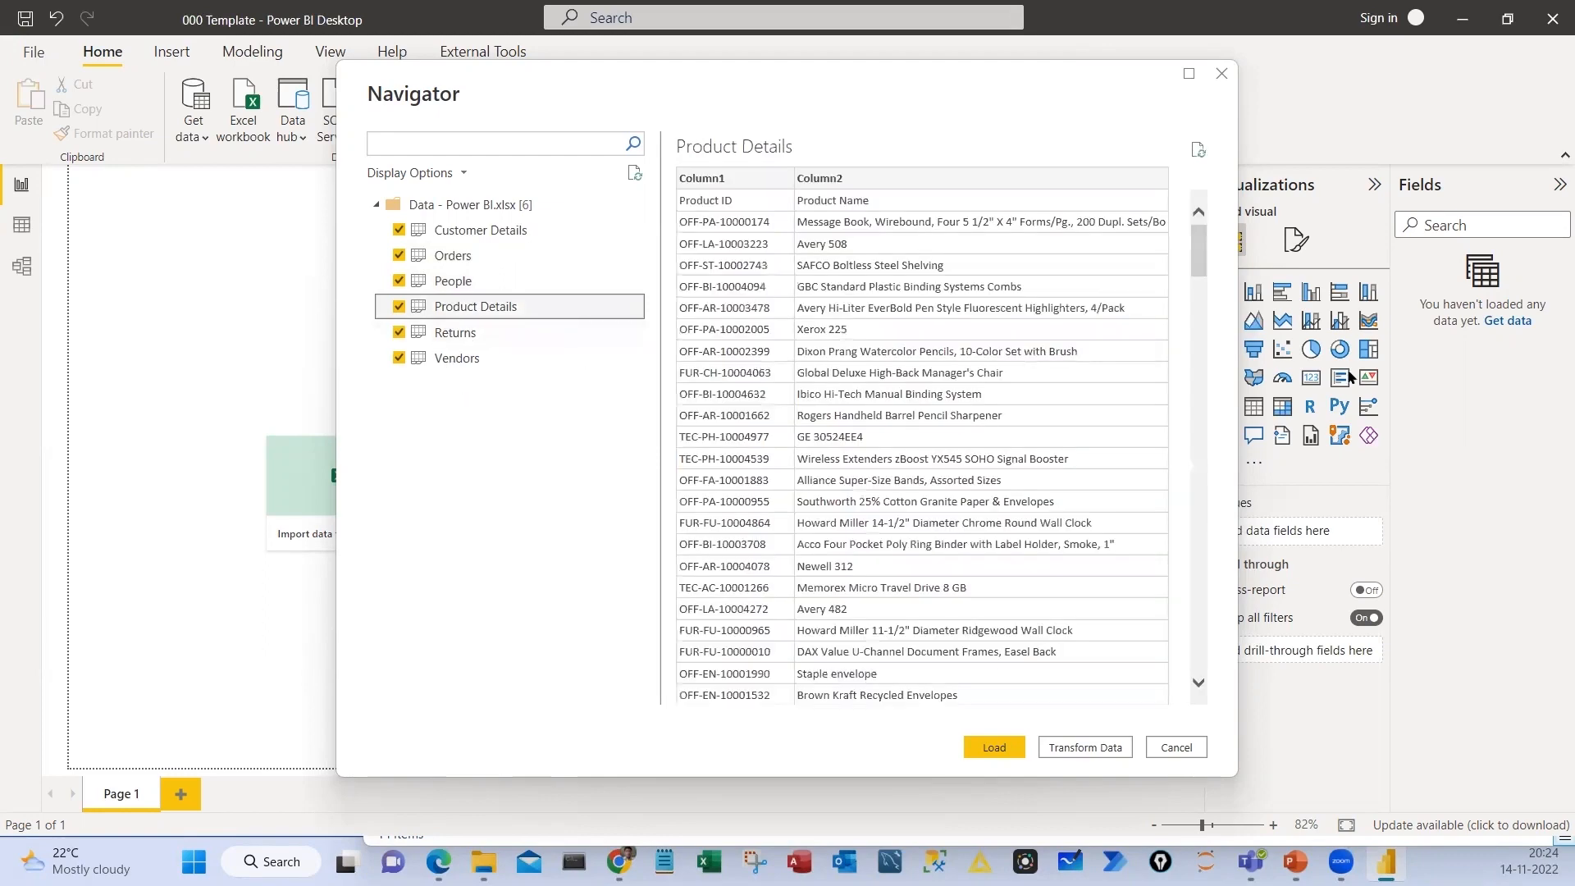
pyautogui.press('Down')
pyautogui.press('Down')
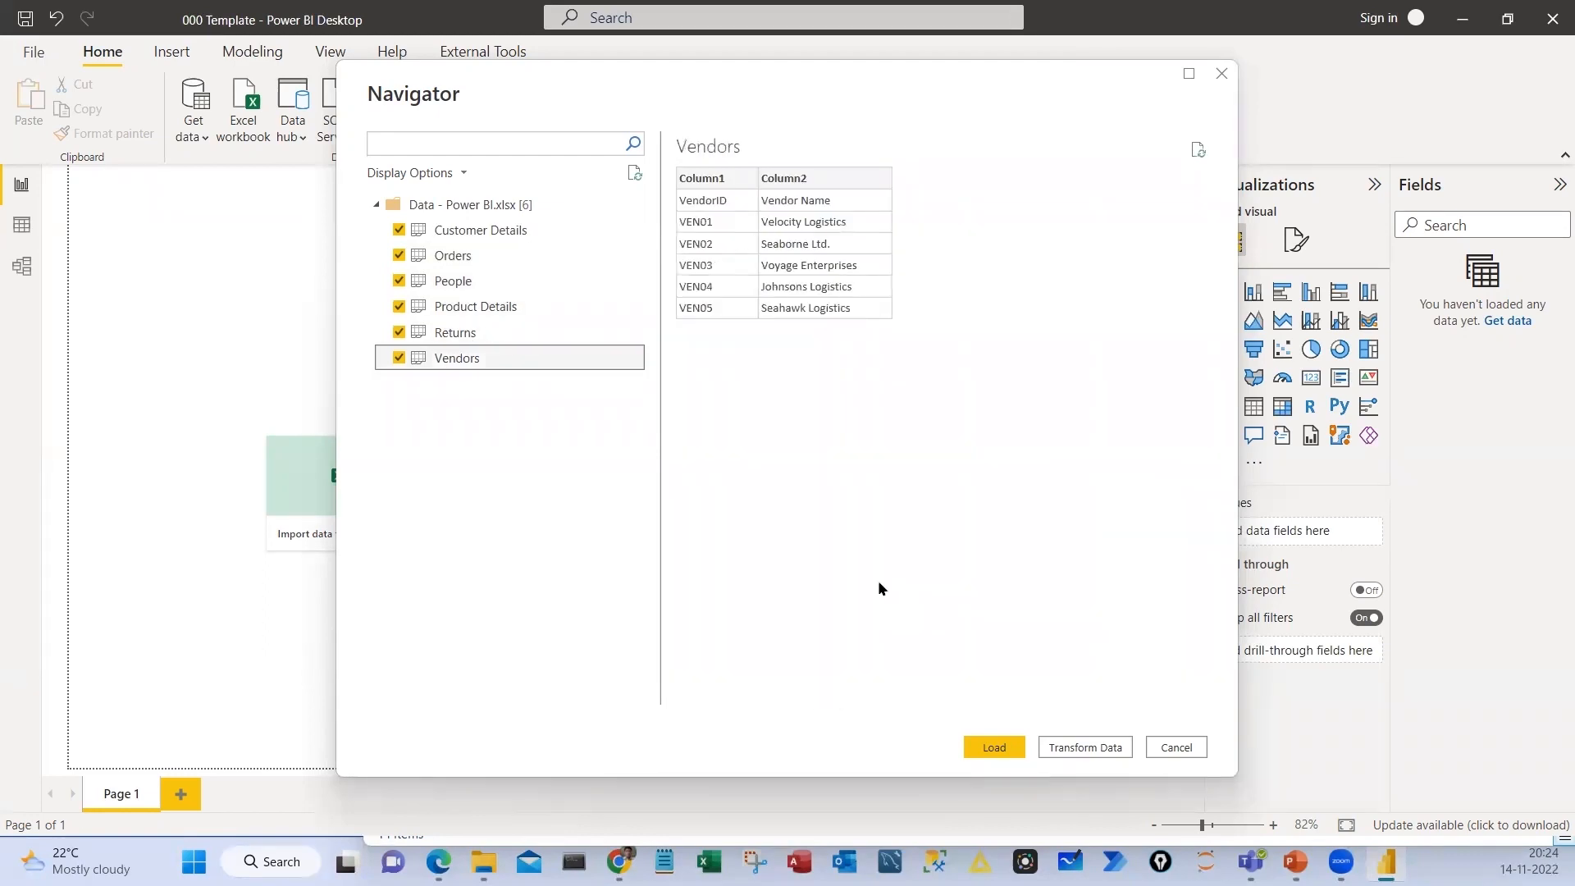
pyautogui.click(1087, 756)
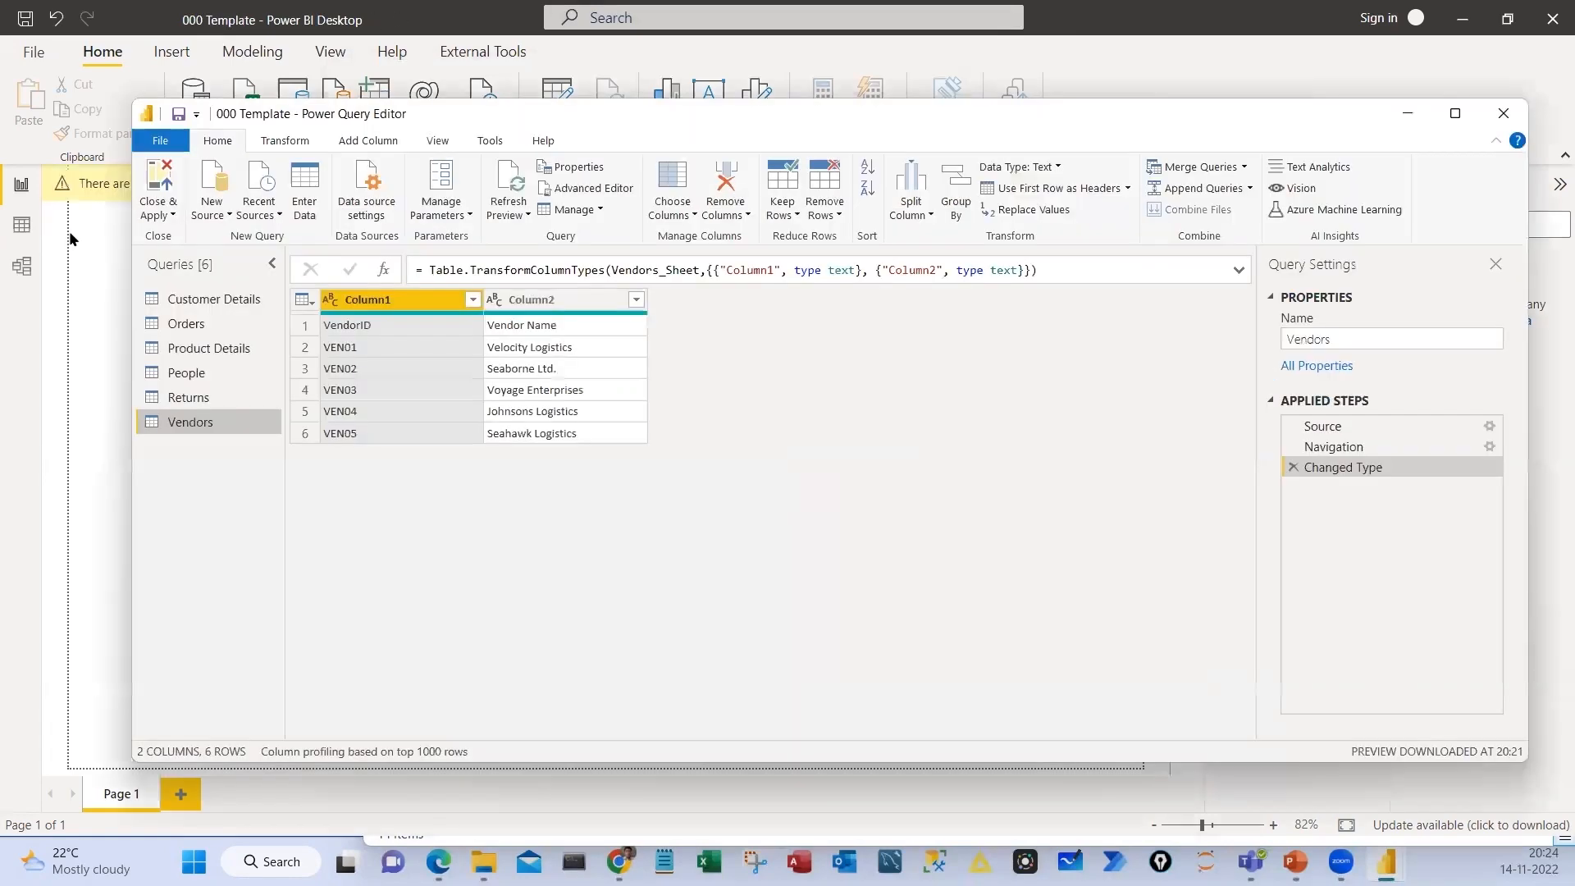
# Reduce the Power Query Editor to a smaller window and handwrite PQ with lines leading to excel and PB notes
pyautogui.doubleClick(420, 115)
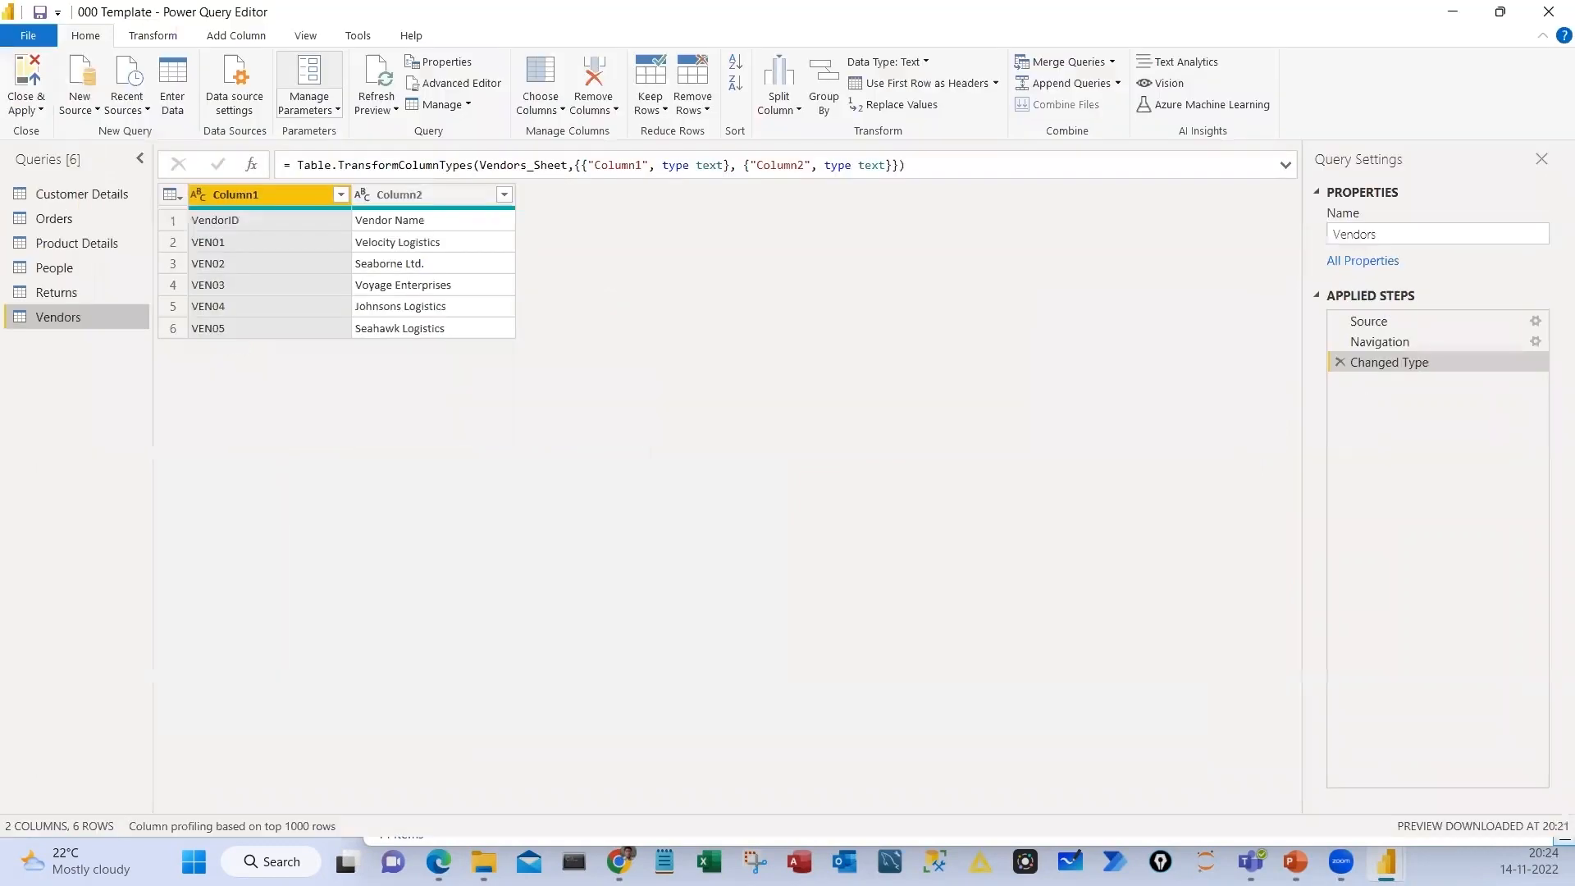
pyautogui.press('super+Down')
pyautogui.moveTo(742, 577); pyautogui.dragTo(758, 656)
pyautogui.moveTo(748, 599); pyautogui.dragTo(750, 599)
pyautogui.moveTo(807, 581)
pyautogui.mouseDown()
pyautogui.moveTo(854, 615)
pyautogui.moveTo(917, 487)
pyautogui.mouseUp()
pyautogui.moveTo(903, 592); pyautogui.dragTo(1054, 686)
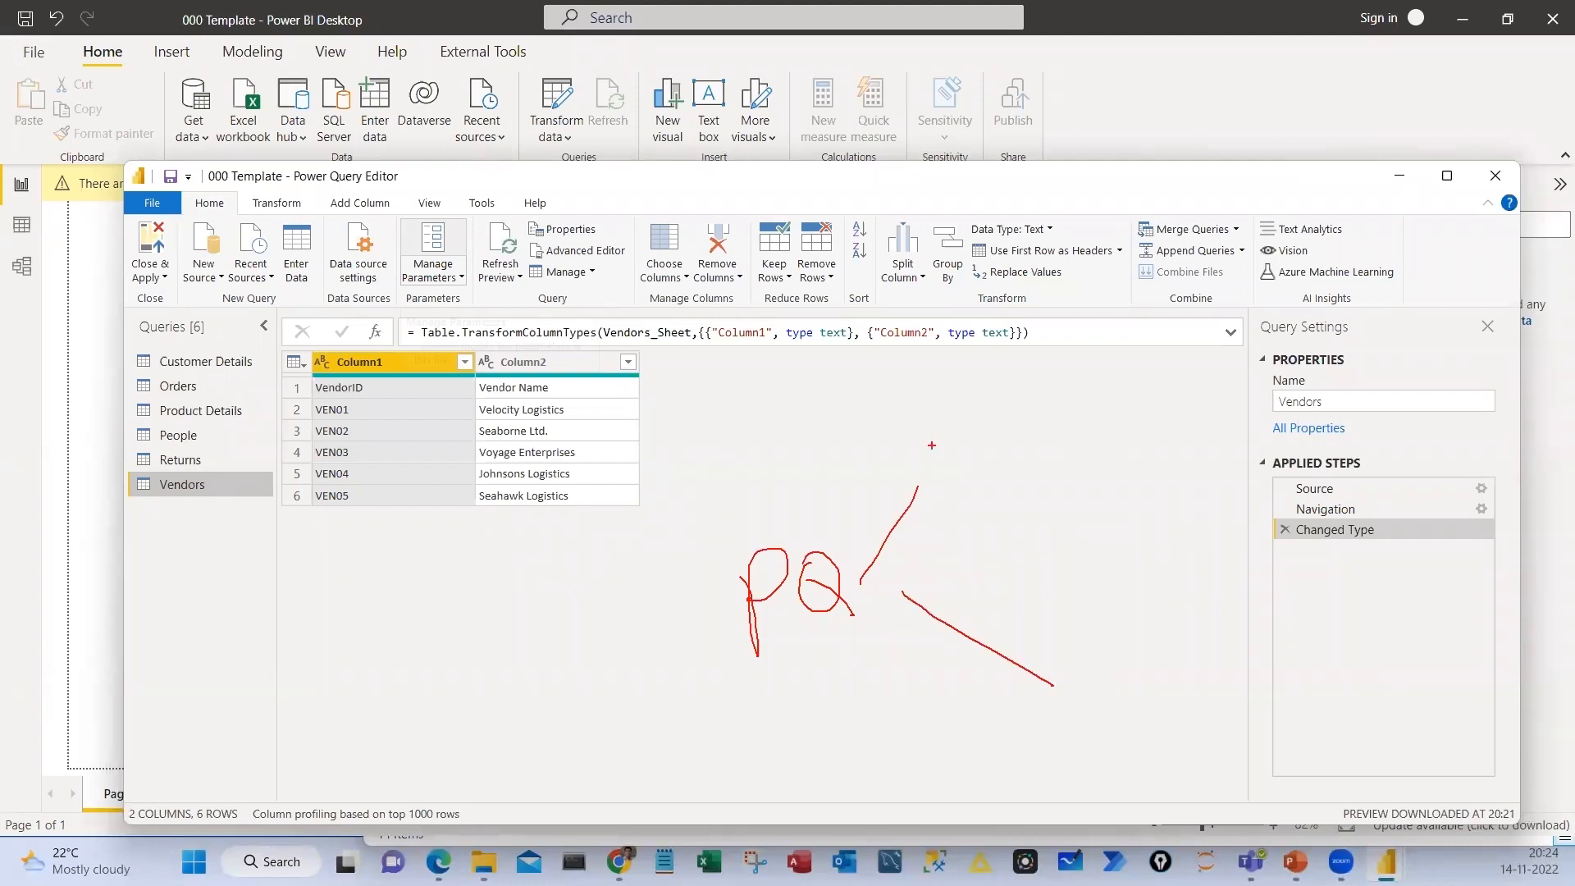
pyautogui.moveTo(932, 446); pyautogui.dragTo(956, 456)
pyautogui.moveTo(956, 423); pyautogui.dragTo(962, 449)
pyautogui.moveTo(978, 420); pyautogui.dragTo(1013, 435)
pyautogui.moveTo(1029, 426); pyautogui.dragTo(1079, 455)
pyautogui.moveTo(1052, 696); pyautogui.dragTo(1053, 687)
pyautogui.moveTo(1100, 688); pyautogui.dragTo(1096, 711)
# Circle the editor's ribbon and the PQ and PB notes, underline excel, and clear the annotations
pyautogui.moveTo(291, 159); pyautogui.dragTo(172, 148)
pyautogui.moveTo(781, 493)
pyautogui.mouseDown()
pyautogui.moveTo(864, 657)
pyautogui.moveTo(693, 489)
pyautogui.mouseUp()
pyautogui.moveTo(617, 671); pyautogui.dragTo(709, 604)
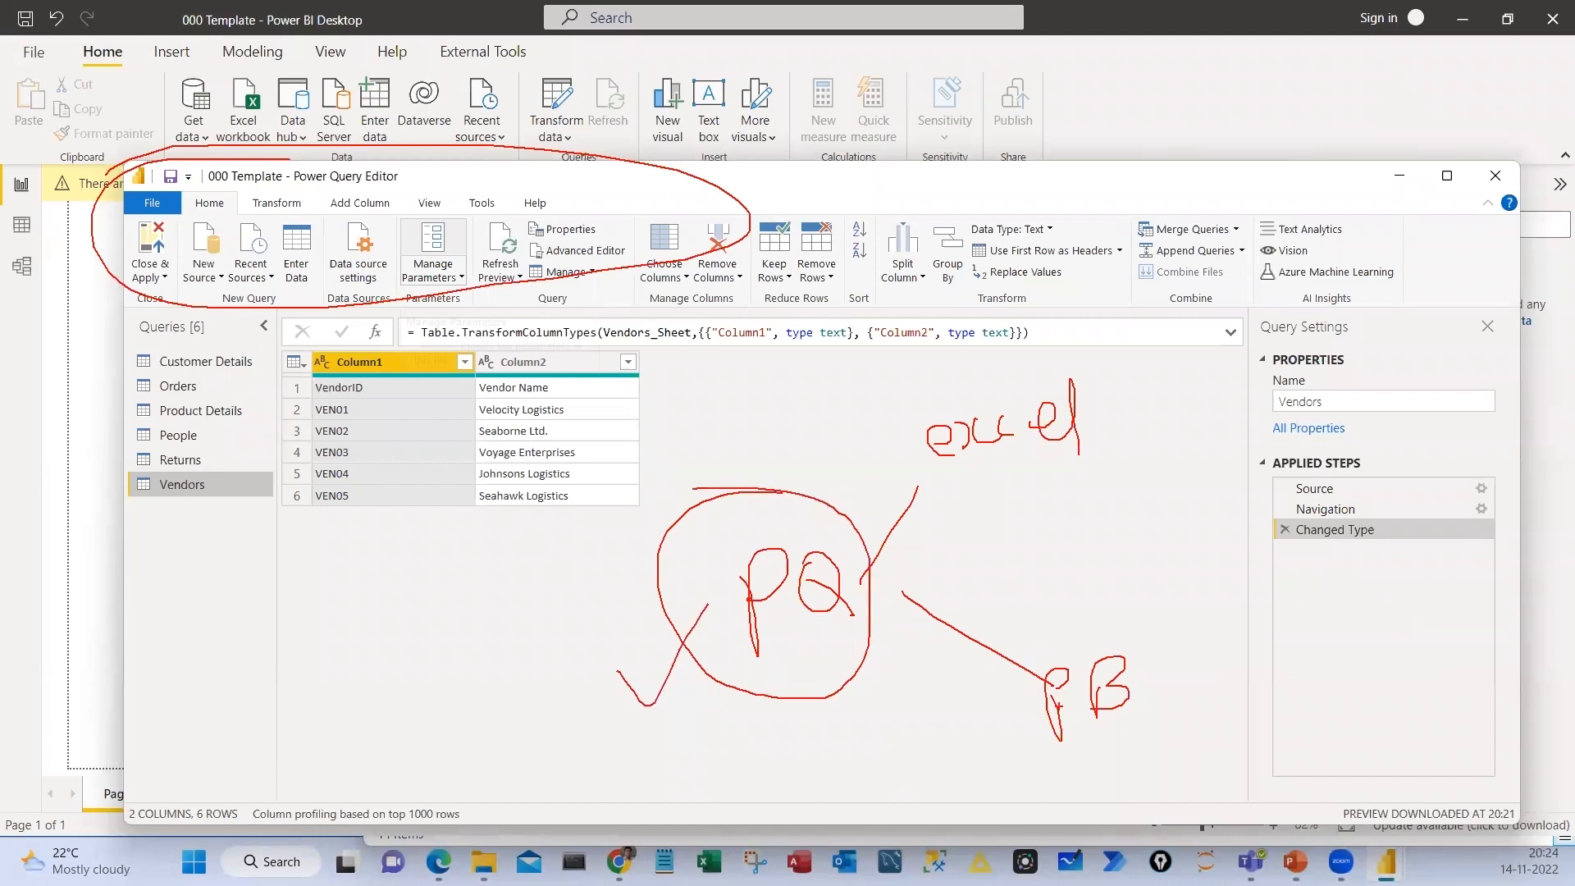
pyautogui.moveTo(960, 482); pyautogui.dragTo(1132, 435)
pyautogui.moveTo(994, 611); pyautogui.dragTo(1114, 635)
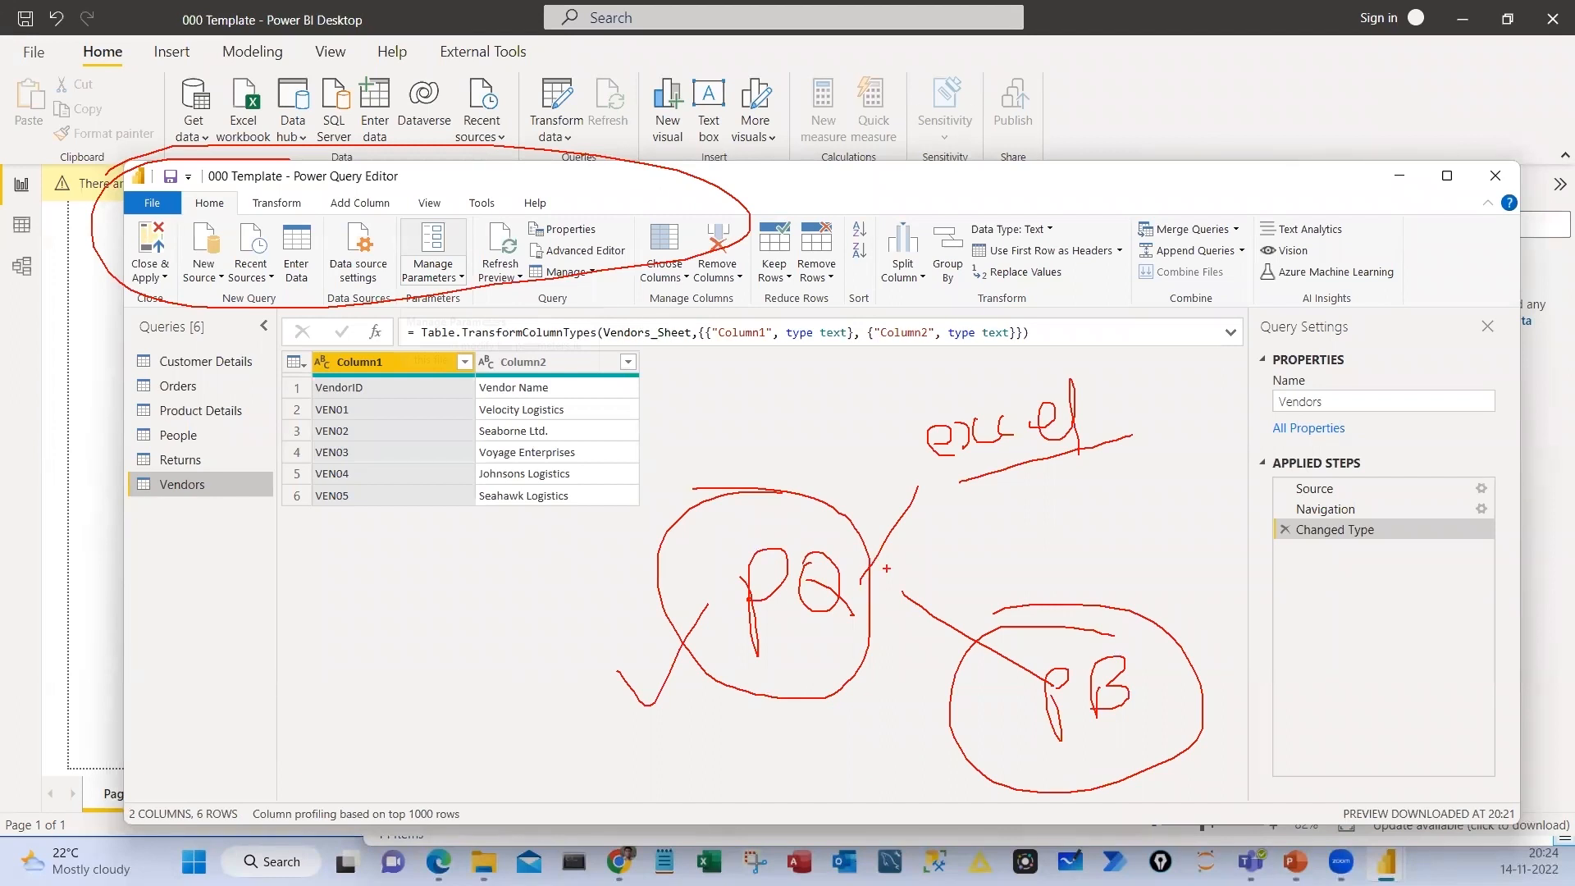
pyautogui.moveTo(537, 580); pyautogui.dragTo(456, 666)
pyautogui.moveTo(928, 565); pyautogui.dragTo(984, 498)
pyautogui.press('Escape')
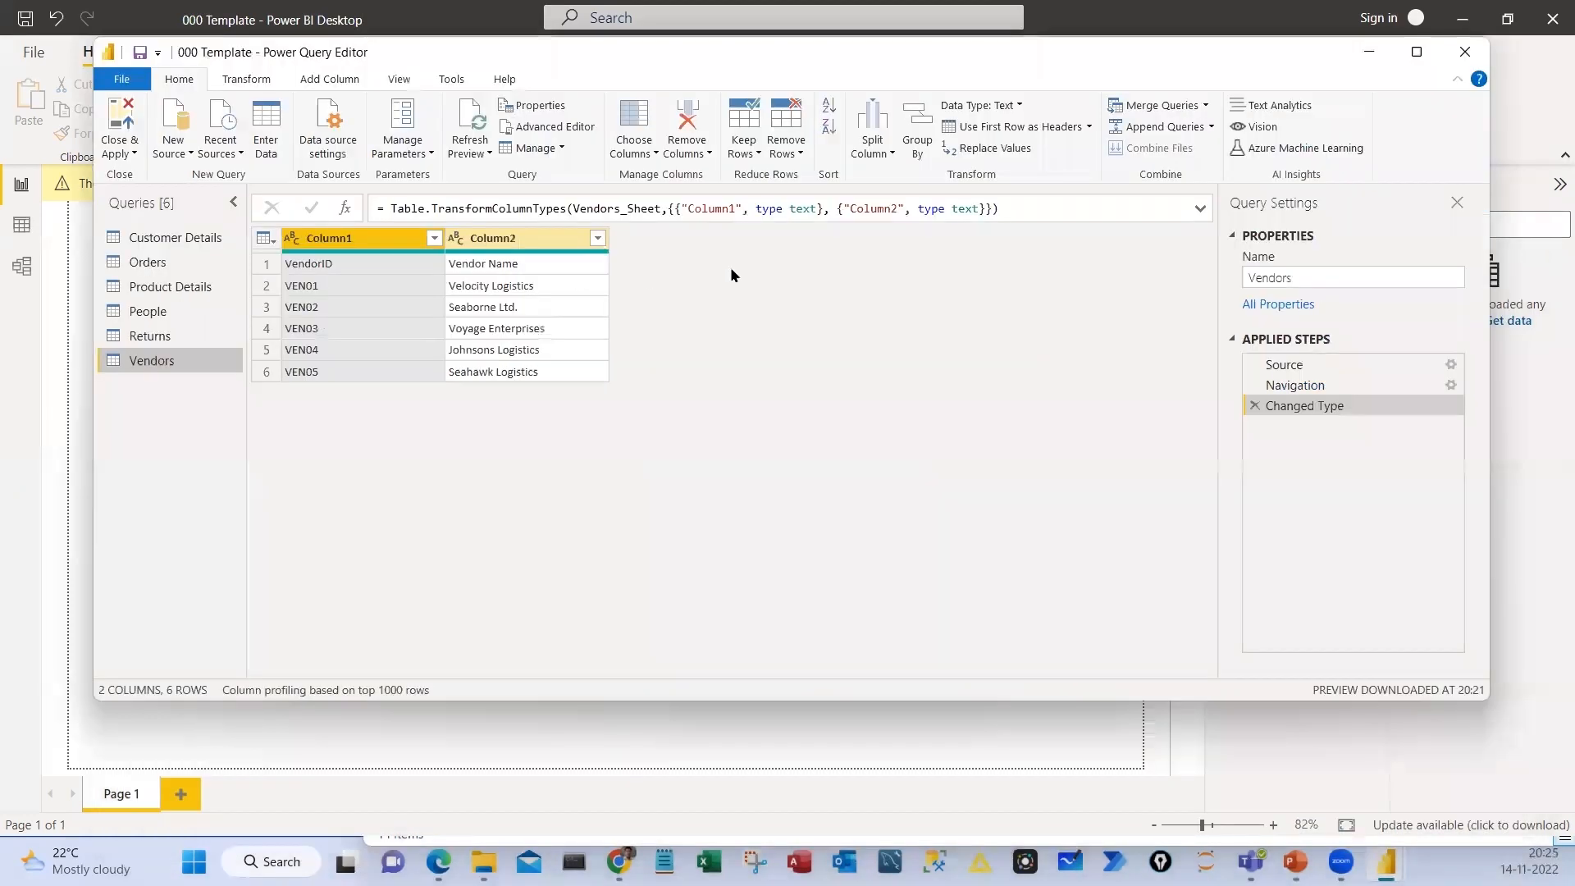
# Look through the Customer Details, Orders and Product Details queries, and promote the first row of Returns to column headers
pyautogui.click(174, 237)
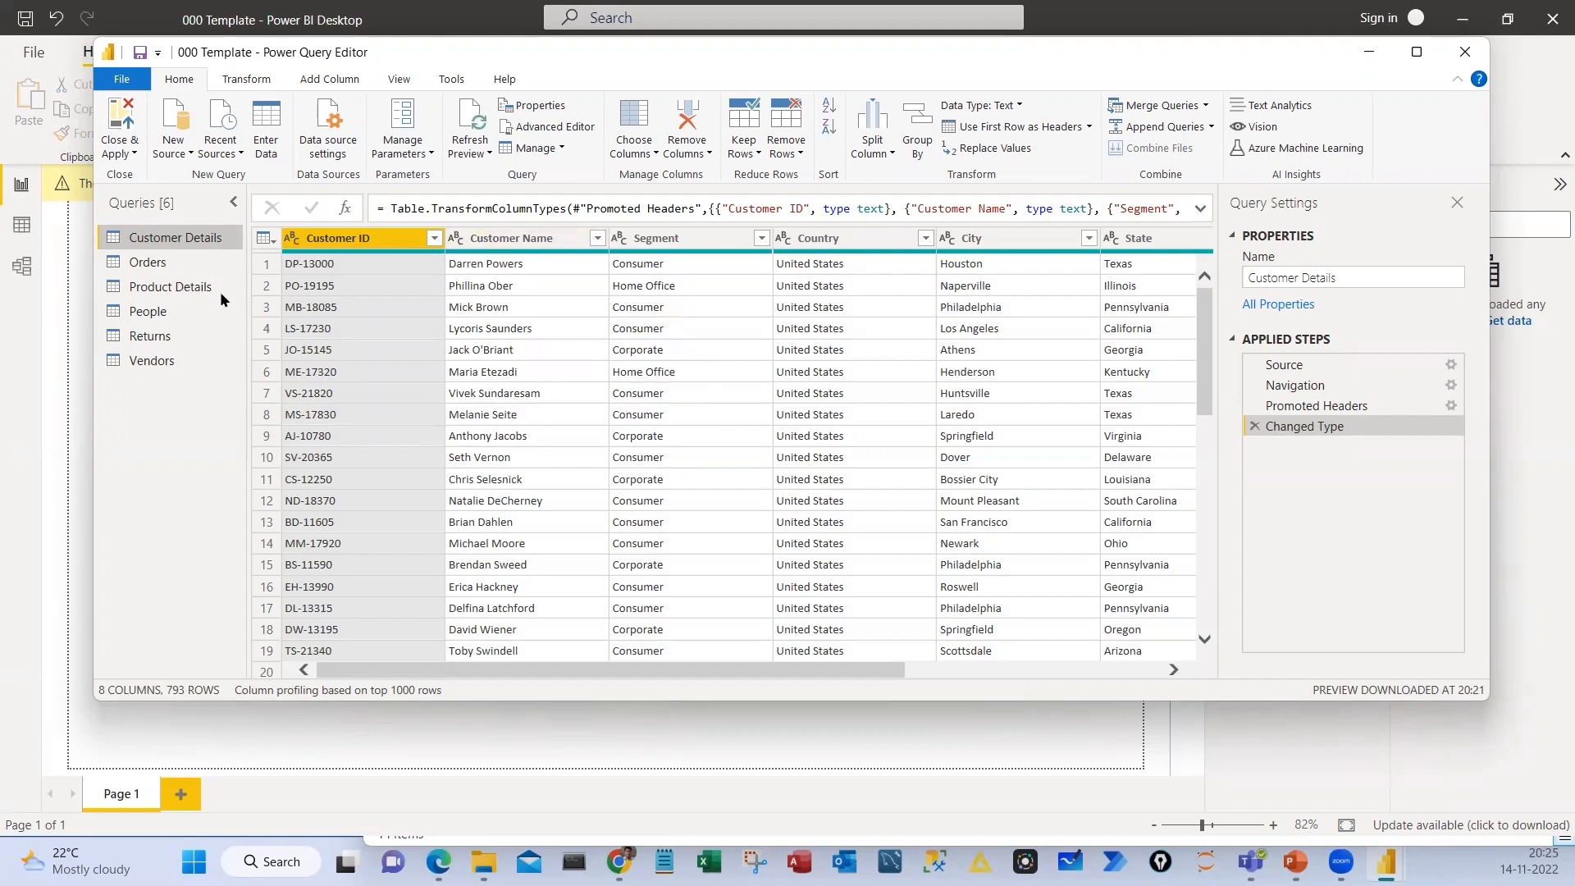
pyautogui.press('Down')
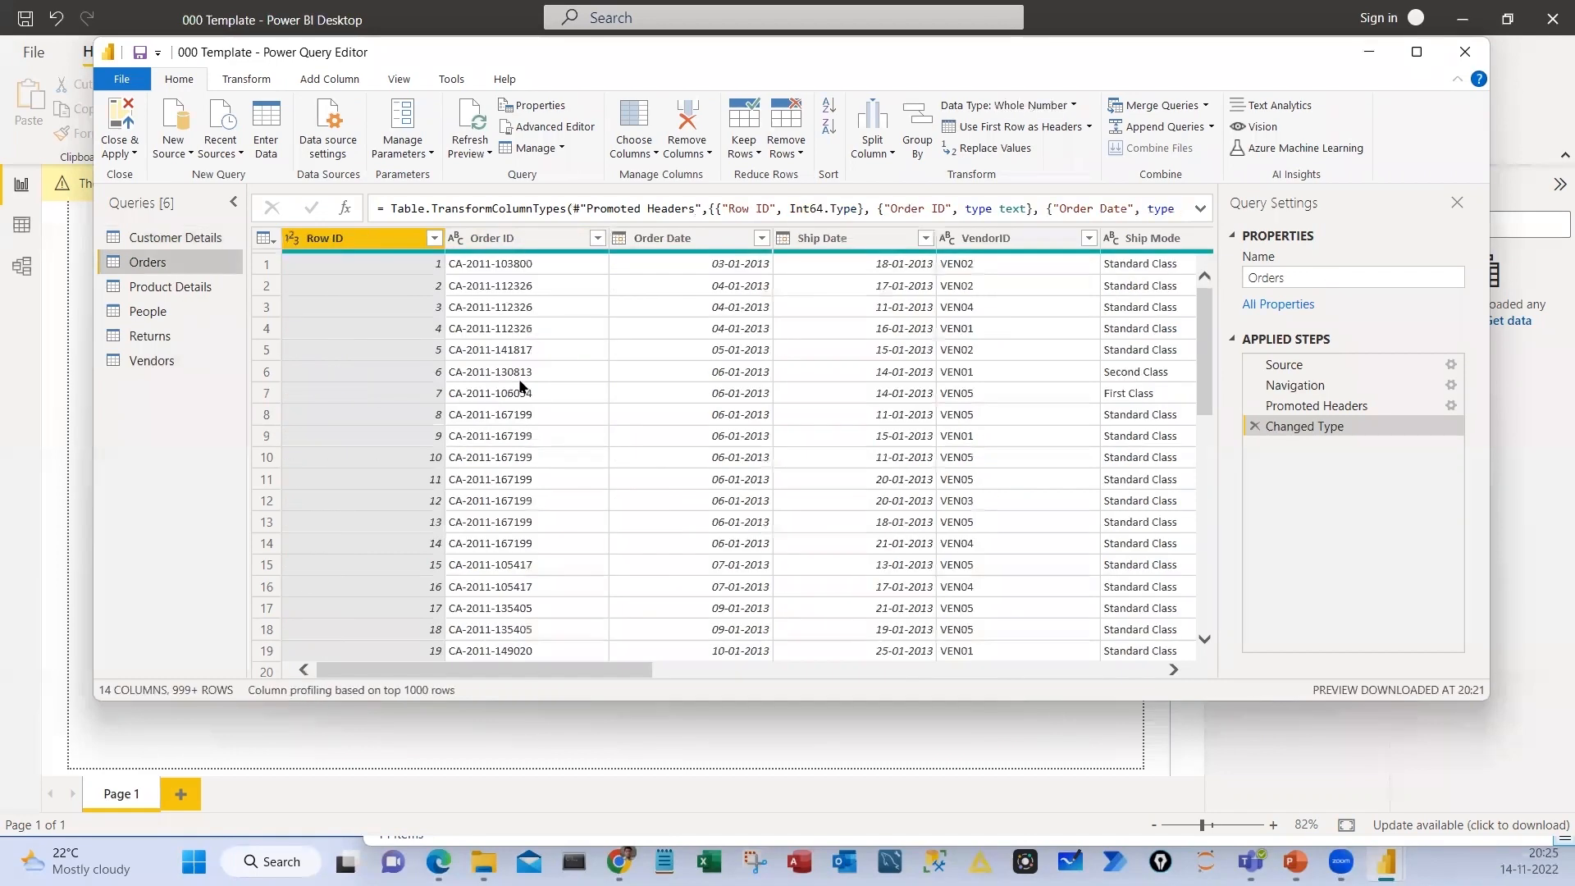
pyautogui.press('Down')
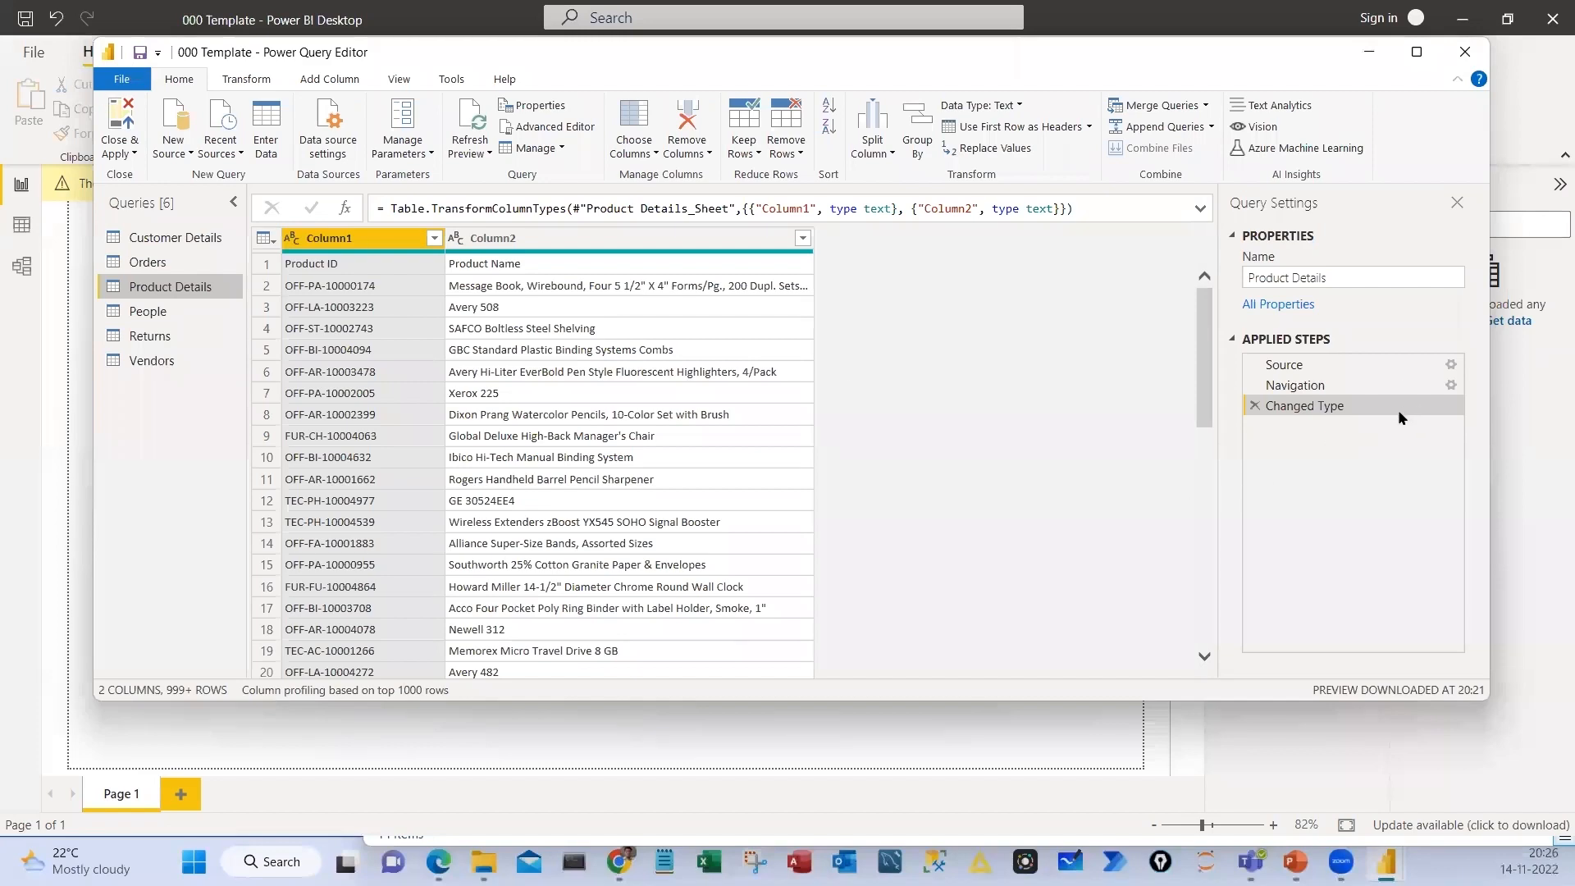
pyautogui.press('super+Up')
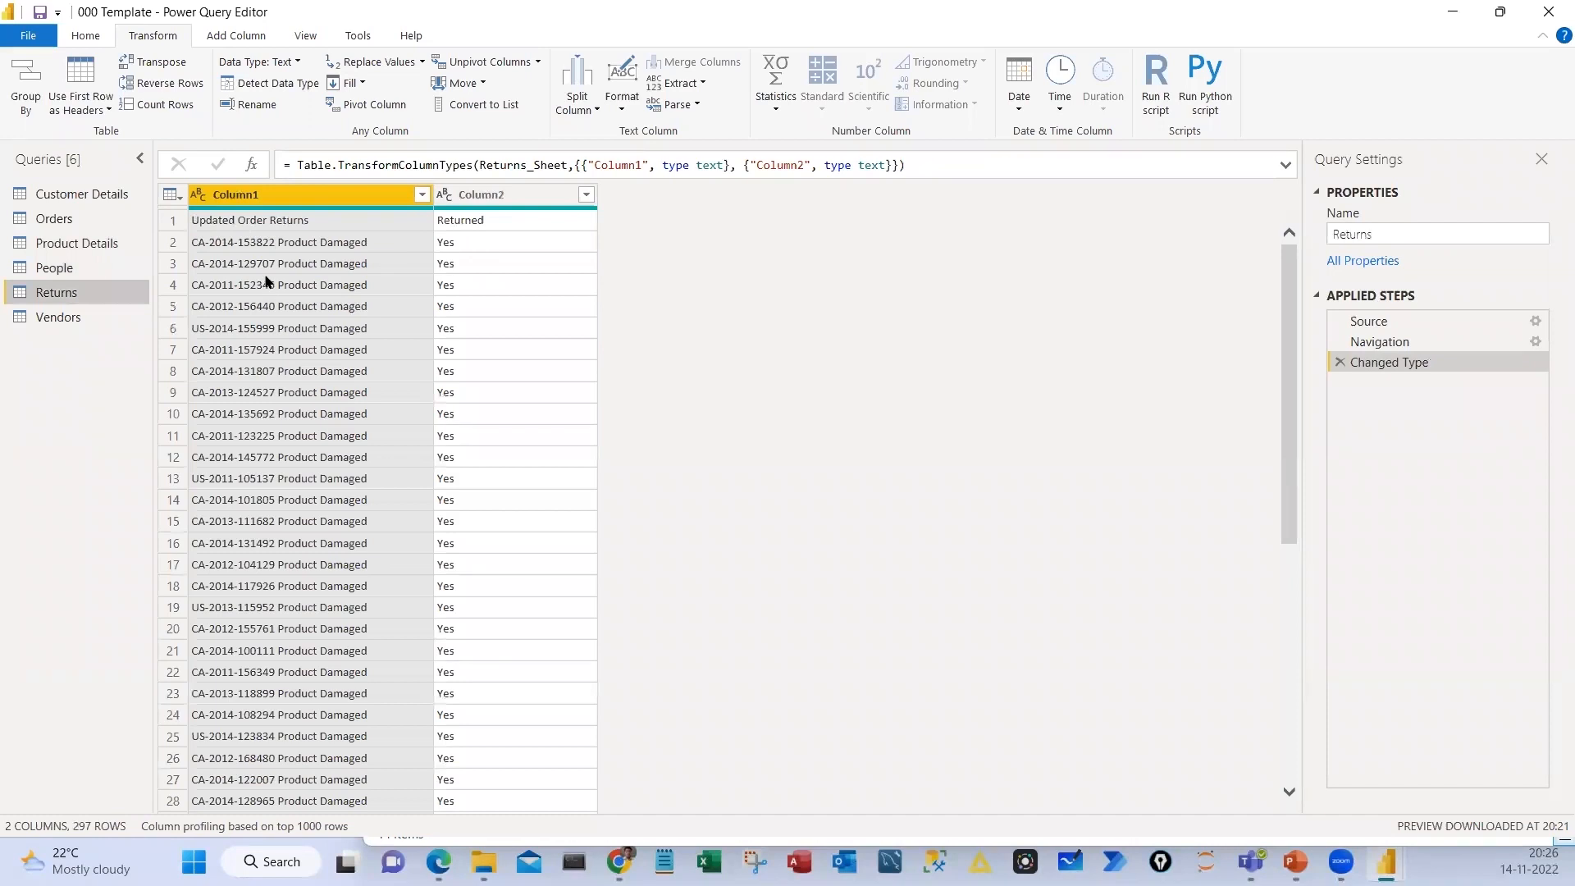
pyautogui.click(66, 95)
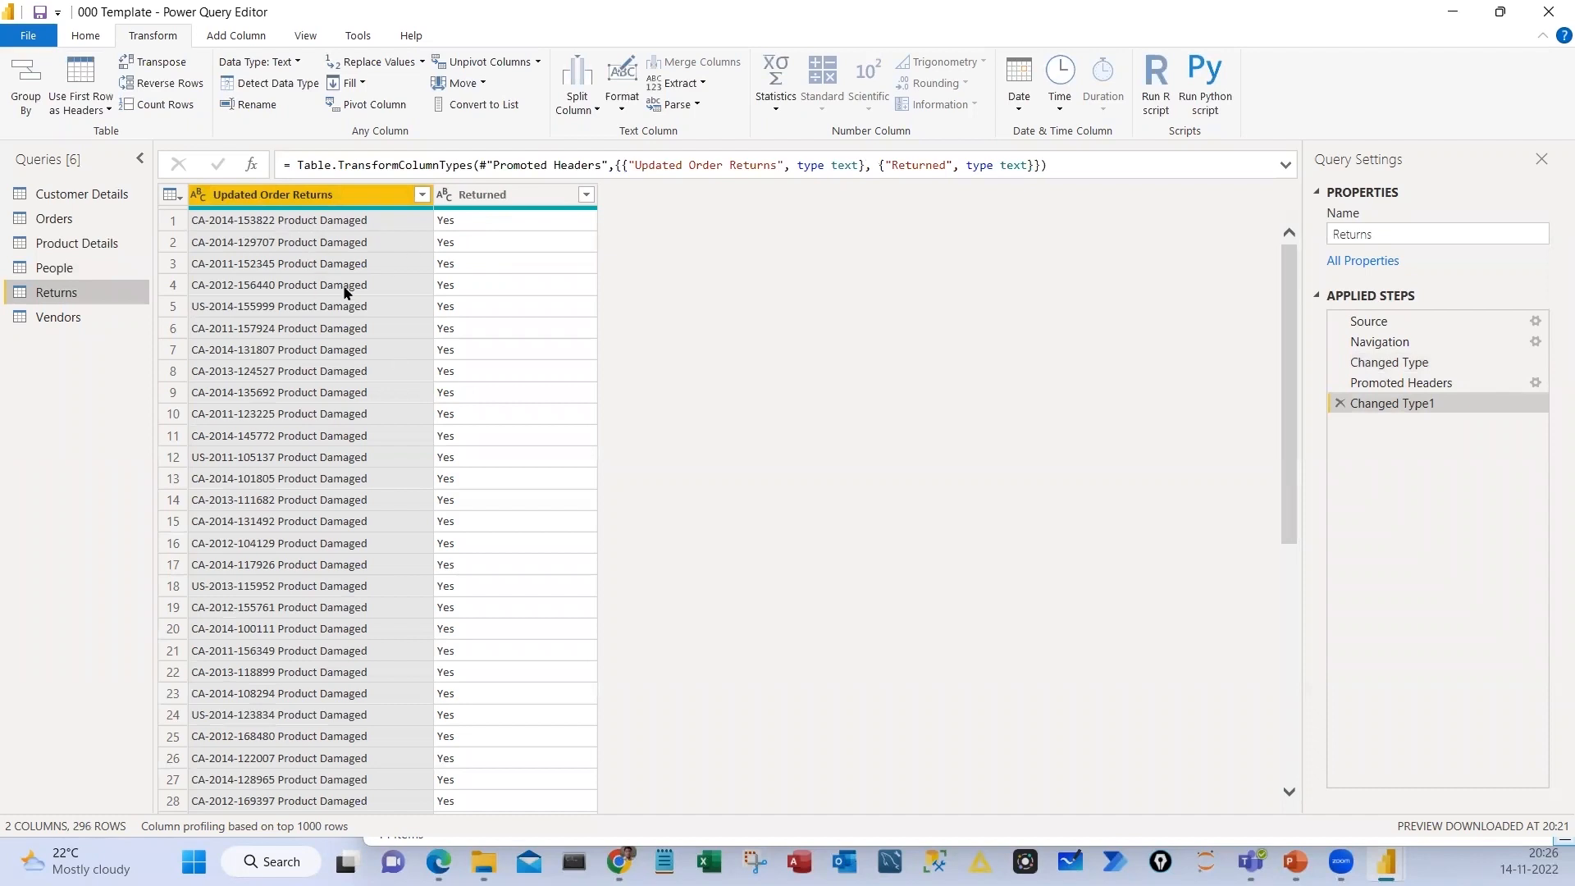
# Set up a split of the Returns query's Updated Order Returns column by the Space delimiter at the left-most delimiter
pyautogui.rightClick(316, 197)
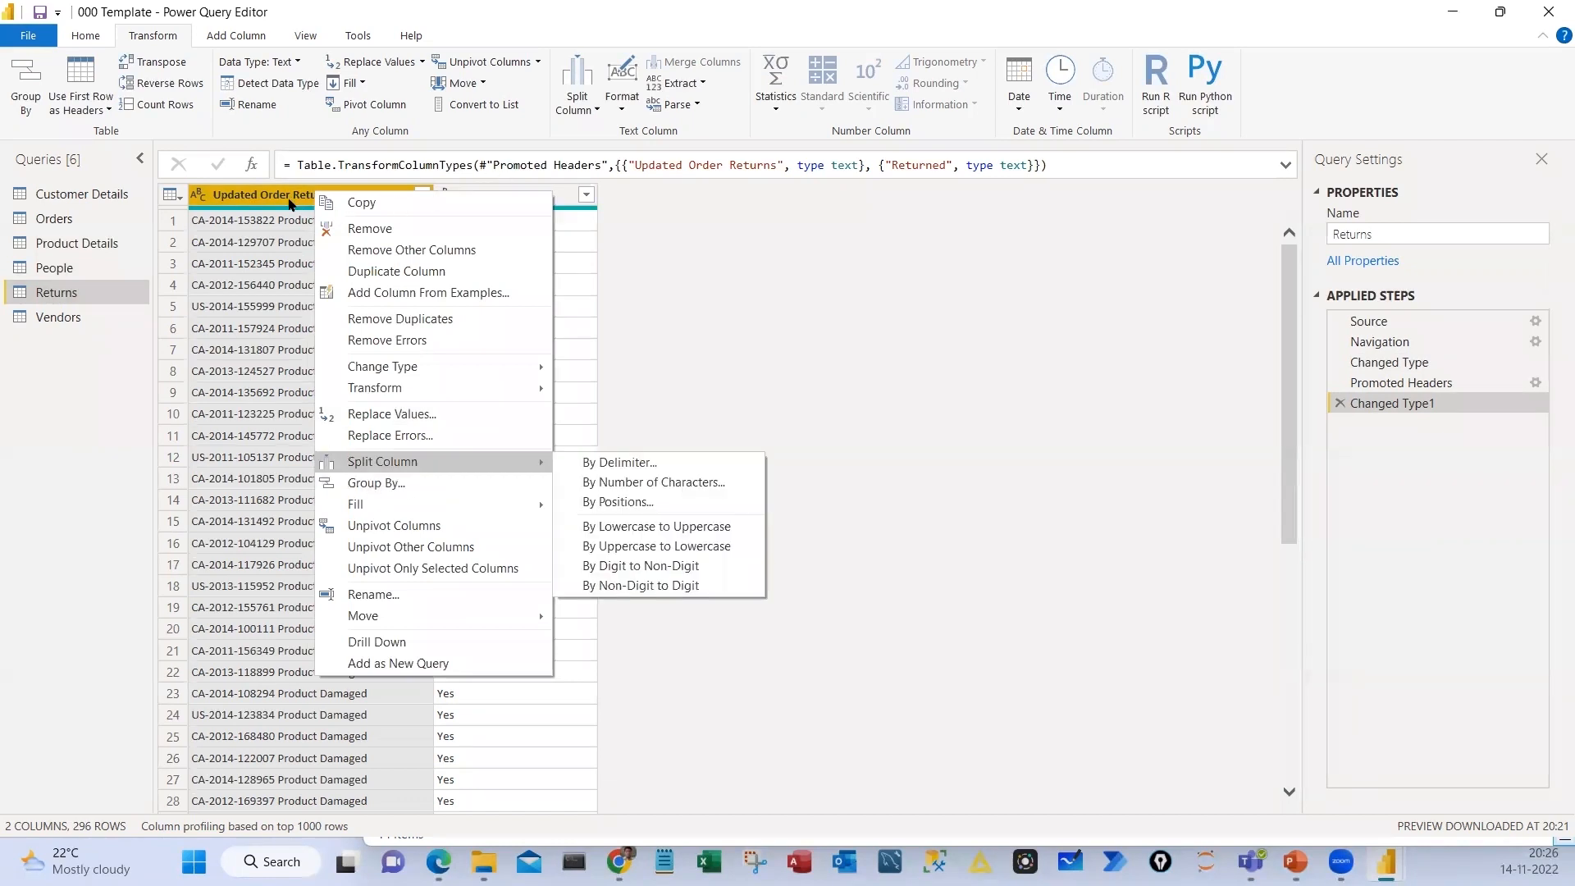
pyautogui.click(87, 41)
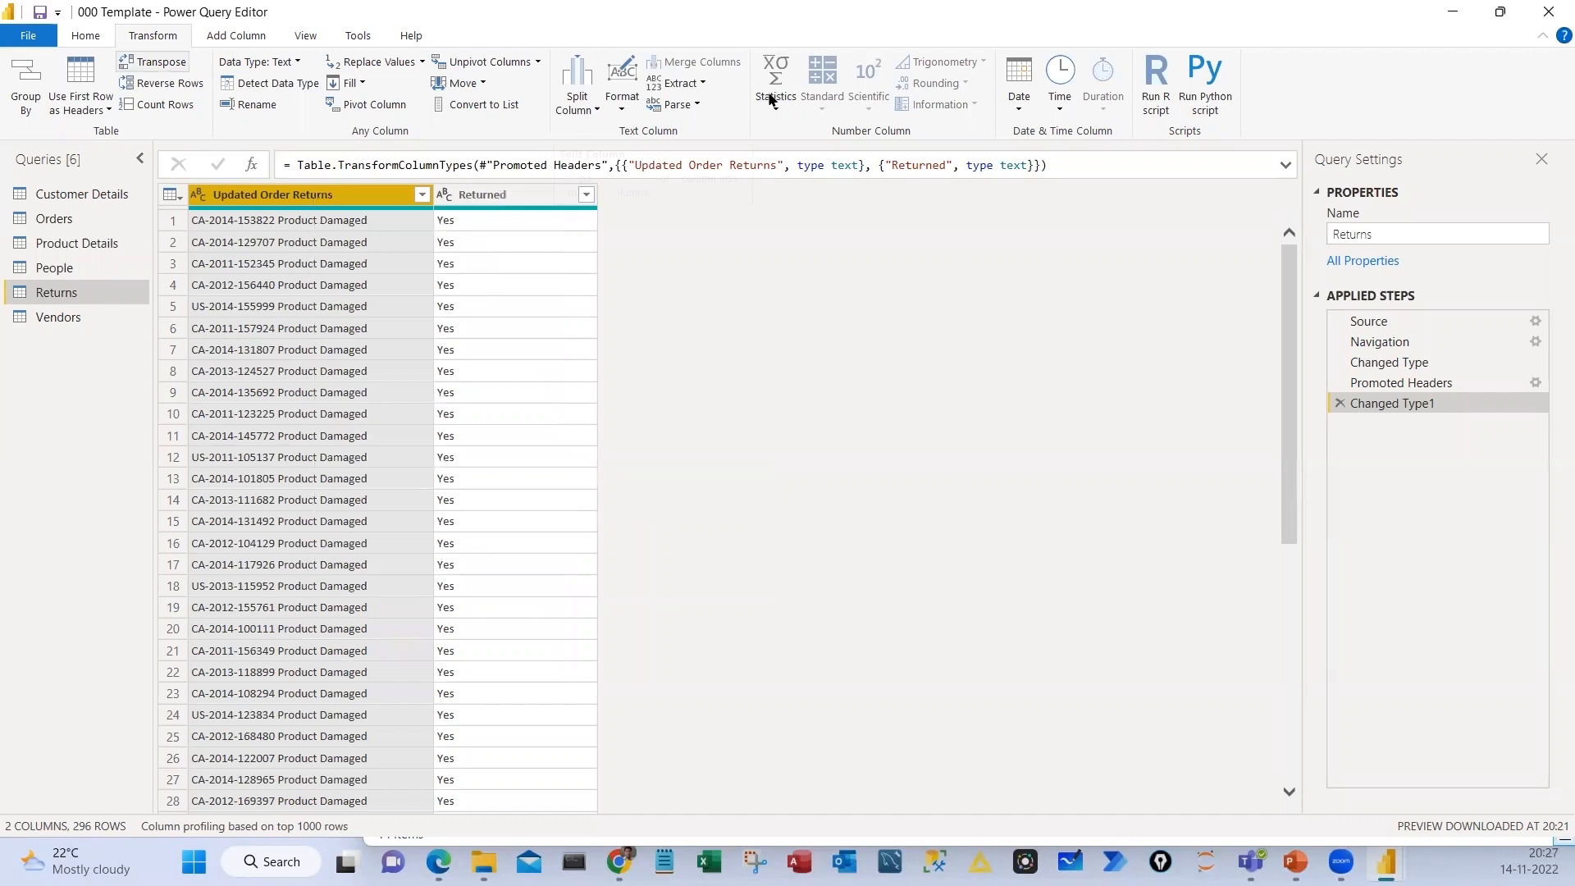
pyautogui.scroll(1, 771, 98)
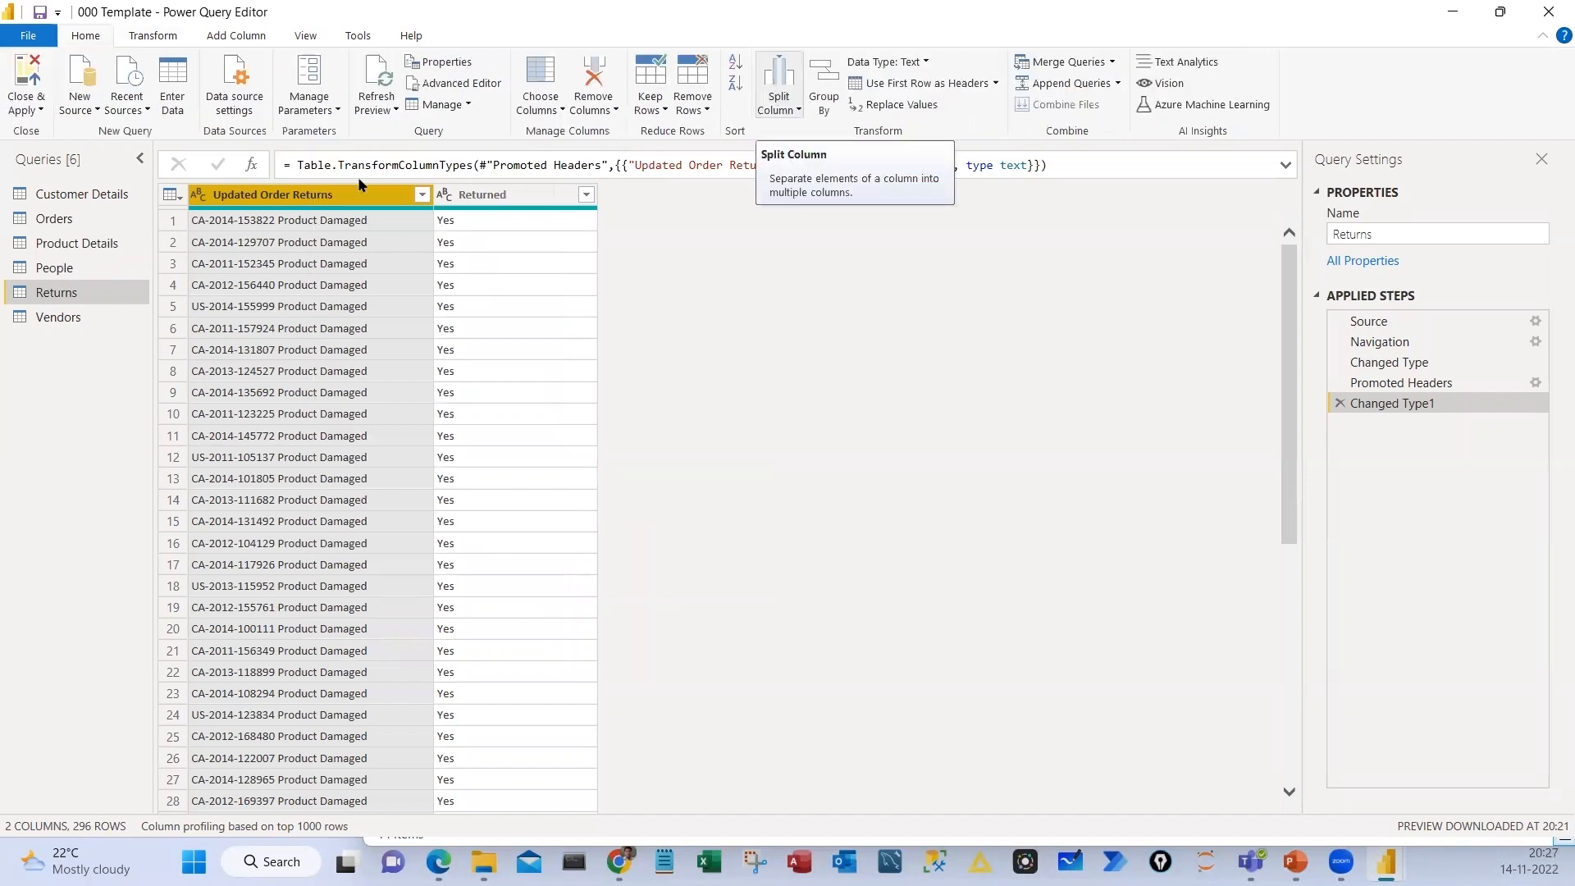
pyautogui.rightClick(280, 210)
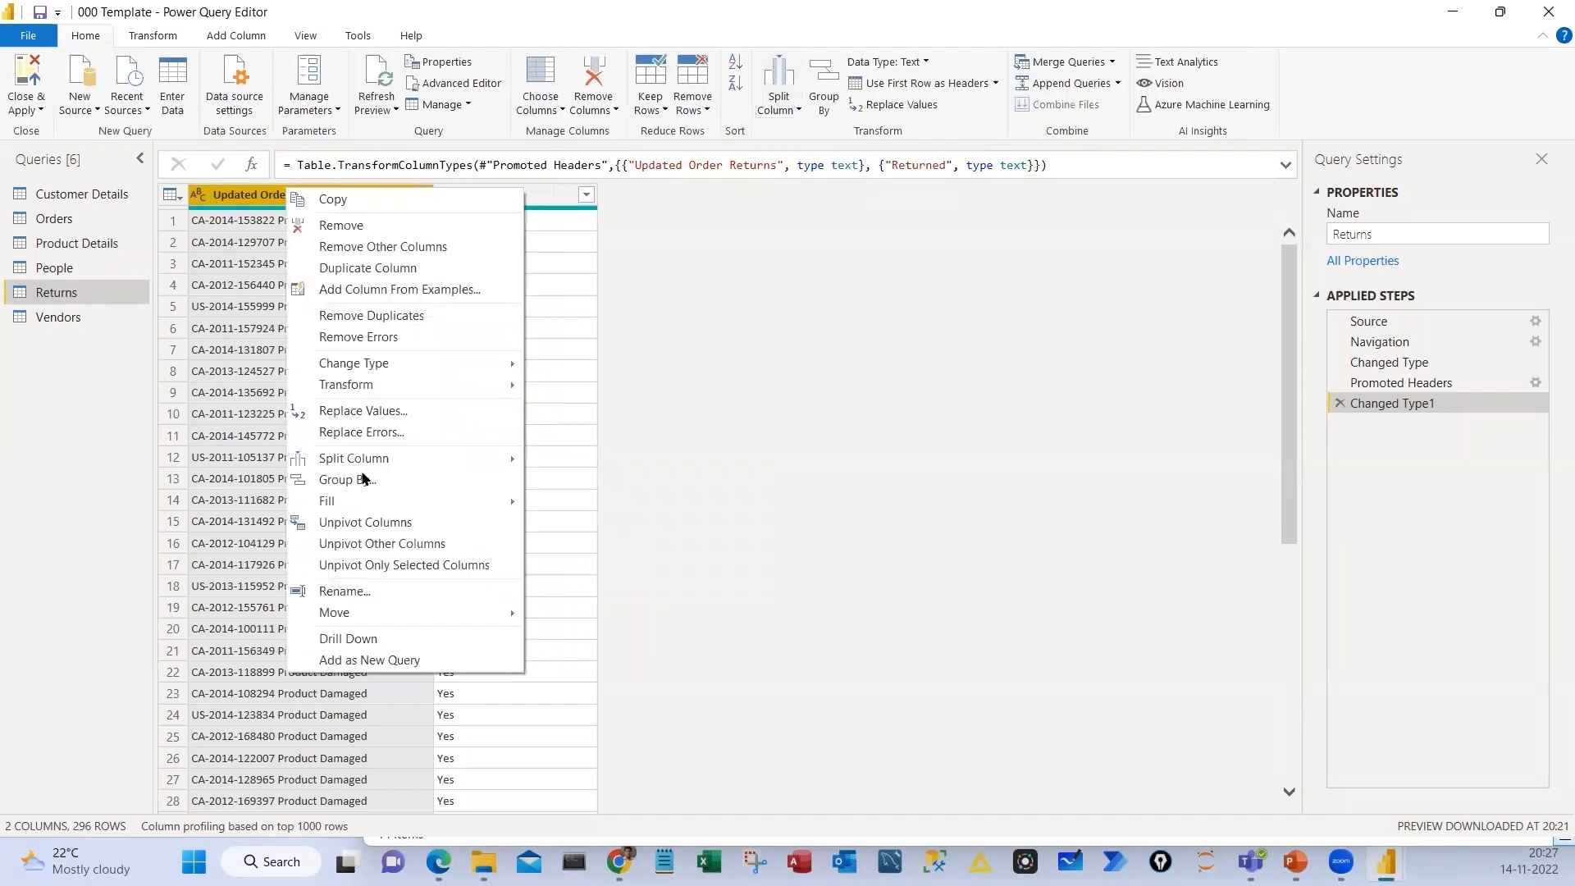
pyautogui.moveTo(521, 459)
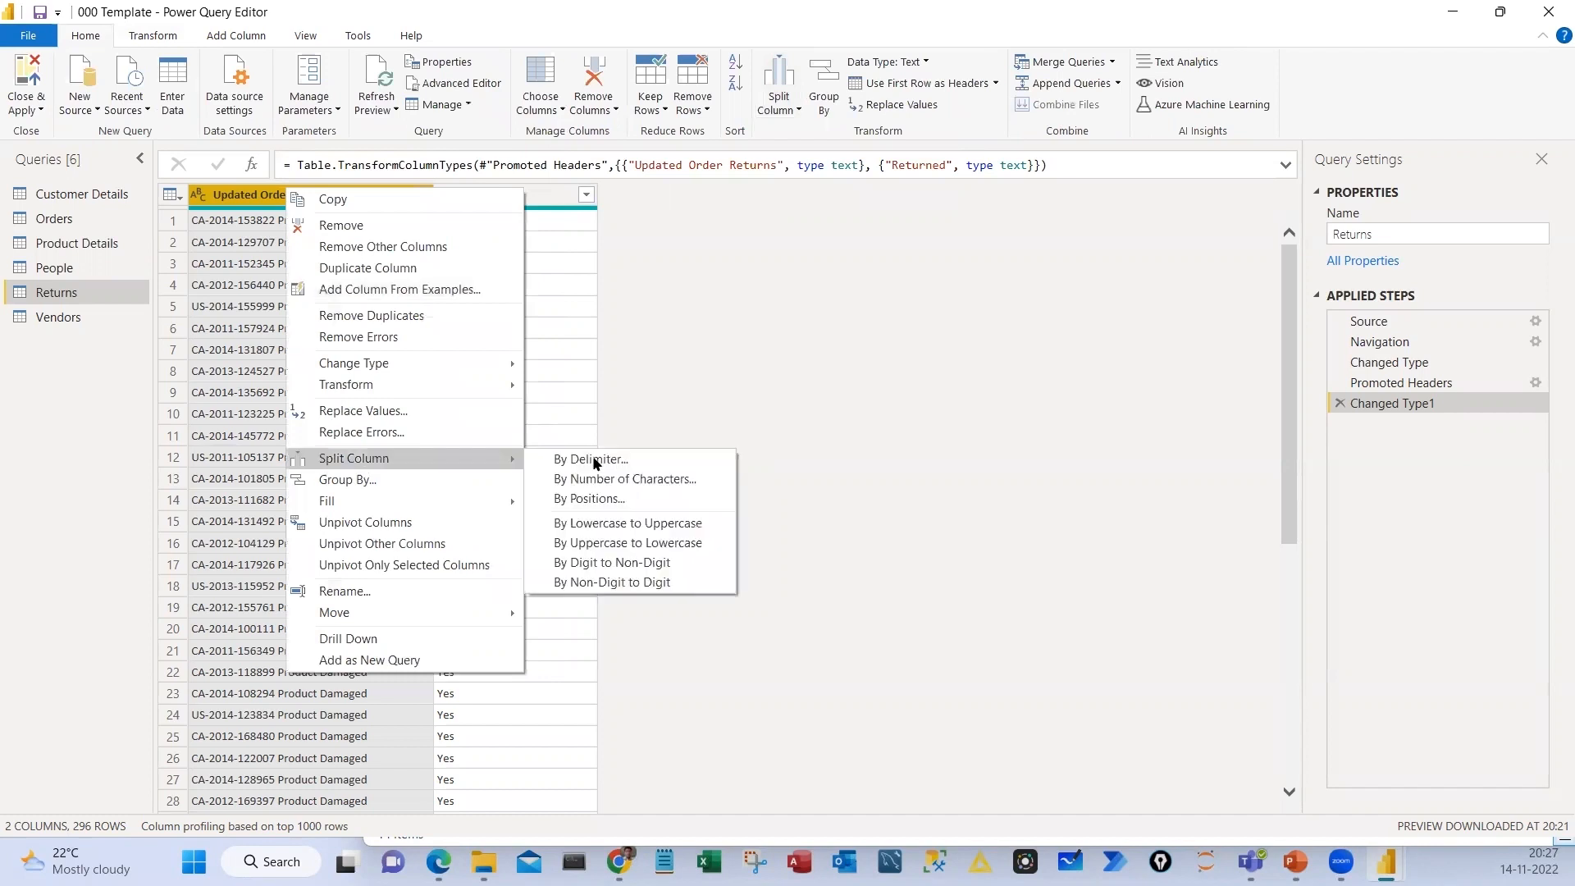
pyautogui.click(596, 461)
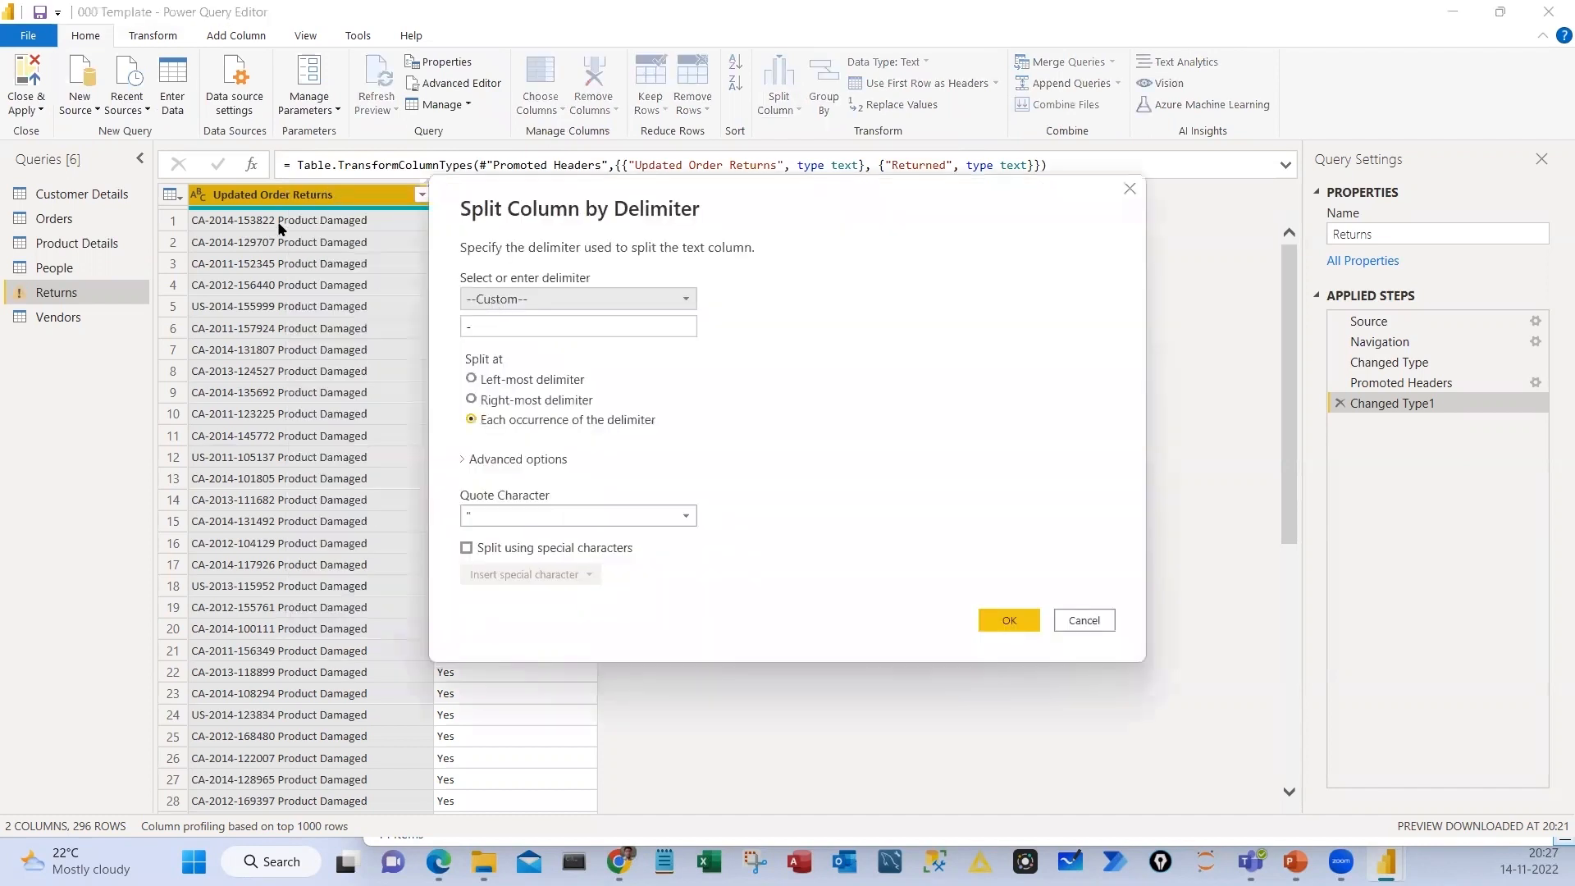
pyautogui.click(578, 298)
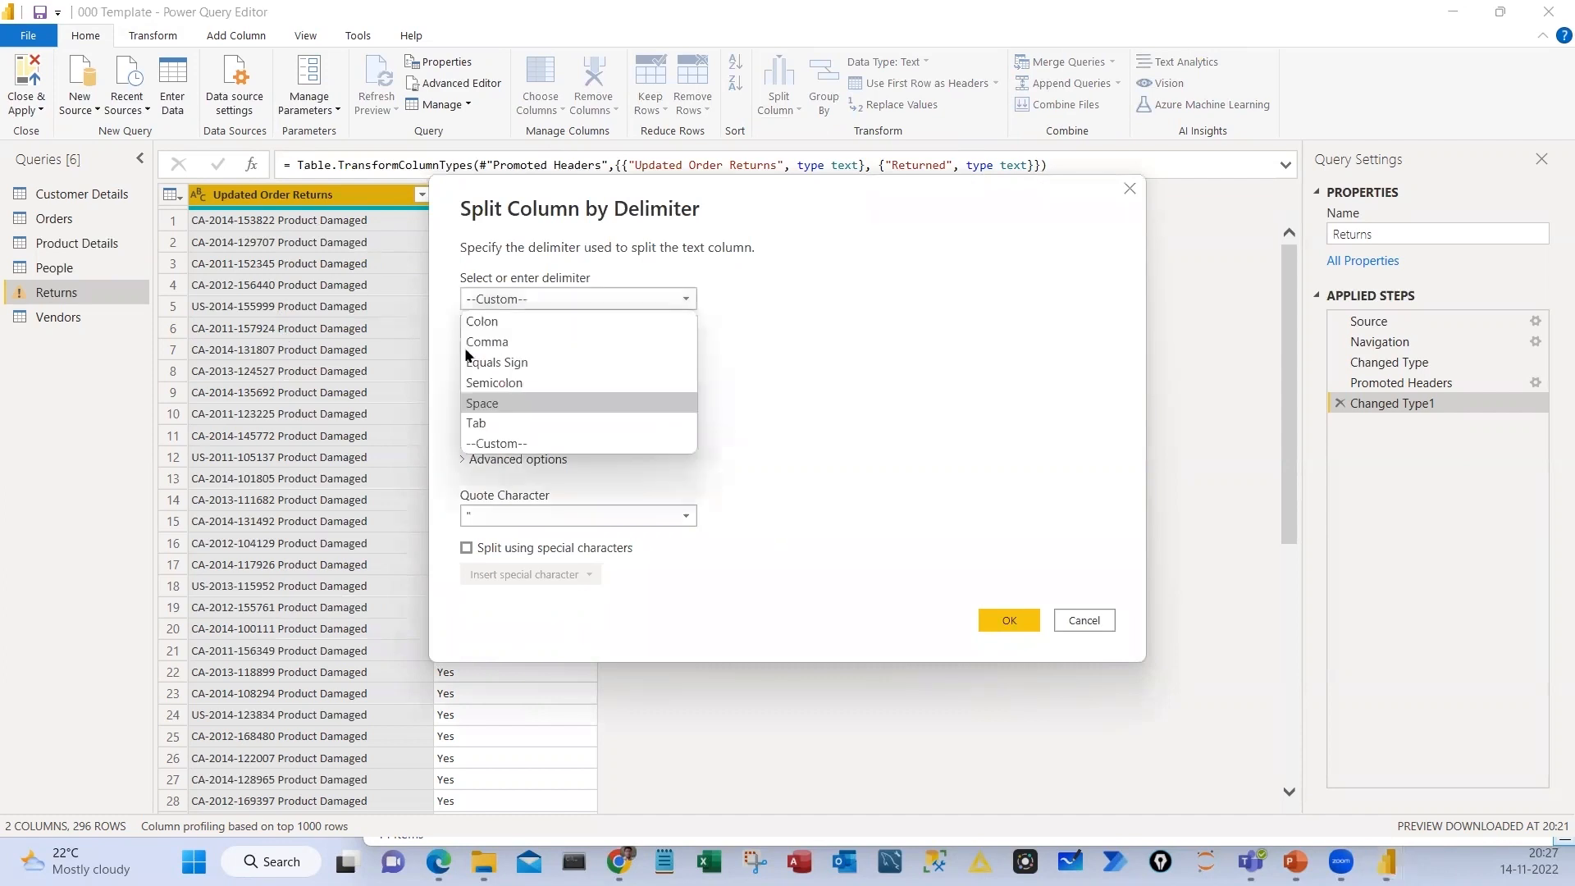
pyautogui.click(482, 402)
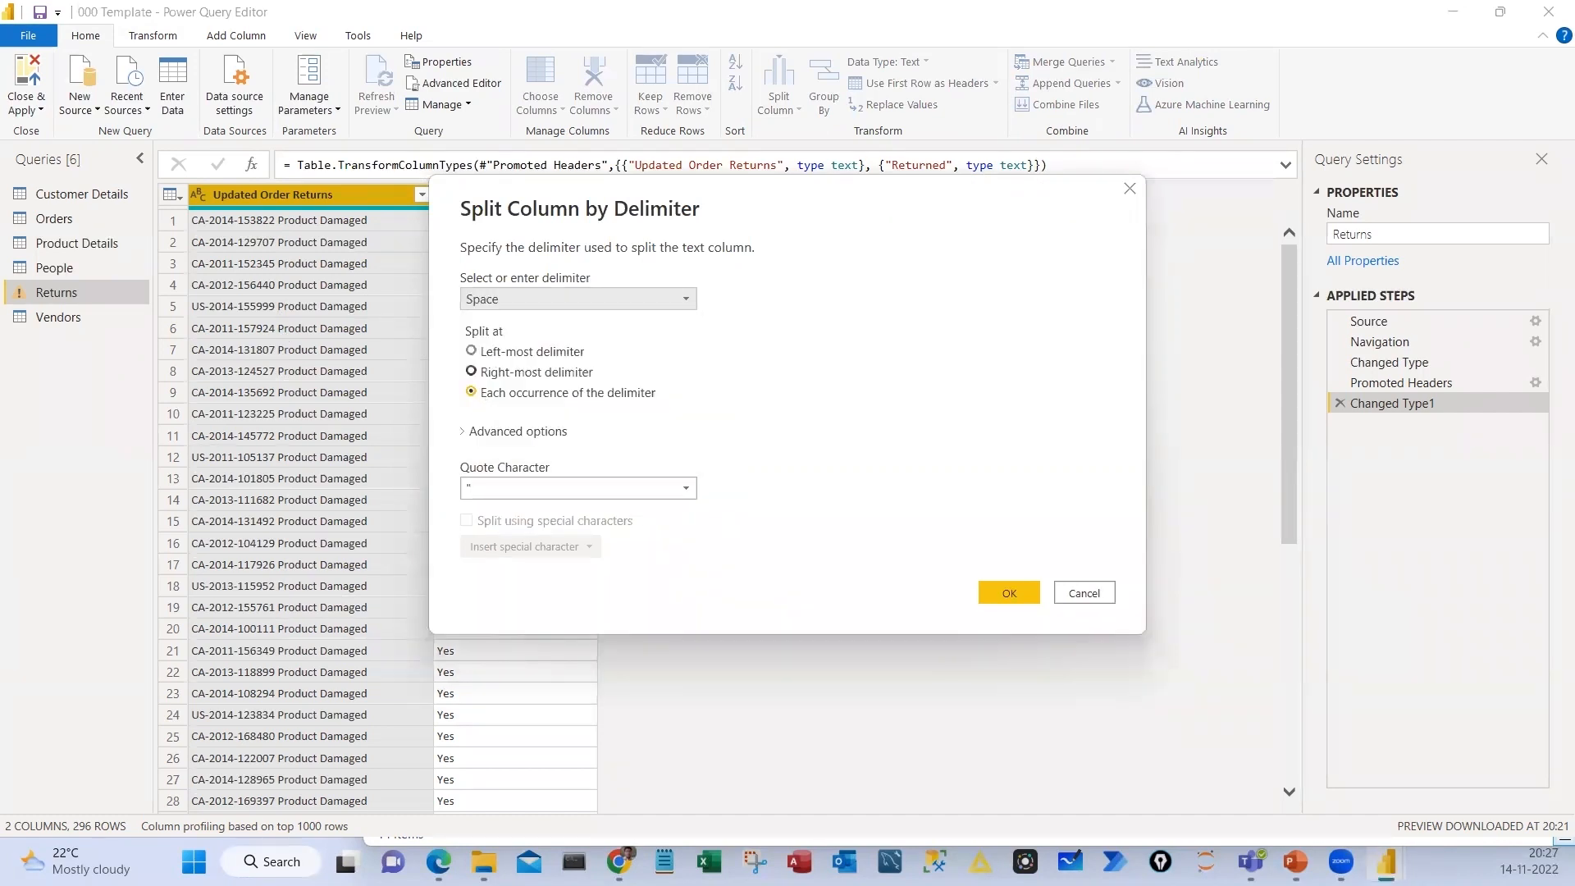
pyautogui.click(473, 351)
# Mark the split position in the column and the chosen Space delimiter, clear the annotations, and apply the column split
pyautogui.moveTo(272, 201)
pyautogui.mouseDown()
pyautogui.moveTo(272, 457)
pyautogui.moveTo(263, 413)
pyautogui.mouseUp()
pyautogui.moveTo(443, 255); pyautogui.dragTo(424, 282)
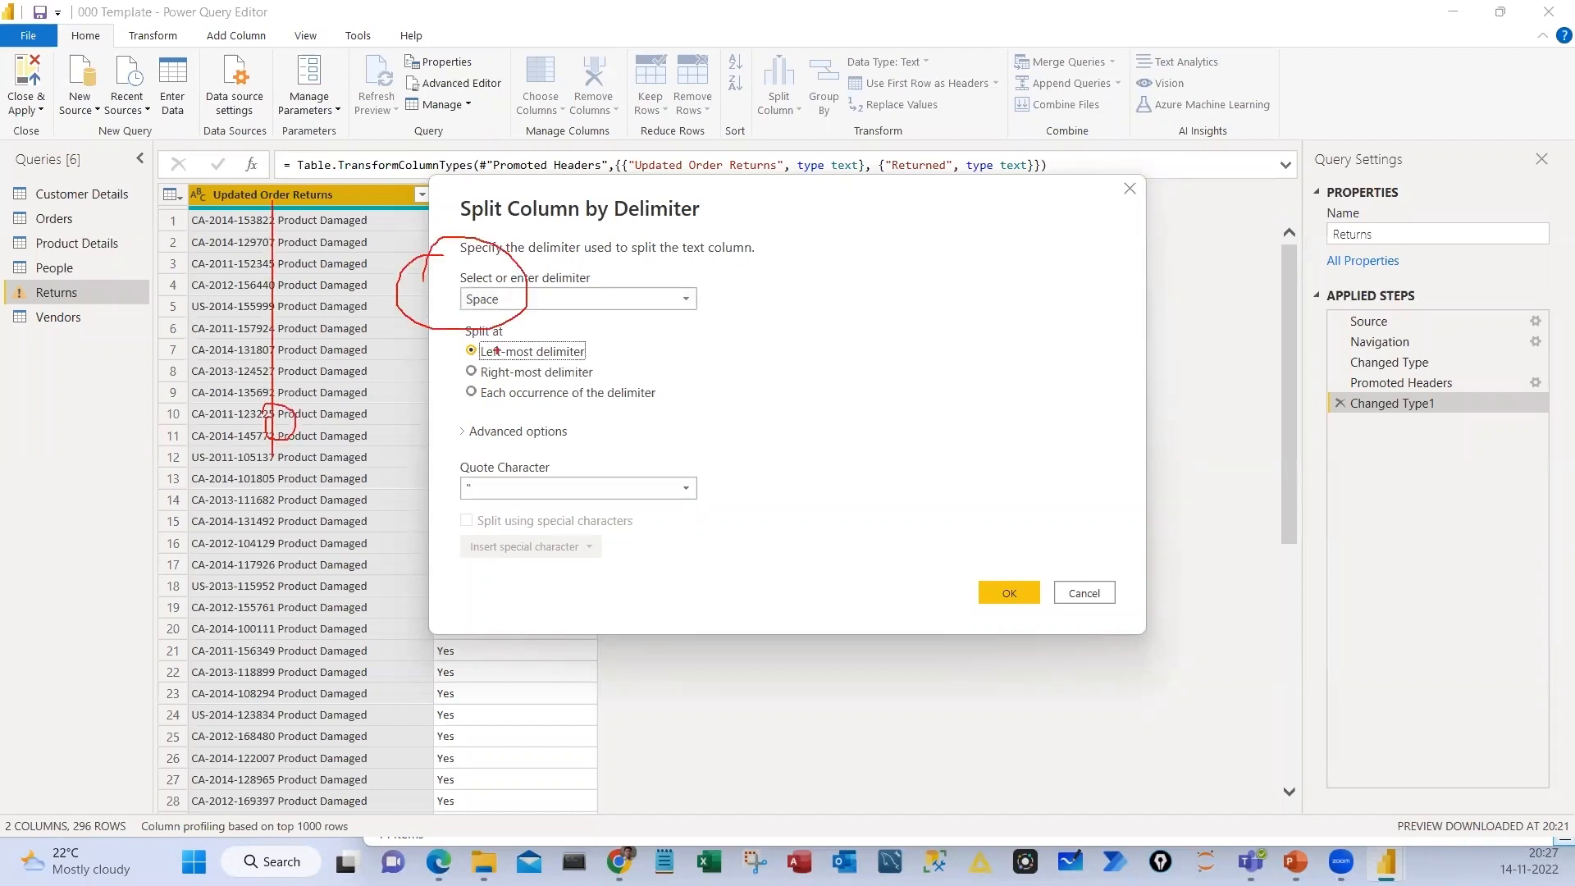
pyautogui.moveTo(497, 351); pyautogui.dragTo(689, 301)
pyautogui.moveTo(1027, 621); pyautogui.dragTo(1014, 630)
pyautogui.press('Escape')
pyautogui.click(1009, 593)
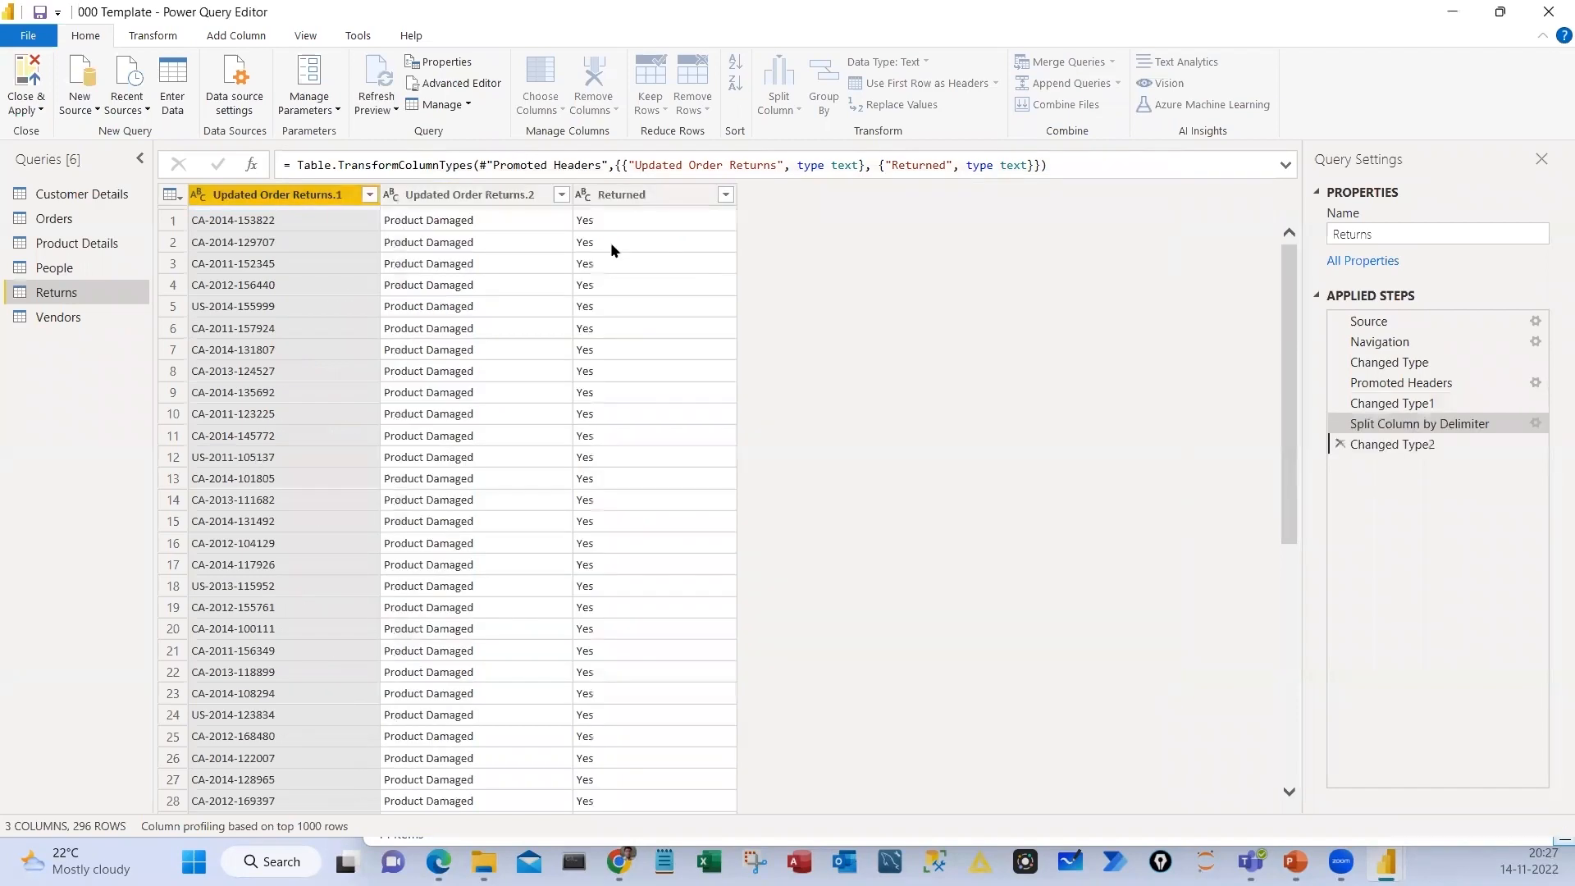
# Rename the two split columns in Returns as Order ID and Return Reason
pyautogui.doubleClick(259, 202)
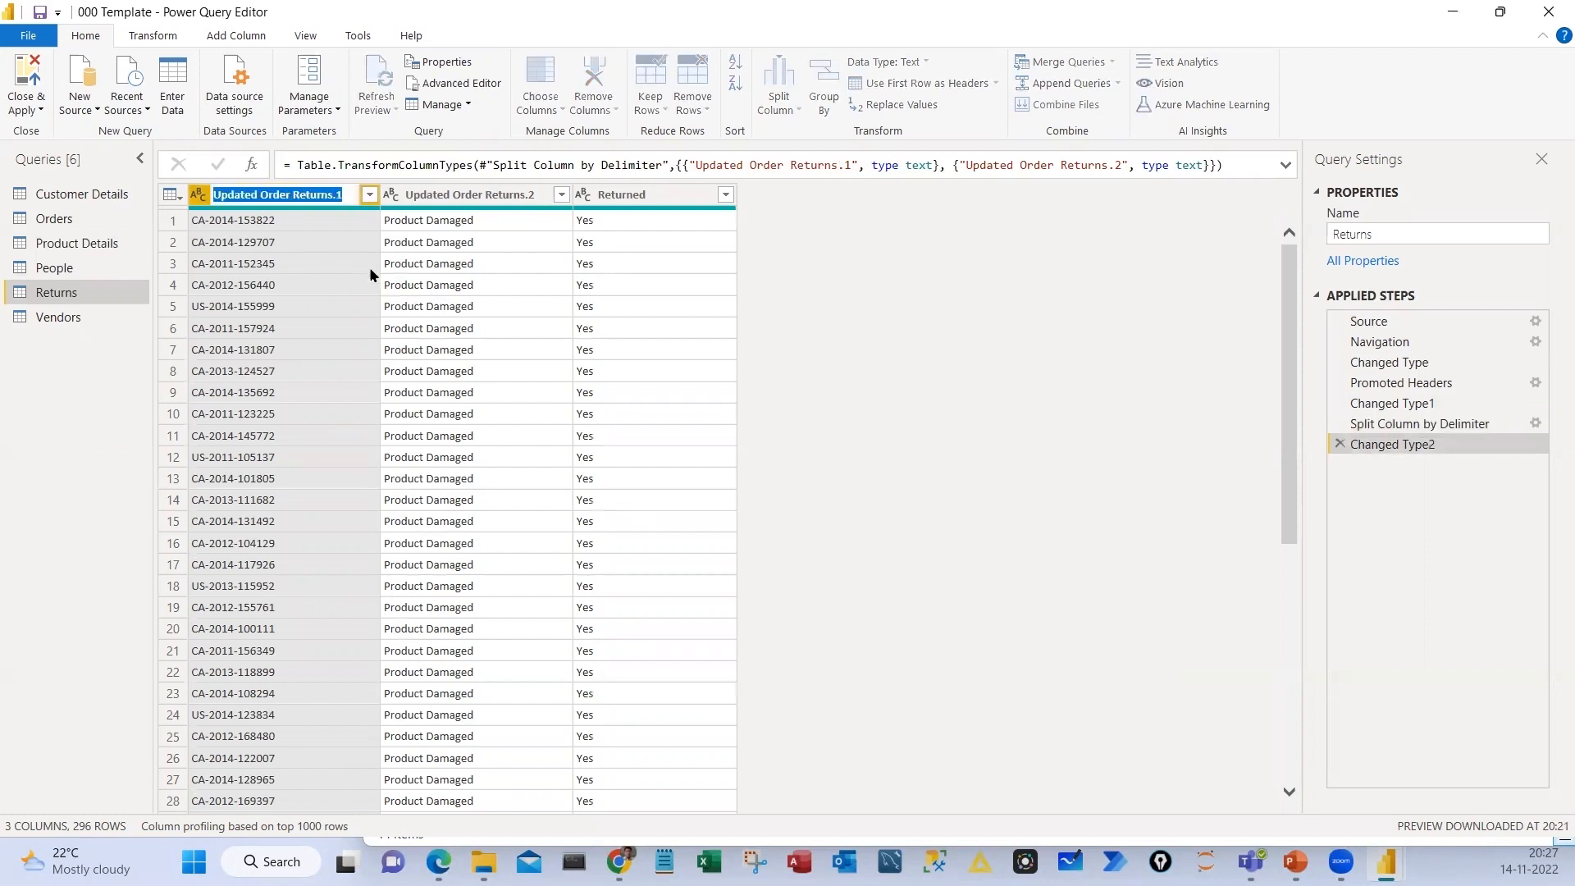
pyautogui.write('Order')
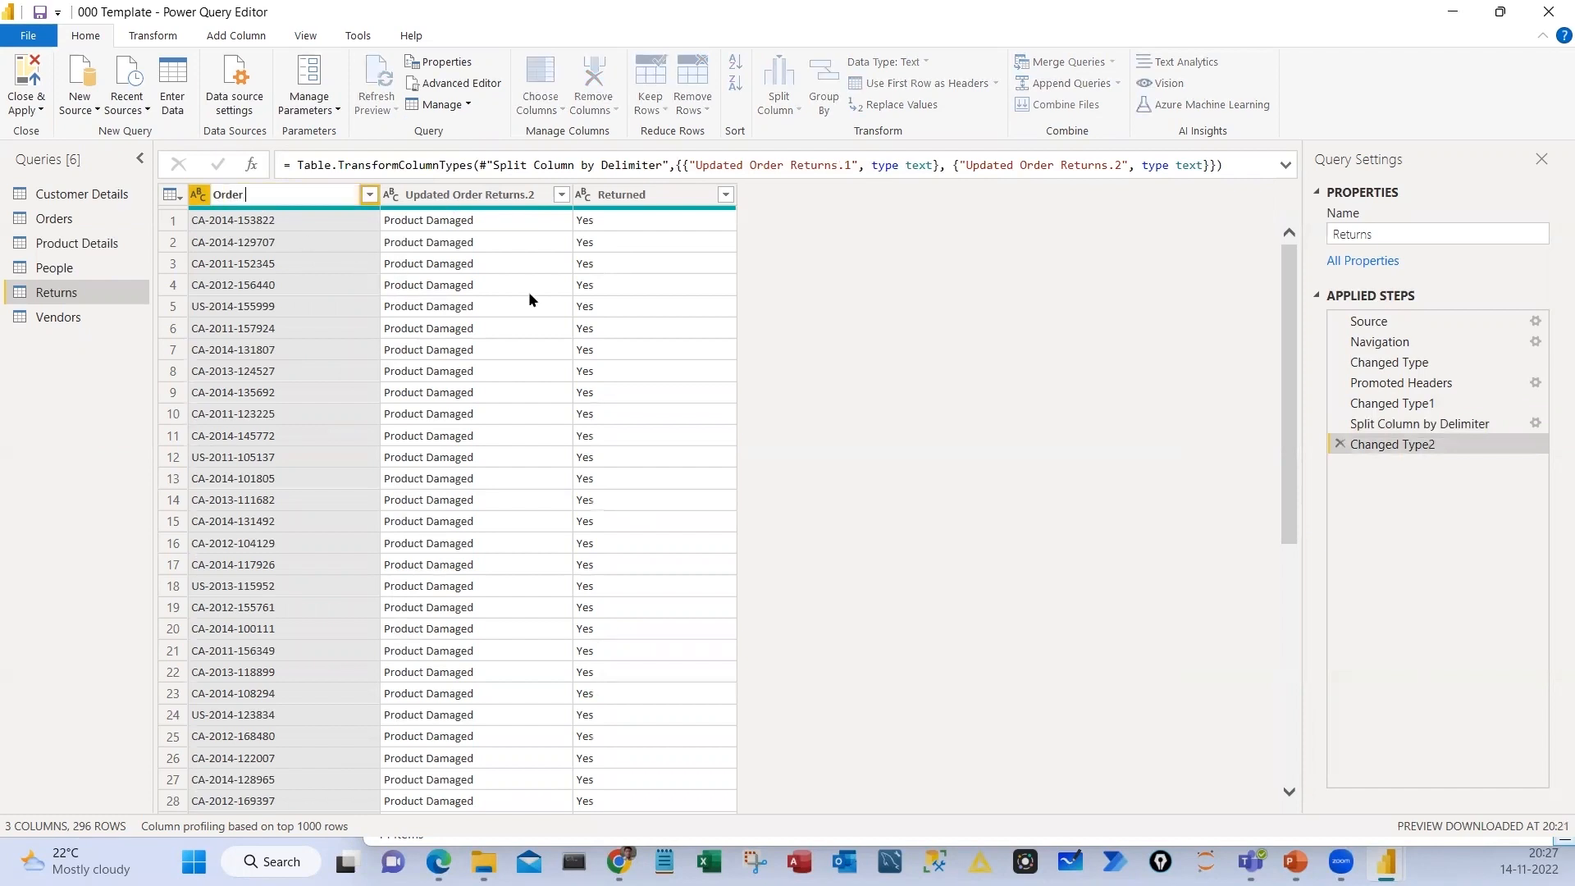
pyautogui.write(' ID')
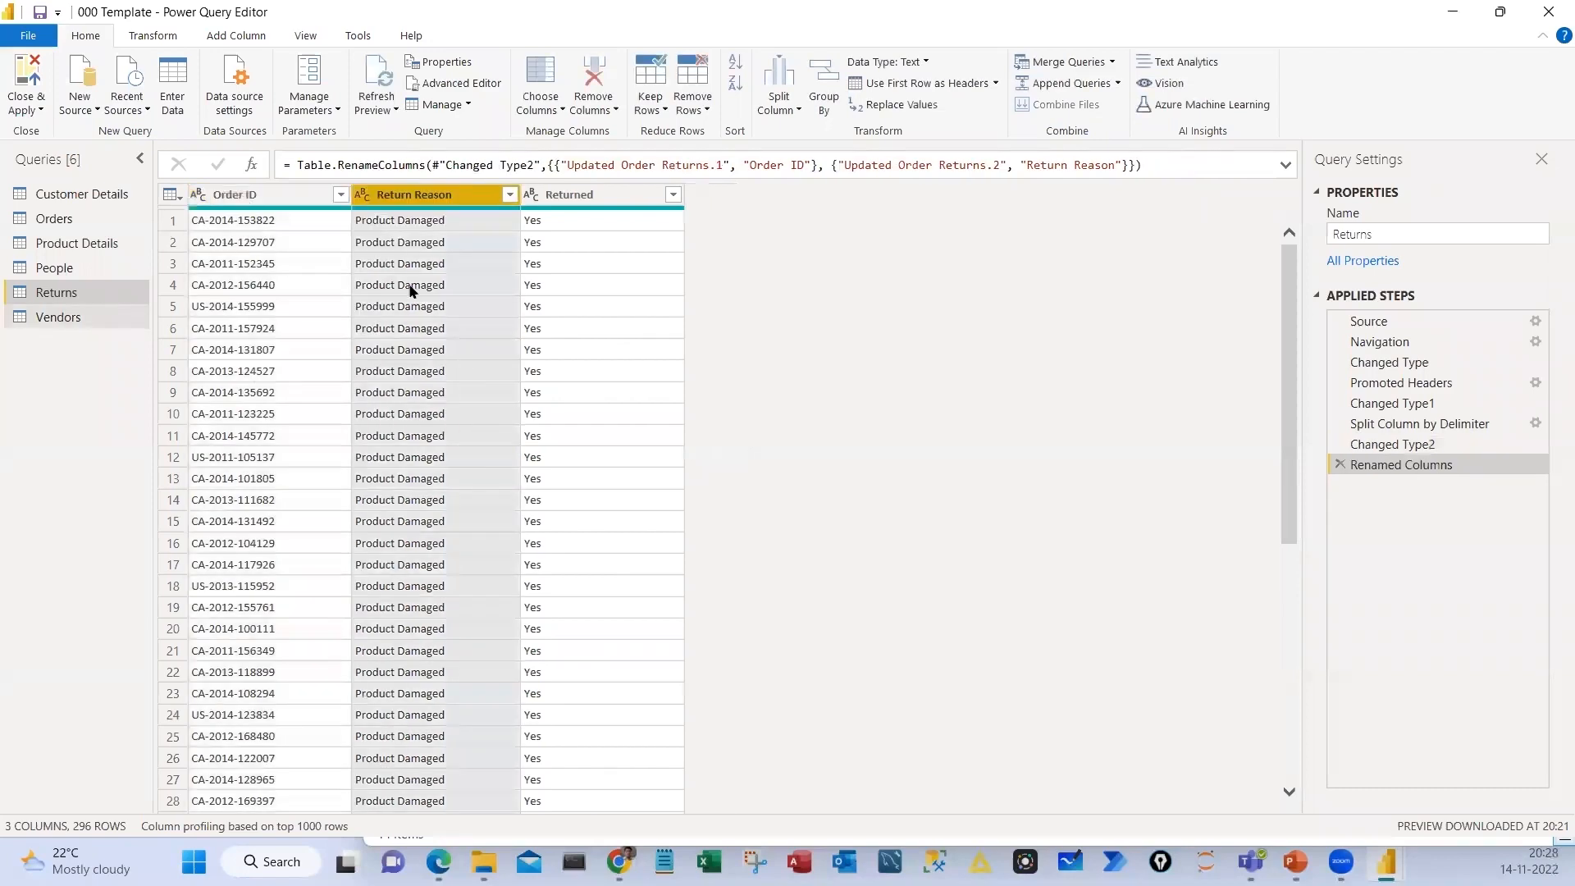
# Promote the first row of the Vendors query to column headers
pyautogui.click(59, 317)
pyautogui.click(225, 248)
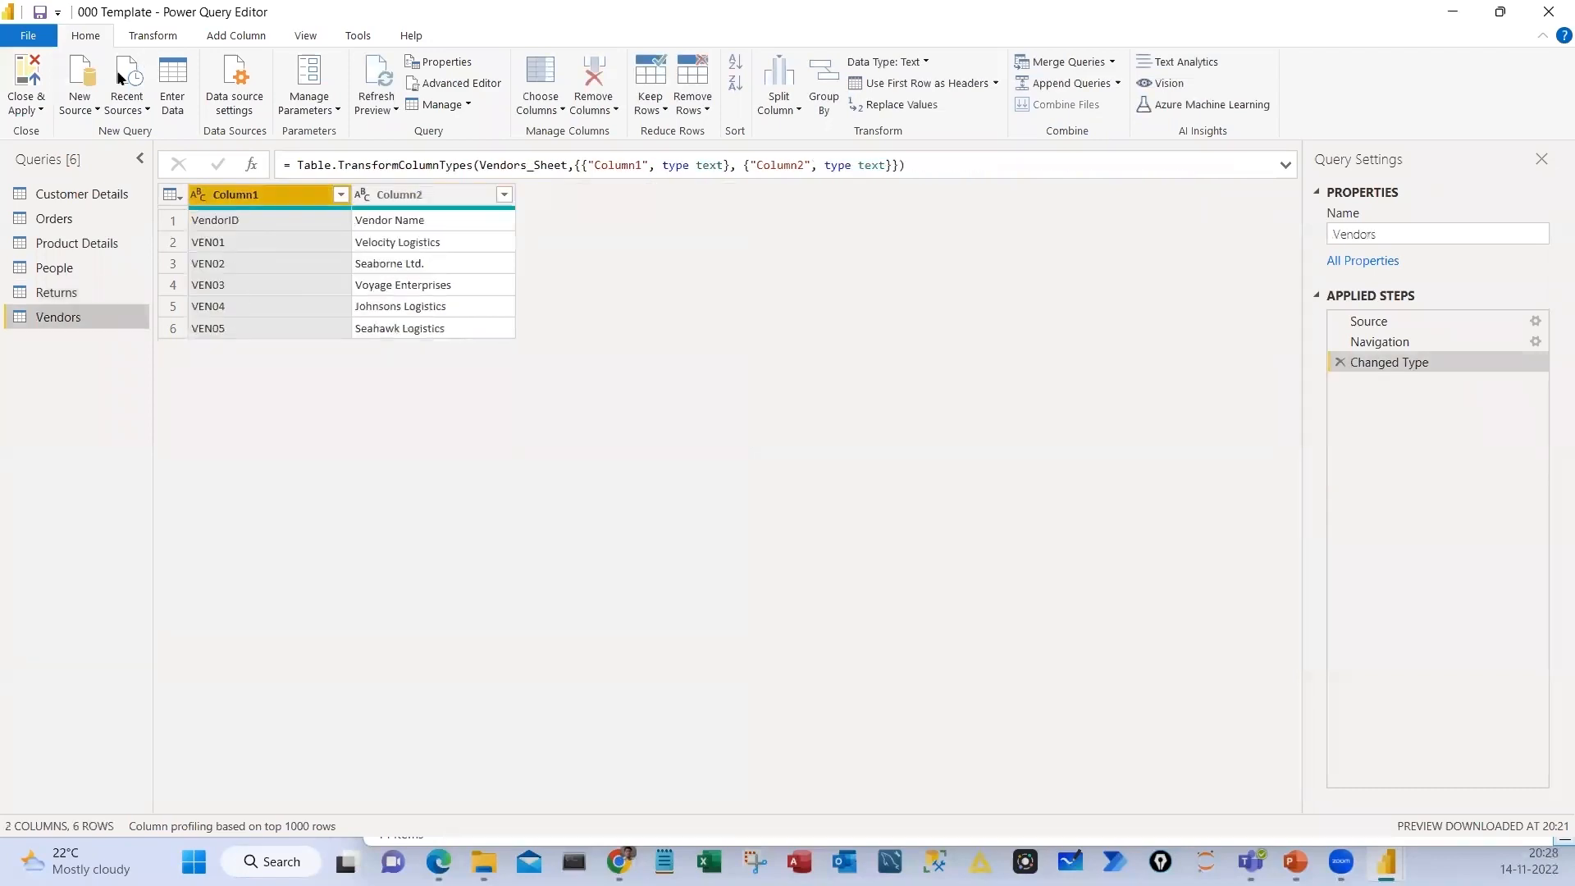
pyautogui.click(152, 35)
pyautogui.click(81, 104)
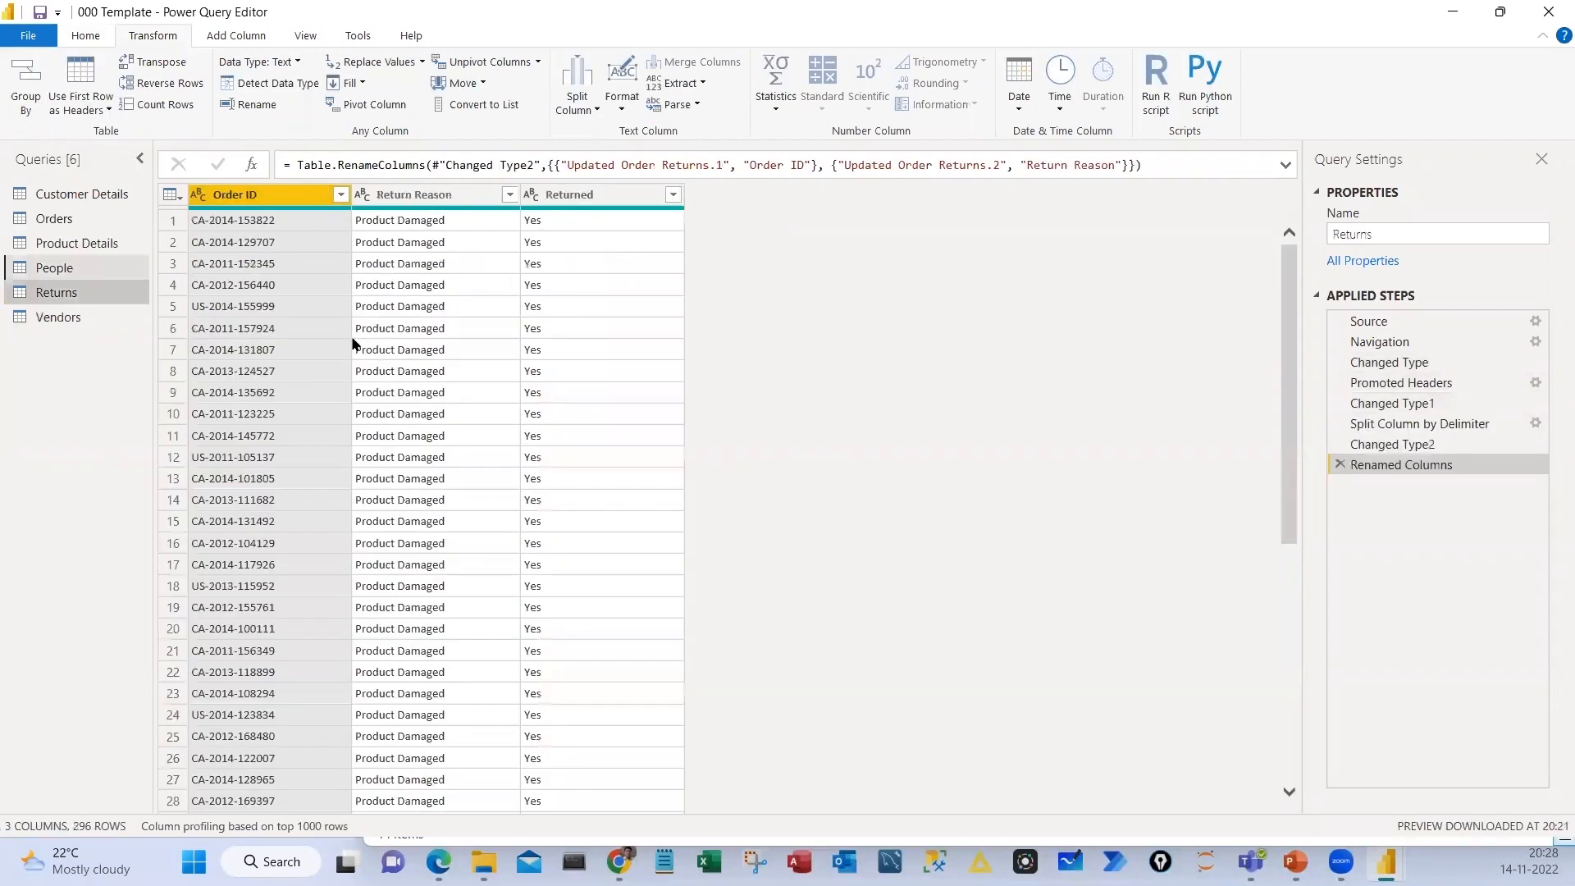
# Check the People and Customer Details queries and apply the pending query changes to load all tables into the report
pyautogui.click(72, 269)
pyautogui.click(97, 194)
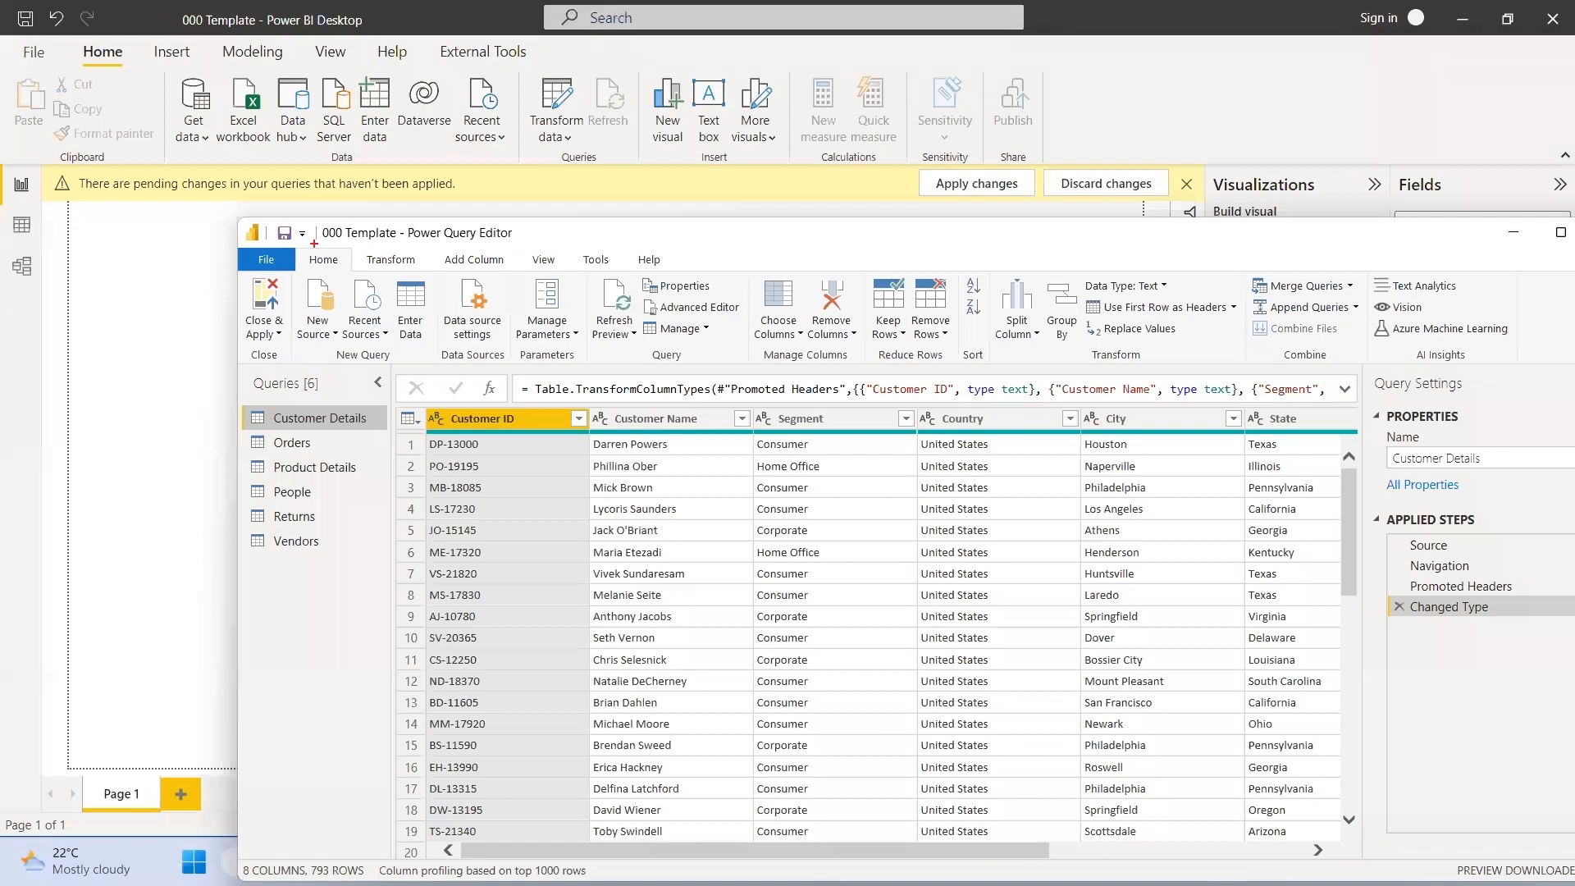
pyautogui.click(264, 333)
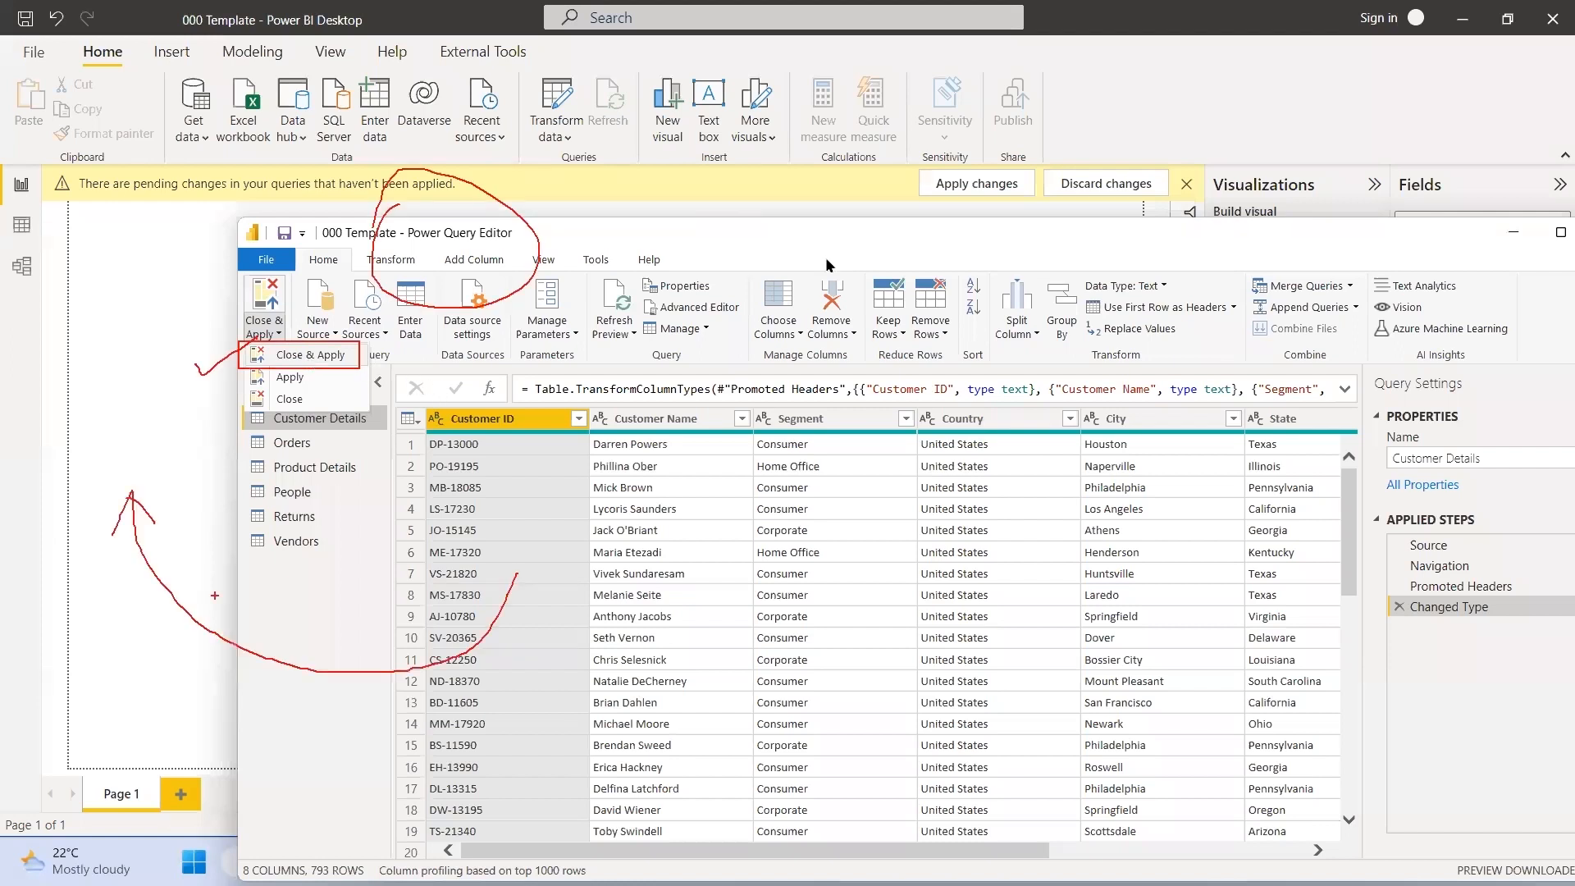
pyautogui.click(947, 194)
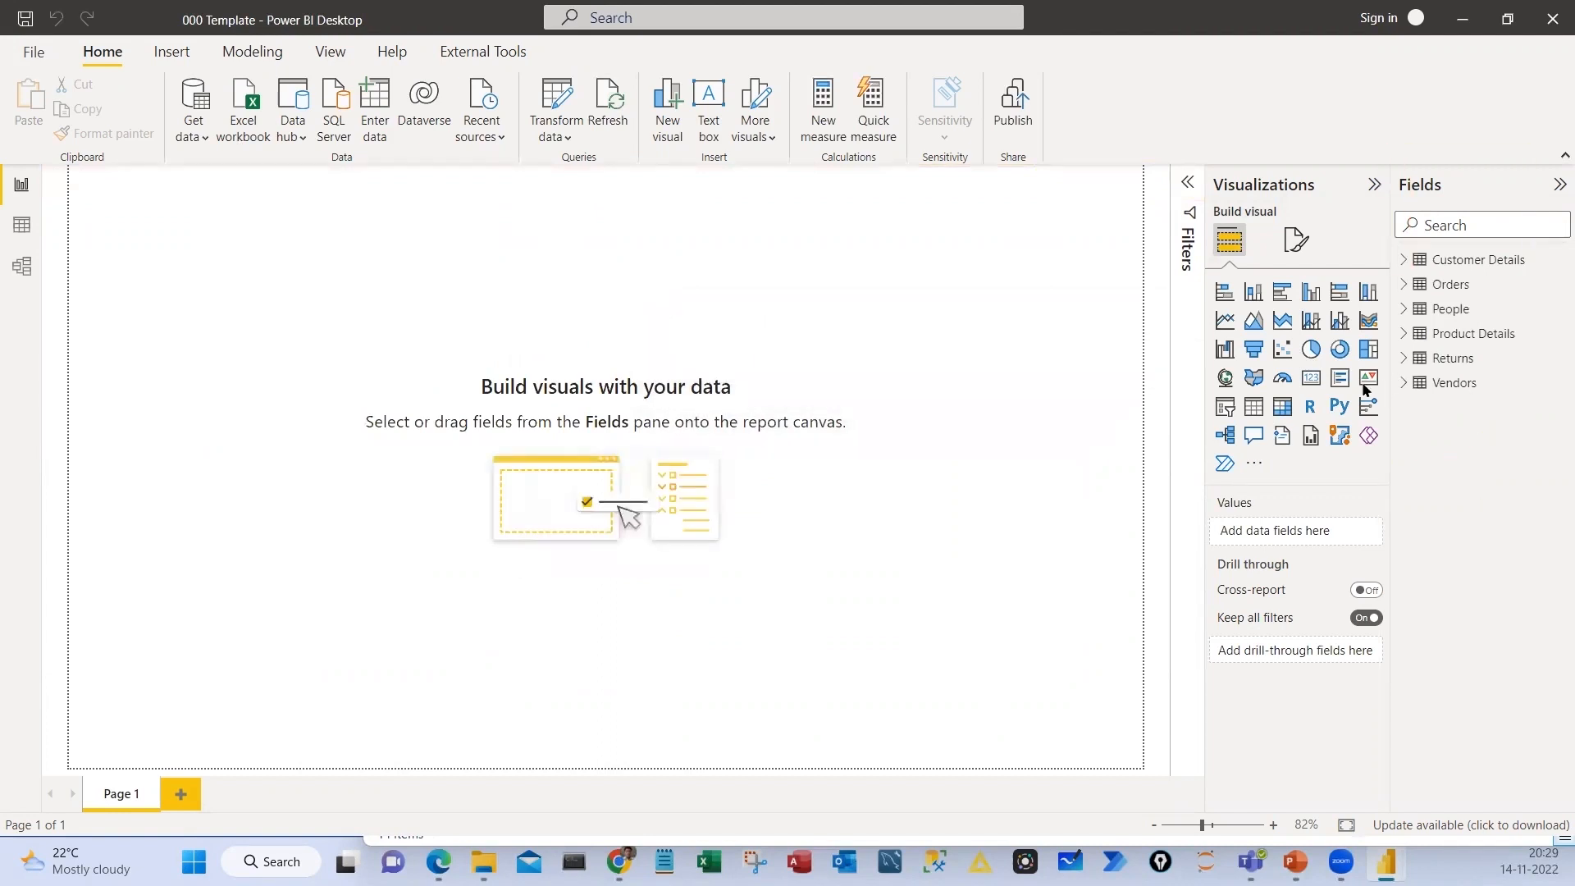
# Widen the Fields pane and look through the fields of the loaded tables, such as Customer Details, People and Product Details
pyautogui.moveTo(1175, 278); pyautogui.dragTo(1159, 269)
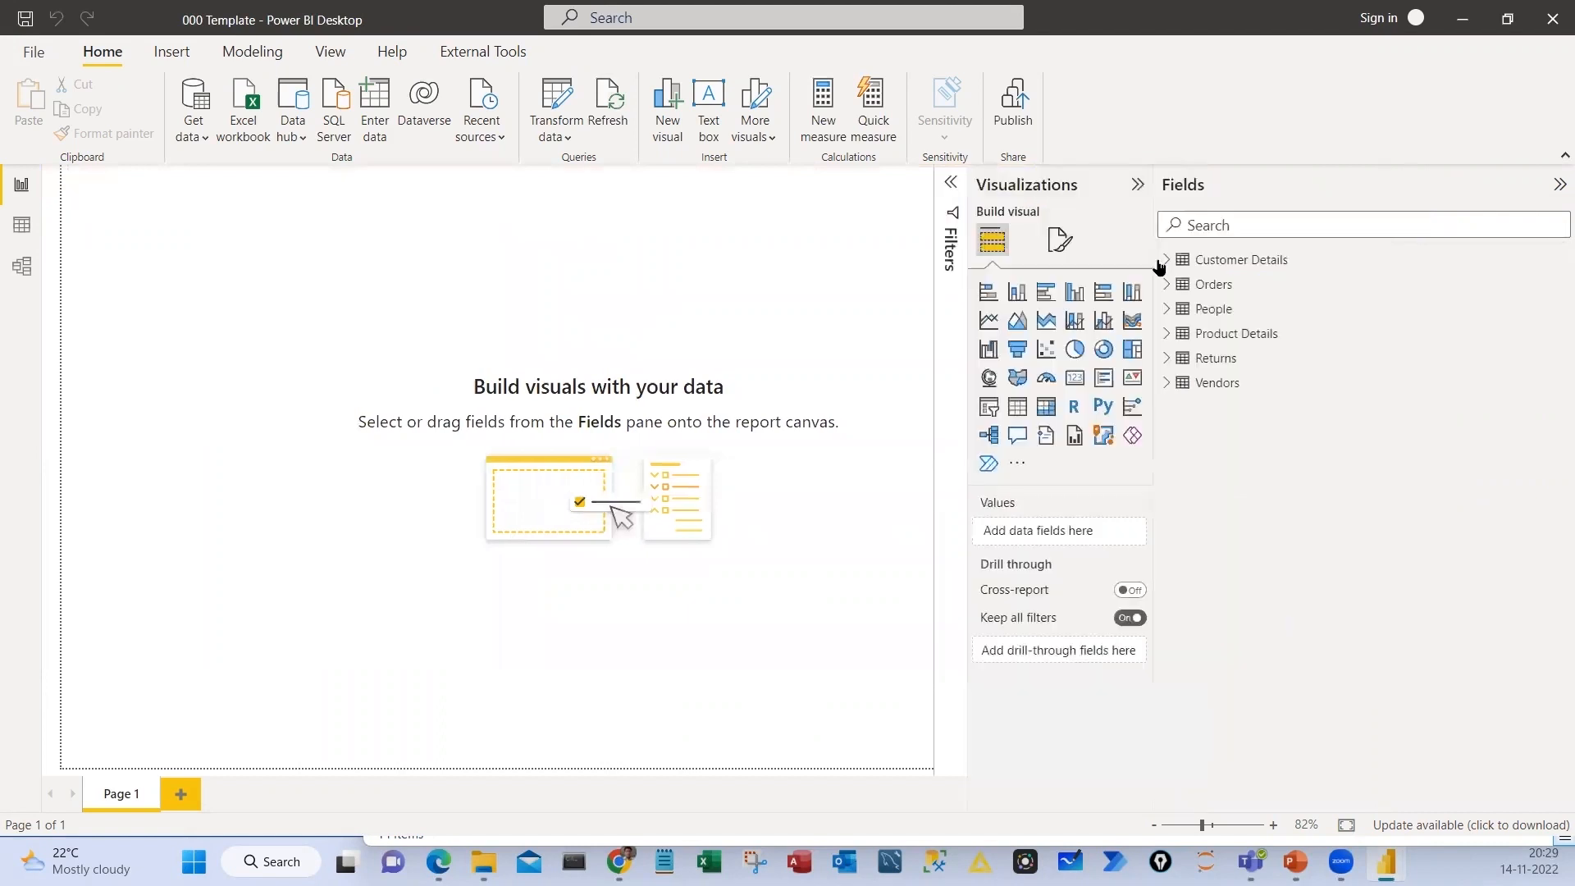
pyautogui.click(1166, 260)
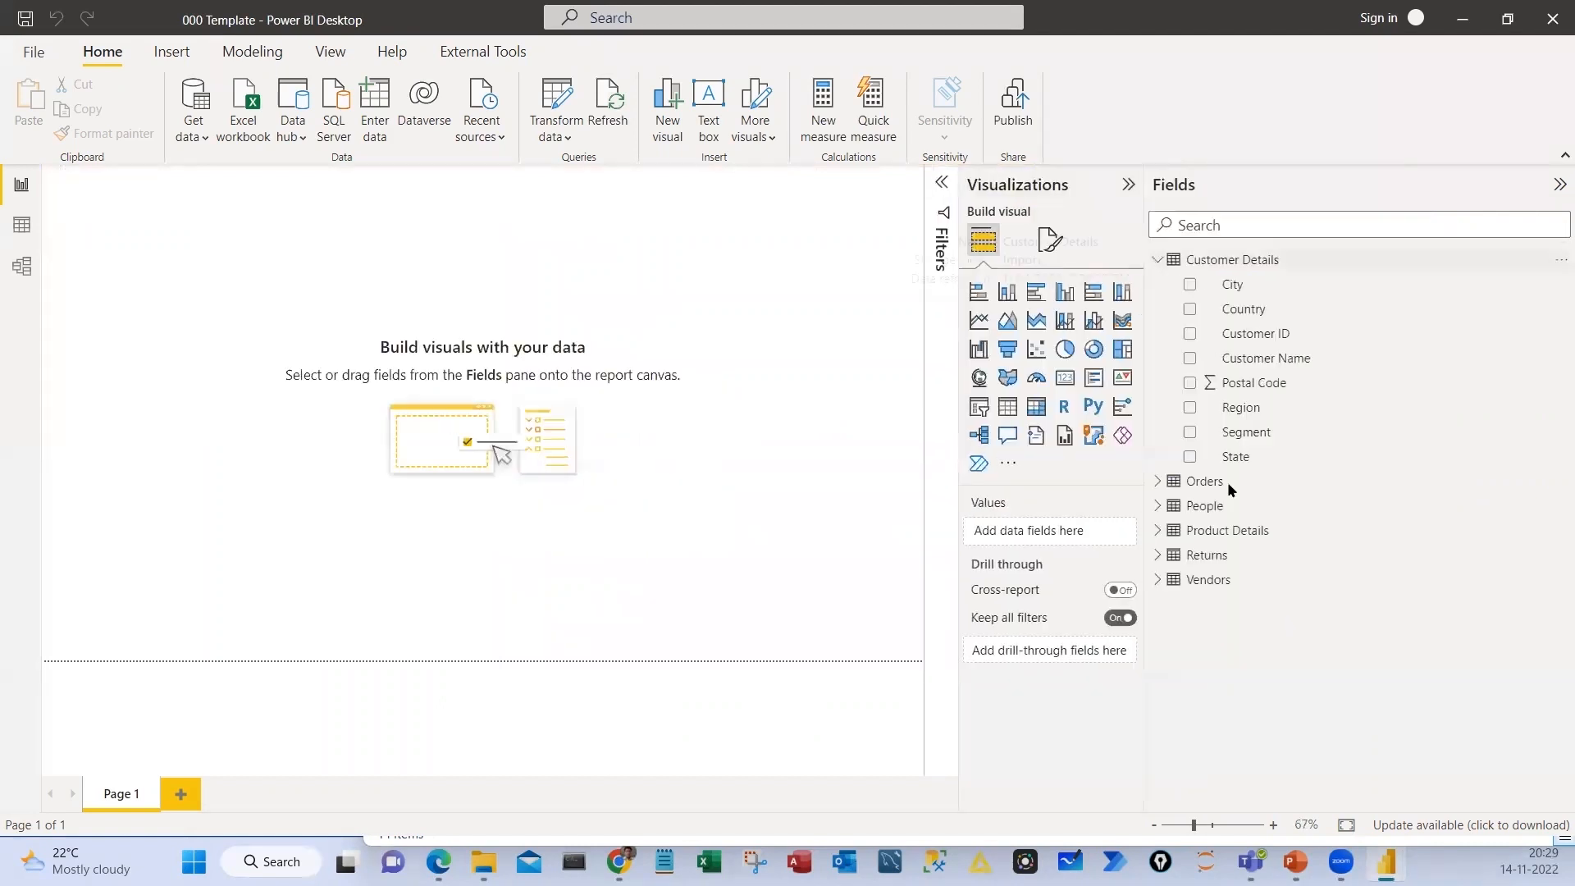
pyautogui.click(1159, 260)
pyautogui.click(1157, 309)
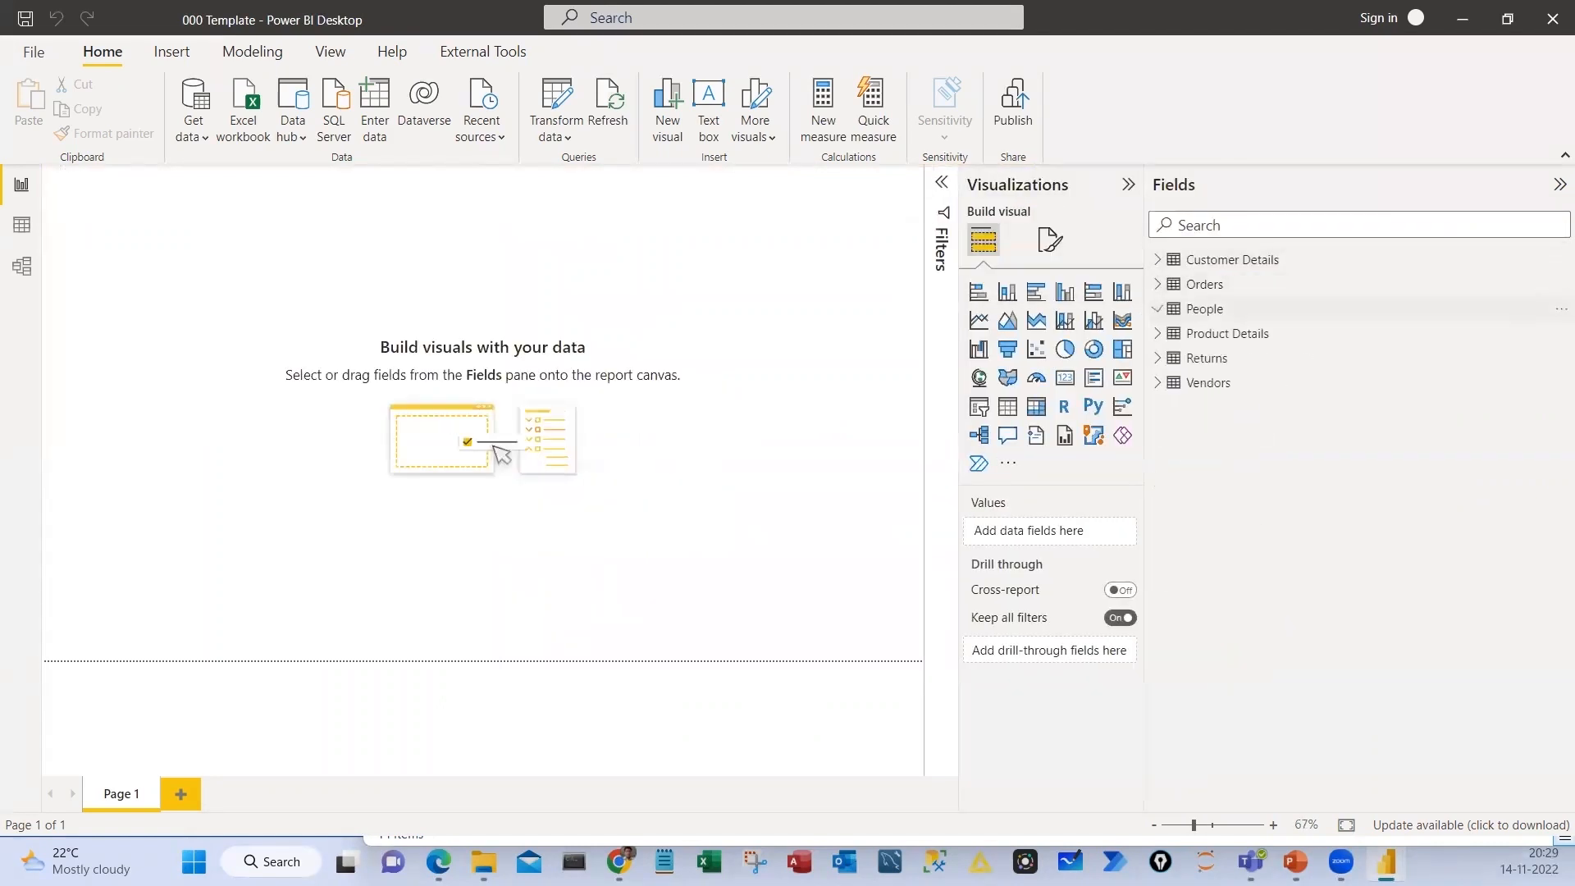
pyautogui.click(1158, 334)
pyautogui.click(1158, 334)
pyautogui.moveTo(1155, 372)
pyautogui.mouseDown()
pyautogui.moveTo(1188, 388)
pyautogui.moveTo(1150, 377)
pyautogui.mouseUp()
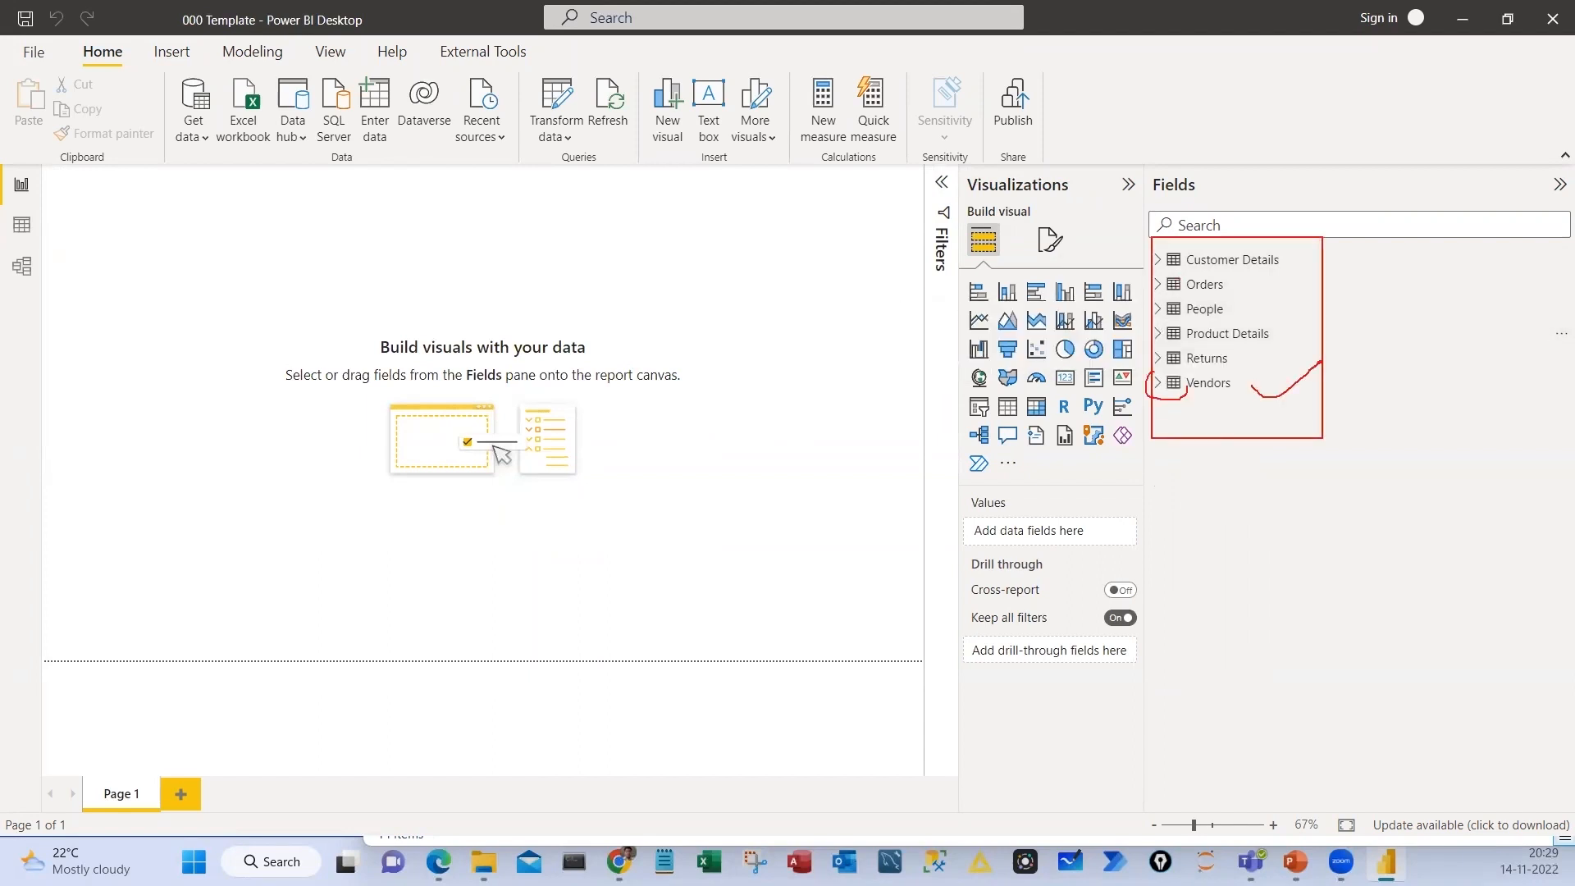
pyautogui.moveTo(1233, 404)
pyautogui.mouseDown()
pyautogui.moveTo(1238, 478)
pyautogui.moveTo(1270, 444)
pyautogui.mouseUp()
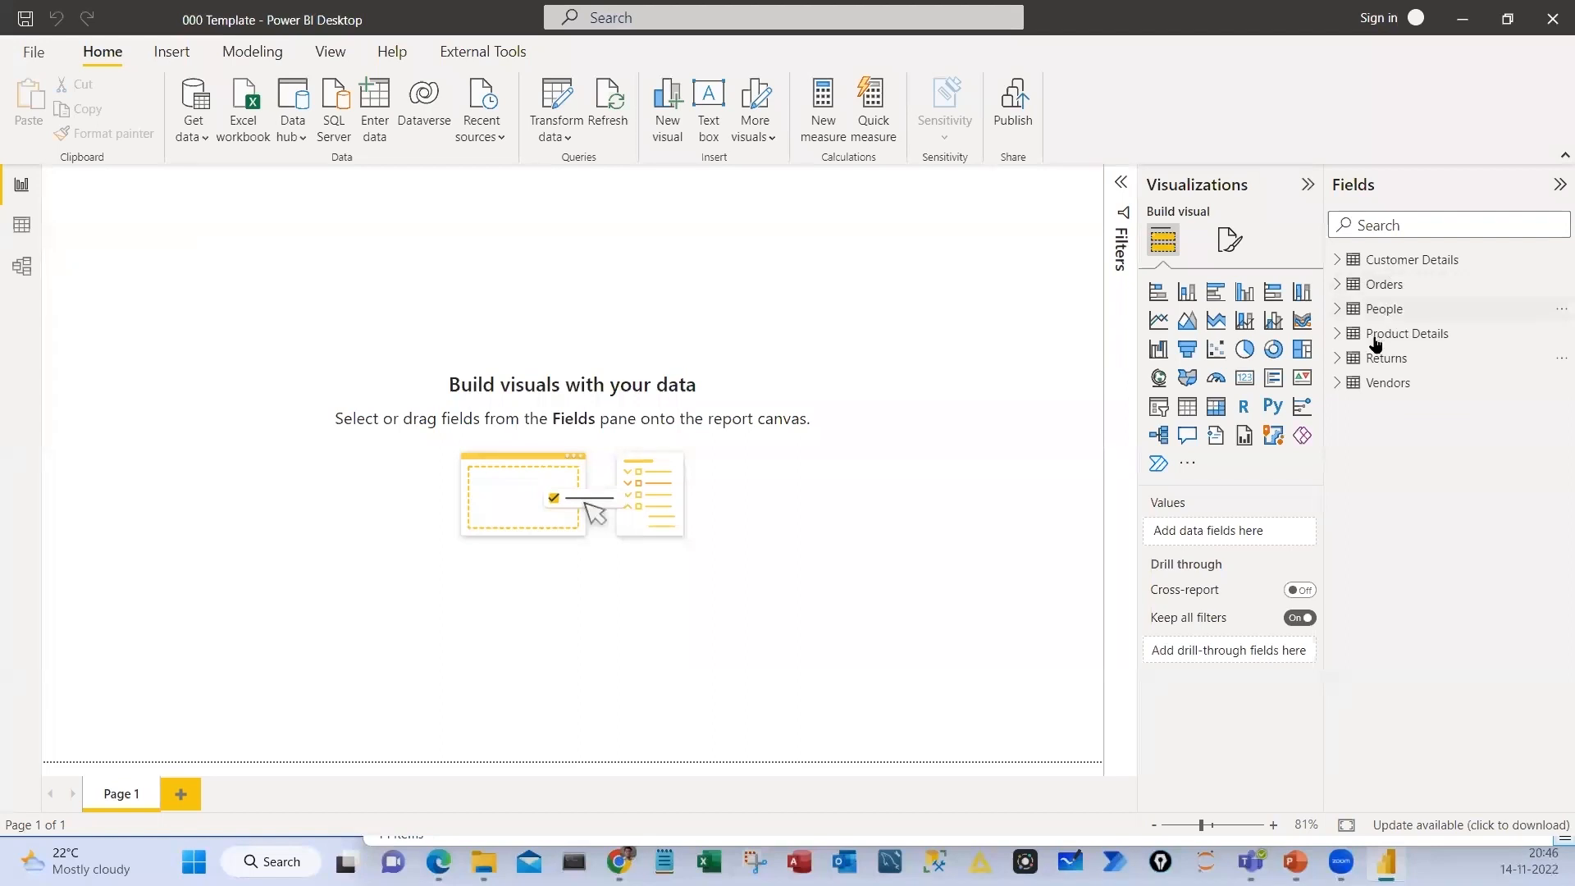
# Switch to the Data view and look through the rows of the People, Returns, Vendors and Product Details tables
pyautogui.click(1384, 309)
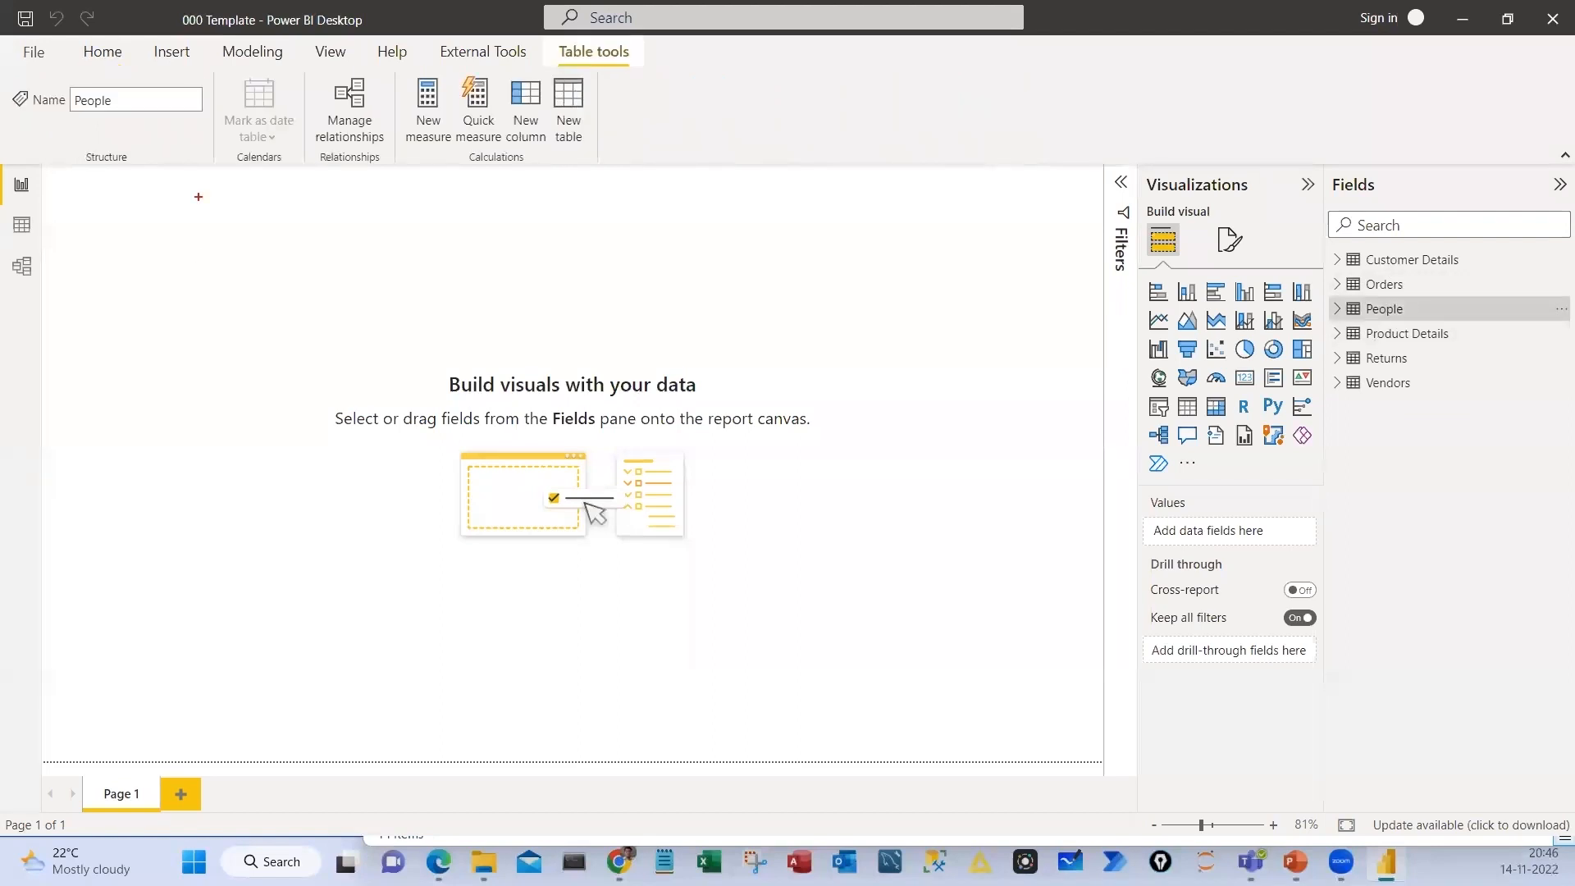
pyautogui.click(22, 227)
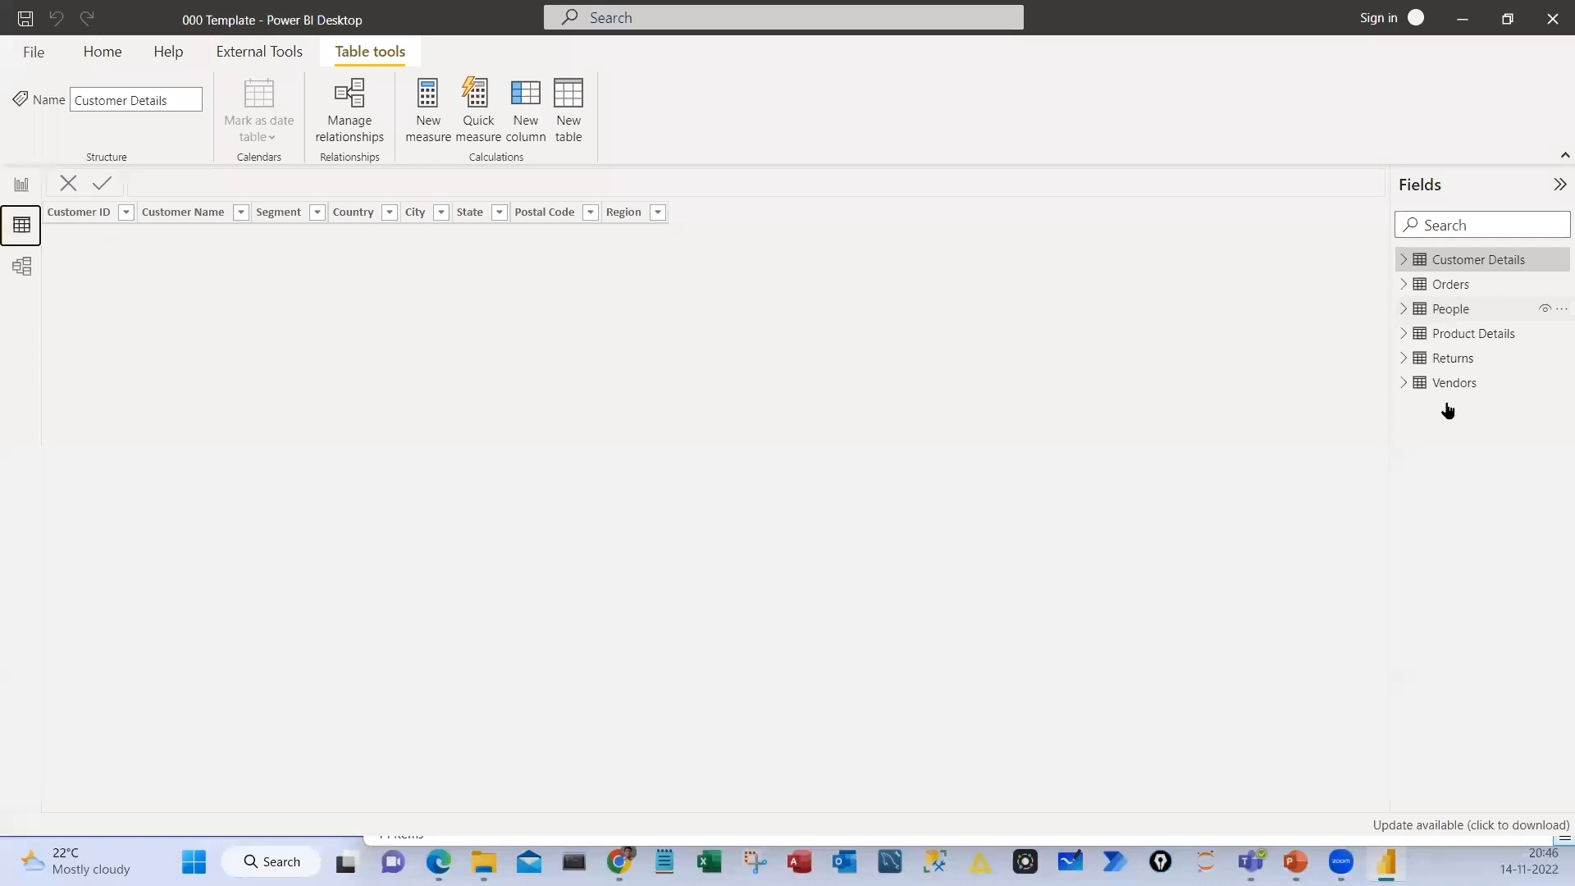
pyautogui.click(1450, 309)
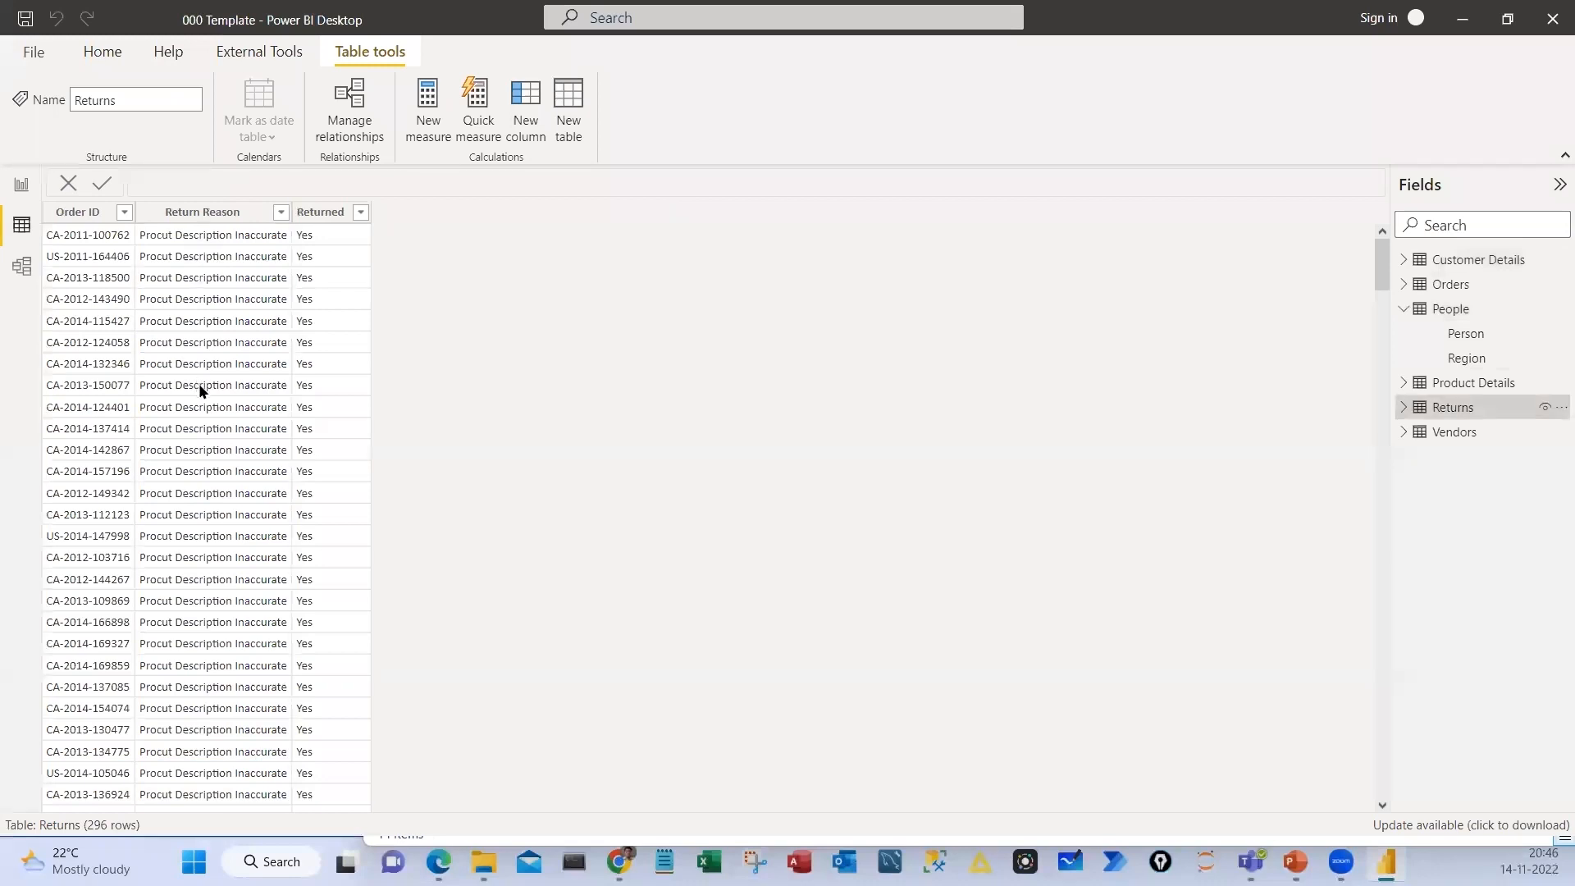
pyautogui.click(1448, 435)
pyautogui.click(1404, 310)
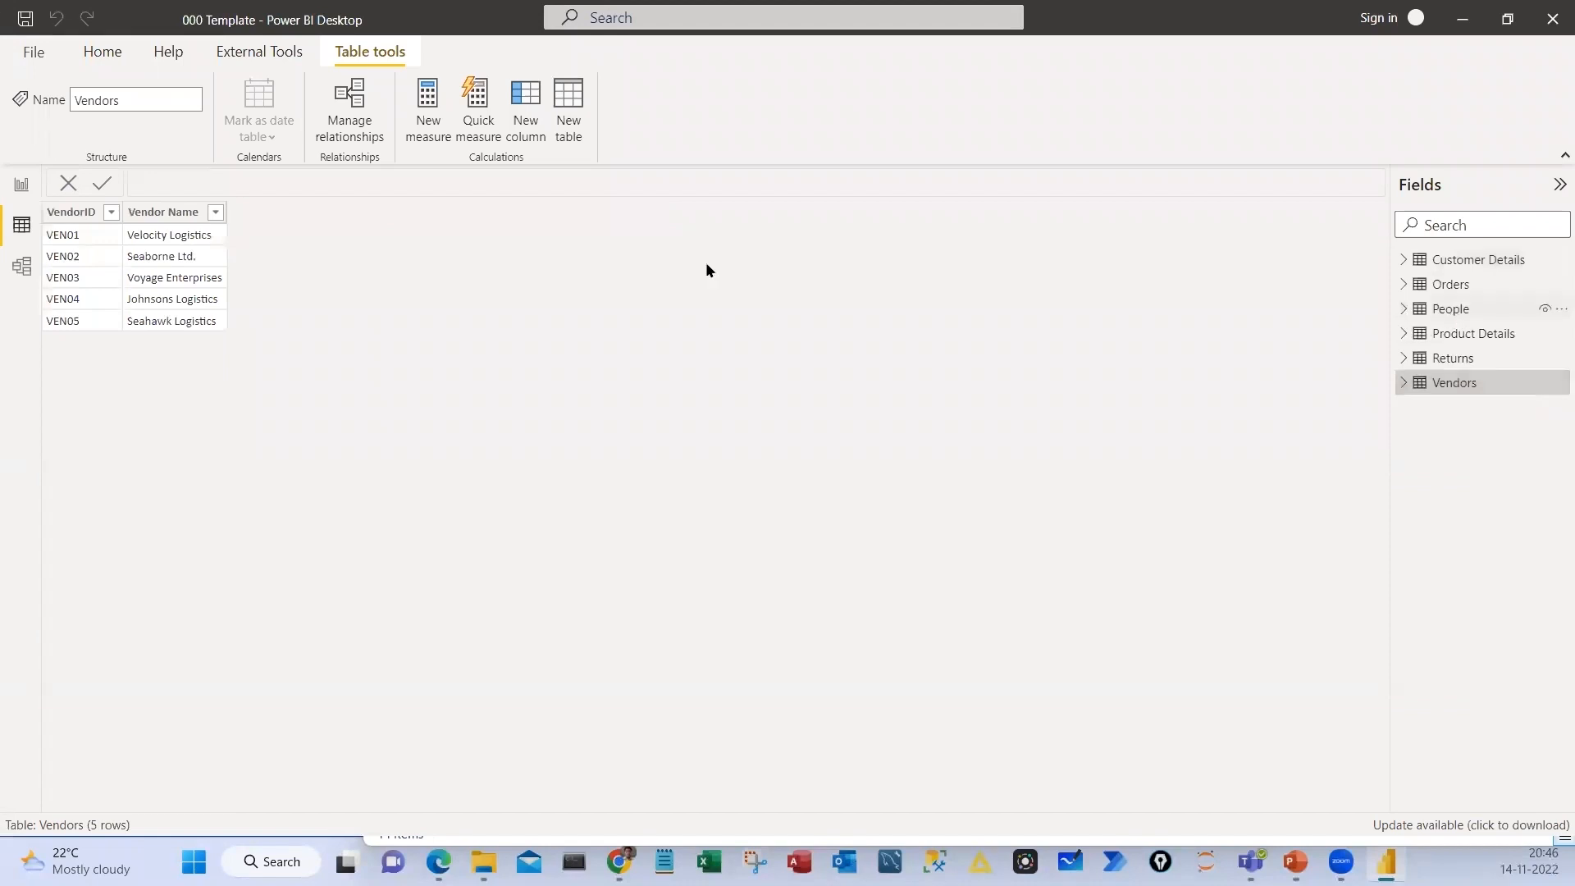
pyautogui.click(1450, 308)
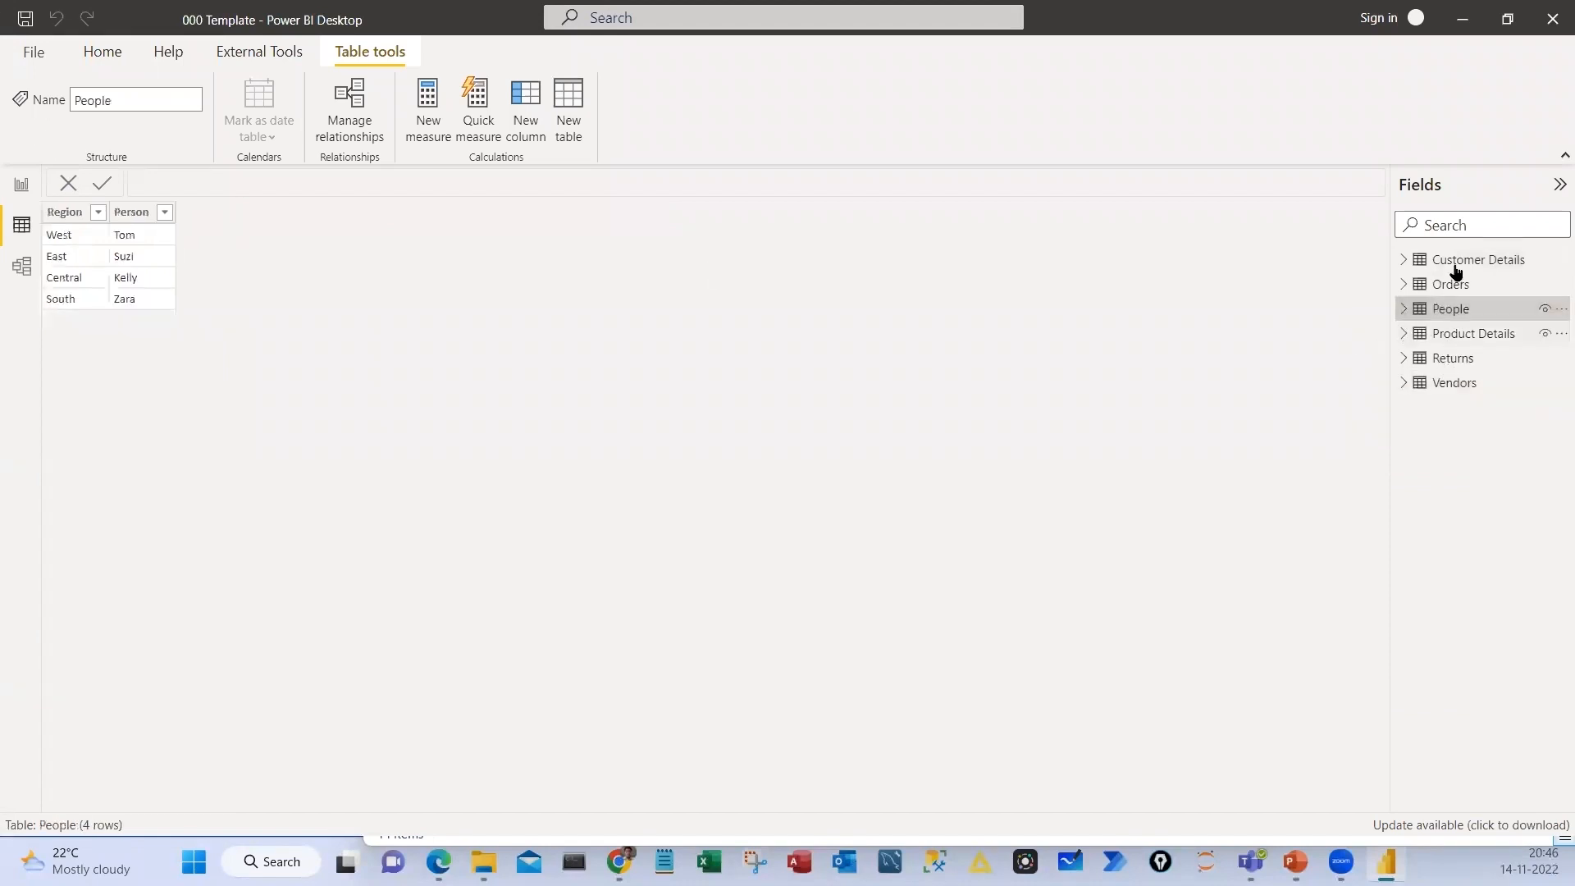
pyautogui.click(1457, 333)
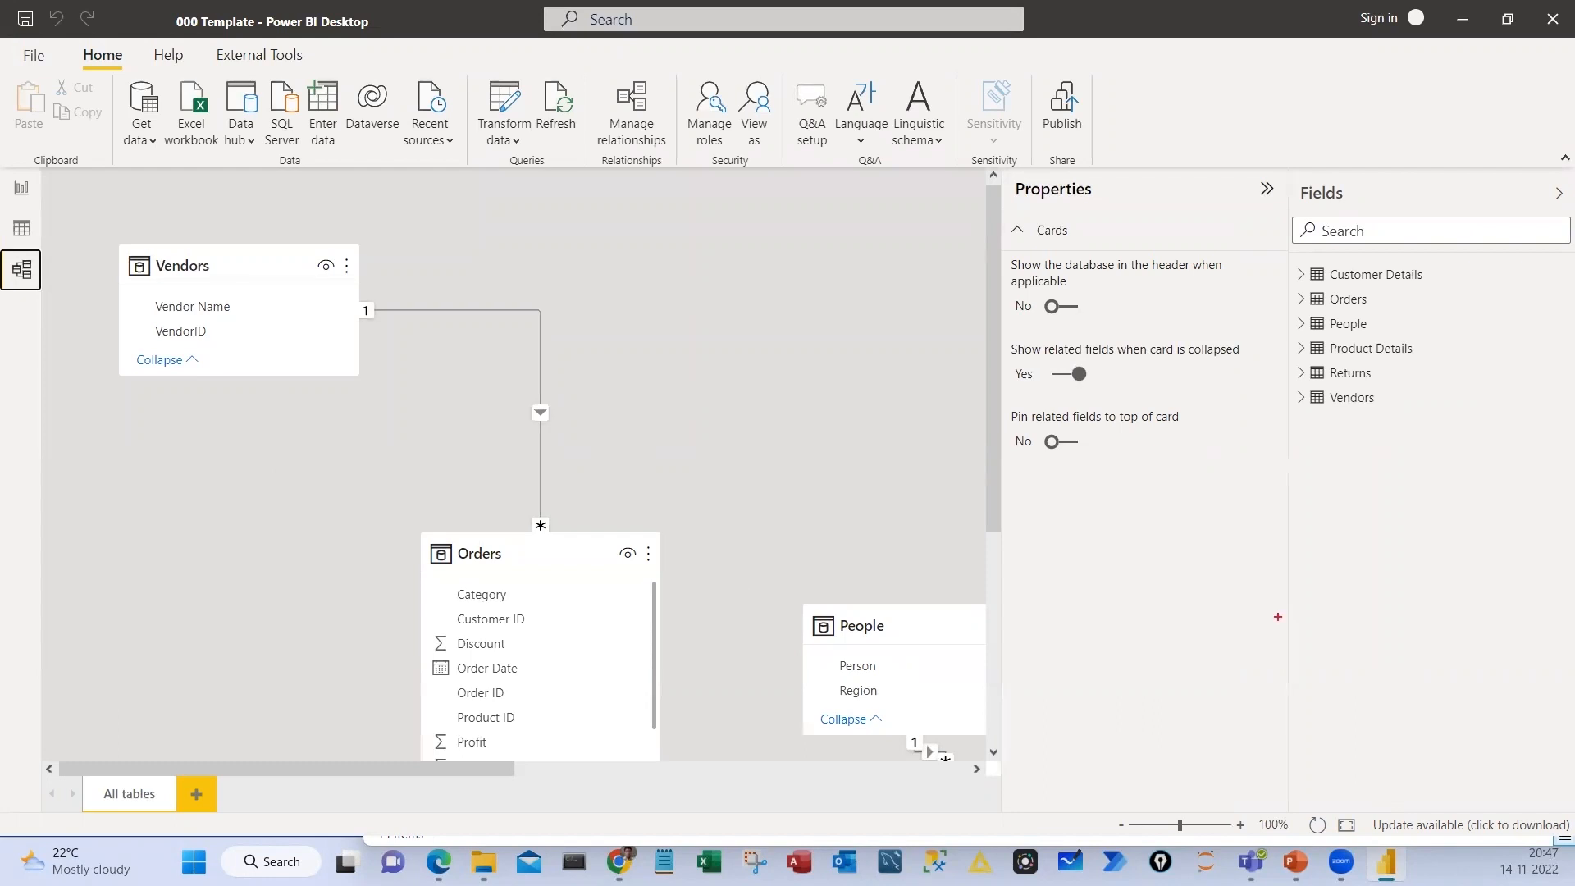
# Annotate around the Model view's zoom controls, clear the marks, and fit the whole table diagram to the page
pyautogui.moveTo(1319, 780); pyautogui.dragTo(1368, 842)
pyautogui.moveTo(1374, 696); pyautogui.dragTo(1354, 782)
pyautogui.moveTo(1340, 750); pyautogui.dragTo(1387, 741)
pyautogui.press('Escape')
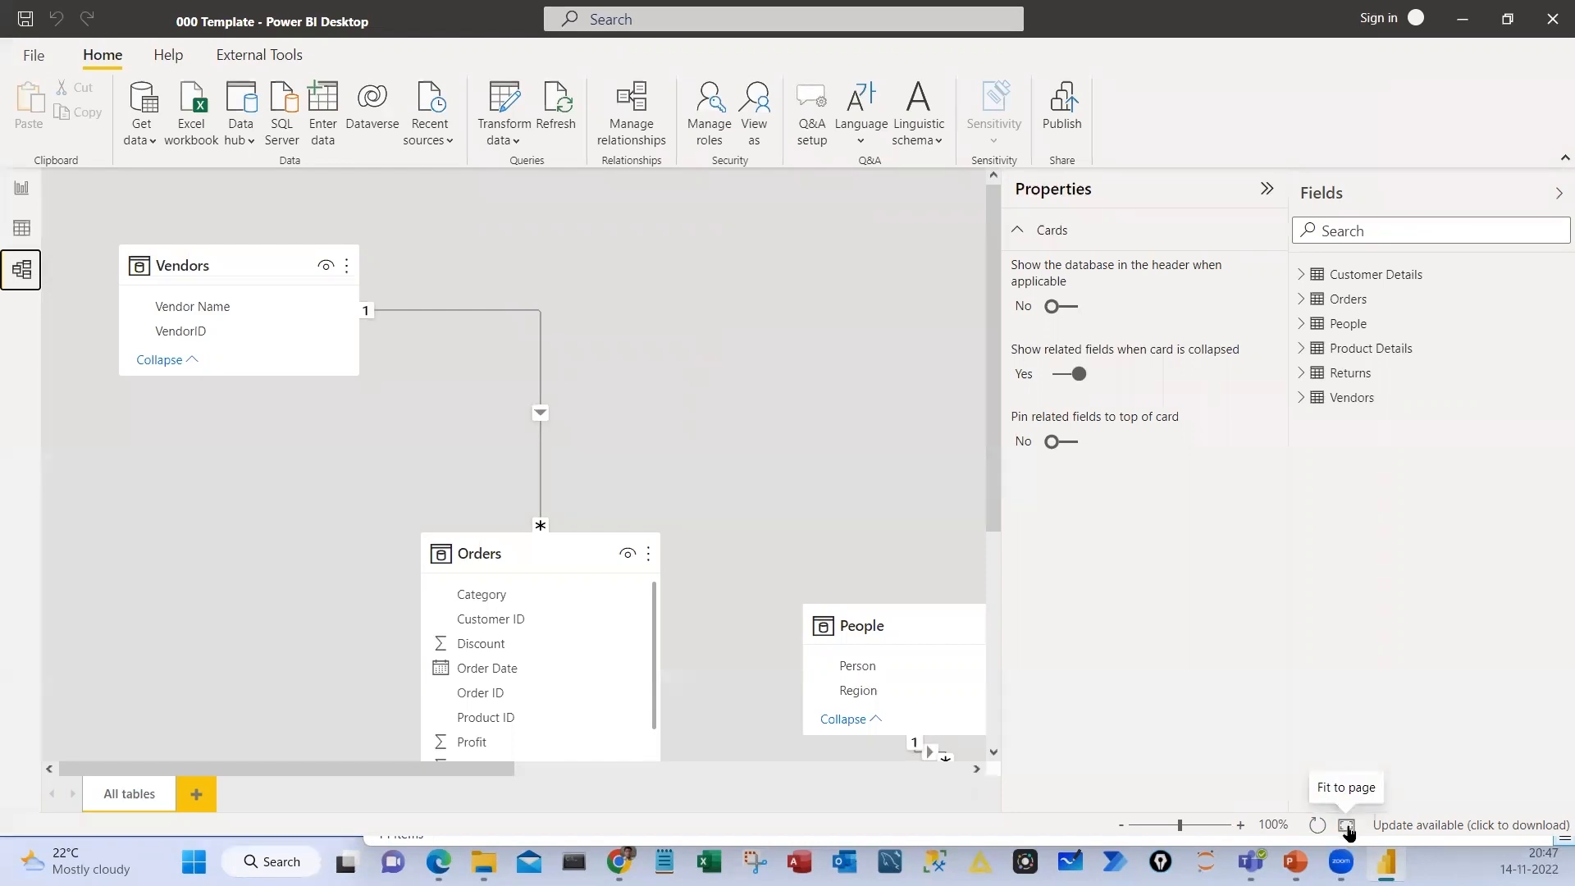
pyautogui.click(1348, 832)
# Collapse the side panes and move the People and Product Details cards level with Vendors, with Returns below Product Details
pyautogui.click(1267, 189)
pyautogui.moveTo(477, 400); pyautogui.dragTo(467, 217)
pyautogui.moveTo(676, 403); pyautogui.dragTo(644, 223)
pyautogui.moveTo(844, 397); pyautogui.dragTo(630, 351)
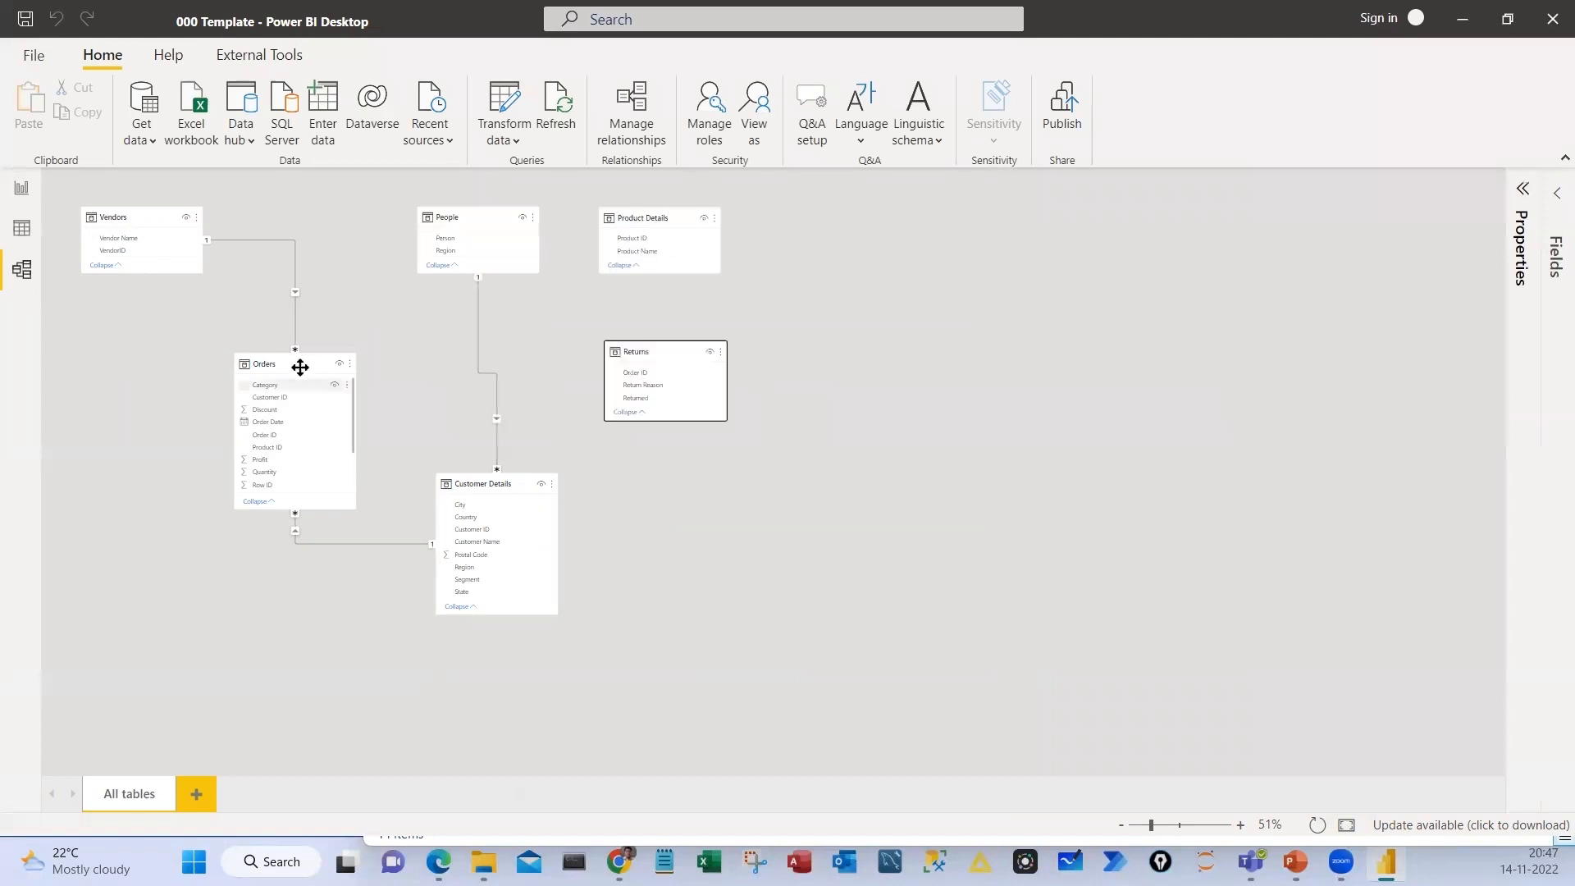
# Rearrange the Orders and Customer Details cards side by side below Vendors and People, and shift Vendors slightly toward People
pyautogui.moveTo(160, 372); pyautogui.dragTo(158, 375)
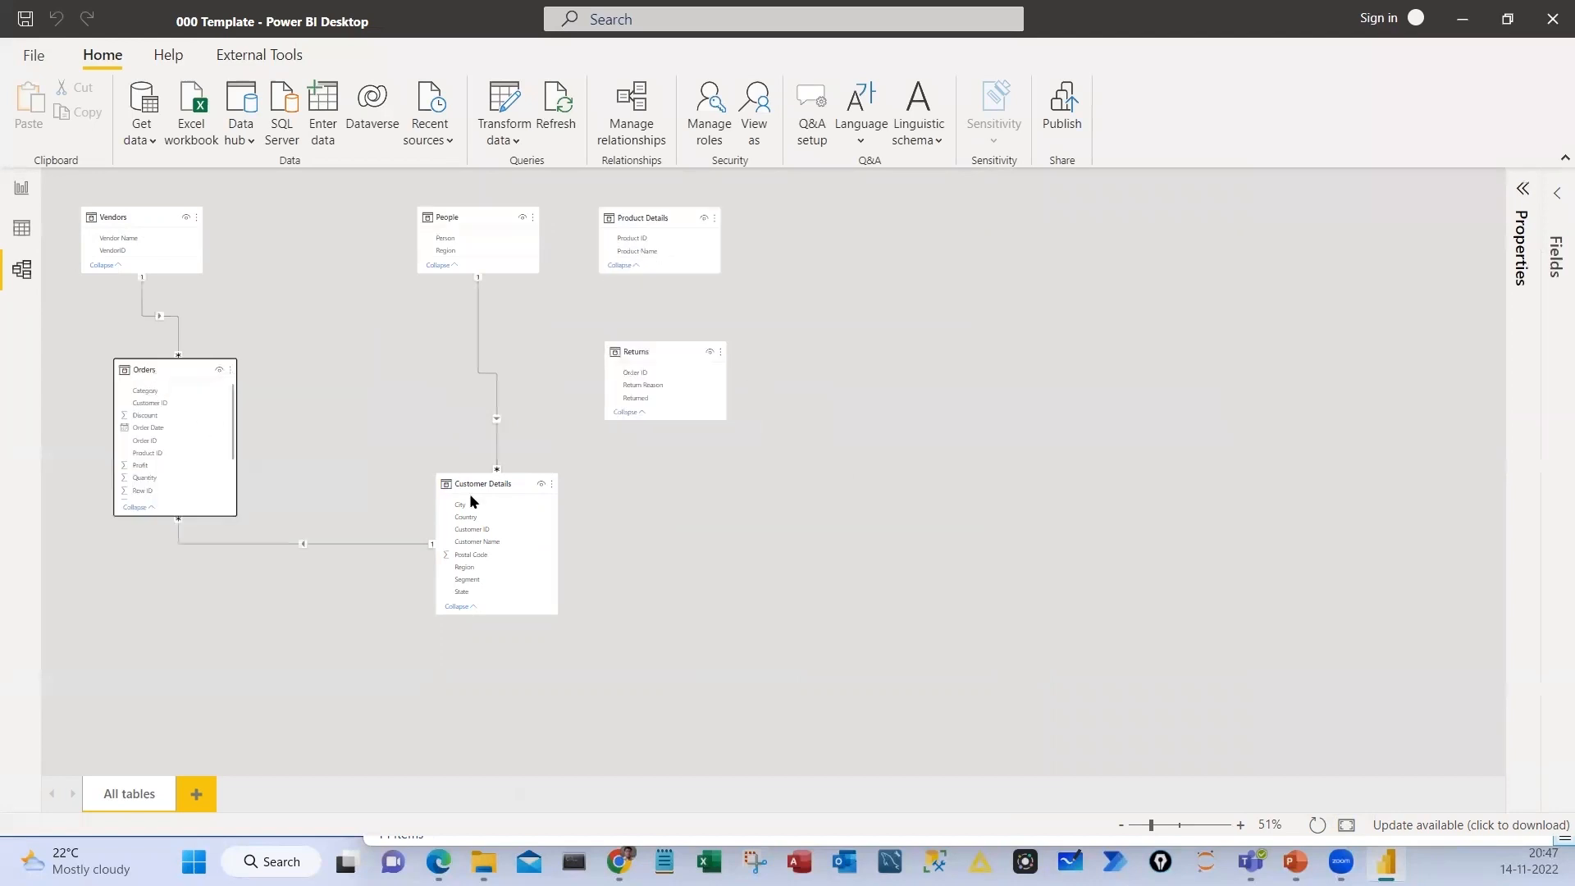
pyautogui.moveTo(472, 502); pyautogui.dragTo(357, 396)
pyautogui.scroll(2, 629, 552)
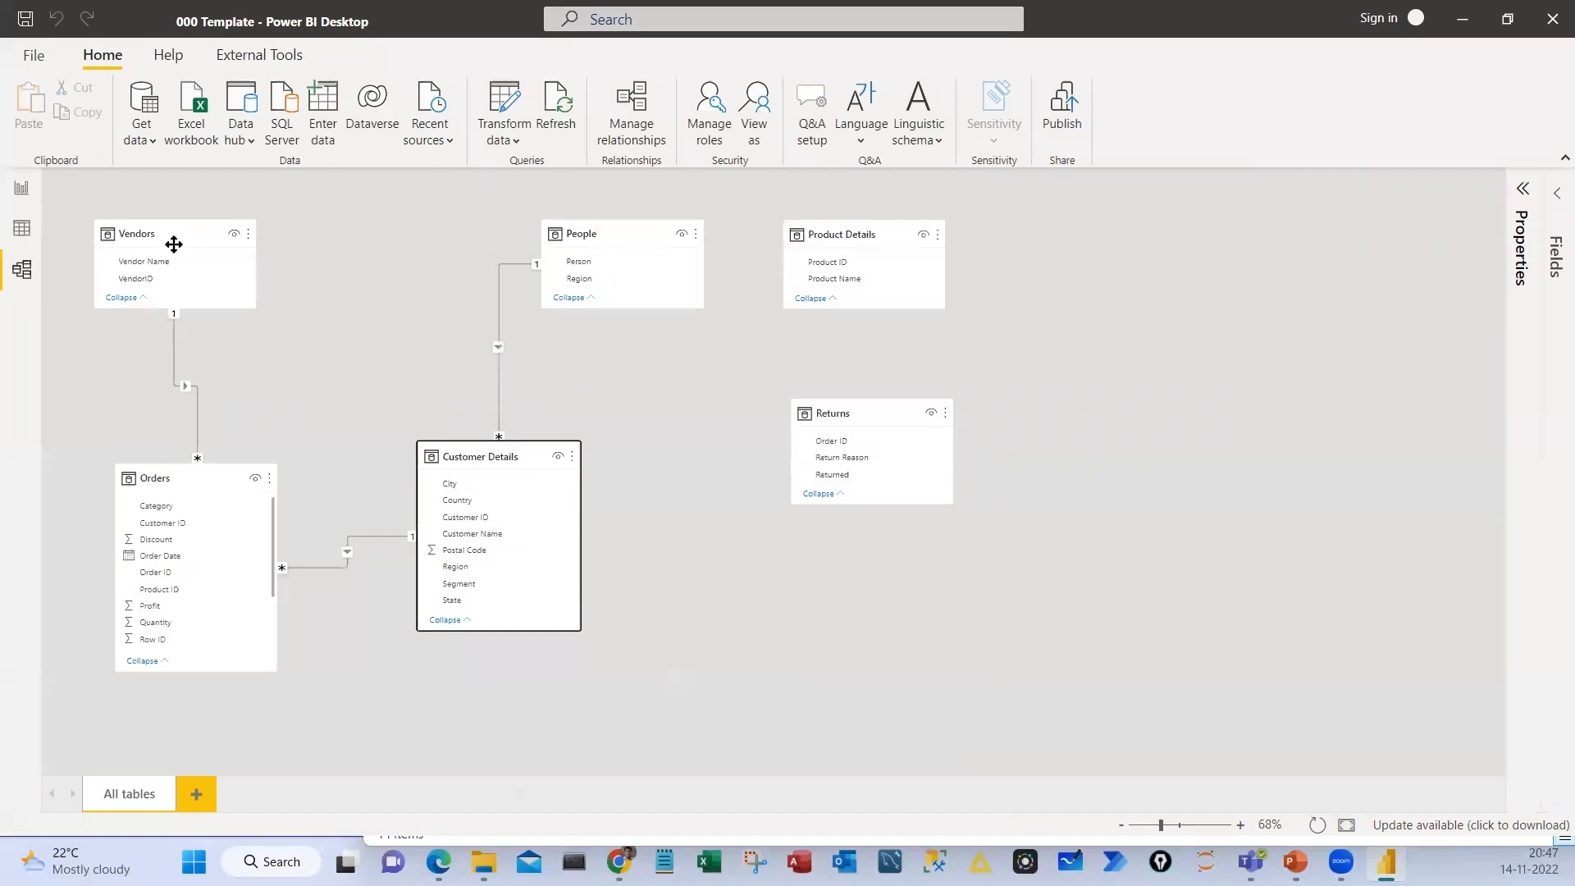
pyautogui.scroll(1, 172, 245)
pyautogui.moveTo(214, 234); pyautogui.dragTo(242, 233)
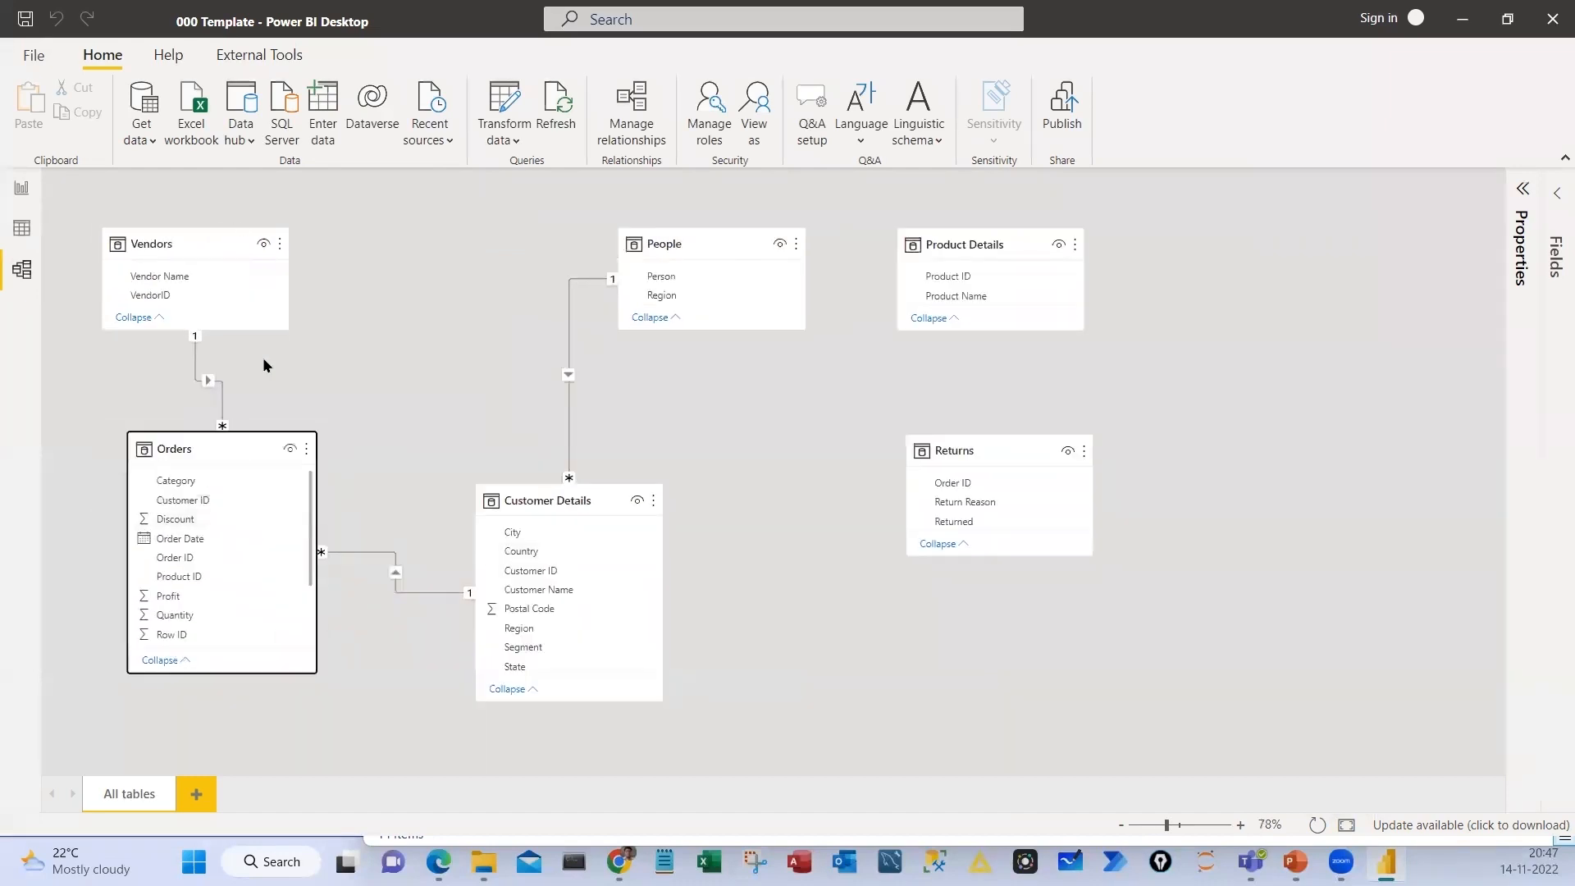
pyautogui.moveTo(569, 495); pyautogui.dragTo(705, 498)
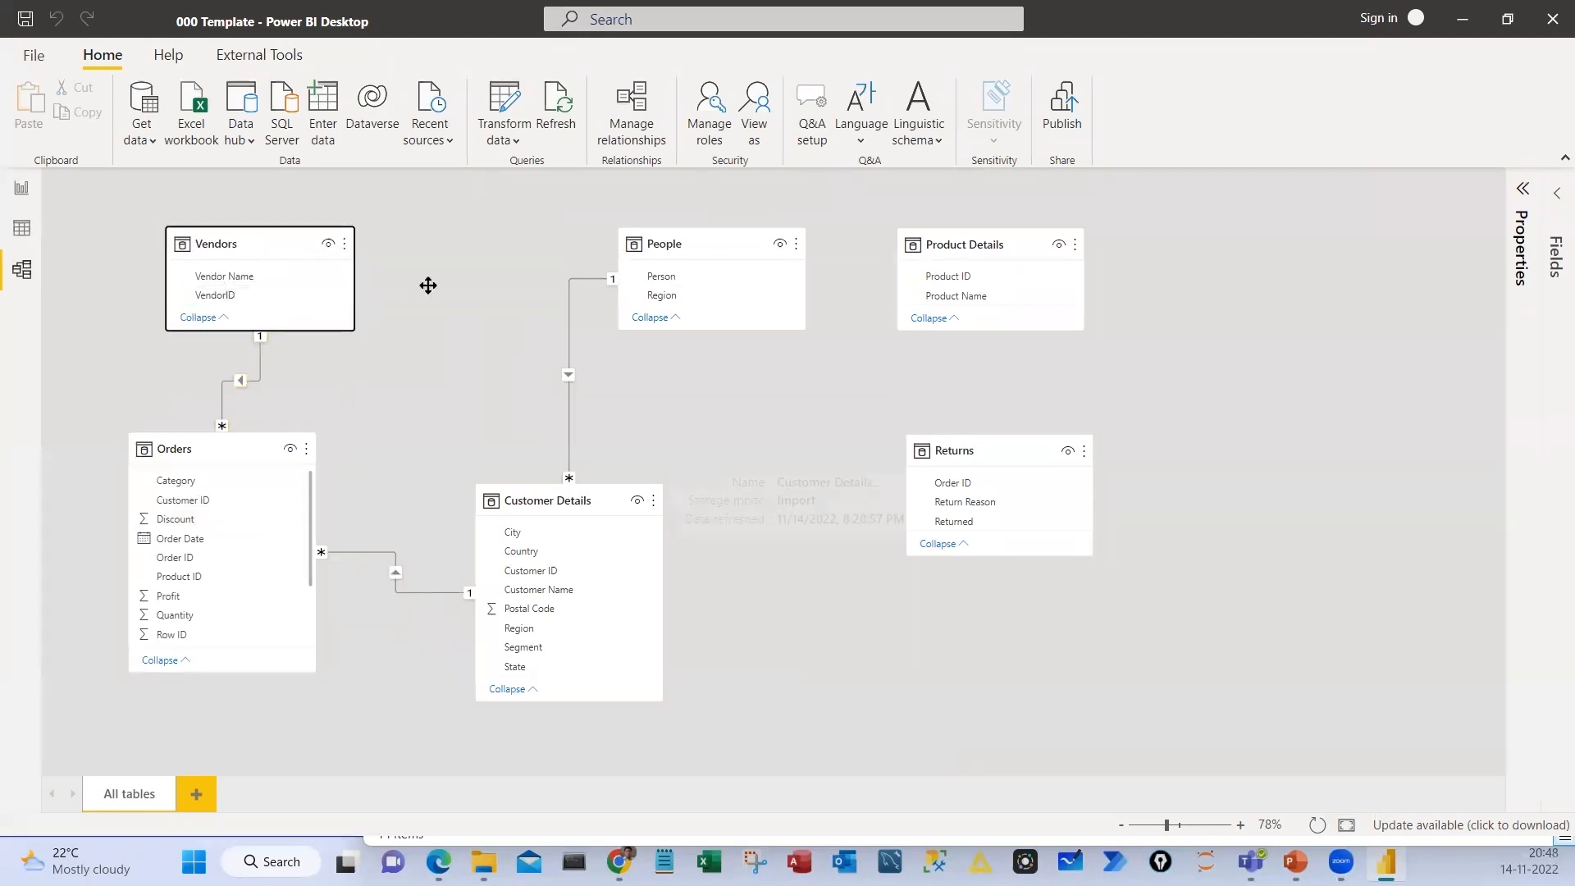
# Move Vendors aside and place the Orders card between Vendors and People, enlarged to show all its fields
pyautogui.moveTo(264, 434); pyautogui.dragTo(264, 385)
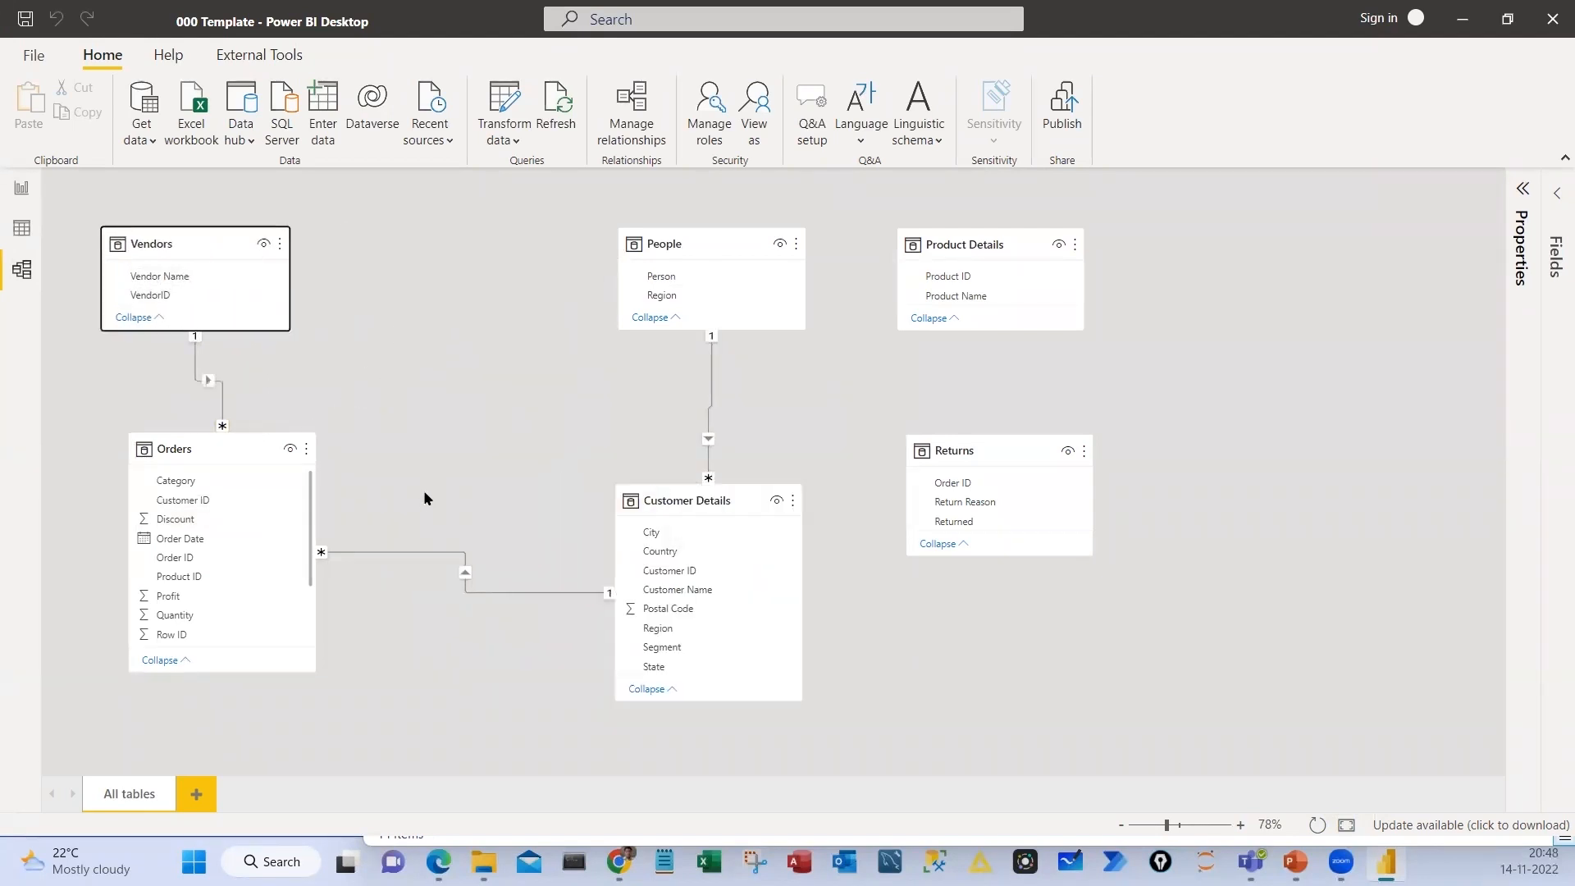
pyautogui.moveTo(422, 487); pyautogui.dragTo(422, 607)
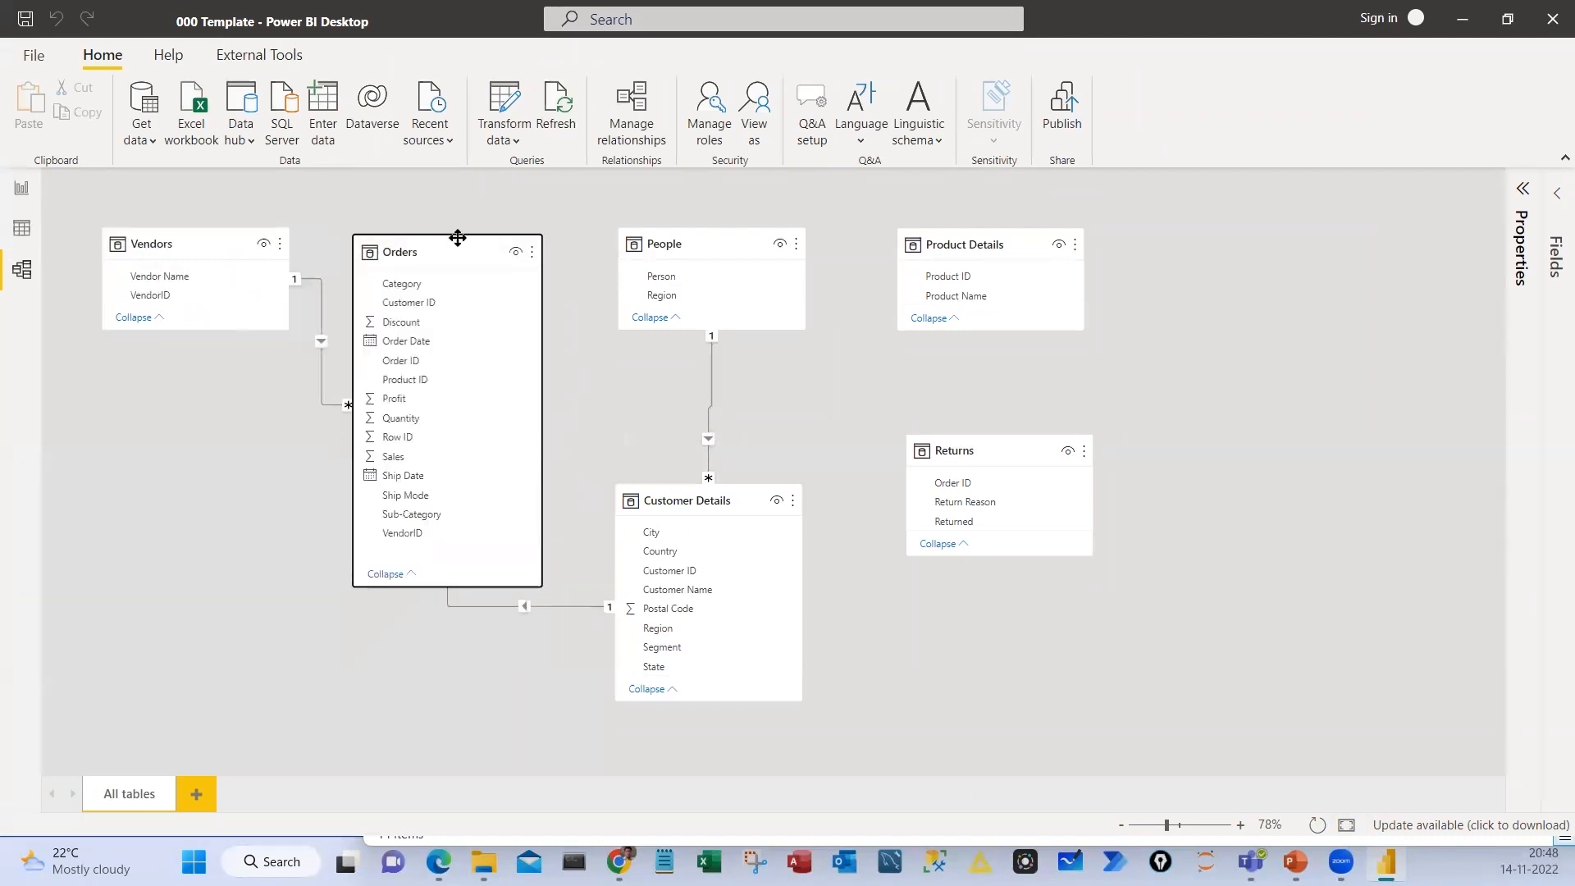
pyautogui.moveTo(453, 245); pyautogui.dragTo(476, 244)
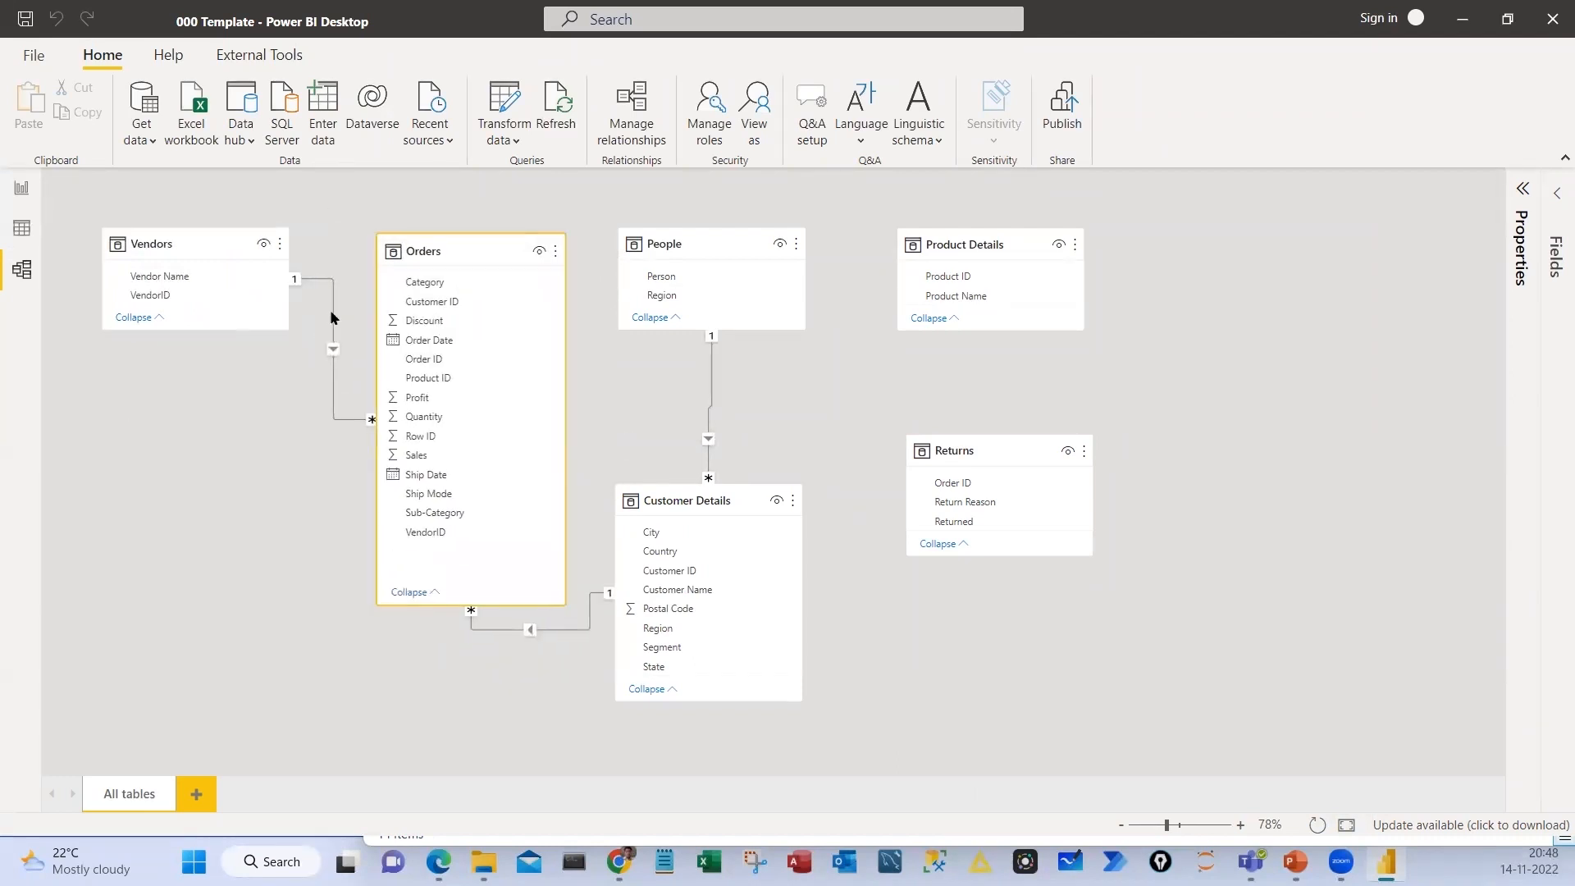
# Mark both ends of the Vendors–Orders relationship and the linked VendorID fields, and clear the marks
pyautogui.moveTo(286, 269); pyautogui.dragTo(287, 267)
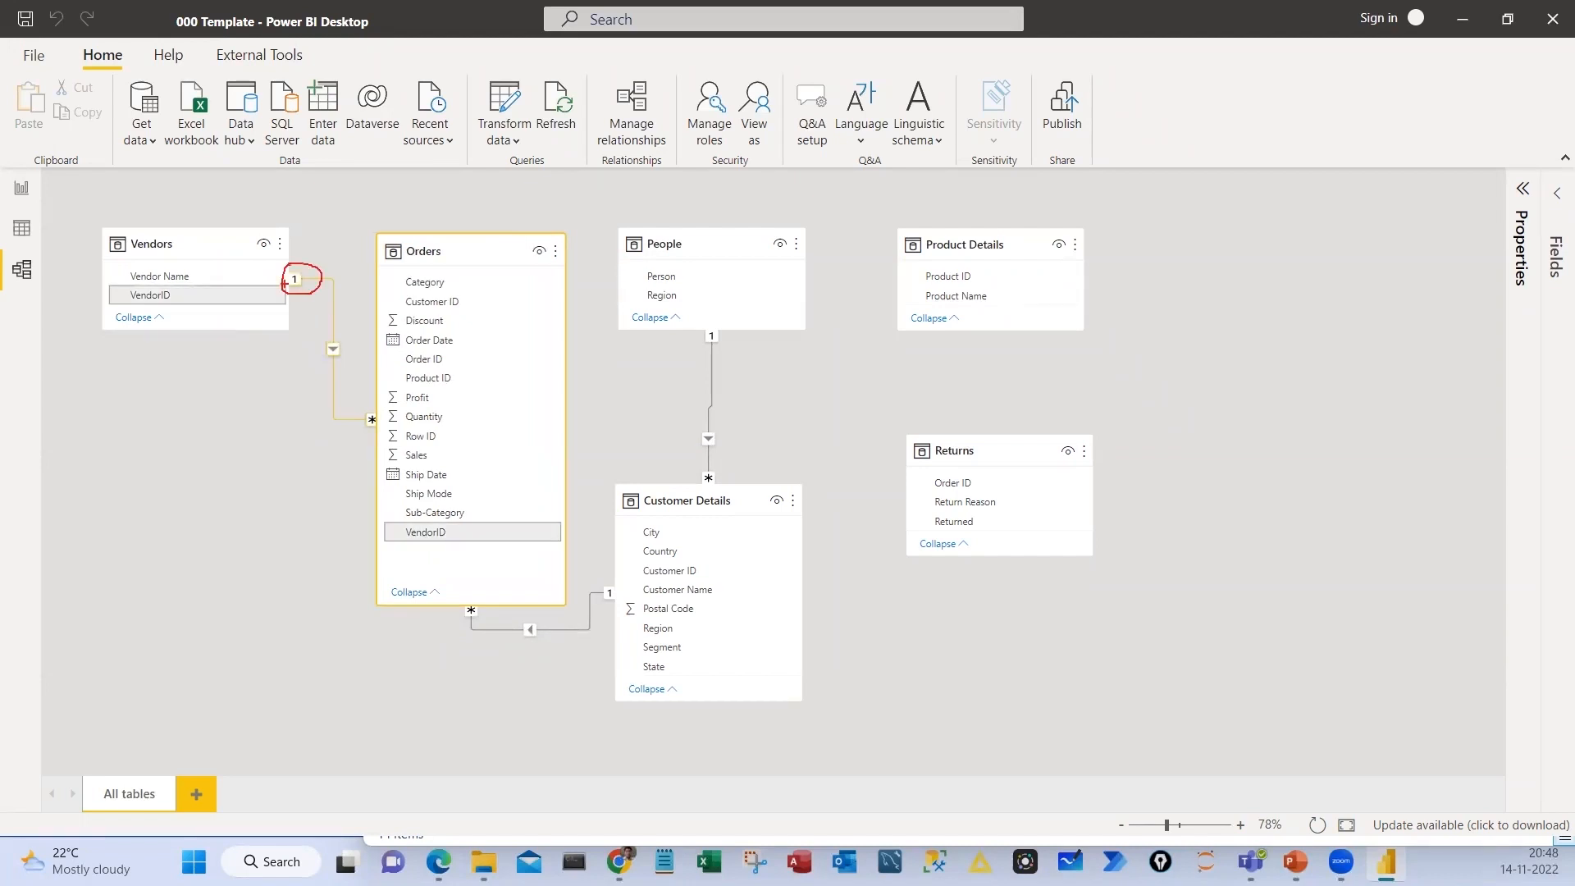
pyautogui.moveTo(364, 401)
pyautogui.mouseDown()
pyautogui.moveTo(385, 428)
pyautogui.moveTo(359, 402)
pyautogui.mouseUp()
pyautogui.moveTo(371, 517); pyautogui.dragTo(492, 551)
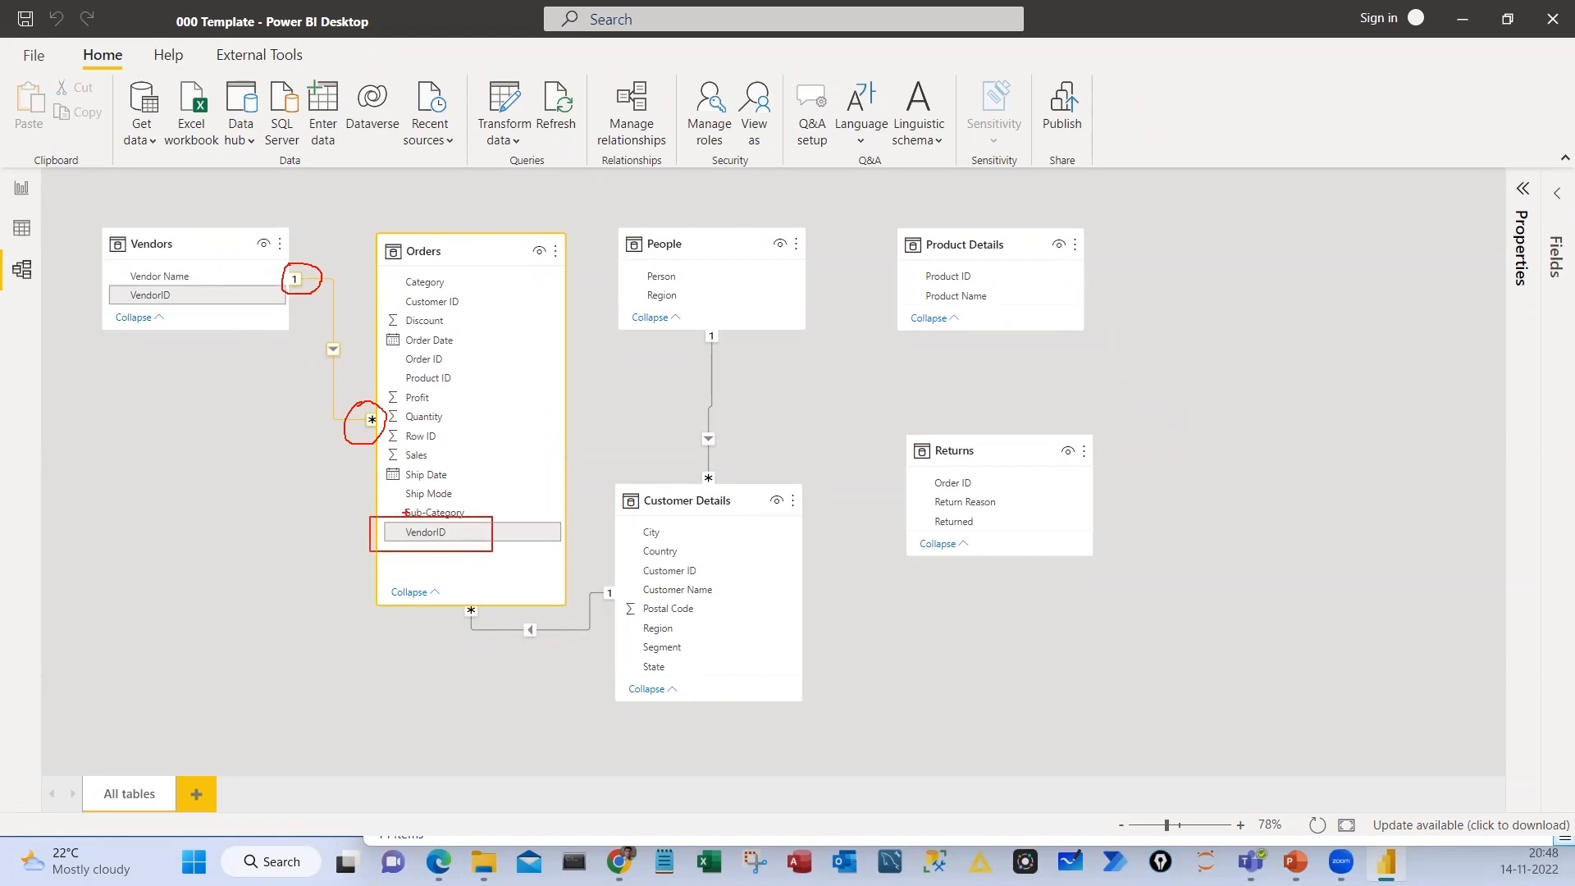
pyautogui.moveTo(106, 282); pyautogui.dragTo(239, 314)
pyautogui.moveTo(381, 538); pyautogui.dragTo(218, 277)
pyautogui.press('Escape')
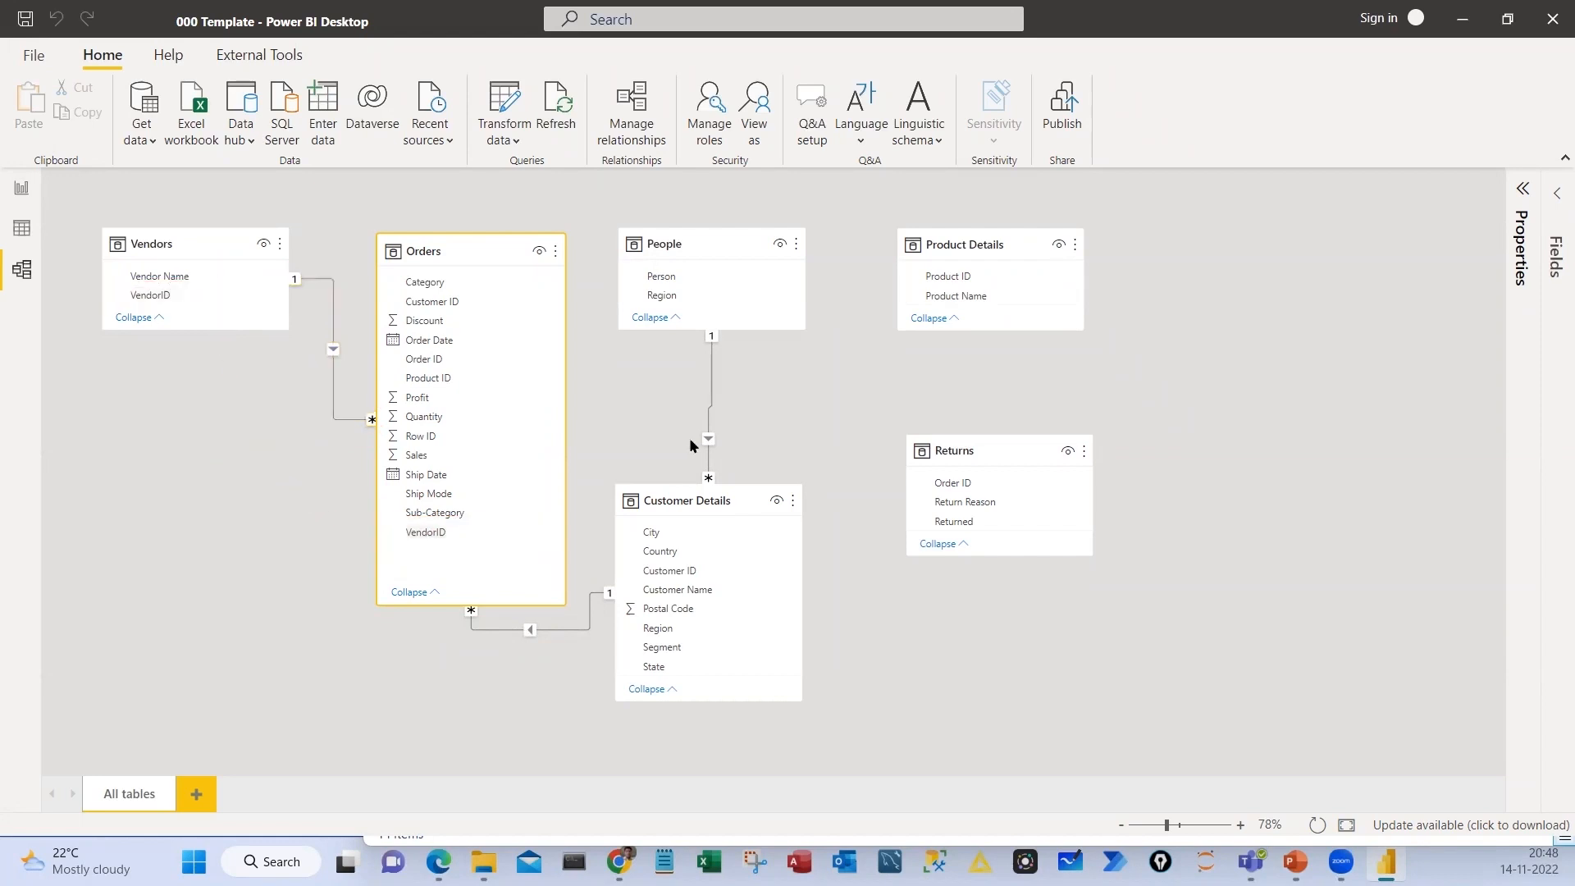
# Shift the Returns and Product Details cards farther from People, and move Customer Details up and away from Orders
pyautogui.moveTo(1018, 451); pyautogui.dragTo(1051, 443)
pyautogui.moveTo(976, 264); pyautogui.dragTo(1030, 269)
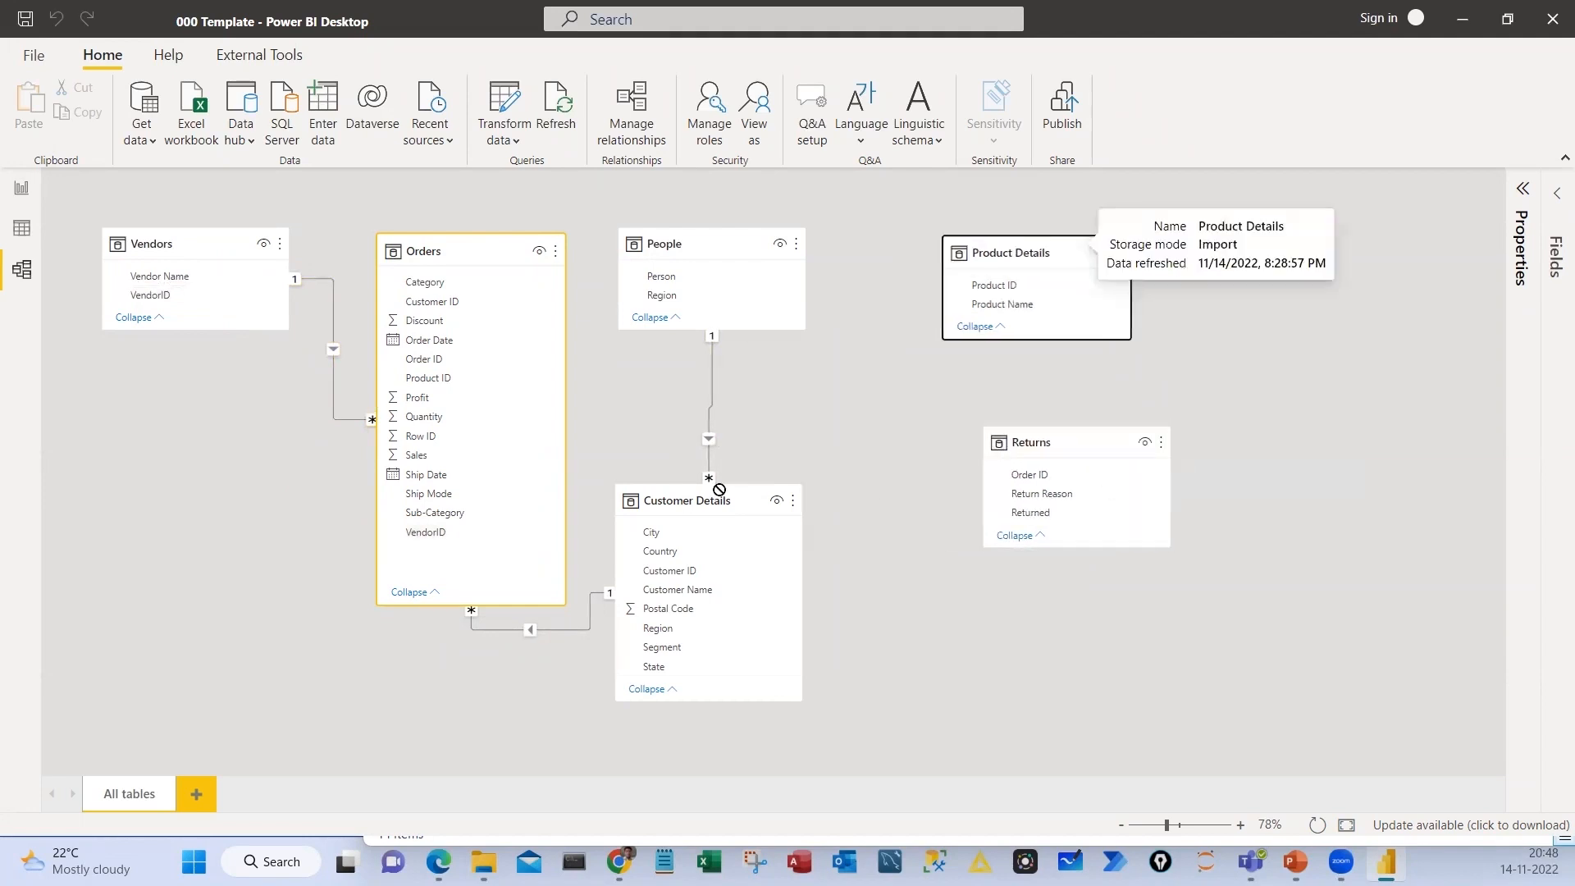
pyautogui.moveTo(627, 514); pyautogui.dragTo(726, 468)
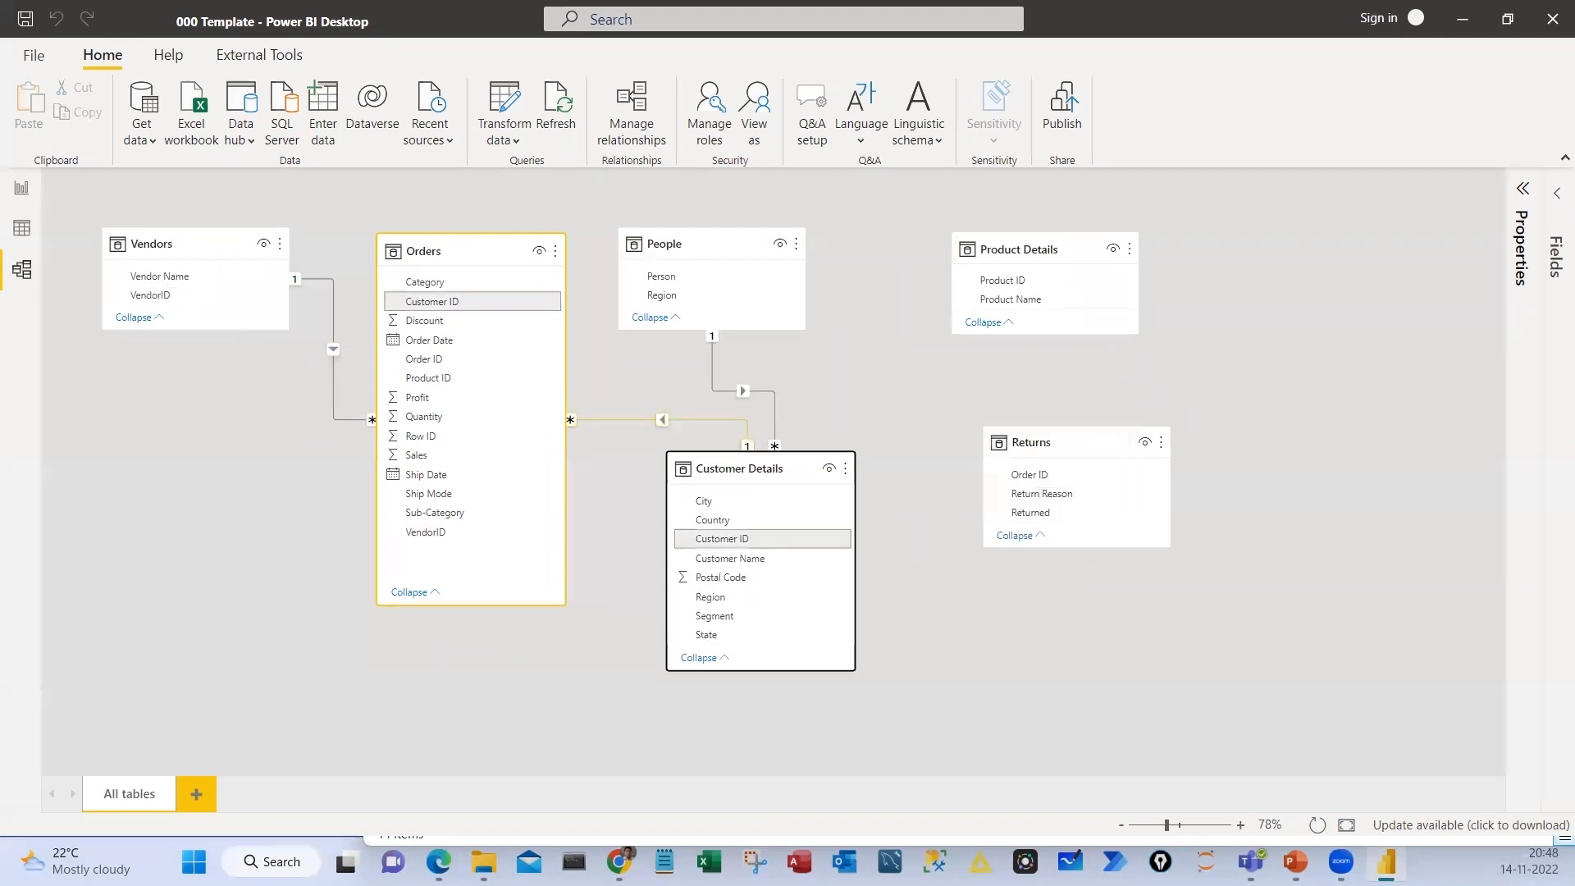
# Mark the Customer ID fields linking Orders and Customer Details and the Region fields linking People and Customer Details, clearing each set of marks
pyautogui.moveTo(395, 290); pyautogui.dragTo(371, 307)
pyautogui.moveTo(728, 531)
pyautogui.mouseDown()
pyautogui.moveTo(729, 559)
pyautogui.moveTo(667, 517)
pyautogui.mouseUp()
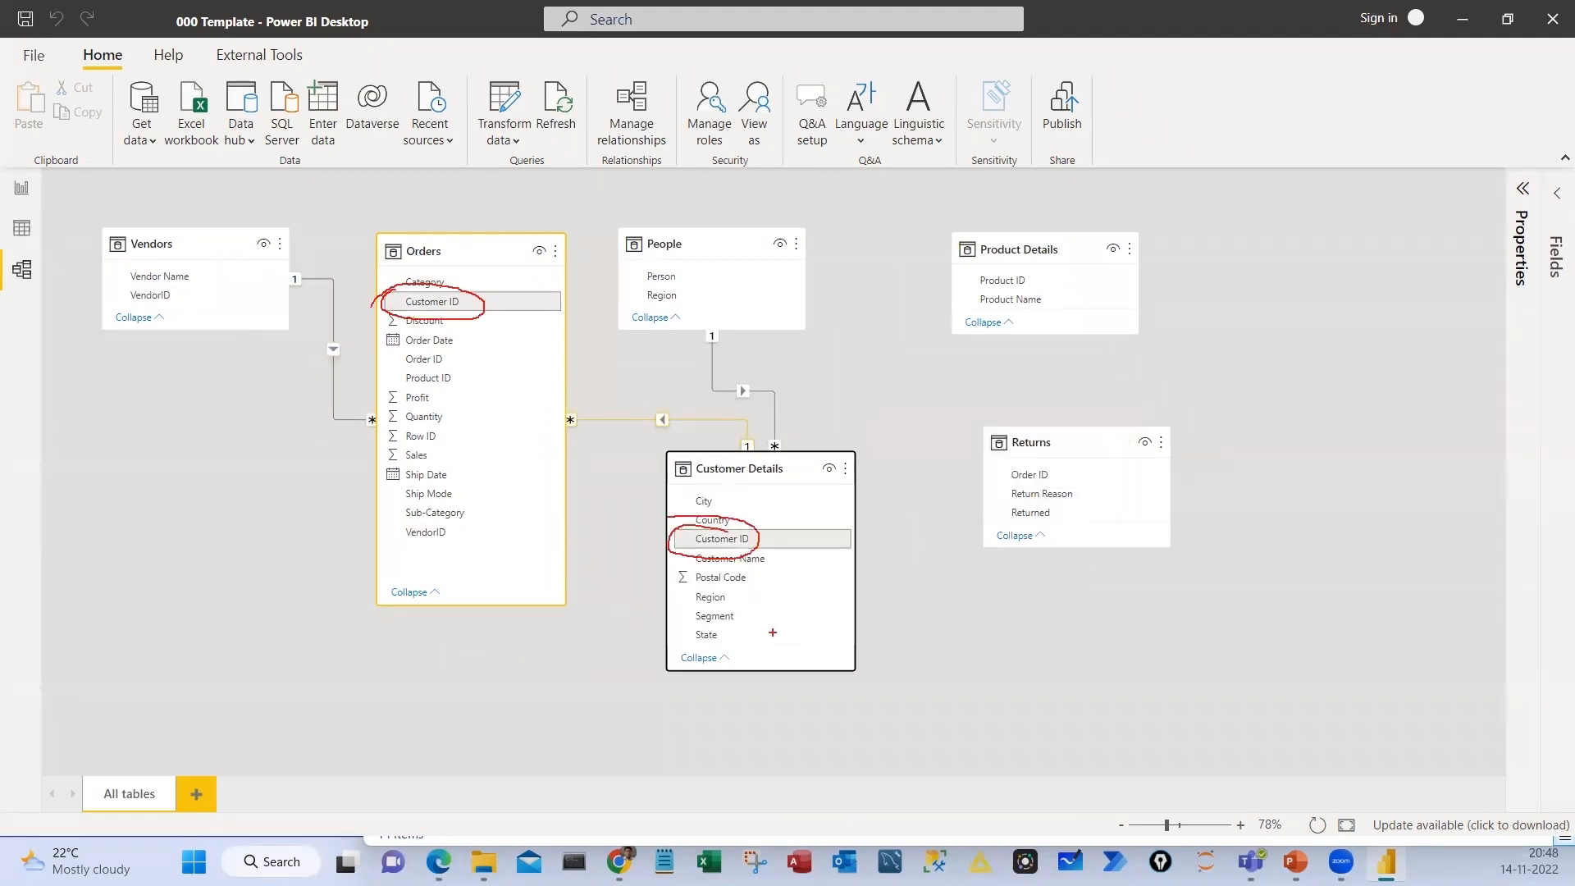
pyautogui.press('Escape')
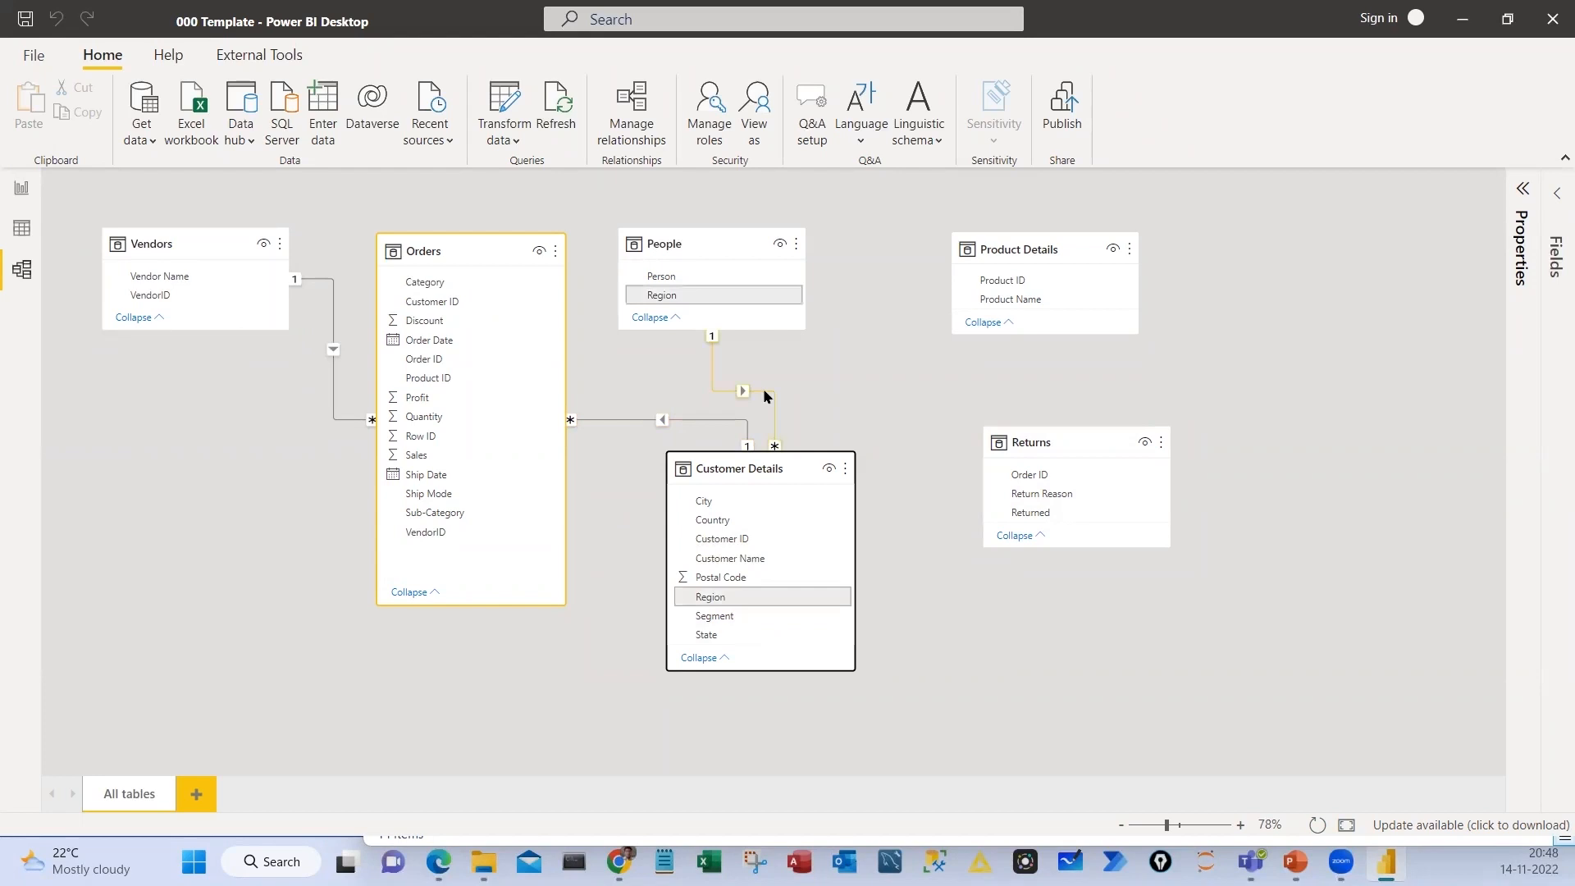
pyautogui.hotkey('ctrl', '2')
pyautogui.moveTo(647, 285); pyautogui.dragTo(634, 289)
pyautogui.moveTo(729, 591); pyautogui.dragTo(715, 584)
pyautogui.press('Escape')
# Rearrange the cards around Orders, with Product Details below Vendors, Customer Details opposite them, and People and Returns on its far side
pyautogui.moveTo(688, 240); pyautogui.dragTo(1018, 589)
pyautogui.moveTo(739, 468); pyautogui.dragTo(745, 445)
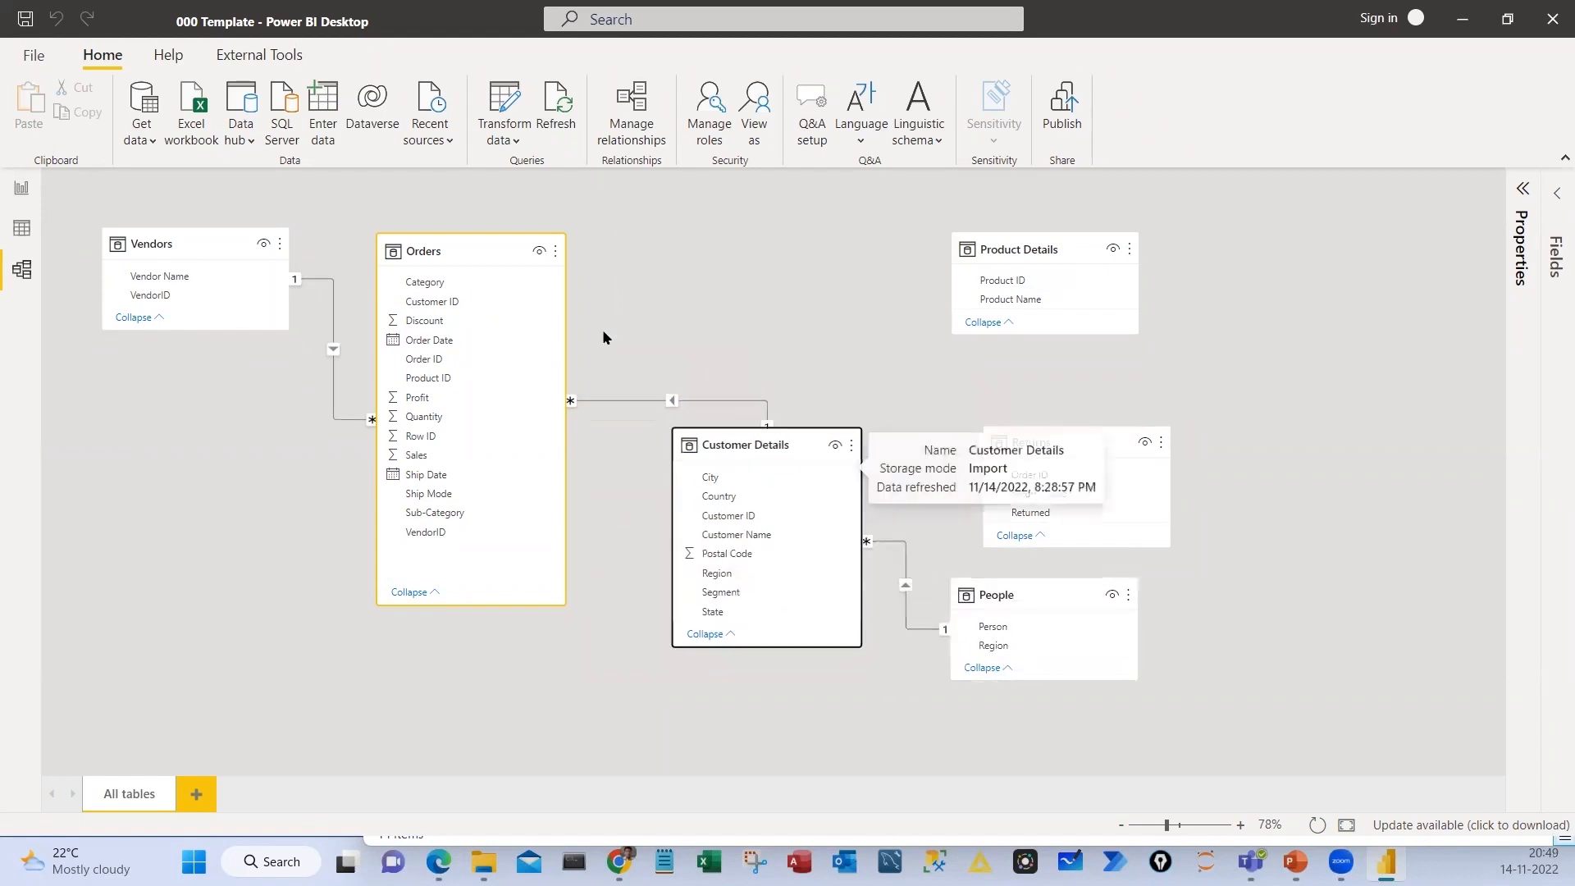
pyautogui.moveTo(1044, 471); pyautogui.dragTo(1017, 231)
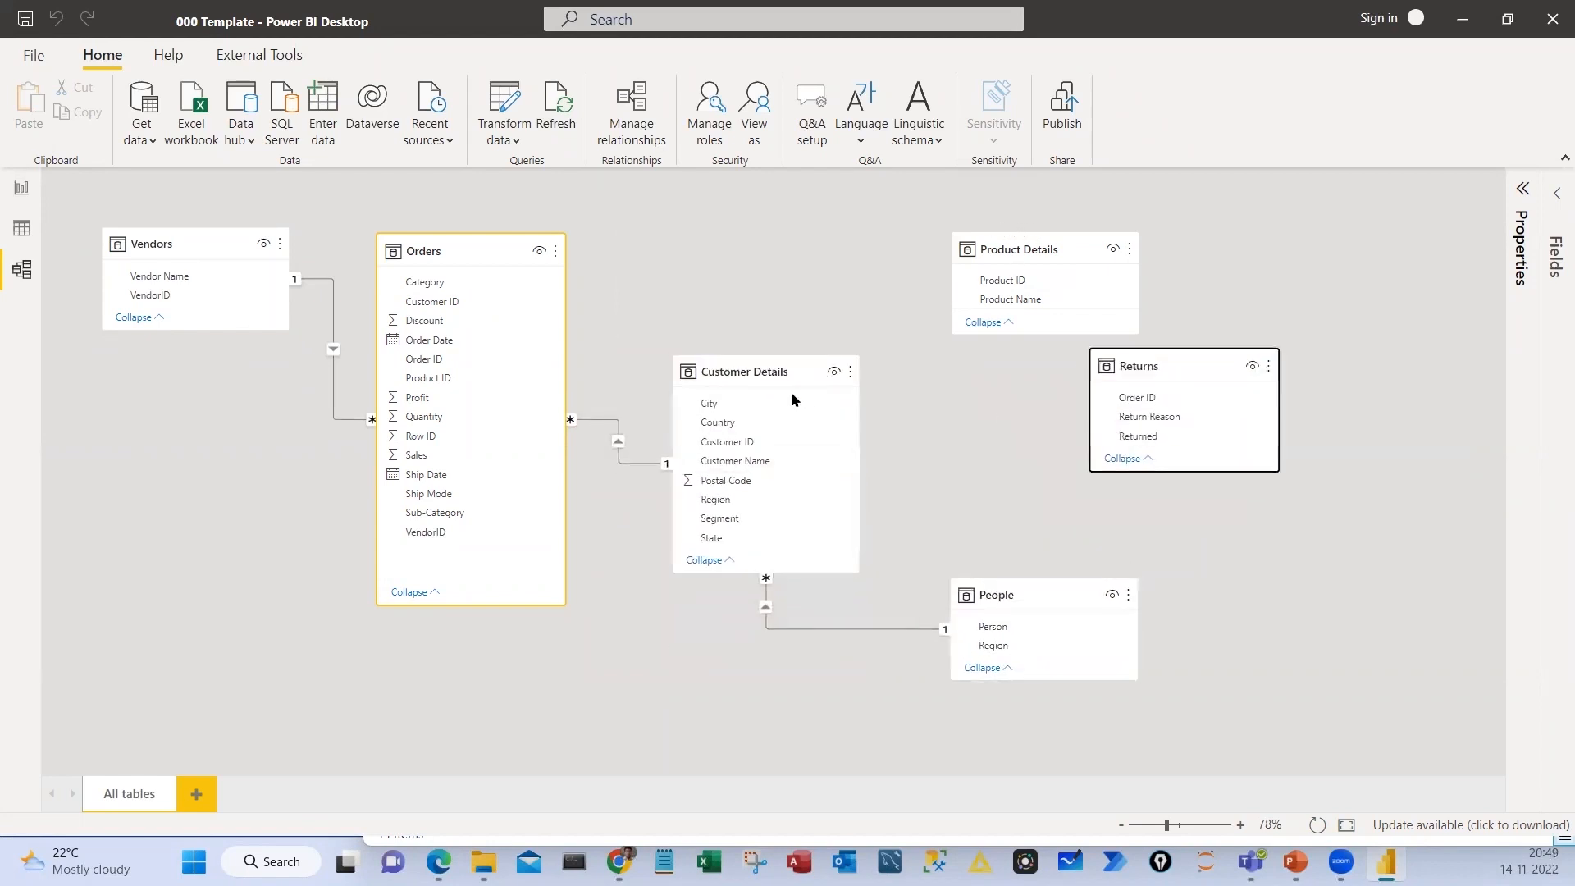
pyautogui.moveTo(792, 399); pyautogui.dragTo(201, 534)
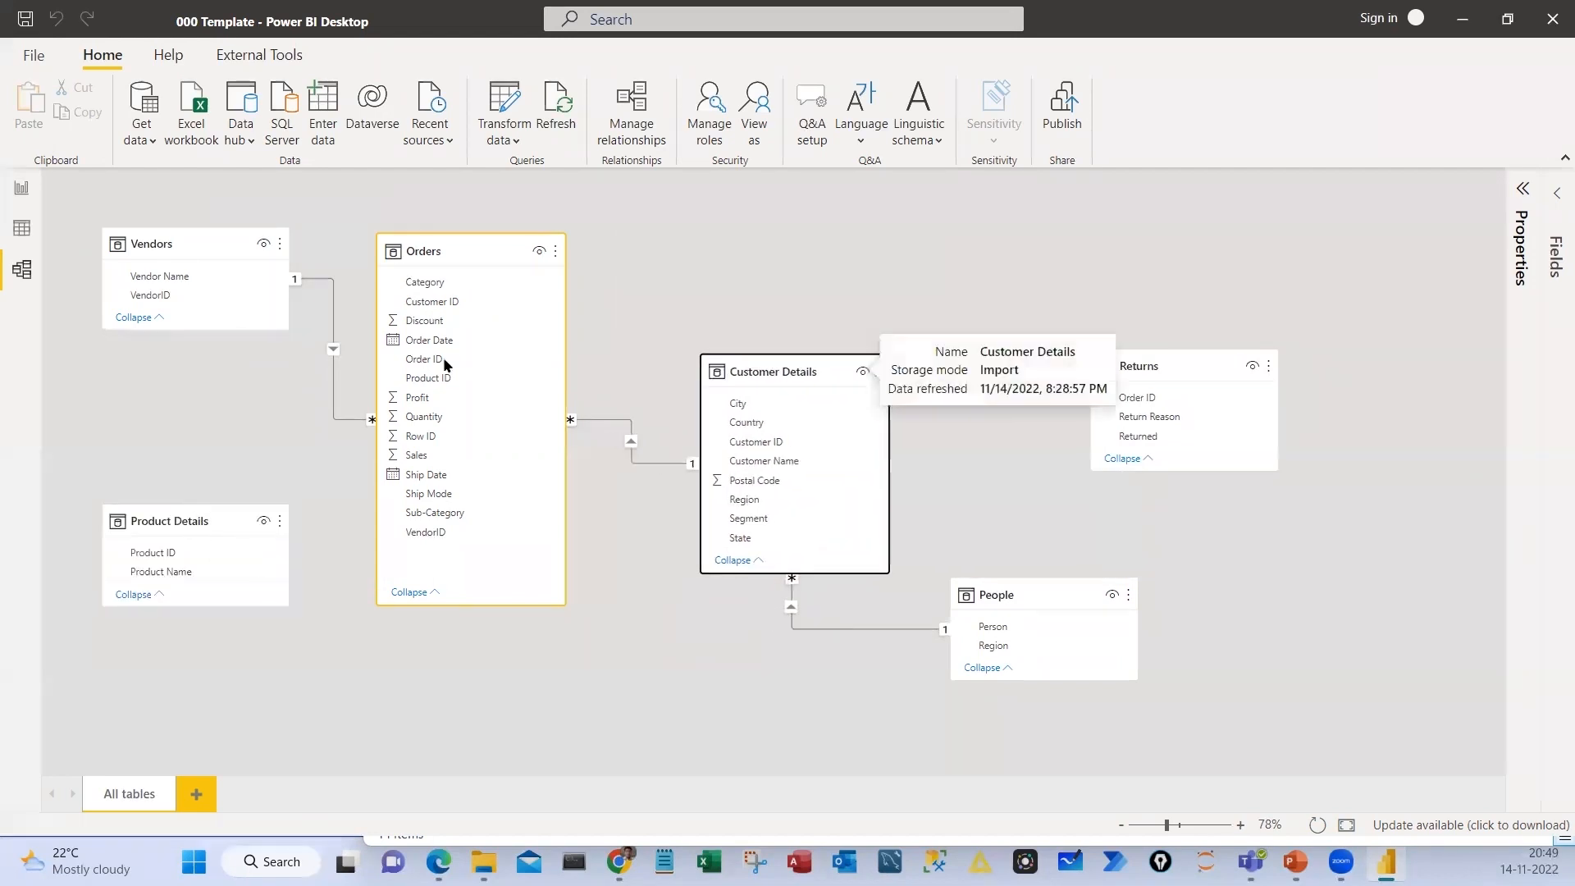
# Box the field lists of Orders and Product Details to compare them, and clear the marks
pyautogui.hotkey('ctrl', '2')
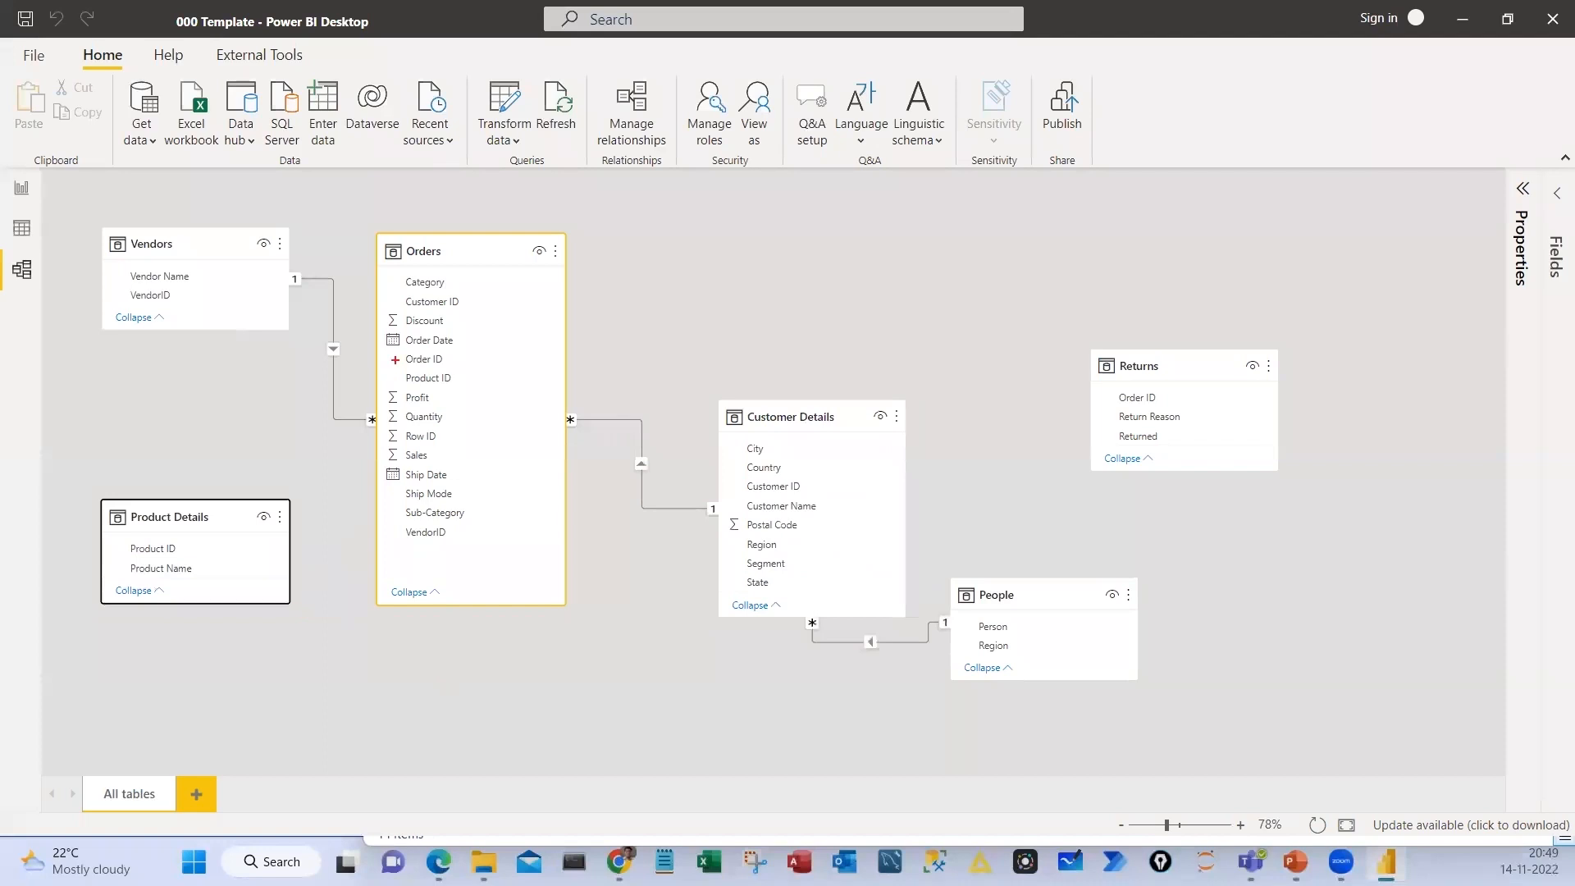
pyautogui.moveTo(377, 269); pyautogui.dragTo(496, 586)
pyautogui.moveTo(106, 538); pyautogui.dragTo(260, 602)
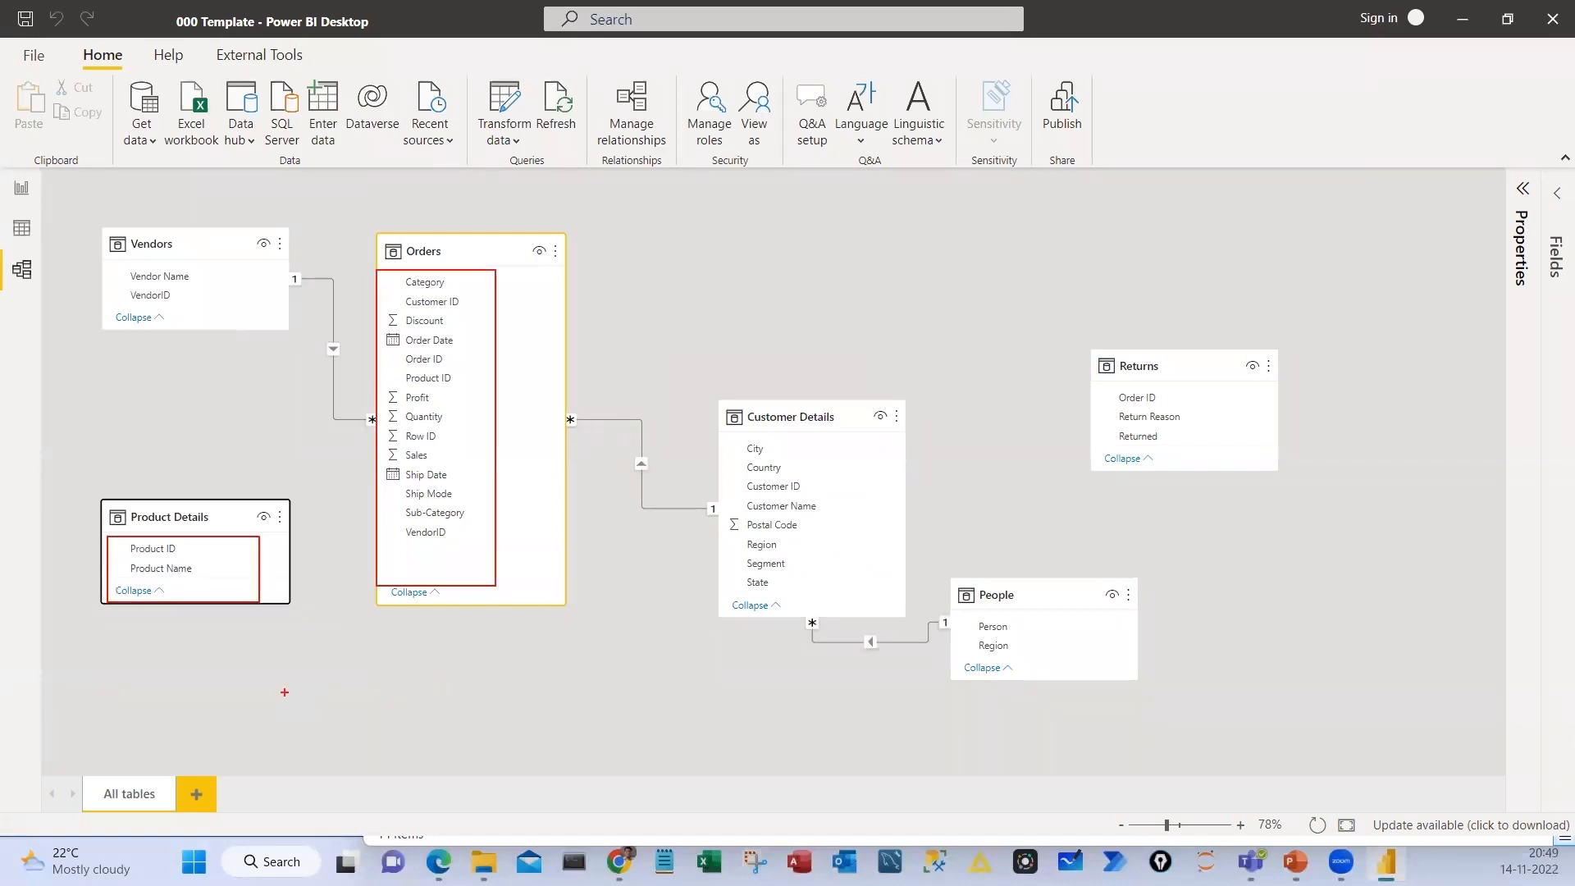
pyautogui.press('Escape')
# Try relating Product Details to Orders on Product ID, mark the many-to-many cardinality and both Product ID columns, and cancel the relationship
pyautogui.moveTo(175, 548)
pyautogui.mouseDown()
pyautogui.moveTo(443, 484)
pyautogui.moveTo(461, 534)
pyautogui.moveTo(485, 436)
pyautogui.moveTo(476, 386)
pyautogui.mouseUp()
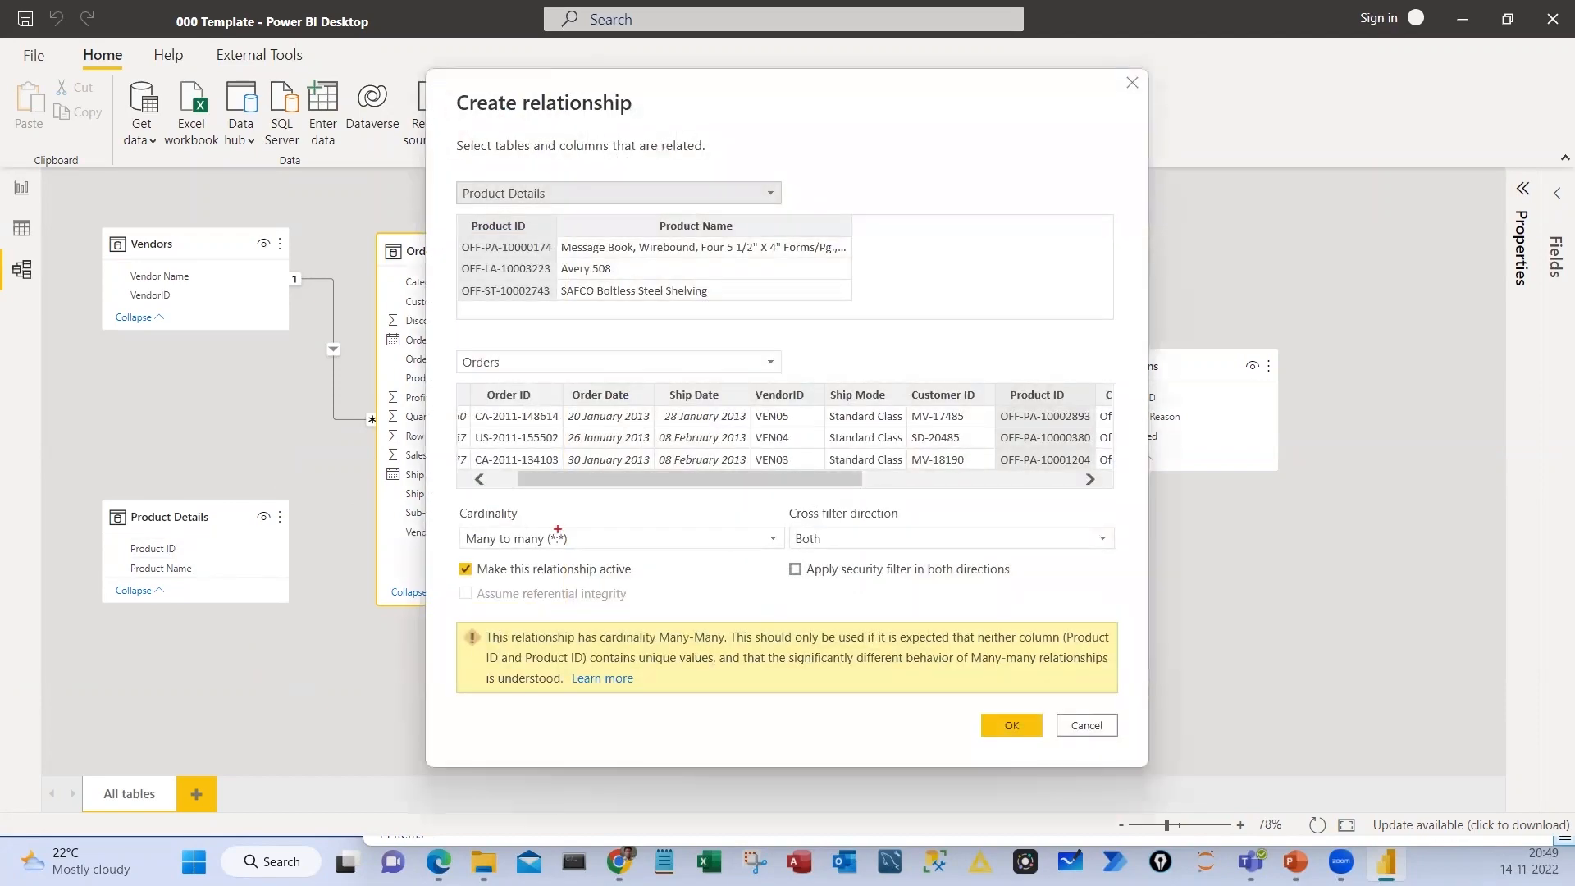
pyautogui.moveTo(563, 529)
pyautogui.mouseDown()
pyautogui.moveTo(551, 515)
pyautogui.moveTo(566, 549)
pyautogui.moveTo(614, 556)
pyautogui.moveTo(591, 571)
pyautogui.mouseUp()
pyautogui.moveTo(566, 485); pyautogui.dragTo(539, 489)
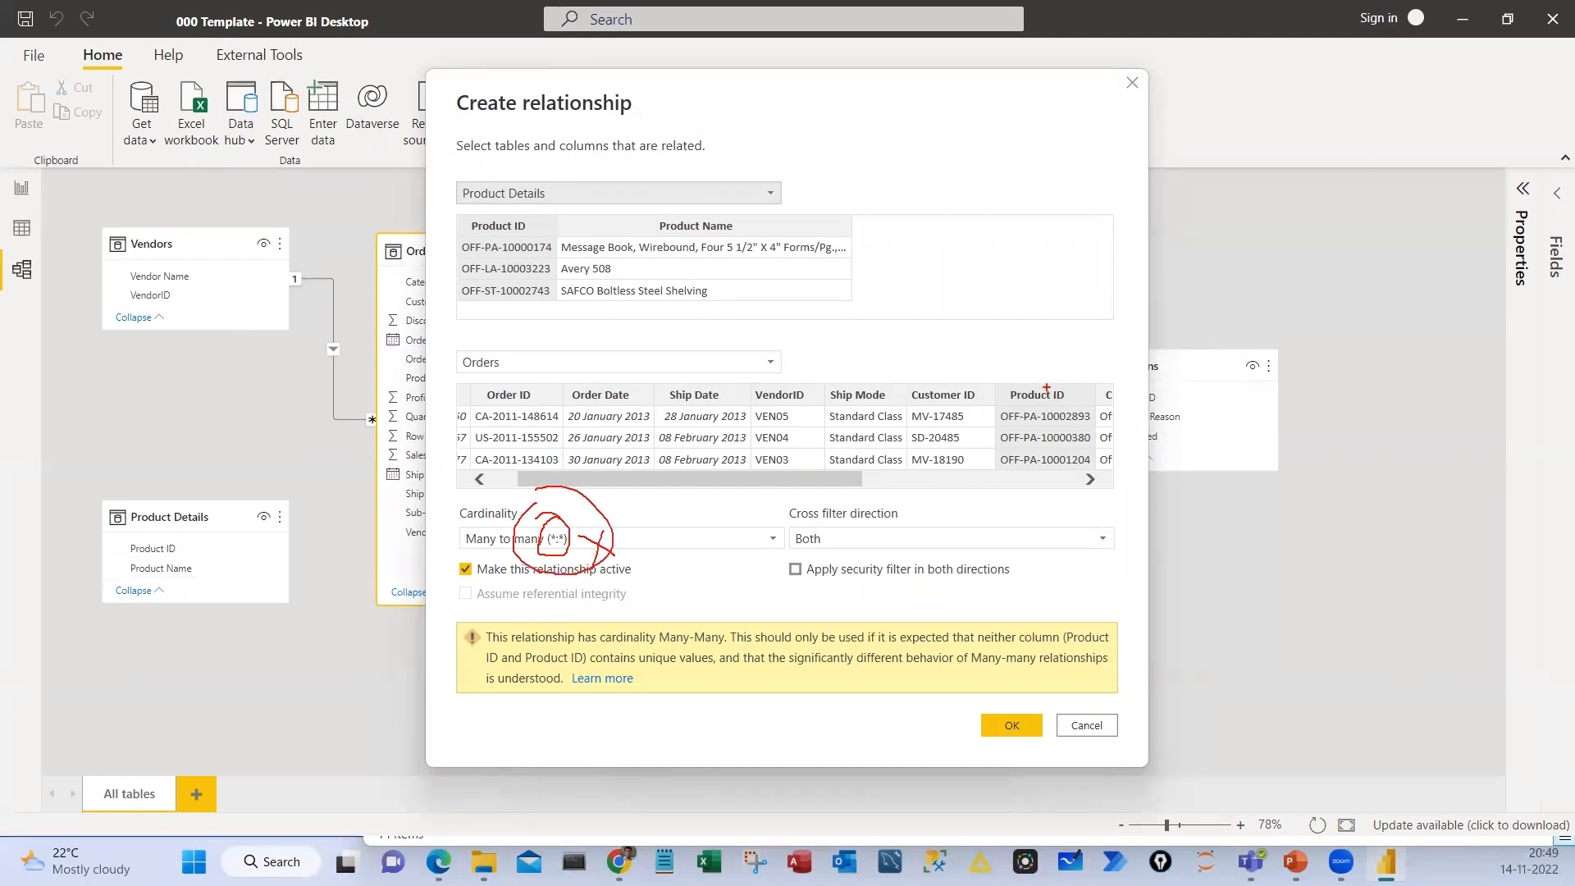
pyautogui.moveTo(1003, 374); pyautogui.dragTo(986, 384)
pyautogui.moveTo(470, 221)
pyautogui.mouseDown()
pyautogui.moveTo(505, 216)
pyautogui.moveTo(463, 233)
pyautogui.moveTo(565, 254)
pyautogui.mouseUp()
pyautogui.moveTo(690, 306); pyautogui.dragTo(790, 307)
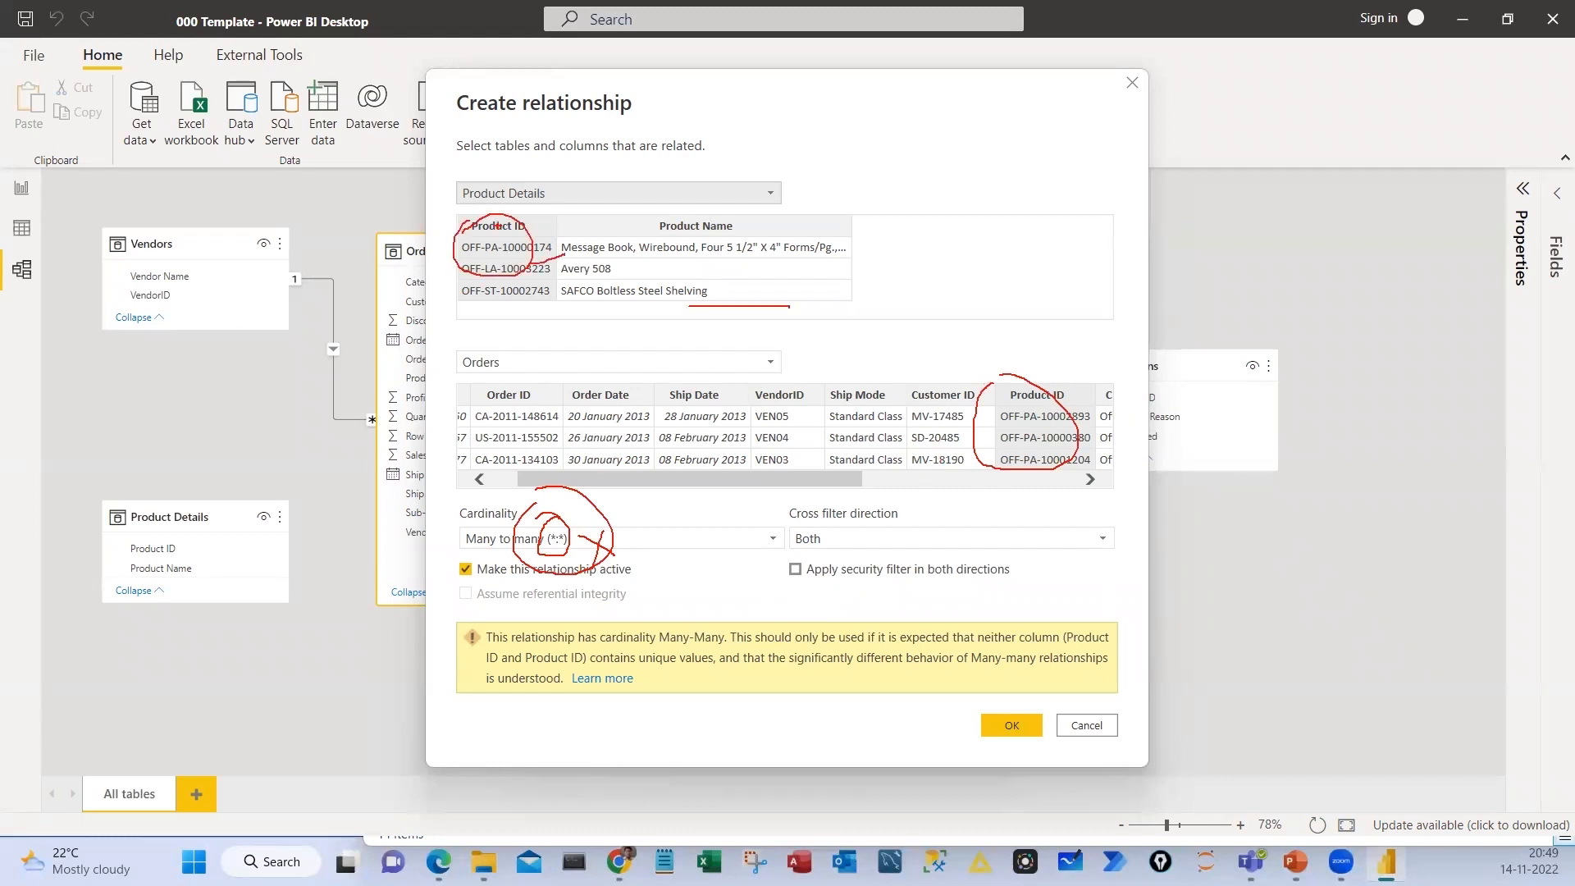
pyautogui.moveTo(497, 225)
pyautogui.mouseDown()
pyautogui.moveTo(525, 312)
pyautogui.moveTo(529, 217)
pyautogui.mouseUp()
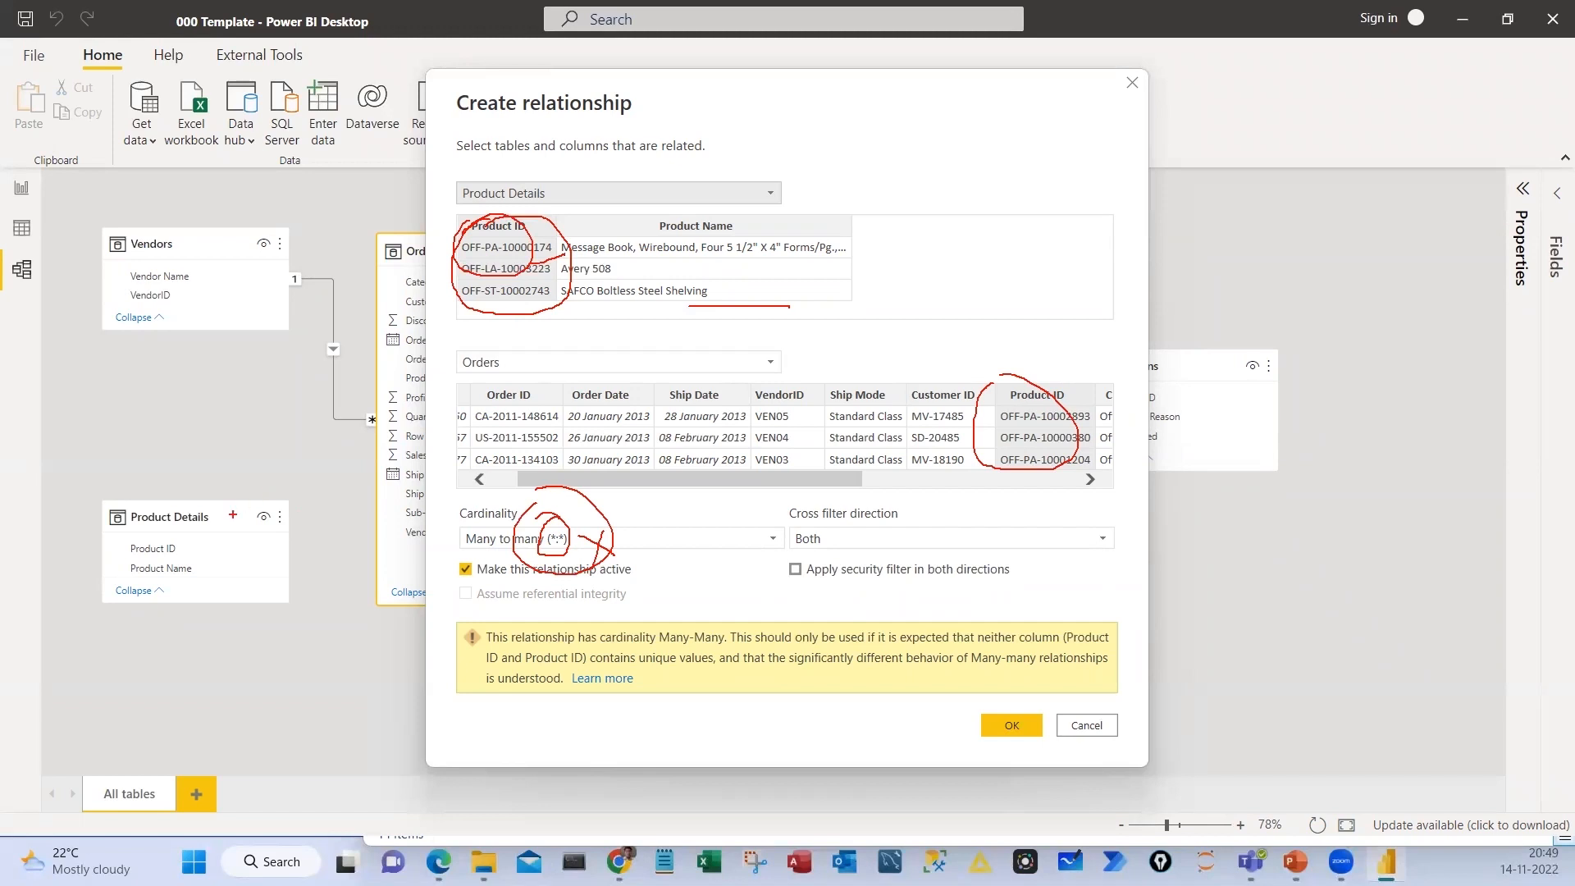
pyautogui.press('Escape')
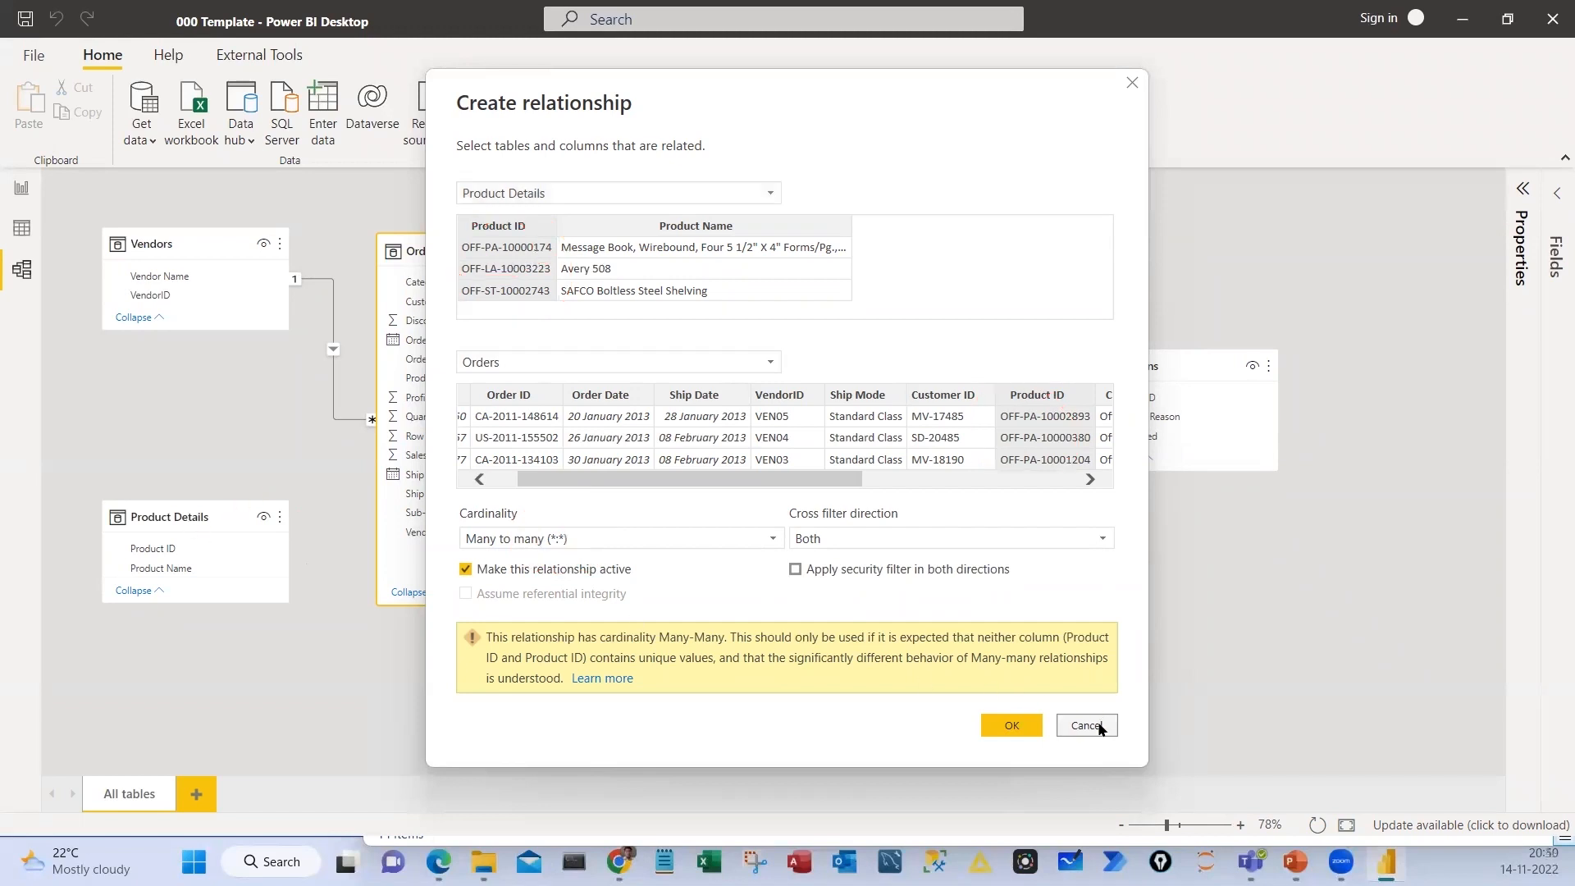
pyautogui.press('Escape')
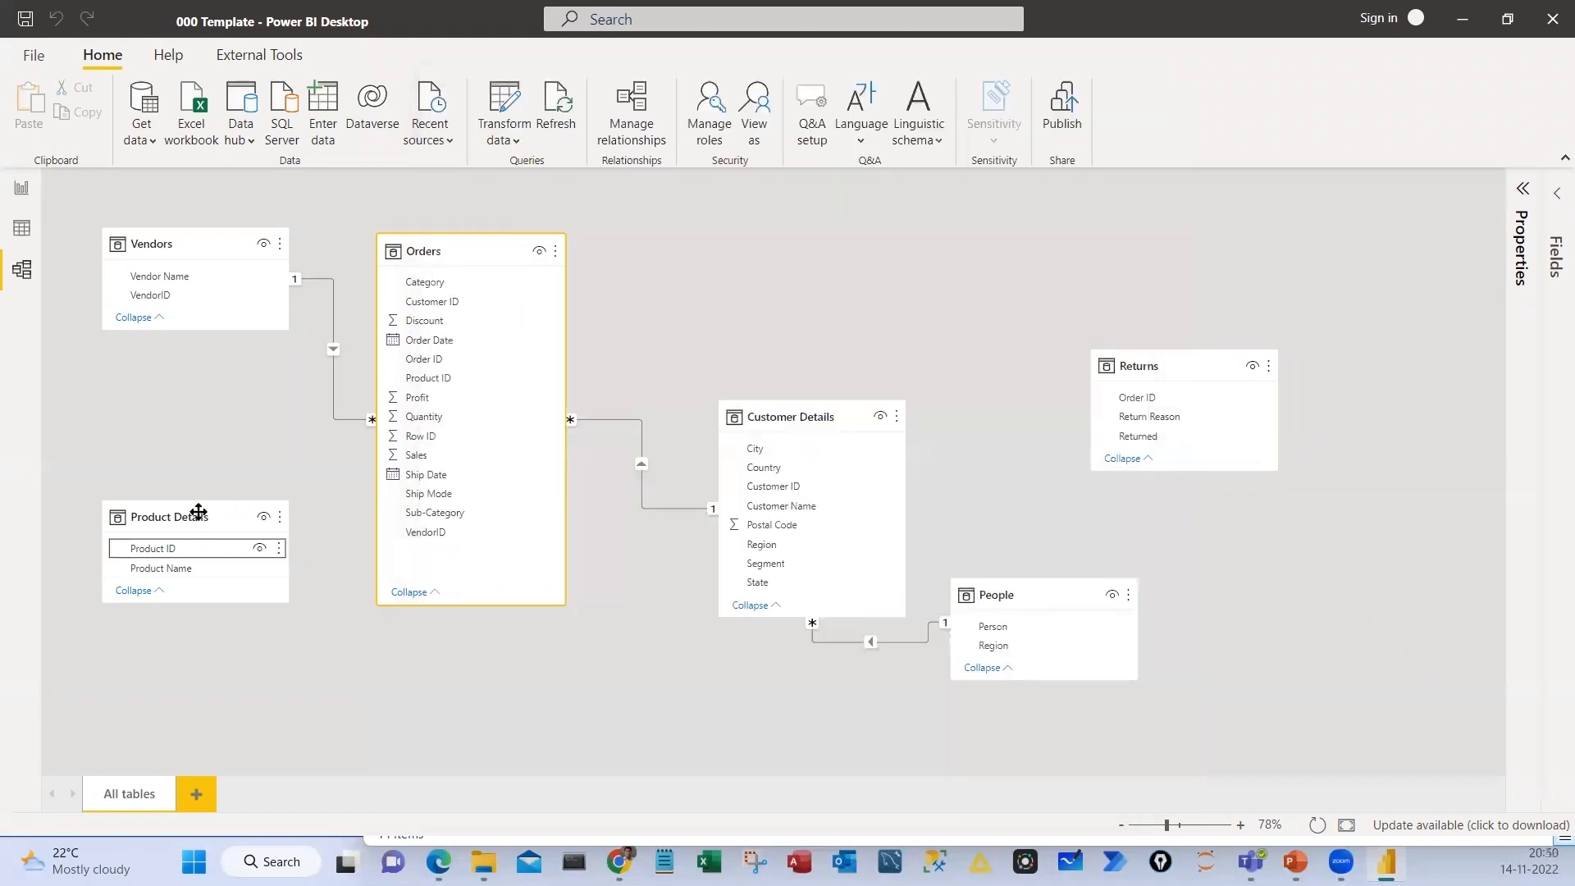
# Place Returns above Customer Details, mark it together with Orders, and relate the two tables on Order ID
pyautogui.moveTo(185, 513); pyautogui.dragTo(184, 519)
pyautogui.moveTo(1160, 365); pyautogui.dragTo(795, 226)
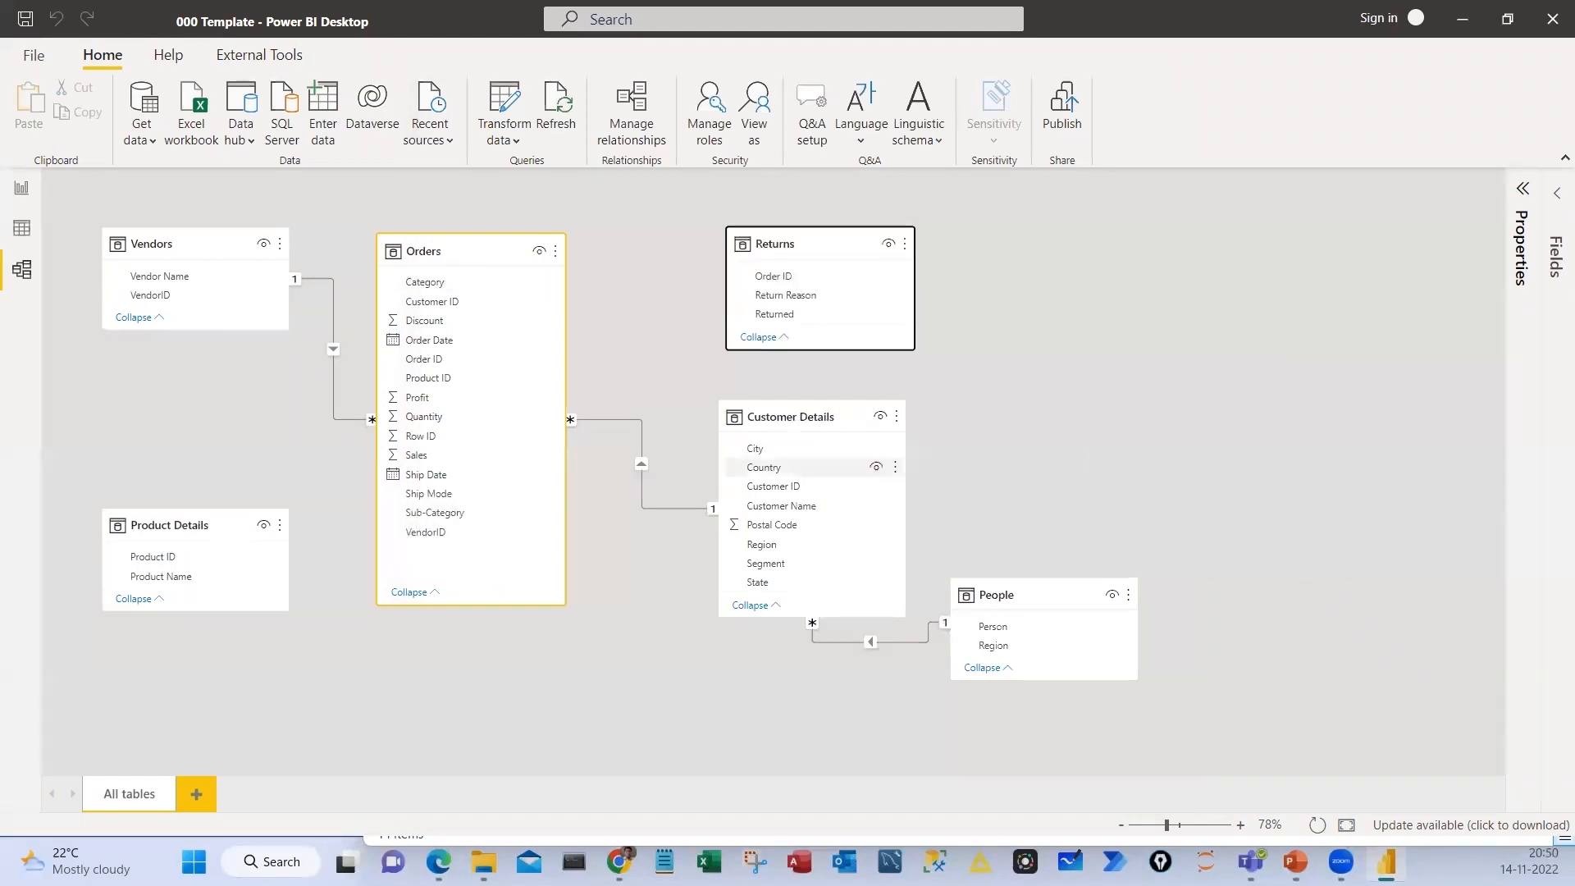
pyautogui.moveTo(725, 220); pyautogui.dragTo(919, 349)
pyautogui.moveTo(378, 238); pyautogui.dragTo(555, 611)
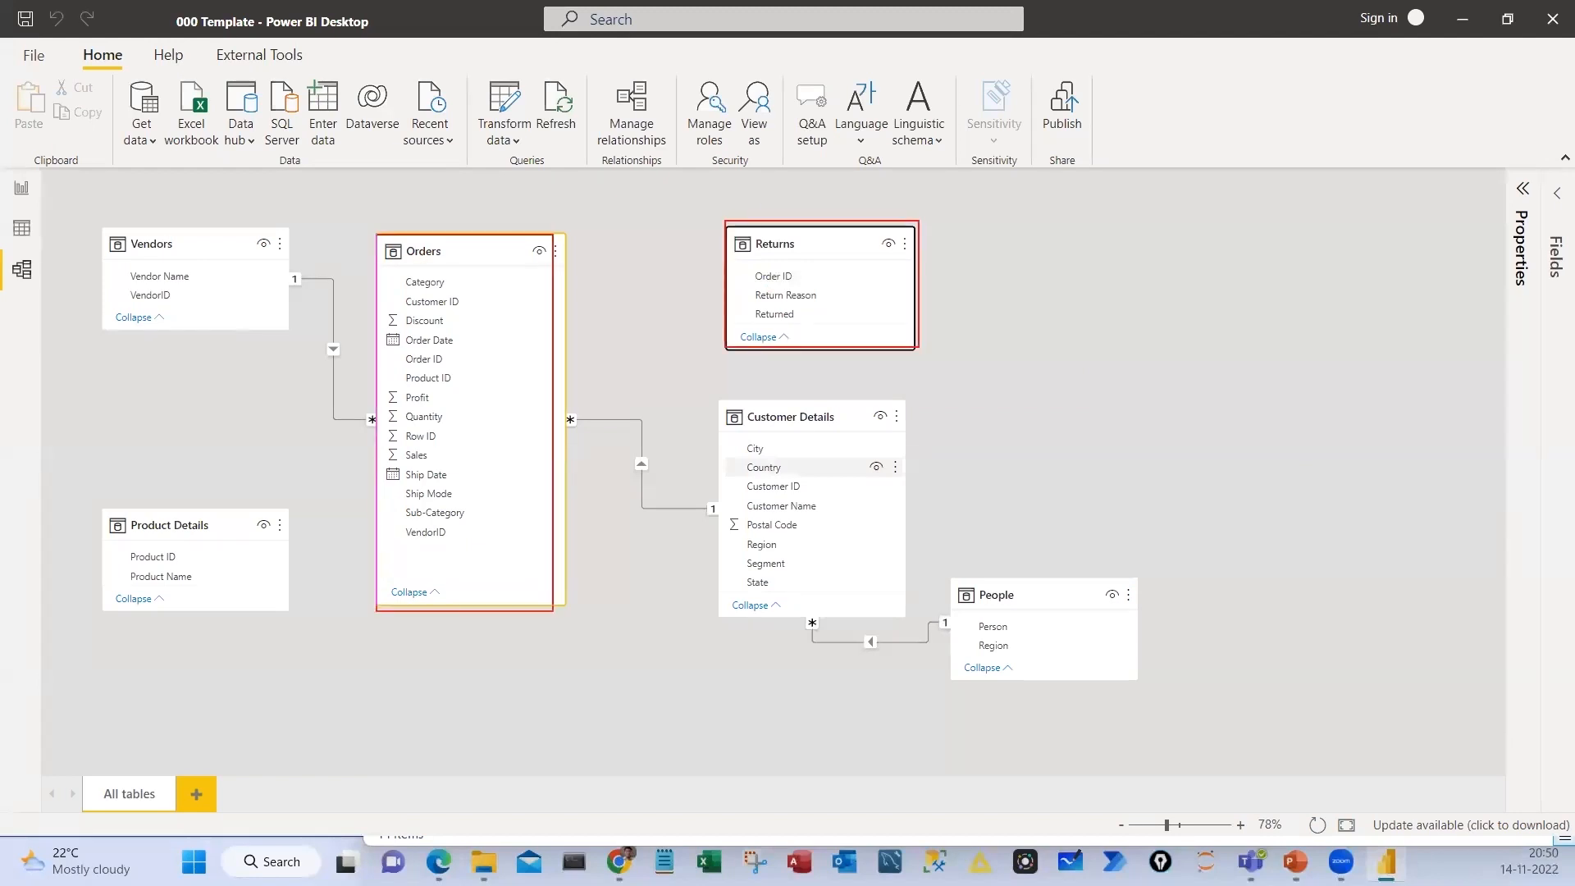
pyautogui.moveTo(555, 370)
pyautogui.mouseDown()
pyautogui.moveTo(744, 281)
pyautogui.moveTo(496, 356)
pyautogui.mouseUp()
pyautogui.press('Escape')
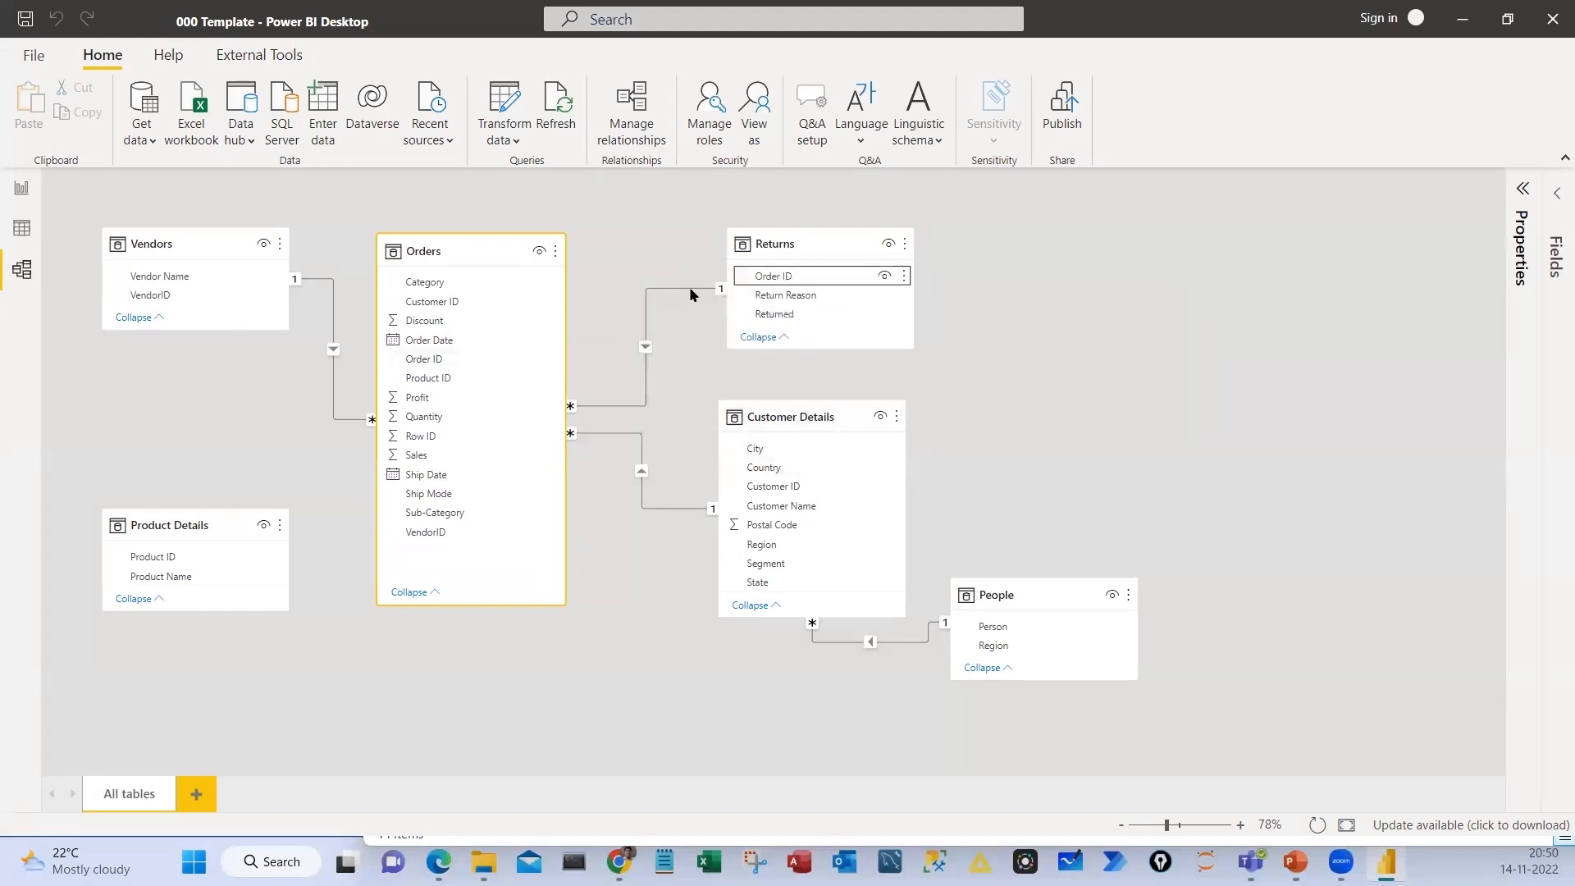
# Circle the one and many ends of the Returns, Vendors, Customer Details and People relationships, and clear the marks
pyautogui.hotkey('ctrl', '2')
pyautogui.moveTo(712, 269)
pyautogui.mouseDown()
pyautogui.moveTo(712, 299)
pyautogui.moveTo(698, 262)
pyautogui.mouseUp()
pyautogui.moveTo(557, 384)
pyautogui.mouseDown()
pyautogui.moveTo(603, 373)
pyautogui.moveTo(565, 377)
pyautogui.mouseUp()
pyautogui.moveTo(264, 269)
pyautogui.mouseDown()
pyautogui.moveTo(285, 248)
pyautogui.moveTo(284, 345)
pyautogui.mouseUp()
pyautogui.moveTo(360, 397)
pyautogui.mouseDown()
pyautogui.moveTo(369, 434)
pyautogui.moveTo(370, 382)
pyautogui.mouseUp()
pyautogui.moveTo(733, 498); pyautogui.dragTo(714, 507)
pyautogui.moveTo(674, 488); pyautogui.dragTo(717, 484)
pyautogui.moveTo(589, 429); pyautogui.dragTo(566, 425)
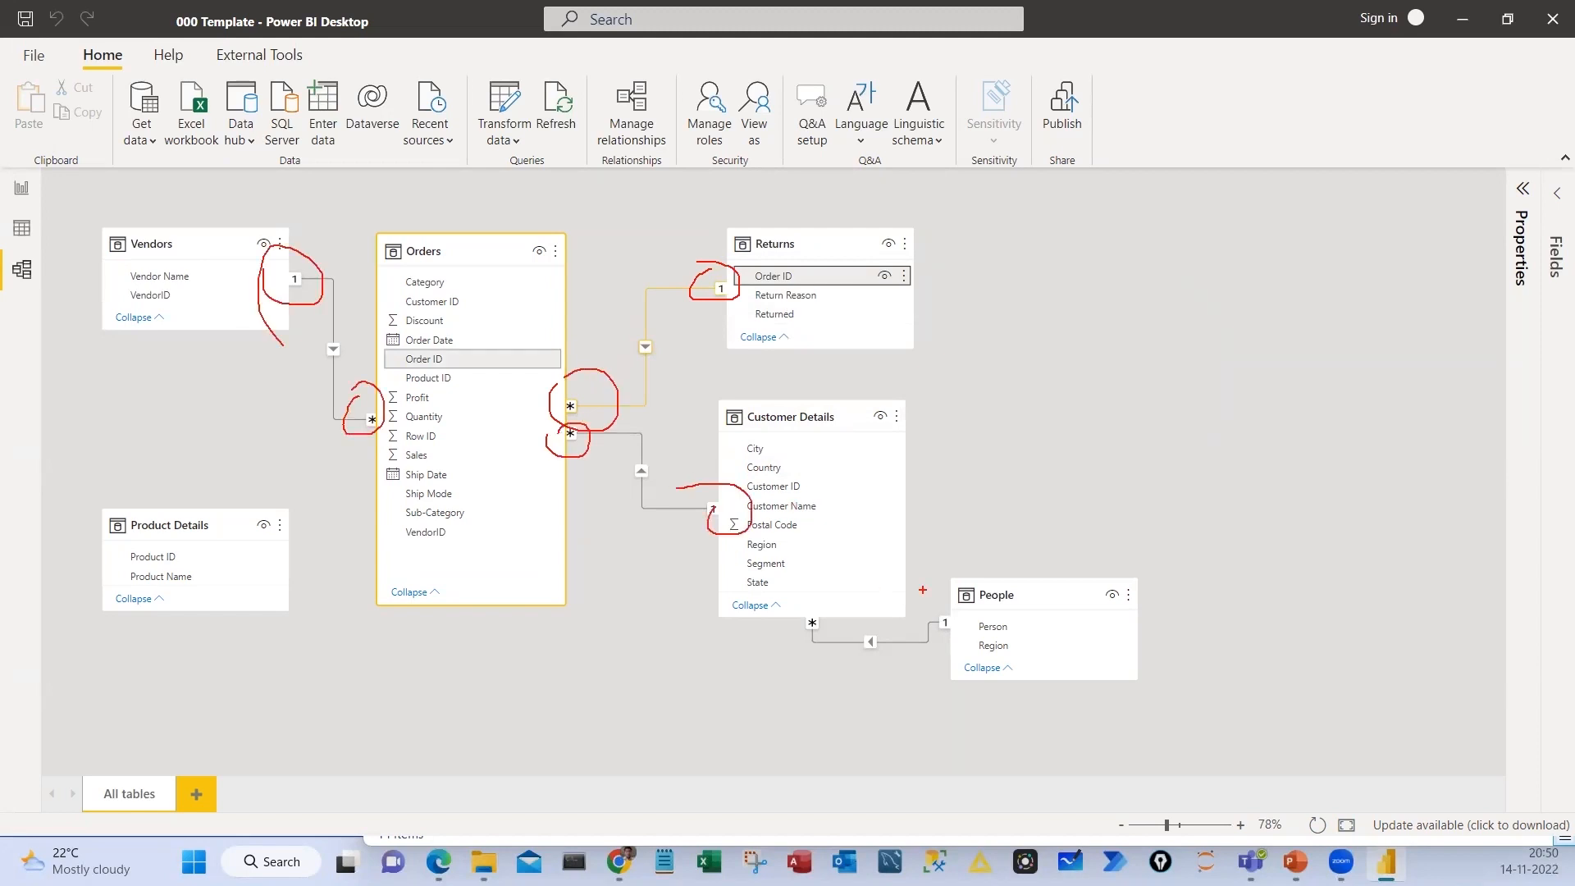
pyautogui.moveTo(935, 615); pyautogui.dragTo(951, 613)
pyautogui.press('Escape')
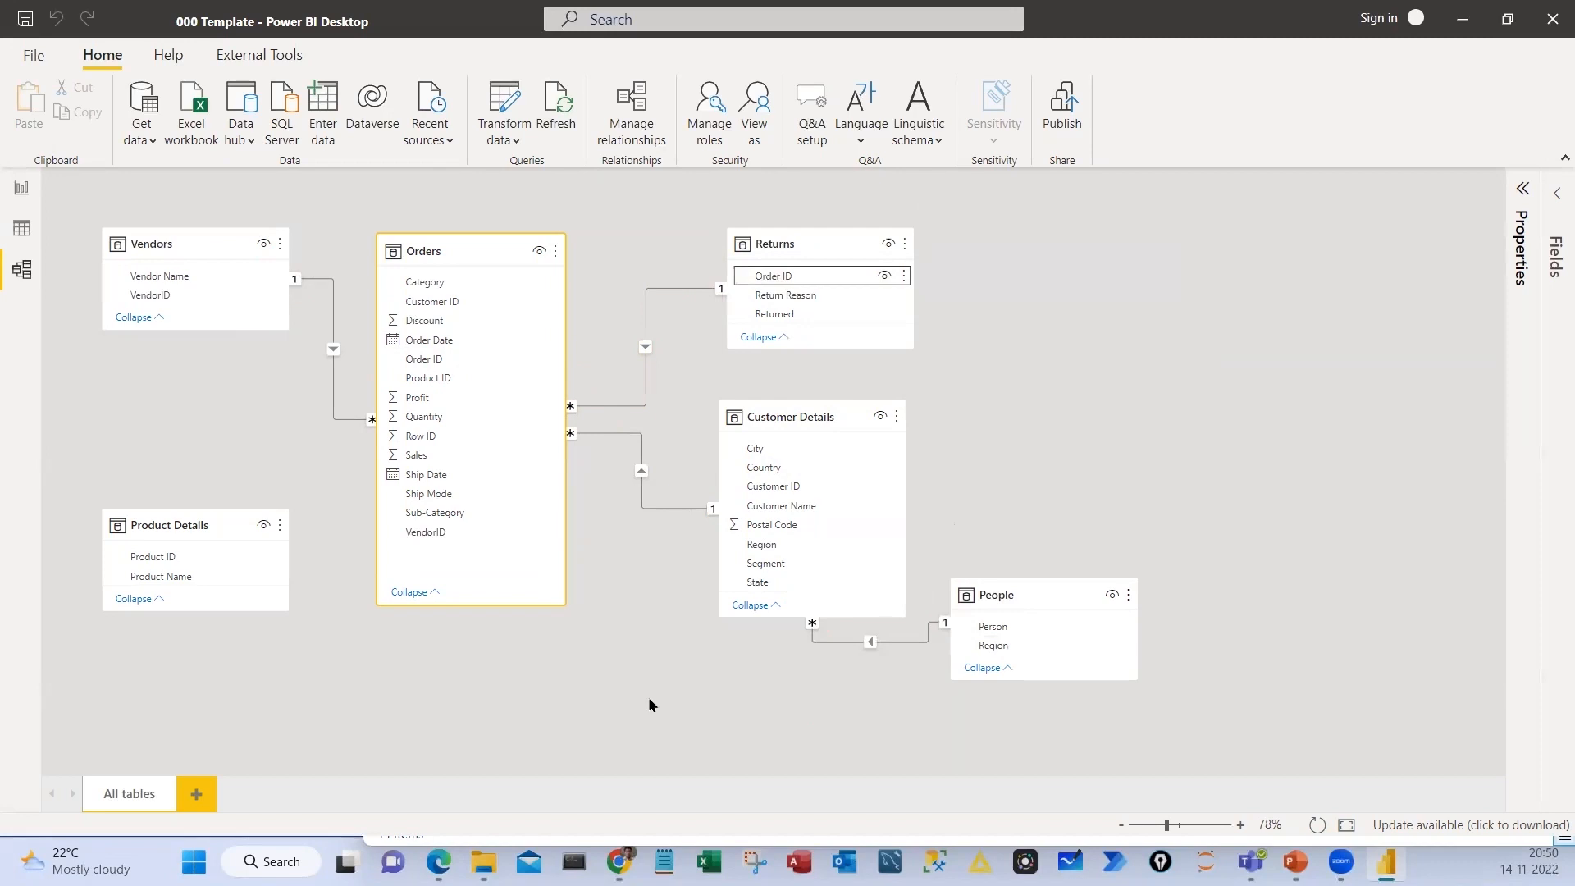
# Mark the filter direction arrow on the Returns–Orders relationship line and the path from Returns to Orders, and clear the marks
pyautogui.moveTo(658, 270); pyautogui.dragTo(617, 284)
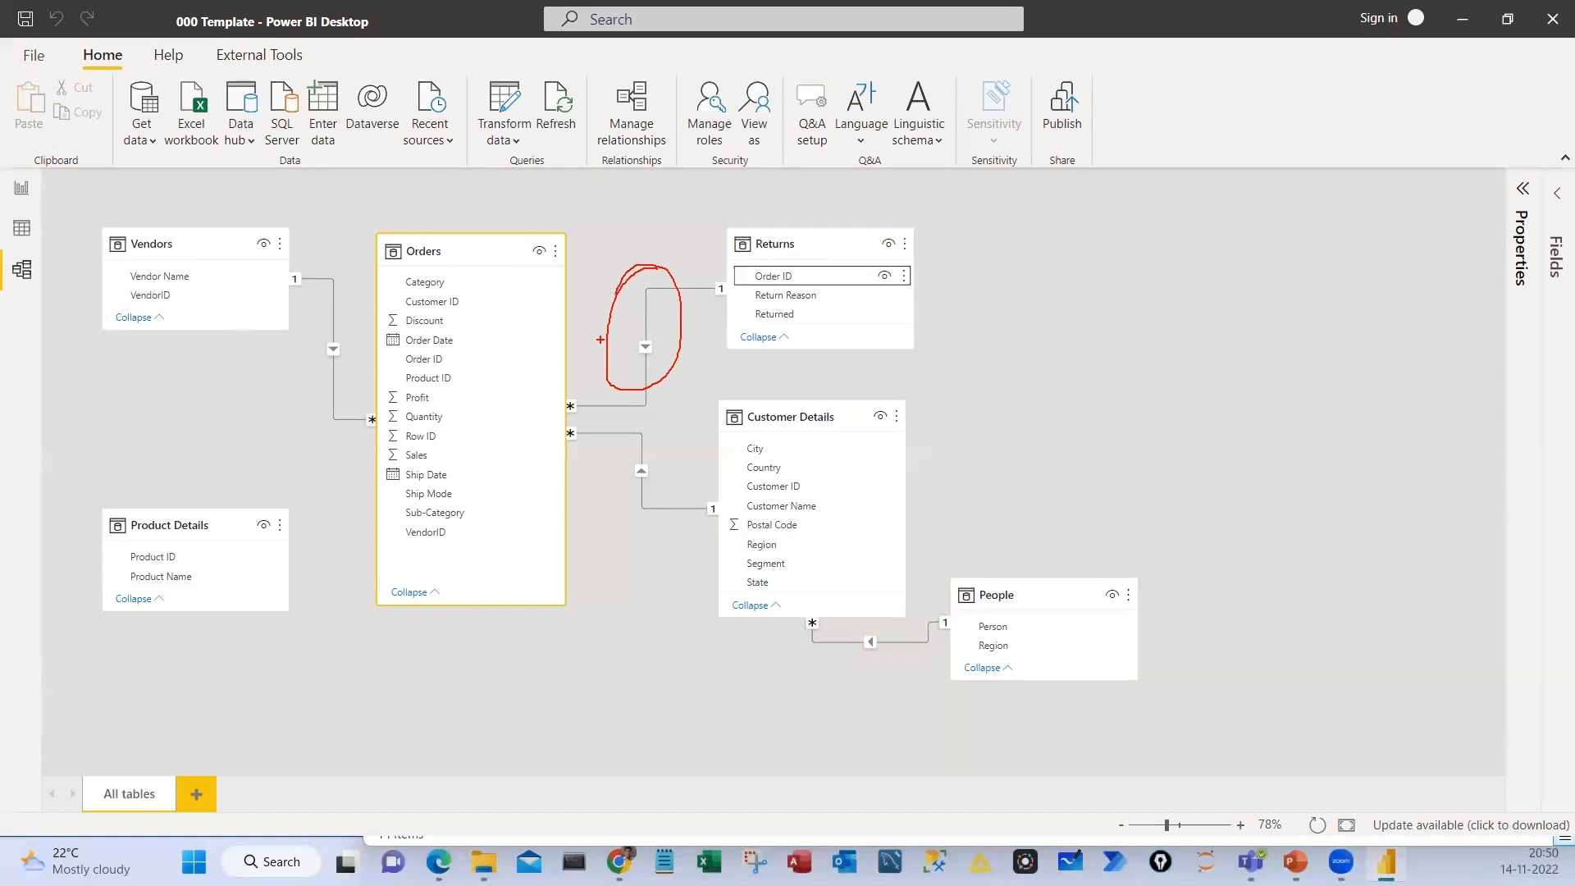
pyautogui.moveTo(755, 277)
pyautogui.mouseDown()
pyautogui.moveTo(657, 372)
pyautogui.moveTo(568, 389)
pyautogui.mouseUp()
pyautogui.press('Escape')
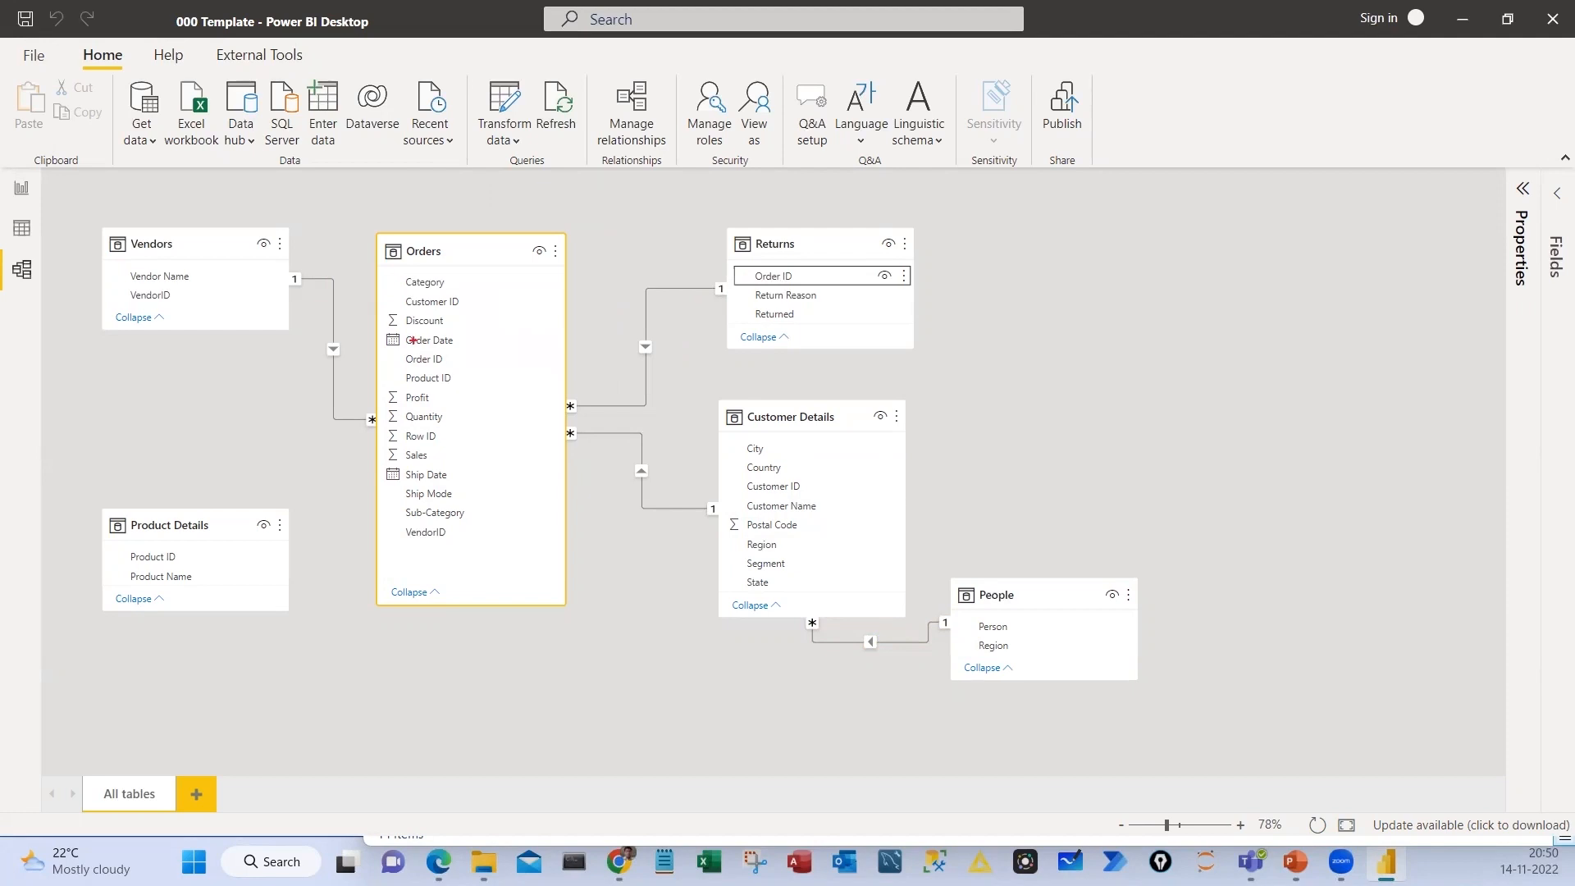
# Box Orders and tick its numeric fields, circle Vendors, Returns, Customer Details and People as dimension tables, and clear the marks
pyautogui.moveTo(378, 232)
pyautogui.mouseDown()
pyautogui.moveTo(433, 387)
pyautogui.moveTo(563, 616)
pyautogui.mouseUp()
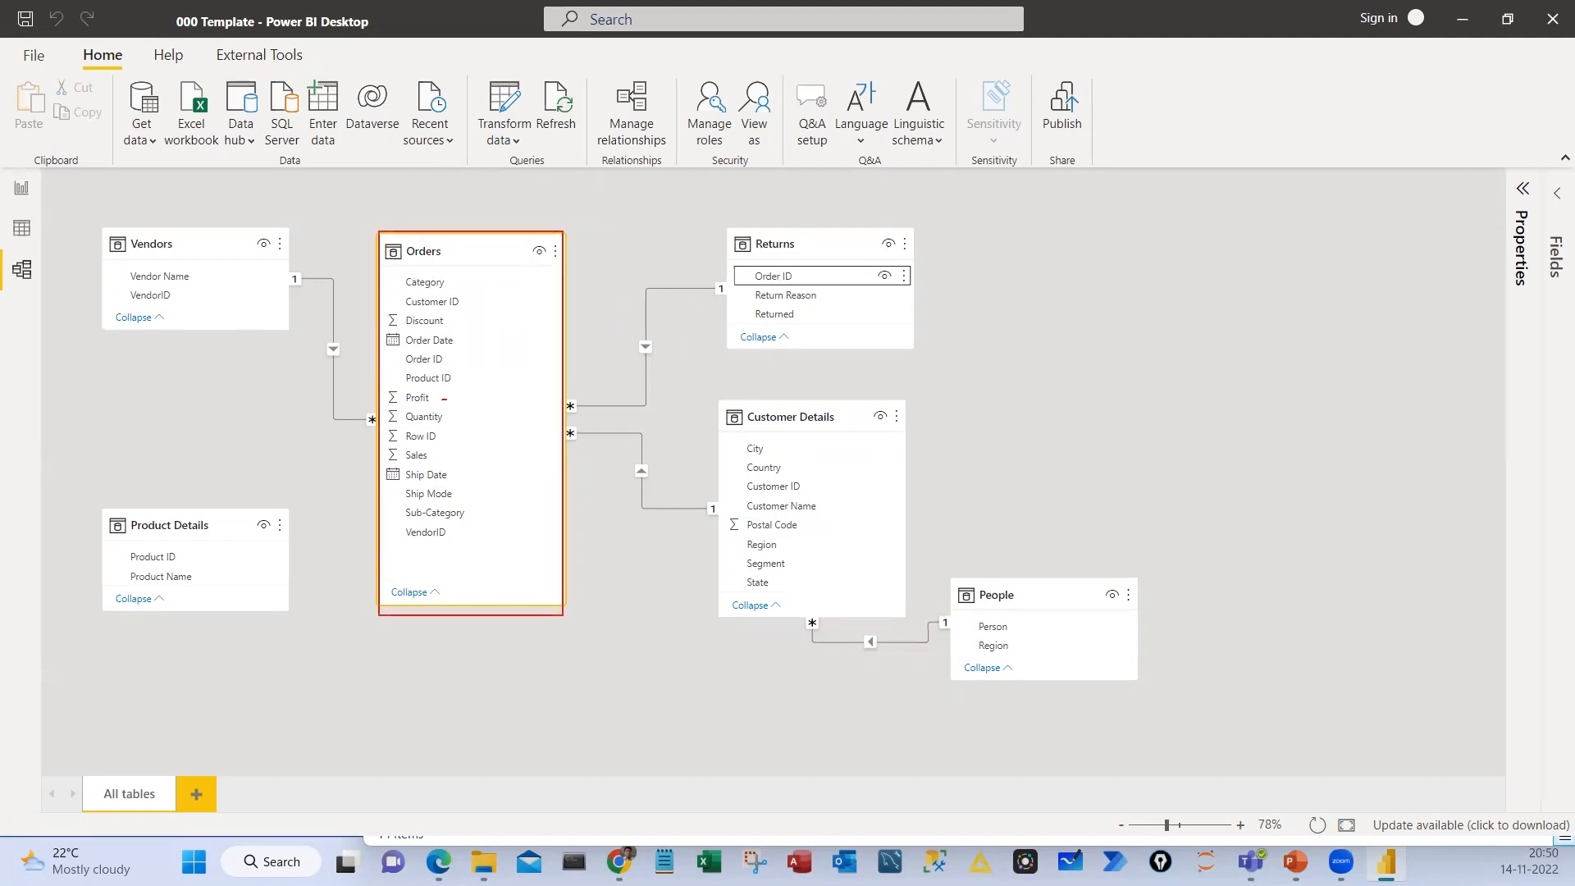
pyautogui.moveTo(447, 399); pyautogui.dragTo(461, 383)
pyautogui.moveTo(450, 420); pyautogui.dragTo(470, 413)
pyautogui.moveTo(452, 436); pyautogui.dragTo(474, 454)
pyautogui.moveTo(115, 205)
pyautogui.mouseDown()
pyautogui.moveTo(103, 256)
pyautogui.moveTo(162, 256)
pyautogui.moveTo(91, 201)
pyautogui.mouseUp()
pyautogui.moveTo(771, 199); pyautogui.dragTo(732, 219)
pyautogui.moveTo(821, 416)
pyautogui.mouseDown()
pyautogui.moveTo(773, 376)
pyautogui.moveTo(732, 426)
pyautogui.mouseUp()
pyautogui.moveTo(928, 555); pyautogui.dragTo(986, 563)
pyautogui.moveTo(1160, 579)
pyautogui.mouseDown()
pyautogui.moveTo(1154, 553)
pyautogui.moveTo(1157, 569)
pyautogui.mouseUp()
pyautogui.moveTo(1189, 557); pyautogui.dragTo(1259, 550)
pyautogui.moveTo(1131, 602); pyautogui.dragTo(1216, 449)
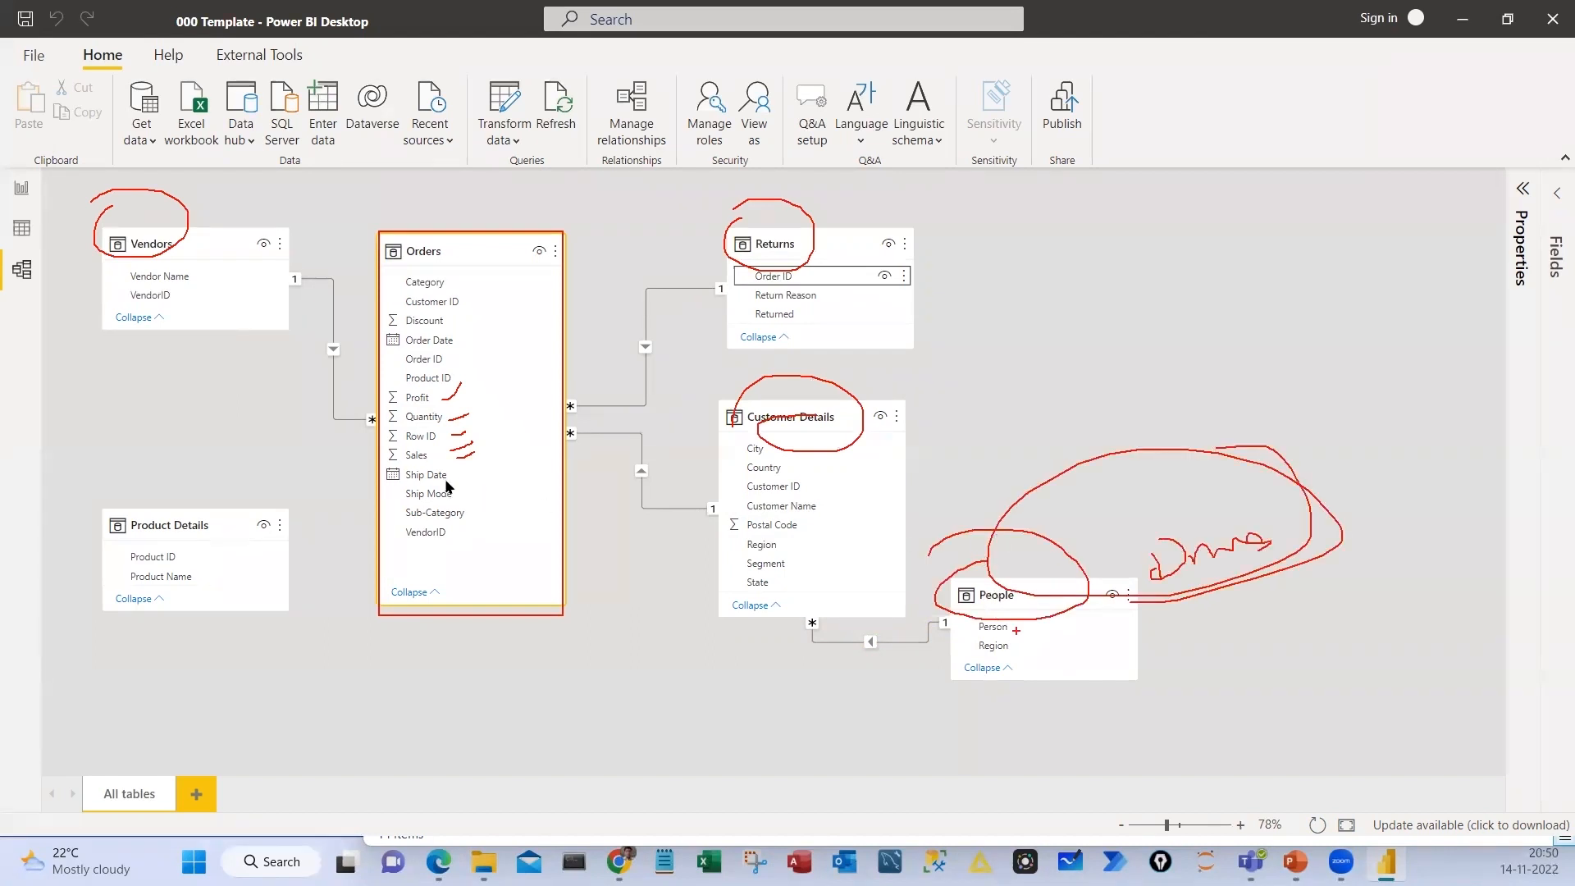
pyautogui.press('Escape')
# Shift the People card up beside Customer Details and switch to the Report view
pyautogui.moveTo(1029, 605); pyautogui.dragTo(1040, 558)
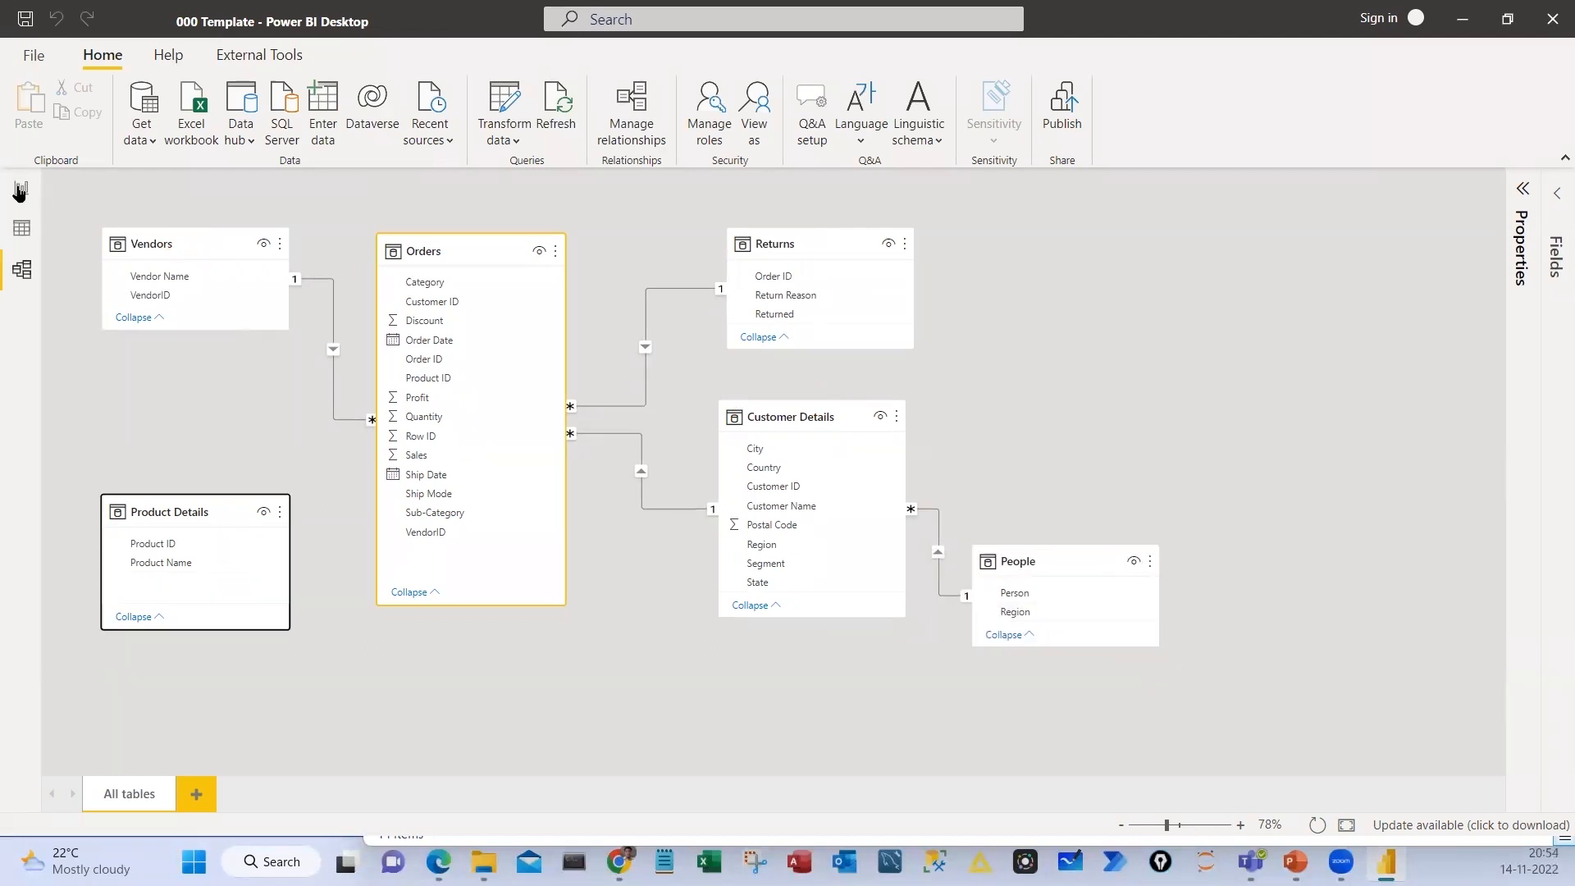
pyautogui.press('Tab')
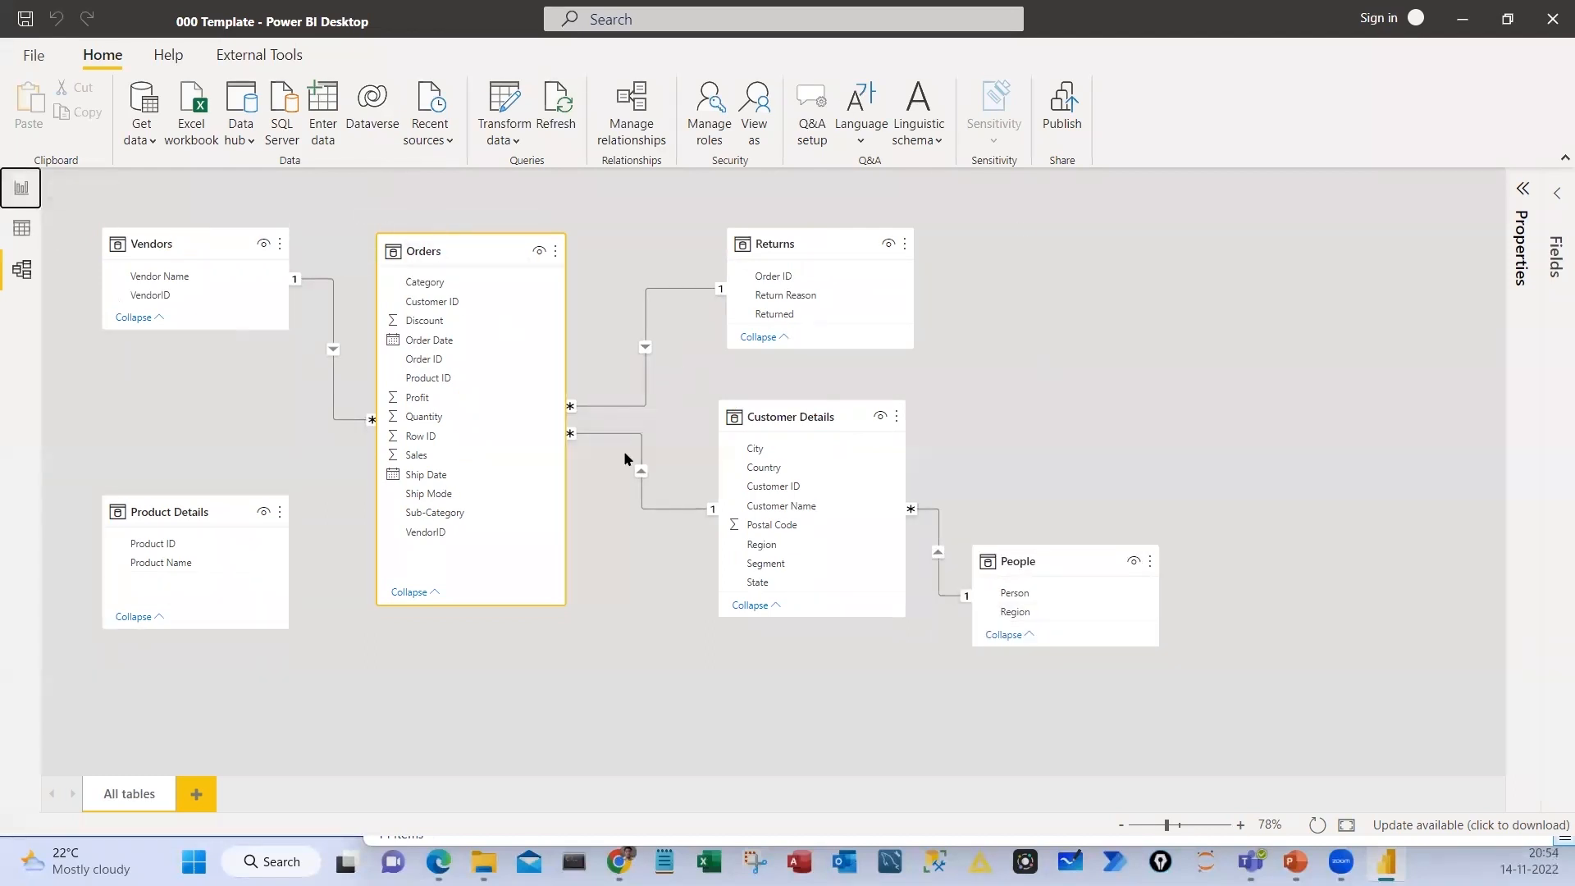
pyautogui.press('Return')
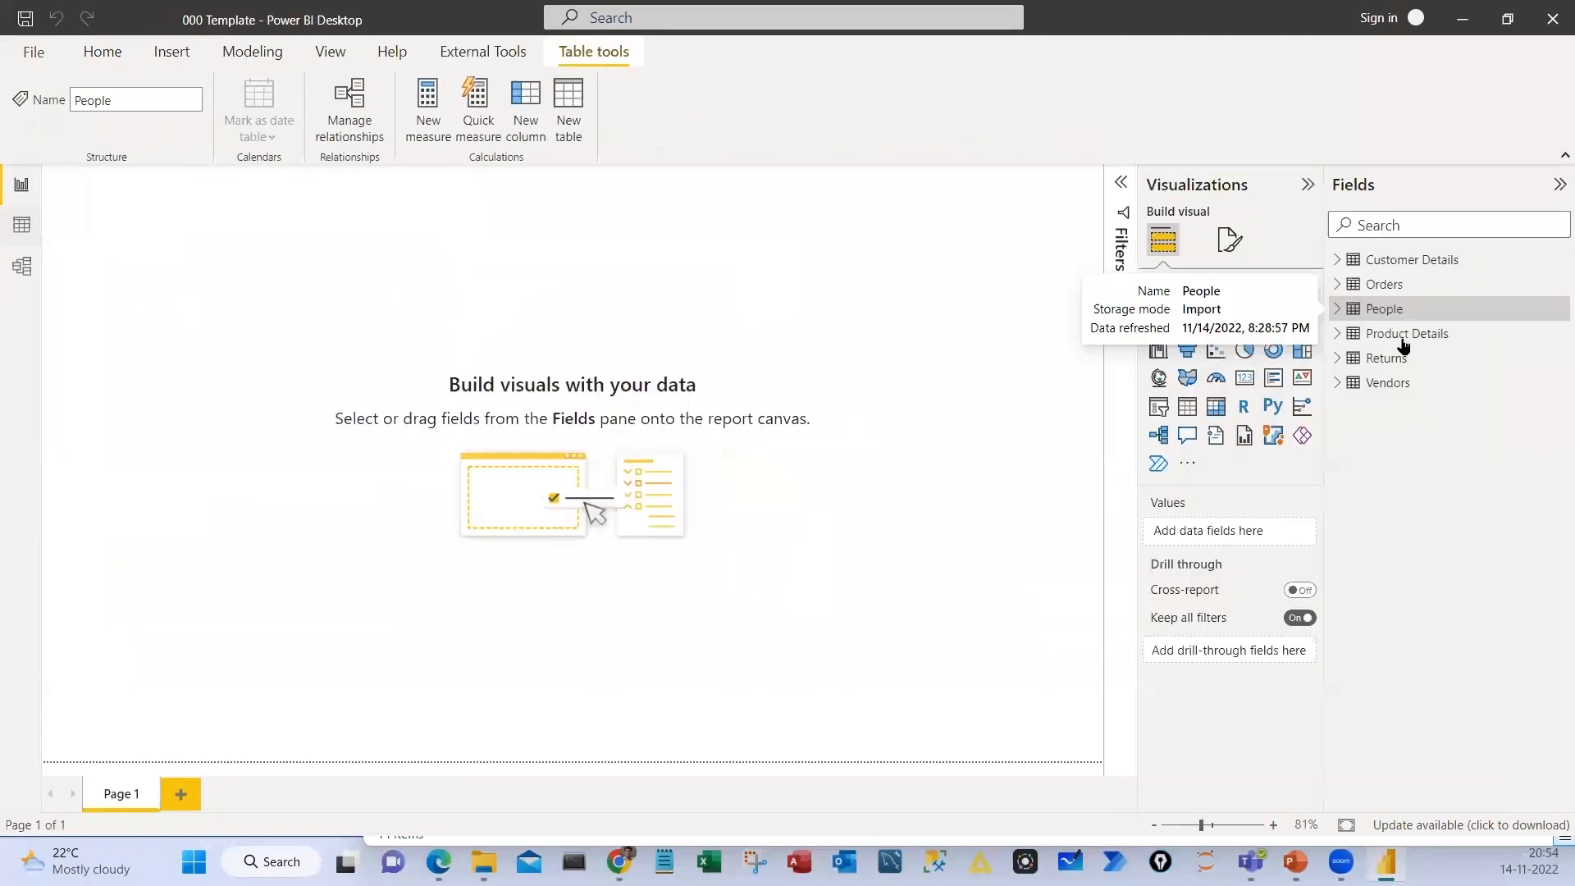
pyautogui.click(1346, 337)
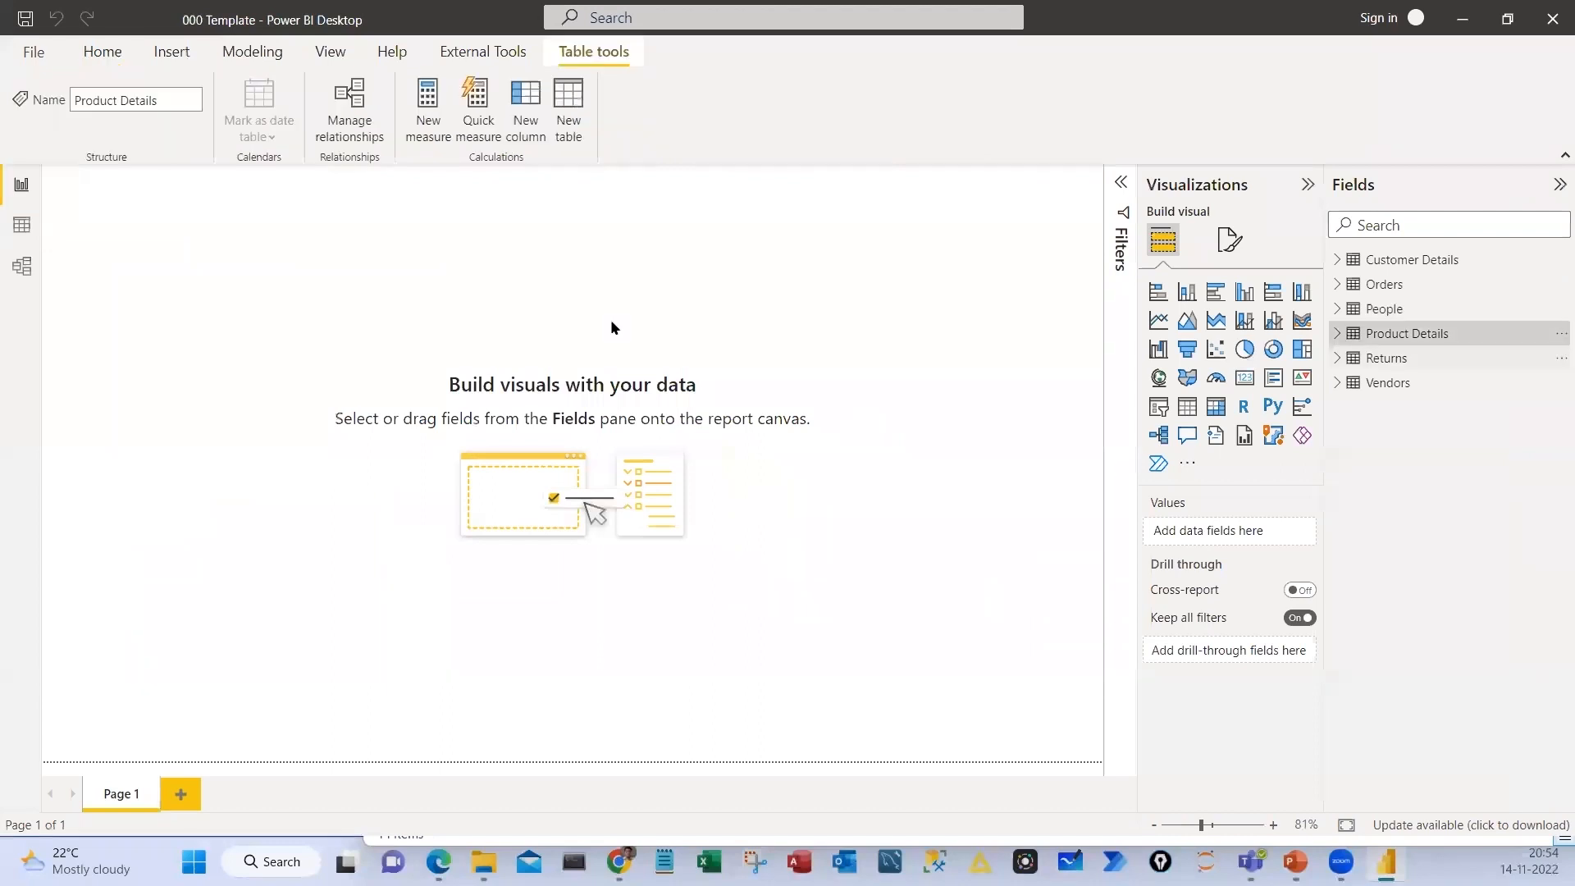
pyautogui.click(622, 360)
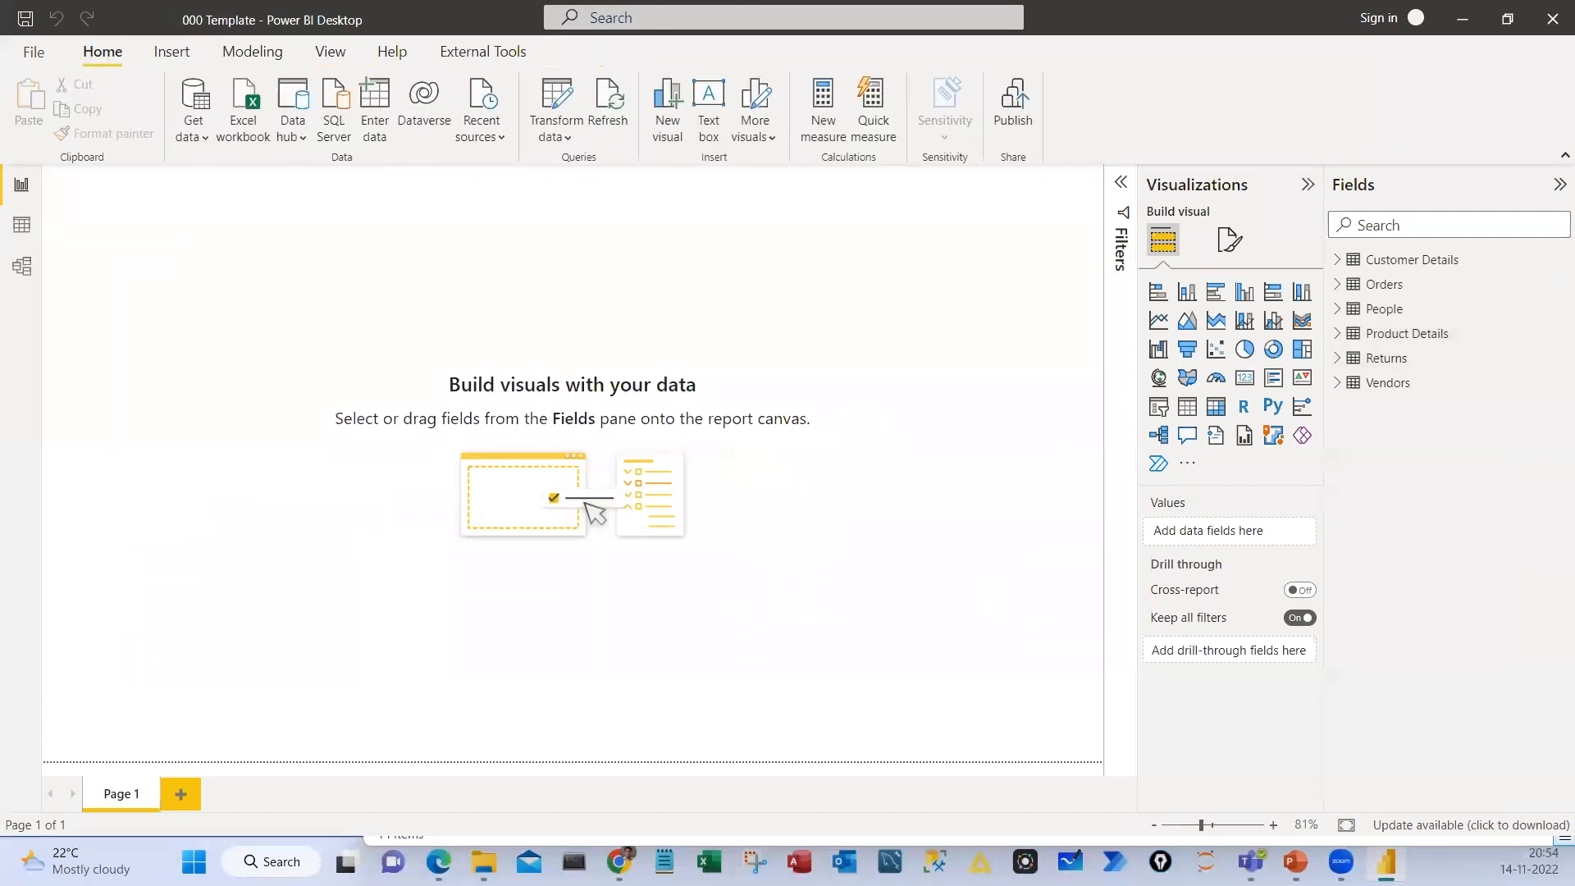
# Draw freehand marks across the empty report canvas and clear them
pyautogui.moveTo(266, 321); pyautogui.dragTo(293, 341)
pyautogui.moveTo(307, 319); pyautogui.dragTo(370, 317)
pyautogui.moveTo(472, 299)
pyautogui.mouseDown()
pyautogui.moveTo(475, 320)
pyautogui.moveTo(499, 298)
pyautogui.moveTo(551, 323)
pyautogui.mouseUp()
pyautogui.moveTo(748, 297); pyautogui.dragTo(750, 308)
pyautogui.moveTo(828, 311); pyautogui.dragTo(860, 318)
pyautogui.moveTo(863, 292); pyautogui.dragTo(855, 327)
pyautogui.moveTo(836, 345)
pyautogui.mouseDown()
pyautogui.moveTo(715, 451)
pyautogui.moveTo(469, 377)
pyautogui.mouseUp()
pyautogui.press('Escape')
# Open the Product Details table's query in the Power Query Editor
pyautogui.click(1421, 338)
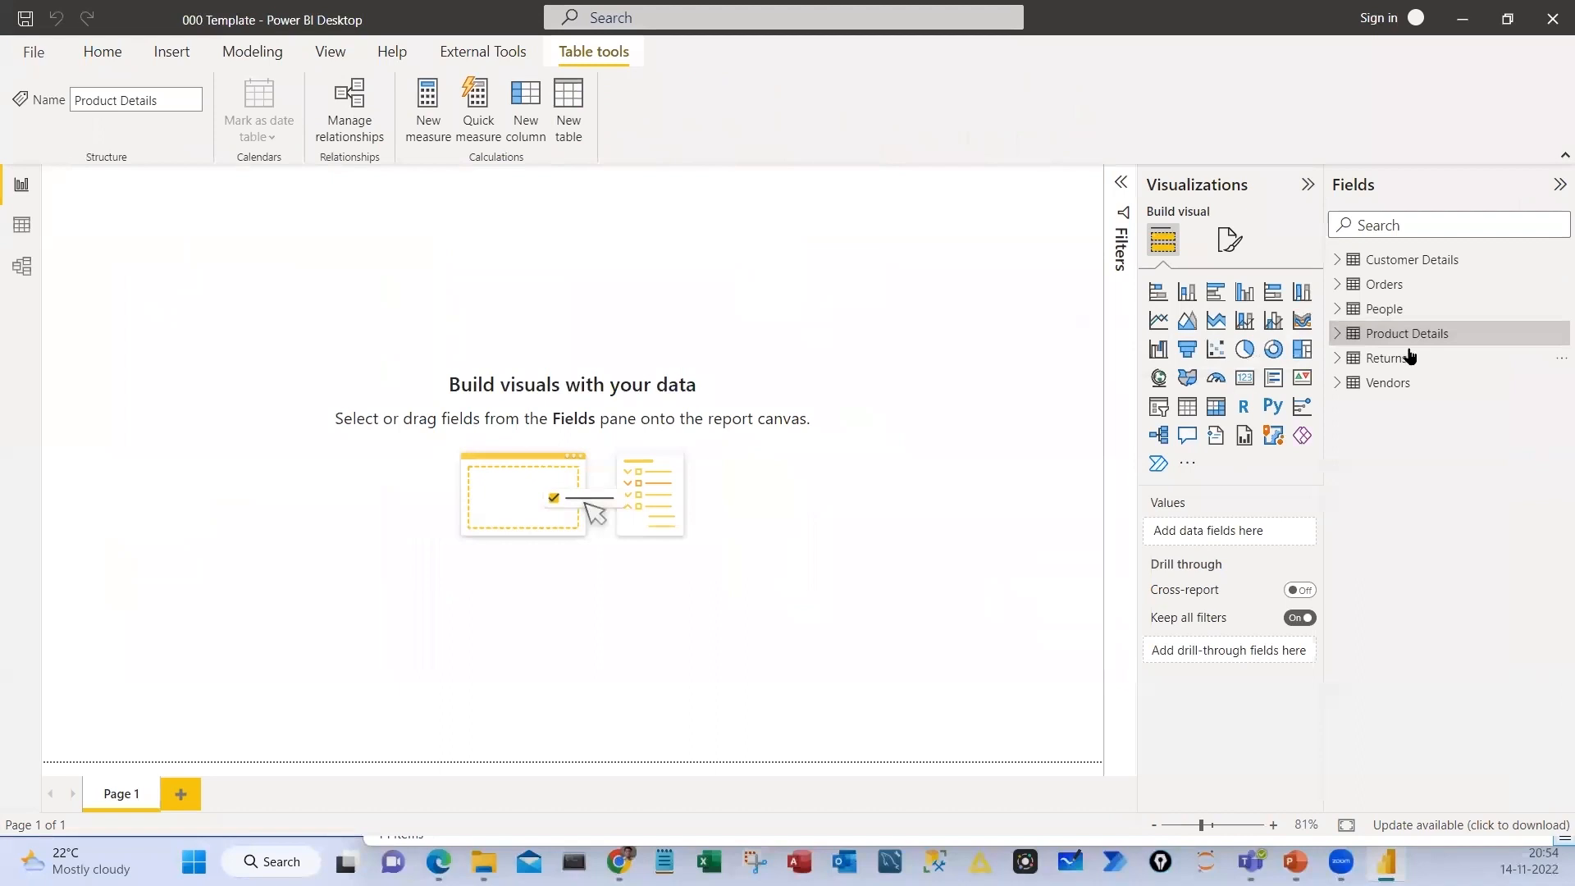
pyautogui.click(92, 59)
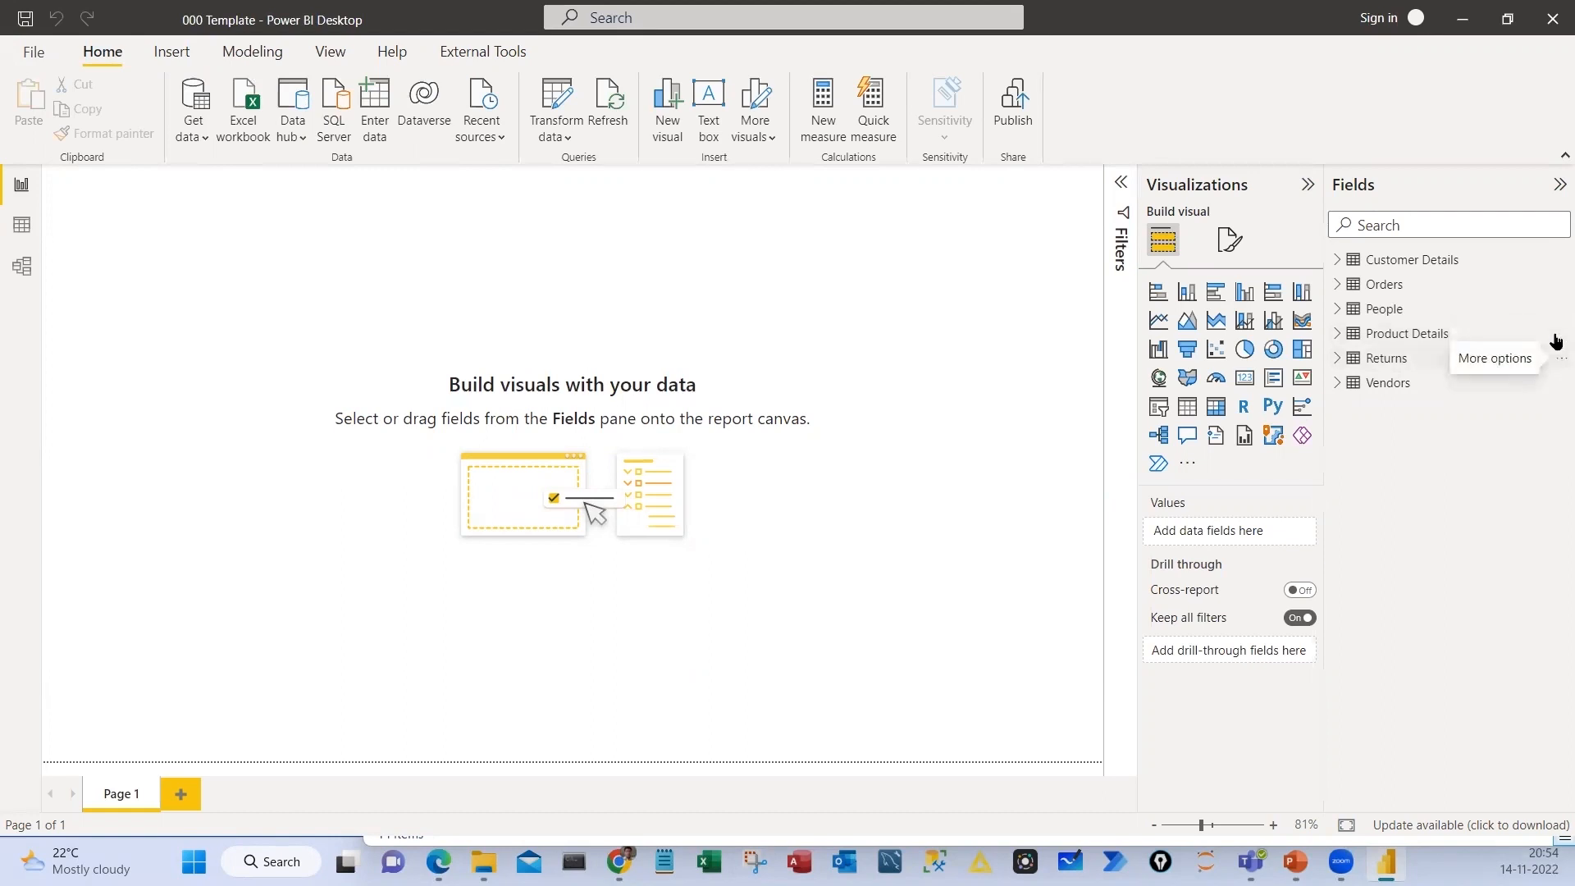
pyautogui.click(1559, 338)
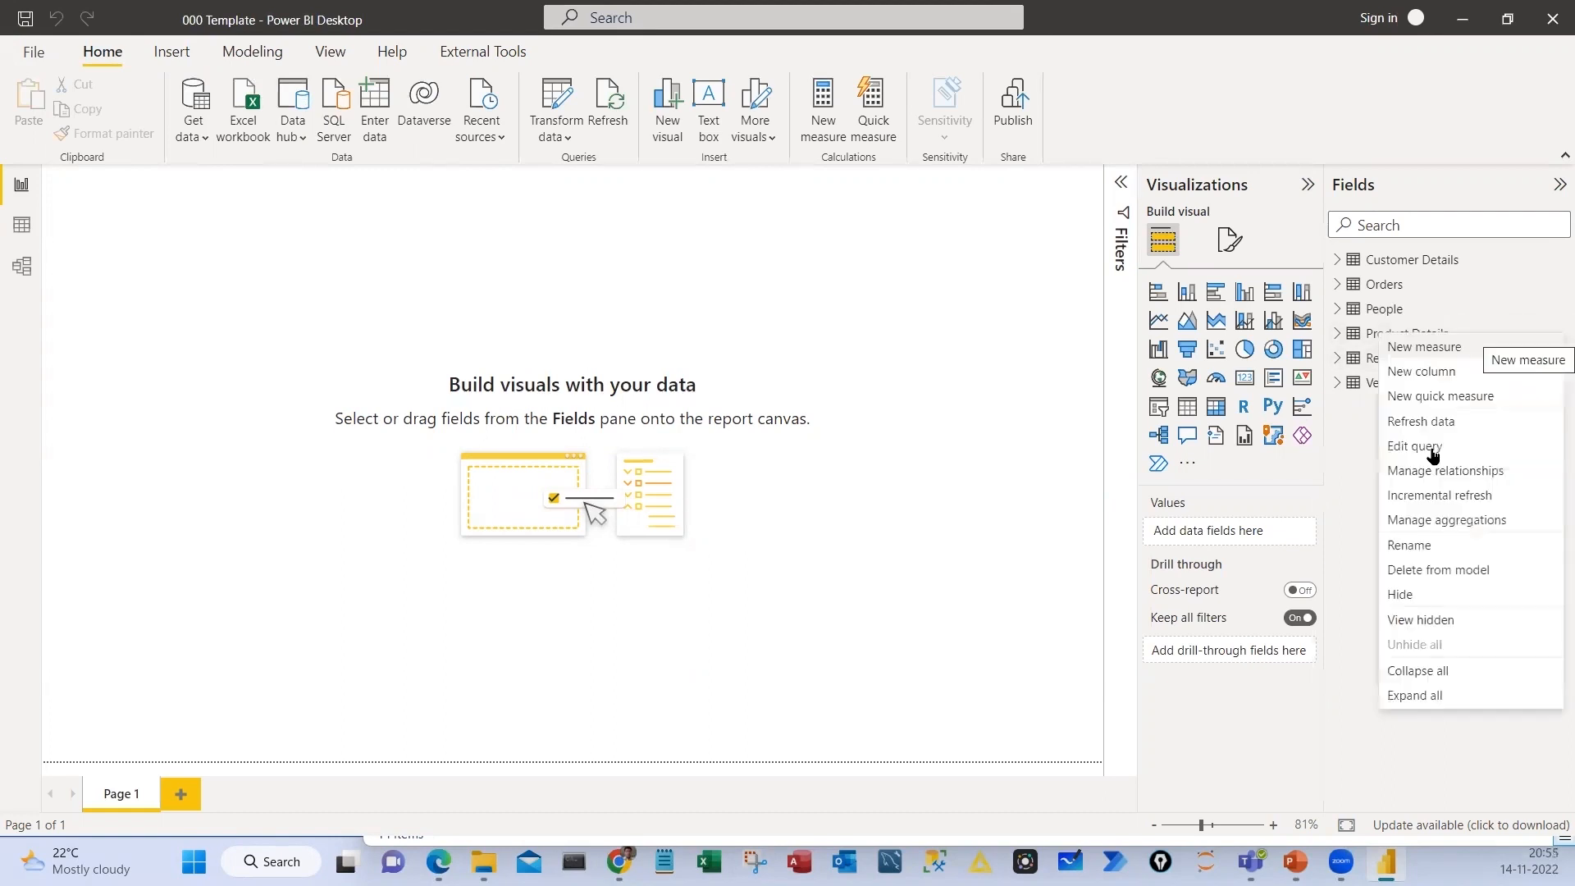
pyautogui.click(1428, 448)
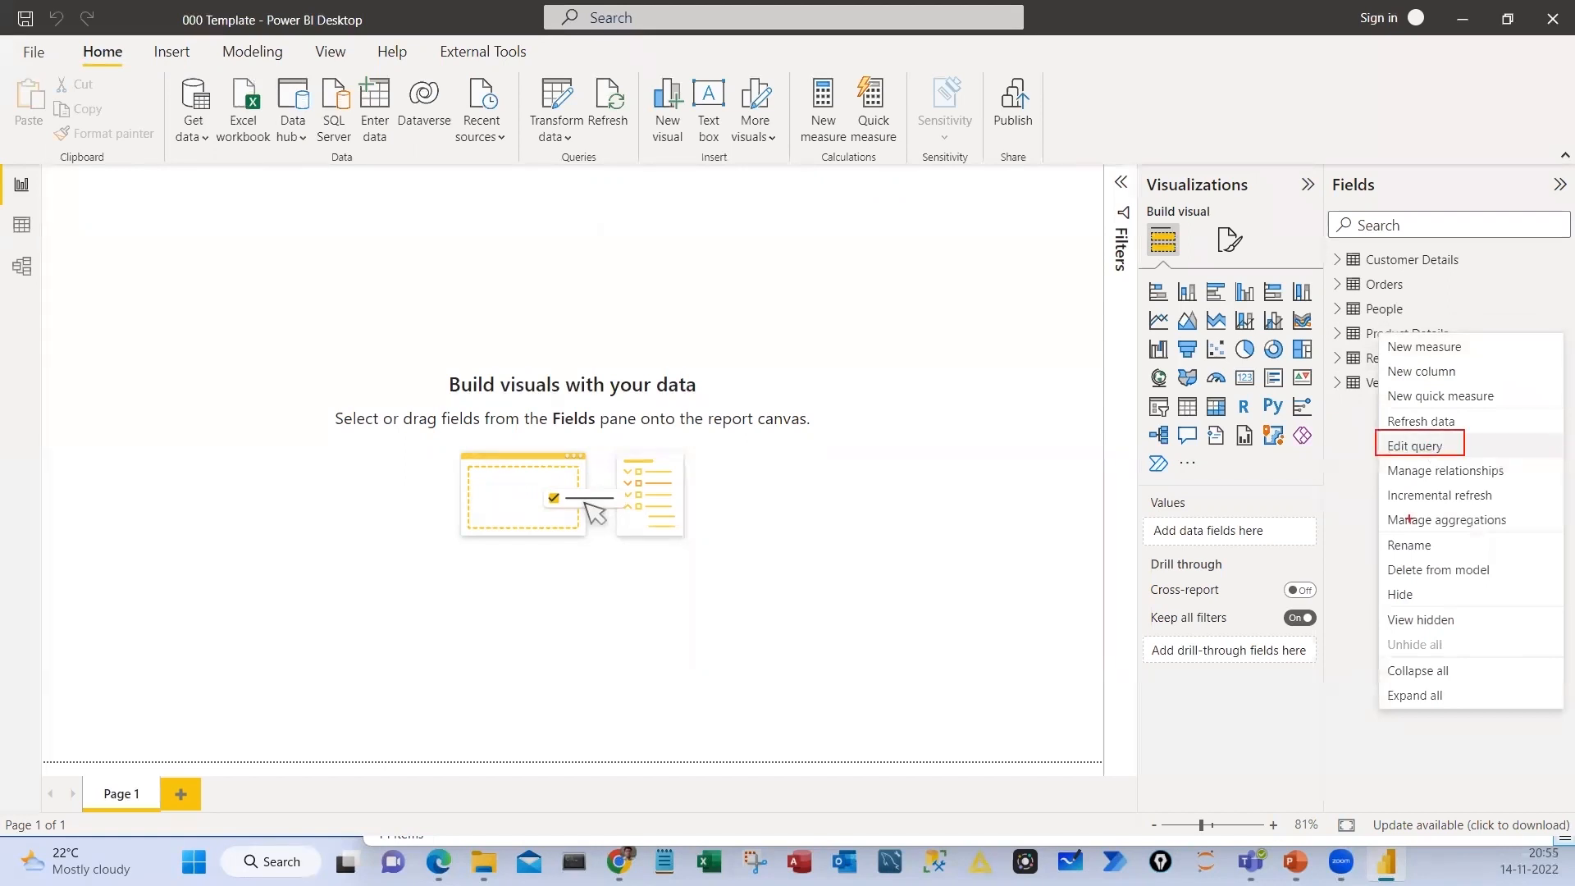
pyautogui.click(93, 62)
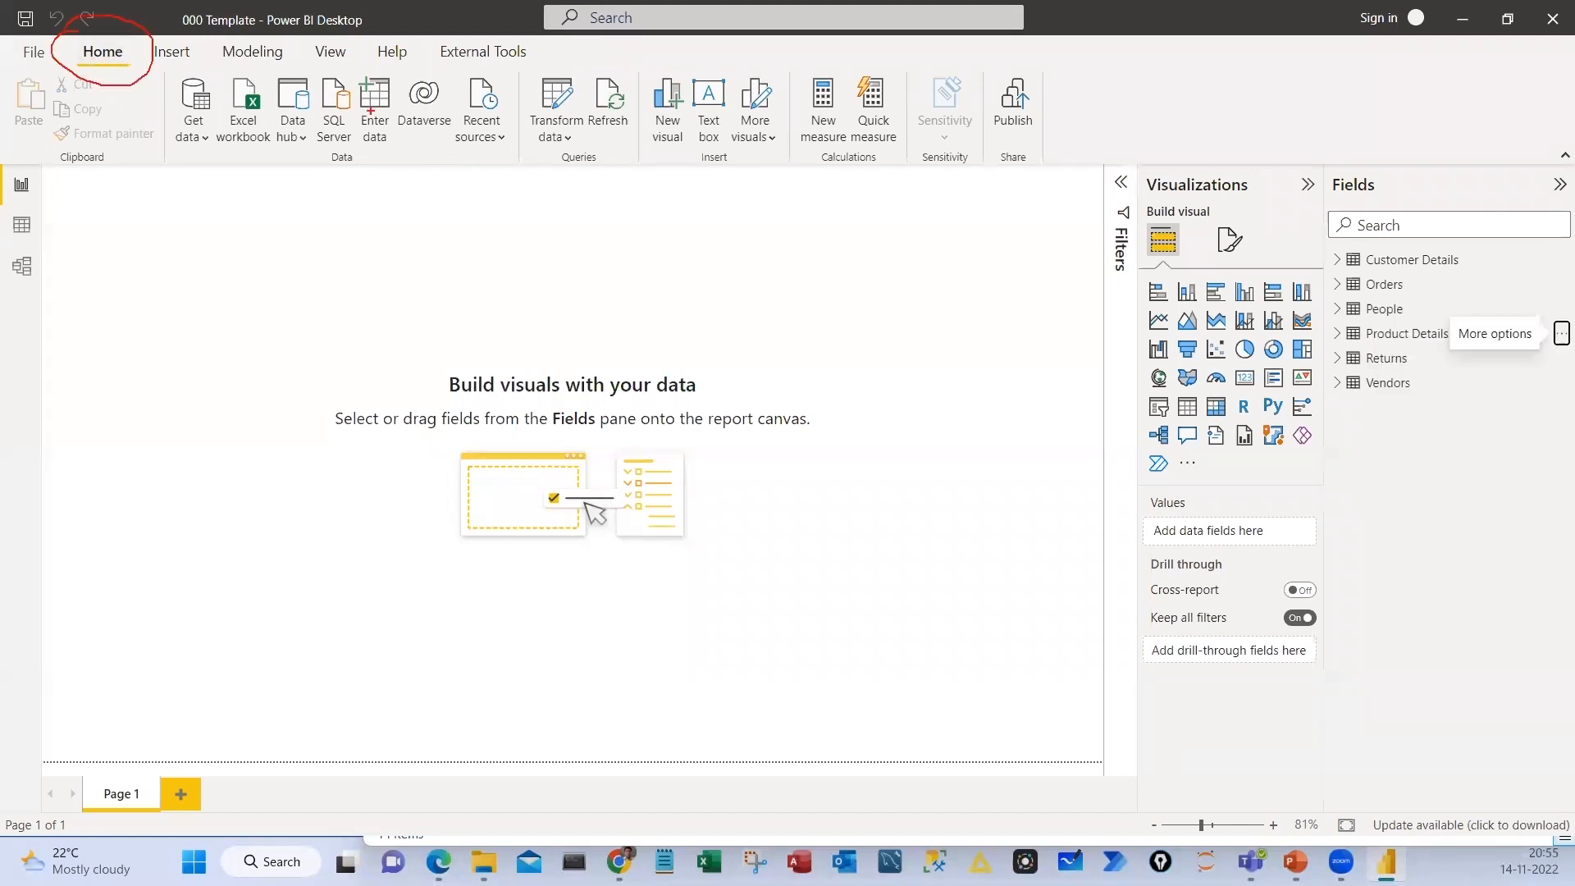
pyautogui.click(556, 104)
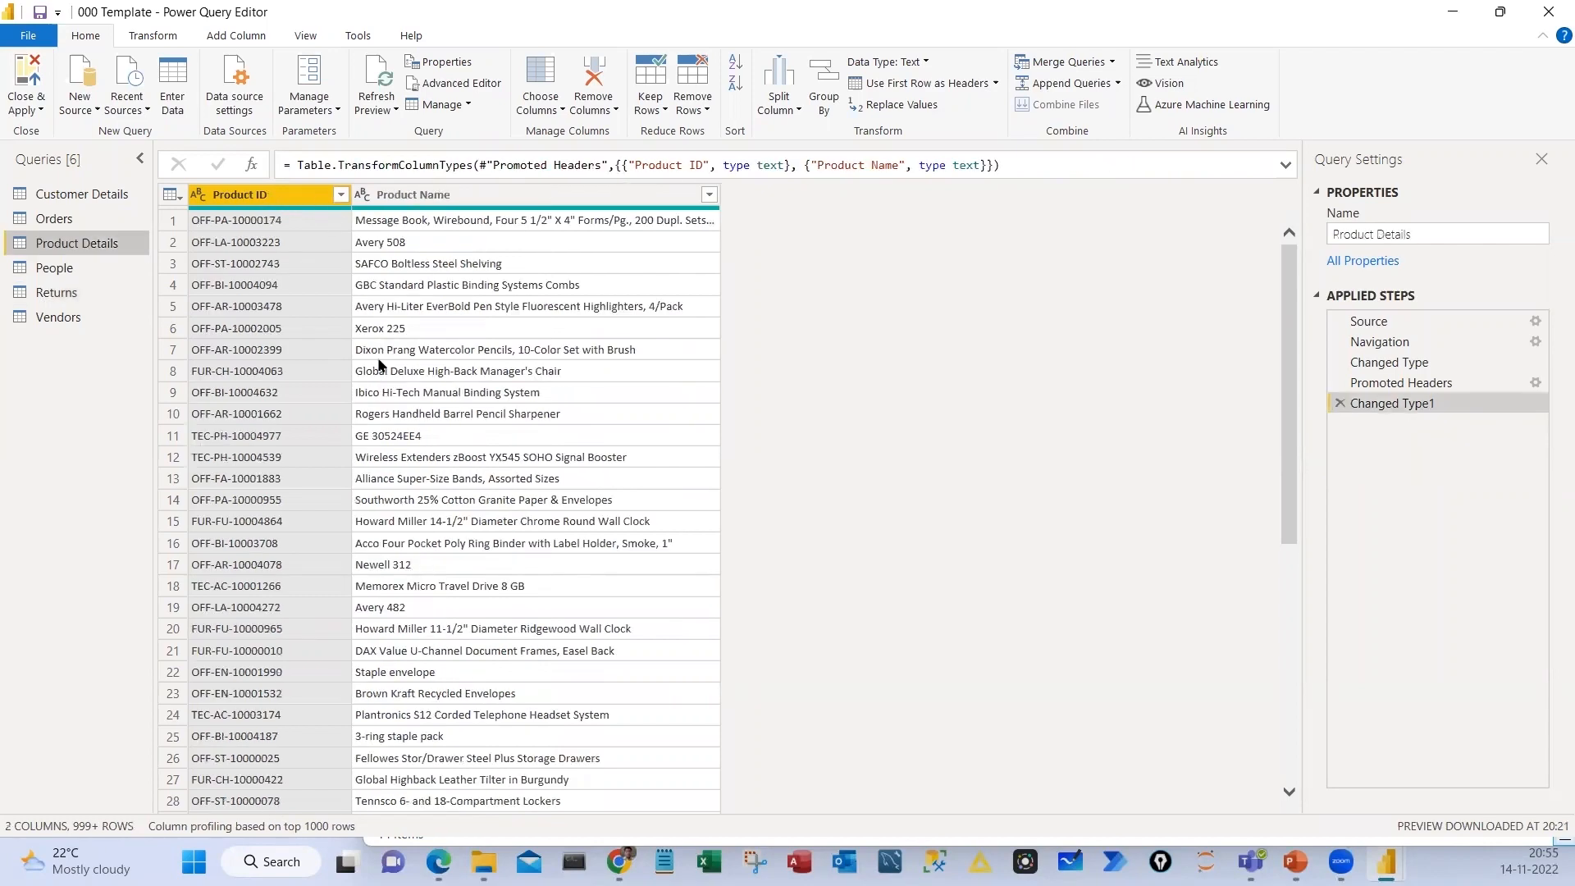
# Set column profiling for Product Details to be based on the entire data set
pyautogui.hotkey('ctrl', 'a')
pyautogui.click(301, 832)
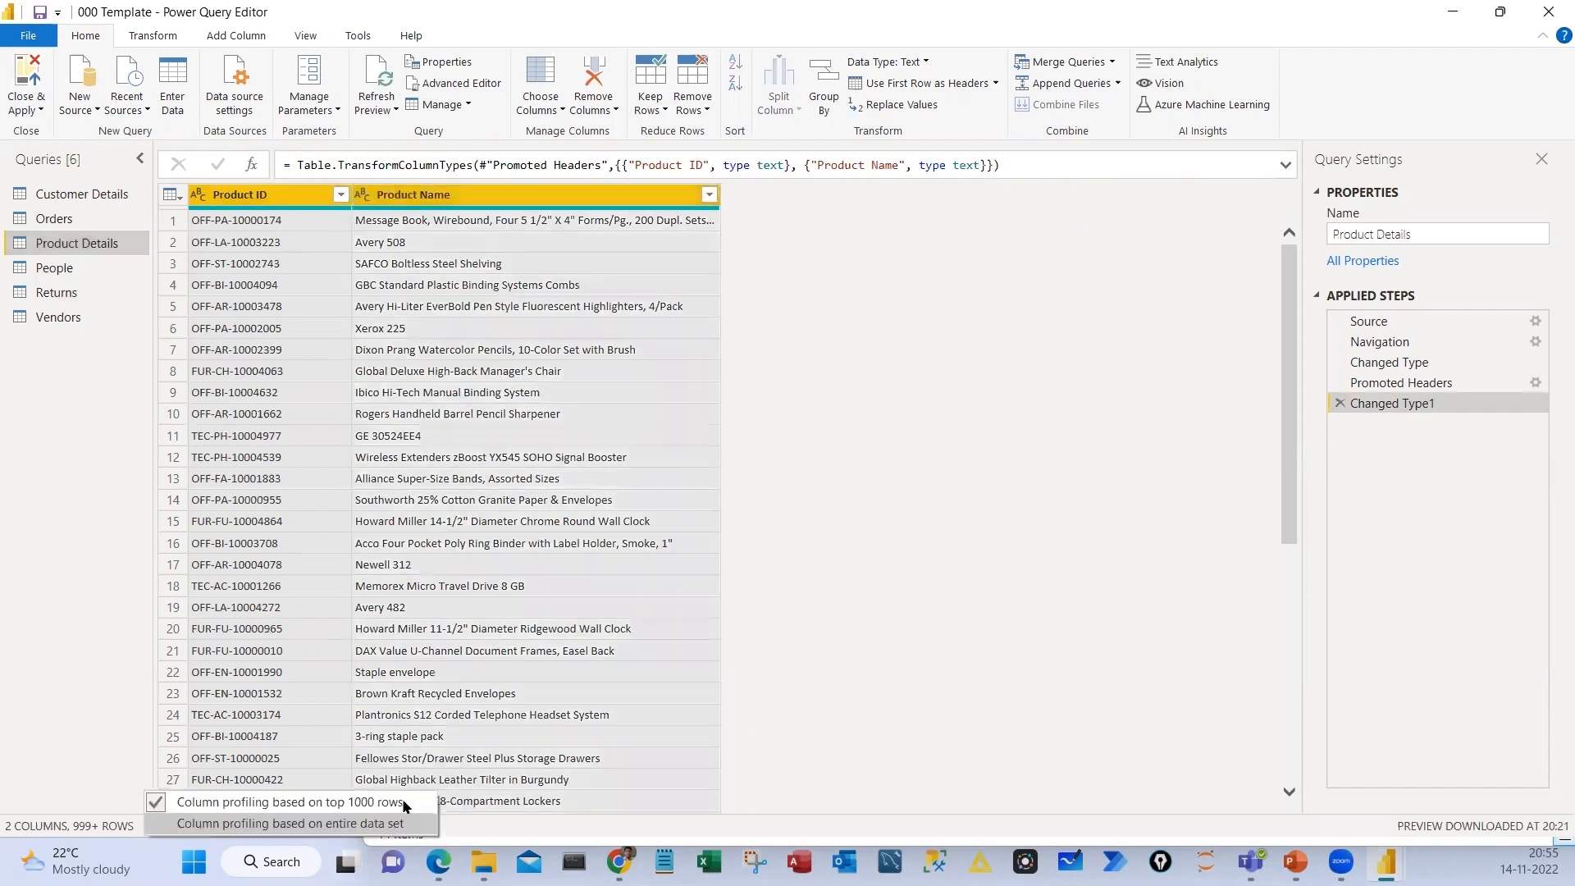
pyautogui.click(406, 807)
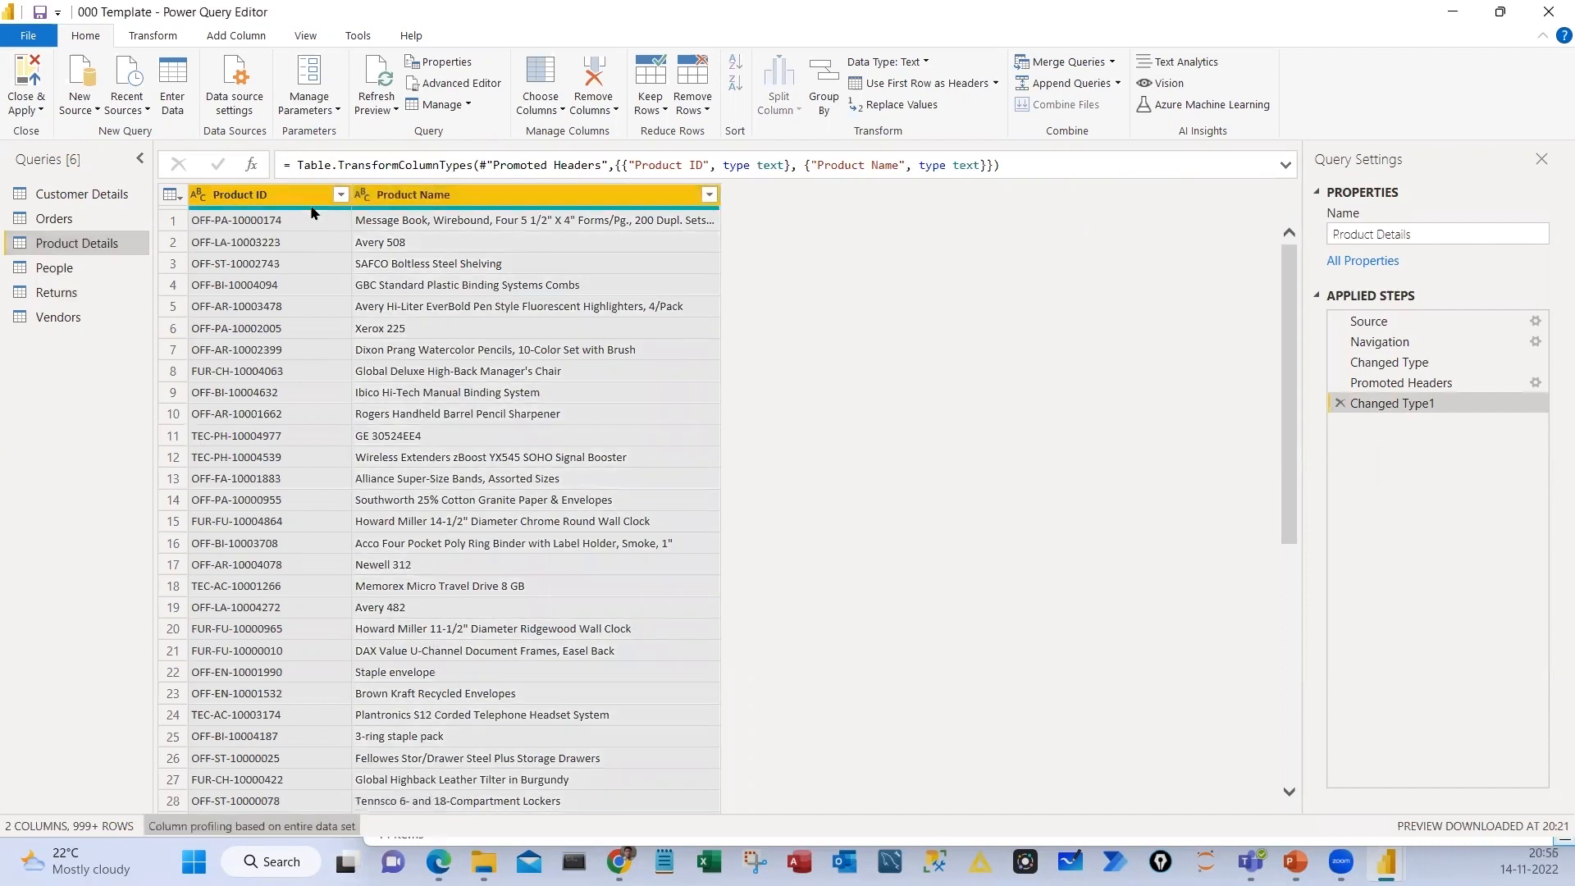
# Display column distribution above the Product Details data, leaving column profile off
pyautogui.moveTo(312, 213)
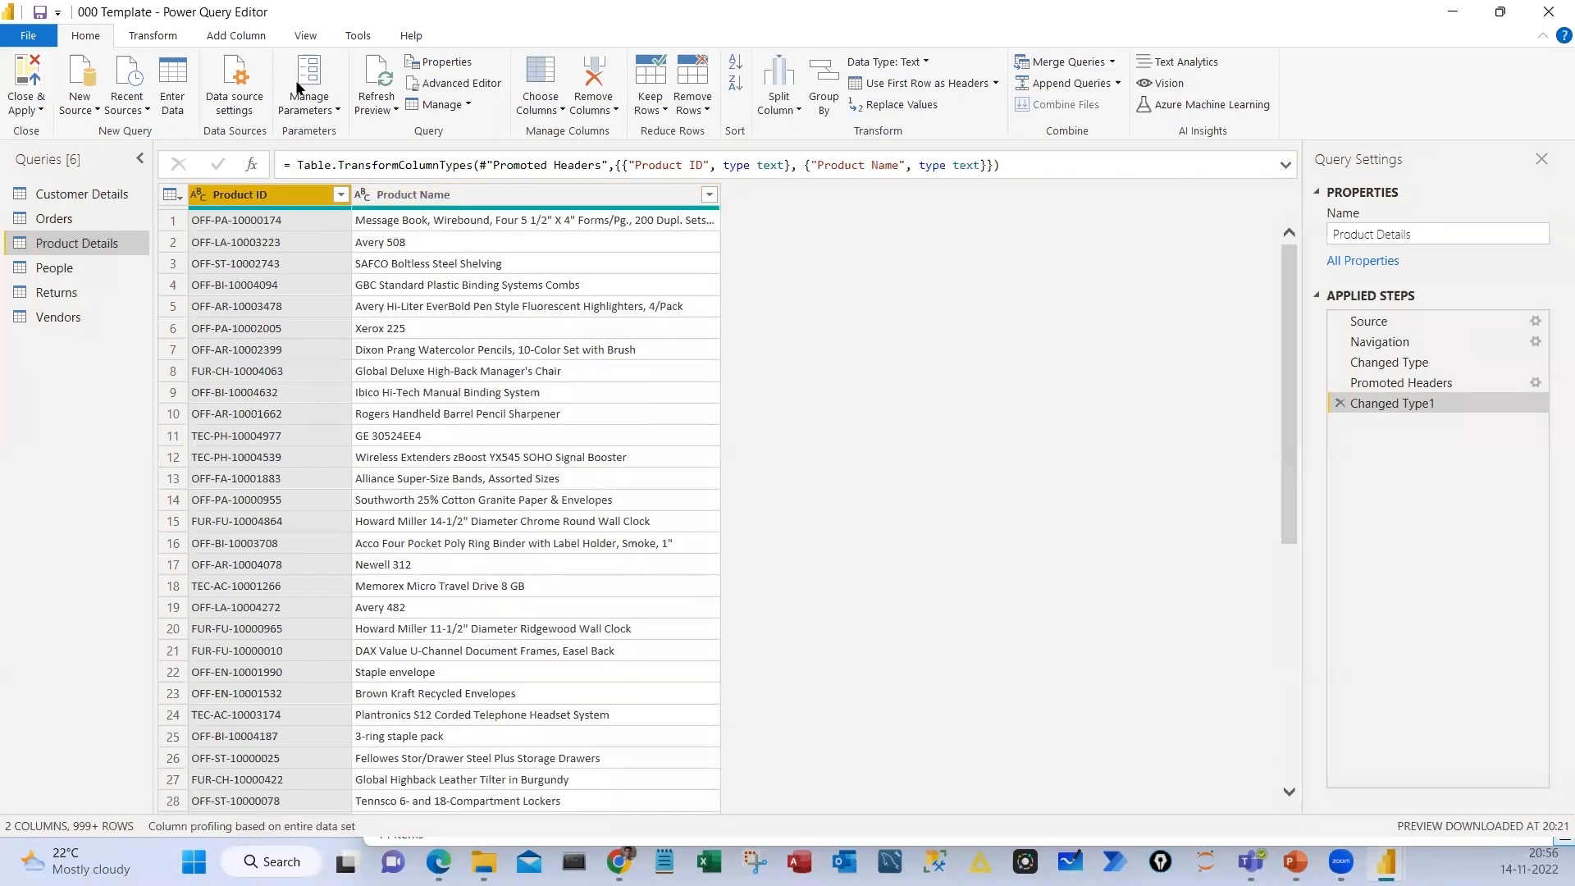
pyautogui.click(305, 36)
pyautogui.click(297, 85)
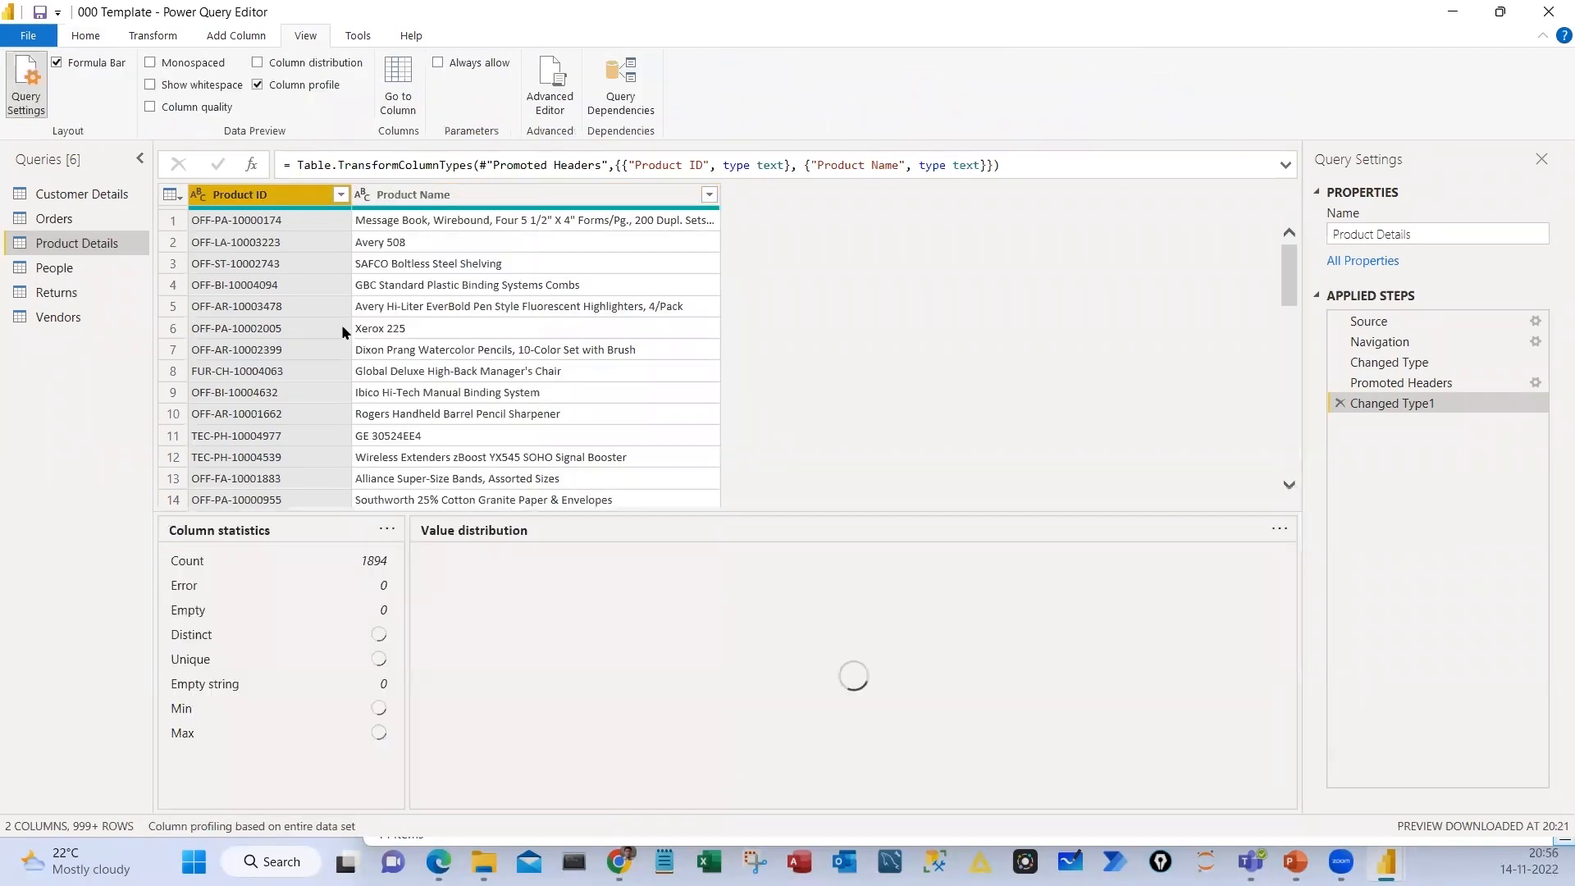
pyautogui.click(302, 85)
pyautogui.click(315, 63)
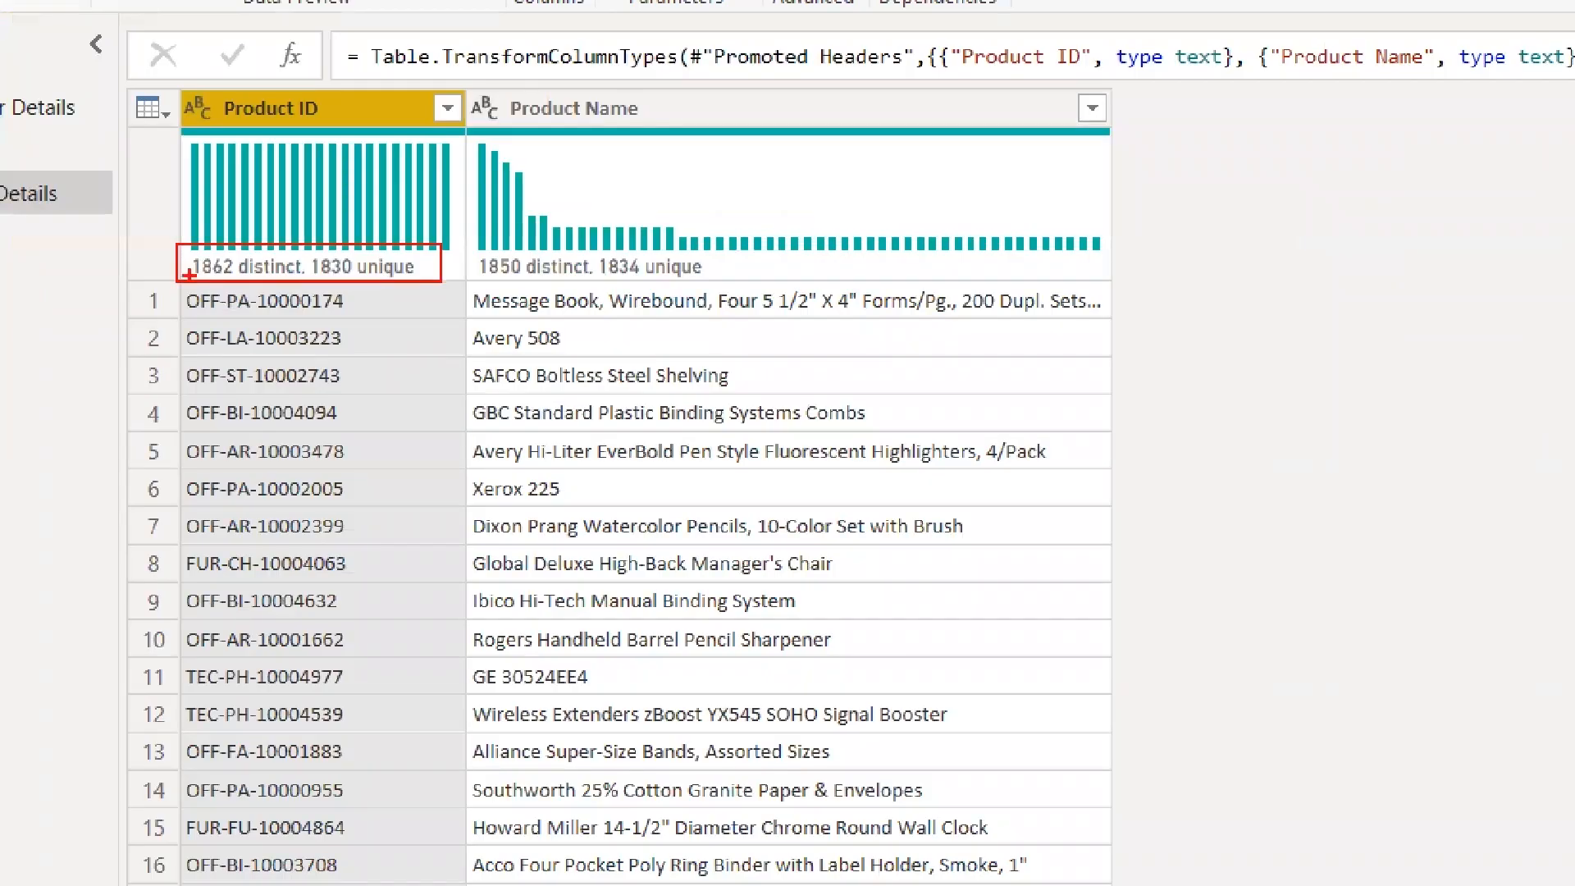
# Box the Product ID distinct and unique counts, write 1862, 1830 and a circled difference of 32, and clear the marks
pyautogui.moveTo(1188, 235); pyautogui.dragTo(1207, 315)
pyautogui.moveTo(1282, 204); pyautogui.dragTo(1264, 205)
pyautogui.moveTo(1353, 193); pyautogui.dragTo(1350, 279)
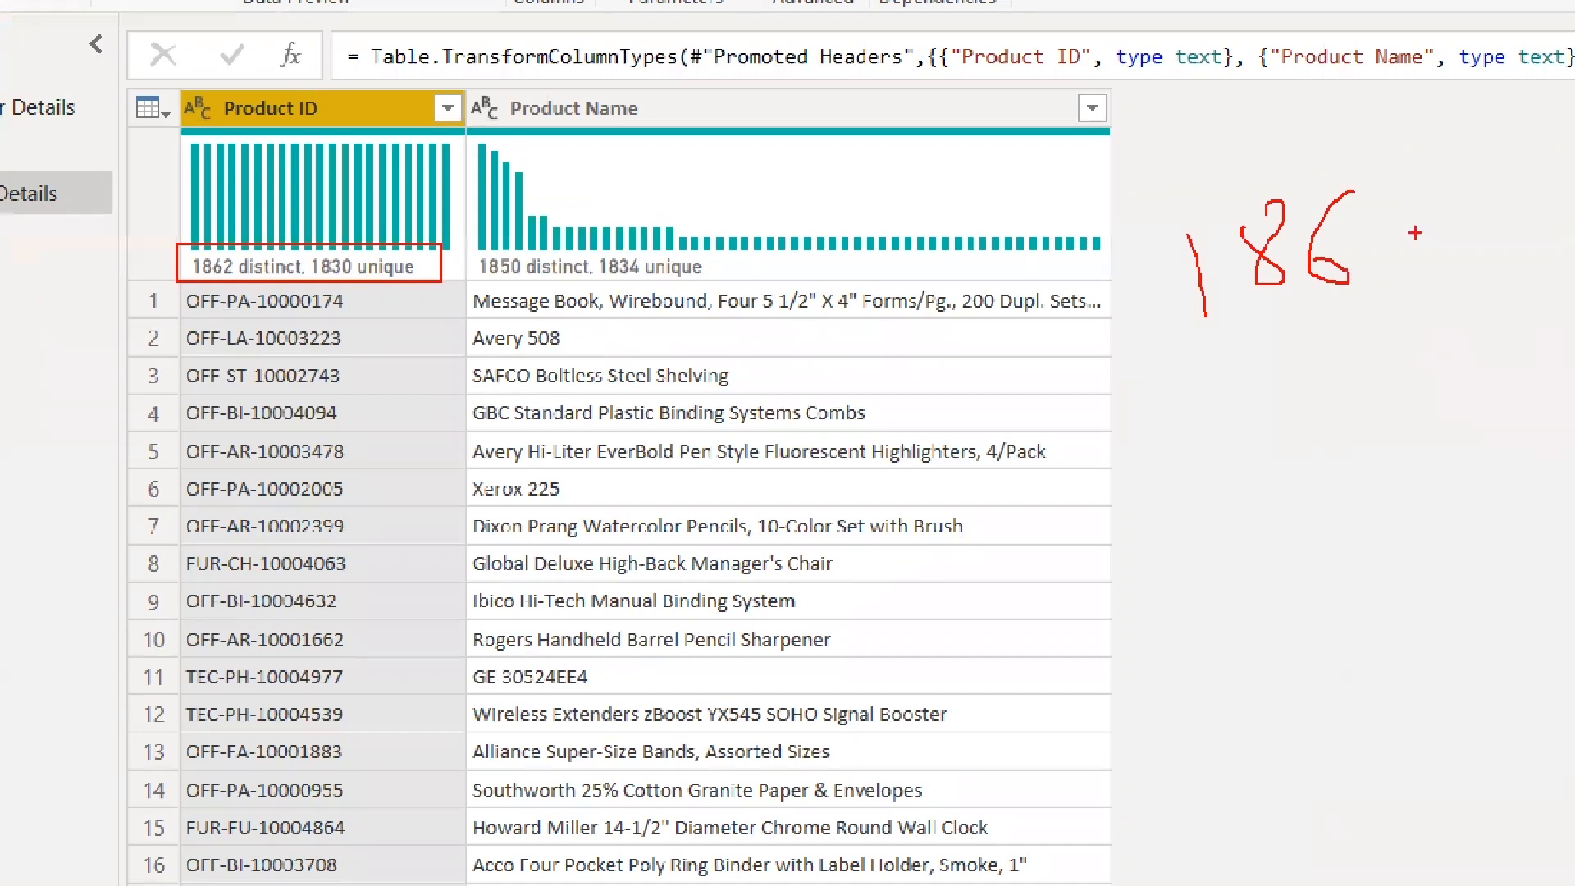
pyautogui.moveTo(1383, 213); pyautogui.dragTo(1438, 259)
pyautogui.moveTo(1226, 366); pyautogui.dragTo(1220, 470)
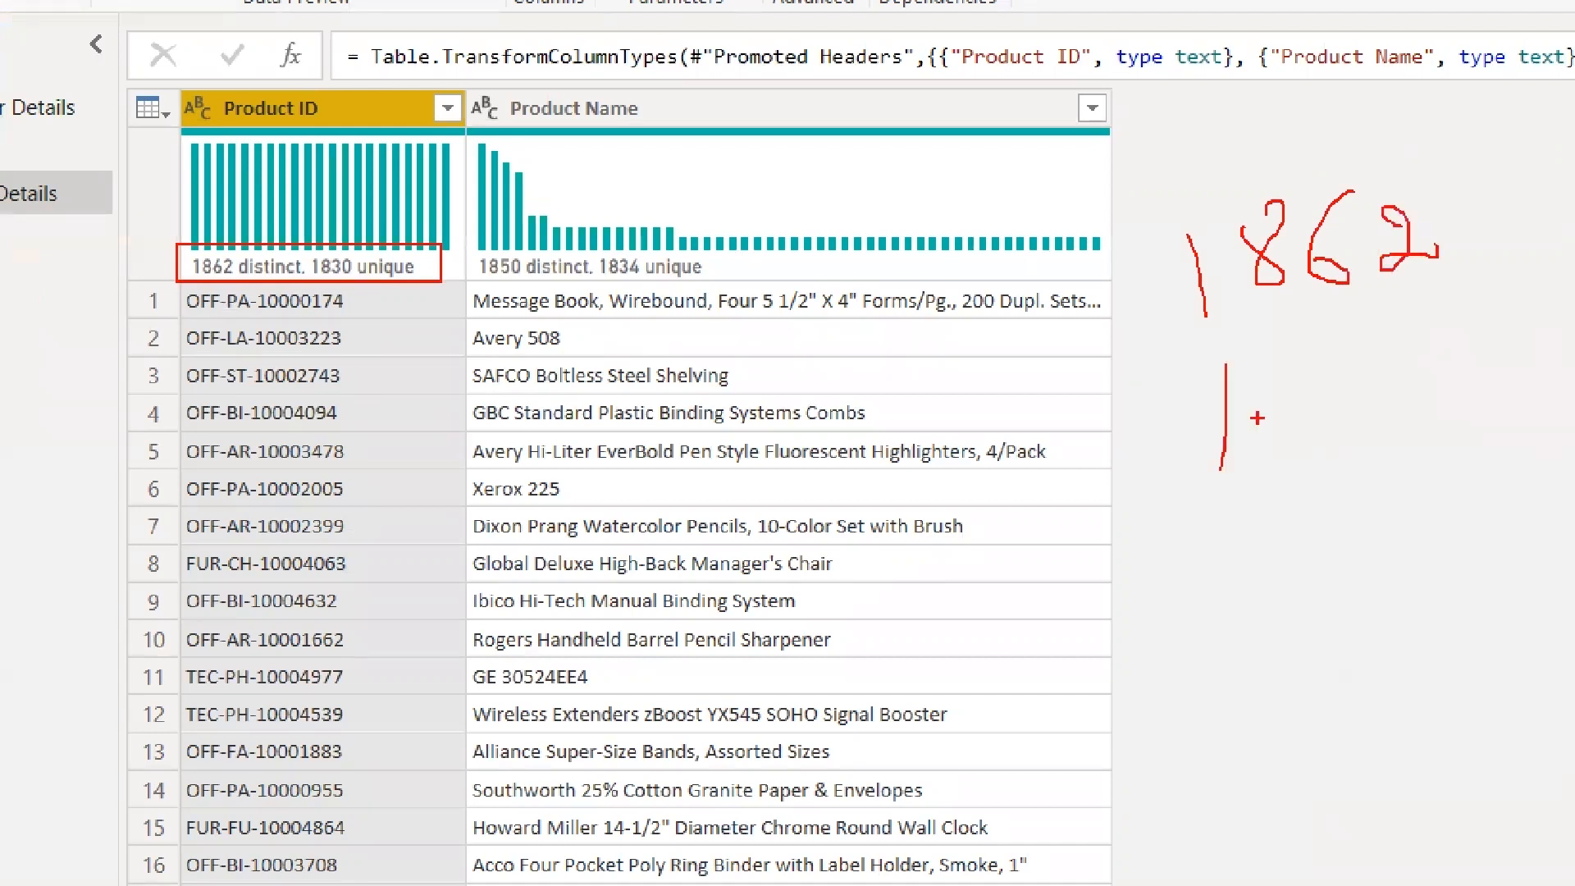
pyautogui.moveTo(1308, 382); pyautogui.dragTo(1287, 386)
pyautogui.moveTo(1360, 379); pyautogui.dragTo(1381, 404)
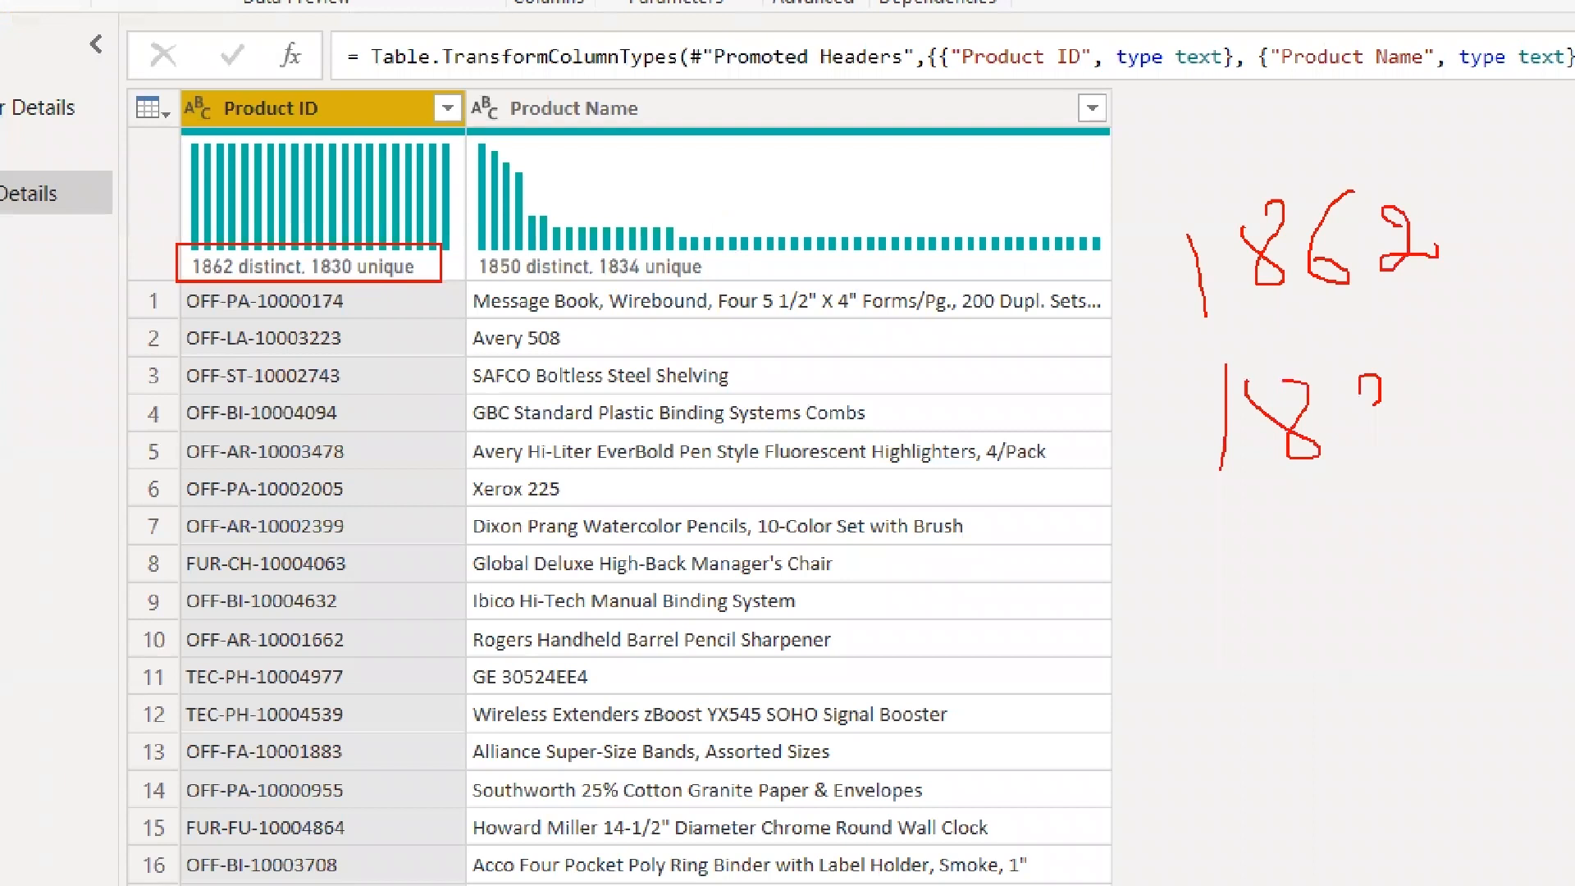
pyautogui.moveTo(1381, 403); pyautogui.dragTo(1368, 466)
pyautogui.moveTo(1453, 402); pyautogui.dragTo(1501, 382)
pyautogui.moveTo(1251, 591)
pyautogui.mouseDown()
pyautogui.moveTo(1301, 651)
pyautogui.moveTo(1255, 689)
pyautogui.mouseUp()
pyautogui.moveTo(1358, 607); pyautogui.dragTo(1405, 677)
pyautogui.moveTo(1366, 548); pyautogui.dragTo(1329, 530)
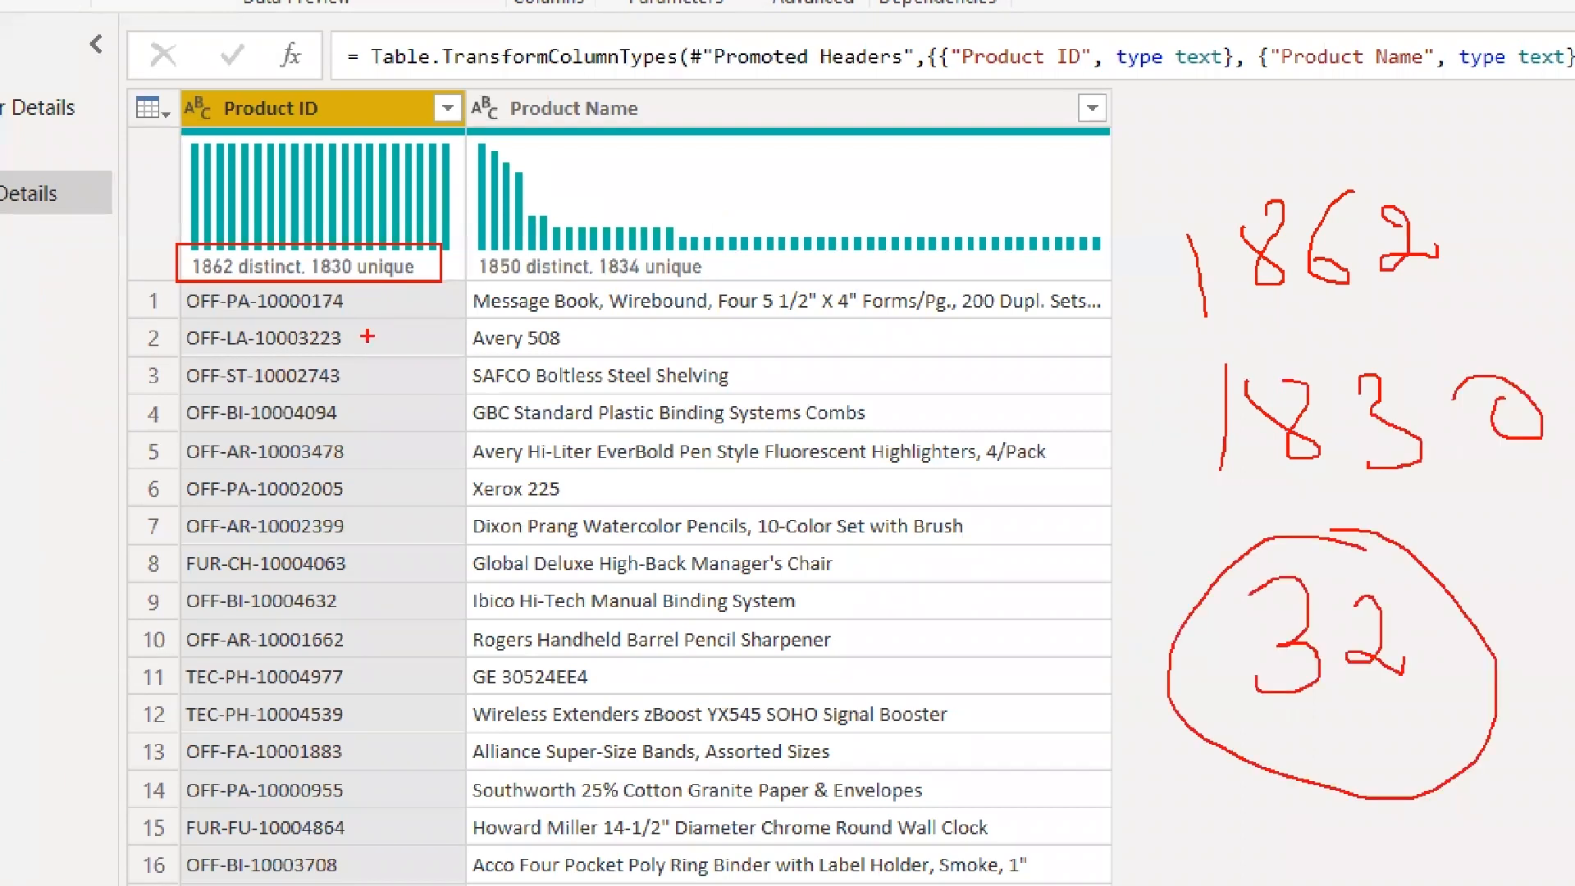
pyautogui.moveTo(273, 246); pyautogui.dragTo(233, 288)
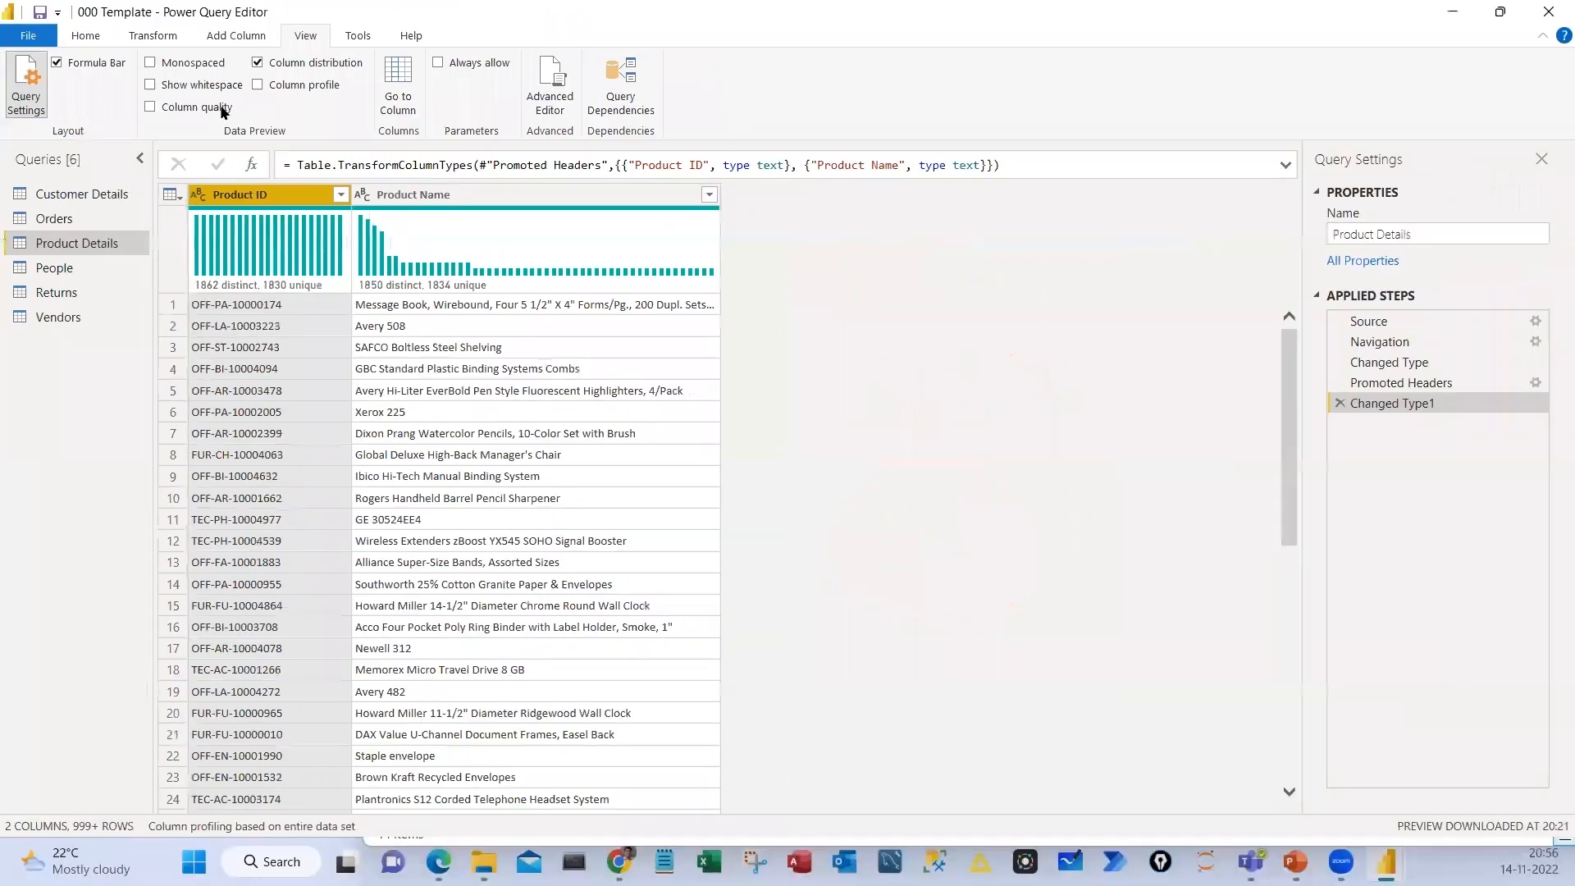
# Check the column profile statistics for Product ID and hide them again
pyautogui.click(259, 85)
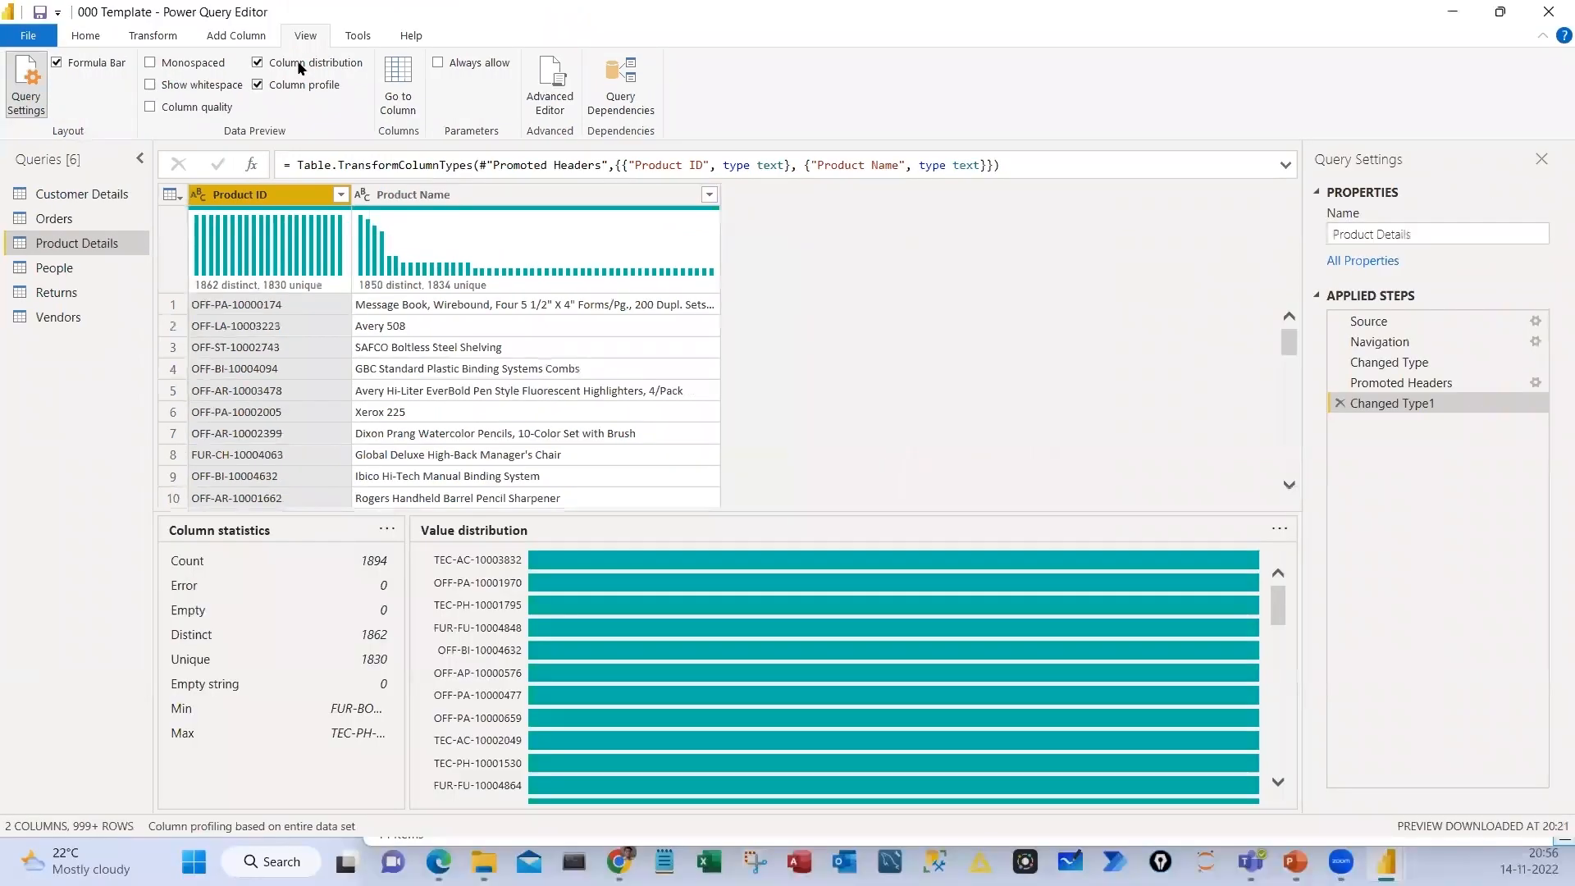
pyautogui.click(300, 68)
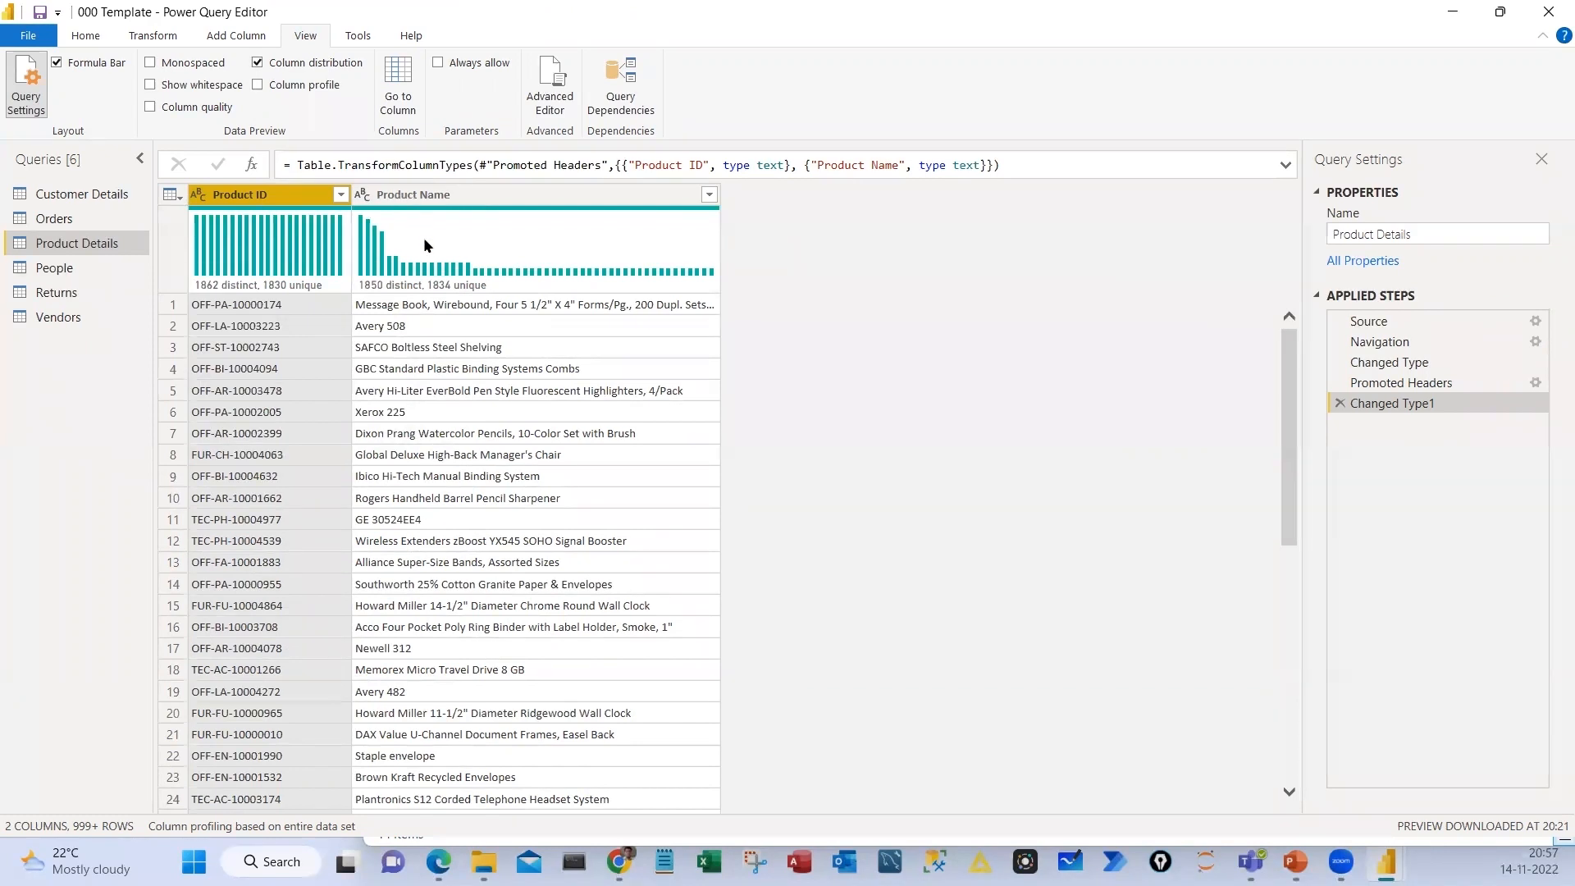
# Try removing duplicates based on Product ID and Product Name together, and undo it
pyautogui.keyDown('shift'); pyautogui.click(399, 194); pyautogui.keyUp('shift')
pyautogui.rightClick(400, 195)
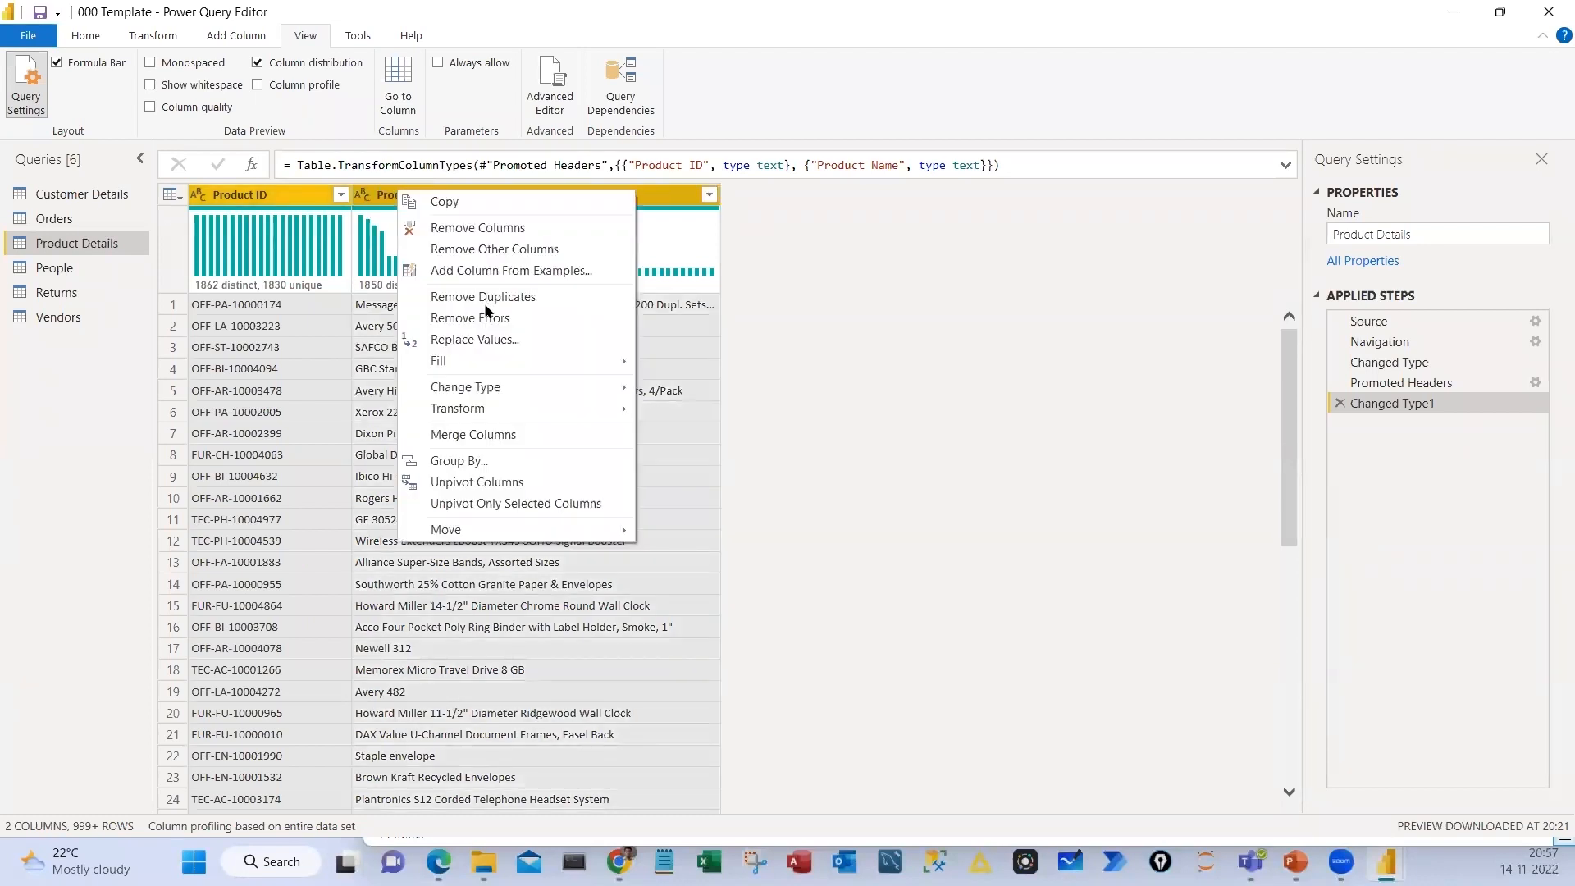
pyautogui.click(476, 296)
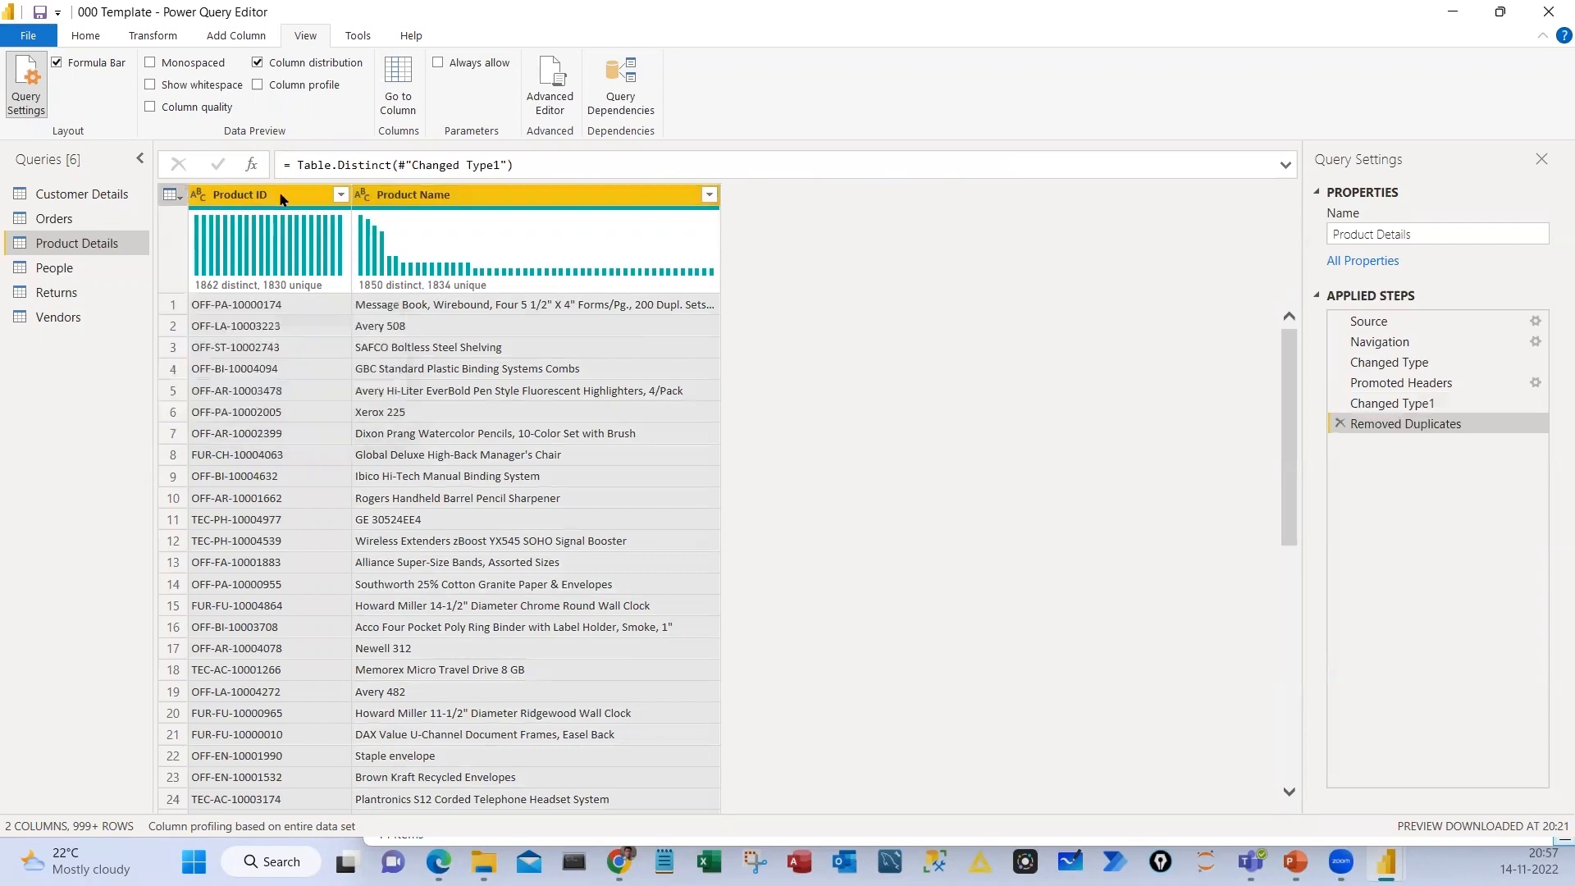
pyautogui.hotkey('ctrl', 'z')
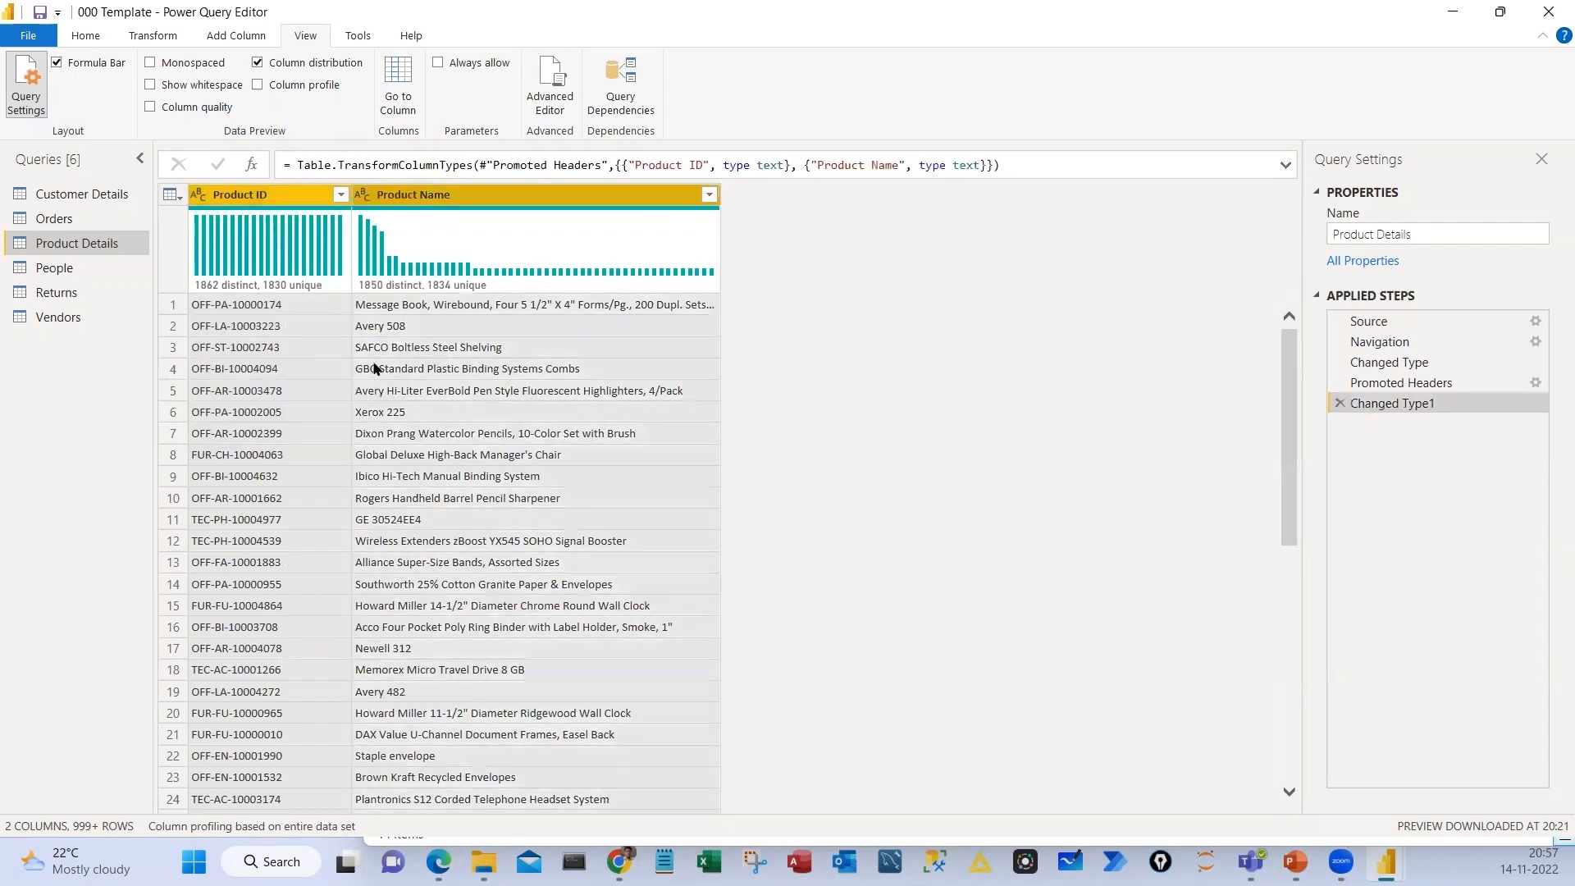
# Try removing duplicates based on the Product ID column alone, and undo it
pyautogui.click(287, 195)
pyautogui.rightClick(287, 195)
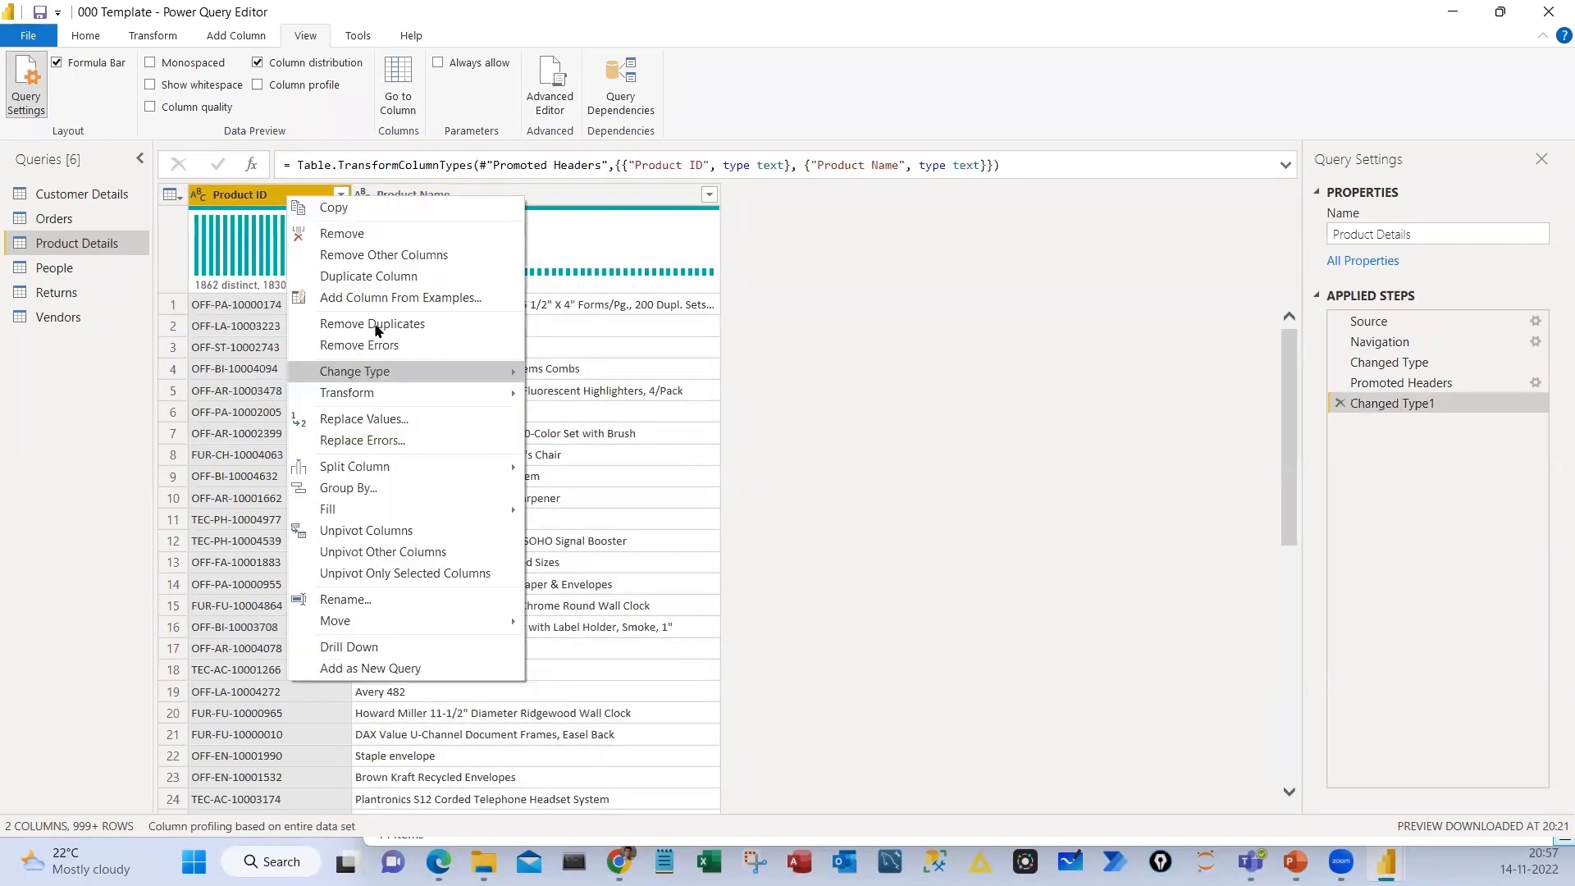
pyautogui.click(374, 325)
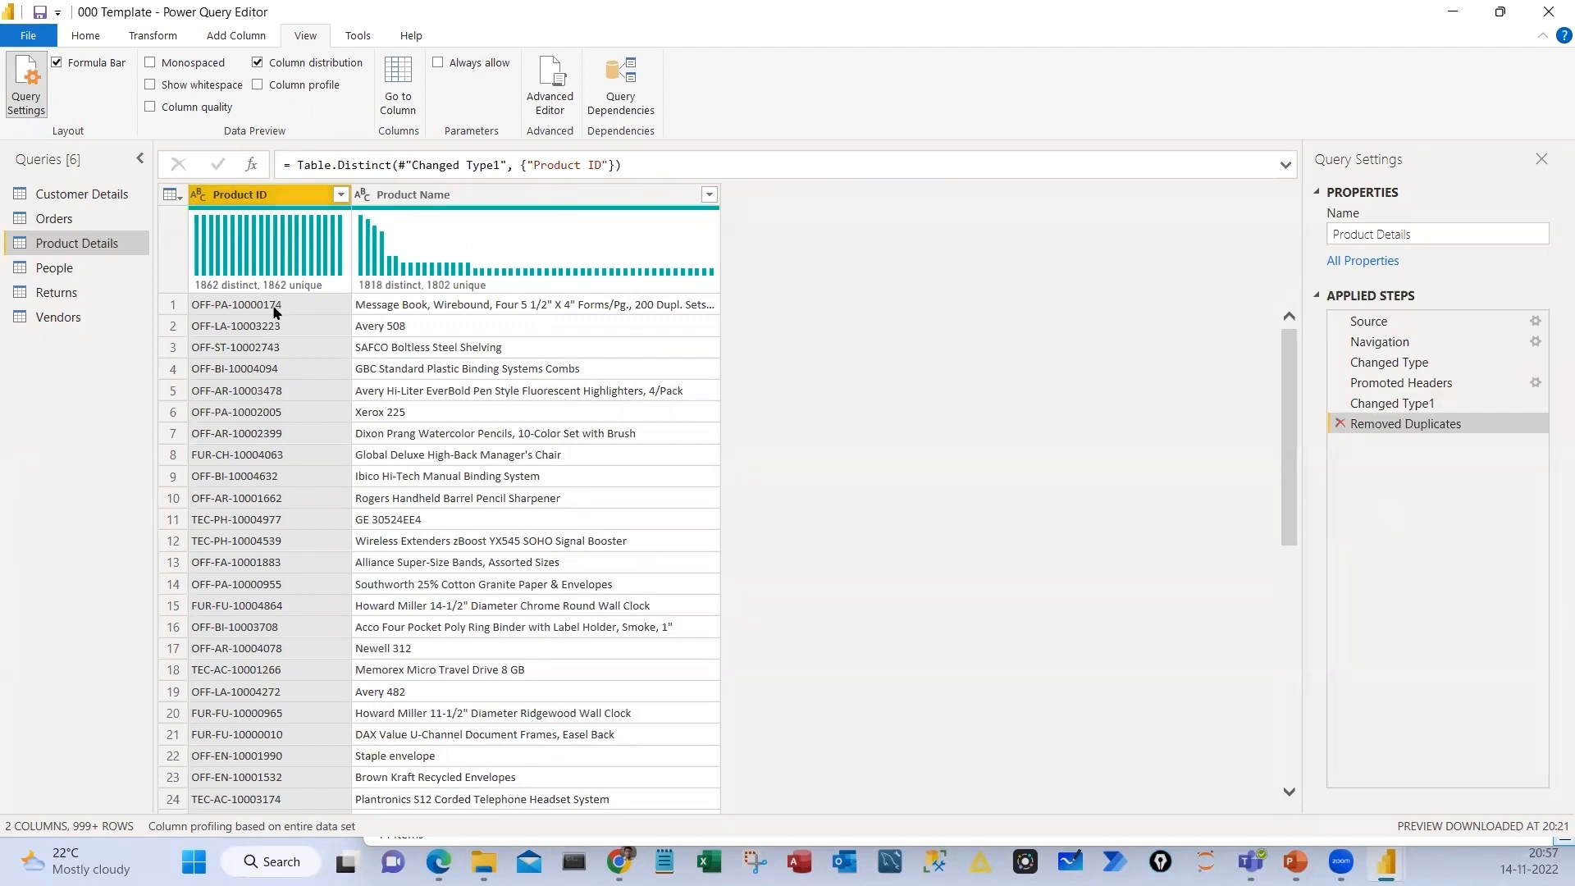
pyautogui.hotkey('ctrl', 'z')
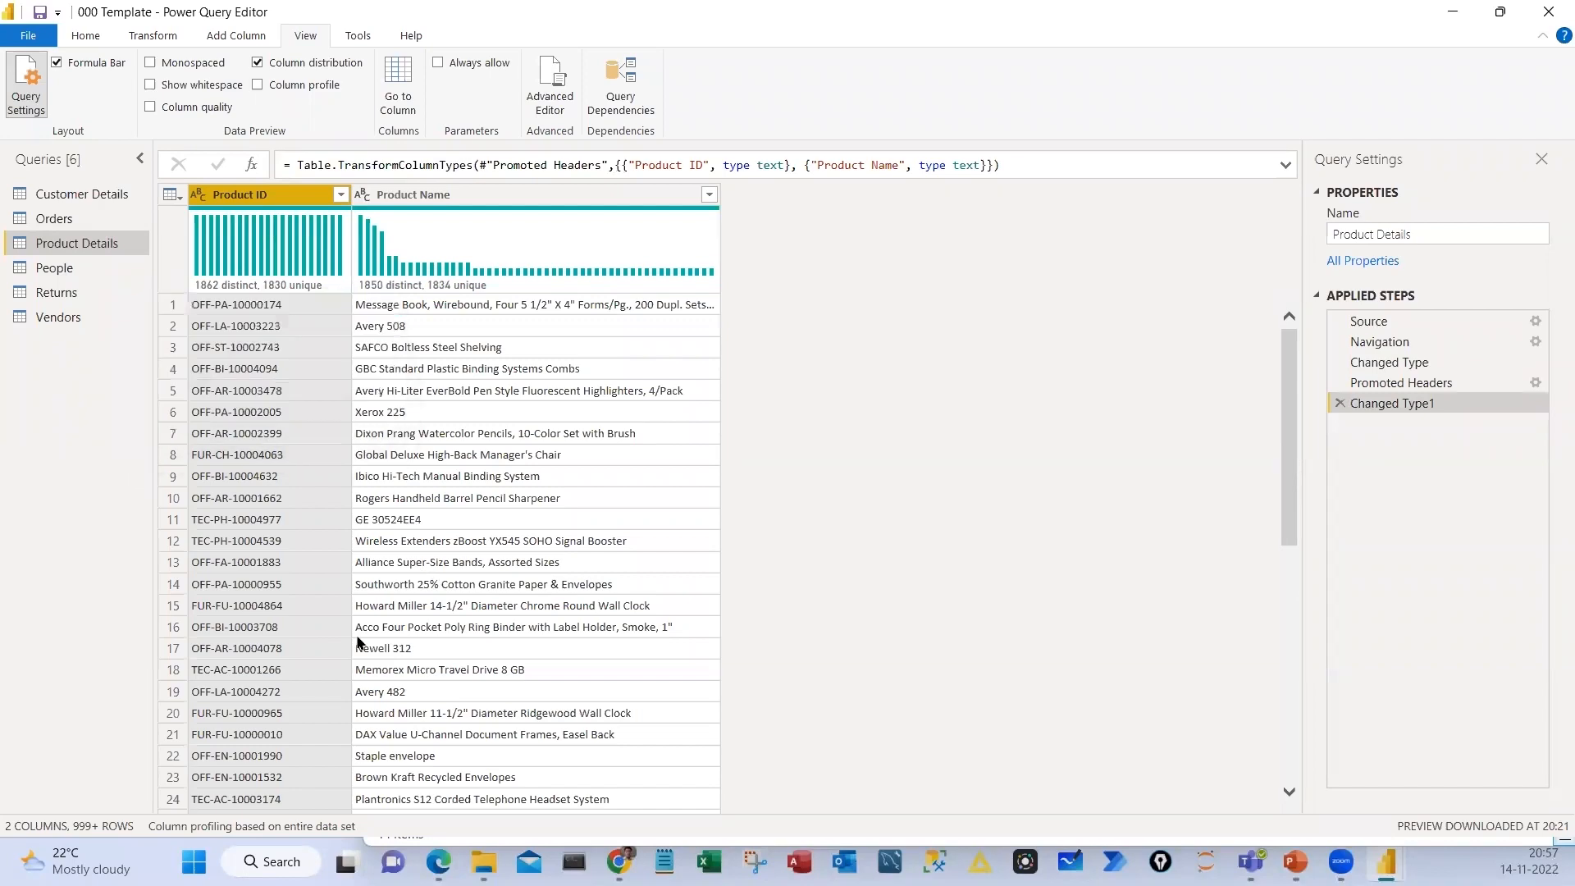
# Sort the Product Details rows by Product ID in ascending order
pyautogui.scroll(-9, 359, 640)
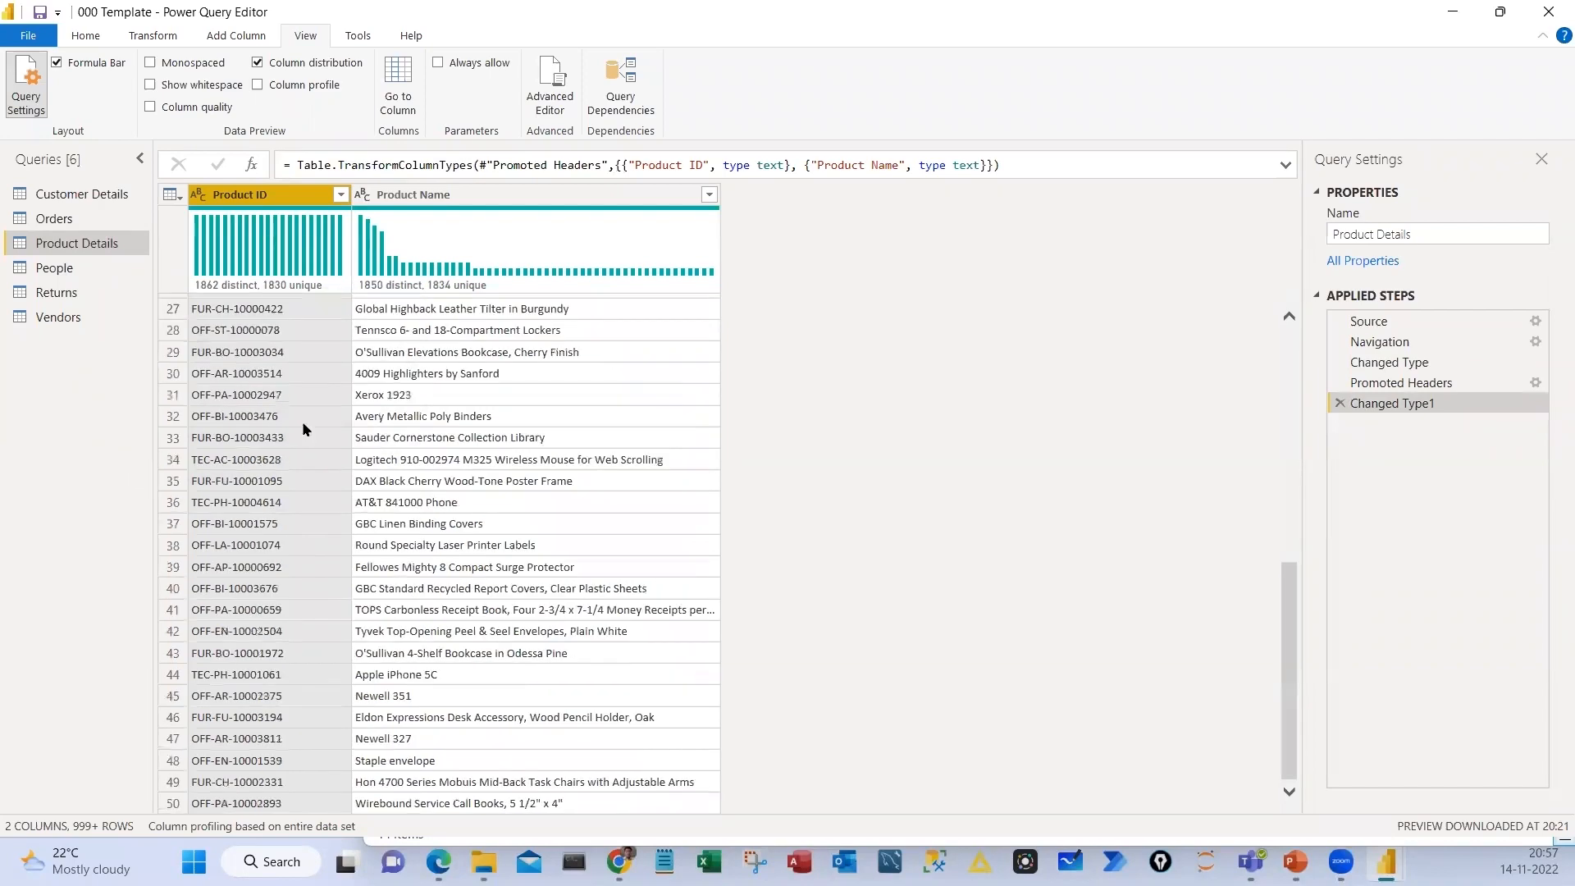
pyautogui.scroll(-10, 338, 201)
pyautogui.scroll(-3, 318, 270)
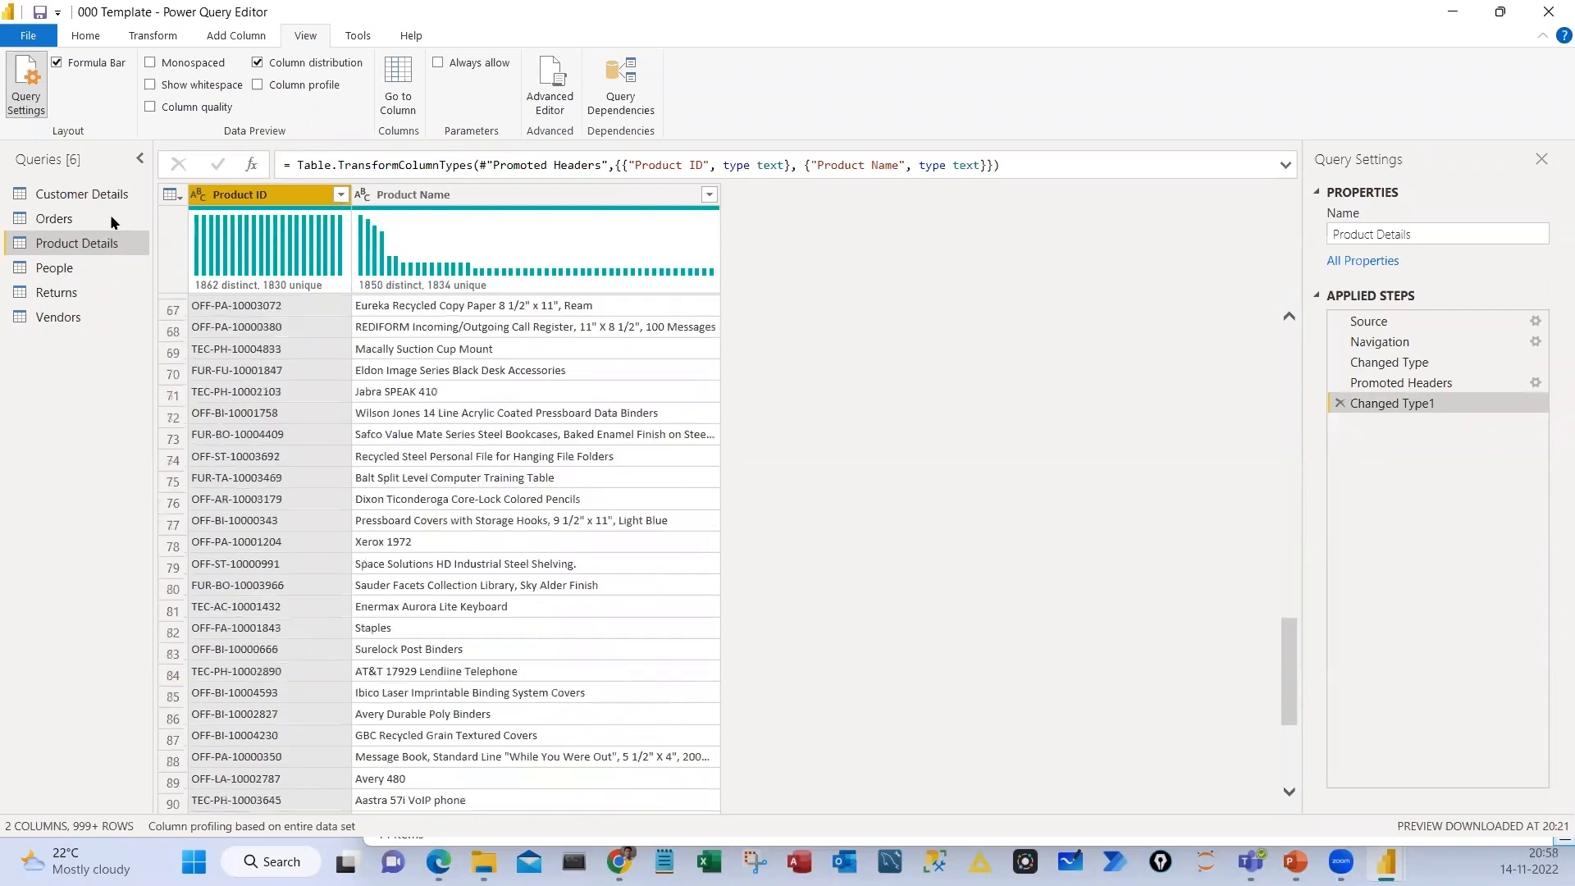
pyautogui.scroll(18, 309, 385)
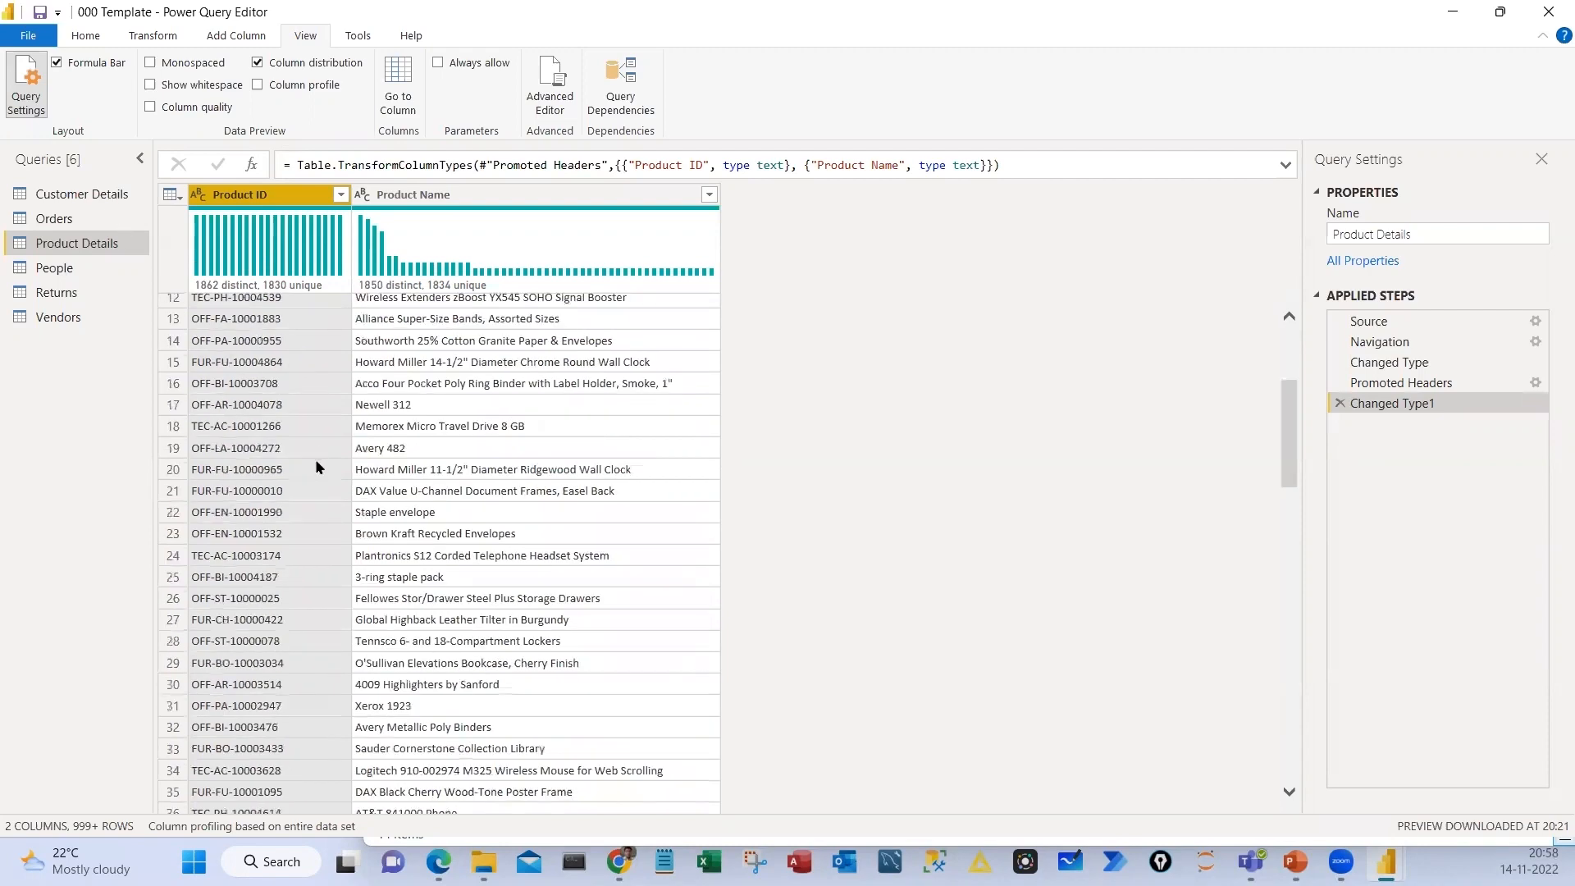
pyautogui.hotkey('alt', 'Down')
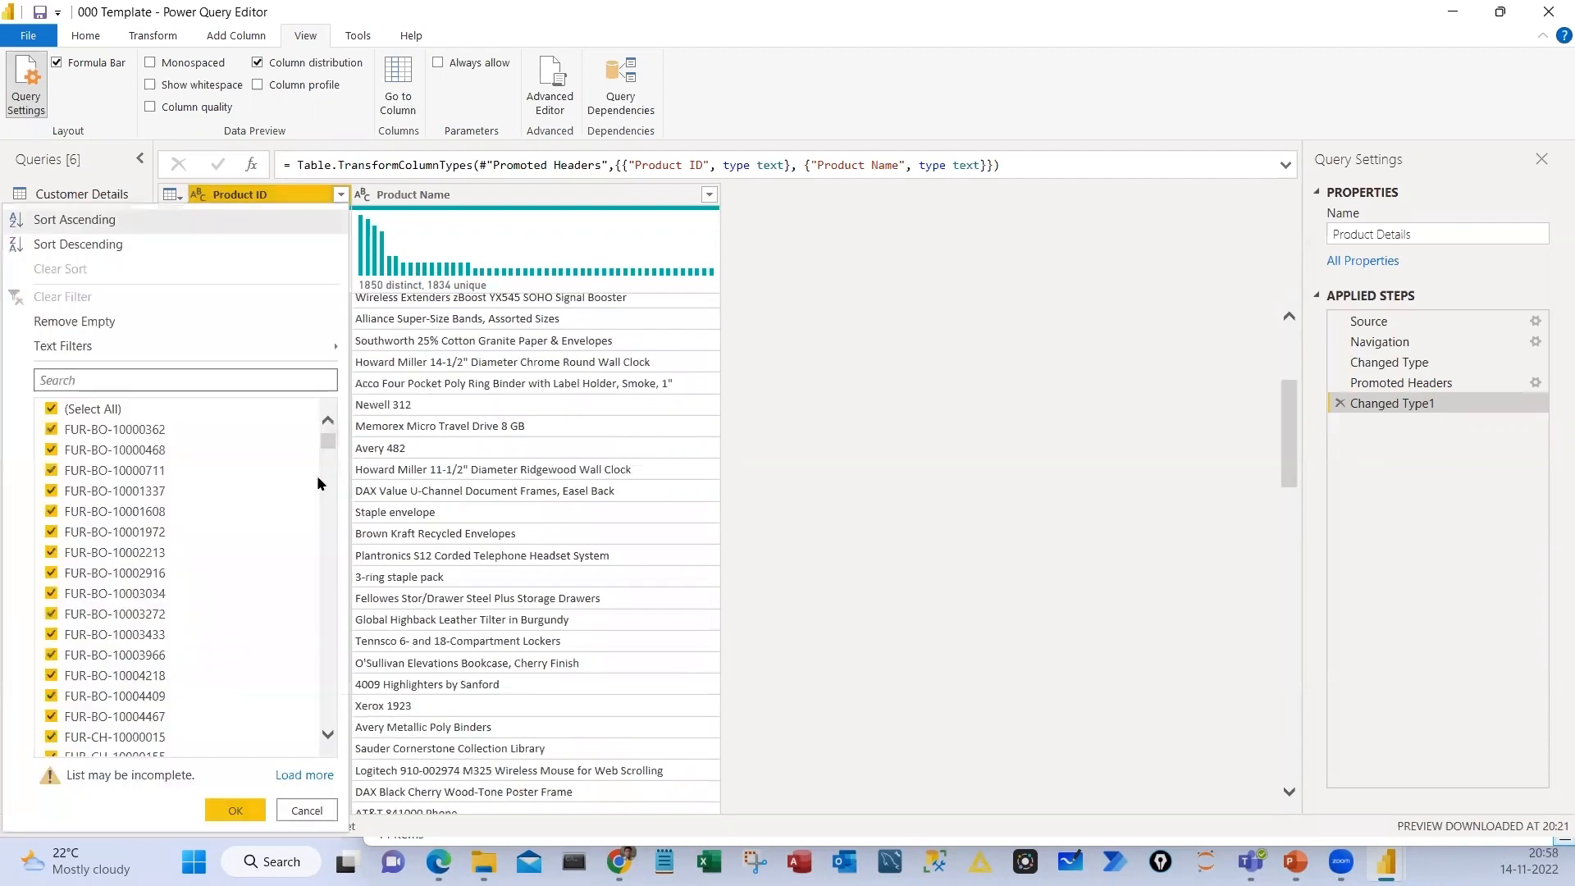
pyautogui.press('Return')
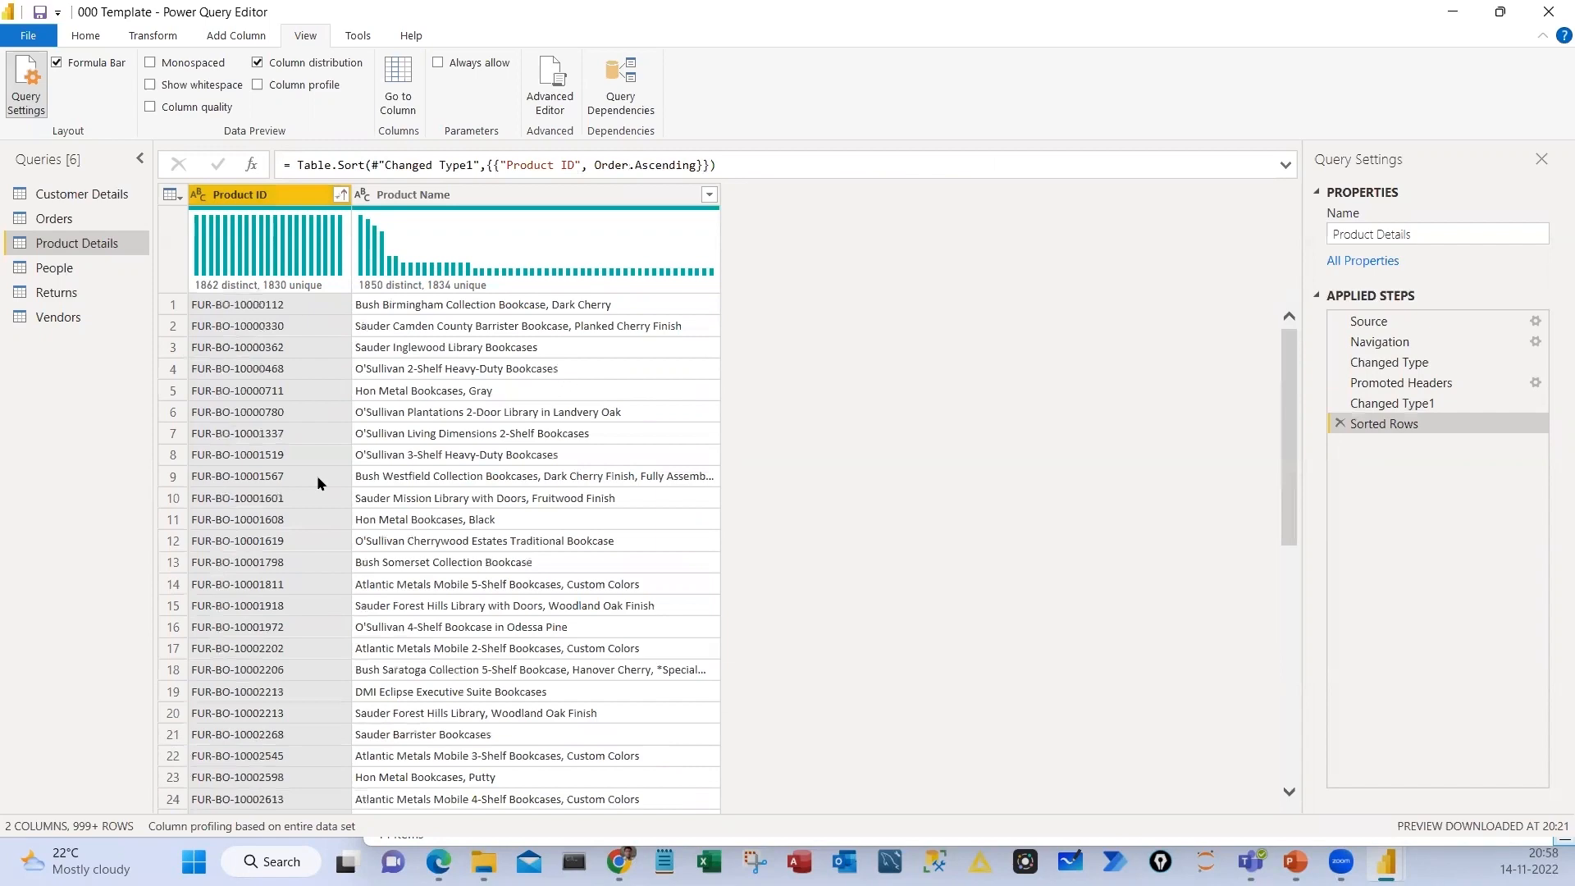
# Look for repeated Product IDs in the sorted rows, box and tick the two FUR-CH-10001146 rows with their product names, and clear the marks
pyautogui.scroll(-6, 361, 758)
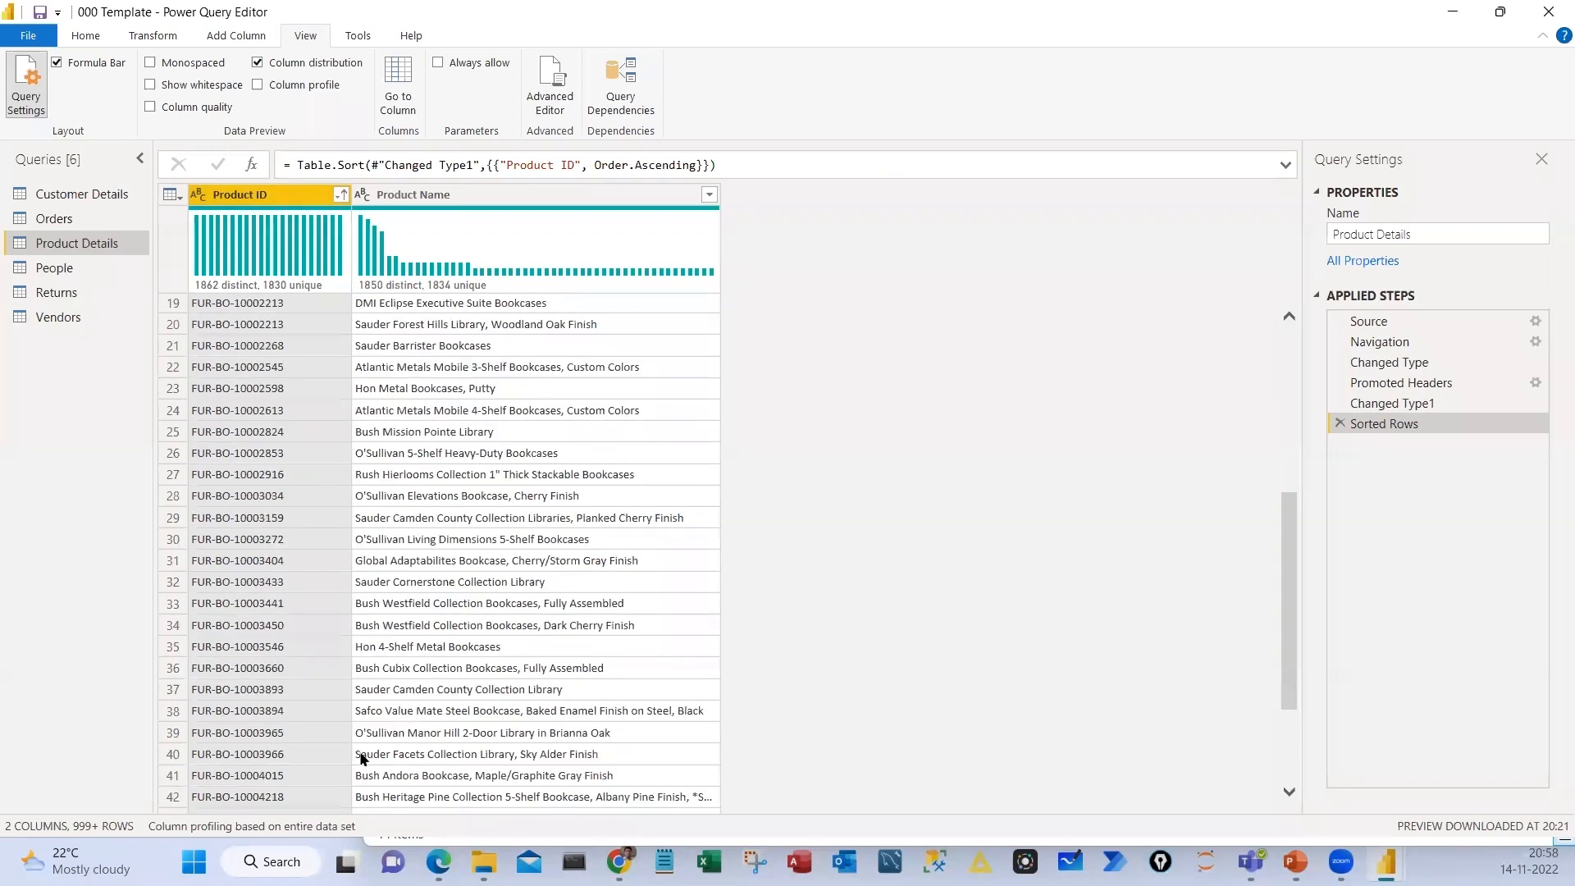
pyautogui.scroll(-2, 361, 758)
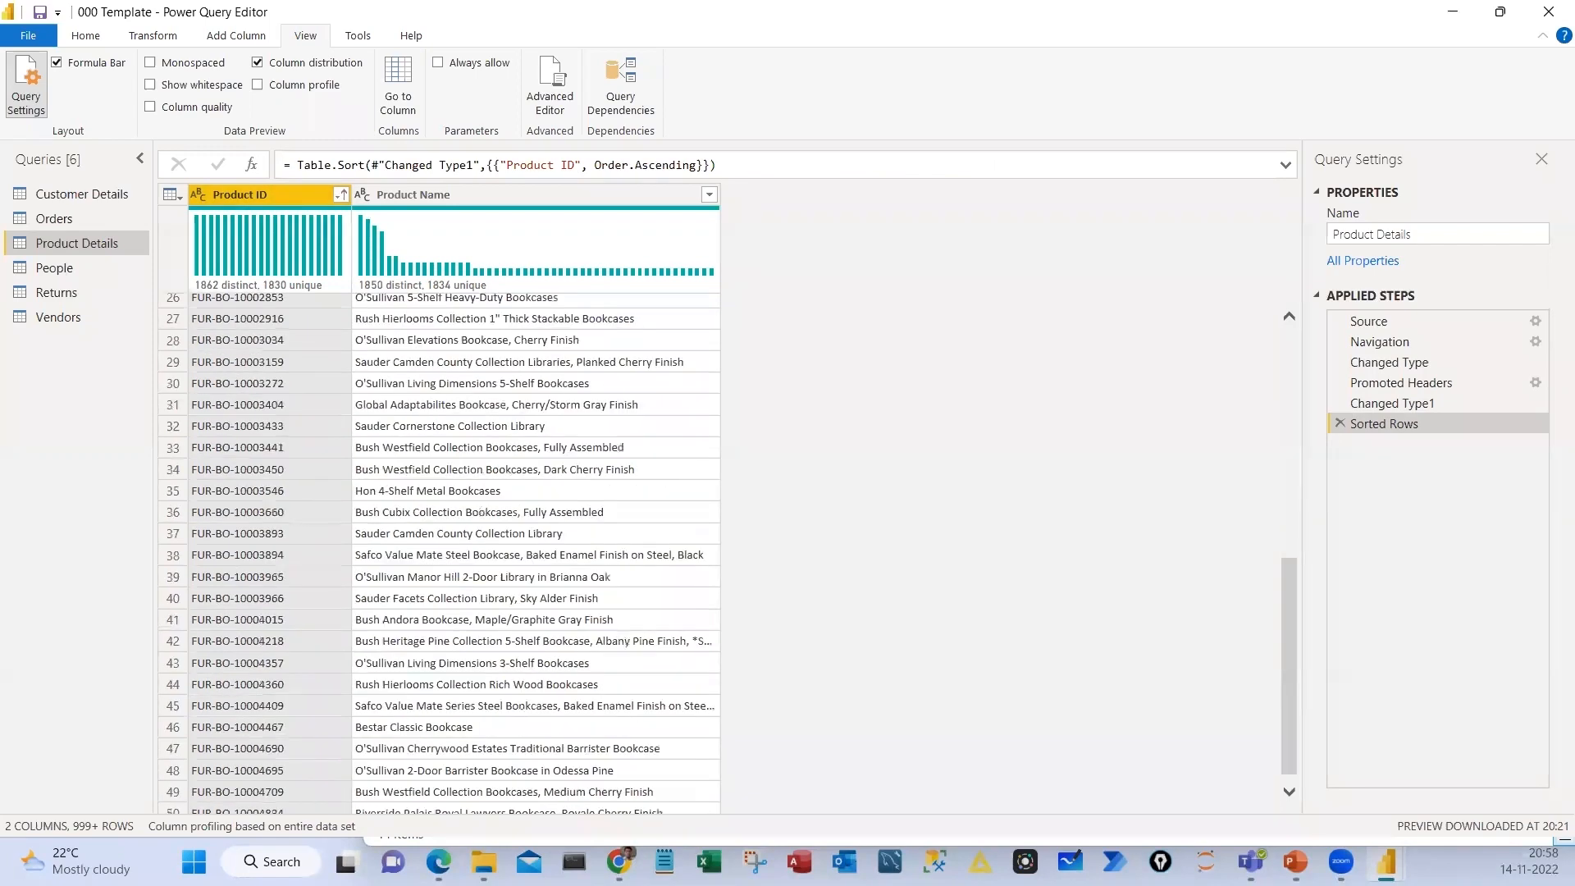
pyautogui.scroll(-9, 451, 549)
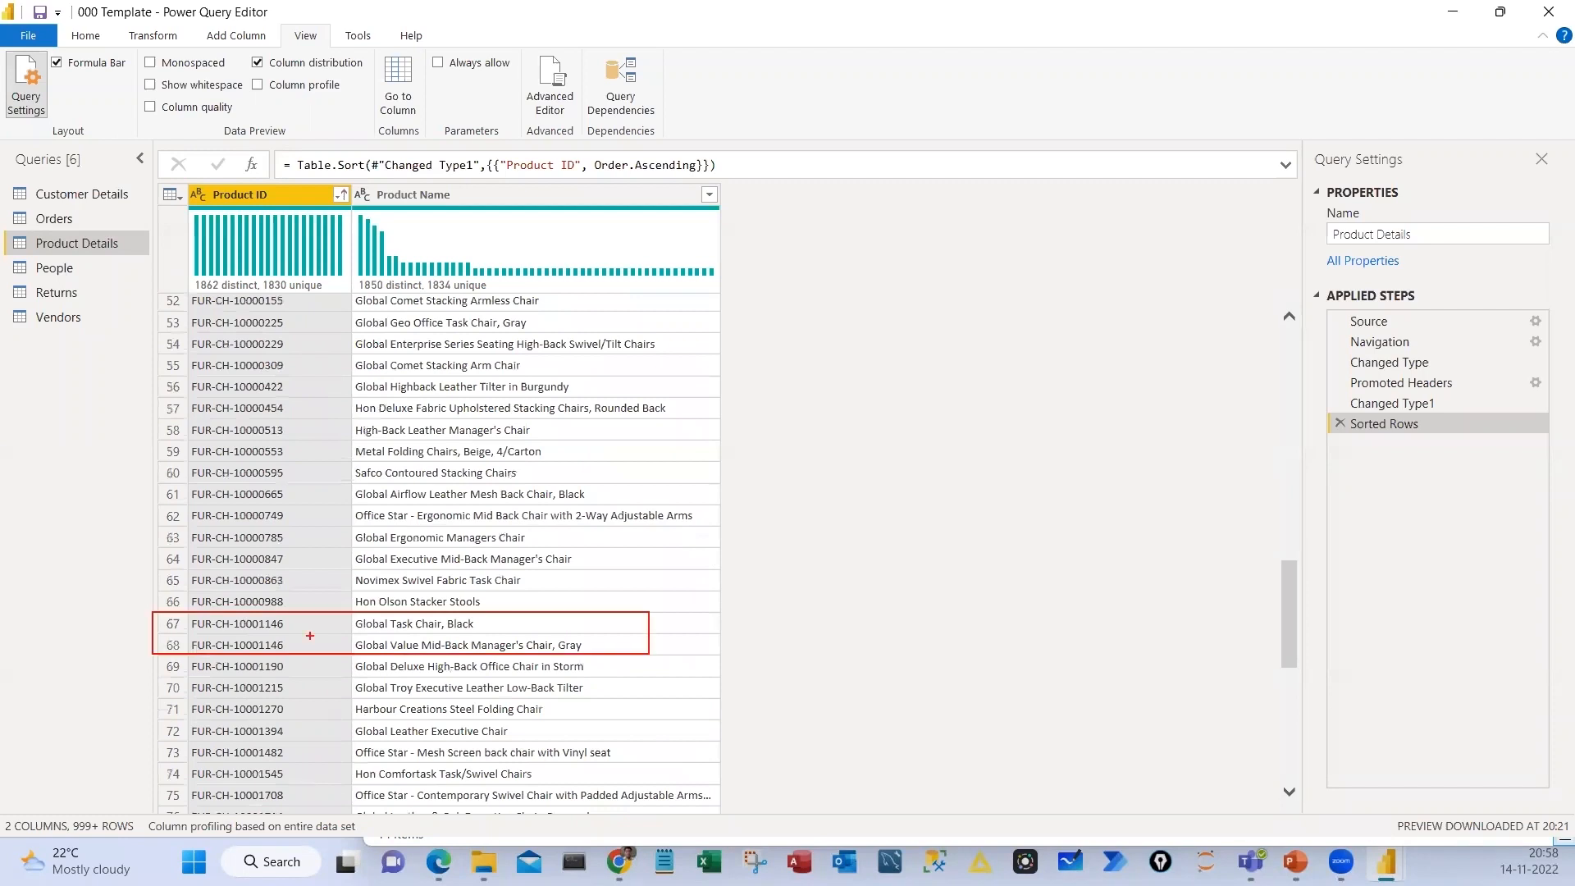
pyautogui.moveTo(301, 624); pyautogui.dragTo(318, 614)
pyautogui.moveTo(298, 644); pyautogui.dragTo(316, 639)
pyautogui.moveTo(121, 629); pyautogui.dragTo(143, 617)
pyautogui.moveTo(113, 662); pyautogui.dragTo(137, 653)
pyautogui.moveTo(479, 624); pyautogui.dragTo(539, 600)
pyautogui.moveTo(293, 617); pyautogui.dragTo(319, 604)
pyautogui.moveTo(291, 645); pyautogui.dragTo(337, 652)
pyautogui.moveTo(509, 632); pyautogui.dragTo(154, 609)
pyautogui.moveTo(593, 648); pyautogui.dragTo(647, 621)
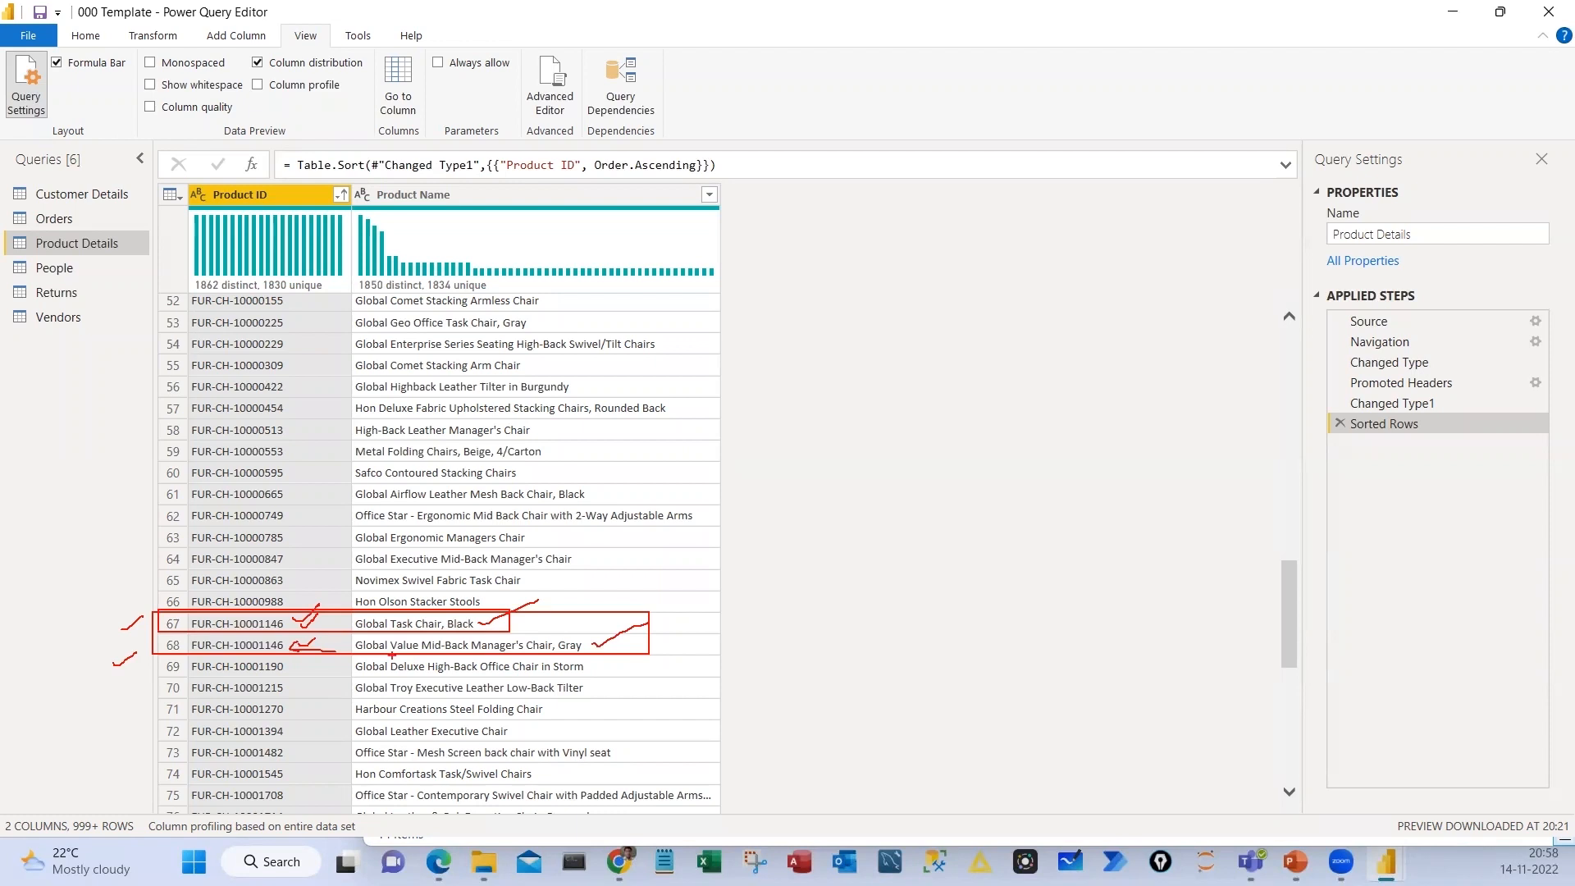
pyautogui.moveTo(462, 653); pyautogui.dragTo(549, 653)
pyautogui.press('Escape')
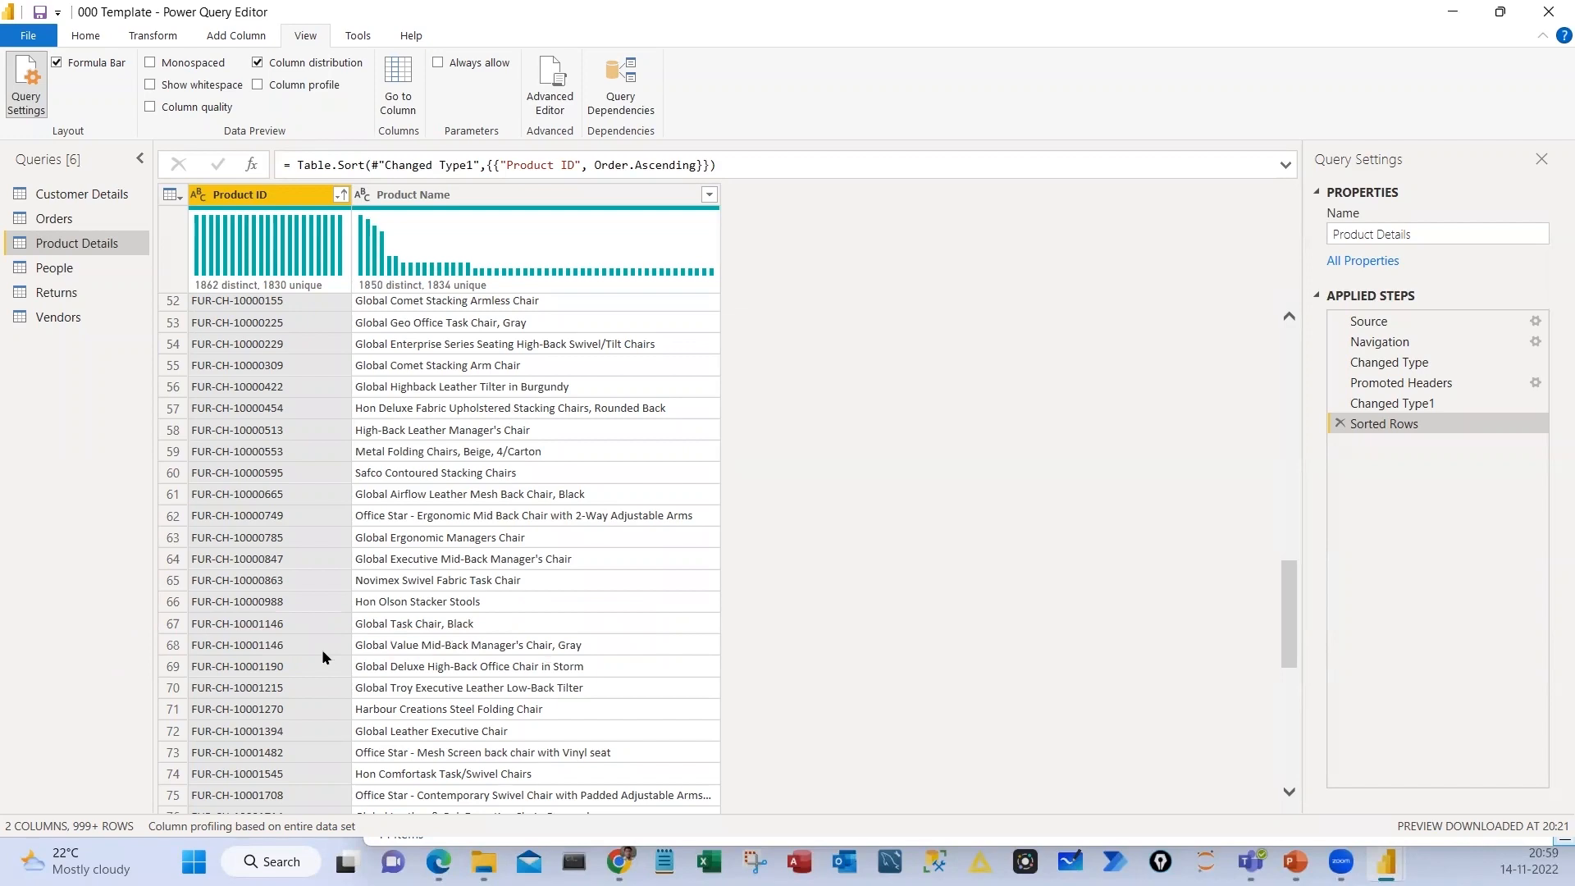
pyautogui.scroll(-6, 302, 525)
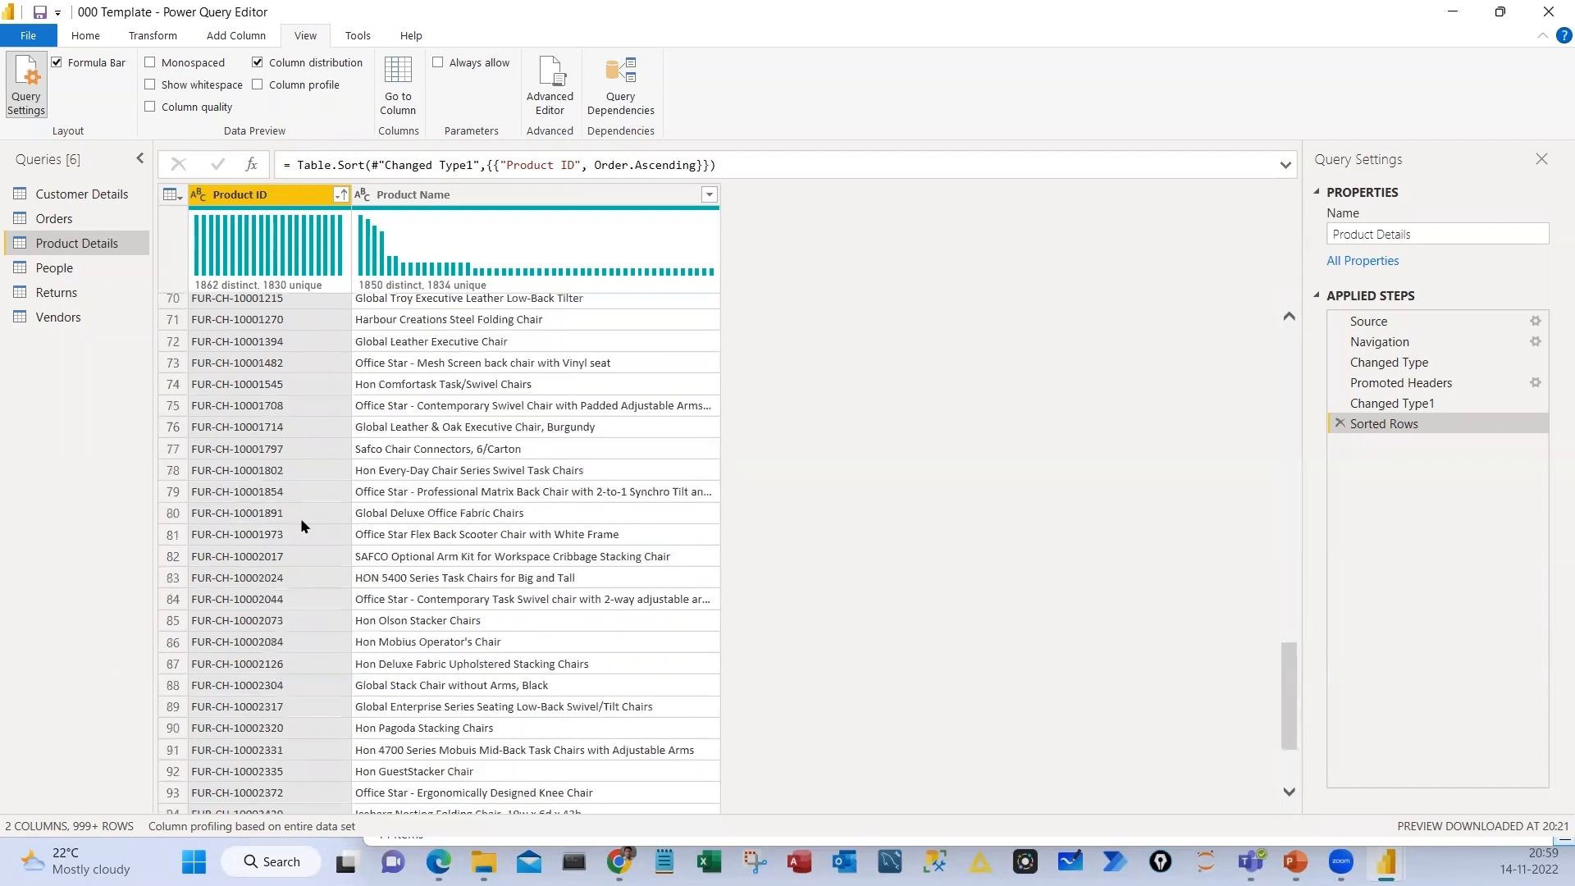
# Look further through the sorted Product Details rows for other repeated Product IDs
pyautogui.scroll(-1, 301, 533)
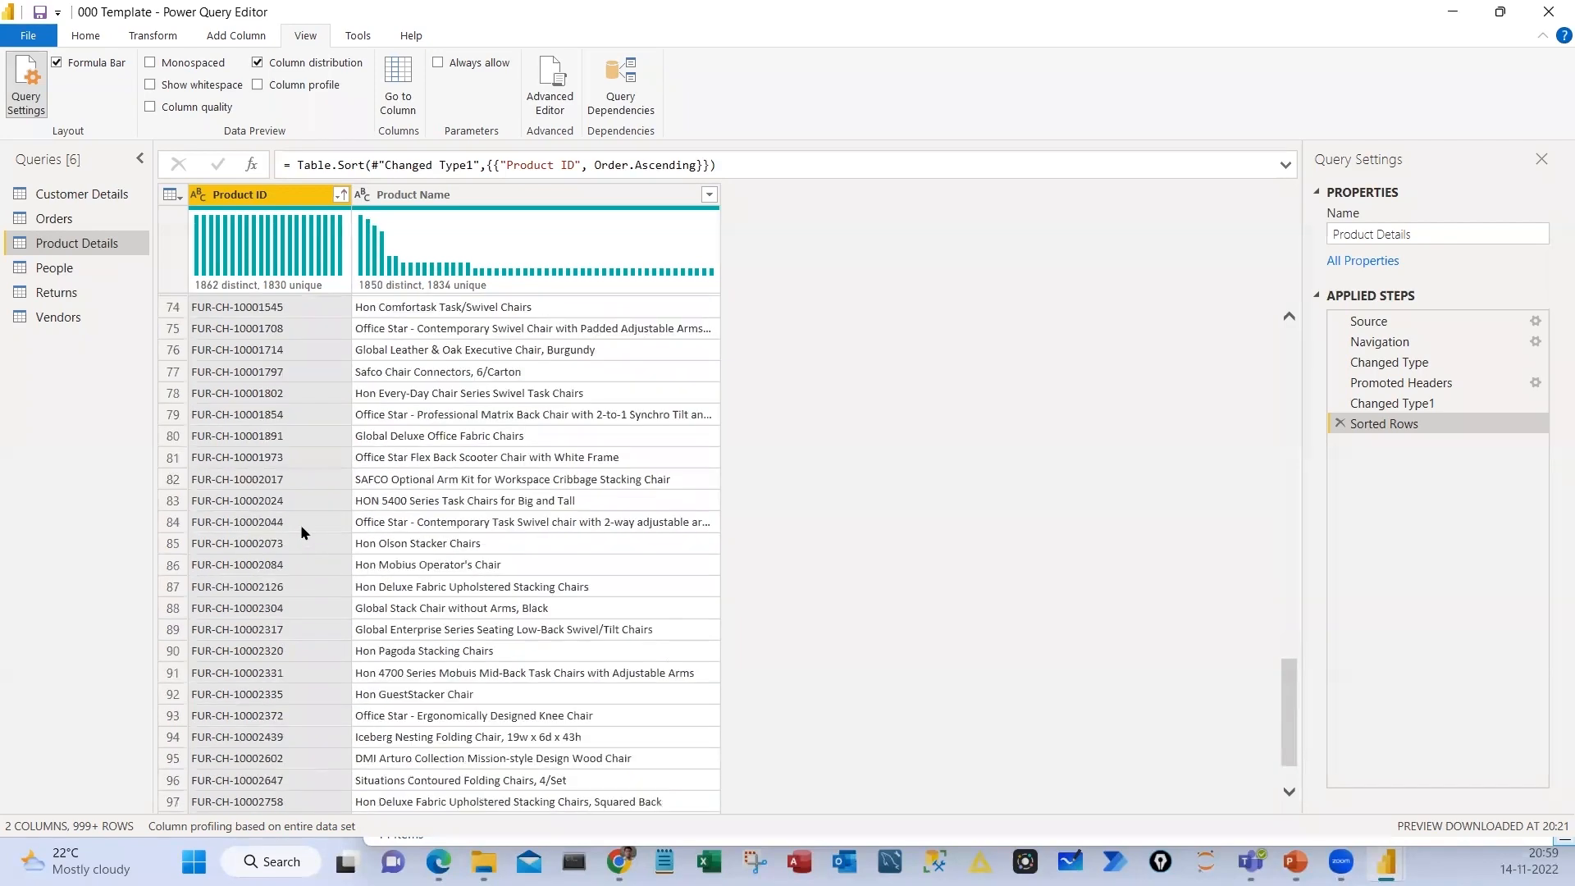
pyautogui.scroll(-10, 301, 529)
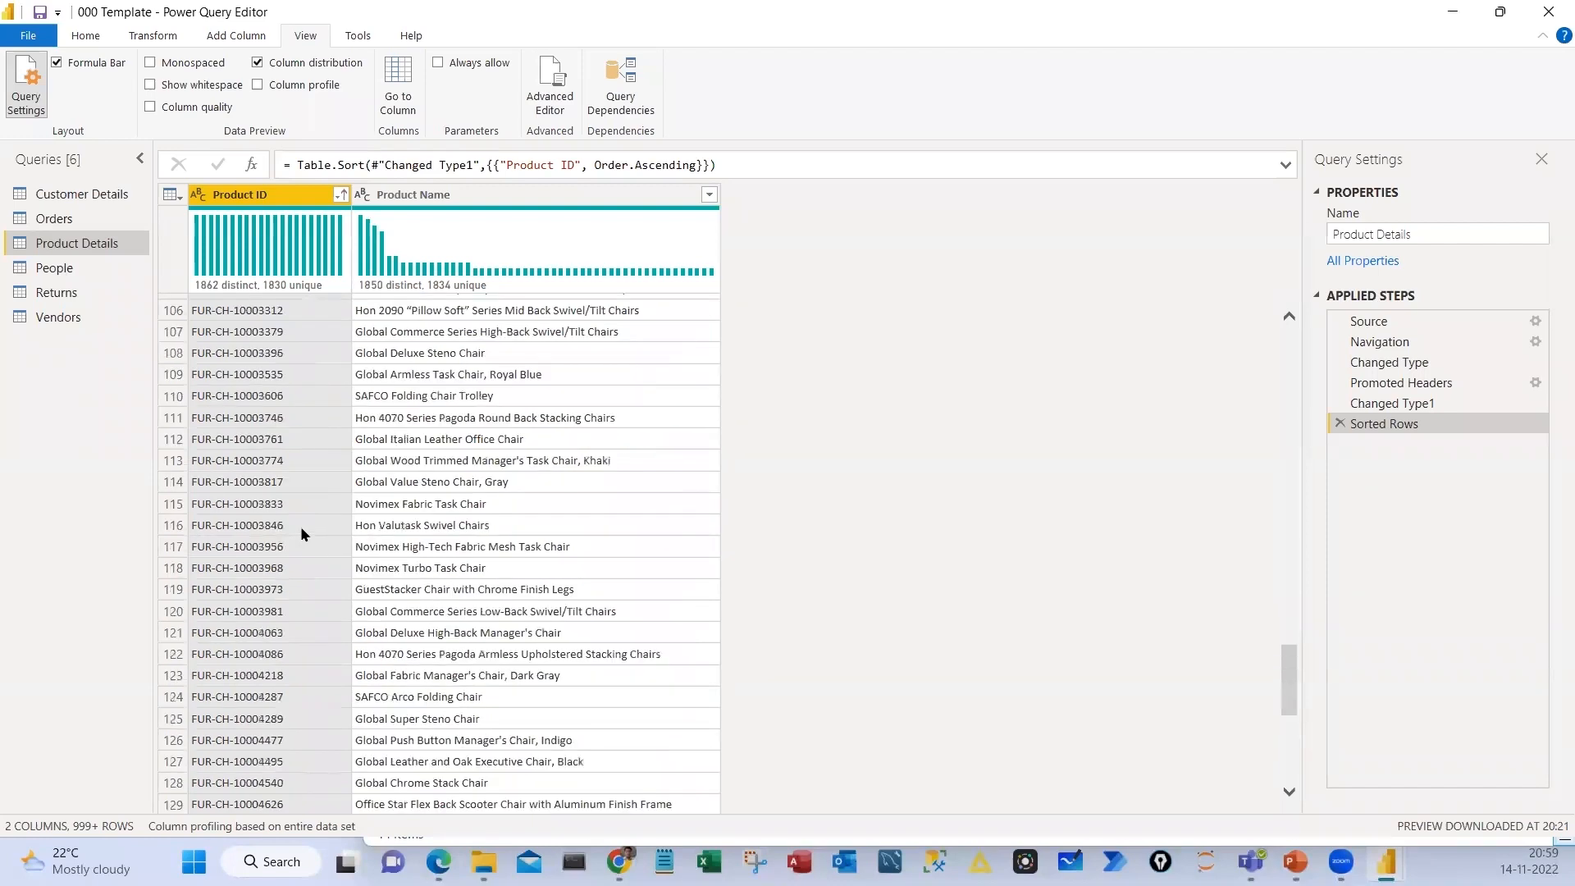
pyautogui.scroll(-8, 300, 525)
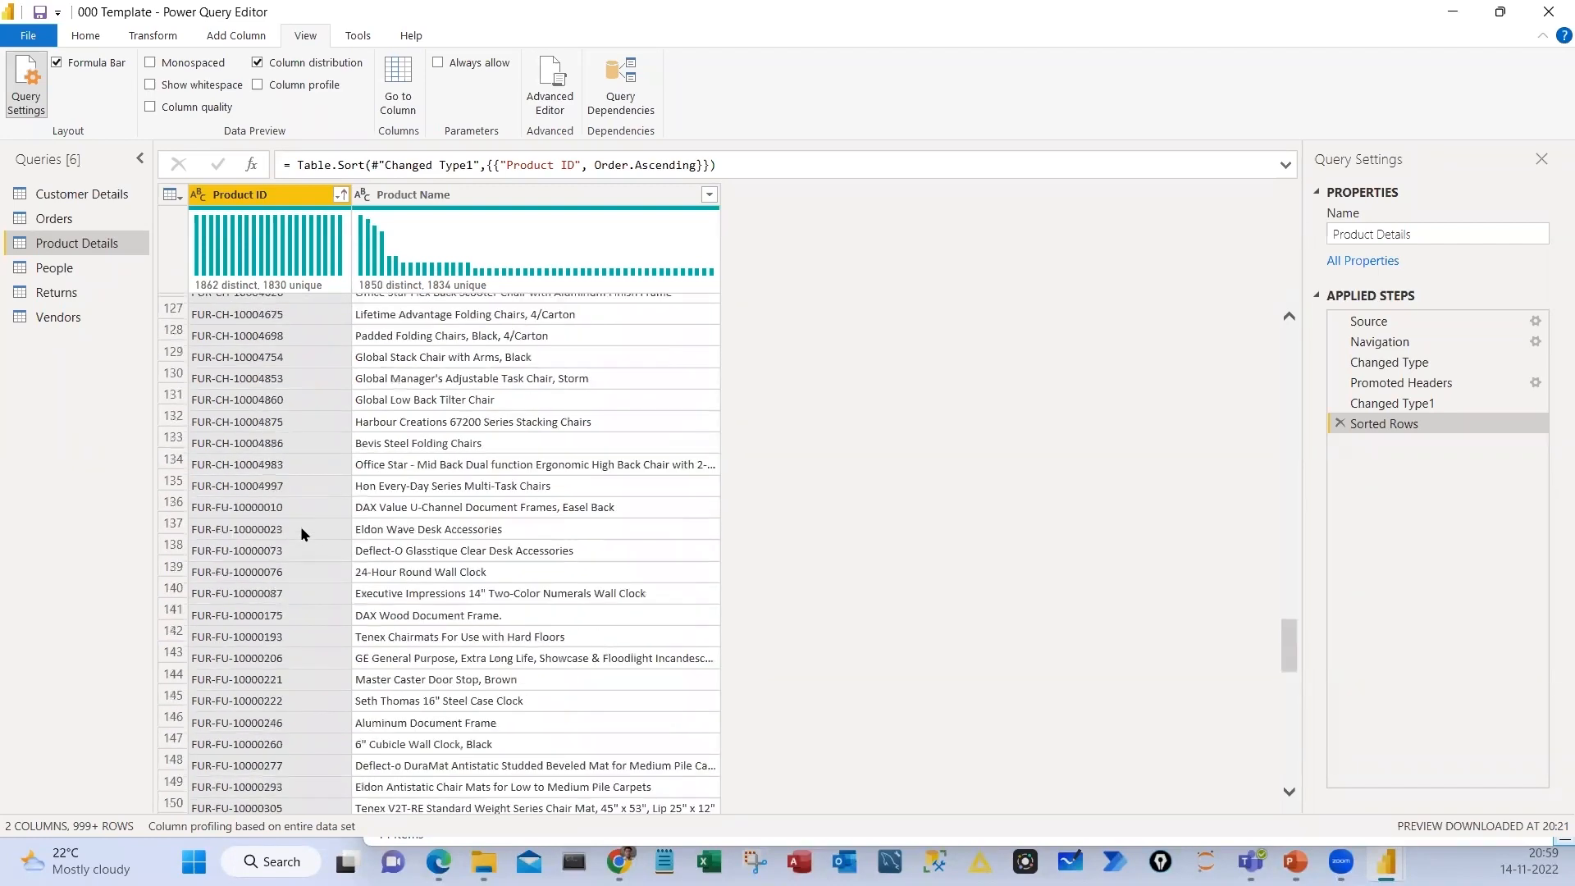
pyautogui.scroll(-4, 300, 534)
pyautogui.scroll(-3, 301, 534)
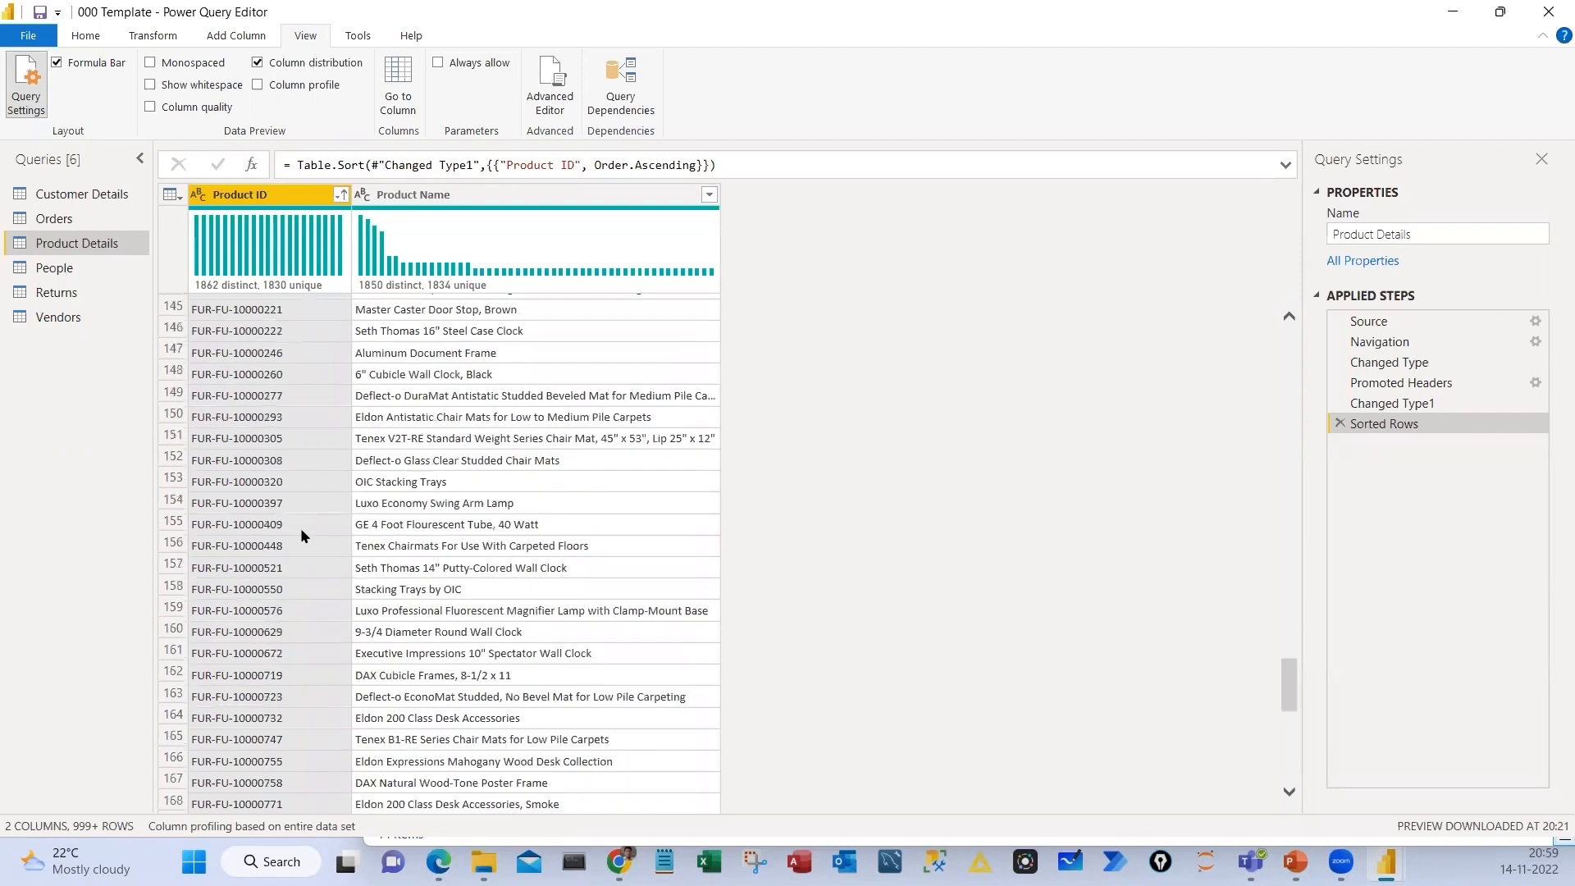
pyautogui.scroll(-5, 301, 535)
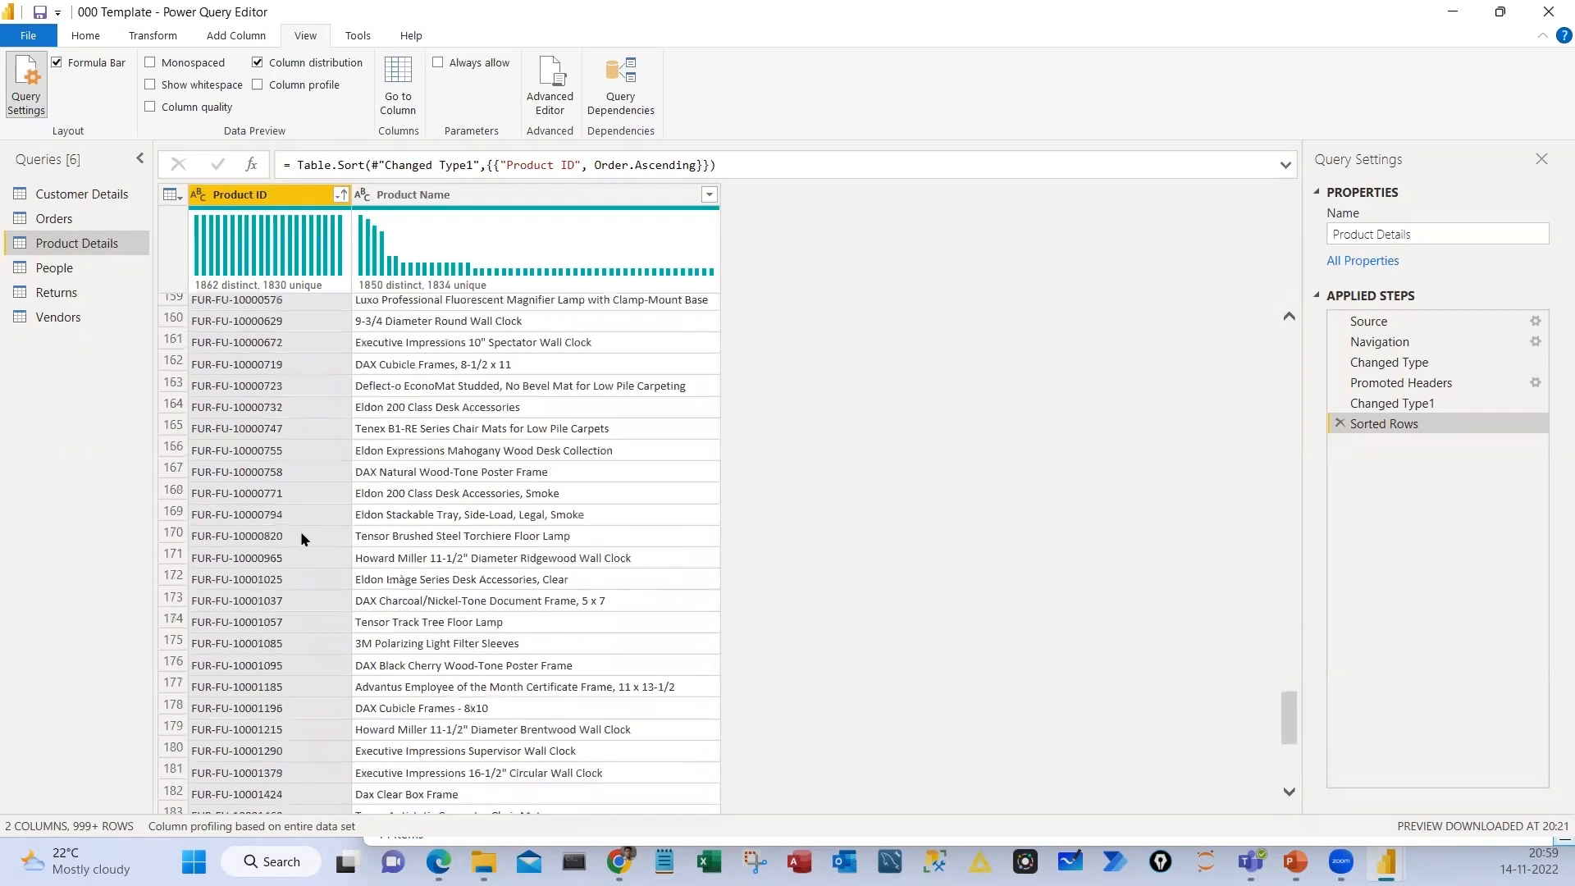
pyautogui.scroll(-2, 300, 531)
pyautogui.scroll(-1, 343, 754)
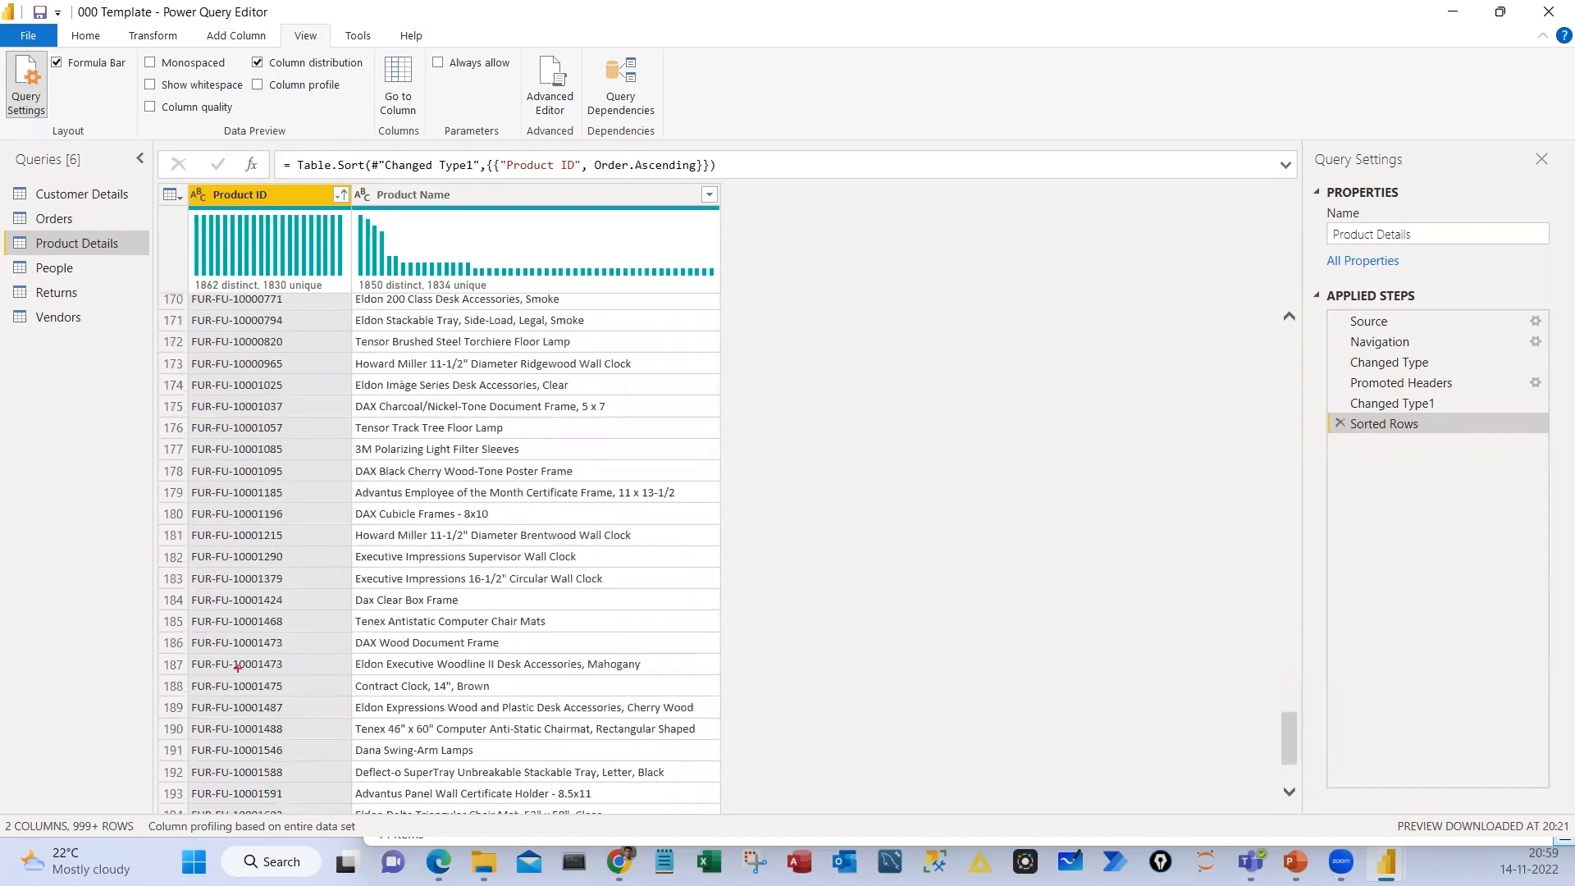
# Box the two FUR-FU-10001473 rows, underline their product names and tick the repeated IDs, and clear the marks
pyautogui.moveTo(155, 631); pyautogui.dragTo(669, 678)
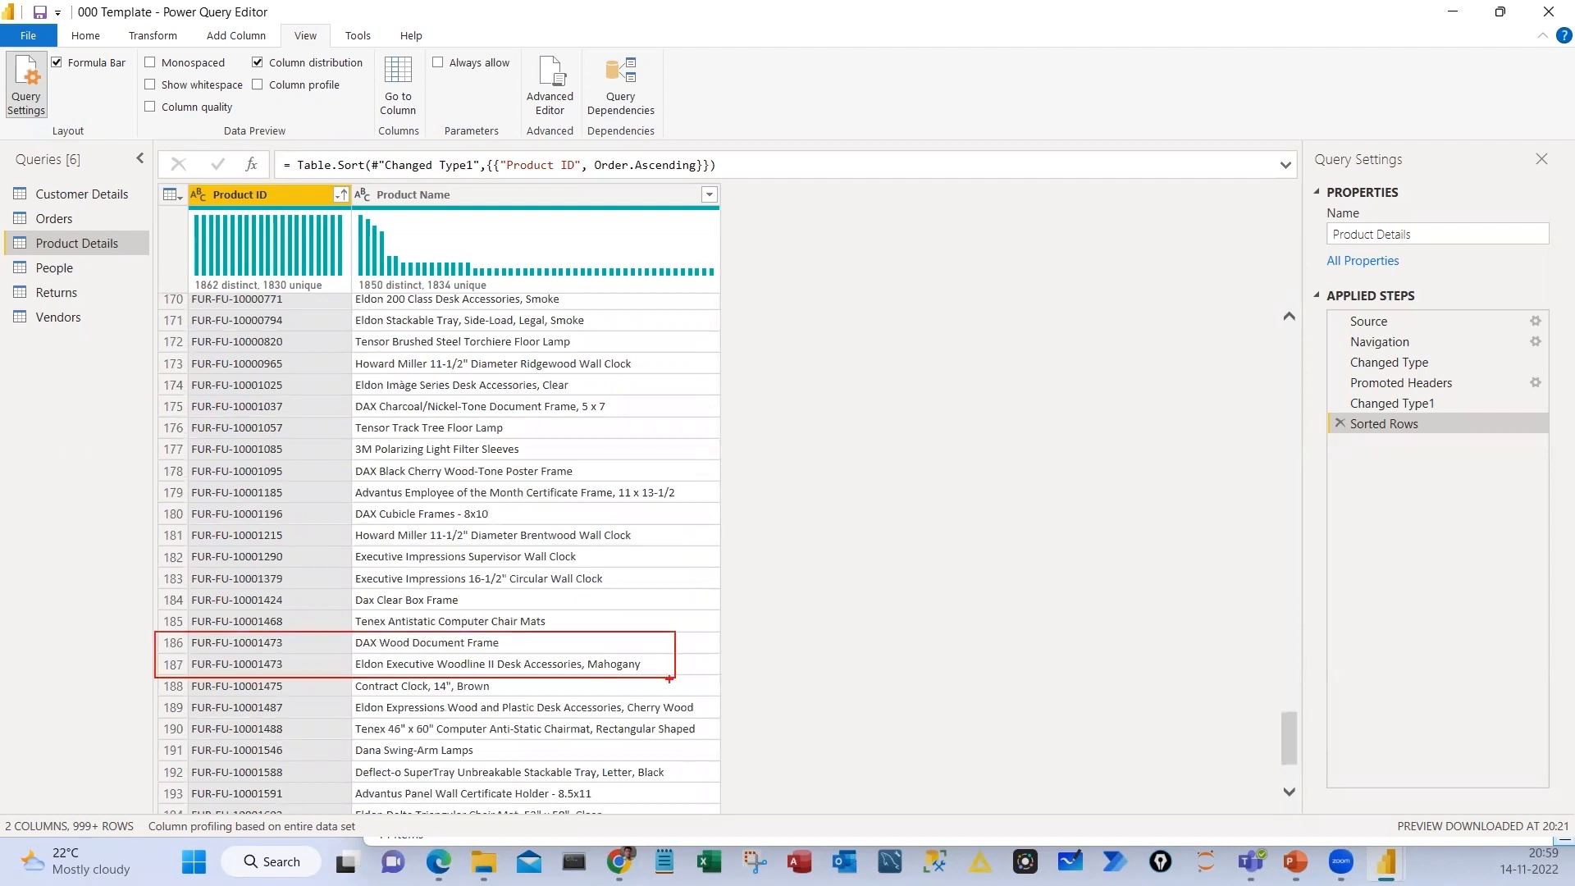
pyautogui.moveTo(380, 654); pyautogui.dragTo(583, 672)
pyautogui.moveTo(475, 650); pyautogui.dragTo(496, 648)
pyautogui.moveTo(392, 679); pyautogui.dragTo(502, 680)
pyautogui.moveTo(628, 630); pyautogui.dragTo(614, 691)
pyautogui.moveTo(345, 627)
pyautogui.mouseDown()
pyautogui.moveTo(338, 674)
pyautogui.moveTo(342, 647)
pyautogui.mouseUp()
pyautogui.moveTo(318, 676); pyautogui.dragTo(342, 662)
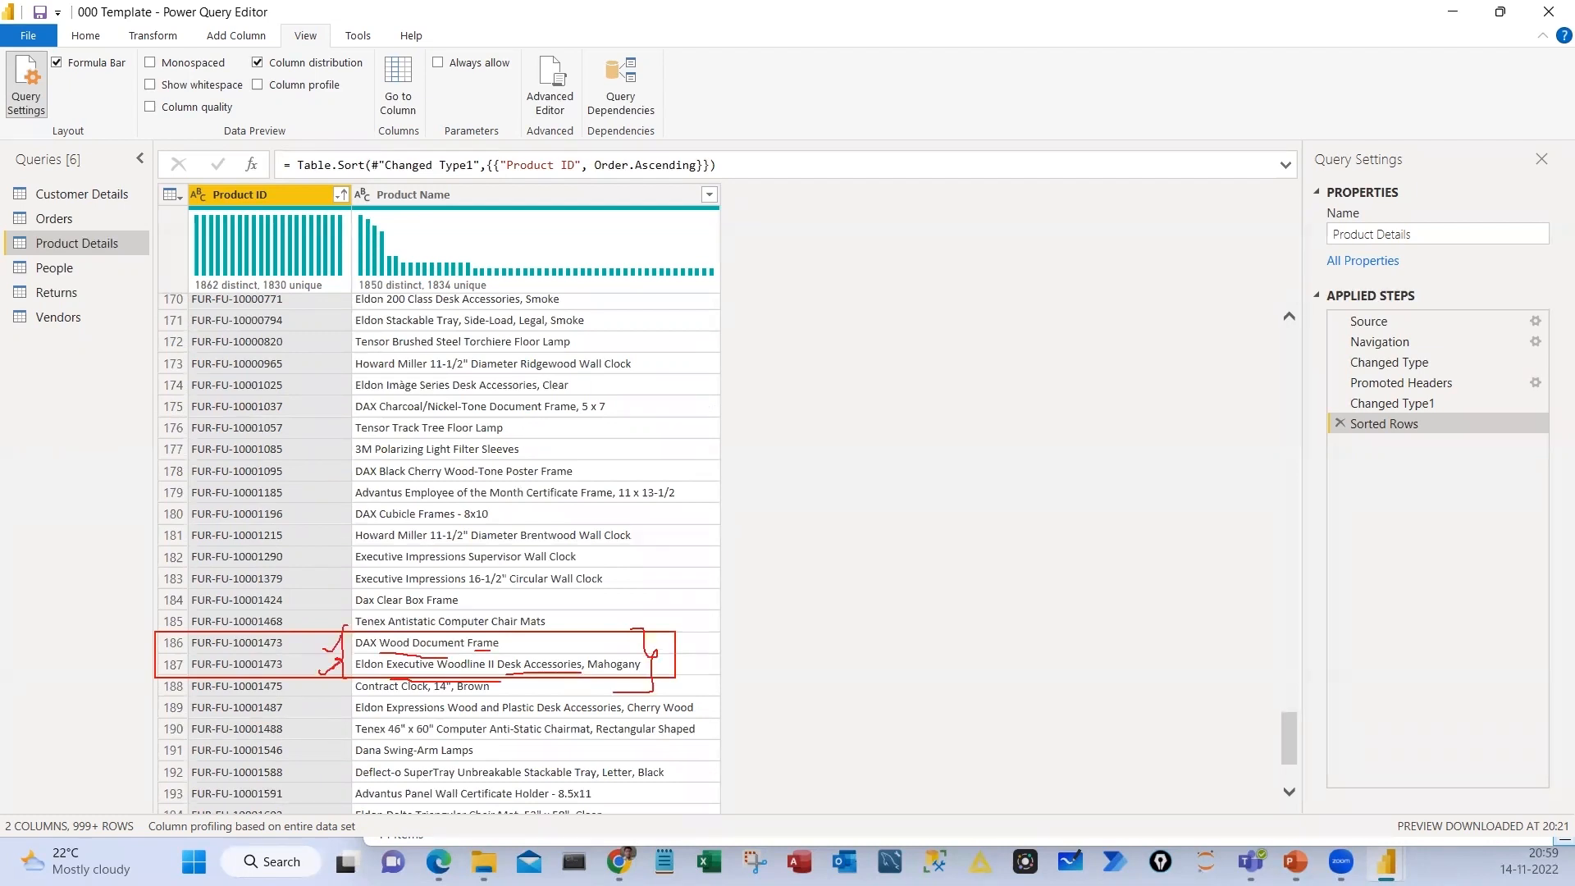
pyautogui.moveTo(559, 639); pyautogui.dragTo(613, 613)
pyautogui.moveTo(688, 663); pyautogui.dragTo(711, 647)
pyautogui.press('Escape')
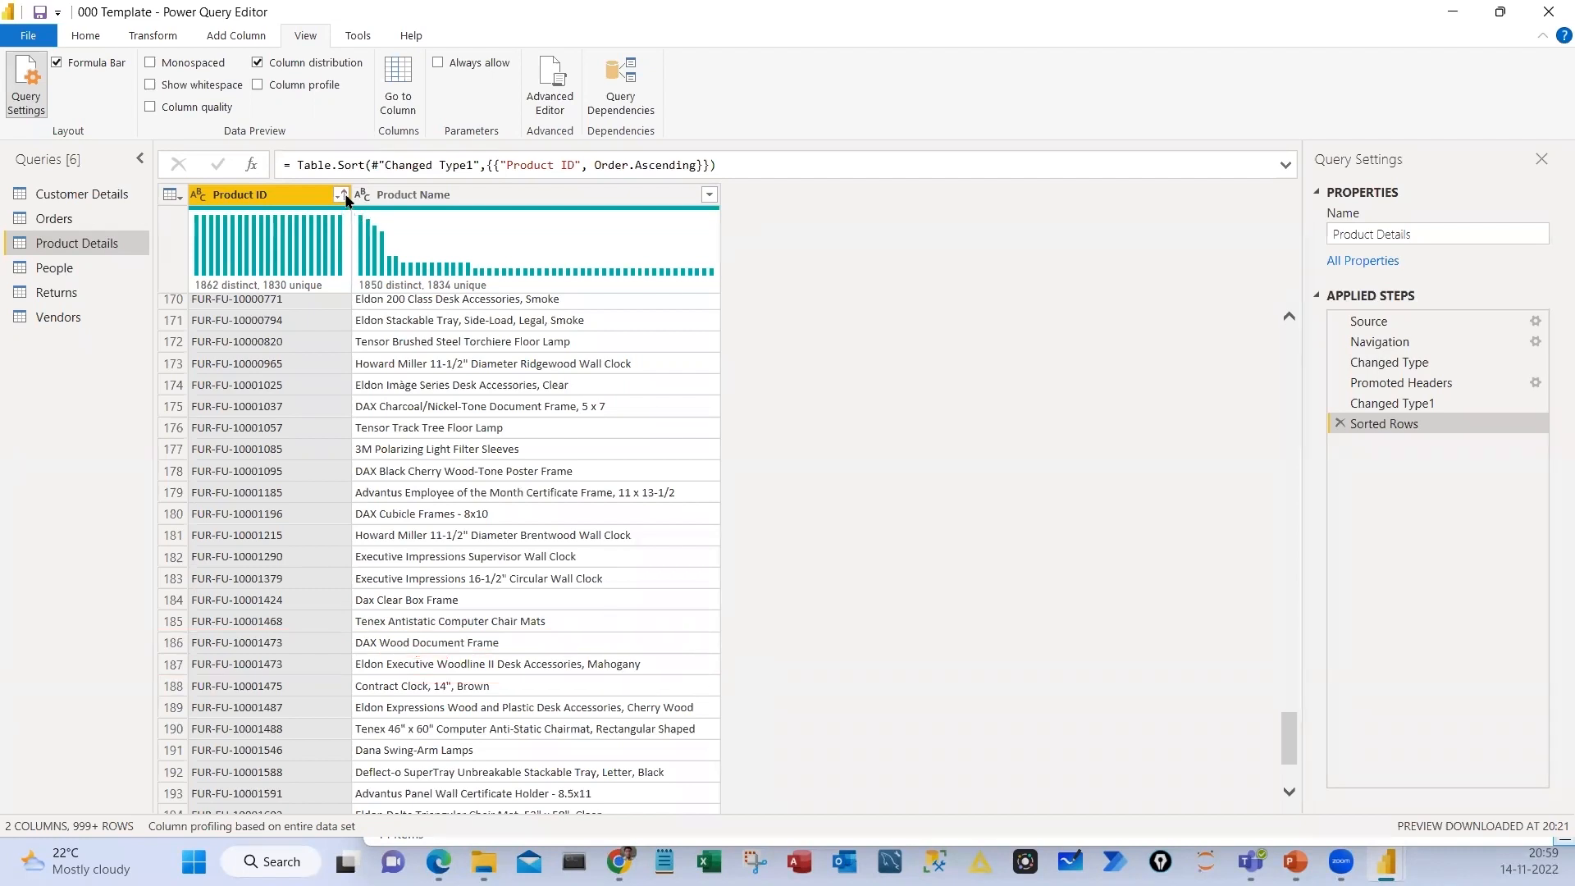
pyautogui.click(341, 196)
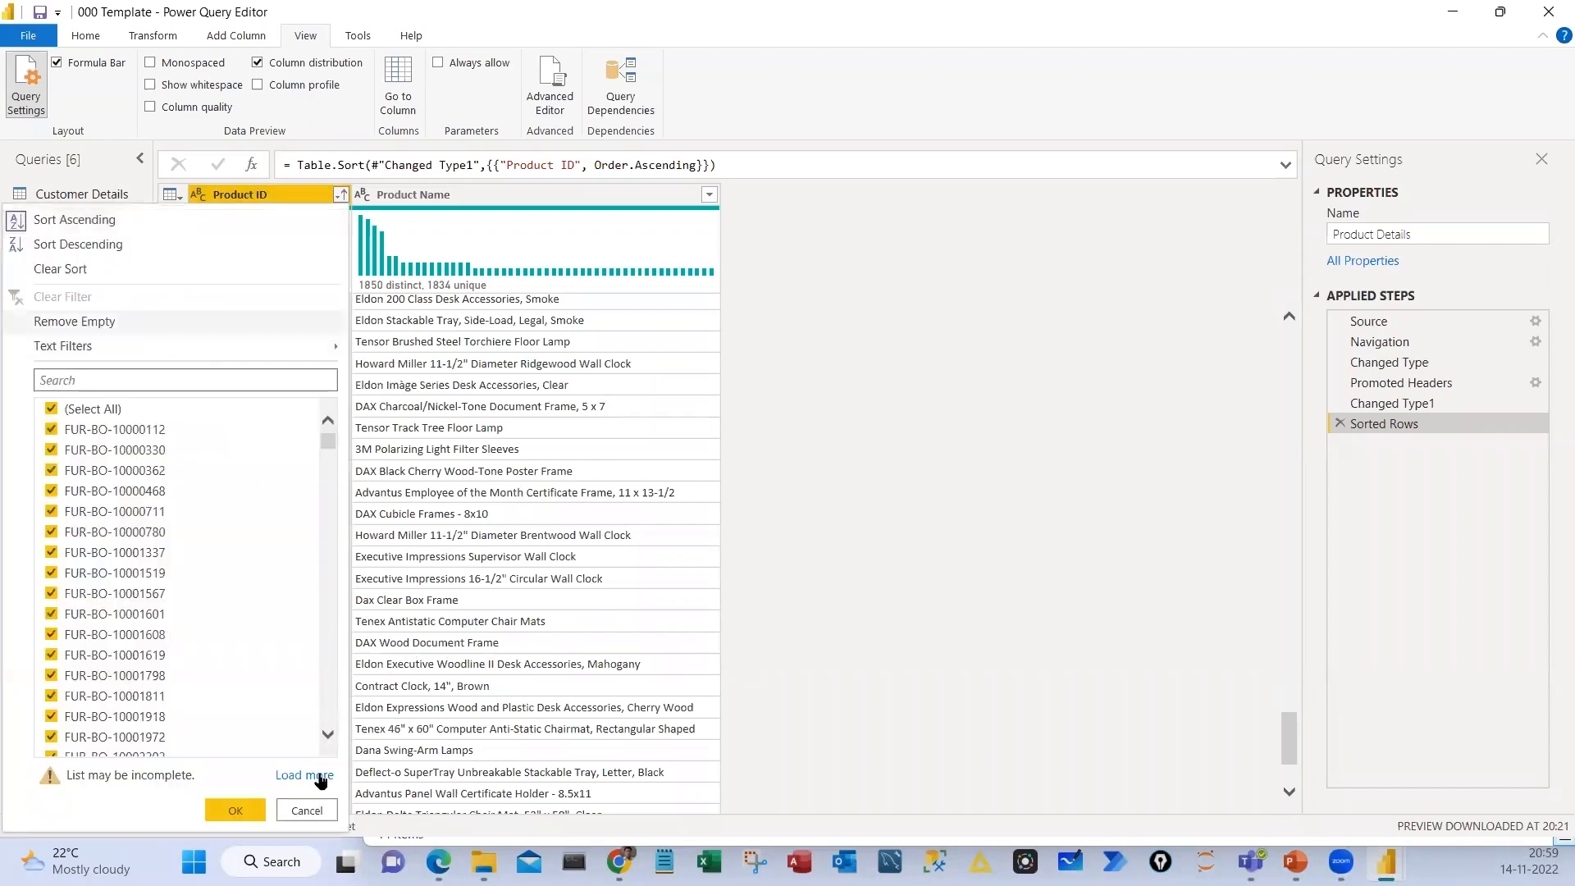
pyautogui.rightClick(283, 198)
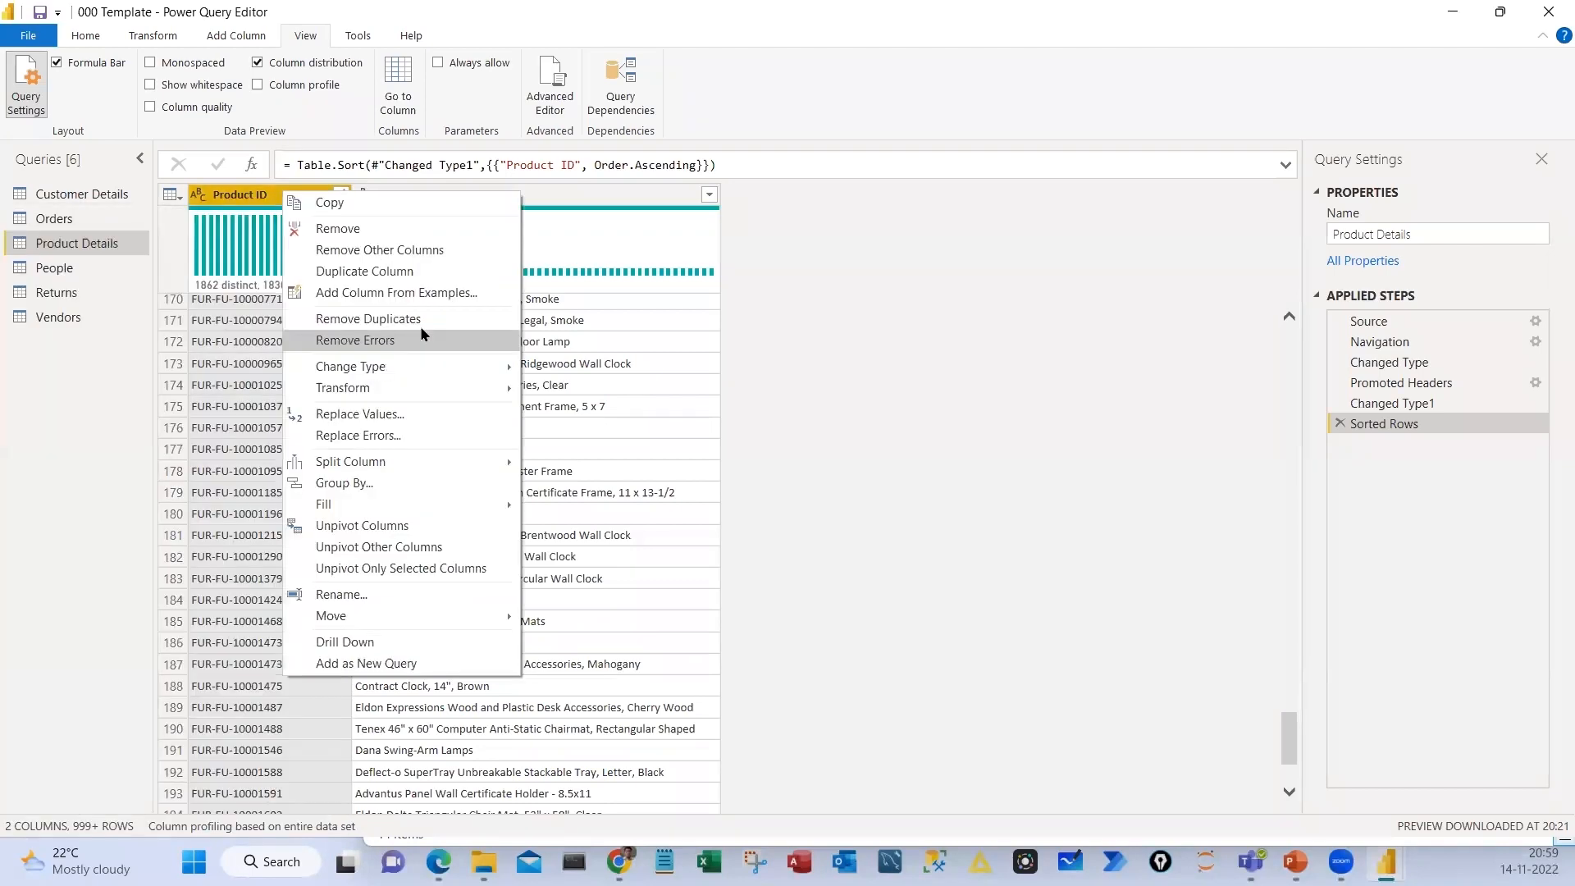
pyautogui.click(562, 338)
# Keep only the Product Details rows with duplicate values in the Product ID column, using Keep Duplicates
pyautogui.click(85, 36)
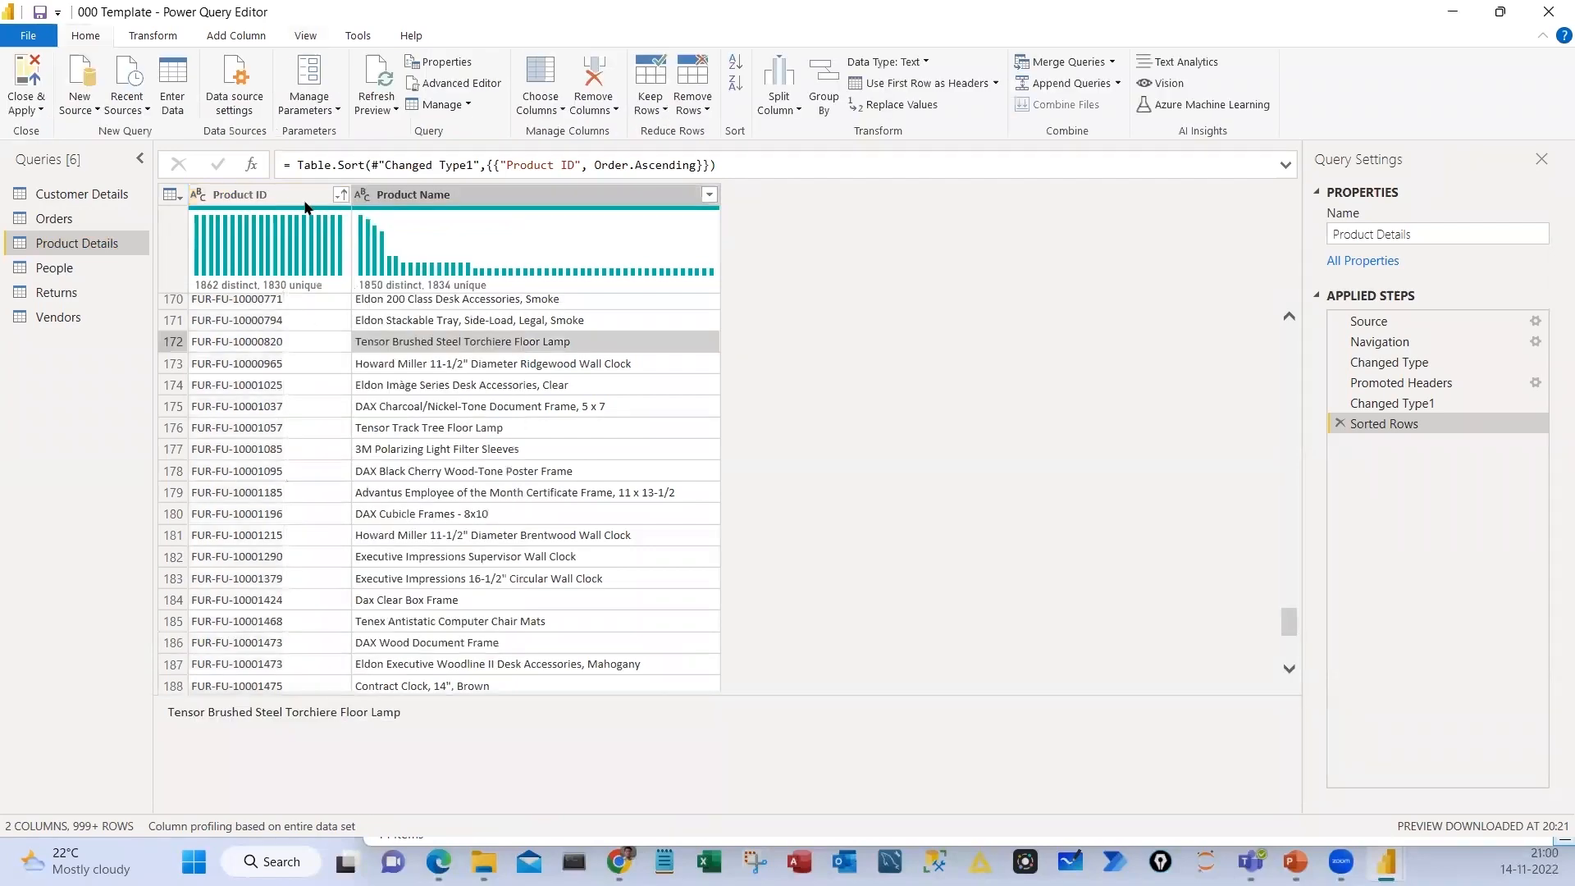
pyautogui.click(651, 108)
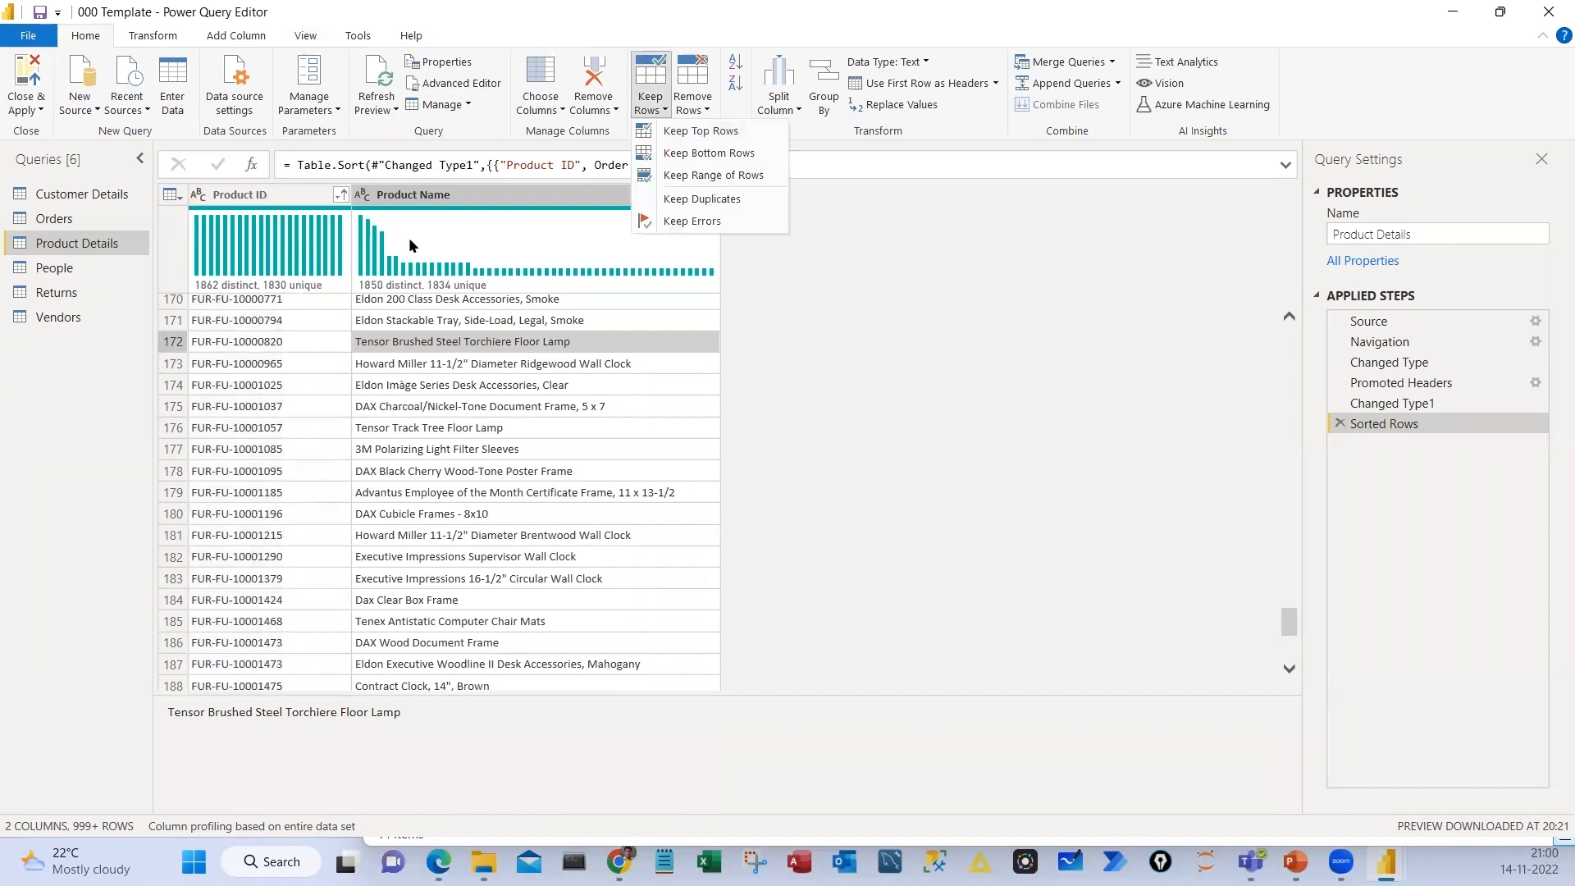
pyautogui.click(255, 228)
pyautogui.click(251, 196)
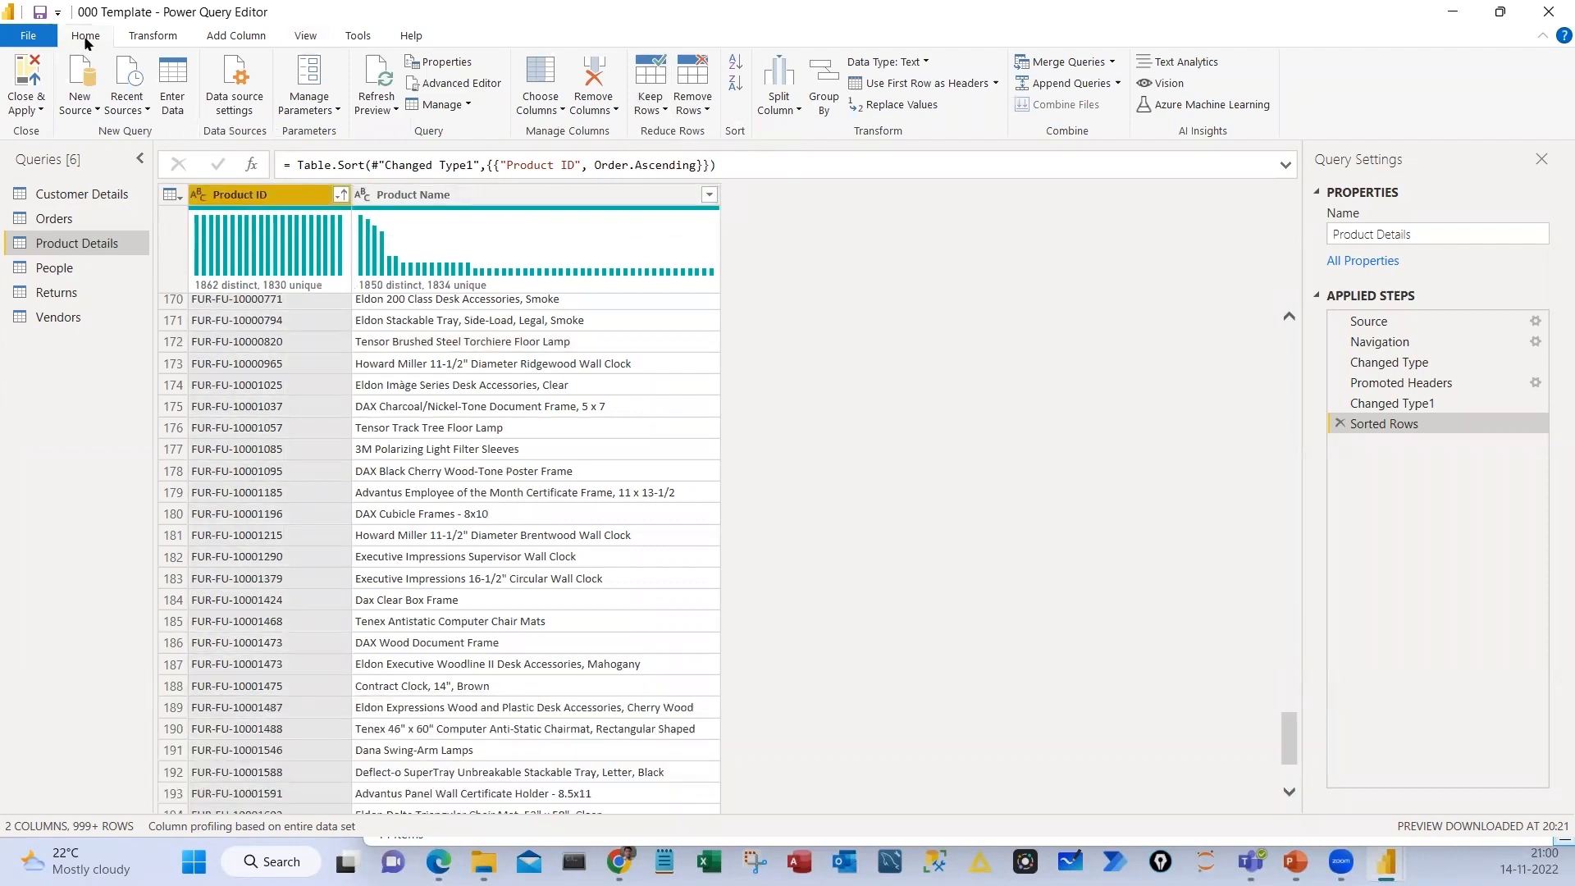
pyautogui.click(650, 99)
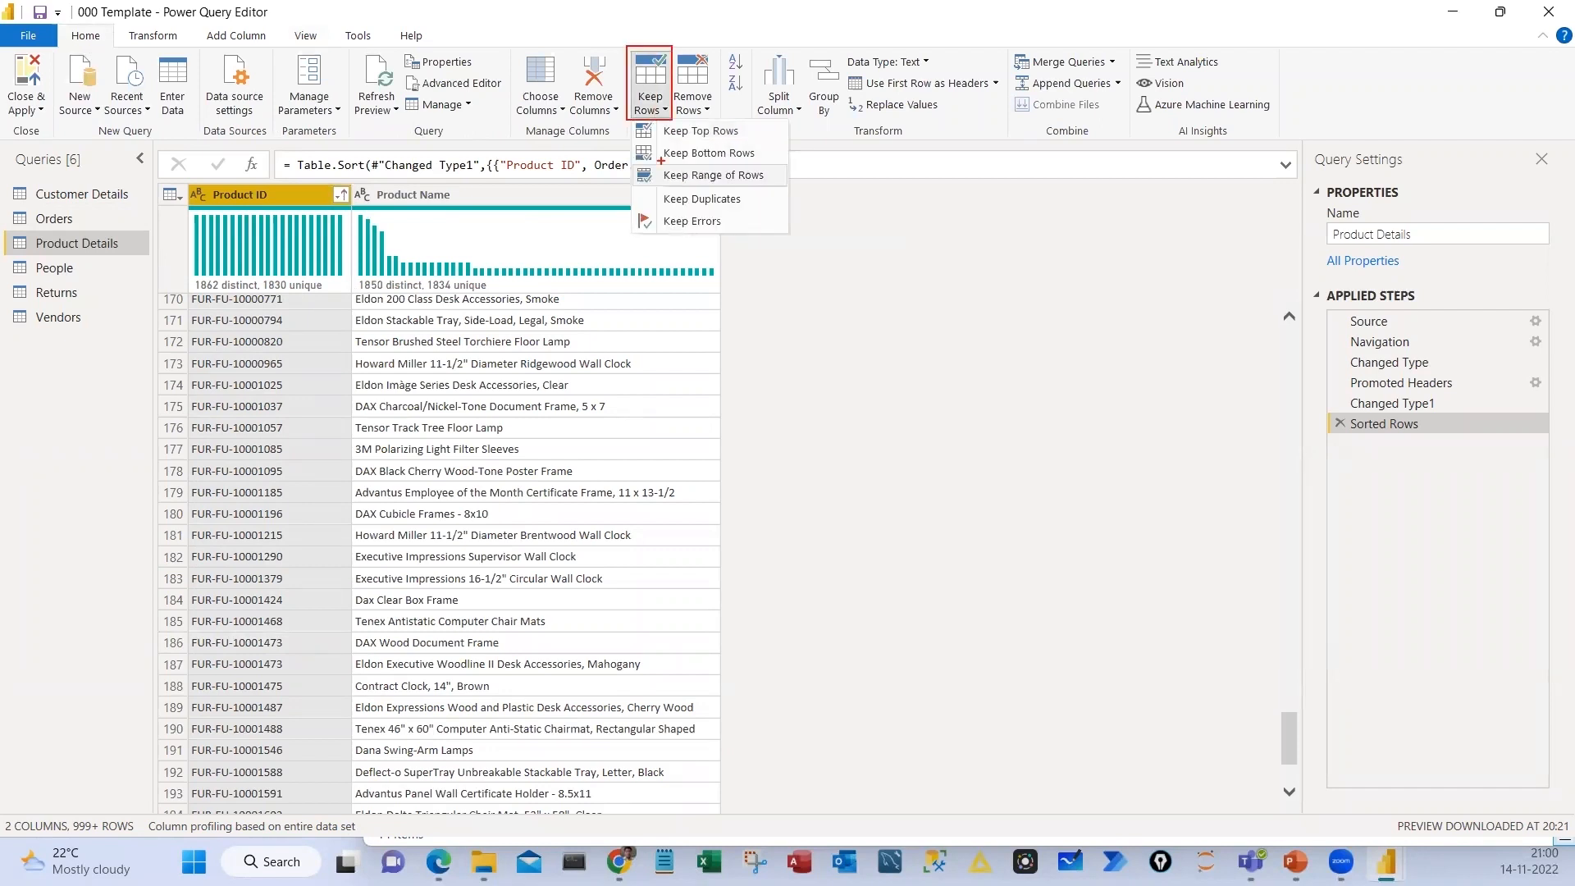
pyautogui.click(760, 205)
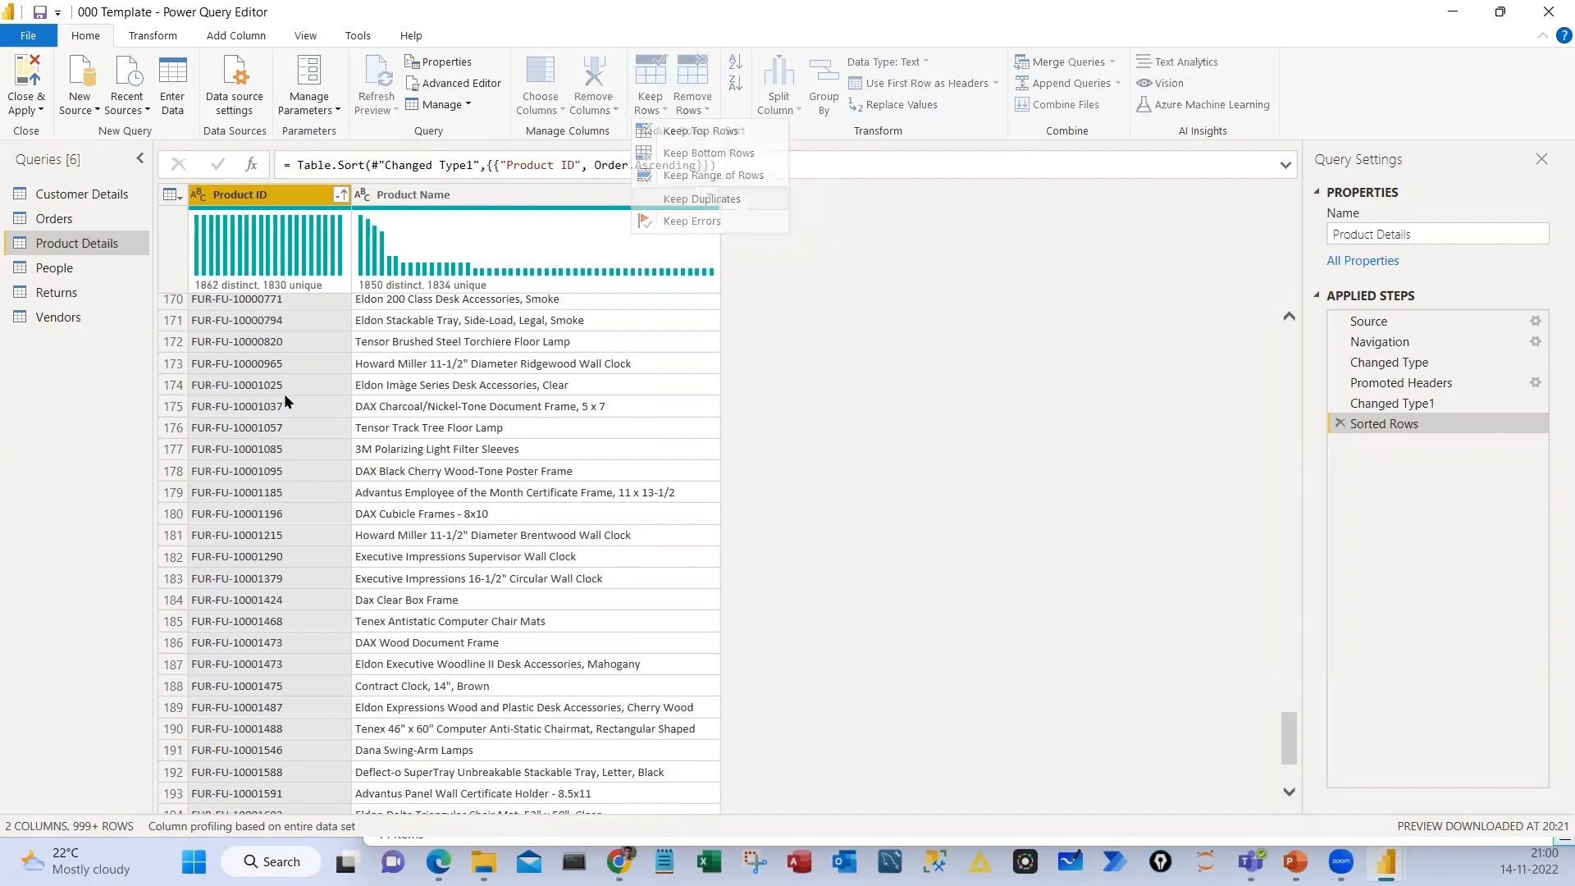
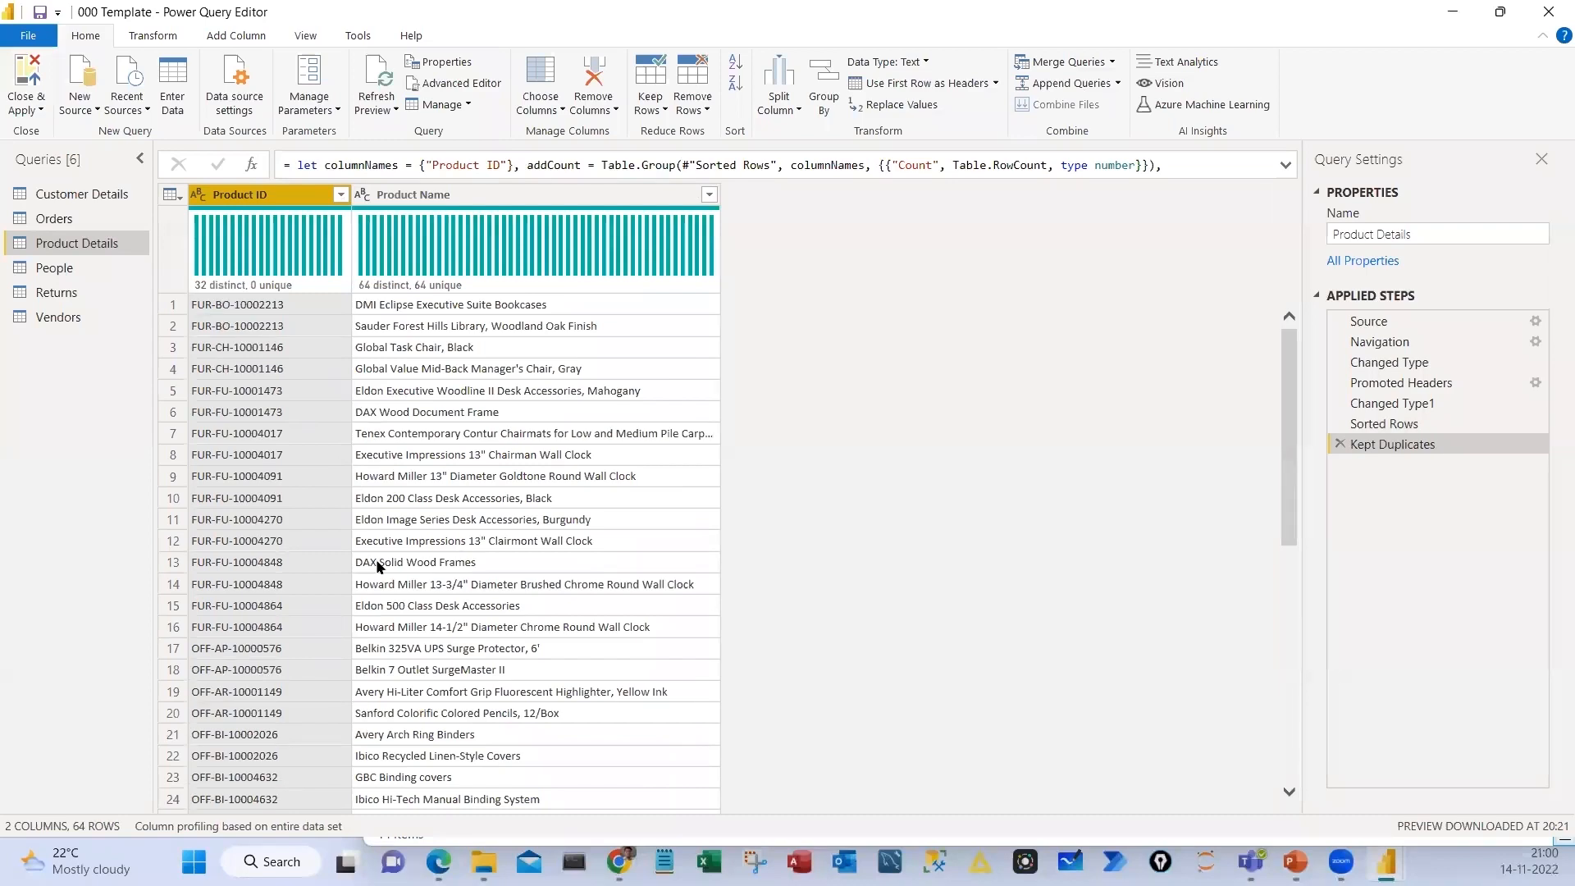
# Look through the duplicate Product ID rows, then delete the Kept Duplicates and Sorted Rows applied steps from Product Details
pyautogui.scroll(-7, 281, 353)
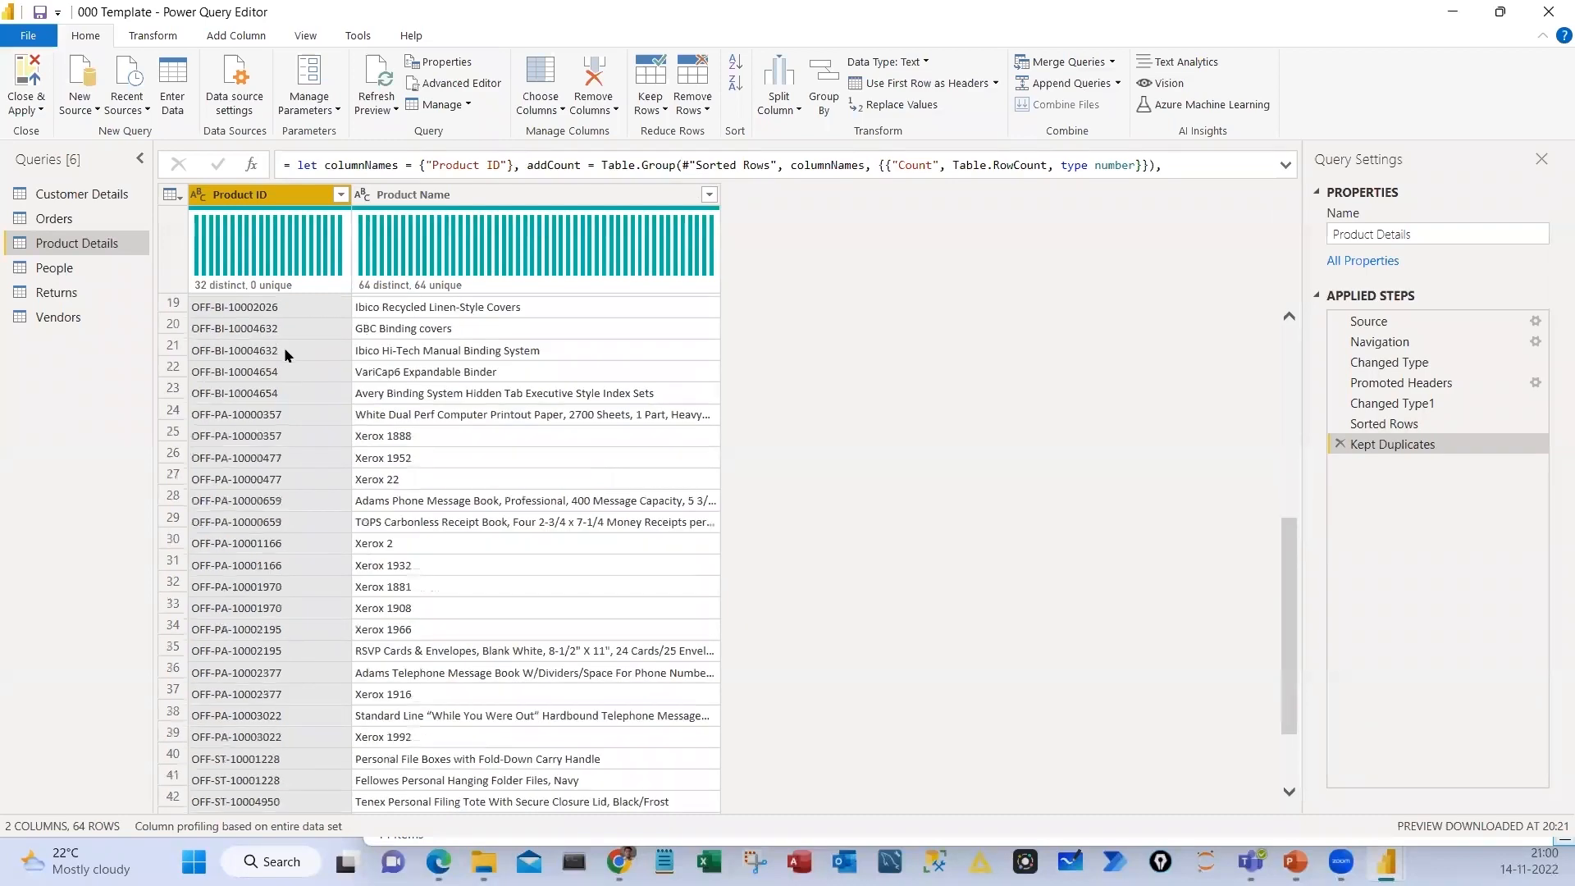
pyautogui.scroll(6, 290, 368)
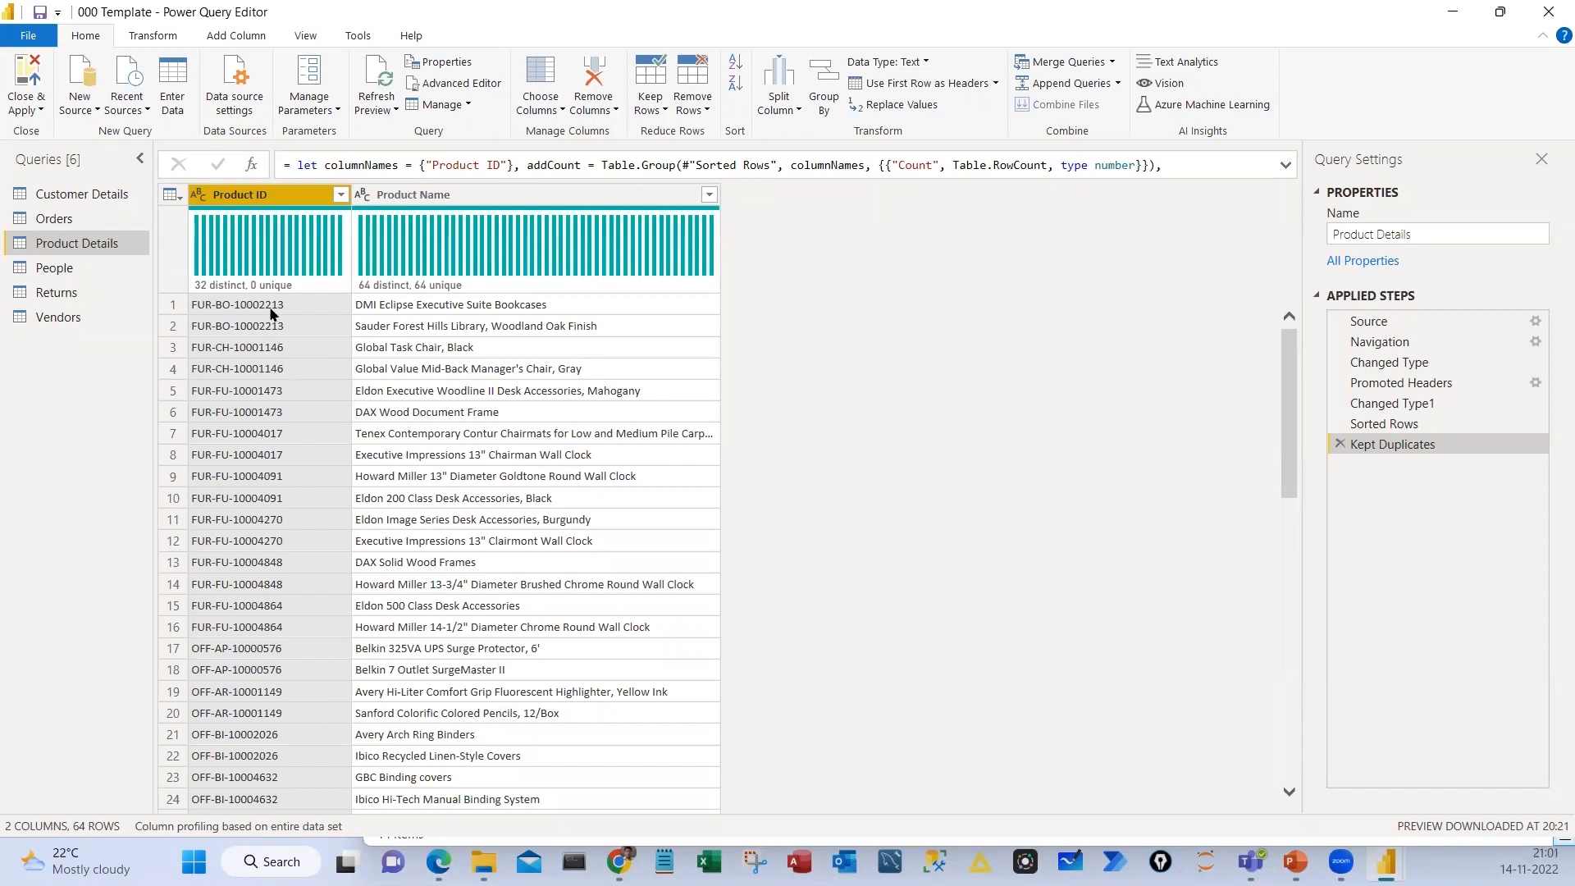
pyautogui.press('Delete')
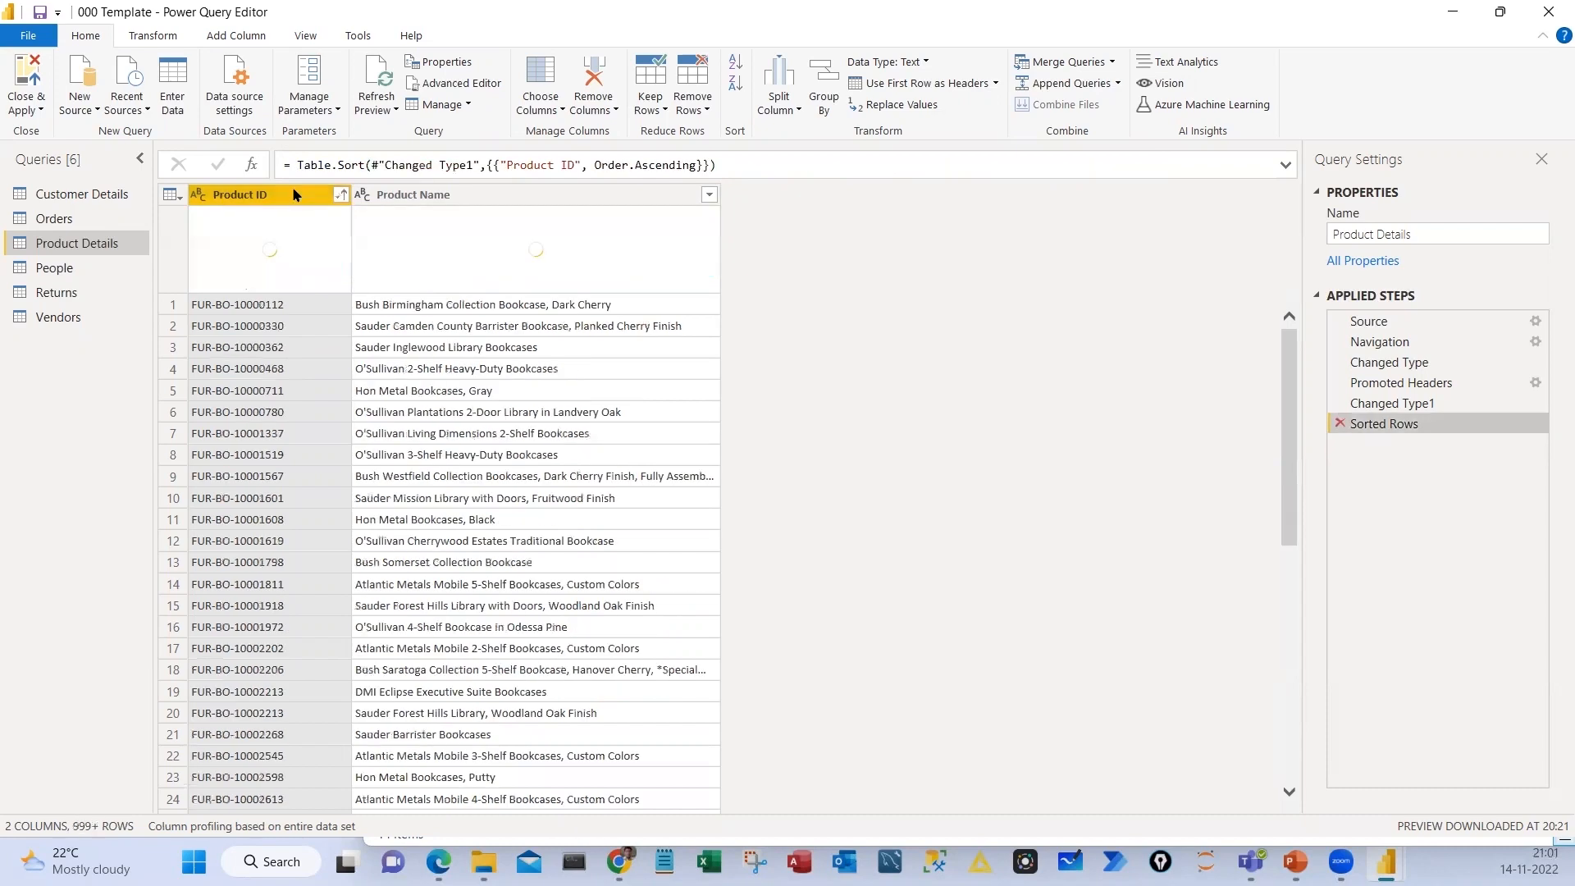
pyautogui.press('Delete')
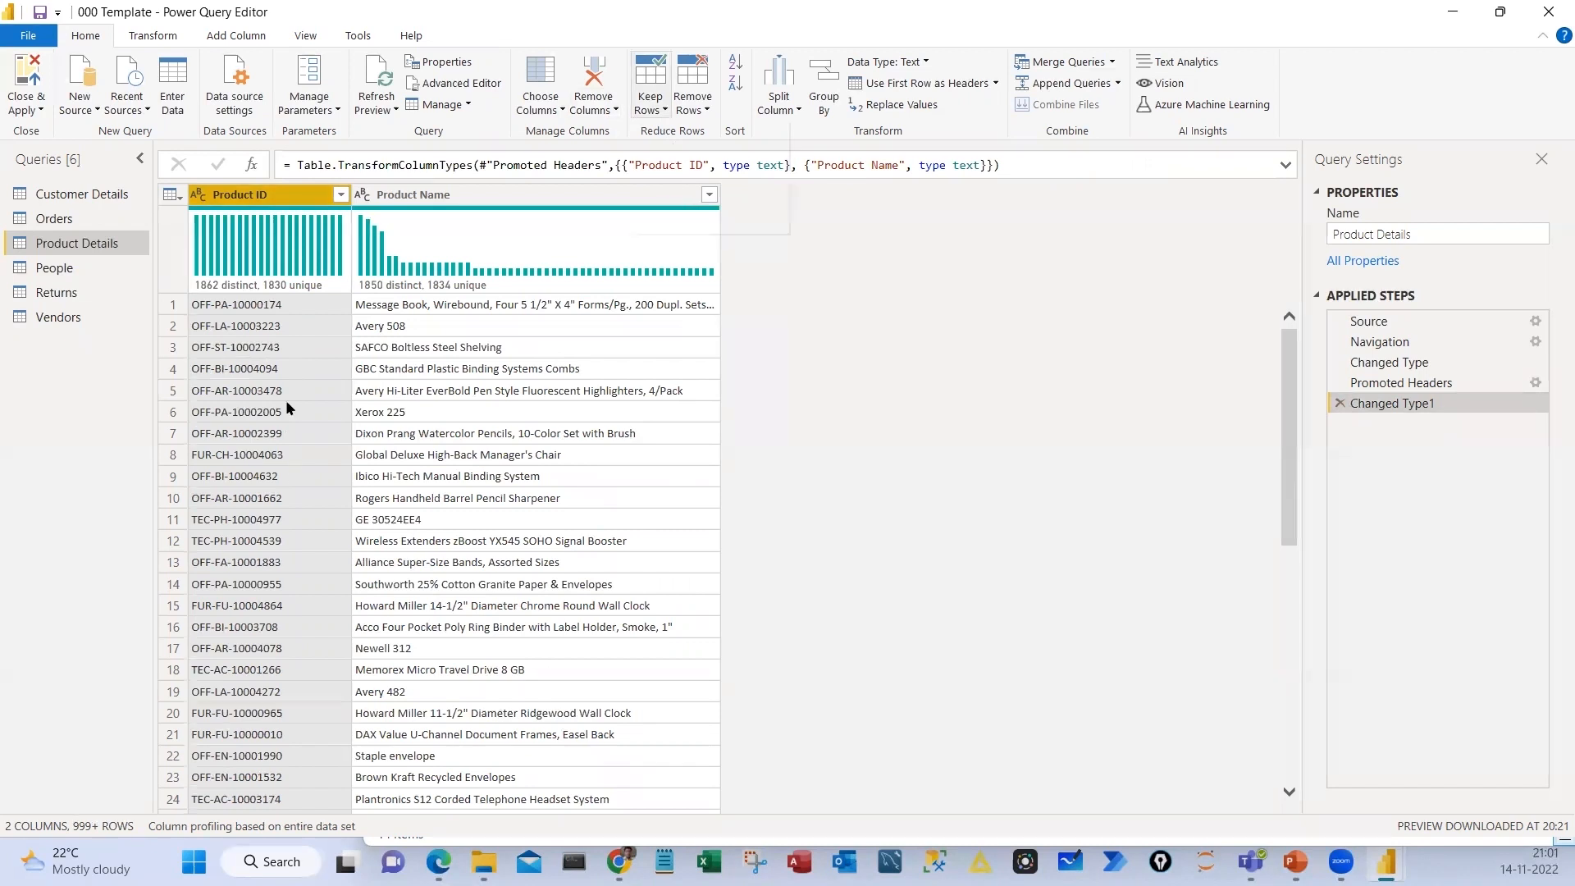
# Keep only the rows with duplicate Product IDs in Product Details and sort them by Product ID in ascending order
pyautogui.click(650, 97)
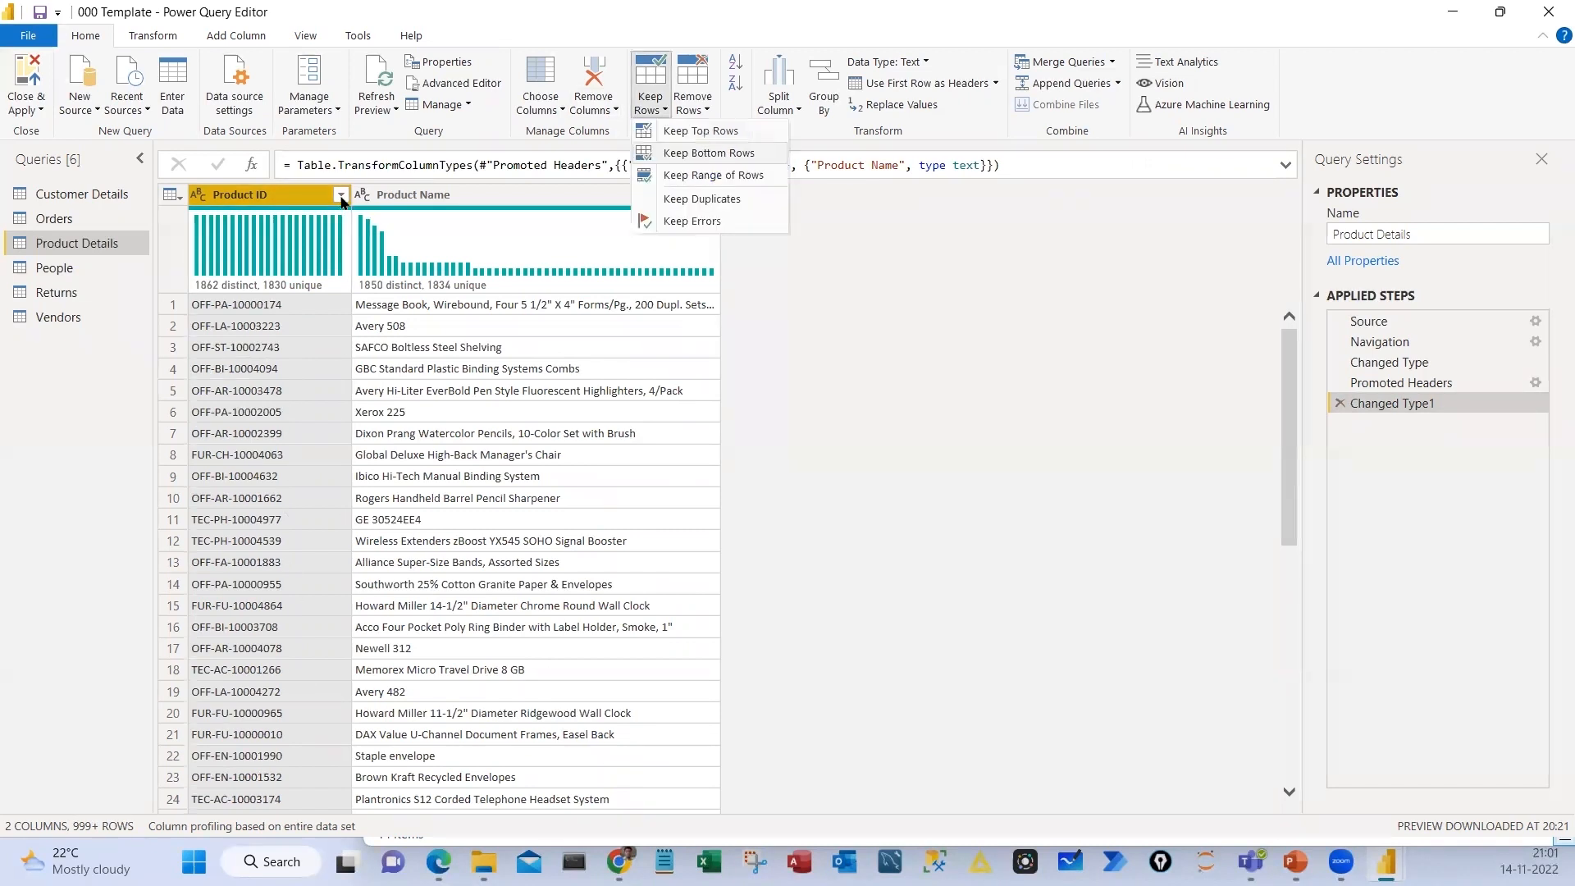
pyautogui.press('Return')
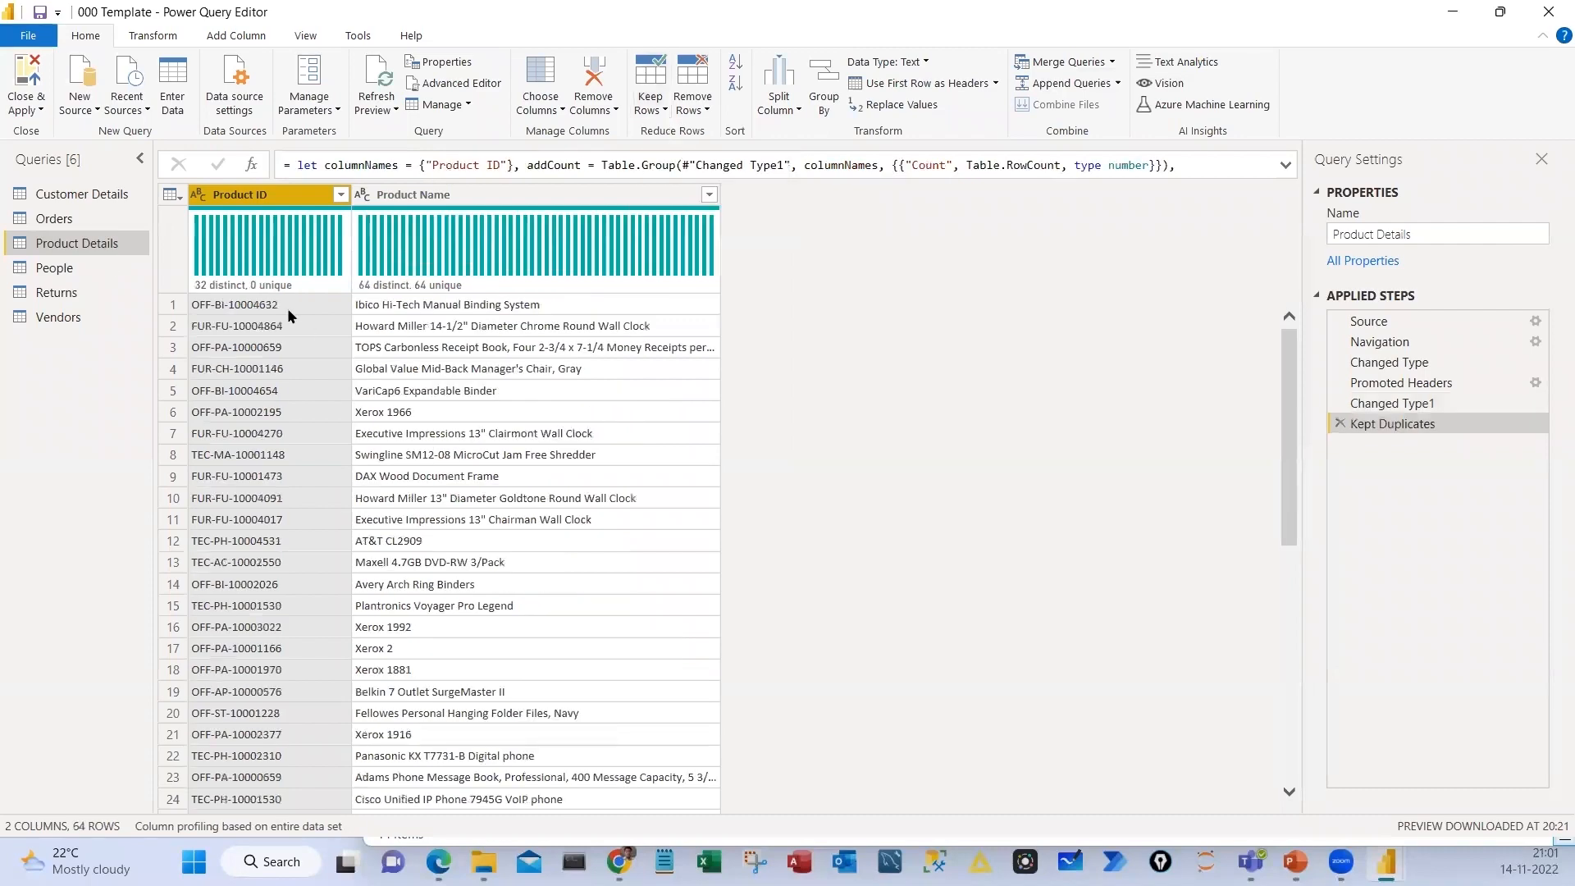
pyautogui.click(736, 62)
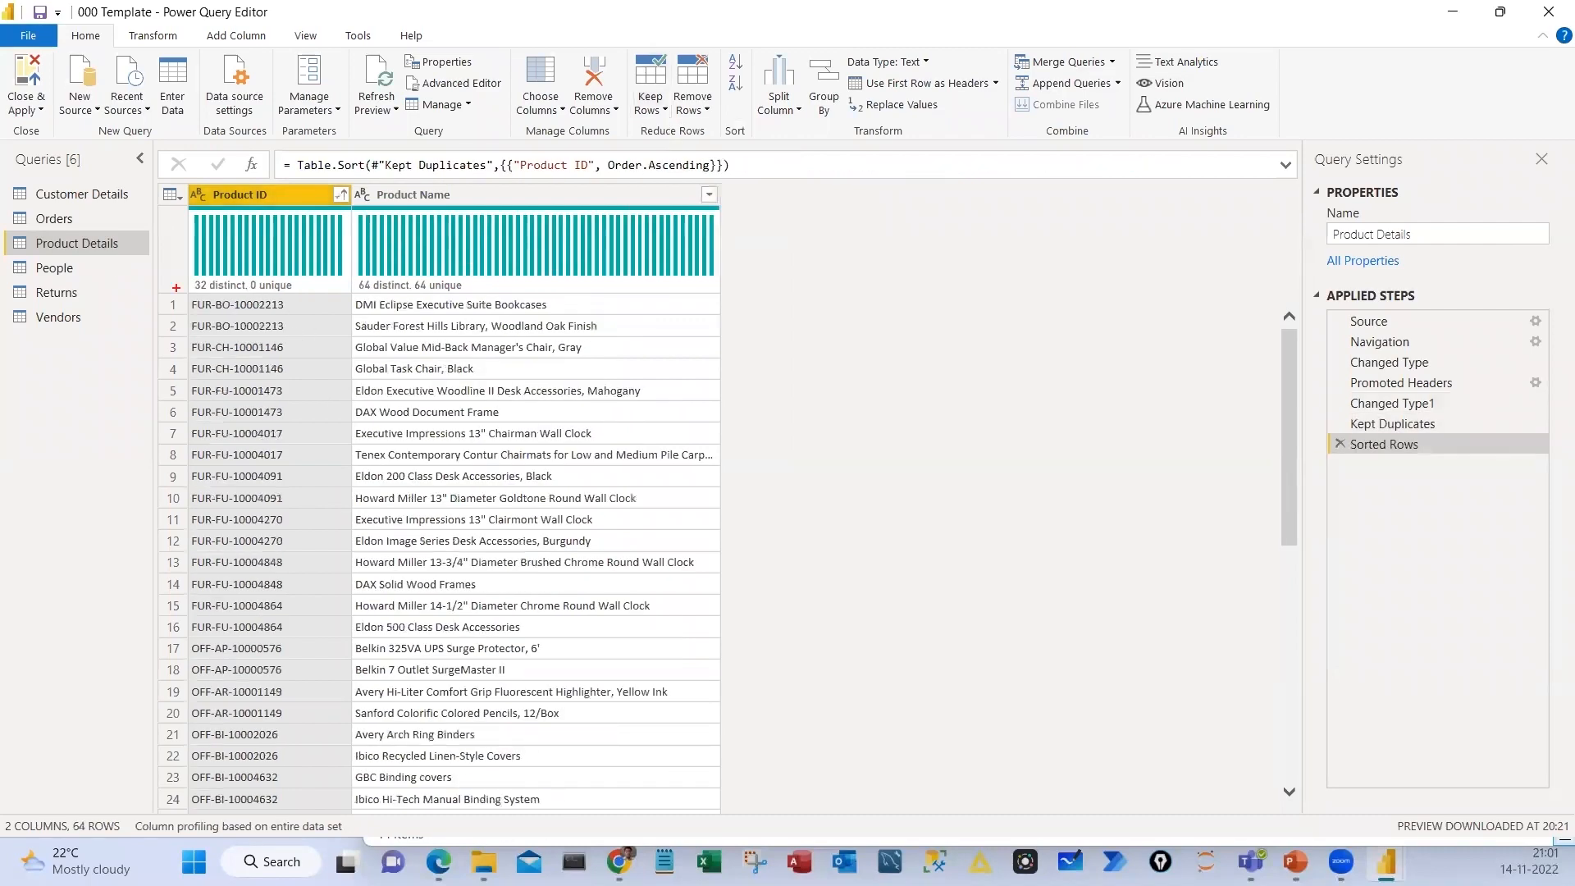
# Box and tick the two FUR-BO-10002213 rows and write a circled note in the empty area beside the table
pyautogui.moveTo(163, 292); pyautogui.dragTo(625, 338)
pyautogui.moveTo(640, 320); pyautogui.dragTo(667, 303)
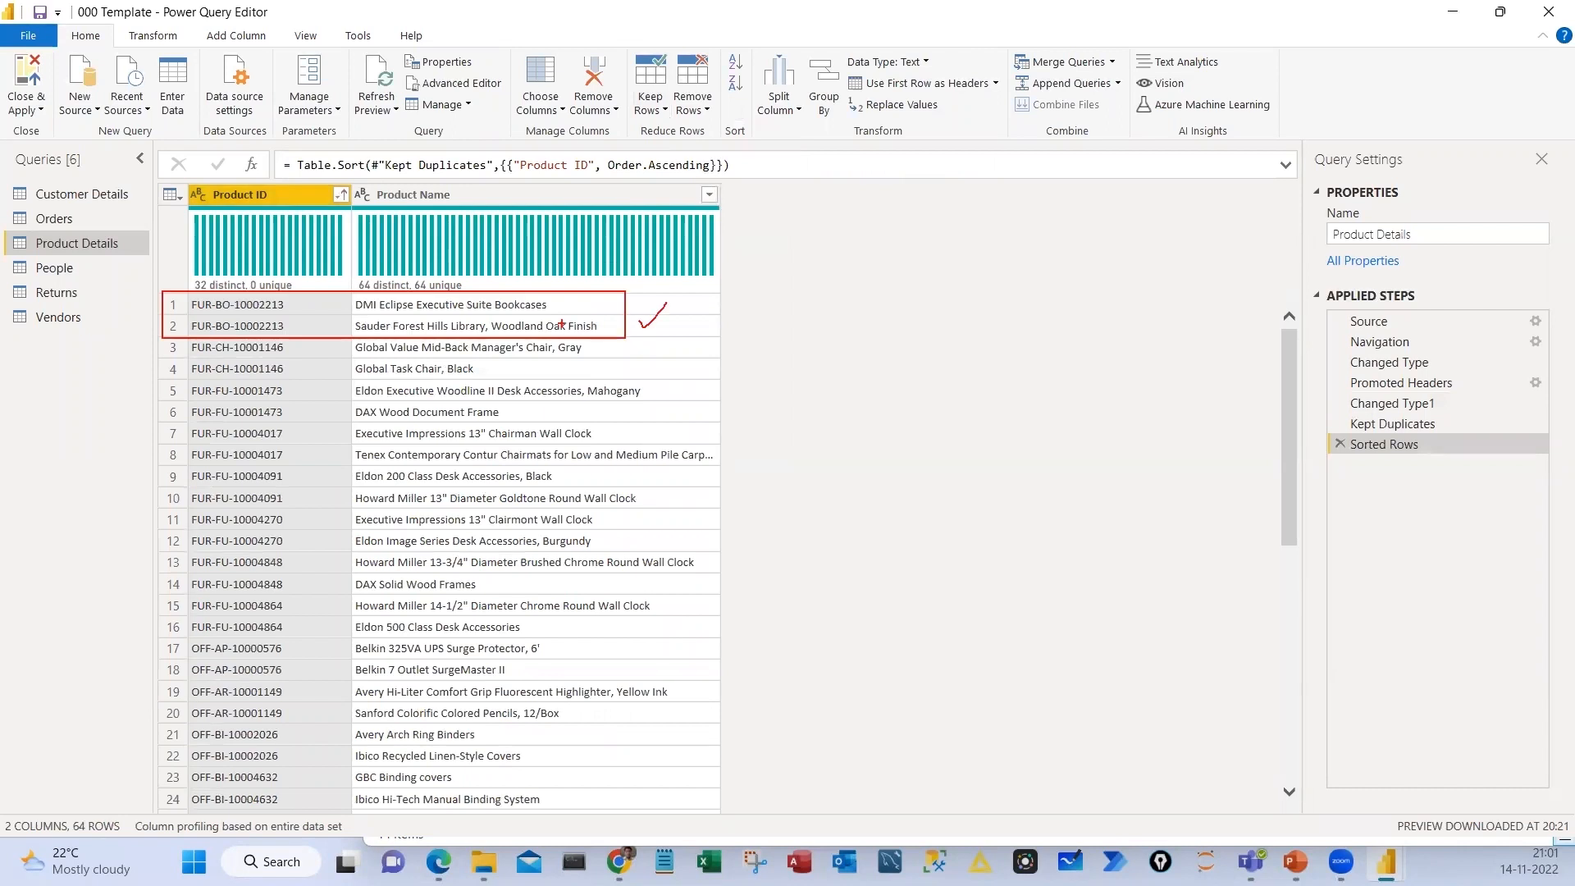
pyautogui.moveTo(823, 339); pyautogui.dragTo(845, 348)
pyautogui.moveTo(849, 341); pyautogui.dragTo(849, 373)
pyautogui.moveTo(875, 344); pyautogui.dragTo(878, 371)
pyautogui.moveTo(895, 357); pyautogui.dragTo(933, 351)
pyautogui.moveTo(871, 289); pyautogui.dragTo(800, 309)
# Box and tick the Kept Duplicates and Sorted Rows applied steps, clear the marks, and delete both steps
pyautogui.moveTo(1300, 416); pyautogui.dragTo(1503, 466)
pyautogui.moveTo(1239, 435); pyautogui.dragTo(1305, 412)
pyautogui.moveTo(1264, 466); pyautogui.dragTo(1308, 441)
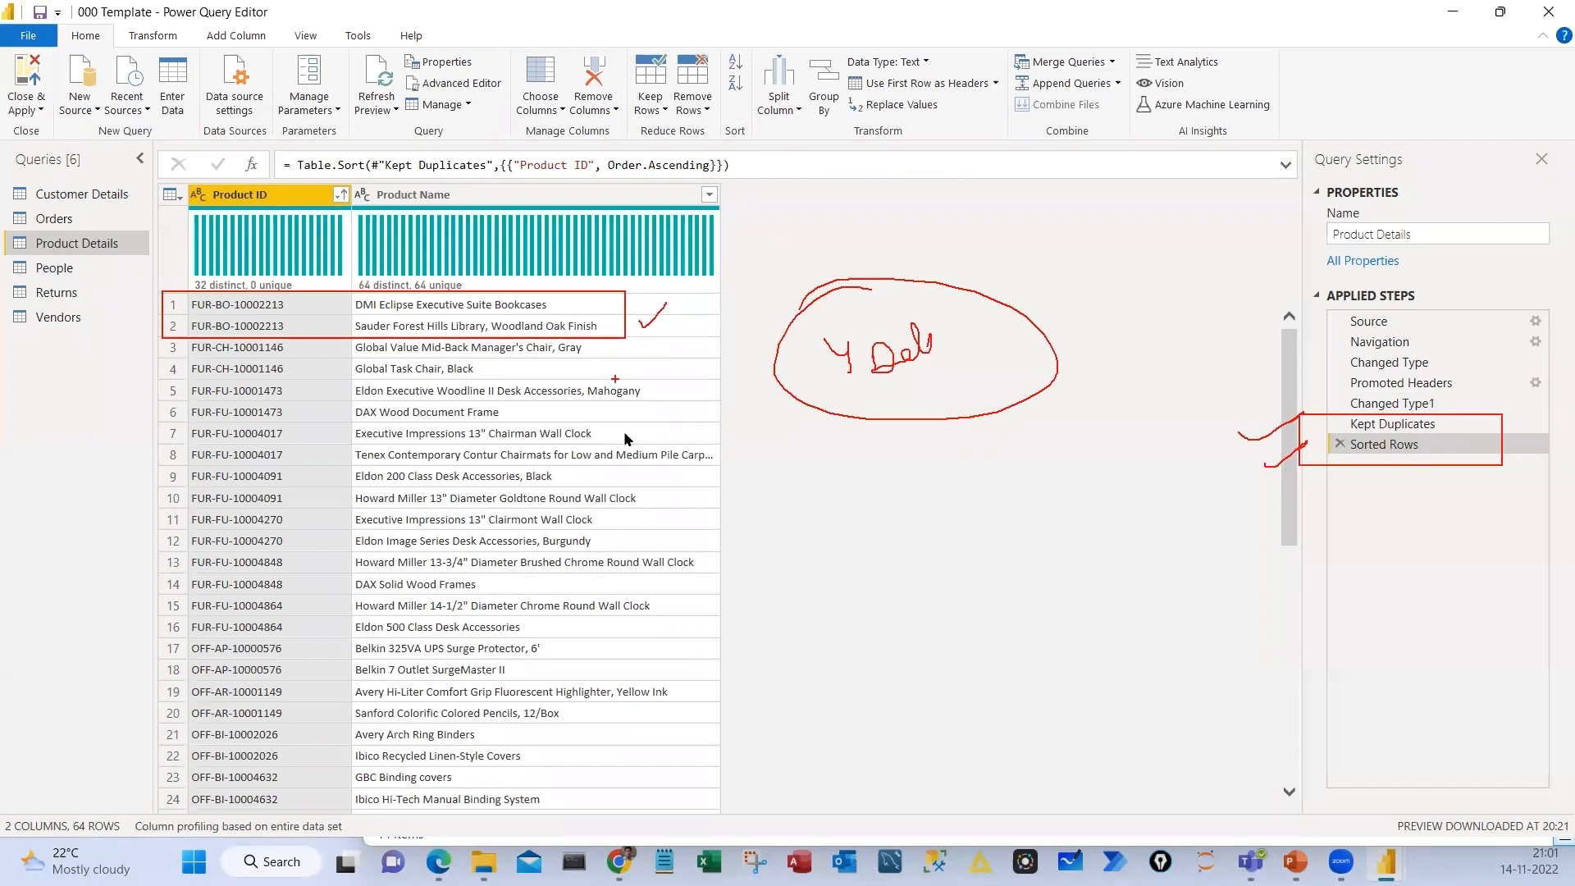
pyautogui.press('Escape')
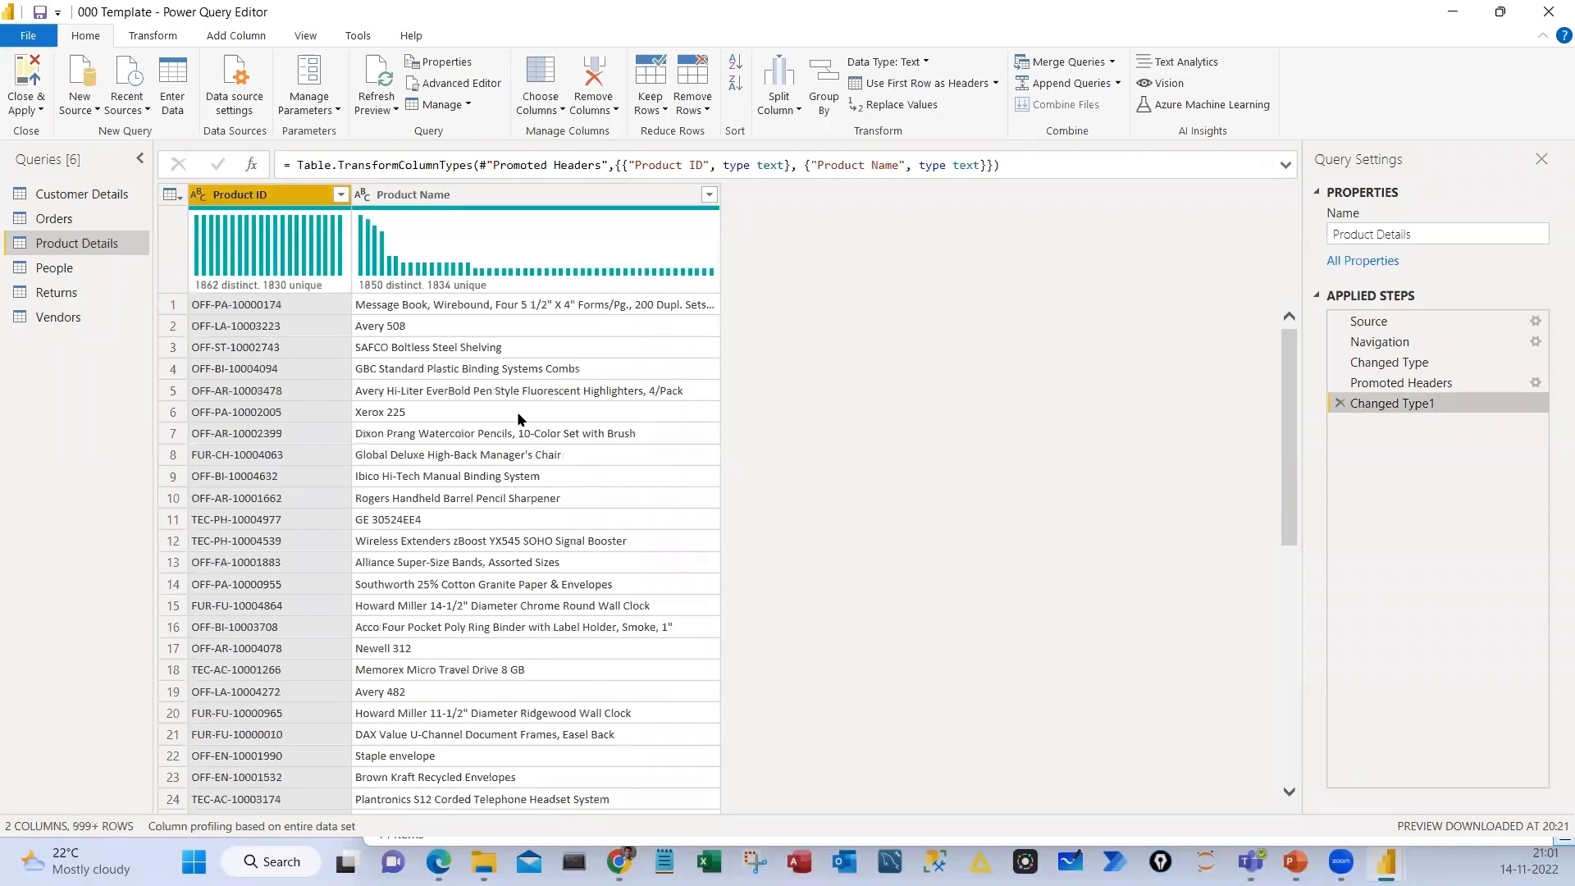
# Remove duplicate values from the Product ID column, turn off the column distribution display, and return to the Power BI Desktop report
pyautogui.rightClick(257, 194)
pyautogui.click(341, 322)
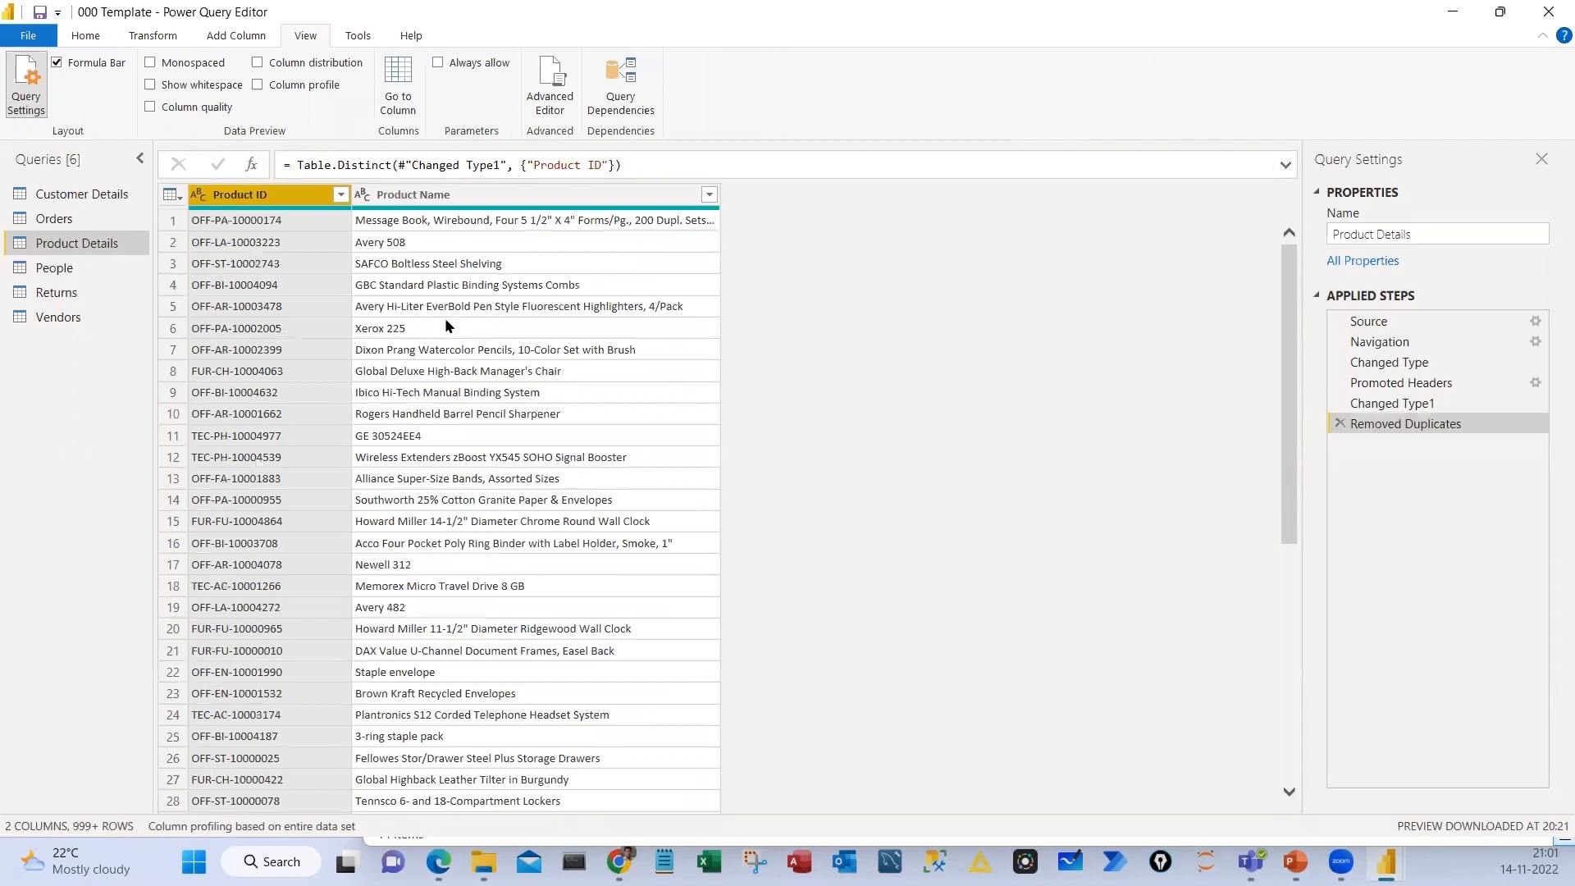
pyautogui.hotkey('alt', 'Tab')
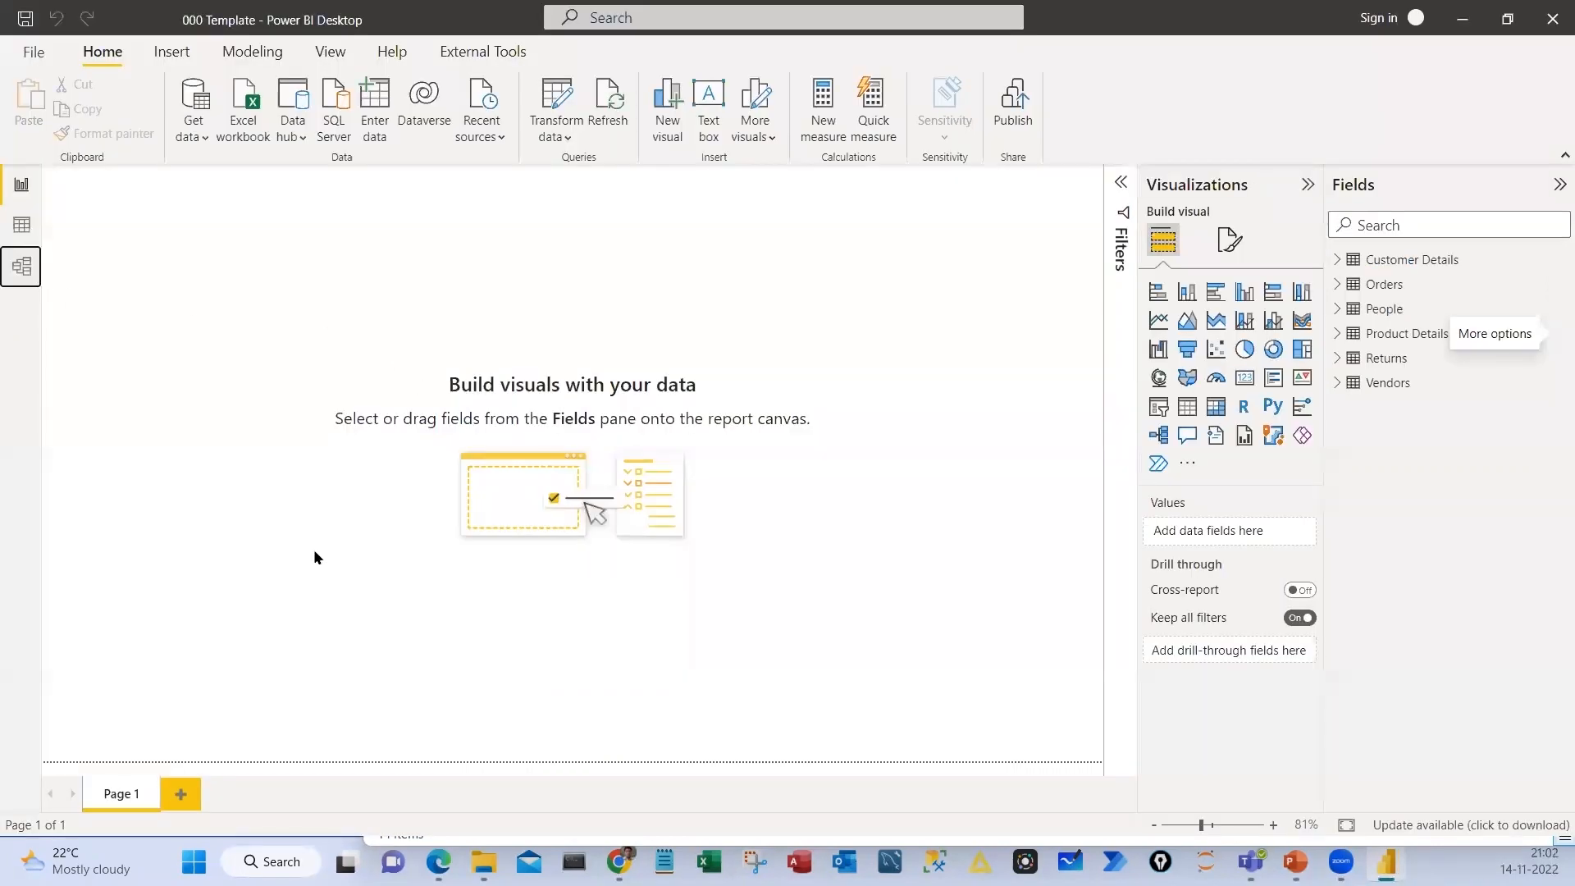
# Create a relationship between Product ID in Product Details and Product ID in Orders, and box both fields
pyautogui.moveTo(204, 543); pyautogui.dragTo(355, 447)
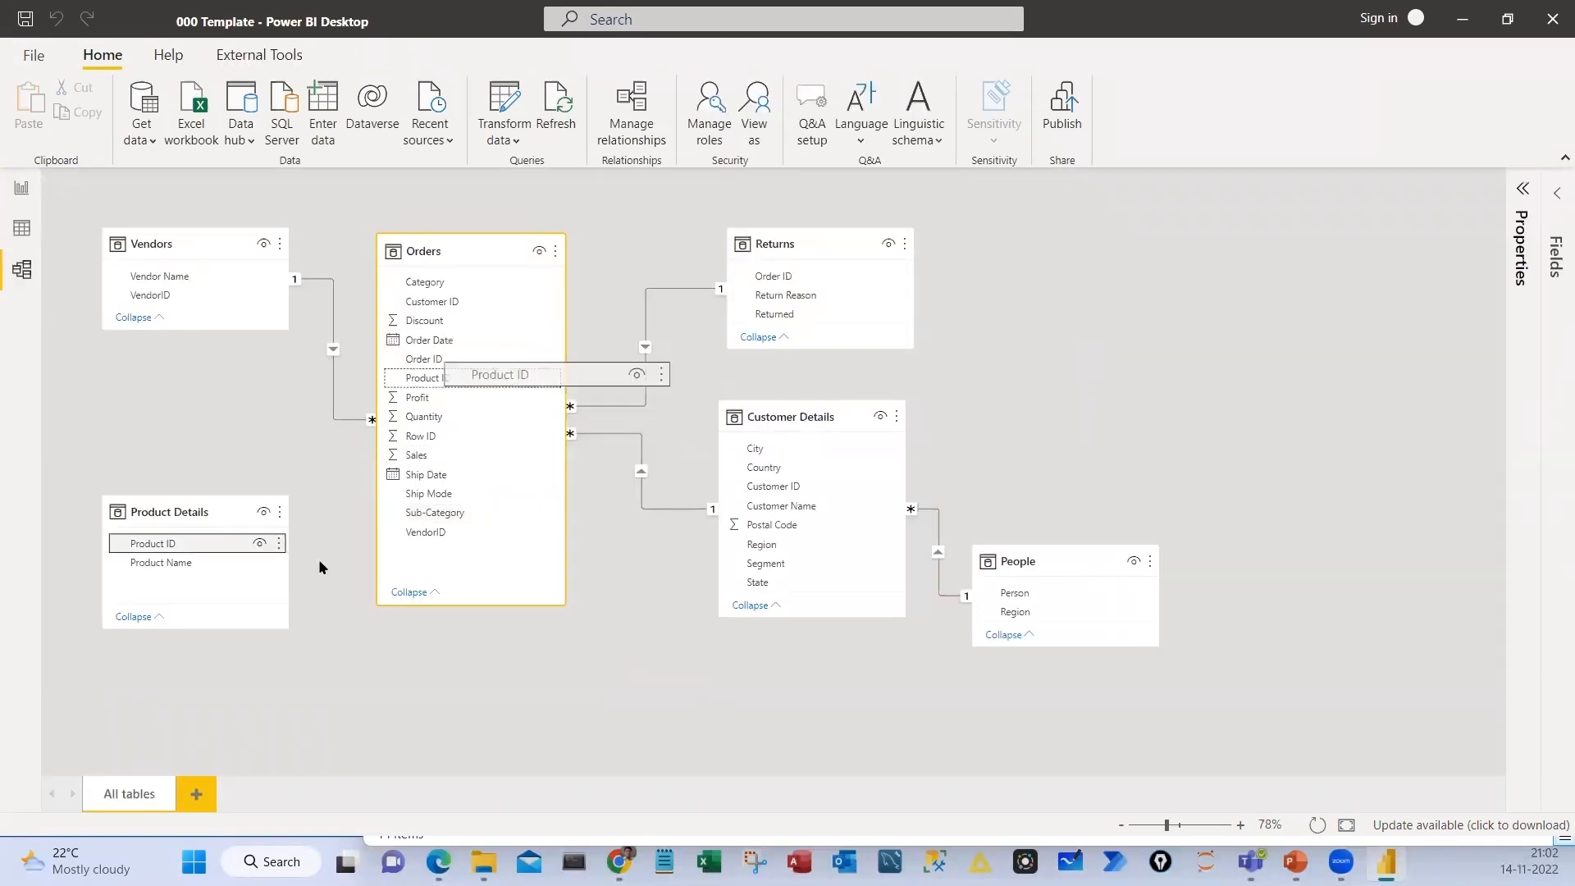
pyautogui.moveTo(320, 558); pyautogui.dragTo(320, 558)
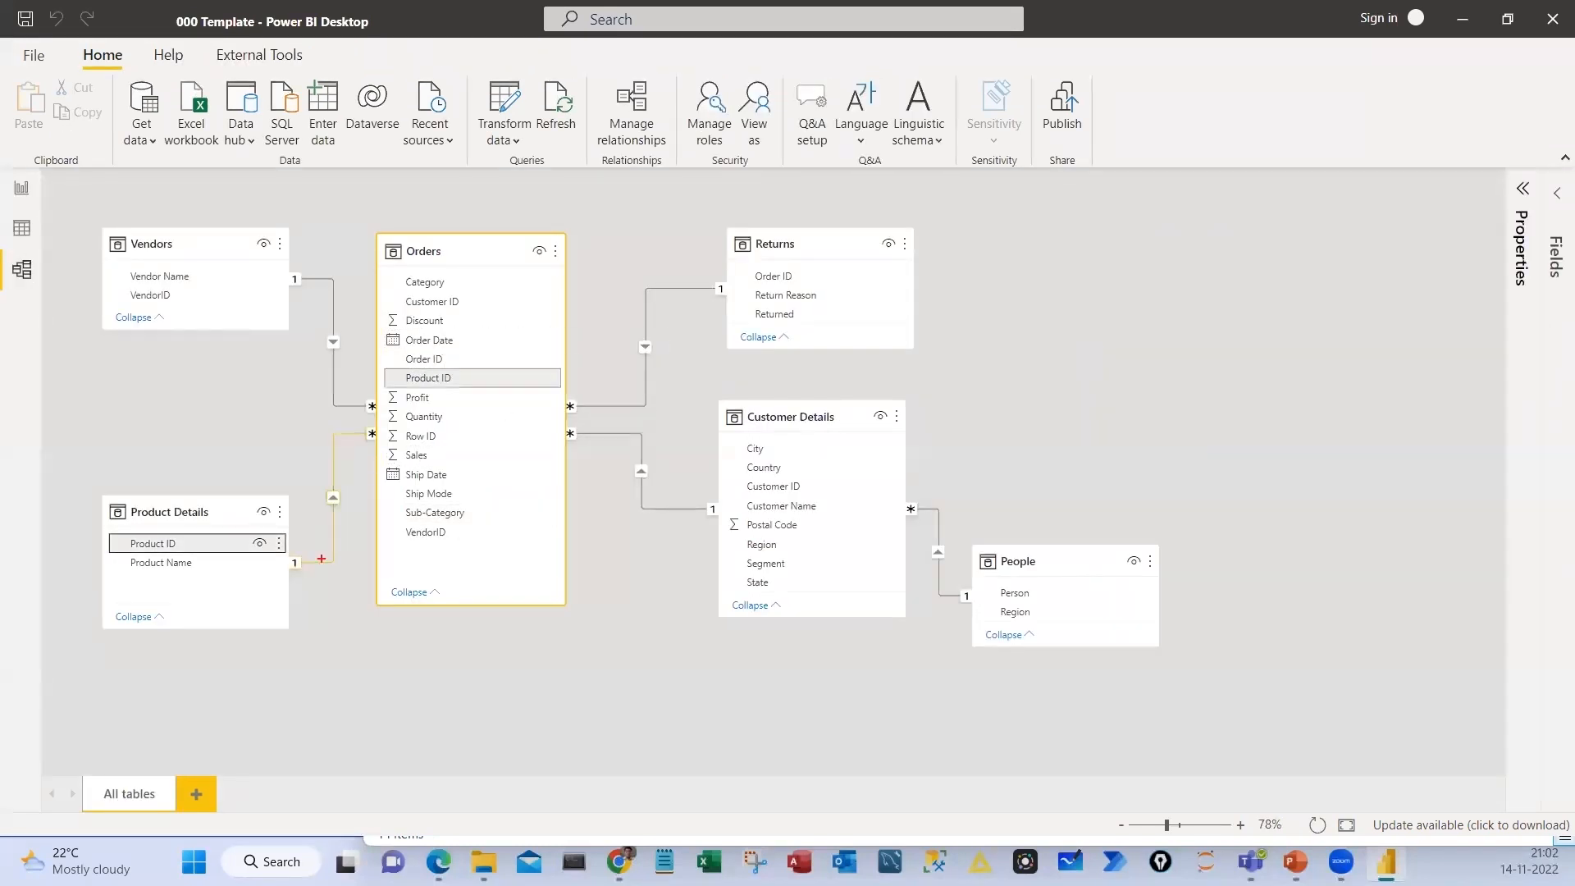
pyautogui.moveTo(95, 525); pyautogui.dragTo(189, 560)
pyautogui.moveTo(381, 364); pyautogui.dragTo(485, 385)
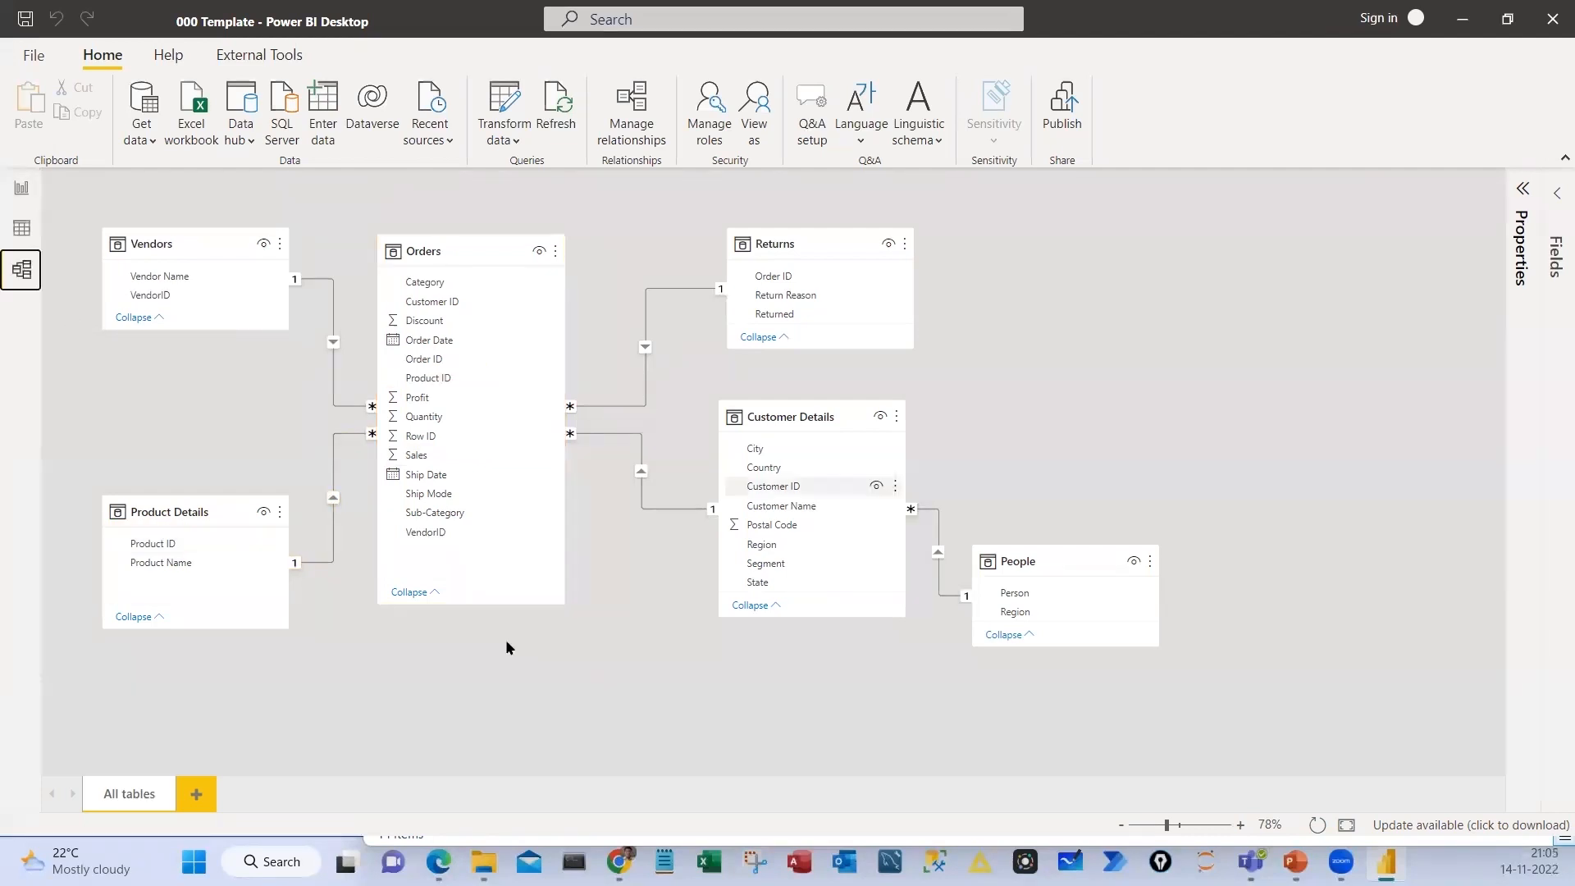
# Switch to the Day 10 PDF in Edge, highlight agenda sub-topics on data types, data categories and hierarchies, and return to the model
pyautogui.hotkey('alt', 'Tab')
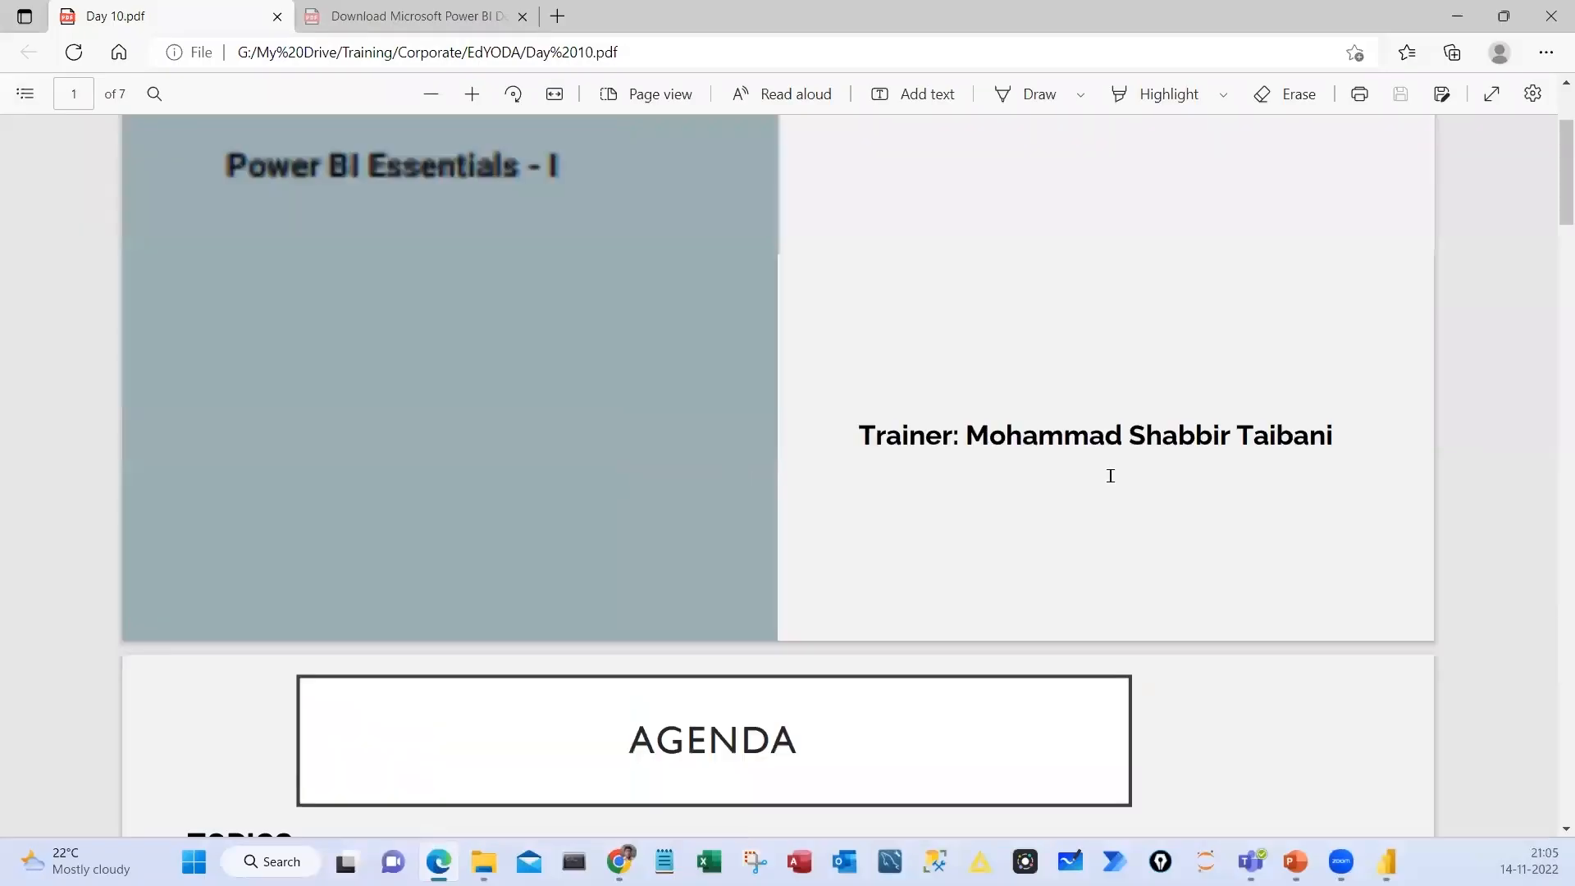
pyautogui.scroll(-5, 1111, 476)
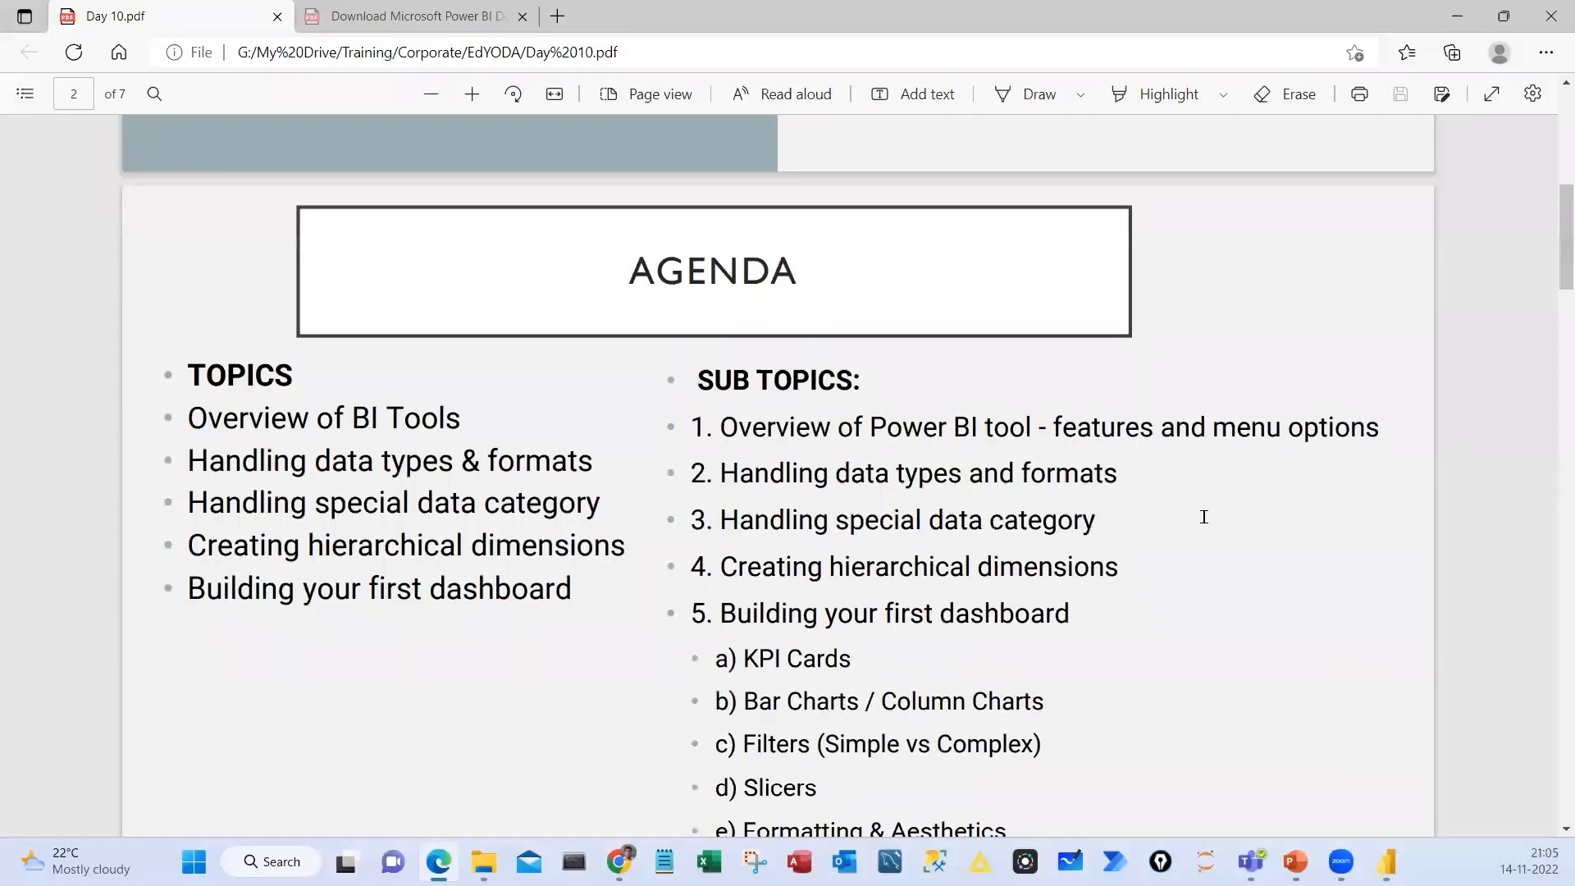
pyautogui.moveTo(1118, 475); pyautogui.dragTo(849, 523)
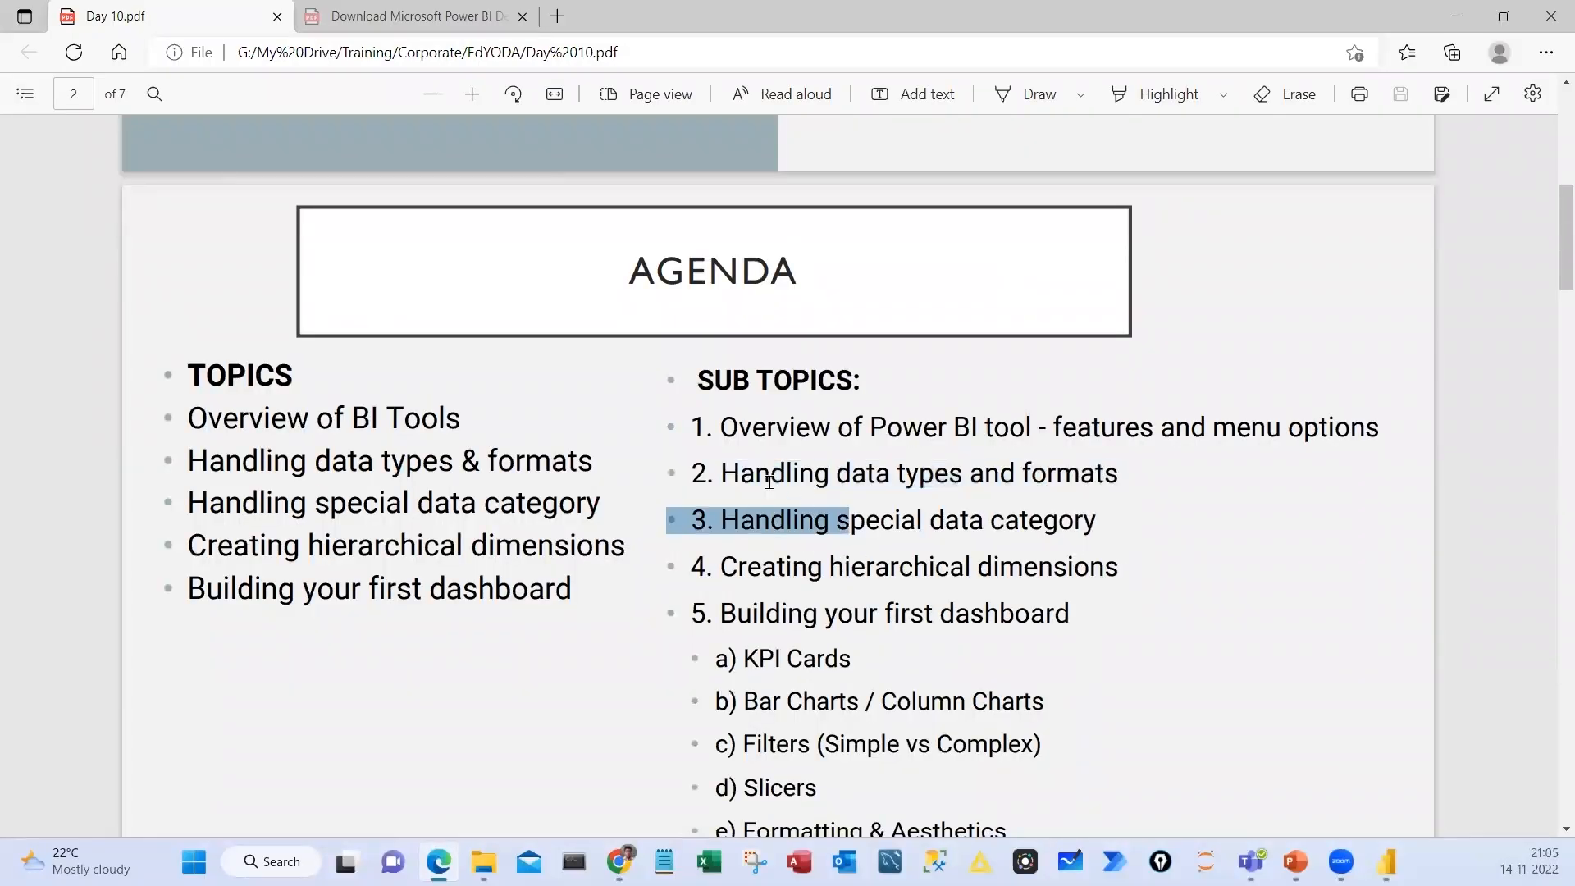
pyautogui.moveTo(747, 566); pyautogui.dragTo(722, 474)
pyautogui.hotkey('alt', 'Tab')
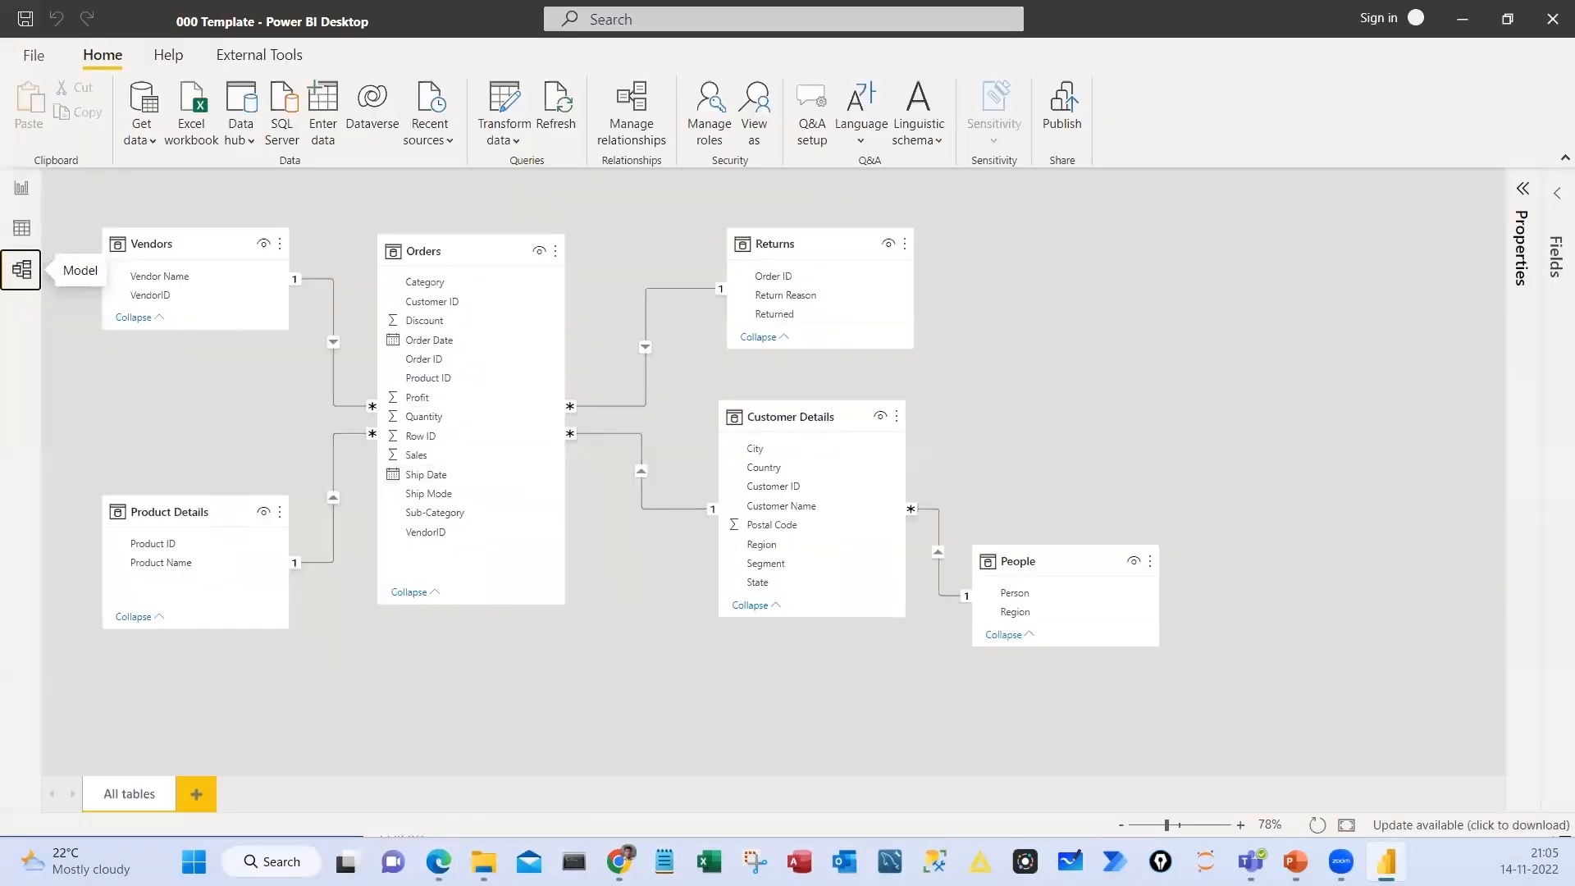
# Box the Orders field list with its Order Date and Ship Date fields, and label the calendar-icon fields as Date
pyautogui.hotkey('ctrl', '1')
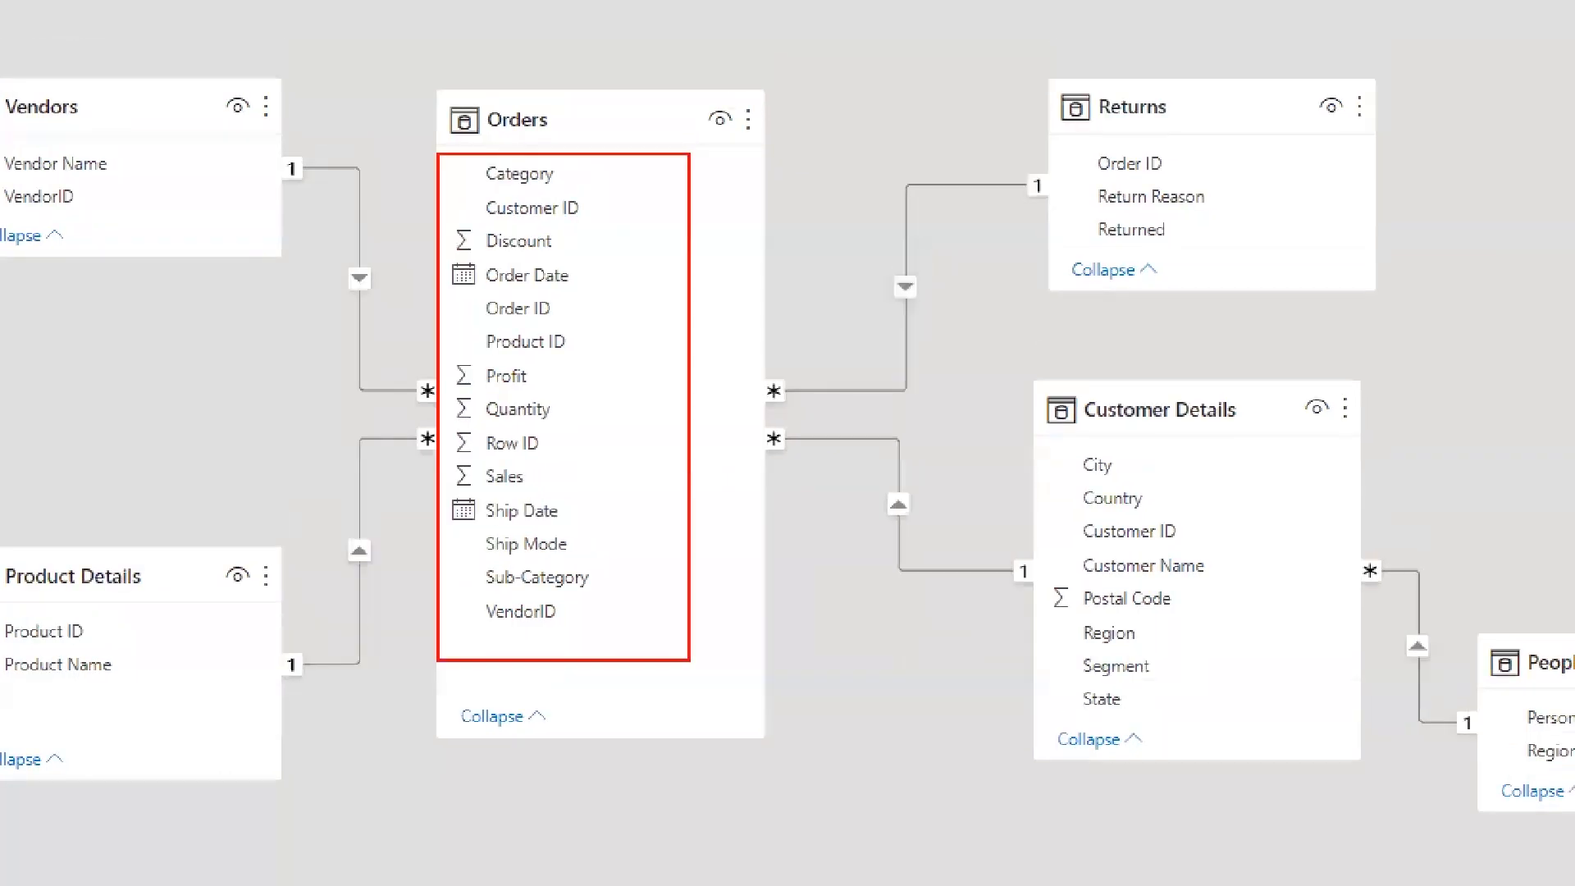
pyautogui.moveTo(690, 660); pyautogui.dragTo(699, 643)
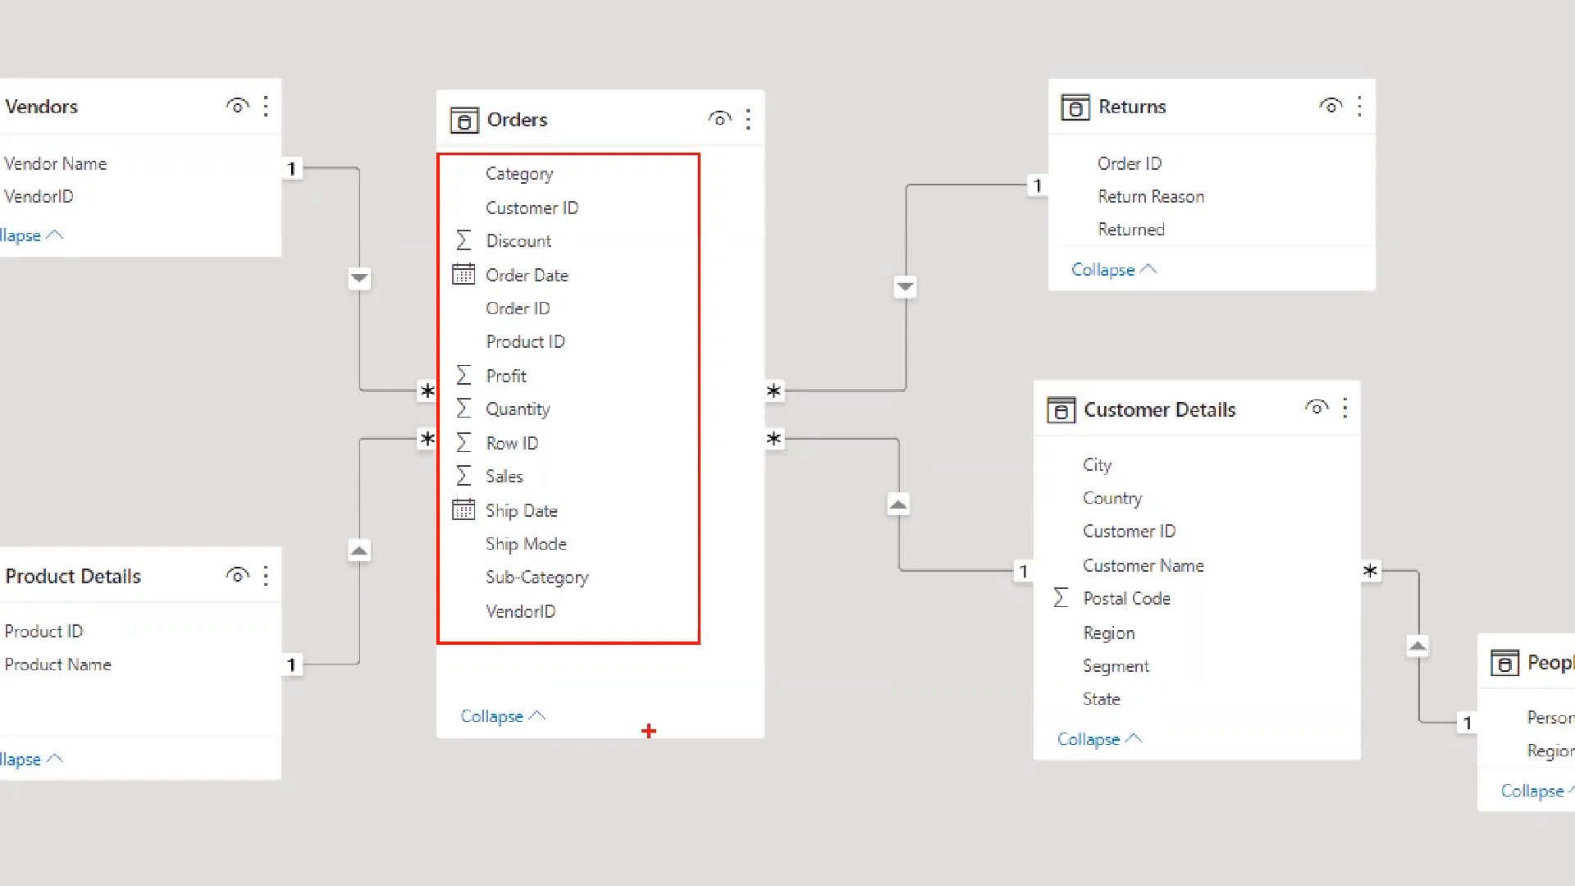
pyautogui.moveTo(423, 490); pyautogui.dragTo(590, 531)
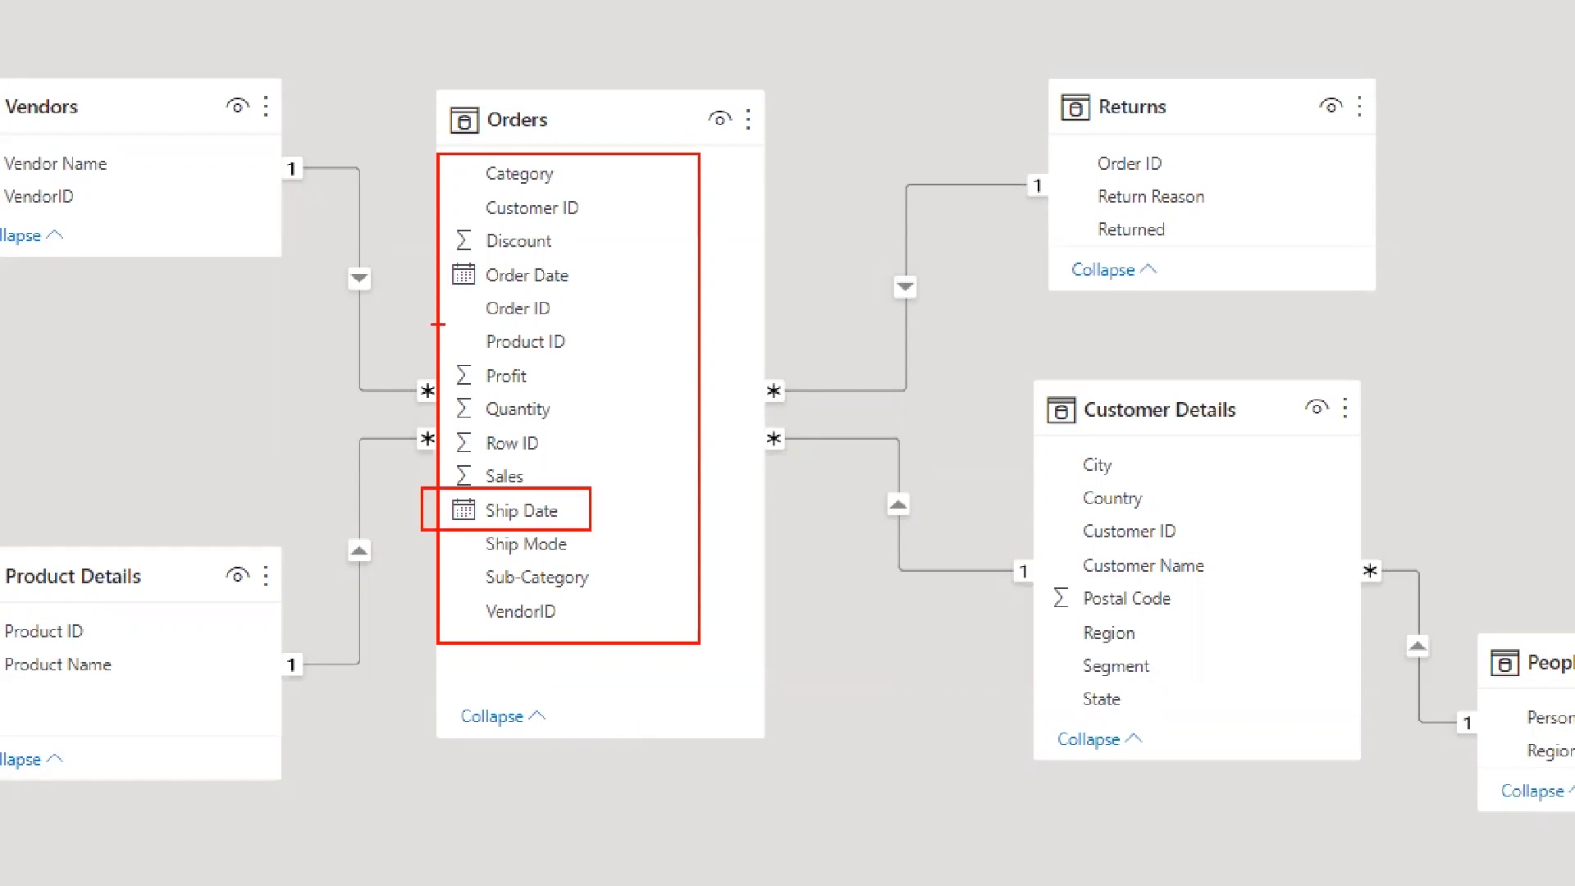
pyautogui.moveTo(406, 258)
pyautogui.mouseDown()
pyautogui.moveTo(623, 287)
pyautogui.moveTo(779, 259)
pyautogui.mouseUp()
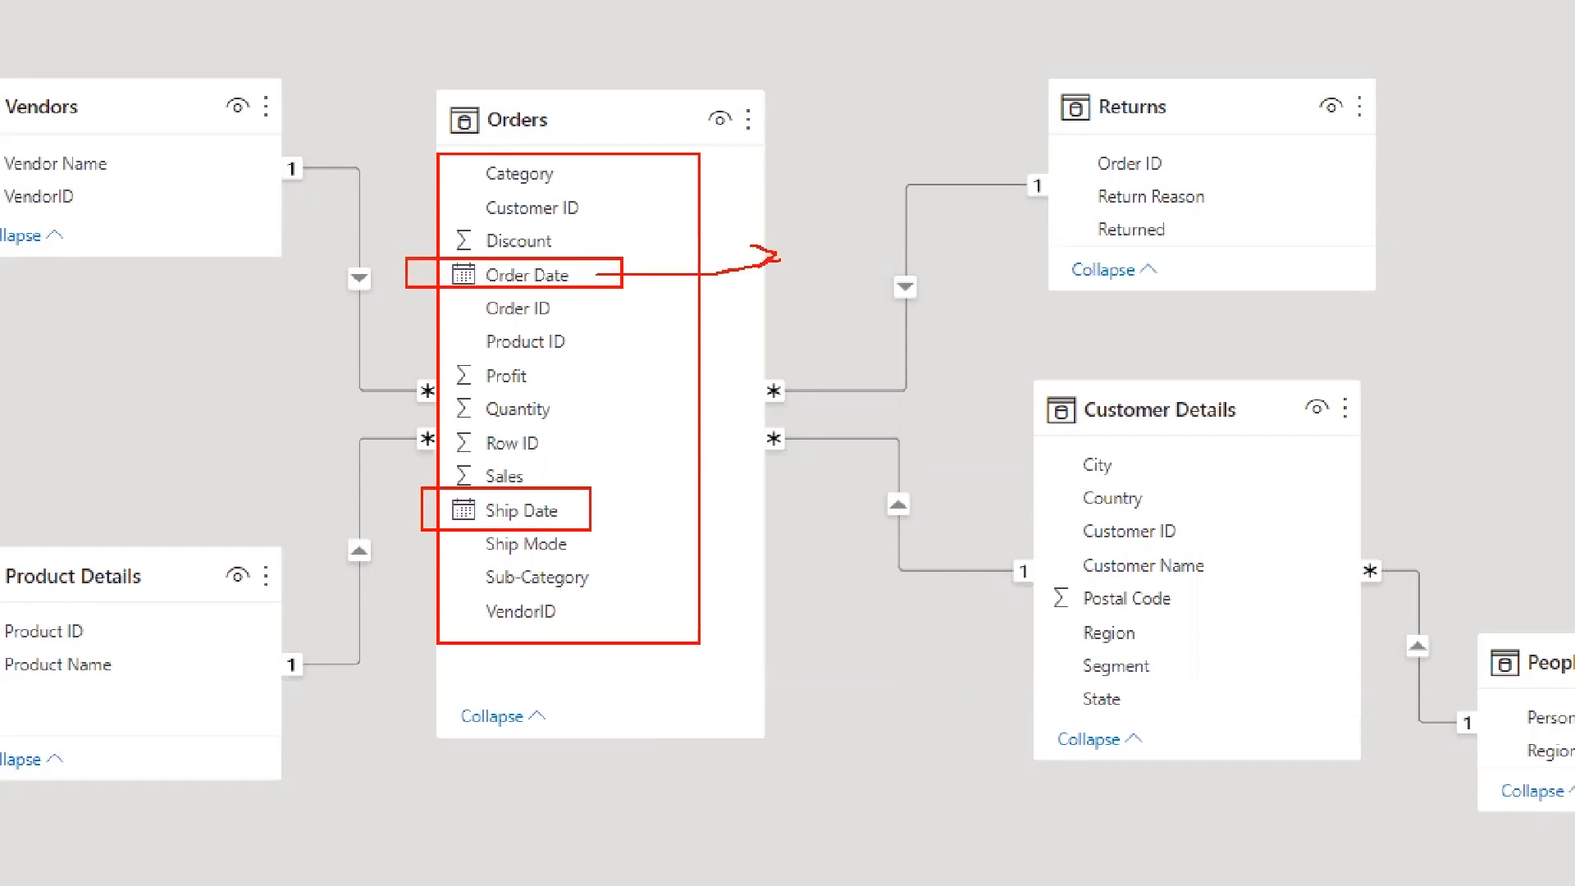
pyautogui.moveTo(572, 505); pyautogui.dragTo(669, 522)
pyautogui.moveTo(691, 504)
pyautogui.mouseDown()
pyautogui.moveTo(718, 490)
pyautogui.moveTo(734, 515)
pyautogui.mouseUp()
# Mark the Profit, Quantity, Row ID and Sales fields in Orders and label them as Number
pyautogui.moveTo(443, 374); pyautogui.dragTo(438, 420)
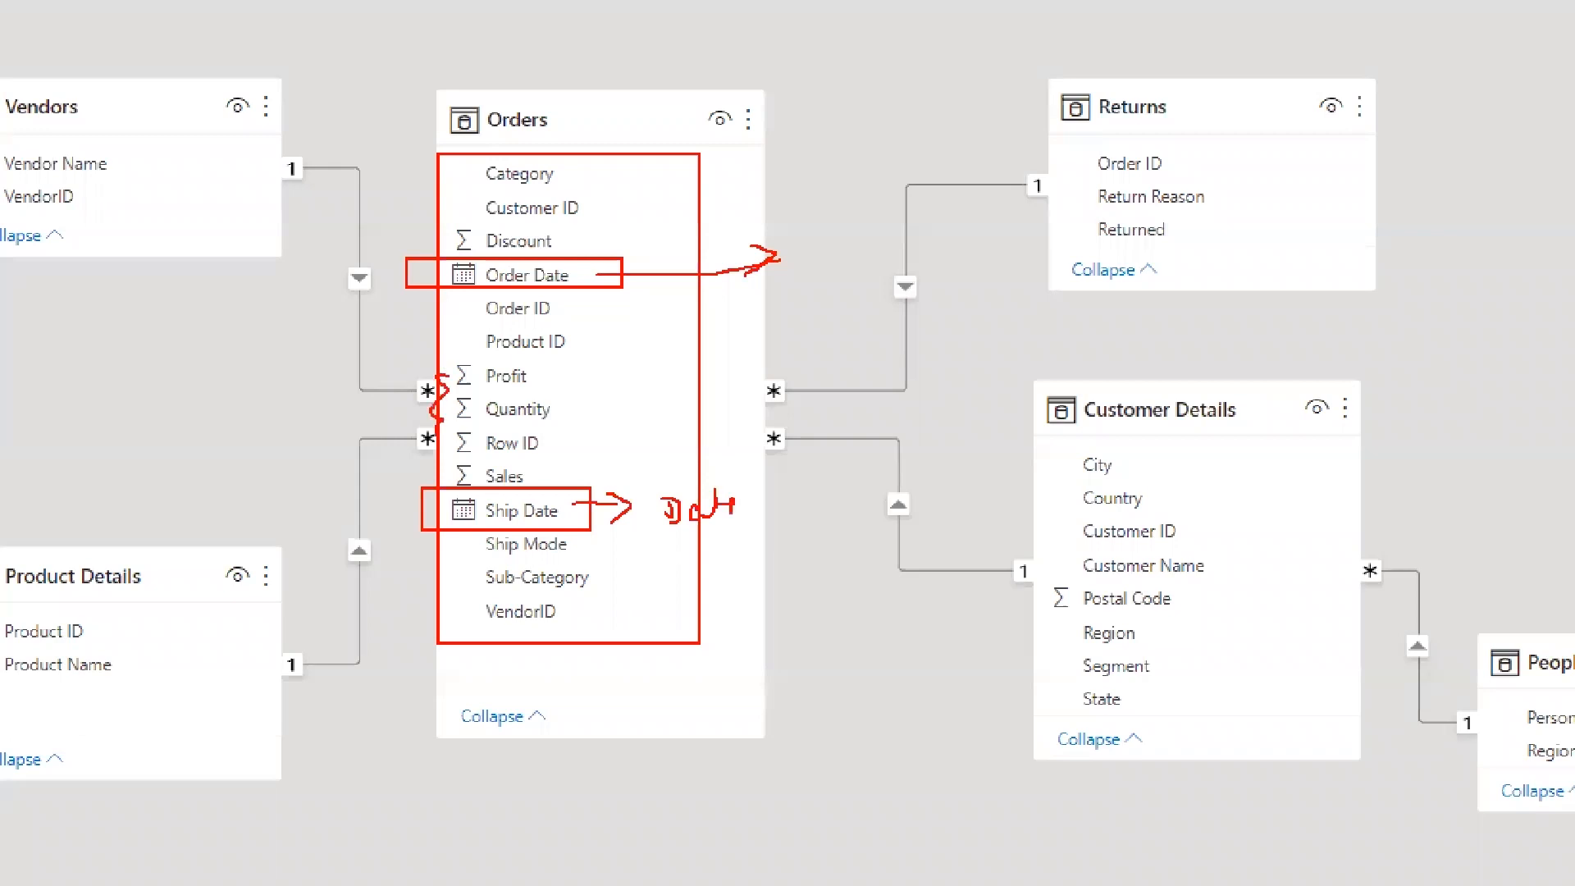
pyautogui.moveTo(434, 355)
pyautogui.mouseDown()
pyautogui.moveTo(586, 391)
pyautogui.moveTo(637, 375)
pyautogui.mouseUp()
pyautogui.moveTo(573, 410)
pyautogui.mouseDown()
pyautogui.moveTo(595, 410)
pyautogui.moveTo(586, 461)
pyautogui.moveTo(668, 415)
pyautogui.moveTo(732, 426)
pyautogui.mouseUp()
pyautogui.moveTo(748, 409); pyautogui.dragTo(743, 441)
# Box the blank icon area beside Category and Customer ID, label these fields with a circled Text, and clear the marks
pyautogui.moveTo(446, 160); pyautogui.dragTo(470, 162)
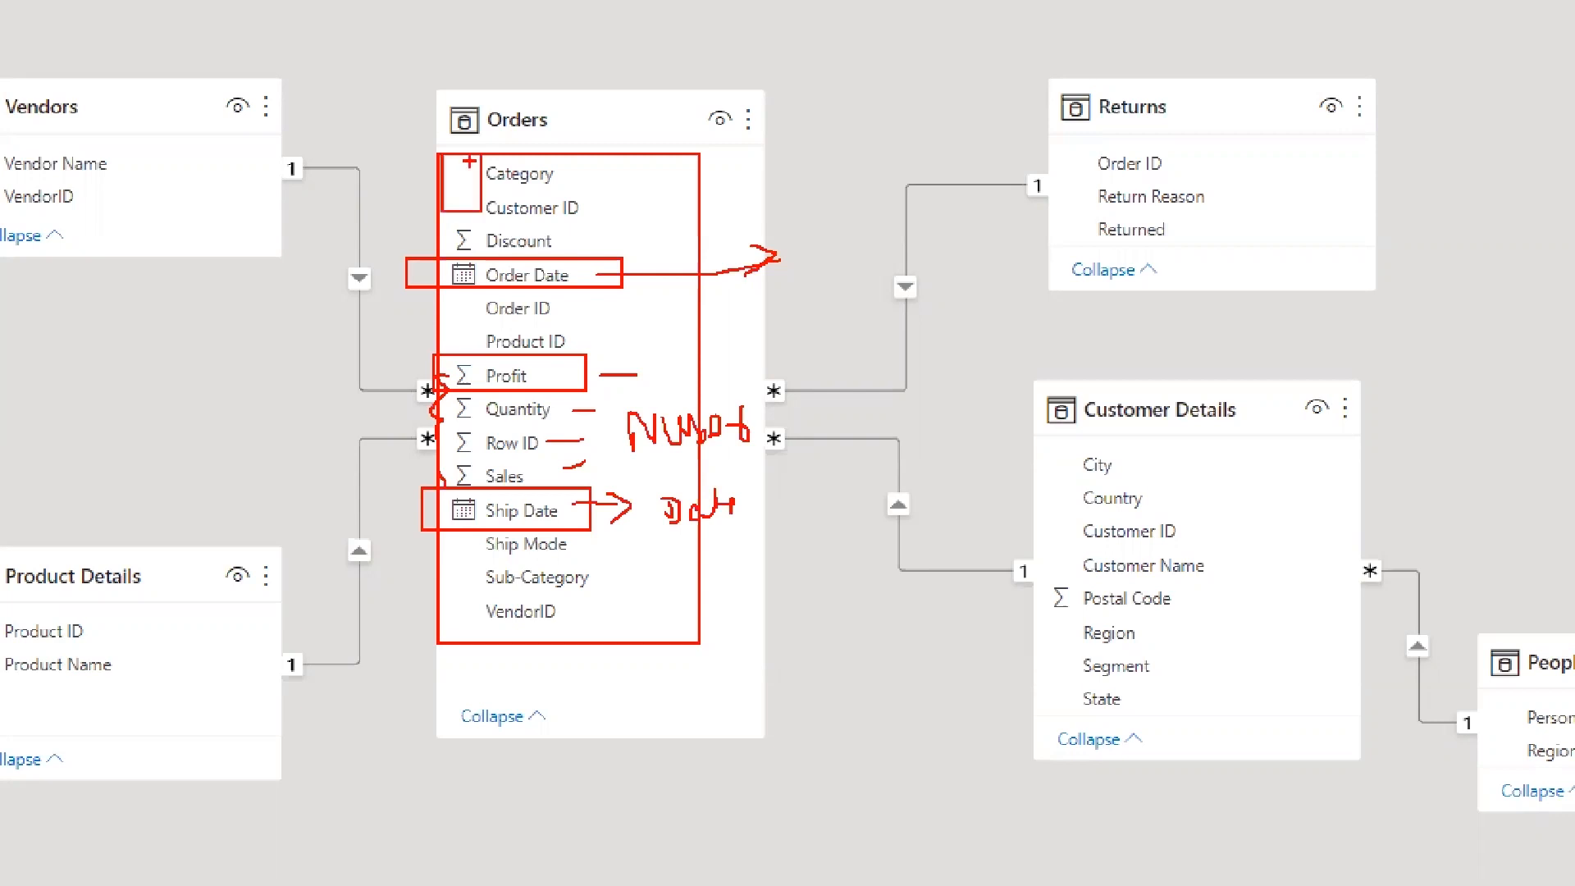
pyautogui.moveTo(596, 199); pyautogui.dragTo(611, 195)
pyautogui.moveTo(573, 175); pyautogui.dragTo(599, 167)
pyautogui.moveTo(616, 161); pyautogui.dragTo(673, 196)
pyautogui.moveTo(693, 180); pyautogui.dragTo(704, 205)
pyautogui.moveTo(722, 173); pyautogui.dragTo(722, 215)
pyautogui.moveTo(710, 194); pyautogui.dragTo(734, 192)
pyautogui.moveTo(631, 112); pyautogui.dragTo(611, 115)
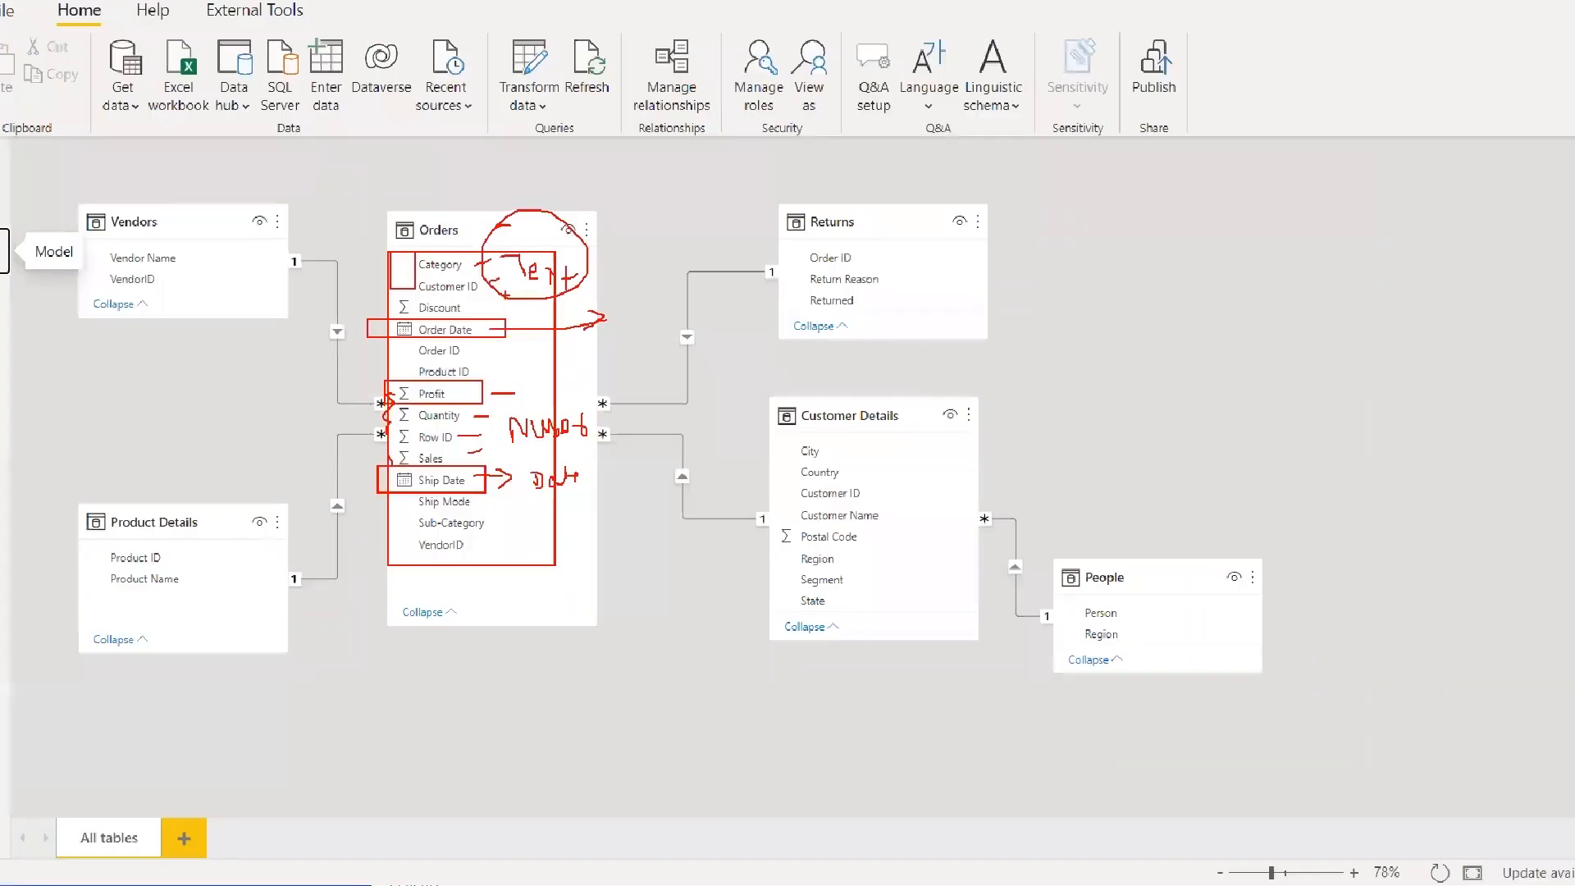
pyautogui.press('Escape')
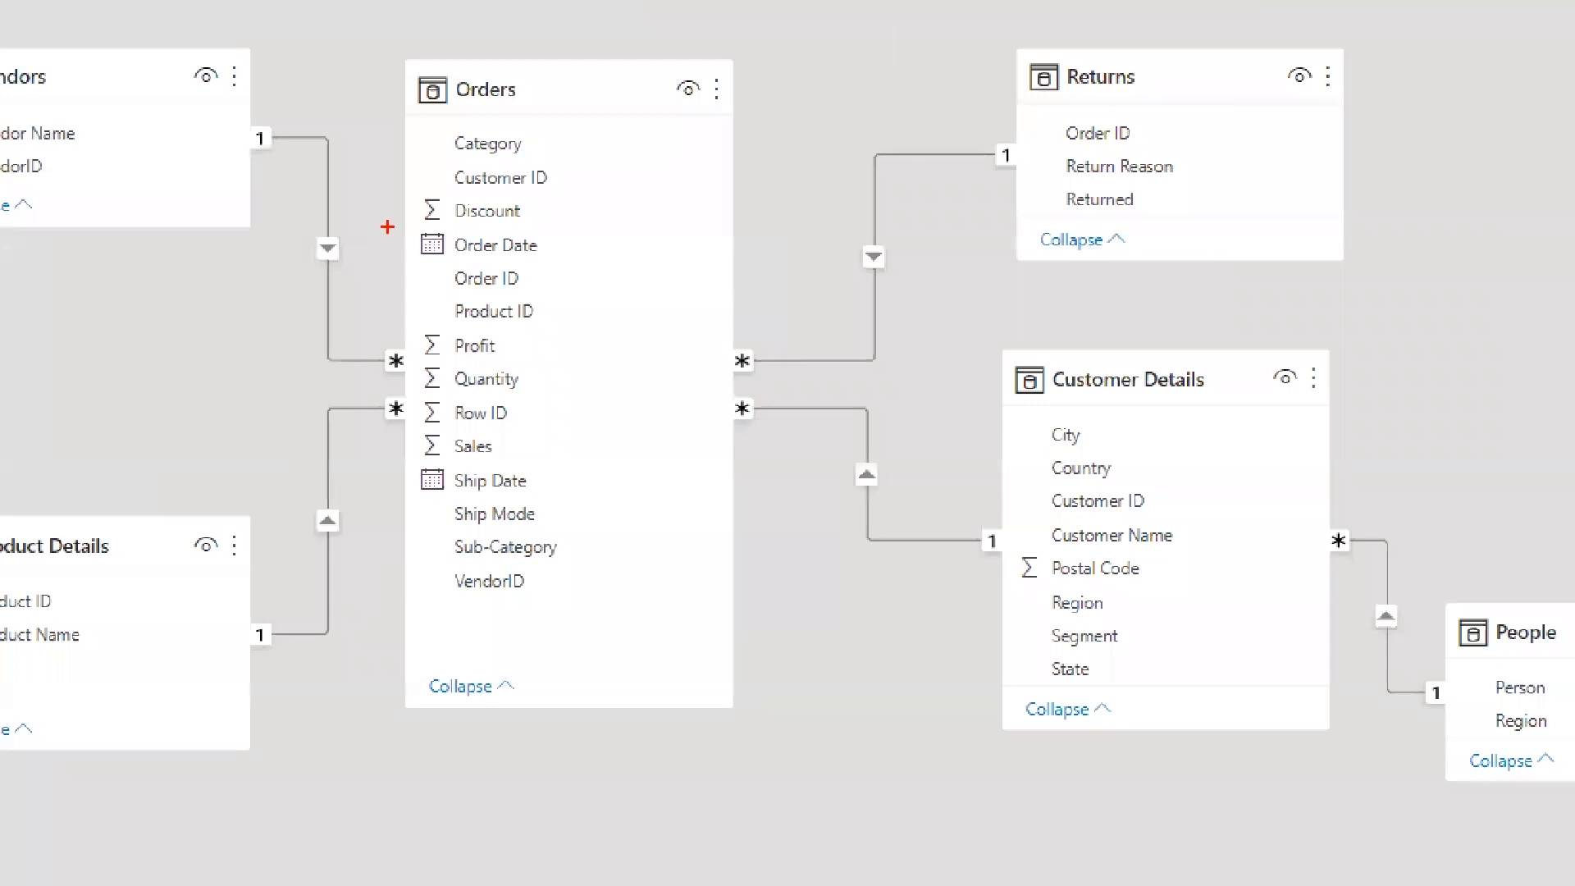
# Box the icon column of the Orders table, circle the Ship Date field's icon, and strike marks around it
pyautogui.moveTo(388, 165); pyautogui.dragTo(457, 554)
pyautogui.moveTo(415, 481)
pyautogui.mouseDown()
pyautogui.moveTo(337, 495)
pyautogui.moveTo(519, 469)
pyautogui.mouseUp()
pyautogui.moveTo(369, 469); pyautogui.dragTo(570, 486)
pyautogui.moveTo(565, 465); pyautogui.dragTo(535, 514)
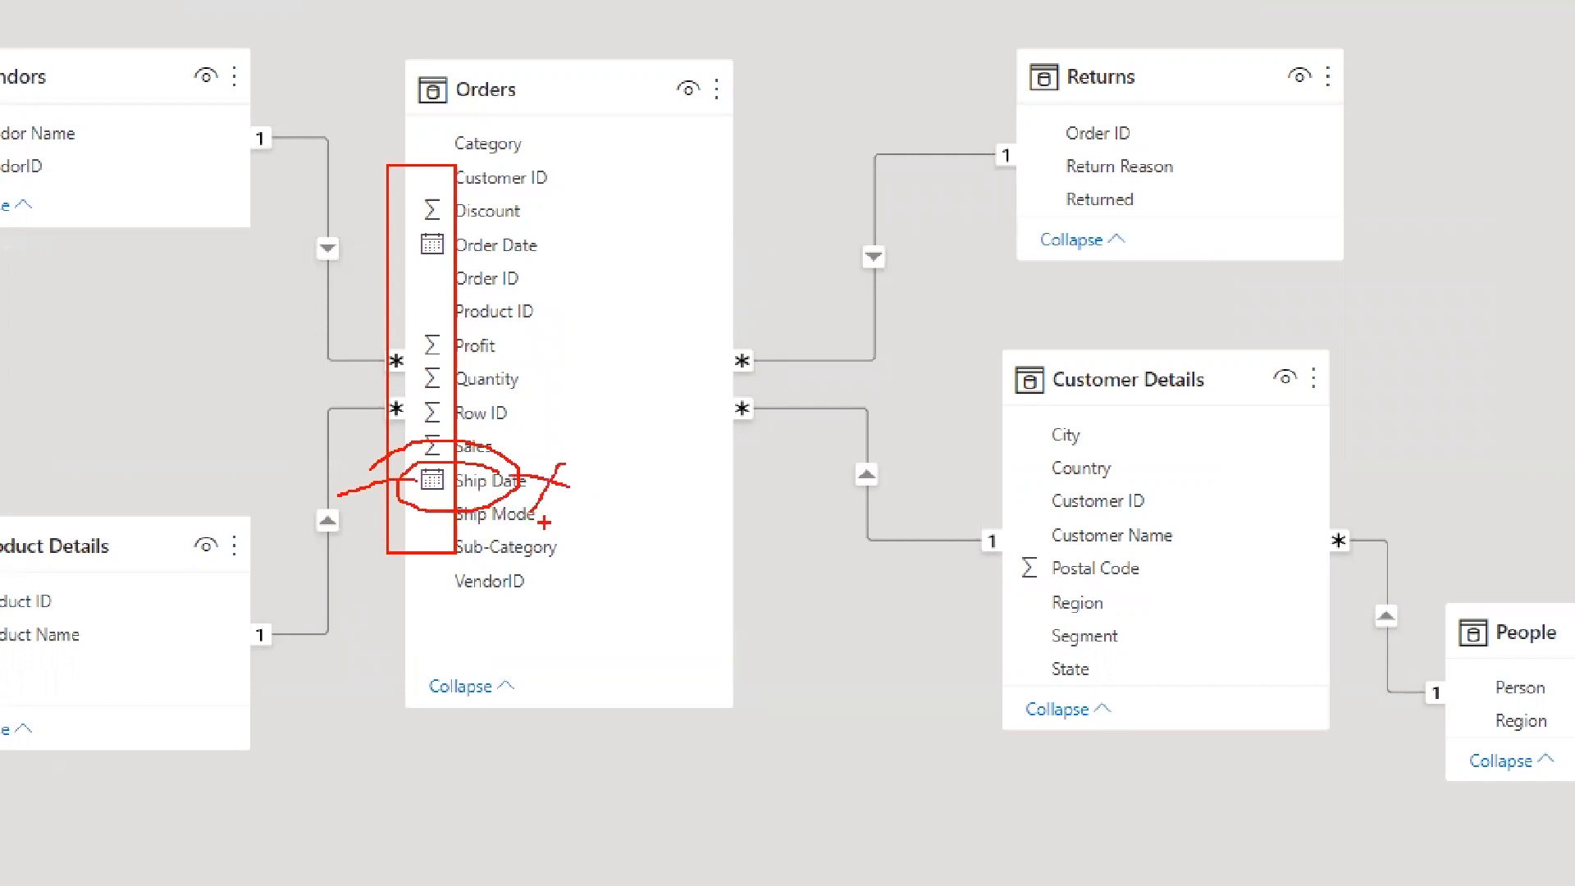
# Circle Postal Code and Customer ID in Customer Details, link Customer ID from Orders to Customer Details with a line, and clear the marks
pyautogui.moveTo(991, 543)
pyautogui.mouseDown()
pyautogui.moveTo(1023, 537)
pyautogui.moveTo(924, 548)
pyautogui.mouseUp()
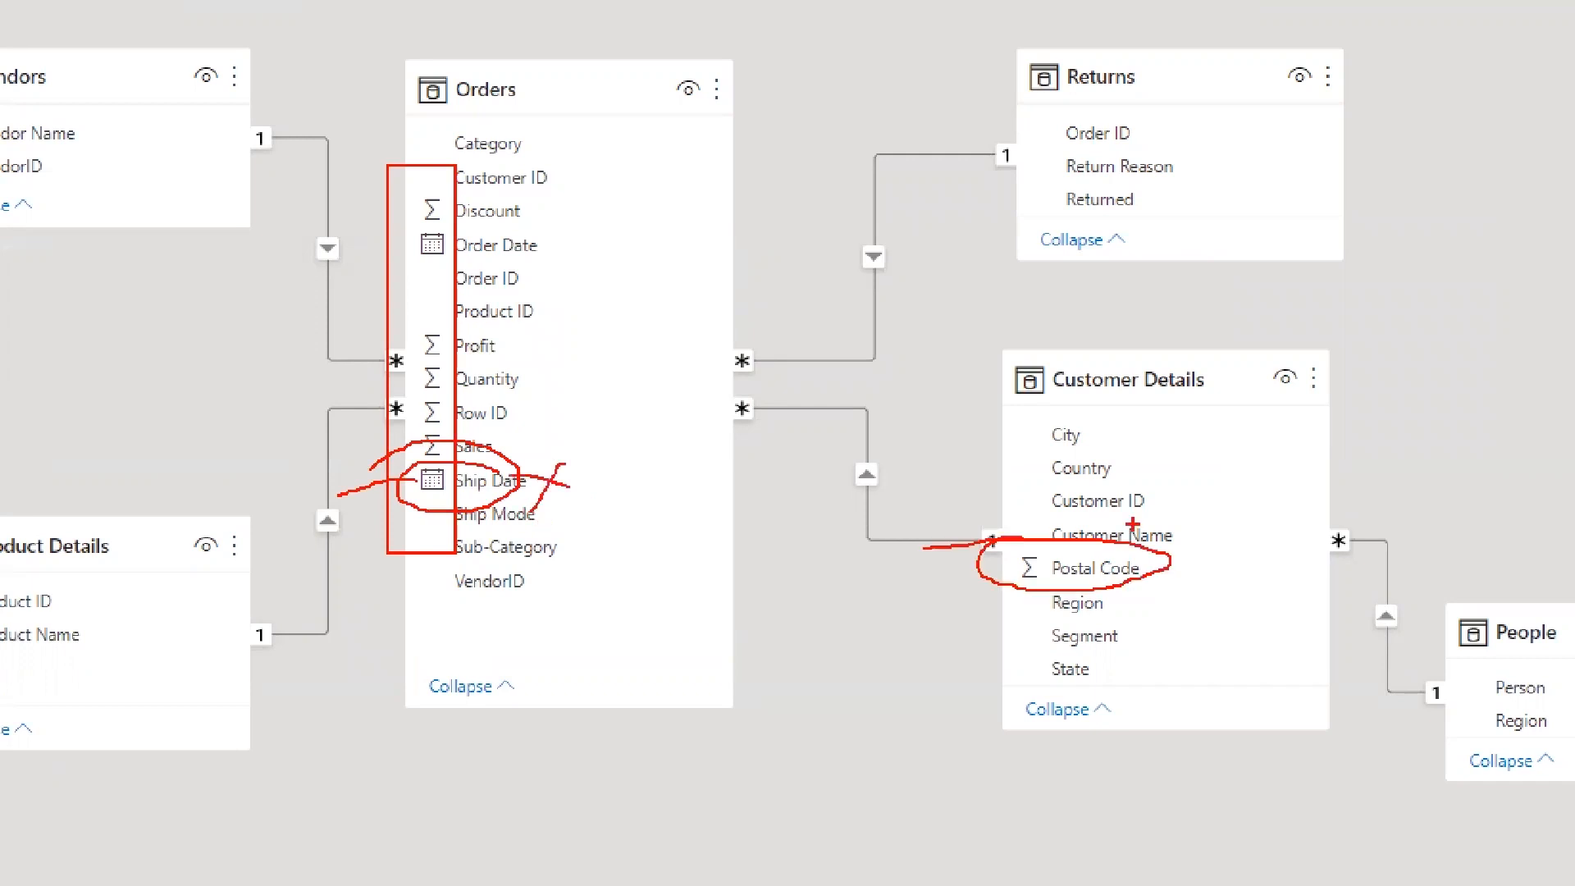
pyautogui.moveTo(1133, 524)
pyautogui.mouseDown()
pyautogui.moveTo(1044, 477)
pyautogui.moveTo(1223, 448)
pyautogui.mouseUp()
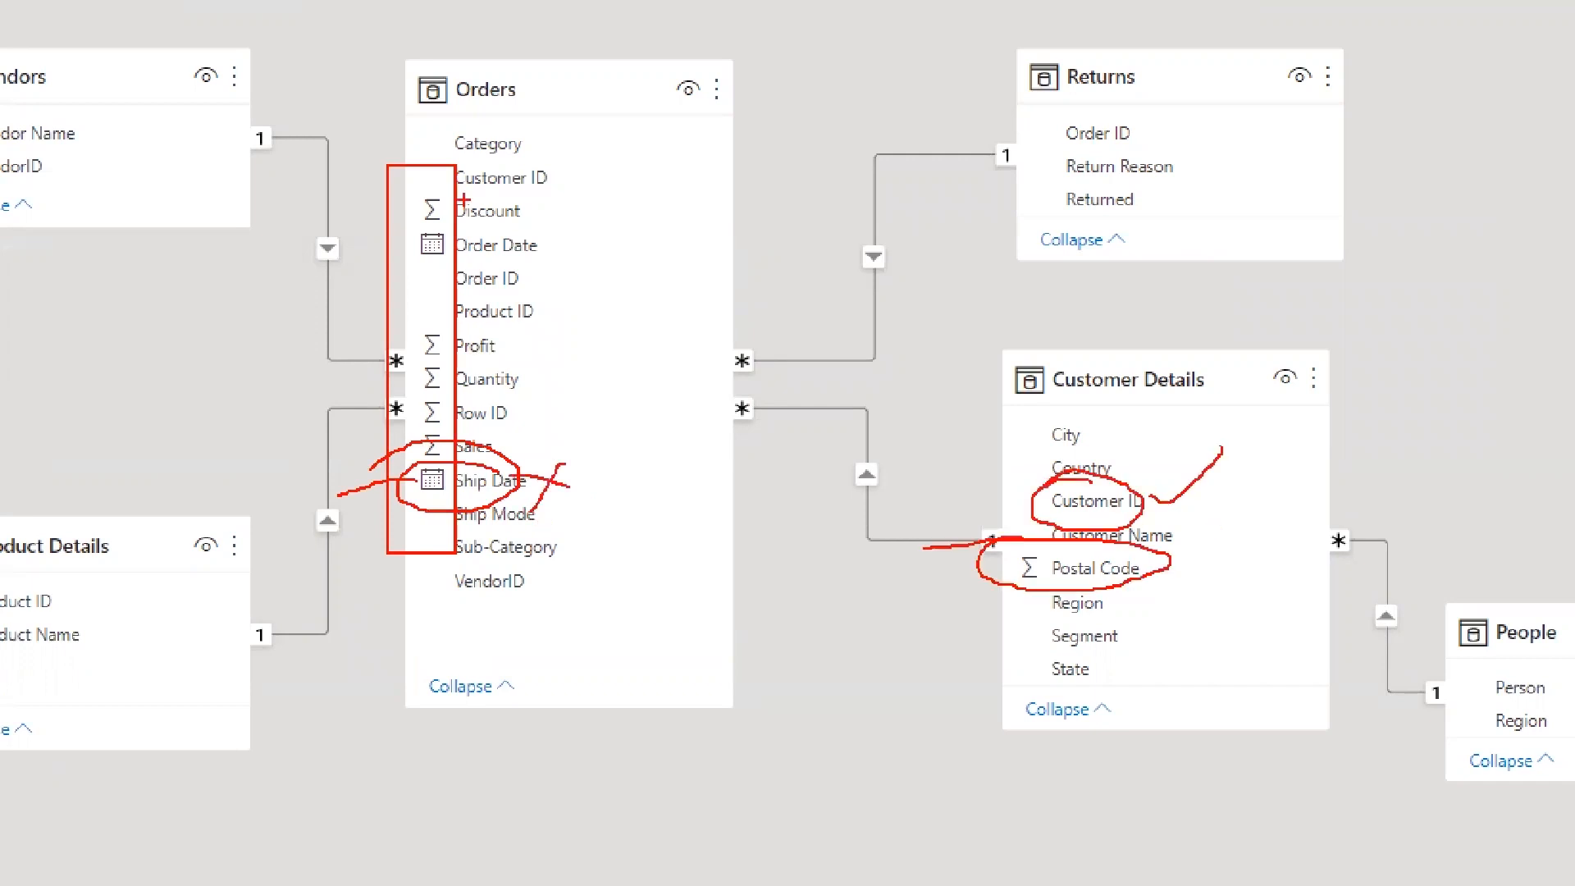
pyautogui.moveTo(432, 169)
pyautogui.mouseDown()
pyautogui.moveTo(449, 160)
pyautogui.moveTo(517, 194)
pyautogui.mouseUp()
pyautogui.moveTo(572, 197)
pyautogui.mouseDown()
pyautogui.moveTo(600, 178)
pyautogui.moveTo(1009, 555)
pyautogui.mouseUp()
pyautogui.press('Escape')
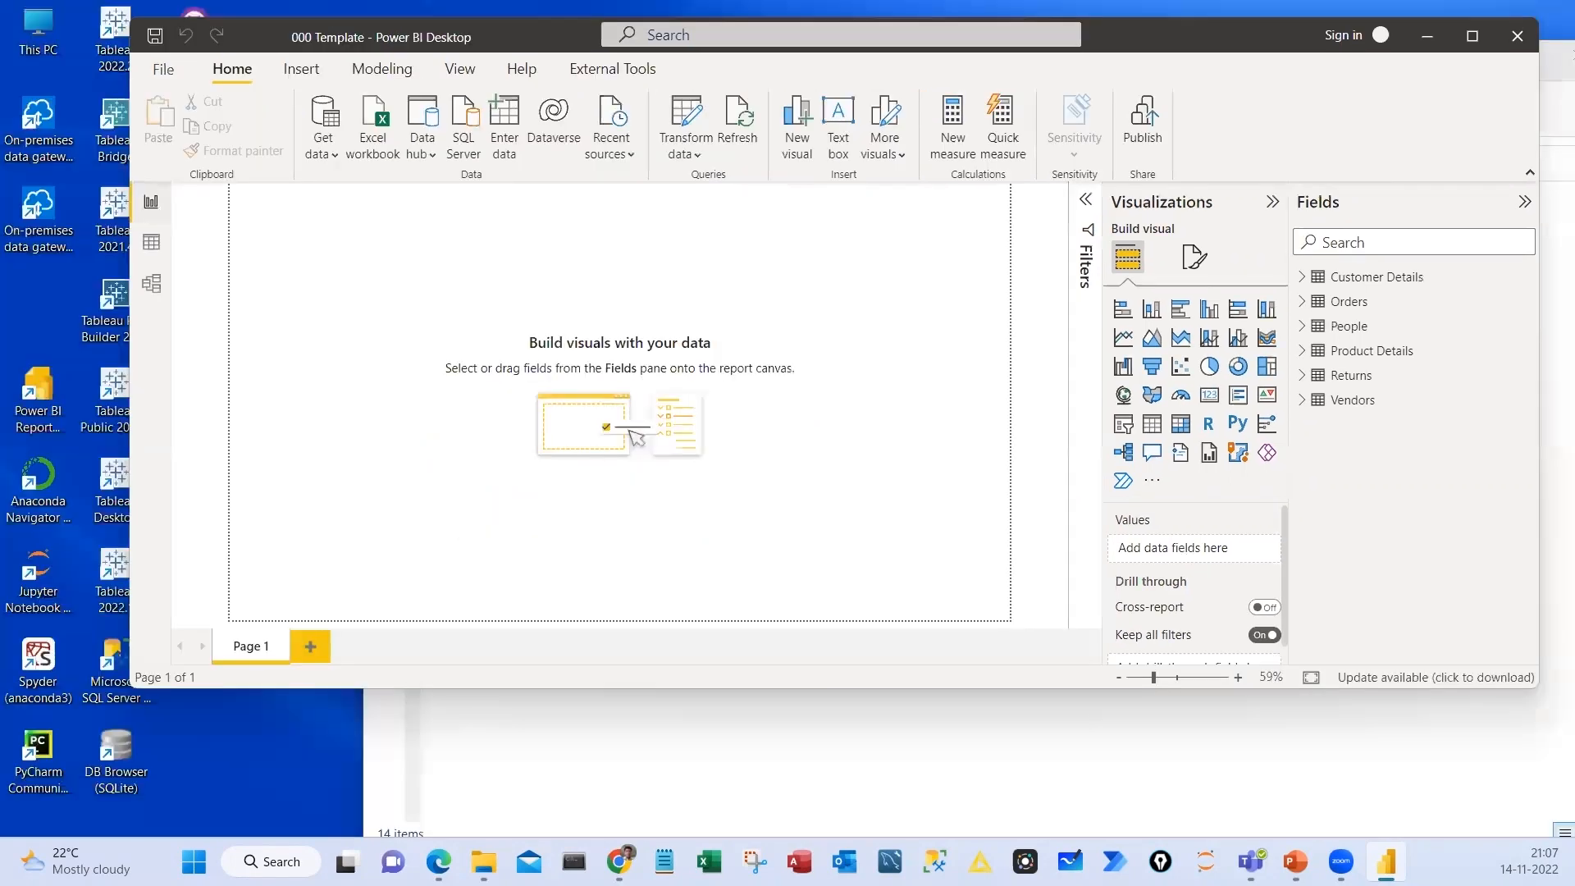
# Box the Report view icon, circle the report canvas, and clear the marks
pyautogui.moveTo(120, 178); pyautogui.dragTo(182, 228)
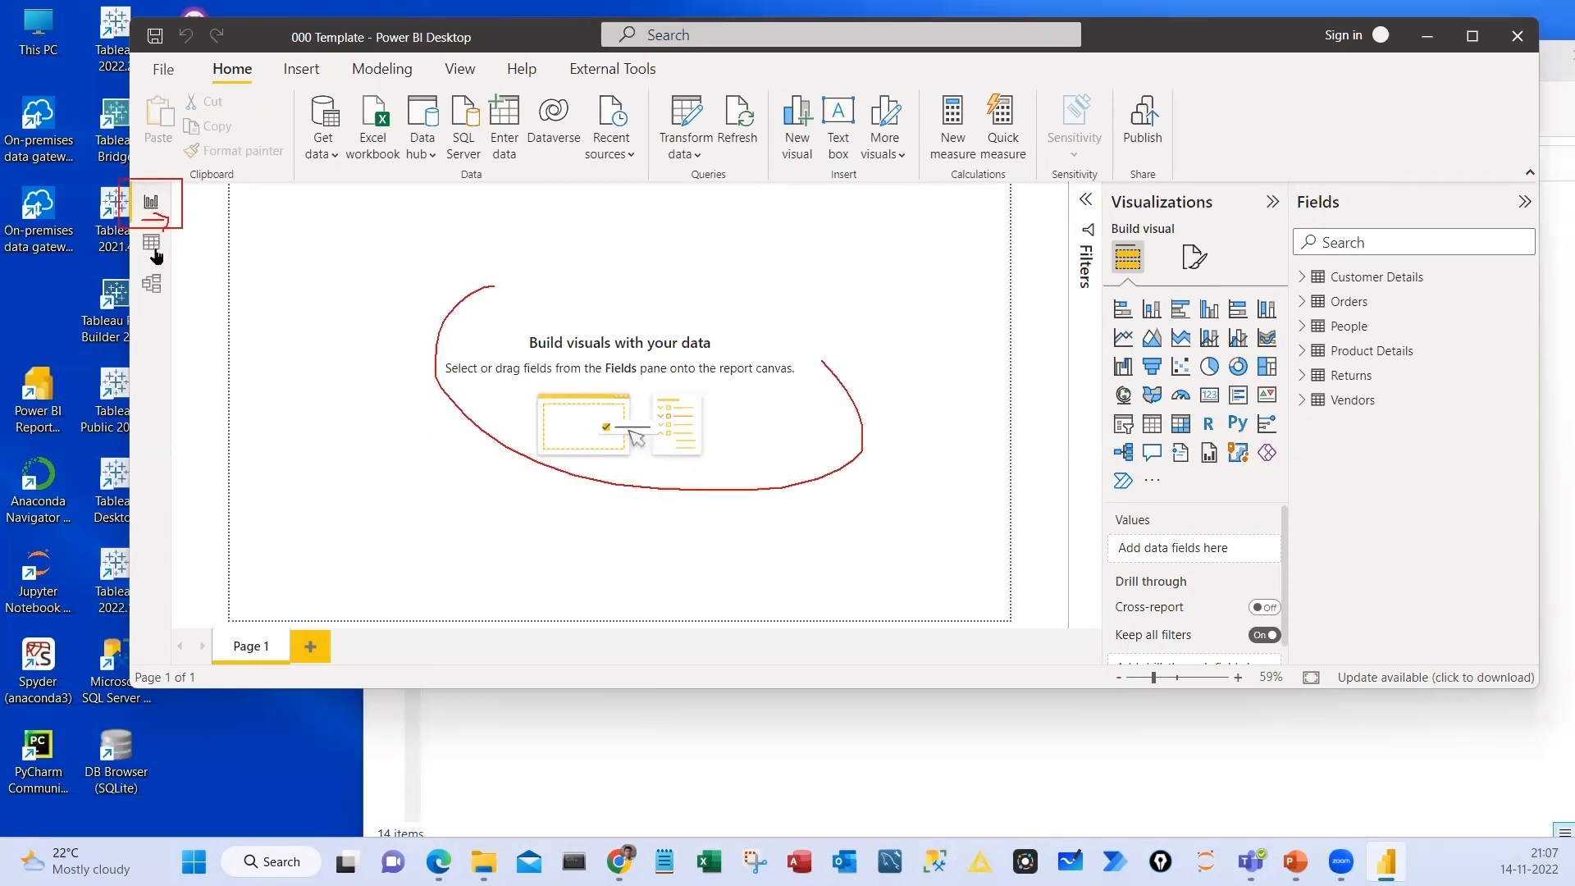
pyautogui.press('Escape')
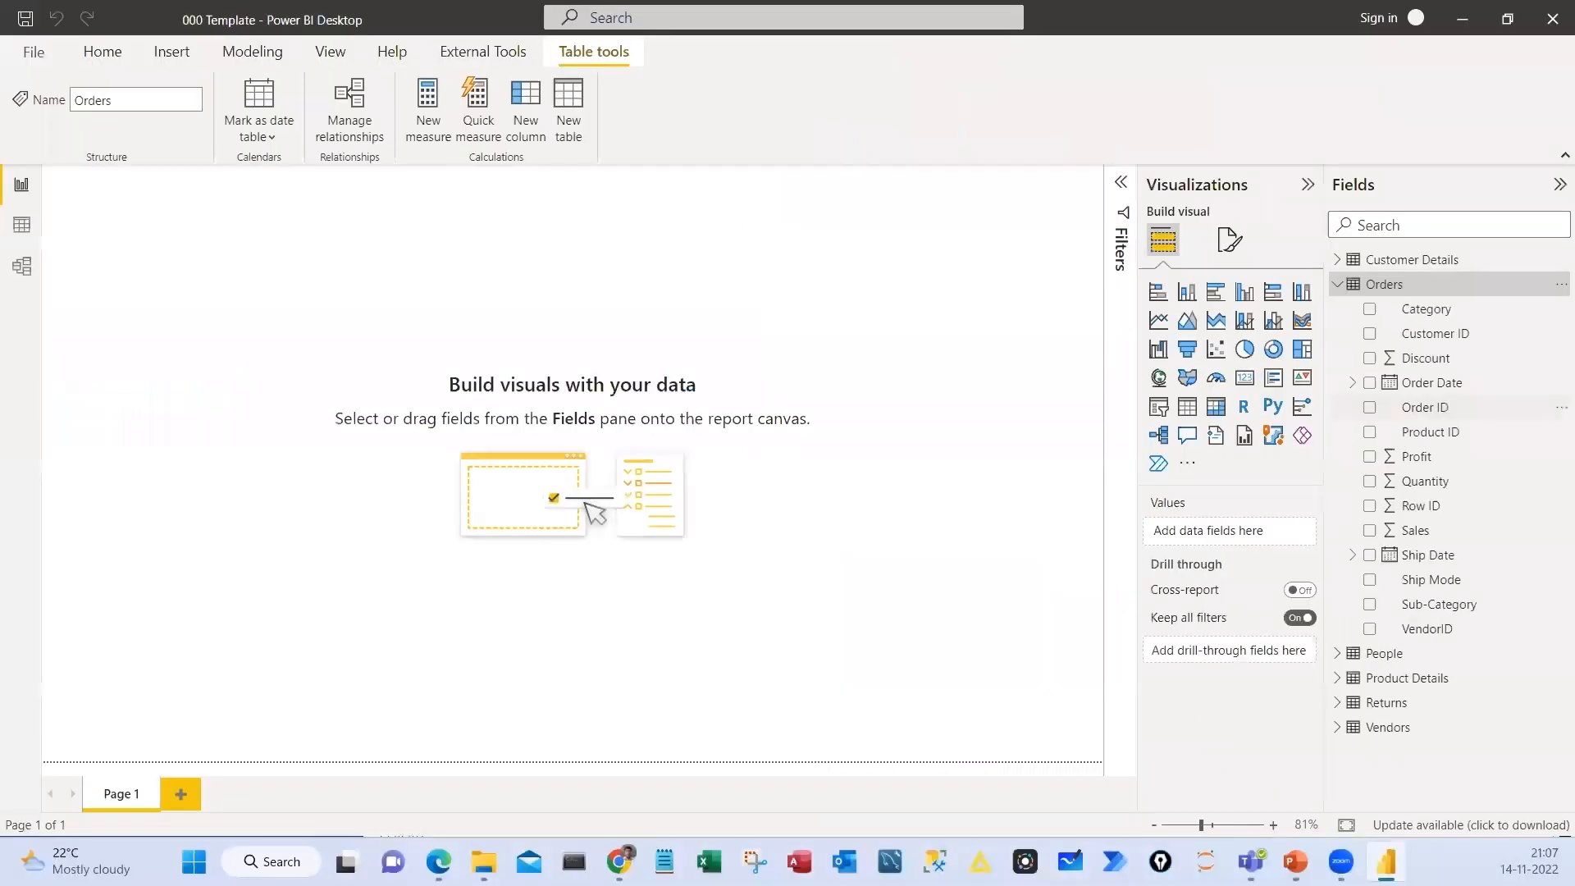
# Expand the Order Date hierarchy in Orders, write a 3 on the canvas, and annotate it with Date, Text and Geo
pyautogui.click(1186, 306)
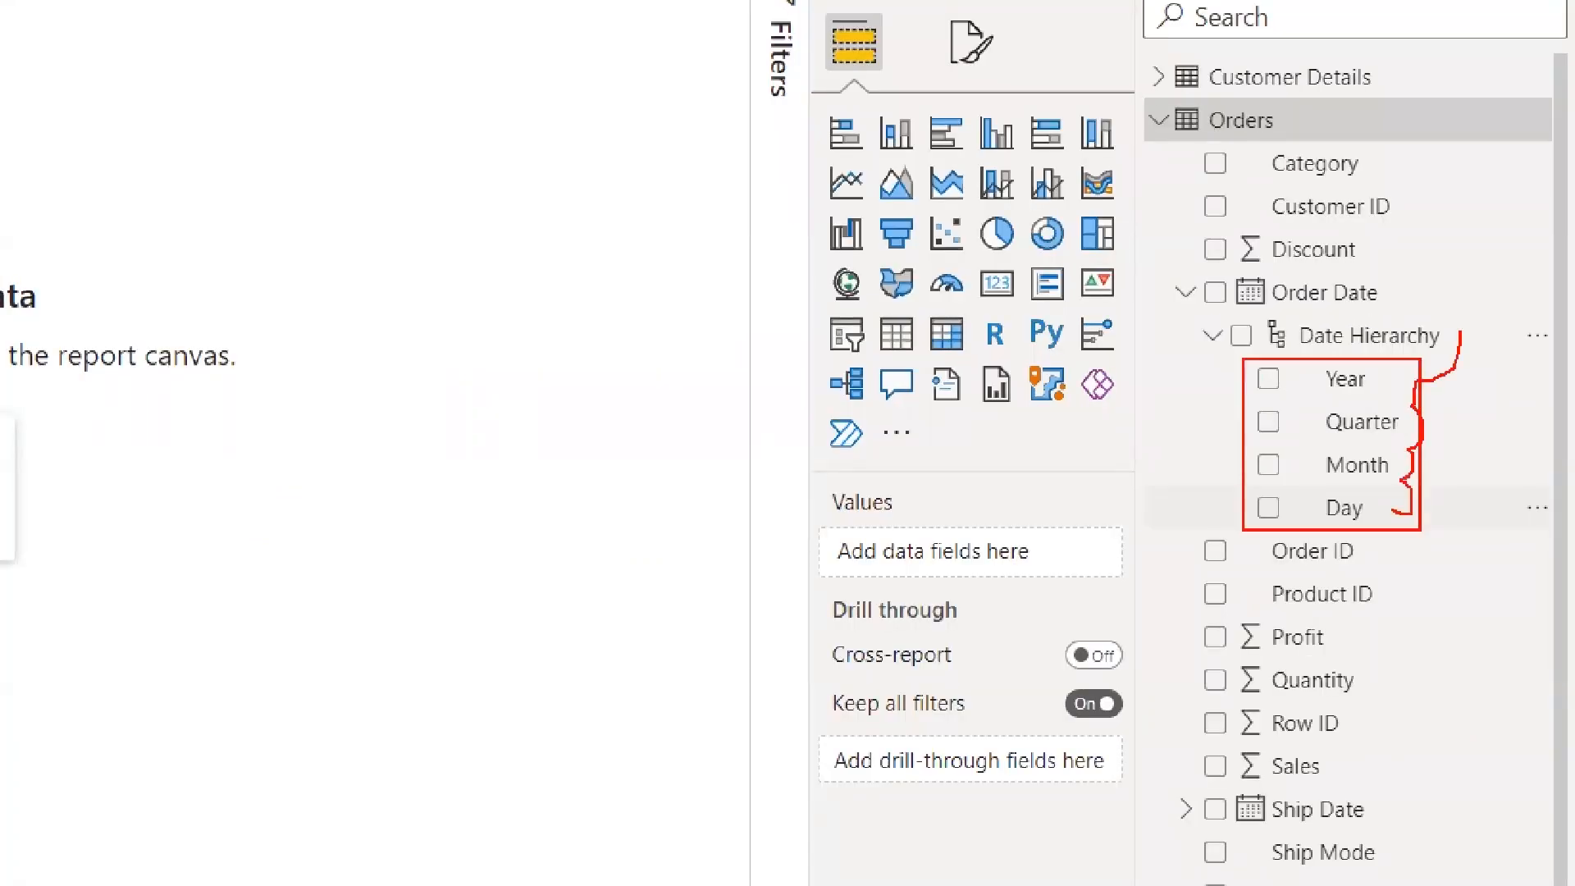
pyautogui.moveTo(256, 141)
pyautogui.mouseDown()
pyautogui.moveTo(300, 138)
pyautogui.moveTo(257, 215)
pyautogui.mouseUp()
pyautogui.moveTo(382, 245); pyautogui.dragTo(381, 279)
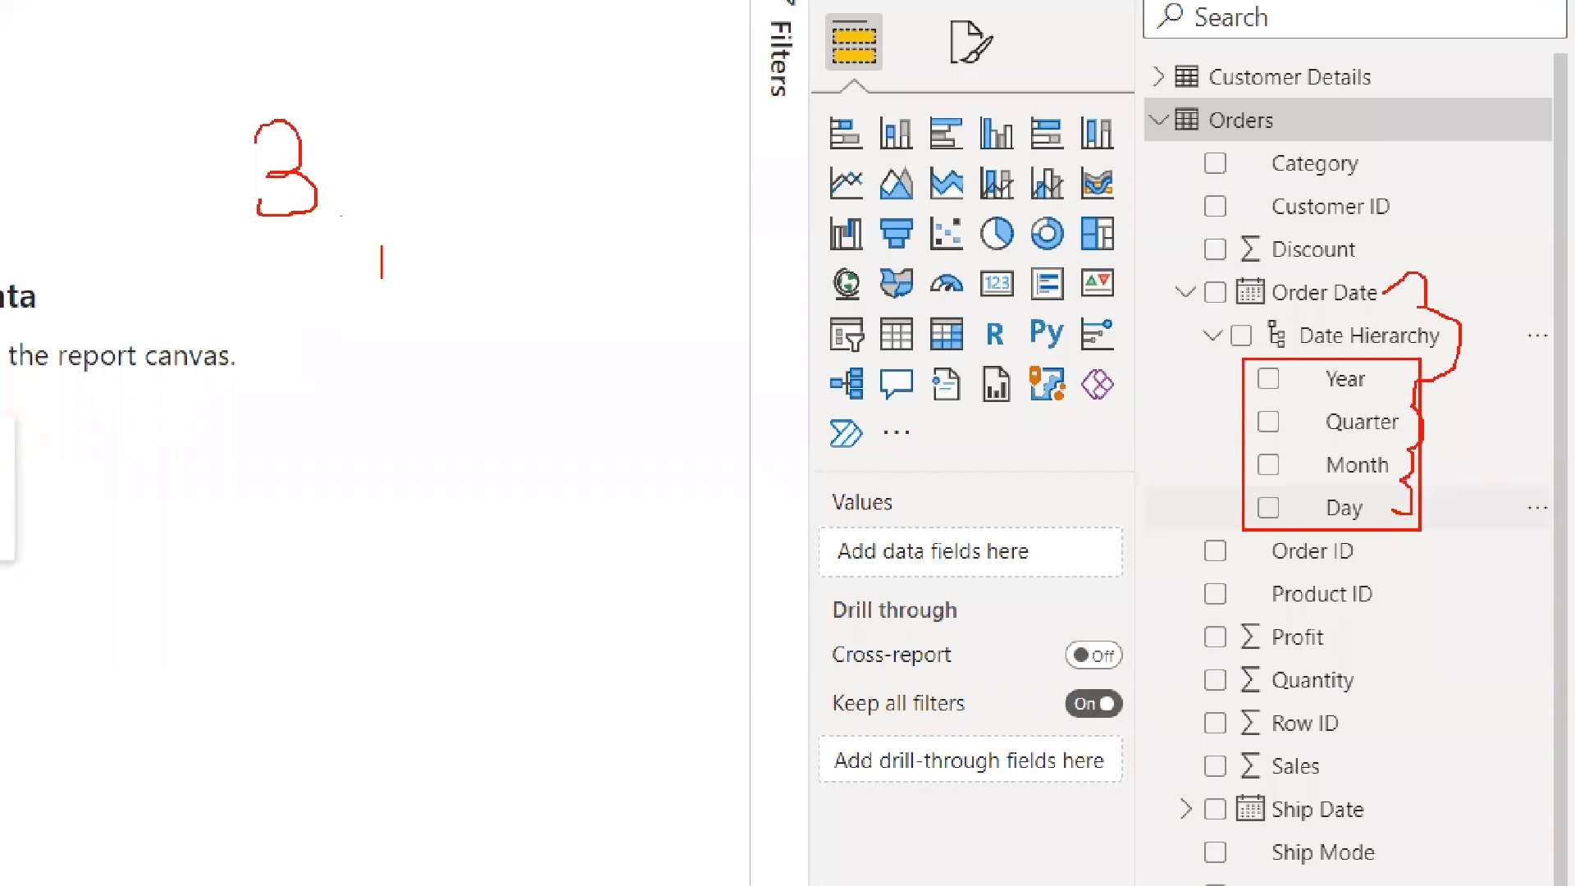
pyautogui.write('Date')
pyautogui.press('Return')
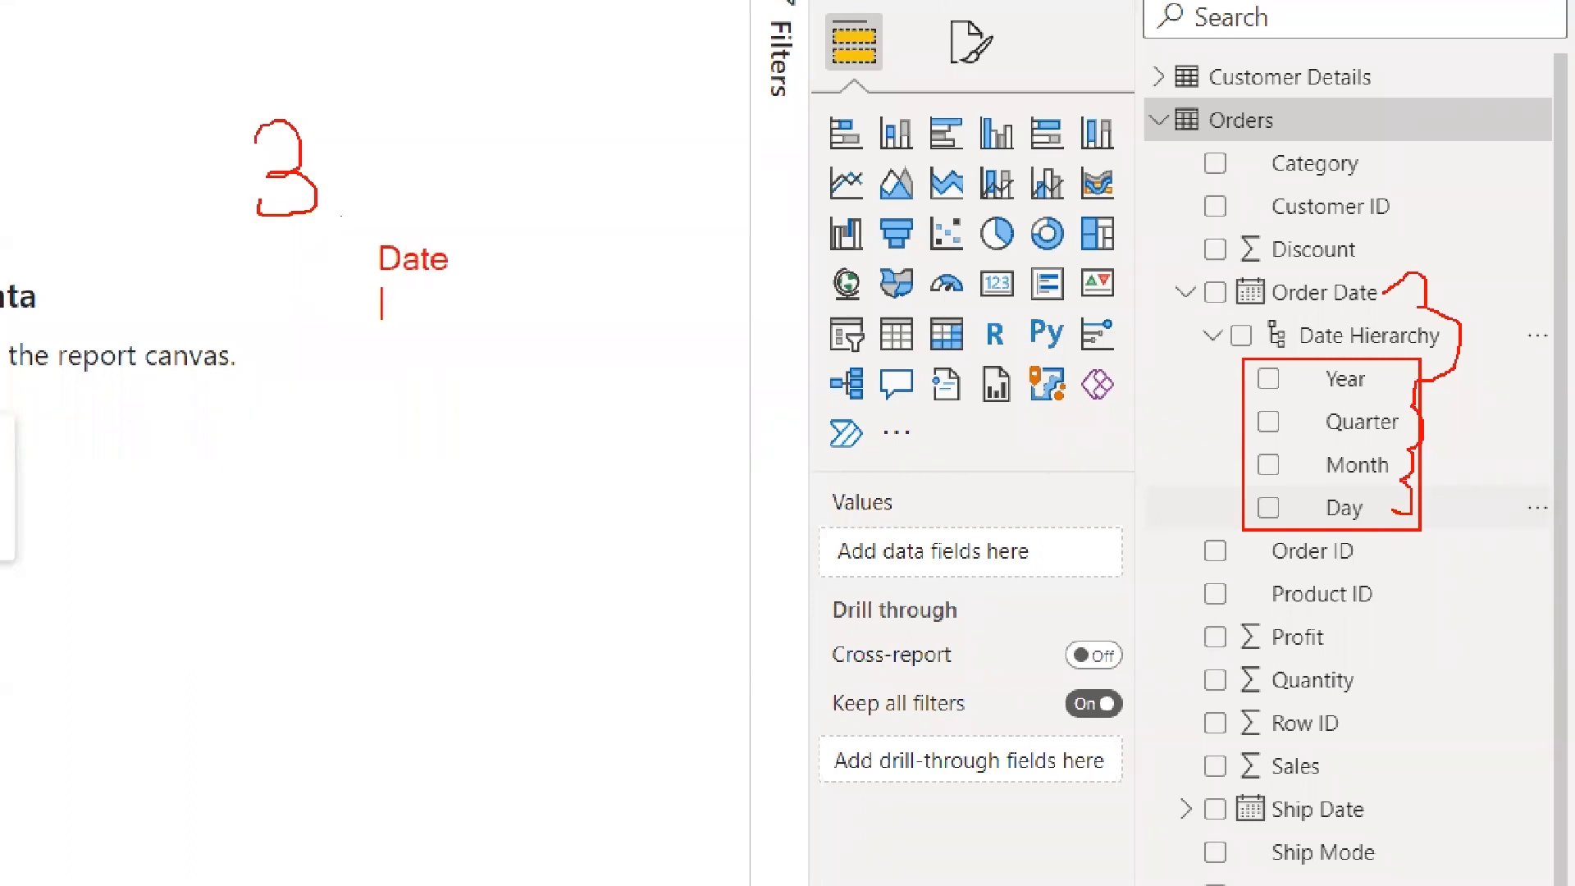
pyautogui.write('Text')
pyautogui.press('Return')
pyautogui.write('Geo')
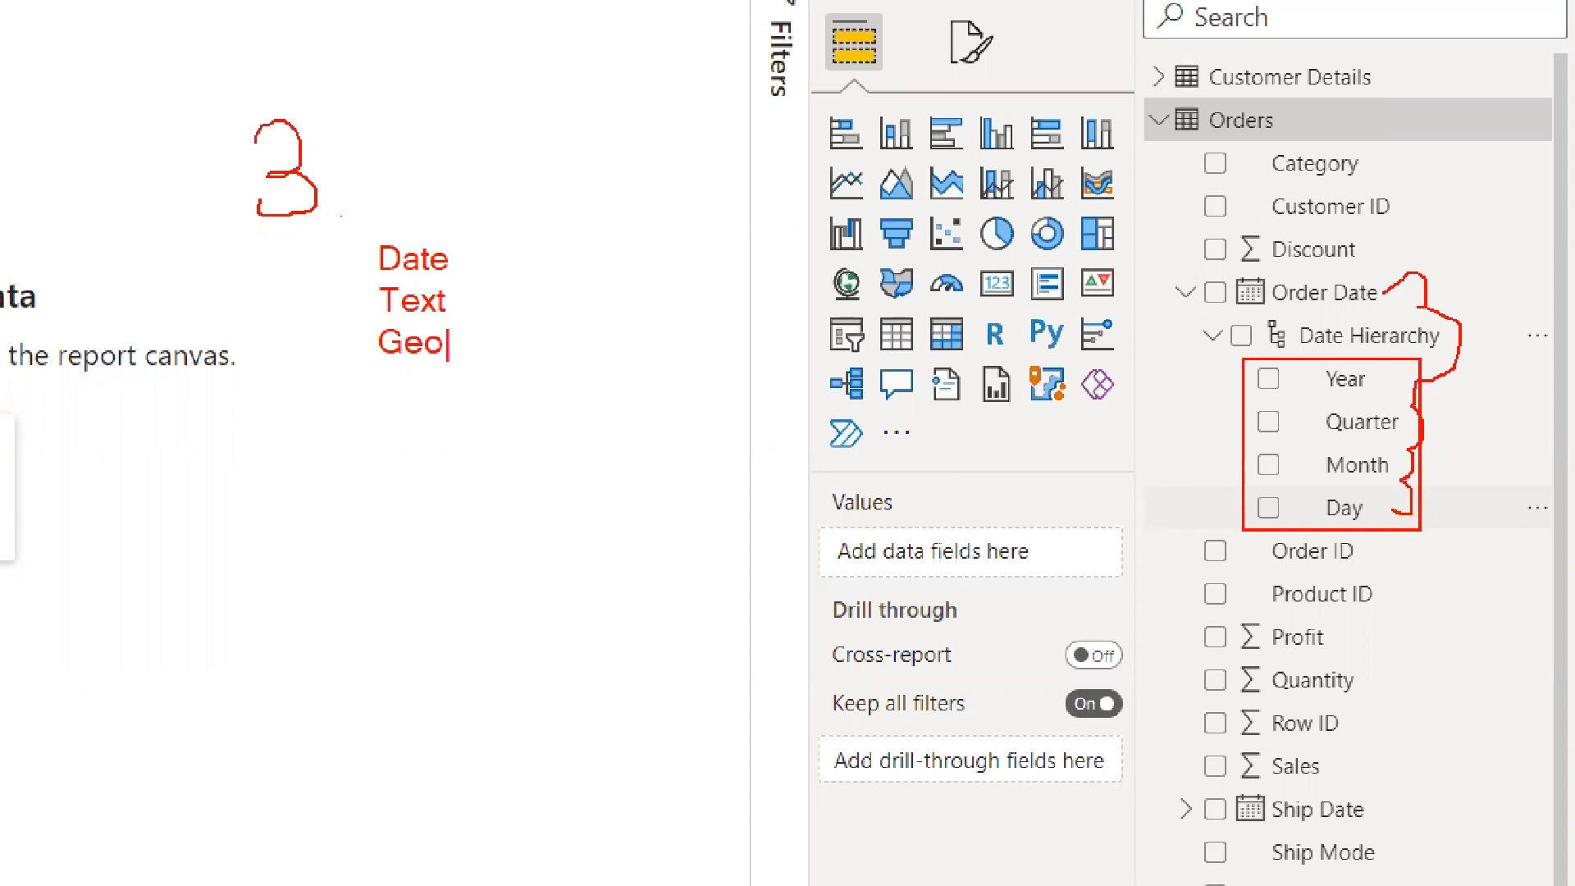
# Draw an arrow from Geo, sketch a diagonal run of letters enclosed in an oval, and tick Text and Geo
pyautogui.moveTo(458, 338)
pyautogui.mouseDown()
pyautogui.moveTo(512, 355)
pyautogui.moveTo(499, 366)
pyautogui.mouseUp()
pyautogui.moveTo(456, 484)
pyautogui.mouseDown()
pyautogui.moveTo(473, 518)
pyautogui.moveTo(566, 566)
pyautogui.moveTo(588, 597)
pyautogui.mouseUp()
pyautogui.moveTo(607, 611); pyautogui.dragTo(631, 677)
pyautogui.moveTo(676, 668); pyautogui.dragTo(709, 690)
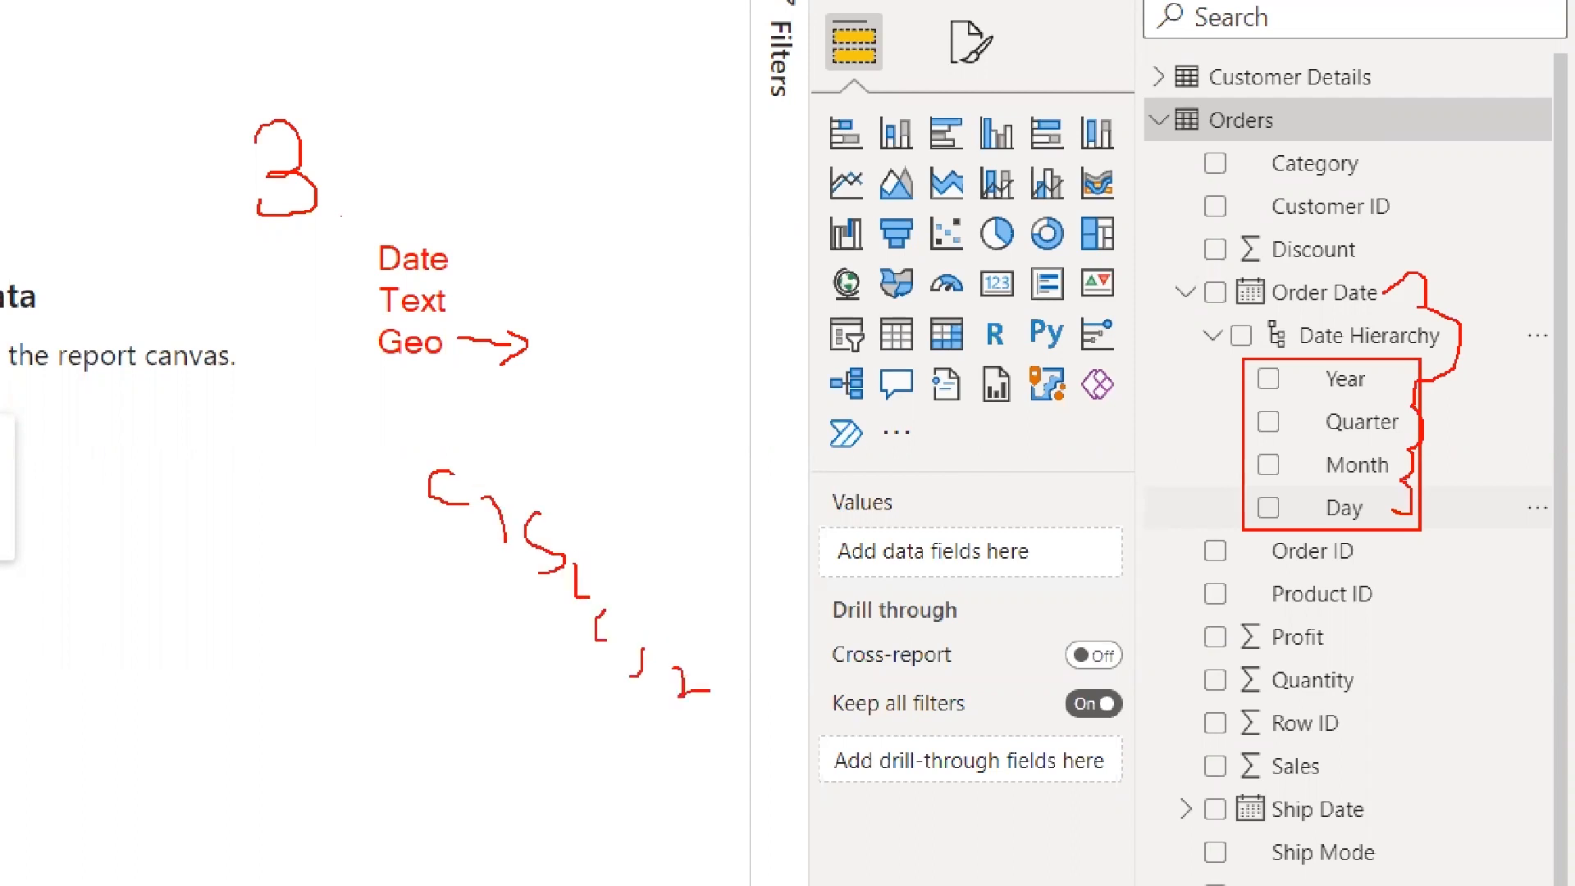
pyautogui.moveTo(436, 428); pyautogui.dragTo(468, 691)
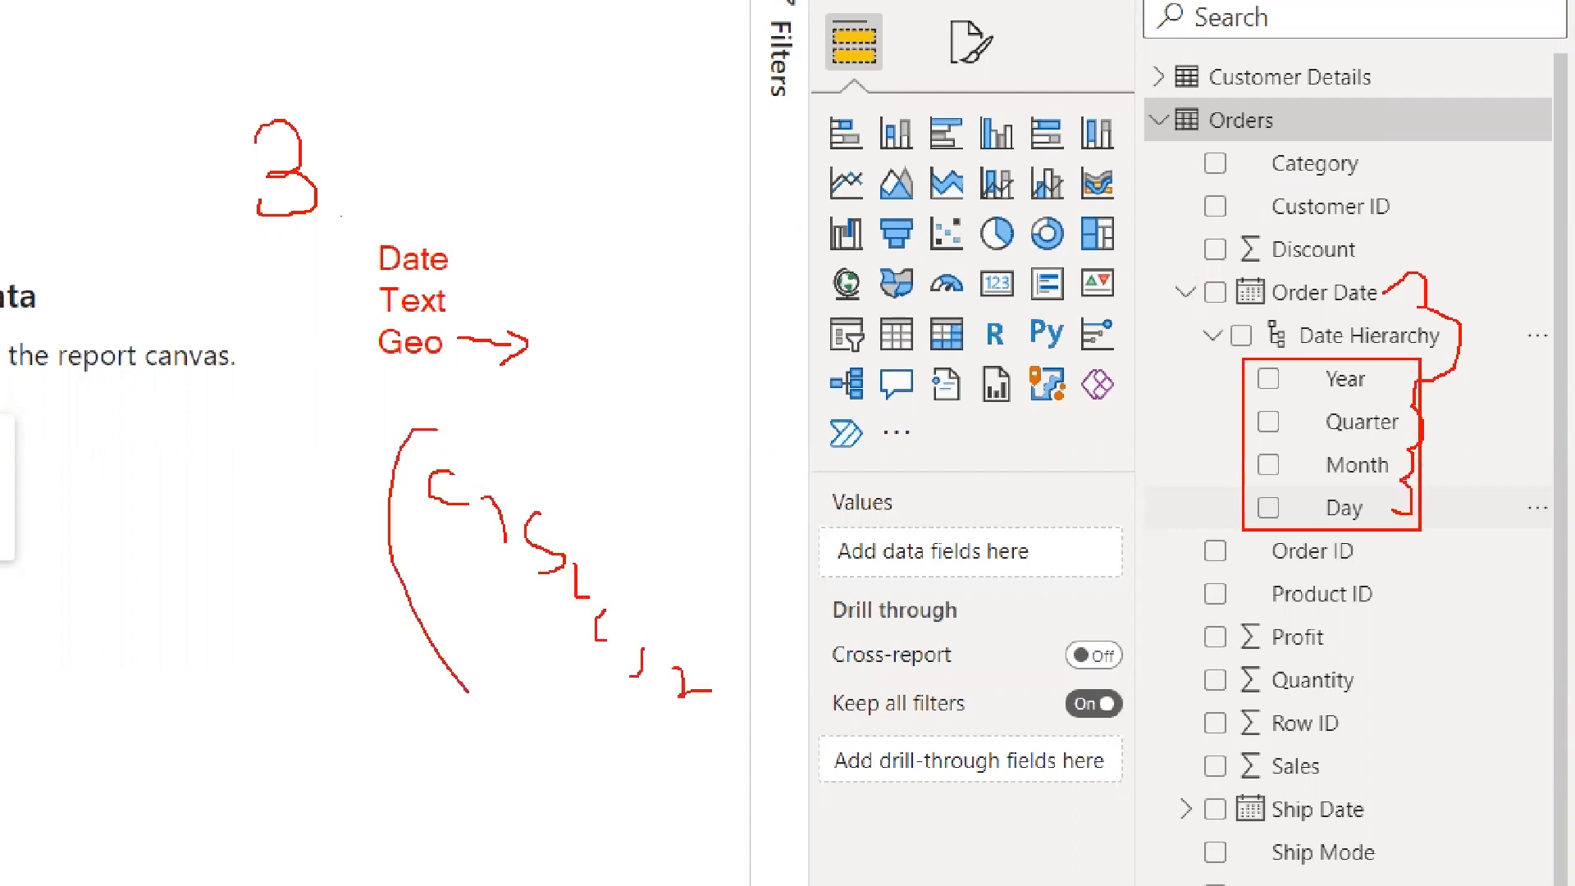
pyautogui.moveTo(538, 440); pyautogui.dragTo(468, 692)
pyautogui.moveTo(316, 369)
pyautogui.mouseDown()
pyautogui.moveTo(378, 345)
pyautogui.moveTo(379, 287)
pyautogui.moveTo(464, 318)
pyautogui.mouseUp()
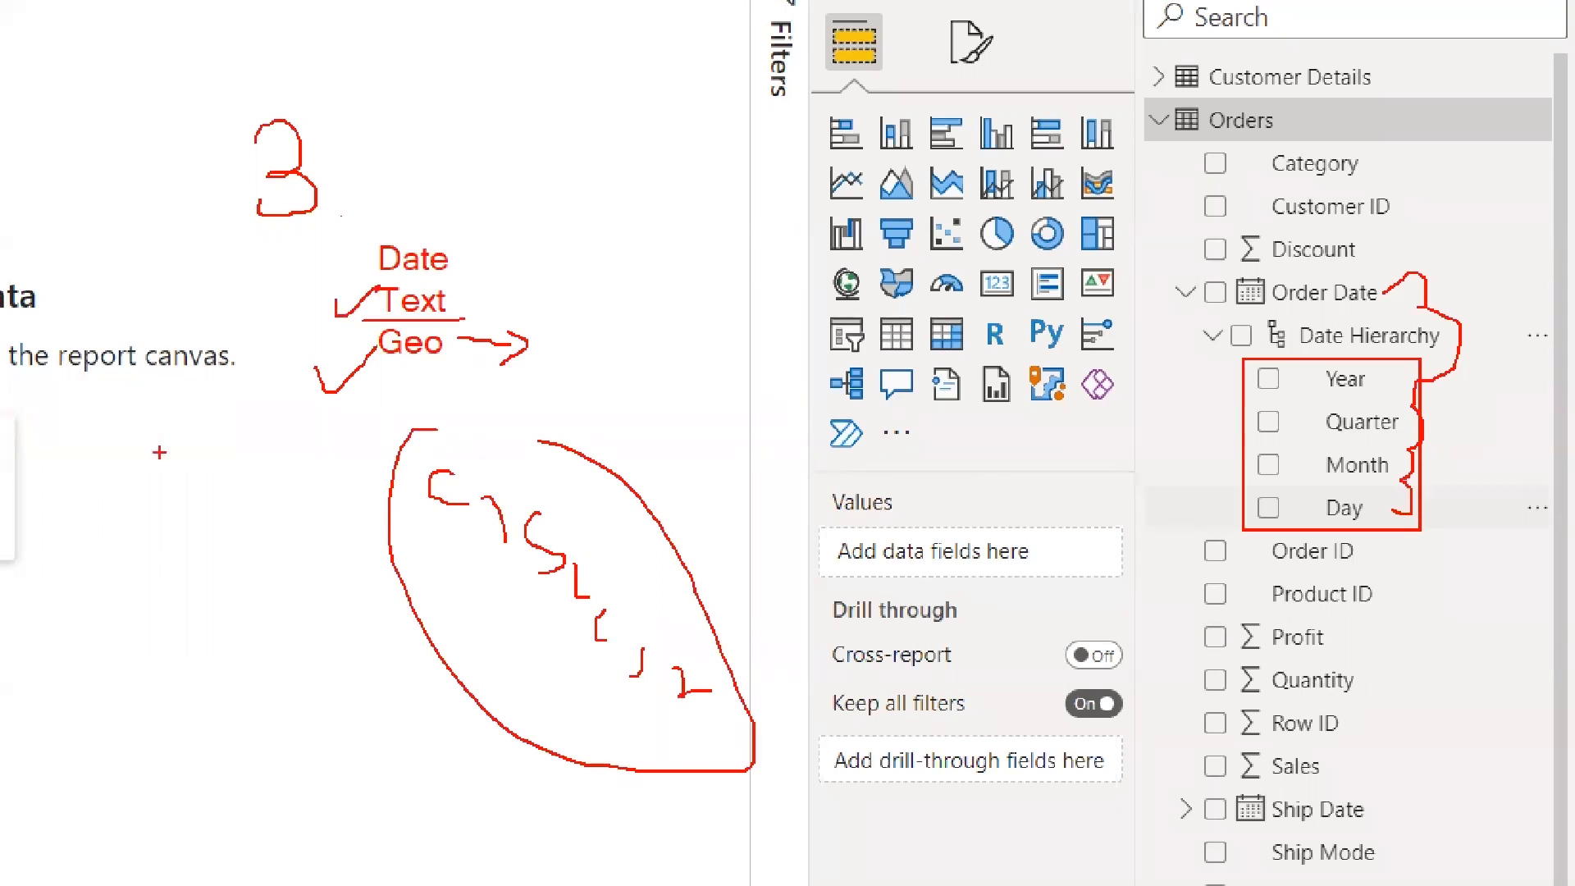
# Sketch a branching tree of boxes and circles on the canvas, with diagonal strokes following its descending levels
pyautogui.moveTo(29, 131); pyautogui.dragTo(217, 318)
pyautogui.moveTo(100, 326); pyautogui.dragTo(50, 441)
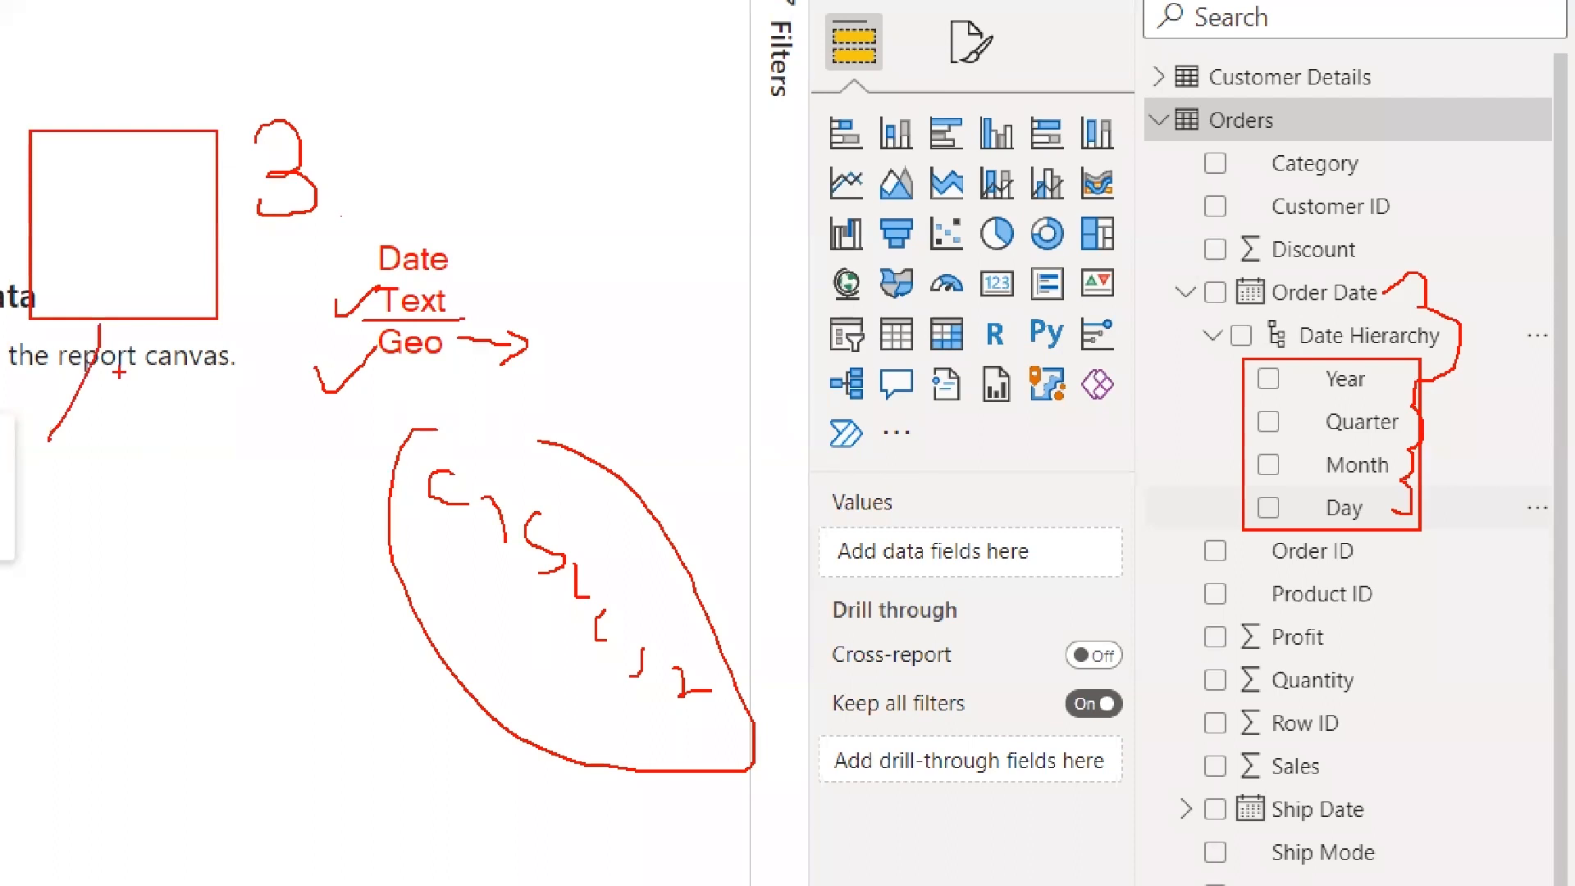
pyautogui.moveTo(102, 338); pyautogui.dragTo(280, 490)
pyautogui.moveTo(210, 512)
pyautogui.mouseDown()
pyautogui.moveTo(177, 593)
pyautogui.moveTo(321, 597)
pyautogui.mouseUp()
pyautogui.moveTo(156, 627); pyautogui.dragTo(135, 633)
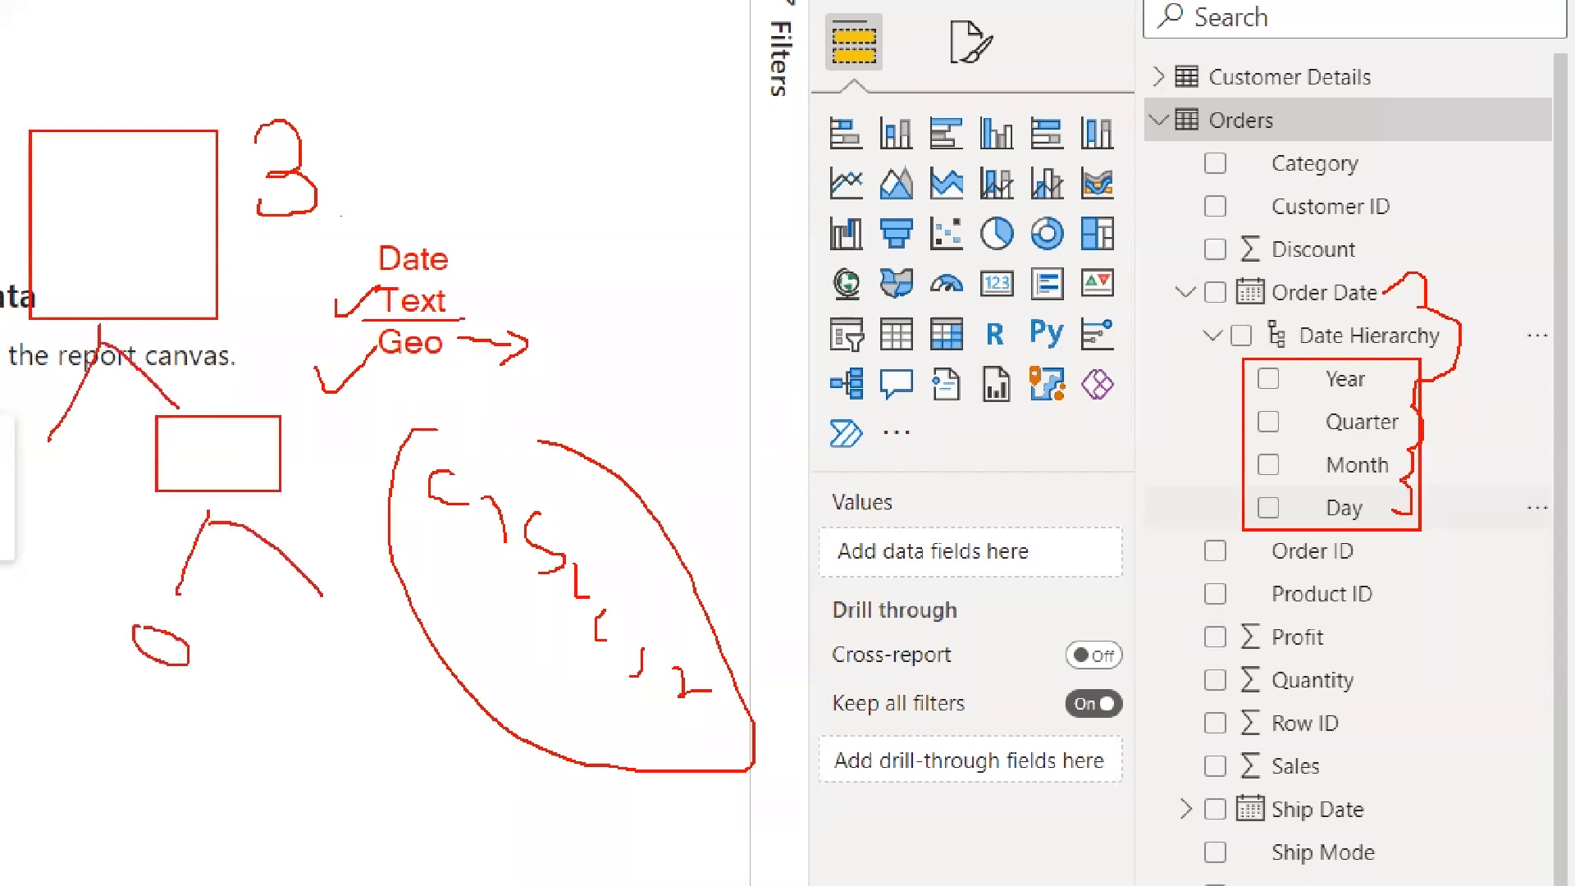
pyautogui.moveTo(268, 607); pyautogui.dragTo(336, 628)
pyautogui.moveTo(109, 287)
pyautogui.mouseDown()
pyautogui.moveTo(204, 404)
pyautogui.moveTo(254, 510)
pyautogui.mouseUp()
pyautogui.moveTo(263, 580); pyautogui.dragTo(327, 681)
pyautogui.moveTo(325, 727); pyautogui.dragTo(375, 821)
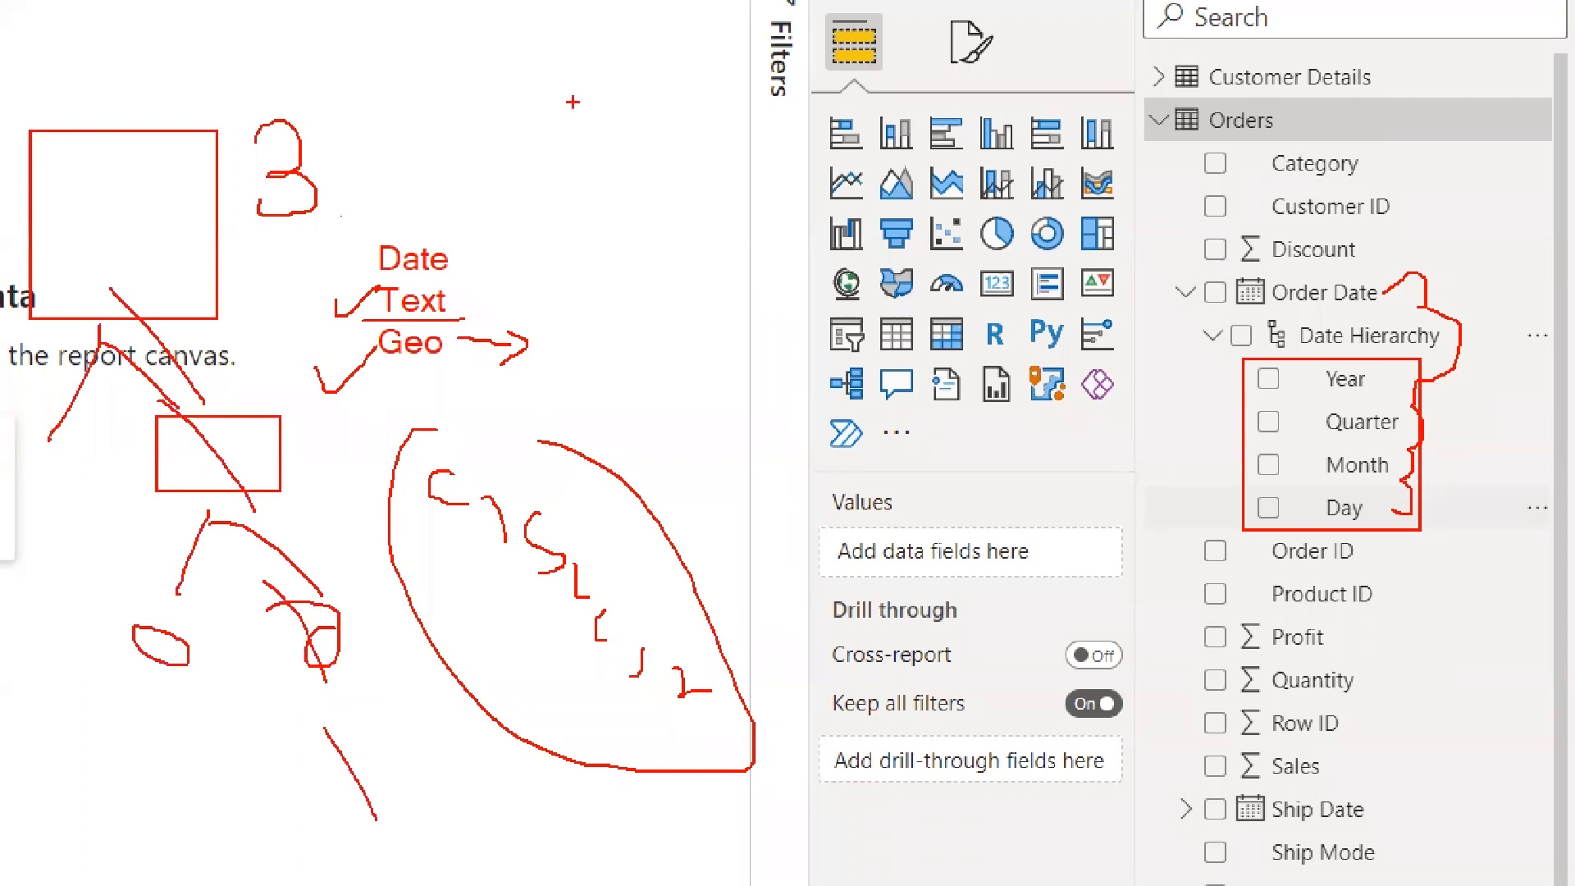
# Write P, AS, T and a circled S as descending levels, and draw two more ovals beside the S
pyautogui.moveTo(568, 61); pyautogui.dragTo(590, 122)
pyautogui.moveTo(567, 162)
pyautogui.mouseDown()
pyautogui.moveTo(597, 201)
pyautogui.moveTo(594, 182)
pyautogui.mouseUp()
pyautogui.moveTo(629, 165); pyautogui.dragTo(608, 209)
pyautogui.moveTo(572, 259); pyautogui.dragTo(613, 258)
pyautogui.moveTo(607, 260); pyautogui.dragTo(608, 293)
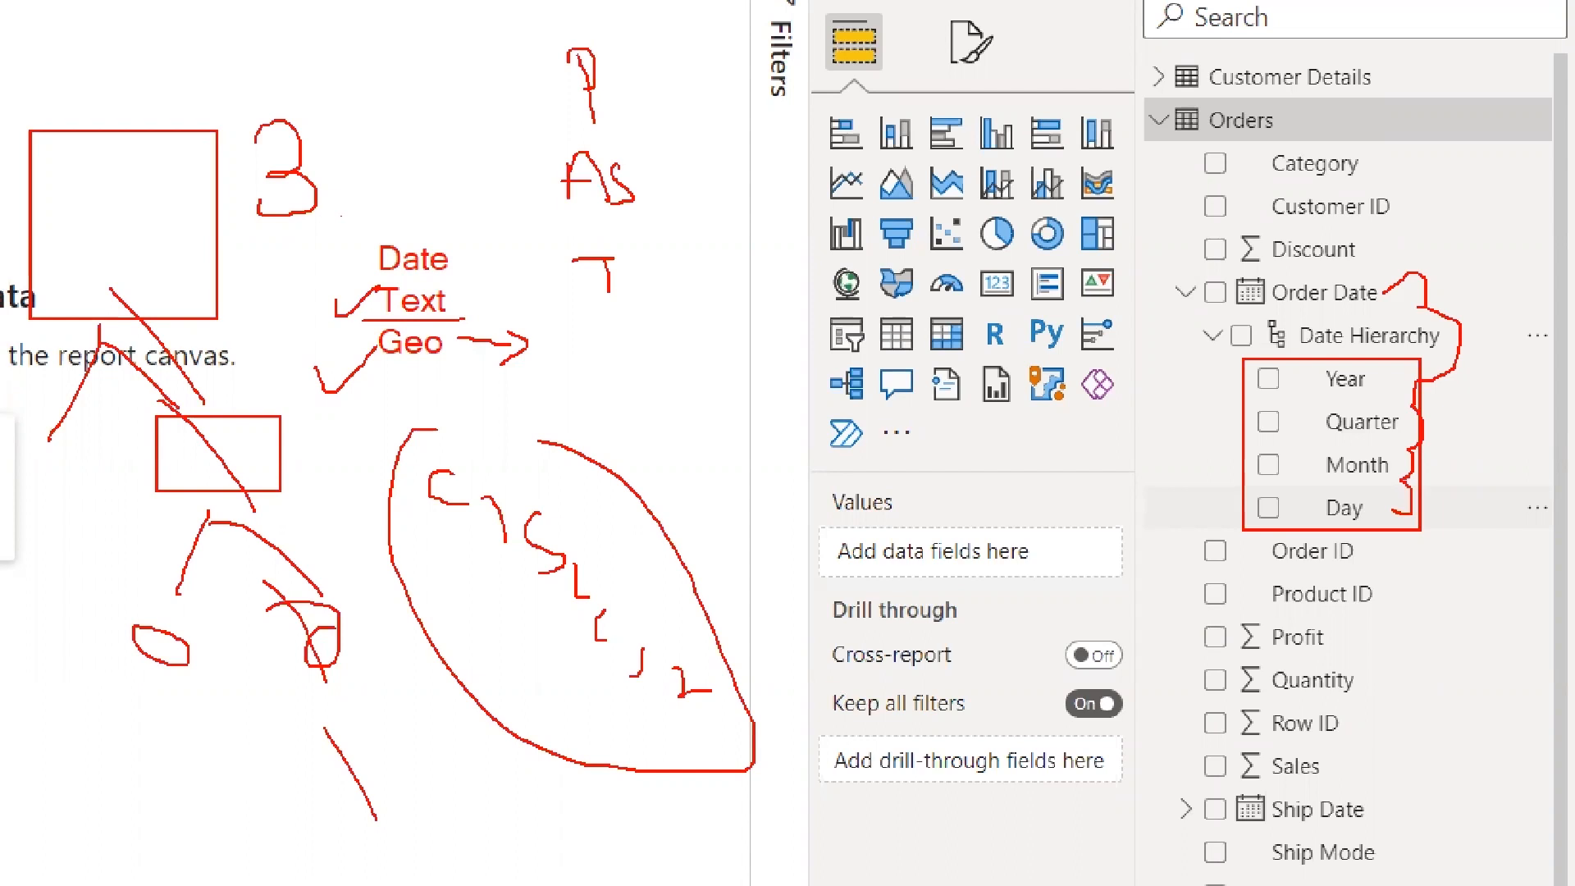
pyautogui.moveTo(621, 359); pyautogui.dragTo(580, 397)
pyautogui.moveTo(595, 342)
pyautogui.mouseDown()
pyautogui.moveTo(640, 337)
pyautogui.moveTo(645, 353)
pyautogui.mouseUp()
pyautogui.moveTo(759, 361); pyautogui.dragTo(837, 345)
pyautogui.moveTo(580, 365); pyautogui.dragTo(617, 294)
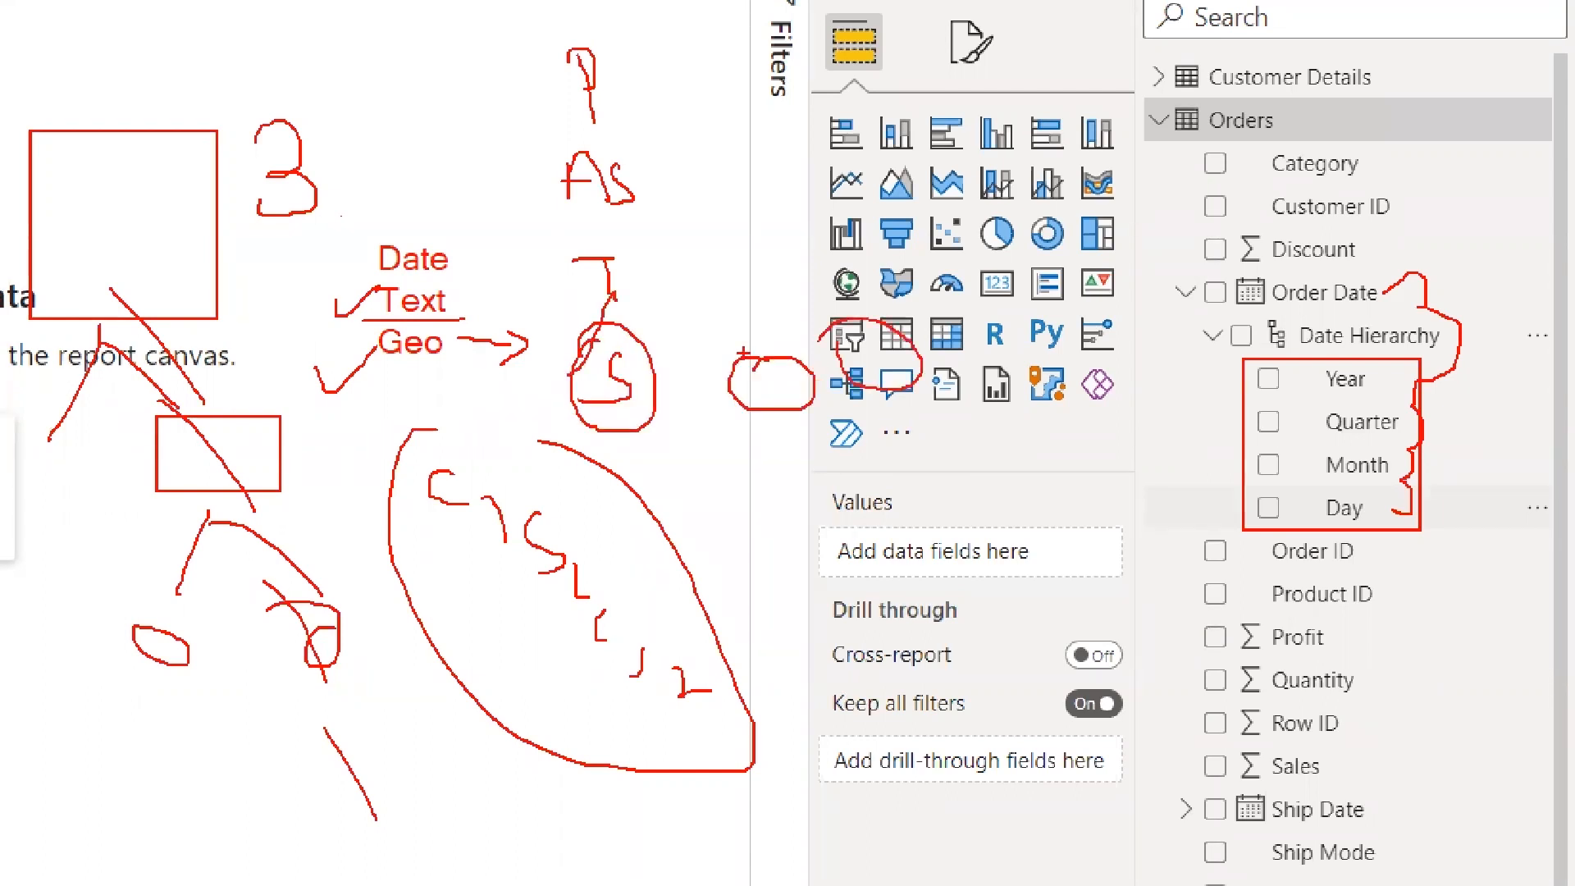
# Connect the ovals and lettered levels with lines up to P, adding side branches beneath P and AS
pyautogui.moveTo(782, 365); pyautogui.dragTo(612, 282)
pyautogui.moveTo(823, 324)
pyautogui.mouseDown()
pyautogui.moveTo(648, 283)
pyautogui.moveTo(595, 208)
pyautogui.mouseUp()
pyautogui.moveTo(633, 215); pyautogui.dragTo(627, 272)
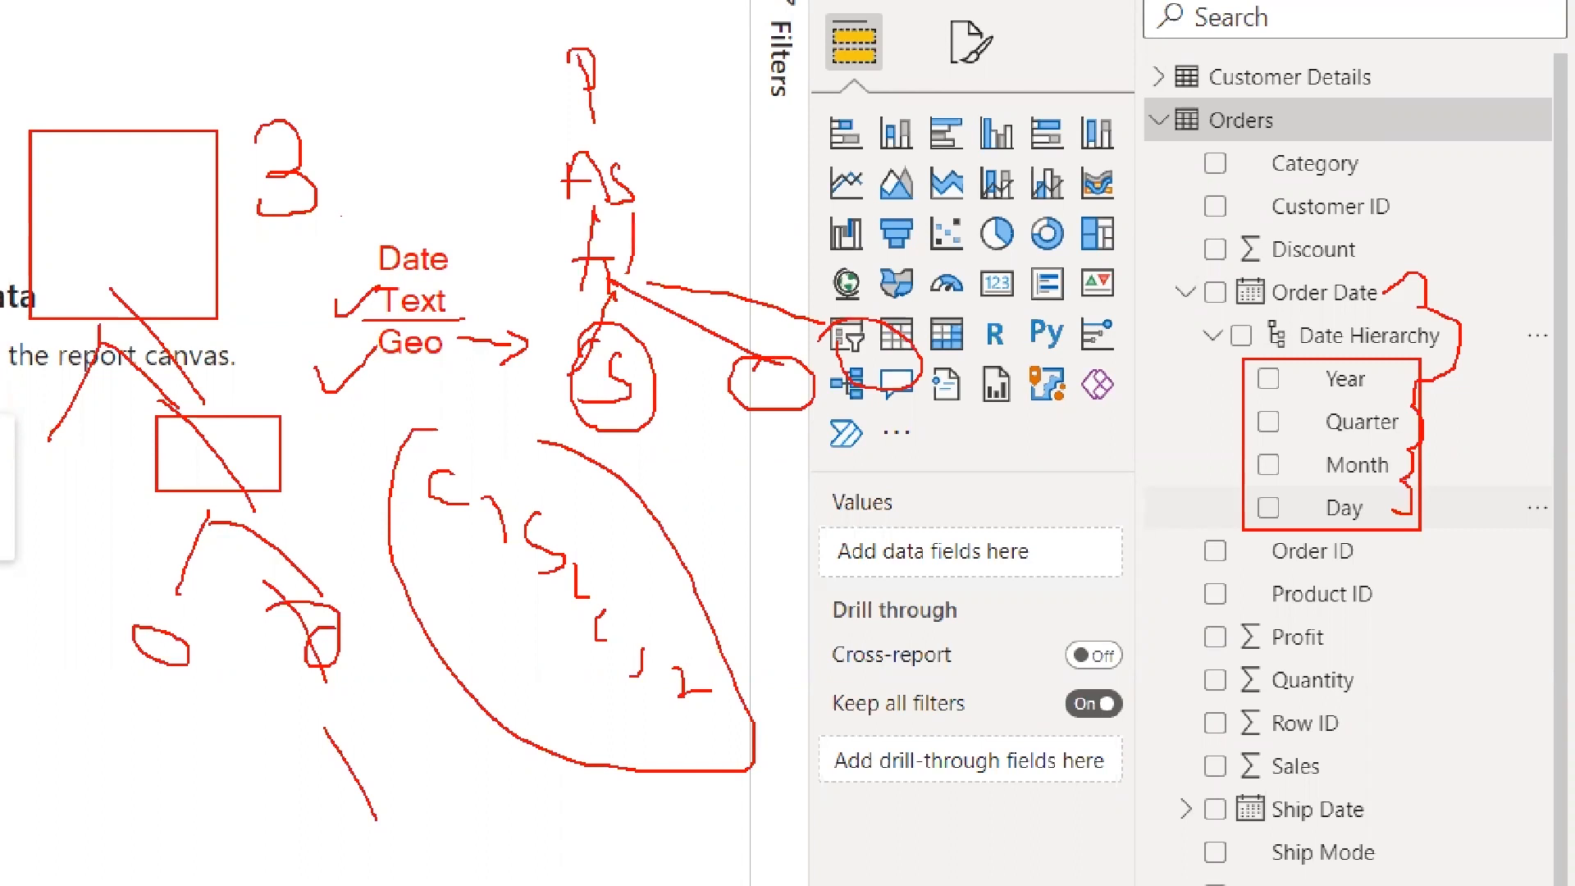
pyautogui.moveTo(599, 205); pyautogui.dragTo(633, 202)
pyautogui.moveTo(672, 169); pyautogui.dragTo(751, 197)
pyautogui.moveTo(661, 179); pyautogui.dragTo(762, 251)
pyautogui.moveTo(535, 162); pyautogui.dragTo(566, 101)
pyautogui.moveTo(644, 114)
pyautogui.mouseDown()
pyautogui.moveTo(678, 189)
pyautogui.moveTo(572, 85)
pyautogui.mouseUp()
# Write M, T, S and A inside a box, and sketch a vertical chain of linked shapes beside it
pyautogui.moveTo(370, 59)
pyautogui.mouseDown()
pyautogui.moveTo(424, 51)
pyautogui.moveTo(403, 111)
pyautogui.mouseUp()
pyautogui.moveTo(413, 139)
pyautogui.mouseDown()
pyautogui.moveTo(386, 169)
pyautogui.moveTo(437, 215)
pyautogui.moveTo(446, 186)
pyautogui.mouseUp()
pyautogui.moveTo(427, 197); pyautogui.dragTo(426, 214)
pyautogui.moveTo(419, 206); pyautogui.dragTo(438, 205)
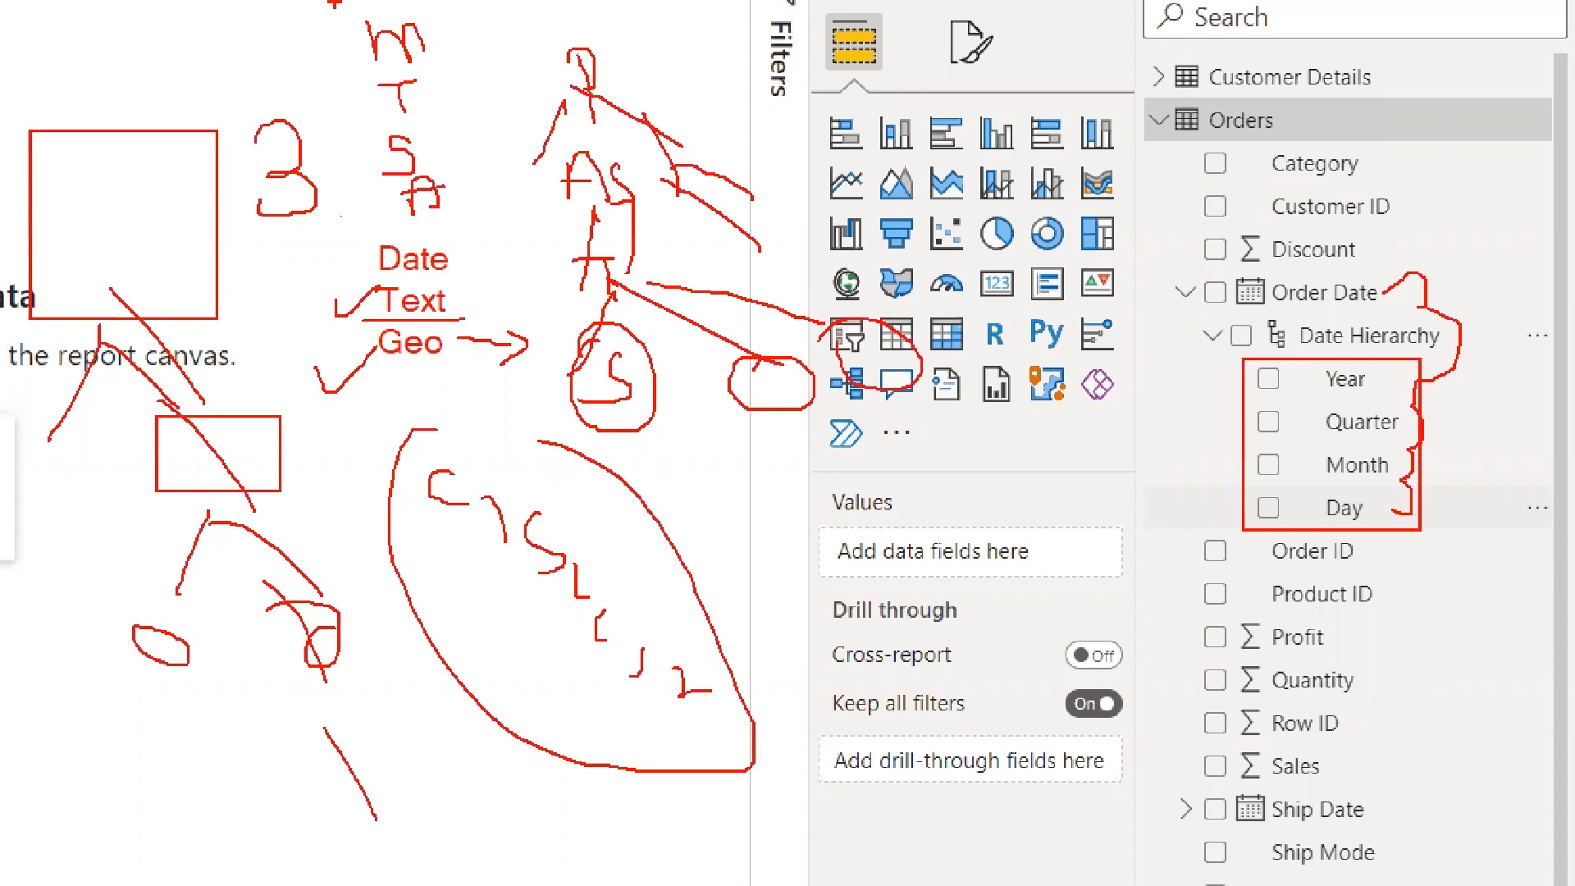
pyautogui.moveTo(333, 2); pyautogui.dragTo(467, 225)
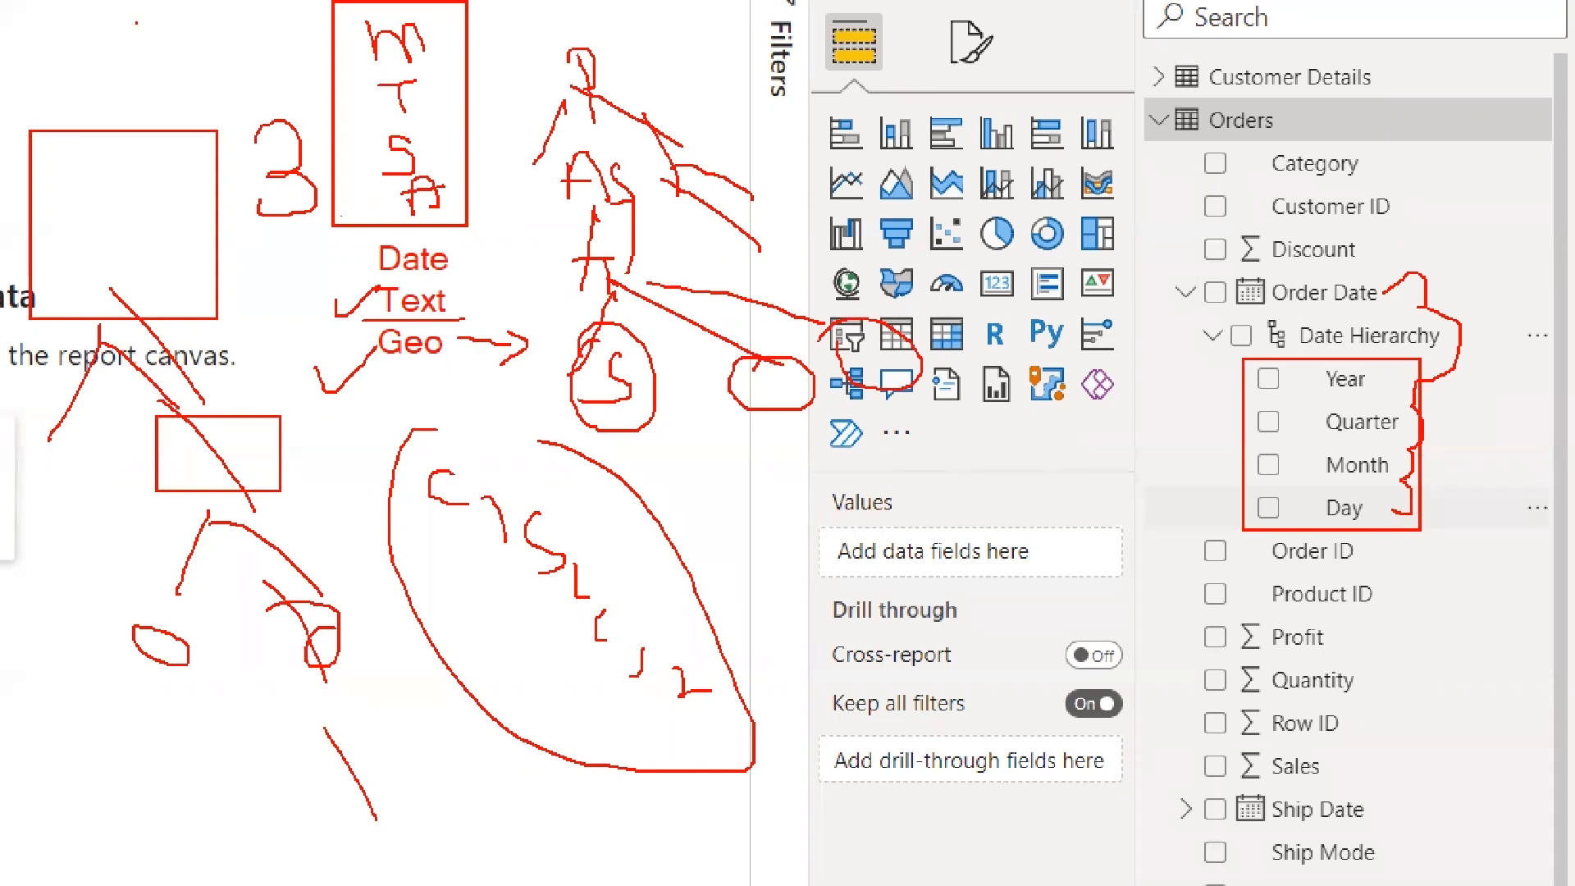
pyautogui.moveTo(136, 25)
pyautogui.mouseDown()
pyautogui.moveTo(164, 92)
pyautogui.moveTo(134, 283)
pyautogui.mouseUp()
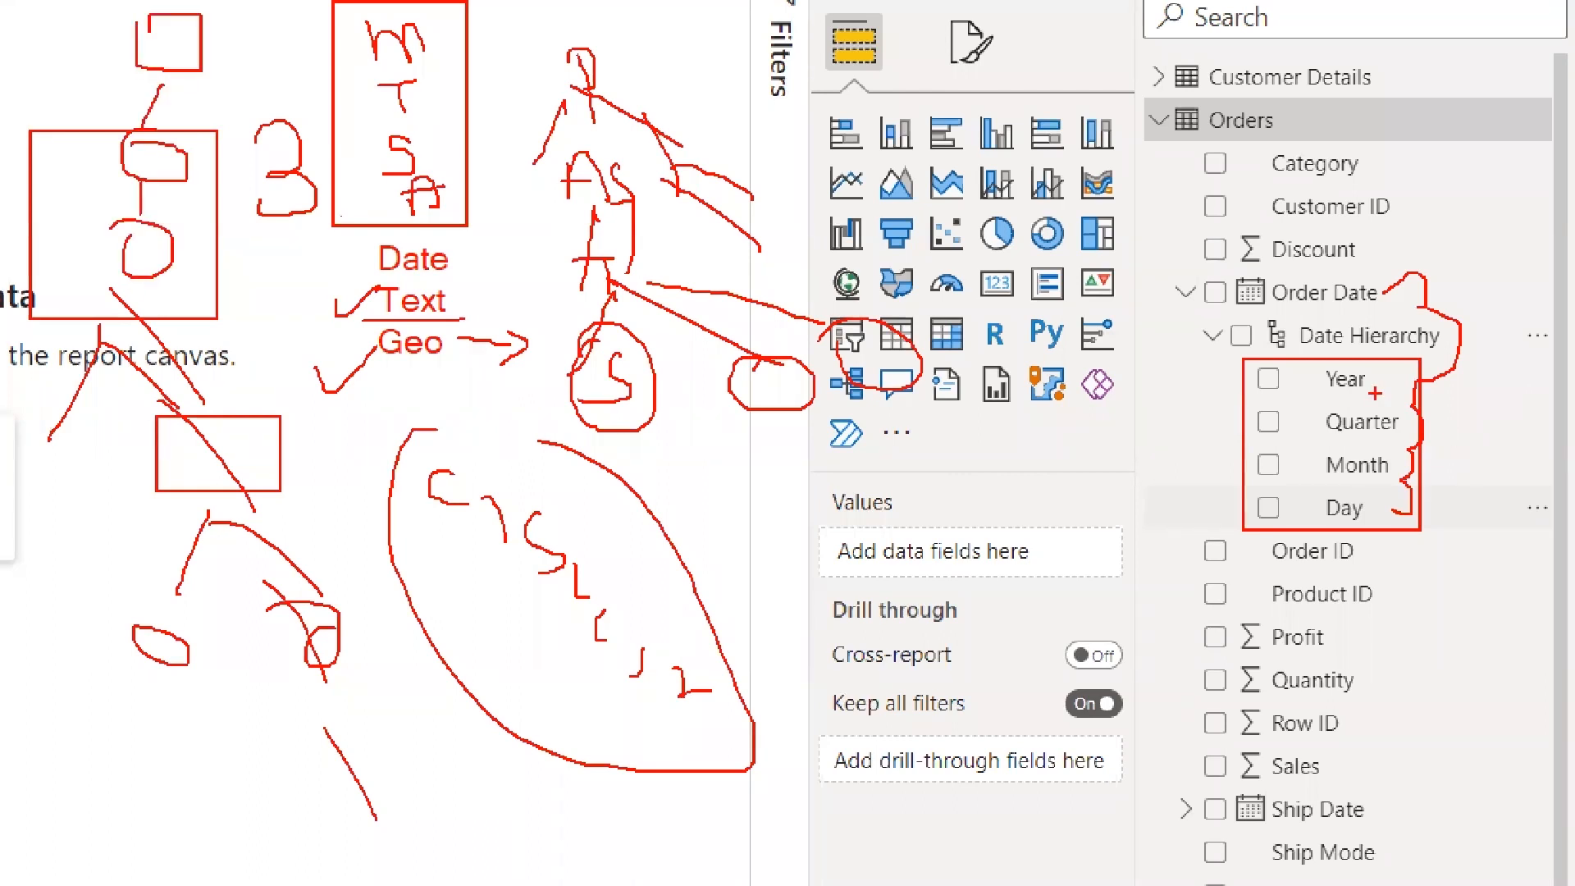
# Circle and link Year, Quarter, Month and Day, add strokes around the Date Hierarchy and canvas, and clear the marks
pyautogui.moveTo(1318, 357)
pyautogui.mouseDown()
pyautogui.moveTo(1340, 355)
pyautogui.moveTo(1301, 461)
pyautogui.moveTo(1311, 521)
pyautogui.mouseUp()
pyautogui.moveTo(1440, 379)
pyautogui.mouseDown()
pyautogui.moveTo(1448, 511)
pyautogui.moveTo(1434, 521)
pyautogui.moveTo(1350, 522)
pyautogui.moveTo(1362, 494)
pyautogui.moveTo(1345, 410)
pyautogui.mouseUp()
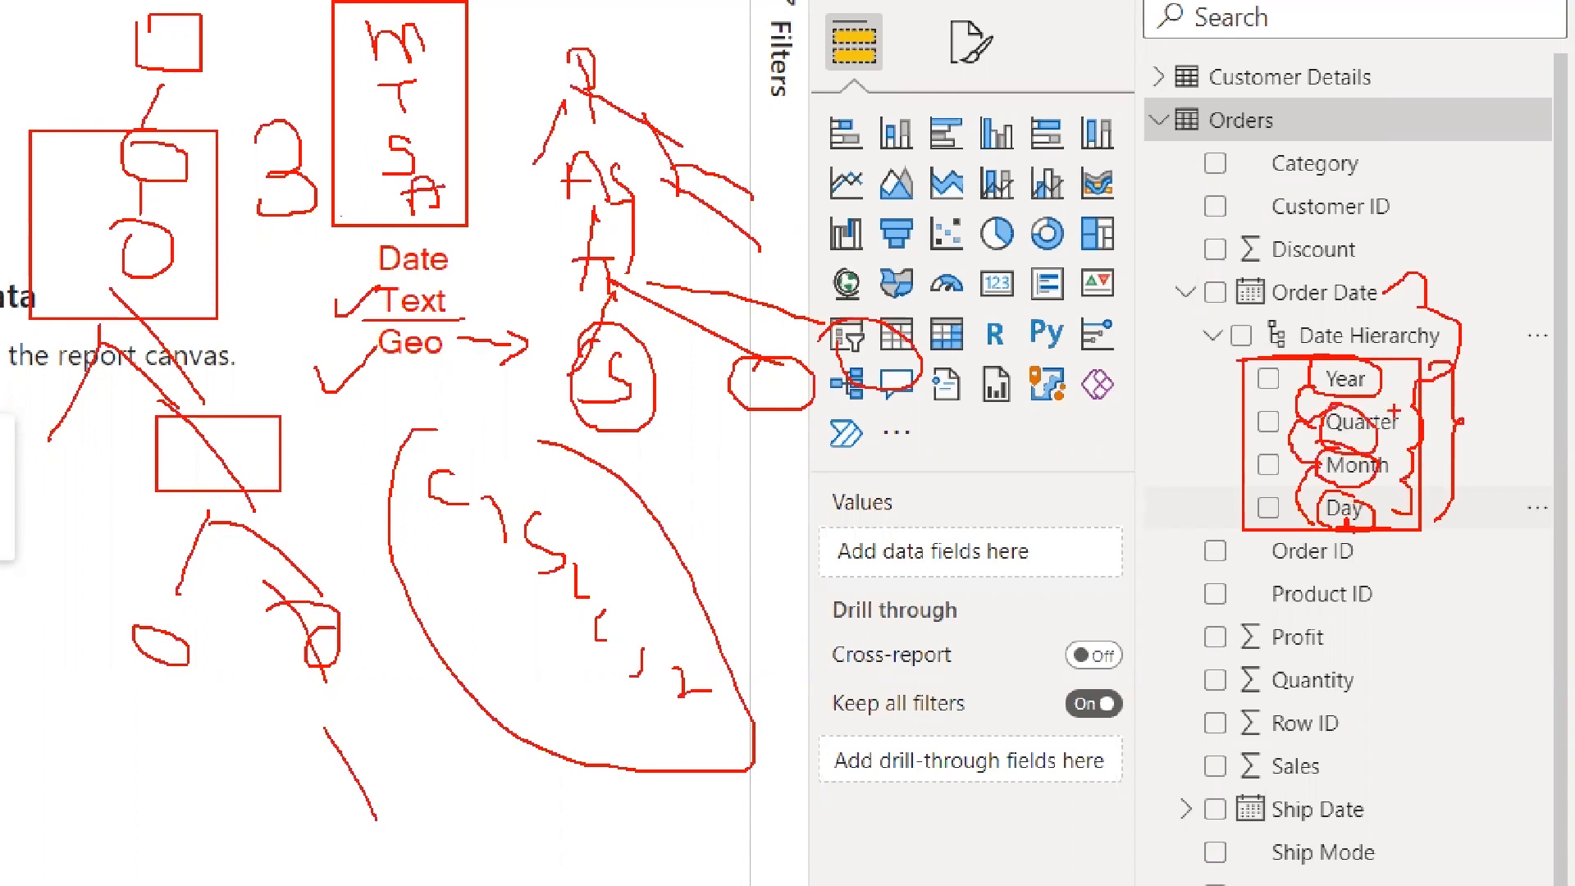
pyautogui.moveTo(1027, 349); pyautogui.dragTo(858, 634)
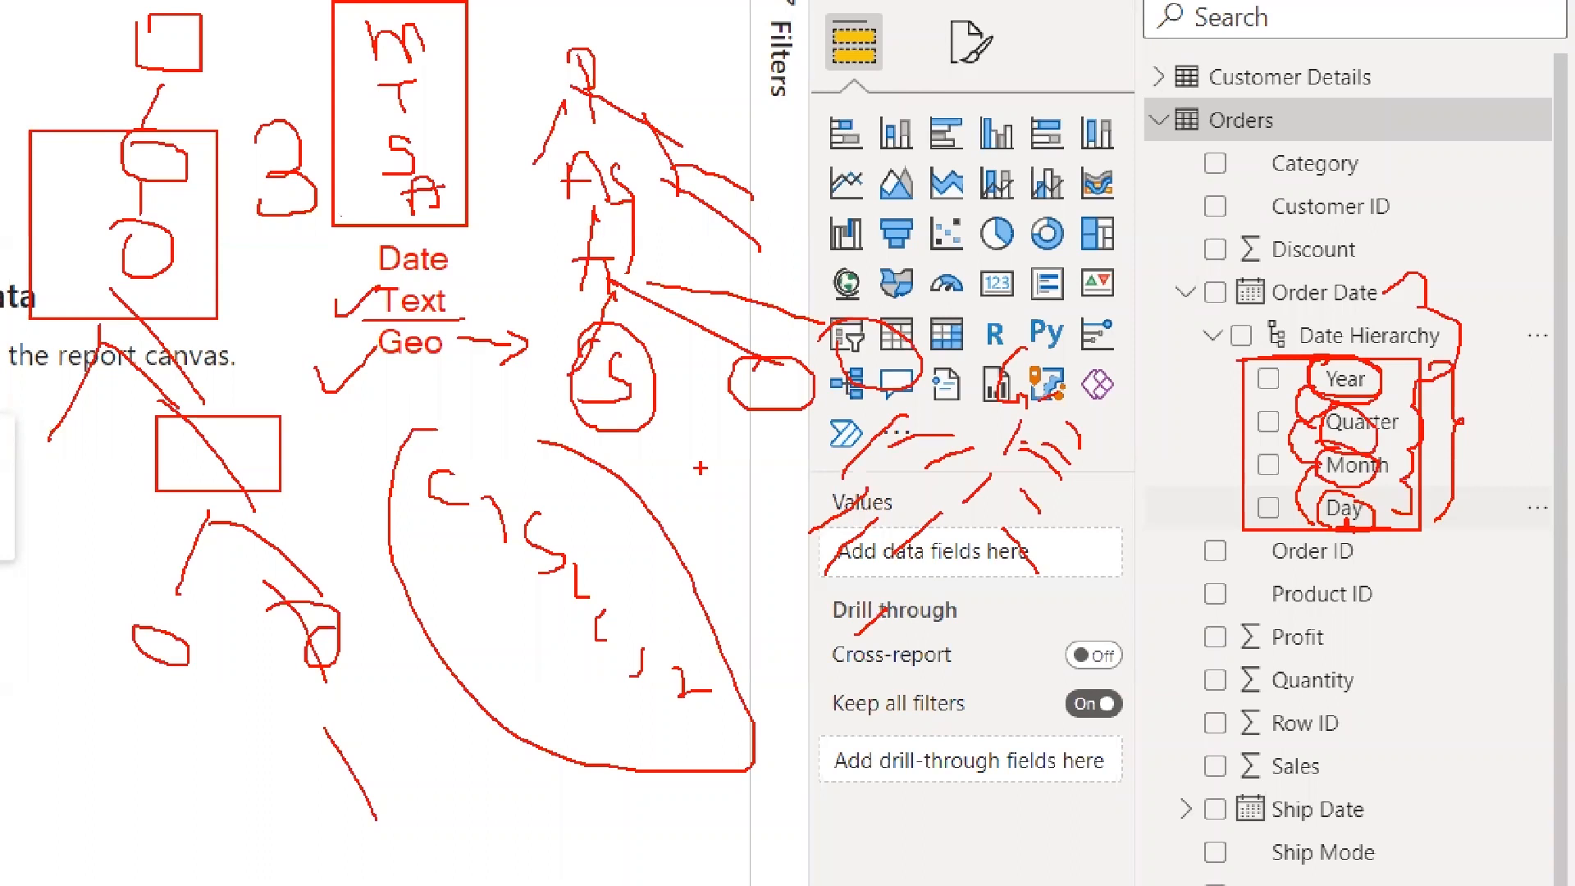
pyautogui.moveTo(722, 457); pyautogui.dragTo(689, 509)
pyautogui.moveTo(728, 516); pyautogui.dragTo(713, 529)
pyautogui.moveTo(757, 467); pyautogui.dragTo(791, 502)
pyautogui.moveTo(1440, 333)
pyautogui.mouseDown()
pyautogui.moveTo(1284, 551)
pyautogui.moveTo(1270, 348)
pyautogui.mouseUp()
pyautogui.moveTo(1524, 182); pyautogui.dragTo(1533, 419)
pyautogui.moveTo(1501, 371)
pyautogui.mouseDown()
pyautogui.moveTo(1533, 419)
pyautogui.moveTo(1566, 345)
pyautogui.mouseUp()
pyautogui.press('Escape')
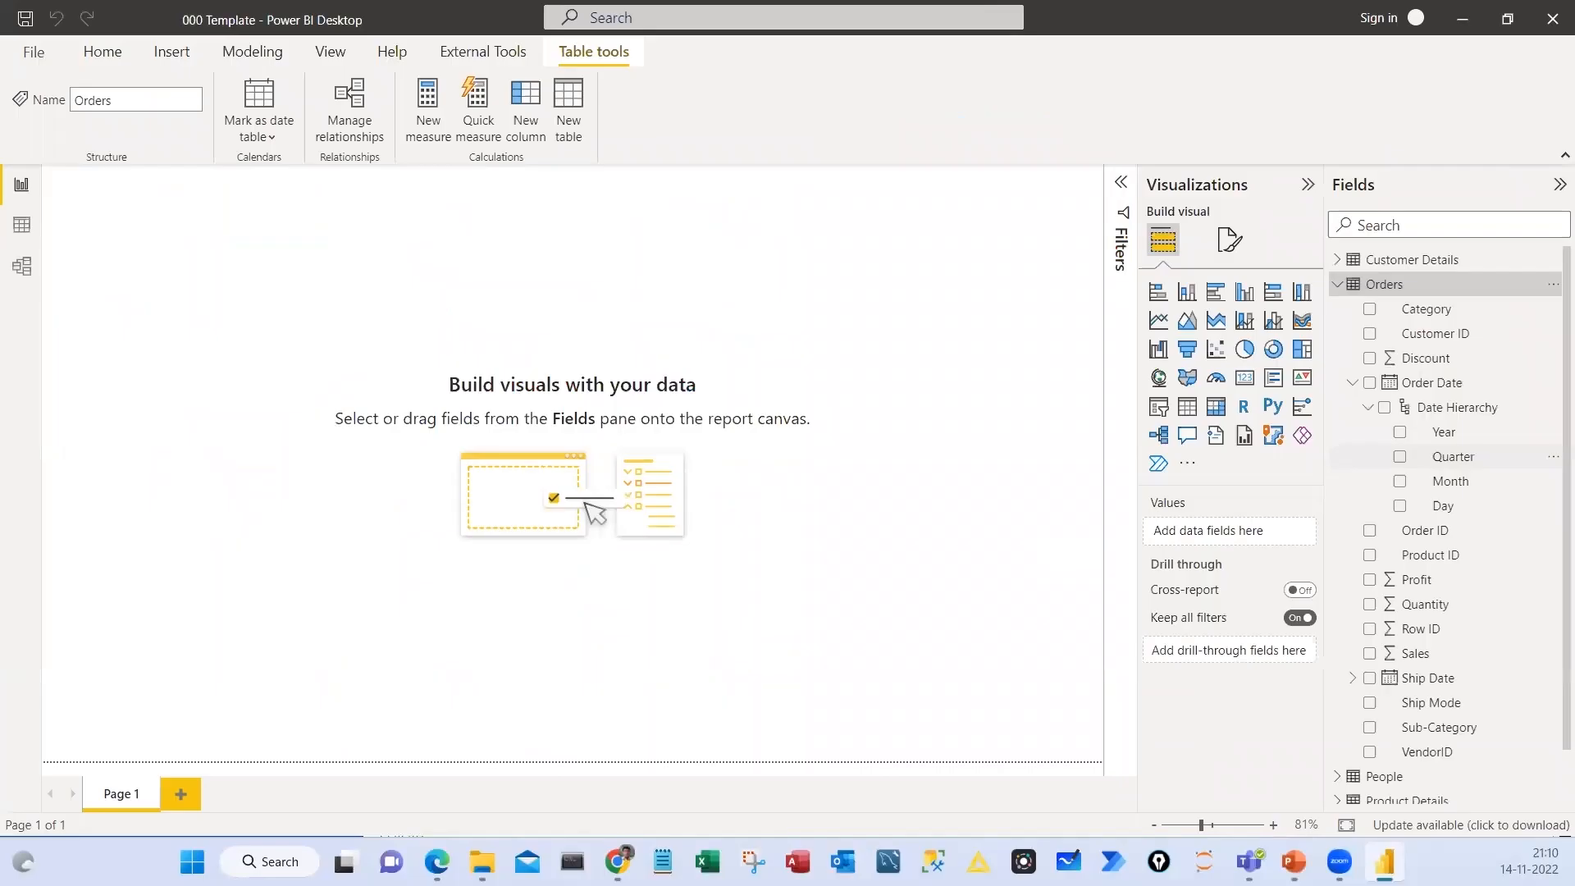
# Box the Orders fields, underline Category, sketch Cat leading to a circled Sub, and clear the marks
pyautogui.hotkey('ctrl', '1')
pyautogui.click(1262, 187)
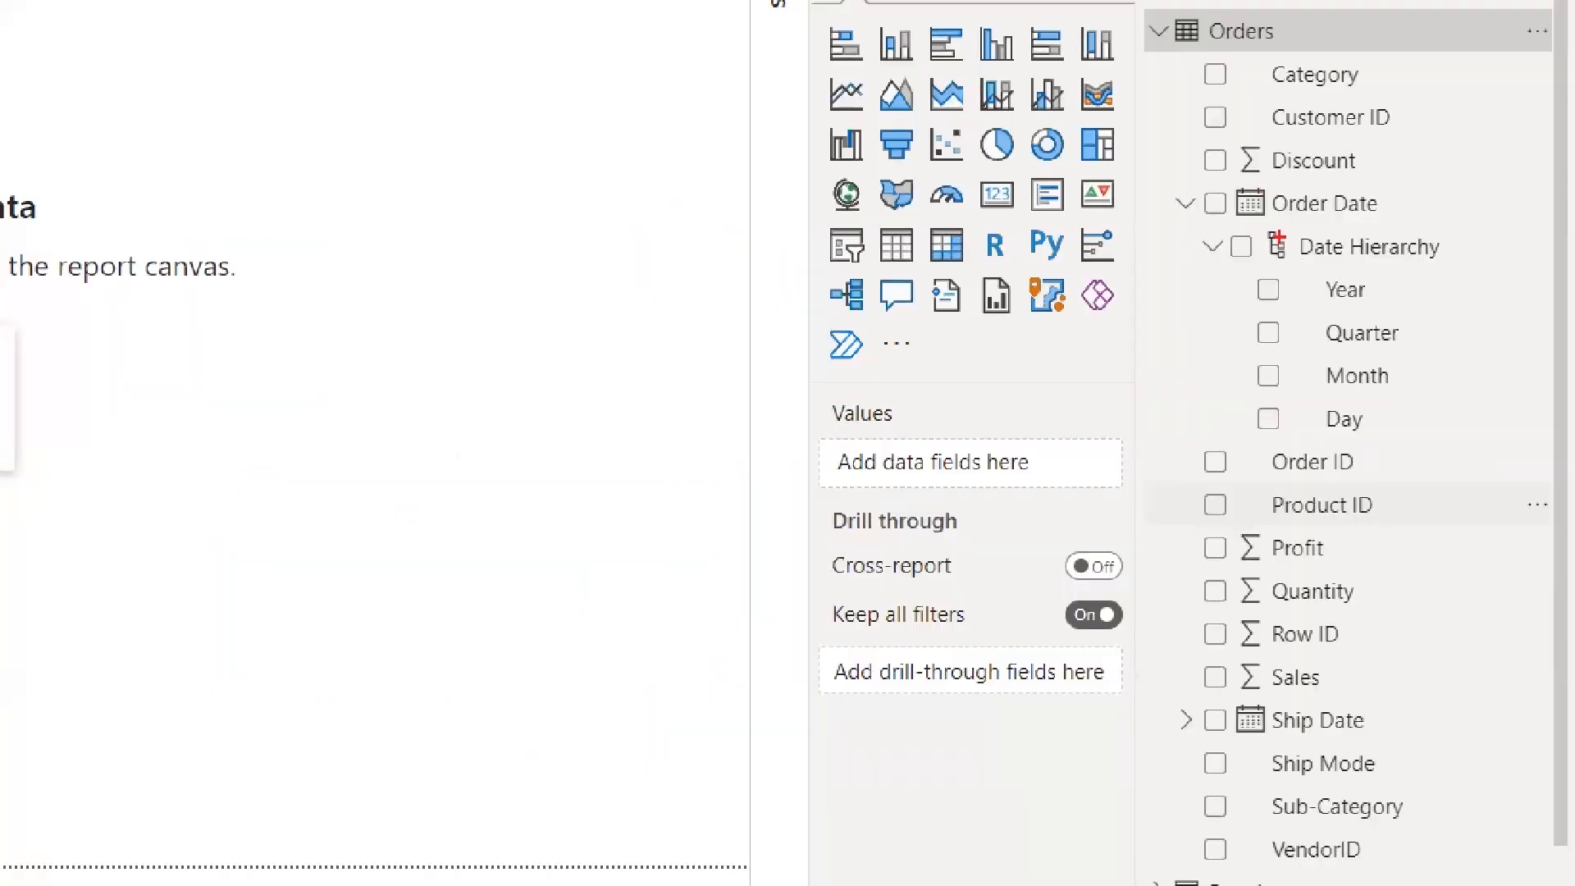
pyautogui.moveTo(1188, 53); pyautogui.dragTo(1500, 865)
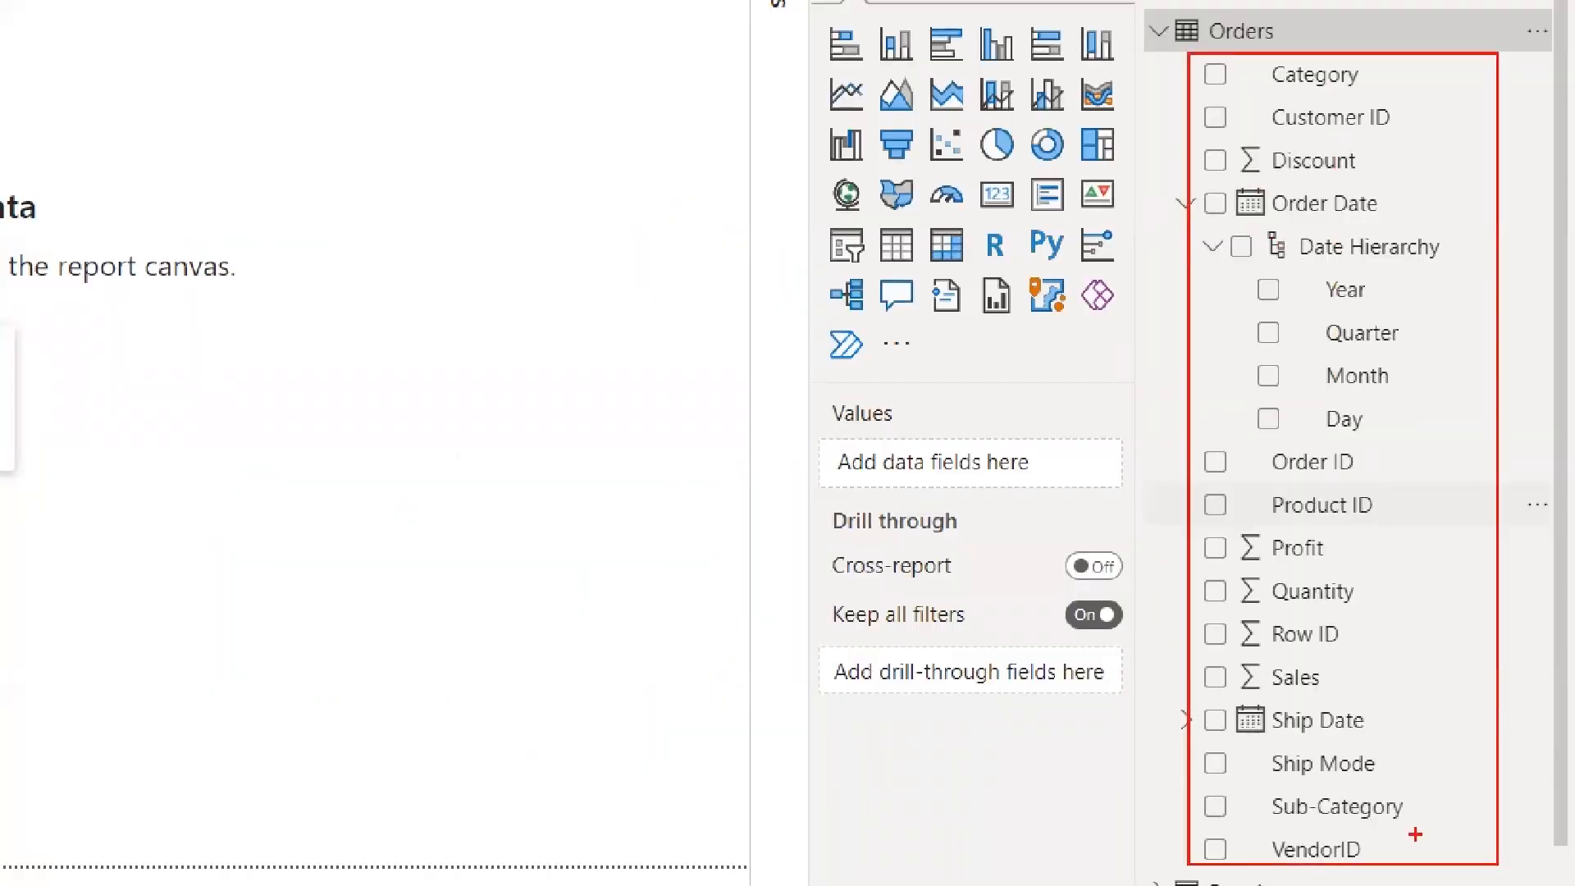
pyautogui.moveTo(202, 299); pyautogui.dragTo(254, 318)
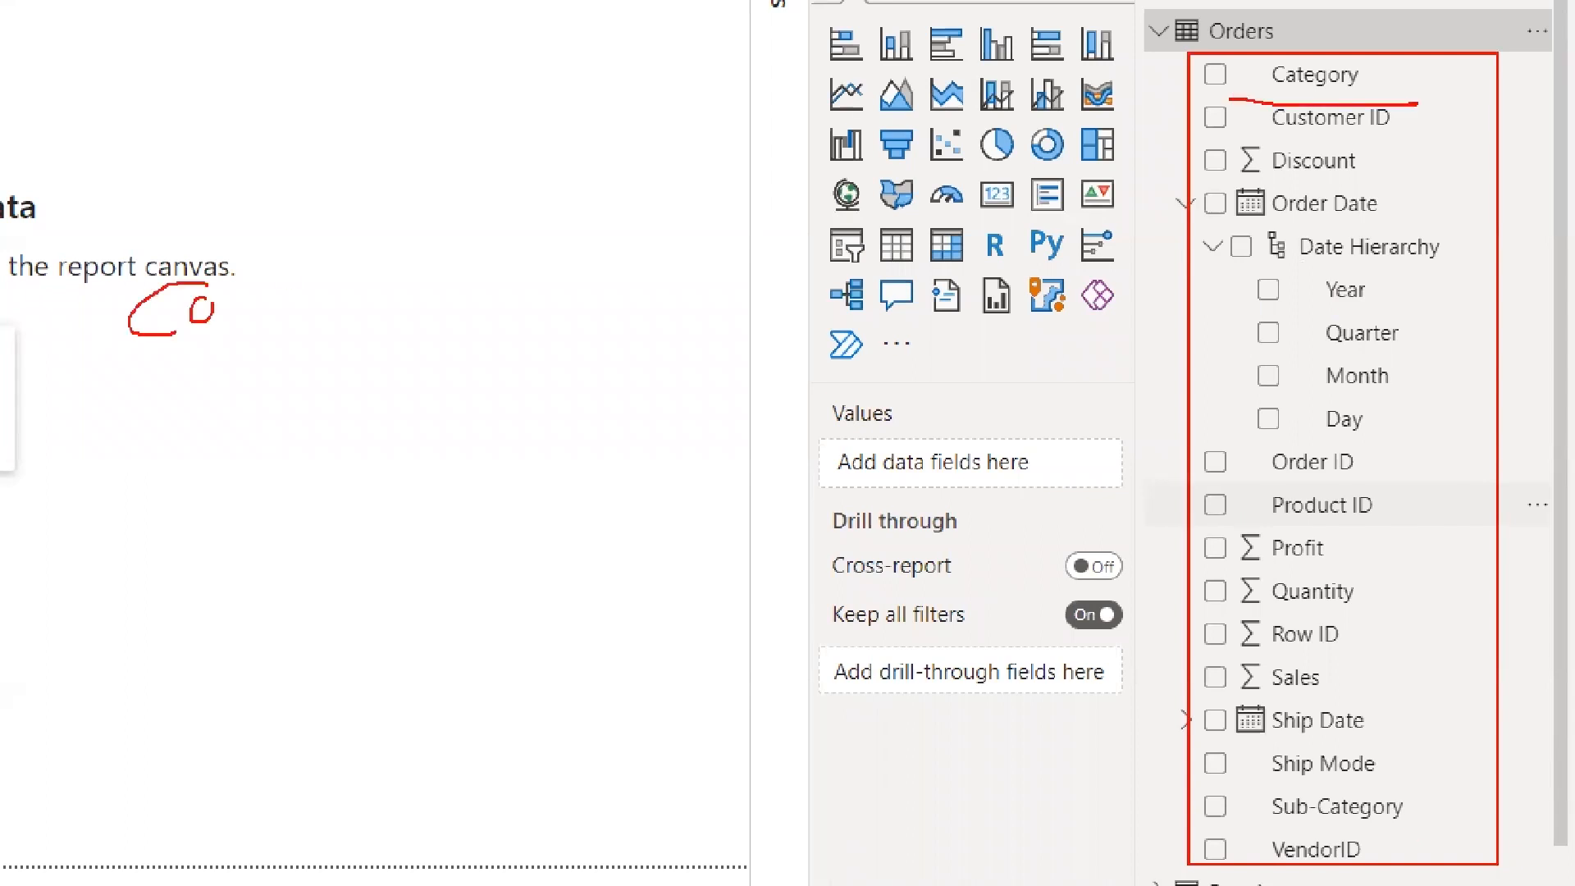
pyautogui.moveTo(242, 295)
pyautogui.mouseDown()
pyautogui.moveTo(262, 285)
pyautogui.moveTo(392, 400)
pyautogui.mouseUp()
pyautogui.moveTo(361, 388); pyautogui.dragTo(405, 359)
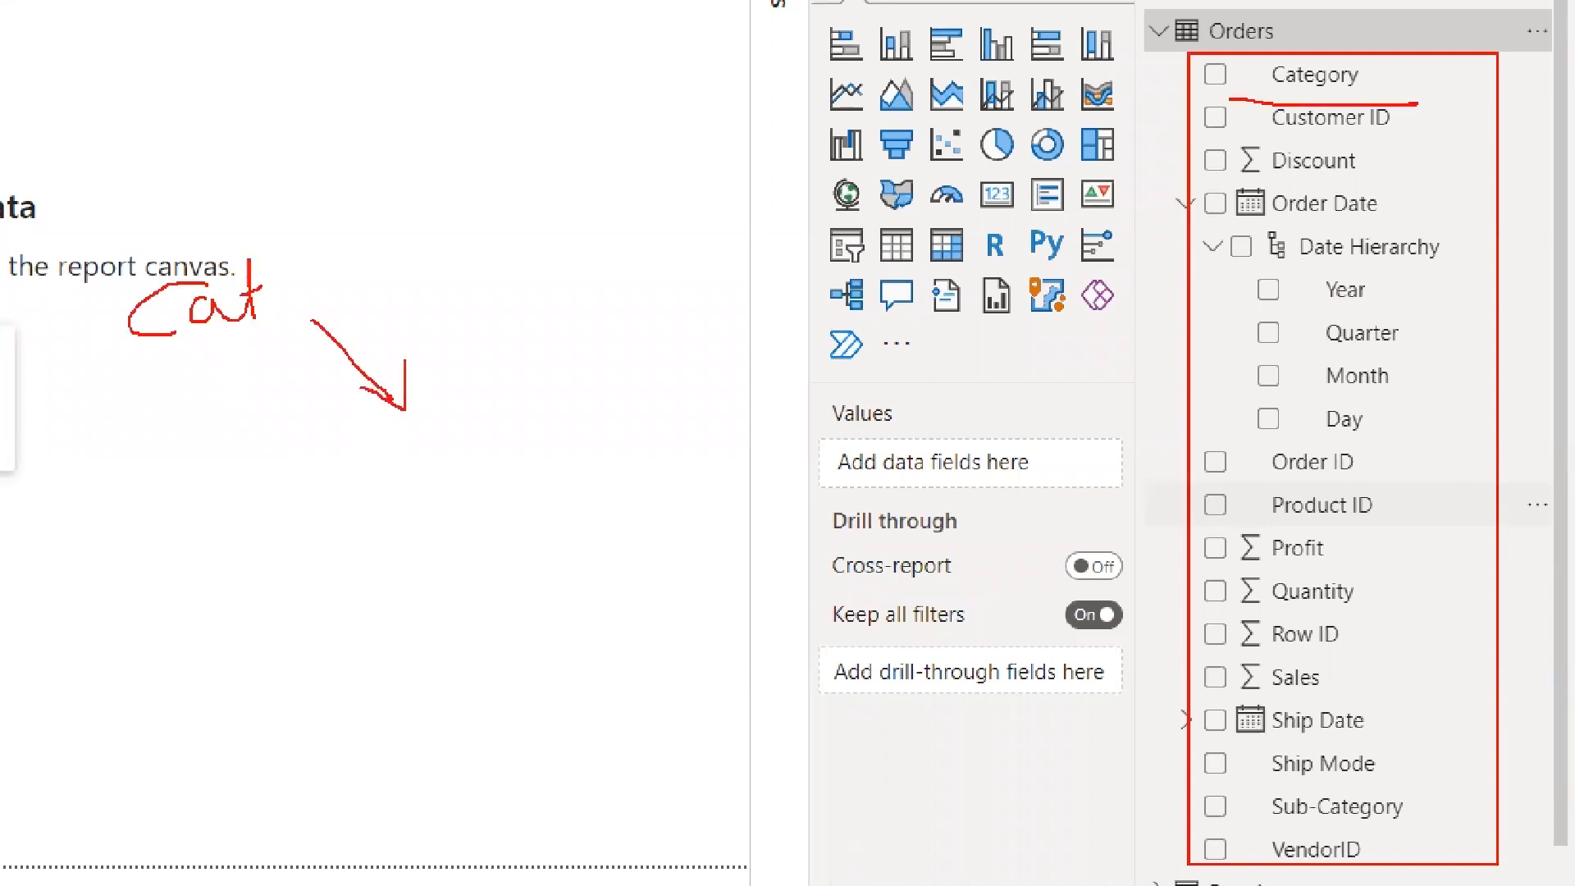
pyautogui.moveTo(420, 448); pyautogui.dragTo(390, 513)
pyautogui.moveTo(435, 479); pyautogui.dragTo(458, 484)
pyautogui.moveTo(476, 429)
pyautogui.mouseDown()
pyautogui.moveTo(478, 509)
pyautogui.moveTo(410, 540)
pyautogui.mouseUp()
pyautogui.moveTo(164, 300); pyautogui.dragTo(382, 543)
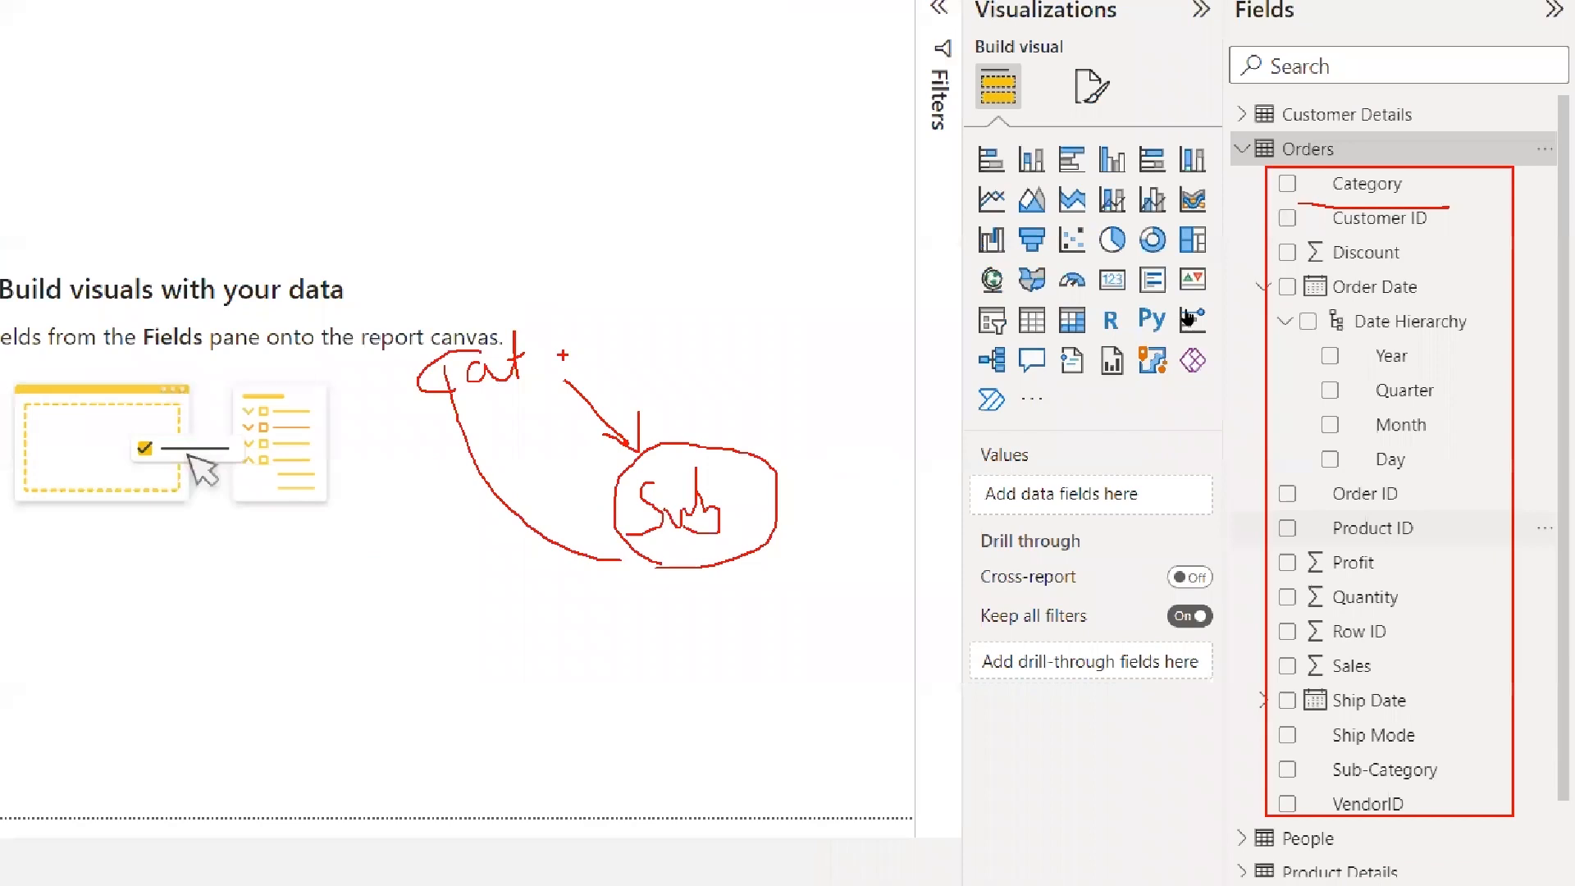
pyautogui.press('Escape')
# Insert a clustered column chart on Page 1 and enlarge it
pyautogui.click(1245, 297)
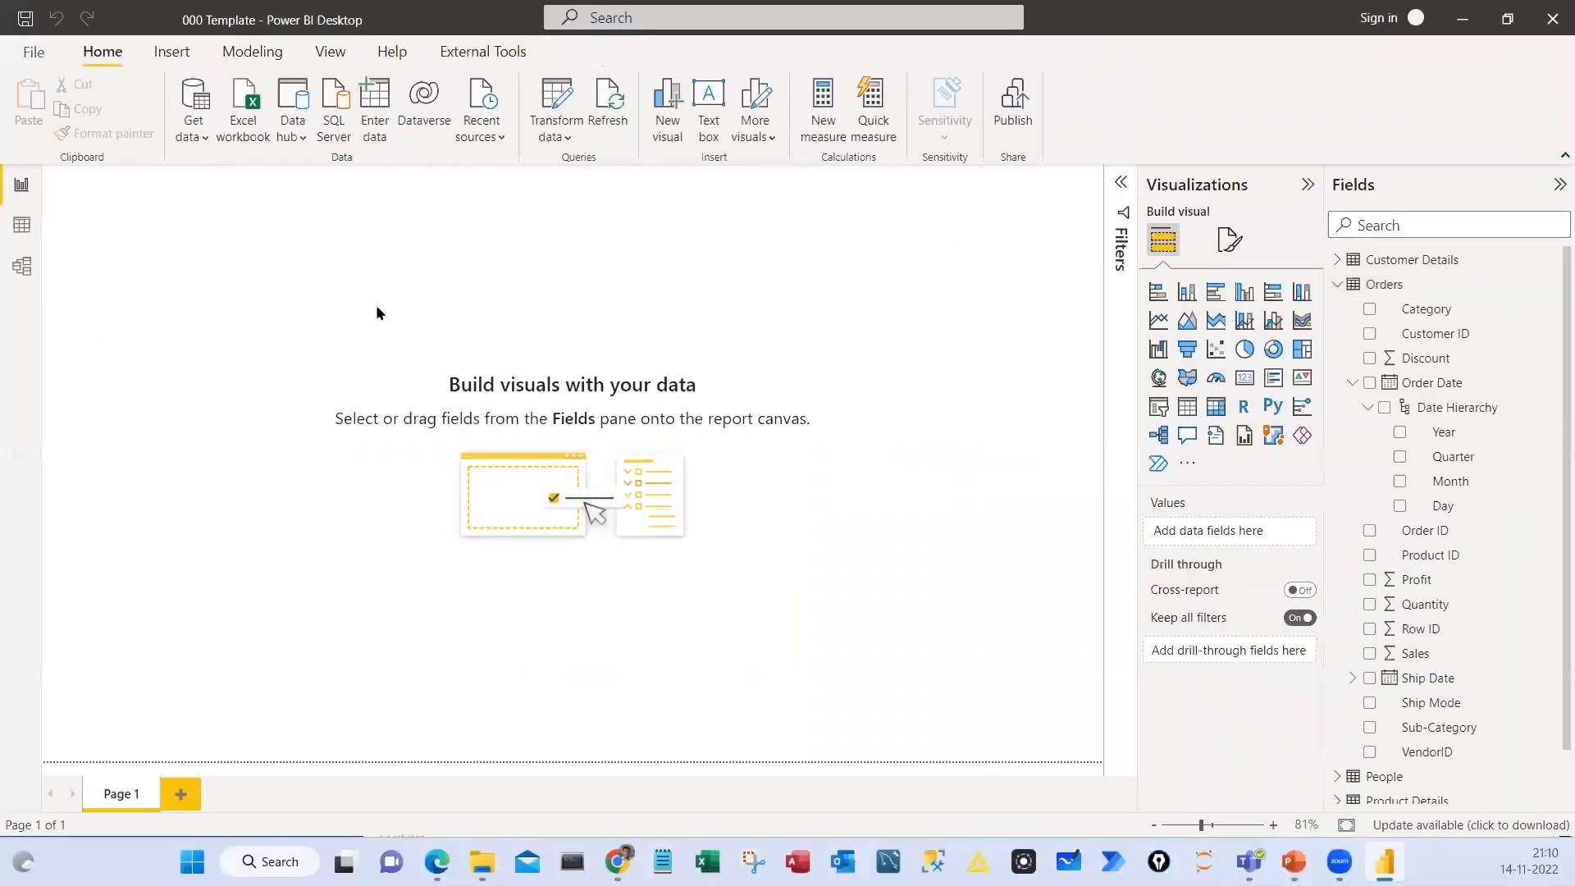
pyautogui.moveTo(464, 469); pyautogui.dragTo(785, 572)
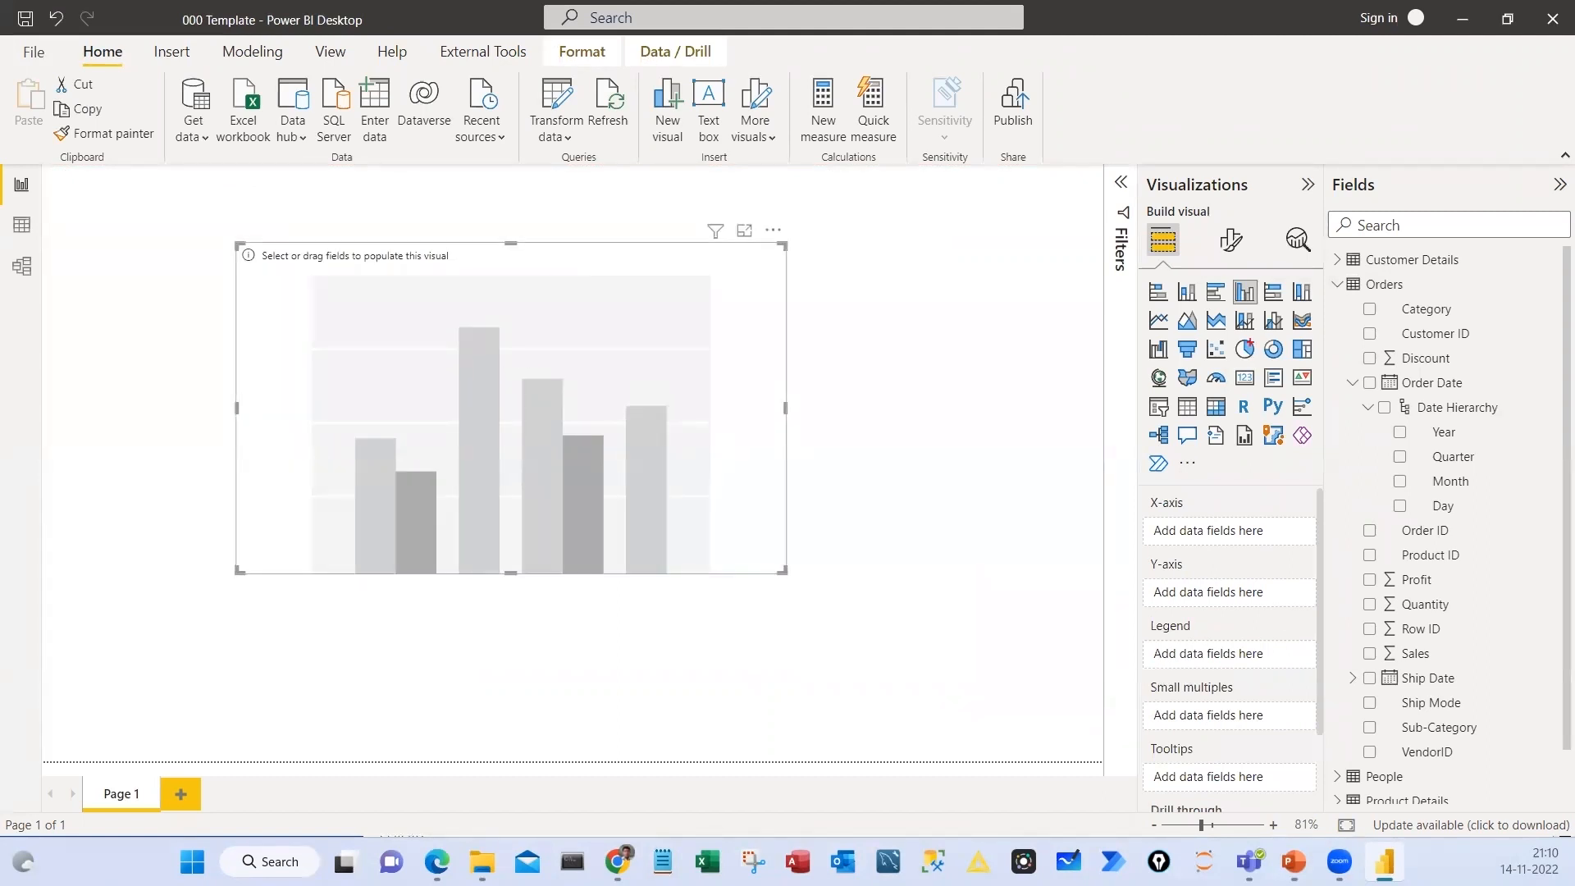
# Circle the empty chart and its corner, box the Build visual icons, mark the axis fields, and clear the marks
pyautogui.moveTo(354, 221); pyautogui.dragTo(312, 299)
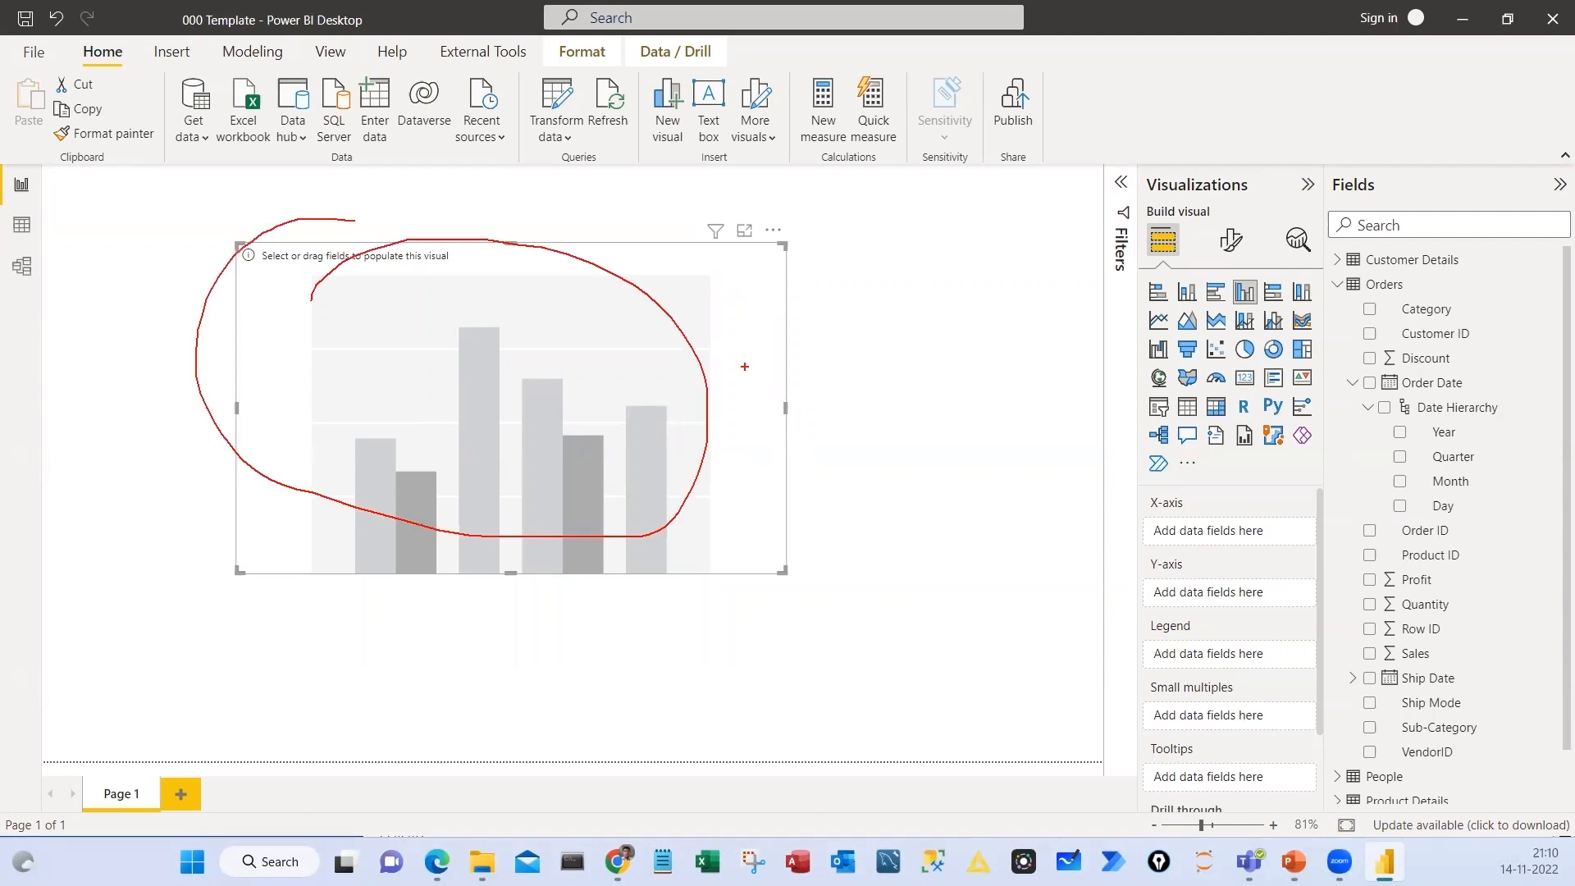
pyautogui.moveTo(712, 267); pyautogui.dragTo(775, 239)
pyautogui.moveTo(1137, 196); pyautogui.dragTo(1327, 268)
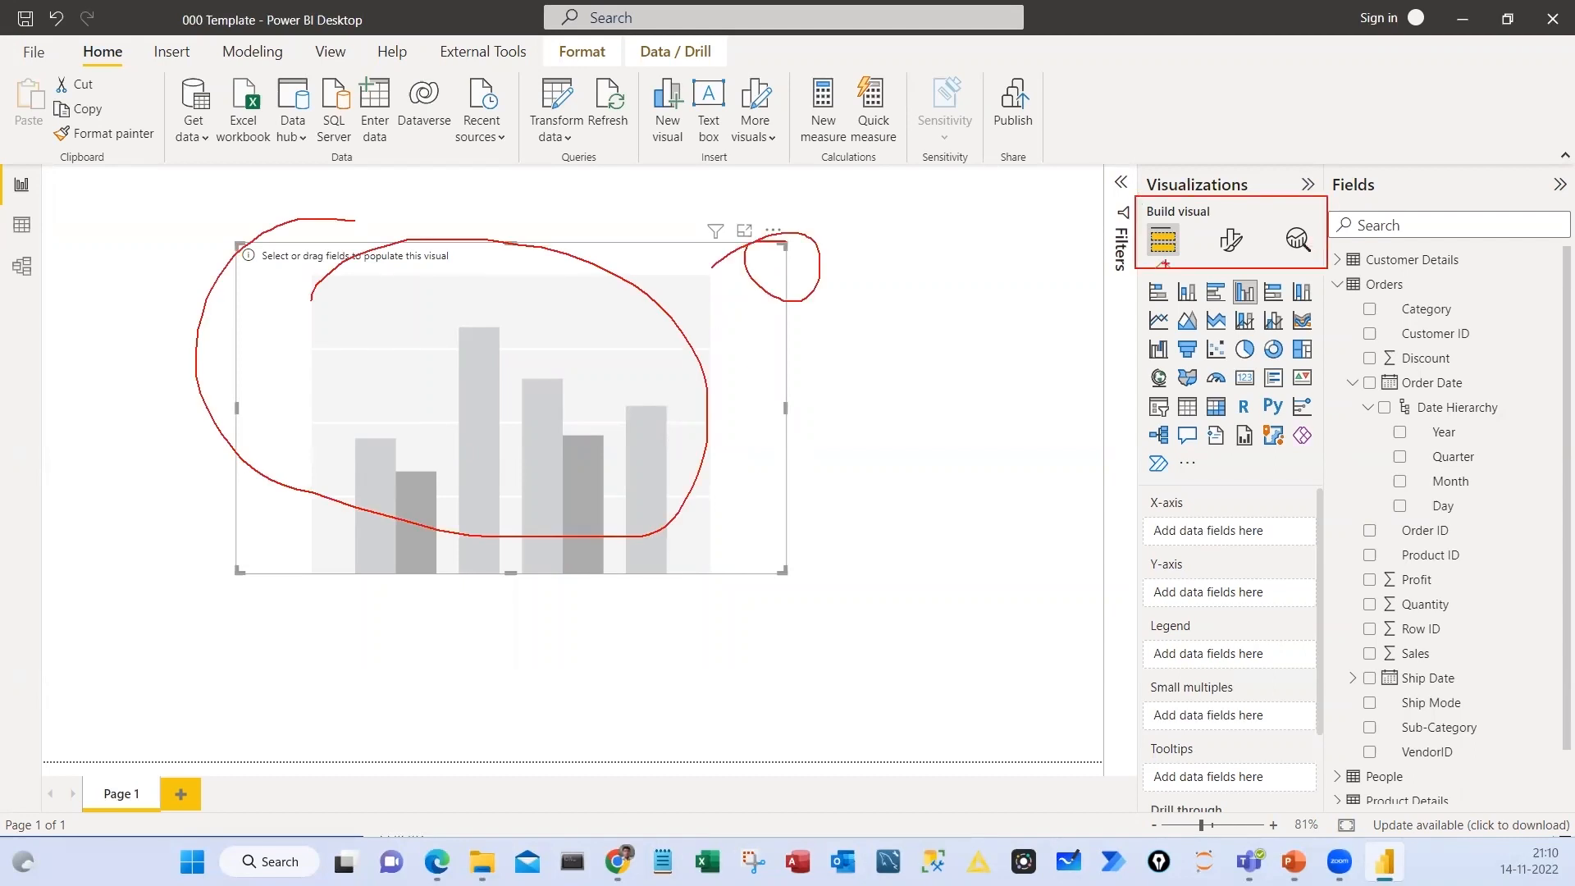
pyautogui.moveTo(1177, 488)
pyautogui.mouseDown()
pyautogui.moveTo(1126, 513)
pyautogui.moveTo(1211, 574)
pyautogui.moveTo(1155, 646)
pyautogui.mouseUp()
pyautogui.press('Escape')
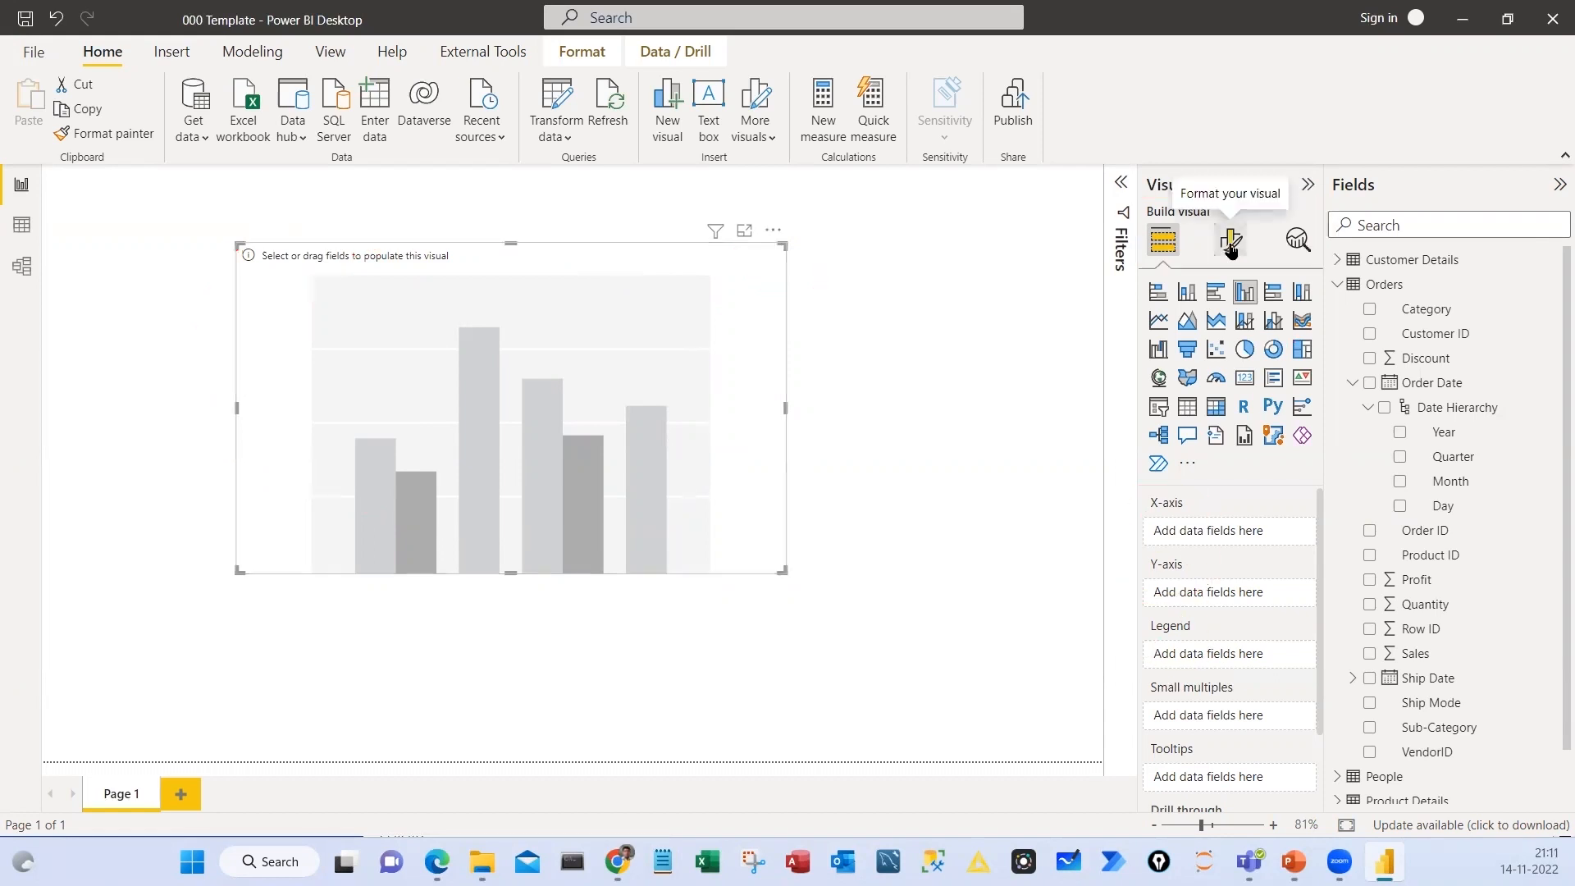
# Examine the chart's formatting and analytics options, and return to its build settings
pyautogui.click(1230, 239)
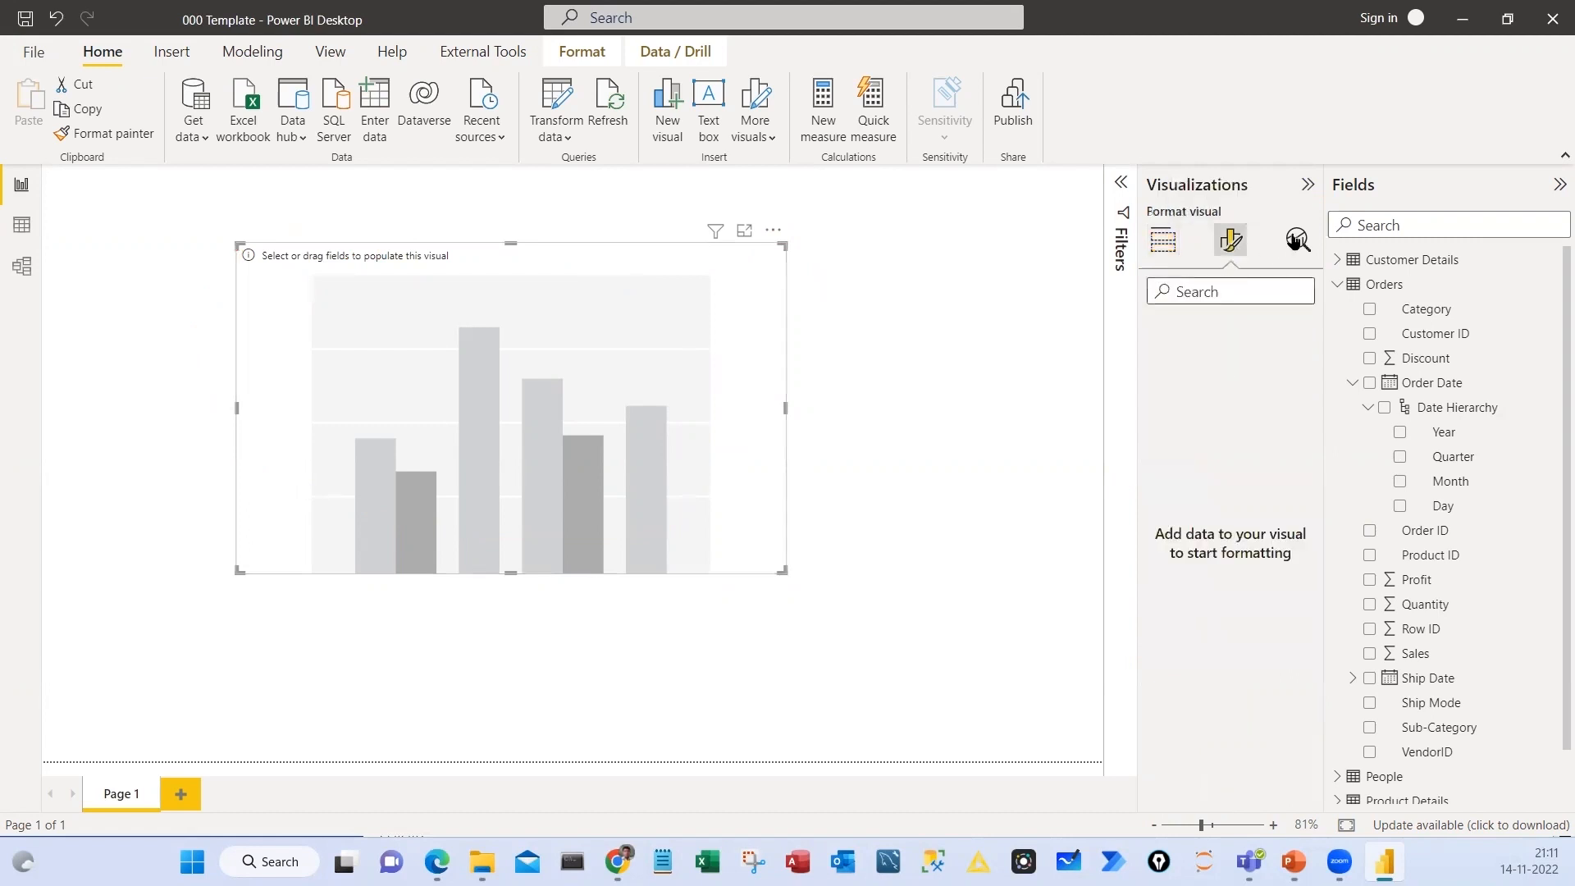
pyautogui.click(1297, 239)
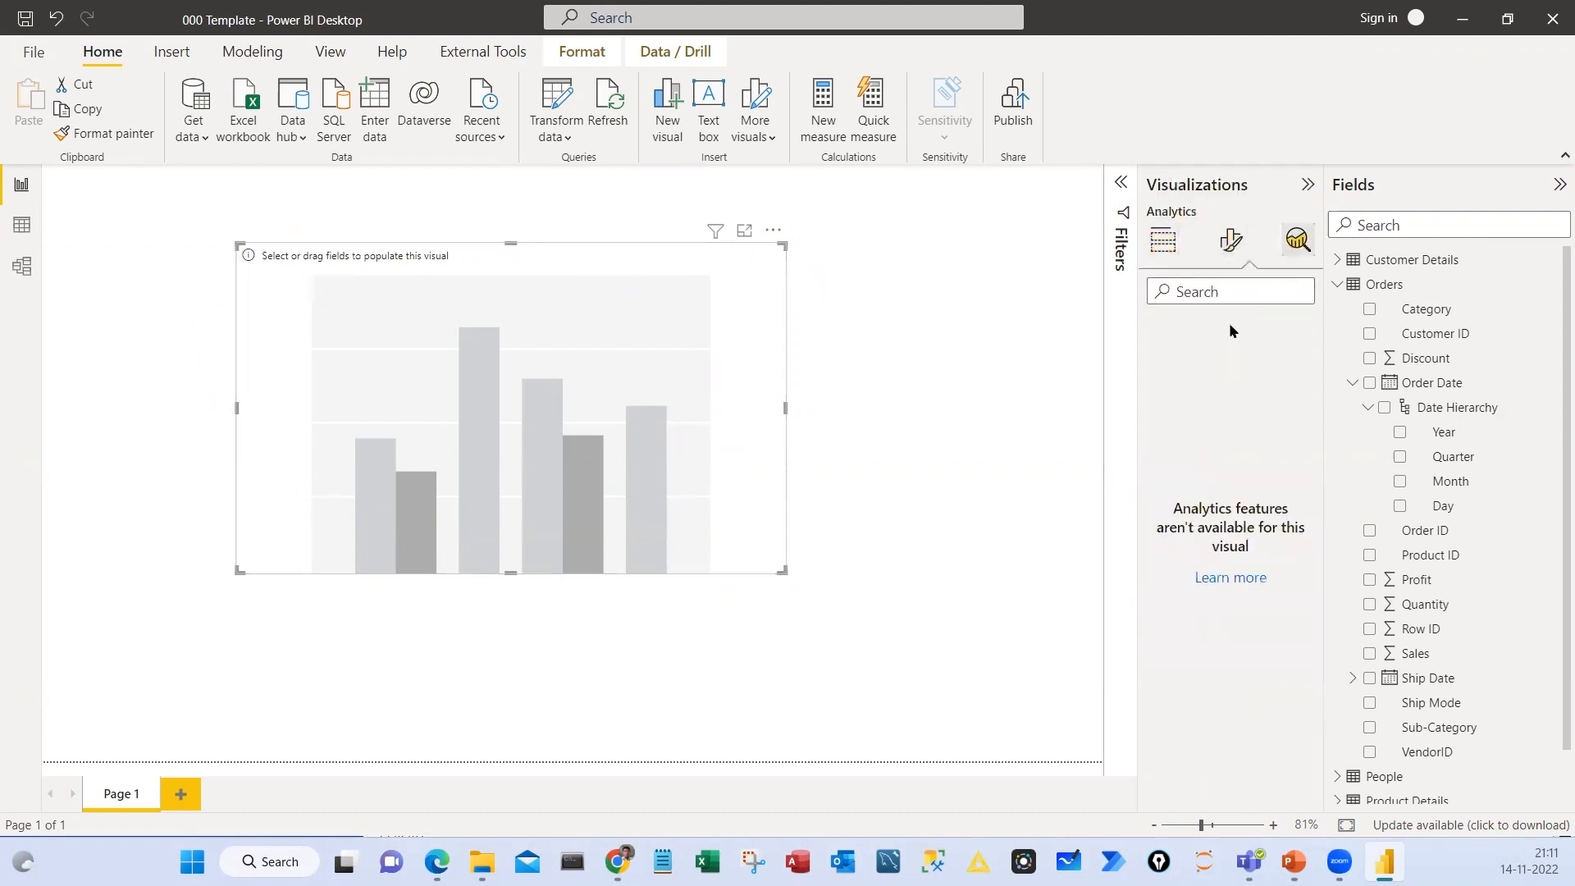
pyautogui.click(1164, 243)
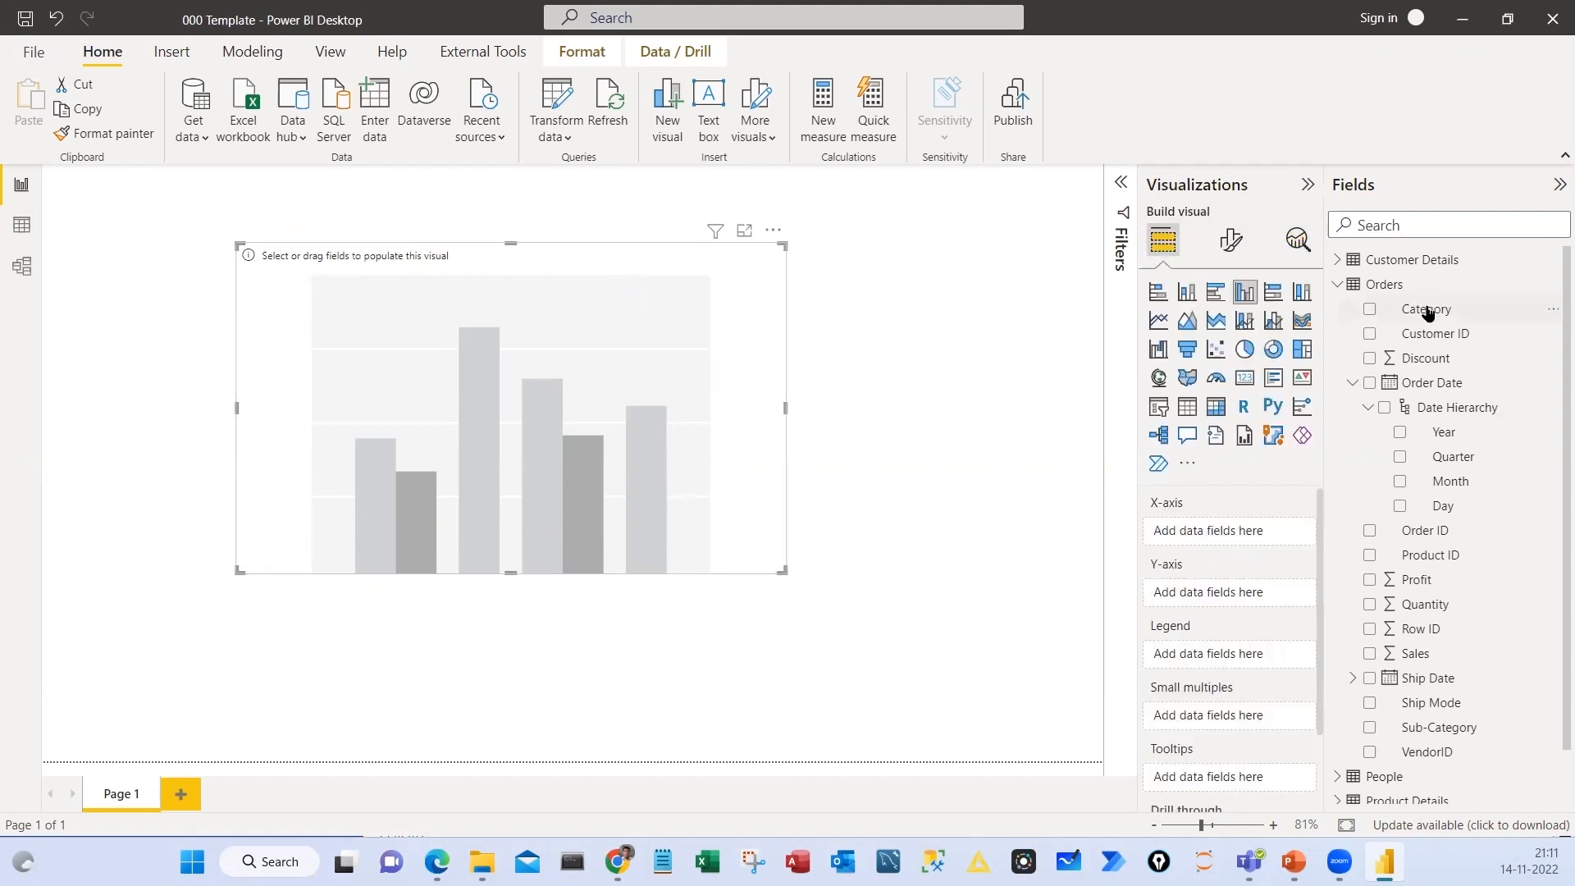
# Assign Category to the chart's X-axis and Sales to its Y-axis, and reposition the chart on the canvas
pyautogui.moveTo(1419, 308); pyautogui.dragTo(1239, 534)
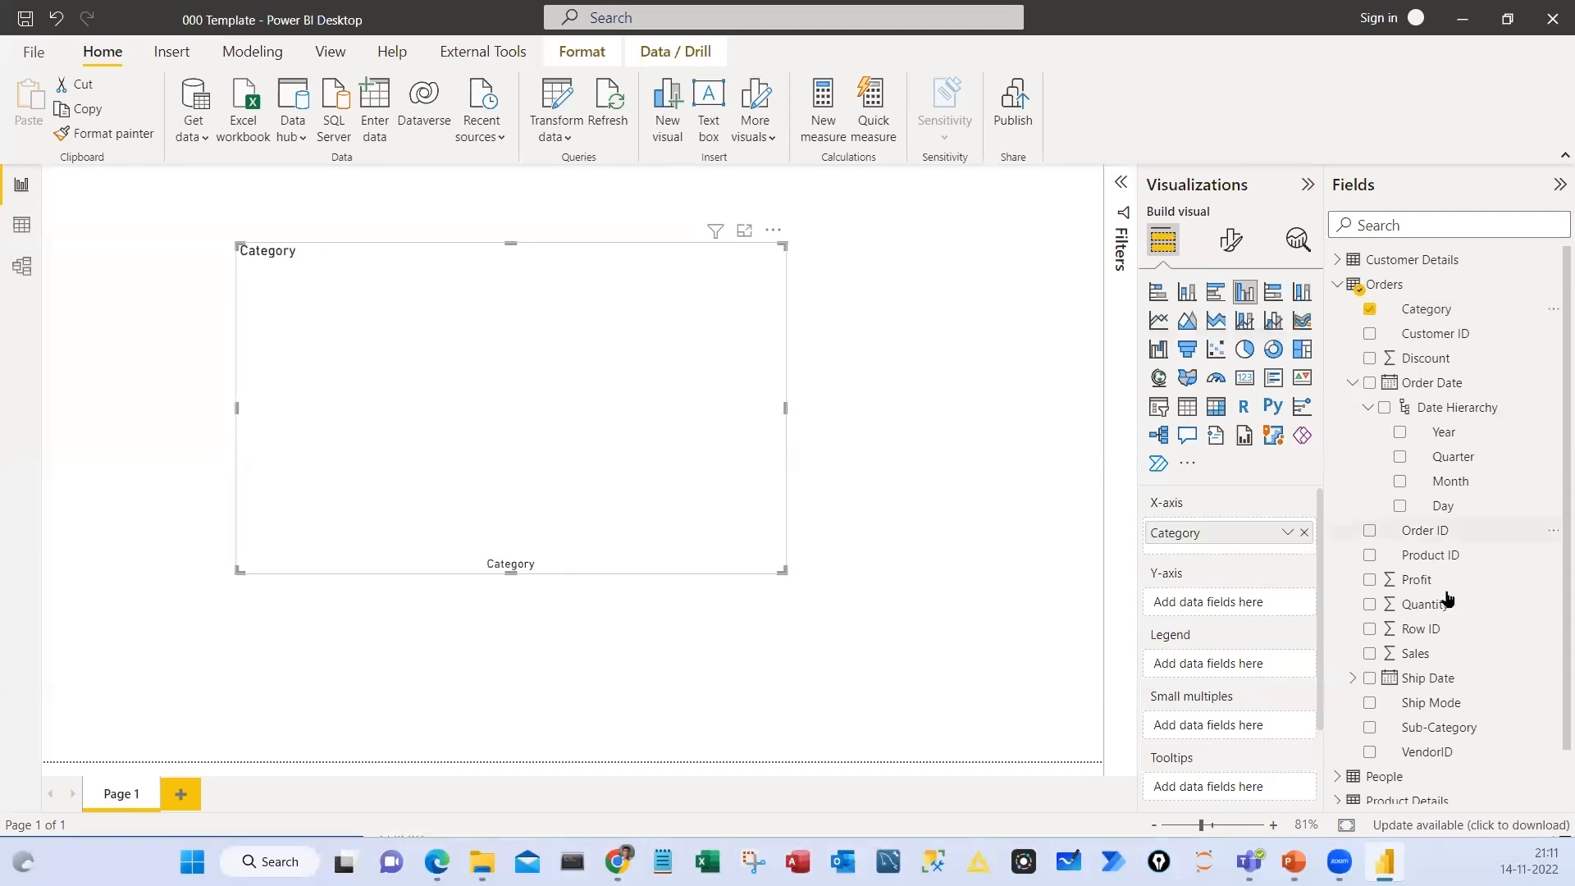
pyautogui.click(1353, 383)
pyautogui.moveTo(1412, 534); pyautogui.dragTo(1223, 603)
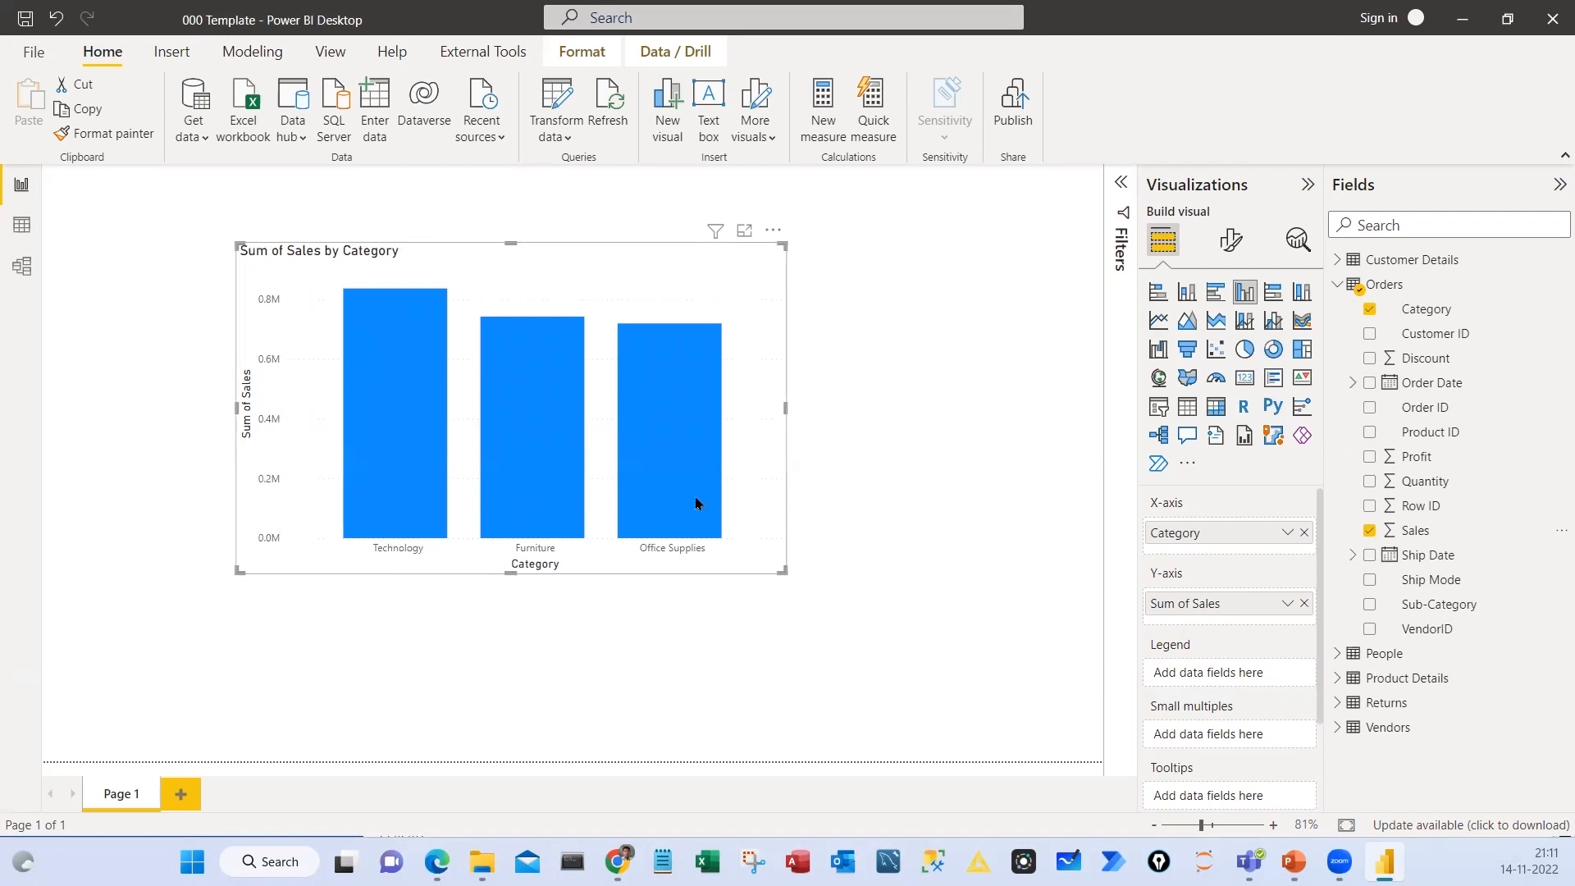
pyautogui.moveTo(630, 267); pyautogui.dragTo(545, 258)
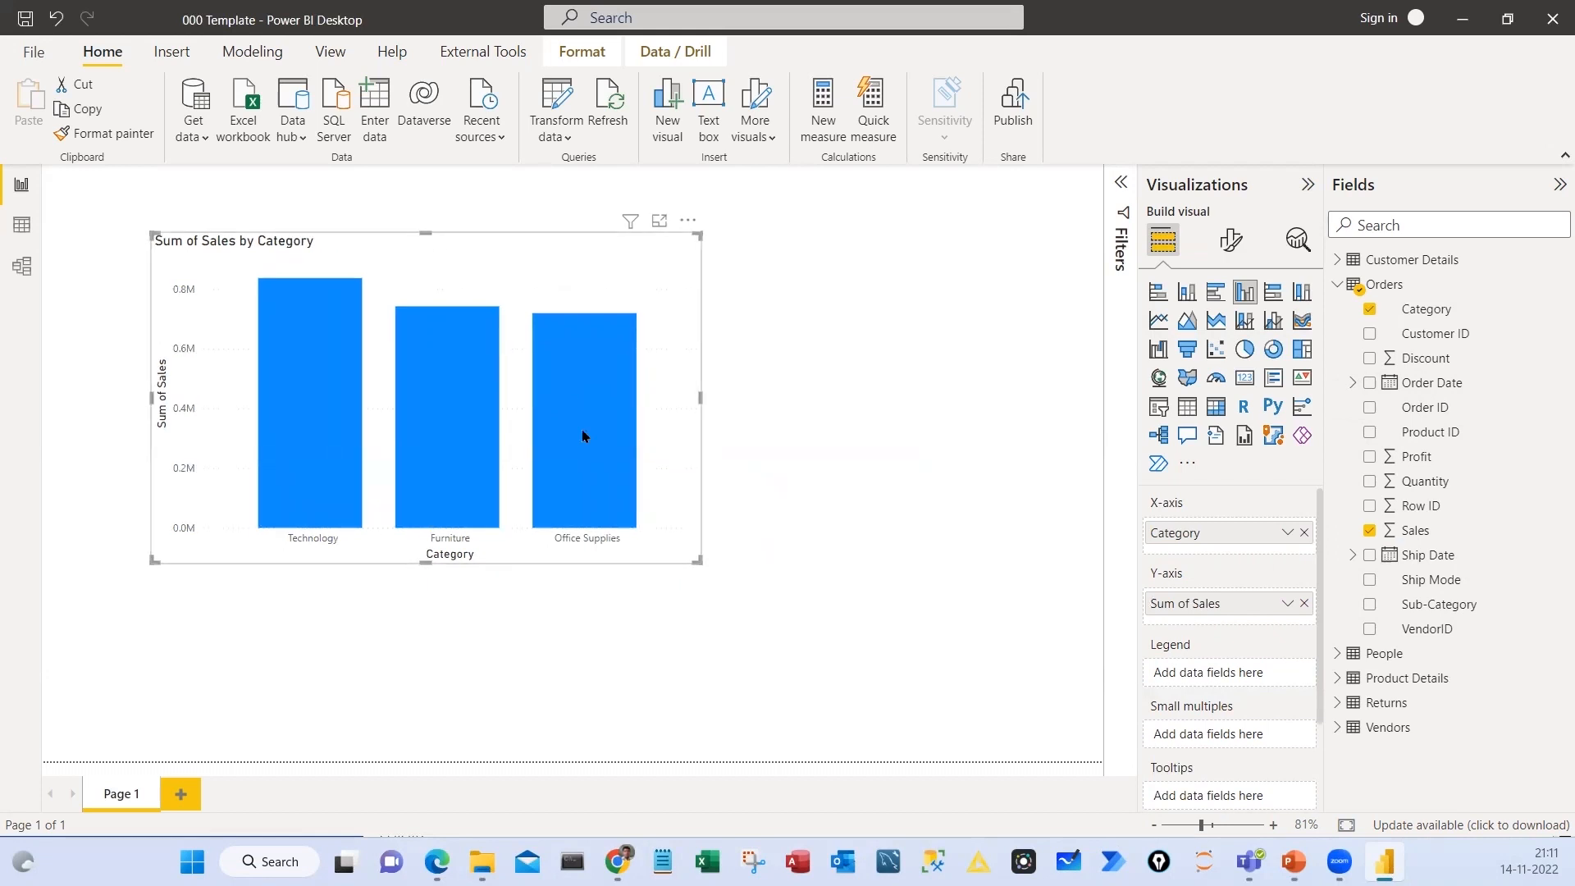
pyautogui.moveTo(655, 272); pyautogui.dragTo(605, 272)
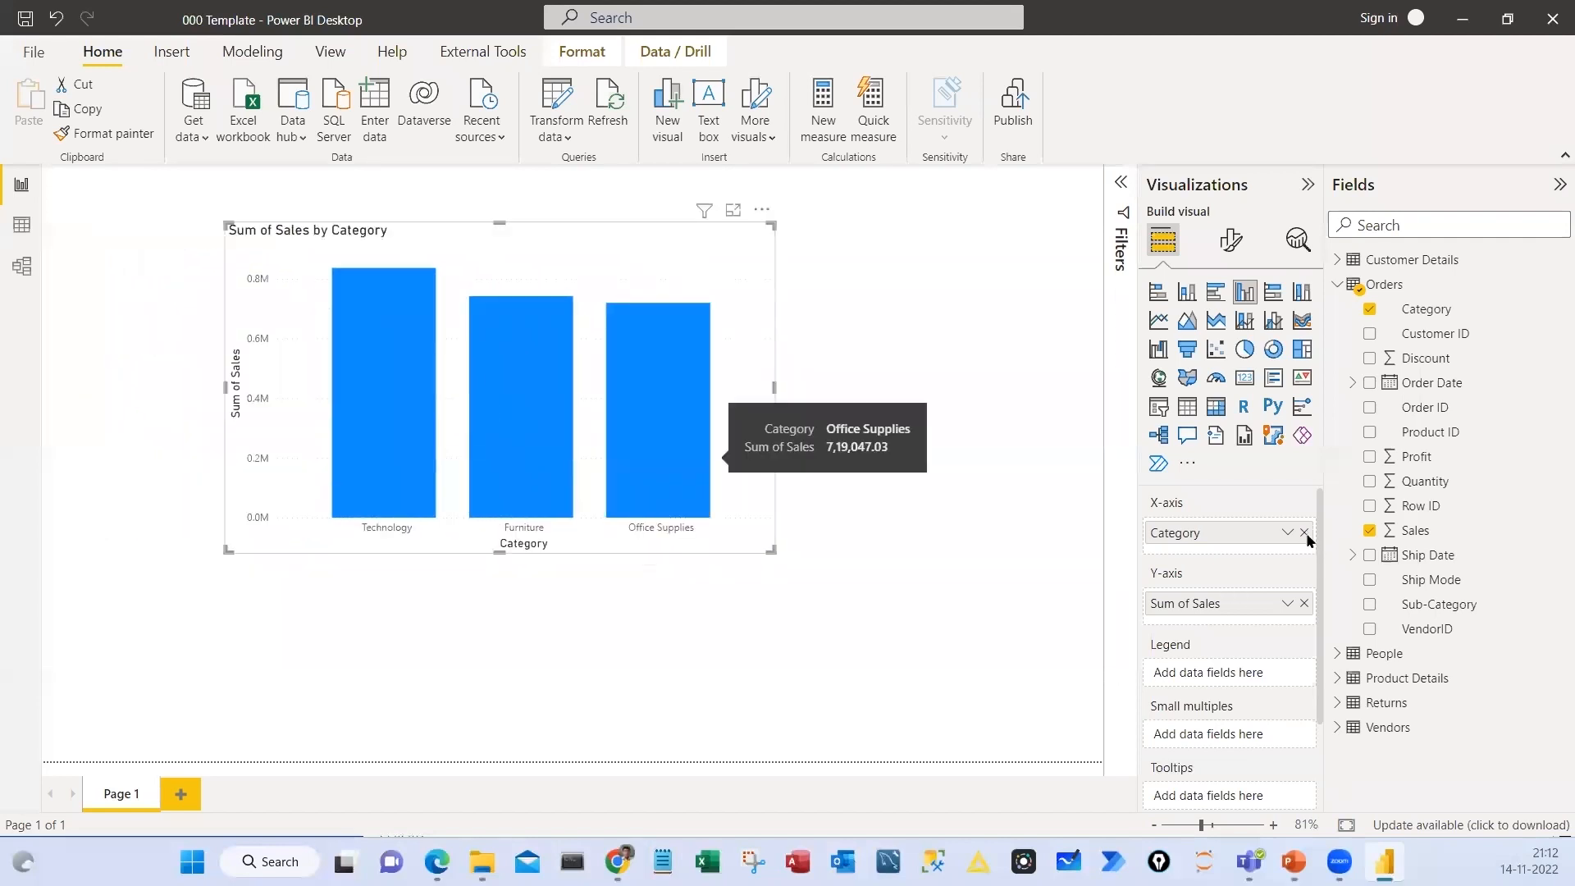
# Replace Category with Sub-Category on the chart's X-axis
pyautogui.moveTo(1417, 605); pyautogui.dragTo(1301, 576)
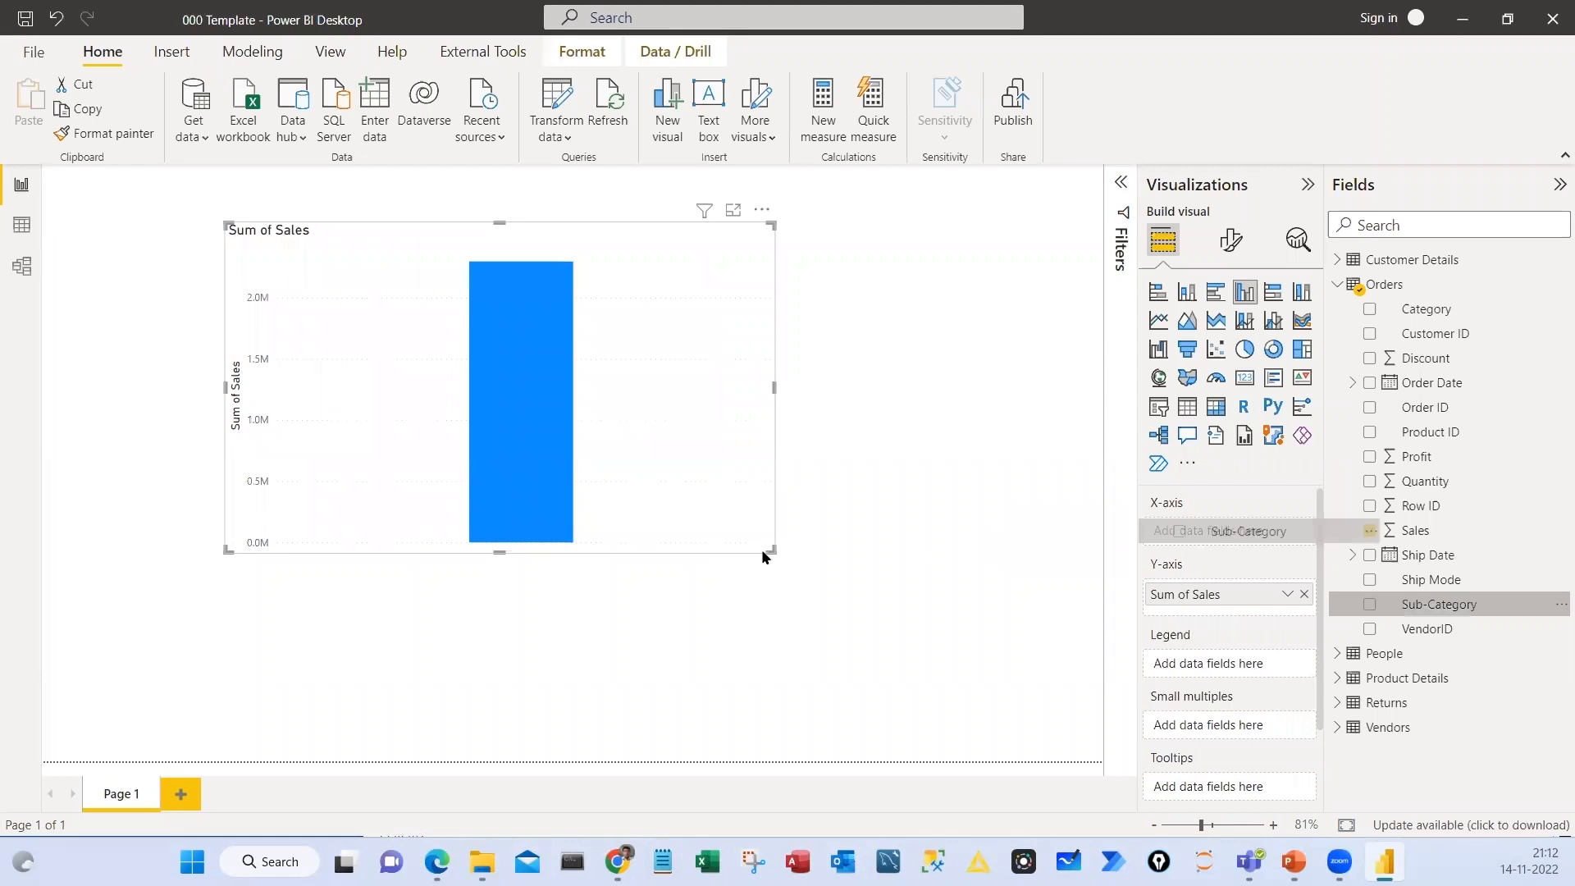
# Finish placing Sub-Category on the chart's X-axis and convert the chart to a clustered bar chart
pyautogui.moveTo(1231, 531); pyautogui.dragTo(1231, 531)
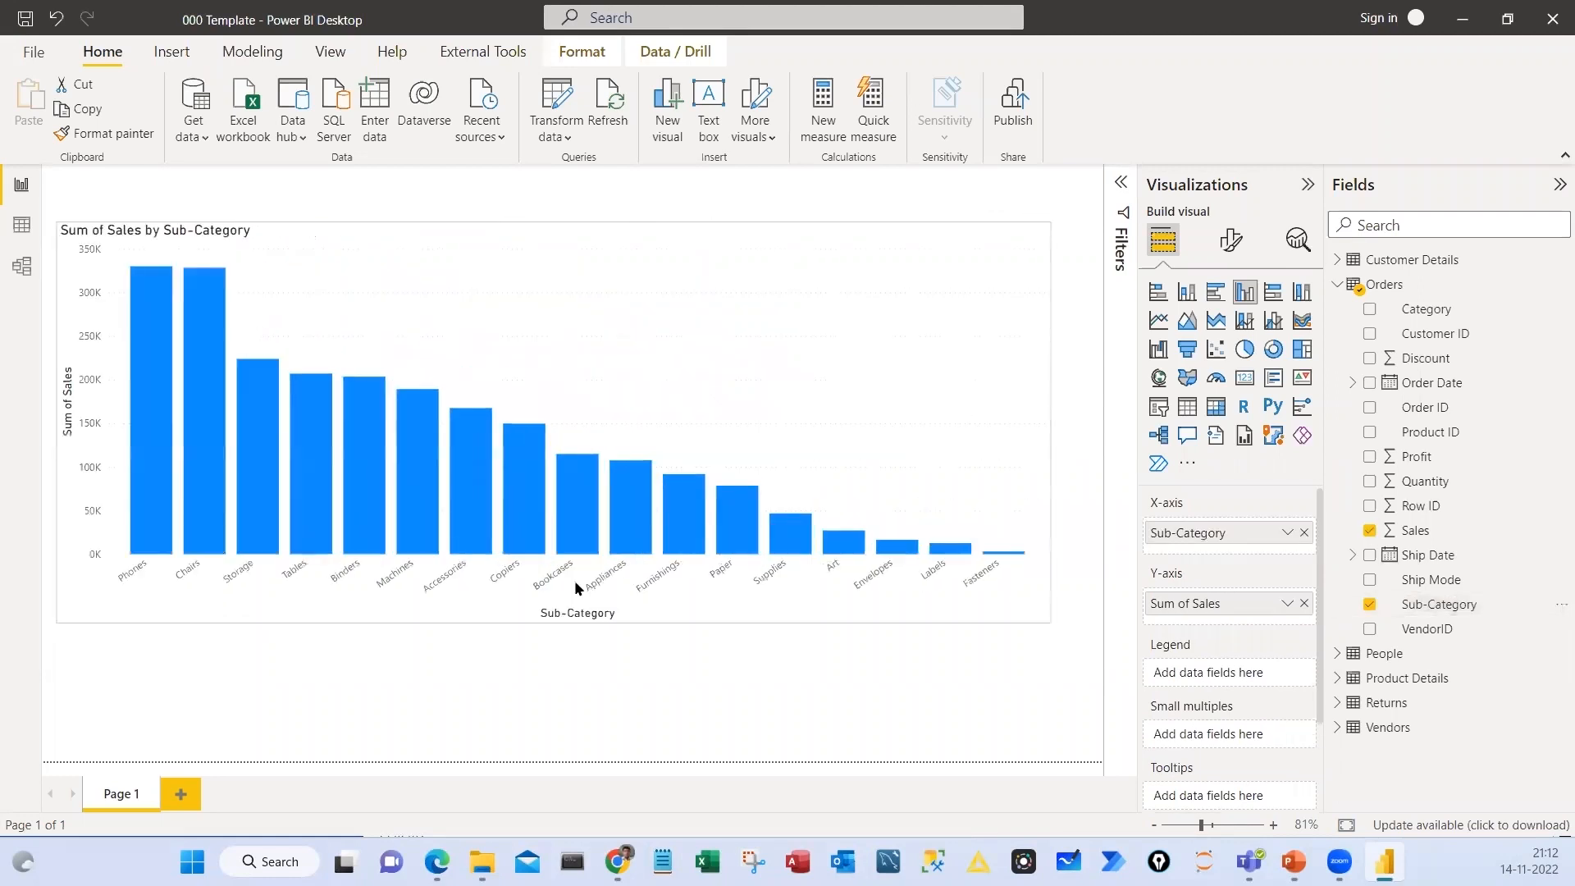
pyautogui.click(214, 572)
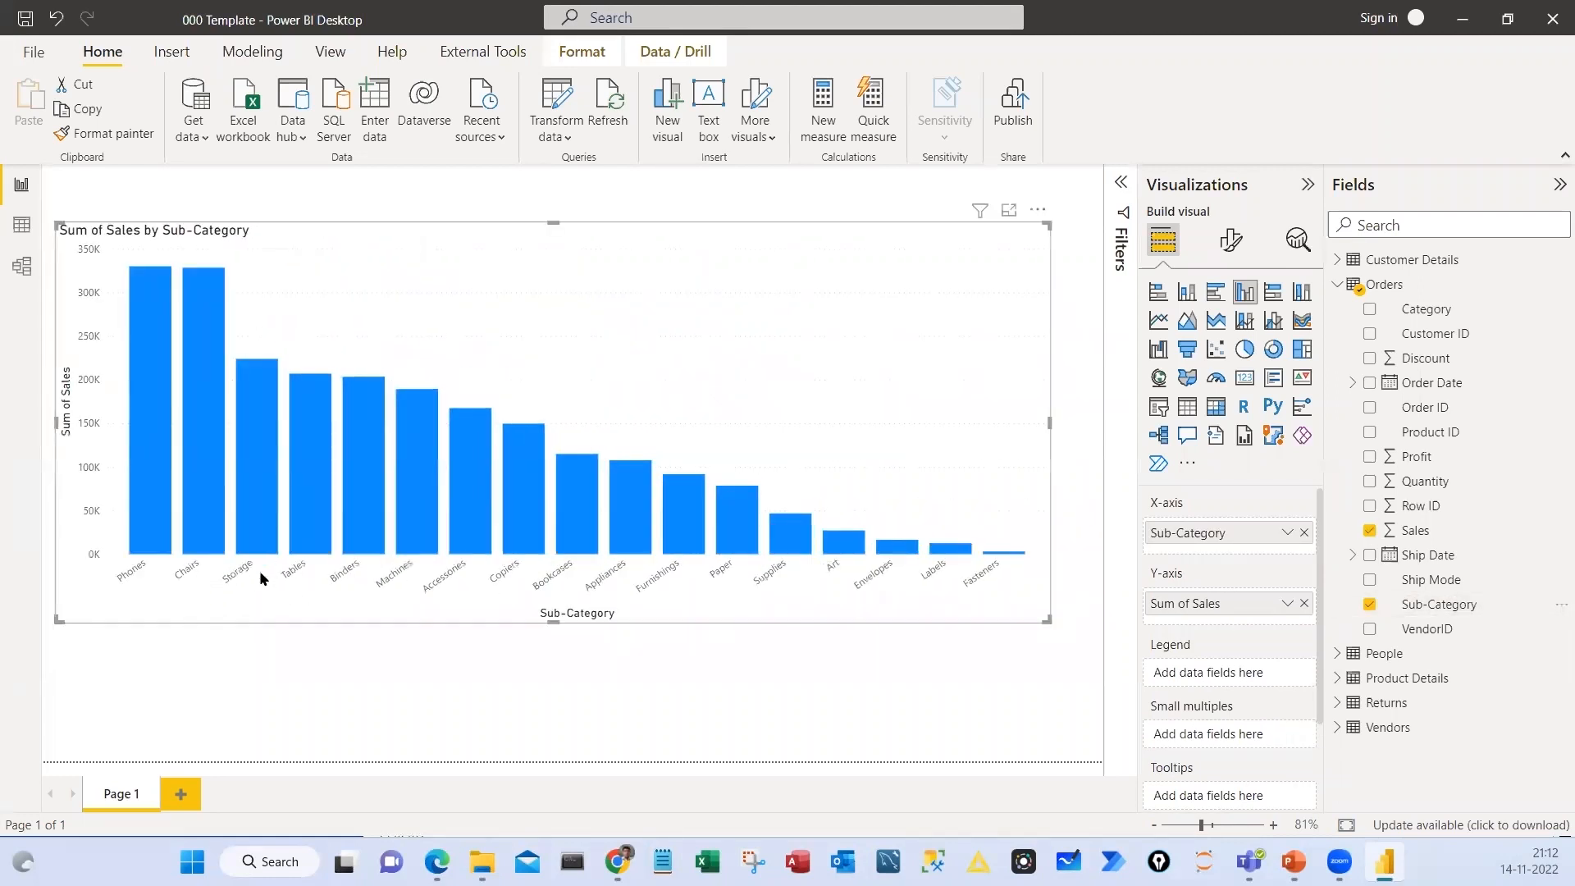
pyautogui.click(1215, 293)
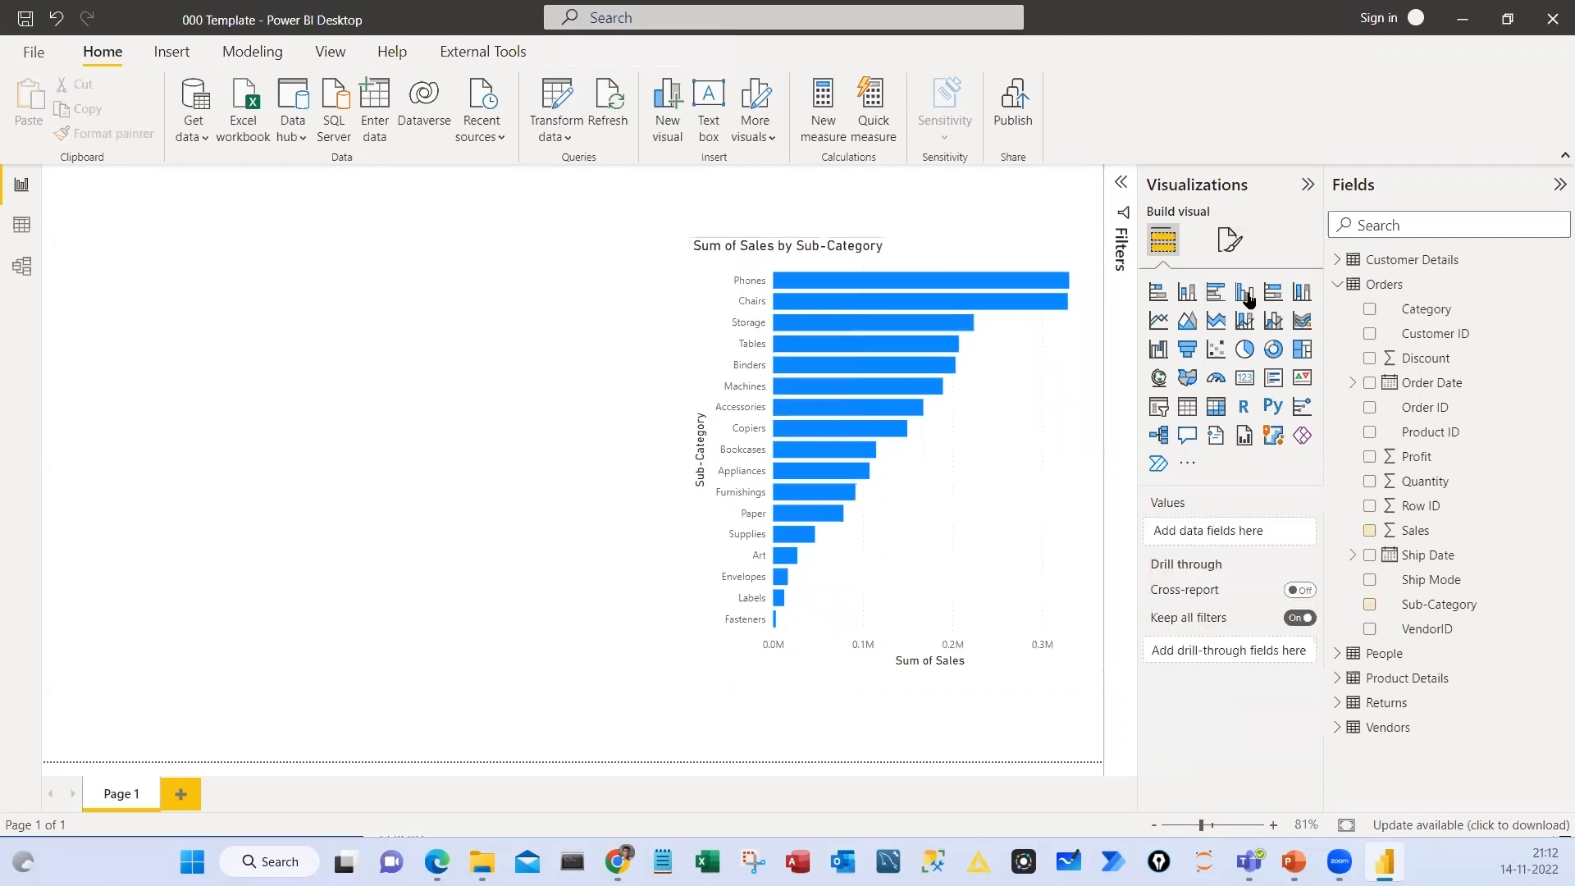
# Place a new clustered column chart beside the Sub-Category bar chart and assign Category to its X-axis
pyautogui.moveTo(439, 666); pyautogui.dragTo(448, 450)
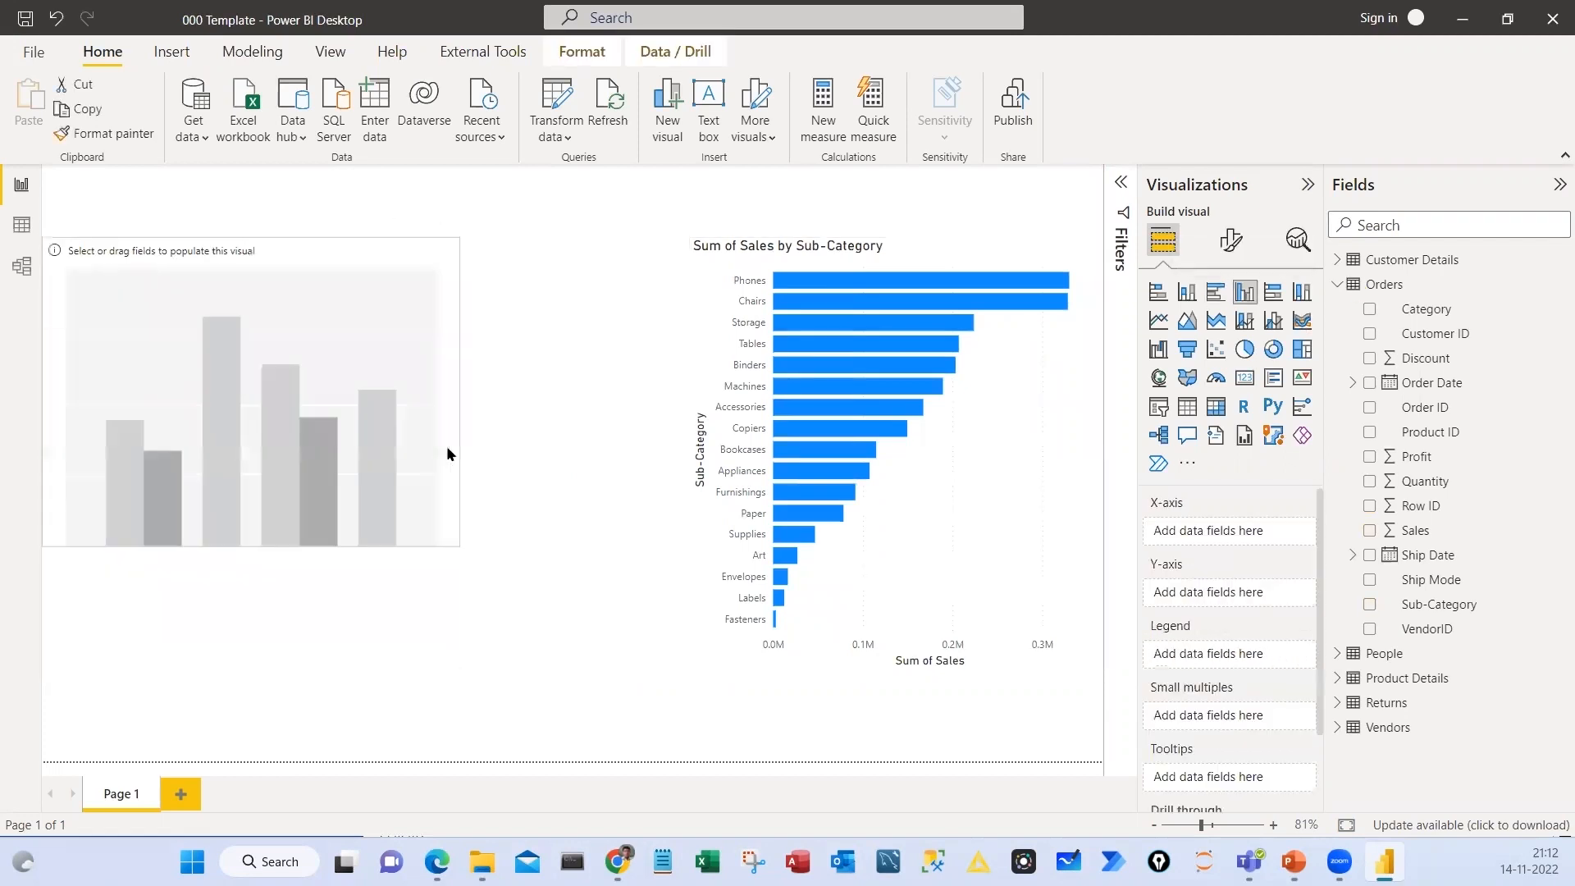
pyautogui.moveTo(397, 379); pyautogui.dragTo(442, 430)
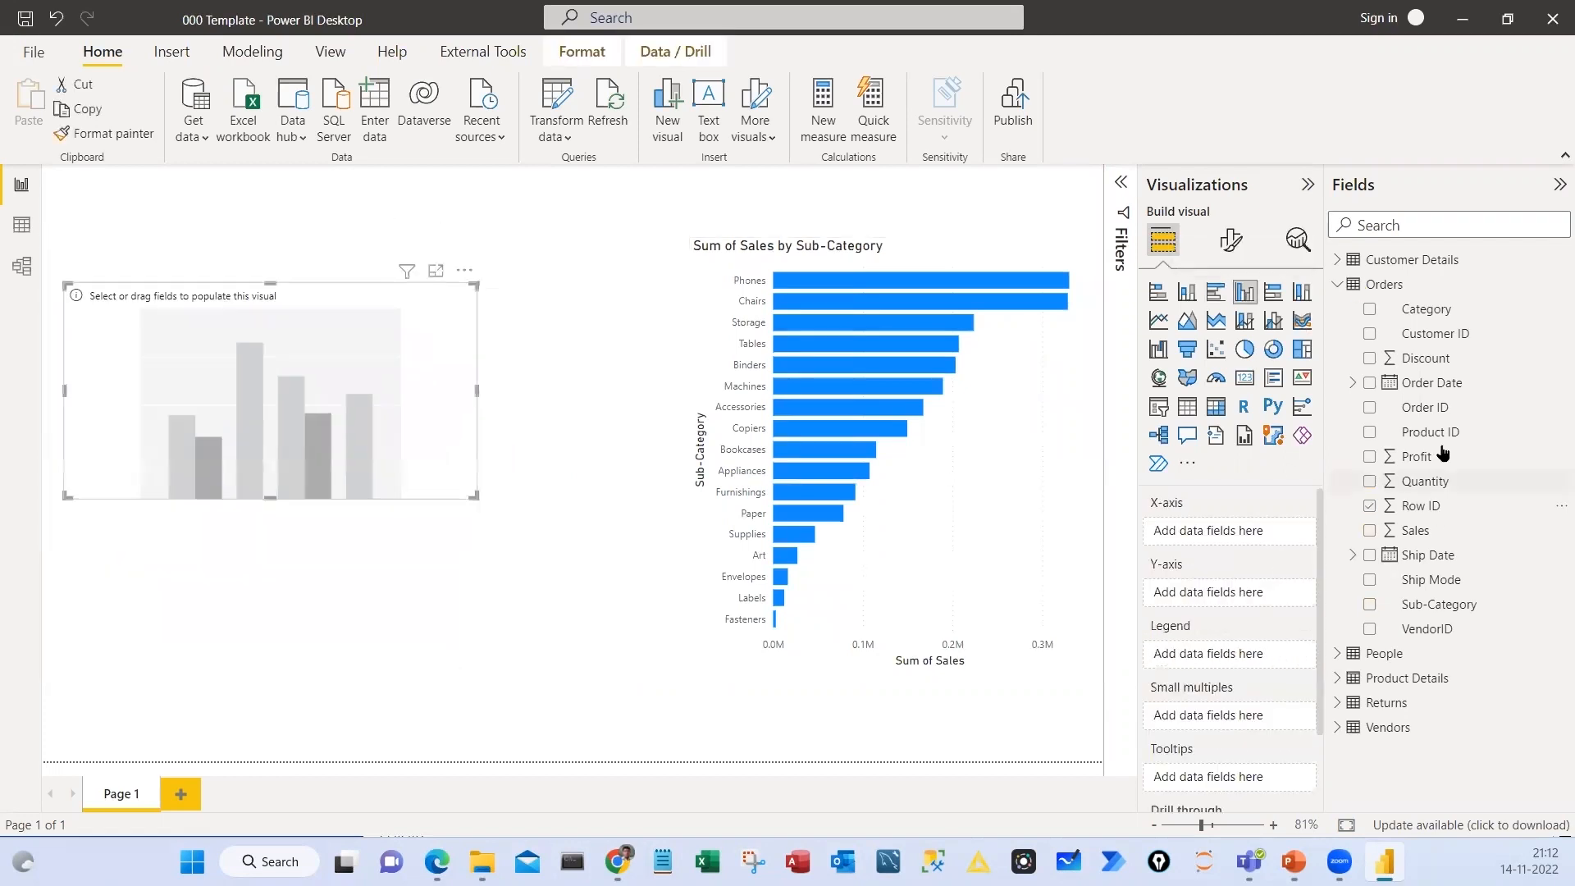
pyautogui.moveTo(1408, 320); pyautogui.dragTo(1245, 533)
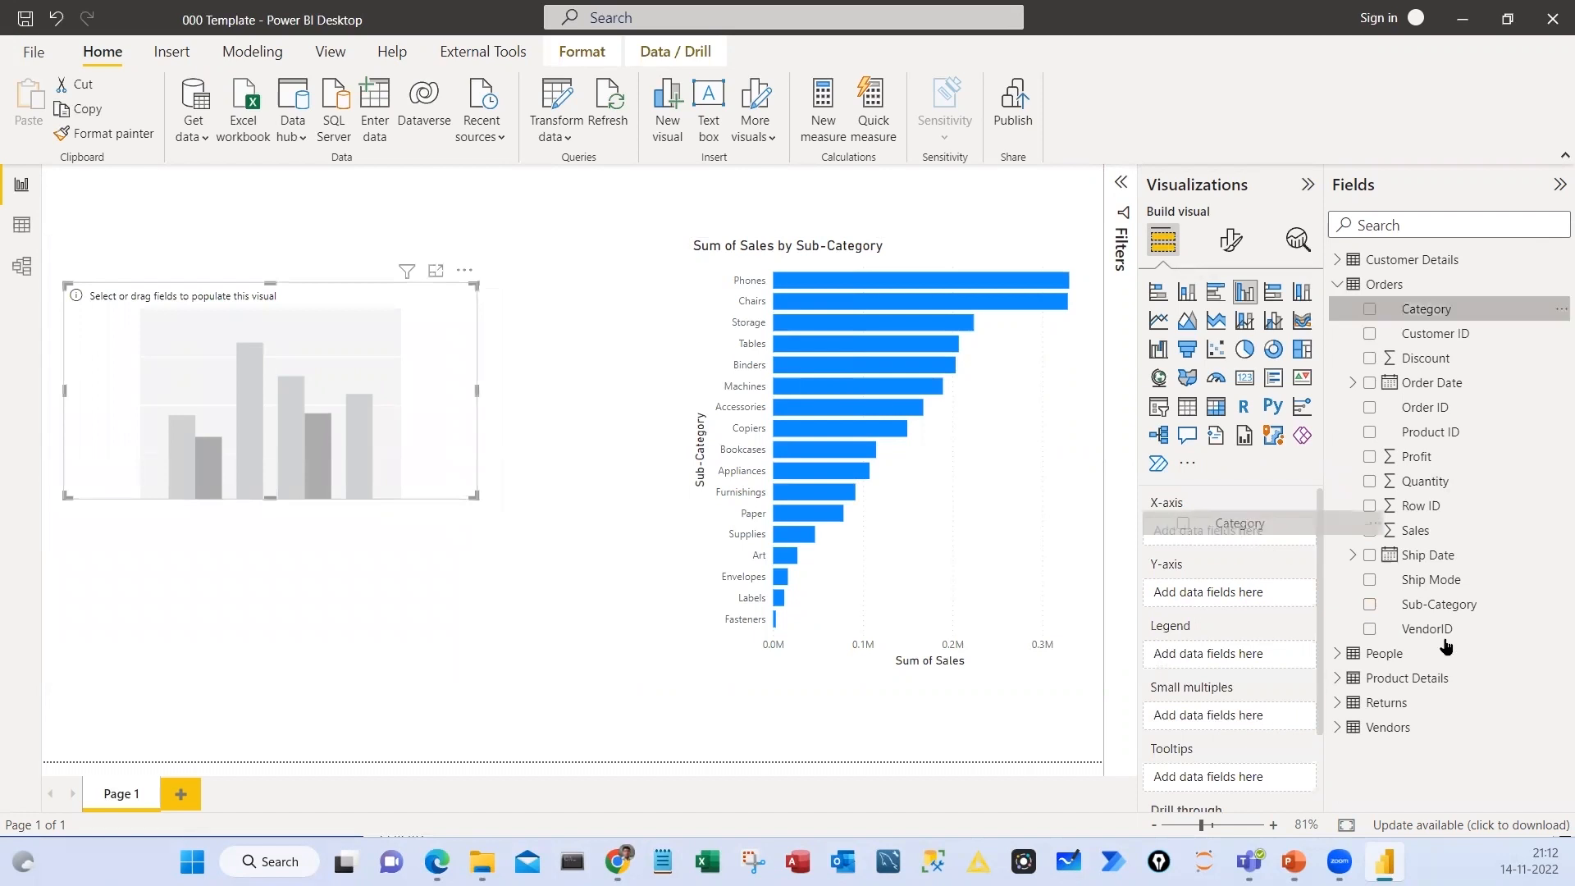
# Try Sub-Category, Sales and Category in turn on the column chart's Y-axis, removing each one again
pyautogui.moveTo(1419, 607); pyautogui.dragTo(1231, 607)
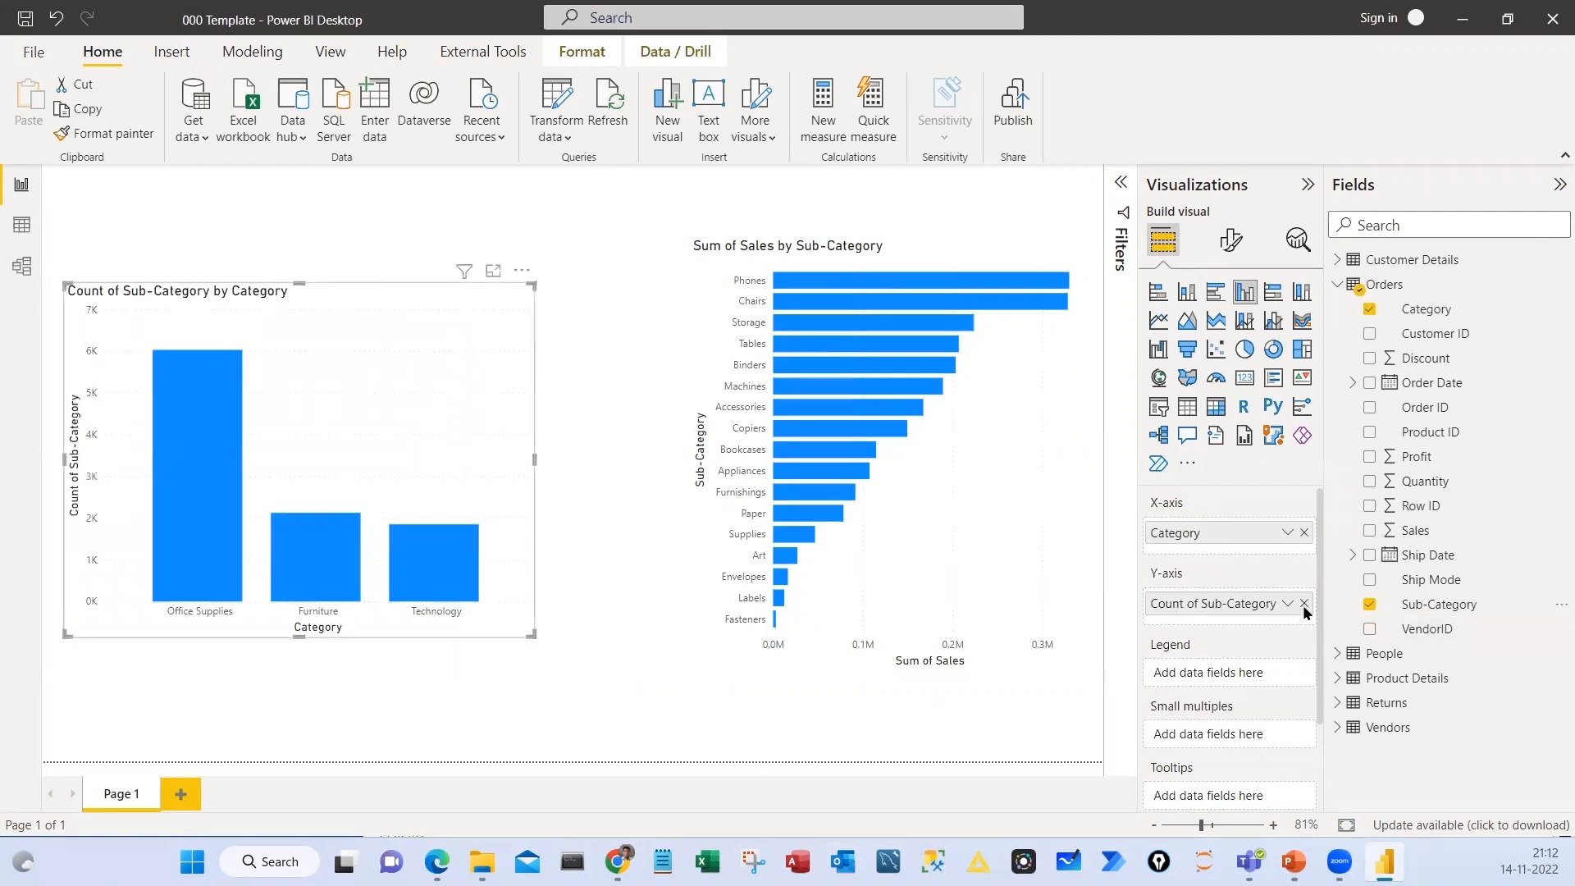
pyautogui.click(1305, 606)
pyautogui.moveTo(1394, 534); pyautogui.dragTo(1222, 602)
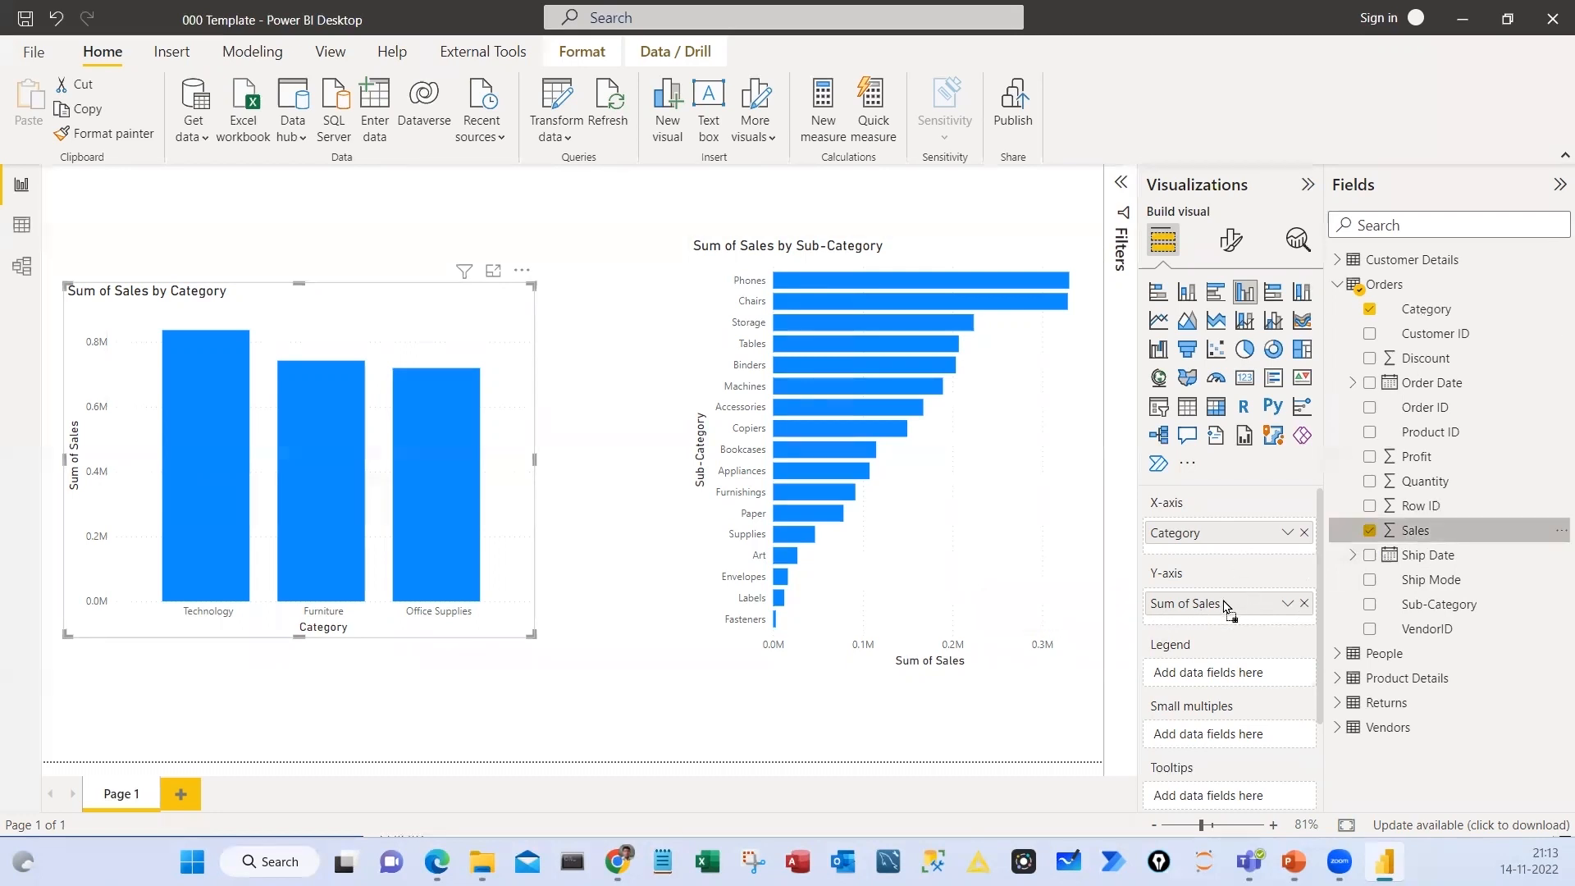
pyautogui.click(1305, 604)
pyautogui.moveTo(1418, 311); pyautogui.dragTo(1222, 615)
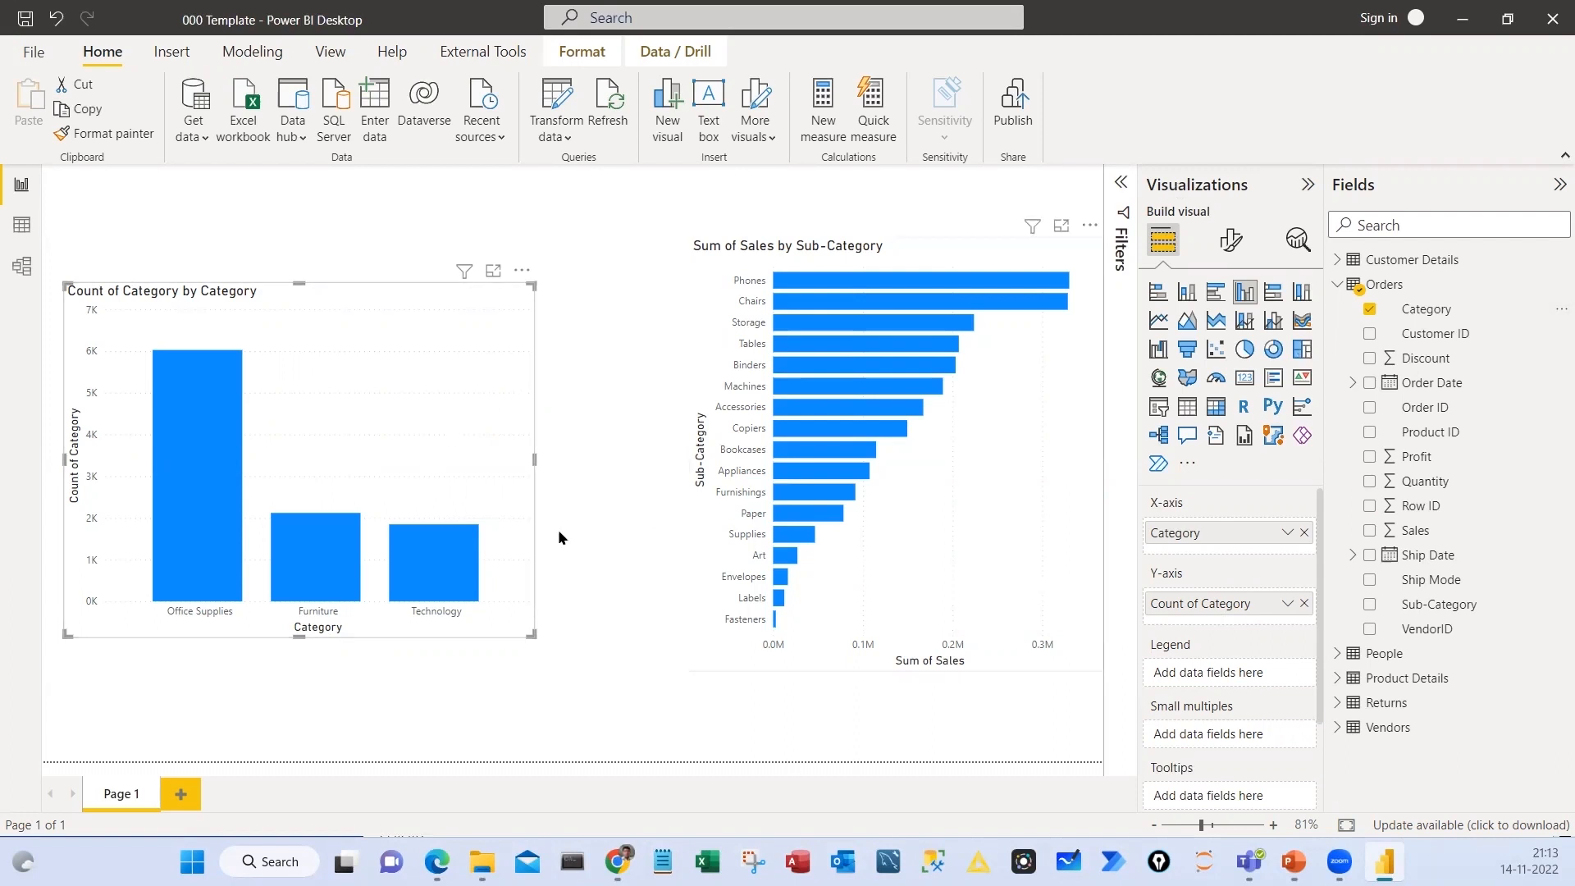
pyautogui.click(1304, 603)
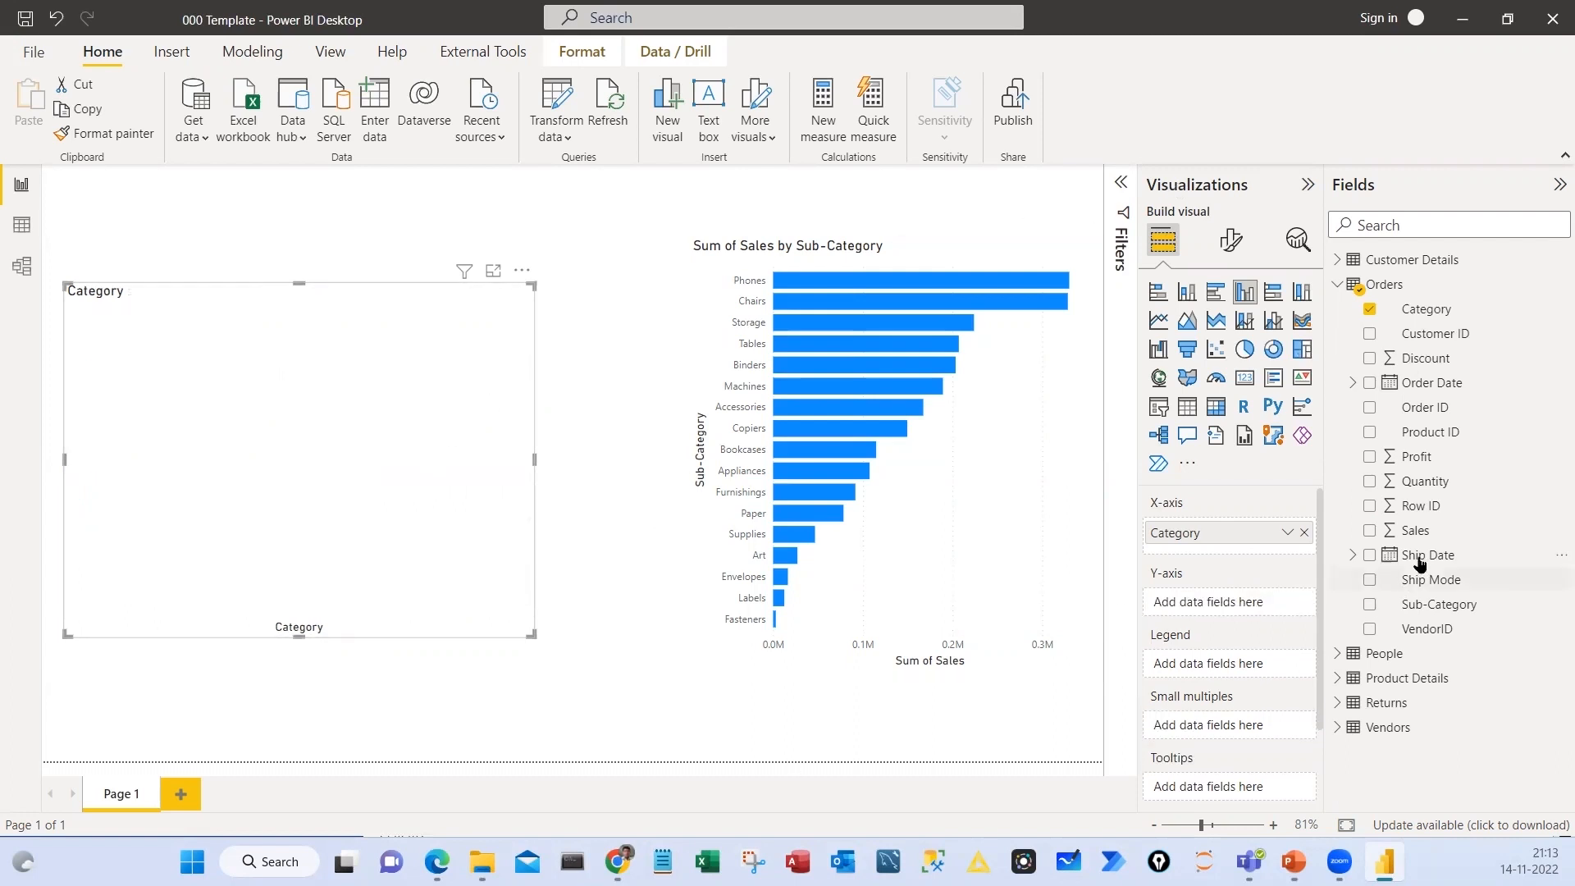
# Assign Sales to the column chart's Y-axis and move the chart slightly up on the canvas
pyautogui.moveTo(1407, 535); pyautogui.dragTo(795, 628)
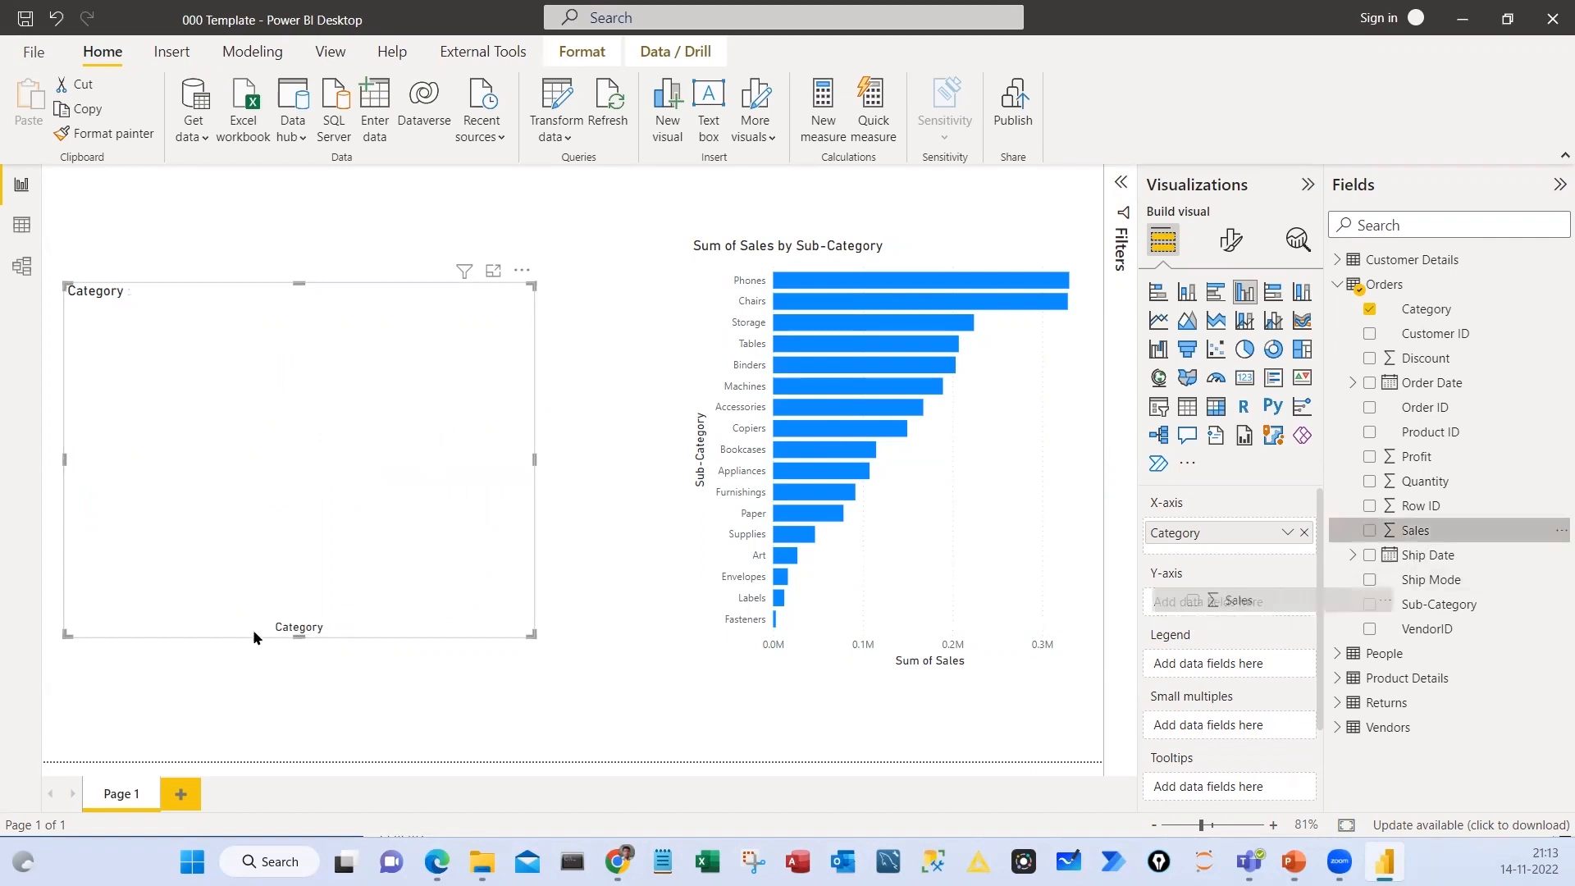
pyautogui.moveTo(484, 391); pyautogui.dragTo(511, 361)
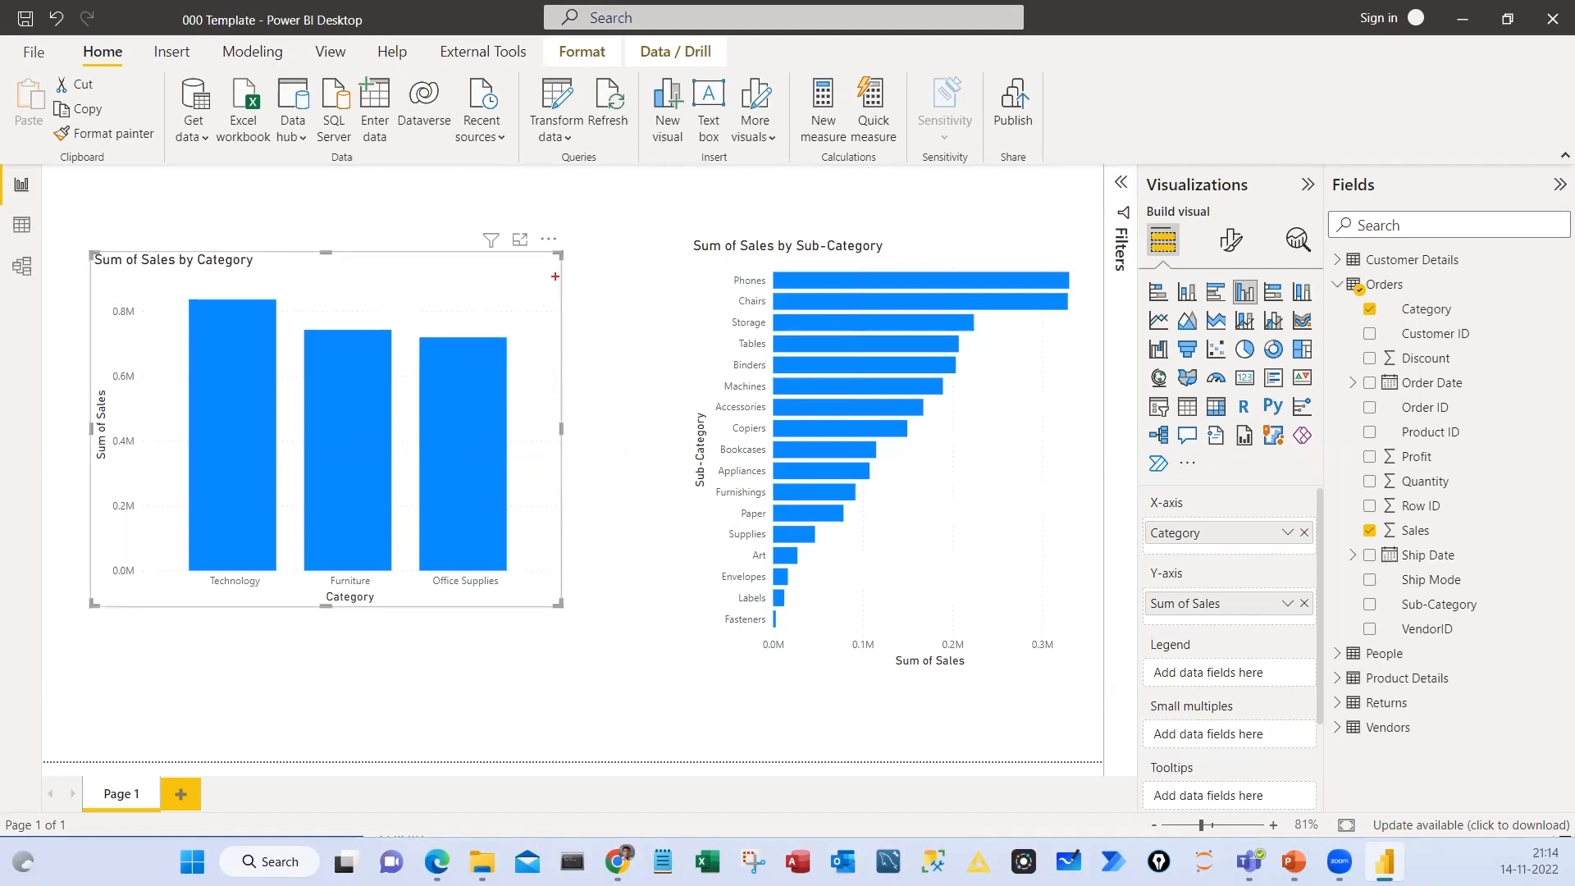
# Circle the column chart's corner, and in its formatting options circle the axis settings with an arrow pointing to the chart
pyautogui.moveTo(554, 232); pyautogui.dragTo(535, 247)
pyautogui.click(1231, 240)
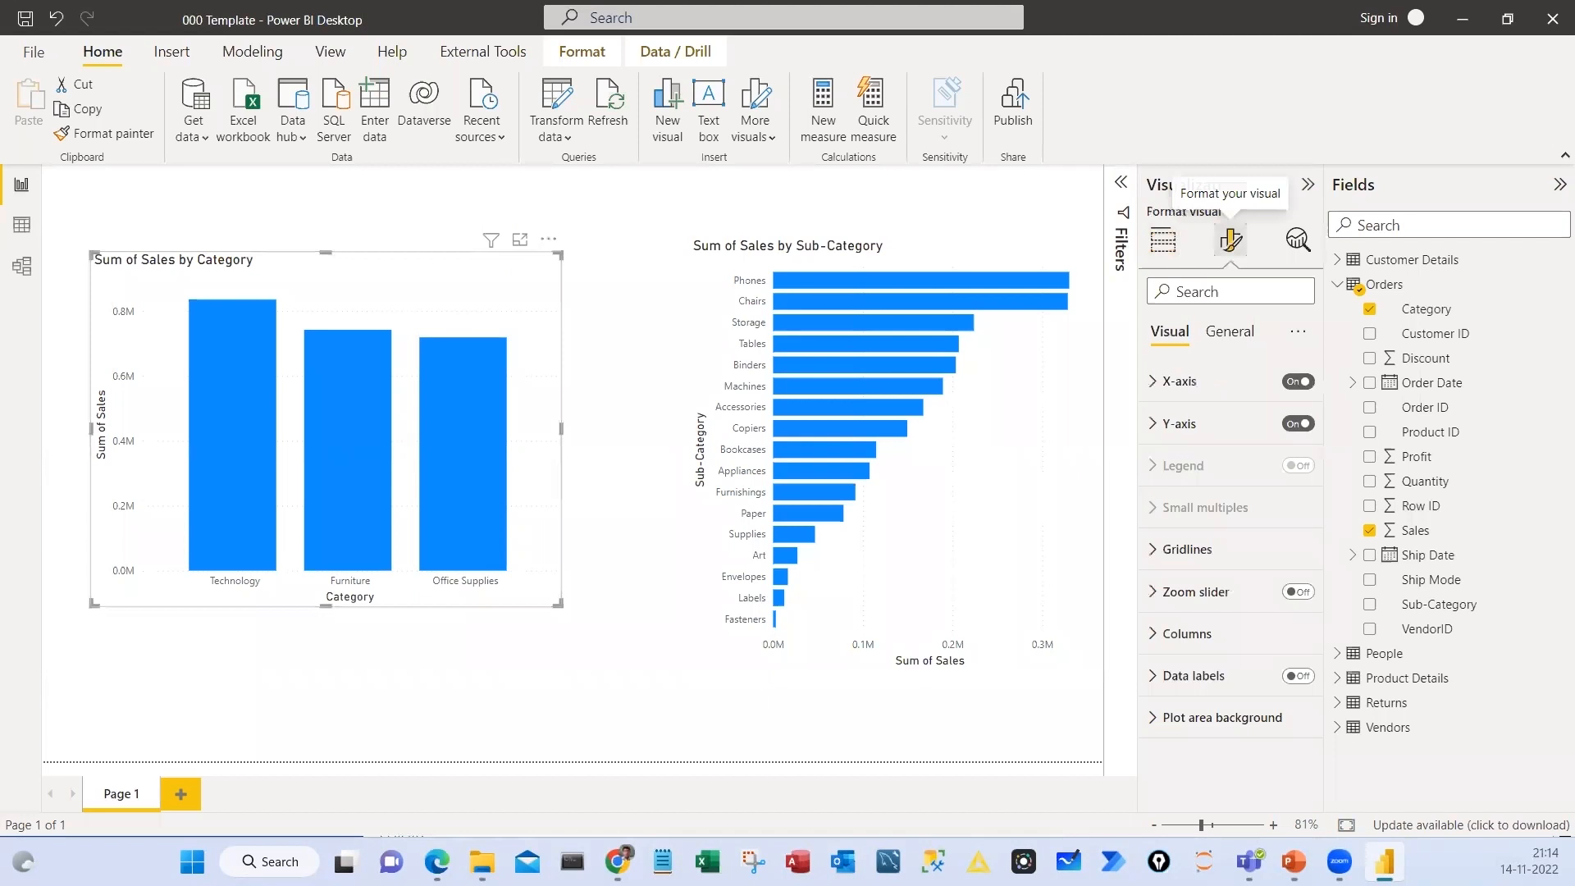
pyautogui.moveTo(1159, 357)
pyautogui.mouseDown()
pyautogui.moveTo(1173, 351)
pyautogui.moveTo(1211, 402)
pyautogui.moveTo(520, 334)
pyautogui.moveTo(574, 346)
pyautogui.mouseUp()
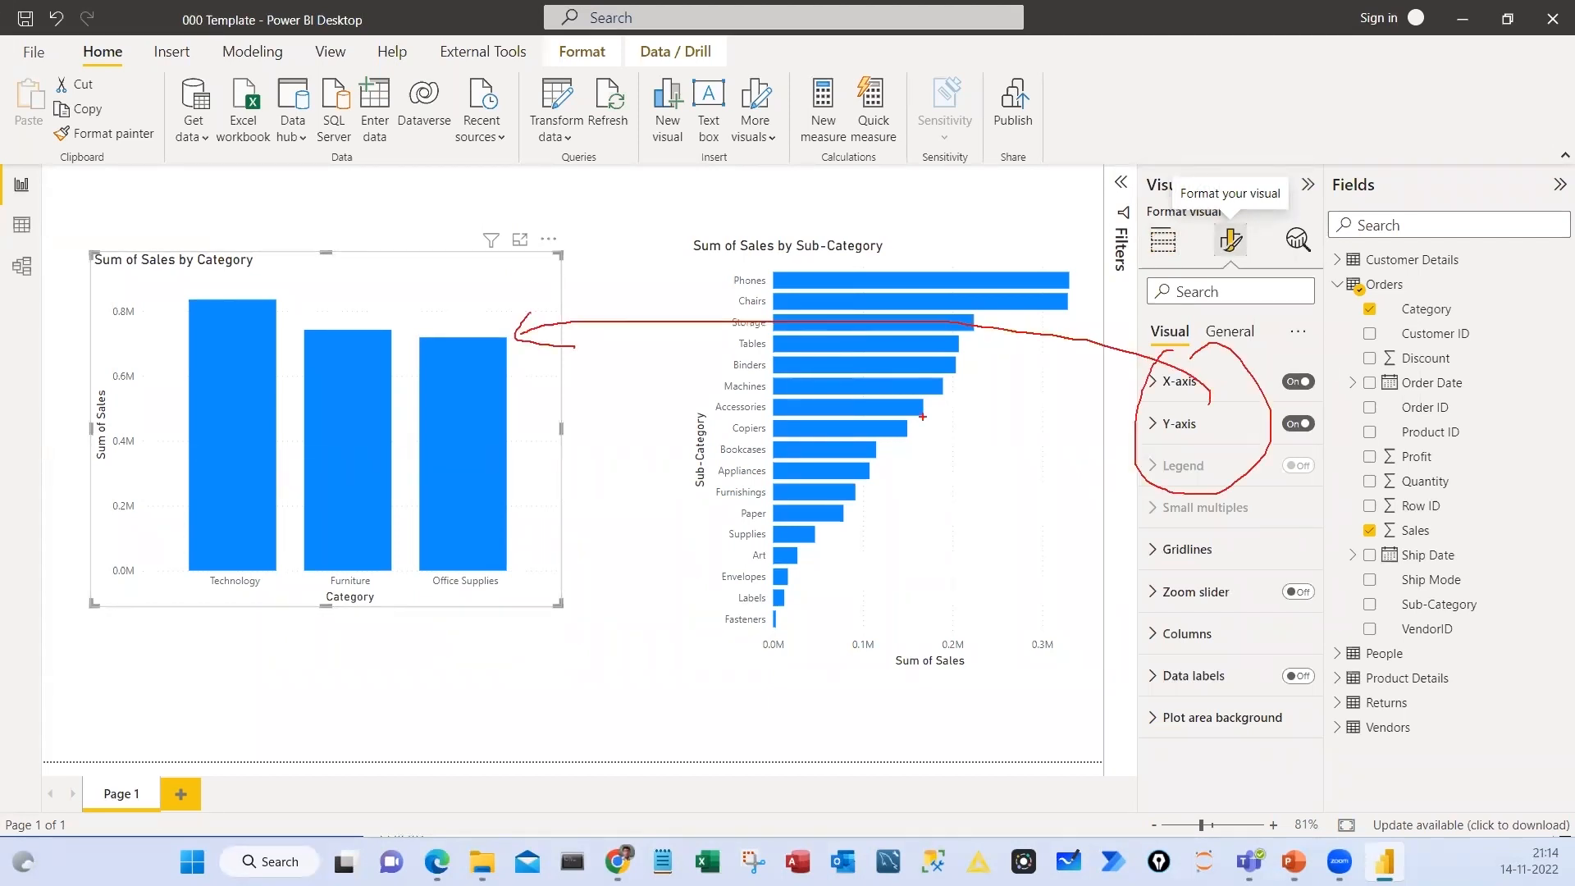
# Circle and mark areas on both the bar chart and the column chart, and clear all the marks
pyautogui.moveTo(822, 240); pyautogui.dragTo(862, 238)
pyautogui.moveTo(989, 228); pyautogui.dragTo(990, 234)
pyautogui.moveTo(1002, 254)
pyautogui.mouseDown()
pyautogui.moveTo(1030, 197)
pyautogui.moveTo(1024, 240)
pyautogui.mouseUp()
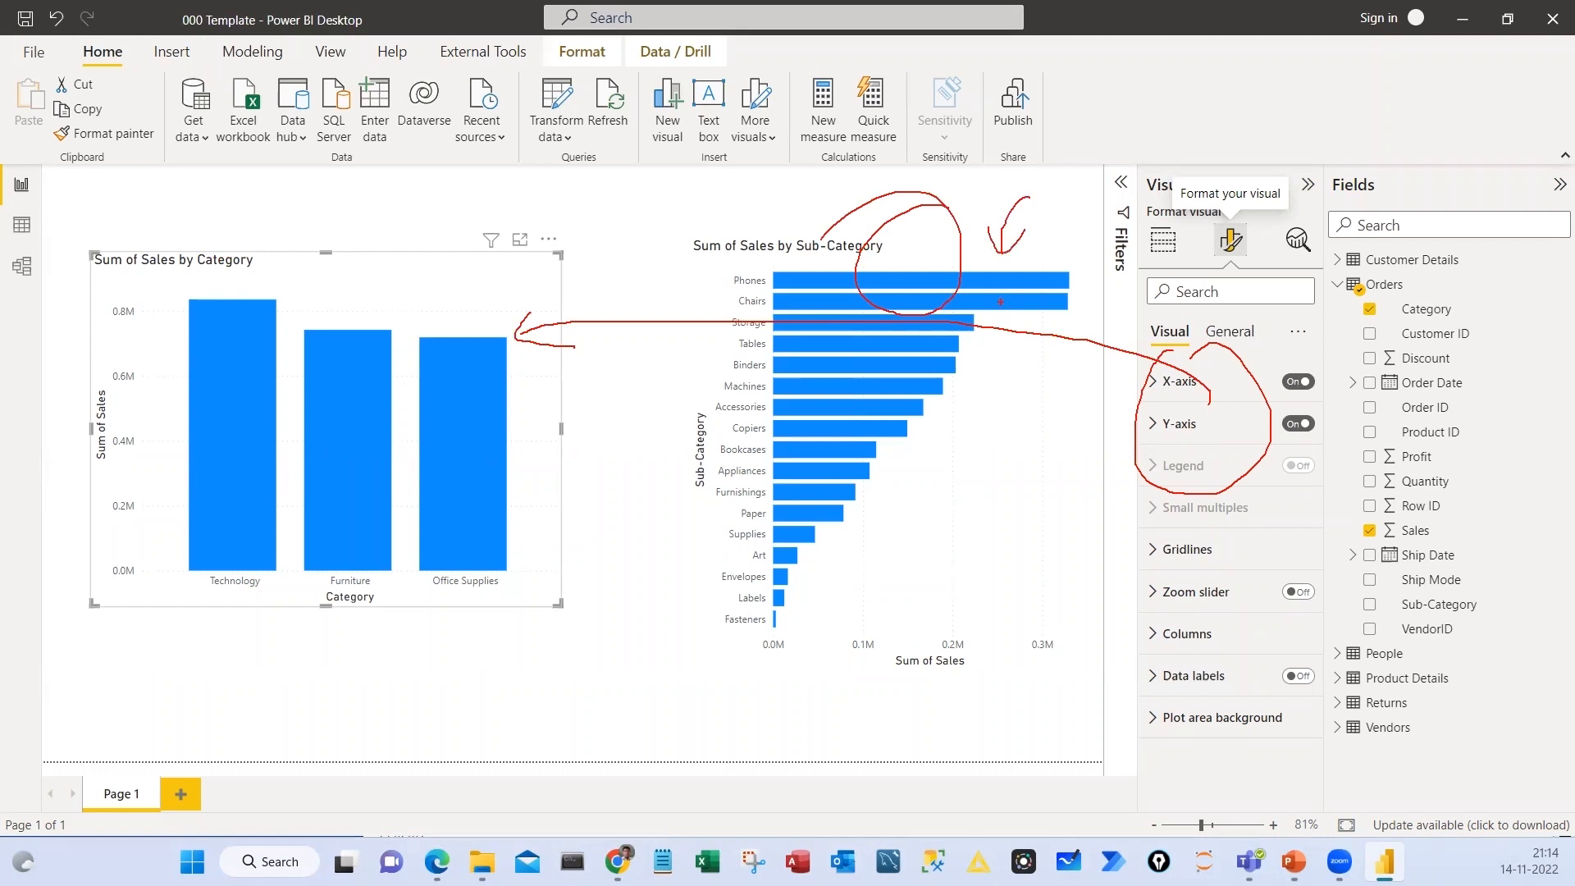
pyautogui.moveTo(475, 306); pyautogui.dragTo(543, 271)
pyautogui.moveTo(829, 443)
pyautogui.mouseDown()
pyautogui.moveTo(962, 377)
pyautogui.moveTo(958, 390)
pyautogui.mouseUp()
pyautogui.moveTo(334, 348); pyautogui.dragTo(330, 361)
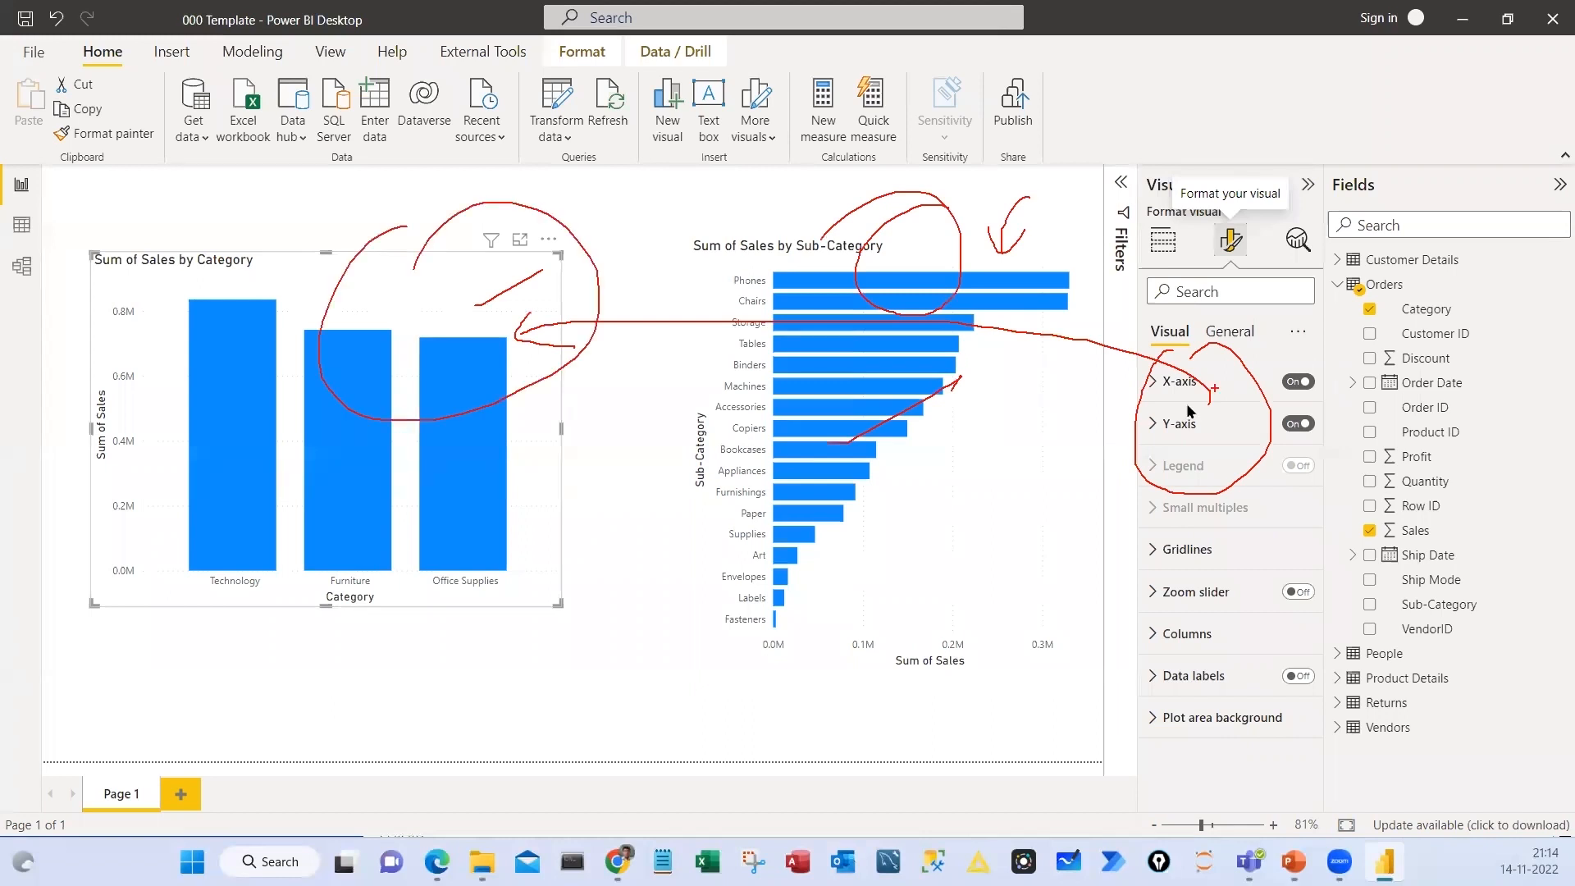
pyautogui.press('Escape')
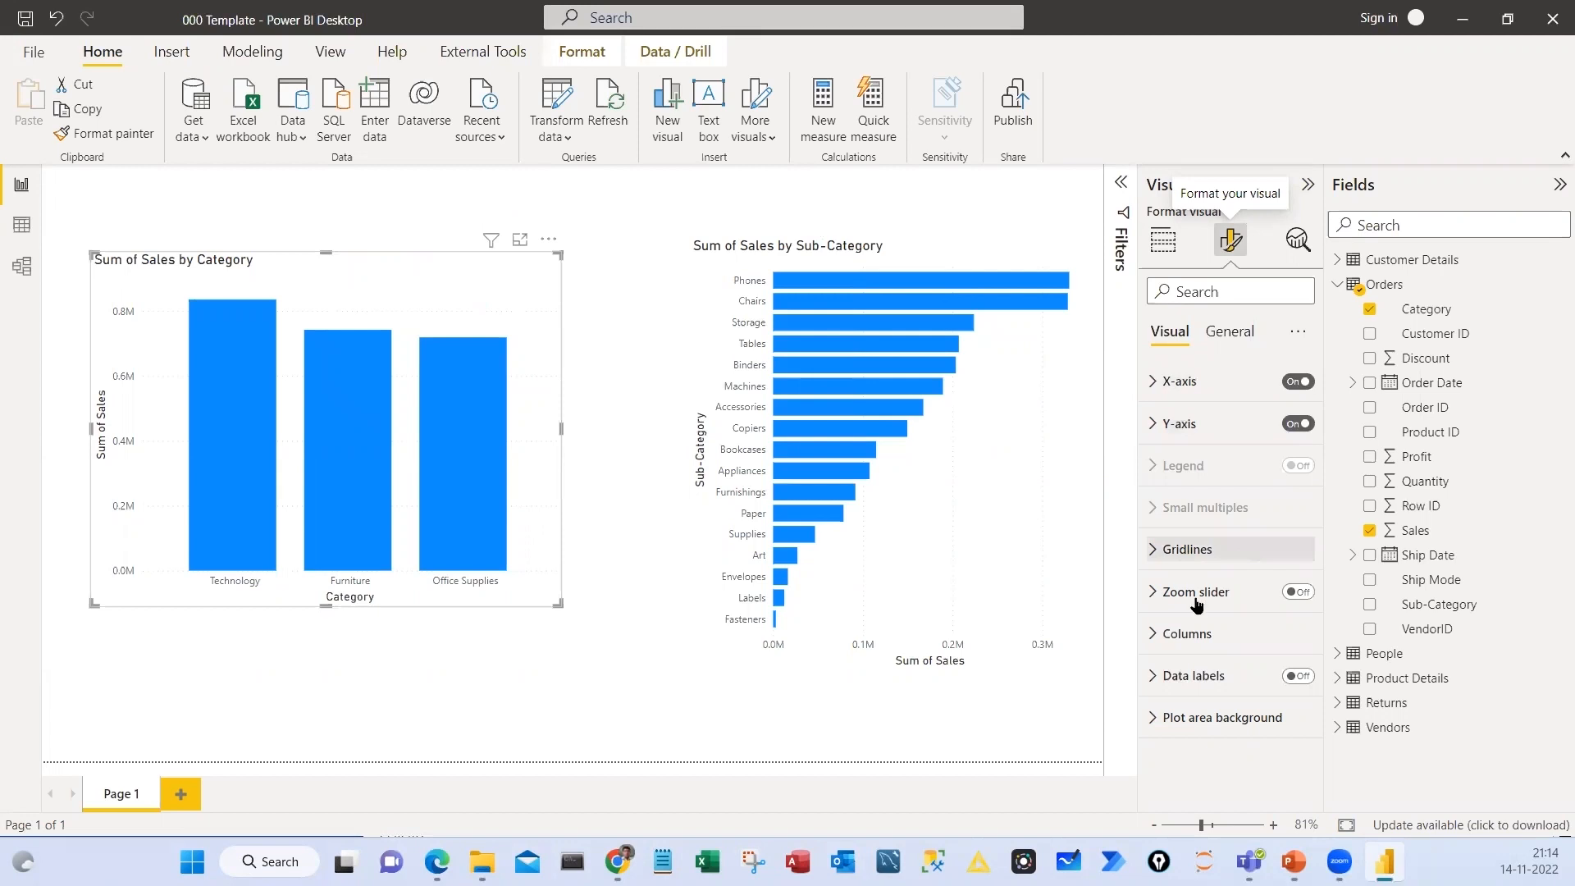
# Turn on data labels for the Sales by Category column chart and nudge the chart slightly down
pyautogui.click(1299, 677)
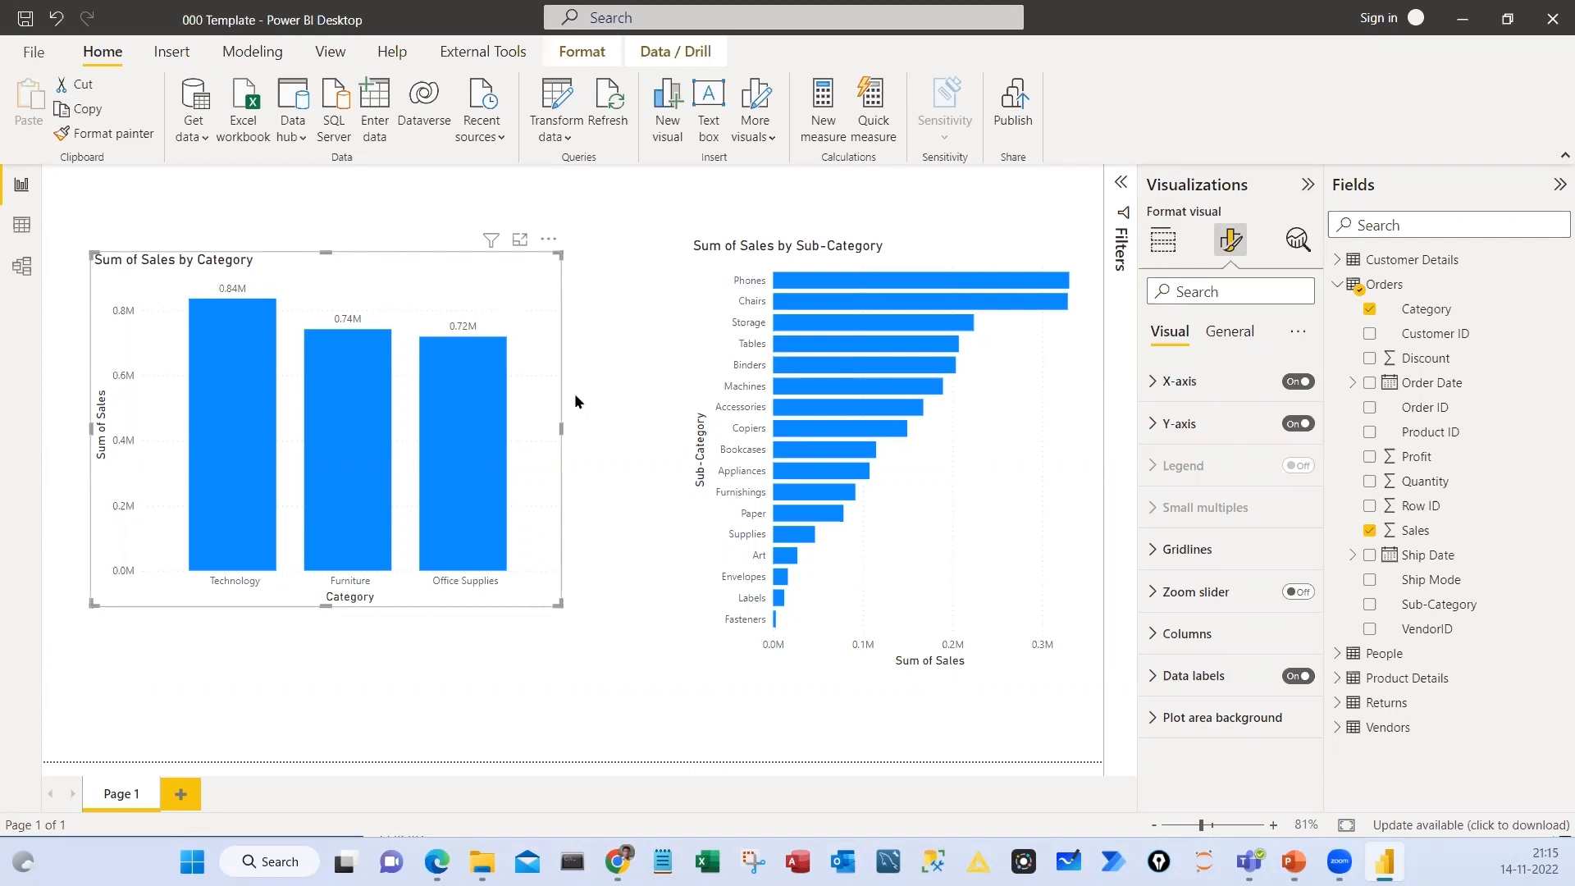
pyautogui.moveTo(564, 438); pyautogui.dragTo(565, 444)
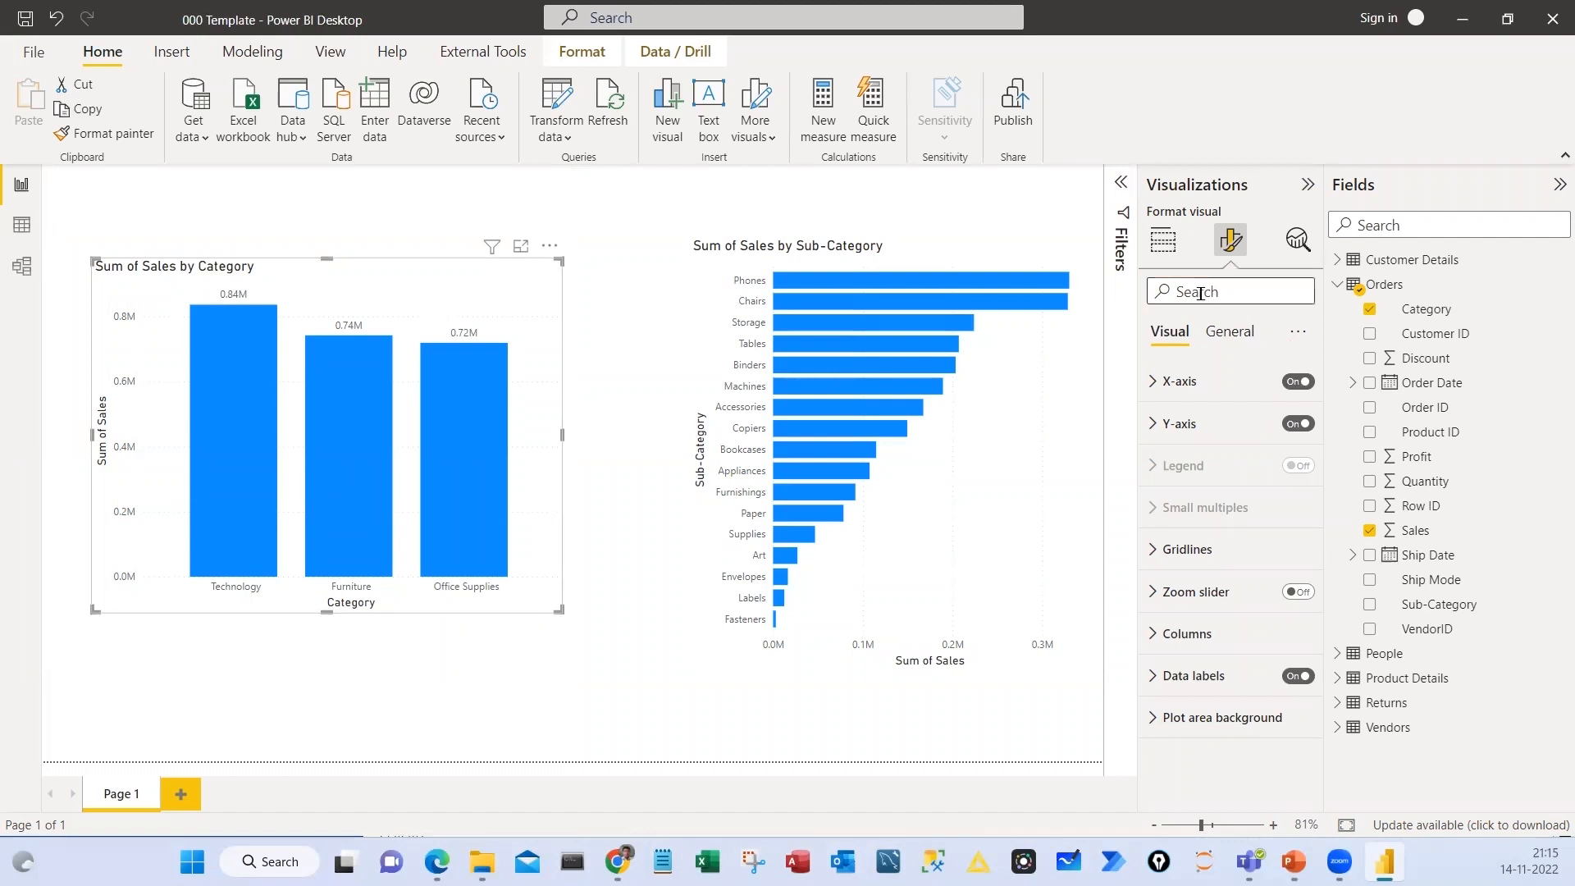
# Find the font settings with the search "font", and set the X-axis values to size 12 and the X-axis title to 11
pyautogui.write('font')
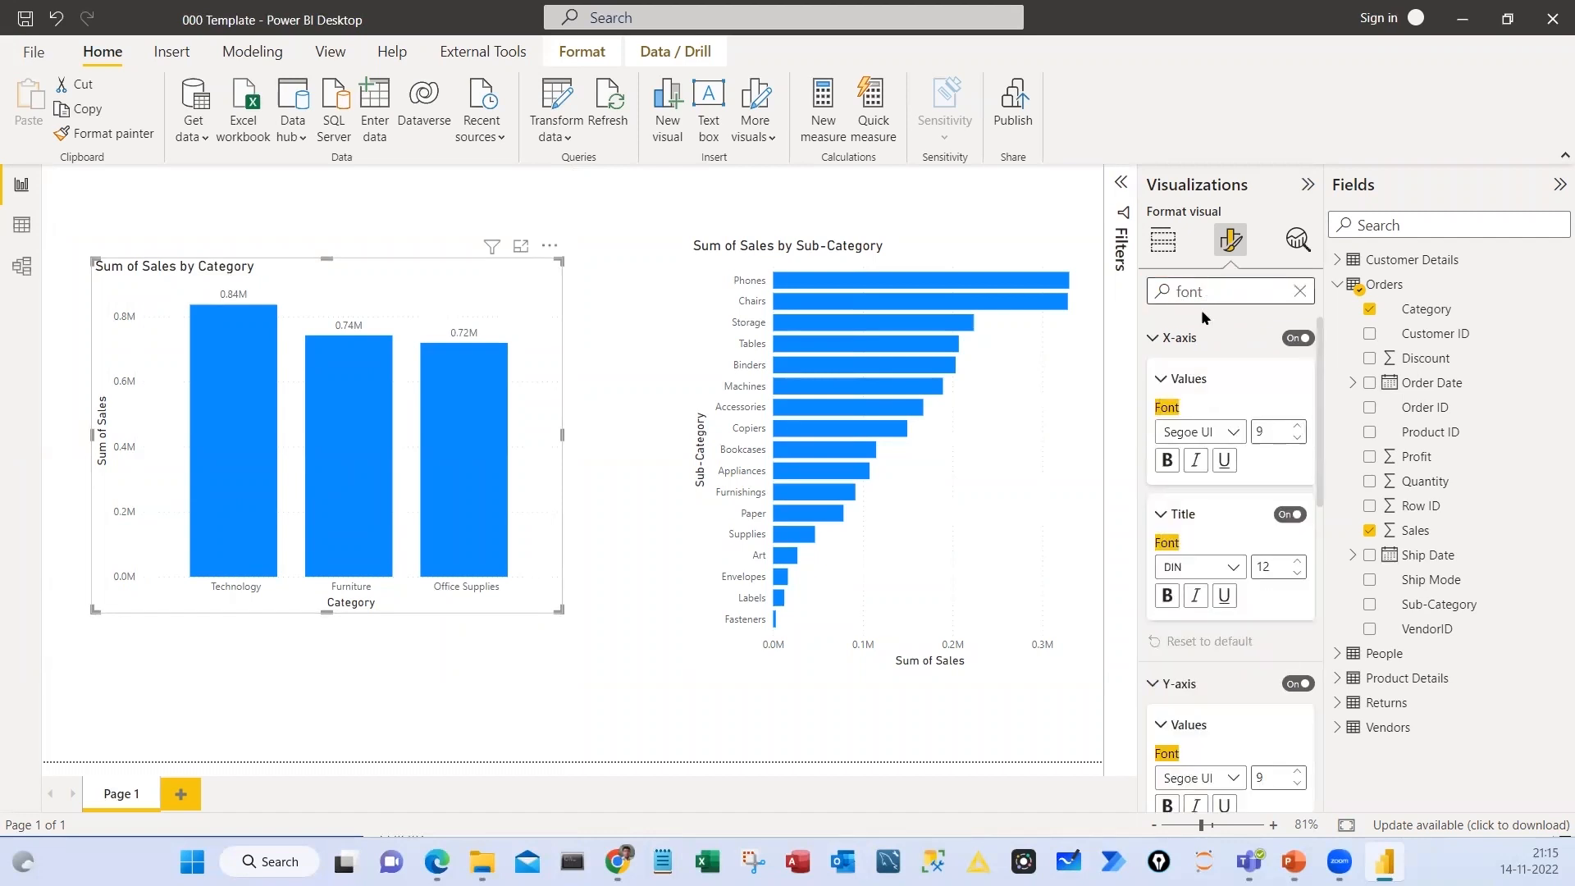
pyautogui.click(1297, 426)
pyautogui.click(1298, 426)
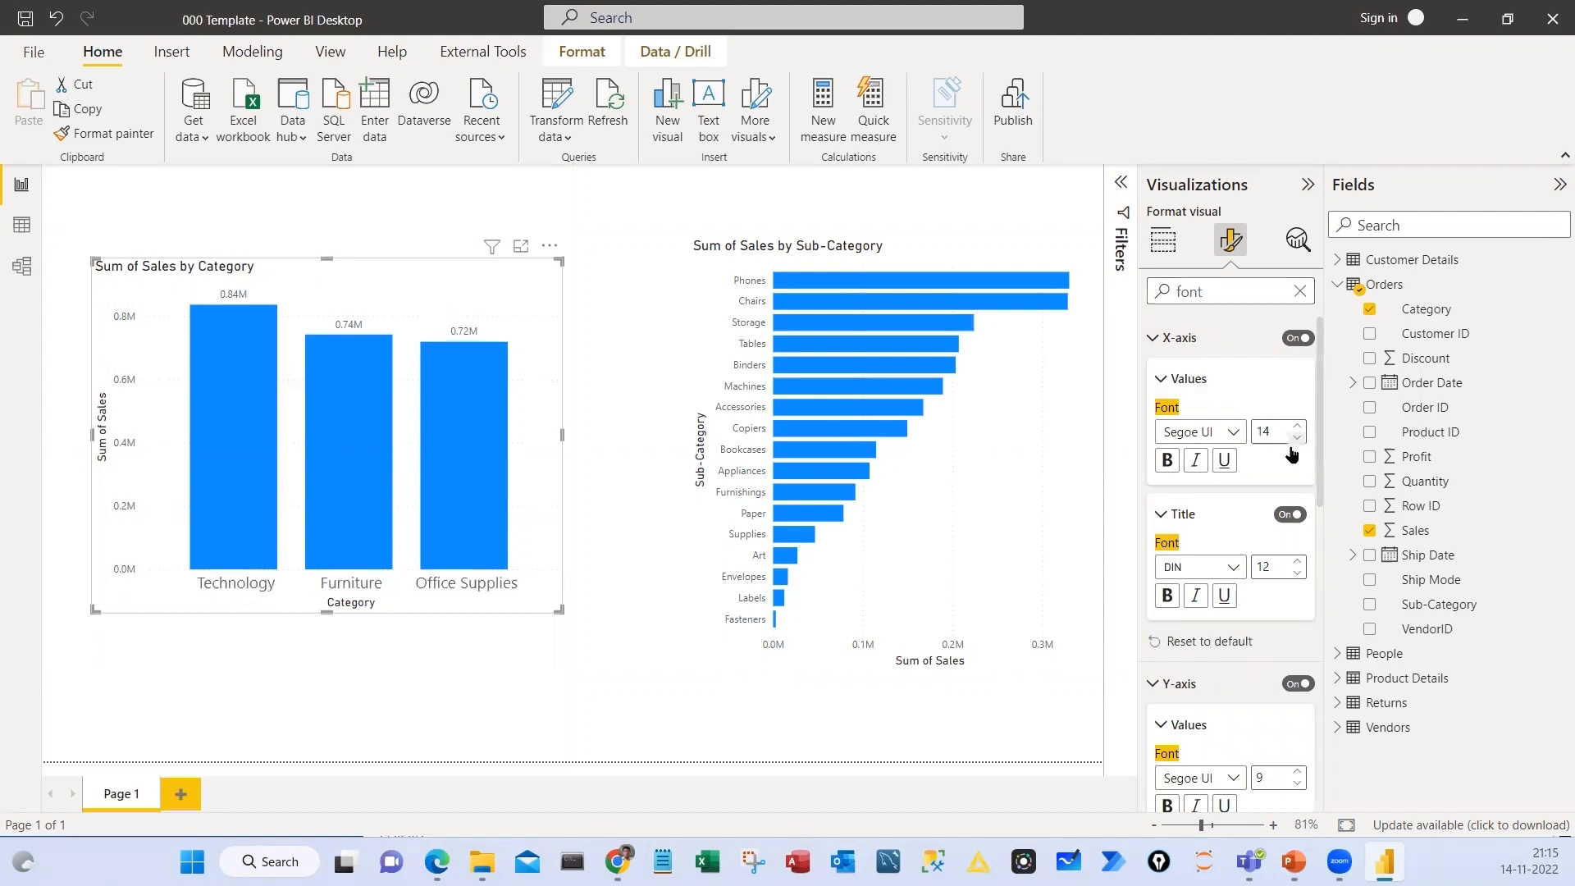
pyautogui.click(1297, 426)
pyautogui.click(1299, 562)
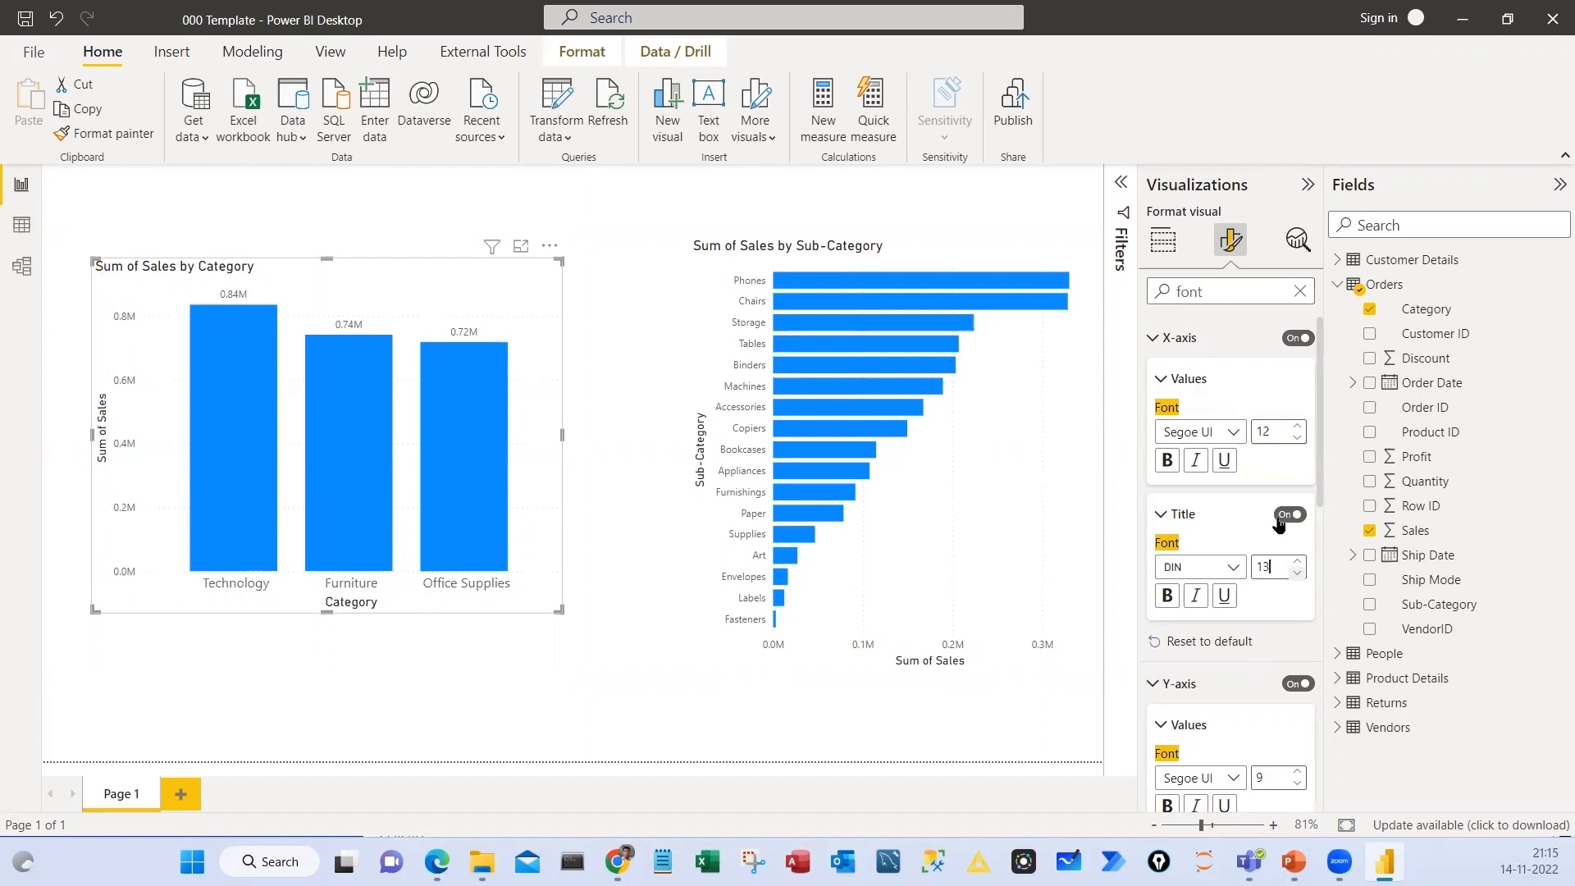
pyautogui.click(1297, 573)
# Set the column chart's data label font size to 14, and switch the labels' bold style on and back off
pyautogui.scroll(-3, 1254, 672)
pyautogui.scroll(-3, 1252, 591)
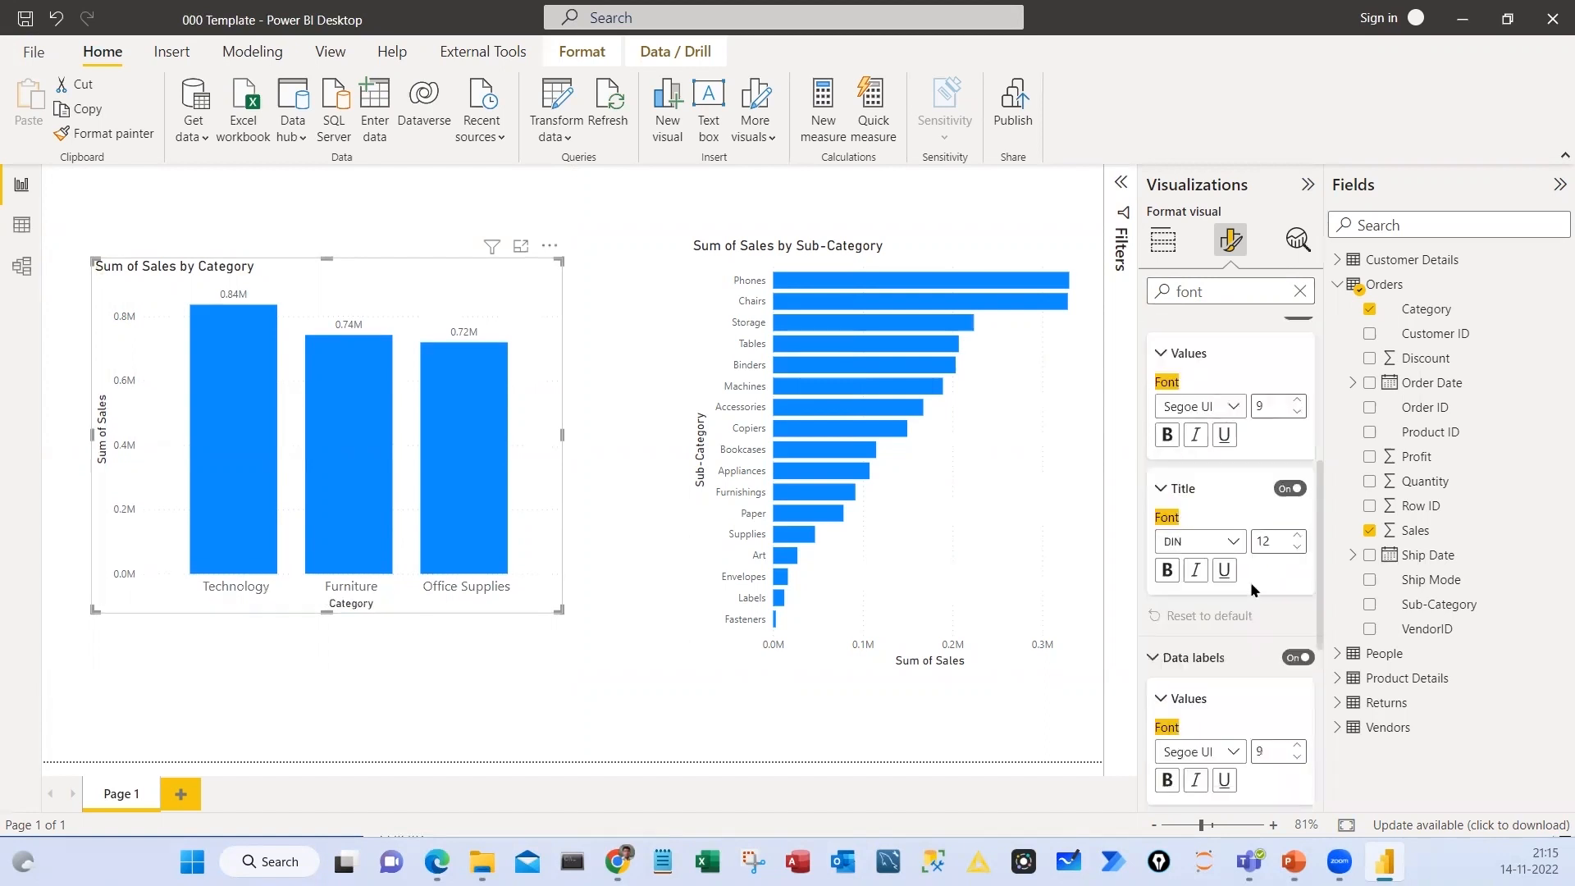
pyautogui.scroll(-1, 1311, 467)
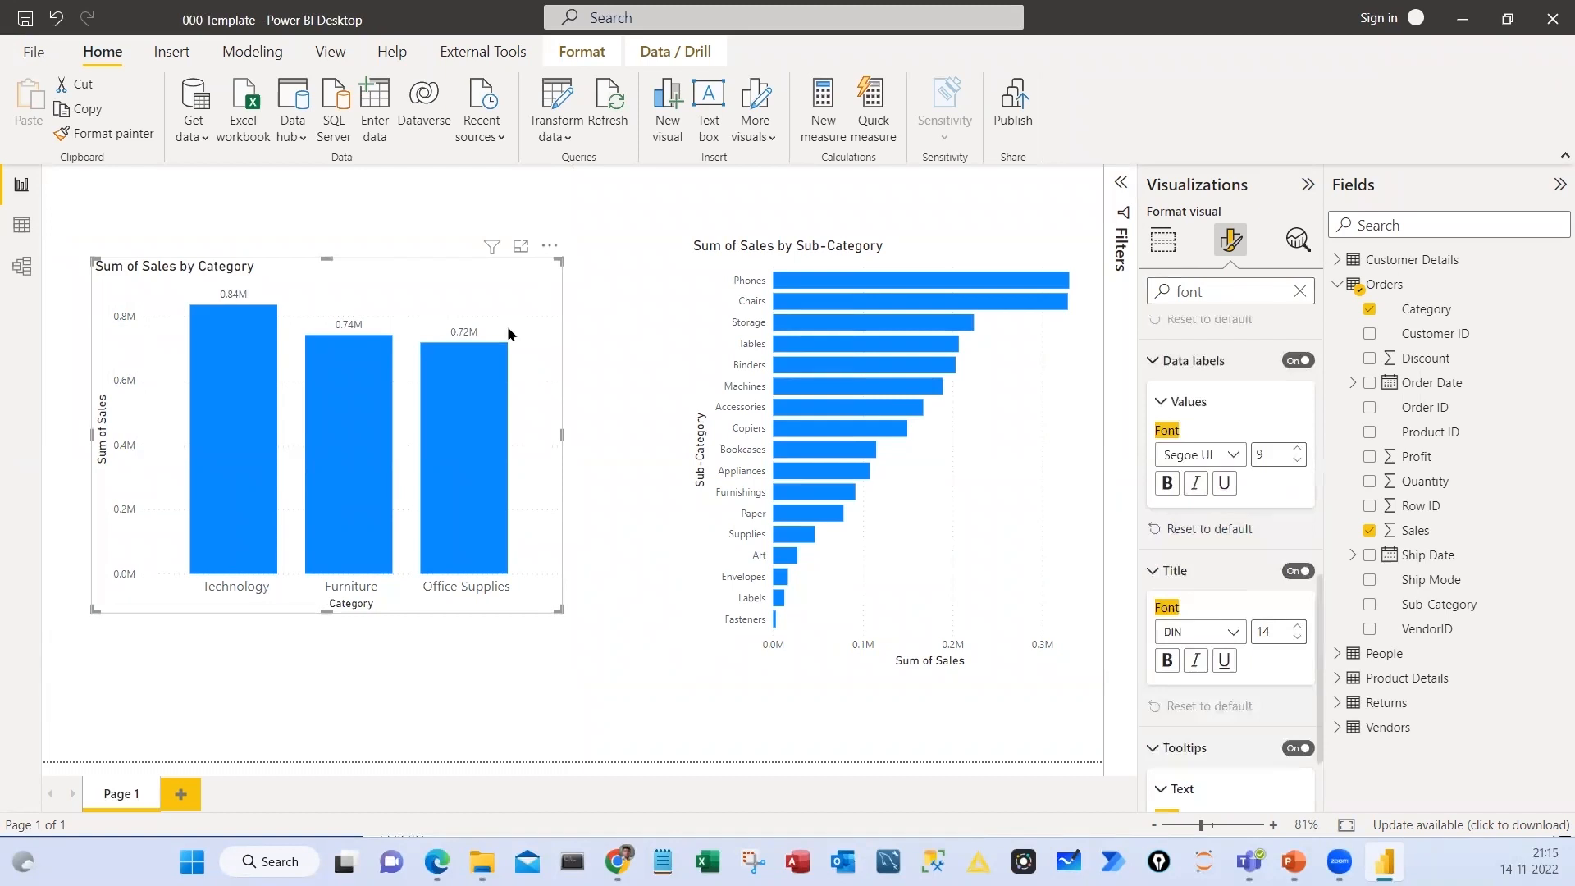
pyautogui.press('Up')
pyautogui.press('Up')
pyautogui.press('Up')
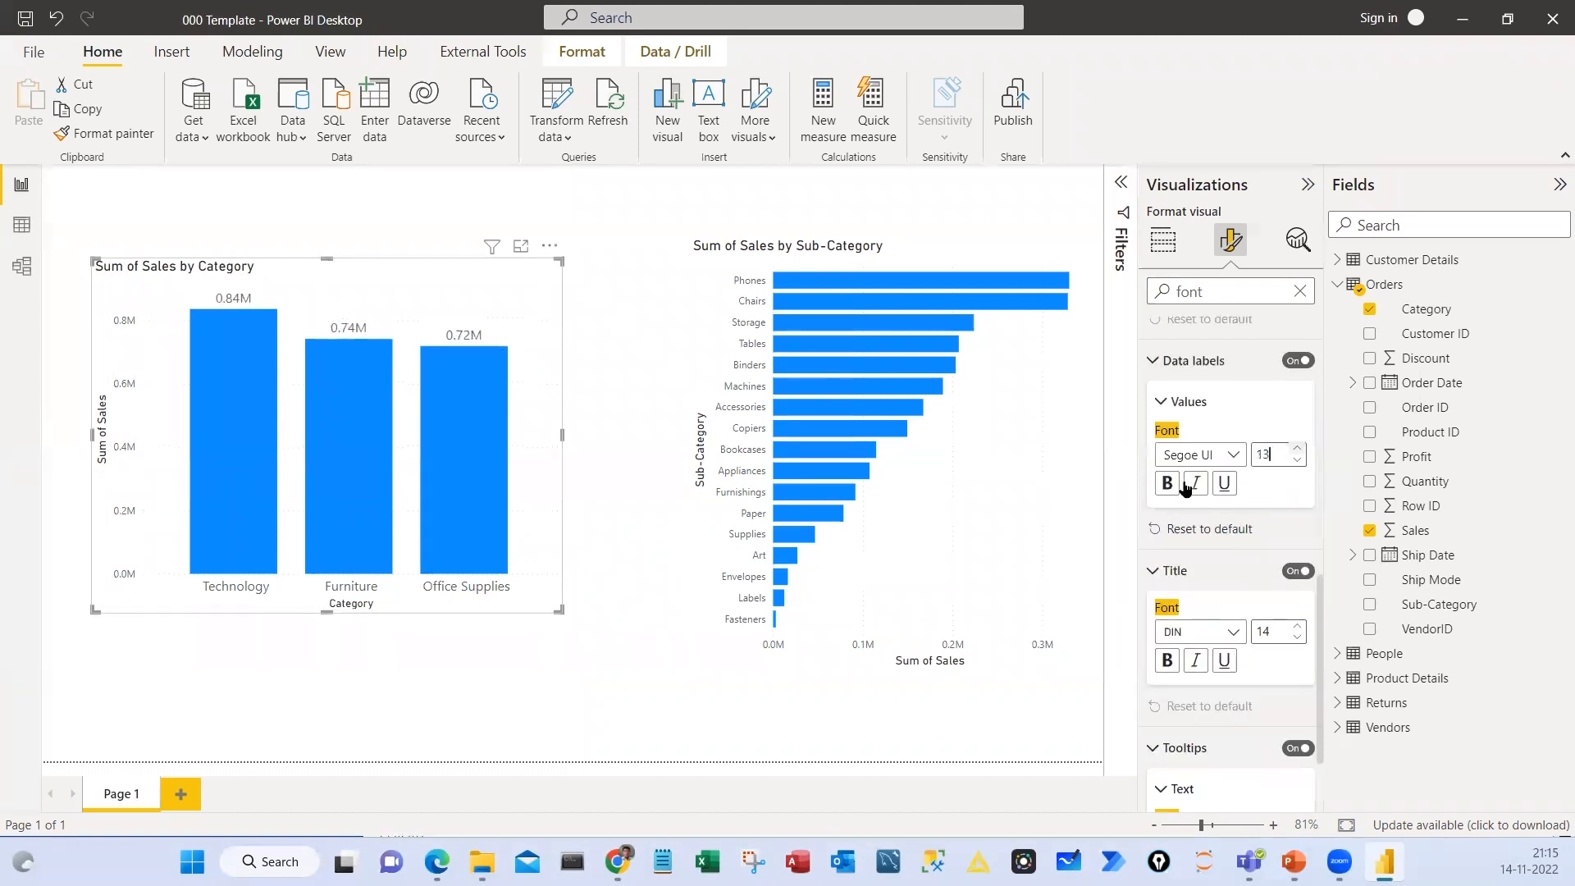
pyautogui.press('Up')
pyautogui.press('Up')
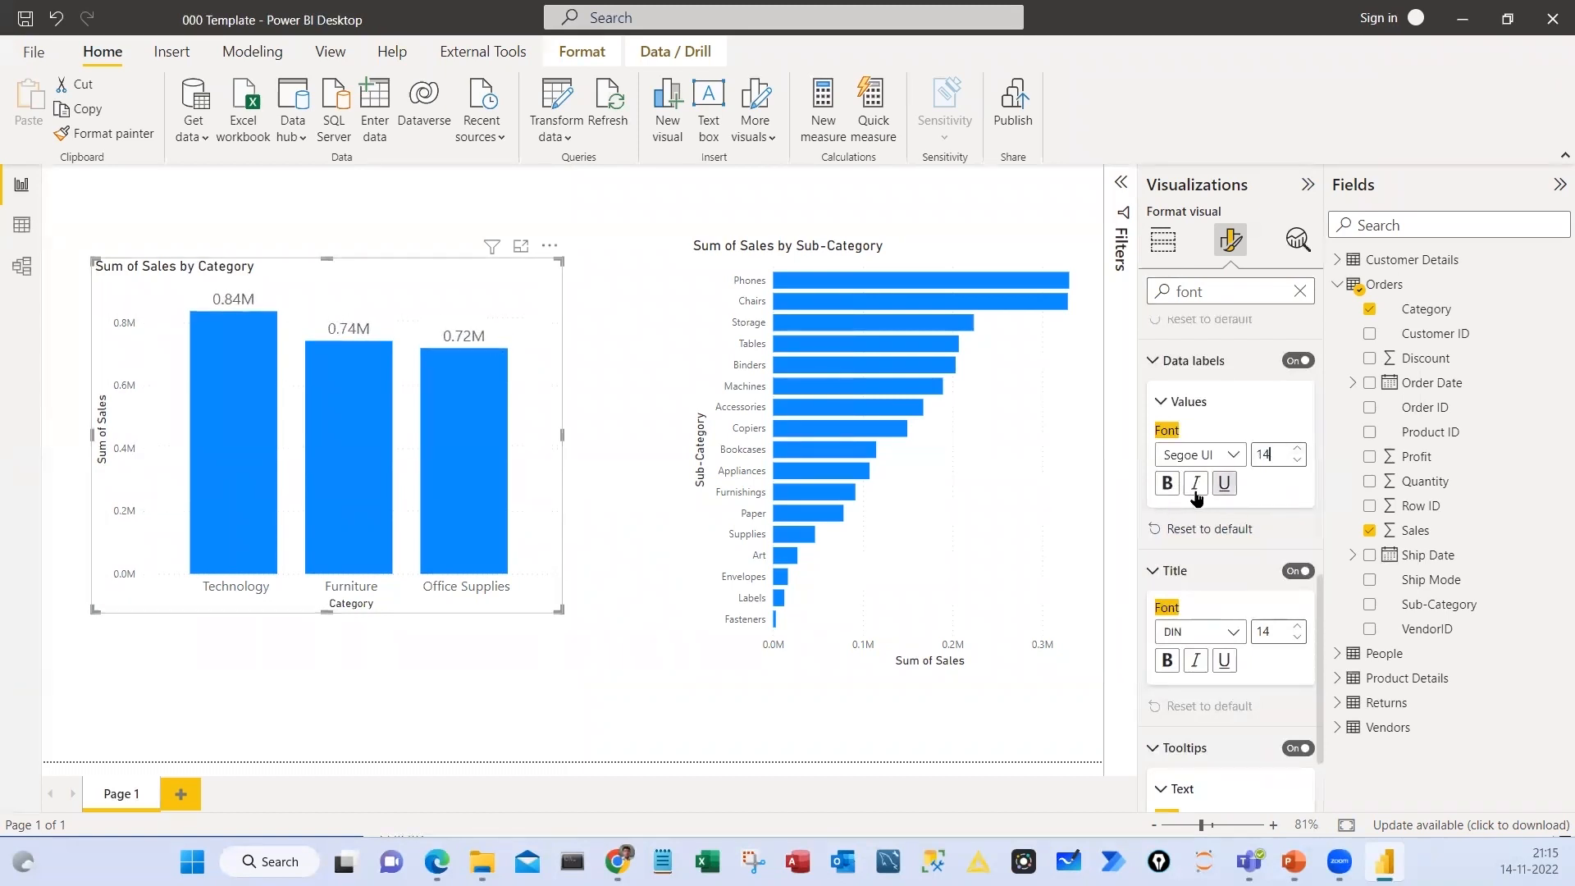
pyautogui.click(1174, 488)
pyautogui.click(1168, 483)
pyautogui.scroll(5, 1249, 397)
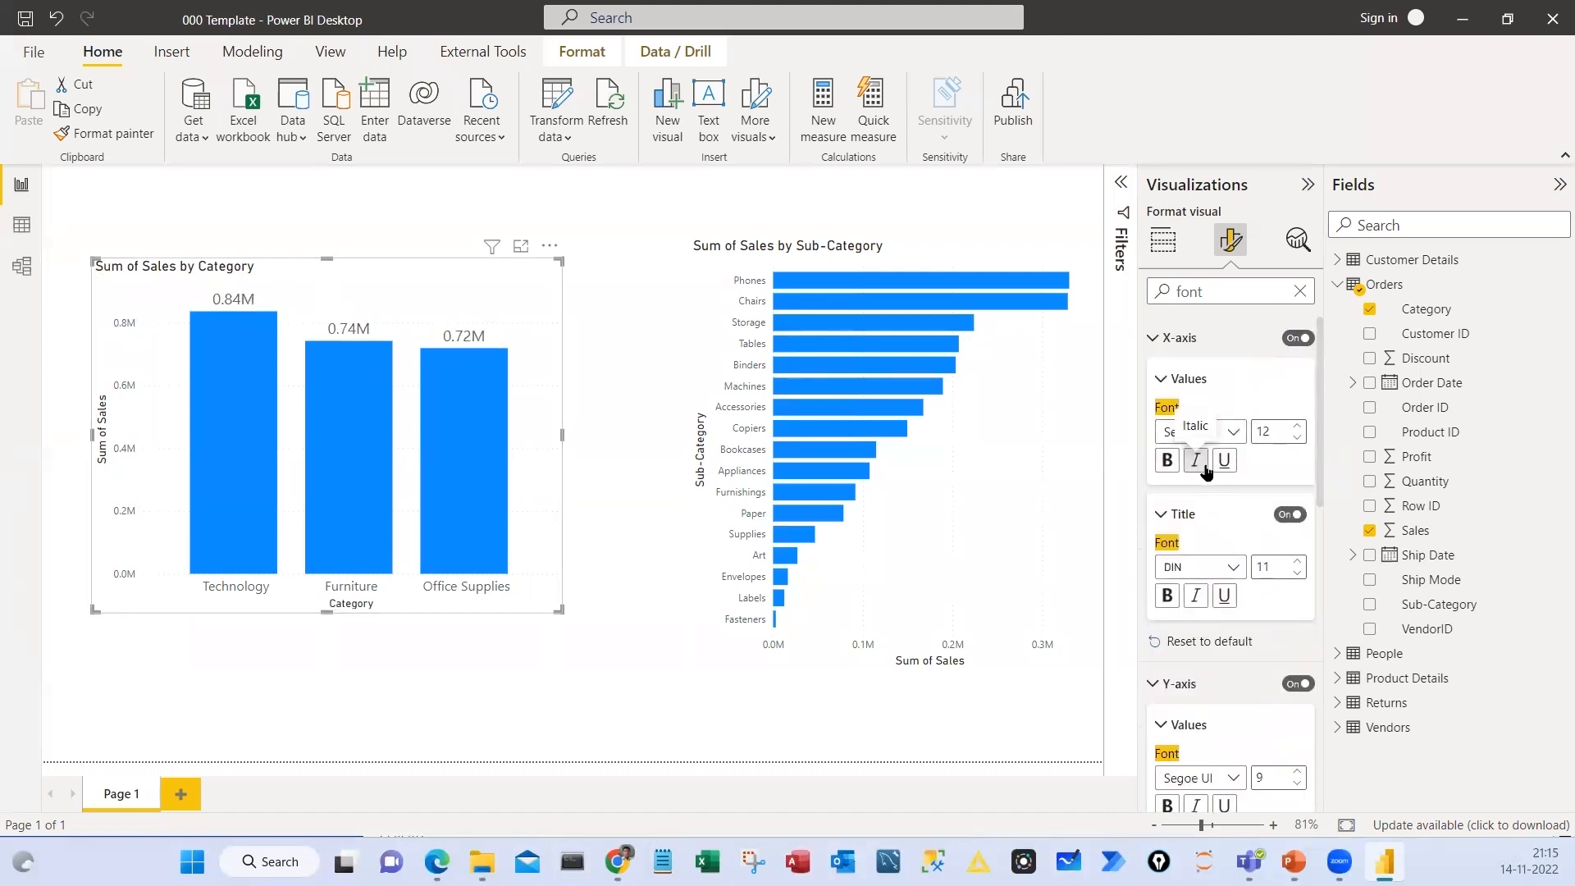
# Box the column chart, and circle the Category and Sales fields, the formatting icon and the font search
pyautogui.moveTo(78, 244)
pyautogui.mouseDown()
pyautogui.moveTo(631, 636)
pyautogui.moveTo(615, 634)
pyautogui.mouseUp()
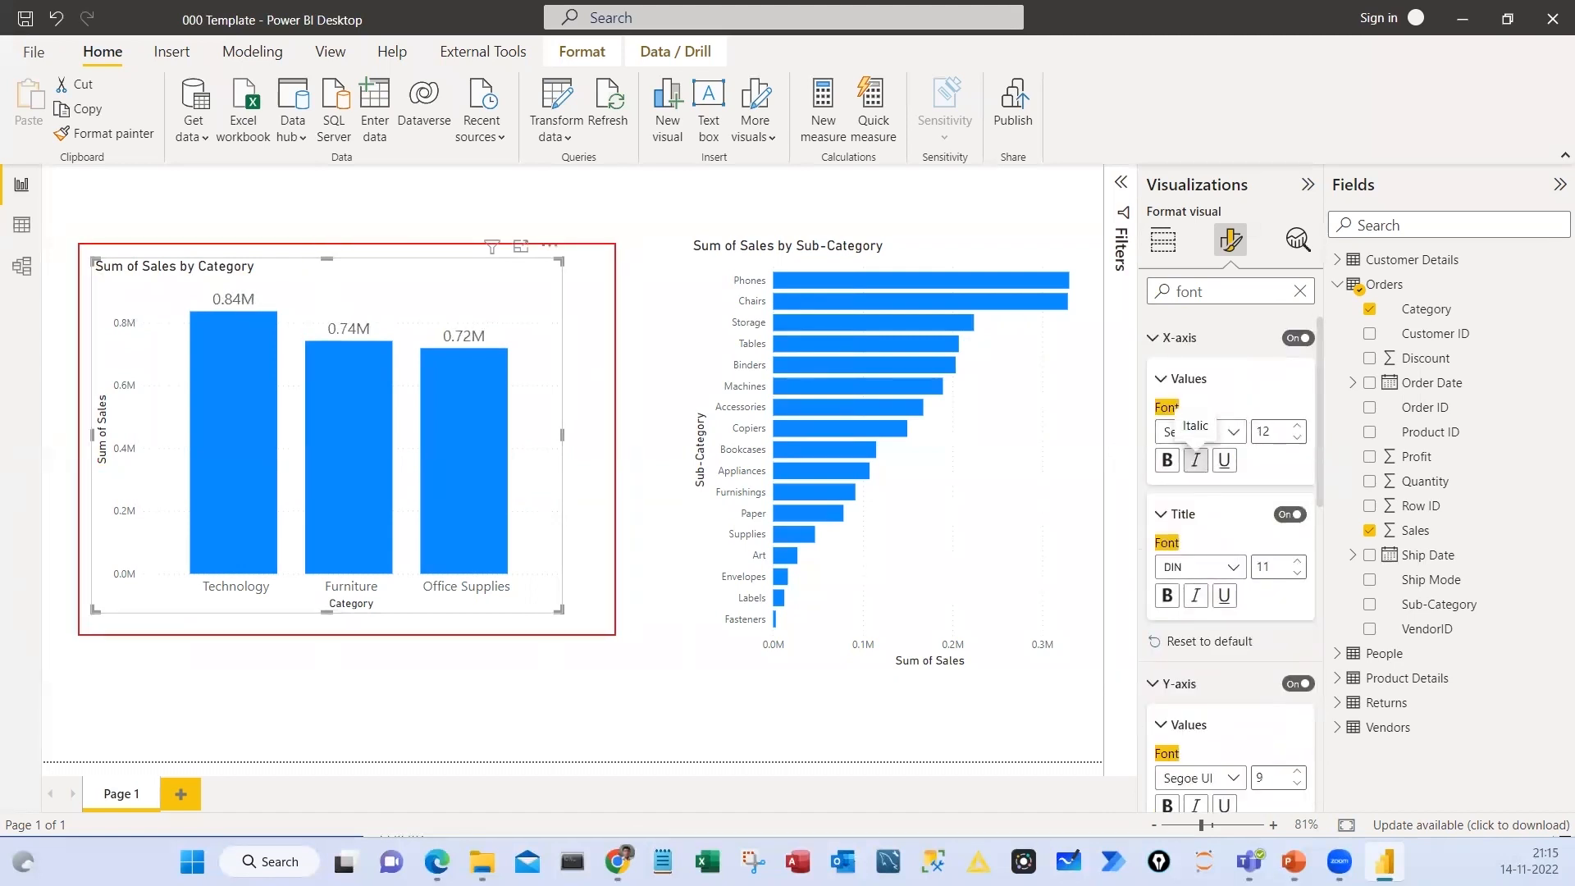
pyautogui.moveTo(1410, 297)
pyautogui.mouseDown()
pyautogui.moveTo(1405, 263)
pyautogui.moveTo(1382, 299)
pyautogui.mouseUp()
pyautogui.moveTo(1389, 511); pyautogui.dragTo(1330, 505)
pyautogui.moveTo(1230, 206)
pyautogui.mouseDown()
pyautogui.moveTo(1198, 233)
pyautogui.moveTo(1267, 271)
pyautogui.moveTo(1200, 202)
pyautogui.mouseUp()
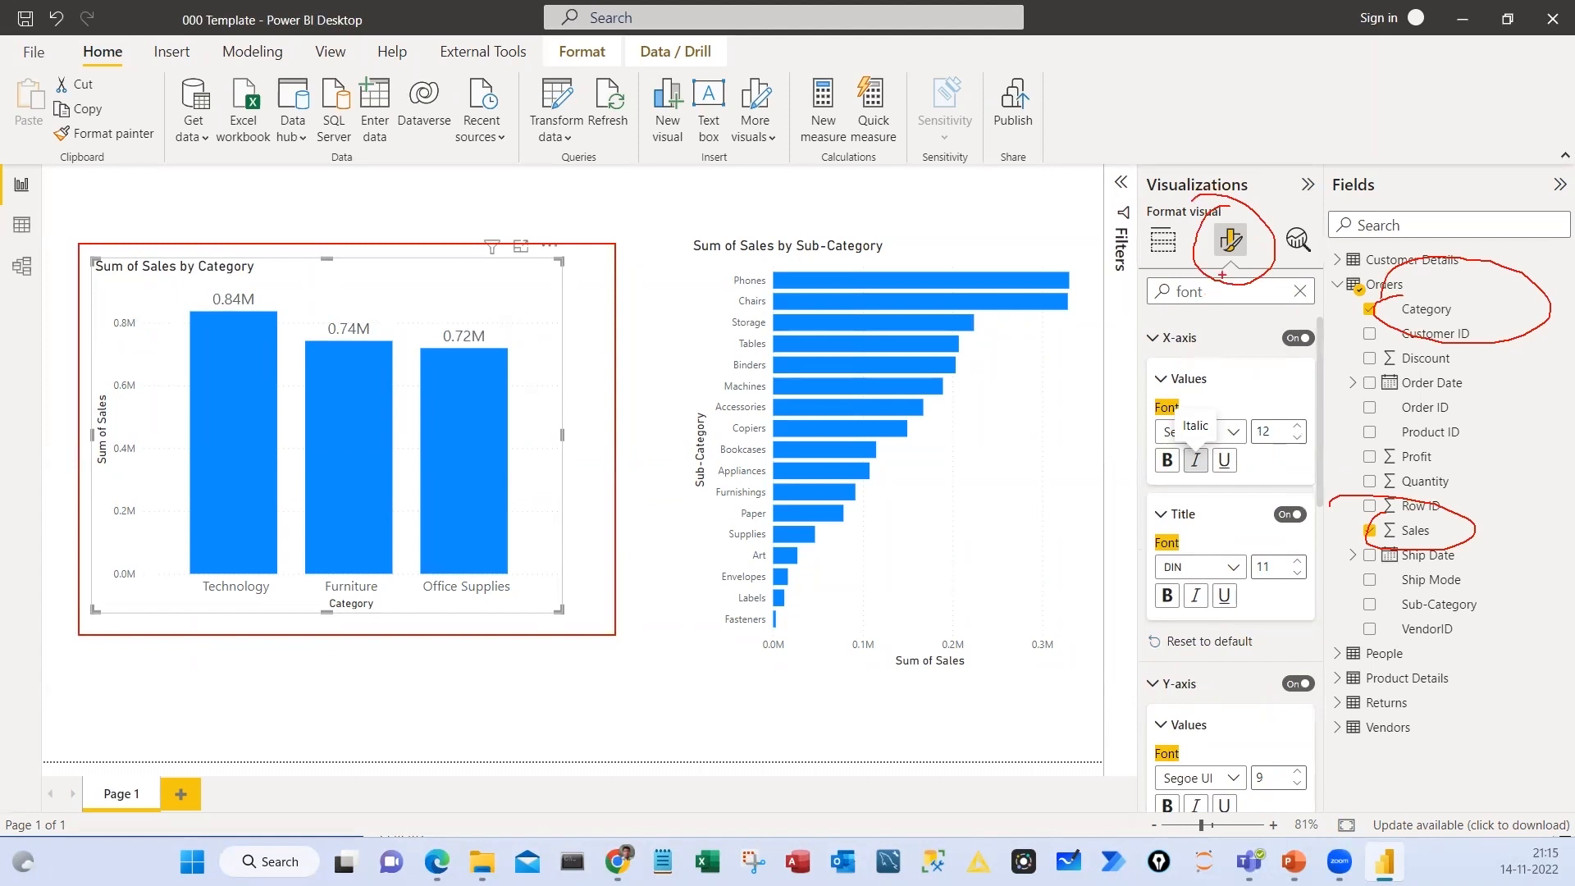
pyautogui.moveTo(1184, 270)
pyautogui.mouseDown()
pyautogui.moveTo(1158, 287)
pyautogui.moveTo(1206, 320)
pyautogui.moveTo(1256, 285)
pyautogui.mouseUp()
# Mark a series of short ticks down the column chart's side, clear the marks, and select the chart
pyautogui.moveTo(539, 306); pyautogui.dragTo(510, 316)
pyautogui.moveTo(557, 358); pyautogui.dragTo(512, 390)
pyautogui.moveTo(546, 435); pyautogui.dragTo(519, 450)
pyautogui.moveTo(523, 531); pyautogui.dragTo(507, 537)
pyautogui.moveTo(496, 594); pyautogui.dragTo(489, 593)
pyautogui.moveTo(506, 628); pyautogui.dragTo(489, 631)
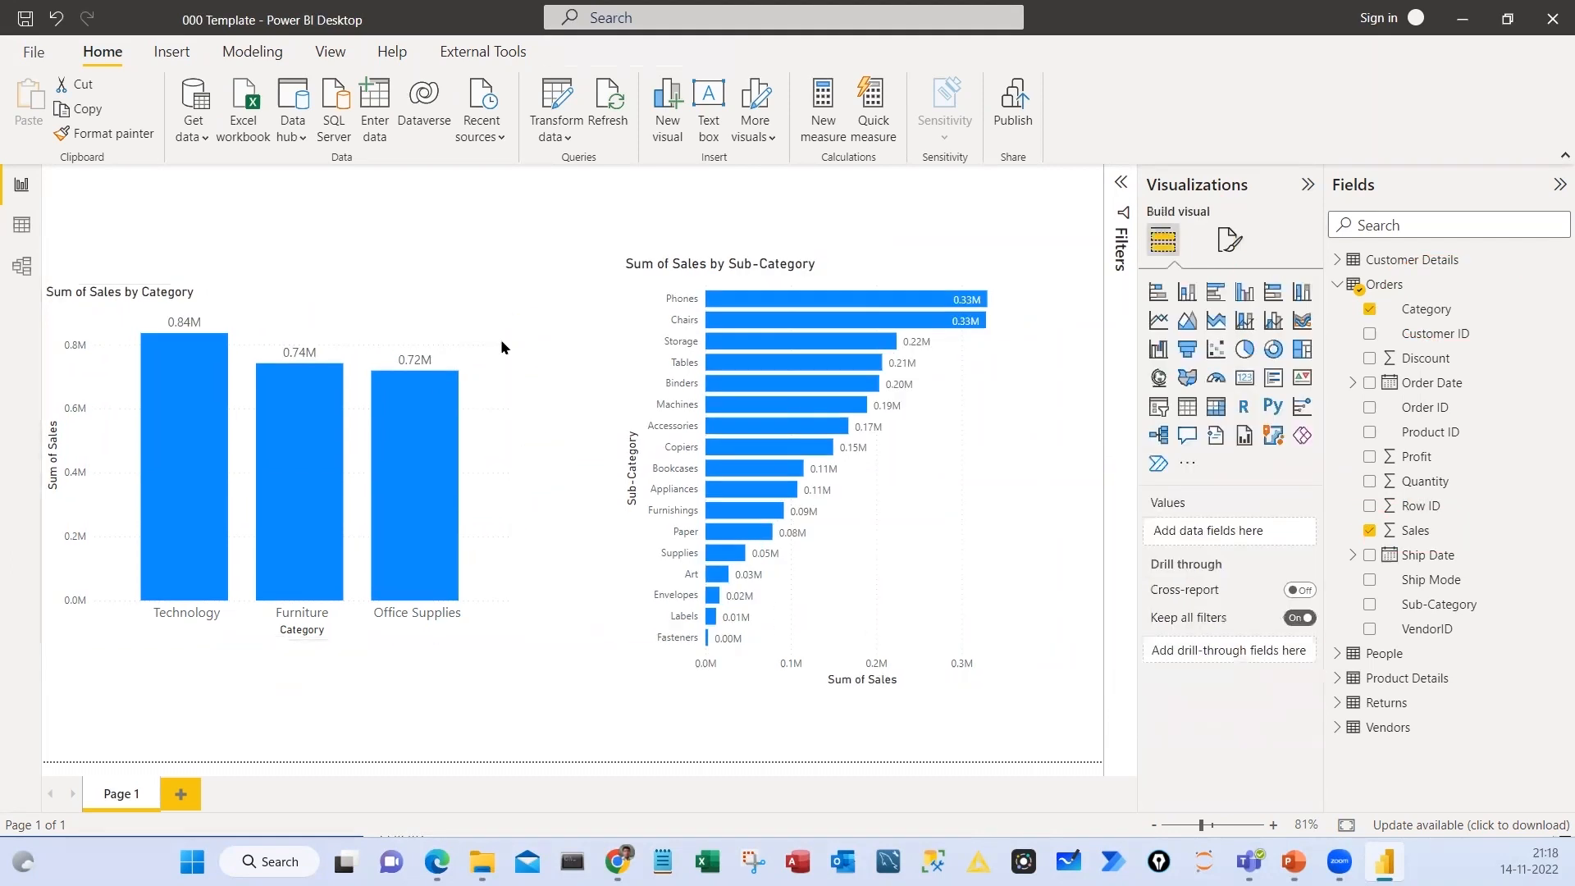
pyautogui.click(501, 339)
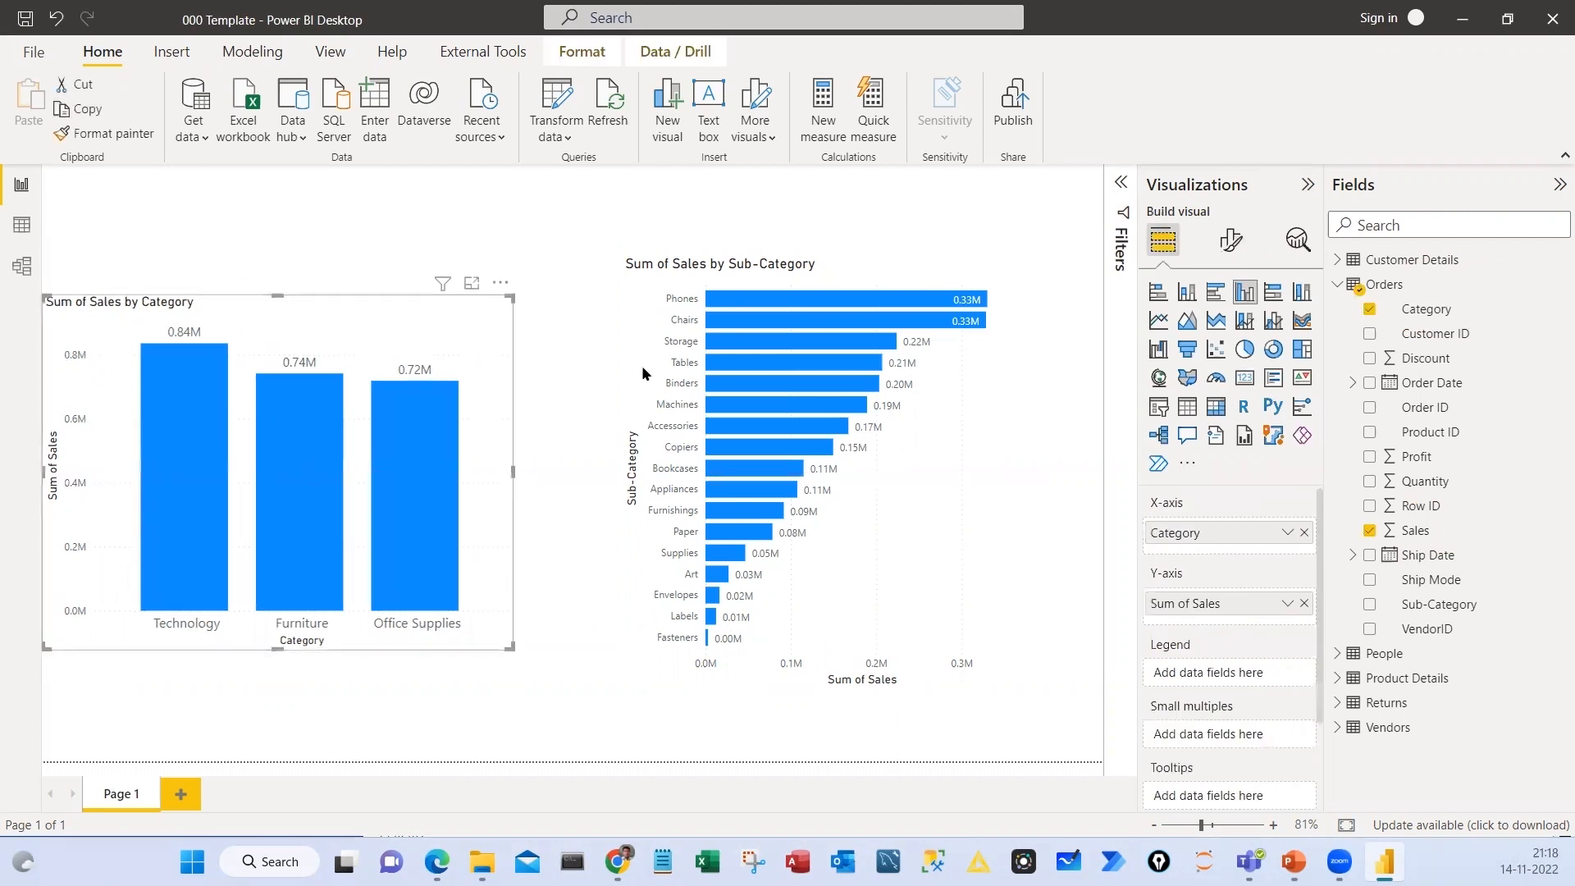
# Move the Sales by Sub-Category bar chart farther from the column chart and deselect it
pyautogui.click(651, 366)
pyautogui.moveTo(684, 371); pyautogui.dragTo(734, 371)
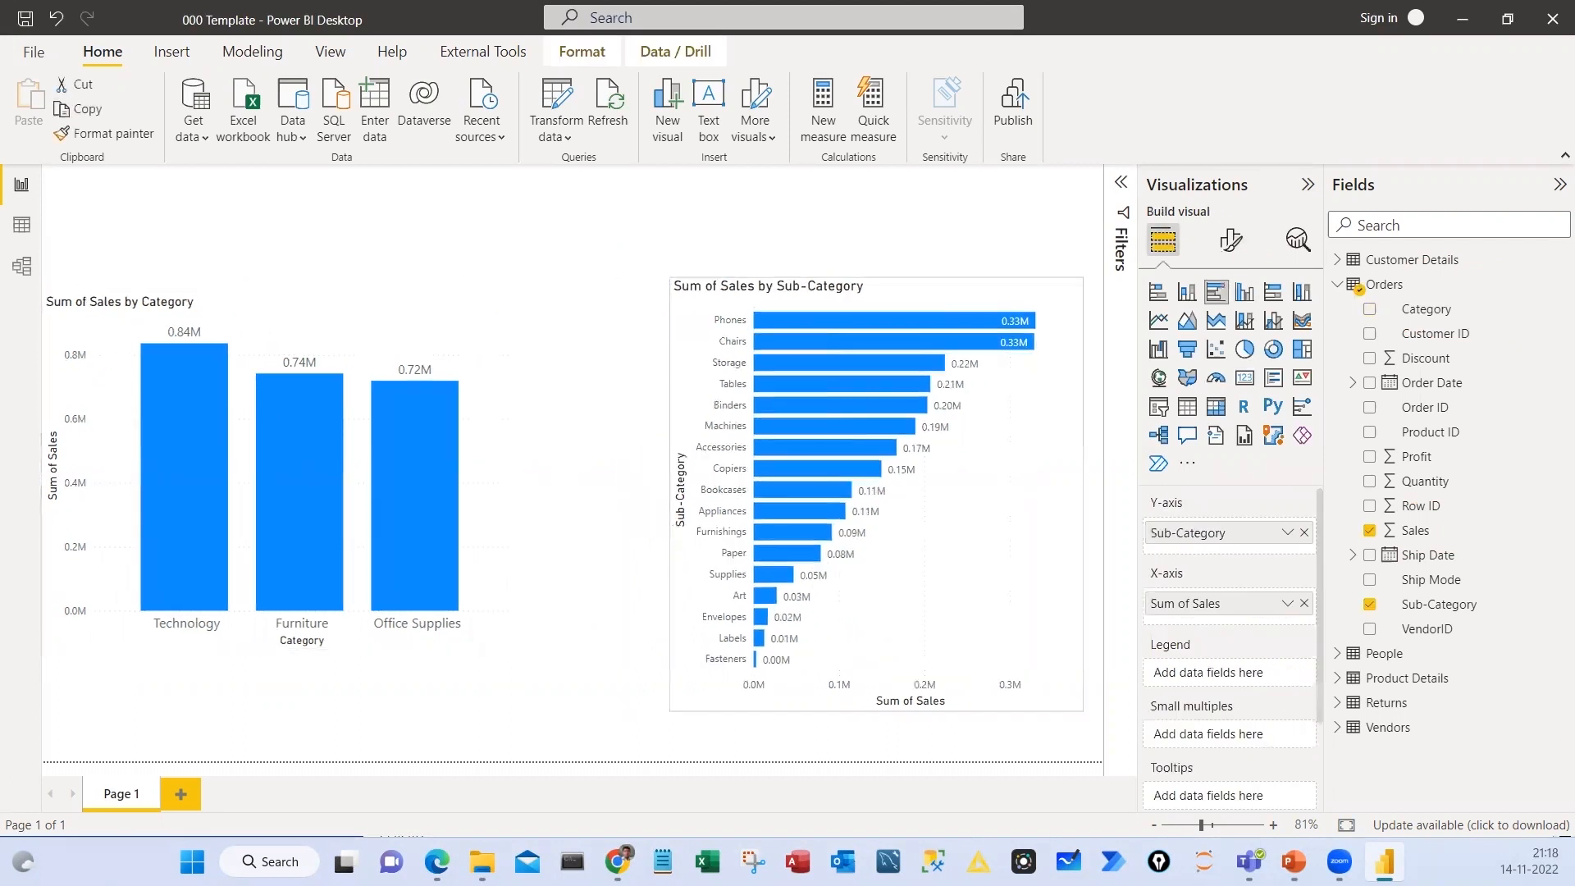
pyautogui.click(593, 459)
# Draw lines and a squiggle to mark the gap between the two charts, and box each chart
pyautogui.moveTo(525, 297)
pyautogui.mouseDown()
pyautogui.moveTo(509, 661)
pyautogui.moveTo(524, 669)
pyautogui.mouseUp()
pyautogui.moveTo(655, 267); pyautogui.dragTo(655, 688)
pyautogui.moveTo(584, 452); pyautogui.dragTo(601, 521)
pyautogui.moveTo(46, 287)
pyautogui.mouseDown()
pyautogui.moveTo(490, 602)
pyautogui.moveTo(528, 663)
pyautogui.mouseUp()
pyautogui.moveTo(649, 267)
pyautogui.mouseDown()
pyautogui.moveTo(902, 534)
pyautogui.moveTo(1106, 715)
pyautogui.mouseUp()
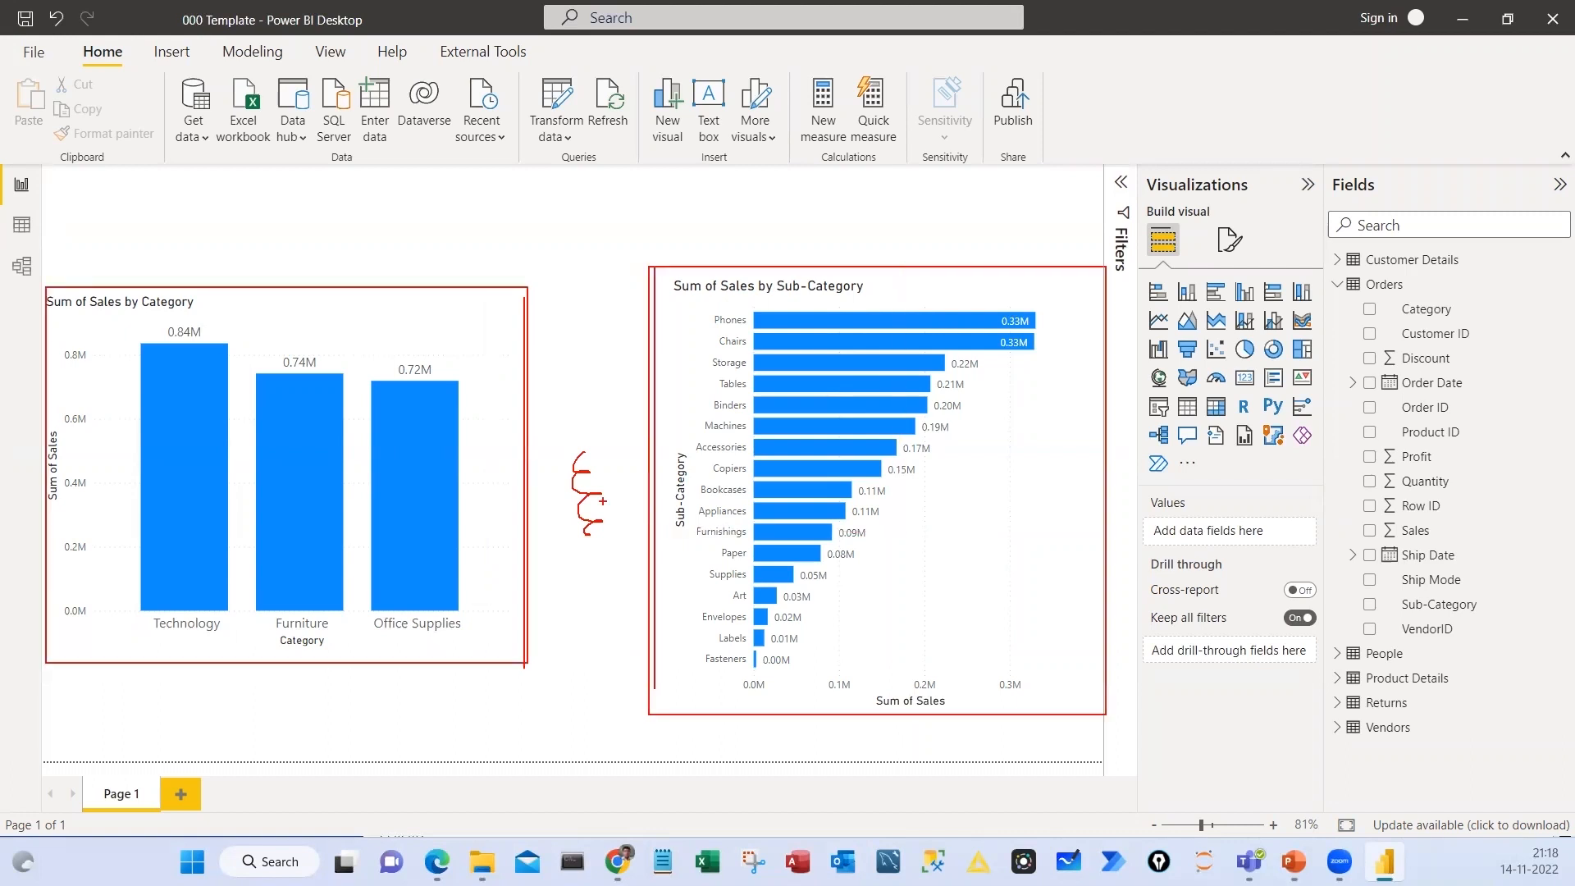
# Draw a tick mark under each chart, box the column chart's title, and clear the marks
pyautogui.moveTo(395, 725); pyautogui.dragTo(472, 671)
pyautogui.moveTo(671, 747); pyautogui.dragTo(721, 707)
pyautogui.moveTo(43, 288); pyautogui.dragTo(515, 313)
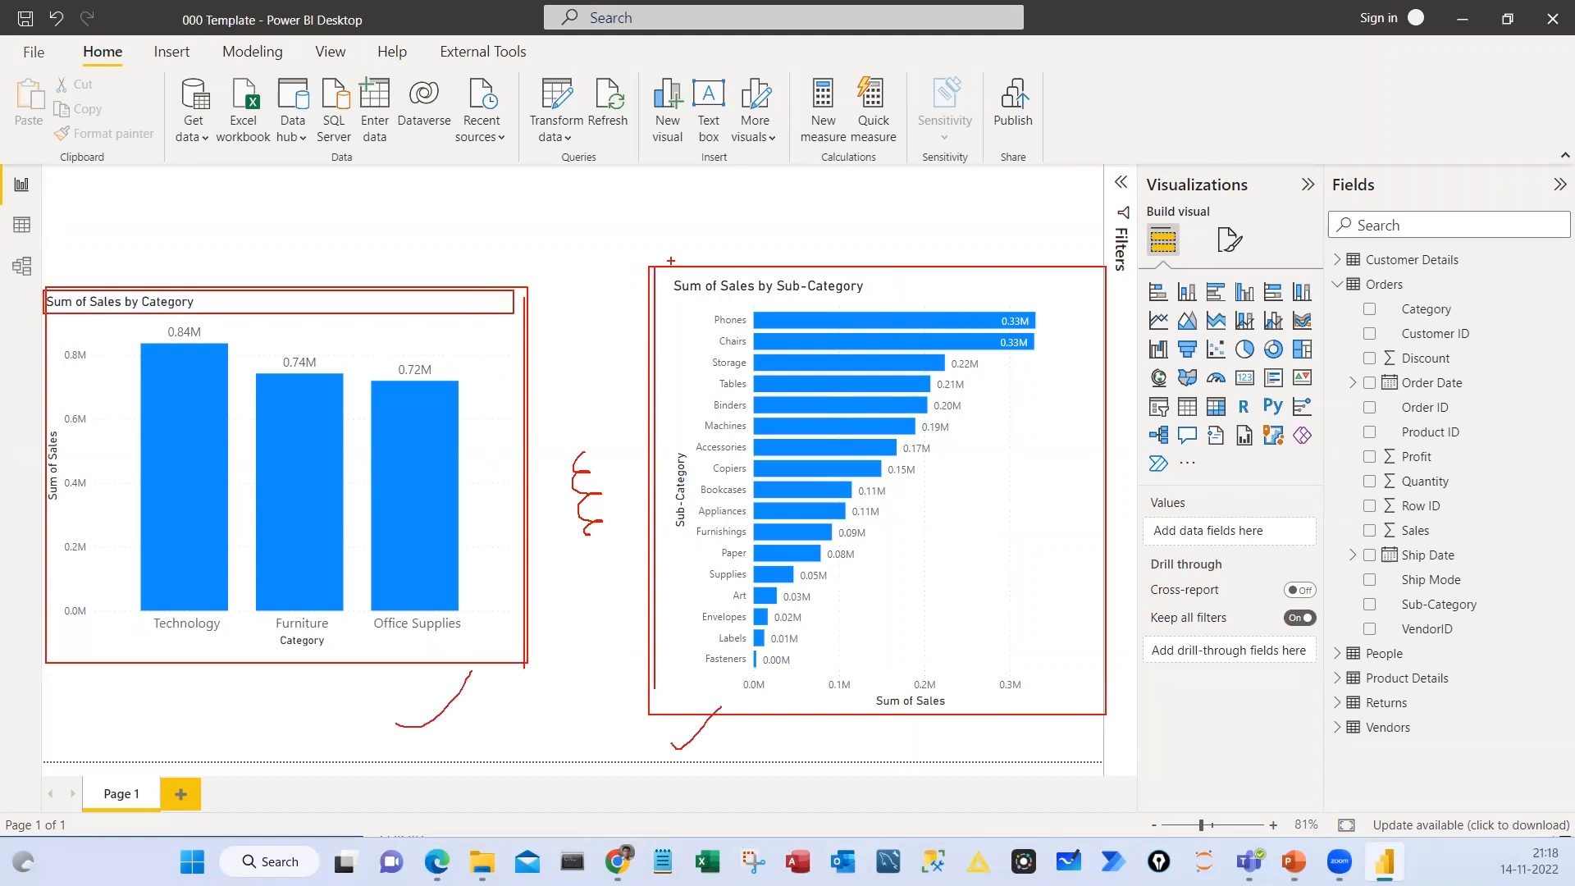
pyautogui.press('Escape')
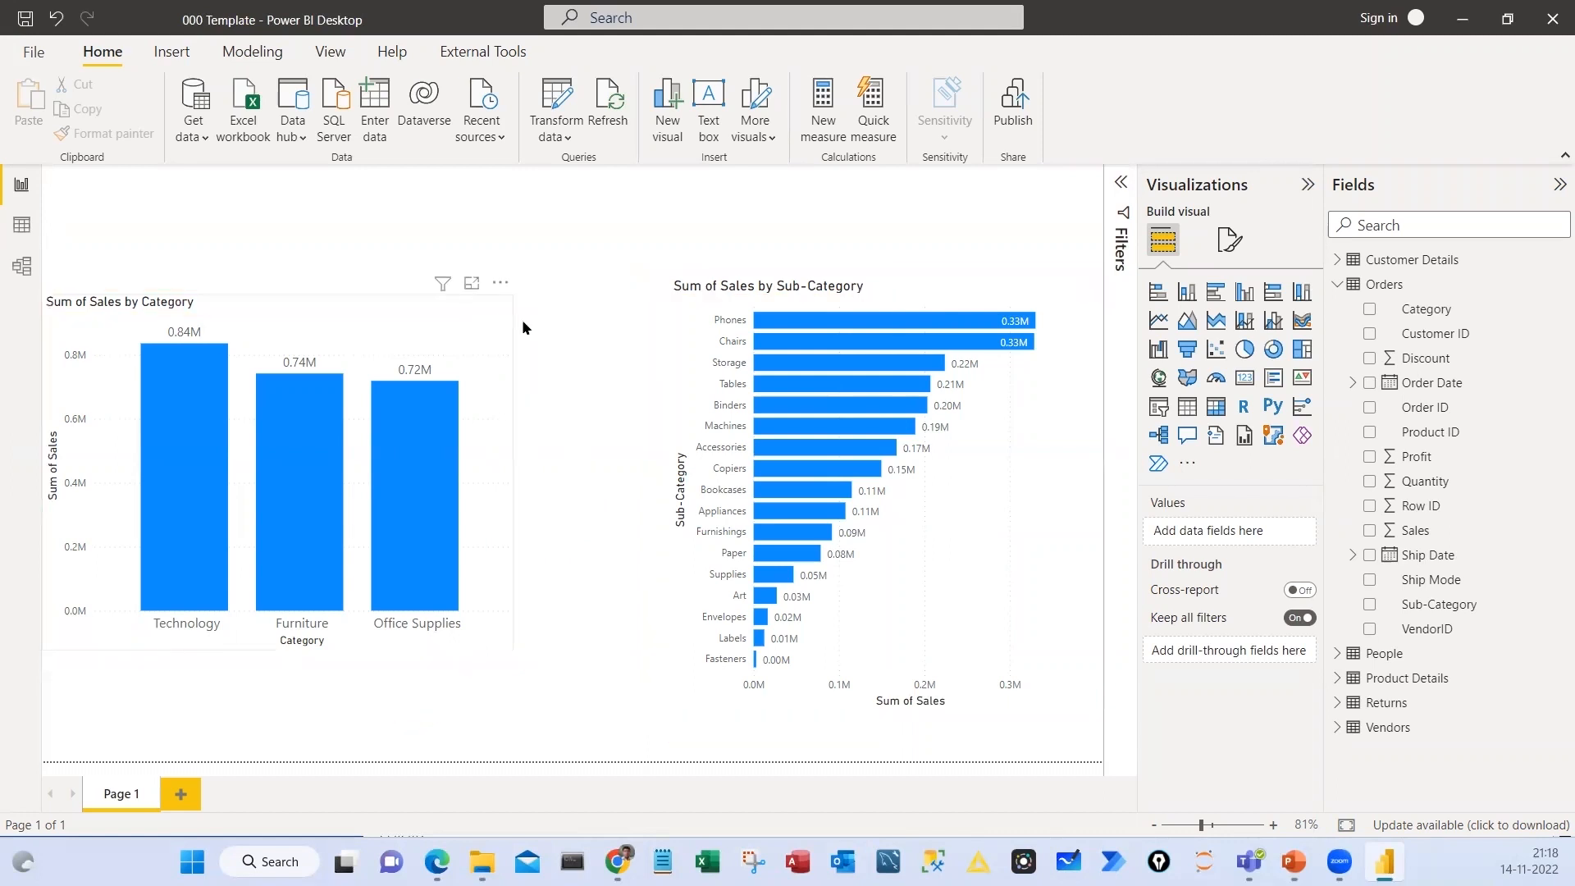
# Move the Sales by Category column chart closer to the bar chart and open its formatting settings
pyautogui.moveTo(441, 440); pyautogui.dragTo(500, 440)
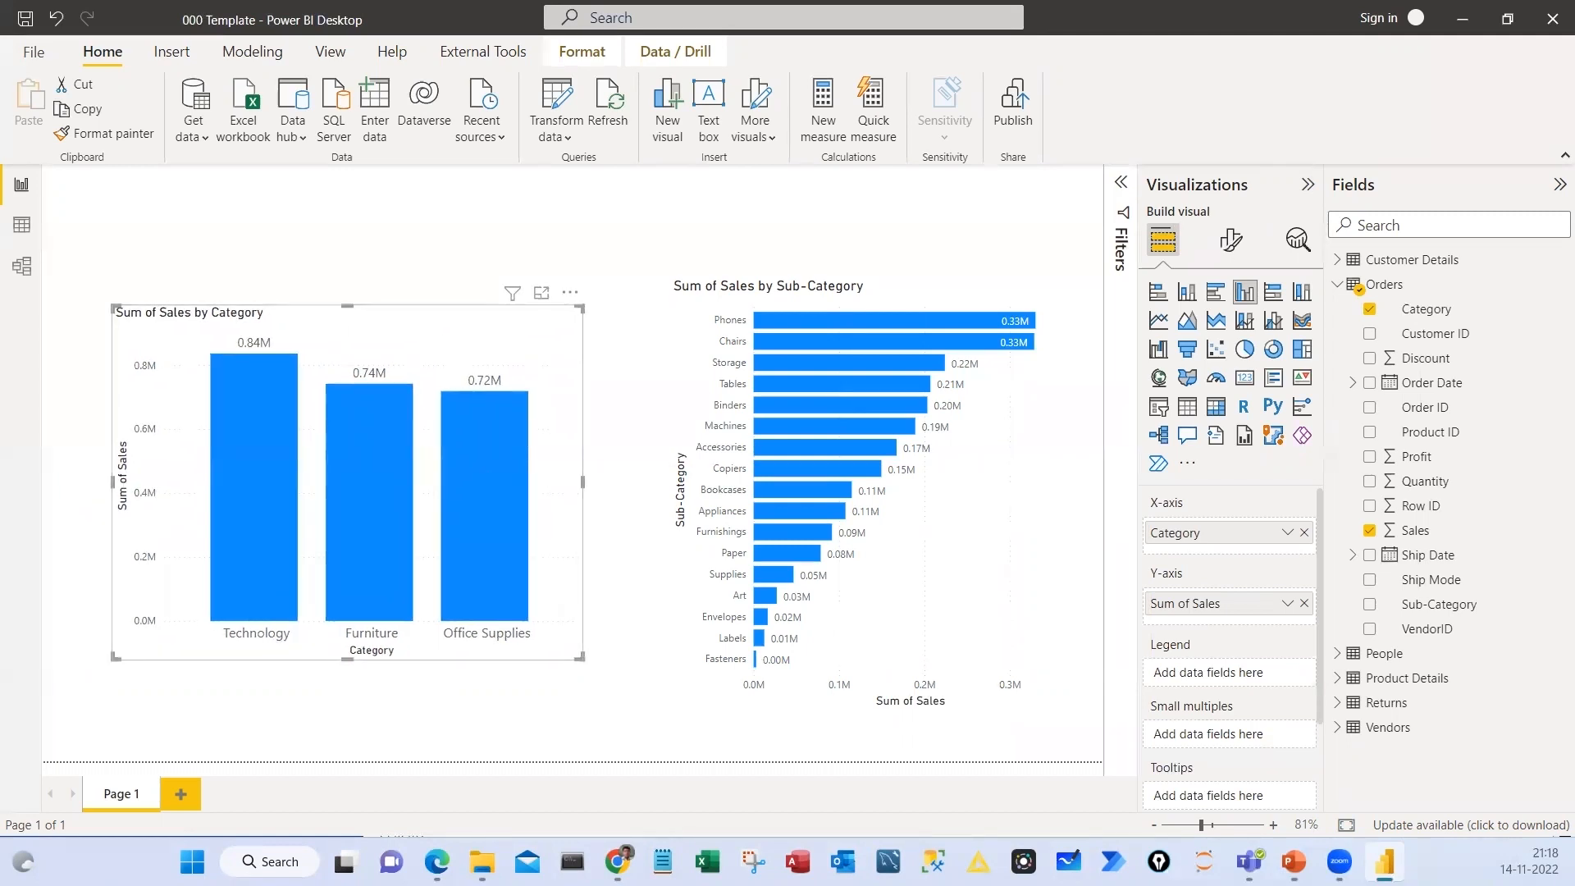
pyautogui.click(1231, 240)
# Box the formatting icon, tick the Visual and General headings, circle General, and draw a wavy line along the Visual settings
pyautogui.hotkey('ctrl', '2')
pyautogui.moveTo(1204, 219); pyautogui.dragTo(1249, 266)
pyautogui.moveTo(1140, 312); pyautogui.dragTo(1277, 344)
pyautogui.moveTo(1138, 355); pyautogui.dragTo(1181, 330)
pyautogui.moveTo(1205, 350); pyautogui.dragTo(1240, 335)
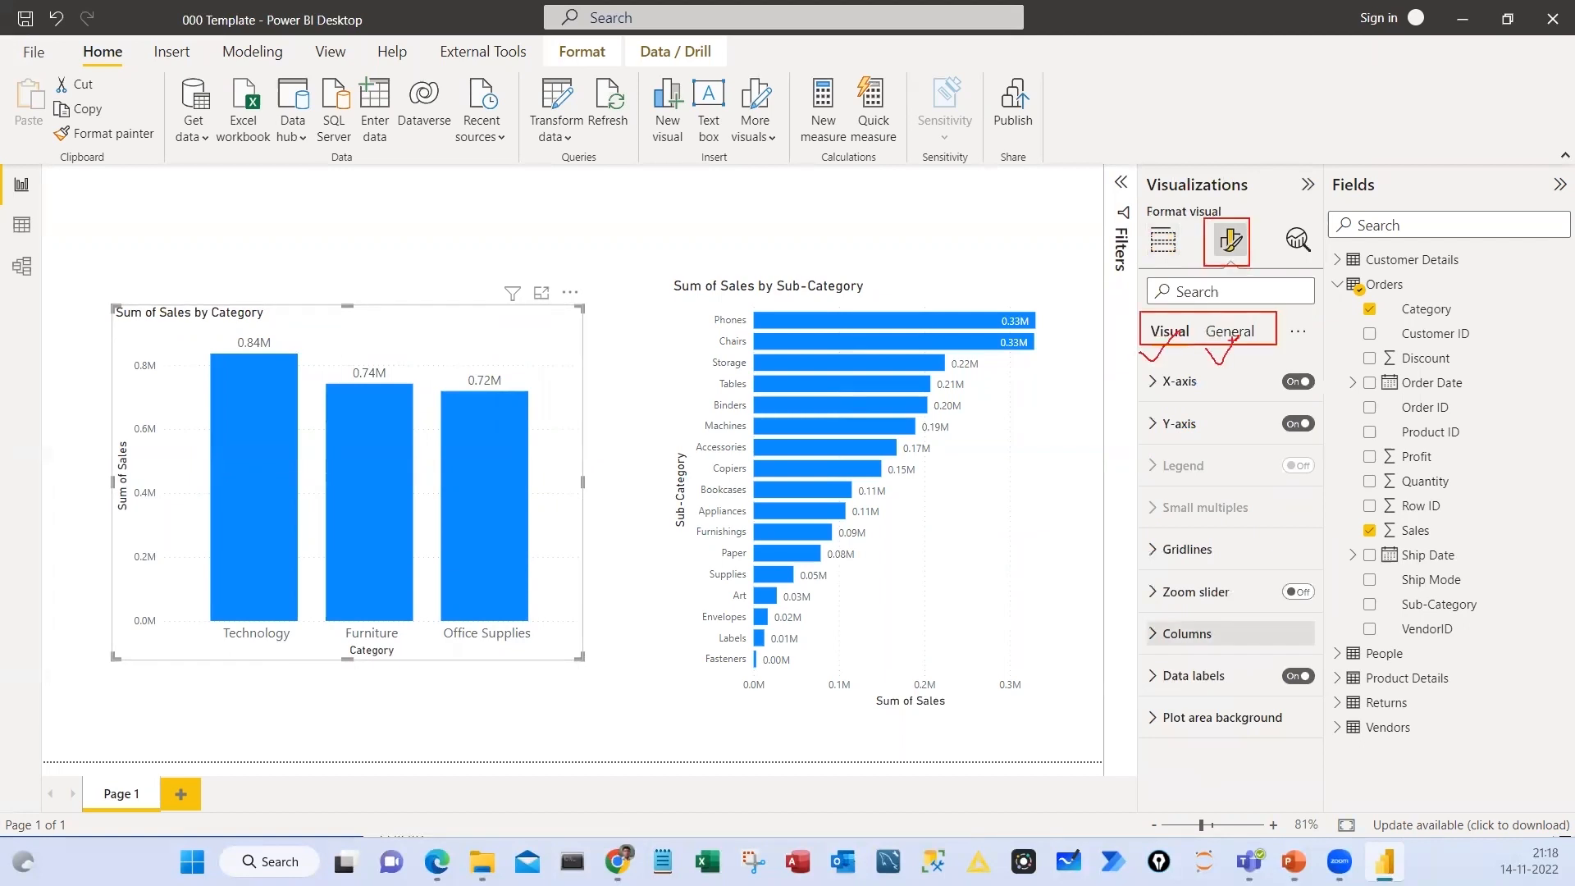
pyautogui.moveTo(1233, 339)
pyautogui.mouseDown()
pyautogui.moveTo(1222, 359)
pyautogui.moveTo(1227, 296)
pyautogui.mouseUp()
pyautogui.moveTo(1126, 355)
pyautogui.mouseDown()
pyautogui.moveTo(1169, 337)
pyautogui.moveTo(1133, 500)
pyautogui.moveTo(1157, 715)
pyautogui.mouseUp()
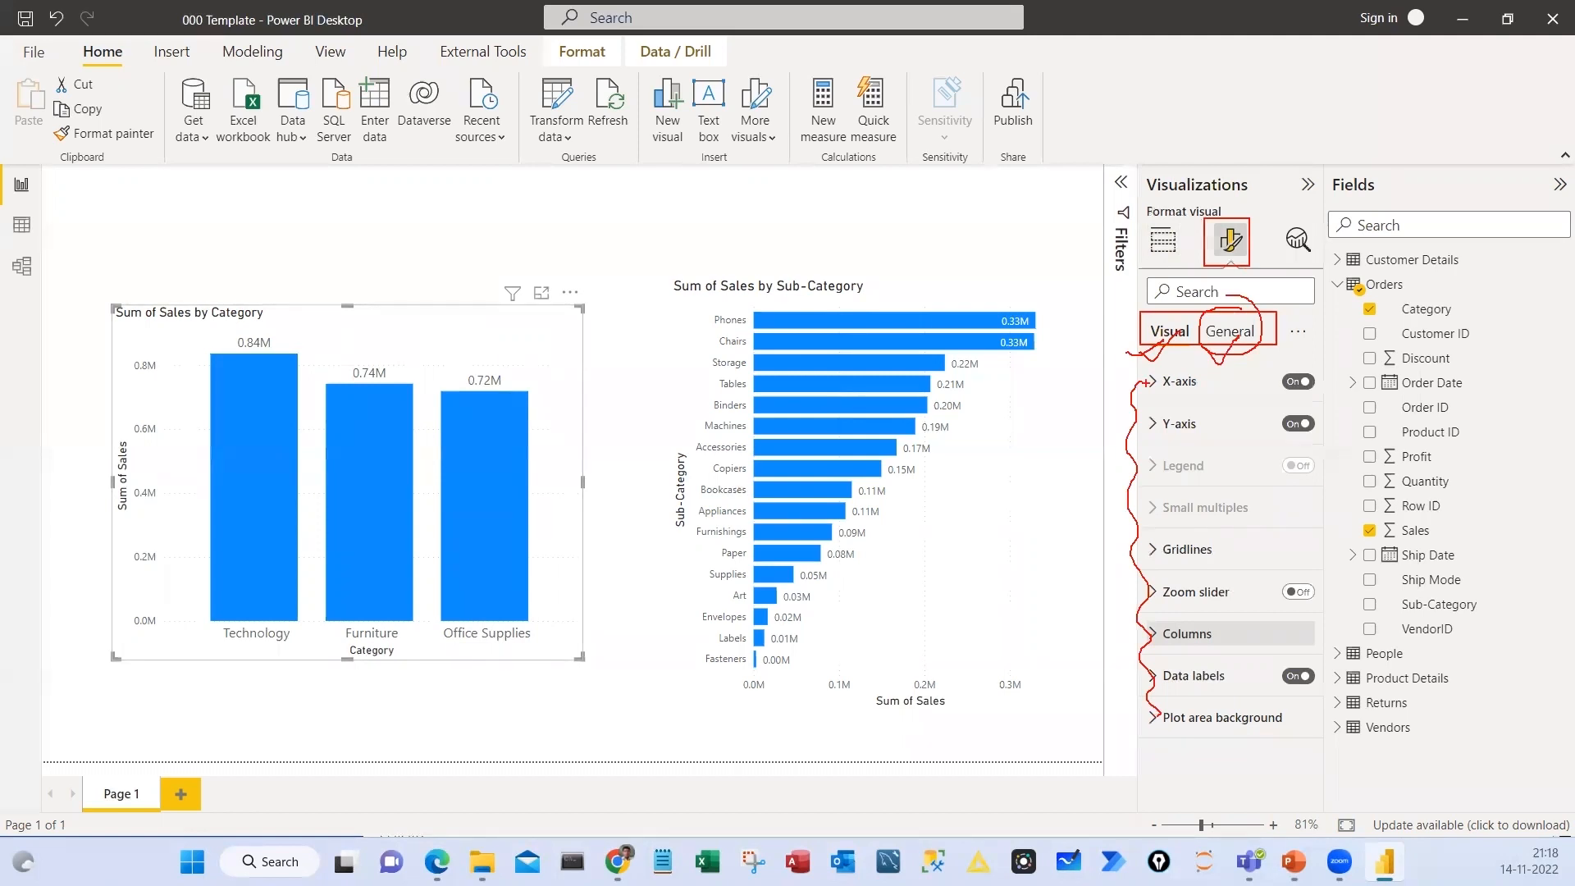
# Circle the column chart, underline the X-axis and Y-axis settings, and clear all marks
pyautogui.moveTo(271, 291); pyautogui.dragTo(213, 601)
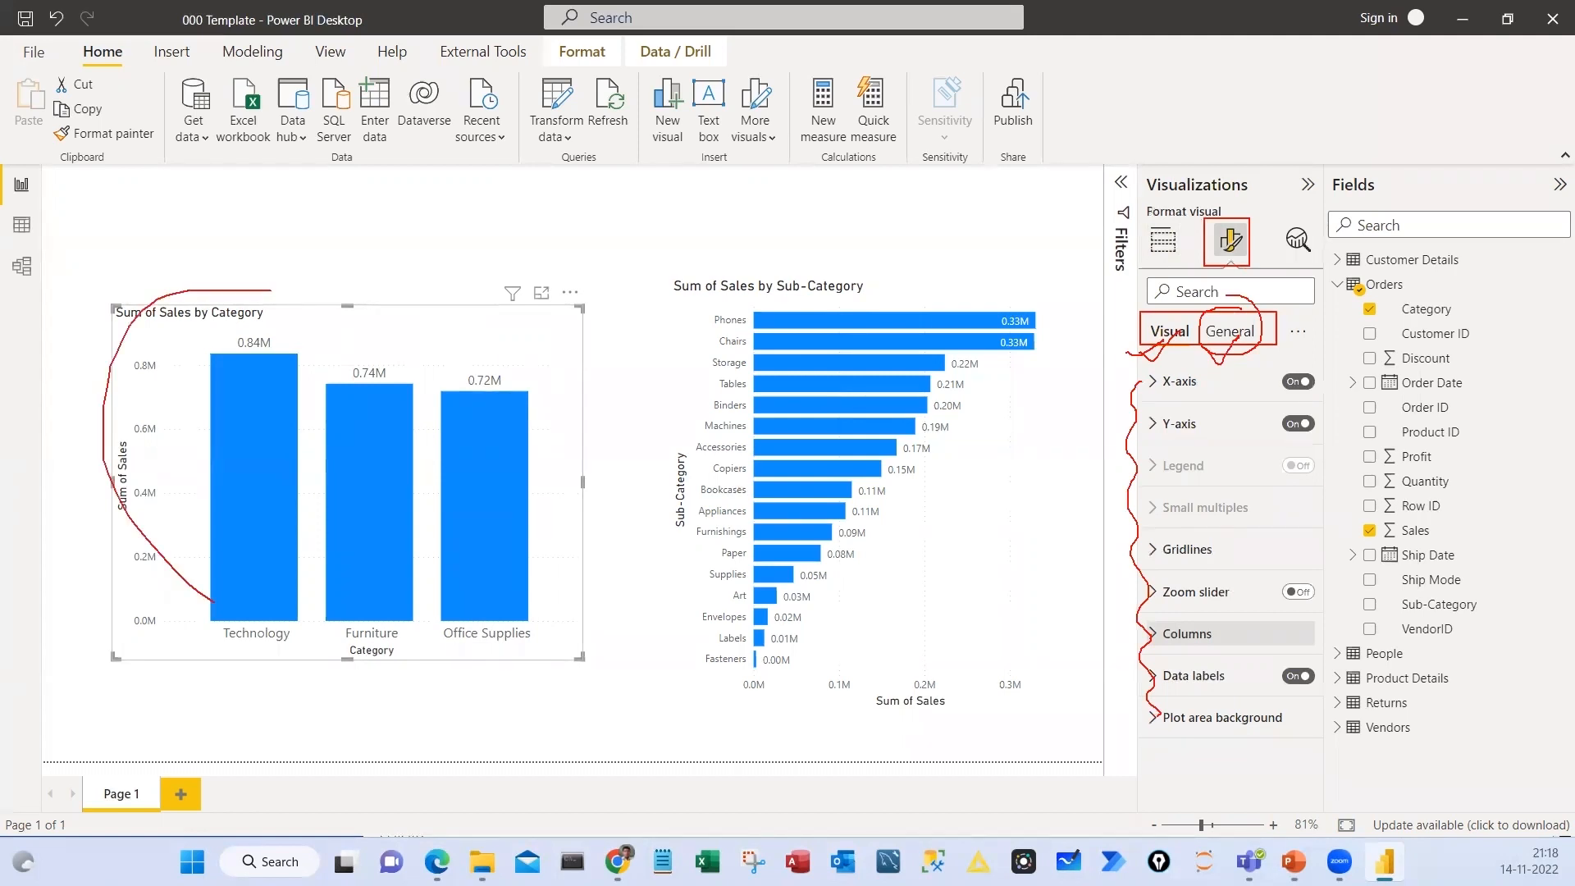
pyautogui.moveTo(215, 297); pyautogui.dragTo(220, 611)
pyautogui.moveTo(1177, 404); pyautogui.dragTo(1201, 403)
pyautogui.moveTo(1171, 445); pyautogui.dragTo(1201, 445)
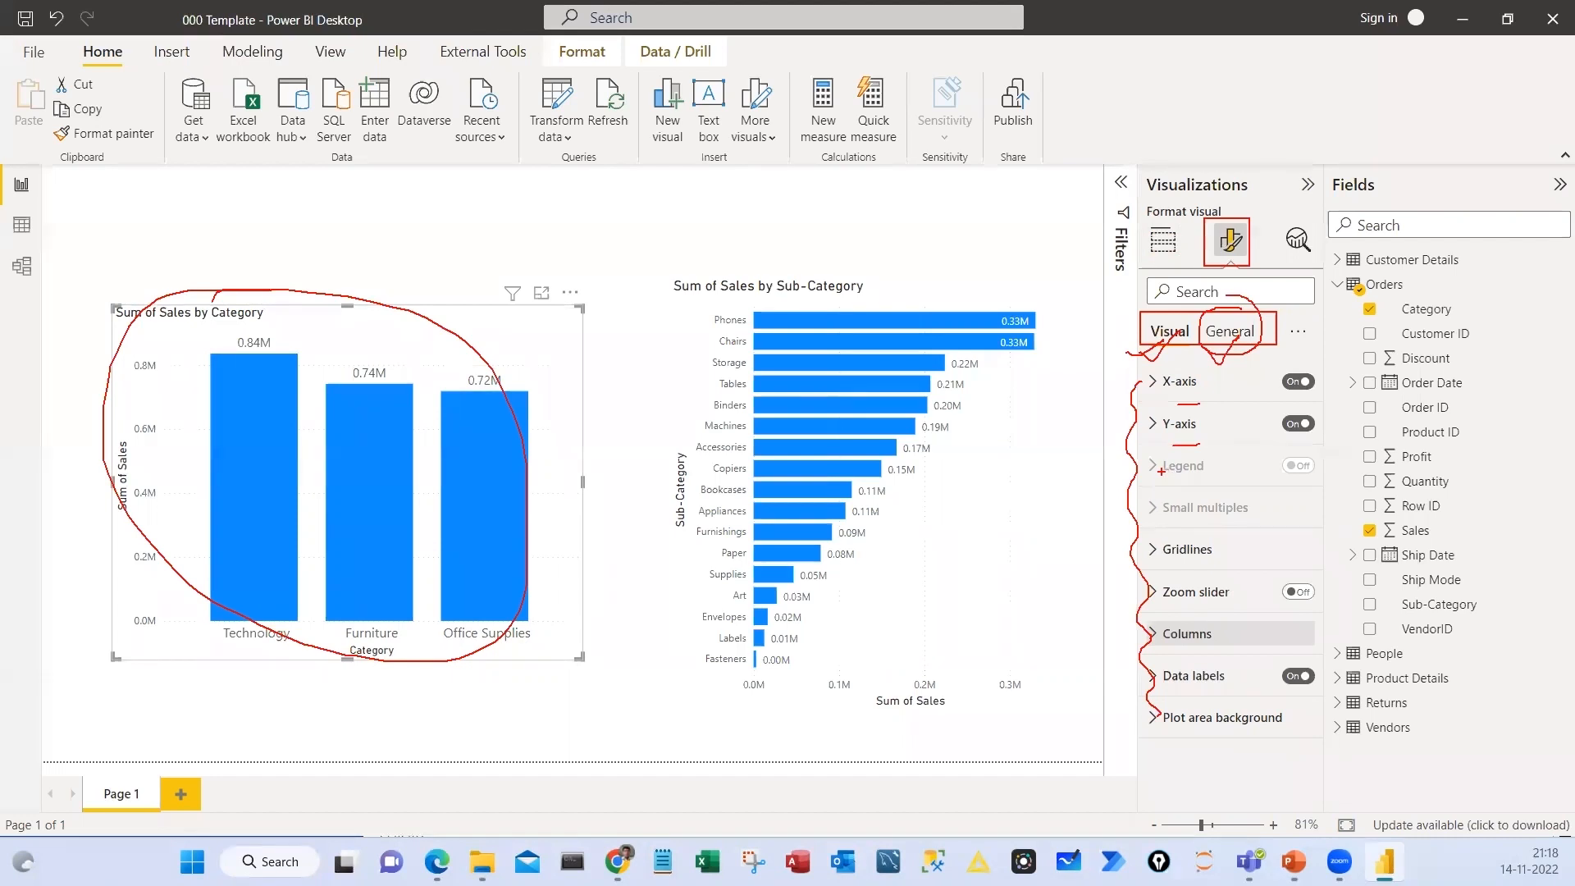
pyautogui.press('Escape')
# Show the column chart's General settings, mark the Title setting with a box, and clear the marks
pyautogui.click(1228, 332)
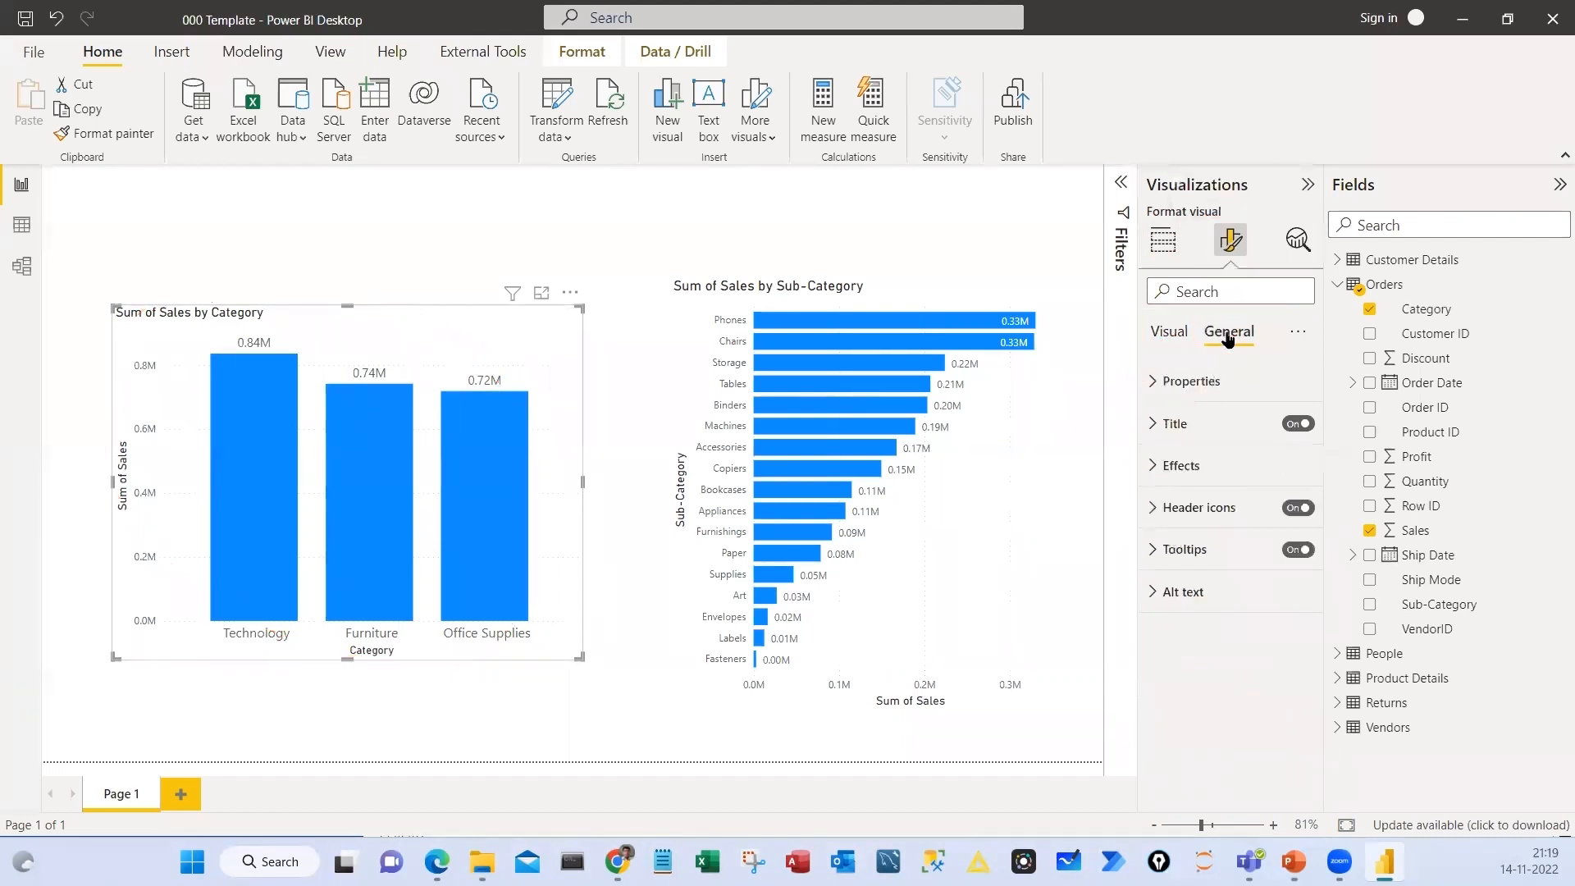
pyautogui.moveTo(1139, 406); pyautogui.dragTo(1322, 444)
pyautogui.moveTo(1235, 421); pyautogui.dragTo(1281, 404)
pyautogui.press('Escape')
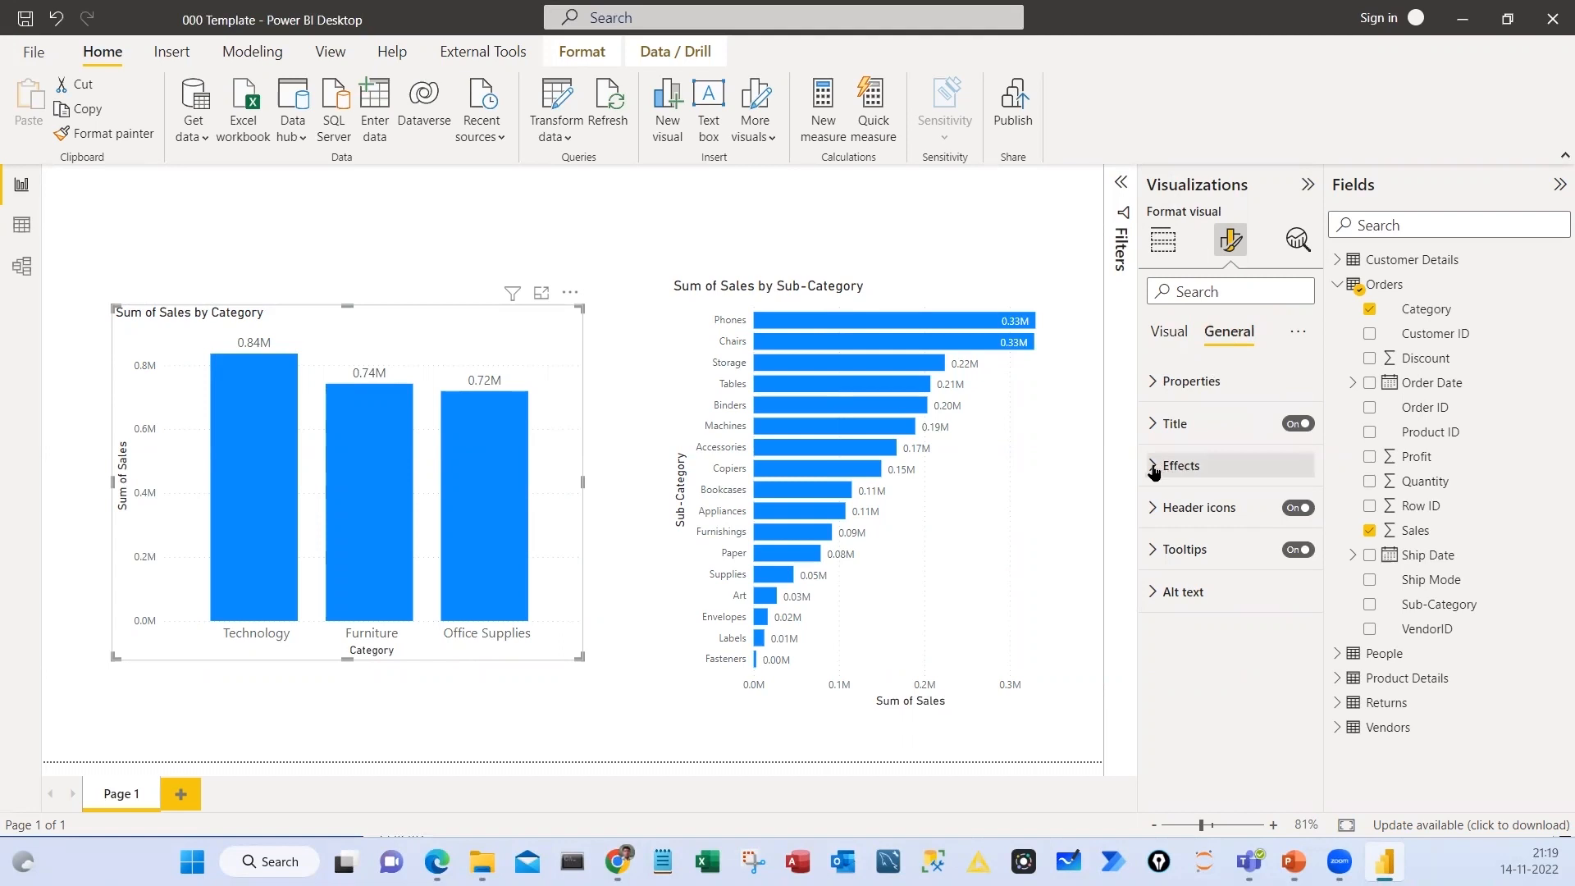
# Look through the column chart's Effects and Title settings, and collapse them
pyautogui.click(1154, 469)
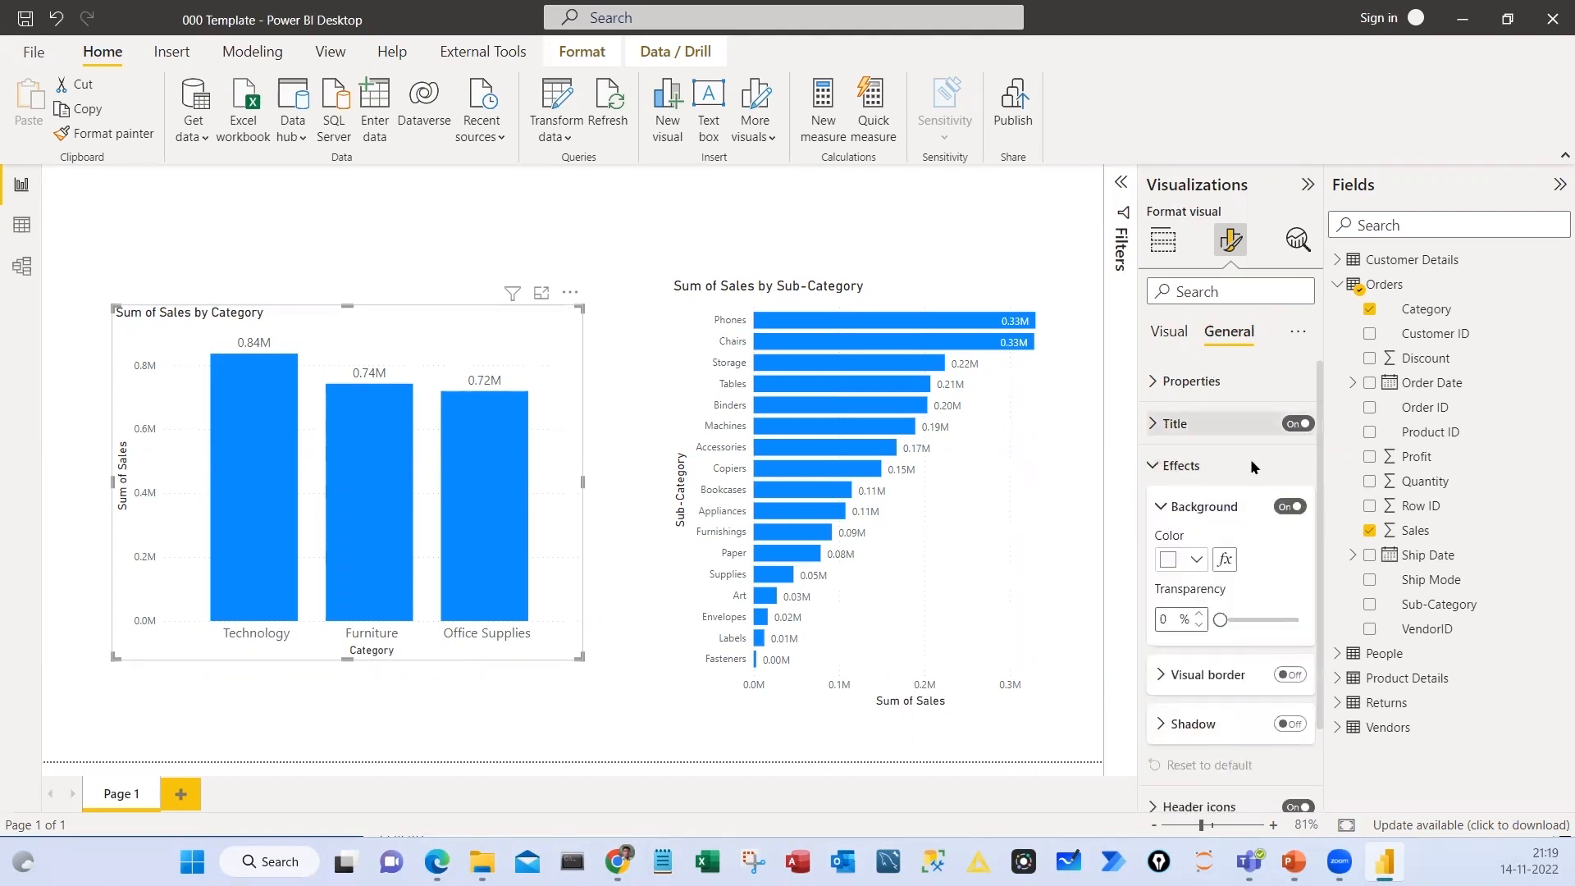
pyautogui.click(1175, 423)
pyautogui.scroll(-1, 1159, 435)
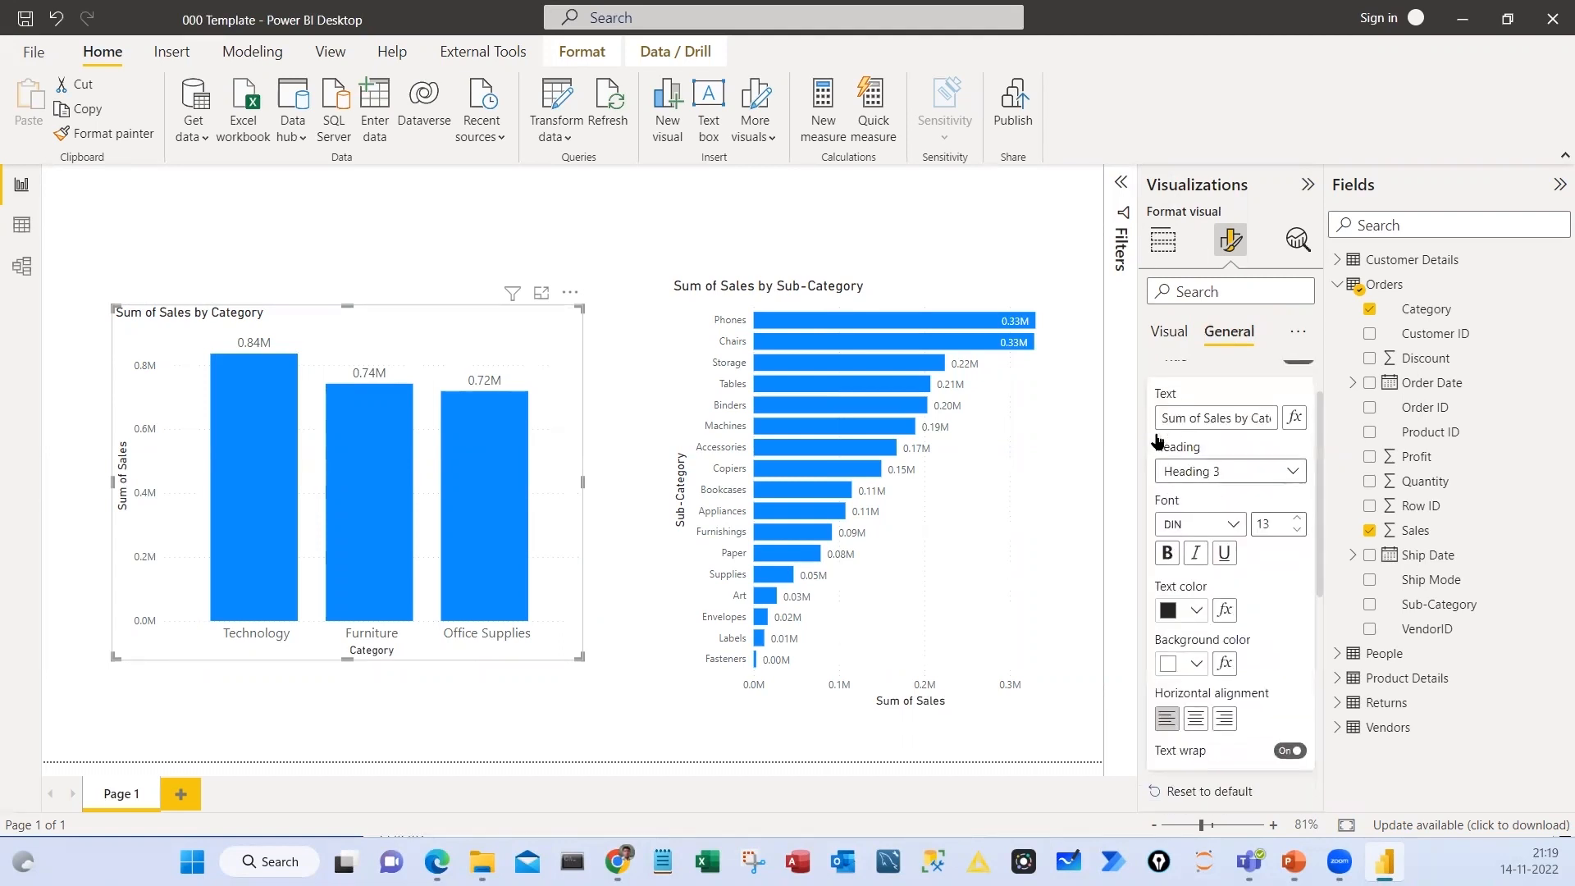
pyautogui.scroll(1, 1156, 439)
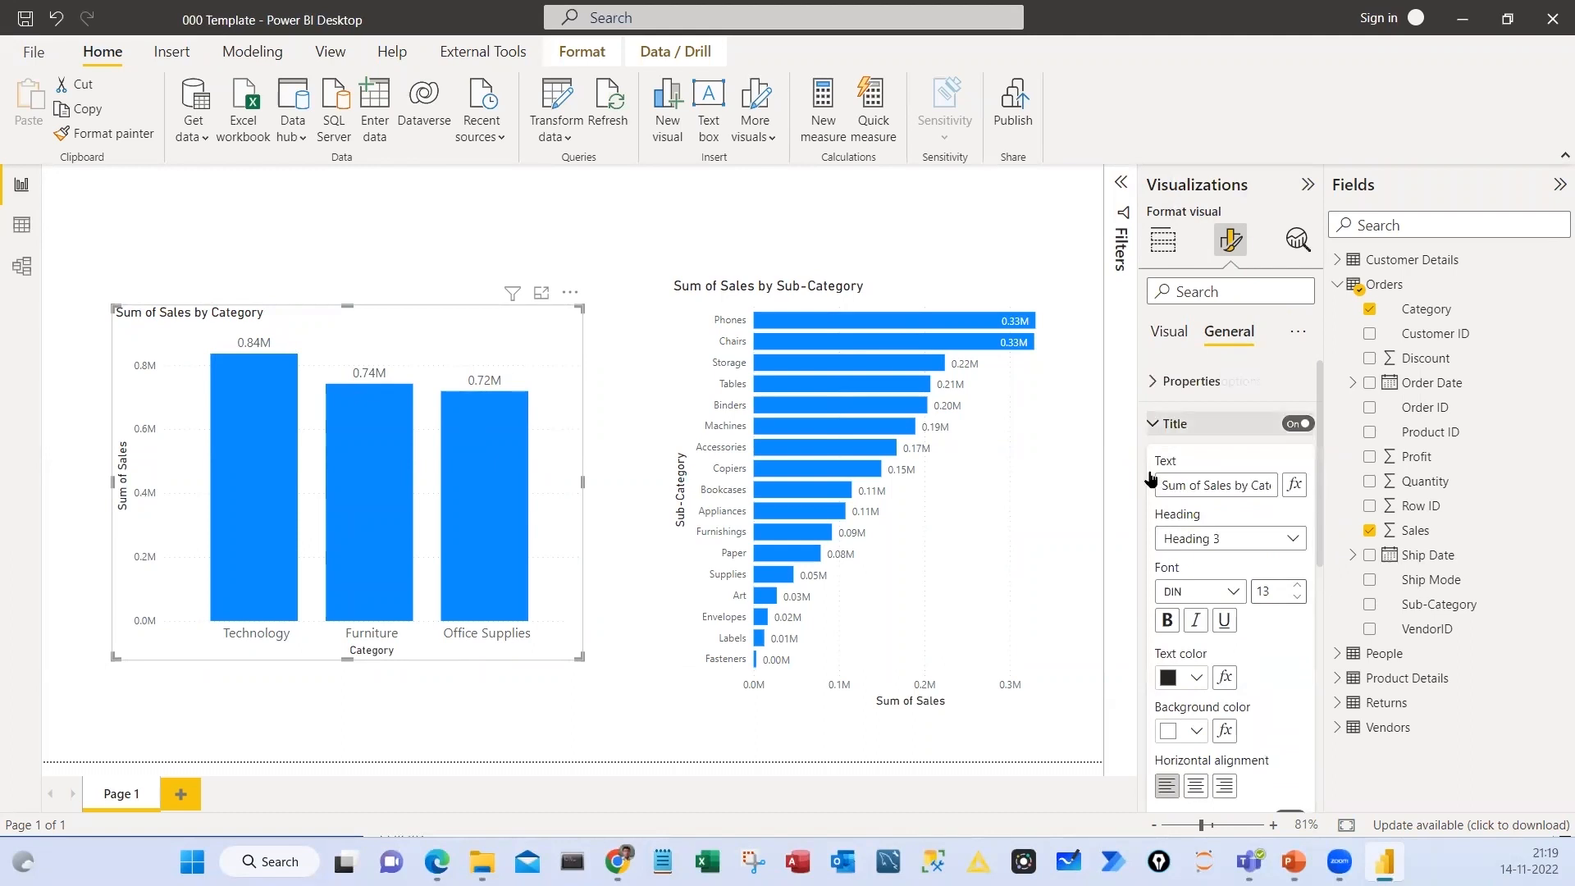
pyautogui.click(1153, 424)
pyautogui.click(1152, 426)
pyautogui.click(1152, 425)
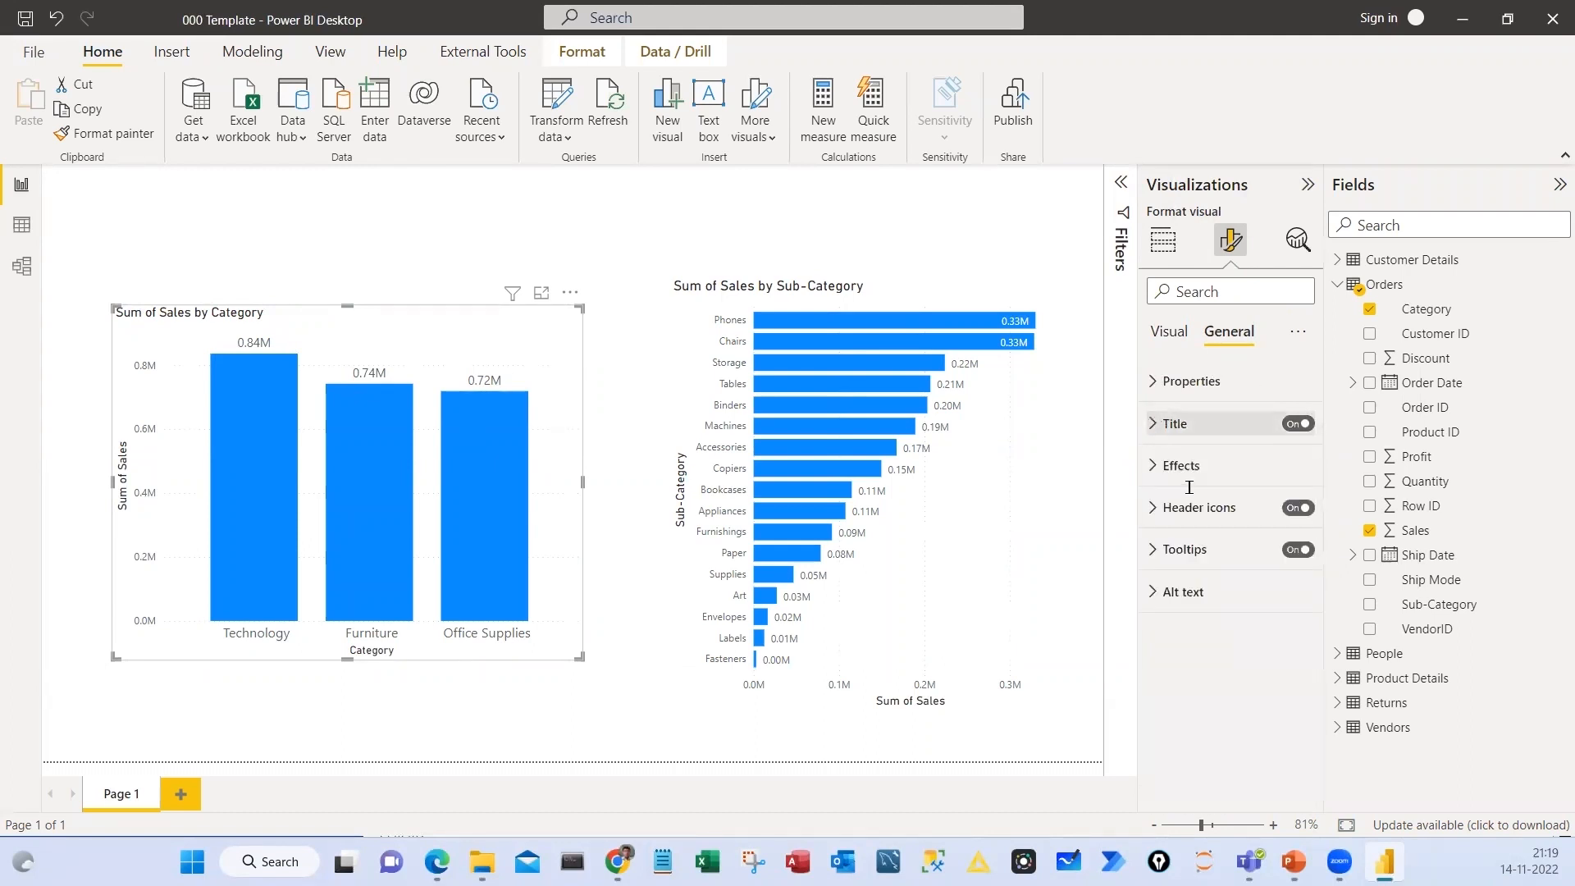
# Set the column chart's title font size to 16
pyautogui.click(1175, 424)
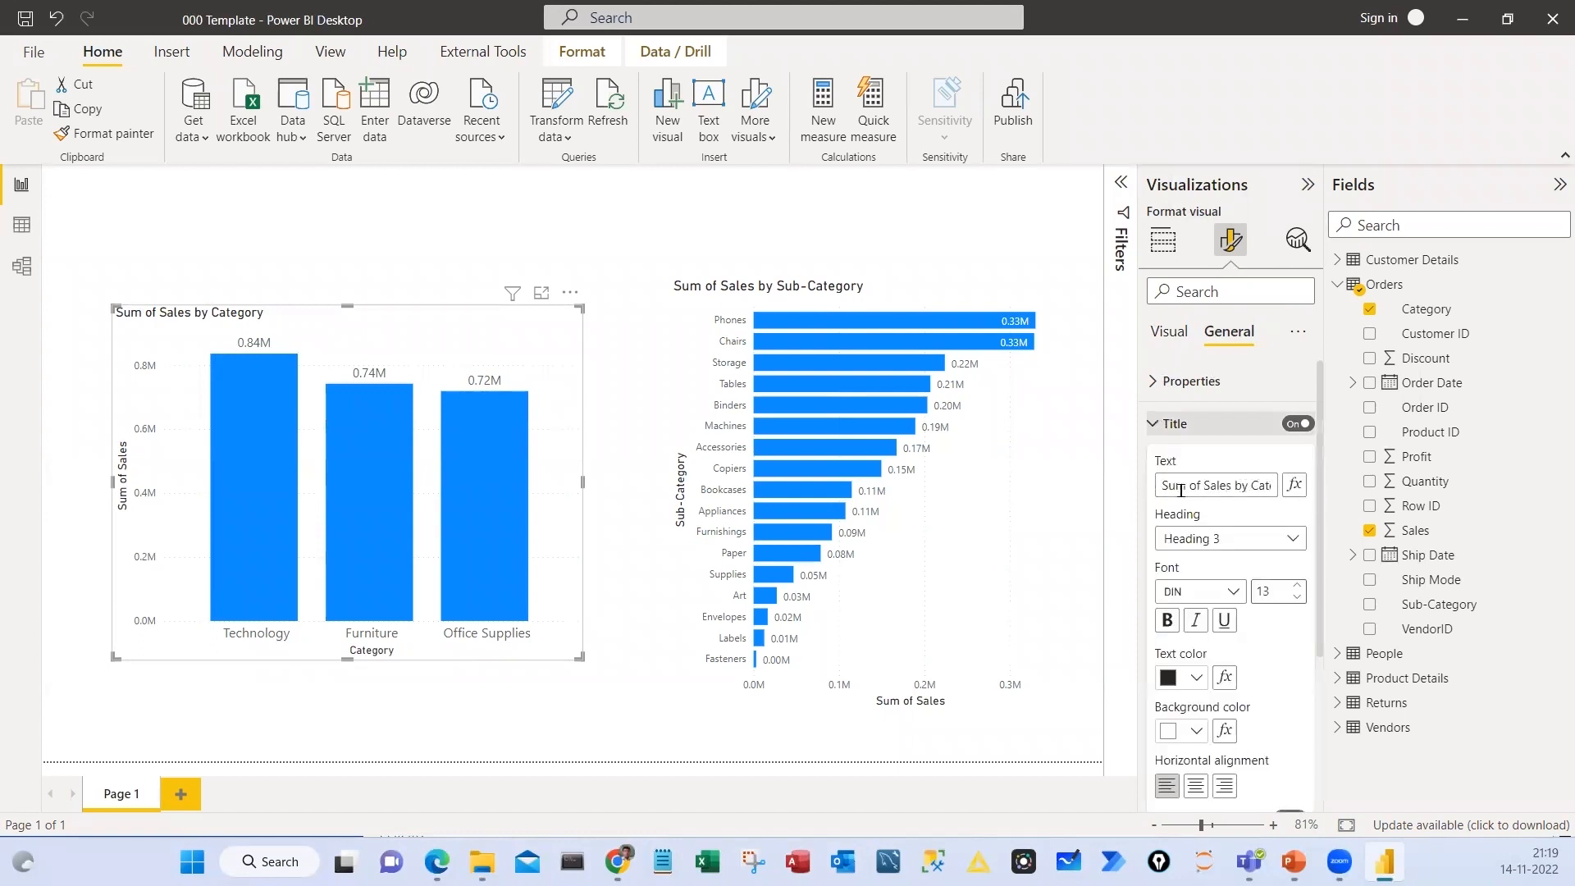
pyautogui.moveTo(1179, 491); pyautogui.dragTo(1298, 528)
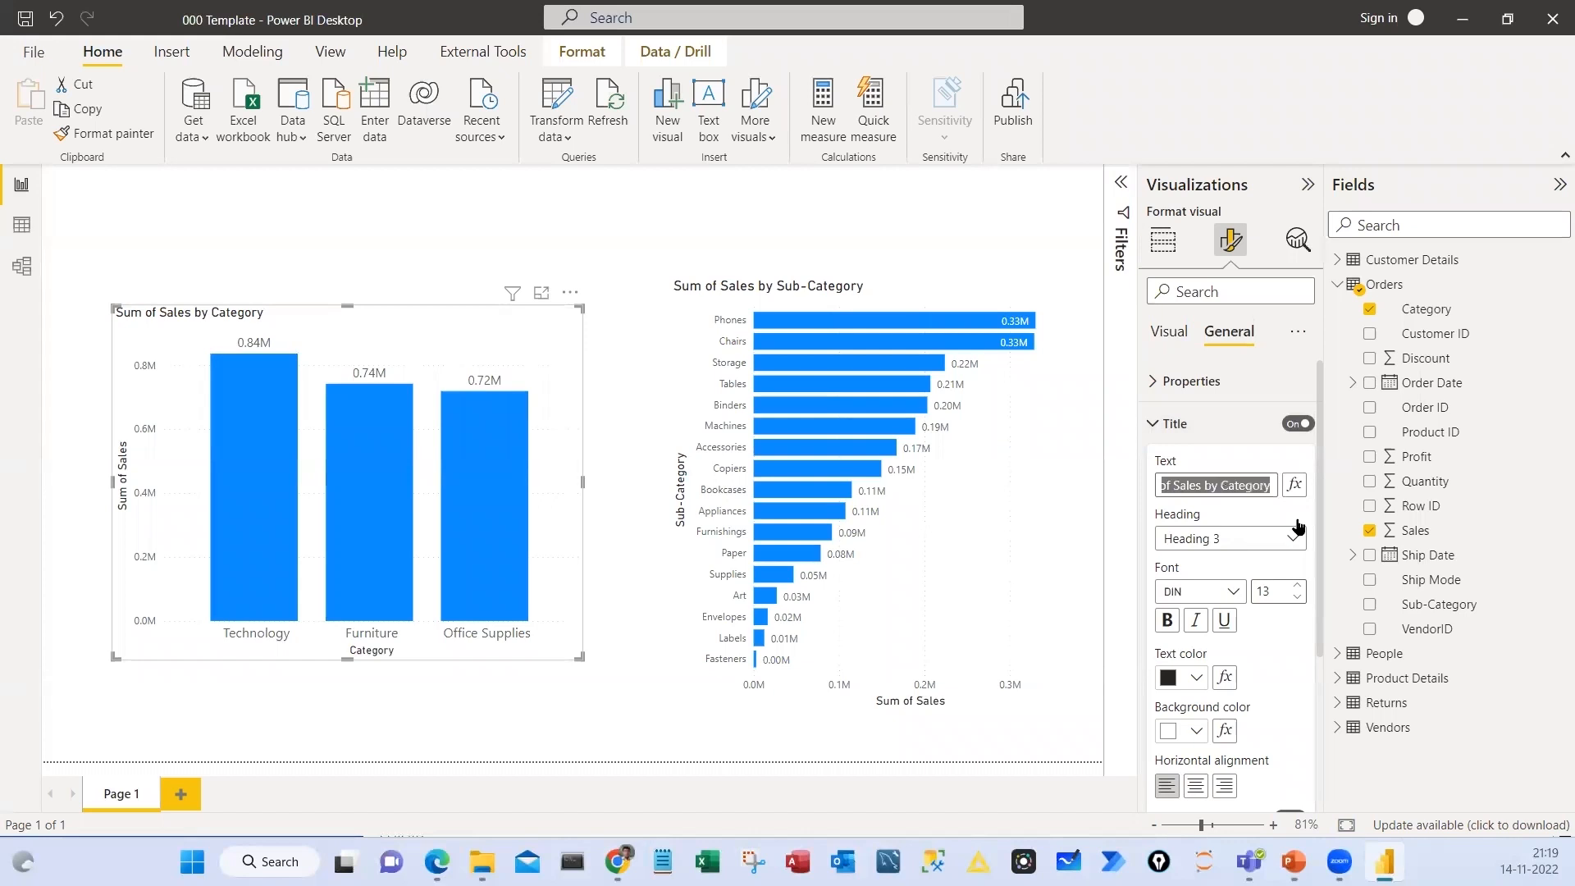
pyautogui.scroll(-1, 1298, 528)
pyautogui.click(1297, 518)
pyautogui.click(1296, 518)
pyautogui.click(1297, 518)
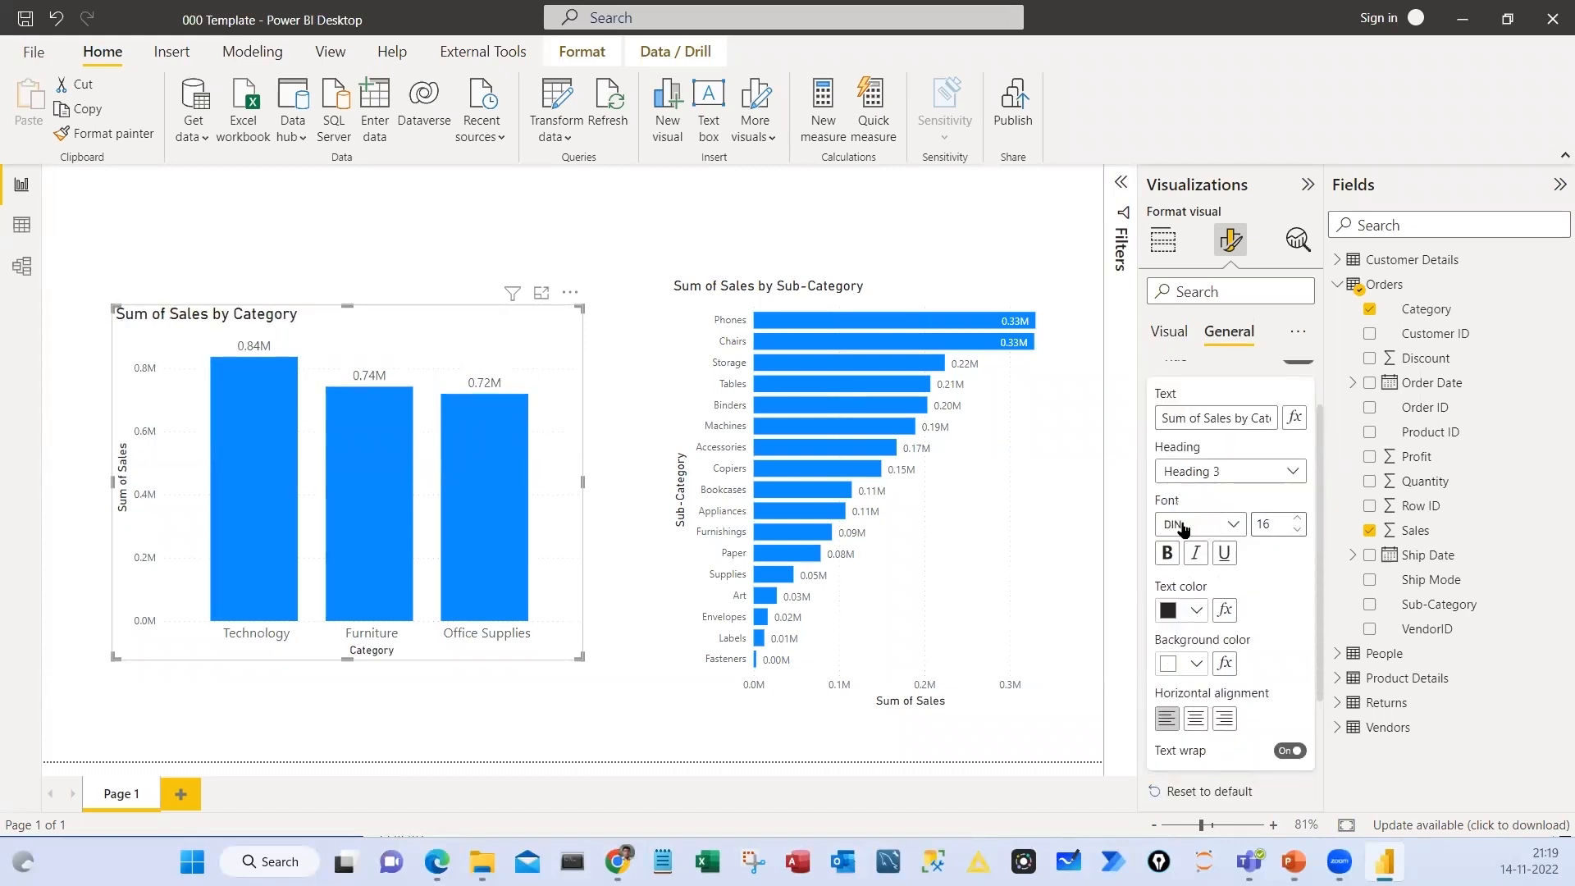
# Give the column chart's title white text, a blue background and centre alignment
pyautogui.click(1196, 610)
pyautogui.click(1182, 528)
pyautogui.click(1198, 665)
pyautogui.click(1234, 527)
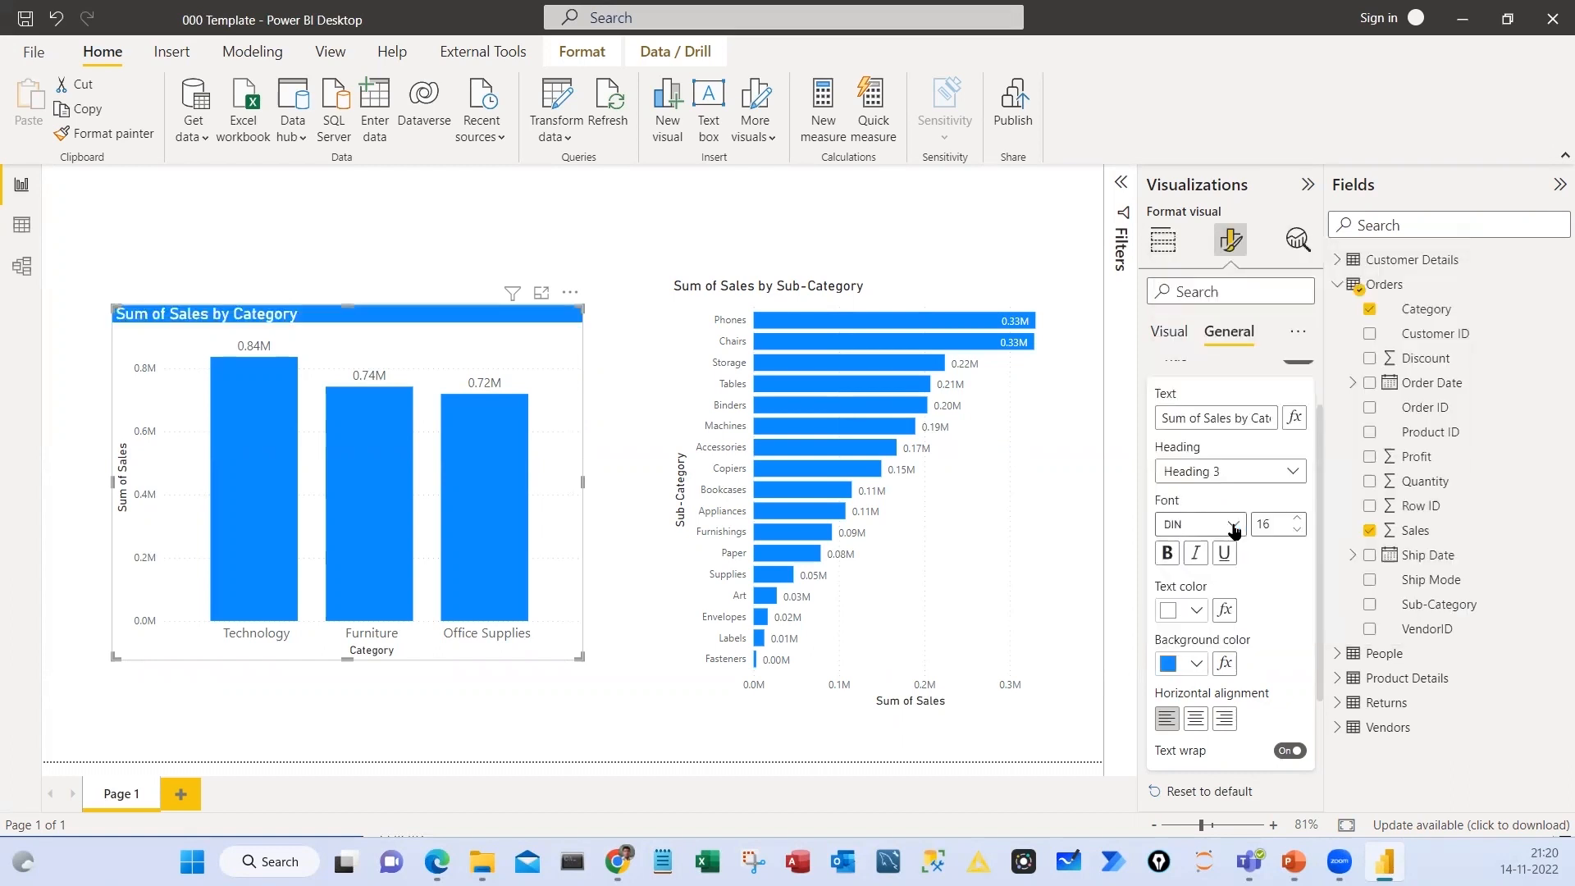
pyautogui.scroll(-1, 1199, 653)
pyautogui.click(1197, 652)
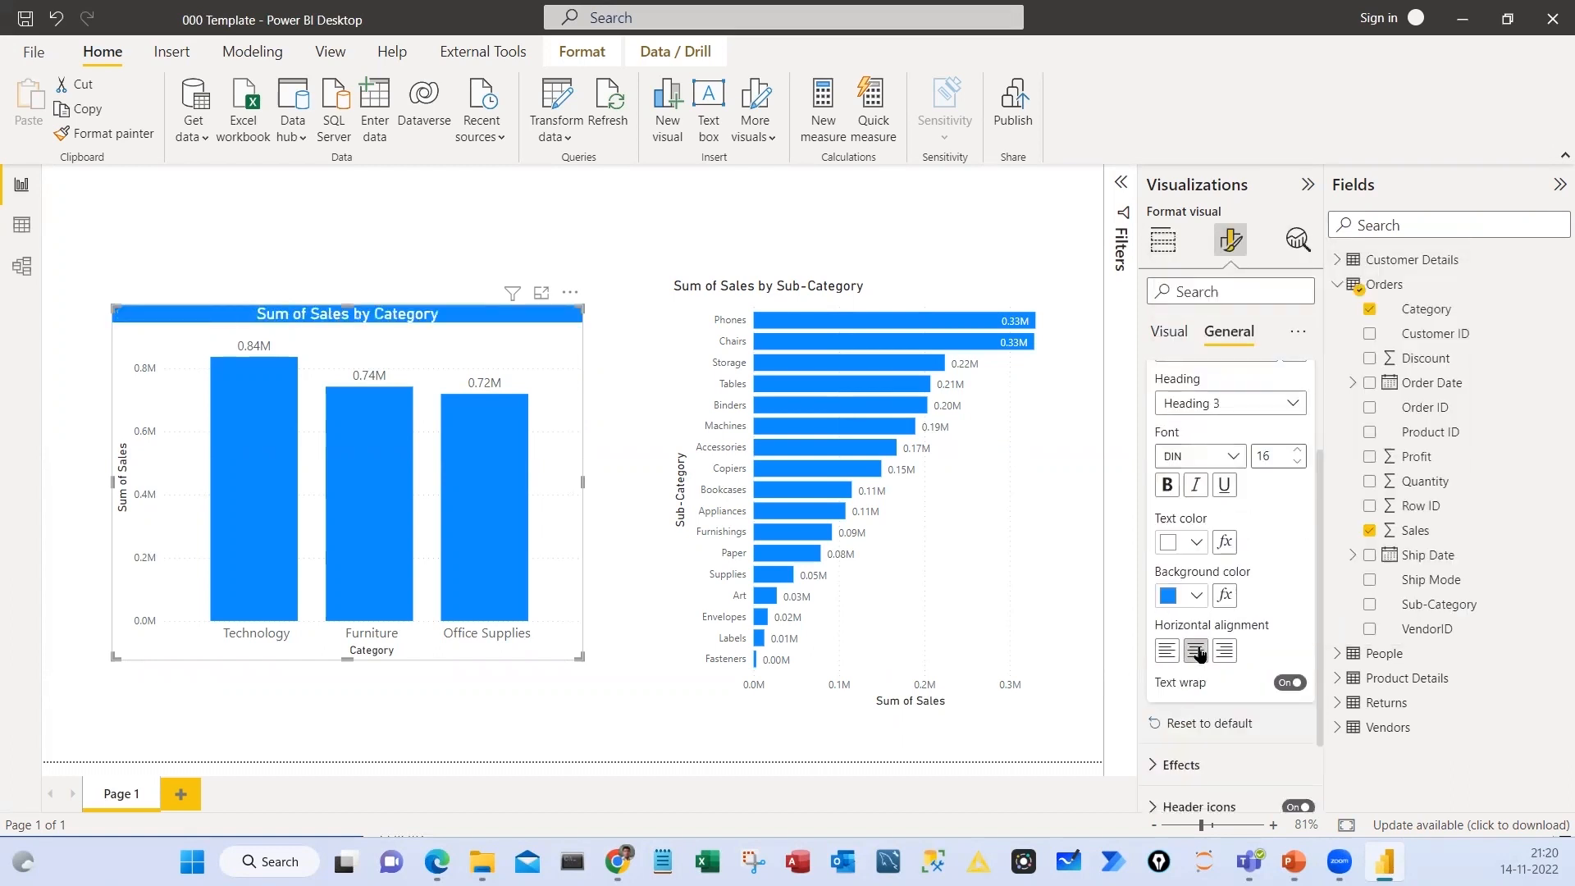
pyautogui.scroll(2, 1308, 550)
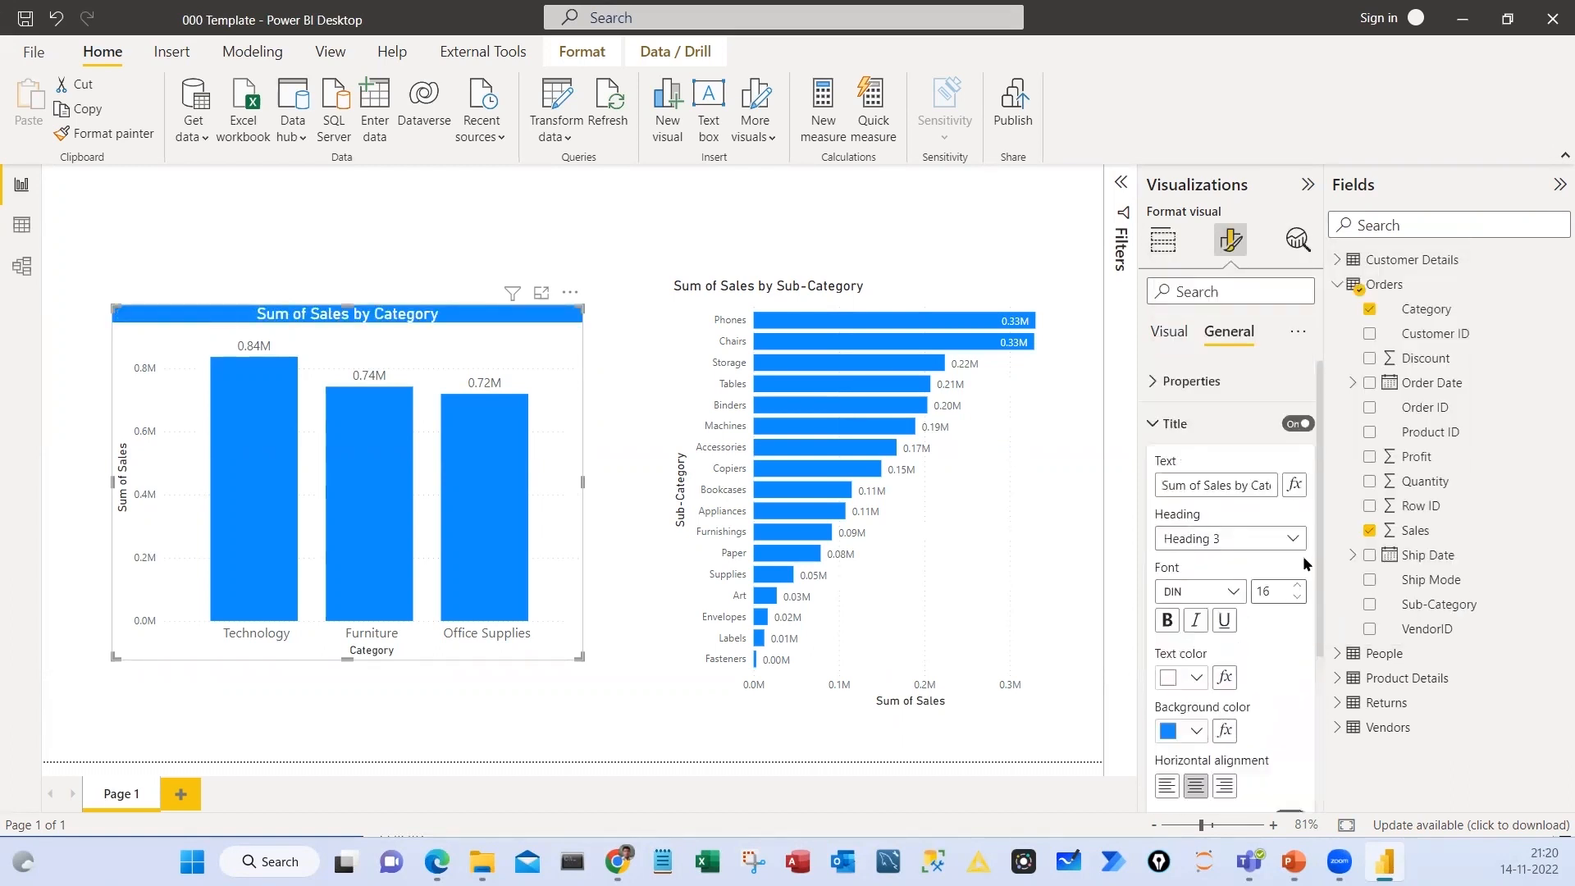
# Set the Sales by Sub-Category bar chart's title to font size 15 with white text
pyautogui.click(873, 289)
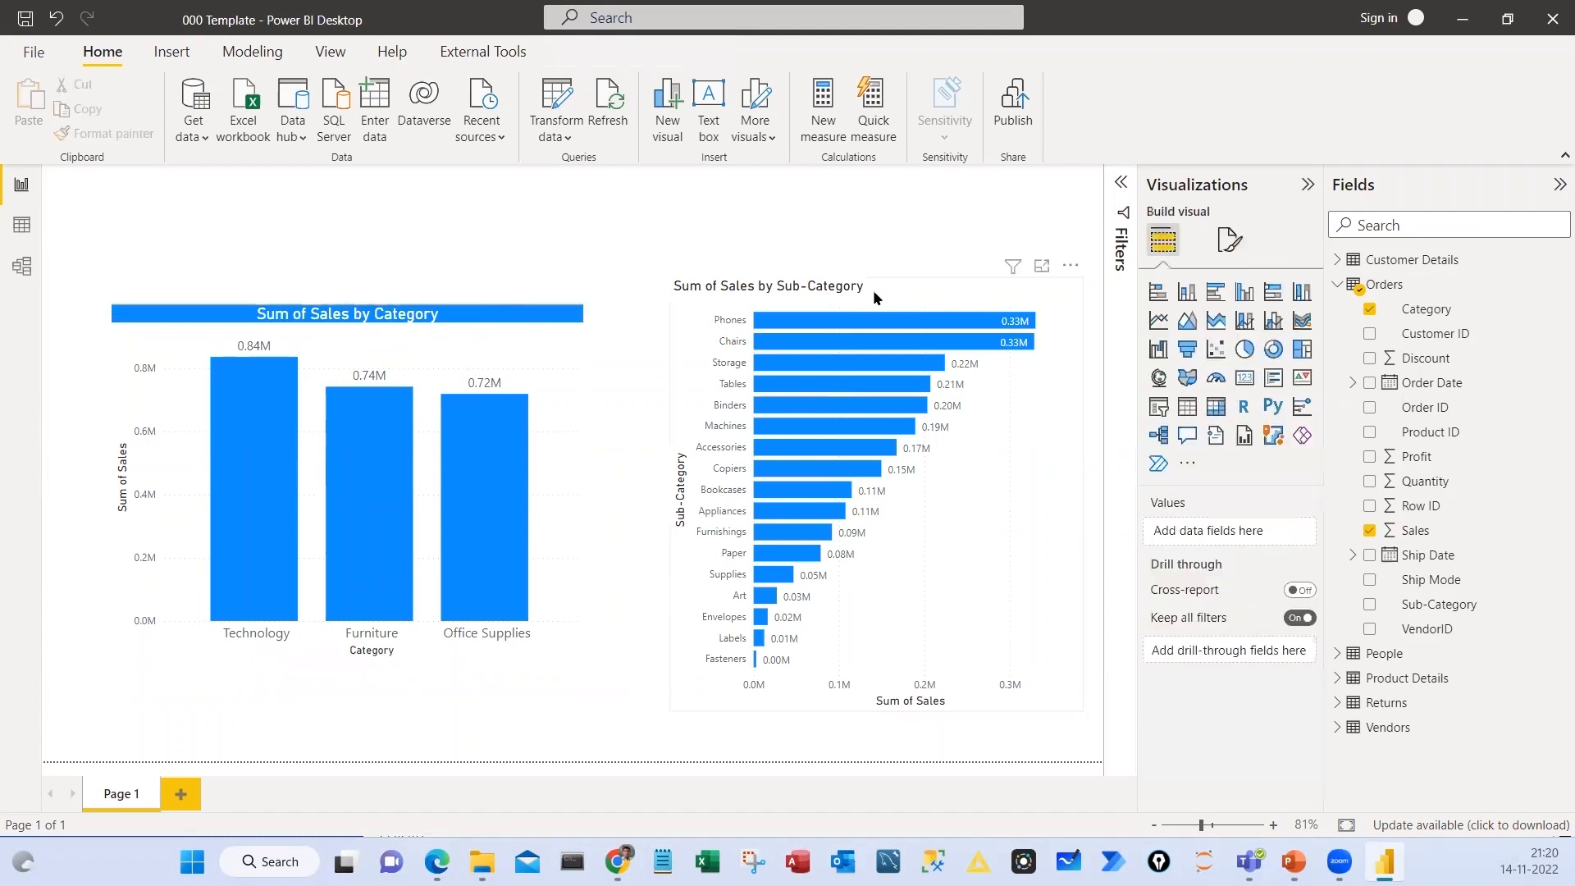
pyautogui.click(1230, 242)
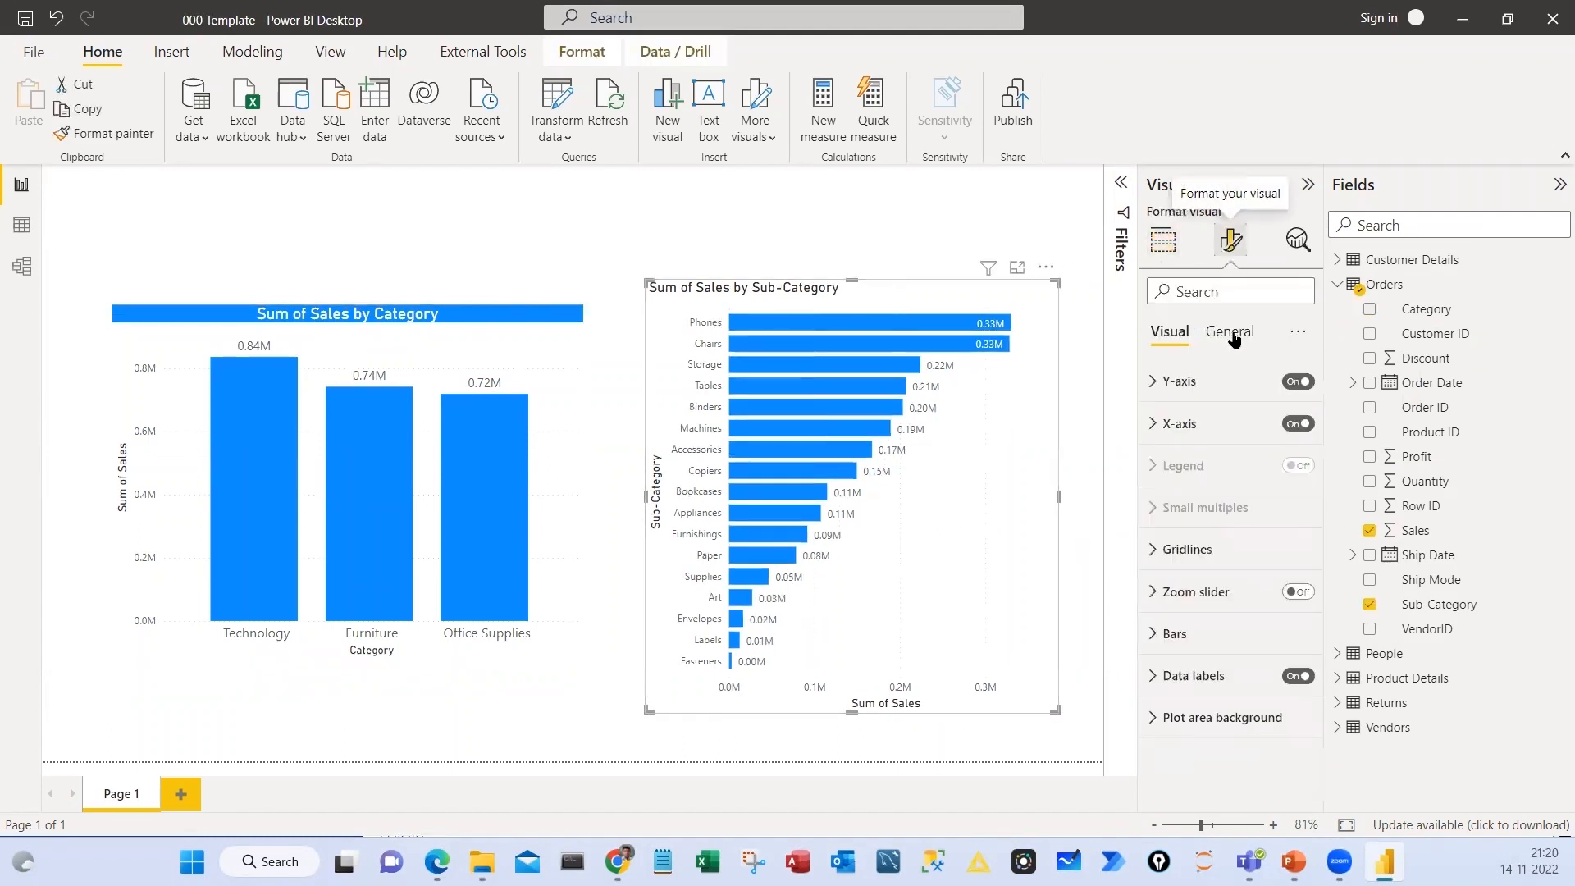
pyautogui.click(1232, 333)
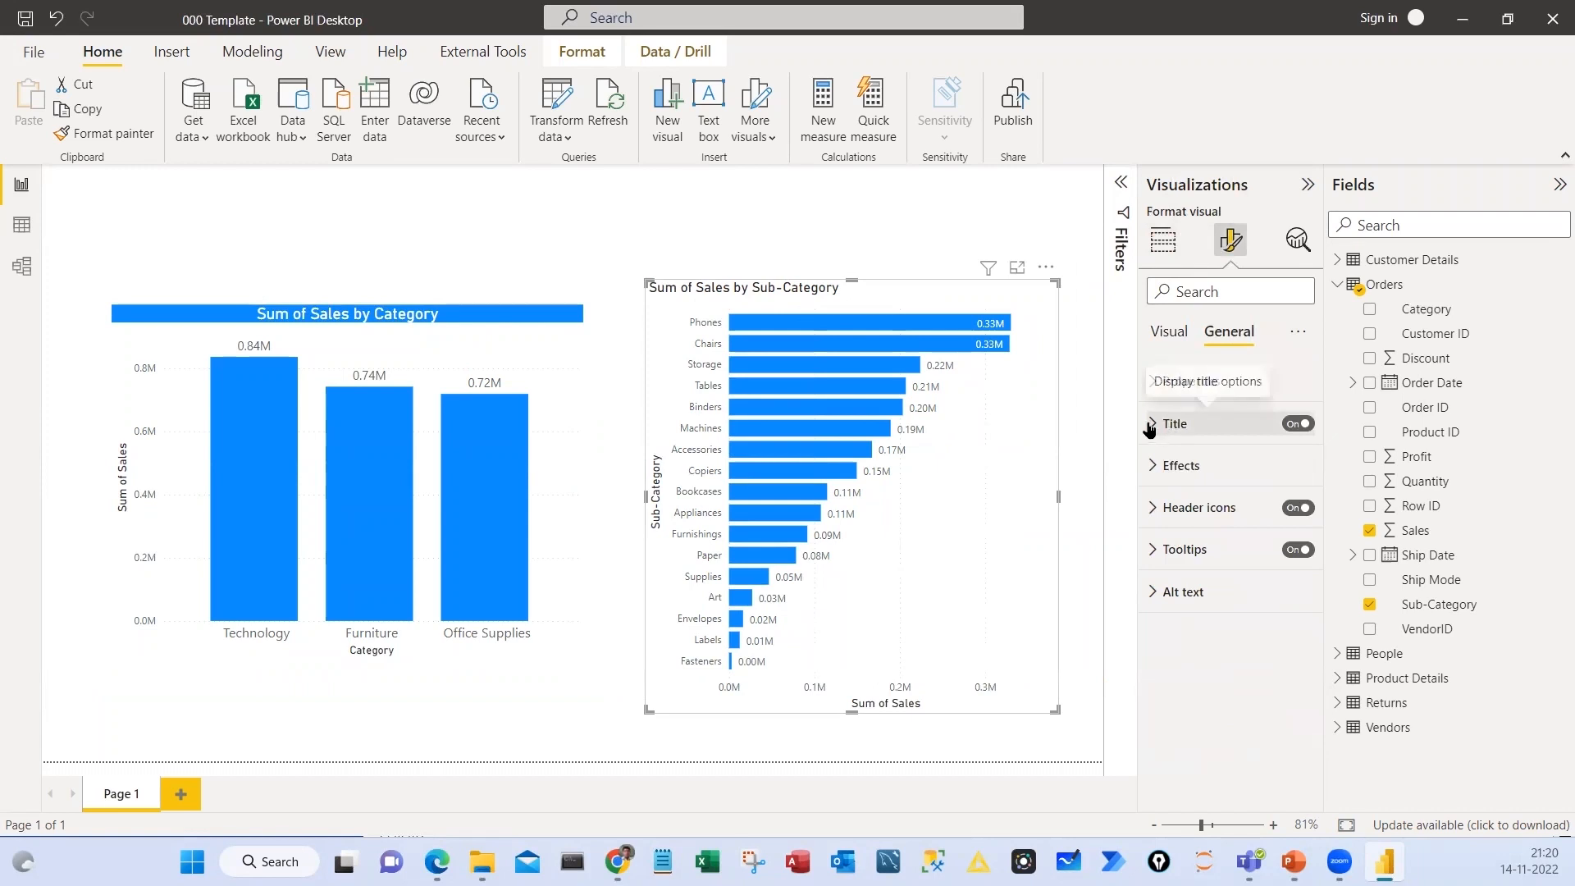
pyautogui.scroll(-1, 1302, 525)
pyautogui.click(1298, 520)
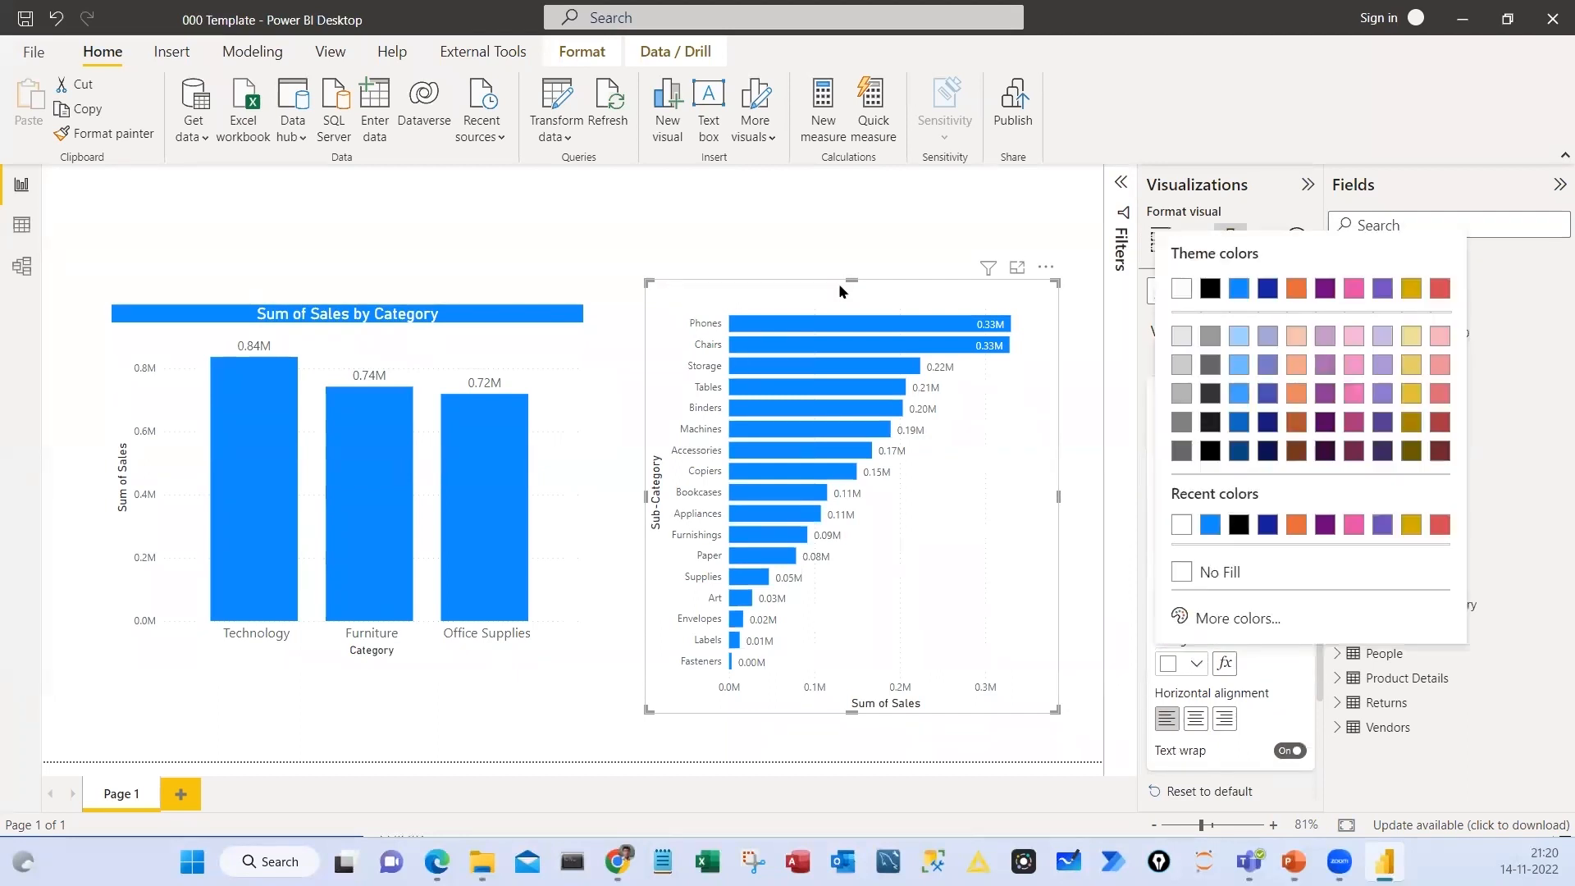
# Give the bar chart's title an orange background and centre it
pyautogui.scroll(-2, 1202, 592)
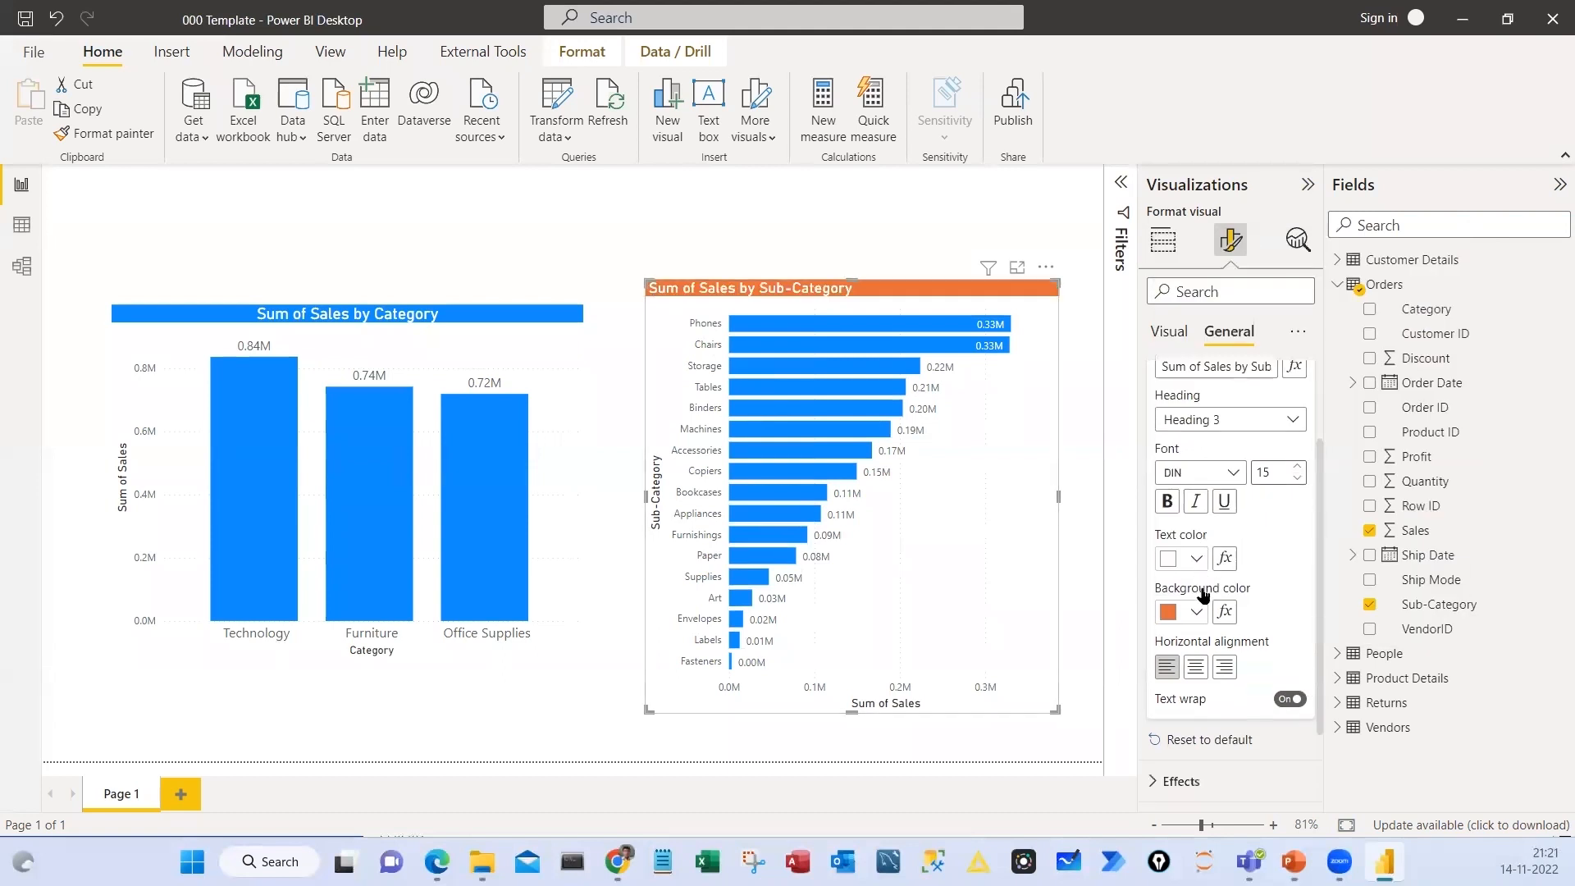
pyautogui.click(1196, 584)
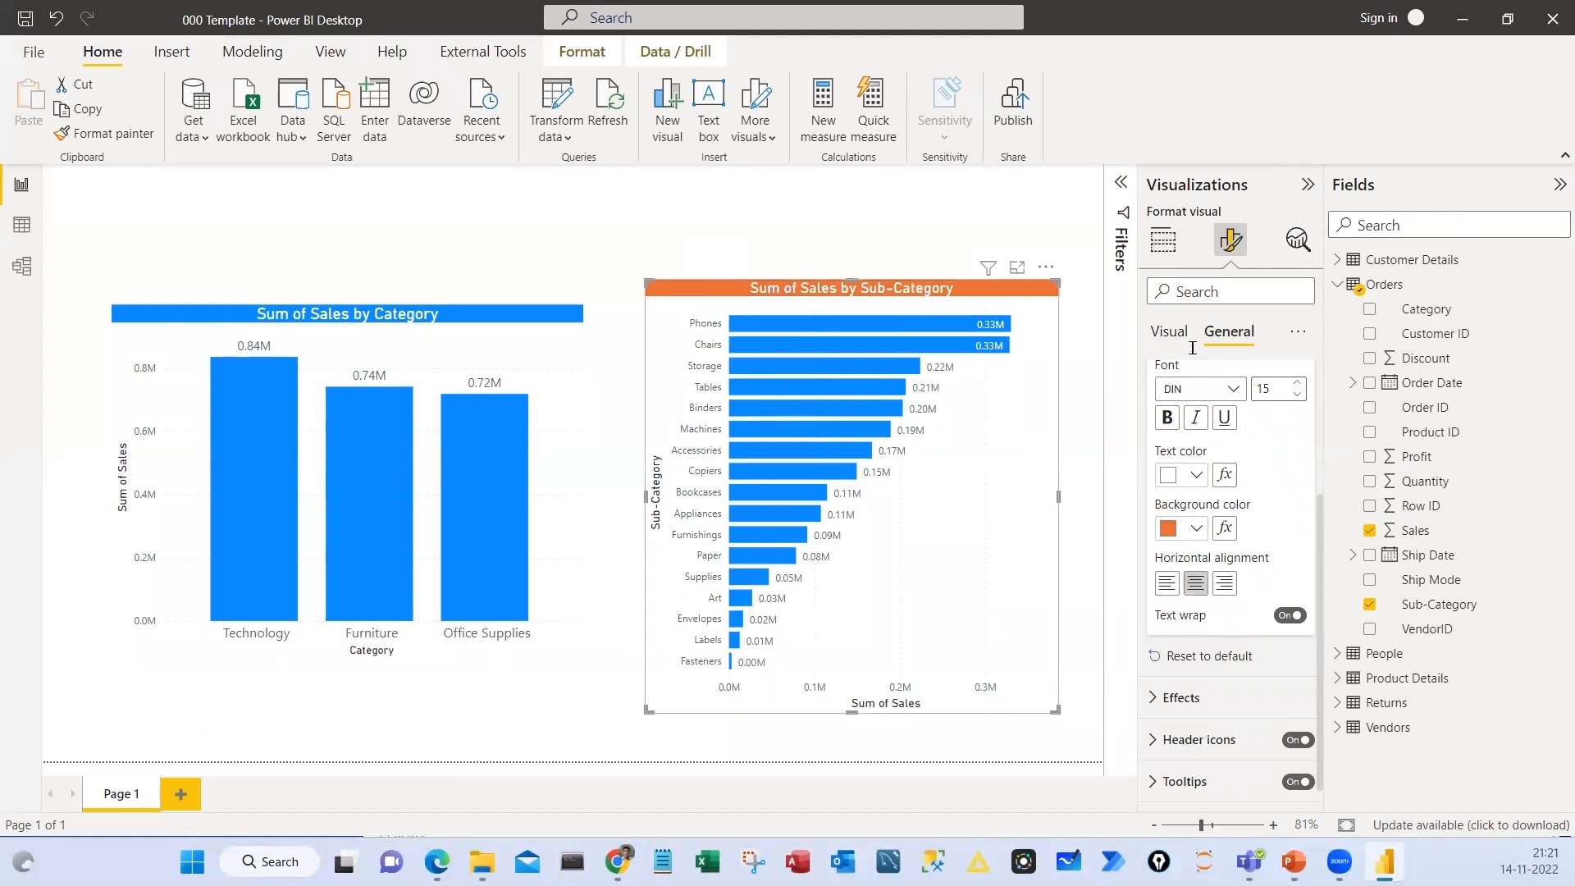
pyautogui.scroll(3, 1216, 505)
# Search the bar chart's formatting settings for "color" and set the bars' default color to a lighter orange
pyautogui.click(1170, 332)
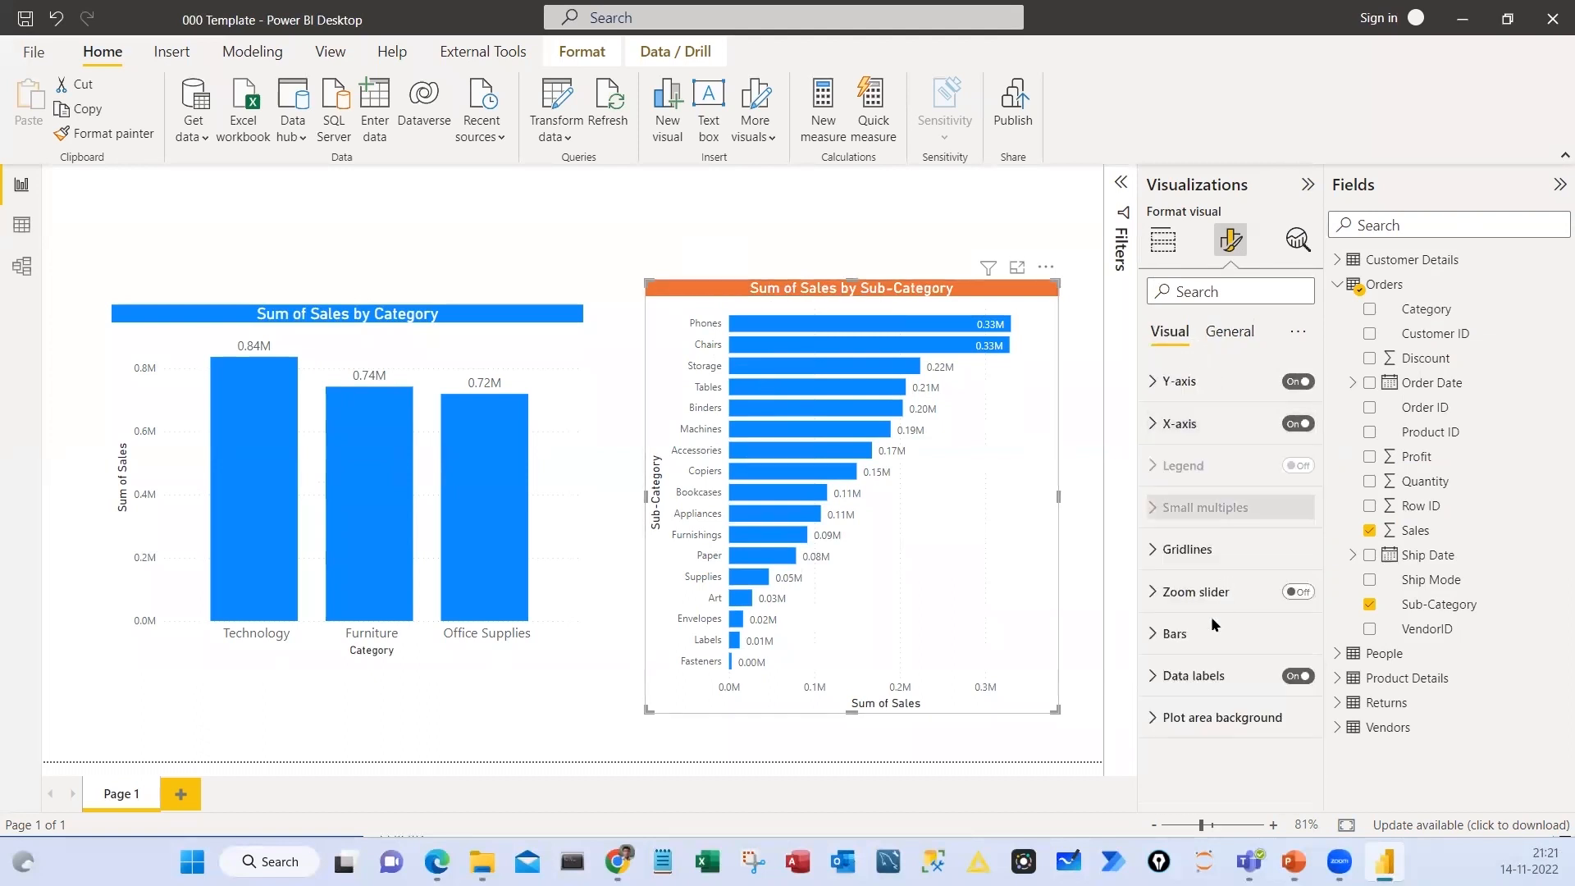
pyautogui.click(1175, 635)
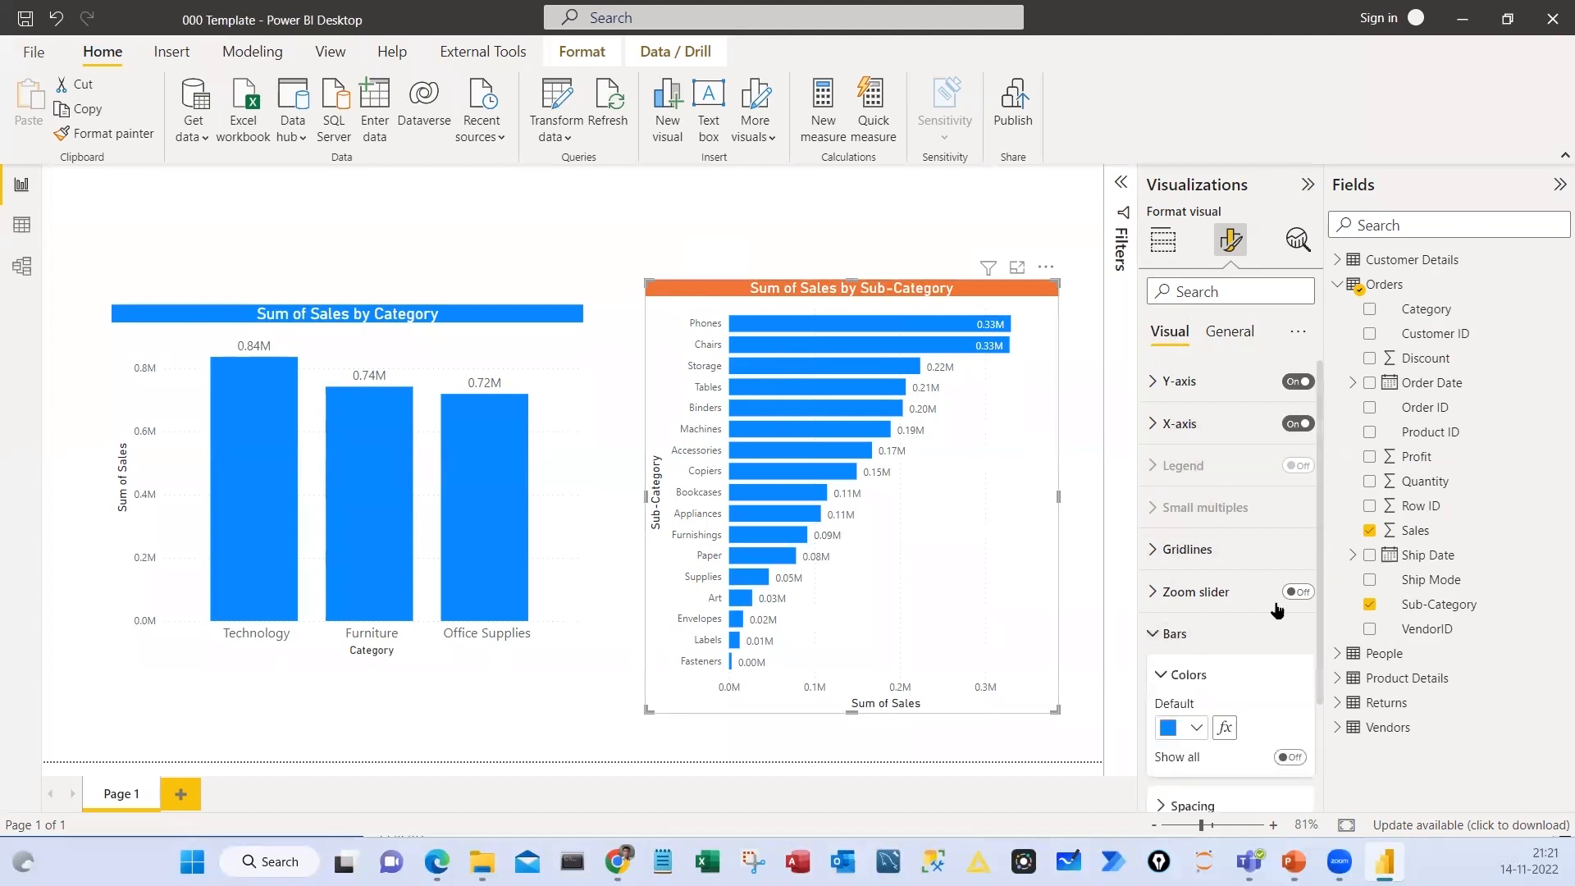
pyautogui.scroll(-2, 1262, 598)
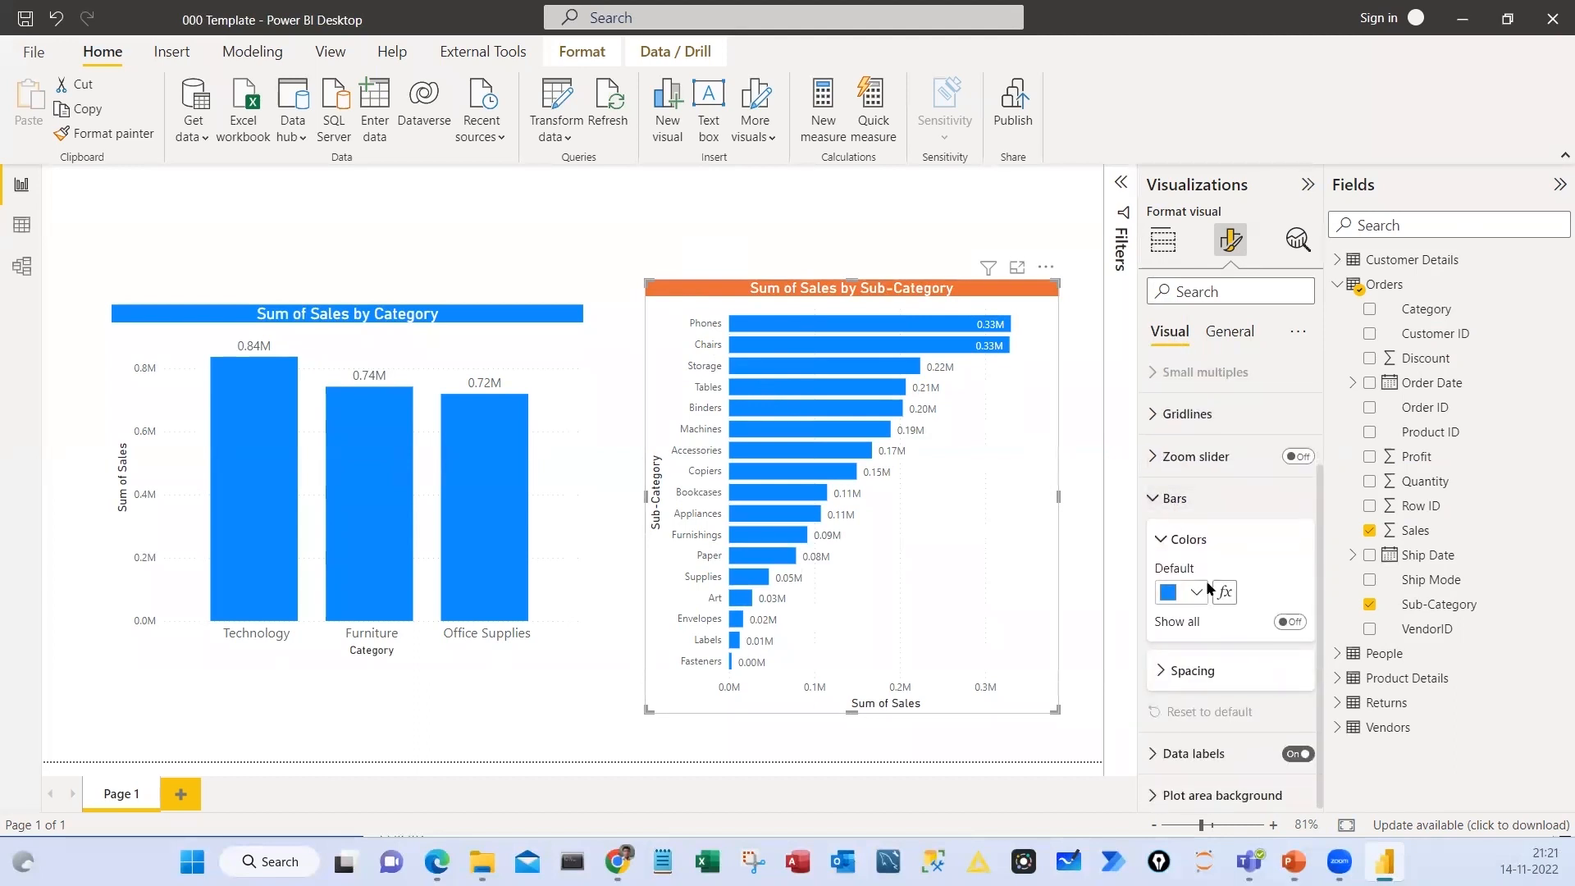
pyautogui.scroll(1, 1253, 568)
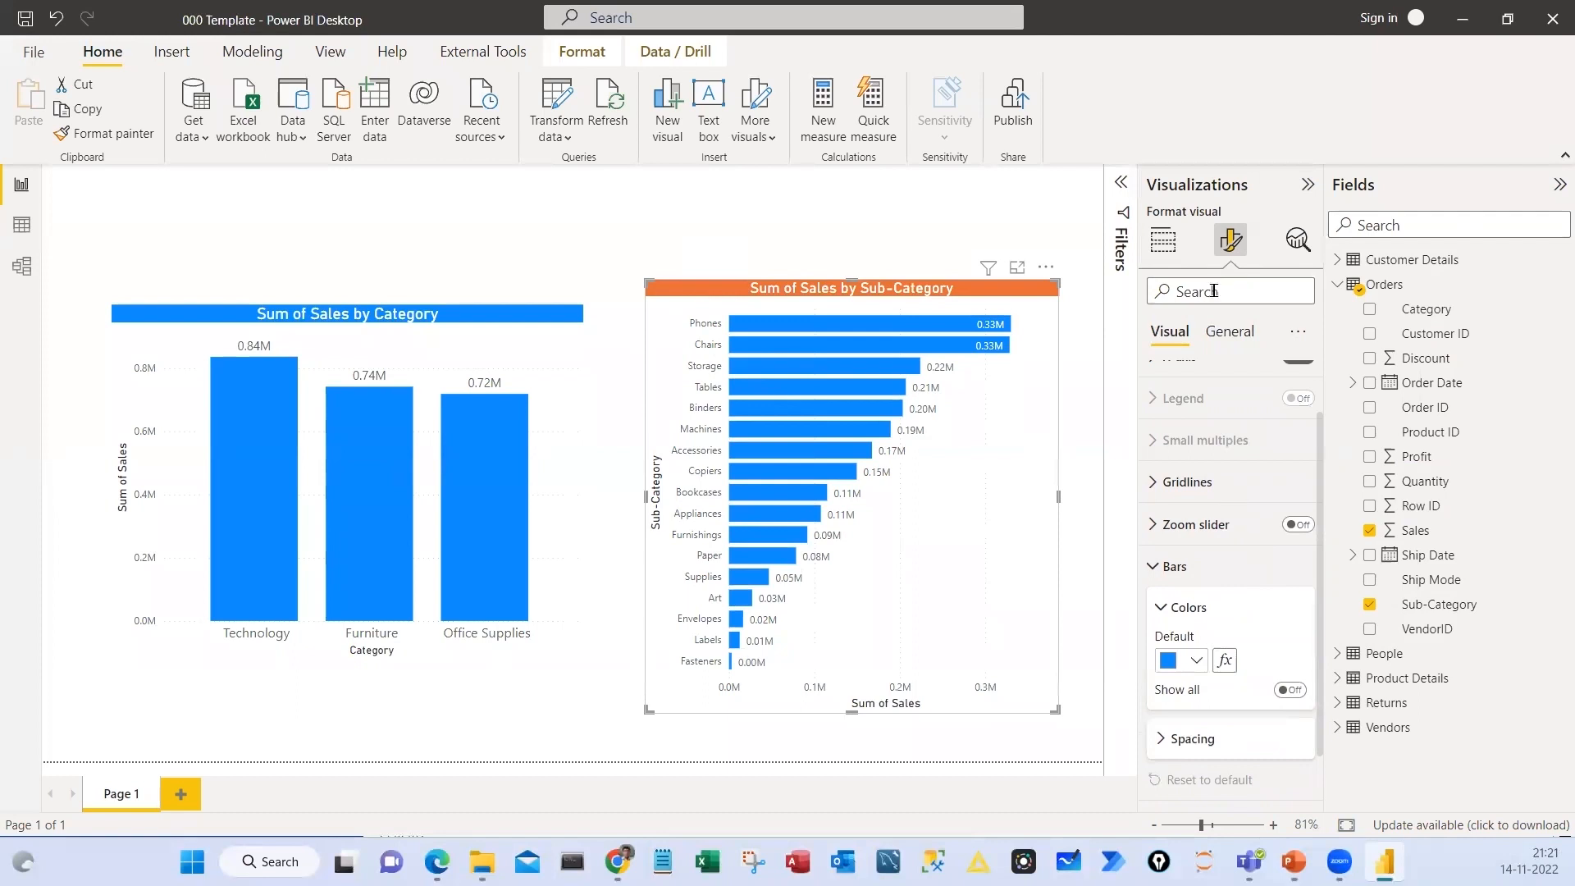
pyautogui.click(1434, 452)
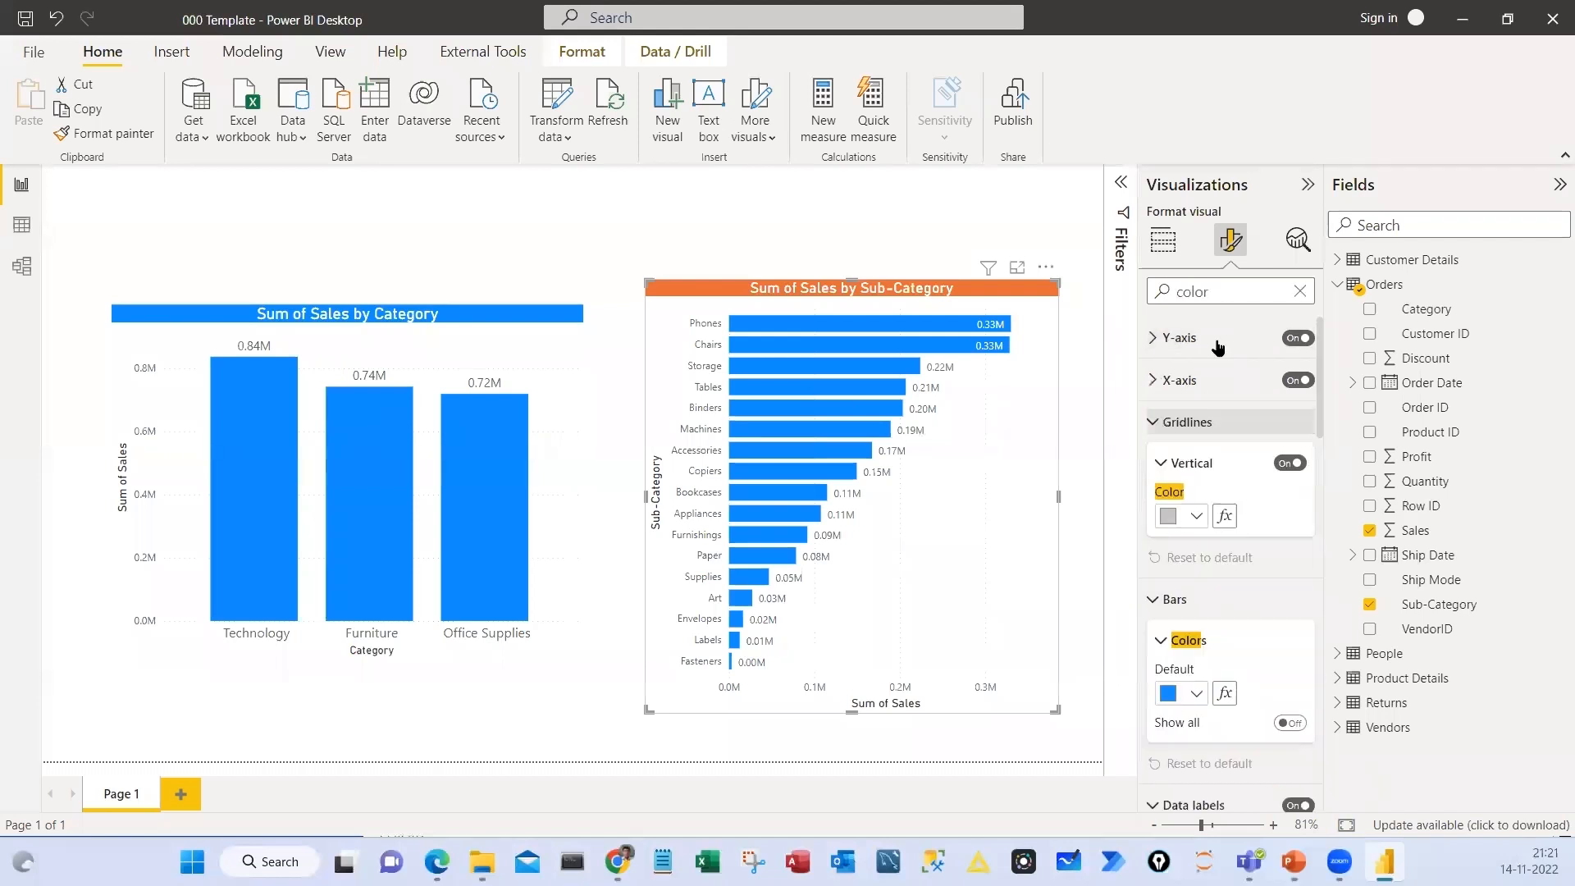
pyautogui.click(1186, 422)
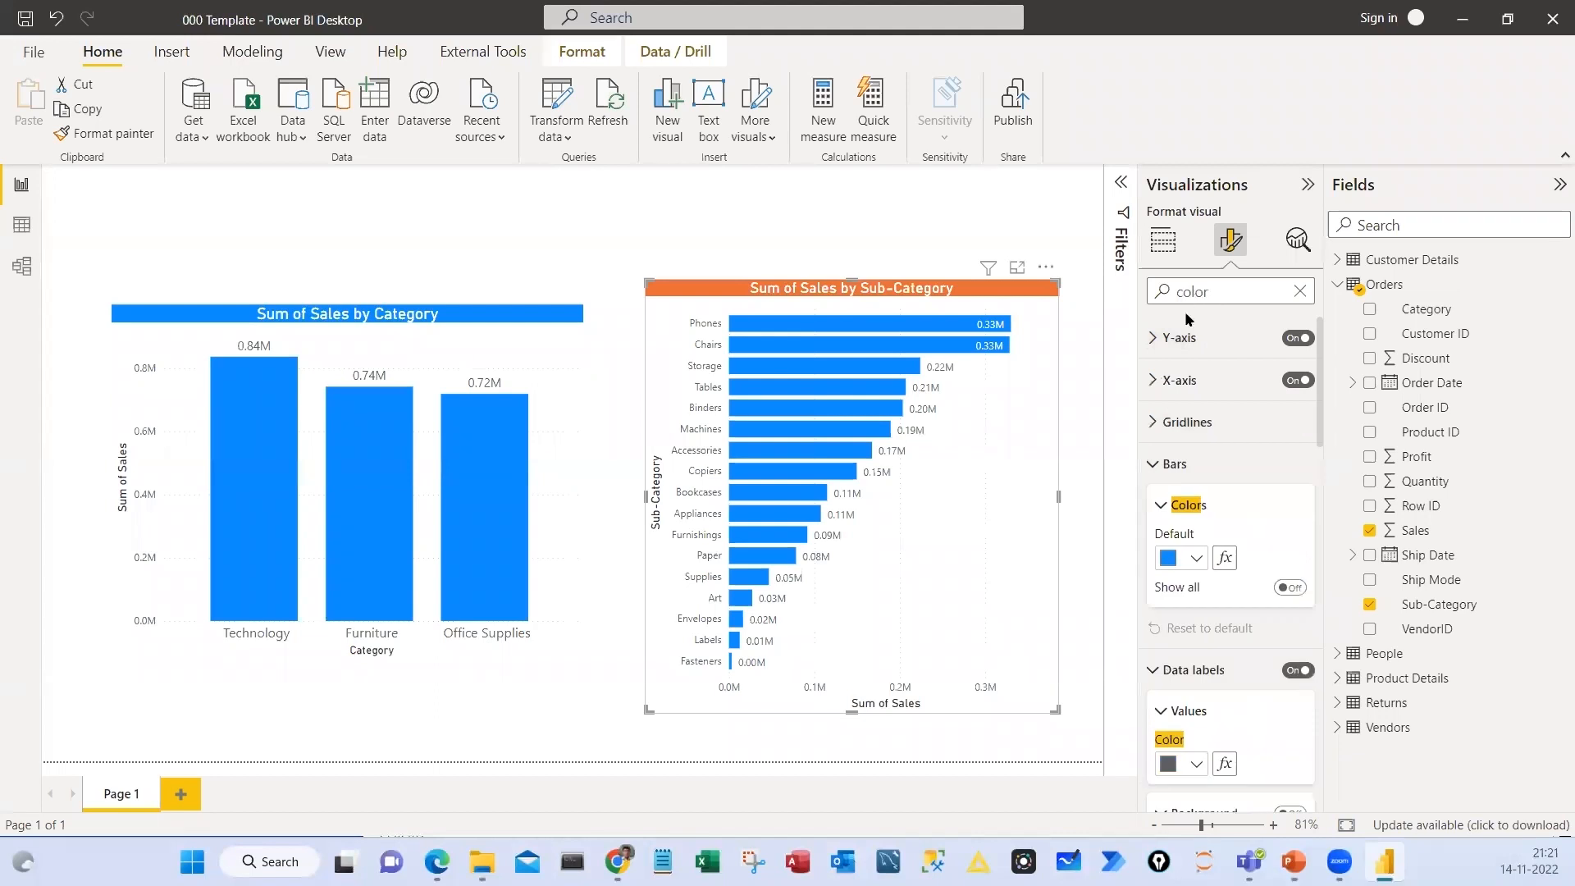
pyautogui.click(1187, 558)
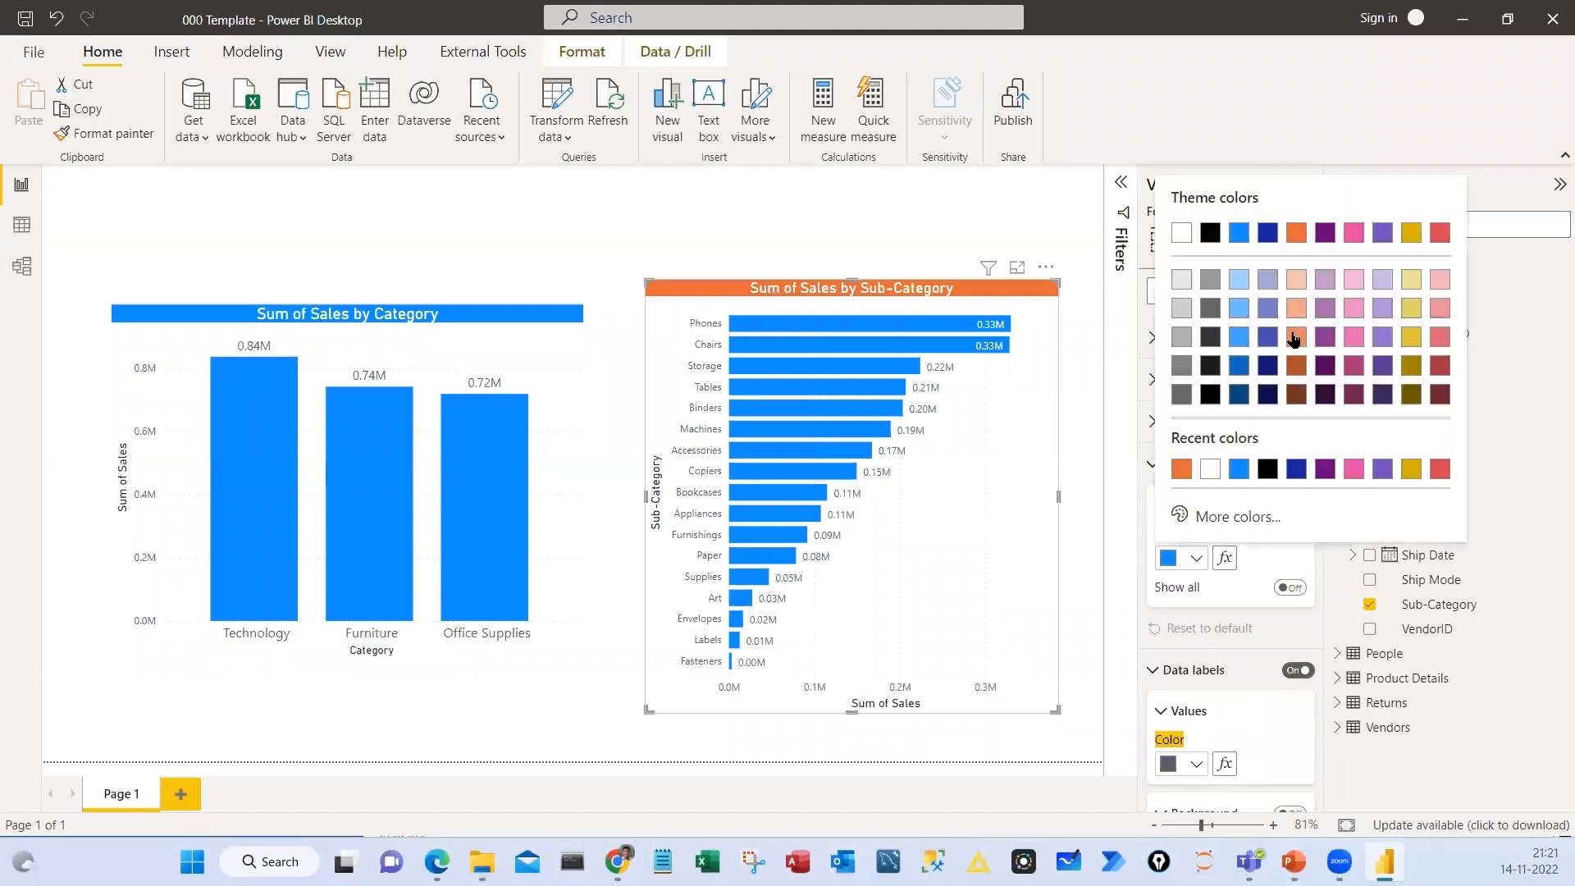
pyautogui.click(1295, 338)
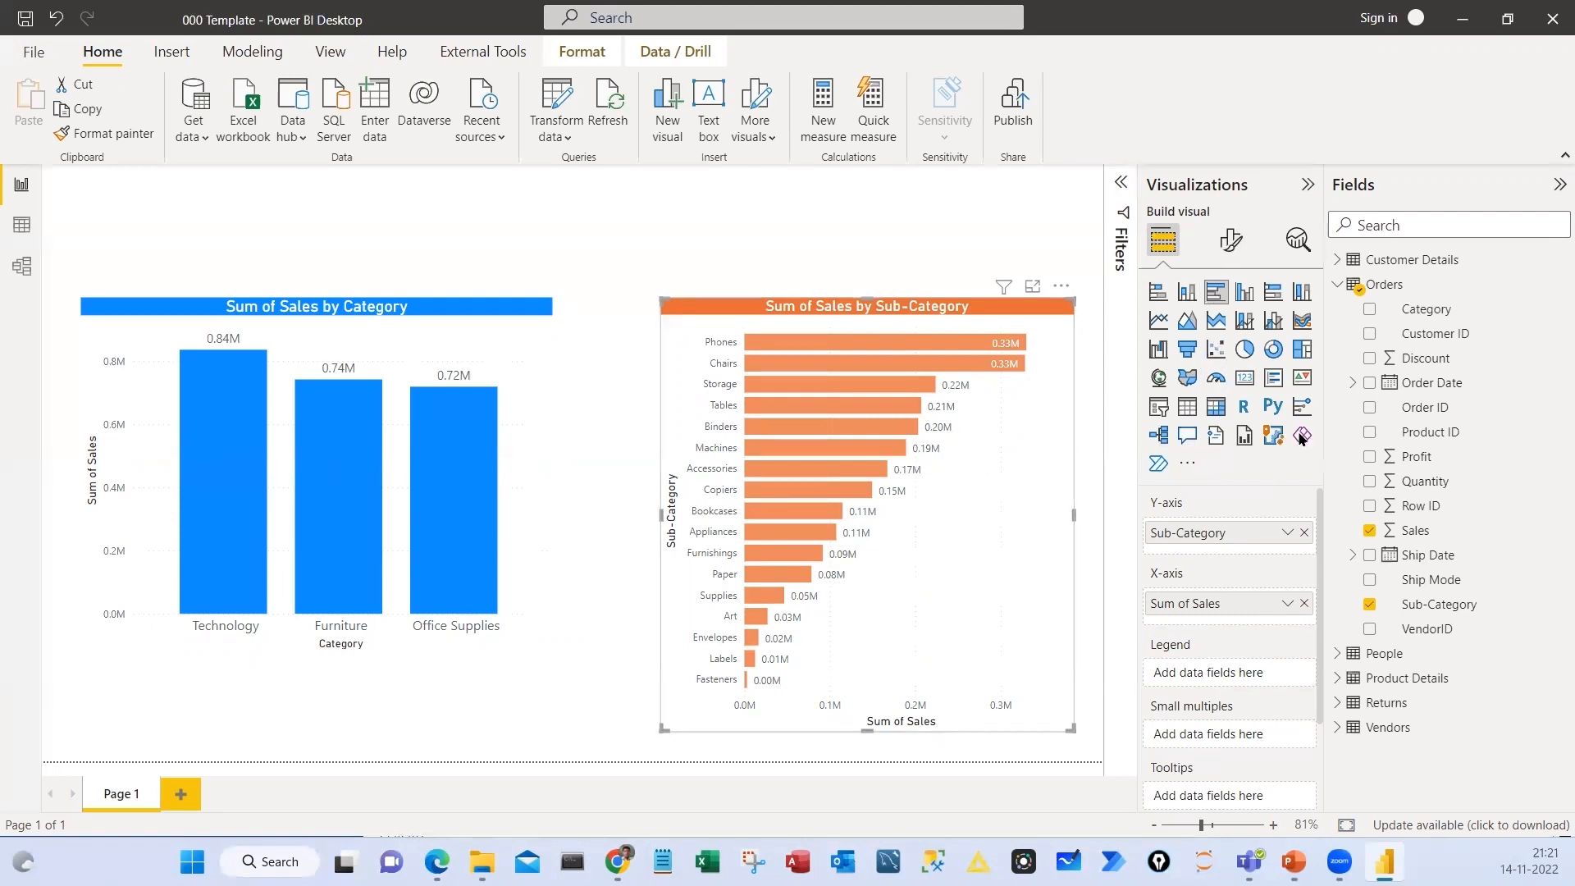
# Open the Effects formatting settings of the Sales by Category column chart
pyautogui.click(1231, 239)
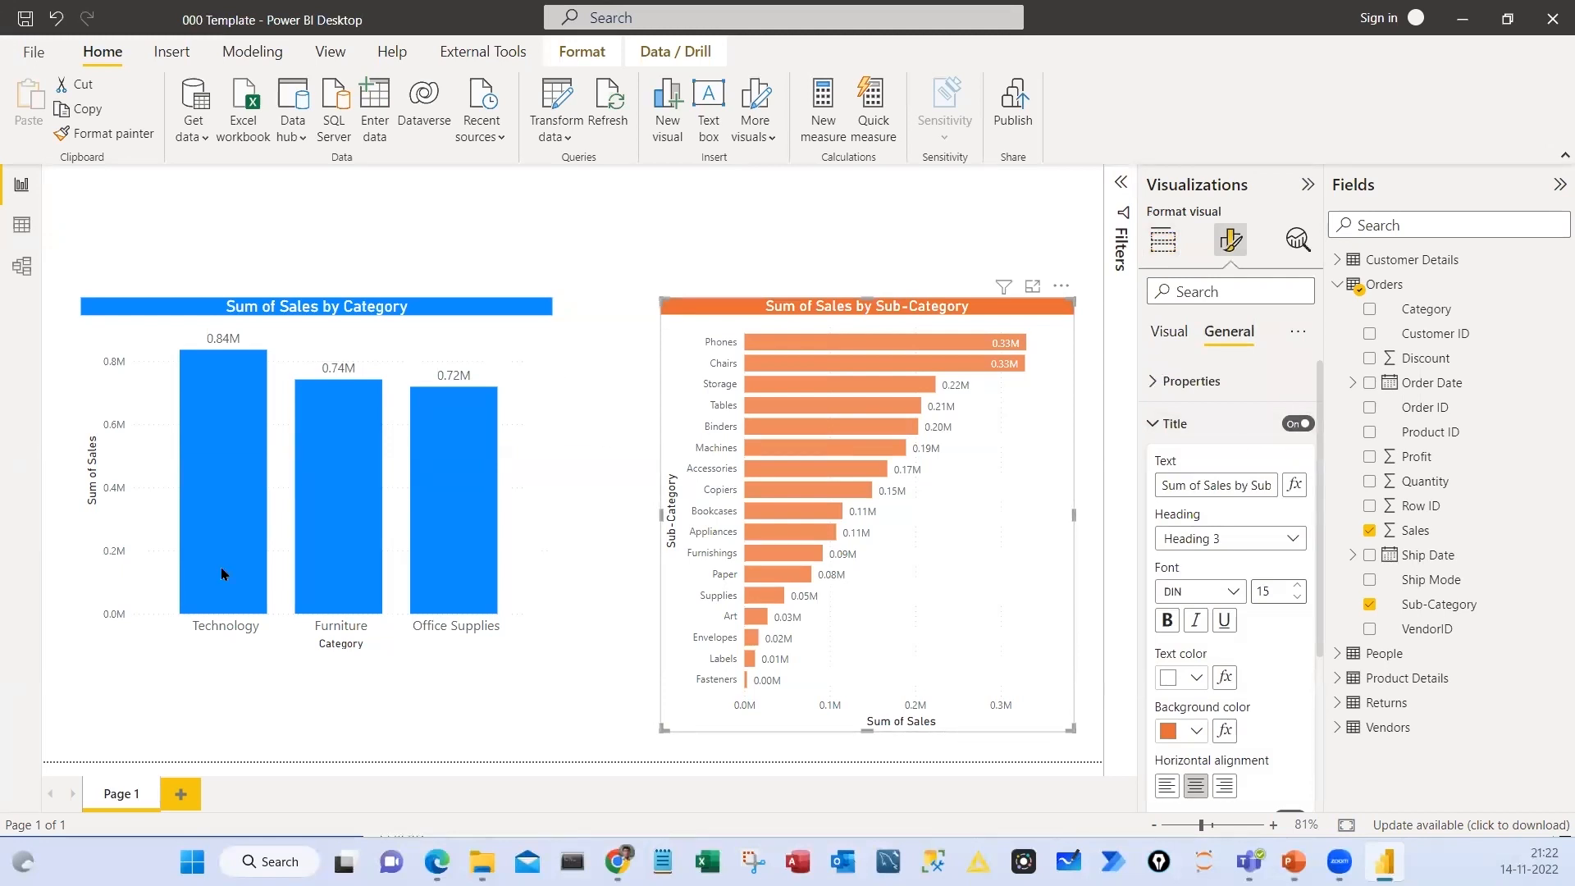
pyautogui.click(1169, 332)
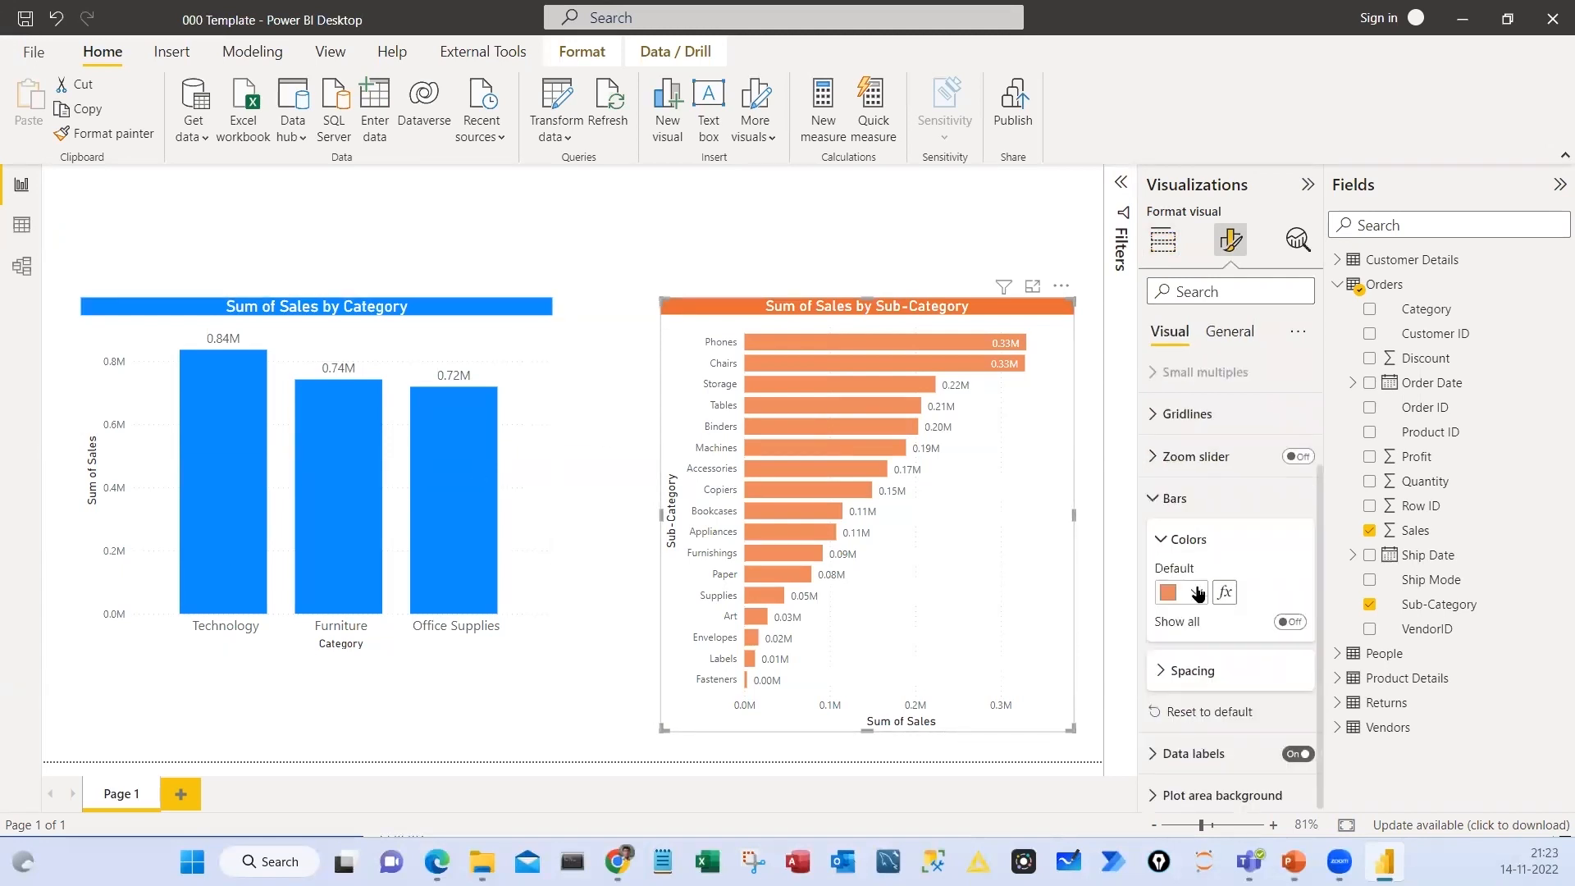
pyautogui.click(505, 362)
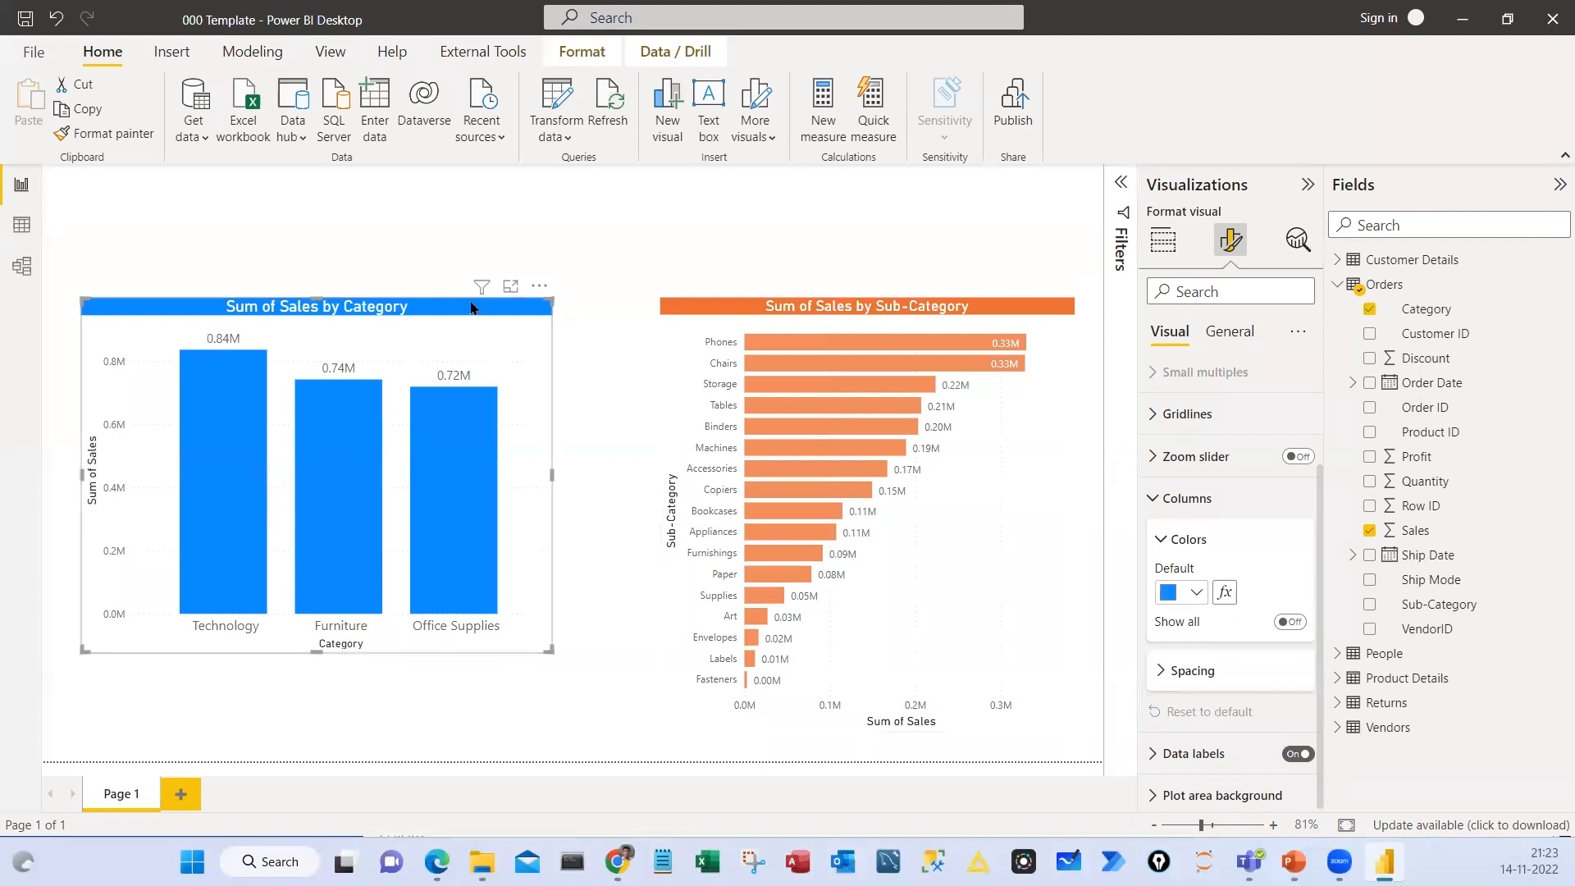
pyautogui.click(1230, 334)
pyautogui.click(1211, 486)
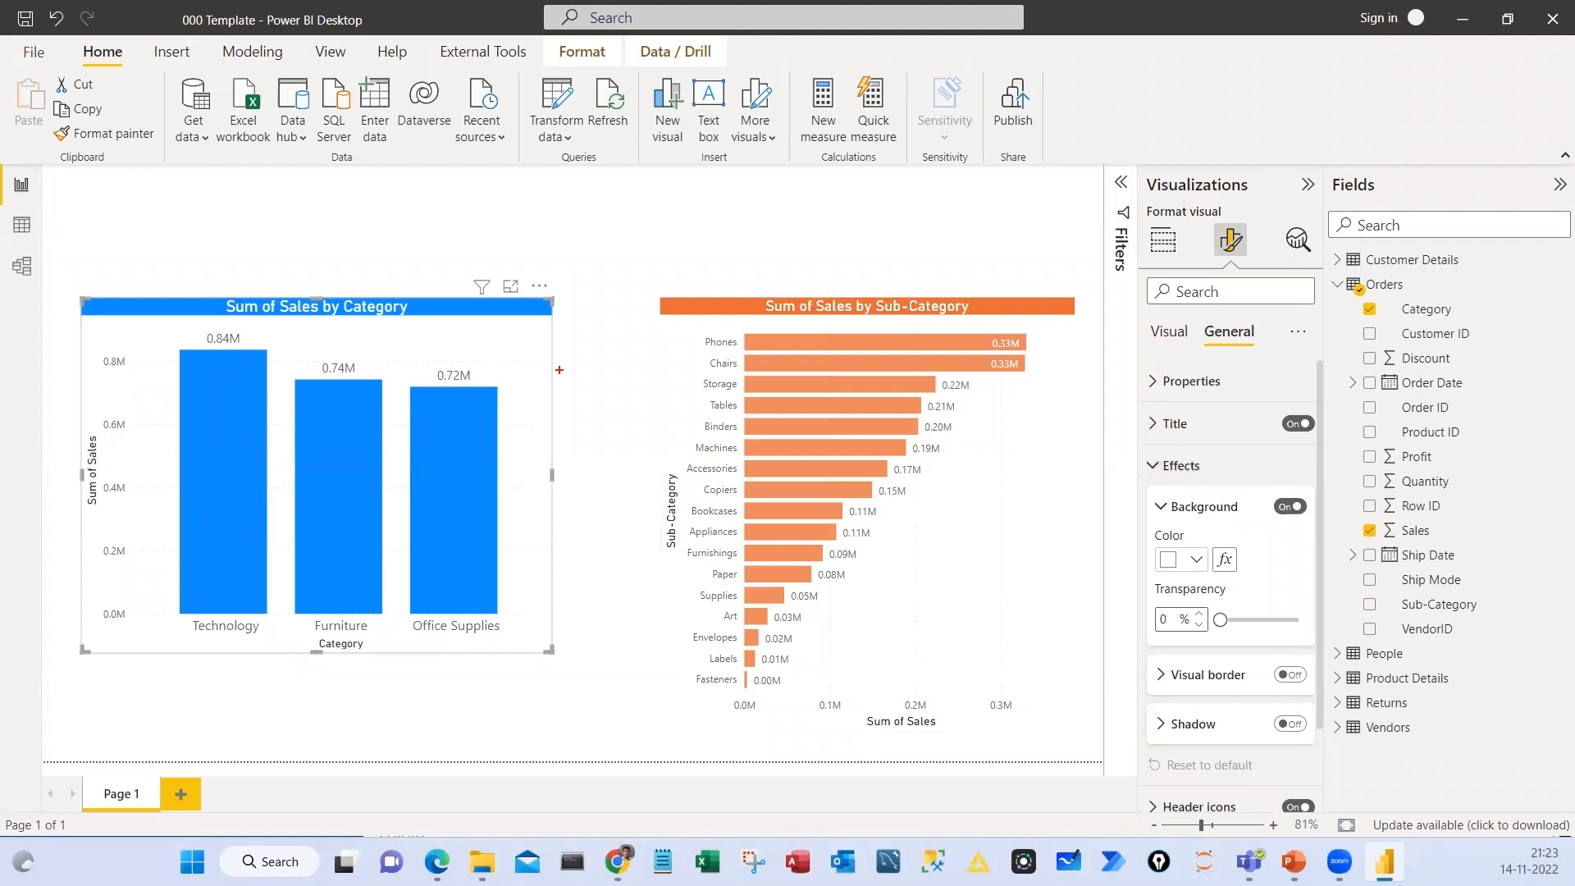
pyautogui.moveTo(540, 271)
pyautogui.mouseDown()
pyautogui.moveTo(452, 413)
pyautogui.moveTo(418, 309)
pyautogui.mouseUp()
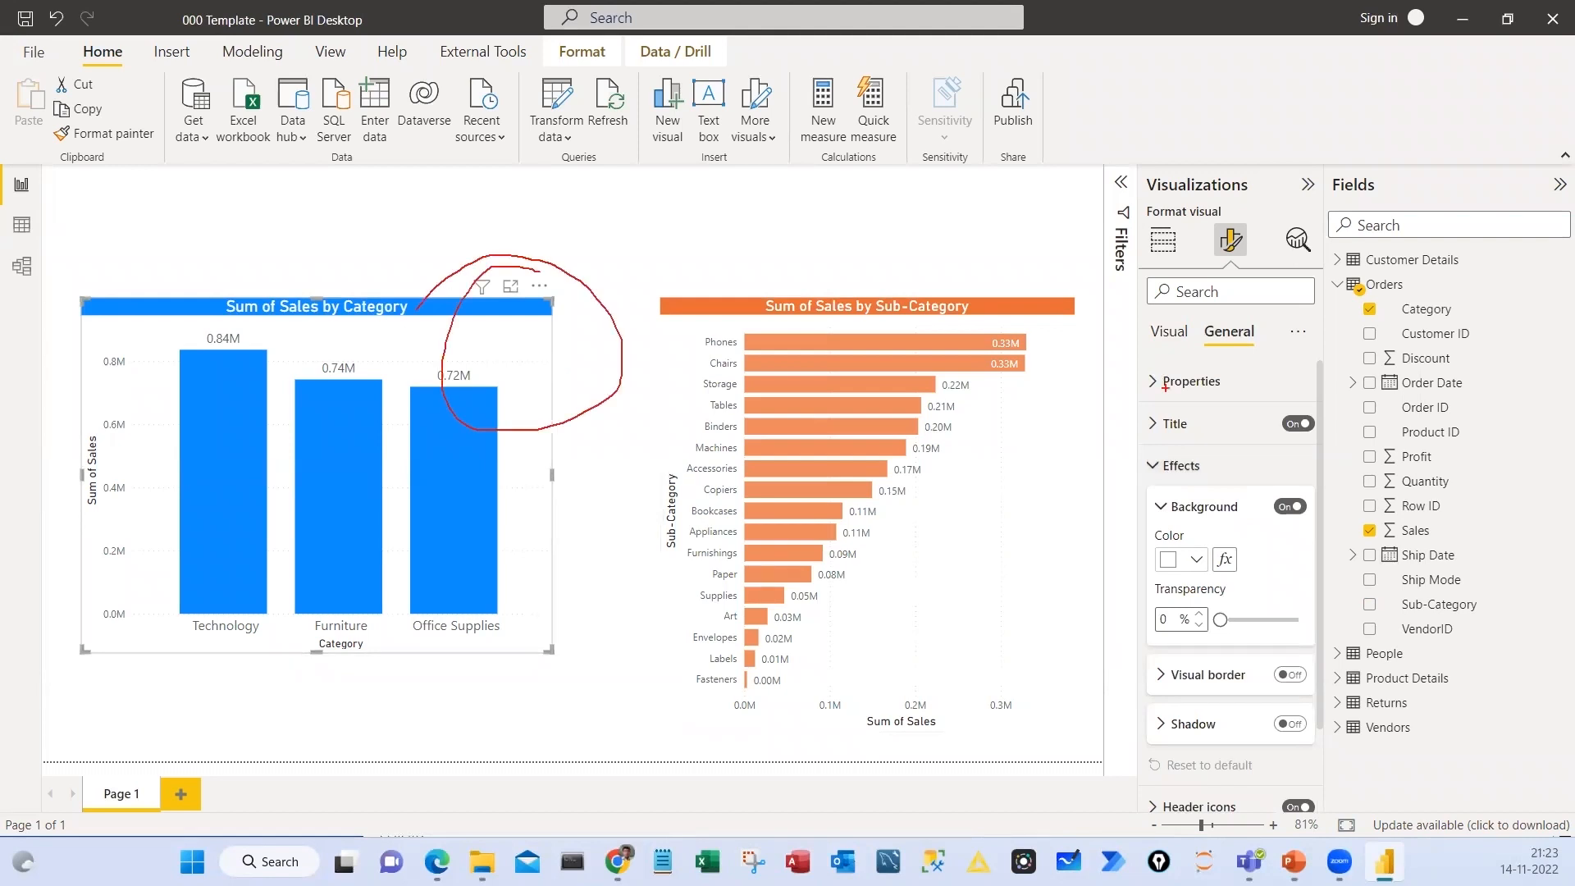
pyautogui.moveTo(1220, 212); pyautogui.dragTo(1216, 217)
pyautogui.moveTo(1208, 302); pyautogui.dragTo(1187, 304)
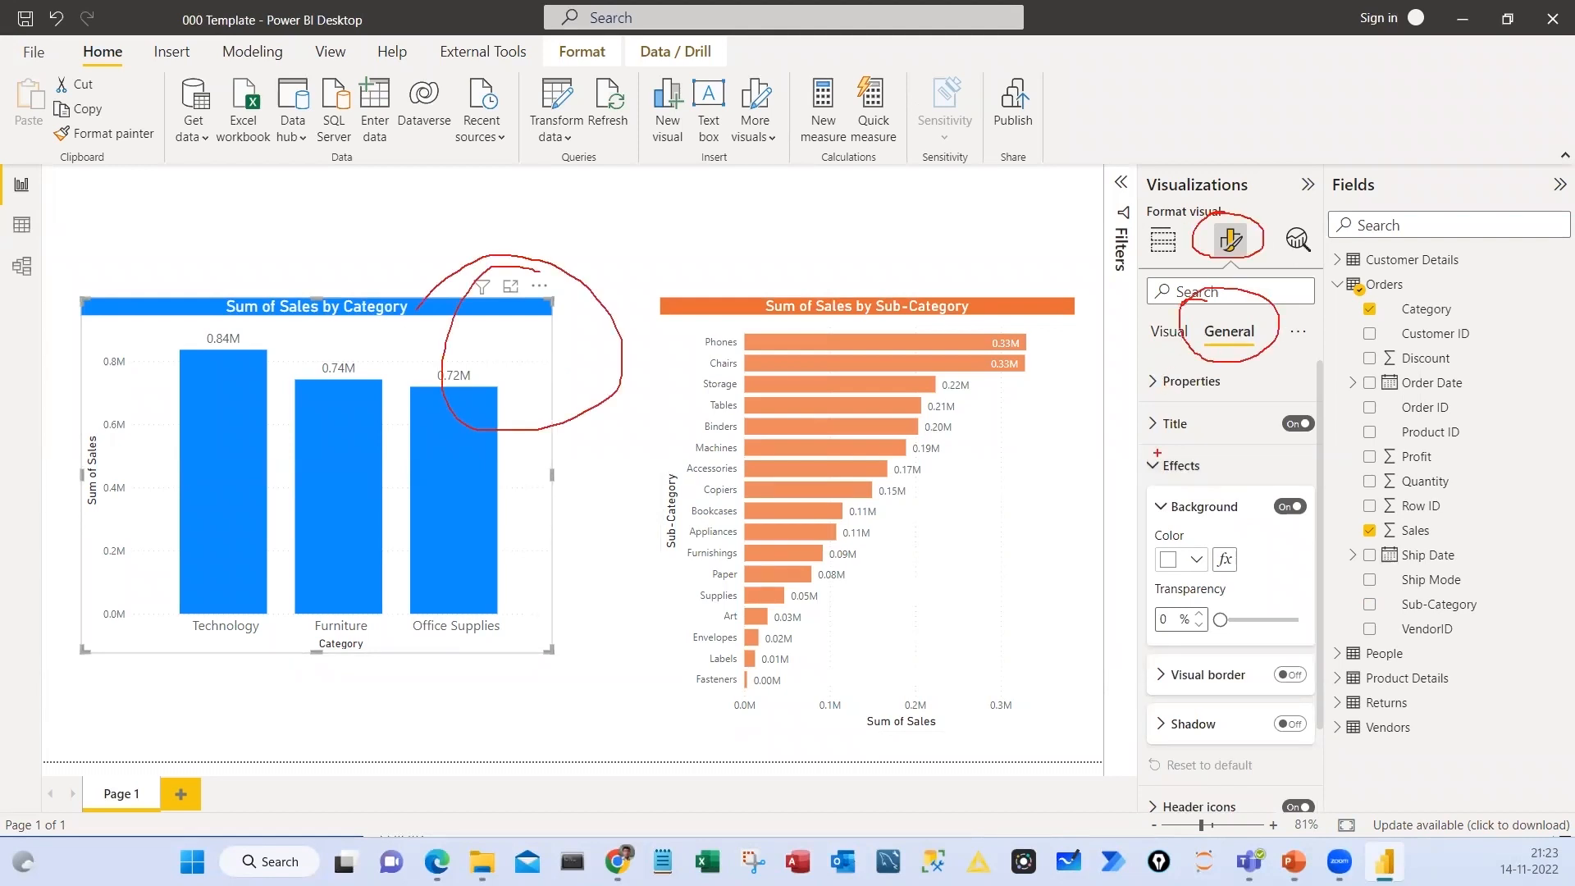
pyautogui.moveTo(1175, 440)
pyautogui.mouseDown()
pyautogui.moveTo(1306, 478)
pyautogui.moveTo(1108, 433)
pyautogui.mouseUp()
pyautogui.press('Escape')
# Turn on the visual border and the shadow for the Sales by Category column chart
pyautogui.scroll(-2, 1227, 563)
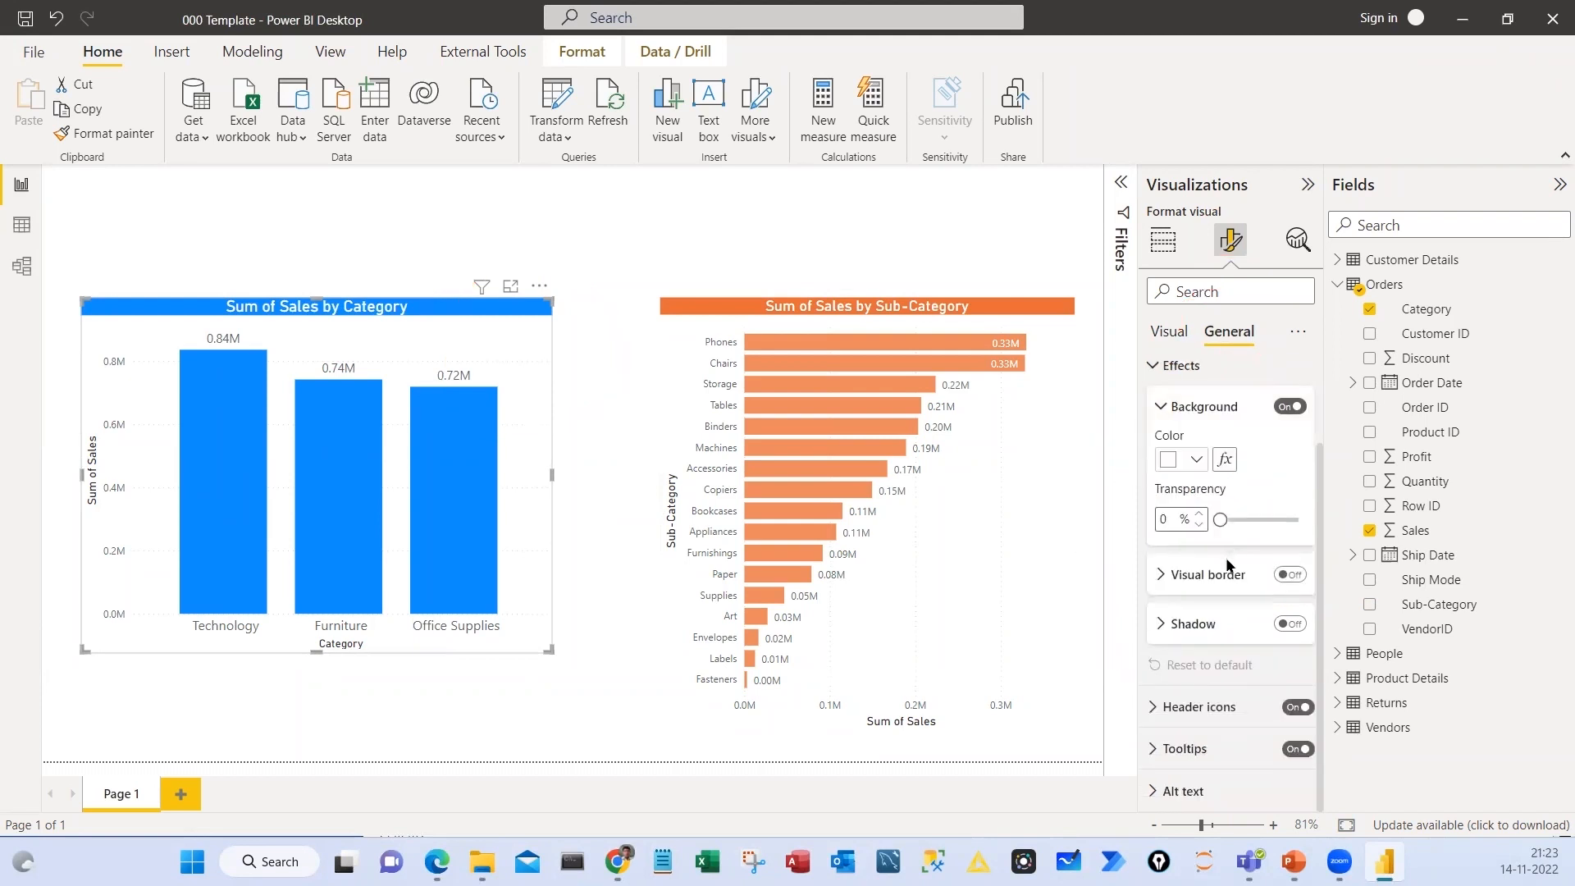
pyautogui.click(1290, 574)
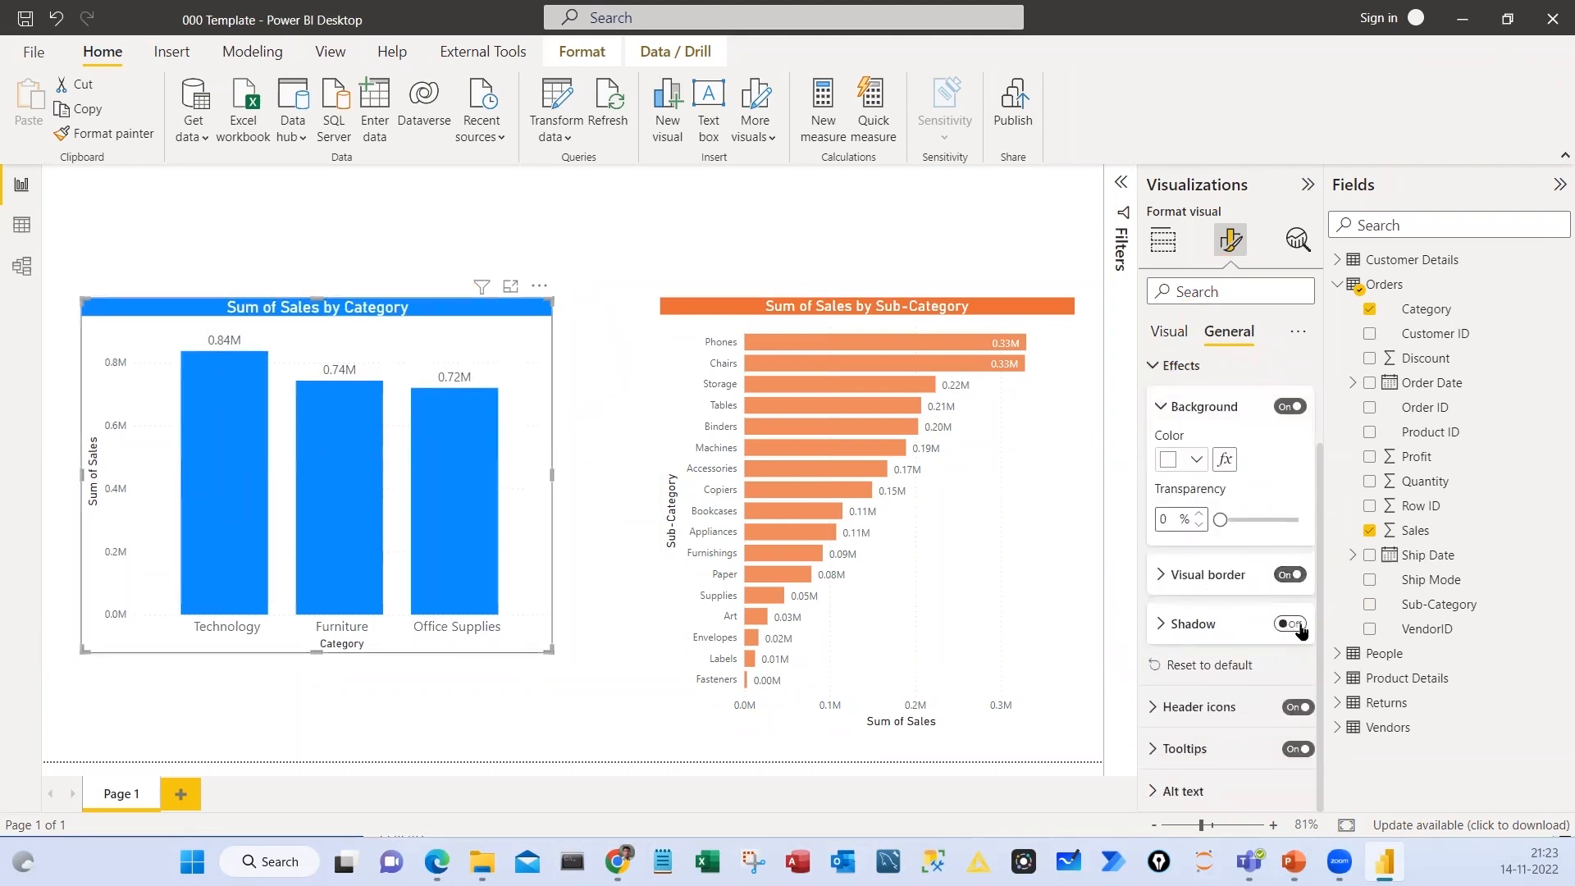
pyautogui.click(1291, 624)
pyautogui.click(431, 742)
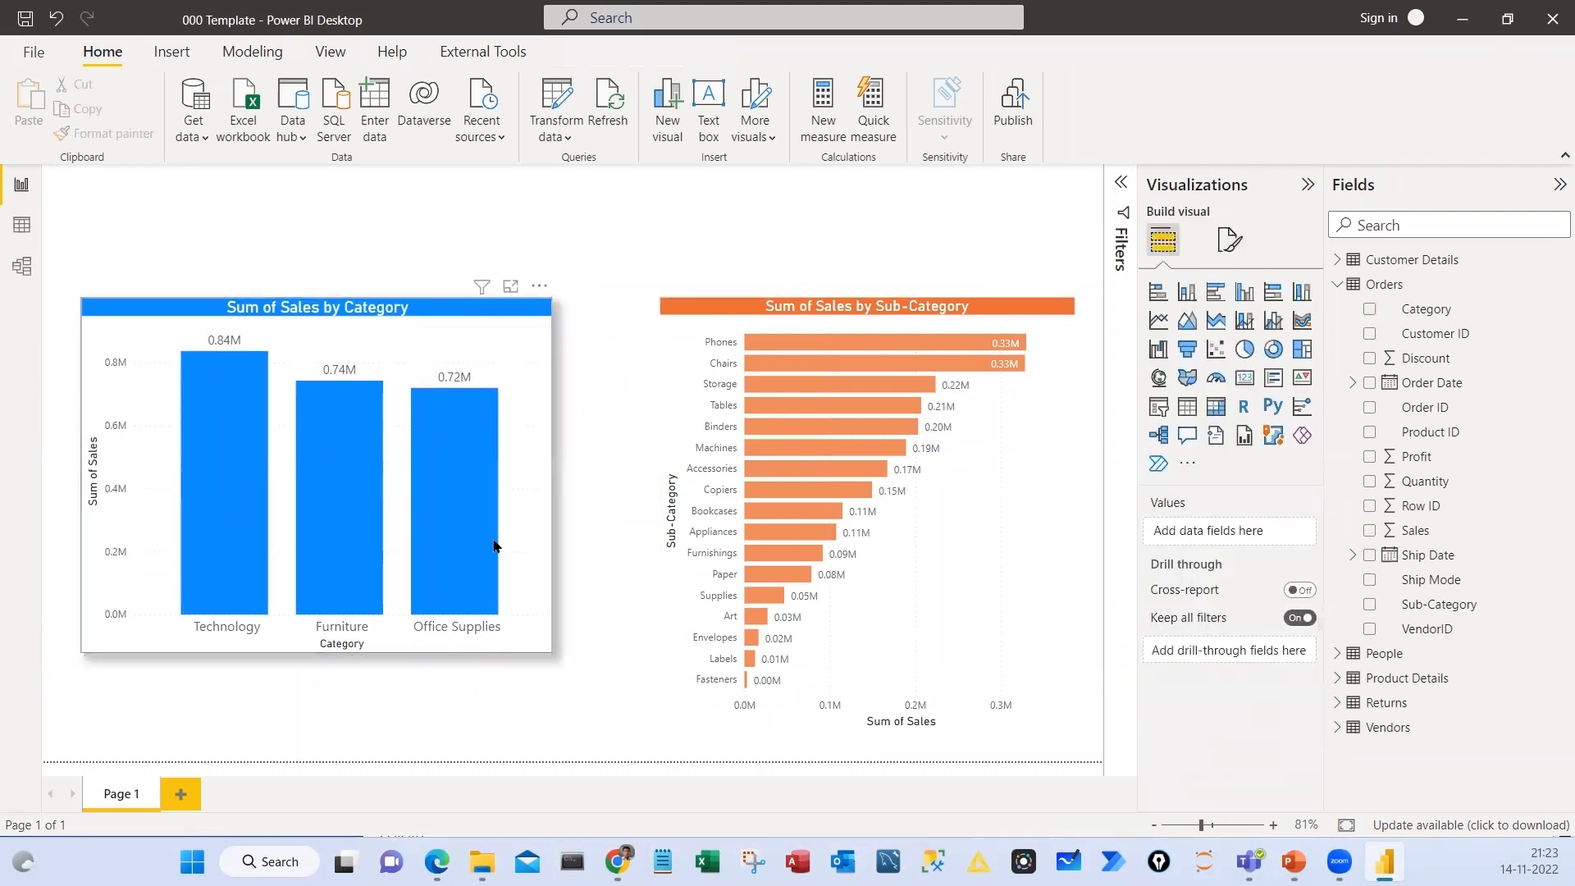
pyautogui.click(495, 546)
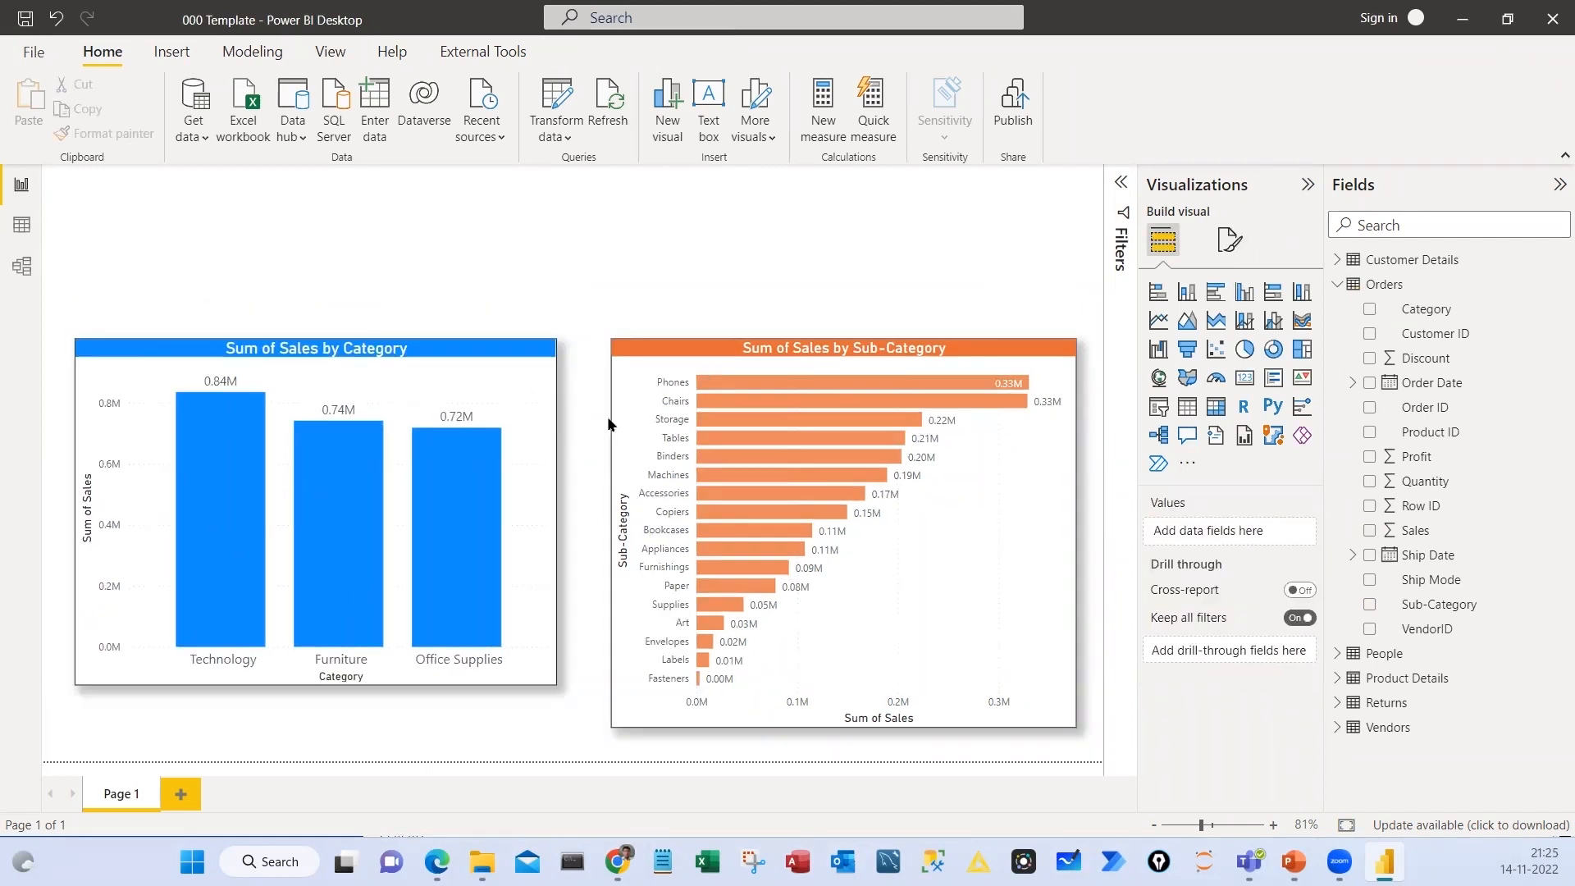
# Select the Office Supplies, Furniture and Technology columns in turn to examine how each one highlights the Sub-Category bar chart
pyautogui.moveTo(456, 501)
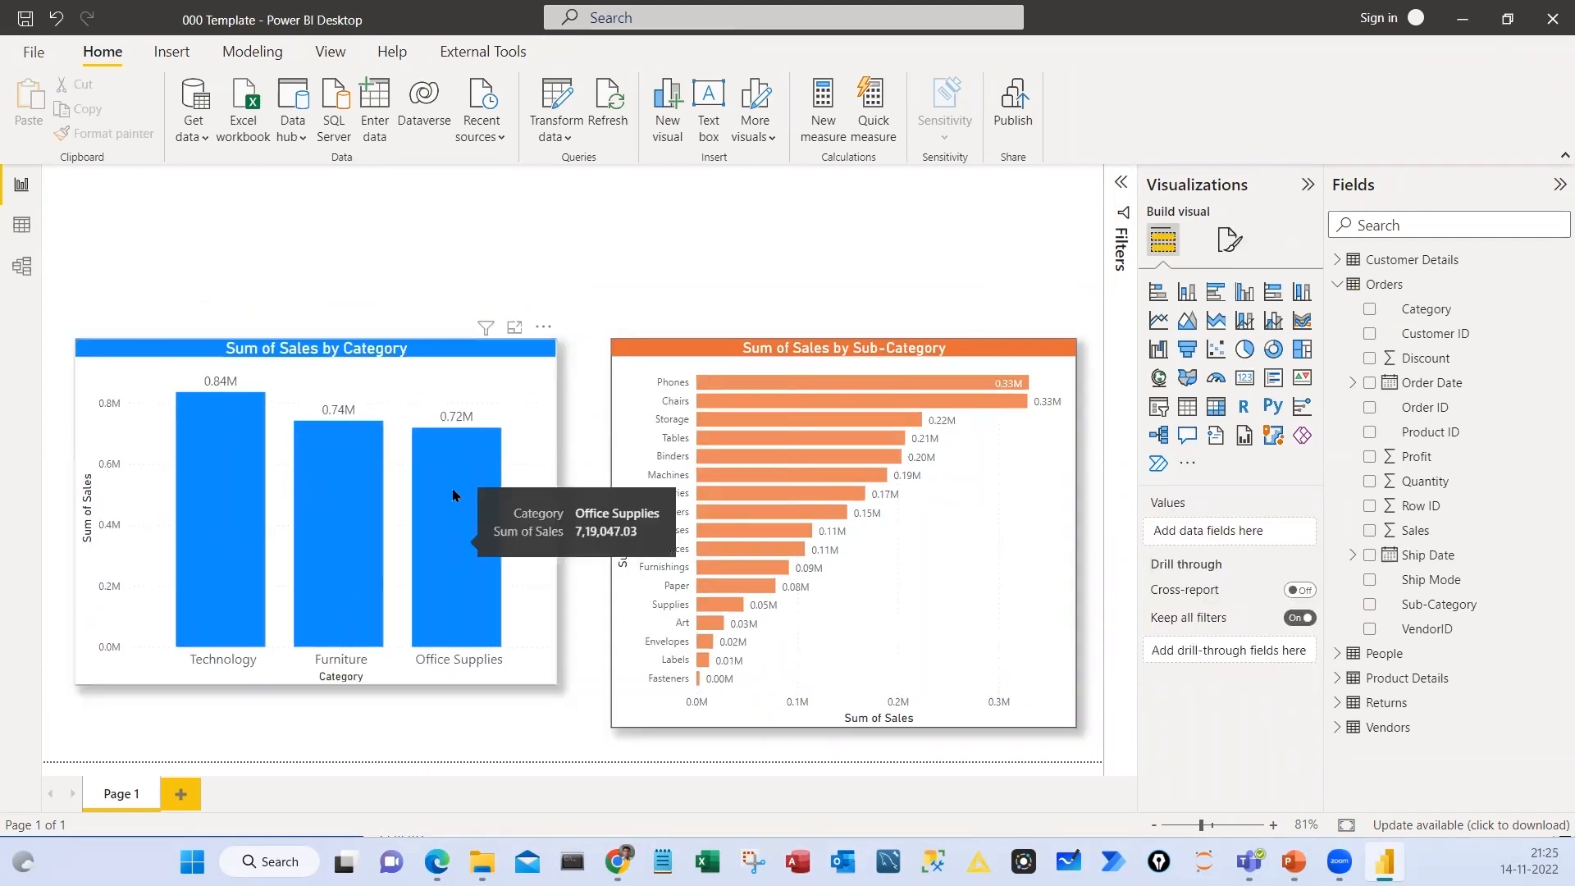
pyautogui.click(453, 496)
pyautogui.click(453, 496)
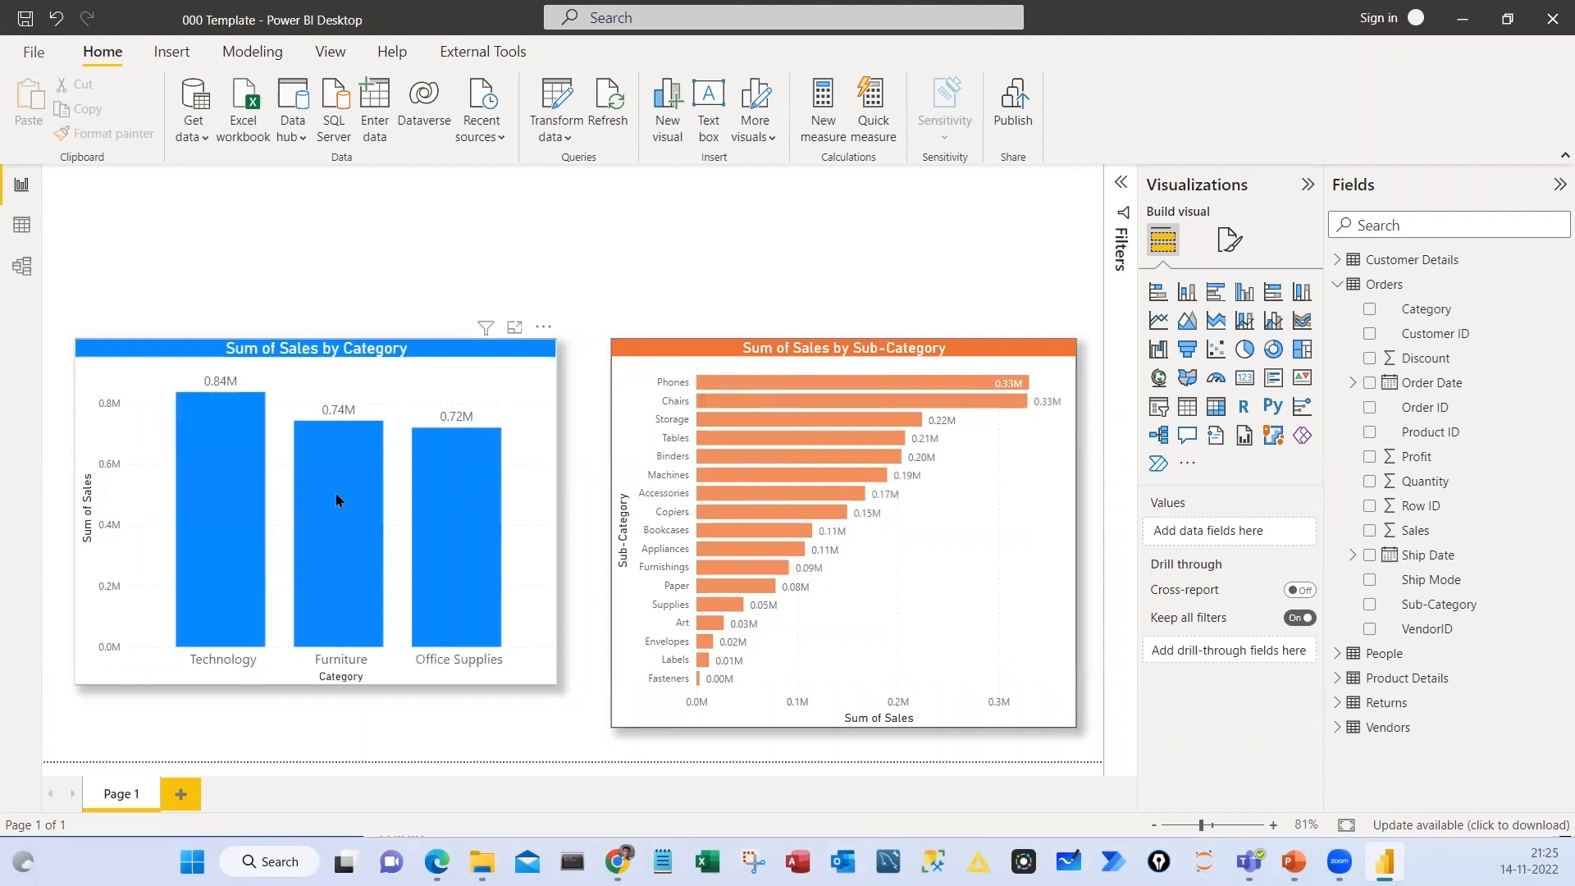
pyautogui.click(337, 500)
pyautogui.click(336, 494)
pyautogui.click(246, 499)
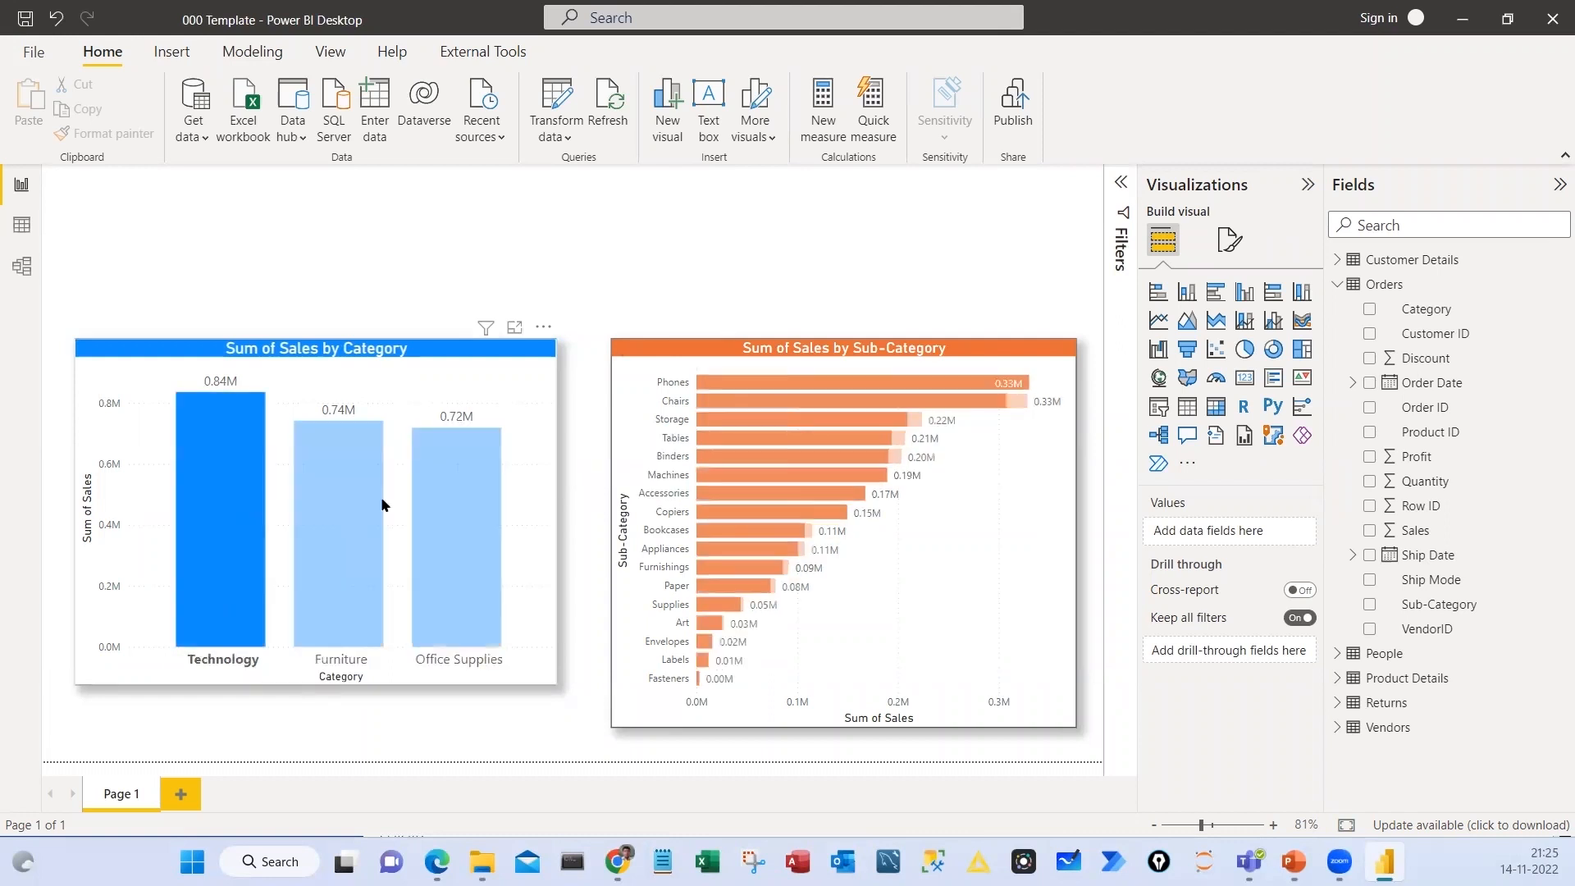
pyautogui.click(246, 500)
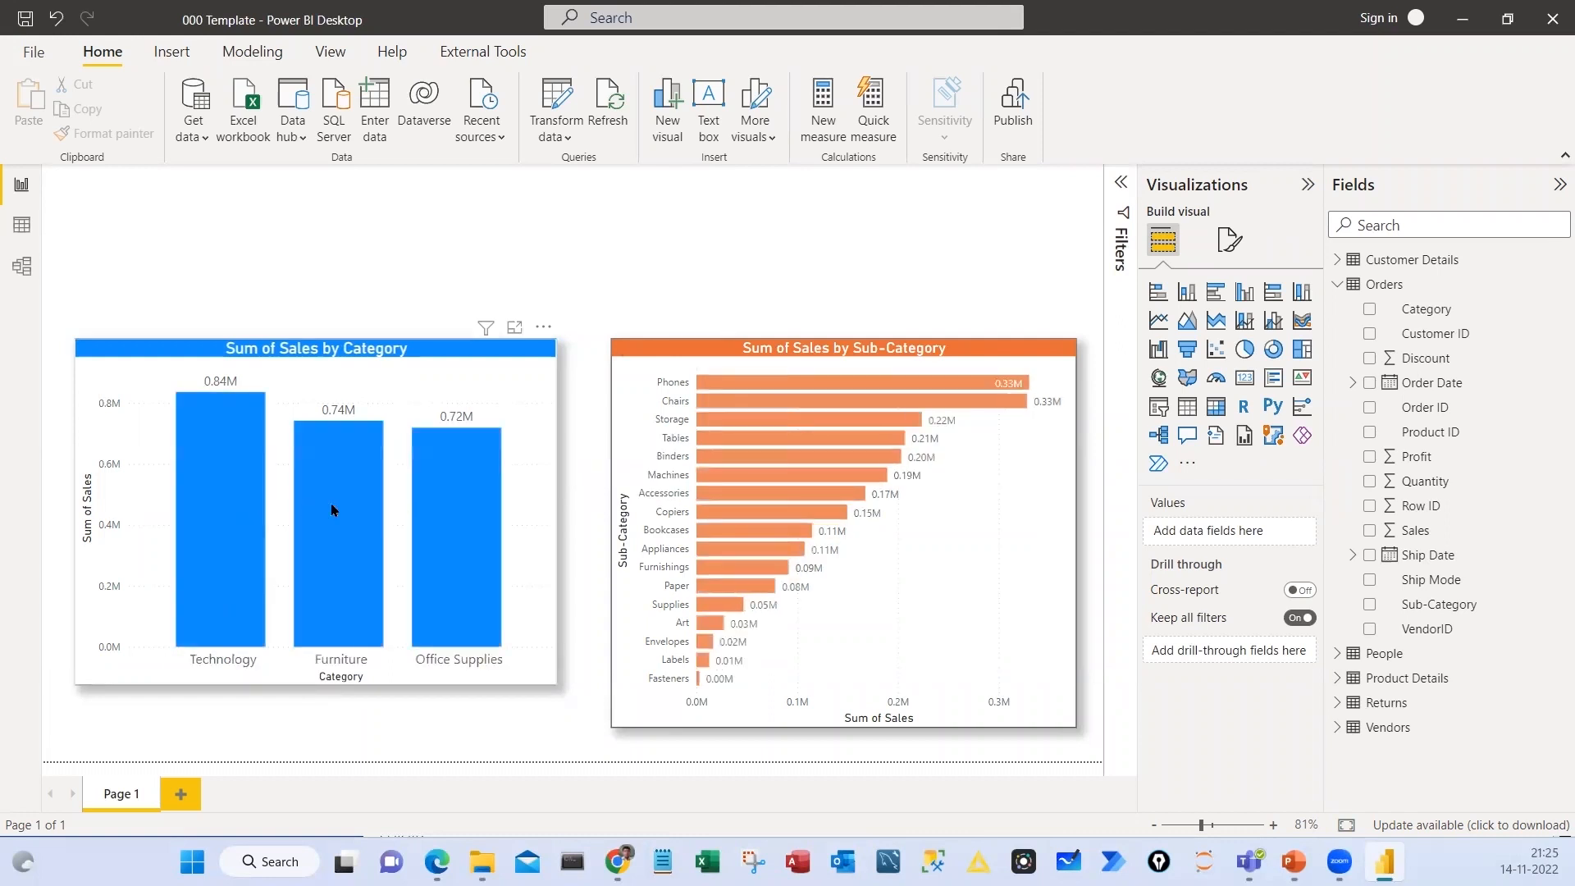
pyautogui.click(464, 505)
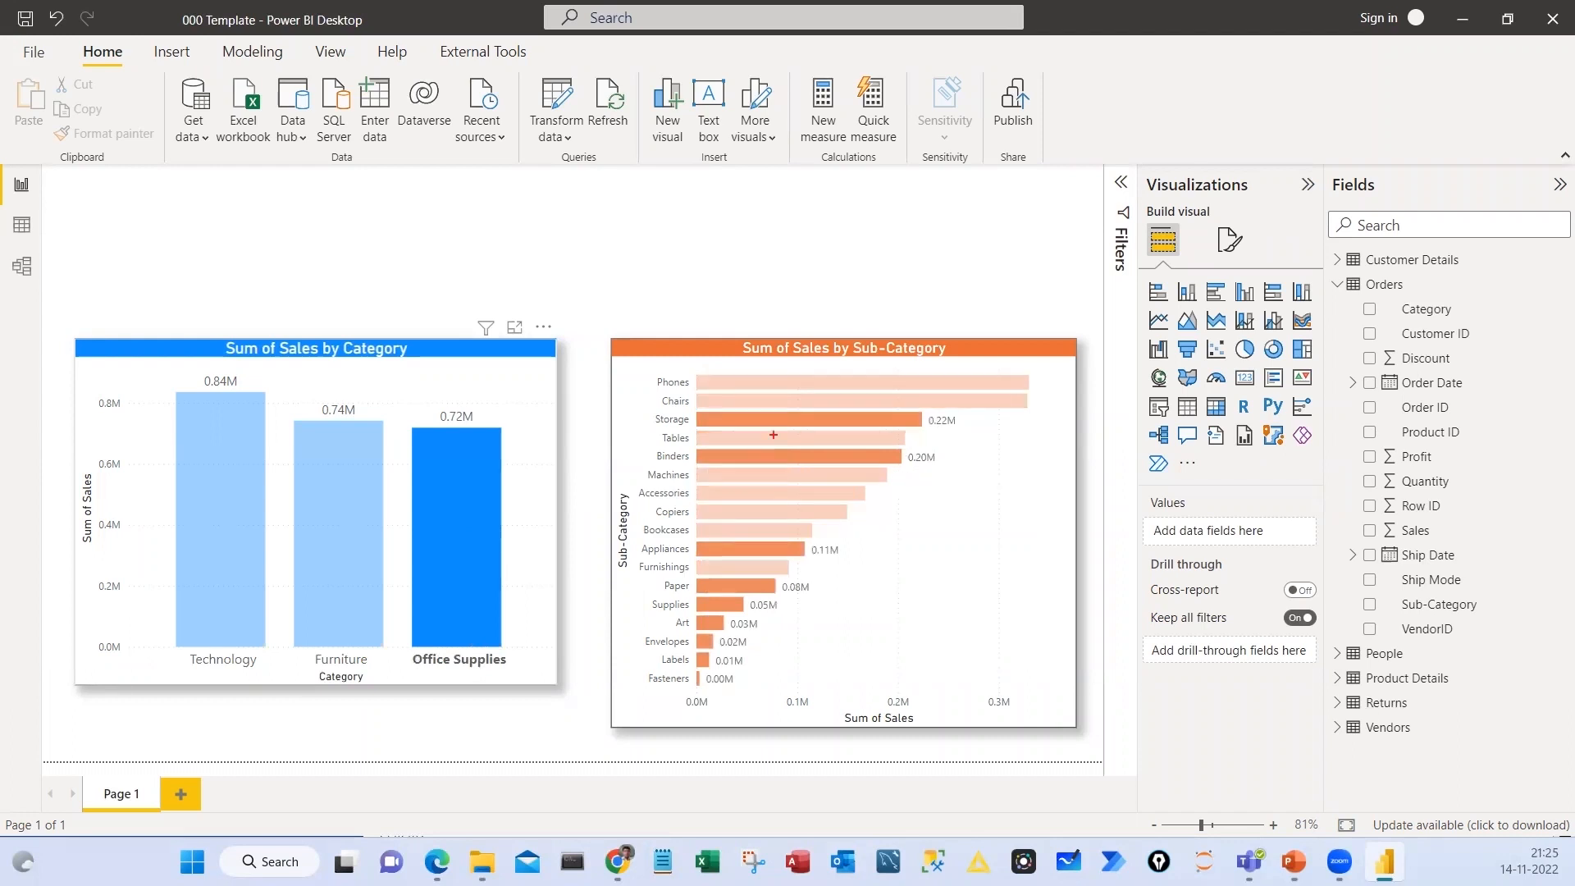
pyautogui.moveTo(461, 508)
pyautogui.mouseDown()
pyautogui.moveTo(611, 473)
pyautogui.moveTo(615, 499)
pyautogui.mouseUp()
pyautogui.moveTo(704, 440)
pyautogui.mouseDown()
pyautogui.moveTo(685, 447)
pyautogui.moveTo(687, 412)
pyautogui.mouseUp()
pyautogui.moveTo(511, 469); pyautogui.dragTo(694, 464)
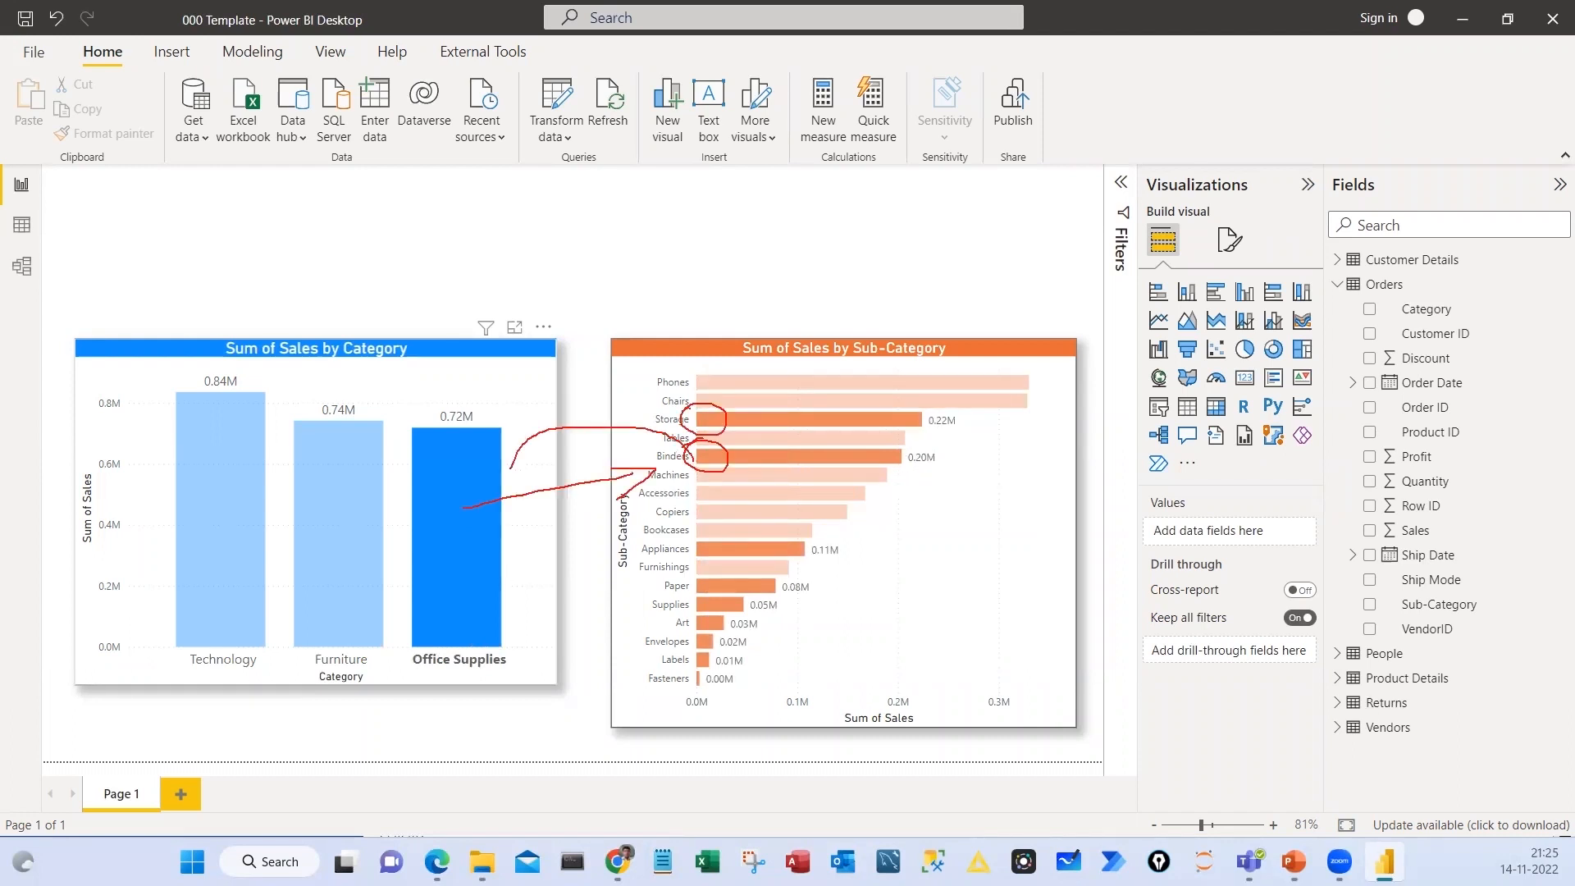
pyautogui.moveTo(513, 453)
pyautogui.mouseDown()
pyautogui.moveTo(510, 473)
pyautogui.moveTo(532, 466)
pyautogui.mouseUp()
pyautogui.moveTo(833, 374); pyautogui.dragTo(936, 441)
pyautogui.moveTo(667, 392); pyautogui.dragTo(640, 421)
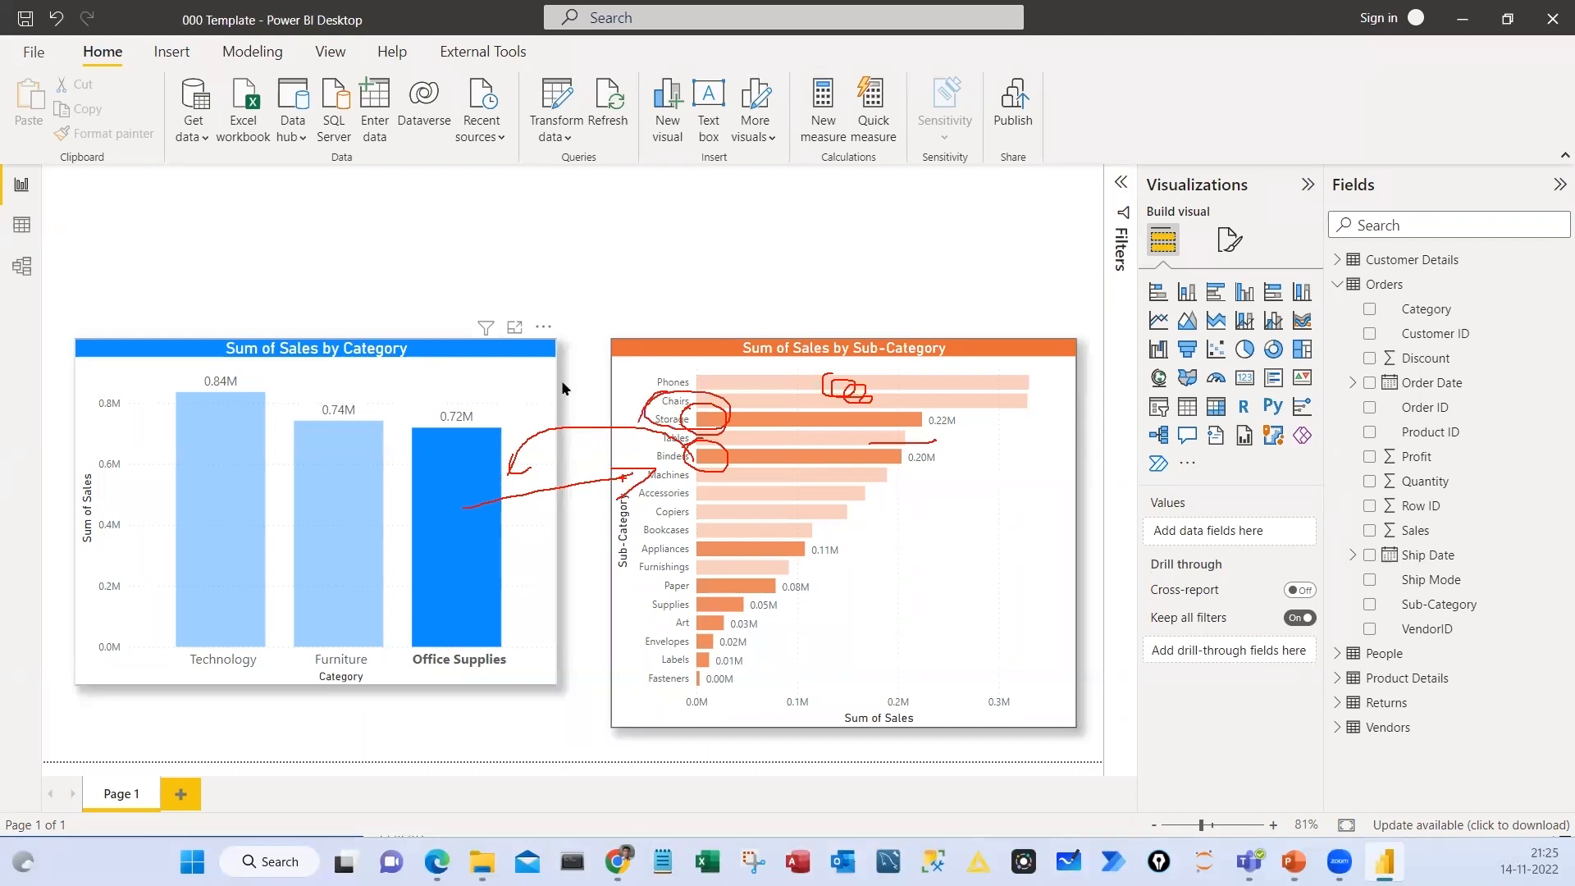
pyautogui.press('Escape')
pyautogui.click(478, 485)
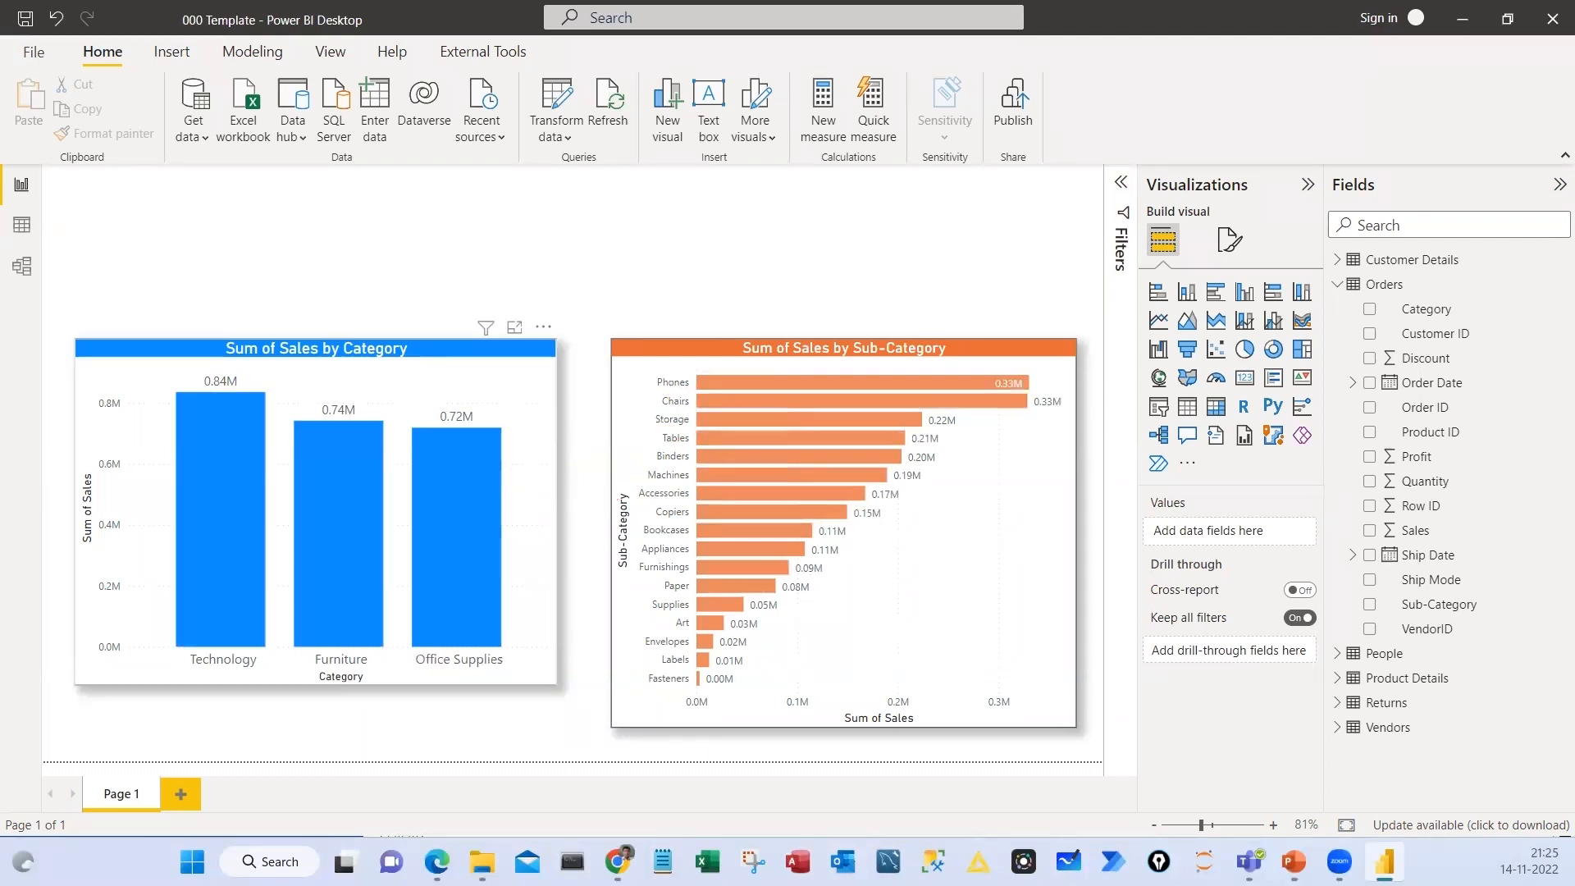
pyautogui.moveTo(467, 397); pyautogui.dragTo(699, 379)
pyautogui.moveTo(491, 181)
pyautogui.mouseDown()
pyautogui.moveTo(523, 220)
pyautogui.moveTo(611, 165)
pyautogui.mouseUp()
pyautogui.moveTo(542, 242); pyautogui.dragTo(646, 205)
pyautogui.moveTo(451, 447); pyautogui.dragTo(450, 452)
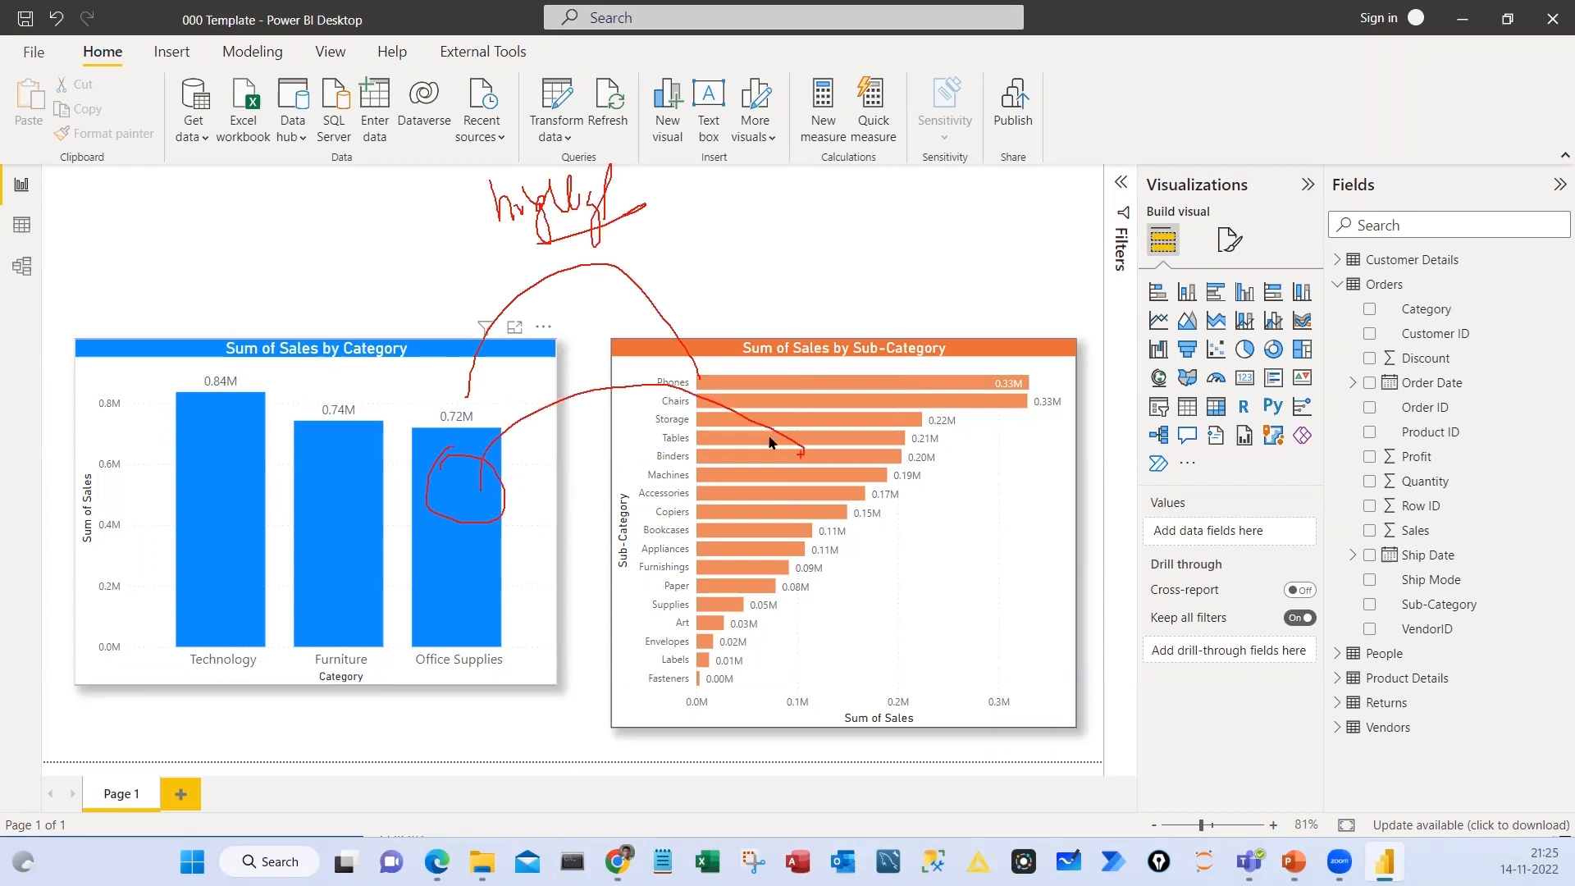
pyautogui.press('Escape')
# Select individual bars of the Sub-Category chart, starting with Phones, to examine the highlighting in the category columns, and clear the selection
pyautogui.click(733, 383)
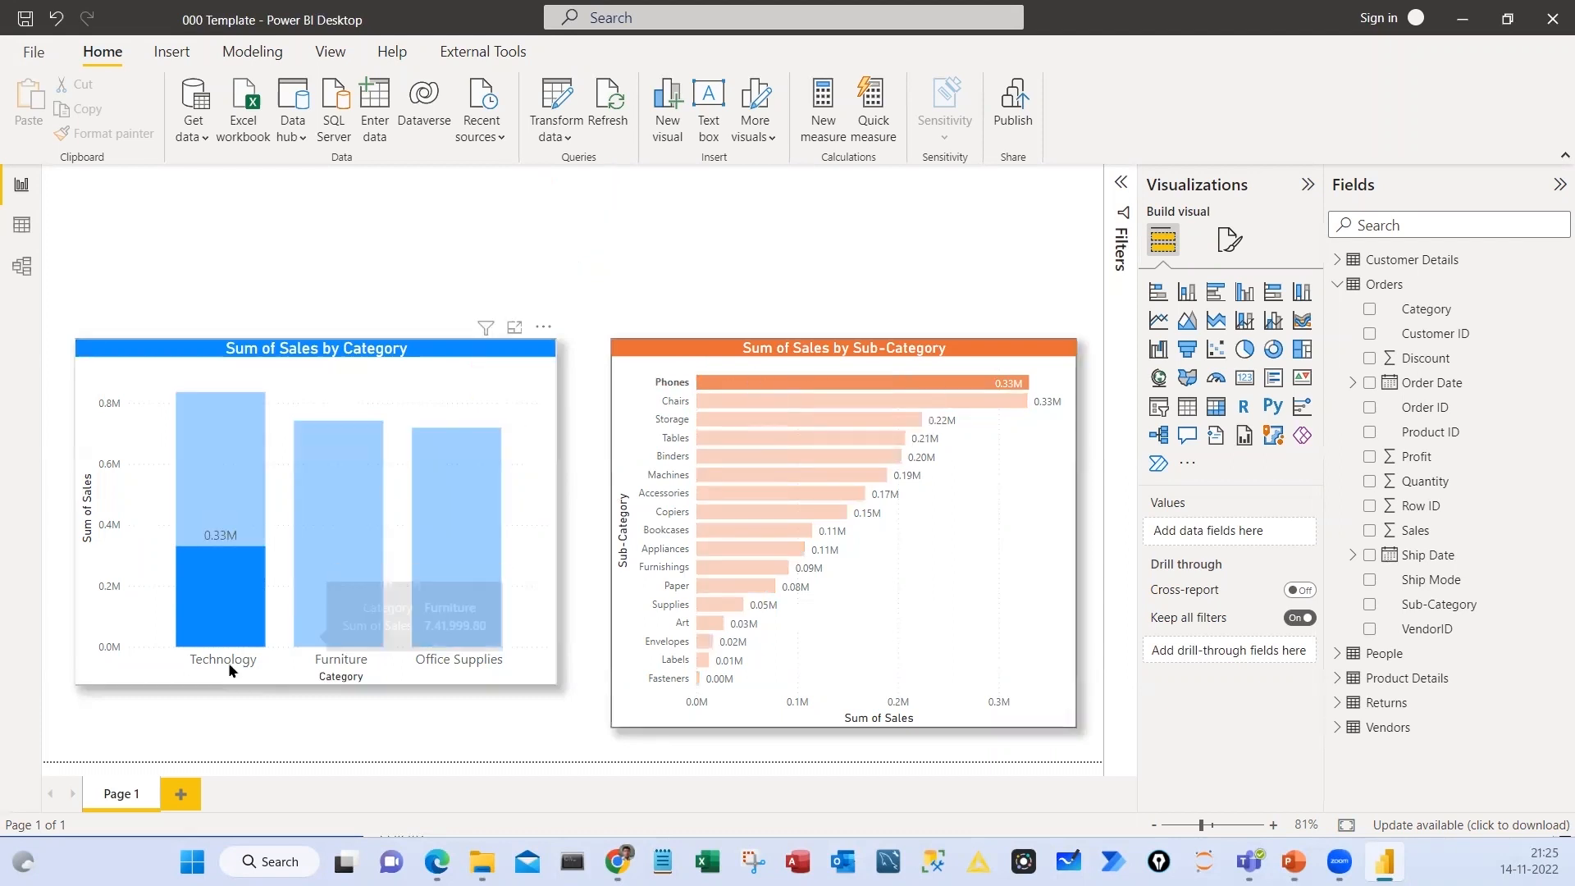
pyautogui.moveTo(228, 544)
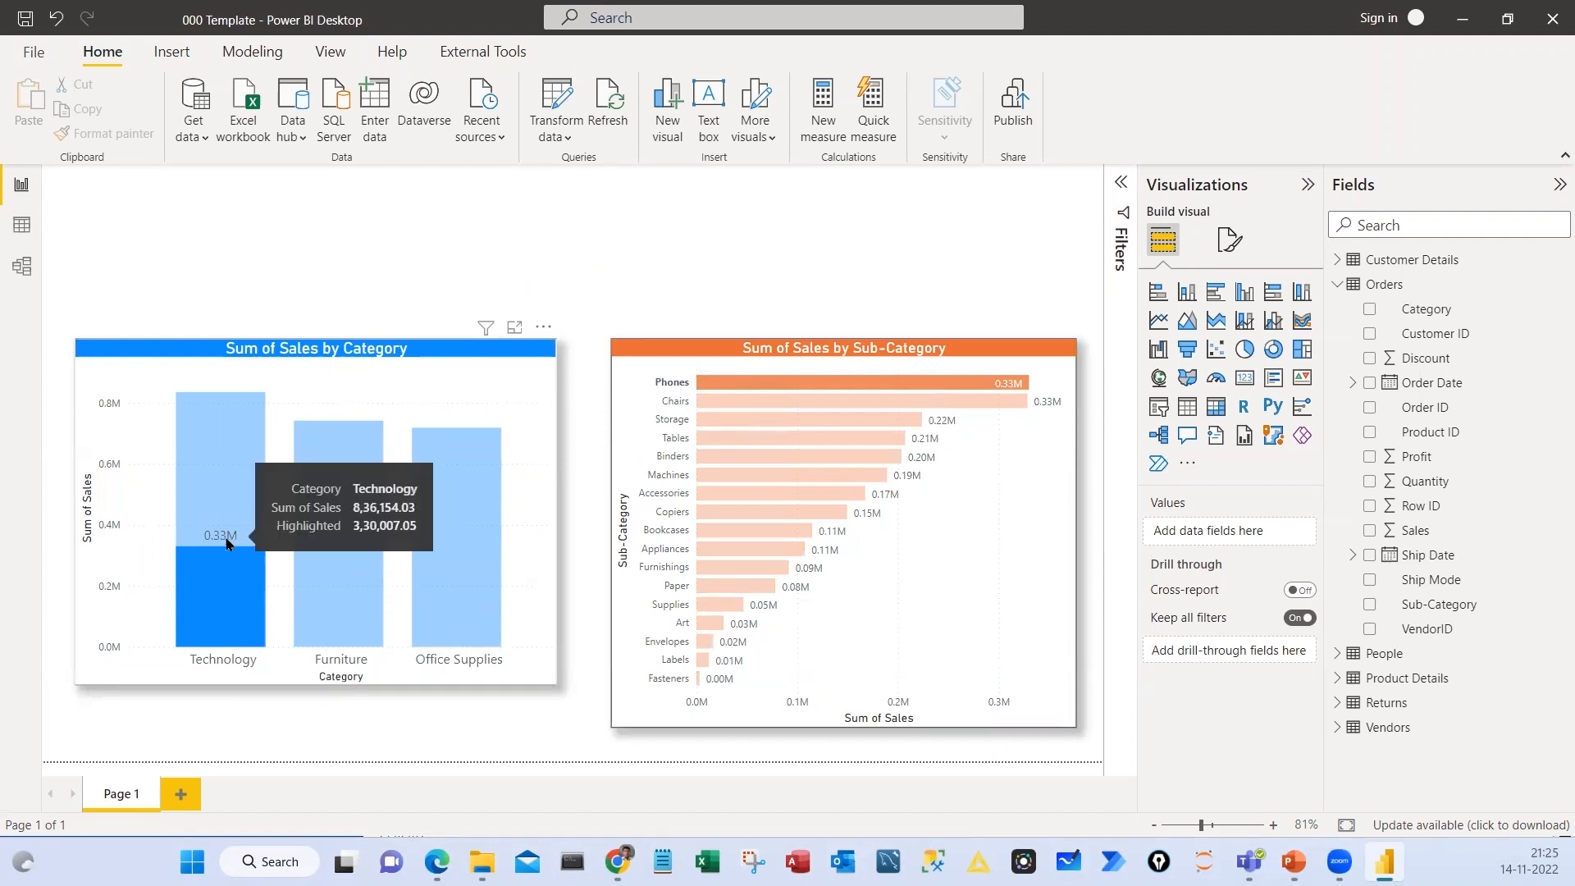
pyautogui.click(725, 402)
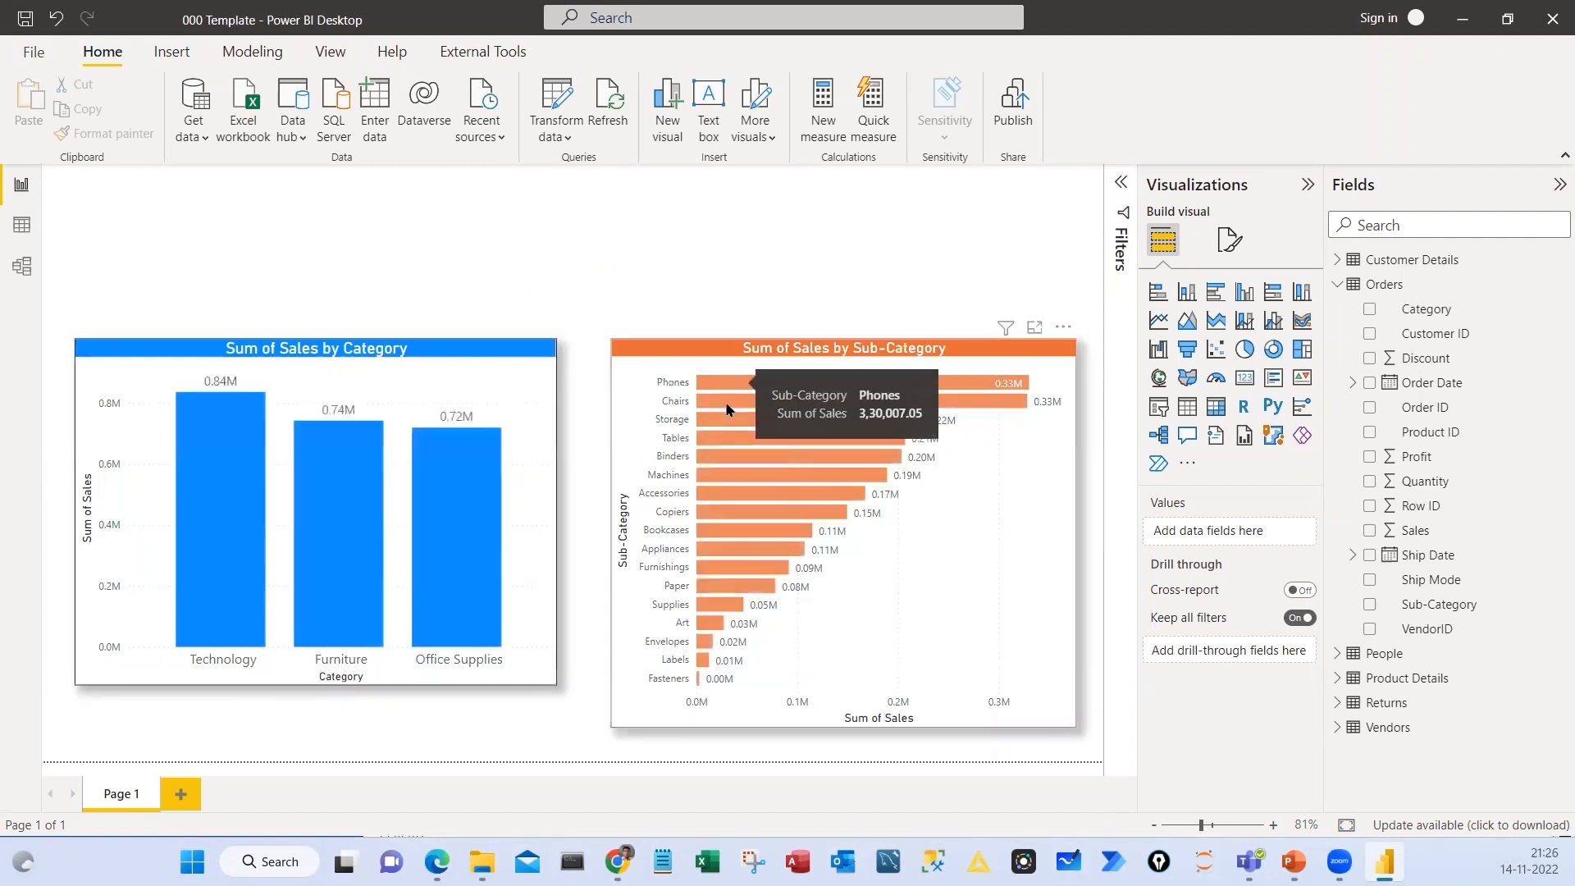
pyautogui.click(719, 418)
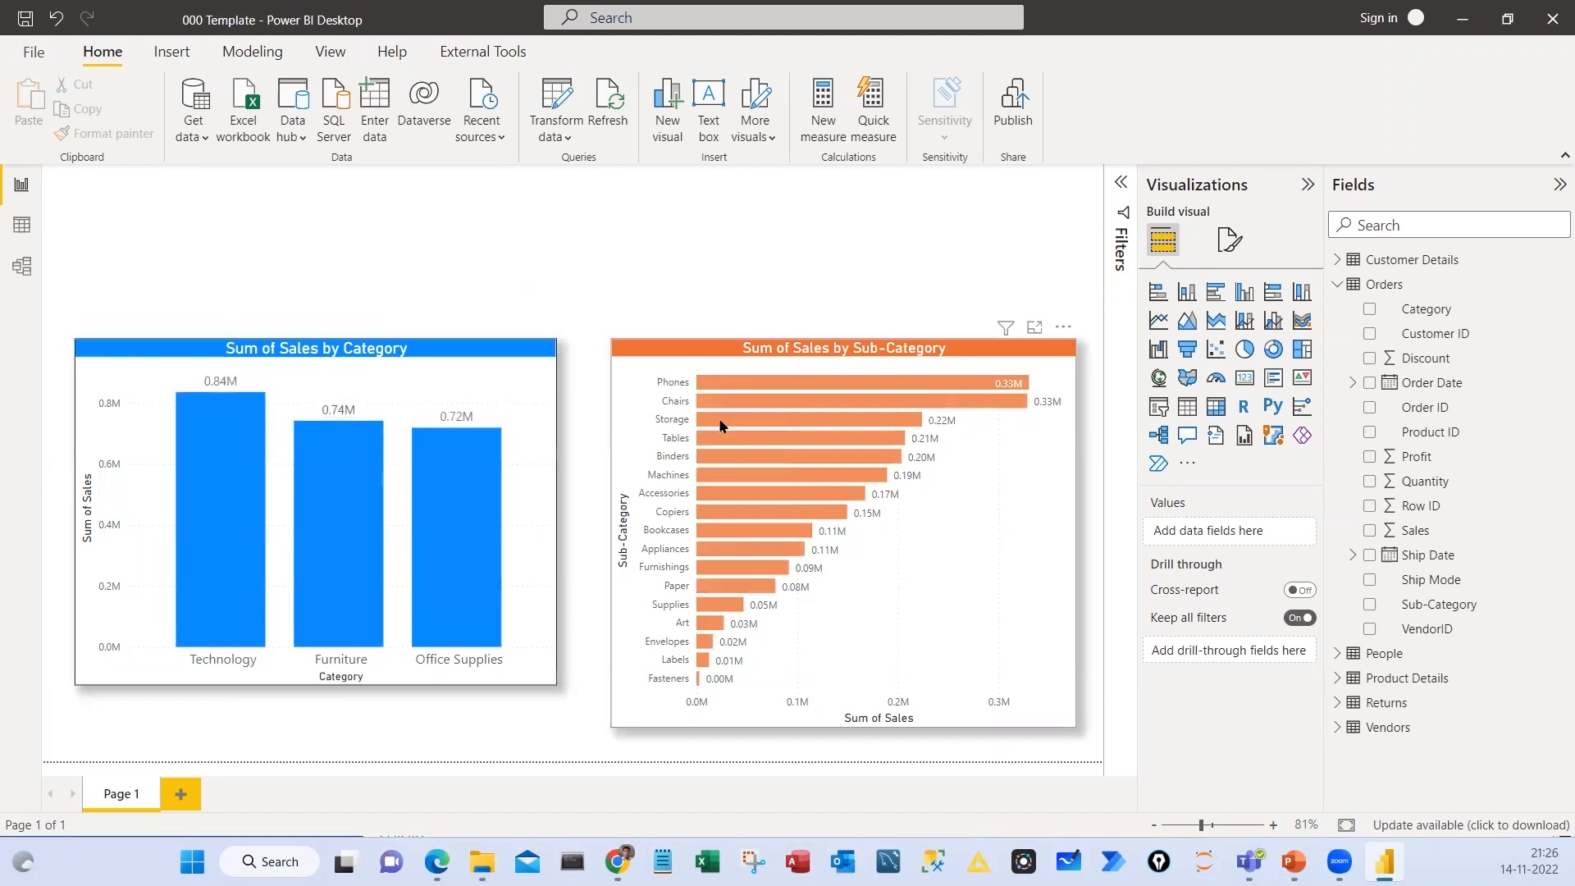
pyautogui.click(746, 672)
# Shift the Sales by Category chart slightly down and left, with the Sub-Category chart's top edge aligned to it
pyautogui.moveTo(524, 347)
pyautogui.mouseDown()
pyautogui.moveTo(532, 368)
pyautogui.moveTo(512, 348)
pyautogui.mouseUp()
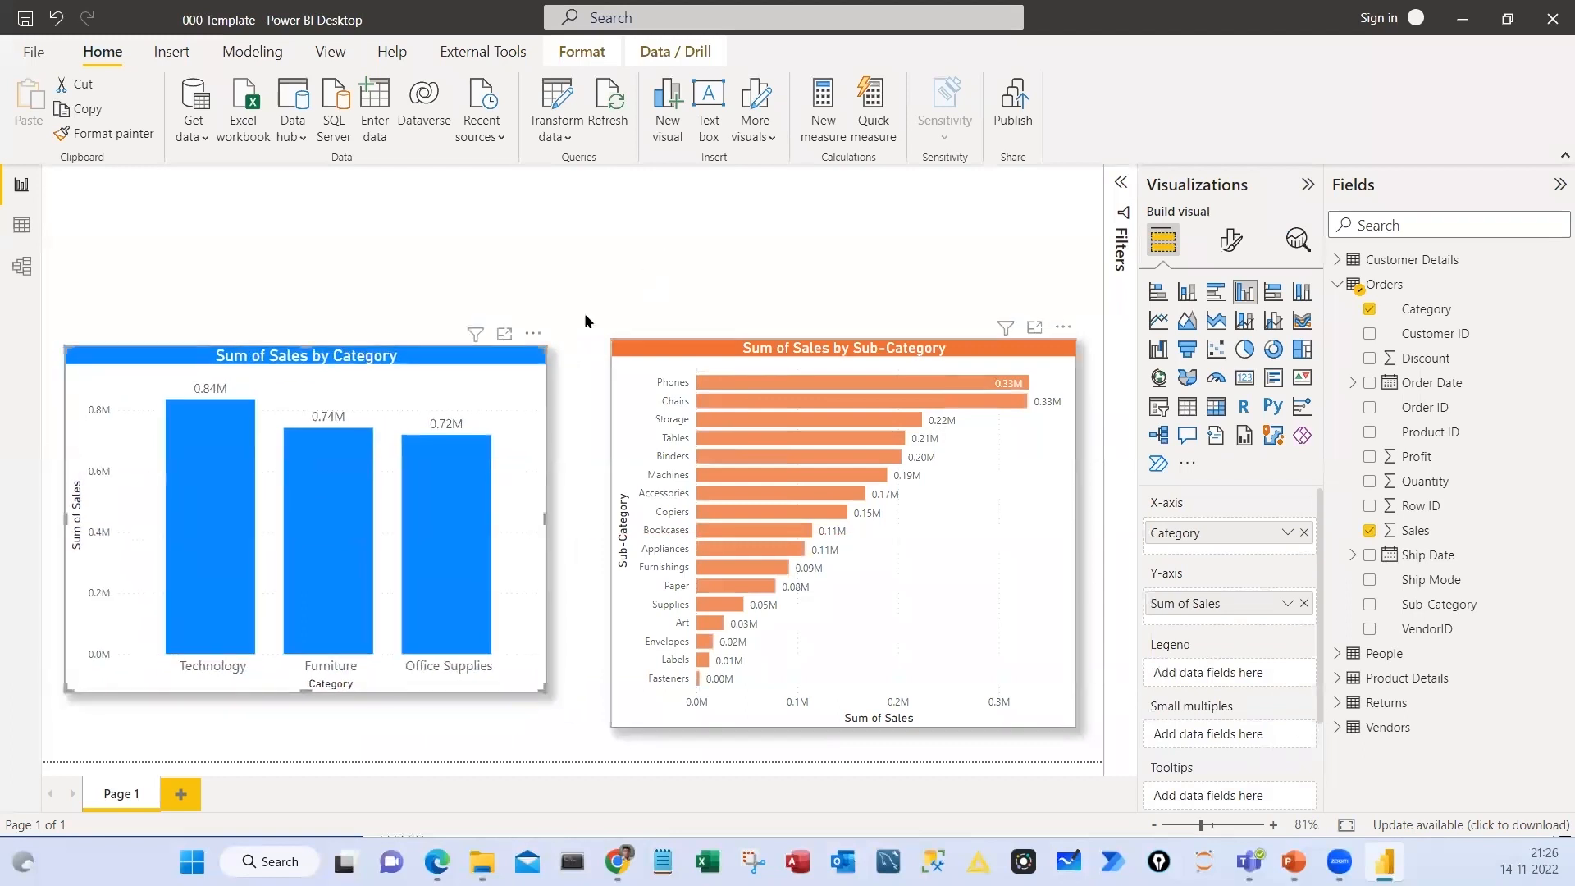
pyautogui.click(352, 775)
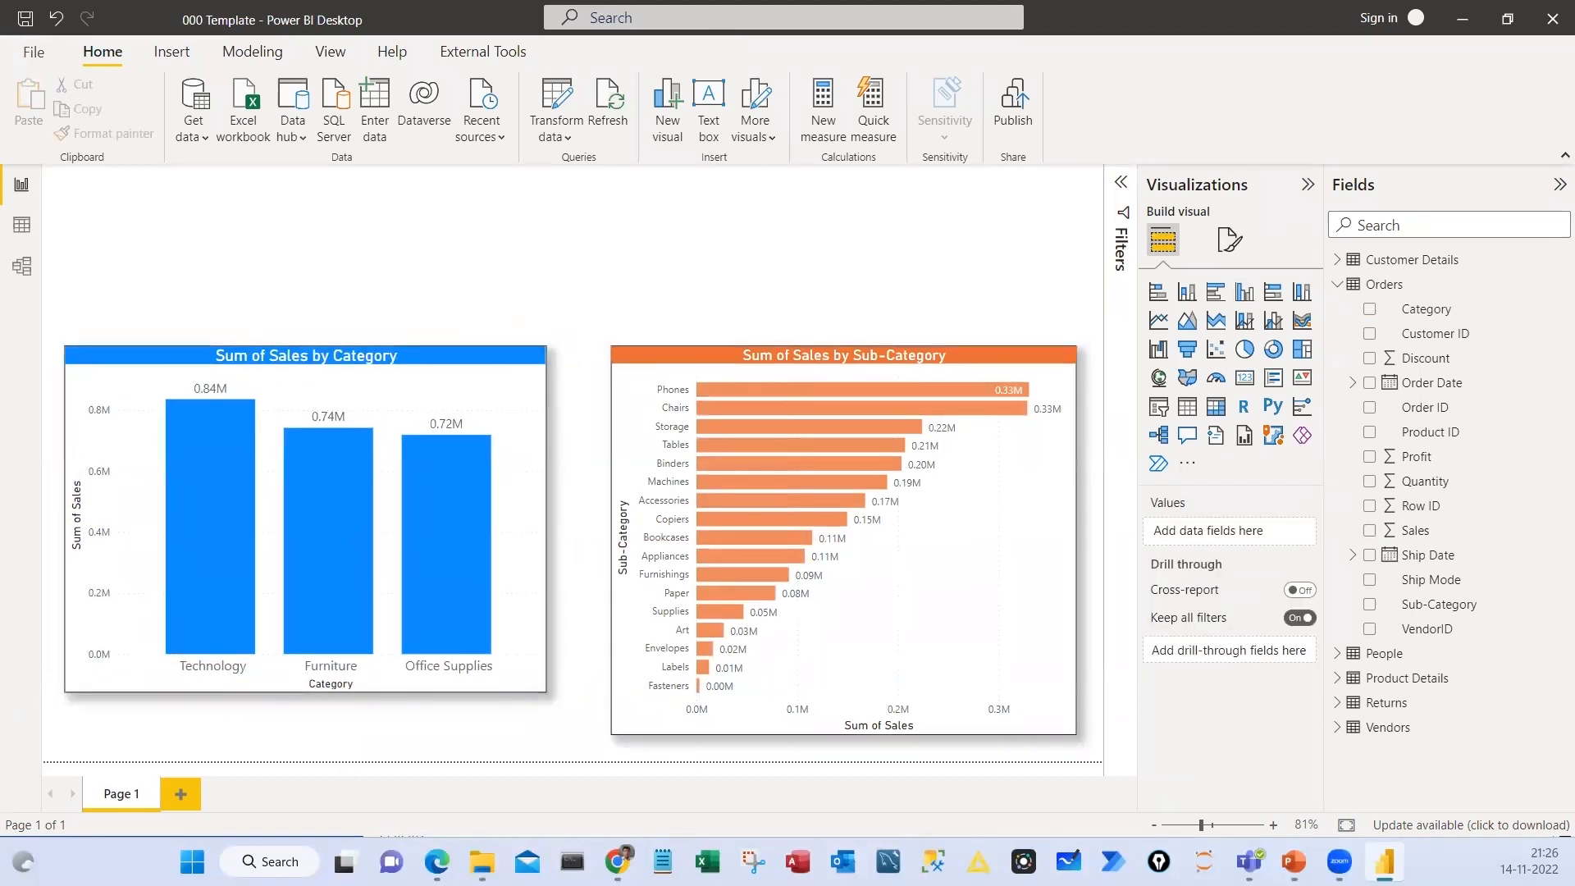
pyautogui.moveTo(173, 366)
pyautogui.mouseDown()
pyautogui.moveTo(498, 436)
pyautogui.moveTo(172, 368)
pyautogui.mouseUp()
pyautogui.moveTo(175, 534); pyautogui.dragTo(207, 493)
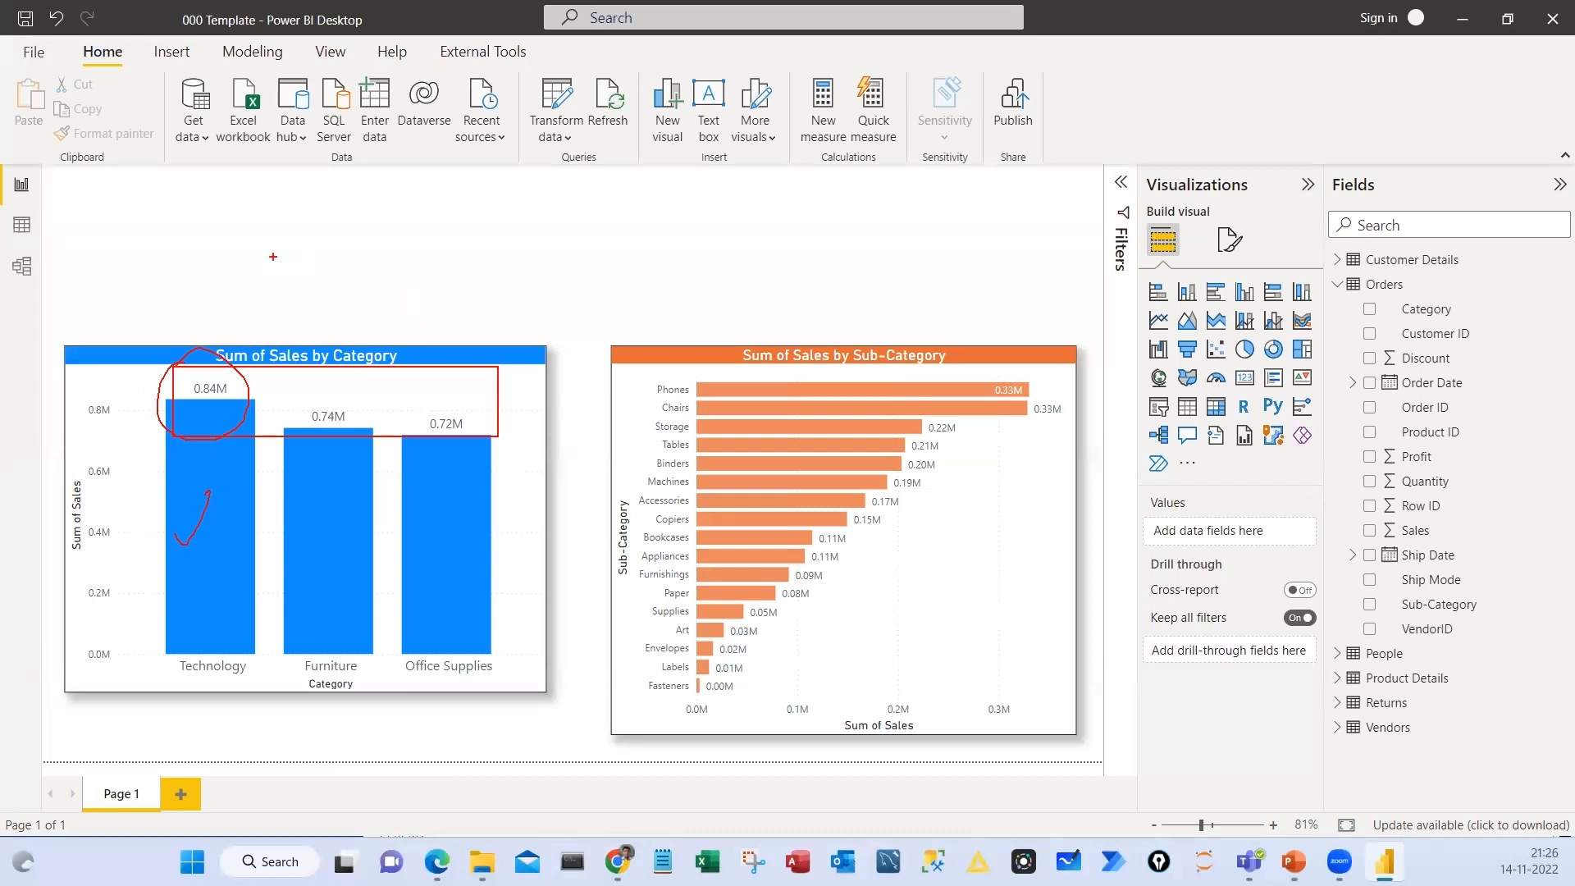
pyautogui.moveTo(192, 223); pyautogui.dragTo(293, 286)
pyautogui.moveTo(323, 222); pyautogui.dragTo(408, 280)
pyautogui.moveTo(435, 223); pyautogui.dragTo(519, 273)
pyautogui.press('Escape')
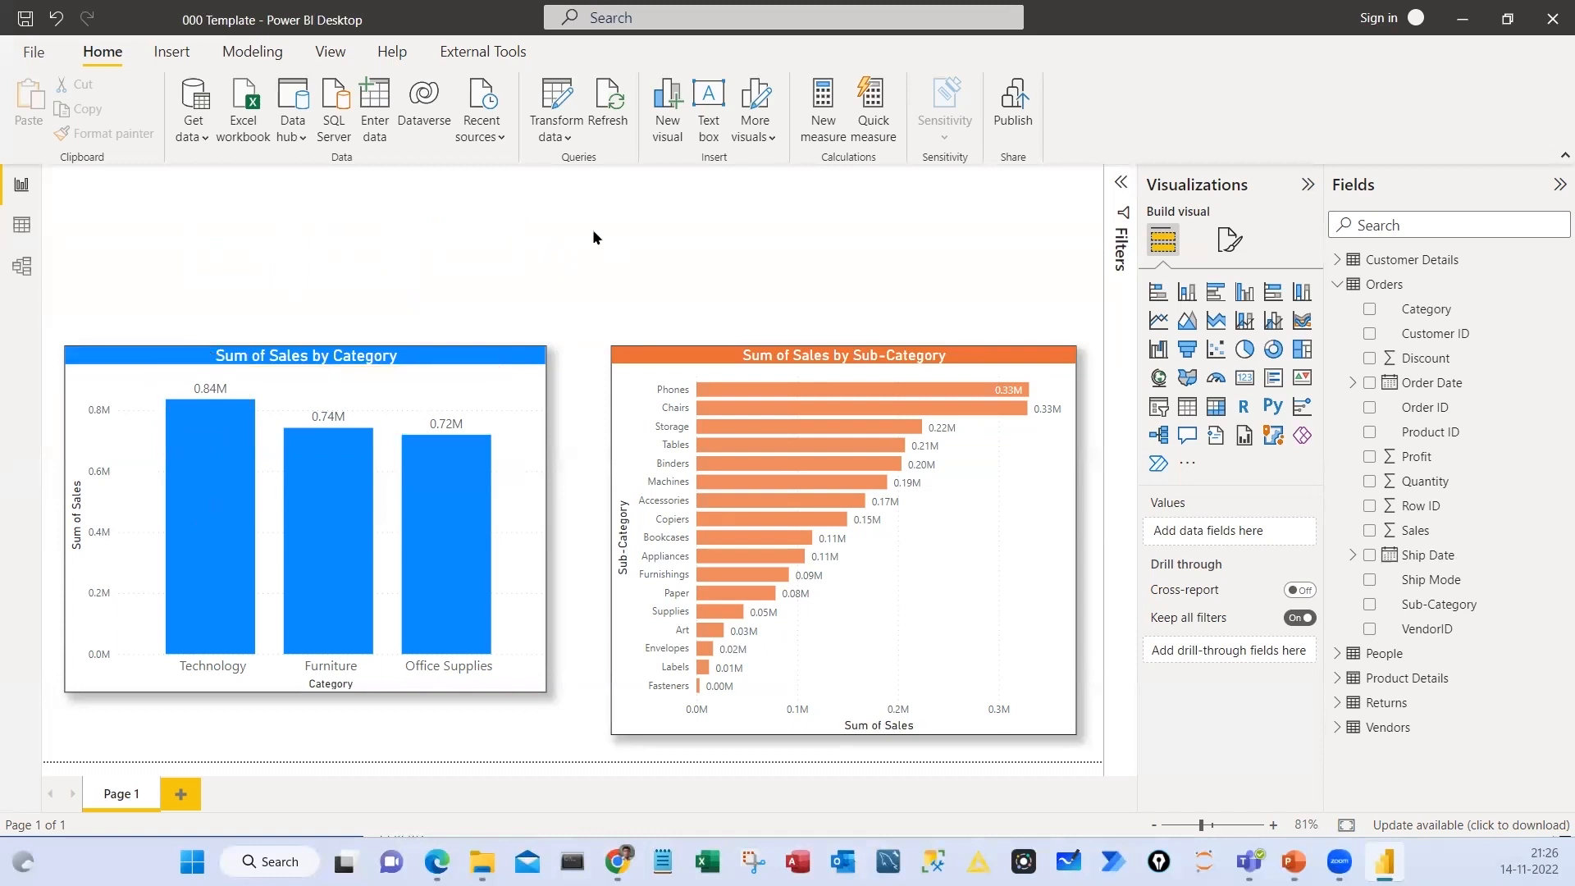
# Try a small card visual with the Sales field above the column chart, and delete it
pyautogui.click(1245, 378)
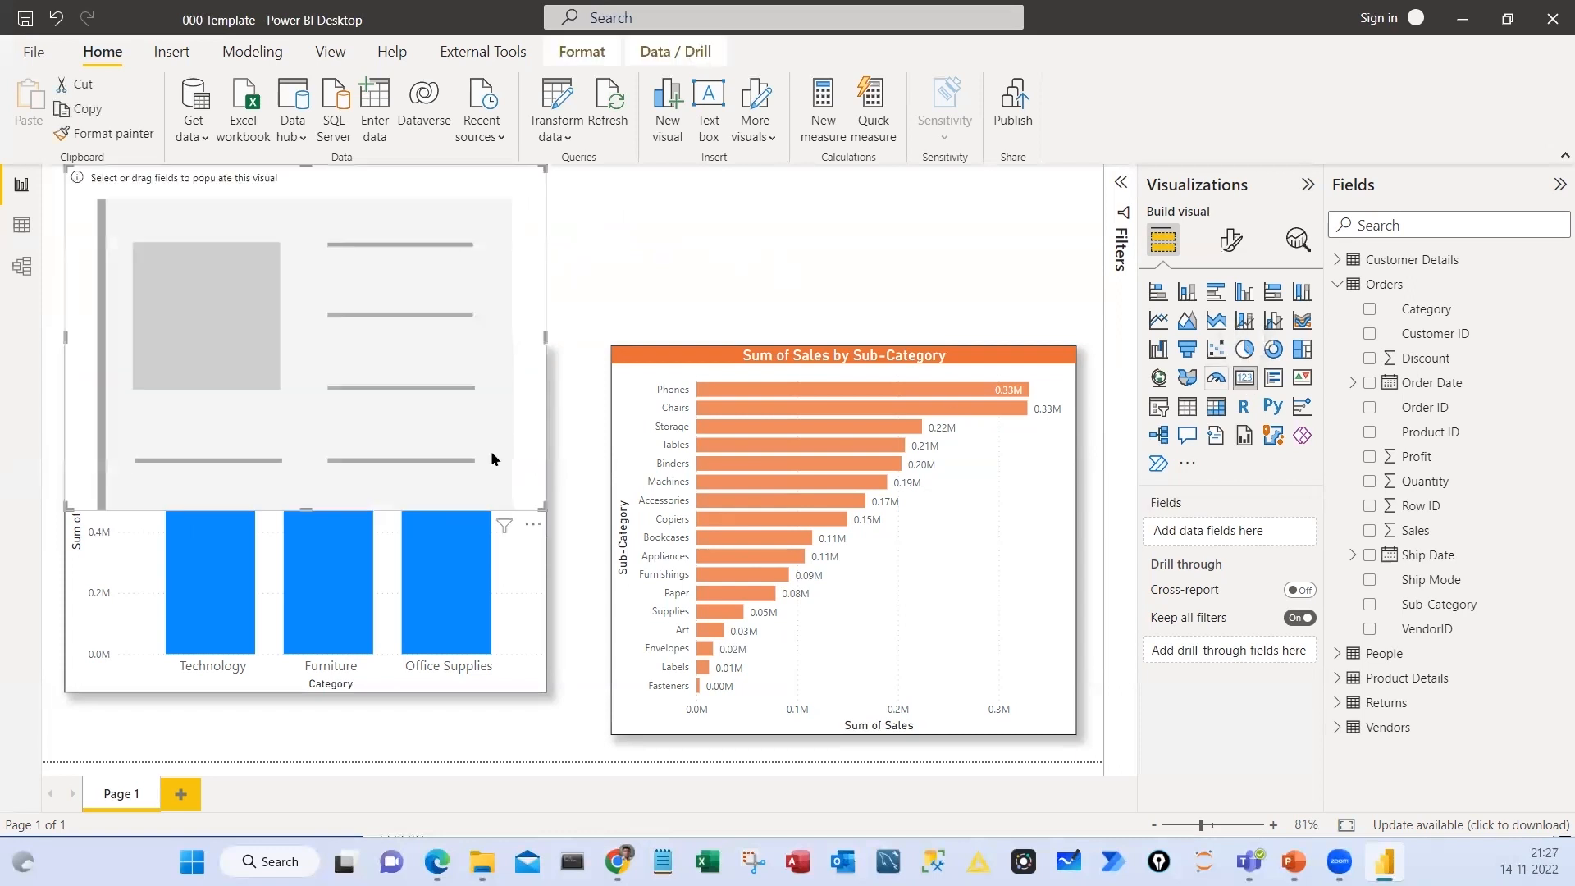
pyautogui.moveTo(531, 429); pyautogui.dragTo(289, 304)
pyautogui.moveTo(184, 252); pyautogui.dragTo(401, 260)
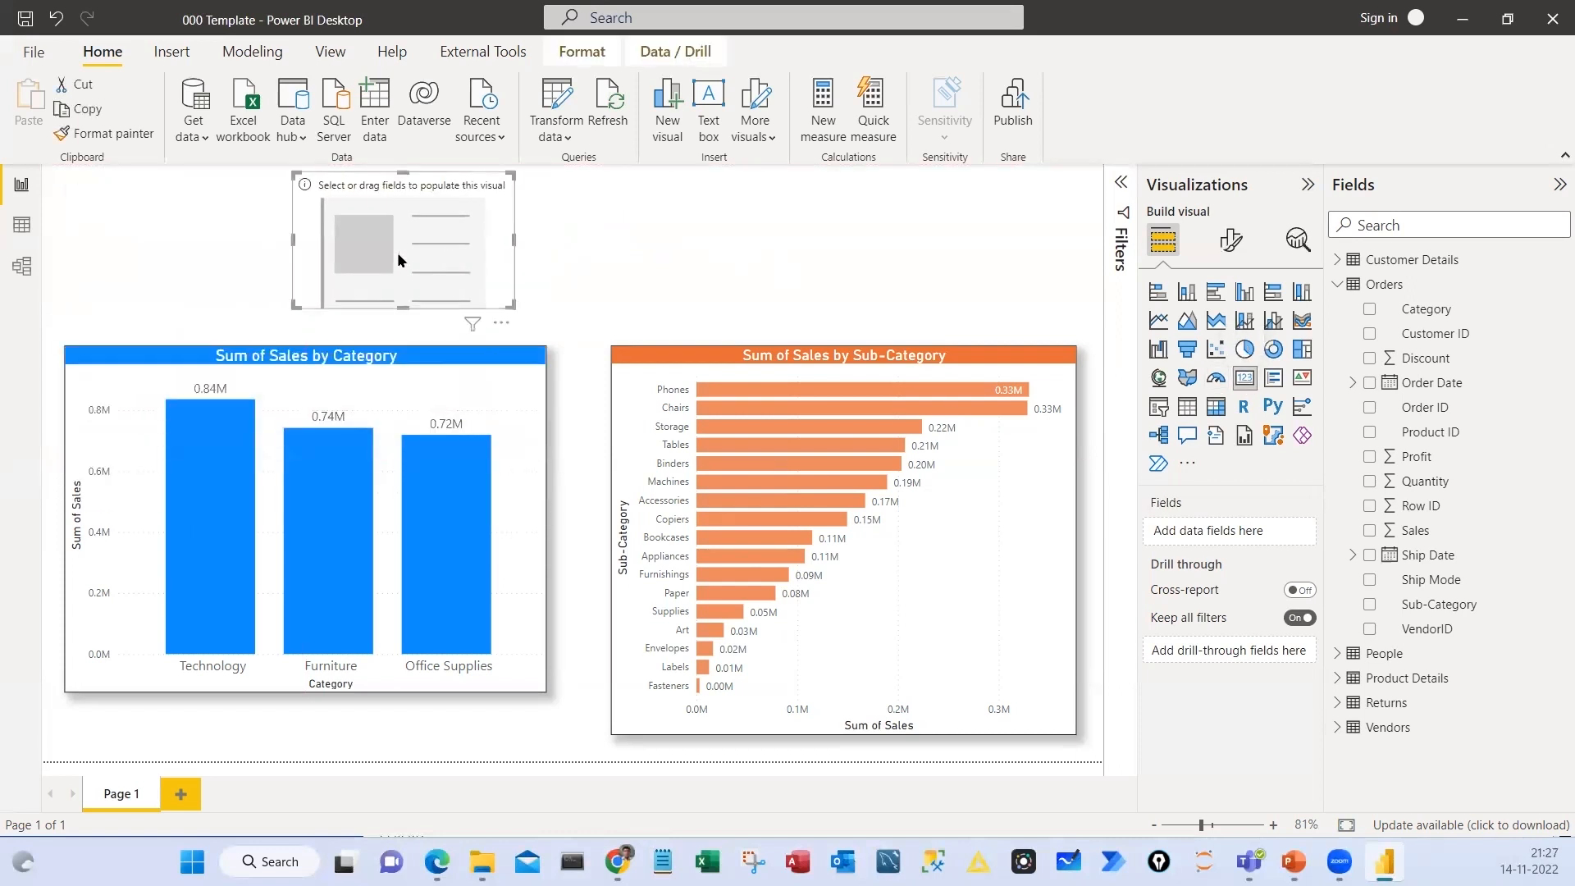
pyautogui.moveTo(492, 314); pyautogui.dragTo(467, 293)
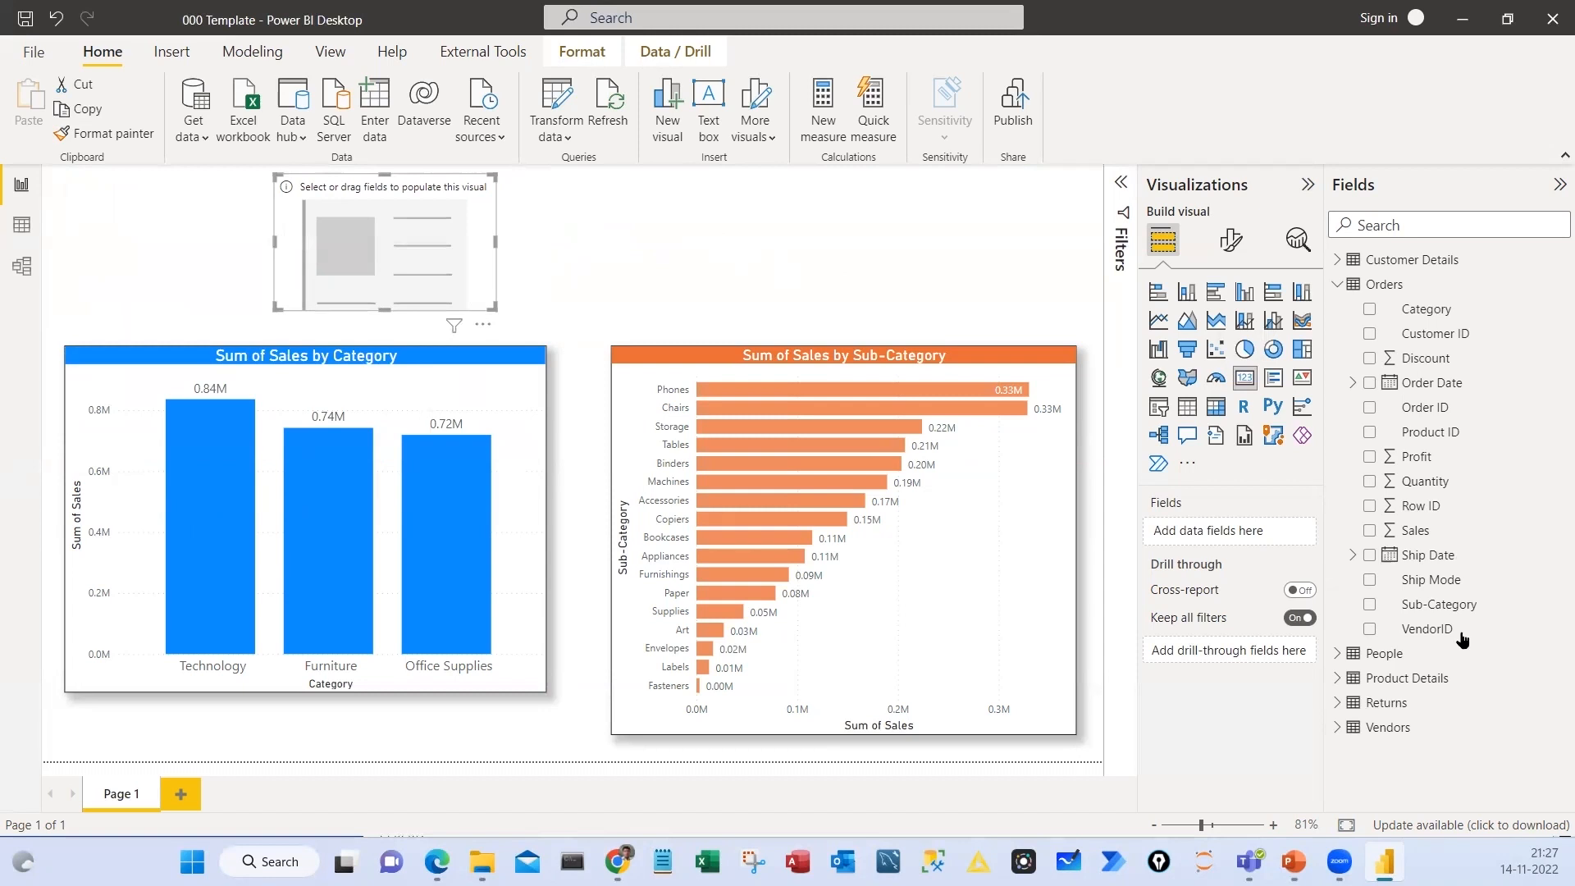
pyautogui.moveTo(1413, 533); pyautogui.dragTo(415, 269)
pyautogui.press('Delete')
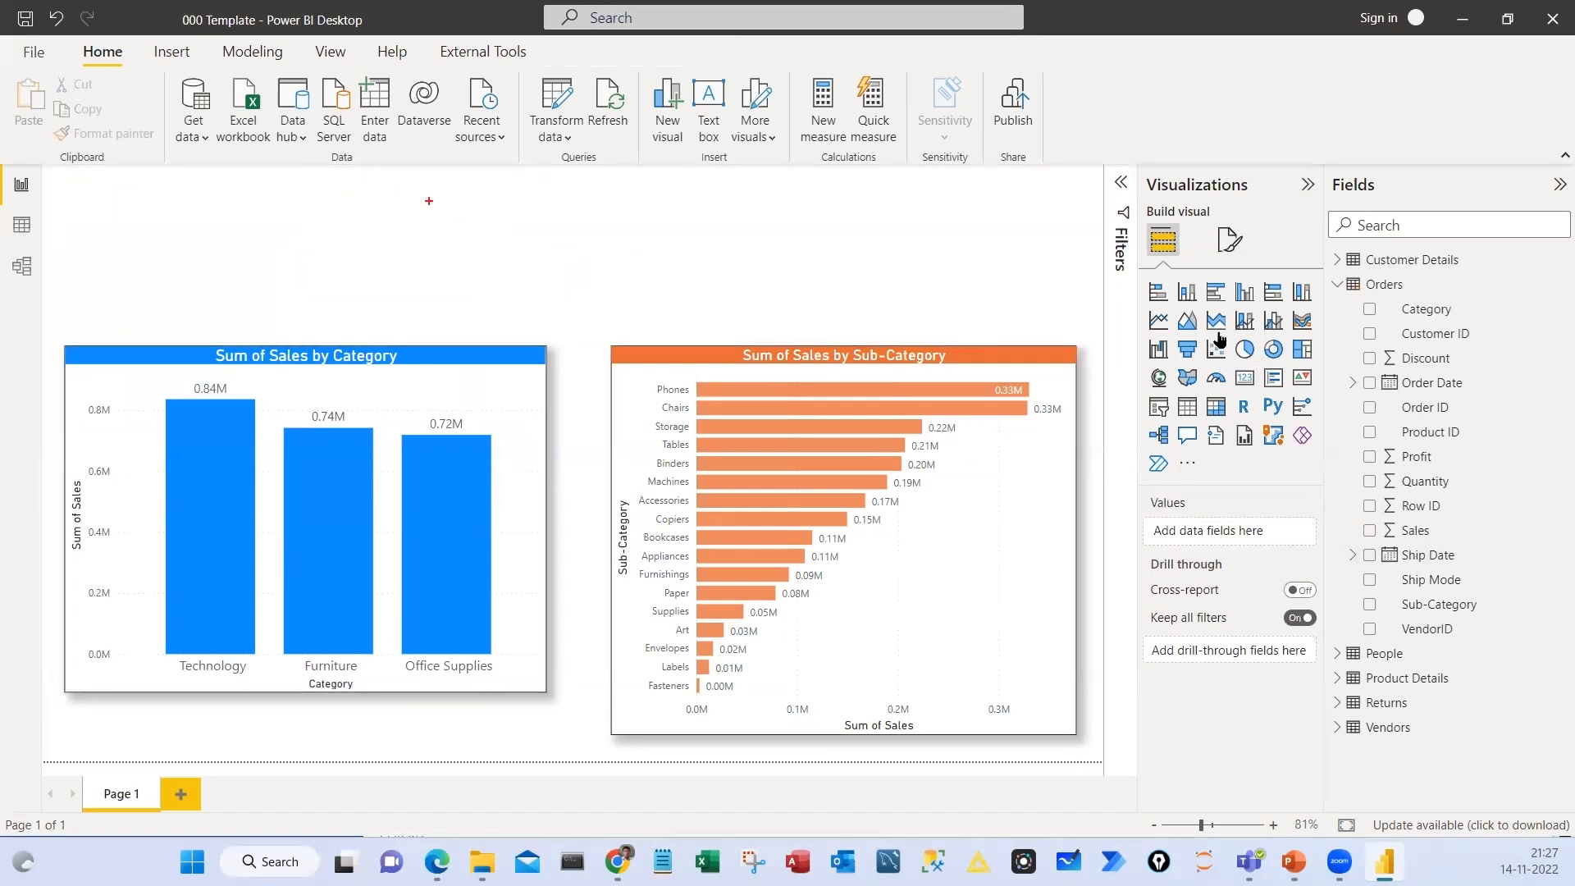
pyautogui.press('Escape')
# Insert a card visual, shrink it and place it in the empty space above the Sales by Category chart
pyautogui.click(1245, 384)
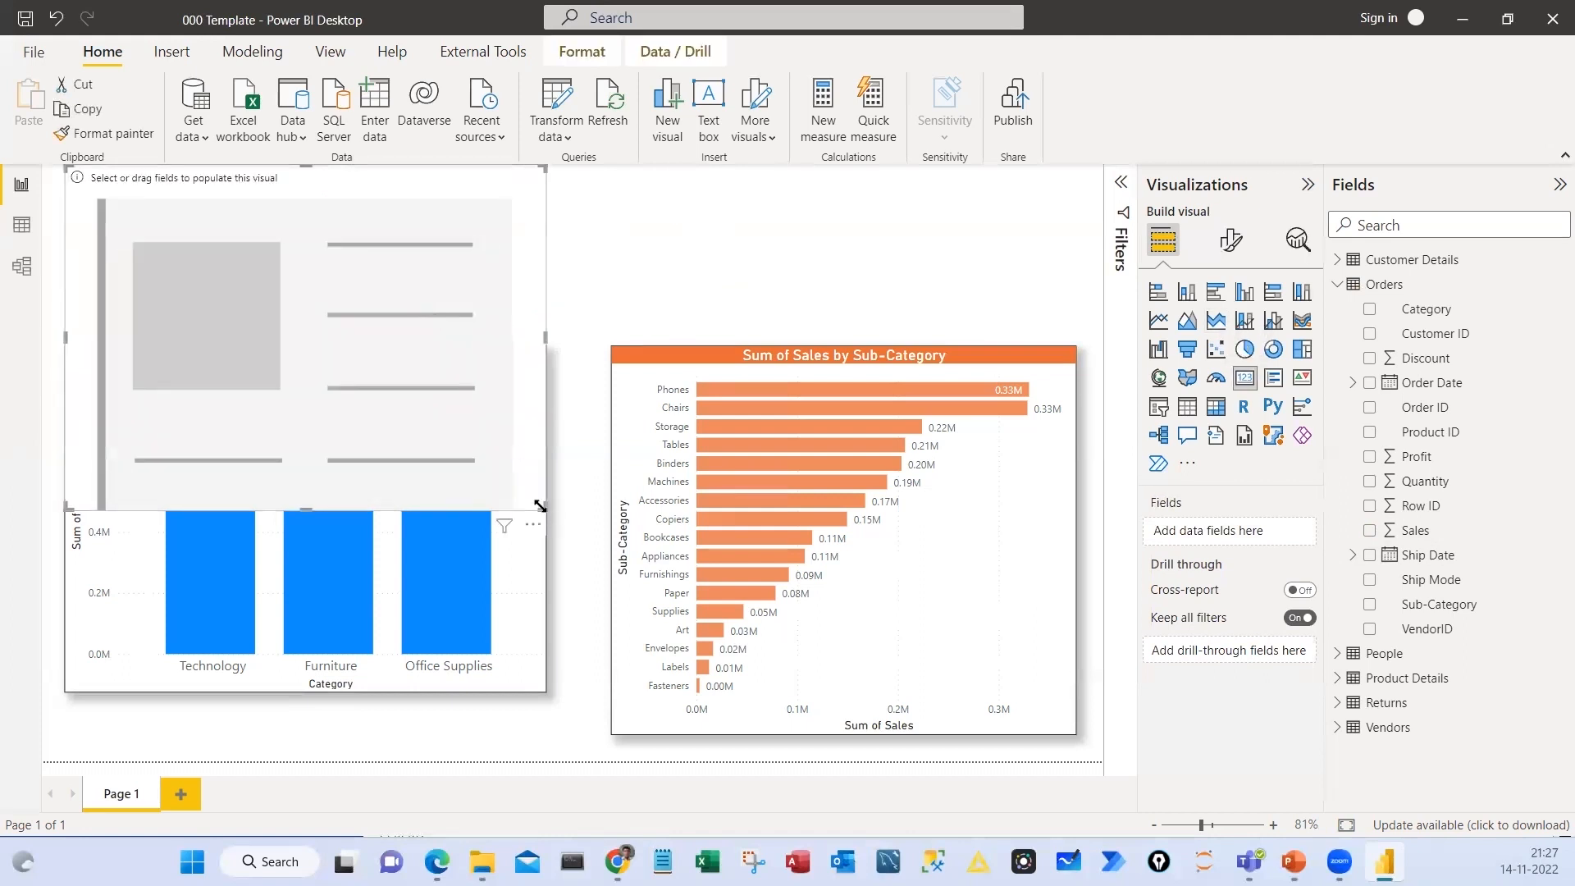
pyautogui.moveTo(540, 506)
pyautogui.mouseDown()
pyautogui.moveTo(459, 361)
pyautogui.moveTo(372, 268)
pyautogui.moveTo(257, 289)
pyautogui.moveTo(490, 261)
pyautogui.mouseUp()
pyautogui.moveTo(510, 175); pyautogui.dragTo(522, 204)
pyautogui.hotkey('ctrl', '2')
pyautogui.moveTo(410, 191)
pyautogui.mouseDown()
pyautogui.moveTo(346, 331)
pyautogui.moveTo(554, 271)
pyautogui.moveTo(352, 183)
pyautogui.mouseUp()
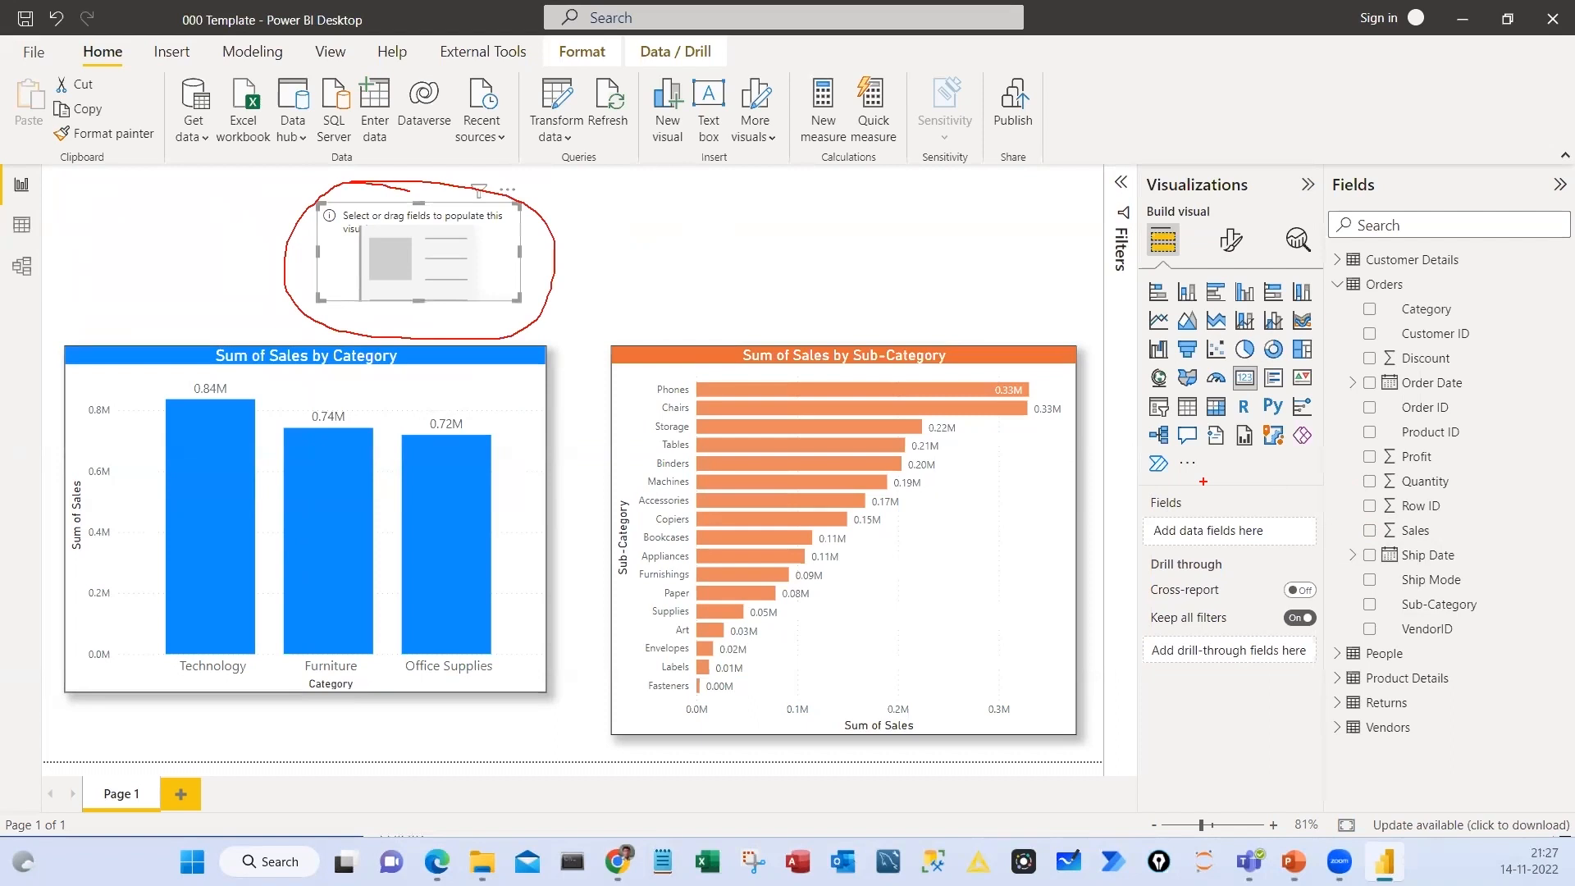
pyautogui.moveTo(1187, 474); pyautogui.dragTo(1143, 491)
pyautogui.moveTo(1286, 480); pyautogui.dragTo(1243, 516)
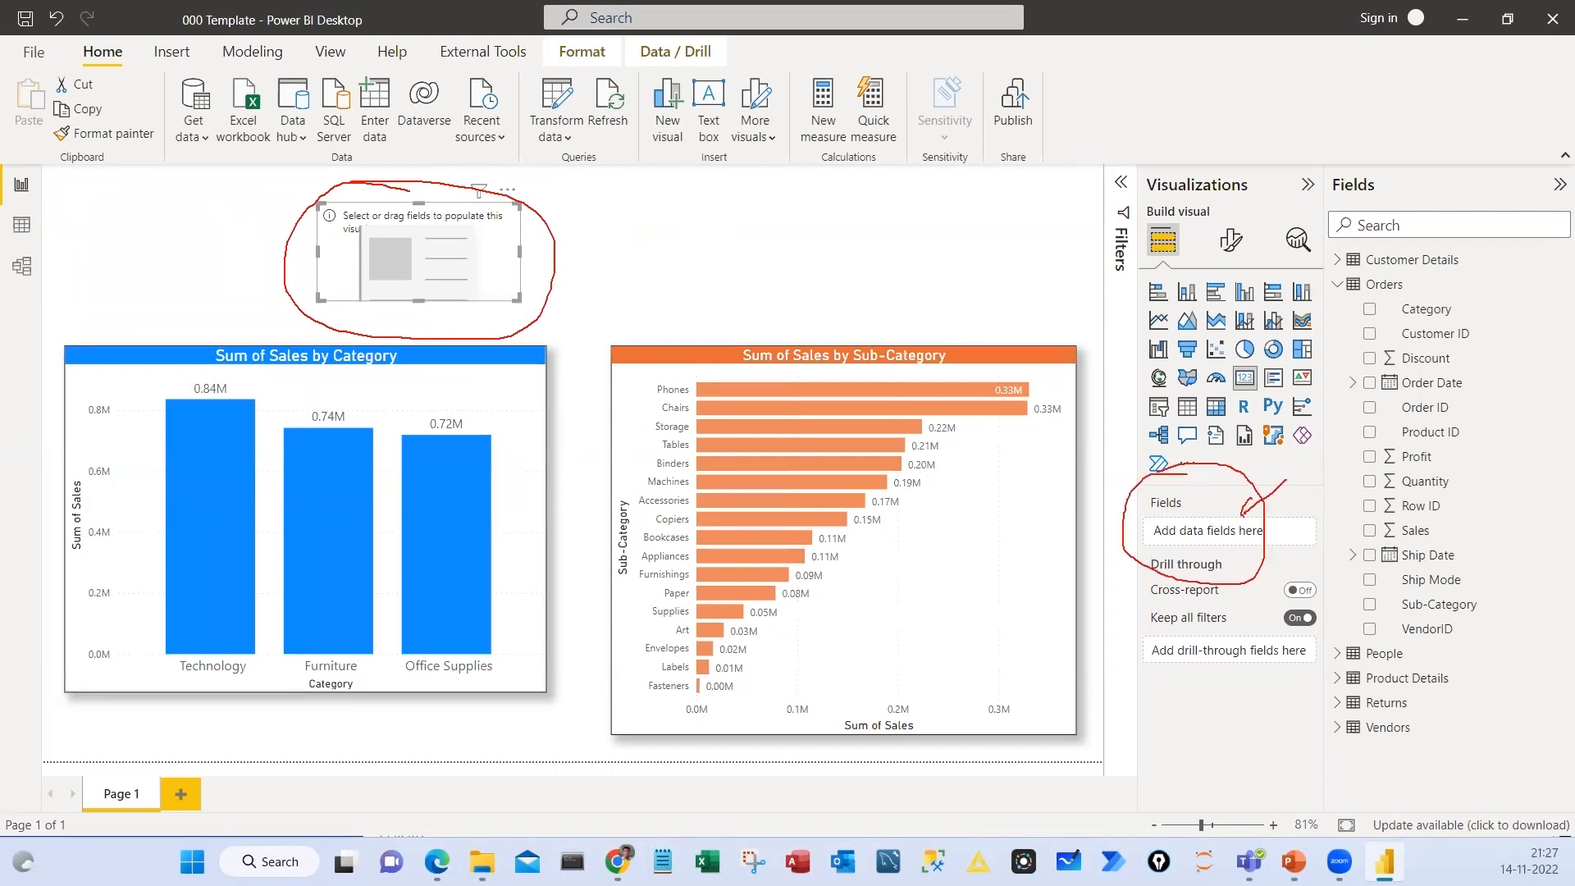
pyautogui.moveTo(1382, 523); pyautogui.dragTo(1382, 537)
pyautogui.moveTo(1227, 538)
pyautogui.mouseDown()
pyautogui.moveTo(1381, 542)
pyautogui.moveTo(1229, 531)
pyautogui.mouseUp()
pyautogui.press('Escape')
# Fill the card with the Sales field and centre it over the Sales by Category chart
pyautogui.moveTo(392, 289); pyautogui.dragTo(257, 289)
pyautogui.click(738, 280)
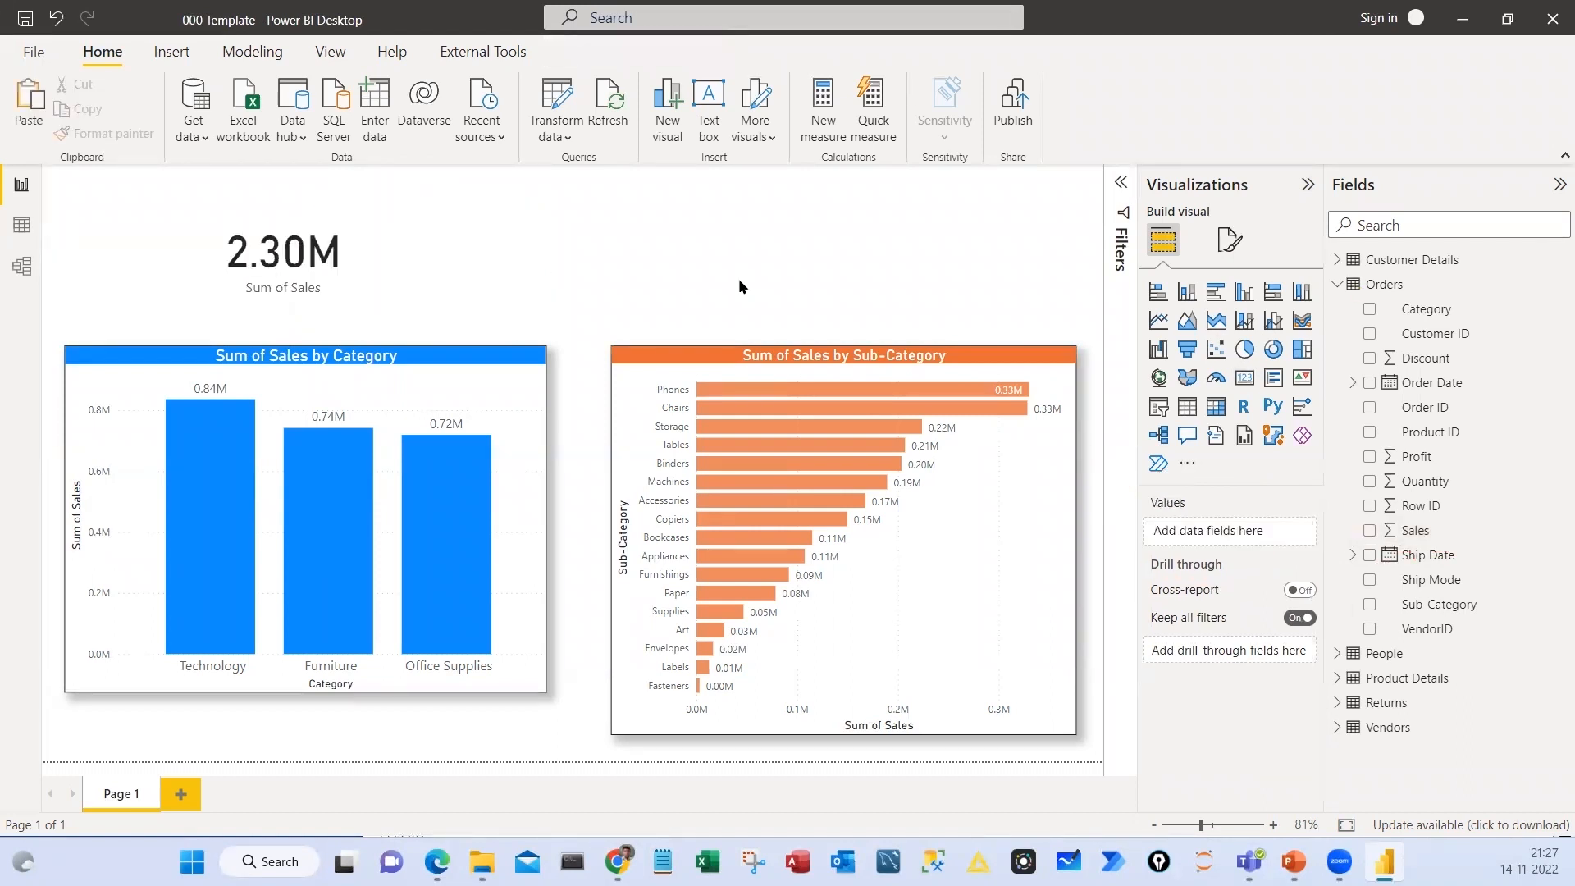
# Insert a second card visual beside the Sum of Sales card and fill it with the Category field from Orders
pyautogui.click(1246, 382)
pyautogui.moveTo(152, 262); pyautogui.dragTo(520, 267)
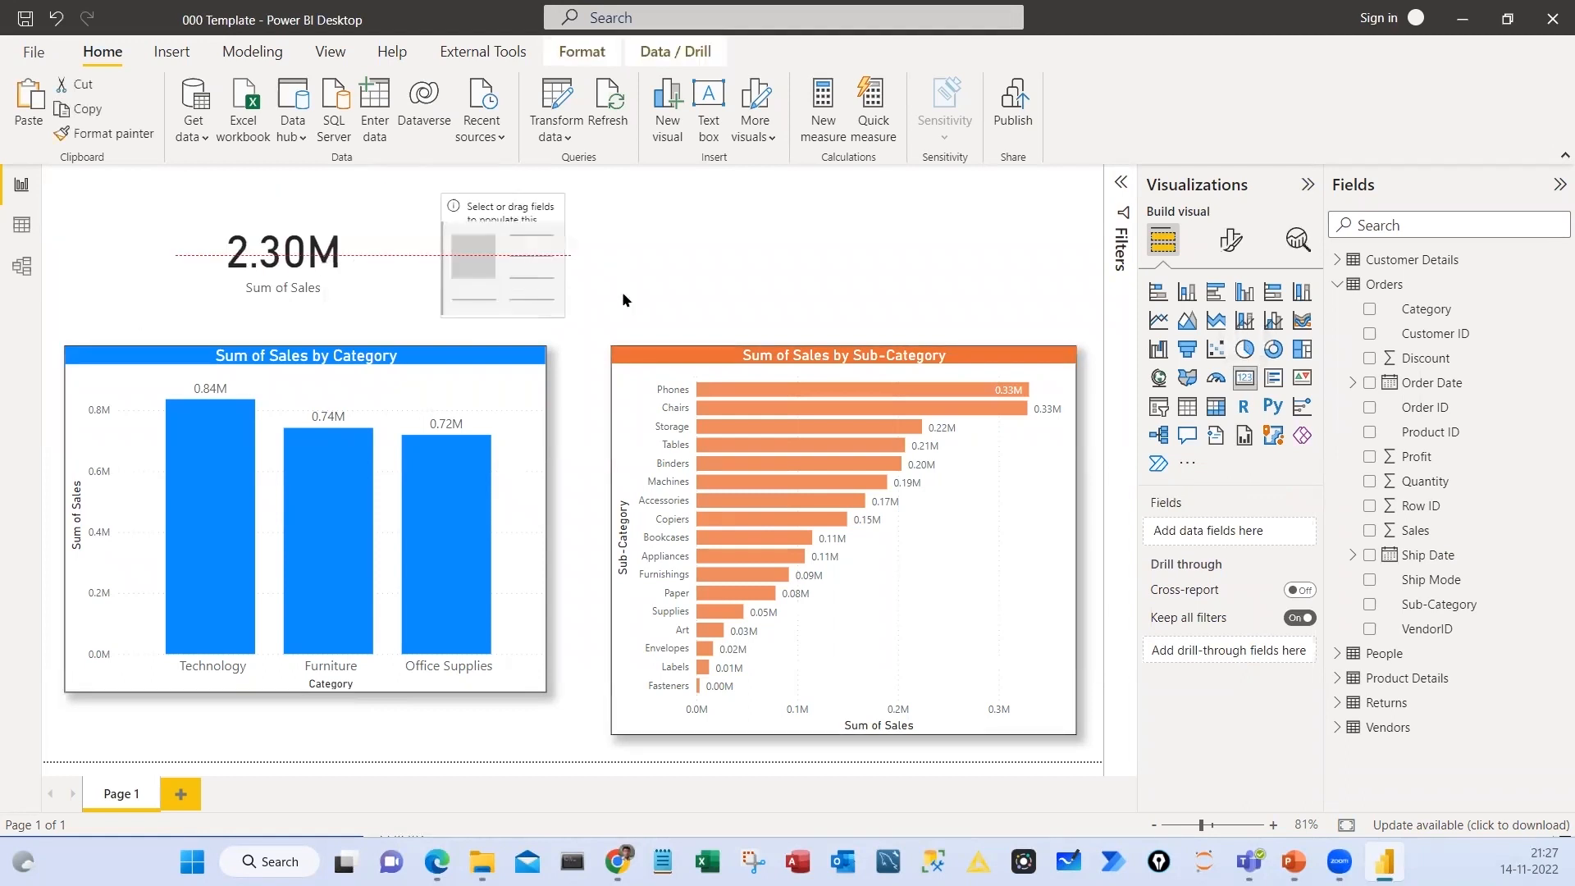
pyautogui.moveTo(1426, 311); pyautogui.dragTo(1300, 535)
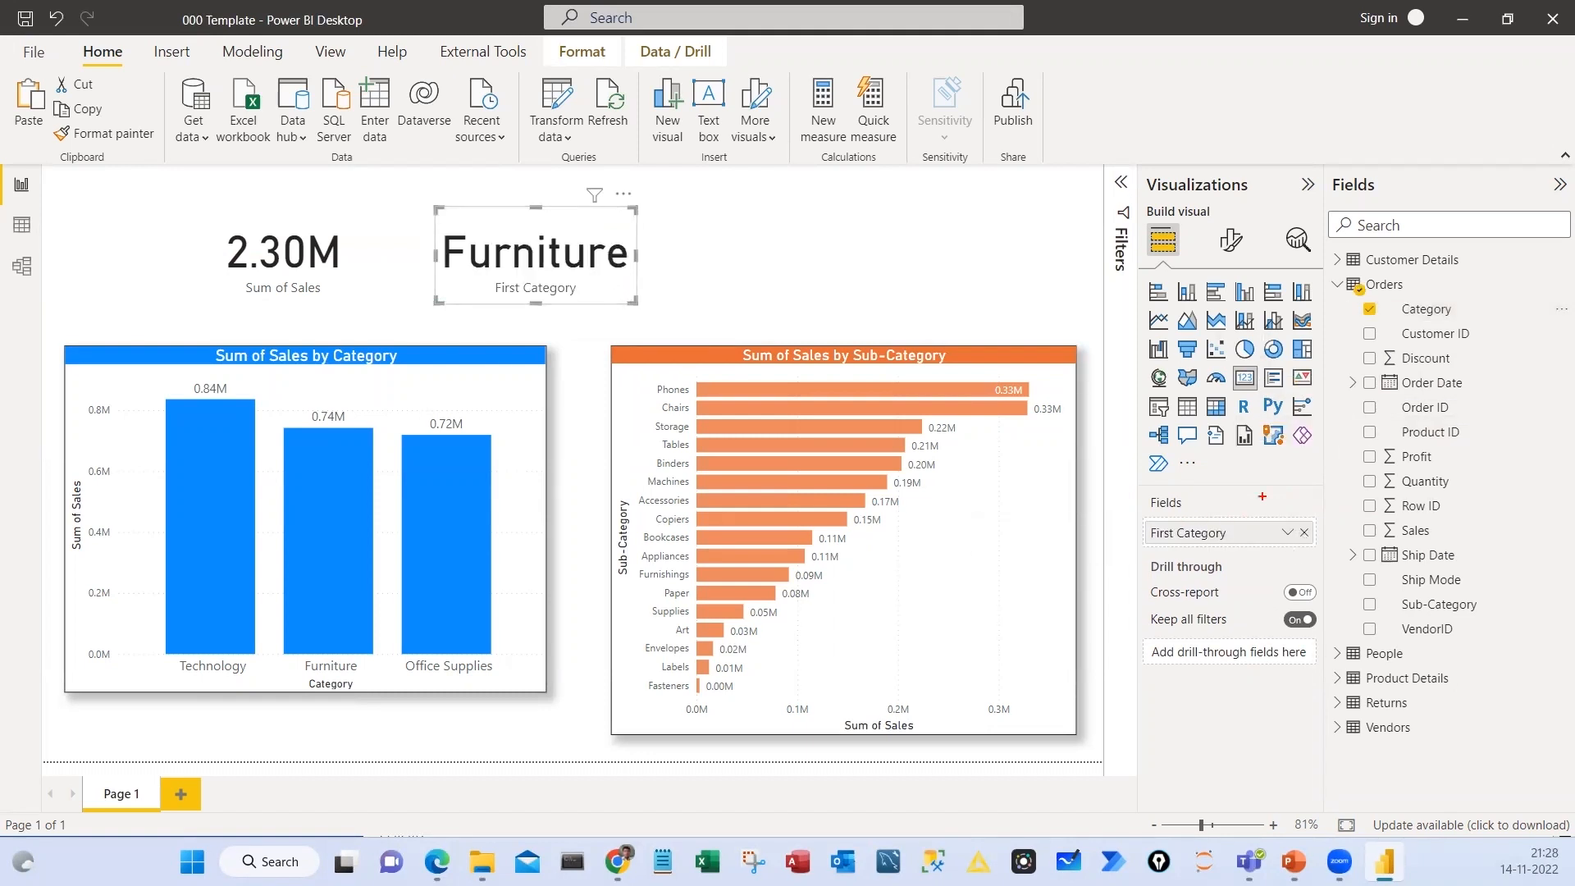
# Set the aggregation of the new card's Category field to Count
pyautogui.moveTo(1403, 314); pyautogui.dragTo(1359, 330)
pyautogui.moveTo(1359, 329)
pyautogui.mouseDown()
pyautogui.moveTo(1290, 502)
pyautogui.moveTo(1316, 481)
pyautogui.mouseUp()
pyautogui.moveTo(1155, 493); pyautogui.dragTo(1270, 556)
pyautogui.press('Escape')
pyautogui.click(1288, 532)
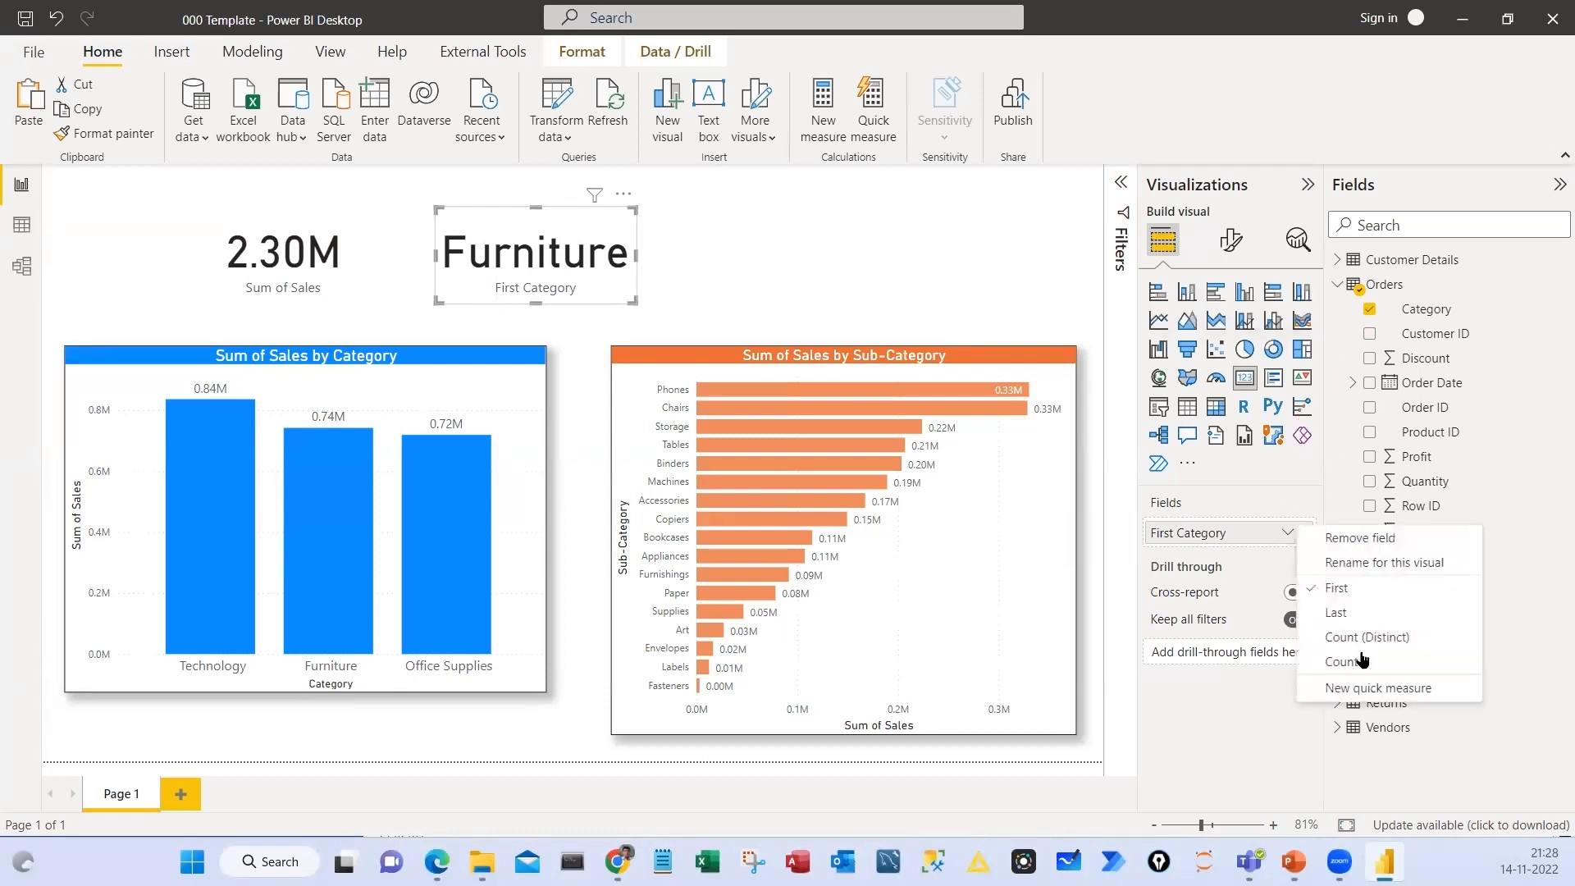
pyautogui.click(1360, 666)
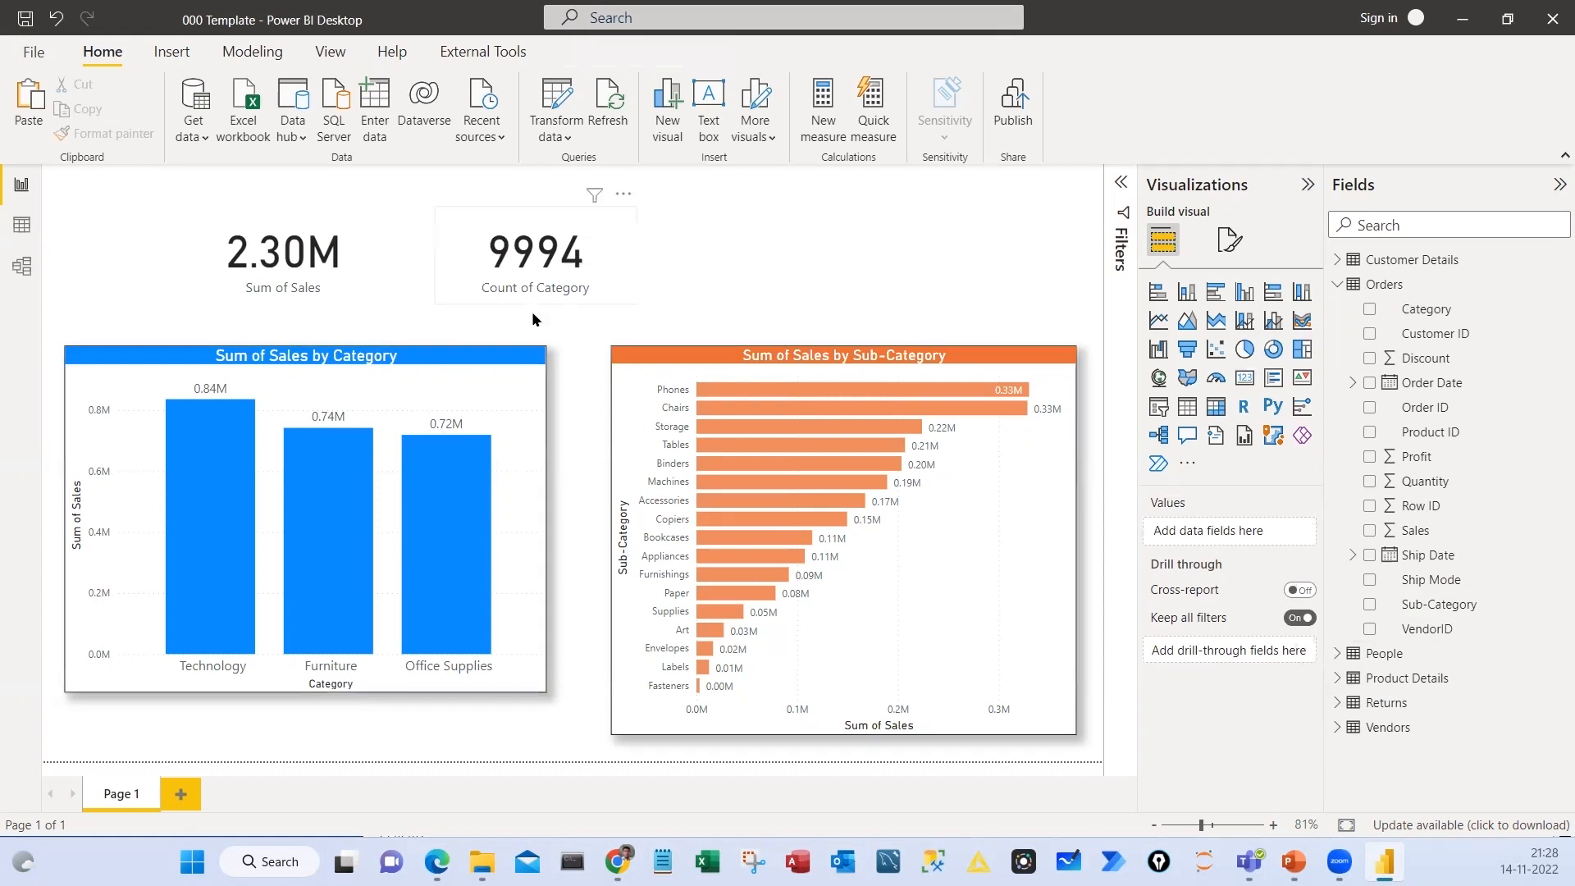
# Turn on a visual border and a shadow for the Sum of Sales and Count of Category cards
pyautogui.click(370, 283)
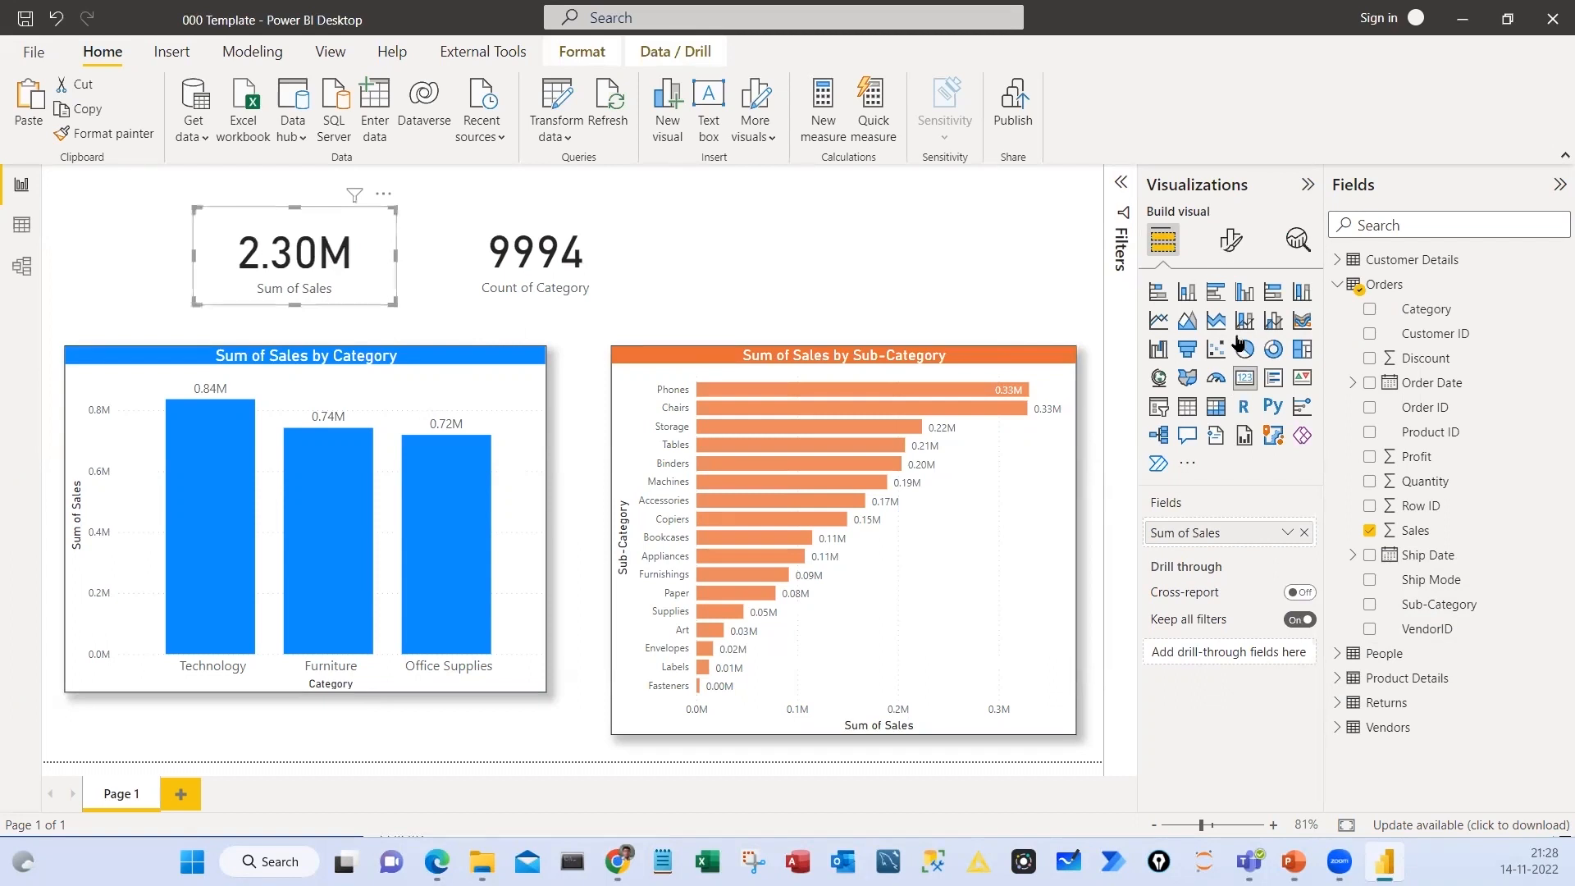
pyautogui.click(1231, 239)
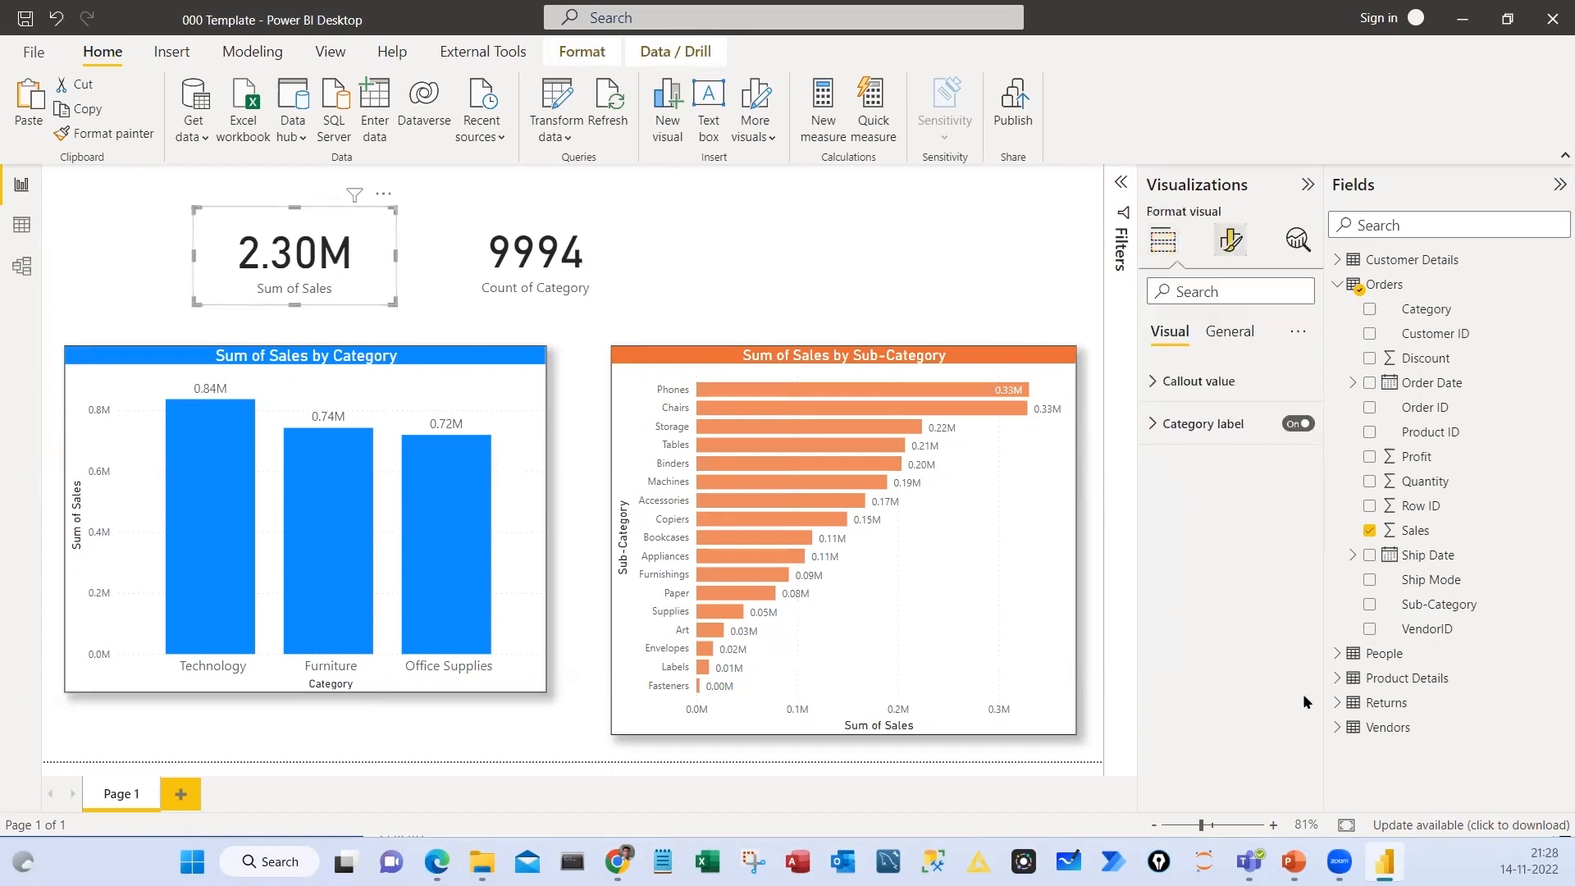
pyautogui.click(1230, 331)
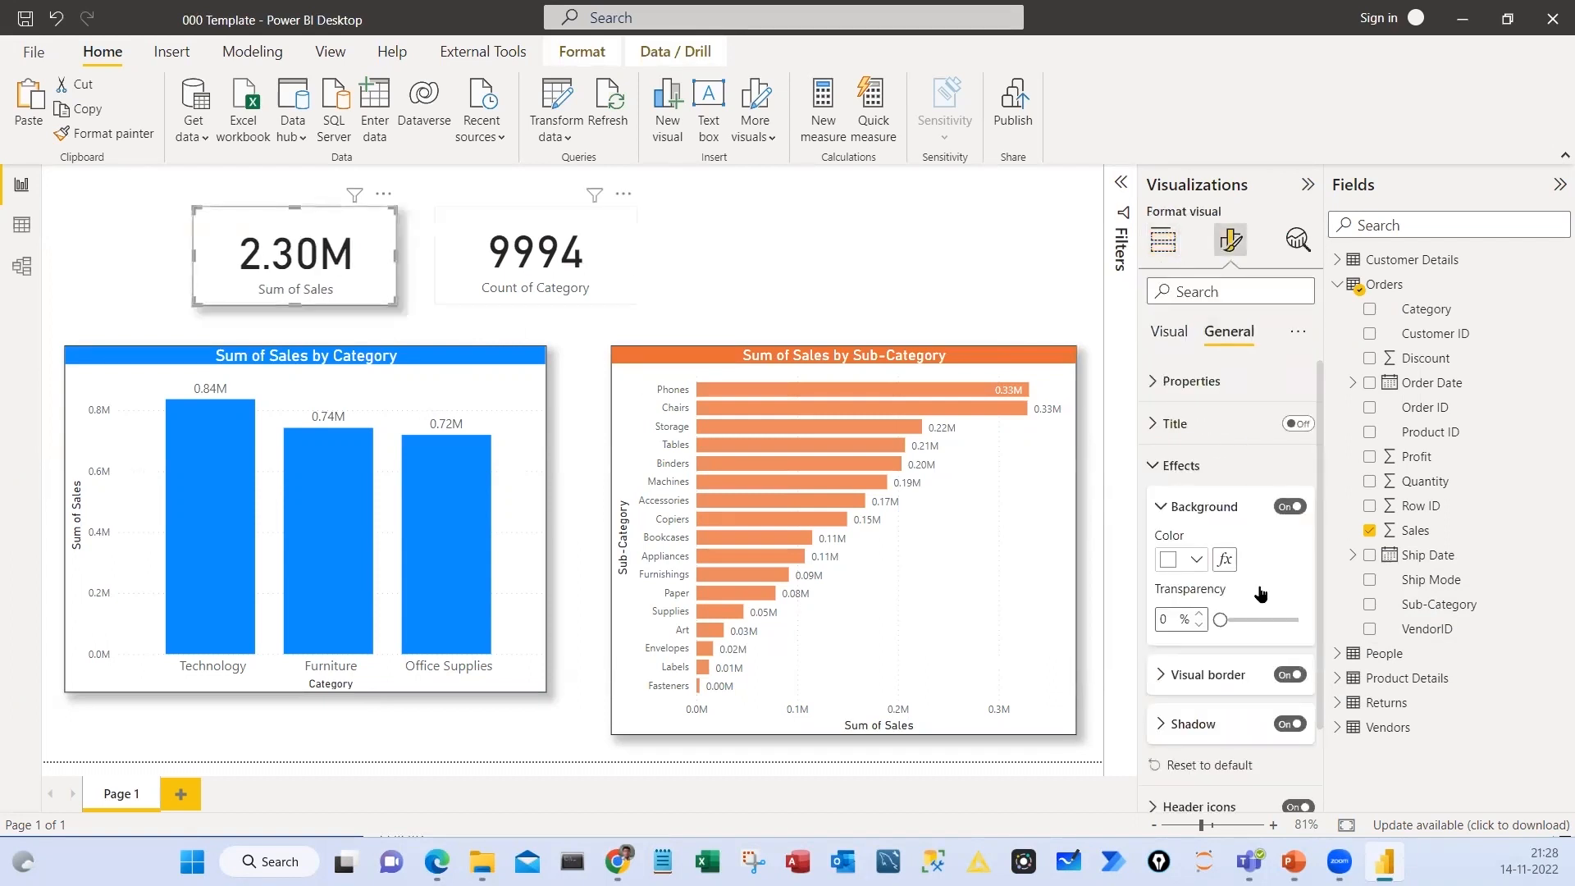
pyautogui.click(619, 274)
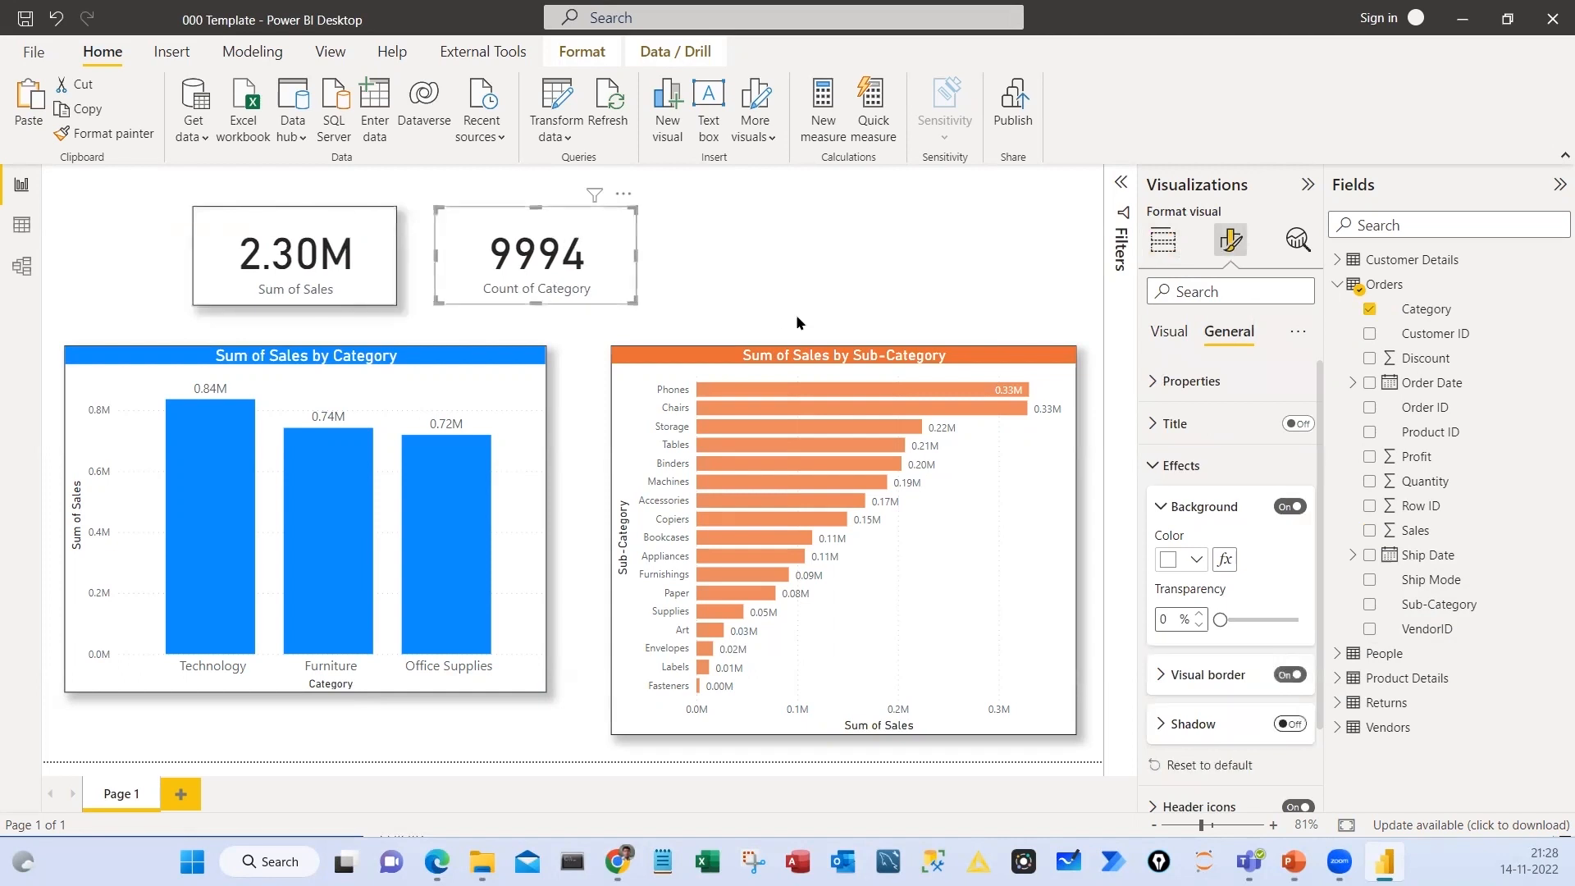
pyautogui.click(751, 269)
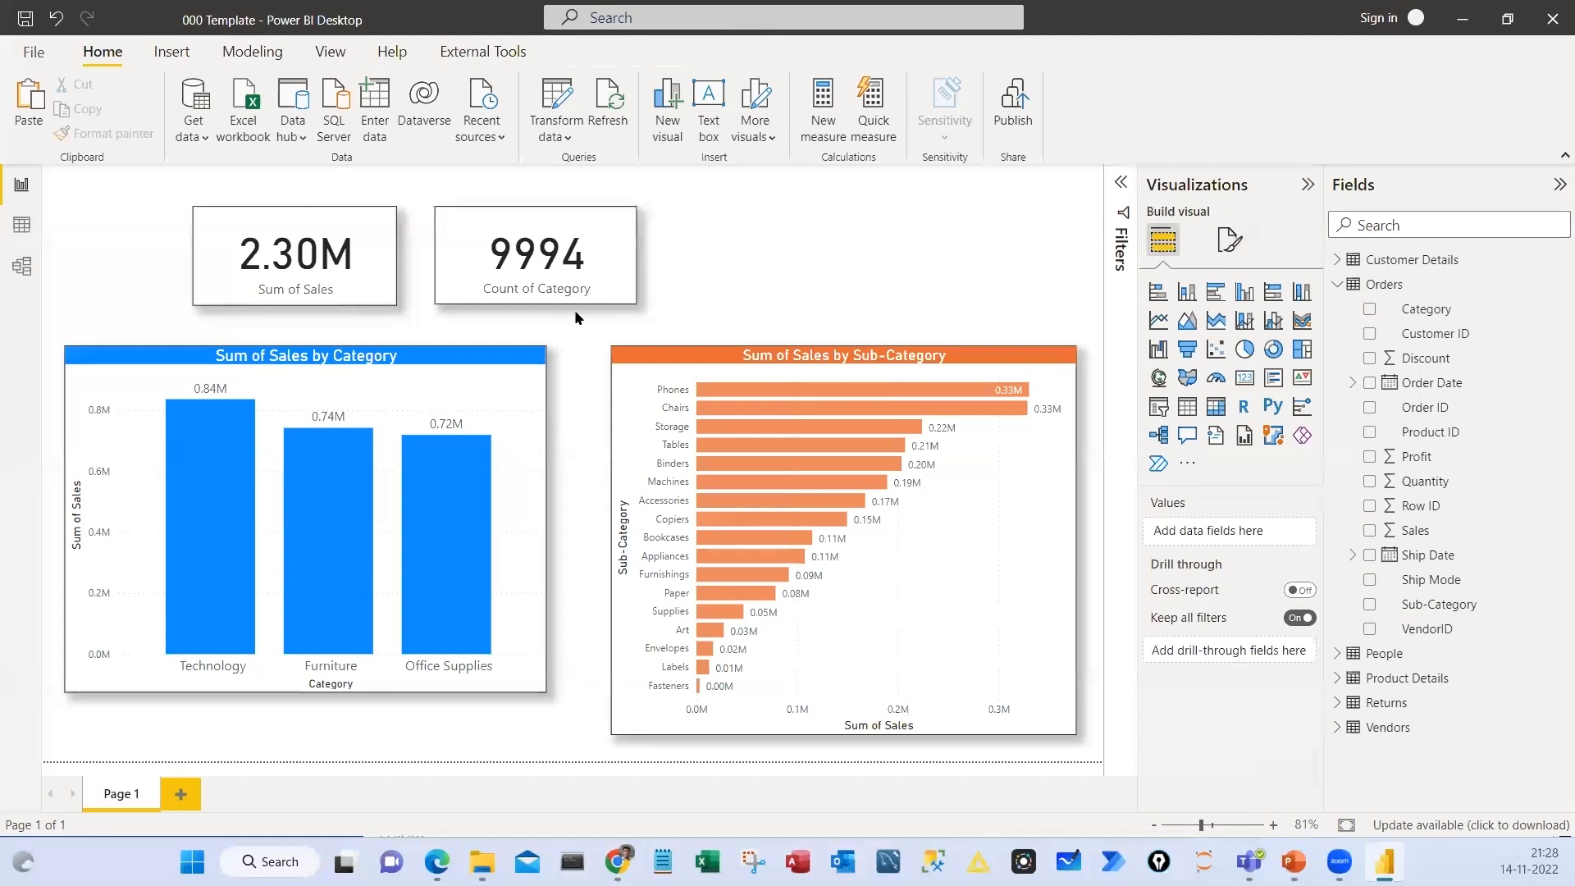
# Highlight the Technology column in the Category chart to check how both cards respond
pyautogui.click(197, 509)
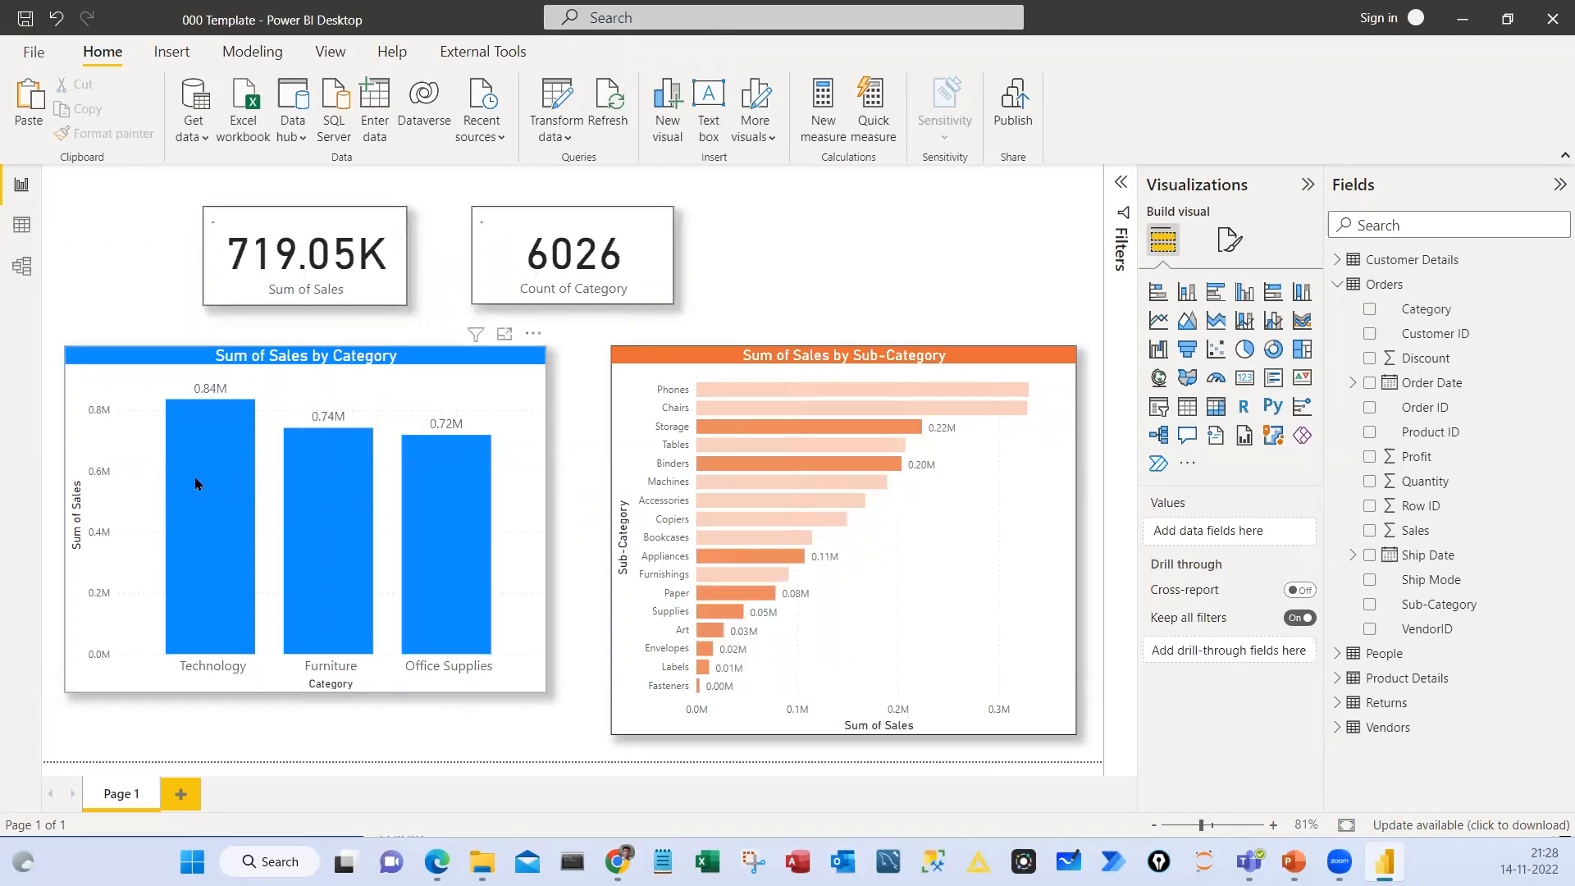
pyautogui.click(195, 484)
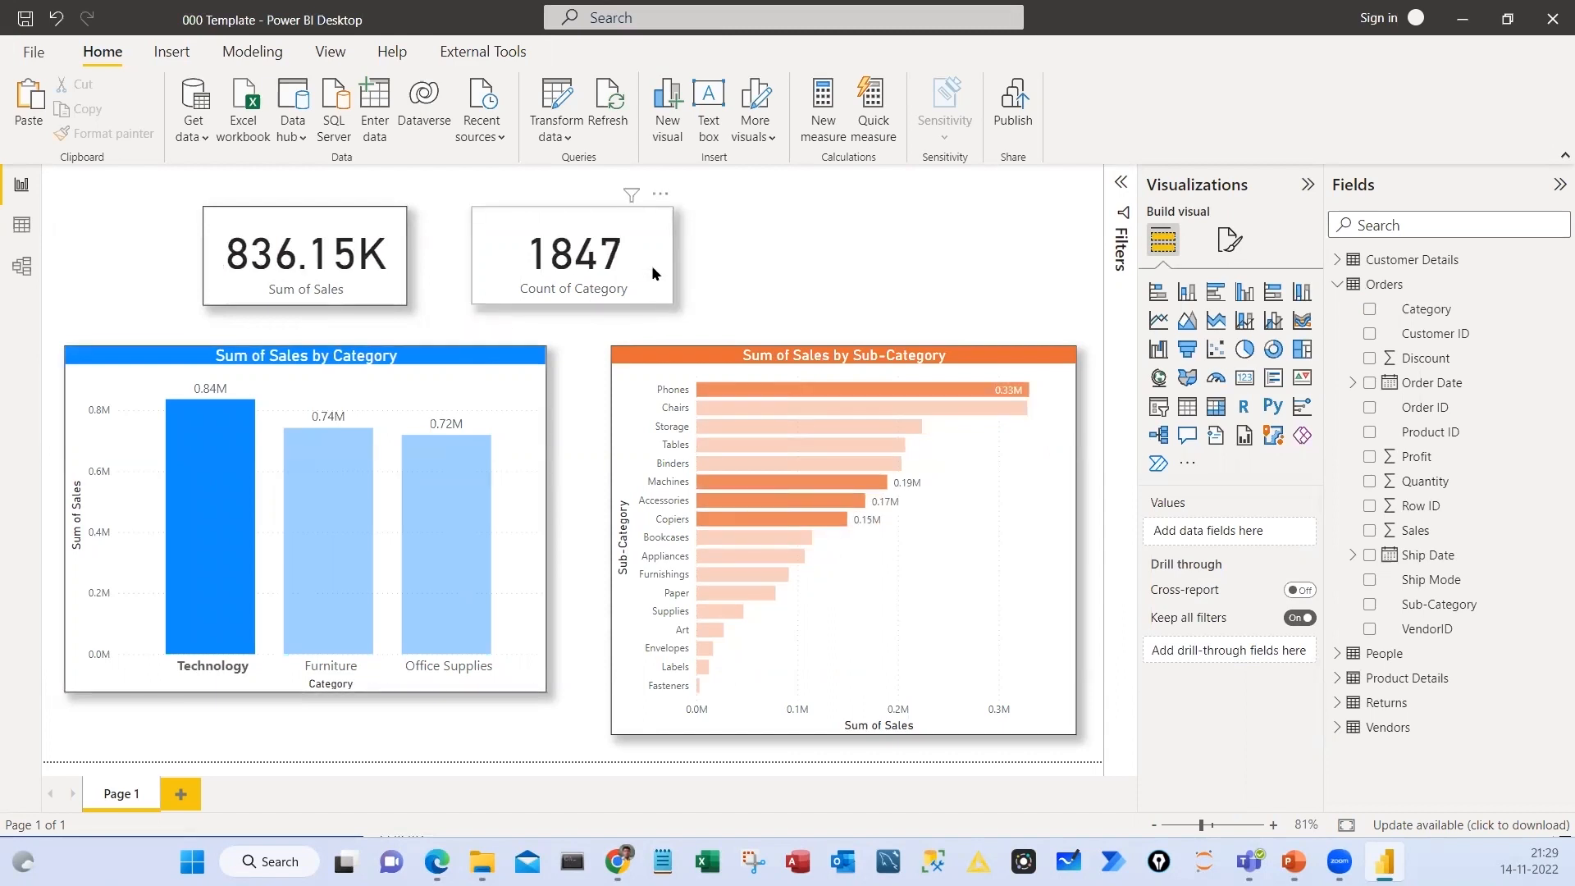
pyautogui.click(672, 290)
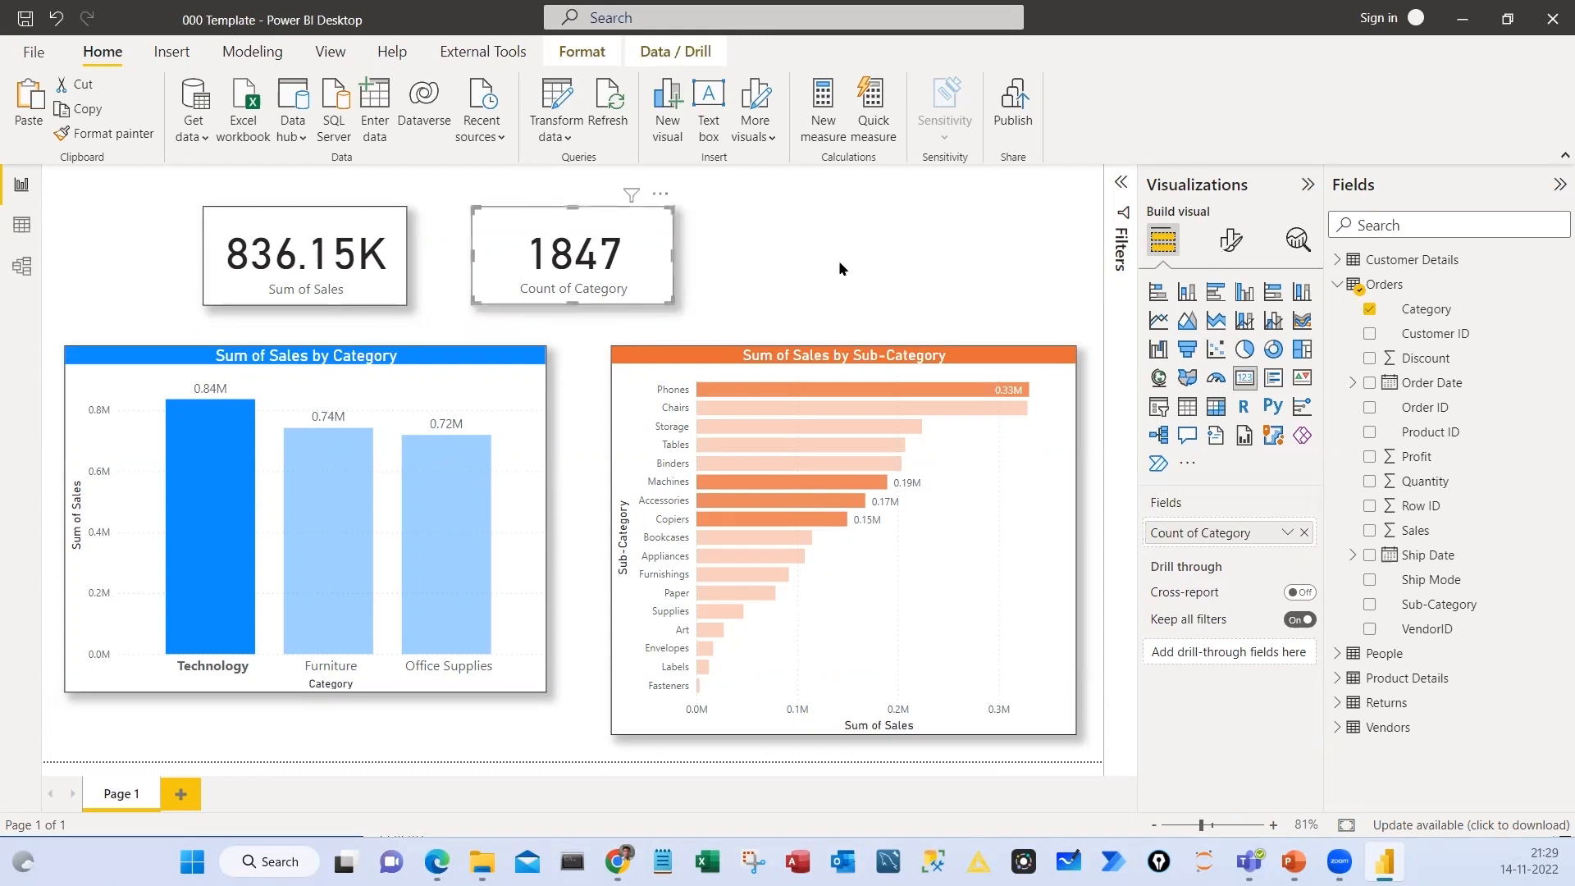
pyautogui.hotkey('ctrl', 'c')
pyautogui.hotkey('ctrl', 'v')
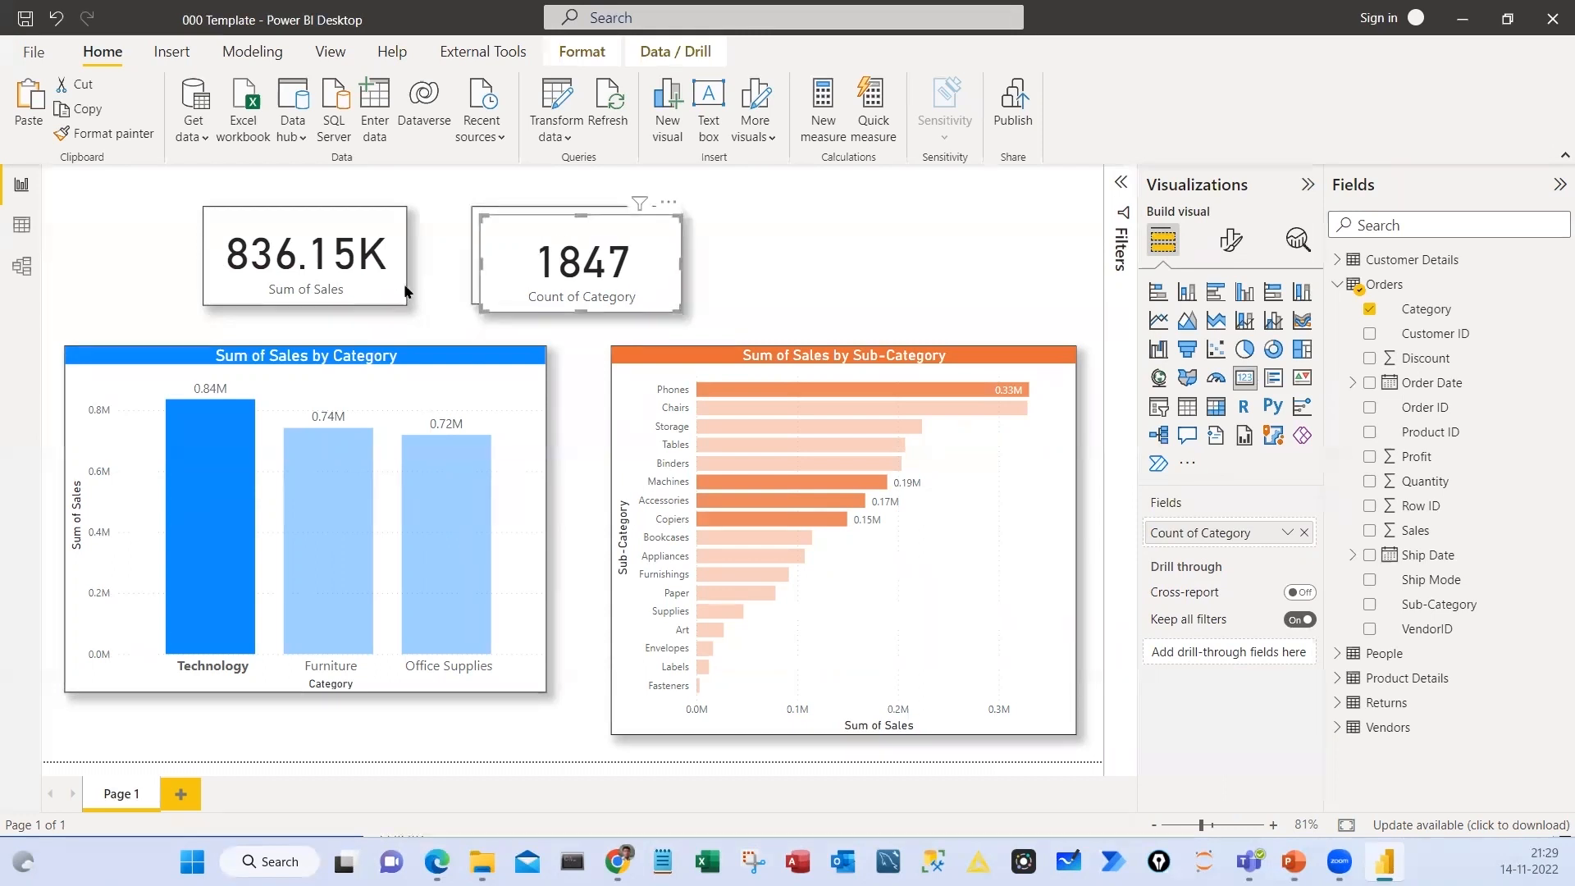
pyautogui.press('Delete')
# Duplicate the Sum of Sales card and place the copy beside the Count of Category card, in line with the other cards
pyautogui.click(349, 282)
pyautogui.hotkey('ctrl', 'c')
pyautogui.hotkey('ctrl', 'v')
pyautogui.moveTo(349, 282); pyautogui.dragTo(875, 284)
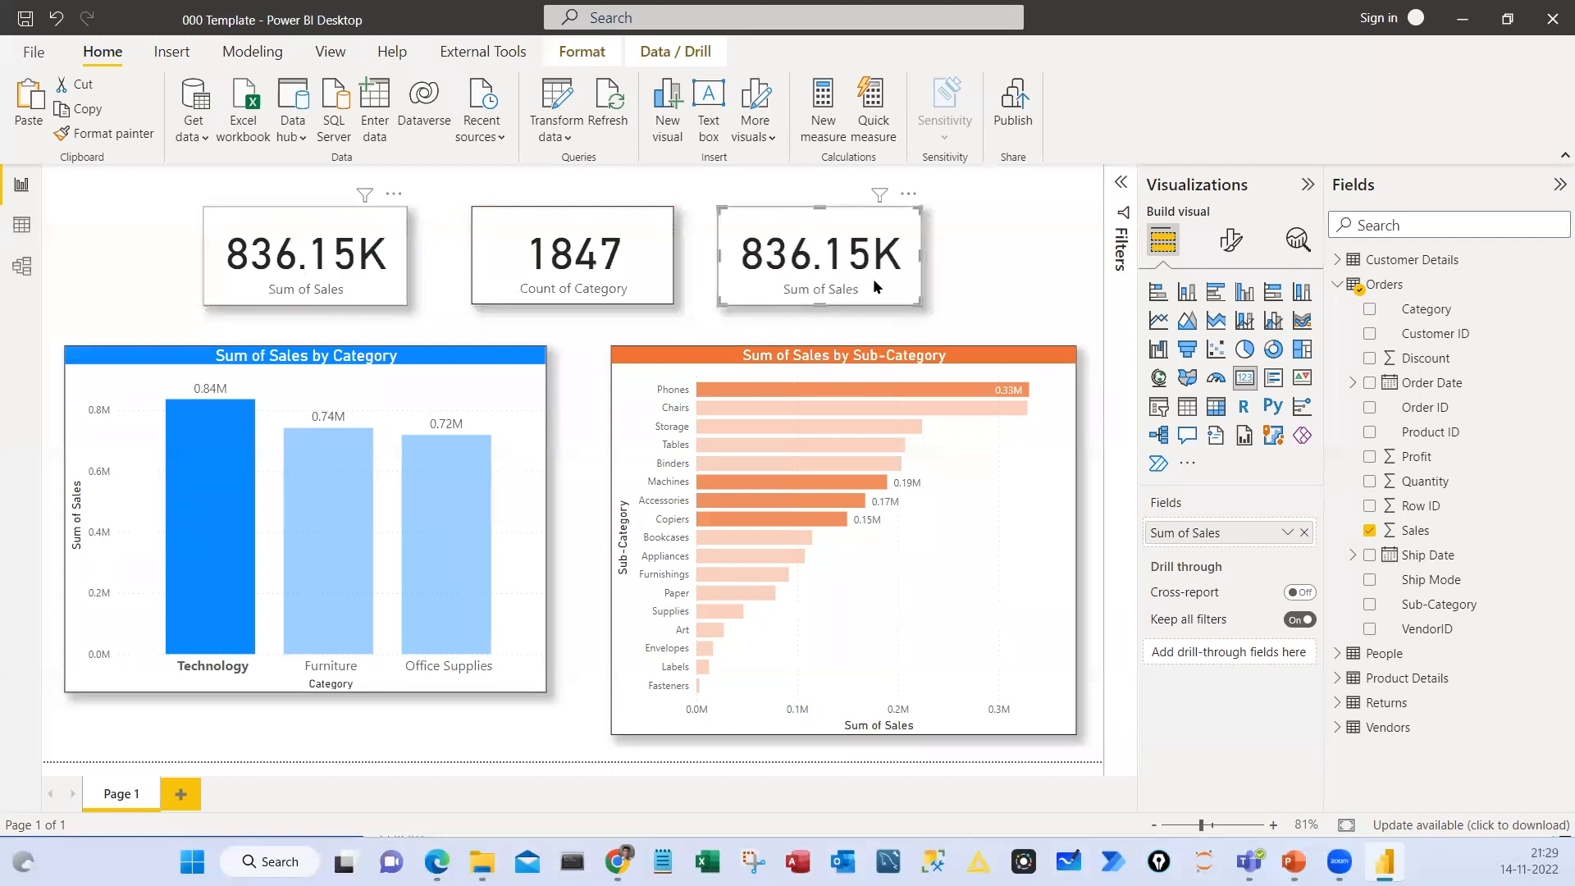
pyautogui.moveTo(287, 194); pyautogui.dragTo(279, 178)
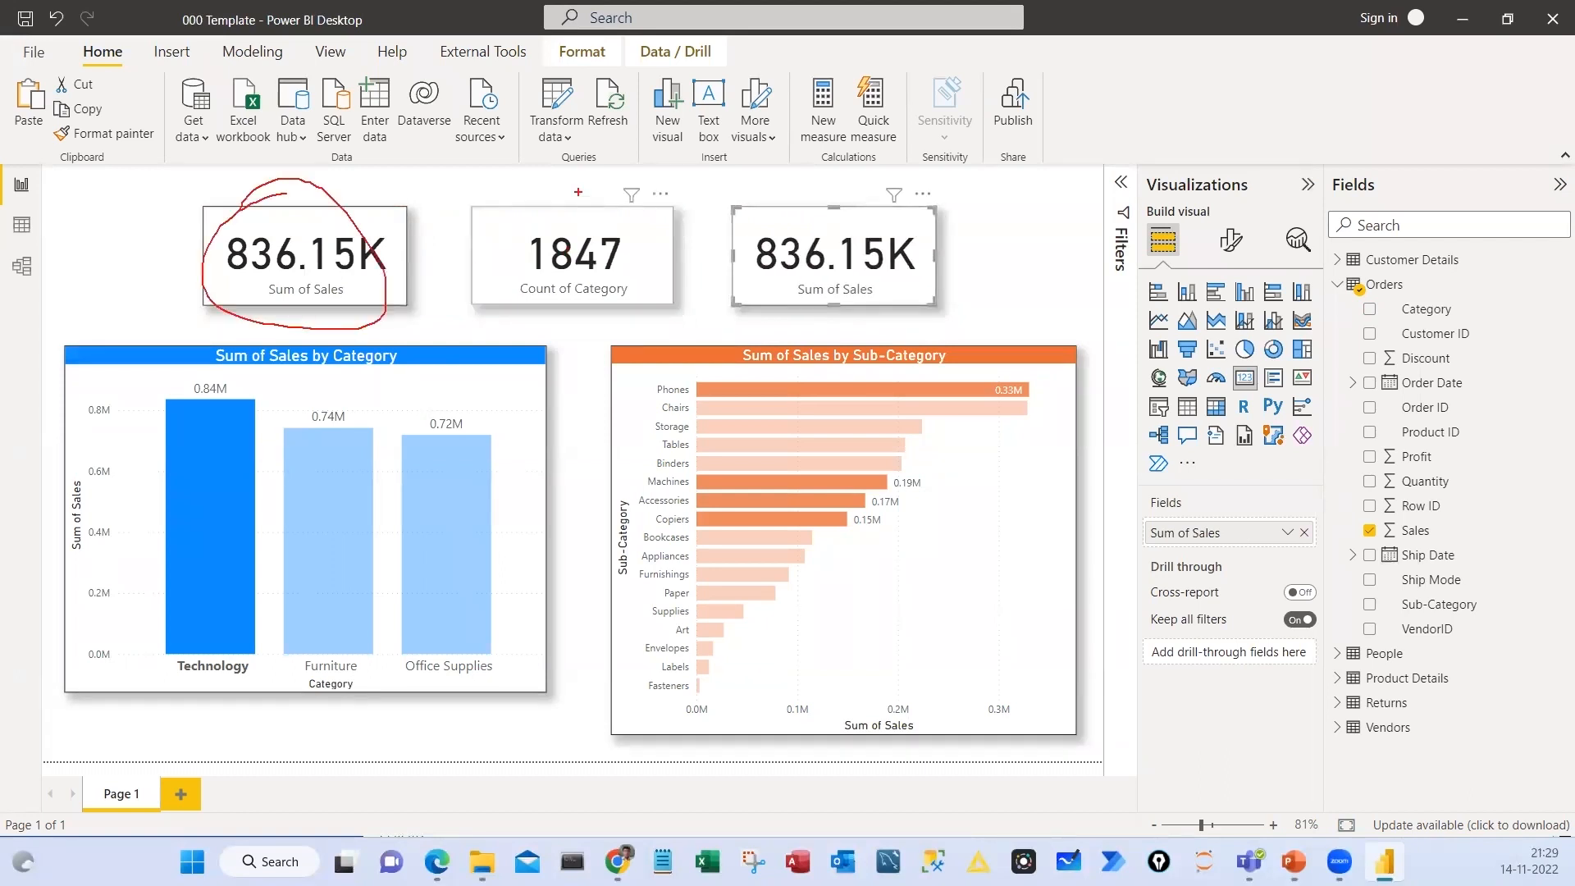
pyautogui.moveTo(574, 192)
pyautogui.mouseDown()
pyautogui.moveTo(640, 279)
pyautogui.moveTo(464, 207)
pyautogui.mouseUp()
pyautogui.moveTo(767, 192)
pyautogui.mouseDown()
pyautogui.moveTo(854, 322)
pyautogui.moveTo(706, 192)
pyautogui.mouseUp()
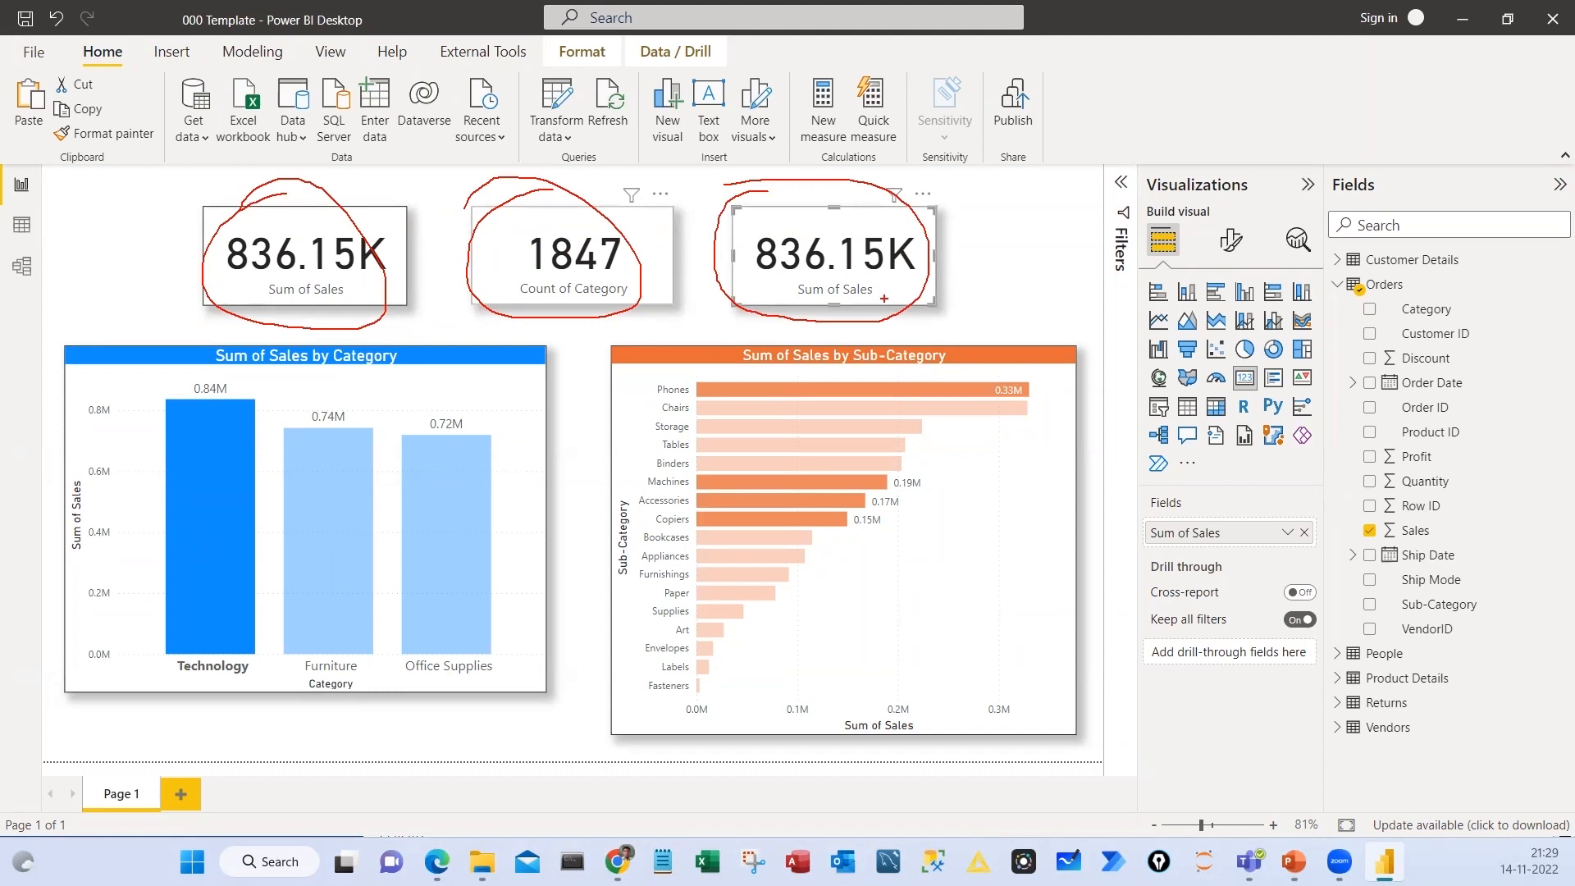
pyautogui.moveTo(982, 220); pyautogui.dragTo(956, 262)
pyautogui.moveTo(991, 275)
pyautogui.mouseDown()
pyautogui.moveTo(972, 282)
pyautogui.moveTo(1002, 295)
pyautogui.moveTo(1024, 338)
pyautogui.mouseUp()
pyautogui.moveTo(983, 321); pyautogui.dragTo(1029, 306)
pyautogui.moveTo(945, 181); pyautogui.dragTo(848, 206)
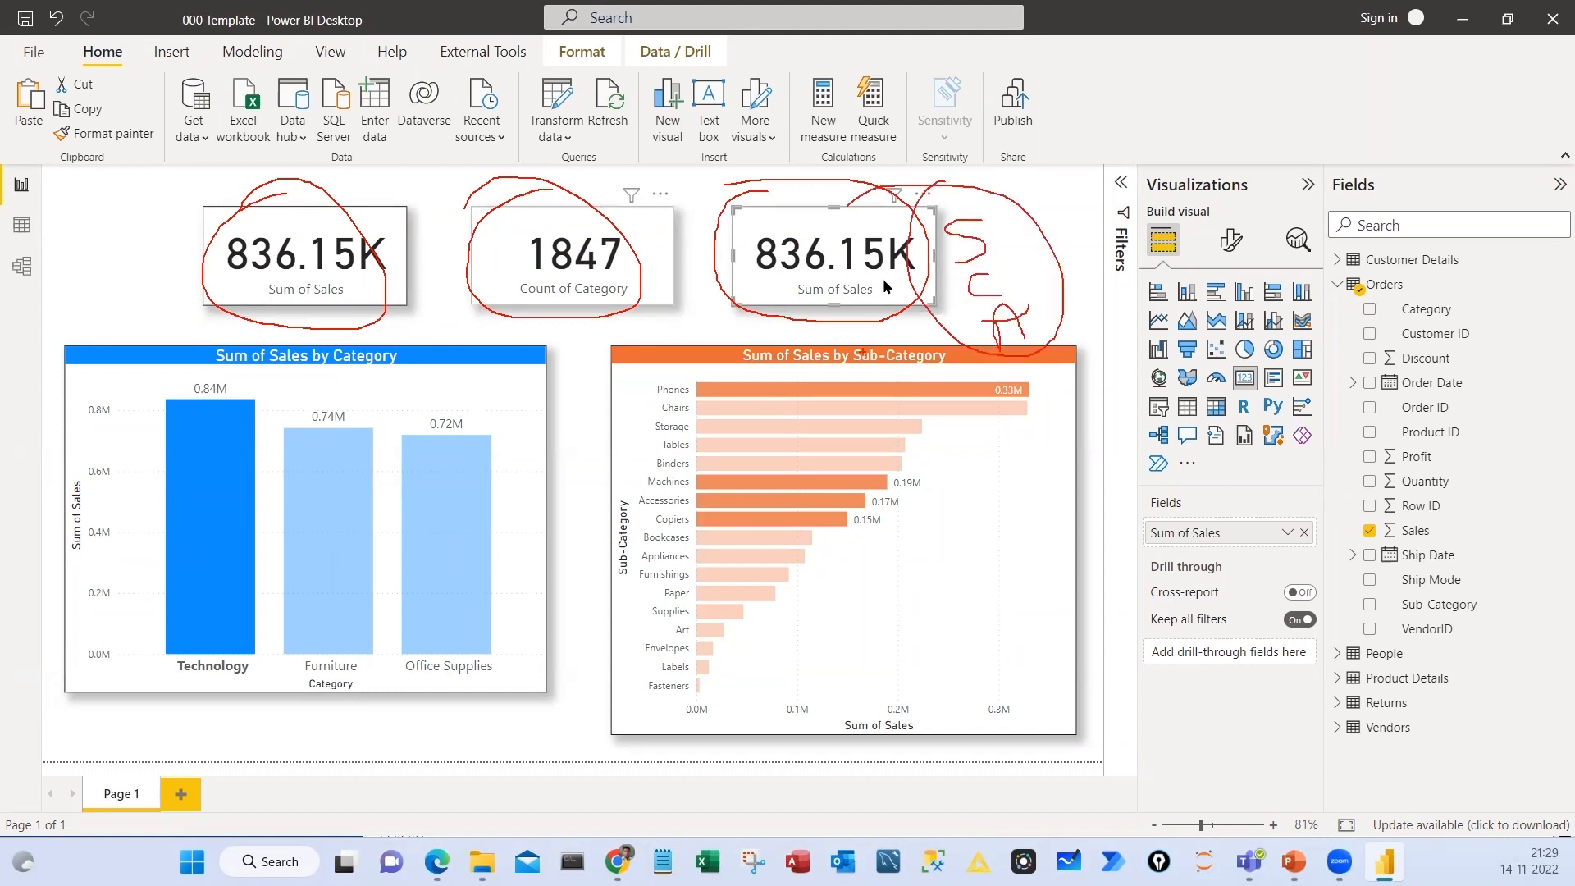
pyautogui.press('Escape')
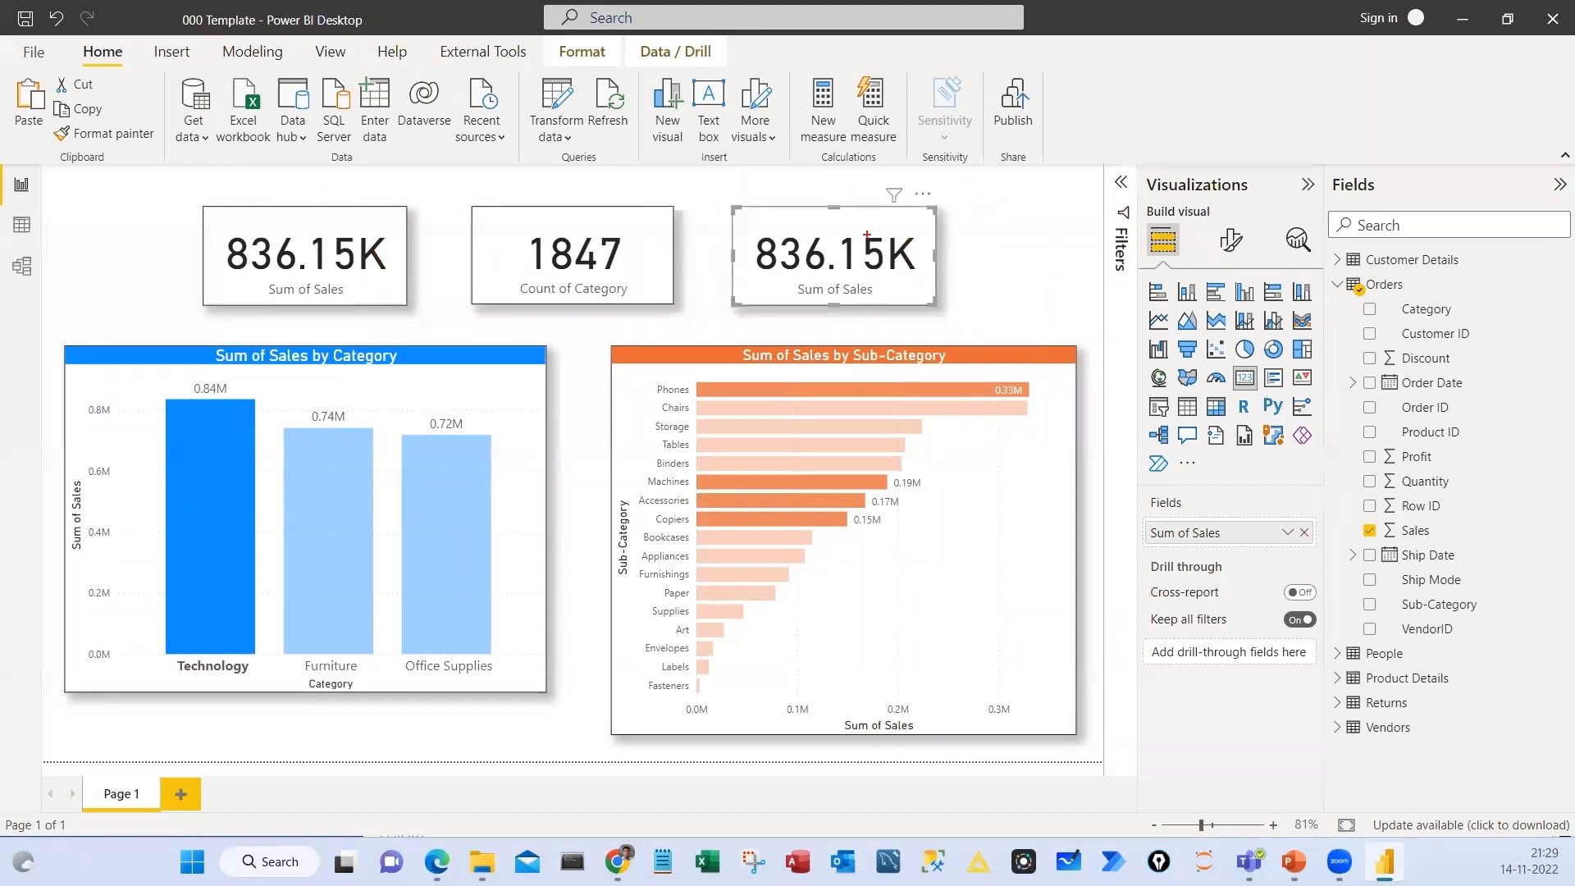
# Set the aggregation of the duplicated card's Sales field to Average
pyautogui.moveTo(820, 174); pyautogui.dragTo(762, 212)
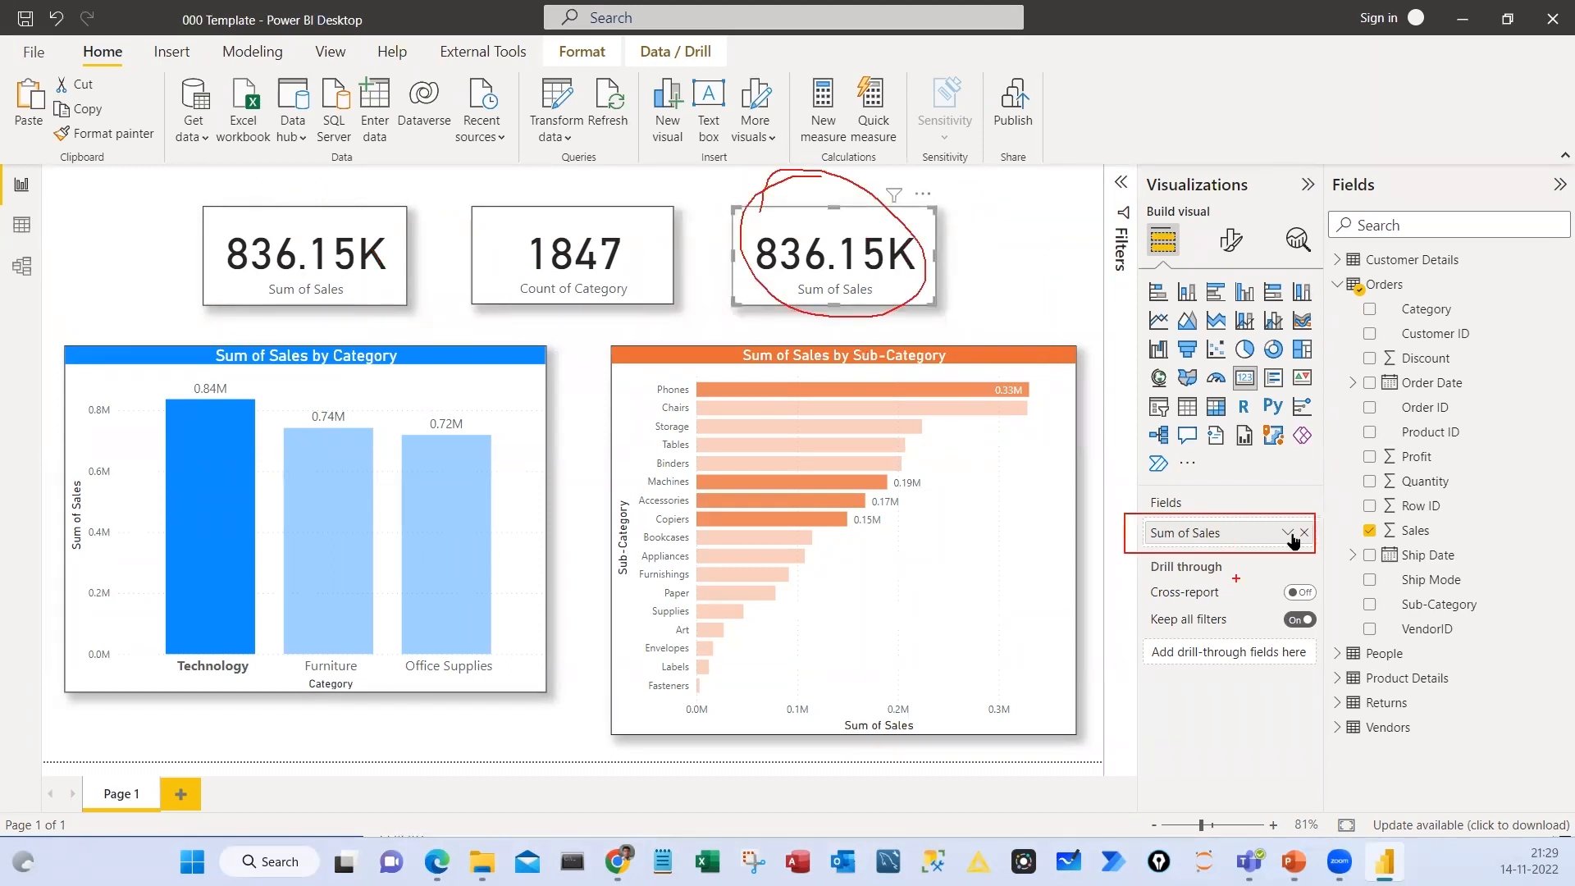
pyautogui.press('Escape')
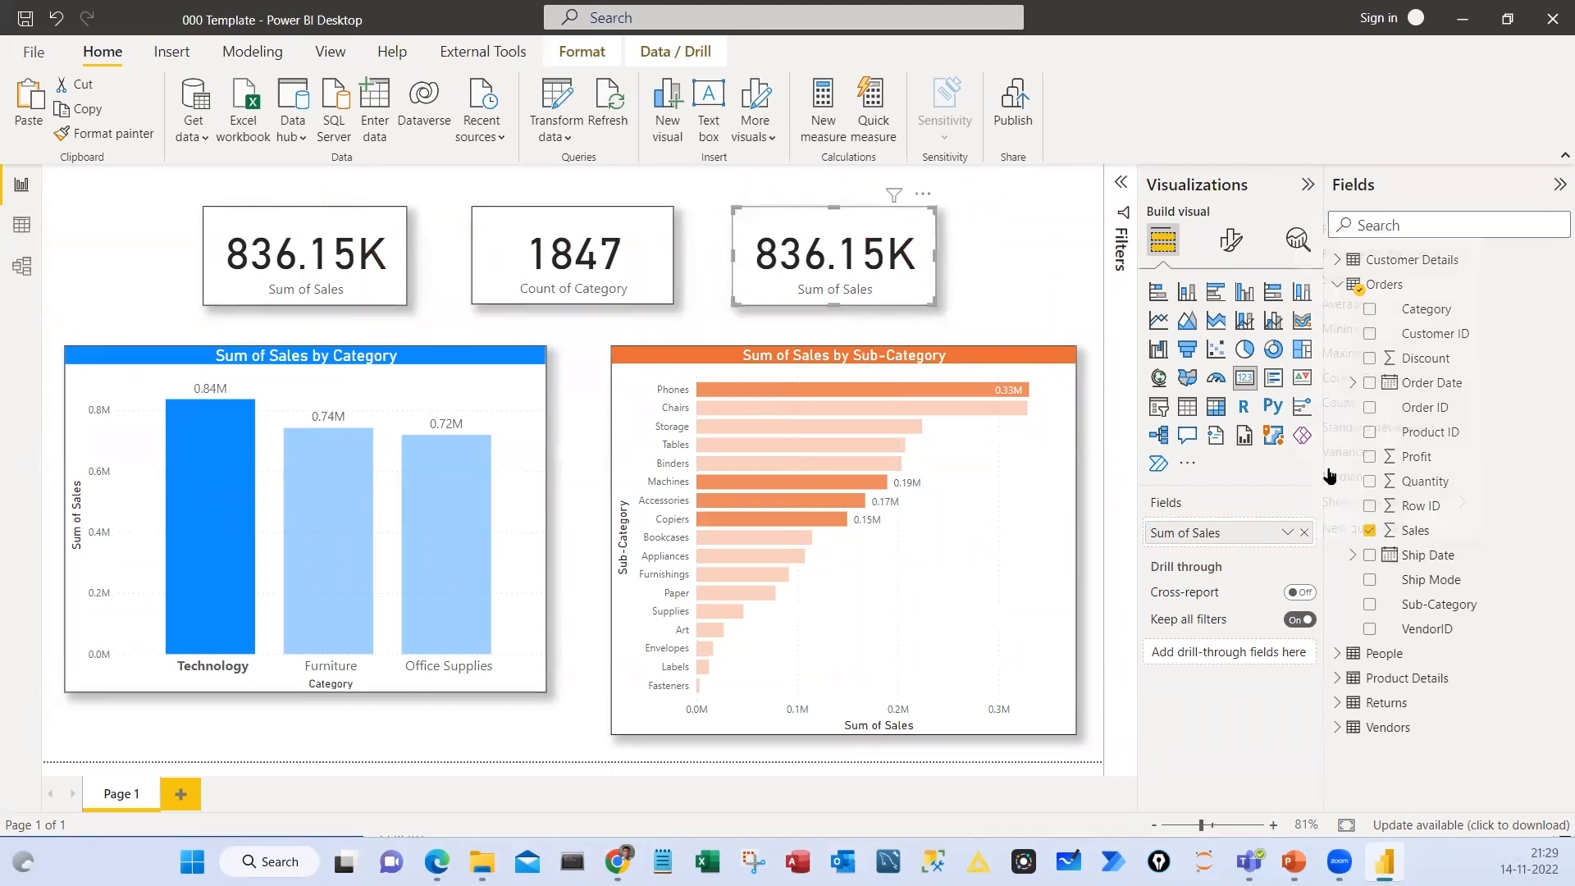
pyautogui.click(1288, 533)
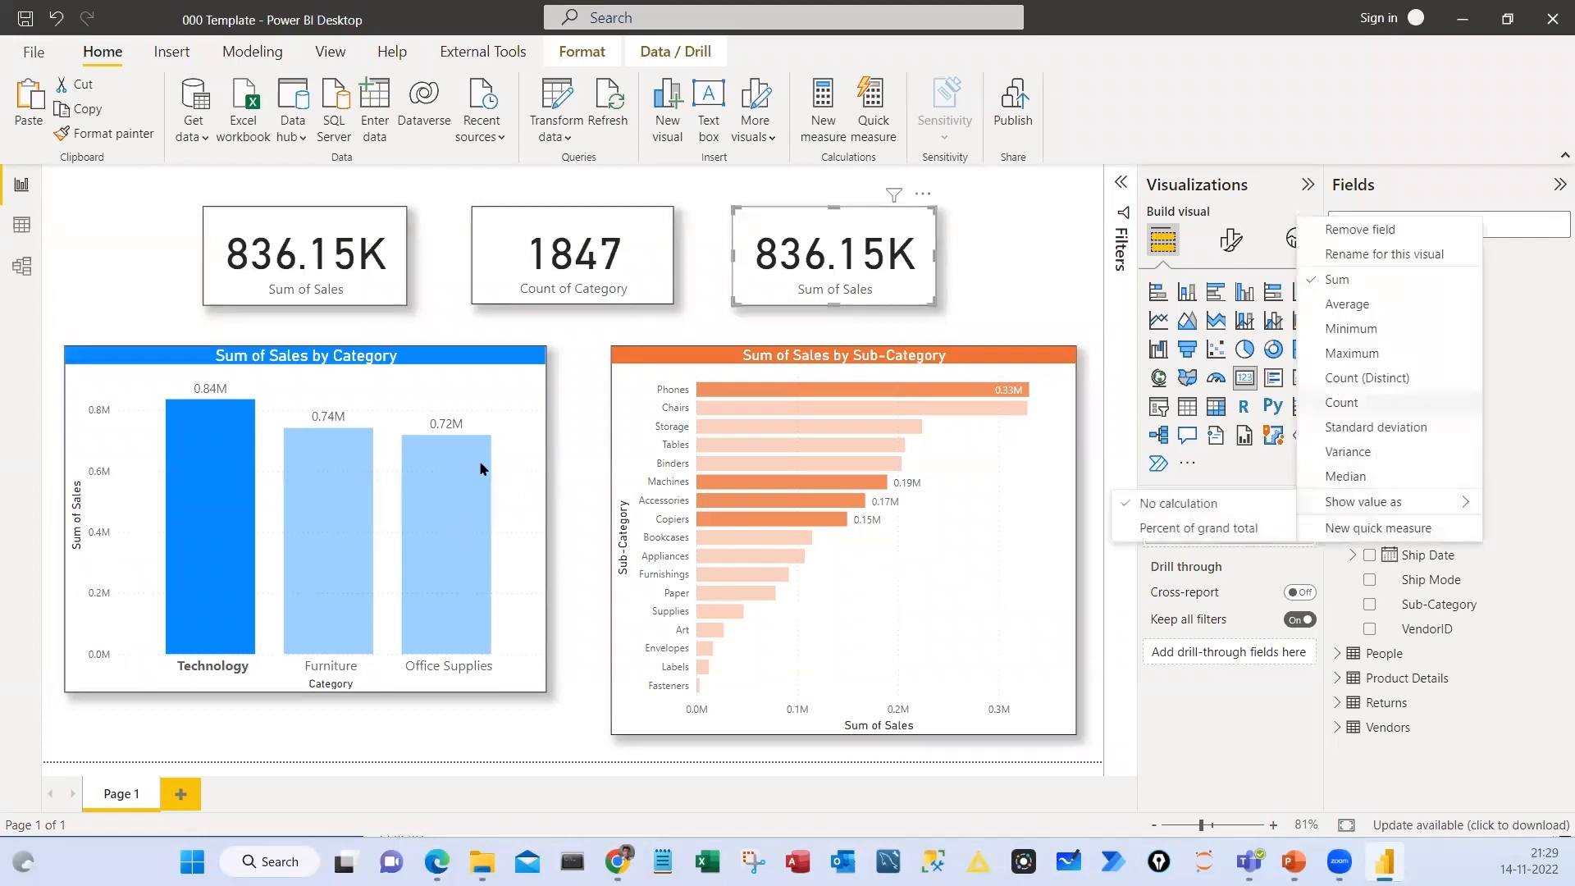
pyautogui.click(302, 327)
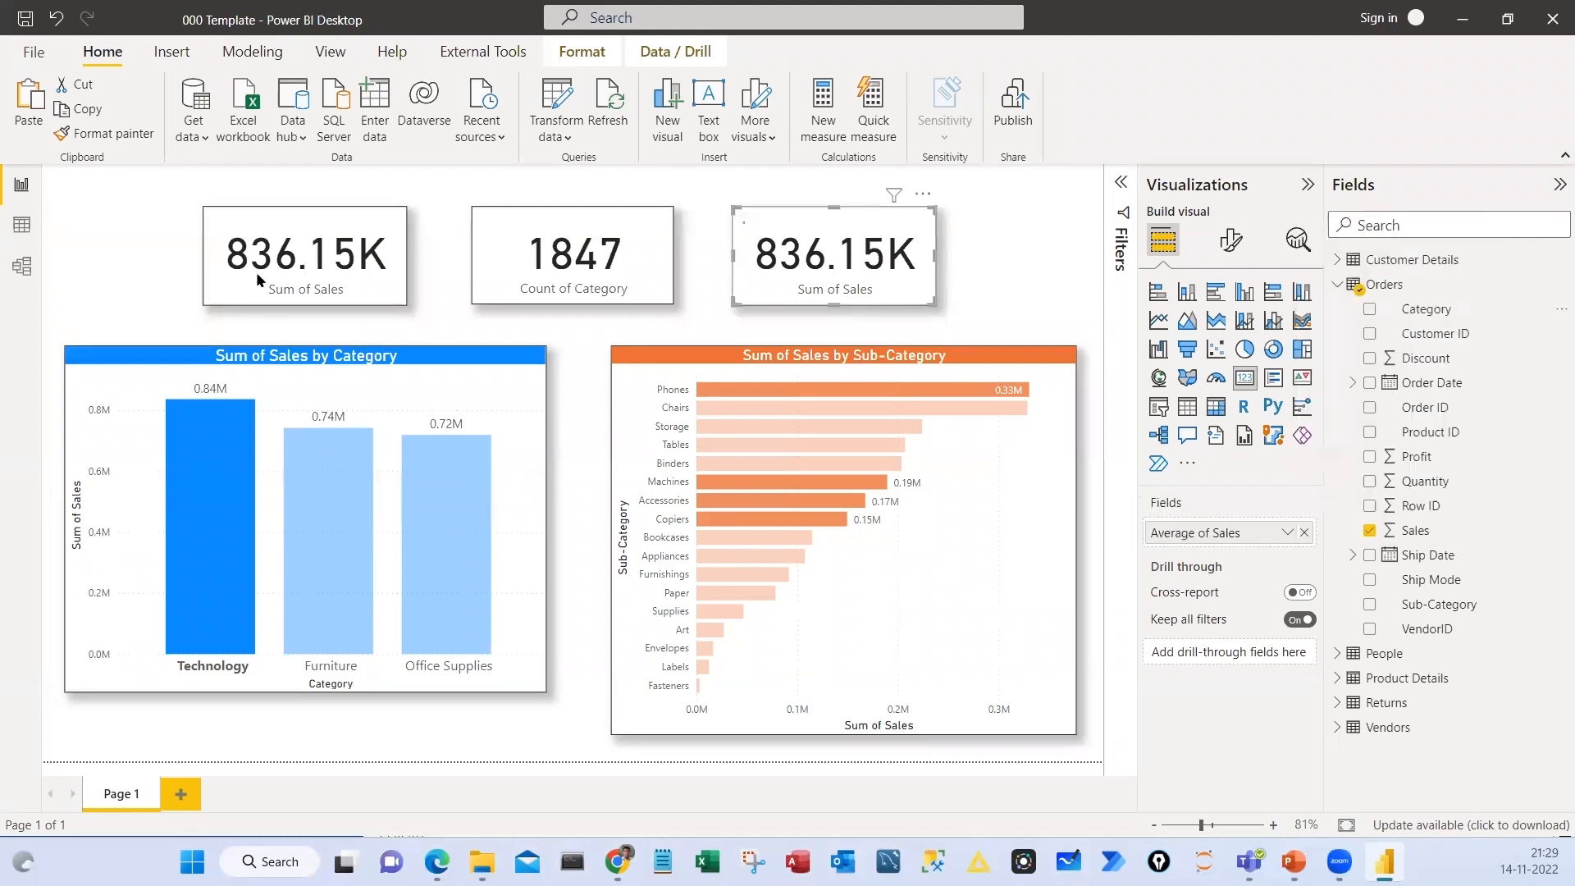
# Highlight Technology, Furniture and Office Supplies in turn to compare the three cards' values, ending with the highlight cleared
pyautogui.click(320, 269)
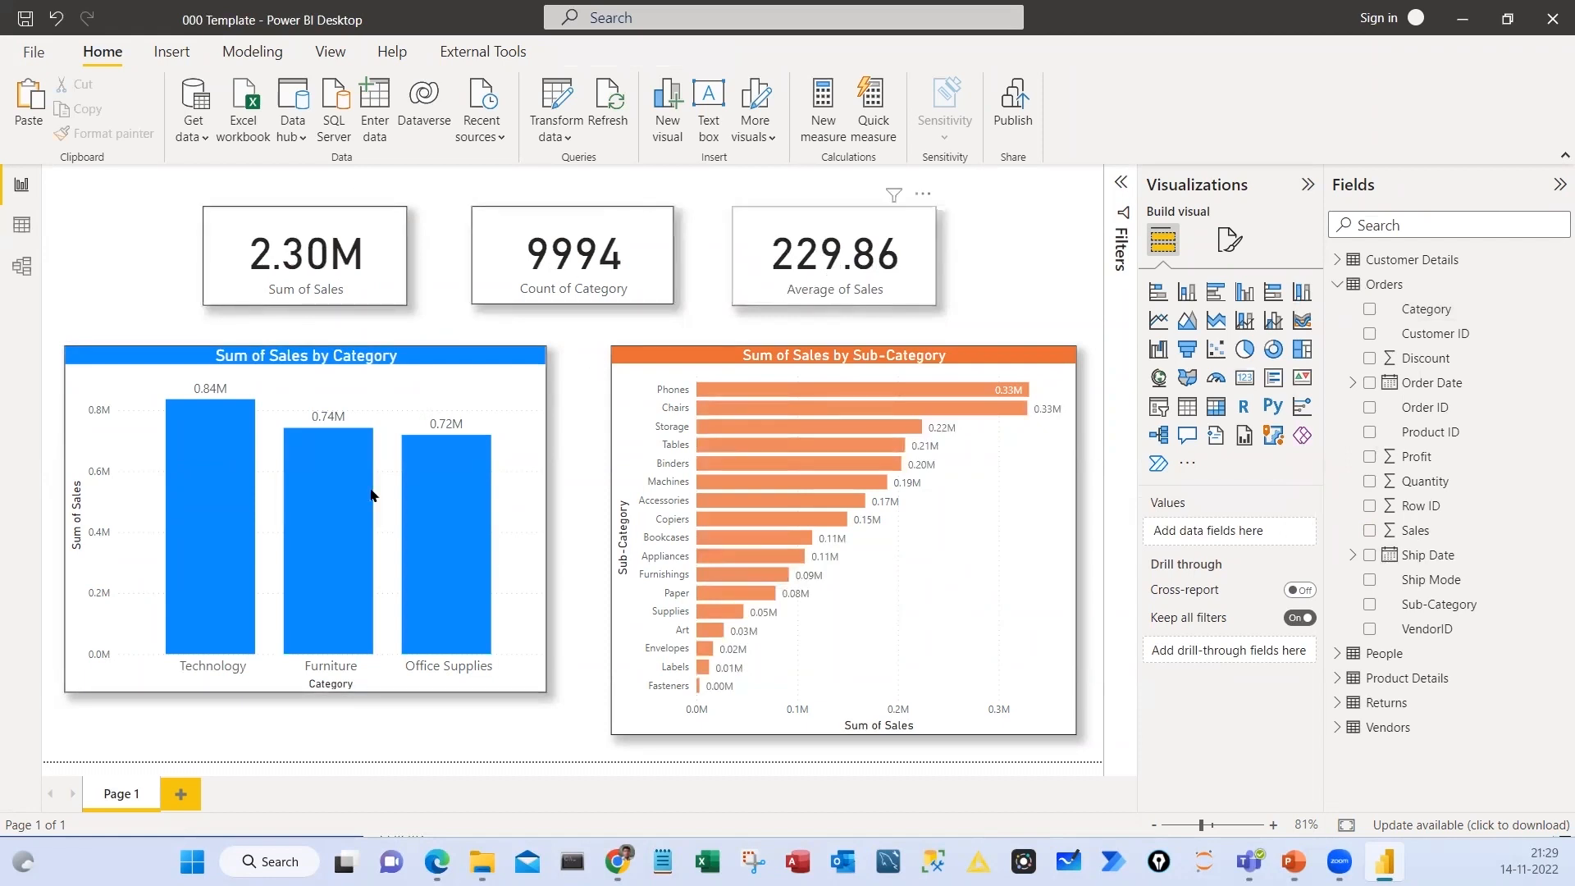
pyautogui.click(224, 476)
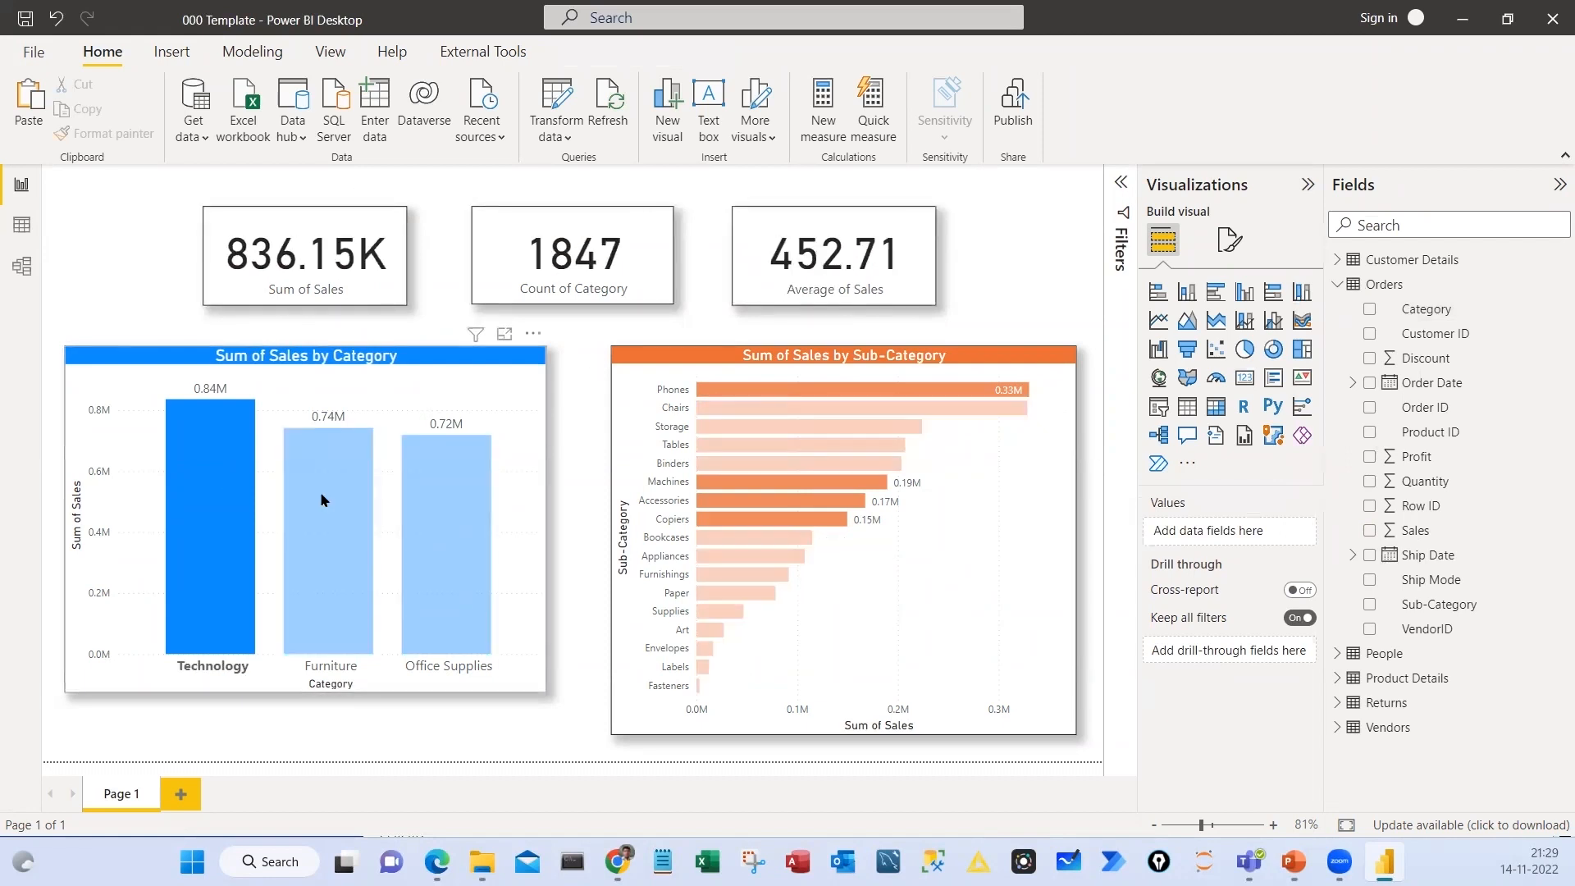
pyautogui.click(320, 491)
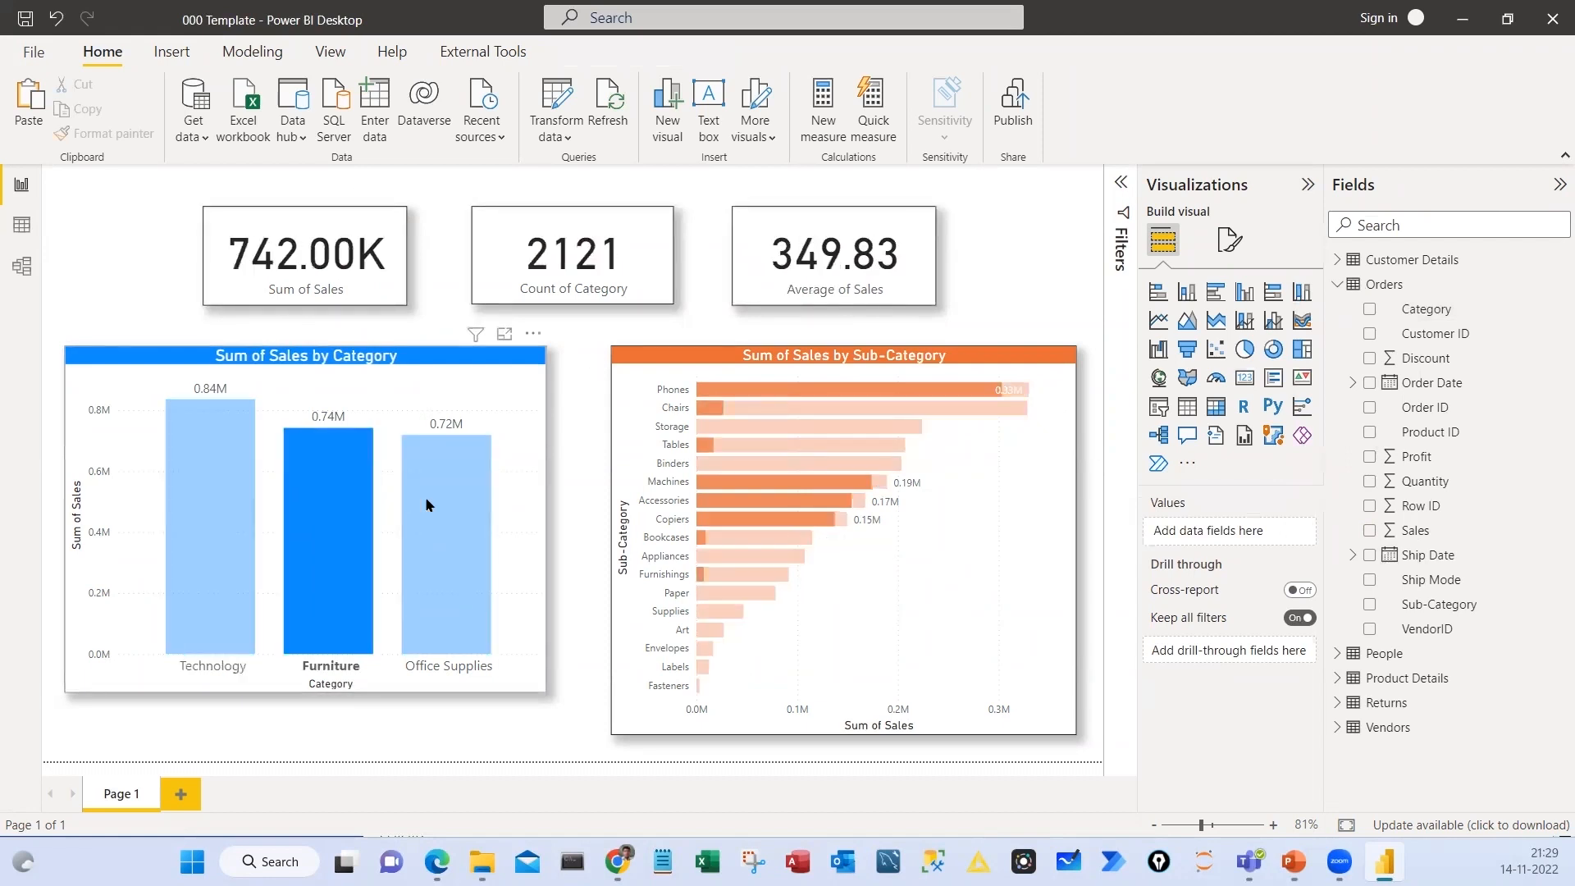
pyautogui.click(468, 508)
pyautogui.click(318, 519)
pyautogui.click(219, 517)
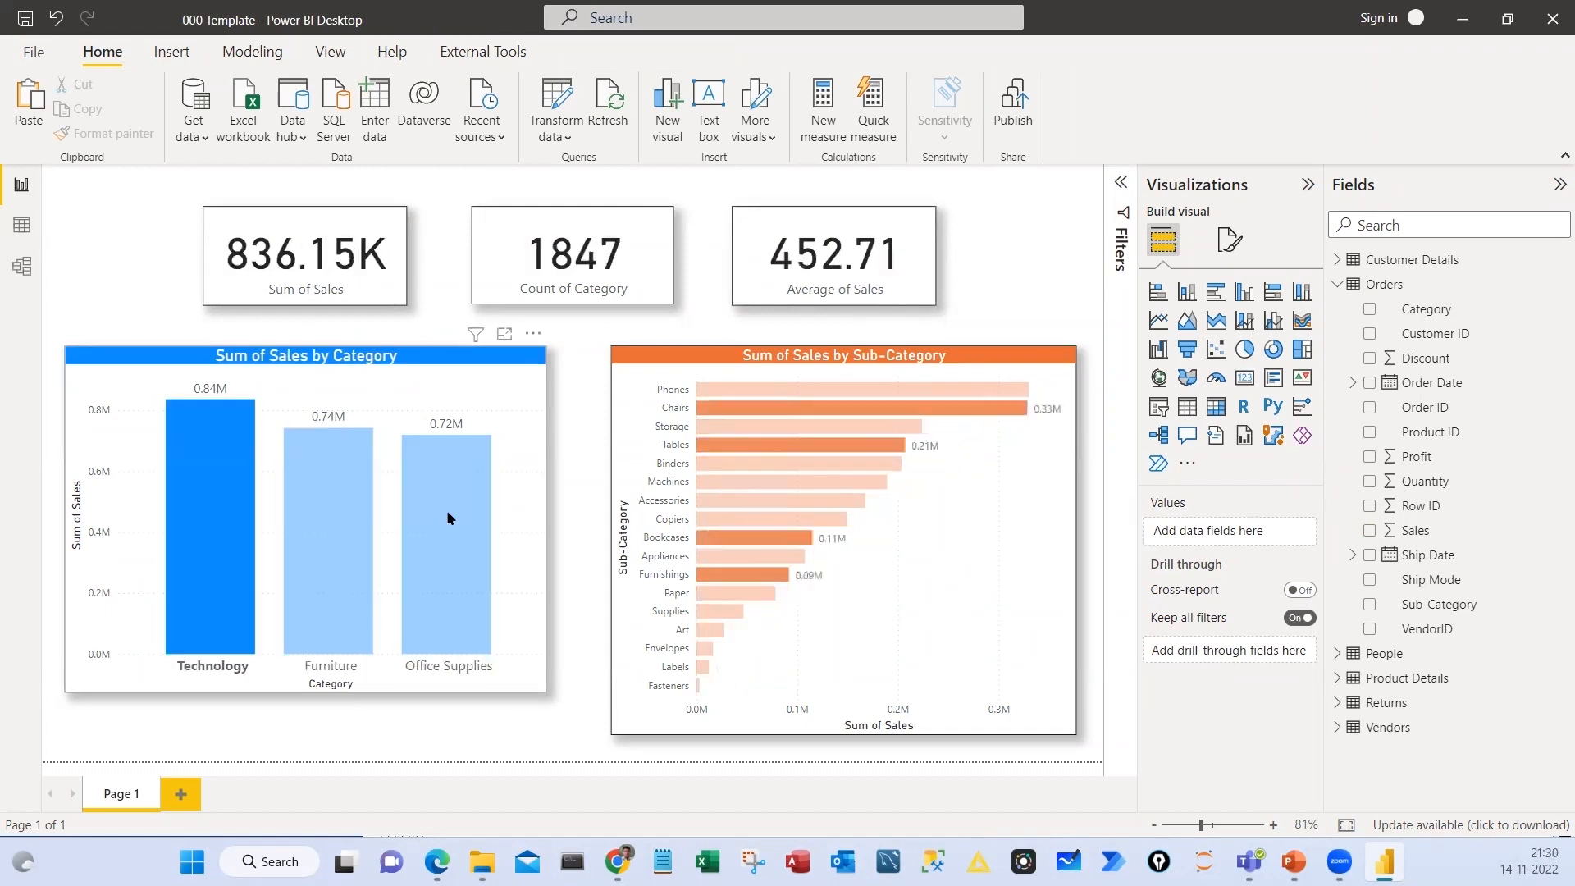
pyautogui.click(451, 516)
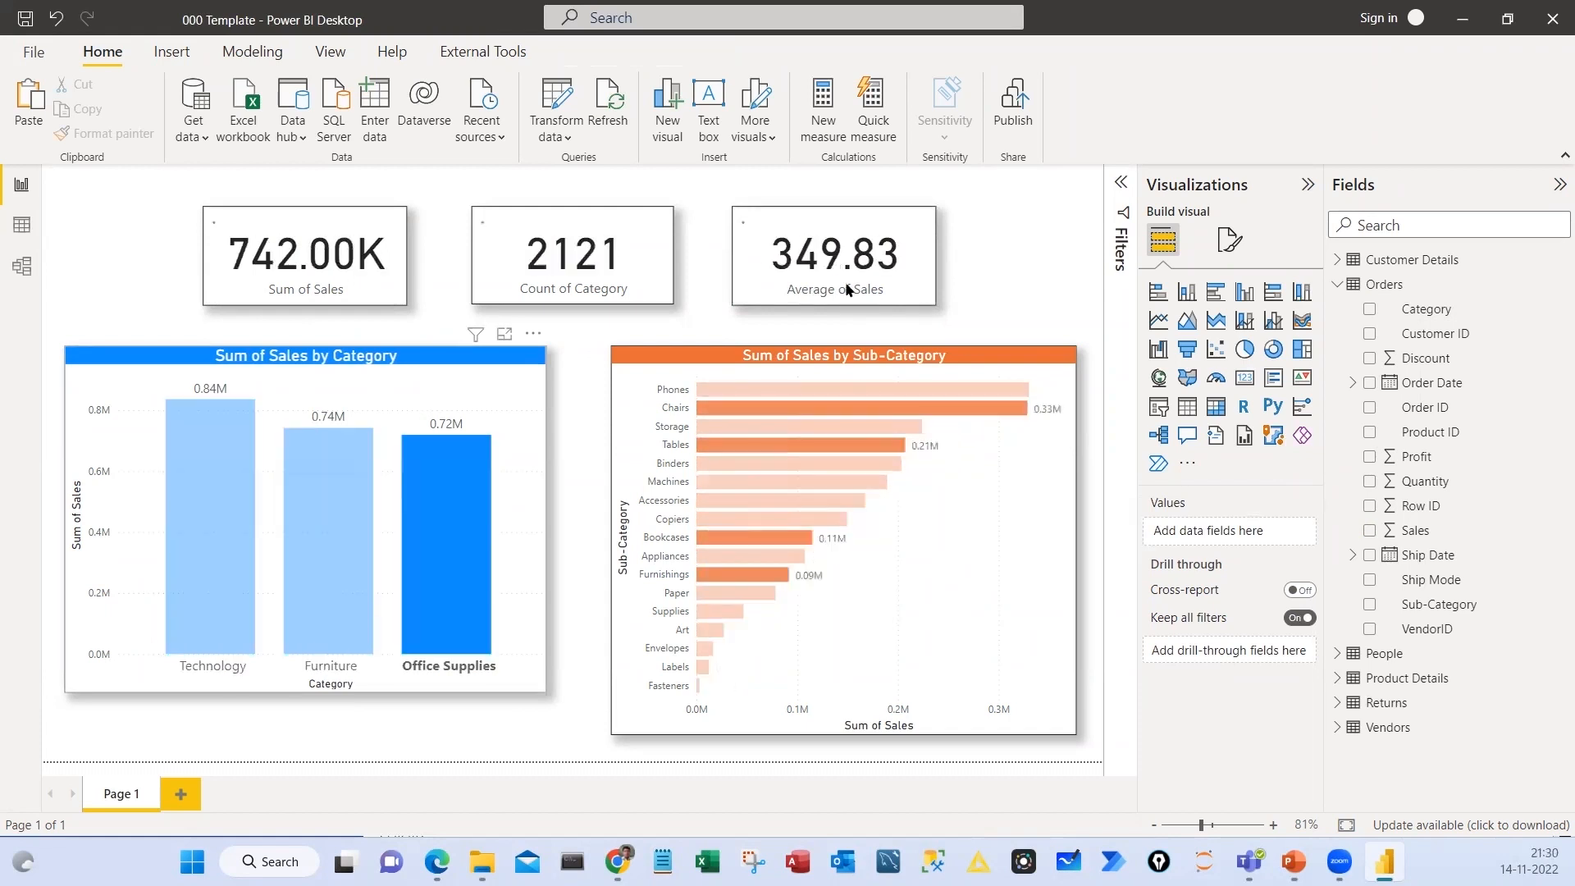
pyautogui.click(328, 476)
pyautogui.click(216, 578)
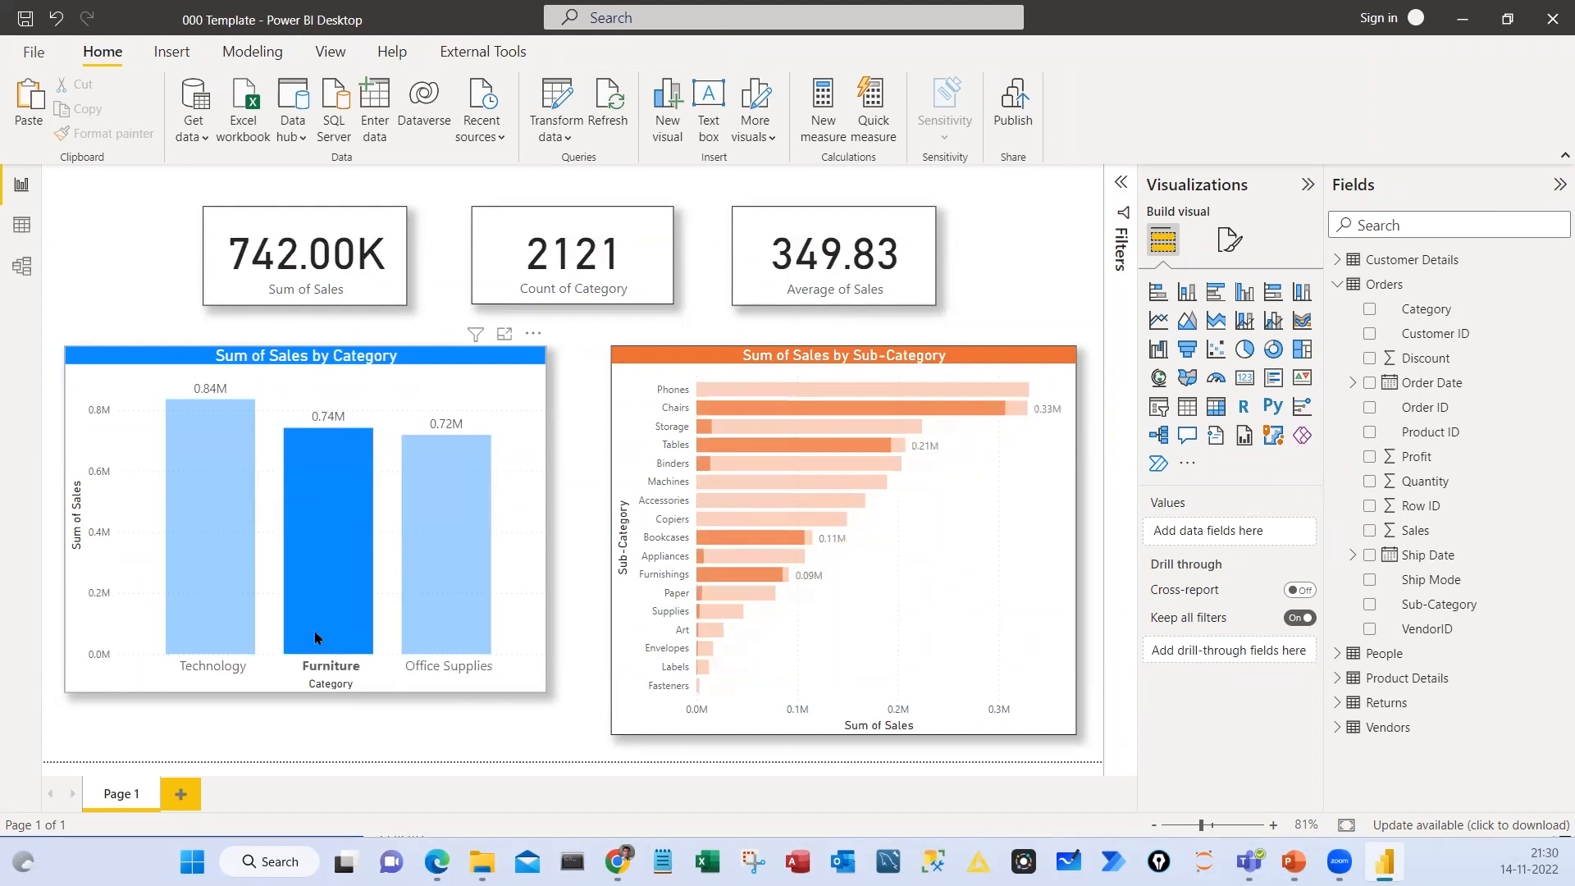
pyautogui.click(216, 578)
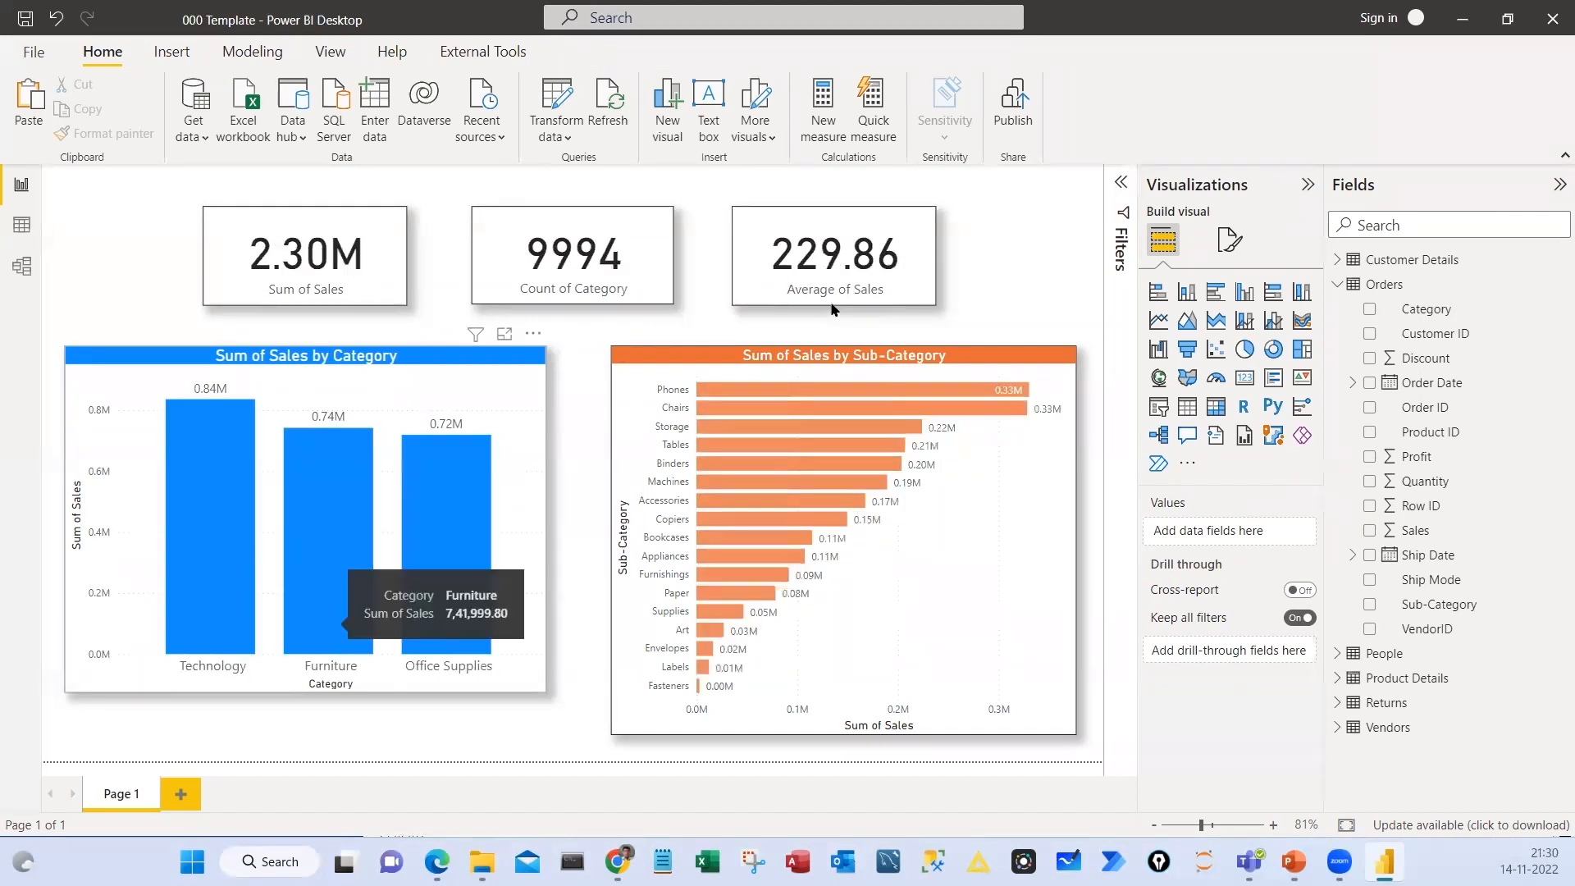
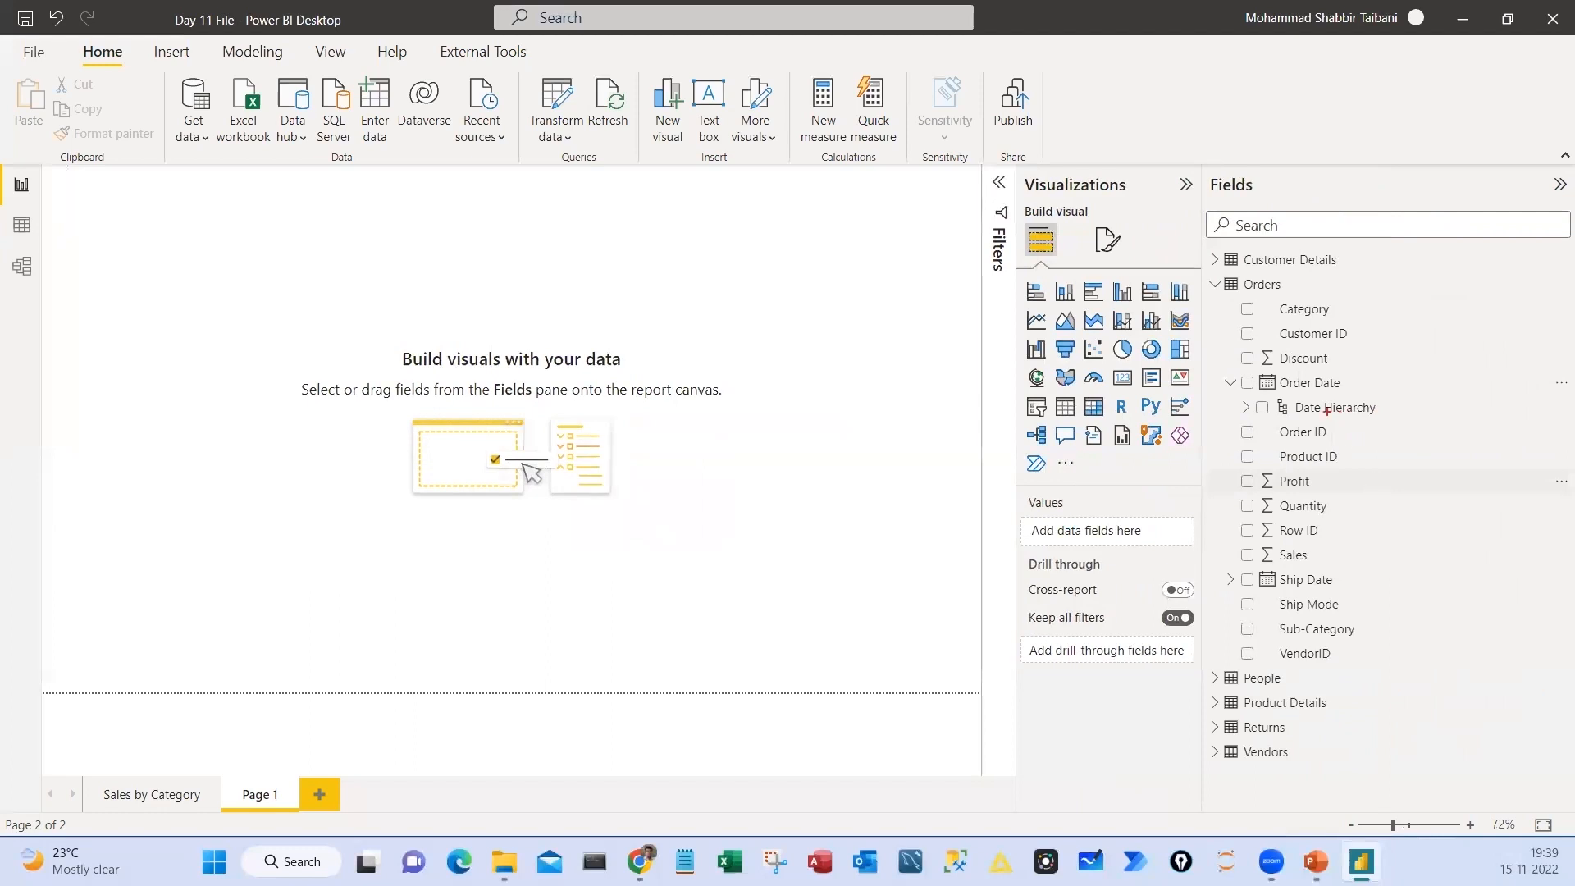
# Expand the Date Hierarchy under Order Date in the Orders table to examine its Year, Quarter, Month and Day levels
pyautogui.moveTo(1289, 391)
pyautogui.mouseDown()
pyautogui.moveTo(1392, 420)
pyautogui.moveTo(1447, 386)
pyautogui.mouseUp()
pyautogui.press('Escape')
pyautogui.click(1246, 407)
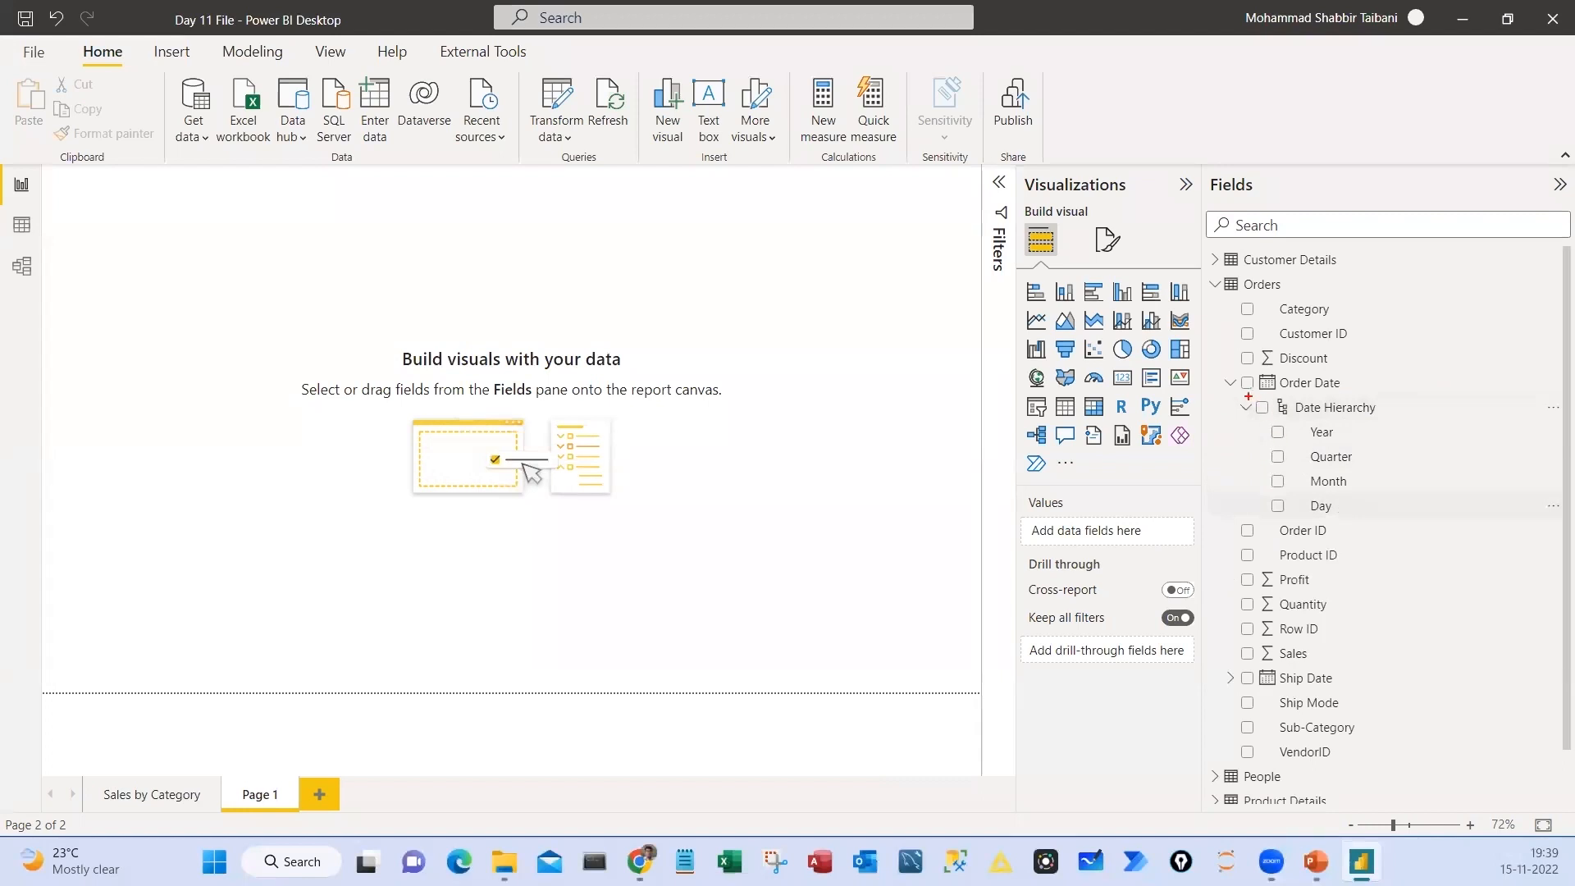
pyautogui.moveTo(1234, 397)
pyautogui.mouseDown()
pyautogui.moveTo(1361, 444)
pyautogui.moveTo(1416, 516)
pyautogui.mouseUp()
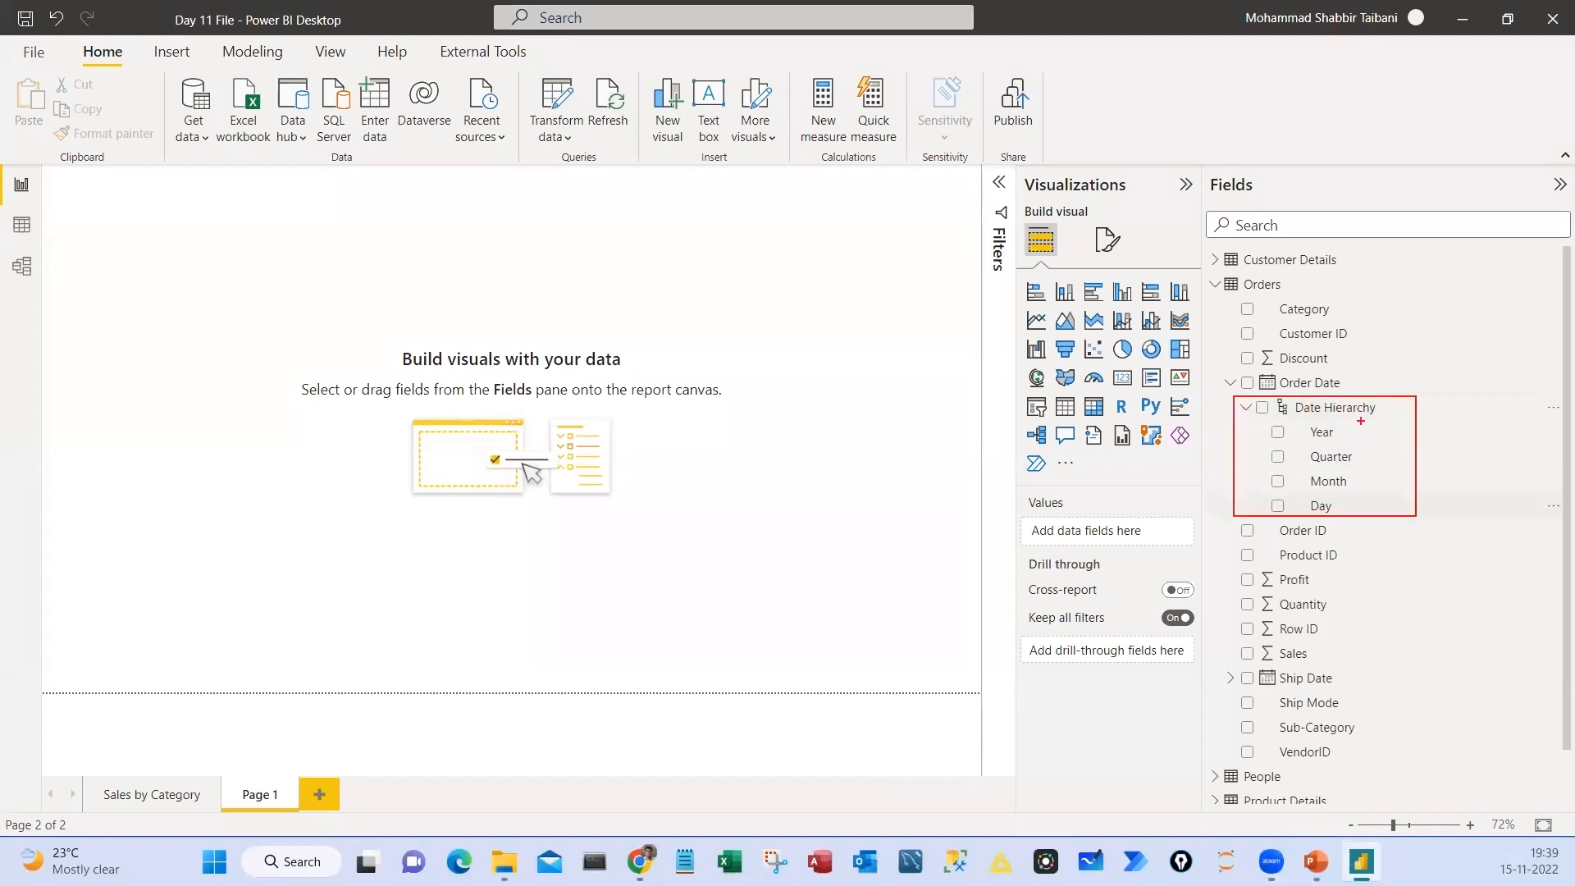
pyautogui.moveTo(1361, 421); pyautogui.dragTo(1365, 457)
pyautogui.moveTo(1368, 457)
pyautogui.mouseDown()
pyautogui.moveTo(1410, 442)
pyautogui.moveTo(1409, 473)
pyautogui.mouseUp()
pyautogui.moveTo(1325, 388)
pyautogui.mouseDown()
pyautogui.moveTo(1221, 417)
pyautogui.moveTo(1422, 509)
pyautogui.moveTo(1332, 380)
pyautogui.moveTo(1275, 376)
pyautogui.mouseUp()
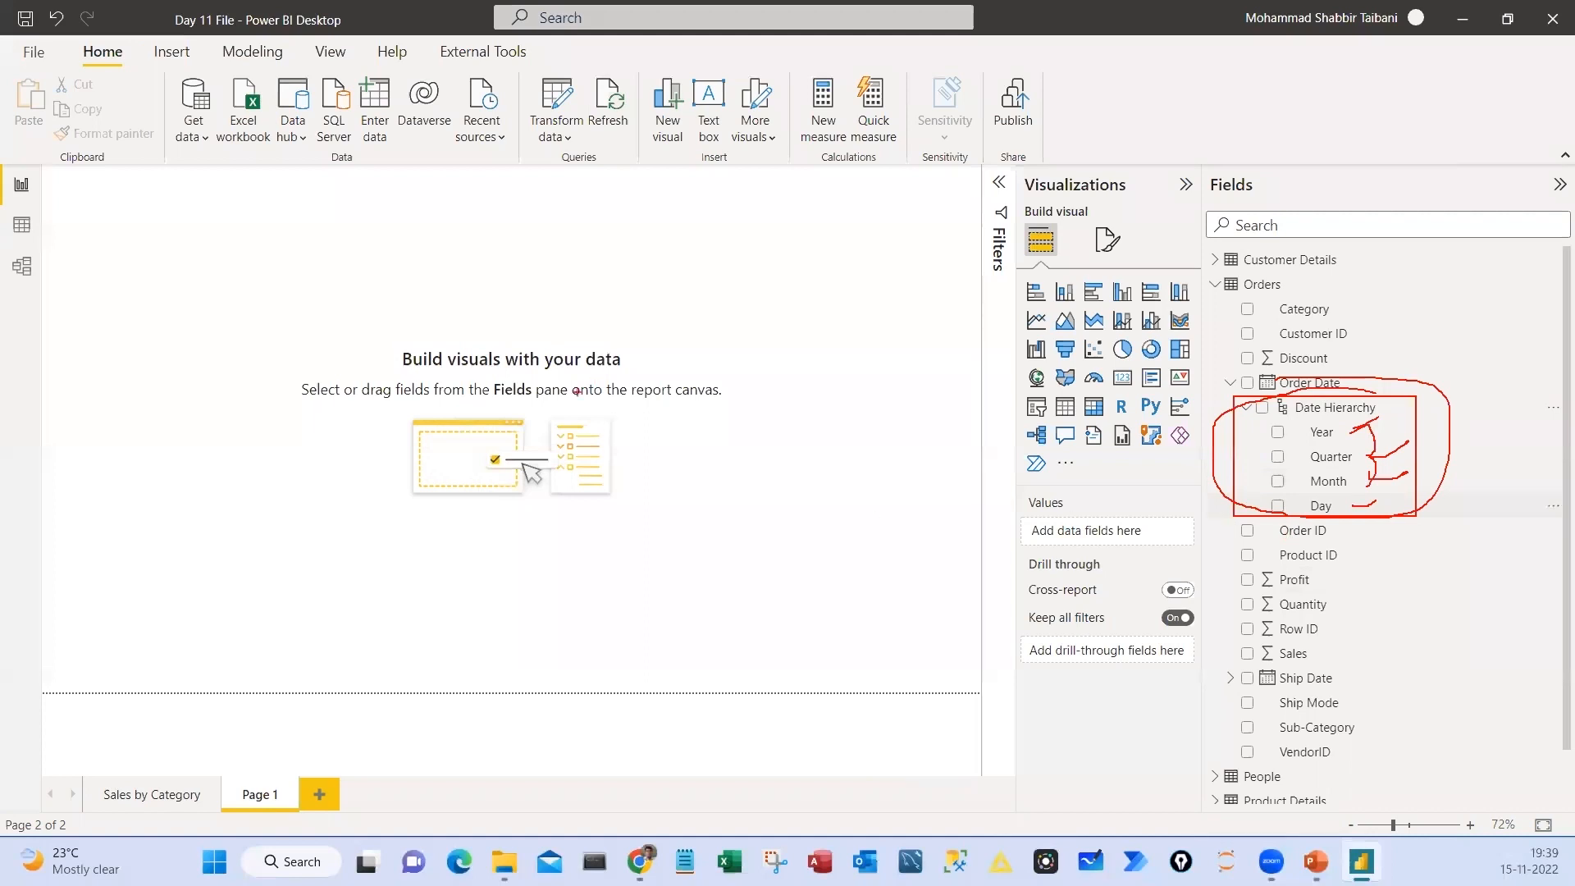
pyautogui.press('Escape')
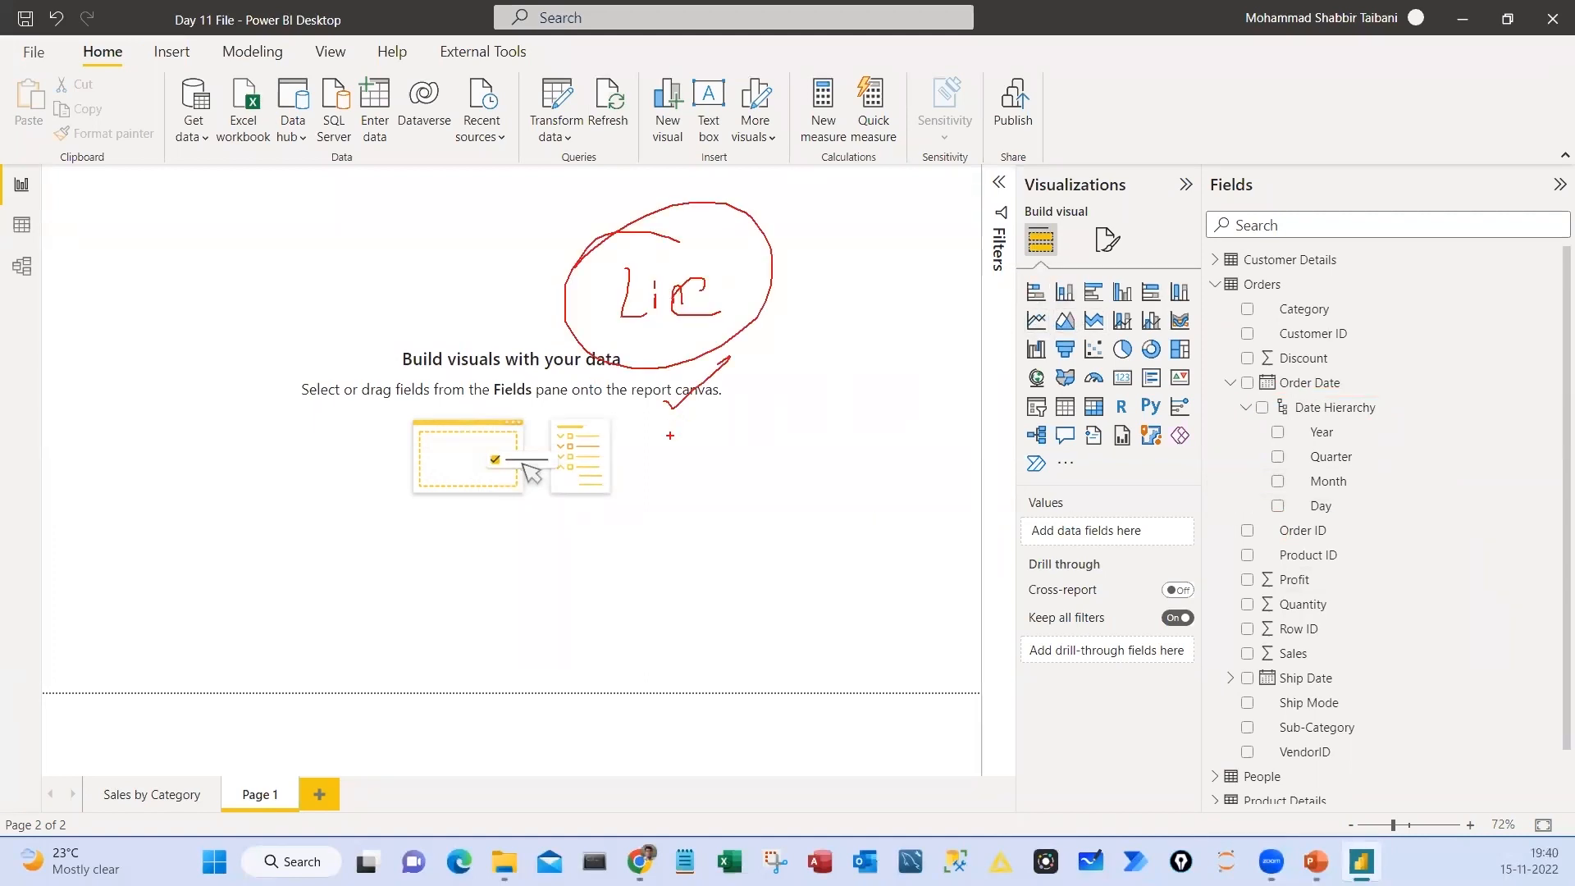
pyautogui.moveTo(677, 458)
pyautogui.mouseDown()
pyautogui.moveTo(746, 435)
pyautogui.moveTo(734, 471)
pyautogui.moveTo(813, 482)
pyautogui.mouseUp()
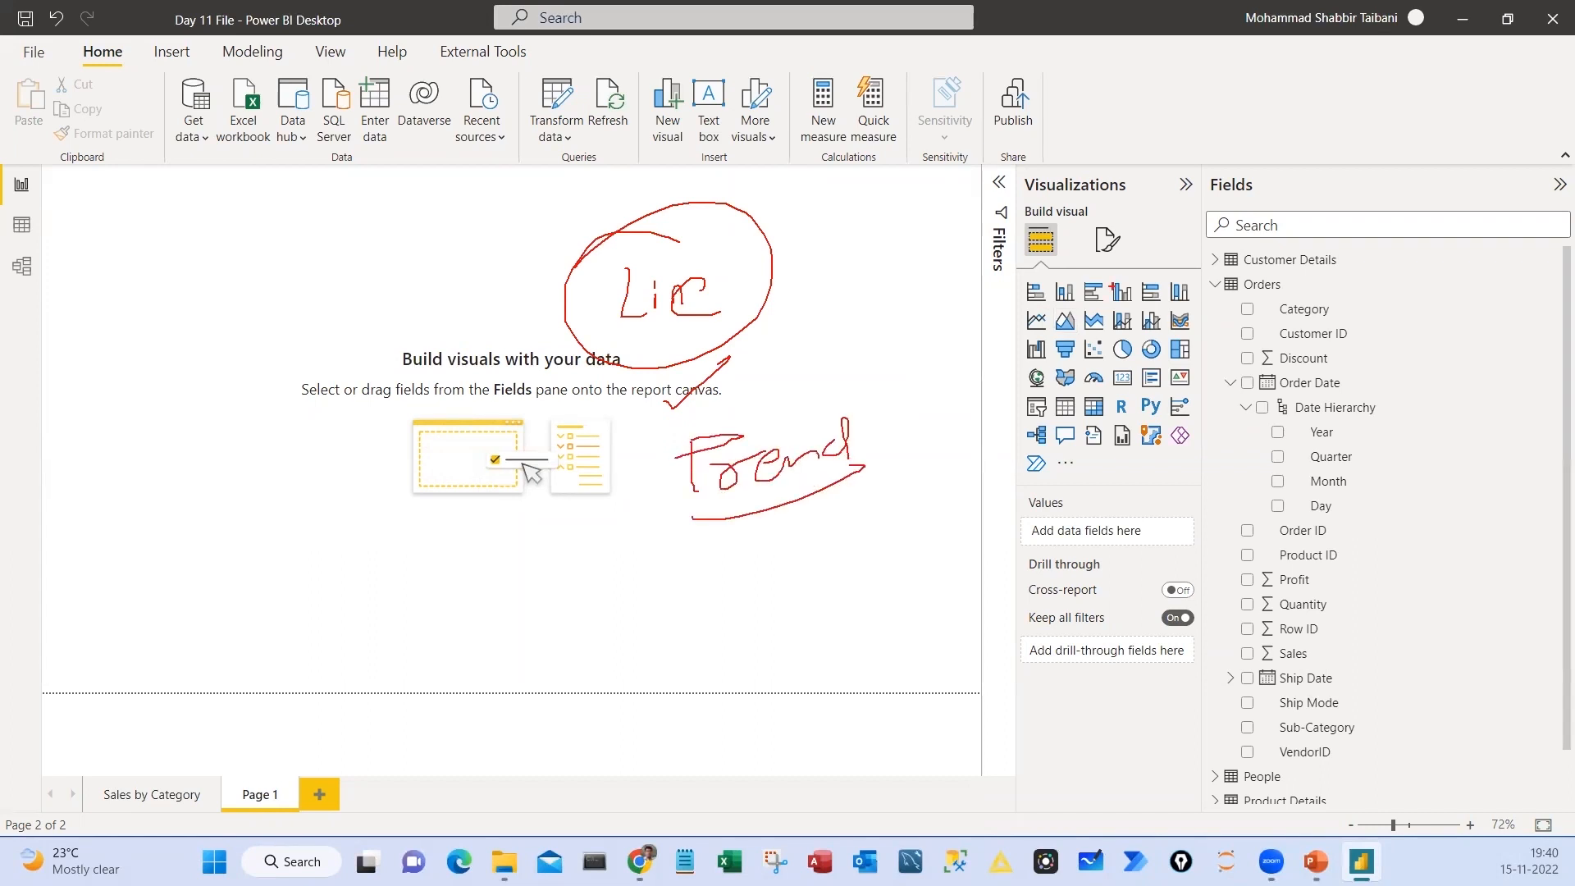
pyautogui.moveTo(648, 464); pyautogui.dragTo(746, 443)
pyautogui.moveTo(283, 619); pyautogui.dragTo(744, 638)
pyautogui.moveTo(461, 668); pyautogui.dragTo(470, 703)
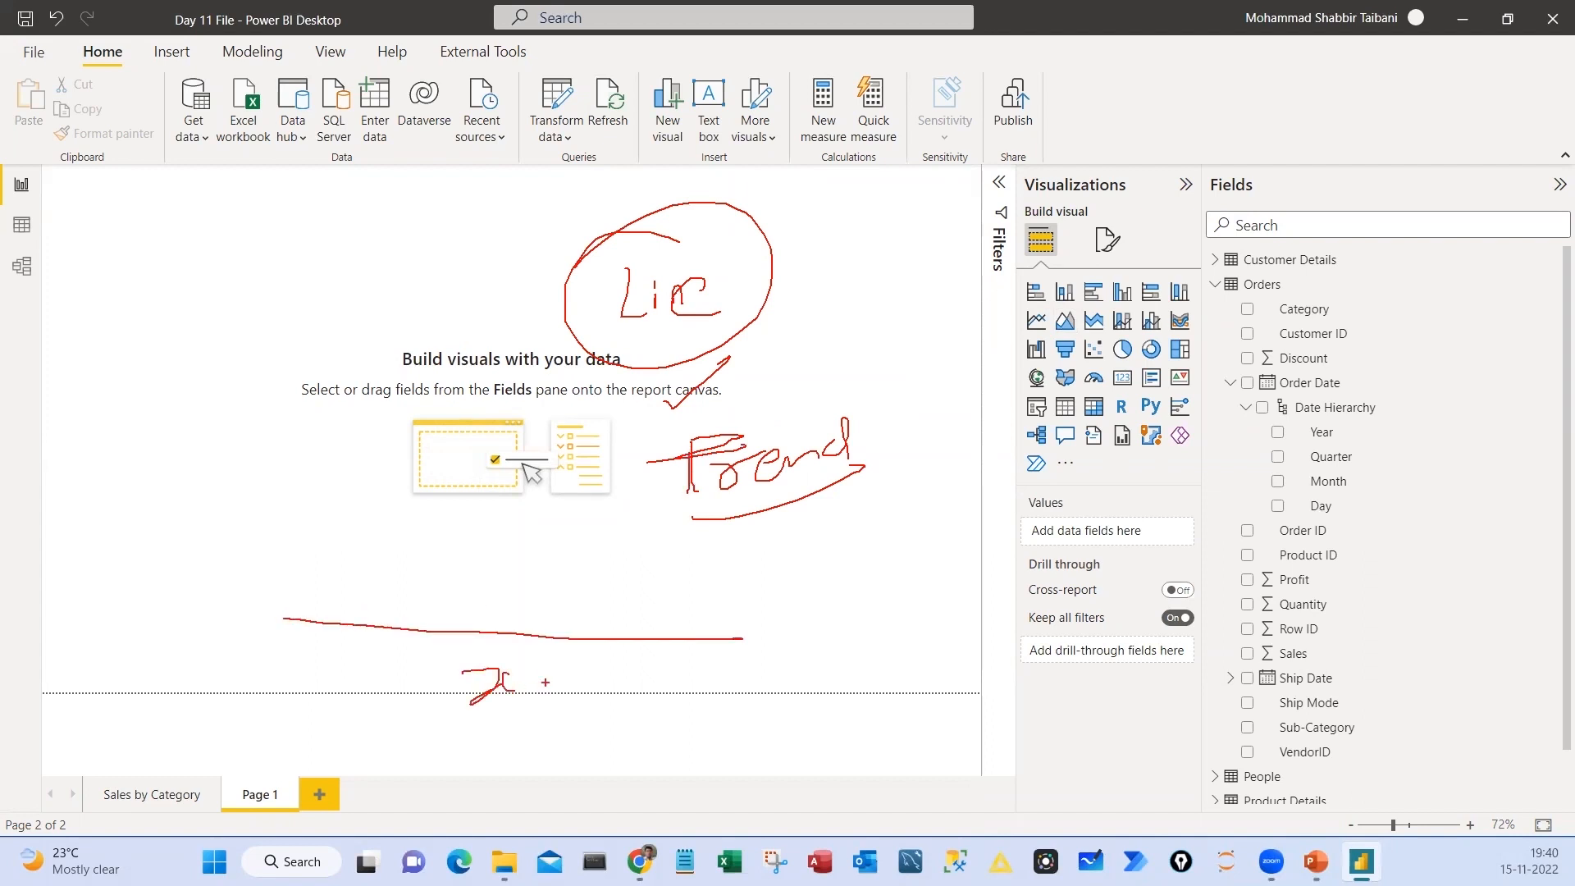
pyautogui.press('Escape')
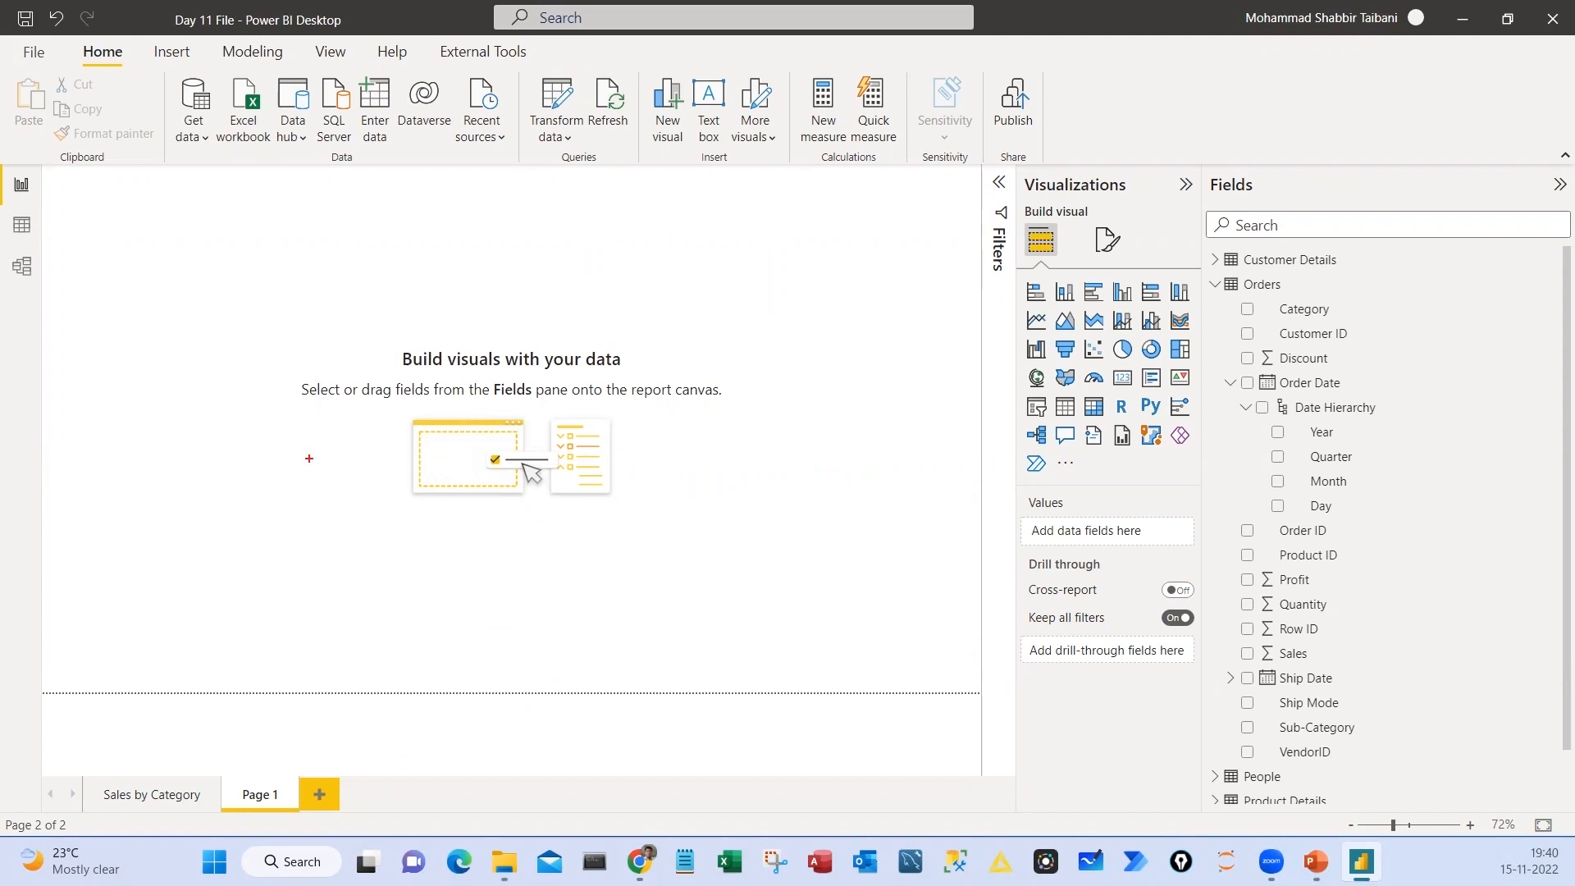
pyautogui.moveTo(254, 491); pyautogui.dragTo(697, 491)
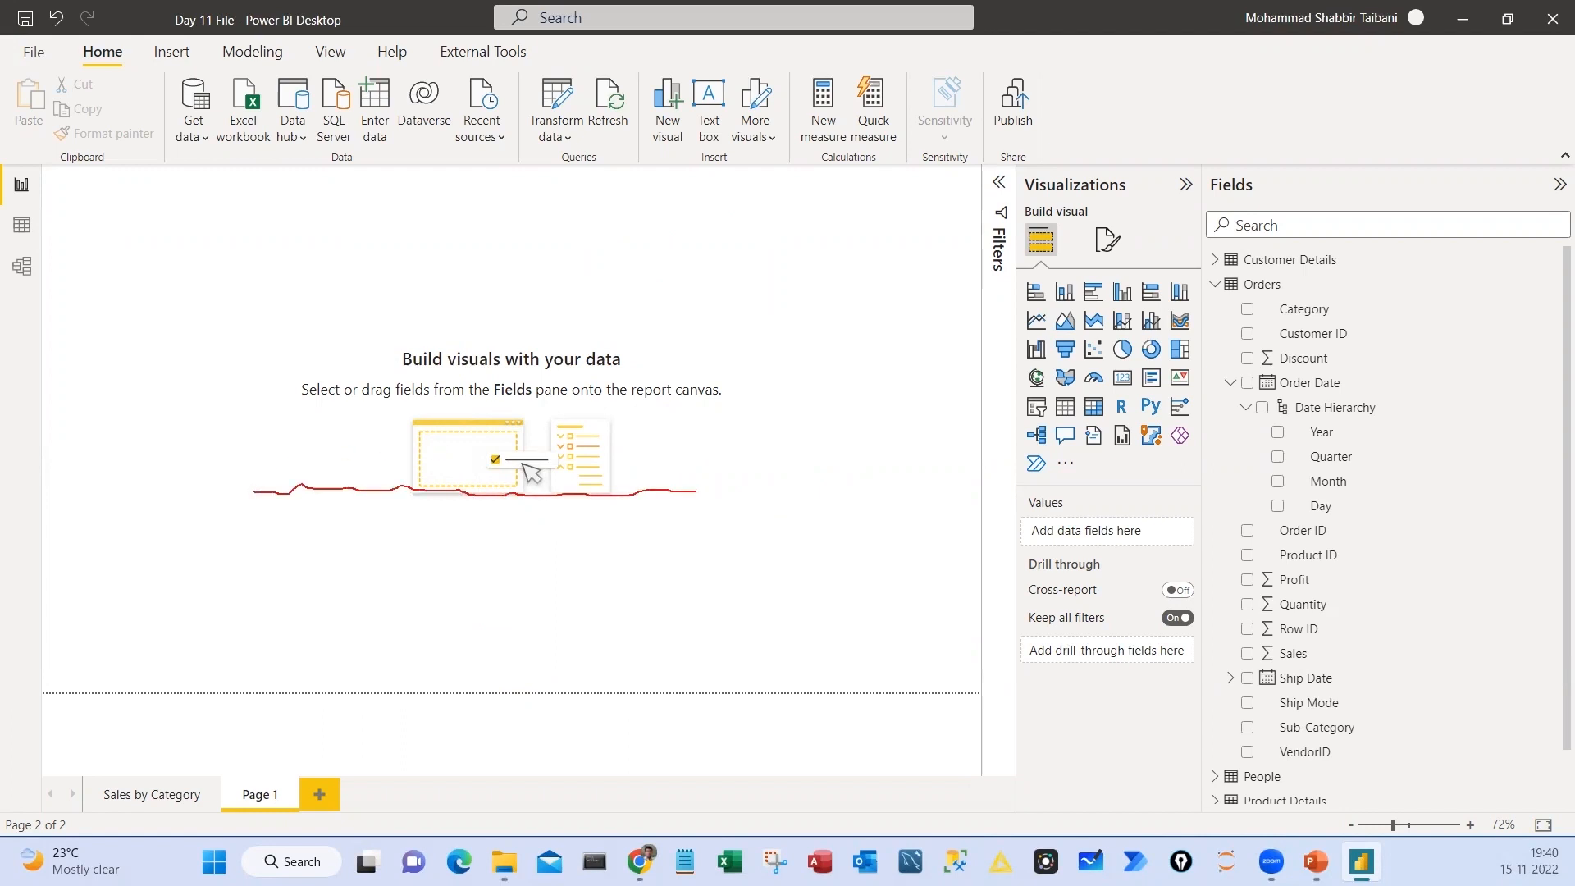
pyautogui.moveTo(284, 511); pyautogui.dragTo(631, 516)
pyautogui.moveTo(316, 540); pyautogui.dragTo(671, 538)
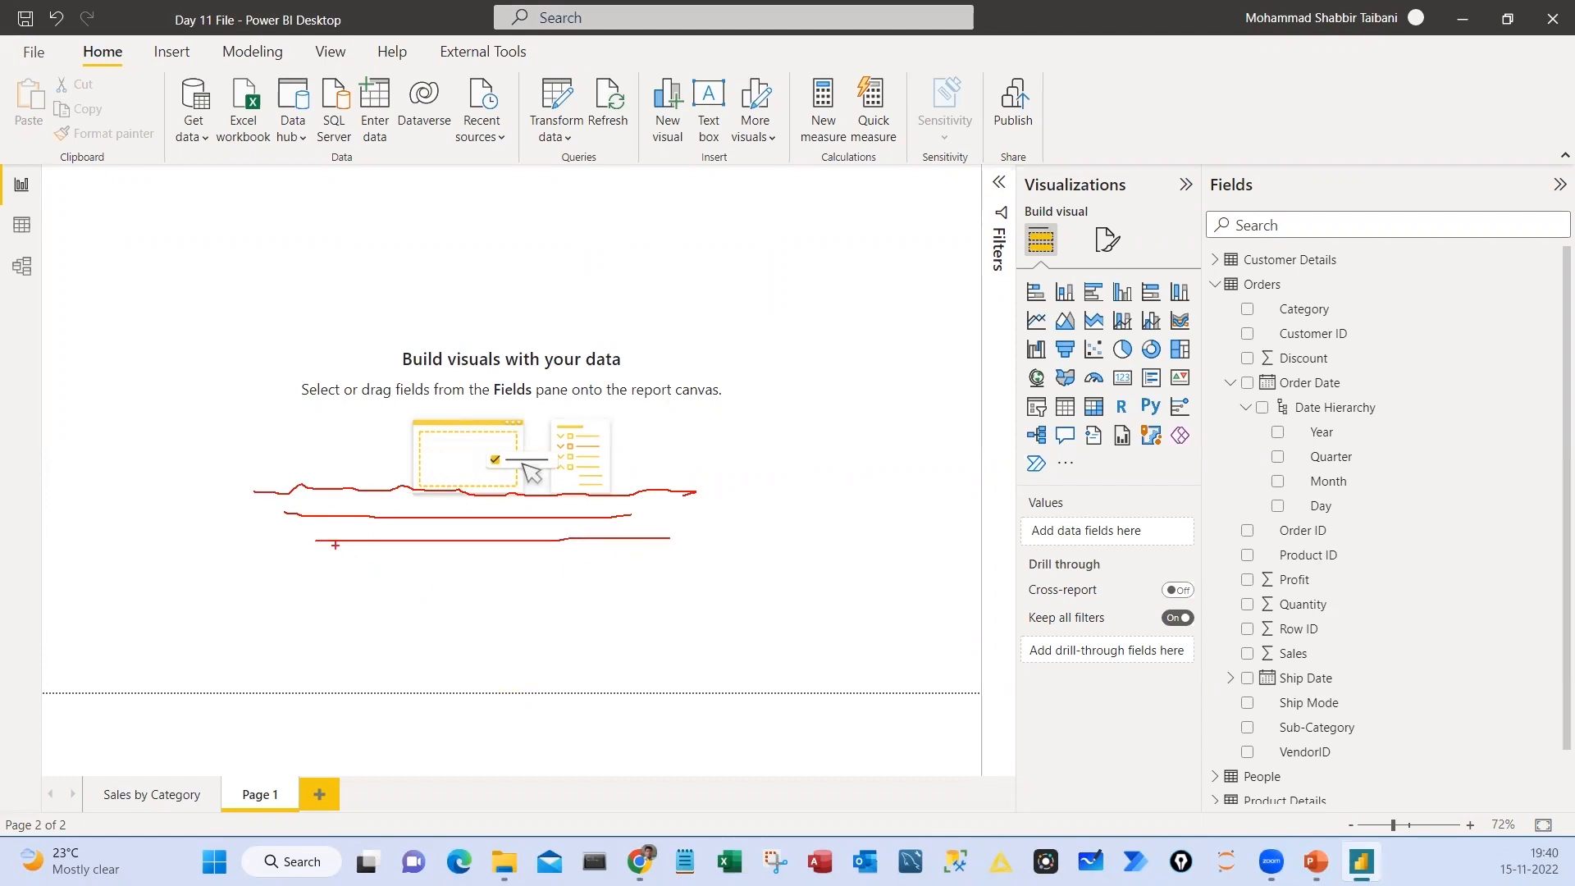
pyautogui.moveTo(288, 465); pyautogui.dragTo(365, 572)
pyautogui.moveTo(710, 468); pyautogui.dragTo(671, 561)
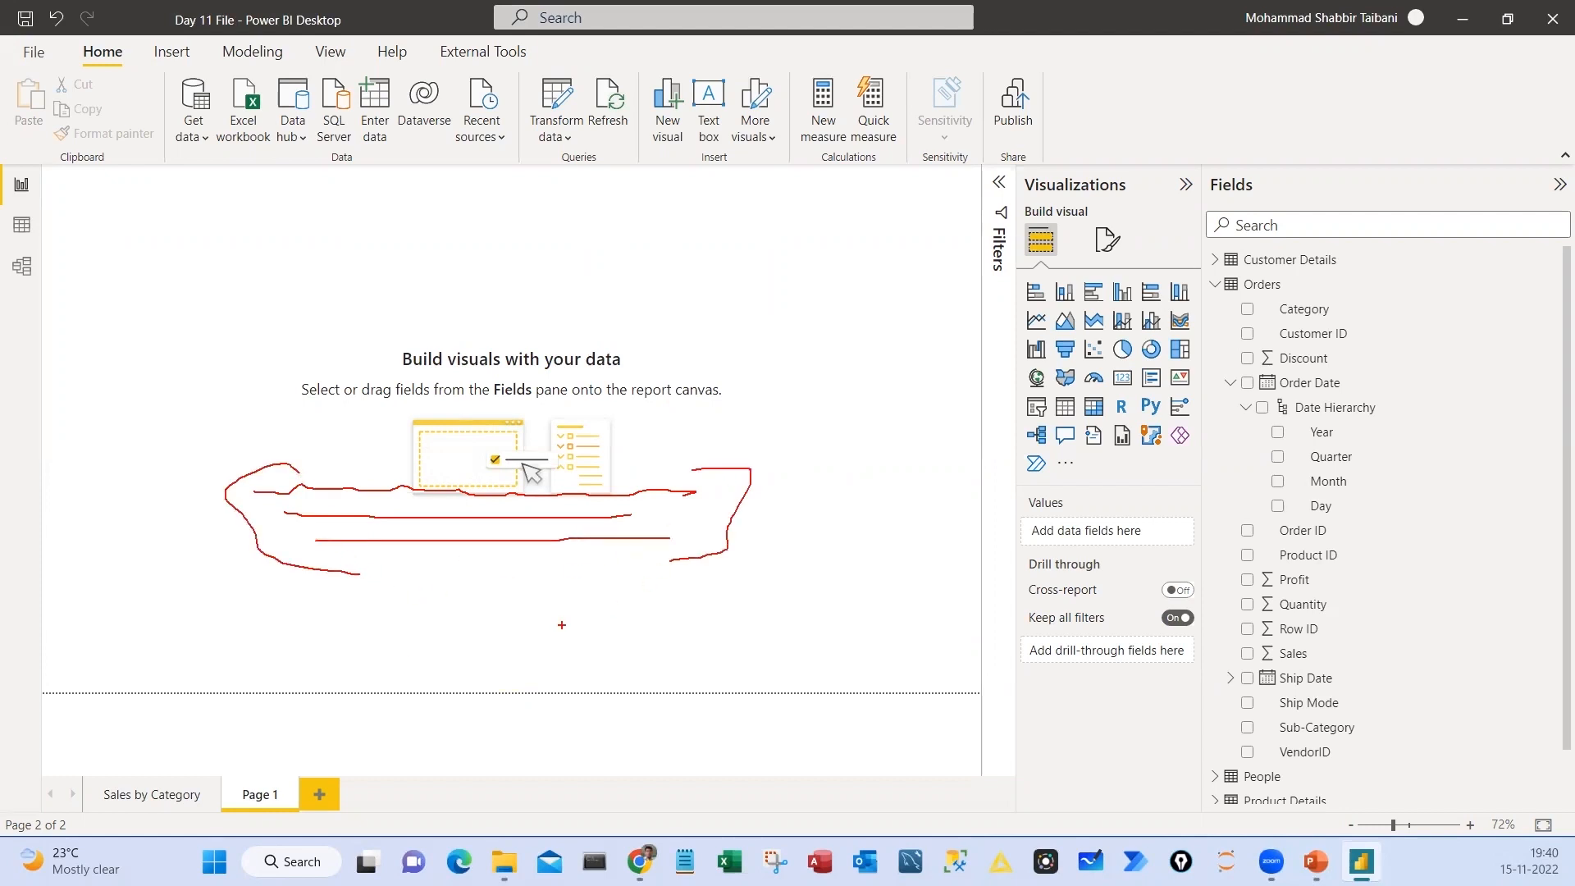
pyautogui.moveTo(391, 685); pyautogui.dragTo(447, 665)
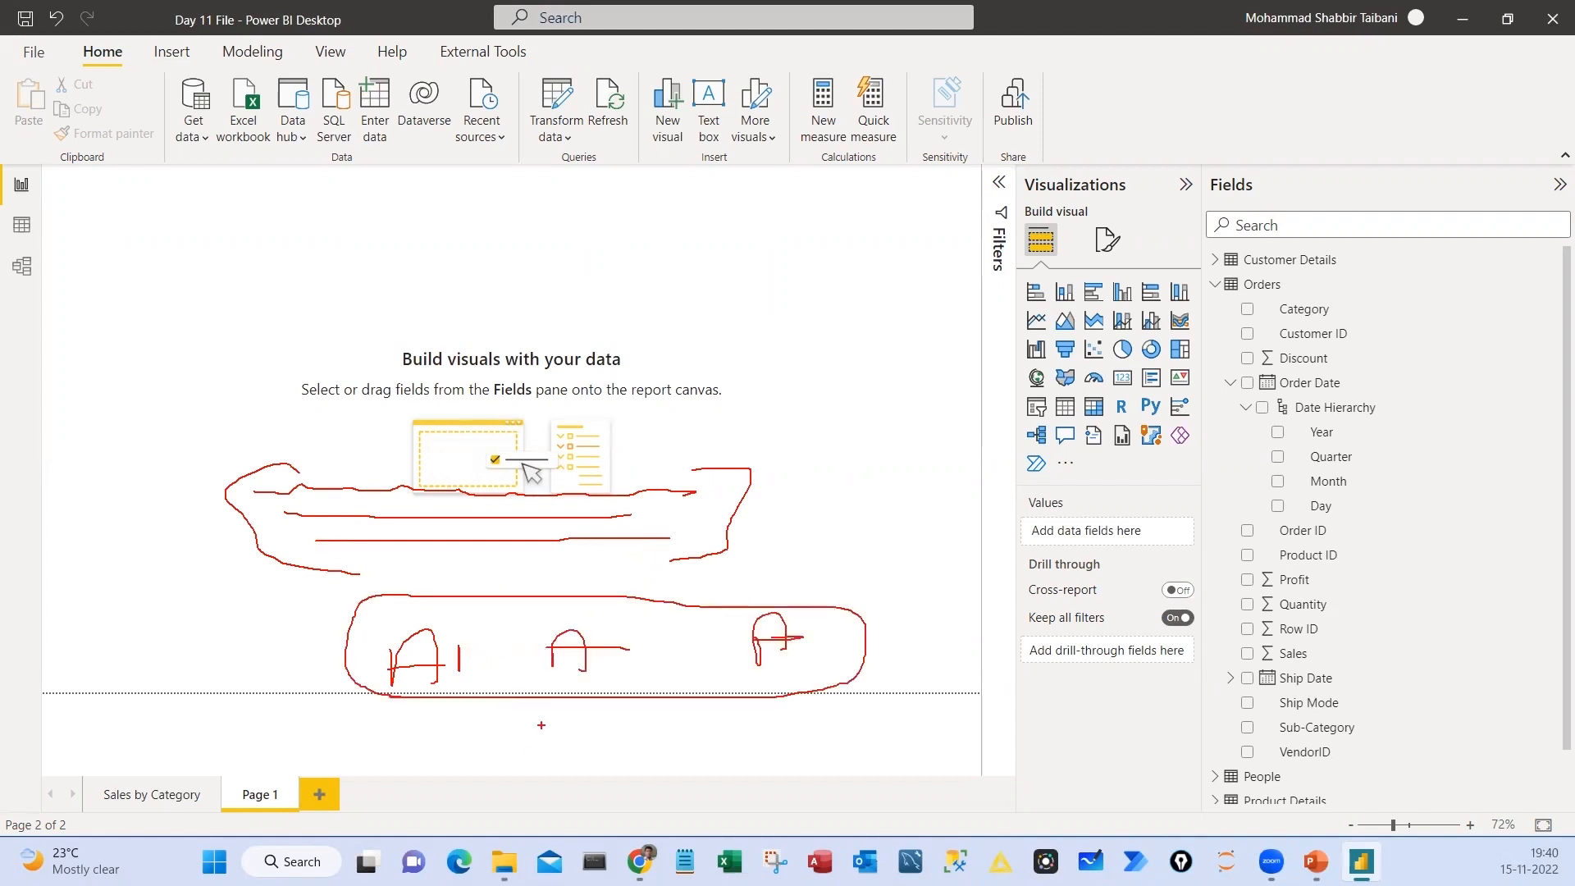
pyautogui.moveTo(542, 716); pyautogui.dragTo(550, 724)
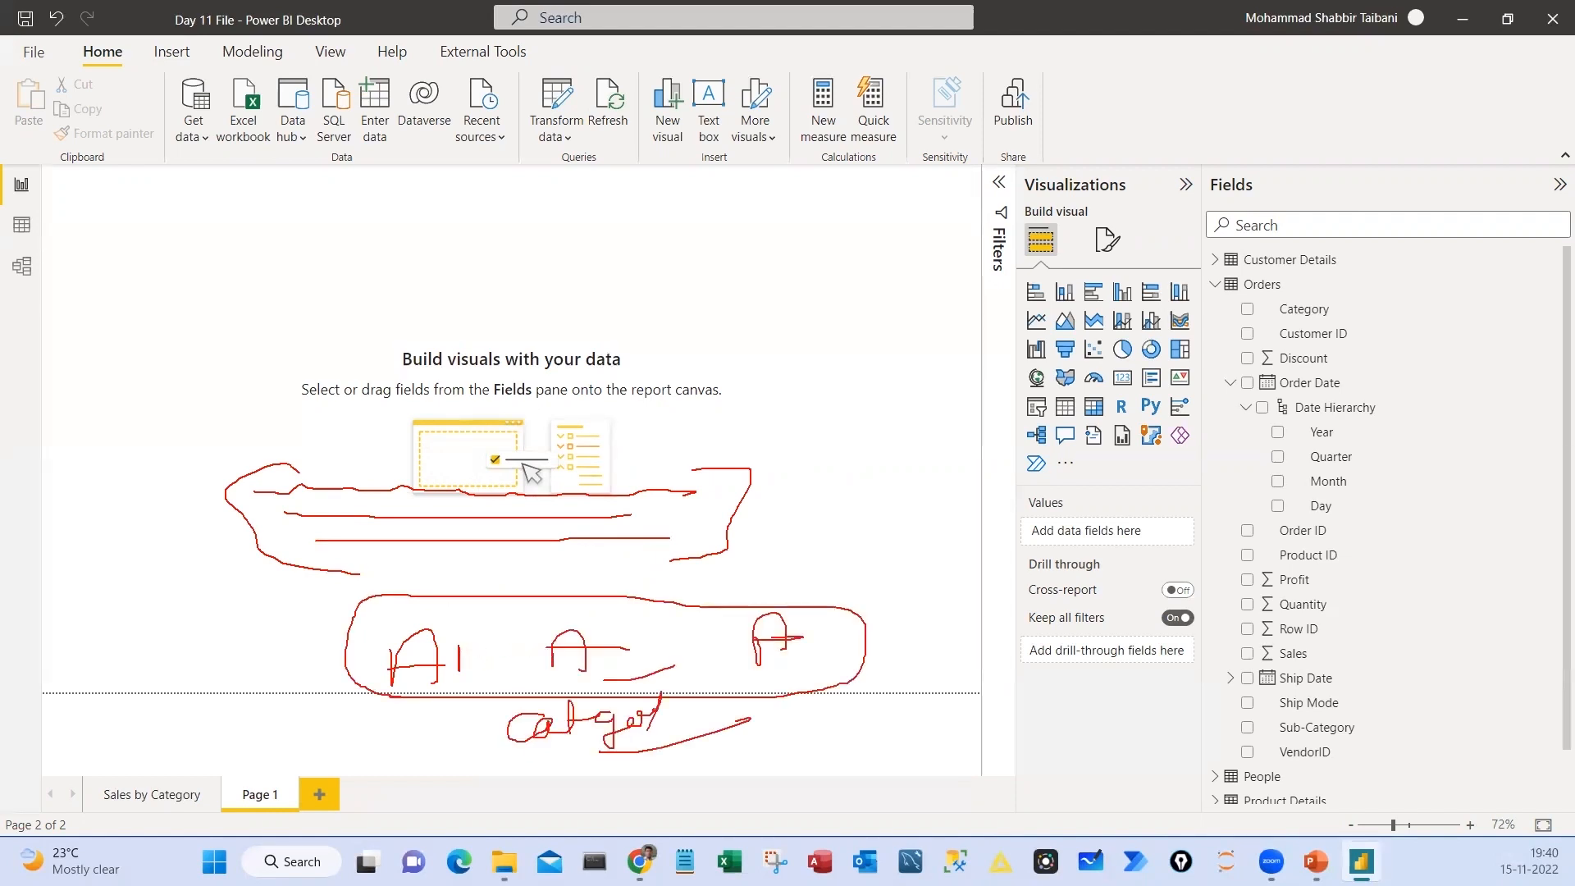
pyautogui.moveTo(664, 656); pyautogui.dragTo(694, 686)
pyautogui.moveTo(566, 608)
pyautogui.mouseDown()
pyautogui.moveTo(513, 650)
pyautogui.moveTo(550, 603)
pyautogui.mouseUp()
pyautogui.moveTo(297, 583); pyautogui.dragTo(361, 598)
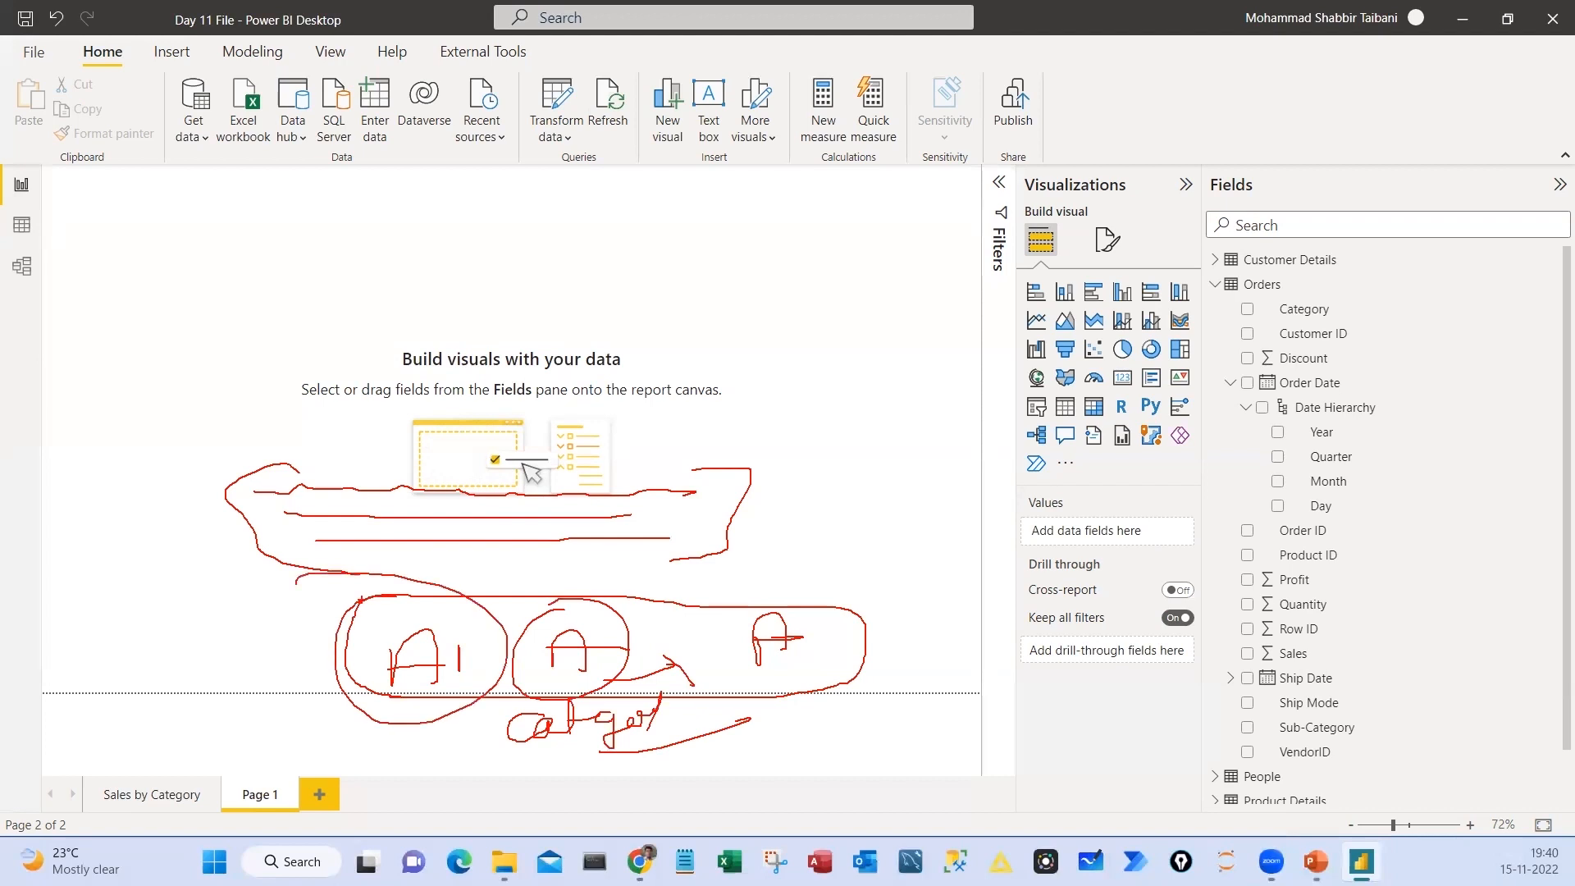
pyautogui.moveTo(1128, 276)
pyautogui.mouseDown()
pyautogui.moveTo(1127, 323)
pyautogui.moveTo(1093, 272)
pyautogui.mouseUp()
pyautogui.press('Escape')
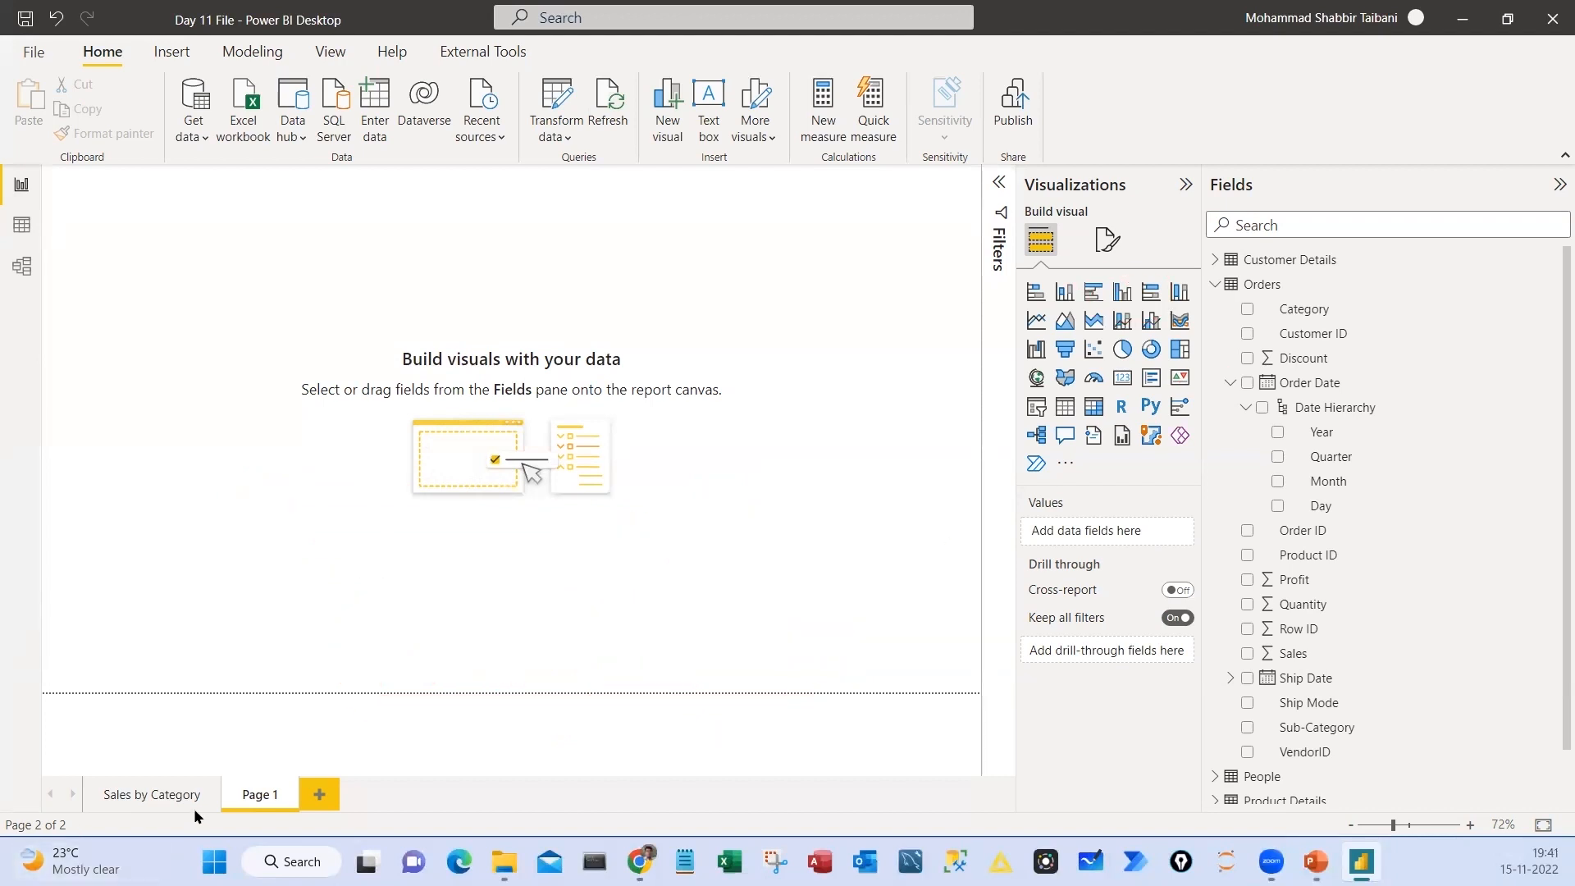
# Examine the category axis of the Sum of Sales by Category chart on the Sales by Category page
pyautogui.click(158, 796)
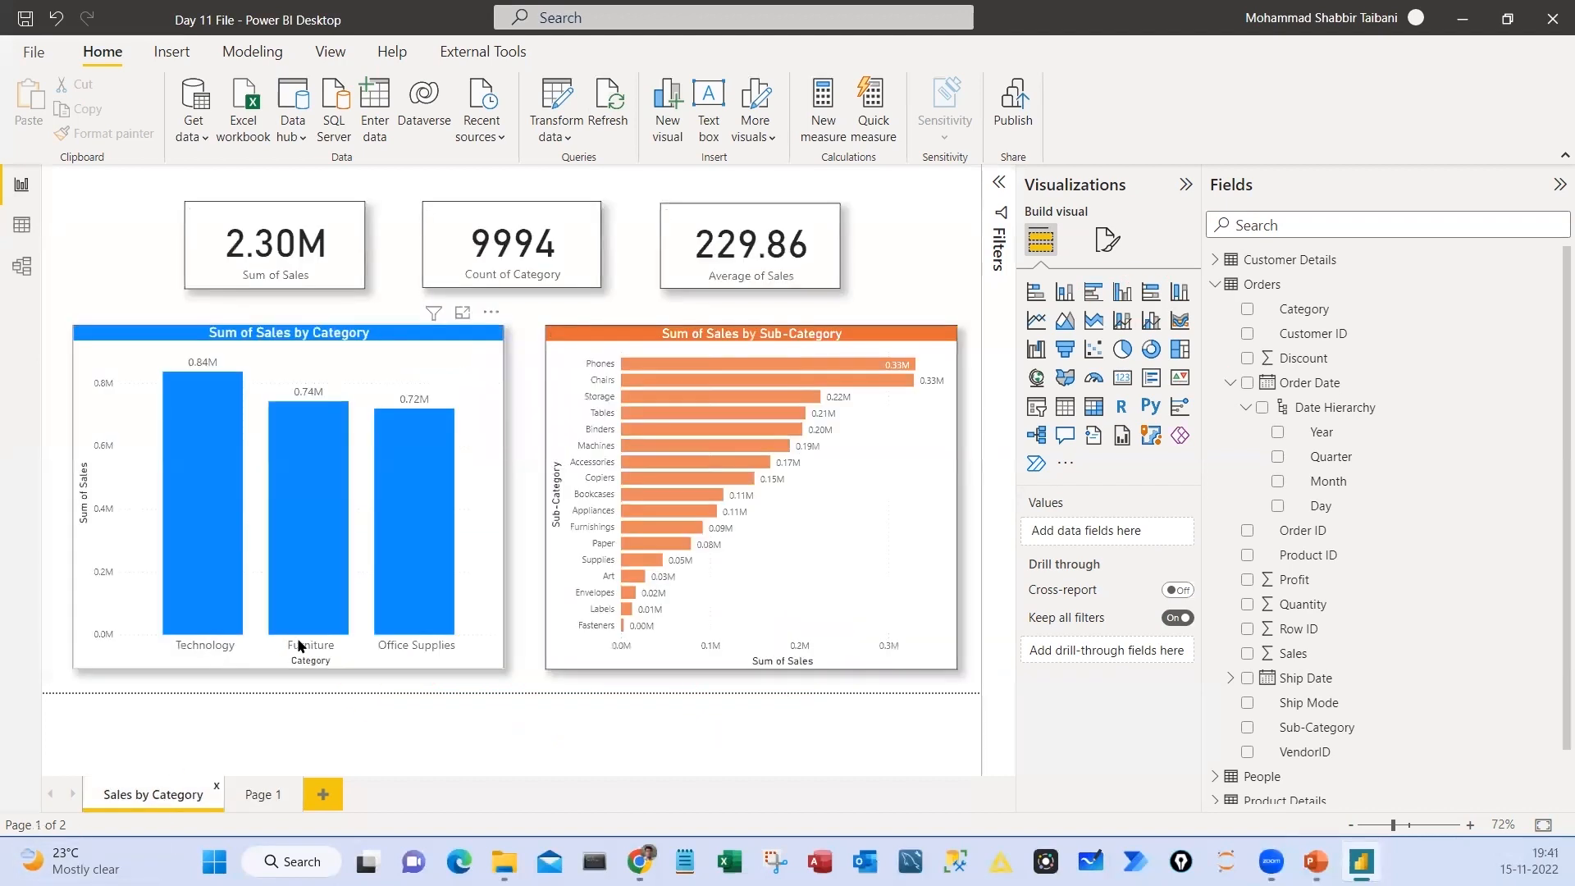
pyautogui.moveTo(164, 631)
pyautogui.mouseDown()
pyautogui.moveTo(187, 660)
pyautogui.moveTo(459, 656)
pyautogui.mouseUp()
pyautogui.moveTo(151, 675)
pyautogui.mouseDown()
pyautogui.moveTo(229, 642)
pyautogui.moveTo(317, 656)
pyautogui.mouseUp()
pyautogui.moveTo(379, 680); pyautogui.dragTo(441, 642)
pyautogui.moveTo(187, 351)
pyautogui.mouseDown()
pyautogui.moveTo(522, 430)
pyautogui.moveTo(156, 349)
pyautogui.mouseUp()
pyautogui.press('Escape')
# Add a line chart to Page 1, enlarge it to a wide rectangle and centre it horizontally on the canvas
pyautogui.click(255, 795)
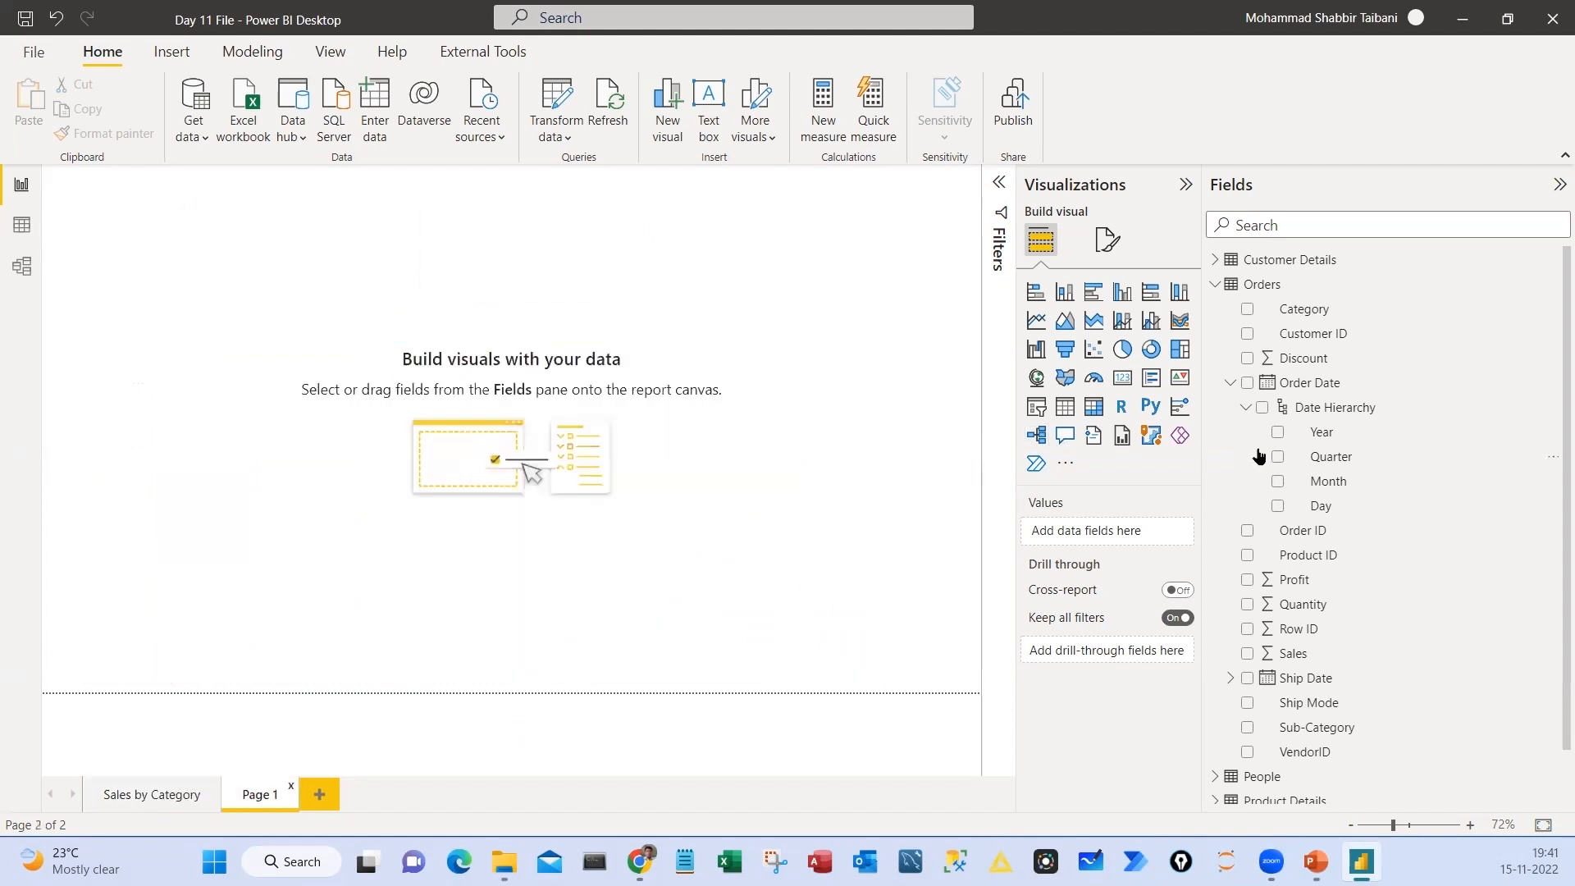
pyautogui.click(1035, 321)
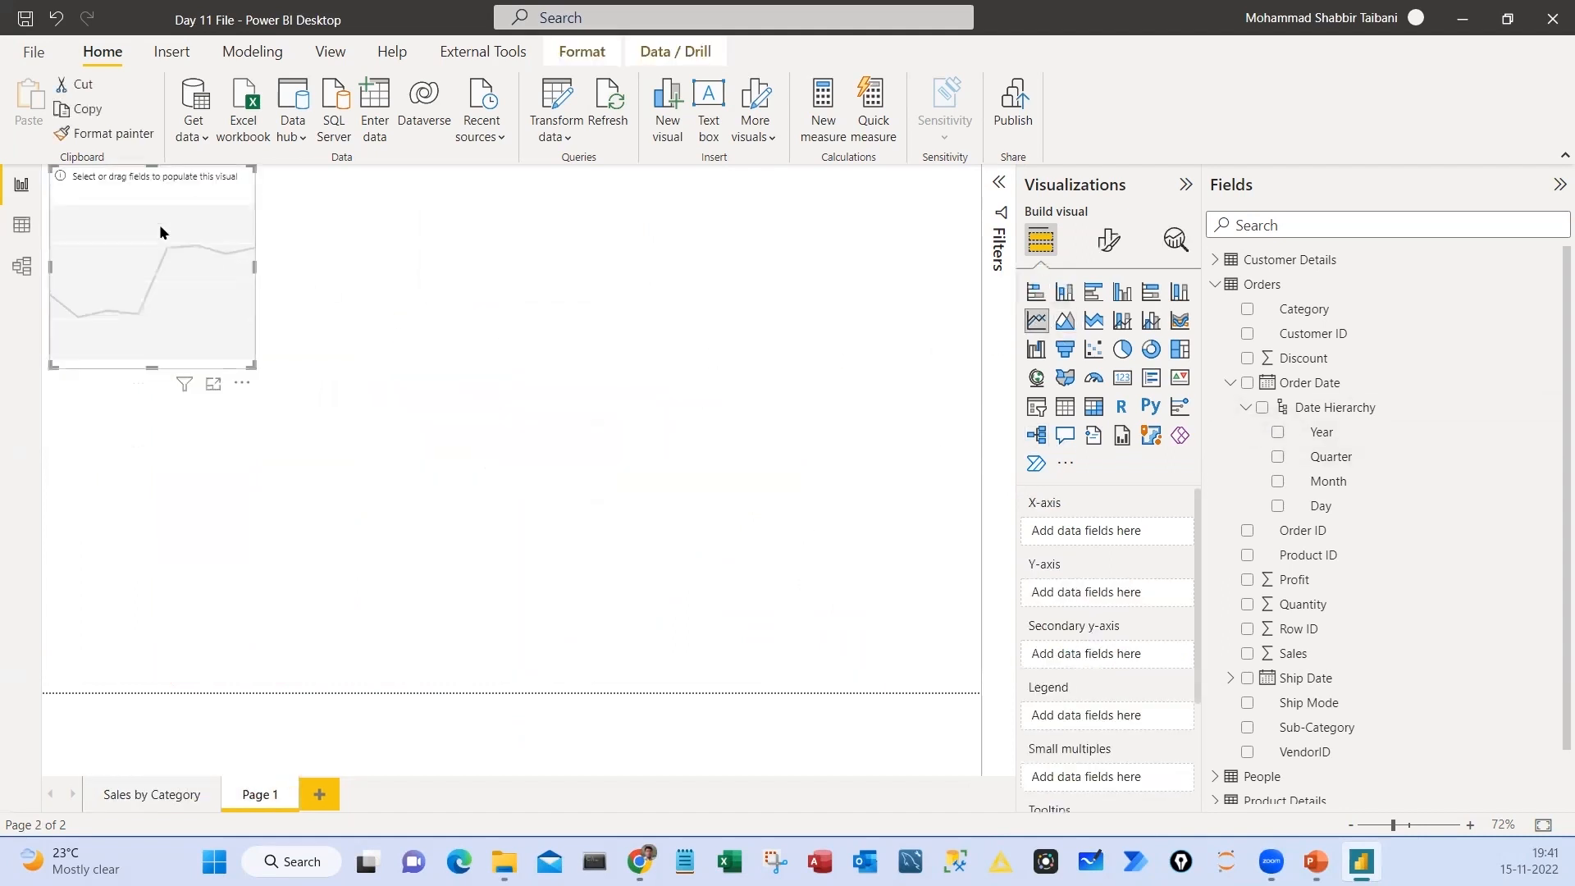
pyautogui.moveTo(160, 224); pyautogui.dragTo(430, 340)
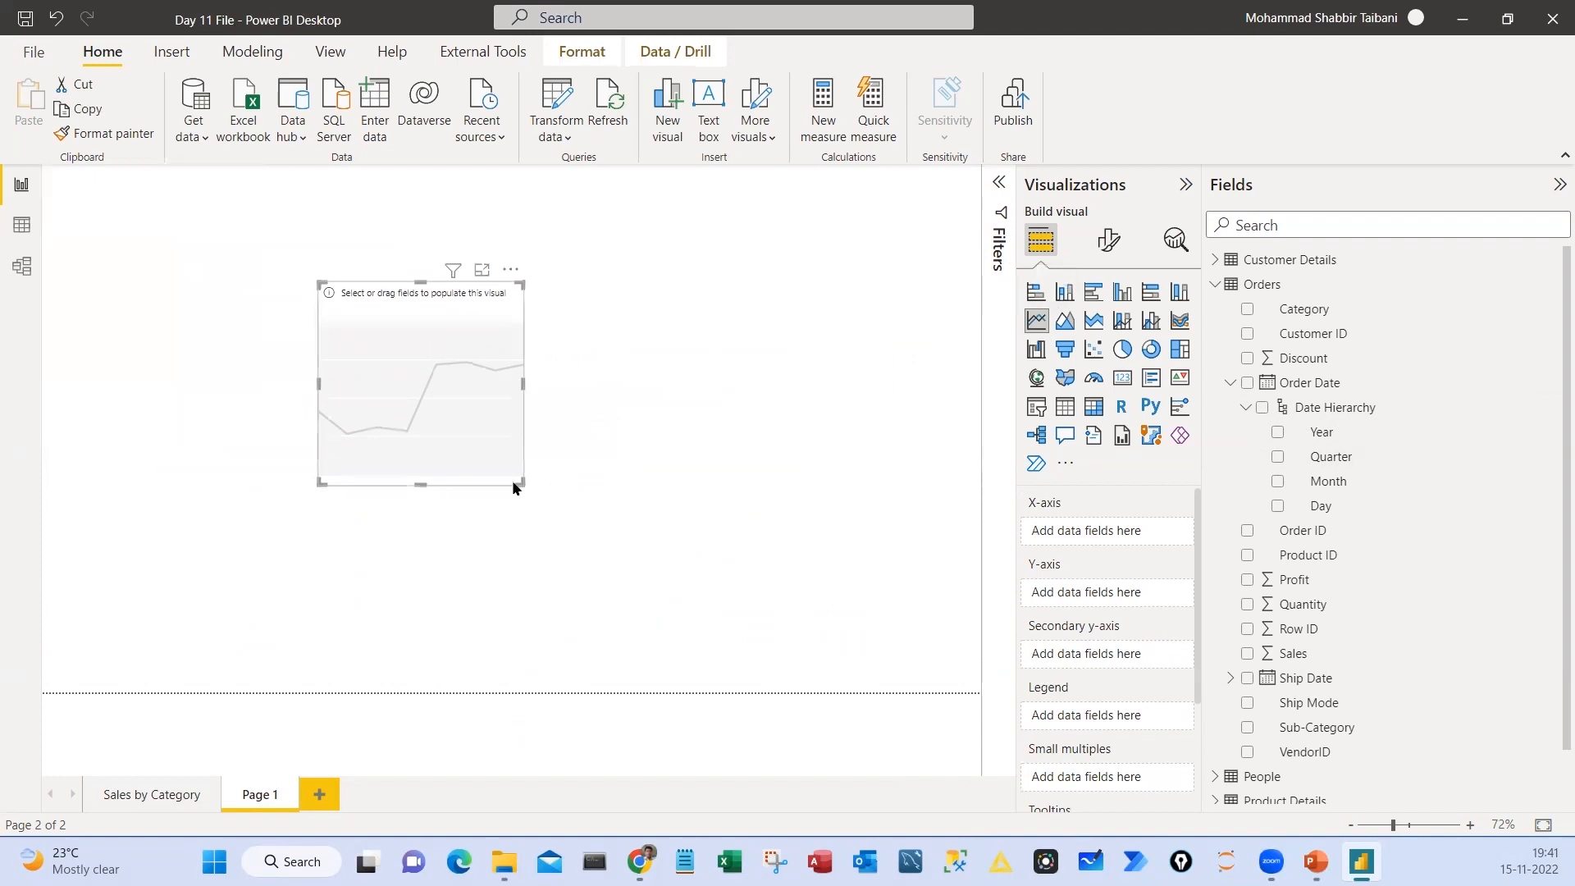
pyautogui.moveTo(520, 482); pyautogui.dragTo(976, 608)
pyautogui.moveTo(963, 594); pyautogui.dragTo(796, 548)
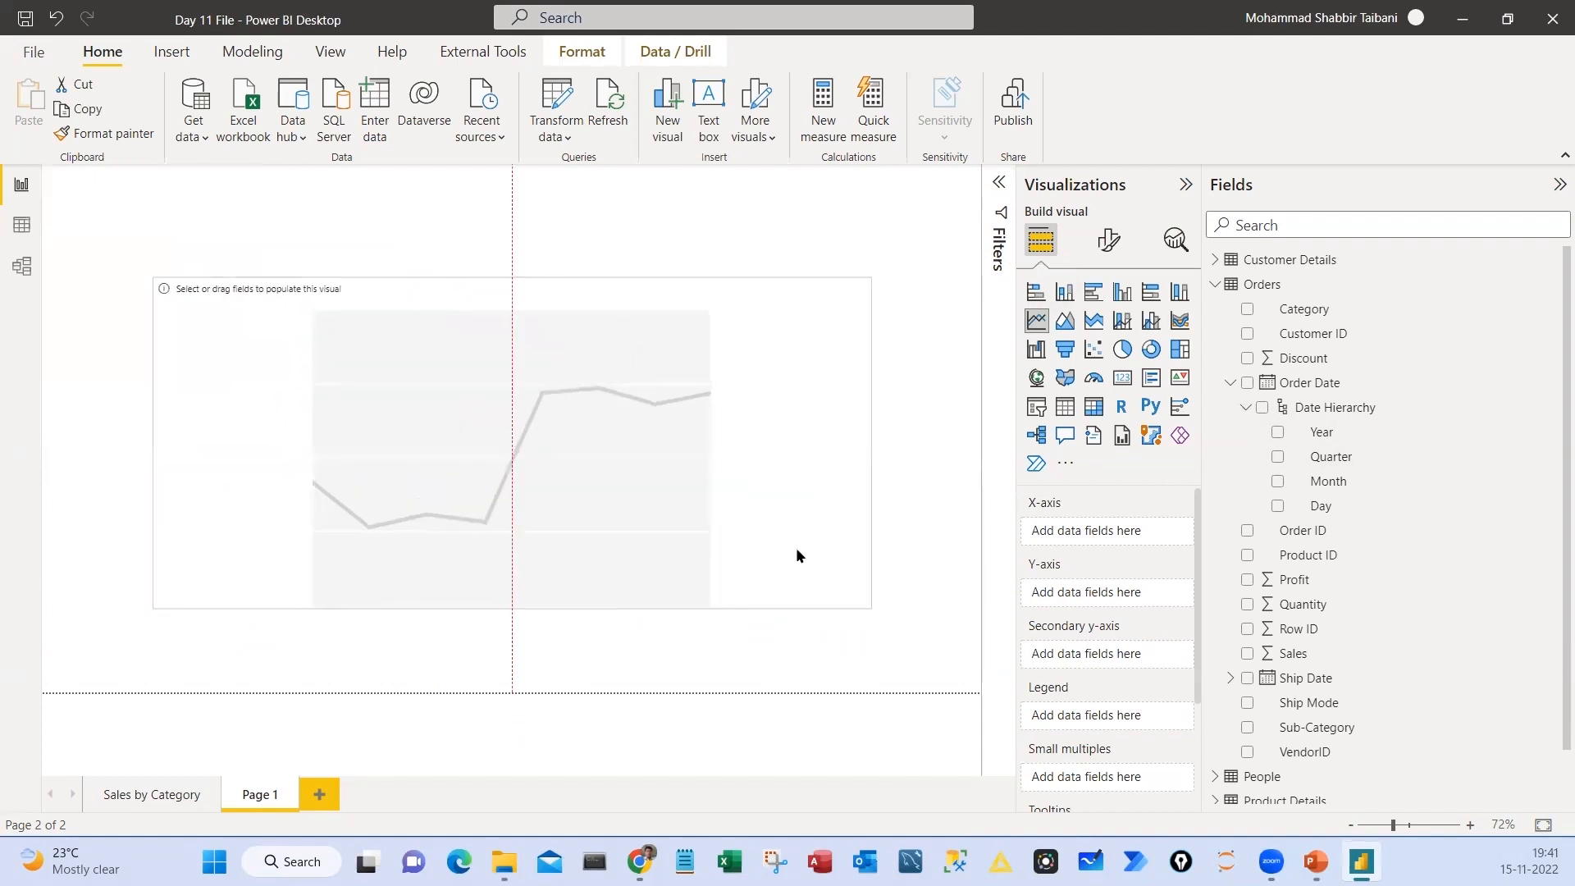
# Assign Sales to the line chart's Y-axis and Order Date to its X-axis, and shift the chart slightly left
pyautogui.moveTo(1293, 655); pyautogui.dragTo(1088, 594)
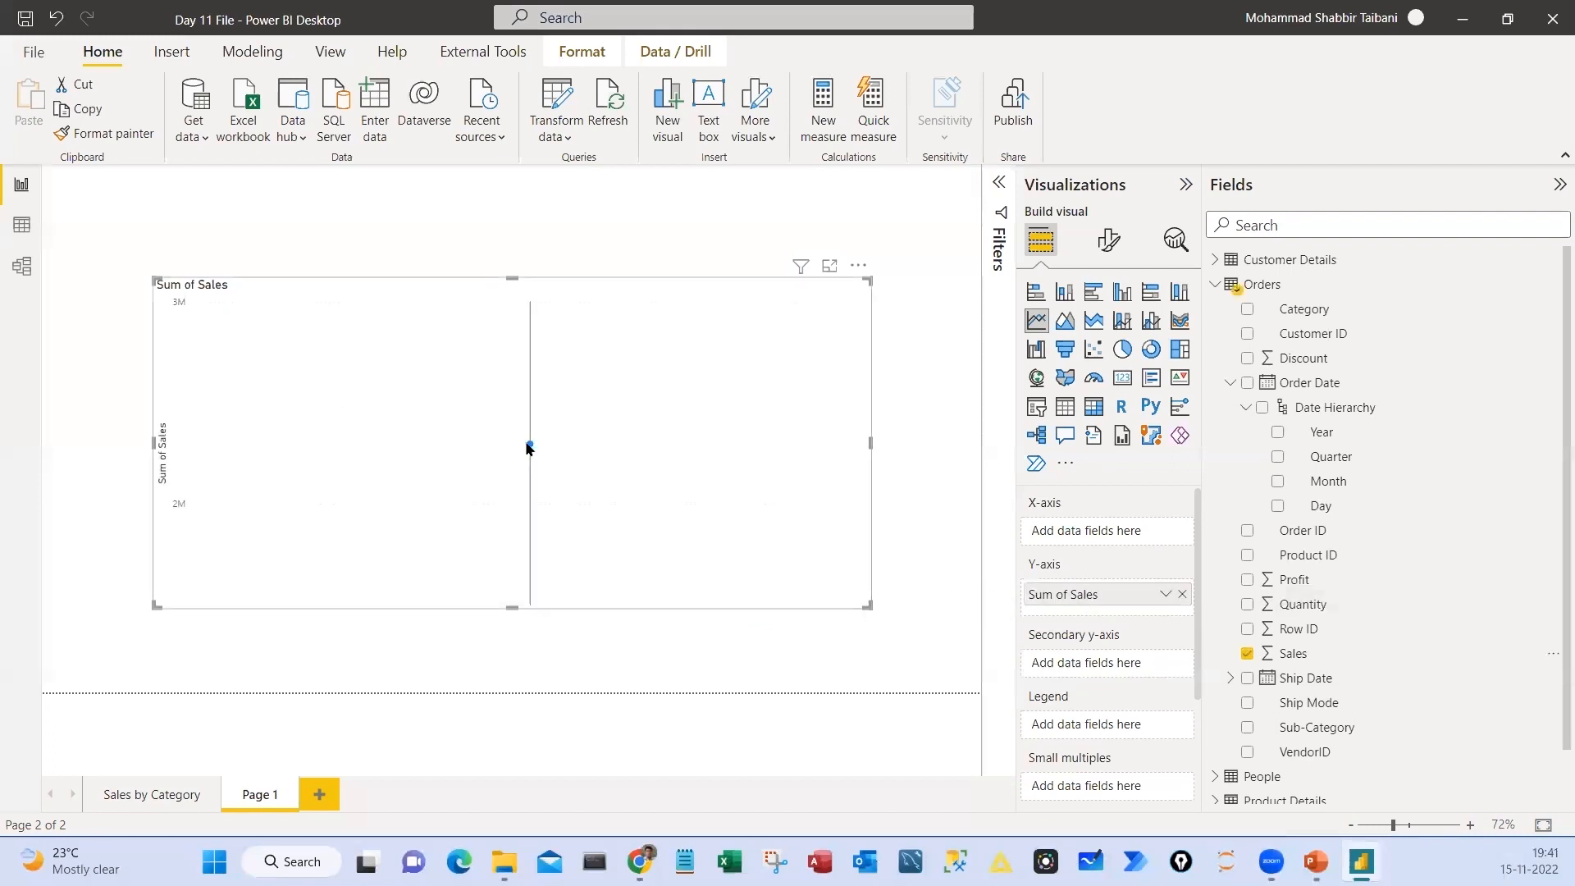
pyautogui.moveTo(530, 447)
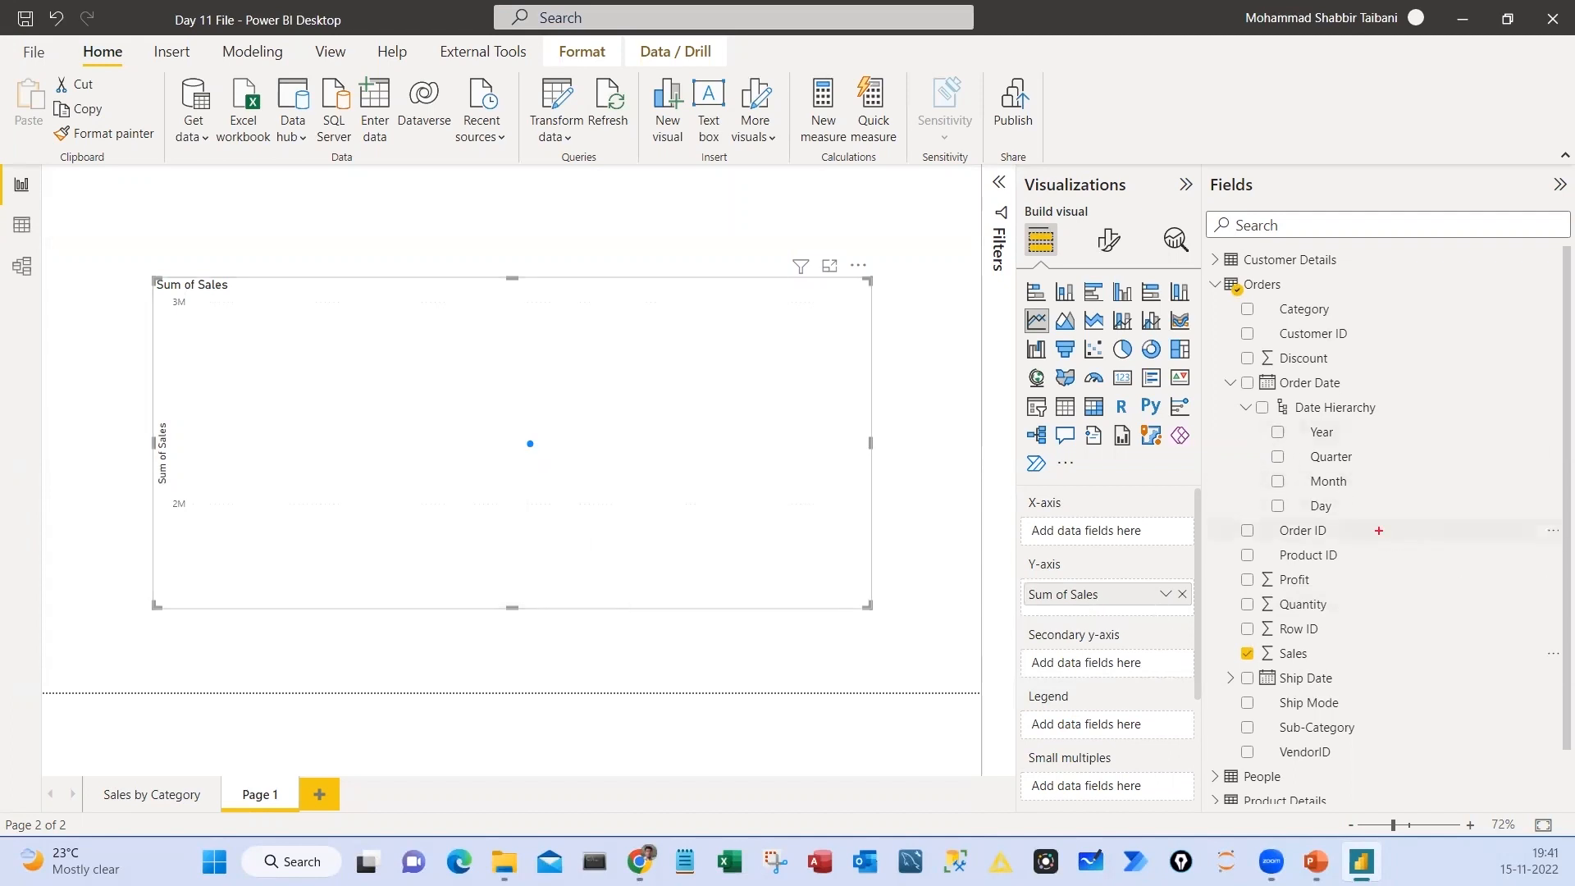
pyautogui.moveTo(1240, 398); pyautogui.dragTo(1429, 517)
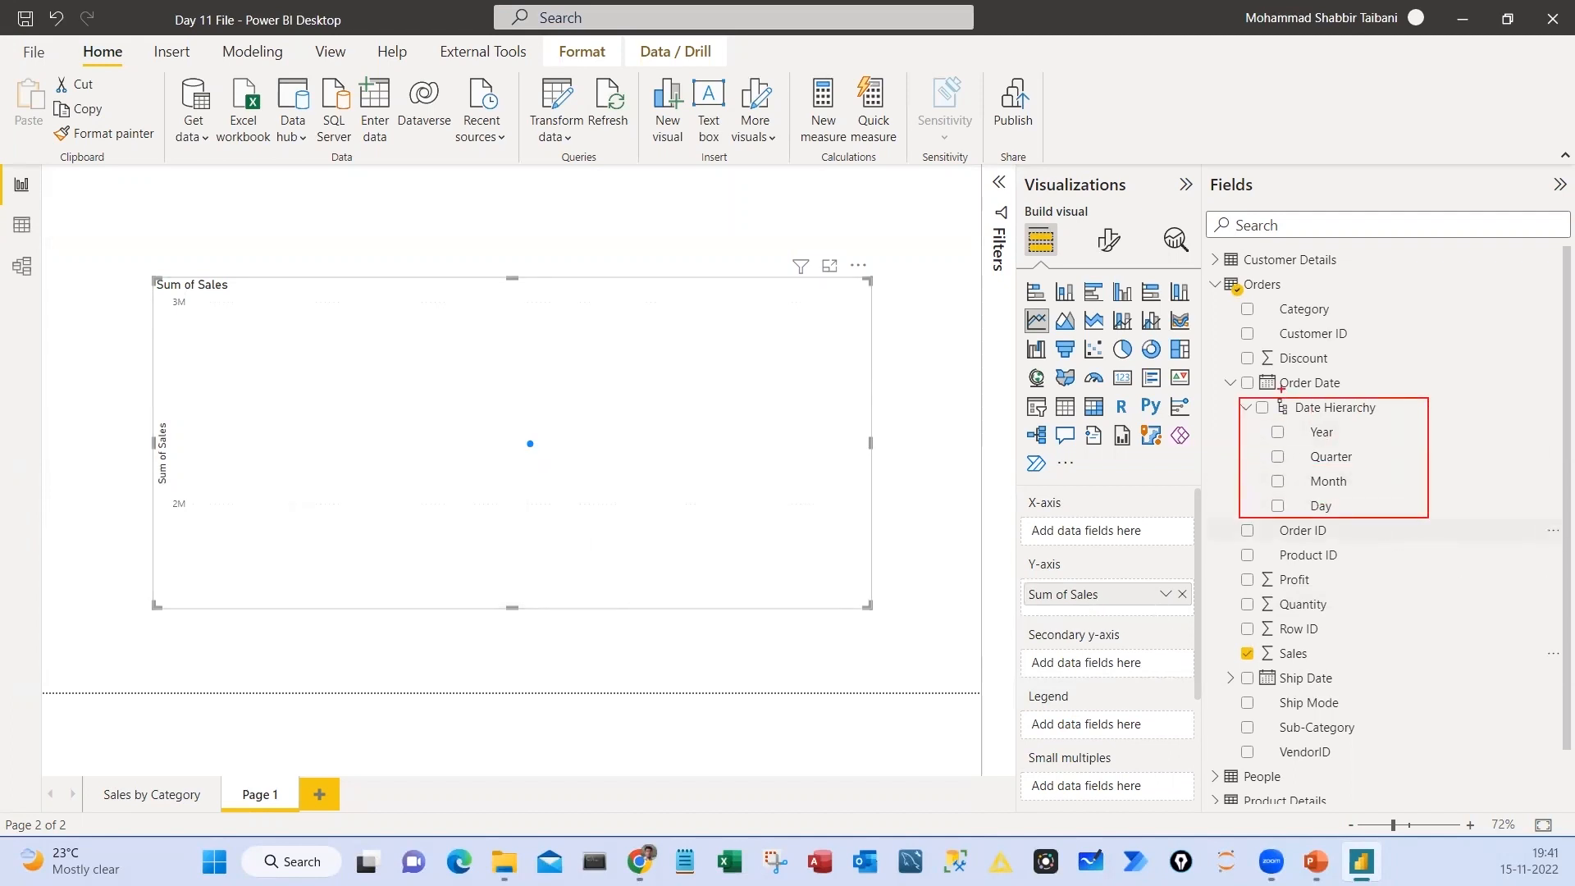
pyautogui.moveTo(1264, 374)
pyautogui.mouseDown()
pyautogui.moveTo(1344, 394)
pyautogui.moveTo(1165, 430)
pyautogui.moveTo(1107, 502)
pyautogui.mouseUp()
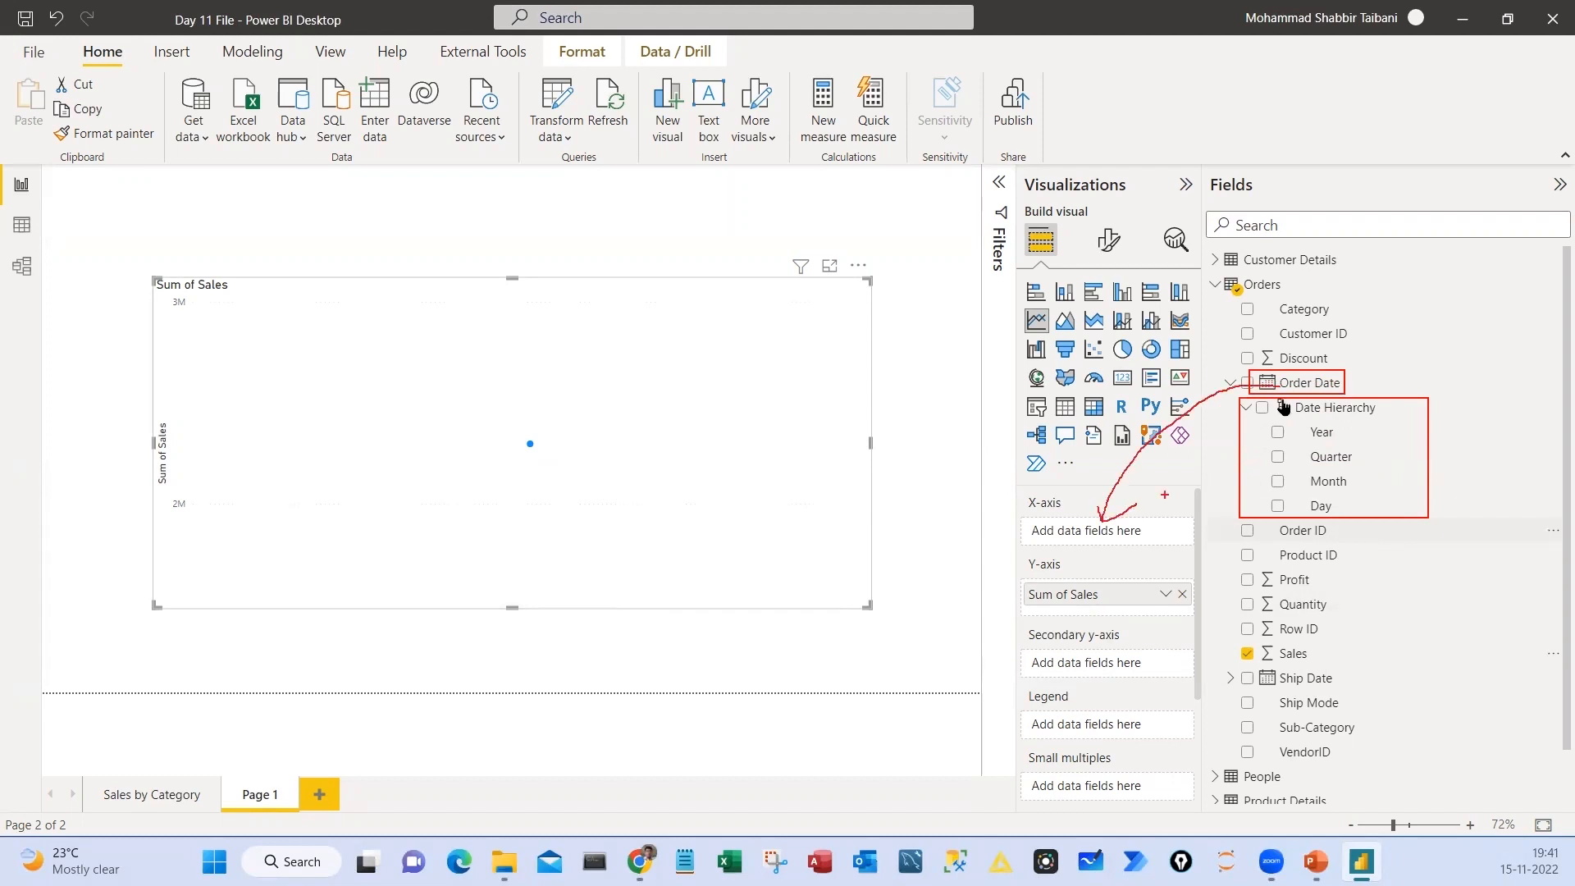
pyautogui.moveTo(1288, 384); pyautogui.dragTo(1079, 539)
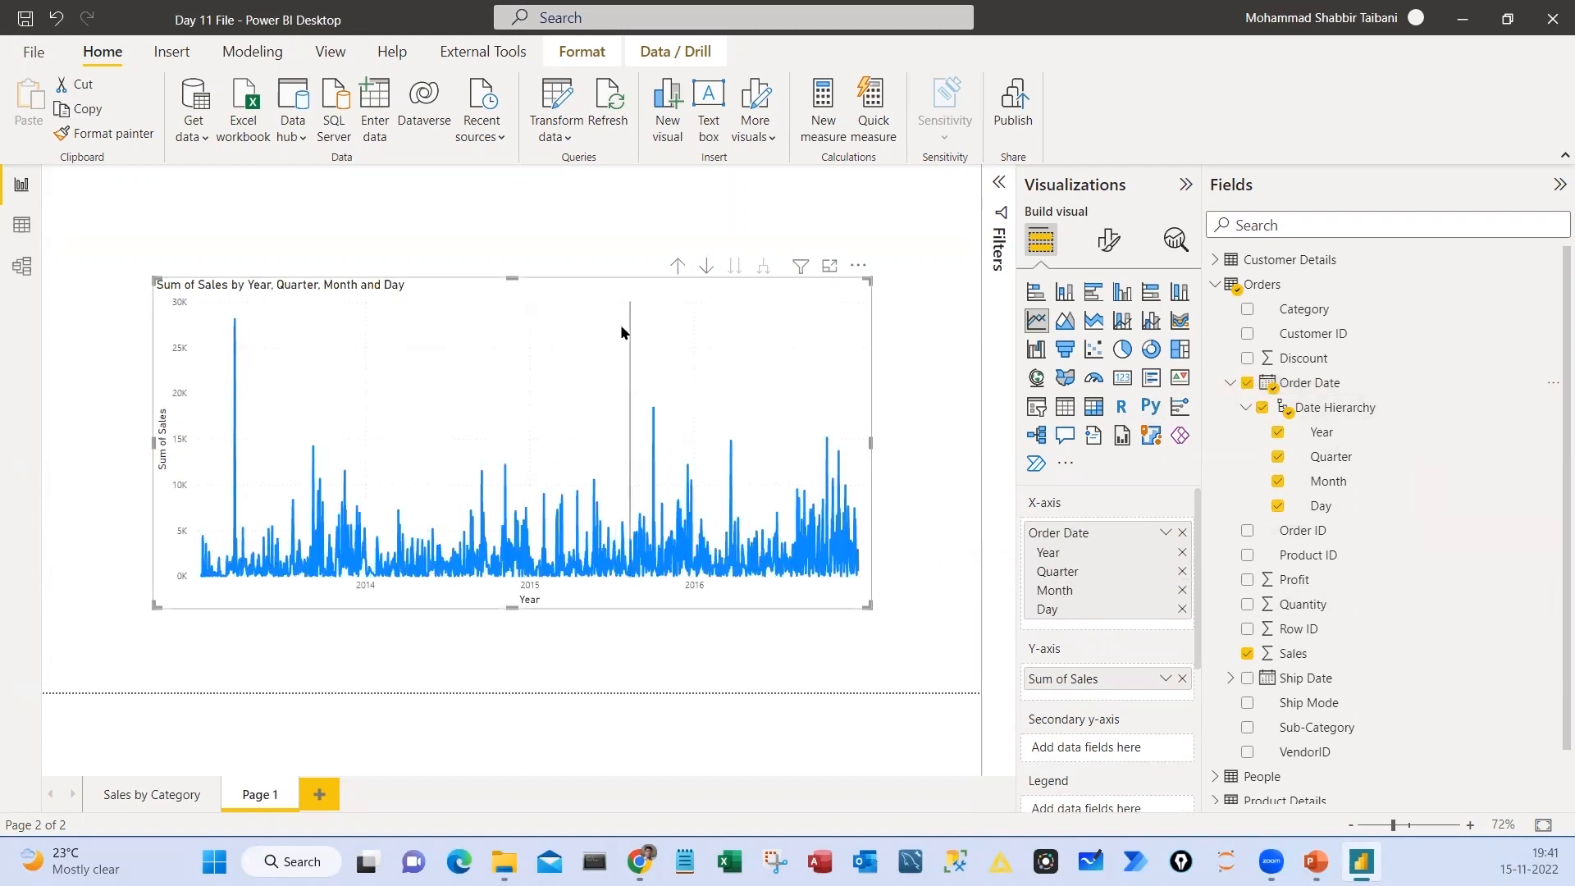
pyautogui.moveTo(675, 290); pyautogui.dragTo(648, 292)
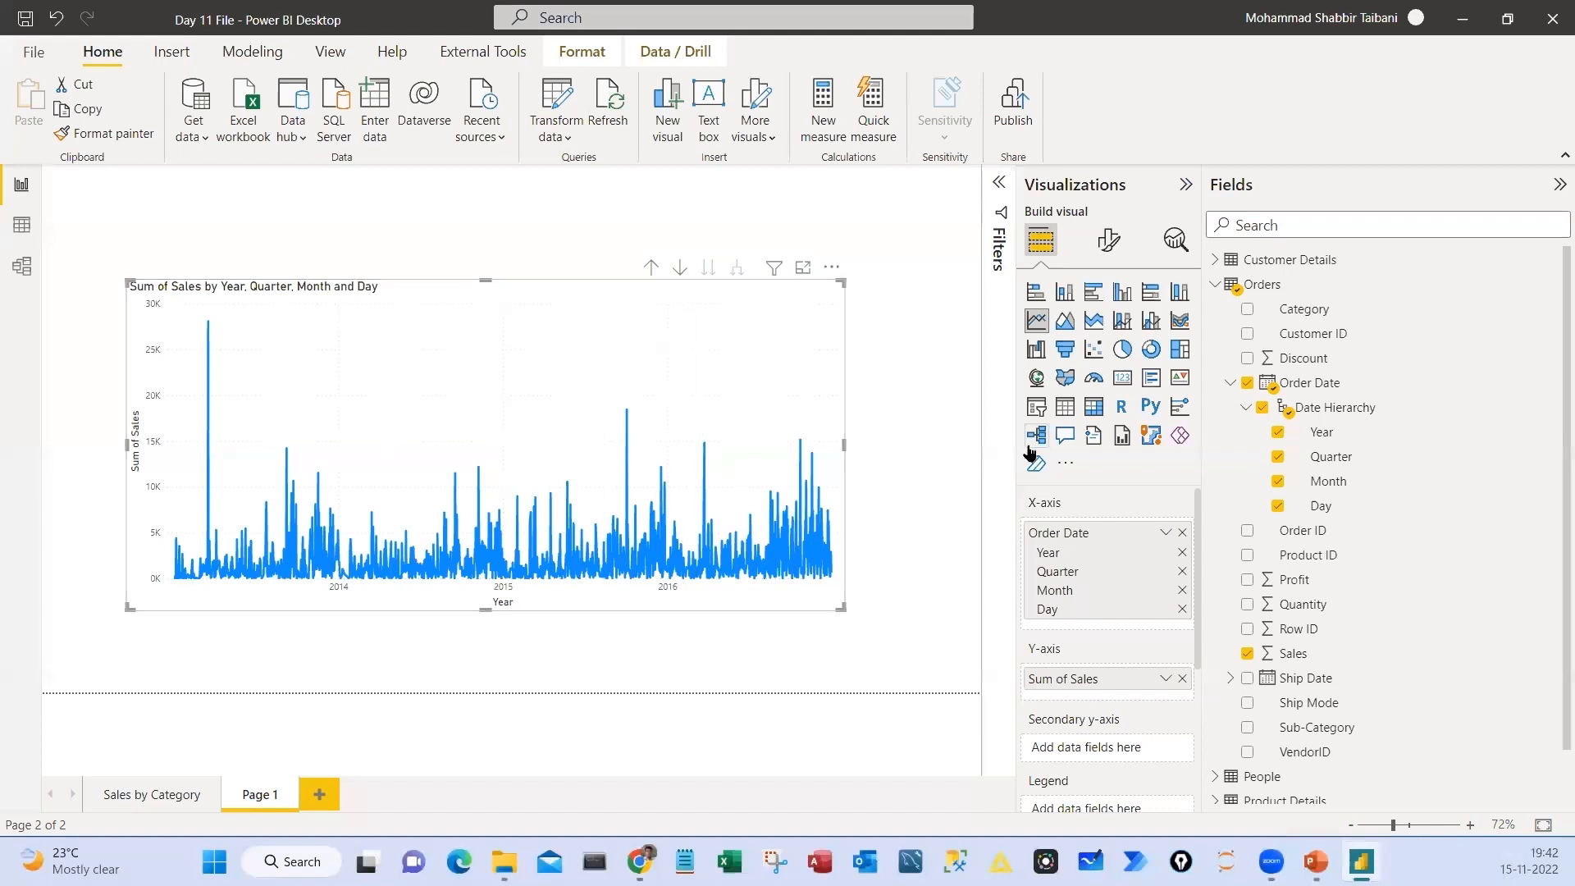
pyautogui.moveTo(1005, 485); pyautogui.dragTo(1199, 632)
pyautogui.moveTo(1210, 428)
pyautogui.mouseDown()
pyautogui.moveTo(1274, 412)
pyautogui.moveTo(1136, 514)
pyautogui.moveTo(1171, 504)
pyautogui.mouseUp()
pyautogui.moveTo(632, 251)
pyautogui.mouseDown()
pyautogui.moveTo(684, 278)
pyautogui.moveTo(756, 284)
pyautogui.mouseUp()
pyautogui.moveTo(1083, 463); pyautogui.dragTo(1067, 459)
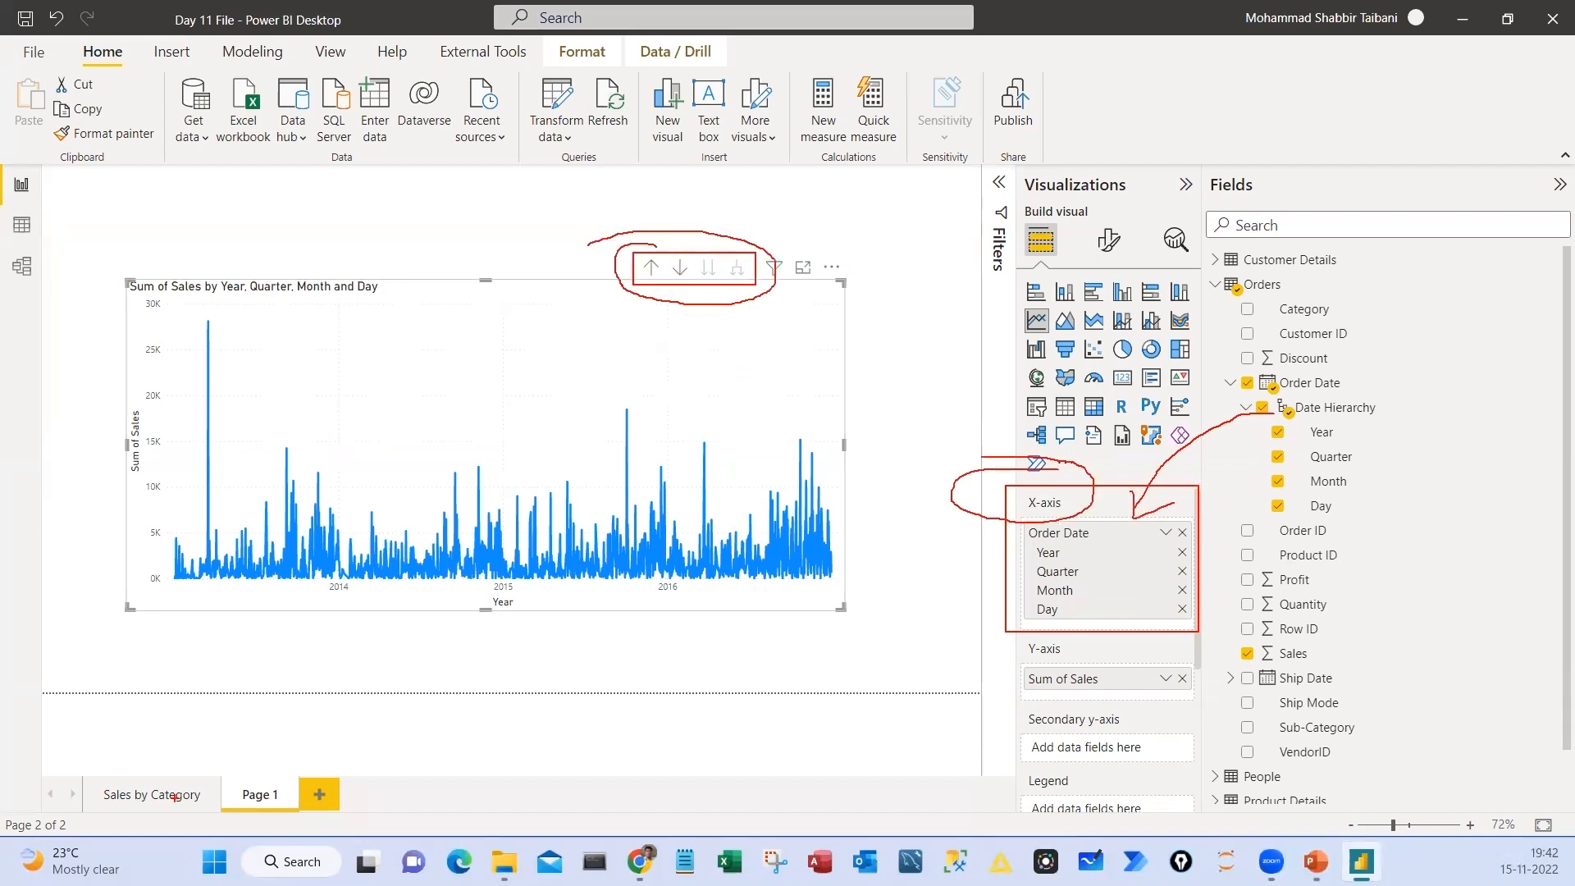
pyautogui.press('Escape')
# On the Sales by Category page, move the Category and Sub-Category charts slightly lower, keeping them level, and select the Category chart
pyautogui.click(152, 794)
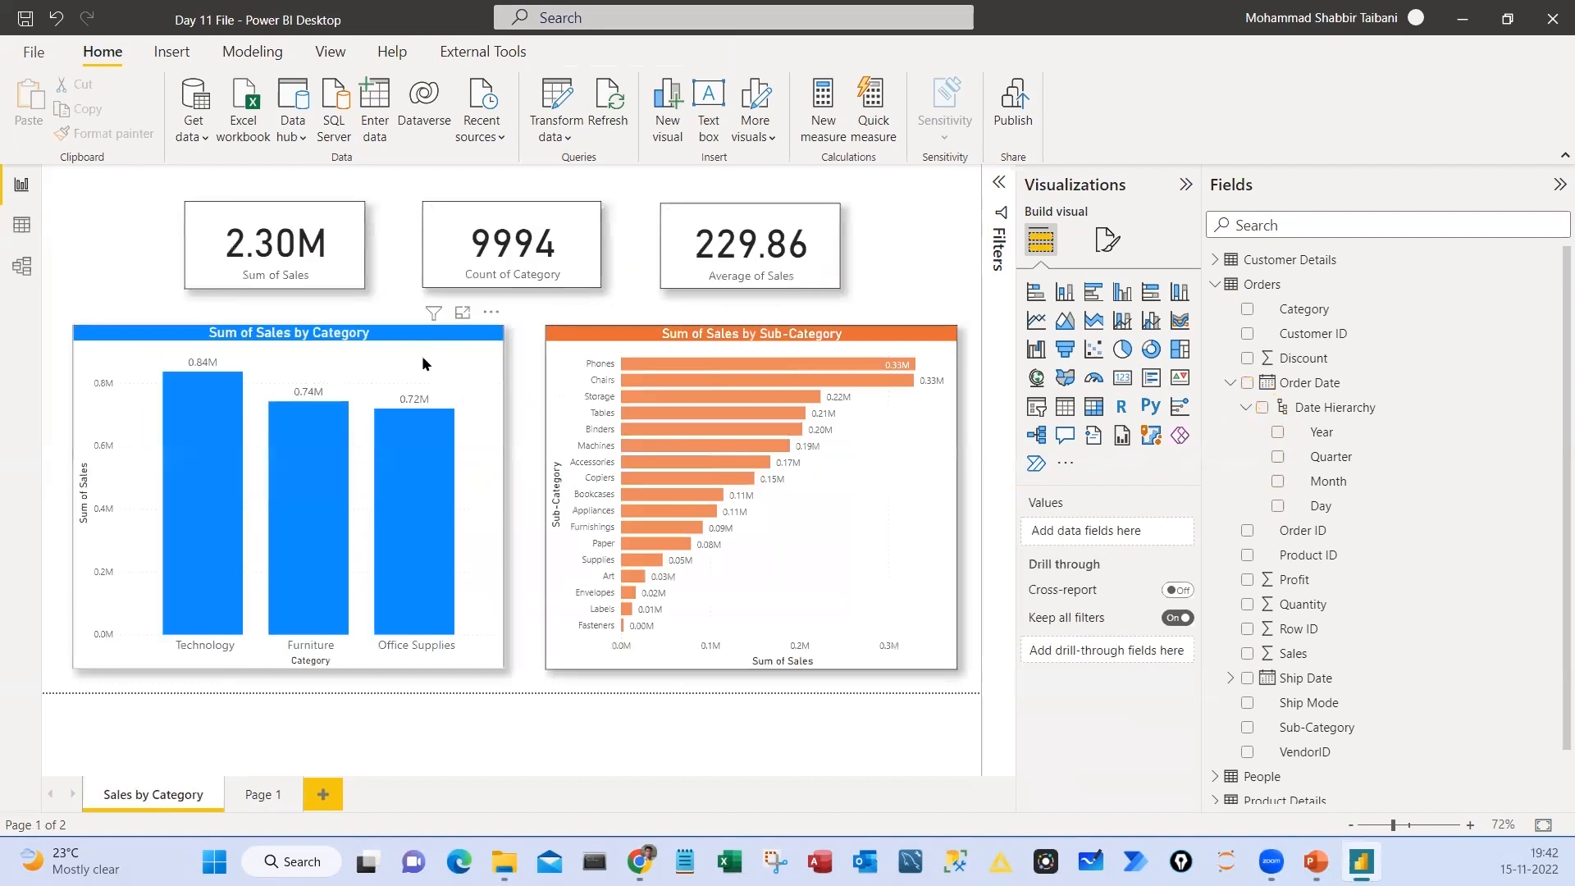
pyautogui.moveTo(421, 356); pyautogui.dragTo(428, 379)
pyautogui.moveTo(676, 352); pyautogui.dragTo(682, 374)
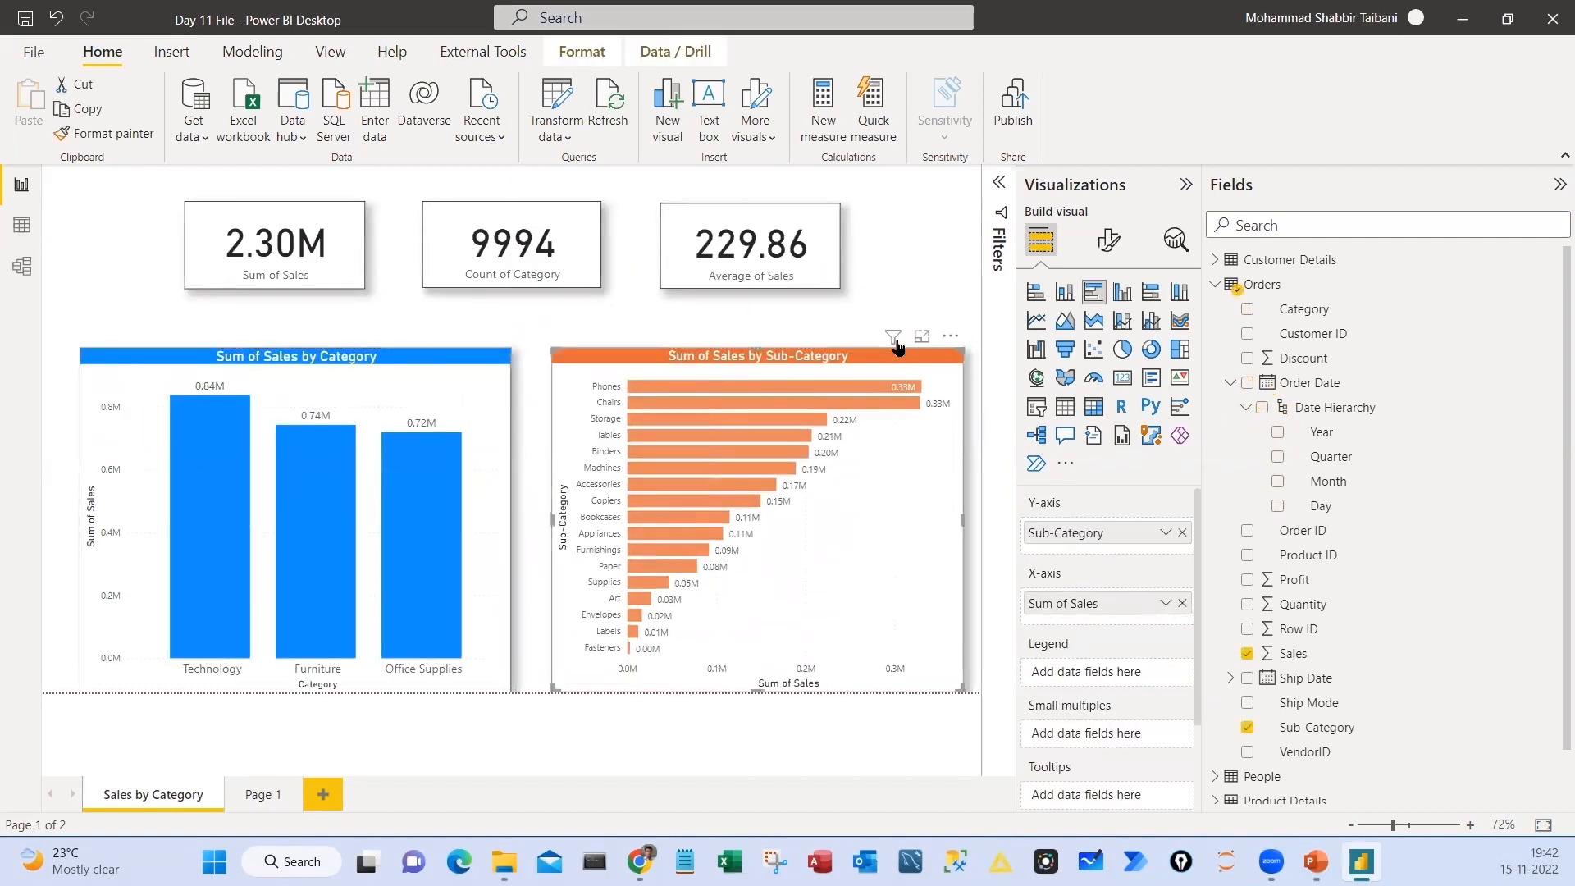
pyautogui.click(416, 358)
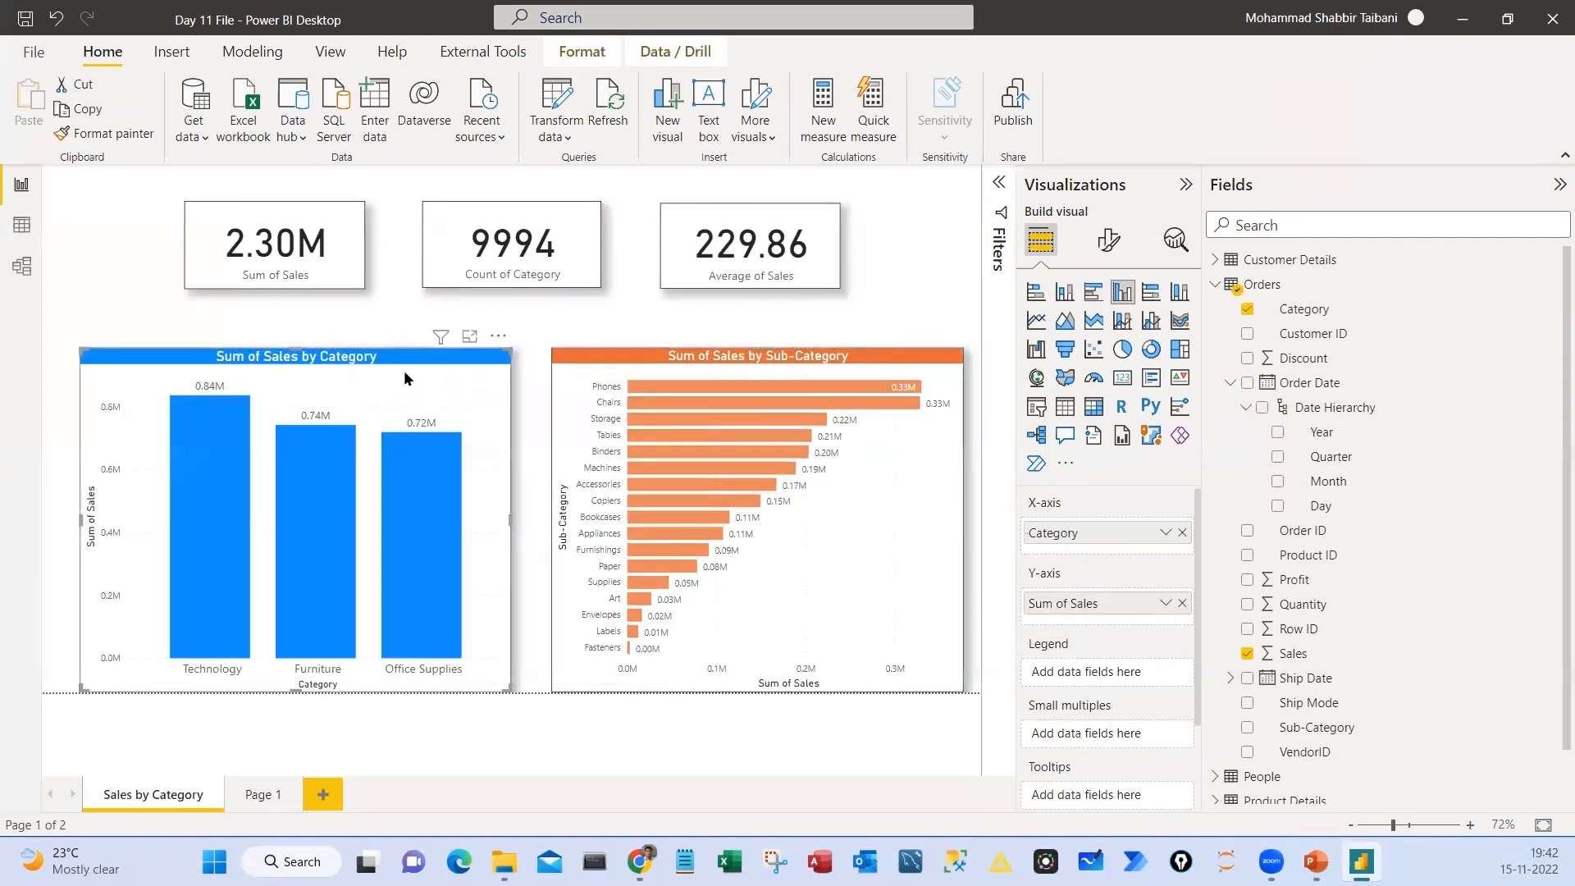
# Return to Page 1 and drill the Order Date line chart up from day level to month level
pyautogui.click(261, 796)
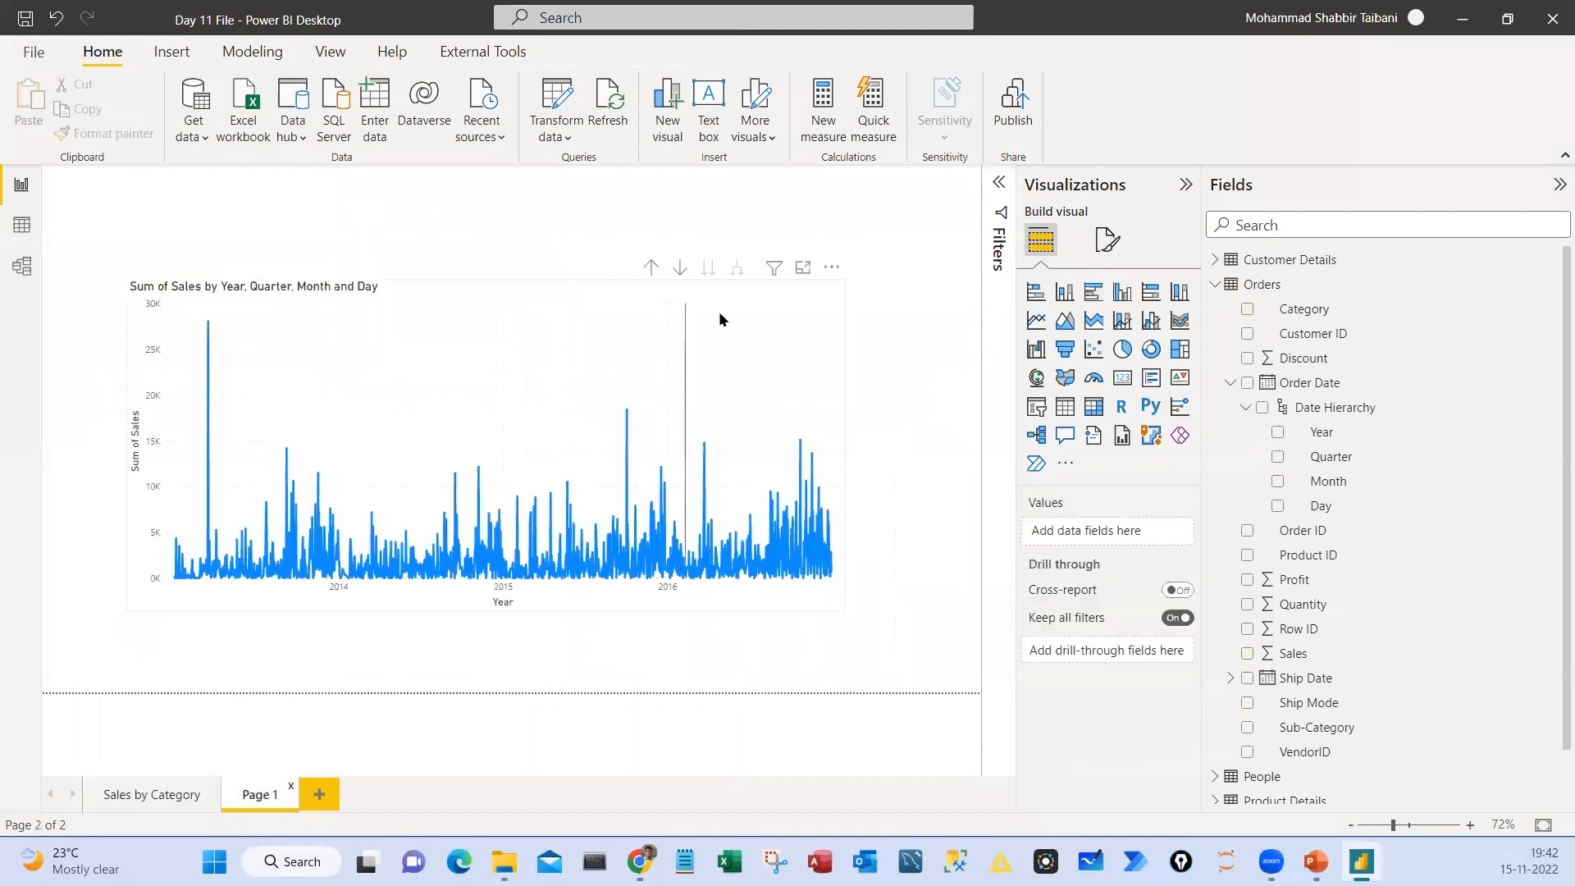
pyautogui.click(837, 341)
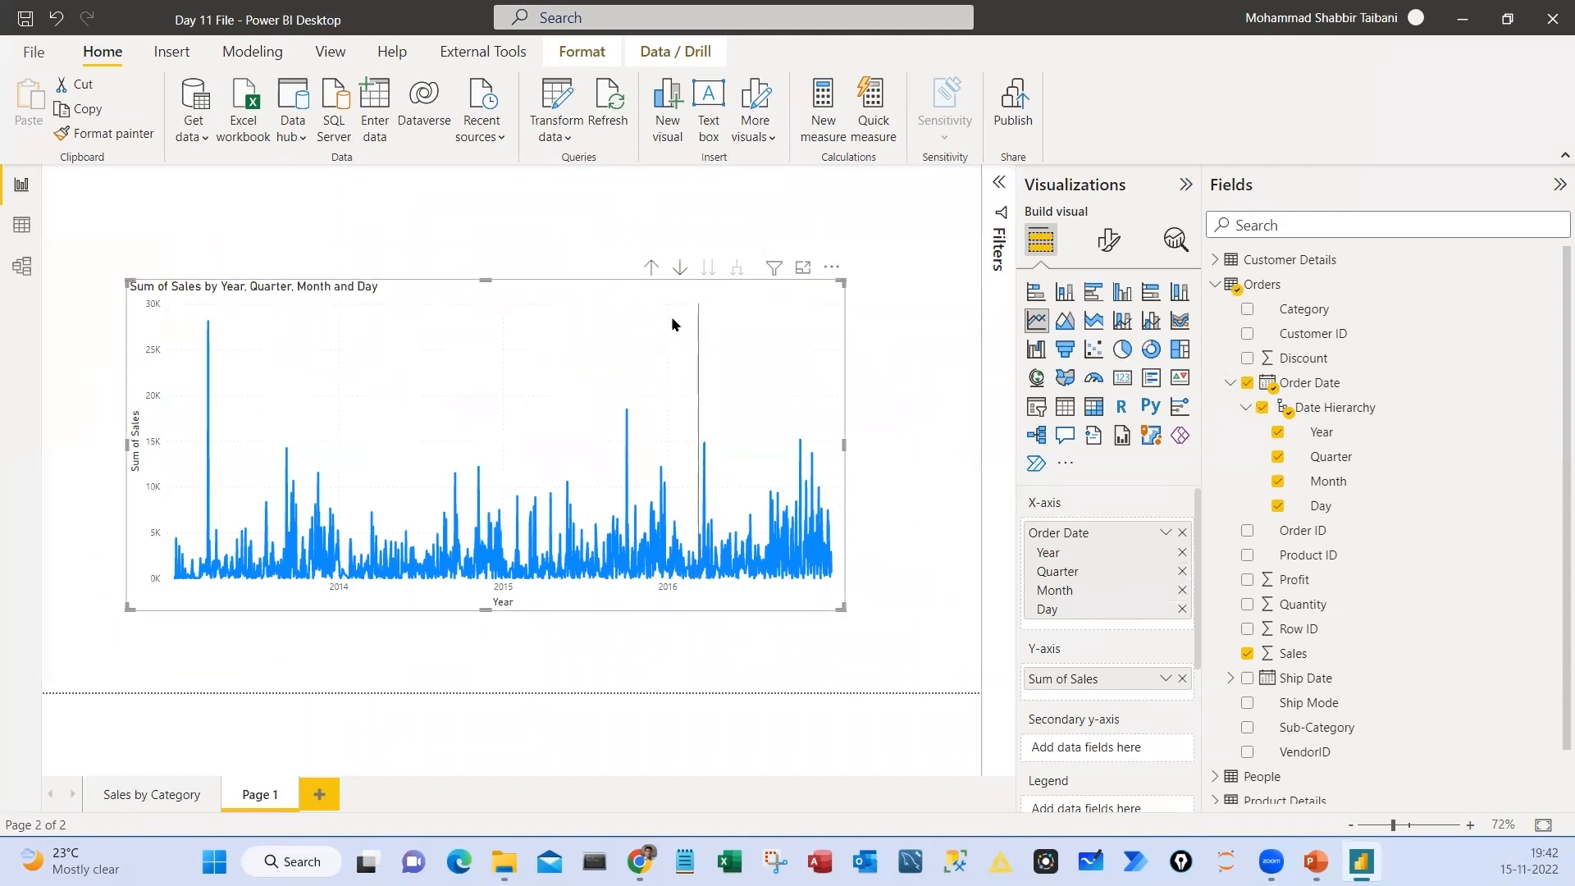
pyautogui.moveTo(623, 240); pyautogui.dragTo(751, 289)
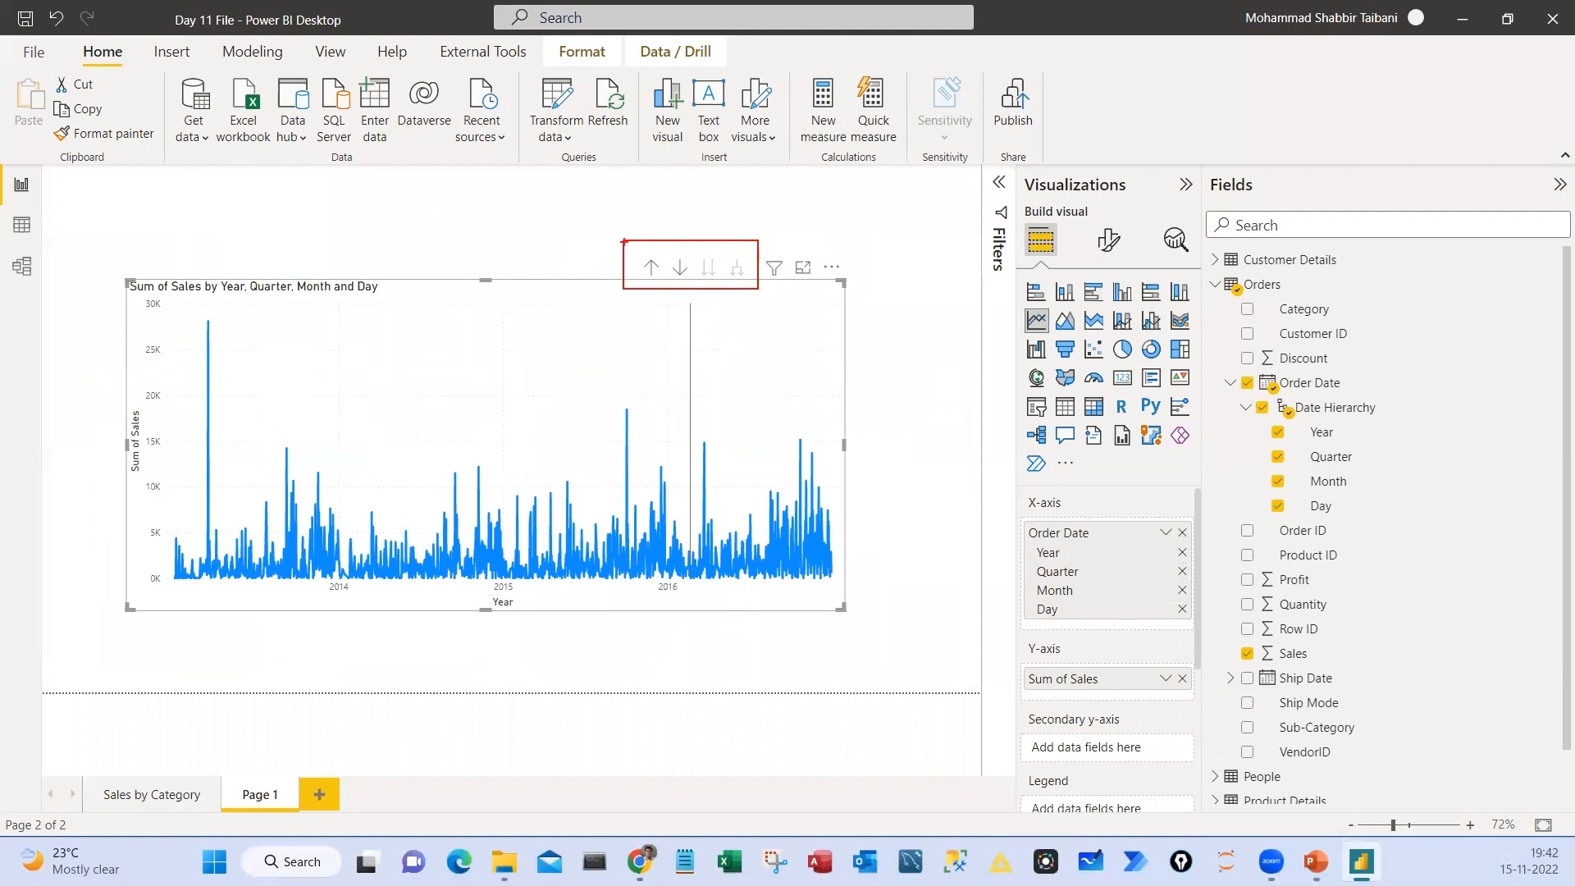
pyautogui.moveTo(626, 249); pyautogui.dragTo(667, 218)
pyautogui.moveTo(749, 262); pyautogui.dragTo(794, 214)
pyautogui.press('Escape')
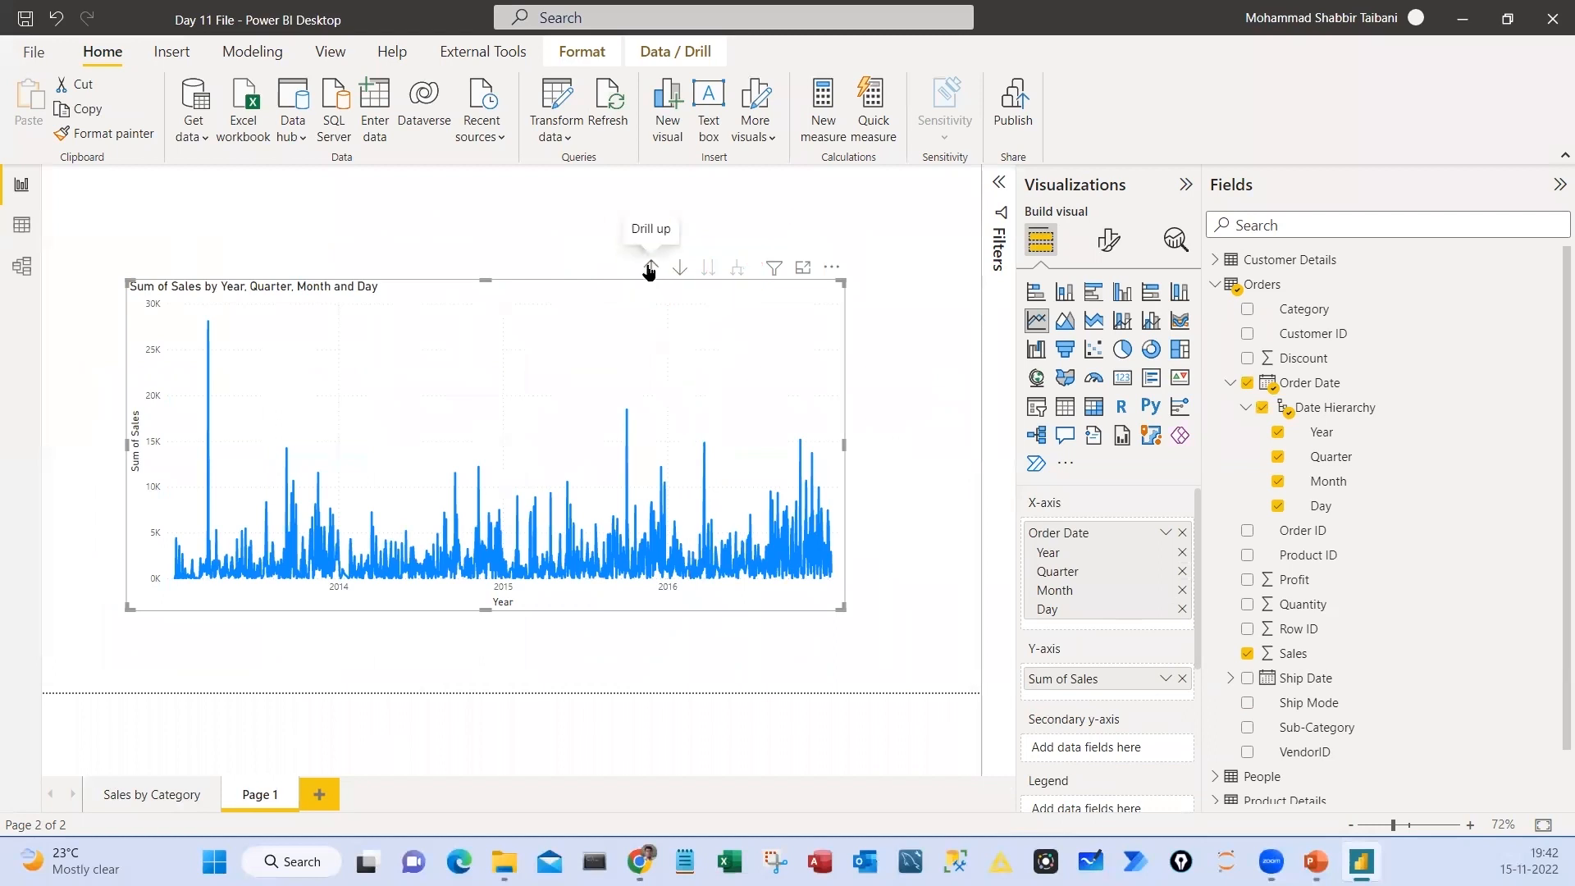
pyautogui.click(649, 268)
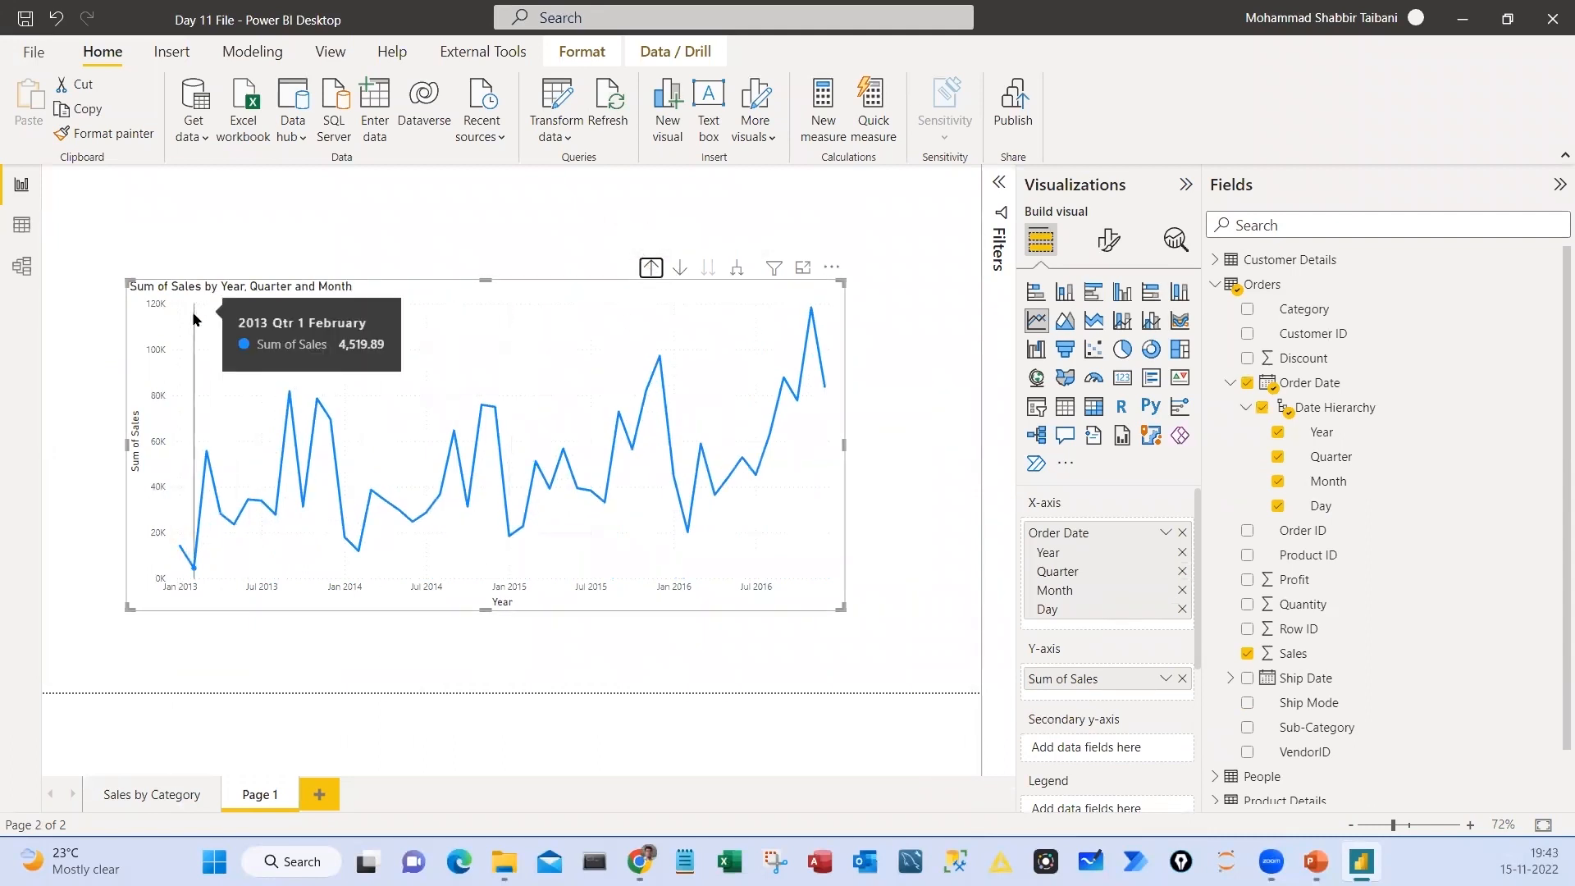
# Drill the line chart up one more level so sales are plotted by year and quarter
pyautogui.moveTo(121, 264); pyautogui.dragTo(387, 299)
pyautogui.press('Escape')
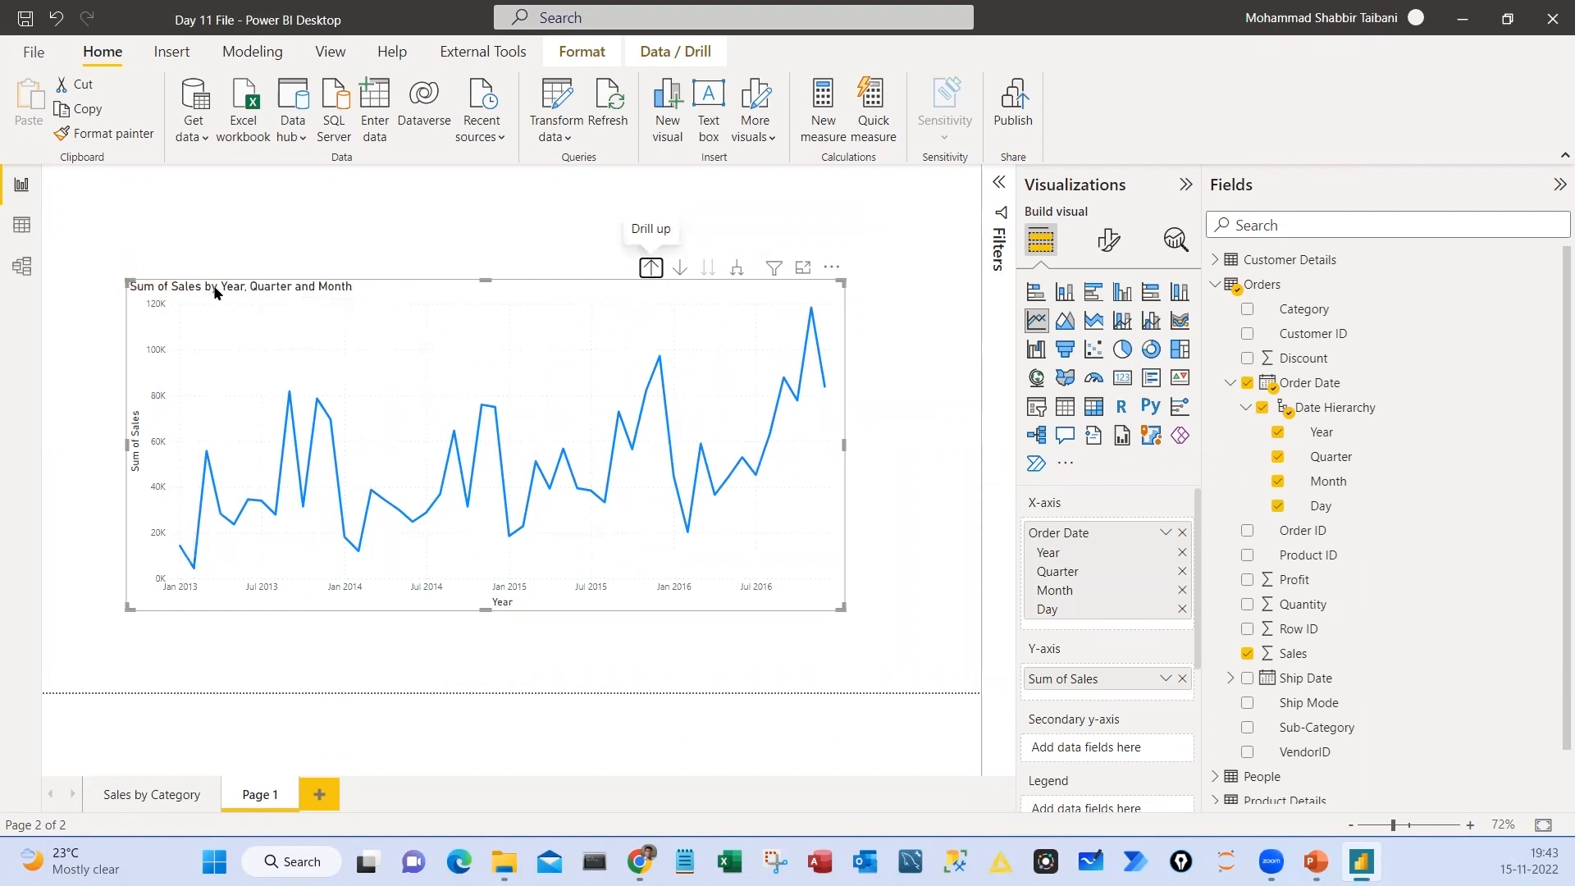
pyautogui.click(651, 269)
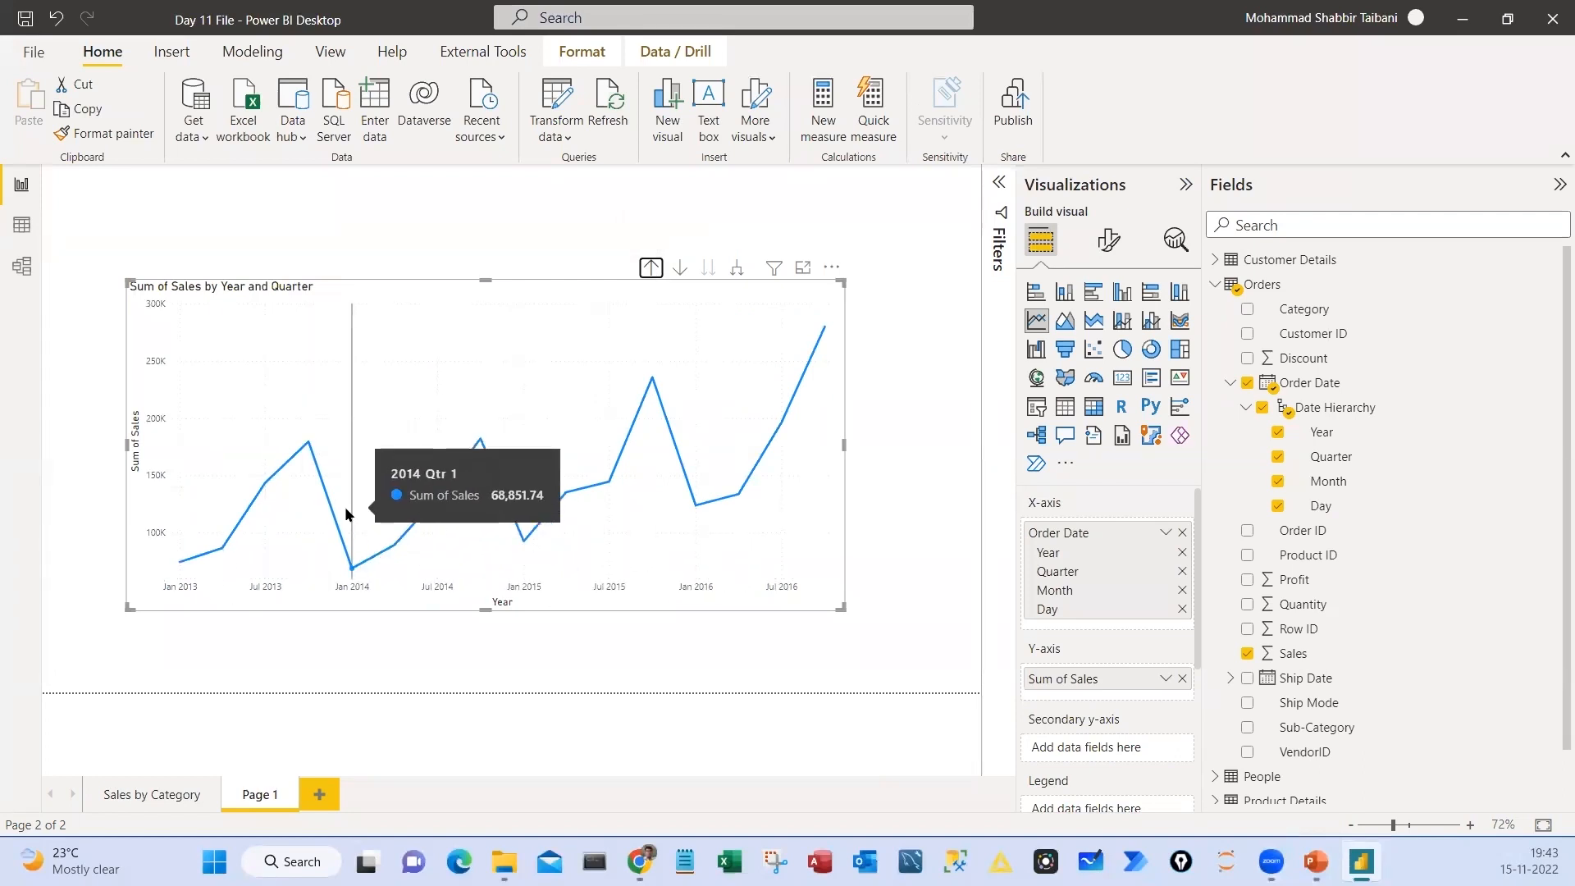
# Drill the line chart up to the year level, jump to the quarter level, and return to years
pyautogui.click(651, 268)
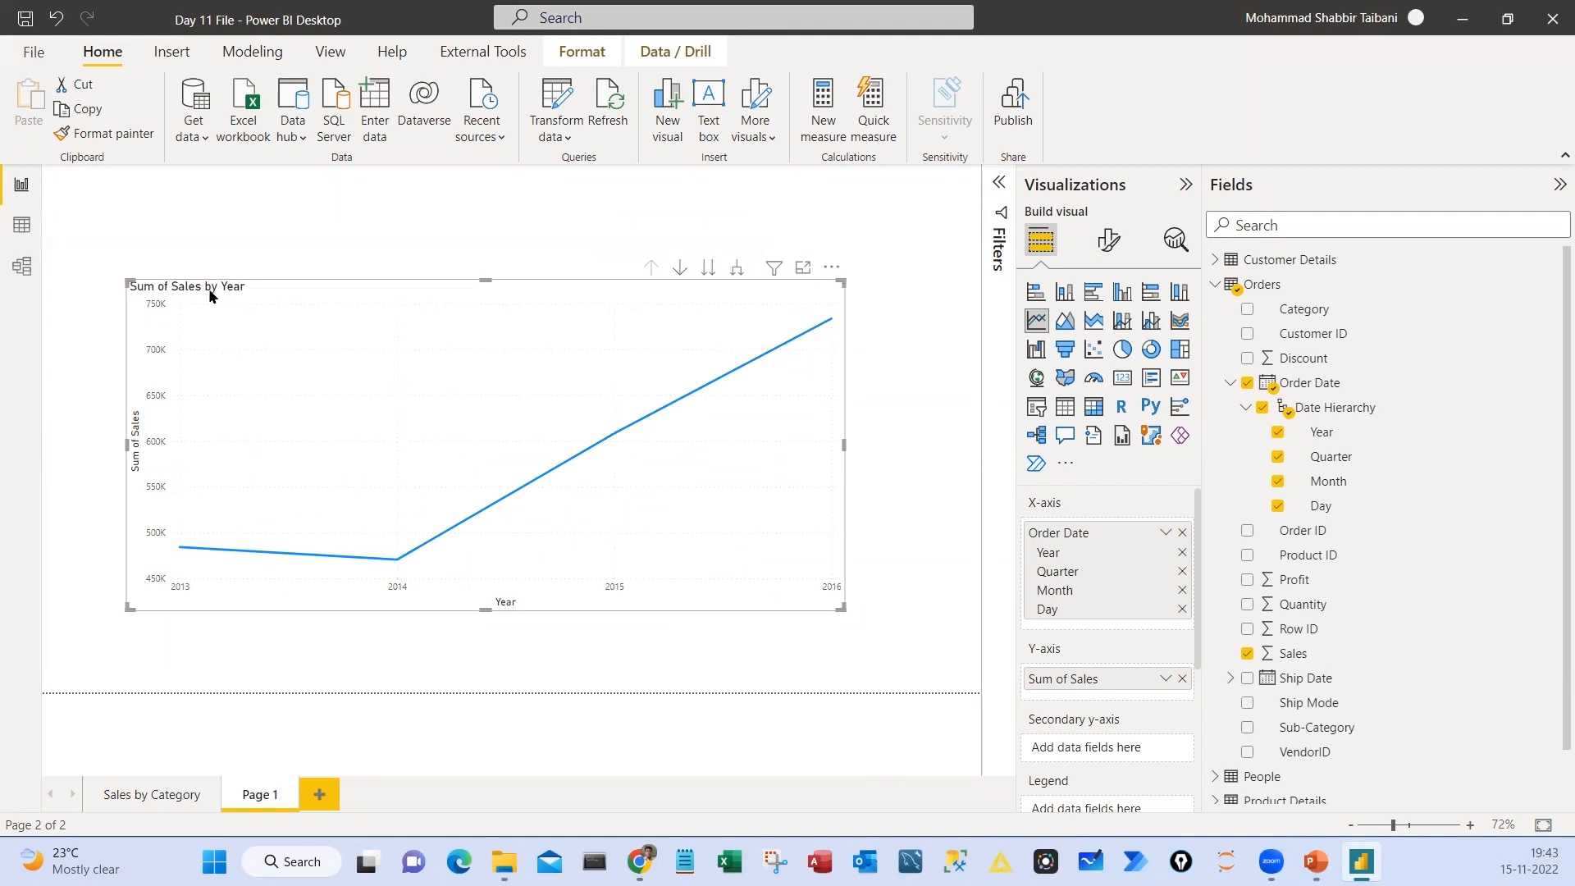
pyautogui.click(710, 274)
pyautogui.click(651, 270)
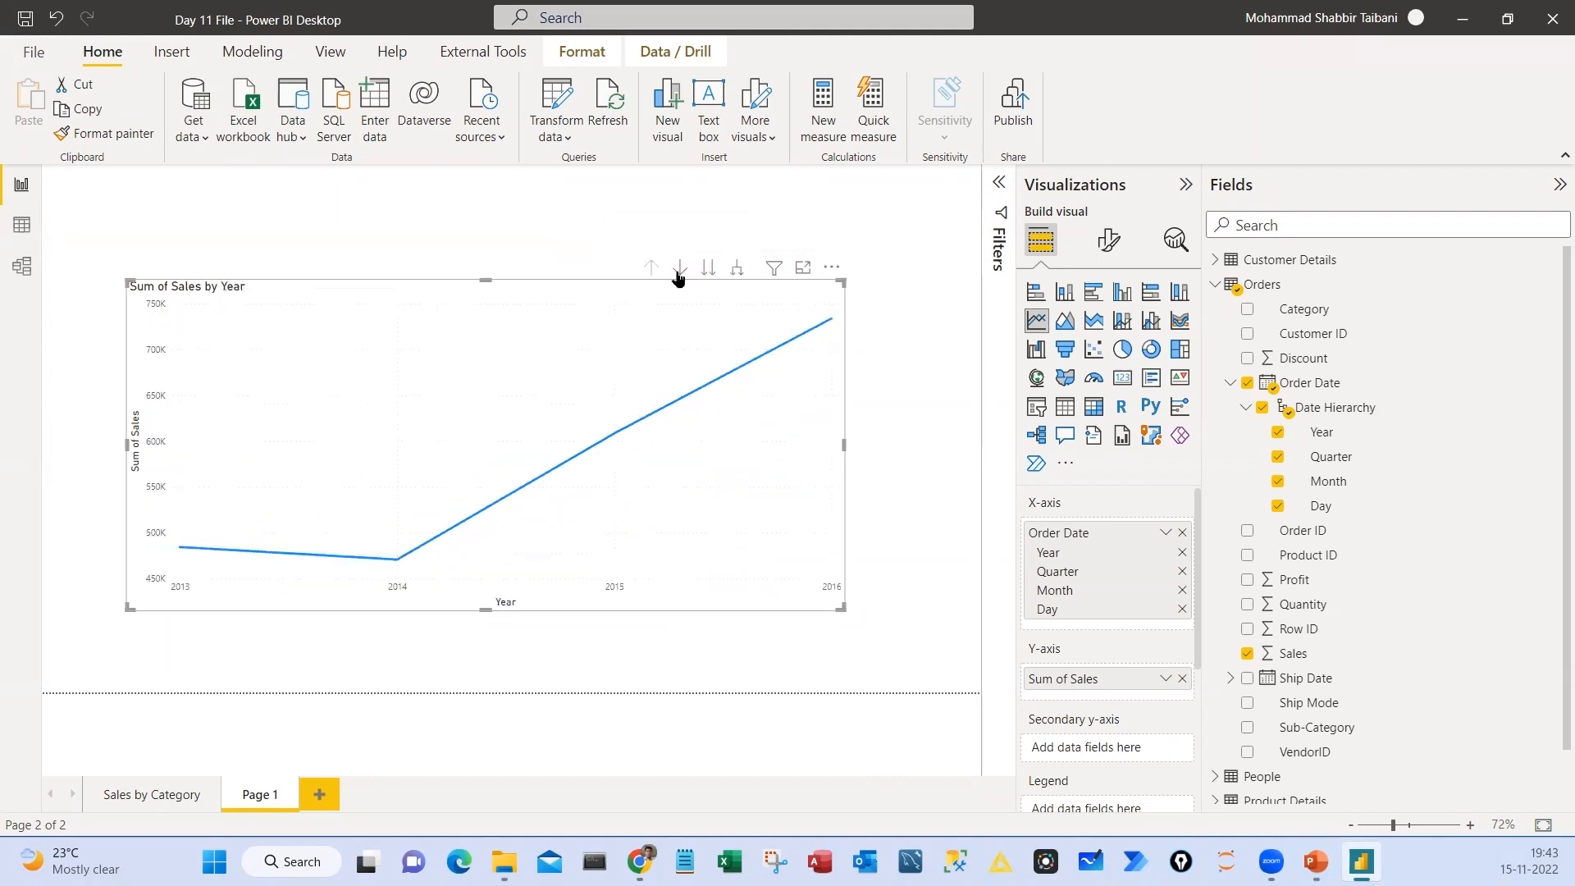
# Expand the line chart through quarter and month to day level, and drill back up to the year level
pyautogui.click(738, 269)
pyautogui.click(737, 271)
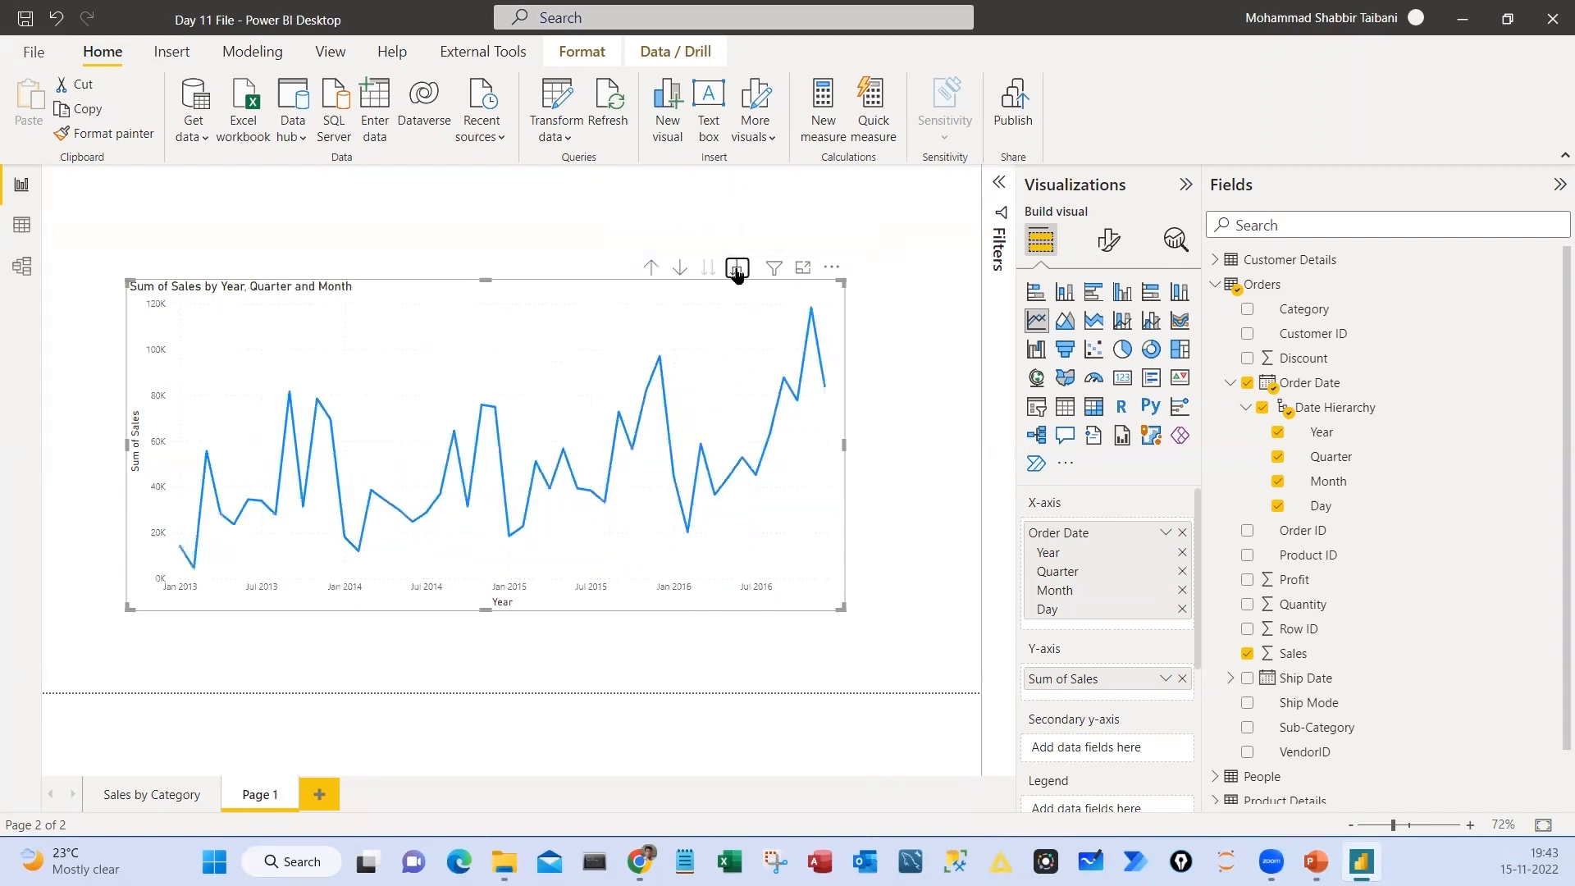
pyautogui.click(738, 270)
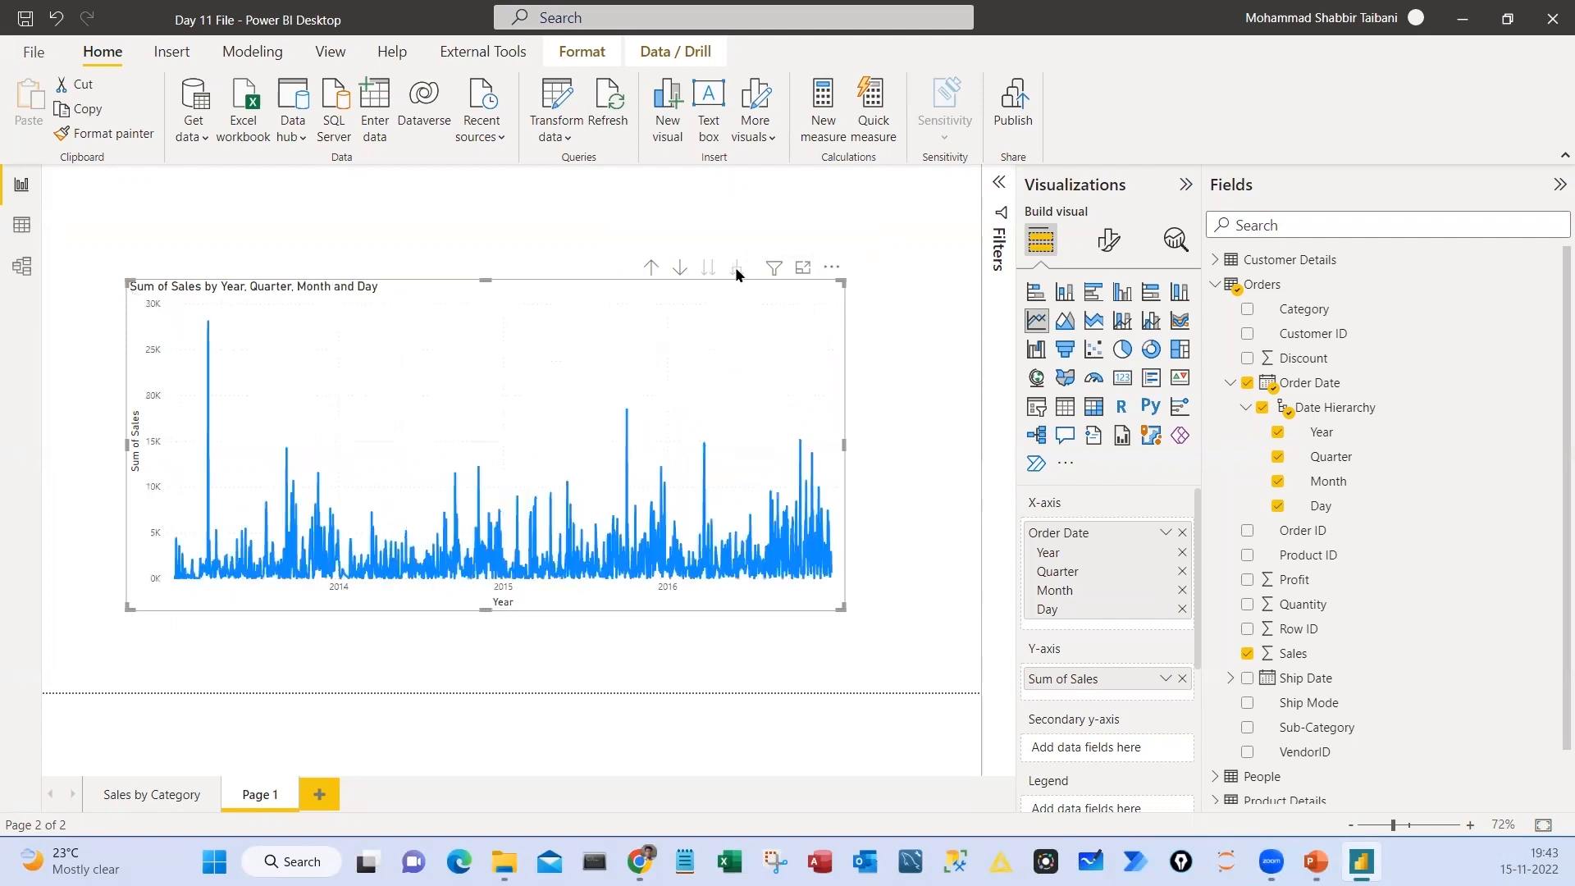
pyautogui.click(651, 269)
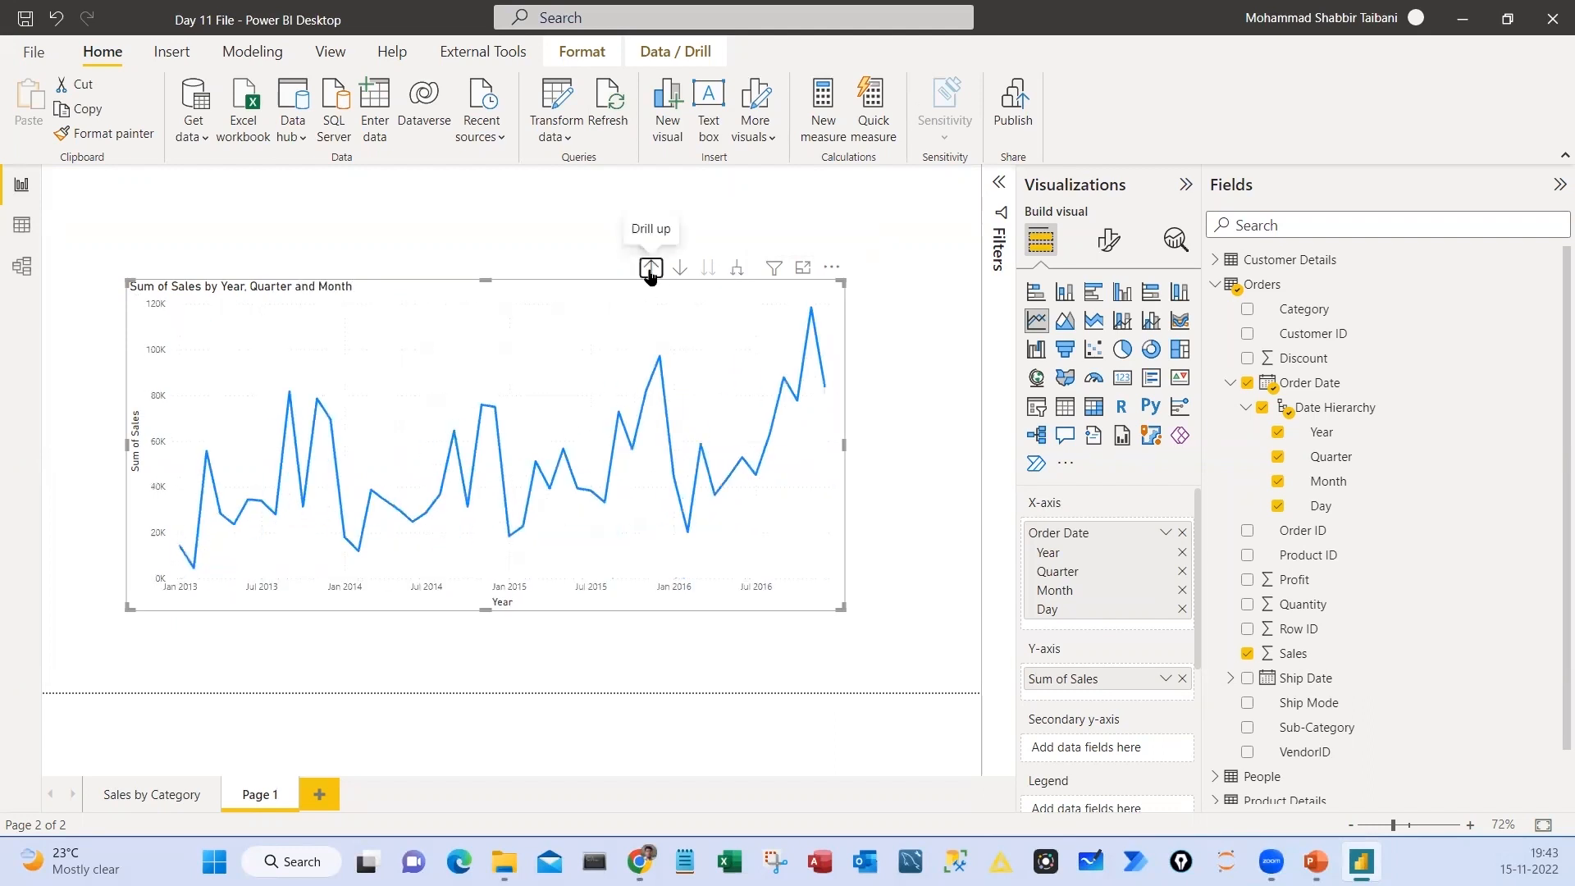
pyautogui.click(651, 269)
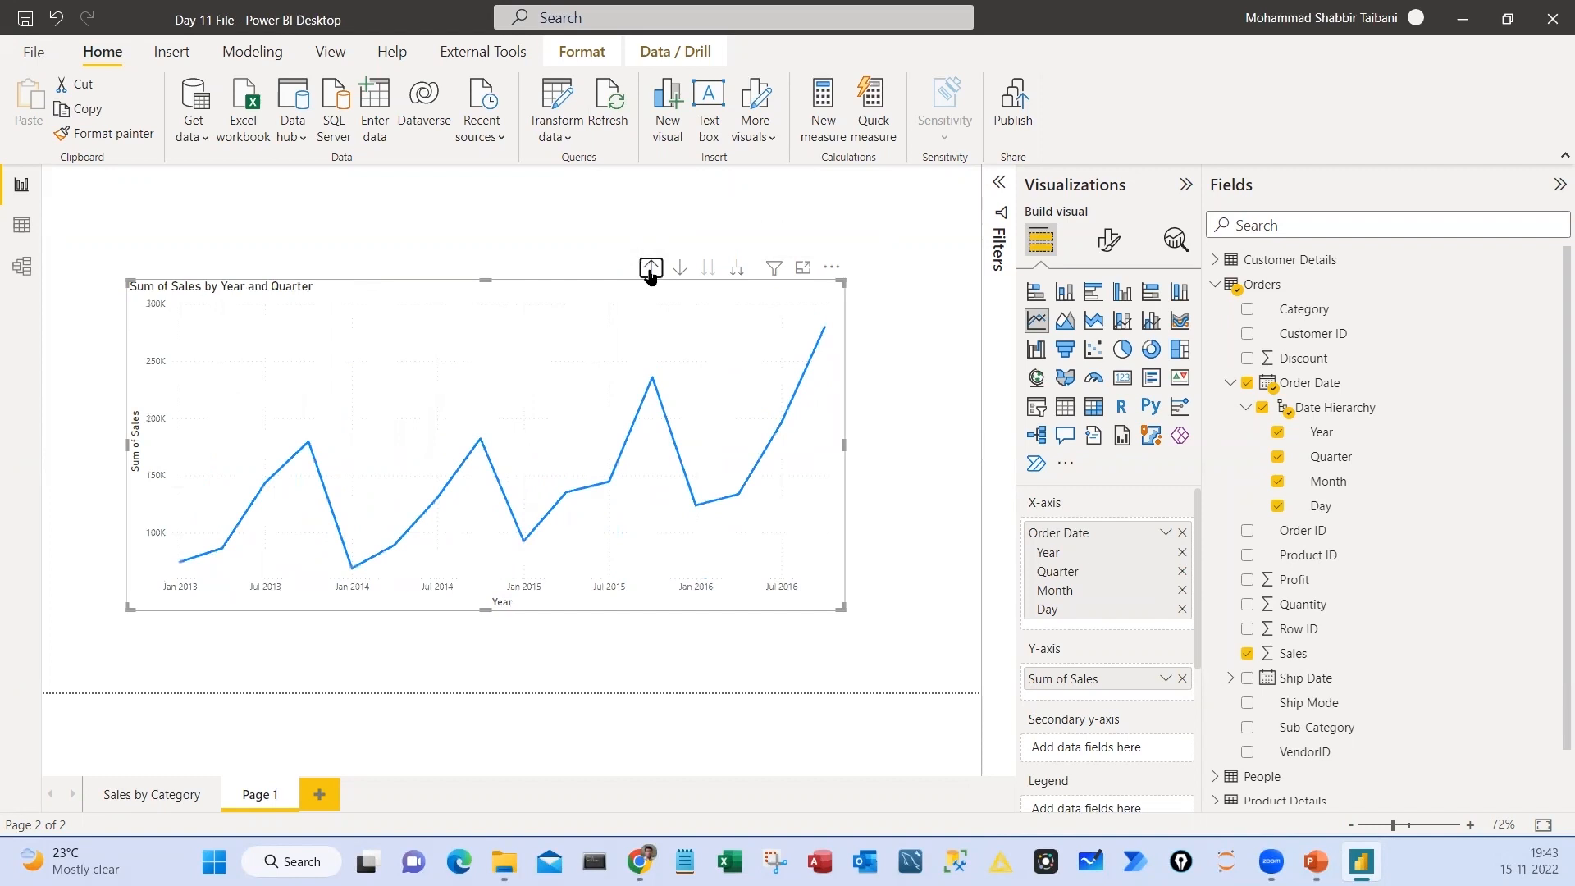
pyautogui.click(651, 269)
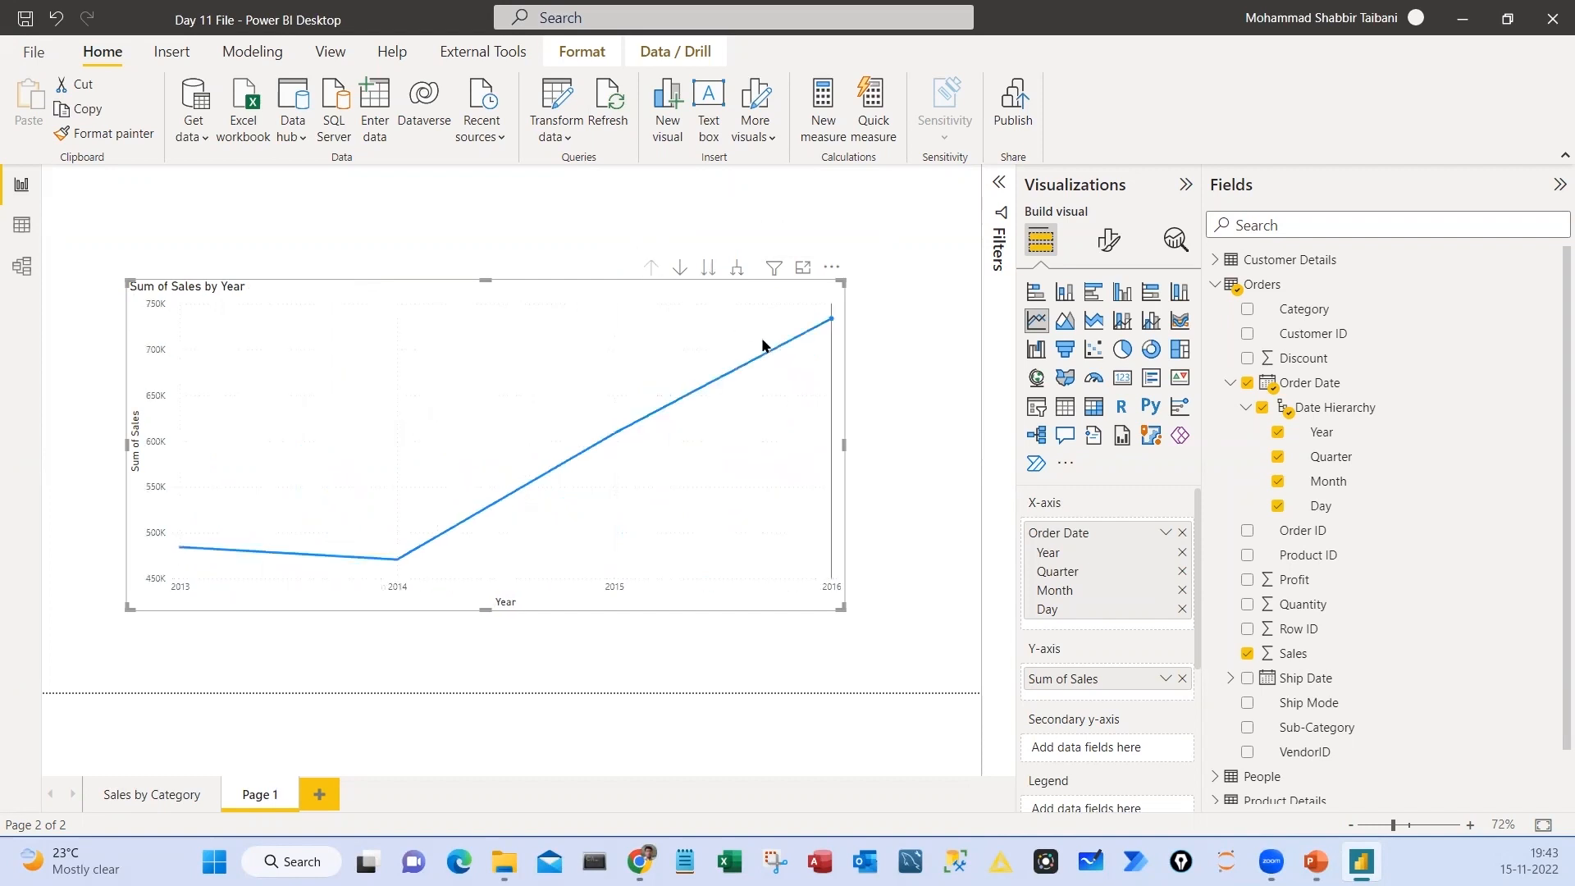
# Turn on a shadow and a visual border for the line chart
pyautogui.moveTo(633, 247); pyautogui.dragTo(665, 293)
pyautogui.moveTo(720, 245); pyautogui.dragTo(749, 293)
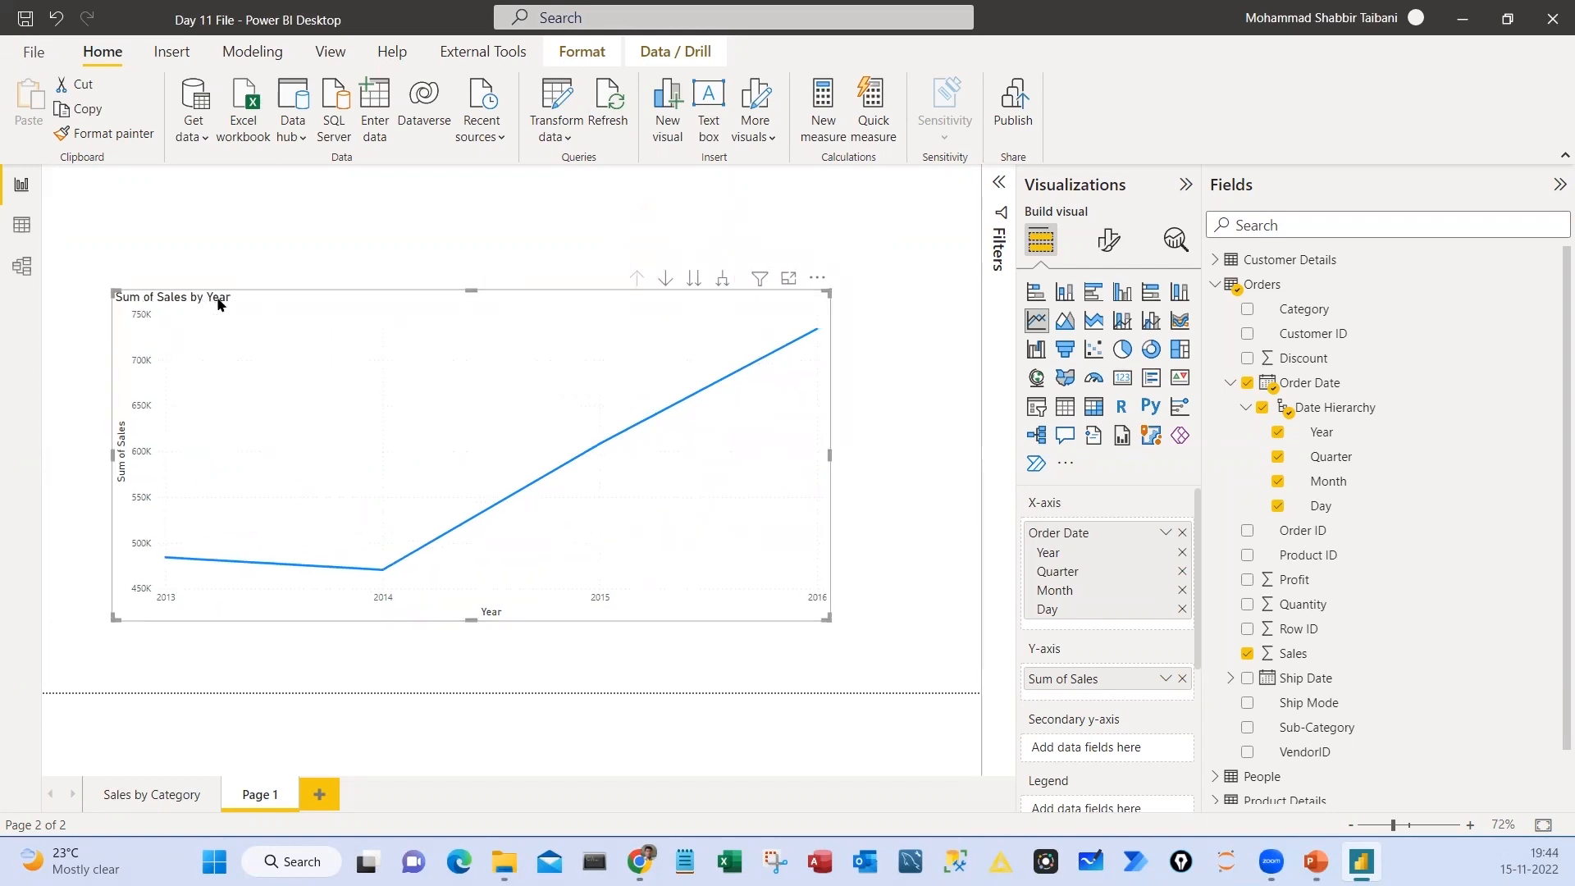
pyautogui.click(1109, 240)
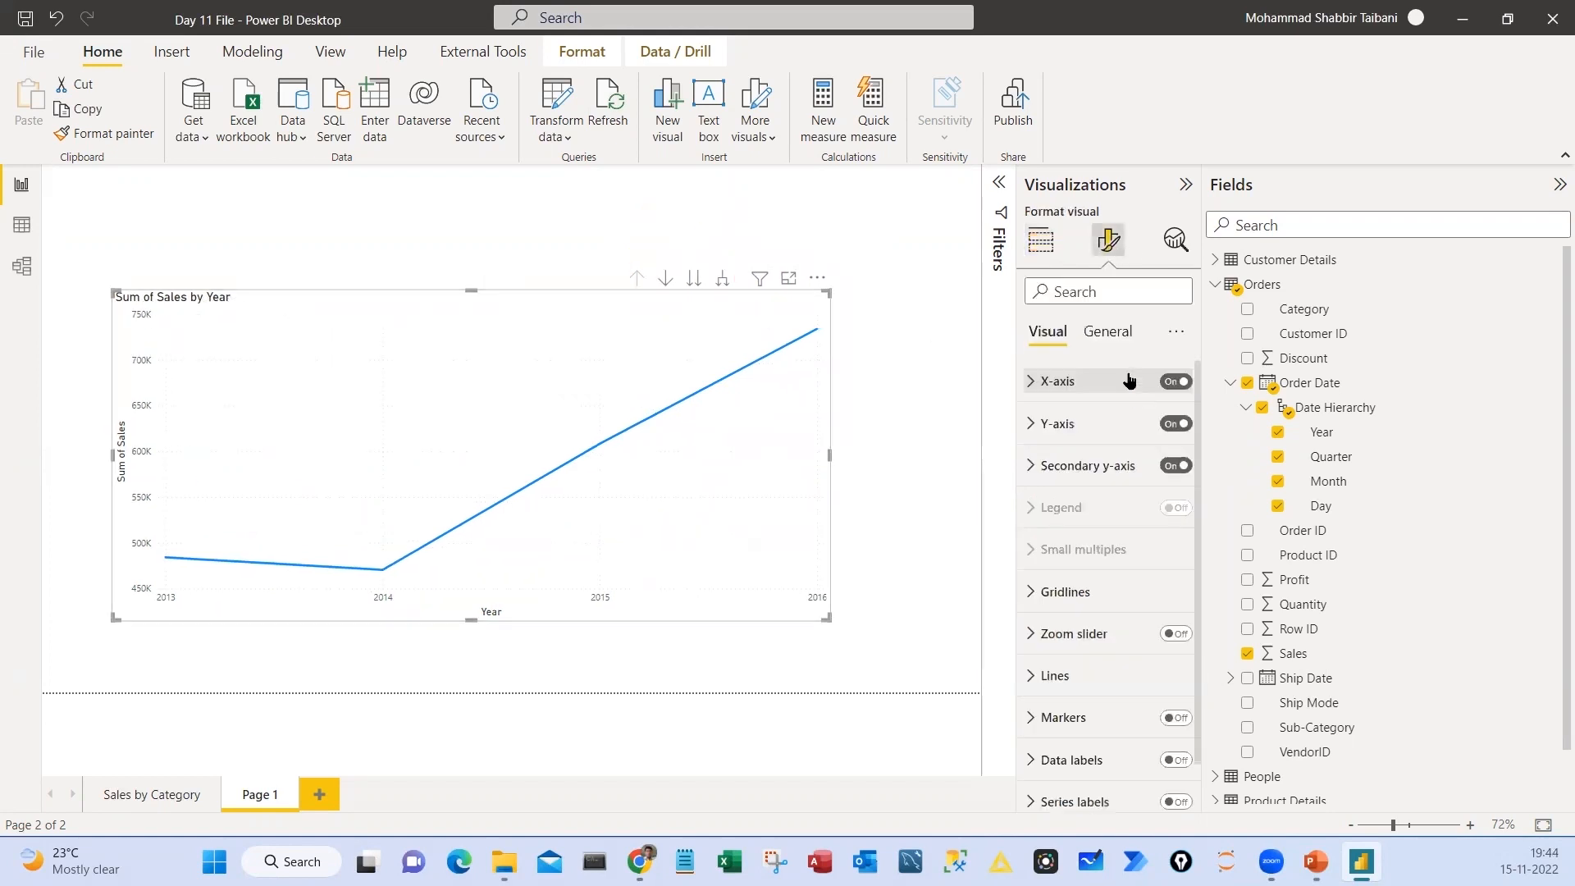
pyautogui.click(1109, 333)
pyautogui.click(1071, 465)
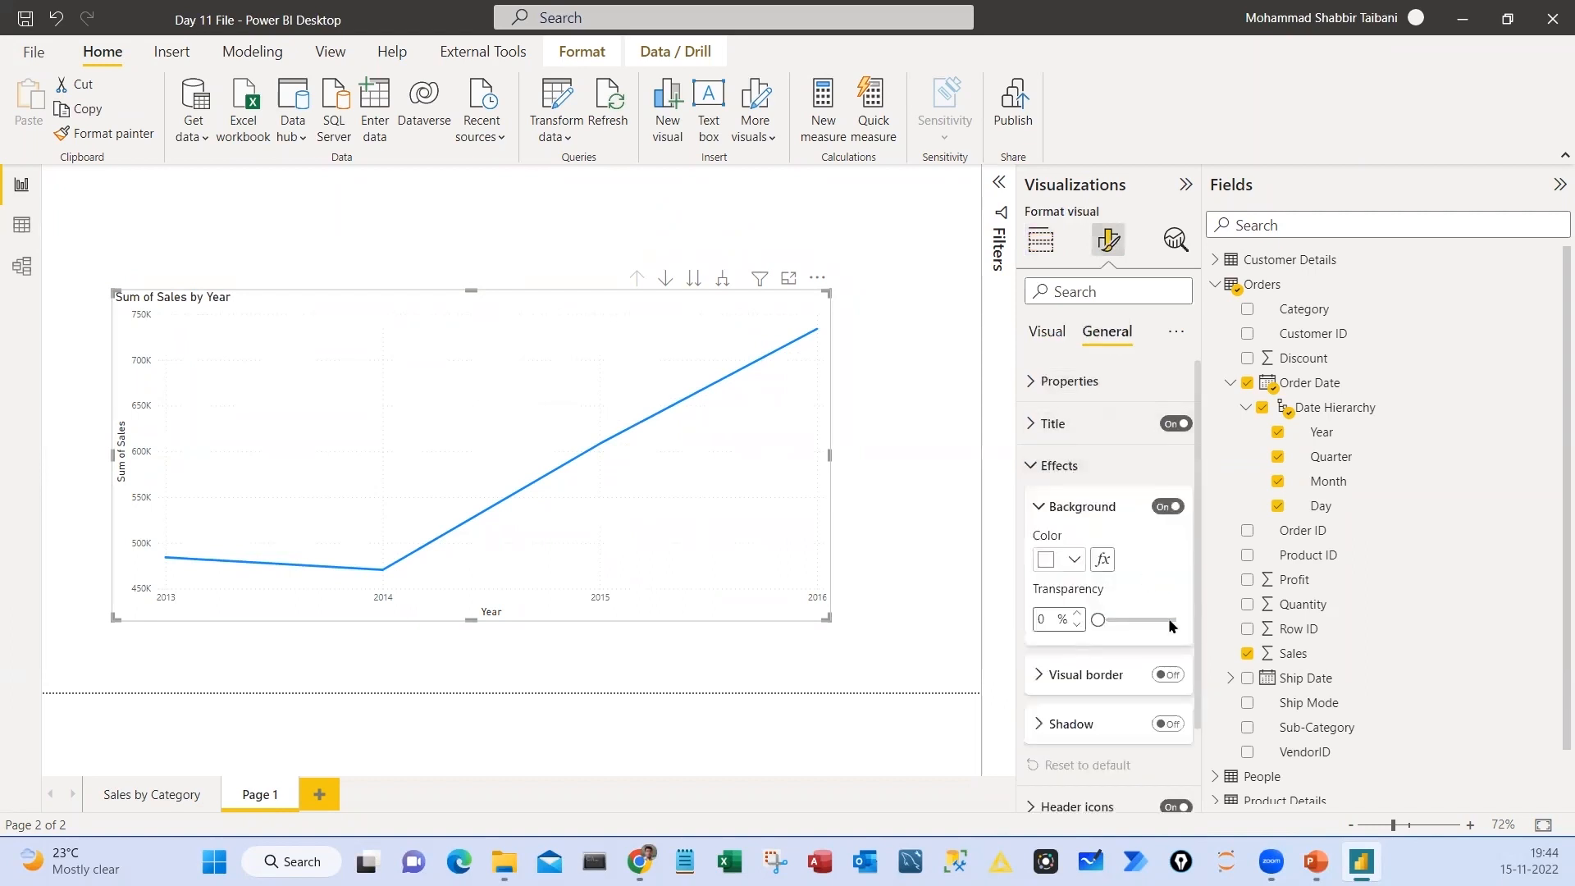
pyautogui.click(1169, 724)
pyautogui.click(1167, 674)
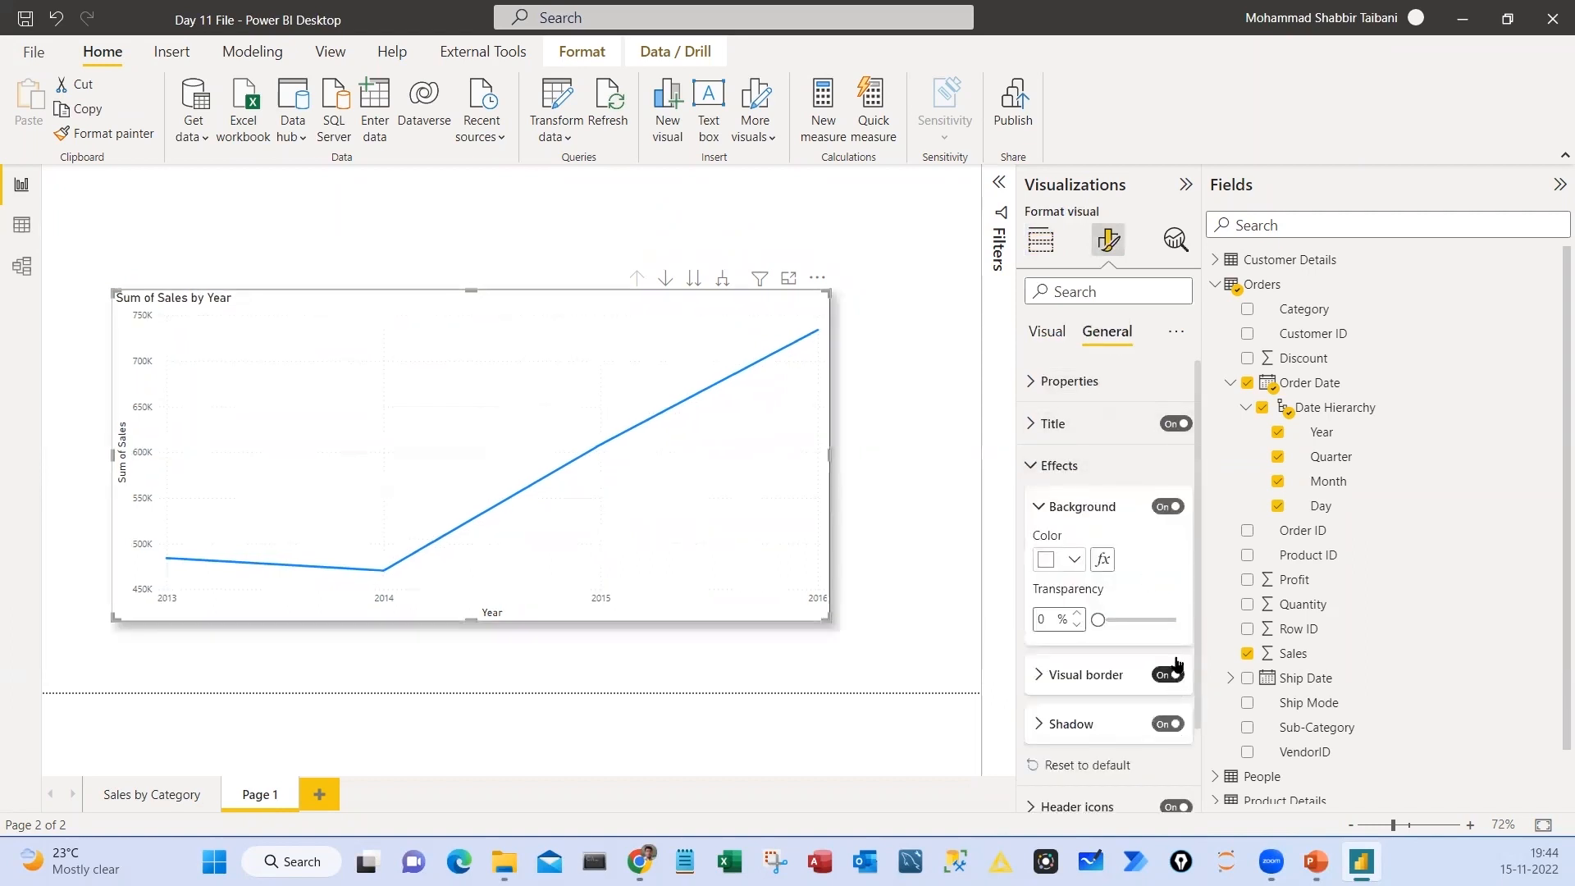
# Format the line chart's title with white text on a blue background, centre it, and enlarge its font
pyautogui.click(1059, 424)
pyautogui.click(1074, 730)
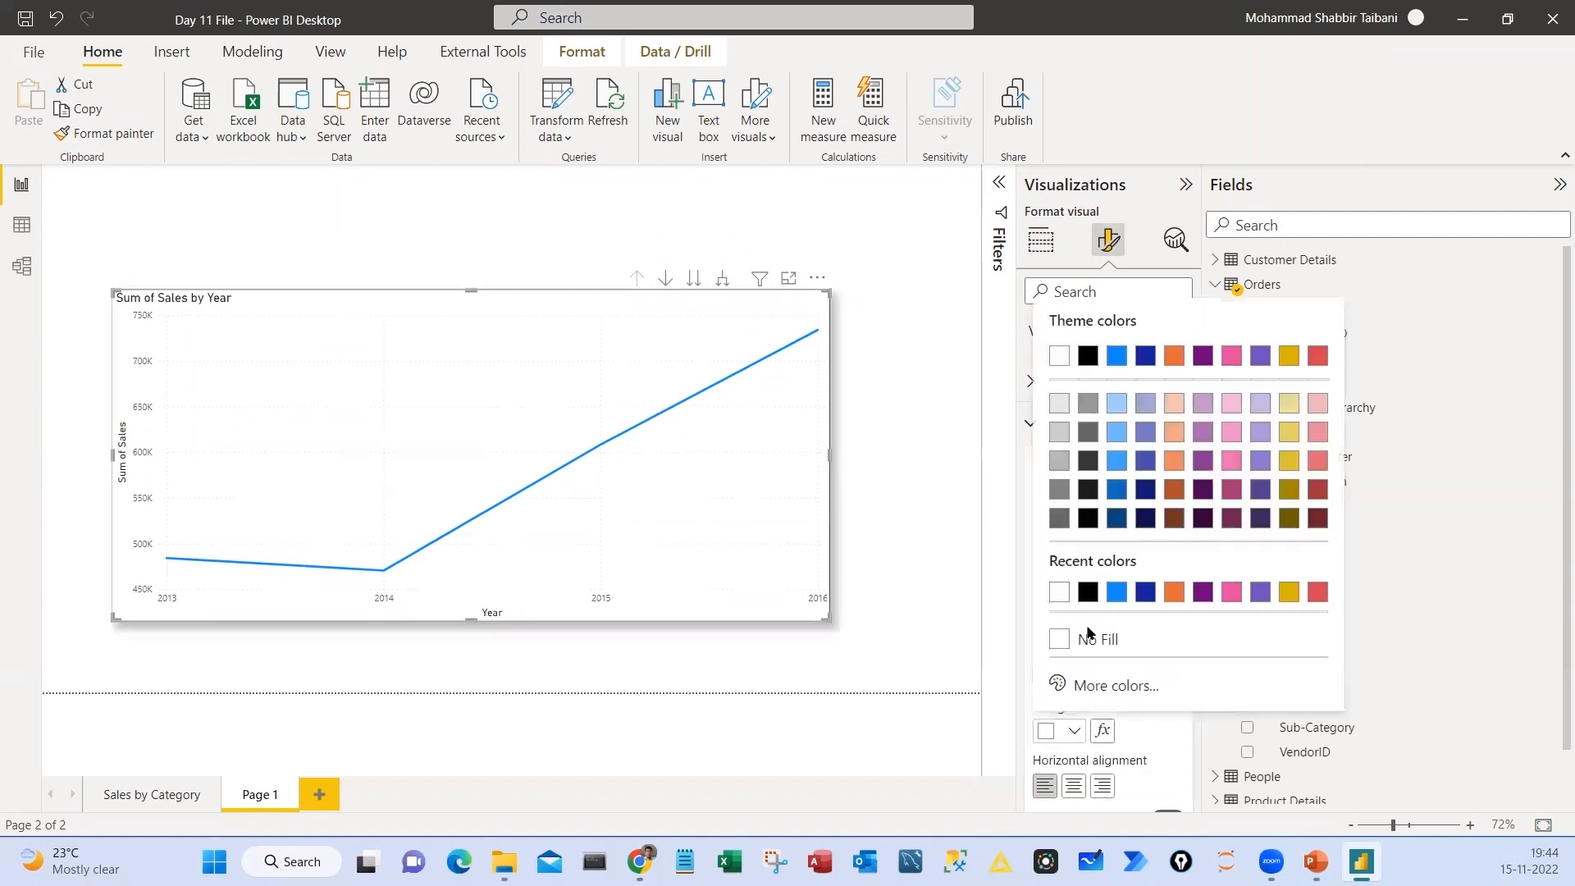
pyautogui.click(1115, 593)
pyautogui.click(1074, 786)
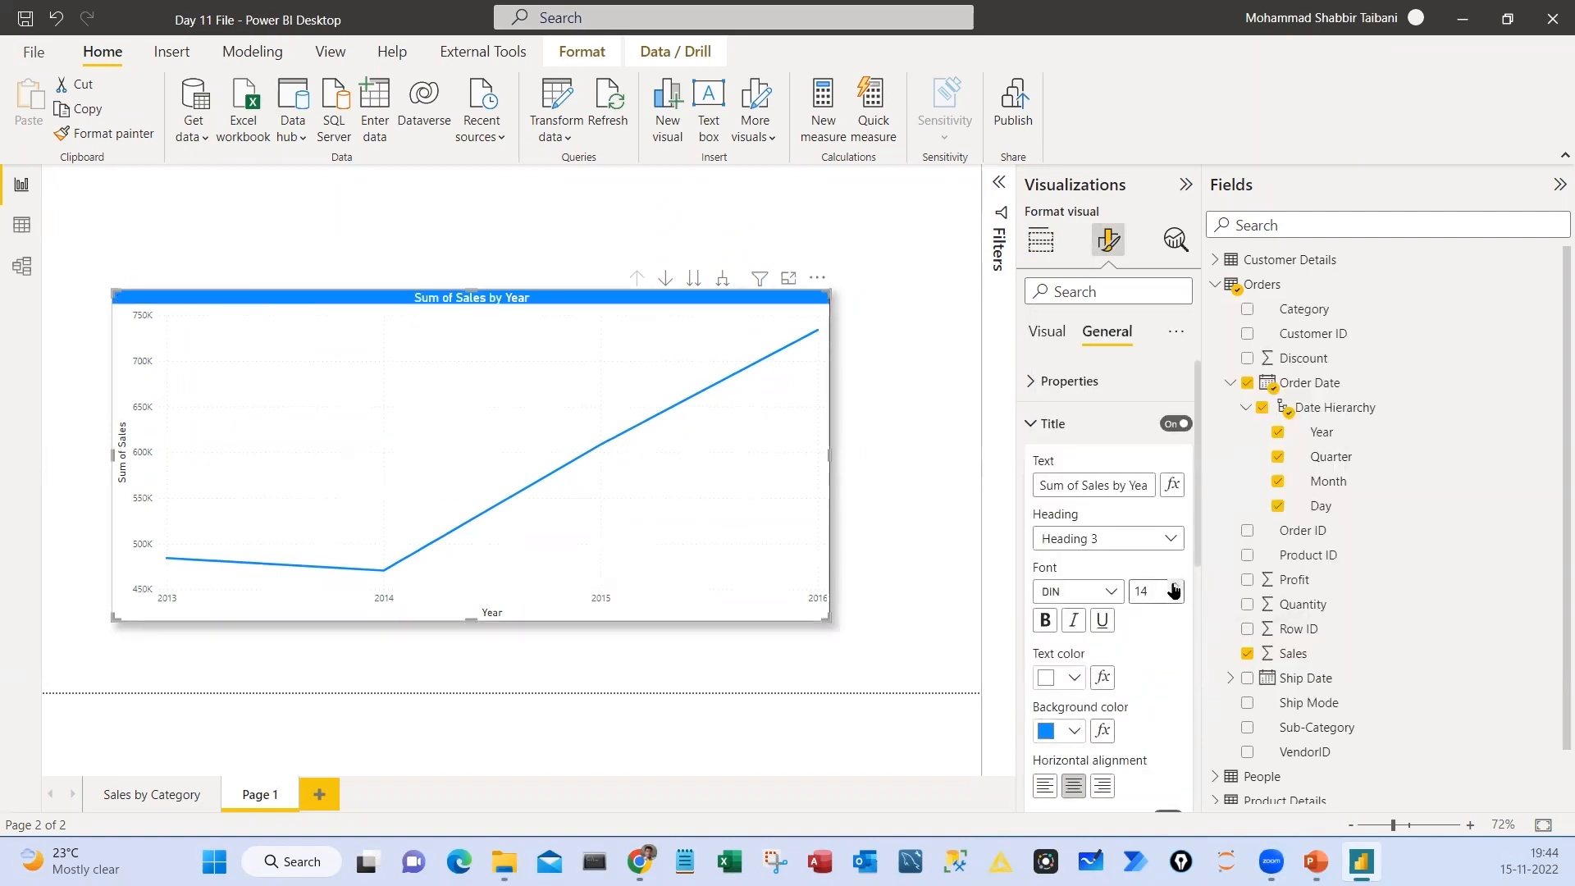
pyautogui.click(1175, 586)
pyautogui.click(1175, 586)
pyautogui.click(1175, 586)
pyautogui.click(1175, 586)
# Move the line chart to the page's upper-left area and shrink it to leave room for other visuals
pyautogui.moveTo(470, 320); pyautogui.dragTo(452, 234)
pyautogui.moveTo(809, 532); pyautogui.dragTo(739, 475)
pyautogui.moveTo(620, 390); pyautogui.dragTo(630, 377)
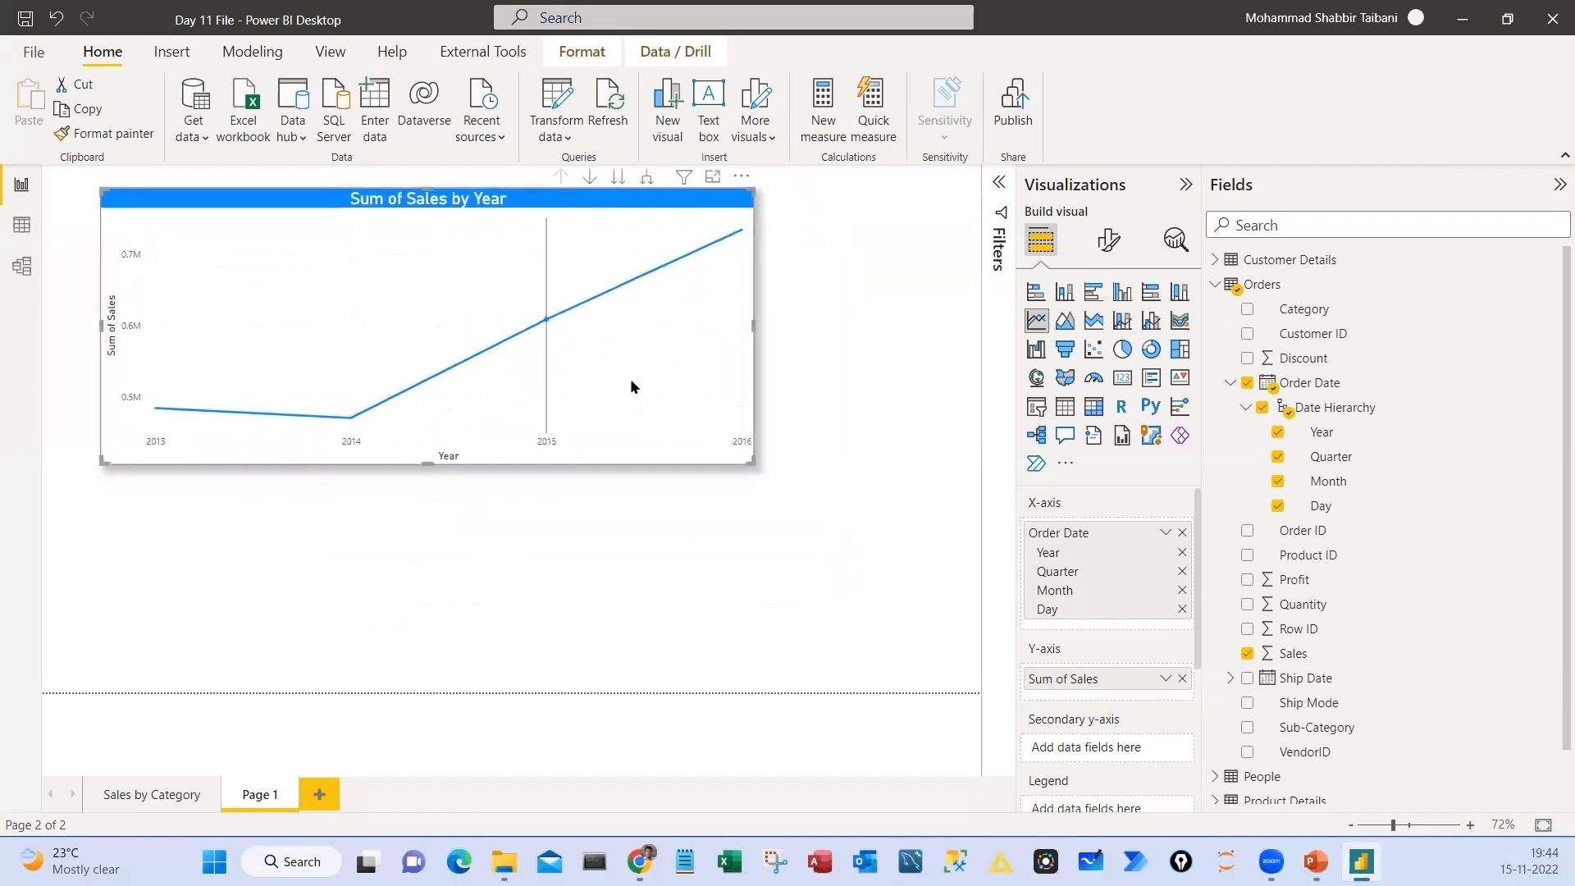
# Duplicate the line chart, place the copy below the original, and convert it to an area chart
pyautogui.hotkey('ctrl', 'v')
pyautogui.moveTo(607, 237); pyautogui.dragTo(608, 462)
pyautogui.click(1065, 321)
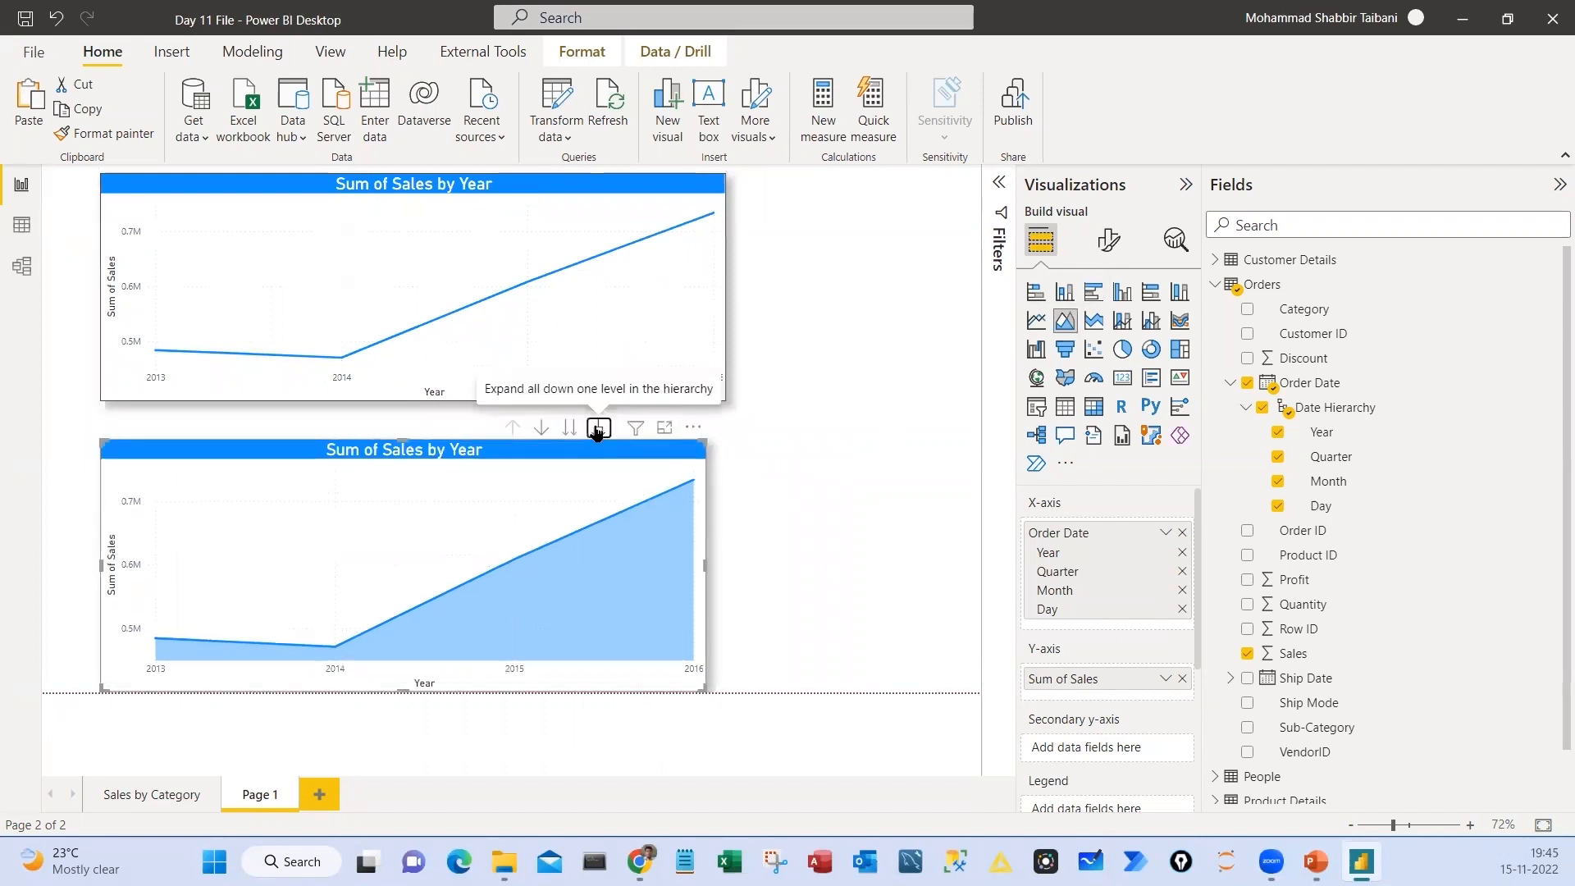
# Expand the area chart down to month level and drill it back up to the year level
pyautogui.click(599, 428)
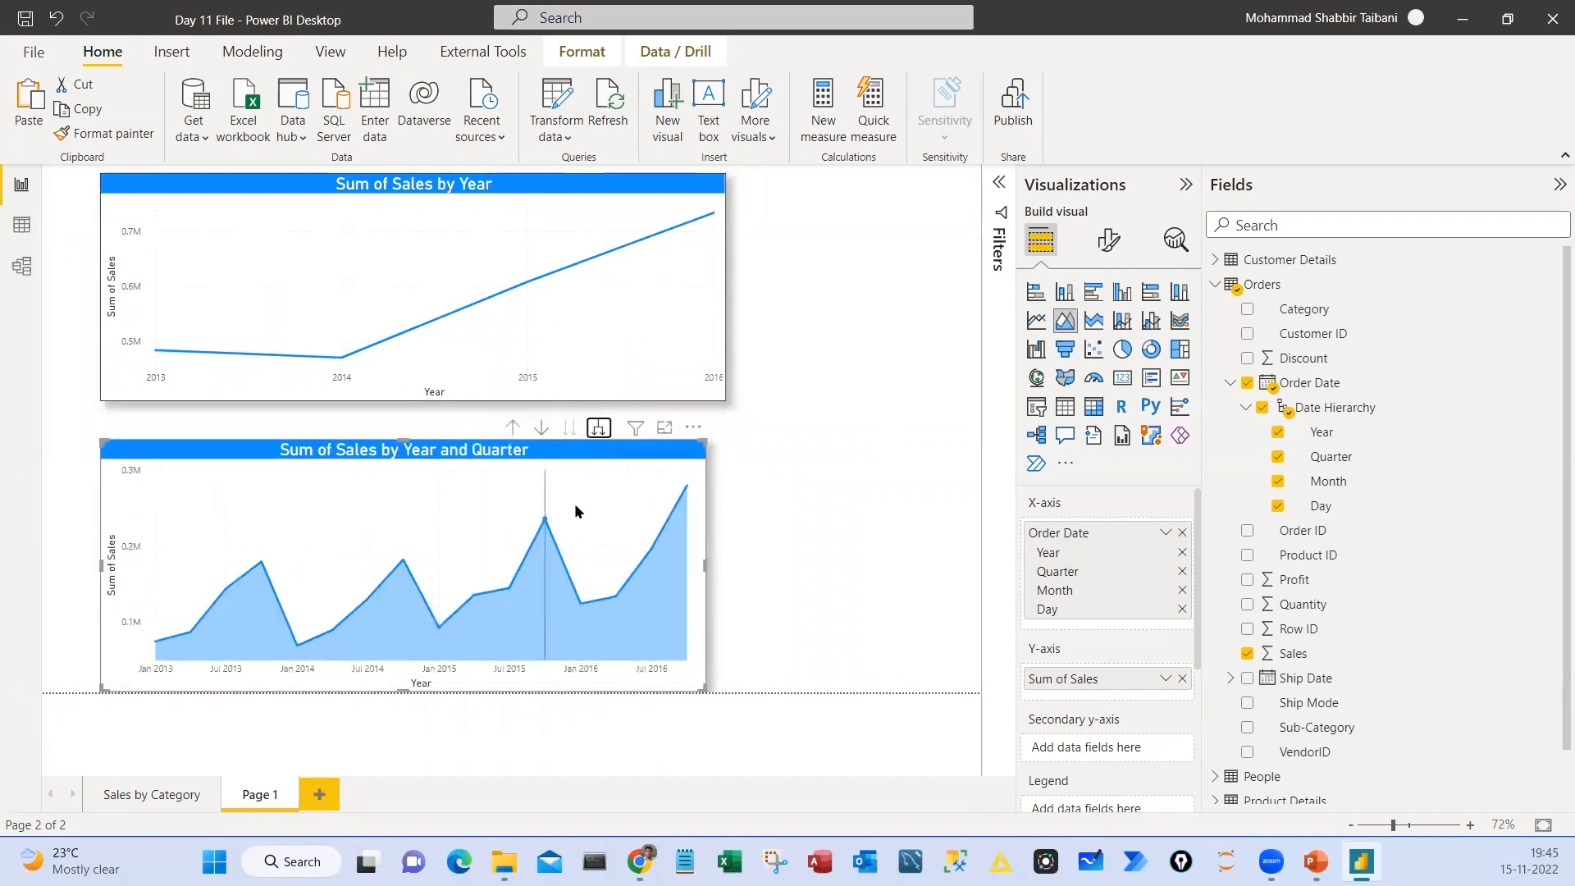
pyautogui.click(599, 427)
pyautogui.click(513, 428)
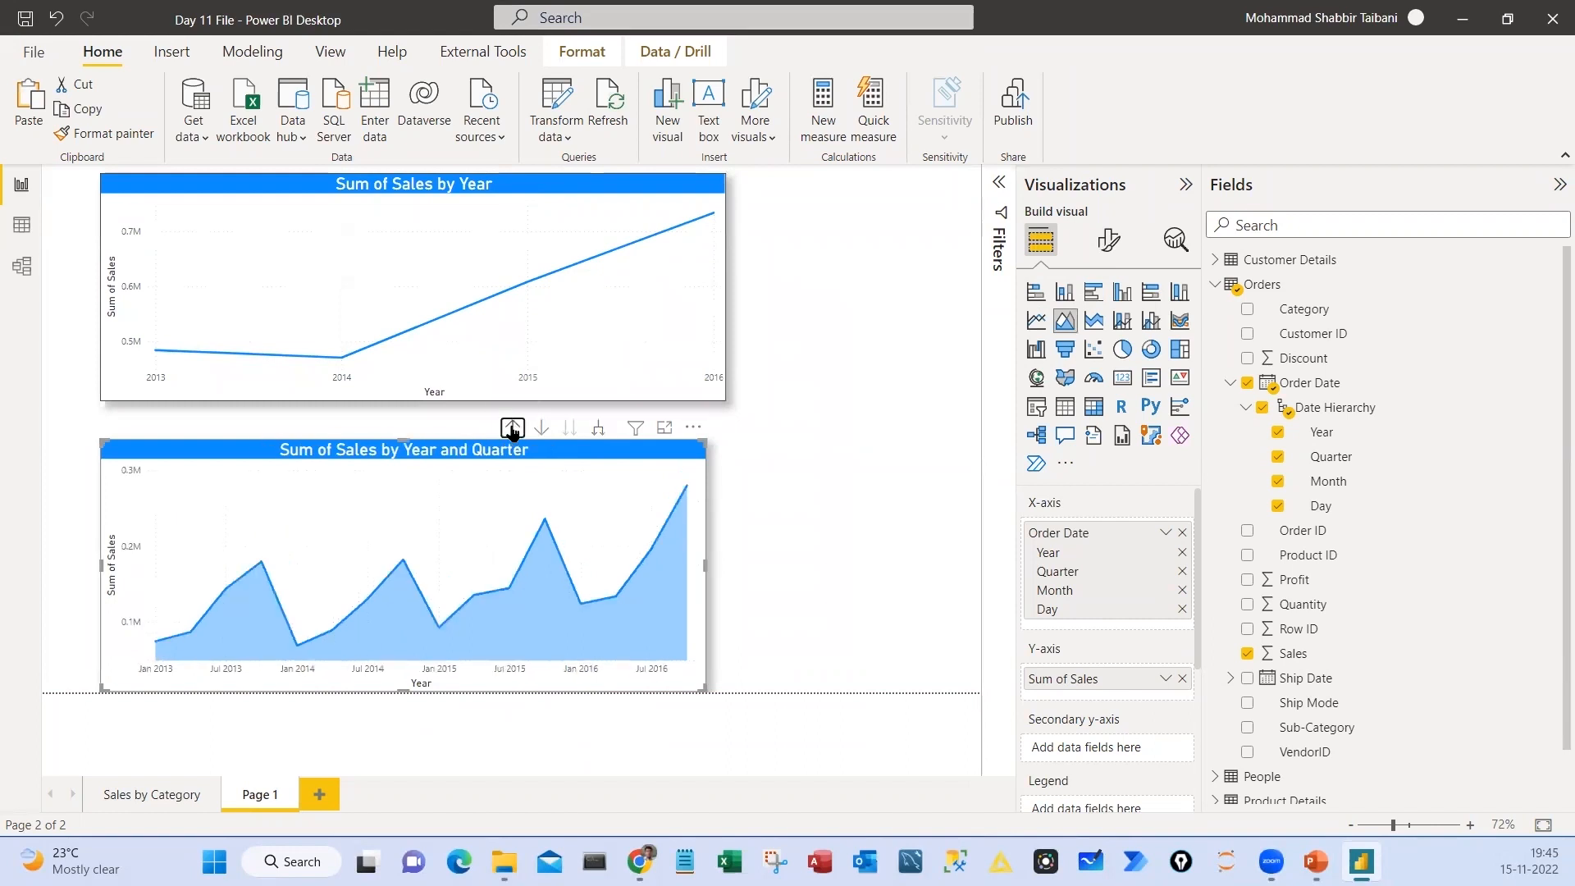
pyautogui.click(513, 427)
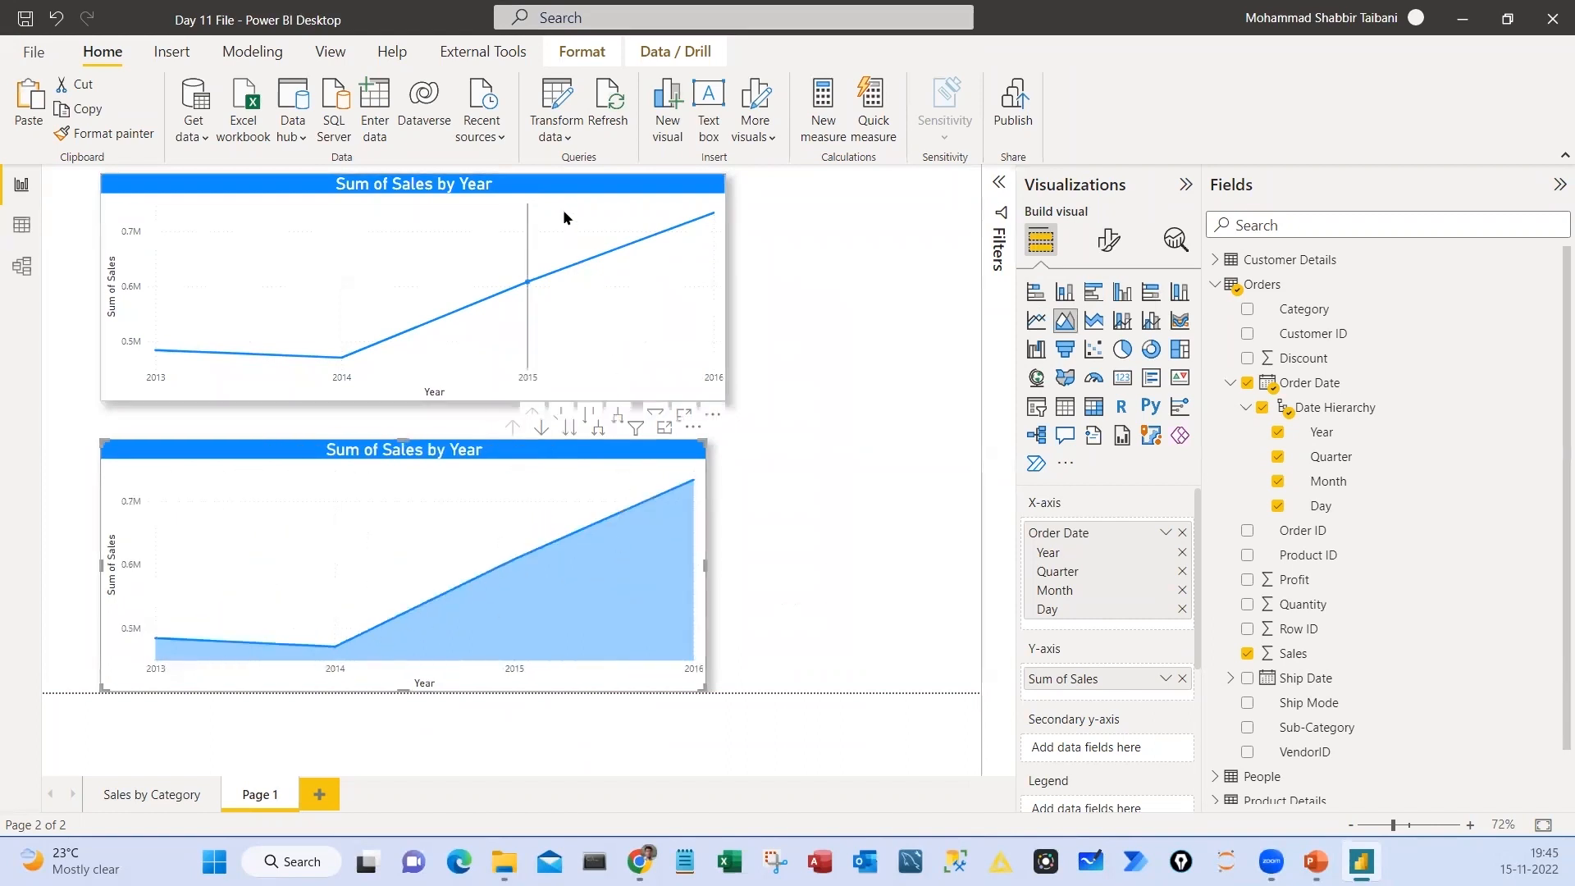
# Shift both charts left together and resize the area chart to match the line chart's width
pyautogui.click(511, 450)
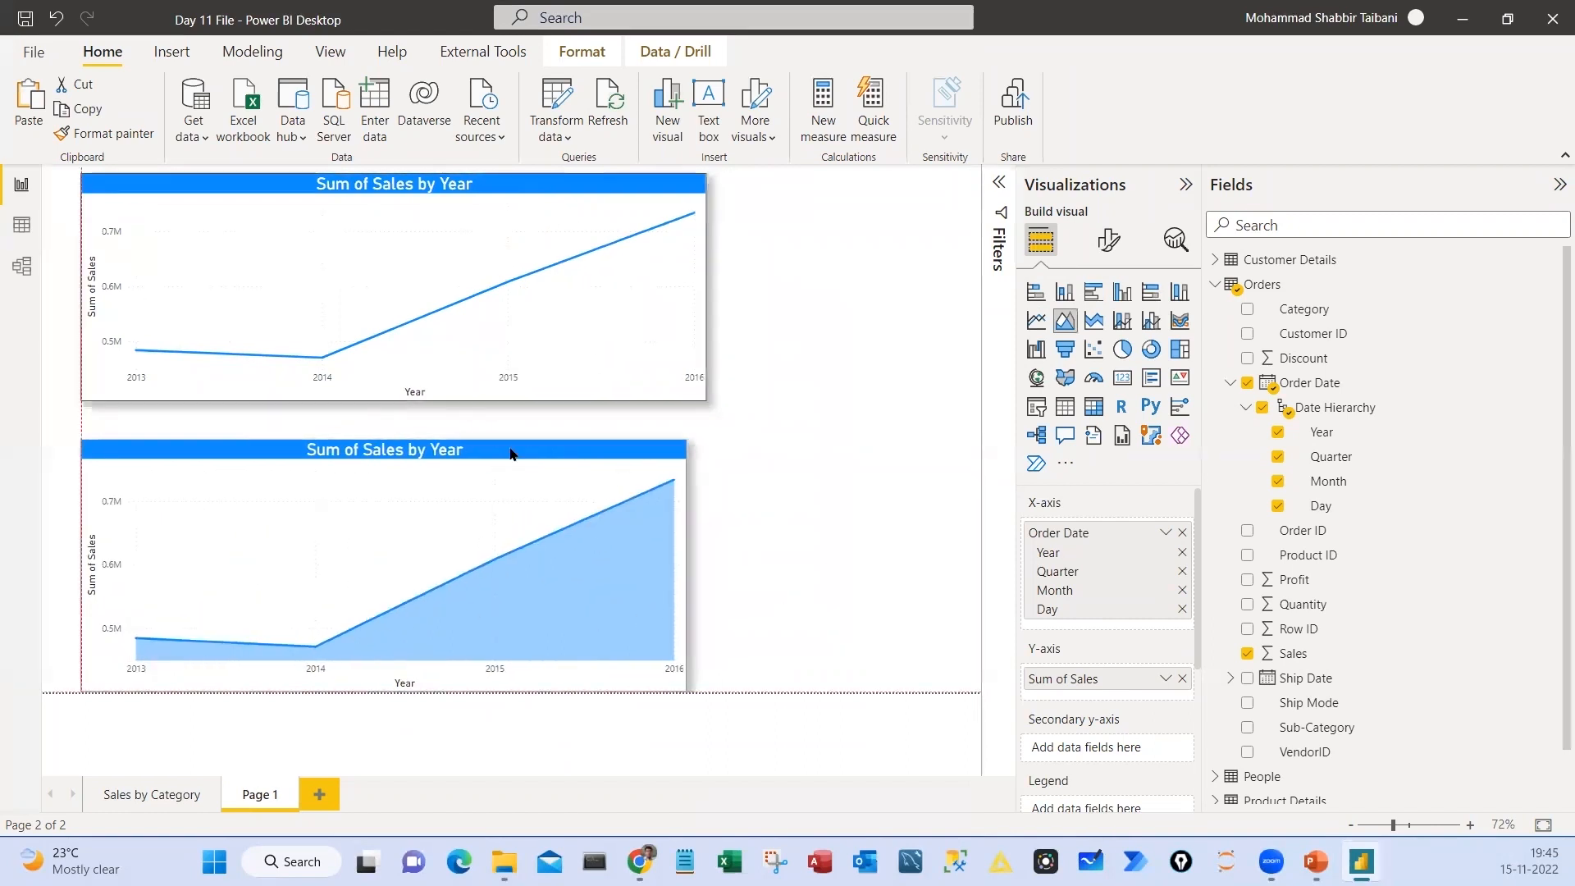
pyautogui.moveTo(689, 444); pyautogui.dragTo(700, 451)
pyautogui.click(755, 402)
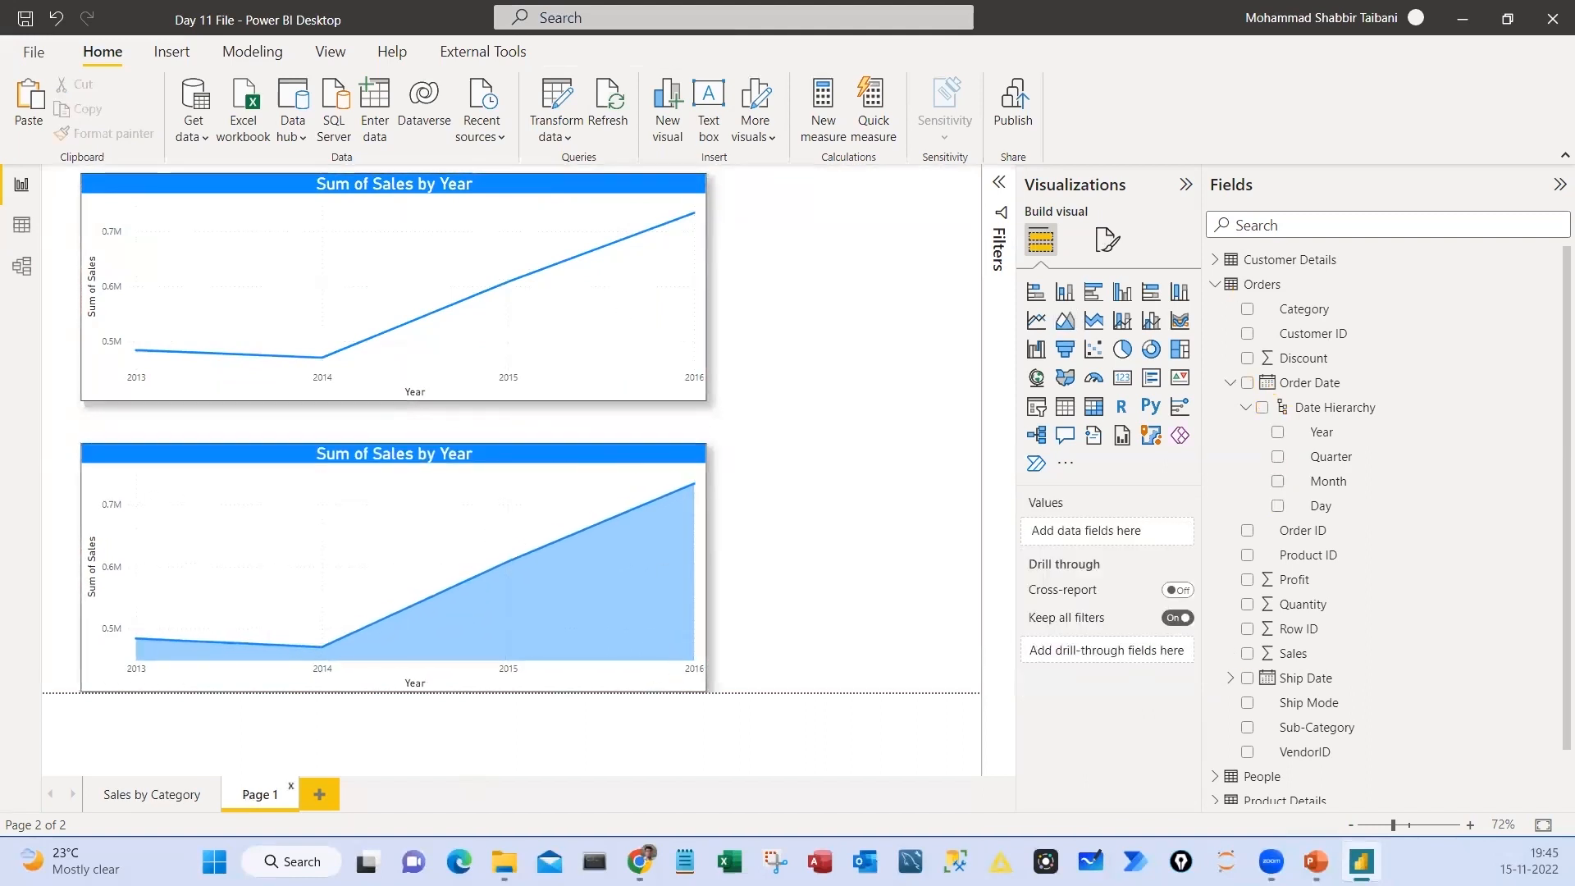
# Rename Page 1 as "Sales over Period of time"
pyautogui.doubleClick(258, 802)
pyautogui.write('Sales')
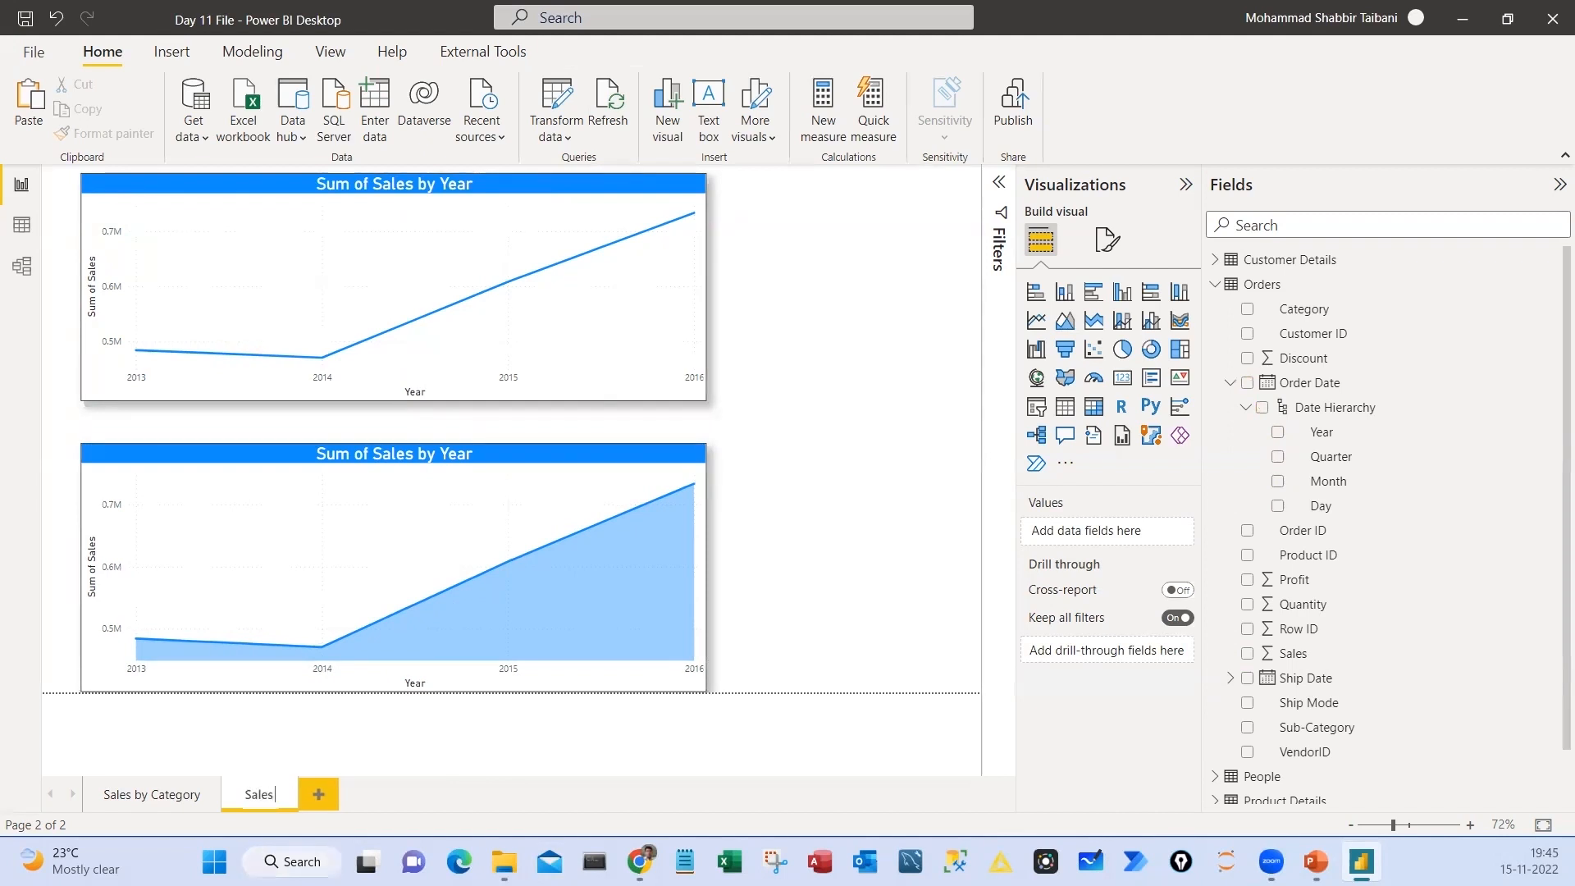
pyautogui.write(' over Period of time')
pyautogui.click(808, 394)
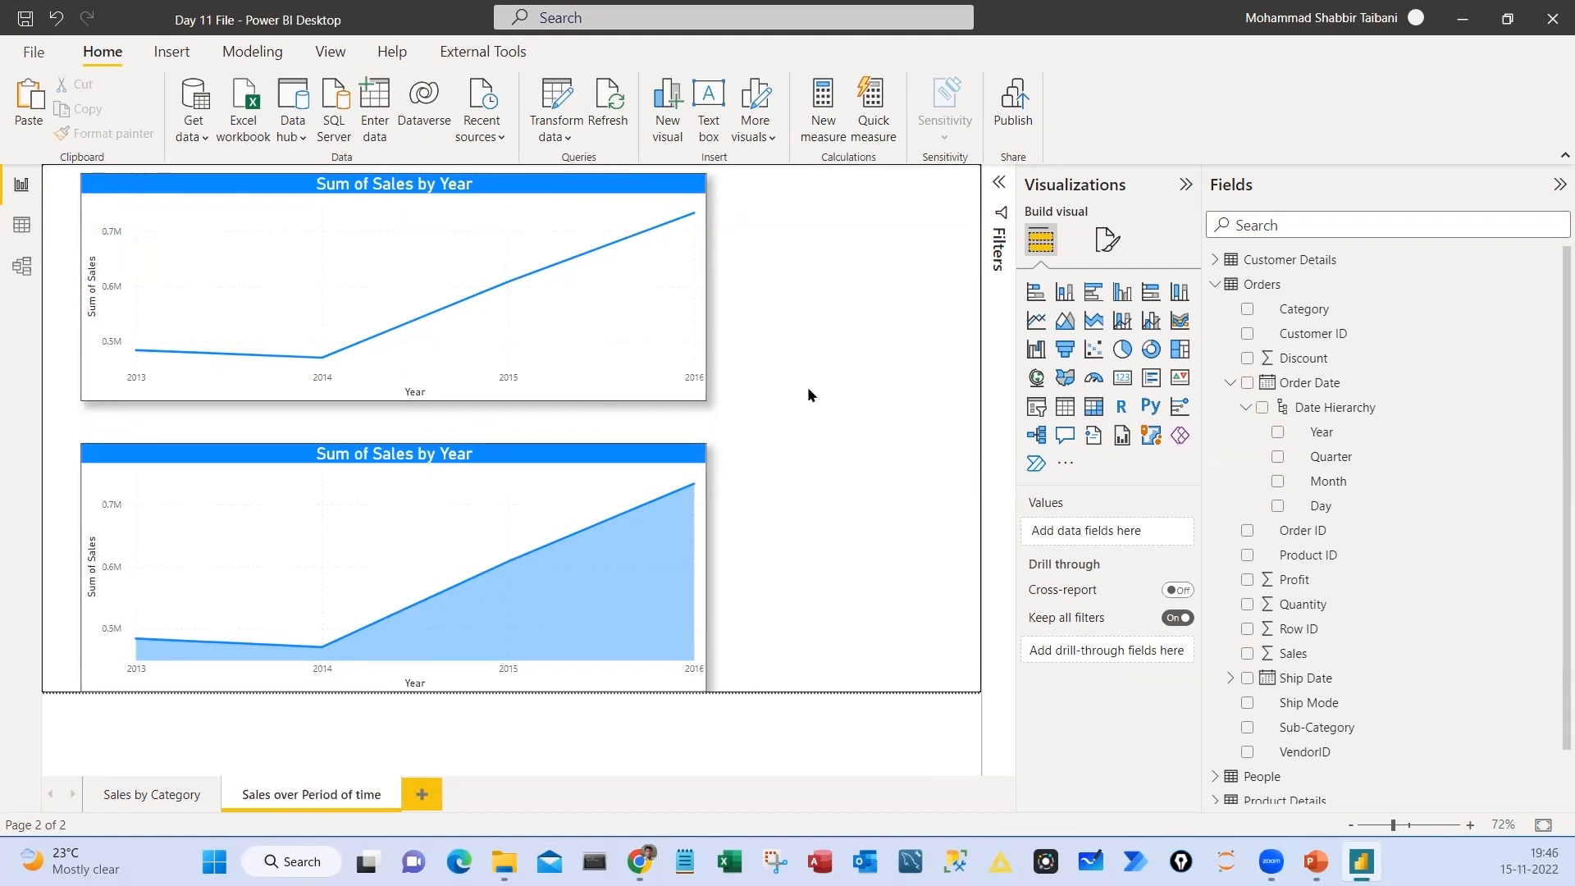
pyautogui.moveTo(308, 167); pyautogui.dragTo(508, 207)
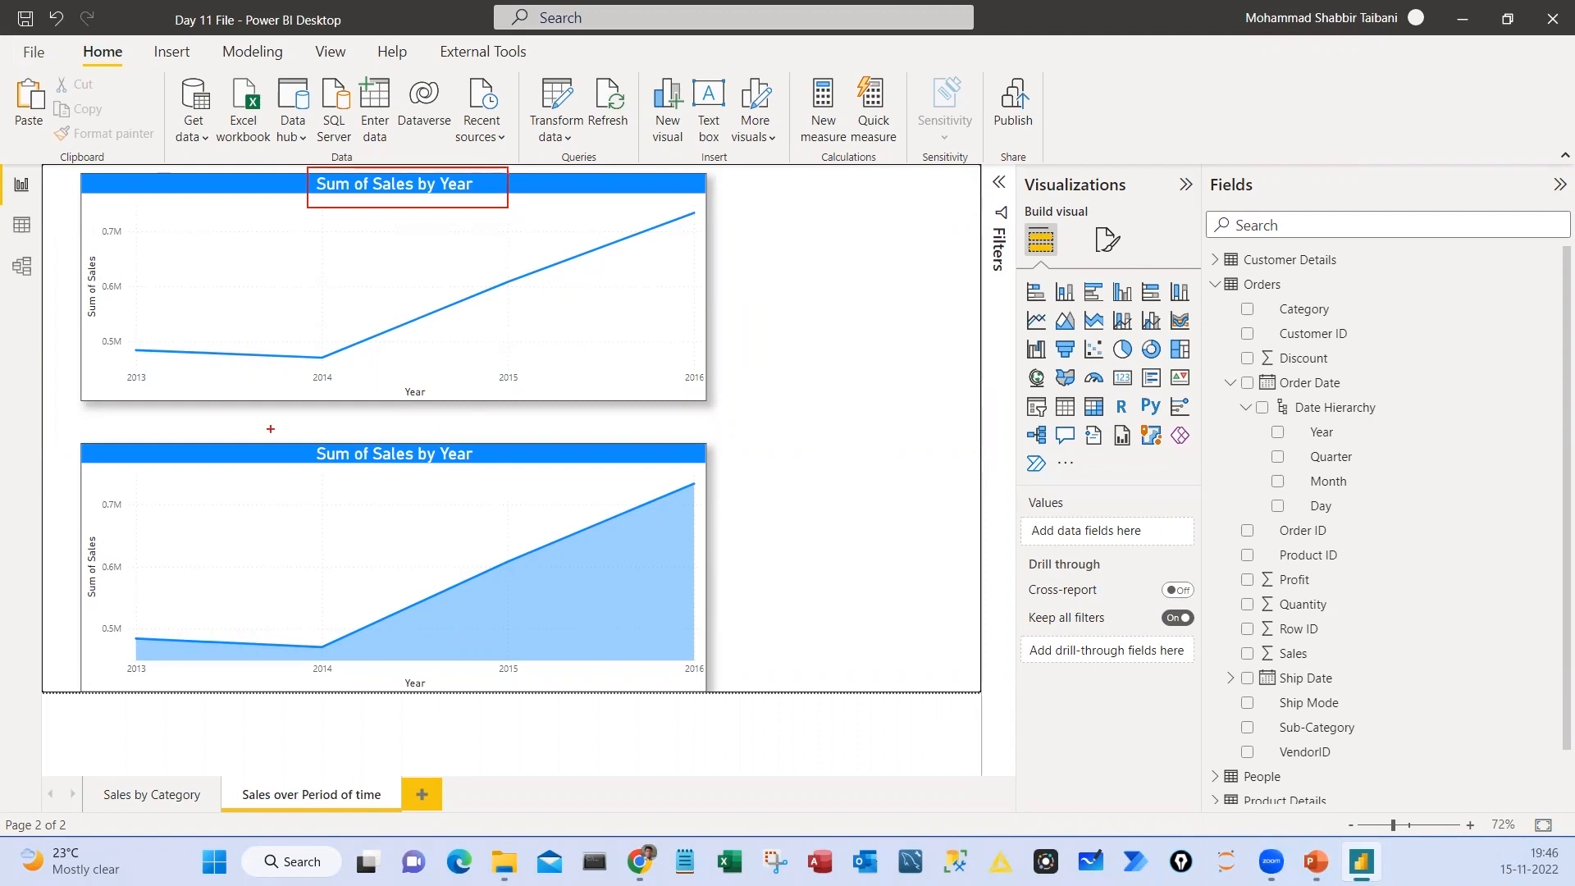
pyautogui.moveTo(276, 429); pyautogui.dragTo(505, 482)
pyautogui.moveTo(317, 353)
pyautogui.mouseDown()
pyautogui.moveTo(316, 396)
pyautogui.moveTo(289, 346)
pyautogui.mouseUp()
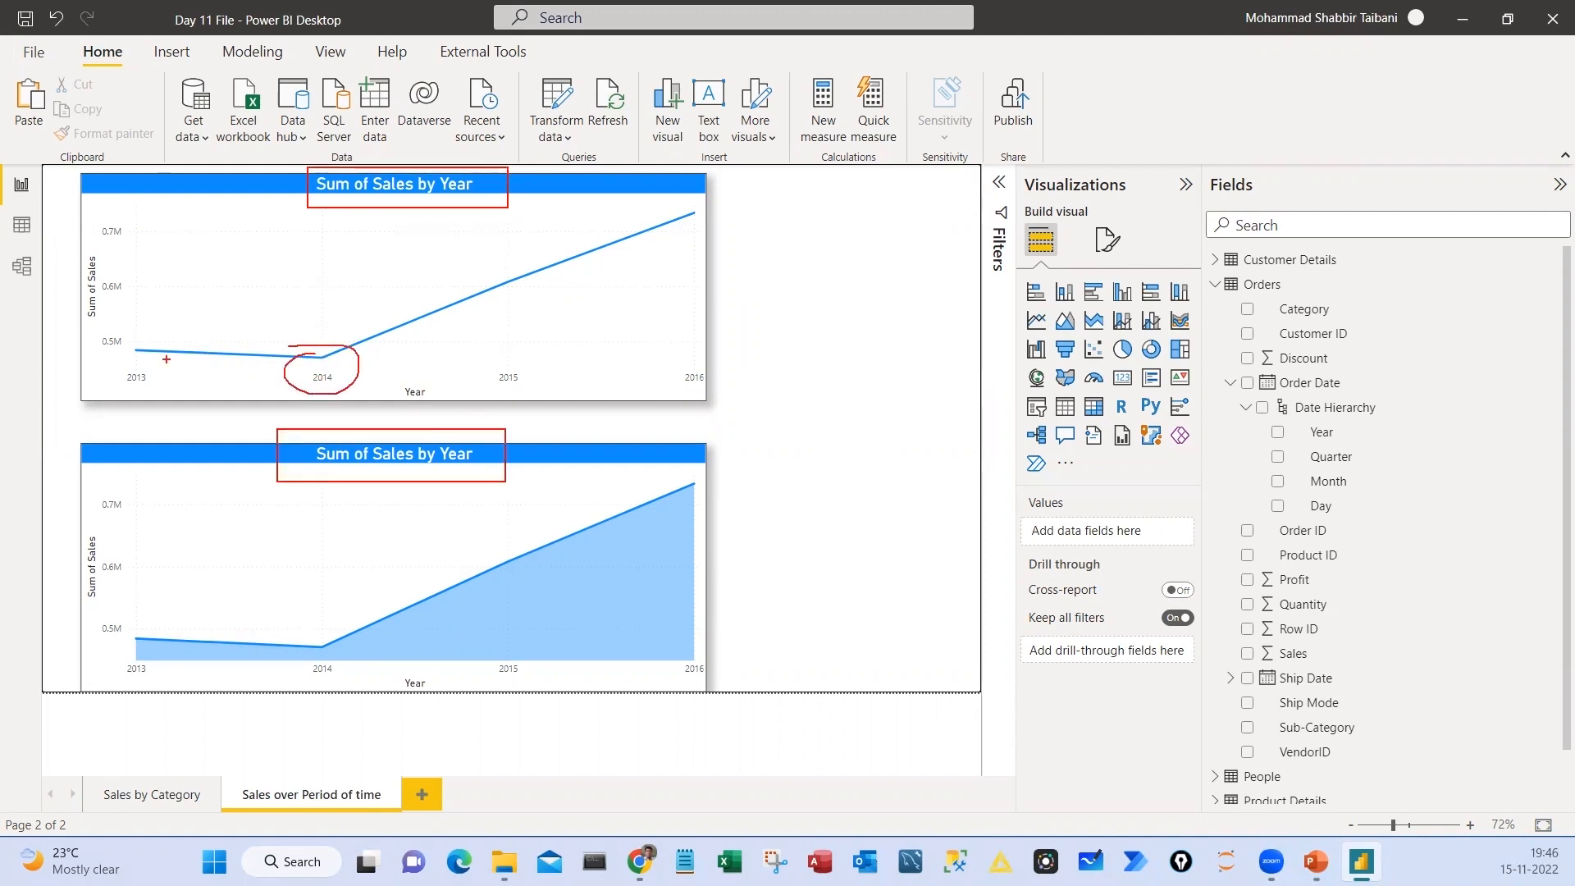
pyautogui.moveTo(123, 348); pyautogui.dragTo(88, 374)
pyautogui.moveTo(502, 358); pyautogui.dragTo(480, 370)
pyautogui.moveTo(694, 366); pyautogui.dragTo(670, 375)
pyautogui.moveTo(587, 305); pyautogui.dragTo(699, 312)
pyautogui.moveTo(631, 268); pyautogui.dragTo(599, 273)
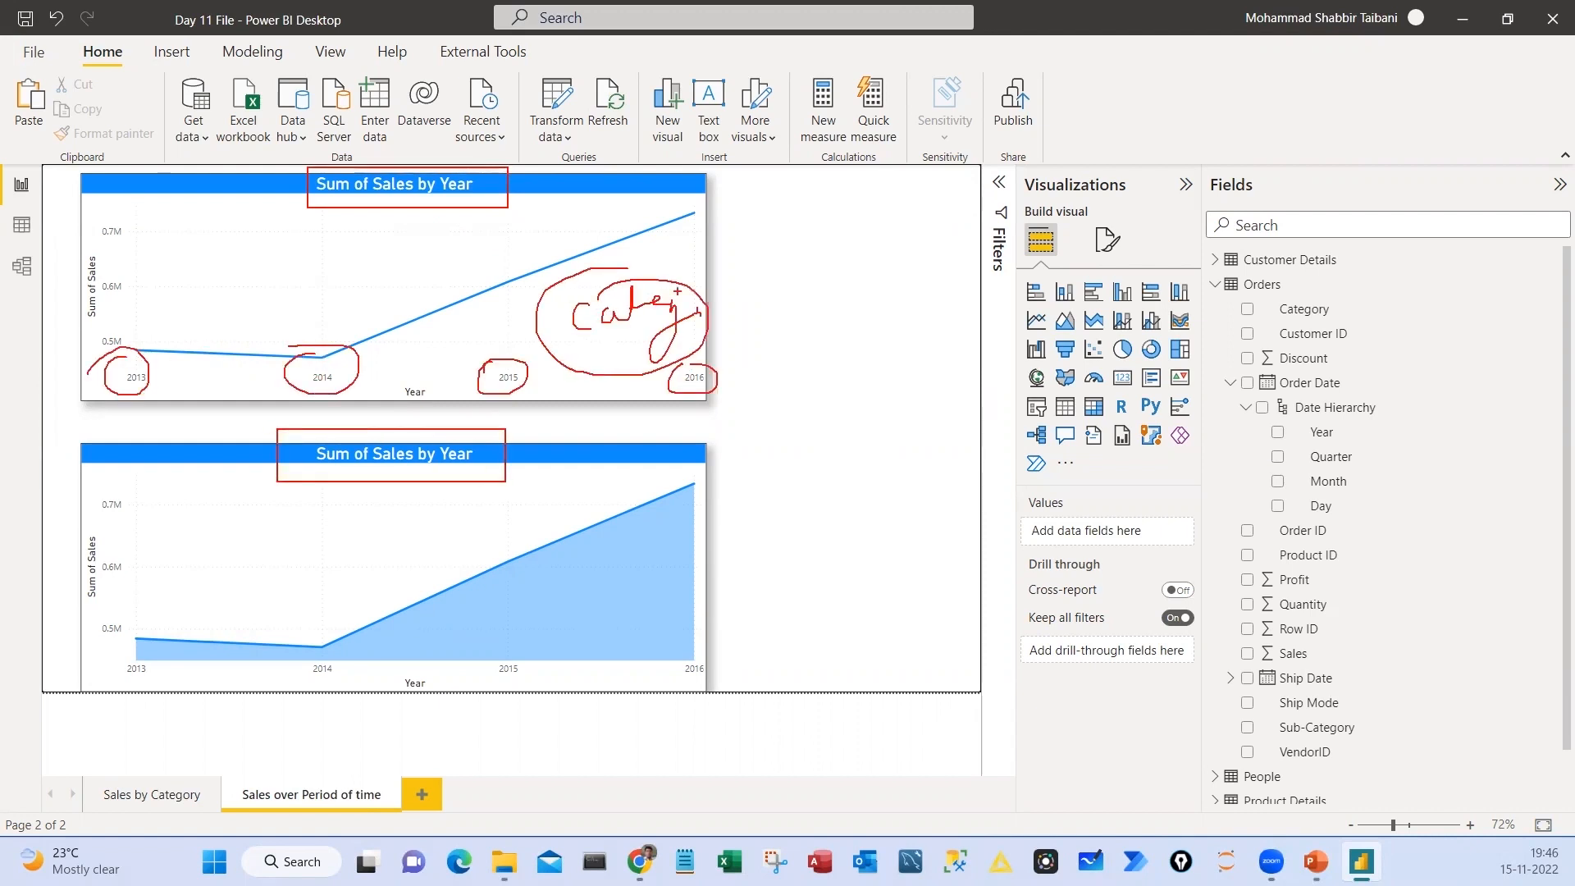
pyautogui.moveTo(708, 269)
pyautogui.mouseDown()
pyautogui.moveTo(726, 323)
pyautogui.moveTo(777, 334)
pyautogui.mouseUp()
pyautogui.moveTo(836, 215)
pyautogui.mouseDown()
pyautogui.moveTo(926, 318)
pyautogui.moveTo(937, 576)
pyautogui.mouseUp()
pyautogui.moveTo(813, 280); pyautogui.dragTo(886, 261)
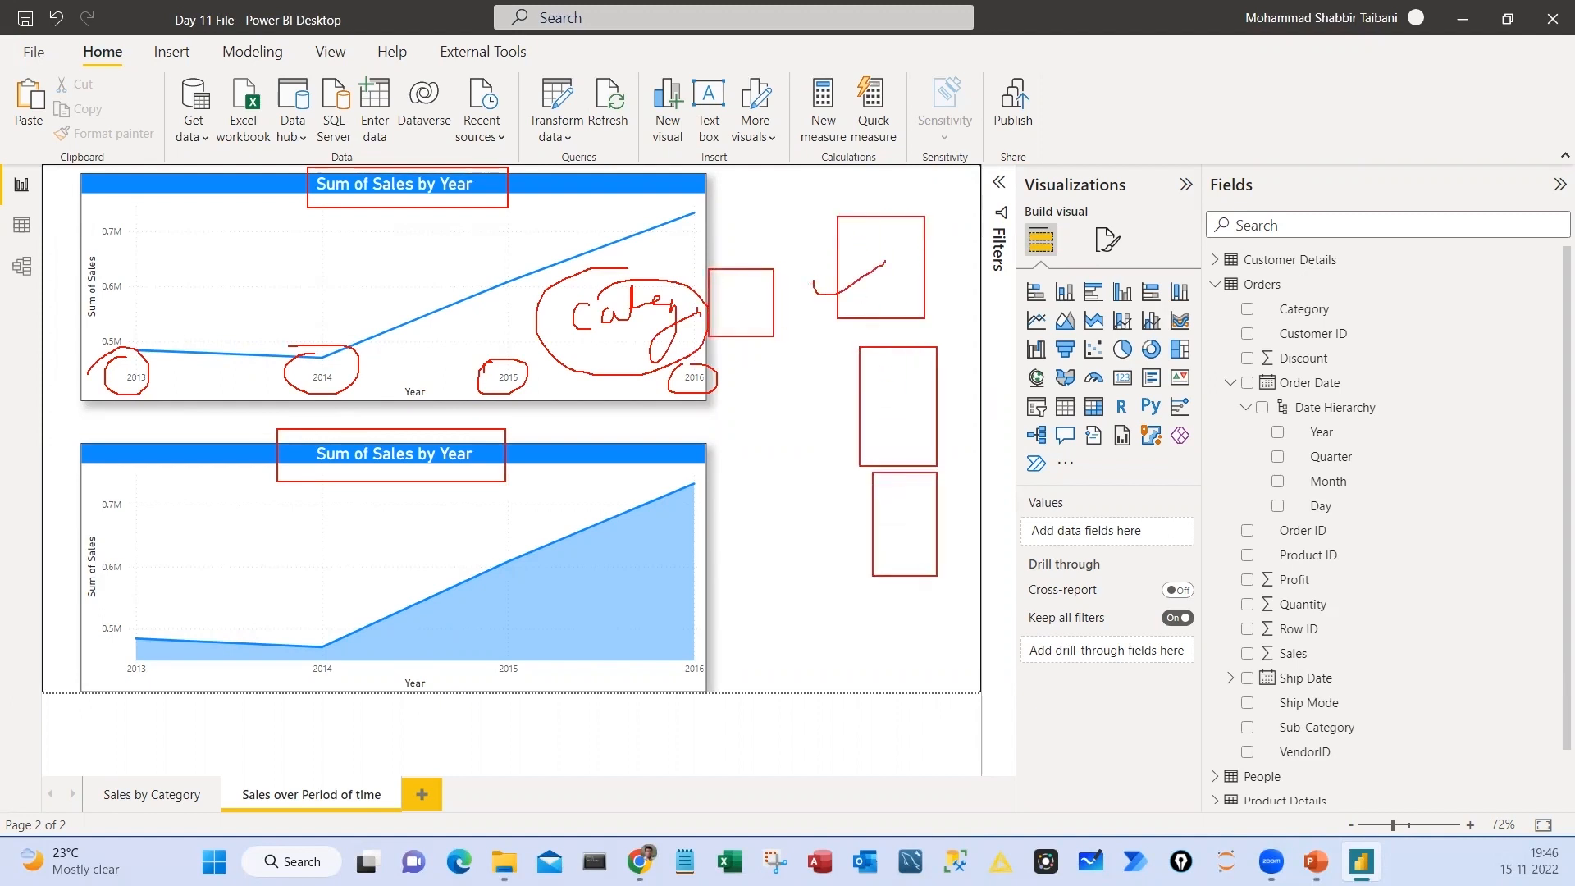
pyautogui.moveTo(829, 391); pyautogui.dragTo(906, 371)
pyautogui.press('Escape')
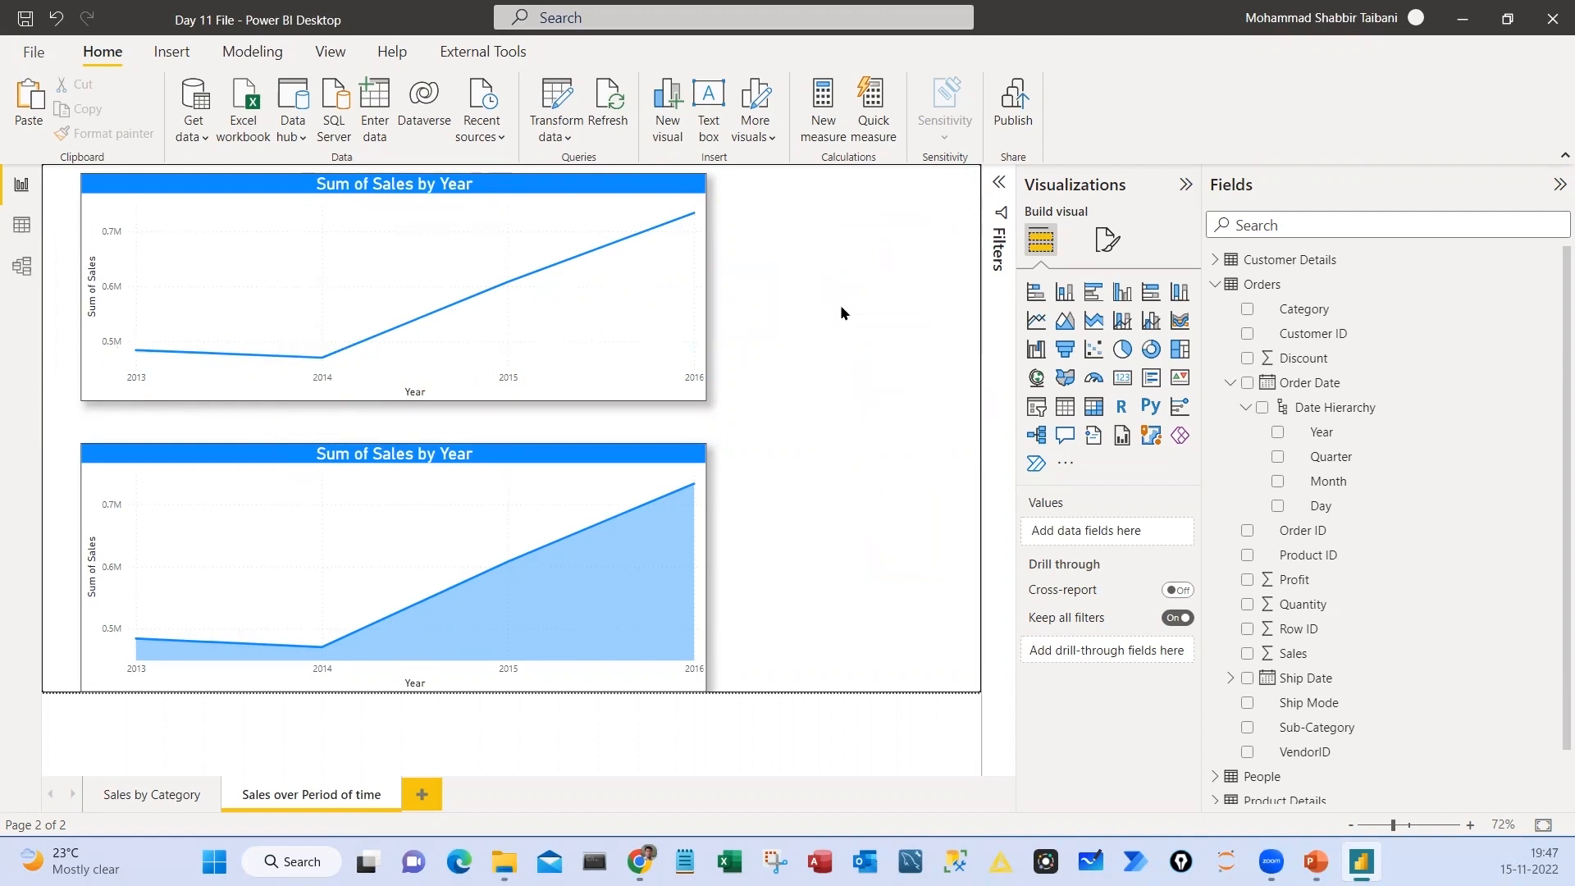
# Add a compact slicer to the right of the charts and assign the Category field to it
pyautogui.click(1036, 406)
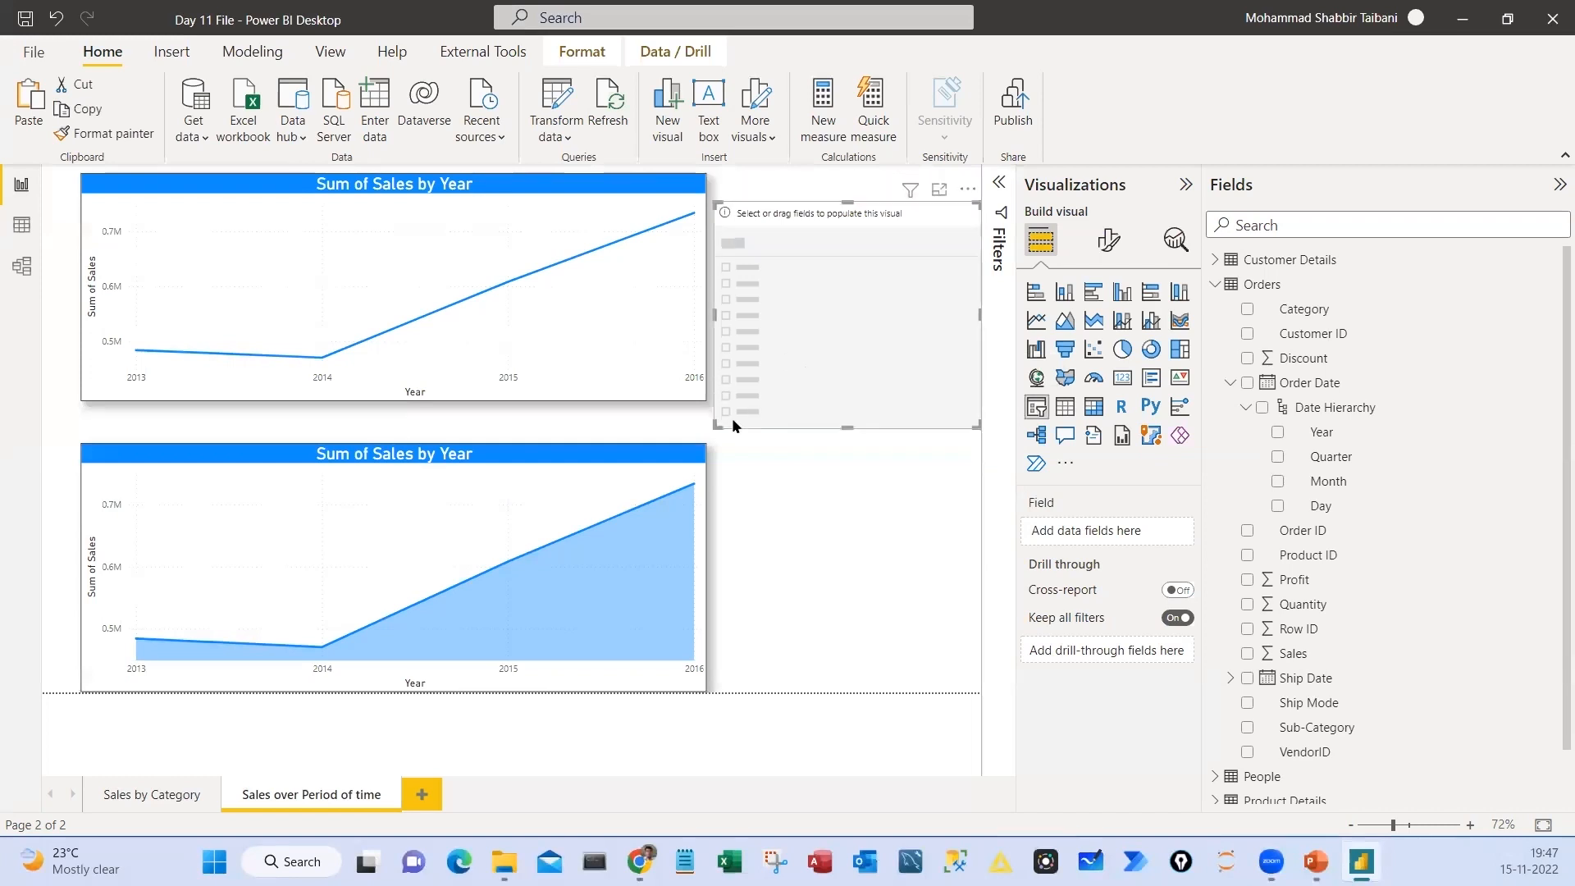
pyautogui.moveTo(716, 424); pyautogui.dragTo(806, 380)
pyautogui.moveTo(971, 205); pyautogui.dragTo(936, 266)
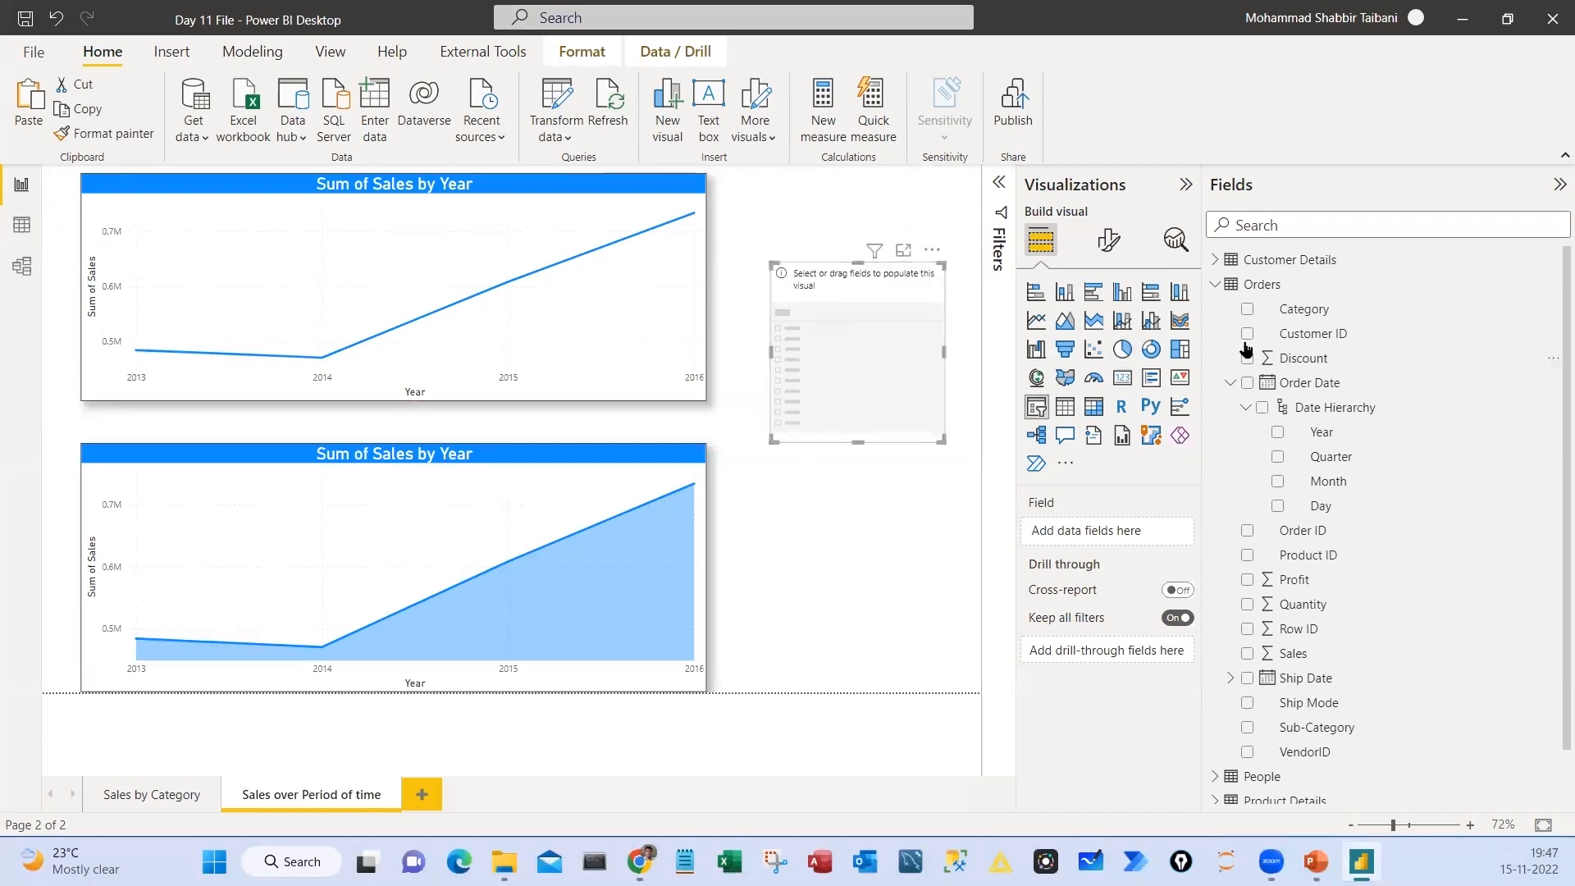
pyautogui.moveTo(1301, 312); pyautogui.dragTo(1089, 533)
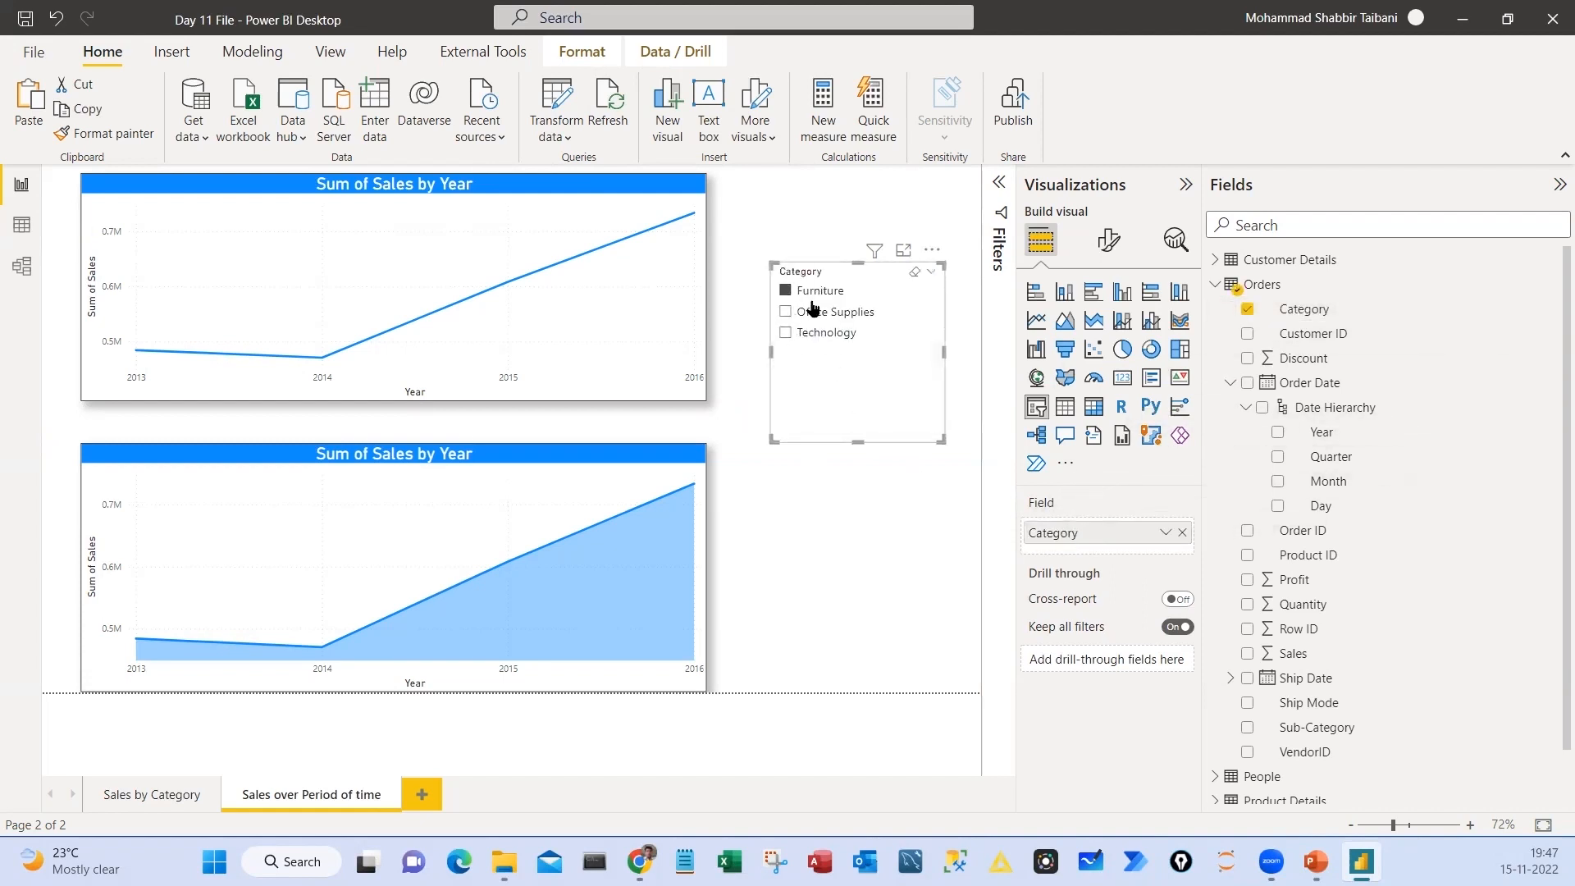
# Filter both charts by Furniture, Office Supplies and Technology in turn with the Category slicer, ending on Technology
pyautogui.click(809, 296)
pyautogui.click(808, 314)
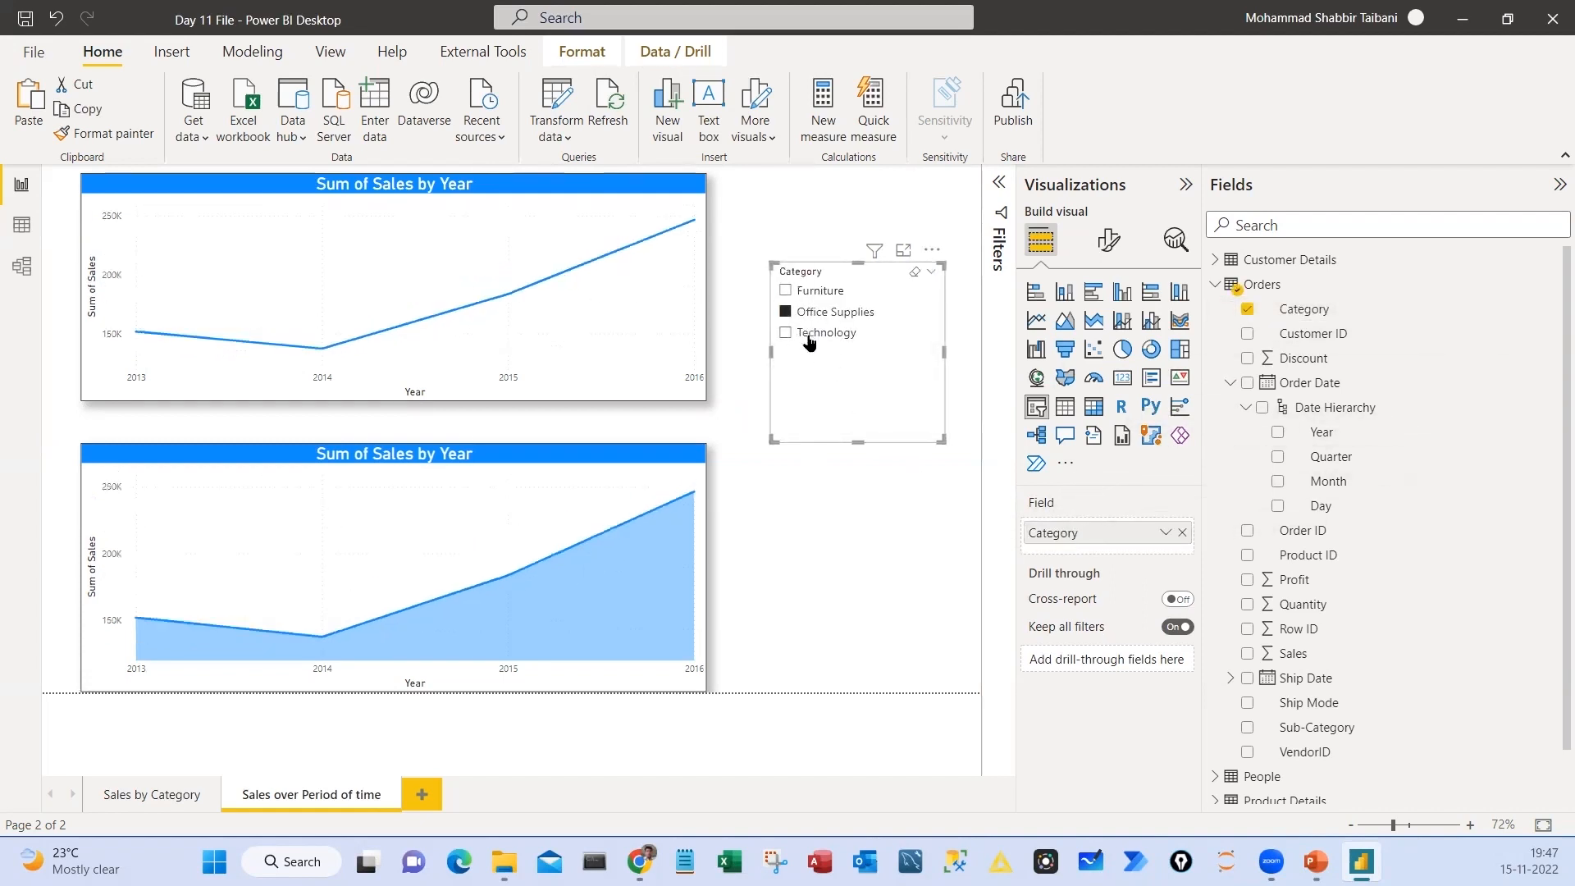
pyautogui.click(810, 338)
pyautogui.click(810, 292)
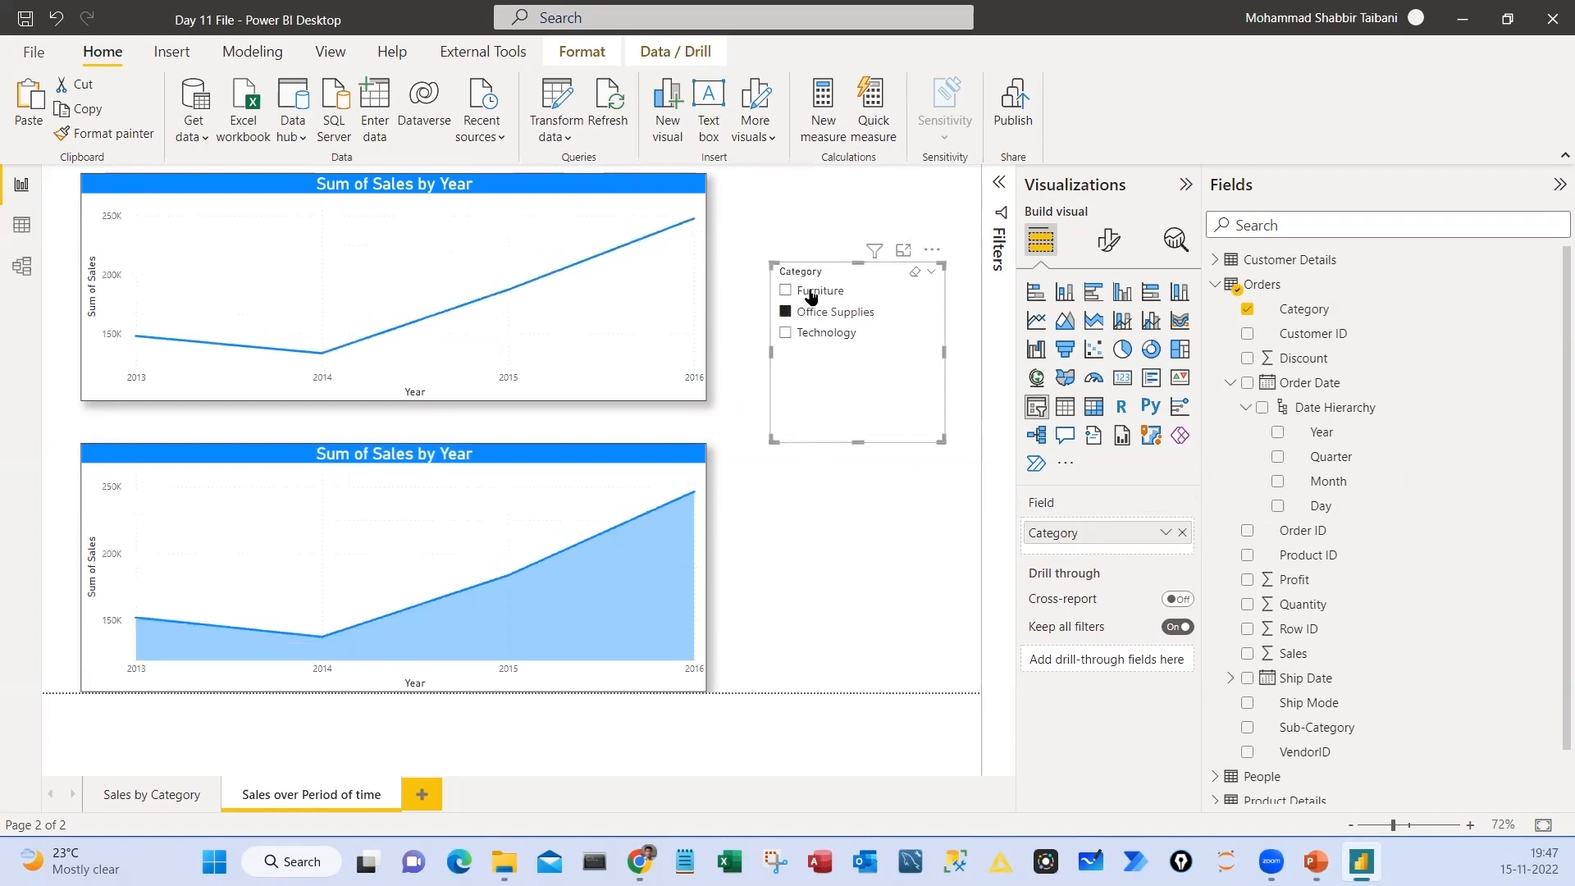
pyautogui.click(811, 338)
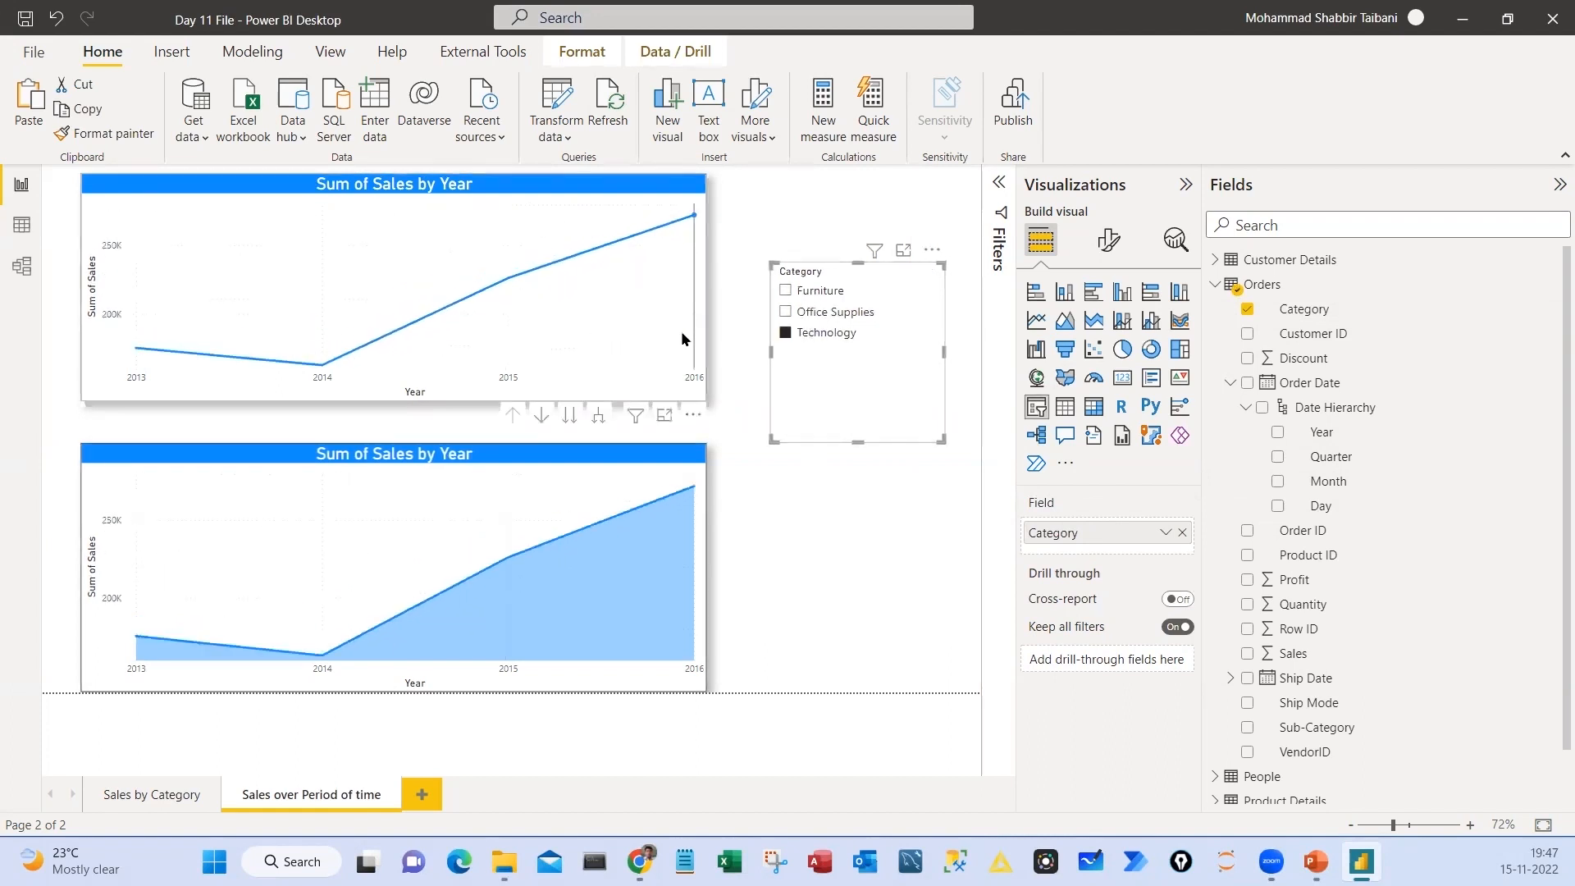
pyautogui.click(810, 312)
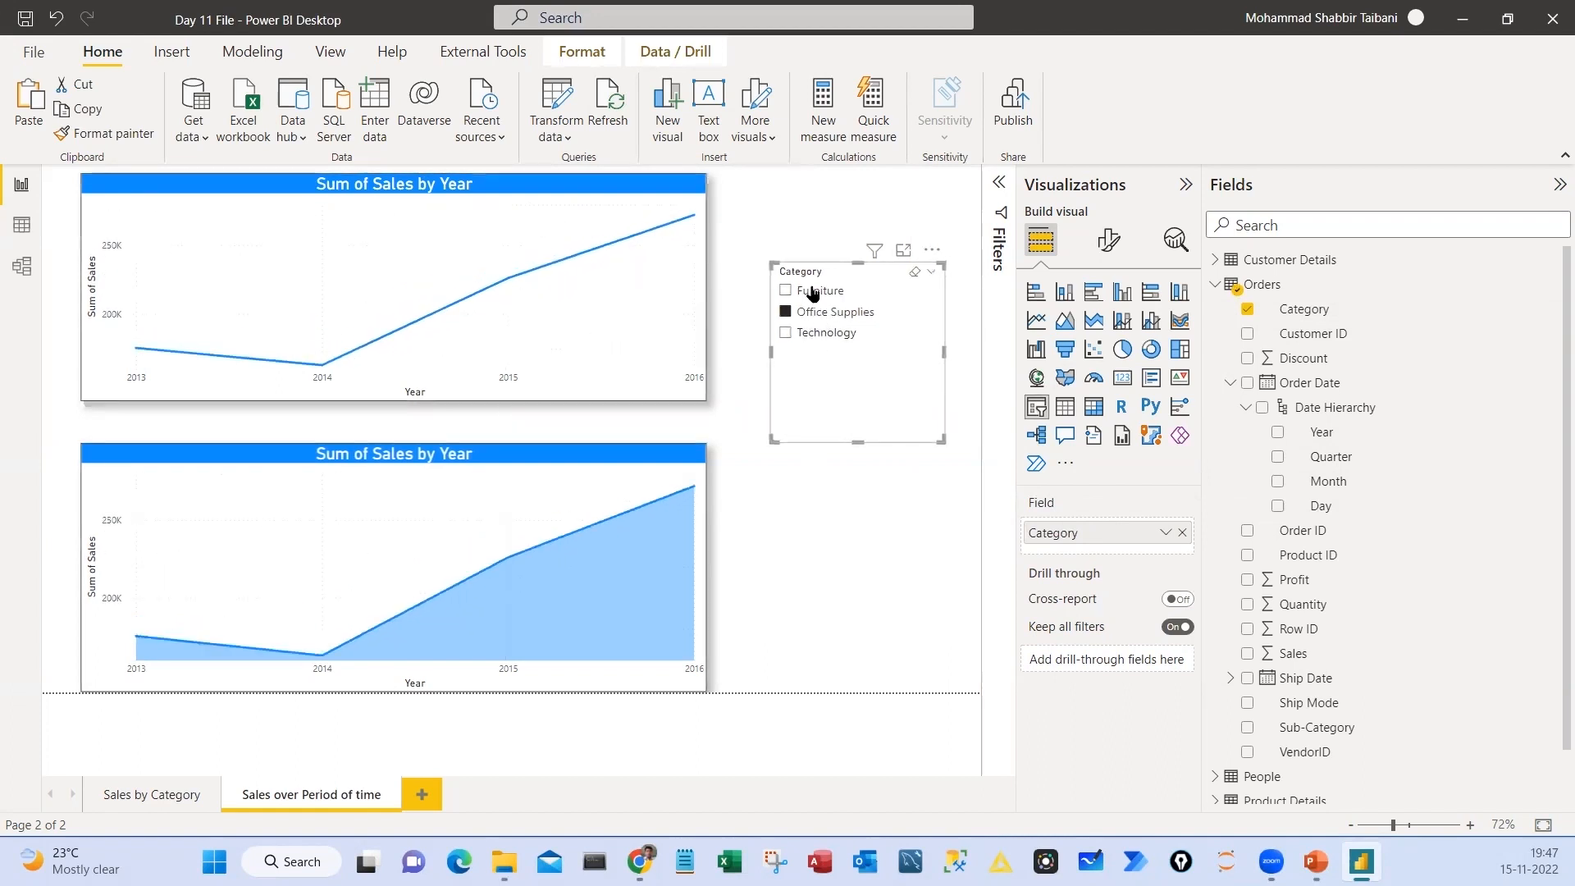
pyautogui.click(819, 335)
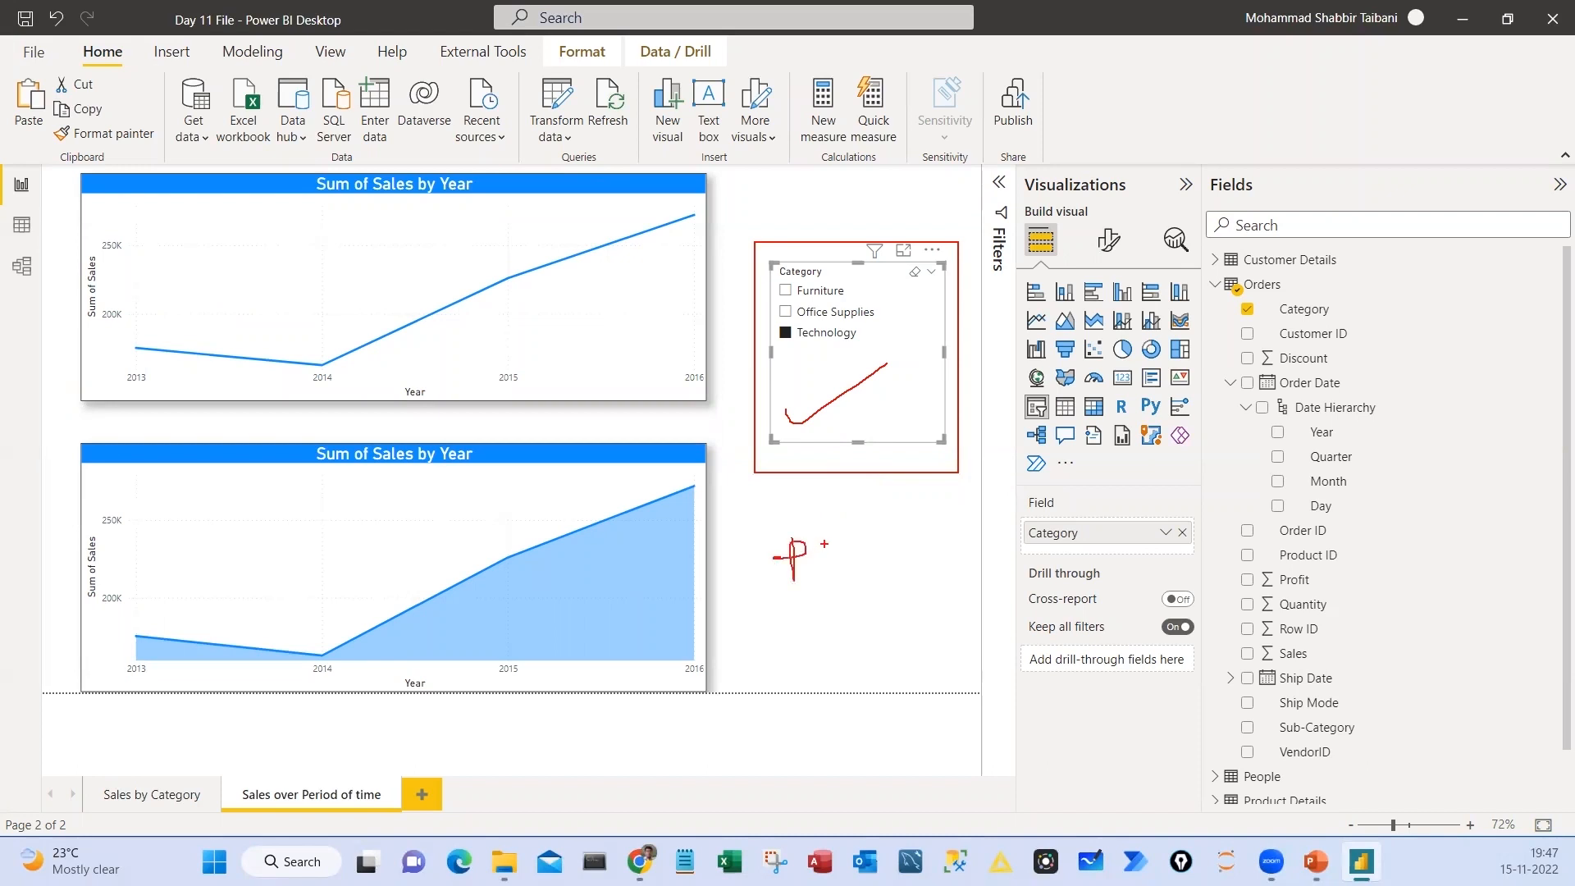
pyautogui.moveTo(824, 544); pyautogui.dragTo(866, 542)
pyautogui.moveTo(845, 542); pyautogui.dragTo(843, 577)
pyautogui.moveTo(819, 579); pyautogui.dragTo(862, 577)
pyautogui.moveTo(866, 497)
pyautogui.mouseDown()
pyautogui.moveTo(771, 597)
pyautogui.moveTo(870, 494)
pyautogui.mouseUp()
pyautogui.press('Escape')
# Turn on the visual border and shadow for the Category slicer
pyautogui.moveTo(850, 374); pyautogui.dragTo(854, 370)
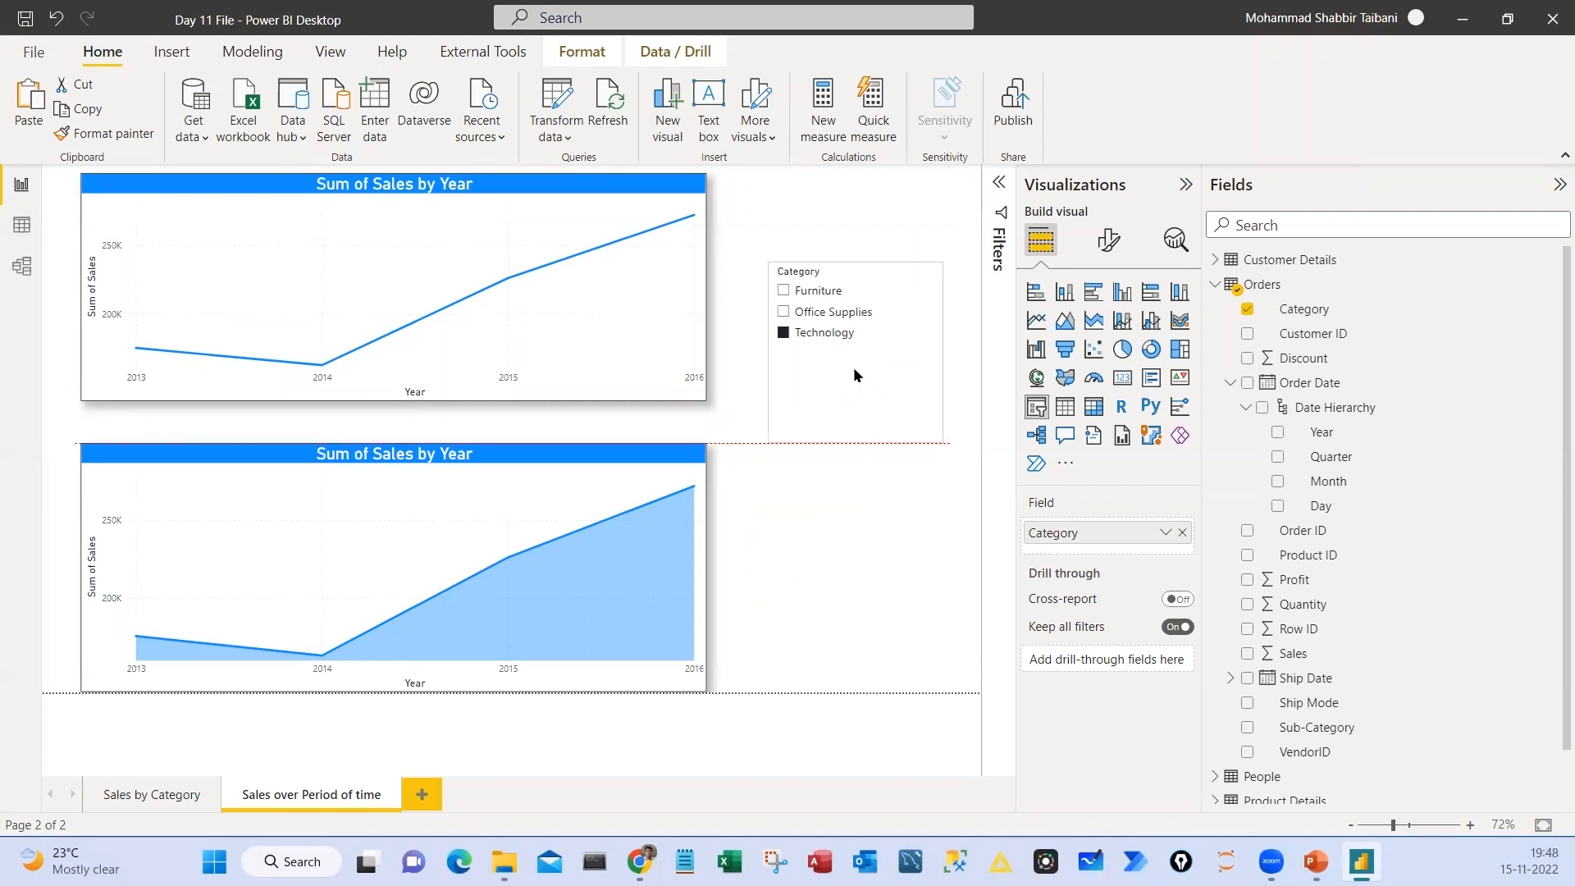
pyautogui.click(1109, 240)
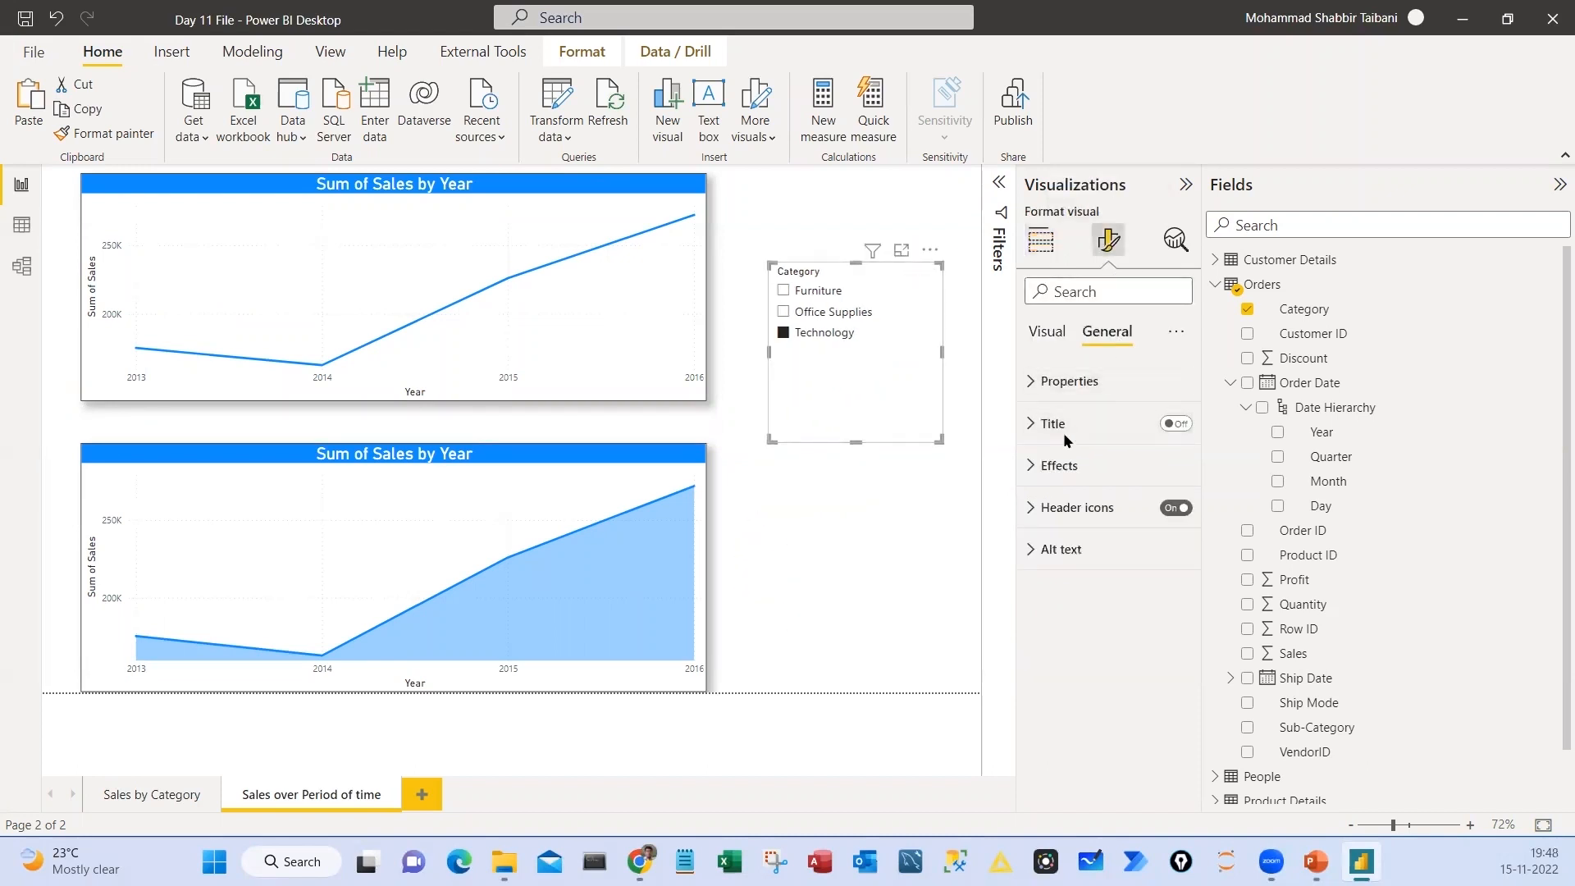
pyautogui.click(1059, 466)
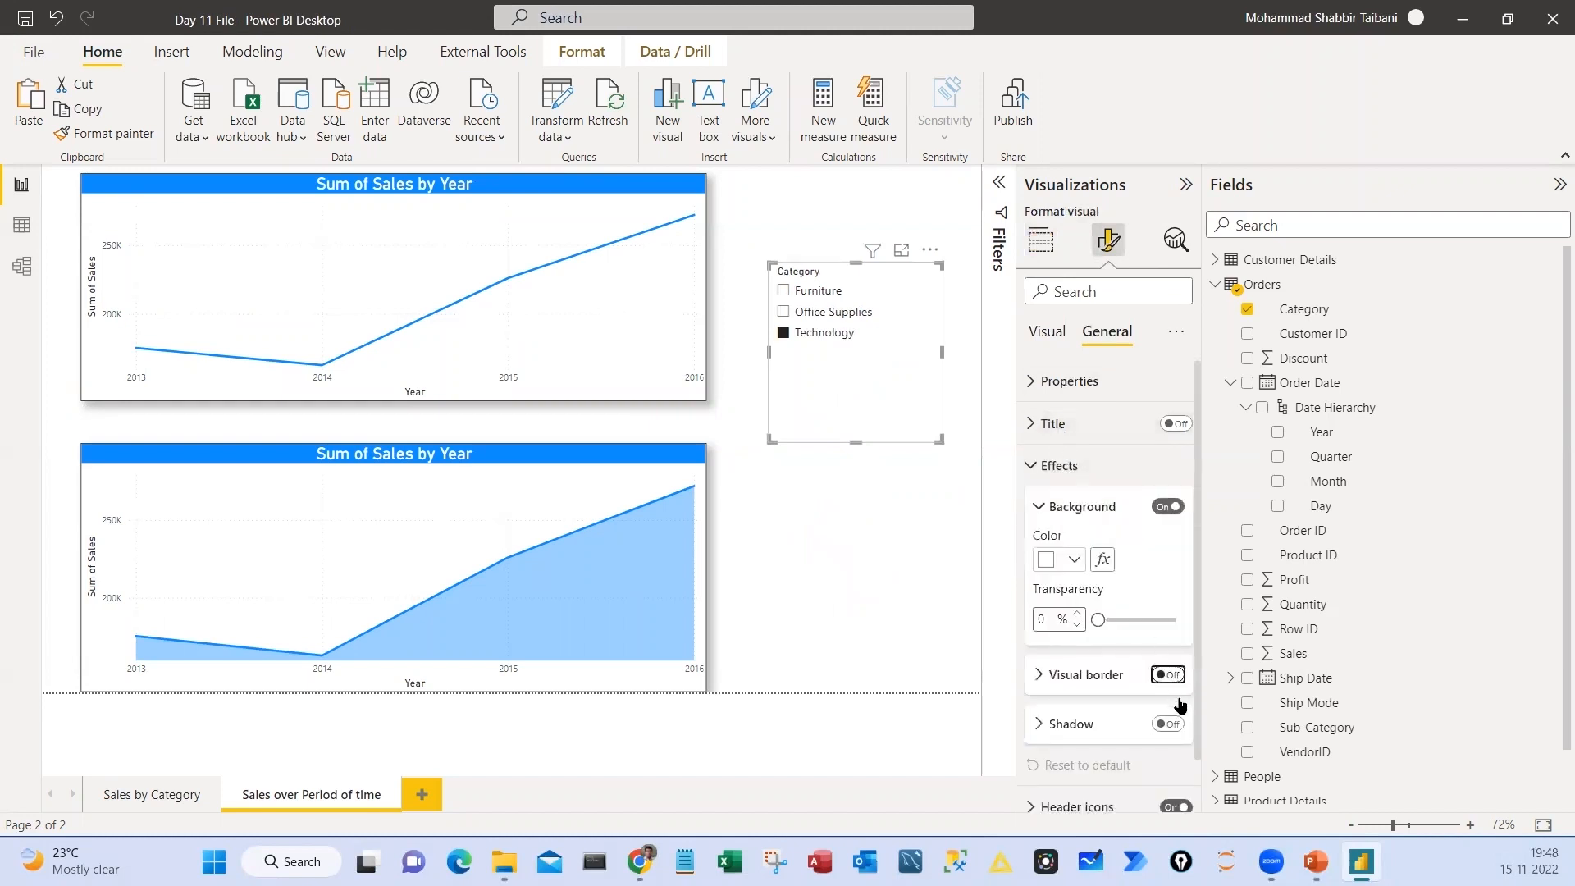
pyautogui.click(1174, 723)
pyautogui.click(917, 568)
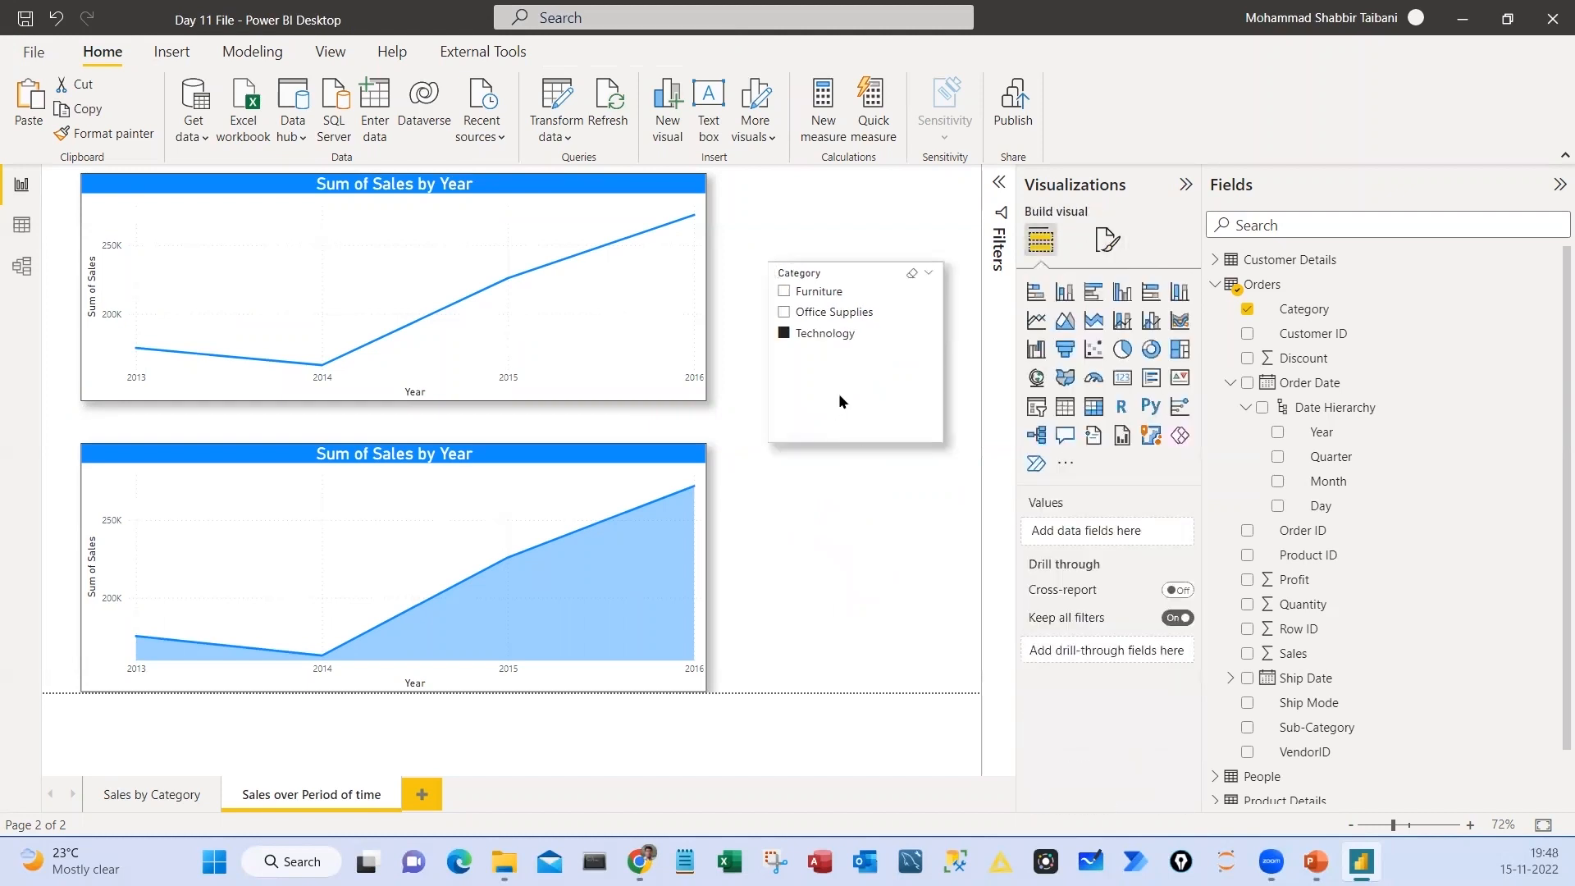
# Enlarge the font of the Category slicer's values and adjust the slicer's placement beside the line chart
pyautogui.click(840, 401)
pyautogui.click(1109, 239)
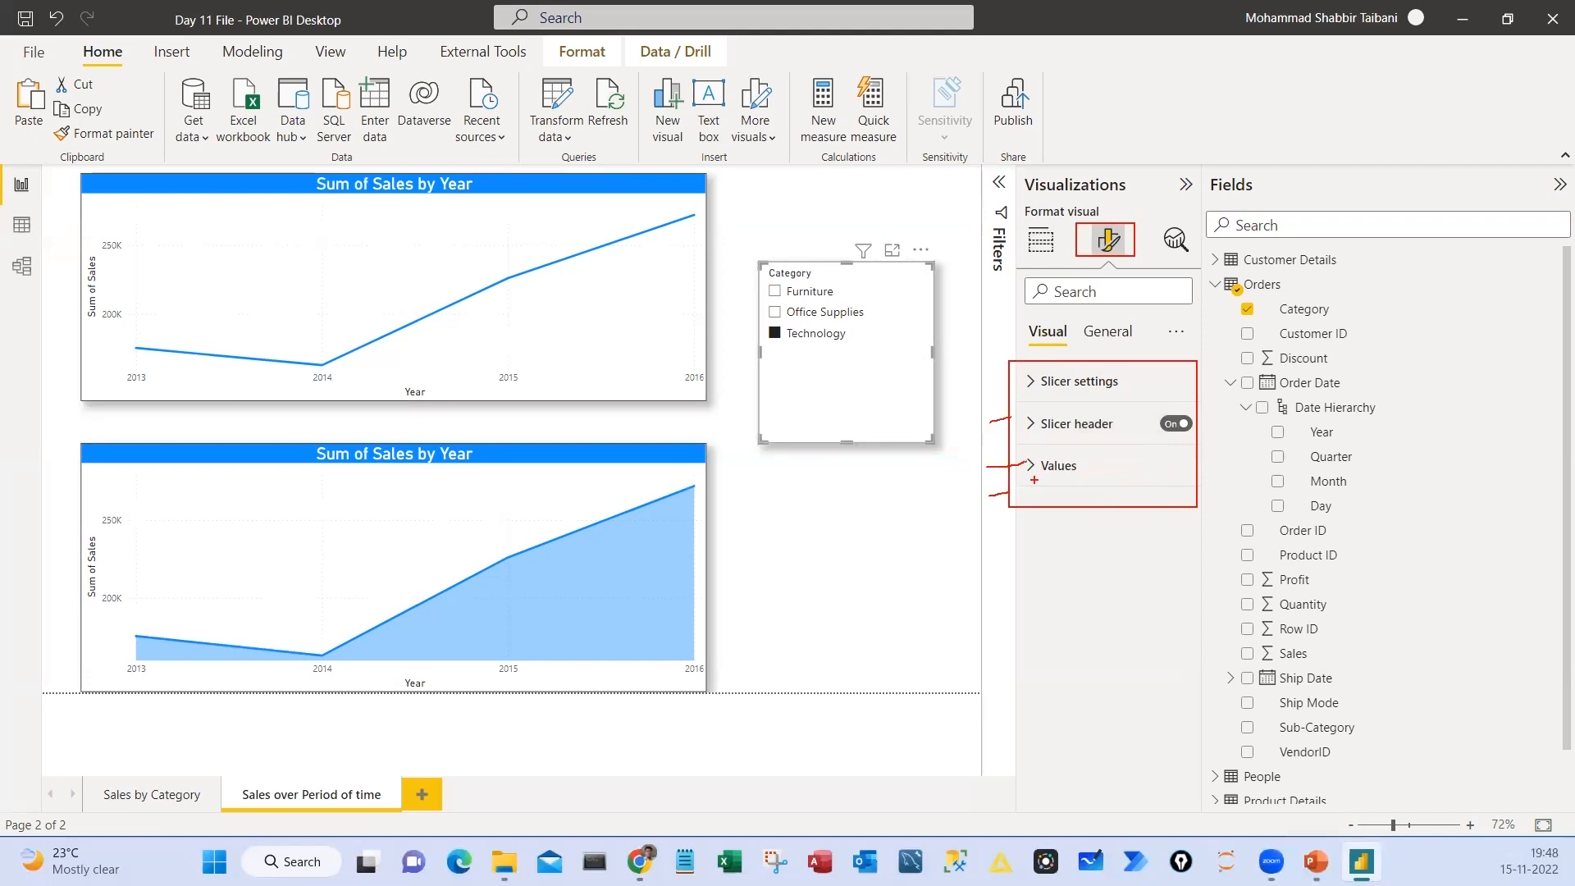
pyautogui.click(1059, 465)
pyautogui.click(1174, 556)
pyautogui.click(1174, 556)
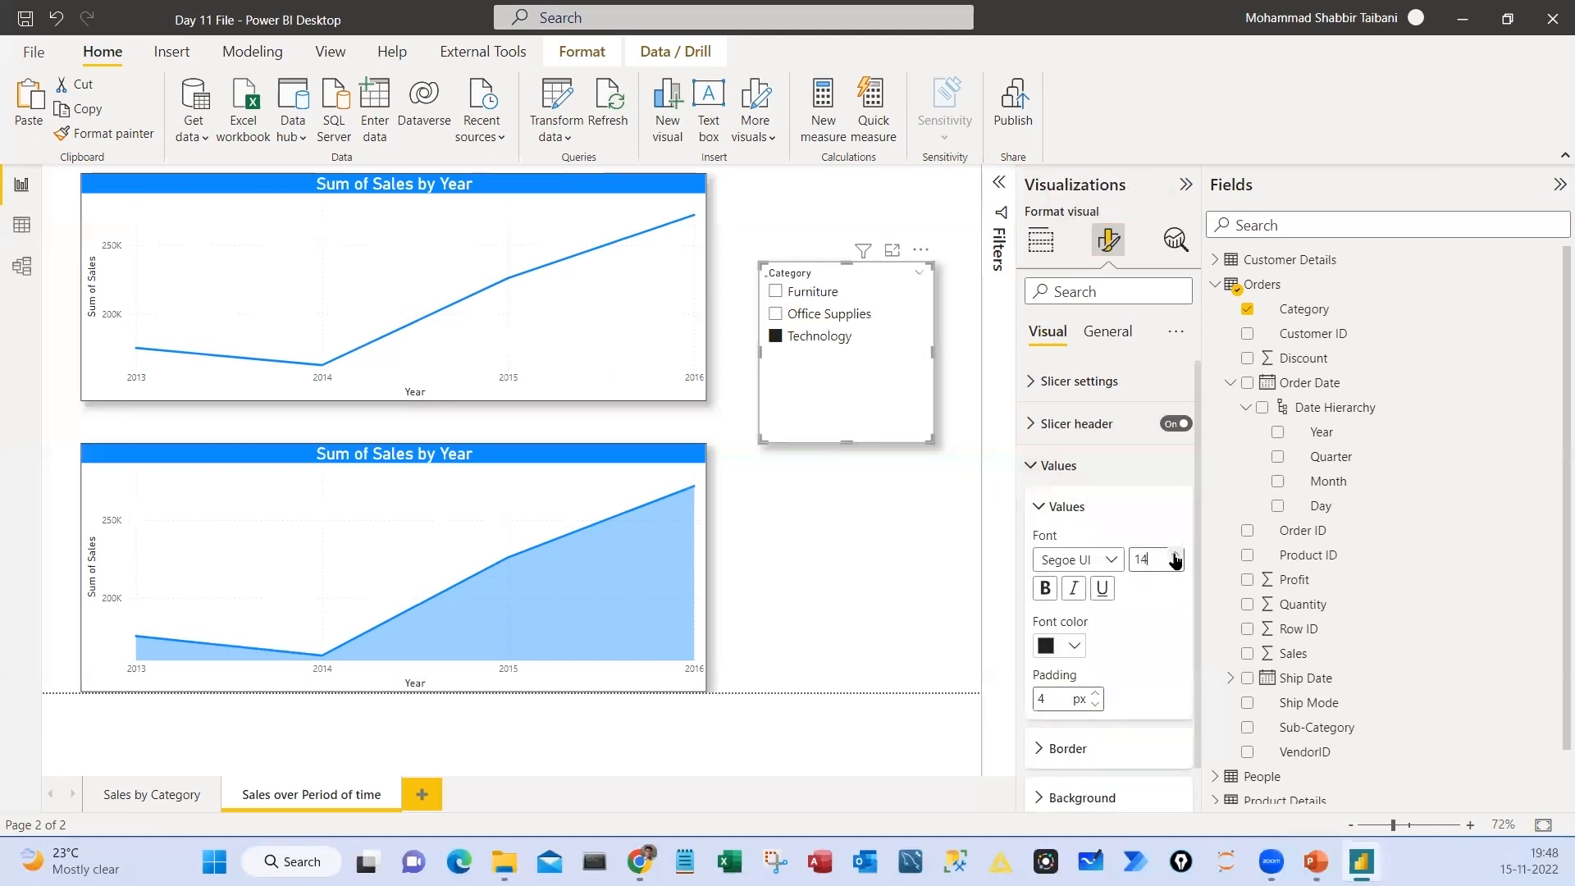
pyautogui.click(1174, 556)
pyautogui.click(1174, 555)
pyautogui.click(1174, 555)
pyautogui.click(1174, 556)
pyautogui.moveTo(866, 412); pyautogui.dragTo(867, 371)
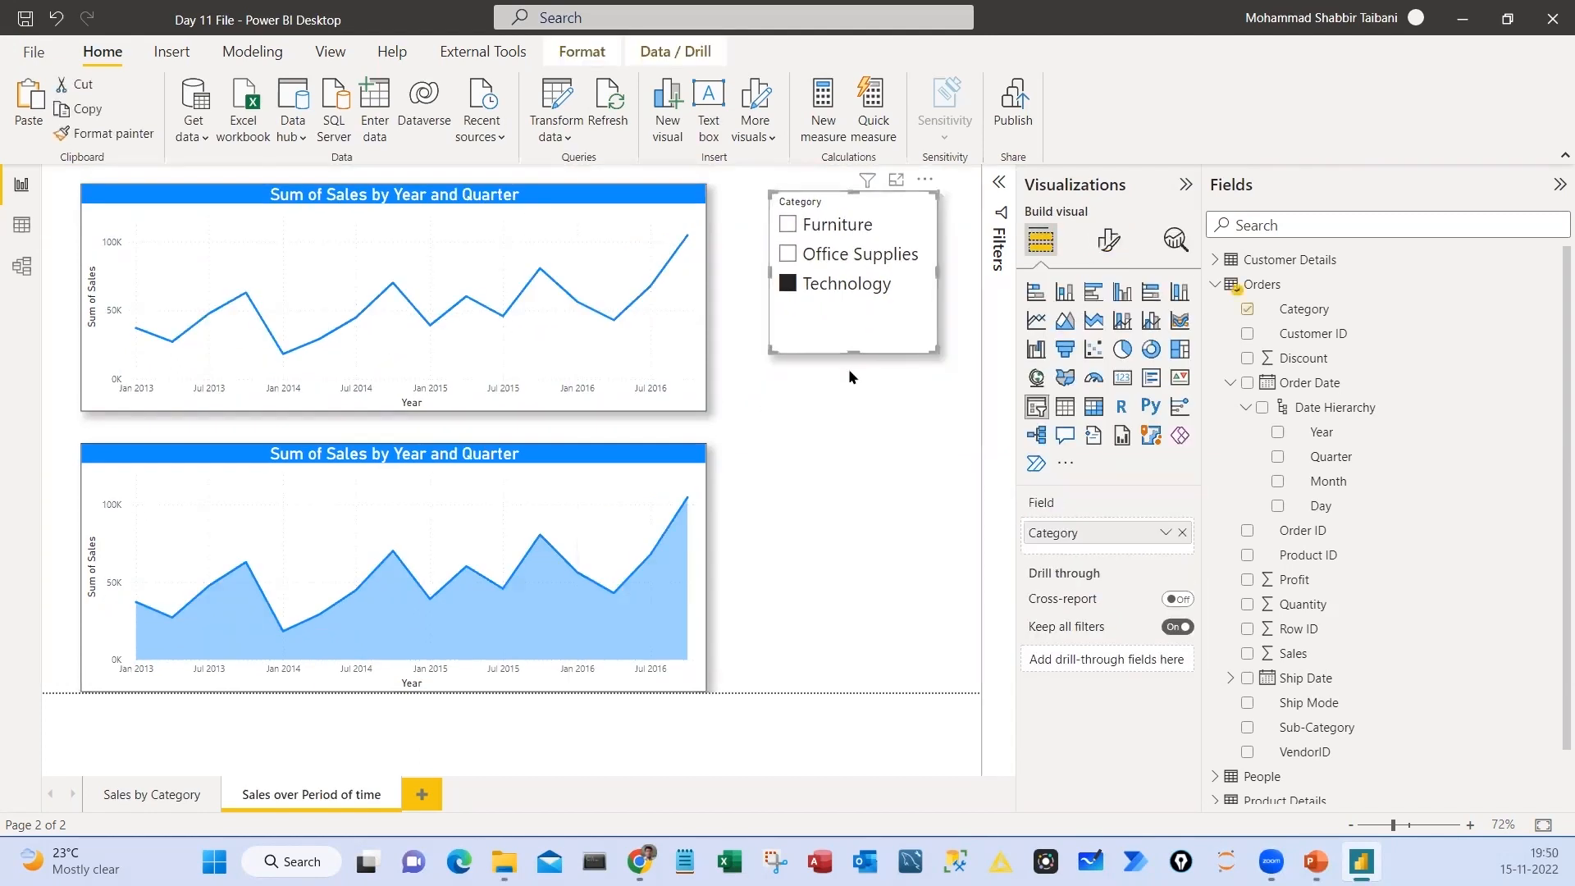
# Paste a copy of the Category slicer, place it directly below the original, and clear the Technology selection
pyautogui.hotkey('ctrl', 'v')
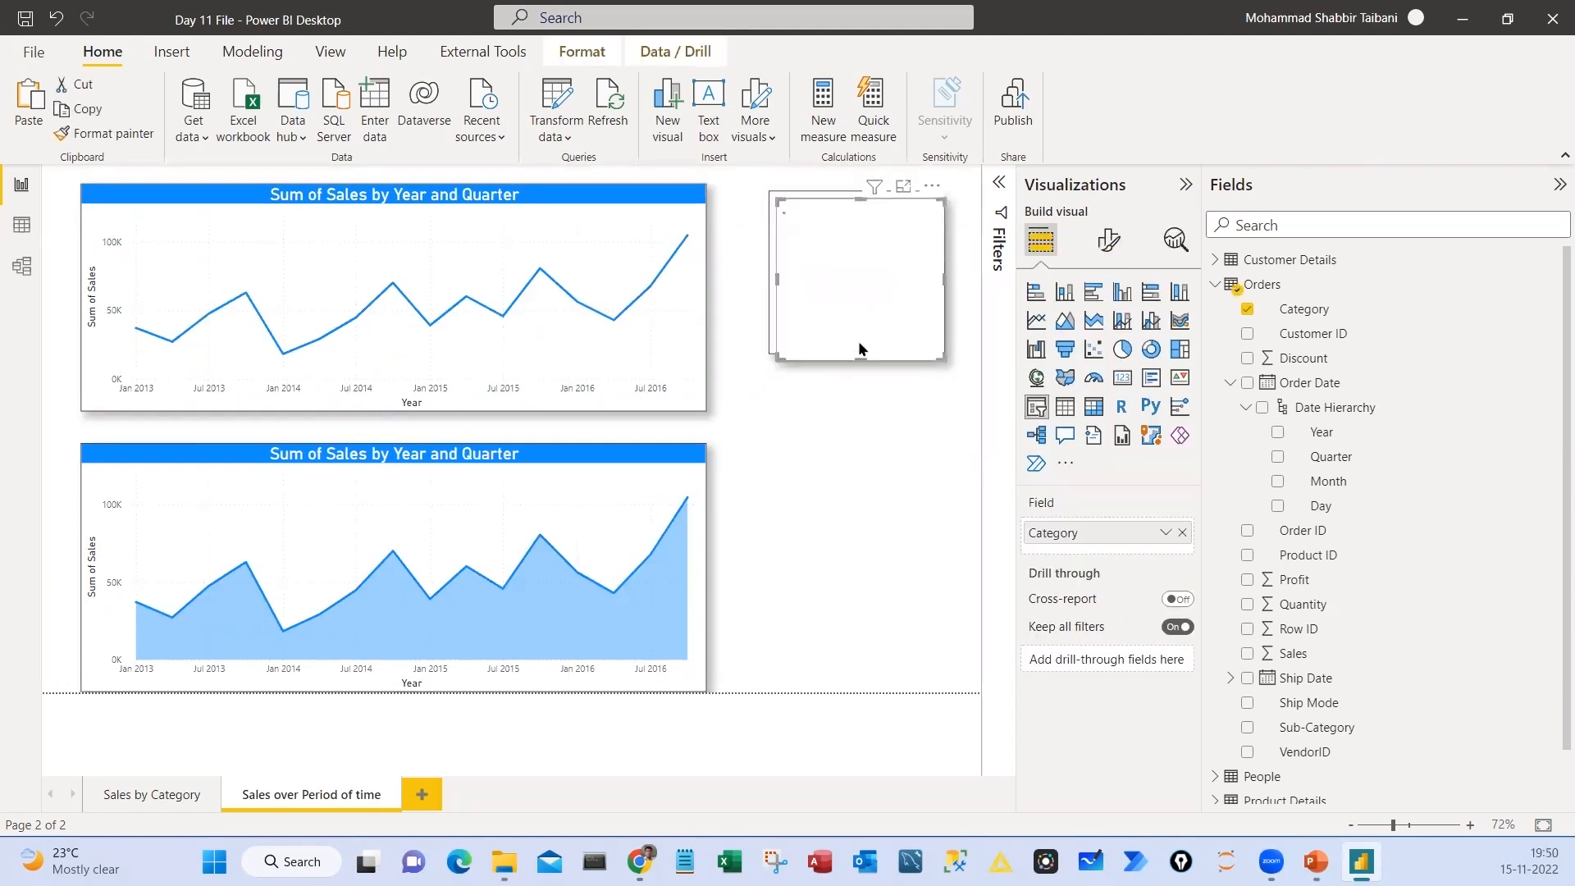
pyautogui.moveTo(859, 343); pyautogui.dragTo(856, 530)
pyautogui.click(845, 229)
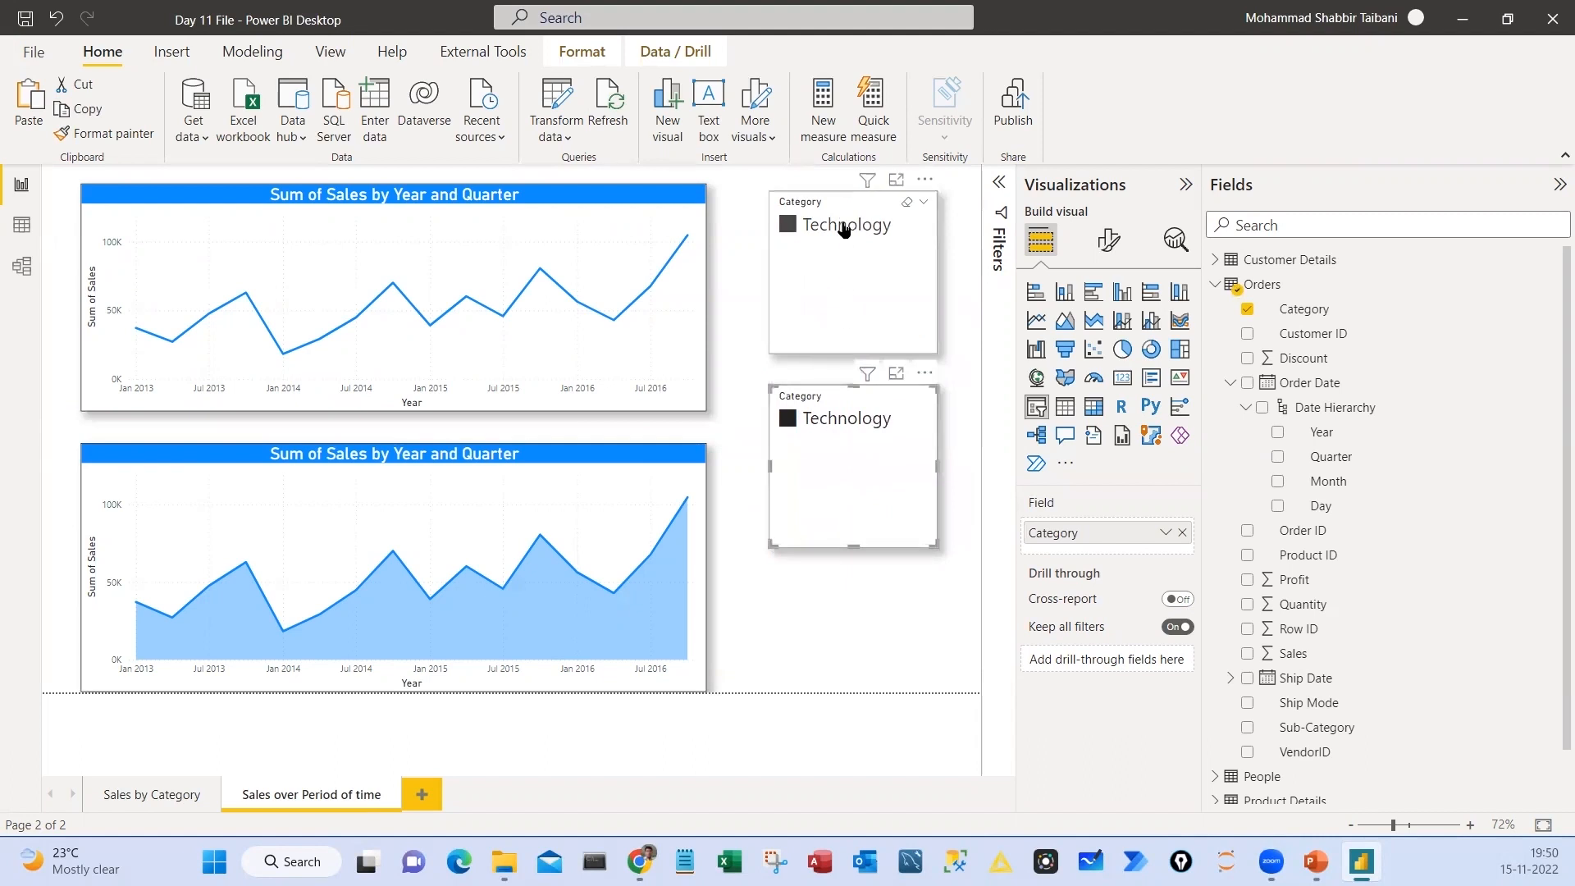
pyautogui.click(828, 477)
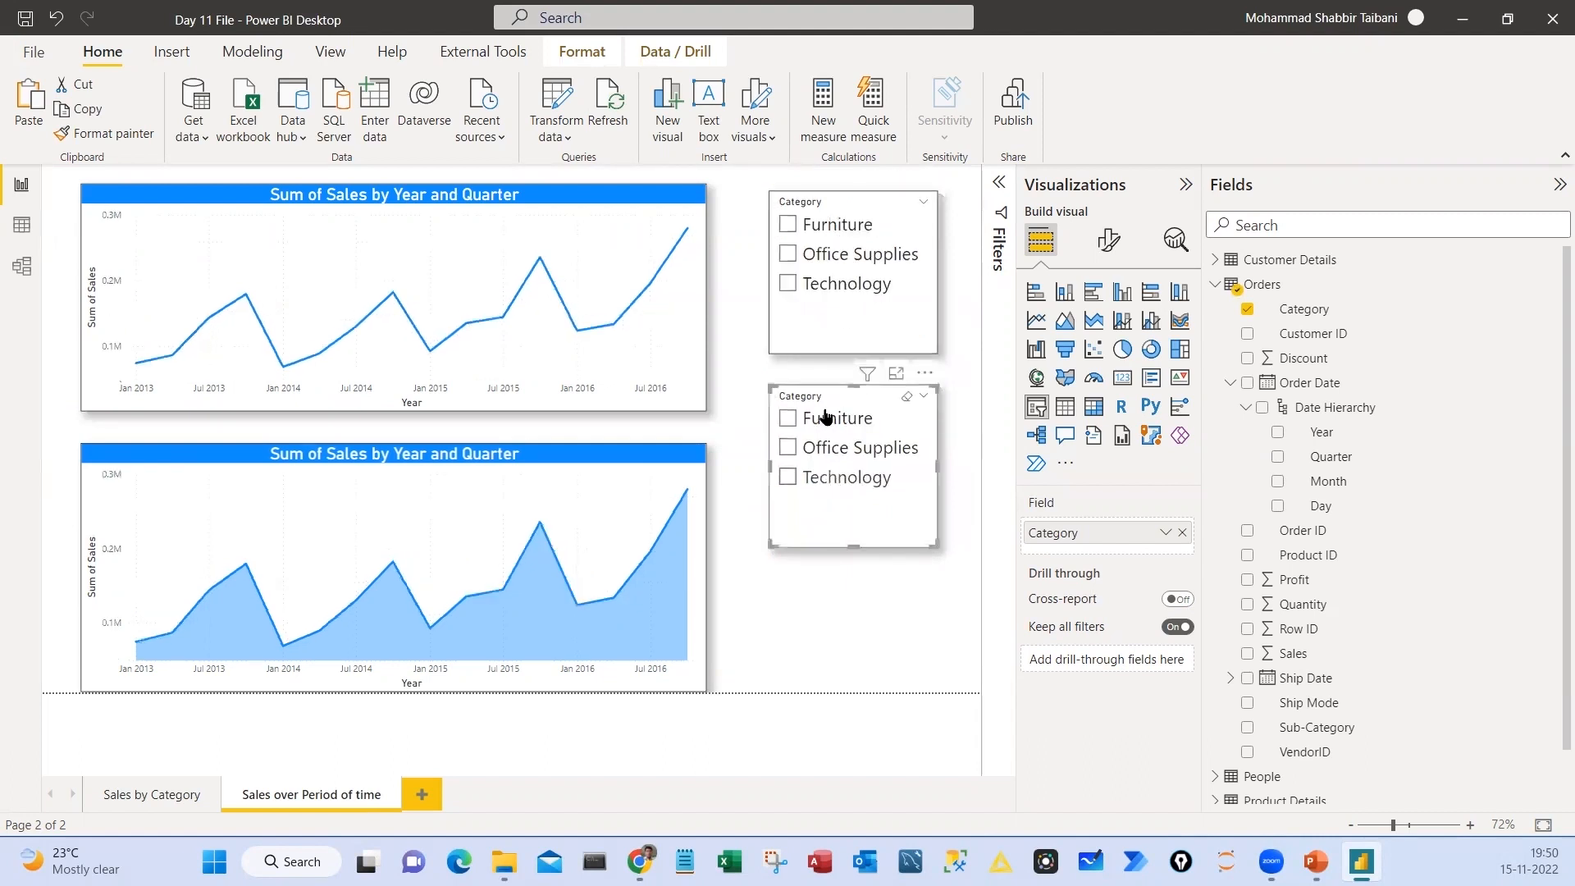
pyautogui.moveTo(838, 523); pyautogui.dragTo(837, 526)
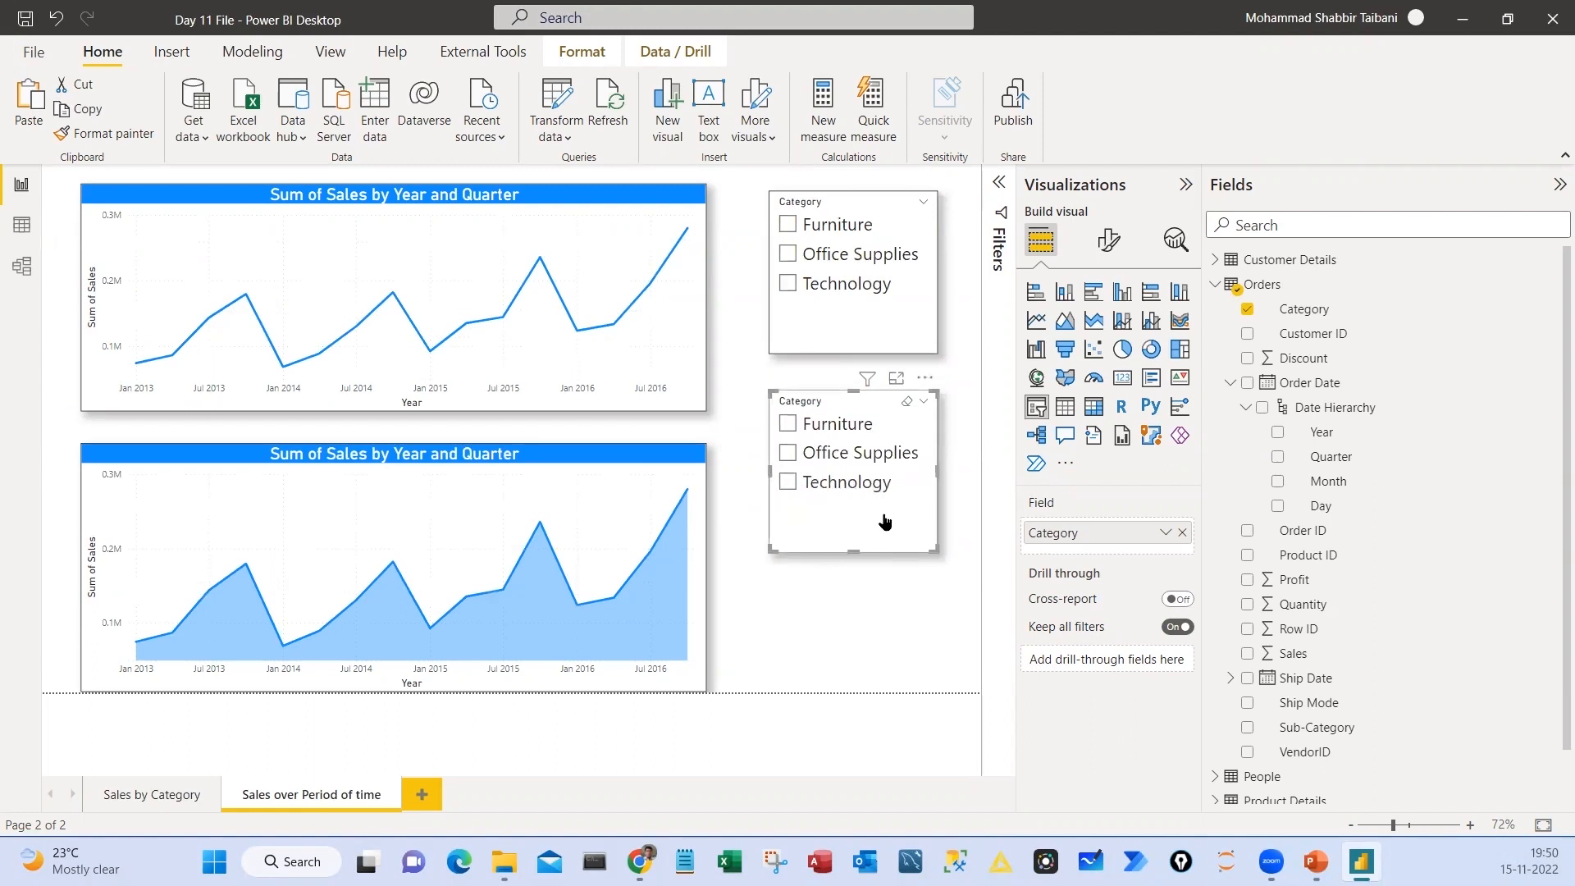
# Replace Category with the Ship Mode field in the copied slicer and make it slightly taller
pyautogui.click(1182, 533)
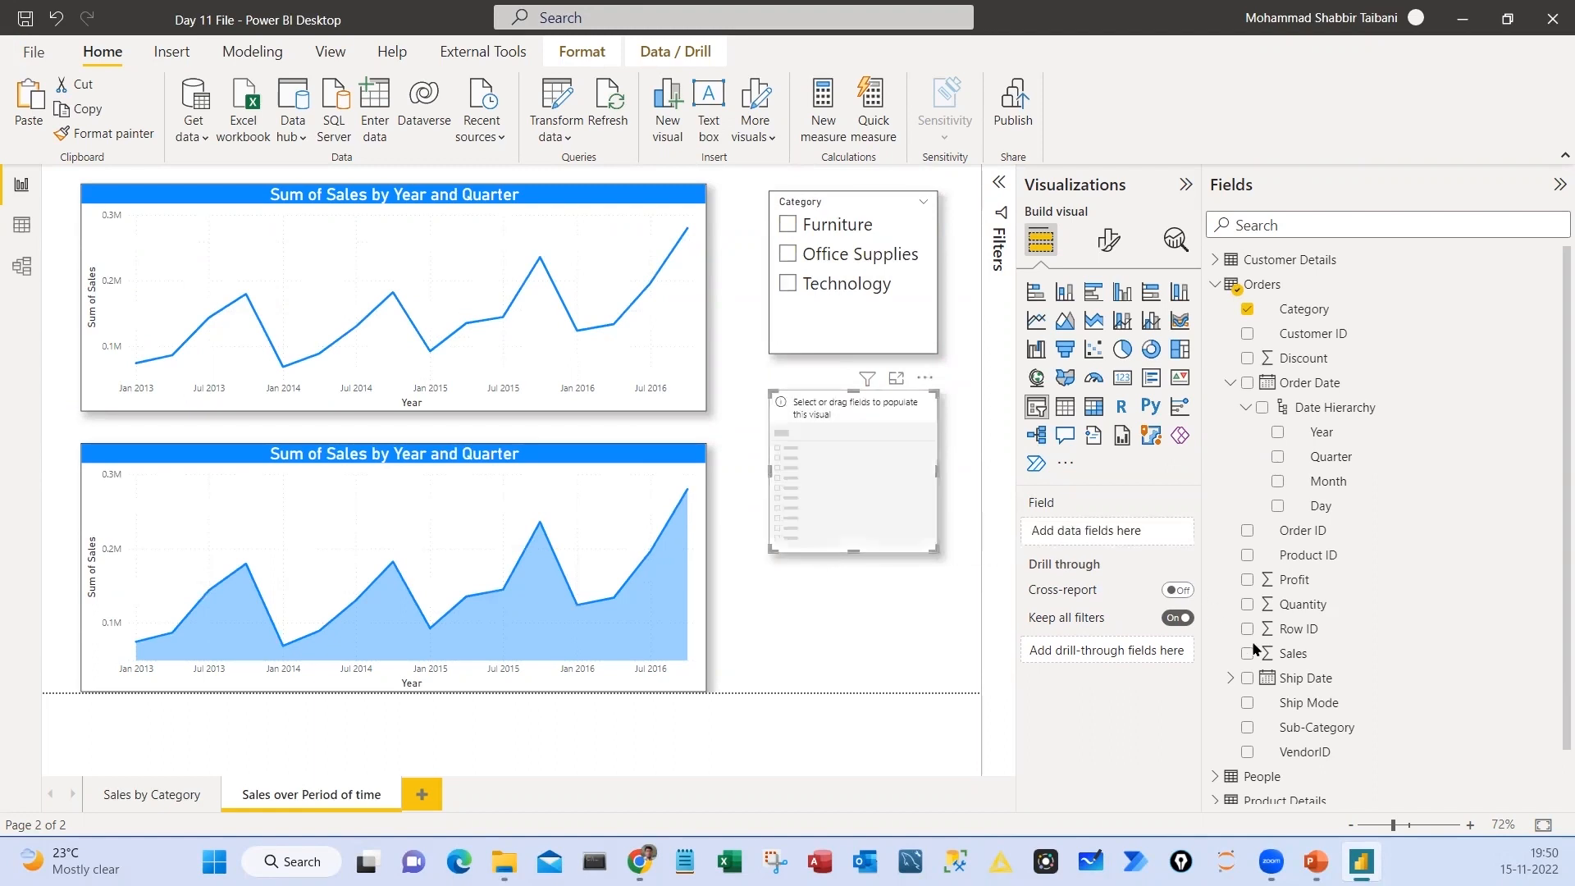
pyautogui.moveTo(1329, 707); pyautogui.dragTo(1116, 542)
pyautogui.moveTo(855, 548); pyautogui.dragTo(854, 560)
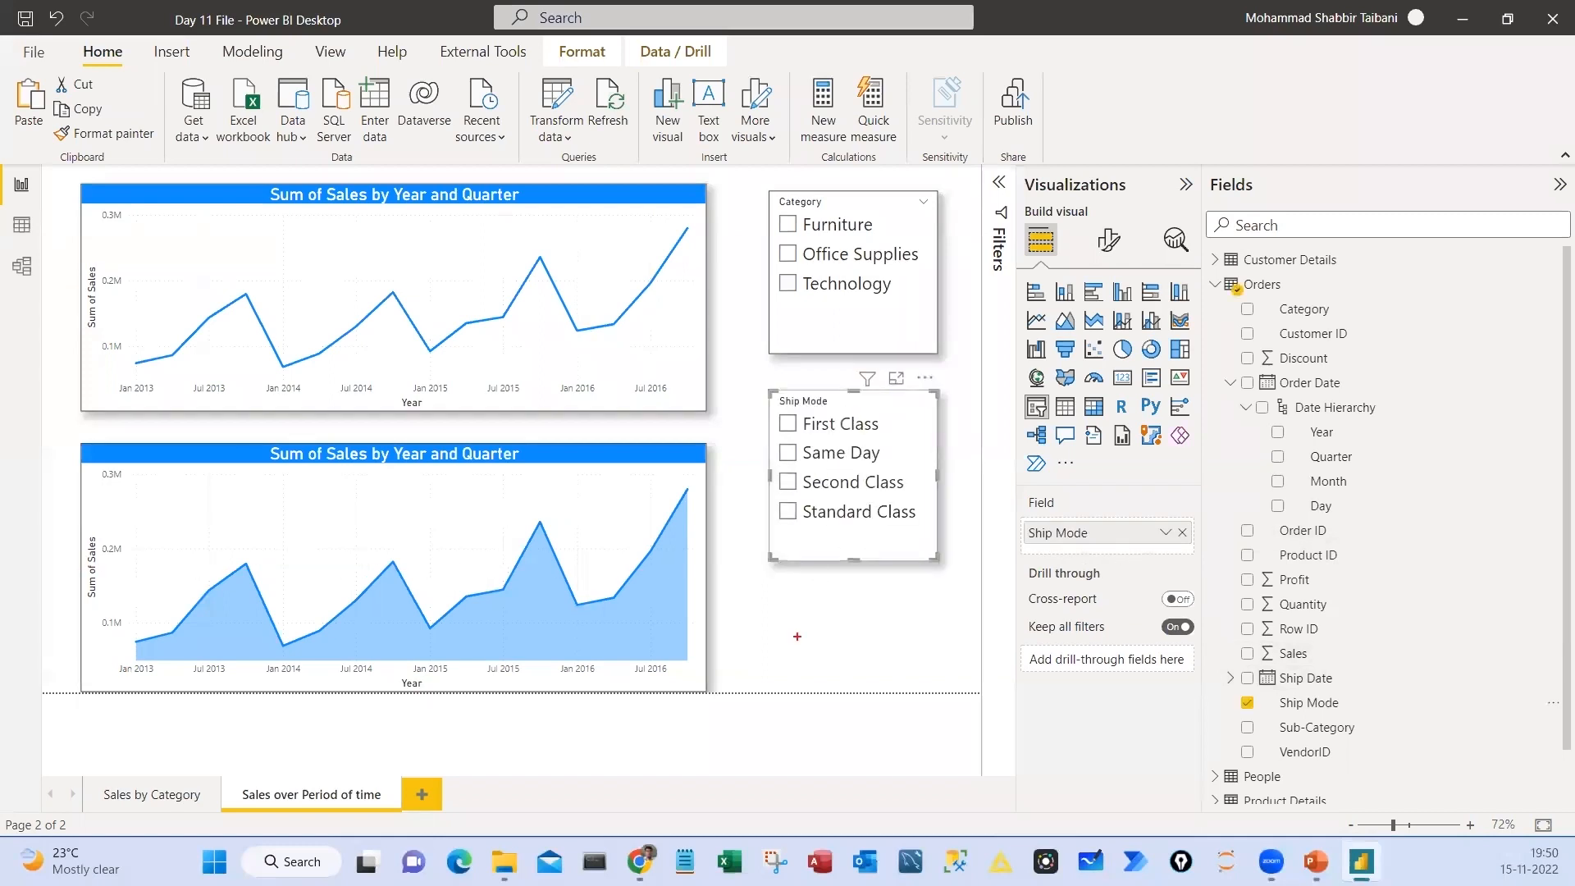
pyautogui.moveTo(785, 588); pyautogui.dragTo(815, 611)
pyautogui.moveTo(830, 573)
pyautogui.mouseDown()
pyautogui.moveTo(870, 615)
pyautogui.moveTo(812, 660)
pyautogui.mouseUp()
pyautogui.moveTo(846, 637); pyautogui.dragTo(881, 656)
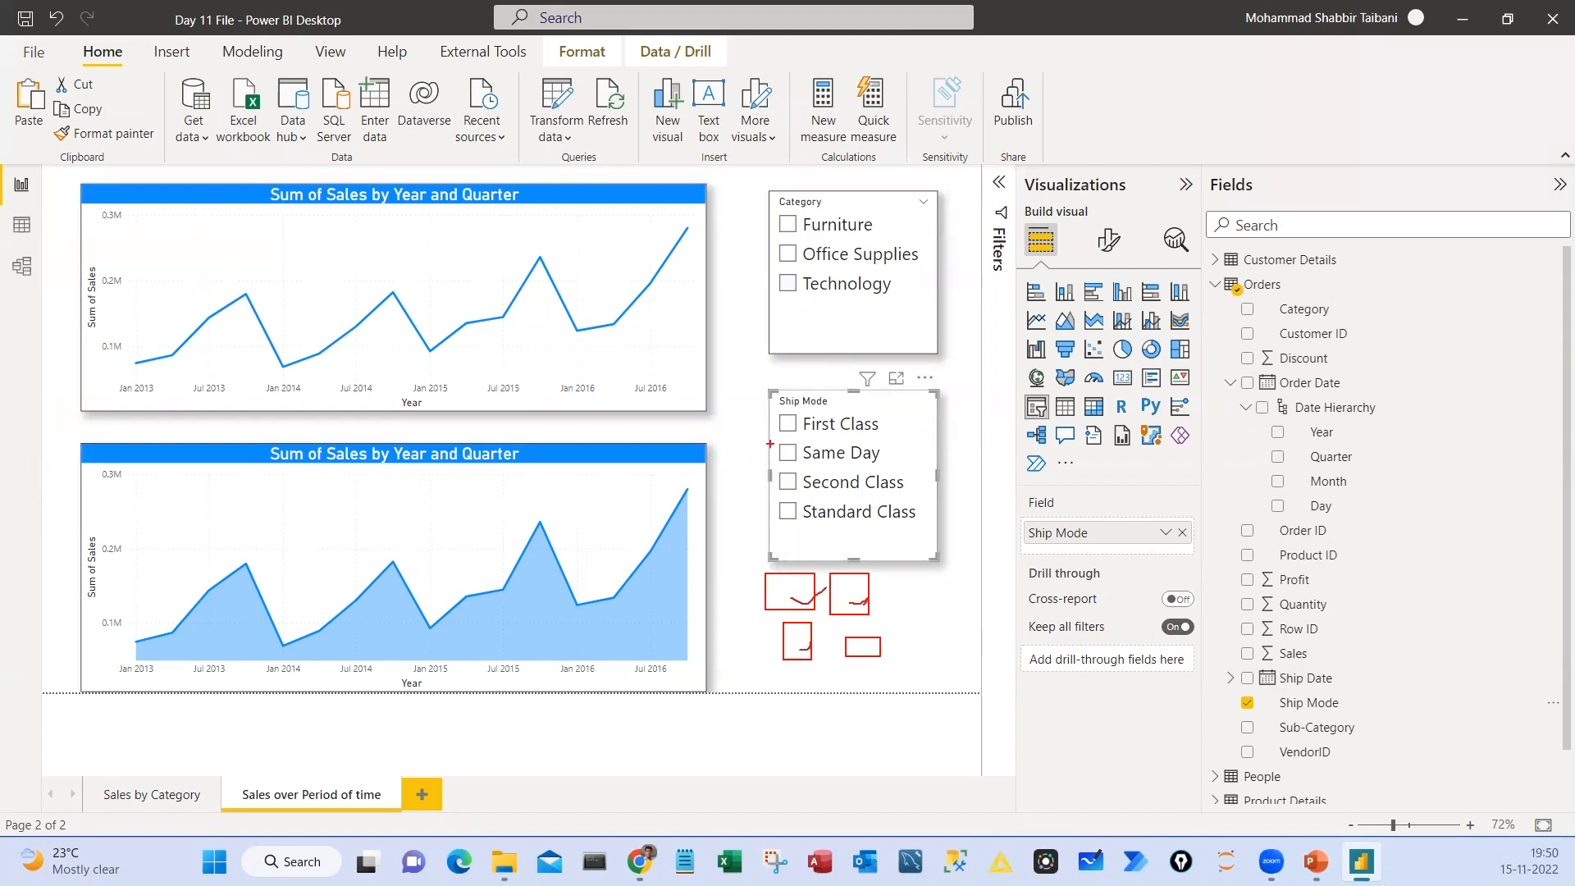
pyautogui.moveTo(763, 432); pyautogui.dragTo(804, 414)
pyautogui.moveTo(769, 449); pyautogui.dragTo(802, 439)
pyautogui.moveTo(783, 468); pyautogui.dragTo(807, 462)
pyautogui.moveTo(762, 500); pyautogui.dragTo(796, 499)
pyautogui.moveTo(783, 562)
pyautogui.mouseDown()
pyautogui.moveTo(796, 677)
pyautogui.moveTo(775, 552)
pyautogui.mouseUp()
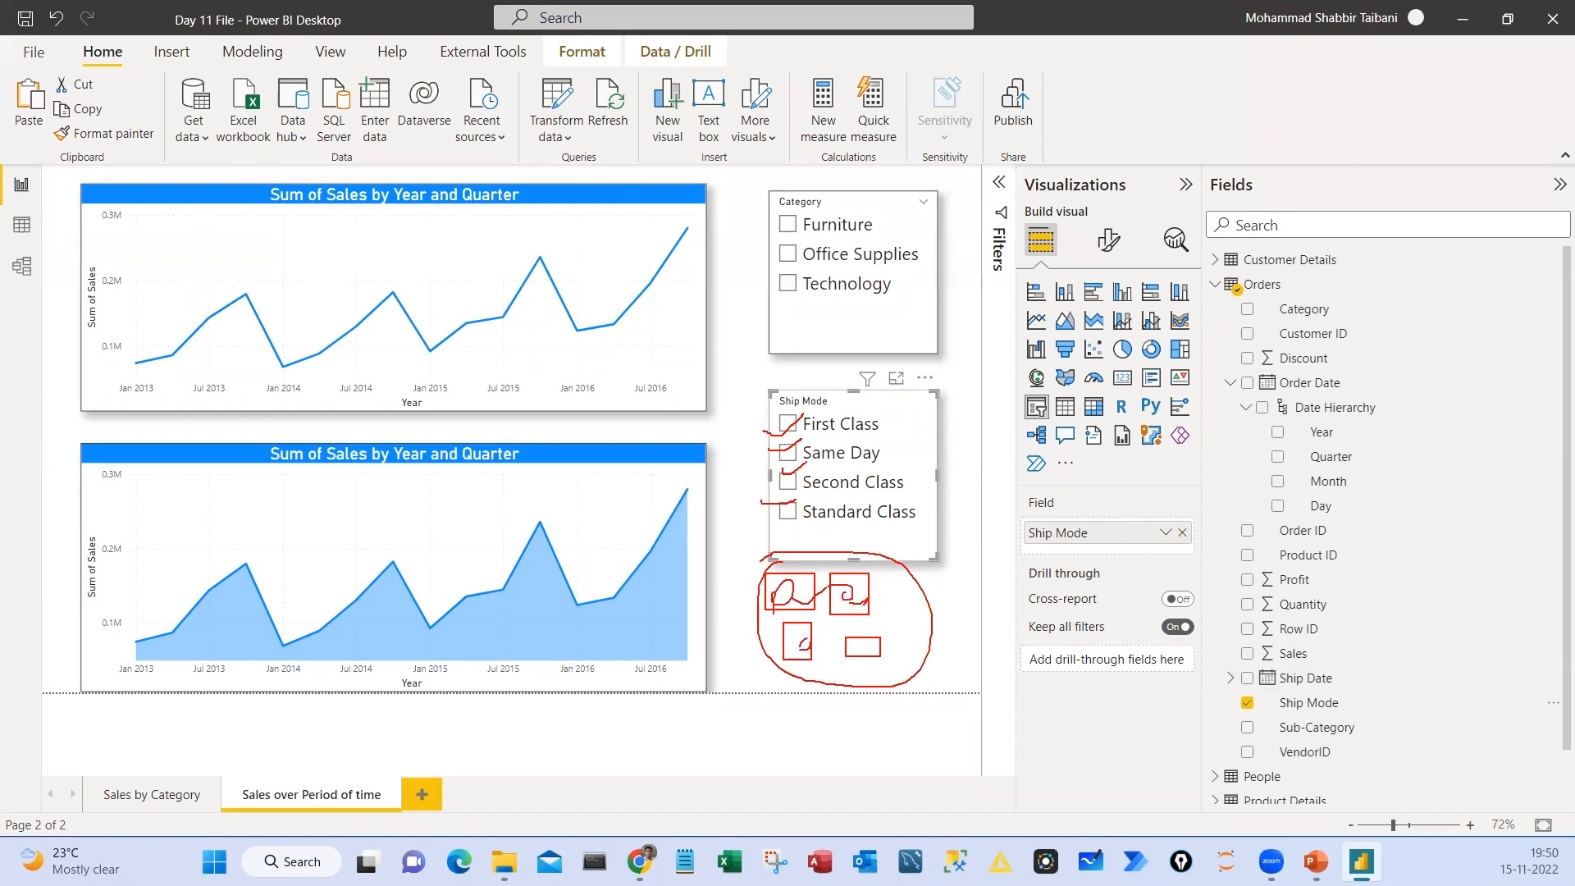
pyautogui.press('Escape')
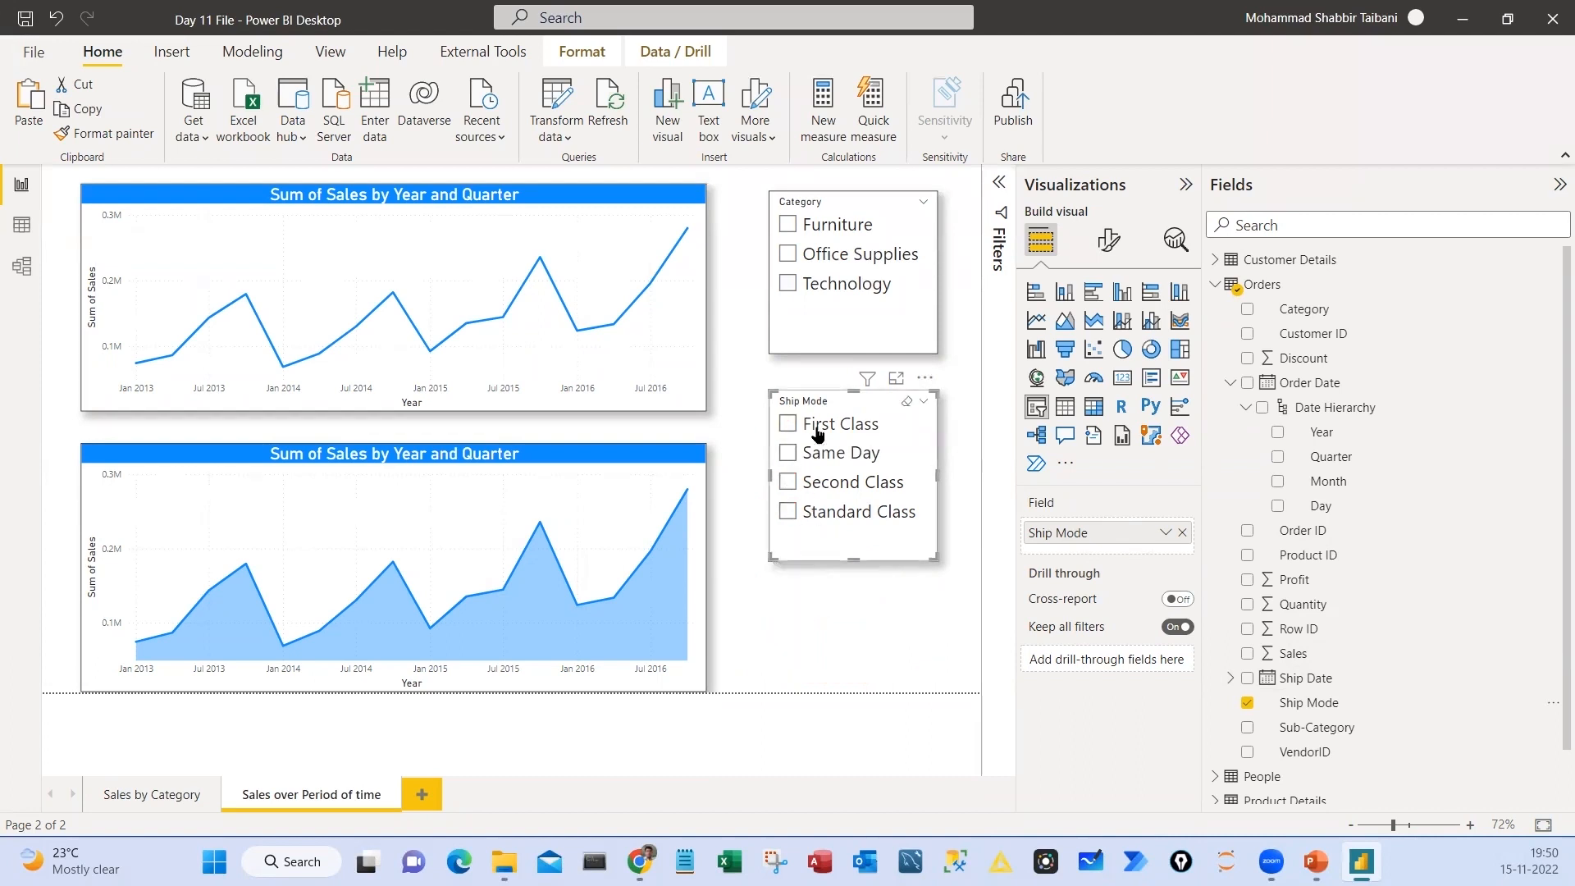
# View the Sales by Category page, return to Sales over Period of time, and shift the Ship Mode slicer slightly down
pyautogui.hotkey('ctrl', 'pageup')
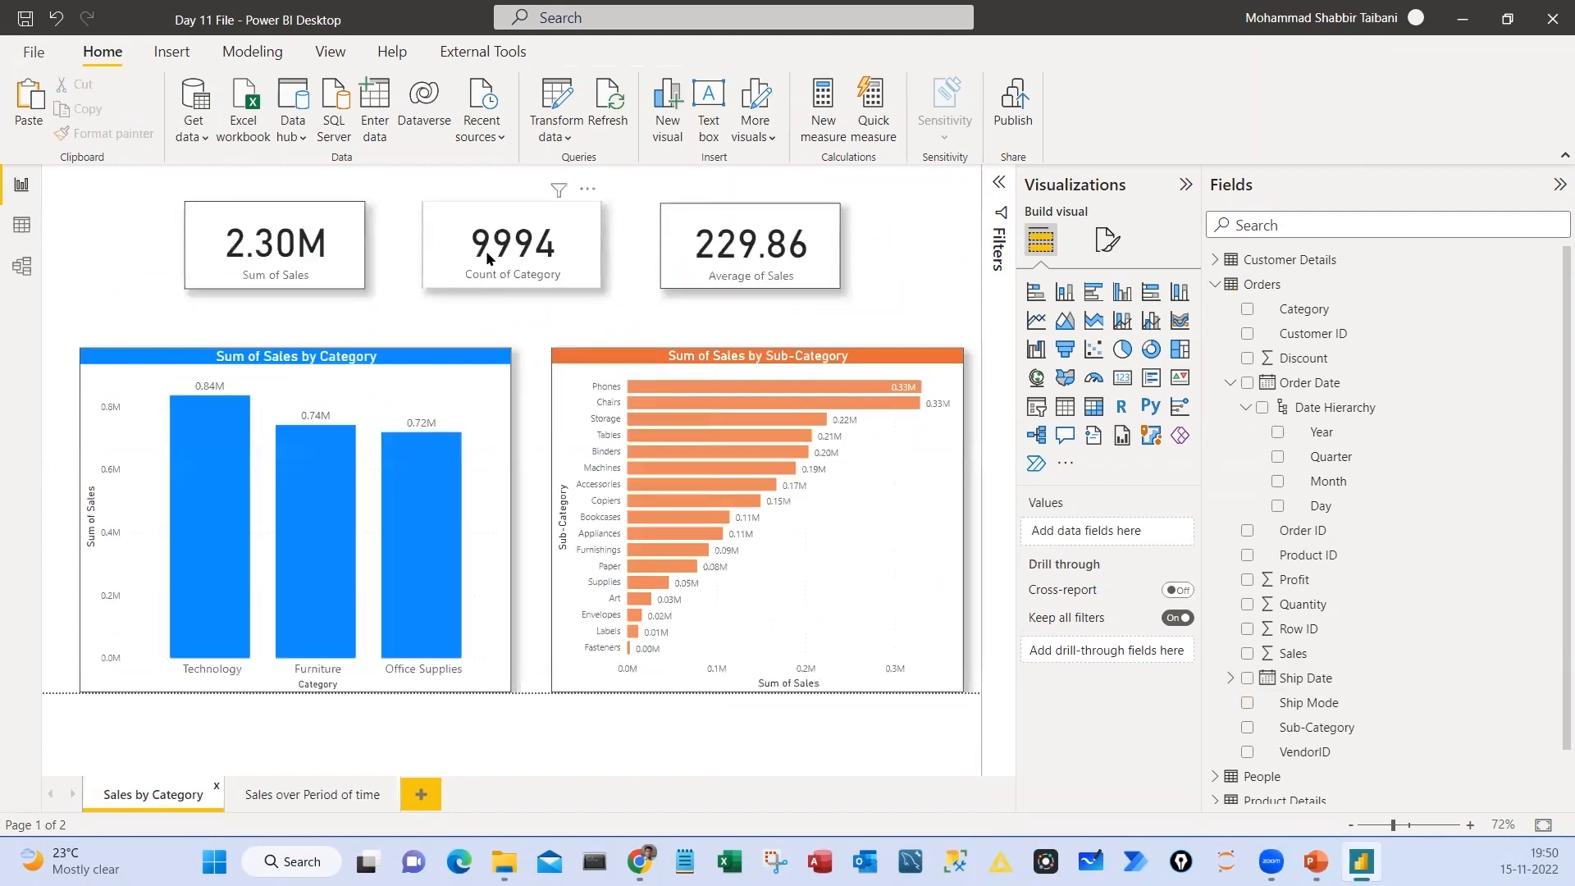
pyautogui.click(288, 796)
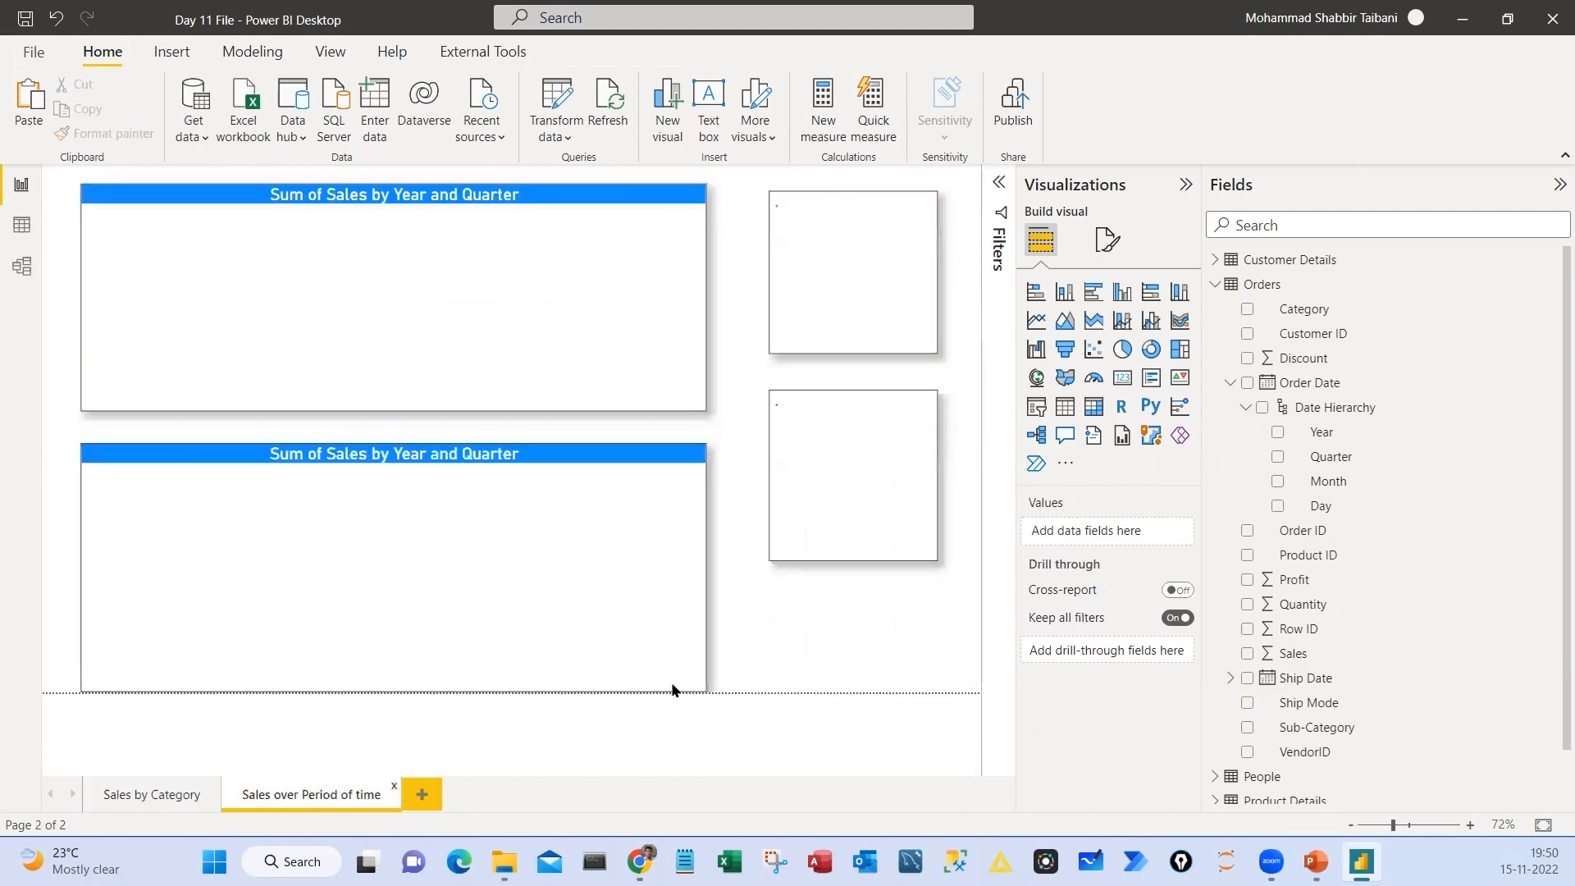
pyautogui.click(912, 441)
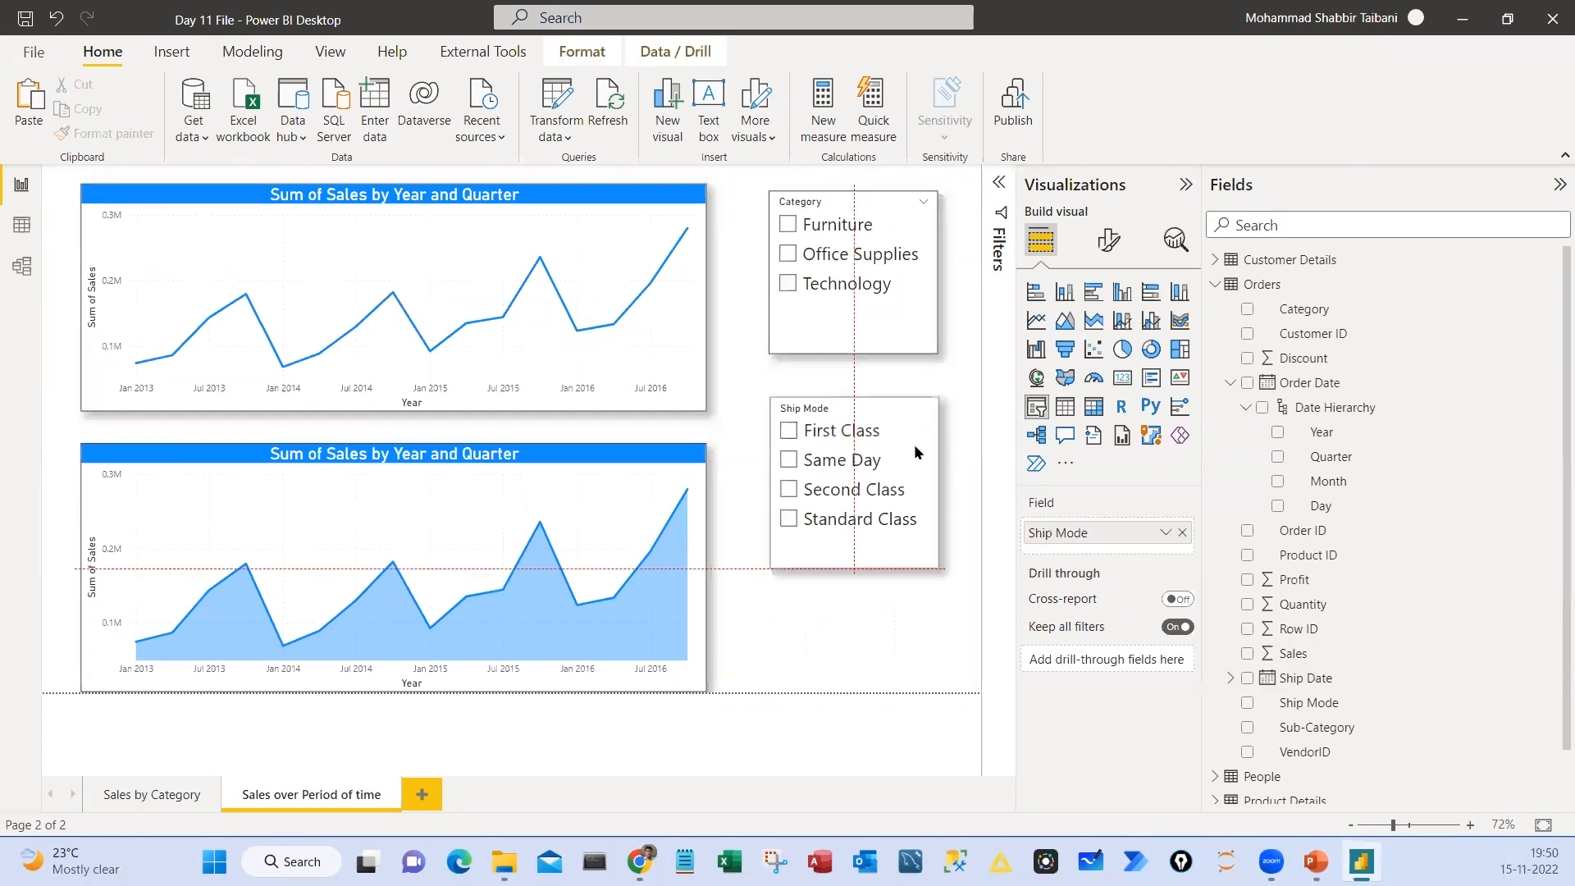
pyautogui.moveTo(909, 445); pyautogui.dragTo(909, 535)
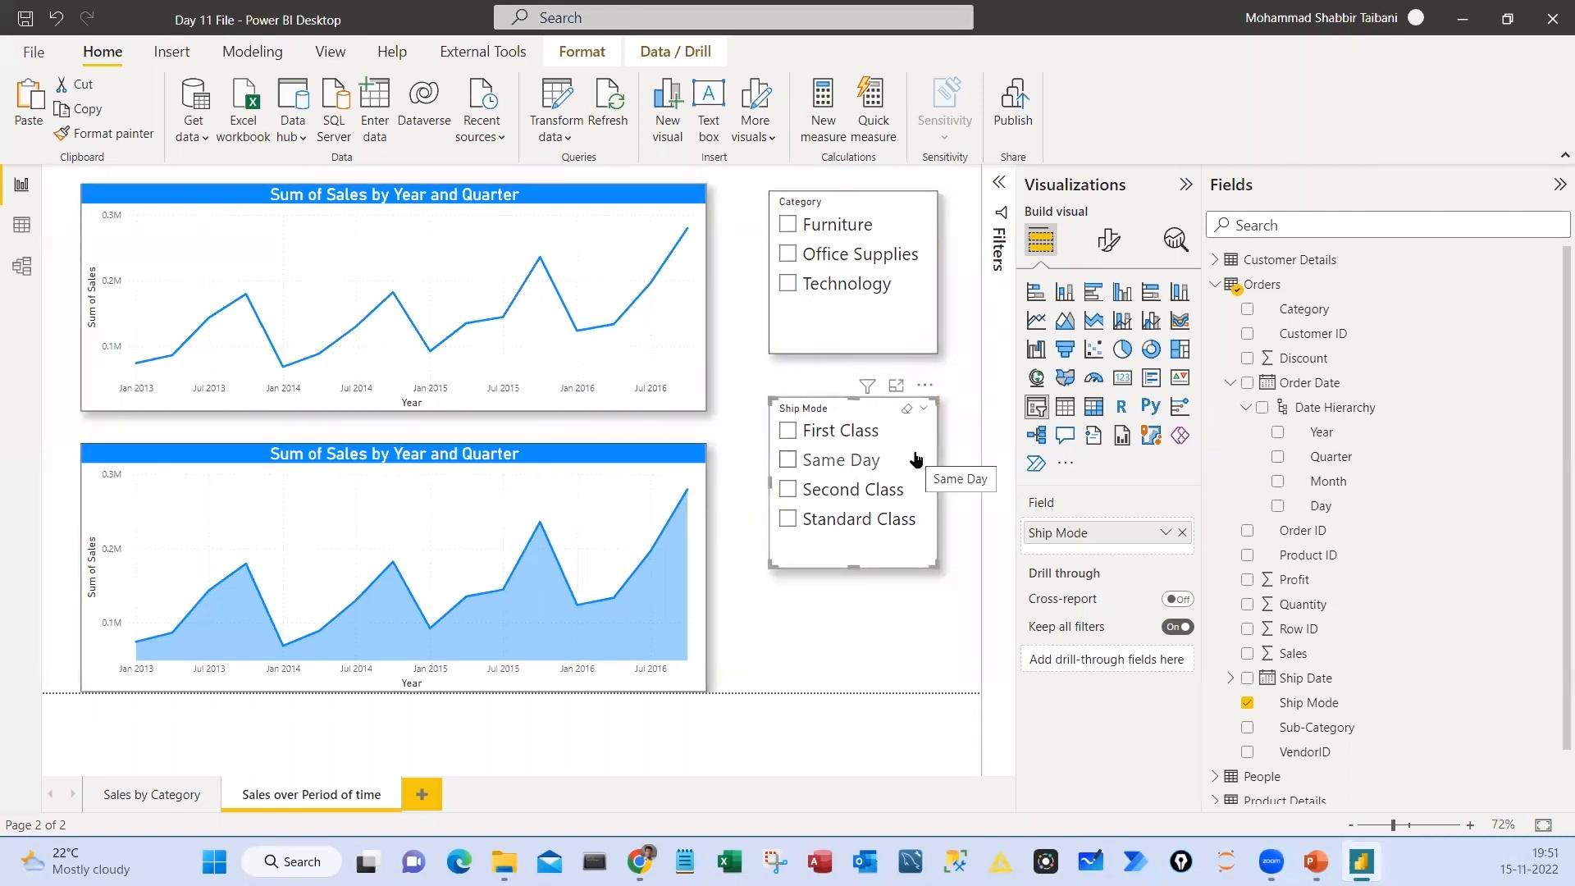
# Set the Ship Mode slicer's orientation to Horizontal
pyautogui.click(1108, 240)
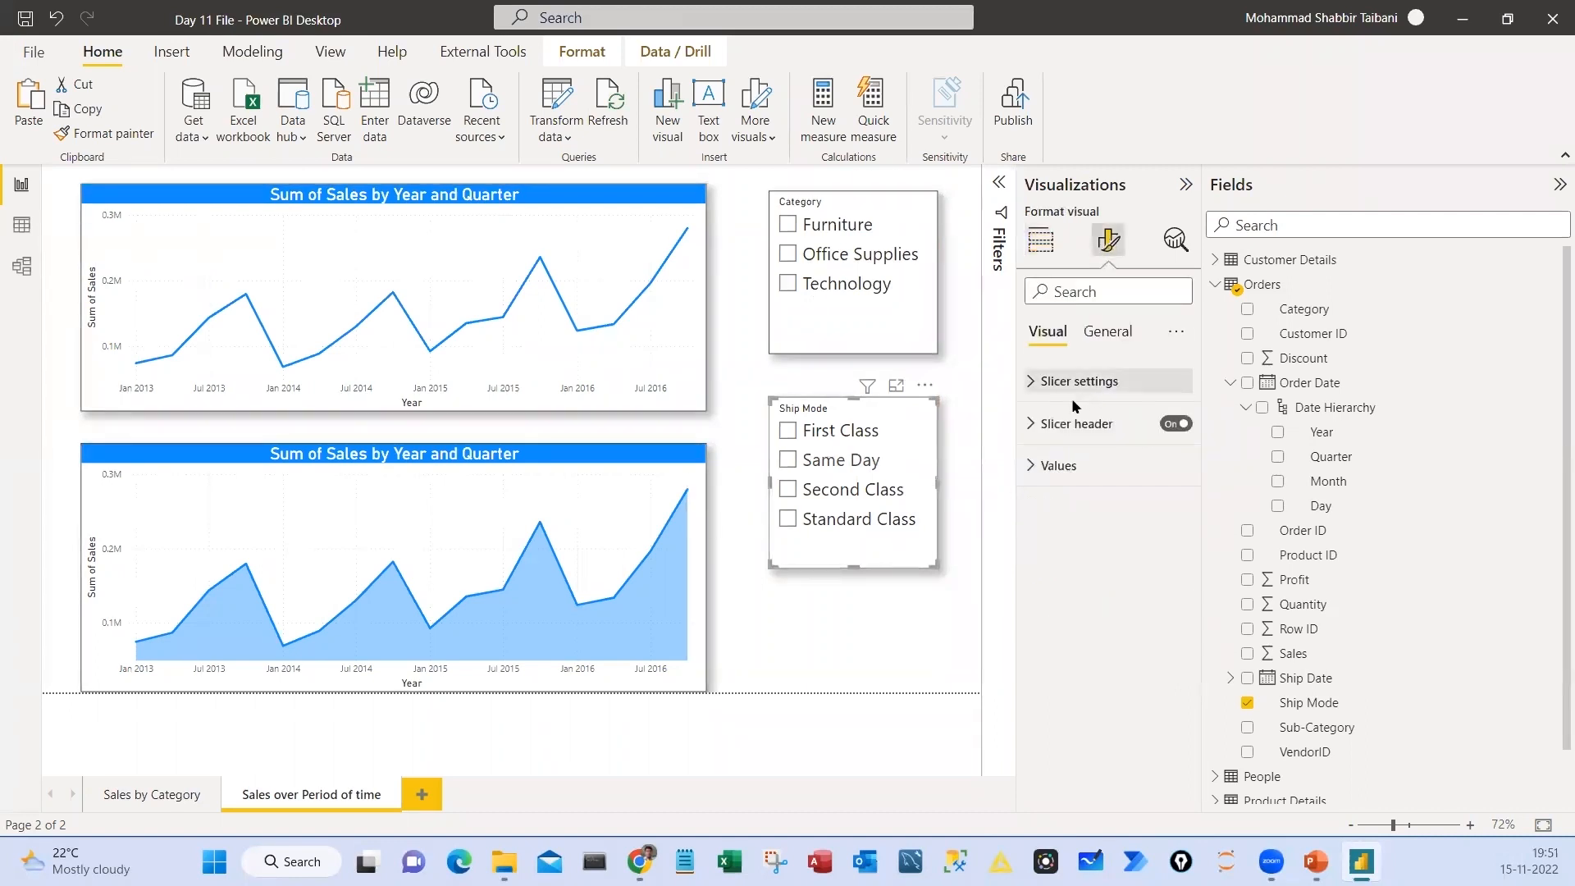
pyautogui.click(1080, 389)
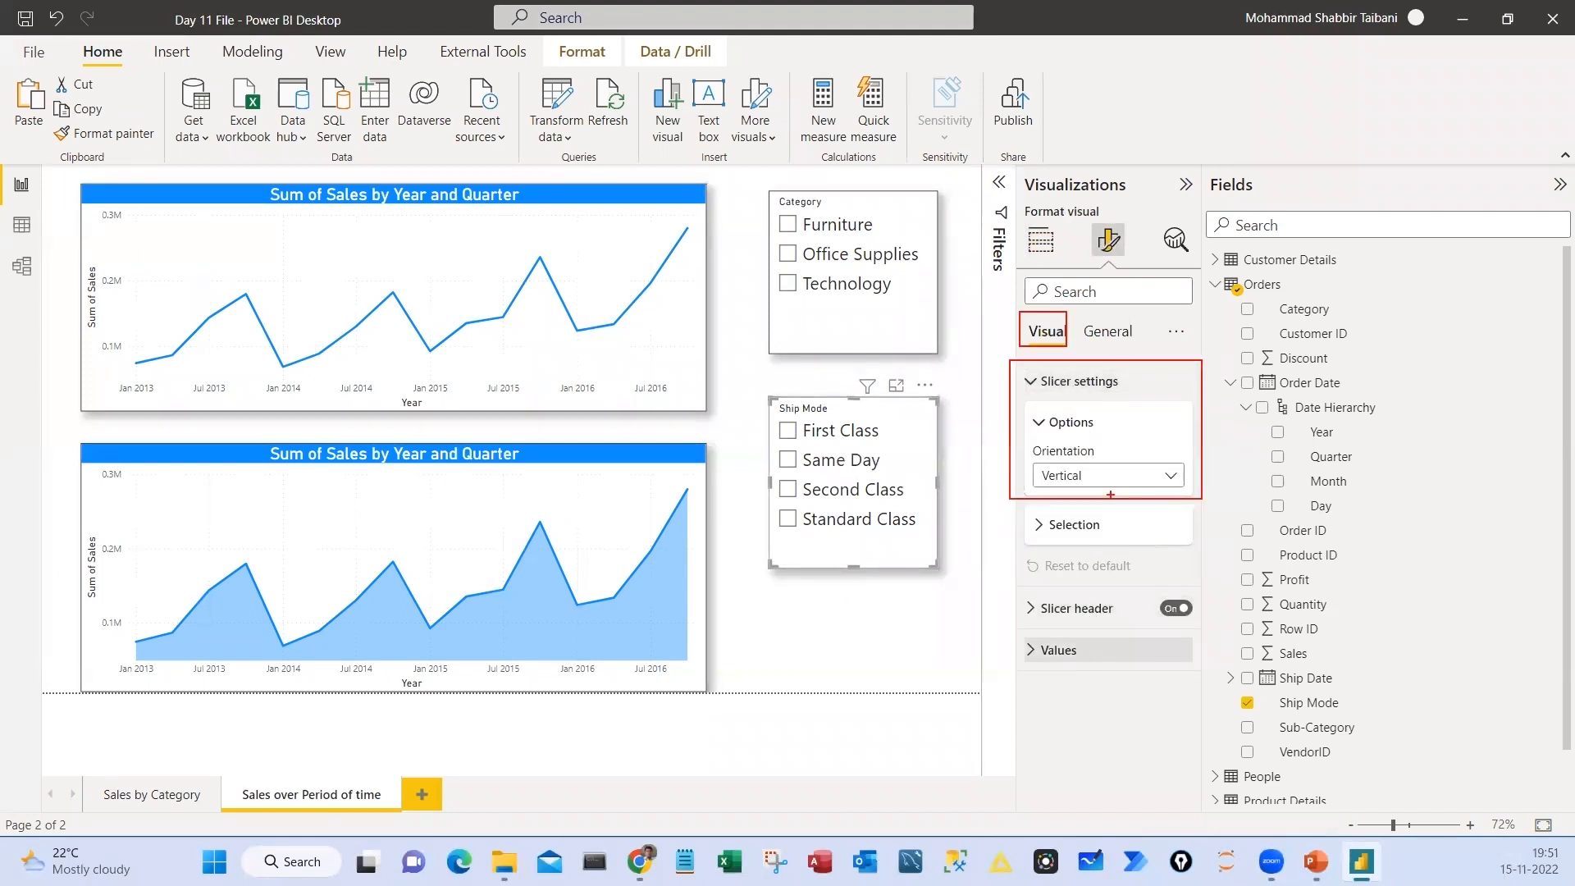
pyautogui.moveTo(1012, 485); pyautogui.dragTo(1043, 462)
pyautogui.moveTo(756, 409); pyautogui.dragTo(801, 547)
pyautogui.press('Escape')
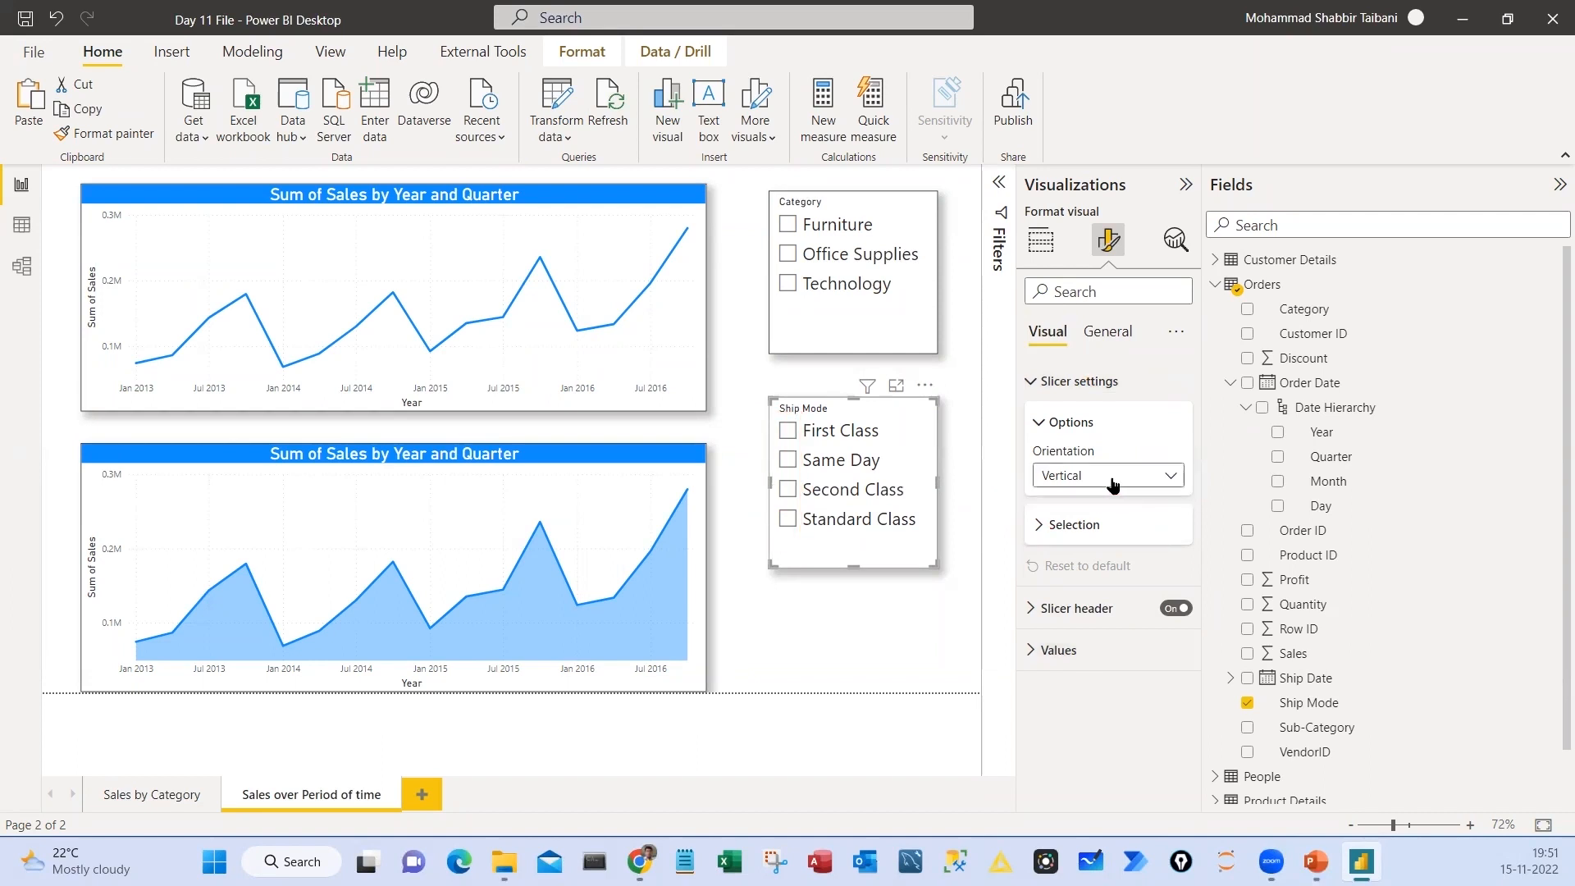
pyautogui.click(1112, 484)
pyautogui.click(1091, 519)
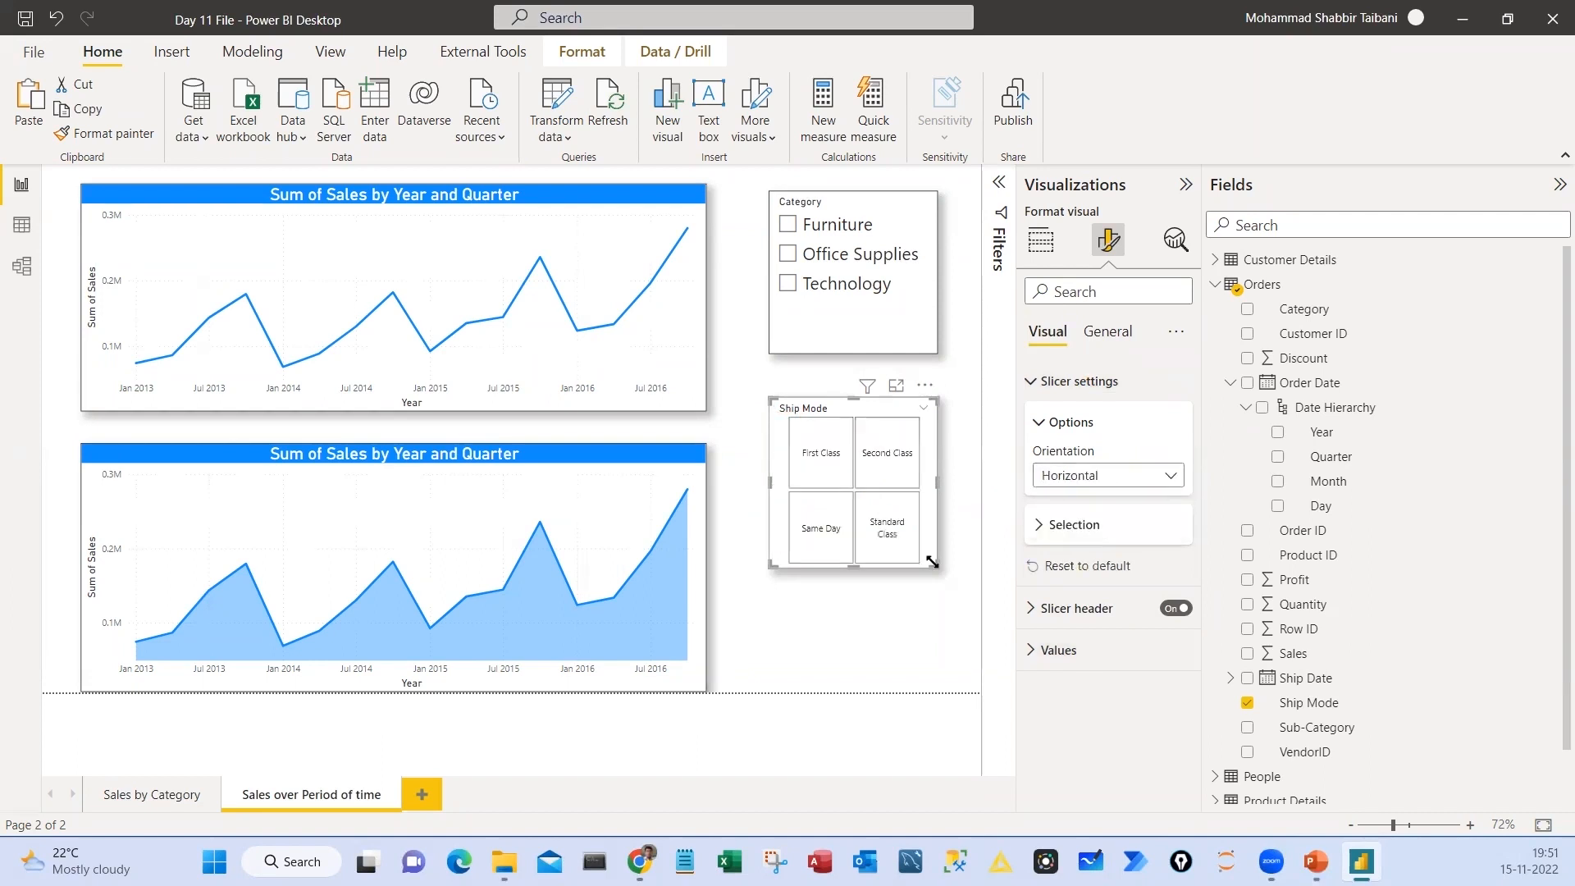
# Stretch the Ship Mode slicer into a single column of tiles and filter by First Class, Same Day and Second Class in turn
pyautogui.moveTo(933, 563); pyautogui.dragTo(946, 528)
pyautogui.moveTo(772, 530); pyautogui.dragTo(822, 691)
pyautogui.click(888, 450)
pyautogui.click(888, 518)
pyautogui.click(887, 587)
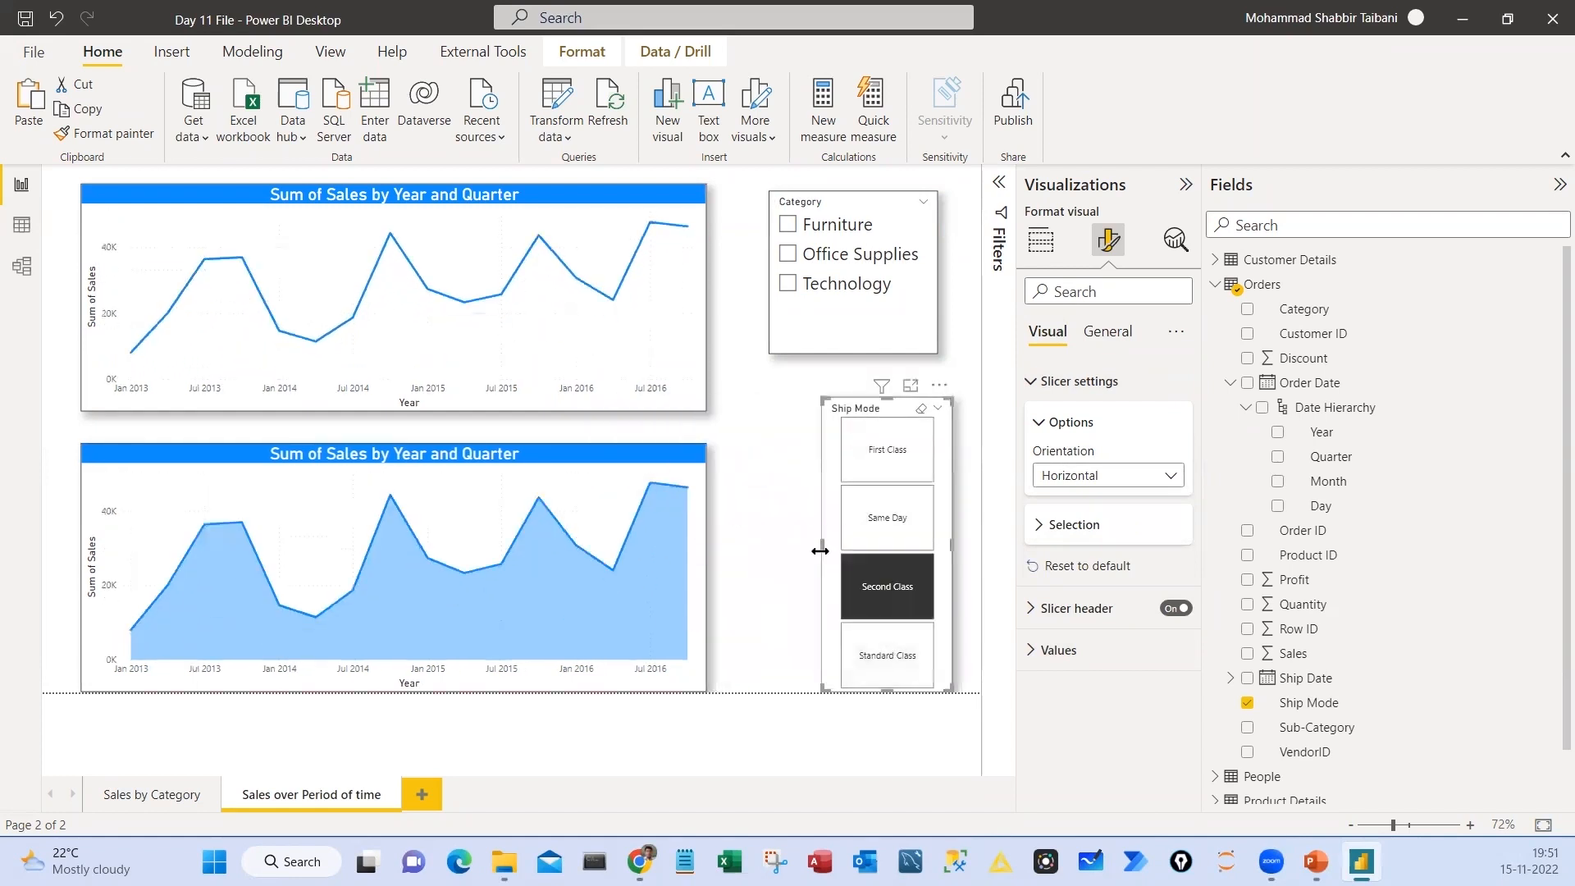
# Narrow the Ship Mode slicer further and cycle the charts through all four ship modes, ending on First Class
pyautogui.moveTo(820, 550); pyautogui.dragTo(862, 544)
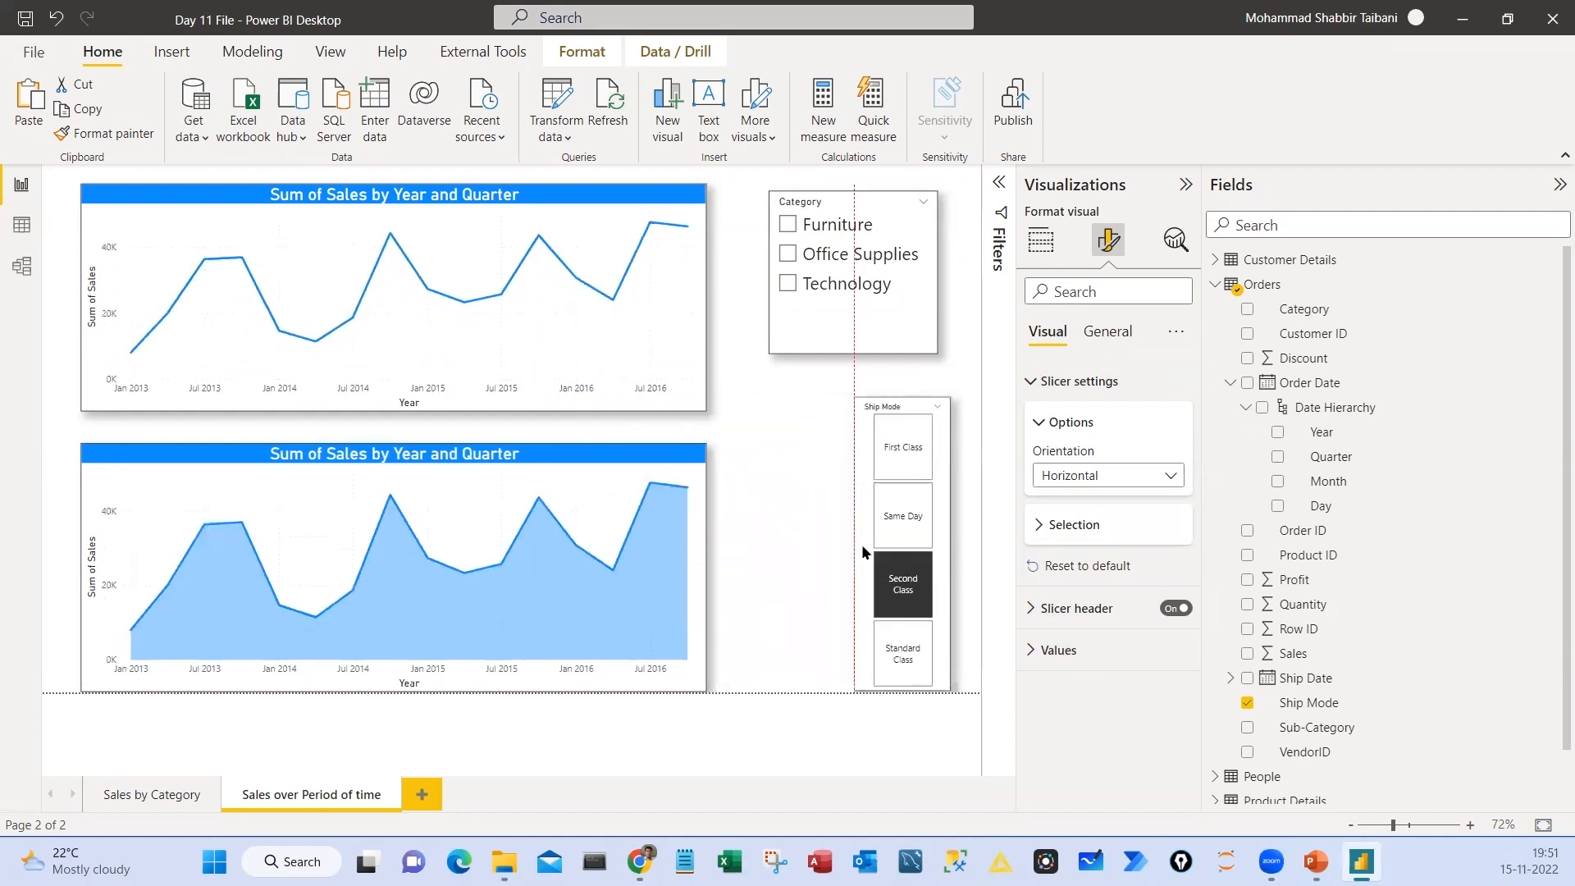
pyautogui.click(905, 456)
pyautogui.click(906, 522)
pyautogui.click(909, 579)
pyautogui.click(909, 652)
pyautogui.click(909, 589)
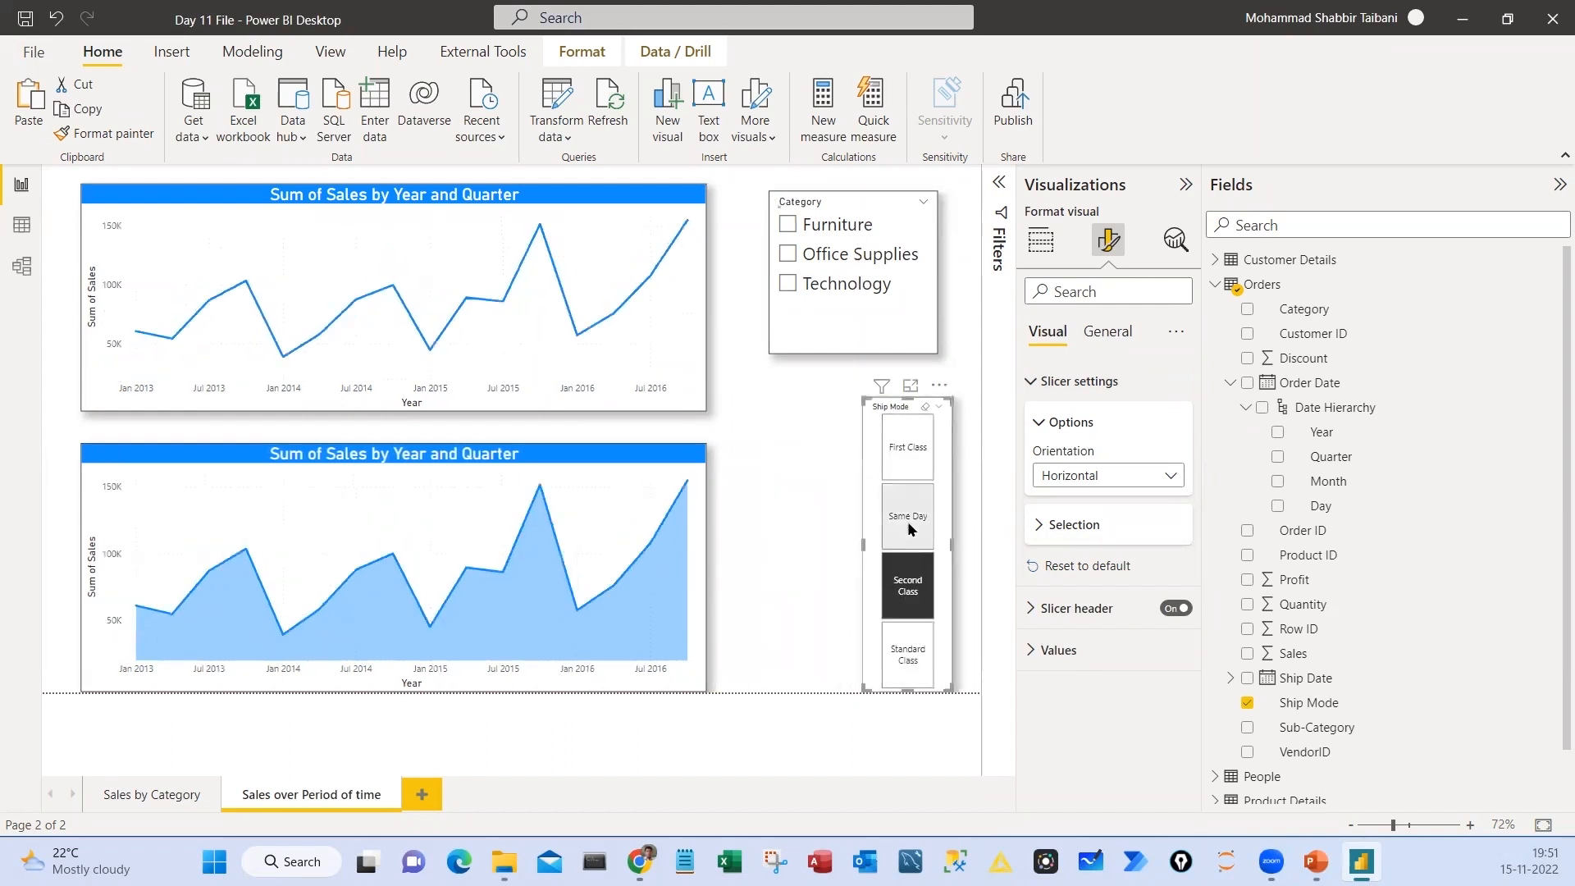
pyautogui.click(907, 447)
# Resize the Ship Mode slicer into a two-by-two tile grid matching the Category slicer's width
pyautogui.moveTo(864, 692); pyautogui.dragTo(747, 543)
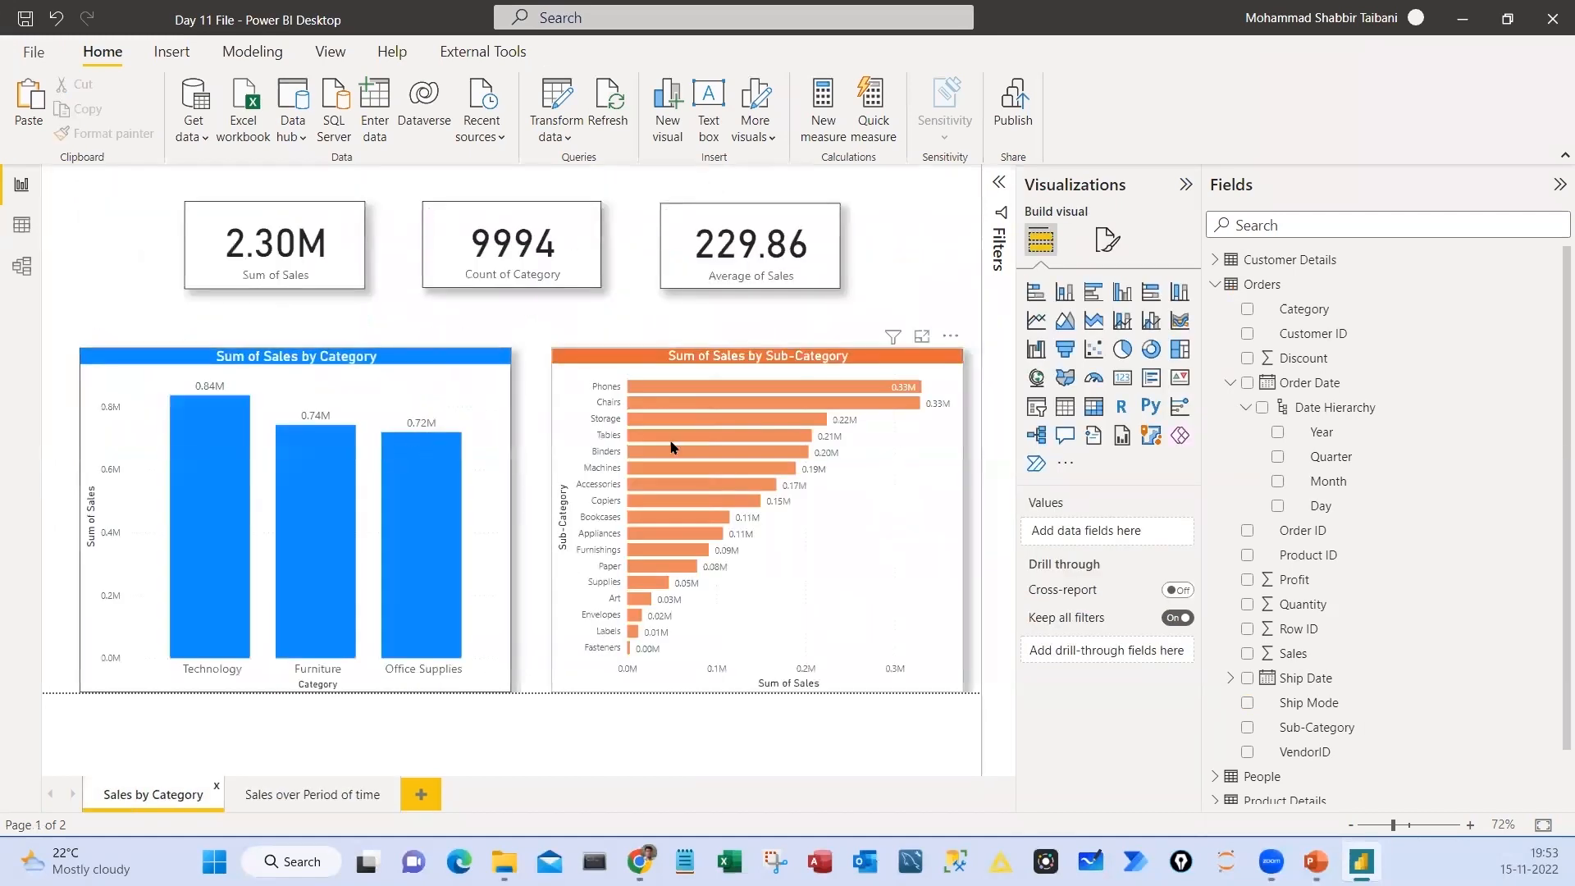
pyautogui.click(283, 792)
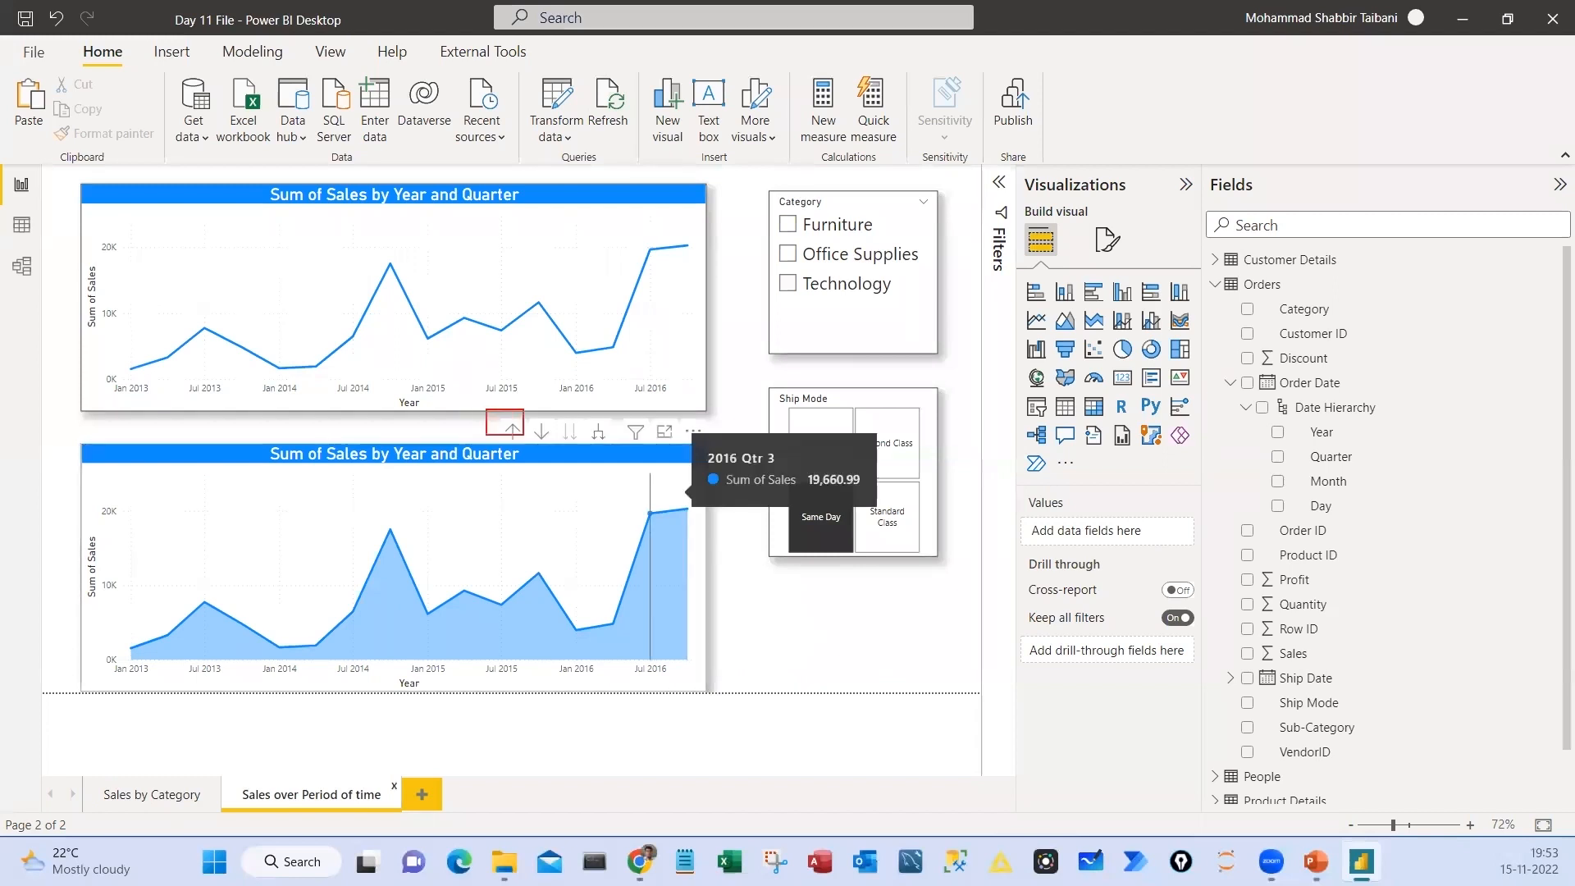
pyautogui.moveTo(524, 435); pyautogui.dragTo(620, 455)
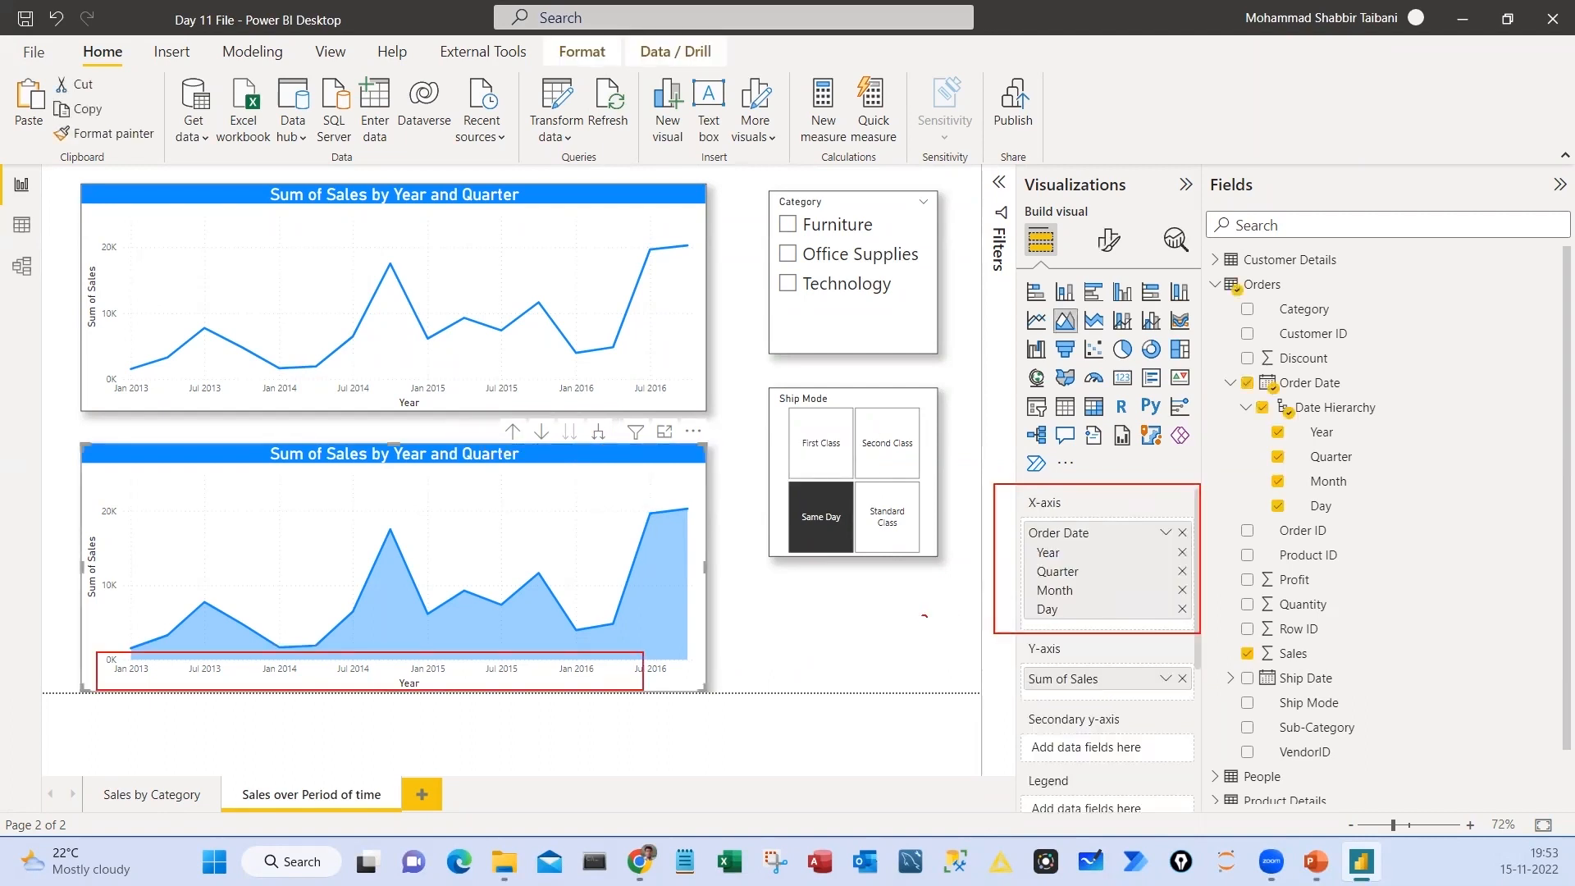
pyautogui.moveTo(924, 616); pyautogui.dragTo(1014, 577)
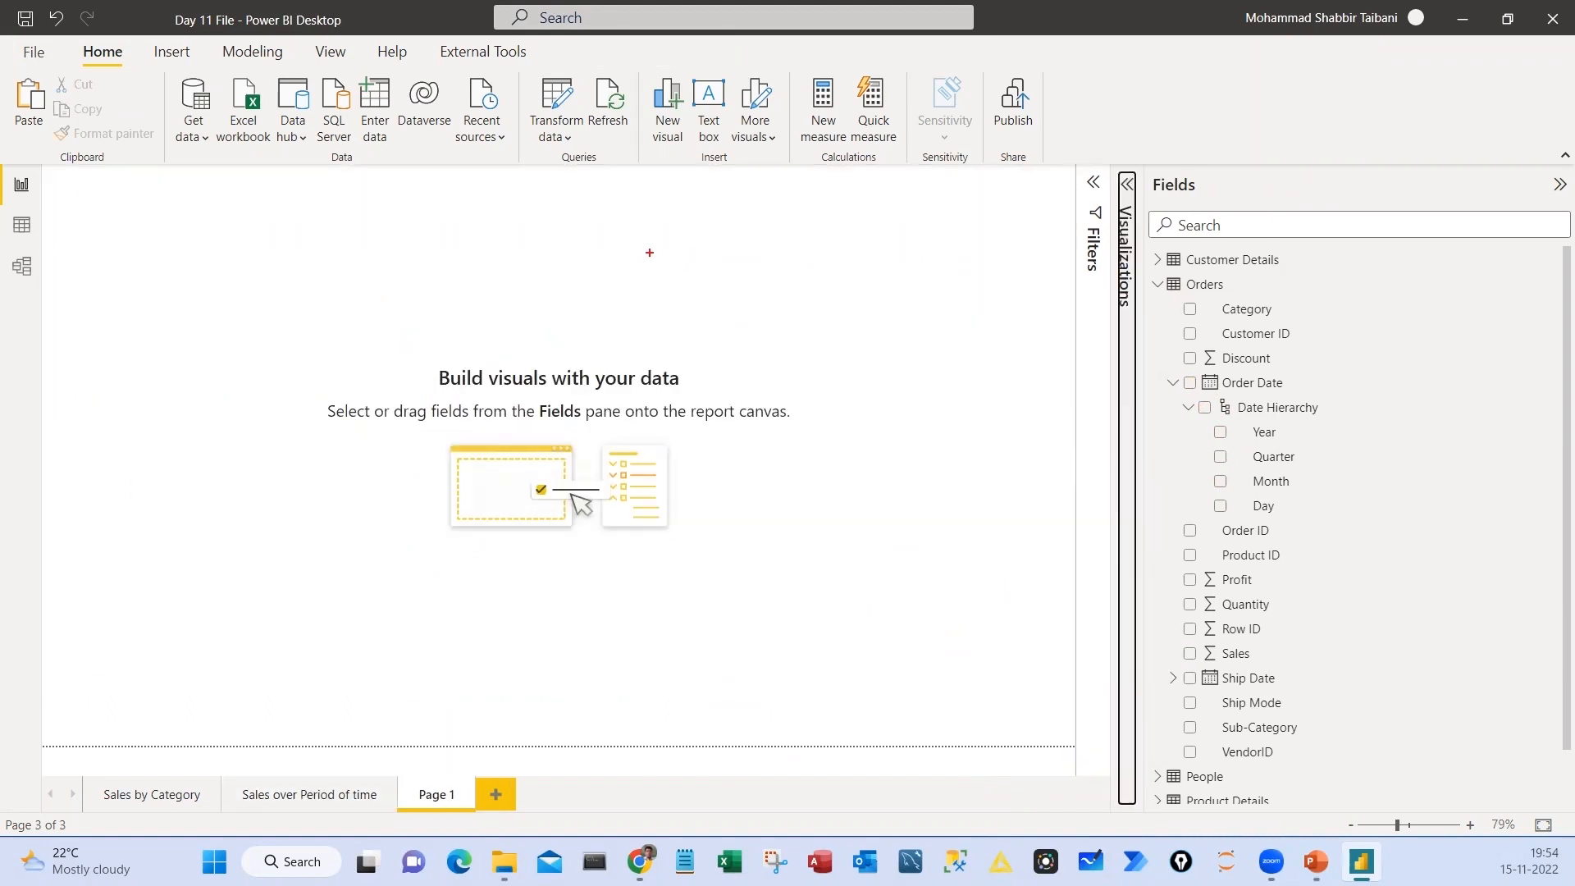
pyautogui.moveTo(648, 253); pyautogui.dragTo(888, 369)
pyautogui.moveTo(666, 221); pyautogui.dragTo(764, 186)
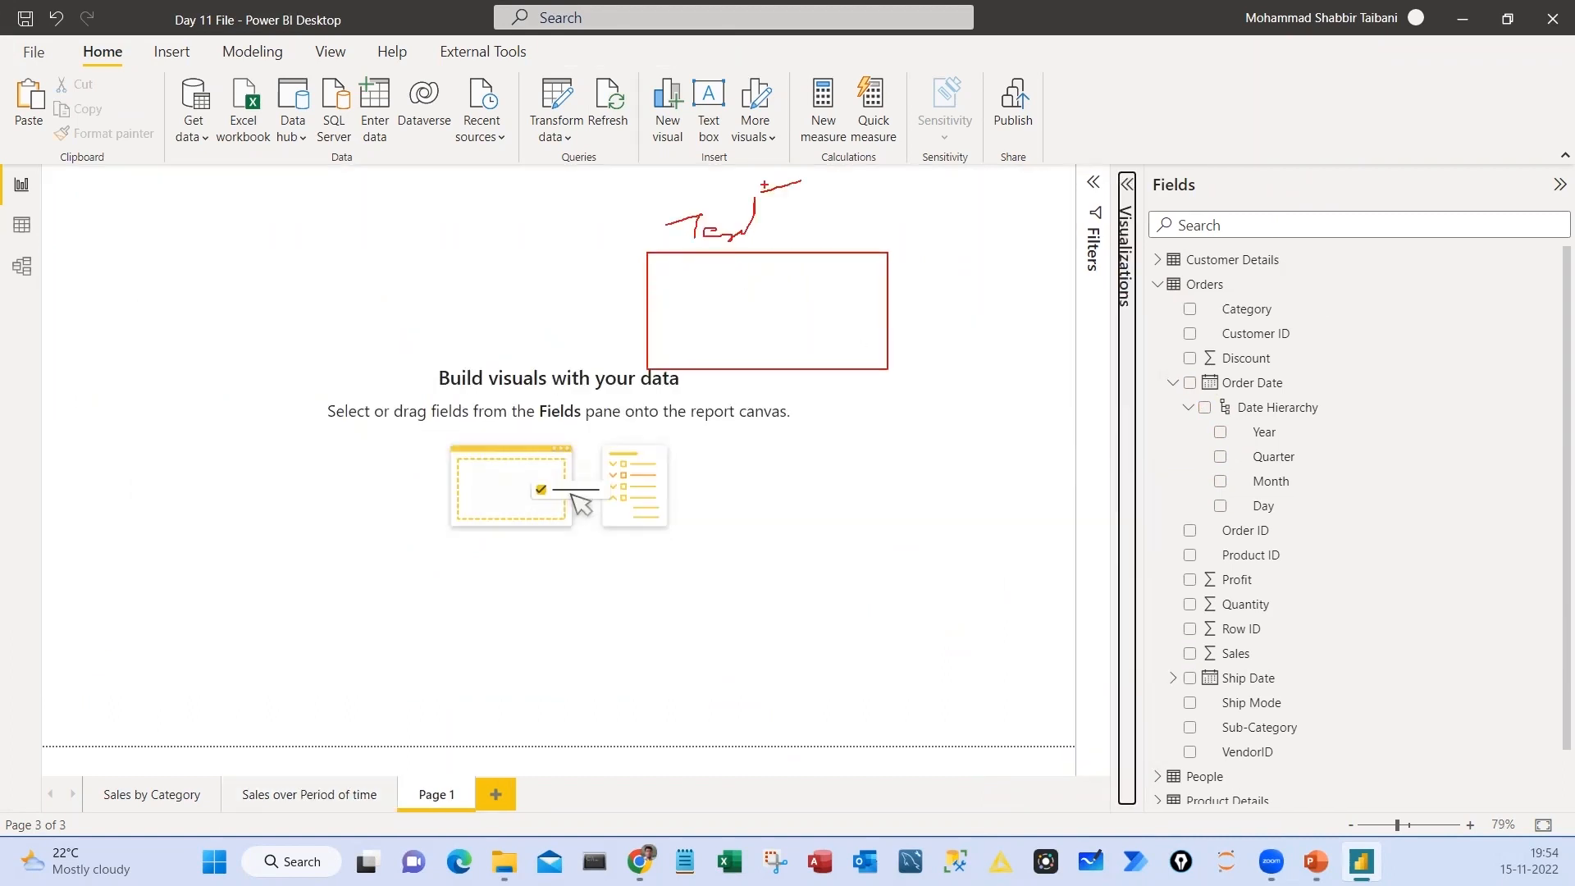
pyautogui.press('Escape')
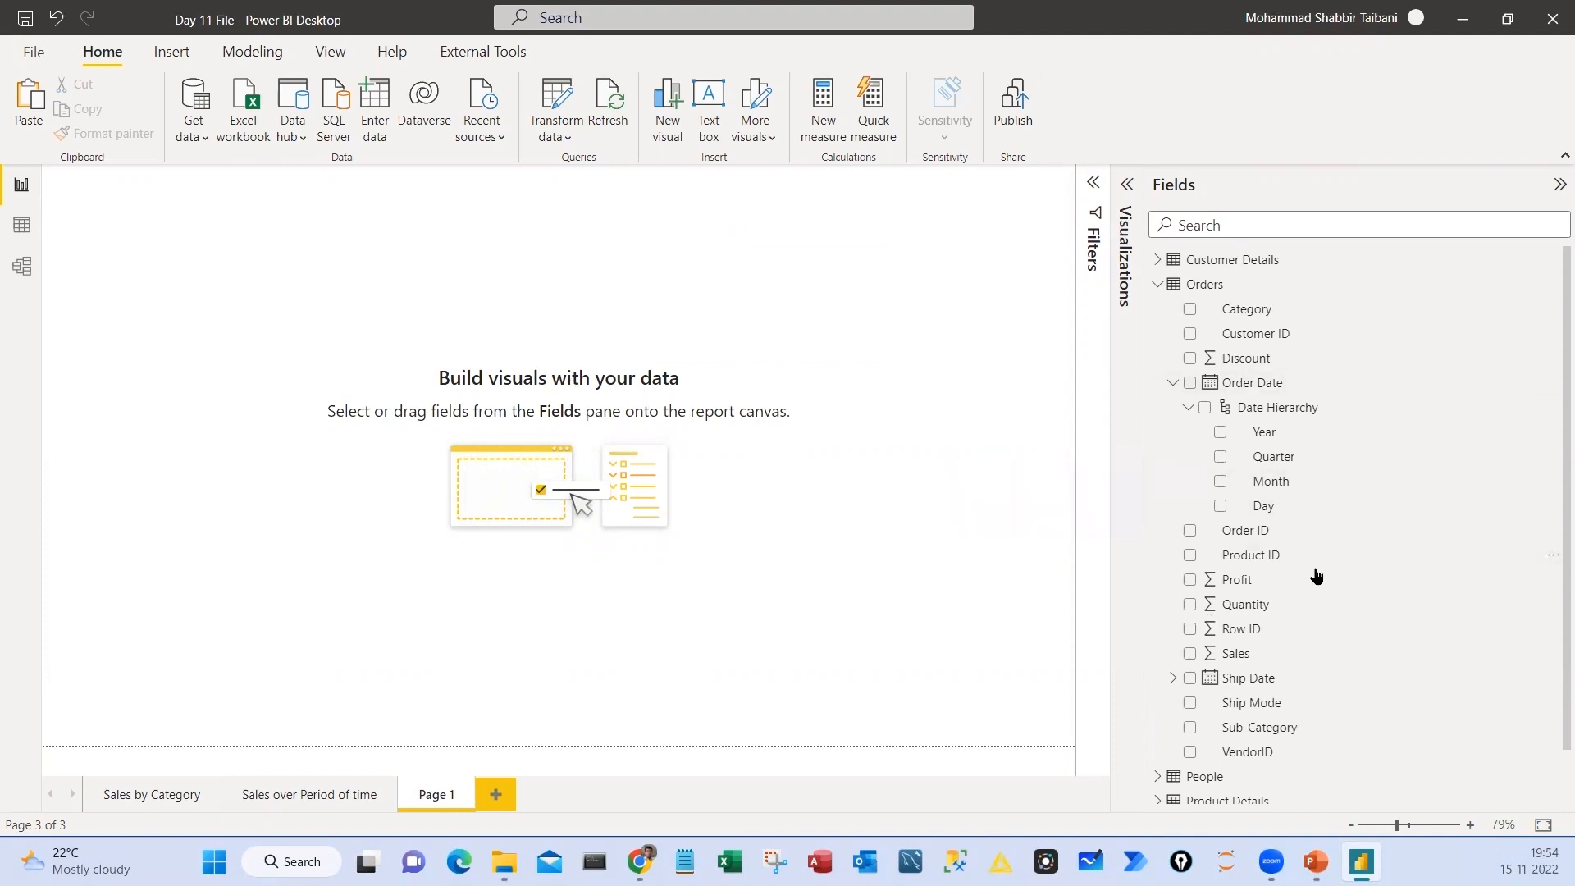
# Create a hierarchy from the Category field in the Orders table
pyautogui.click(1173, 383)
pyautogui.moveTo(1217, 298); pyautogui.dragTo(1290, 321)
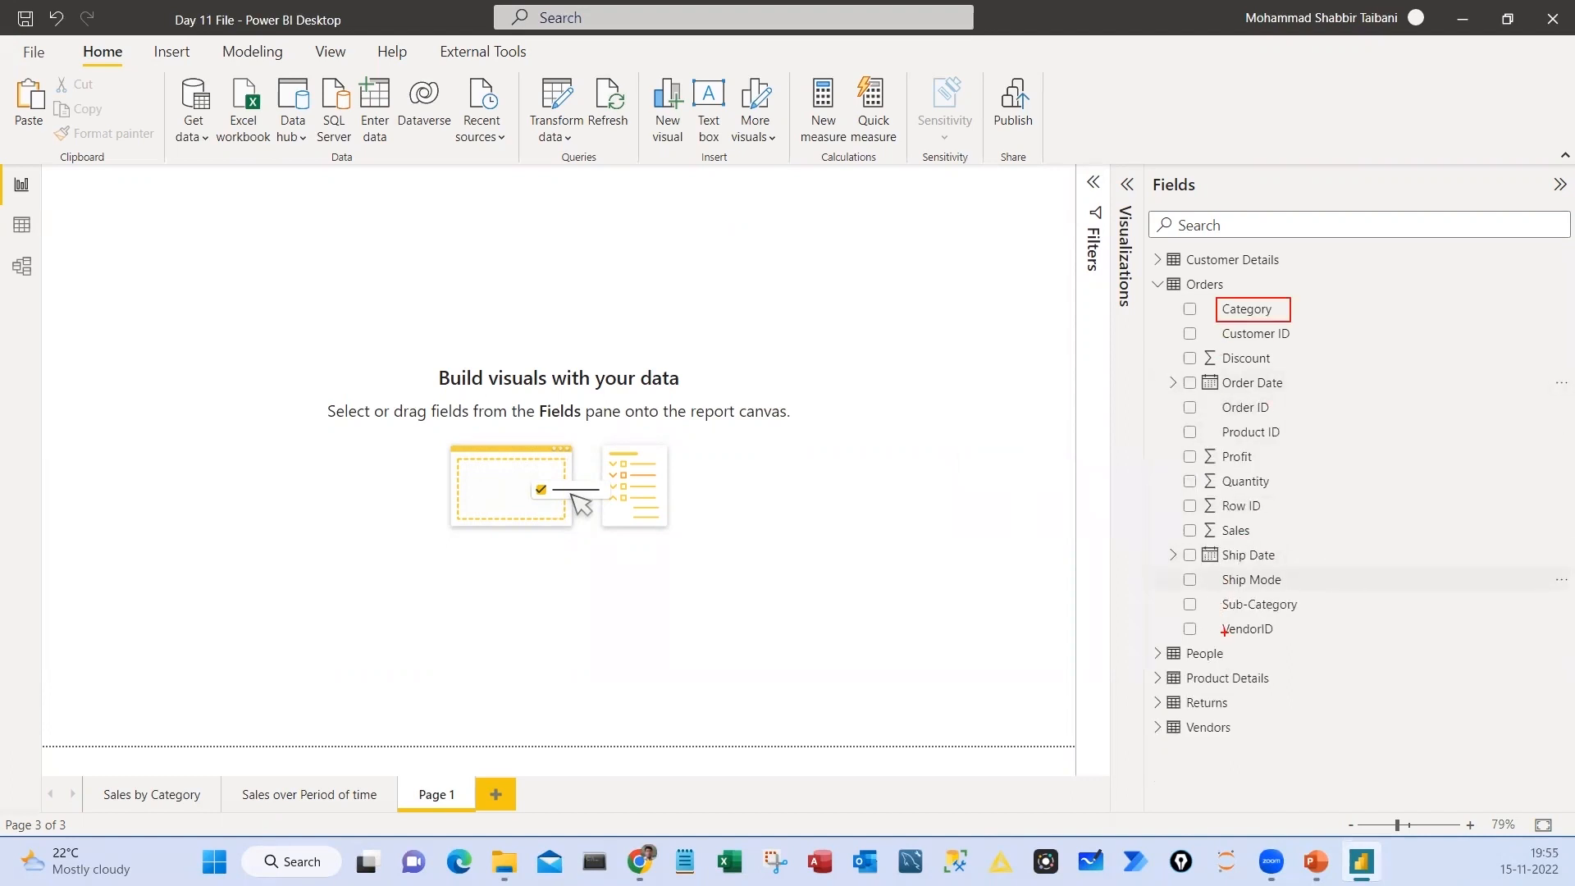
pyautogui.moveTo(1212, 593); pyautogui.dragTo(1333, 621)
pyautogui.moveTo(1305, 307); pyautogui.dragTo(1348, 617)
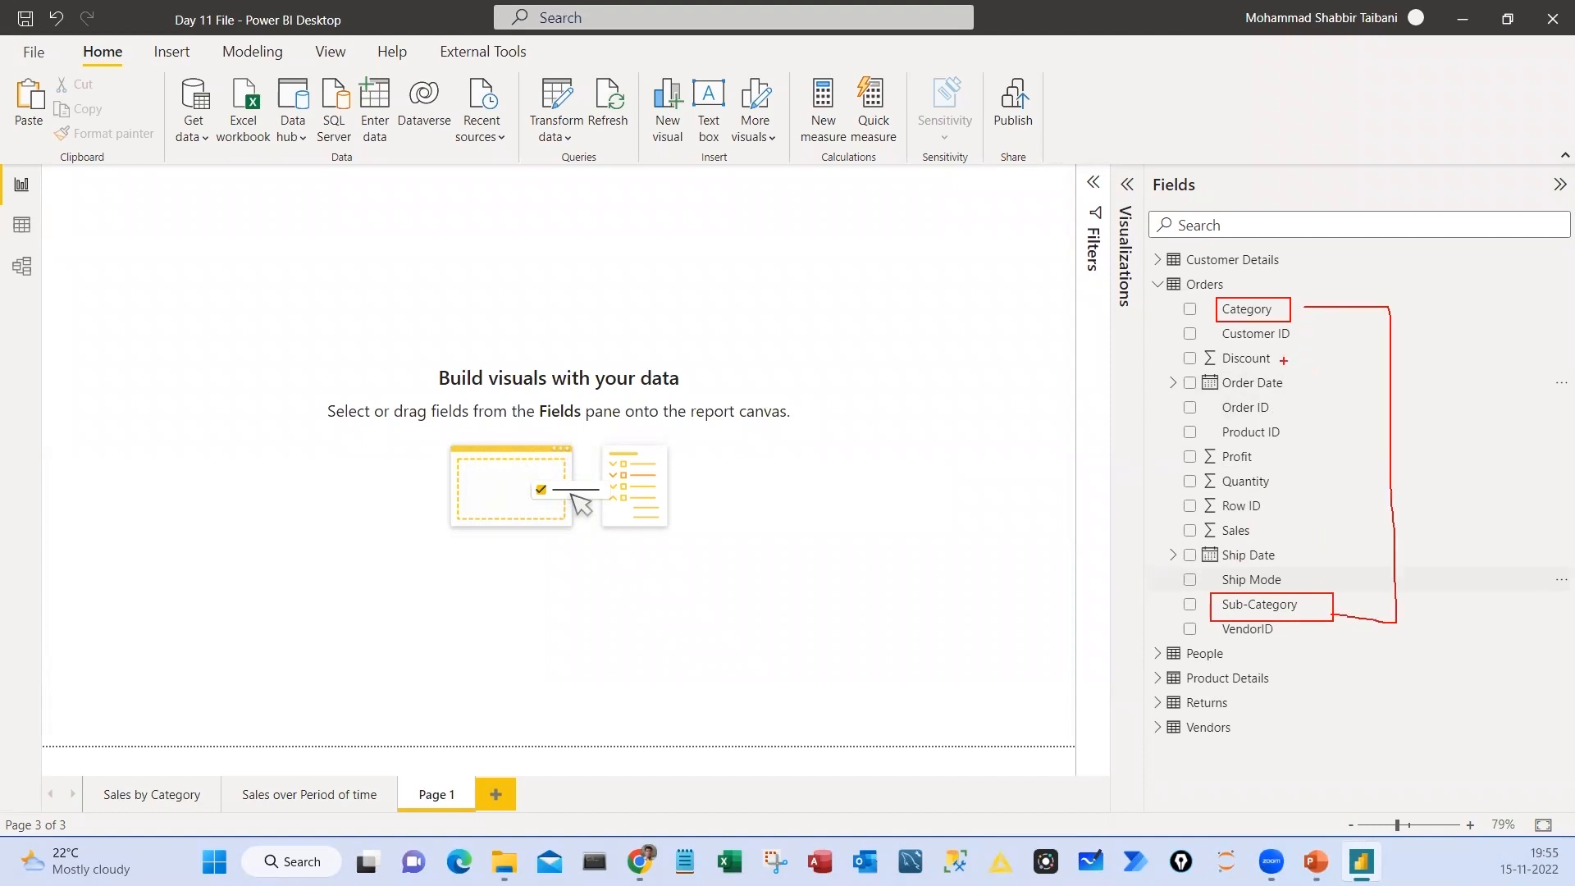
pyautogui.moveTo(1135, 316); pyautogui.dragTo(1139, 601)
pyautogui.click(1251, 309)
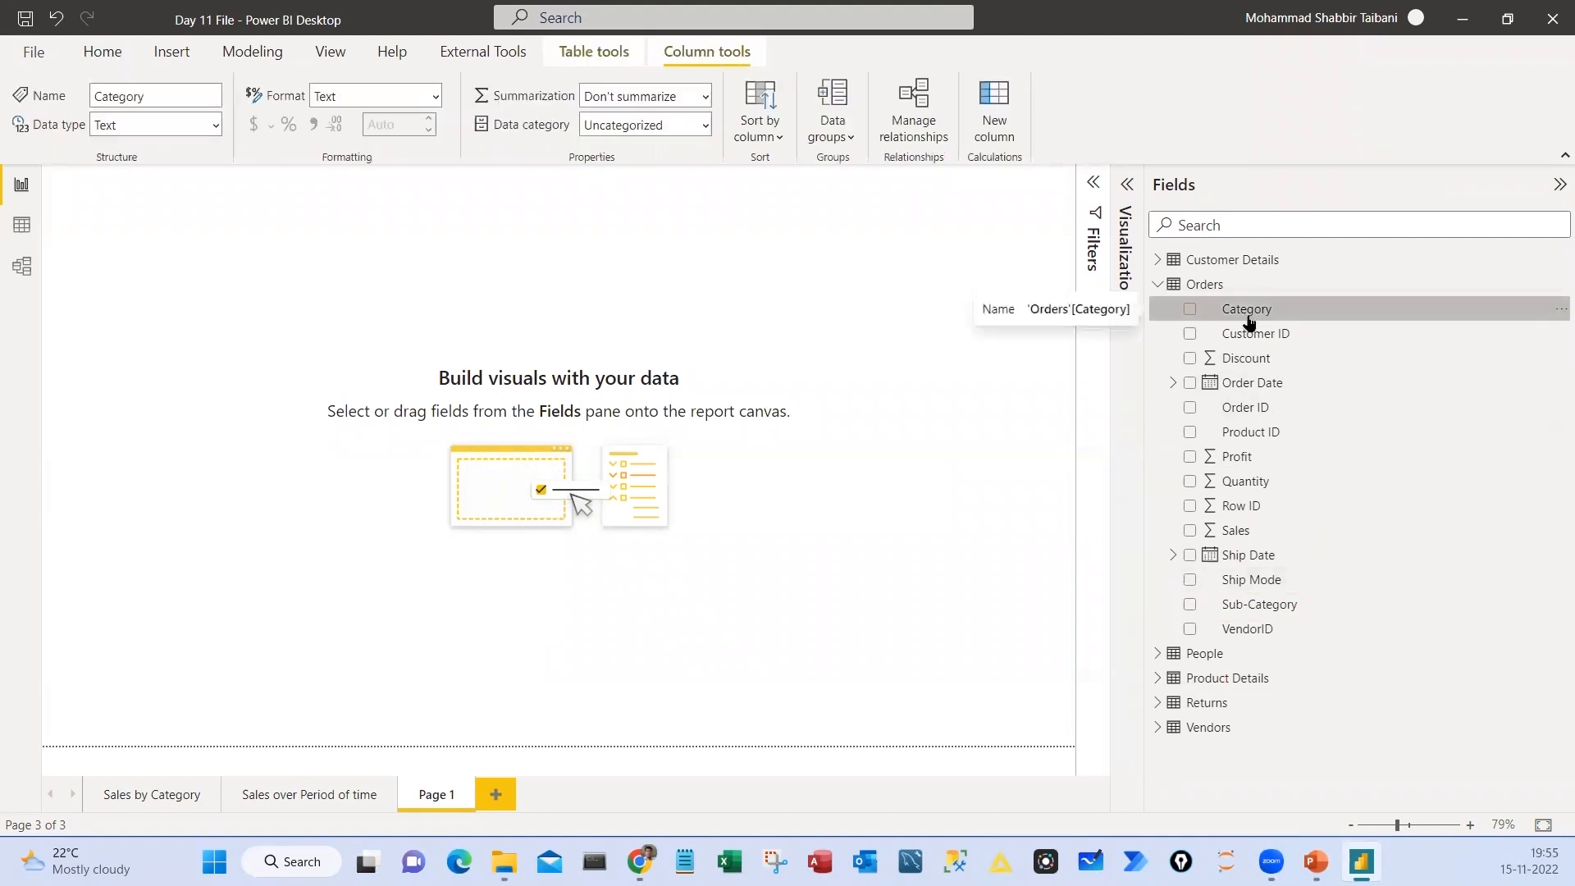
pyautogui.click(1558, 310)
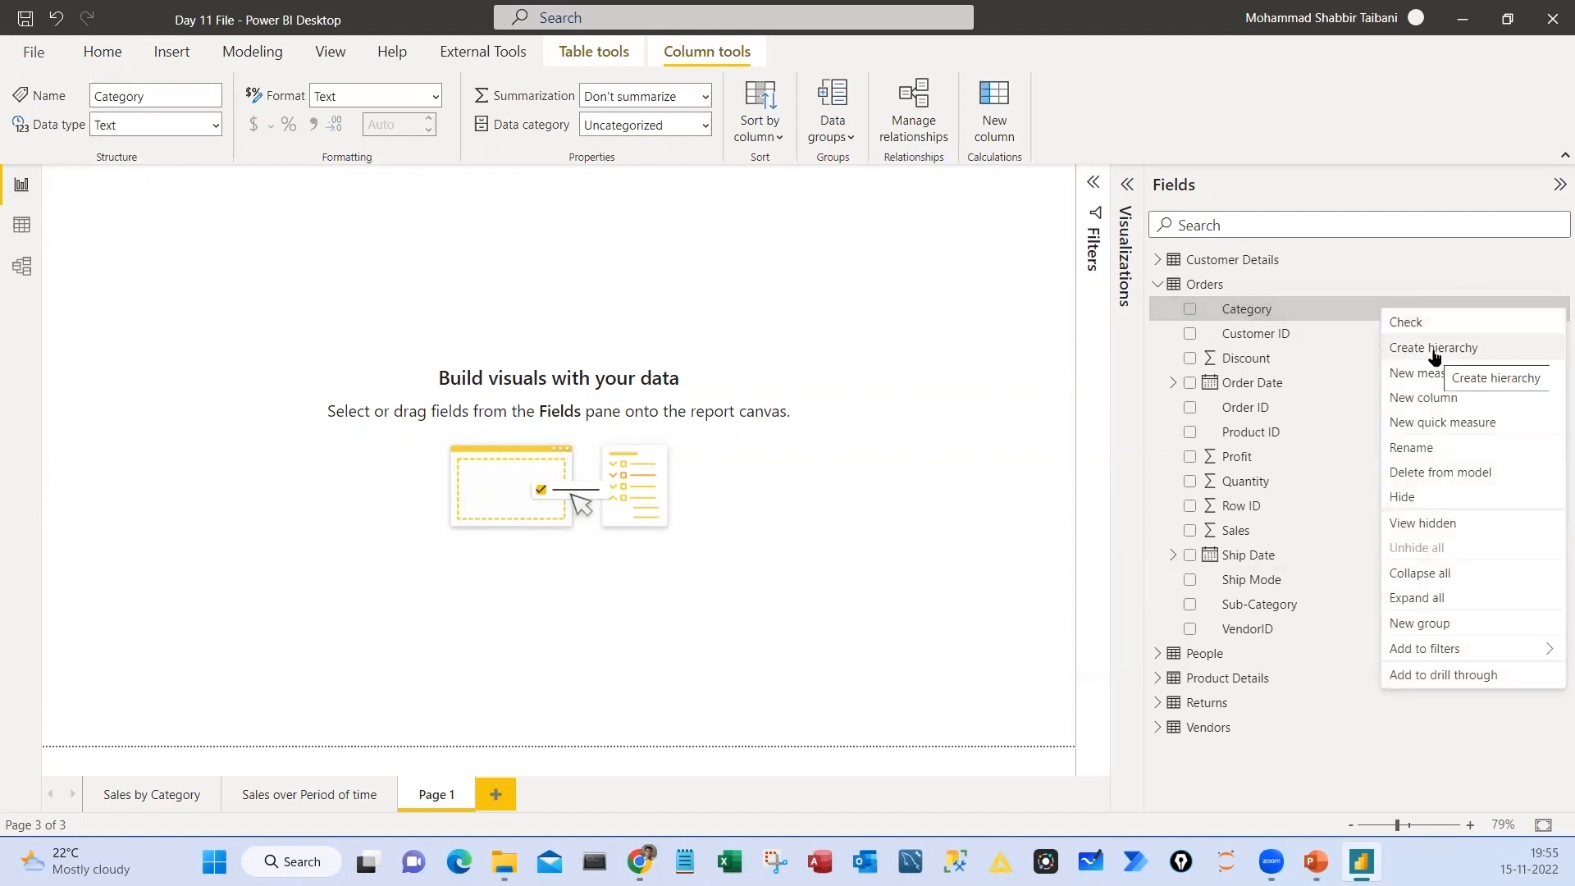
pyautogui.moveTo(1386, 335); pyautogui.dragTo(1487, 361)
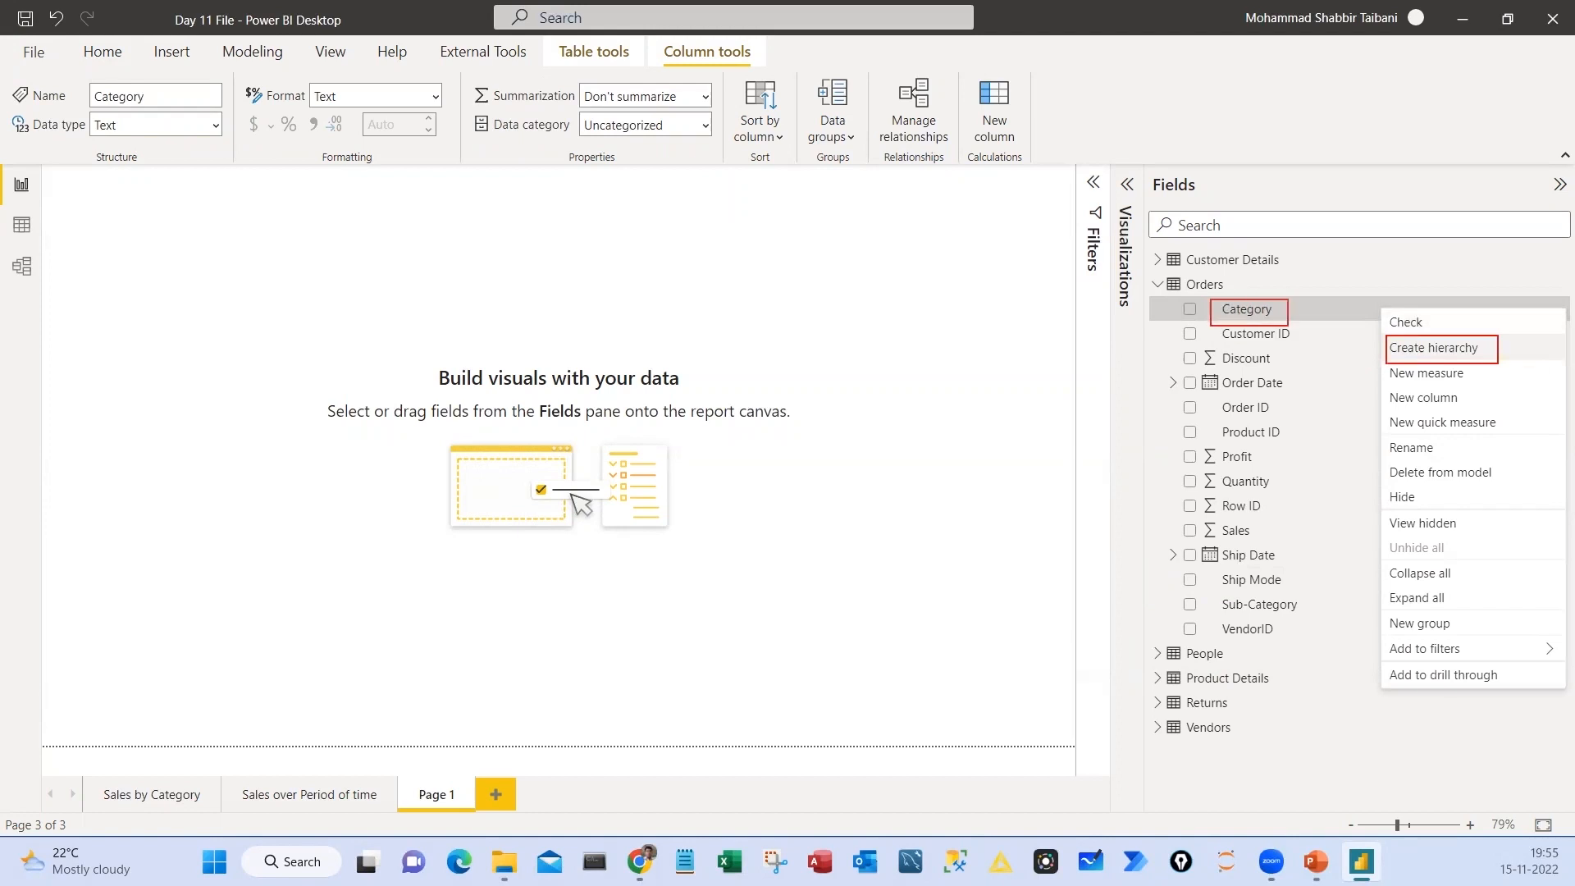
pyautogui.moveTo(1544, 282)
pyautogui.mouseDown()
pyautogui.moveTo(1539, 326)
pyautogui.moveTo(1534, 285)
pyautogui.mouseUp()
pyautogui.press('Escape')
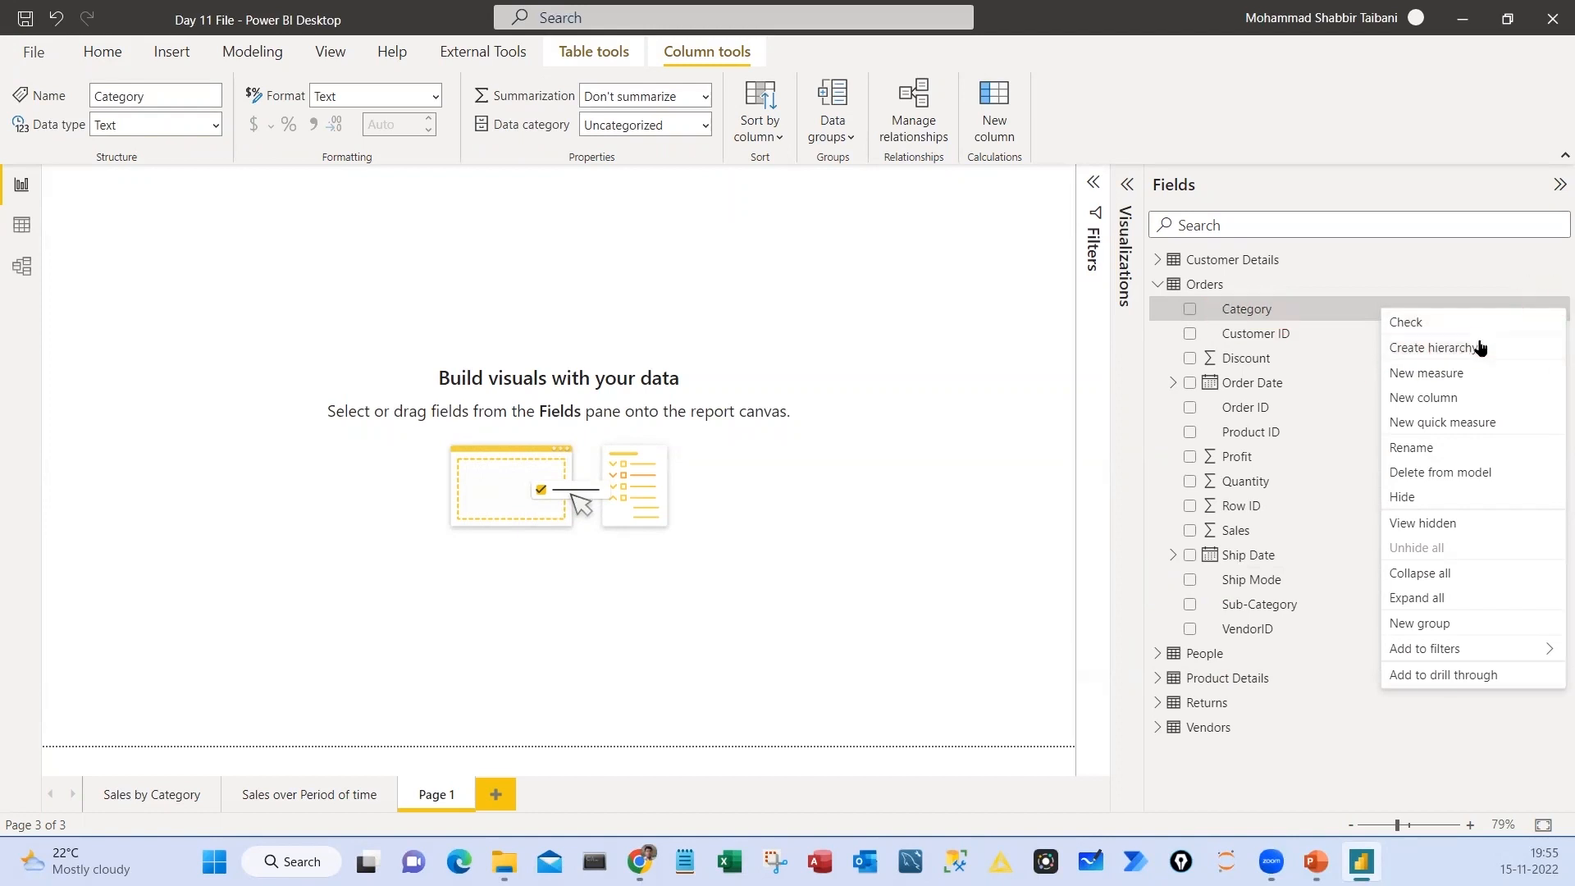
pyautogui.click(1428, 349)
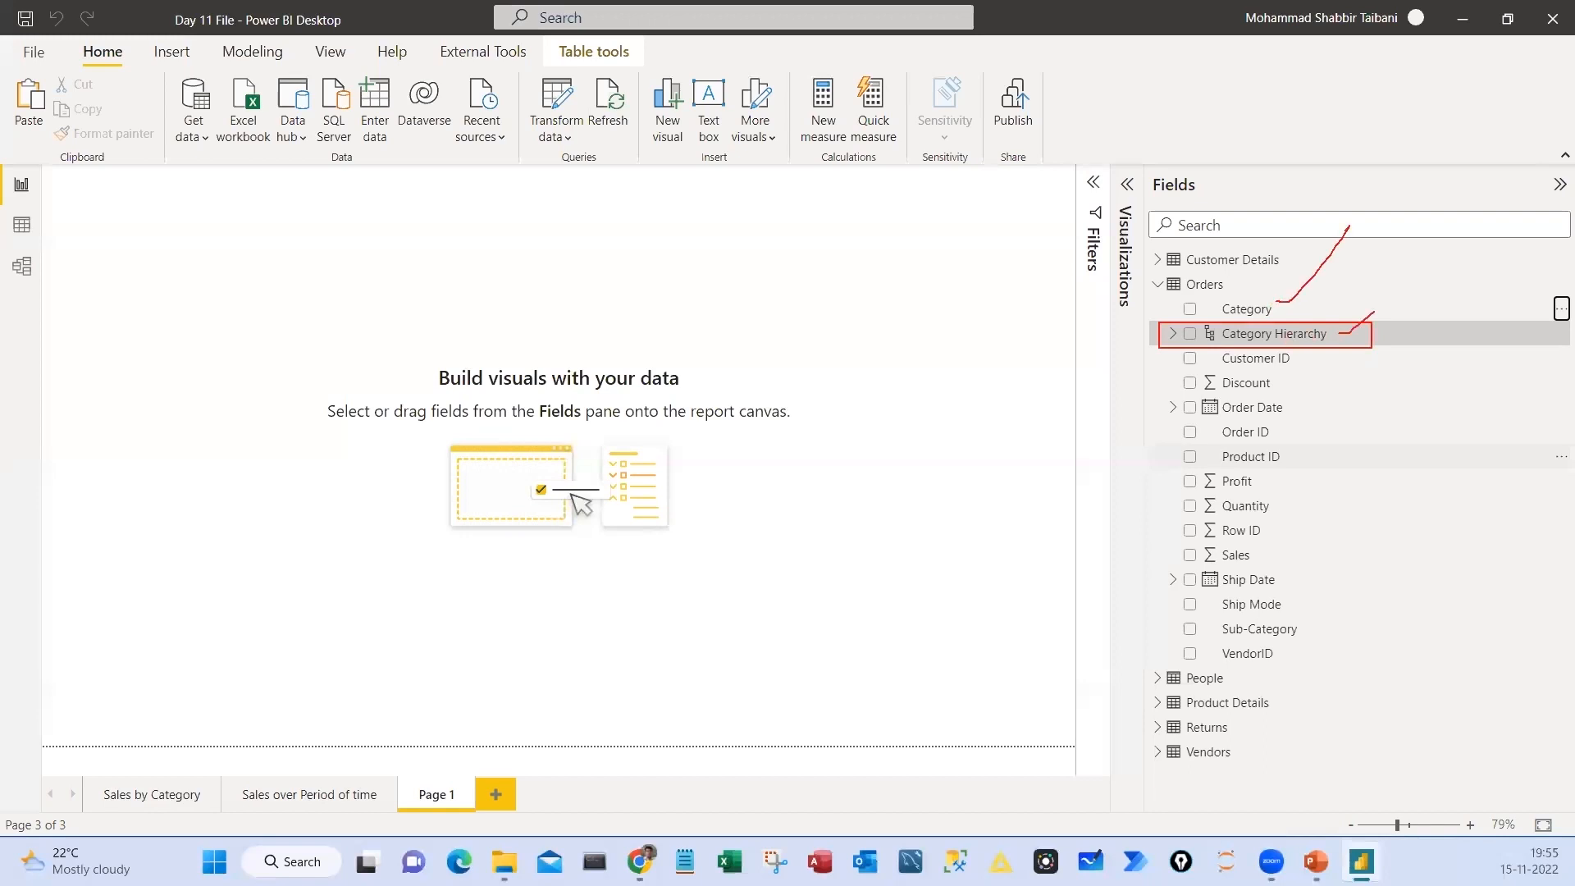
# Expand the Category hierarchy in the Orders table and rename it Buz Seg Hierarchy
pyautogui.click(1172, 333)
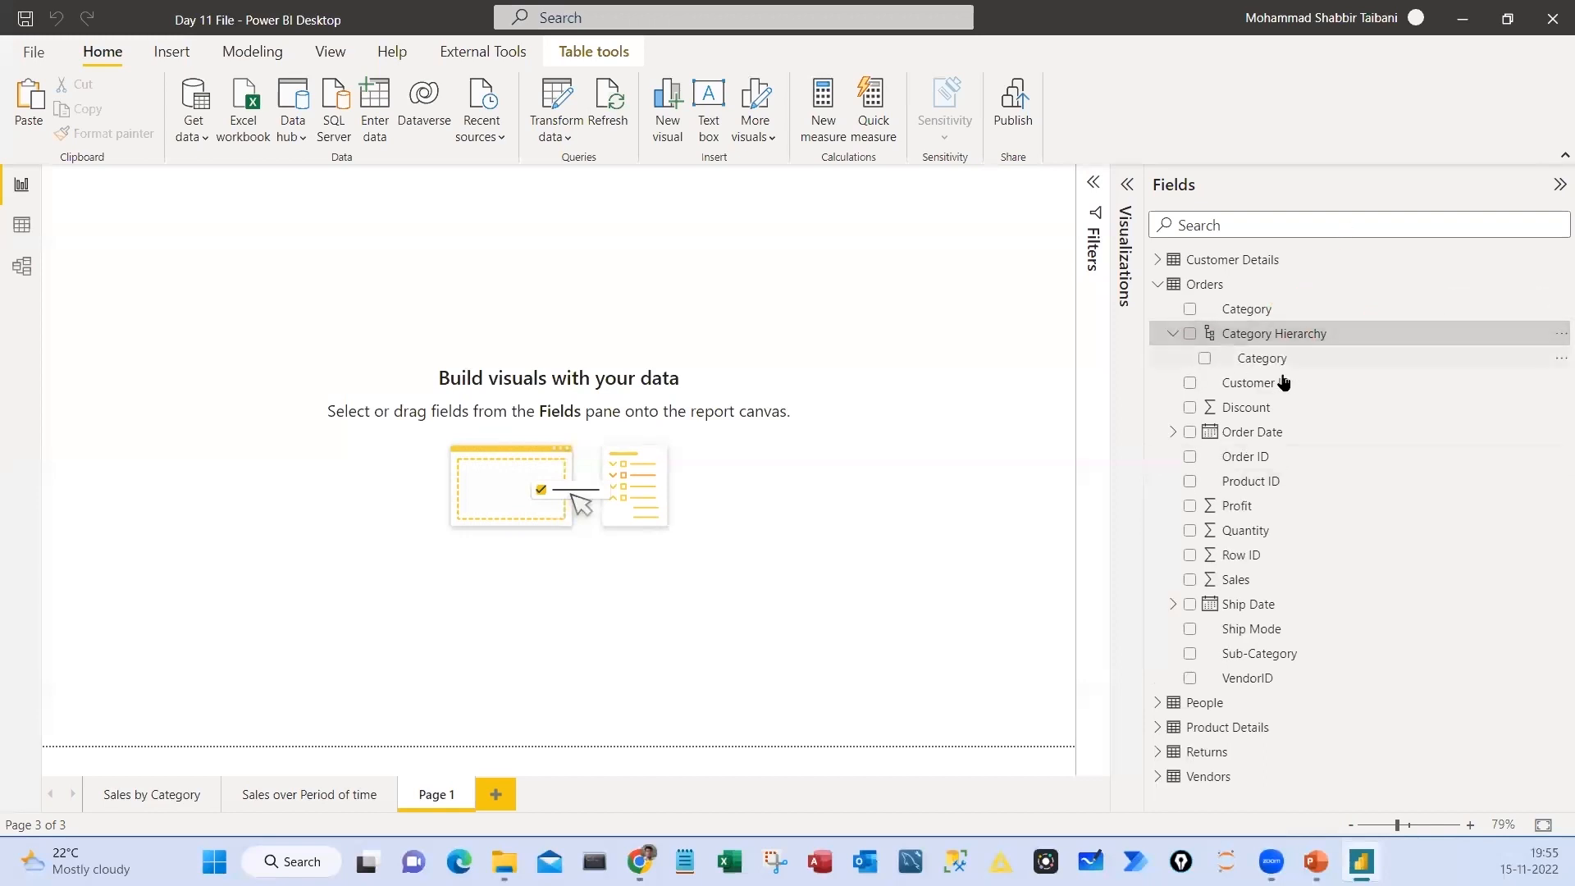
pyautogui.moveTo(1300, 306)
pyautogui.mouseDown()
pyautogui.moveTo(1368, 324)
pyautogui.moveTo(1299, 358)
pyautogui.mouseUp()
pyautogui.press('Escape')
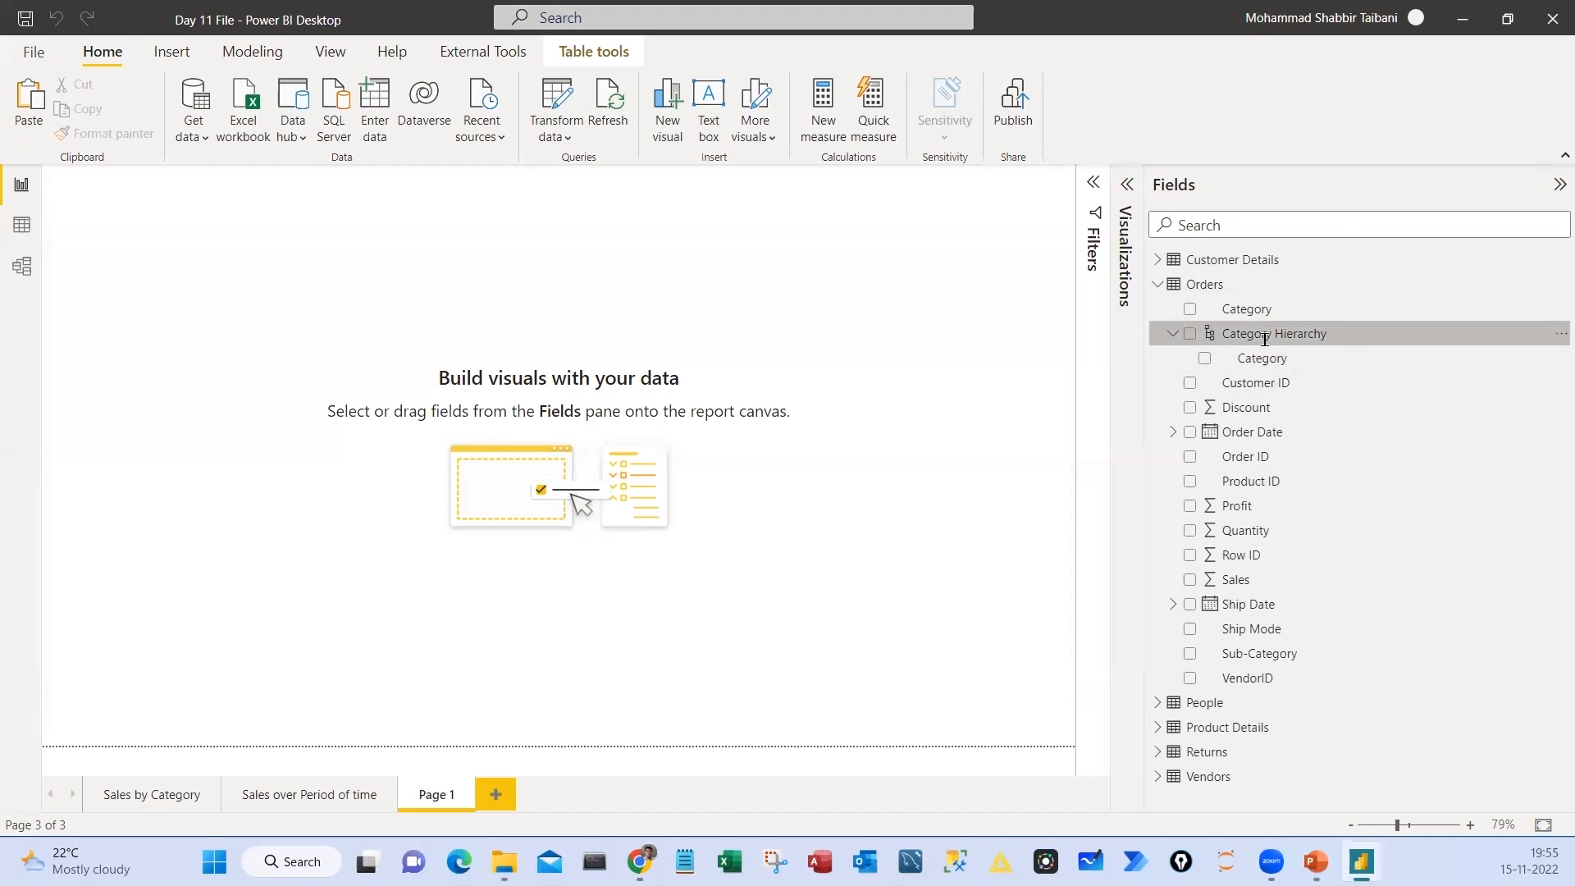
pyautogui.doubleClick(1264, 333)
pyautogui.moveTo(1278, 331); pyautogui.dragTo(1221, 333)
pyautogui.write('Cat')
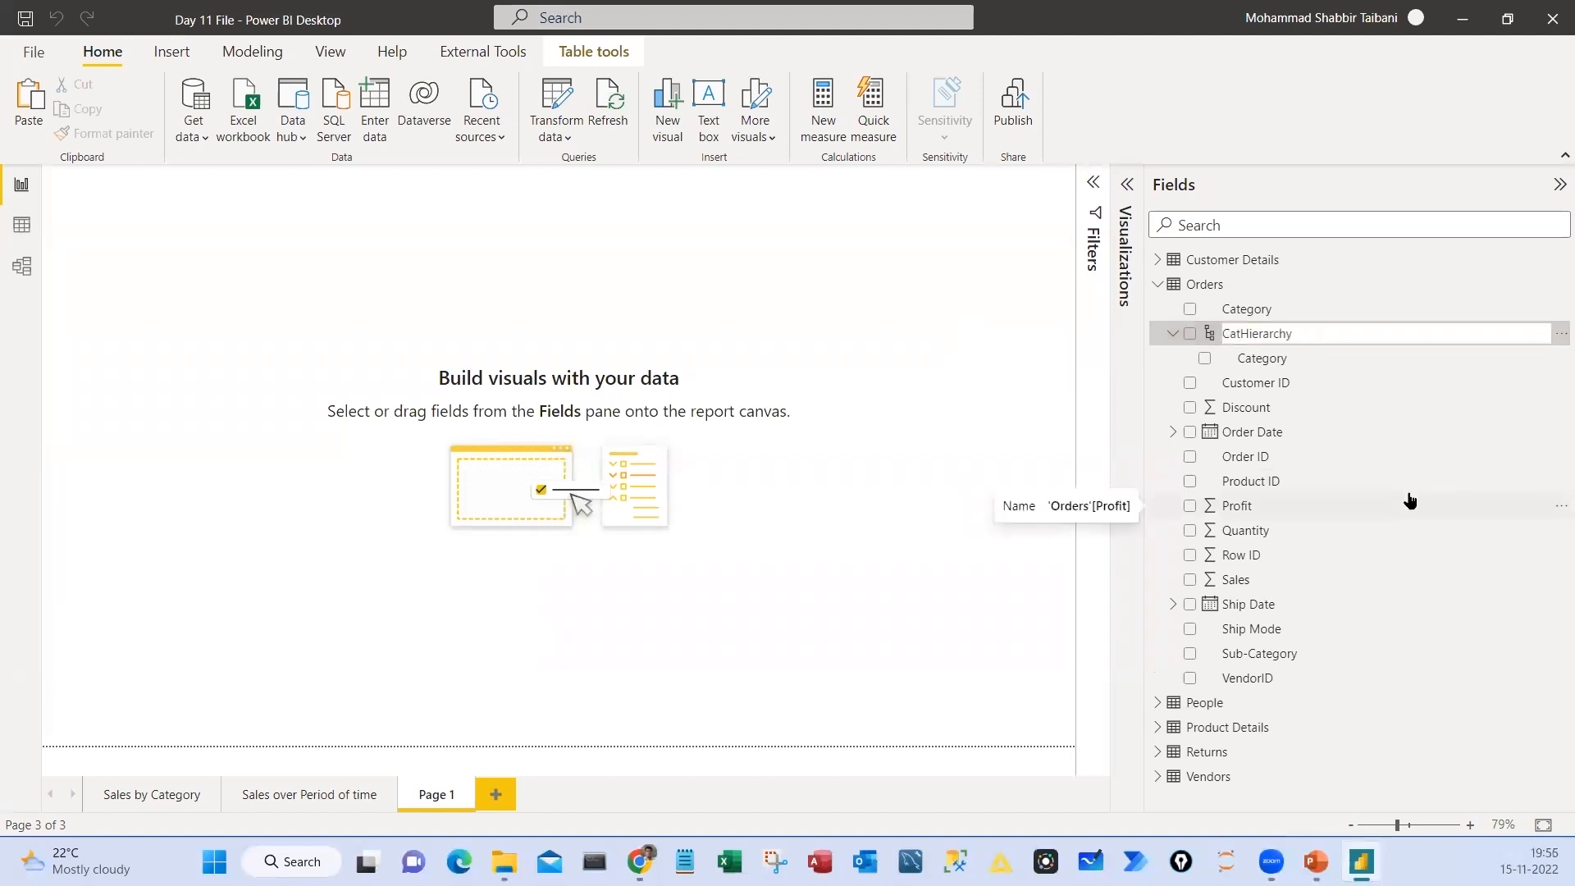
pyautogui.press('BackSpace')
pyautogui.press('BackSpace')
pyautogui.press('BackSpace')
pyautogui.press('BackSpace')
pyautogui.write('Buz Seg')
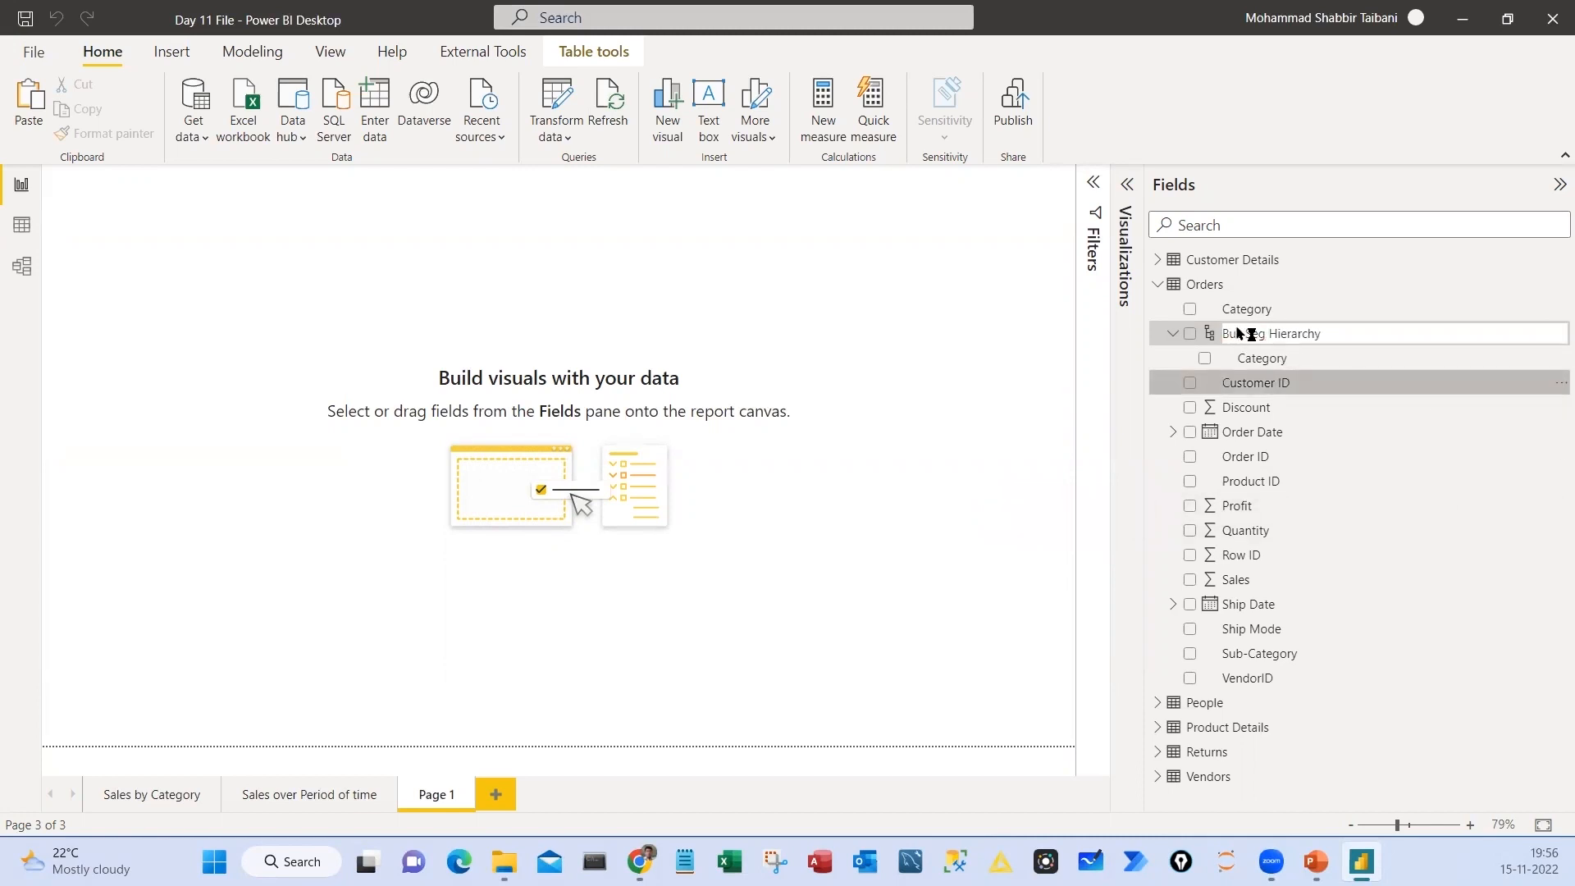
pyautogui.press('Return')
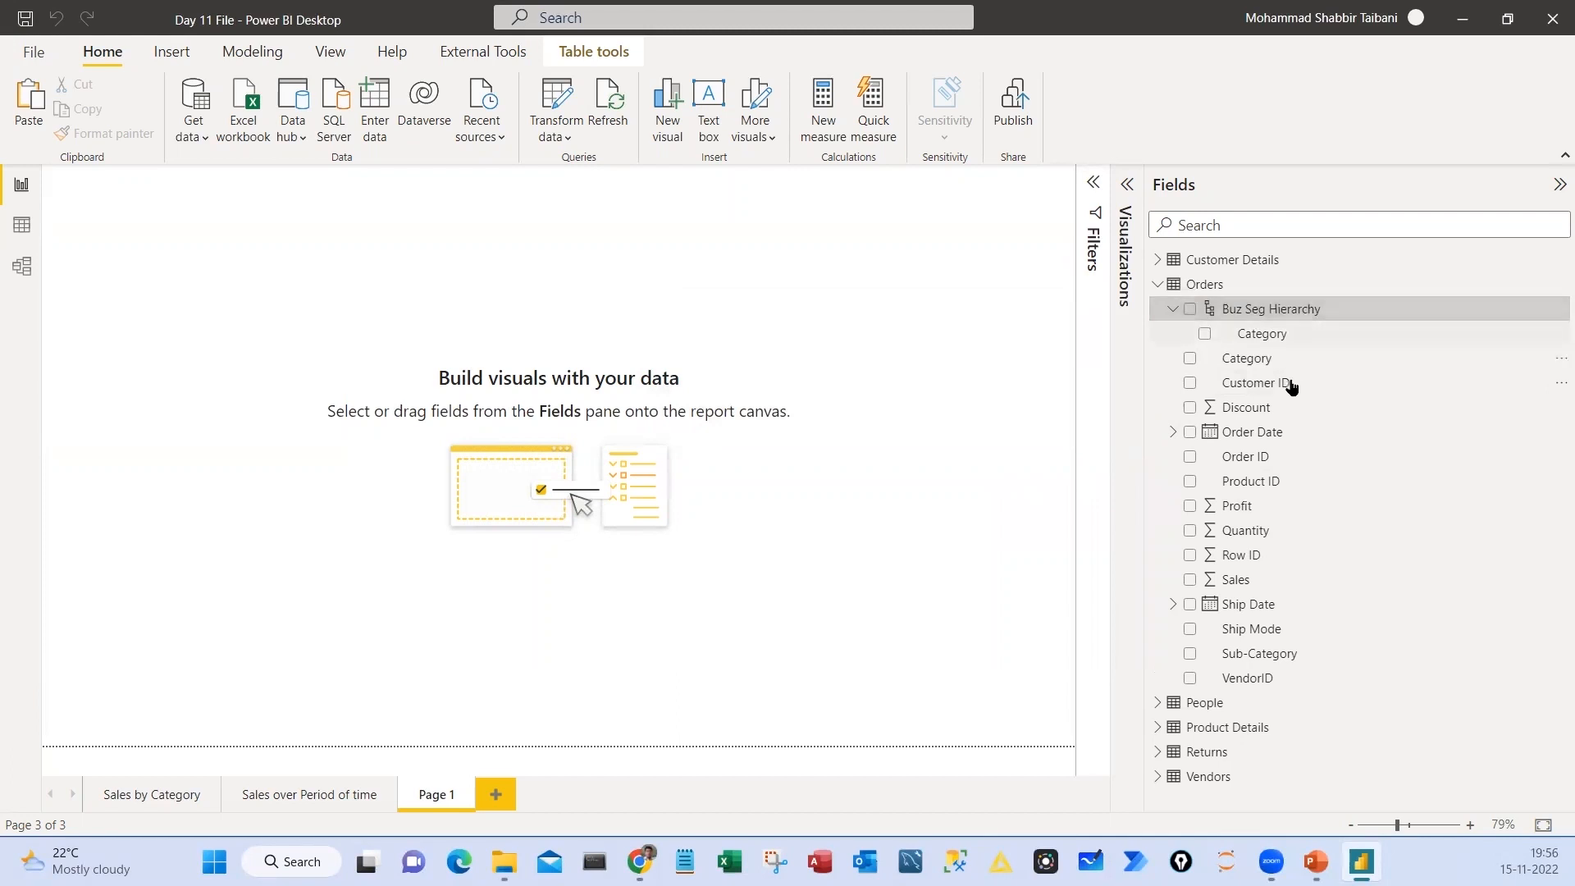
# Add the Orders table's Sub-Category field to Buz Seg Hierarchy as the level below Category
pyautogui.hotkey('ctrl', '2')
pyautogui.moveTo(1172, 291)
pyautogui.mouseDown()
pyautogui.moveTo(1367, 346)
pyautogui.moveTo(1340, 310)
pyautogui.mouseUp()
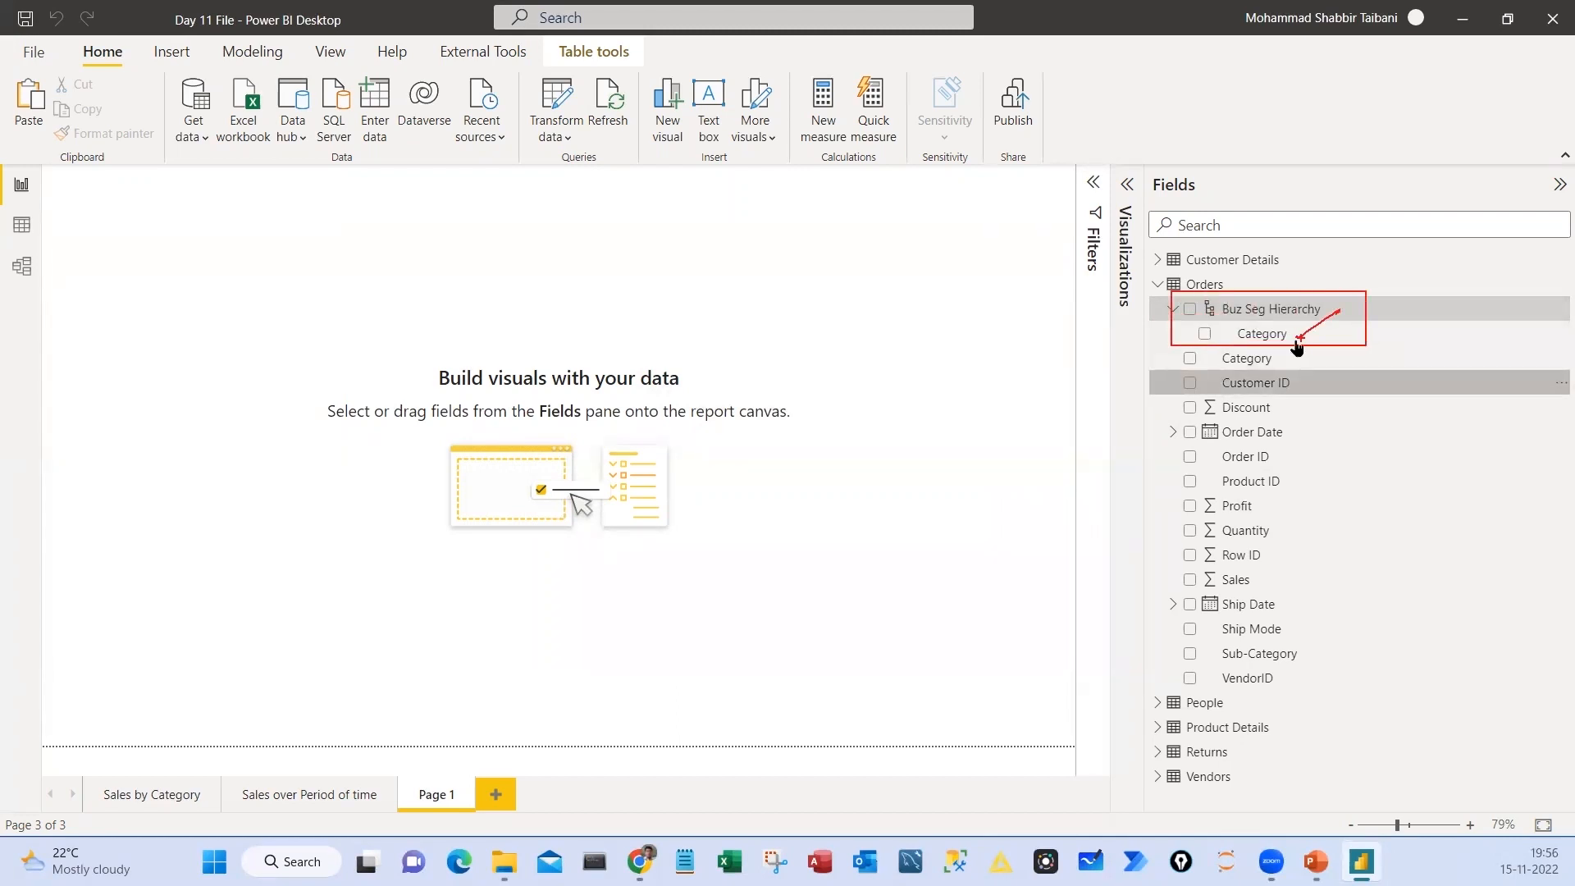
pyautogui.press('Escape')
pyautogui.click(1263, 657)
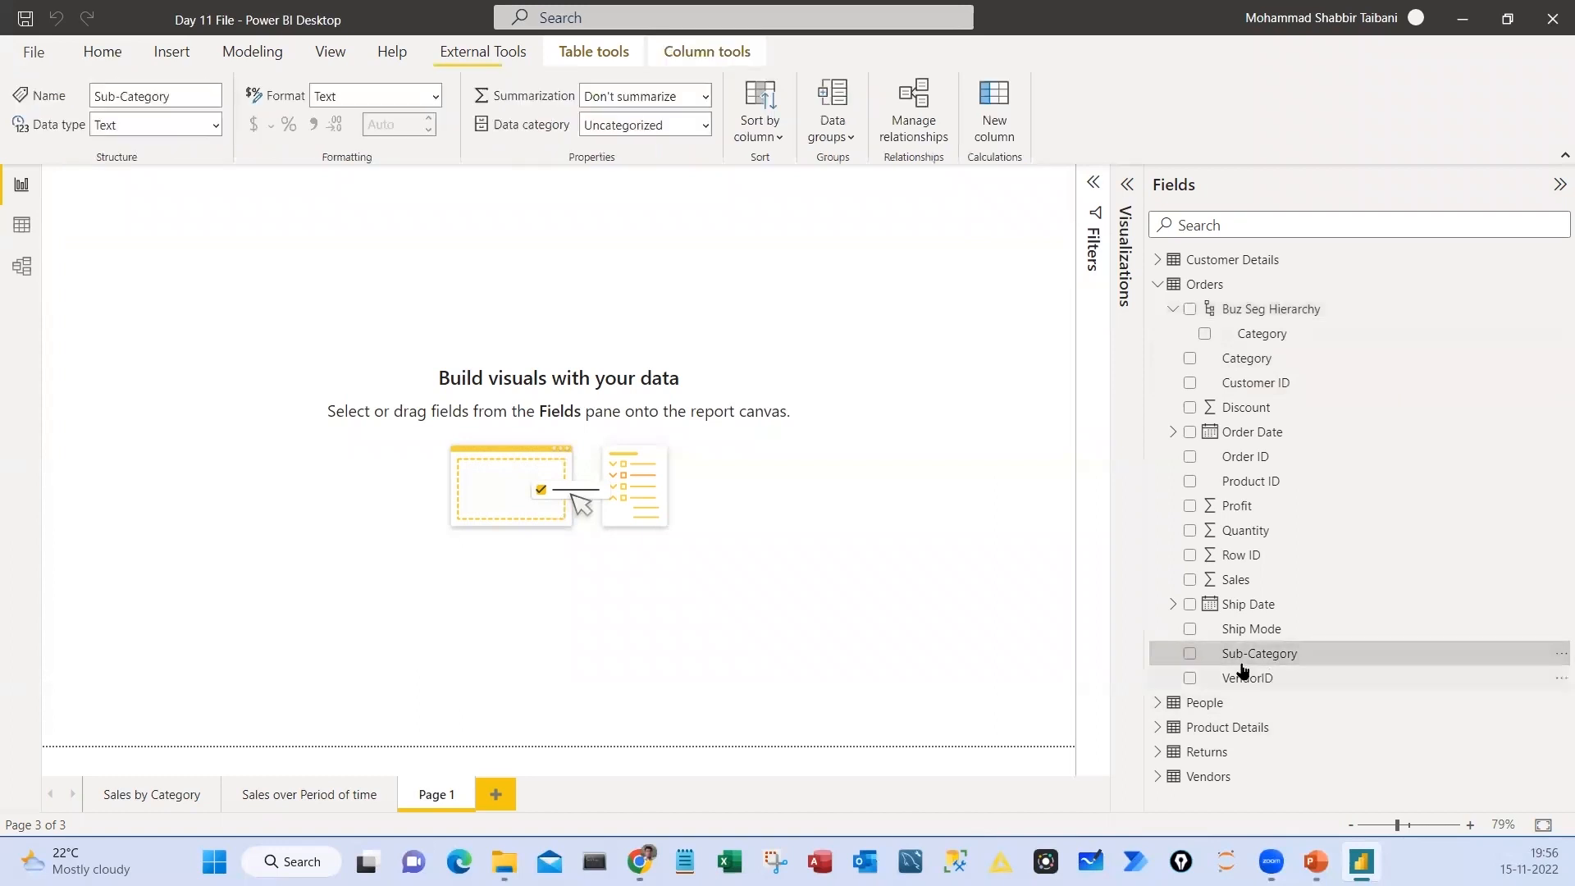
pyautogui.moveTo(1172, 638); pyautogui.dragTo(1415, 671)
pyautogui.moveTo(1323, 662); pyautogui.dragTo(1412, 613)
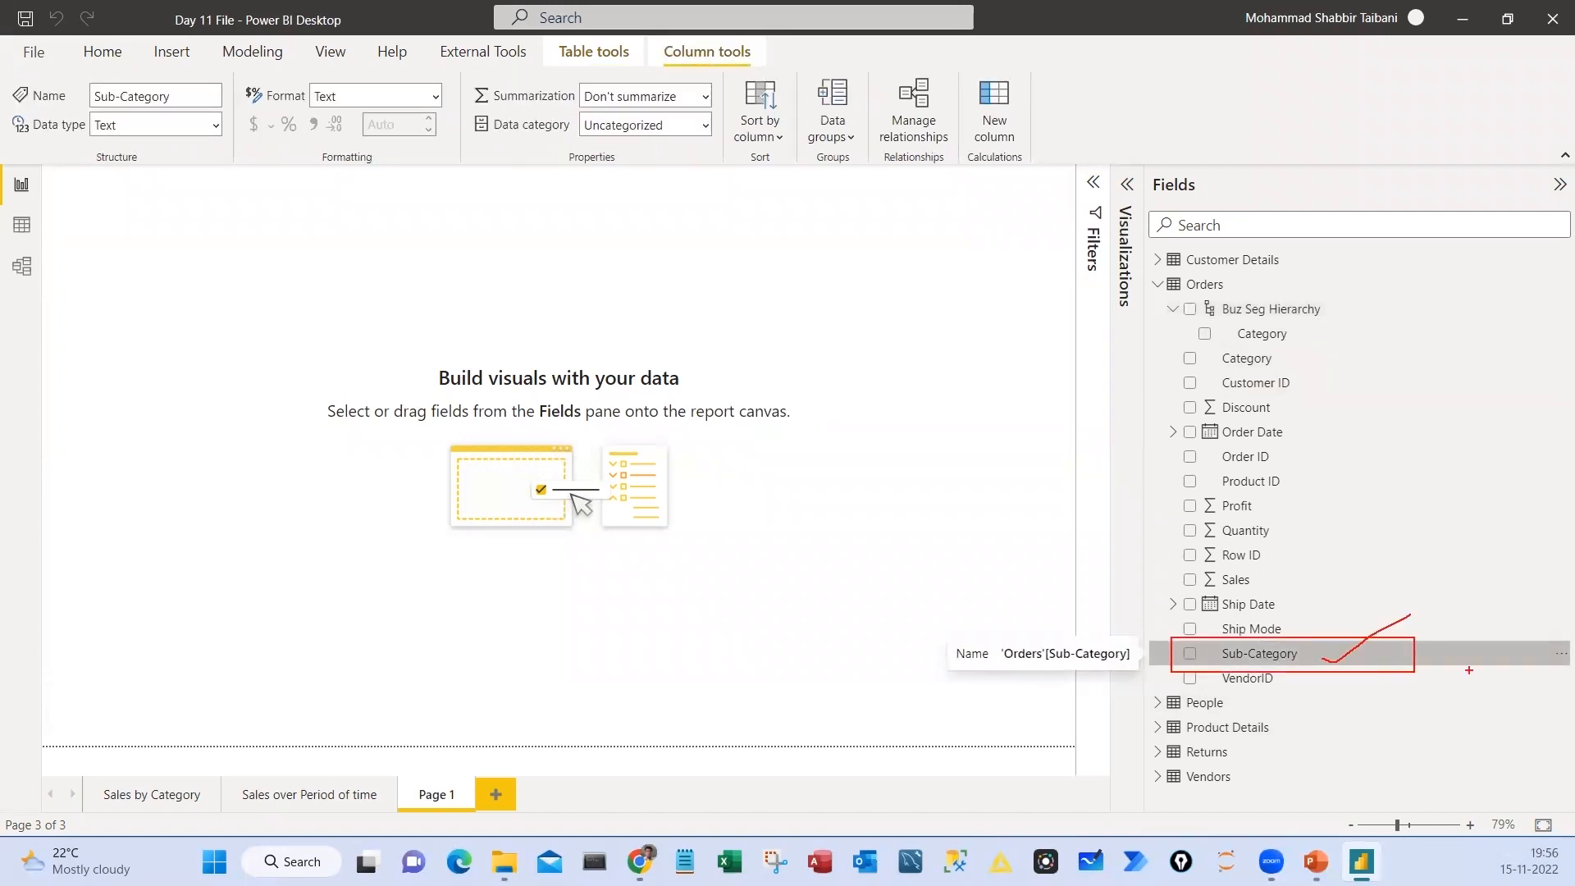
pyautogui.press('Escape')
pyautogui.click(1553, 655)
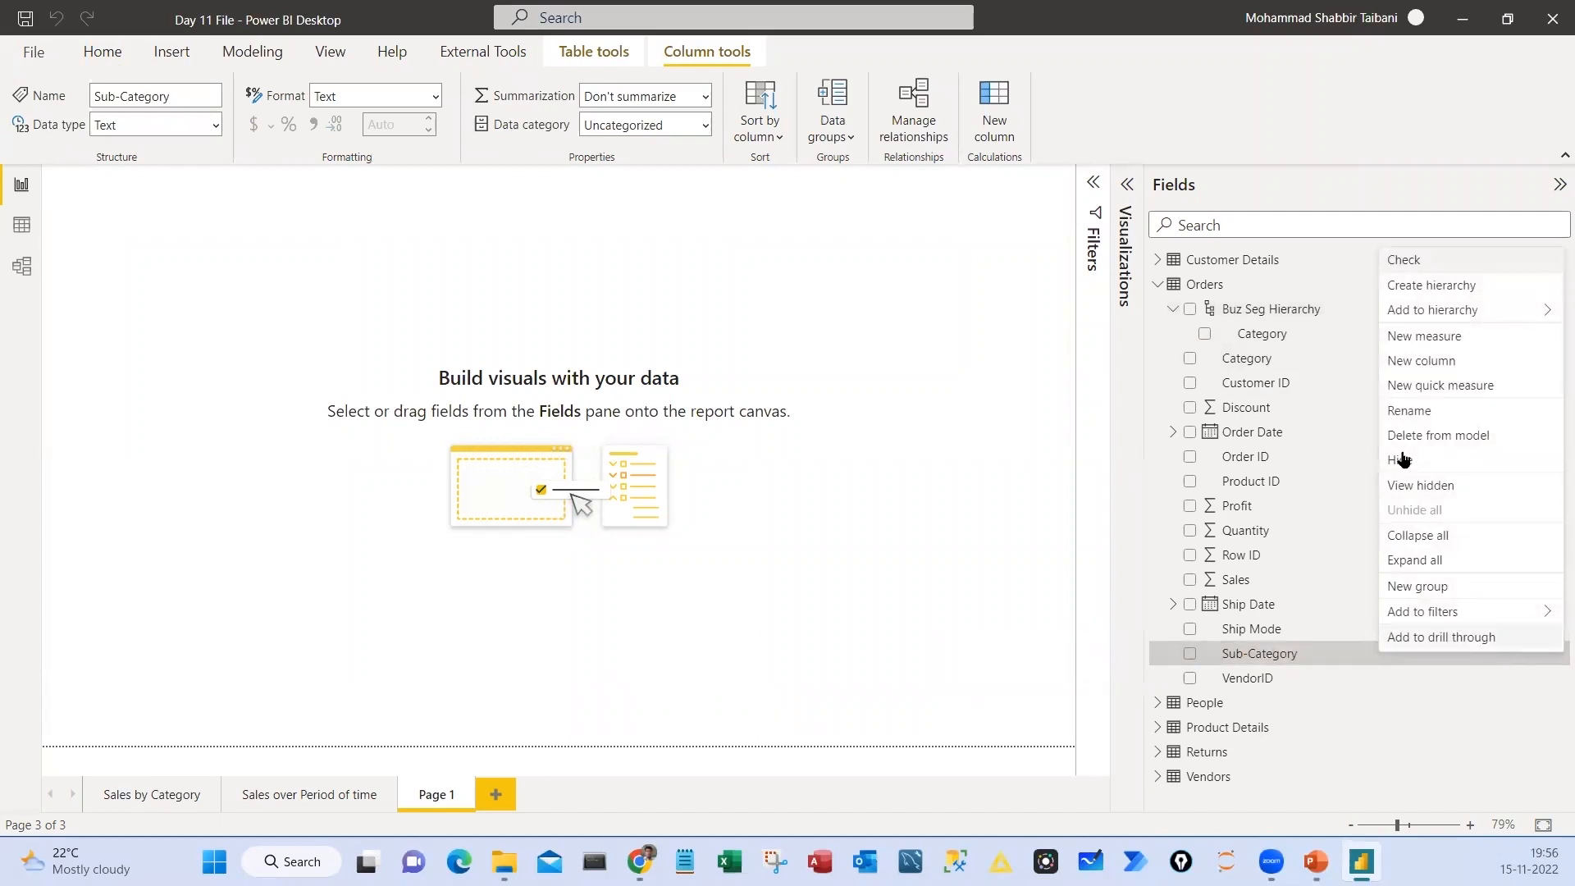
pyautogui.moveTo(1427, 320)
pyautogui.hotkey('ctrl', '2')
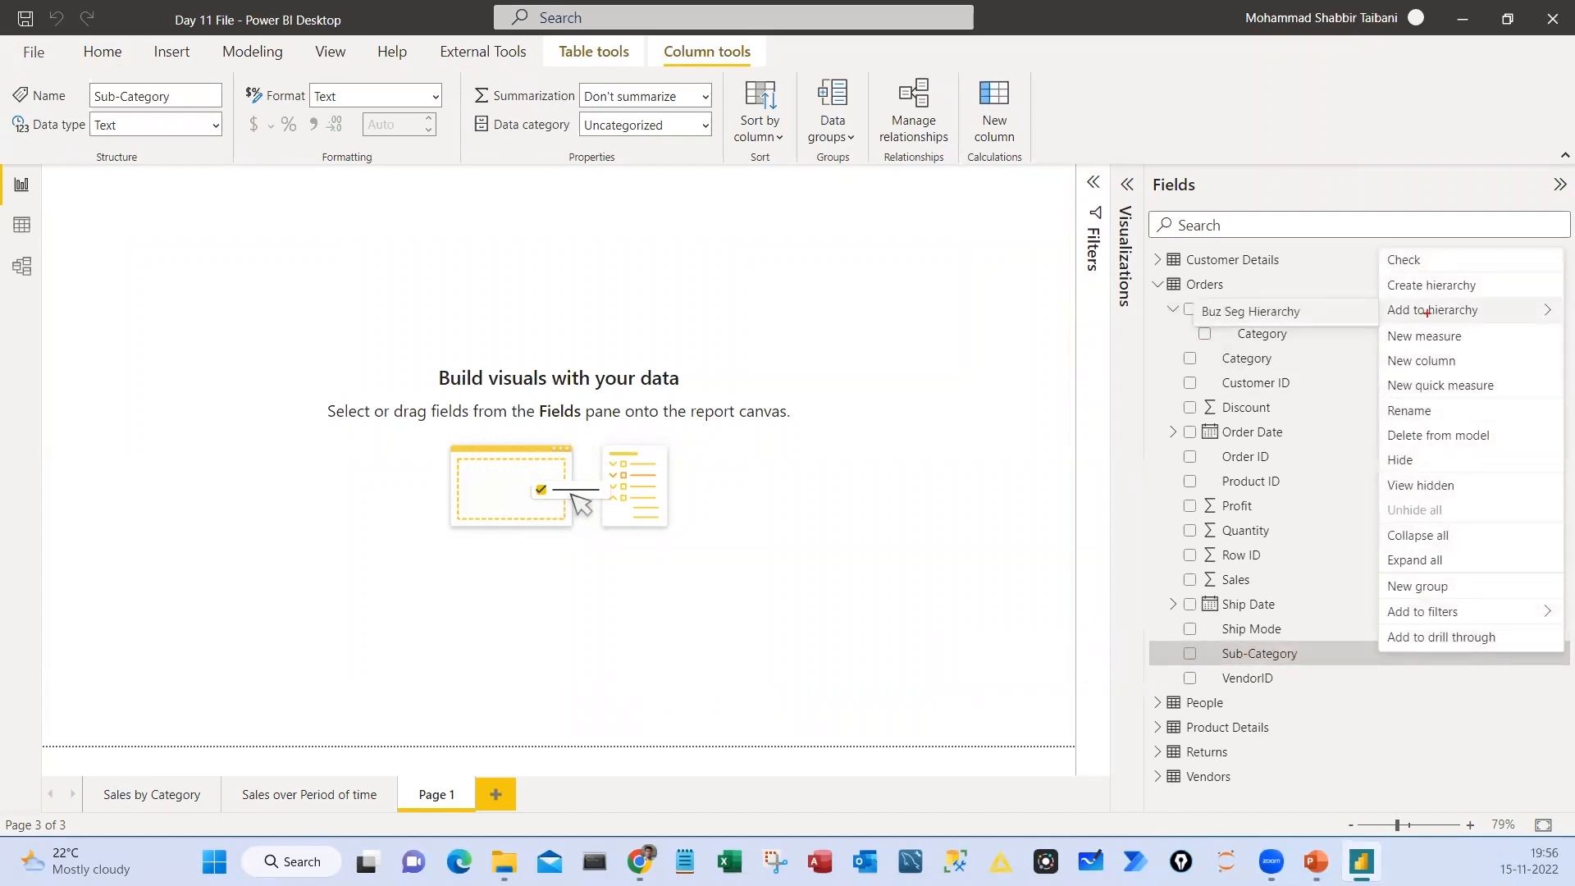
pyautogui.moveTo(1378, 295); pyautogui.dragTo(1512, 320)
pyautogui.moveTo(1198, 297); pyautogui.dragTo(1327, 331)
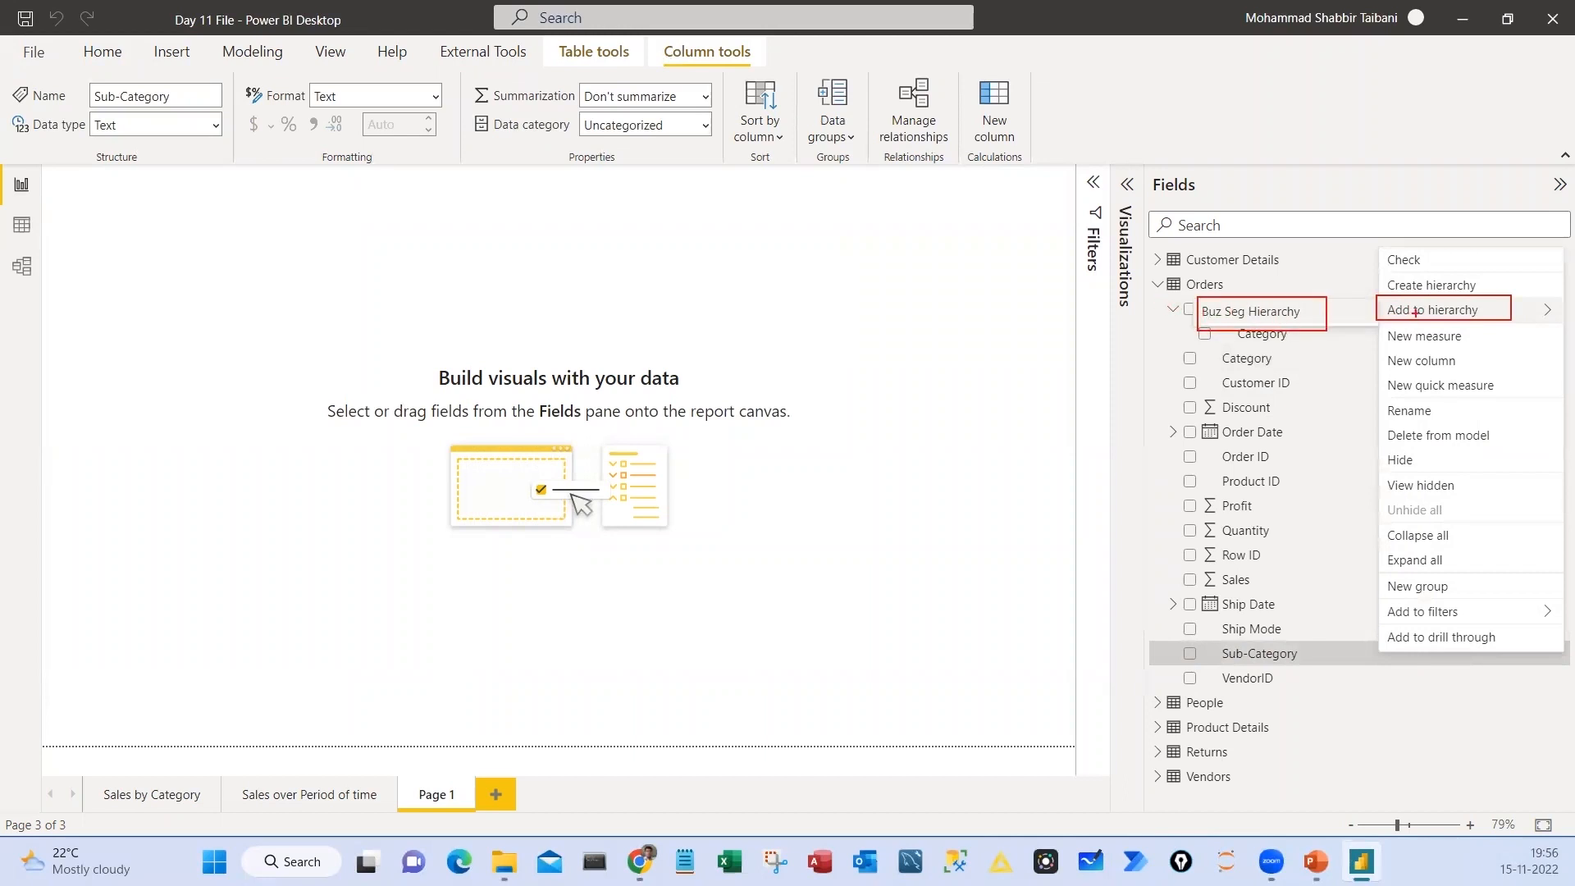
pyautogui.press('Escape')
pyautogui.click(1277, 313)
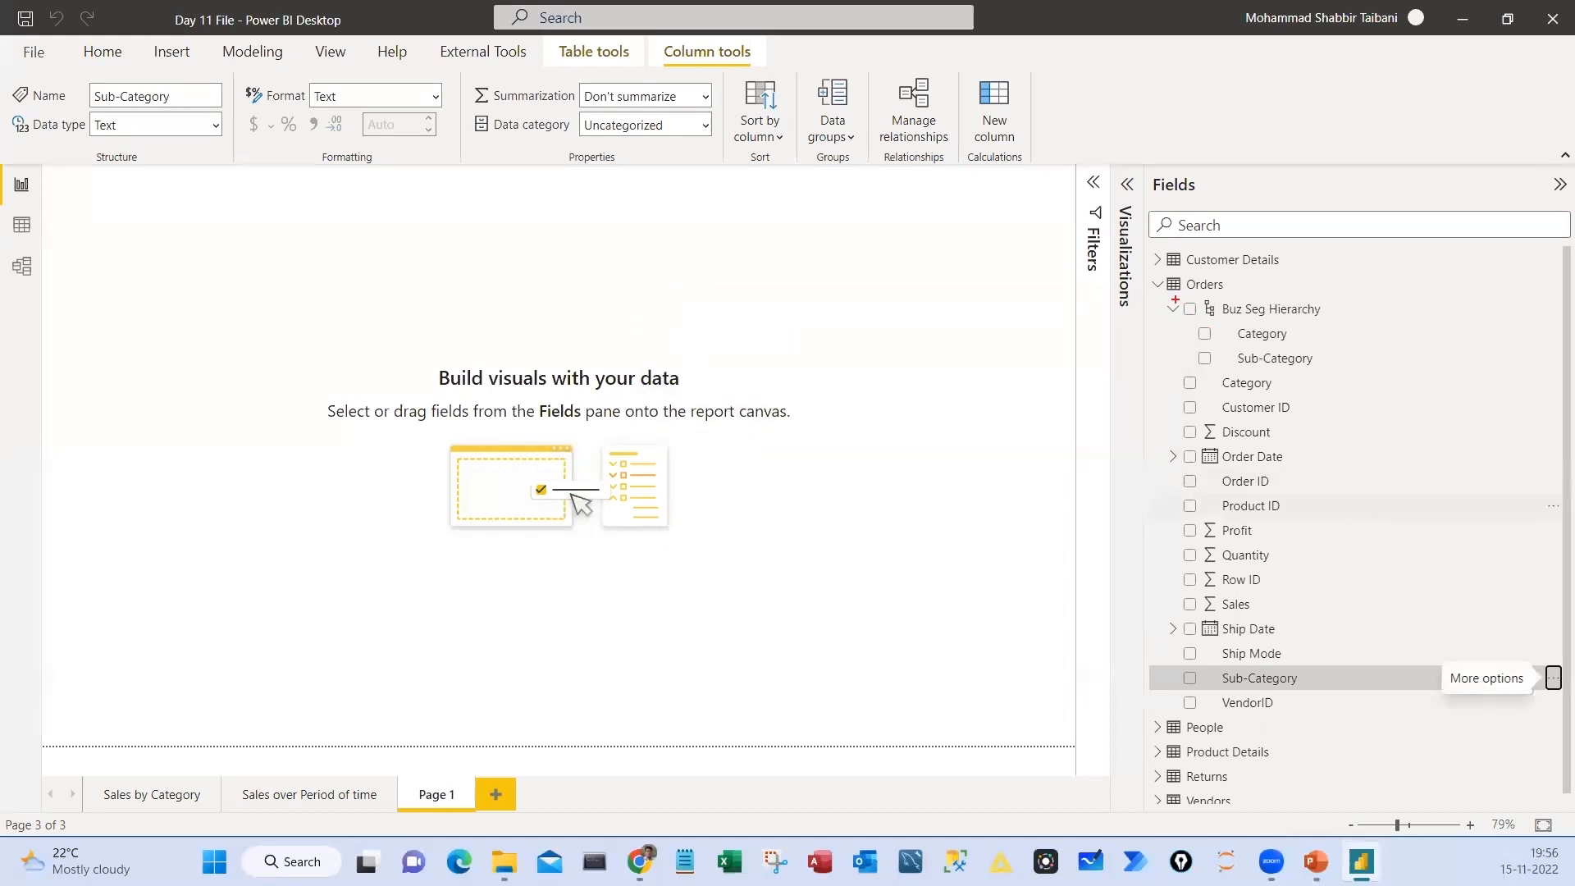
pyautogui.moveTo(1157, 297); pyautogui.dragTo(1377, 369)
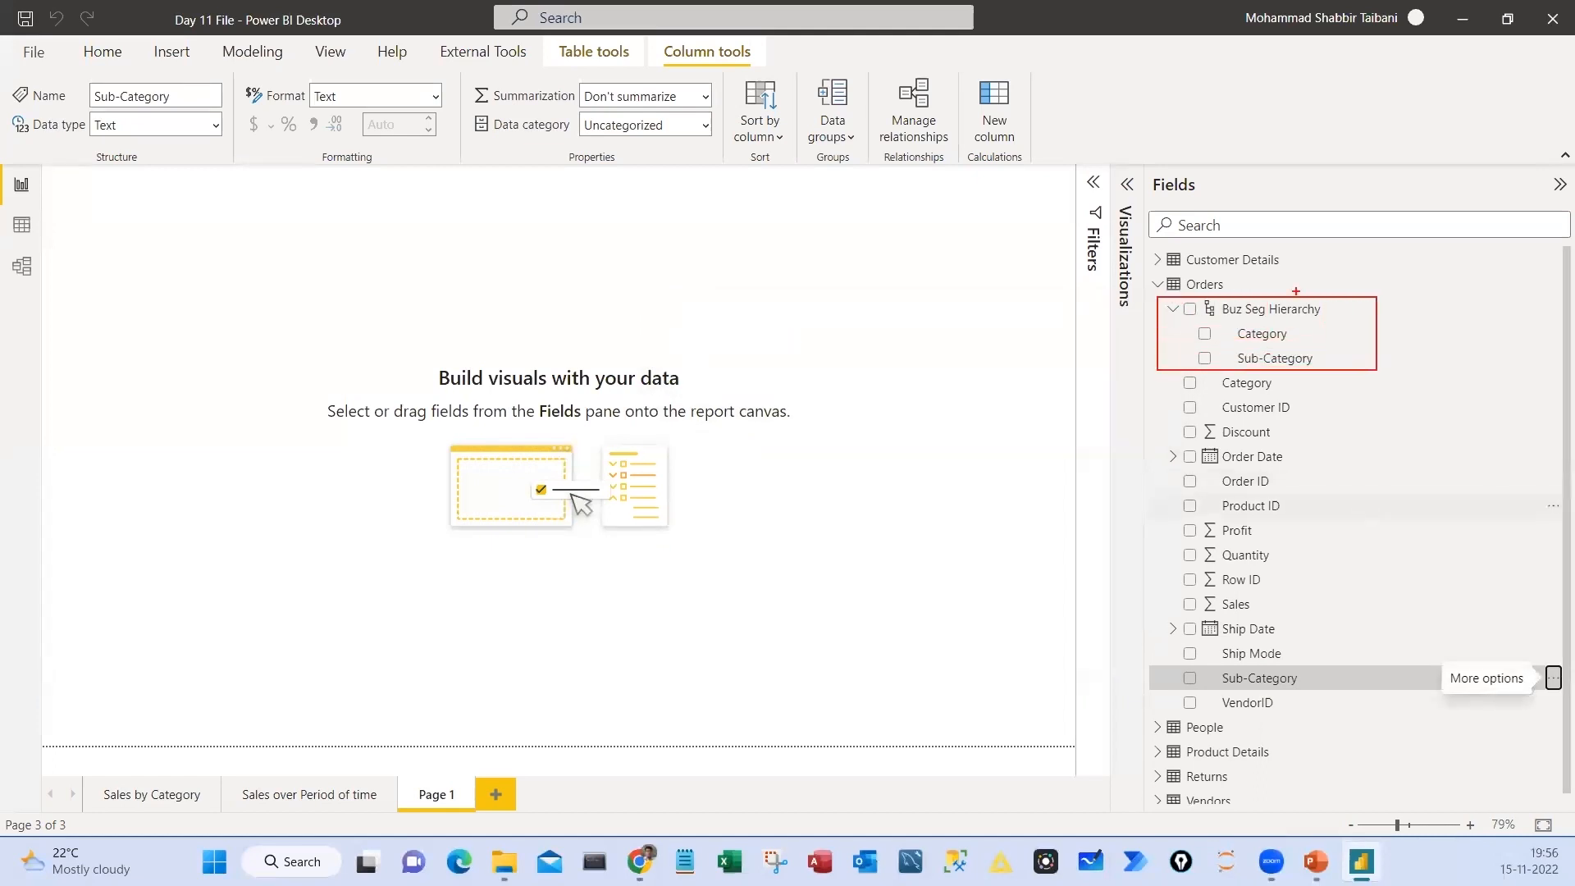
pyautogui.moveTo(1332, 309); pyautogui.dragTo(1379, 262)
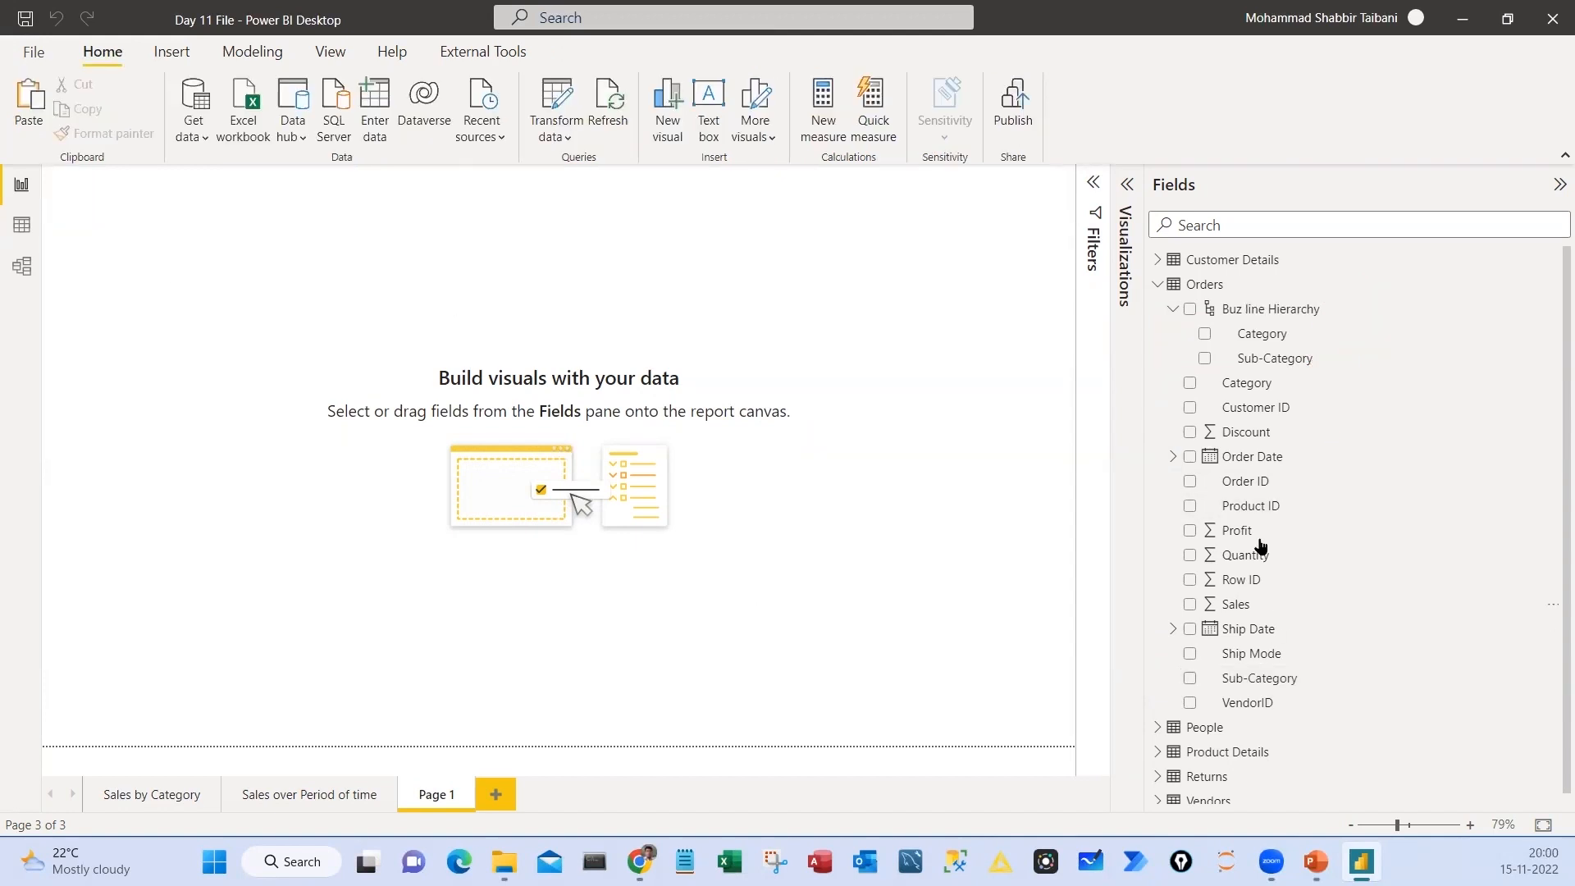
# Insert an area chart on the empty Page 1 and enlarge it into a wide rectangle
pyautogui.click(1105, 256)
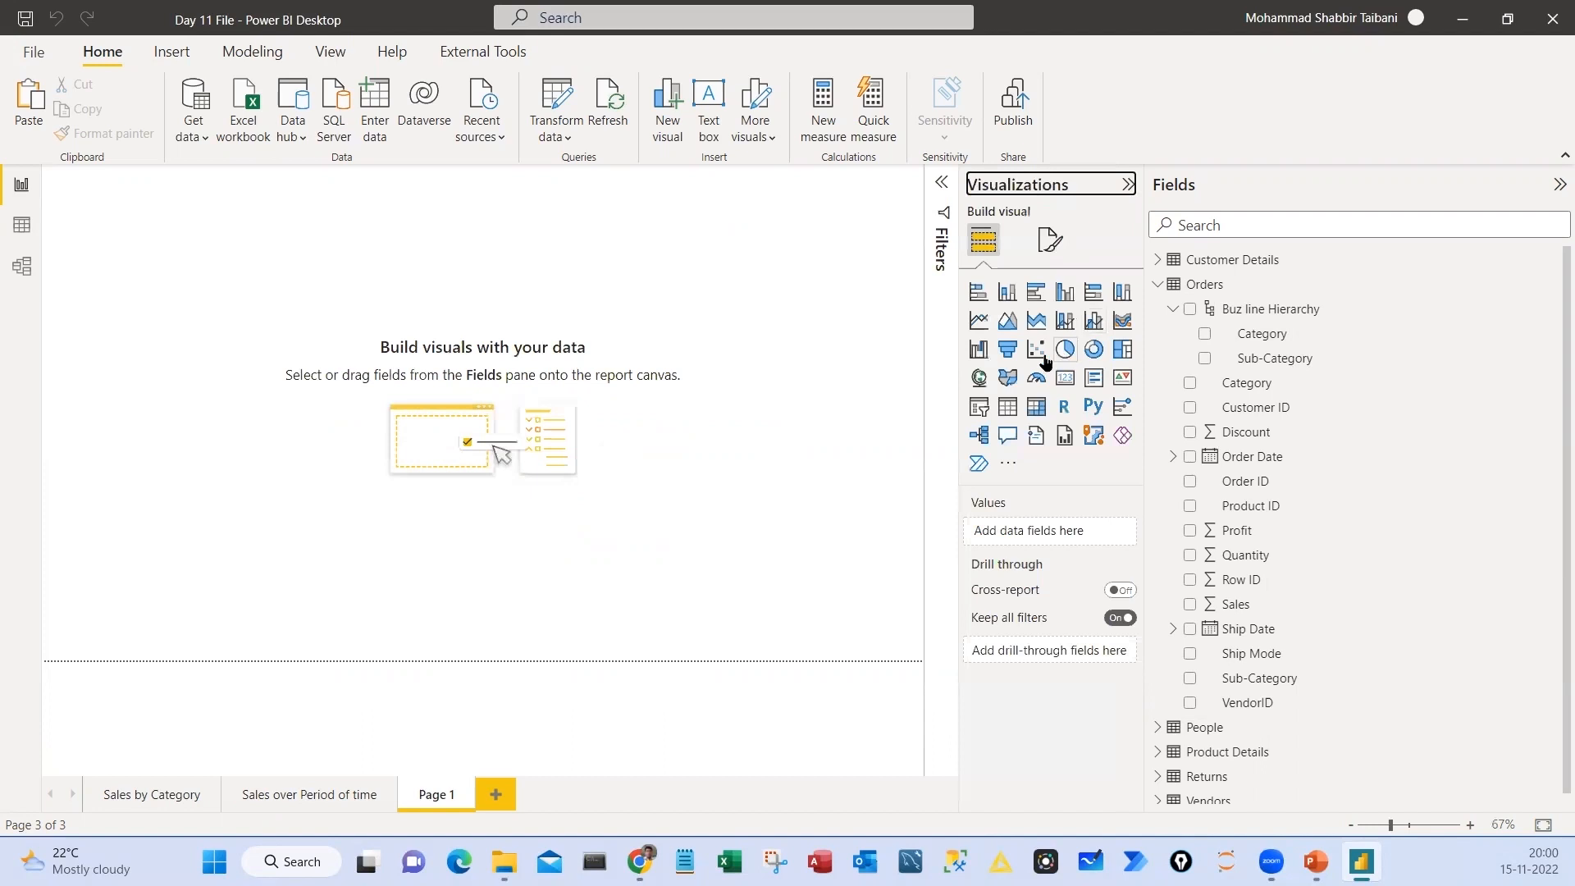
pyautogui.click(1007, 320)
pyautogui.moveTo(180, 248); pyautogui.dragTo(360, 345)
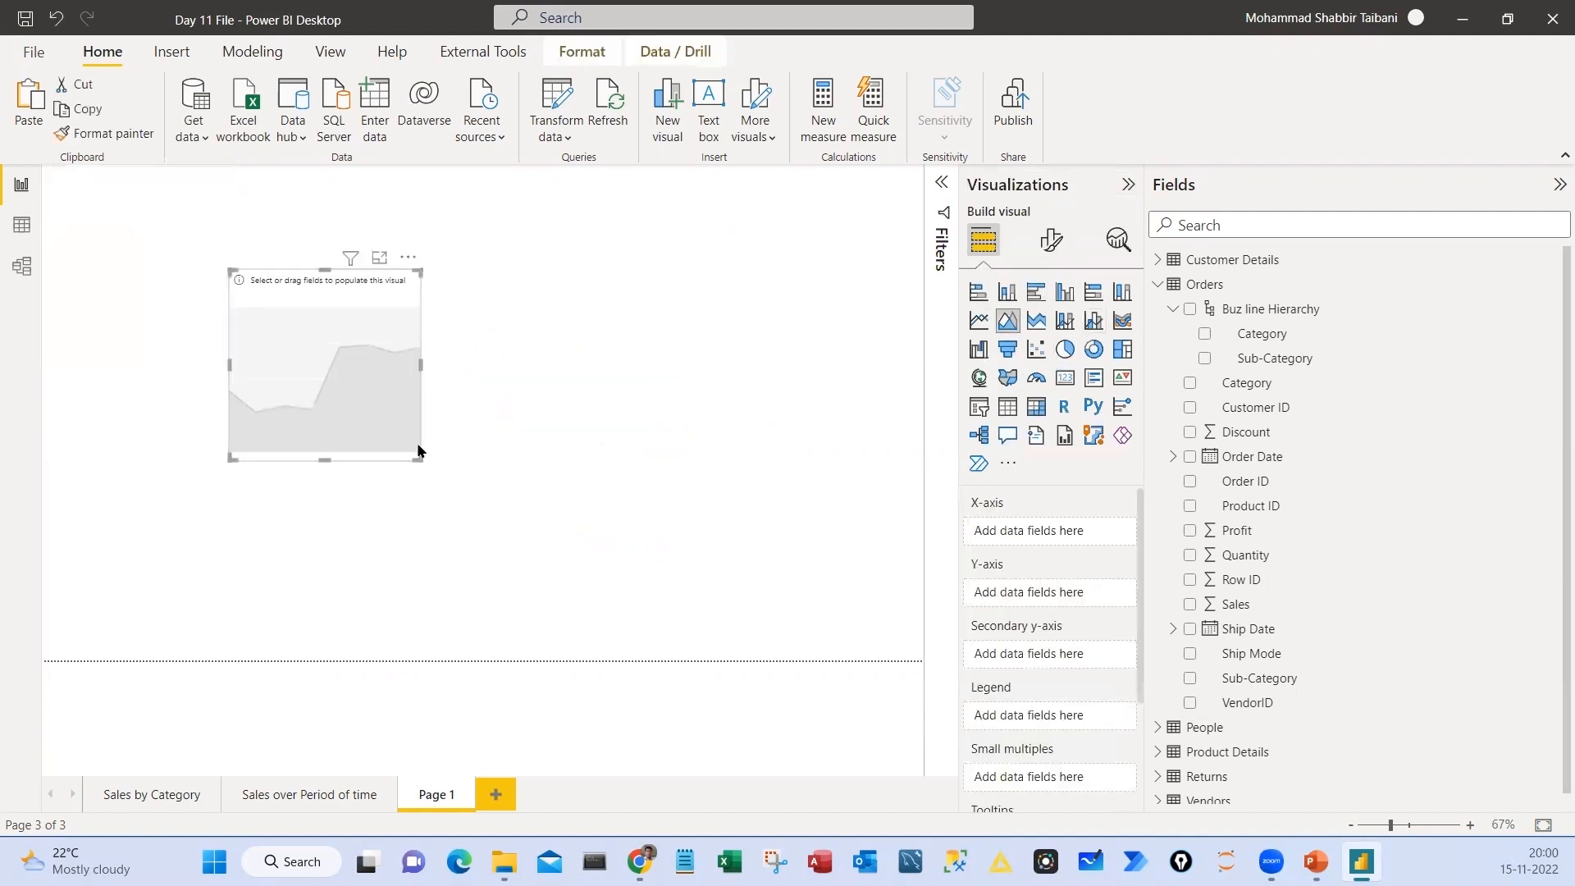
pyautogui.moveTo(417, 457); pyautogui.dragTo(724, 550)
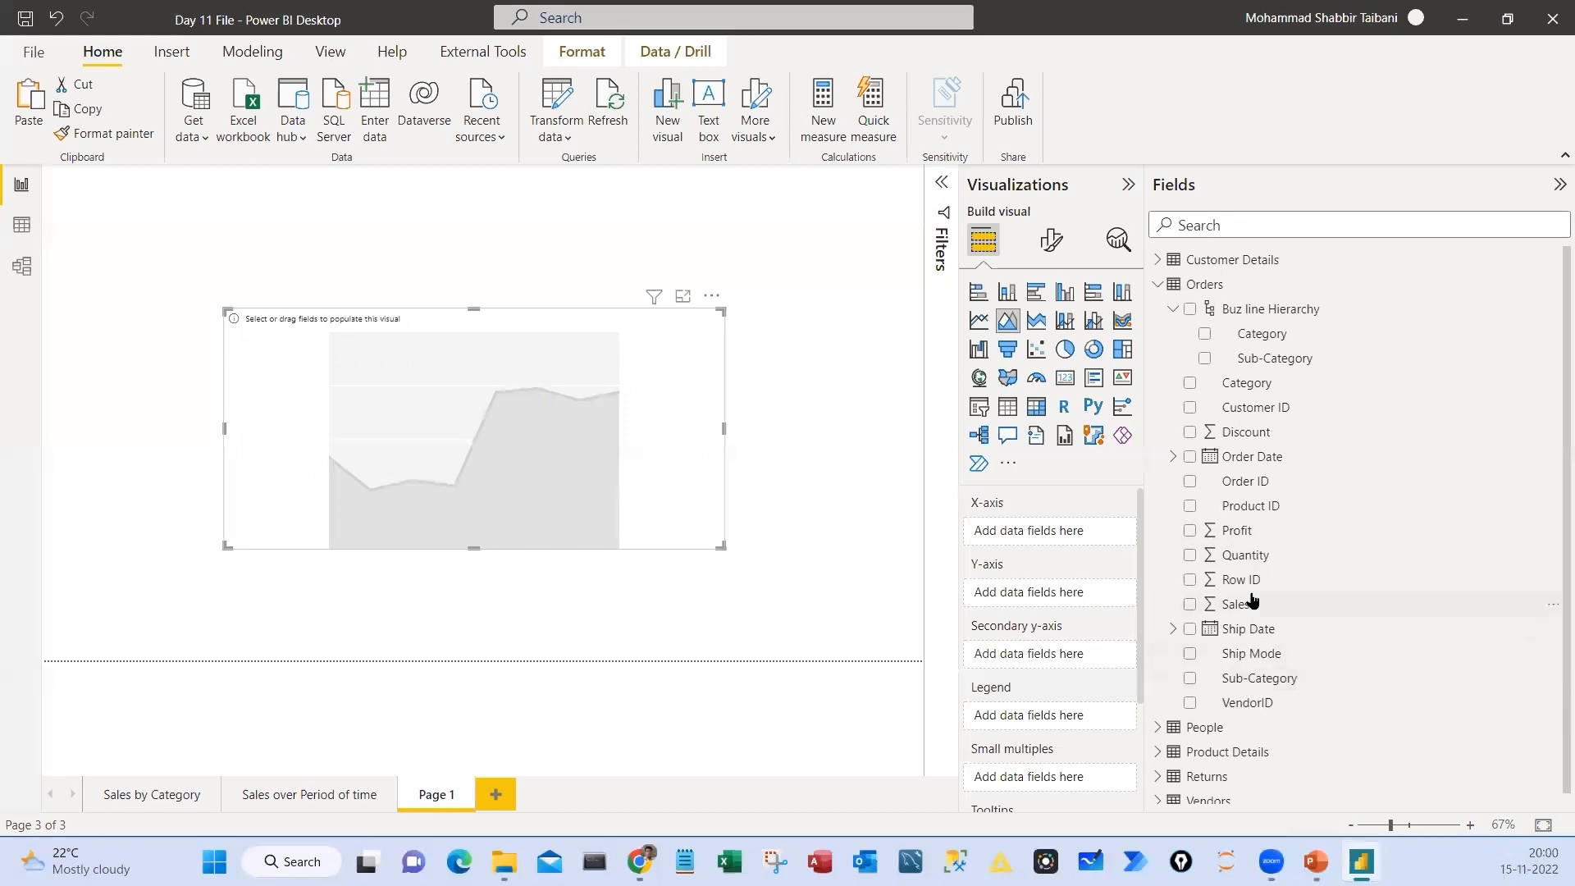
# Plot Sales on the area chart's Y-axis against Buz line Hierarchy on the X-axis
pyautogui.moveTo(1223, 617); pyautogui.dragTo(1018, 594)
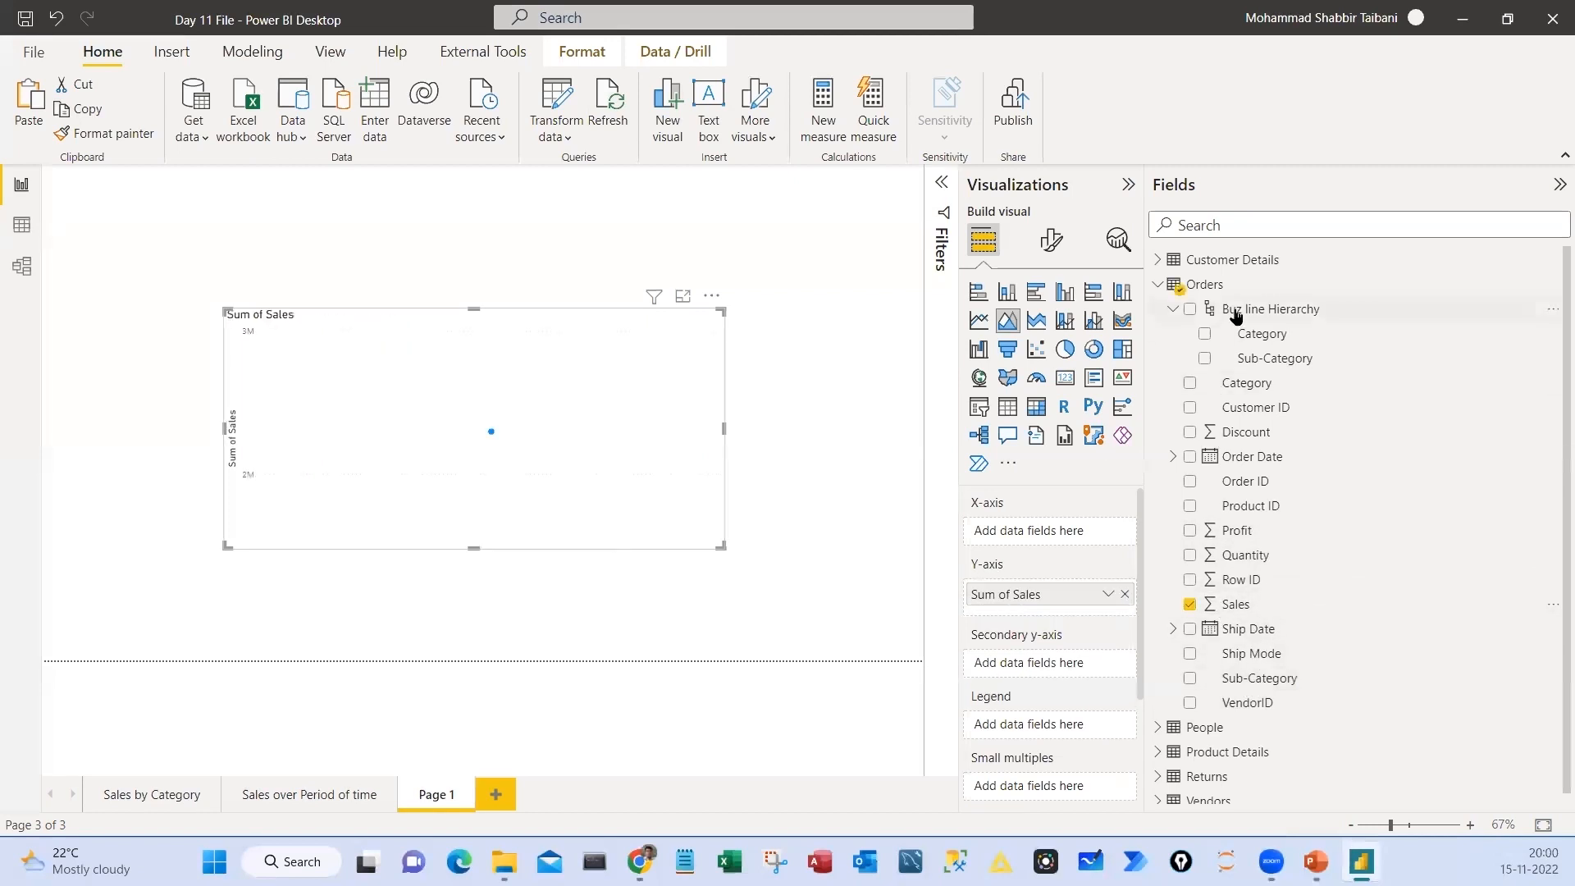
pyautogui.moveTo(1233, 315); pyautogui.dragTo(1017, 539)
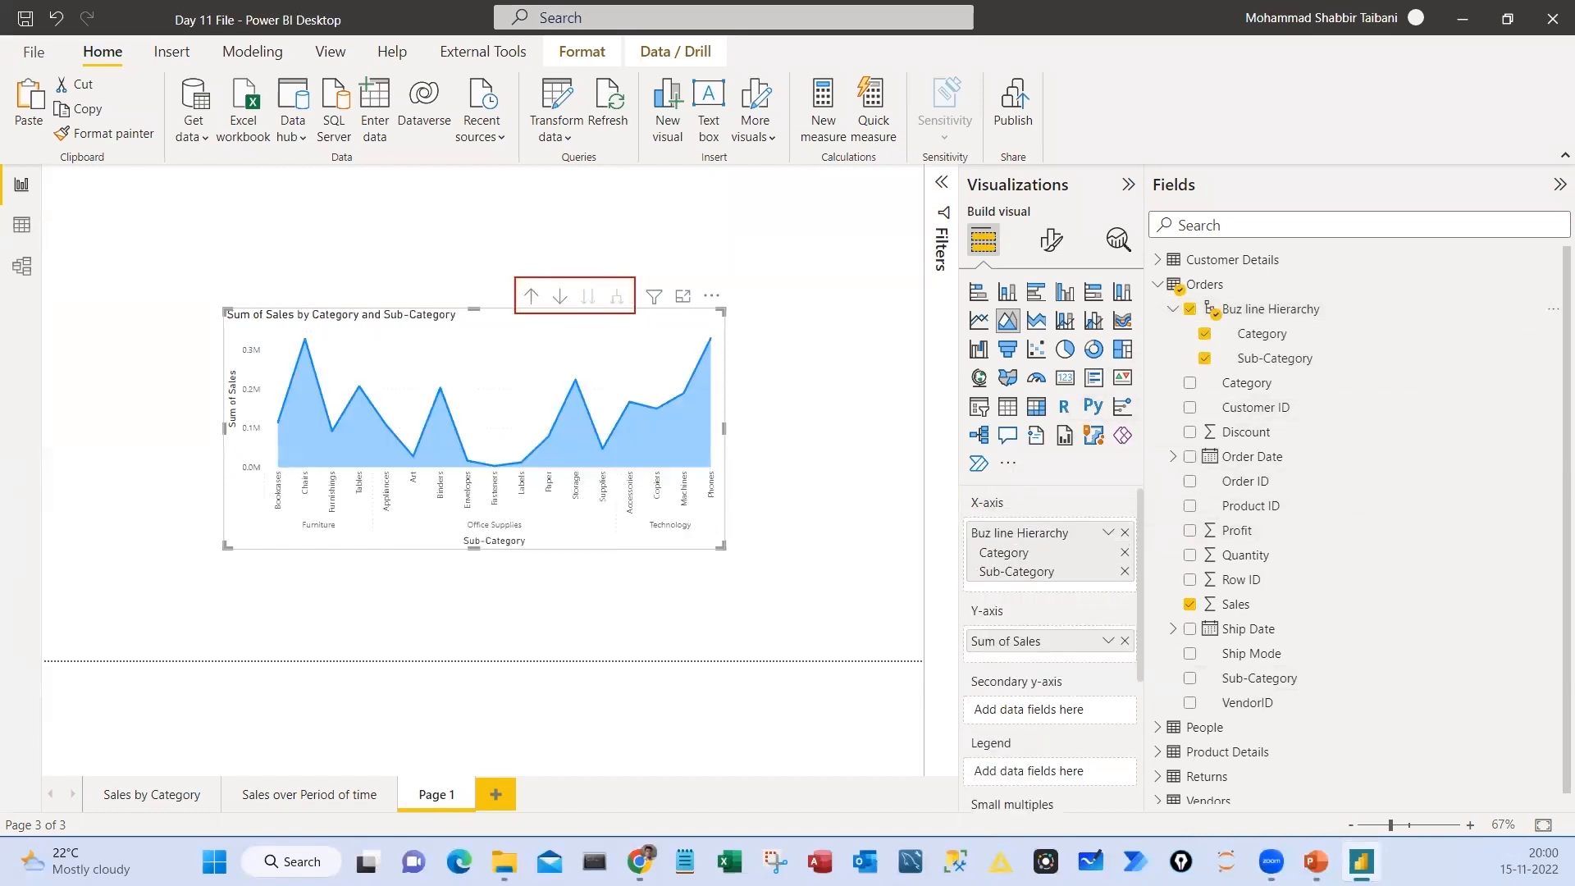
pyautogui.moveTo(551, 287); pyautogui.dragTo(609, 237)
pyautogui.moveTo(972, 497)
pyautogui.mouseDown()
pyautogui.moveTo(1009, 589)
pyautogui.moveTo(944, 472)
pyautogui.mouseUp()
pyautogui.press('Escape')
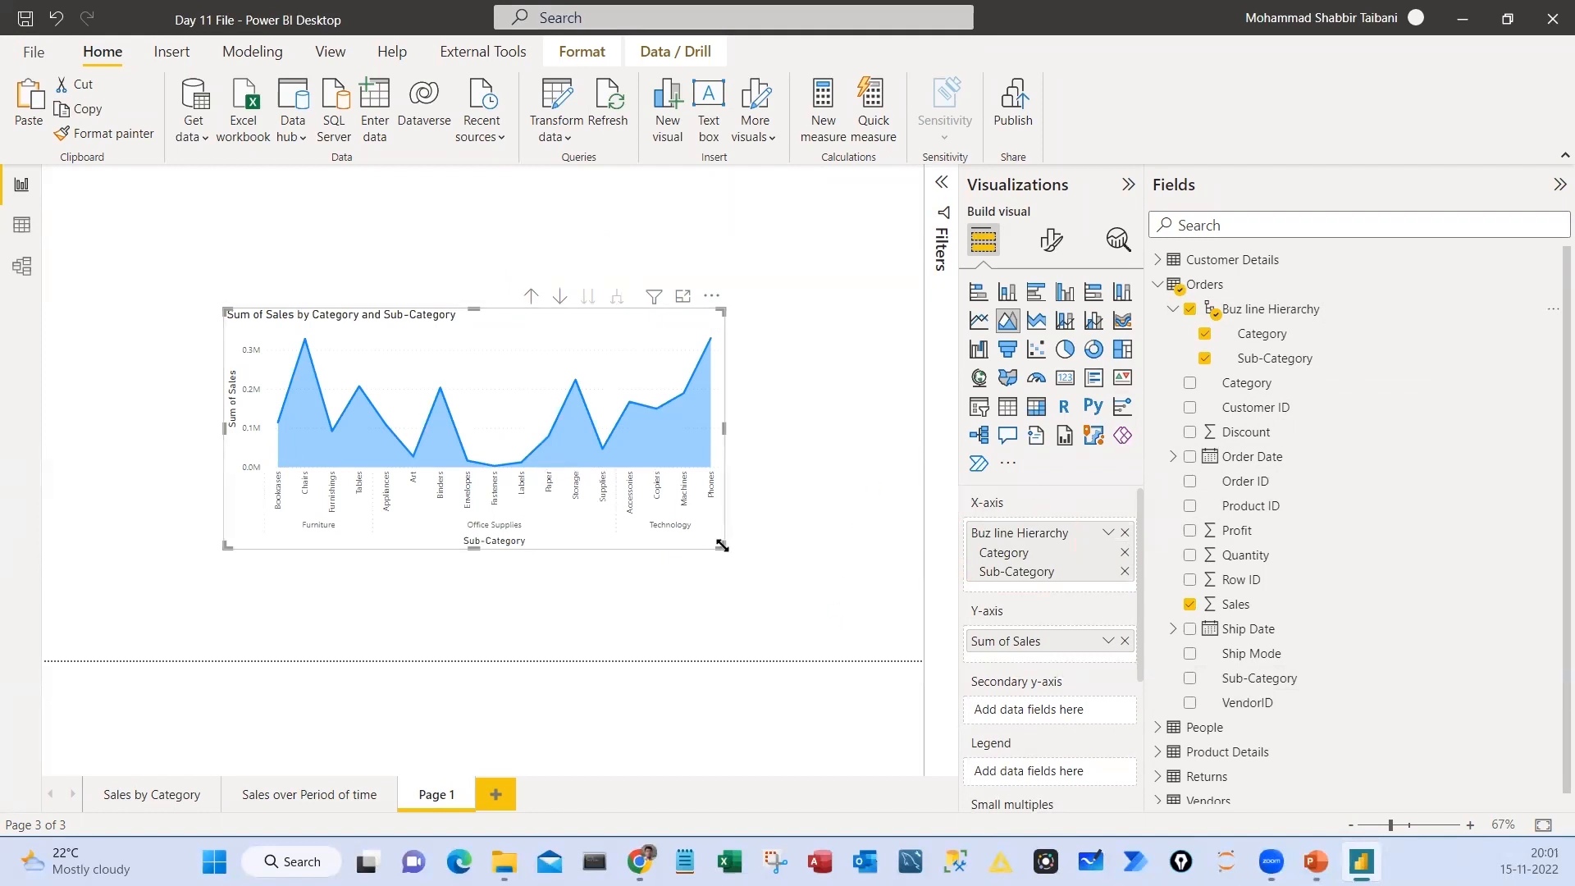
# Enlarge and reposition the sales chart on the page, and convert it to a clustered column chart
pyautogui.moveTo(722, 547); pyautogui.dragTo(886, 611)
pyautogui.moveTo(573, 317); pyautogui.dragTo(519, 309)
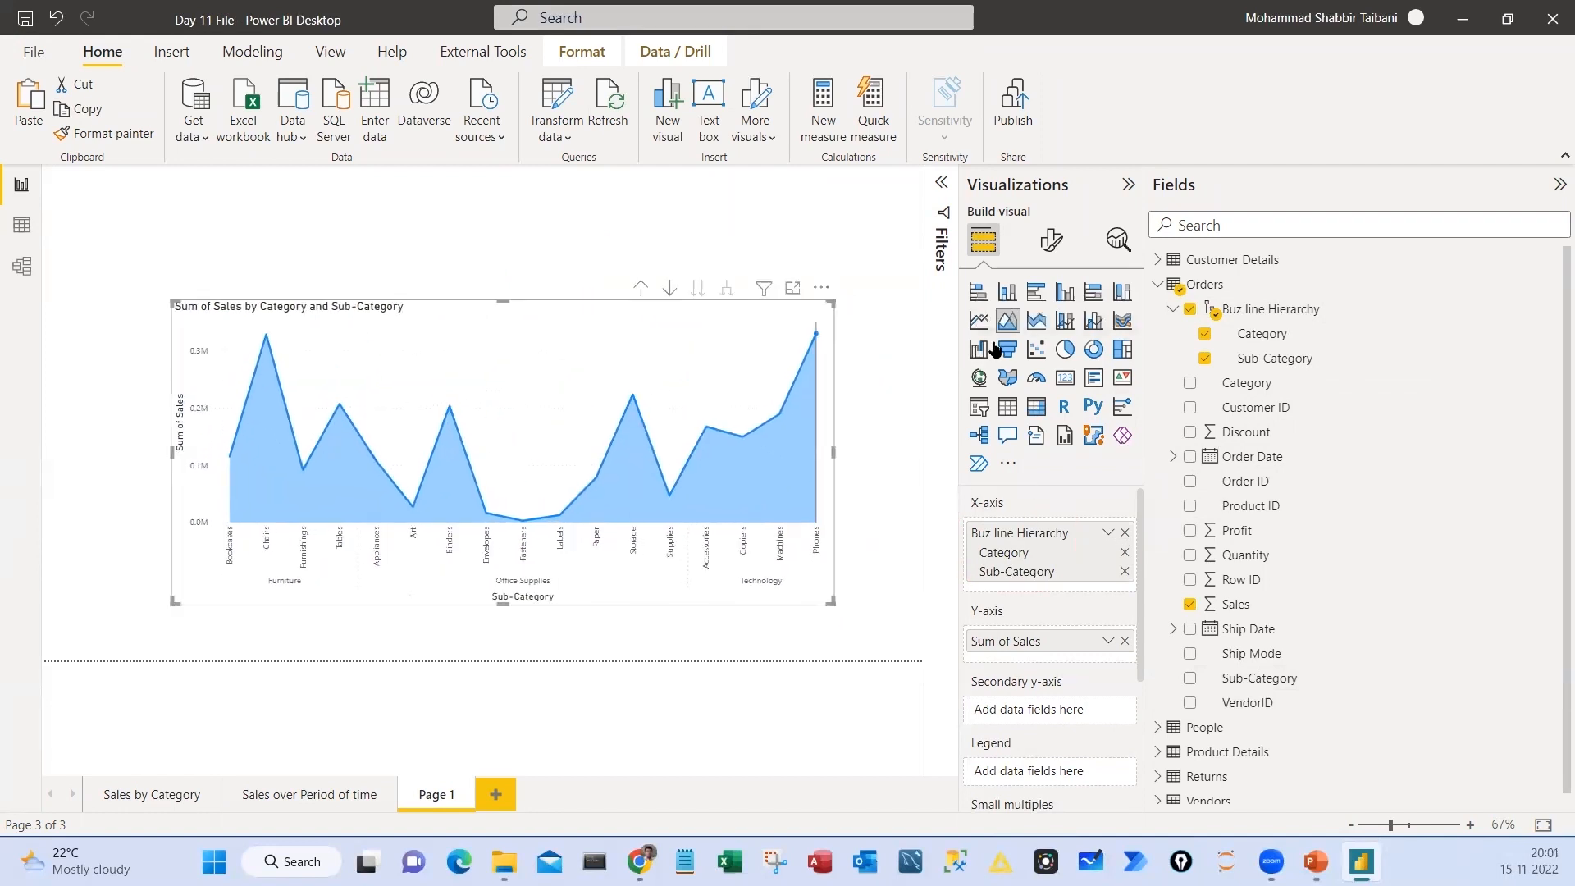
pyautogui.click(1065, 291)
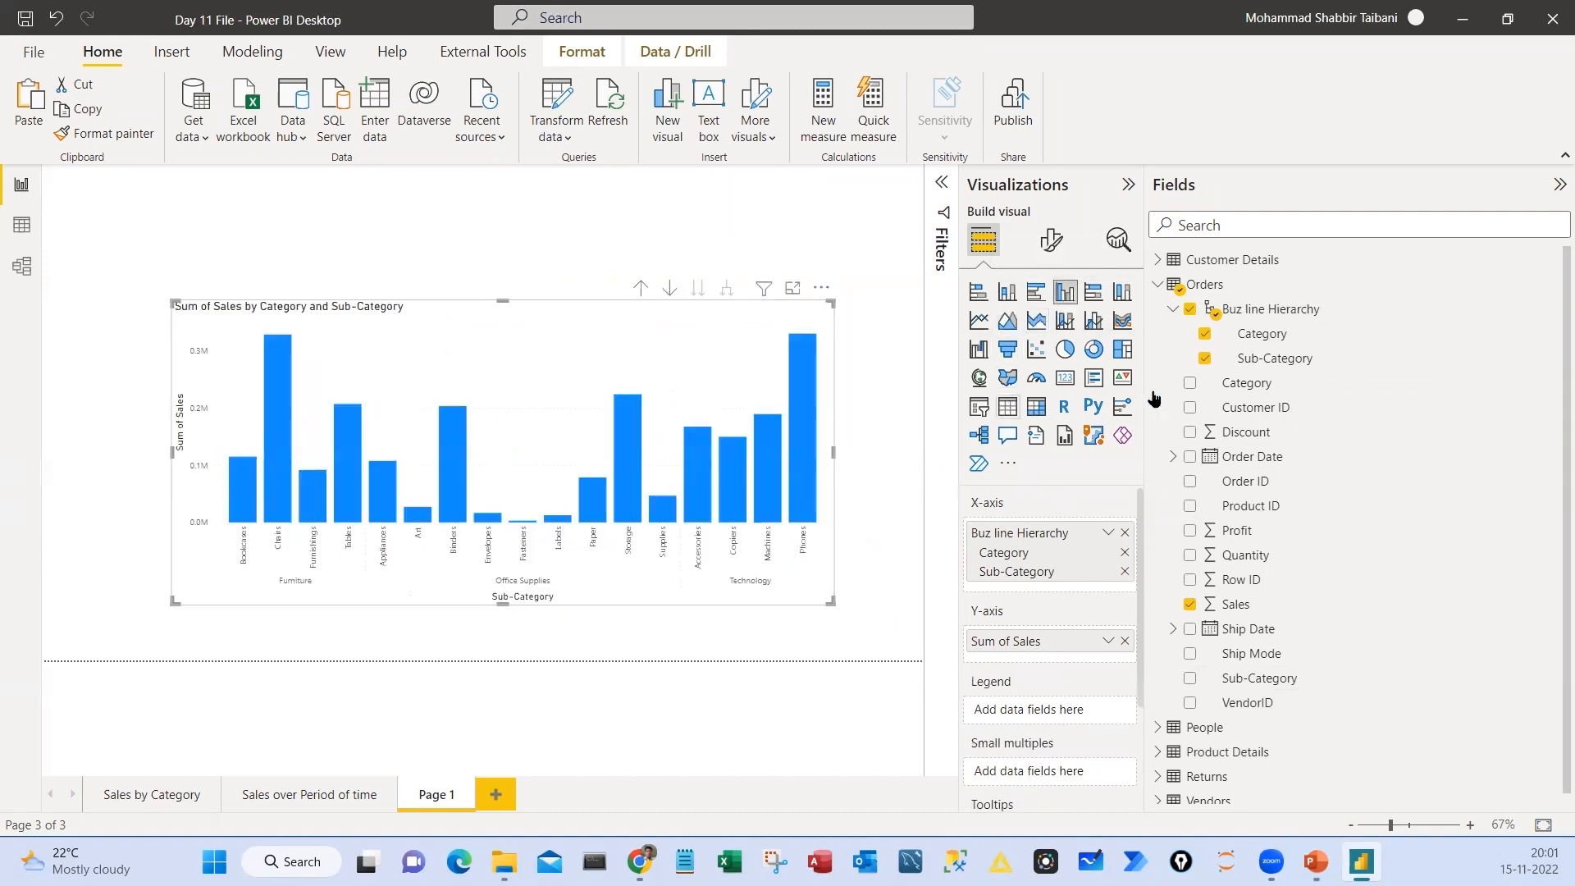
pyautogui.click(1128, 185)
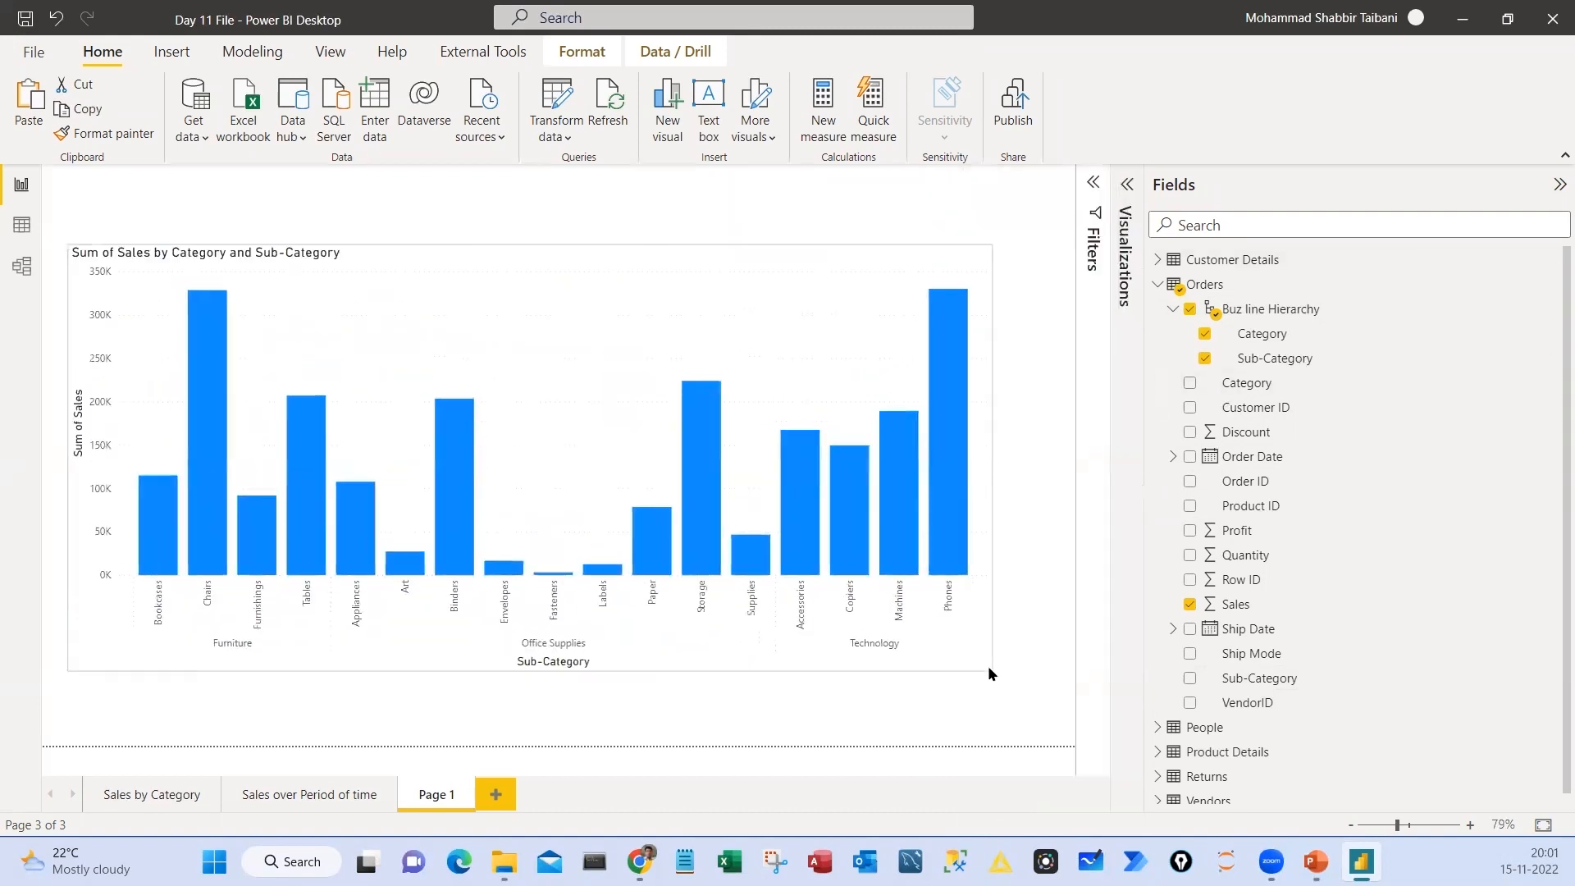
pyautogui.moveTo(206, 636); pyautogui.dragTo(259, 664)
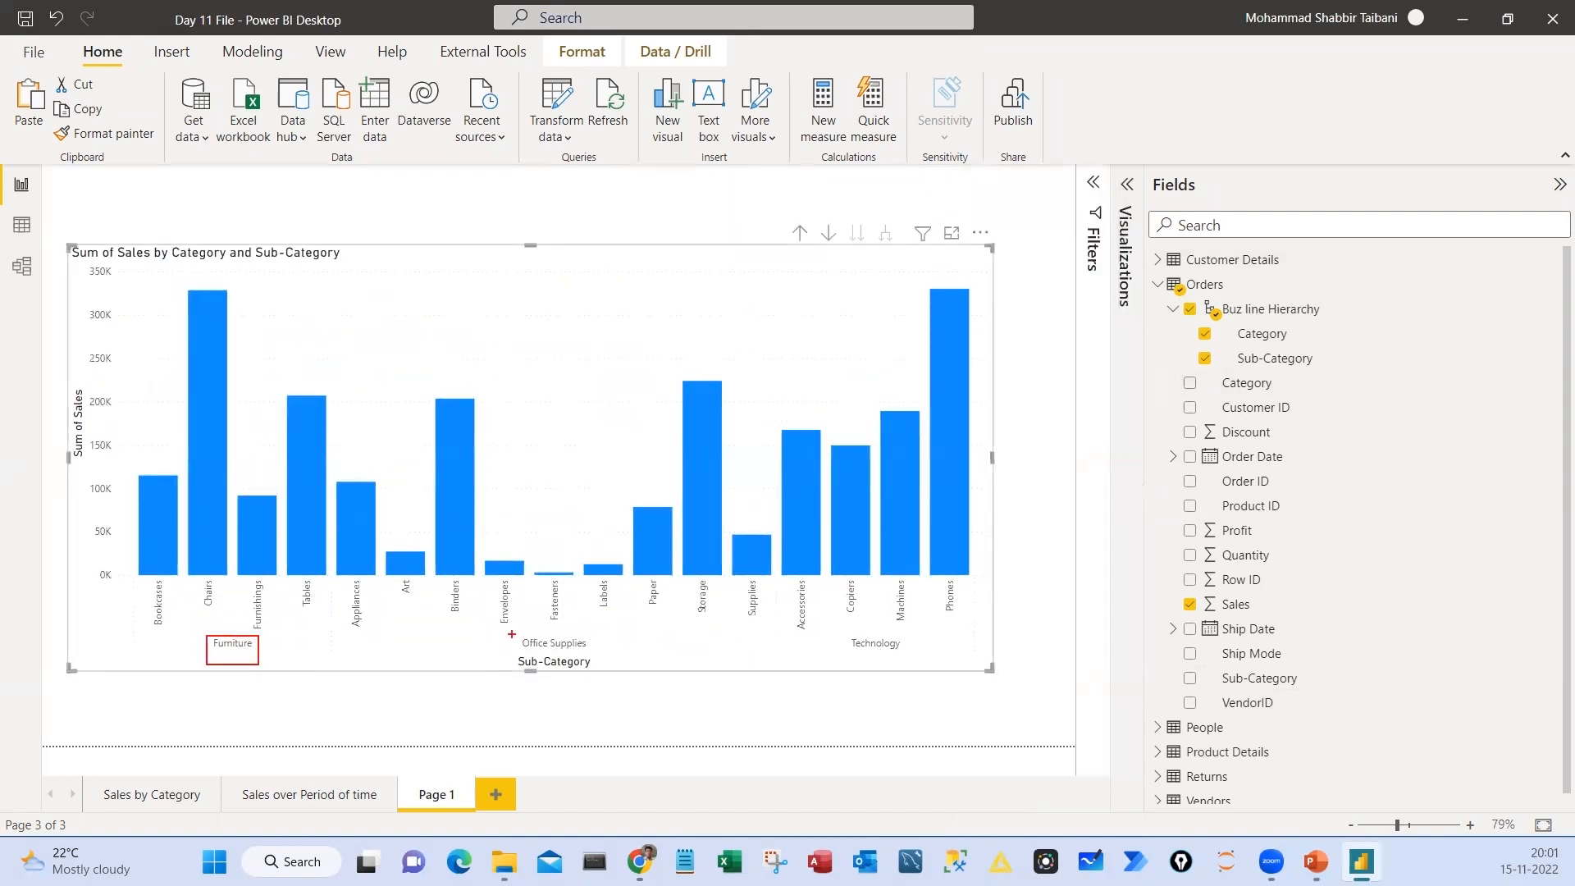
pyautogui.moveTo(514, 633); pyautogui.dragTo(585, 661)
pyautogui.moveTo(845, 632); pyautogui.dragTo(929, 662)
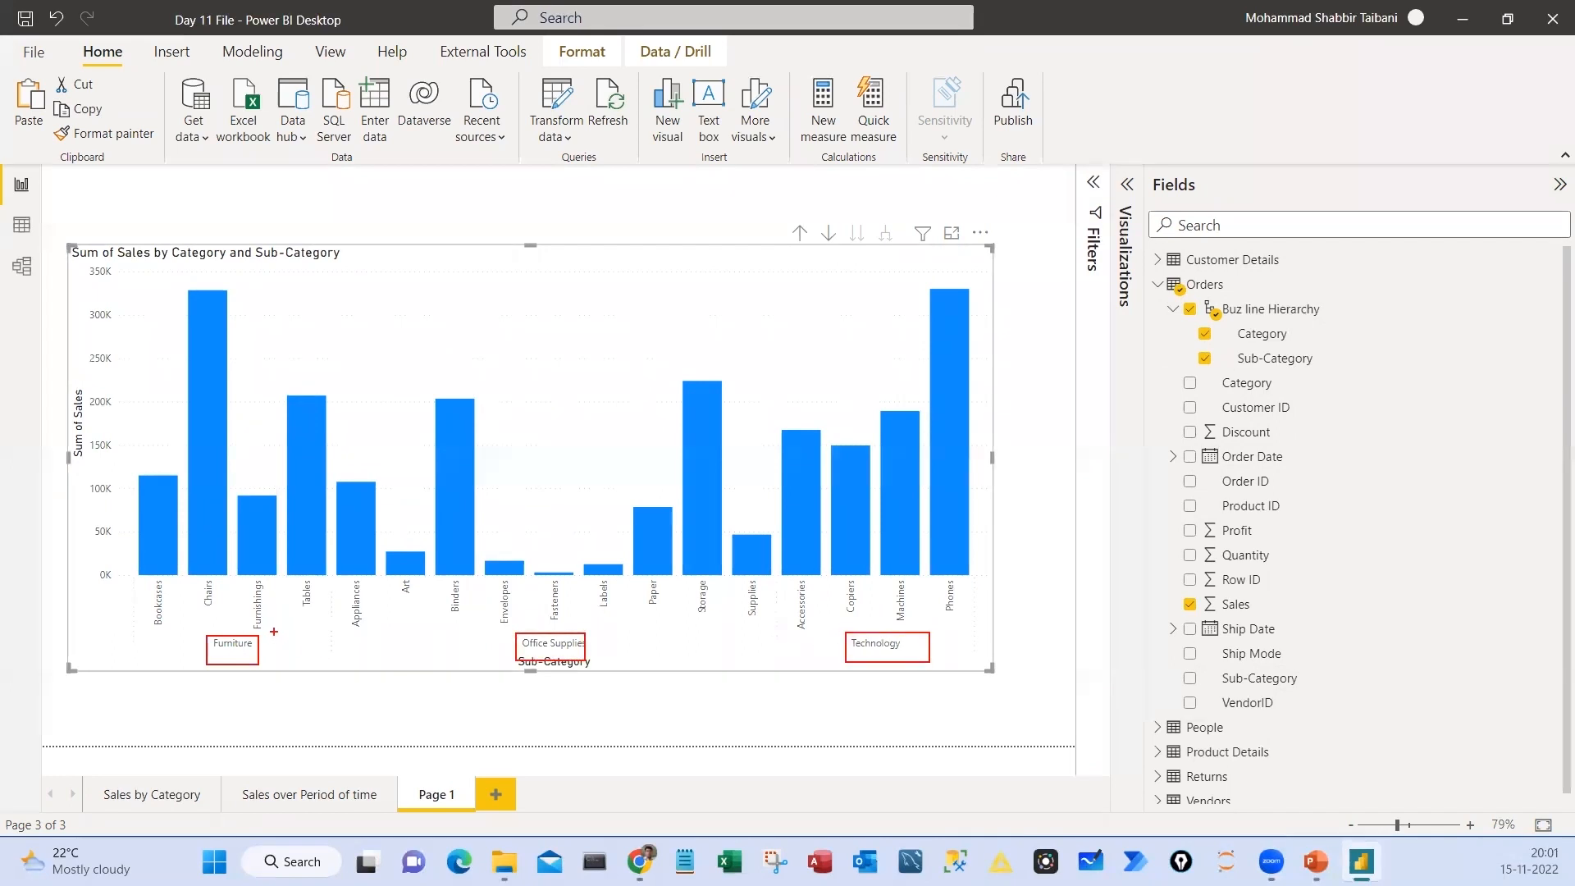
pyautogui.moveTo(119, 280); pyautogui.dragTo(329, 655)
pyautogui.moveTo(330, 286)
pyautogui.mouseDown()
pyautogui.moveTo(604, 690)
pyautogui.moveTo(772, 665)
pyautogui.mouseUp()
pyautogui.moveTo(781, 291); pyautogui.dragTo(975, 670)
pyautogui.press('Escape')
# Drill the column chart up to Category, expand it down to Sub-Category, and return it to the Category level
pyautogui.click(800, 233)
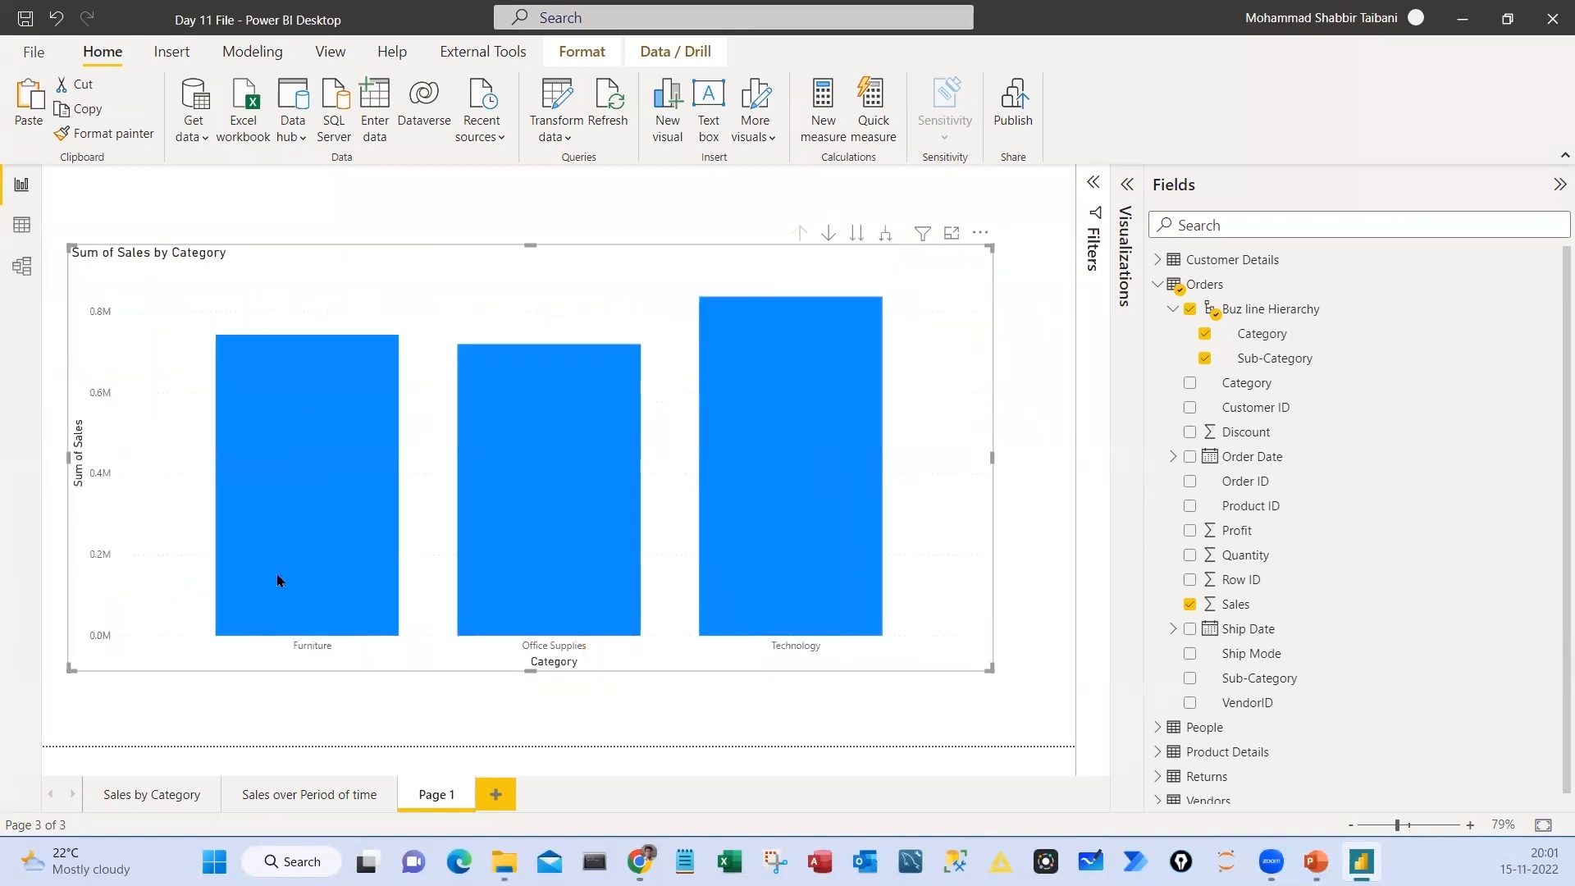
pyautogui.click(886, 233)
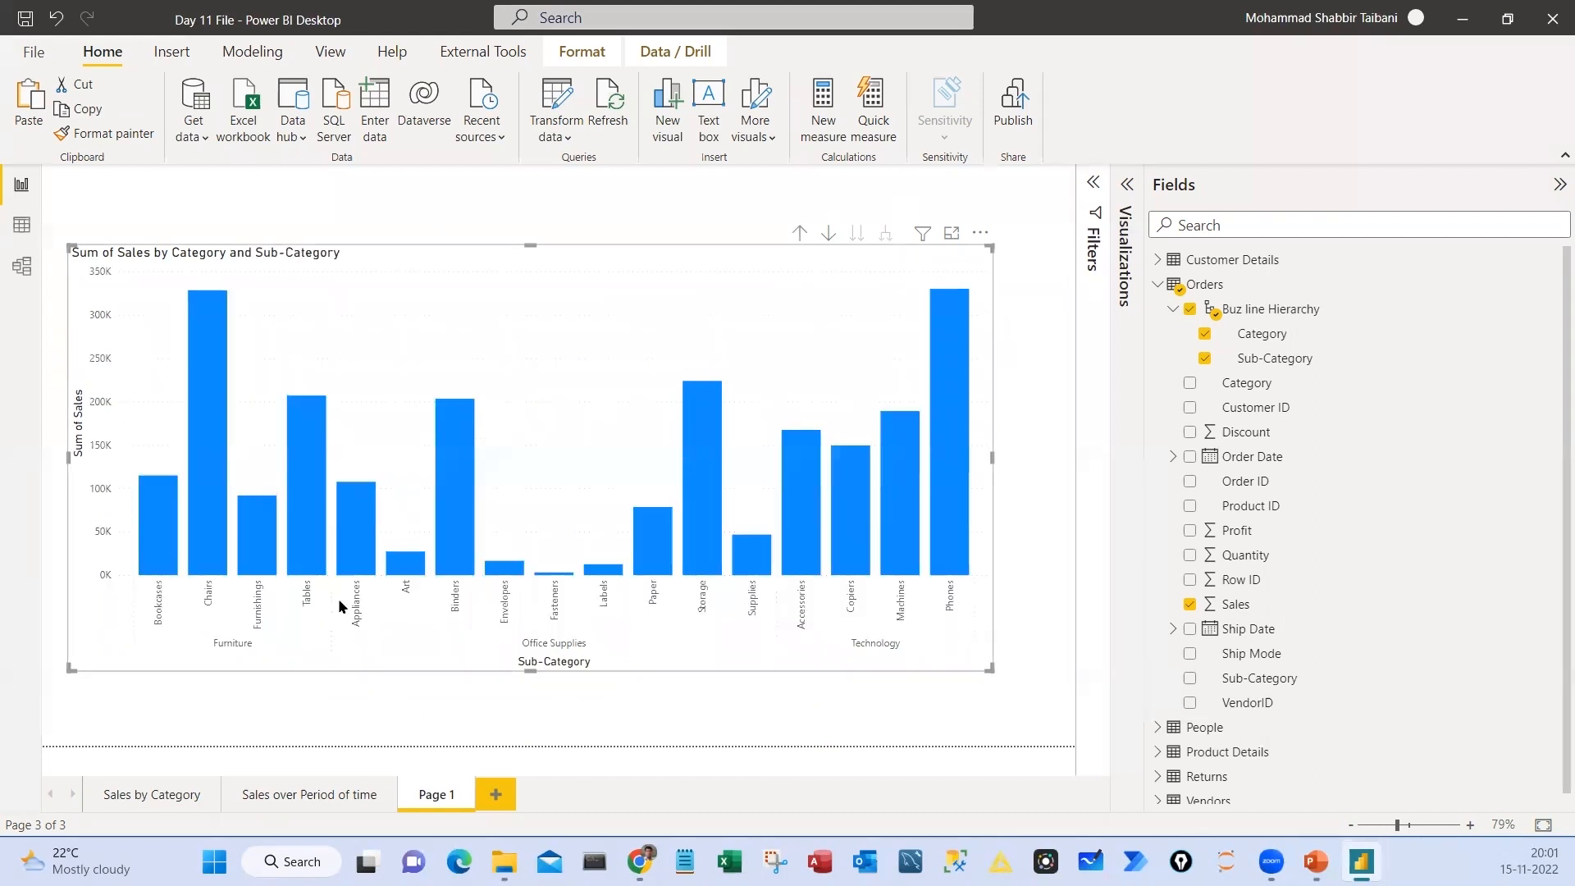
pyautogui.click(800, 233)
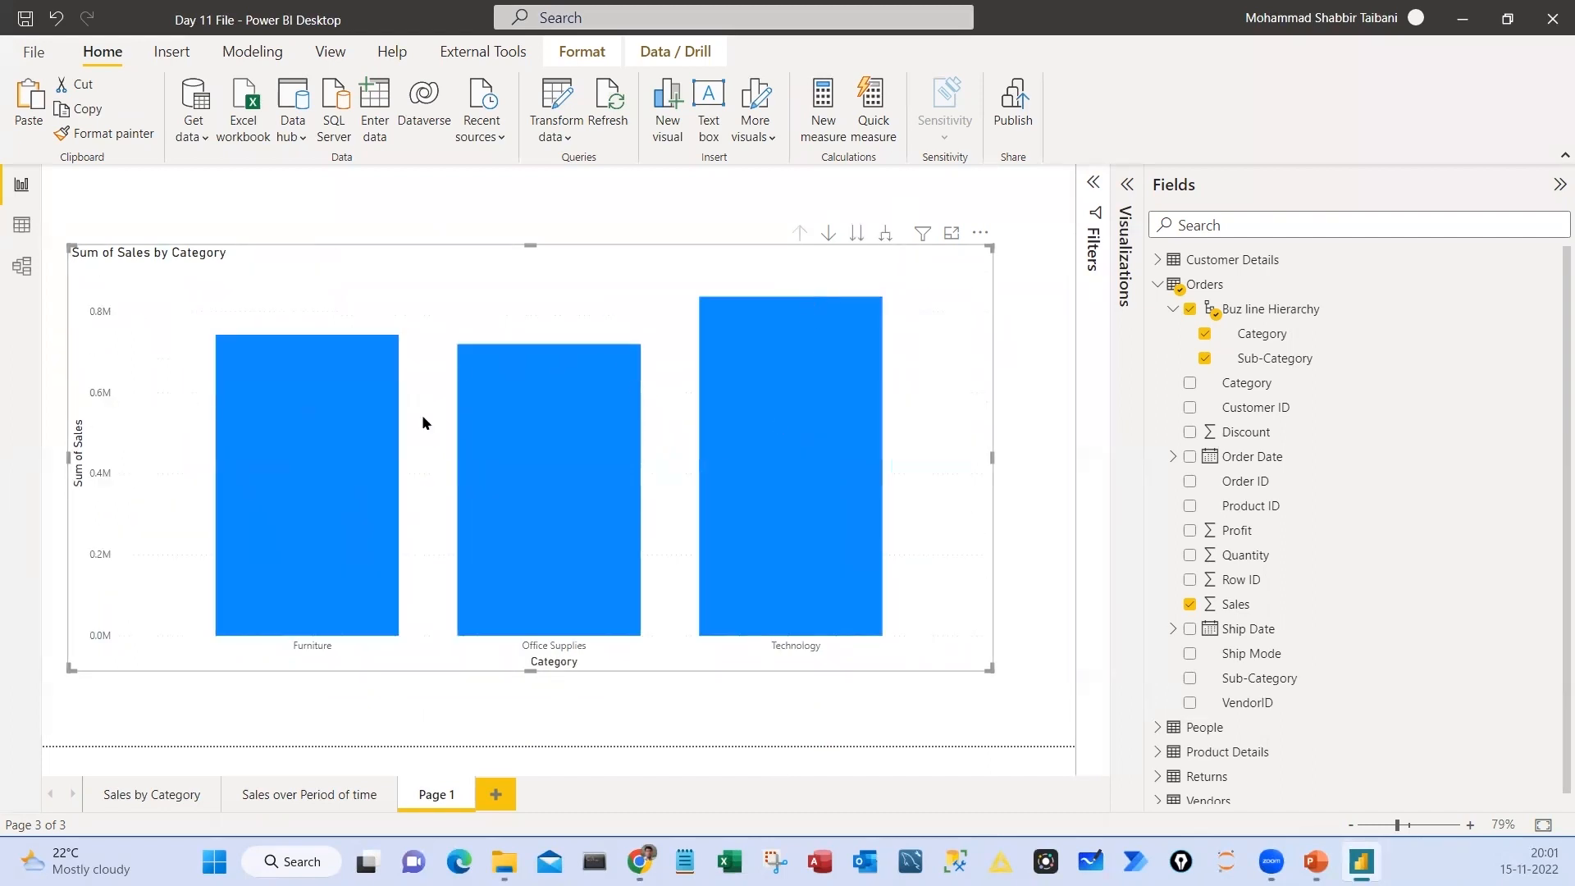
# Expand the column chart down one level to show Sub-Category within each Category
pyautogui.click(885, 235)
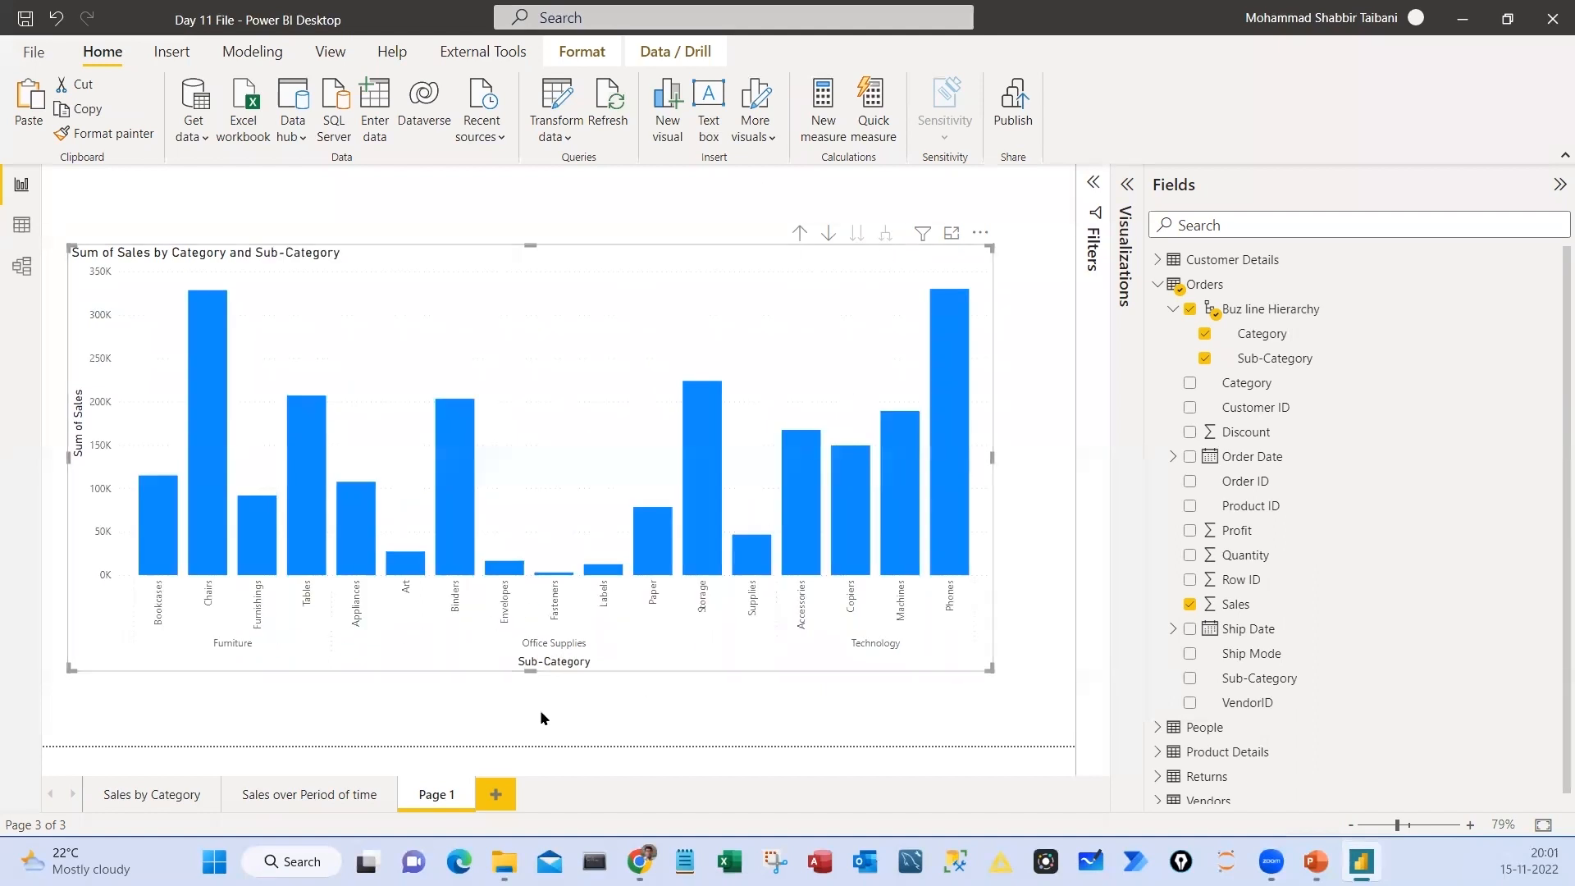
pyautogui.moveTo(199, 636); pyautogui.dragTo(936, 655)
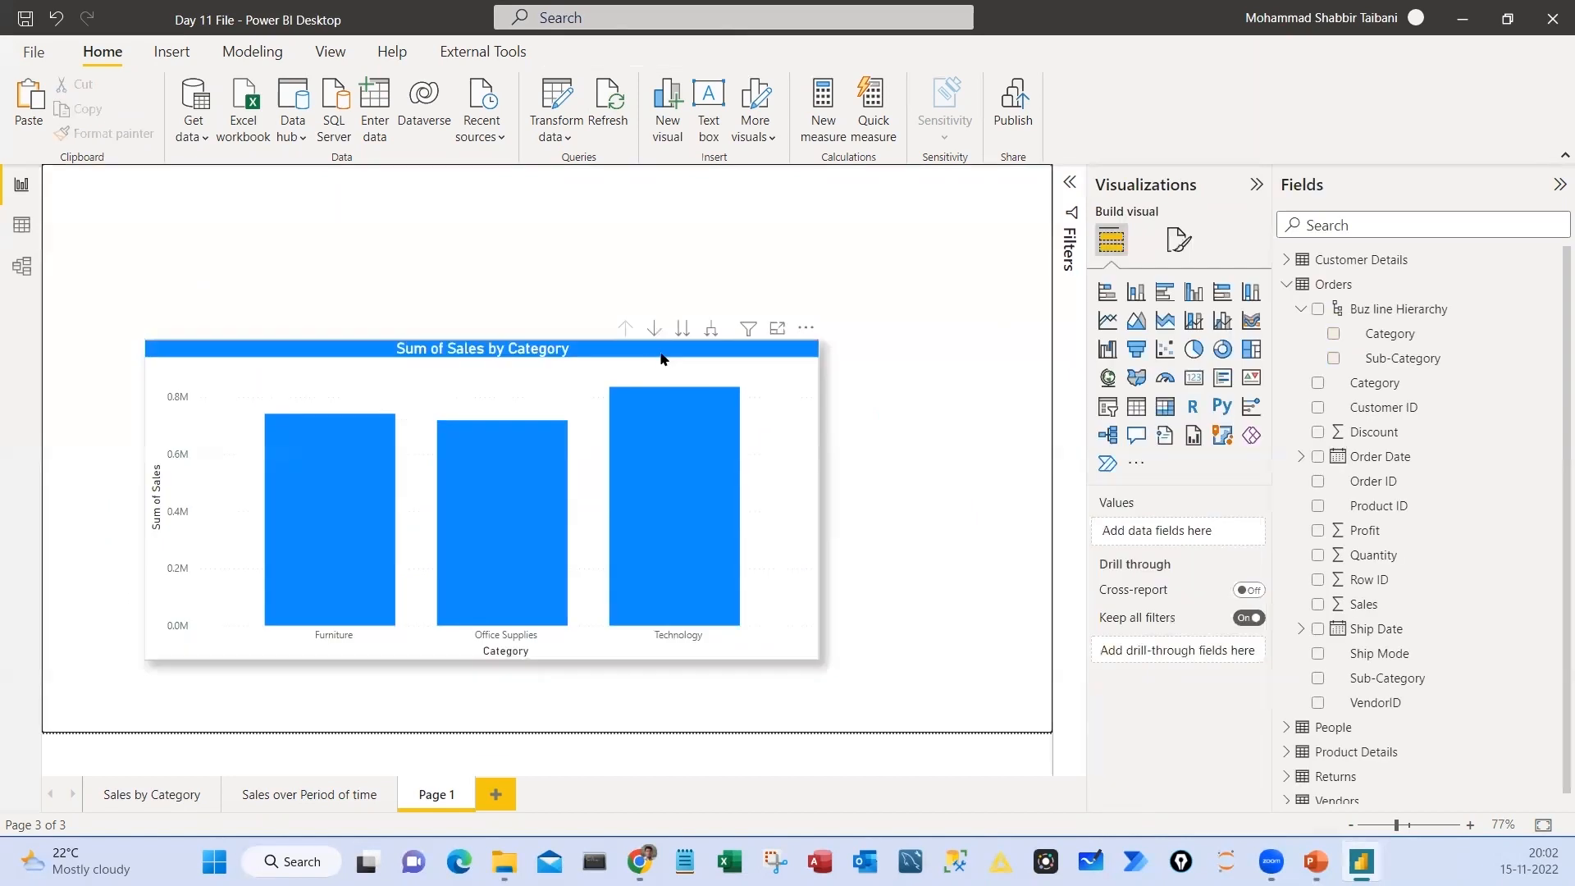
pyautogui.click(738, 388)
pyautogui.moveTo(818, 223)
pyautogui.mouseDown()
pyautogui.moveTo(856, 228)
pyautogui.moveTo(844, 341)
pyautogui.moveTo(877, 353)
pyautogui.moveTo(935, 331)
pyautogui.mouseUp()
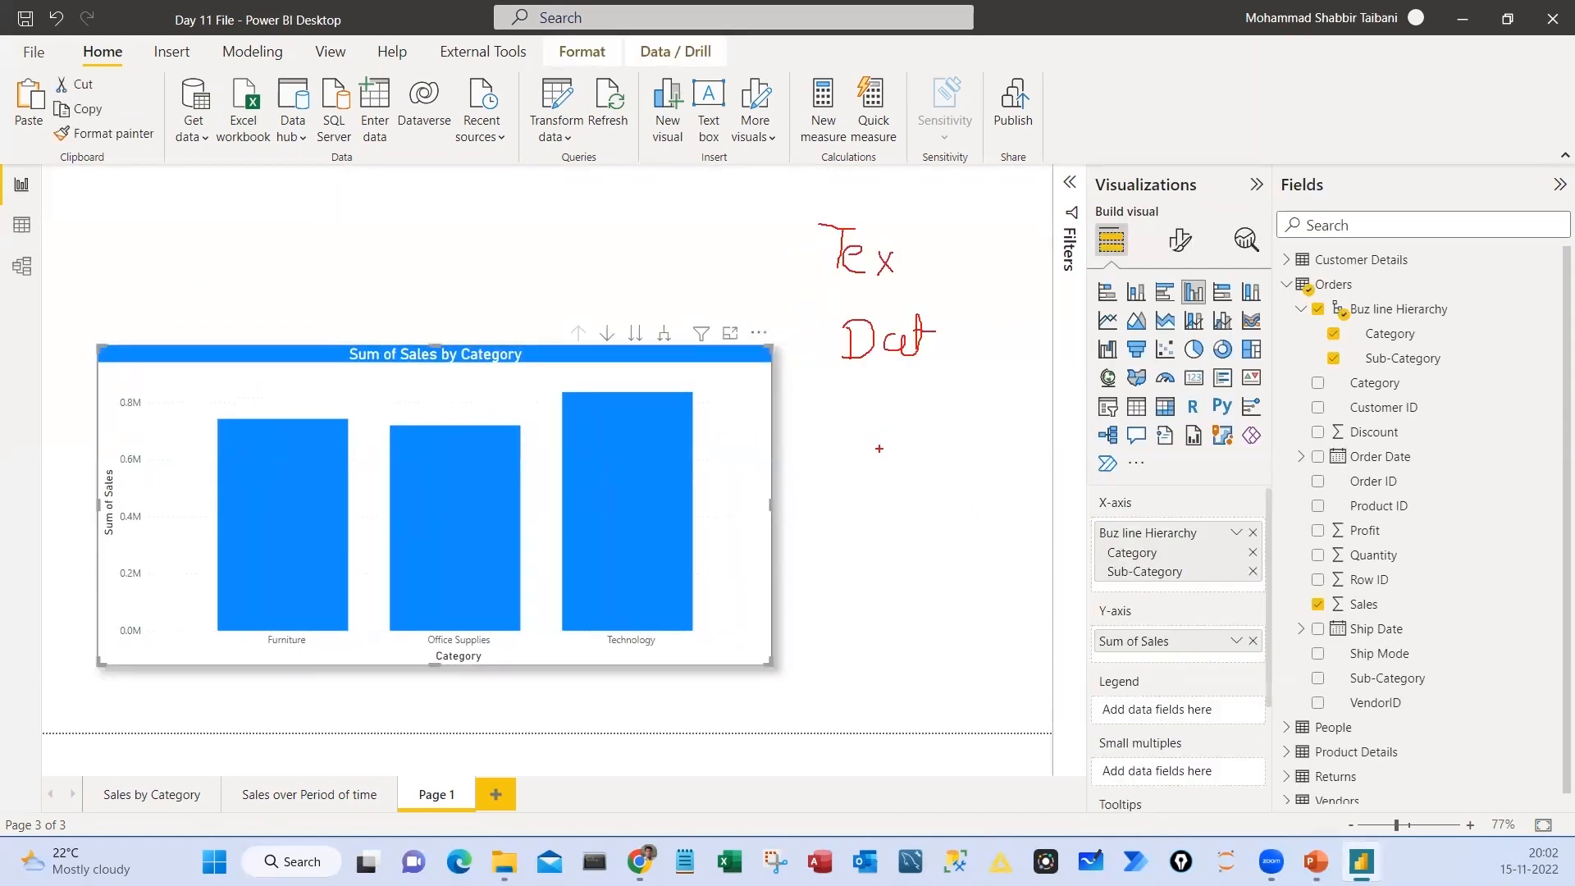
pyautogui.moveTo(895, 413)
pyautogui.mouseDown()
pyautogui.moveTo(903, 472)
pyautogui.moveTo(936, 346)
pyautogui.moveTo(990, 336)
pyautogui.moveTo(982, 364)
pyautogui.mouseUp()
pyautogui.moveTo(1018, 325); pyautogui.dragTo(1042, 320)
pyautogui.moveTo(1033, 323); pyautogui.dragTo(1029, 351)
pyautogui.moveTo(1020, 354); pyautogui.dragTo(1047, 350)
pyautogui.moveTo(1050, 335); pyautogui.dragTo(1059, 350)
pyautogui.moveTo(1063, 323); pyautogui.dragTo(1119, 333)
pyautogui.moveTo(842, 348)
pyautogui.mouseDown()
pyautogui.moveTo(776, 355)
pyautogui.moveTo(824, 374)
pyautogui.mouseUp()
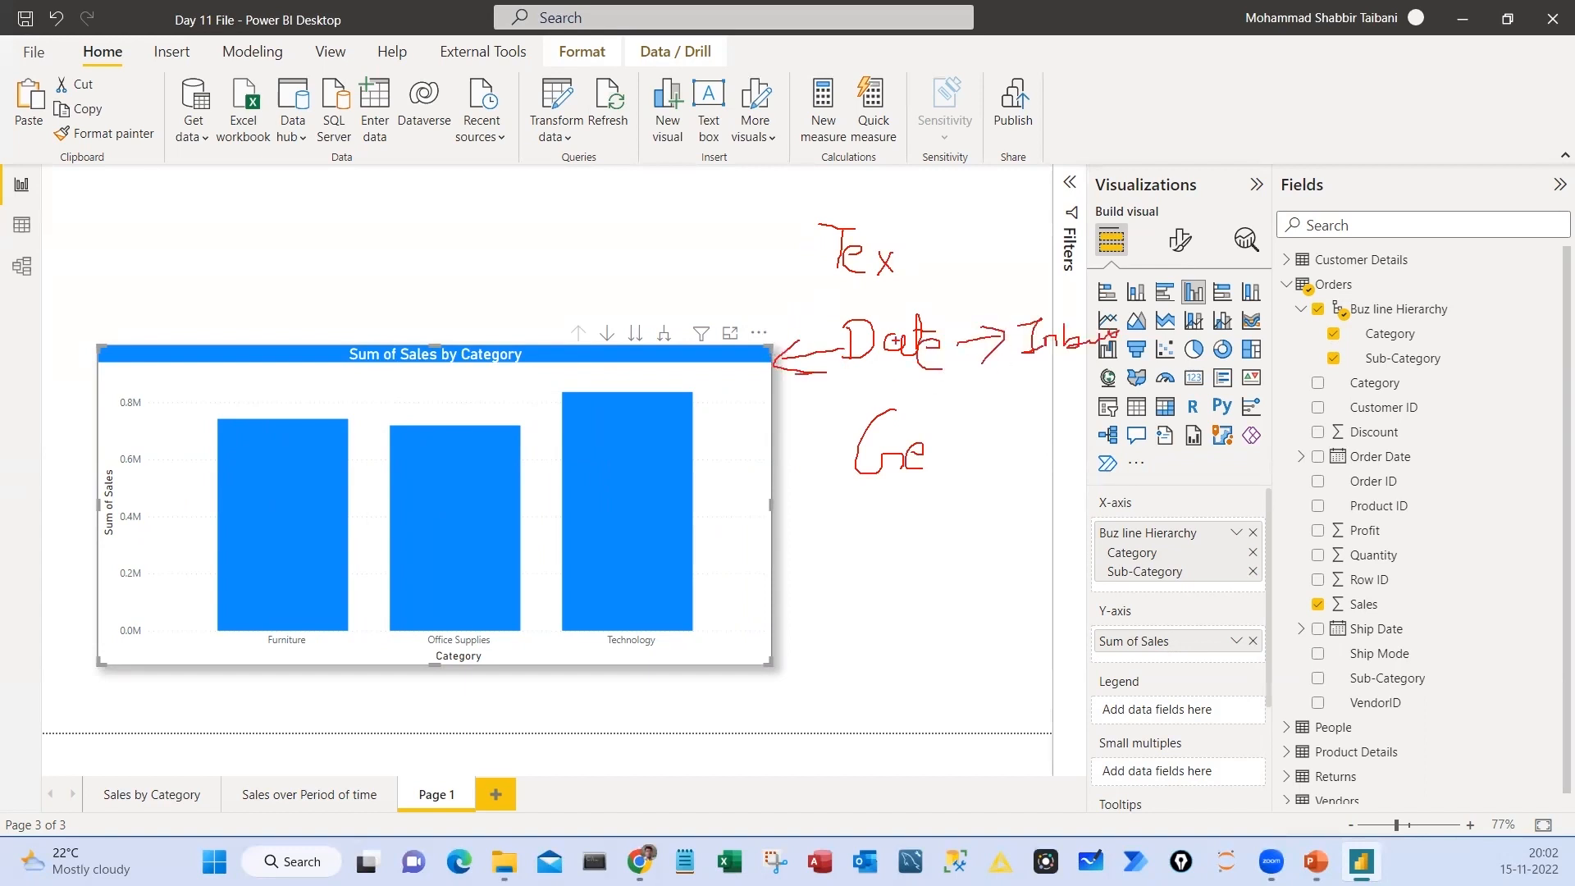
pyautogui.moveTo(882, 310)
pyautogui.mouseDown()
pyautogui.moveTo(886, 385)
pyautogui.moveTo(859, 309)
pyautogui.mouseUp()
pyautogui.moveTo(879, 203)
pyautogui.mouseDown()
pyautogui.moveTo(845, 287)
pyautogui.moveTo(883, 210)
pyautogui.moveTo(914, 271)
pyautogui.mouseUp()
pyautogui.moveTo(908, 252); pyautogui.dragTo(931, 250)
pyautogui.moveTo(310, 592)
pyautogui.mouseDown()
pyautogui.moveTo(677, 694)
pyautogui.moveTo(324, 597)
pyautogui.mouseUp()
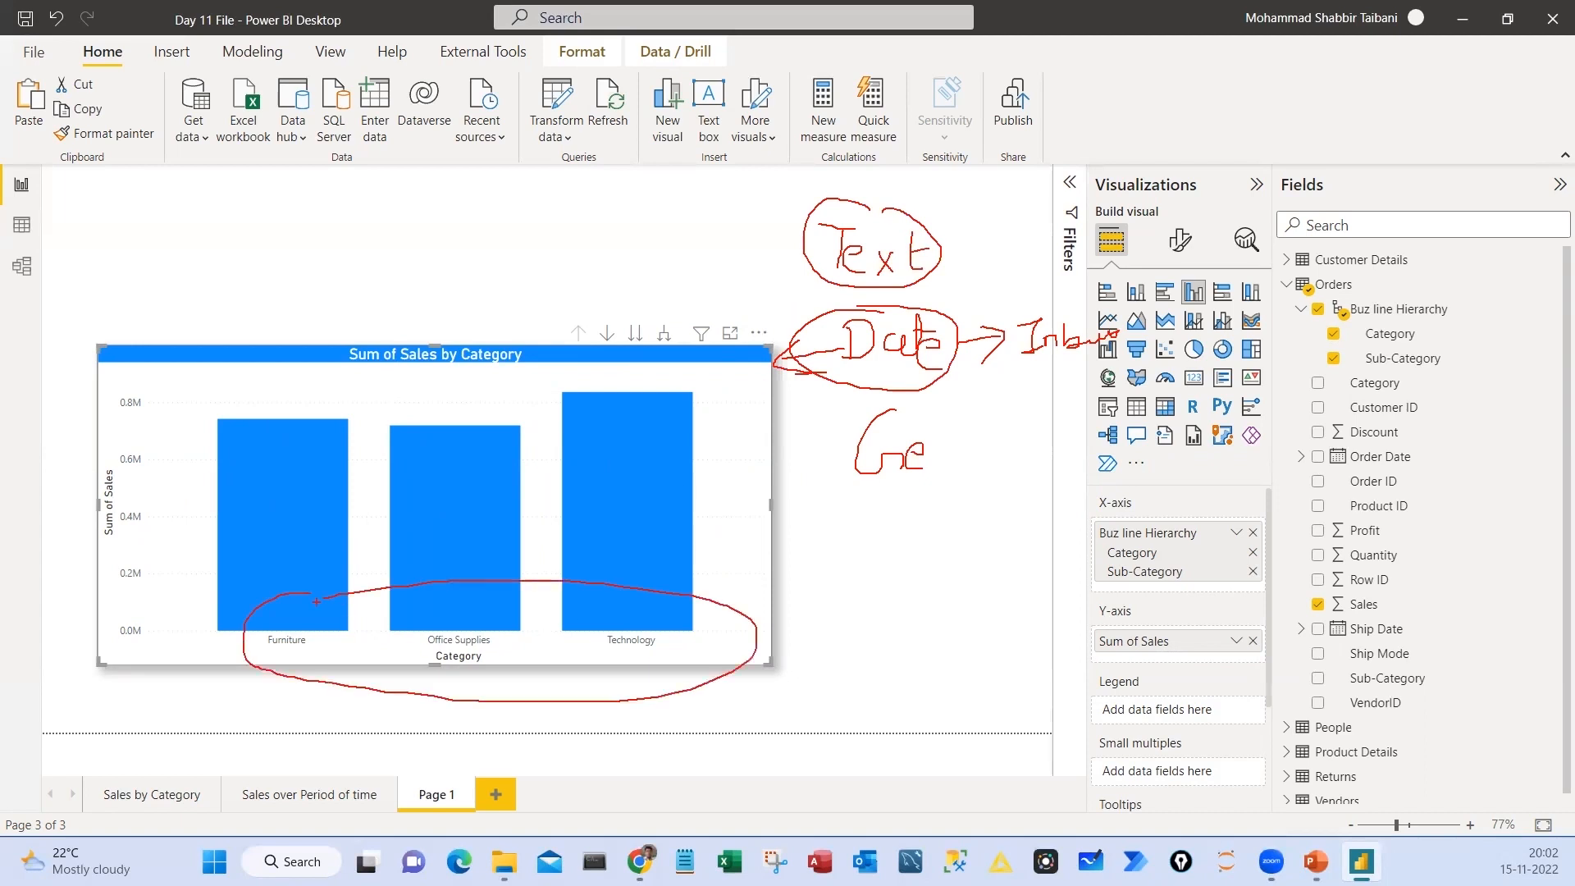
pyautogui.moveTo(331, 675); pyautogui.dragTo(431, 632)
pyautogui.moveTo(841, 382)
pyautogui.mouseDown()
pyautogui.moveTo(952, 419)
pyautogui.moveTo(857, 404)
pyautogui.mouseUp()
pyautogui.moveTo(917, 510)
pyautogui.mouseDown()
pyautogui.moveTo(904, 588)
pyautogui.moveTo(948, 539)
pyautogui.mouseUp()
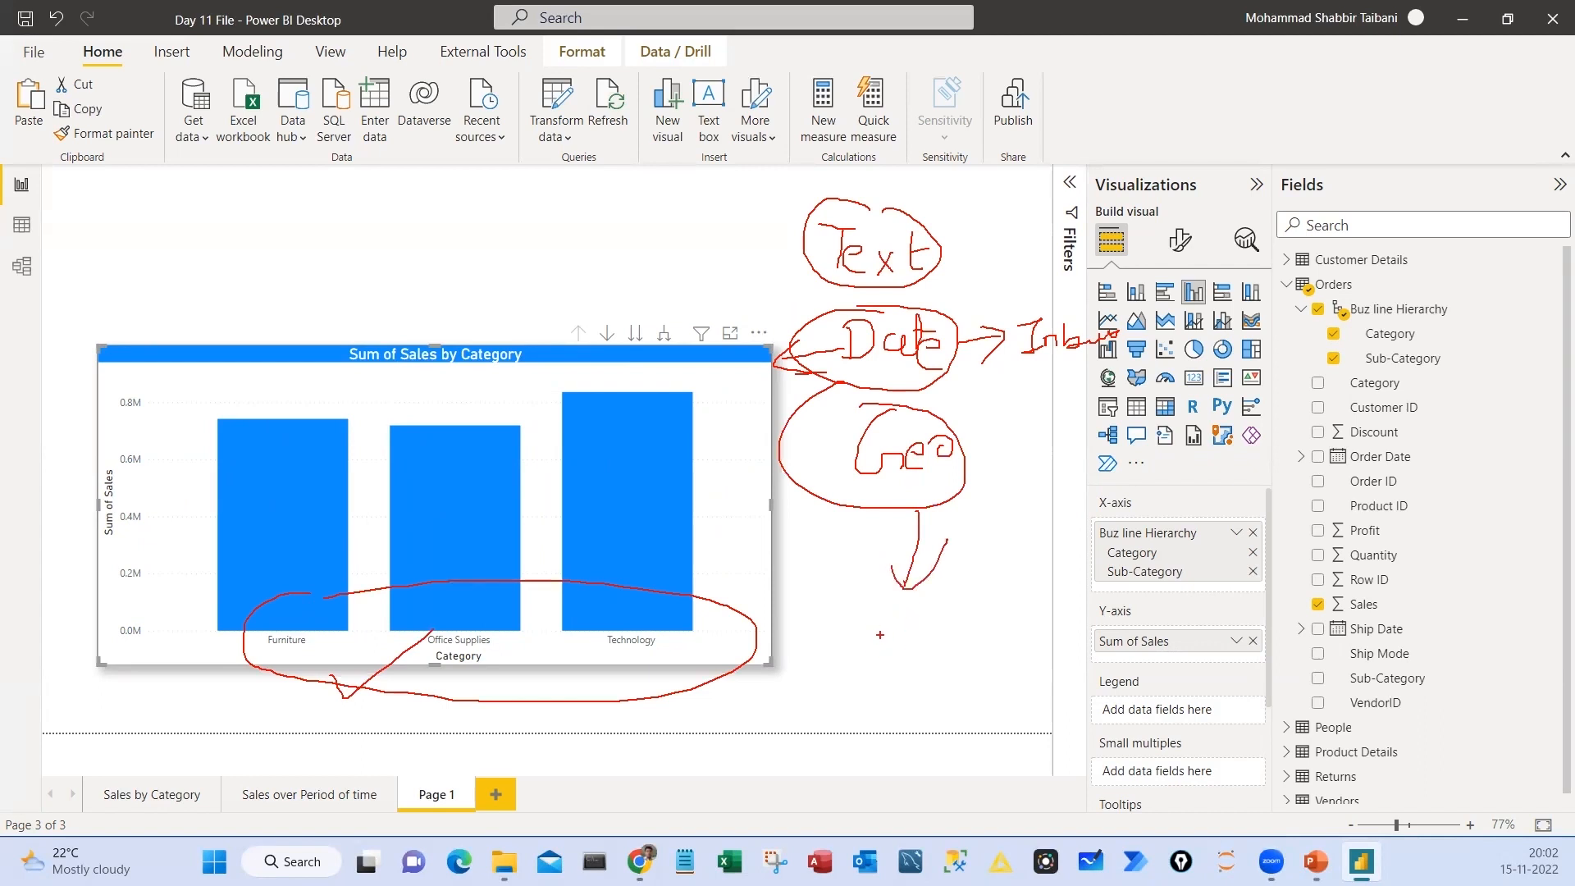
pyautogui.moveTo(894, 611)
pyautogui.mouseDown()
pyautogui.moveTo(906, 638)
pyautogui.moveTo(944, 621)
pyautogui.mouseUp()
pyautogui.moveTo(905, 696); pyautogui.dragTo(951, 683)
pyautogui.moveTo(878, 409)
pyautogui.mouseDown()
pyautogui.moveTo(997, 775)
pyautogui.moveTo(861, 420)
pyautogui.mouseUp()
pyautogui.moveTo(866, 498); pyautogui.dragTo(985, 476)
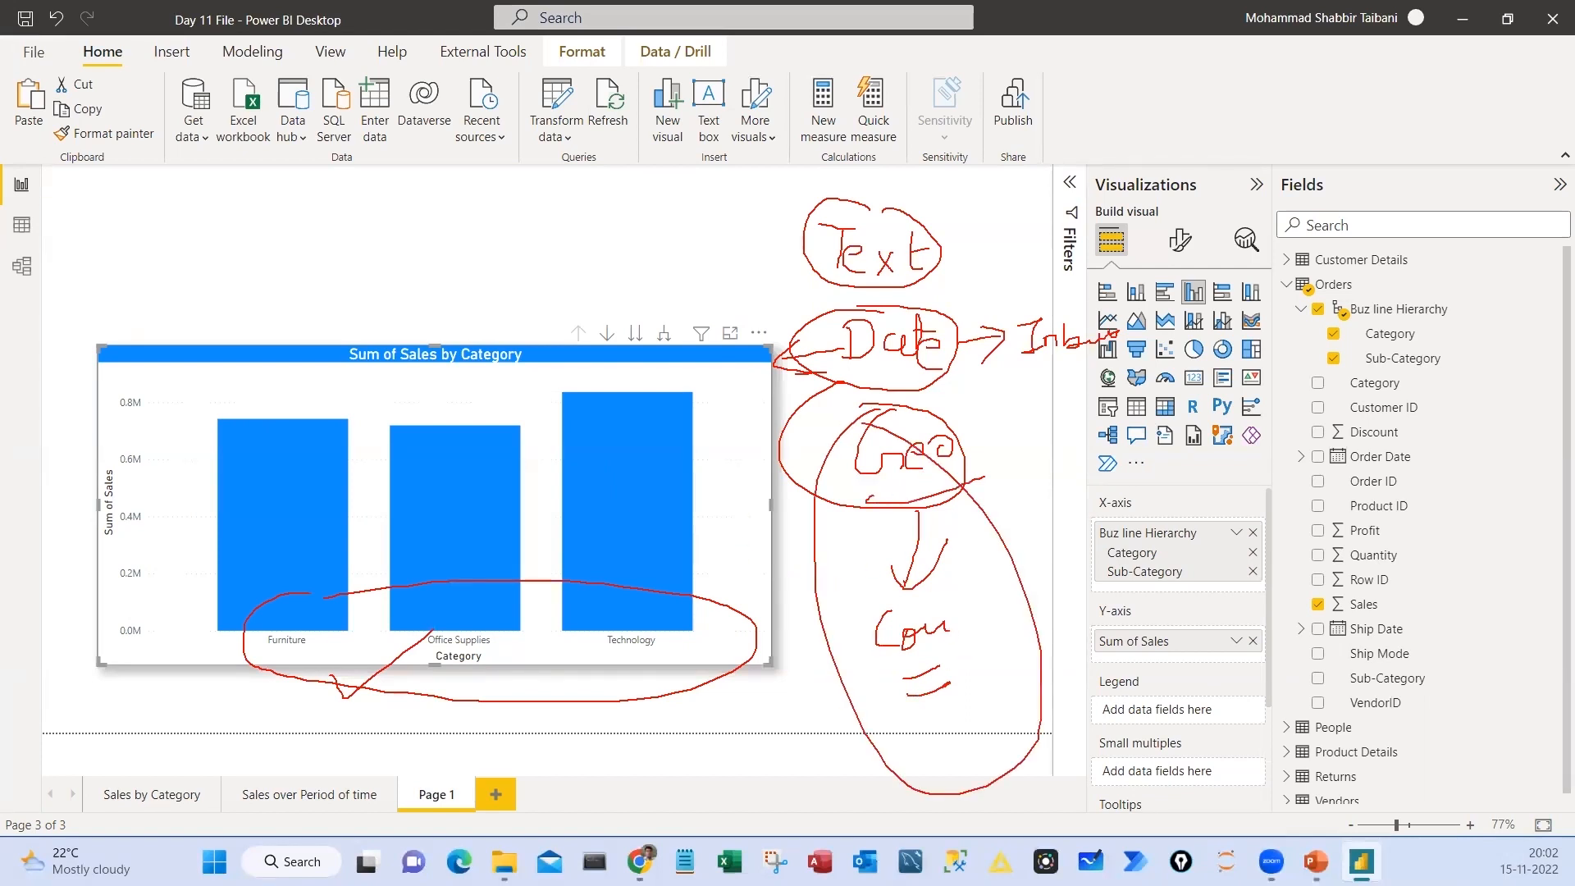
pyautogui.press('Escape')
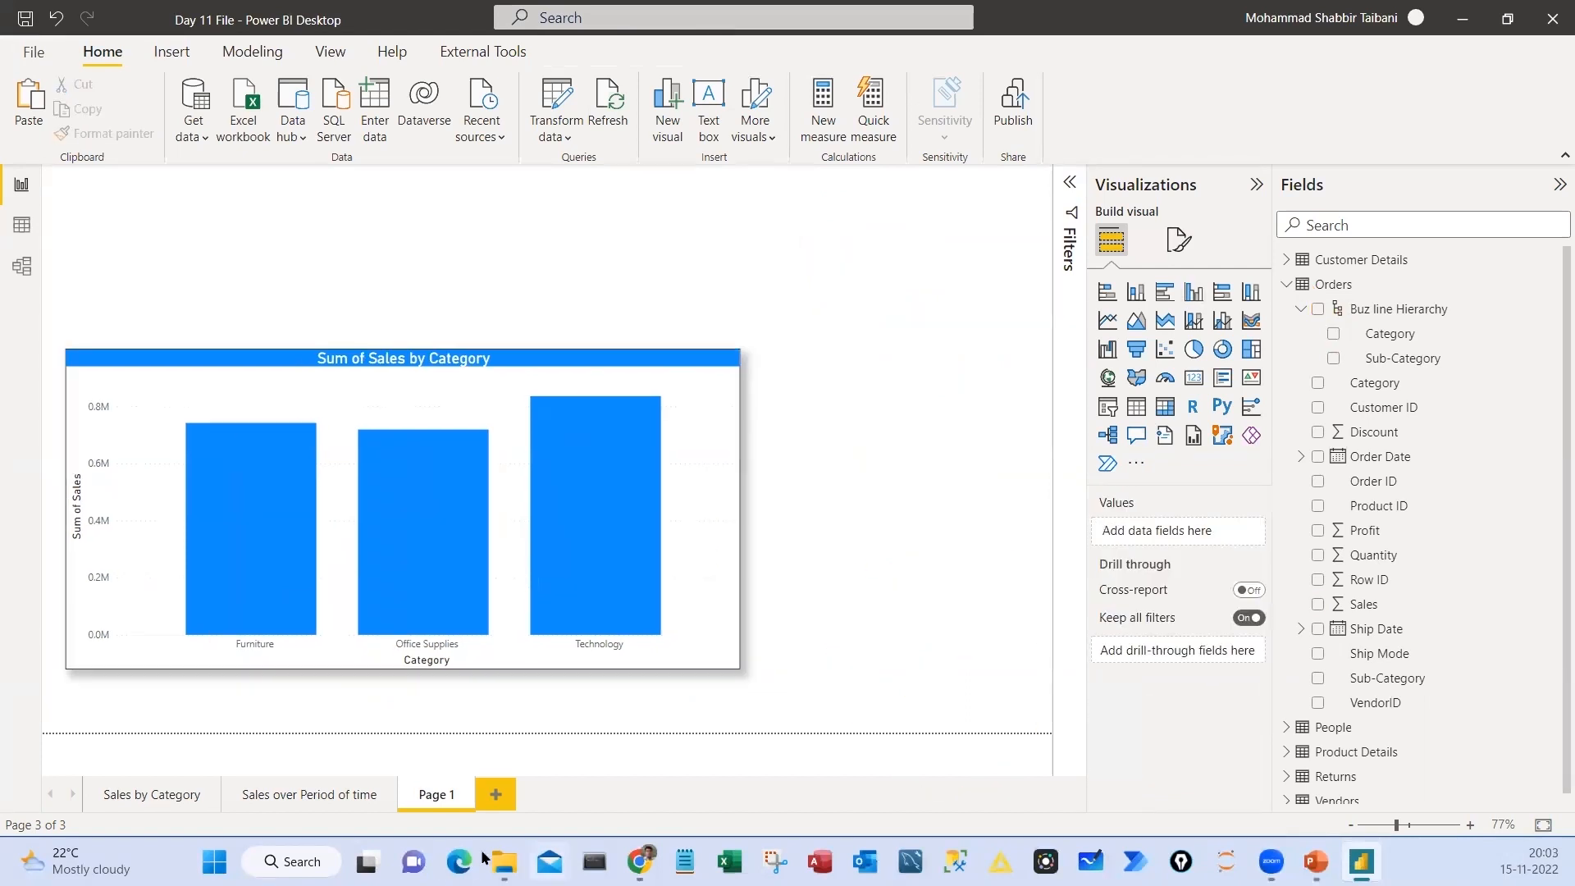
# Rename Page 1 as Text Hiearchy and add a new report page
pyautogui.doubleClick(442, 795)
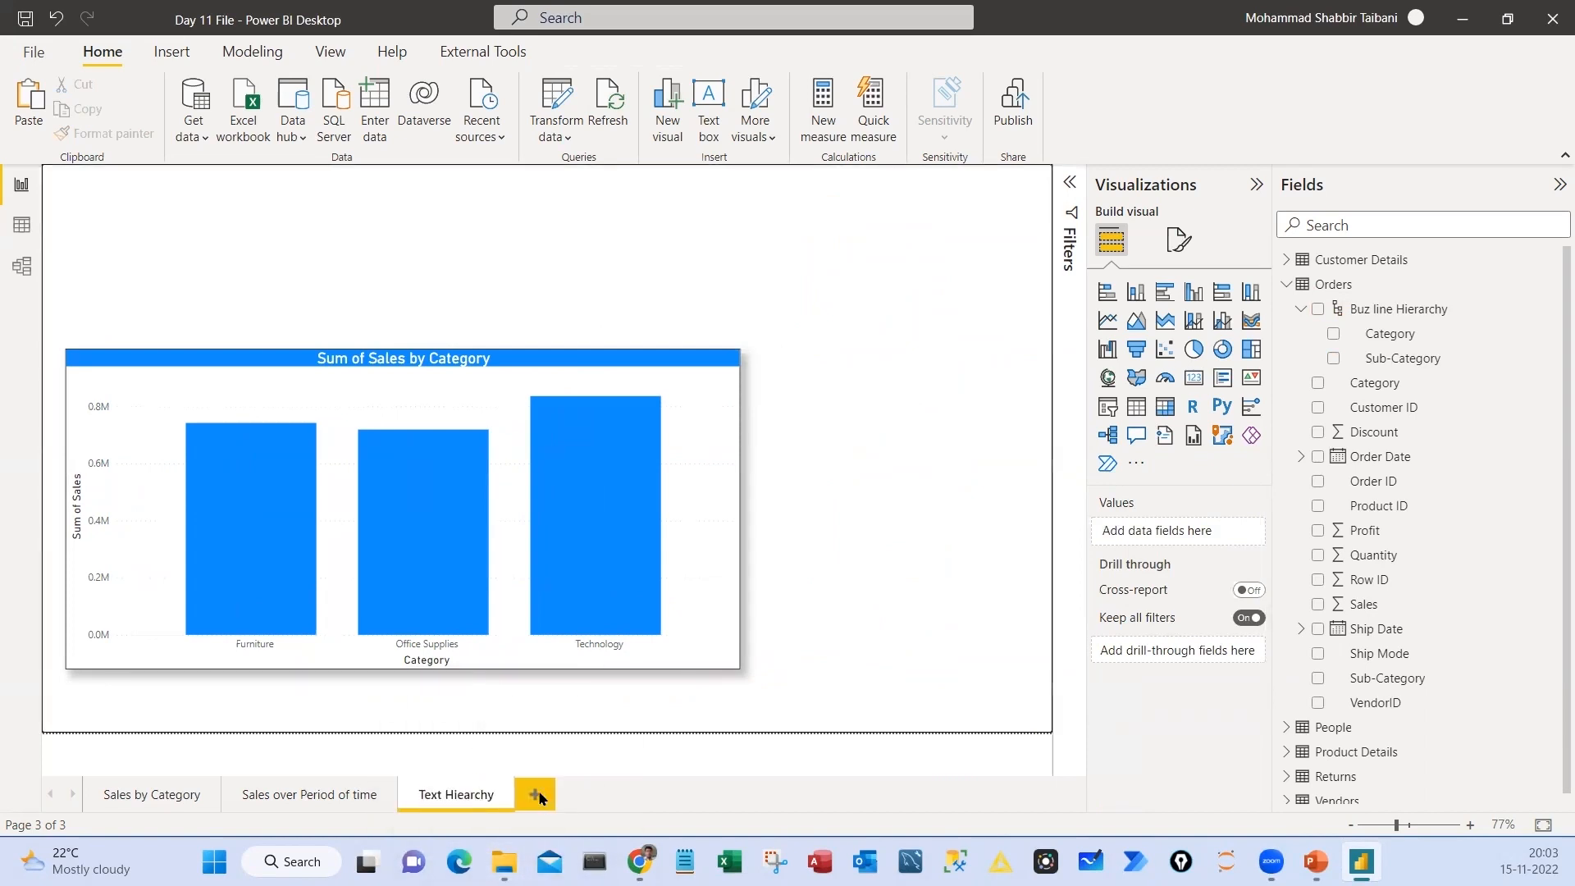
pyautogui.click(538, 795)
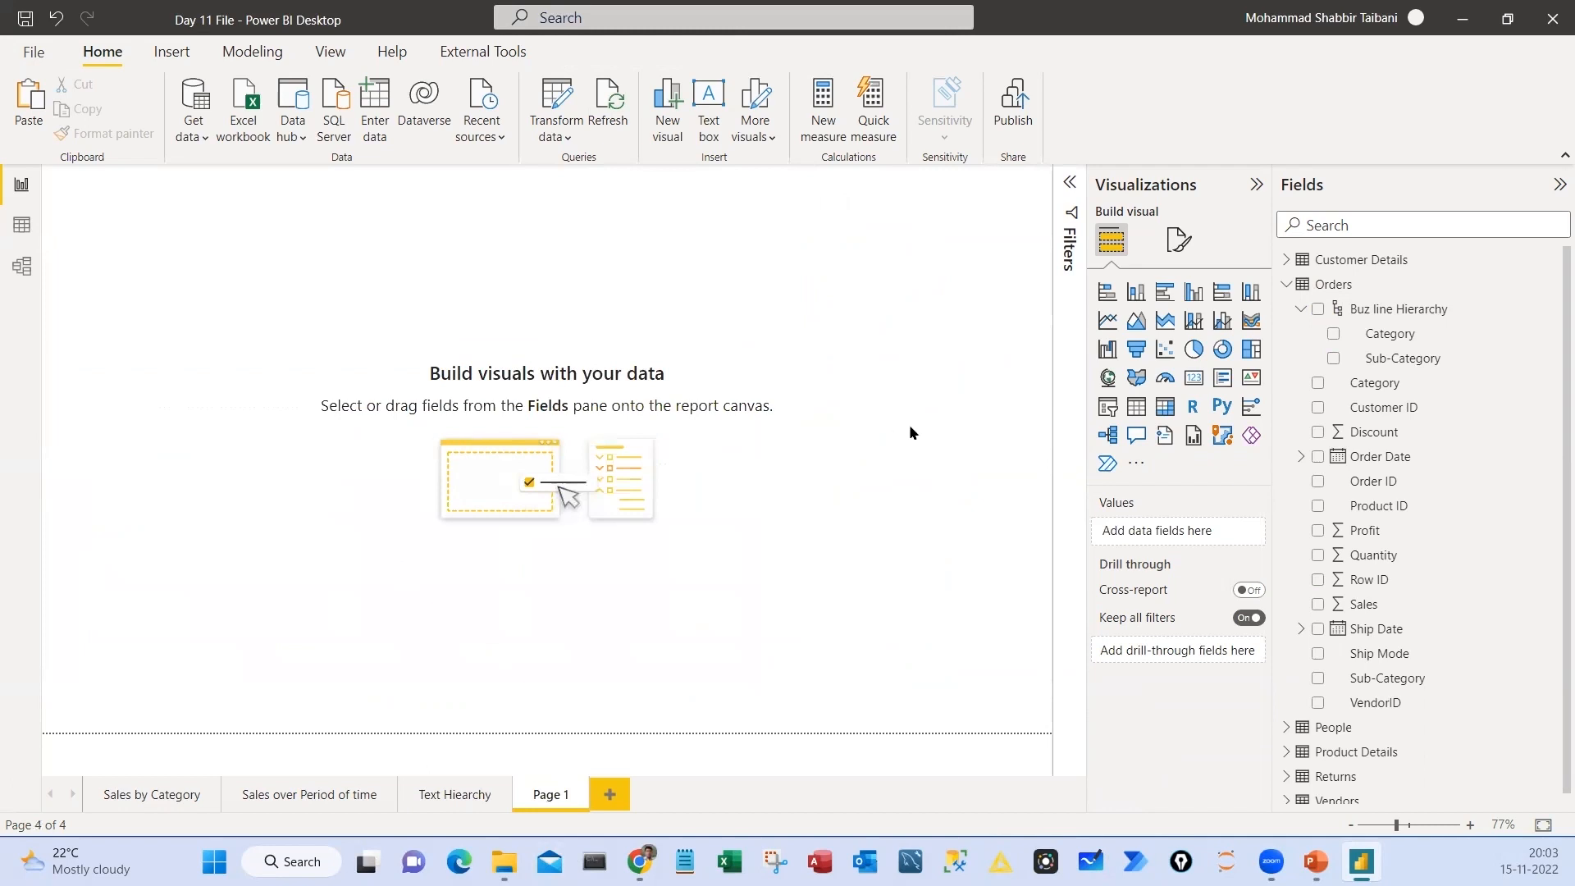
# Insert a pie chart on the new page, discarding the trial treemap, and move it toward the page's upper middle
pyautogui.click(1251, 350)
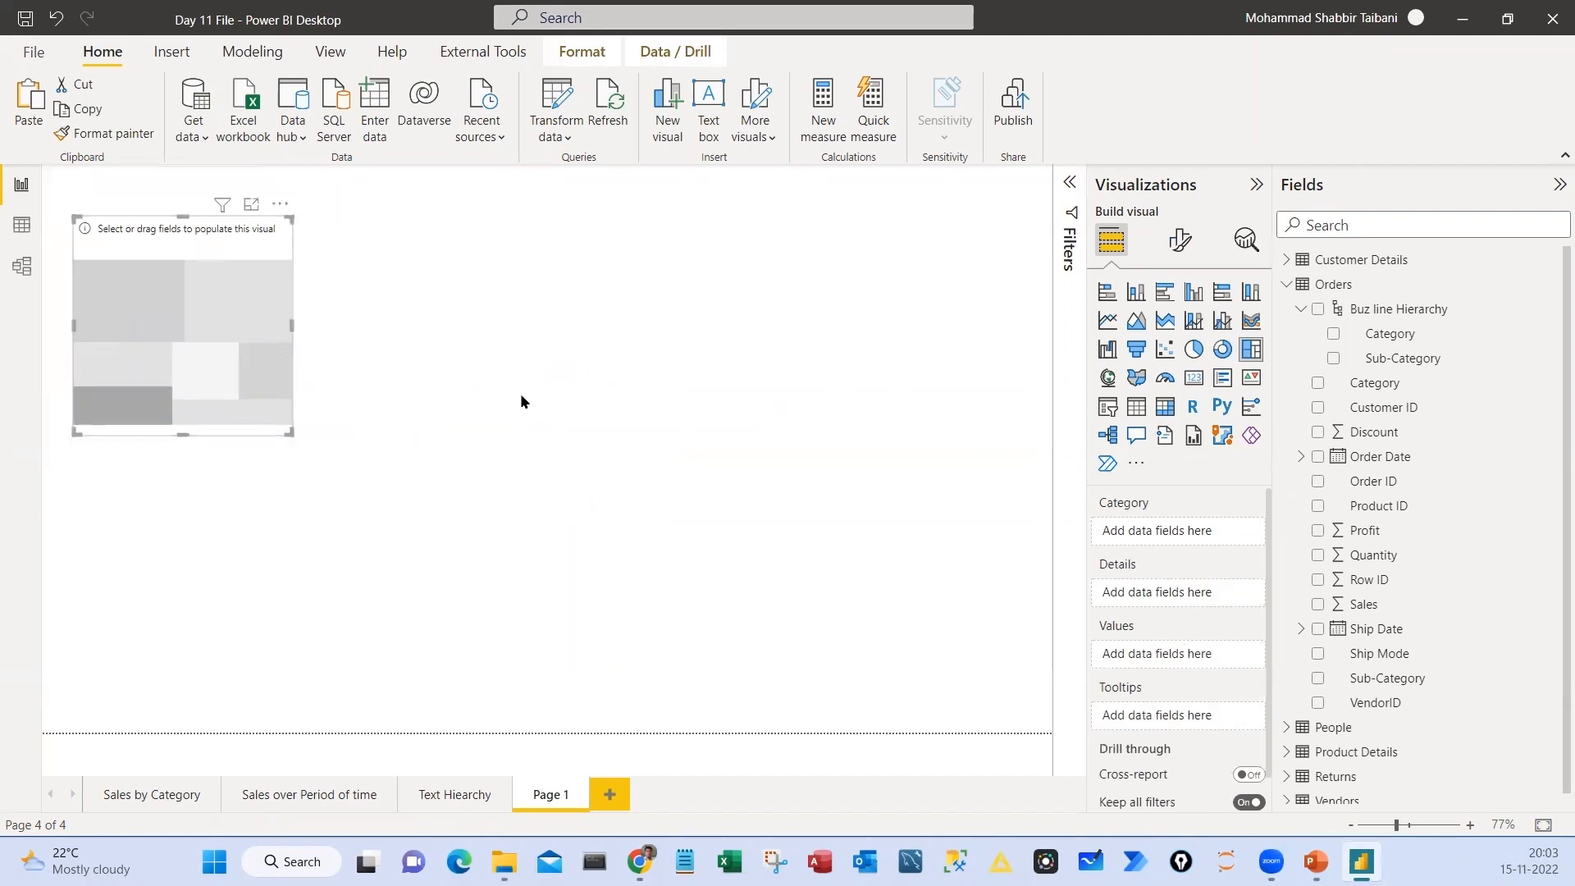
pyautogui.press('Delete')
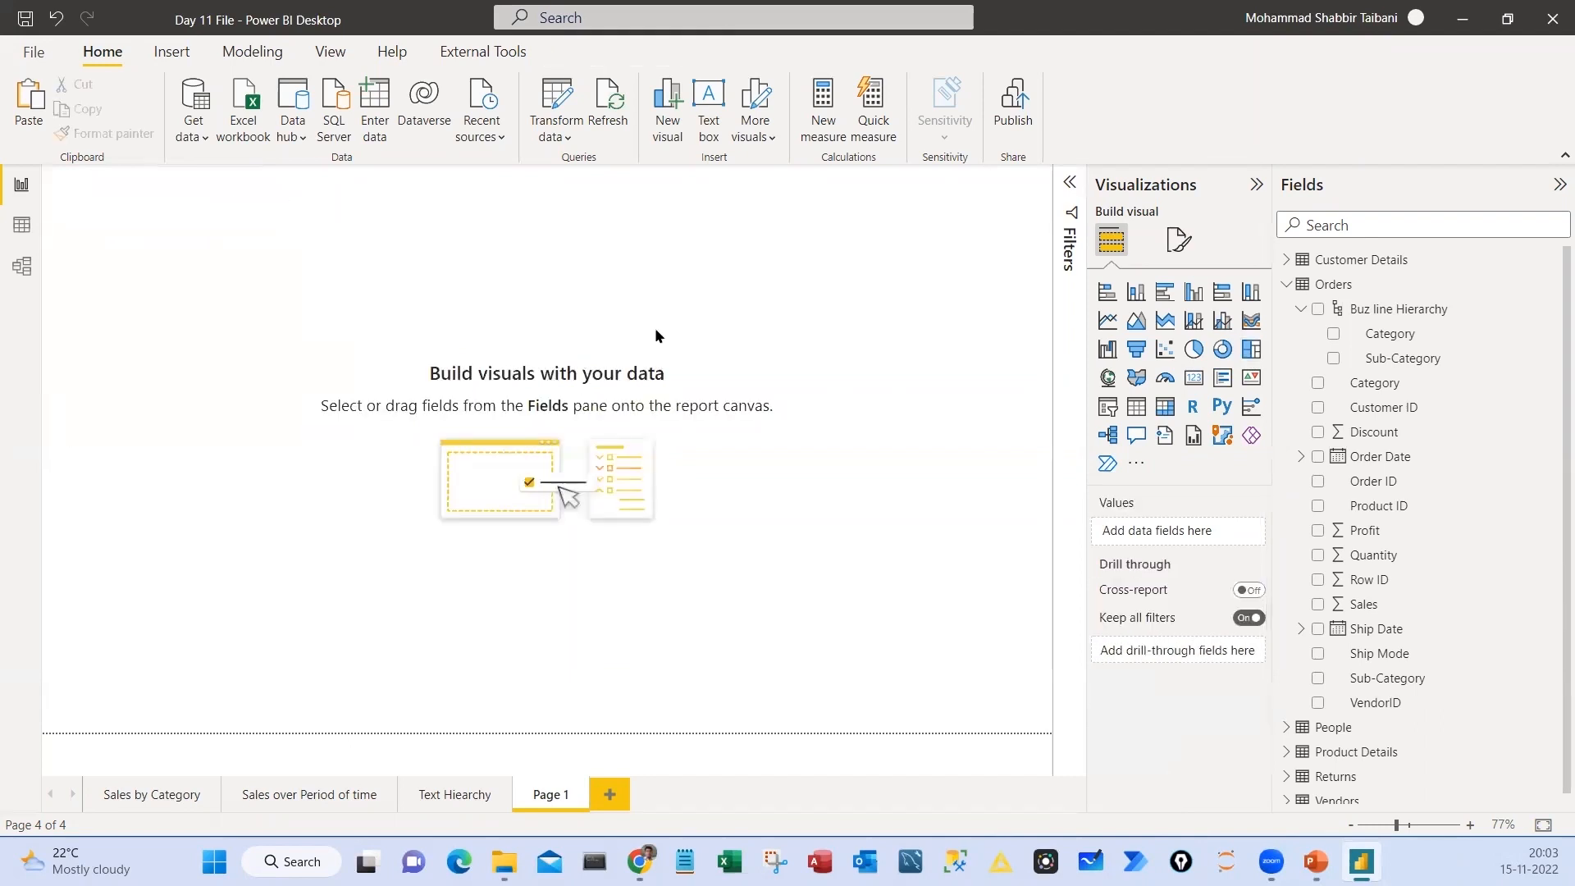
pyautogui.click(1194, 350)
pyautogui.moveTo(207, 244); pyautogui.dragTo(592, 359)
pyautogui.moveTo(538, 575); pyautogui.dragTo(615, 543)
pyautogui.press('Escape')
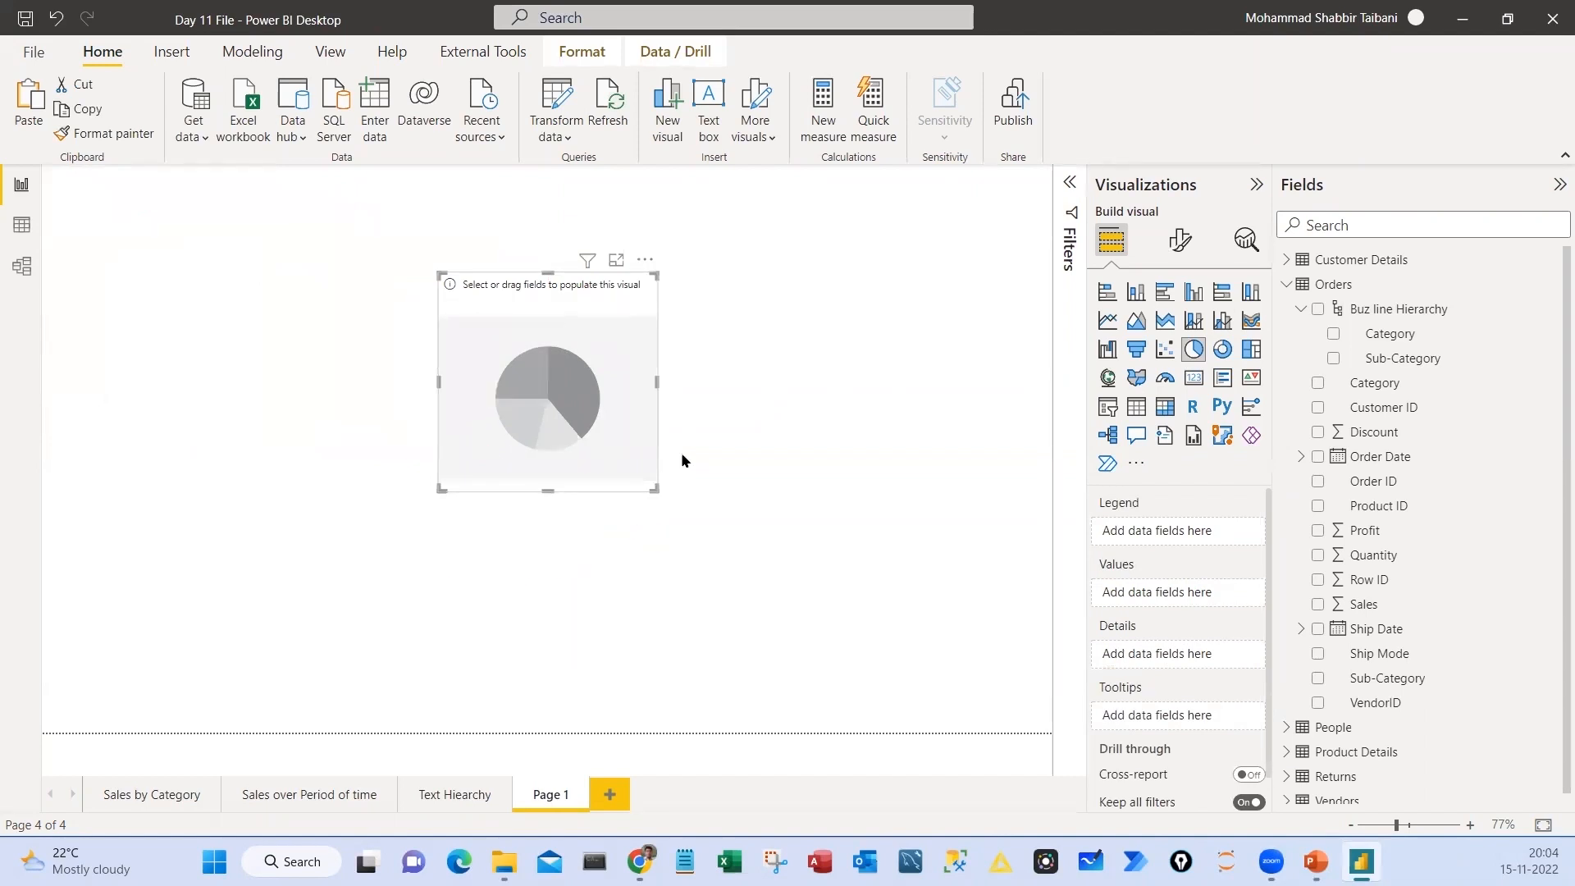
pyautogui.moveTo(786, 330)
pyautogui.mouseDown()
pyautogui.moveTo(788, 382)
pyautogui.moveTo(876, 361)
pyautogui.mouseUp()
pyautogui.moveTo(745, 327)
pyautogui.mouseDown()
pyautogui.moveTo(868, 297)
pyautogui.moveTo(845, 313)
pyautogui.mouseUp()
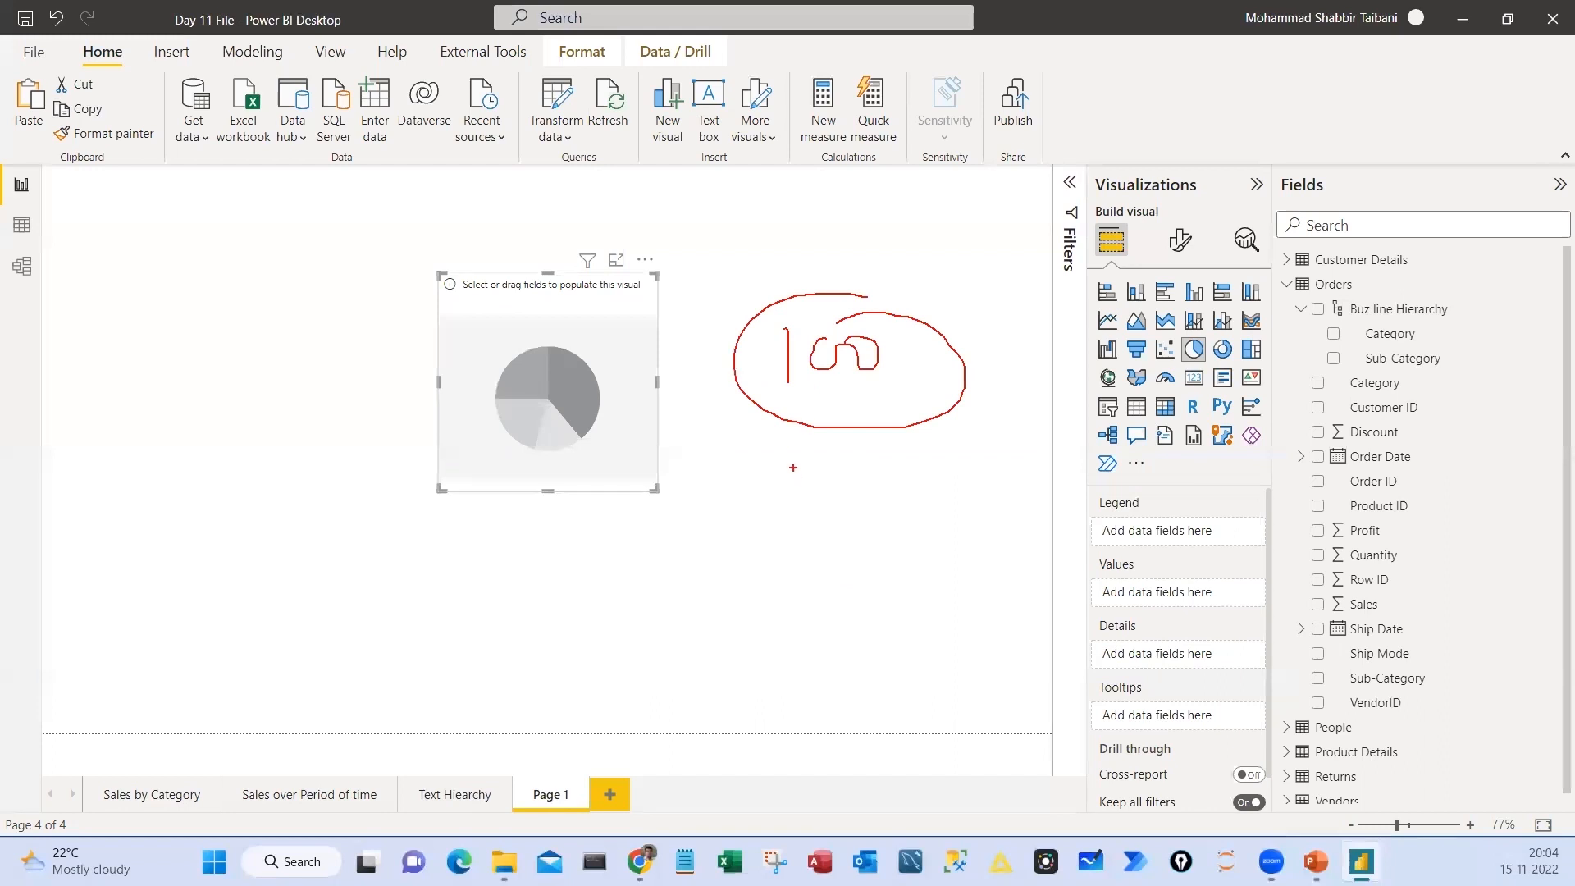
pyautogui.moveTo(793, 437)
pyautogui.mouseDown()
pyautogui.moveTo(744, 505)
pyautogui.moveTo(849, 509)
pyautogui.mouseUp()
pyautogui.moveTo(880, 437); pyautogui.dragTo(919, 472)
pyautogui.moveTo(704, 539); pyautogui.dragTo(704, 555)
pyautogui.moveTo(823, 532); pyautogui.dragTo(853, 561)
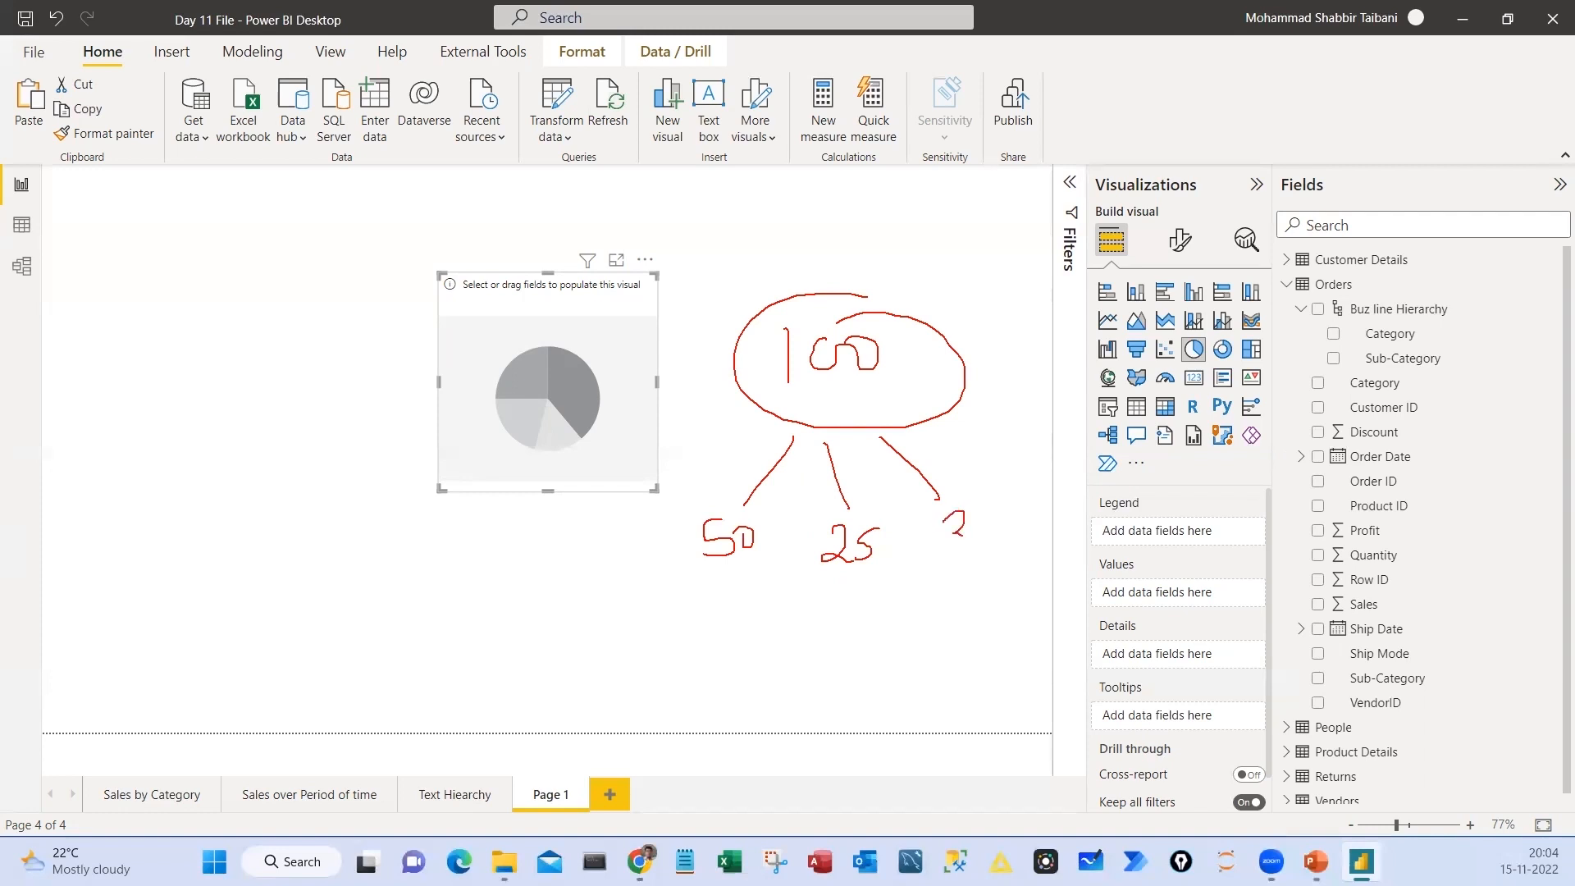
pyautogui.moveTo(988, 504); pyautogui.dragTo(962, 540)
pyautogui.moveTo(965, 599); pyautogui.dragTo(1002, 551)
pyautogui.moveTo(717, 601); pyautogui.dragTo(754, 566)
pyautogui.moveTo(888, 301)
pyautogui.mouseDown()
pyautogui.moveTo(898, 430)
pyautogui.moveTo(763, 261)
pyautogui.mouseUp()
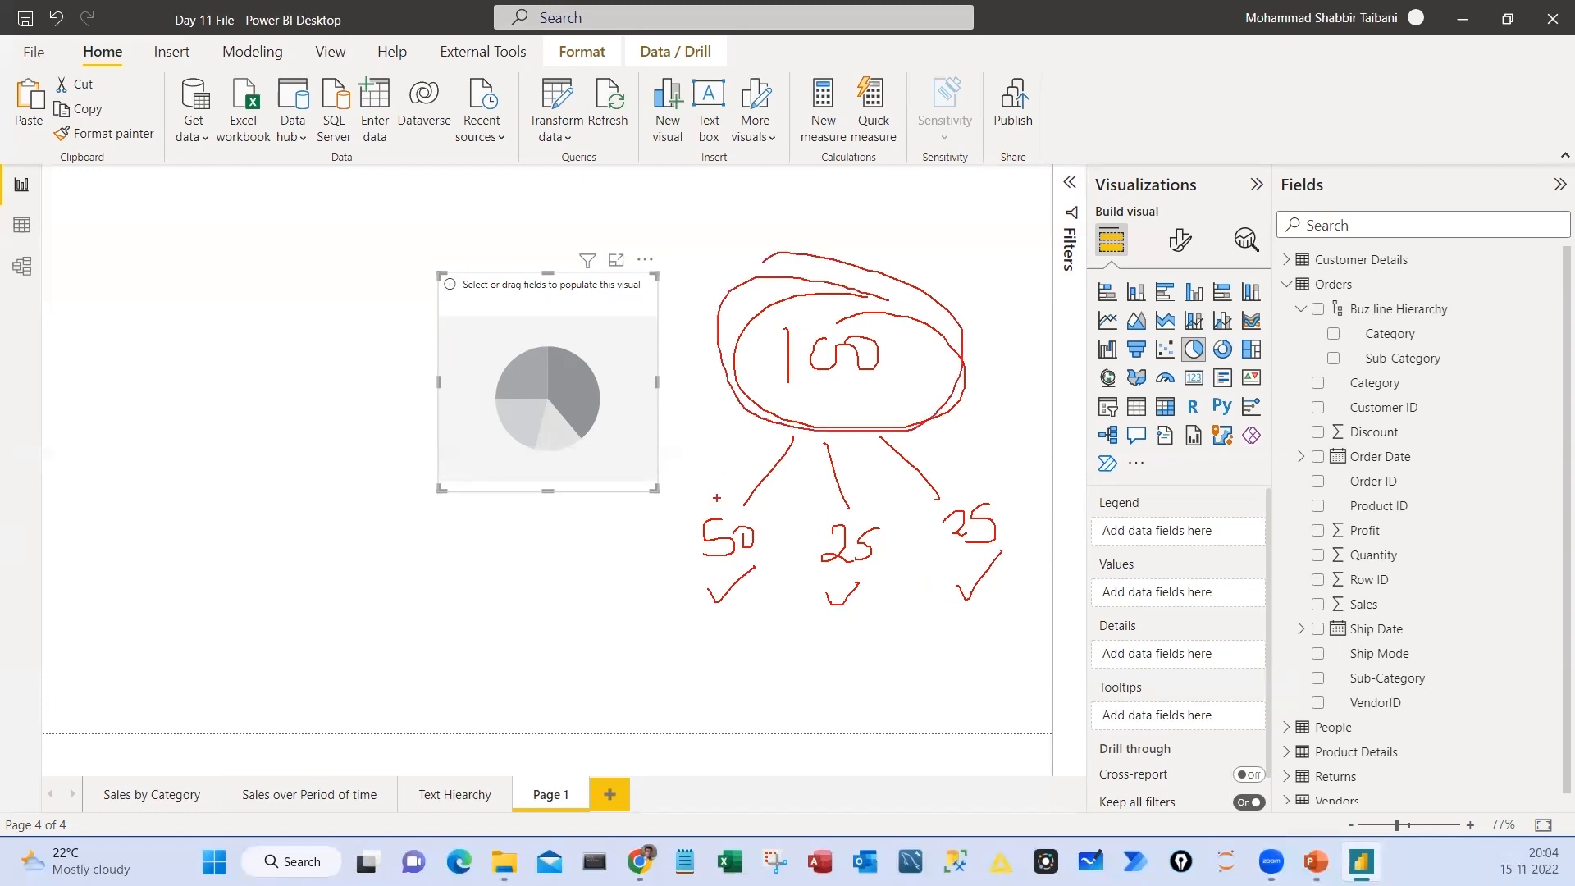
pyautogui.moveTo(699, 493)
pyautogui.mouseDown()
pyautogui.moveTo(1002, 597)
pyautogui.moveTo(761, 468)
pyautogui.moveTo(654, 510)
pyautogui.mouseUp()
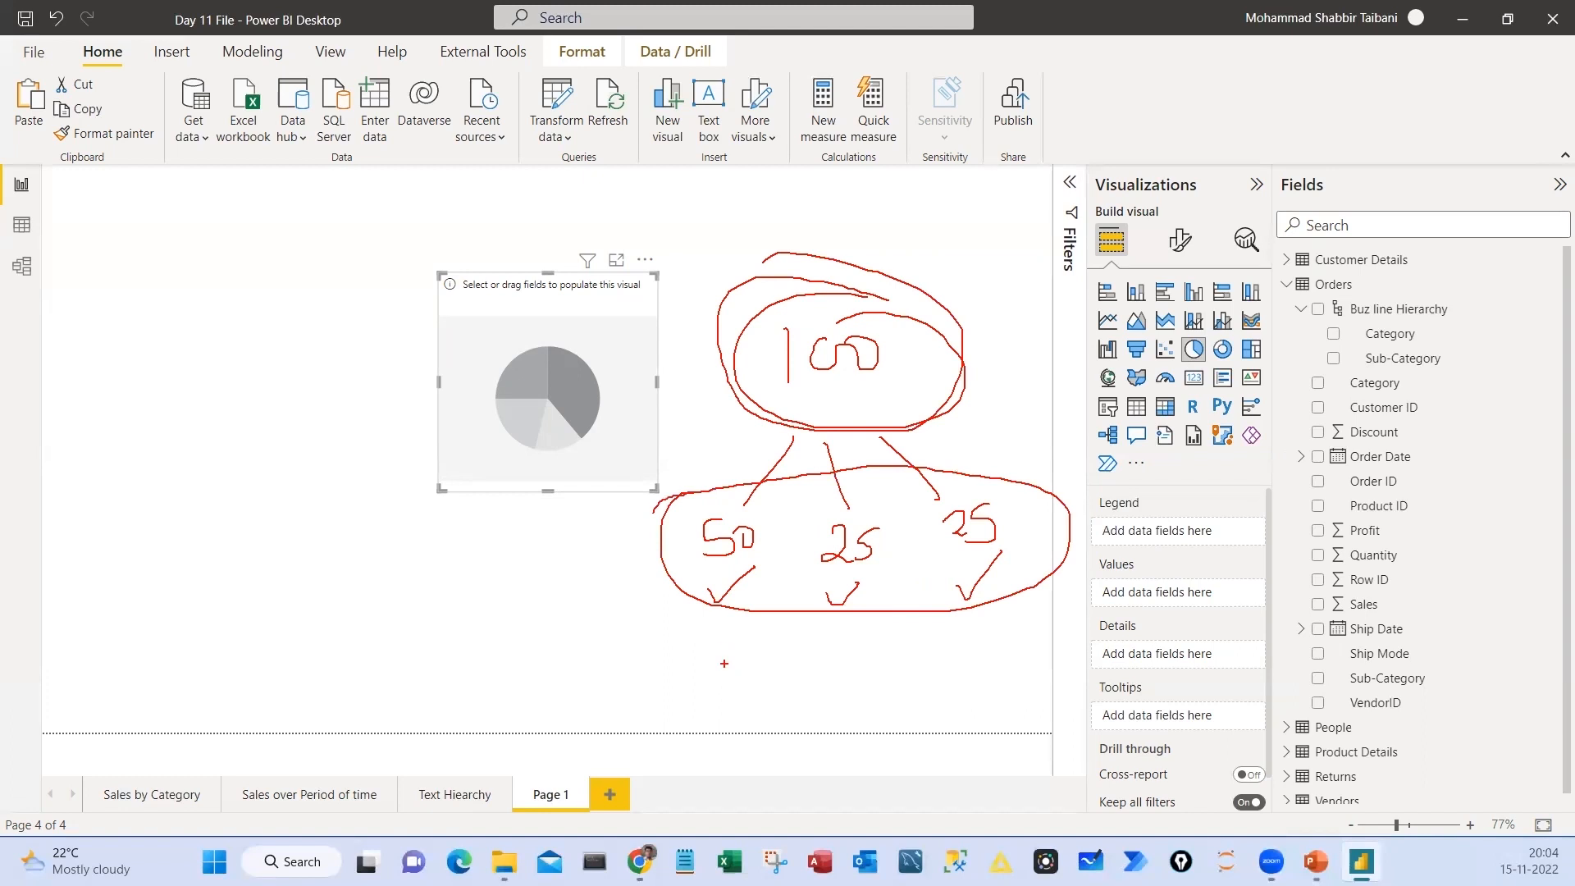
pyautogui.press('Escape')
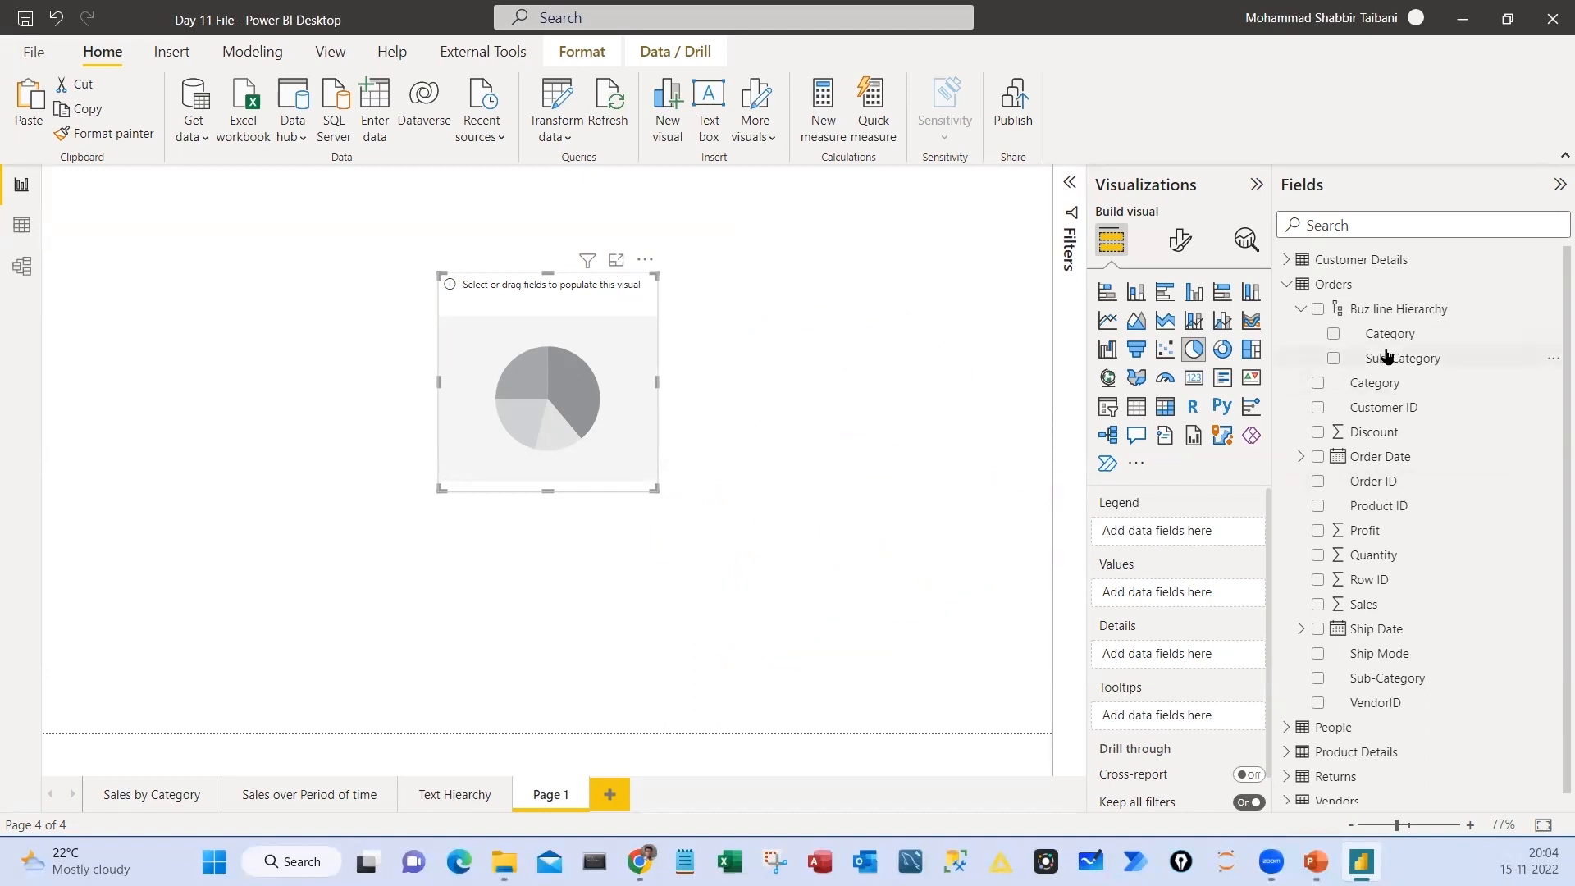
# Plot Sales as the pie chart's values with Category as its legend, and enlarge the chart
pyautogui.click(1300, 311)
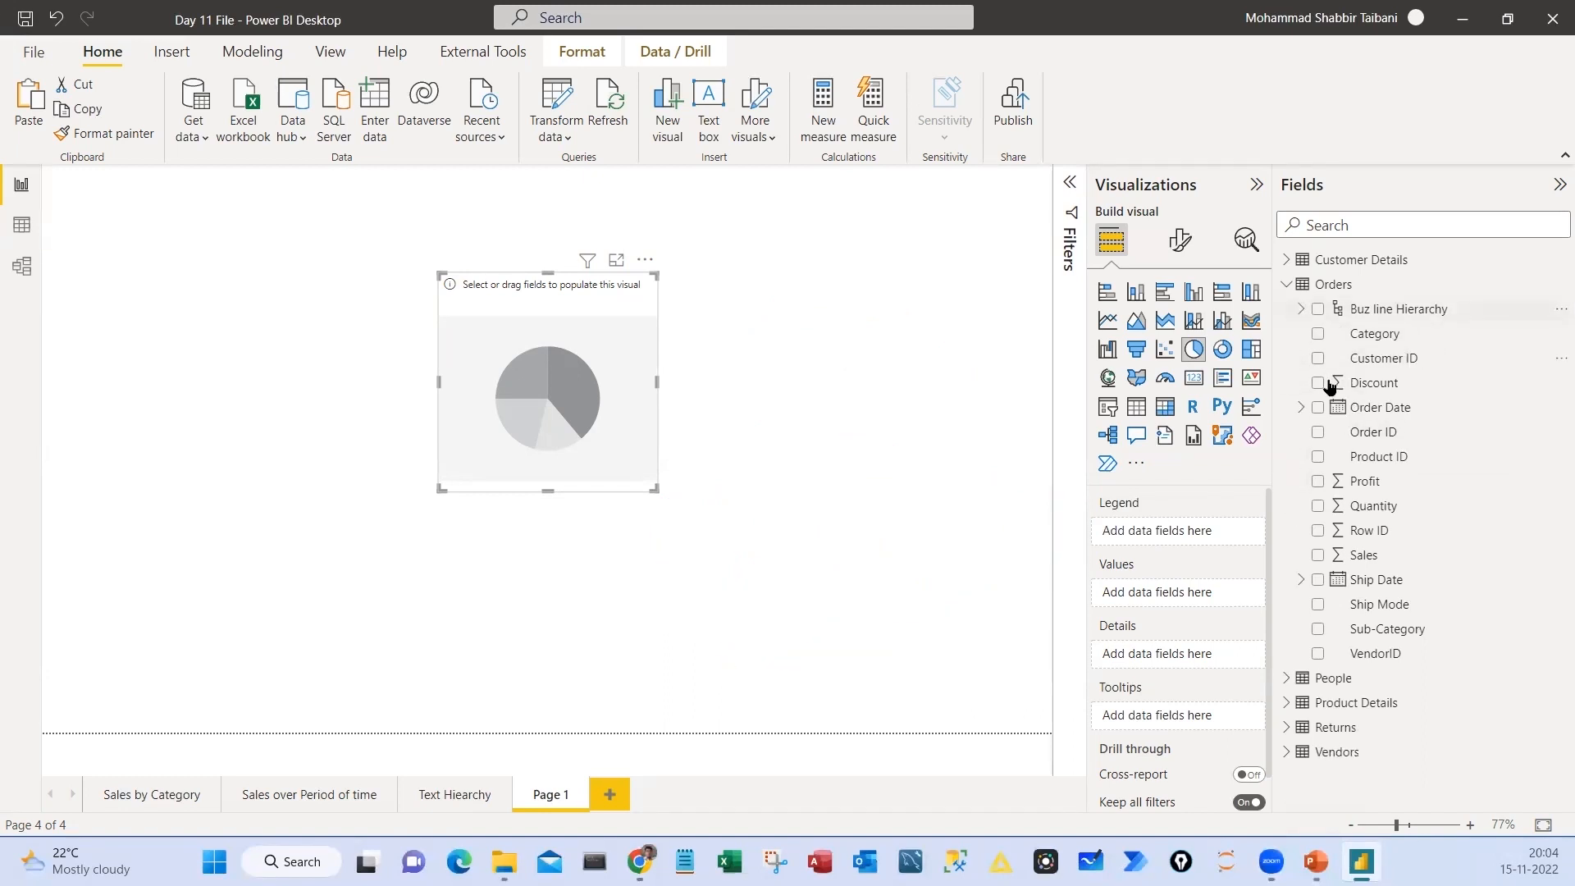
pyautogui.moveTo(1364, 335); pyautogui.dragTo(1153, 542)
pyautogui.click(1370, 558)
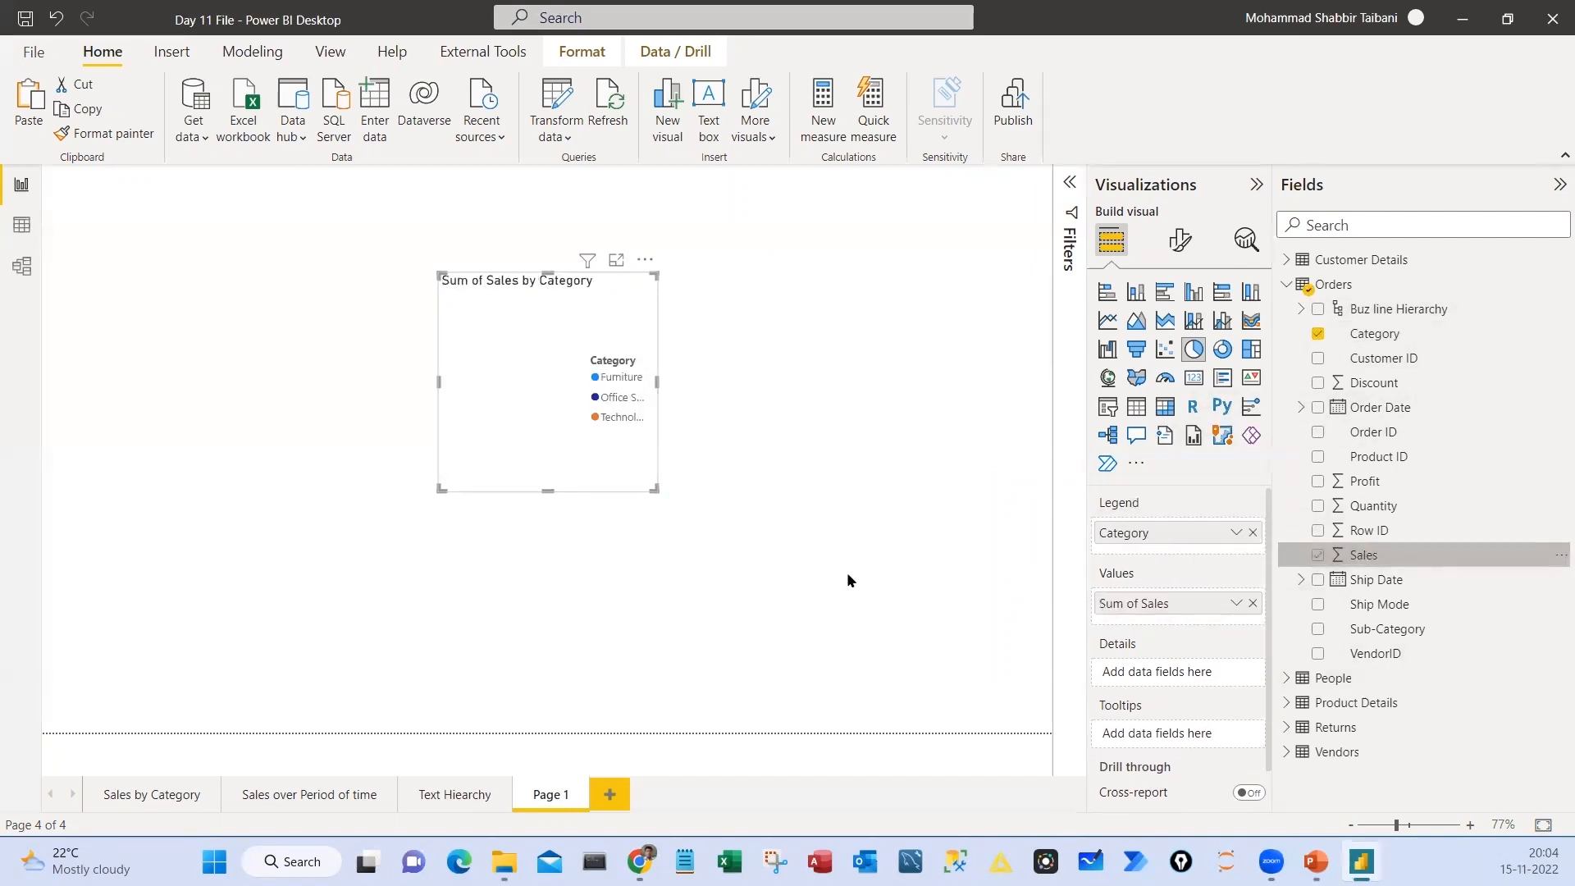
pyautogui.moveTo(655, 489); pyautogui.dragTo(986, 667)
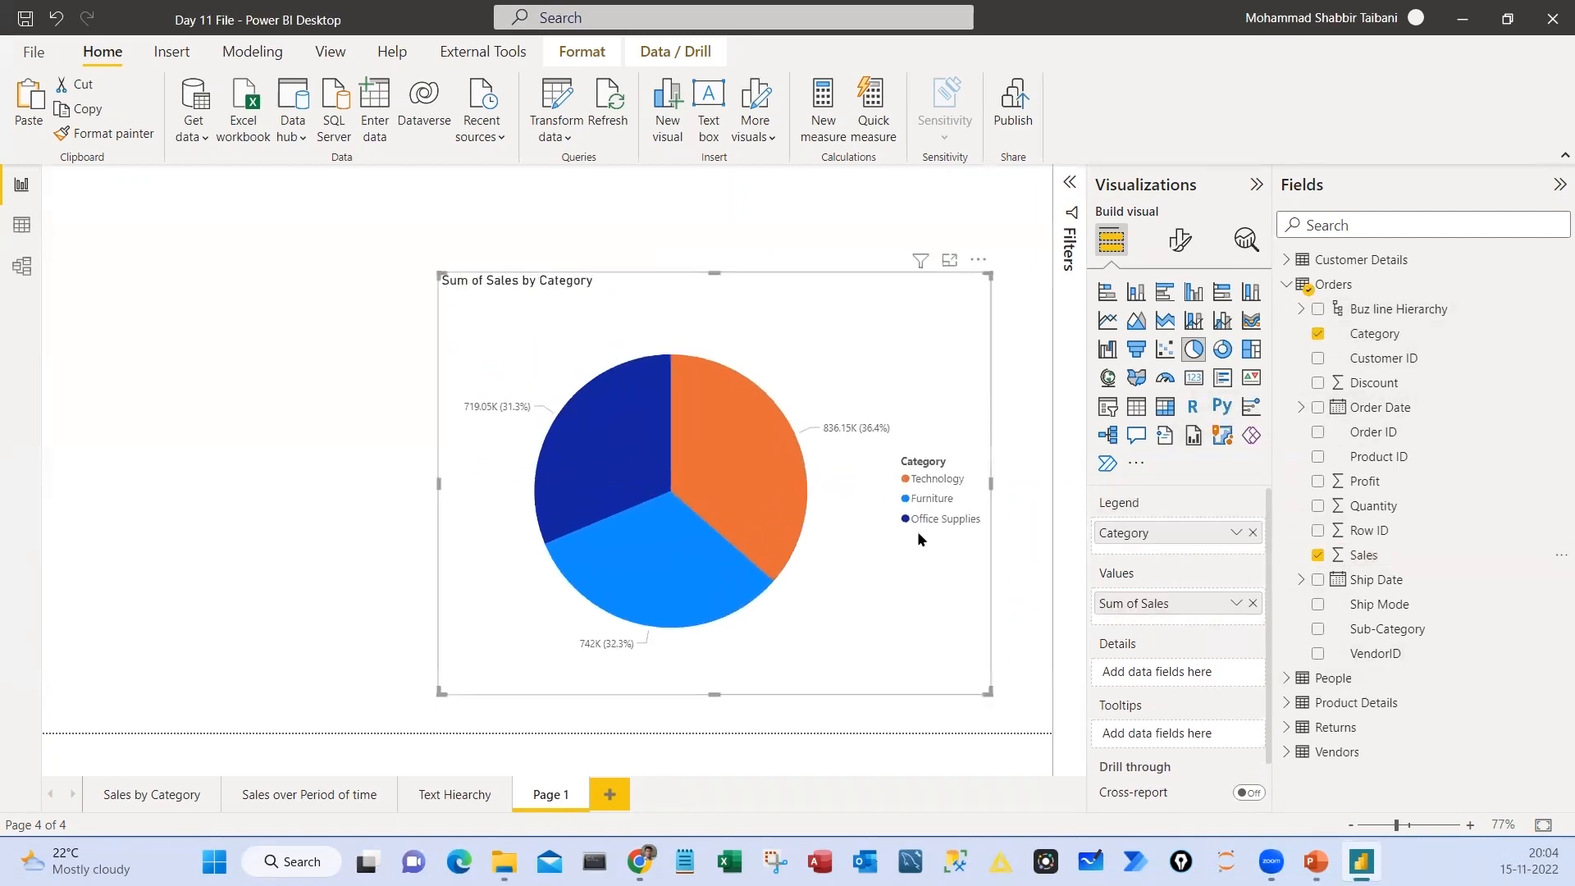
pyautogui.moveTo(930, 442)
pyautogui.mouseDown()
pyautogui.moveTo(895, 530)
pyautogui.moveTo(999, 489)
pyautogui.moveTo(930, 443)
pyautogui.mouseUp()
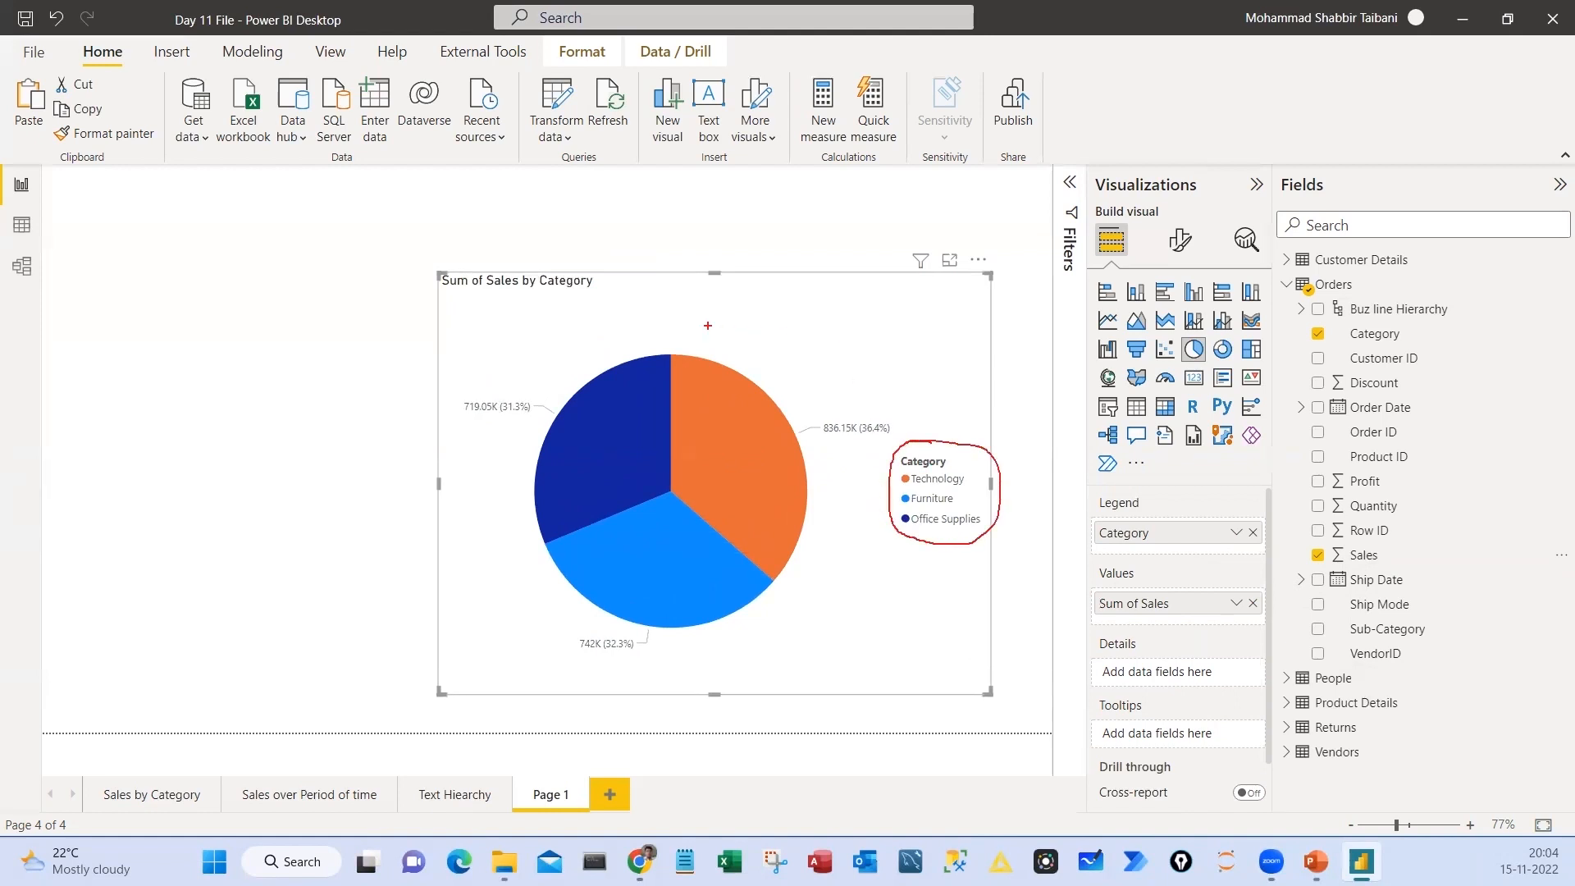
pyautogui.moveTo(694, 320)
pyautogui.mouseDown()
pyautogui.moveTo(500, 693)
pyautogui.moveTo(657, 310)
pyautogui.mouseUp()
pyautogui.moveTo(890, 578); pyautogui.dragTo(986, 536)
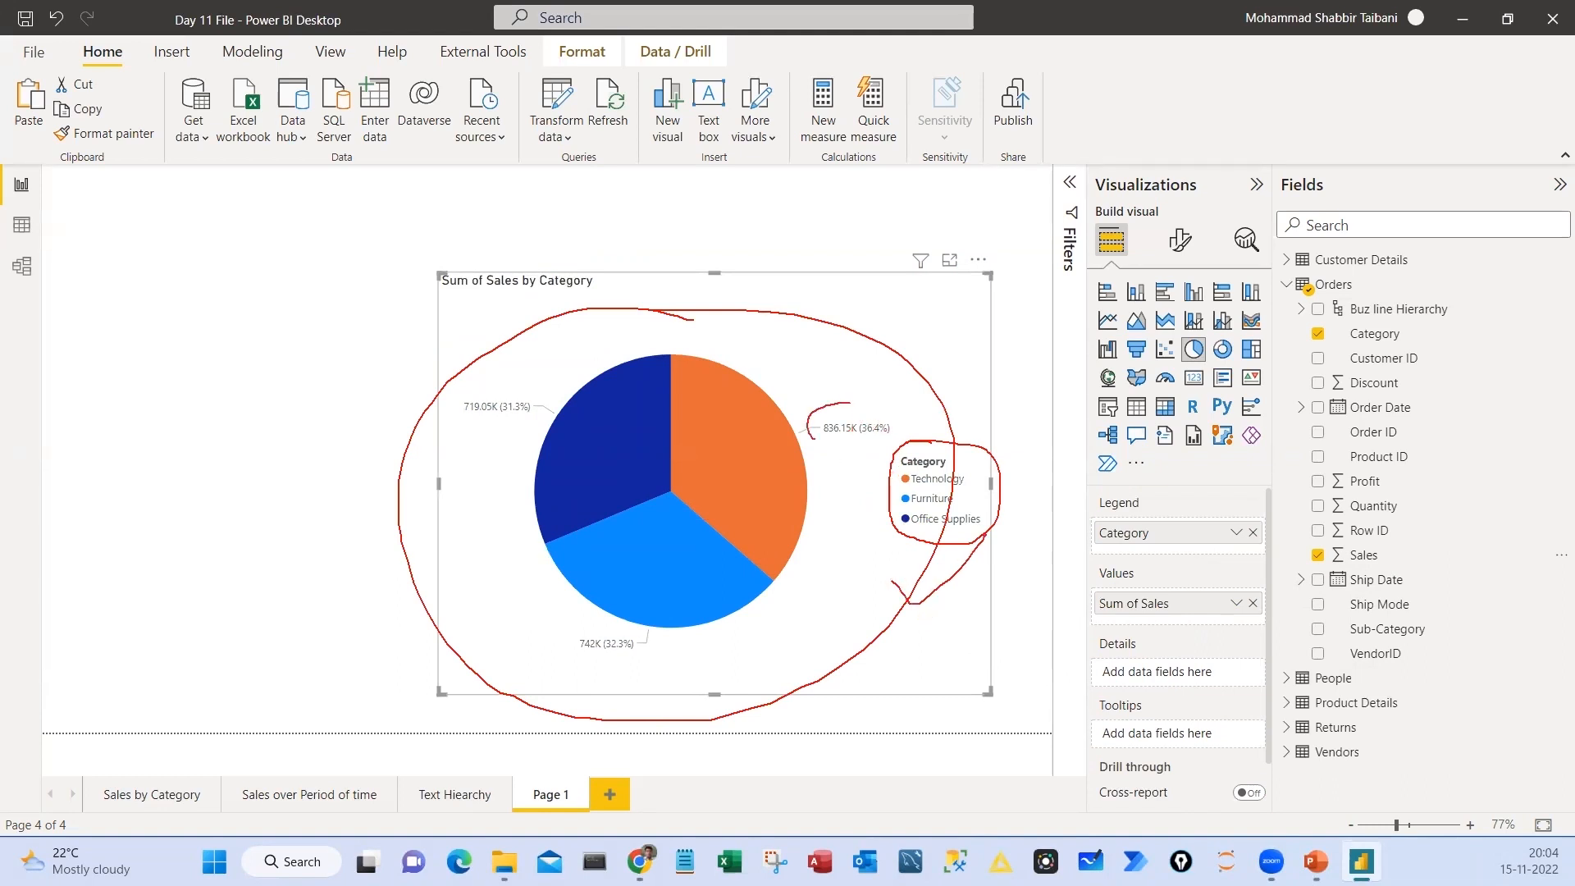
pyautogui.moveTo(815, 438); pyautogui.dragTo(863, 393)
pyautogui.moveTo(474, 380)
pyautogui.mouseDown()
pyautogui.moveTo(525, 382)
pyautogui.moveTo(474, 377)
pyautogui.mouseUp()
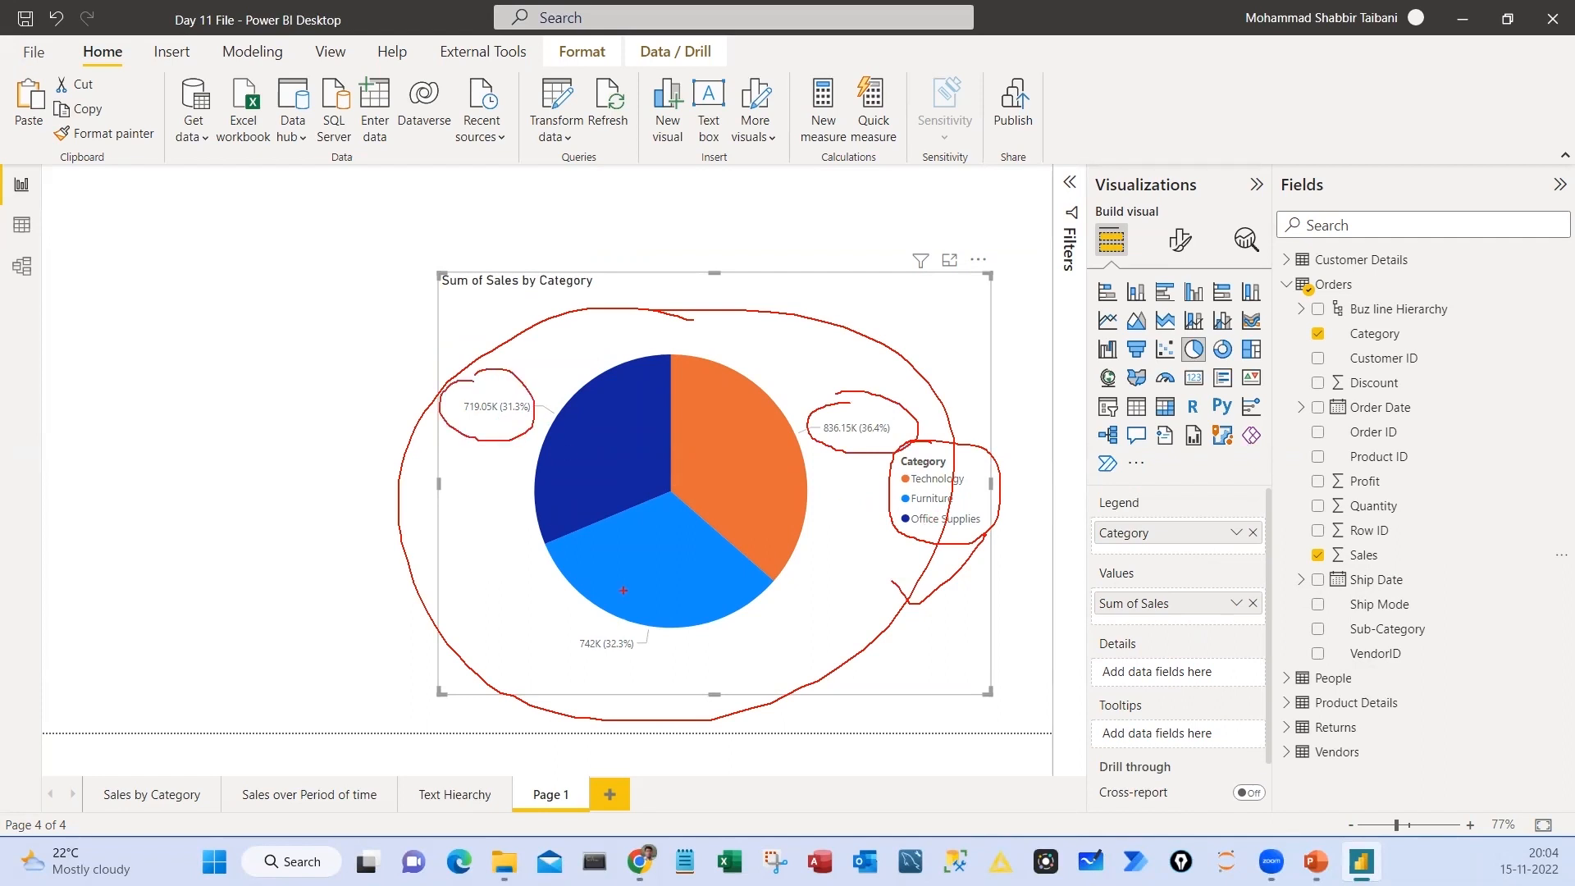
pyautogui.moveTo(594, 622)
pyautogui.mouseDown()
pyautogui.moveTo(650, 615)
pyautogui.moveTo(593, 611)
pyautogui.mouseUp()
pyautogui.moveTo(594, 435); pyautogui.dragTo(622, 415)
pyautogui.moveTo(719, 452); pyautogui.dragTo(783, 421)
pyautogui.moveTo(672, 567); pyautogui.dragTo(752, 543)
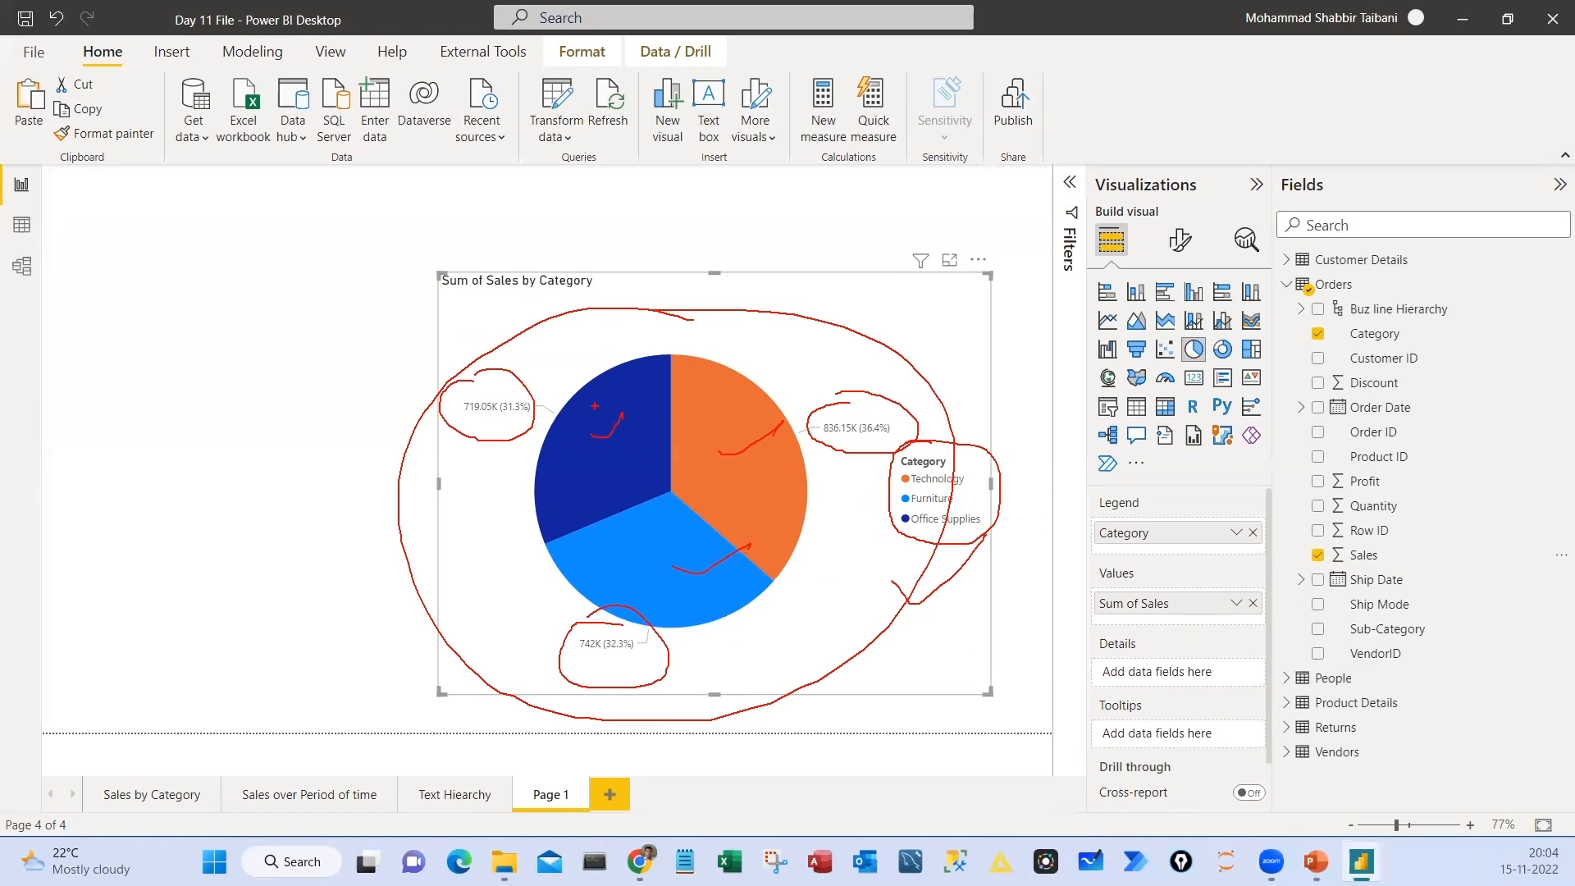
pyautogui.press('Escape')
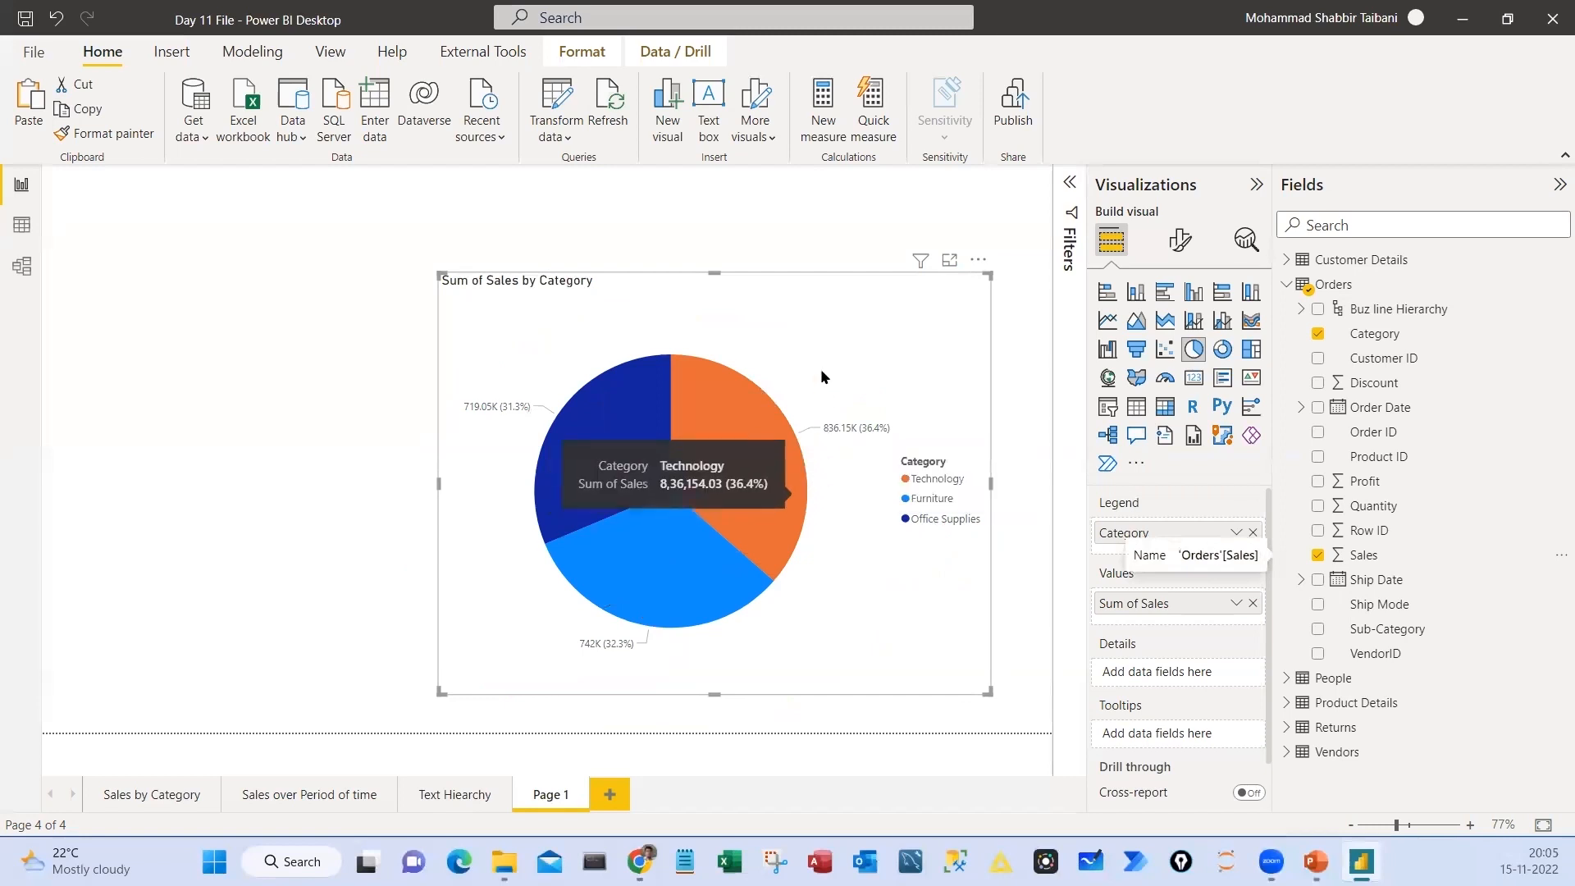
# Set the pie chart's detail label values to font size 12 and bold
pyautogui.moveTo(829, 342); pyautogui.dragTo(816, 337)
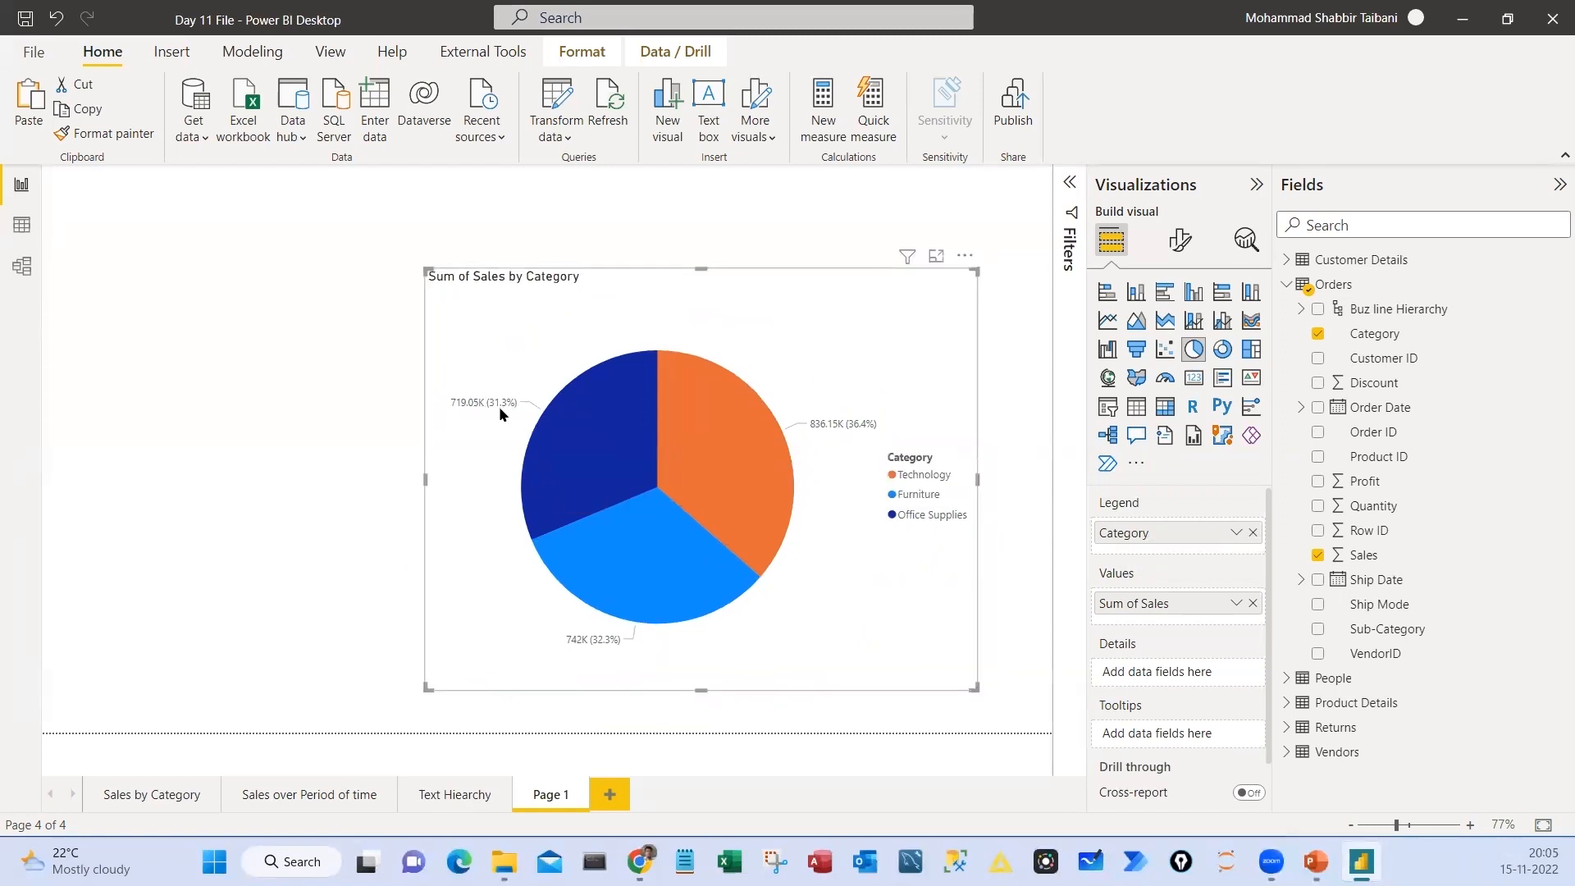
pyautogui.click(1180, 241)
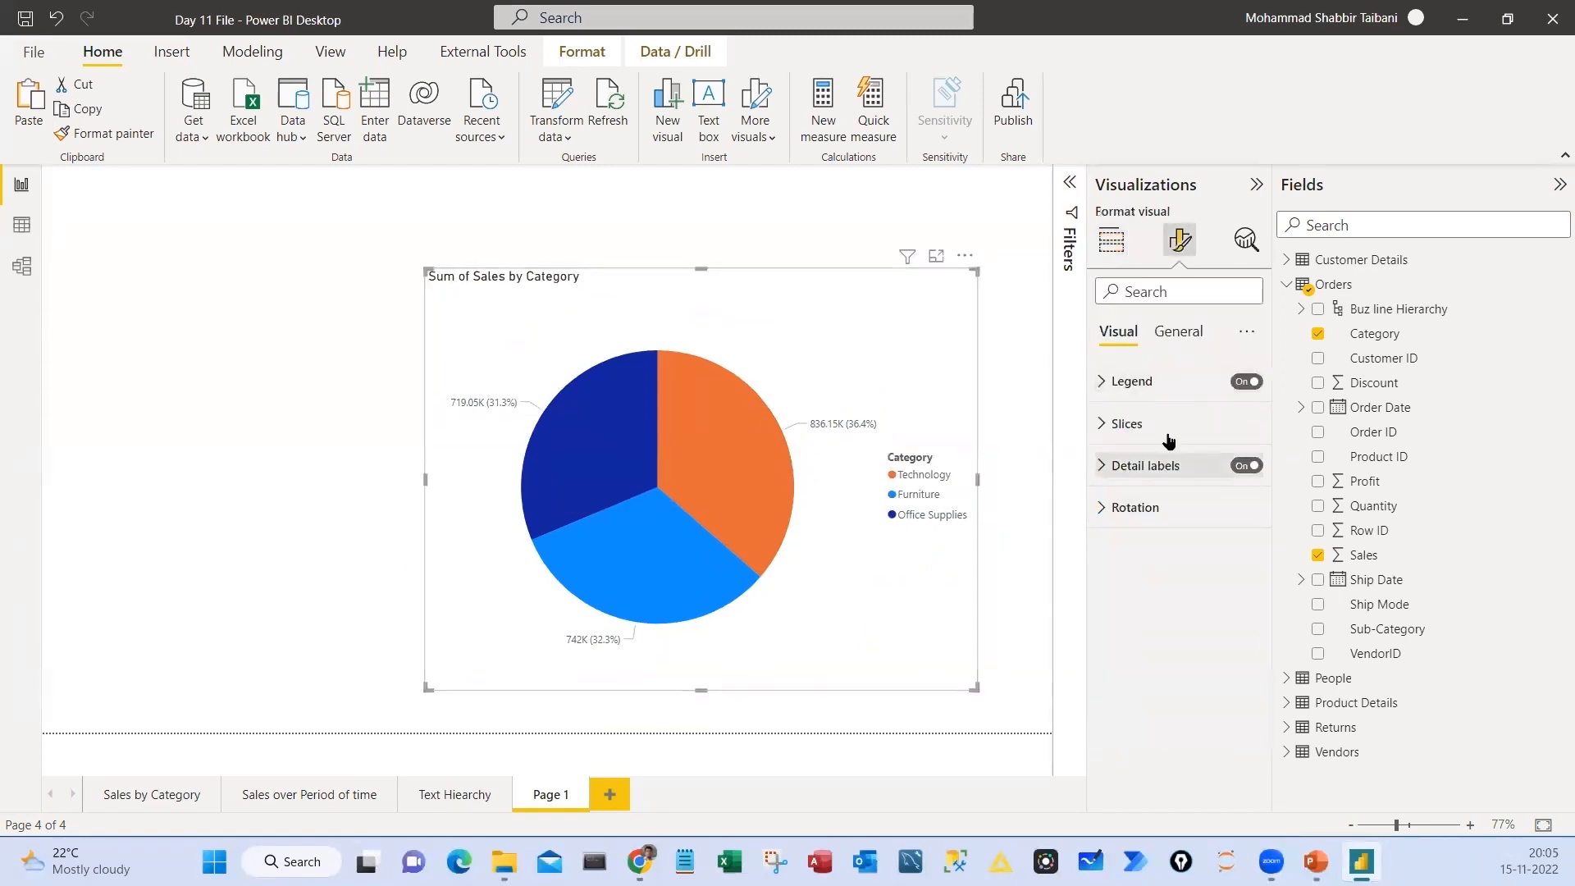
pyautogui.click(1148, 293)
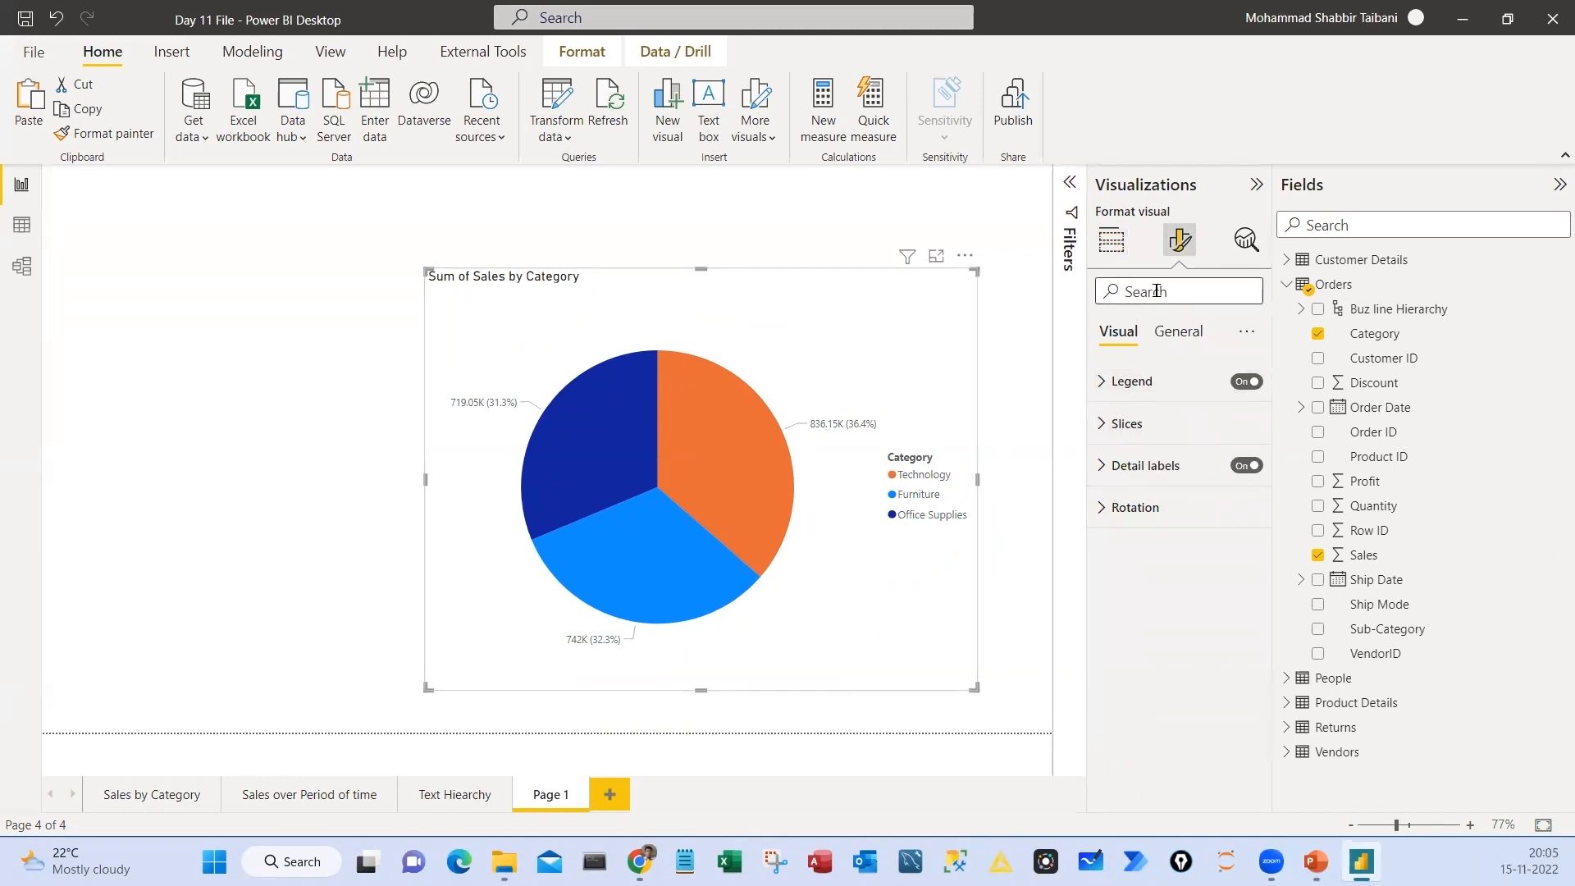
pyautogui.write('font')
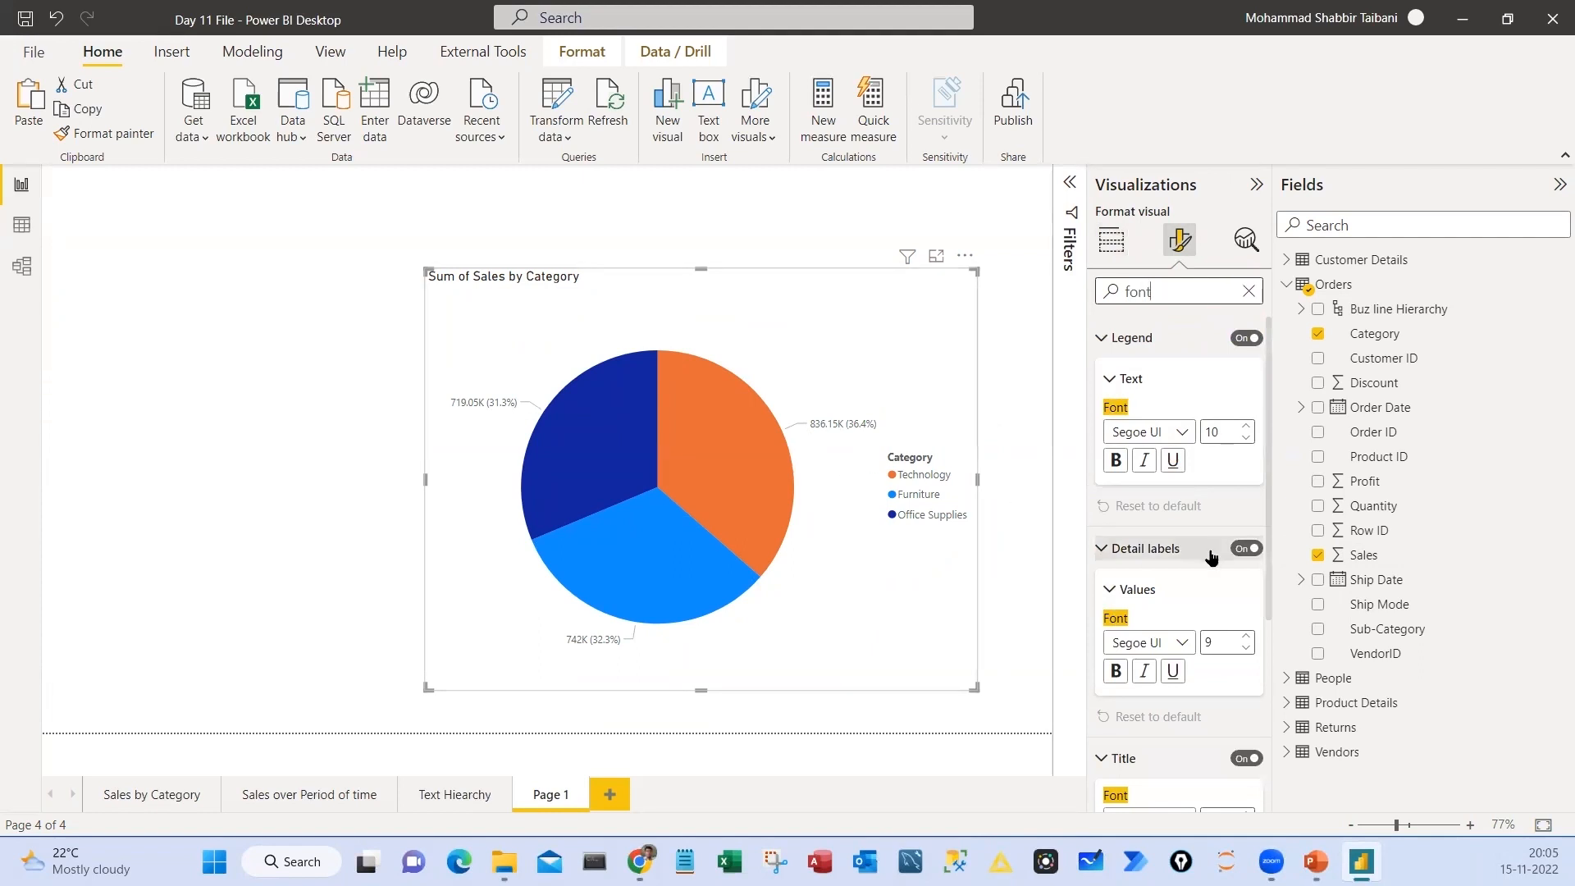
pyautogui.scroll(-3, 1213, 533)
pyautogui.click(1245, 433)
pyautogui.click(1246, 434)
pyautogui.click(1246, 433)
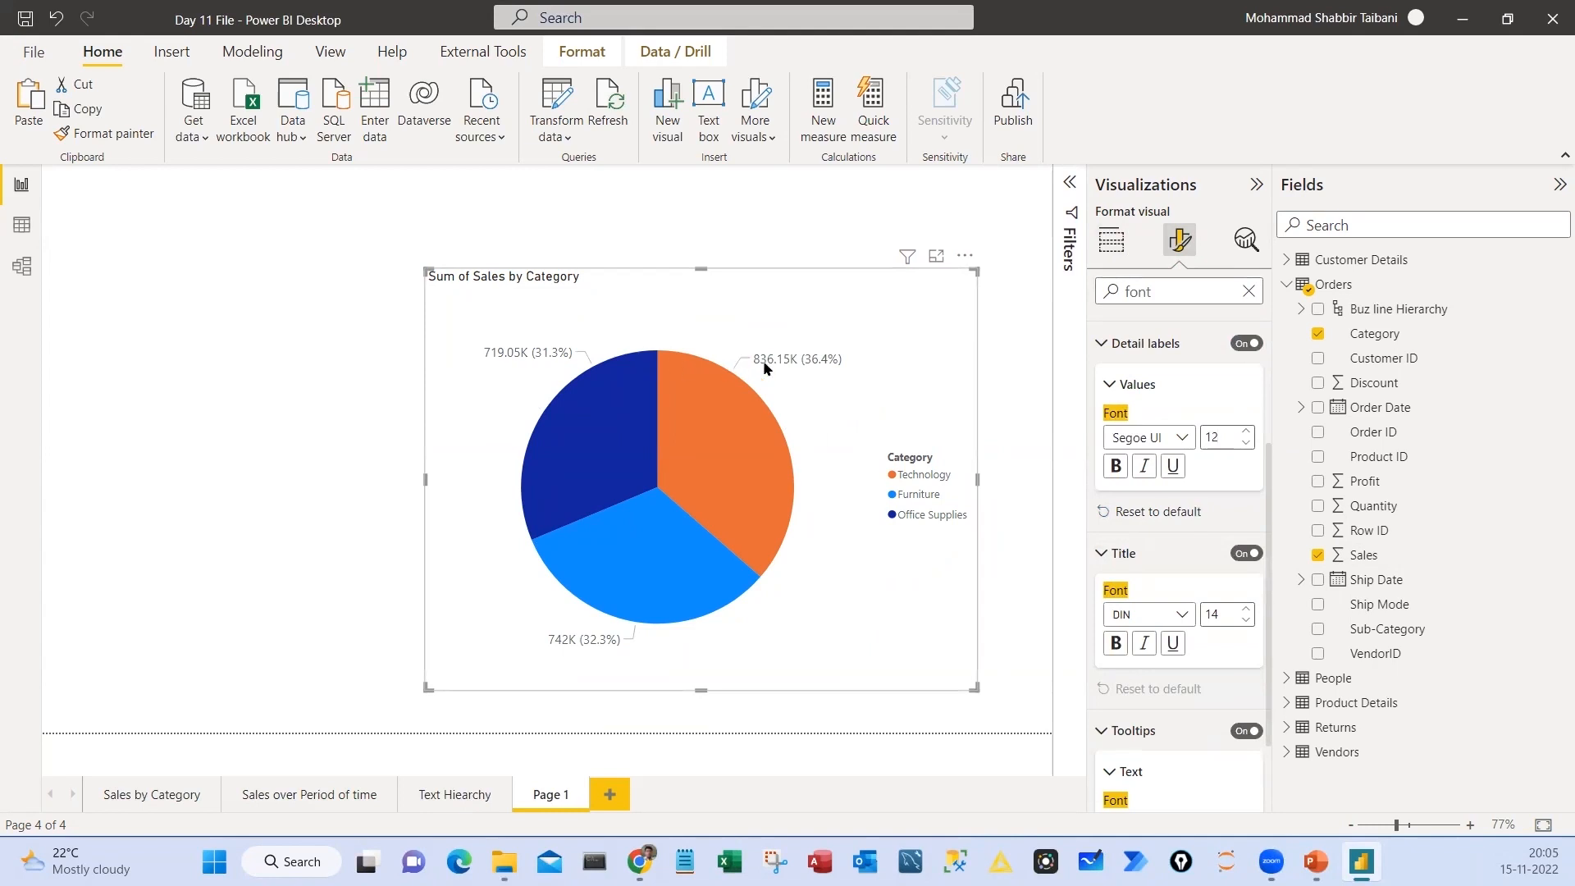
pyautogui.click(1115, 466)
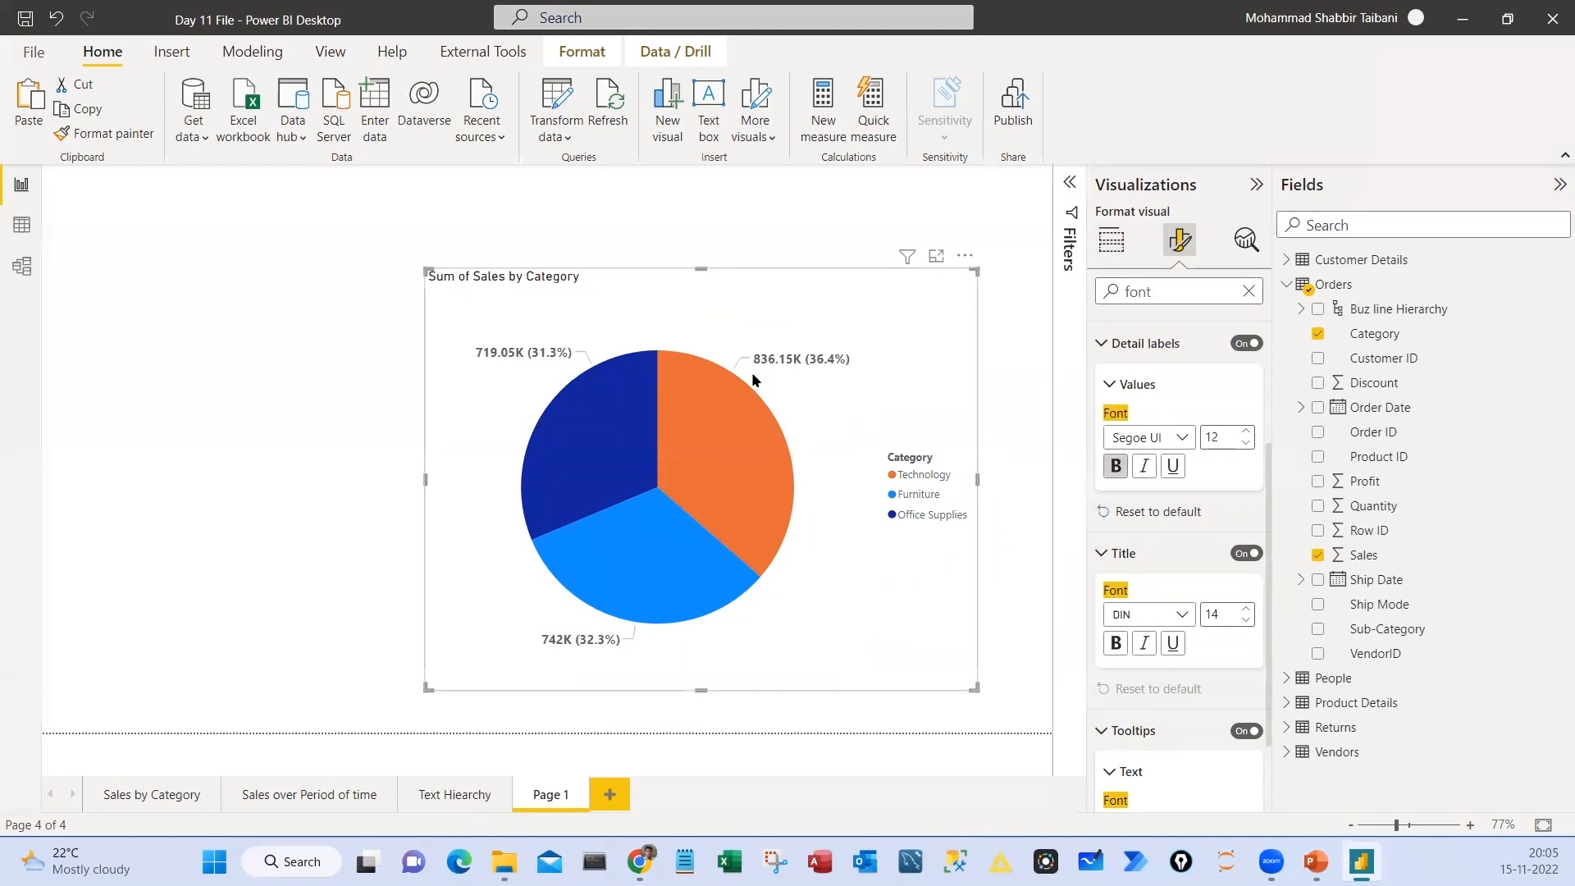
pyautogui.scroll(3, 1204, 332)
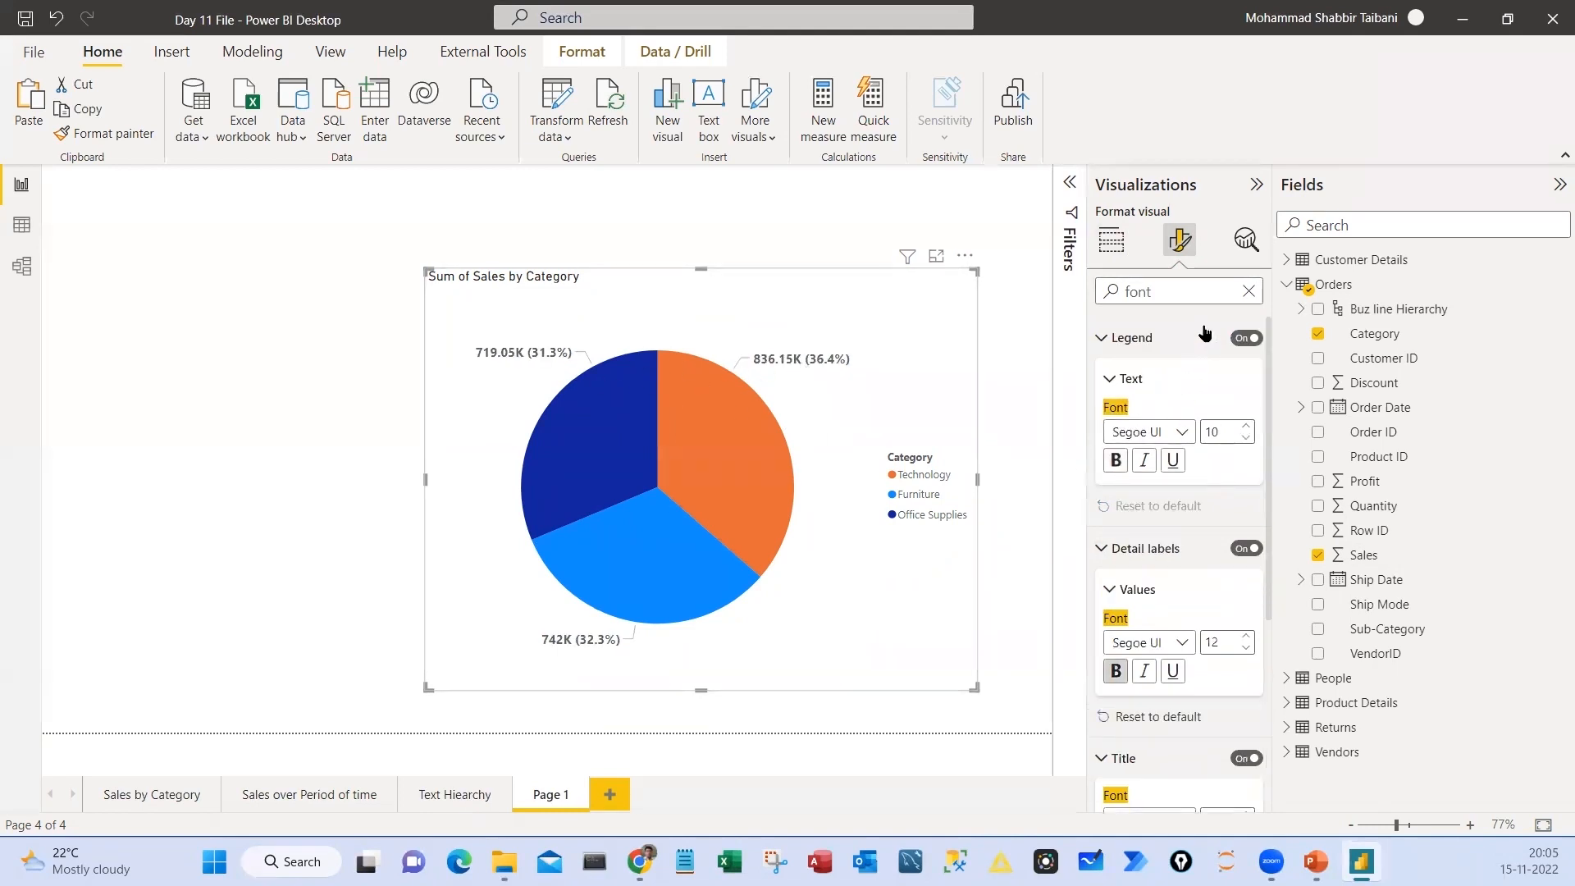
pyautogui.click(1247, 292)
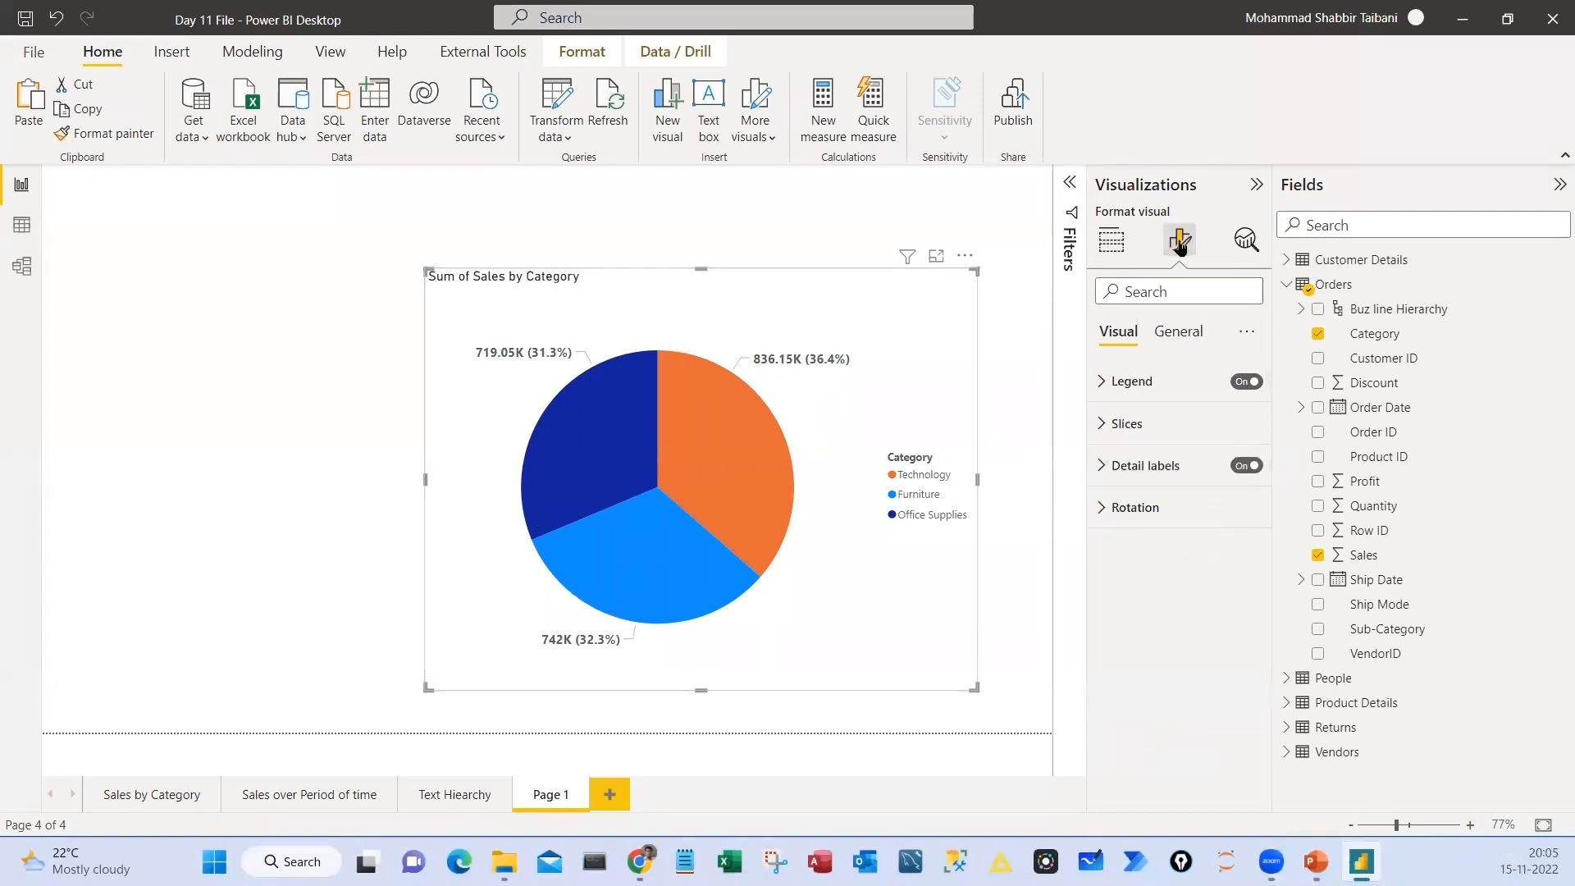
# Turn on the pie chart's visual border and shadow, and centre its title
pyautogui.click(1179, 331)
pyautogui.click(1151, 467)
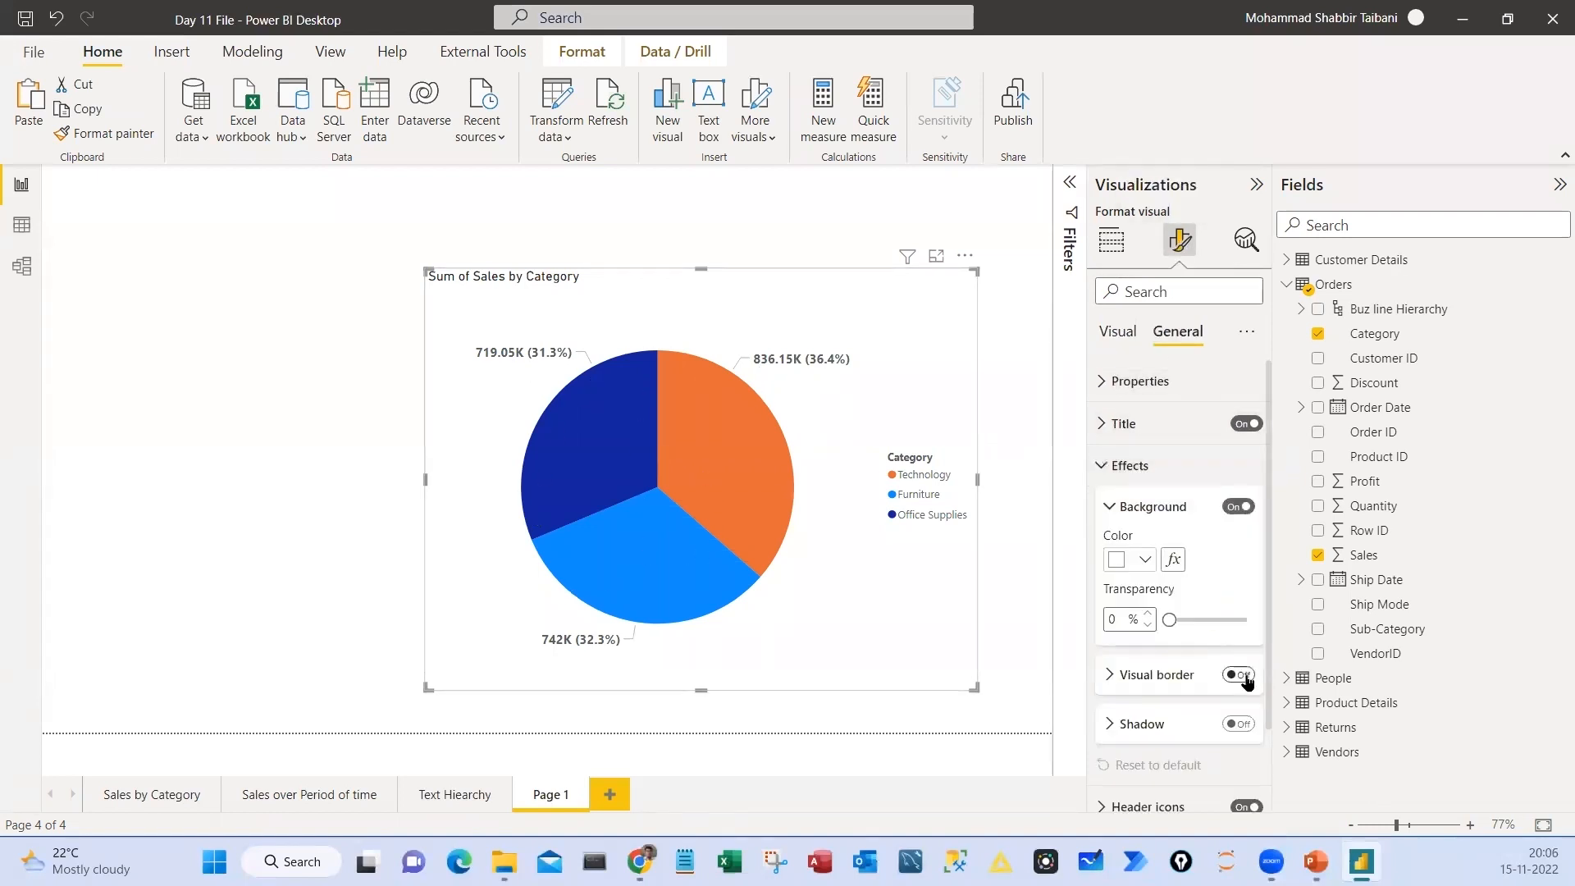
pyautogui.click(1121, 423)
pyautogui.click(1144, 785)
# Give the pie chart's title a black background and white text, and increase its font size
pyautogui.click(1146, 732)
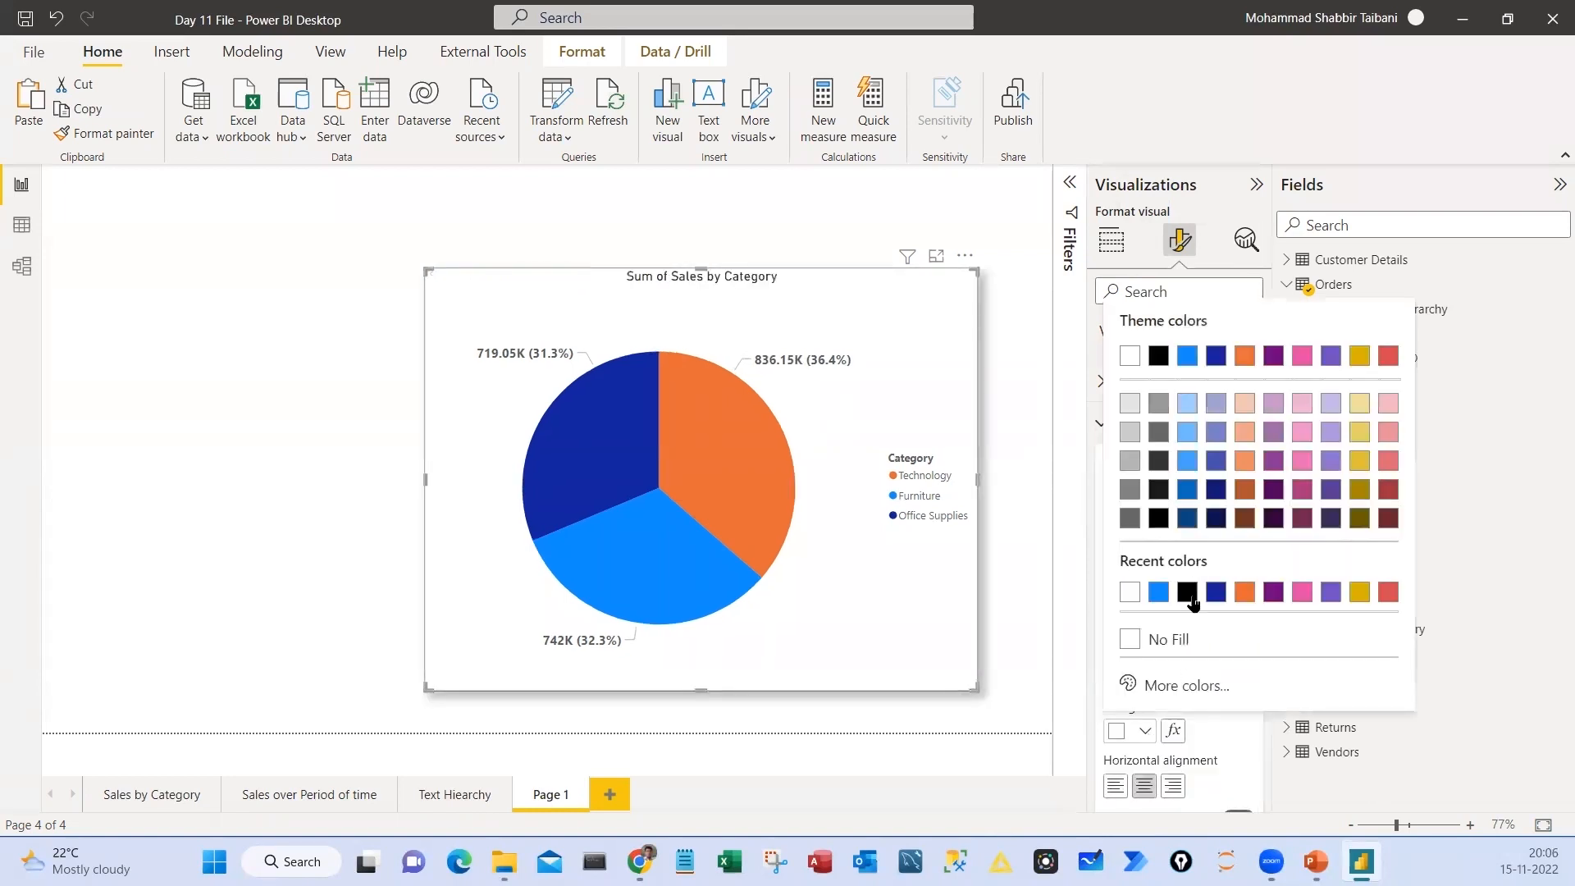
pyautogui.click(1130, 588)
pyautogui.click(1146, 730)
pyautogui.click(1153, 590)
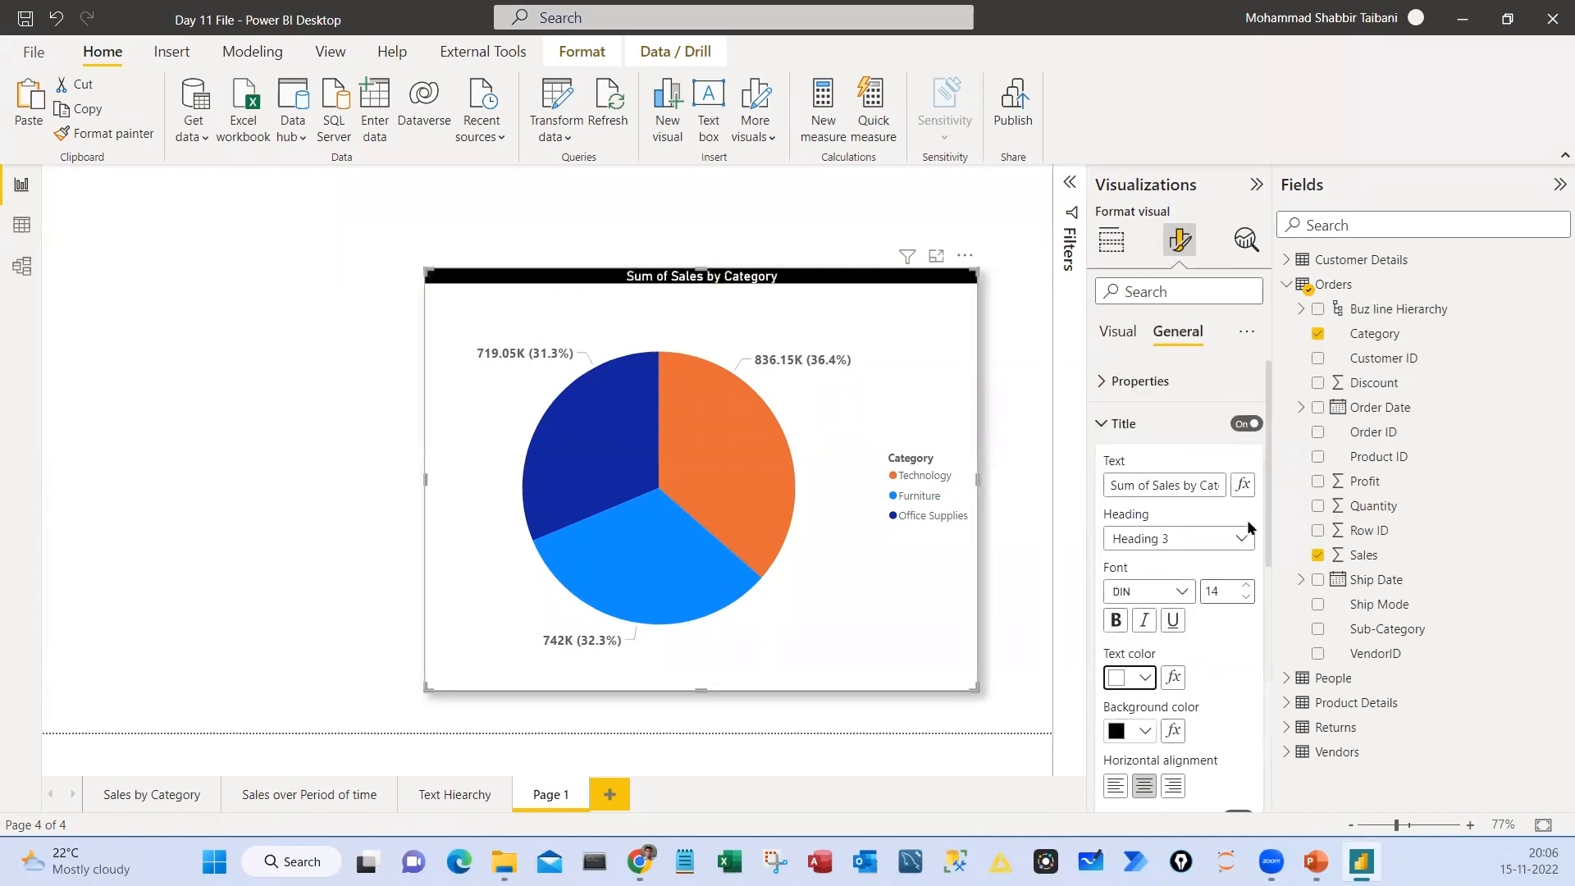
pyautogui.click(1244, 588)
pyautogui.click(1244, 588)
pyautogui.click(1244, 587)
pyautogui.click(370, 337)
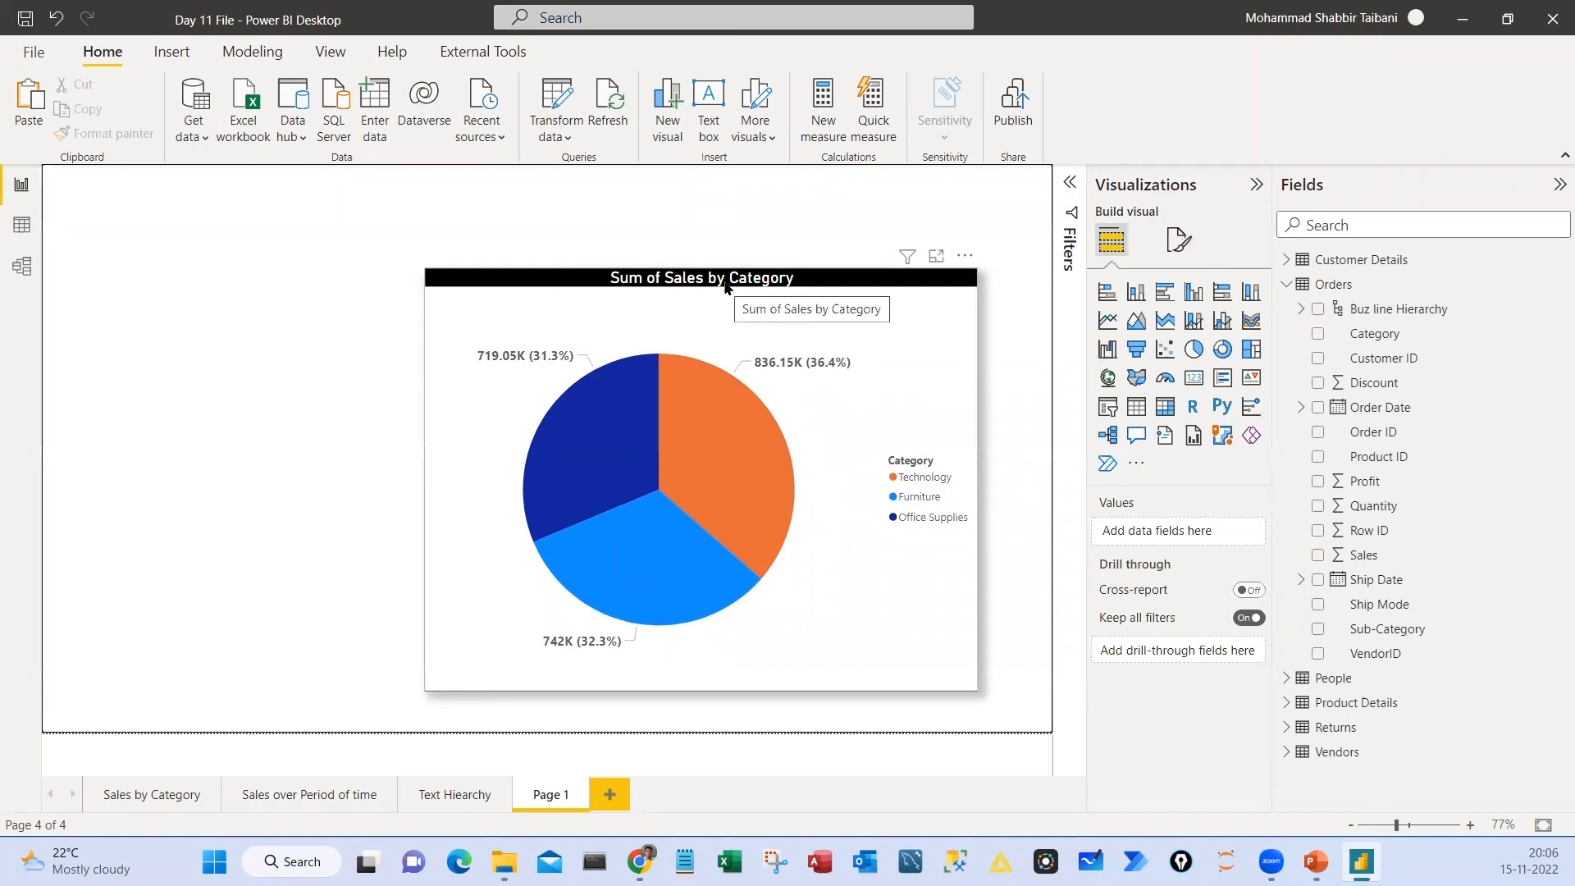
# Move the pie chart to the page's left edge, narrow it, and place a duplicate beside it on the right
pyautogui.moveTo(763, 574); pyautogui.dragTo(379, 508)
pyautogui.moveTo(595, 622); pyautogui.dragTo(473, 604)
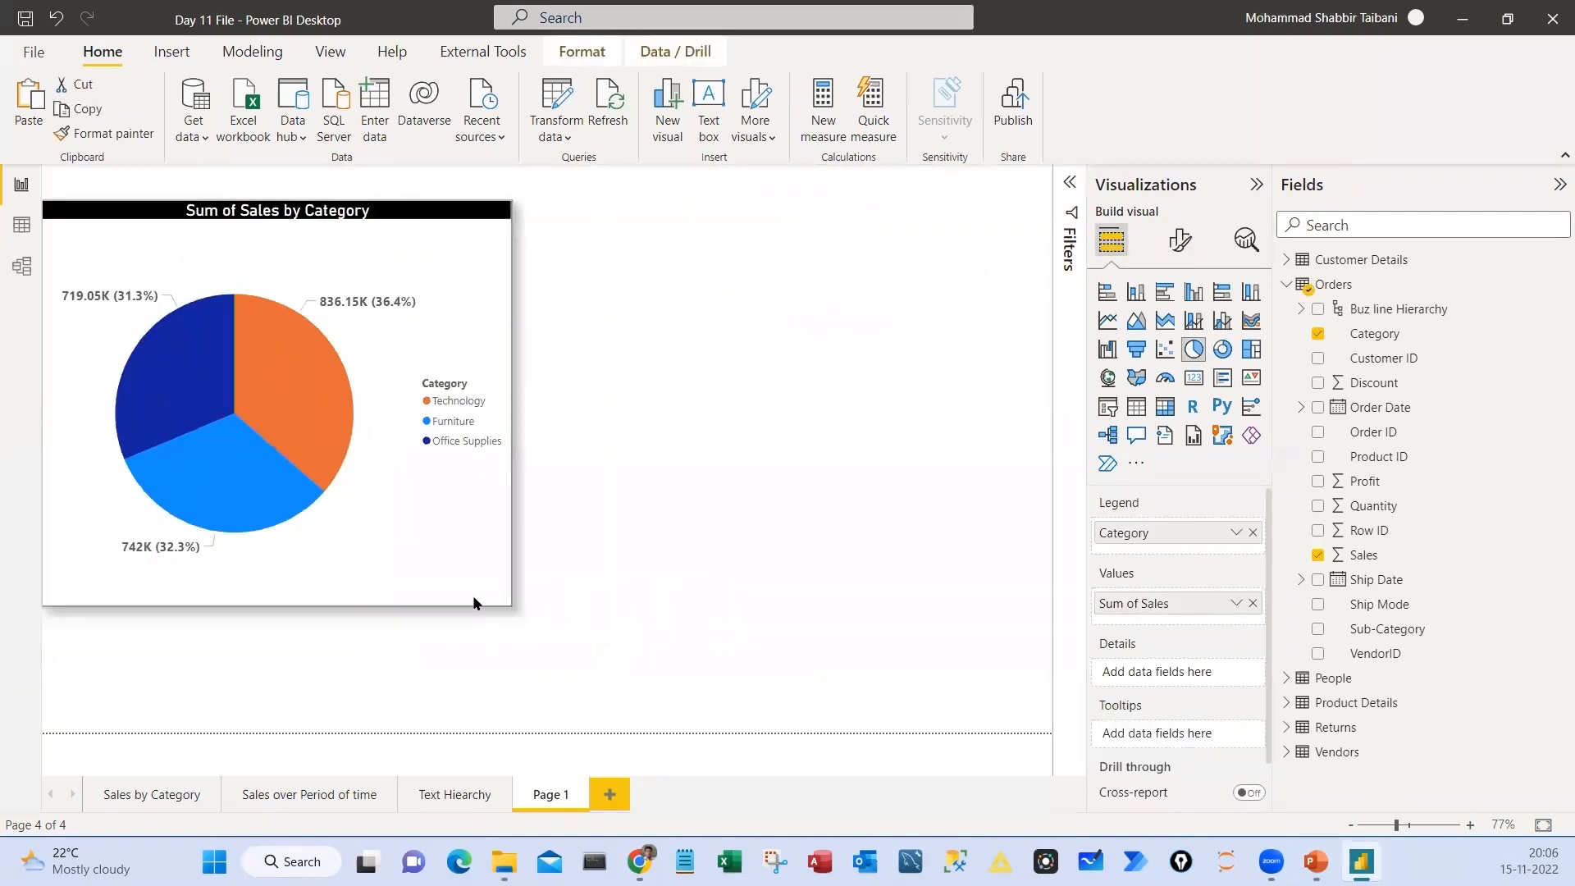
pyautogui.hotkey('ctrl', 'c')
pyautogui.hotkey('ctrl', 'v')
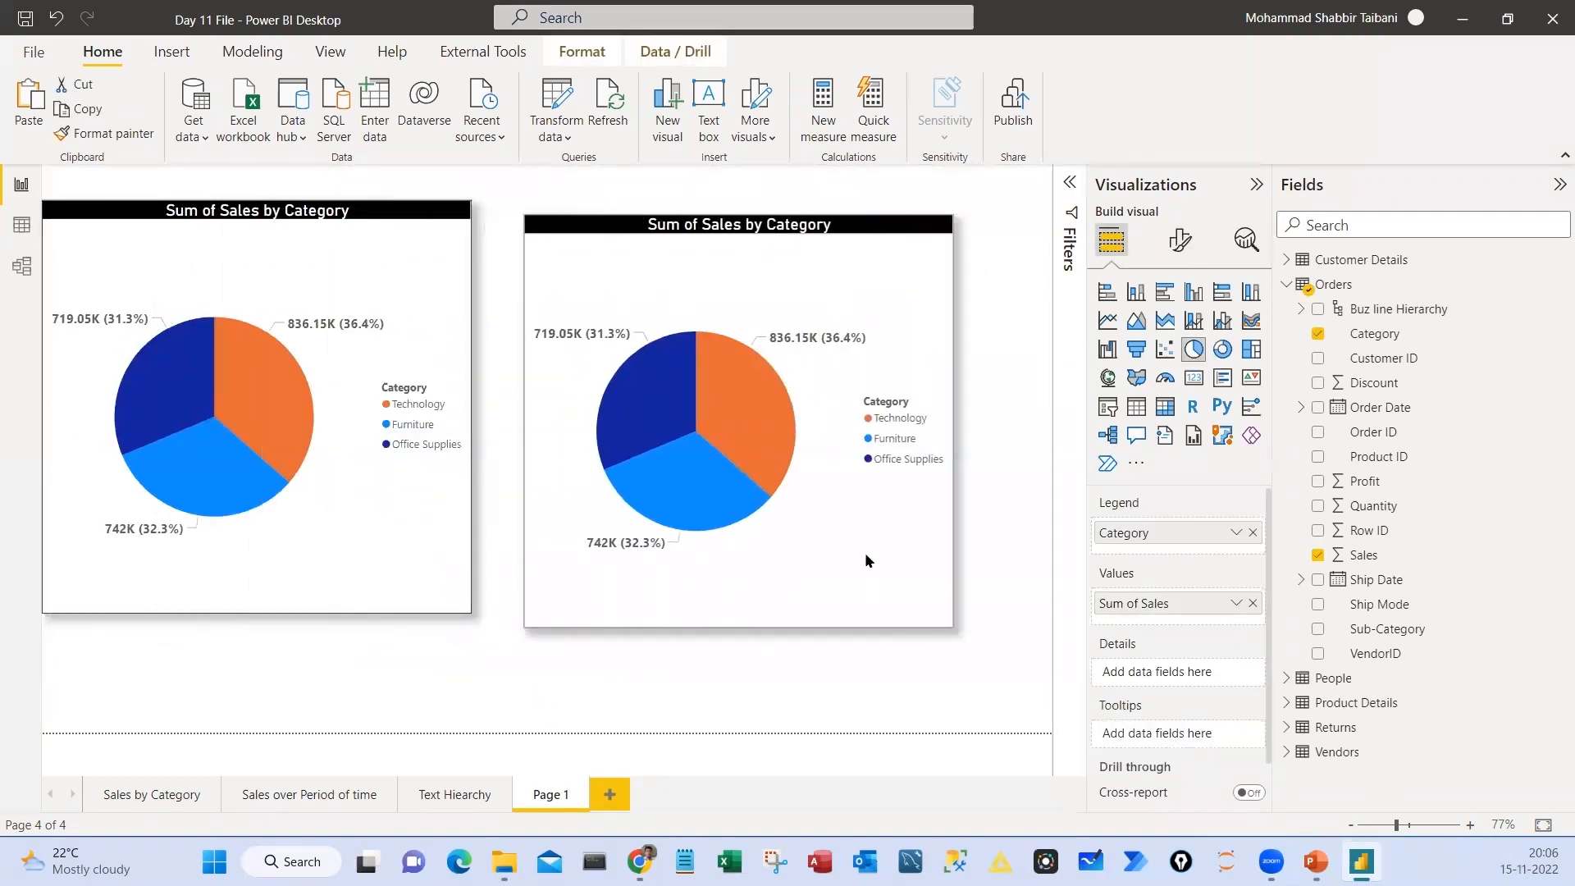
pyautogui.moveTo(867, 560); pyautogui.dragTo(907, 545)
# Replace Category with Sub-Category as the duplicate pie chart's legend and enlarge the chart to fill the page's right side
pyautogui.click(1253, 534)
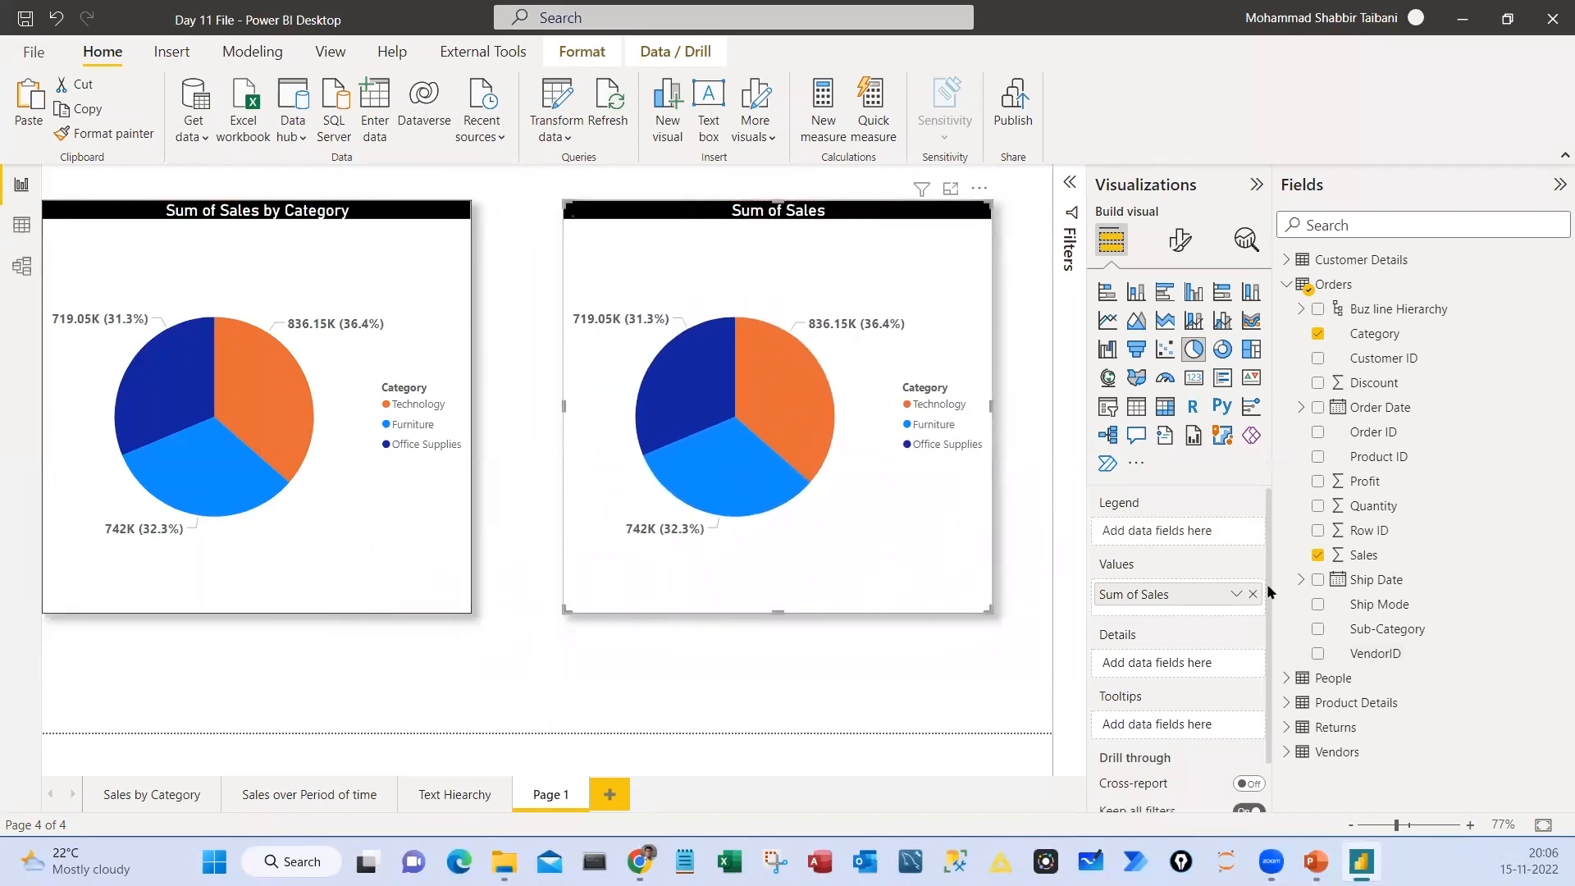
pyautogui.moveTo(1387, 628); pyautogui.dragTo(1165, 532)
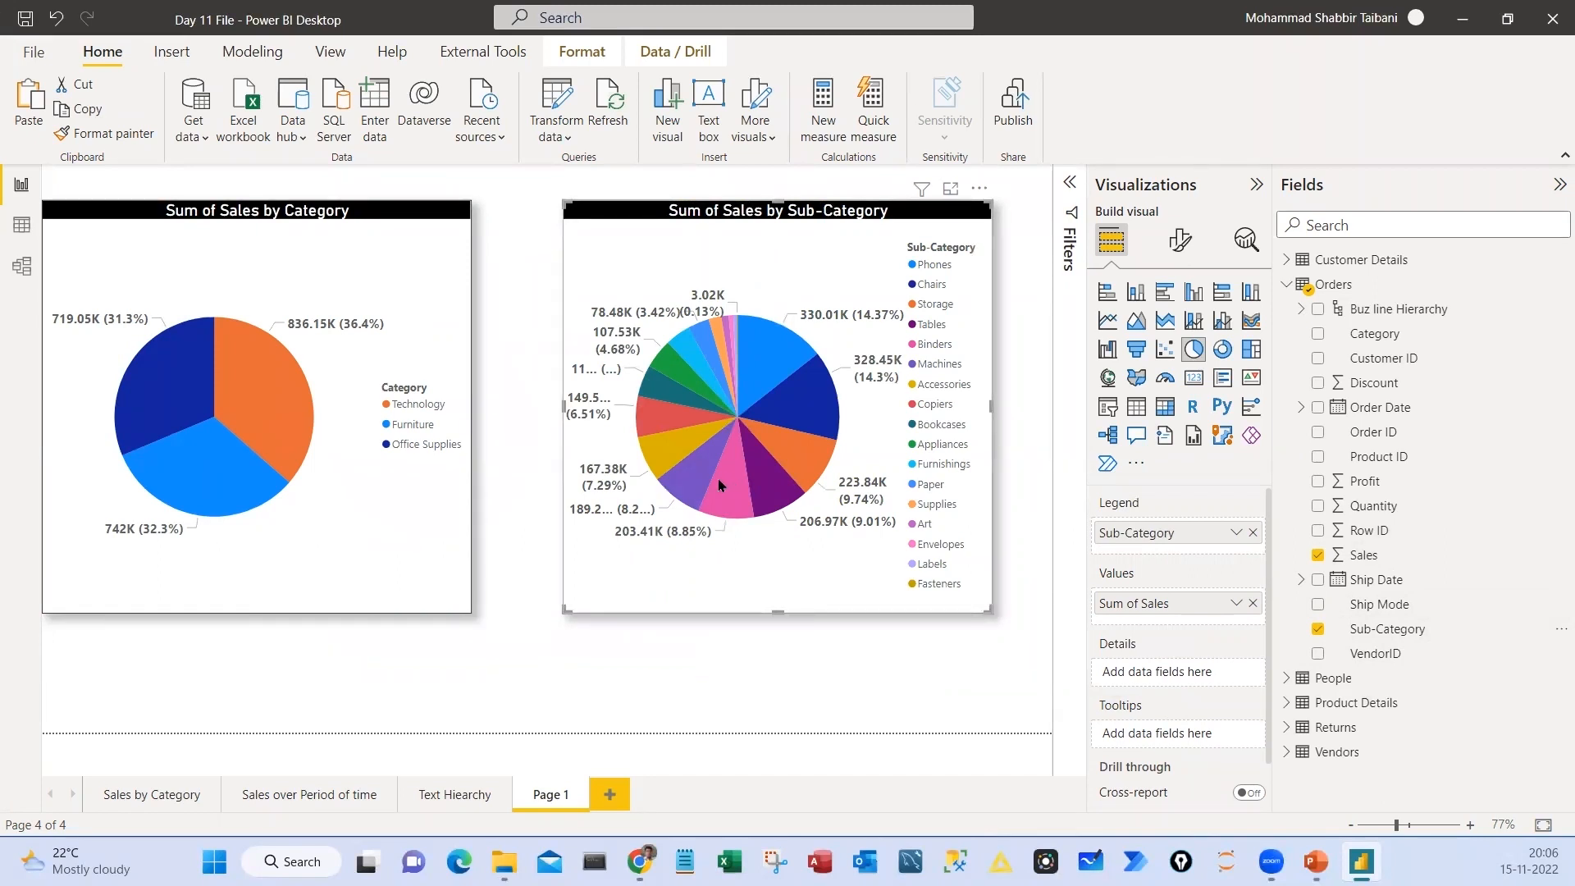
pyautogui.moveTo(991, 611); pyautogui.dragTo(1047, 682)
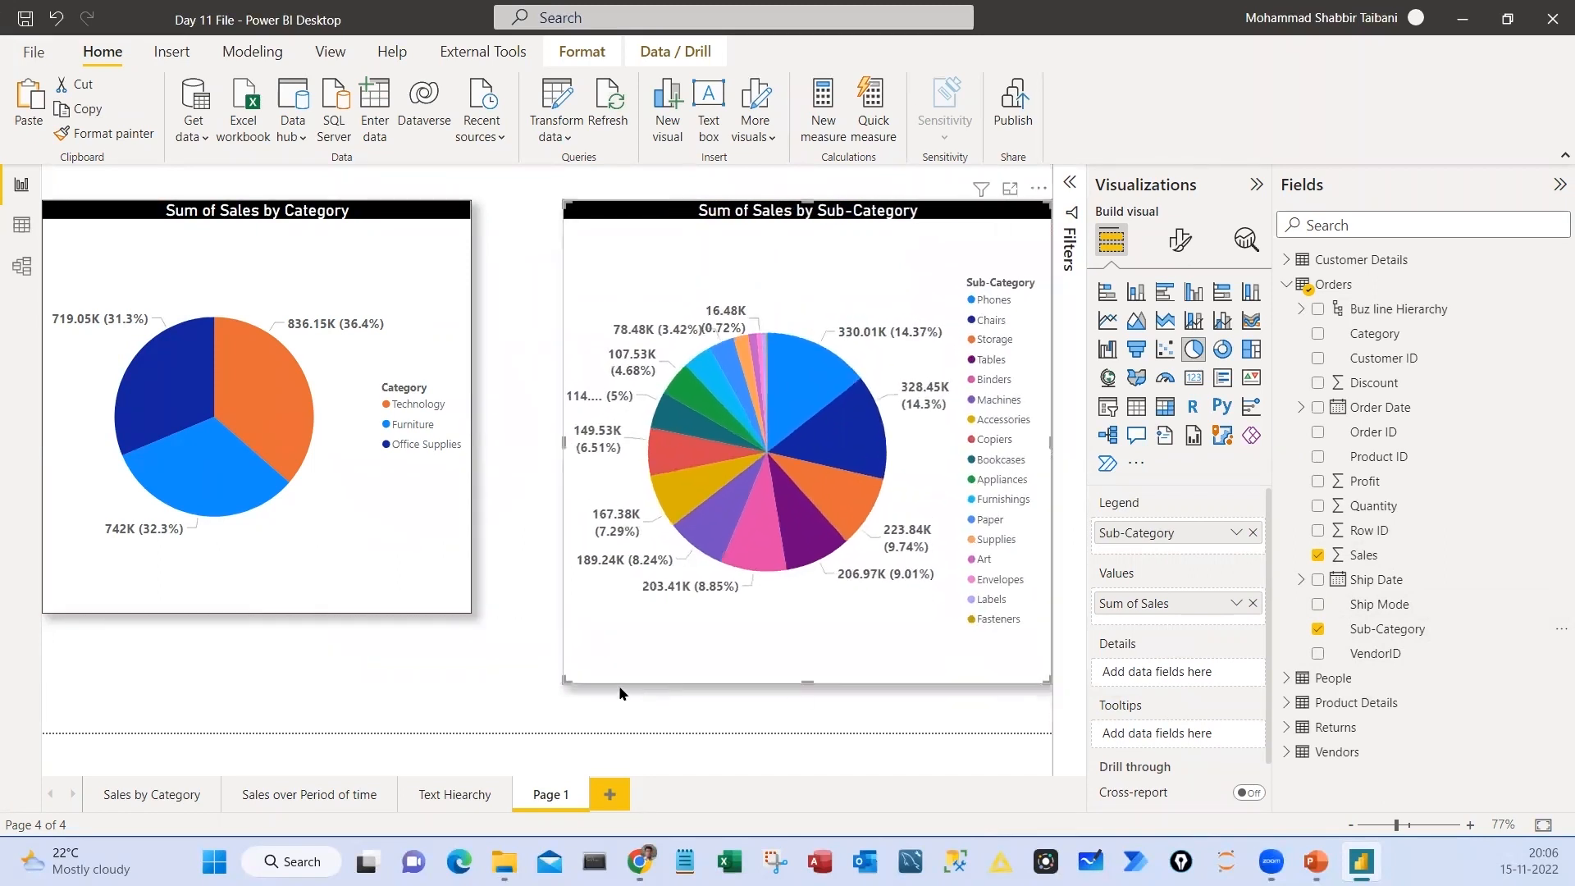
pyautogui.moveTo(496, 716); pyautogui.dragTo(492, 711)
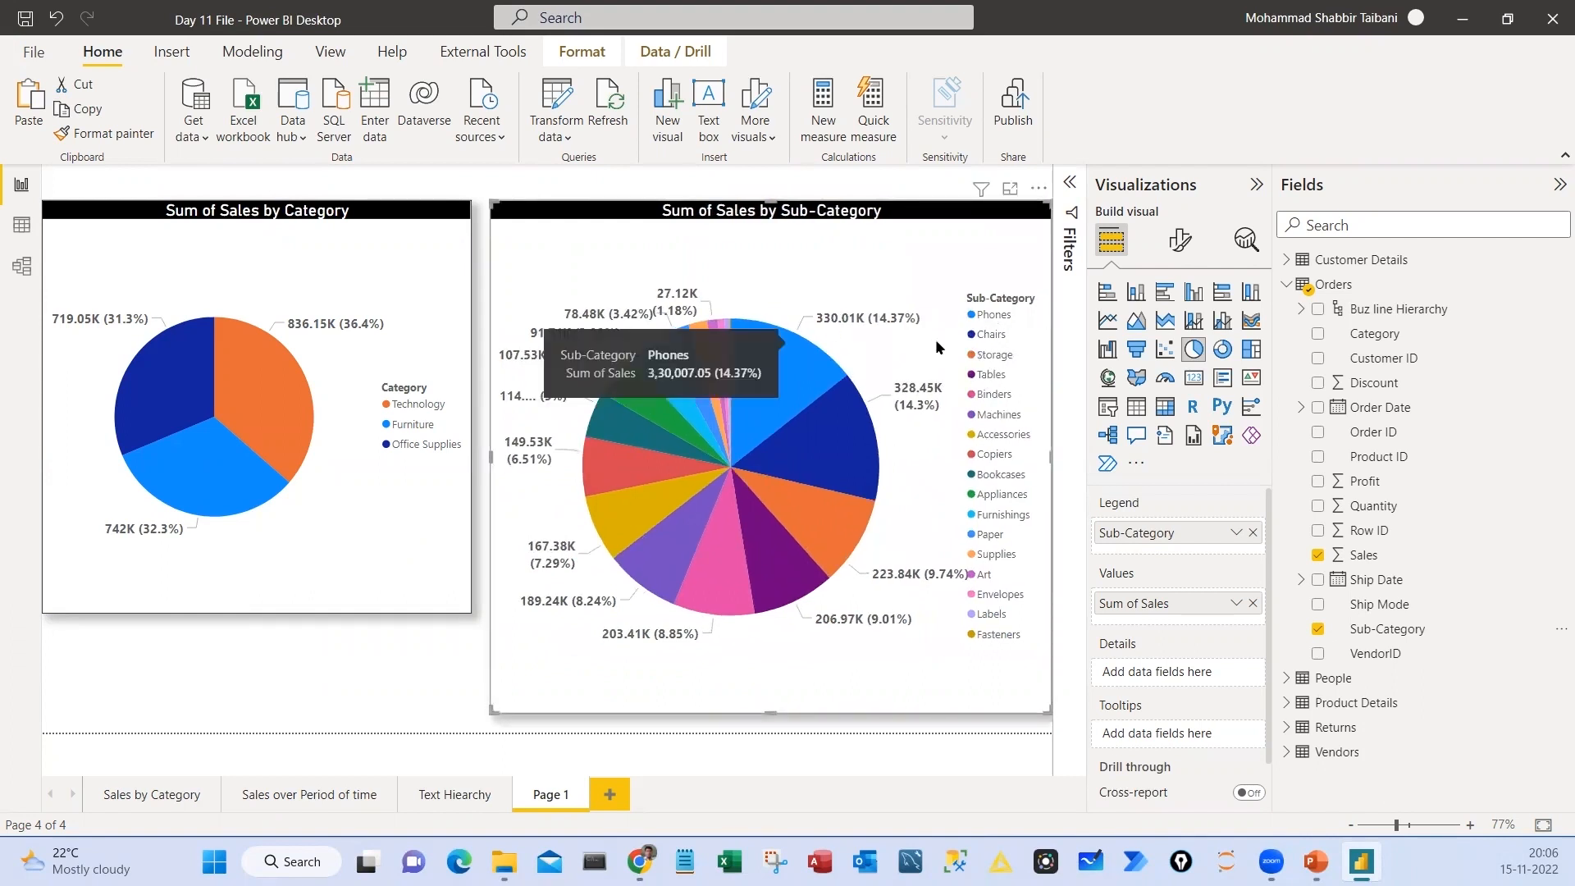
pyautogui.moveTo(622, 337)
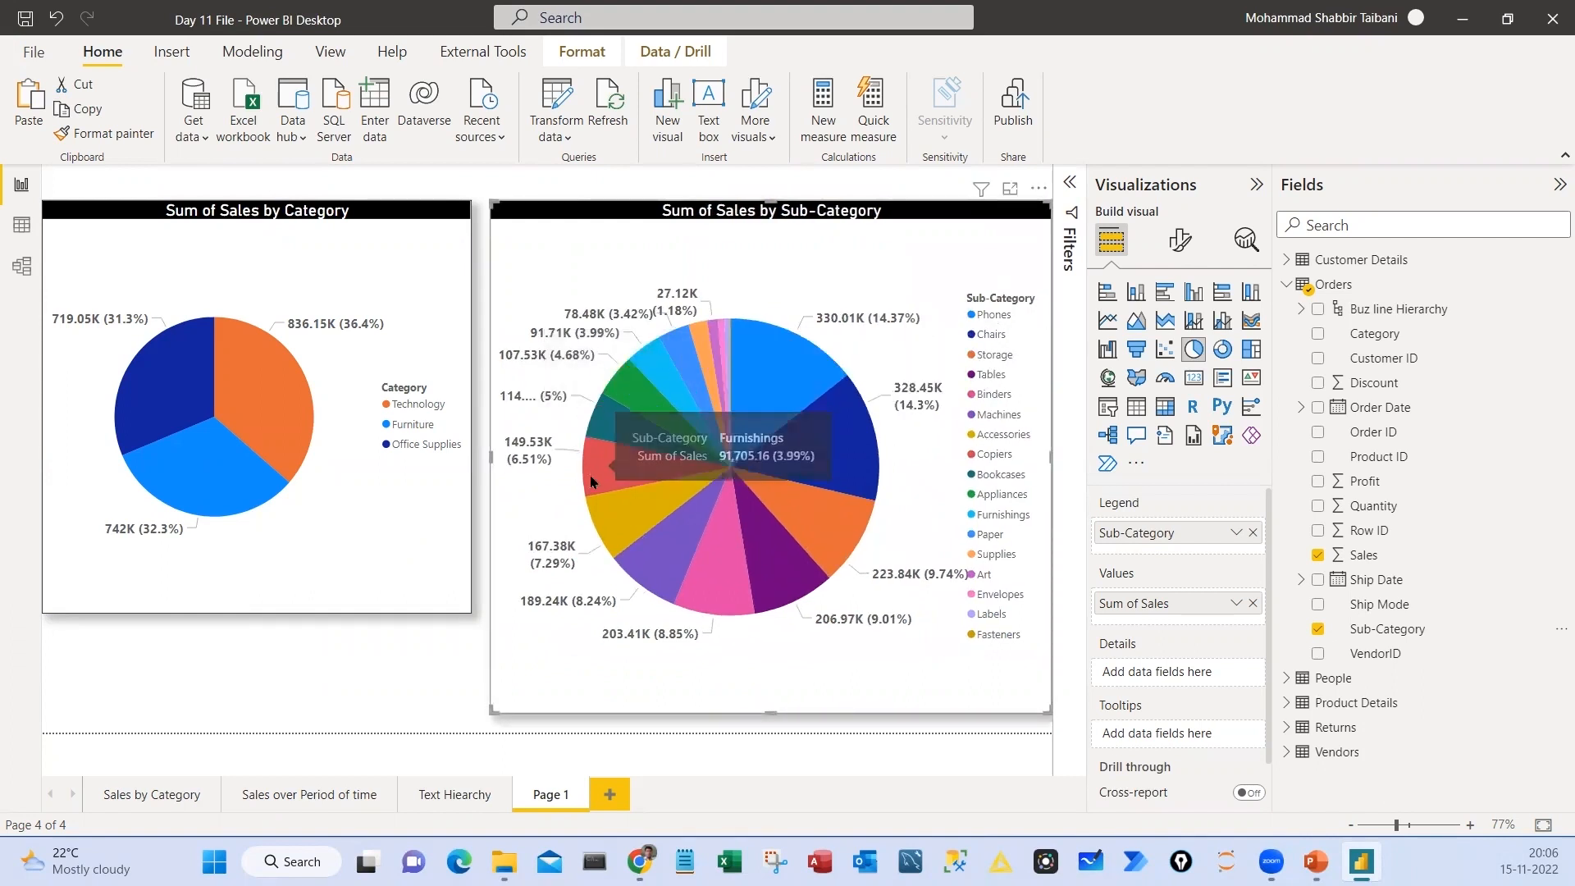
pyautogui.moveTo(723, 544)
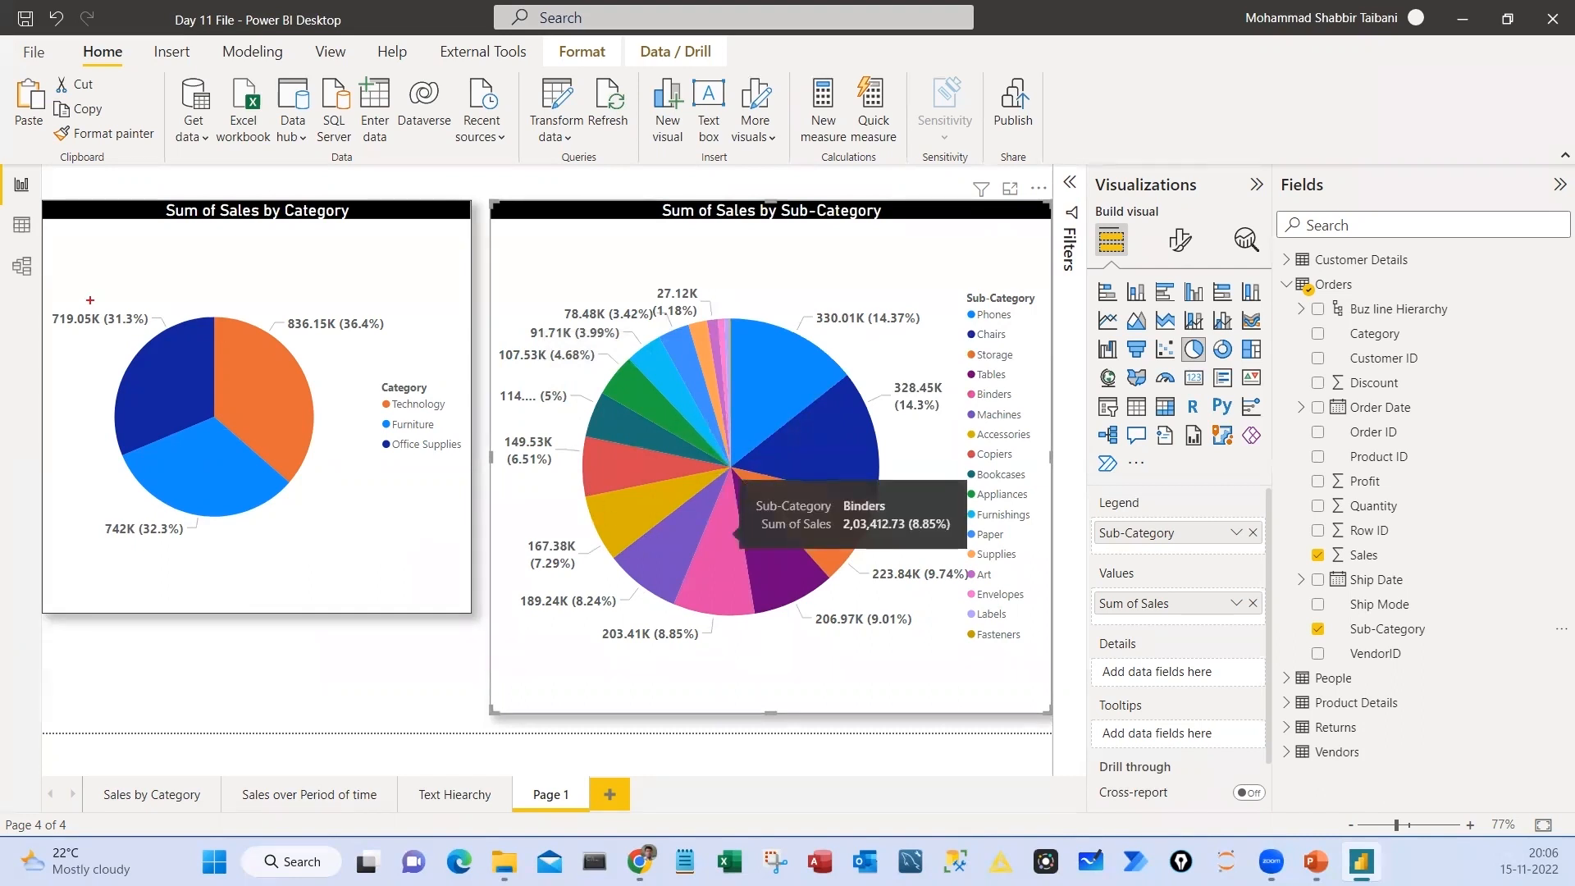
pyautogui.moveTo(228, 292)
pyautogui.mouseDown()
pyautogui.moveTo(153, 498)
pyautogui.moveTo(174, 310)
pyautogui.mouseUp()
pyautogui.moveTo(242, 529)
pyautogui.mouseDown()
pyautogui.moveTo(199, 578)
pyautogui.moveTo(237, 594)
pyautogui.moveTo(302, 576)
pyautogui.mouseUp()
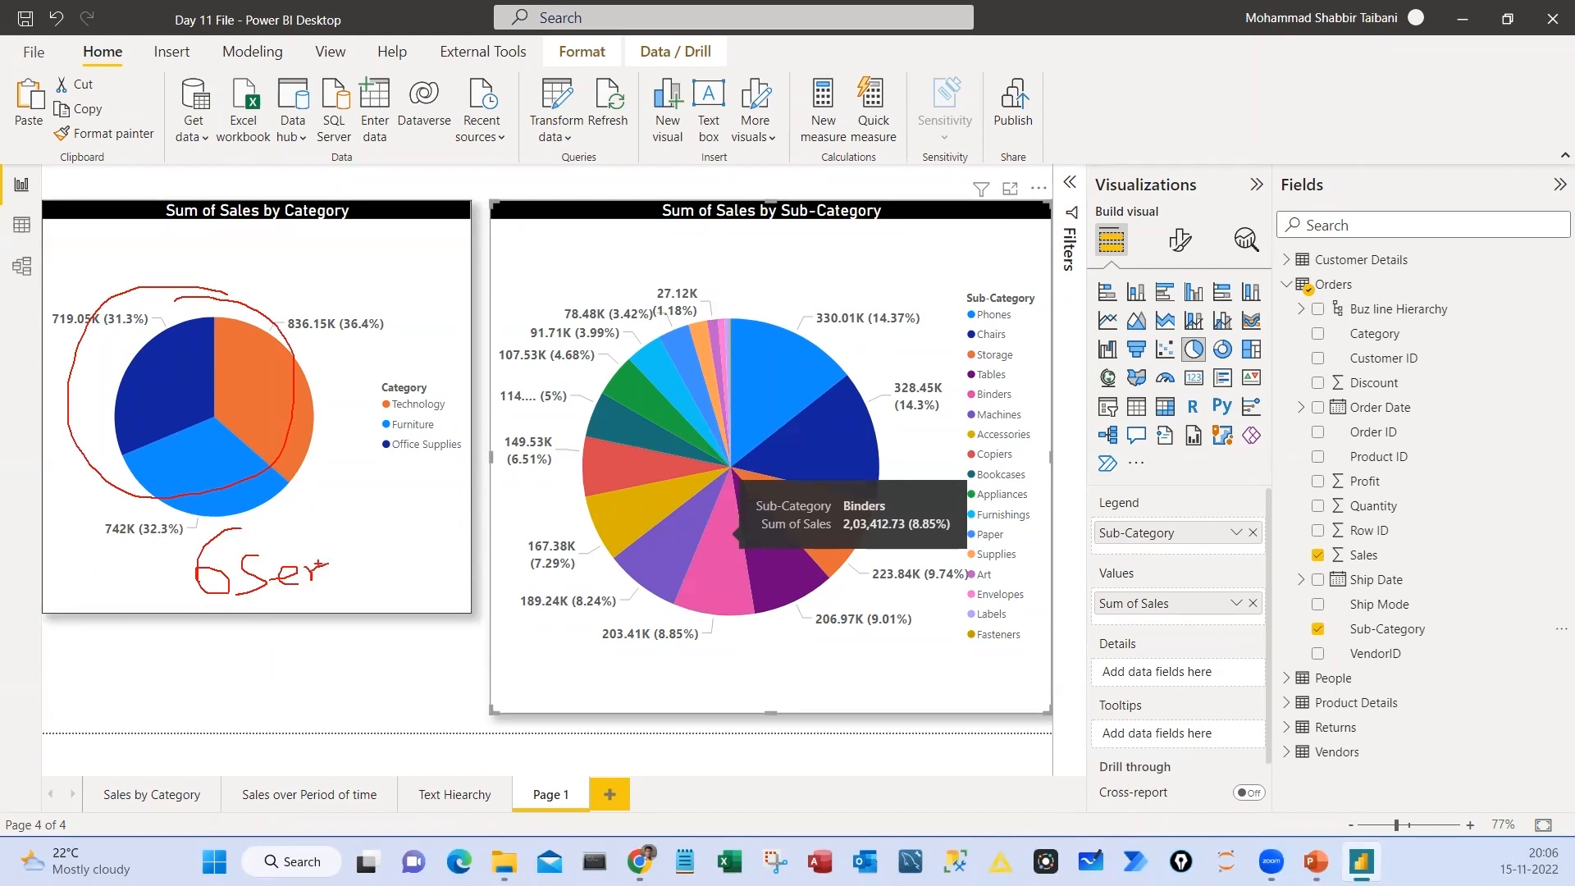
pyautogui.moveTo(232, 434)
pyautogui.mouseDown()
pyautogui.moveTo(339, 334)
pyautogui.moveTo(316, 340)
pyautogui.moveTo(226, 290)
pyautogui.mouseUp()
pyautogui.moveTo(131, 289); pyautogui.dragTo(54, 324)
pyautogui.moveTo(103, 468); pyautogui.dragTo(119, 495)
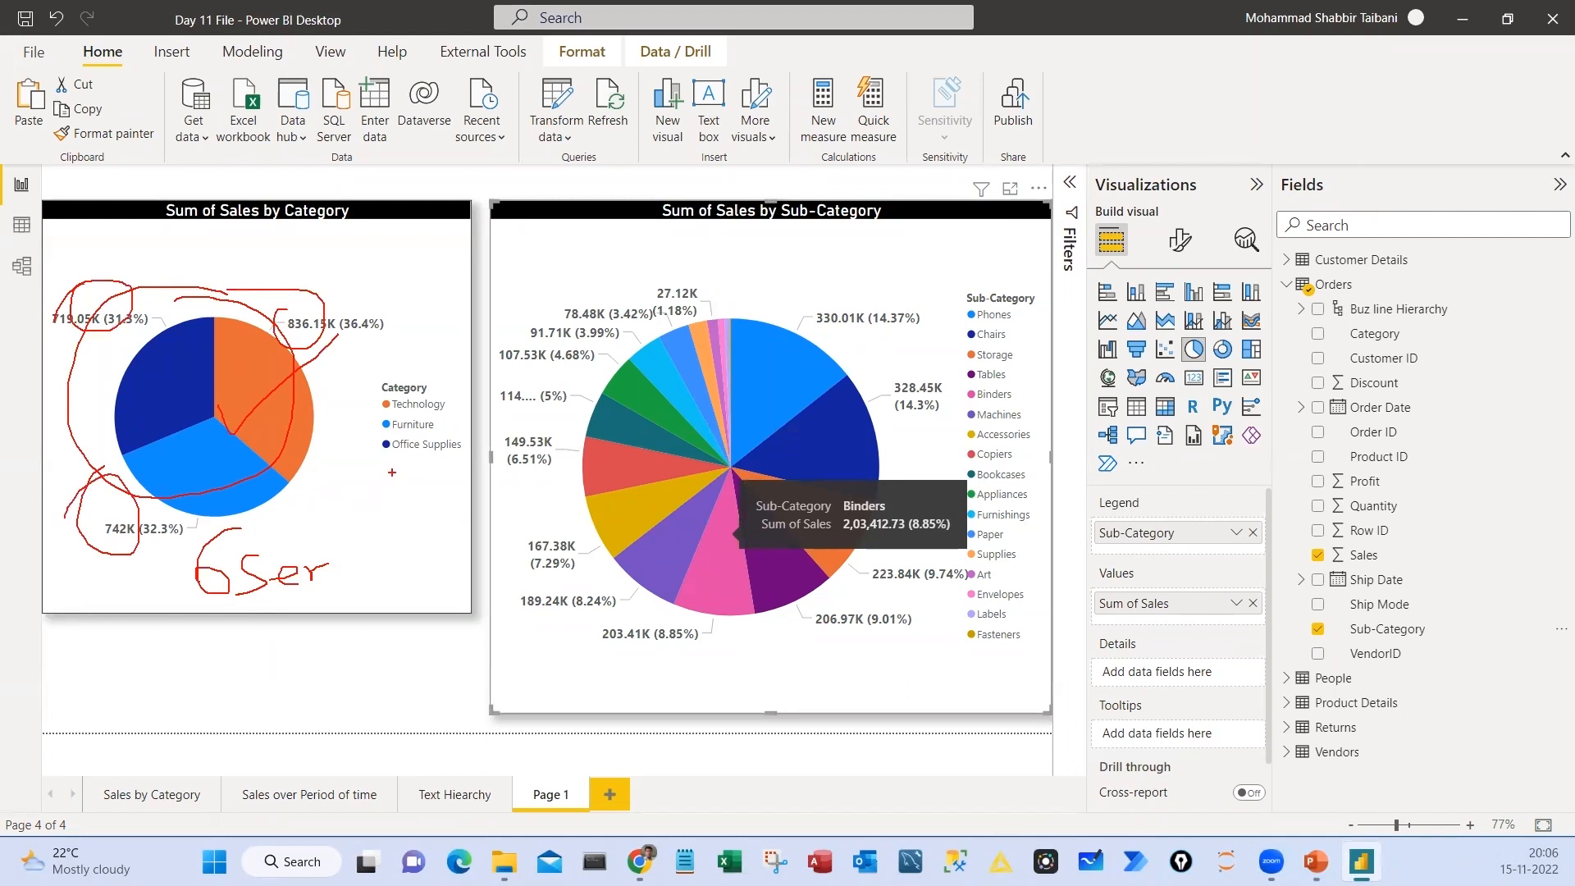
pyautogui.moveTo(381, 480); pyautogui.dragTo(419, 480)
pyautogui.moveTo(384, 509); pyautogui.dragTo(415, 509)
pyautogui.moveTo(956, 278); pyautogui.dragTo(1032, 692)
pyautogui.moveTo(884, 659); pyautogui.dragTo(943, 686)
pyautogui.moveTo(930, 649); pyautogui.dragTo(907, 693)
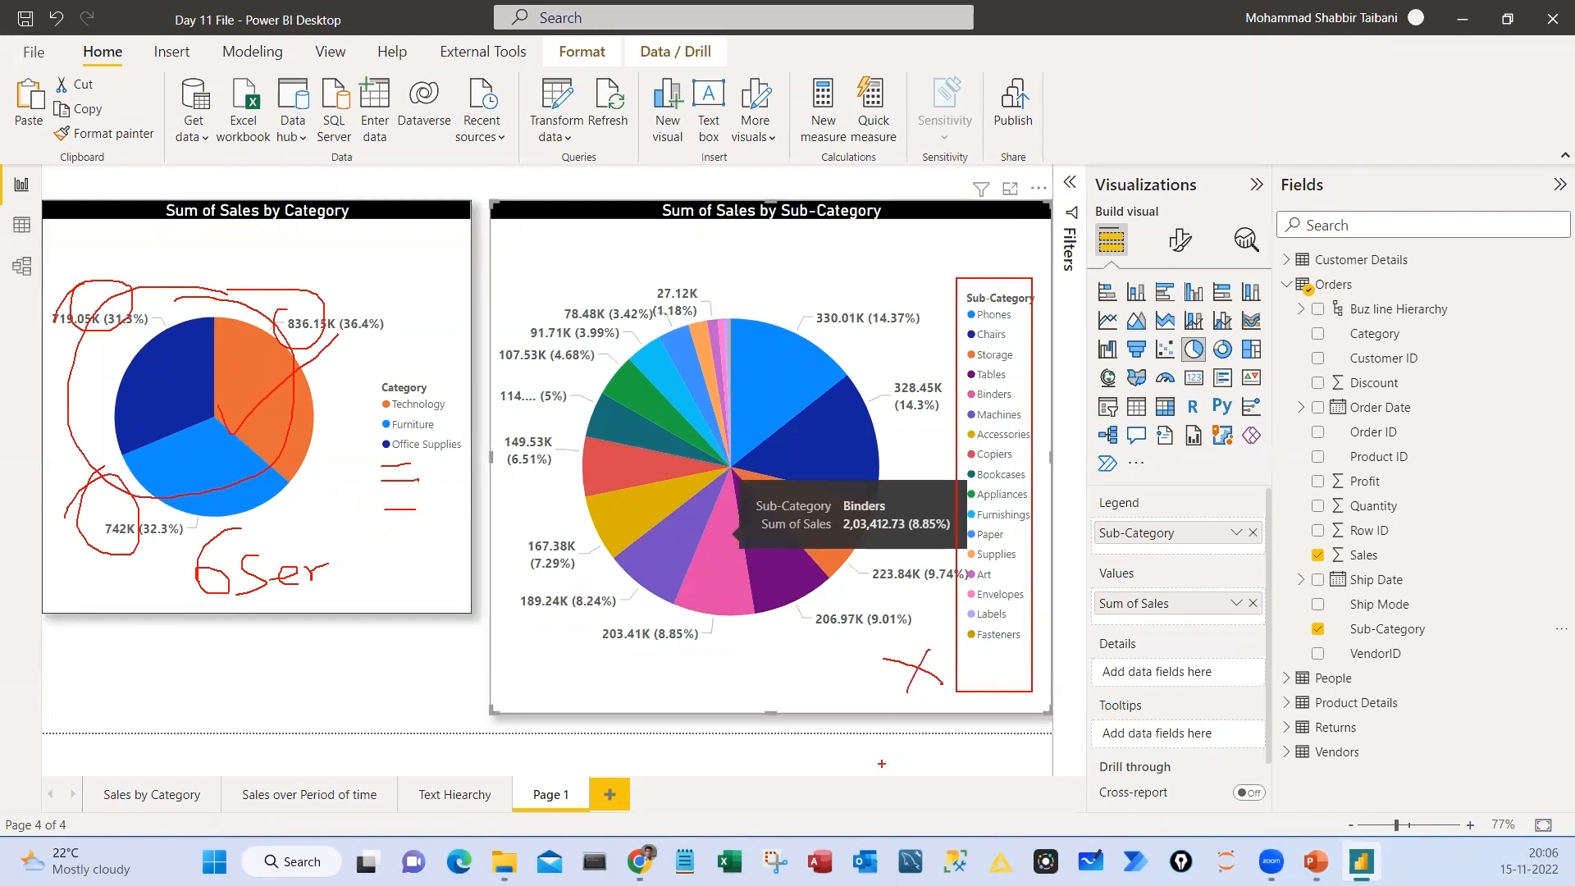
pyautogui.press('Escape')
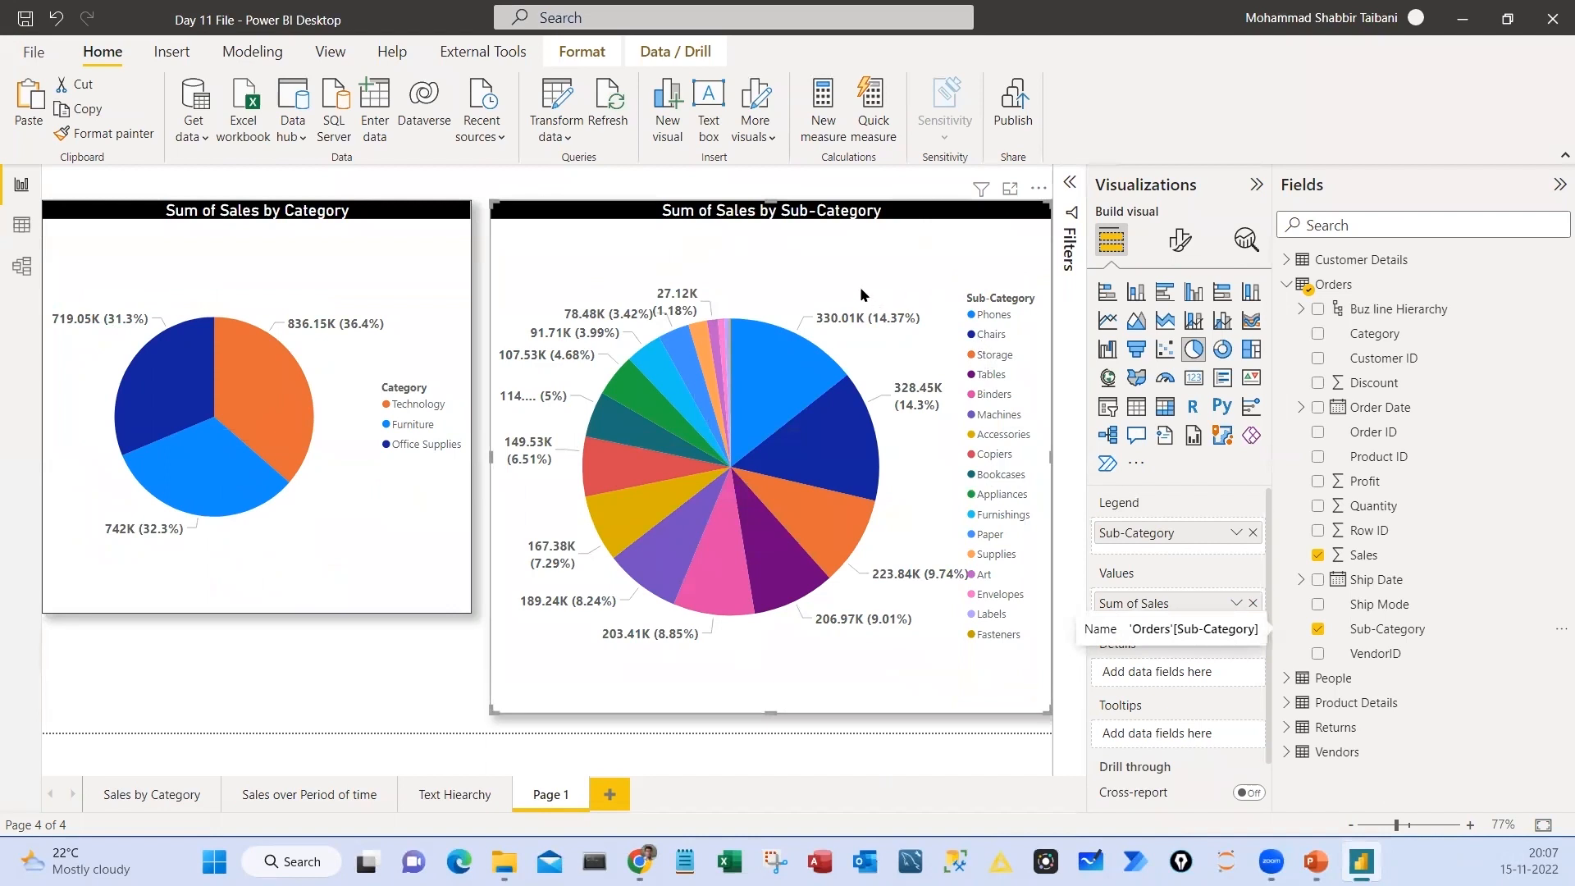
# Convert the Sub-Category pie chart to a treemap, switching back to the pie form once for comparison
pyautogui.click(1253, 351)
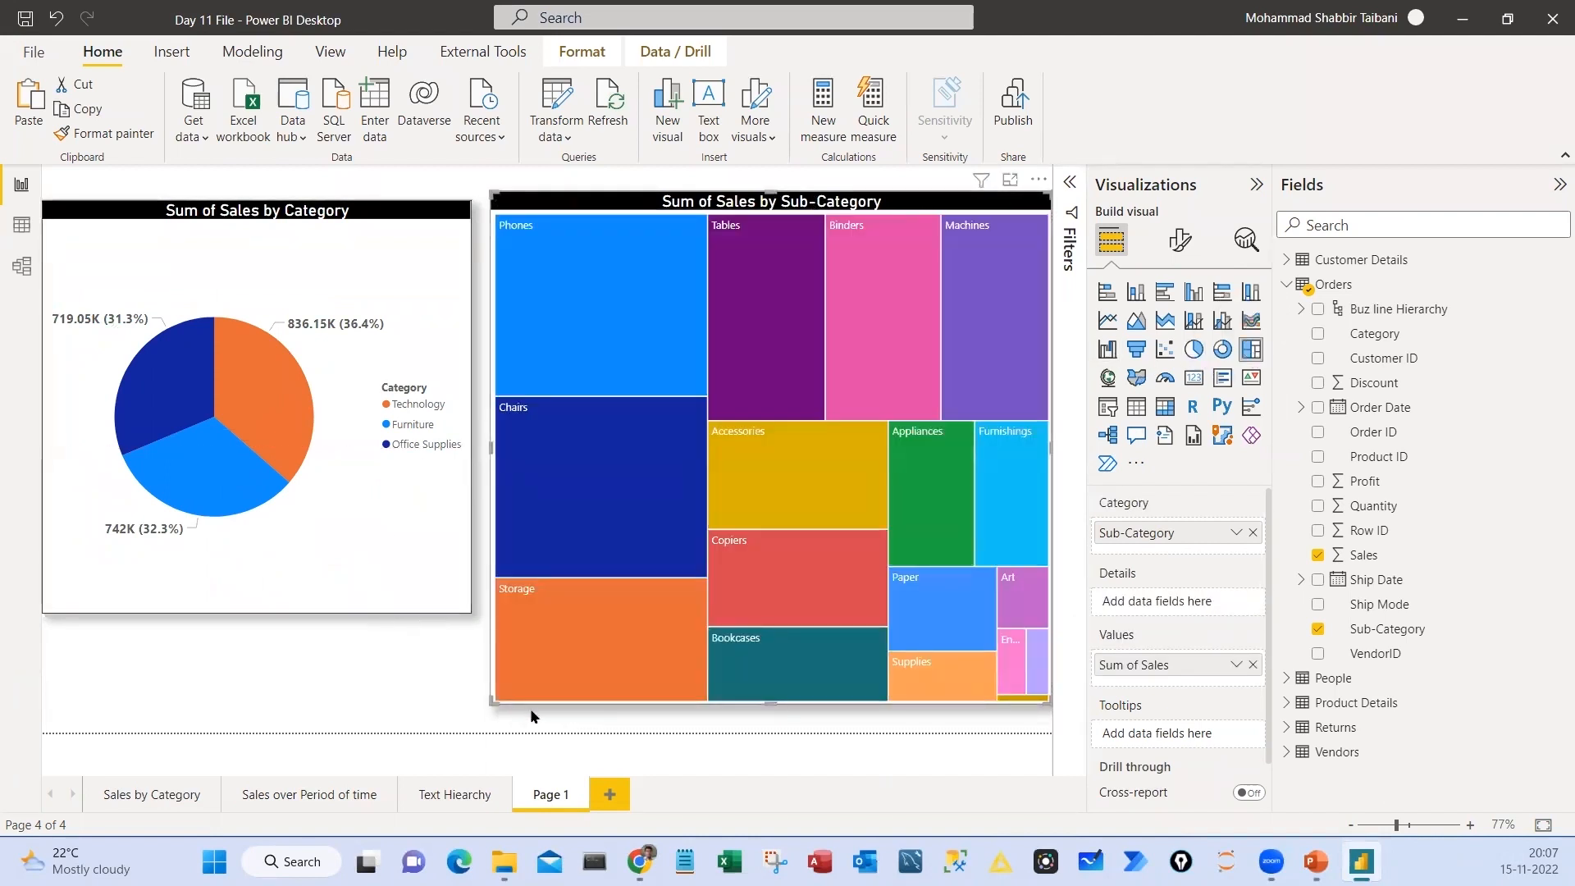
pyautogui.moveTo(575, 435)
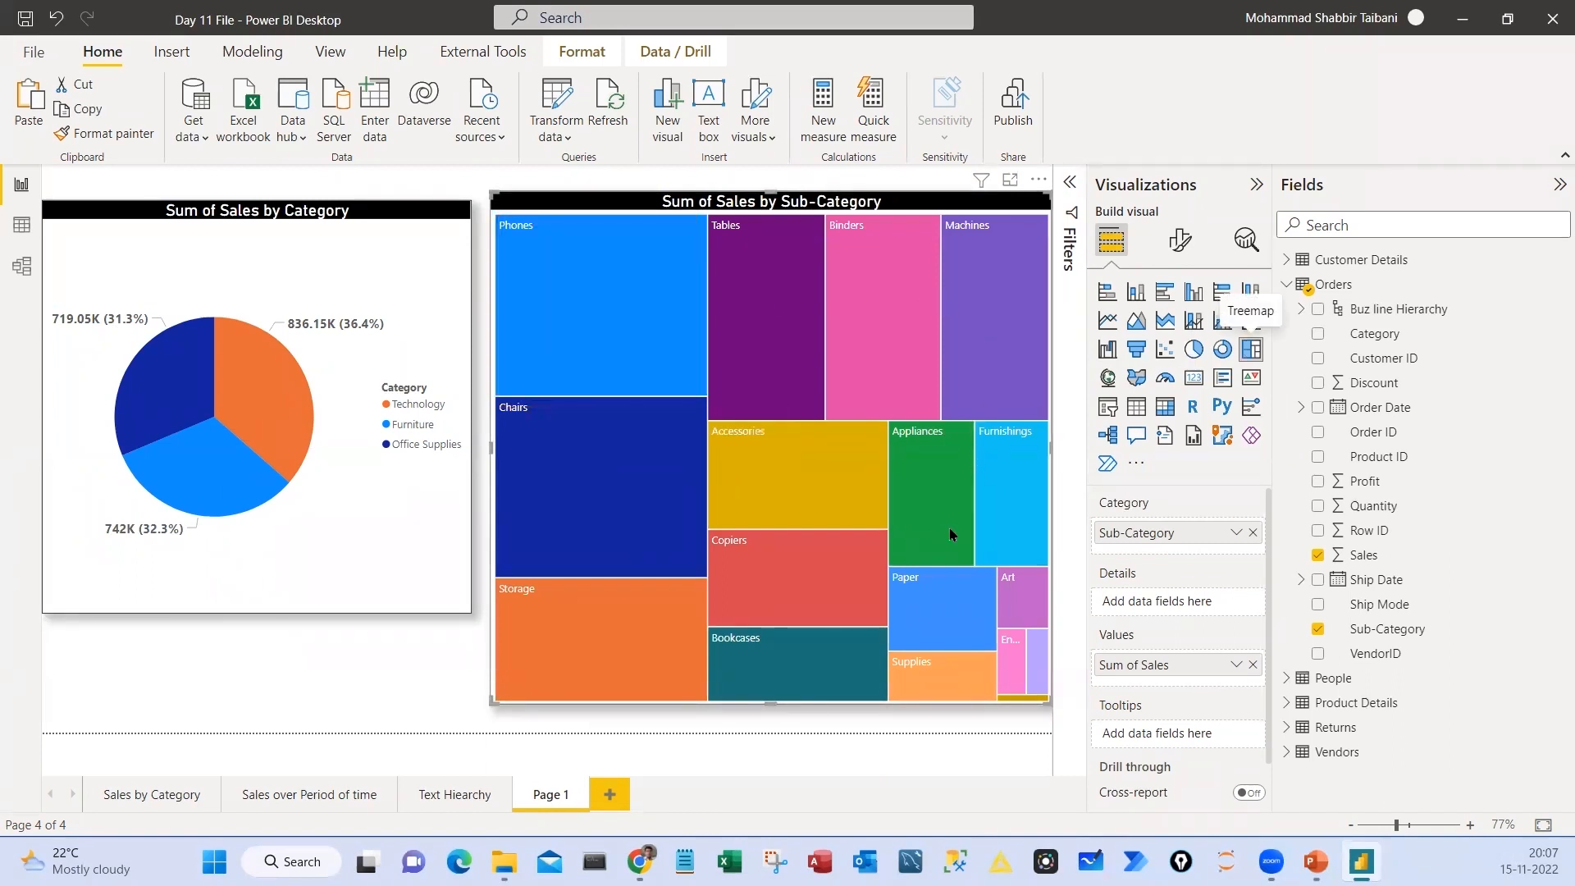
pyautogui.moveTo(878, 535)
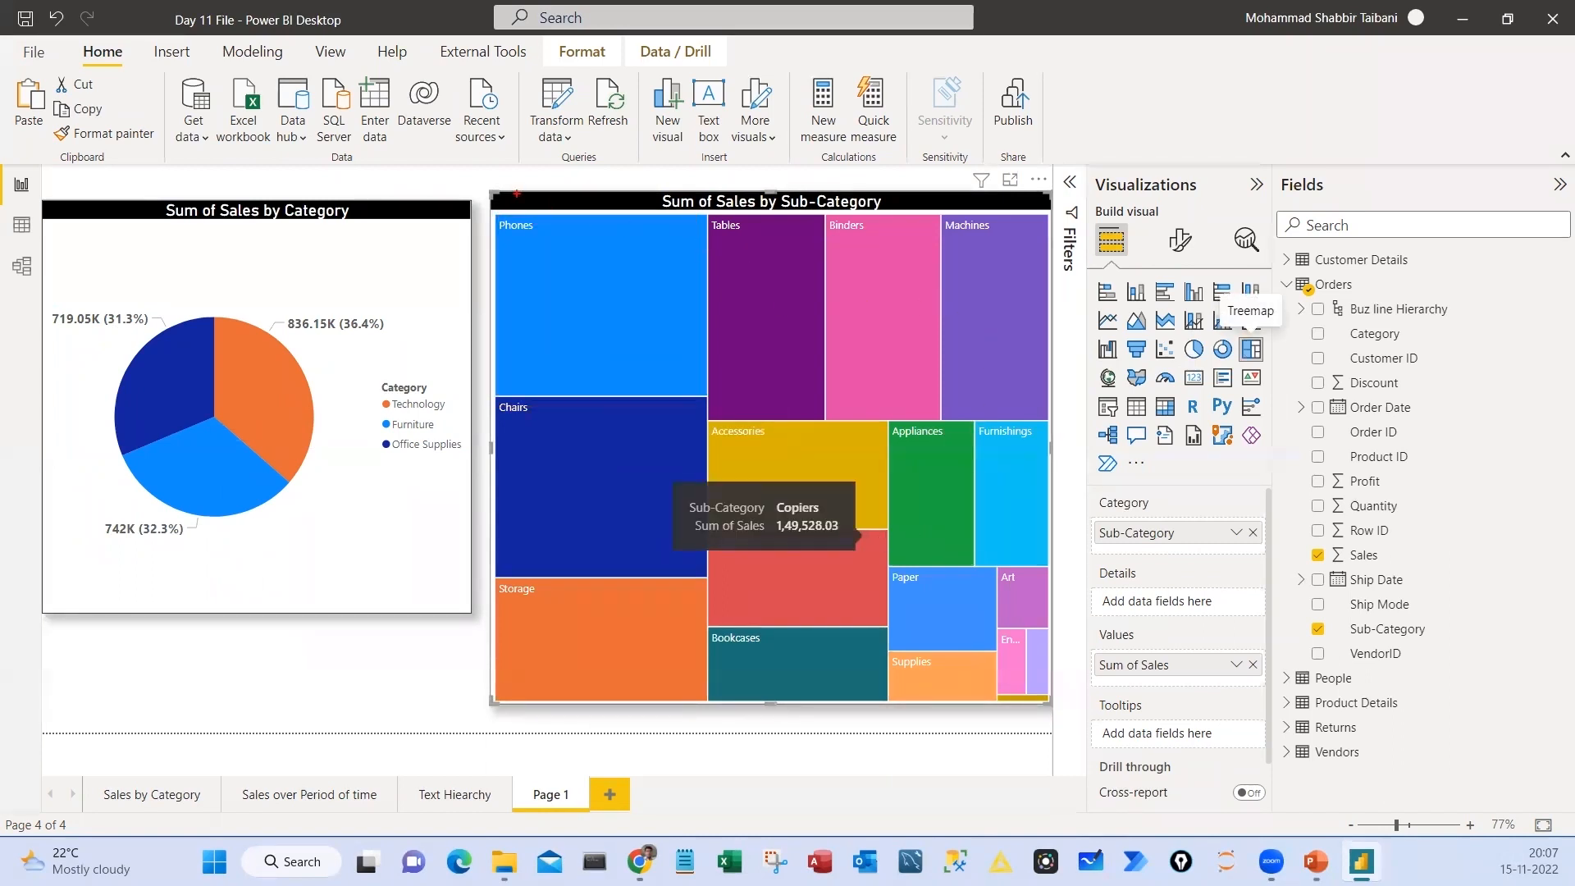
pyautogui.moveTo(490, 214)
pyautogui.mouseDown()
pyautogui.moveTo(542, 284)
pyautogui.moveTo(694, 410)
pyautogui.moveTo(707, 399)
pyautogui.mouseUp()
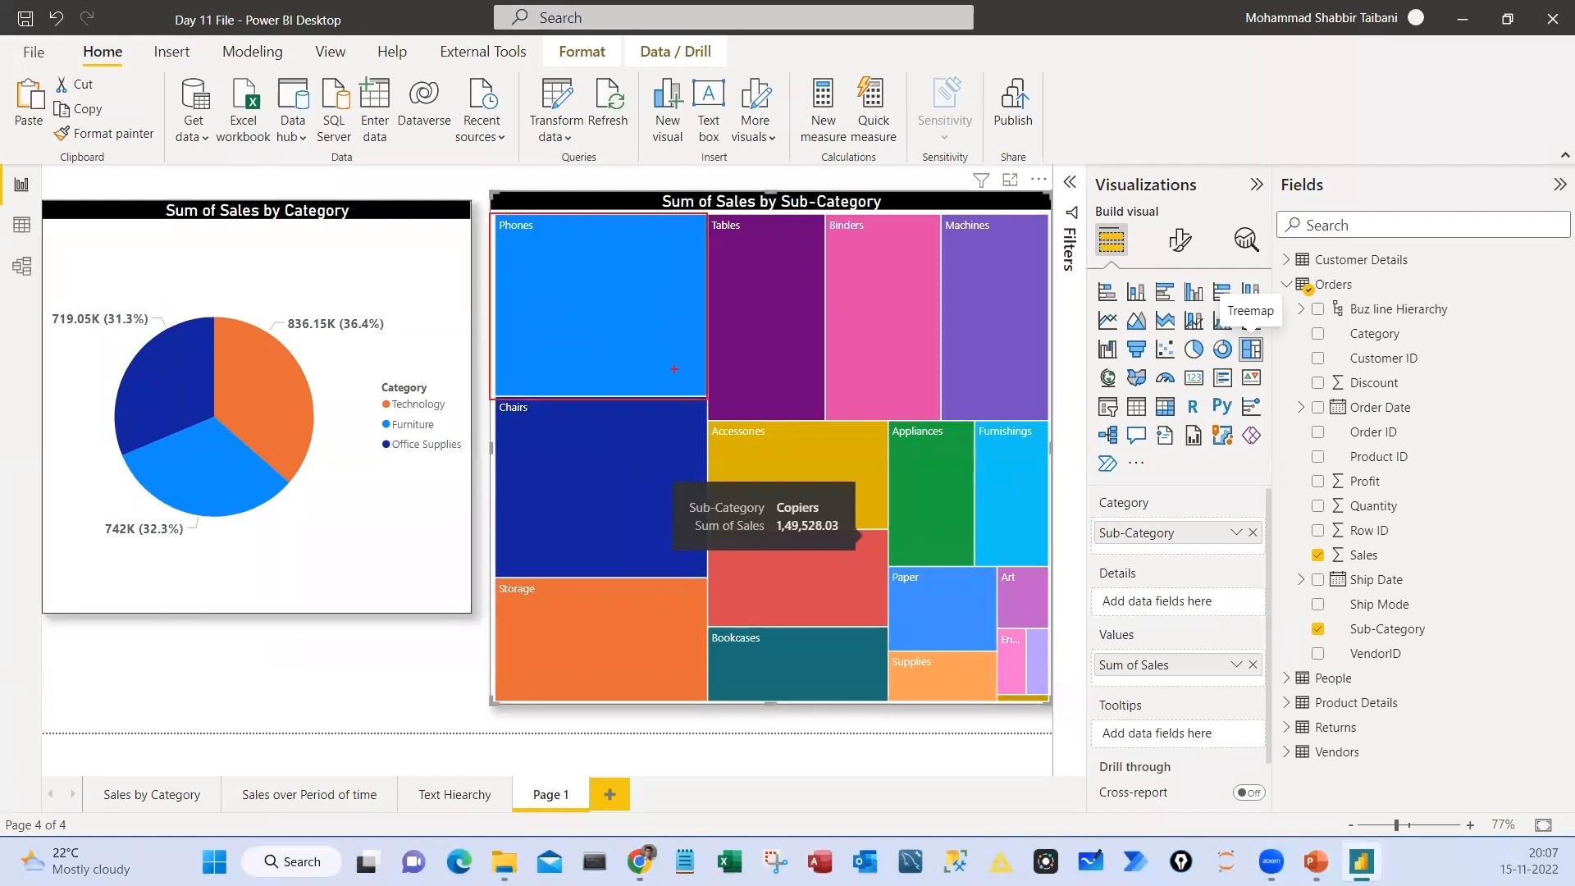
pyautogui.moveTo(543, 319); pyautogui.dragTo(611, 284)
pyautogui.press('Escape')
pyautogui.click(1194, 348)
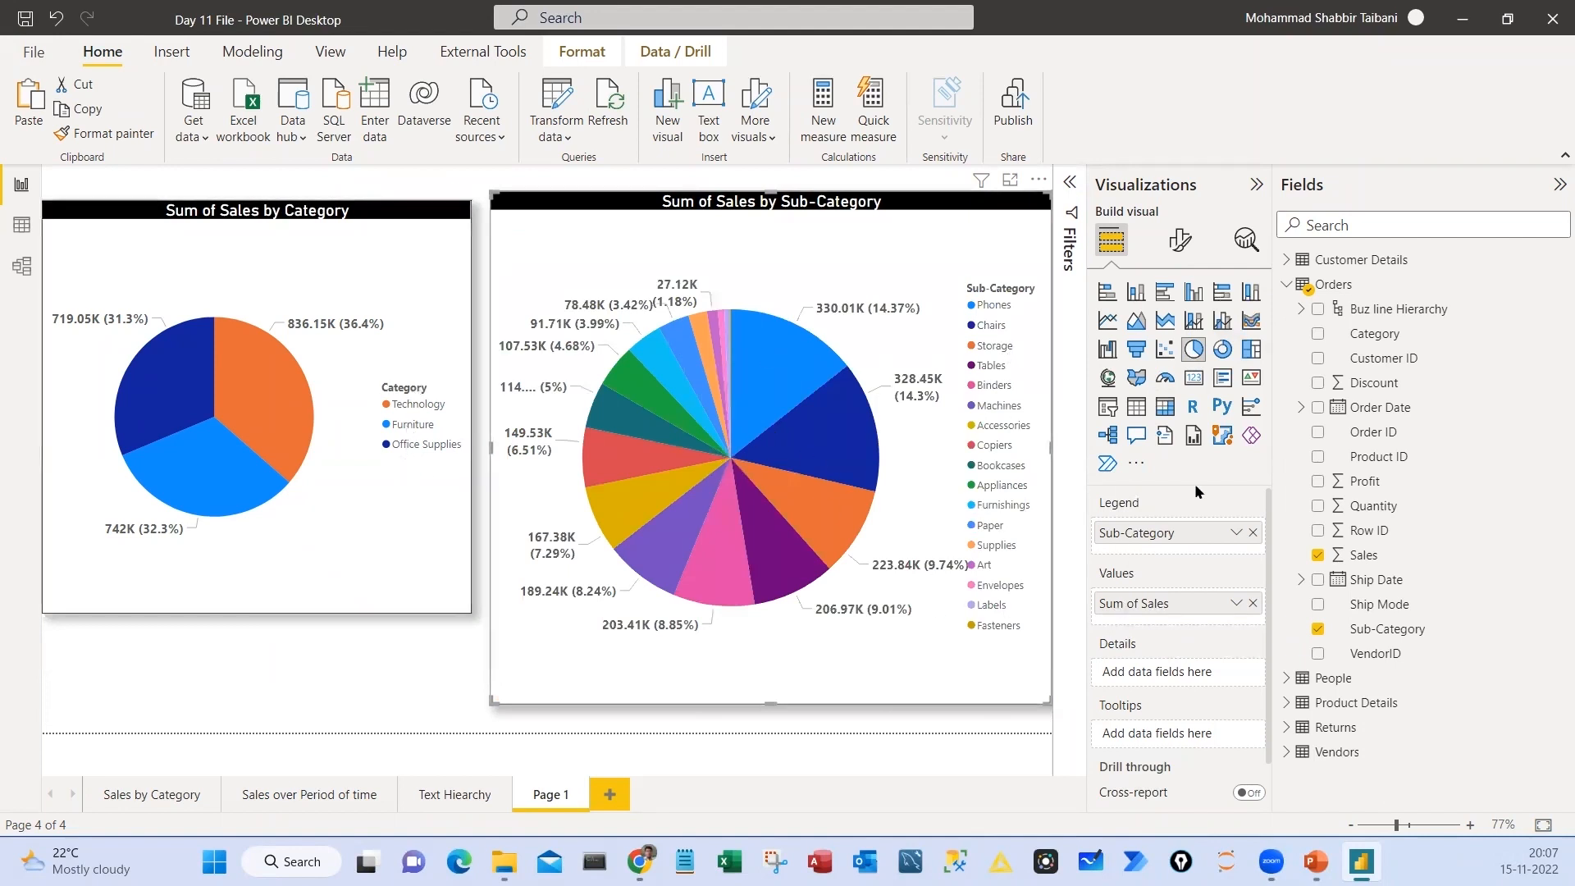
pyautogui.click(1250, 350)
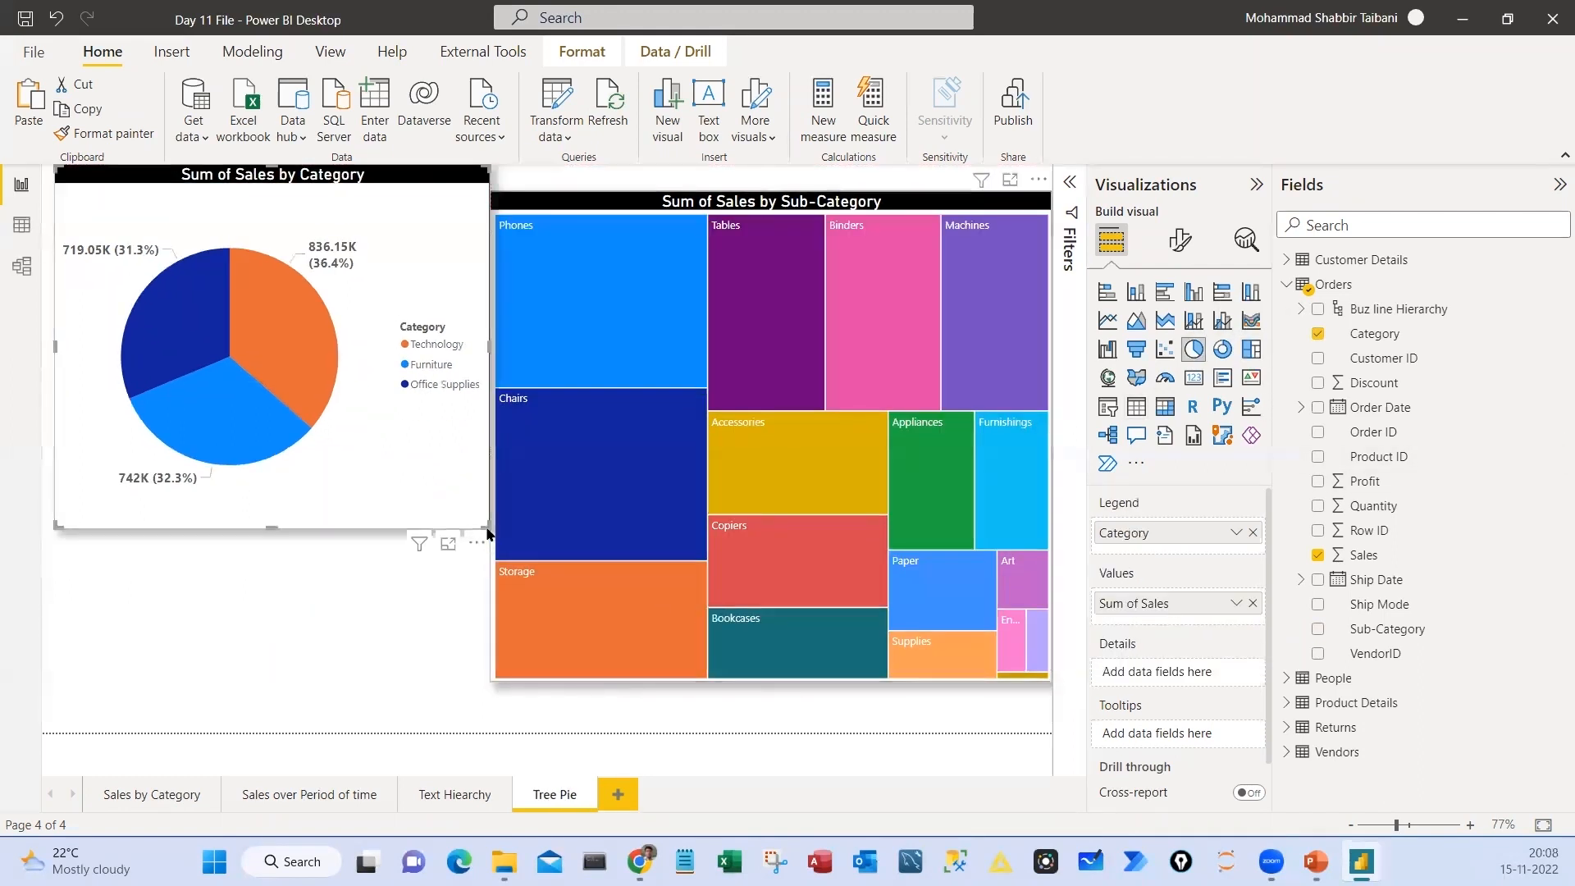
# Shrink the Category pie chart, place a duplicate directly below it, and convert the duplicate to a donut chart
pyautogui.moveTo(485, 526); pyautogui.dragTo(474, 435)
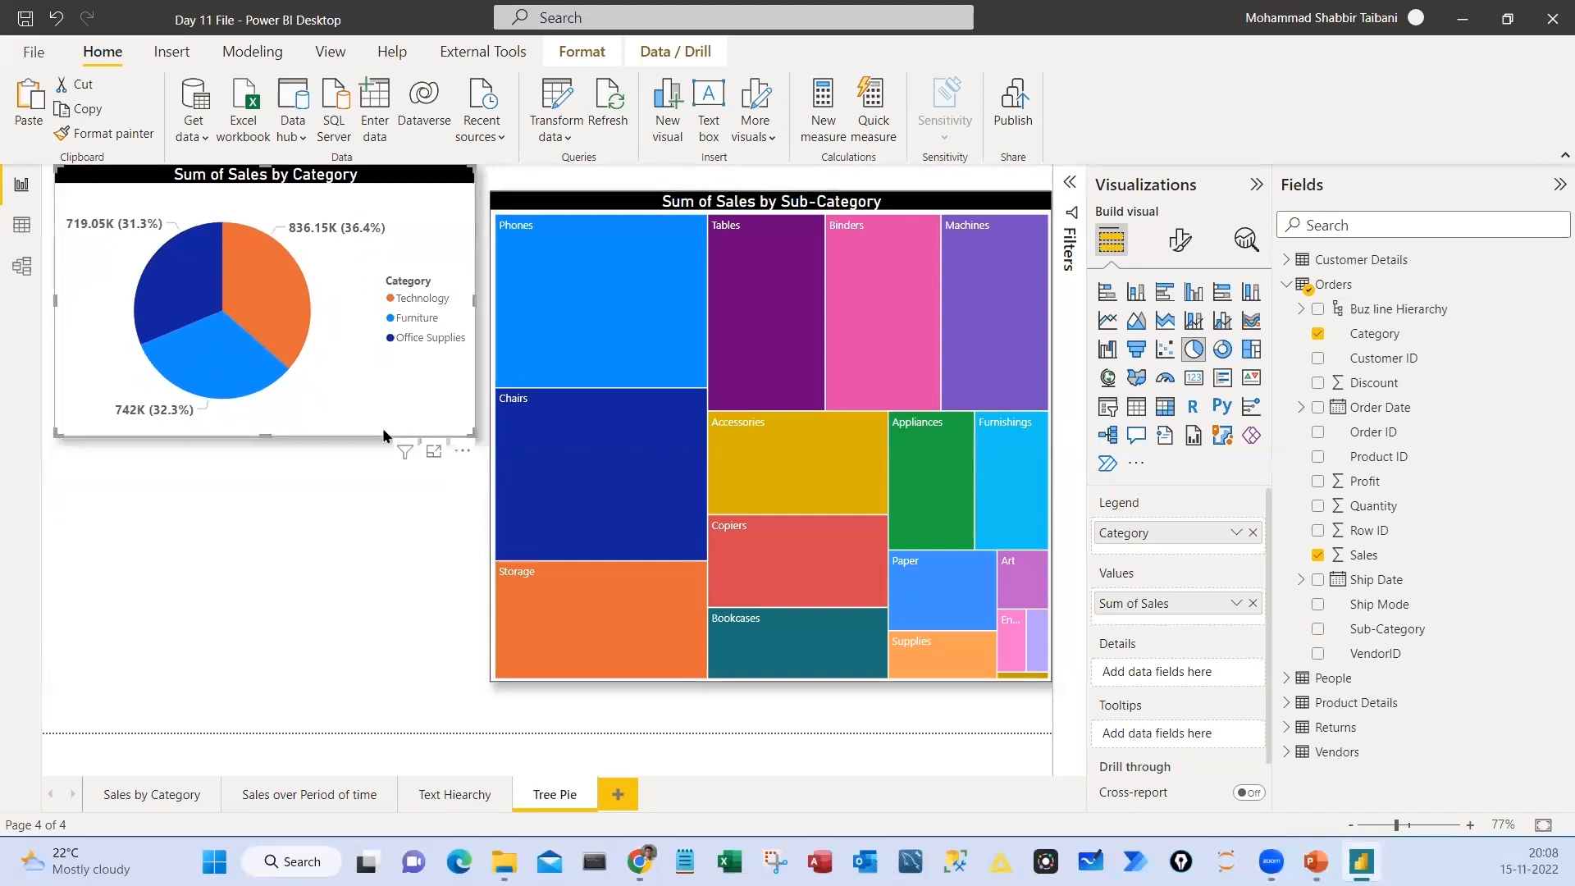
pyautogui.hotkey('ctrl', 'c')
pyautogui.hotkey('ctrl', 'v')
pyautogui.moveTo(374, 184); pyautogui.dragTo(374, 481)
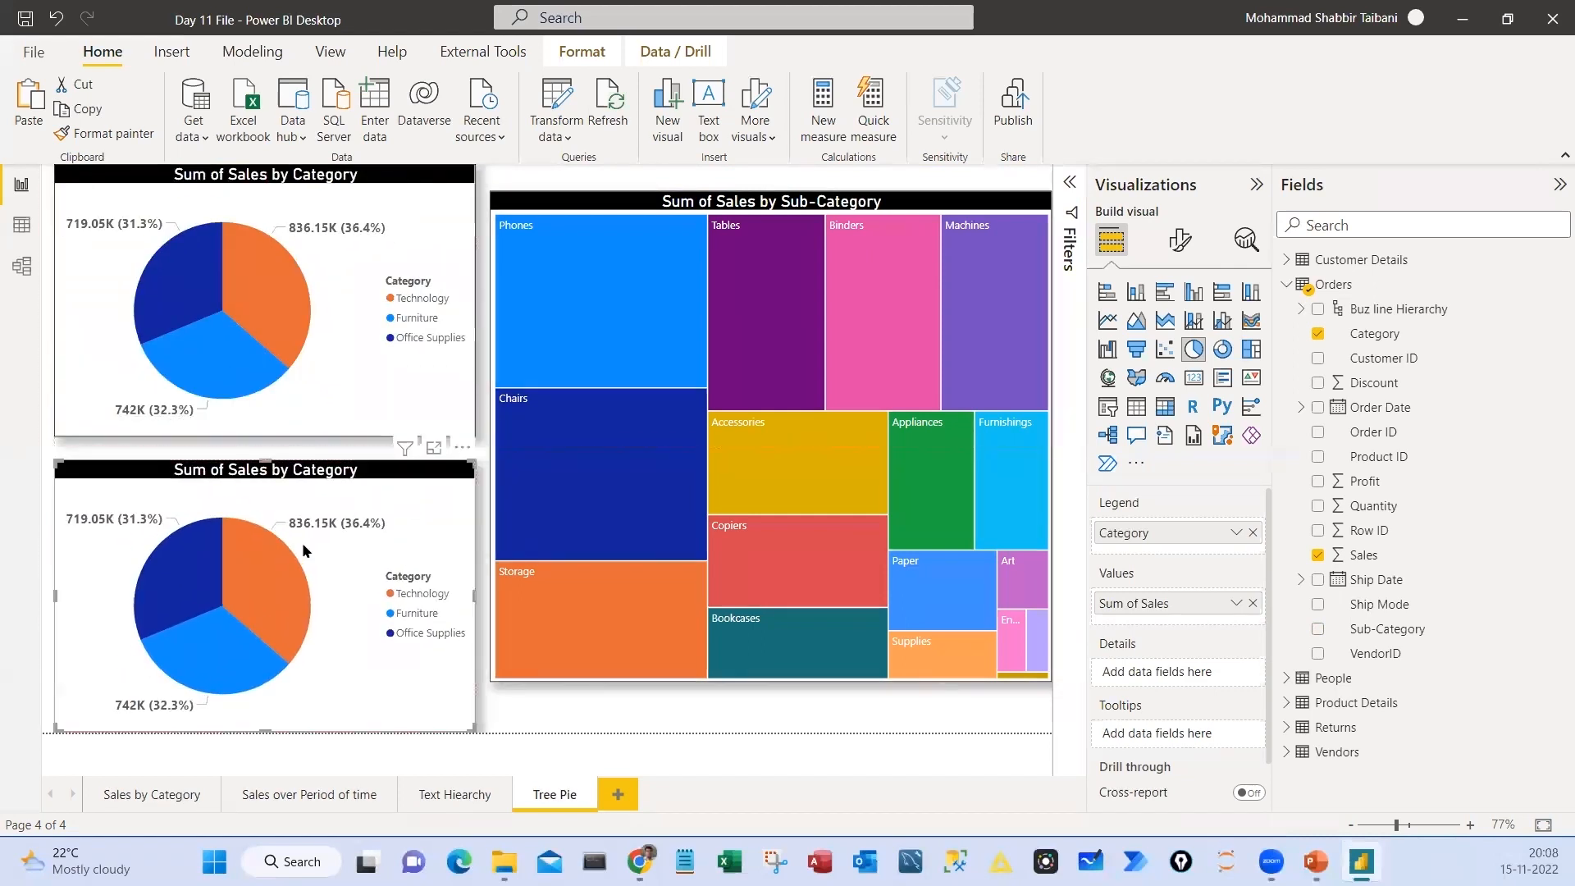
pyautogui.click(1220, 359)
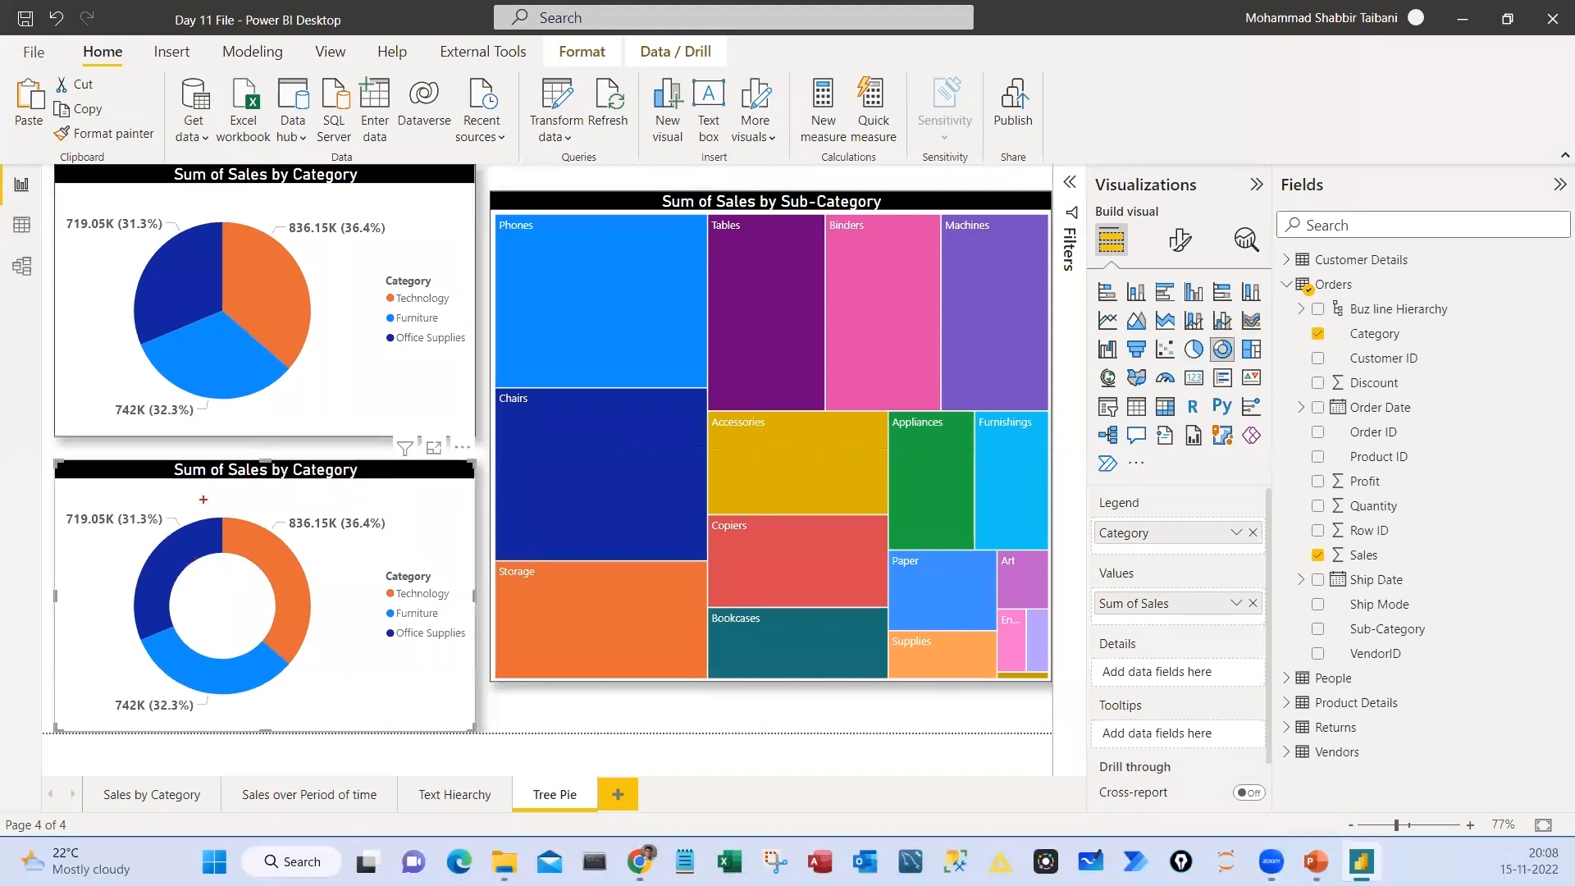
pyautogui.moveTo(192, 577)
pyautogui.mouseDown()
pyautogui.moveTo(214, 639)
pyautogui.moveTo(216, 572)
pyautogui.moveTo(192, 630)
pyautogui.moveTo(228, 589)
pyautogui.mouseUp()
pyautogui.moveTo(220, 280)
pyautogui.mouseDown()
pyautogui.moveTo(186, 312)
pyautogui.moveTo(193, 285)
pyautogui.moveTo(276, 396)
pyautogui.moveTo(232, 537)
pyautogui.mouseUp()
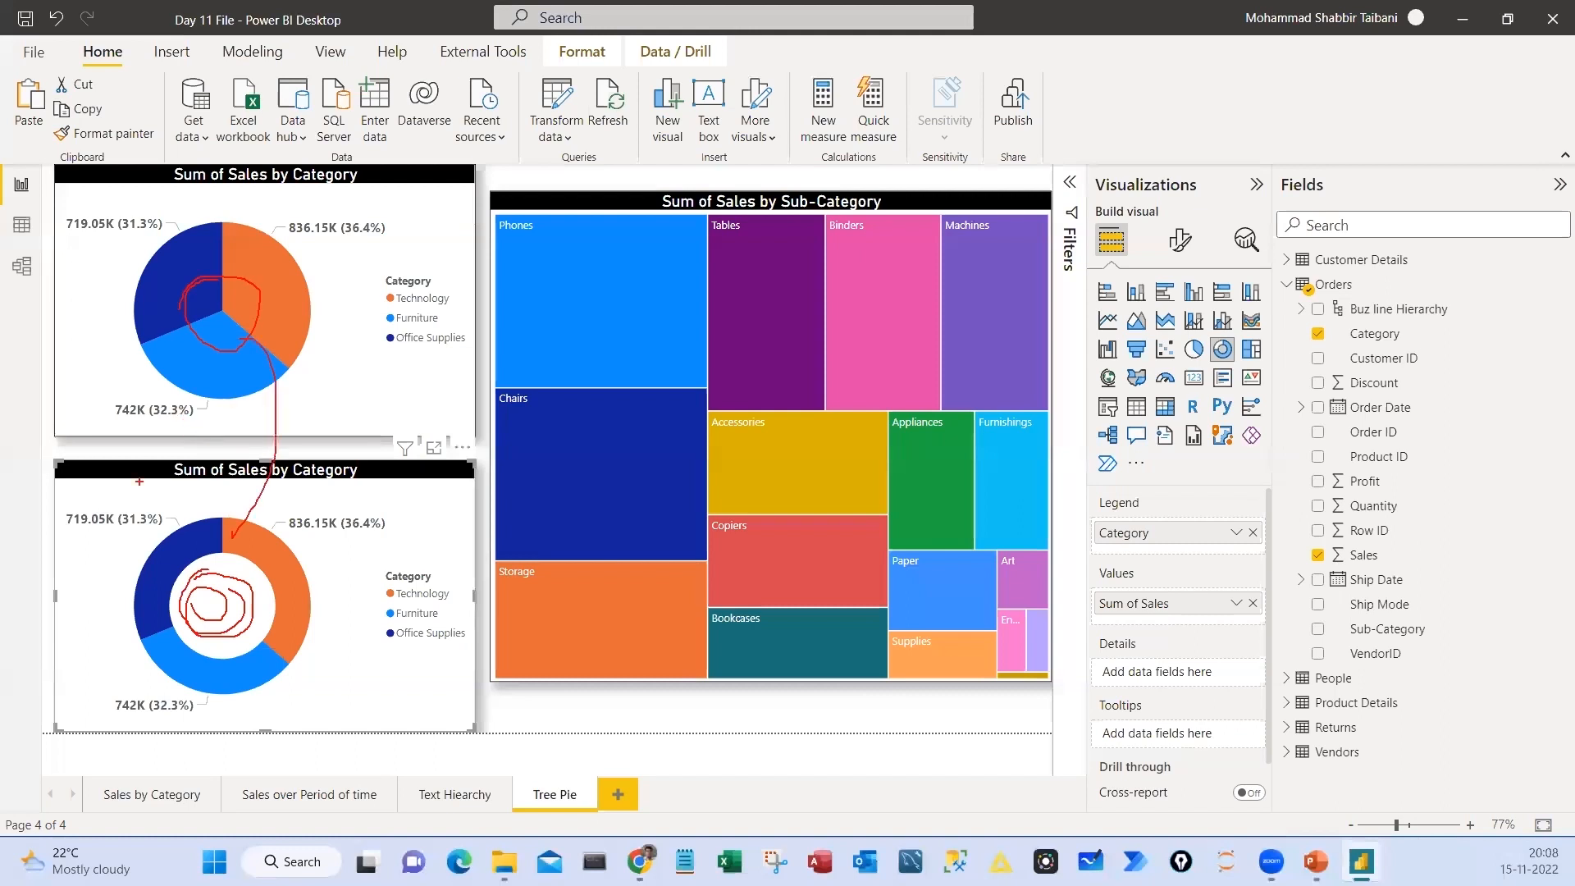
pyautogui.press('Escape')
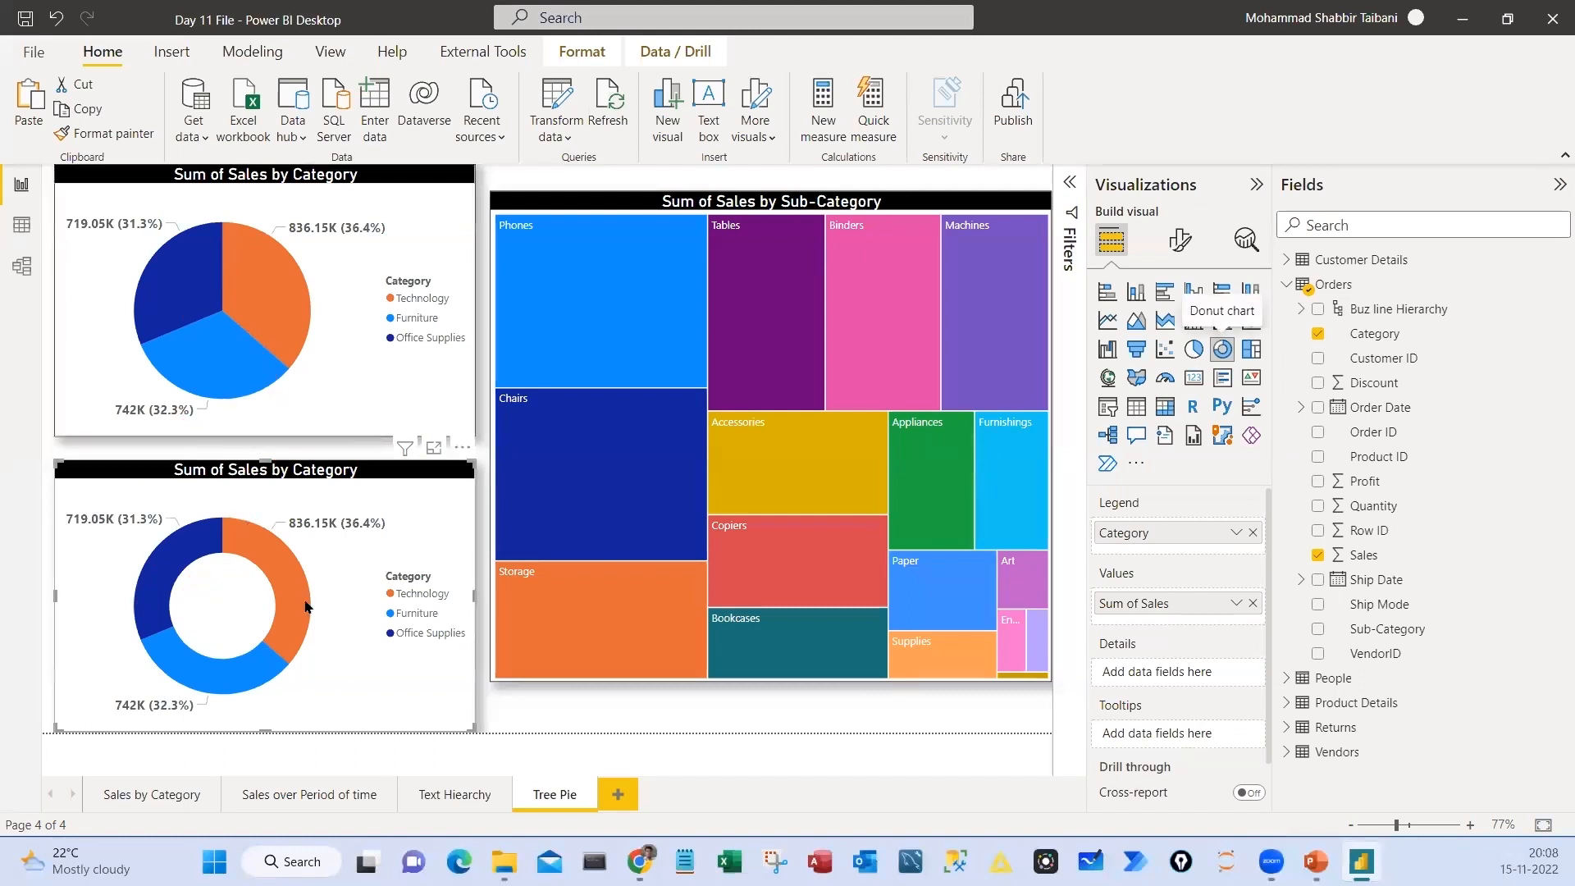
pyautogui.click(484, 444)
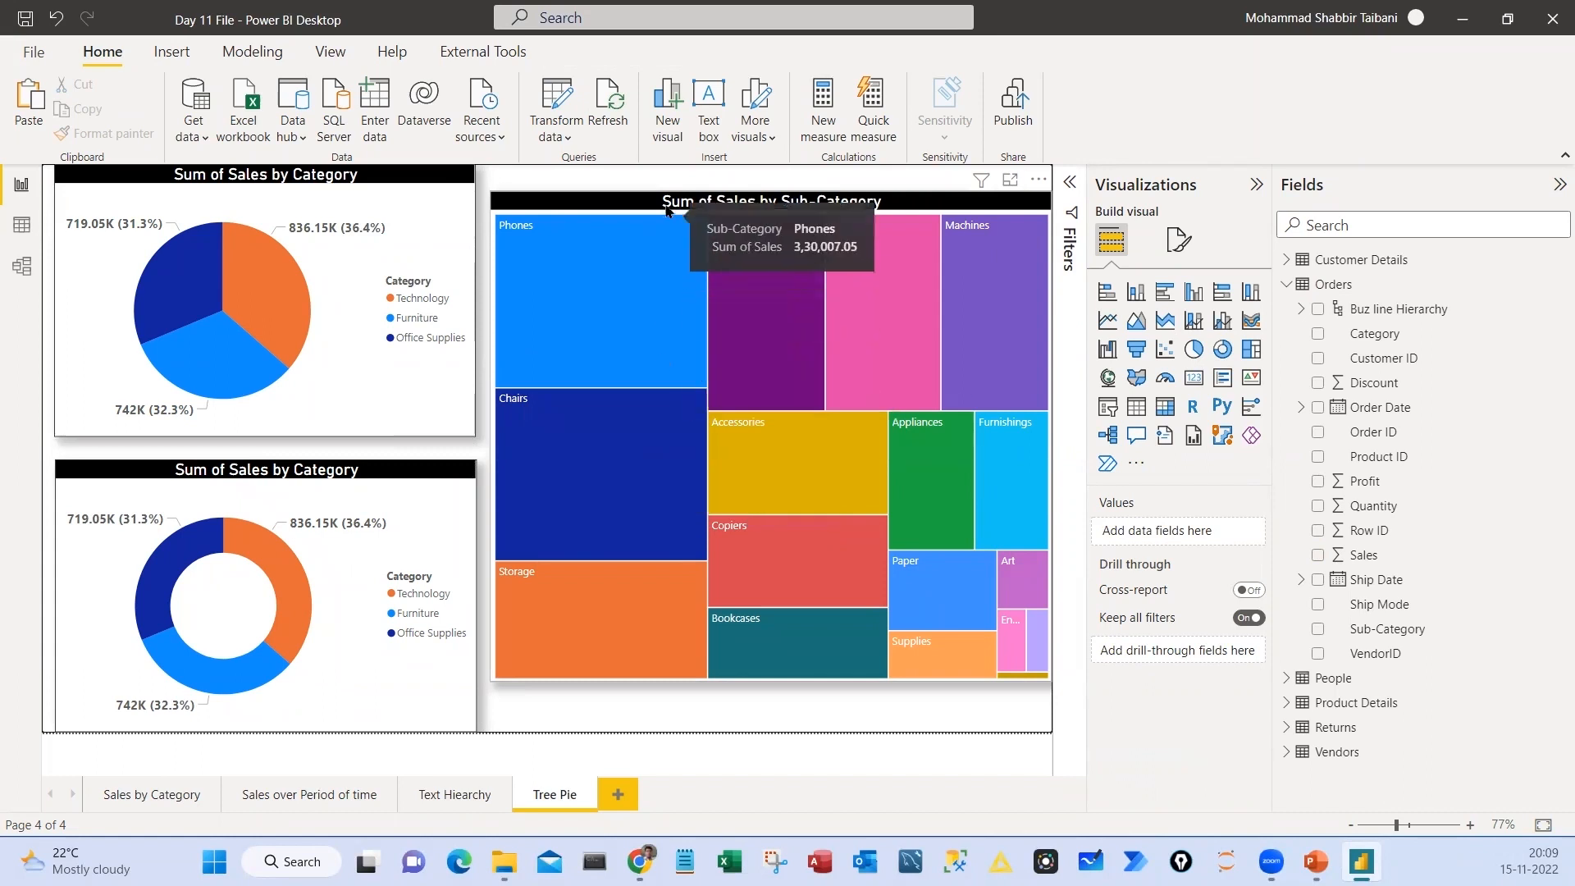
# Turn on data labels for the Sub-Category treemap
pyautogui.click(662, 341)
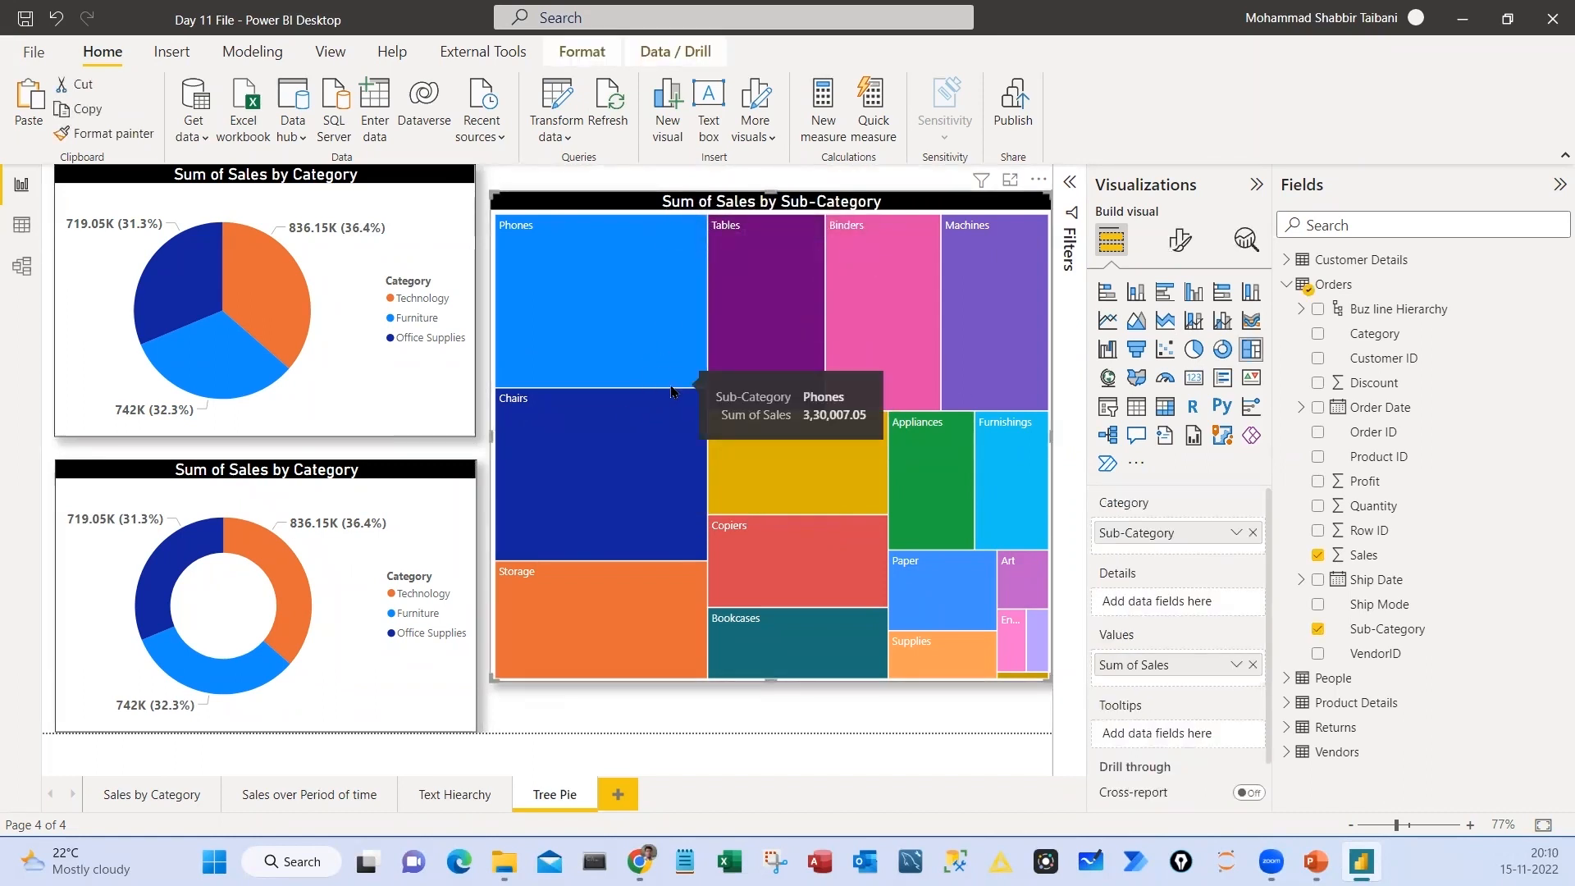
pyautogui.click(1180, 240)
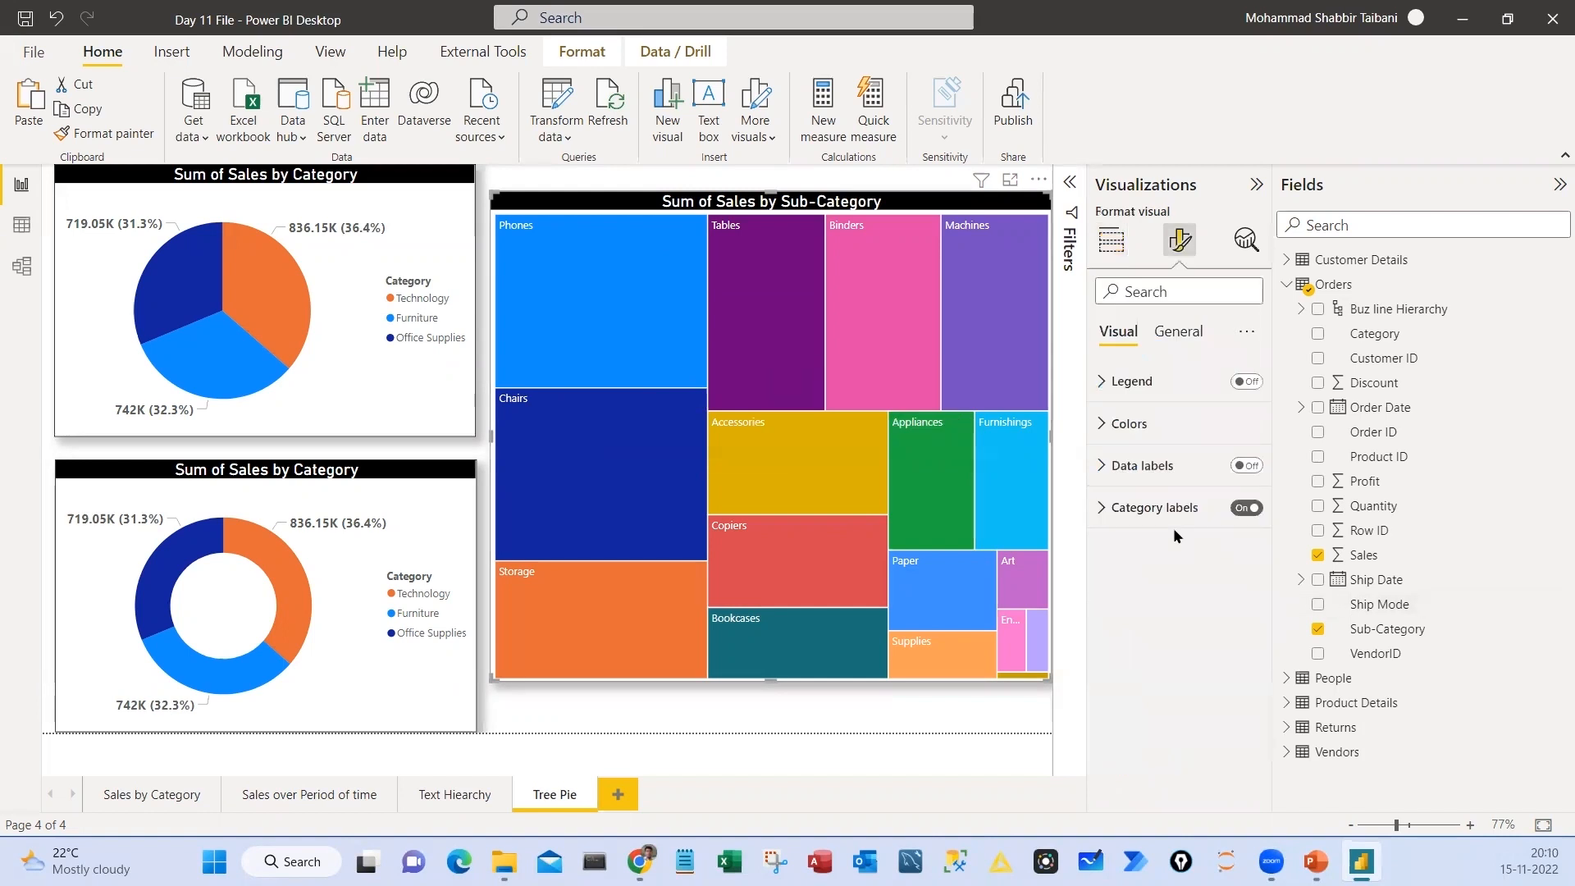
pyautogui.click(1256, 467)
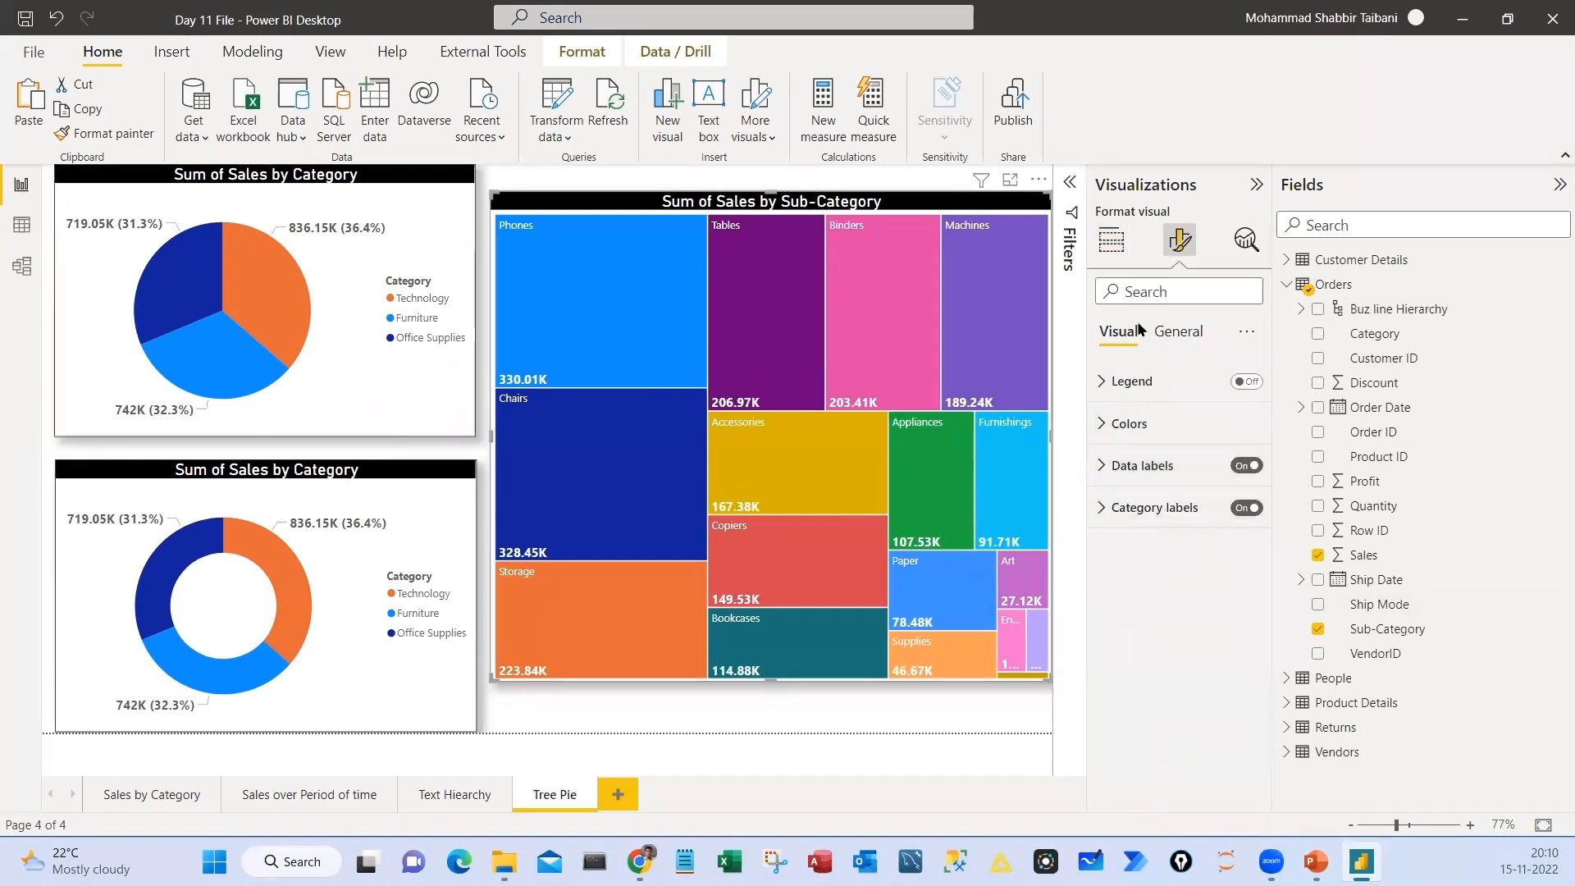
# Set the treemap's data label display units to None and value decimal places to 0
pyautogui.click(1248, 478)
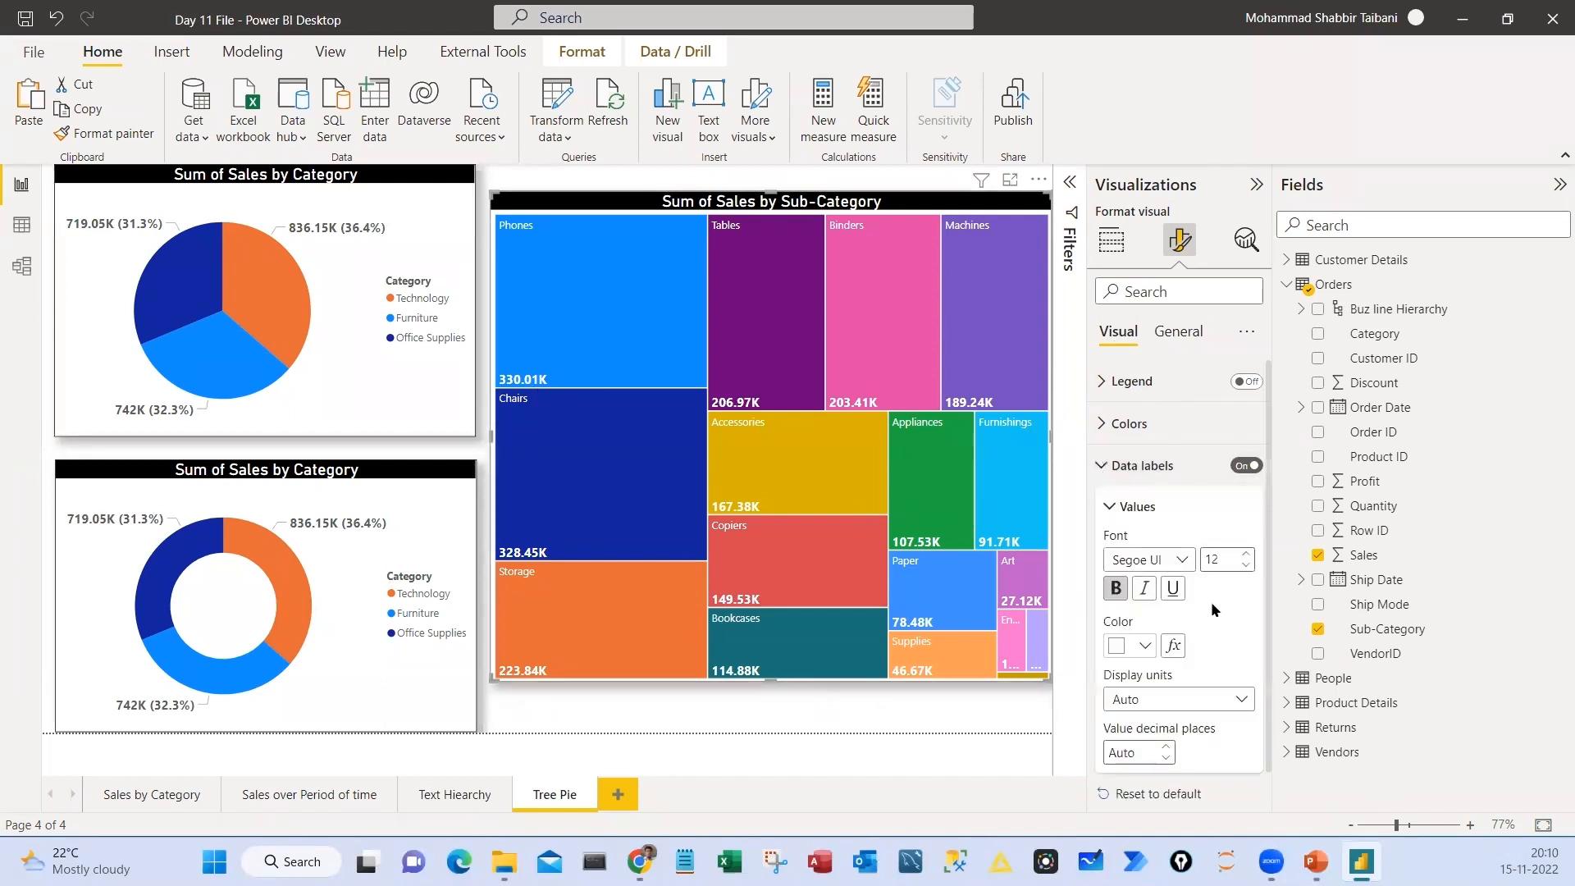
pyautogui.scroll(-1, 1181, 701)
pyautogui.click(1165, 654)
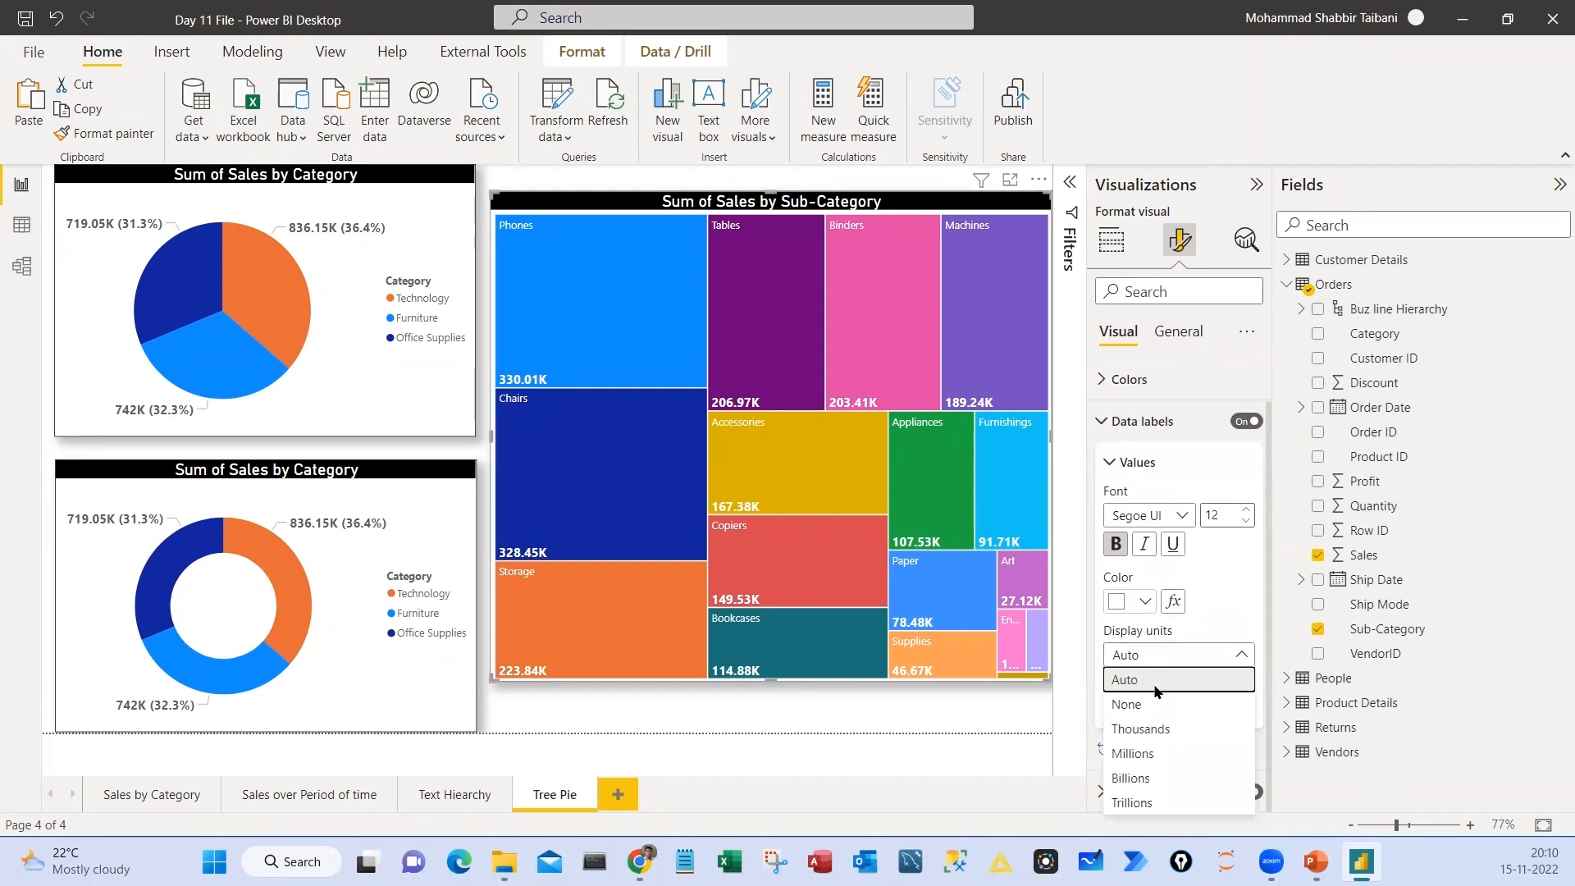
pyautogui.click(1156, 704)
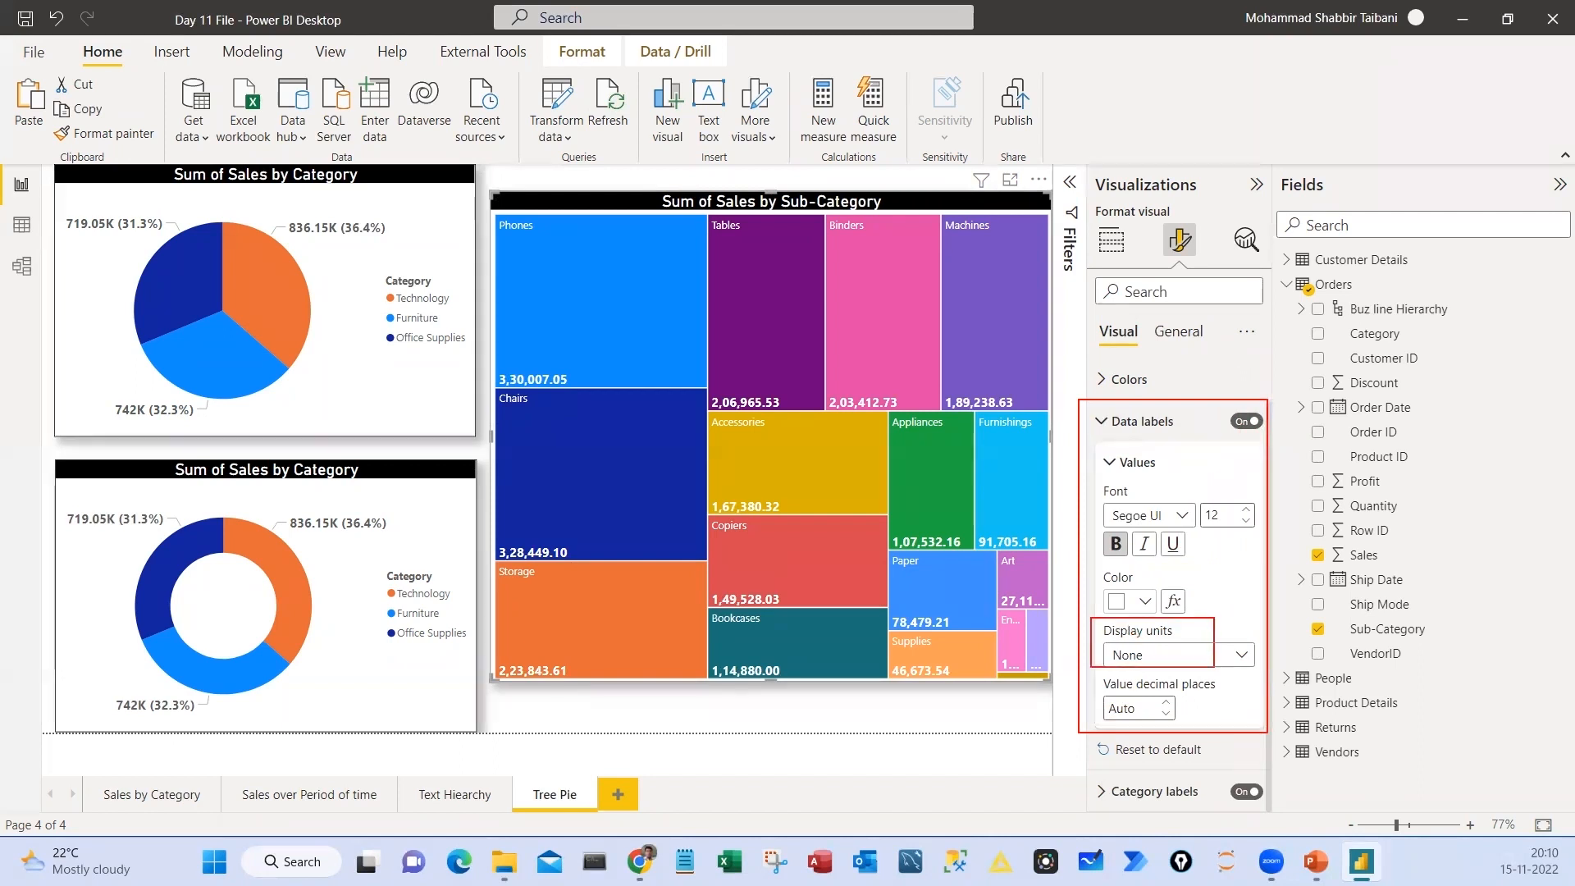
pyautogui.click(1126, 711)
pyautogui.write('0')
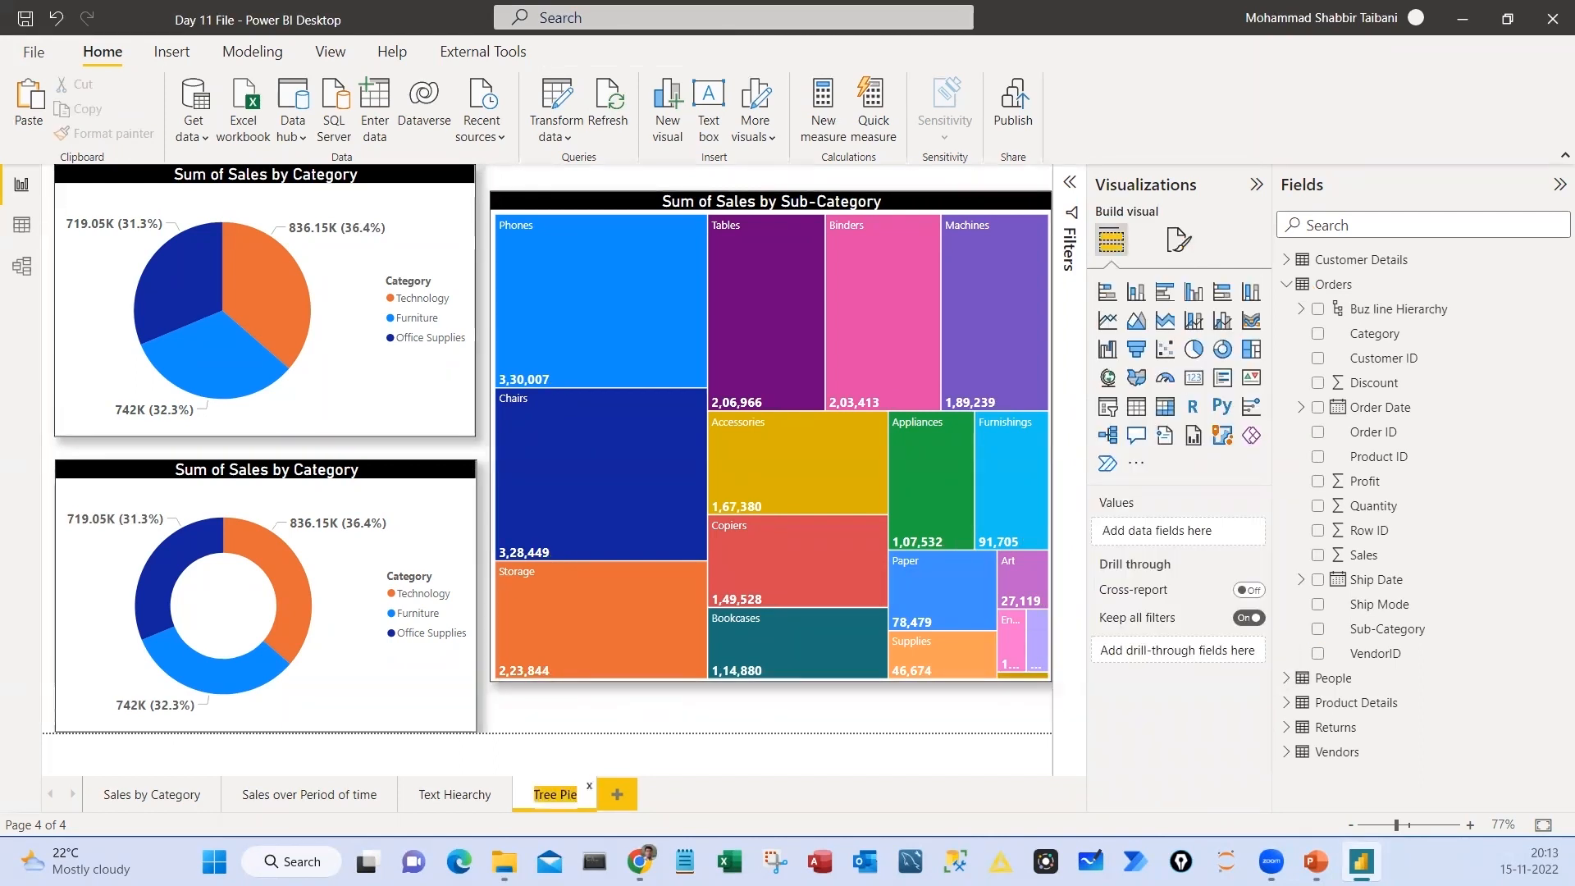
# Rename the current report page as Tree Pie Donut and add a new blank page after it
pyautogui.press('Right')
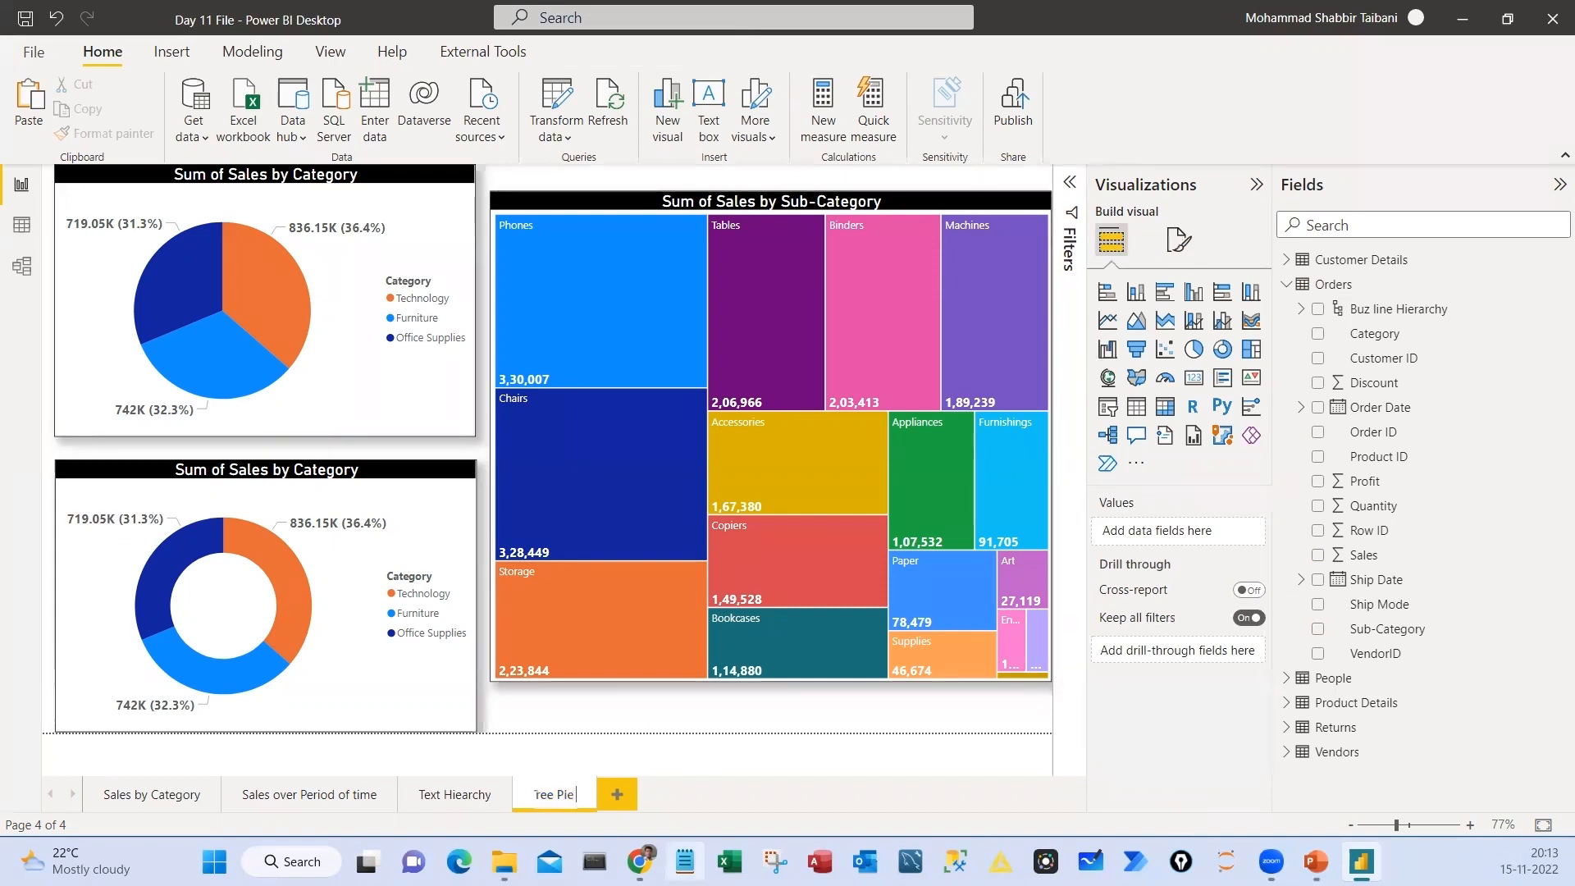
pyautogui.write('Donut')
pyautogui.press('Return')
pyautogui.click(654, 795)
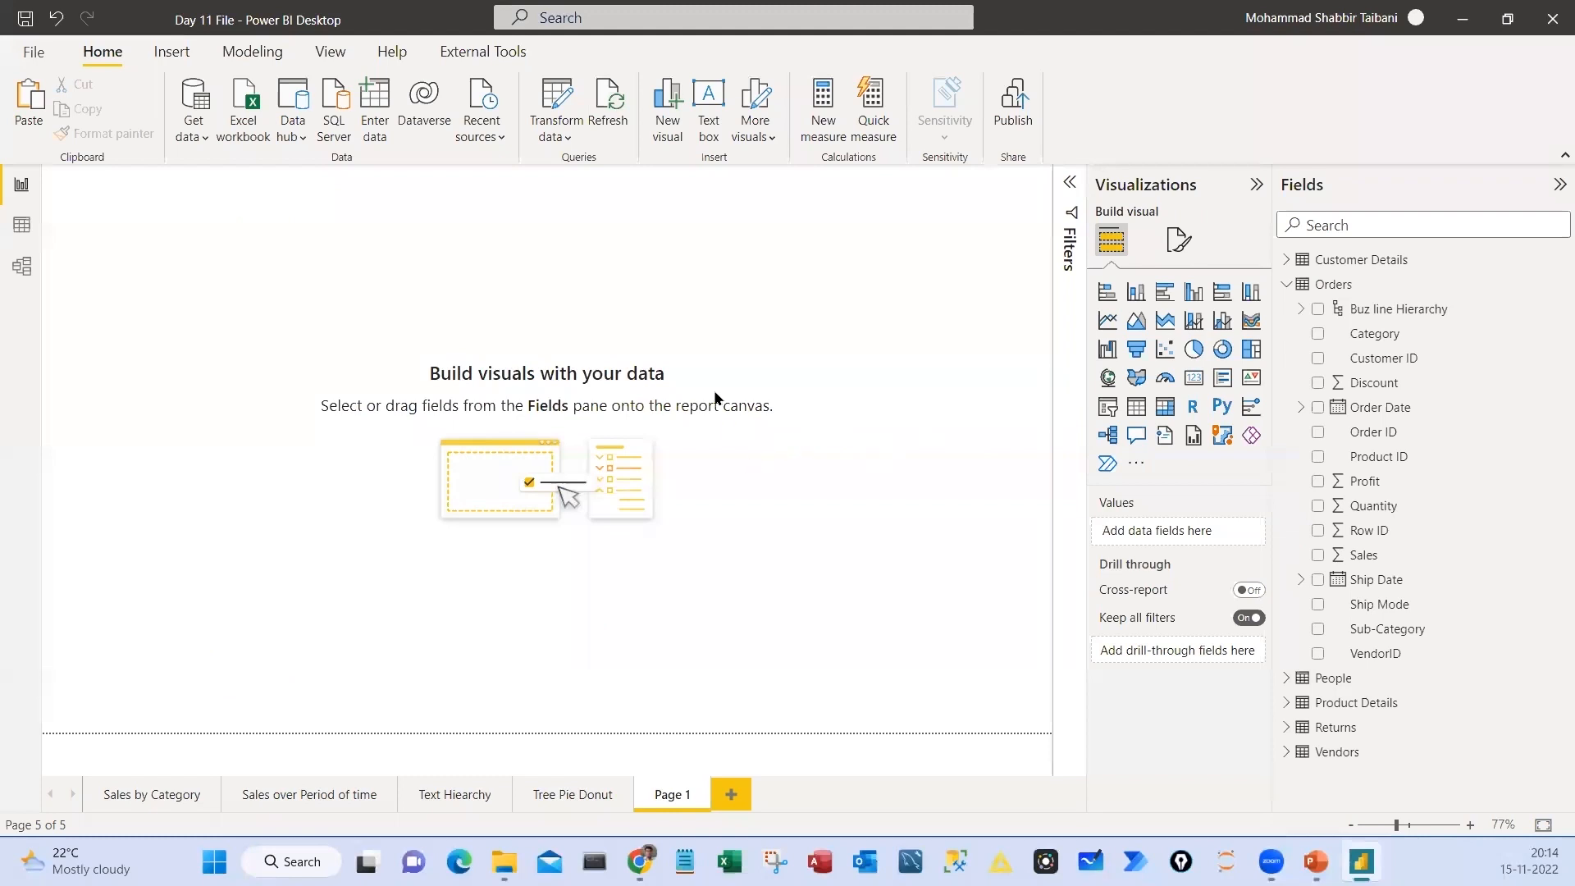
# Insert an empty treemap on the new page, enlarge it and place it near the middle of the canvas
pyautogui.click(1251, 349)
pyautogui.moveTo(218, 281); pyautogui.dragTo(437, 370)
pyautogui.moveTo(447, 476); pyautogui.dragTo(765, 658)
pyautogui.moveTo(332, 350); pyautogui.dragTo(361, 353)
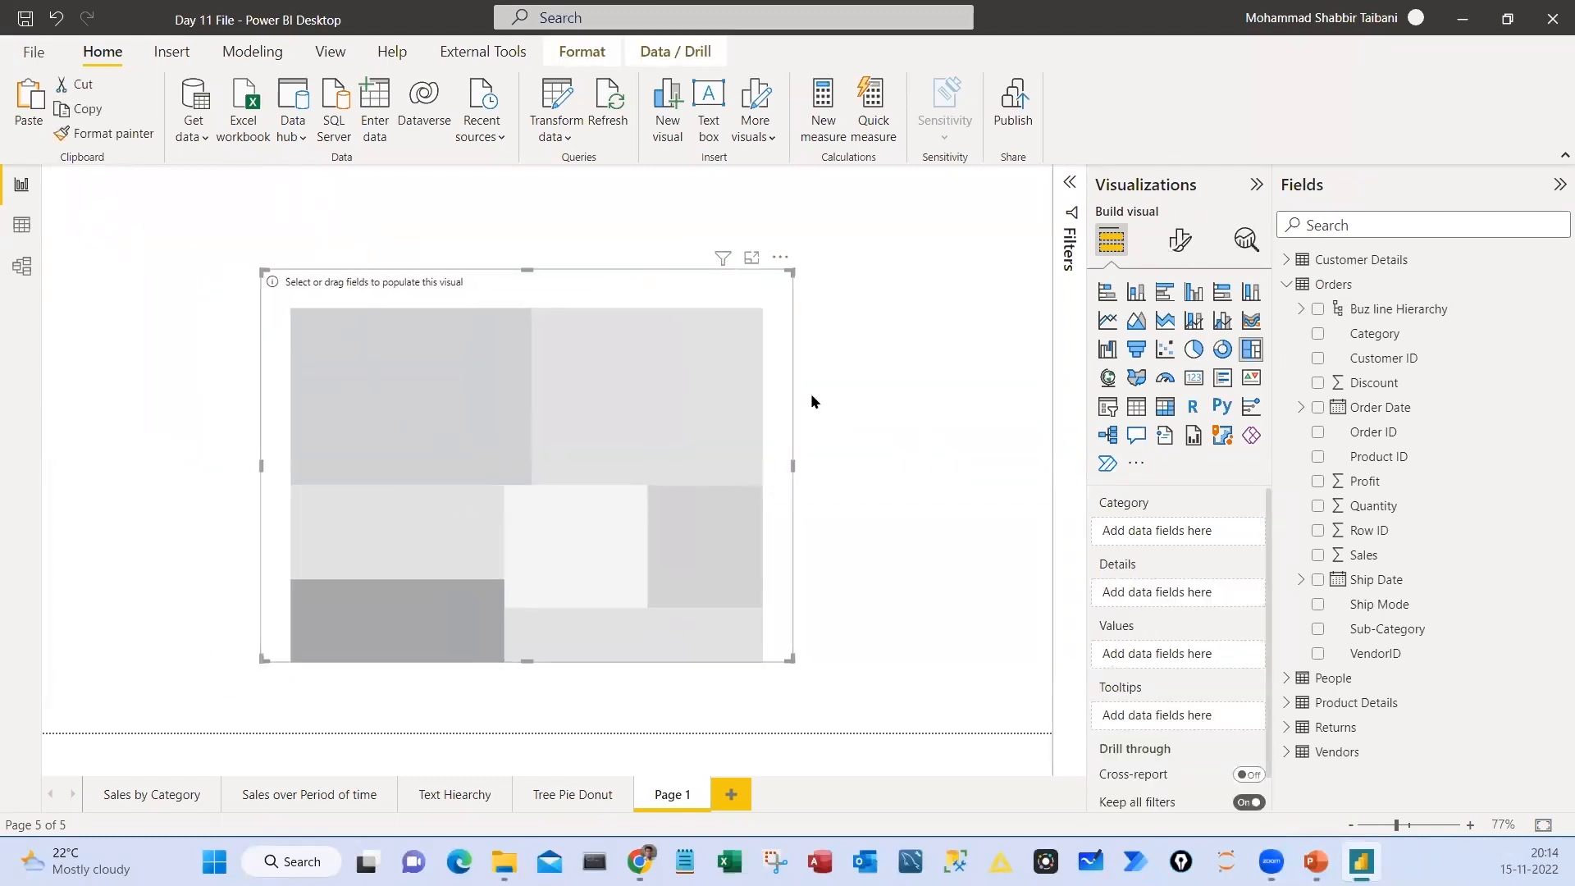
# Assign Buz line Hierarchy as the treemap's category and Sales as its values, then enlarge the visual and shift it up and left
pyautogui.click(1359, 556)
pyautogui.moveTo(1378, 309); pyautogui.dragTo(1149, 533)
pyautogui.click(1253, 638)
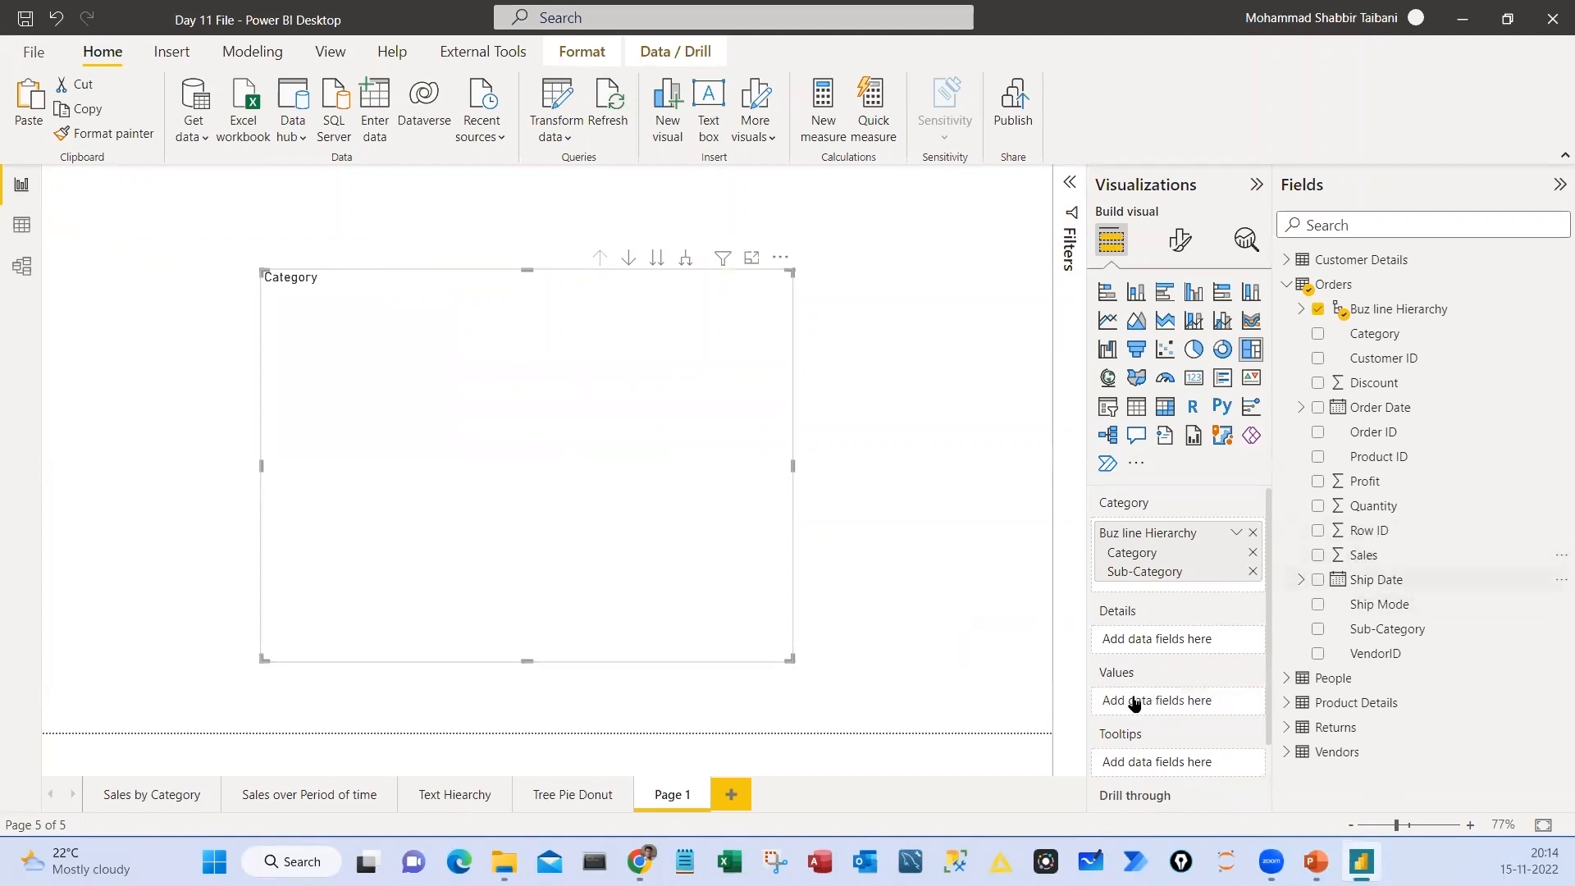
pyautogui.moveTo(1135, 703); pyautogui.dragTo(1132, 704)
pyautogui.moveTo(790, 659); pyautogui.dragTo(933, 704)
pyautogui.moveTo(658, 293); pyautogui.dragTo(488, 220)
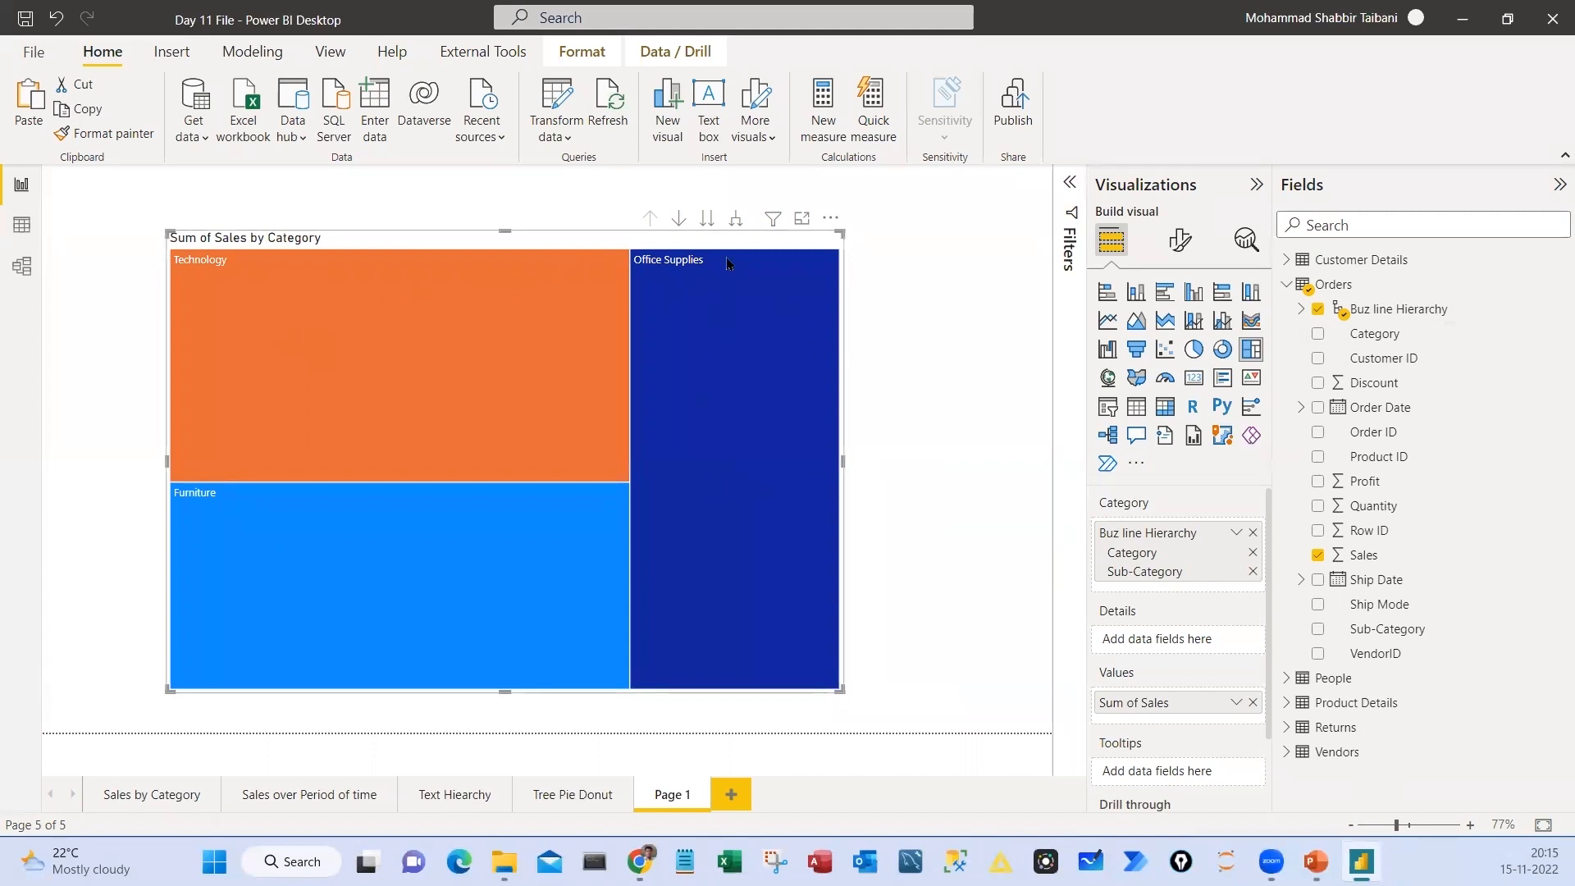
# Expand the treemap by one hierarchy level to view categories with sub-categories, and return to the category level
pyautogui.click(736, 217)
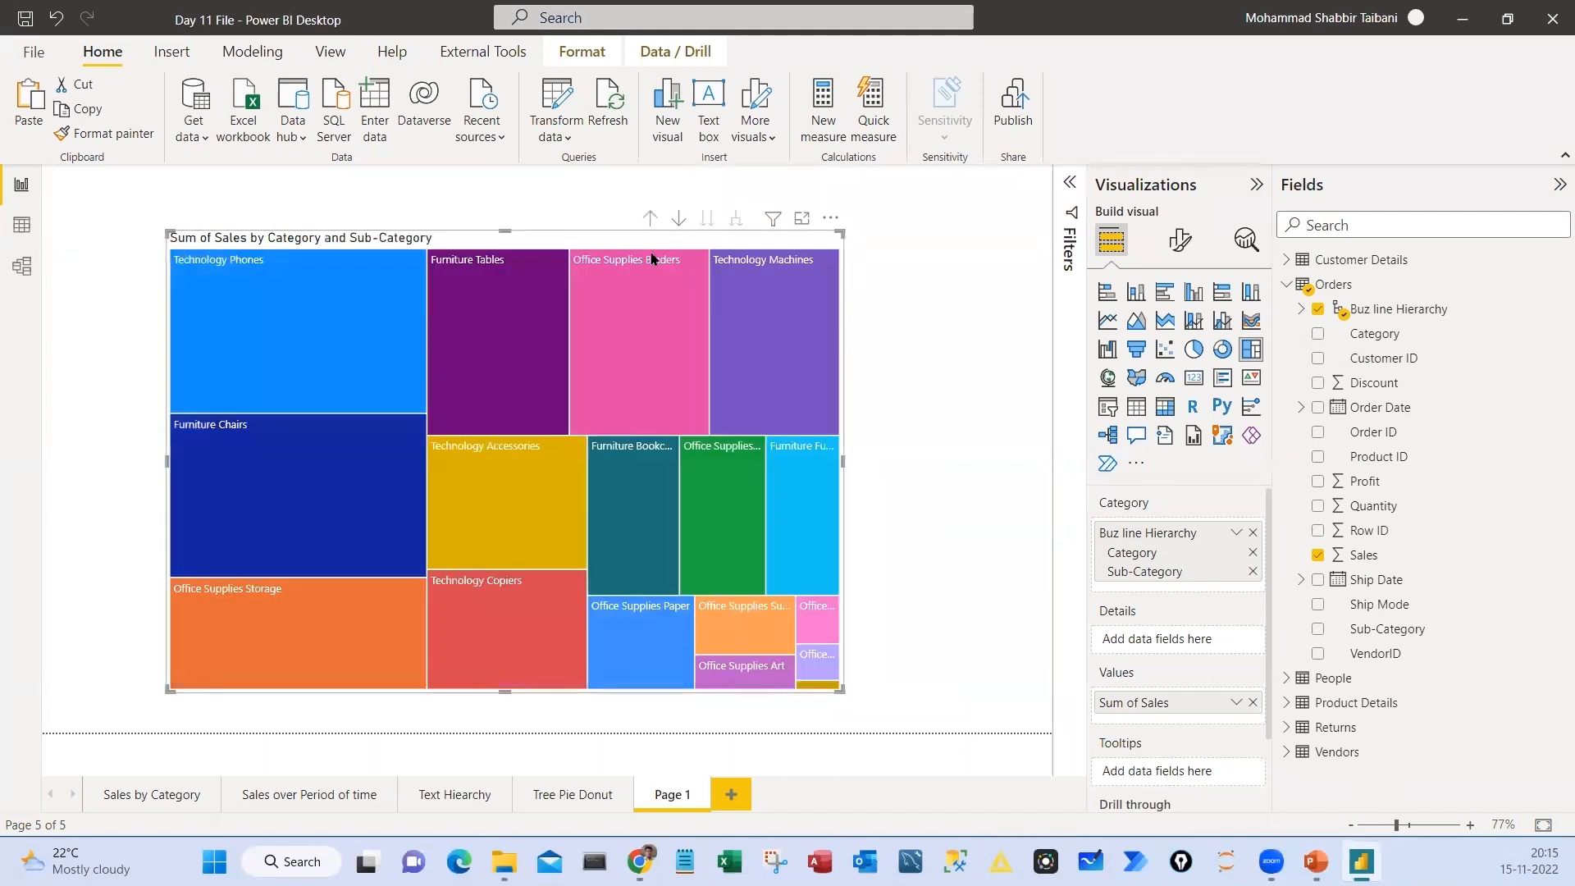
pyautogui.click(650, 217)
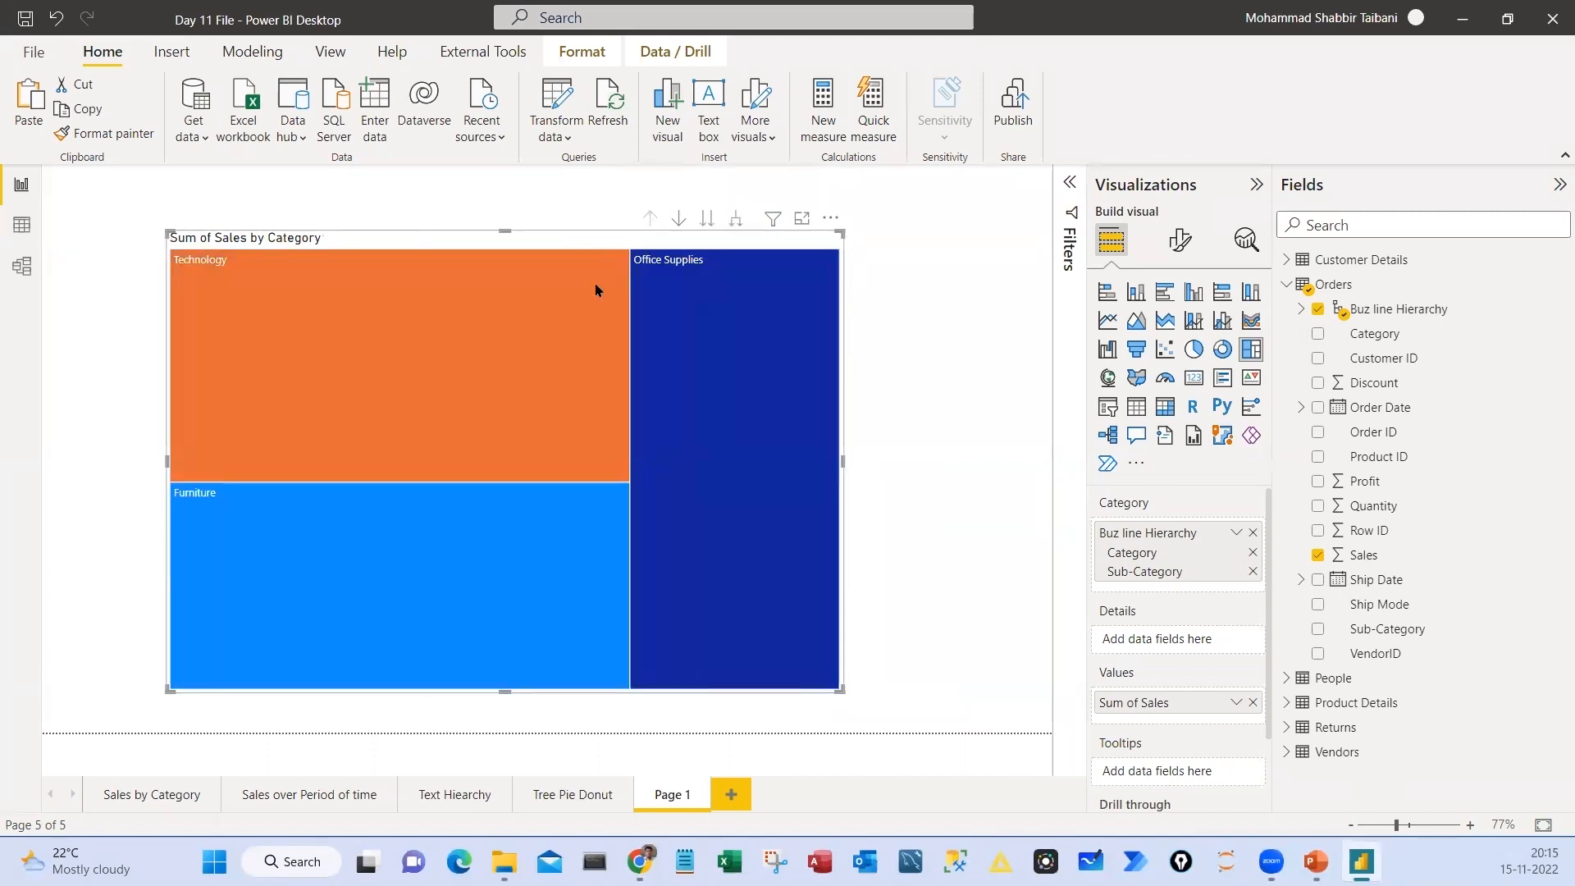
# Turn on the treemap's data labels with display units None and 0 decimal places
pyautogui.click(1180, 240)
pyautogui.click(1247, 465)
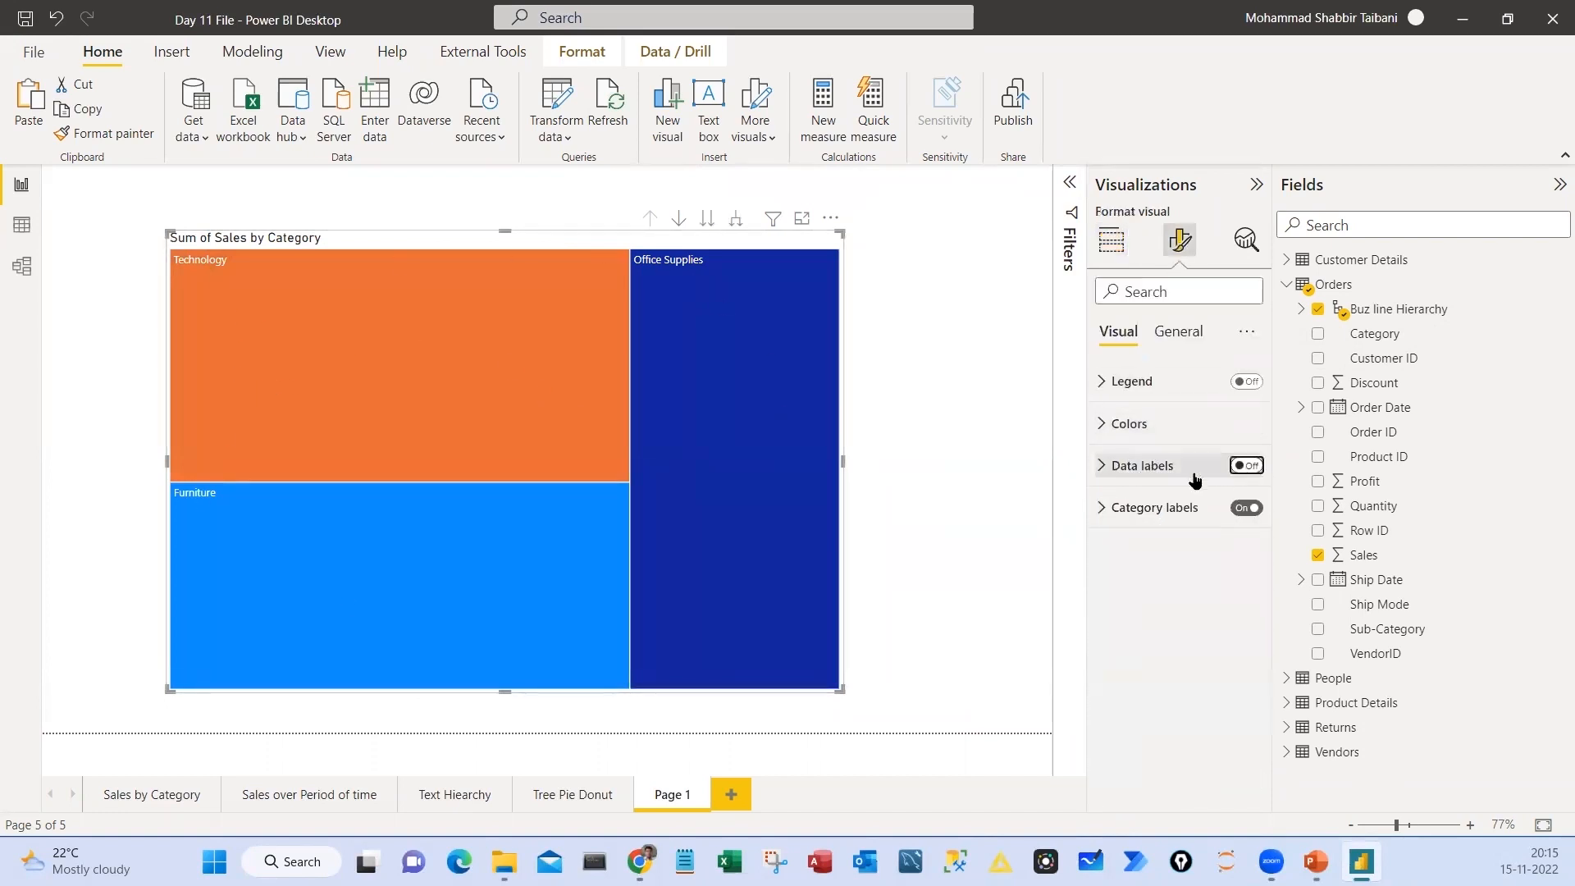
pyautogui.click(1220, 474)
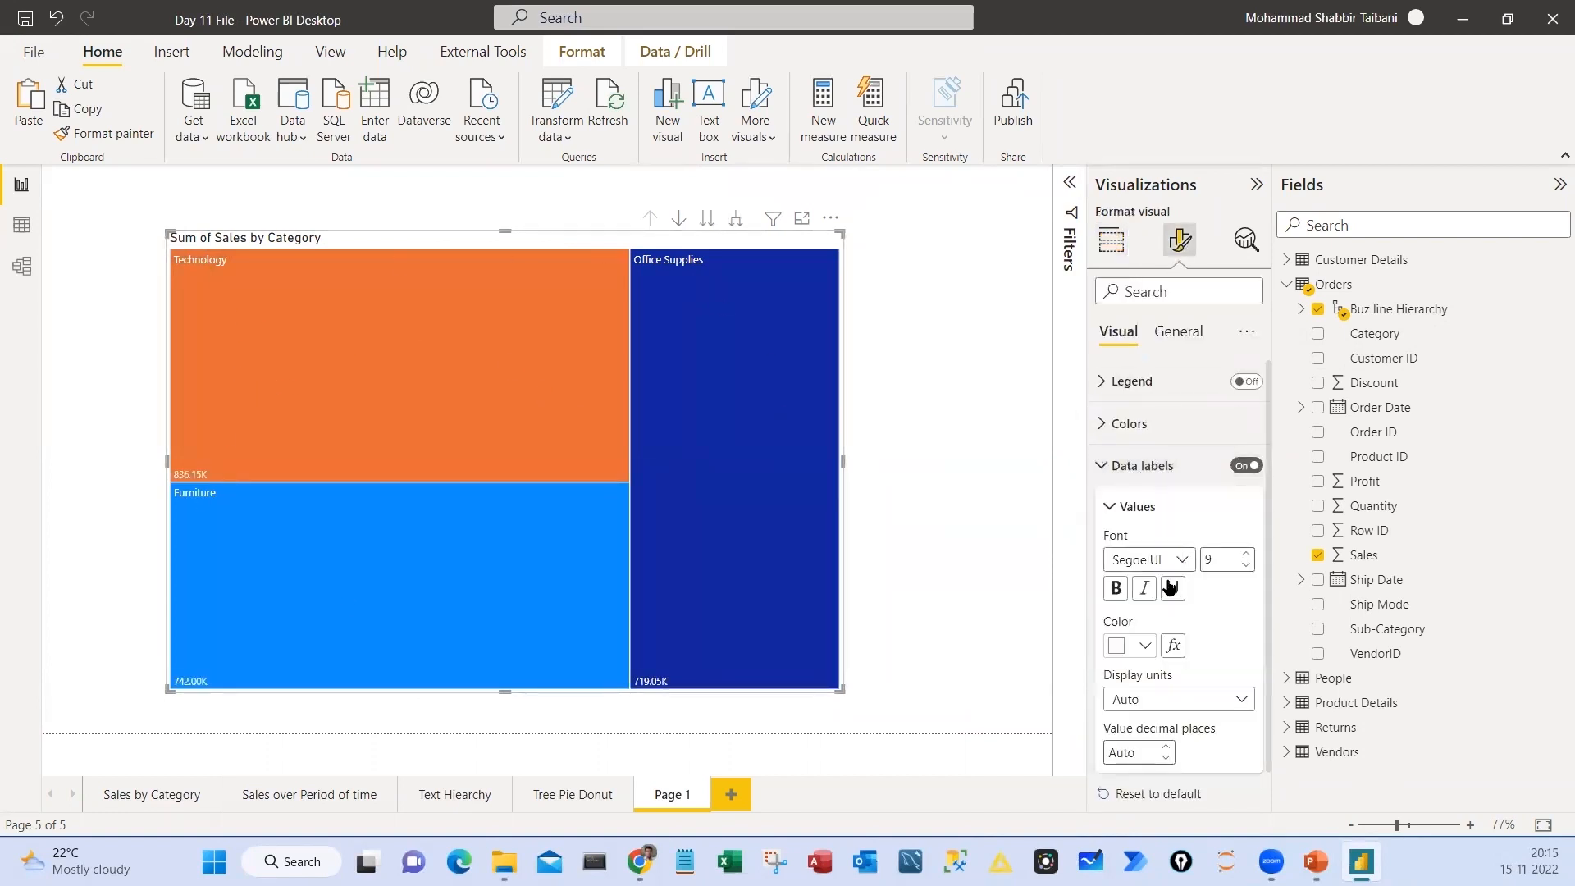
pyautogui.click(1162, 697)
pyautogui.click(1153, 699)
pyautogui.click(1136, 752)
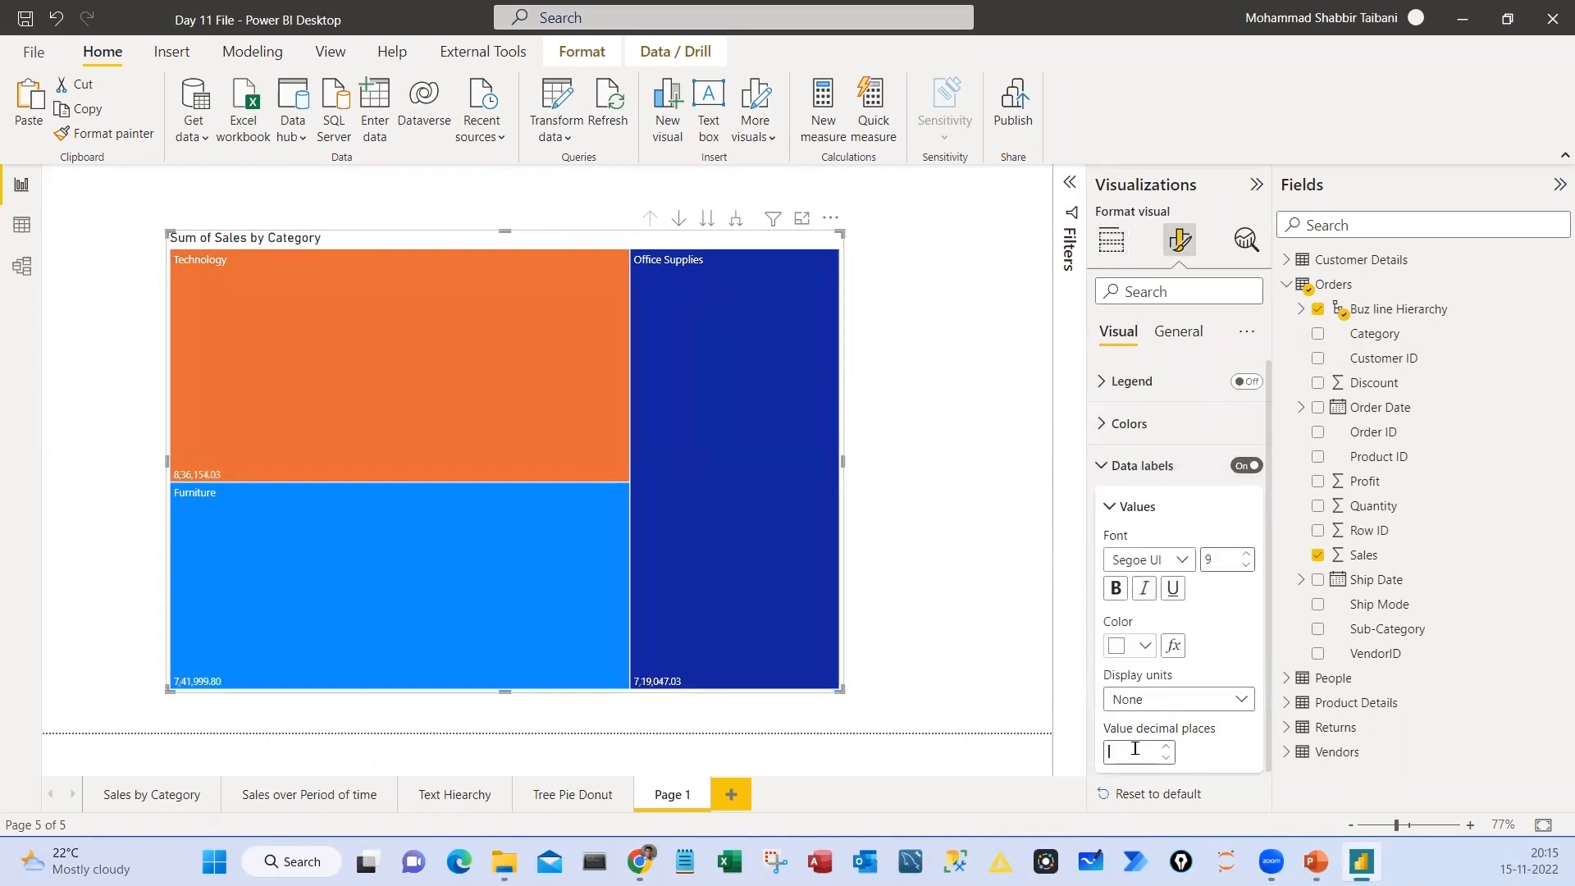
pyautogui.write('0')
# Adjust the treemap's data label font size and set the category label font size to 14
pyautogui.click(1246, 553)
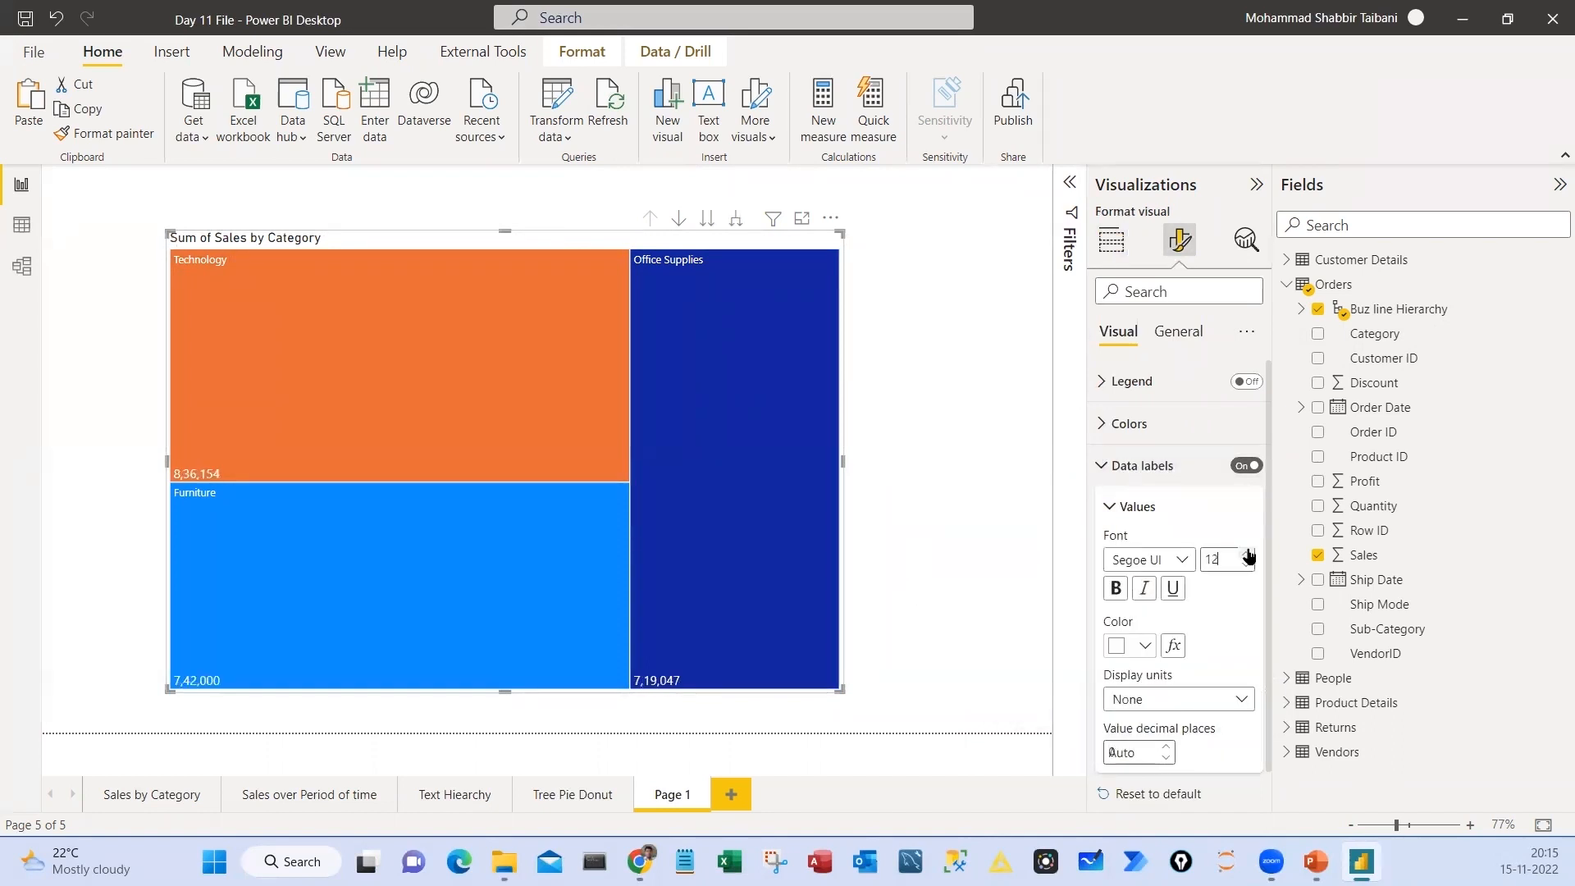
pyautogui.click(1246, 553)
pyautogui.click(1106, 467)
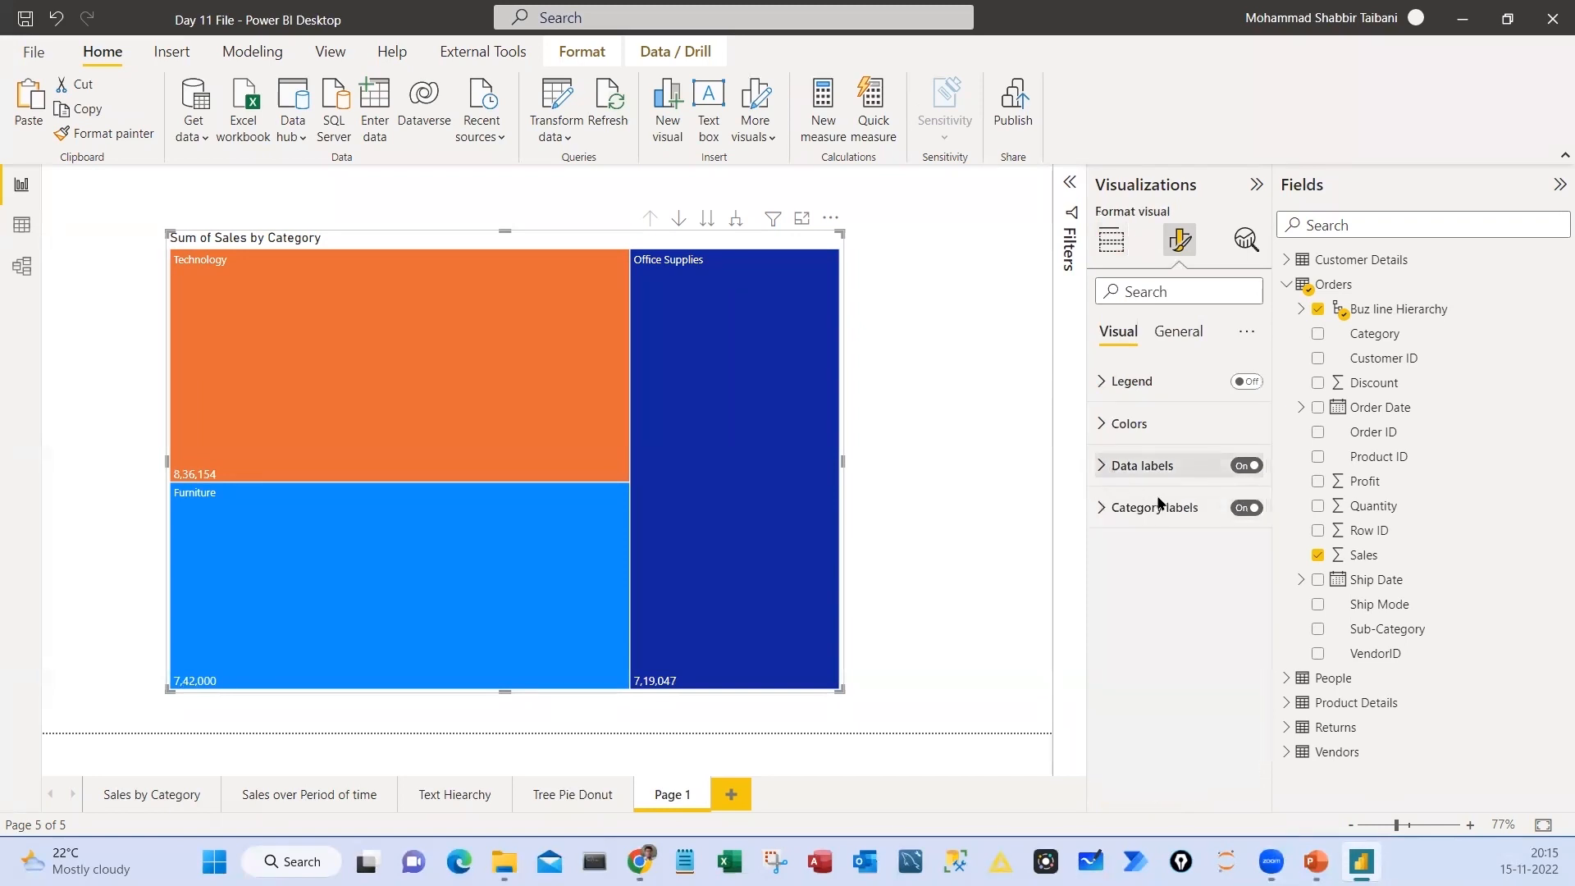
pyautogui.click(1104, 507)
pyautogui.click(1246, 597)
pyautogui.click(1246, 596)
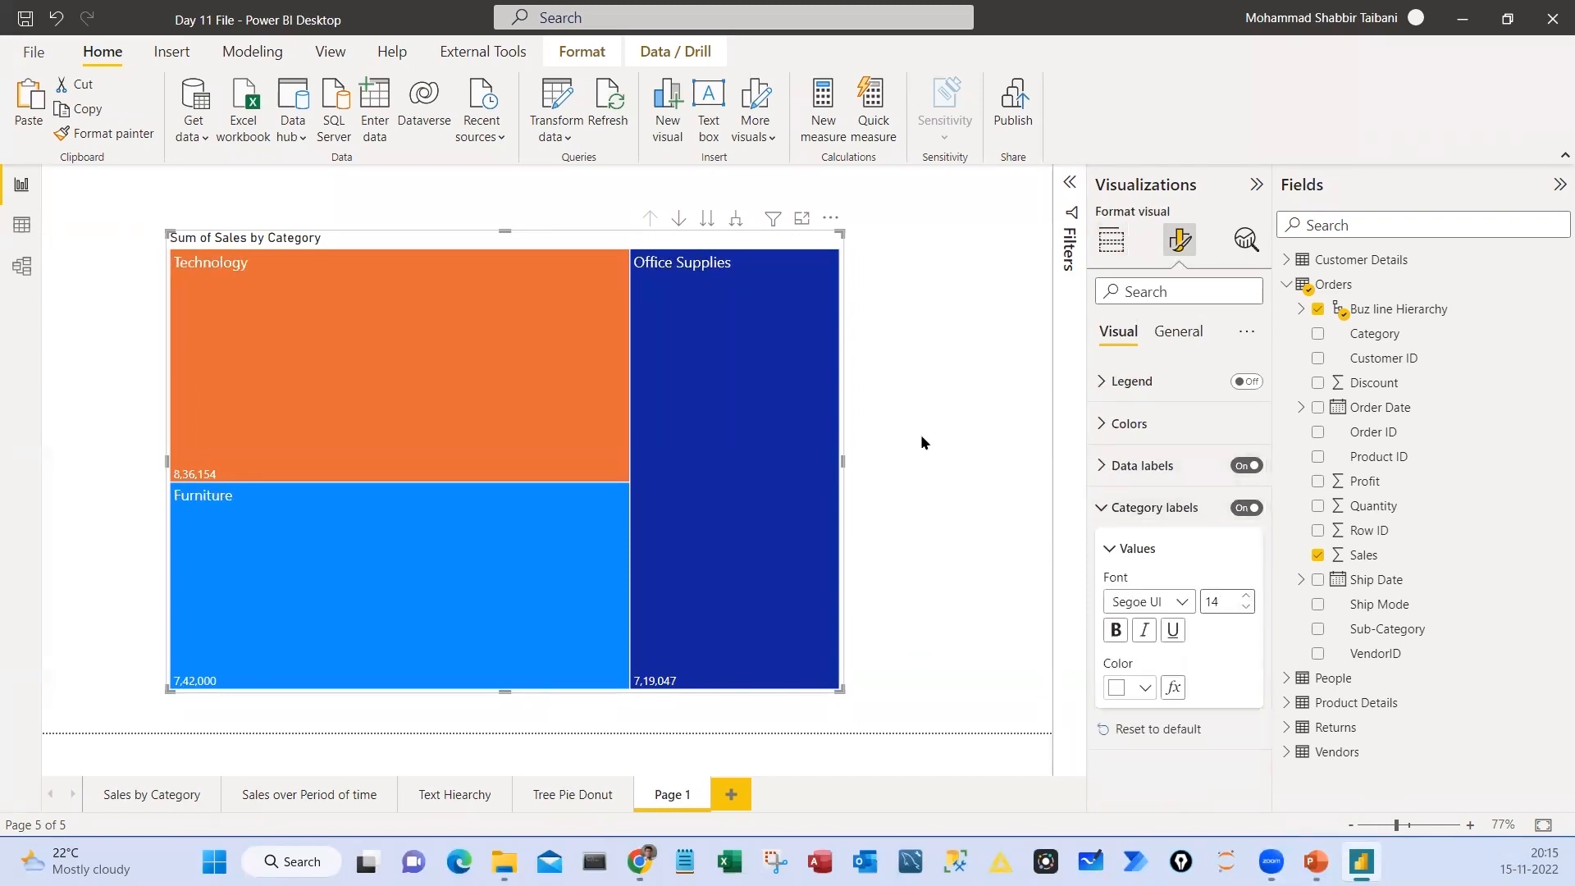
# Turn on the shadow effect for the treemap
pyautogui.click(1112, 240)
pyautogui.click(1179, 241)
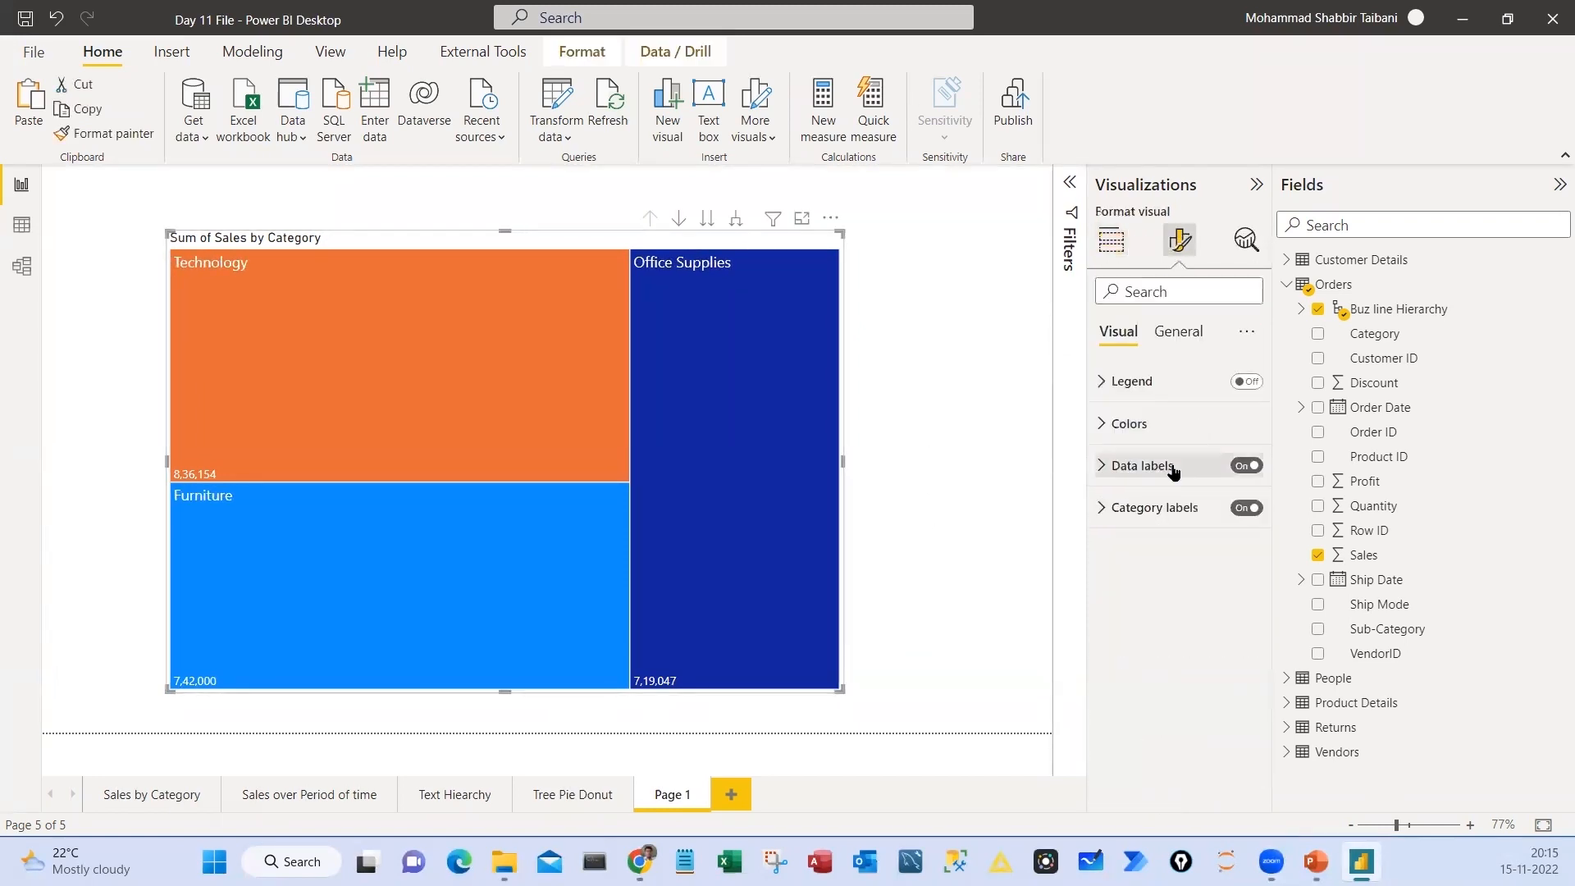
pyautogui.click(1178, 330)
pyautogui.click(1125, 466)
pyautogui.click(1238, 724)
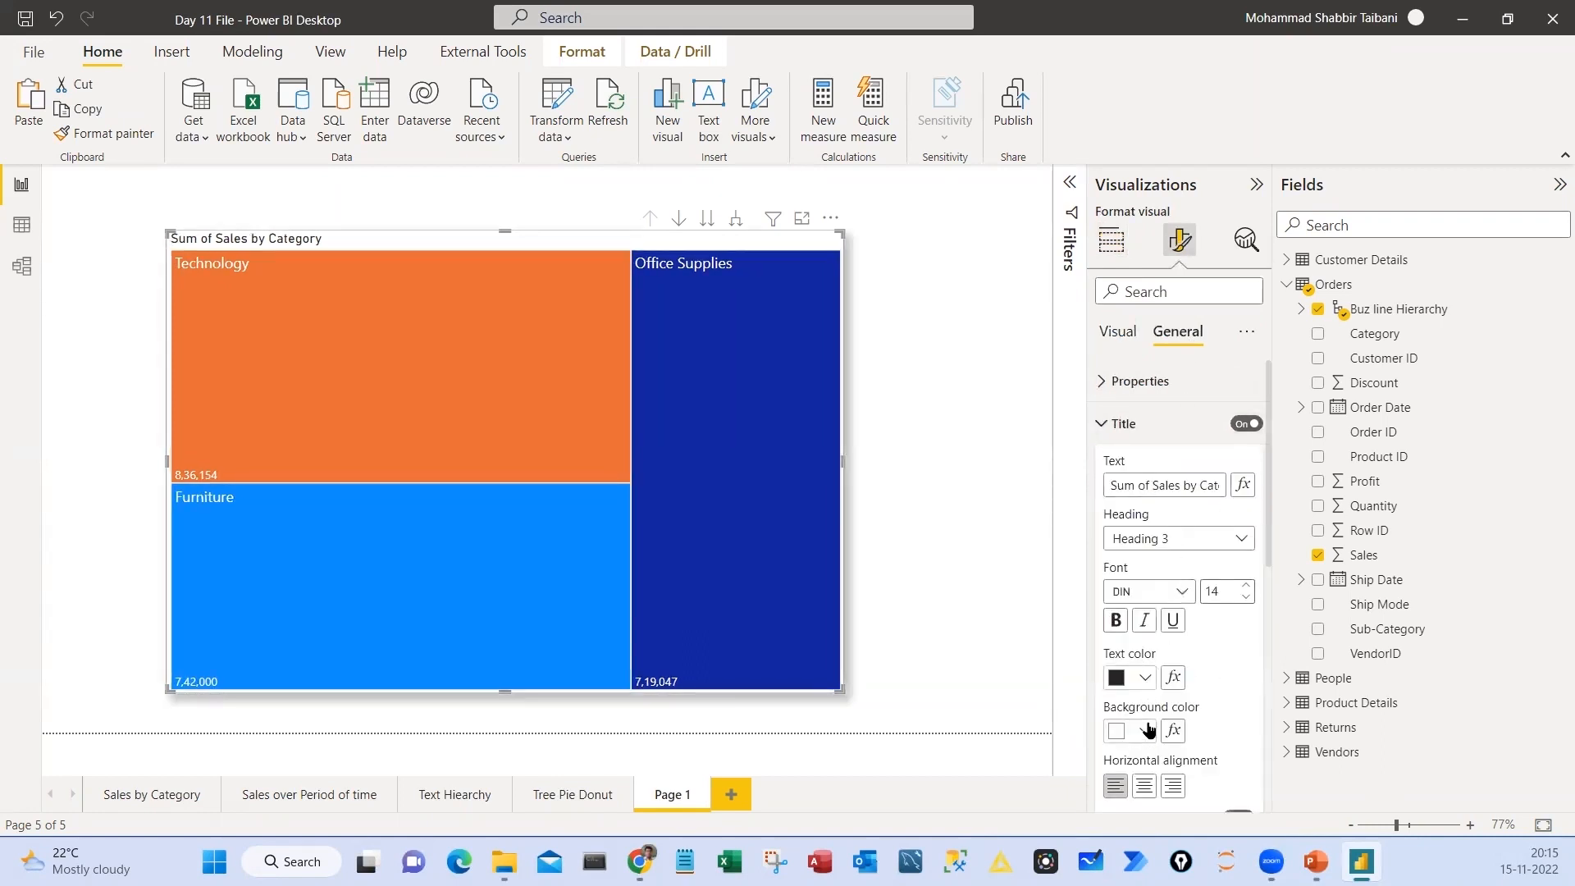
# Style the treemap title with white text on a black background, centred, with a larger font size
pyautogui.click(1145, 730)
pyautogui.click(1156, 595)
pyautogui.click(1146, 677)
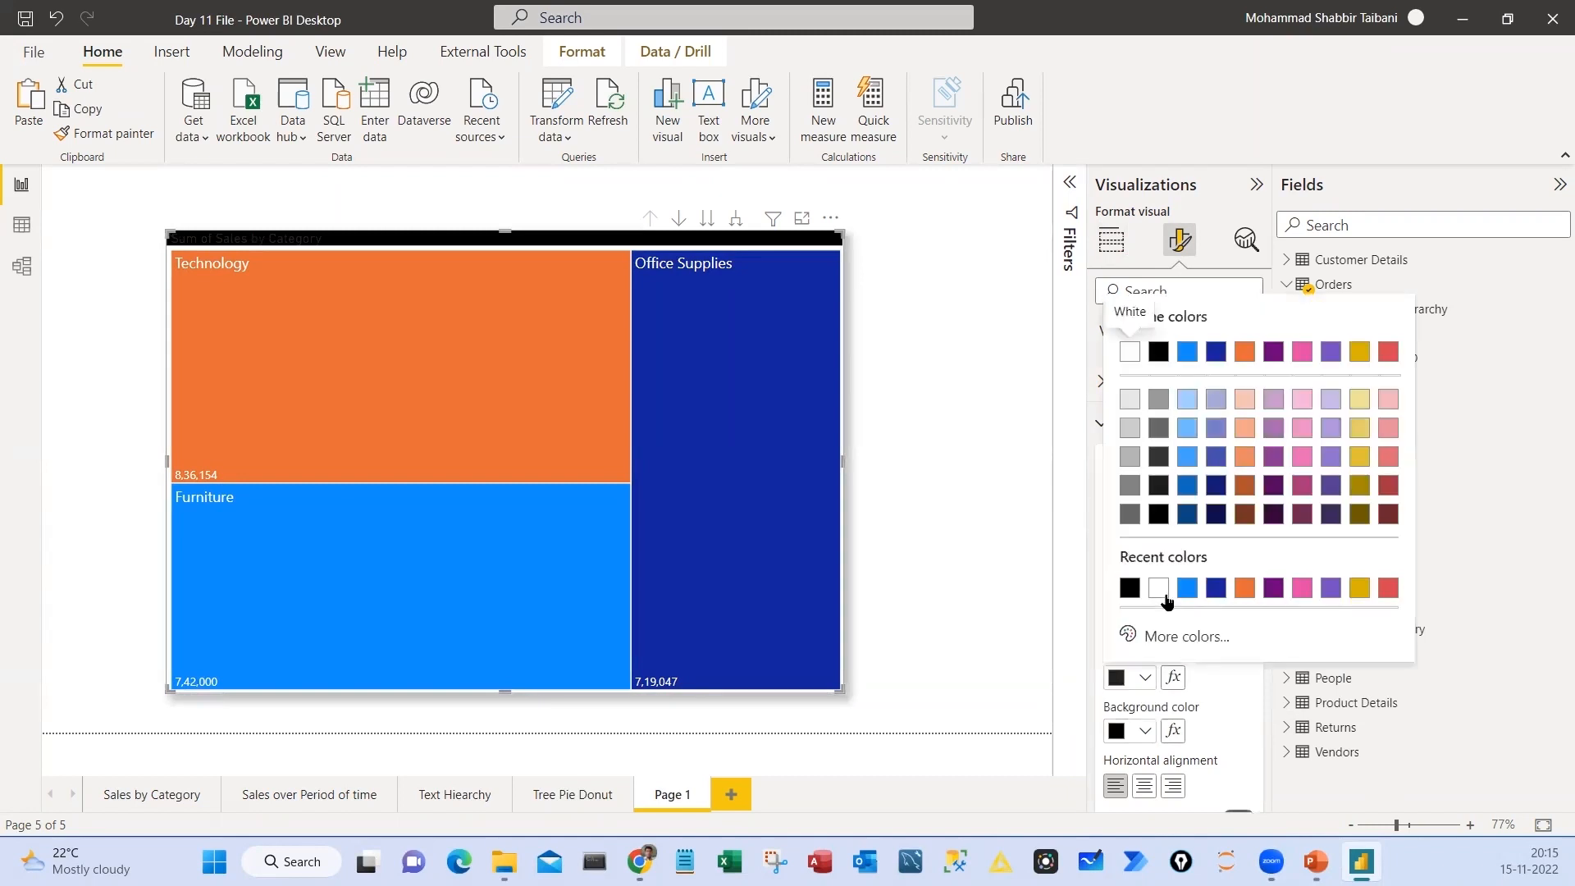
pyautogui.click(1121, 347)
pyautogui.click(1144, 786)
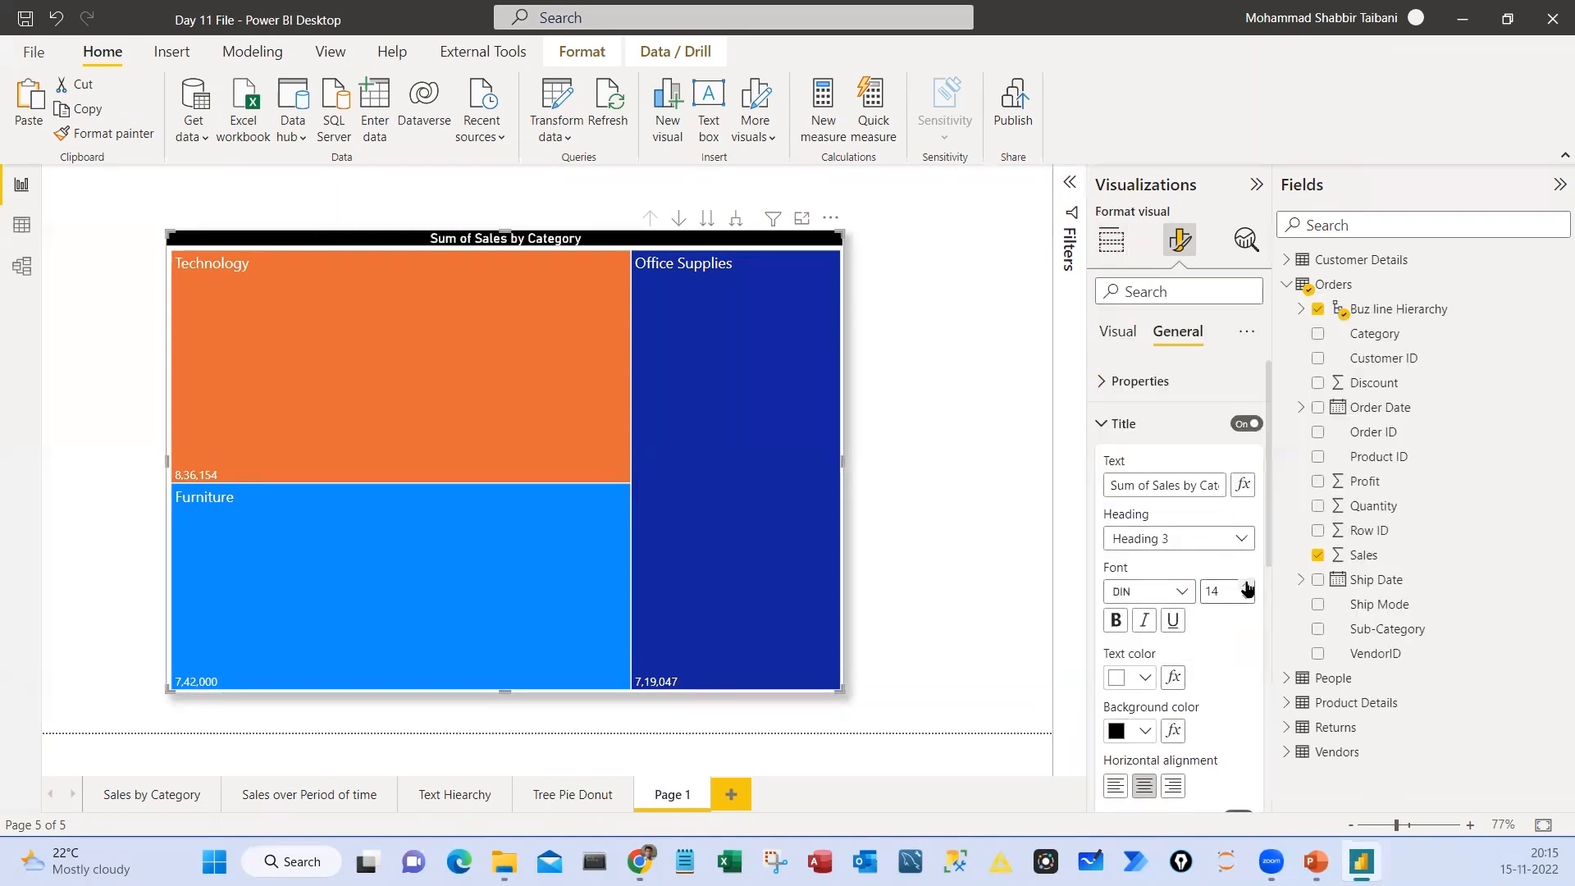
pyautogui.click(1246, 586)
pyautogui.click(1246, 586)
pyautogui.click(1247, 586)
pyautogui.click(1246, 586)
# Move the treemap slightly down and to the right on the page
pyautogui.click(706, 197)
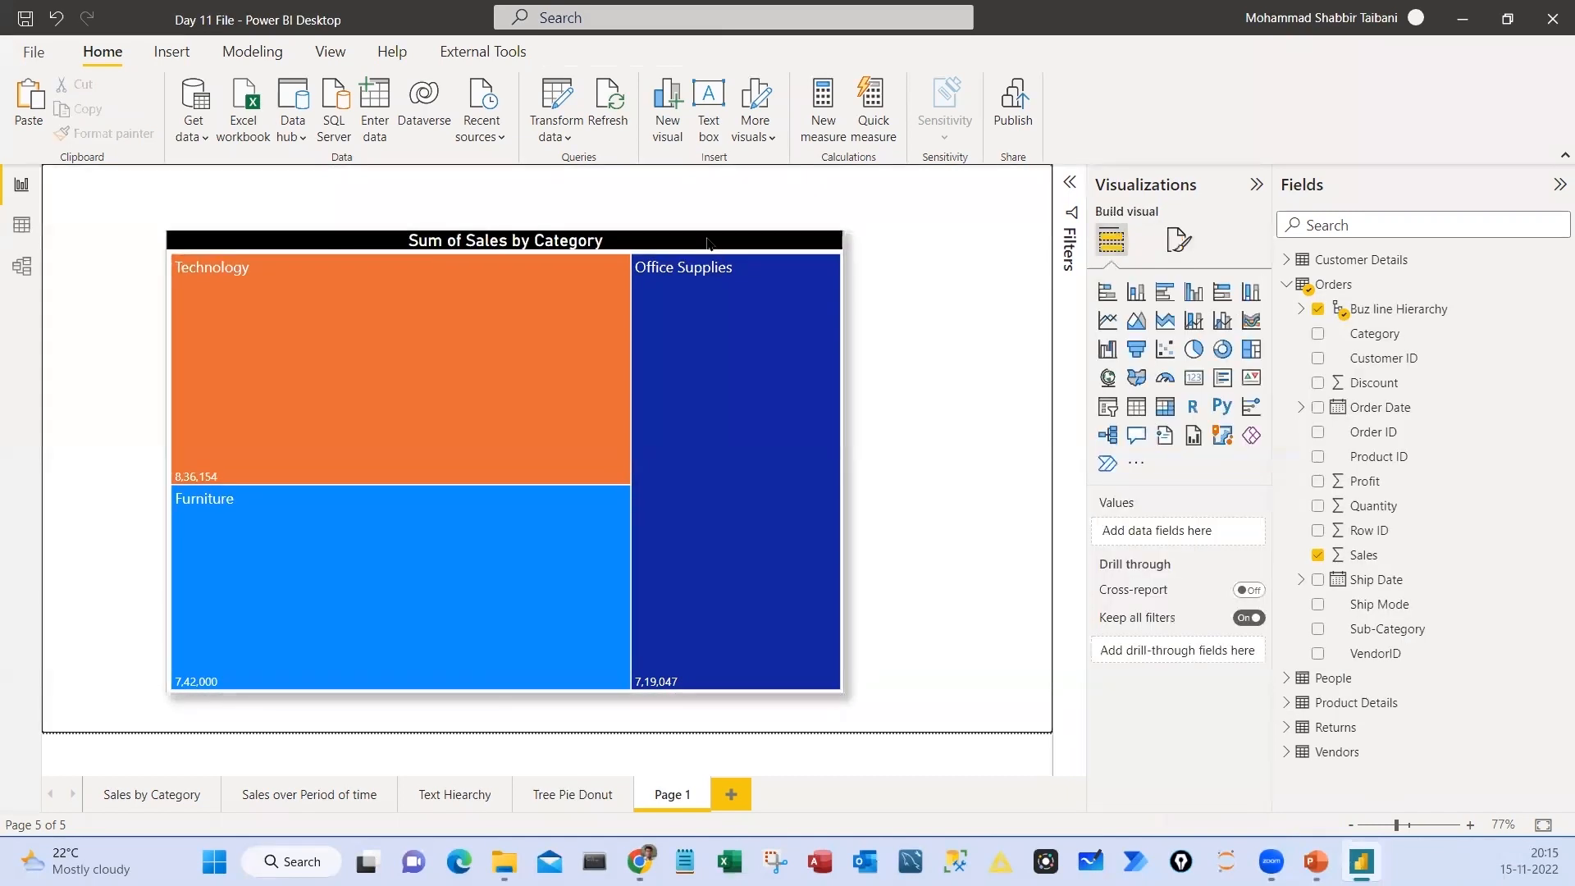
pyautogui.moveTo(708, 240); pyautogui.dragTo(723, 271)
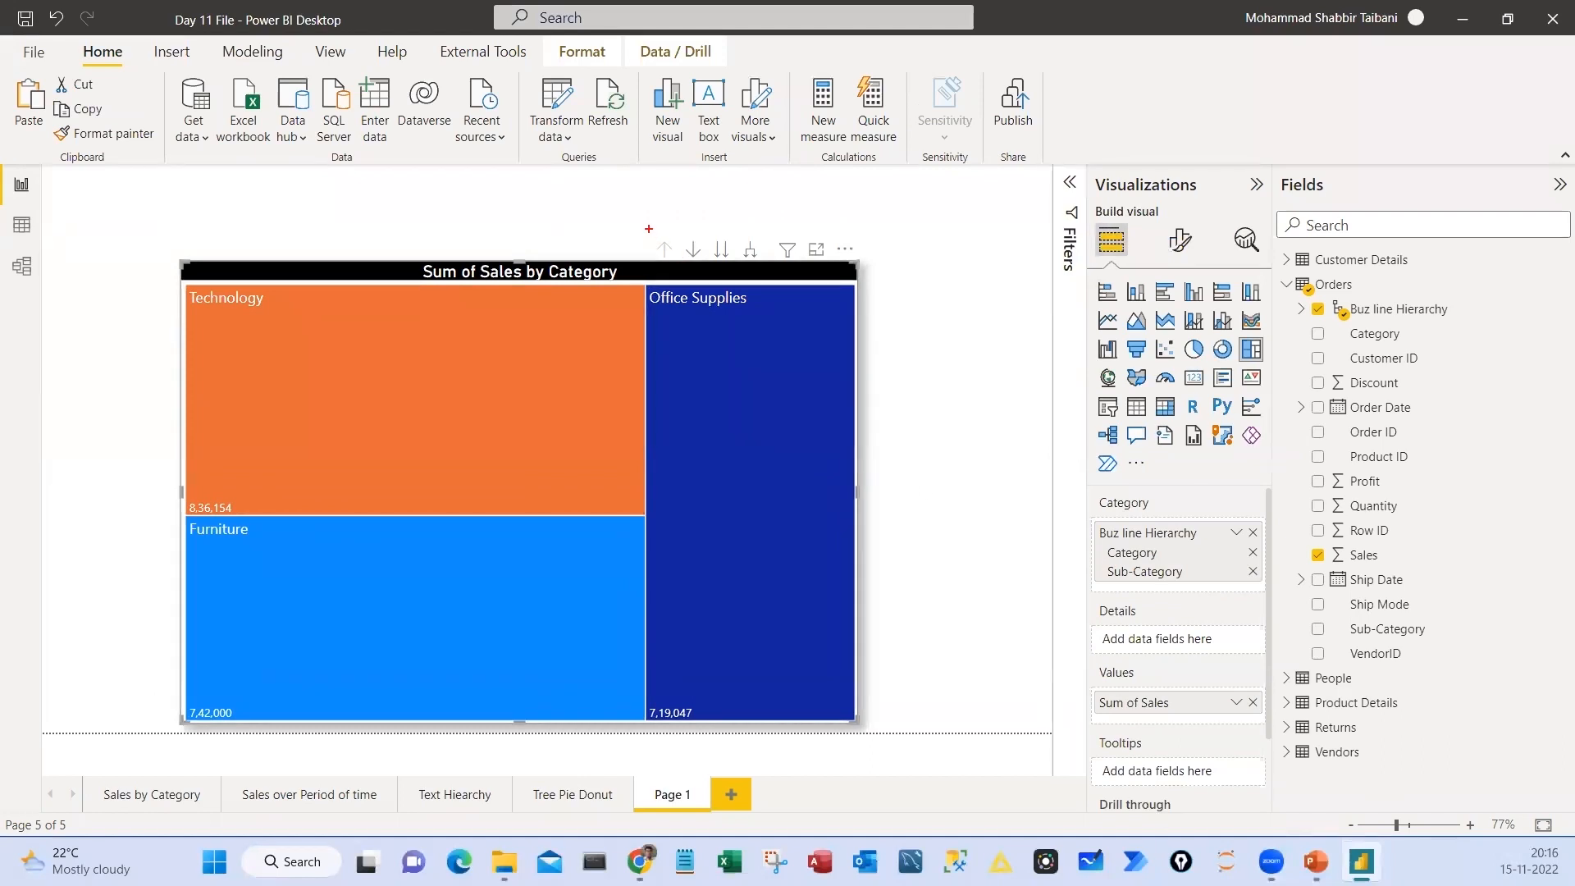
pyautogui.moveTo(649, 228)
pyautogui.mouseDown()
pyautogui.moveTo(682, 264)
pyautogui.moveTo(716, 172)
pyautogui.mouseUp()
pyautogui.moveTo(737, 231)
pyautogui.mouseDown()
pyautogui.moveTo(768, 274)
pyautogui.moveTo(815, 180)
pyautogui.mouseUp()
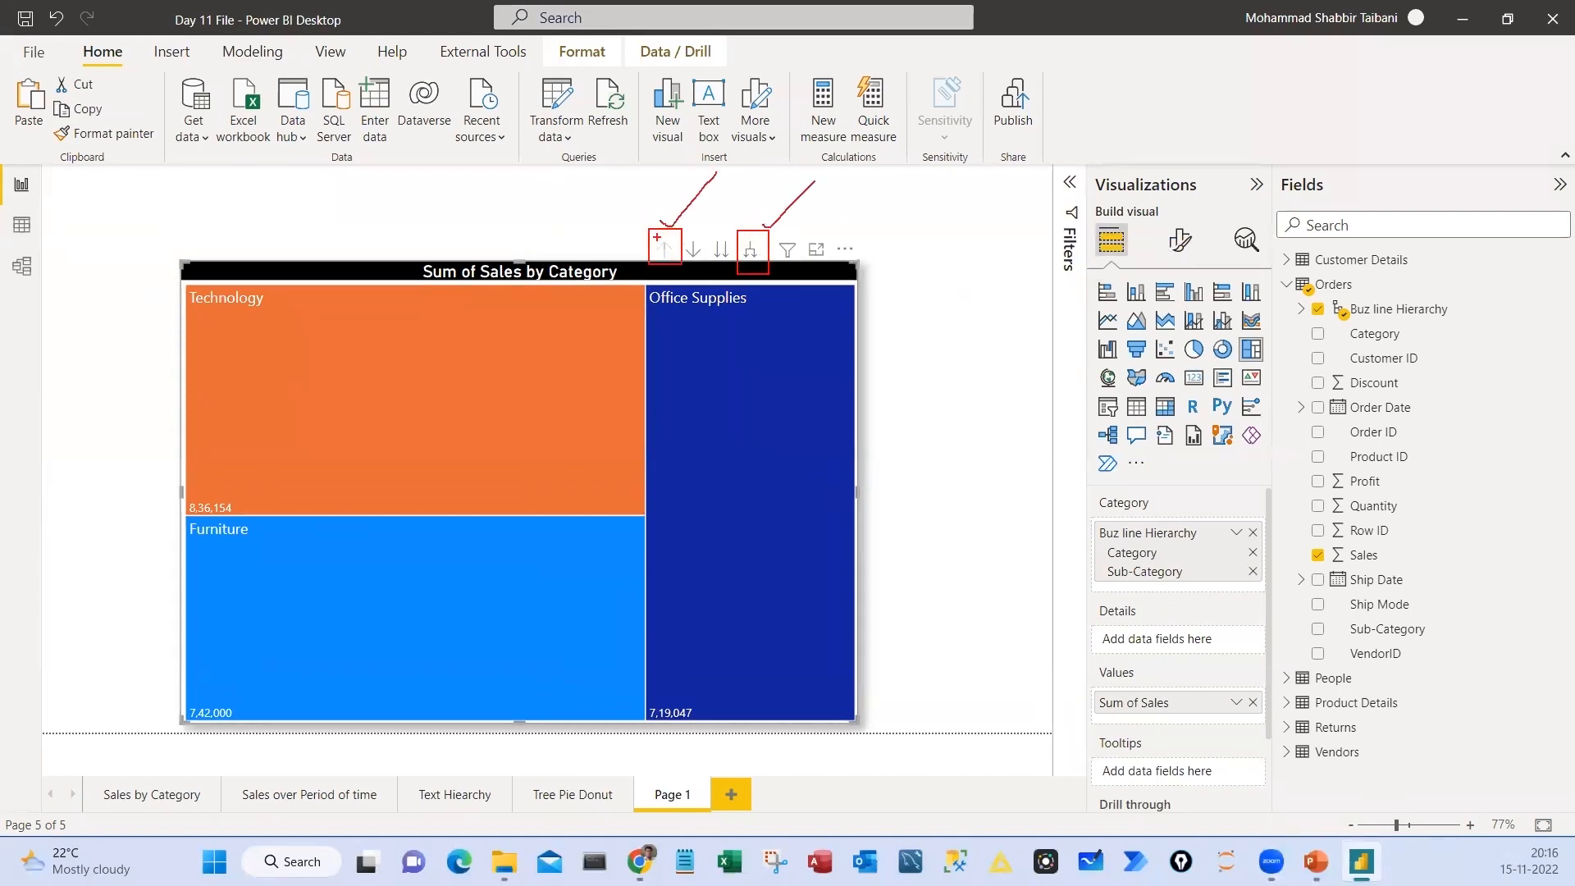
pyautogui.moveTo(576, 250); pyautogui.dragTo(576, 185)
pyautogui.moveTo(563, 201)
pyautogui.mouseDown()
pyautogui.moveTo(576, 185)
pyautogui.moveTo(592, 204)
pyautogui.mouseUp()
pyautogui.moveTo(941, 251); pyautogui.dragTo(948, 332)
pyautogui.moveTo(948, 332); pyautogui.dragTo(970, 293)
pyautogui.press('Escape')
# Expand the treemap to sub-categories, drill back up, and inspect the Technology and Furniture sales tooltips
pyautogui.click(751, 250)
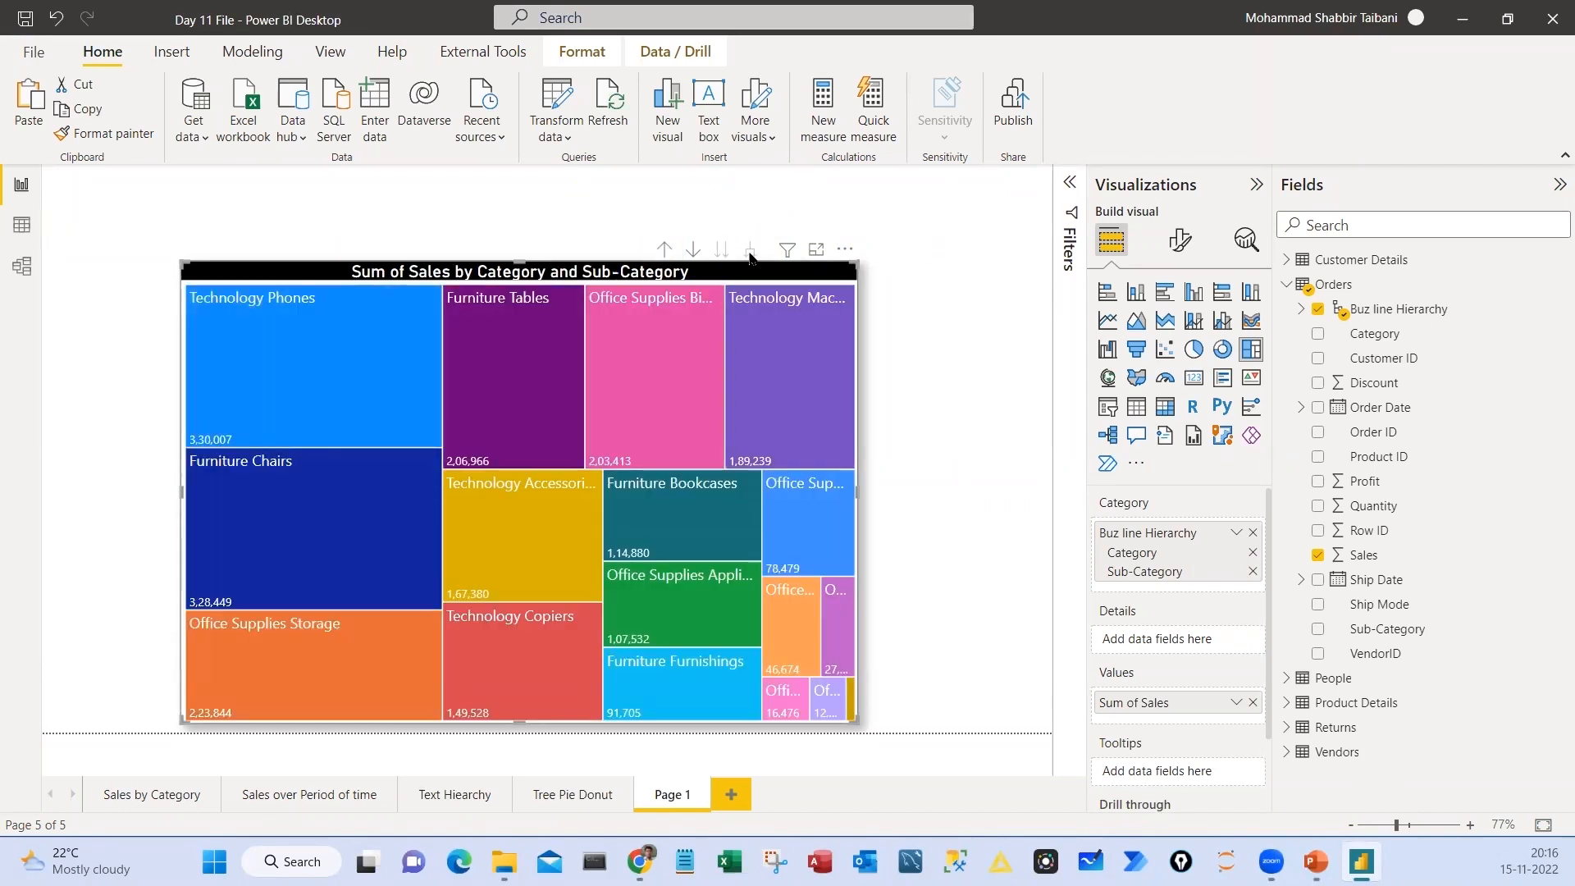
pyautogui.click(664, 250)
pyautogui.moveTo(480, 334)
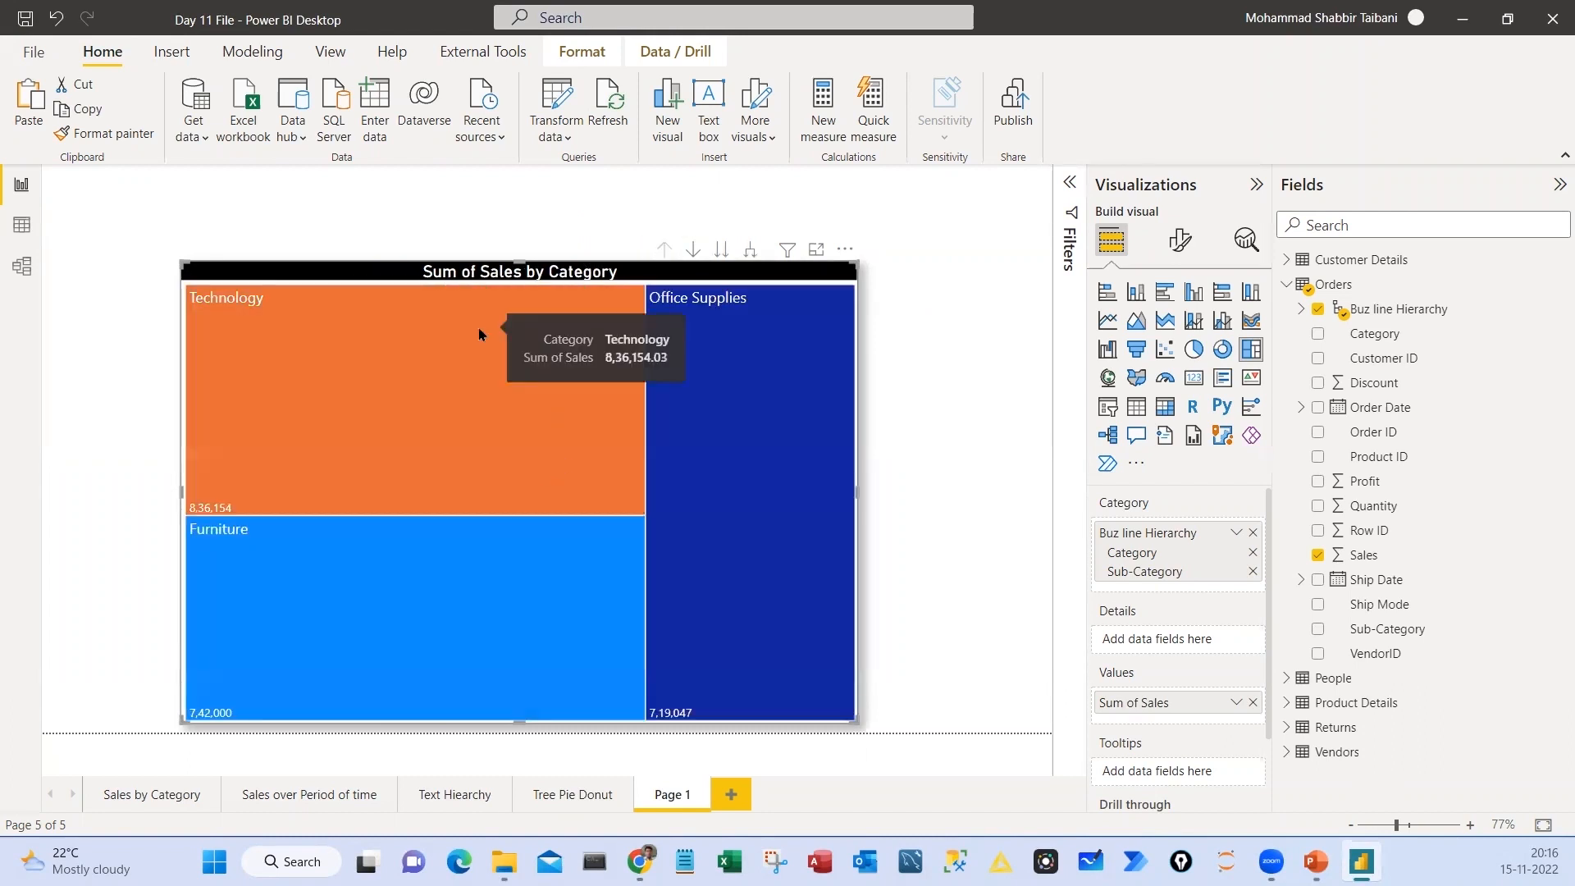
pyautogui.moveTo(616, 533)
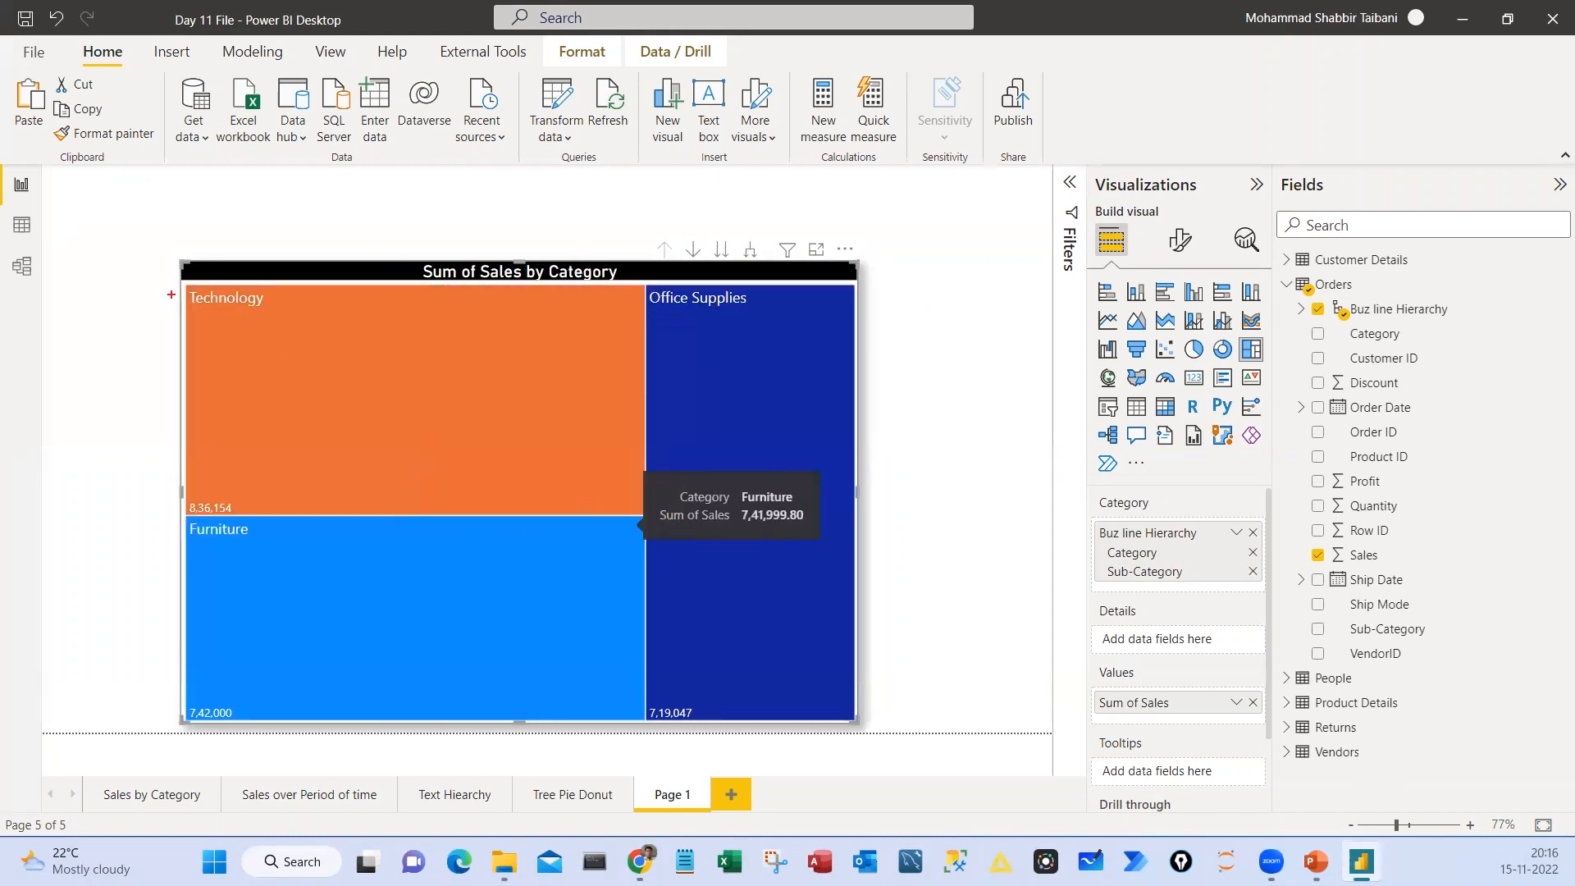
pyautogui.moveTo(182, 288)
pyautogui.mouseDown()
pyautogui.moveTo(239, 335)
pyautogui.moveTo(661, 510)
pyautogui.mouseUp()
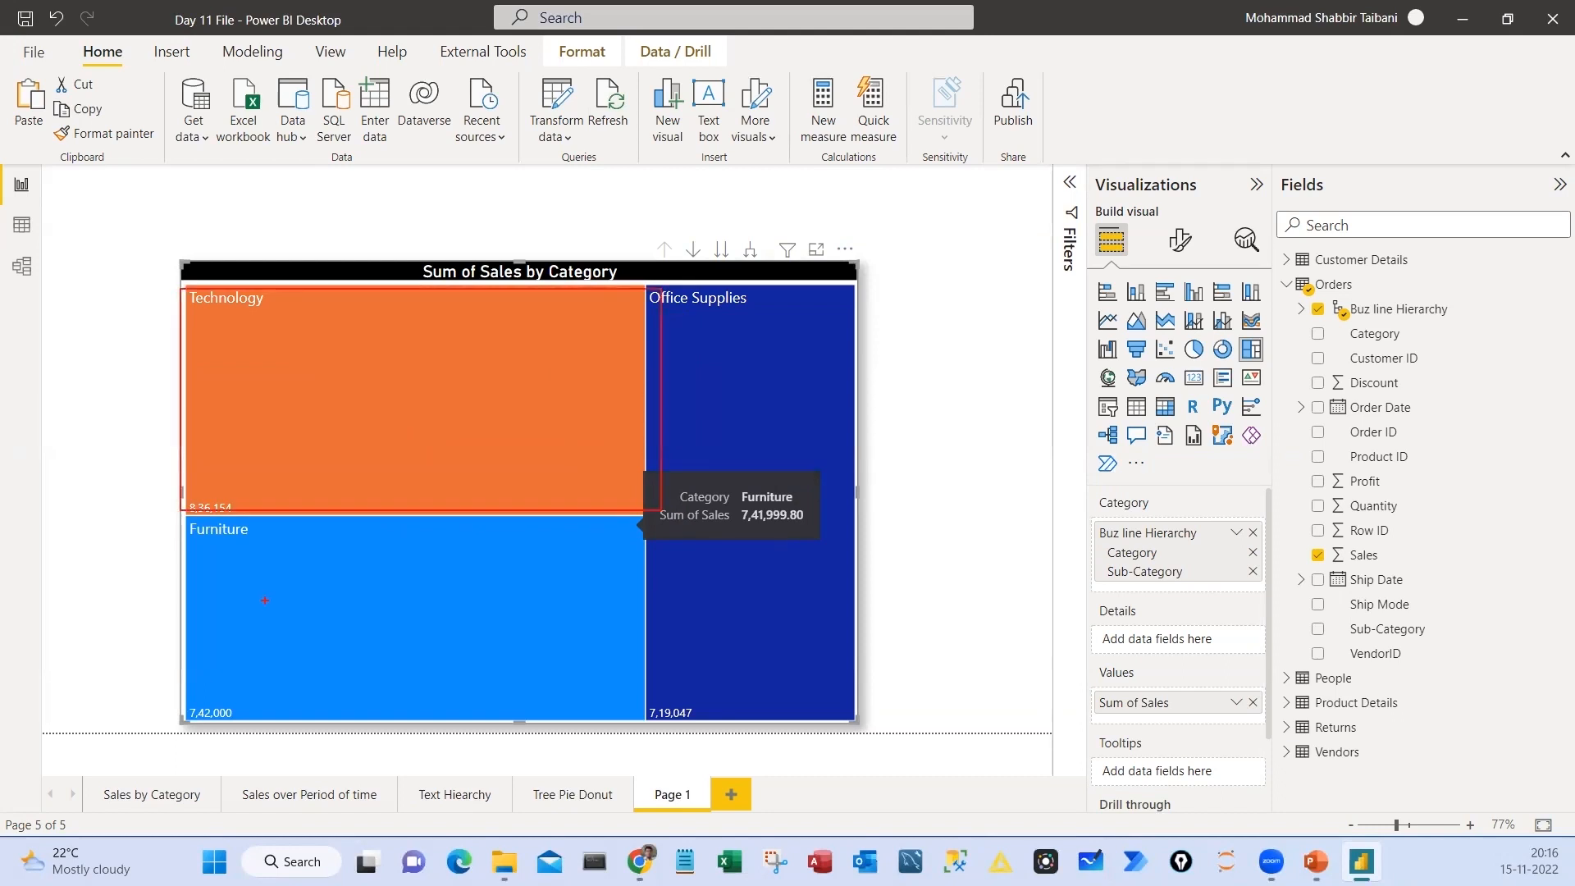
pyautogui.moveTo(268, 370); pyautogui.dragTo(358, 334)
pyautogui.moveTo(215, 263)
pyautogui.mouseDown()
pyautogui.moveTo(263, 248)
pyautogui.moveTo(160, 267)
pyautogui.mouseUp()
pyautogui.moveTo(199, 531); pyautogui.dragTo(102, 542)
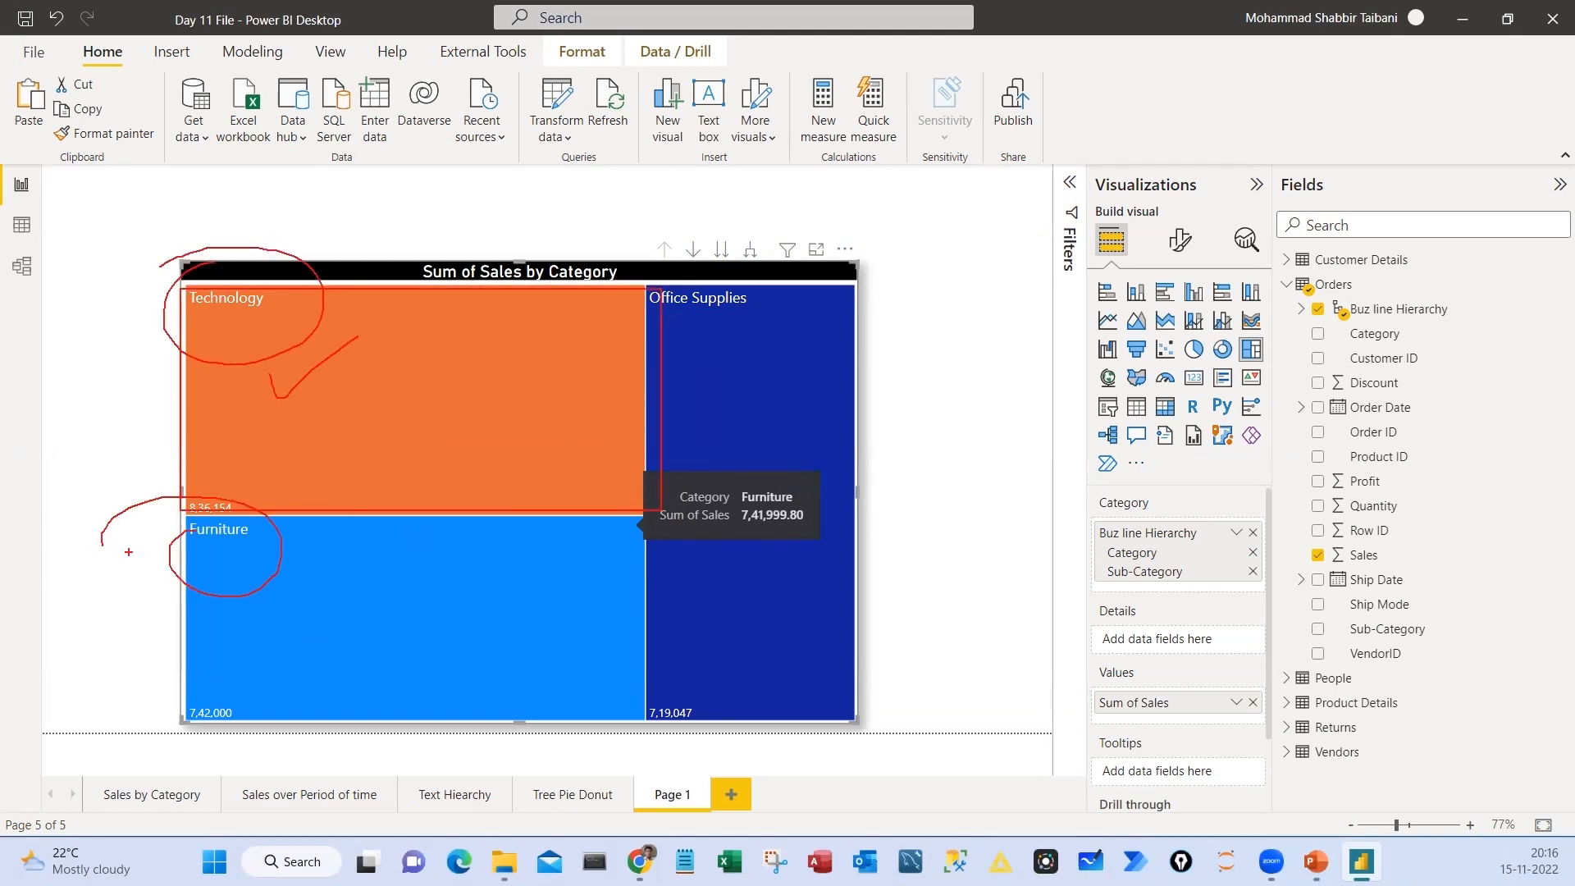
pyautogui.moveTo(654, 264)
pyautogui.mouseDown()
pyautogui.moveTo(677, 281)
pyautogui.moveTo(598, 279)
pyautogui.mouseUp()
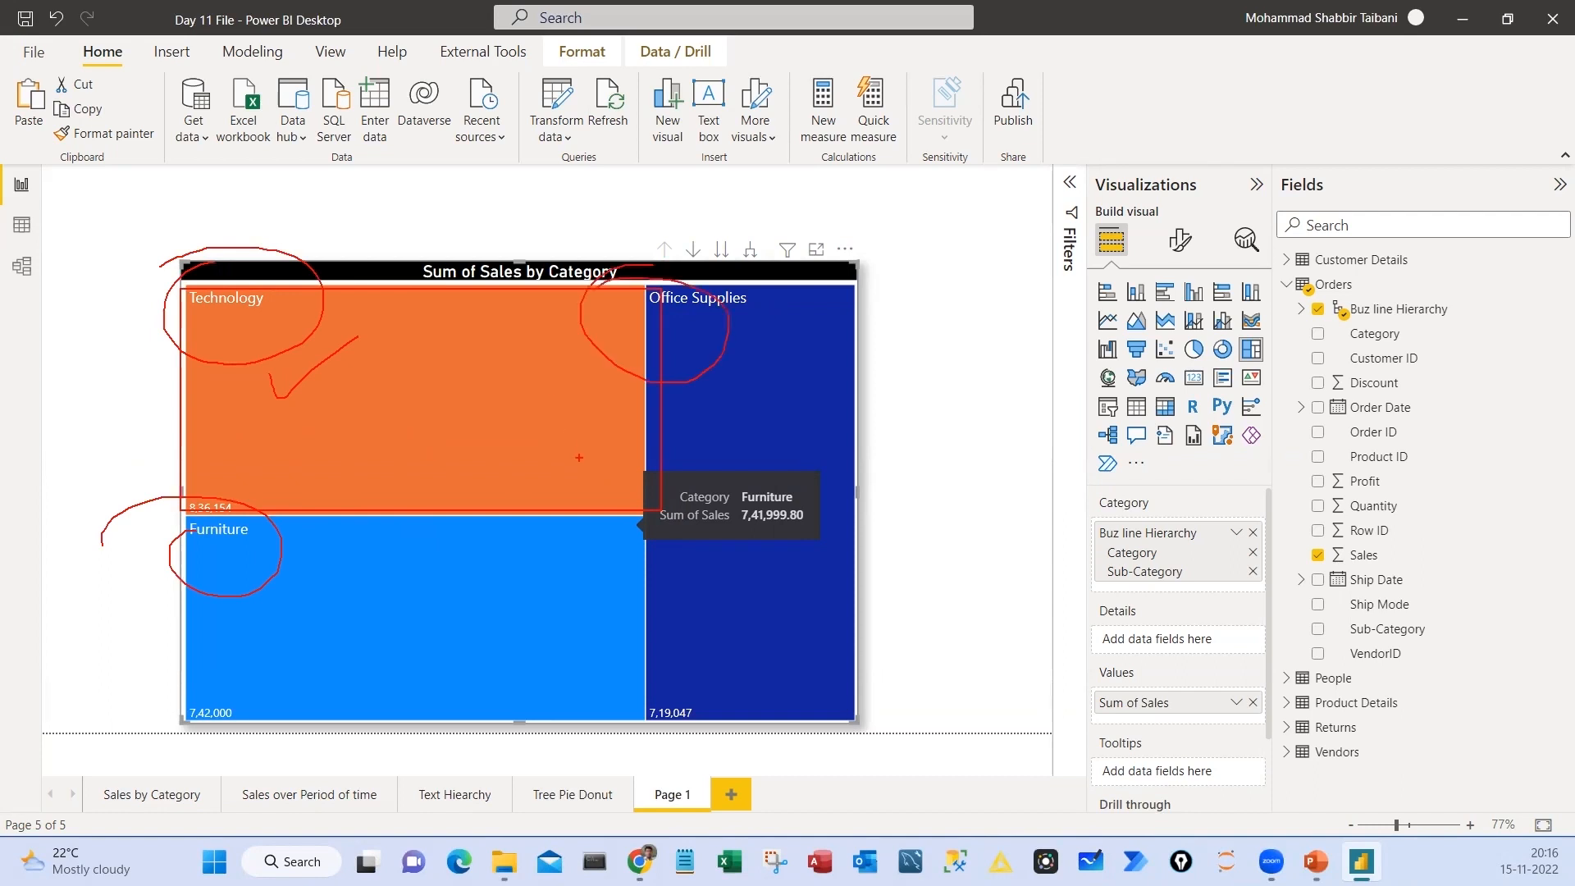
pyautogui.press('Escape')
# Compare the treemap's combined category and sub-category view with its category-only view
pyautogui.click(750, 248)
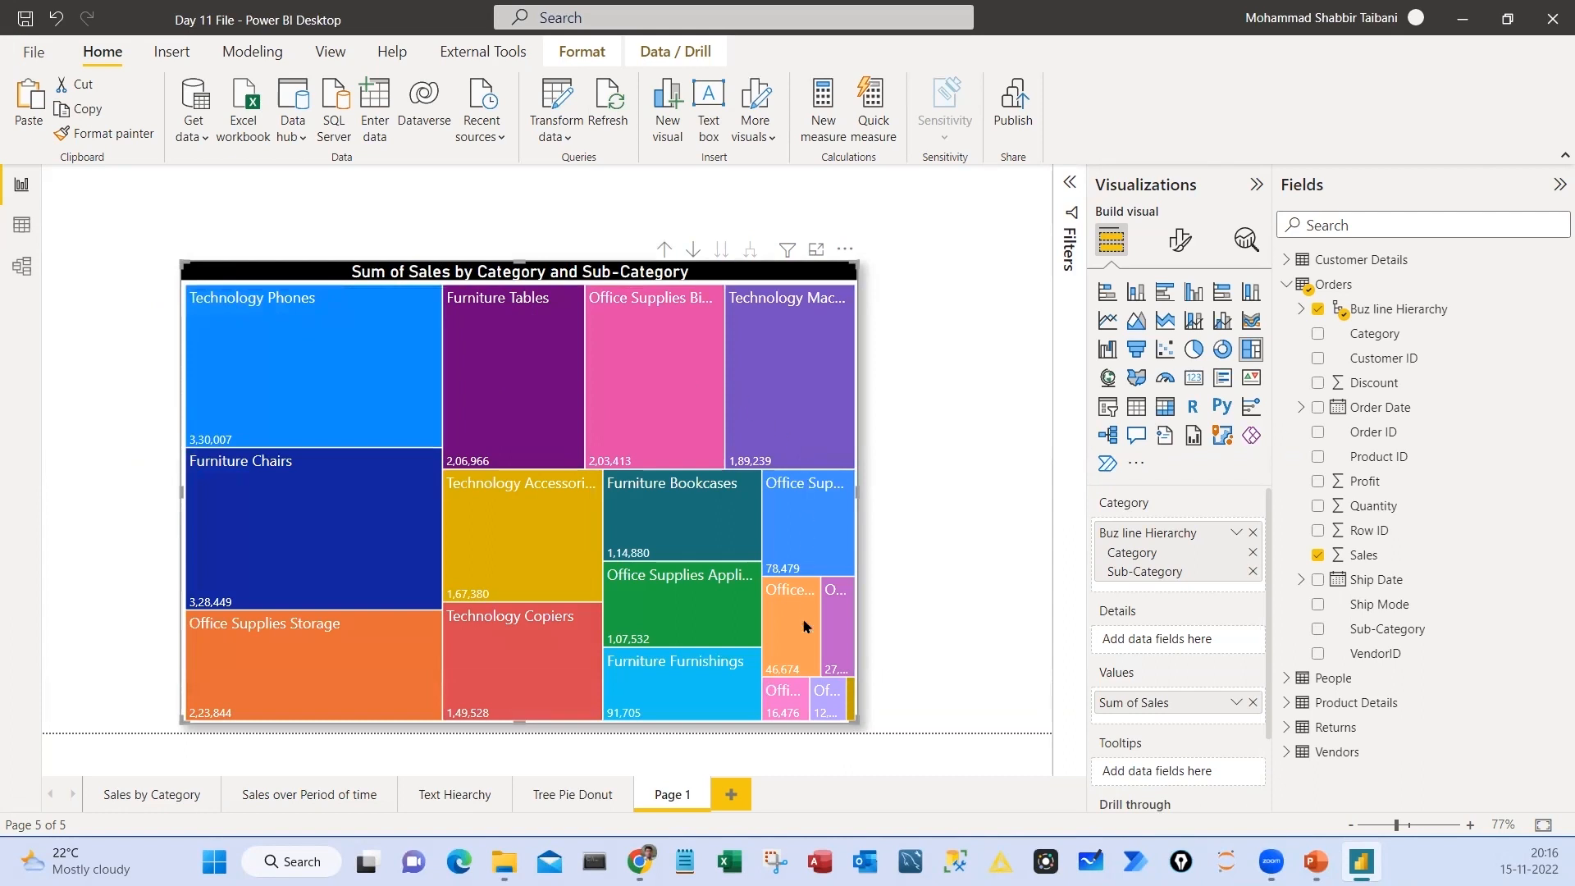
pyautogui.click(665, 248)
# Turn on drill mode for the treemap and drill into Technology, Office Supplies and Furniture, returning to the category level after each
pyautogui.click(693, 249)
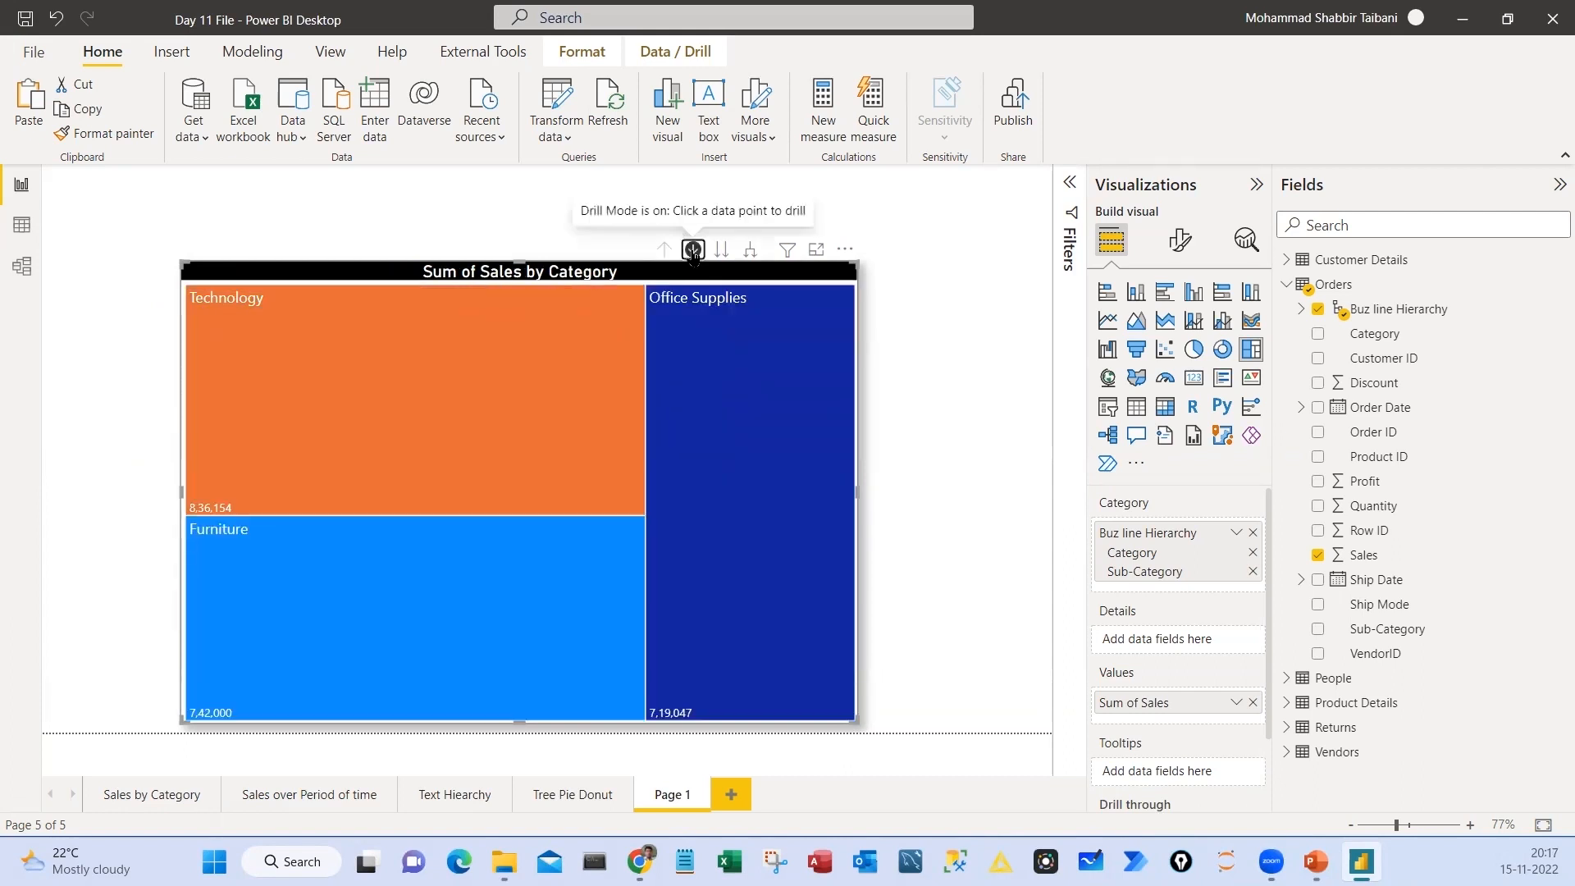
pyautogui.click(274, 335)
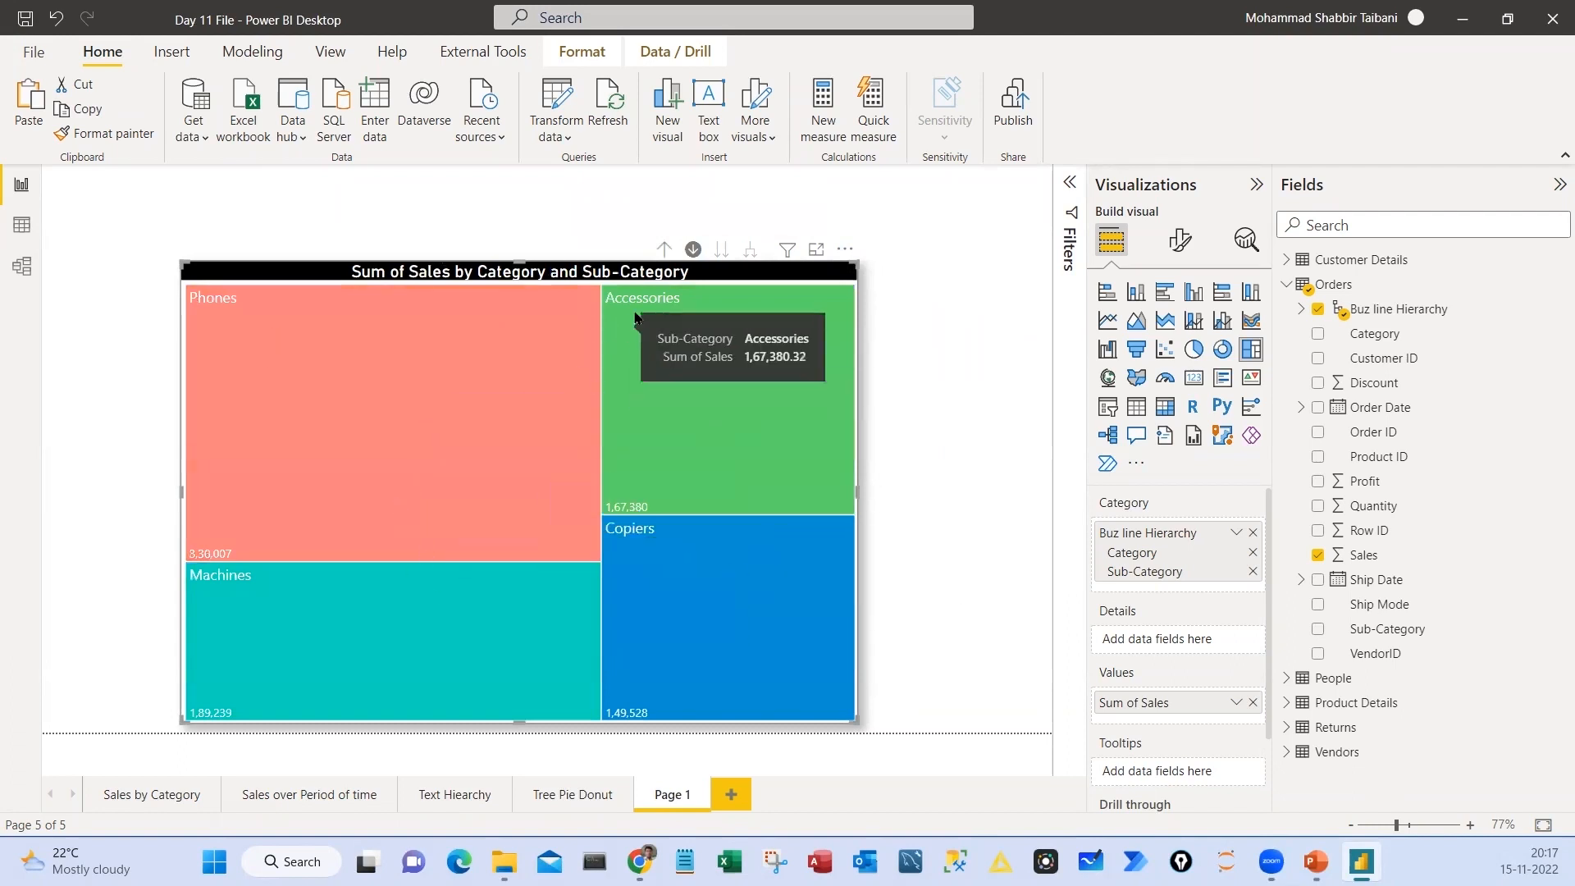
pyautogui.click(664, 248)
pyautogui.click(729, 371)
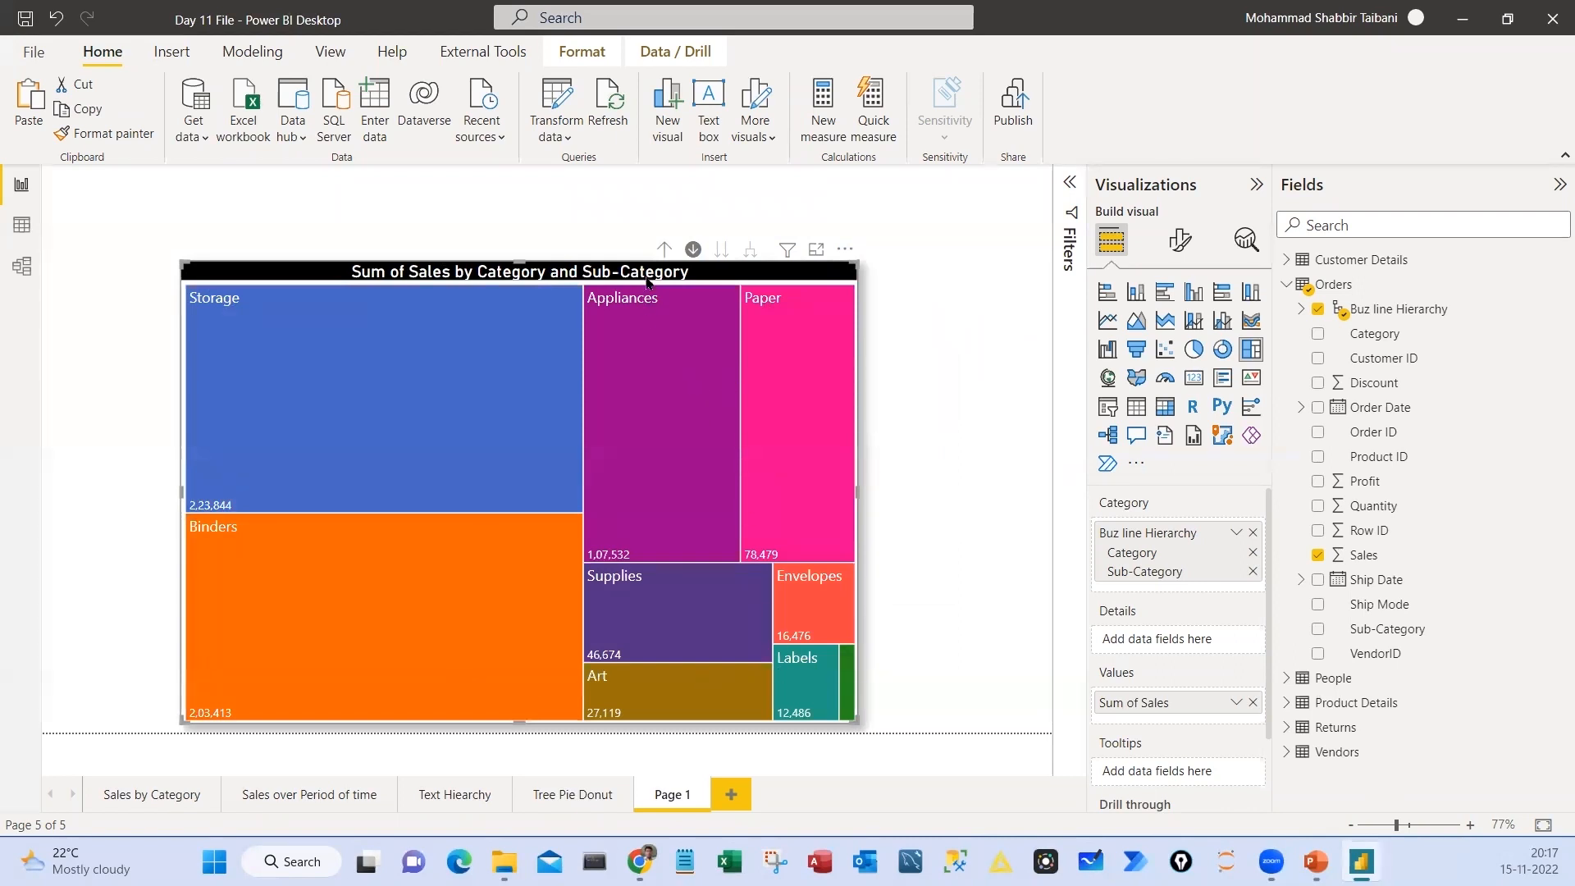
pyautogui.click(663, 248)
pyautogui.click(412, 627)
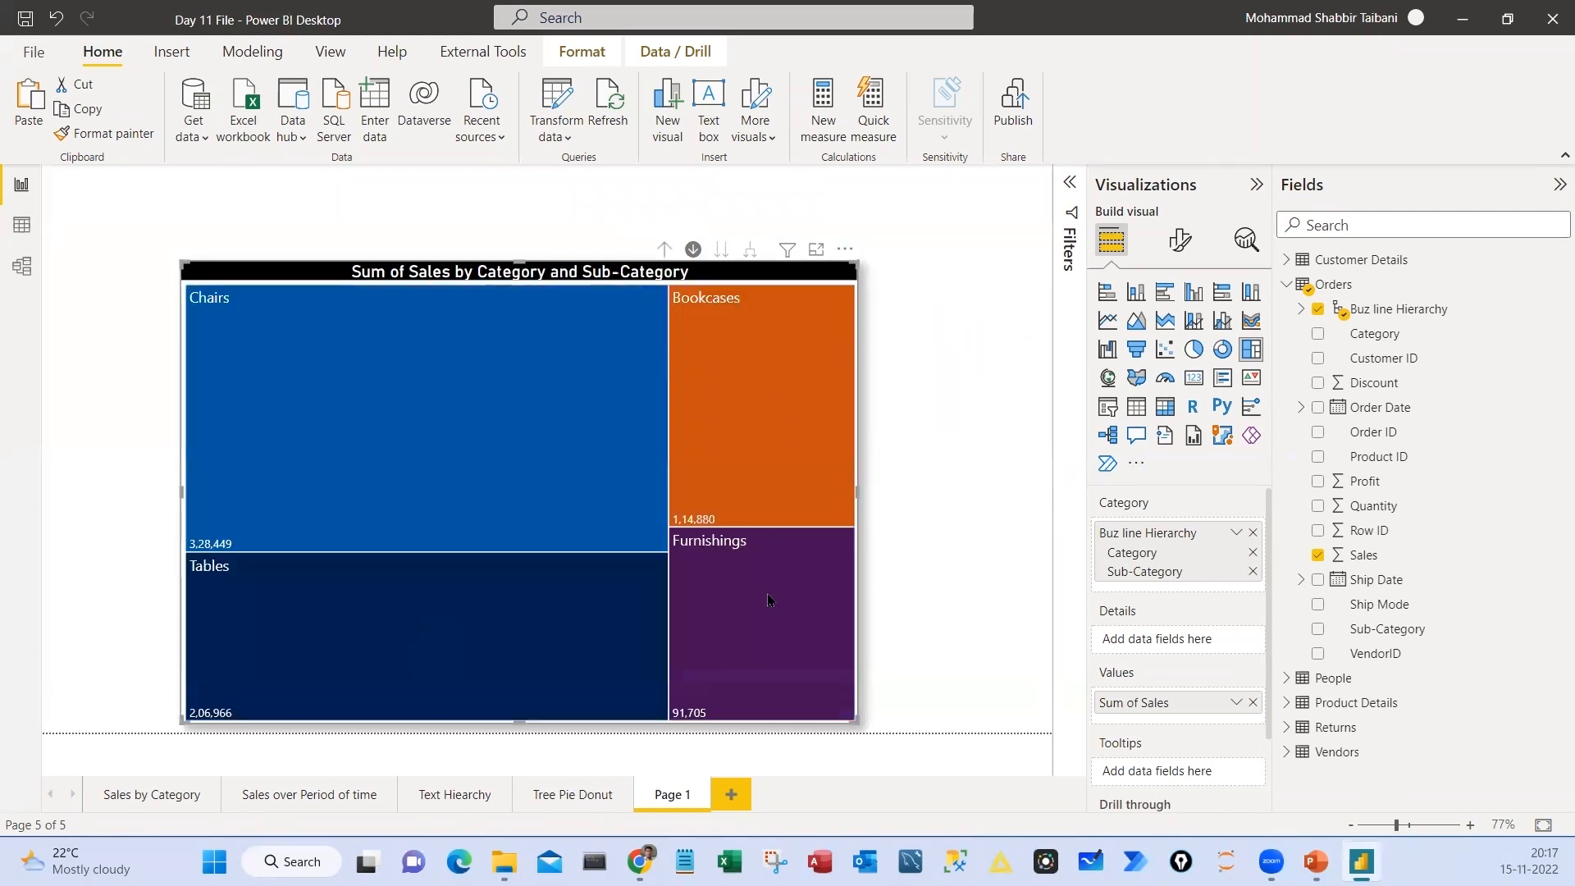
pyautogui.click(663, 249)
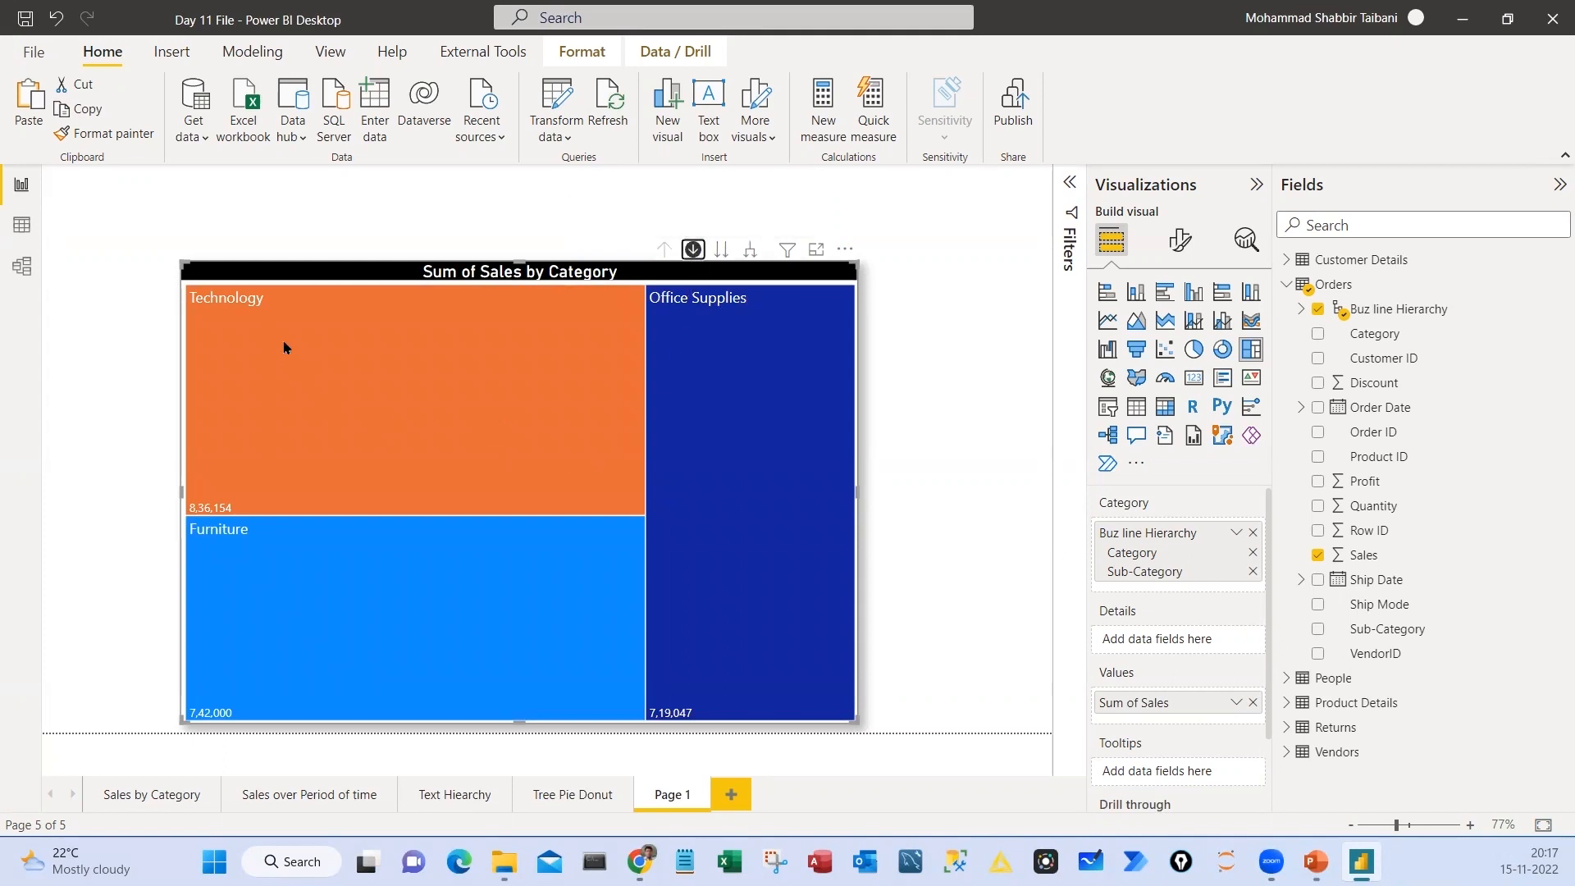
# Review the sub-category sales of Technology, Office Supplies and Furniture again by drilling down and back up in the treemap
pyautogui.moveTo(250, 330)
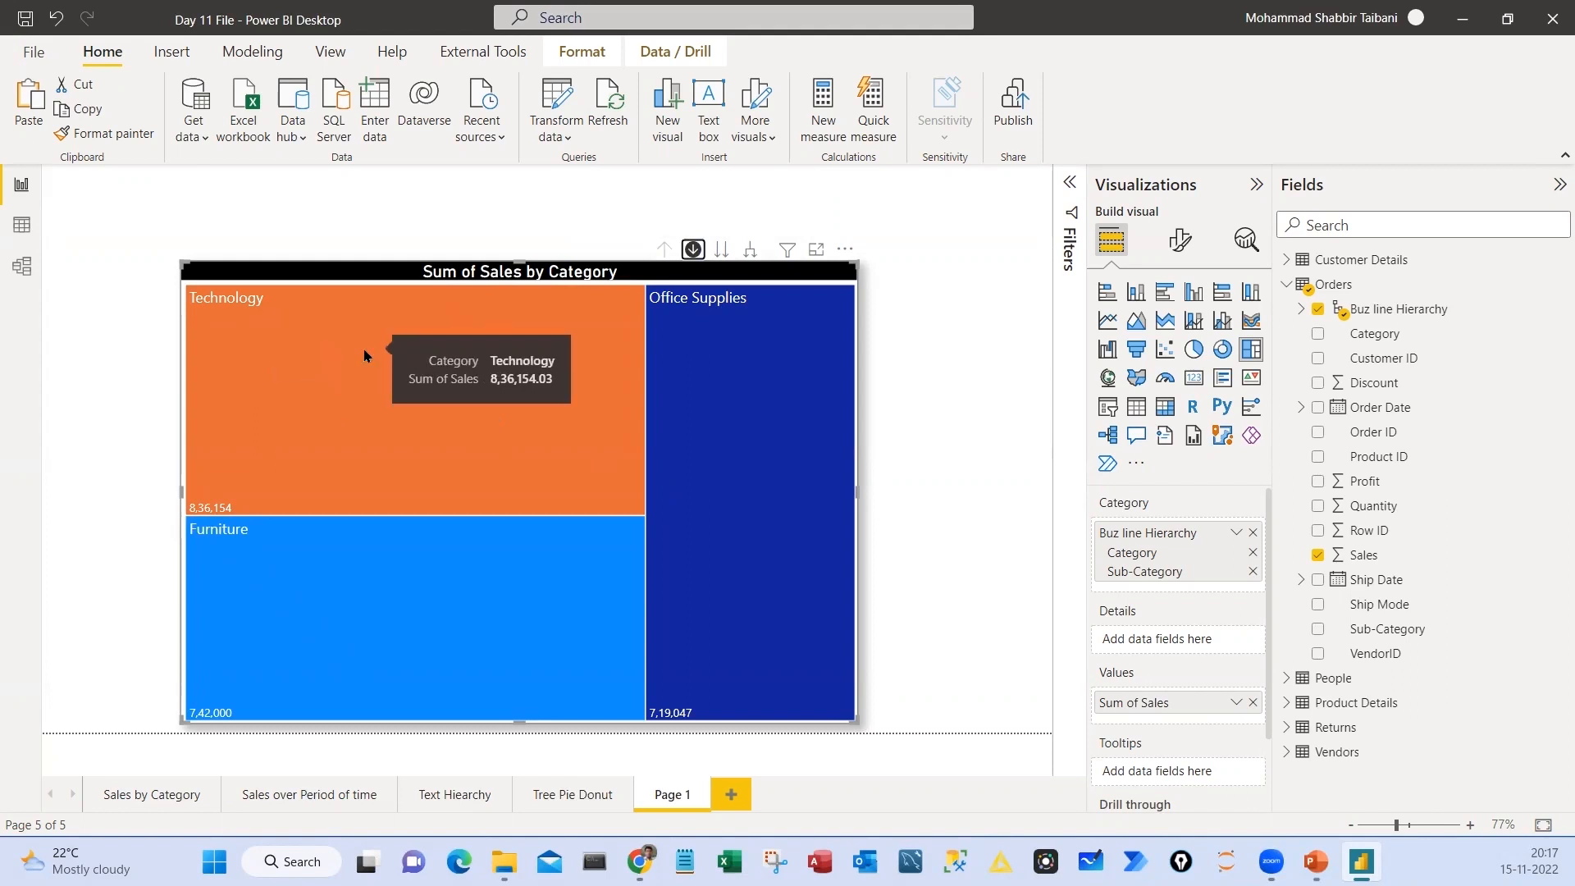
pyautogui.click(365, 355)
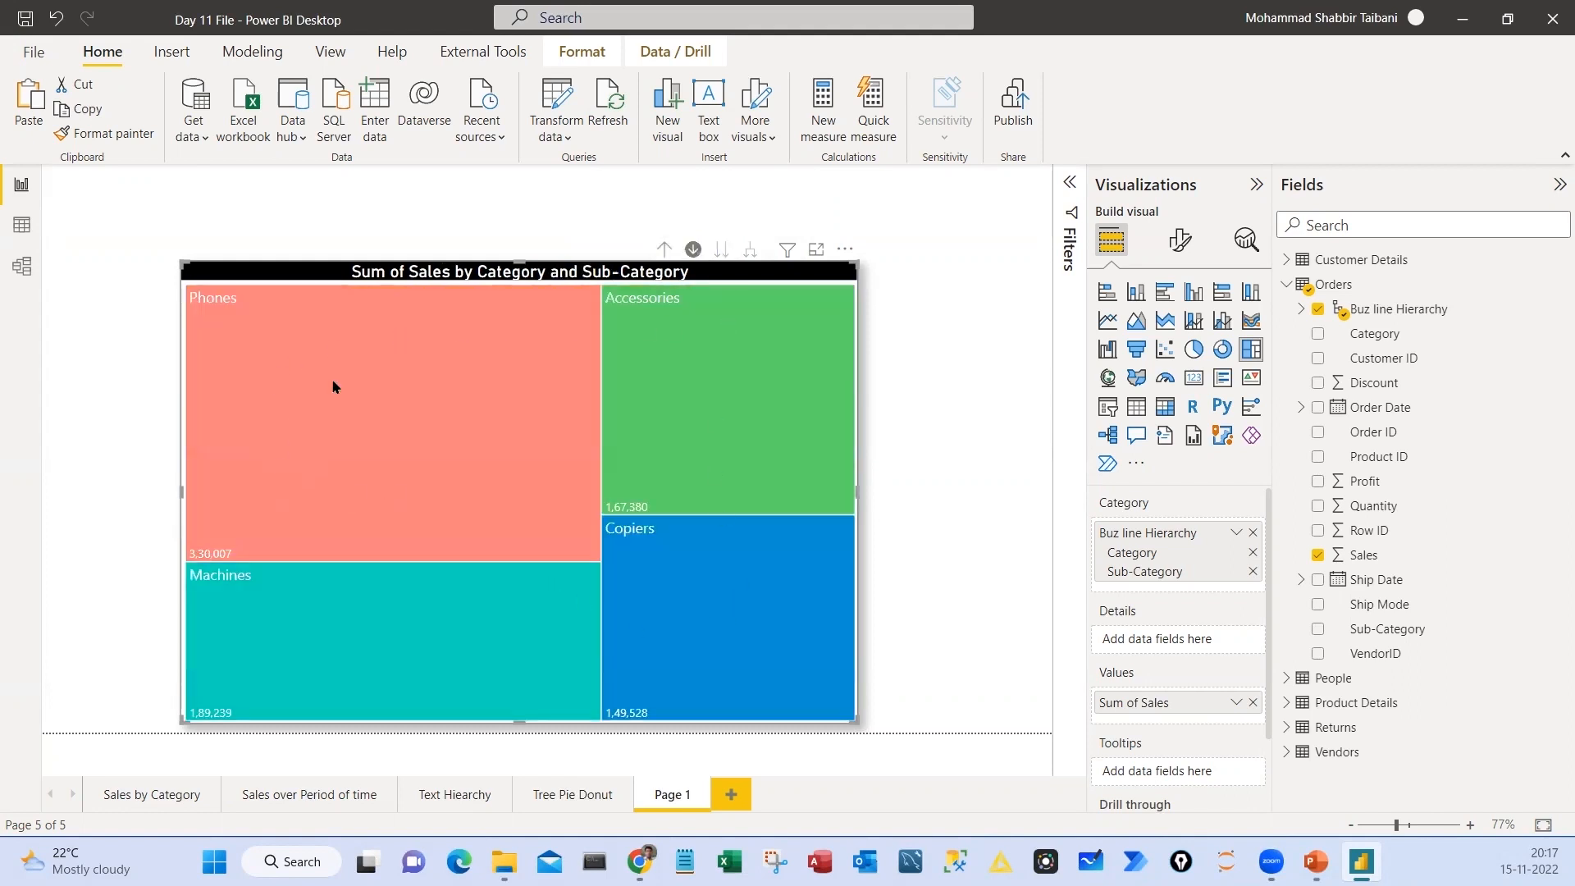
pyautogui.click(665, 249)
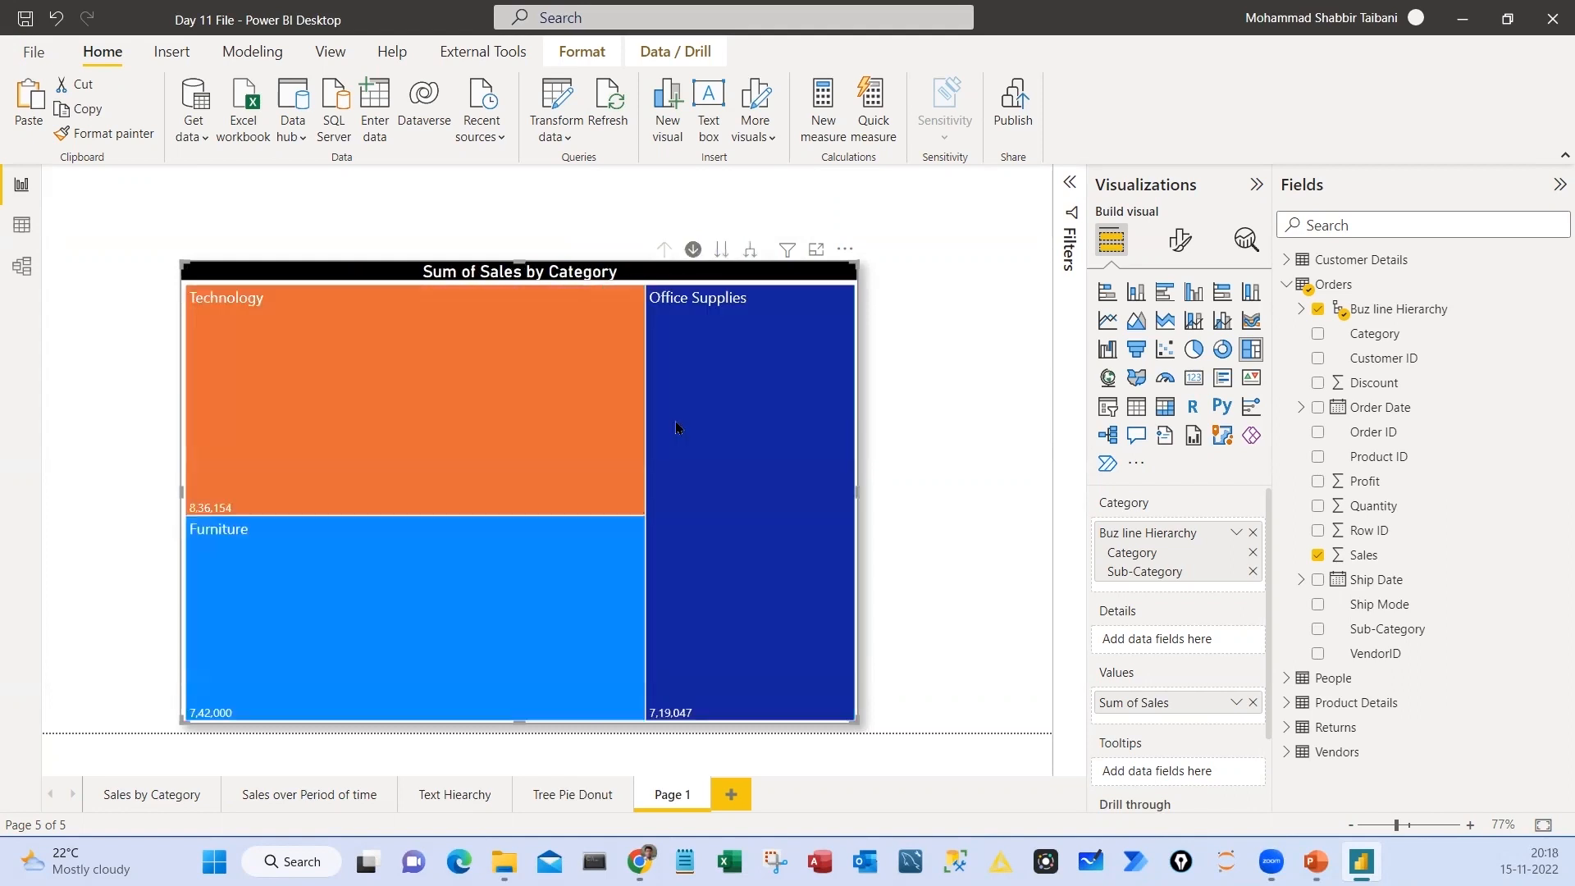
pyautogui.click(726, 400)
pyautogui.click(665, 248)
pyautogui.click(460, 573)
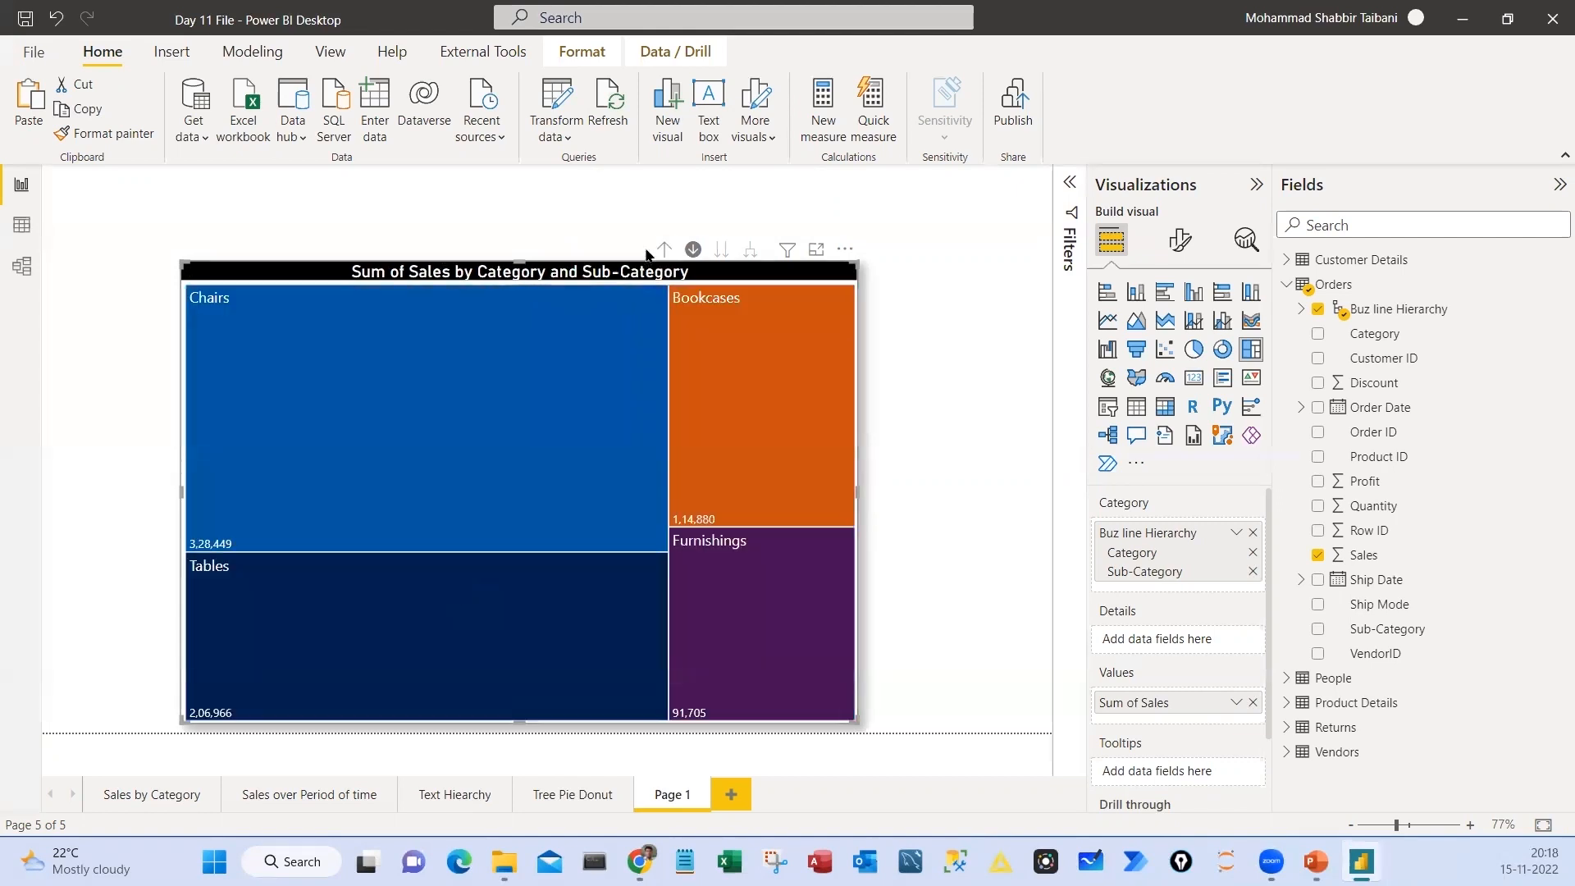
pyautogui.click(664, 248)
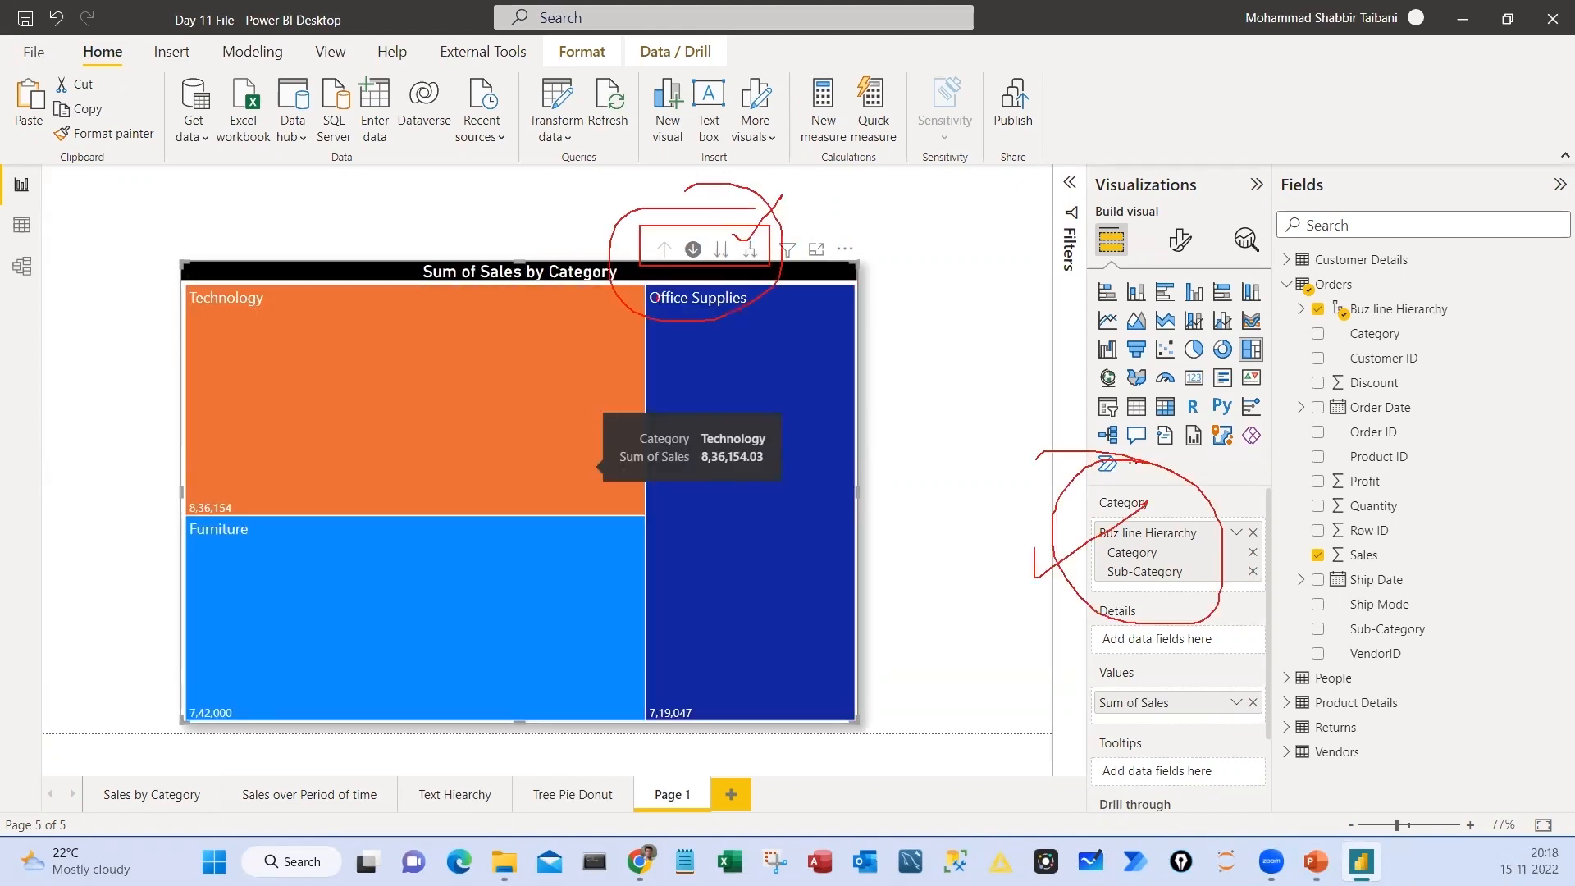
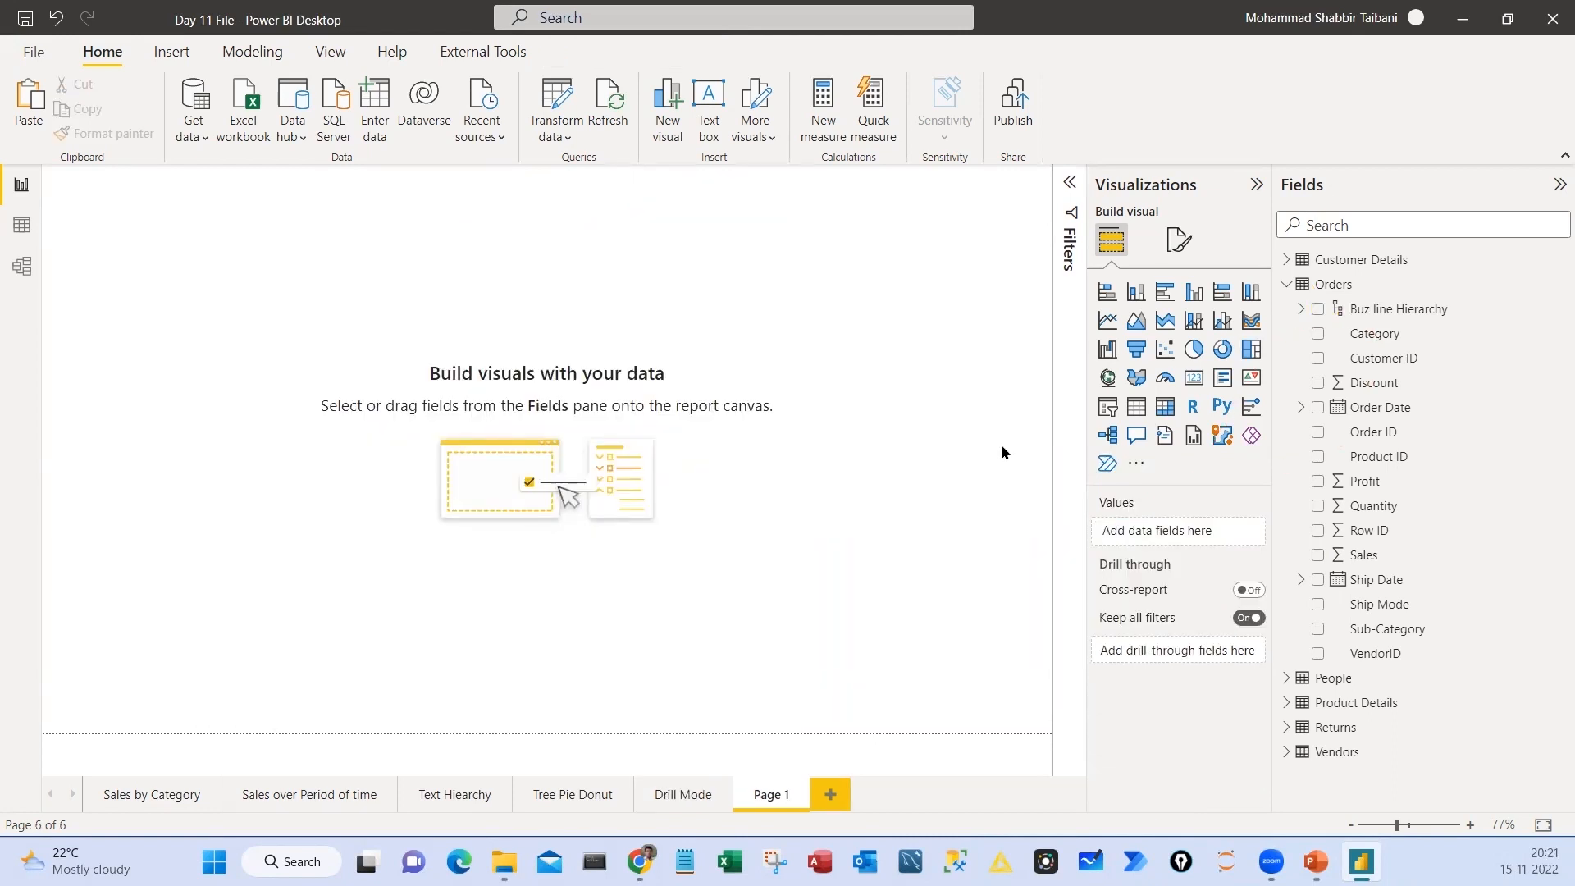
# Add a clustered column chart to the empty Page 1 and enlarge it to roughly twice its default width
pyautogui.click(1194, 293)
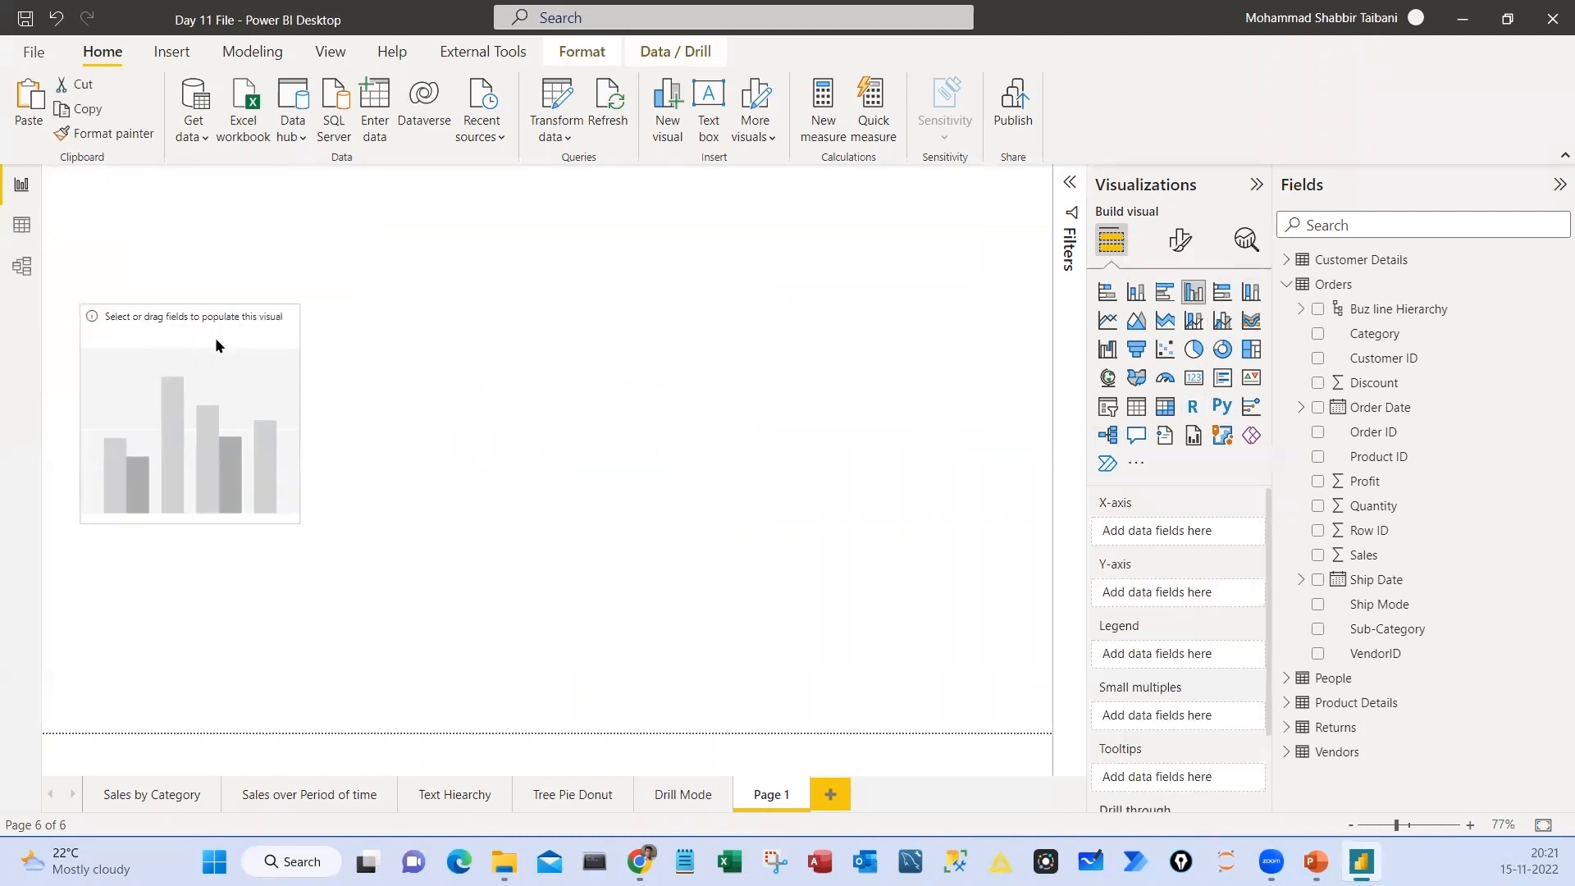
pyautogui.moveTo(293, 519); pyautogui.dragTo(532, 621)
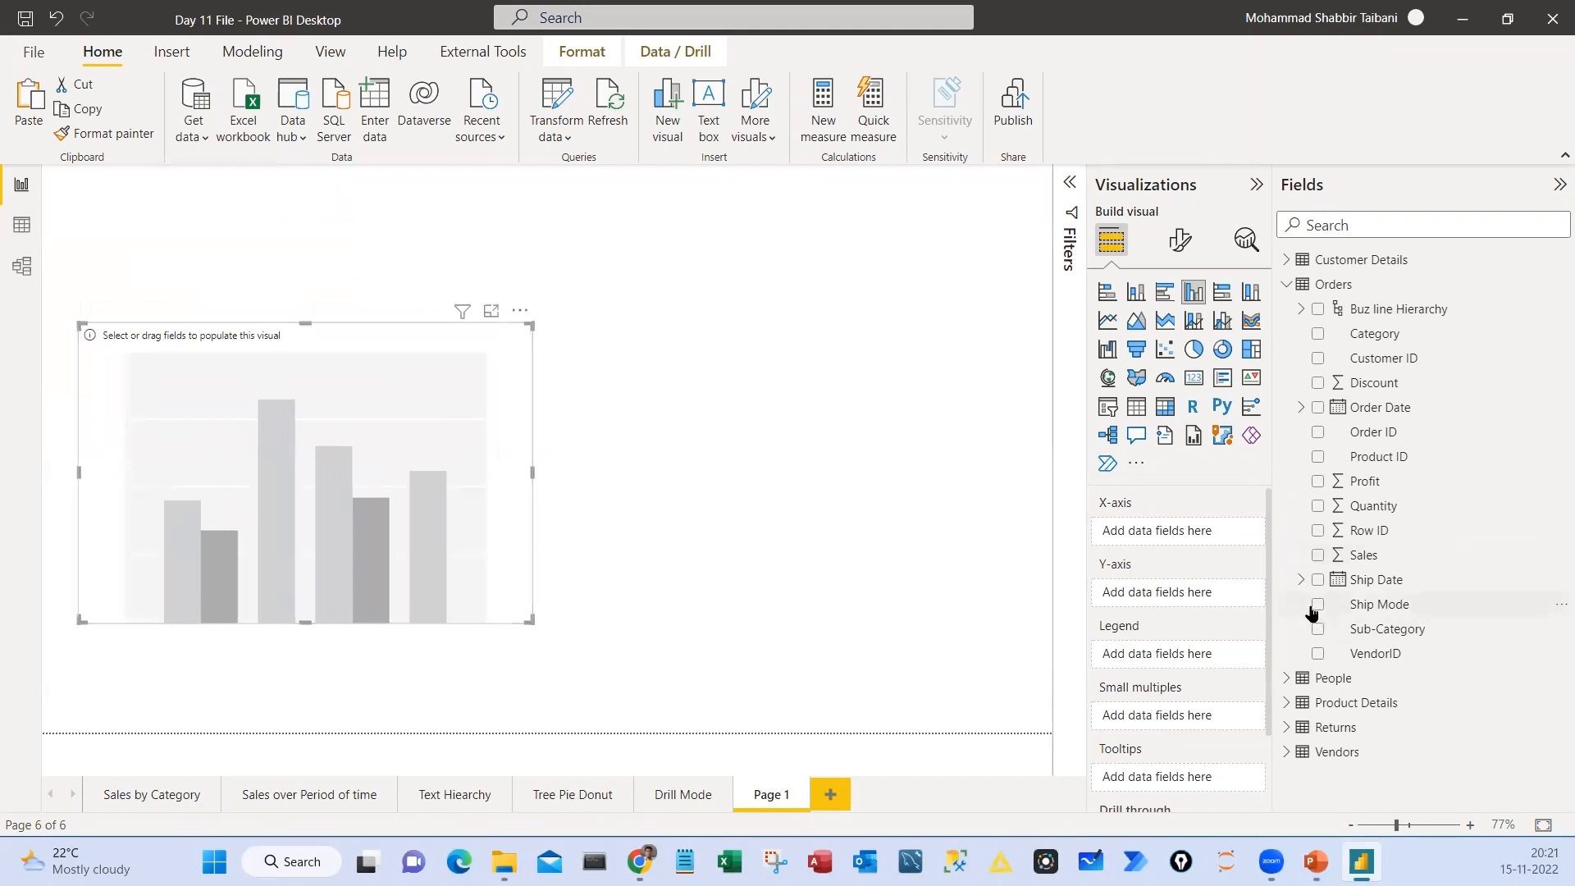
pyautogui.click(1287, 285)
pyautogui.click(1287, 285)
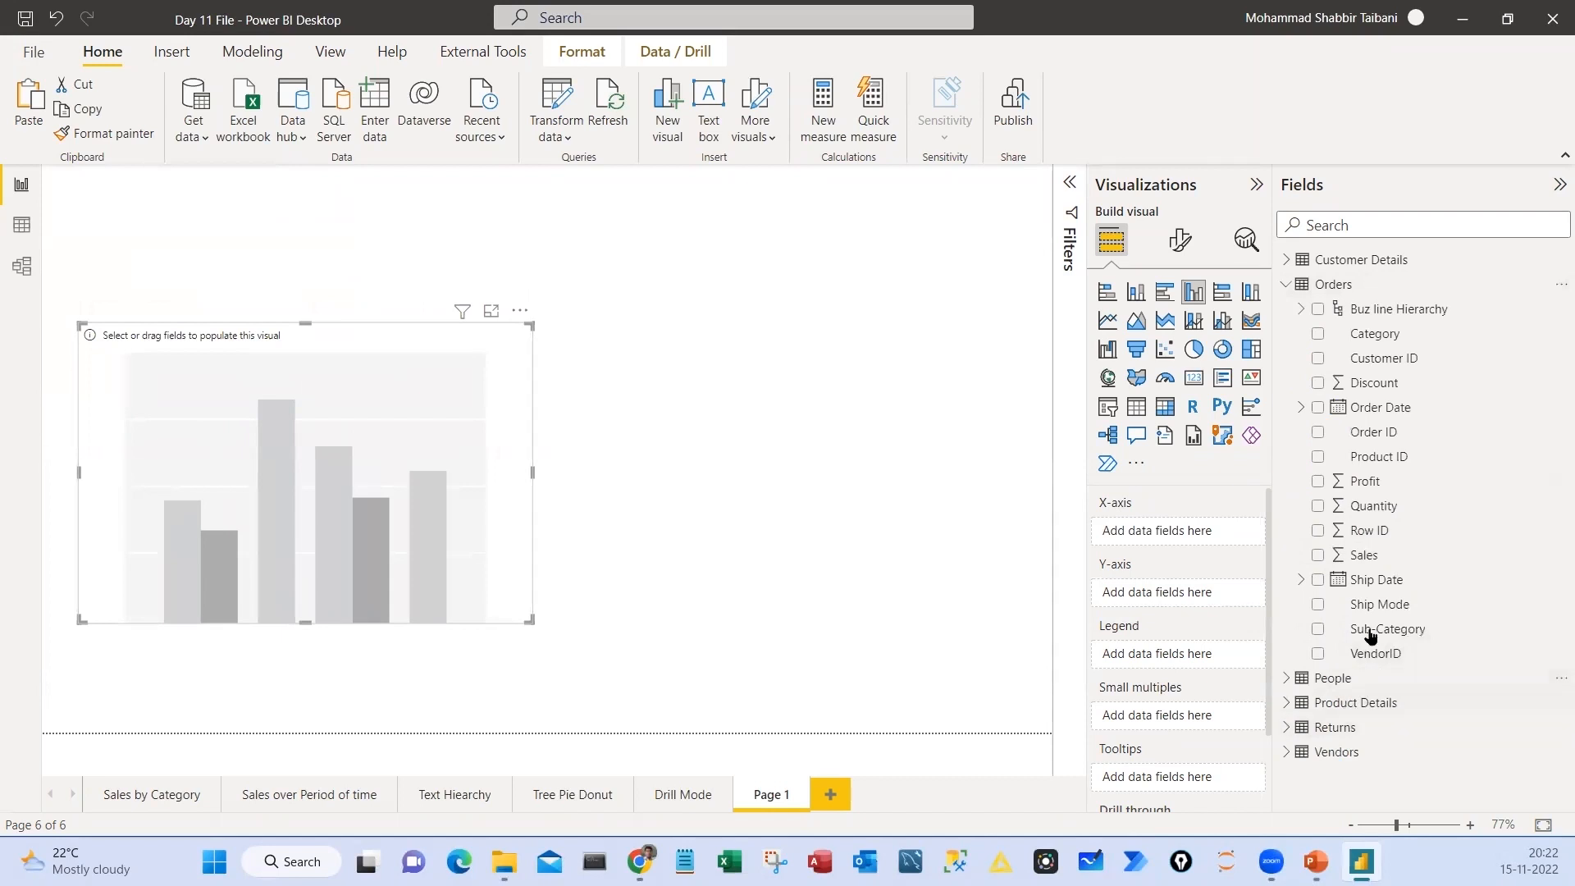
# Plot Sales from Orders on the Y-axis against Person from People on the X-axis, and collapse both tables in the field list
pyautogui.moveTo(1363, 556); pyautogui.dragTo(1175, 612)
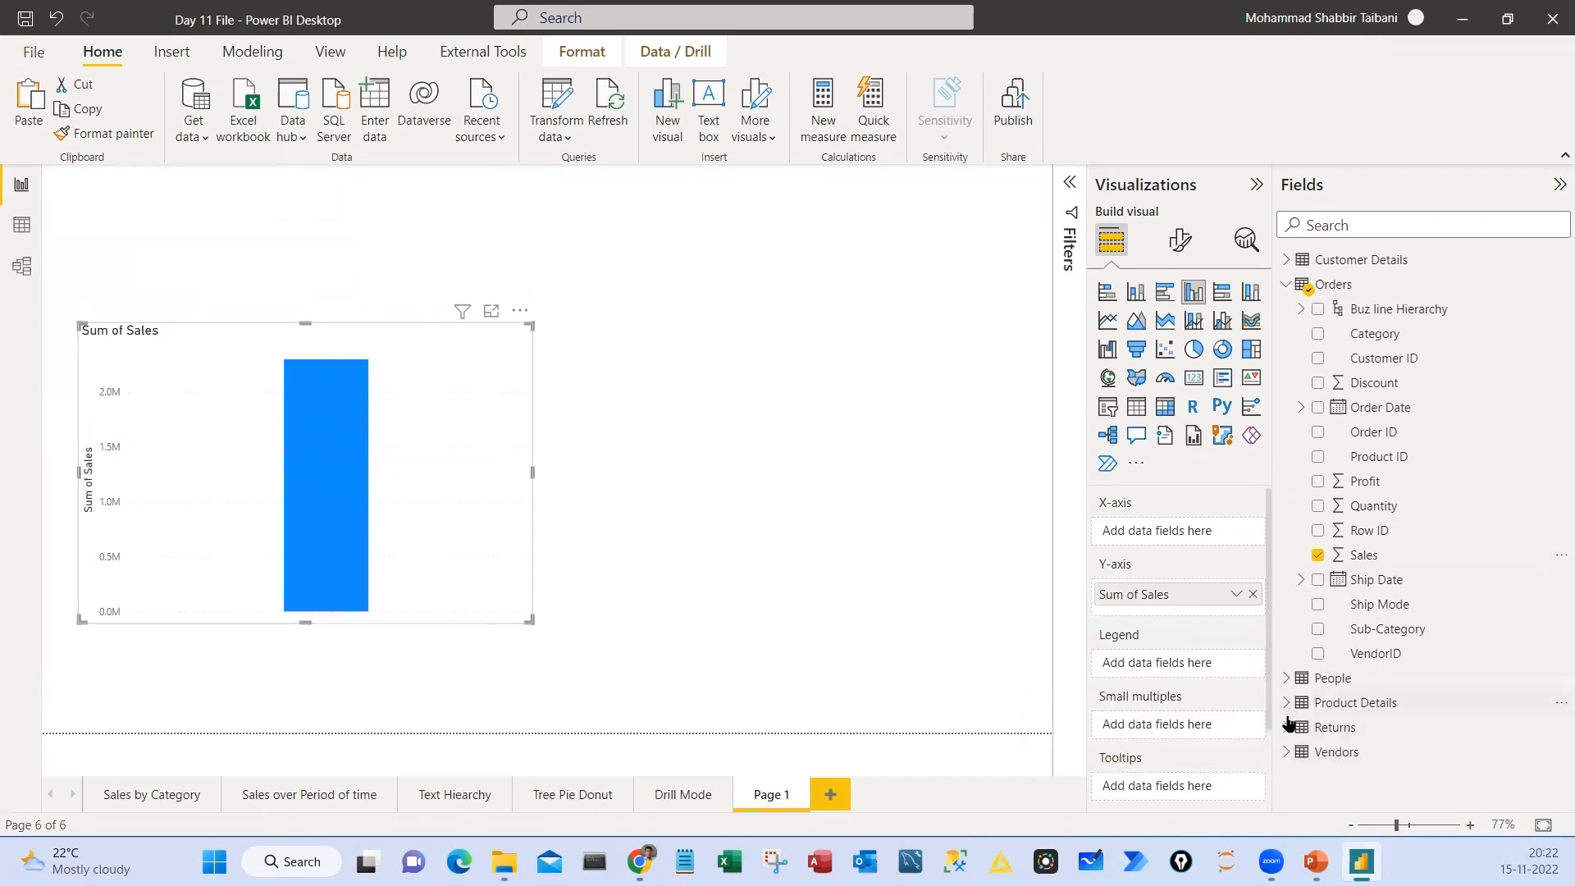
pyautogui.click(1287, 679)
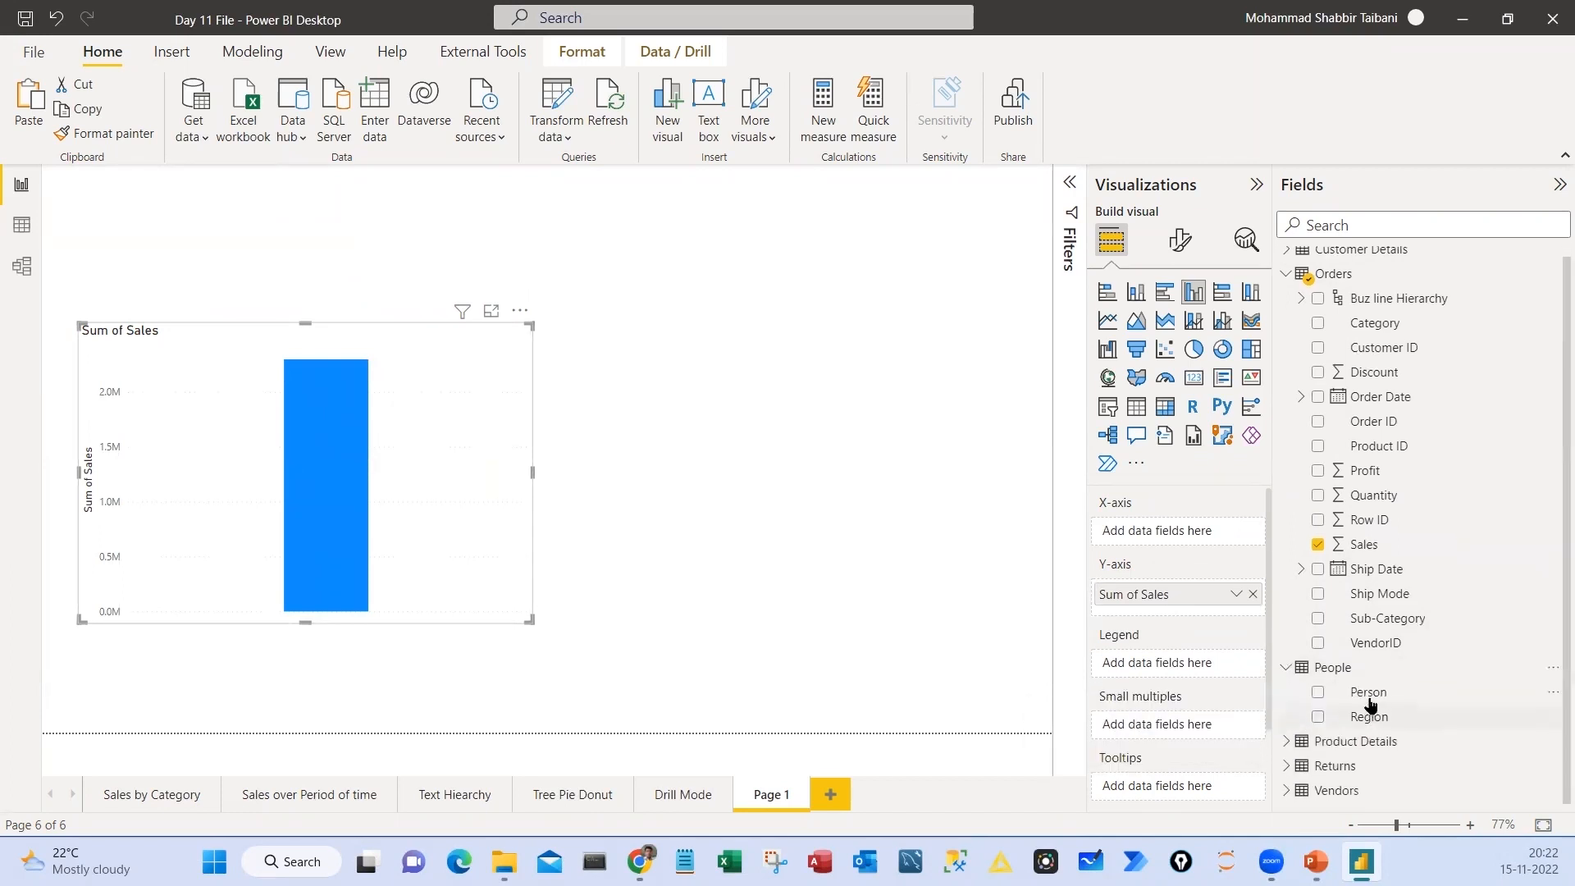
pyautogui.moveTo(1366, 693); pyautogui.dragTo(1161, 534)
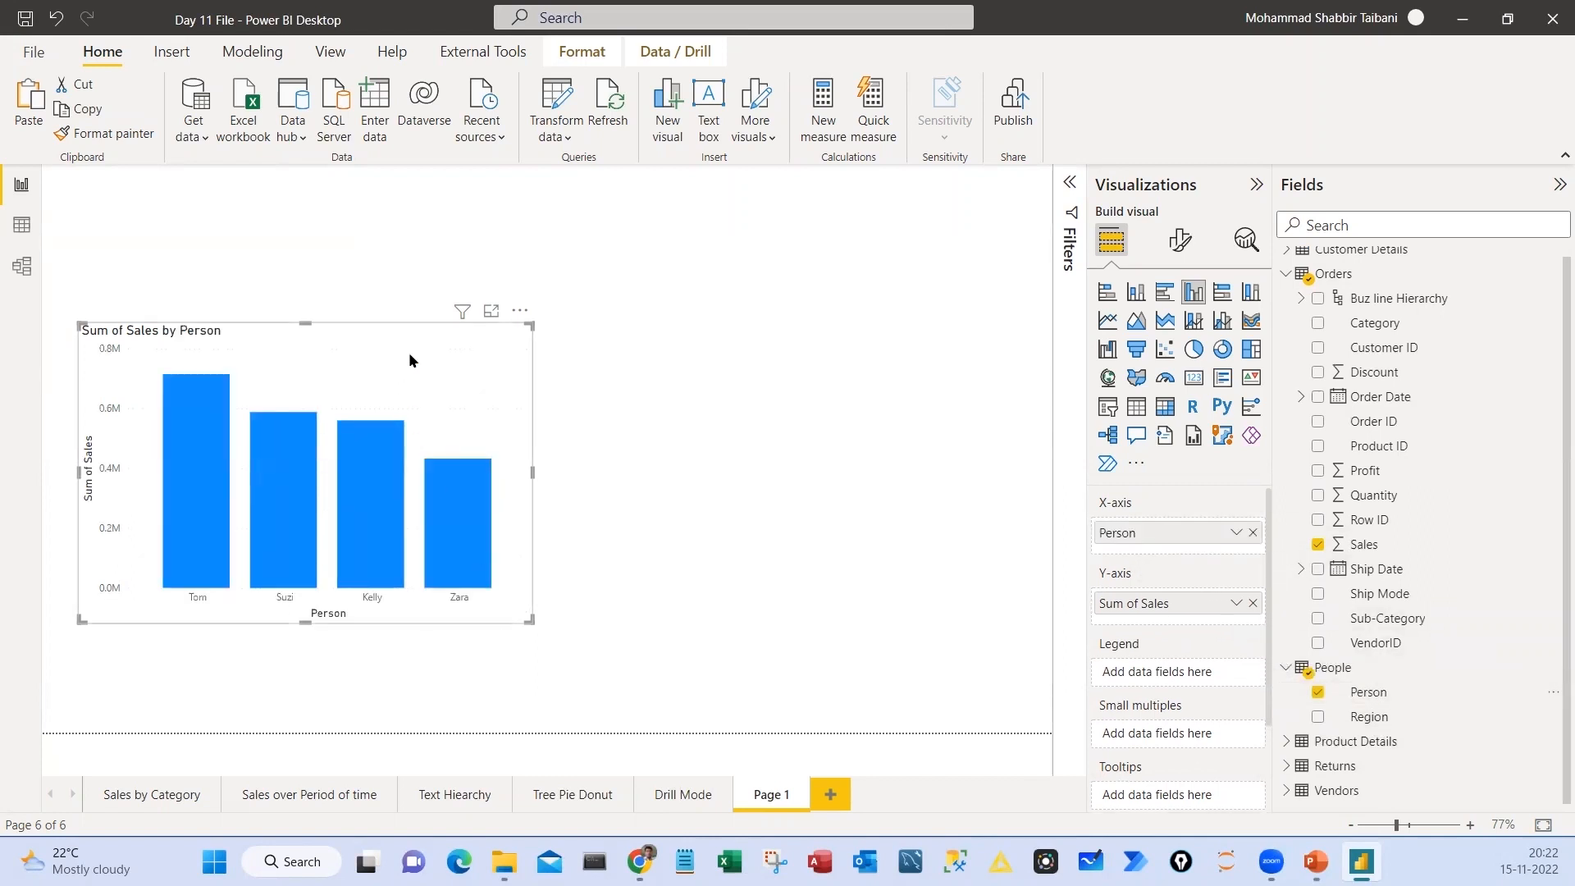
pyautogui.moveTo(211, 422); pyautogui.dragTo(214, 461)
pyautogui.click(1285, 273)
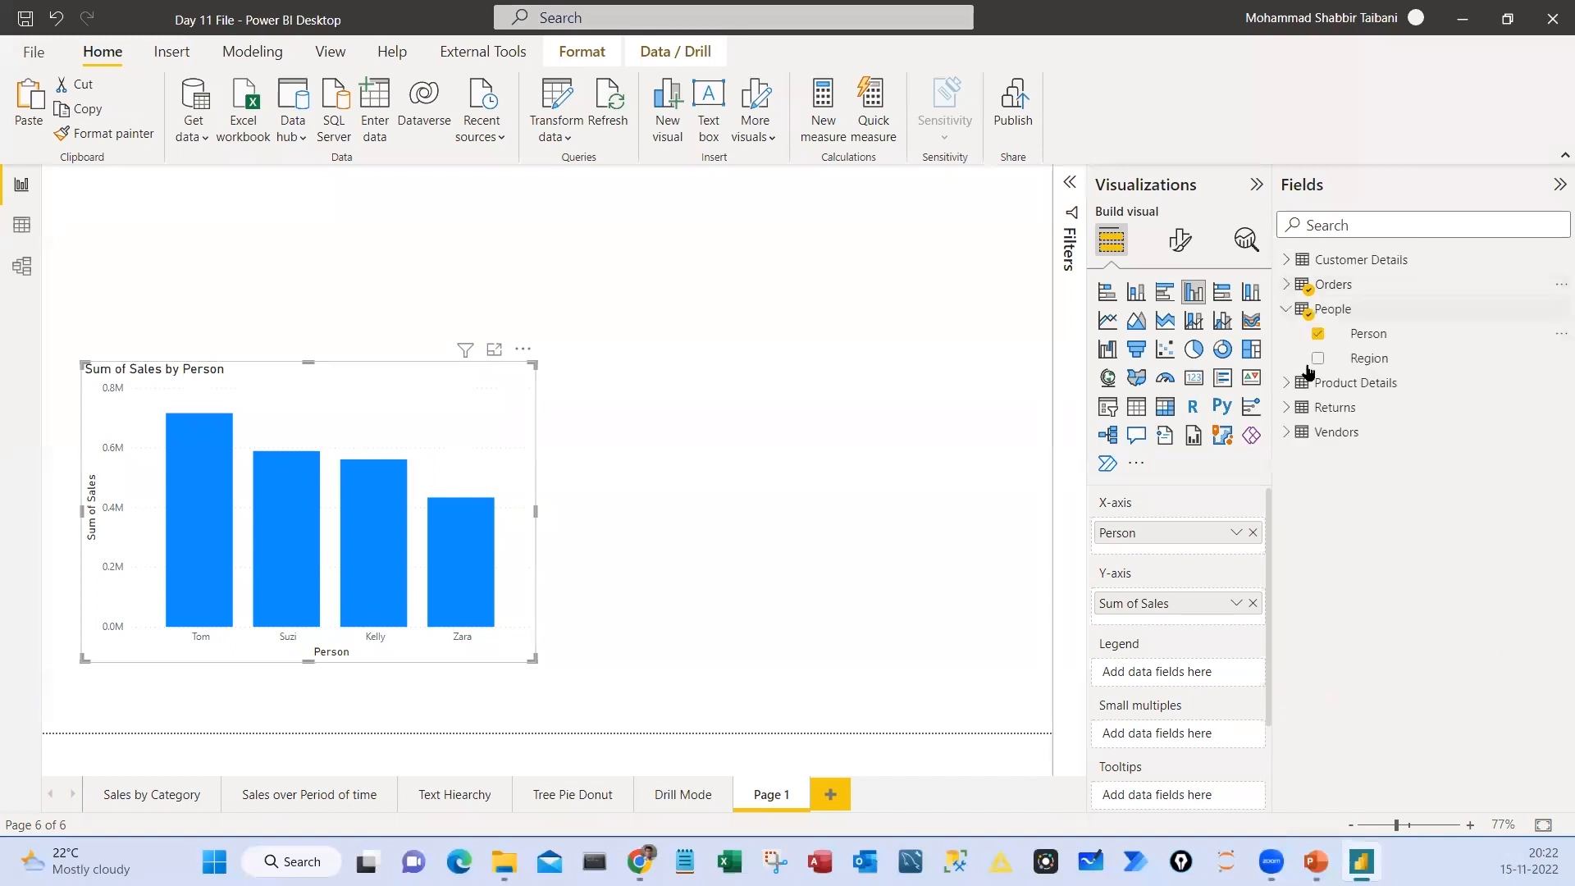
pyautogui.click(1286, 309)
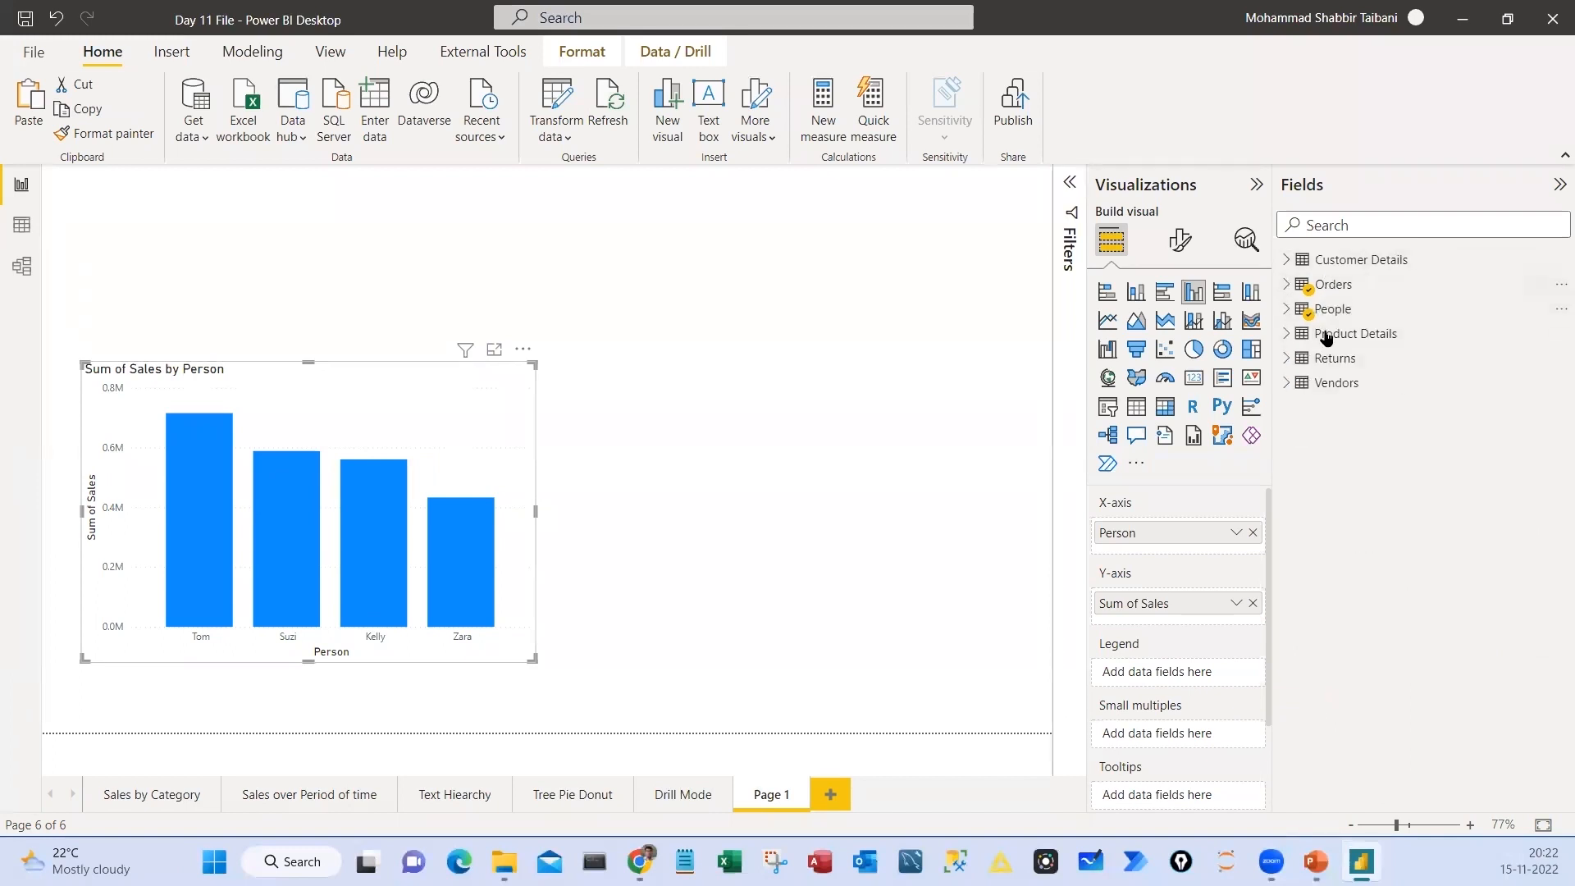
pyautogui.moveTo(1282, 269); pyautogui.dragTo(1387, 293)
pyautogui.moveTo(1290, 304); pyautogui.dragTo(1410, 326)
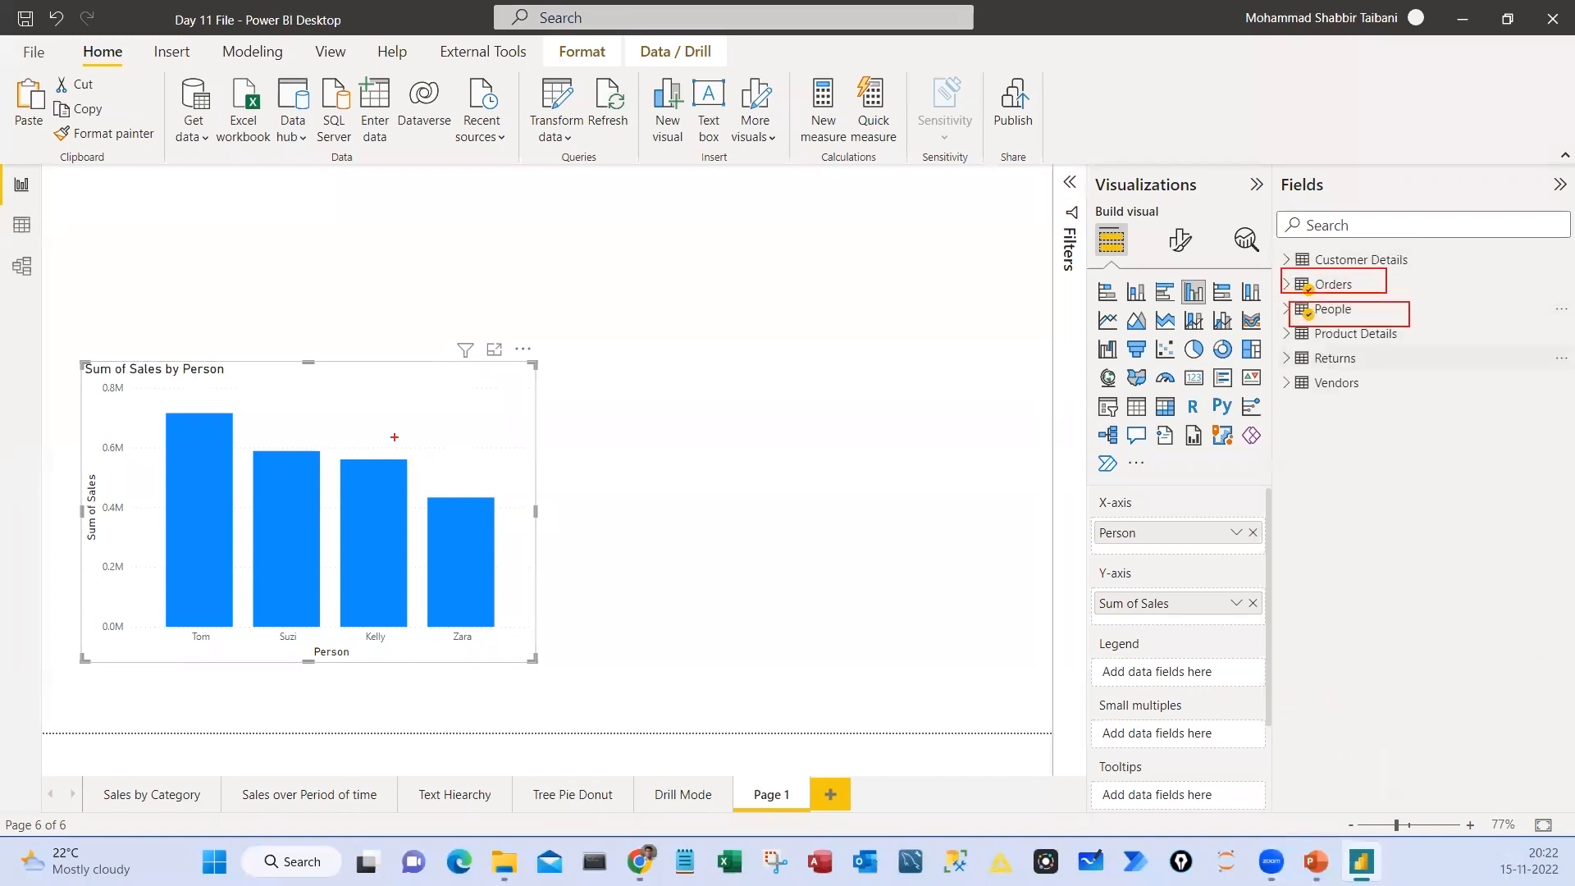
pyautogui.moveTo(151, 367)
pyautogui.mouseDown()
pyautogui.moveTo(529, 447)
pyautogui.moveTo(115, 401)
pyautogui.mouseUp()
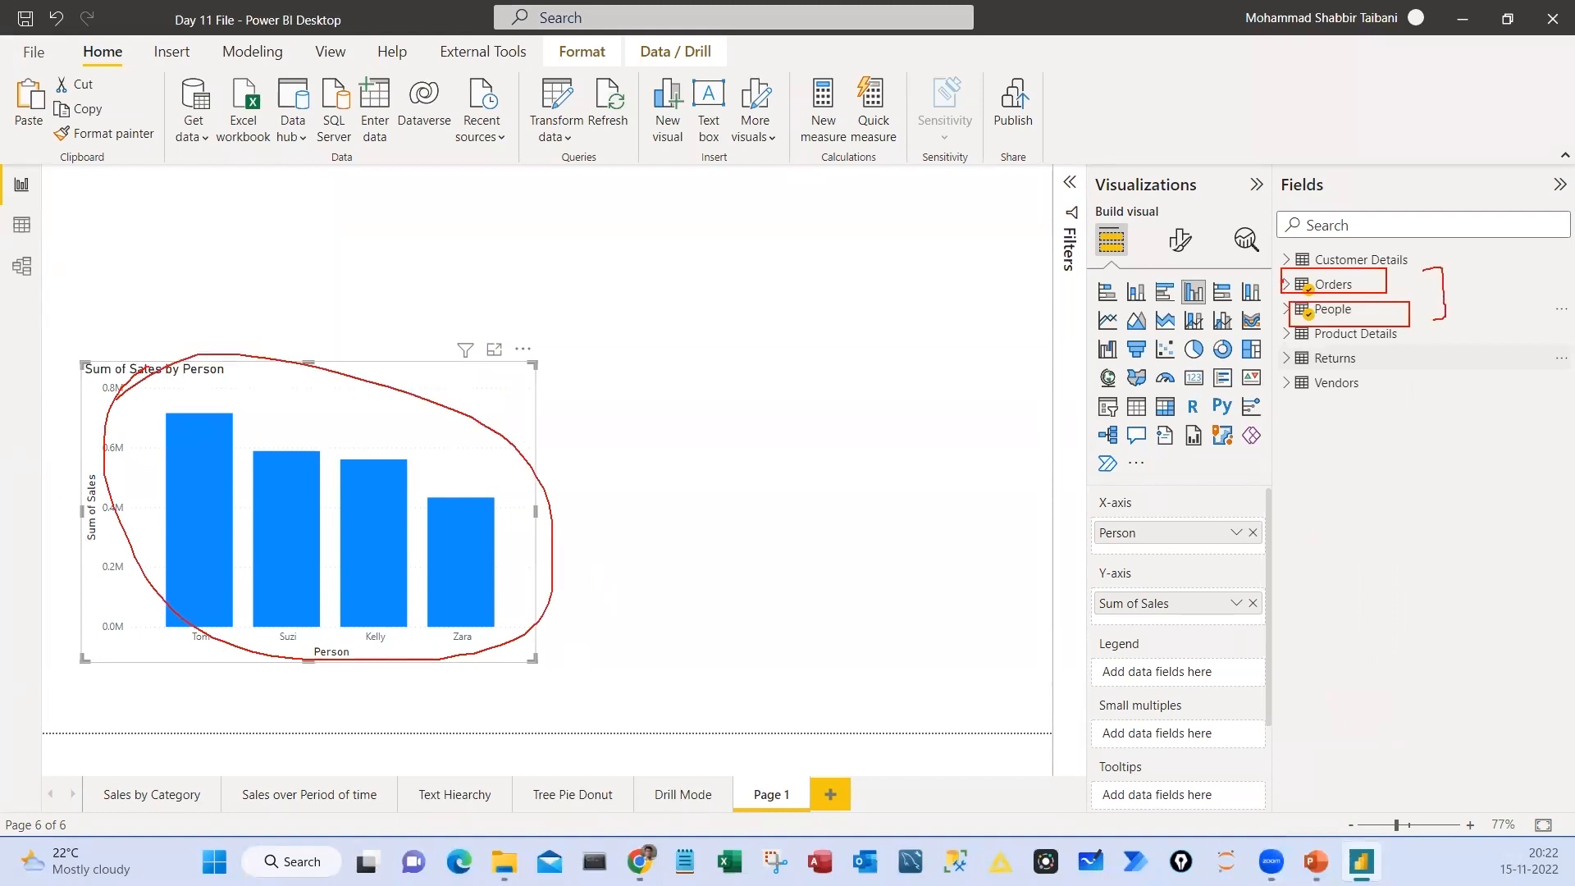
pyautogui.moveTo(1206, 216); pyautogui.dragTo(1285, 279)
pyautogui.moveTo(1394, 320); pyautogui.dragTo(1387, 485)
pyautogui.moveTo(824, 537)
pyautogui.mouseDown()
pyautogui.moveTo(829, 563)
pyautogui.moveTo(836, 537)
pyautogui.moveTo(801, 529)
pyautogui.mouseUp()
pyautogui.press('Escape')
# Delete the Region relationship between the Customer Details and People tables in the data model and return to the report
pyautogui.click(24, 269)
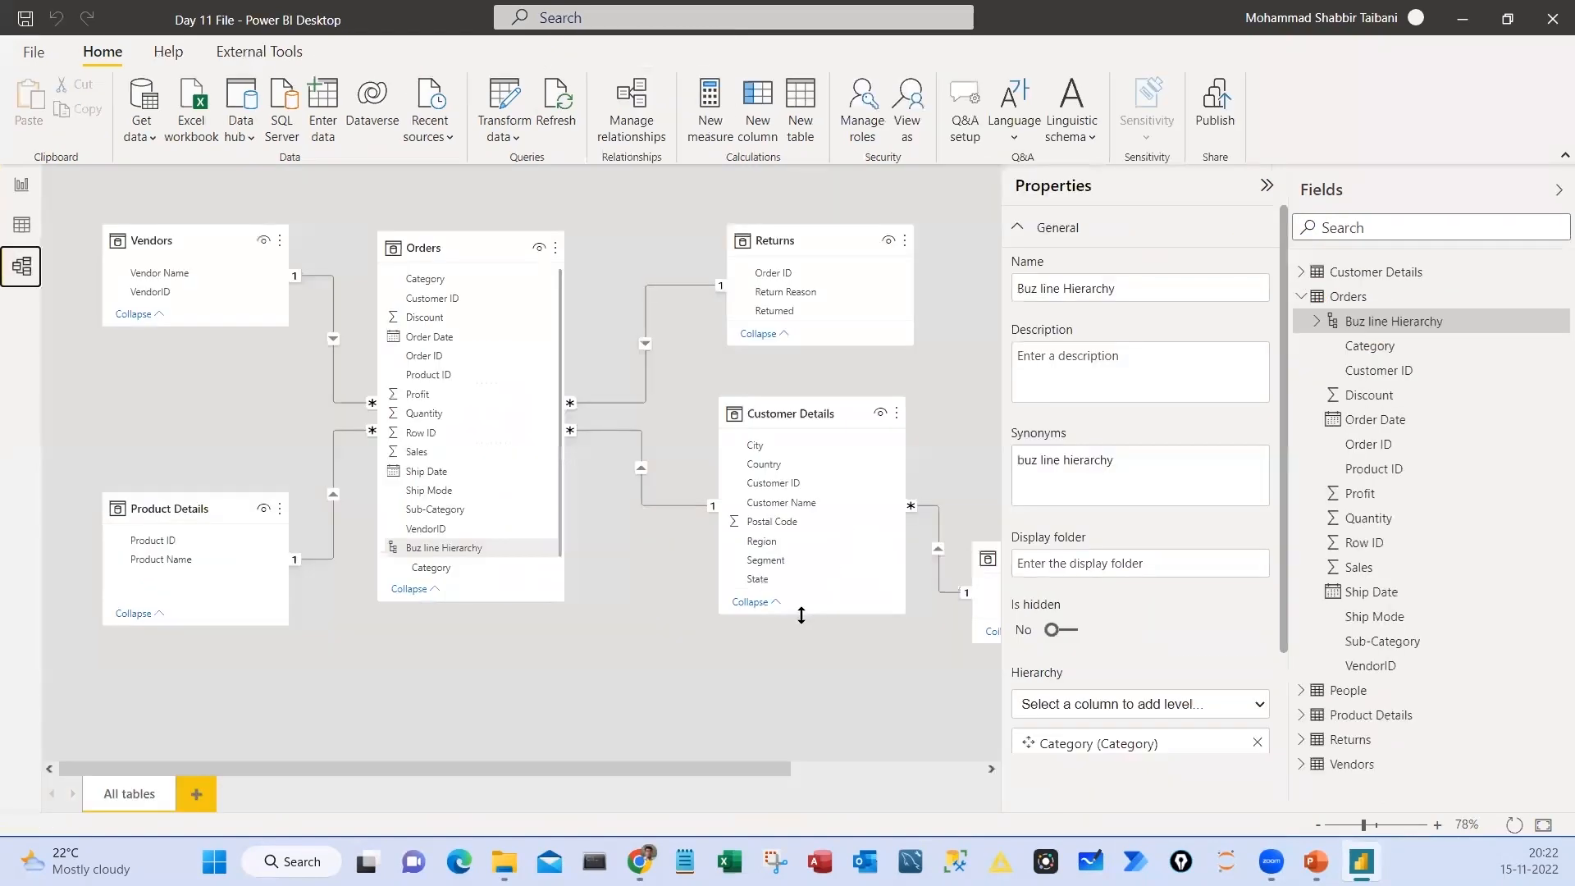
pyautogui.click(1268, 187)
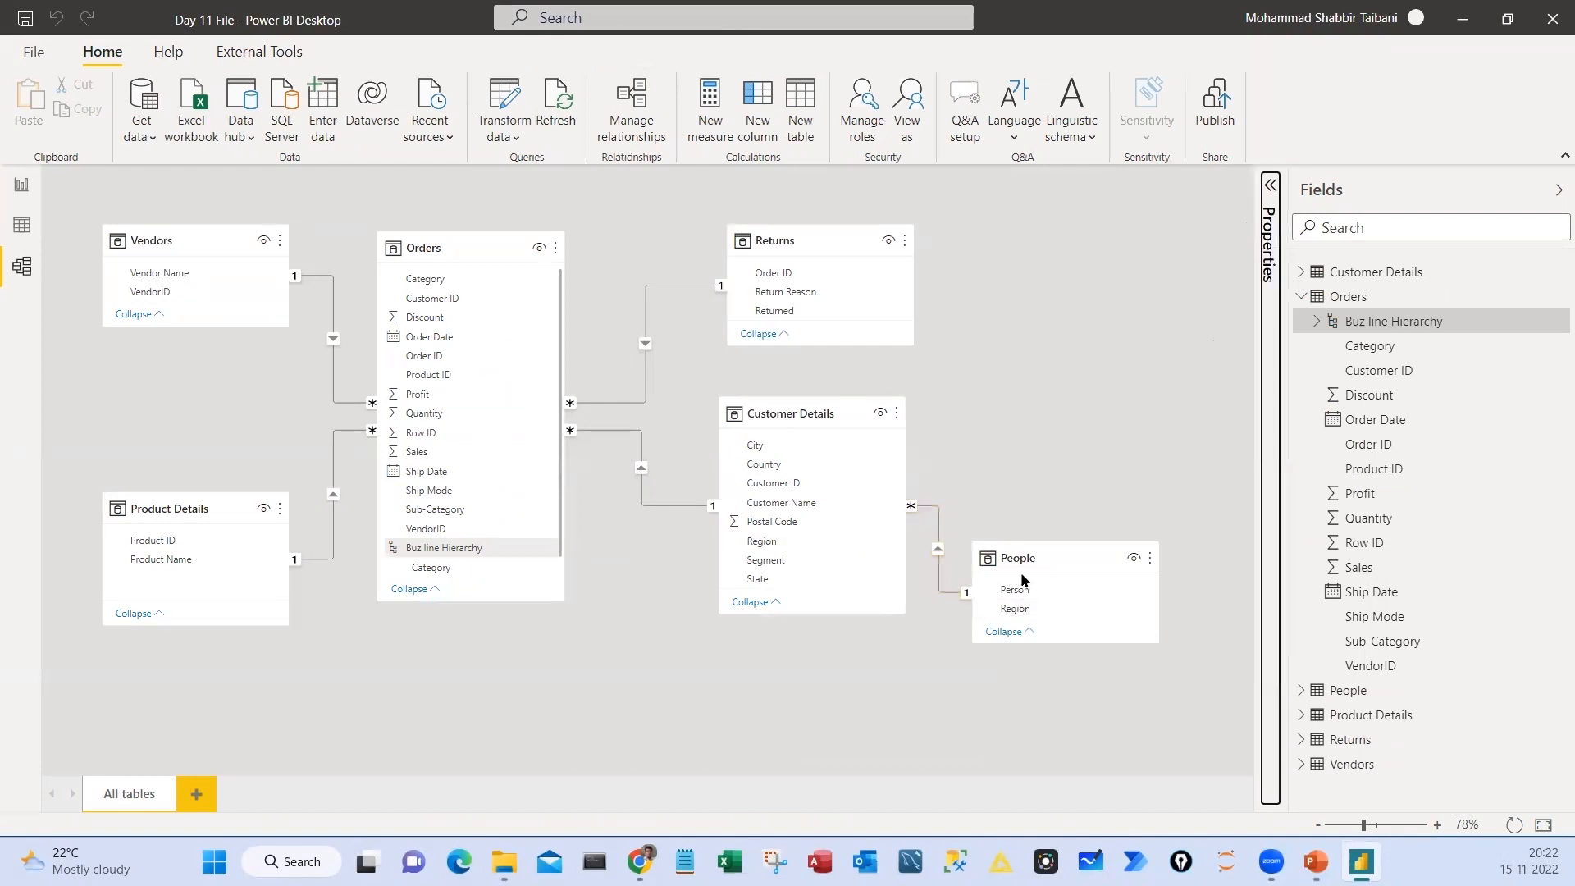
pyautogui.click(939, 527)
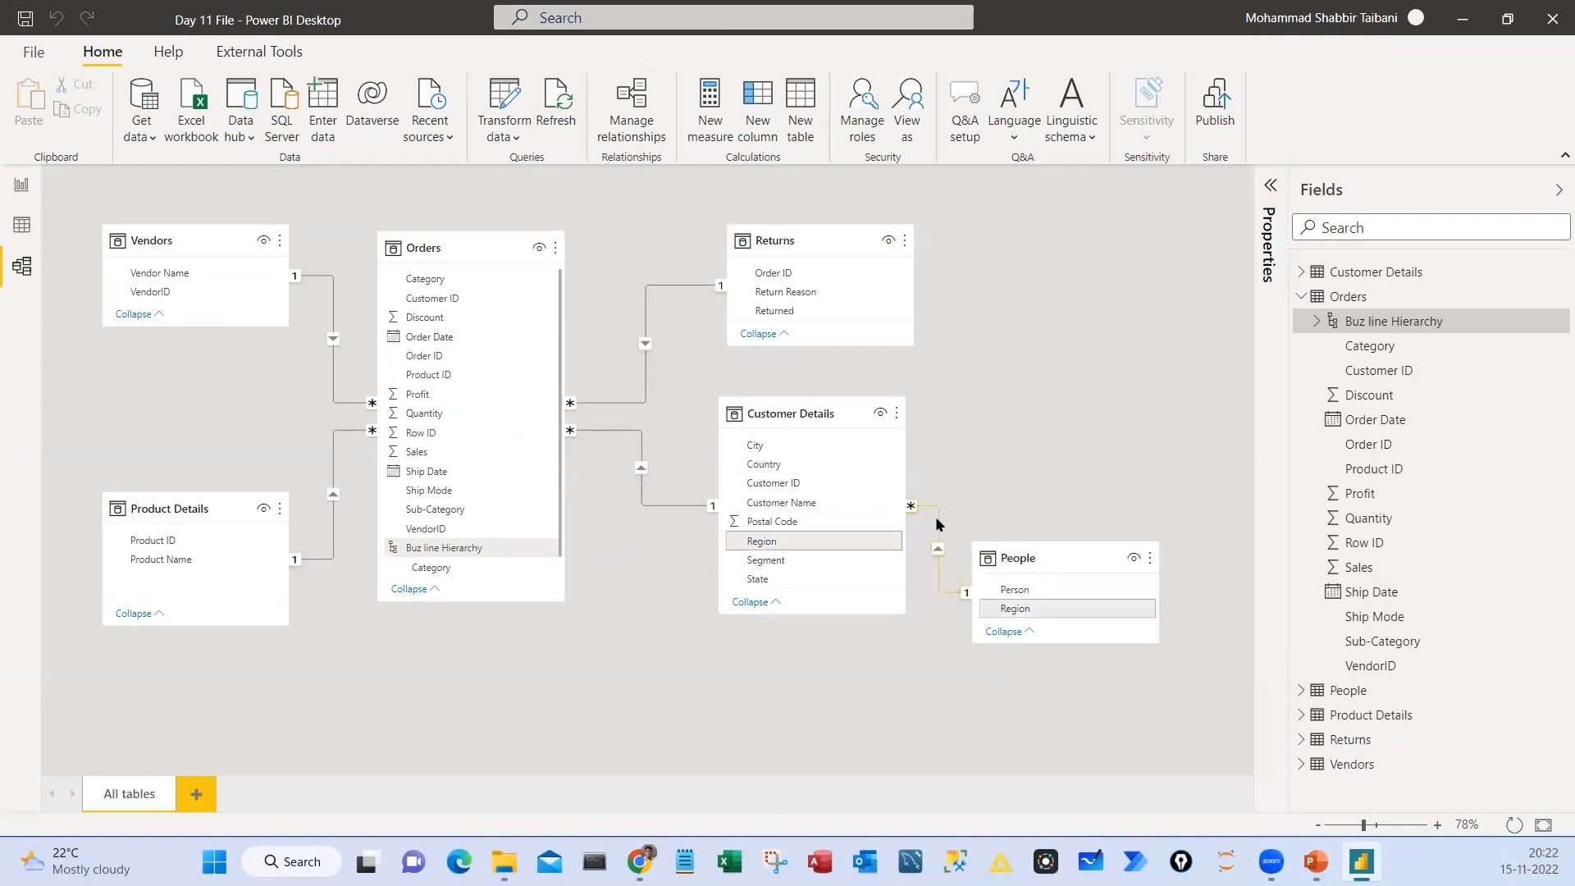
pyautogui.rightClick(939, 527)
pyautogui.click(957, 536)
pyautogui.click(904, 469)
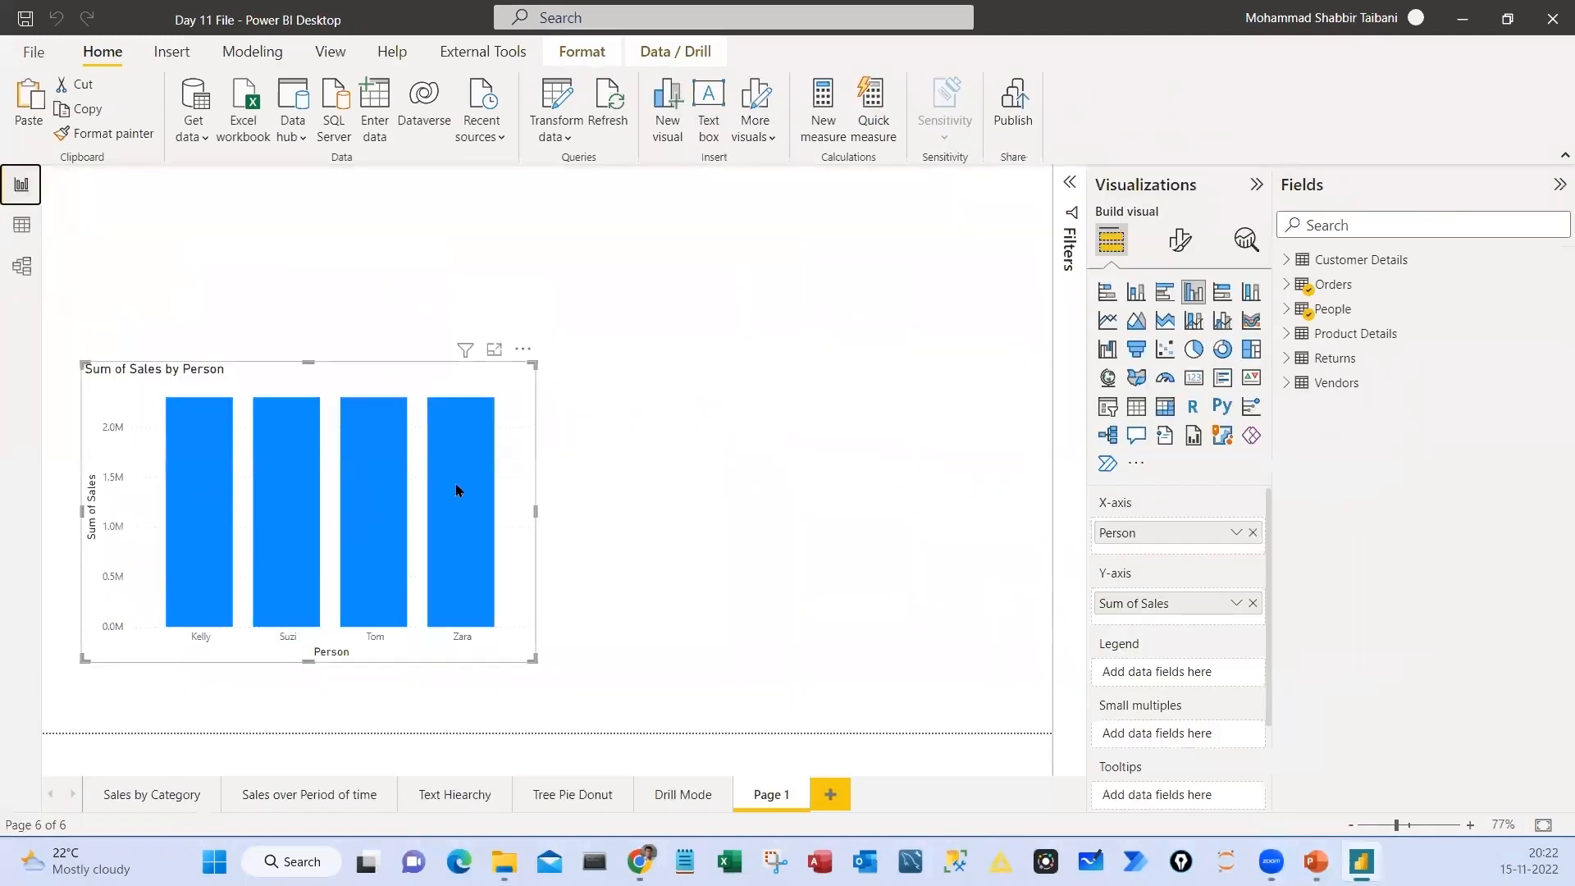
# Inspect the sales tooltip of the last column in the Sum of Sales by Person chart
pyautogui.moveTo(457, 490)
pyautogui.moveTo(141, 399); pyautogui.dragTo(517, 656)
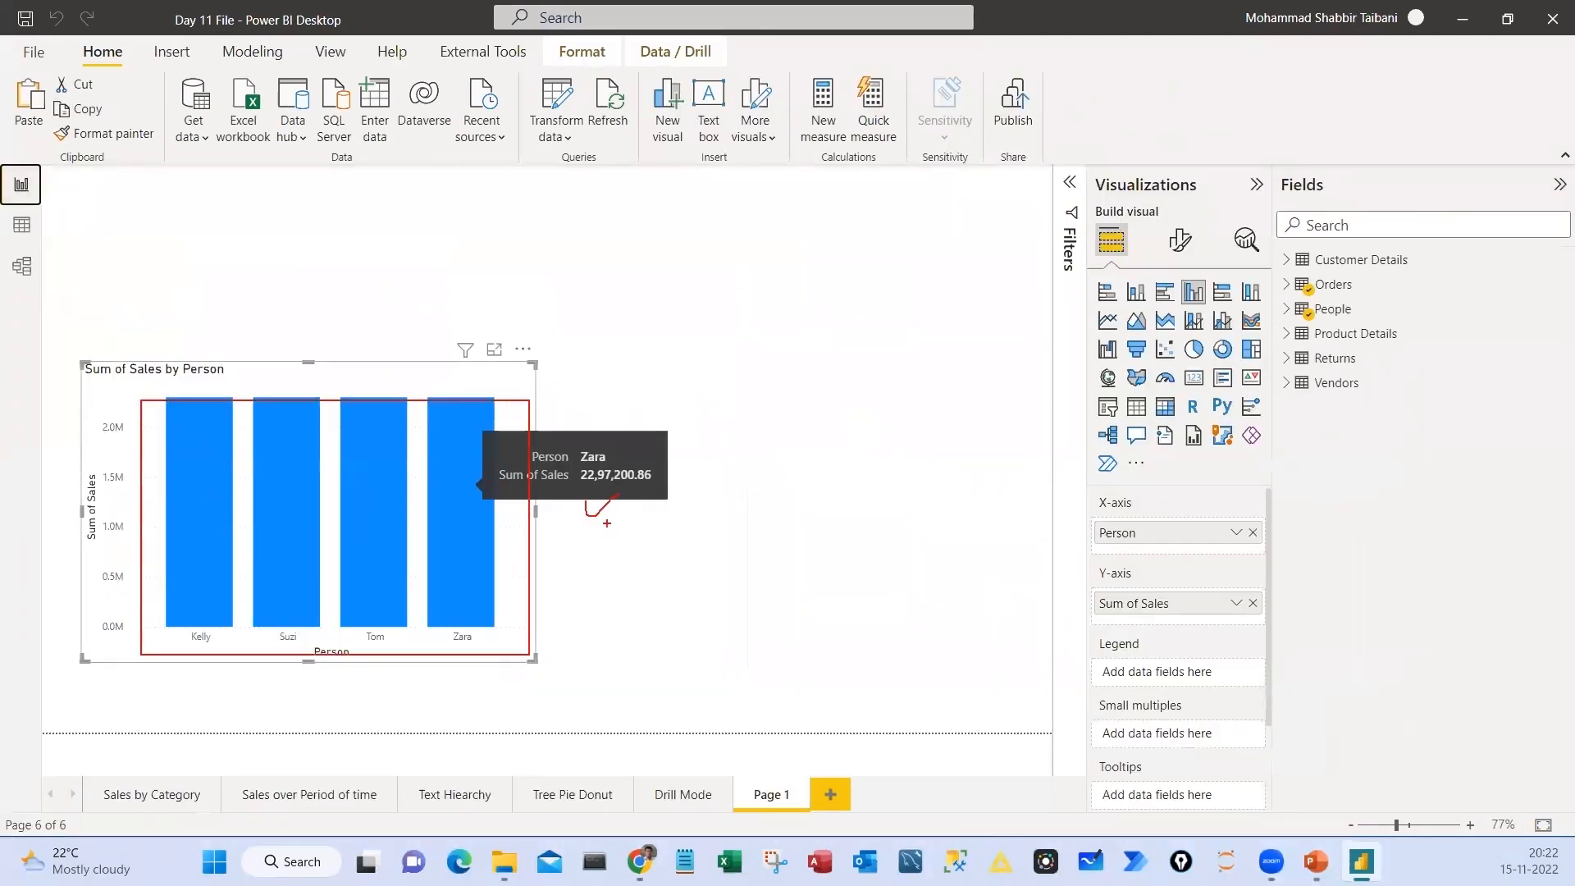
pyautogui.moveTo(594, 560); pyautogui.dragTo(640, 581)
pyautogui.moveTo(632, 554); pyautogui.dragTo(613, 587)
pyautogui.press('Escape')
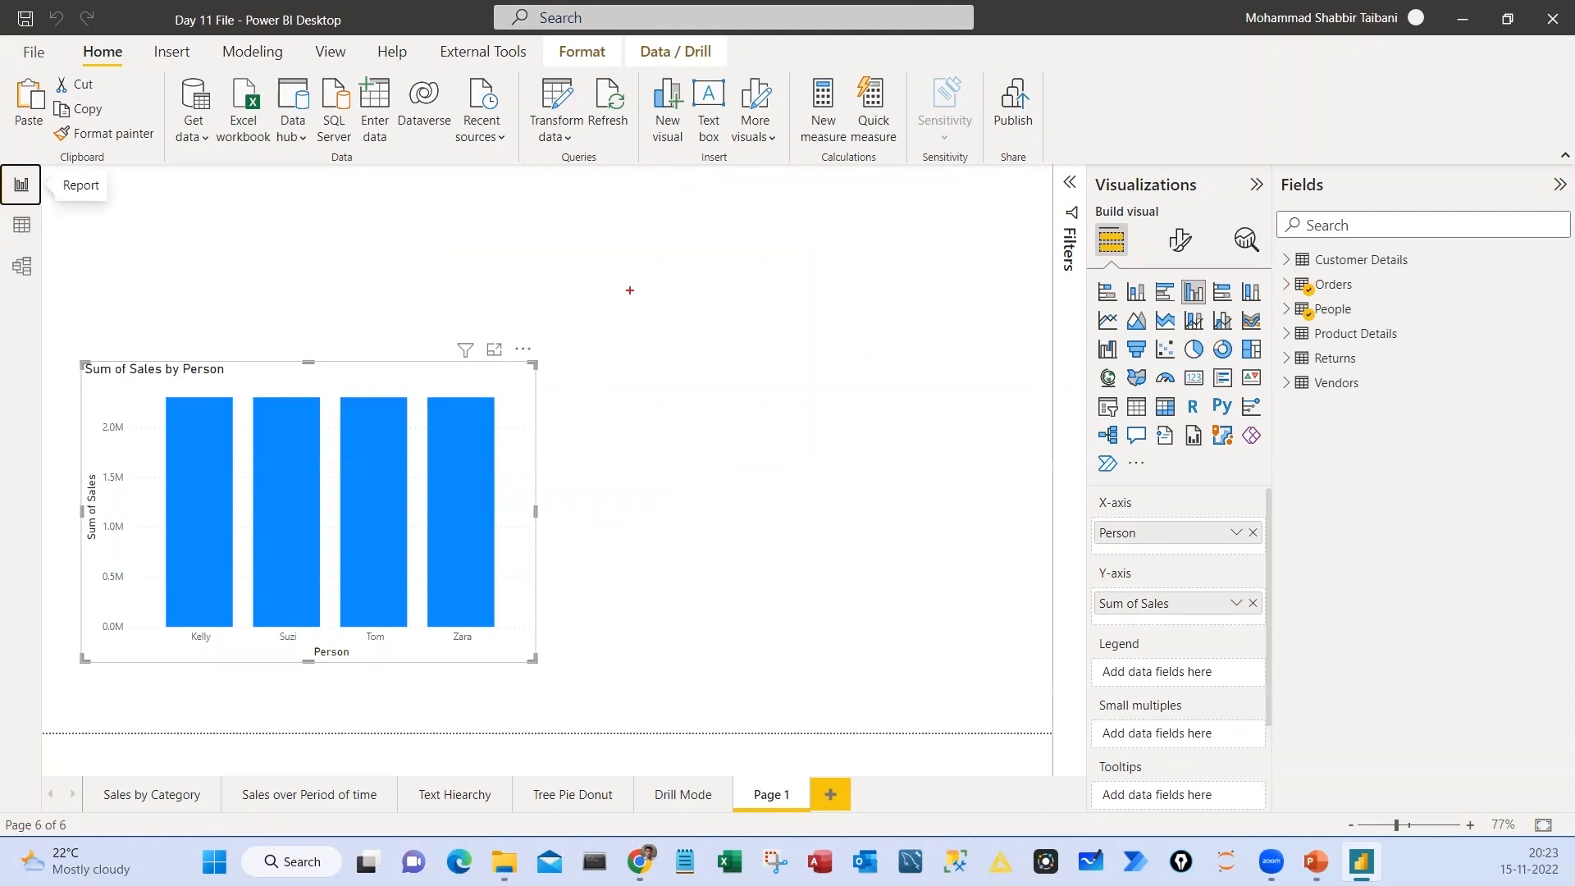
pyautogui.moveTo(622, 257); pyautogui.dragTo(754, 348)
pyautogui.moveTo(838, 252); pyautogui.dragTo(947, 351)
pyautogui.moveTo(684, 320); pyautogui.dragTo(784, 456)
pyautogui.moveTo(856, 331); pyautogui.dragTo(822, 427)
pyautogui.moveTo(368, 580); pyautogui.dragTo(514, 534)
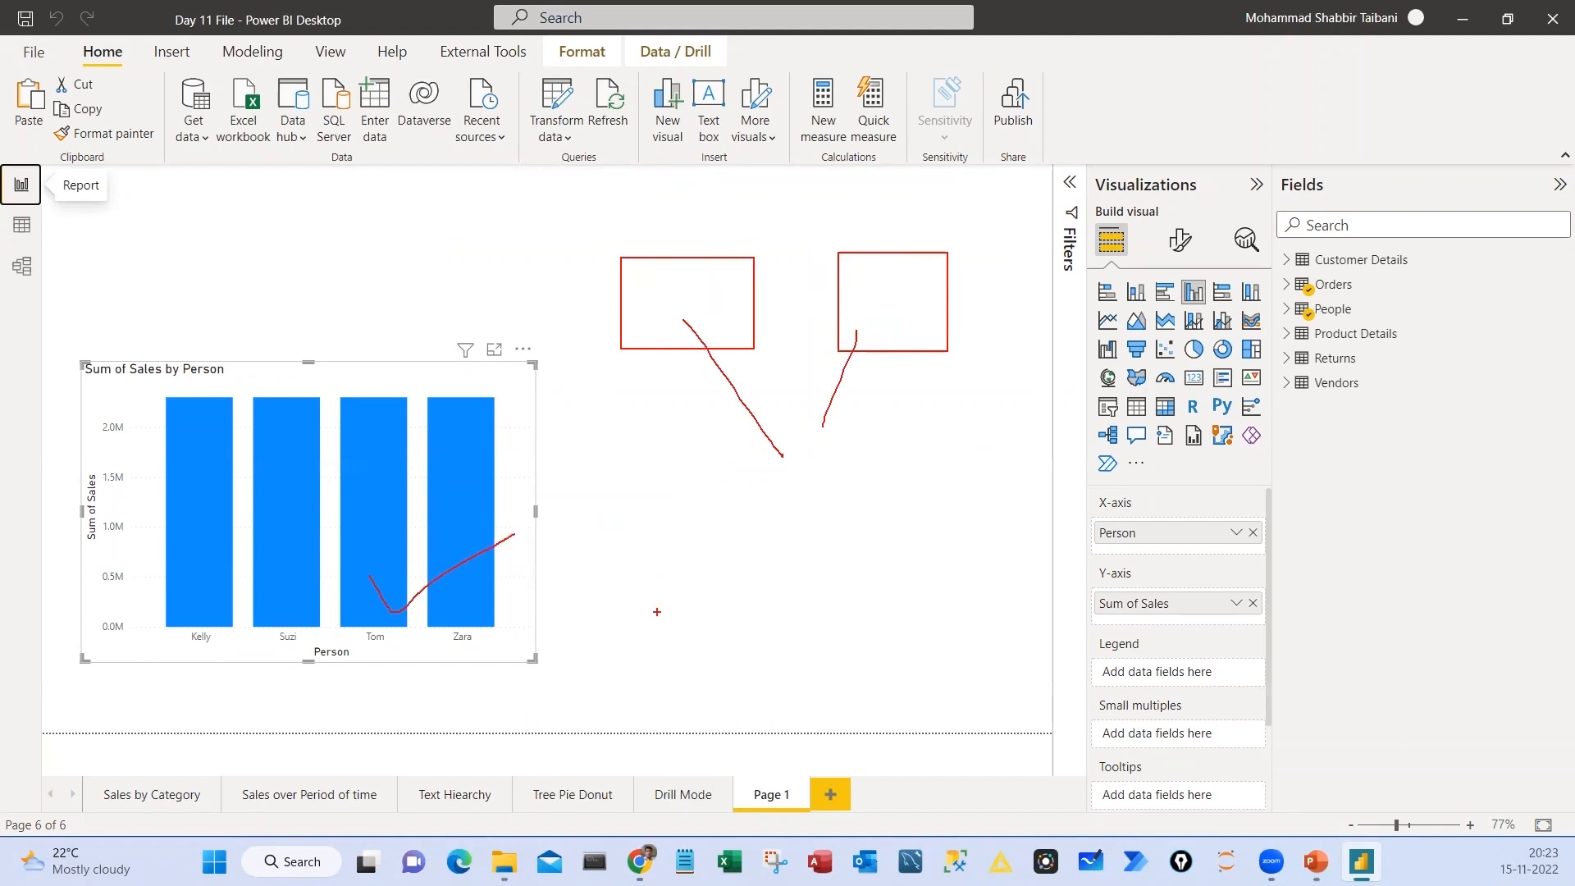
pyautogui.moveTo(720, 298)
pyautogui.mouseDown()
pyautogui.moveTo(856, 298)
pyautogui.moveTo(802, 298)
pyautogui.moveTo(759, 333)
pyautogui.mouseUp()
pyautogui.press('Escape')
# Recreate the relationship between People and Customer Details in the data model by linking their Region fields
pyautogui.click(22, 267)
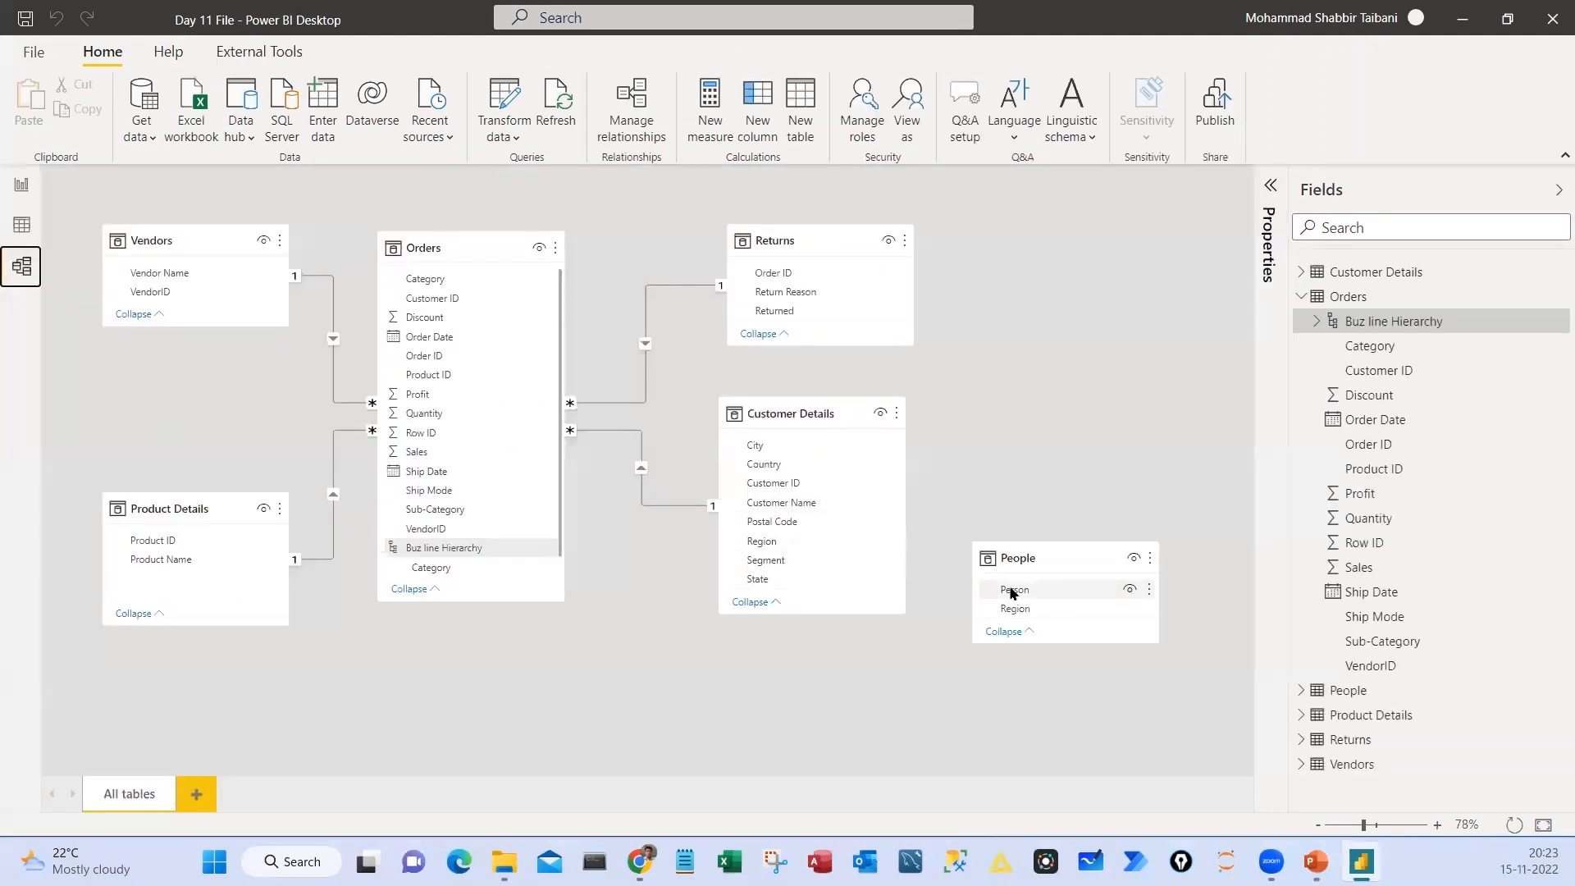
pyautogui.moveTo(1010, 590); pyautogui.dragTo(794, 555)
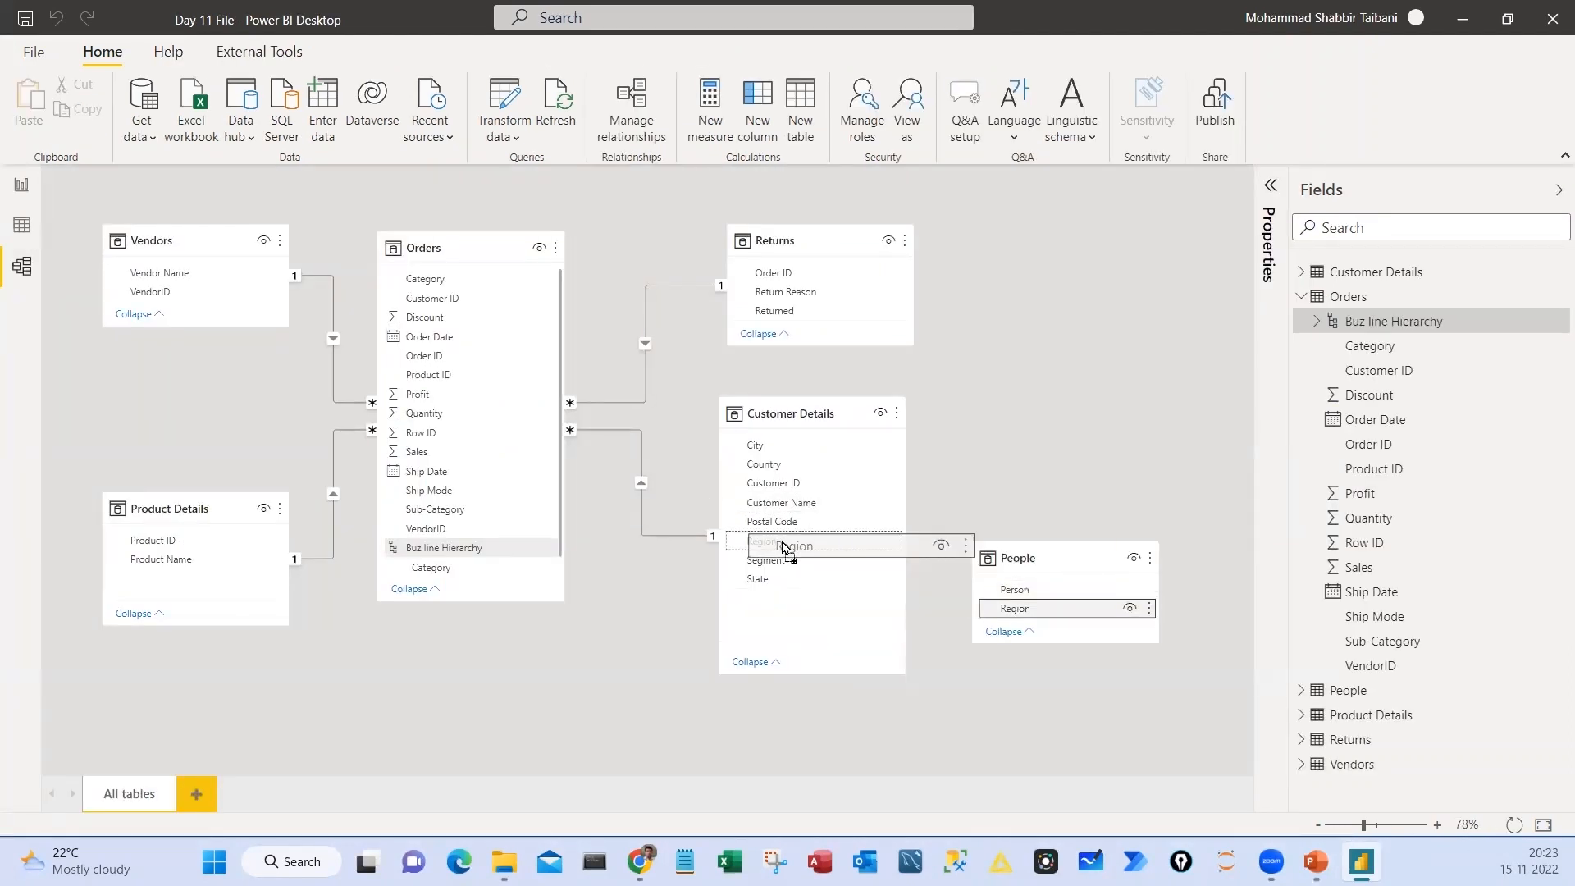
pyautogui.moveTo(1018, 623); pyautogui.dragTo(1015, 612)
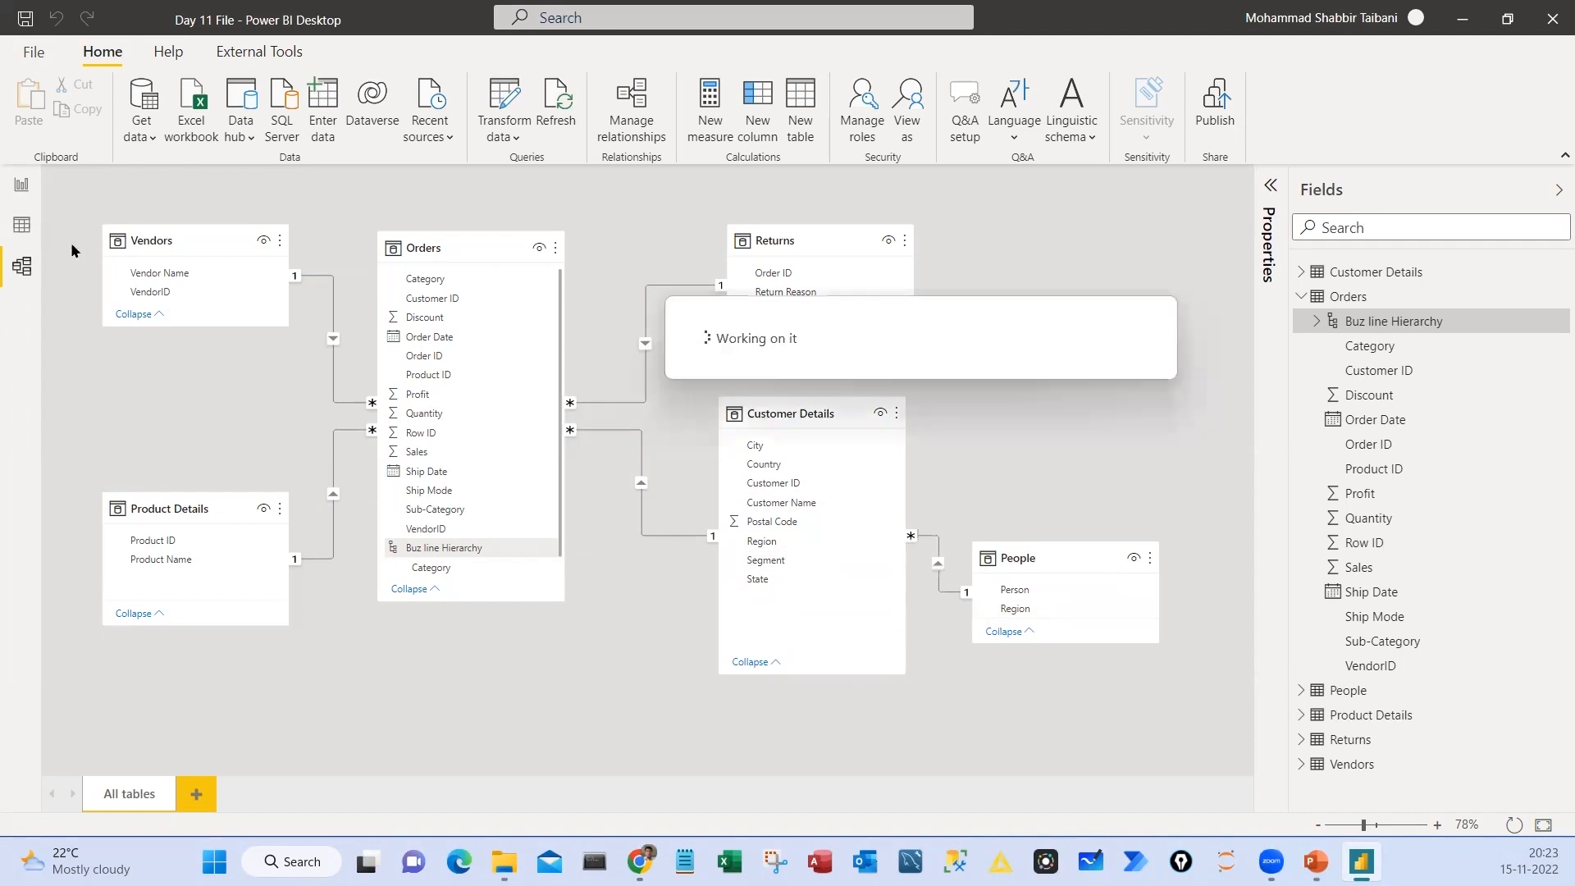
# Return to the report and check the last person's sales tooltip in the column chart again, shifting the chart slightly
pyautogui.click(21, 184)
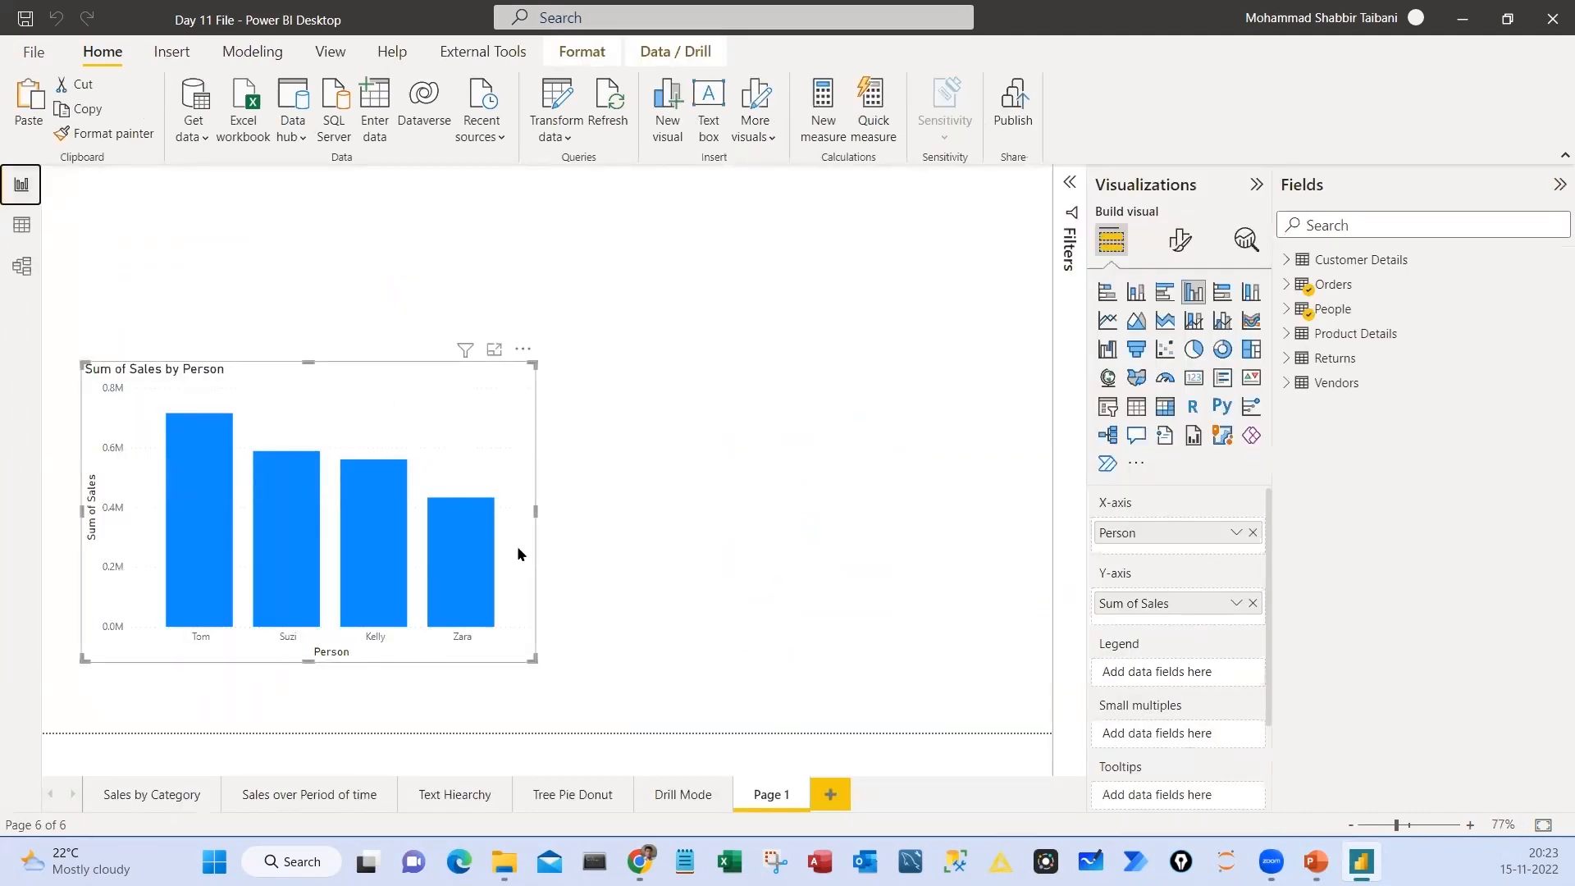
pyautogui.moveTo(518, 554); pyautogui.dragTo(529, 548)
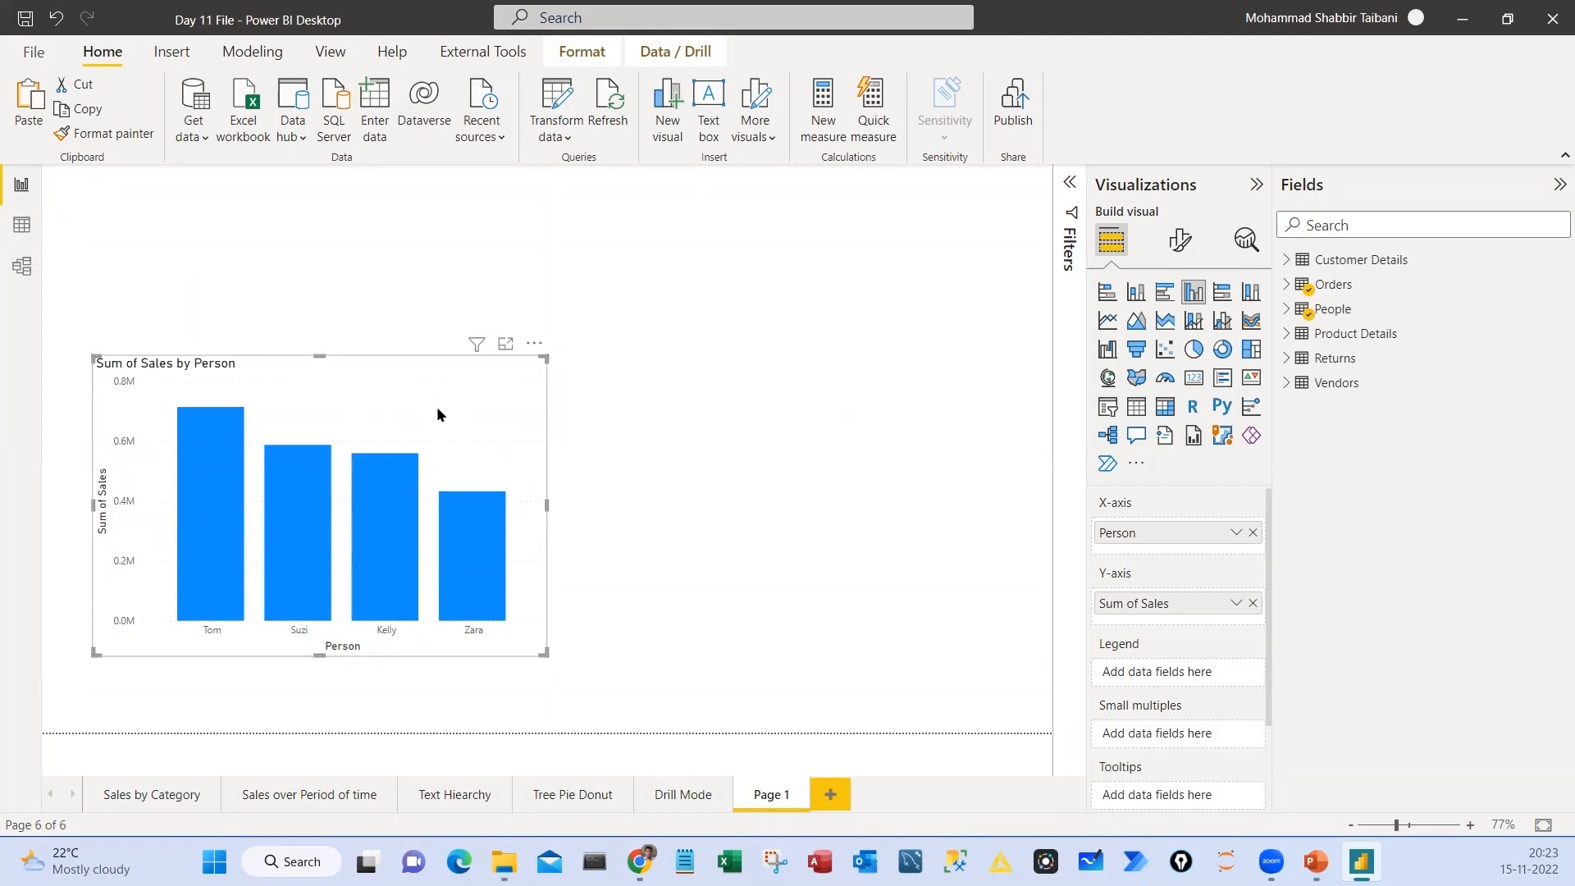
pyautogui.moveTo(489, 554)
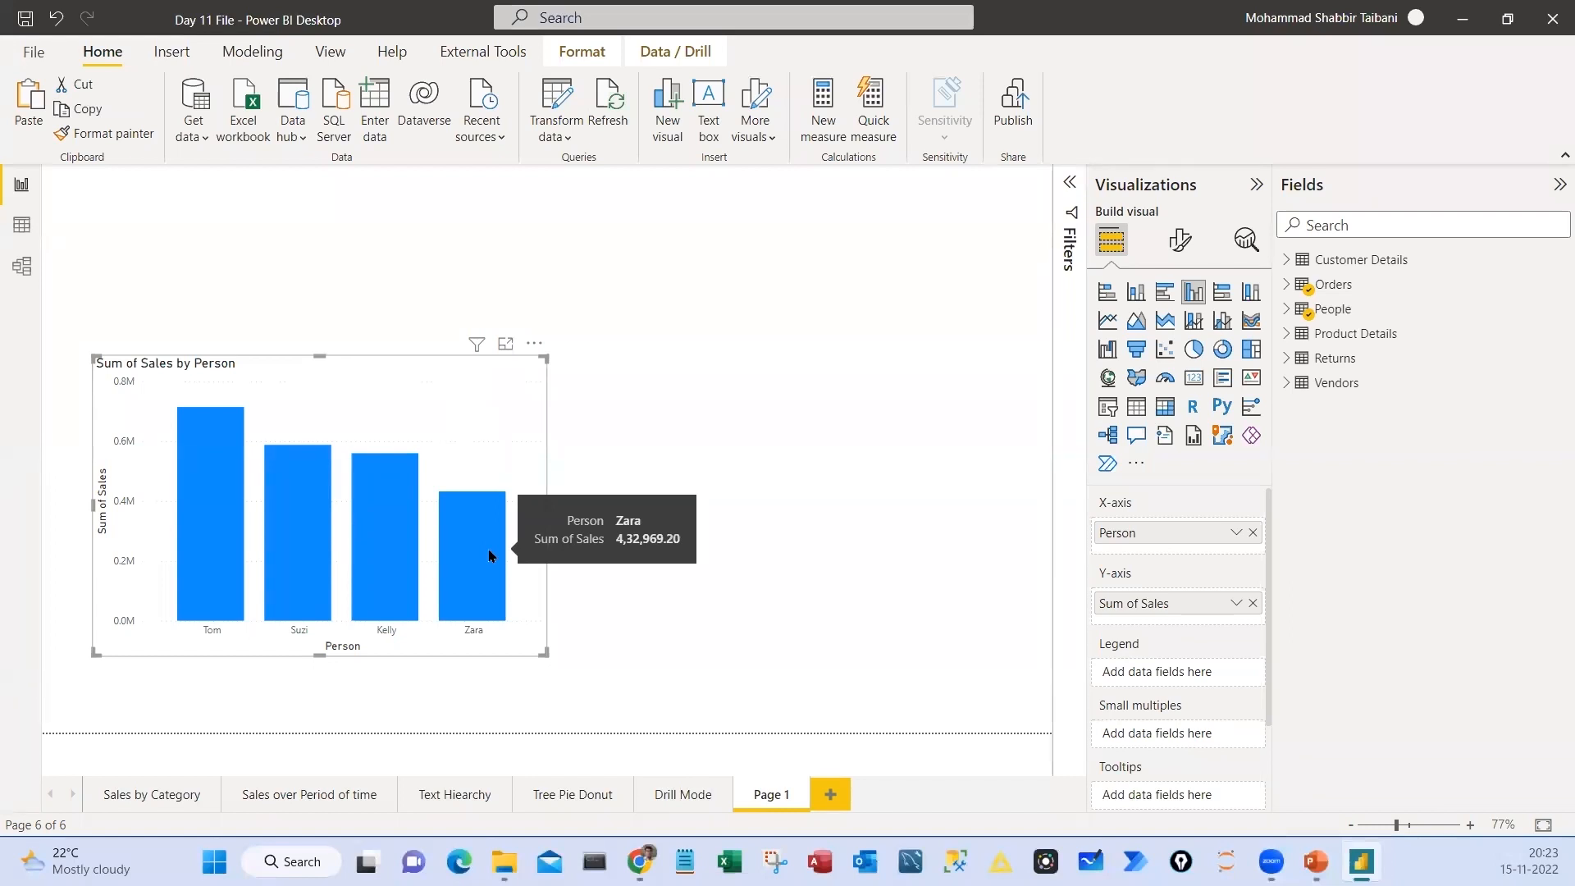
pyautogui.moveTo(419, 391); pyautogui.dragTo(508, 415)
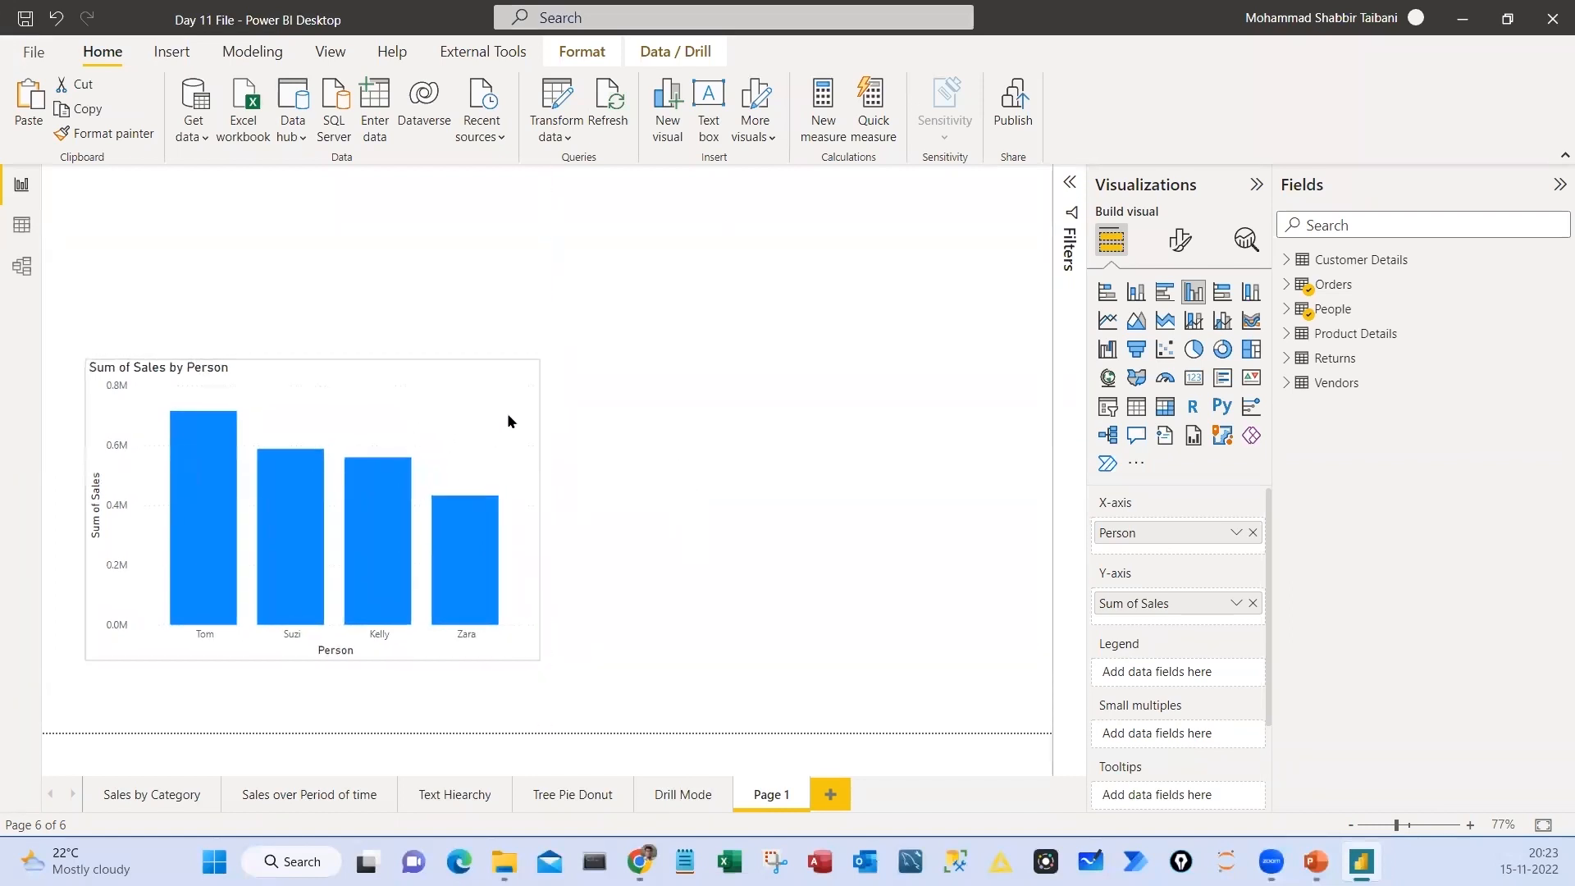
# Give the column chart a border, a shadow and a centred white title on a blue background, and move it to the page's left edge
pyautogui.click(1136, 463)
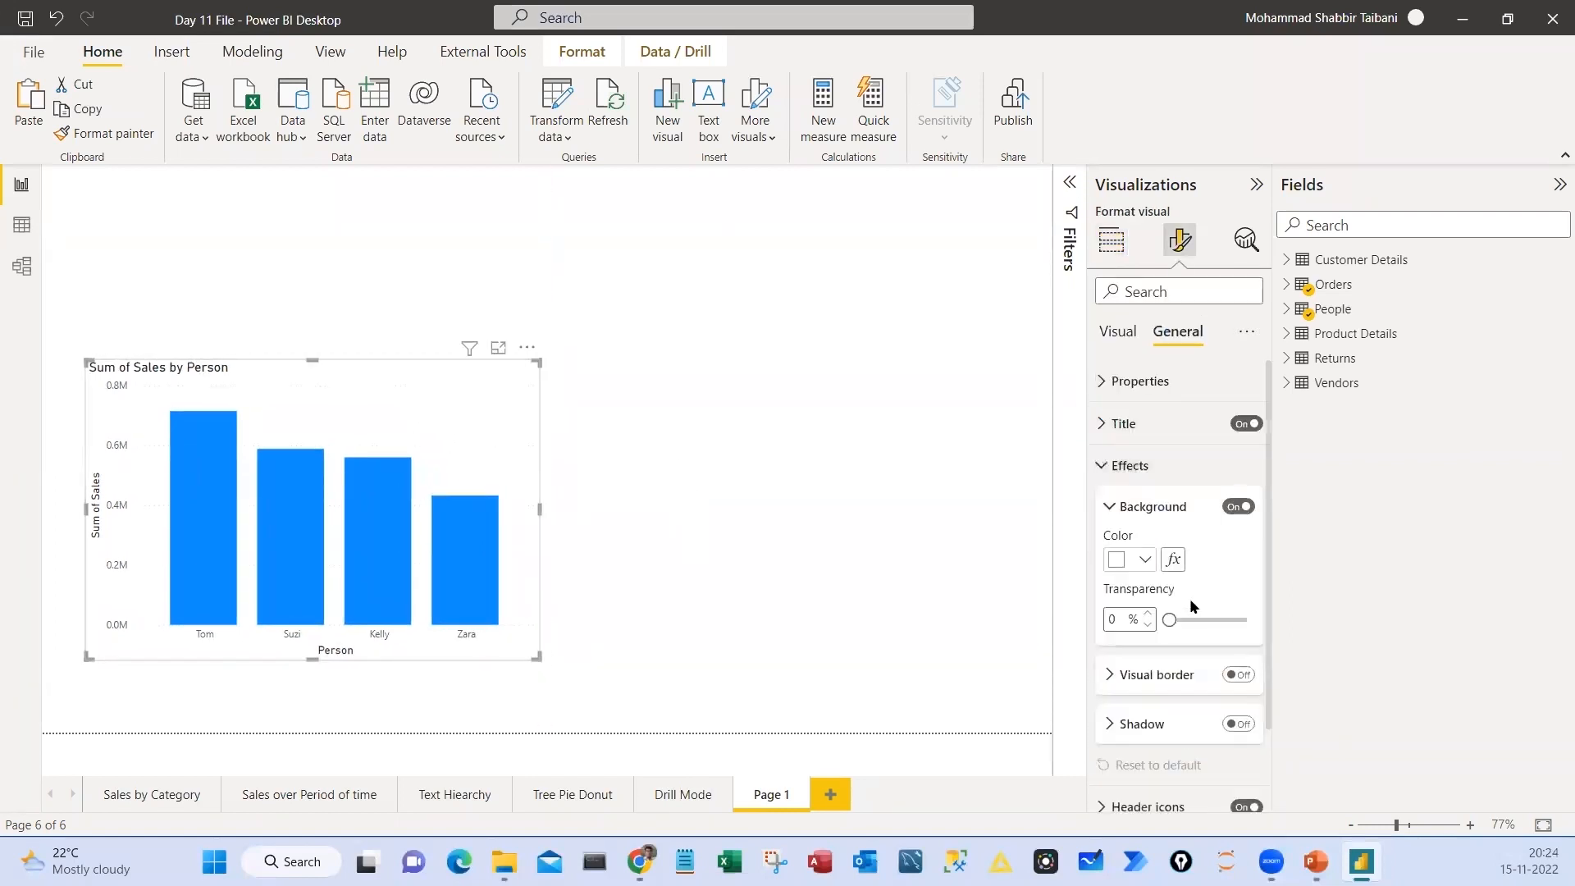
pyautogui.click(1239, 723)
pyautogui.click(1124, 423)
pyautogui.click(1146, 678)
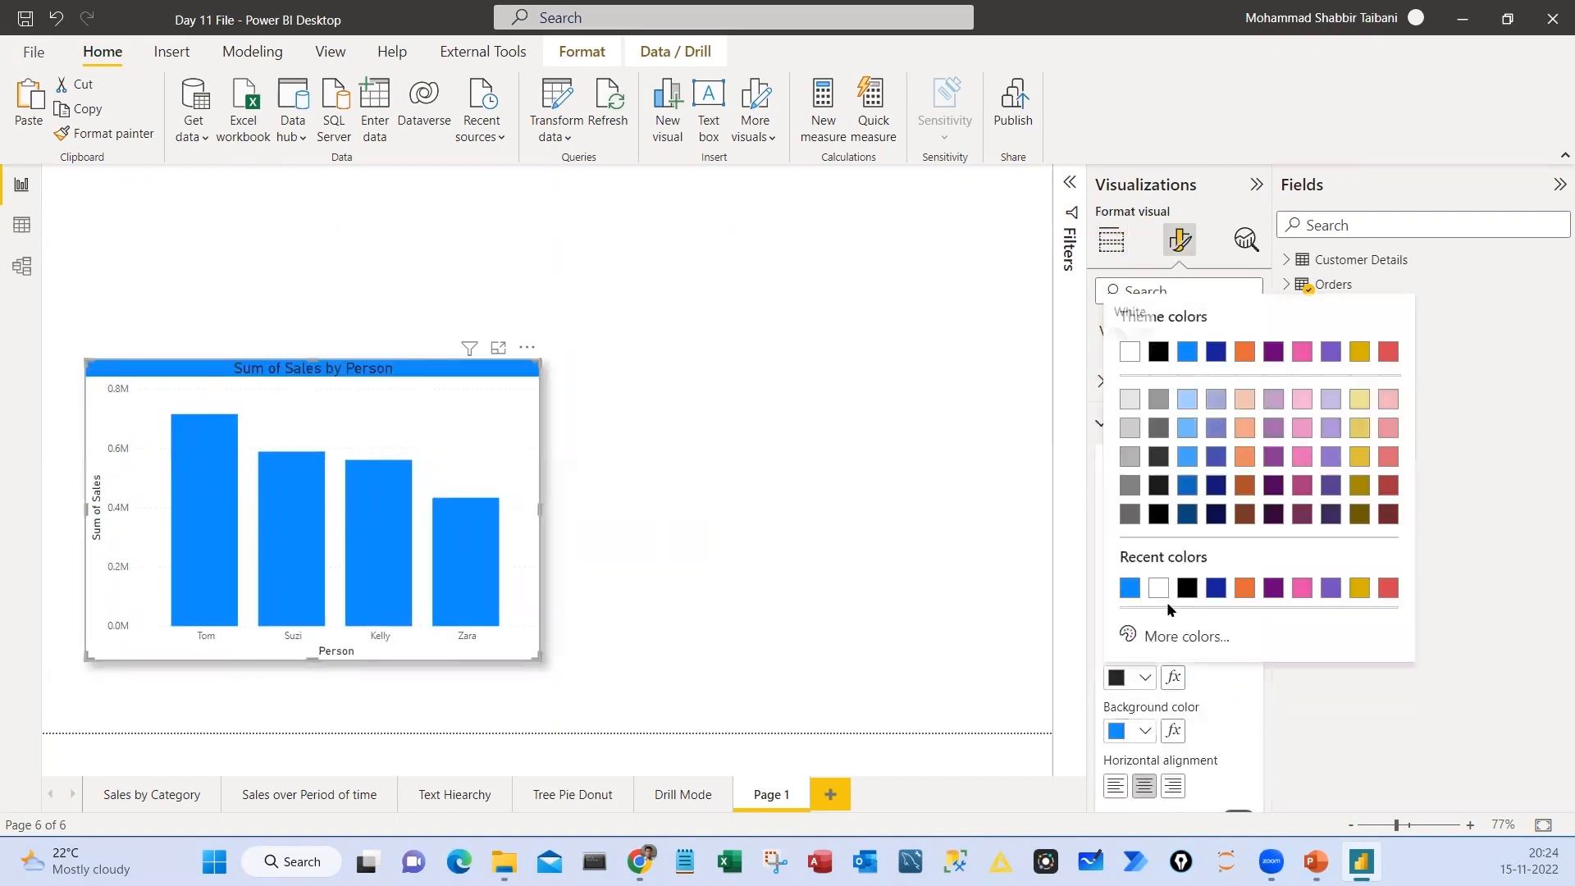
pyautogui.click(611, 428)
pyautogui.moveTo(463, 380); pyautogui.dragTo(420, 390)
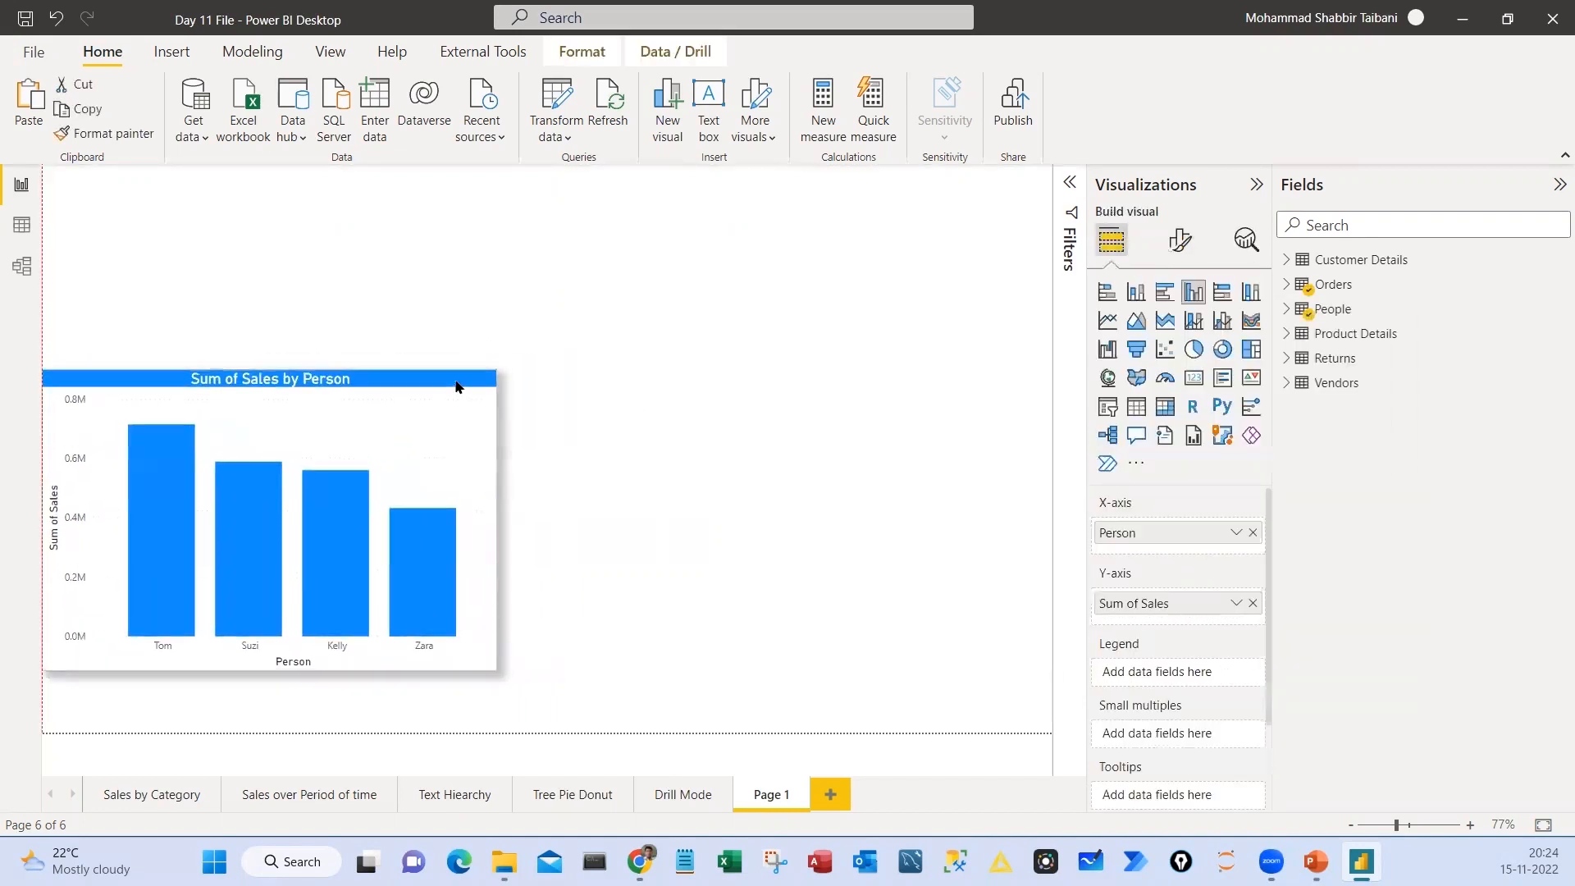
pyautogui.click(713, 327)
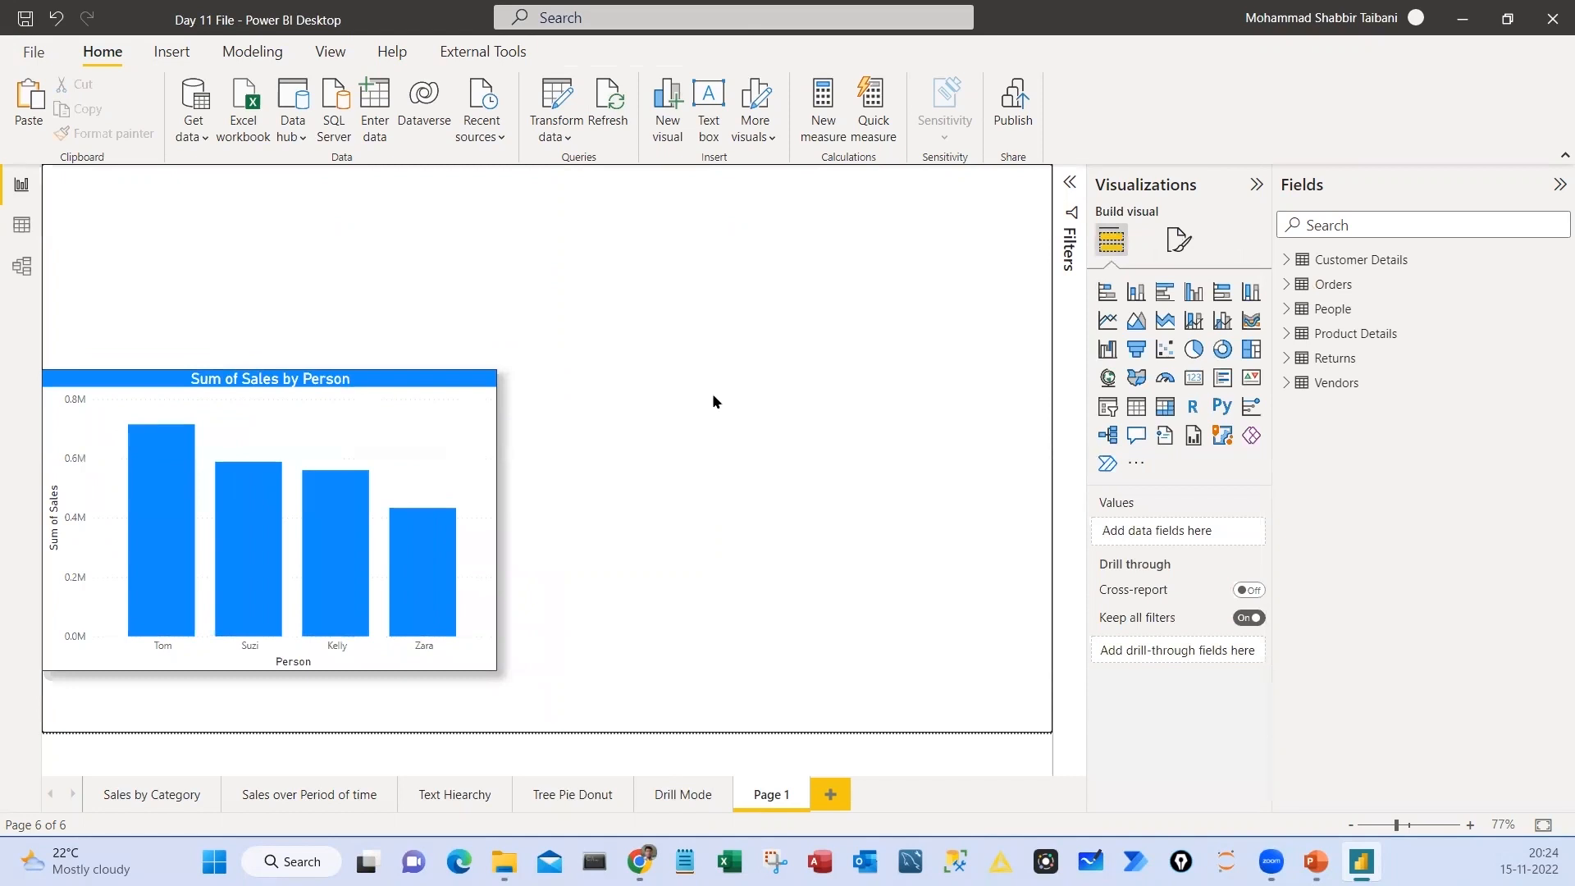
# Discard the new empty treemap, copy the Sub-Category sales treemap from the Tree Pie Donut page to Page 1, and narrow it beside the column chart
pyautogui.click(1252, 350)
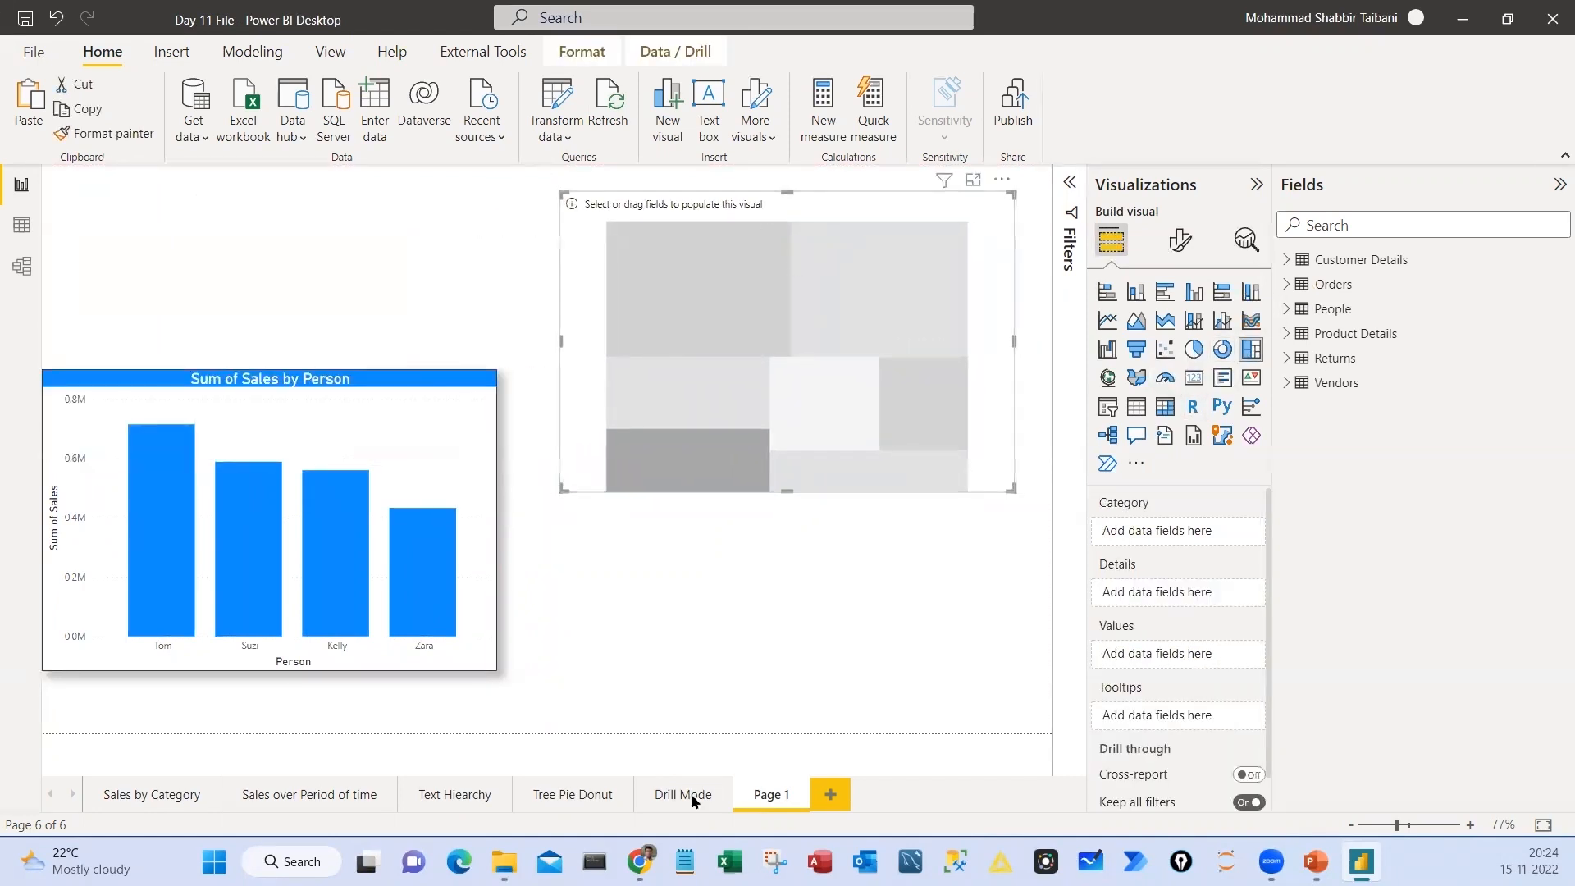
pyautogui.press('Delete')
pyautogui.click(580, 799)
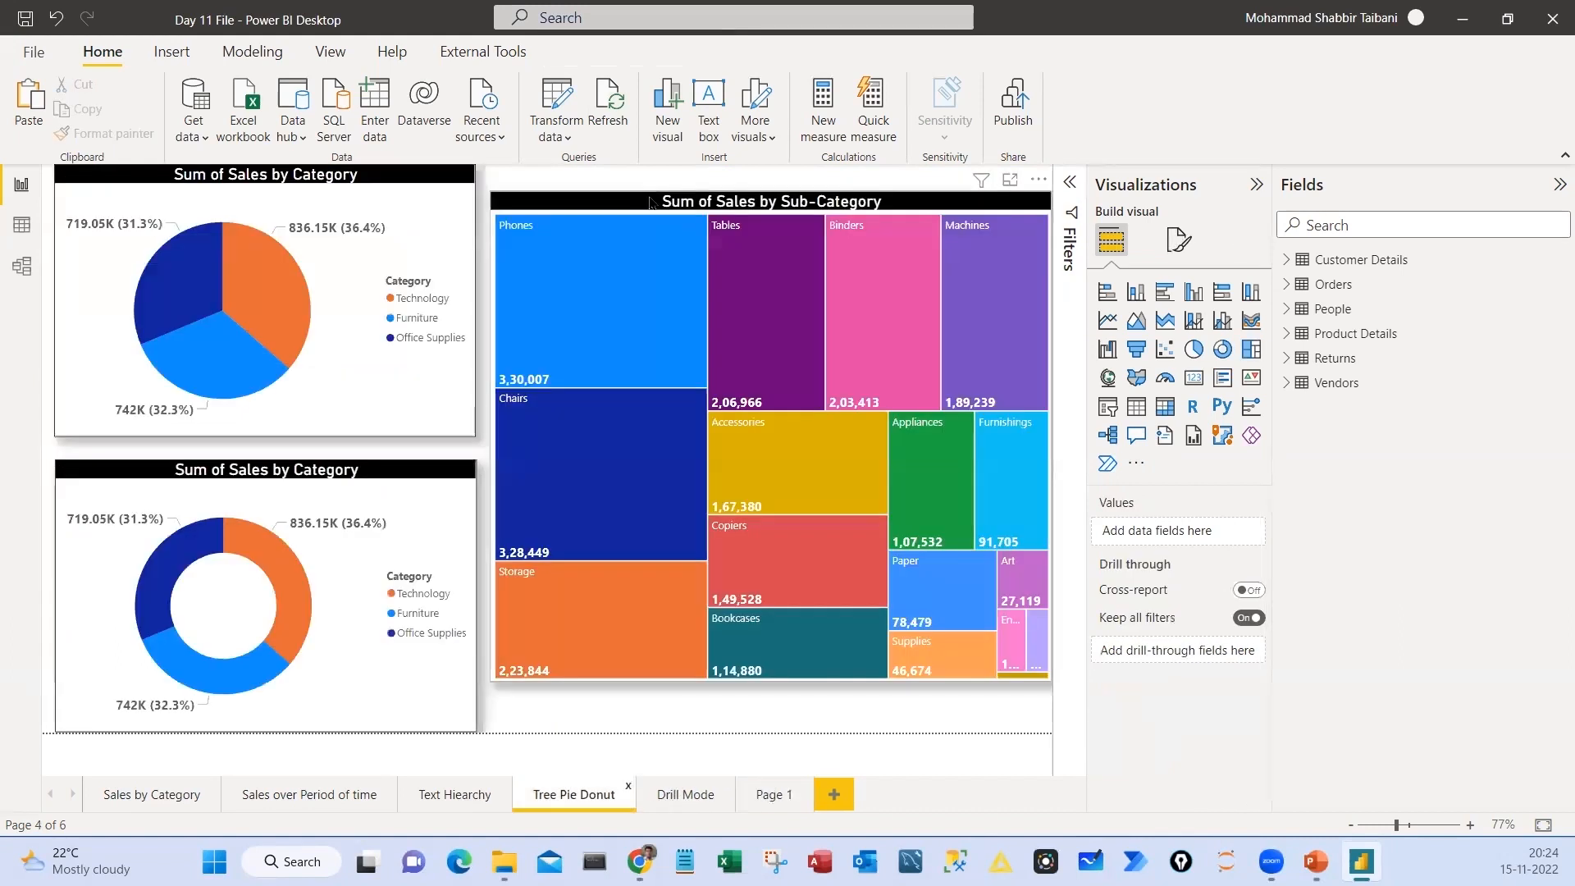
pyautogui.click(650, 203)
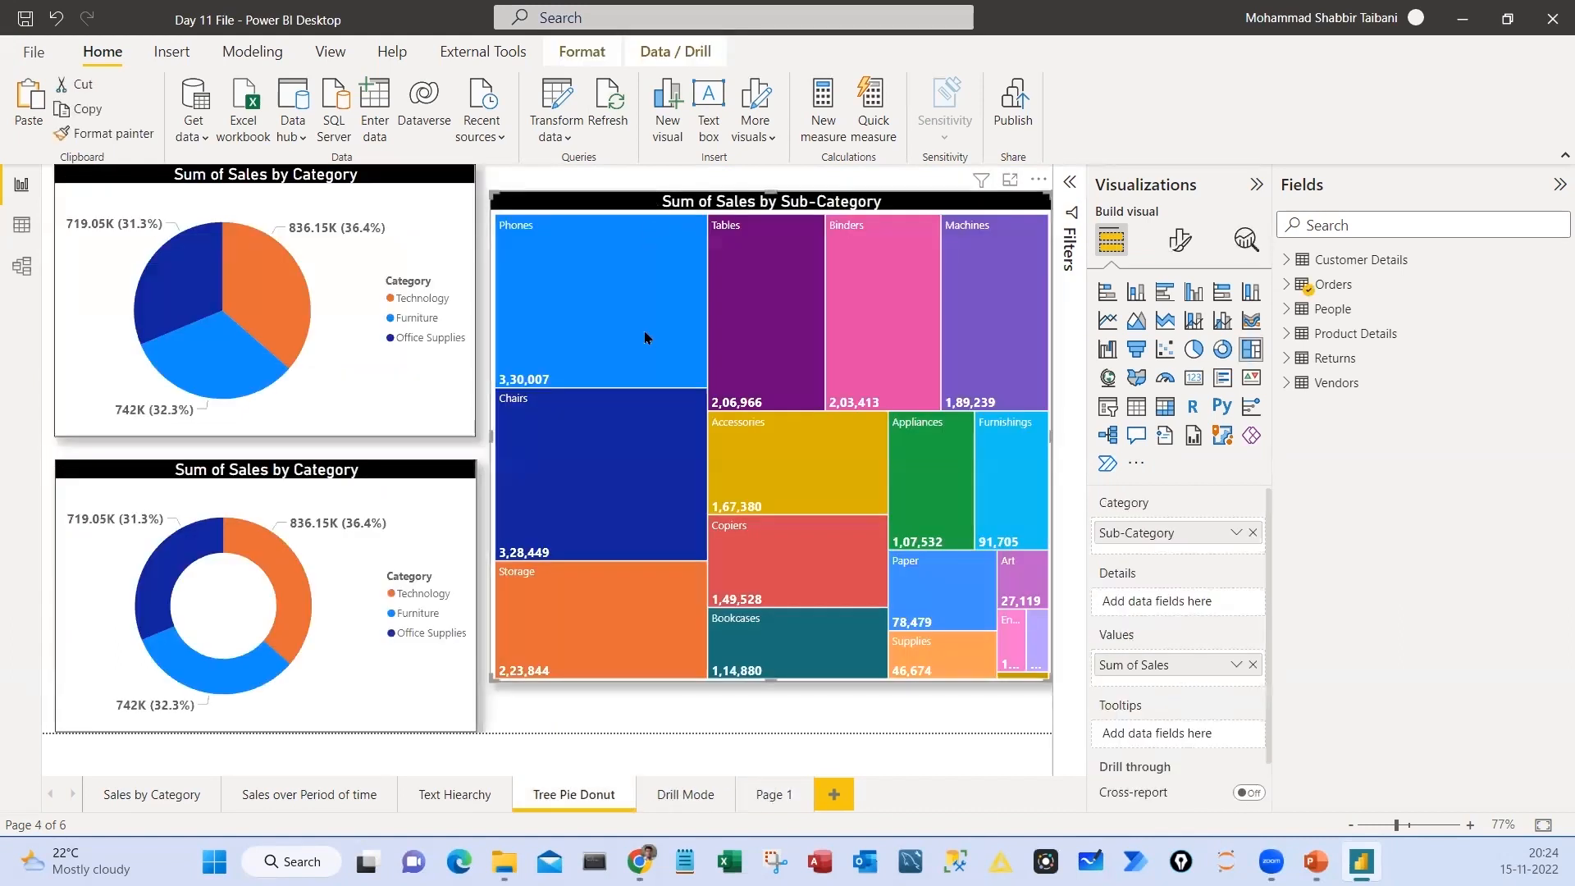
pyautogui.click(767, 795)
pyautogui.hotkey('ctrl', 'v')
pyautogui.moveTo(490, 453); pyautogui.dragTo(532, 464)
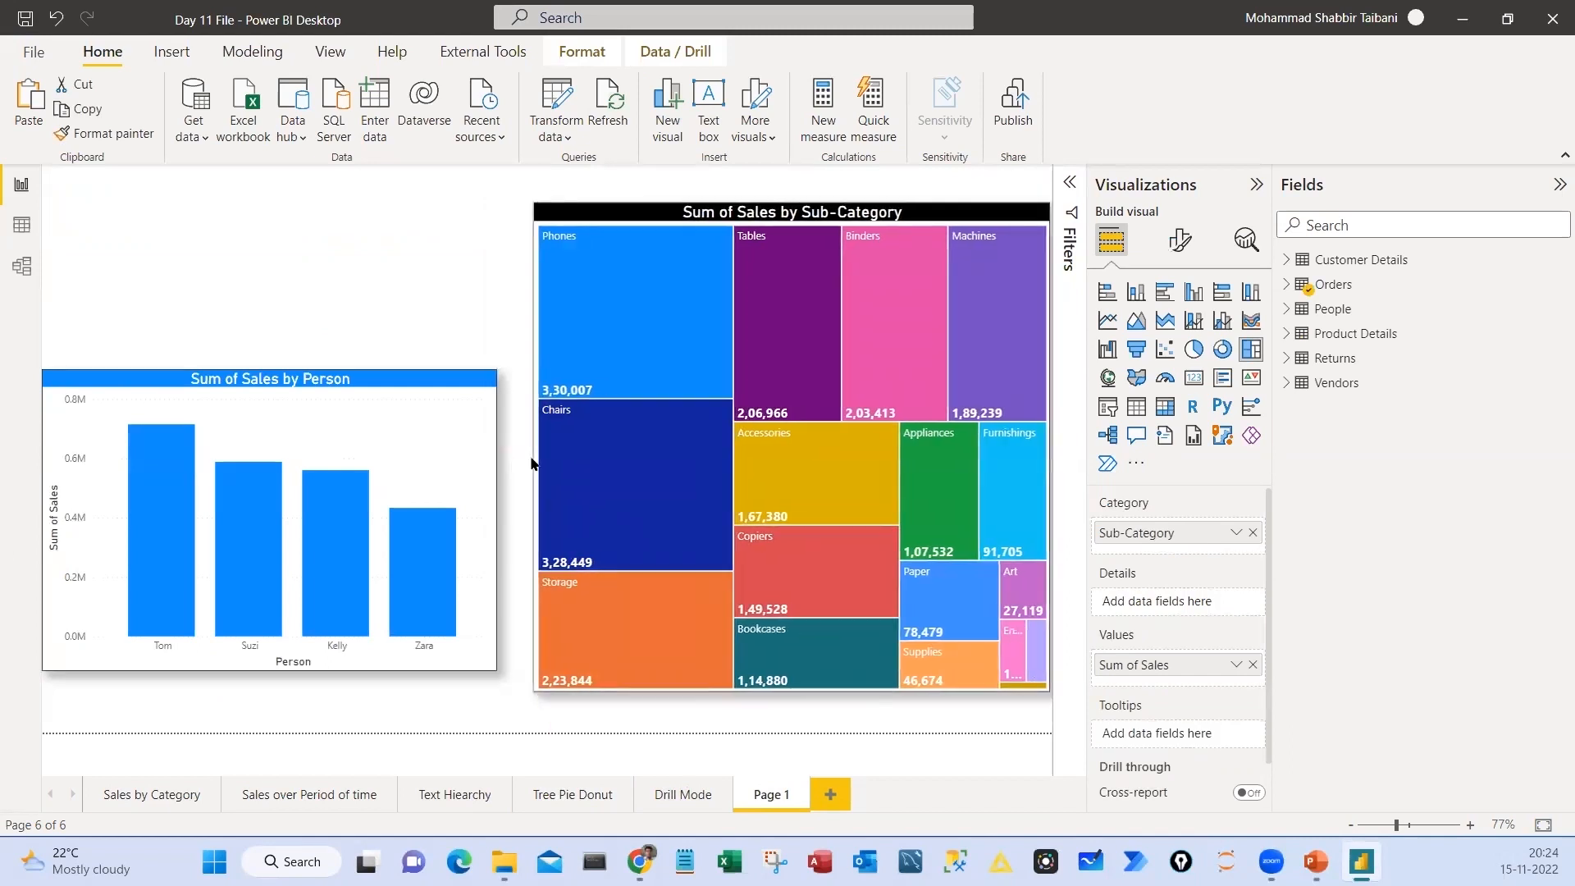
# Turn on data labels for the Sum of Sales by Person column chart
pyautogui.moveTo(859, 380)
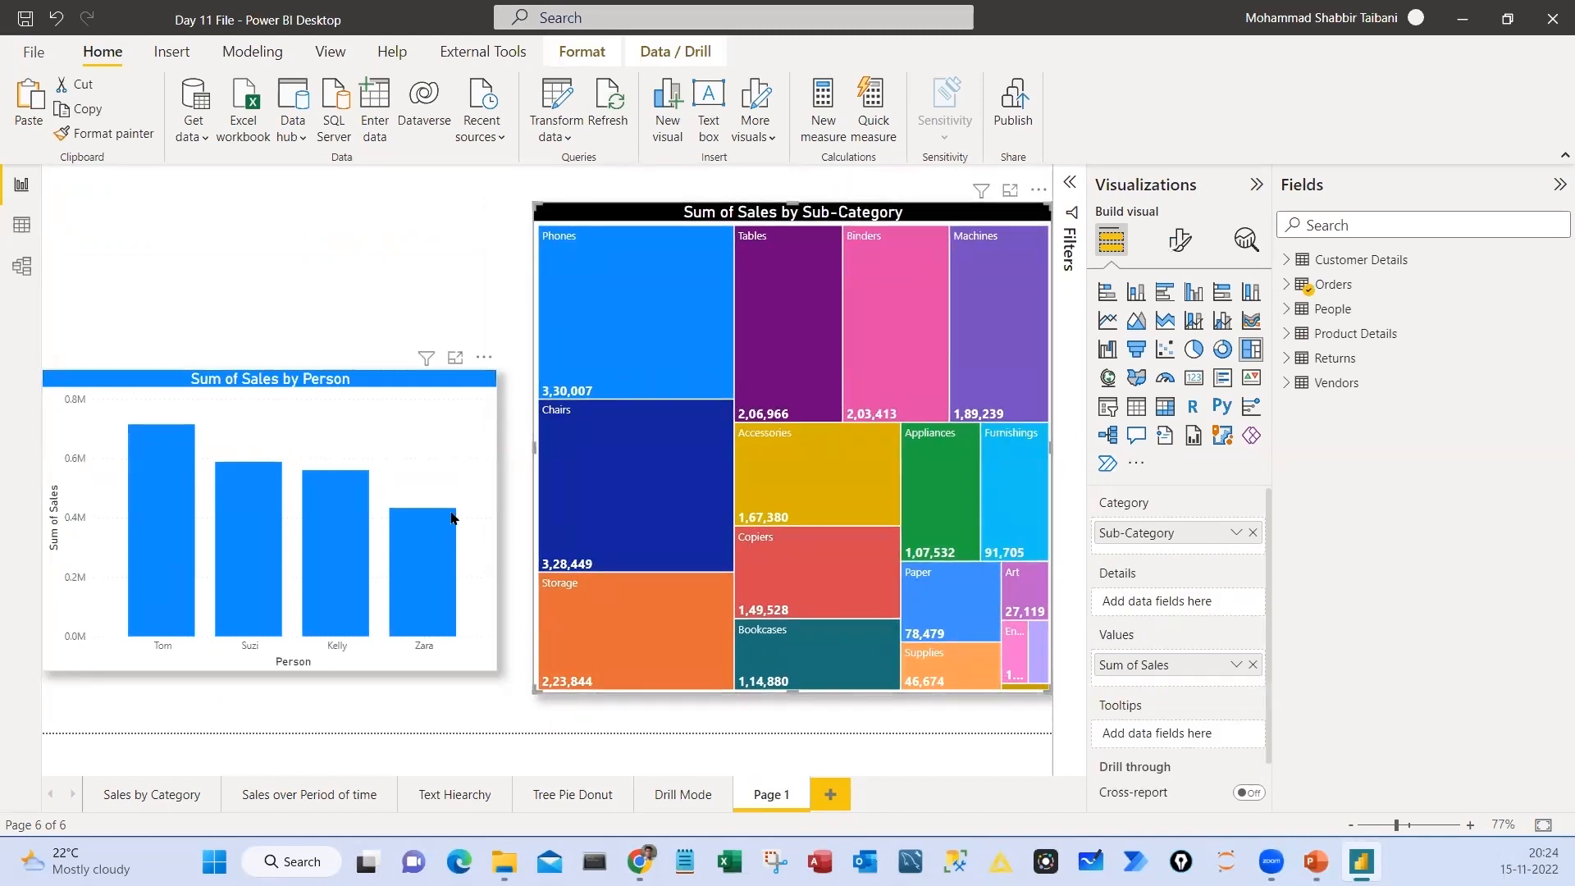
pyautogui.click(438, 382)
pyautogui.click(1246, 675)
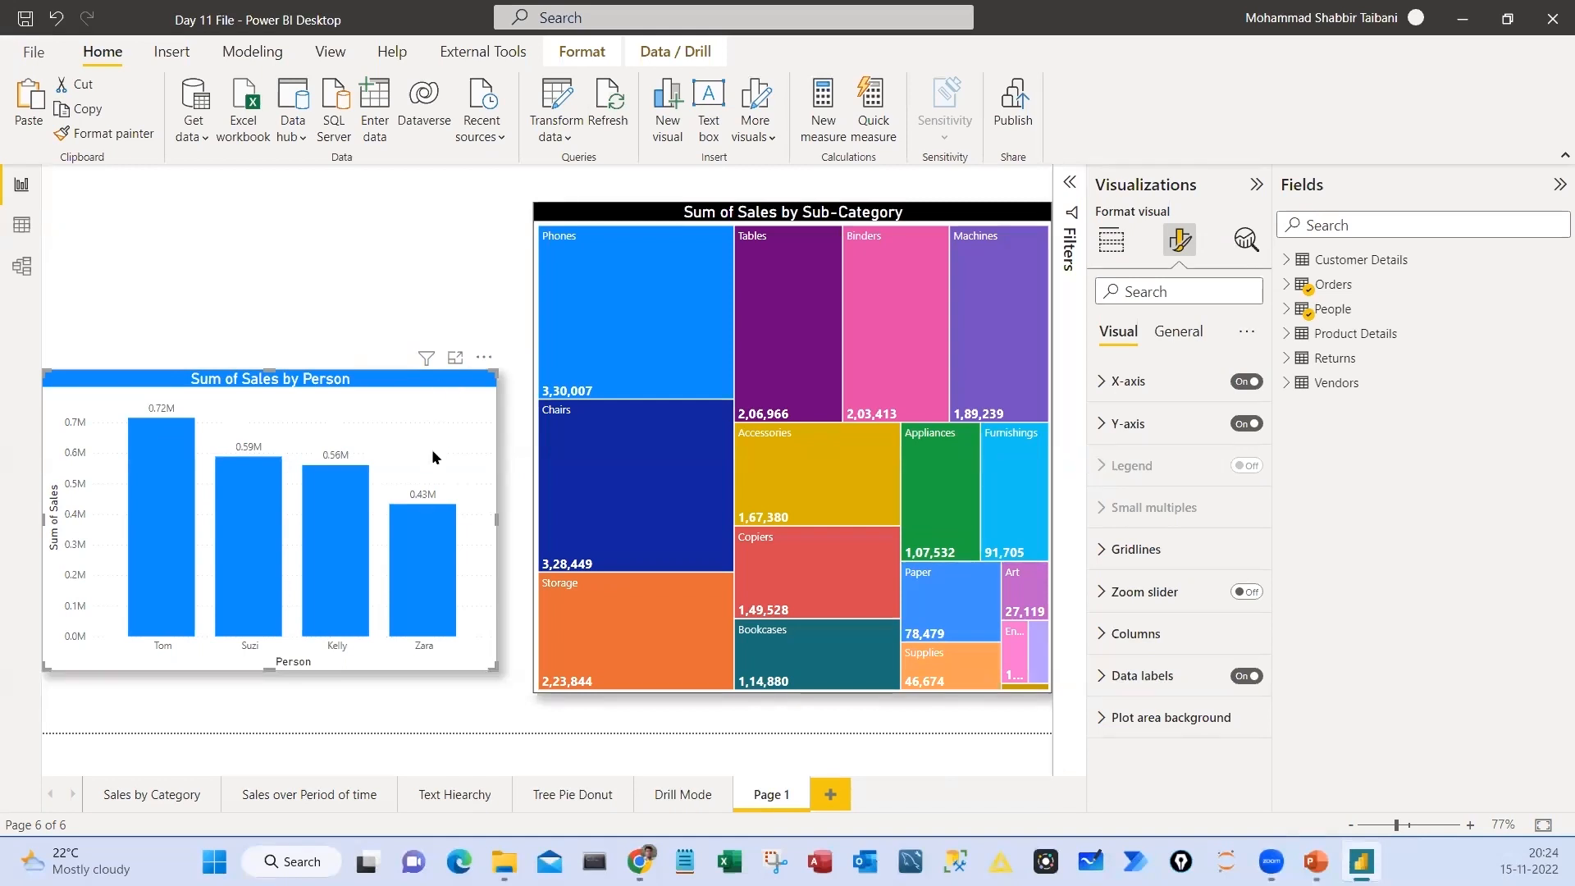
pyautogui.moveTo(413, 468)
pyautogui.mouseDown()
pyautogui.moveTo(402, 488)
pyautogui.moveTo(415, 467)
pyautogui.mouseUp()
pyautogui.moveTo(579, 354)
pyautogui.mouseDown()
pyautogui.moveTo(538, 361)
pyautogui.moveTo(631, 377)
pyautogui.moveTo(473, 339)
pyautogui.mouseUp()
pyautogui.press('Escape')
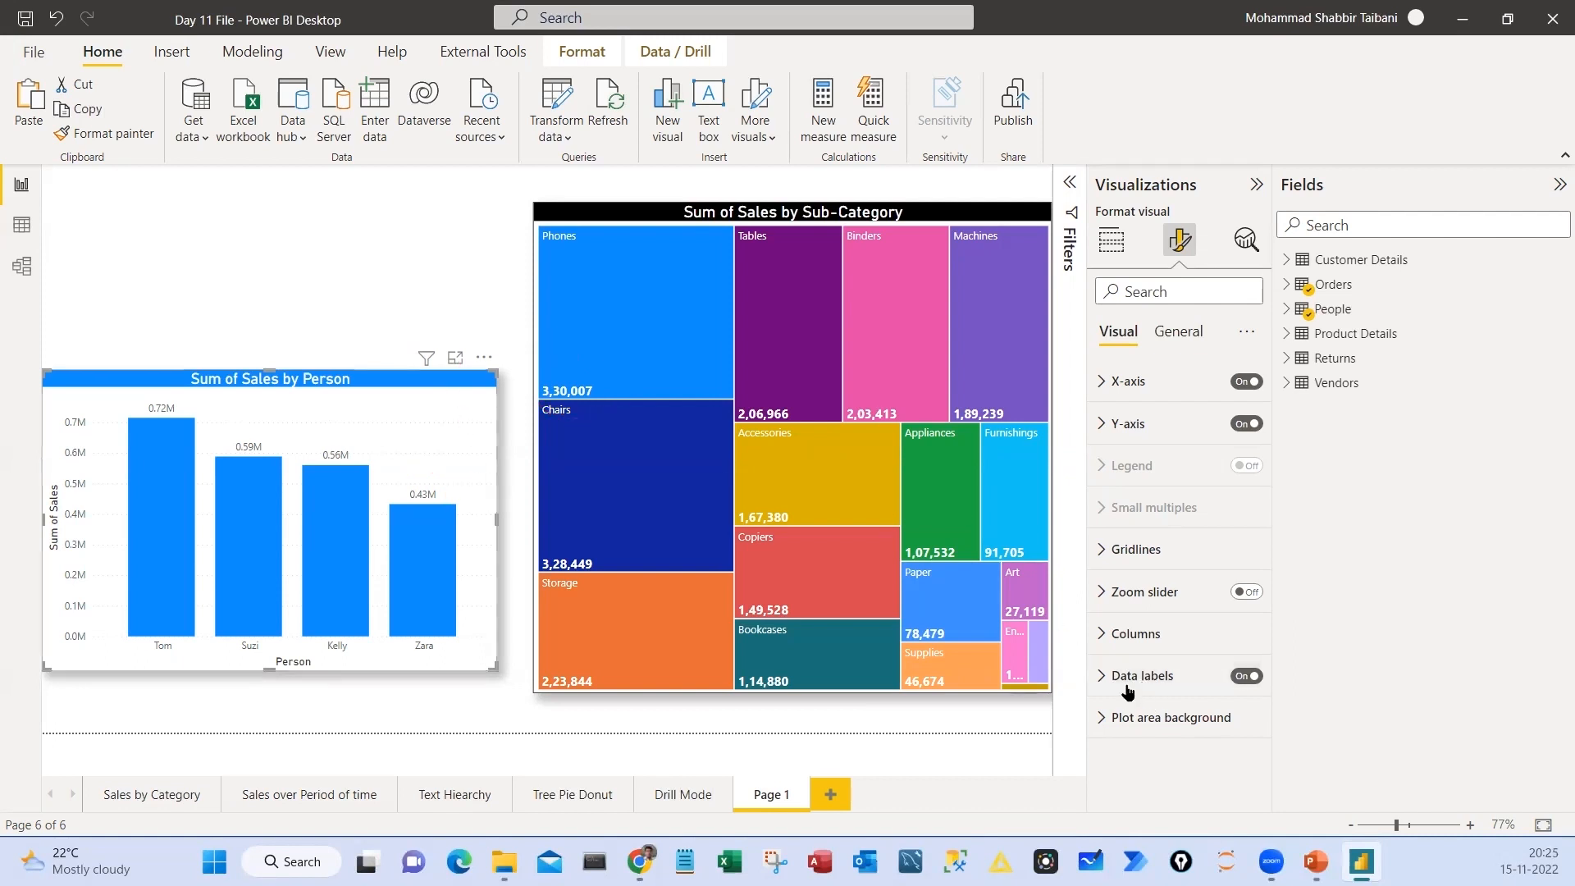
# Open the data label settings of the Sum of Sales by Person column chart
pyautogui.click(1101, 675)
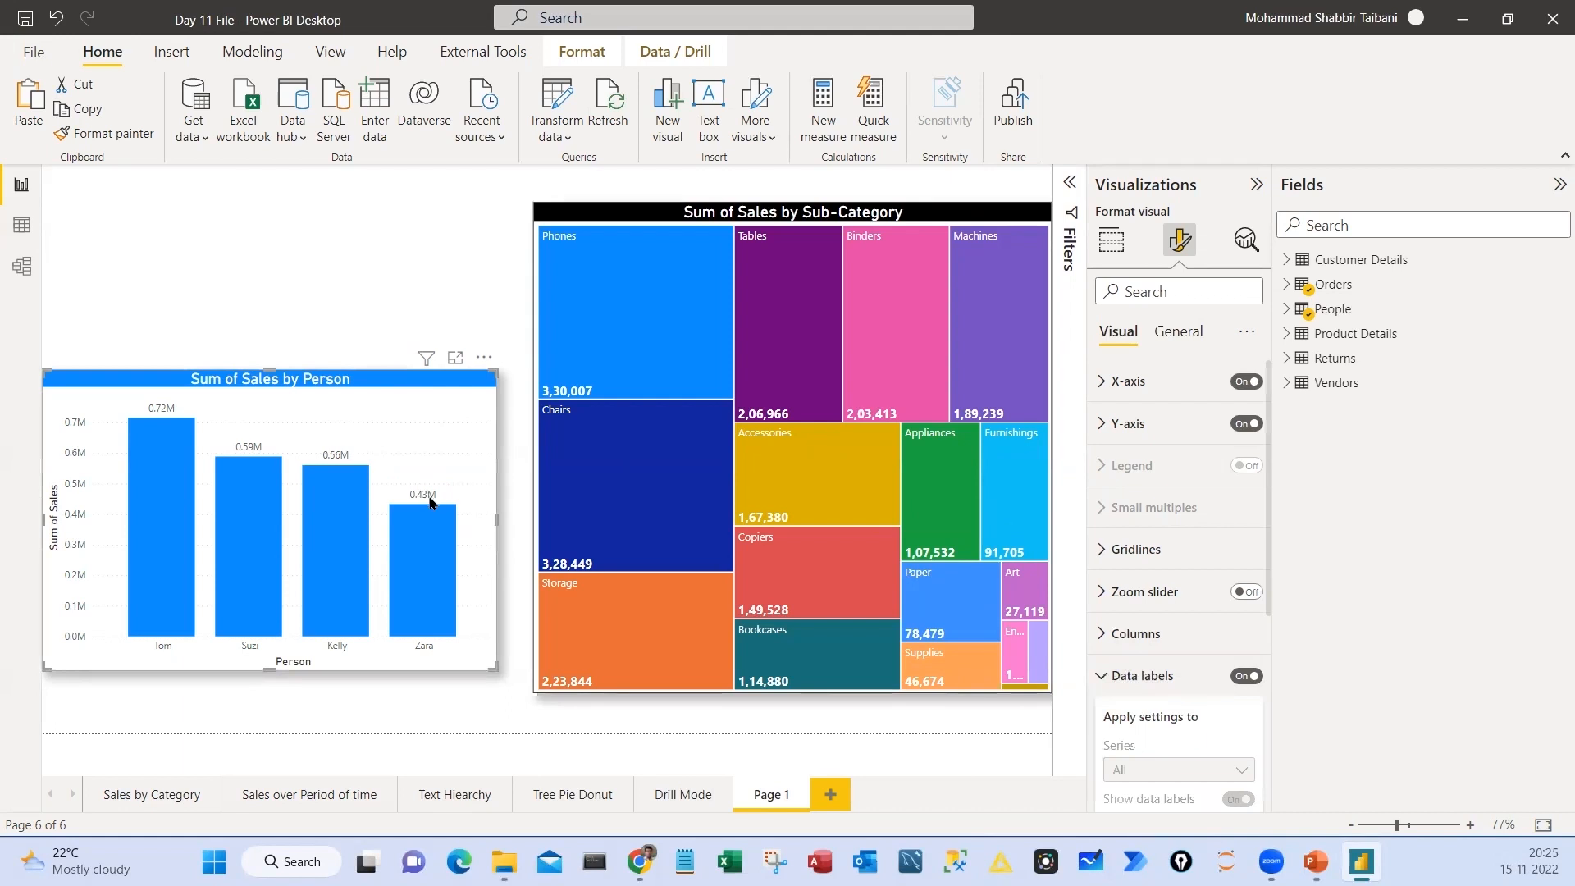
pyautogui.moveTo(428, 475)
pyautogui.mouseDown()
pyautogui.moveTo(399, 476)
pyautogui.moveTo(448, 502)
pyautogui.moveTo(343, 425)
pyautogui.mouseUp()
pyautogui.moveTo(1157, 215)
pyautogui.mouseDown()
pyautogui.moveTo(1174, 267)
pyautogui.moveTo(1161, 205)
pyautogui.mouseUp()
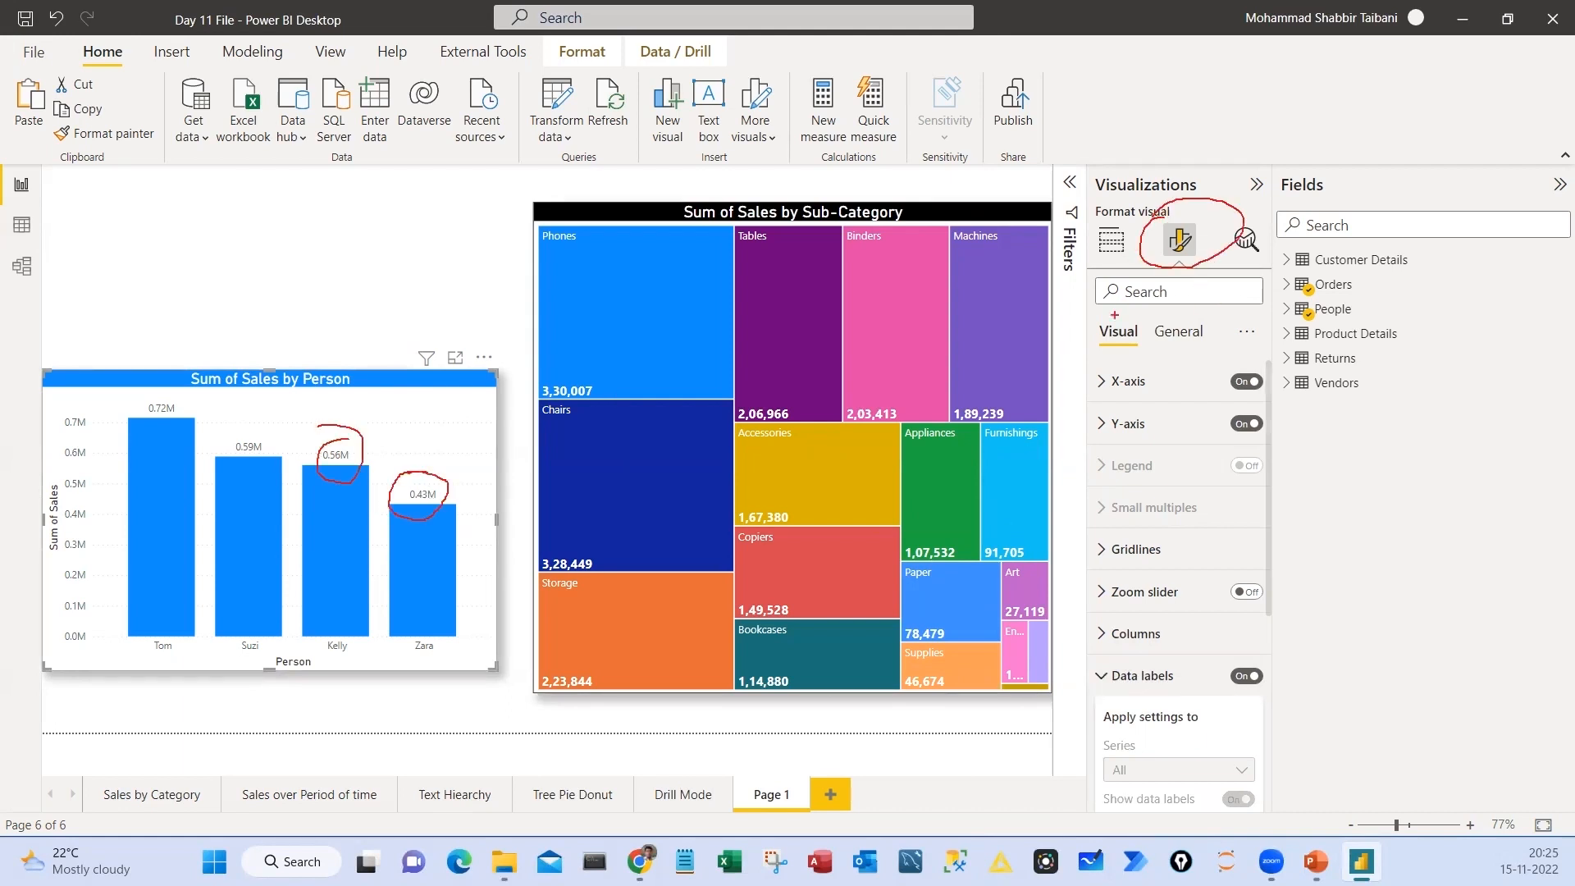
pyautogui.moveTo(1096, 309)
pyautogui.mouseDown()
pyautogui.moveTo(1071, 355)
pyautogui.moveTo(1078, 306)
pyautogui.mouseUp()
pyautogui.moveTo(183, 410); pyautogui.dragTo(215, 381)
pyautogui.moveTo(264, 445); pyautogui.dragTo(310, 407)
pyautogui.moveTo(353, 443); pyautogui.dragTo(411, 409)
pyautogui.moveTo(447, 497); pyautogui.dragTo(503, 445)
pyautogui.moveTo(168, 393)
pyautogui.mouseDown()
pyautogui.moveTo(133, 412)
pyautogui.moveTo(194, 385)
pyautogui.mouseUp()
pyautogui.moveTo(541, 364)
pyautogui.mouseDown()
pyautogui.moveTo(533, 415)
pyautogui.moveTo(486, 359)
pyautogui.mouseUp()
pyautogui.press('Escape')
# Review the column chart's data label options for position, orientation, value font, color, display units and decimal places
pyautogui.scroll(-5, 1175, 617)
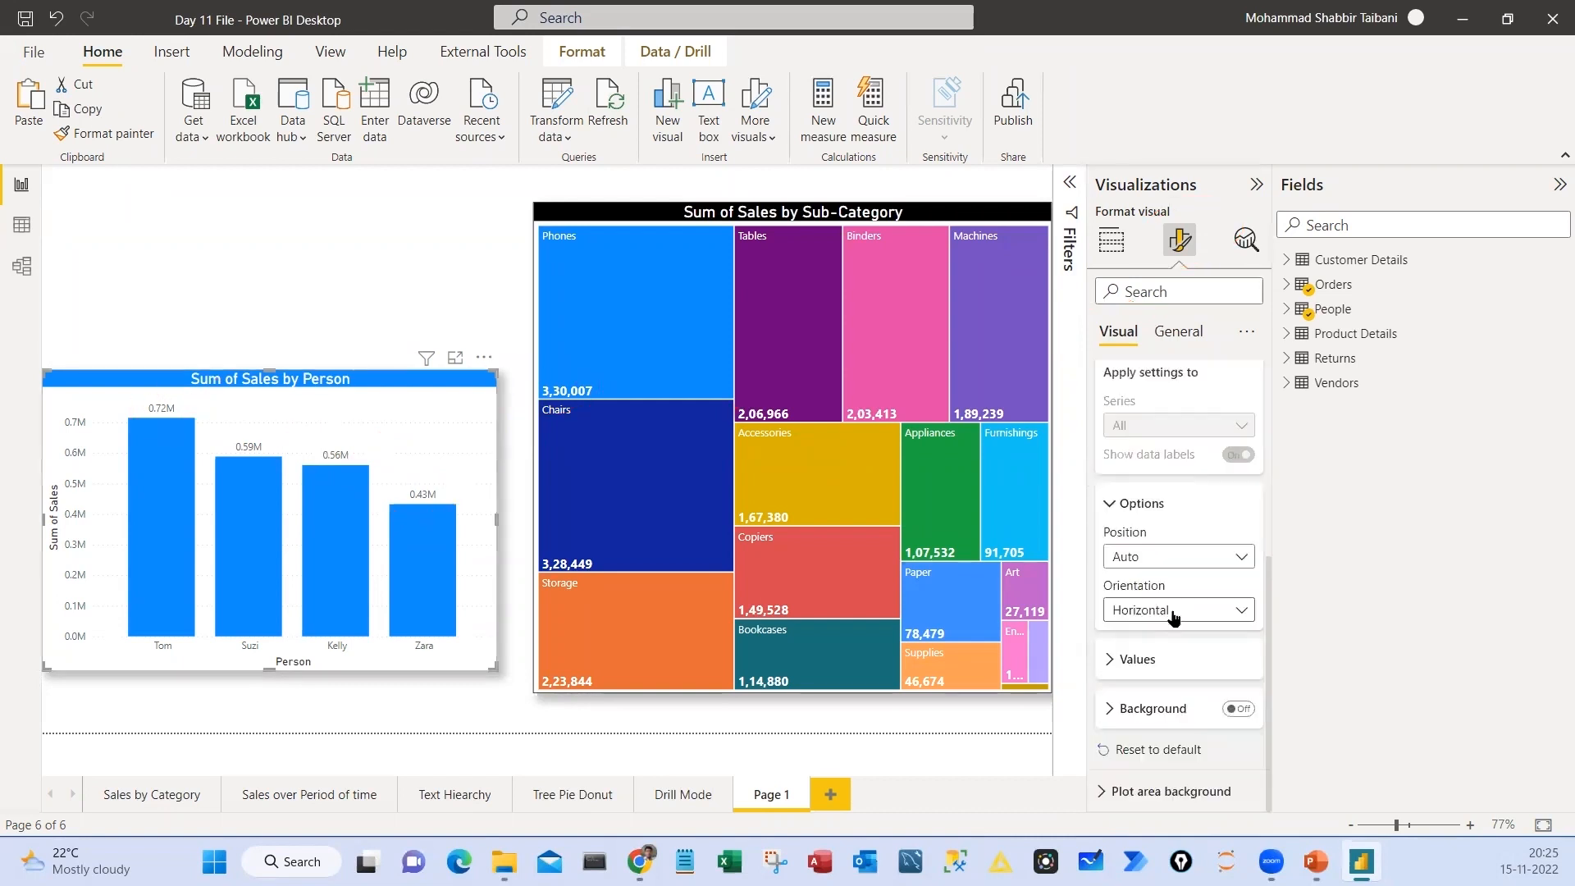
pyautogui.click(1149, 658)
pyautogui.scroll(-4, 1175, 658)
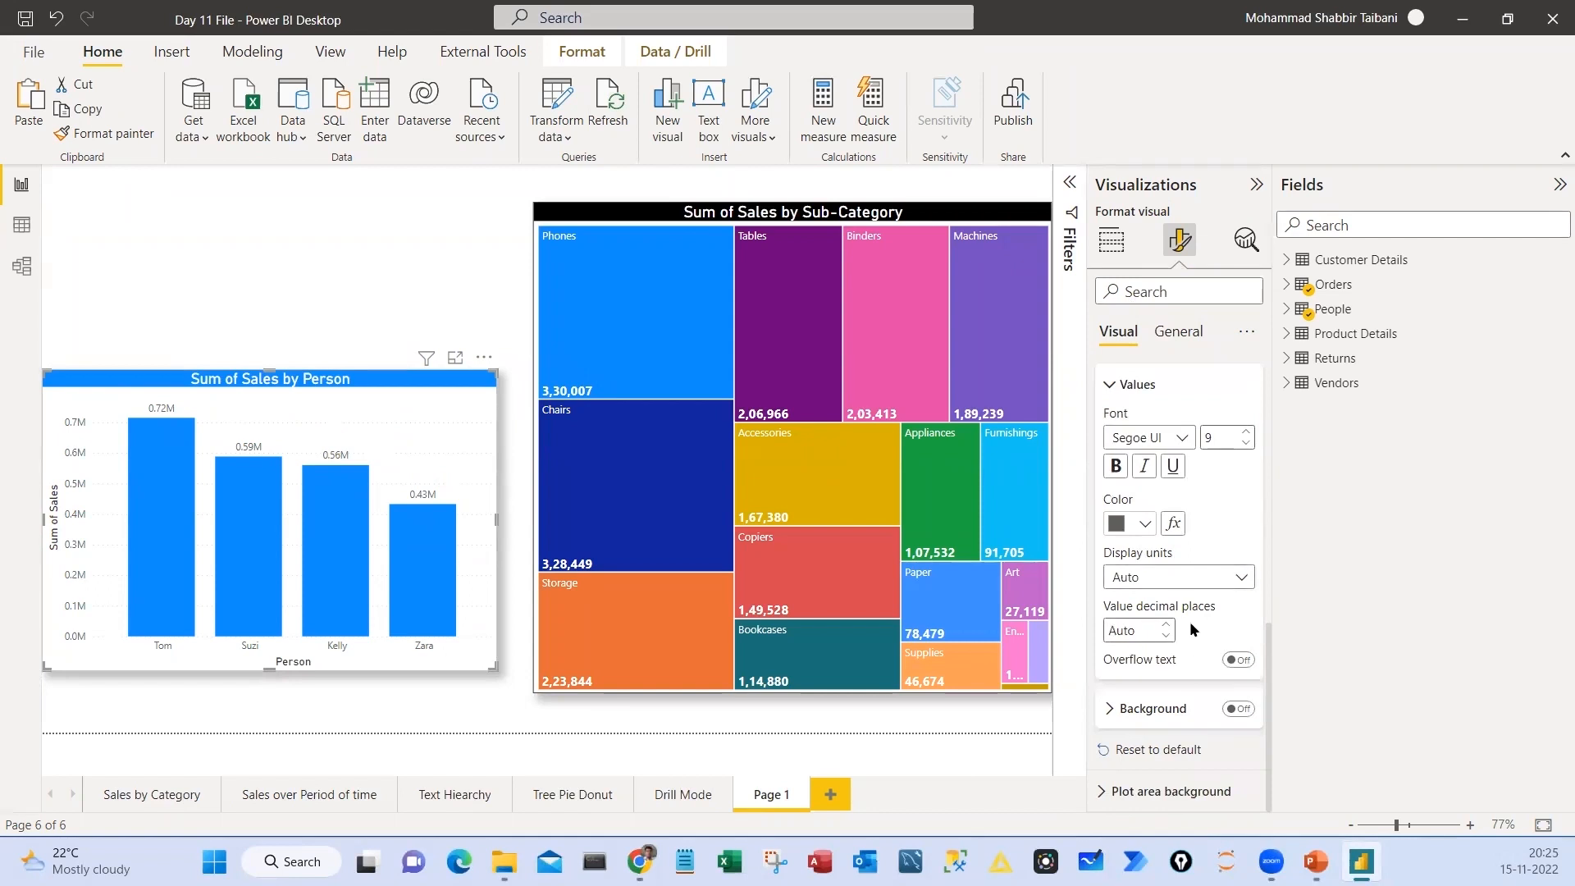
pyautogui.scroll(5, 1188, 622)
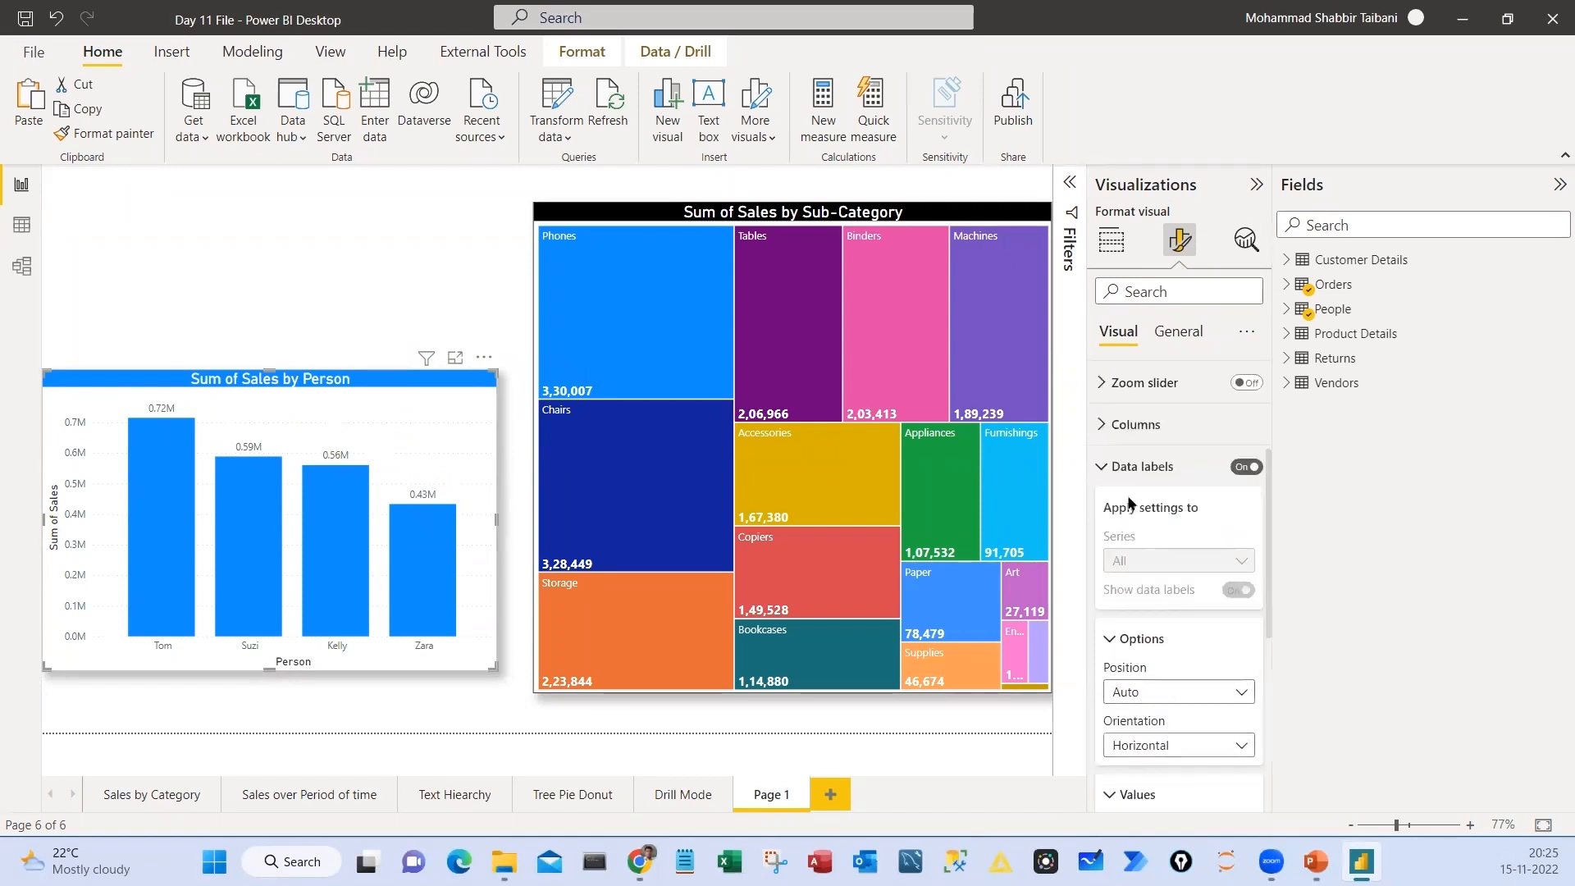
pyautogui.click(1104, 466)
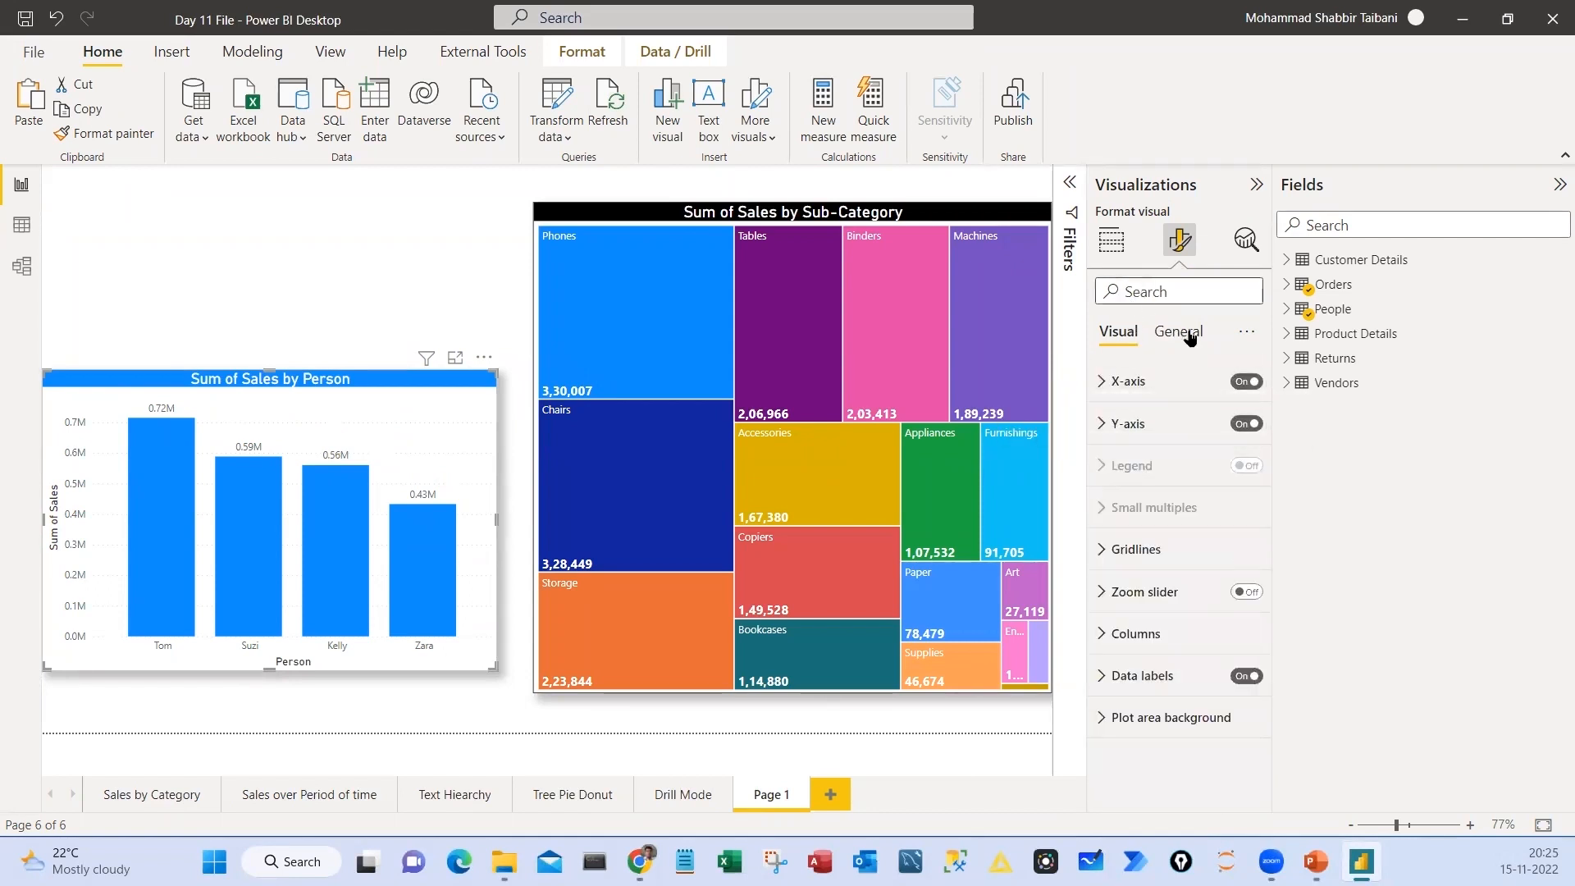
# Set the column chart's data labels to display units None with 0 decimal places
pyautogui.write('disp')
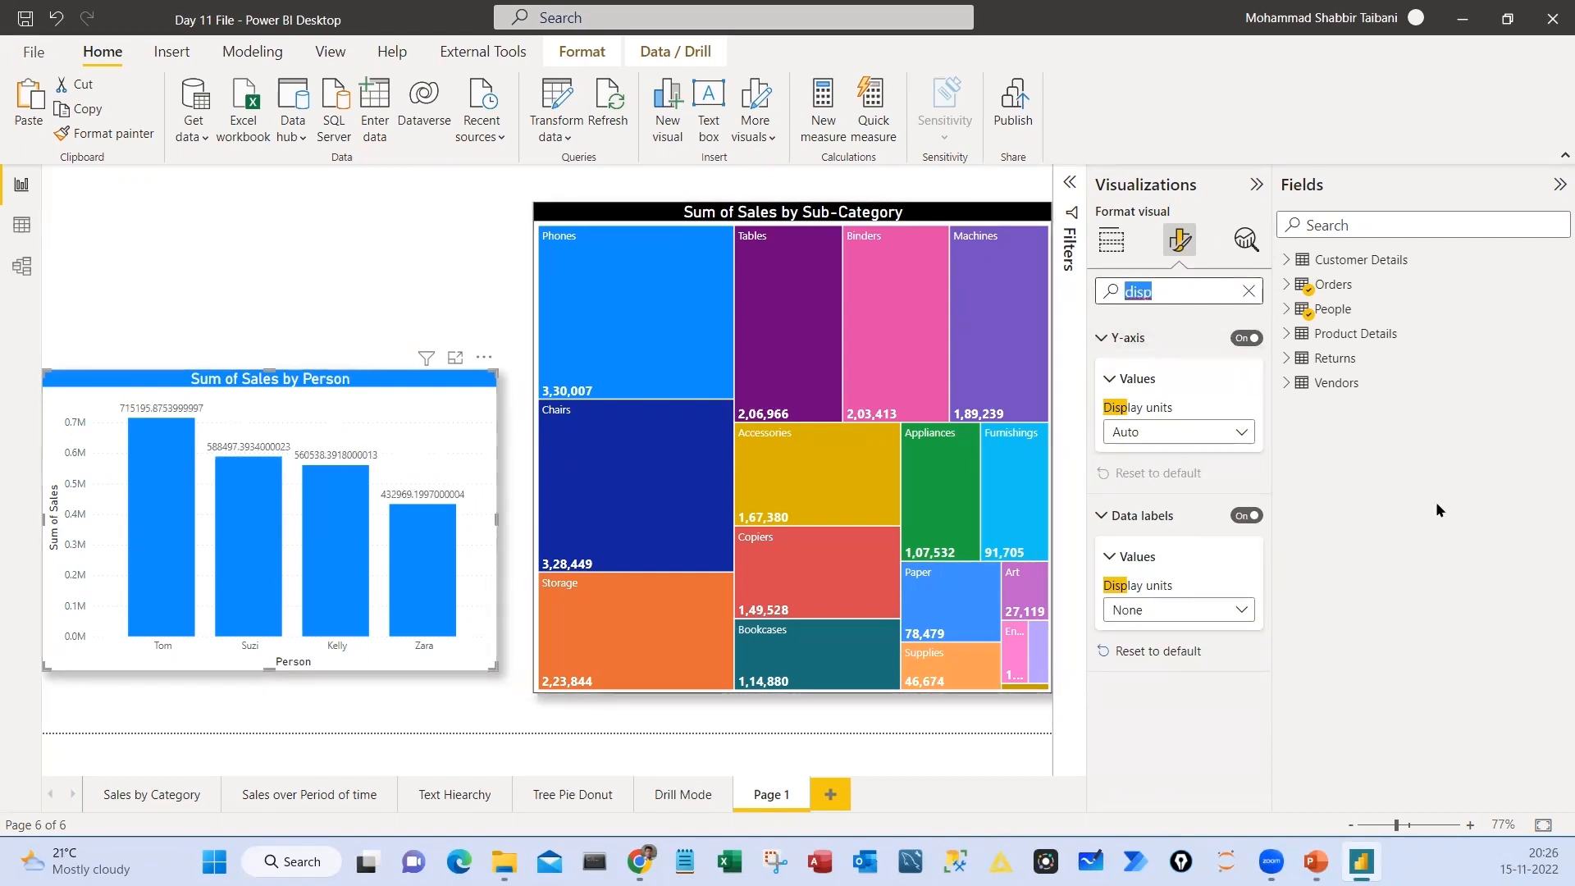
pyautogui.write('deci')
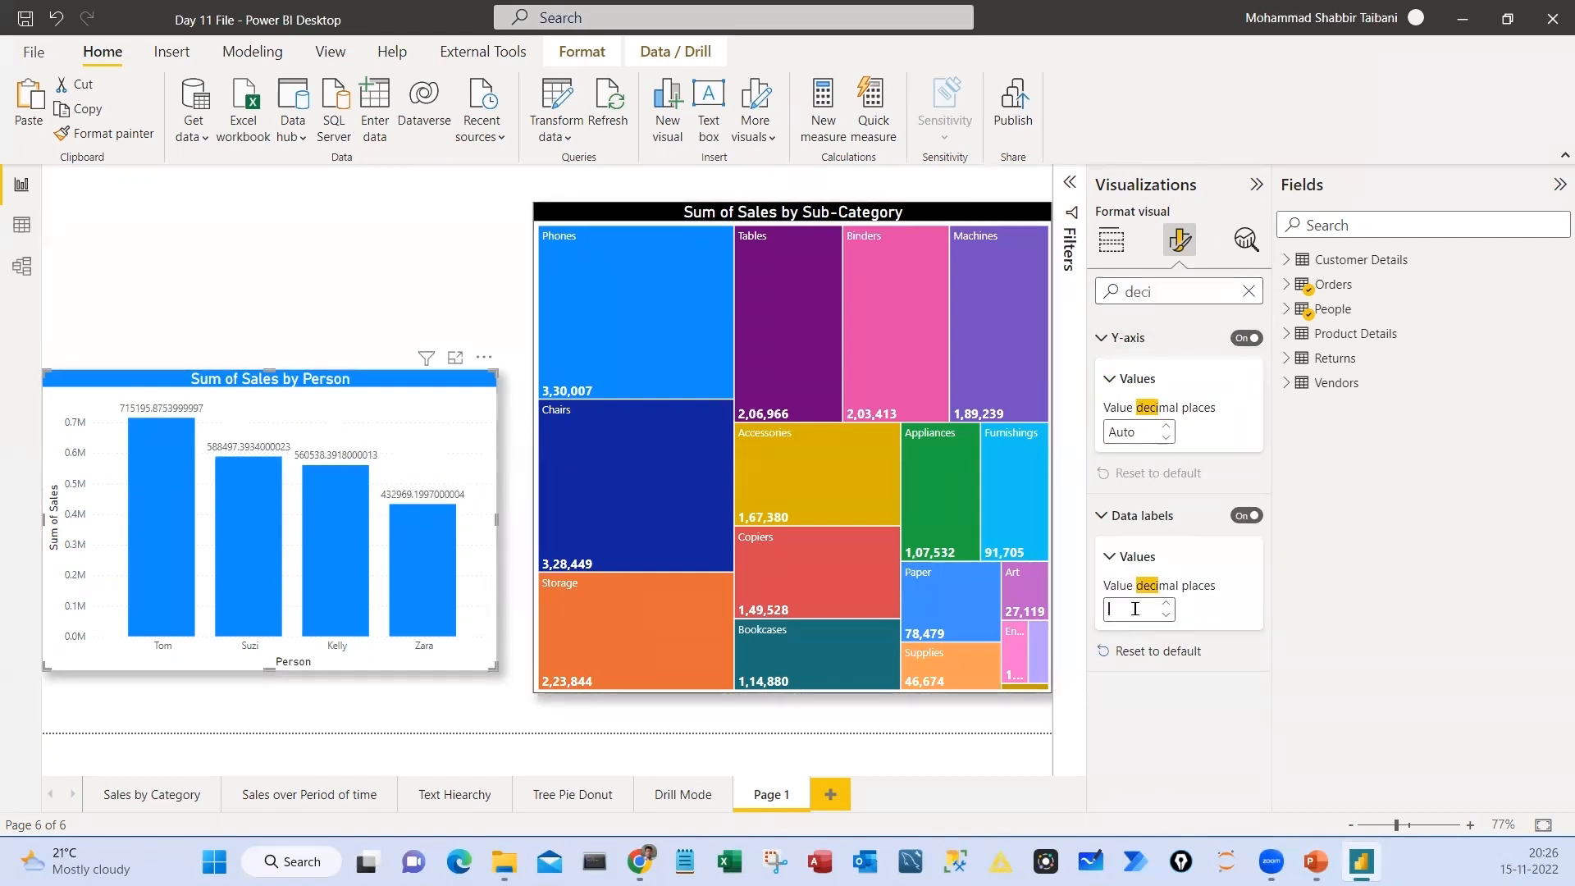
pyautogui.click(1144, 617)
pyautogui.write('0')
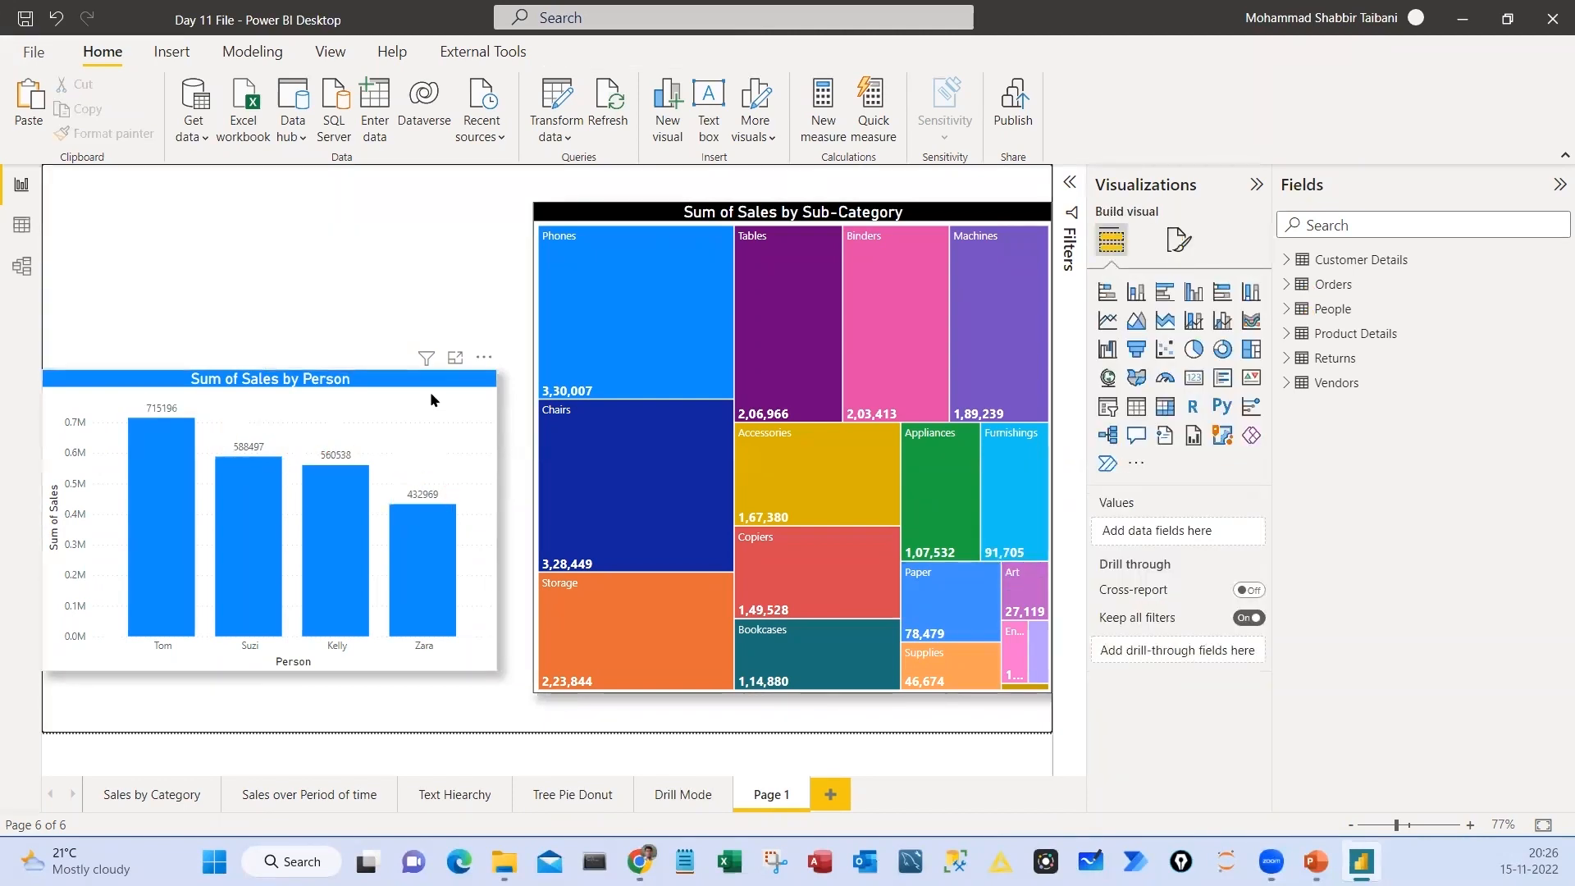
# Make the data label values of the Sum of Sales by Person chart black with font size 11
pyautogui.click(430, 391)
pyautogui.click(1178, 243)
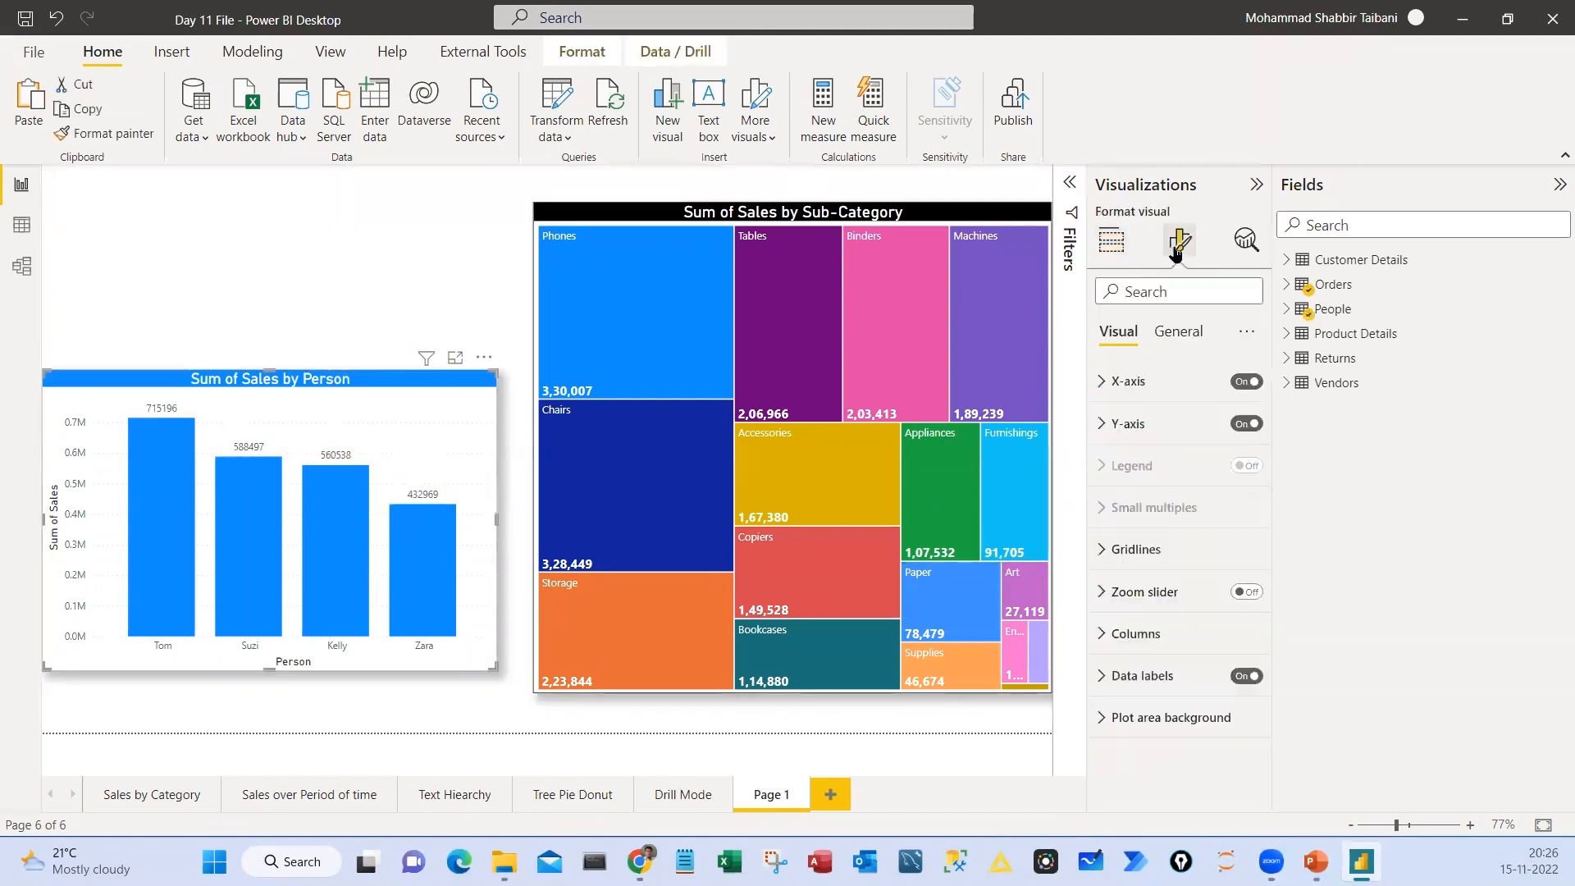
pyautogui.click(1142, 676)
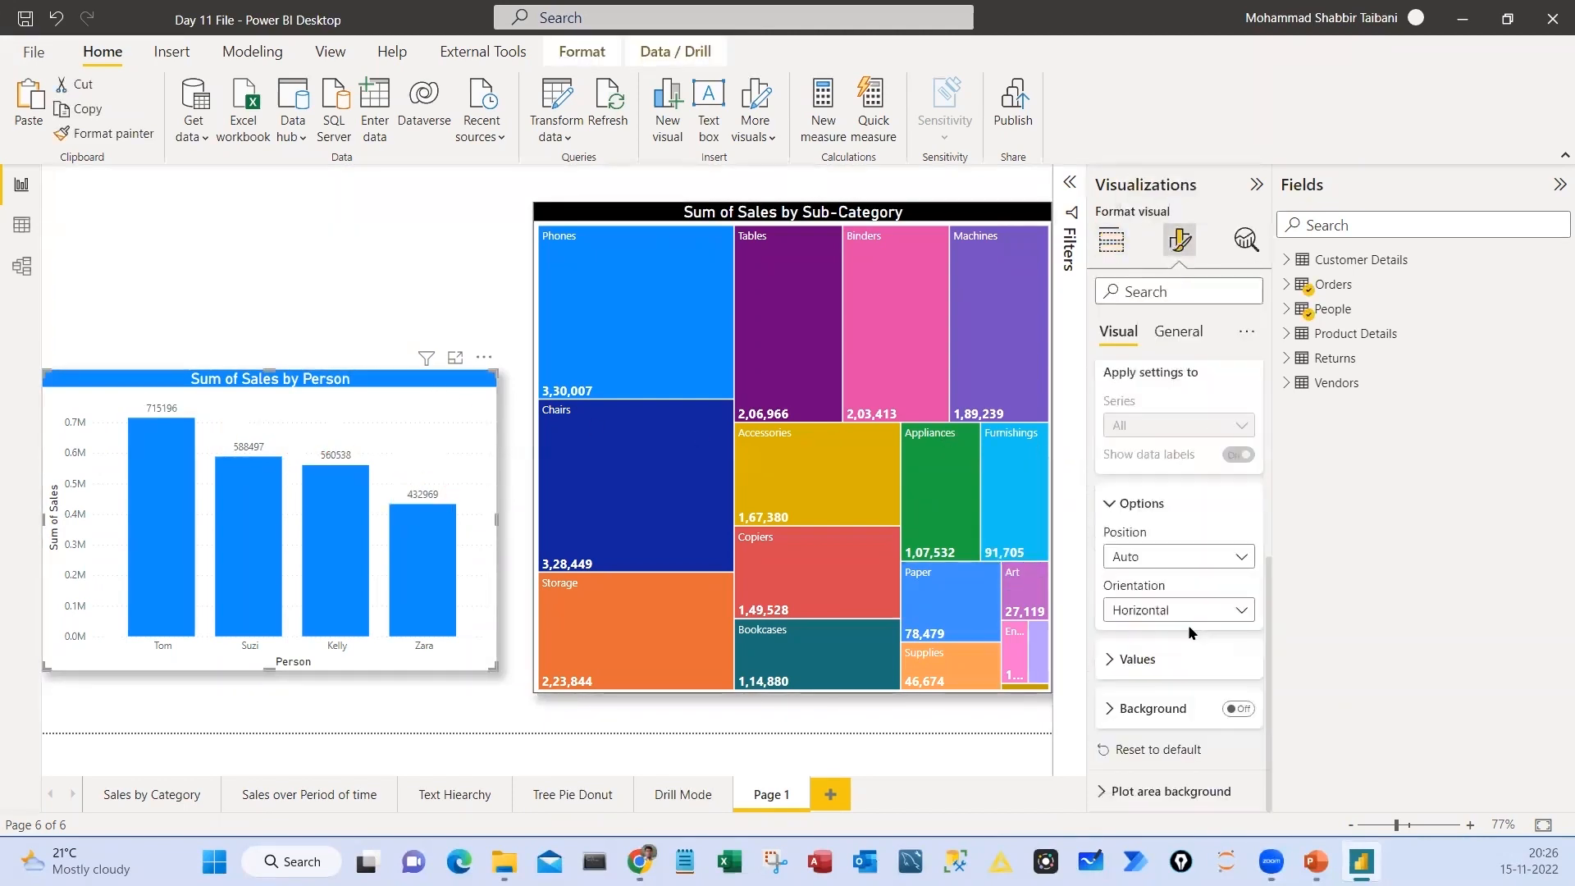
pyautogui.click(1137, 659)
pyautogui.scroll(-1, 1216, 639)
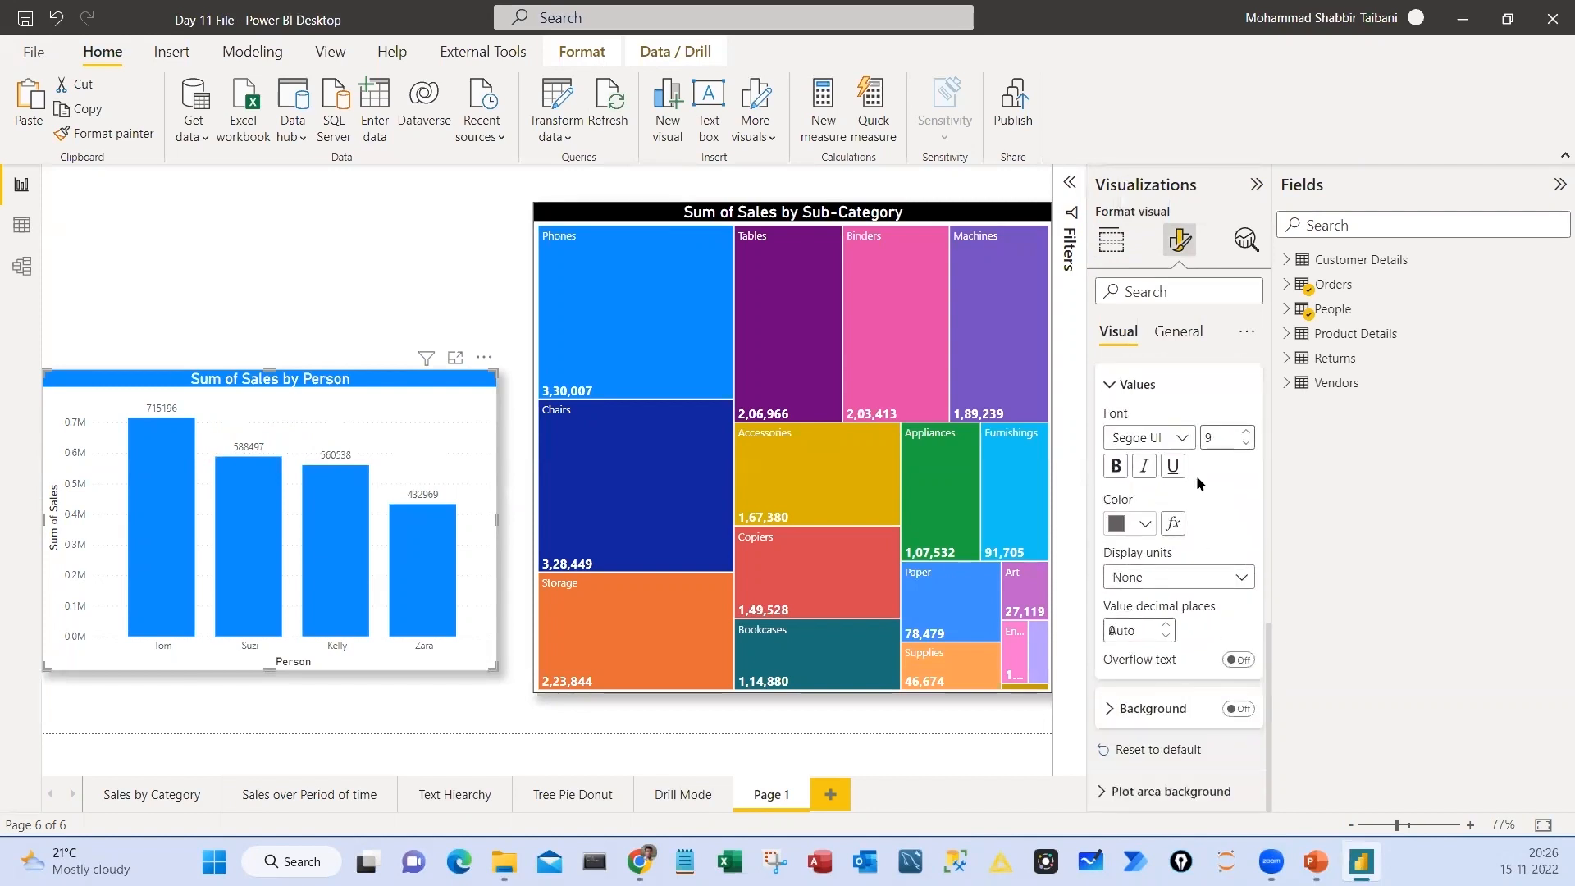
pyautogui.write('0')
pyautogui.click(1142, 525)
pyautogui.click(1144, 576)
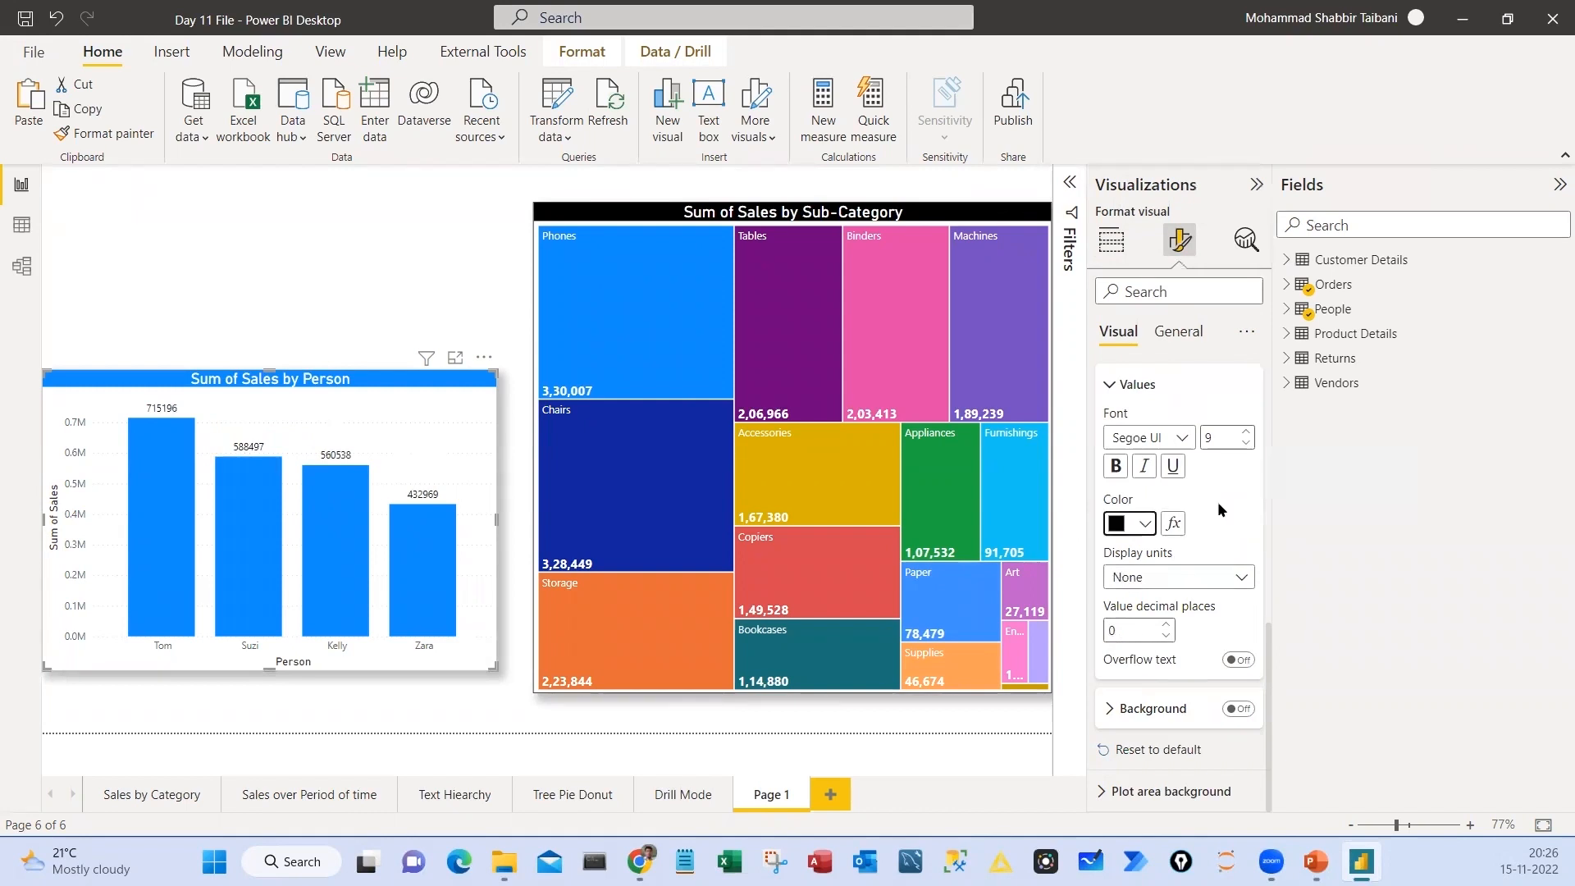
pyautogui.click(1247, 433)
pyautogui.click(1246, 433)
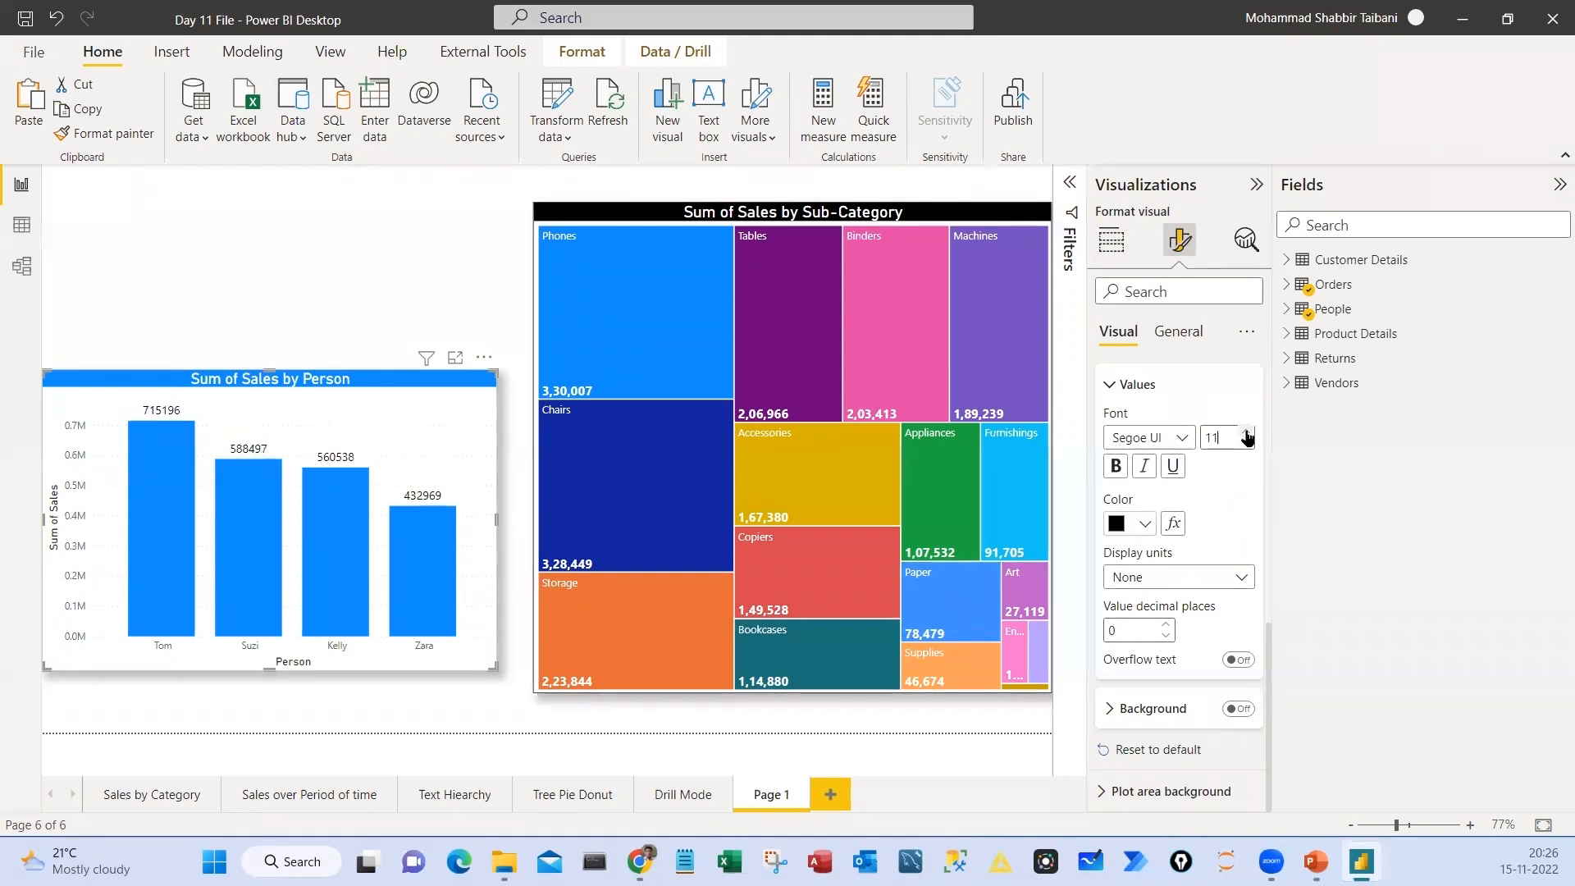
pyautogui.click(516, 501)
# Select the first, second and third persons' columns in turn to check how the Sub-Category treemap responds
pyautogui.moveTo(430, 523)
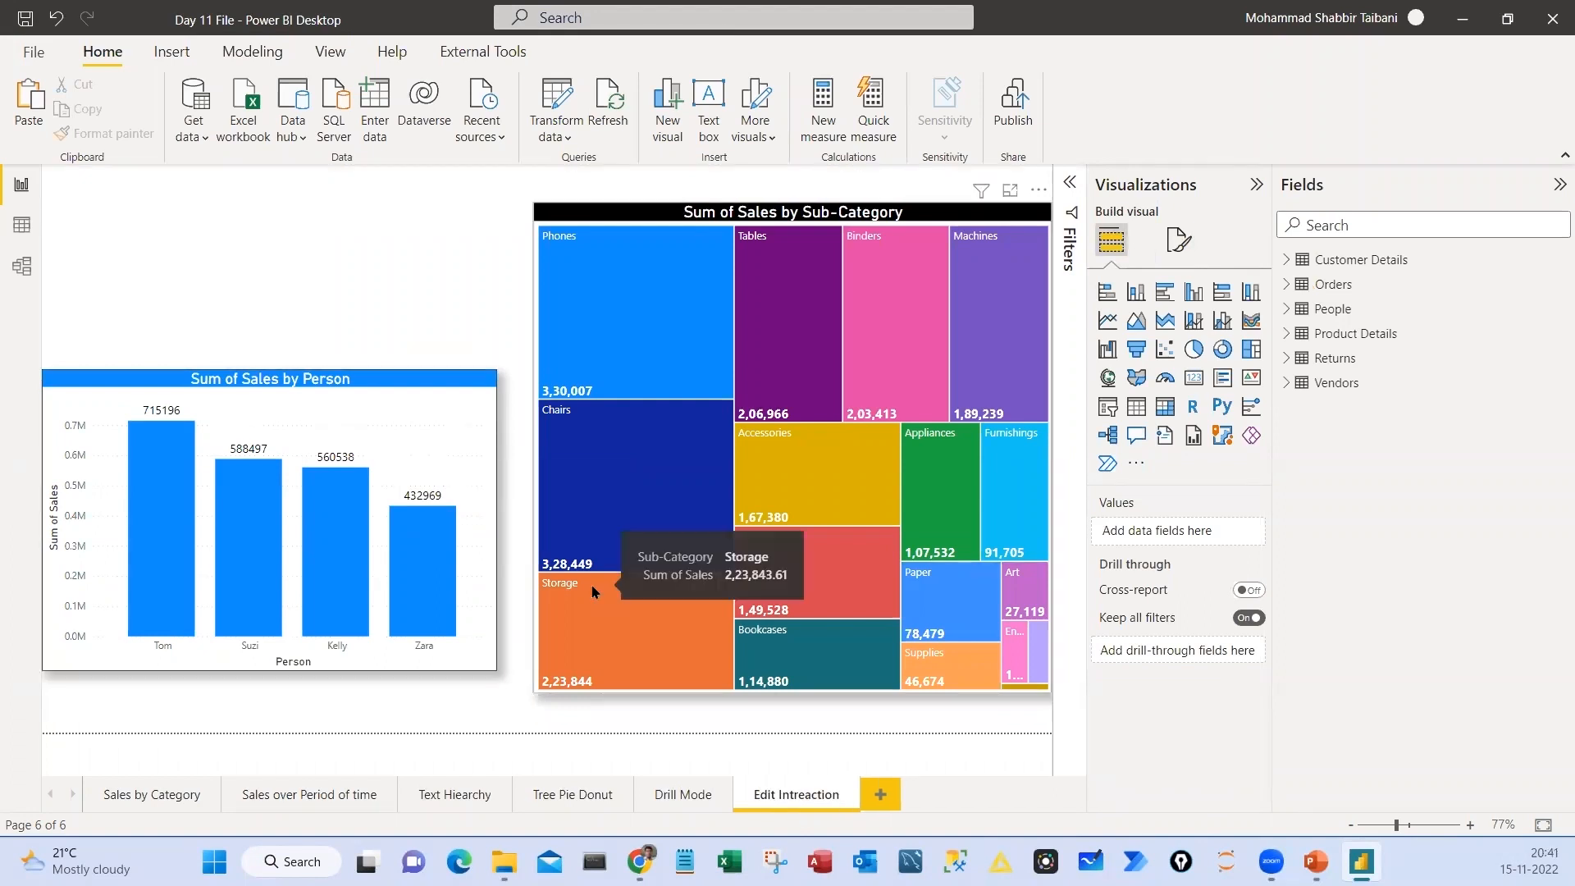
pyautogui.click(160, 564)
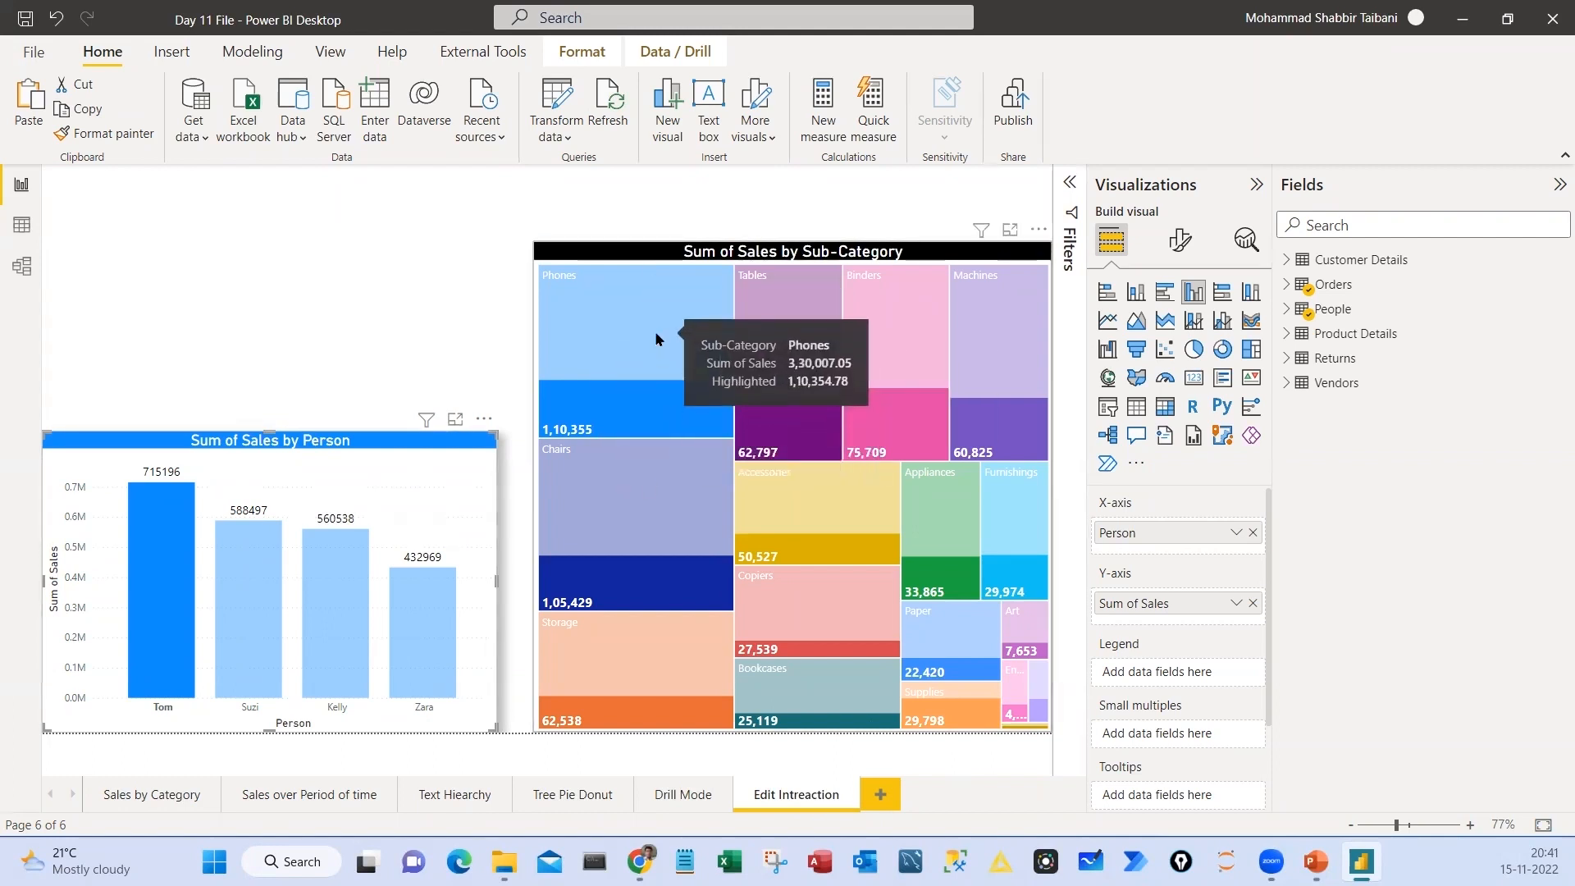
pyautogui.click(422, 394)
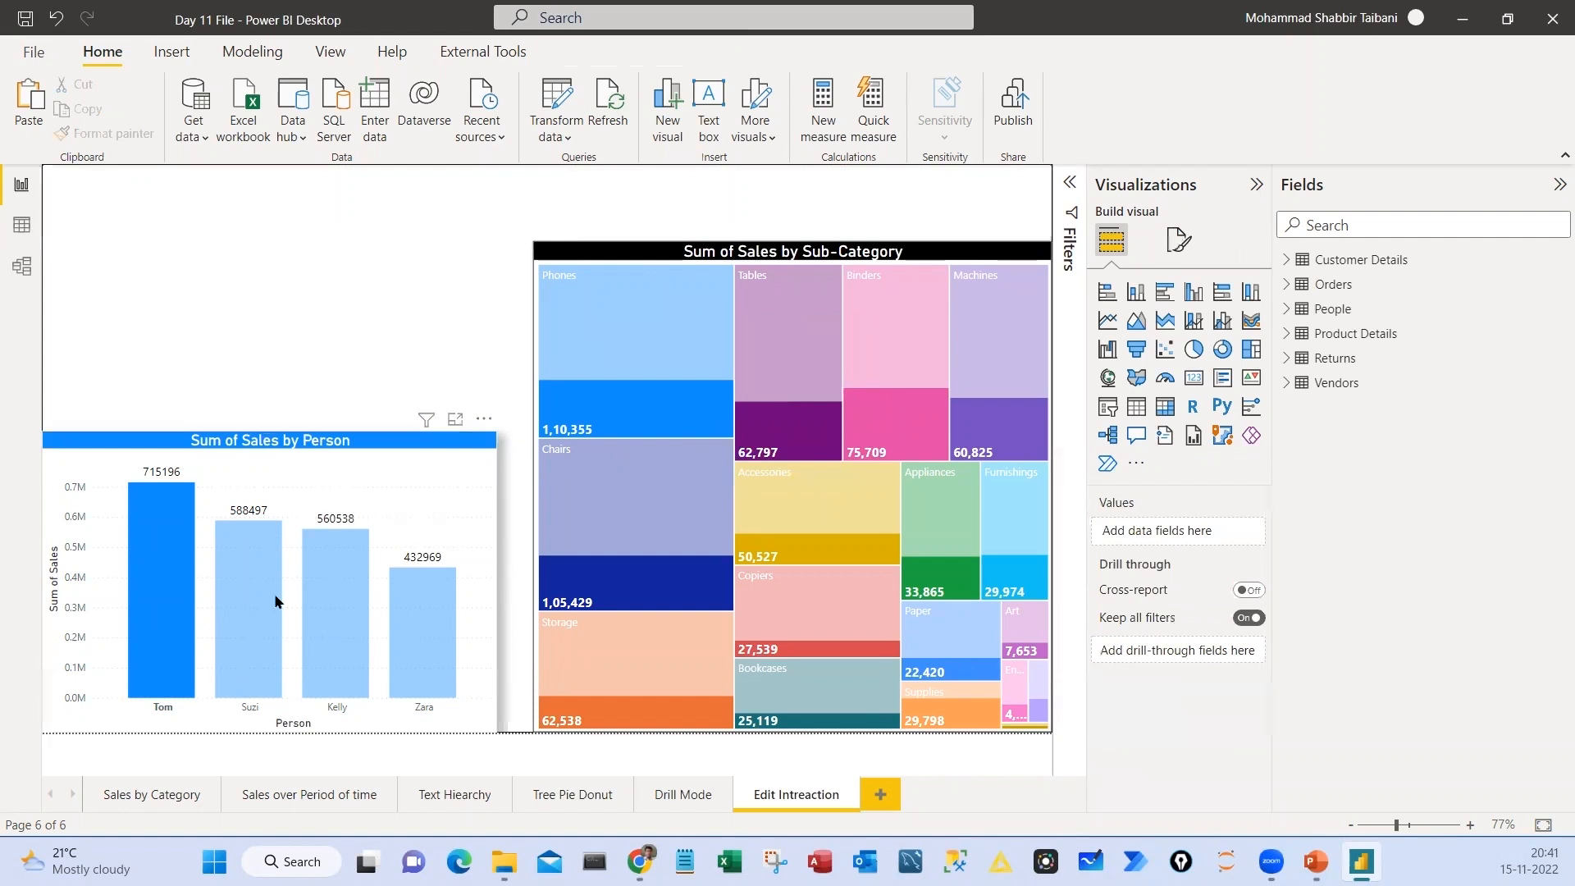
pyautogui.click(263, 579)
pyautogui.click(336, 578)
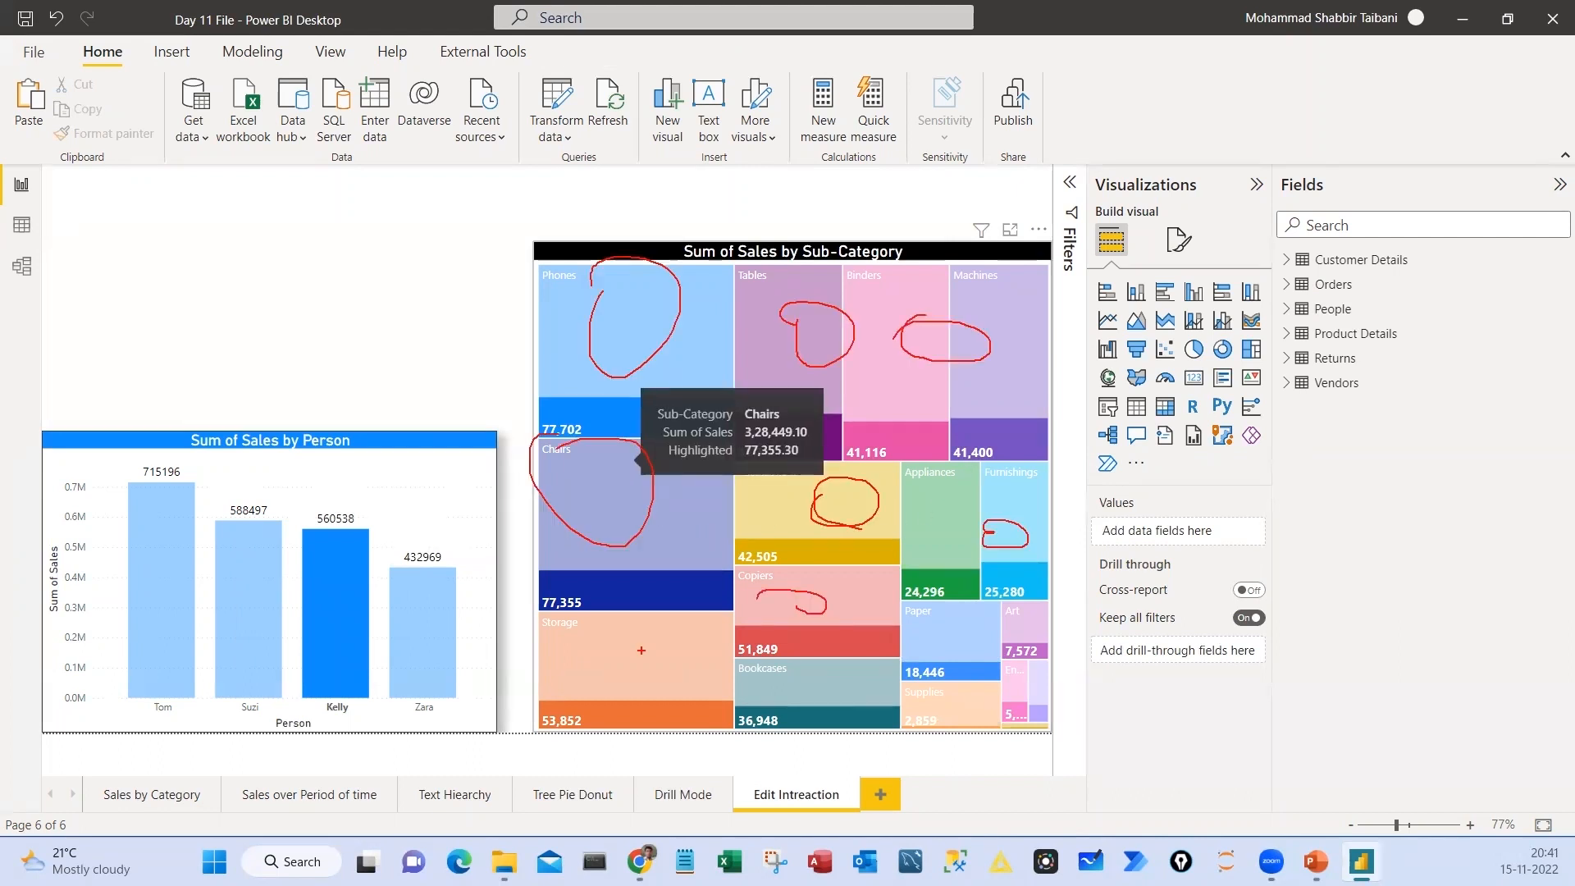
pyautogui.moveTo(607, 639)
pyautogui.mouseDown()
pyautogui.moveTo(646, 665)
pyautogui.moveTo(607, 679)
pyautogui.mouseUp()
pyautogui.moveTo(876, 244); pyautogui.dragTo(925, 203)
pyautogui.moveTo(179, 289)
pyautogui.mouseDown()
pyautogui.moveTo(182, 310)
pyautogui.moveTo(197, 288)
pyautogui.moveTo(222, 330)
pyautogui.mouseUp()
pyautogui.moveTo(261, 283); pyautogui.dragTo(273, 297)
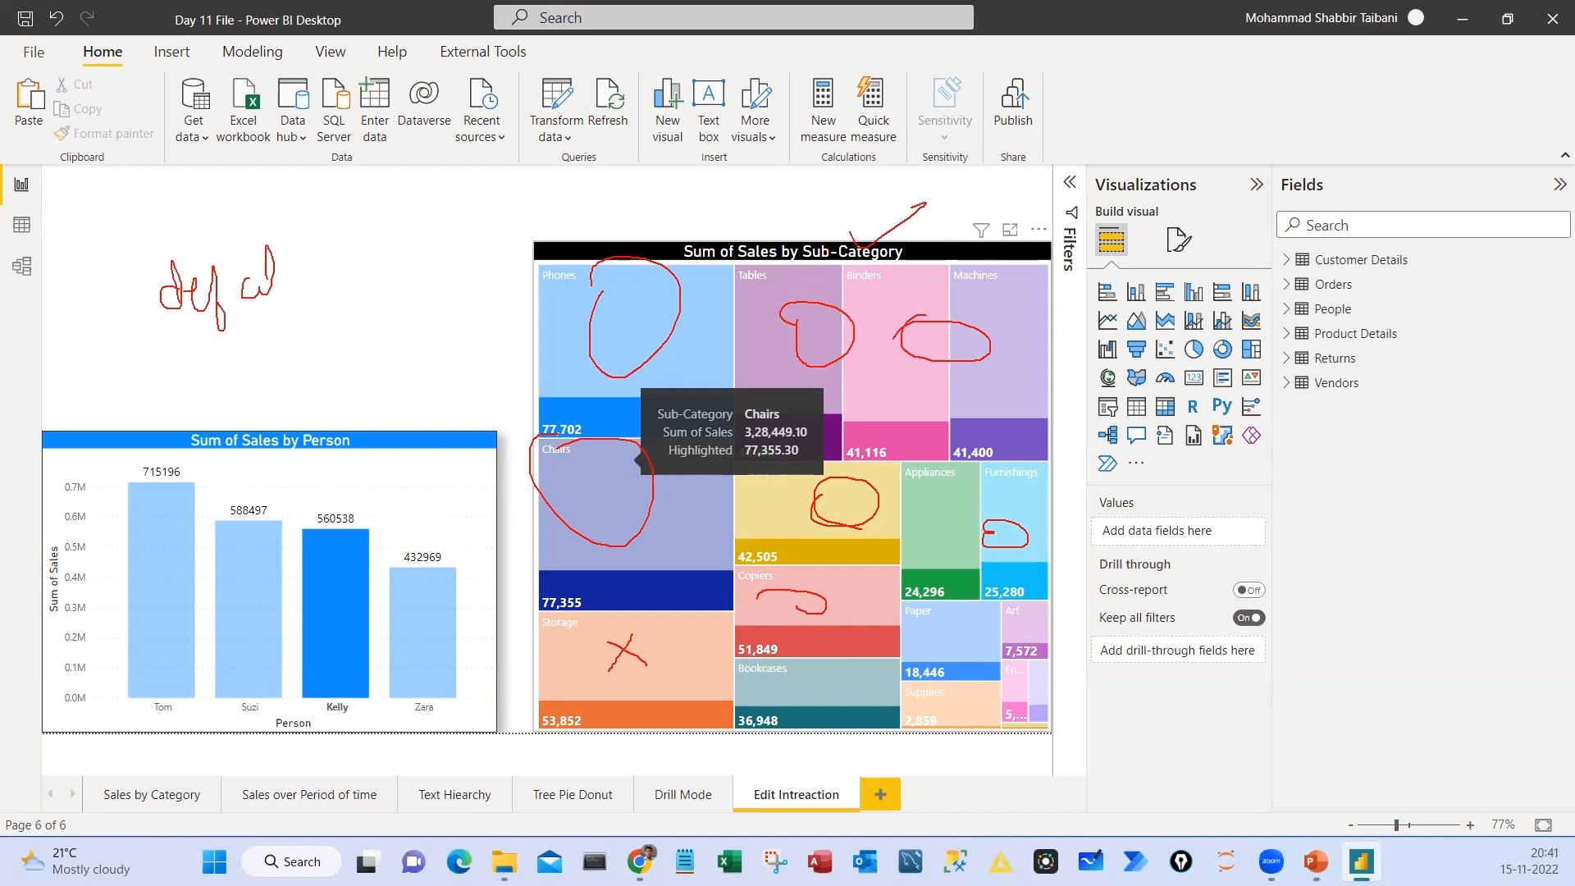
pyautogui.press('Escape')
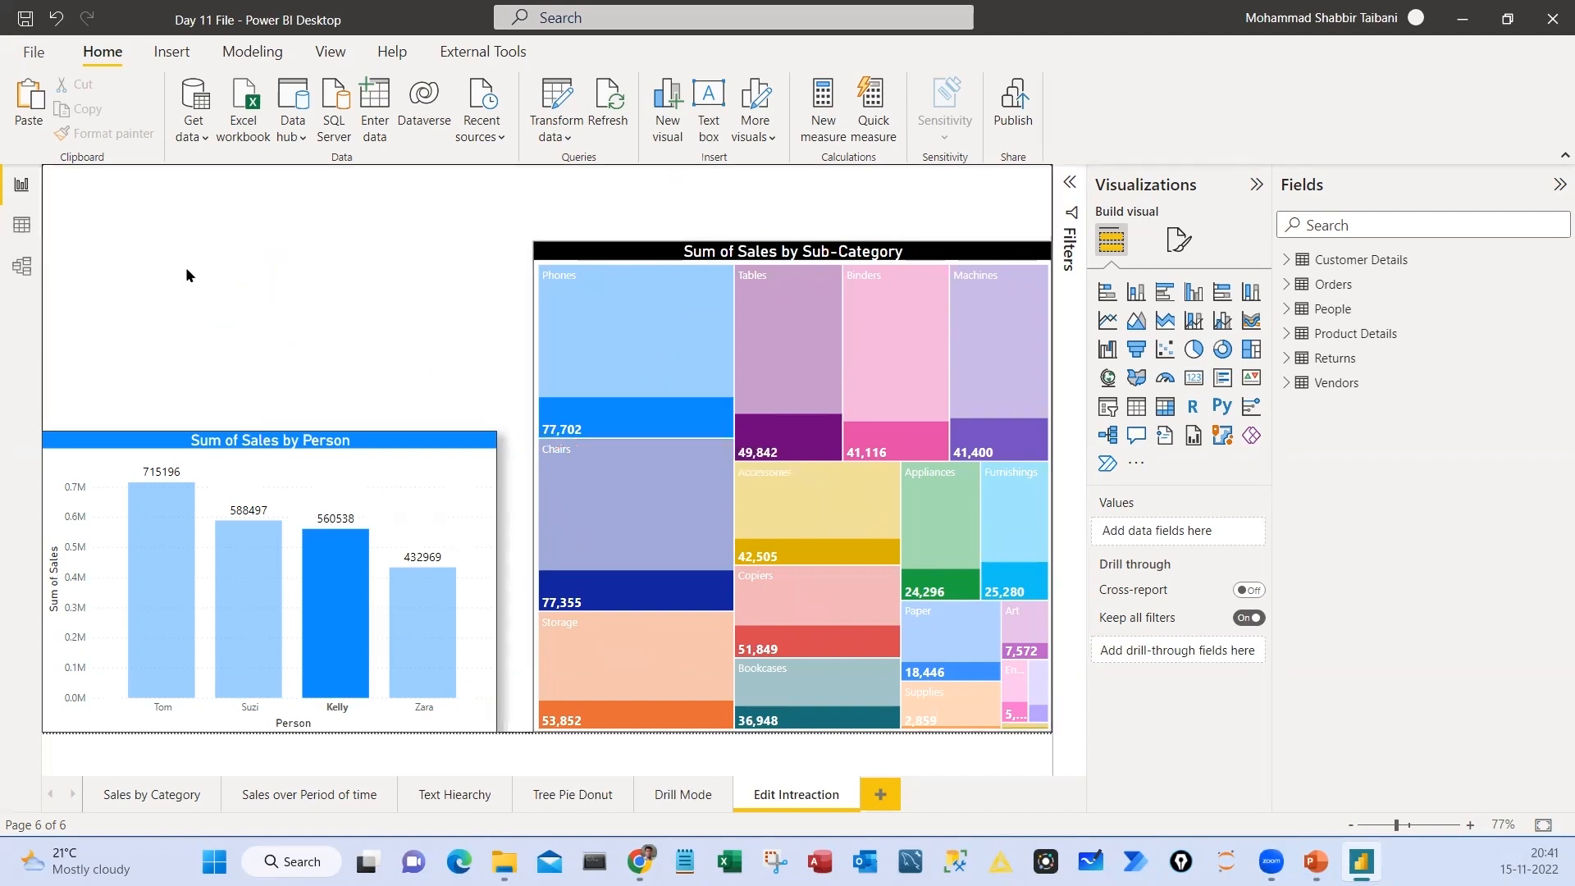
pyautogui.write('Highlight')
pyautogui.press('Return')
pyautogui.write('Filter')
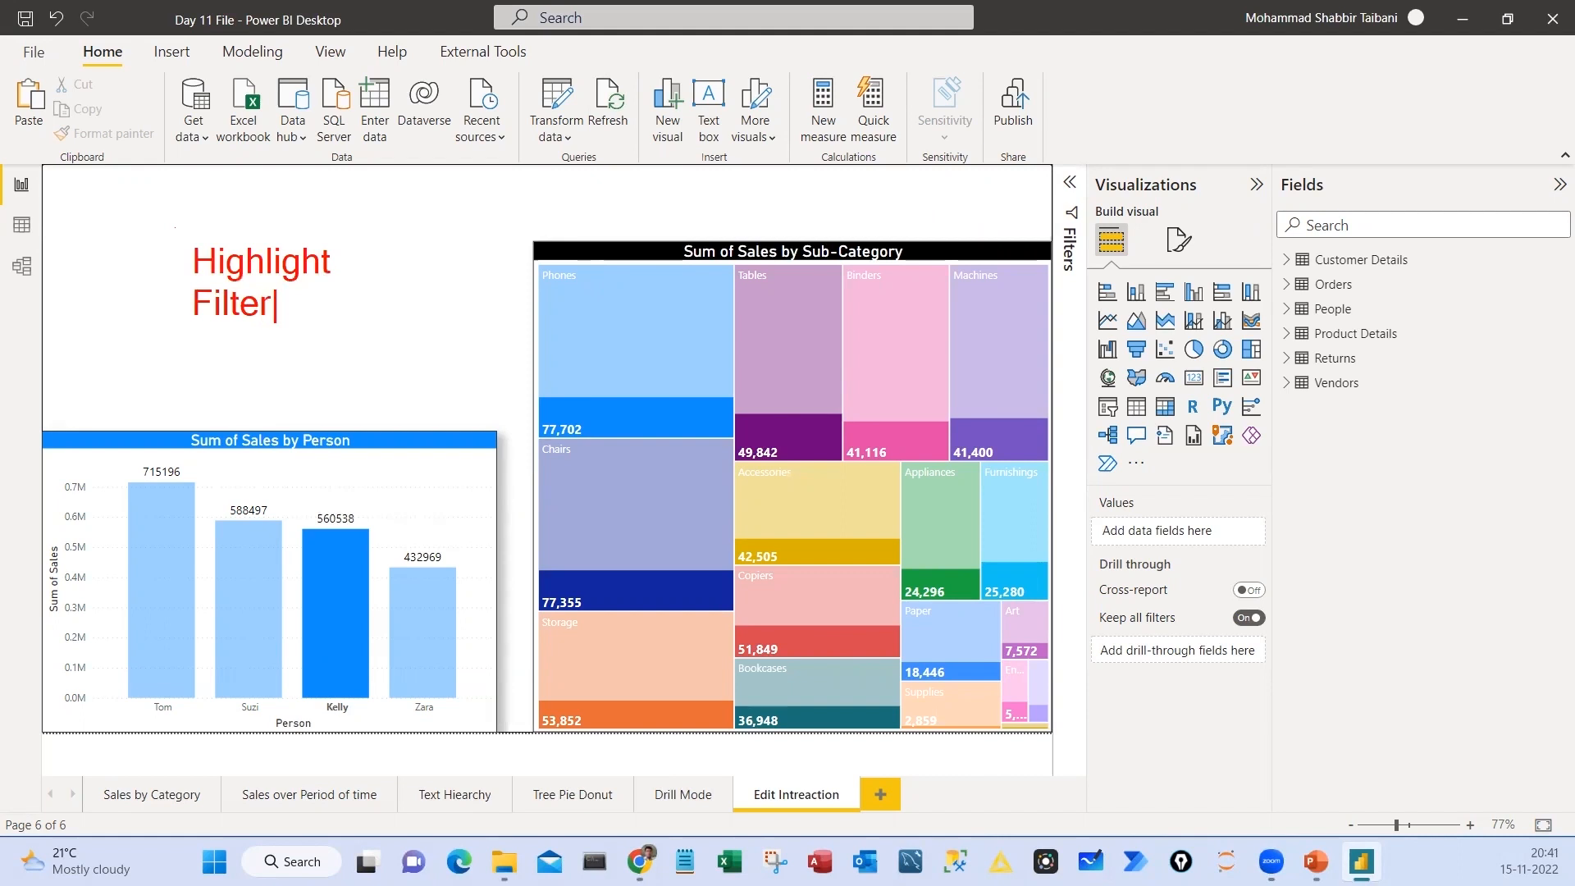
pyautogui.press('Escape')
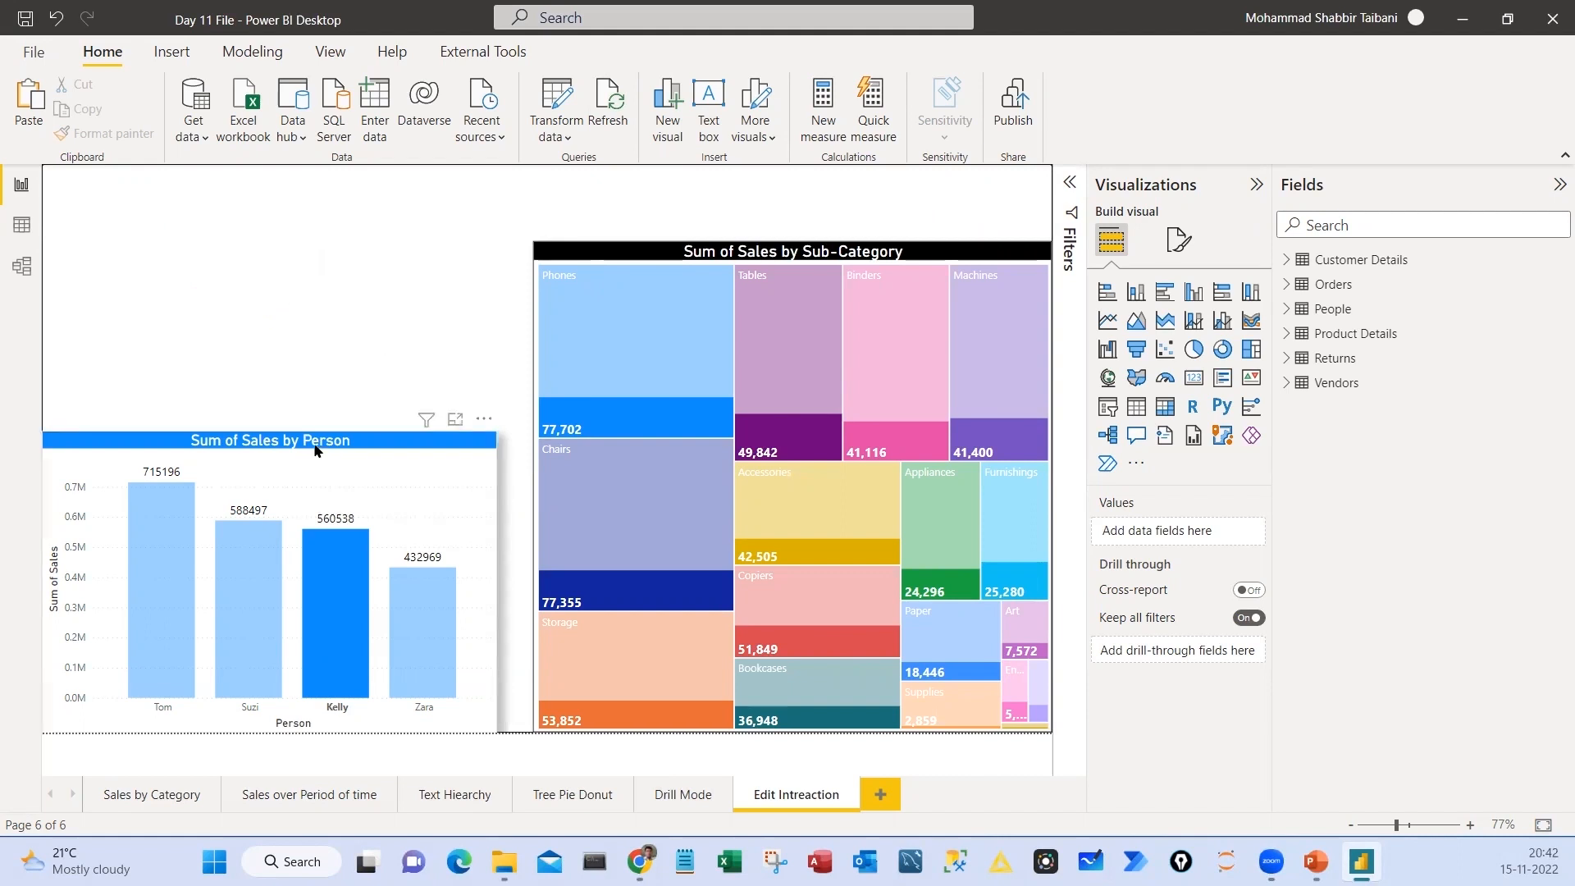
pyautogui.moveTo(311, 469)
pyautogui.mouseDown()
pyautogui.moveTo(279, 479)
pyautogui.moveTo(300, 474)
pyautogui.mouseUp()
pyautogui.moveTo(644, 196)
pyautogui.mouseDown()
pyautogui.moveTo(761, 328)
pyautogui.moveTo(558, 215)
pyautogui.mouseUp()
pyautogui.moveTo(607, 303)
pyautogui.mouseDown()
pyautogui.moveTo(710, 288)
pyautogui.moveTo(652, 360)
pyautogui.mouseUp()
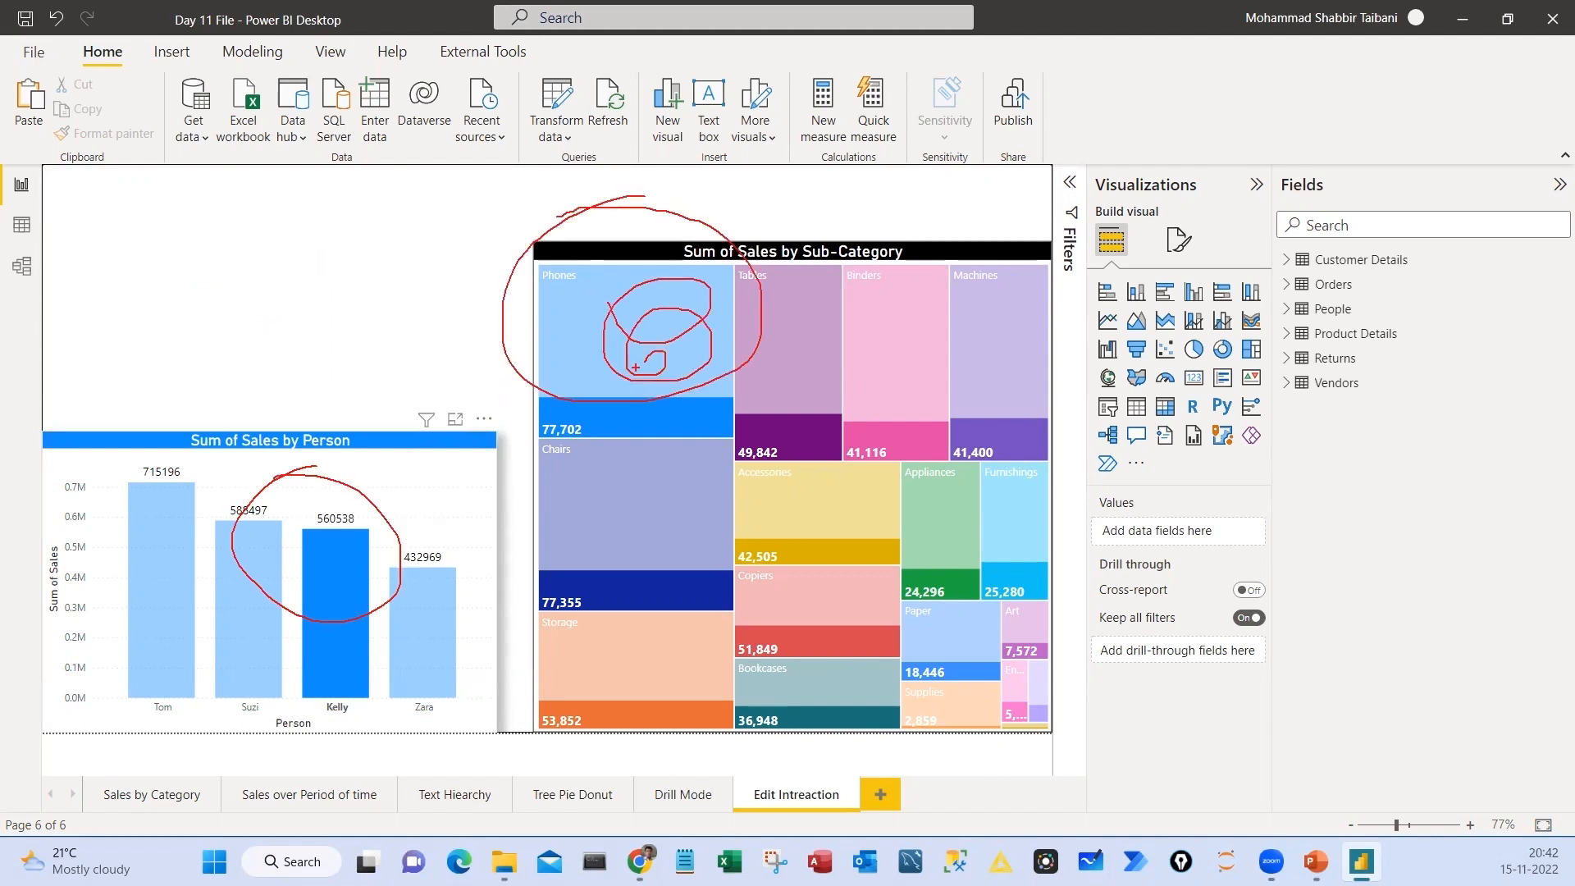
pyautogui.moveTo(366, 474)
pyautogui.mouseDown()
pyautogui.moveTo(543, 278)
pyautogui.moveTo(615, 271)
pyautogui.mouseUp()
pyautogui.moveTo(170, 273)
pyautogui.mouseDown()
pyautogui.moveTo(188, 277)
pyautogui.moveTo(195, 316)
pyautogui.mouseUp()
pyautogui.moveTo(209, 307); pyautogui.dragTo(271, 280)
pyautogui.moveTo(267, 253); pyautogui.dragTo(299, 247)
pyautogui.moveTo(172, 362); pyautogui.dragTo(317, 295)
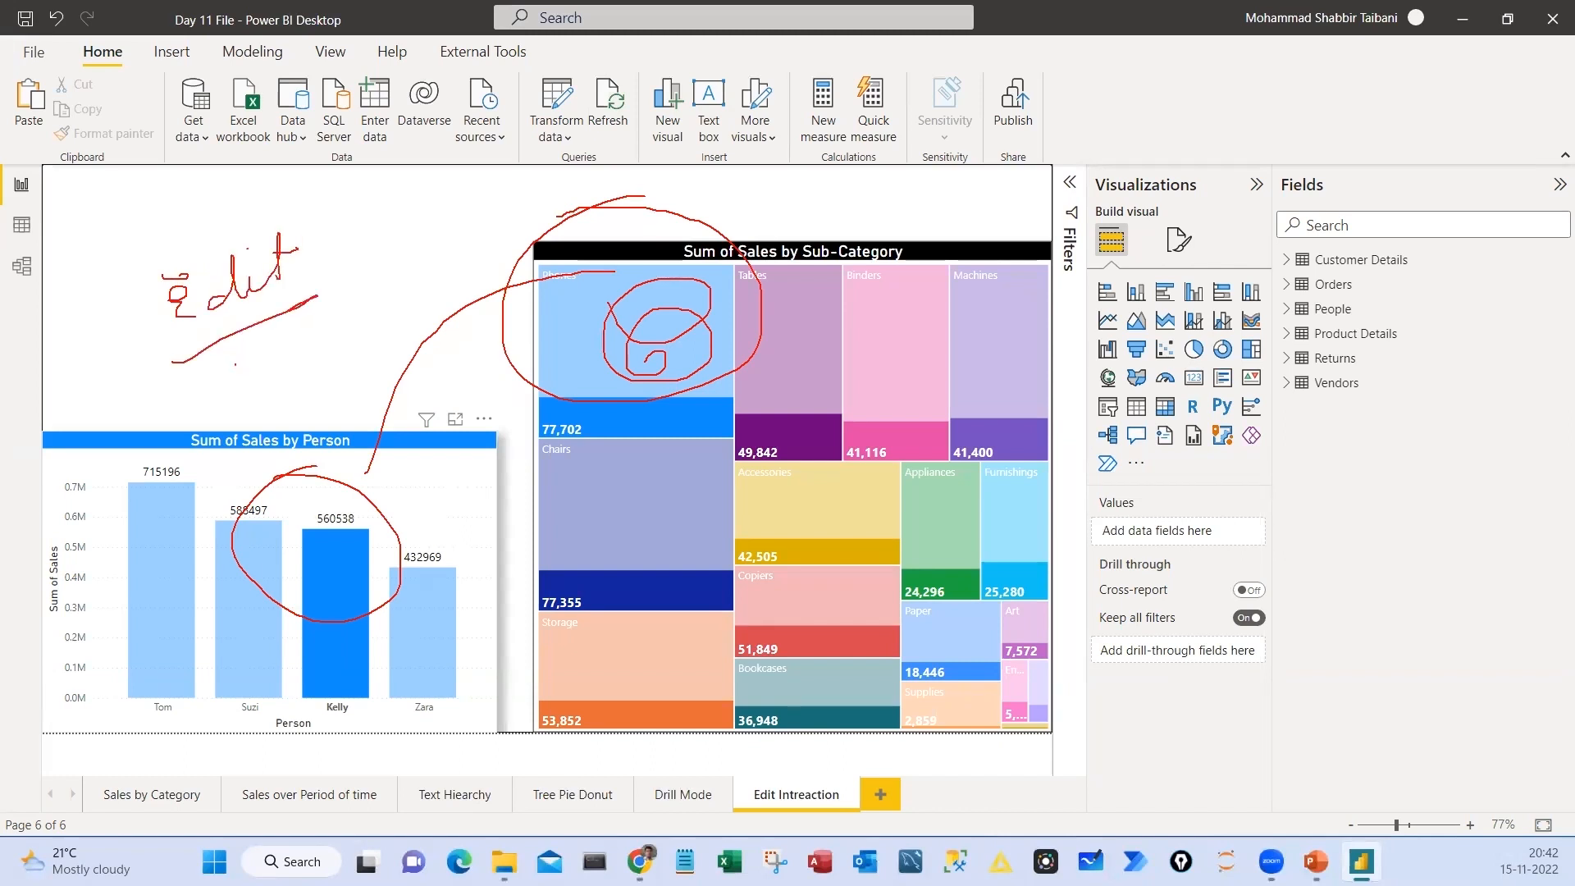
pyautogui.moveTo(235, 363); pyautogui.dragTo(243, 388)
pyautogui.moveTo(206, 361); pyautogui.dragTo(248, 346)
pyautogui.moveTo(225, 407); pyautogui.dragTo(262, 376)
pyautogui.moveTo(263, 363); pyautogui.dragTo(294, 381)
pyautogui.press('Escape')
# Turn on interaction editing with the Sum of Sales by Person column chart as the source visual
pyautogui.click(348, 449)
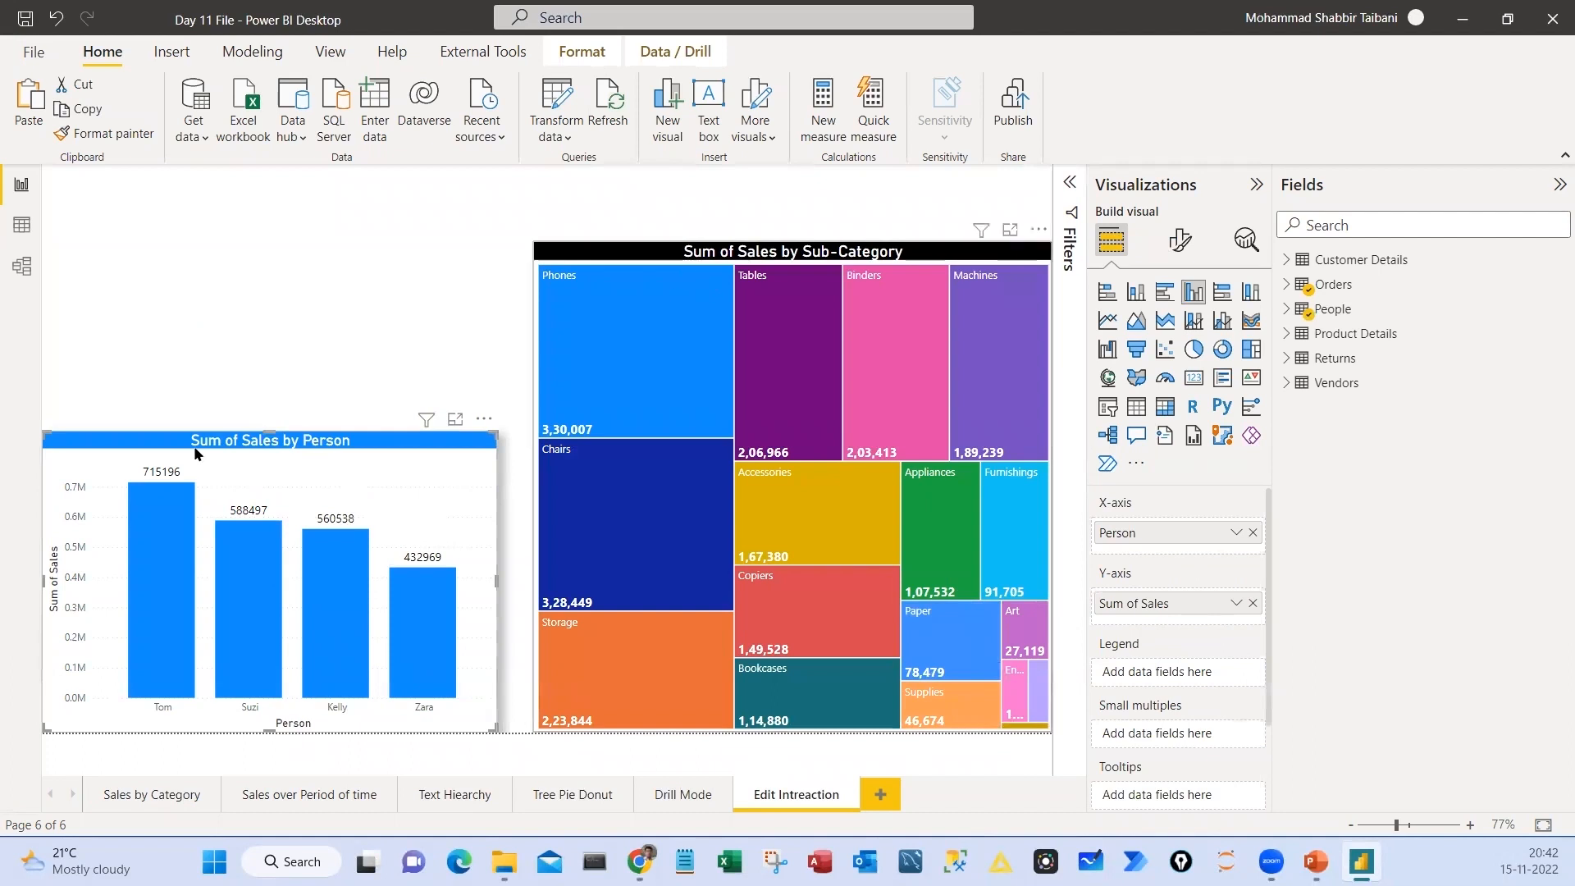
pyautogui.click(583, 52)
pyautogui.moveTo(551, 38); pyautogui.dragTo(620, 77)
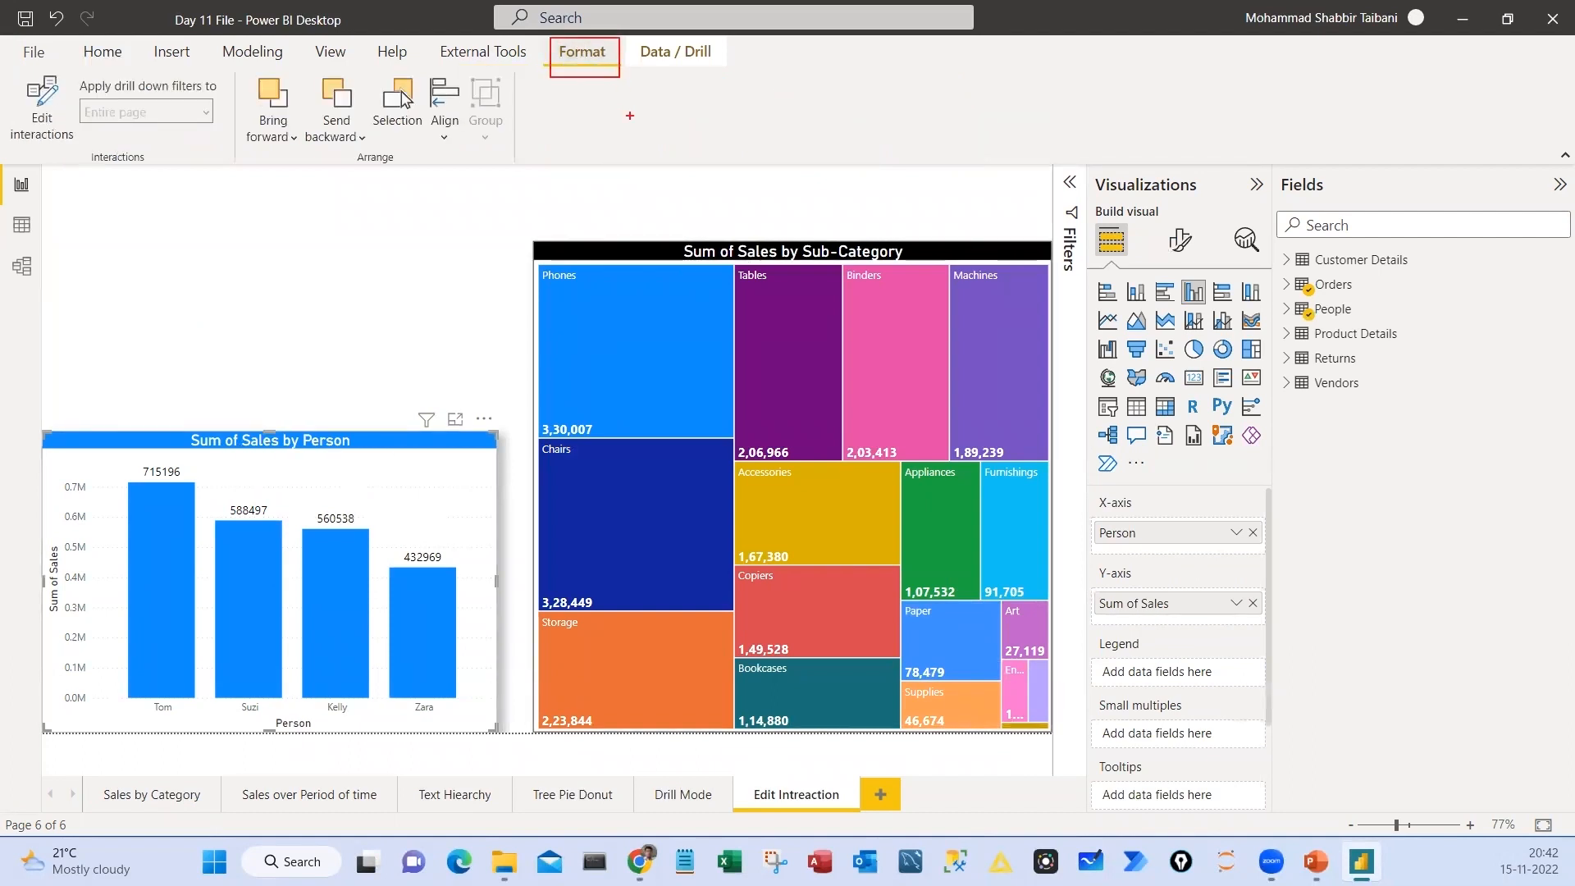
pyautogui.moveTo(10, 72); pyautogui.dragTo(94, 173)
pyautogui.press('Escape')
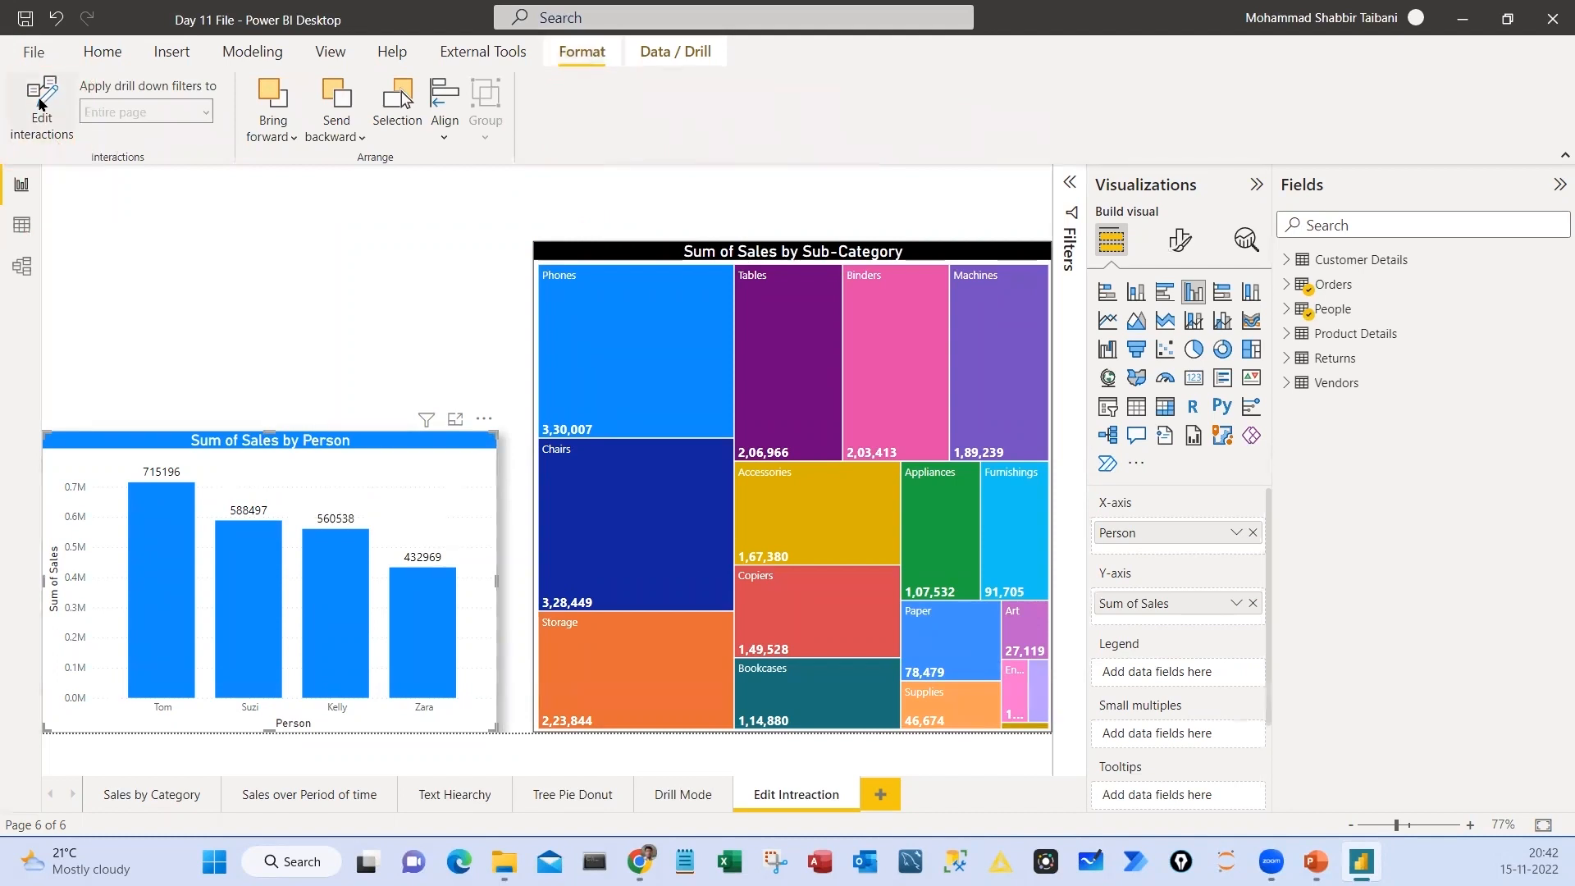
pyautogui.click(39, 102)
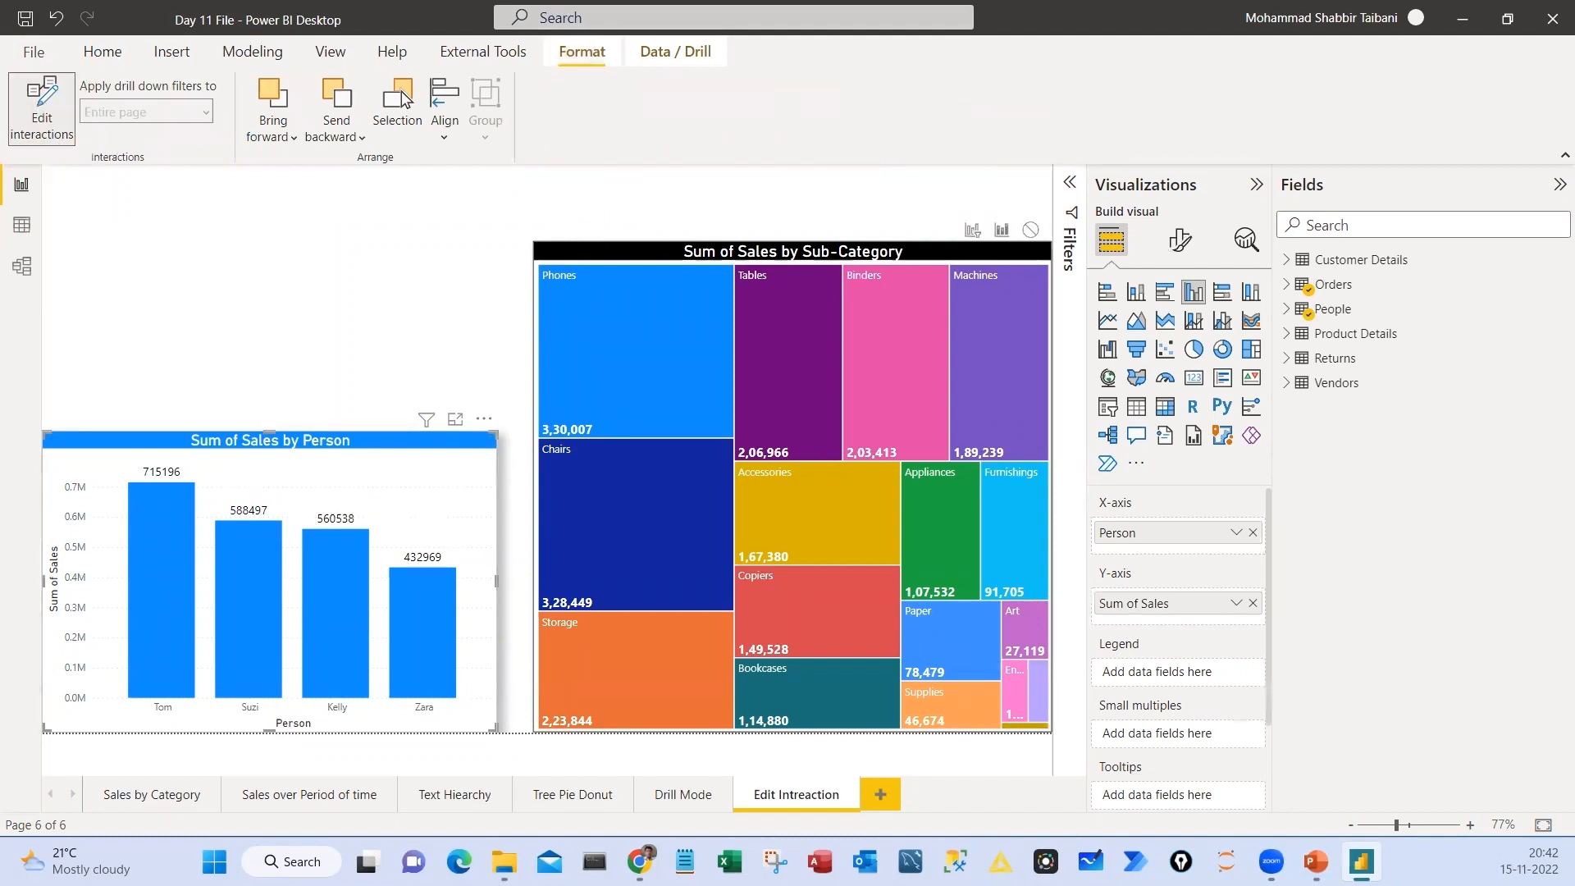
pyautogui.moveTo(9, 73); pyautogui.dragTo(79, 148)
pyautogui.moveTo(41, 430); pyautogui.dragTo(494, 724)
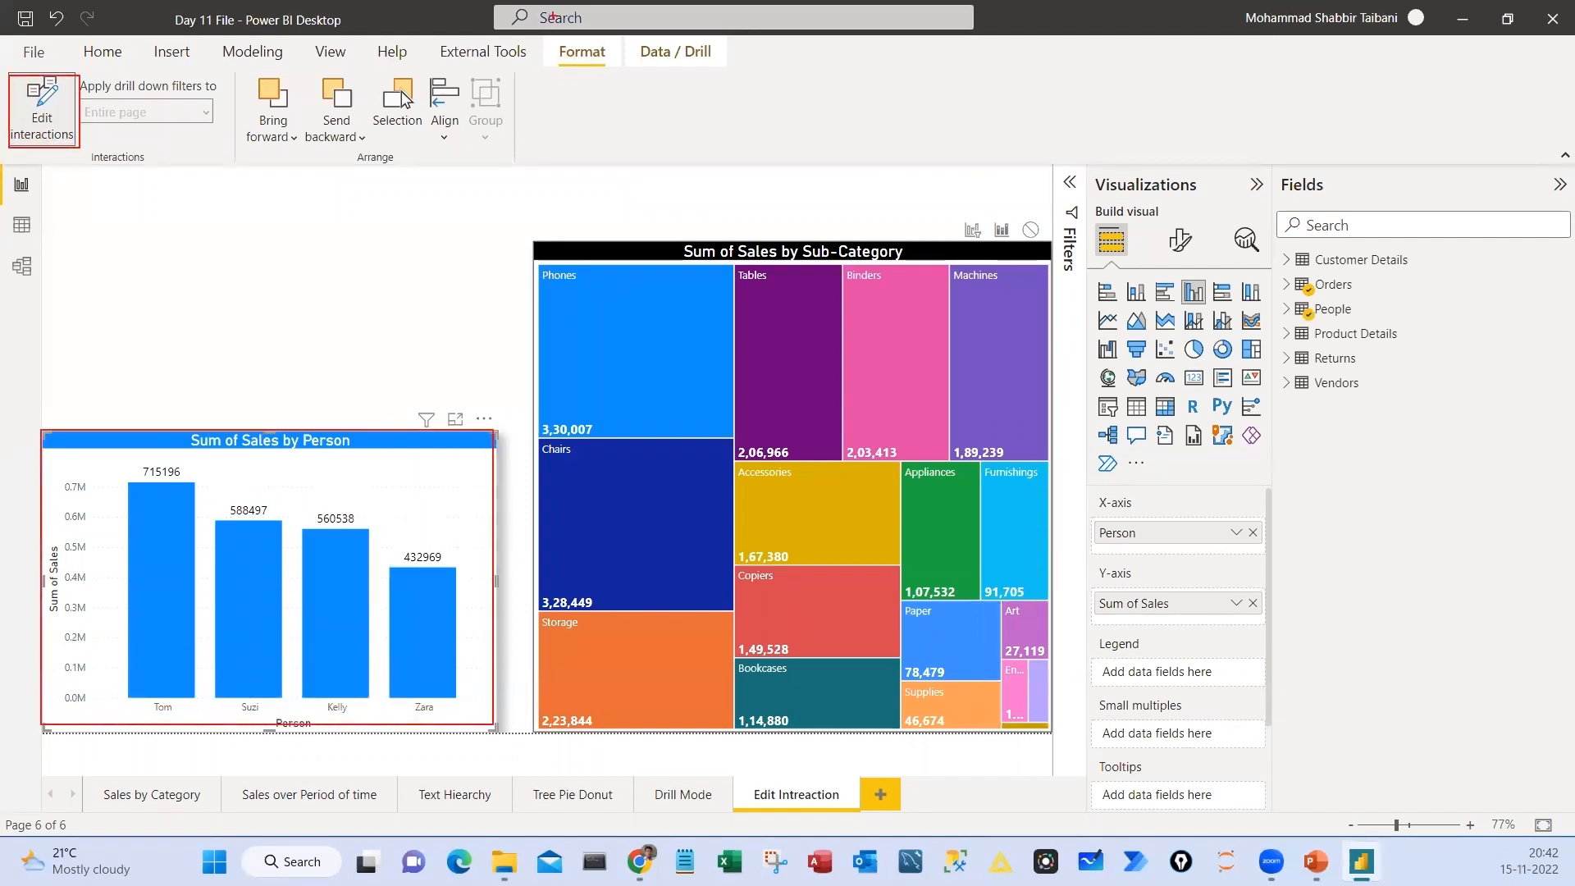
pyautogui.moveTo(538, 27); pyautogui.dragTo(626, 84)
pyautogui.moveTo(3, 73)
pyautogui.mouseDown()
pyautogui.moveTo(29, 164)
pyautogui.moveTo(16, 61)
pyautogui.mouseUp()
pyautogui.moveTo(72, 170); pyautogui.dragTo(95, 205)
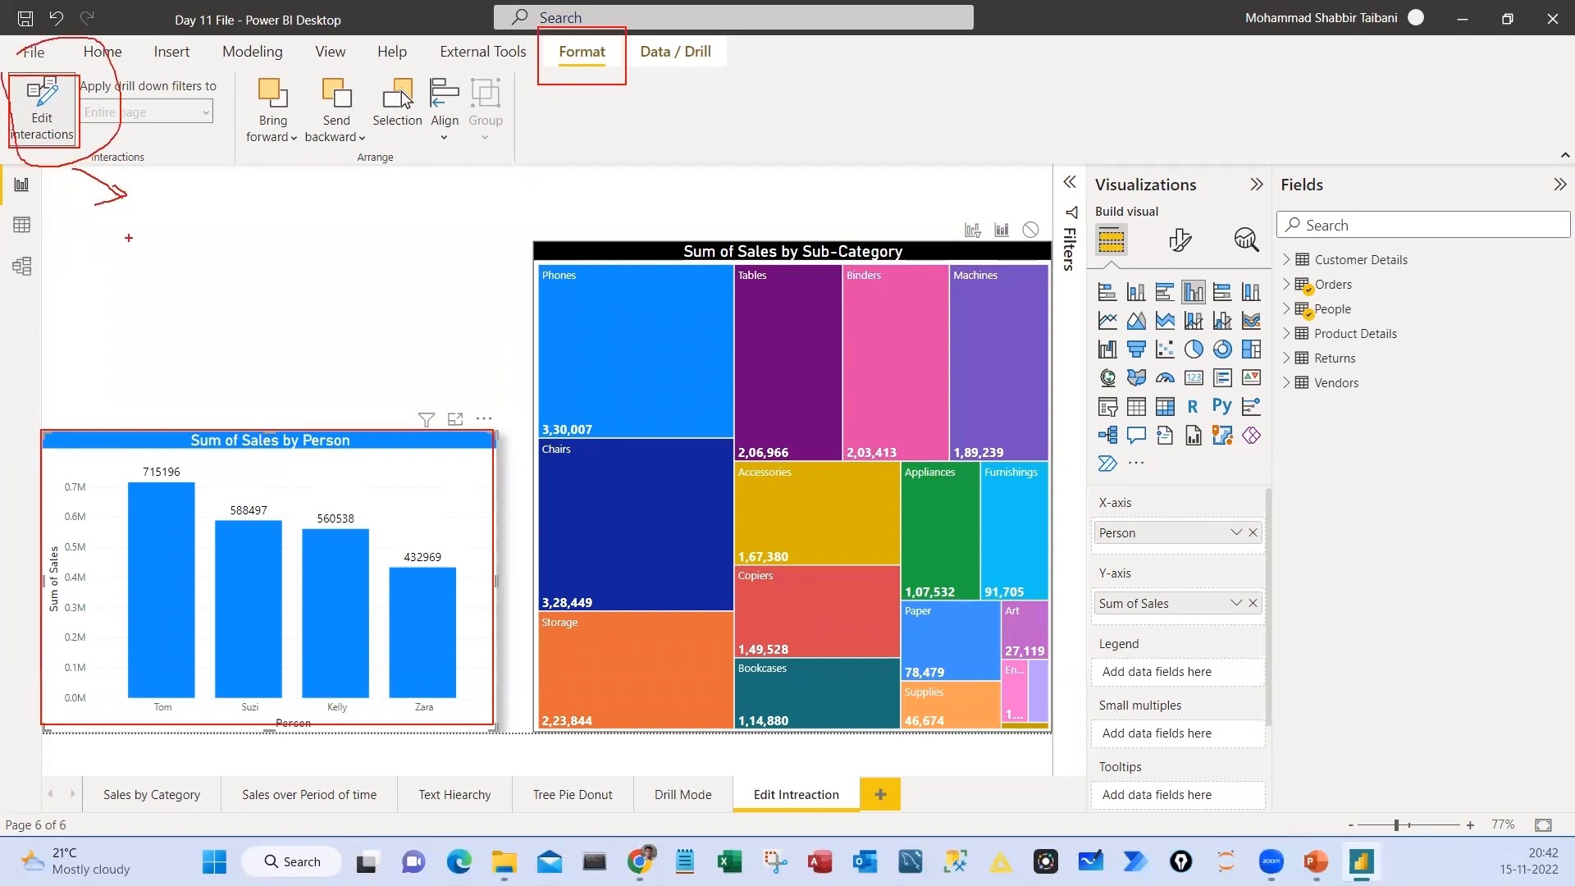
pyautogui.moveTo(951, 212); pyautogui.dragTo(1047, 247)
pyautogui.moveTo(1006, 182); pyautogui.dragTo(1006, 215)
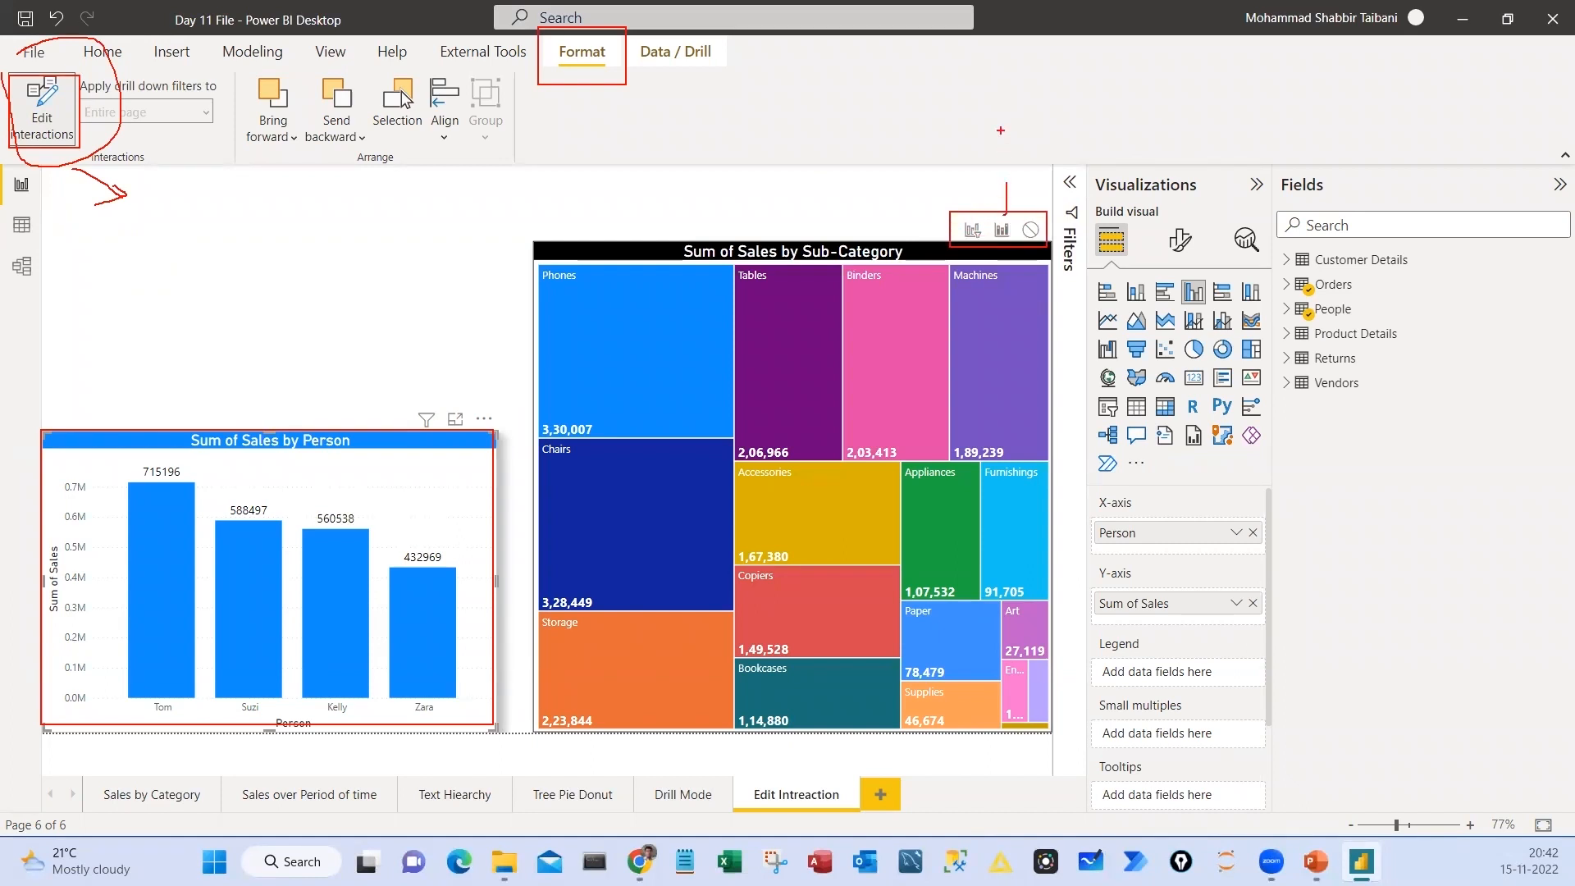
pyautogui.moveTo(932, 168); pyautogui.dragTo(970, 211)
pyautogui.moveTo(1071, 162); pyautogui.dragTo(1028, 207)
pyautogui.press('Escape')
# Set the Sub-Category treemap to be filtered by the column chart, and turn off interaction editing
pyautogui.click(973, 233)
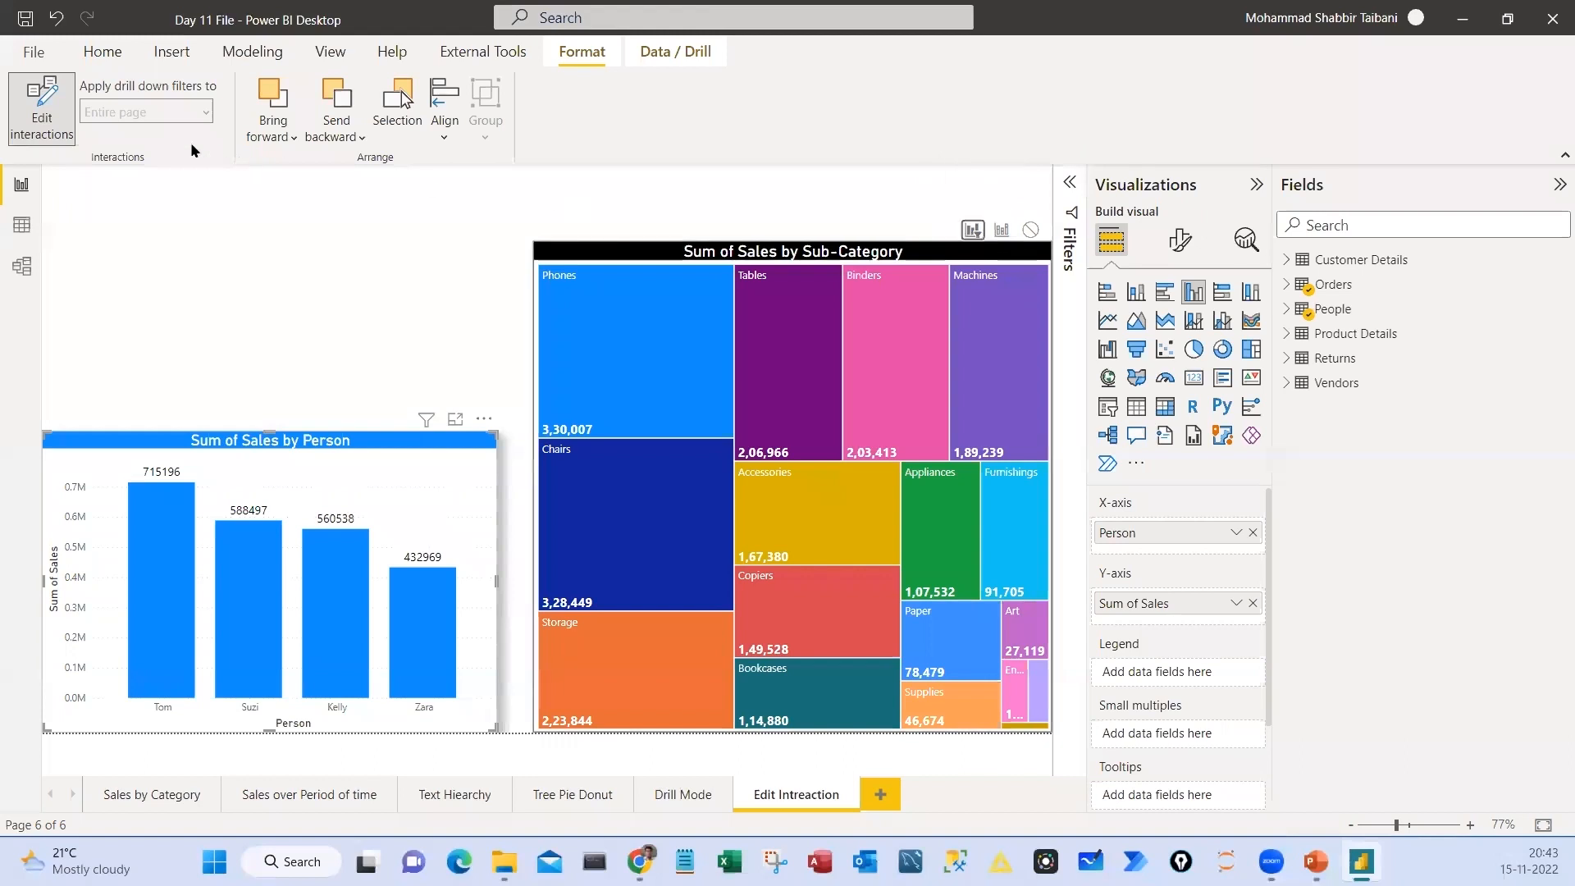
pyautogui.click(41, 105)
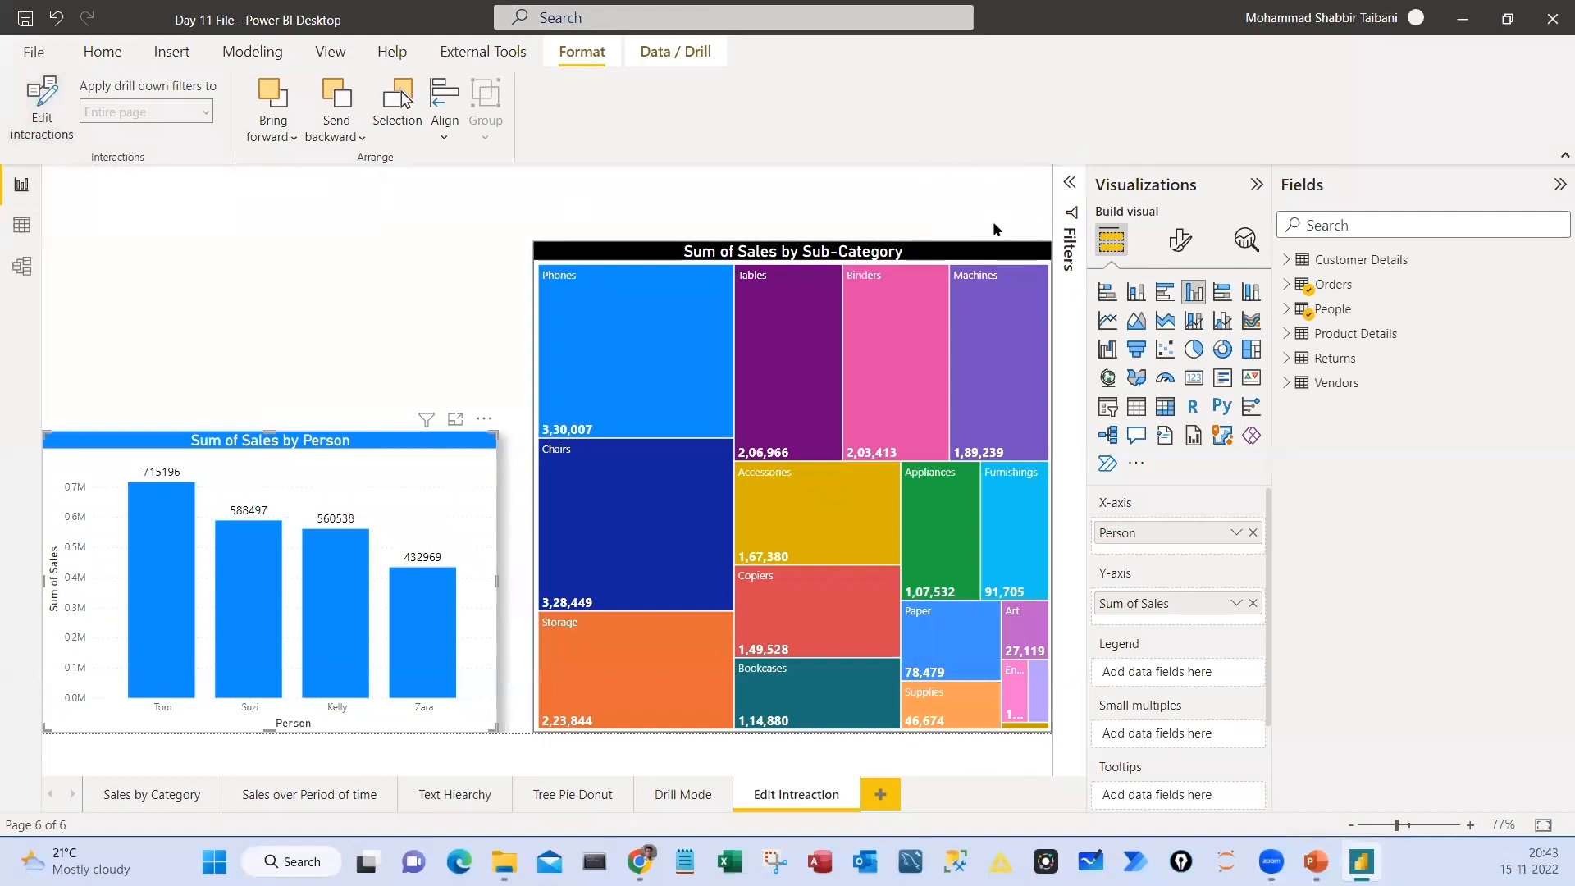
# Select each person's column in the Sum of Sales by Person chart in turn to check how the treemap is filtered
pyautogui.click(312, 378)
pyautogui.click(159, 548)
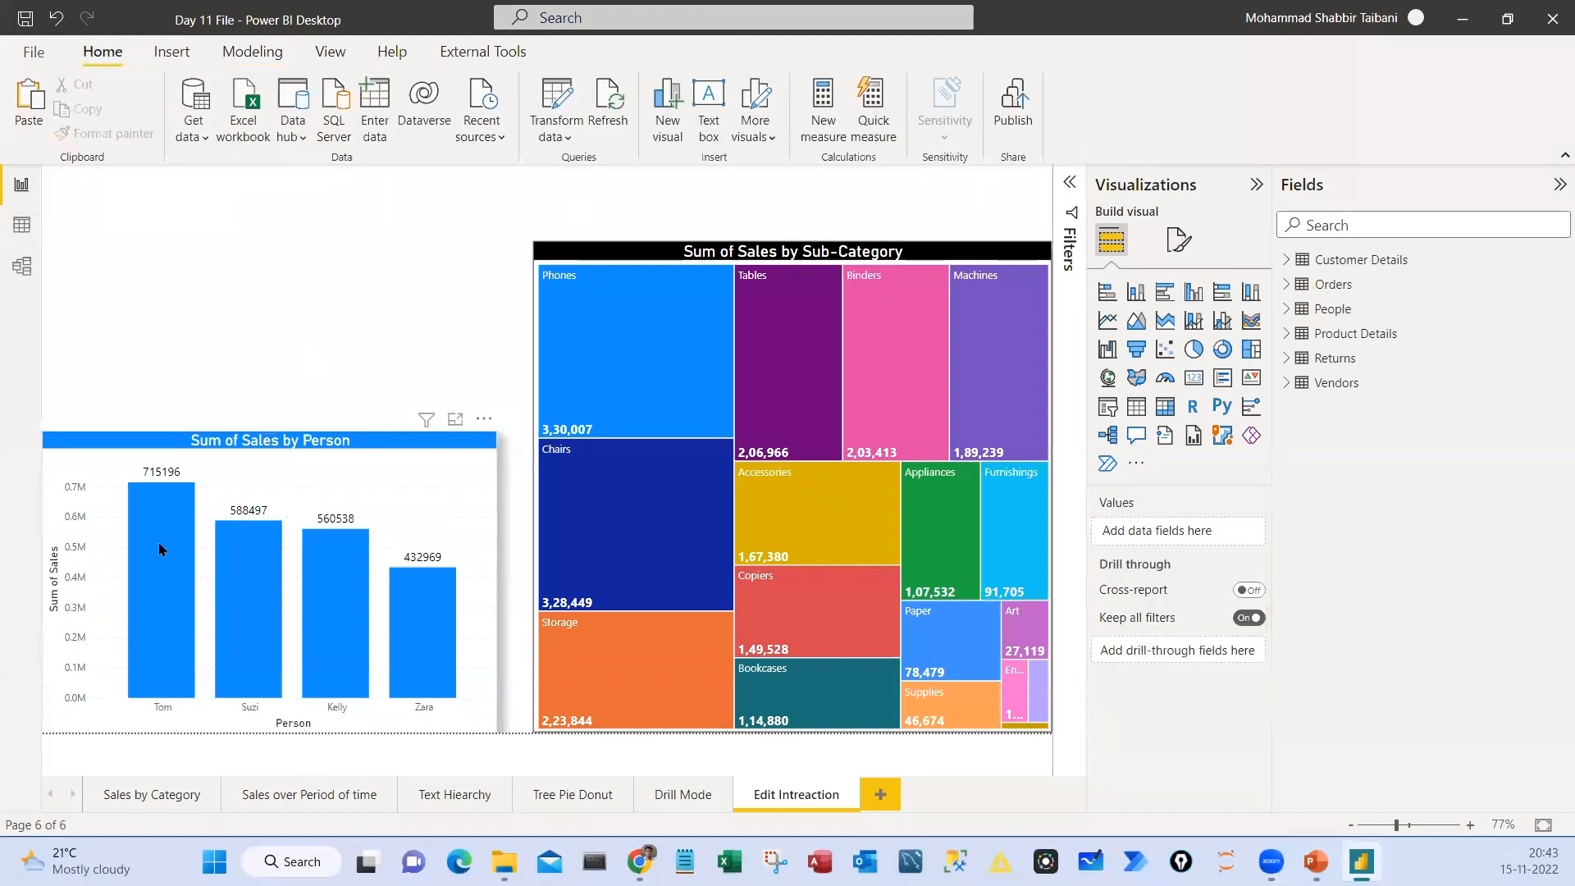
pyautogui.click(249, 603)
pyautogui.click(324, 591)
pyautogui.click(432, 630)
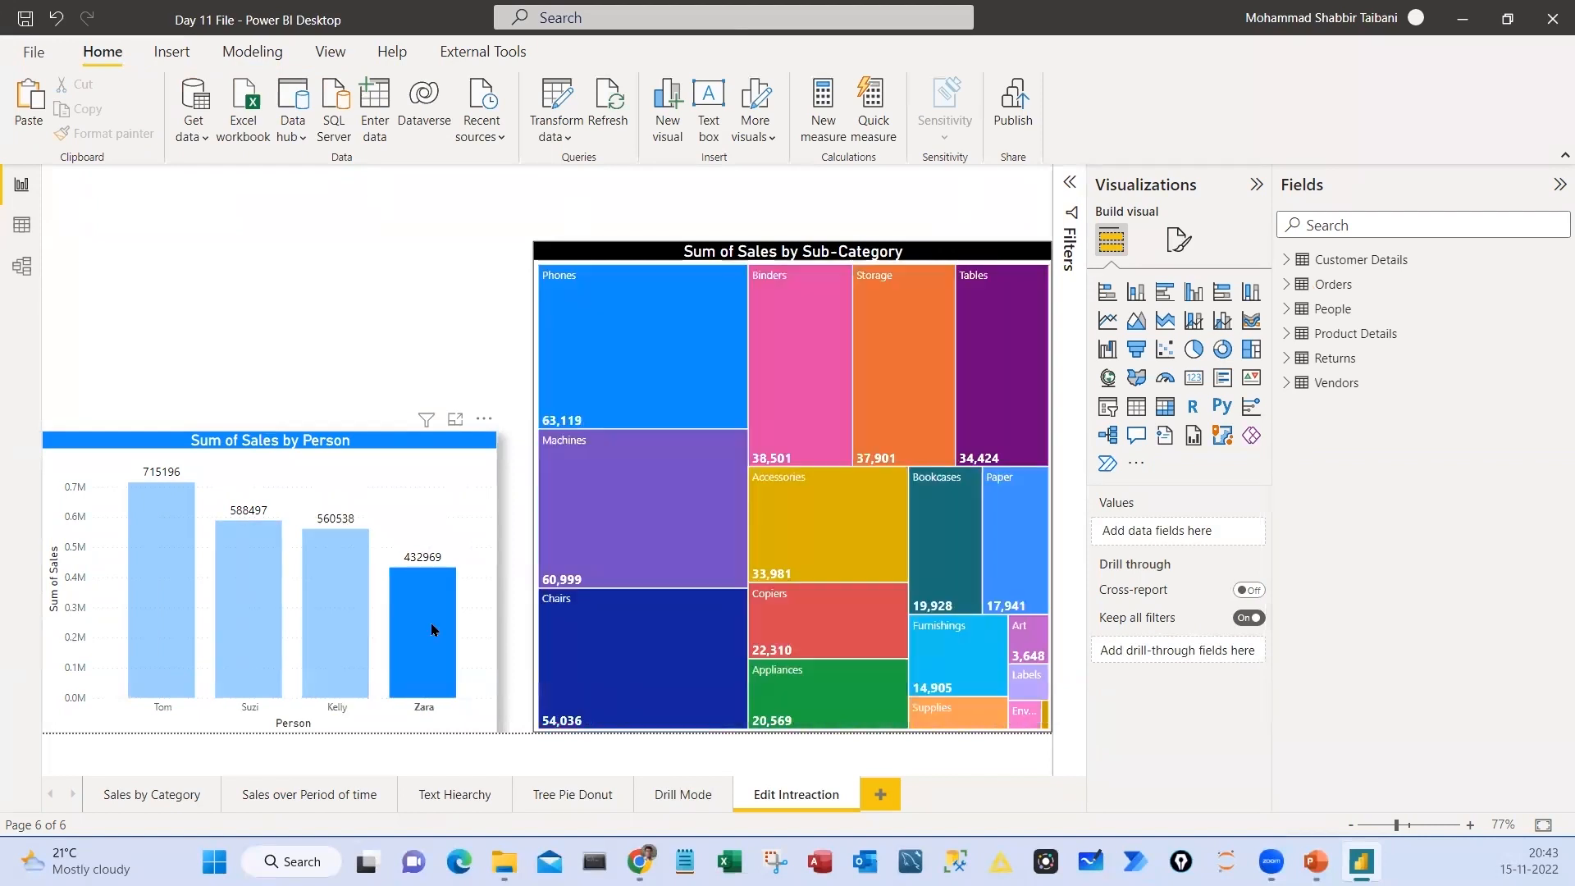
pyautogui.click(249, 591)
pyautogui.click(159, 567)
pyautogui.click(160, 568)
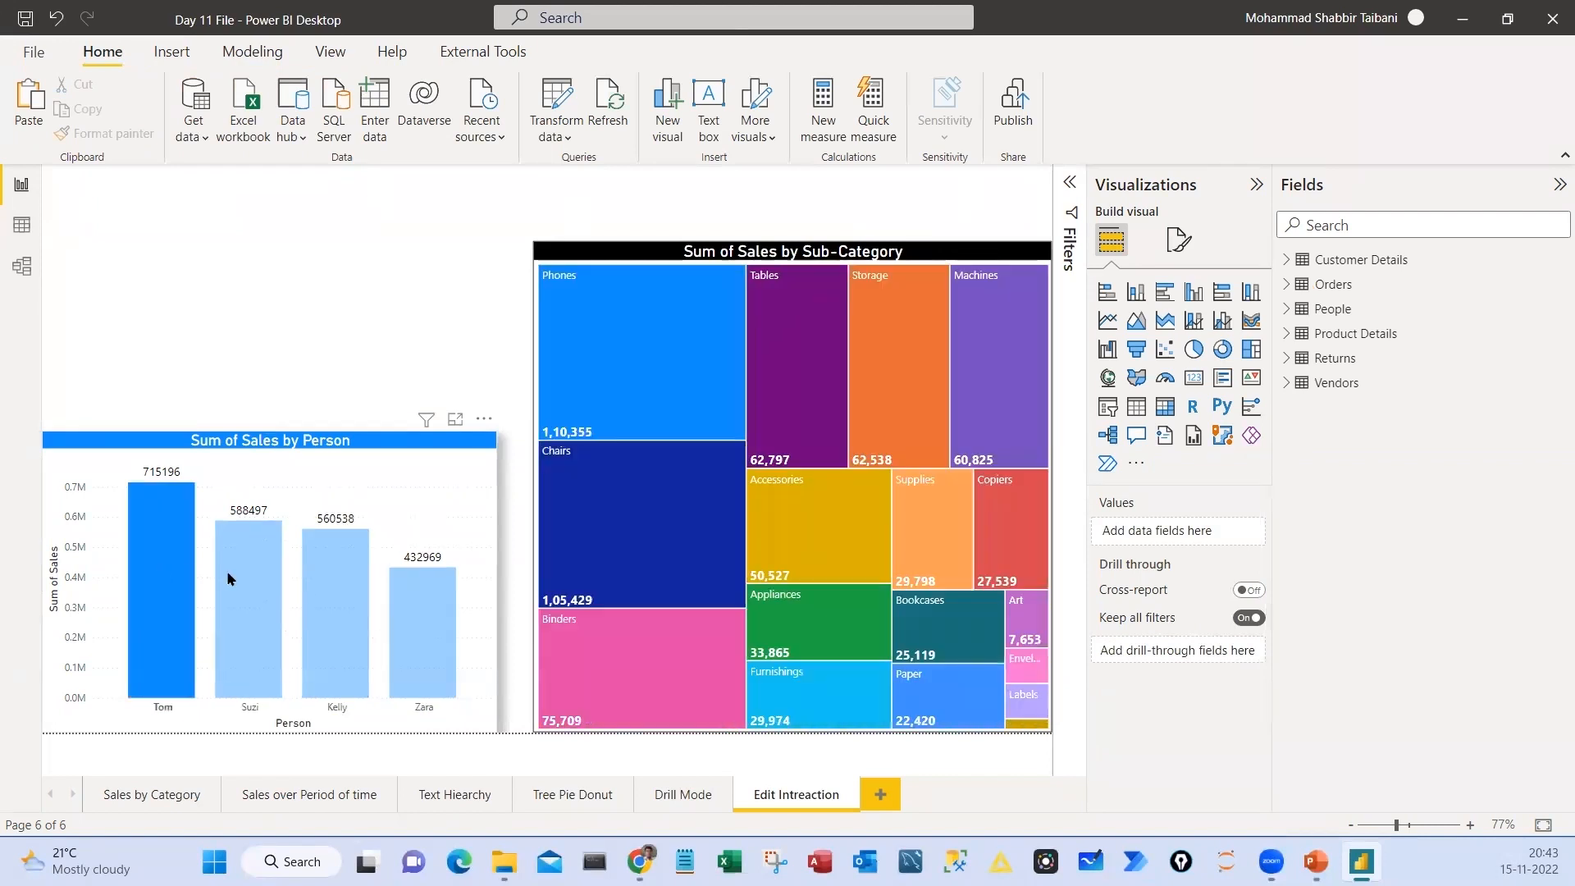
# Move the column chart up and replace Person with Category from the Orders table on its X-axis
pyautogui.moveTo(414, 447); pyautogui.dragTo(433, 361)
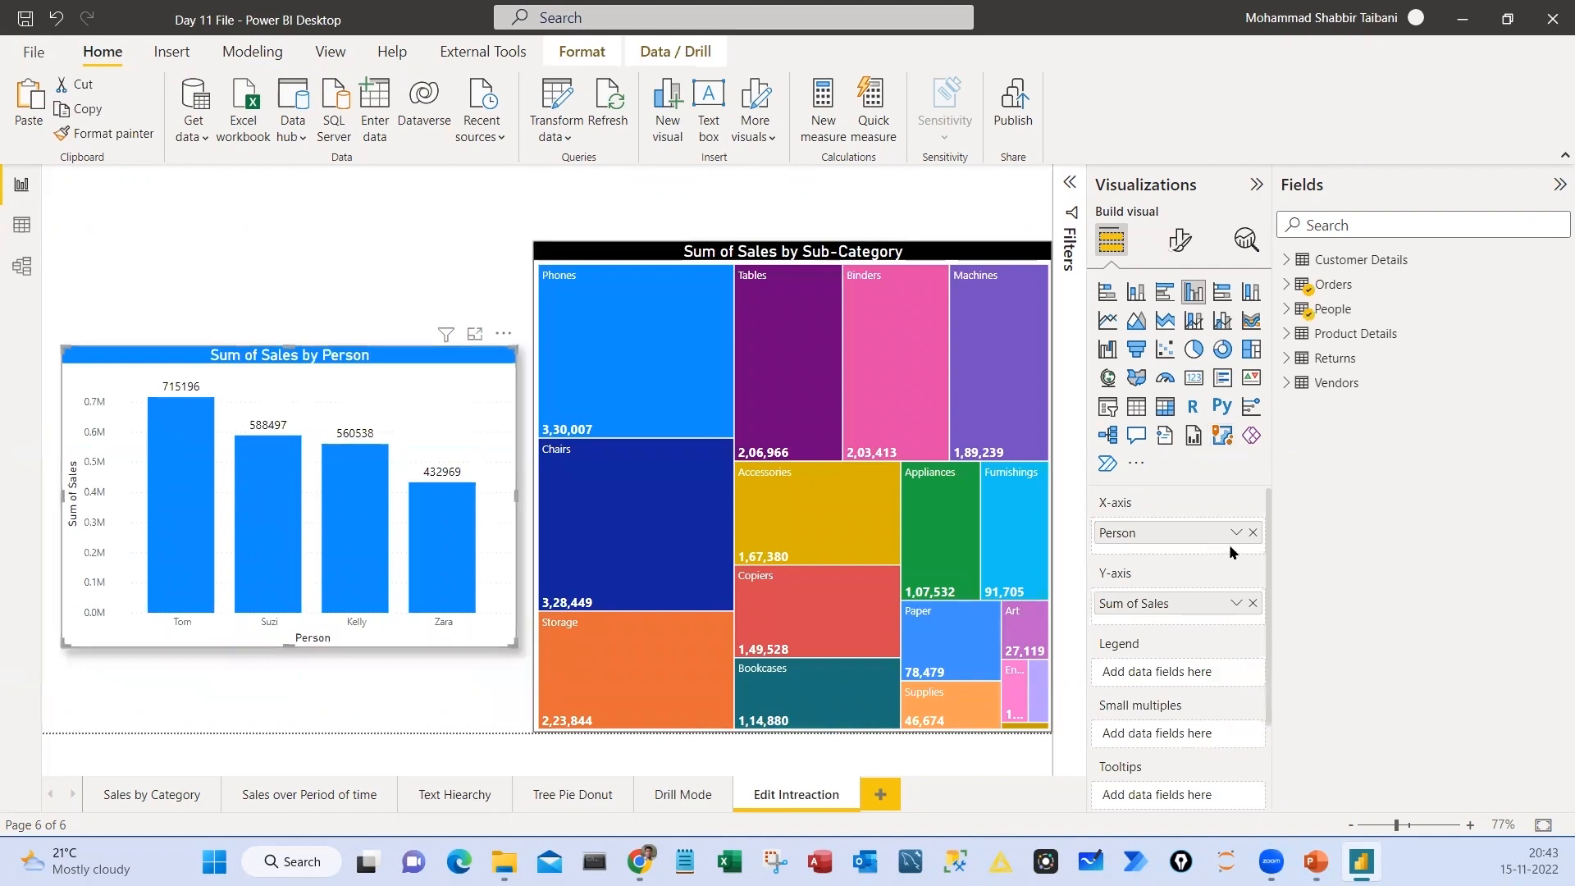
pyautogui.click(1253, 532)
pyautogui.click(1286, 286)
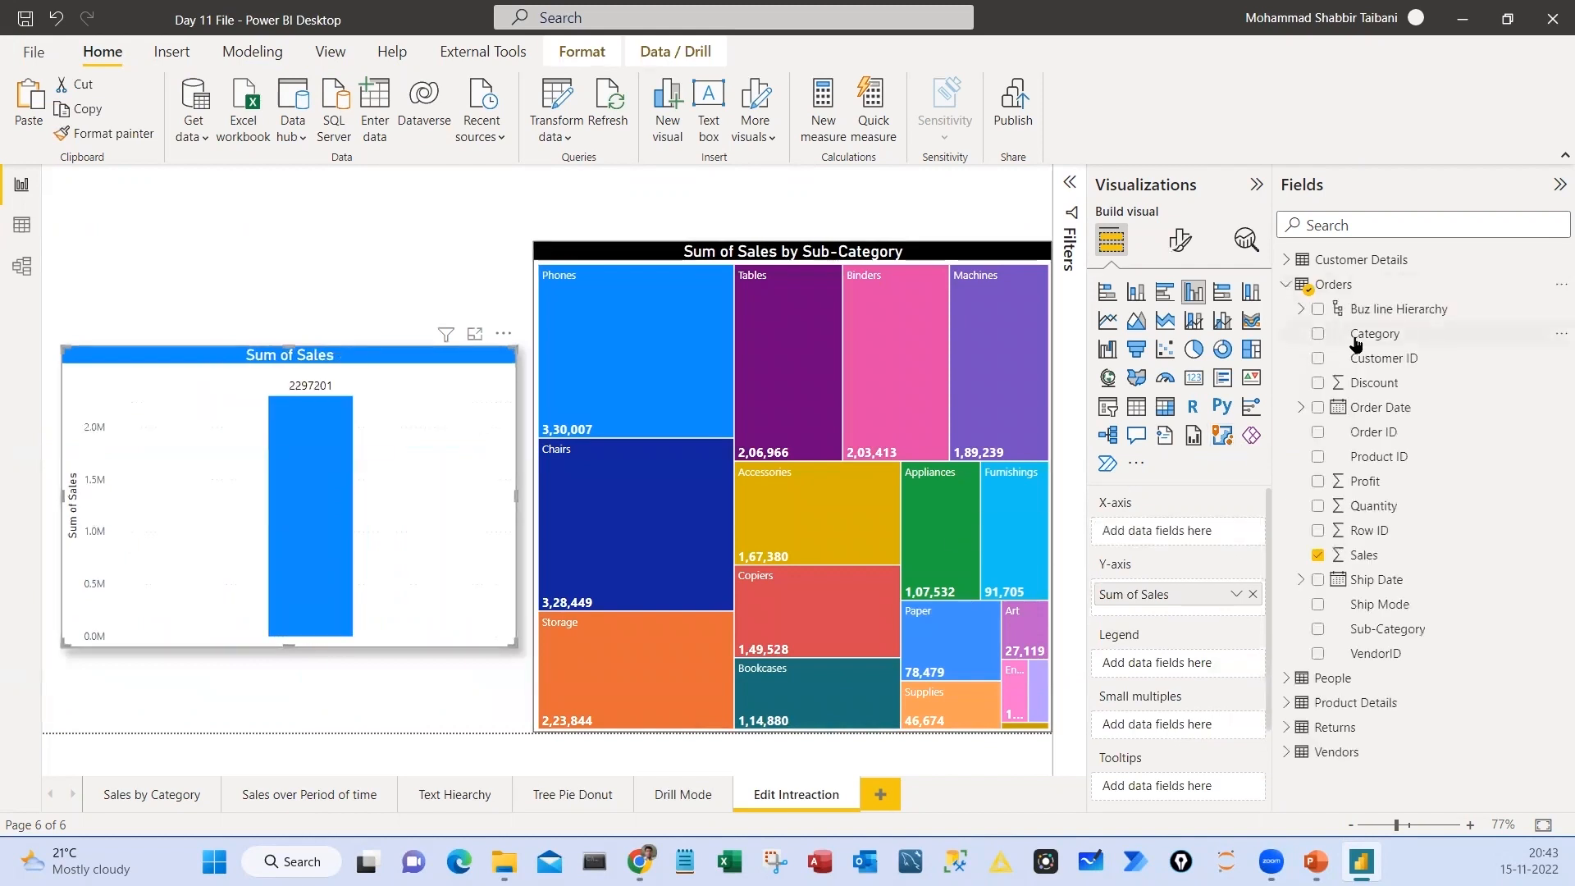
pyautogui.moveTo(1357, 336); pyautogui.dragTo(1177, 539)
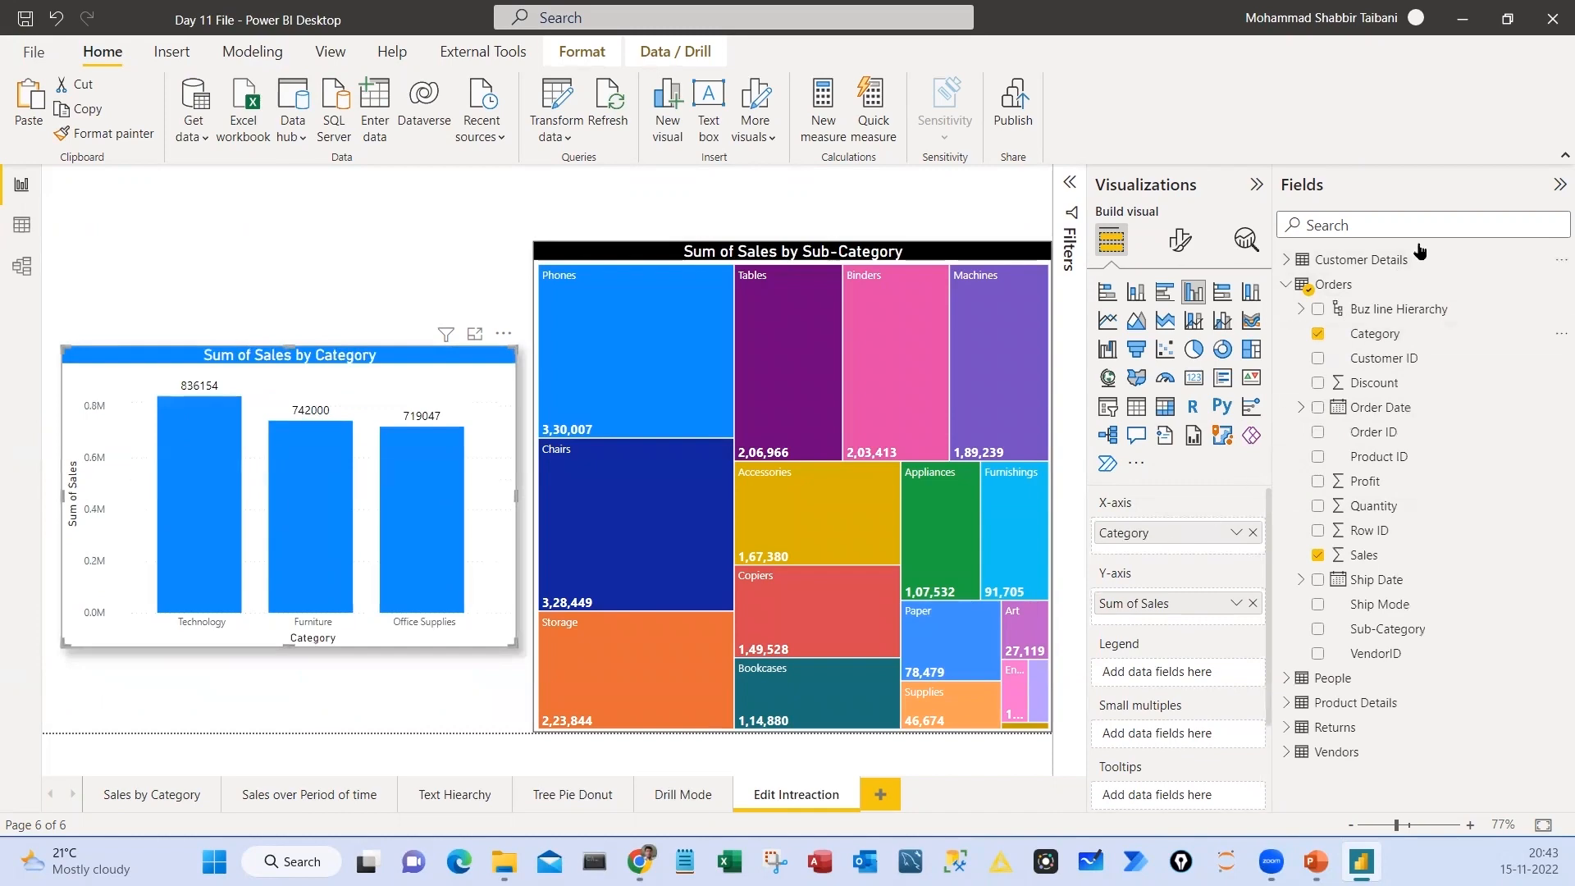
pyautogui.click(1560, 184)
# Select the Technology, Furniture and Office Supplies columns repeatedly to check the treemap's filtering, and clear the selection
pyautogui.click(320, 503)
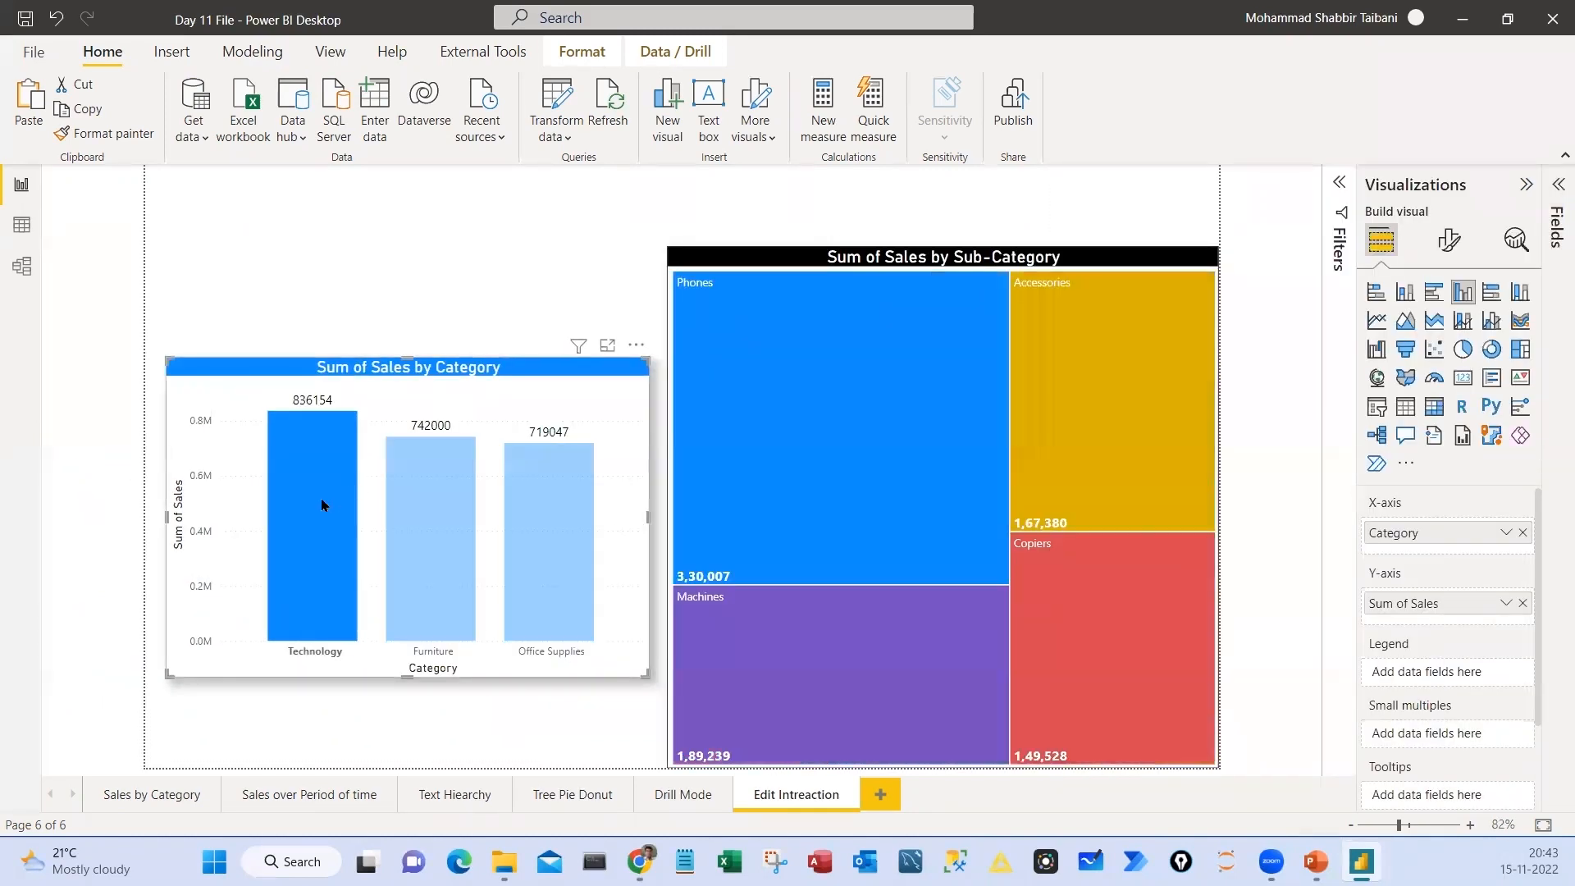
pyautogui.click(431, 525)
pyautogui.click(553, 519)
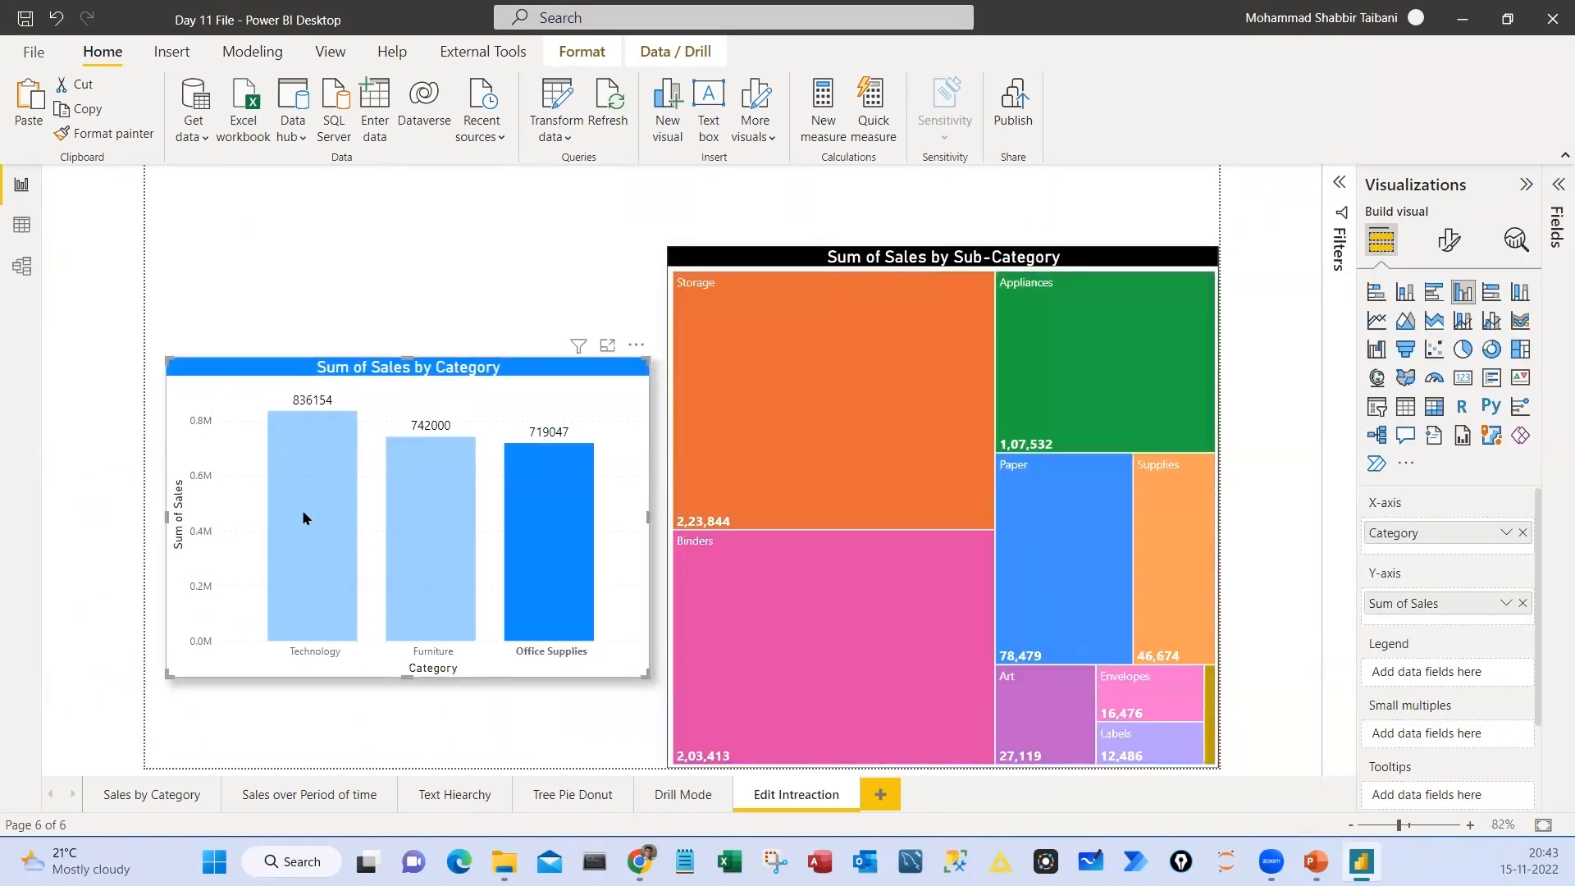
pyautogui.click(302, 510)
pyautogui.click(431, 507)
pyautogui.click(551, 502)
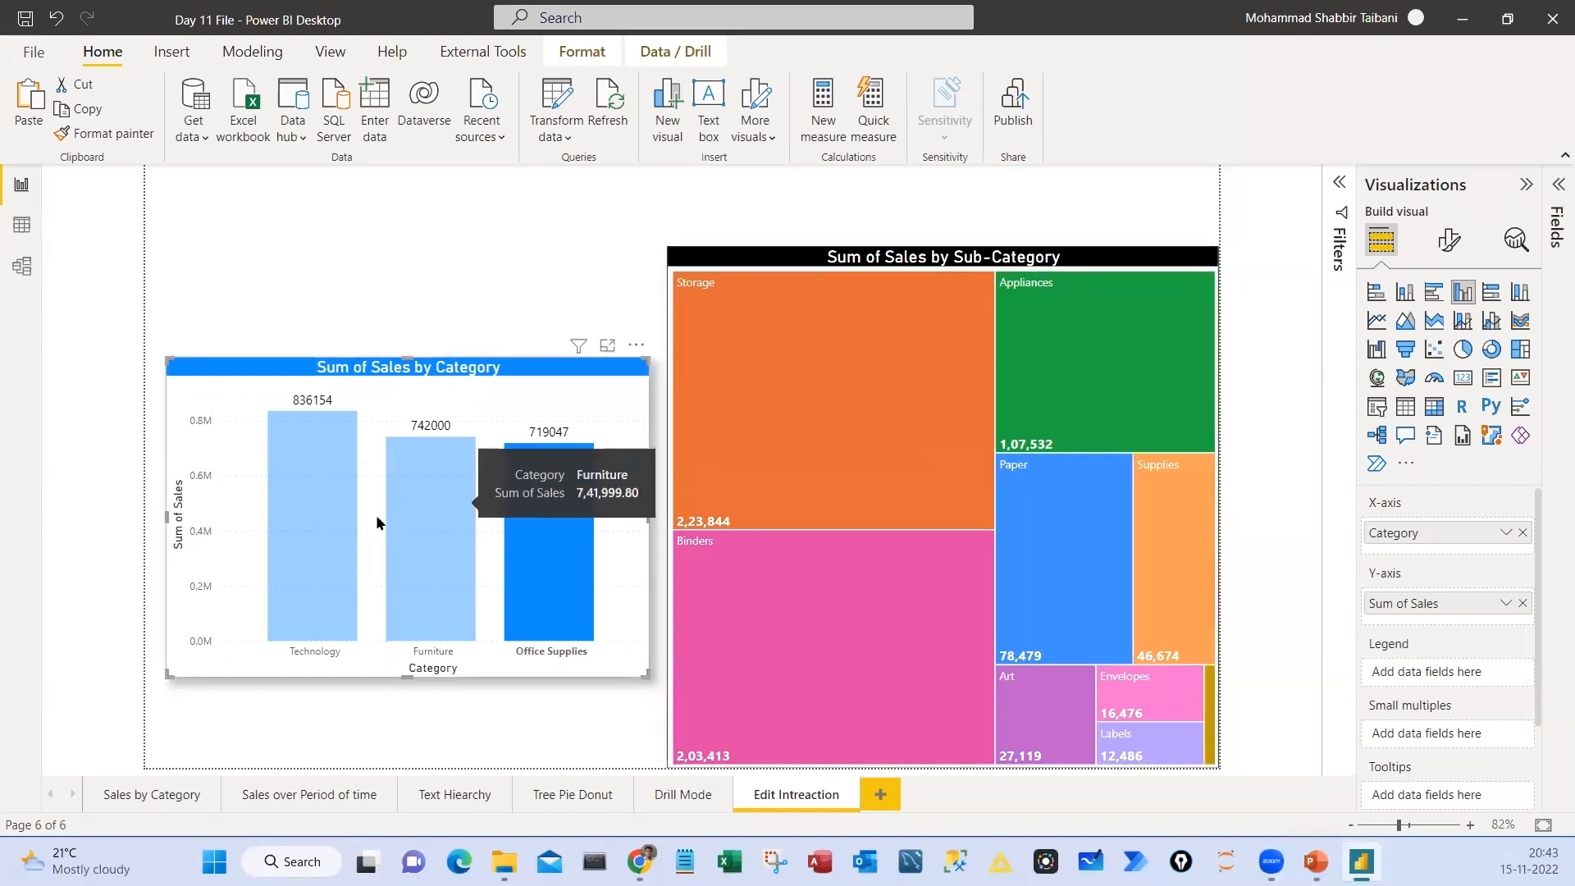
pyautogui.click(312, 514)
pyautogui.click(422, 514)
pyautogui.click(532, 513)
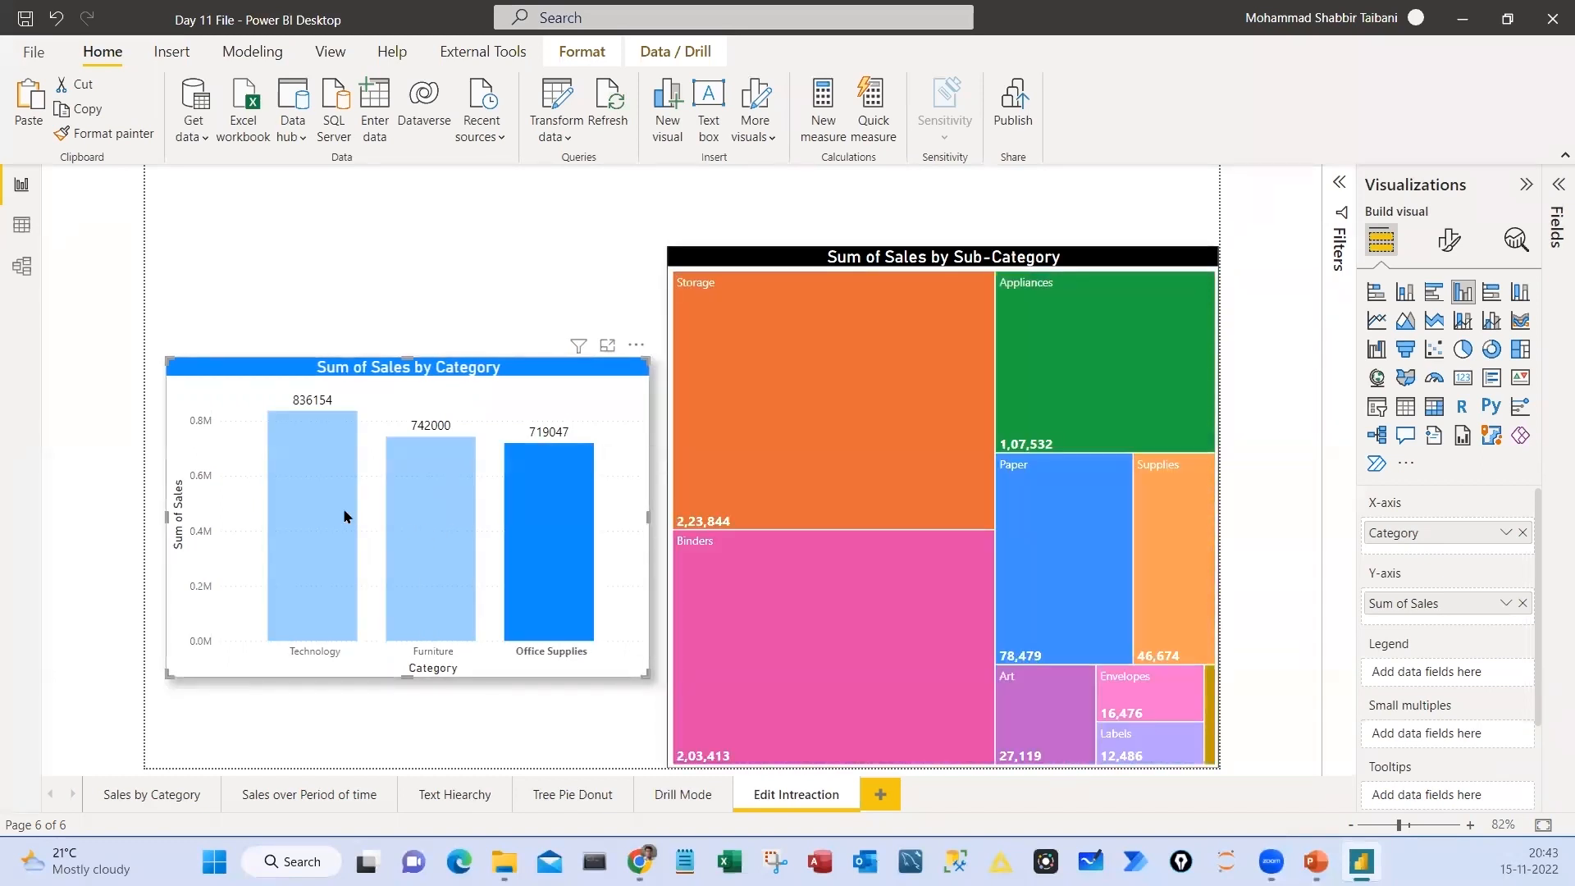
pyautogui.click(326, 514)
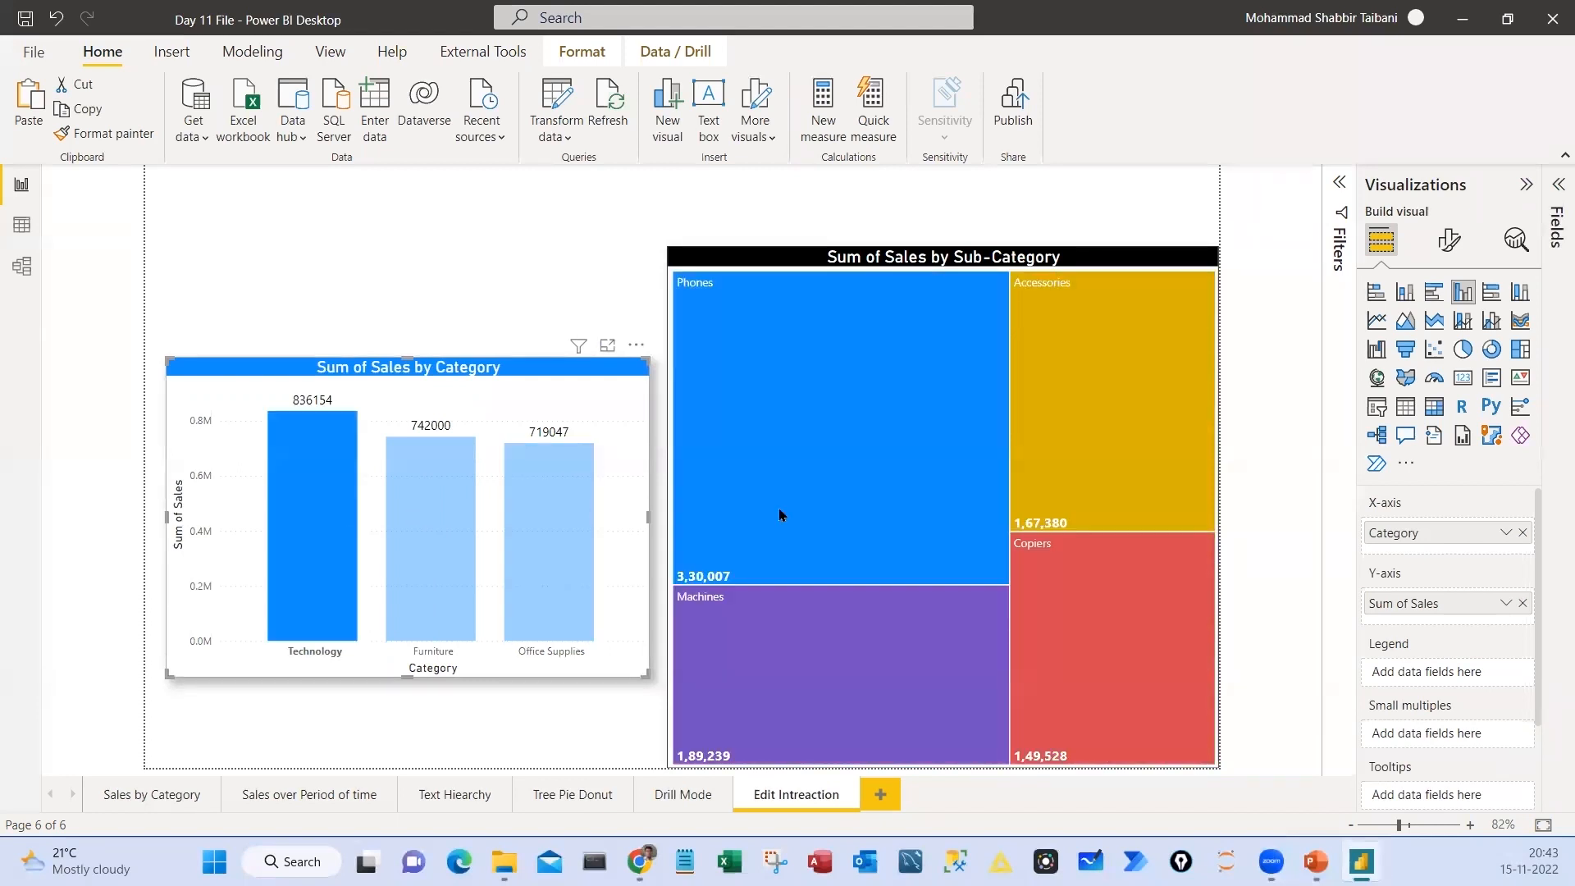
pyautogui.click(487, 514)
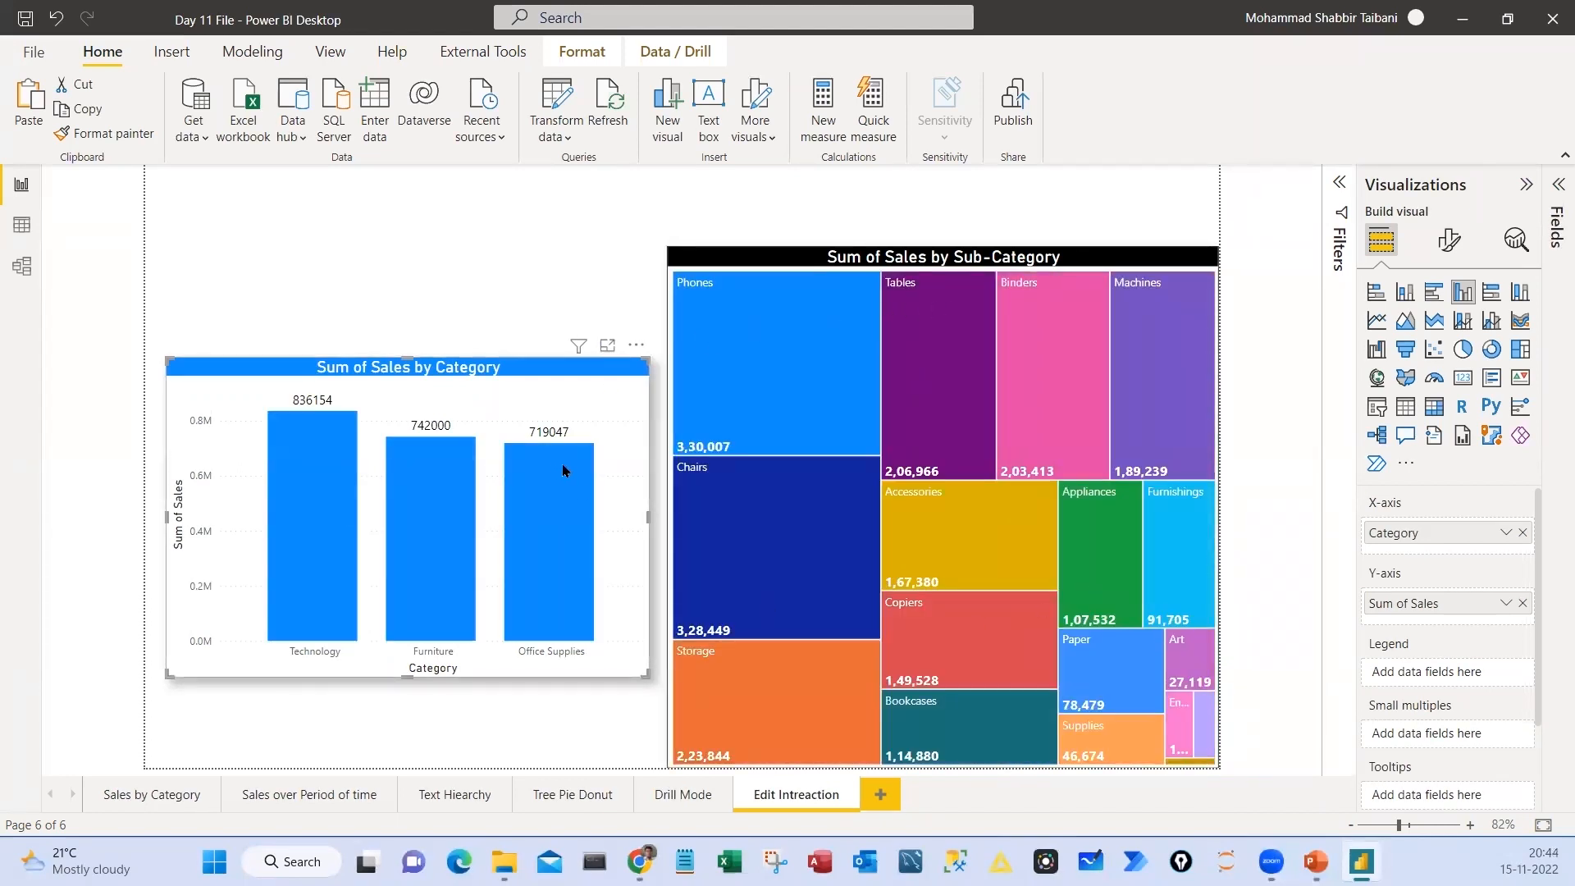
# Move the Sum of Sales by Category chart slightly lower and turn on interaction editing with it as the source visual
pyautogui.moveTo(439, 381)
pyautogui.mouseDown()
pyautogui.moveTo(441, 416)
pyautogui.moveTo(420, 393)
pyautogui.mouseUp()
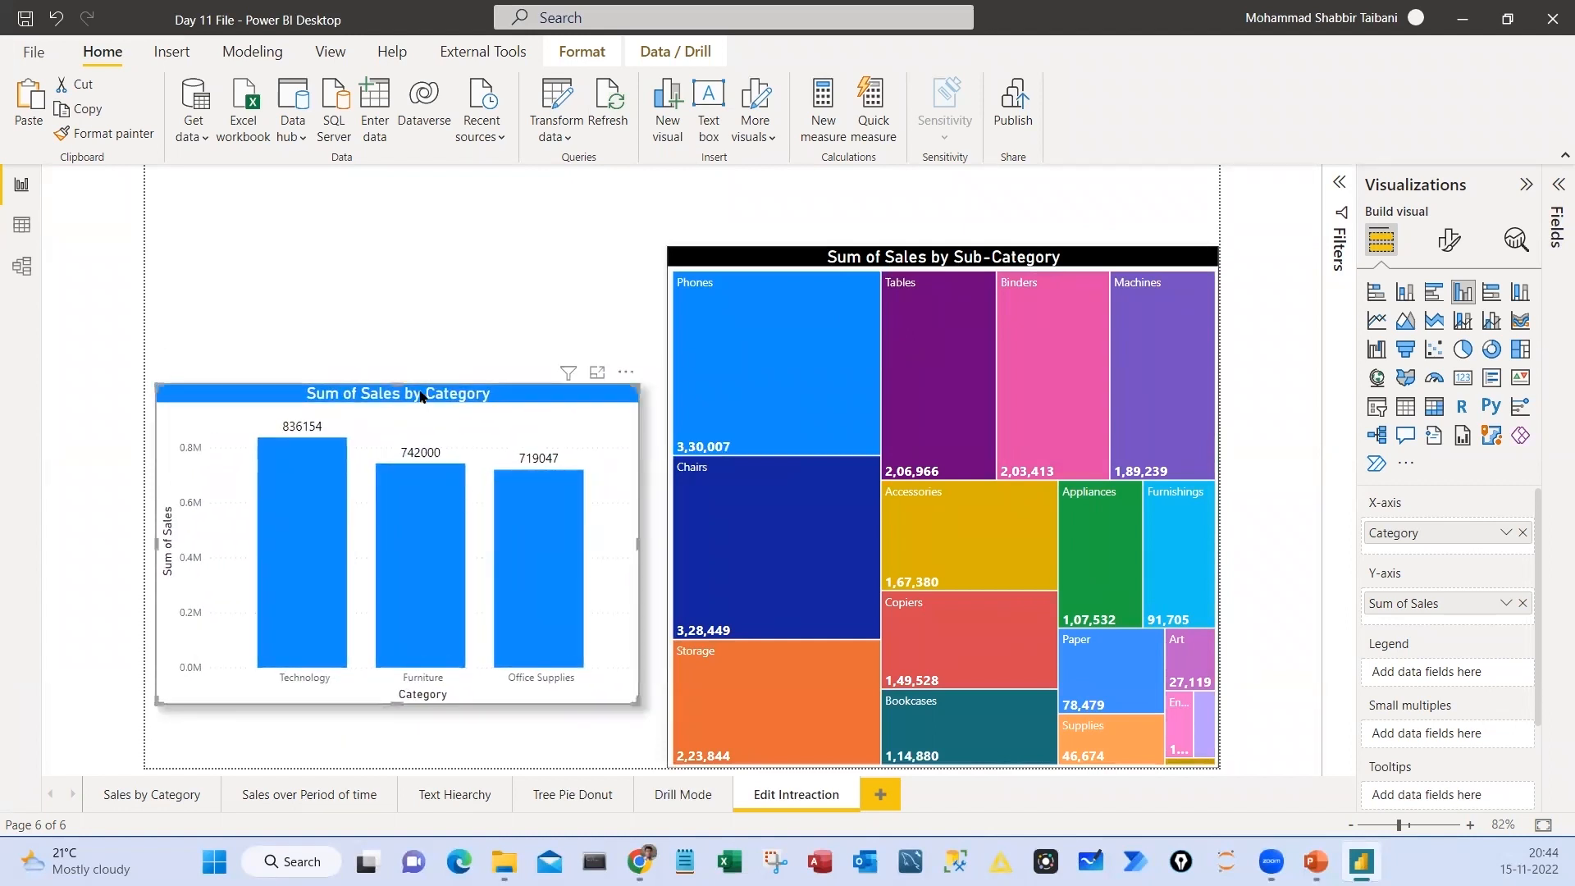
pyautogui.click(582, 51)
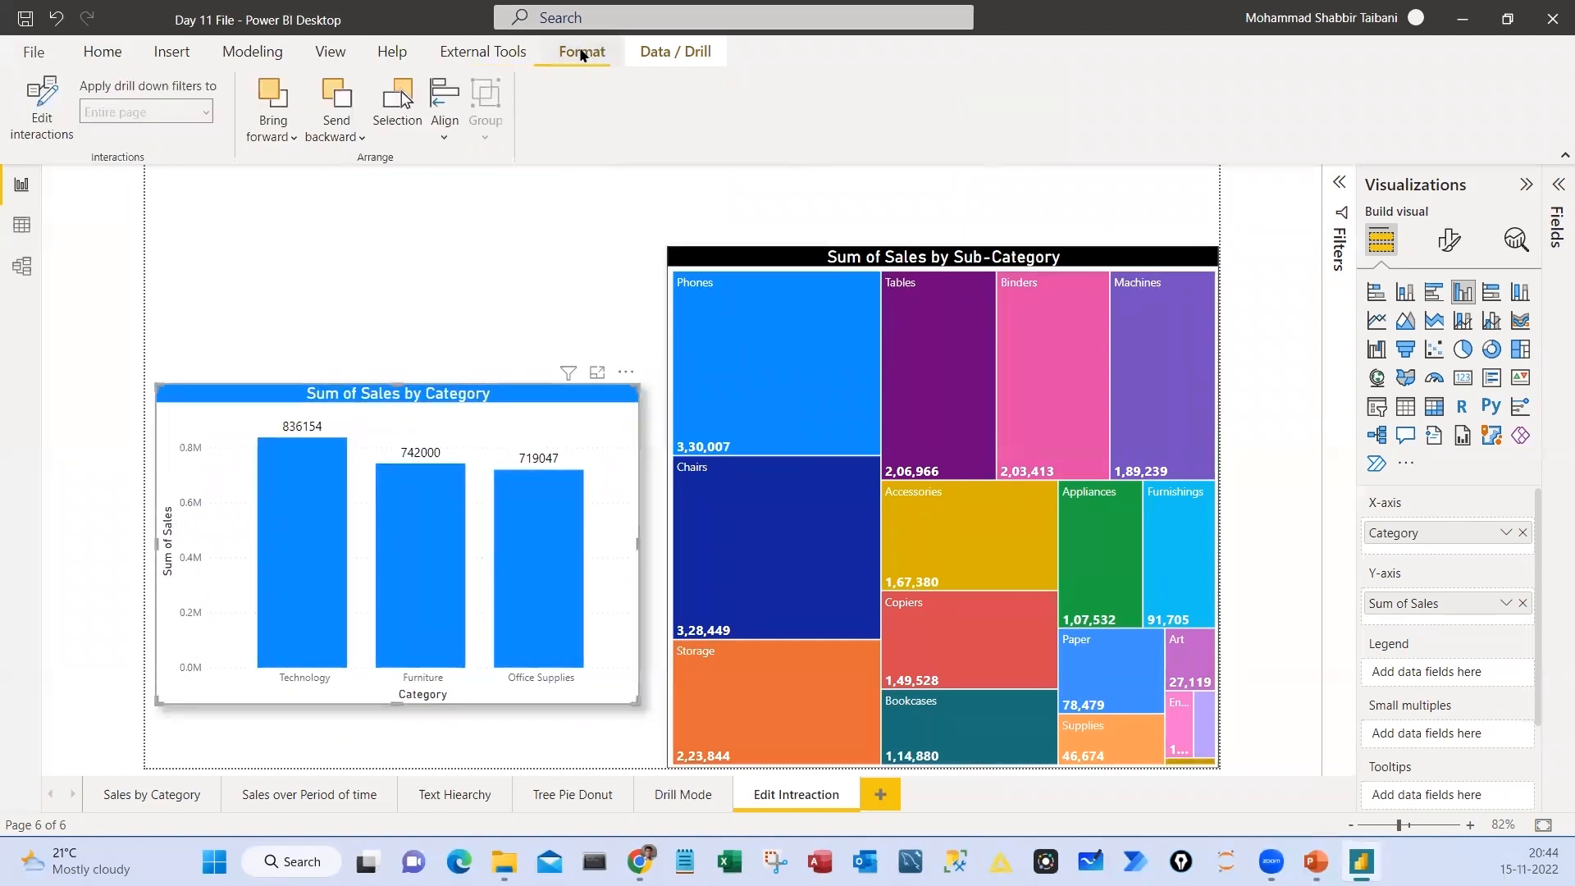
pyautogui.click(39, 118)
# Examine the filter, highlight and none interaction options on the Sub-Category treemap, and turn off interaction editing
pyautogui.hotkey('ctrl', '2')
pyautogui.moveTo(38, 69)
pyautogui.mouseDown()
pyautogui.moveTo(2, 94)
pyautogui.moveTo(66, 53)
pyautogui.mouseUp()
pyautogui.moveTo(1100, 213)
pyautogui.mouseDown()
pyautogui.moveTo(1239, 264)
pyautogui.moveTo(1221, 172)
pyautogui.mouseUp()
pyautogui.moveTo(1130, 218)
pyautogui.mouseDown()
pyautogui.moveTo(1109, 160)
pyautogui.moveTo(1074, 156)
pyautogui.mouseUp()
pyautogui.moveTo(1077, 139); pyautogui.dragTo(1101, 139)
pyautogui.moveTo(1166, 219); pyautogui.dragTo(1165, 164)
pyautogui.moveTo(1165, 102); pyautogui.dragTo(1166, 141)
pyautogui.moveTo(1191, 100); pyautogui.dragTo(1193, 133)
pyautogui.moveTo(1167, 127)
pyautogui.mouseDown()
pyautogui.moveTo(1193, 123)
pyautogui.moveTo(1244, 172)
pyautogui.moveTo(1275, 112)
pyautogui.mouseUp()
pyautogui.moveTo(1201, 74)
pyautogui.mouseDown()
pyautogui.moveTo(1142, 140)
pyautogui.moveTo(1212, 81)
pyautogui.mouseUp()
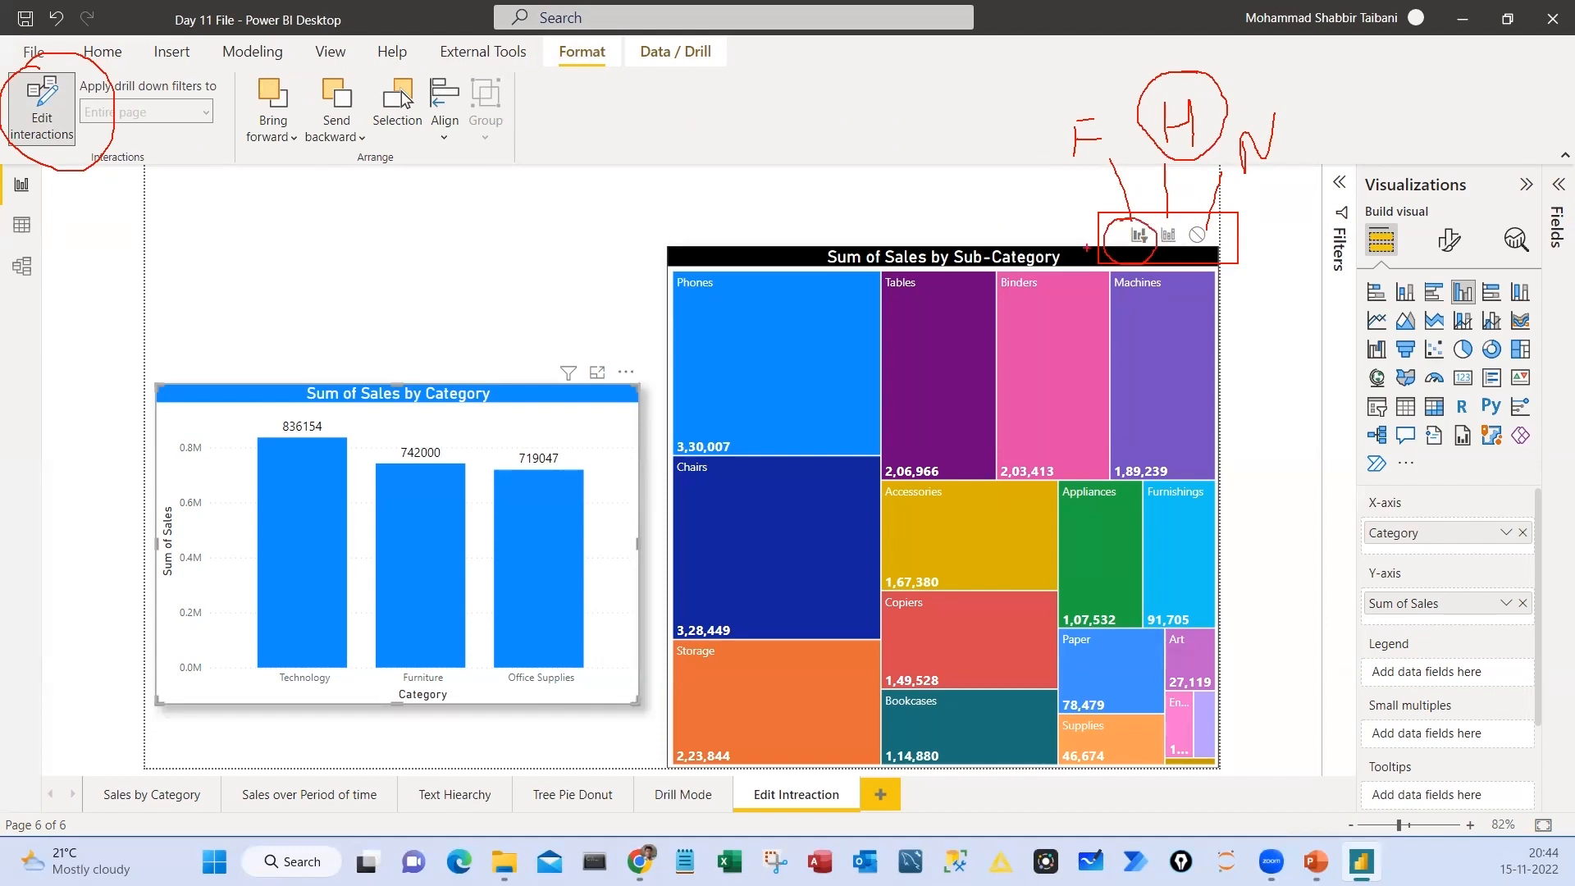
pyautogui.press('Escape')
pyautogui.click(36, 119)
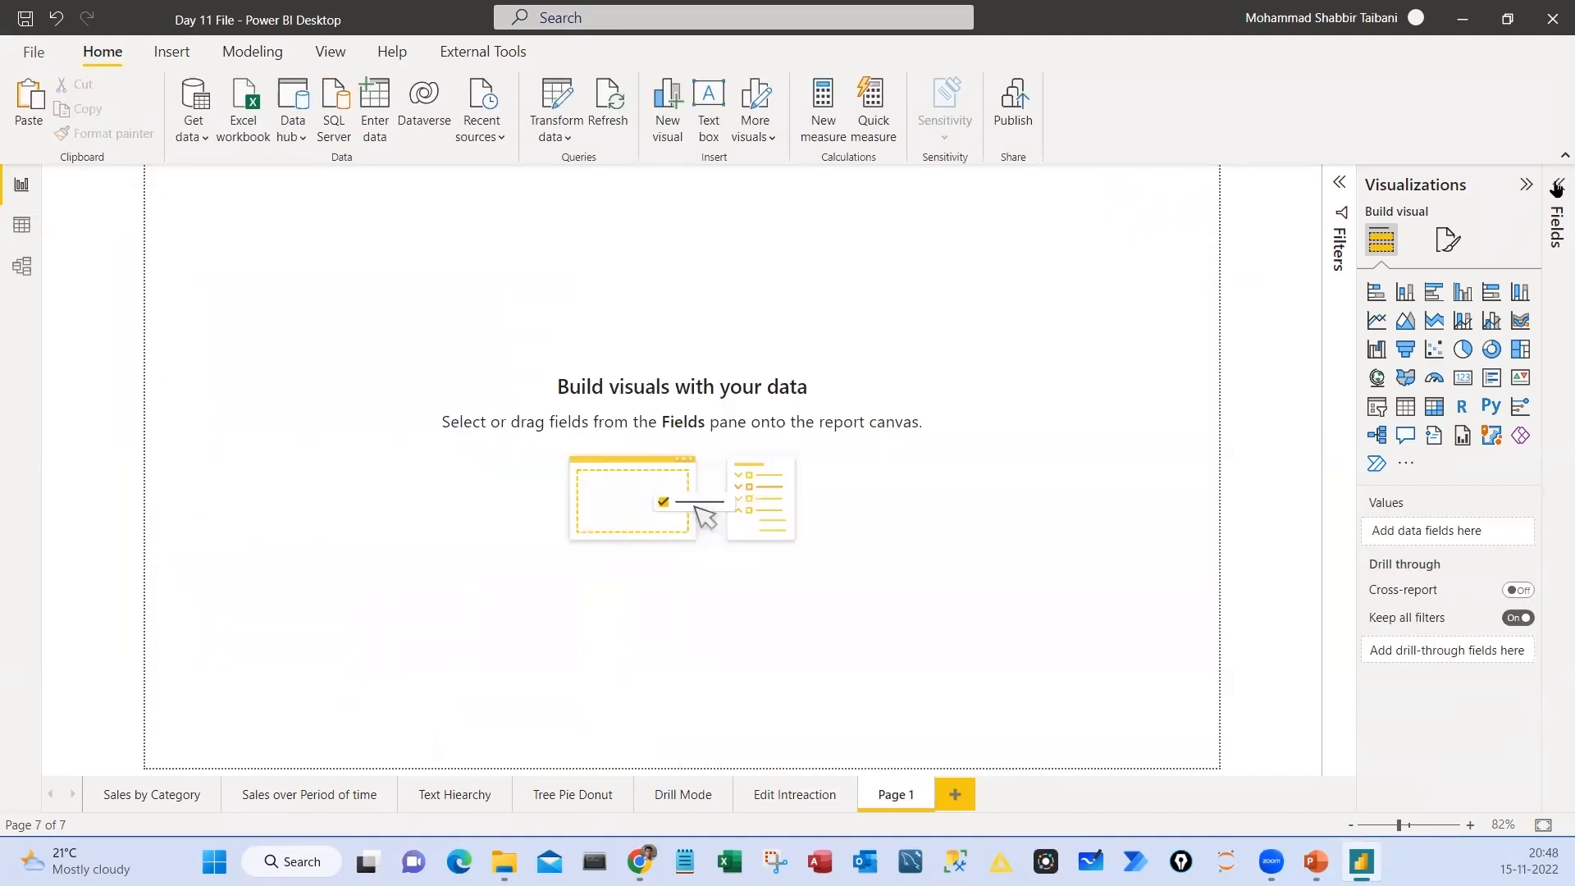
# Insert a Map visual on the empty Page 1 and enlarge it across most of the page
pyautogui.click(1558, 185)
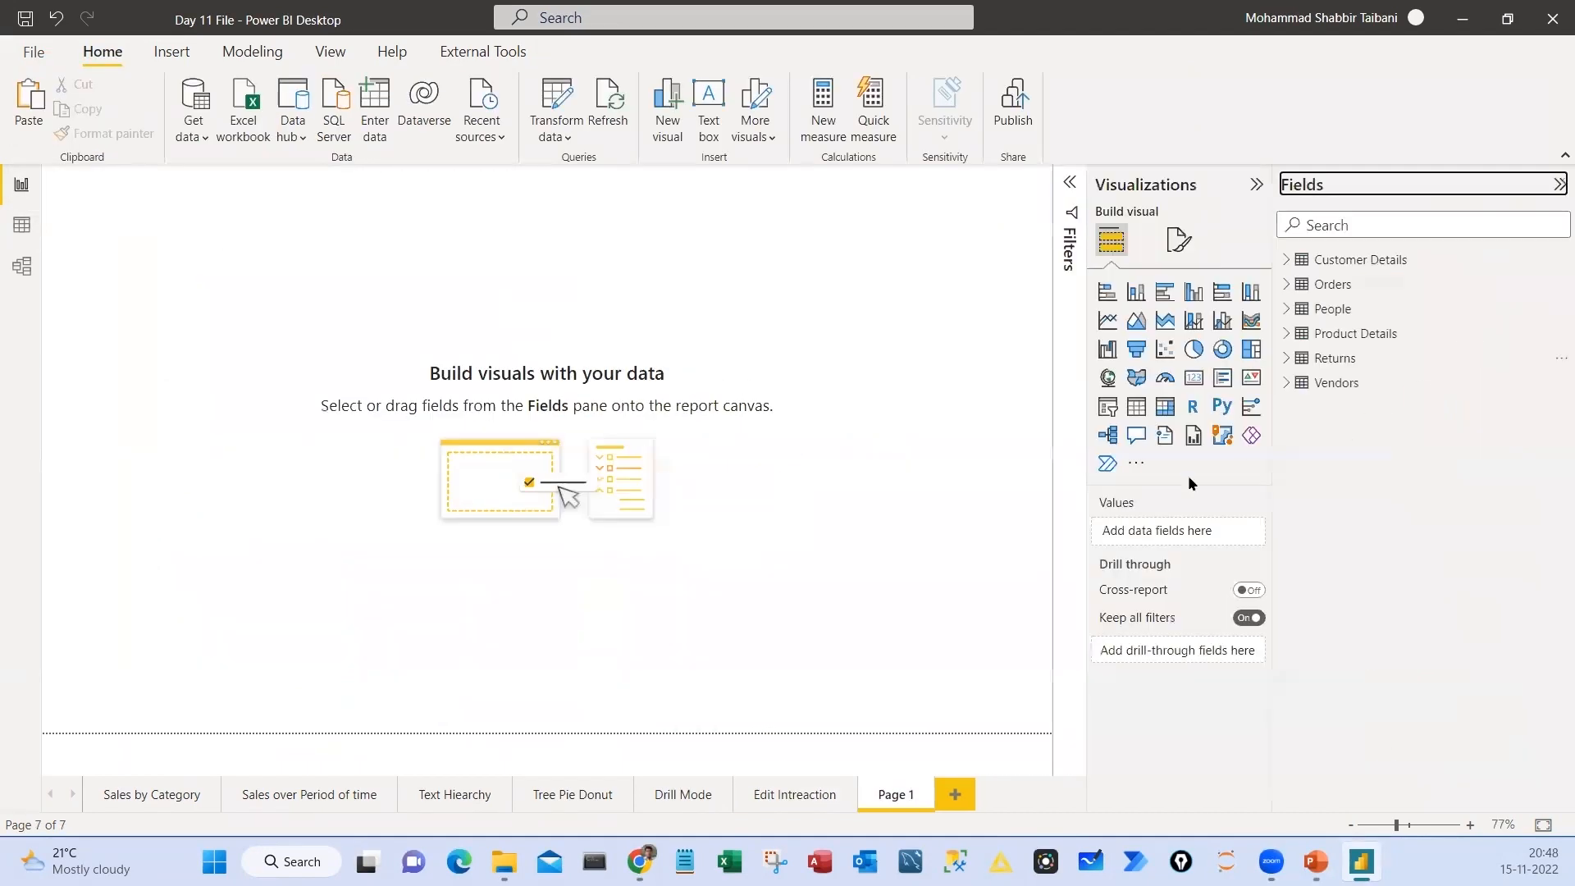
pyautogui.click(1286, 261)
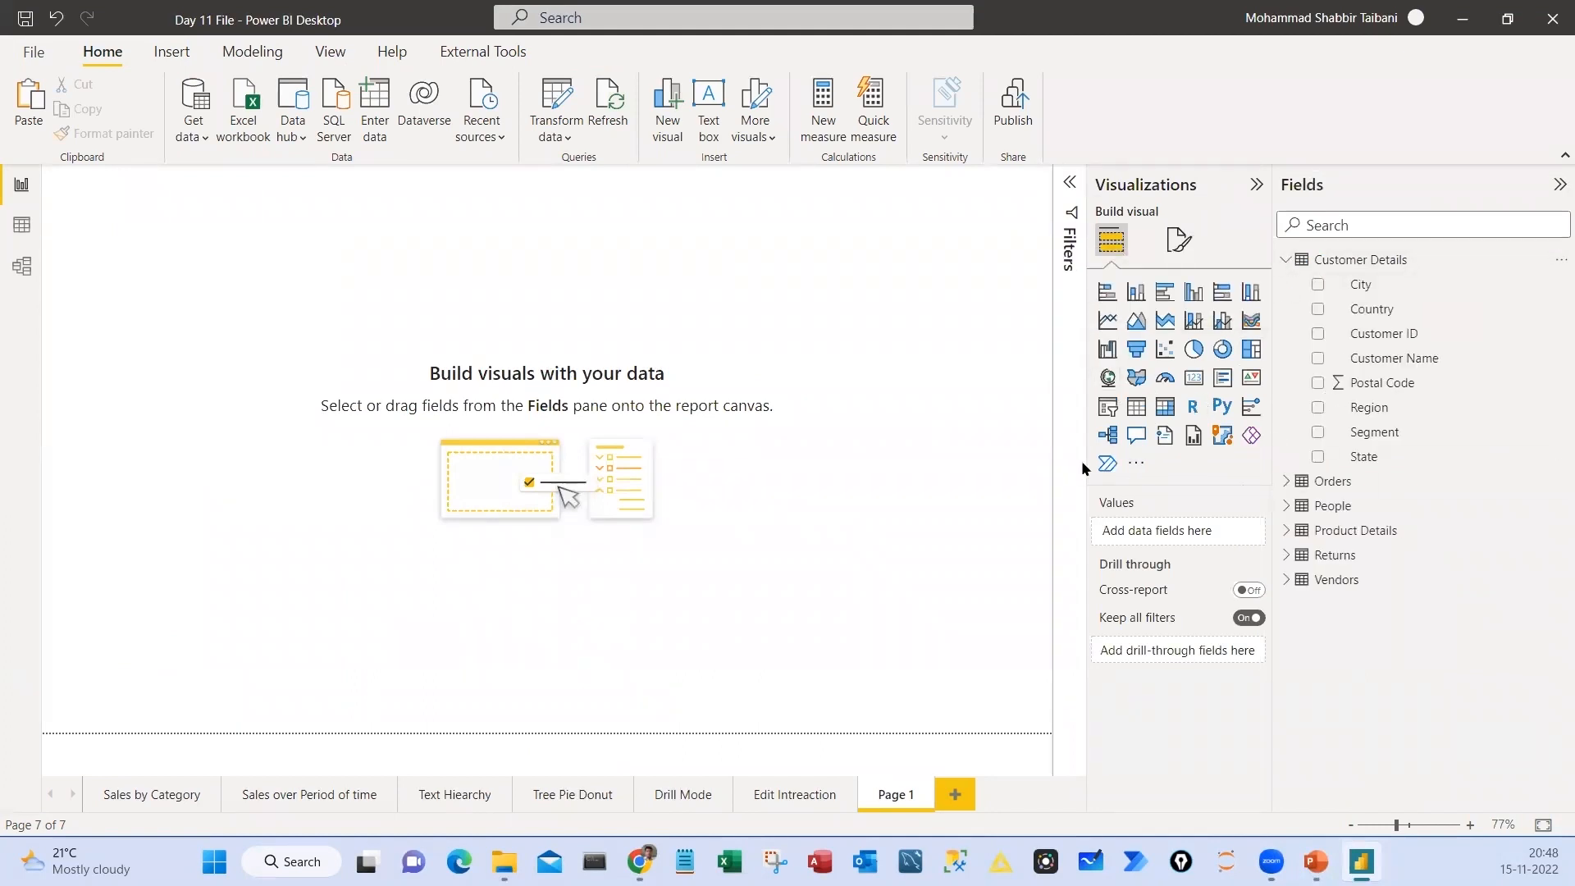
pyautogui.click(1107, 379)
pyautogui.moveTo(697, 530); pyautogui.dragTo(661, 519)
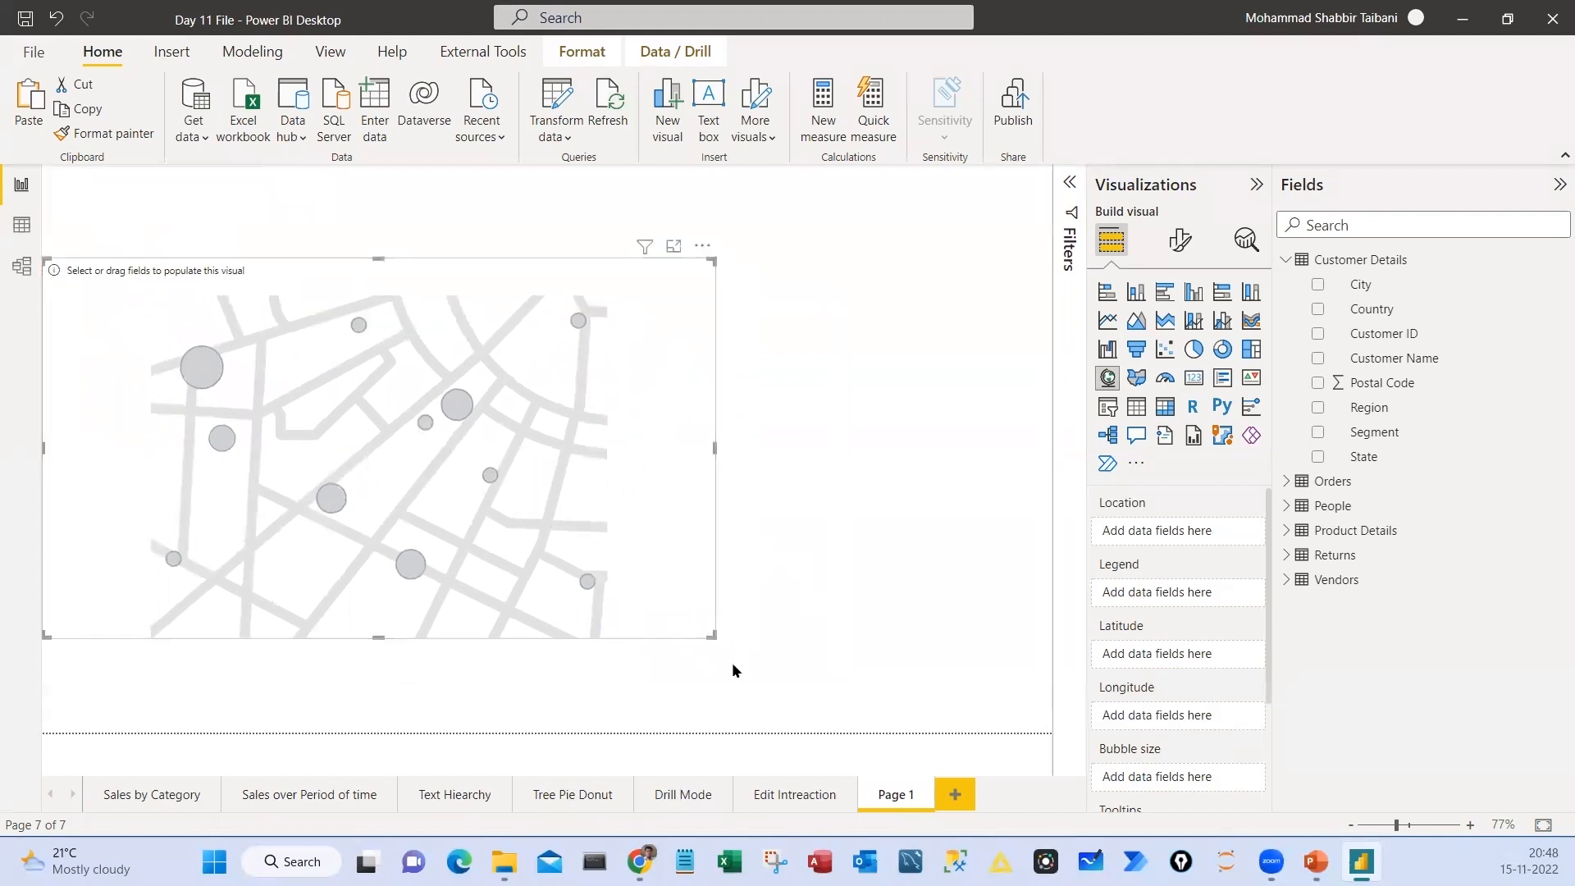
pyautogui.moveTo(715, 638); pyautogui.dragTo(848, 705)
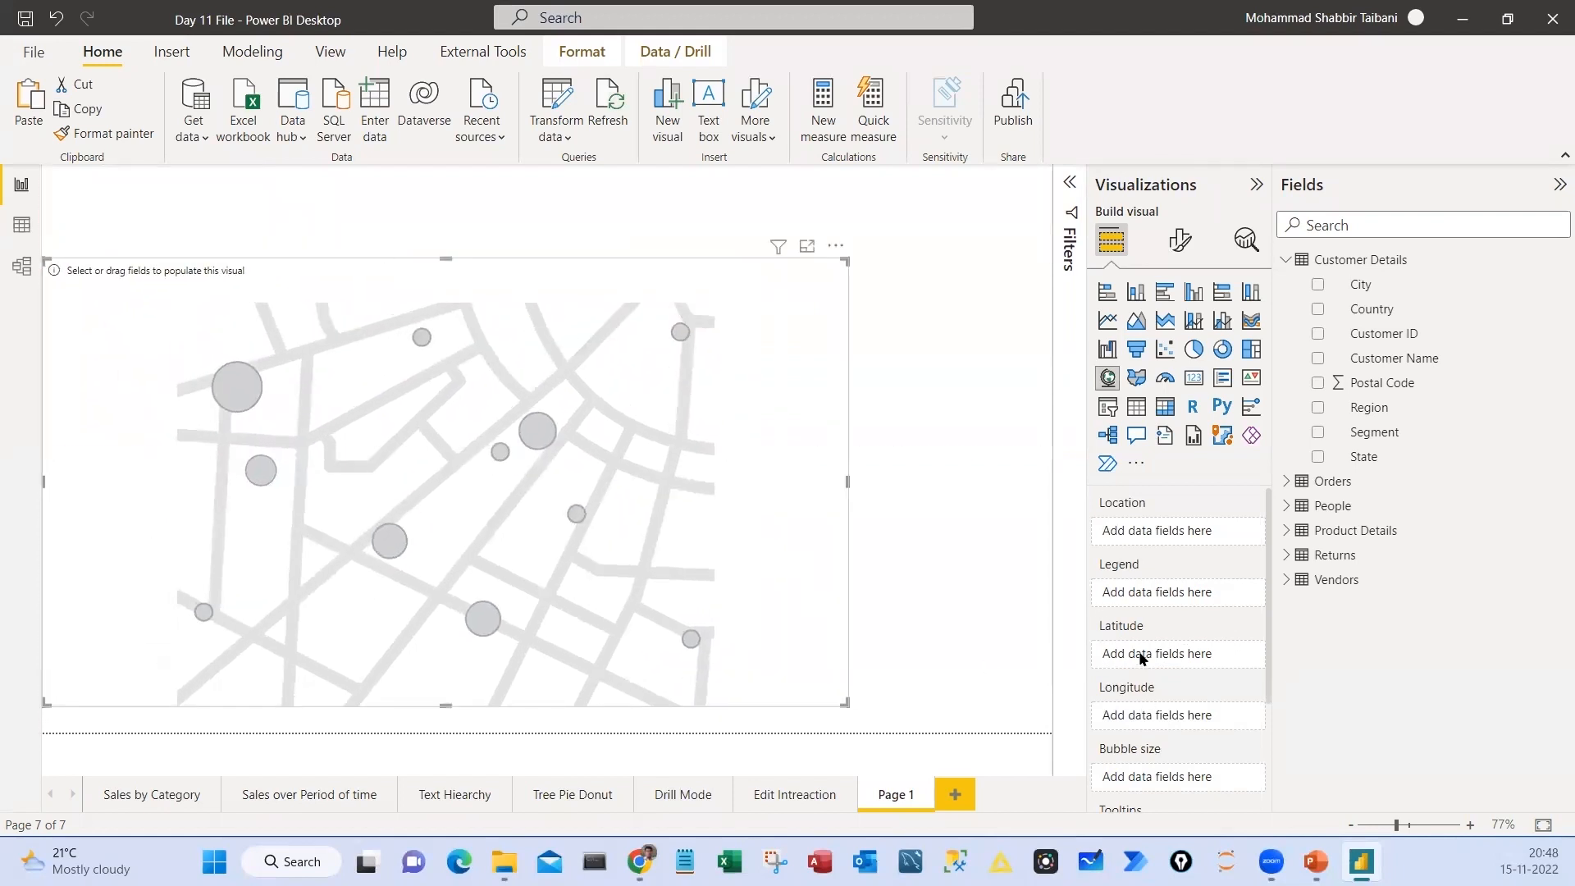
pyautogui.moveTo(1087, 490)
pyautogui.mouseDown()
pyautogui.moveTo(1169, 542)
pyautogui.moveTo(1220, 790)
pyautogui.mouseUp()
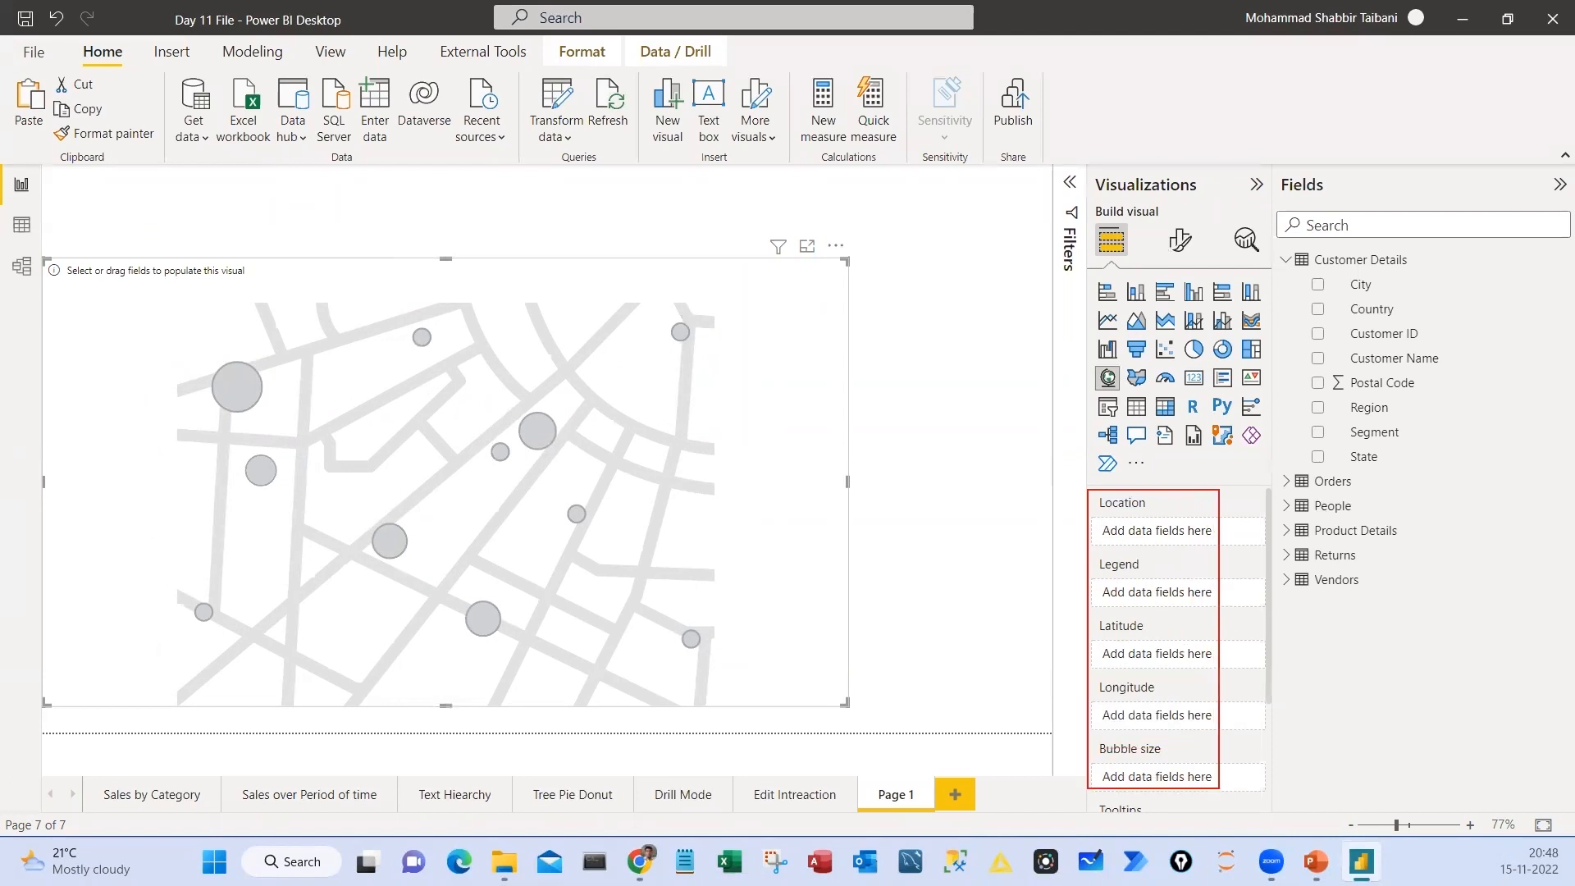
pyautogui.moveTo(1044, 516); pyautogui.dragTo(1102, 491)
pyautogui.press('Escape')
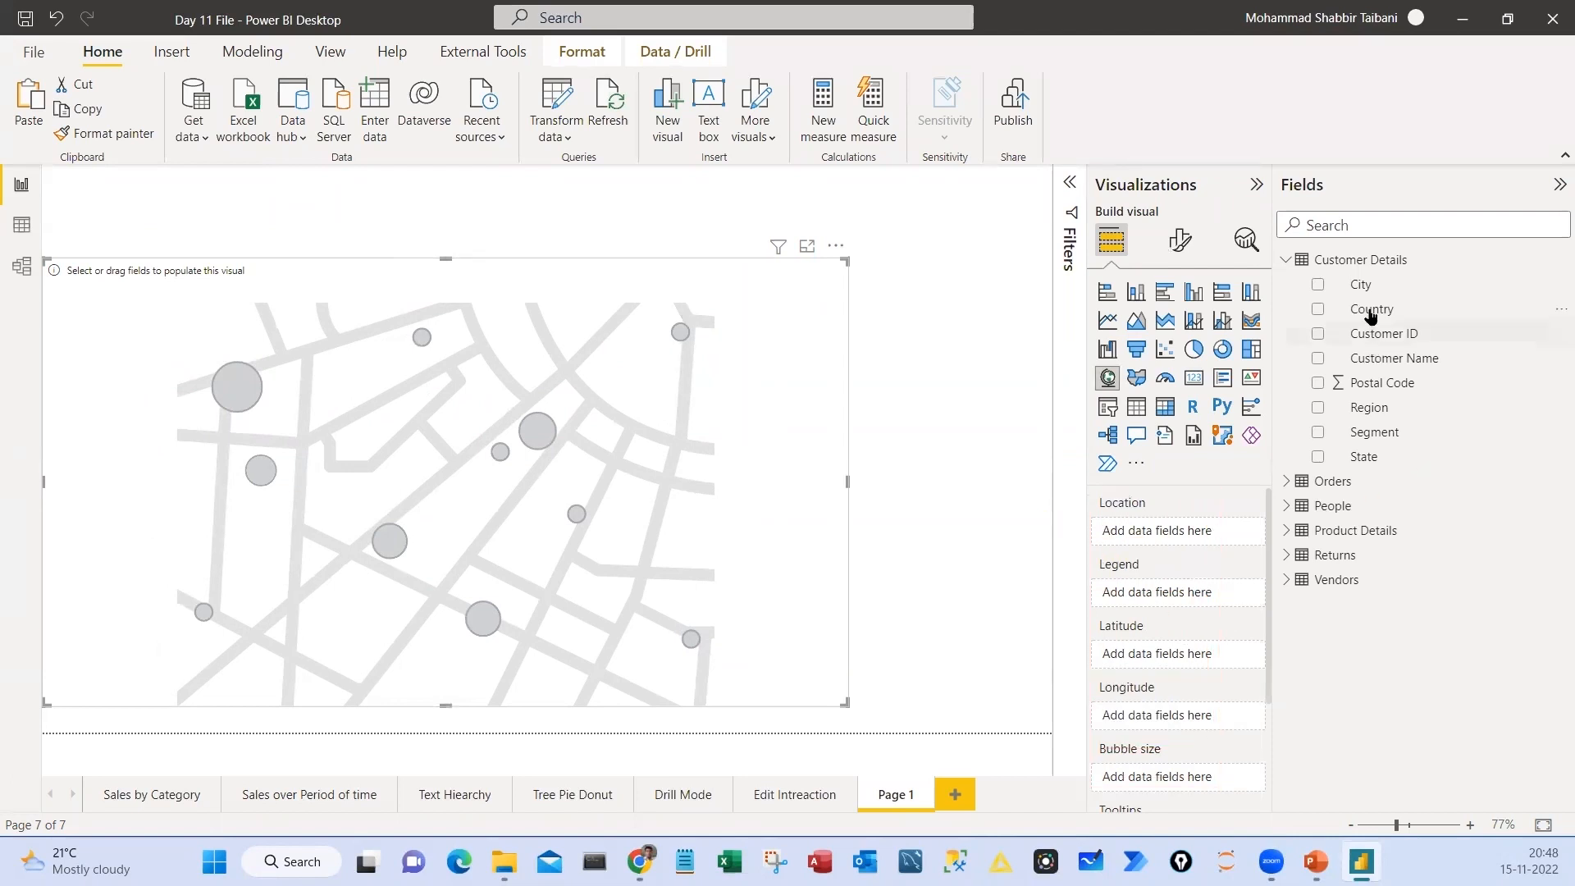
# Try Country as the map's location field, replace it with State from Customer Details, and widen the map
pyautogui.moveTo(1370, 315); pyautogui.dragTo(1170, 533)
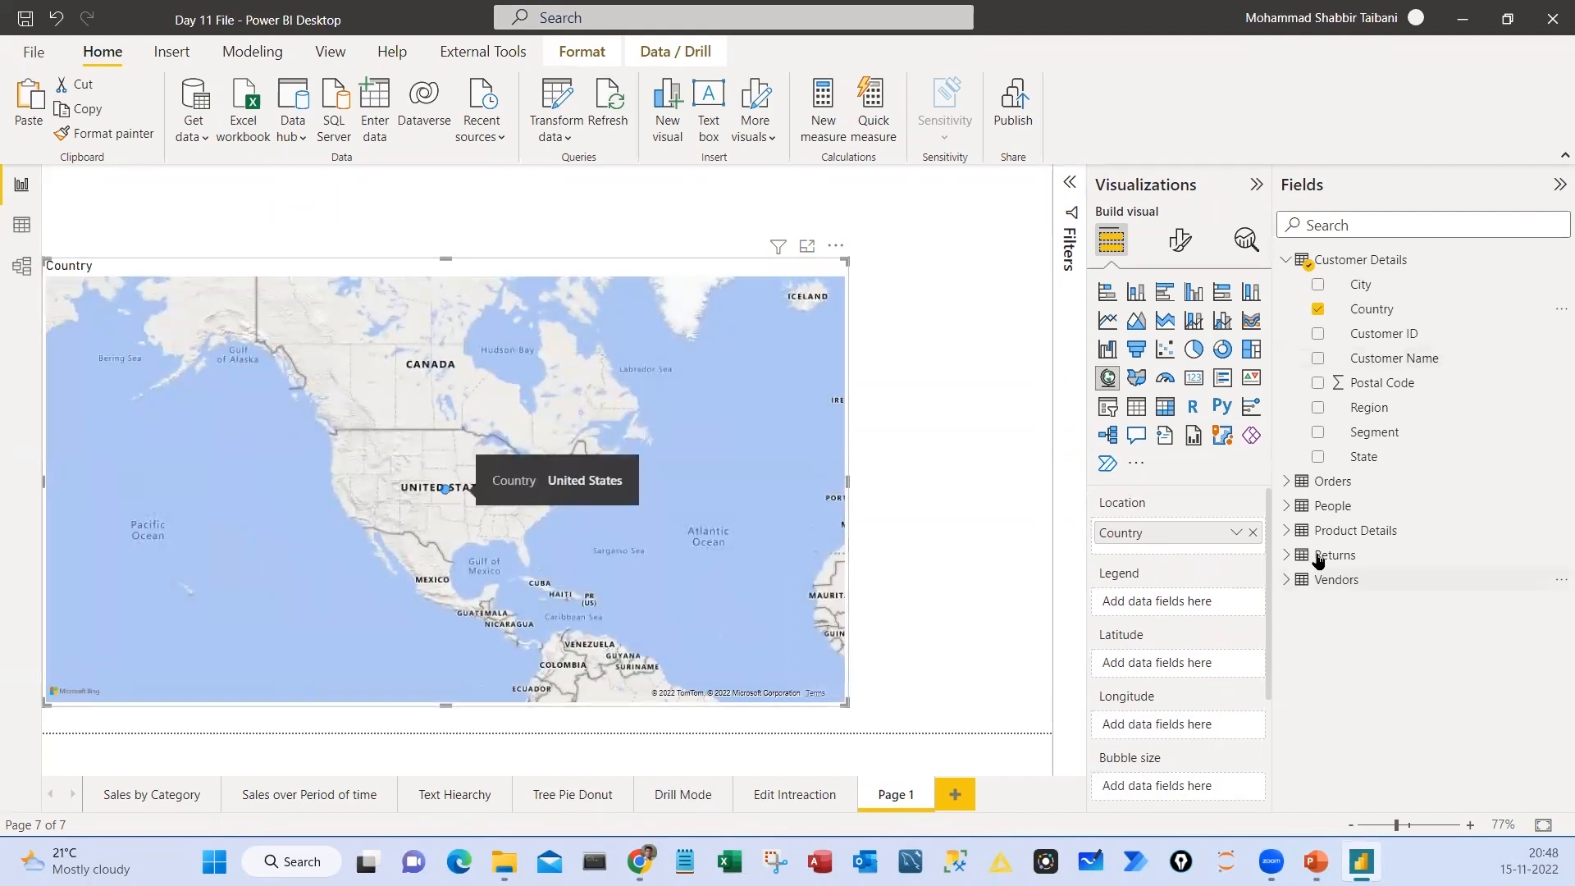
pyautogui.click(1254, 534)
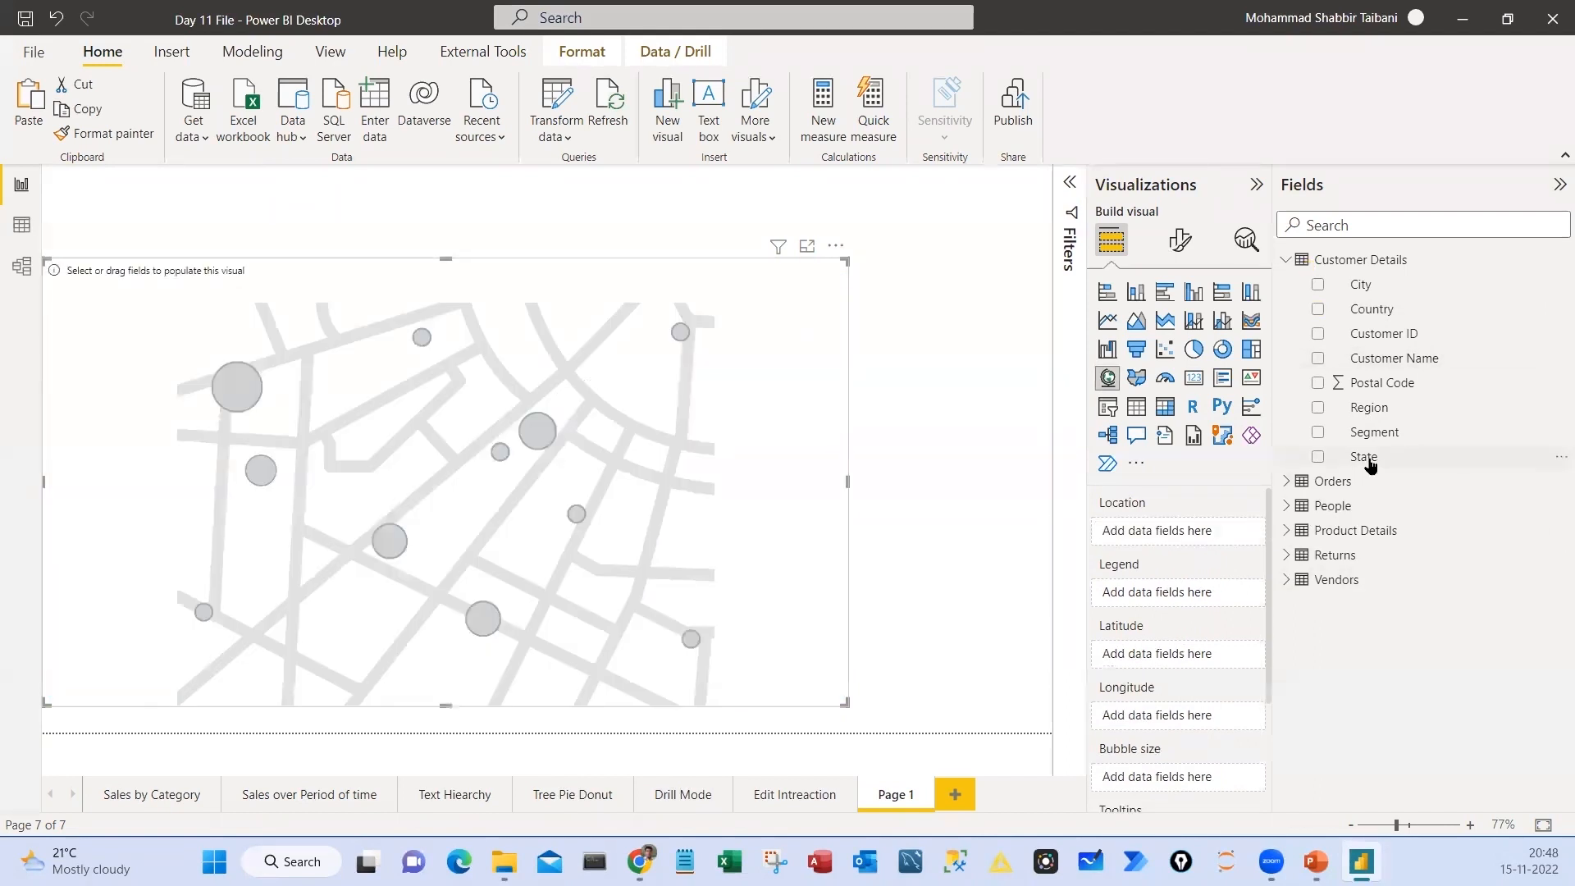
pyautogui.moveTo(1366, 459); pyautogui.dragTo(1188, 531)
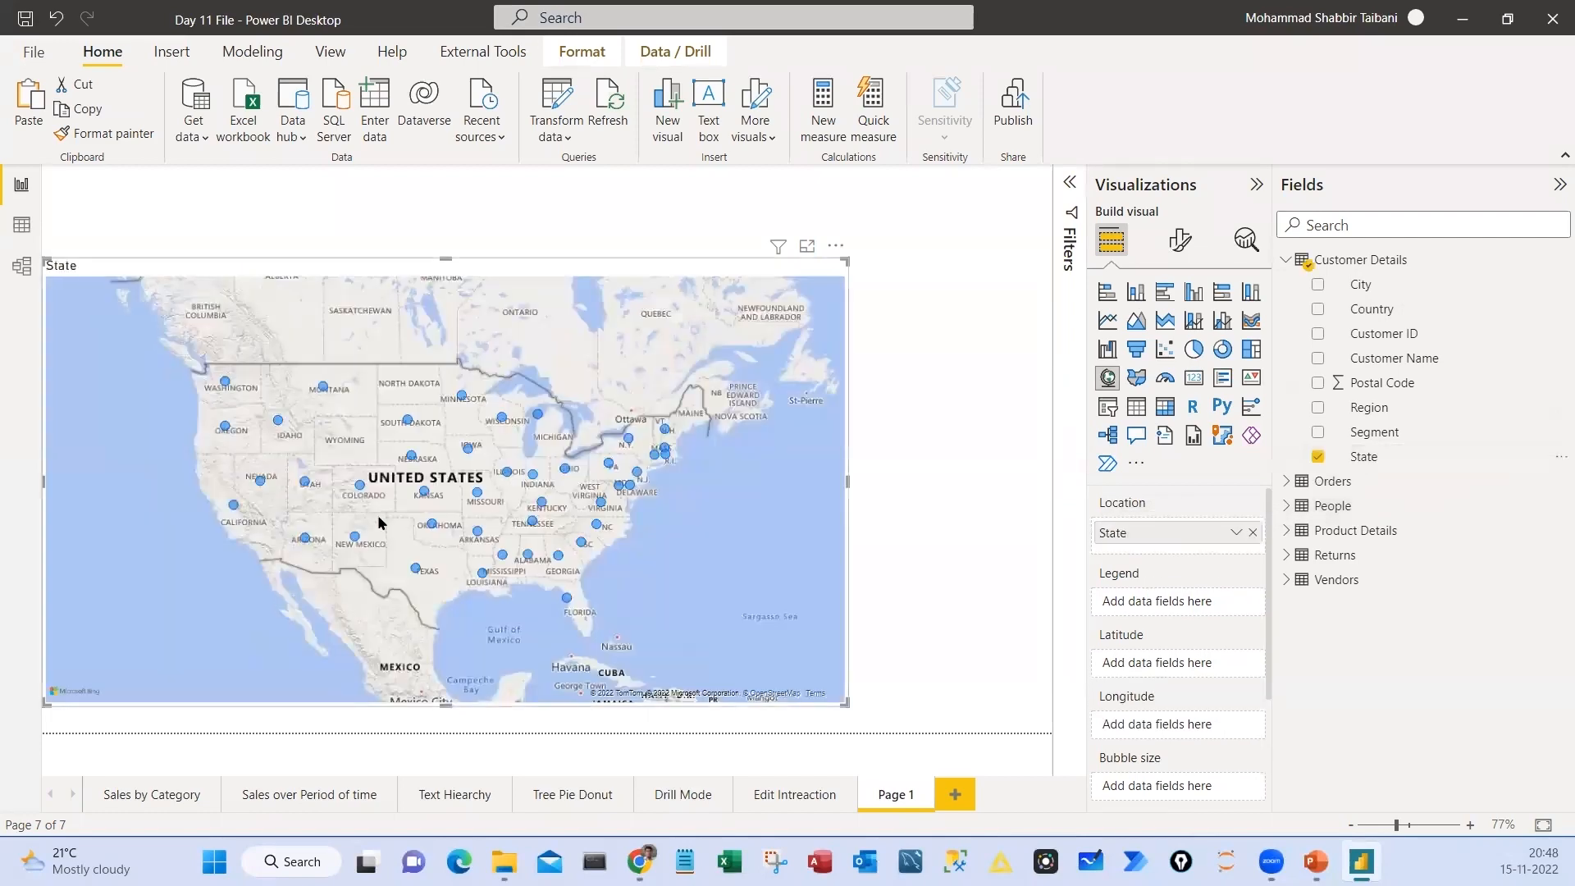
pyautogui.moveTo(850, 482); pyautogui.dragTo(1003, 481)
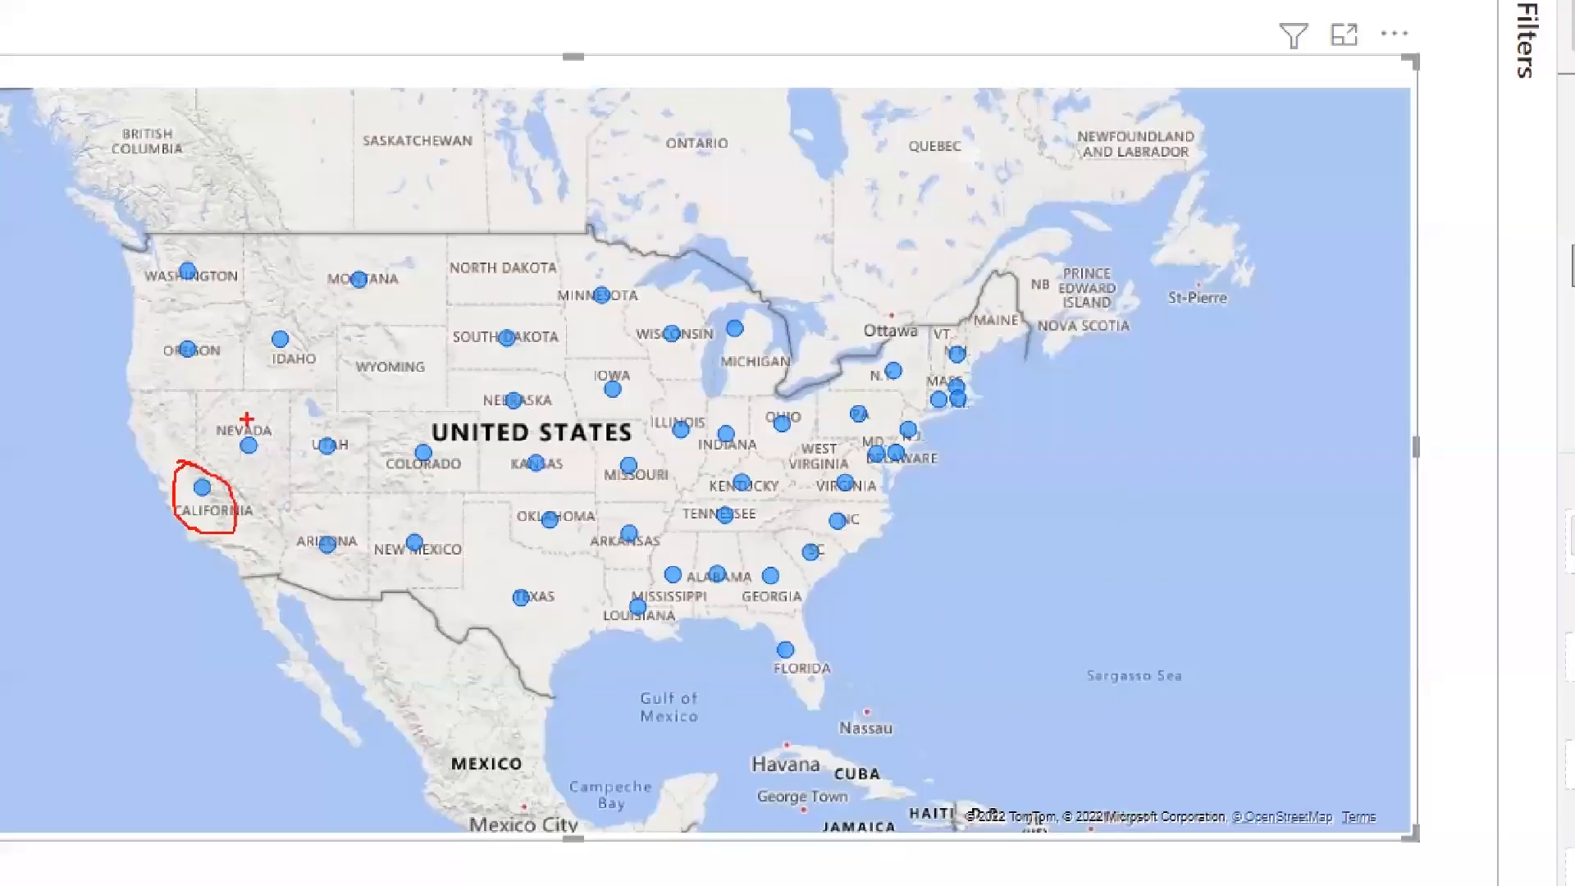
# Examine the state bubbles across the western and central United States on the map
pyautogui.moveTo(247, 421)
pyautogui.mouseDown()
pyautogui.moveTo(468, 464)
pyautogui.moveTo(415, 419)
pyautogui.mouseUp()
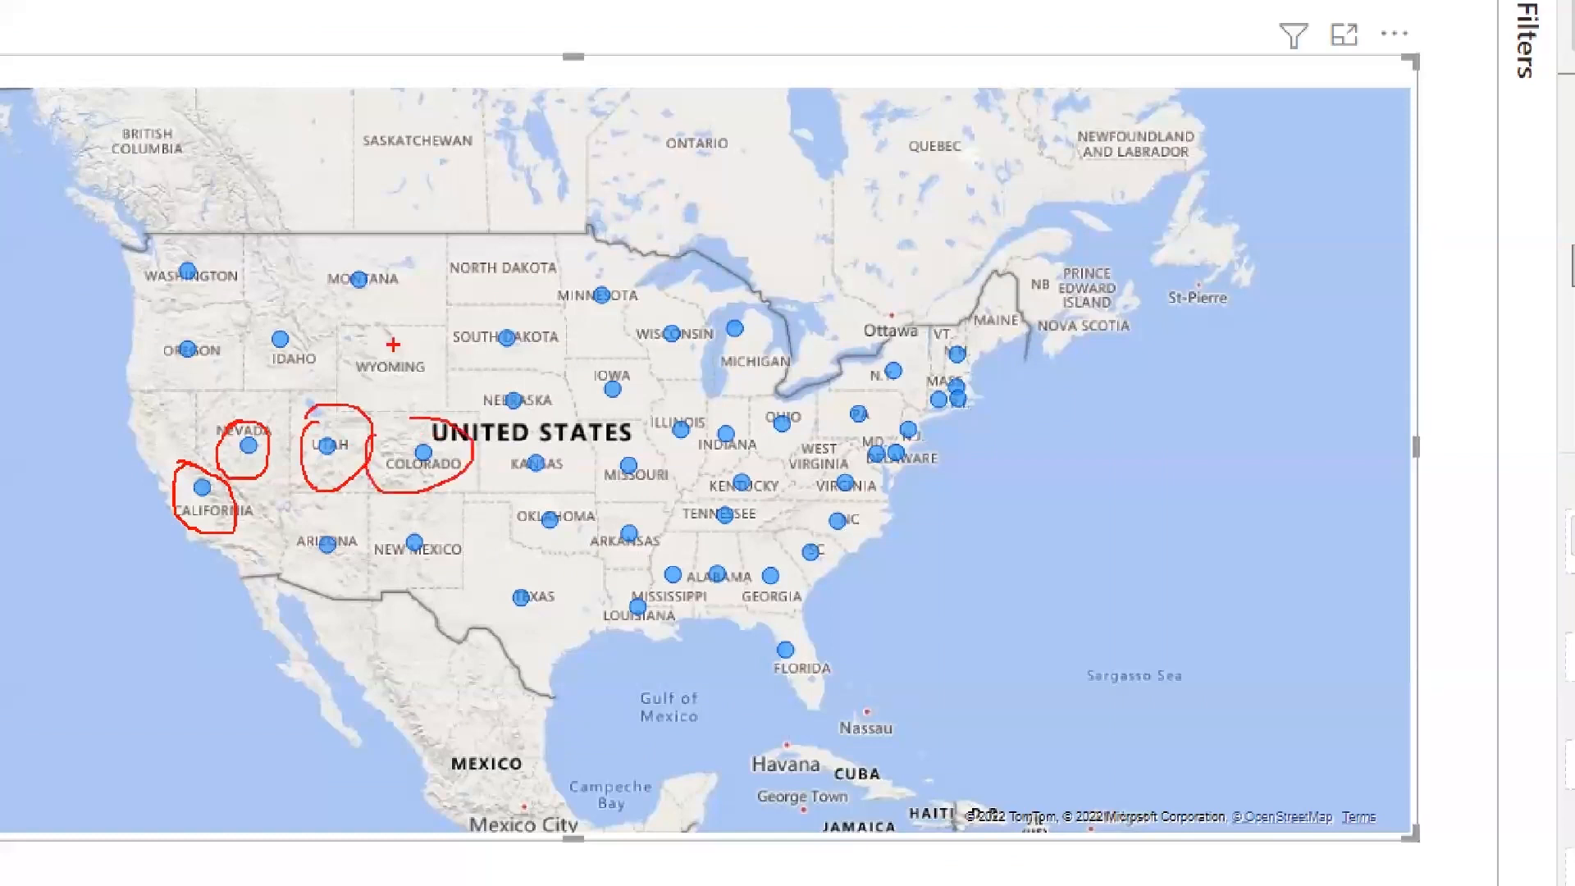
pyautogui.moveTo(353, 220); pyautogui.dragTo(313, 248)
pyautogui.moveTo(261, 330); pyautogui.dragTo(289, 369)
pyautogui.moveTo(147, 324); pyautogui.dragTo(182, 311)
pyautogui.moveTo(176, 231); pyautogui.dragTo(151, 233)
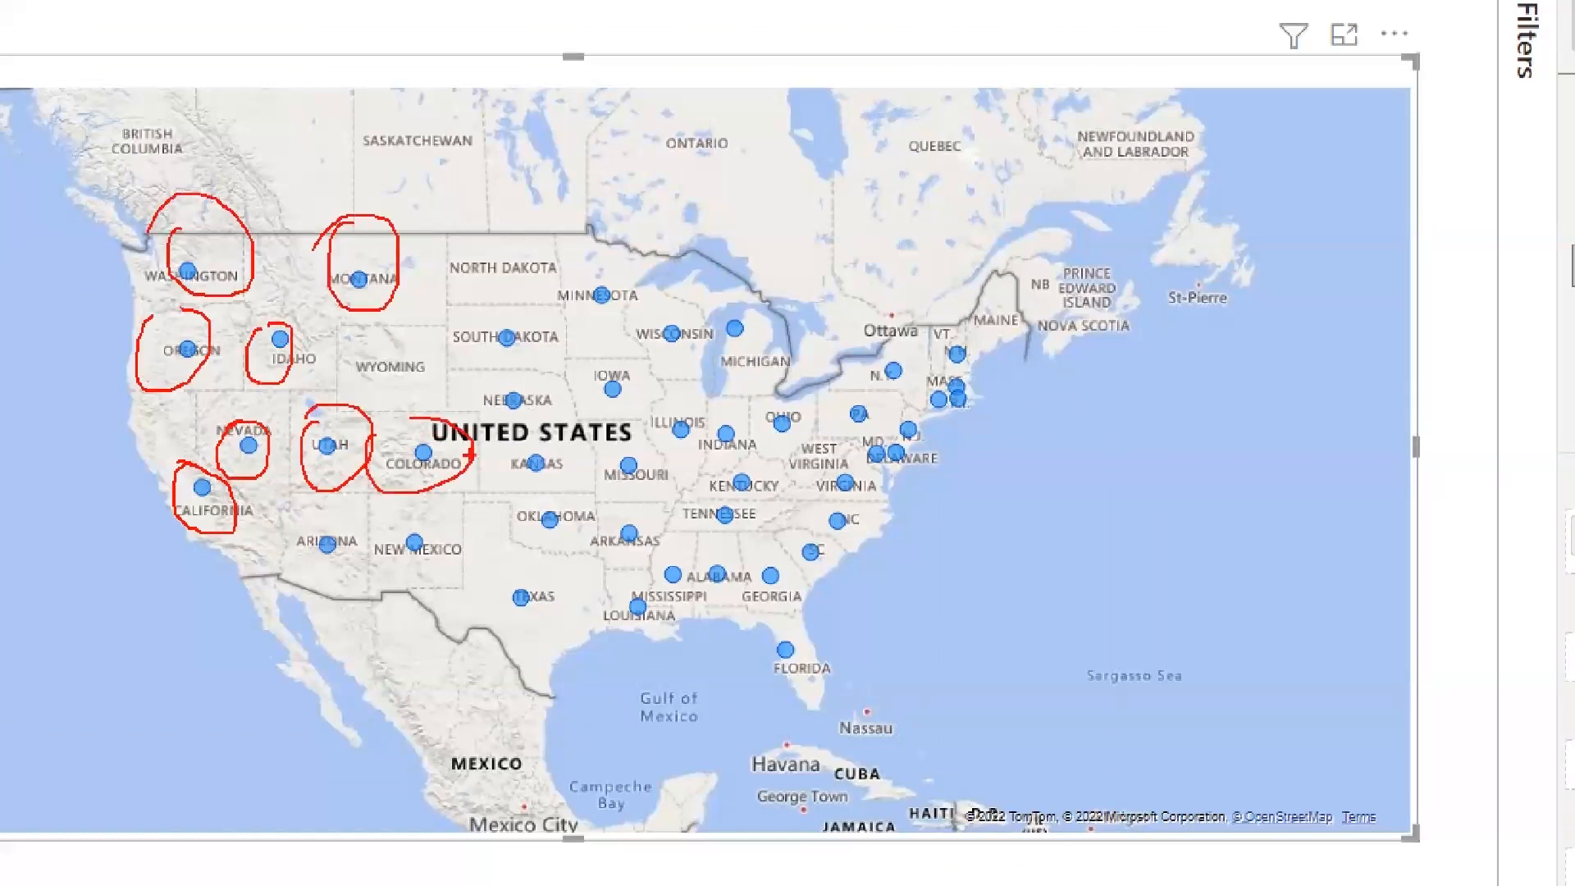
pyautogui.moveTo(607, 379)
pyautogui.mouseDown()
pyautogui.moveTo(627, 423)
pyautogui.moveTo(589, 420)
pyautogui.mouseUp()
pyautogui.moveTo(611, 466); pyautogui.dragTo(578, 469)
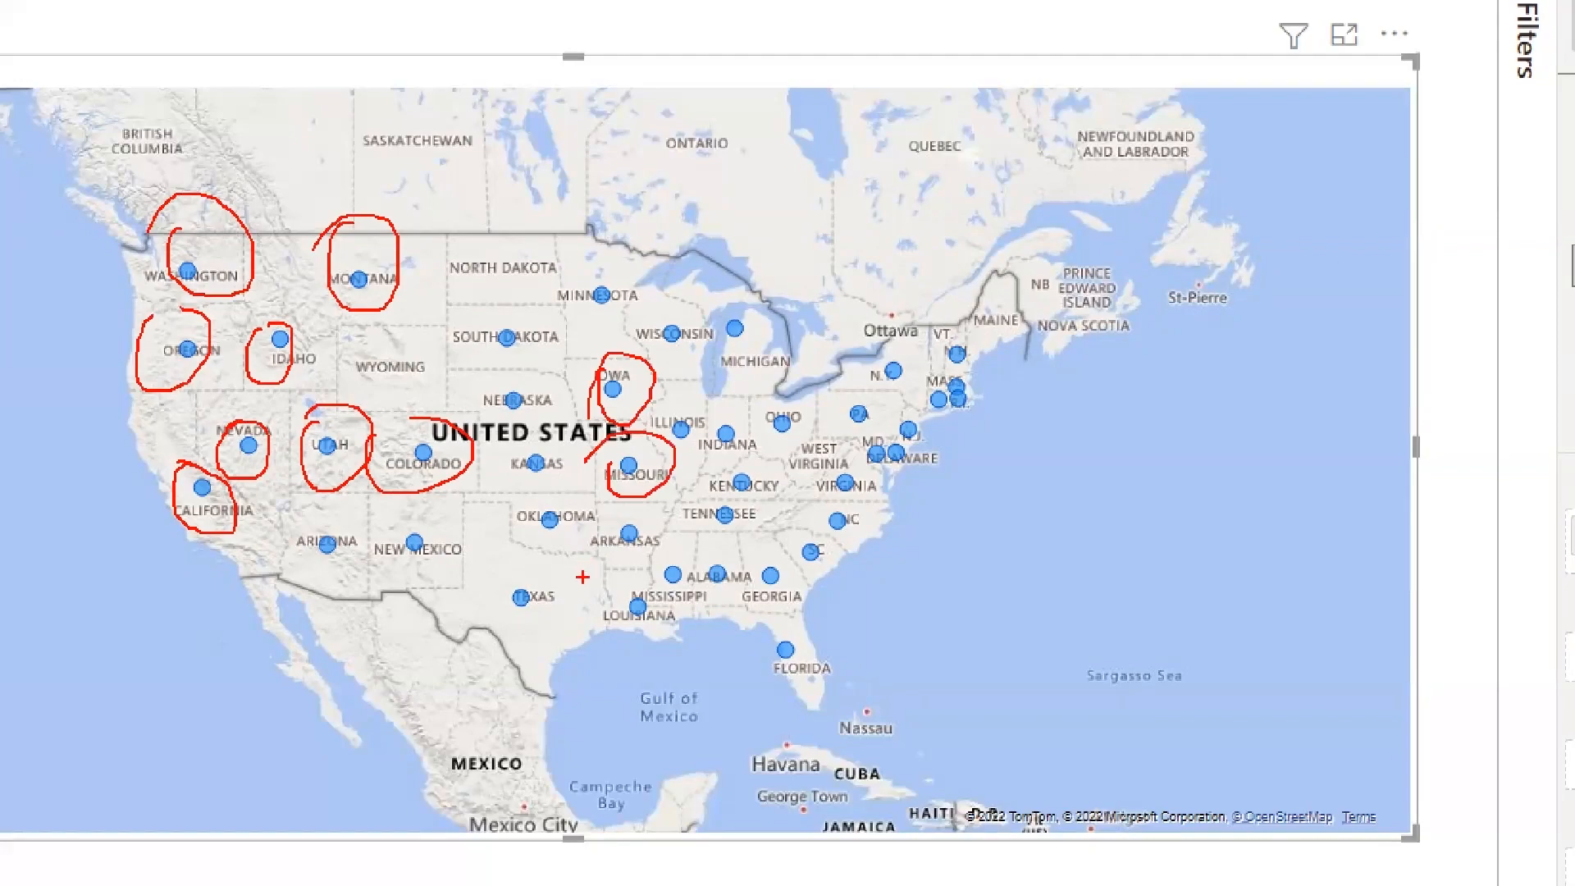
pyautogui.press('Escape')
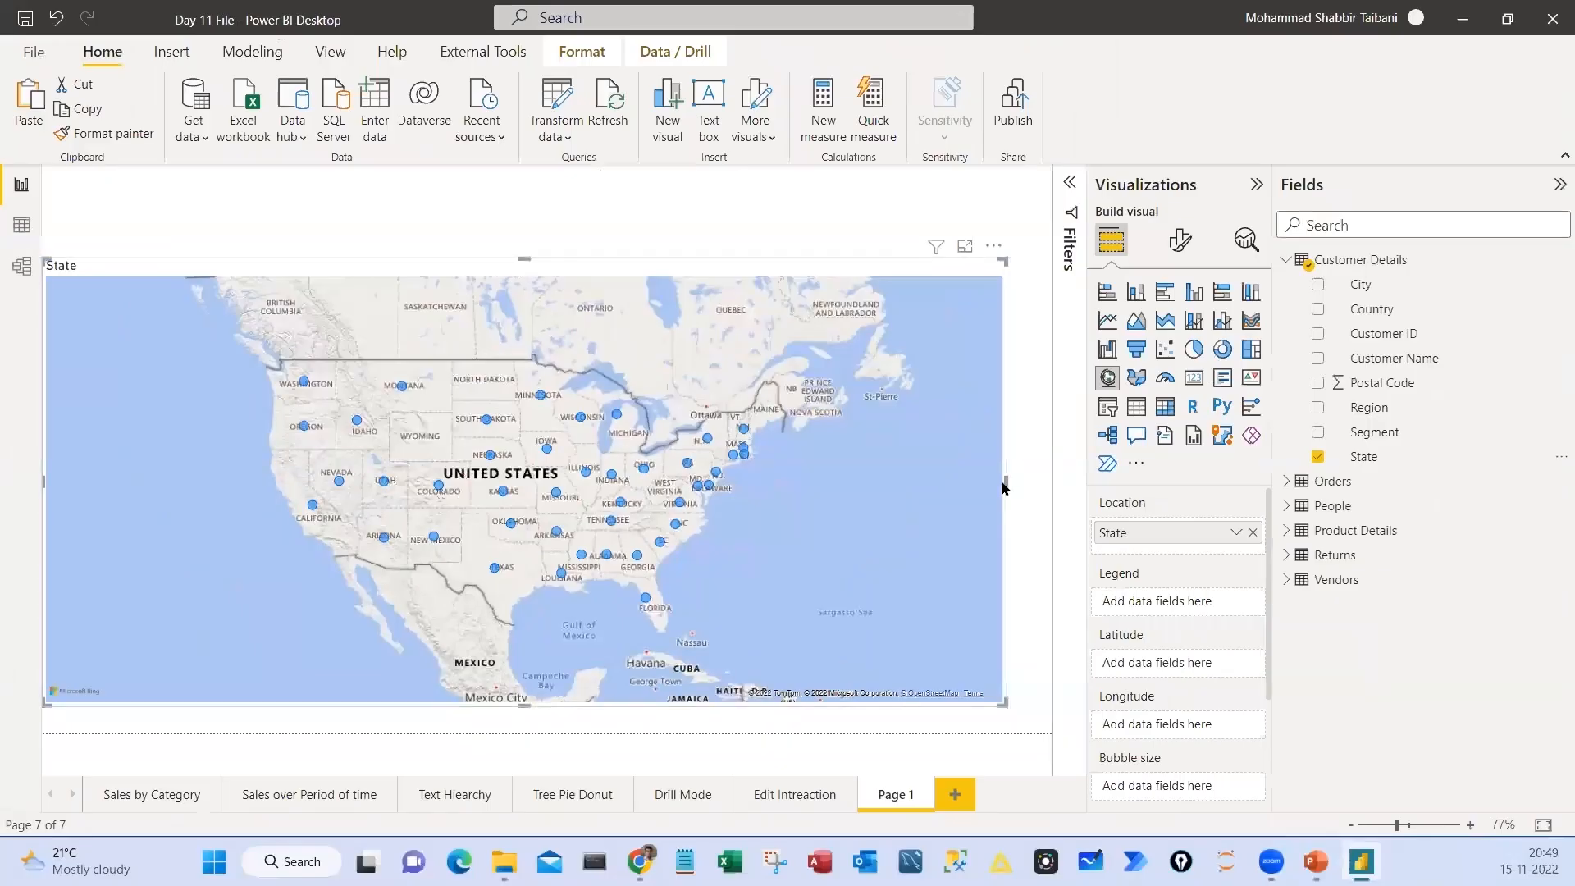
# Set the map's bubble size to Sales from the Orders table
pyautogui.click(1290, 482)
pyautogui.scroll(-3, 1355, 608)
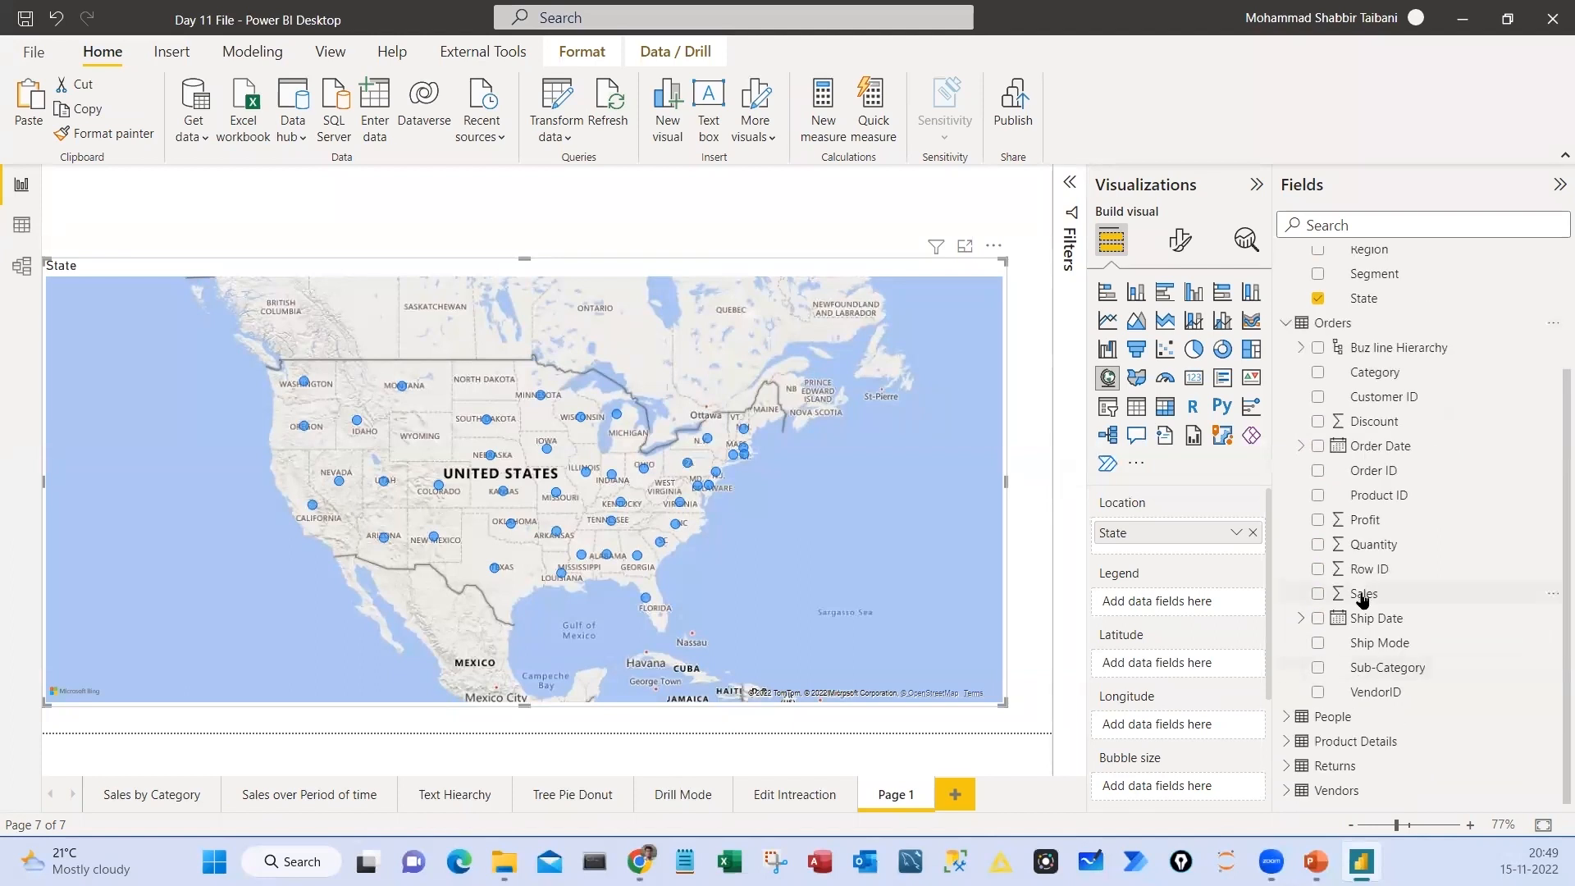
pyautogui.moveTo(1362, 594); pyautogui.dragTo(1158, 791)
pyautogui.scroll(3, 1327, 424)
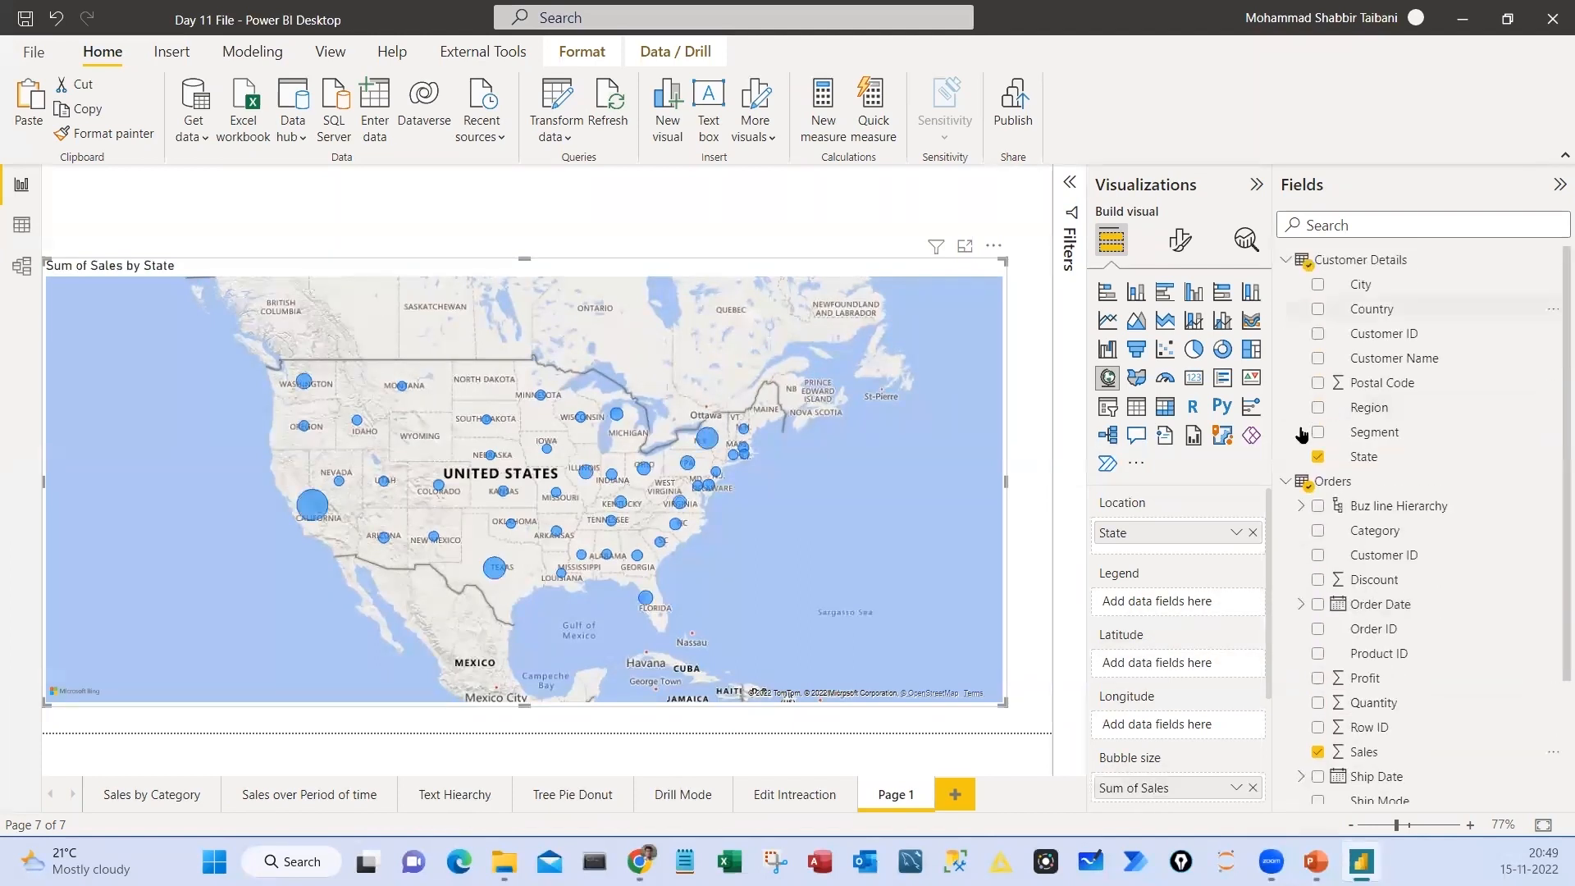
pyautogui.click(1285, 482)
pyautogui.click(1286, 262)
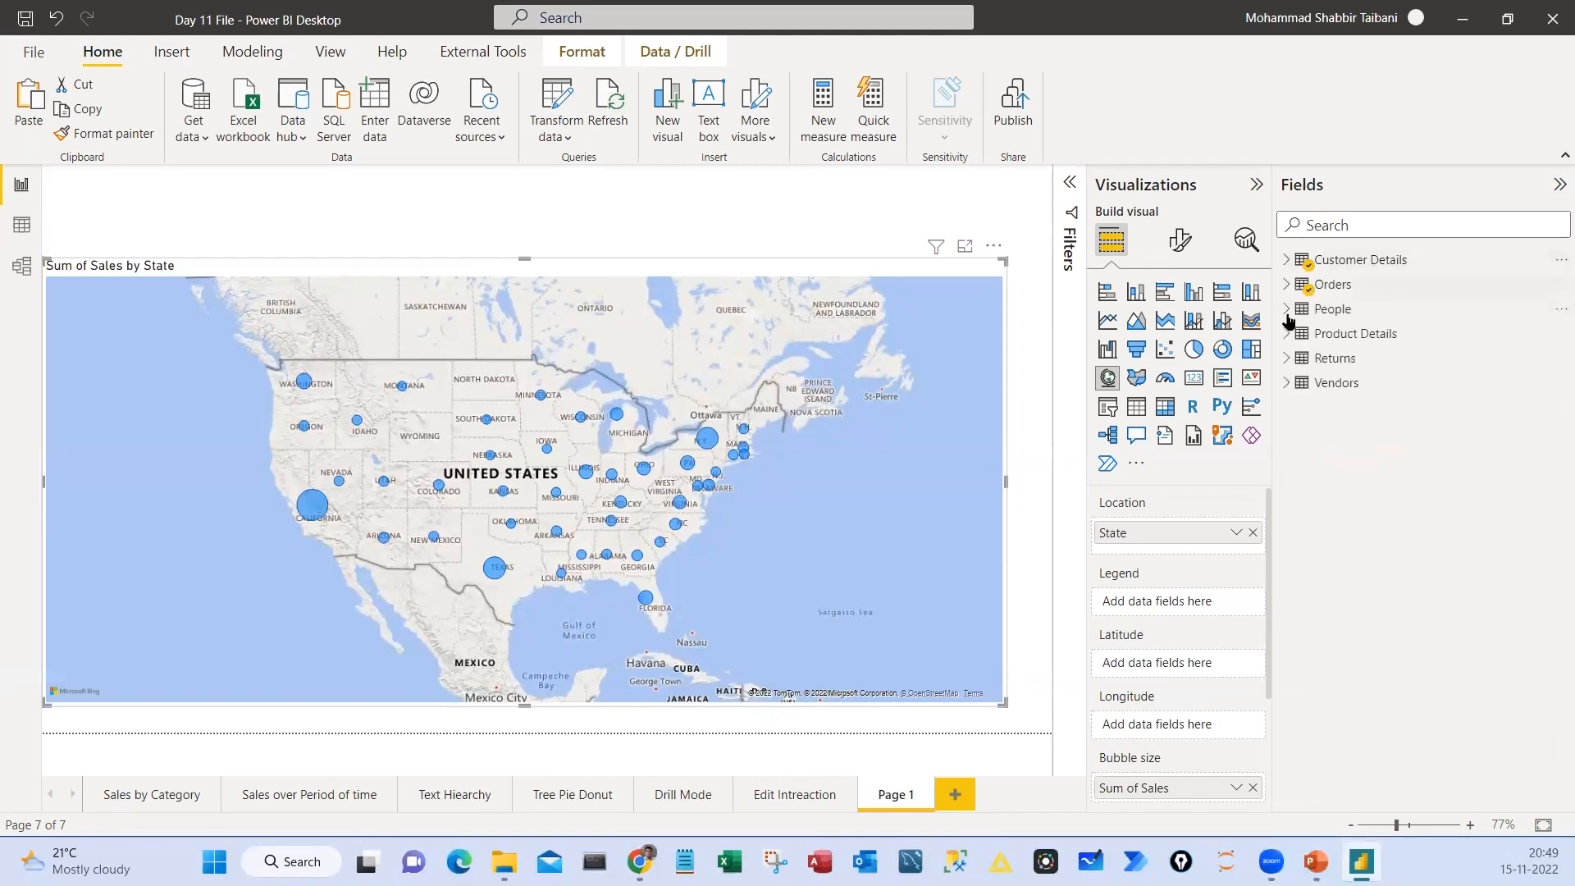
pyautogui.click(1286, 285)
pyautogui.click(1287, 261)
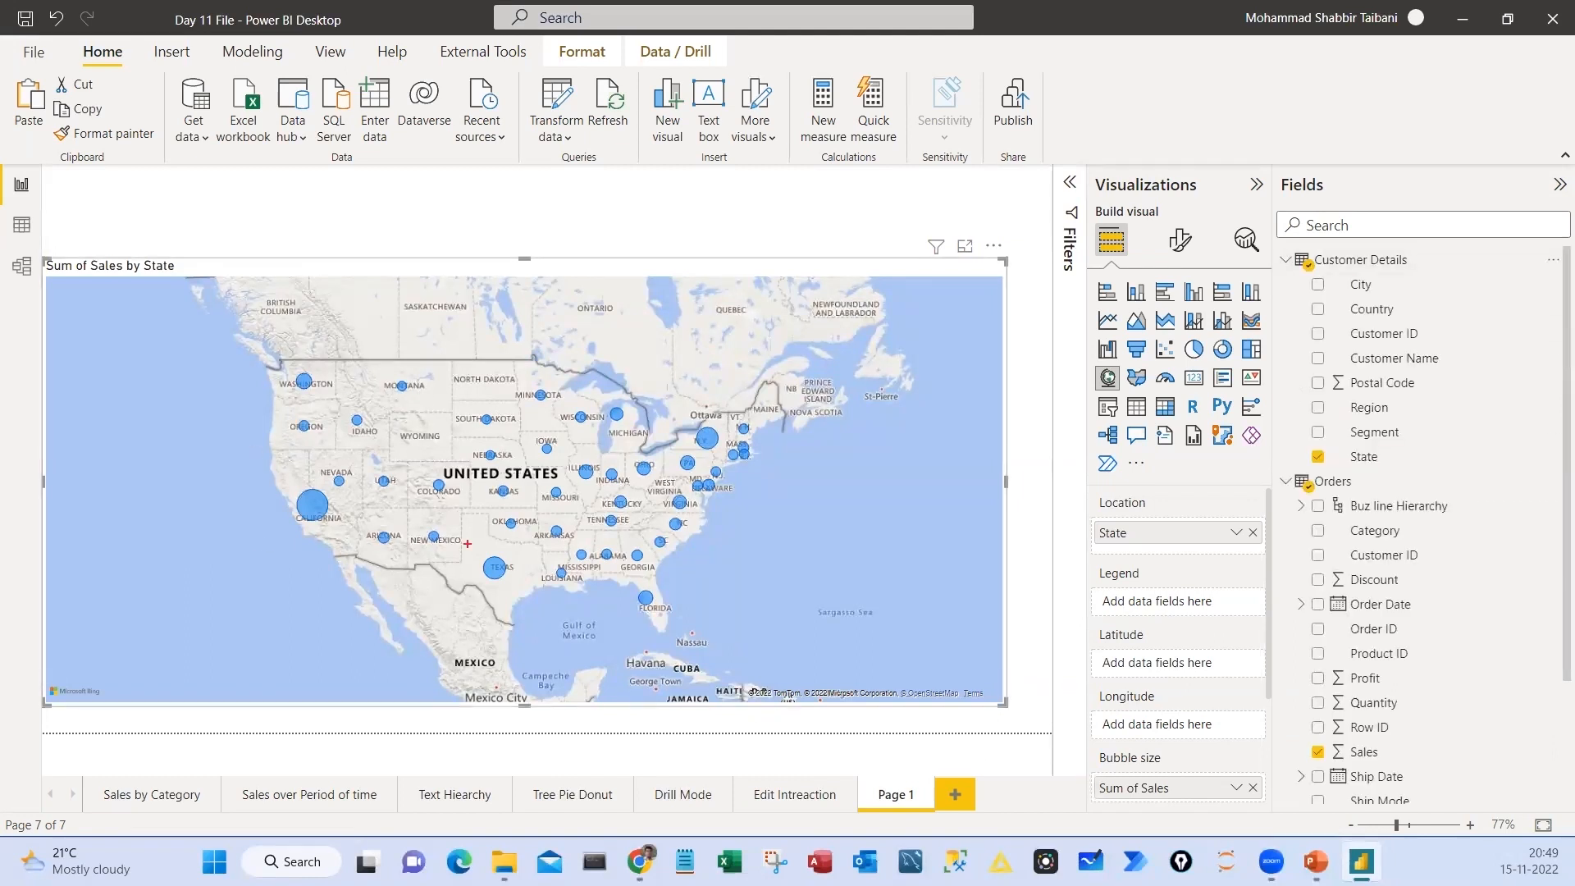
pyautogui.moveTo(268, 502); pyautogui.dragTo(298, 474)
pyautogui.moveTo(707, 415); pyautogui.dragTo(733, 414)
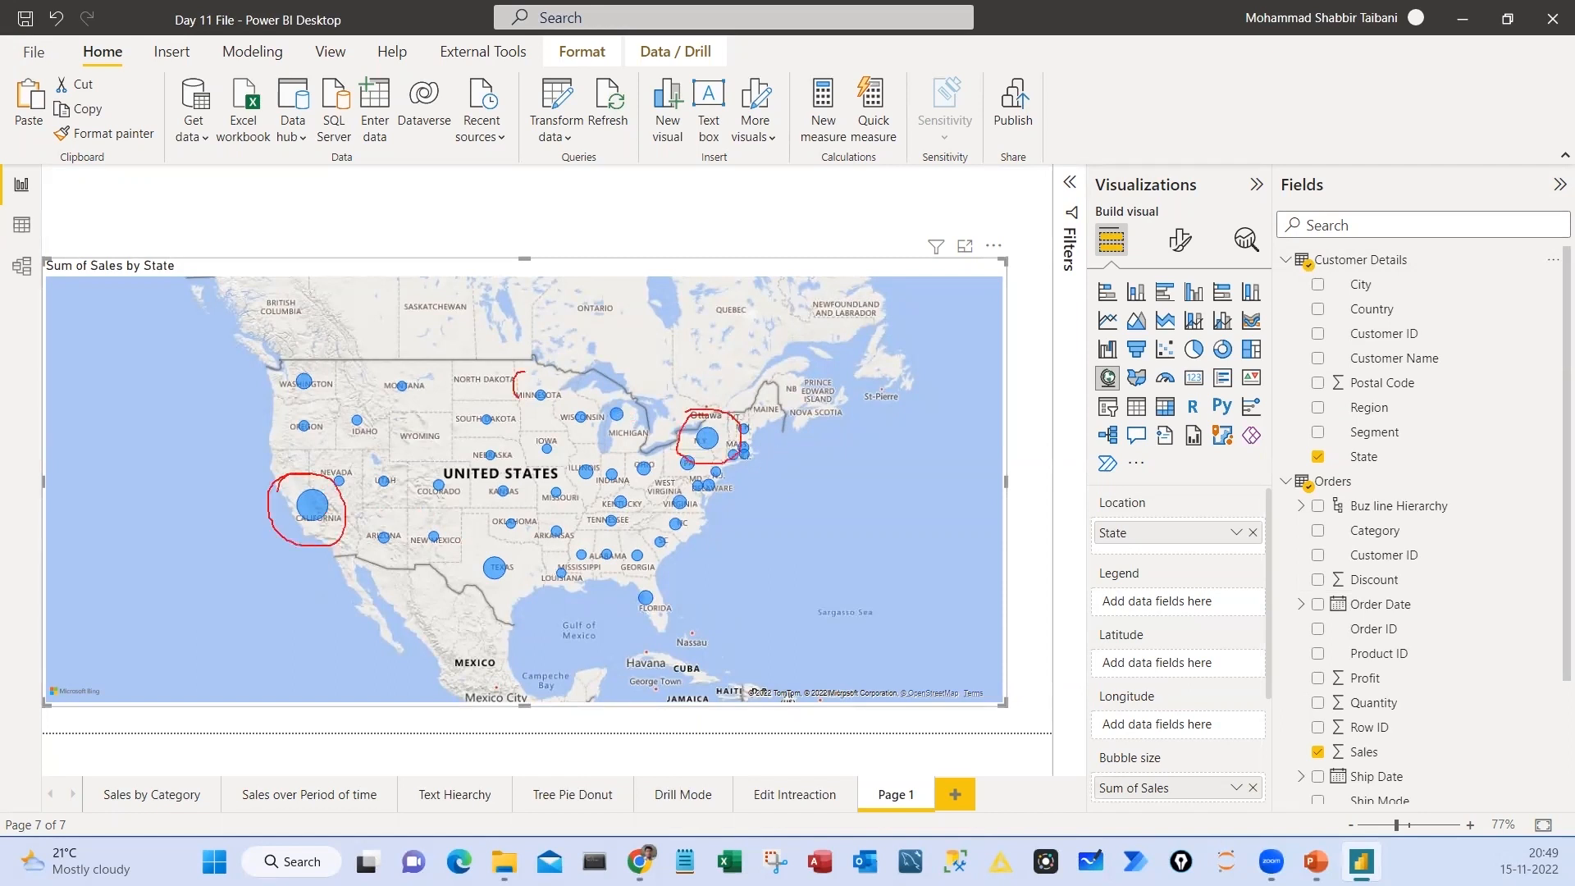
pyautogui.moveTo(519, 398); pyautogui.dragTo(464, 362)
pyautogui.press('Escape')
pyautogui.moveTo(319, 515)
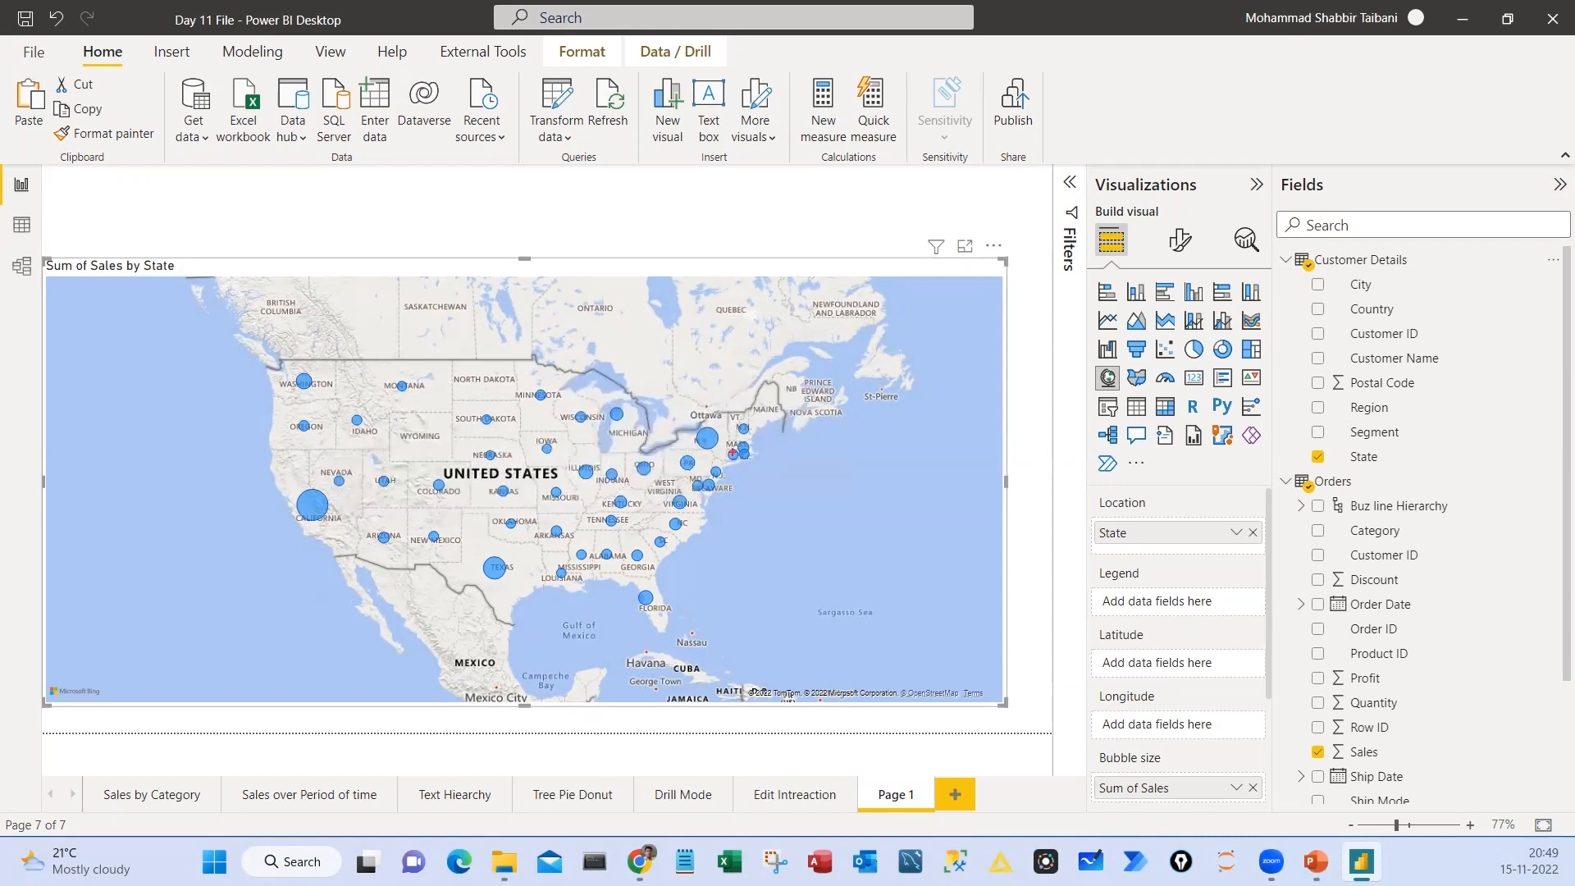
pyautogui.moveTo(820, 472)
pyautogui.mouseDown()
pyautogui.moveTo(794, 530)
pyautogui.moveTo(846, 523)
pyautogui.mouseUp()
pyautogui.moveTo(858, 466)
pyautogui.mouseDown()
pyautogui.moveTo(902, 566)
pyautogui.moveTo(825, 450)
pyautogui.mouseUp()
pyautogui.moveTo(1304, 444); pyautogui.dragTo(1434, 468)
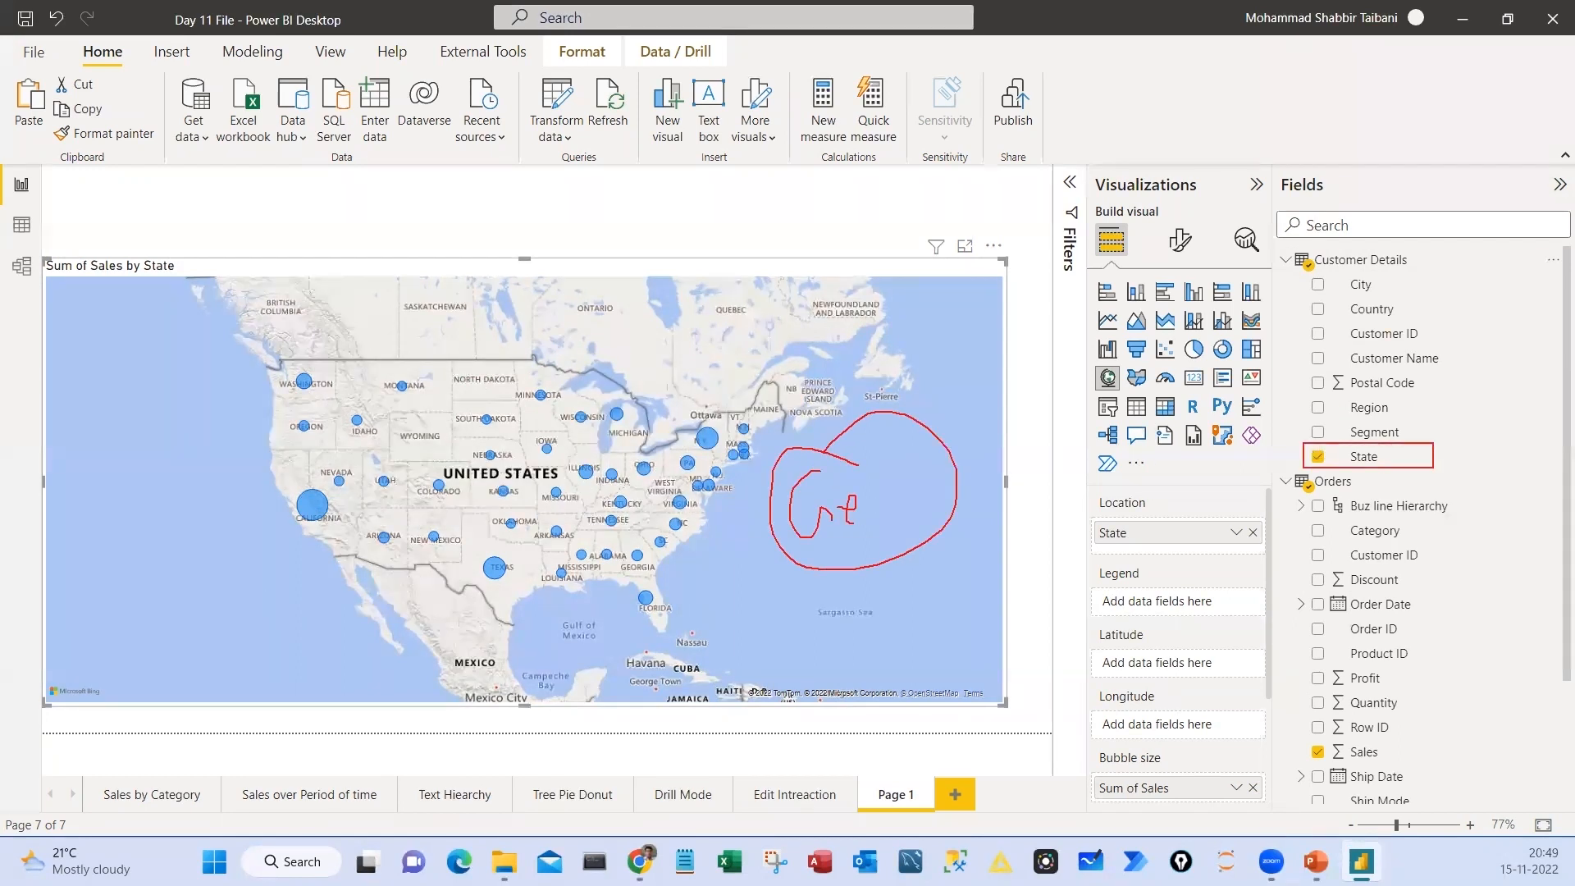
pyautogui.moveTo(860, 532); pyautogui.dragTo(1030, 462)
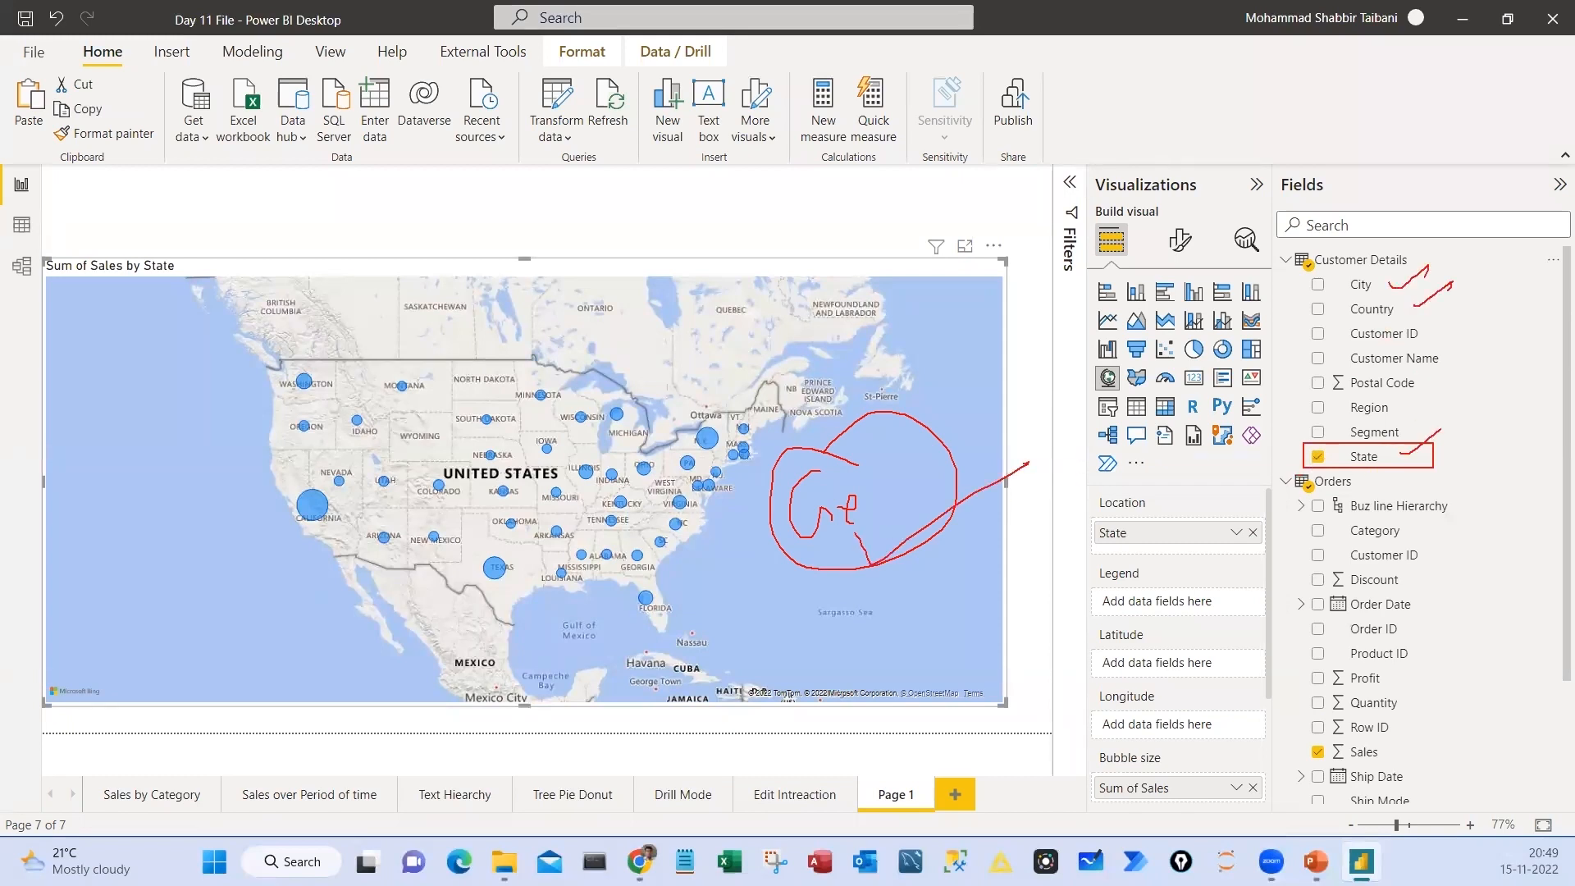
pyautogui.moveTo(1354, 448); pyautogui.dragTo(1413, 456)
pyautogui.press('Escape')
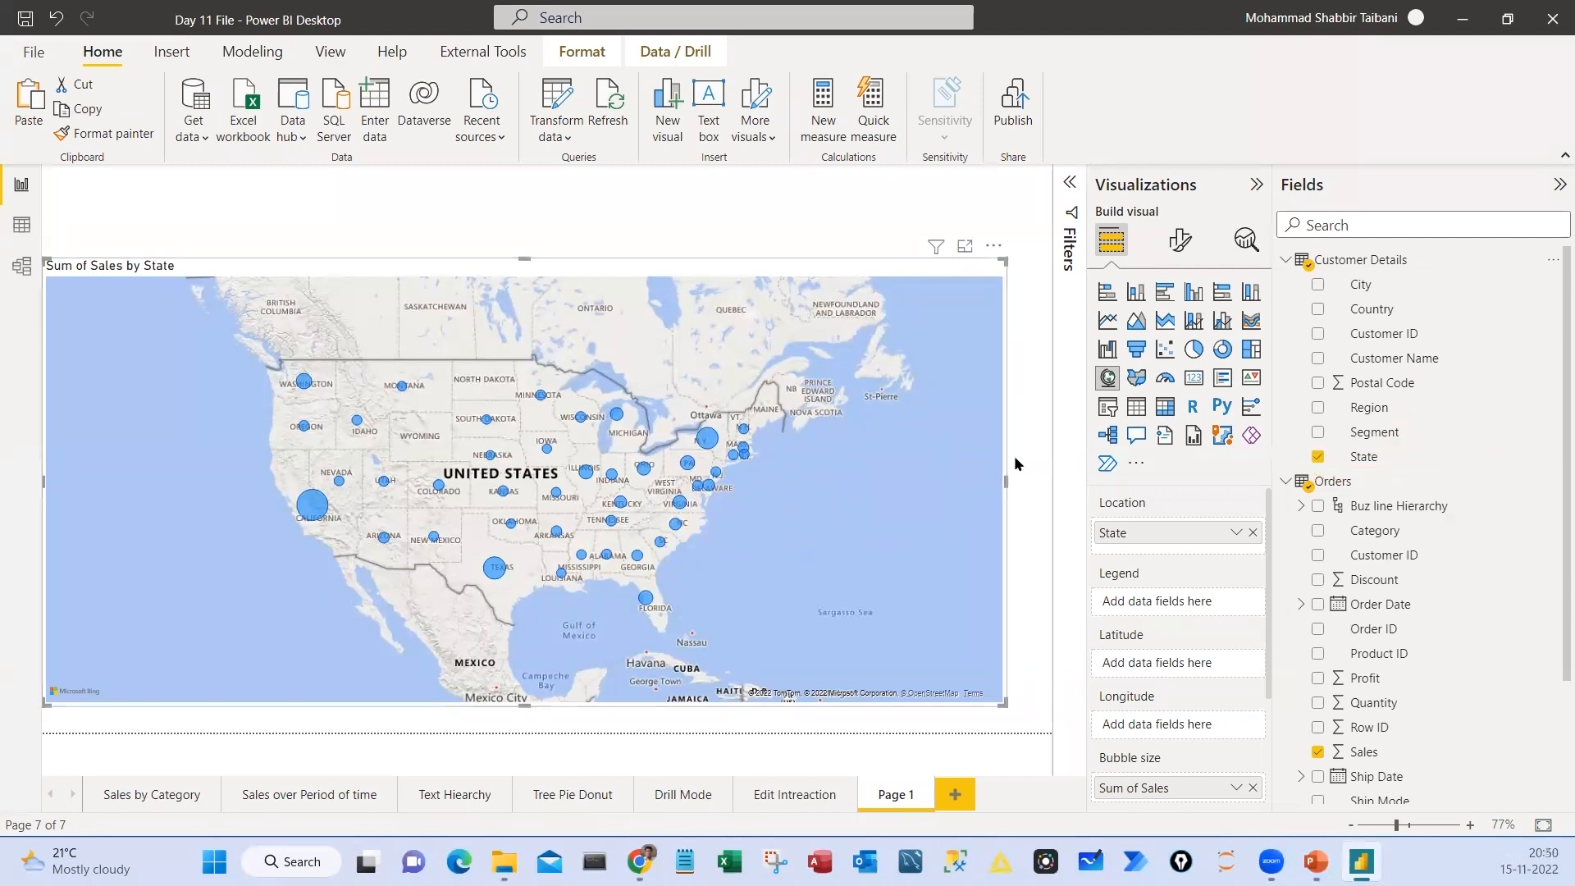
# Set the data category of the Country column in Customer Details to Country
pyautogui.click(1372, 308)
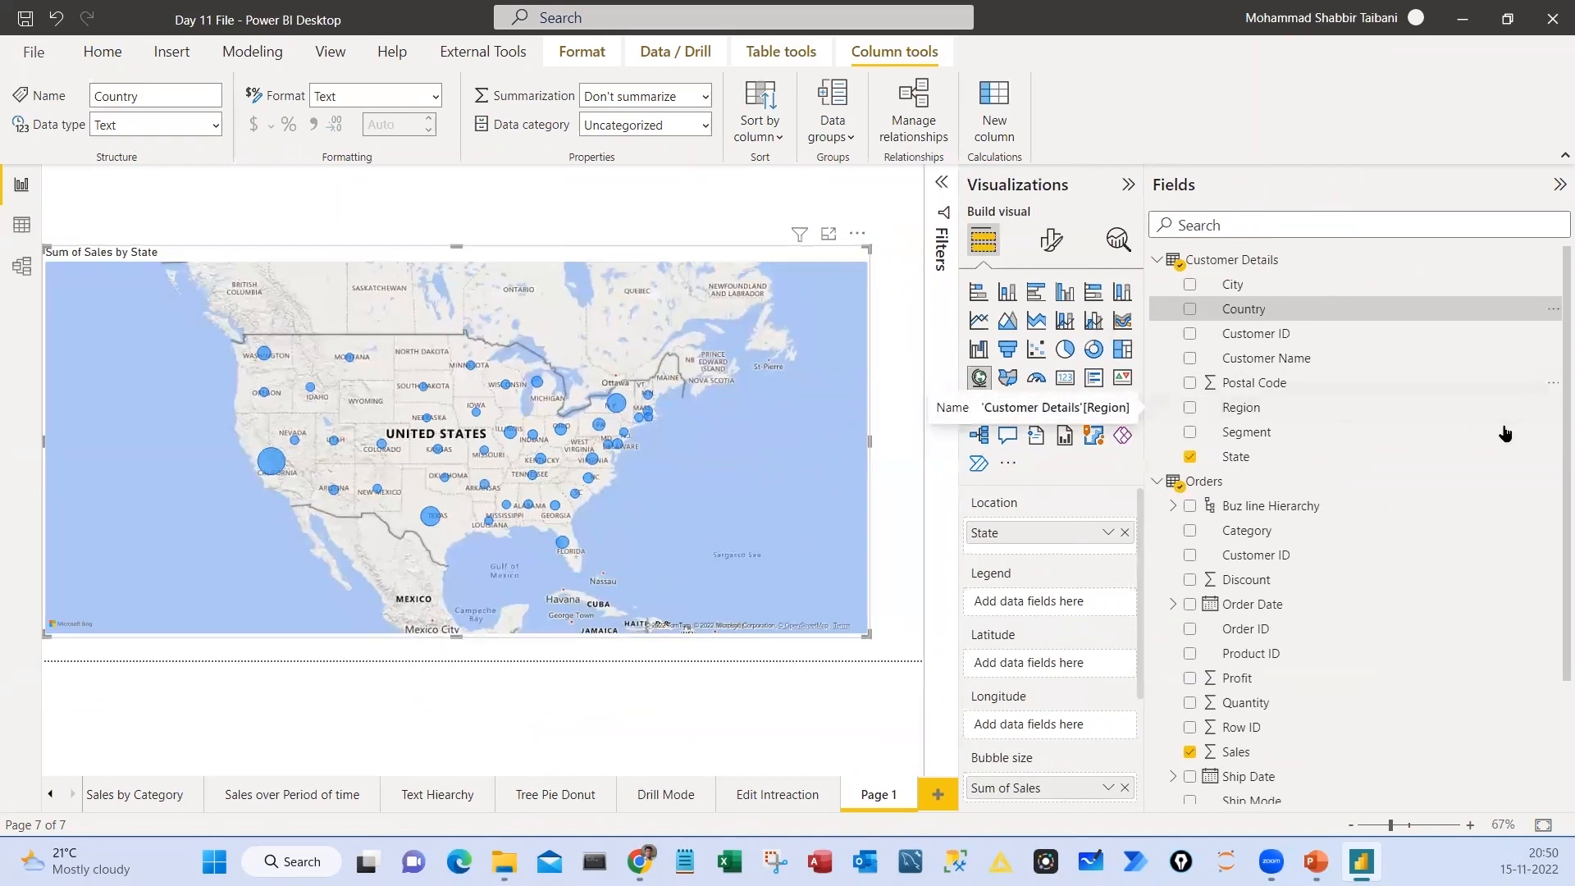
pyautogui.moveTo(1169, 294); pyautogui.dragTo(1330, 321)
pyautogui.moveTo(840, 37); pyautogui.dragTo(969, 70)
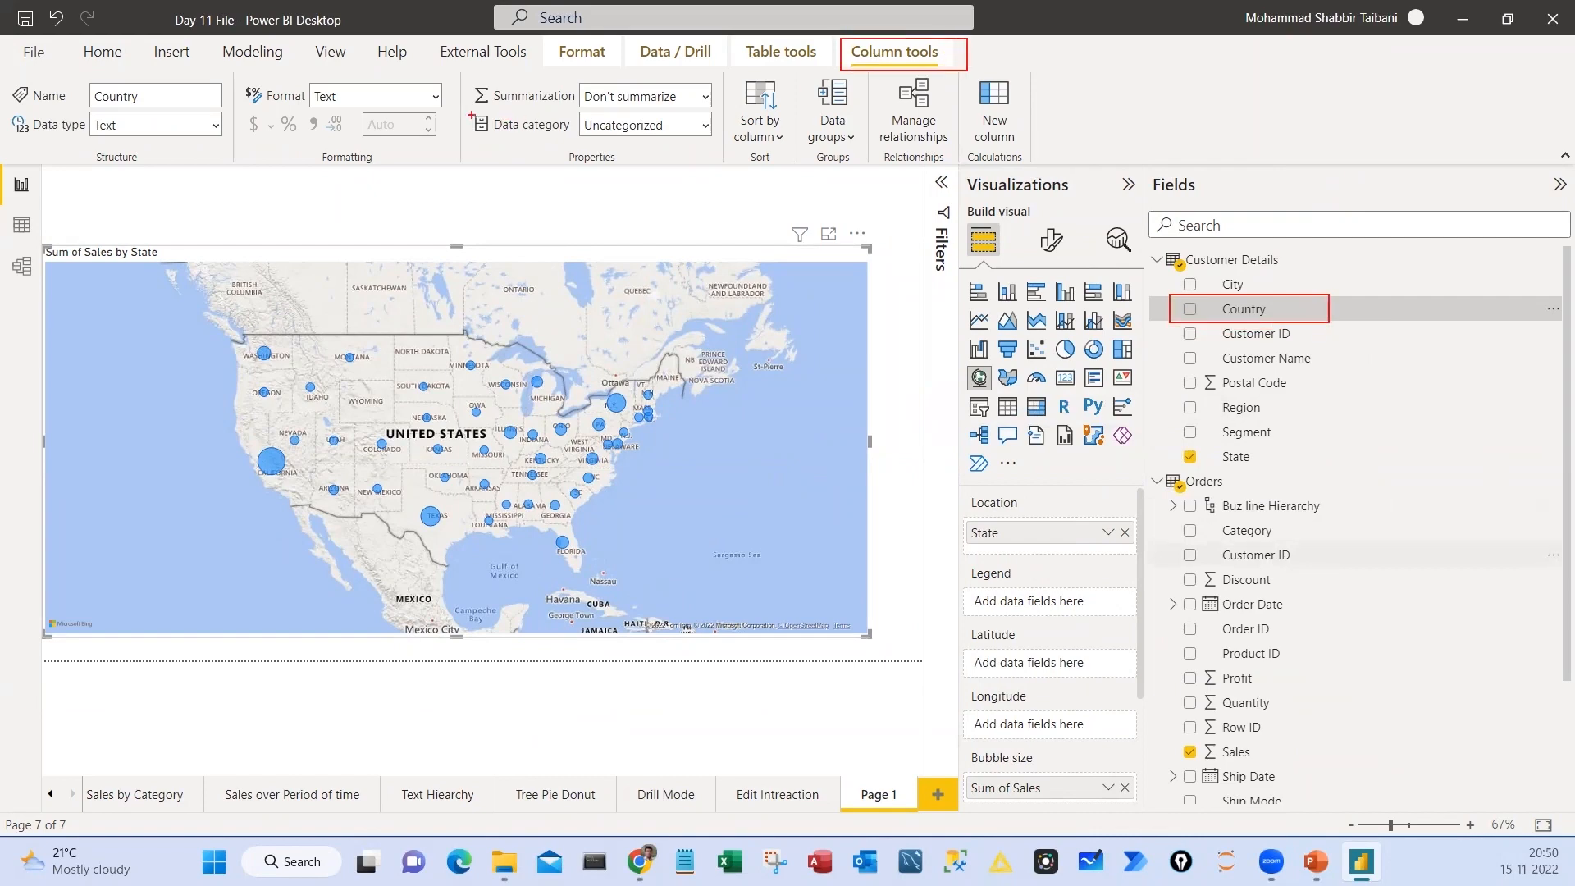
pyautogui.moveTo(468, 110); pyautogui.dragTo(722, 143)
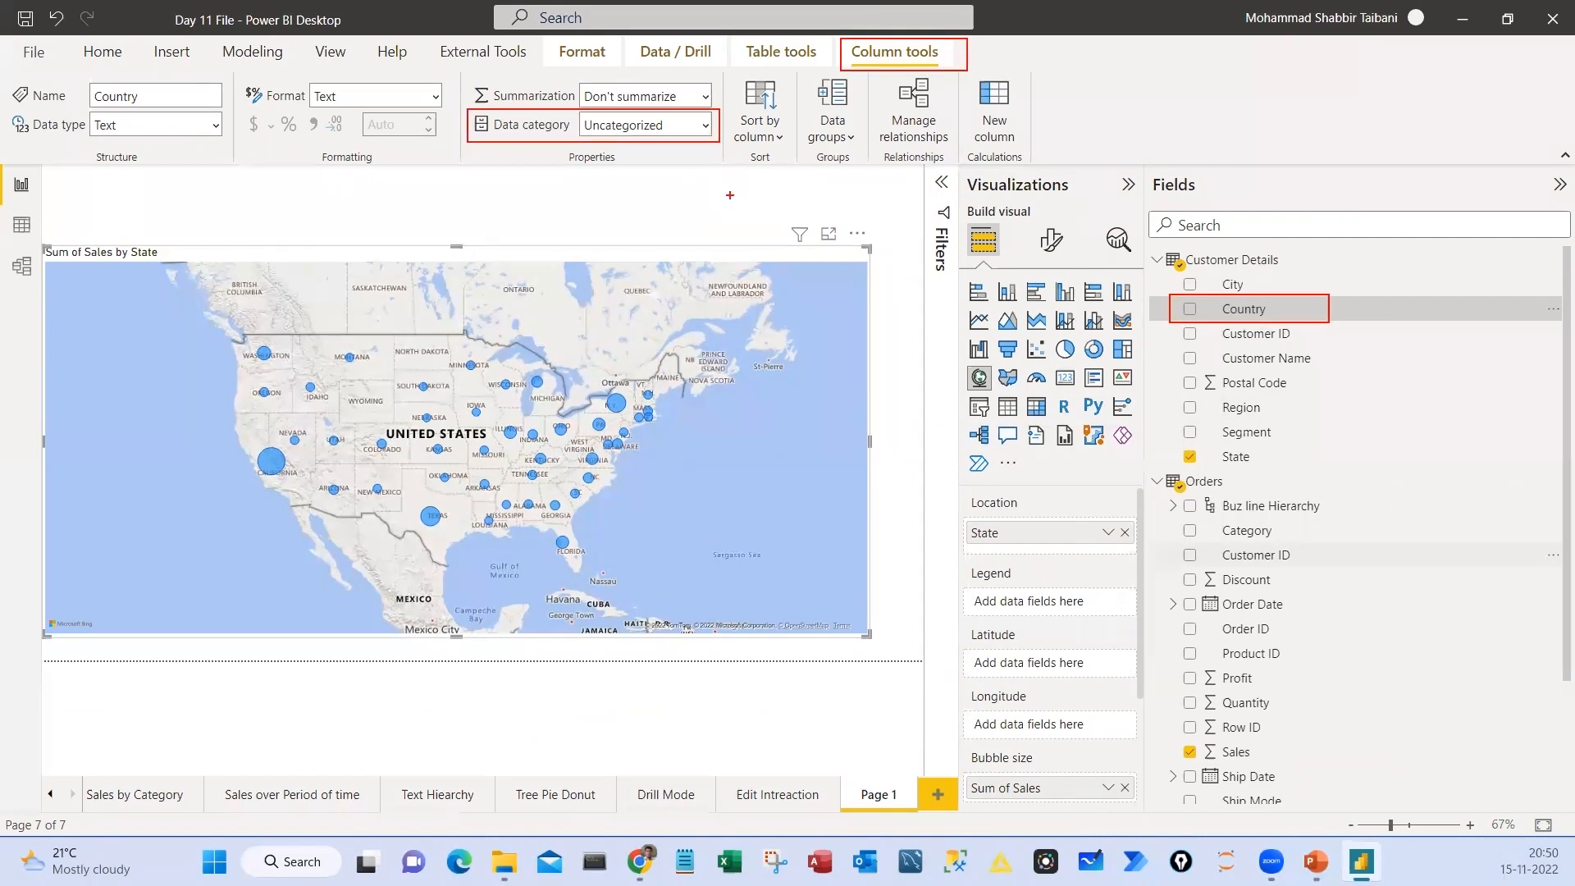
pyautogui.click(703, 125)
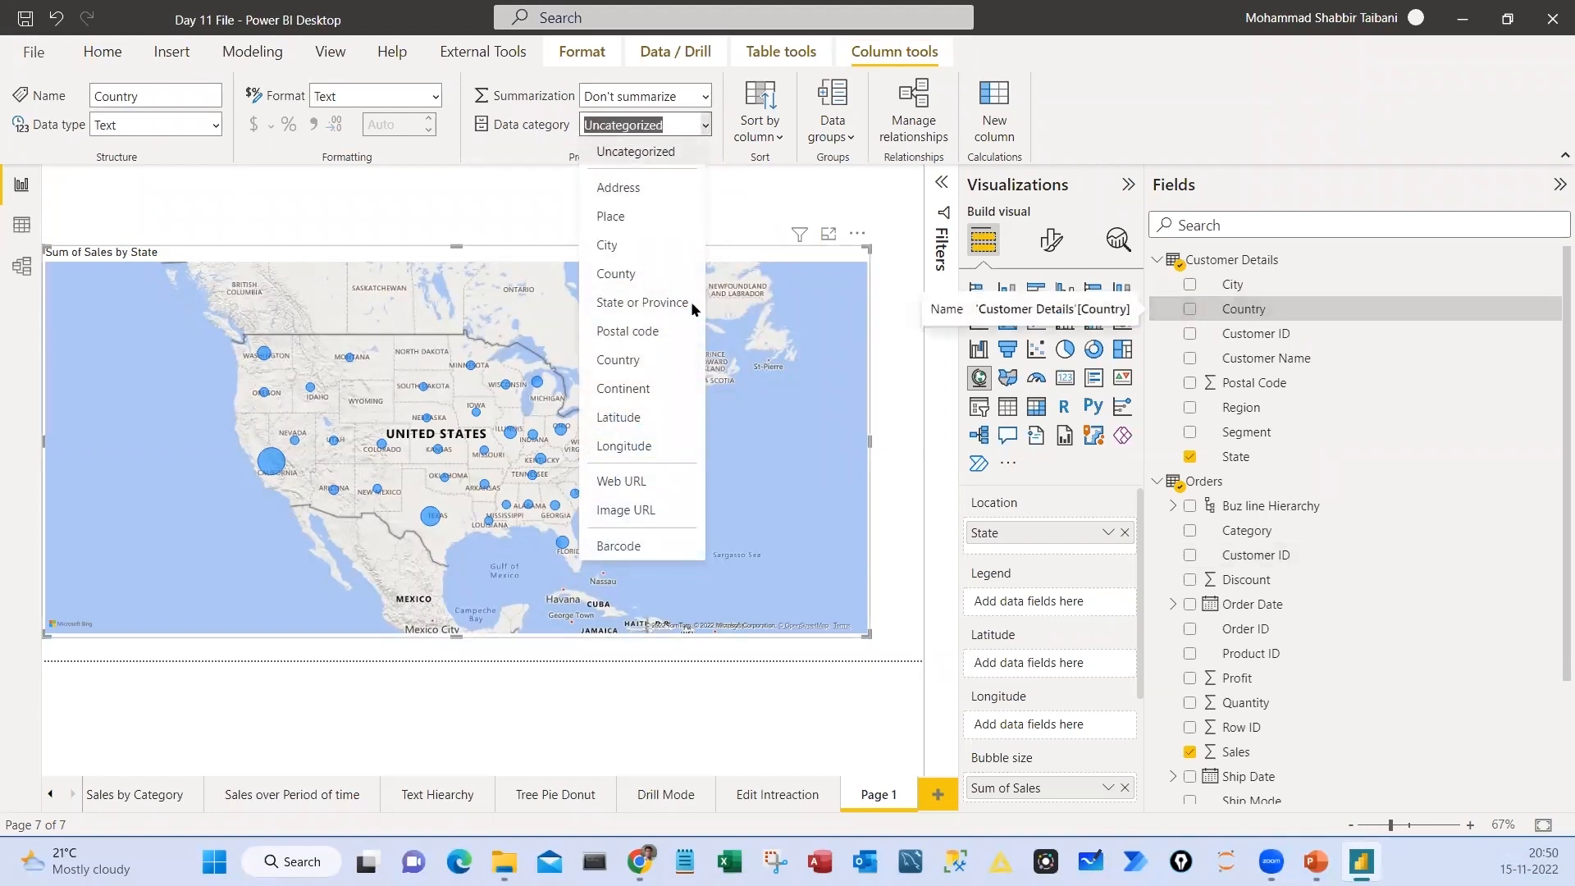
pyautogui.click(637, 364)
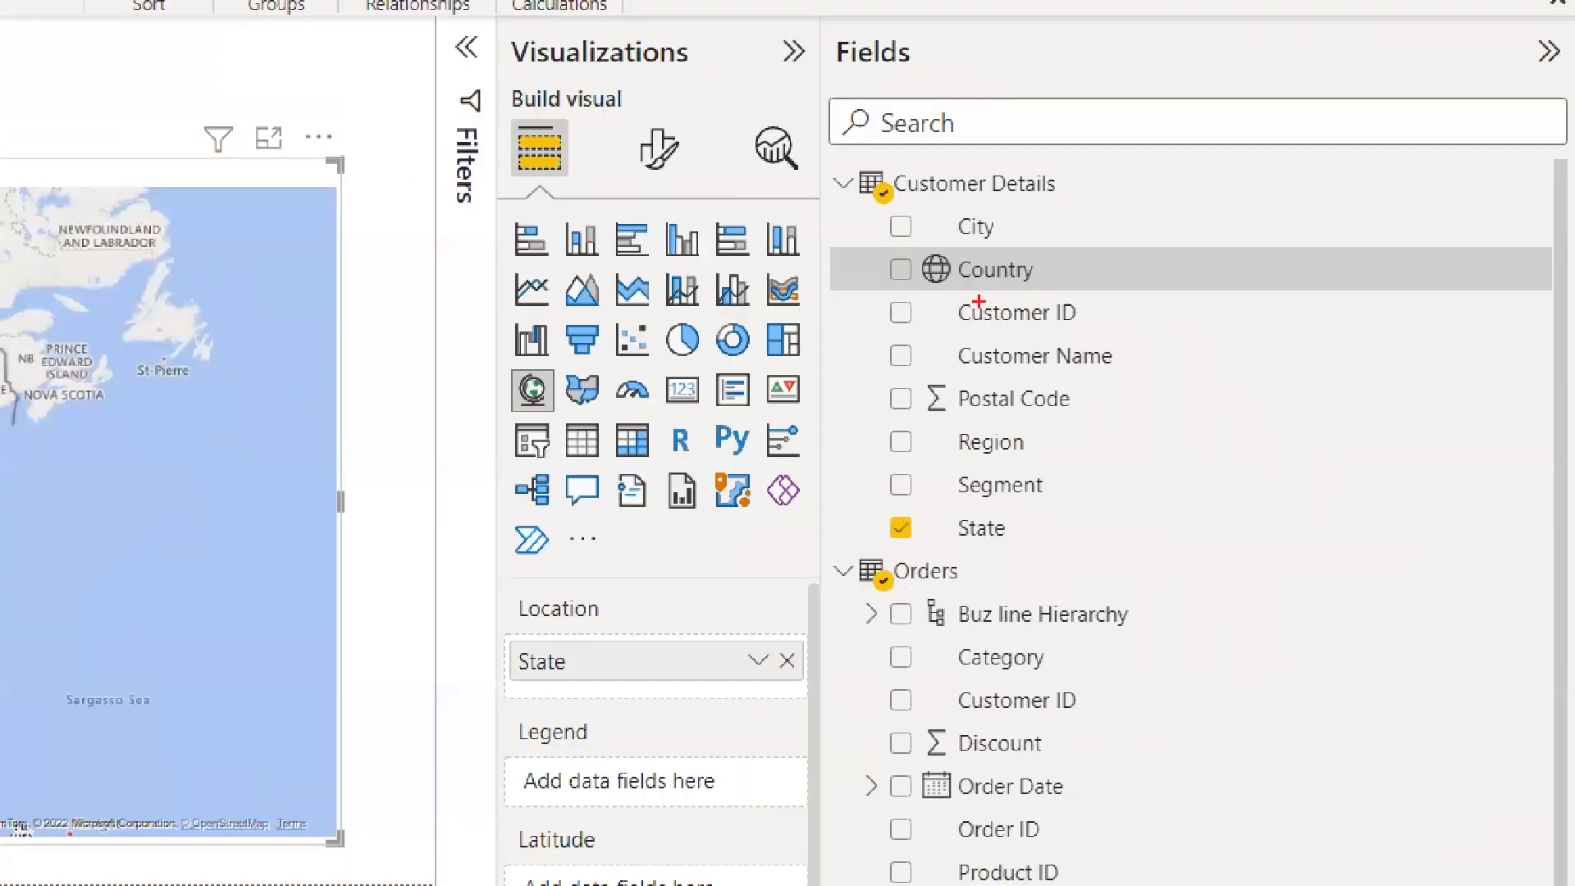
pyautogui.moveTo(970, 292); pyautogui.dragTo(917, 292)
pyautogui.moveTo(1284, 264)
pyautogui.mouseDown()
pyautogui.moveTo(1231, 353)
pyautogui.moveTo(1311, 264)
pyautogui.mouseUp()
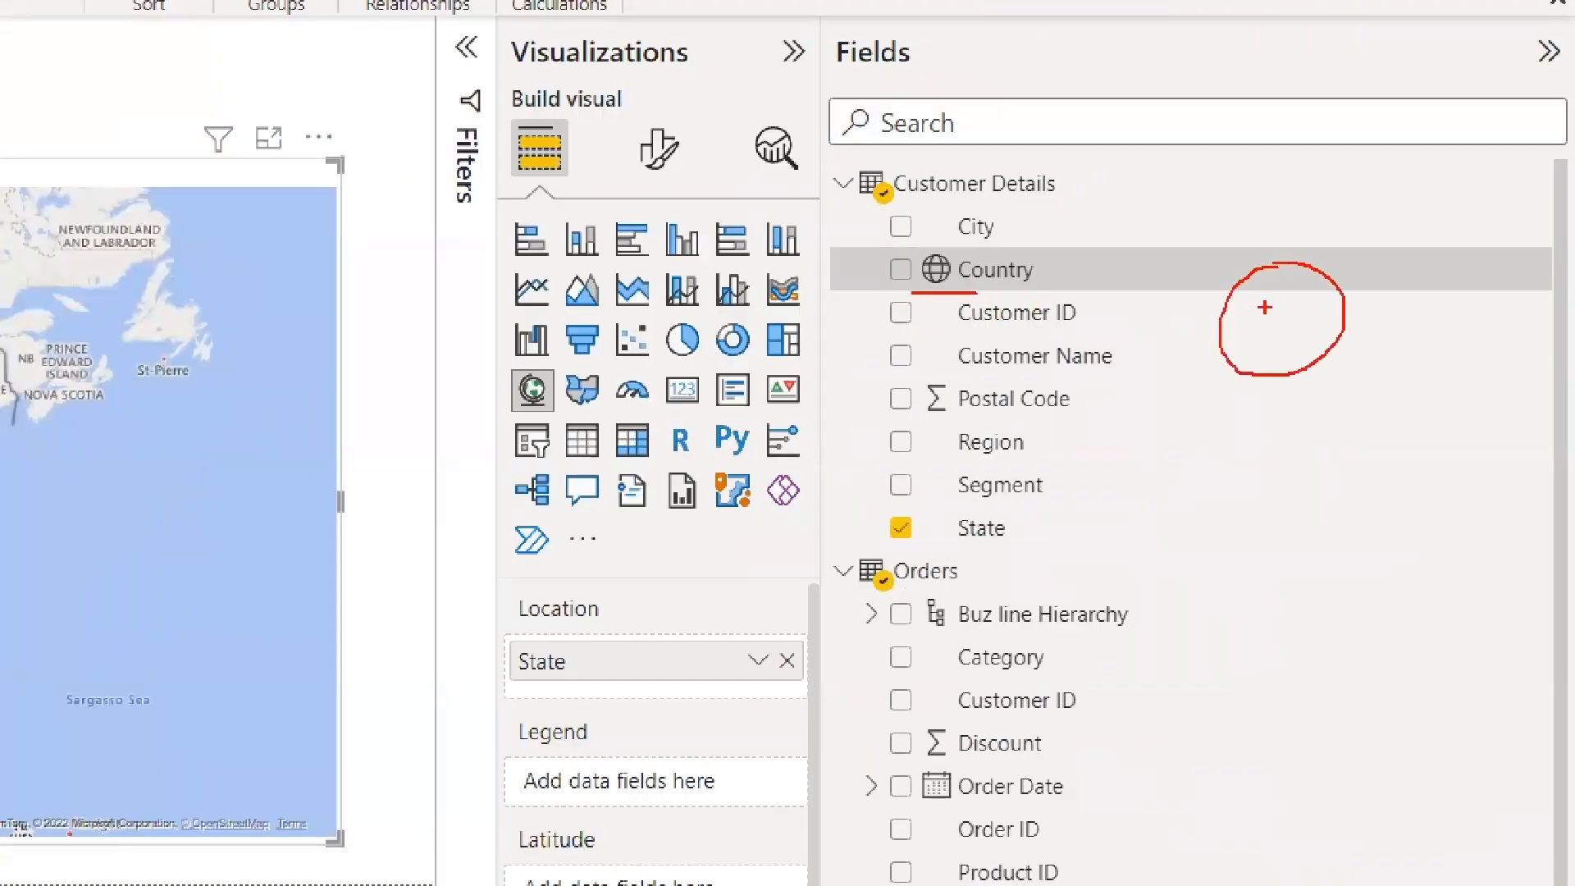
pyautogui.moveTo(1058, 291)
pyautogui.mouseDown()
pyautogui.moveTo(1054, 250)
pyautogui.moveTo(866, 275)
pyautogui.moveTo(1010, 303)
pyautogui.mouseUp()
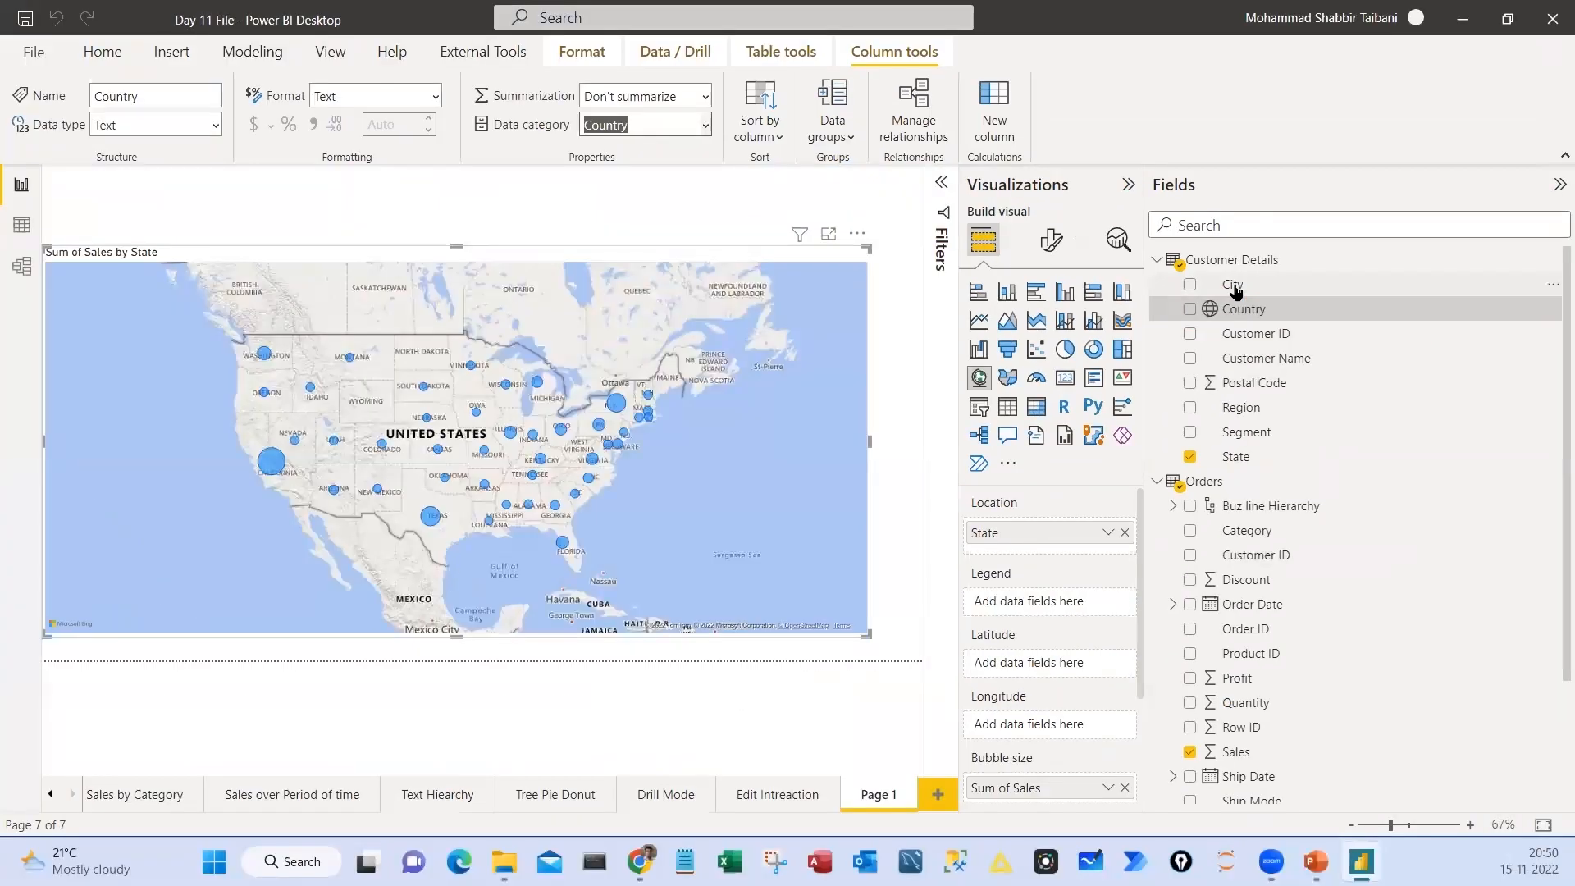
# Set the data category of the City column to City and of the State column to State or Province
pyautogui.click(1237, 292)
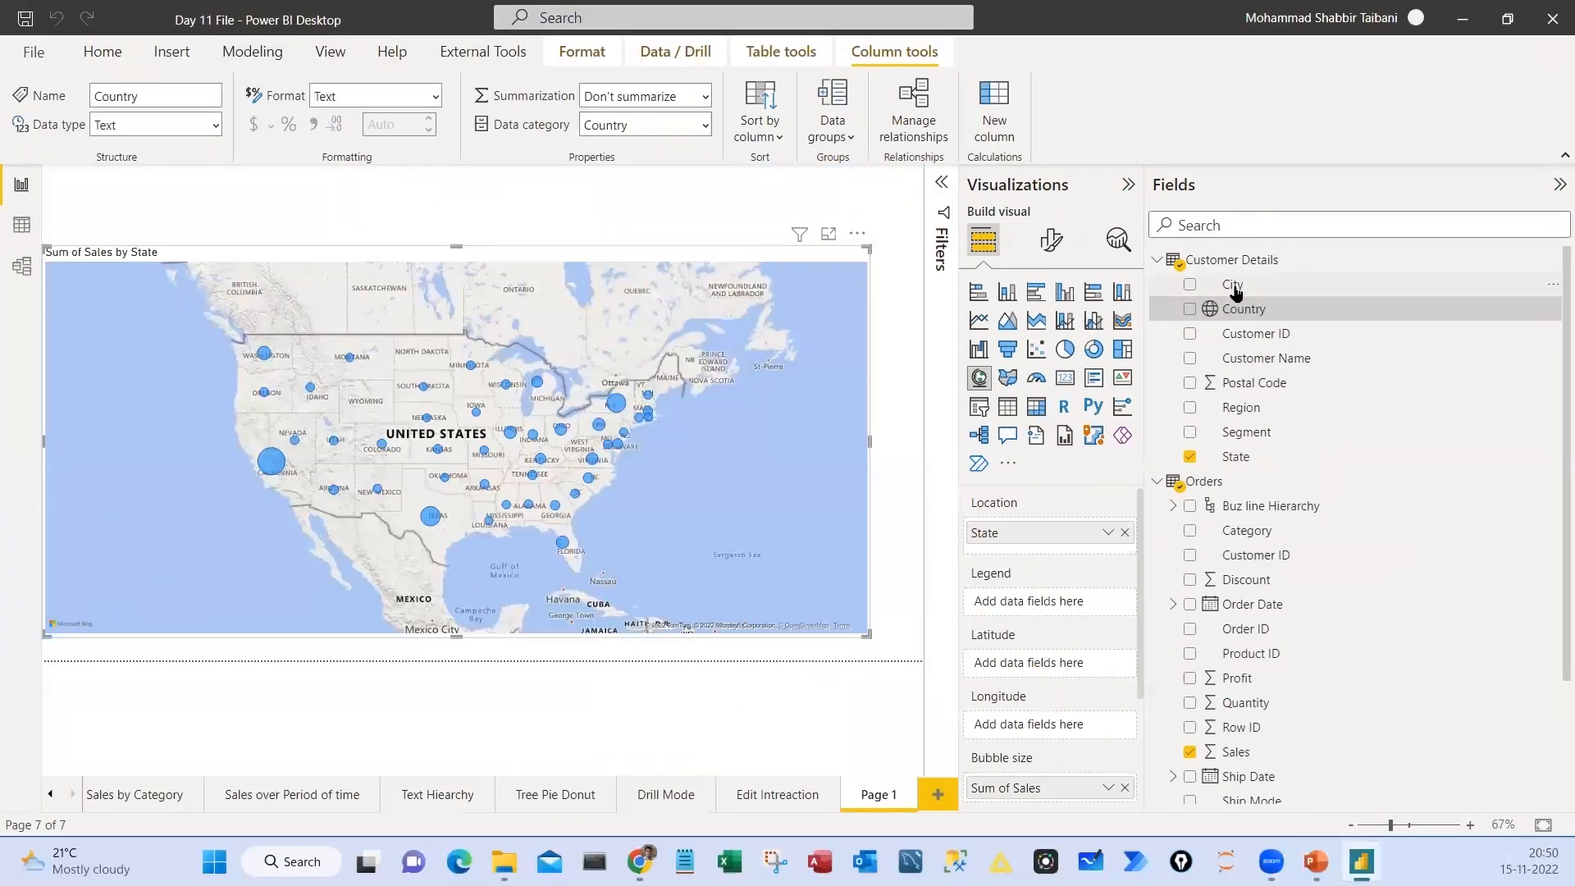
pyautogui.click(705, 125)
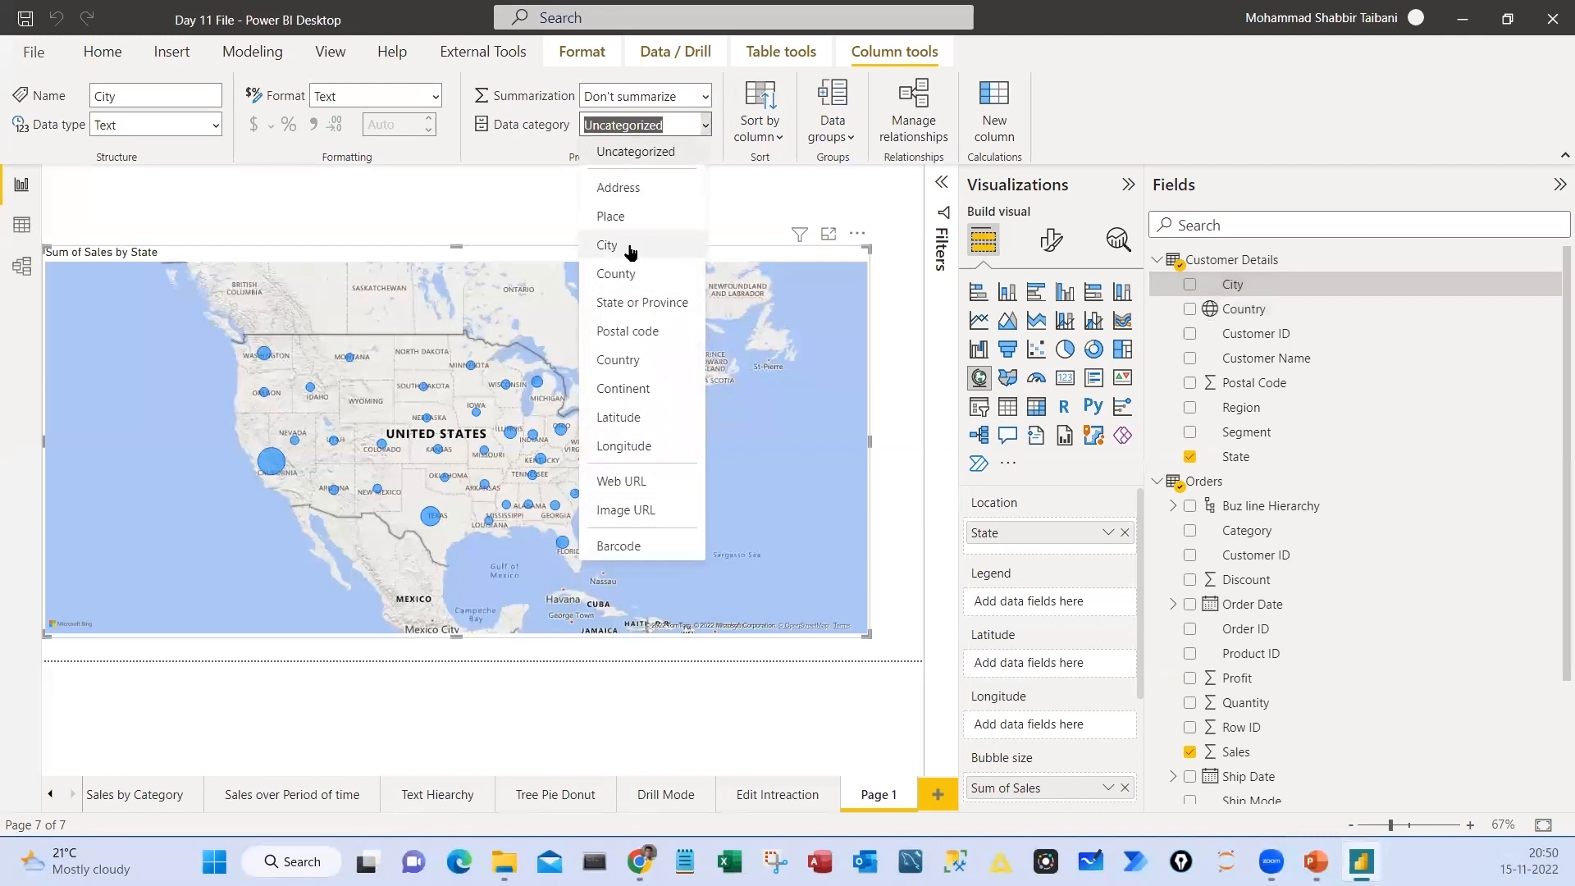
pyautogui.click(631, 246)
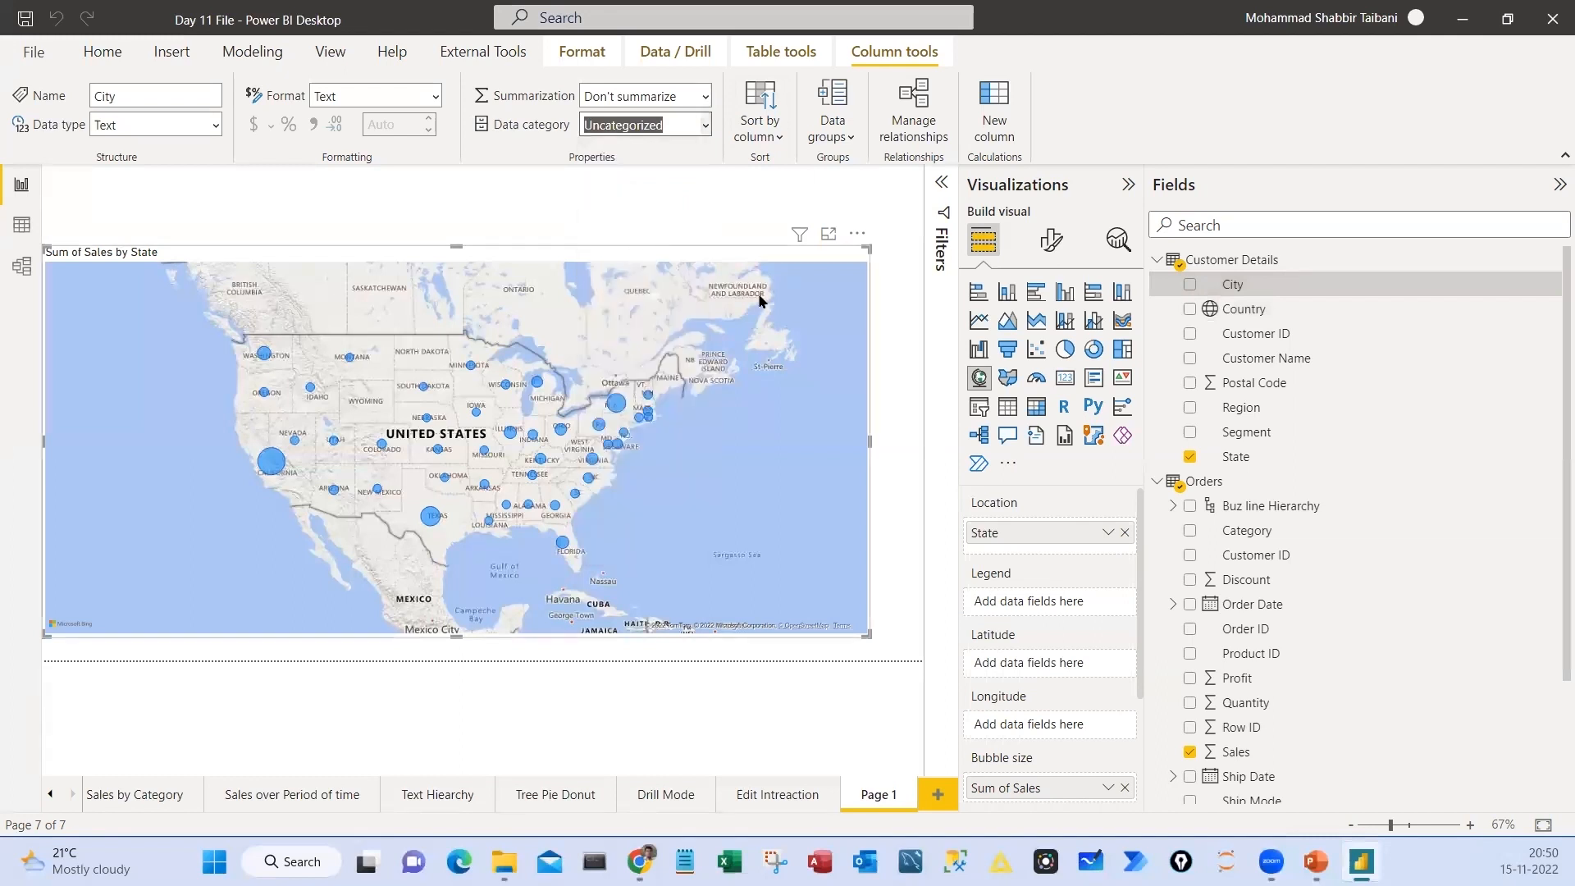
pyautogui.click(1235, 456)
pyautogui.click(705, 125)
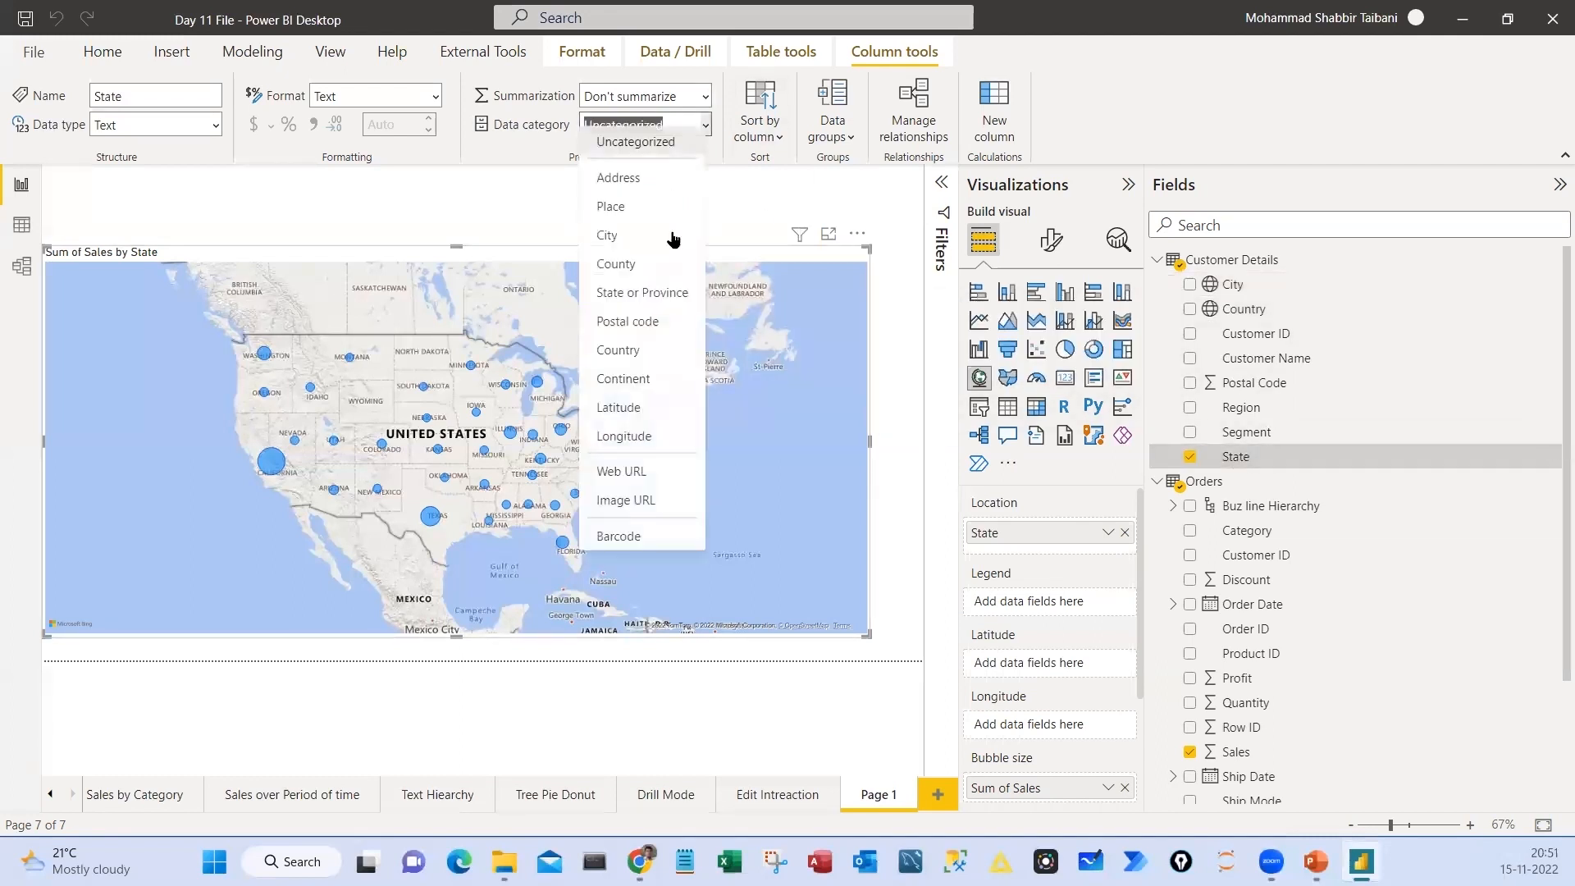
pyautogui.click(654, 302)
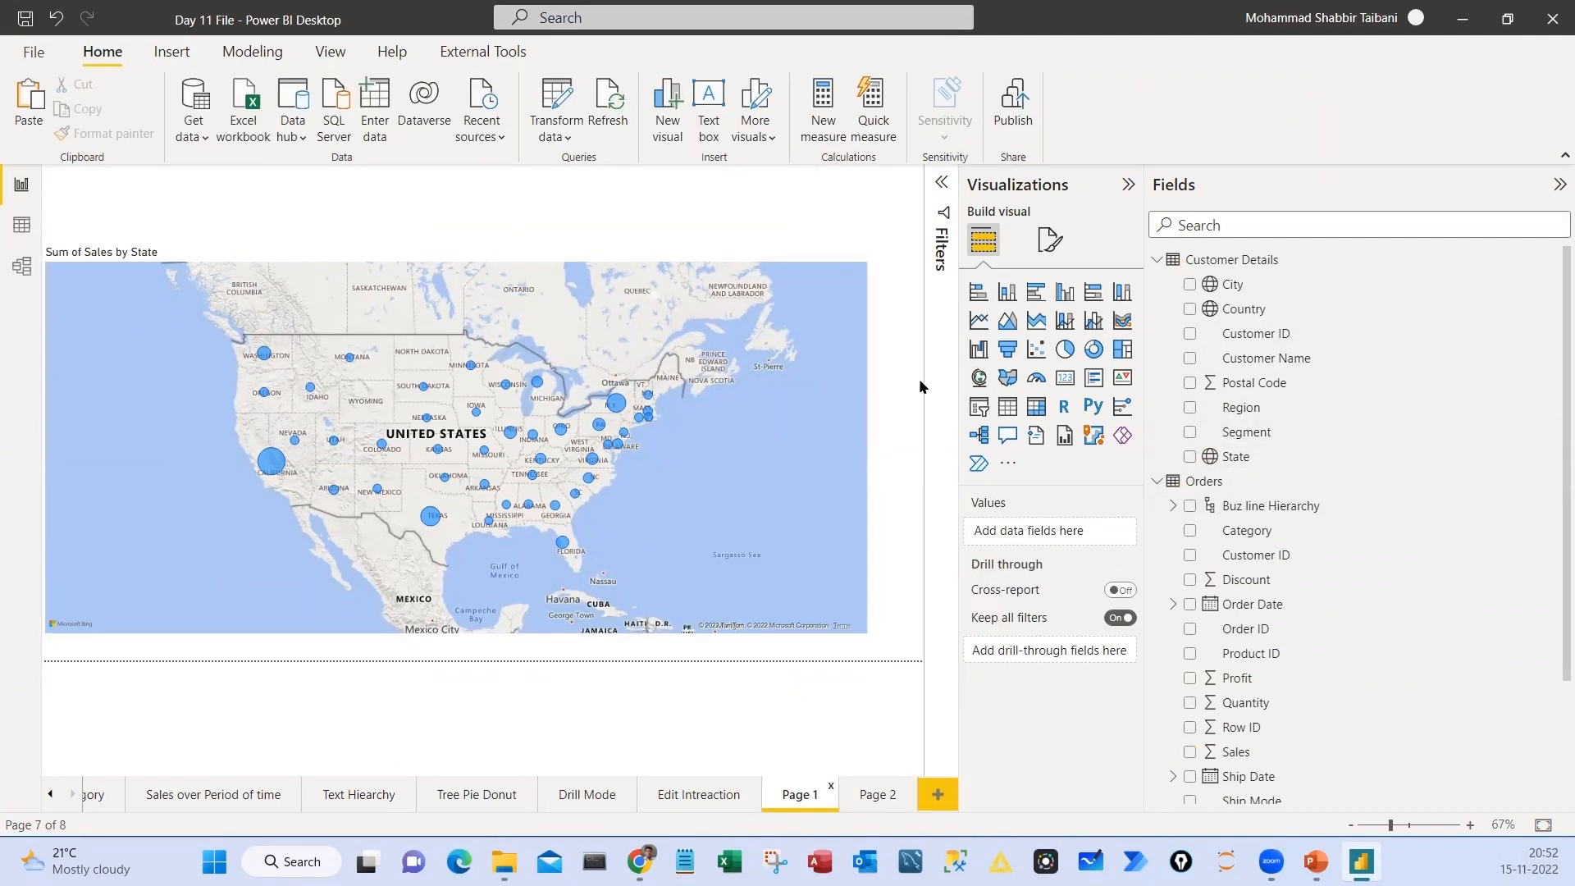
# Create a hierarchy from the Country column in the Customer Details table
pyautogui.click(1253, 316)
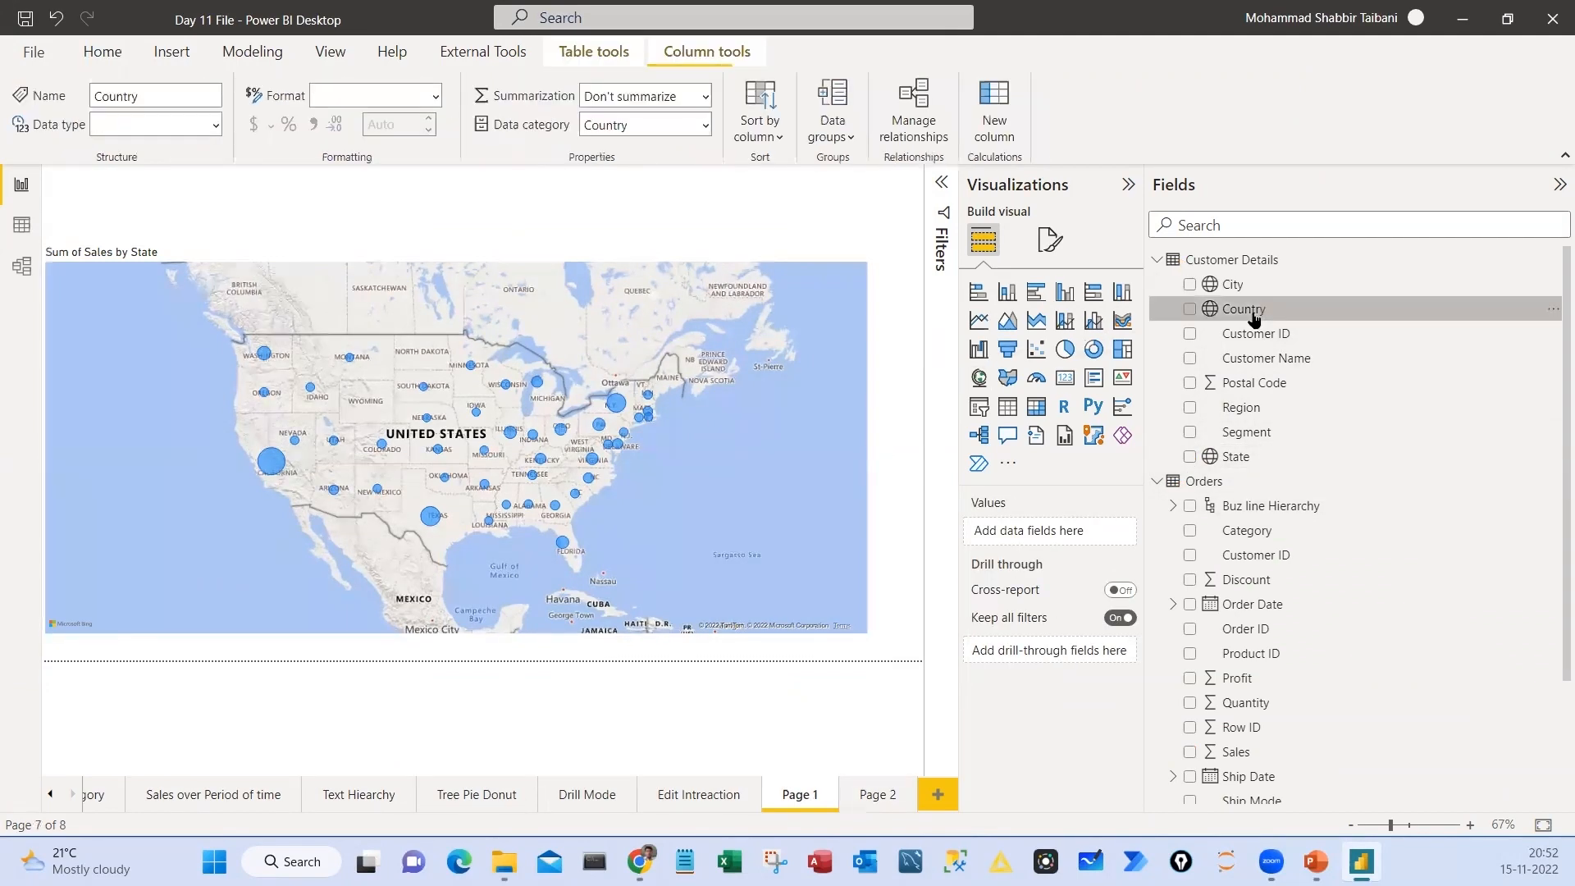
pyautogui.click(1553, 312)
pyautogui.click(1408, 353)
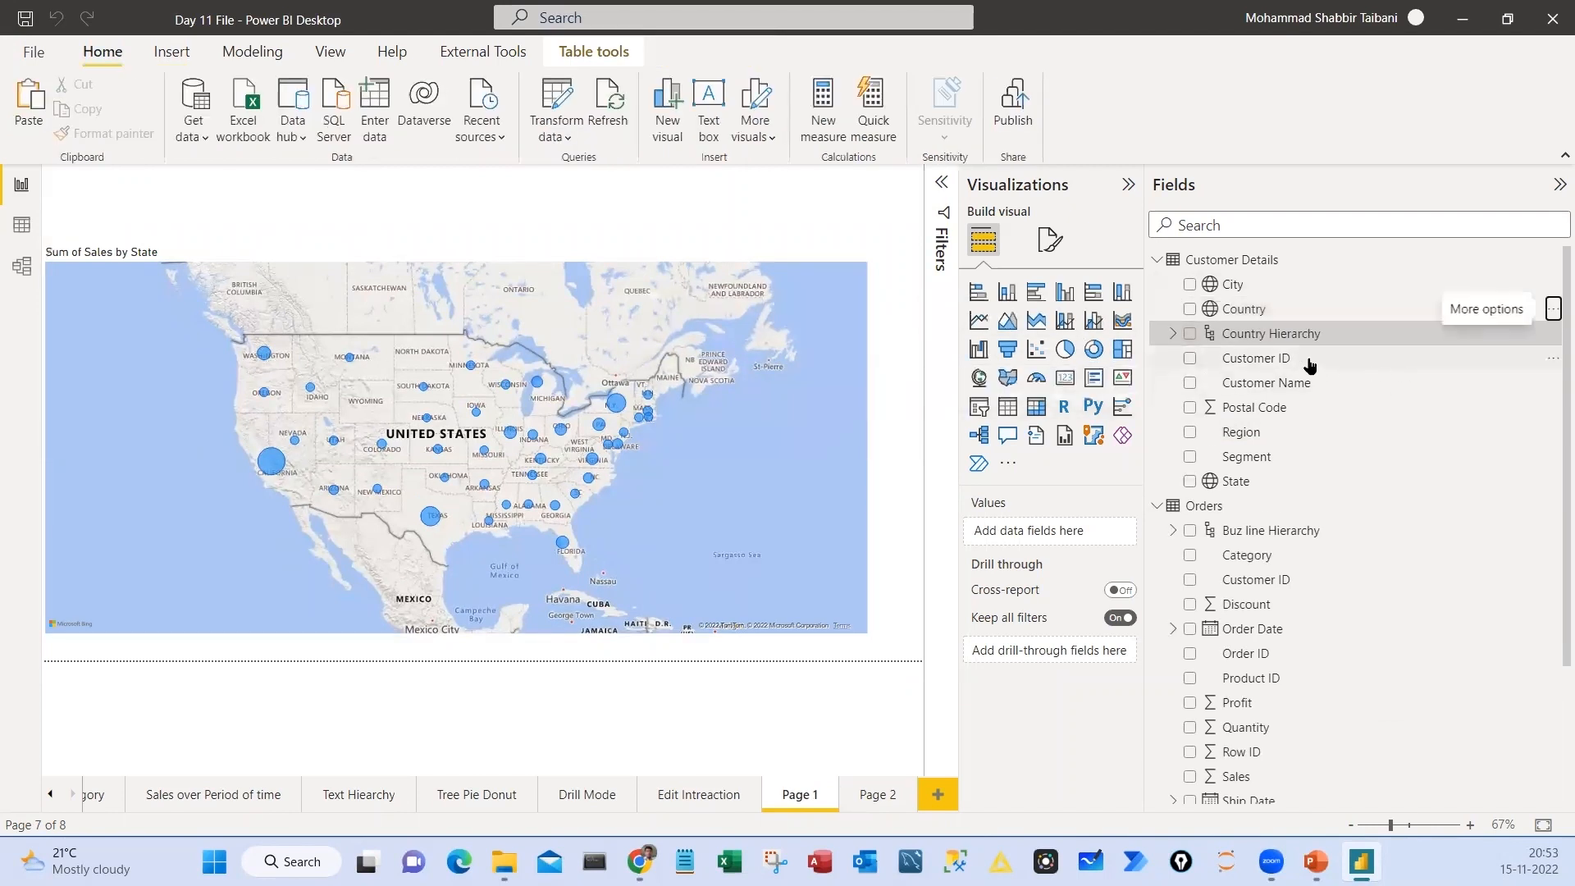
# Rename the new country hierarchy as Geo Hierarchy
pyautogui.doubleClick(1240, 336)
pyautogui.click(1266, 335)
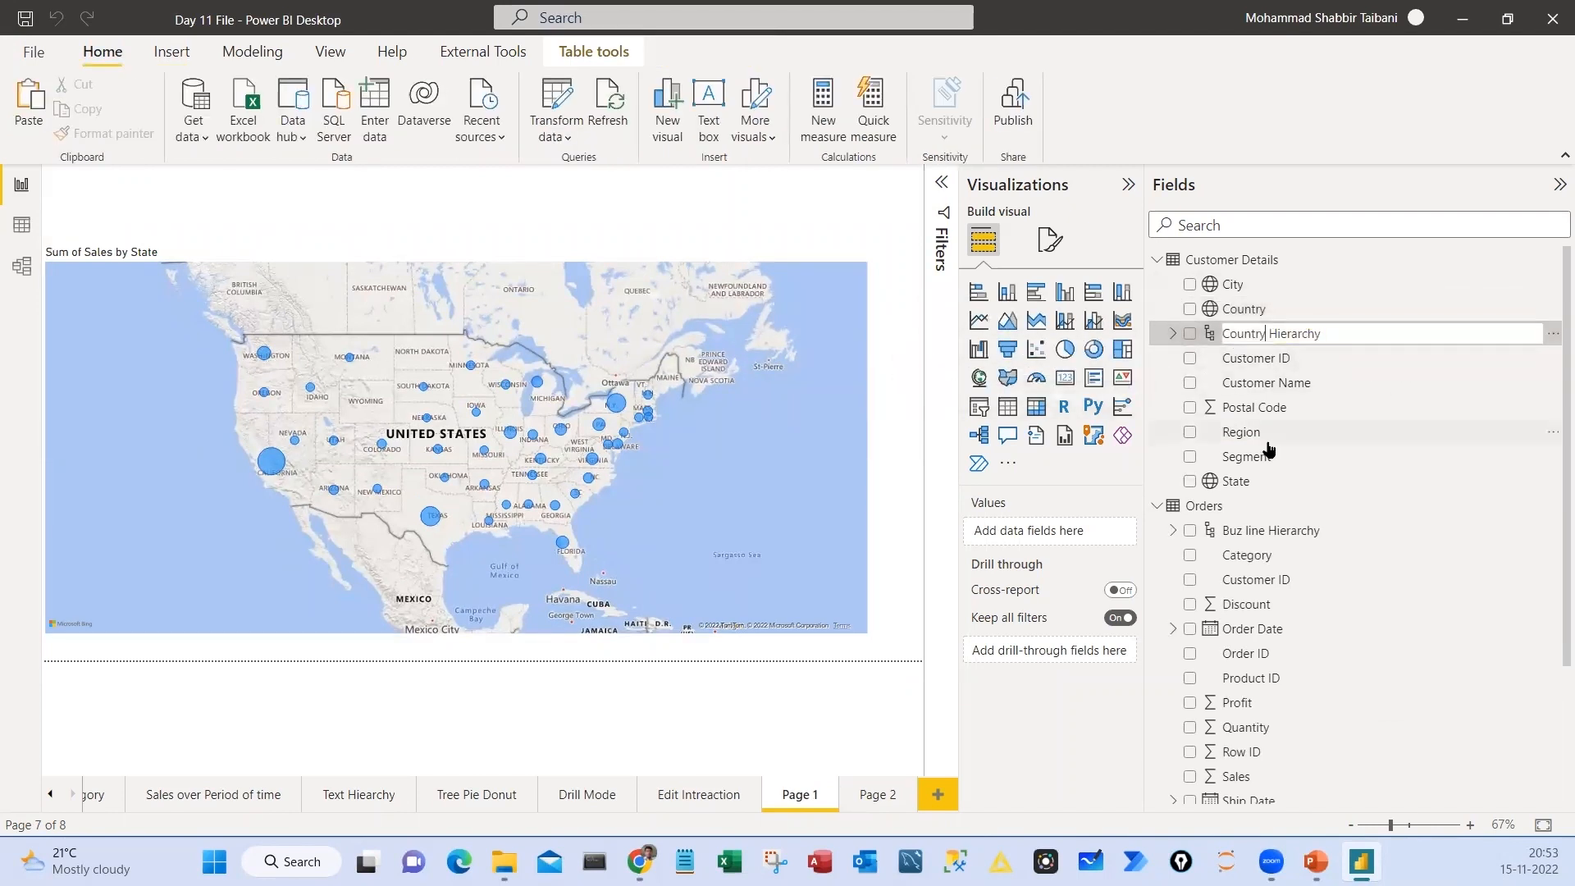
pyautogui.press('BackSpace')
pyautogui.press('BackSpace')
pyautogui.press('BackSpace')
pyautogui.press('BackSpace')
pyautogui.press('BackSpace')
pyautogui.press('BackSpace')
pyautogui.press('BackSpace')
pyautogui.write('Geo')
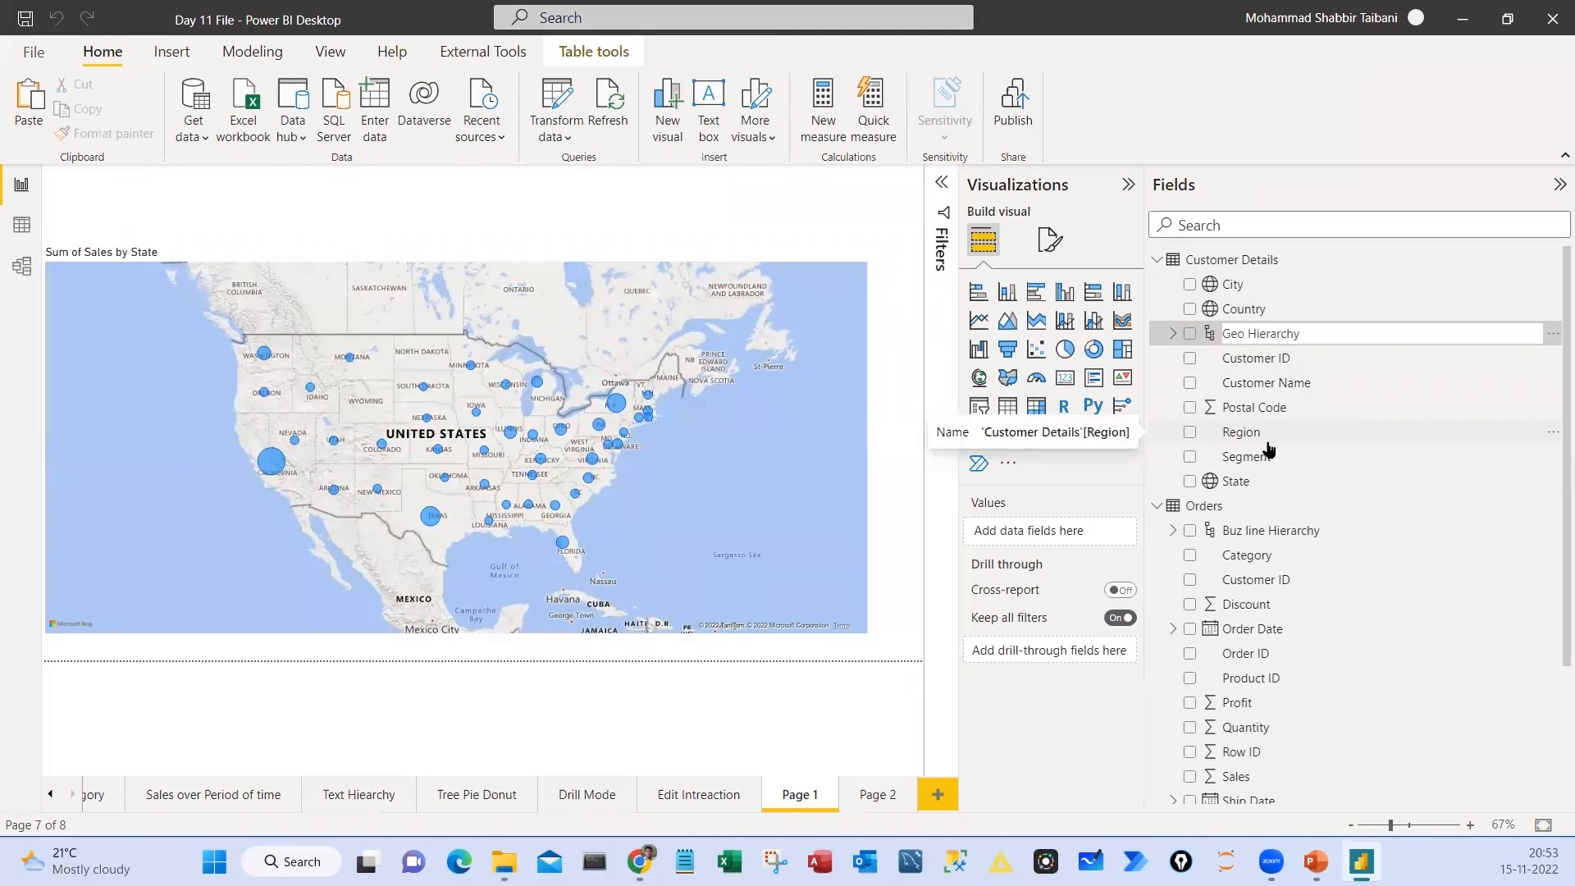
pyautogui.press('Return')
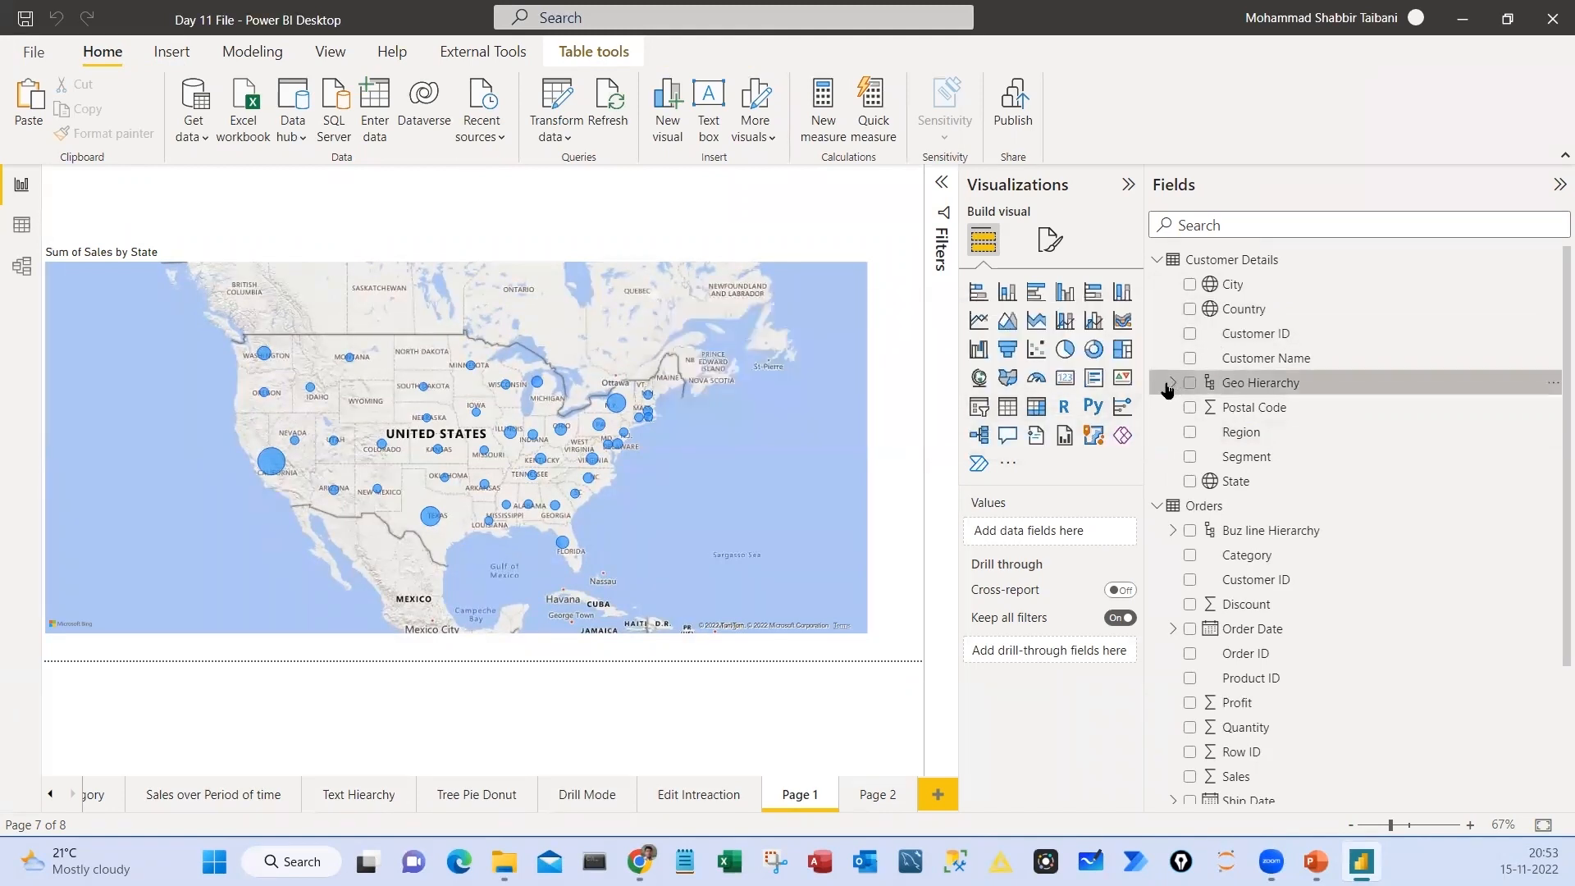
# Add State and City from Customer Details as further levels under Country in Geo Hierarchy
pyautogui.click(1173, 383)
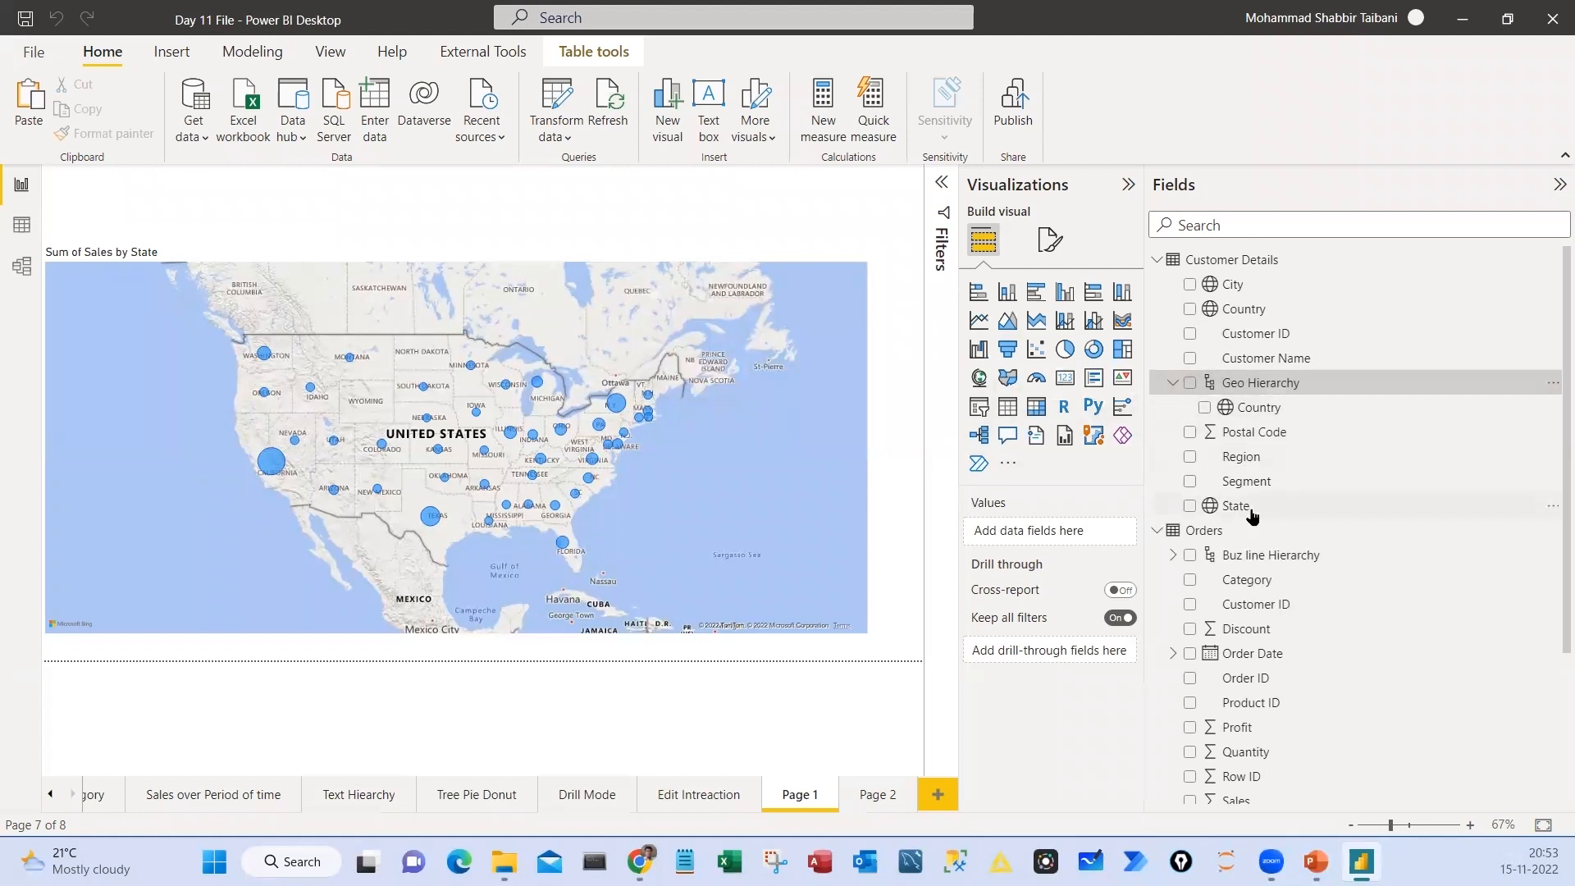
pyautogui.click(1293, 517)
pyautogui.click(1551, 505)
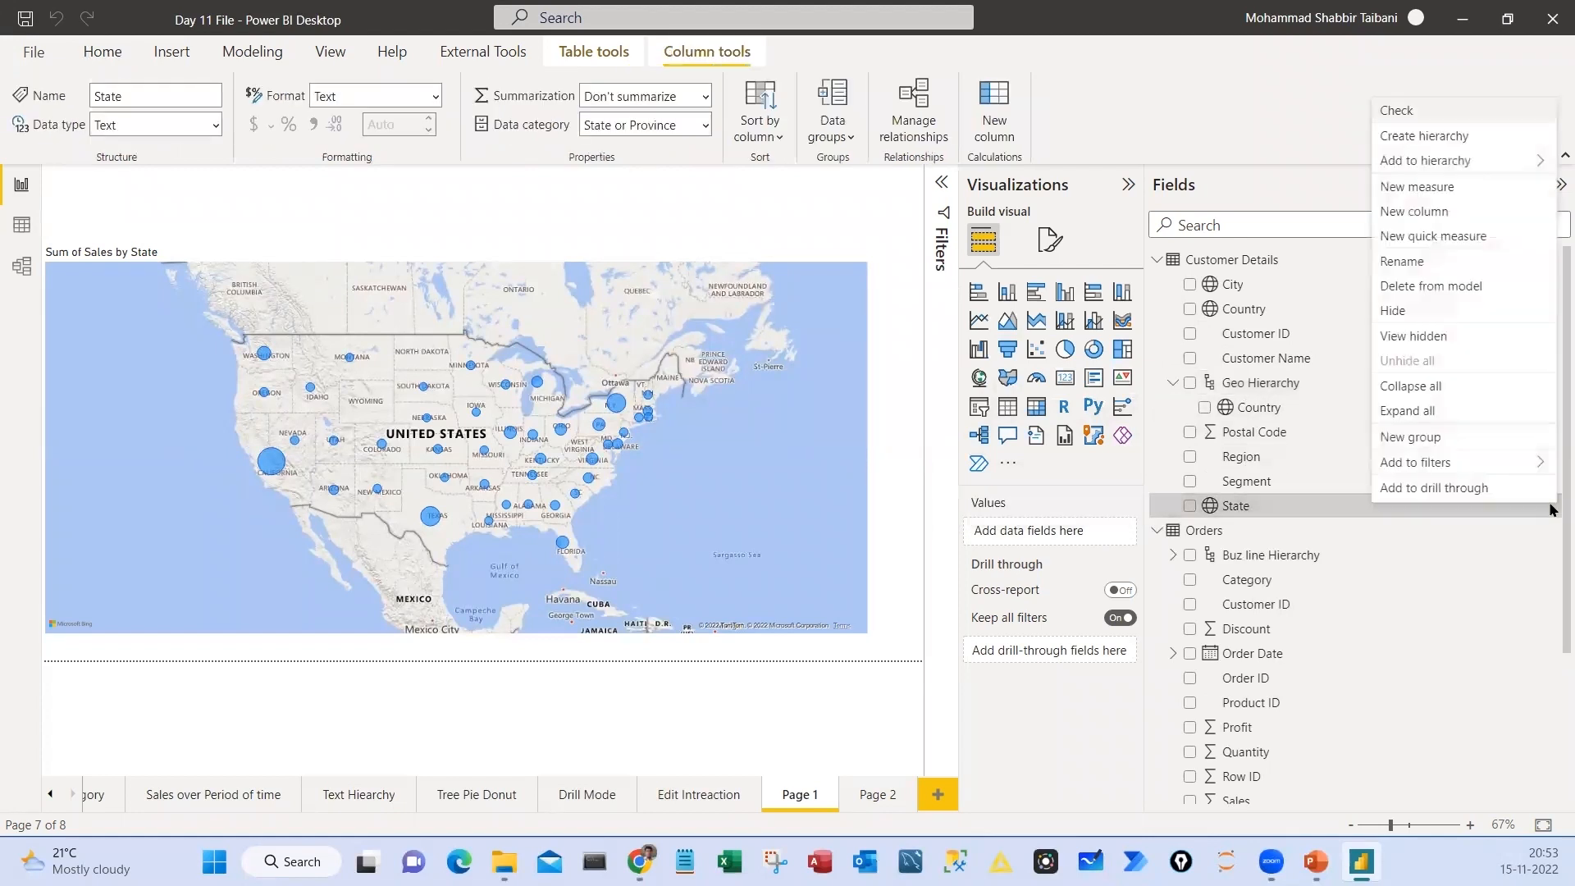
pyautogui.moveTo(1444, 160)
pyautogui.click(1317, 160)
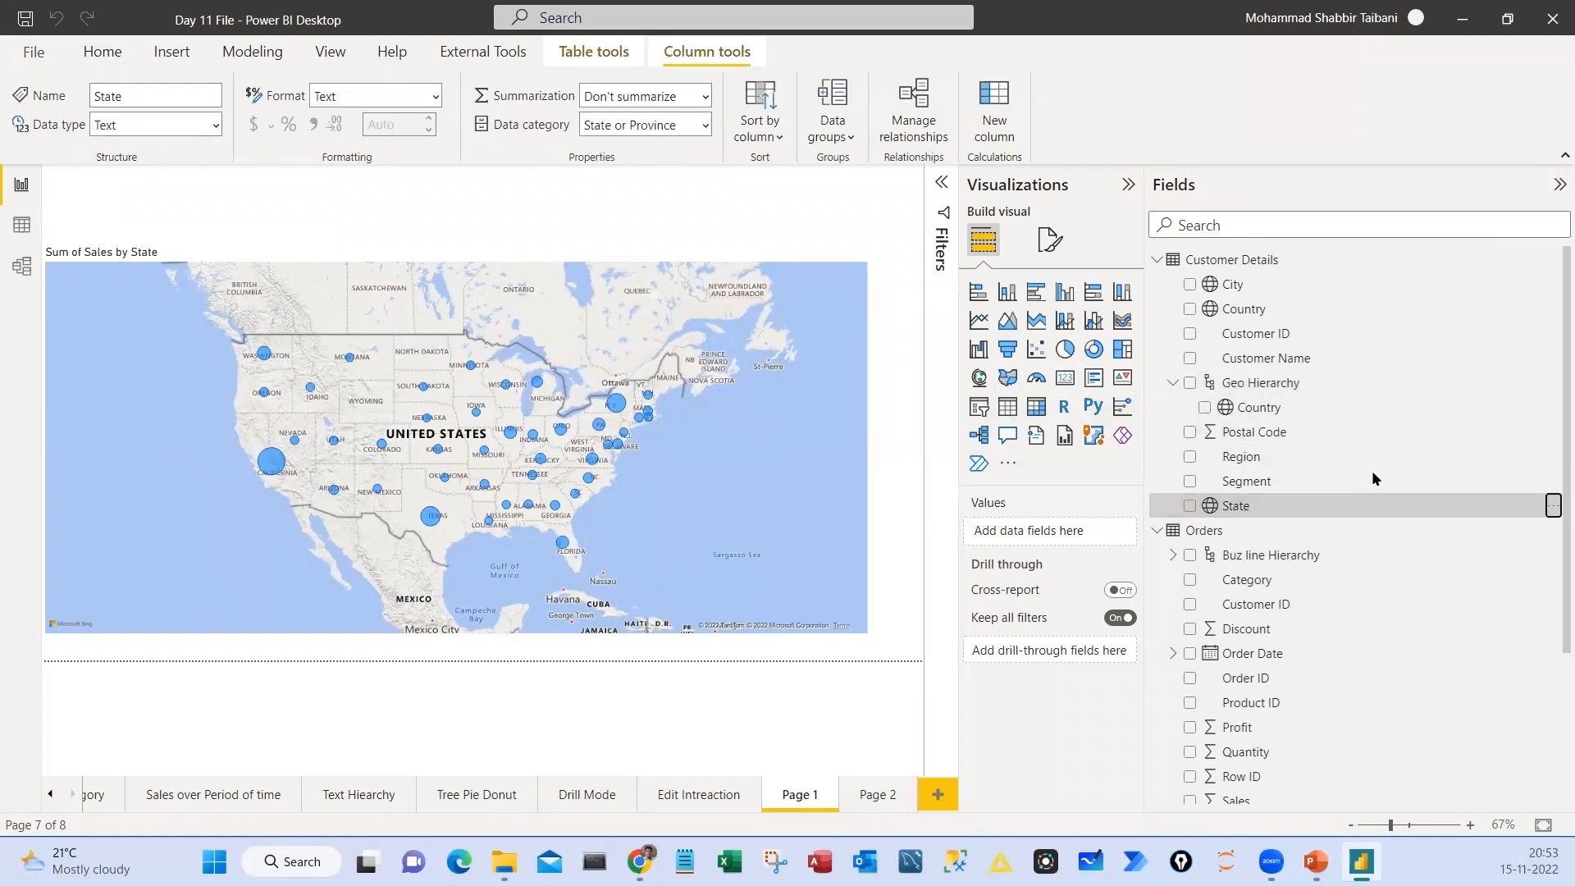
pyautogui.click(1305, 285)
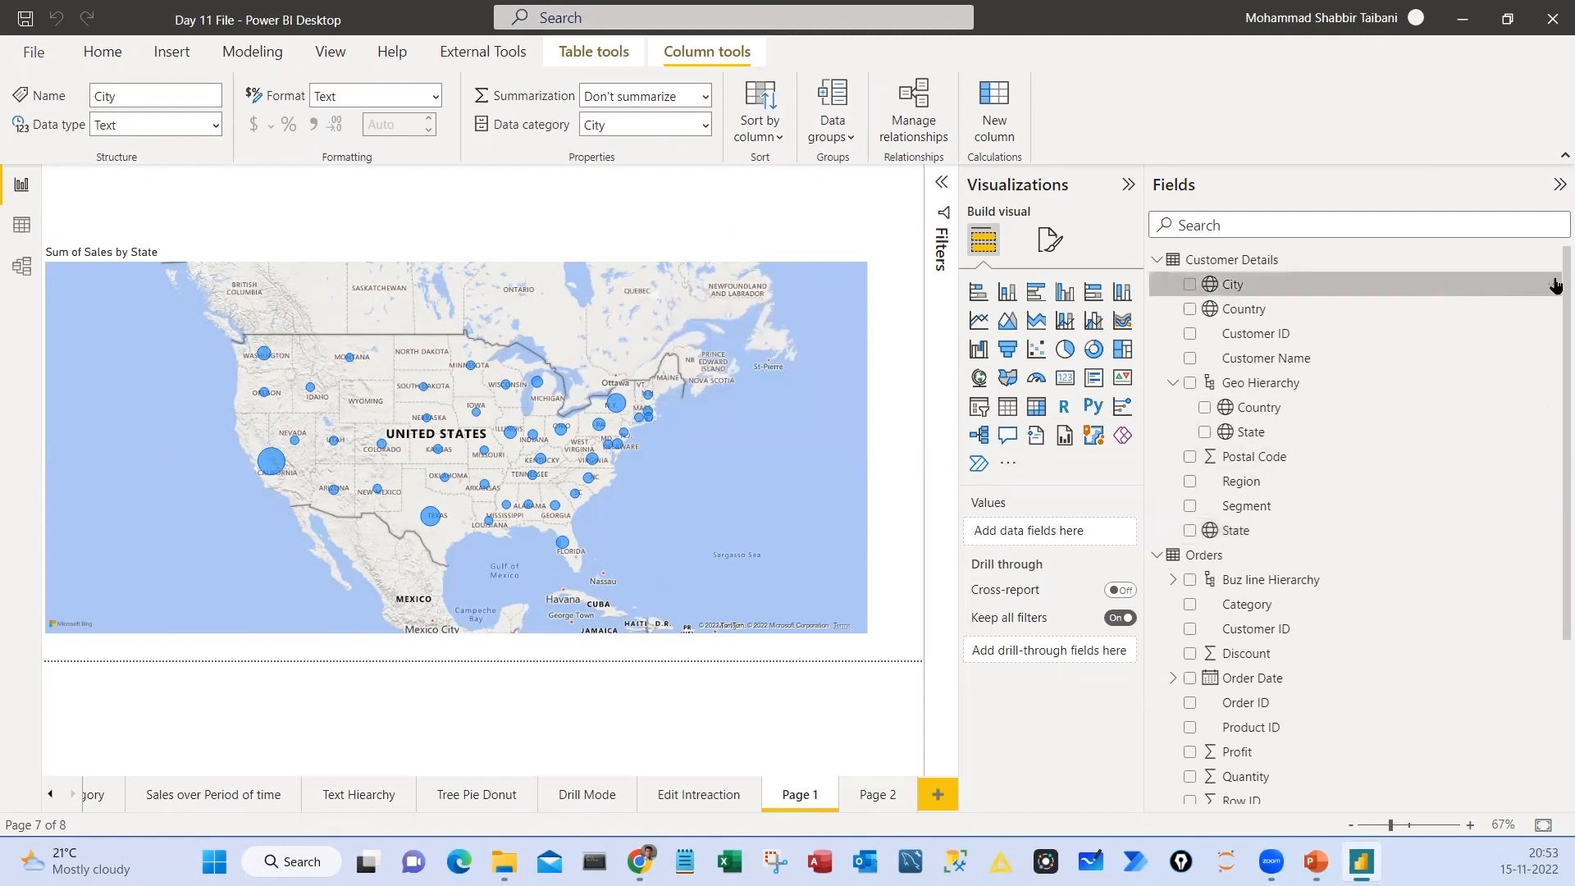
pyautogui.click(1553, 284)
pyautogui.moveTo(1460, 346)
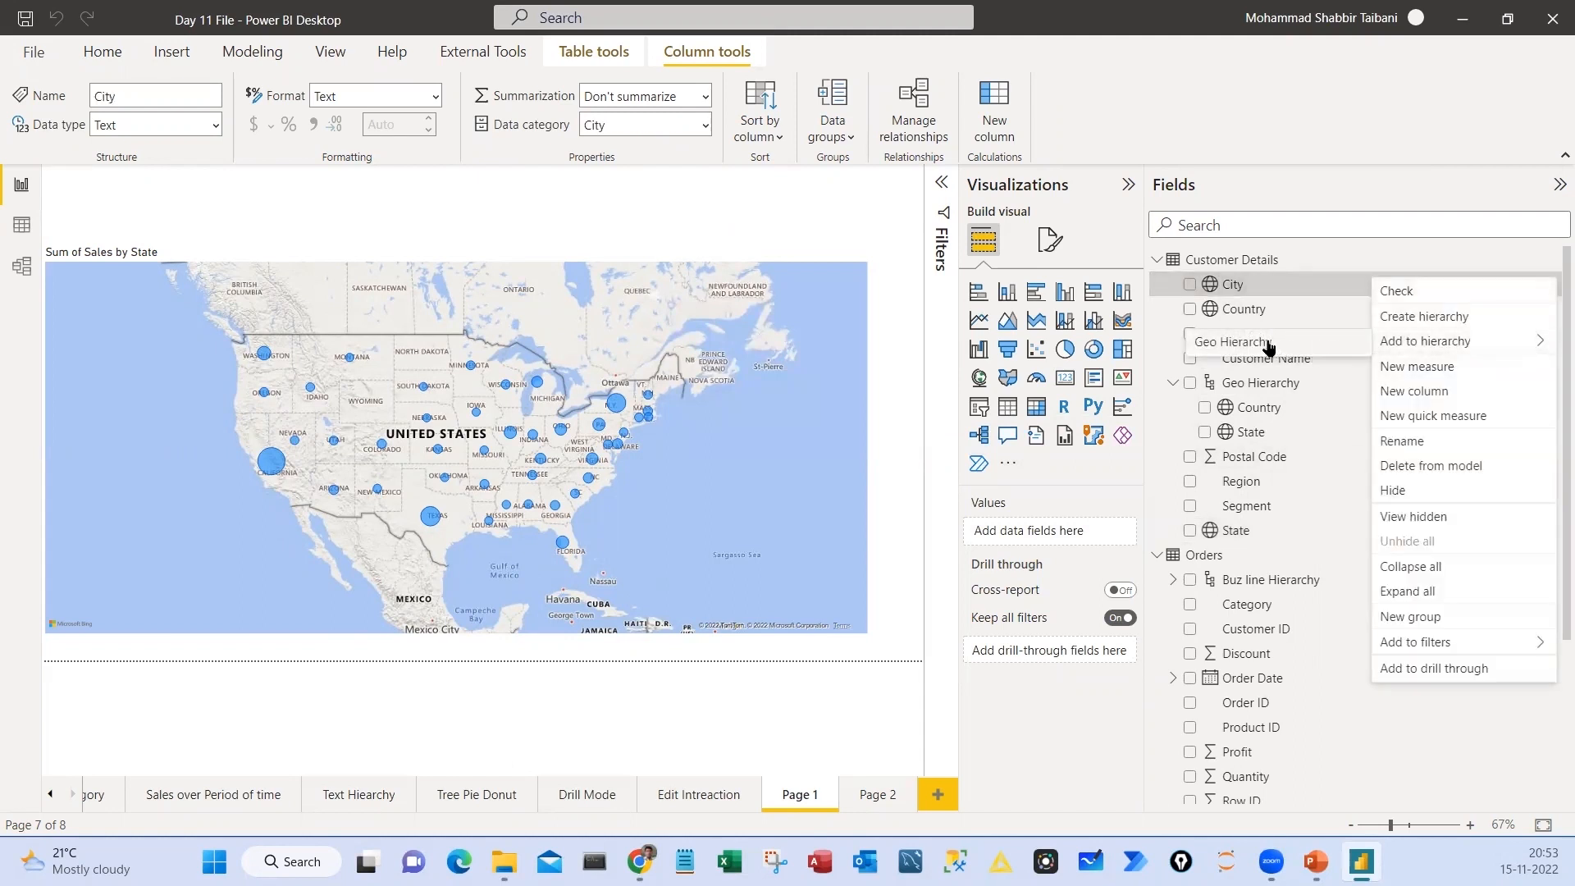
pyautogui.click(1284, 349)
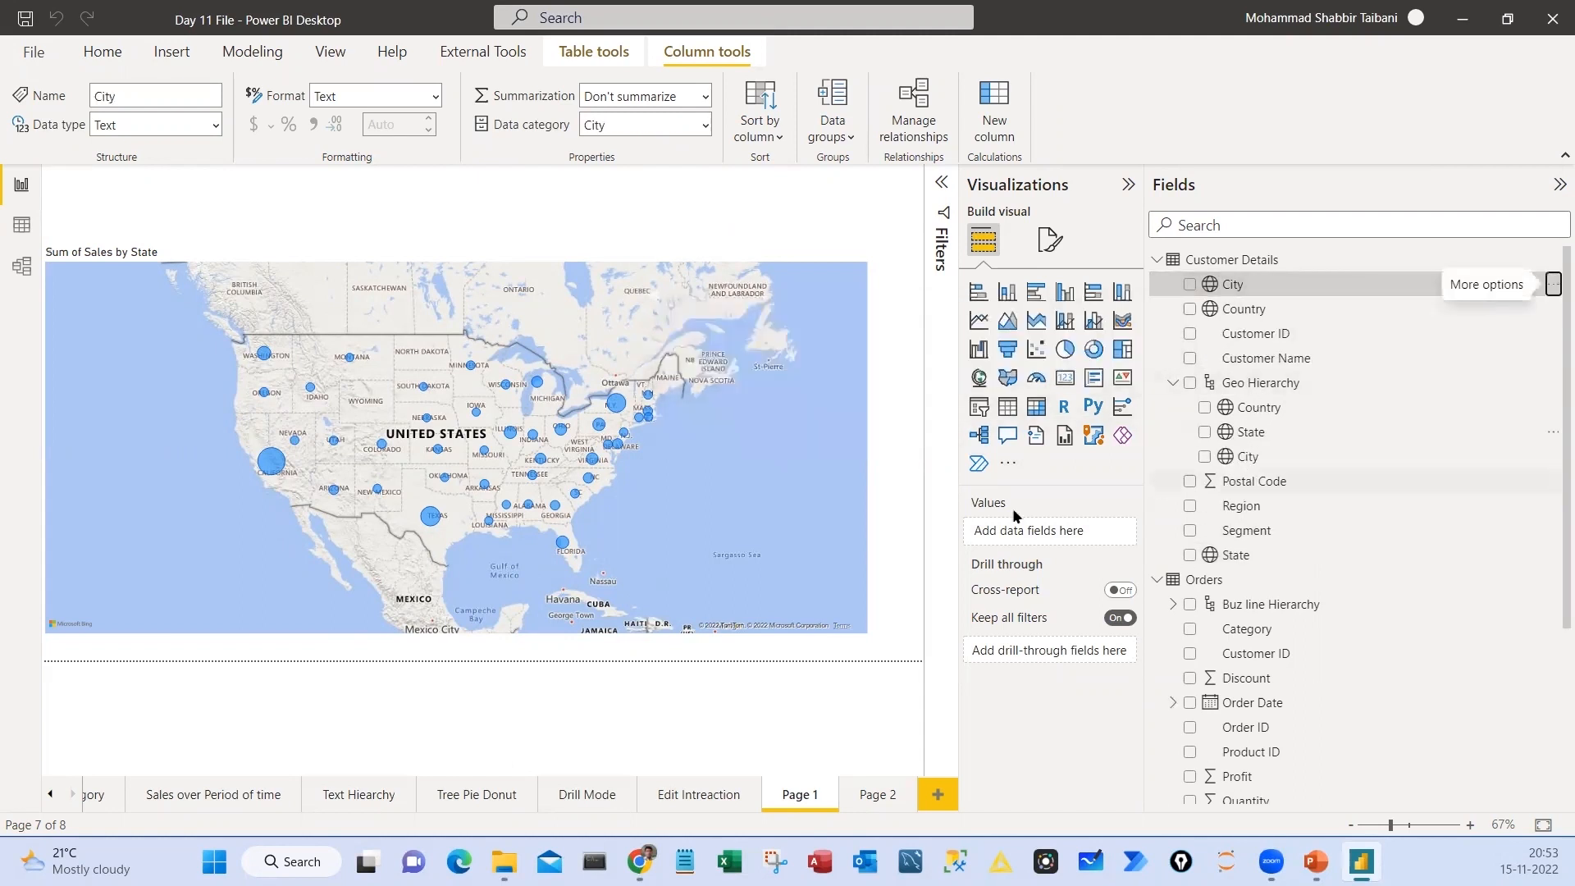
# Replace State with Geo Hierarchy as the location field of the sales map on Page 1
pyautogui.click(804, 253)
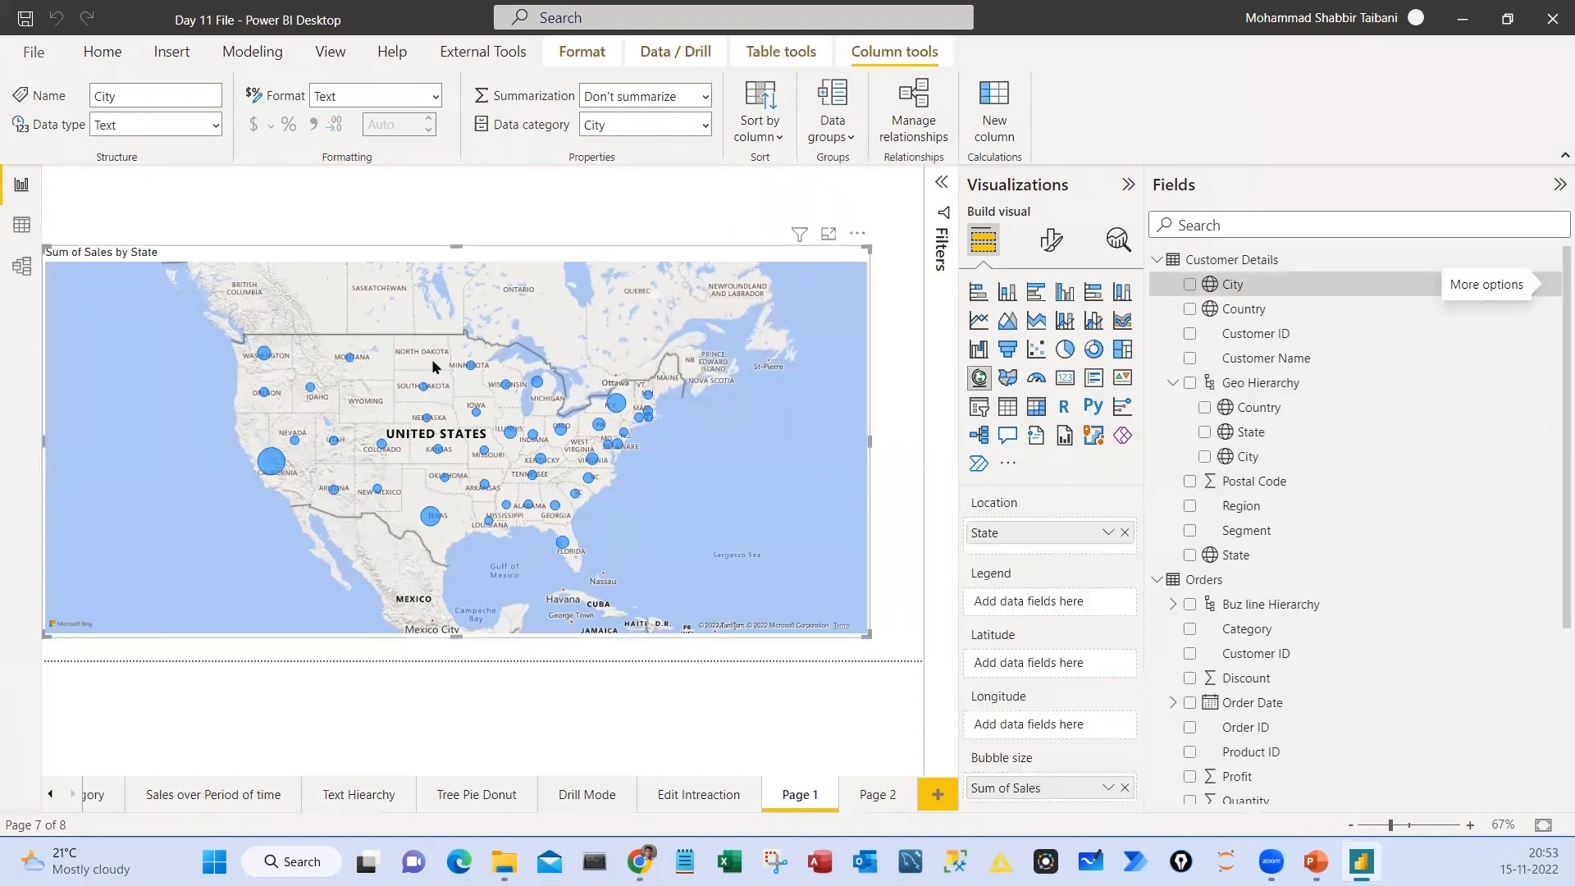
pyautogui.click(1125, 535)
pyautogui.moveTo(1235, 386); pyautogui.dragTo(1009, 535)
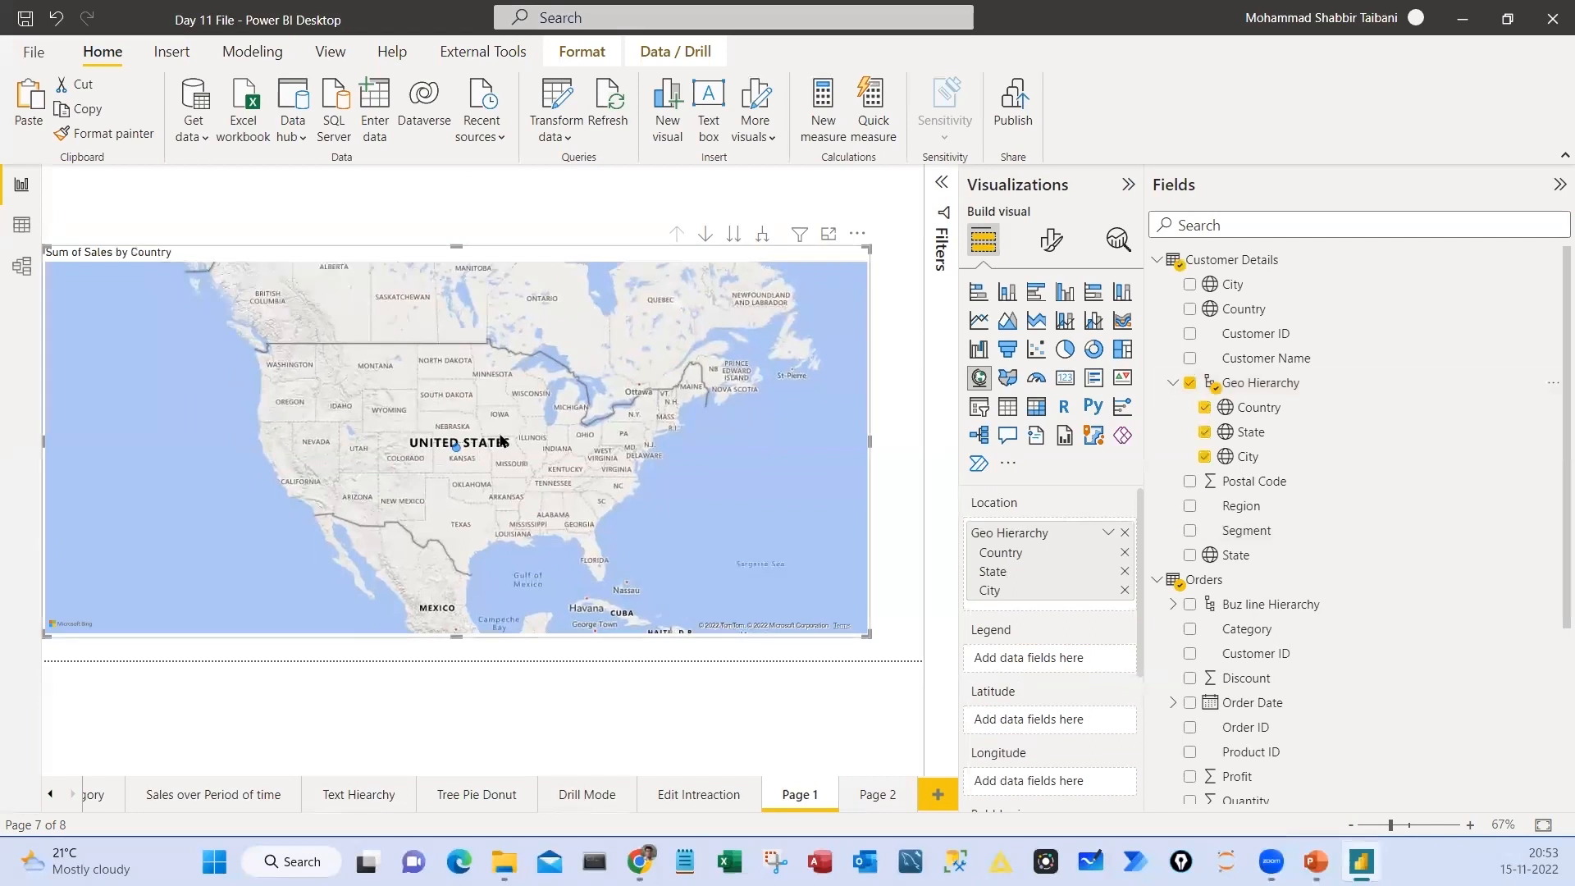
# Expand the map's hierarchy from country down to city level and drill back up to country level
pyautogui.moveTo(458, 454)
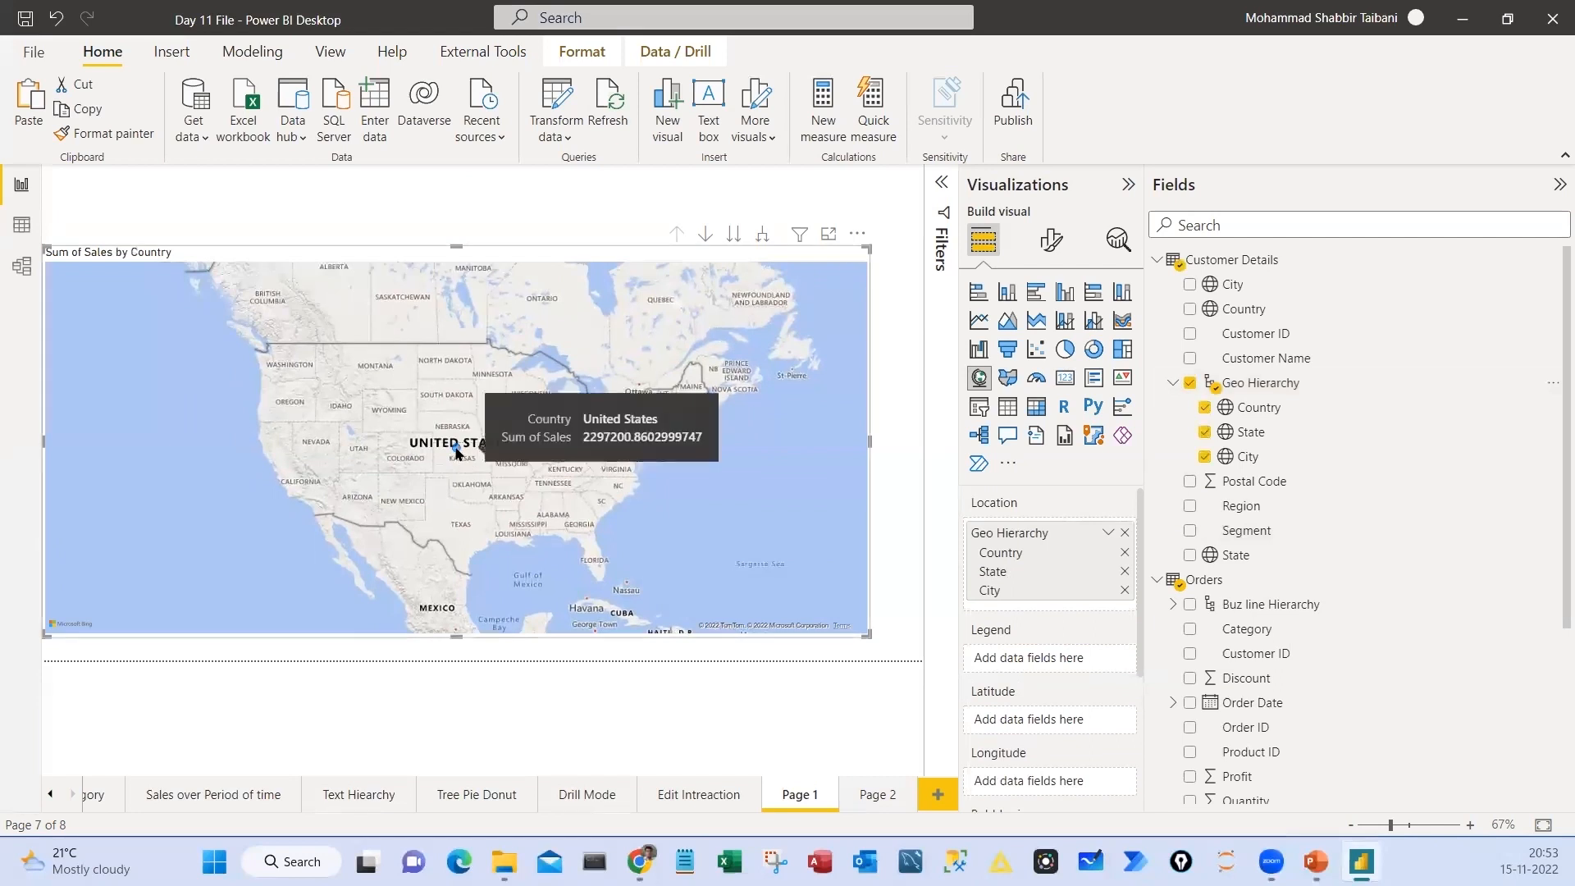
pyautogui.click(762, 234)
pyautogui.click(762, 234)
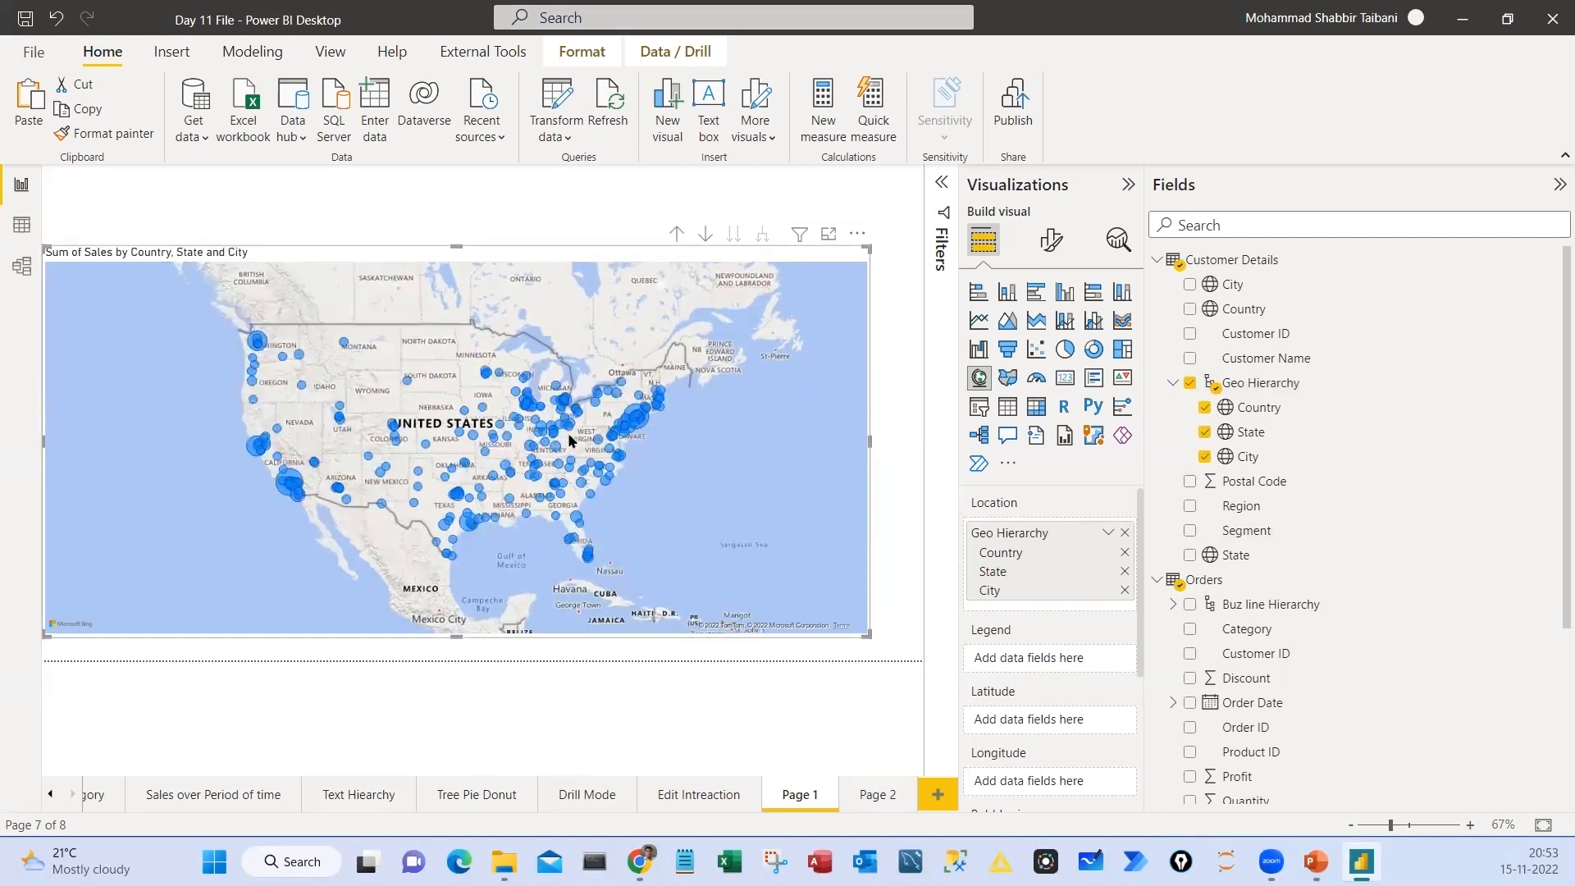
pyautogui.click(677, 236)
pyautogui.click(677, 235)
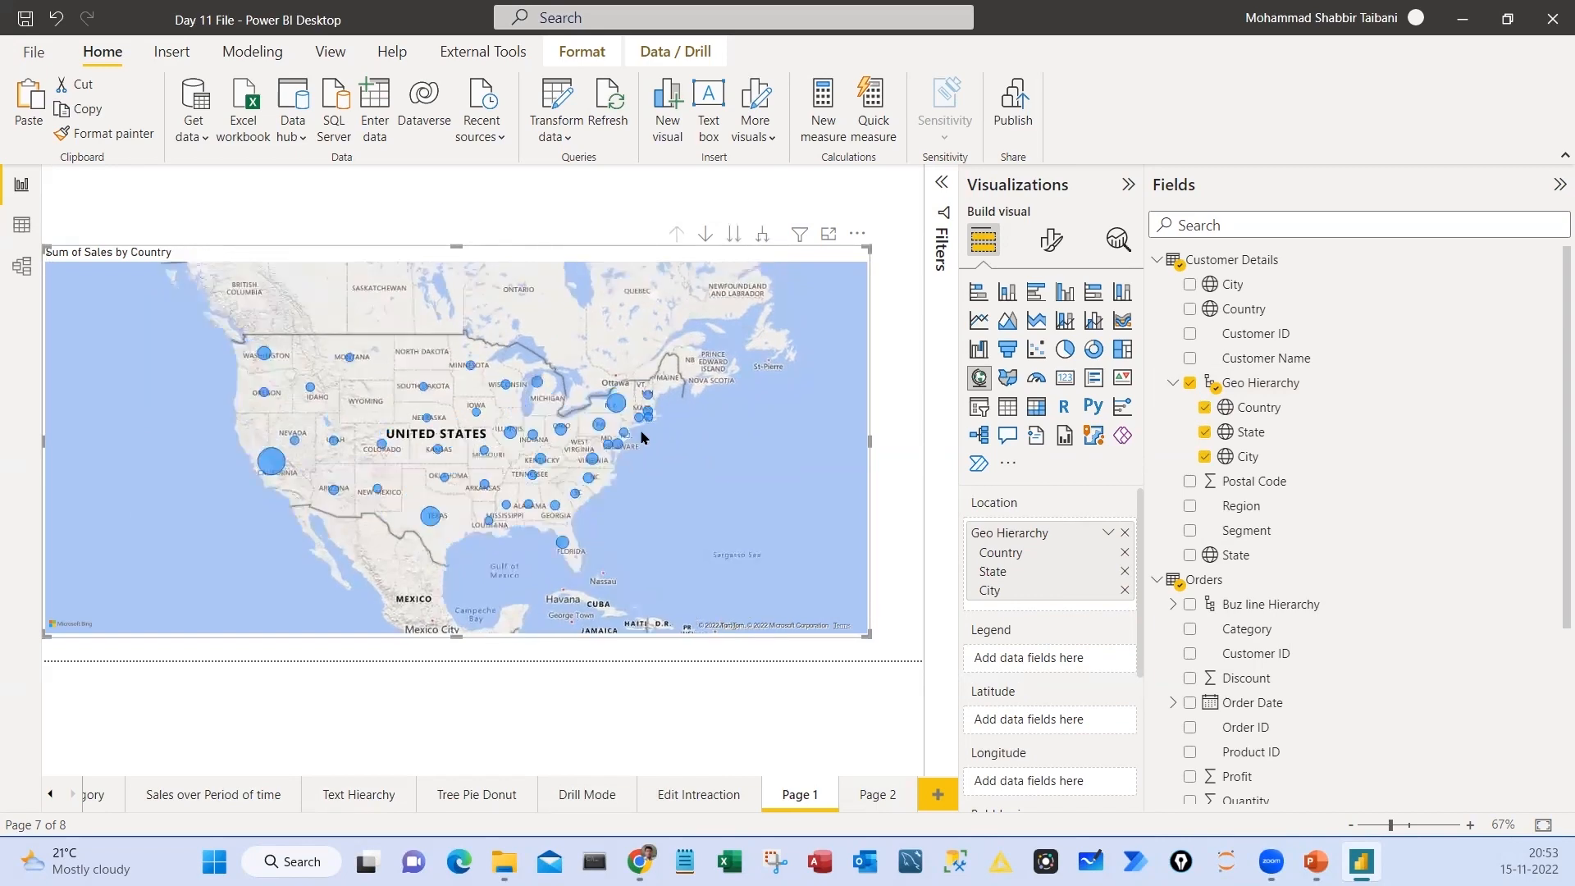
# Expand the map to state level and use drill mode to drill into California's cities
pyautogui.click(762, 235)
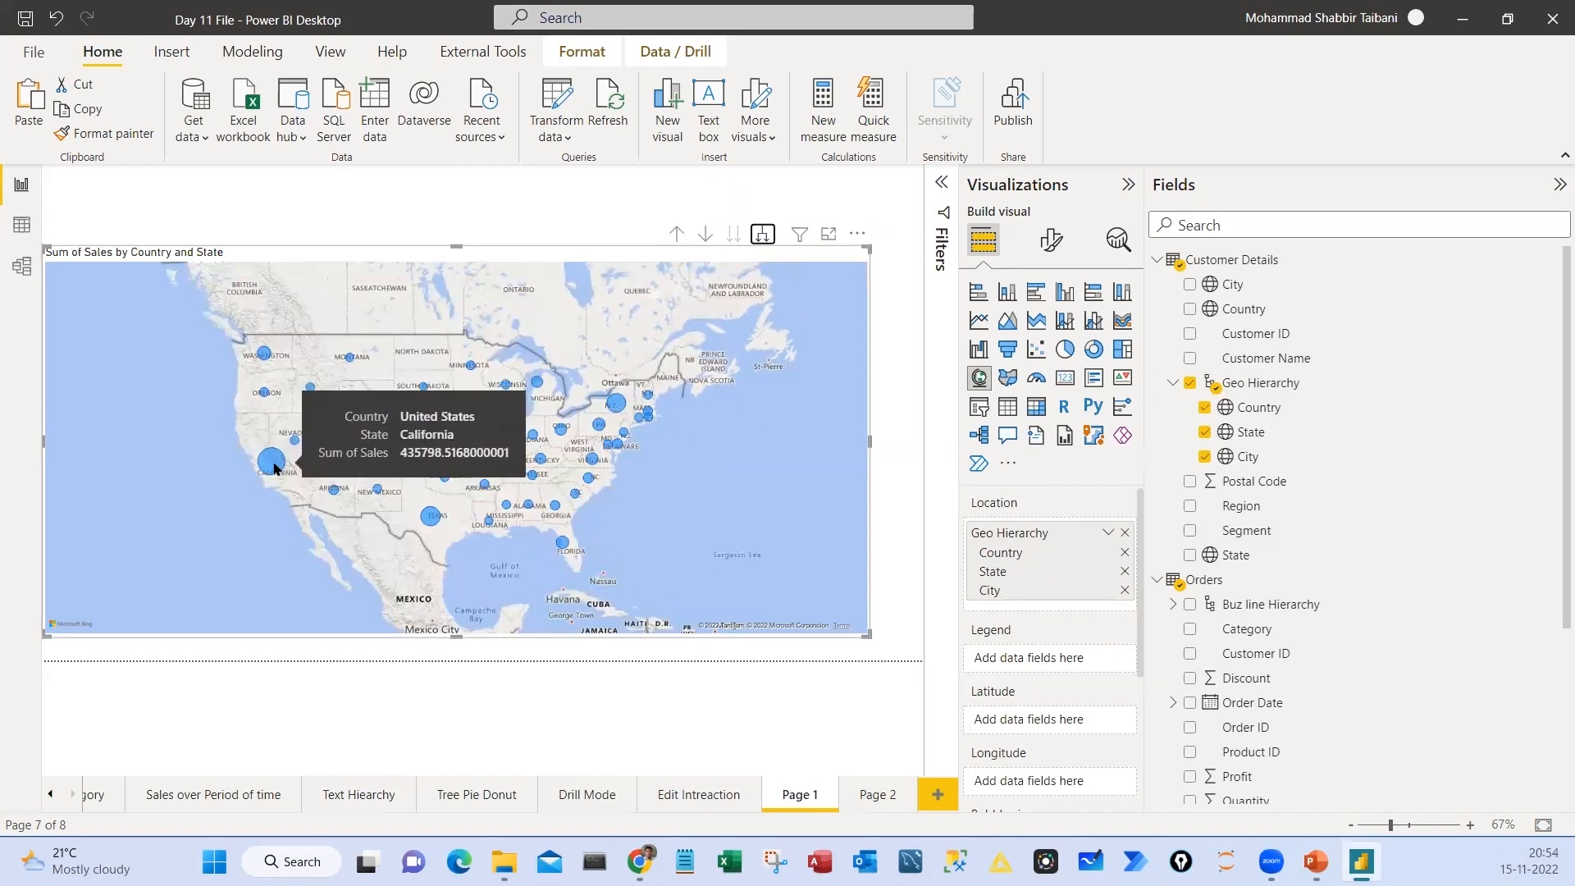
pyautogui.click(705, 236)
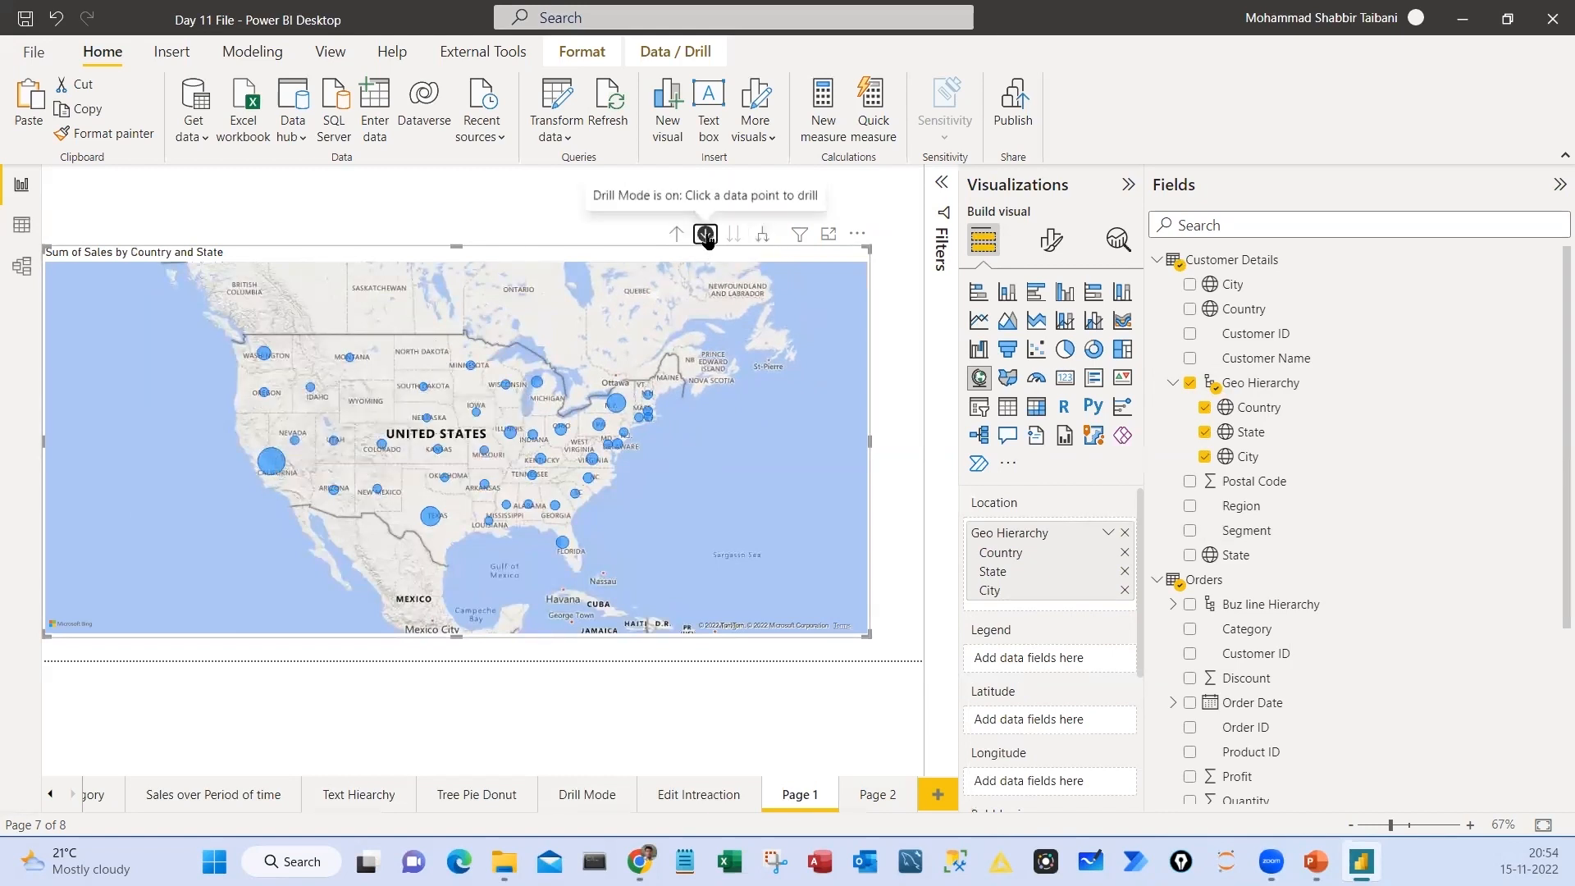
pyautogui.click(271, 460)
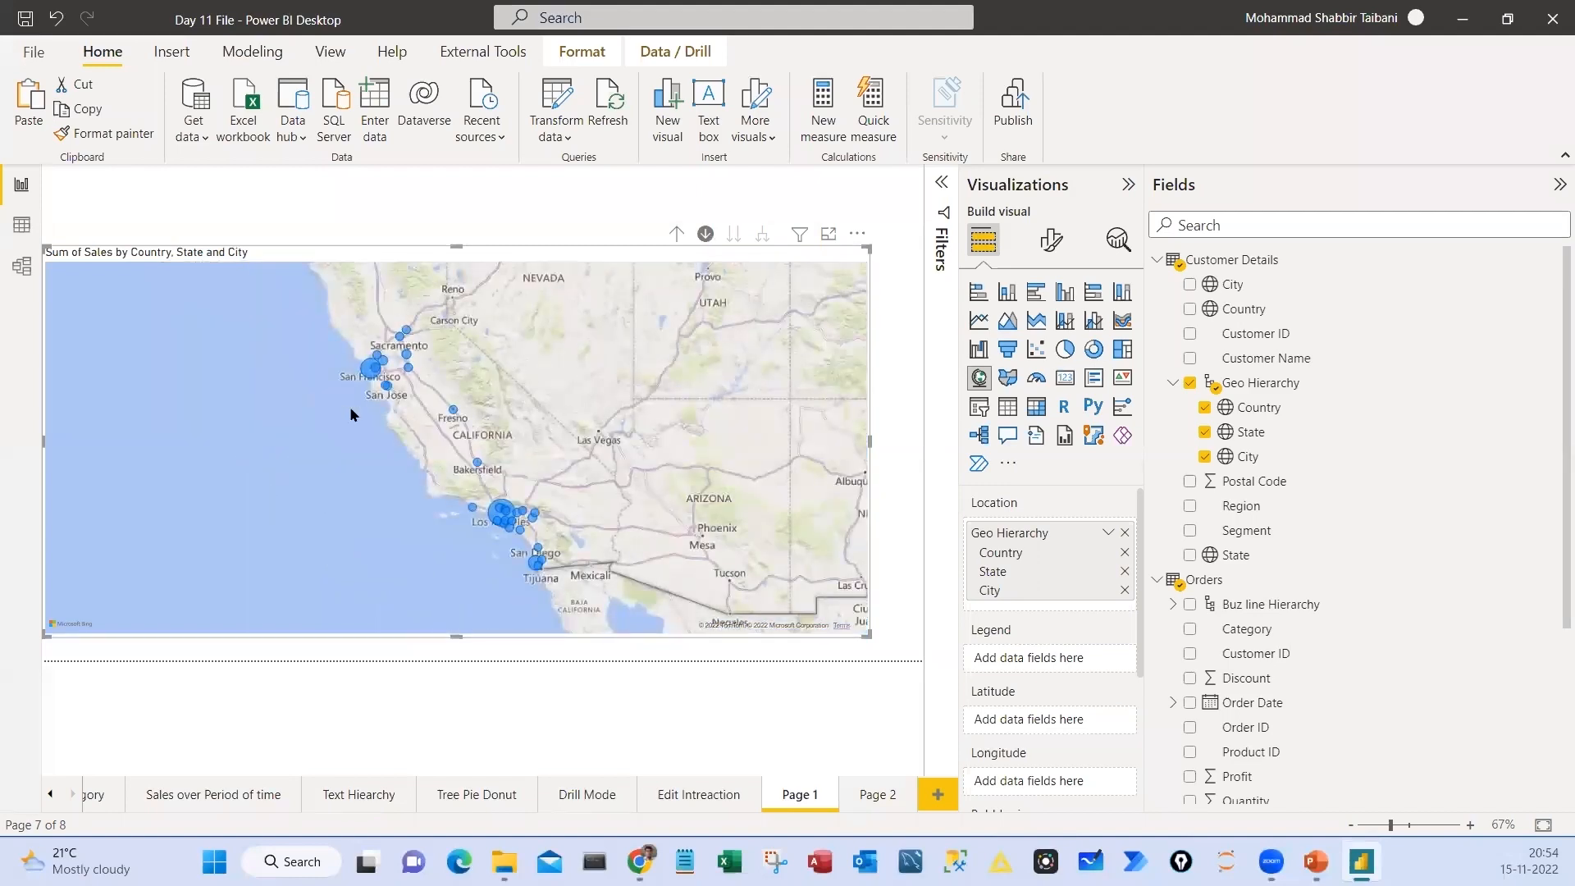
# Drill the map up to state level, drill into New York's cities, and return to state level
pyautogui.click(676, 234)
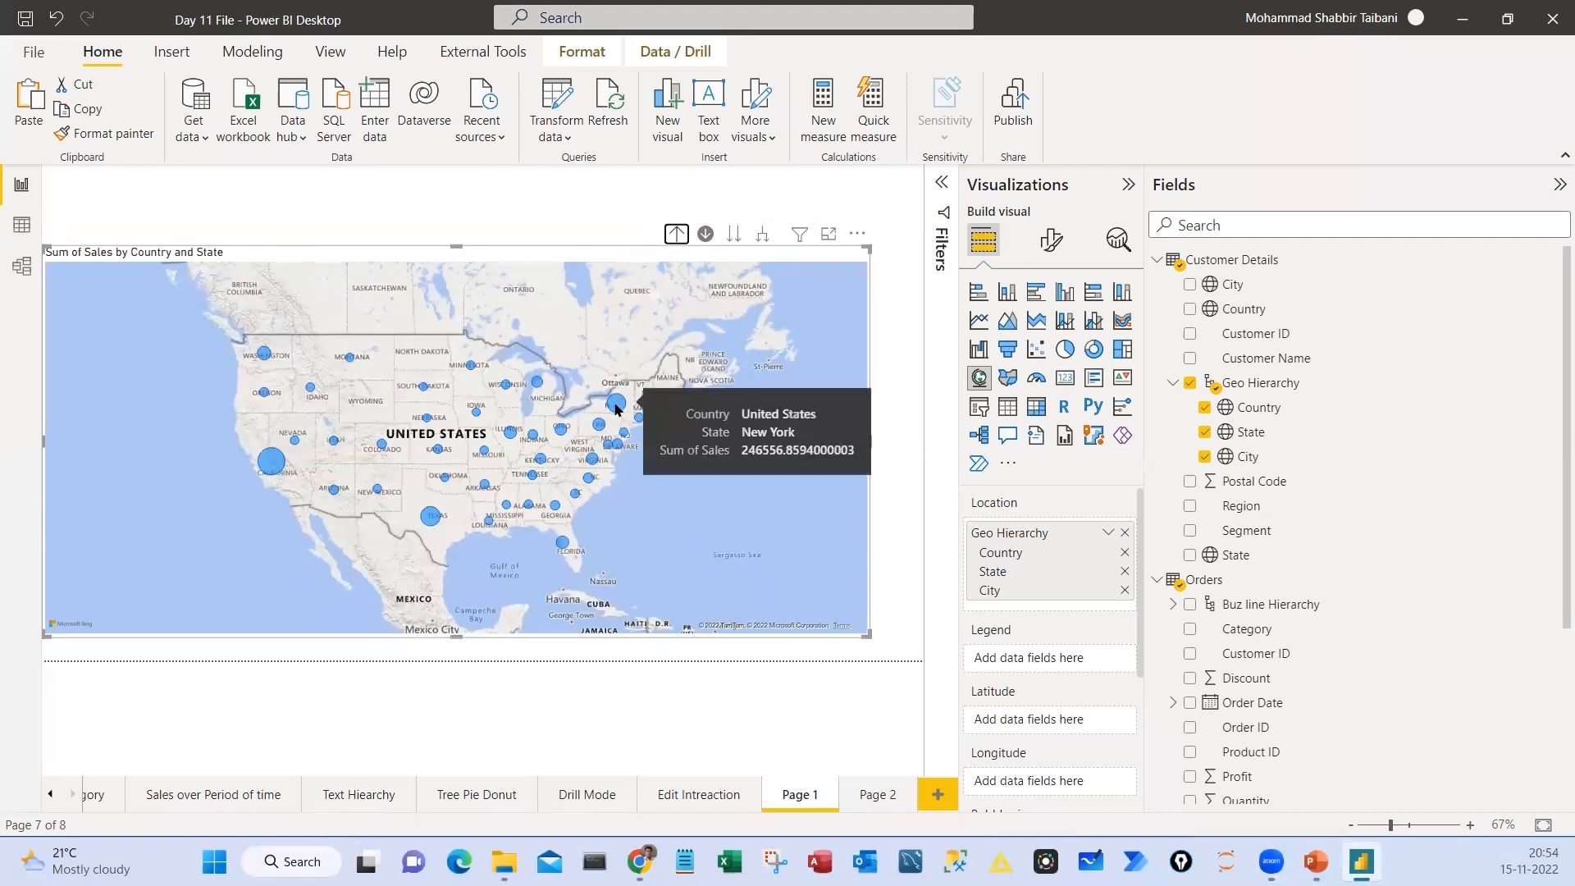
pyautogui.click(617, 405)
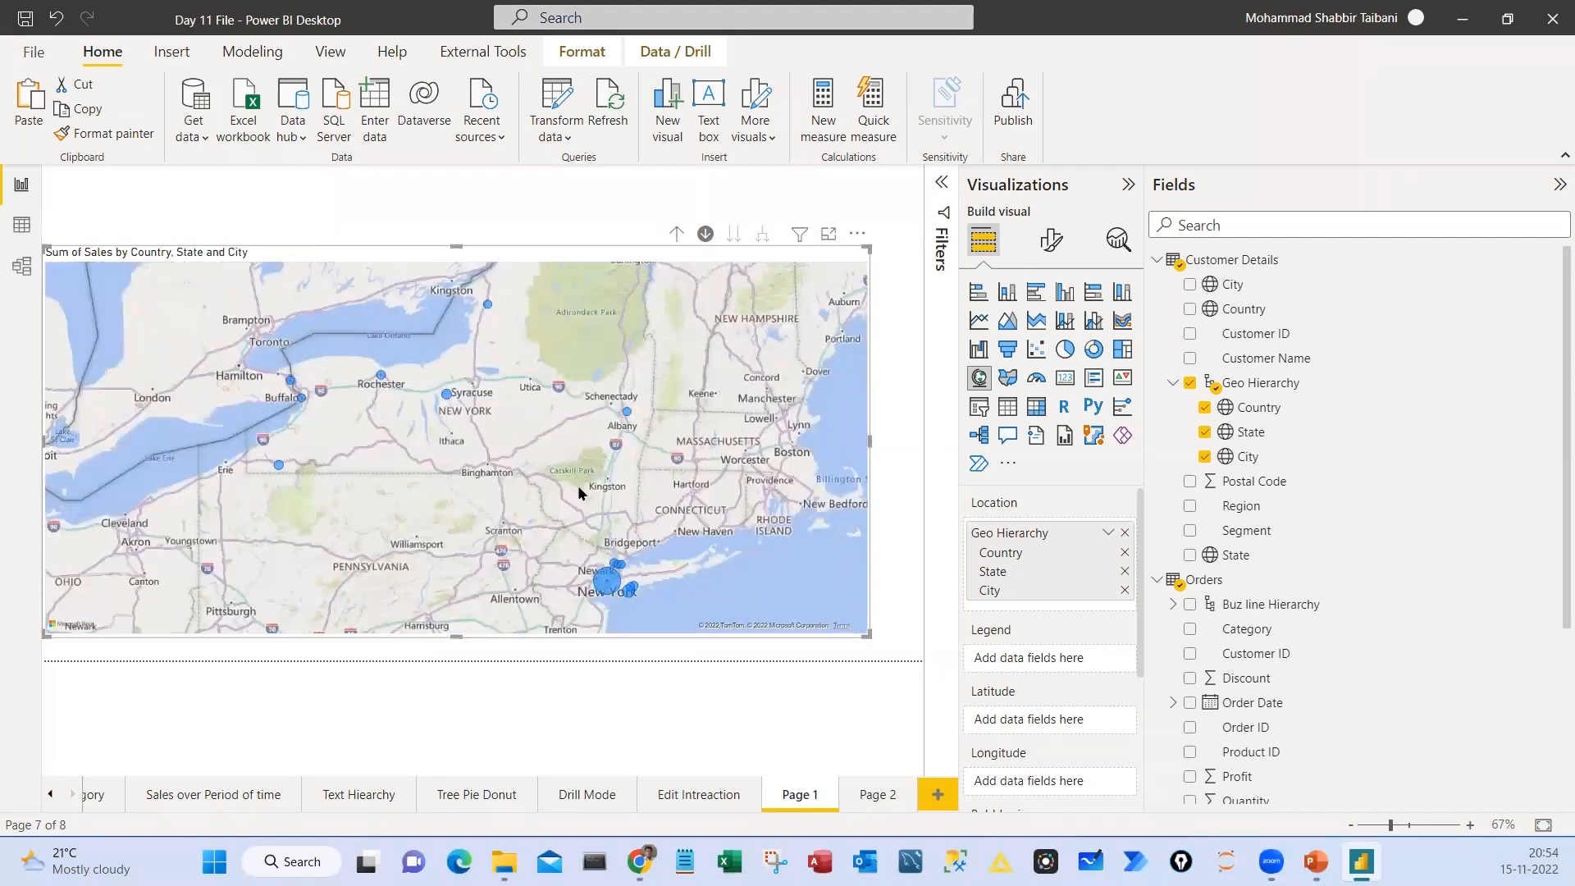
pyautogui.click(676, 234)
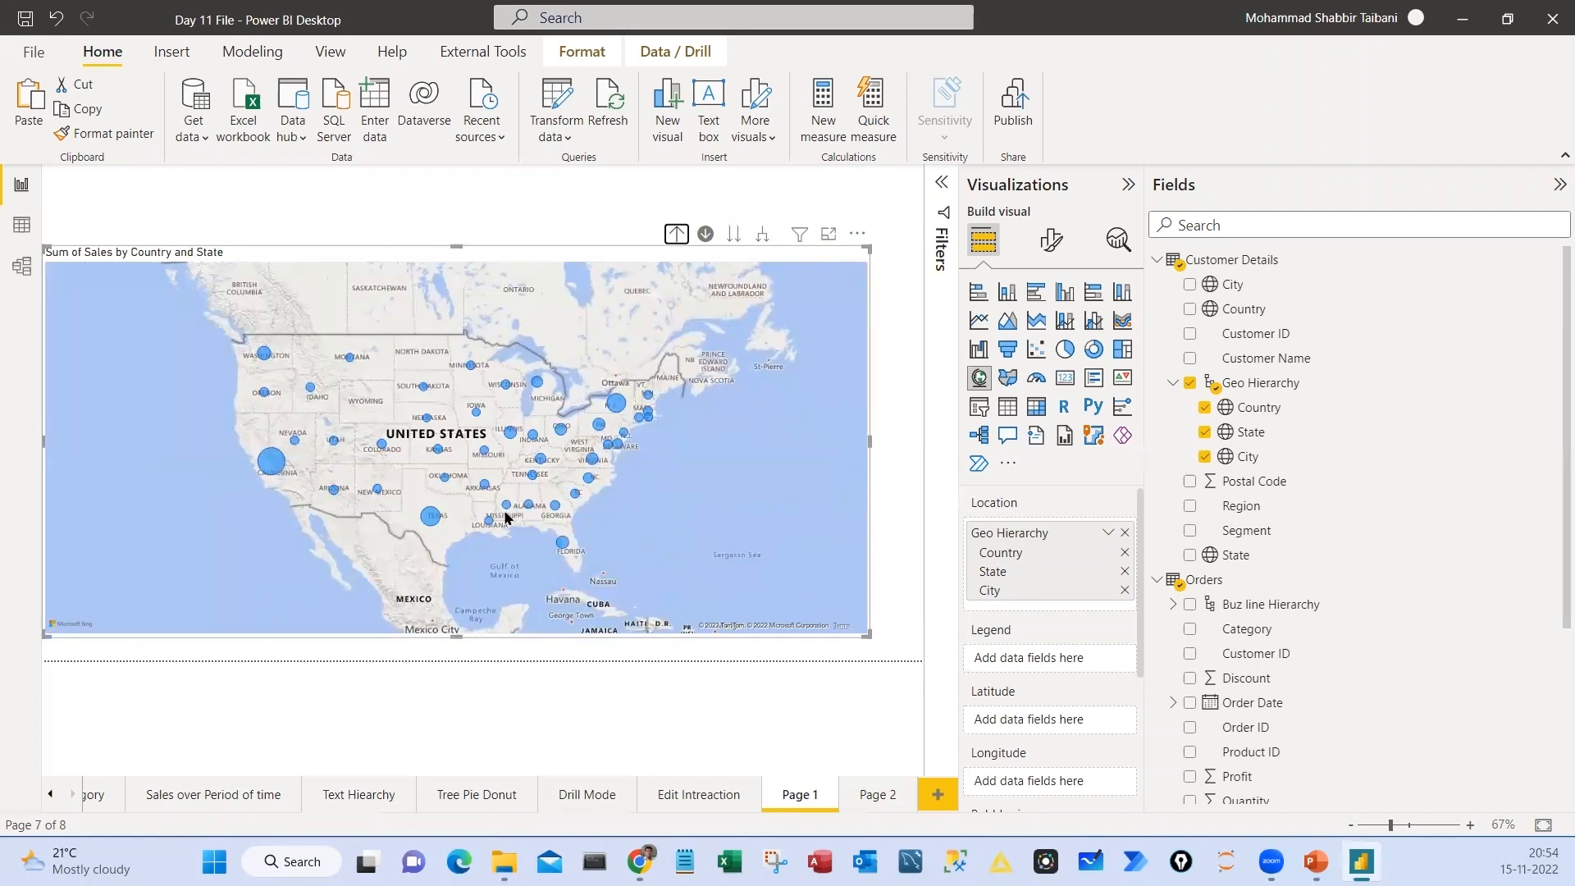
pyautogui.moveTo(332, 337)
pyautogui.mouseDown()
pyautogui.moveTo(599, 566)
pyautogui.moveTo(238, 349)
pyautogui.mouseUp()
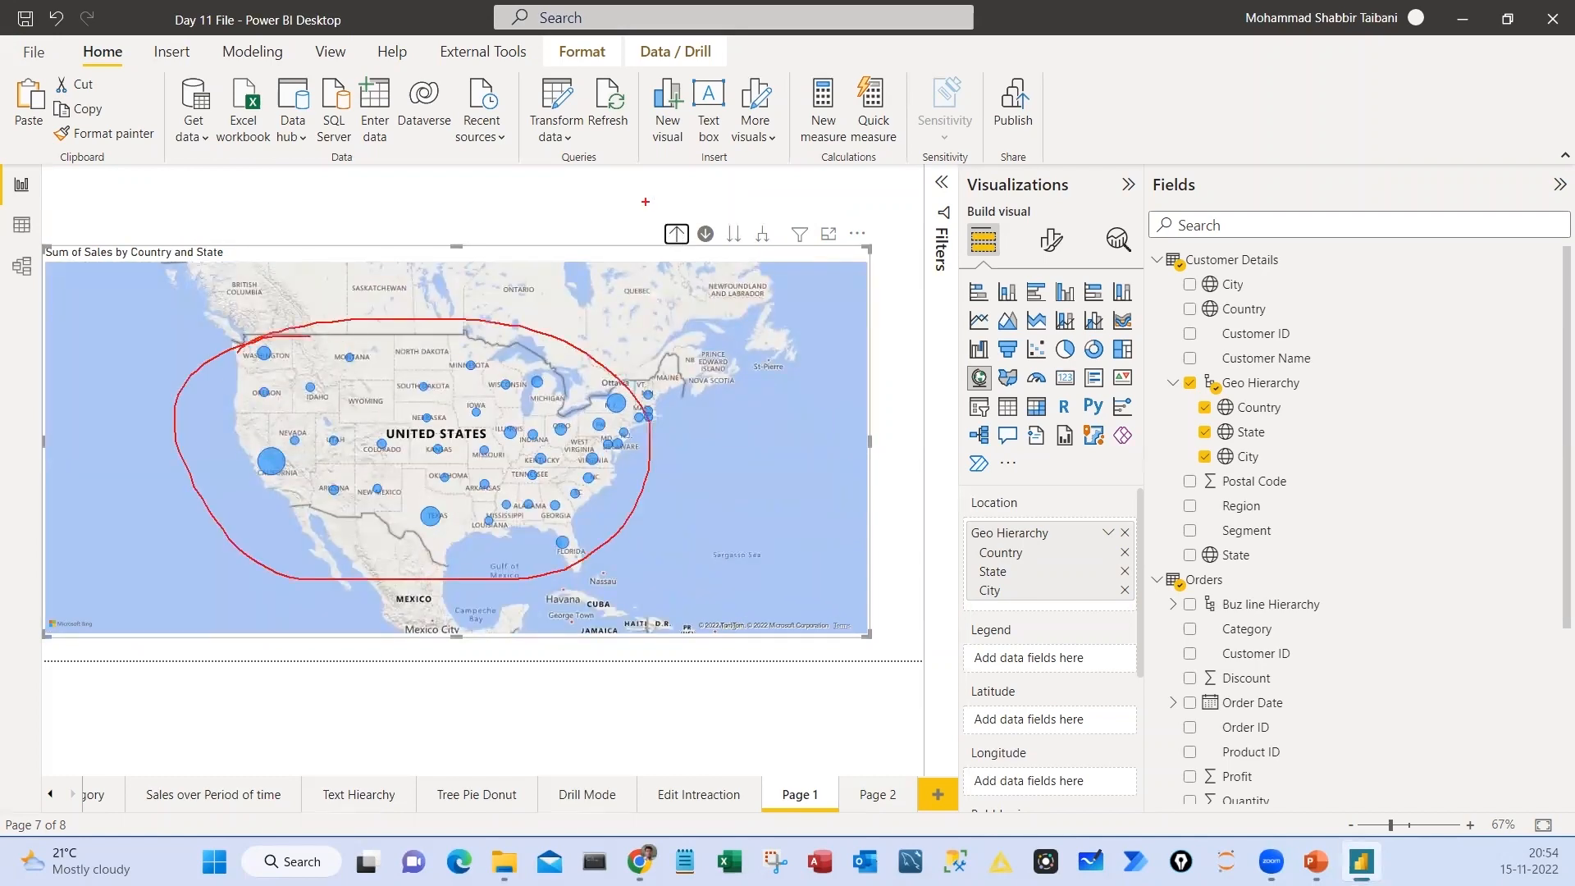
pyautogui.moveTo(645, 202); pyautogui.dragTo(753, 252)
pyautogui.moveTo(952, 489)
pyautogui.mouseDown()
pyautogui.moveTo(1021, 566)
pyautogui.moveTo(1114, 617)
pyautogui.mouseUp()
pyautogui.moveTo(880, 562)
pyautogui.mouseDown()
pyautogui.moveTo(885, 589)
pyautogui.moveTo(1001, 529)
pyautogui.moveTo(1111, 599)
pyautogui.moveTo(952, 426)
pyautogui.mouseUp()
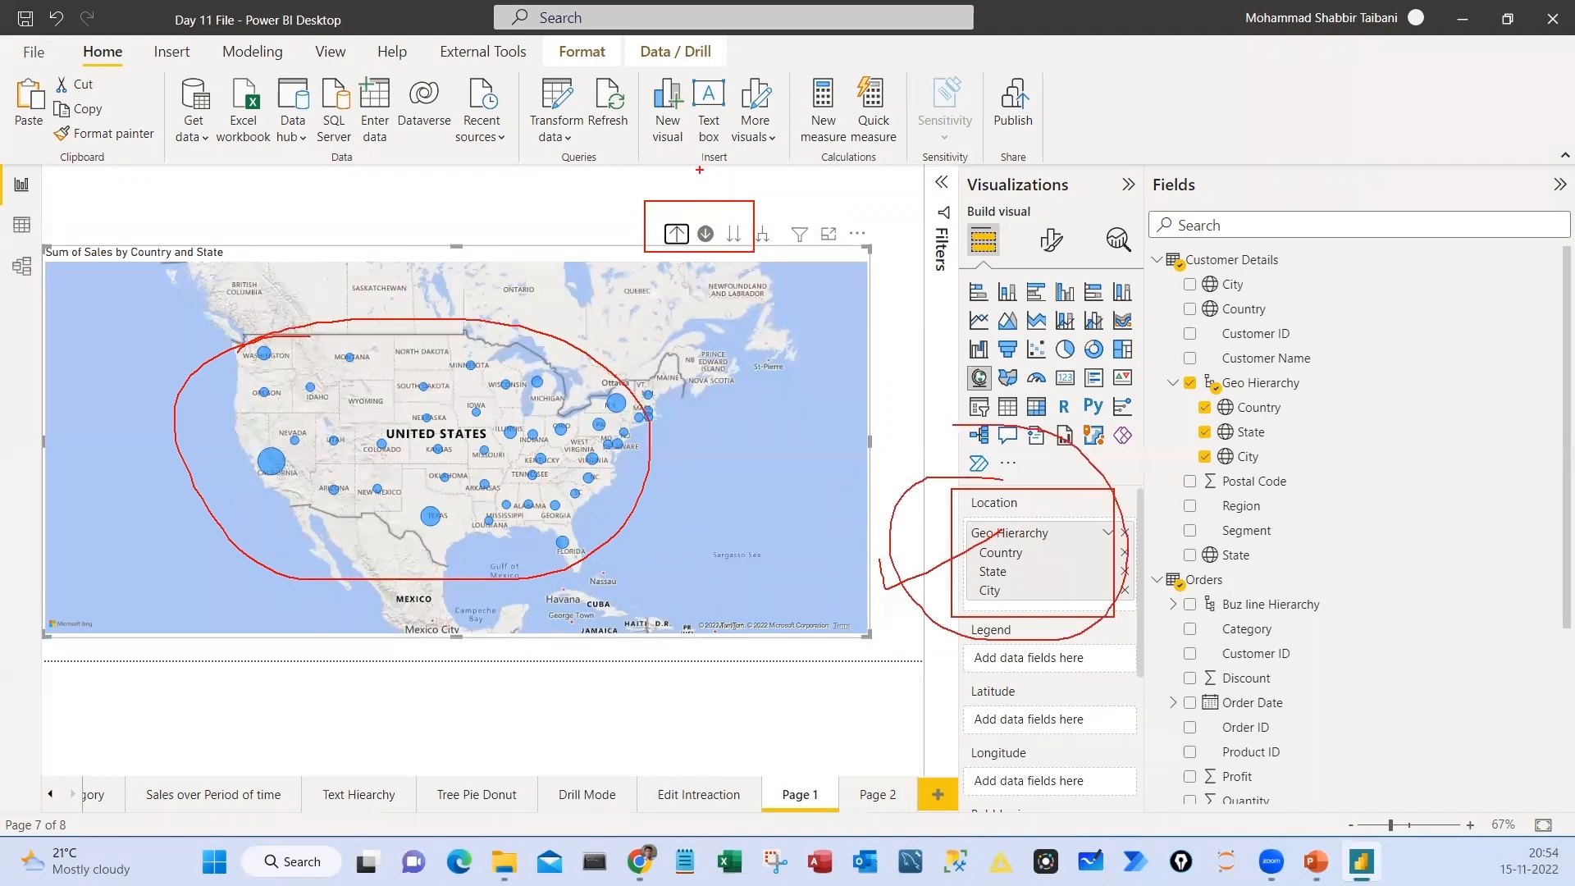
pyautogui.moveTo(698, 202); pyautogui.dragTo(661, 203)
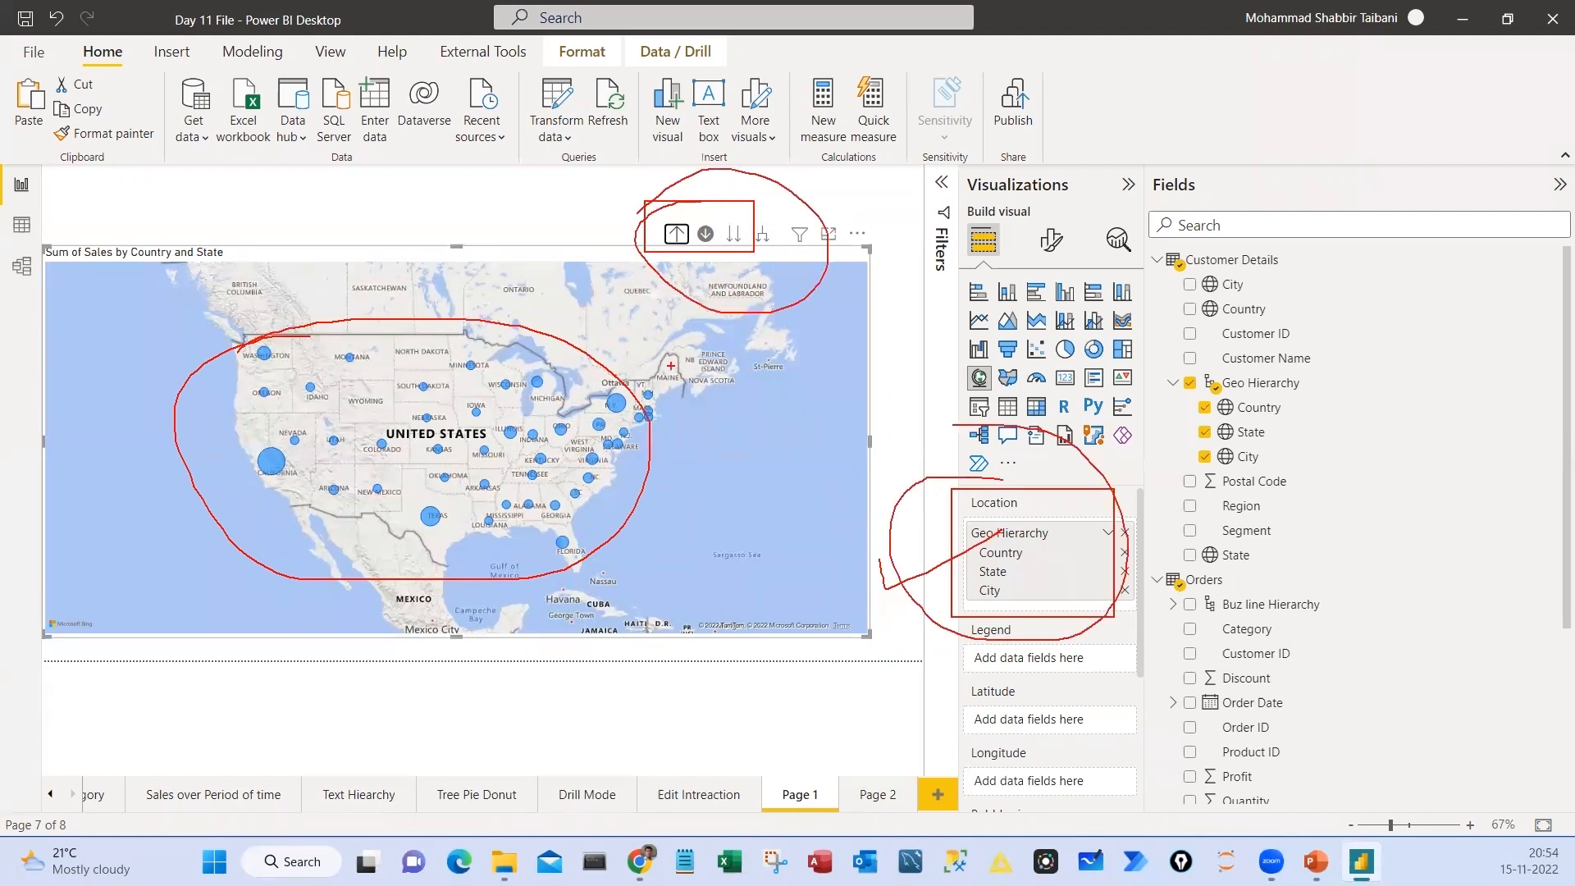
pyautogui.press('Escape')
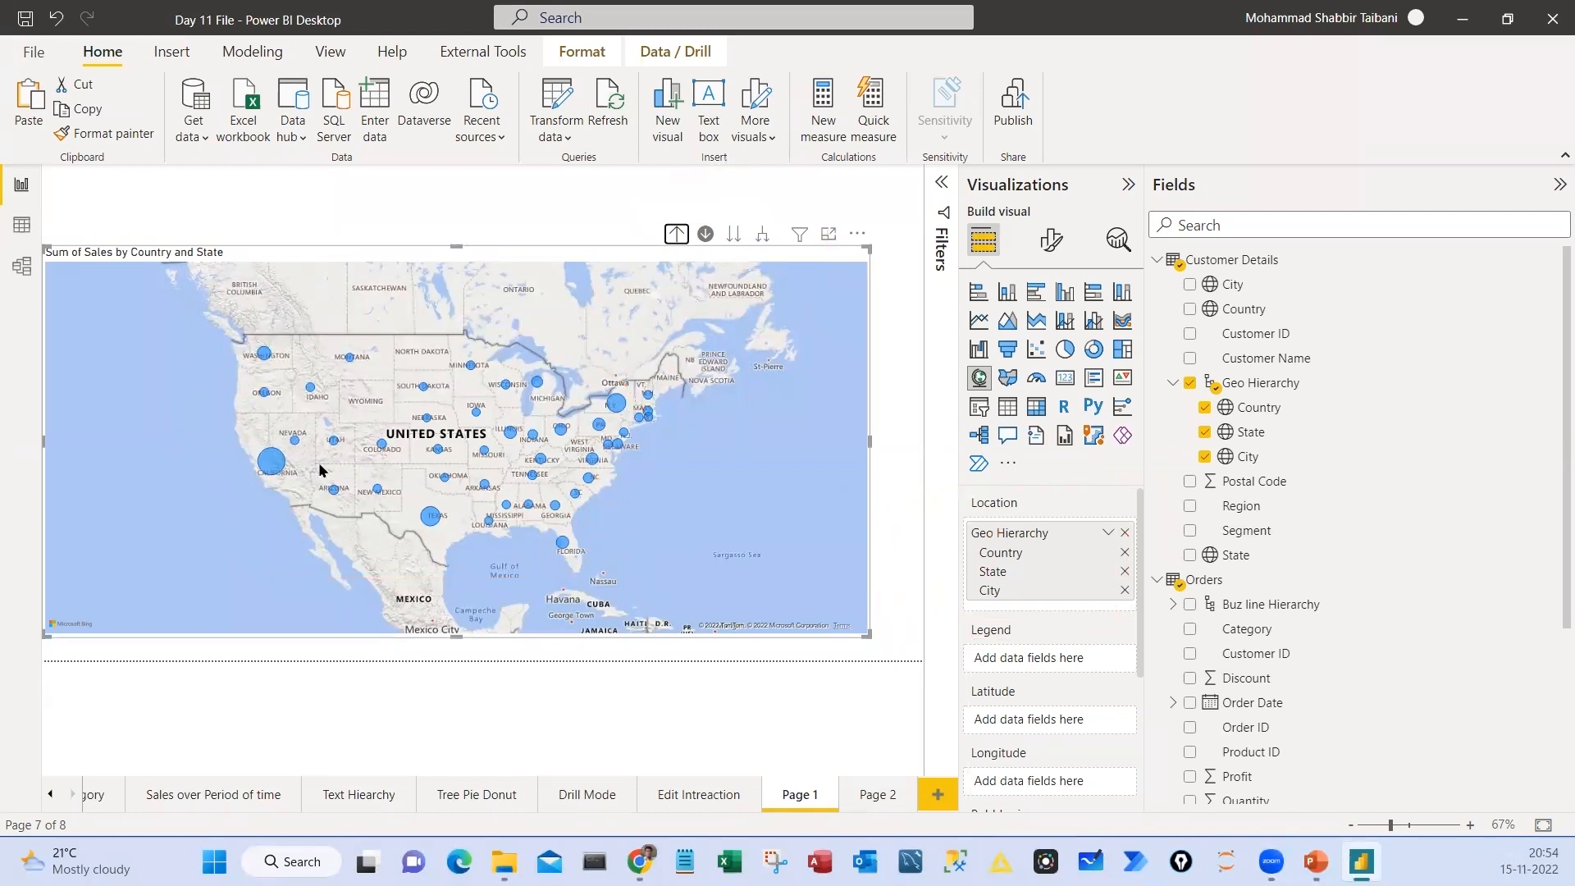
pyautogui.click(271, 463)
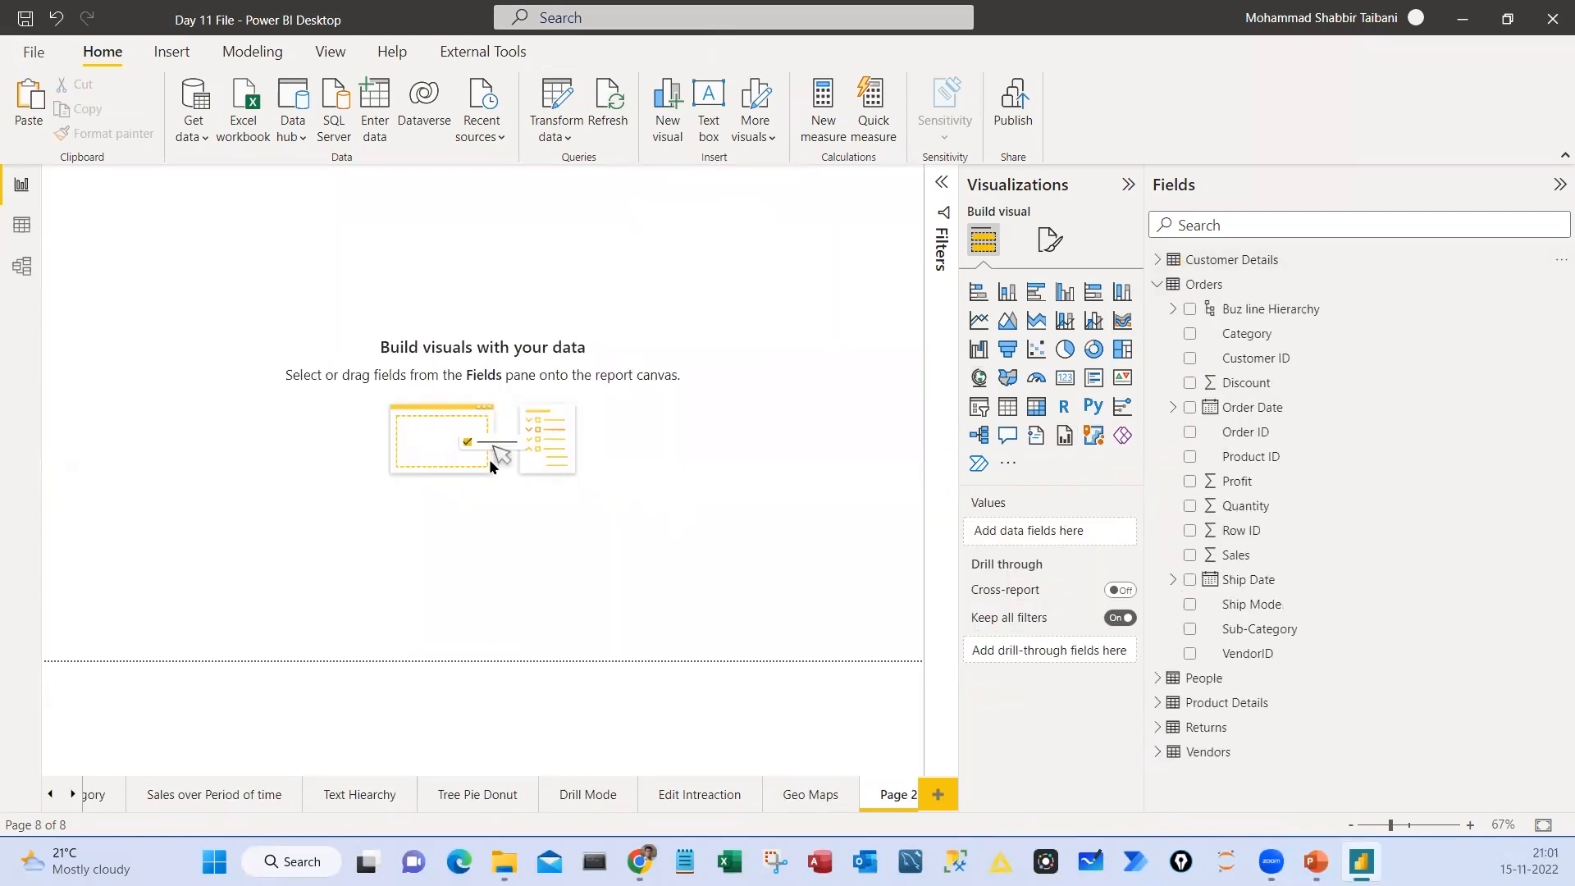
# Add a table on Page 2 with Category and Sum of Sales from Orders, and adjust its position and size
pyautogui.click(1009, 412)
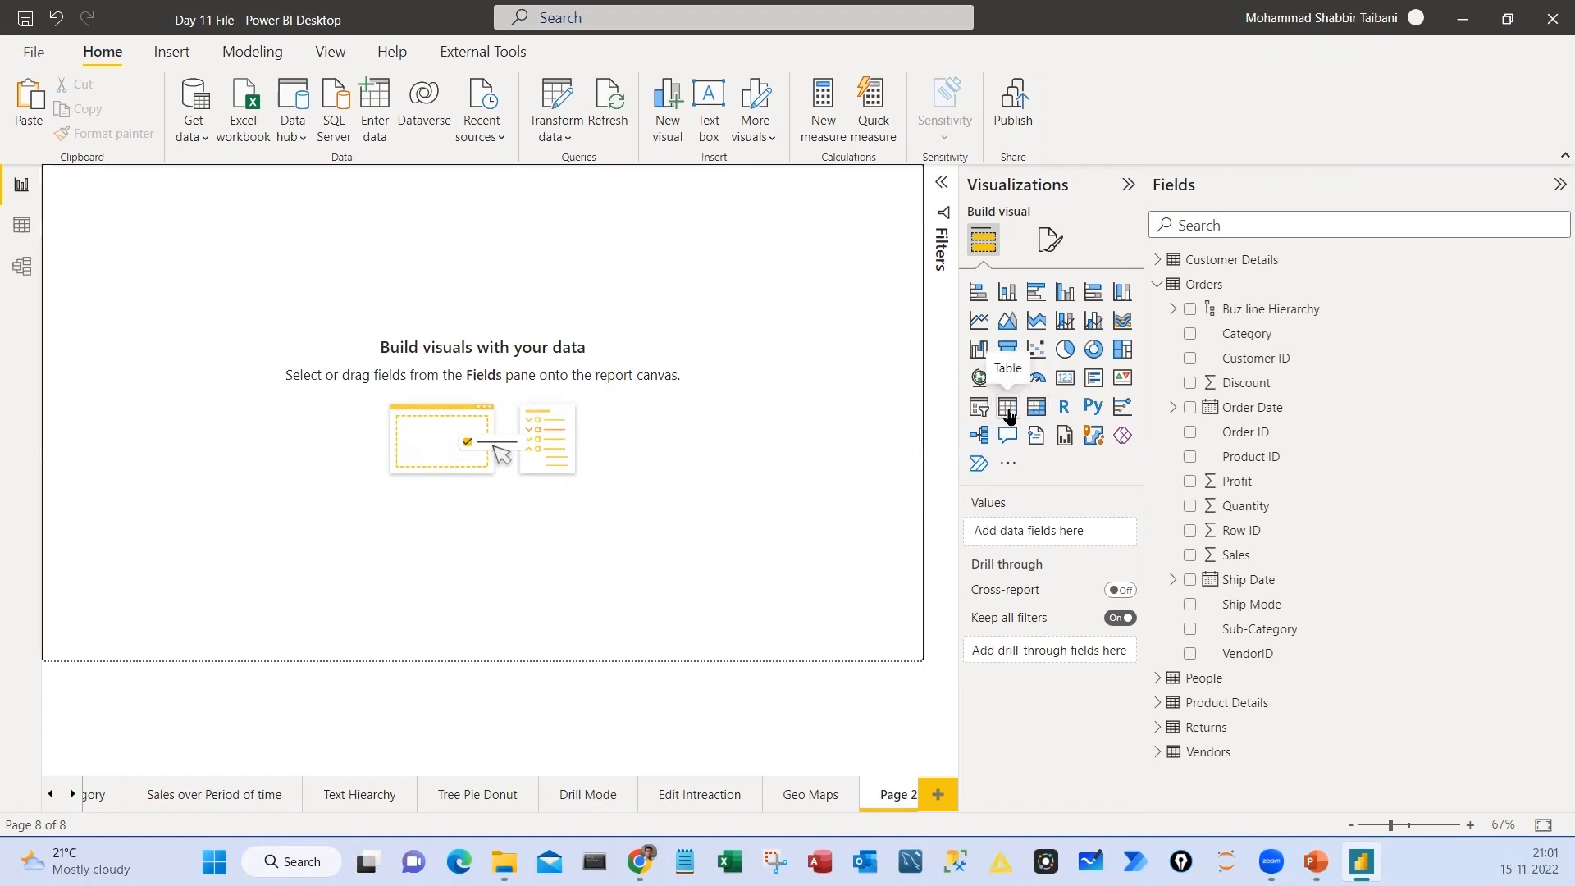
pyautogui.moveTo(201, 280); pyautogui.dragTo(154, 363)
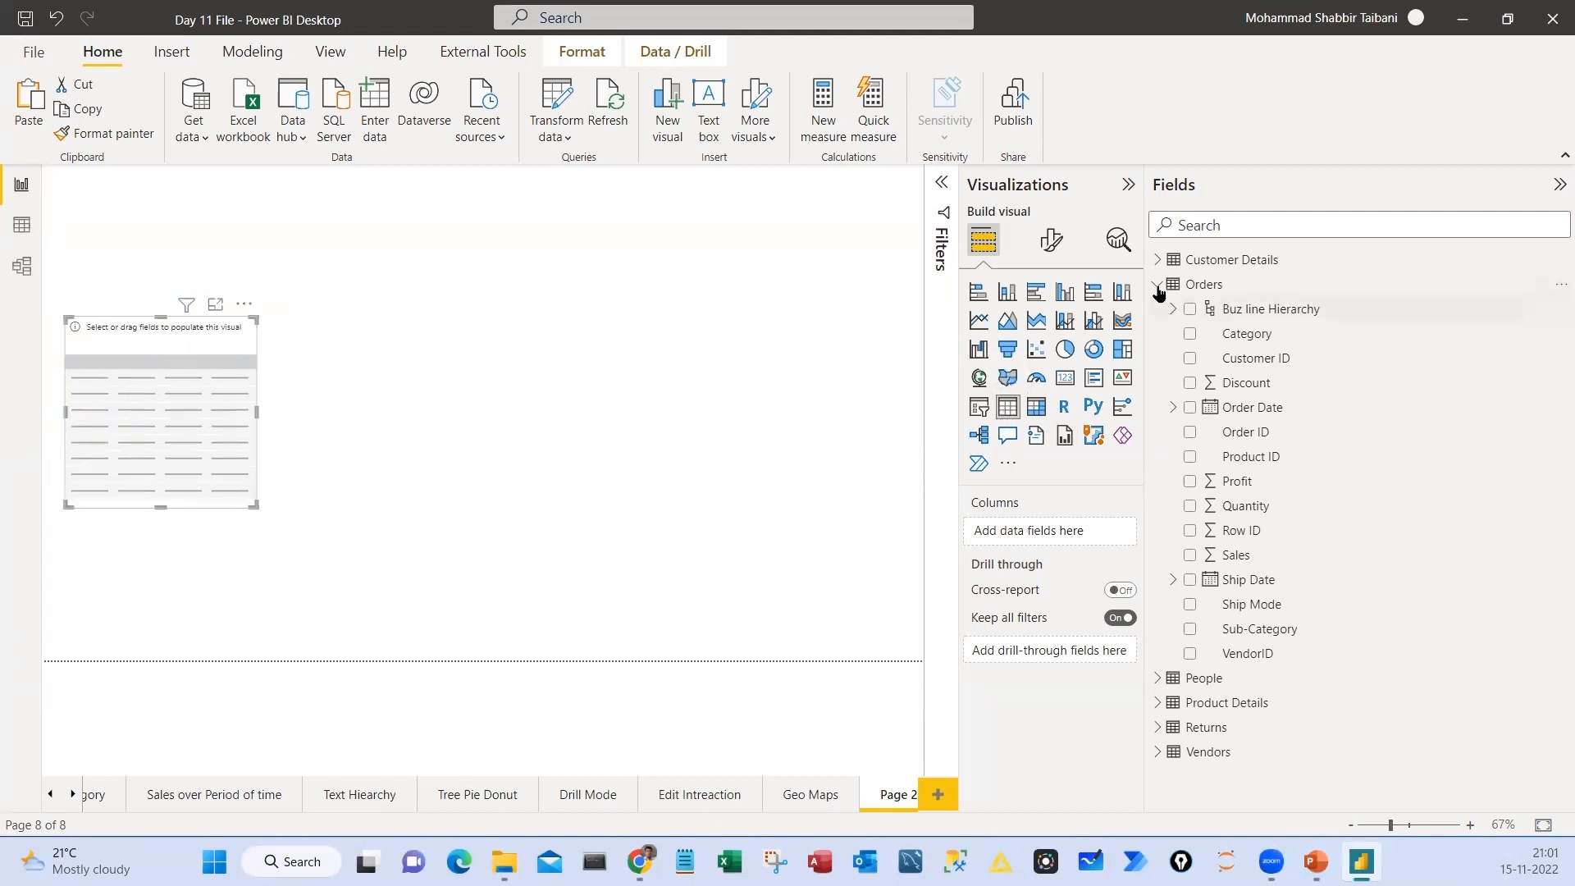
pyautogui.moveTo(1231, 558); pyautogui.dragTo(1041, 540)
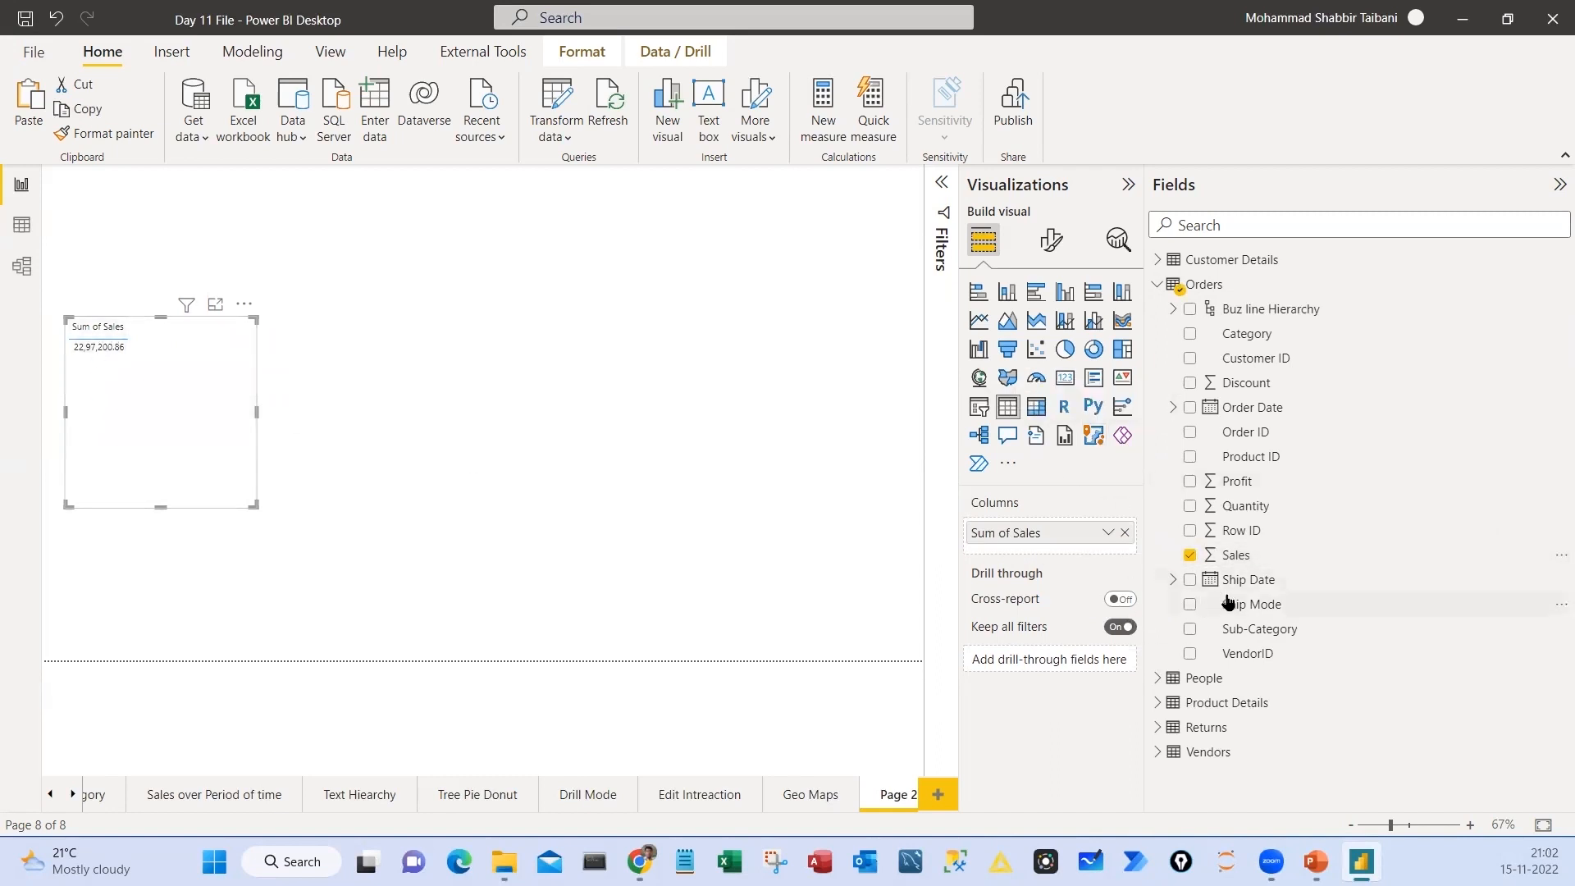
pyautogui.moveTo(1246, 346); pyautogui.dragTo(1049, 535)
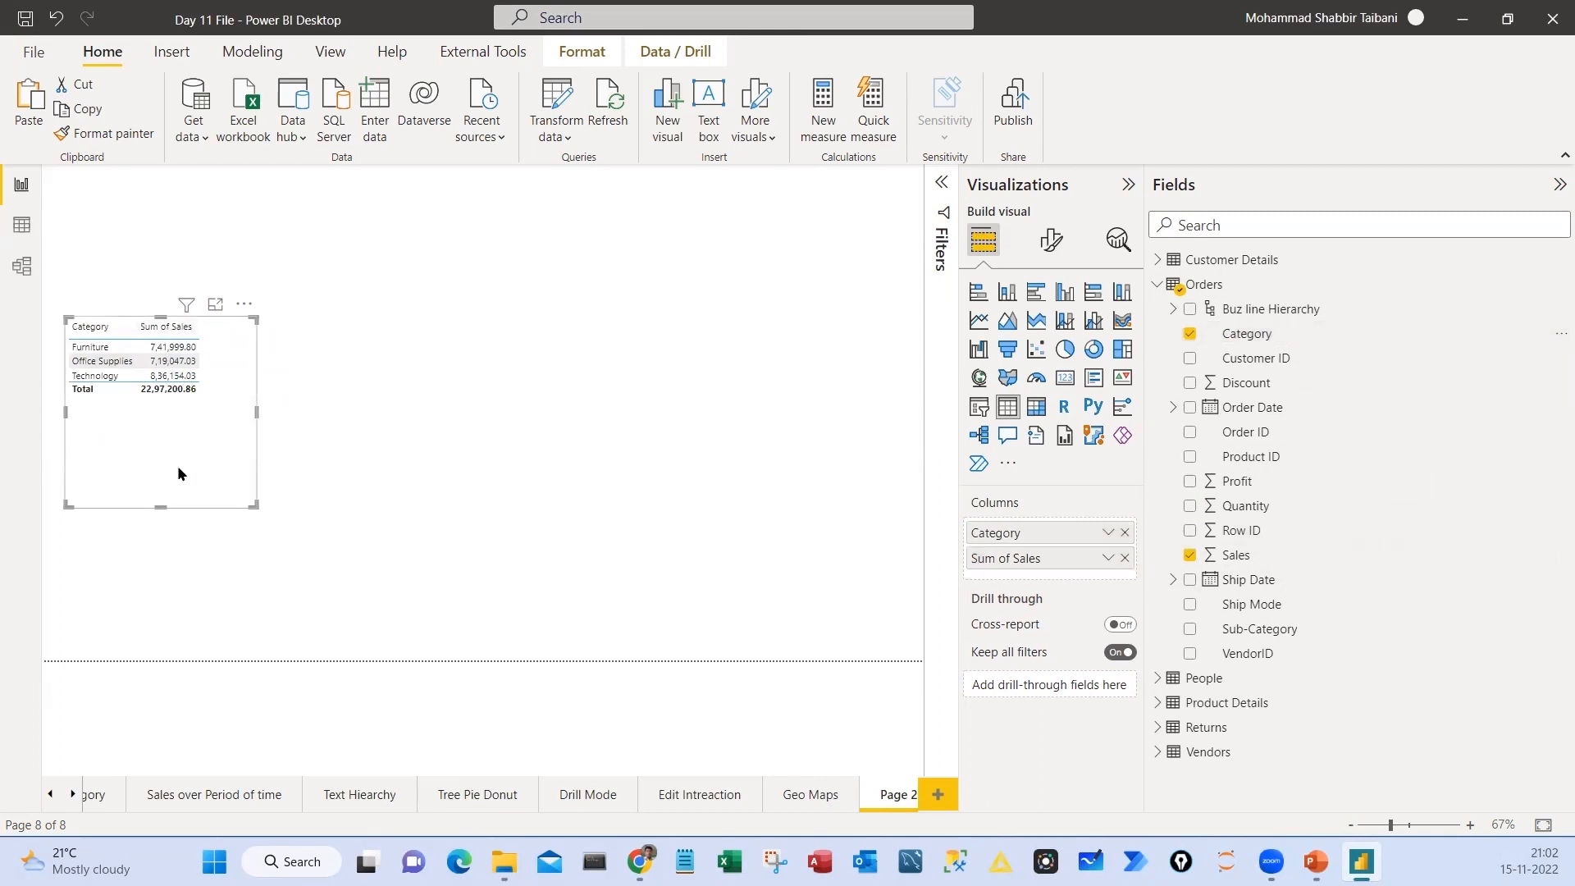
pyautogui.moveTo(177, 465); pyautogui.dragTo(189, 492)
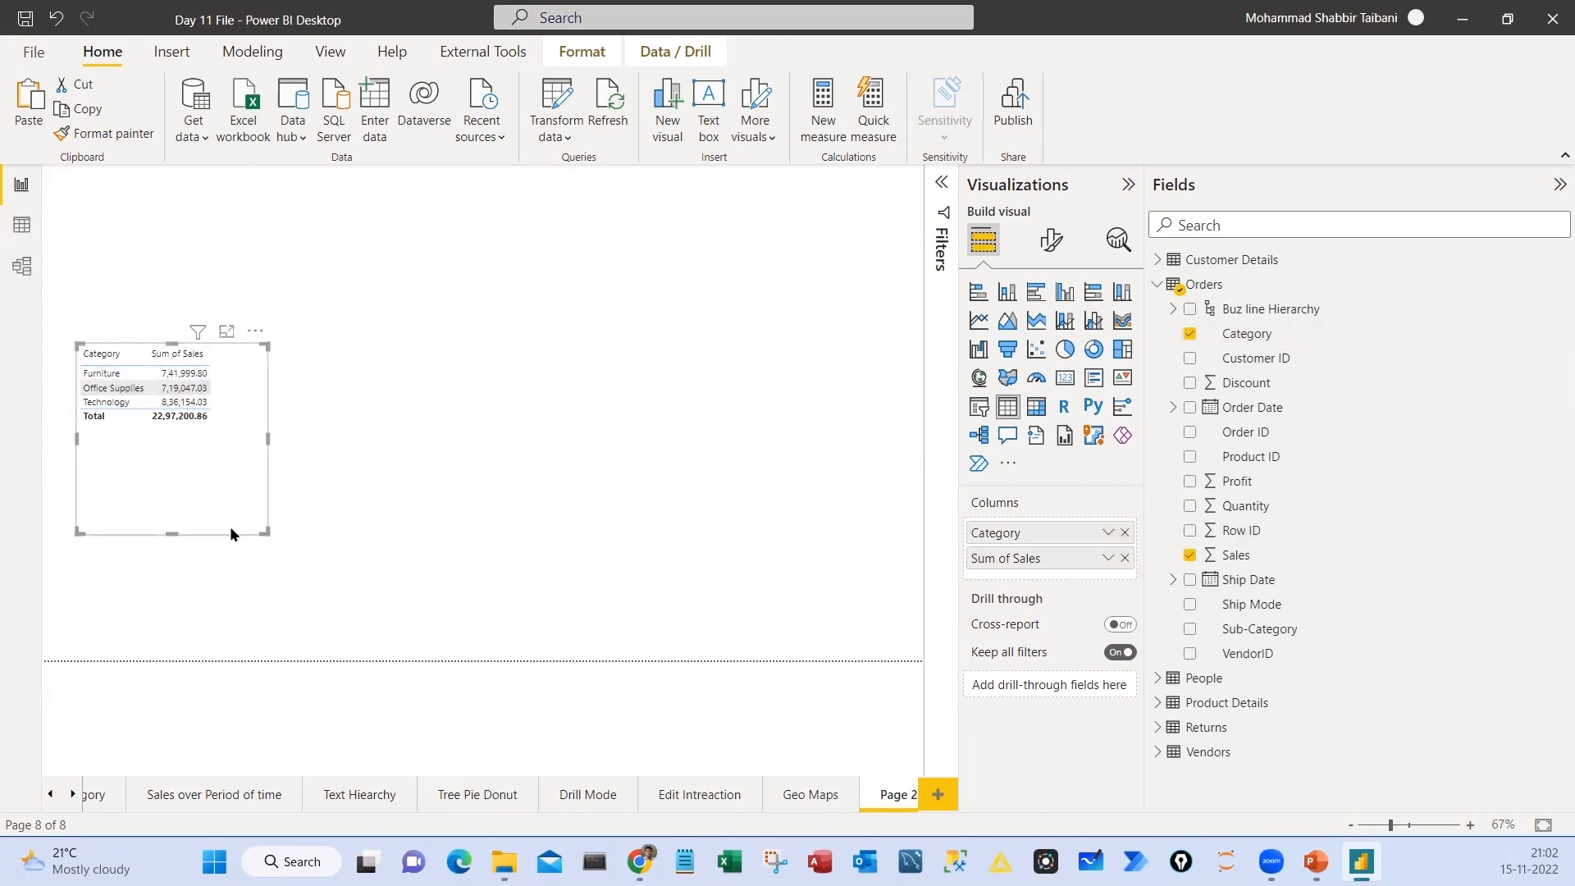
pyautogui.moveTo(265, 531); pyautogui.dragTo(233, 452)
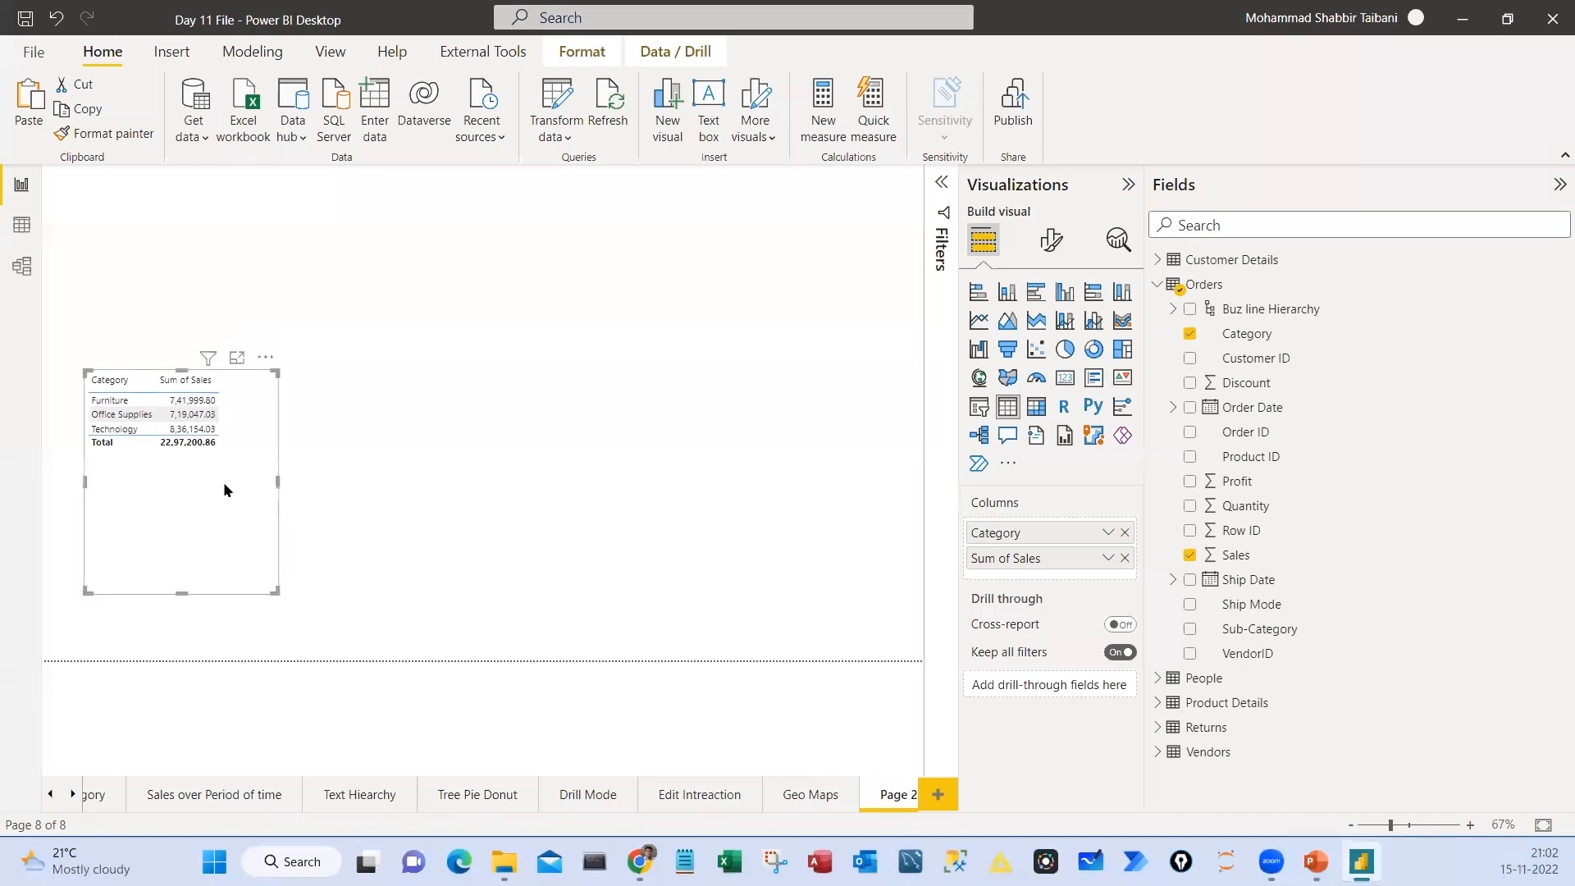
# Set the table's global font size to 17 and widen the table to fit the text
pyautogui.click(1051, 241)
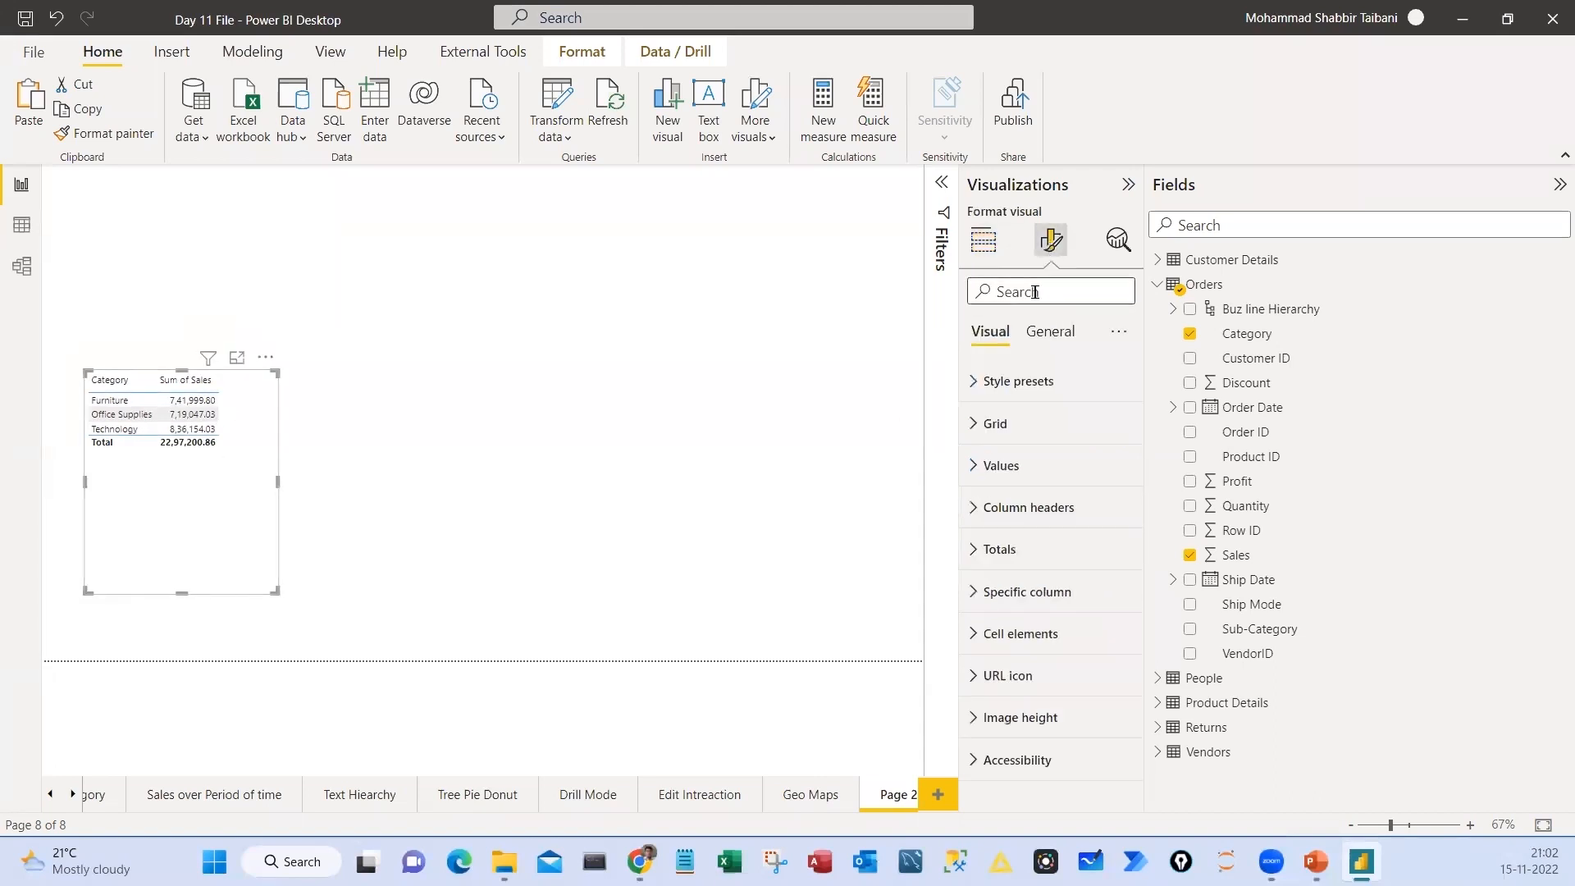
pyautogui.click(1035, 292)
pyautogui.write('globa')
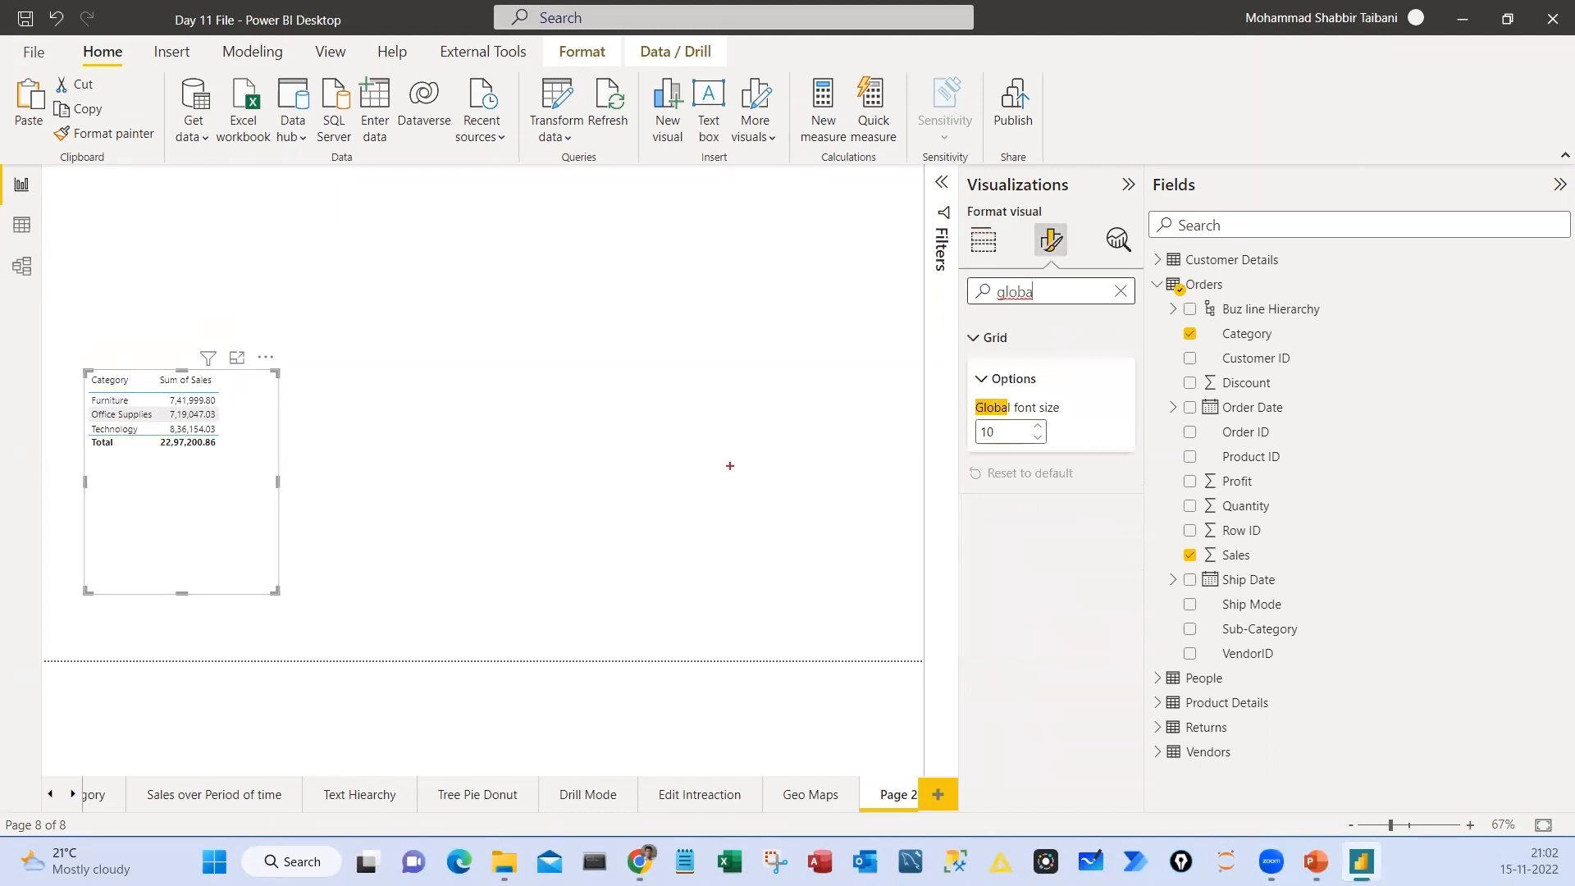
pyautogui.moveTo(1021, 349)
pyautogui.mouseDown()
pyautogui.moveTo(1038, 509)
pyautogui.moveTo(956, 336)
pyautogui.mouseUp()
pyautogui.moveTo(188, 323)
pyautogui.mouseDown()
pyautogui.moveTo(319, 431)
pyautogui.moveTo(53, 343)
pyautogui.mouseUp()
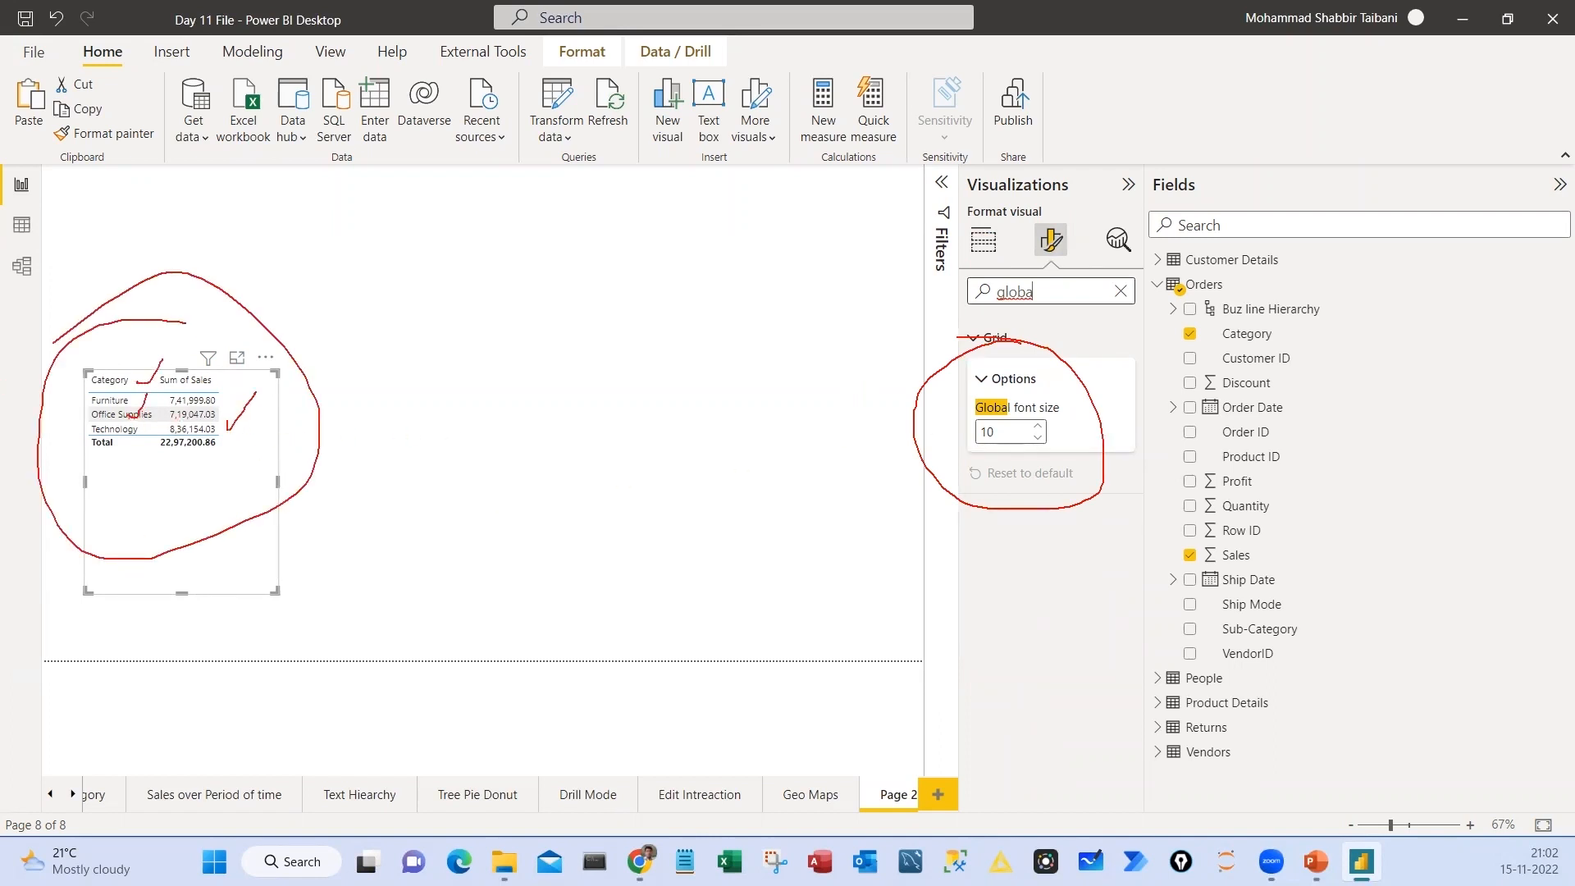
pyautogui.press('Escape')
pyautogui.press('Escape')
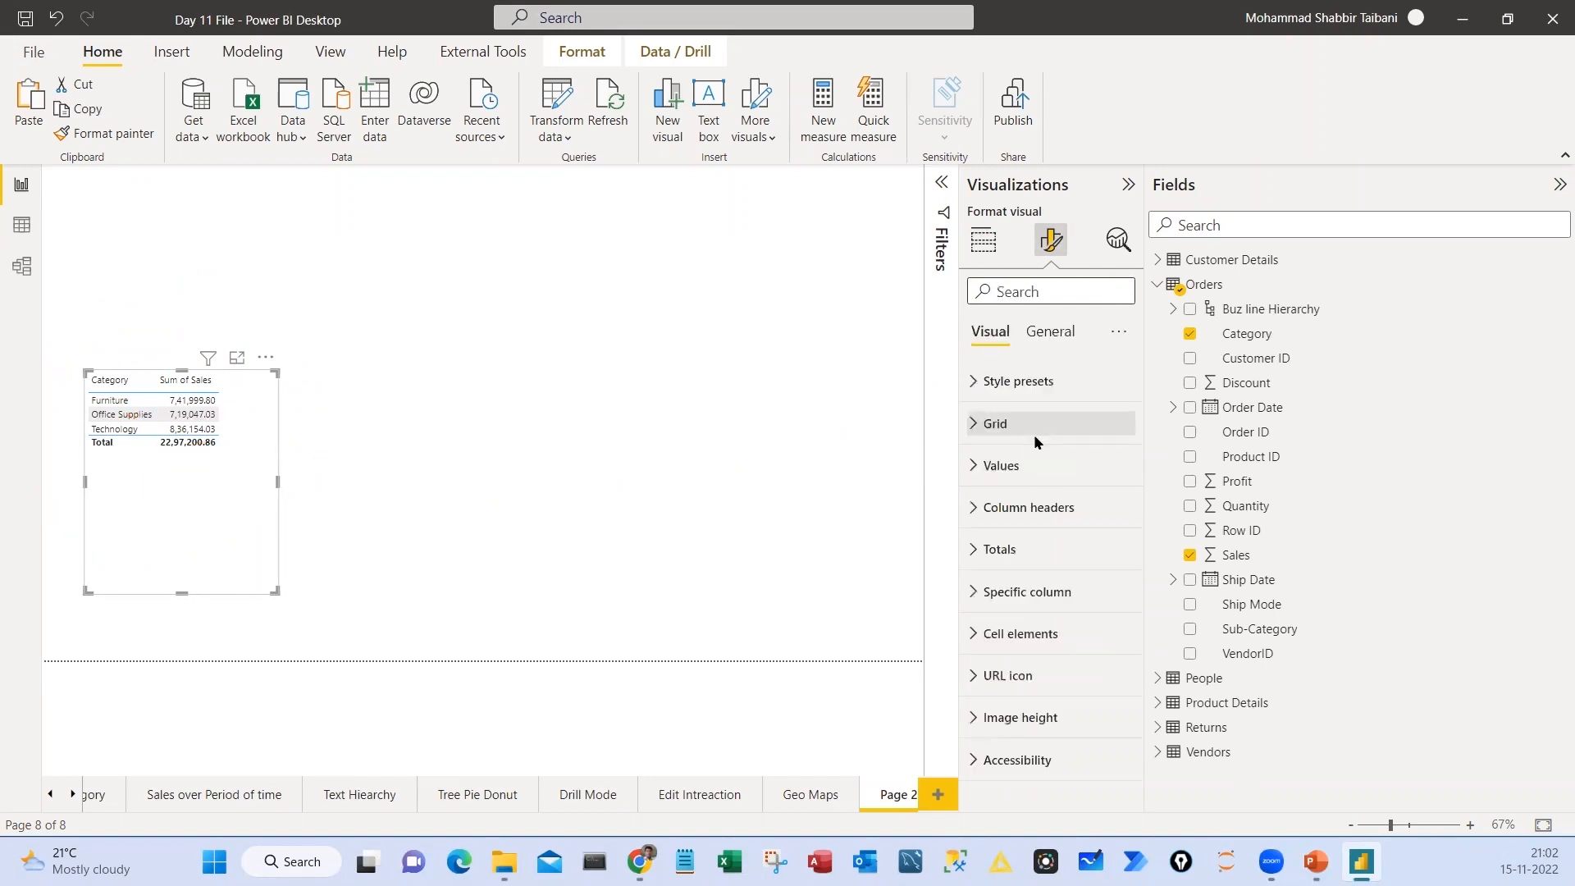
pyautogui.write('global')
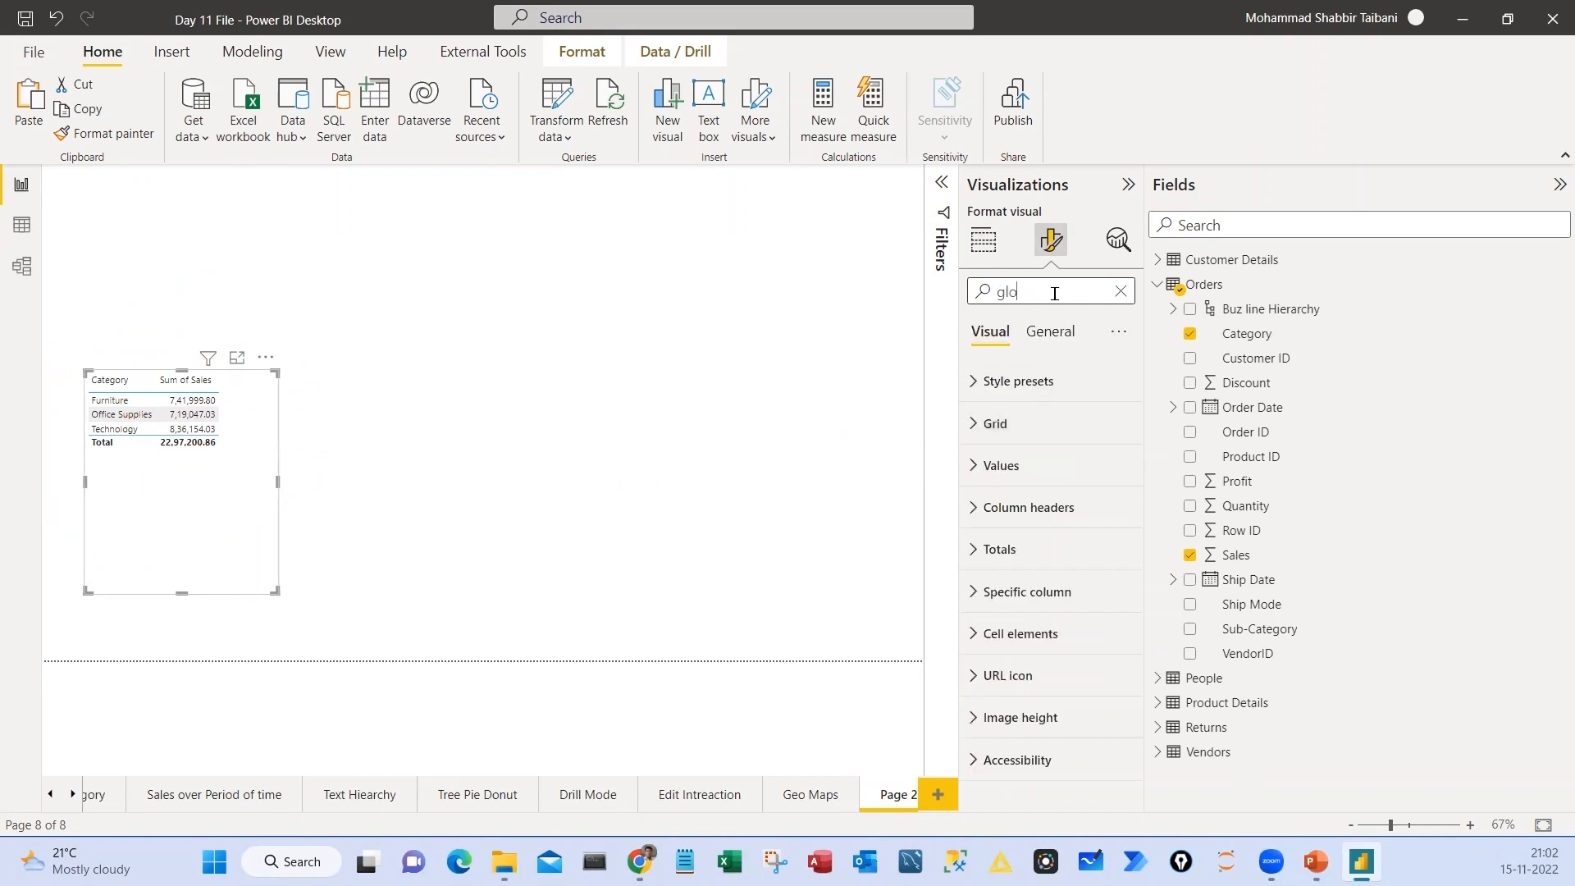
pyautogui.click(1038, 427)
pyautogui.click(1038, 427)
pyautogui.click(1038, 426)
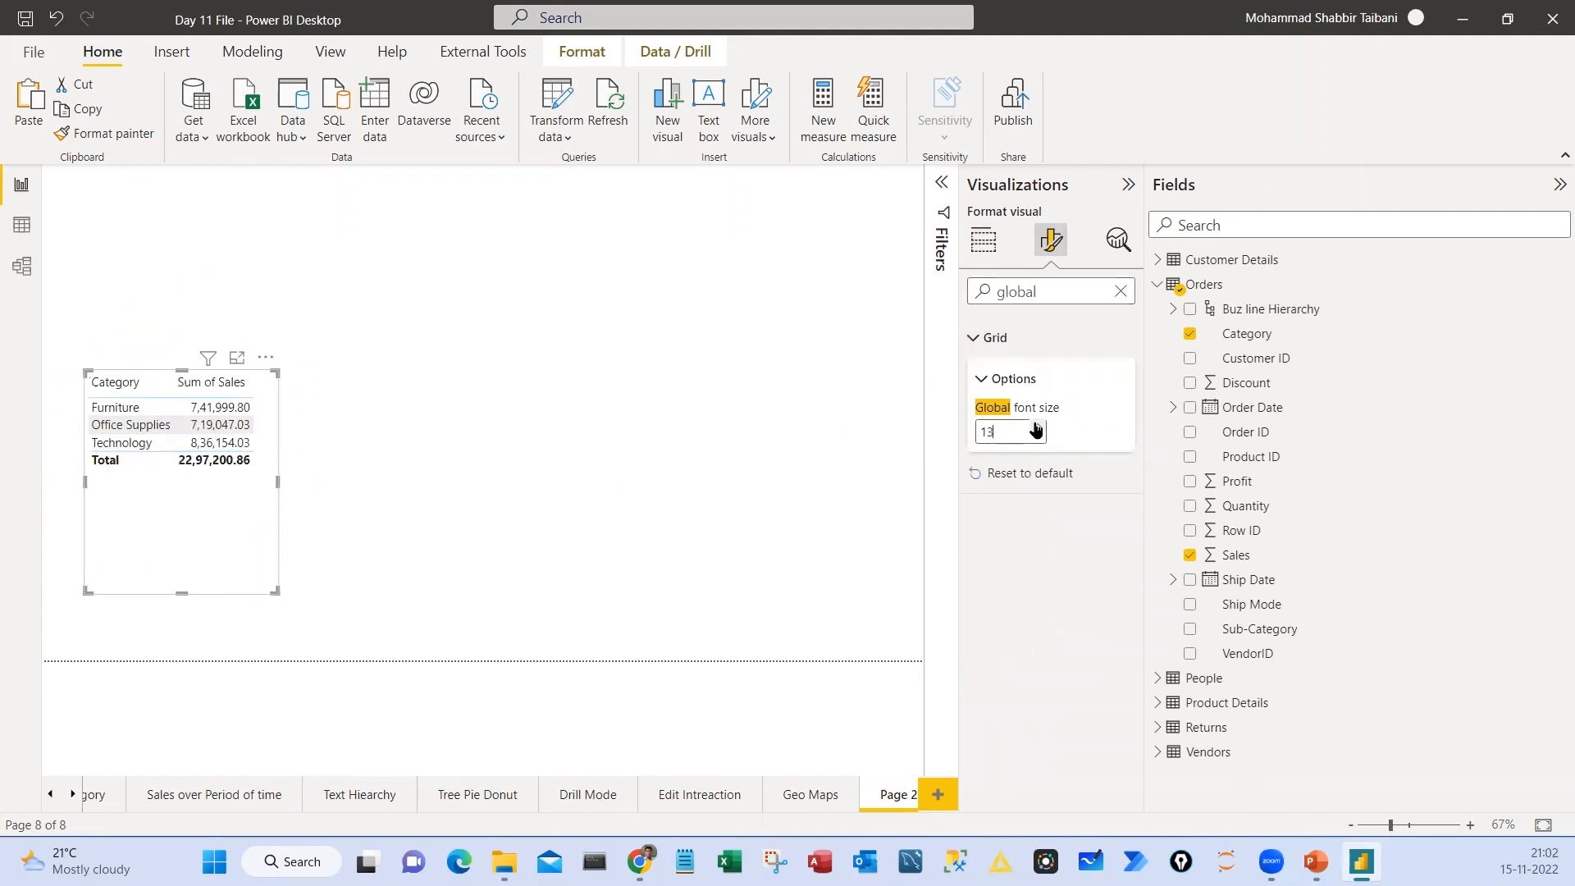
pyautogui.moveTo(273, 599); pyautogui.dragTo(336, 584)
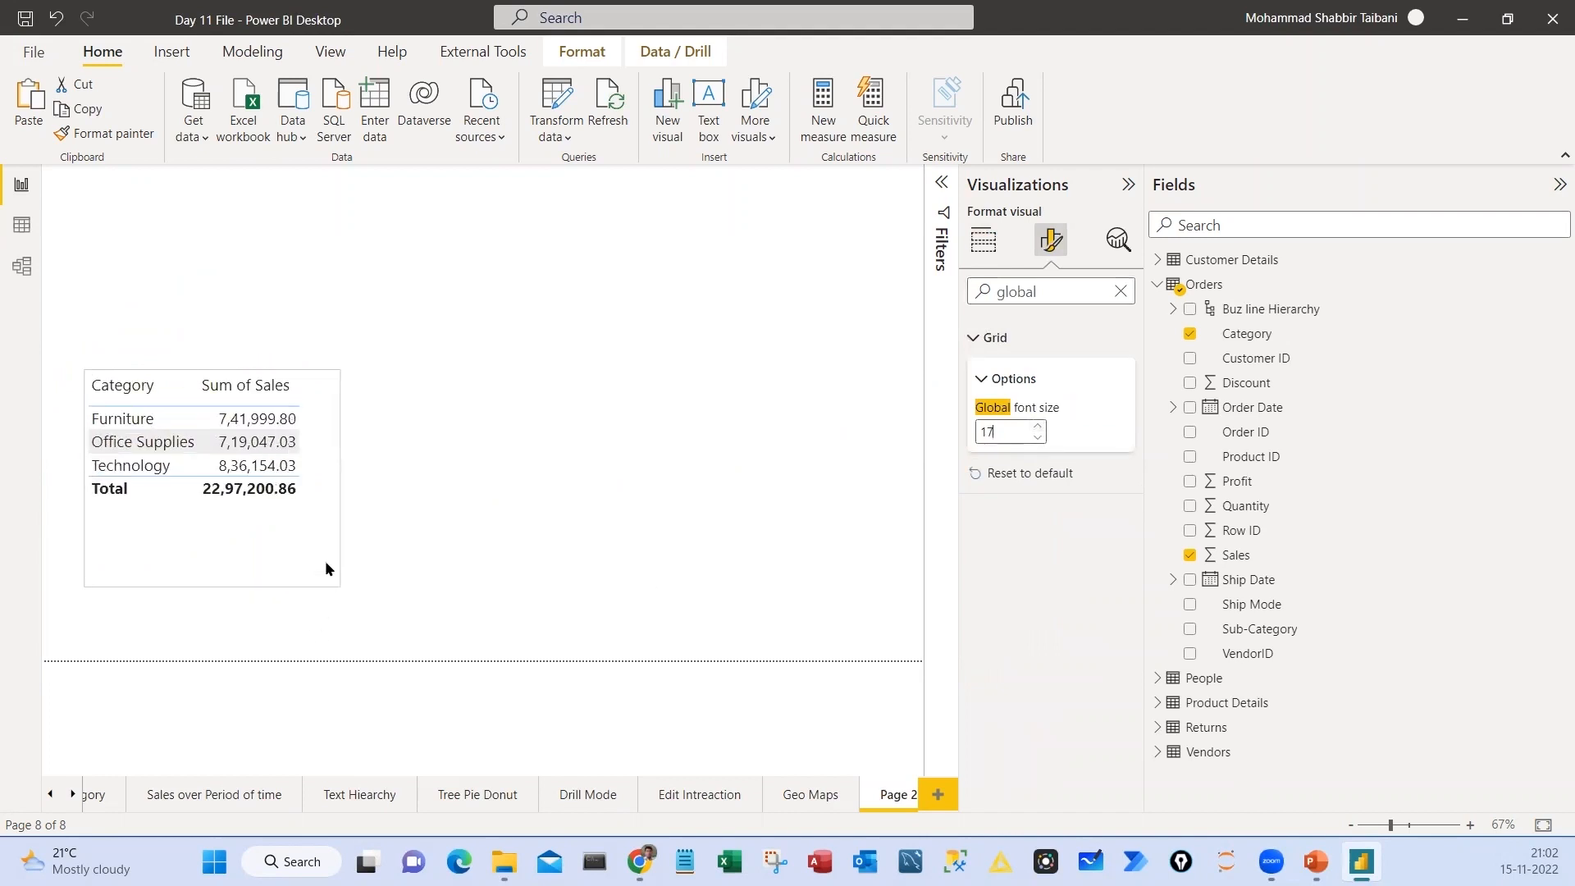
# Give the table a visual border and a shadow, and move it to the page's left edge
pyautogui.click(1120, 292)
pyautogui.click(1056, 333)
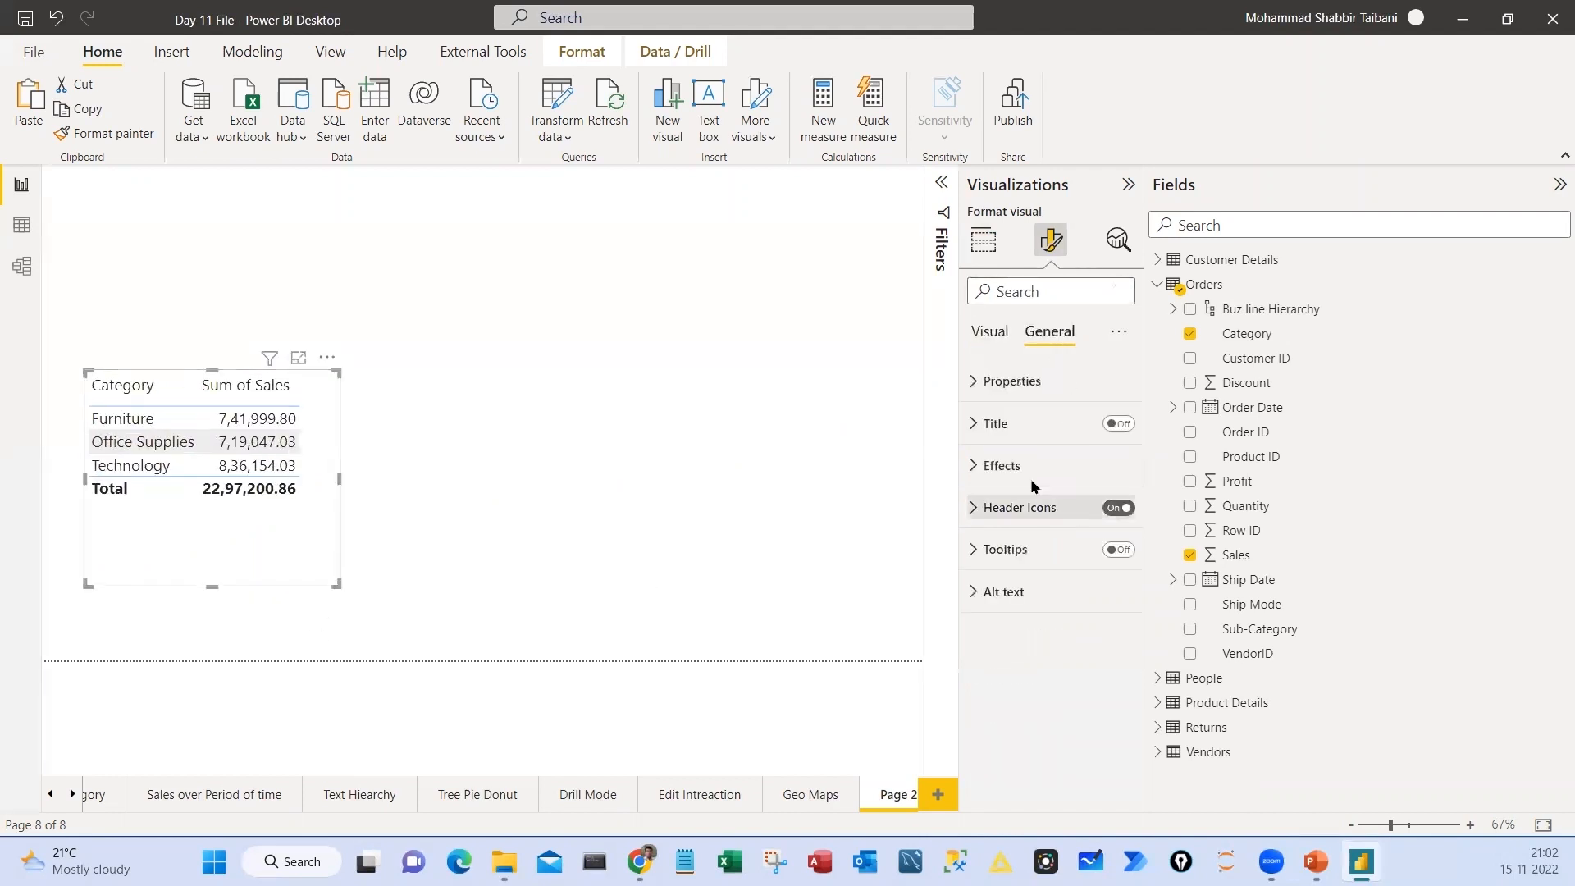
pyautogui.click(1027, 465)
pyautogui.click(1116, 675)
pyautogui.click(1114, 724)
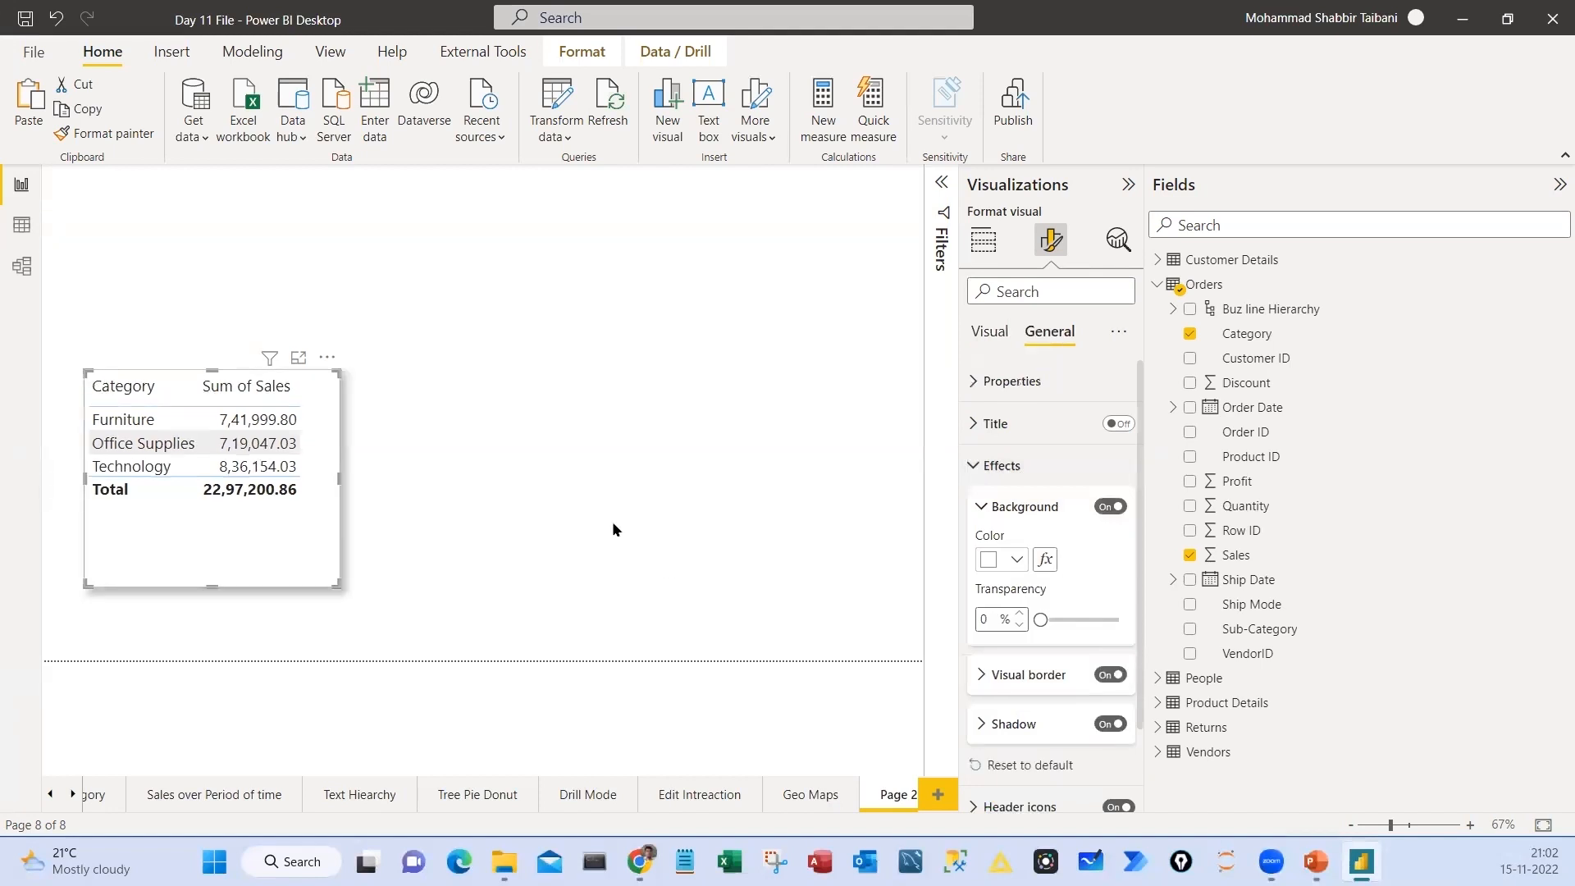
pyautogui.moveTo(289, 560); pyautogui.dragTo(252, 557)
# Examine the table's Values formatting options and search the format settings for a decimal option
pyautogui.click(1051, 241)
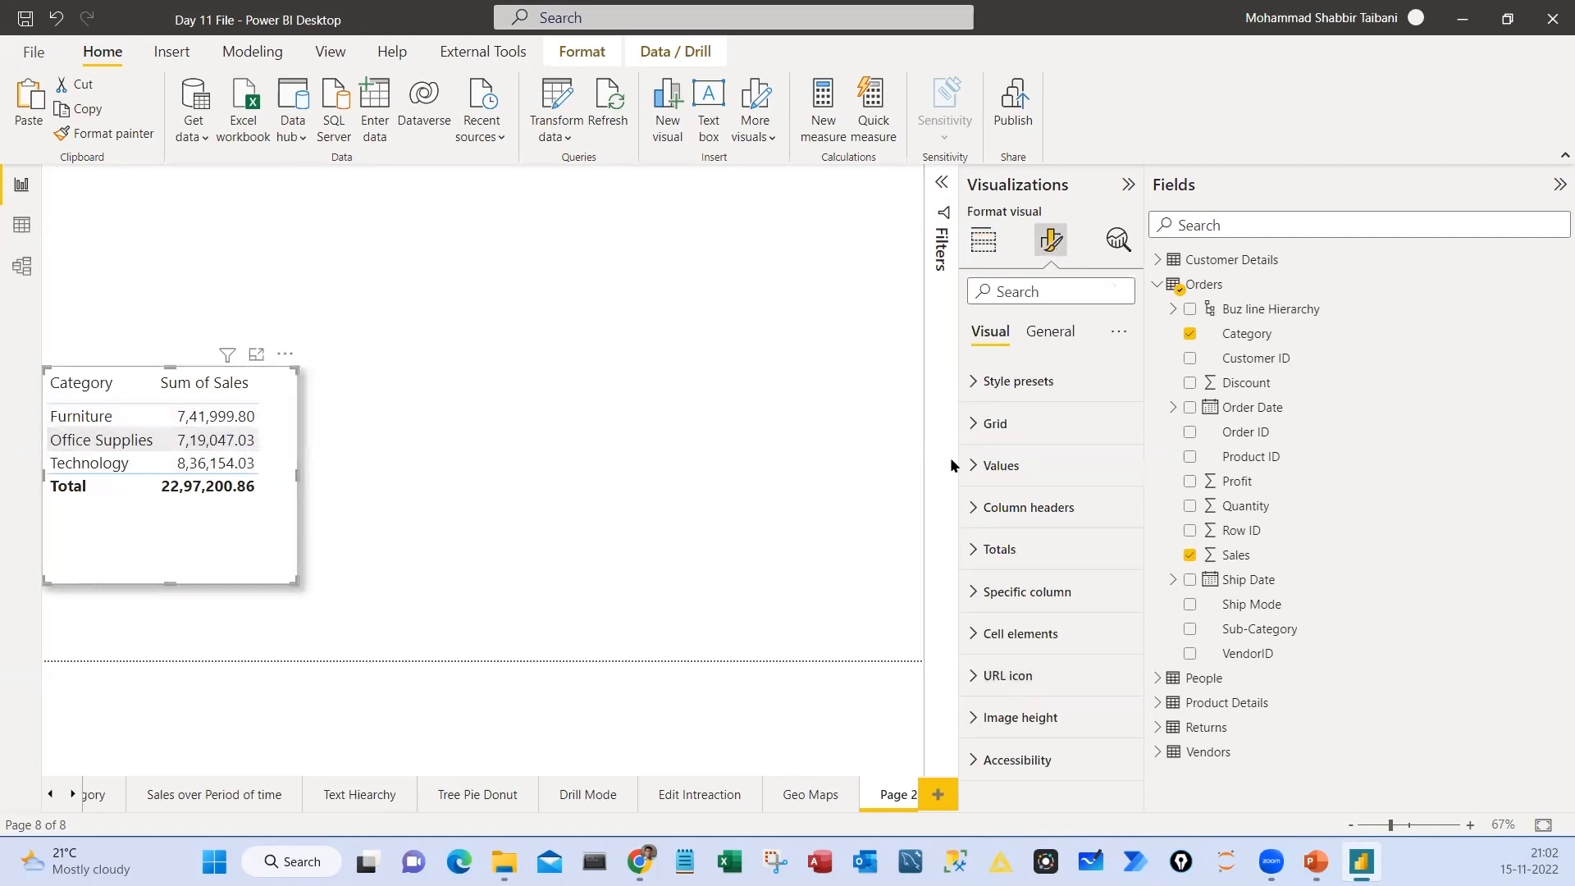
pyautogui.click(977, 466)
pyautogui.scroll(-4, 1070, 533)
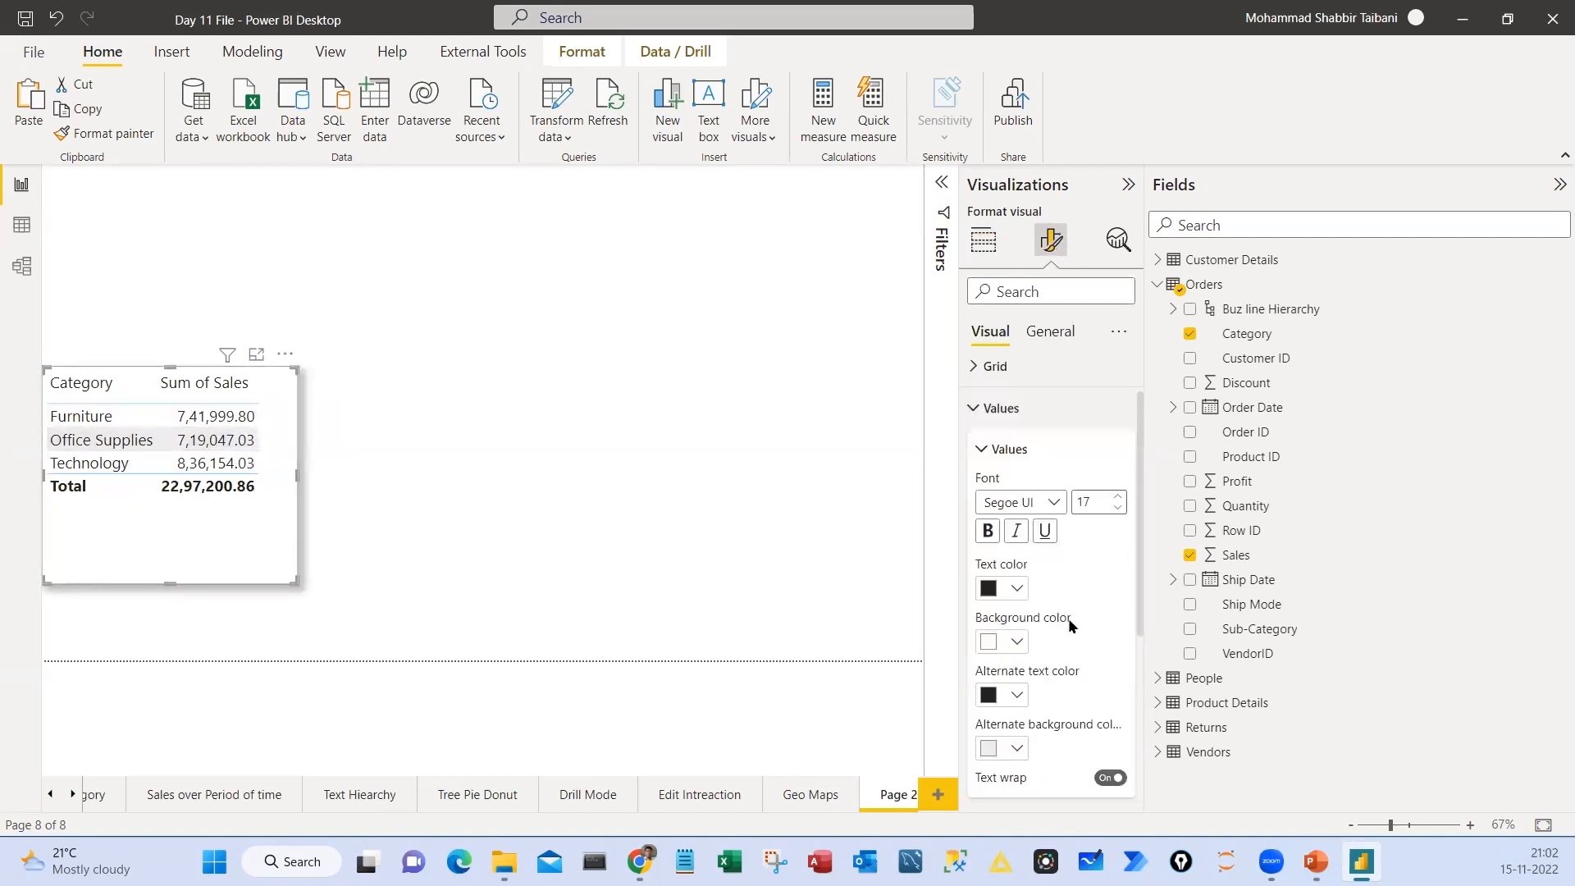
pyautogui.scroll(6, 1071, 627)
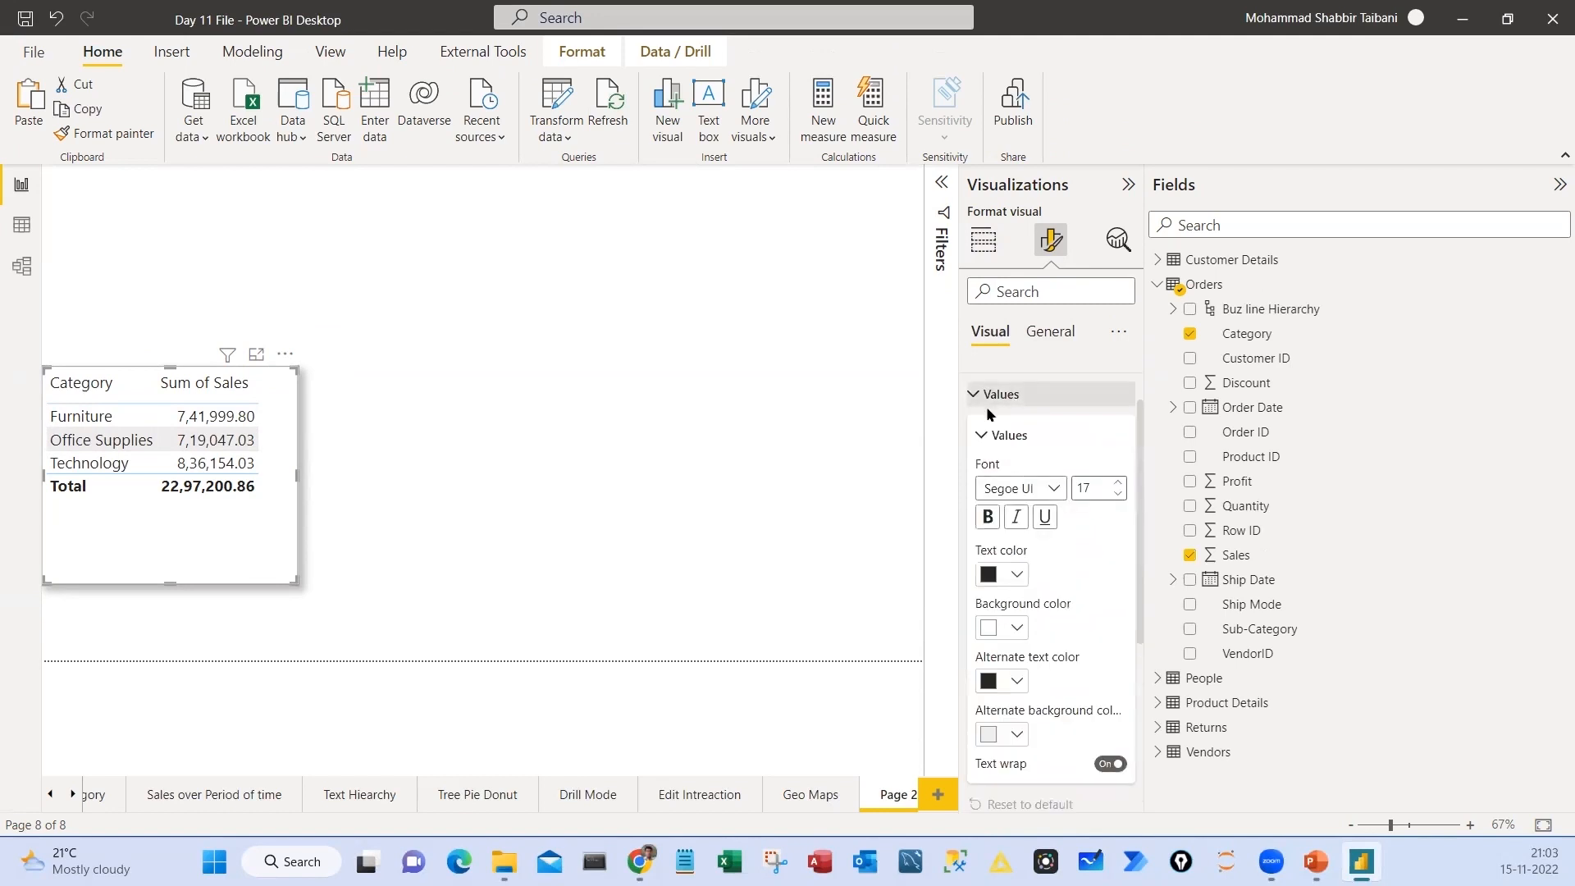
pyautogui.click(985, 392)
pyautogui.click(999, 289)
pyautogui.write('deci')
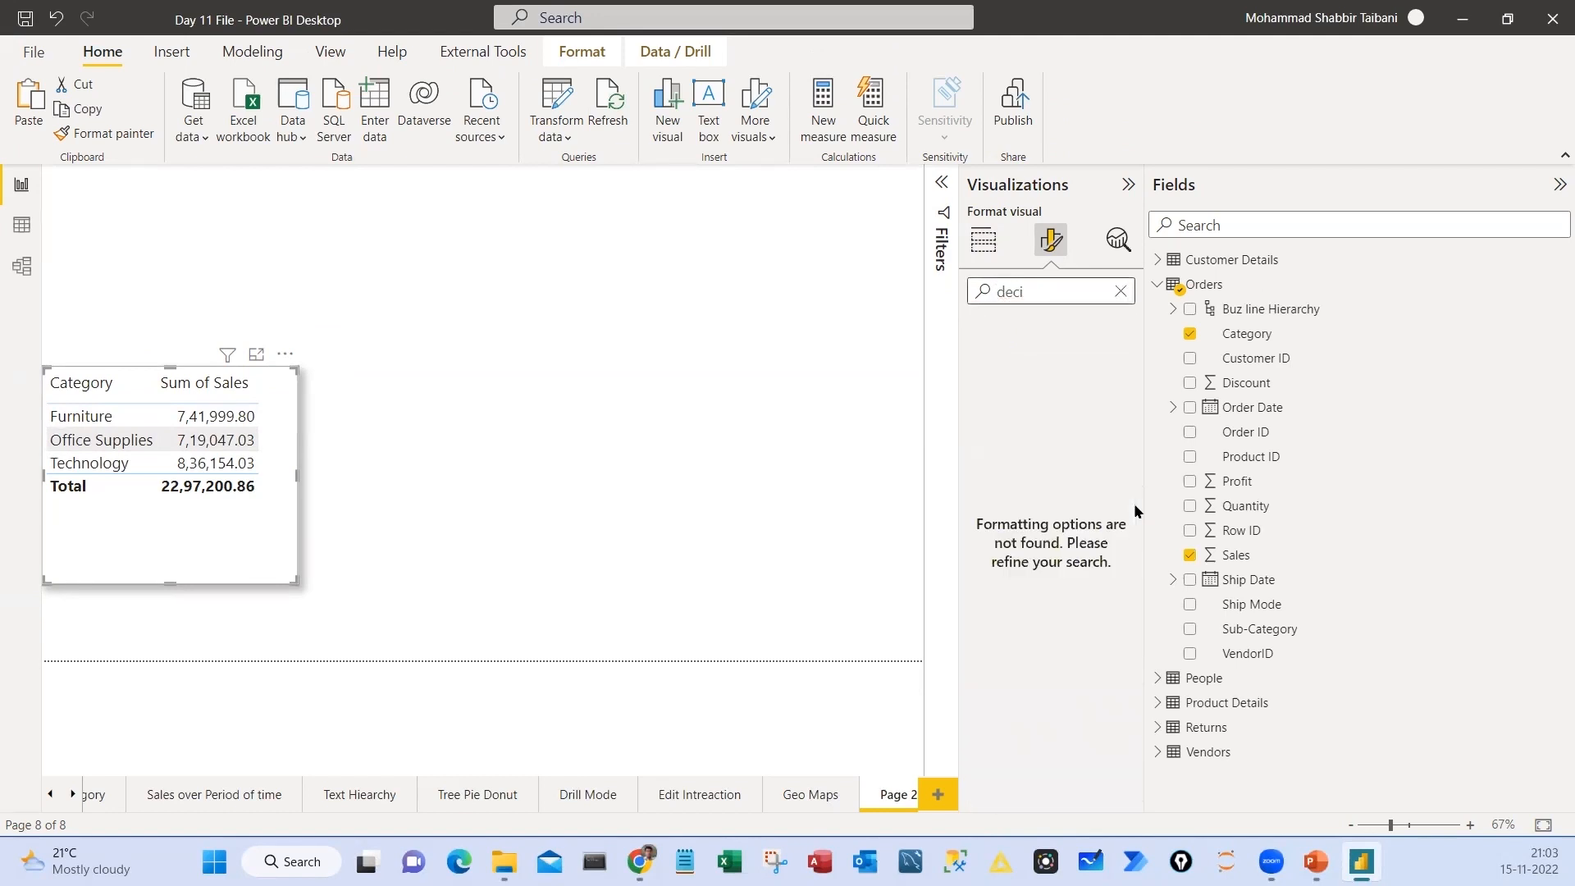
pyautogui.press('BackSpace')
pyautogui.press('BackSpace')
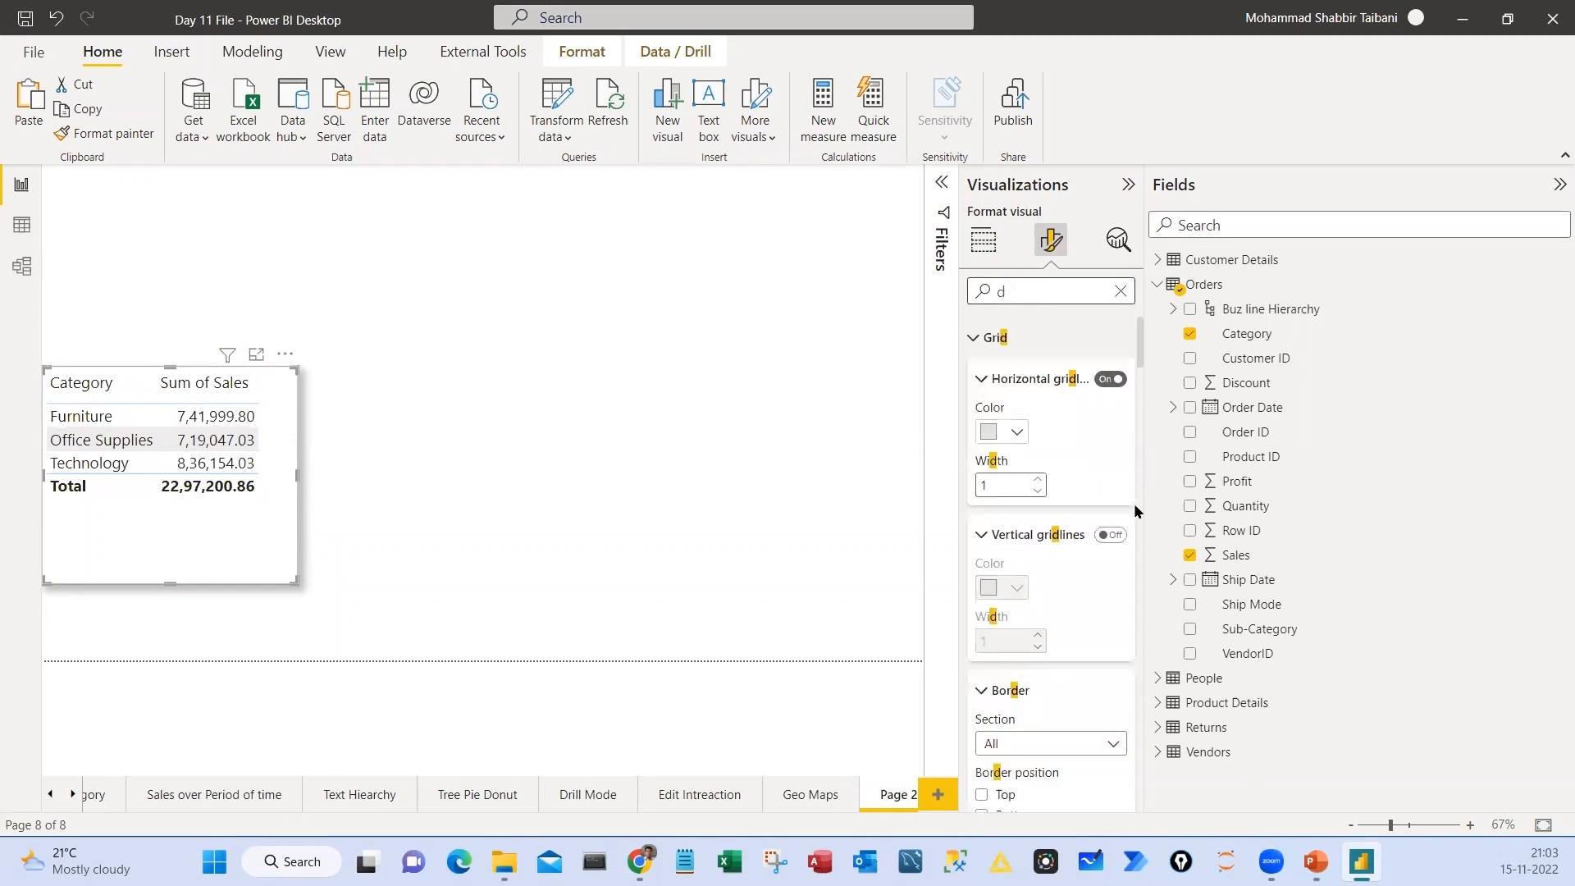
pyautogui.press('BackSpace')
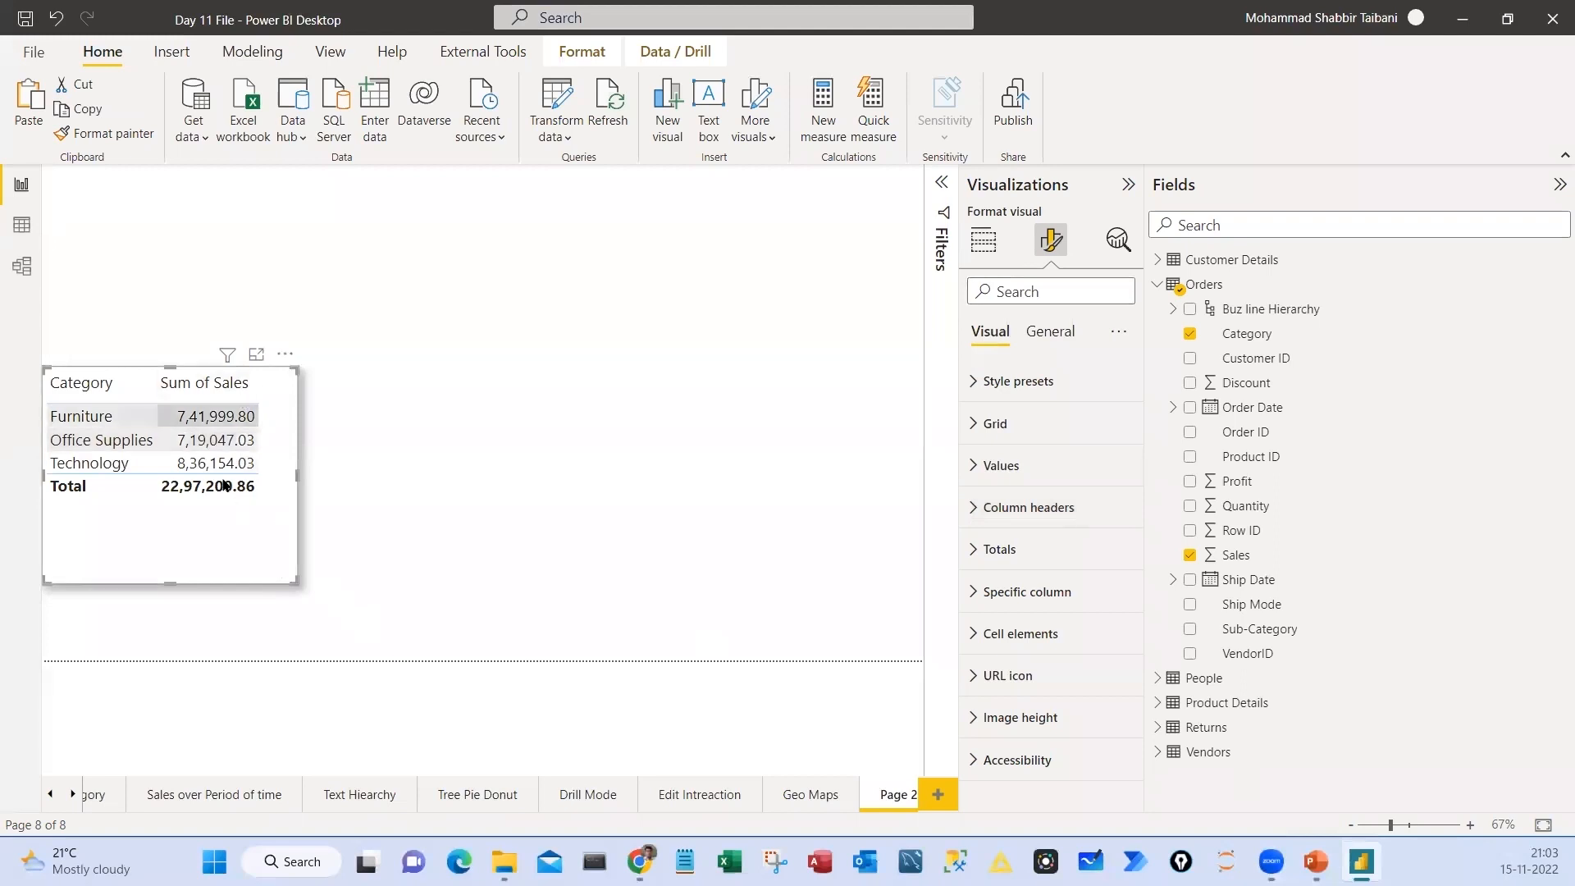
# Move the table up and away from the page edge, and add Ship Mode between Category and Sum of Sales
pyautogui.moveTo(197, 544); pyautogui.dragTo(205, 489)
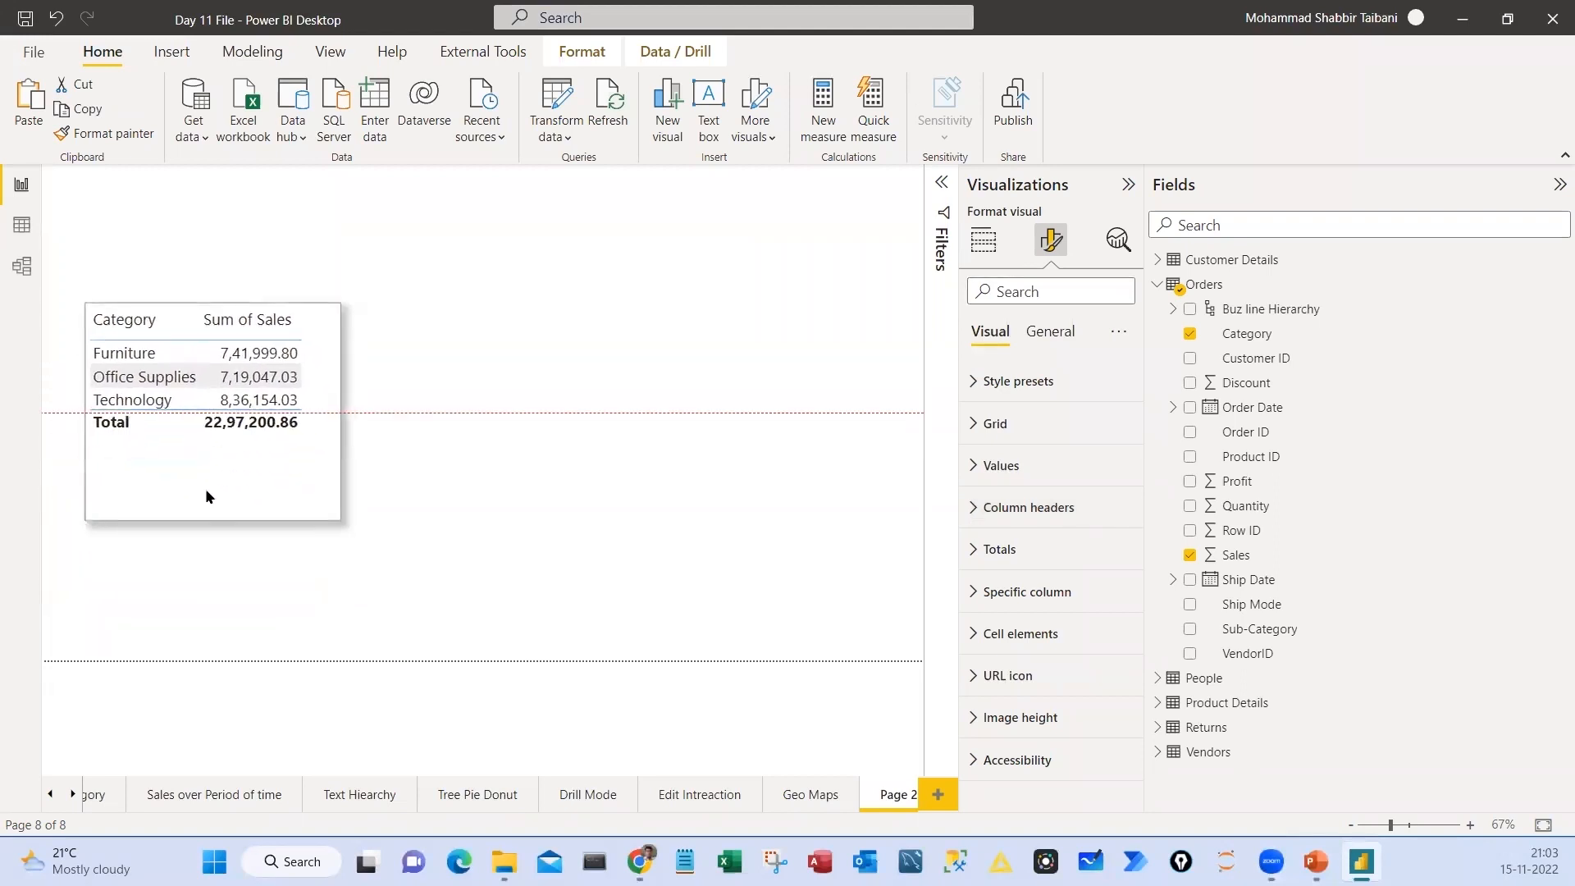
pyautogui.click(984, 239)
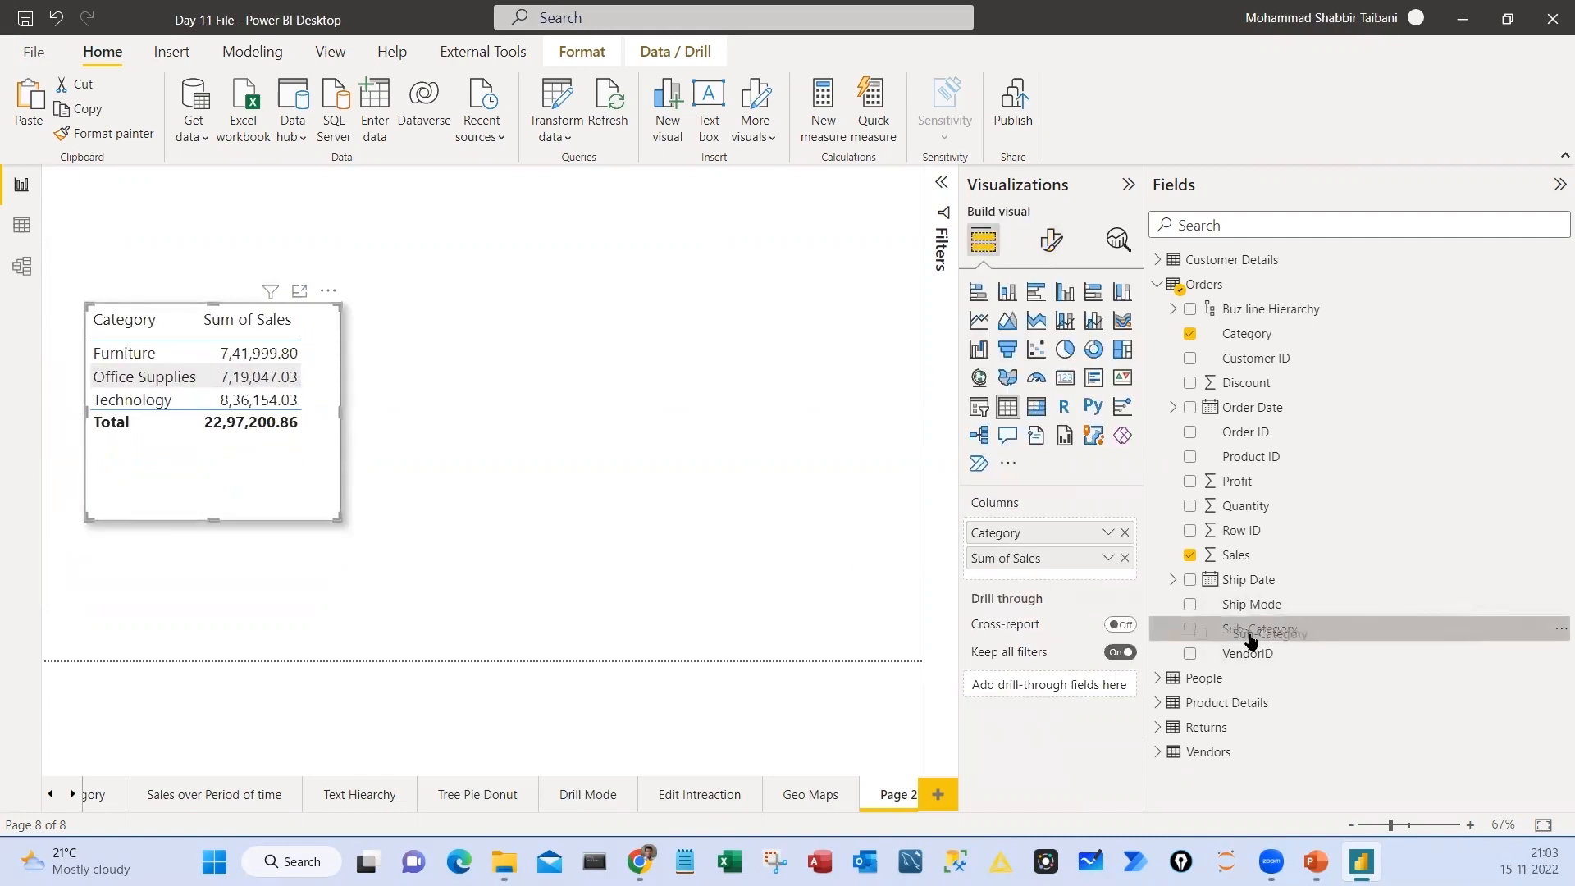
pyautogui.moveTo(1256, 611); pyautogui.dragTo(1042, 548)
# Enlarge the table to show all its rows and columns, and widen its Category column
pyautogui.moveTo(337, 516); pyautogui.dragTo(395, 658)
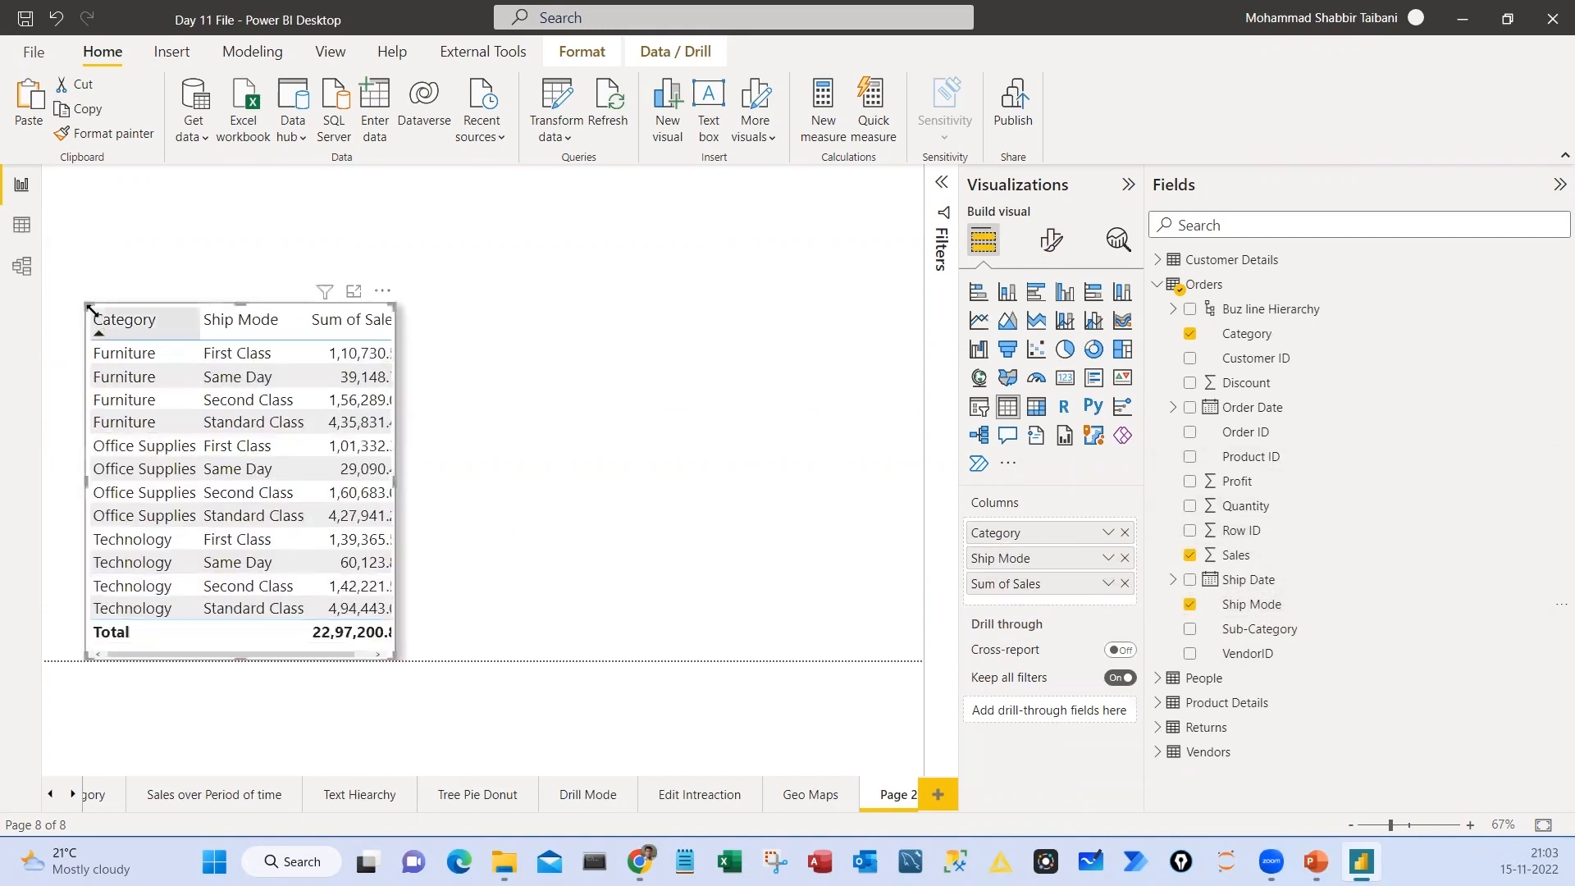
pyautogui.moveTo(87, 304); pyautogui.dragTo(55, 212)
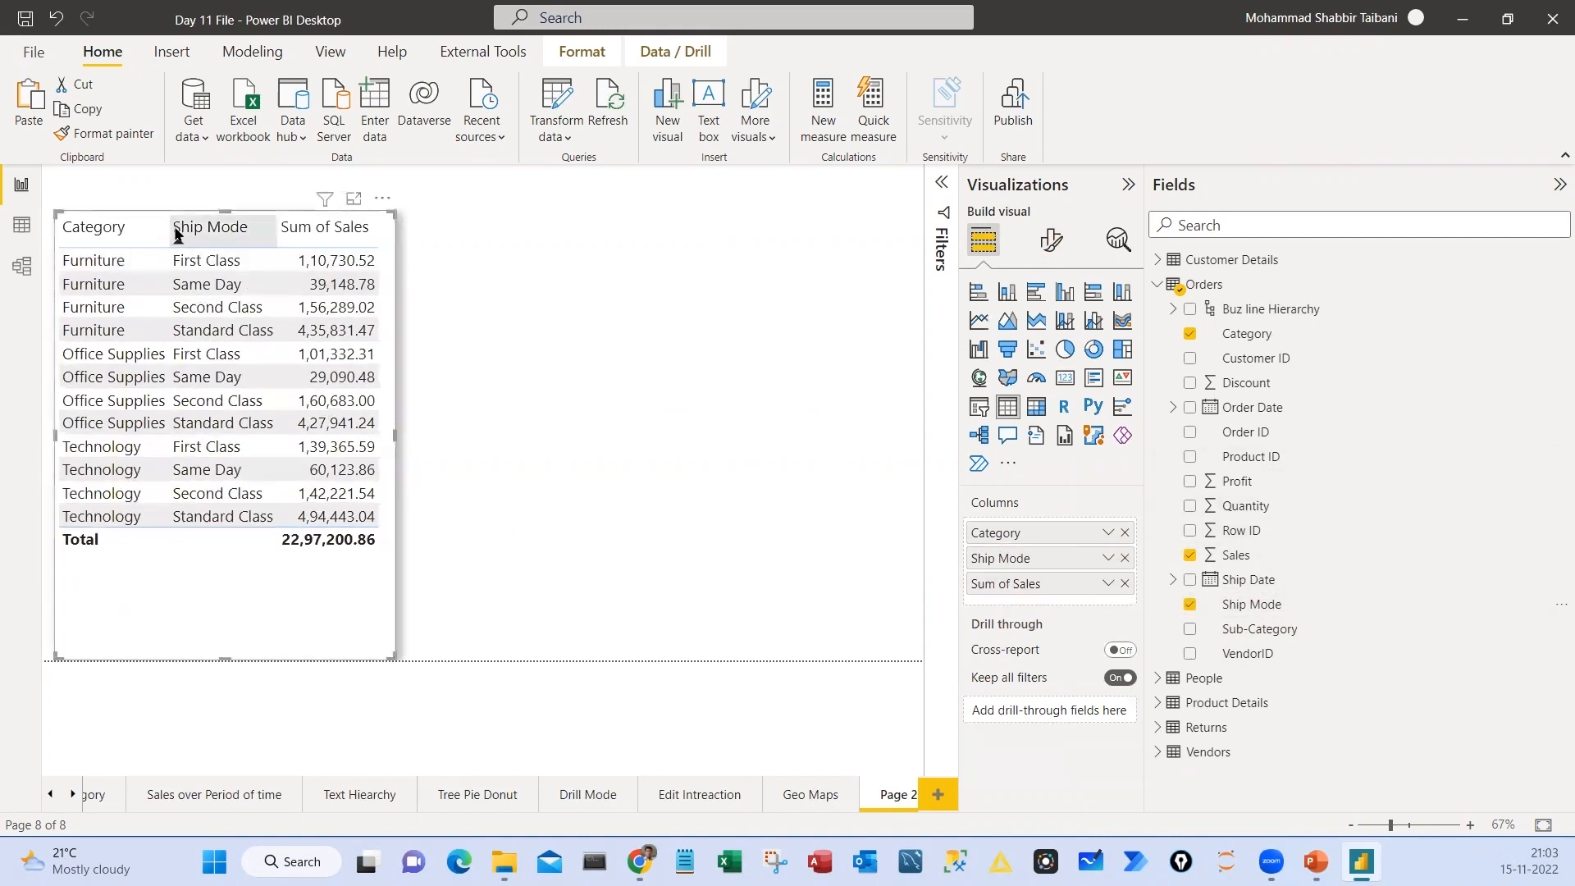
pyautogui.moveTo(166, 220); pyautogui.dragTo(176, 221)
pyautogui.moveTo(395, 436); pyautogui.dragTo(408, 441)
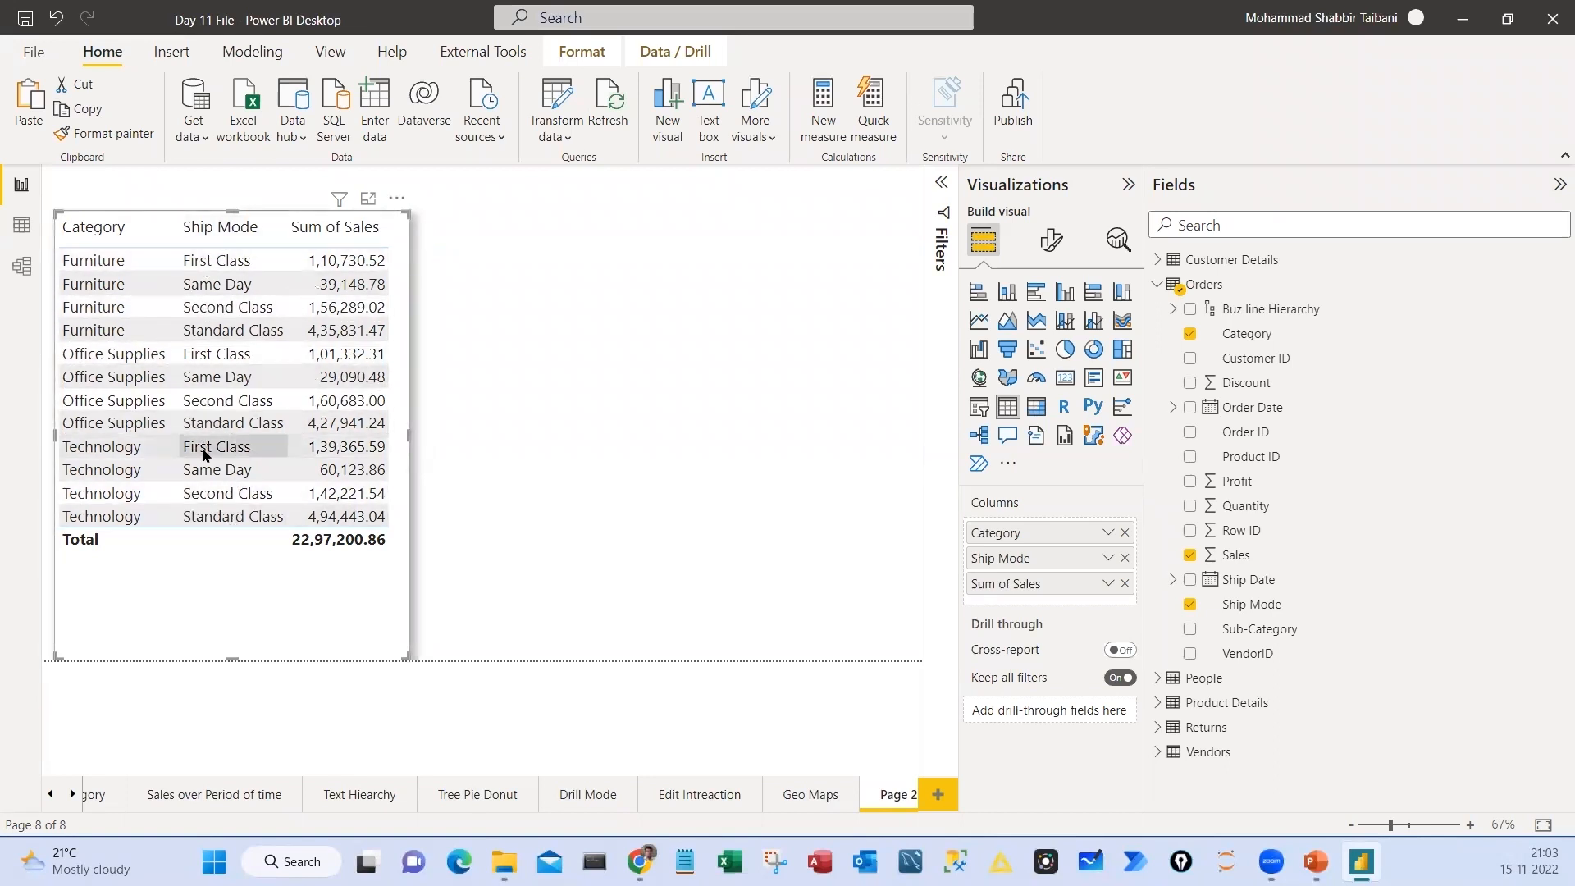
pyautogui.click(588, 331)
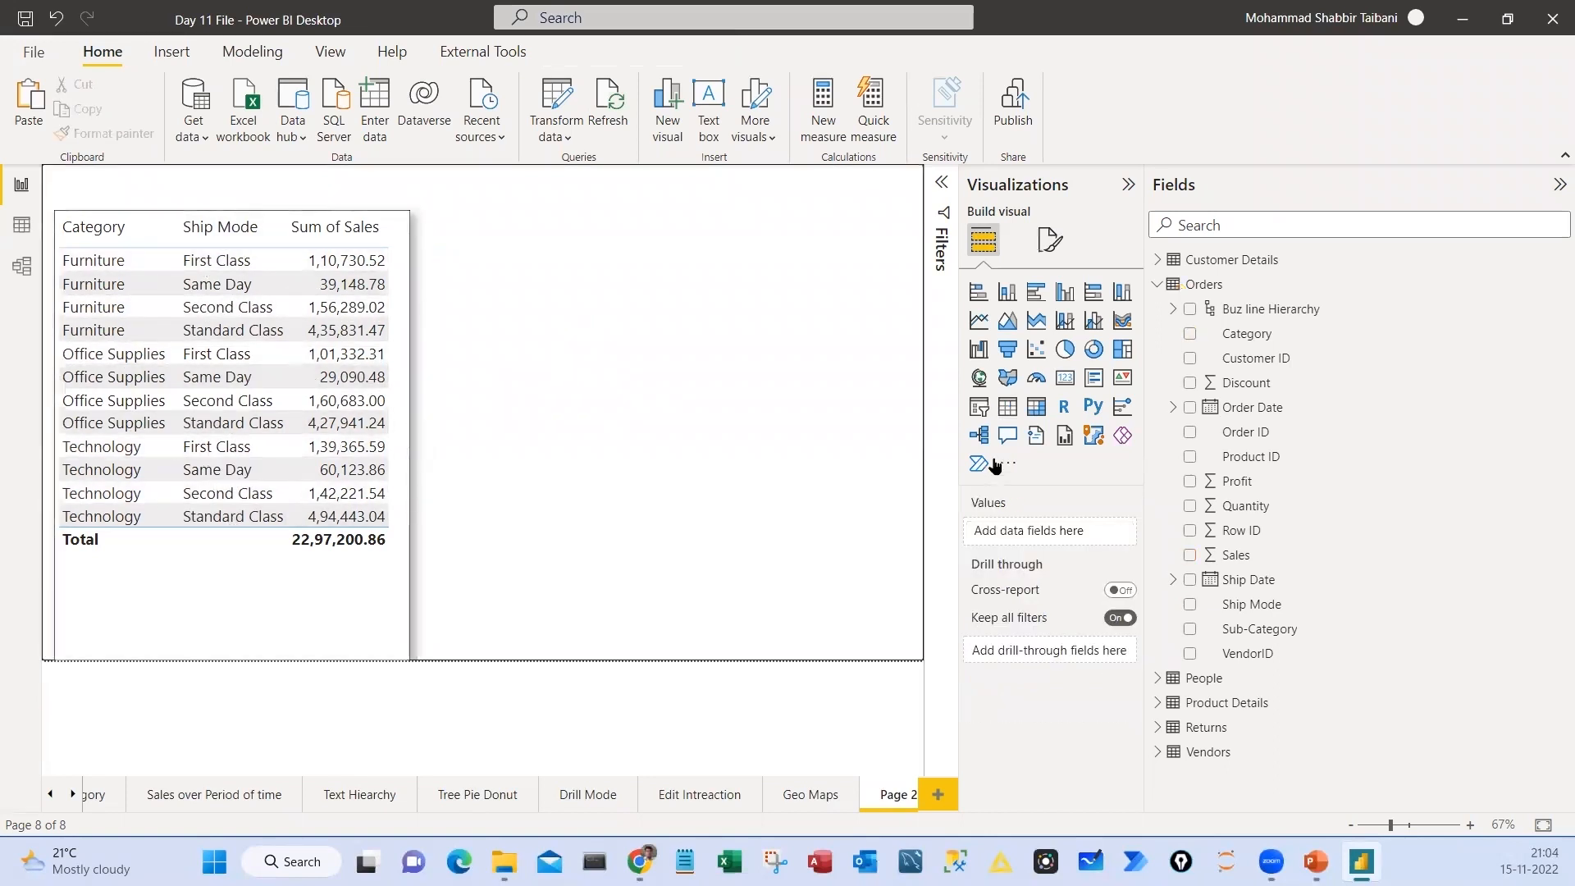
# Add a matrix beside the table with Category as rows and Sales as values
pyautogui.click(1038, 408)
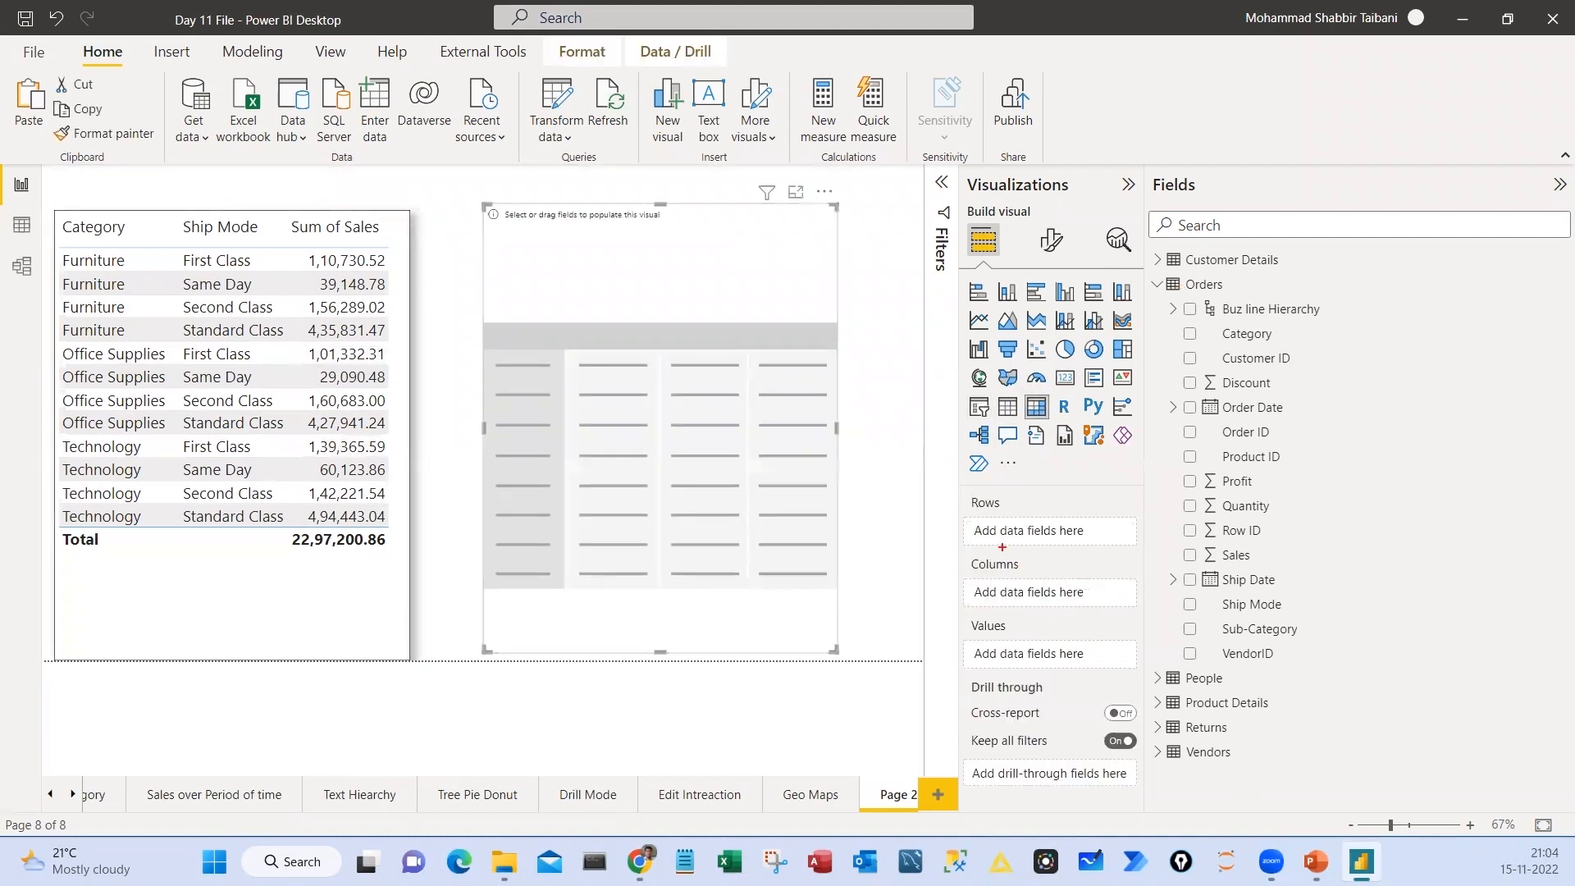
pyautogui.moveTo(954, 484); pyautogui.dragTo(1071, 534)
pyautogui.moveTo(950, 561); pyautogui.dragTo(1083, 612)
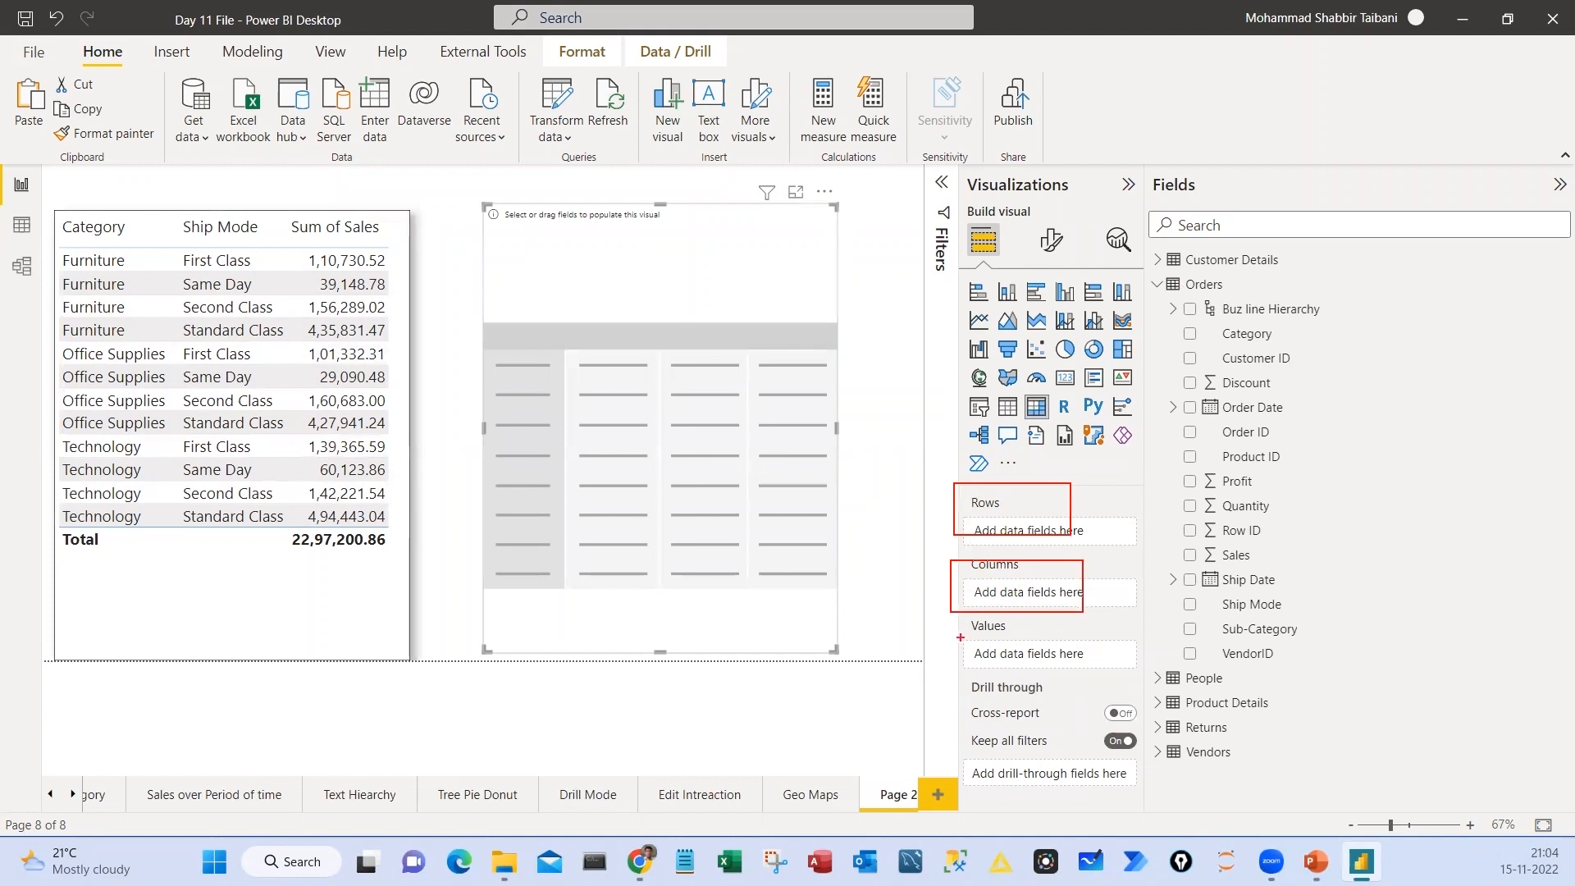
pyautogui.moveTo(930, 621); pyautogui.dragTo(1075, 681)
pyautogui.press('Escape')
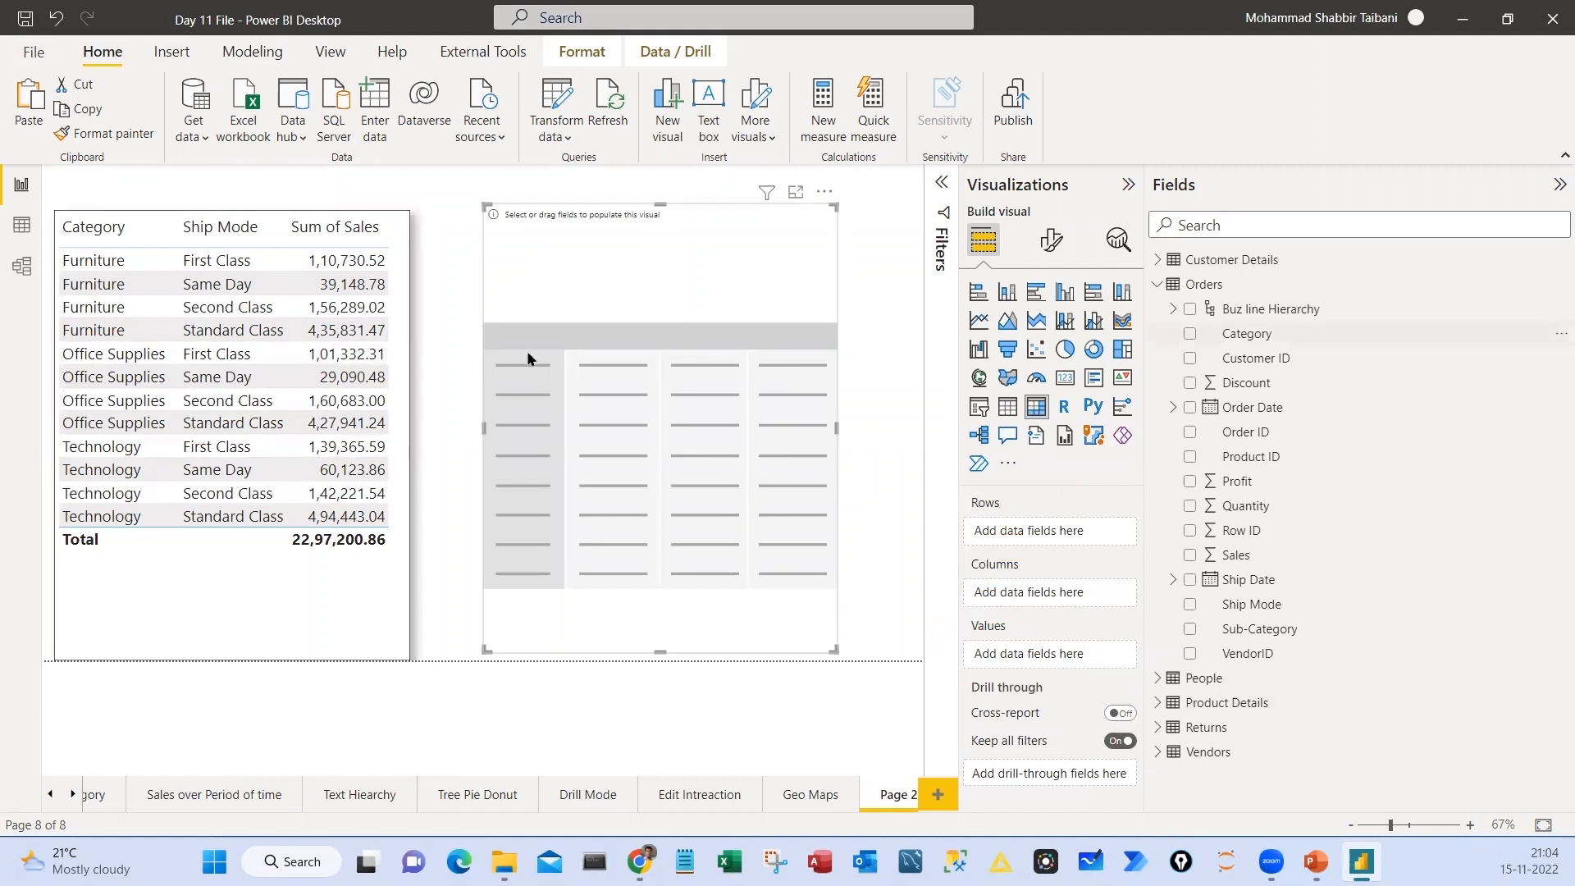
pyautogui.moveTo(1247, 333); pyautogui.dragTo(1017, 534)
pyautogui.moveTo(1235, 558); pyautogui.dragTo(1014, 666)
# Set the matrix's global font size to 16 and move the matrix closer to the table
pyautogui.click(1052, 241)
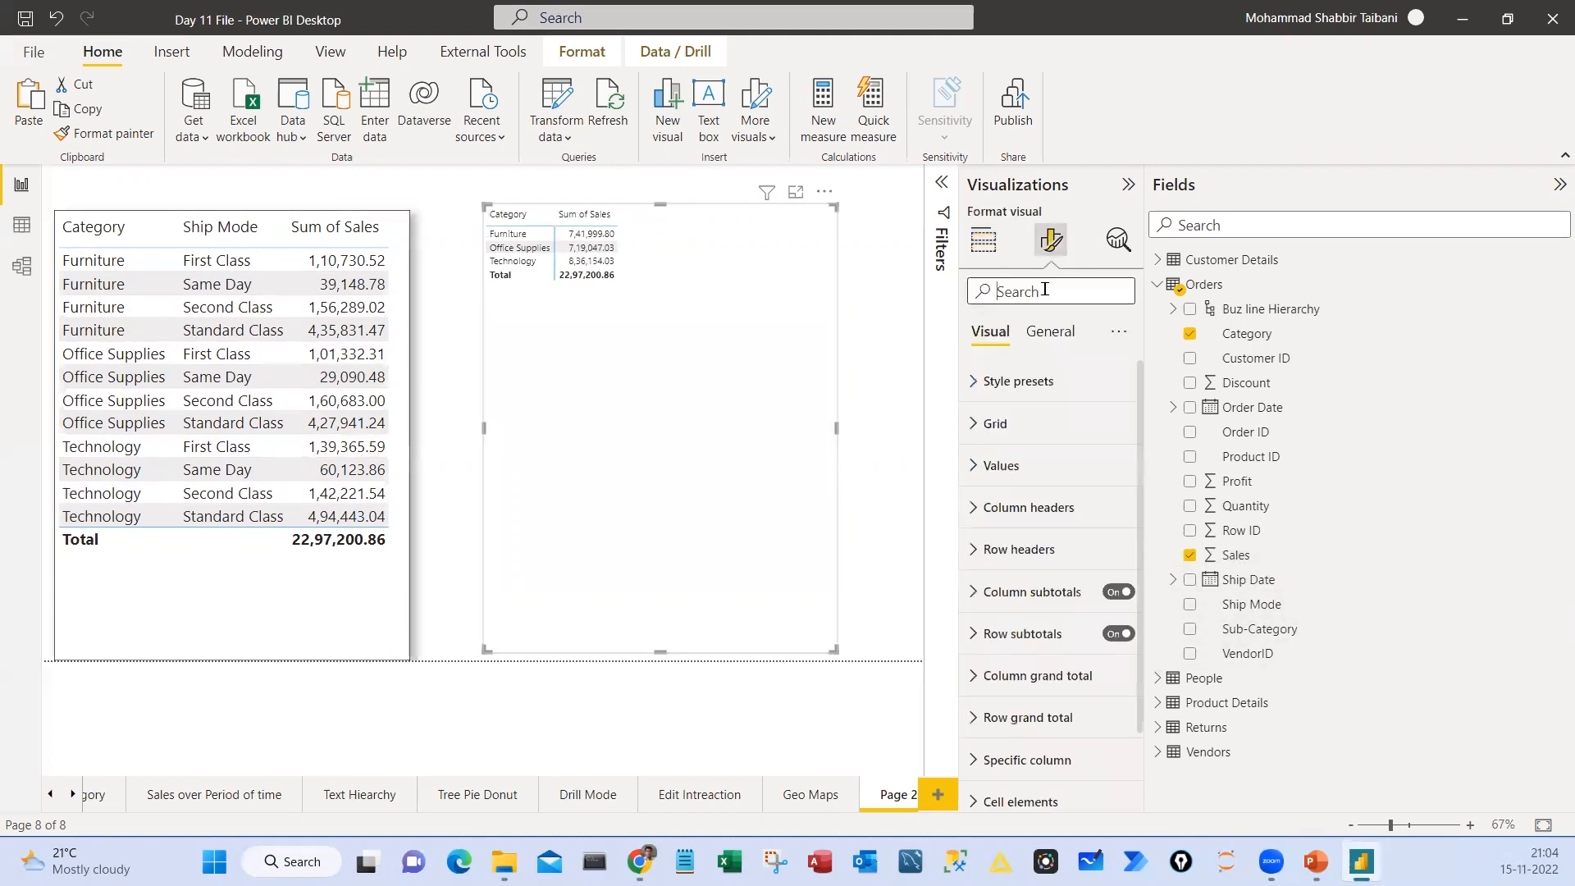
pyautogui.write('glob')
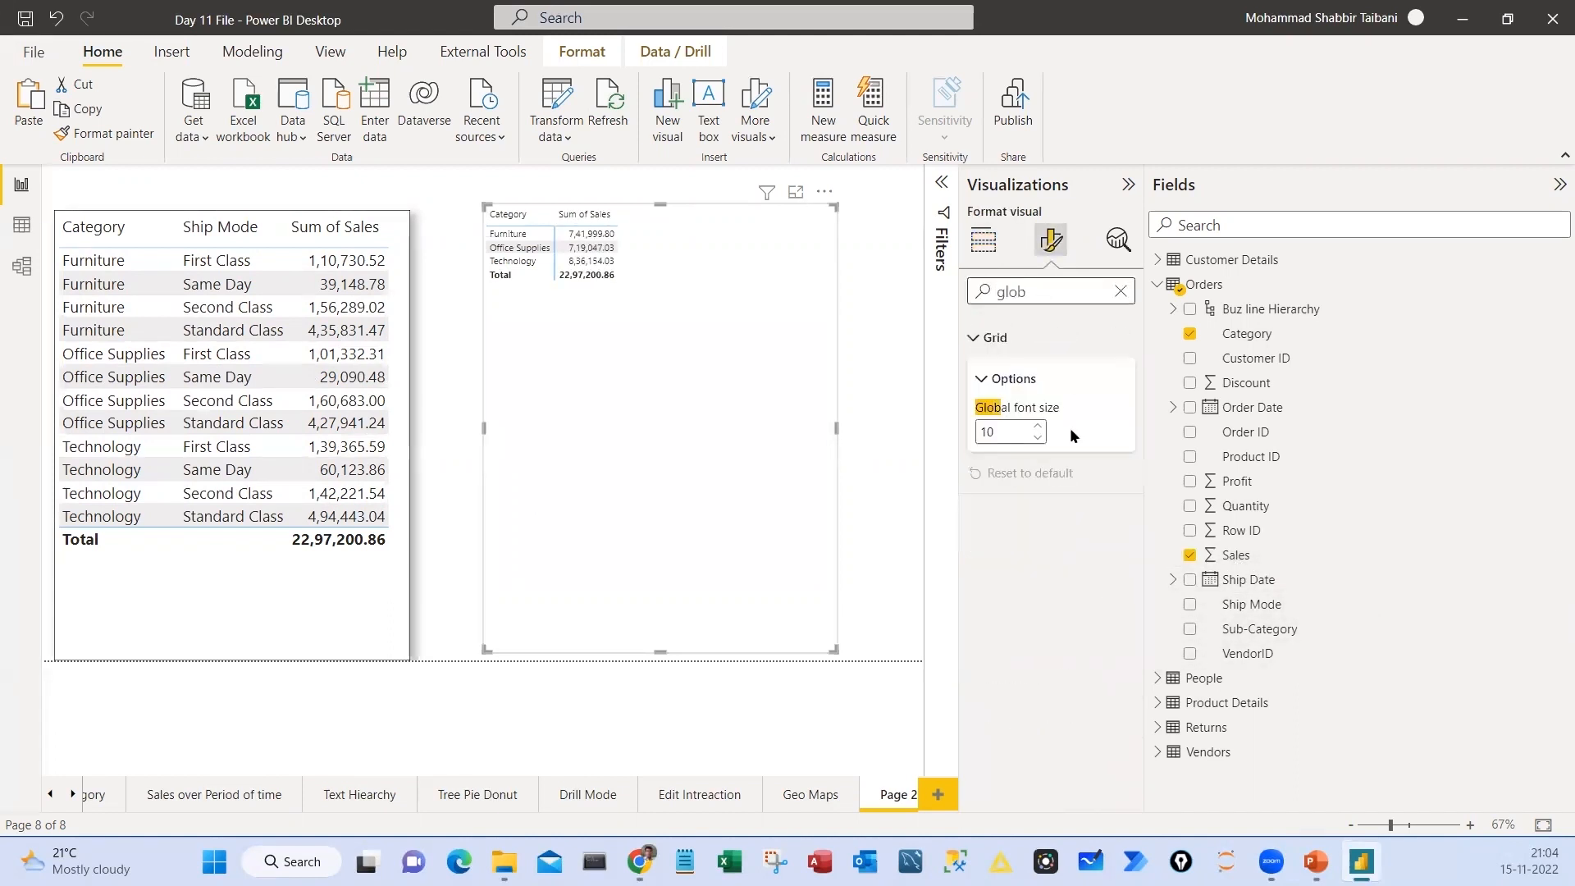
pyautogui.click(1038, 426)
pyautogui.click(1038, 425)
pyautogui.click(1038, 425)
pyautogui.click(1038, 426)
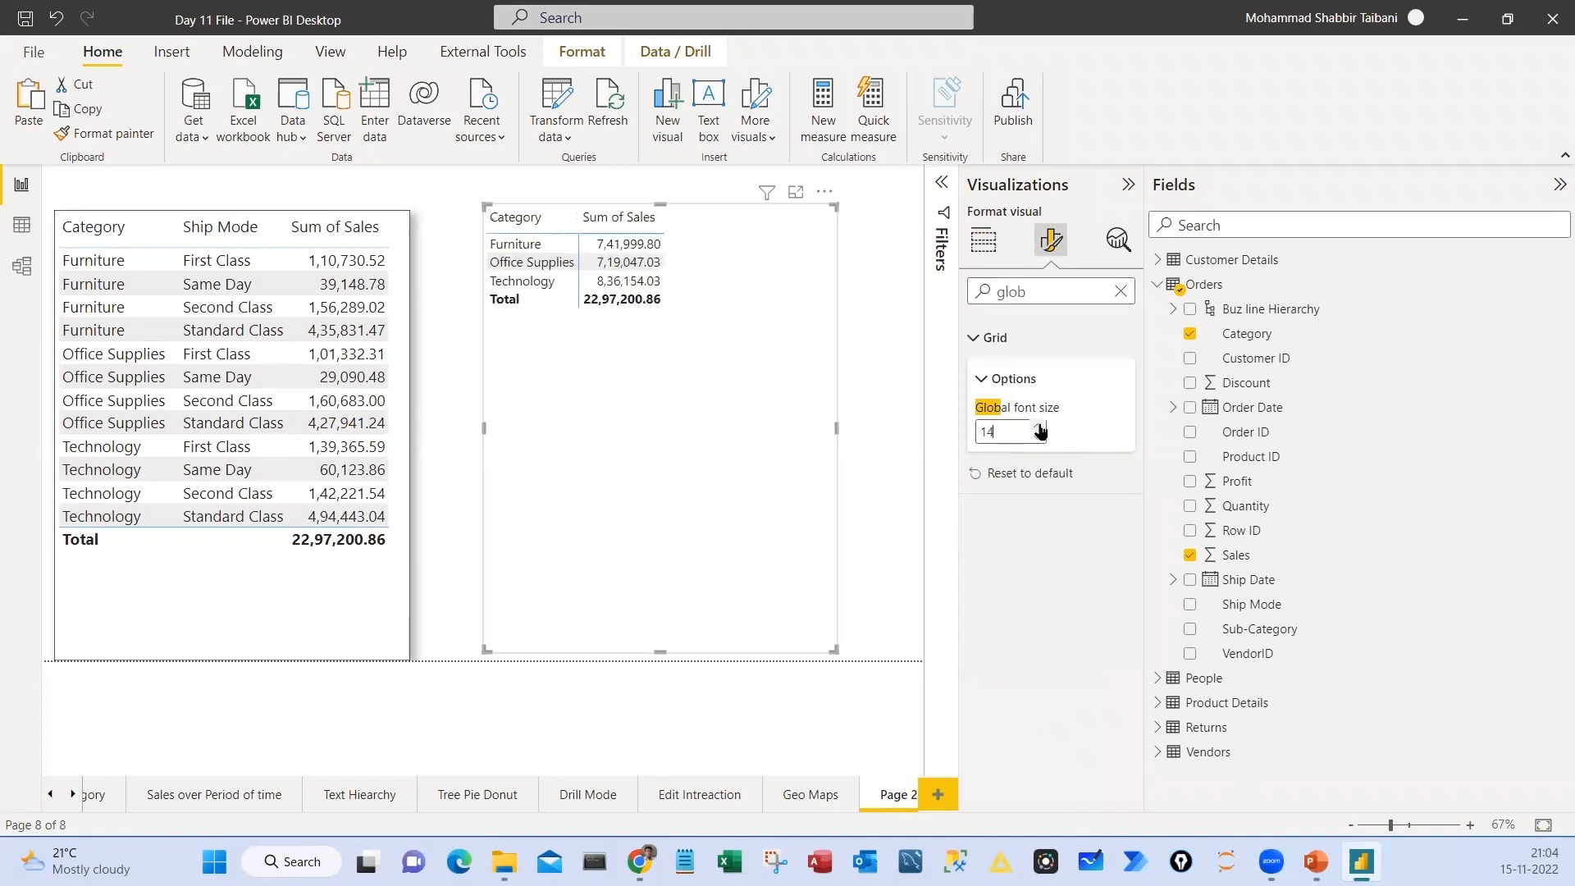
pyautogui.click(1038, 426)
pyautogui.click(1038, 426)
pyautogui.moveTo(637, 446); pyautogui.dragTo(606, 453)
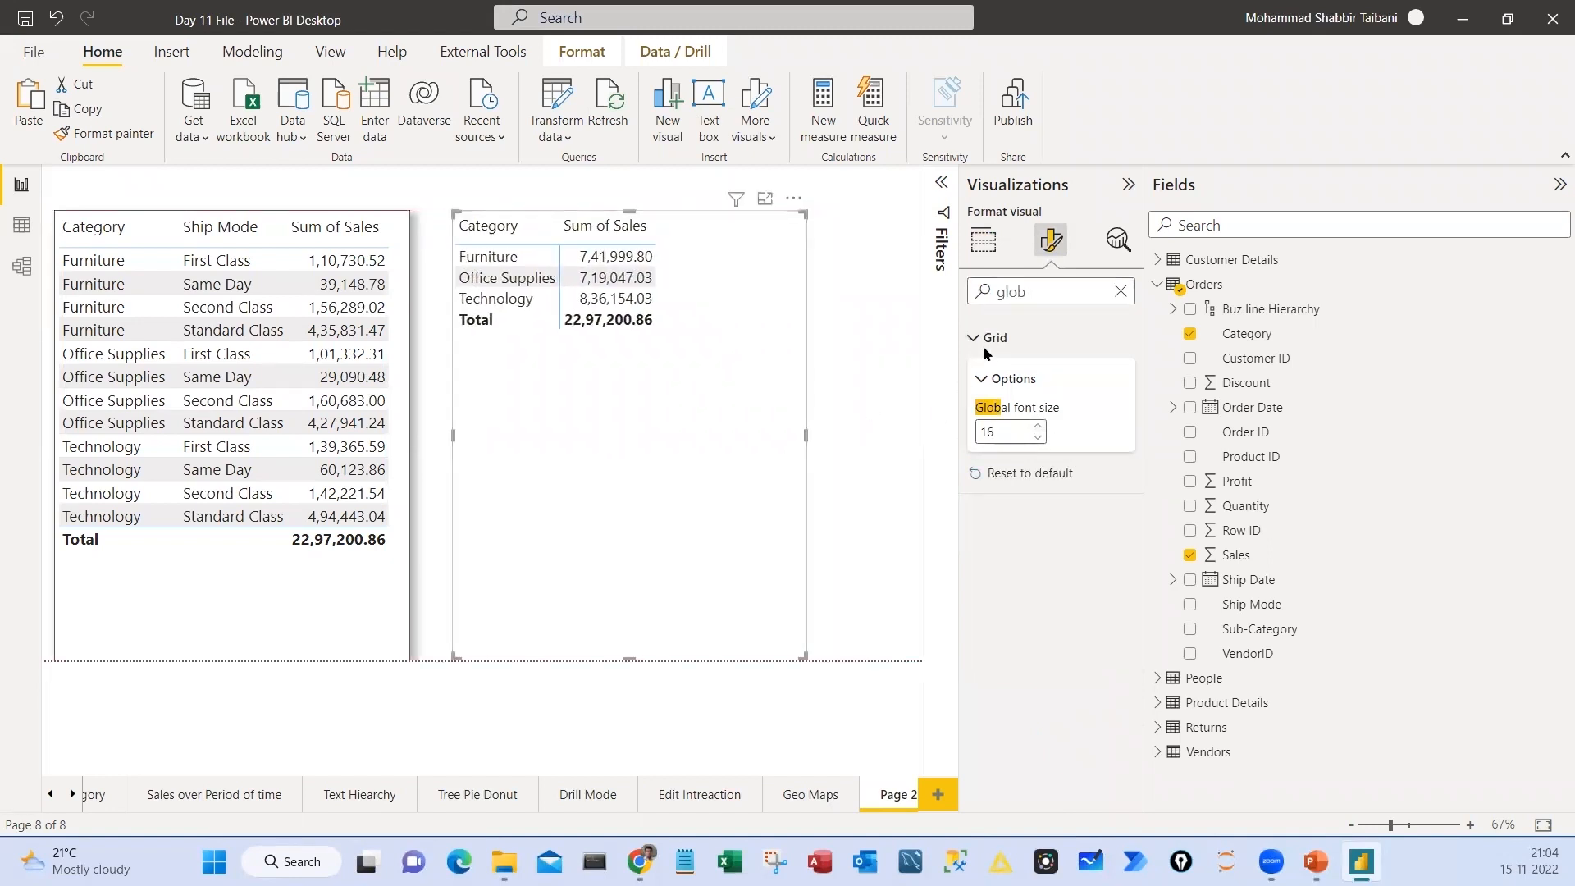
pyautogui.click(984, 239)
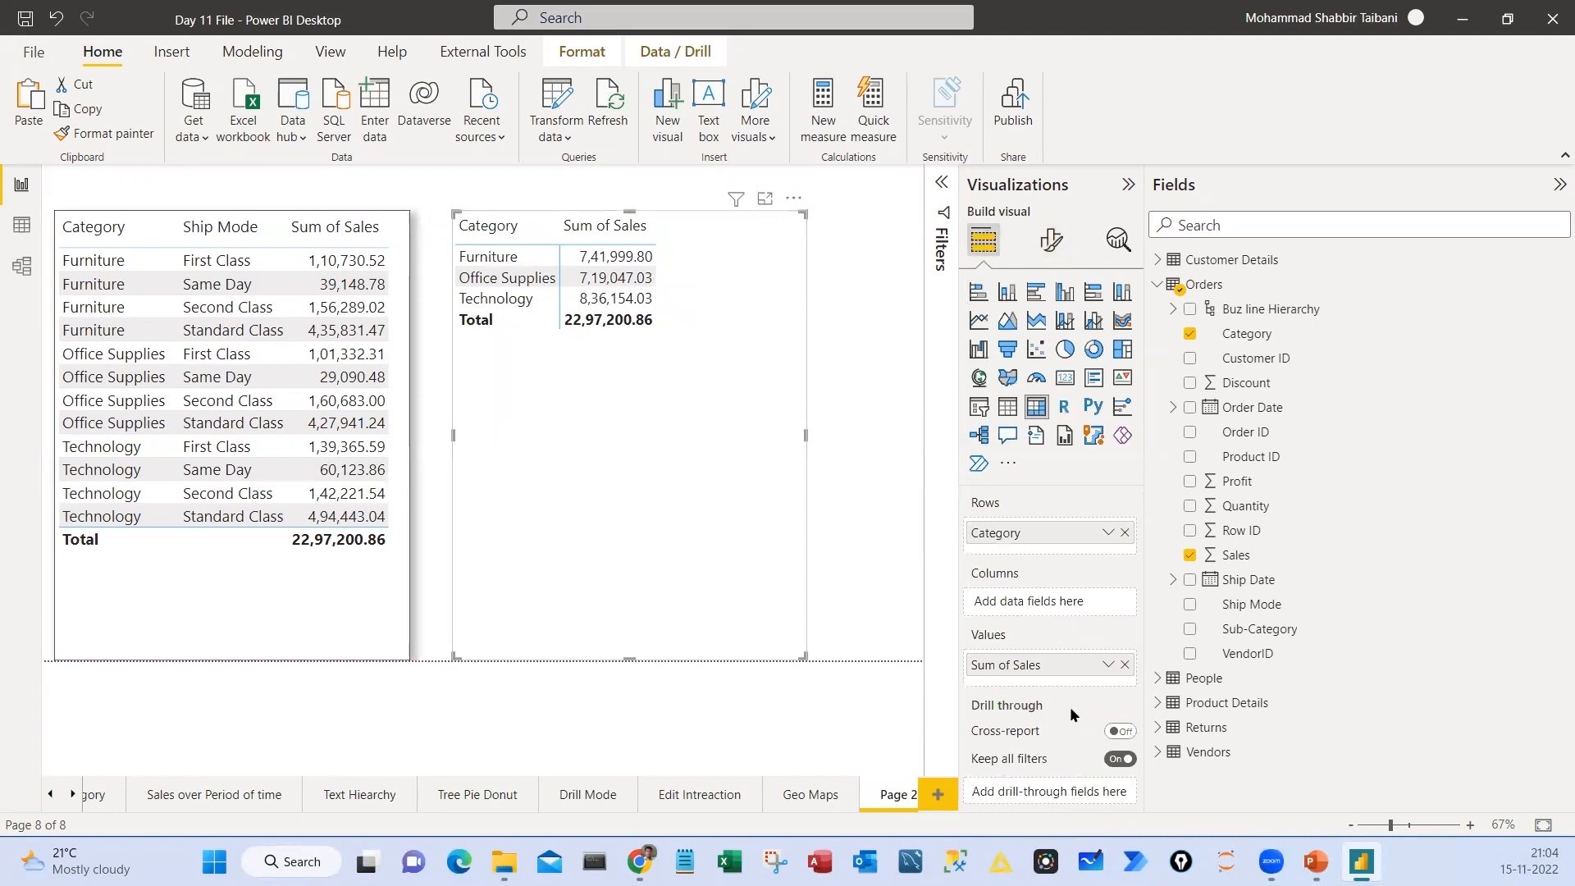
pyautogui.hotkey('ctrl', '2')
pyautogui.moveTo(949, 563); pyautogui.dragTo(1106, 617)
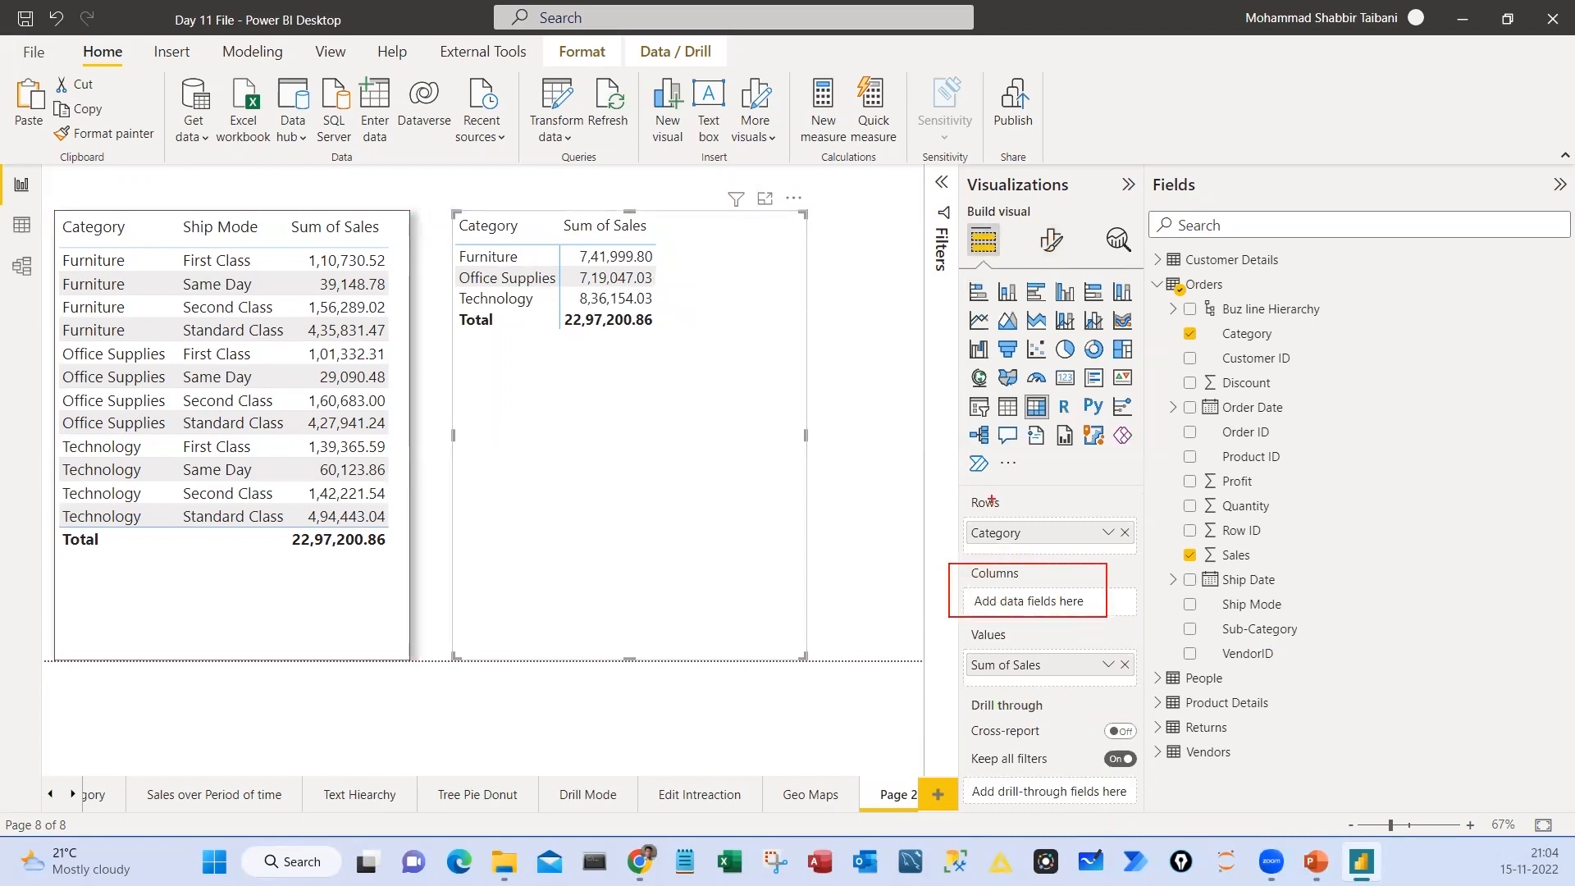
pyautogui.moveTo(1020, 502); pyautogui.dragTo(906, 491)
pyautogui.moveTo(459, 458); pyautogui.dragTo(540, 622)
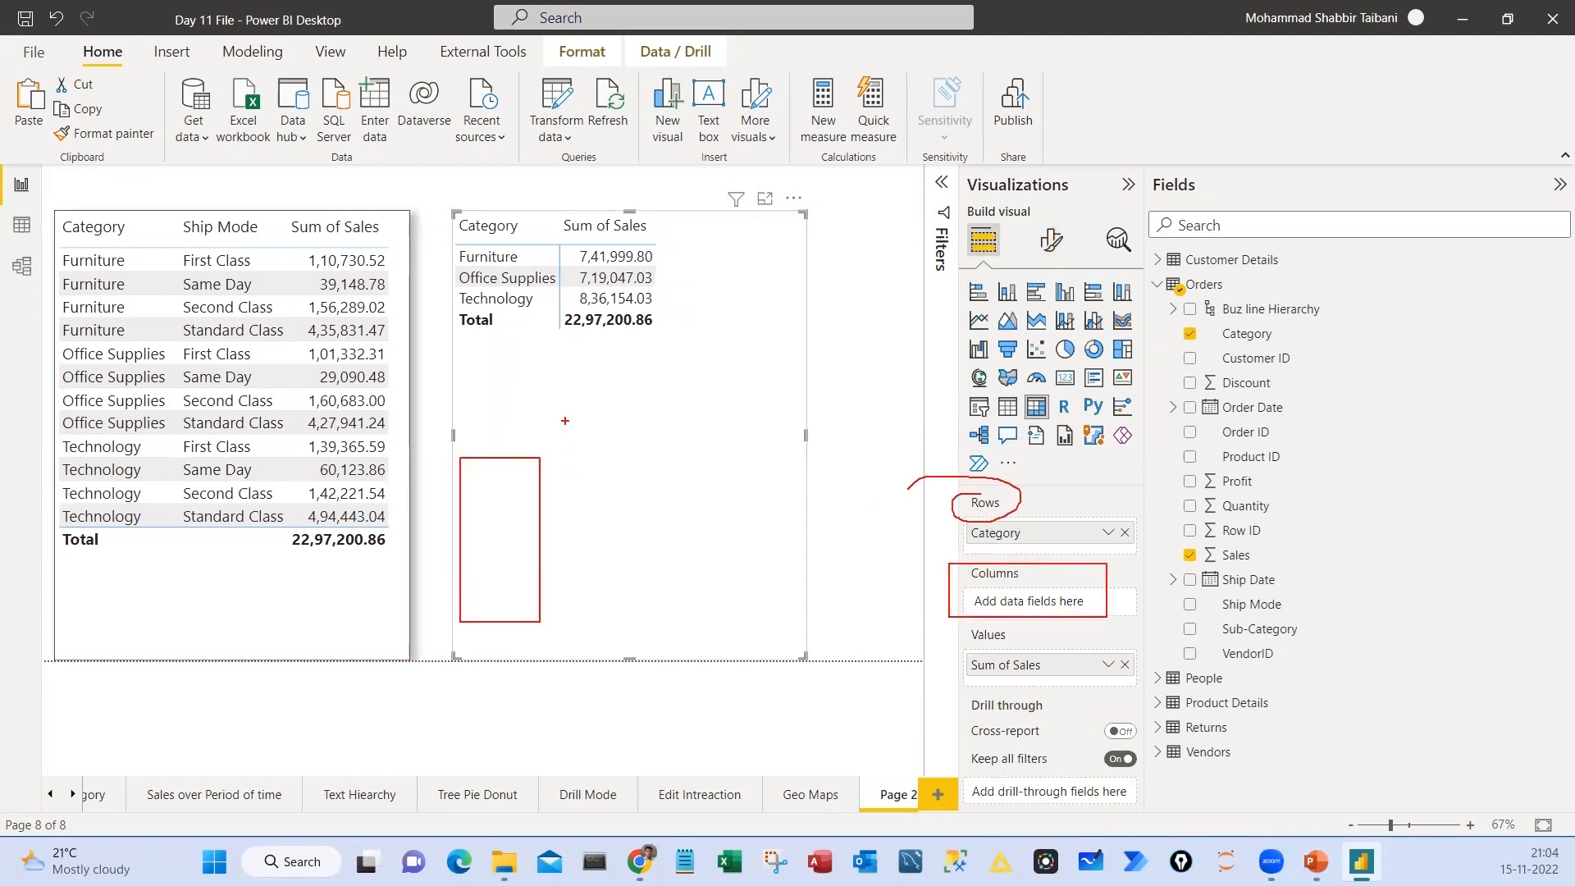
pyautogui.moveTo(565, 410); pyautogui.dragTo(674, 442)
pyautogui.moveTo(582, 486); pyautogui.dragTo(783, 615)
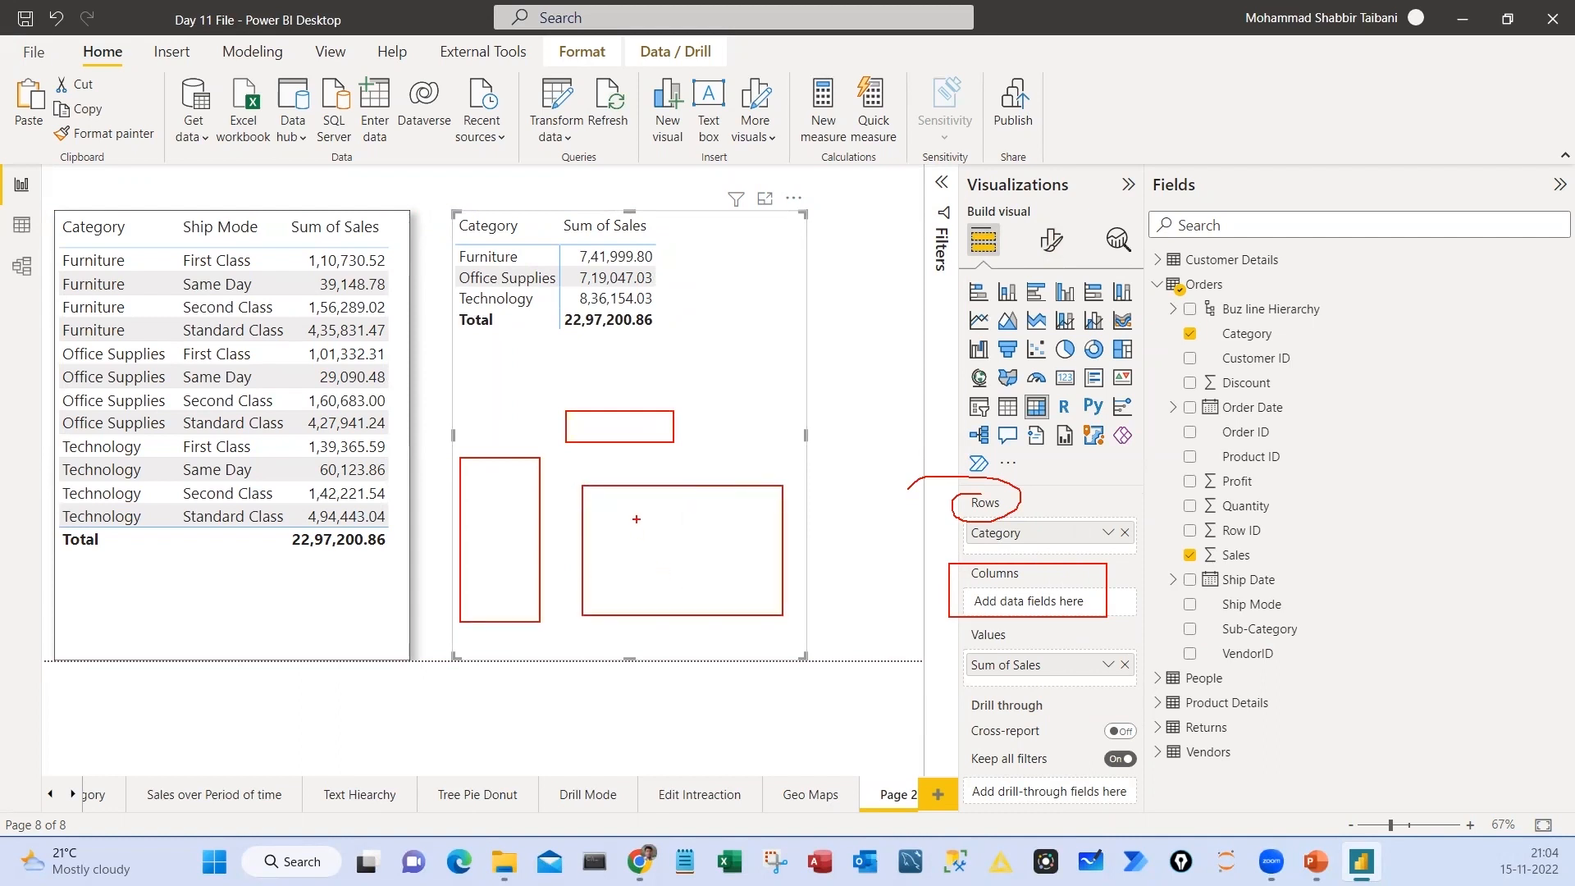
pyautogui.press('Escape')
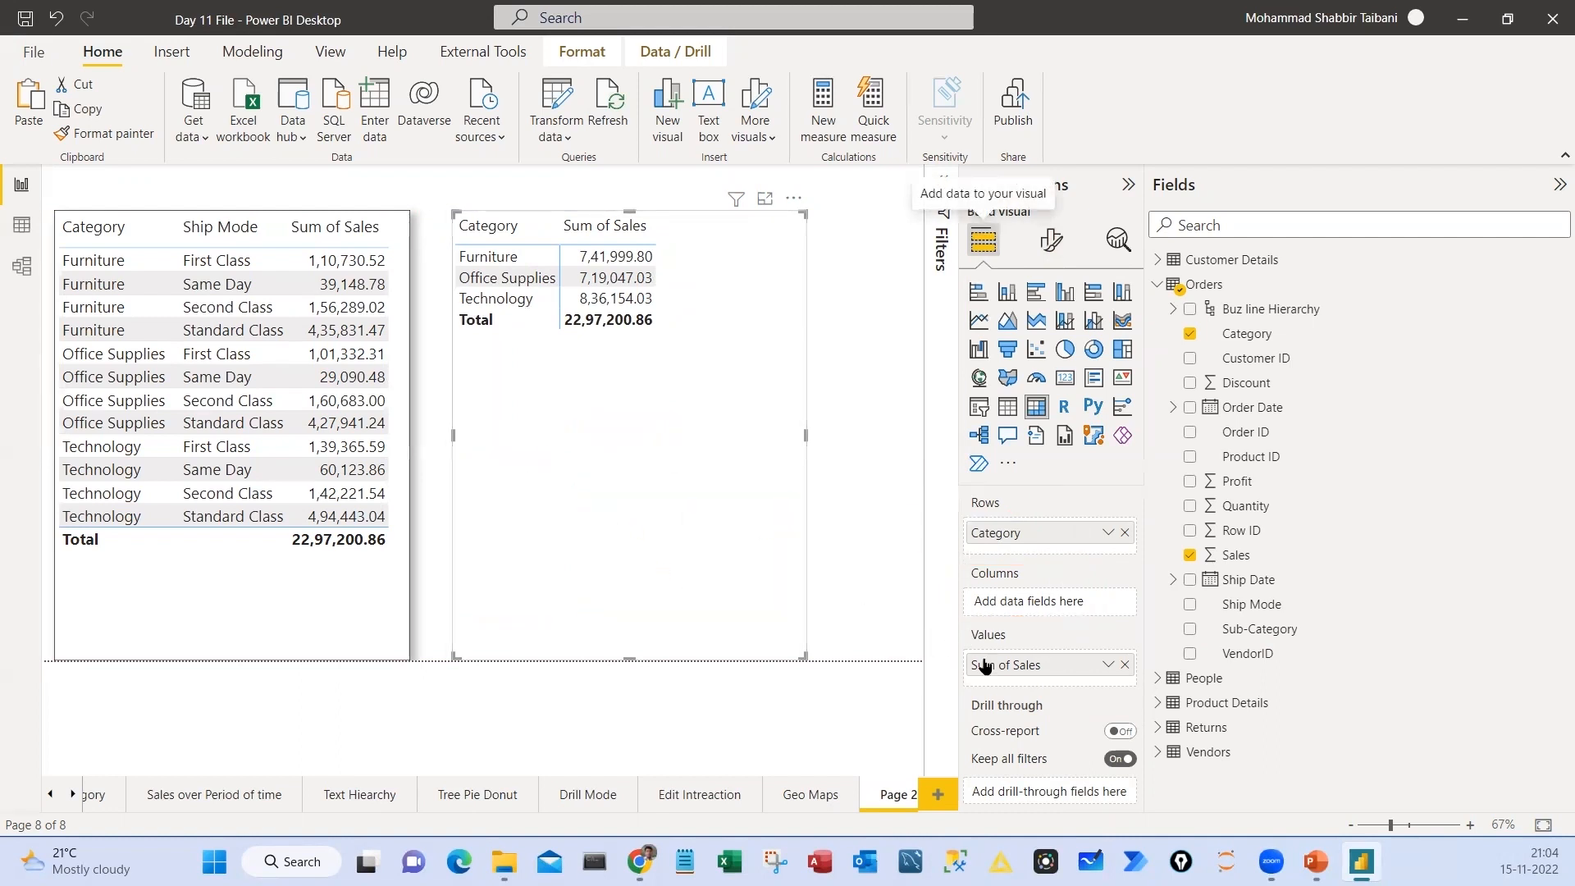
# Add Ship Mode to the matrix and widen it, arranging Ship Mode as rows and Category as columns
pyautogui.moveTo(1241, 614); pyautogui.dragTo(1041, 605)
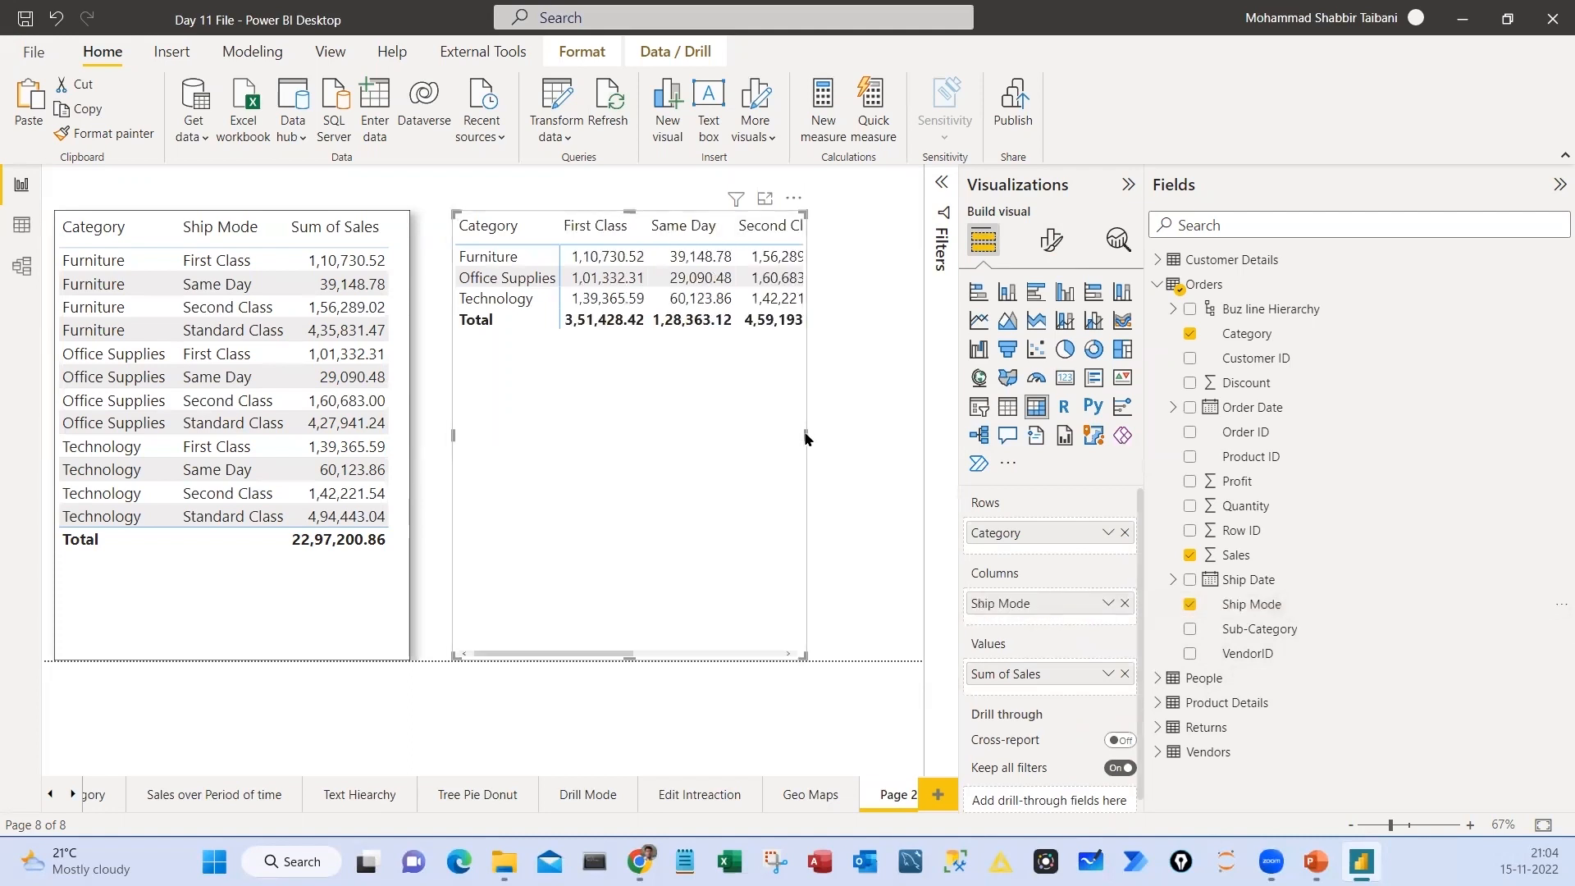
pyautogui.moveTo(806, 434); pyautogui.dragTo(922, 435)
pyautogui.moveTo(990, 616); pyautogui.dragTo(1018, 533)
pyautogui.moveTo(1018, 587); pyautogui.dragTo(1005, 632)
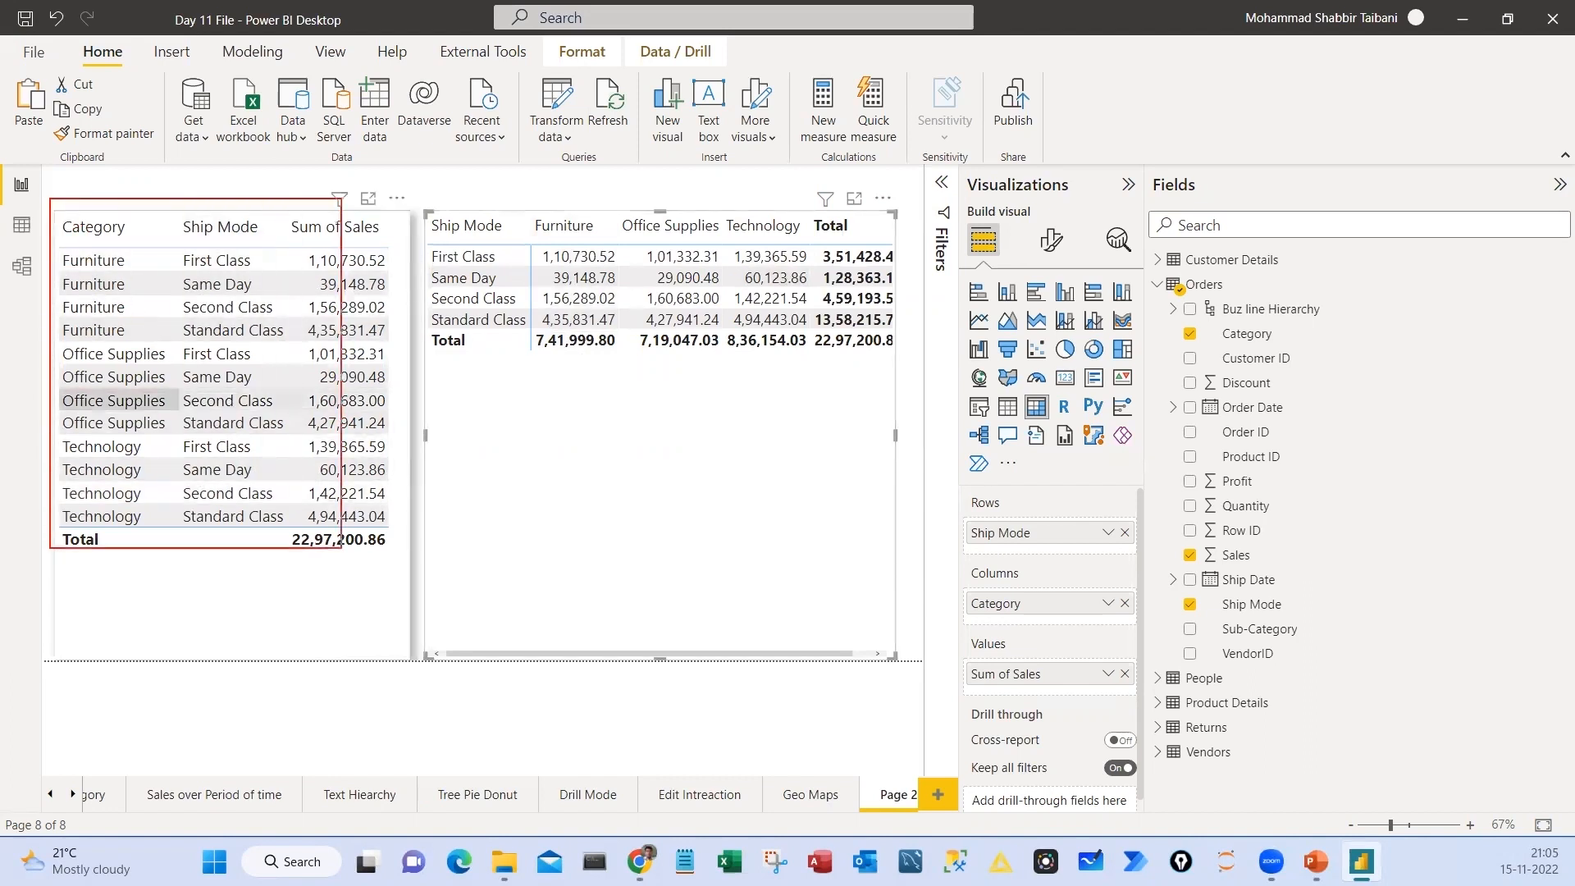
pyautogui.click(314, 623)
pyautogui.click(530, 627)
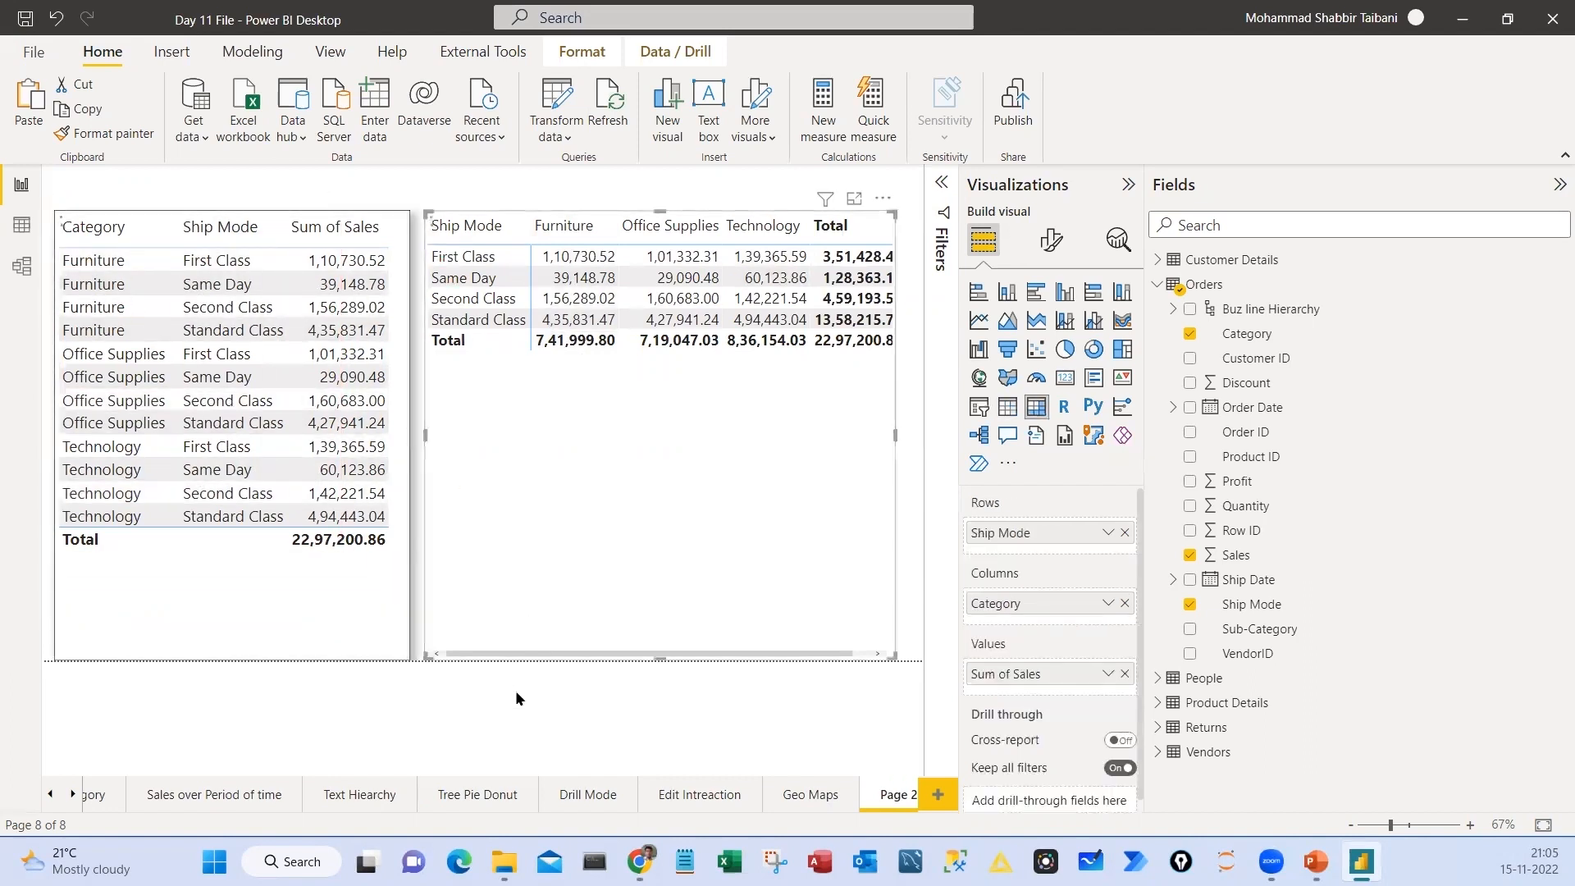
# Turn on the visual border and shadow for the matrix
pyautogui.click(1051, 239)
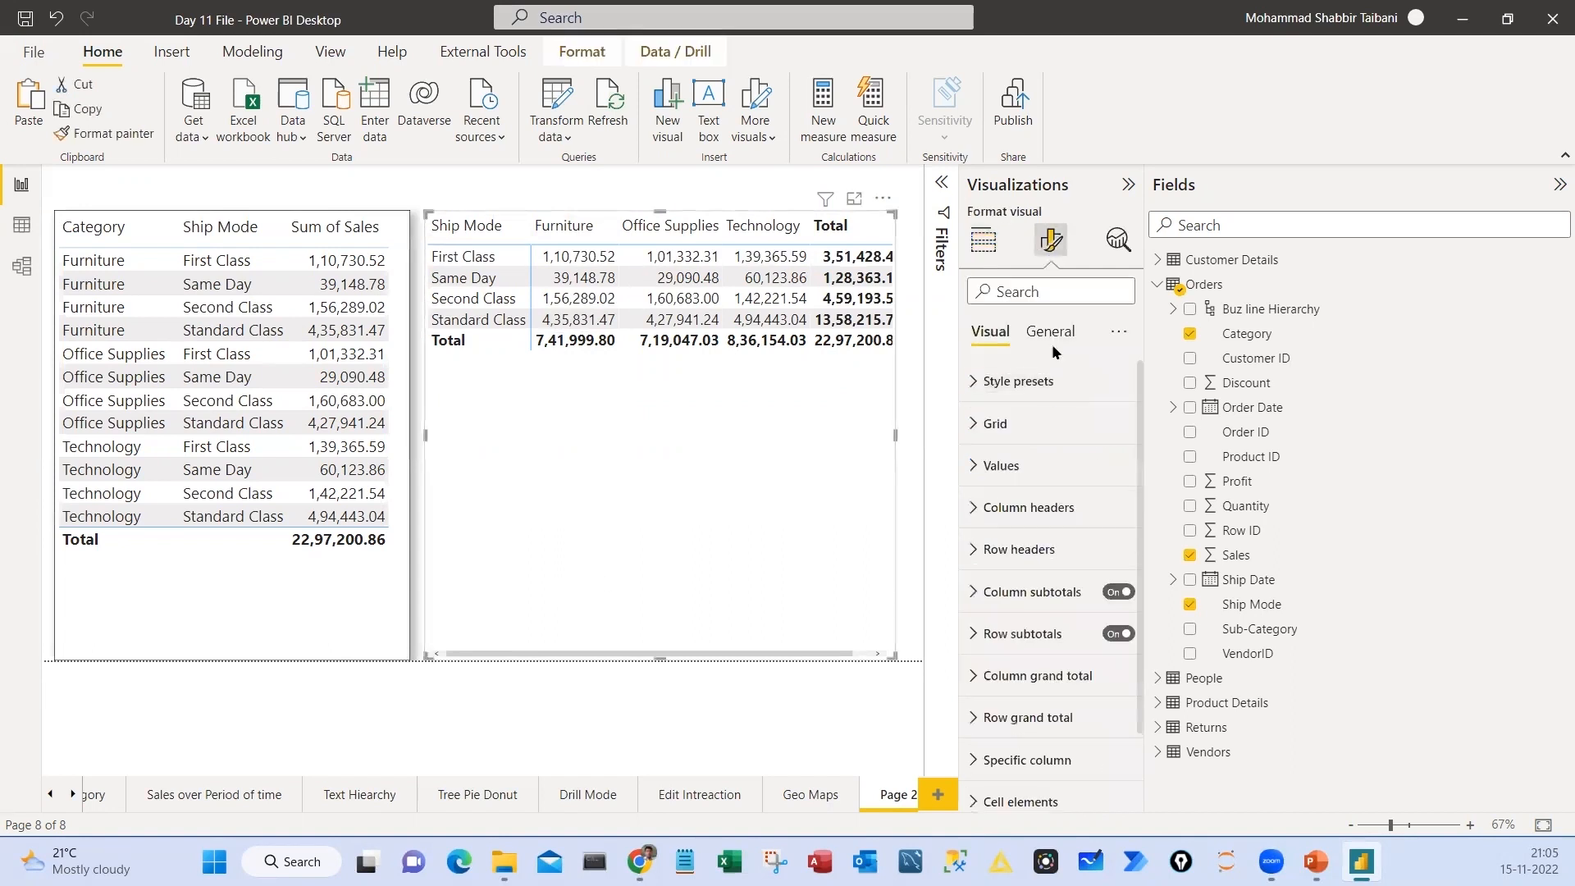
pyautogui.click(1050, 331)
pyautogui.click(1034, 465)
pyautogui.click(1114, 676)
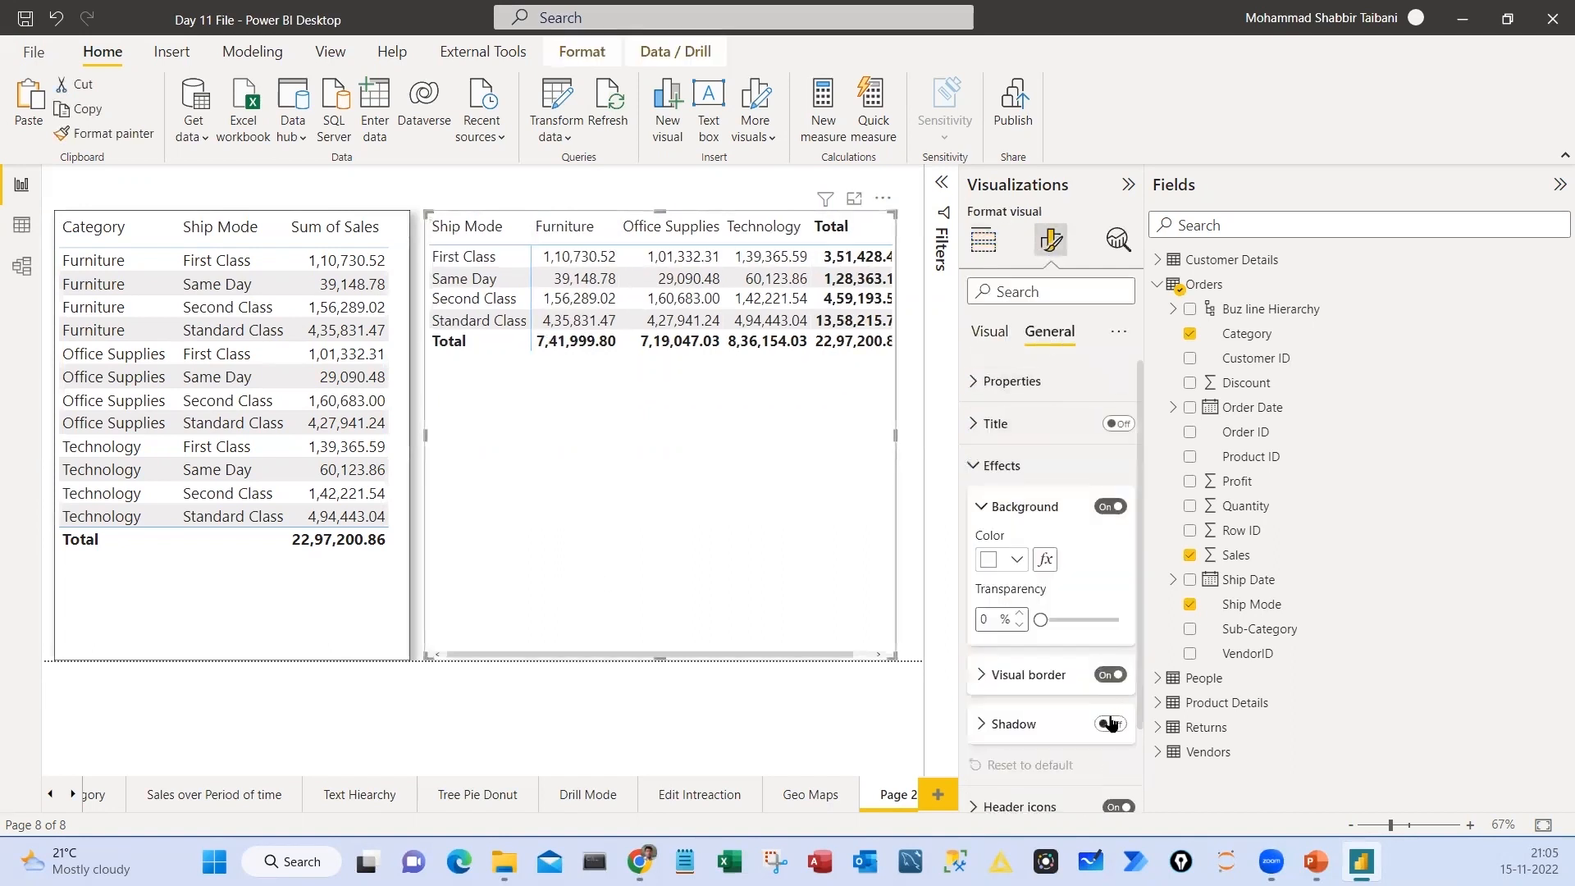
pyautogui.click(1110, 724)
# Shorten the matrix to fit its rows and widen it so the Total column fits completely
pyautogui.moveTo(660, 656); pyautogui.dragTo(673, 426)
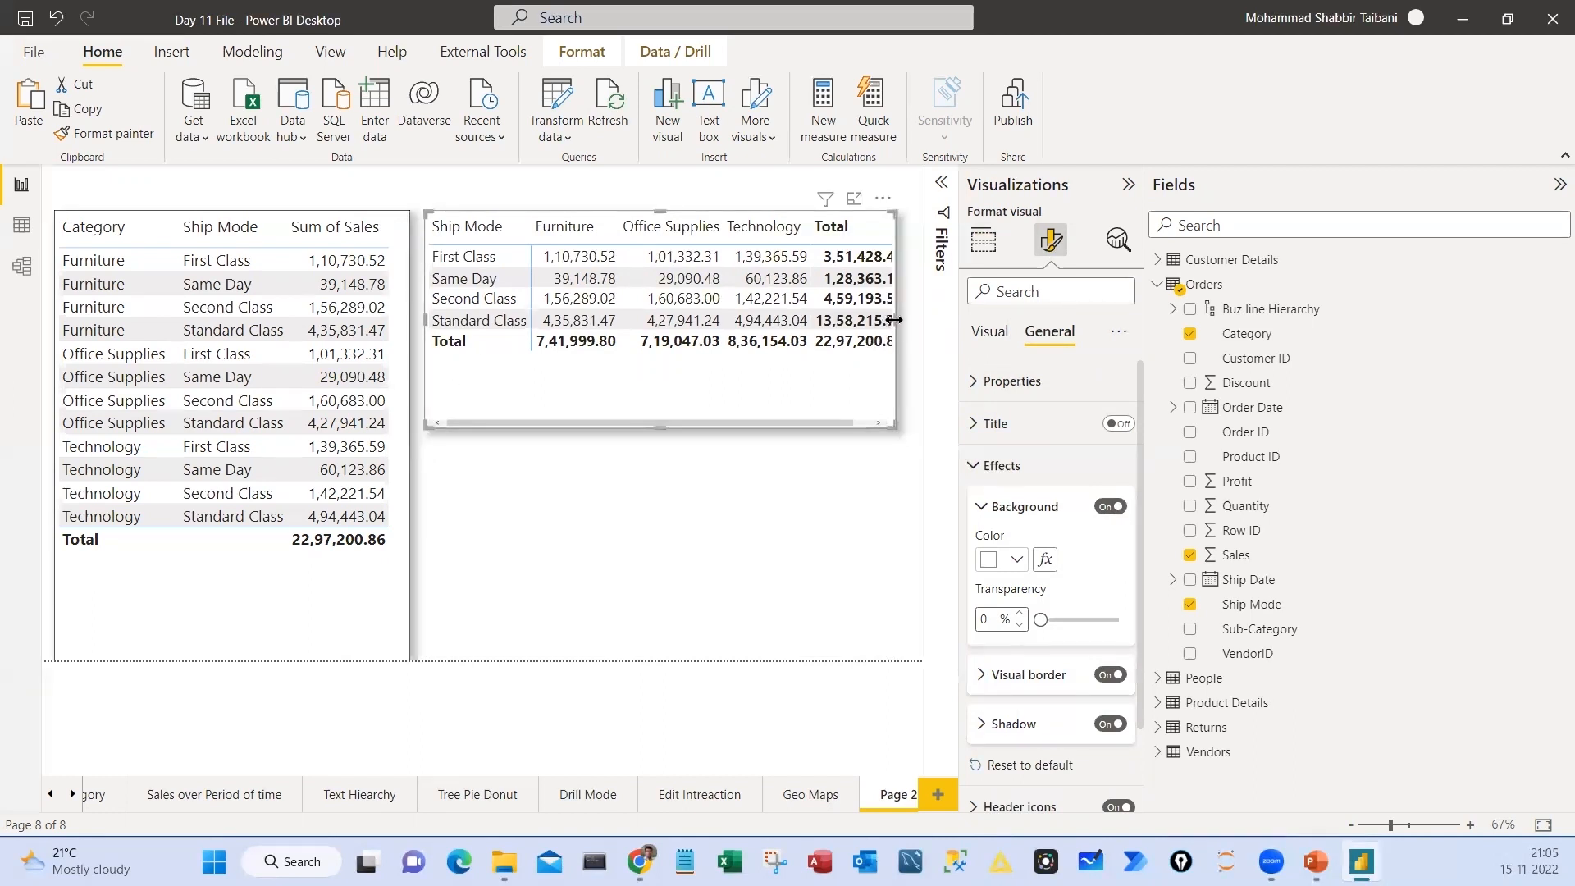
pyautogui.moveTo(894, 320); pyautogui.dragTo(916, 318)
pyautogui.press('Escape')
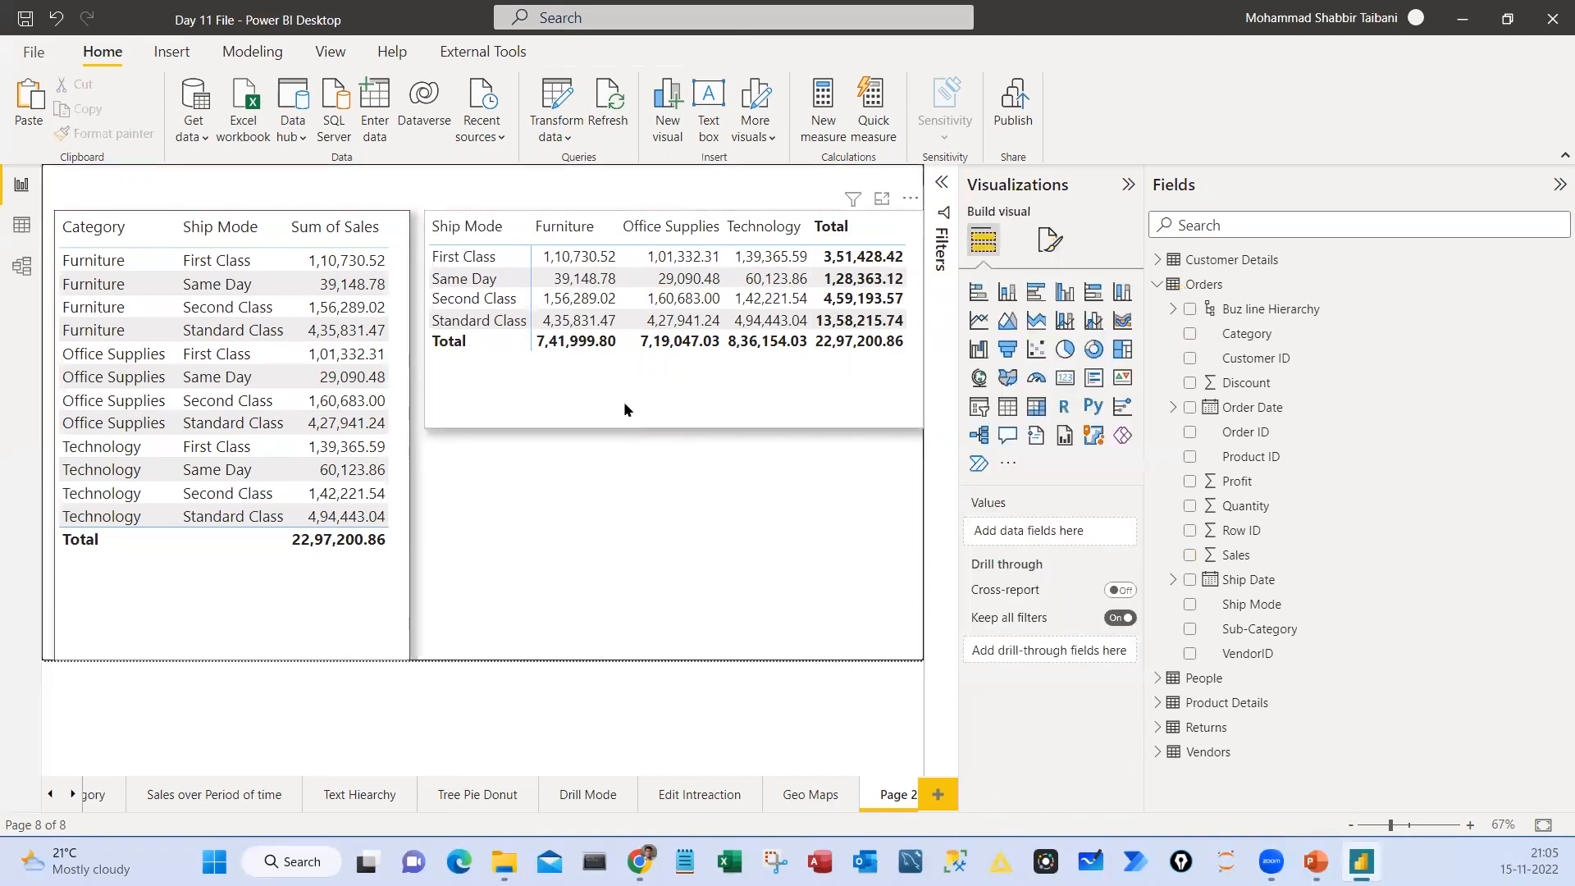
# Try the Minimal, Bold header and Alternating rows style presets on the matrix
pyautogui.click(624, 401)
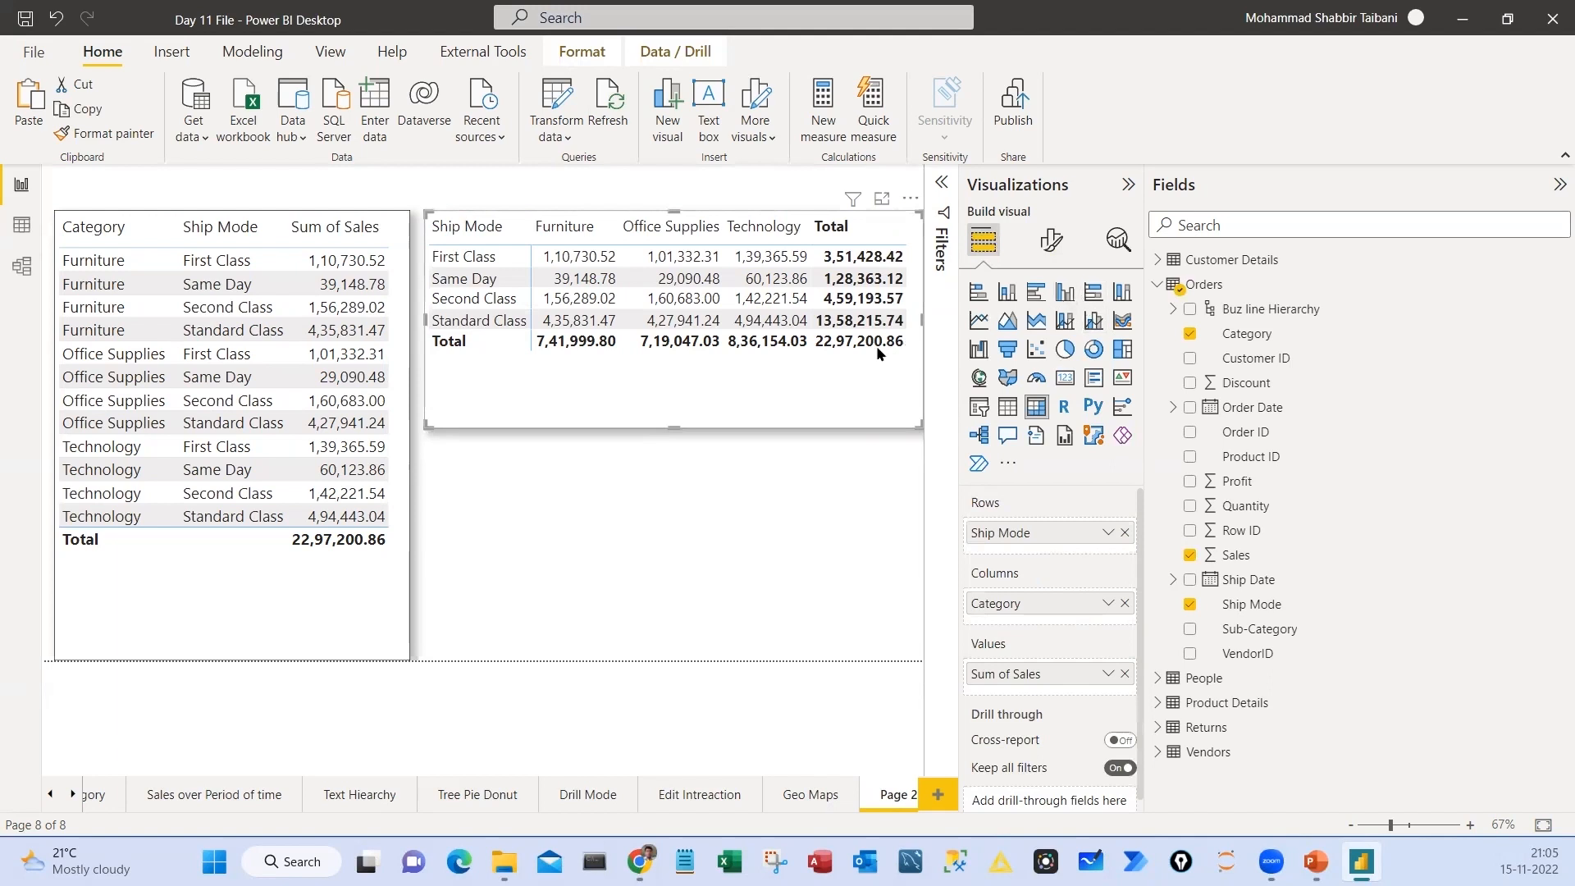
pyautogui.click(1049, 242)
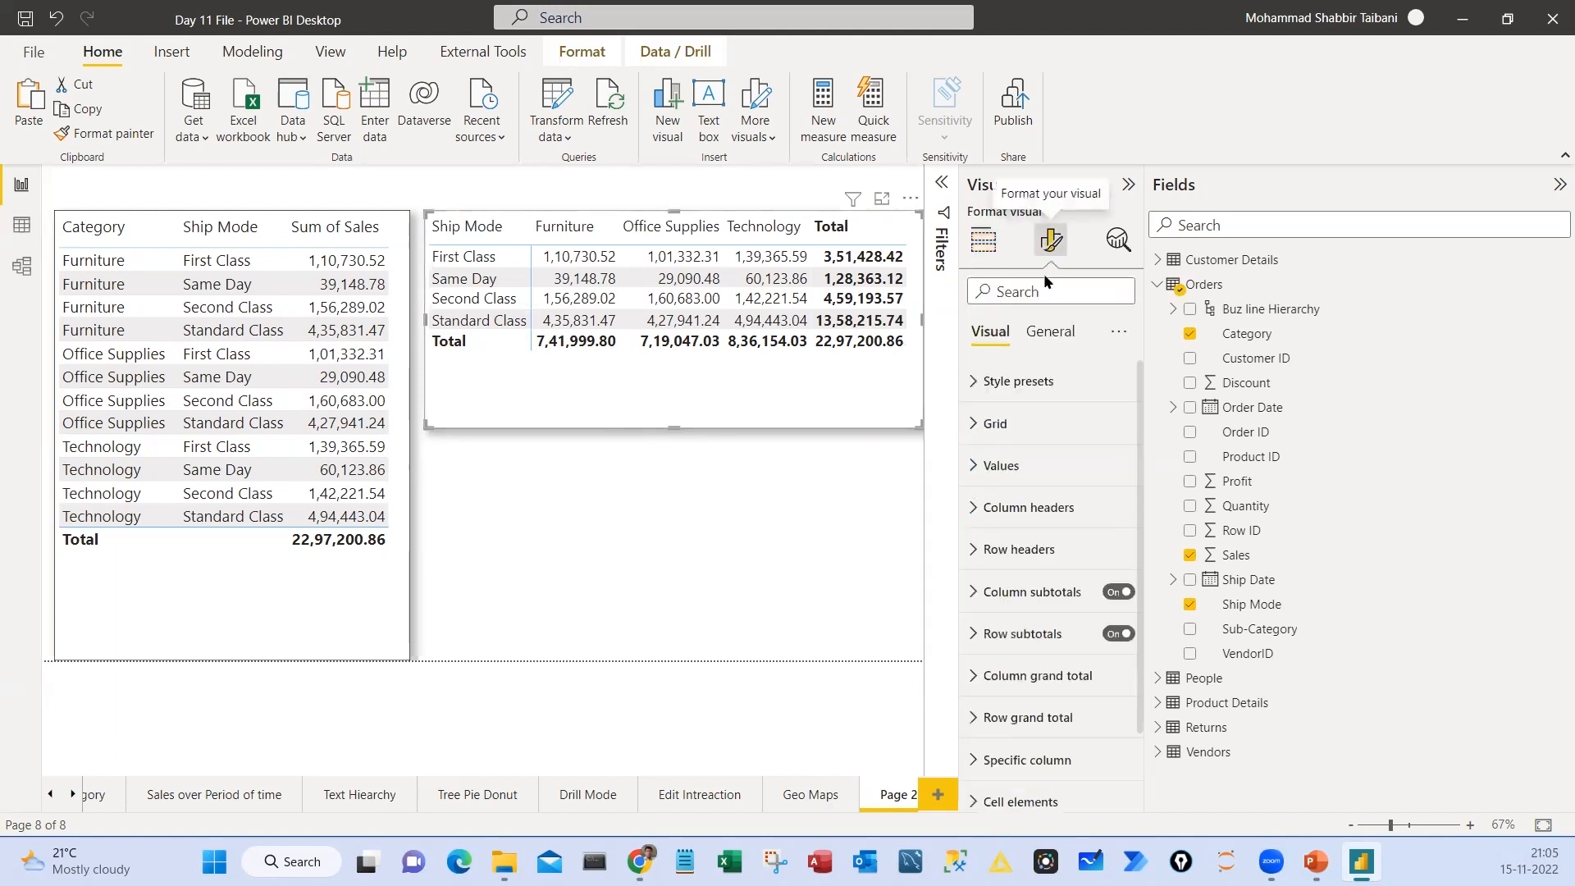
pyautogui.click(1044, 383)
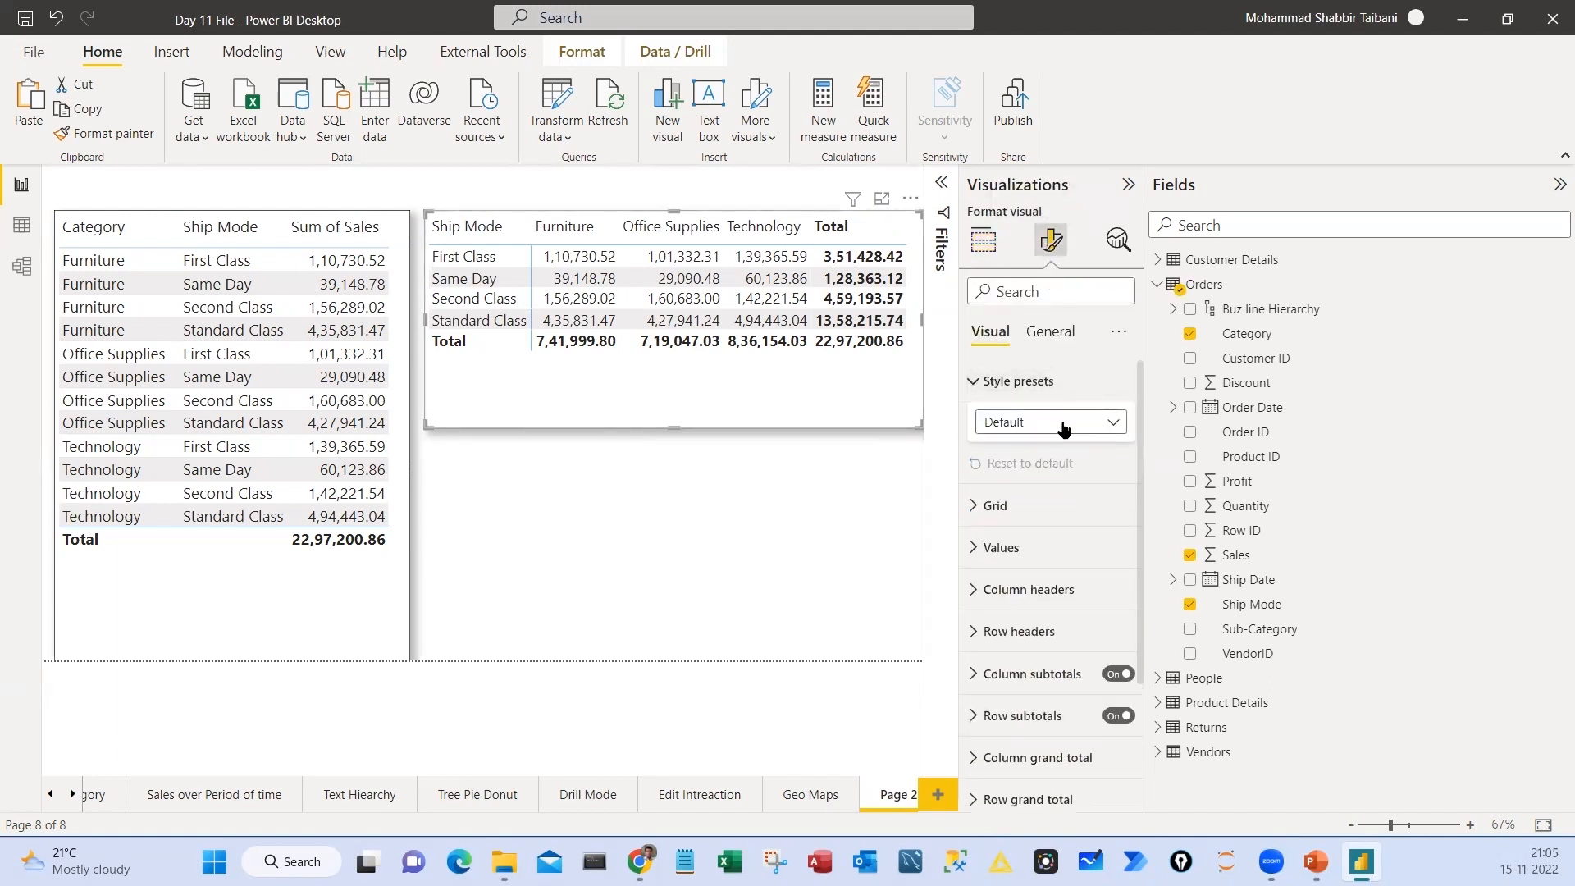
pyautogui.click(1063, 429)
pyautogui.click(1017, 495)
pyautogui.click(1050, 435)
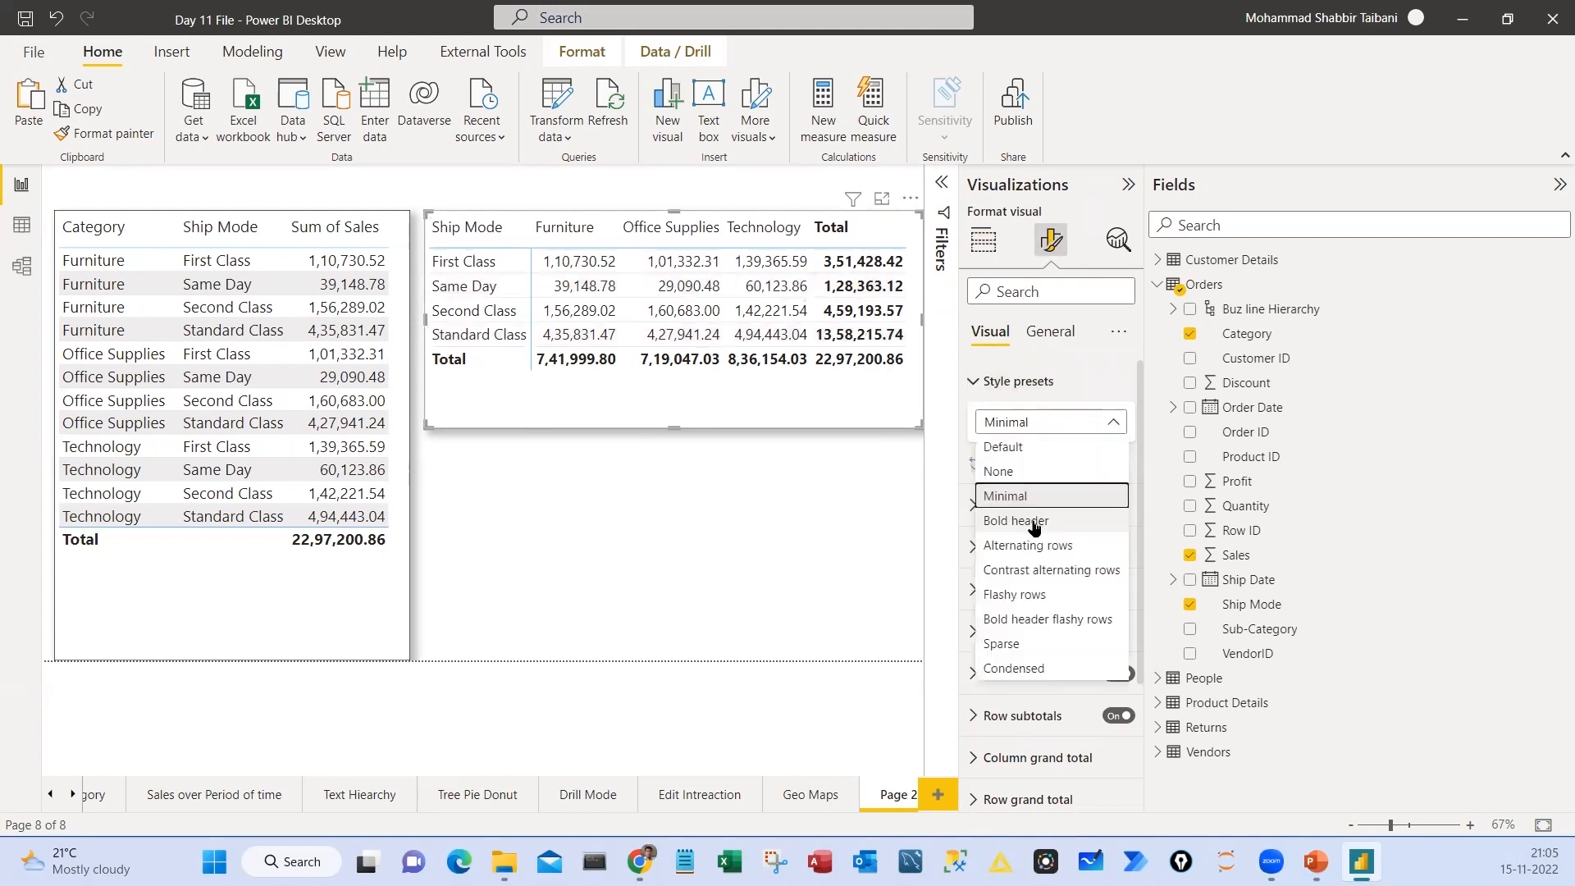
pyautogui.click(1017, 520)
pyautogui.click(1050, 422)
pyautogui.press('Escape')
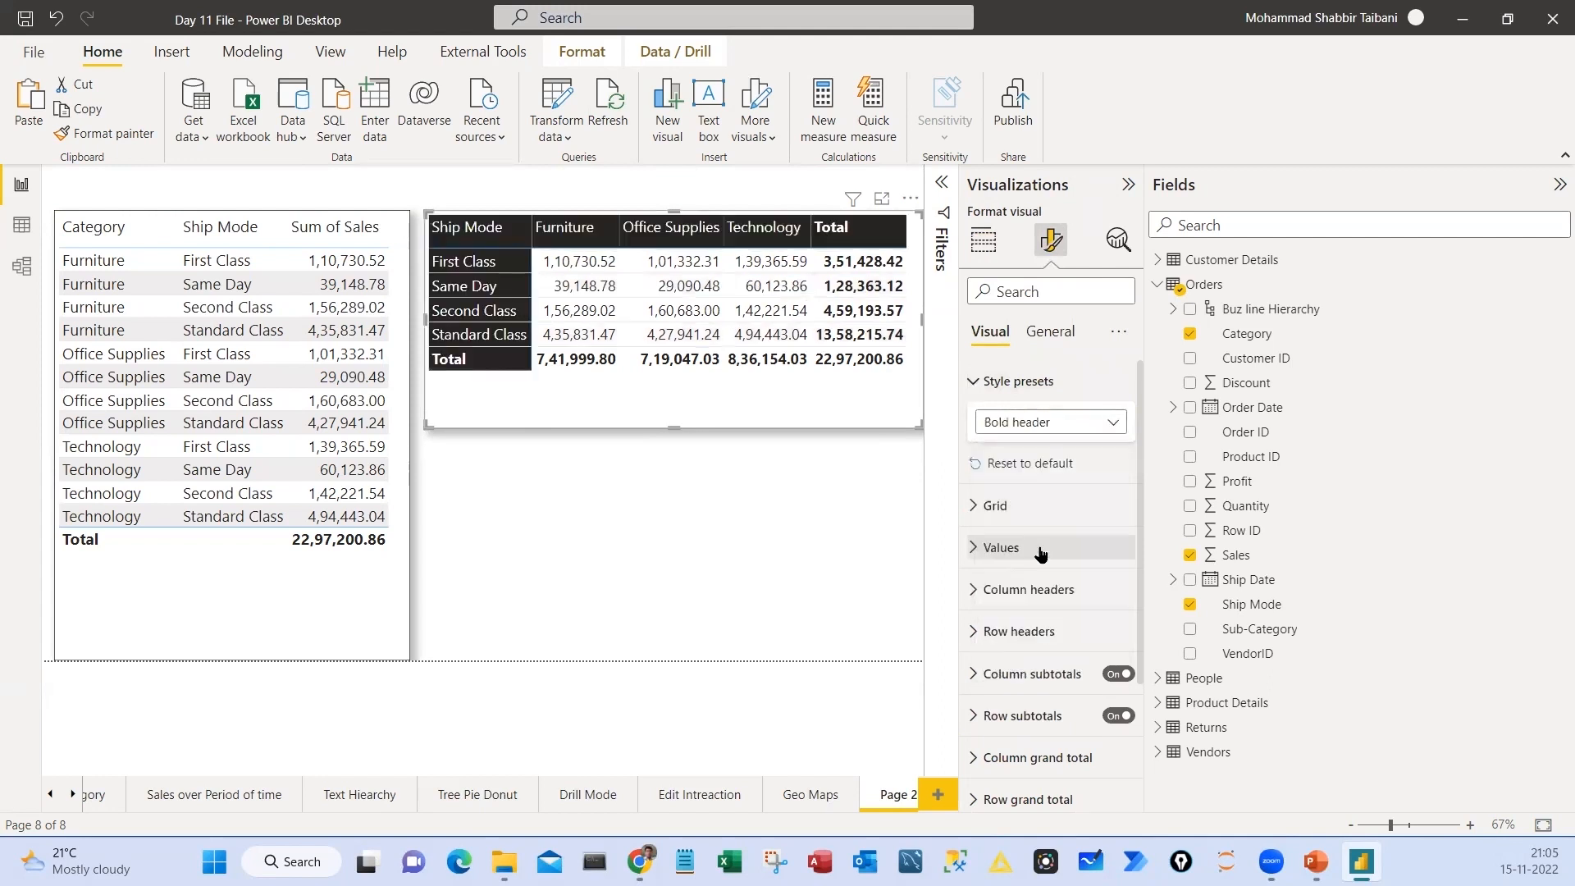
pyautogui.press('Down')
# Try the Contrast alternating rows, Flashy rows and Bold header flashy rows style presets on the matrix
pyautogui.click(1051, 423)
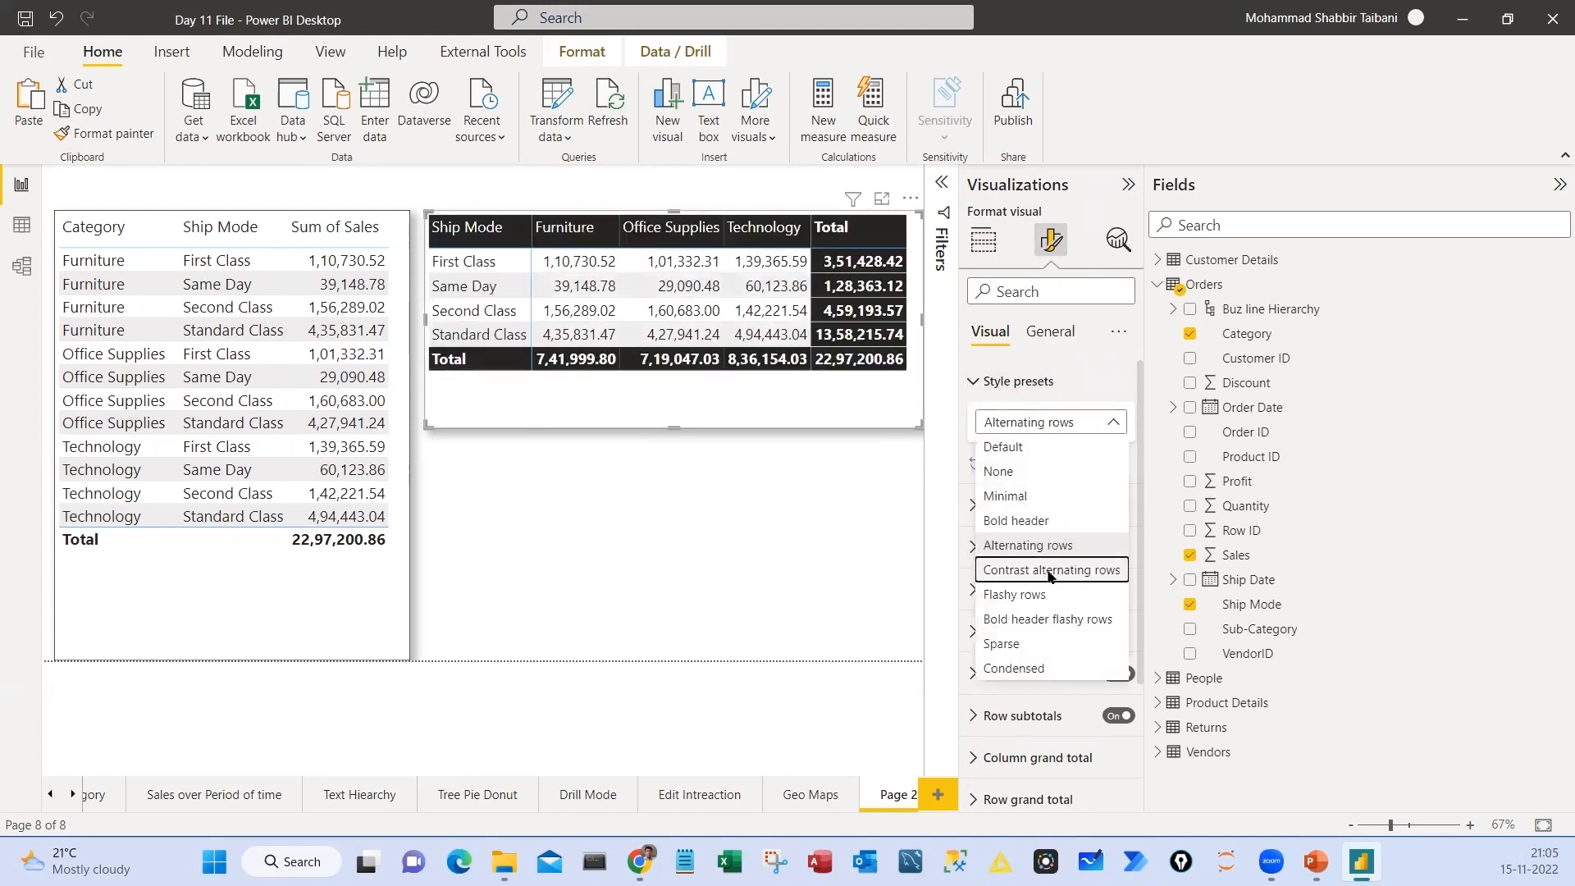
pyautogui.click(1051, 572)
pyautogui.click(1041, 422)
pyautogui.click(1042, 569)
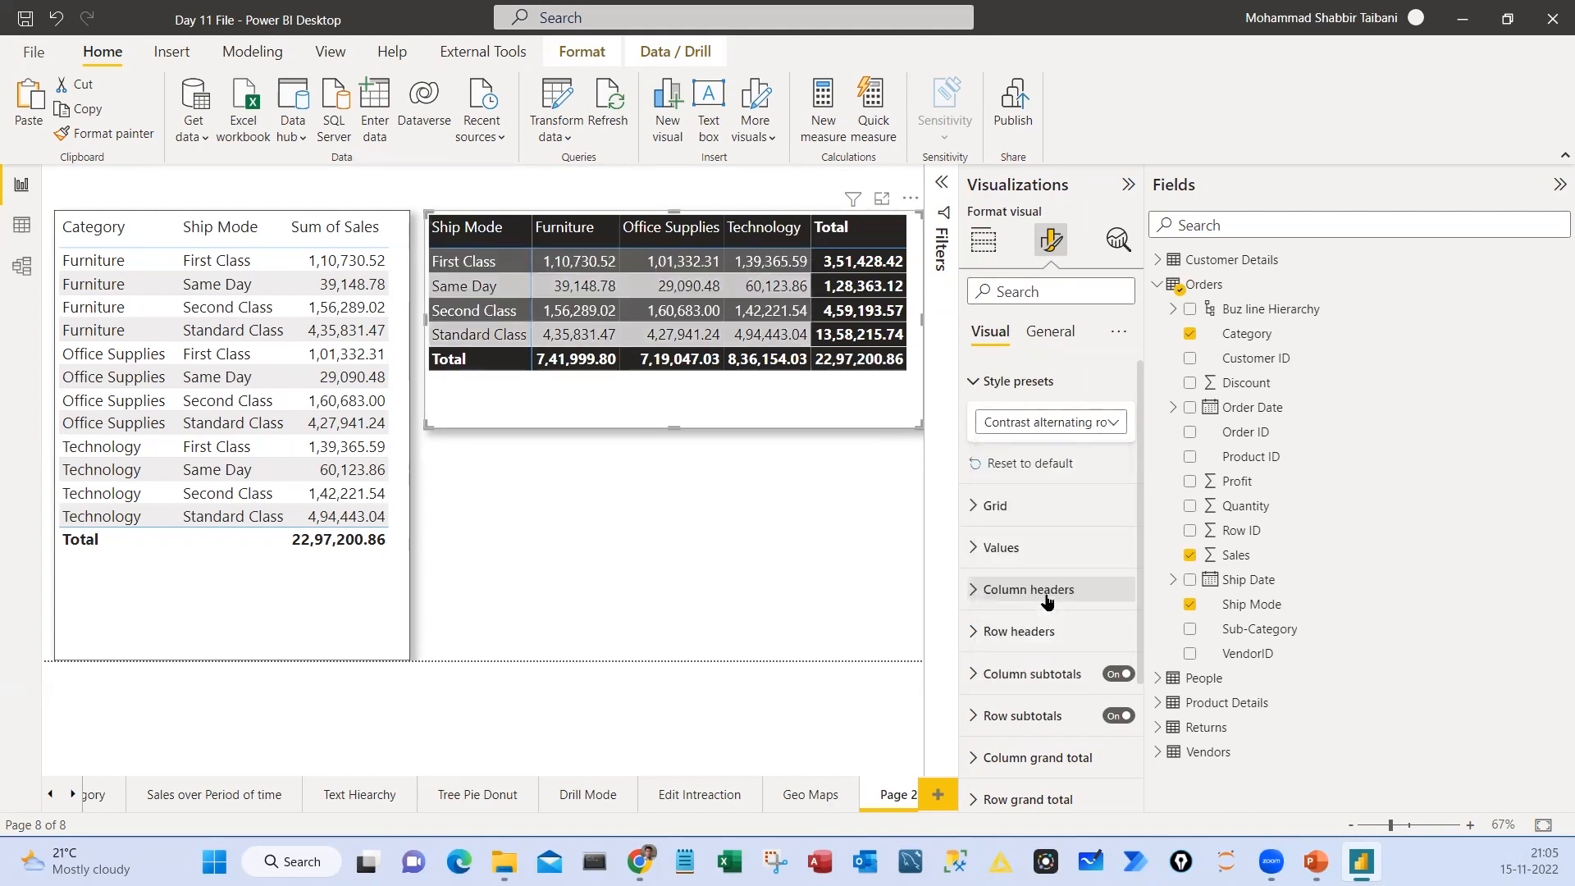
pyautogui.click(1059, 424)
pyautogui.click(1049, 614)
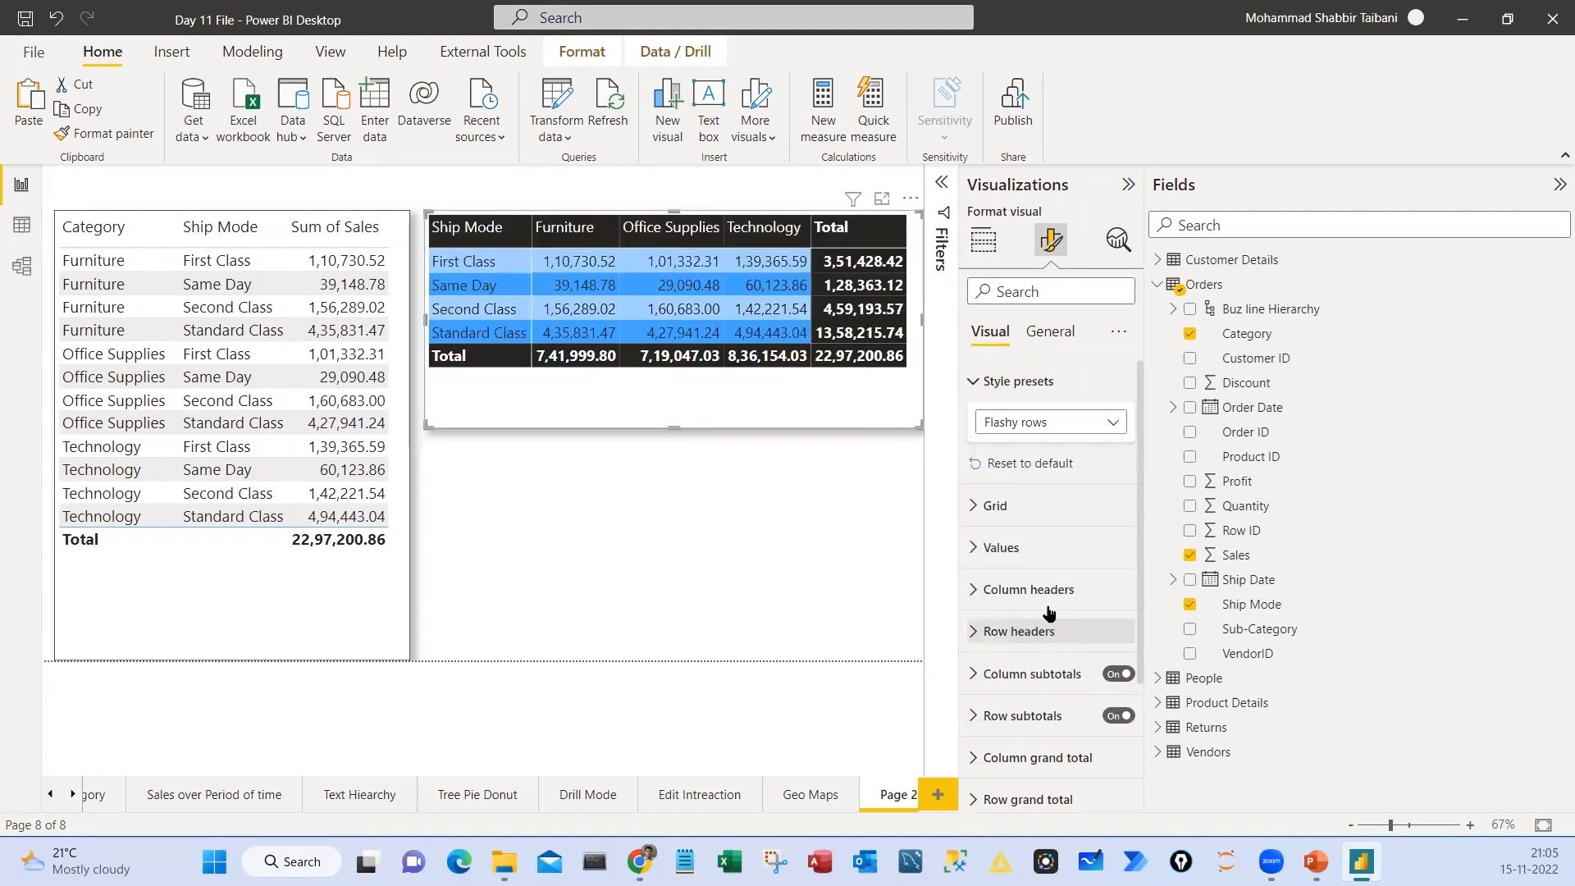
pyautogui.click(1064, 420)
pyautogui.click(1027, 665)
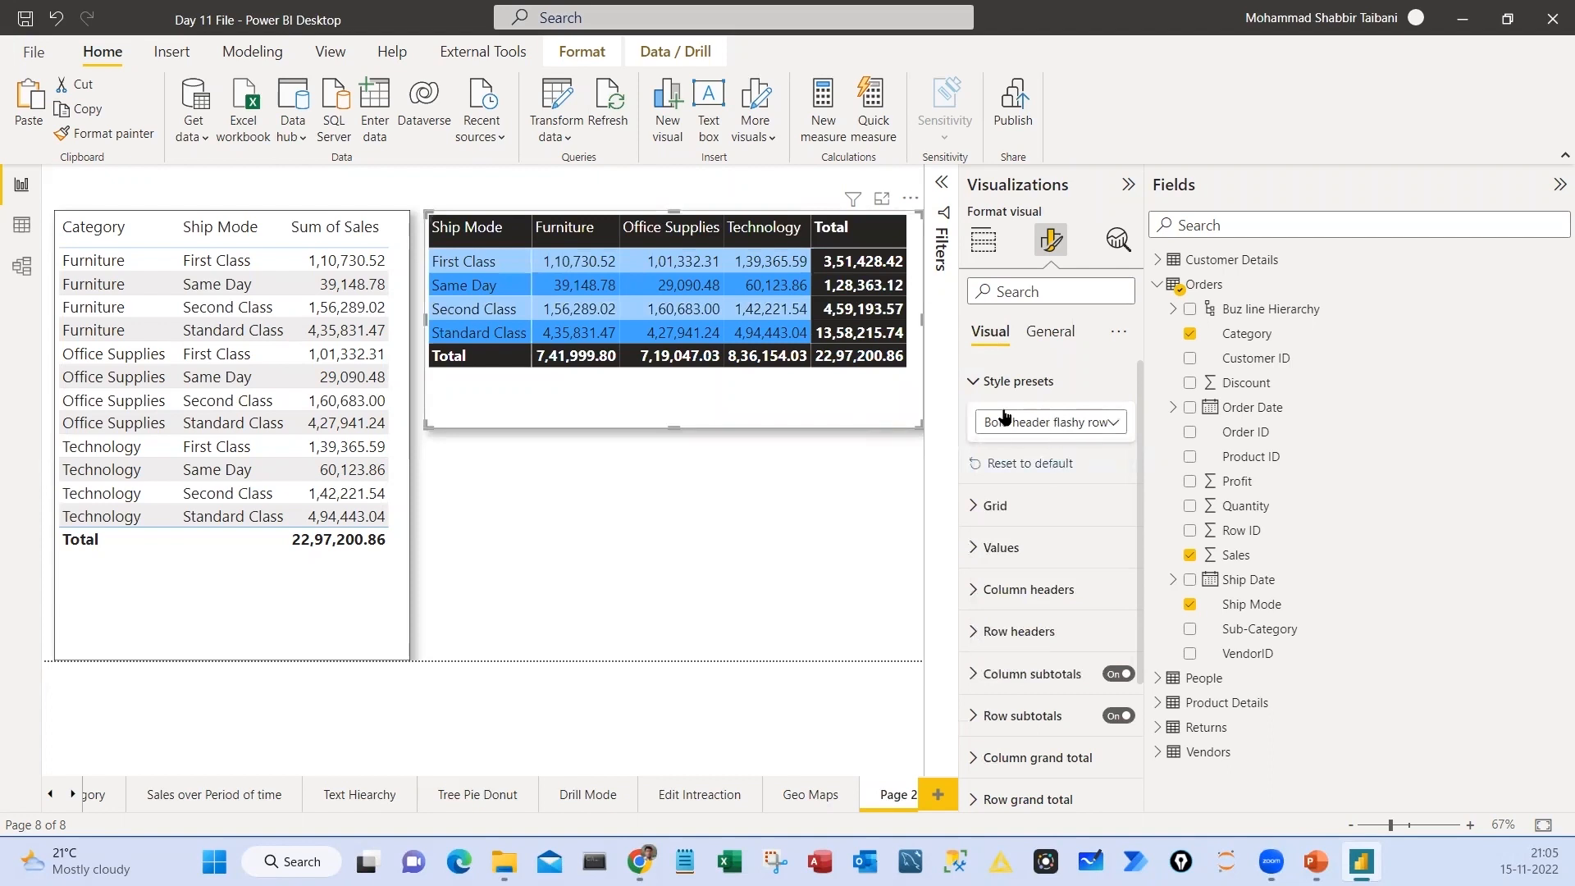
# Set the matrix's style preset to Minimal
pyautogui.click(1027, 426)
pyautogui.click(1015, 497)
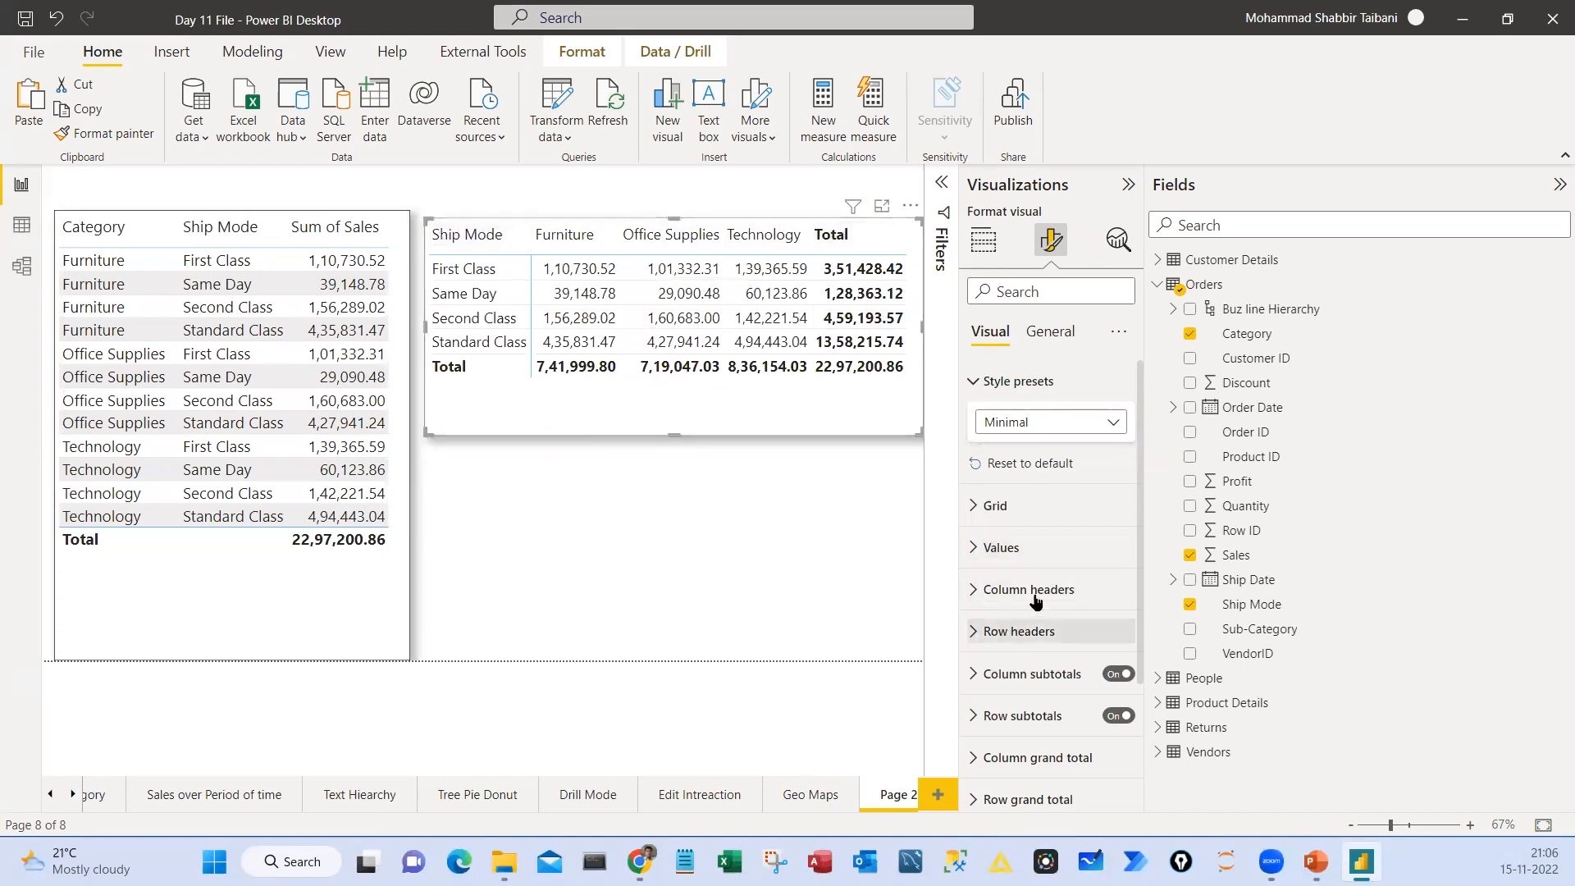
# Give the matrix's column headers a blue background and white text
pyautogui.scroll(-3, 1036, 602)
pyautogui.click(1044, 499)
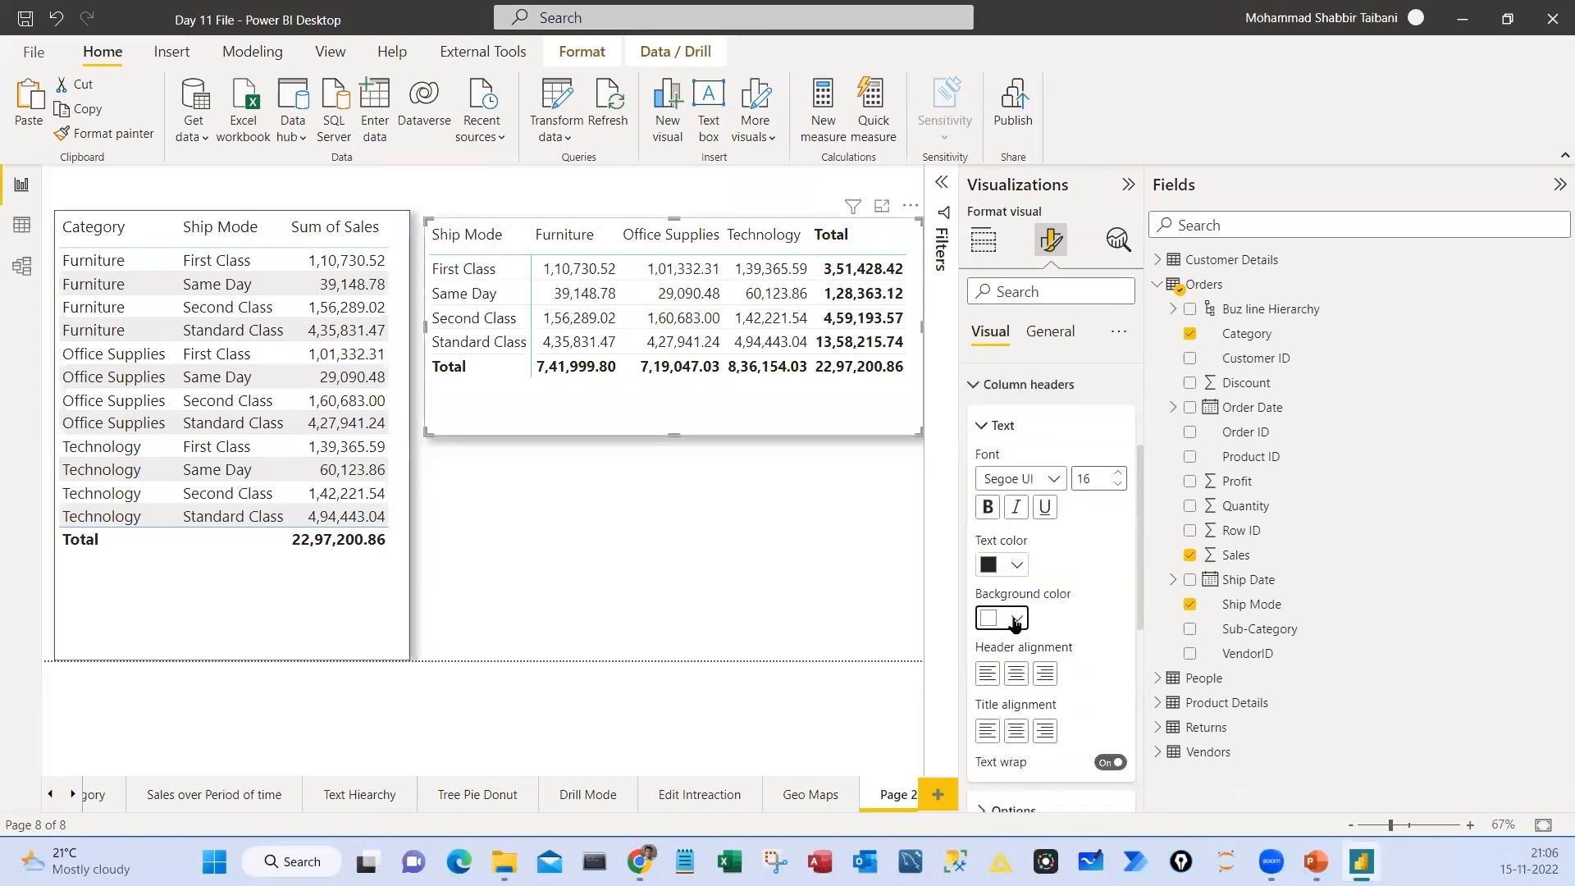
pyautogui.click(1015, 619)
pyautogui.click(1059, 530)
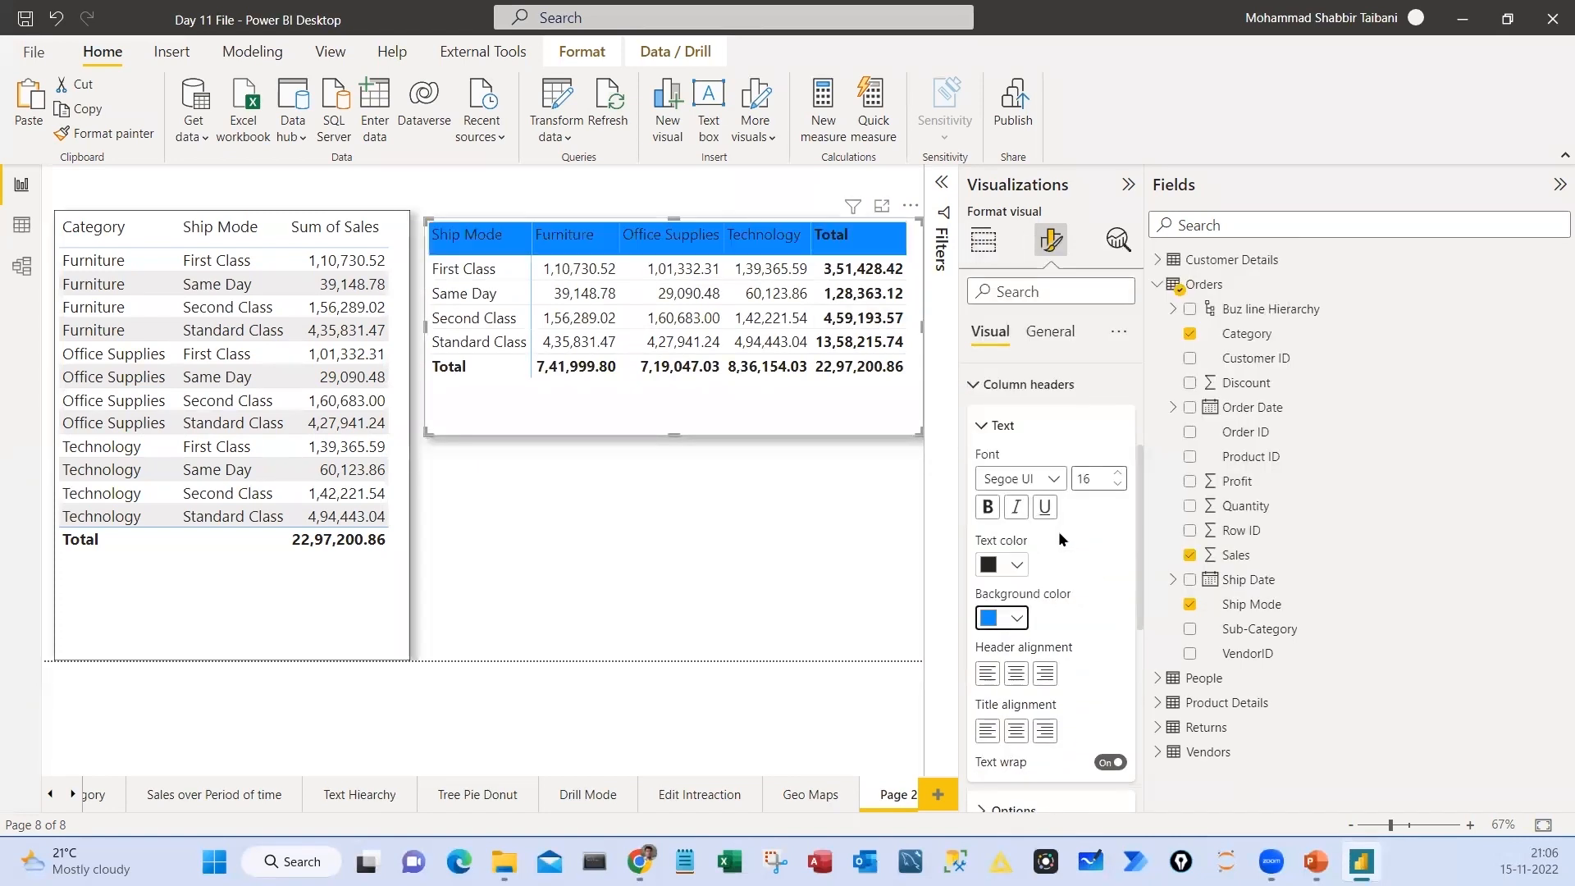
pyautogui.click(1016, 564)
pyautogui.click(1014, 483)
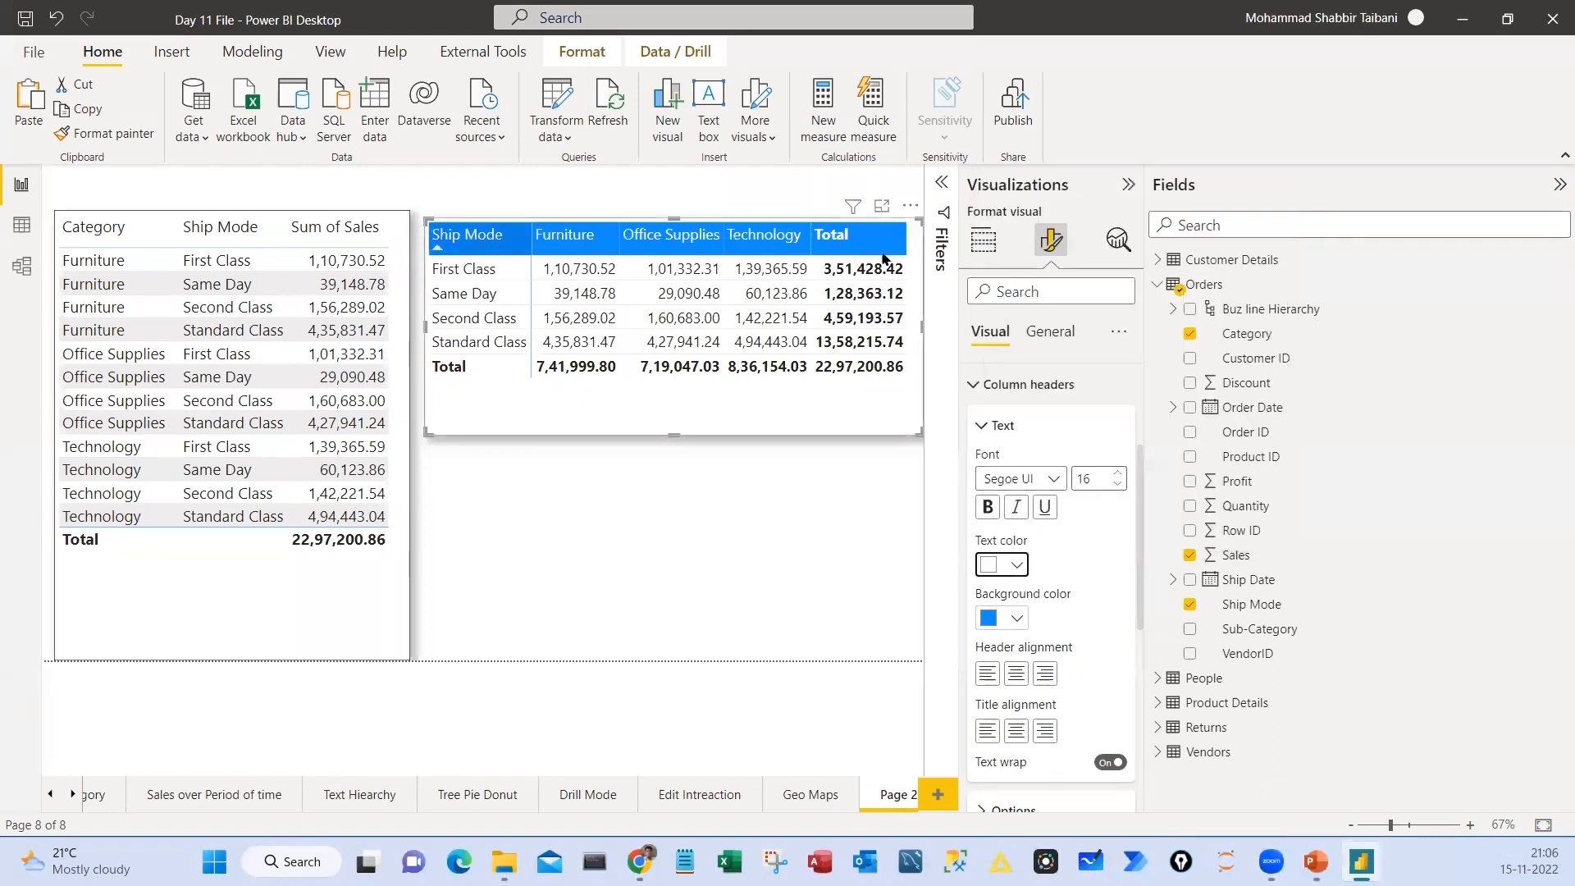
# Format the column headers of the Category and Ship Mode table with a blue background and white text
pyautogui.click(316, 594)
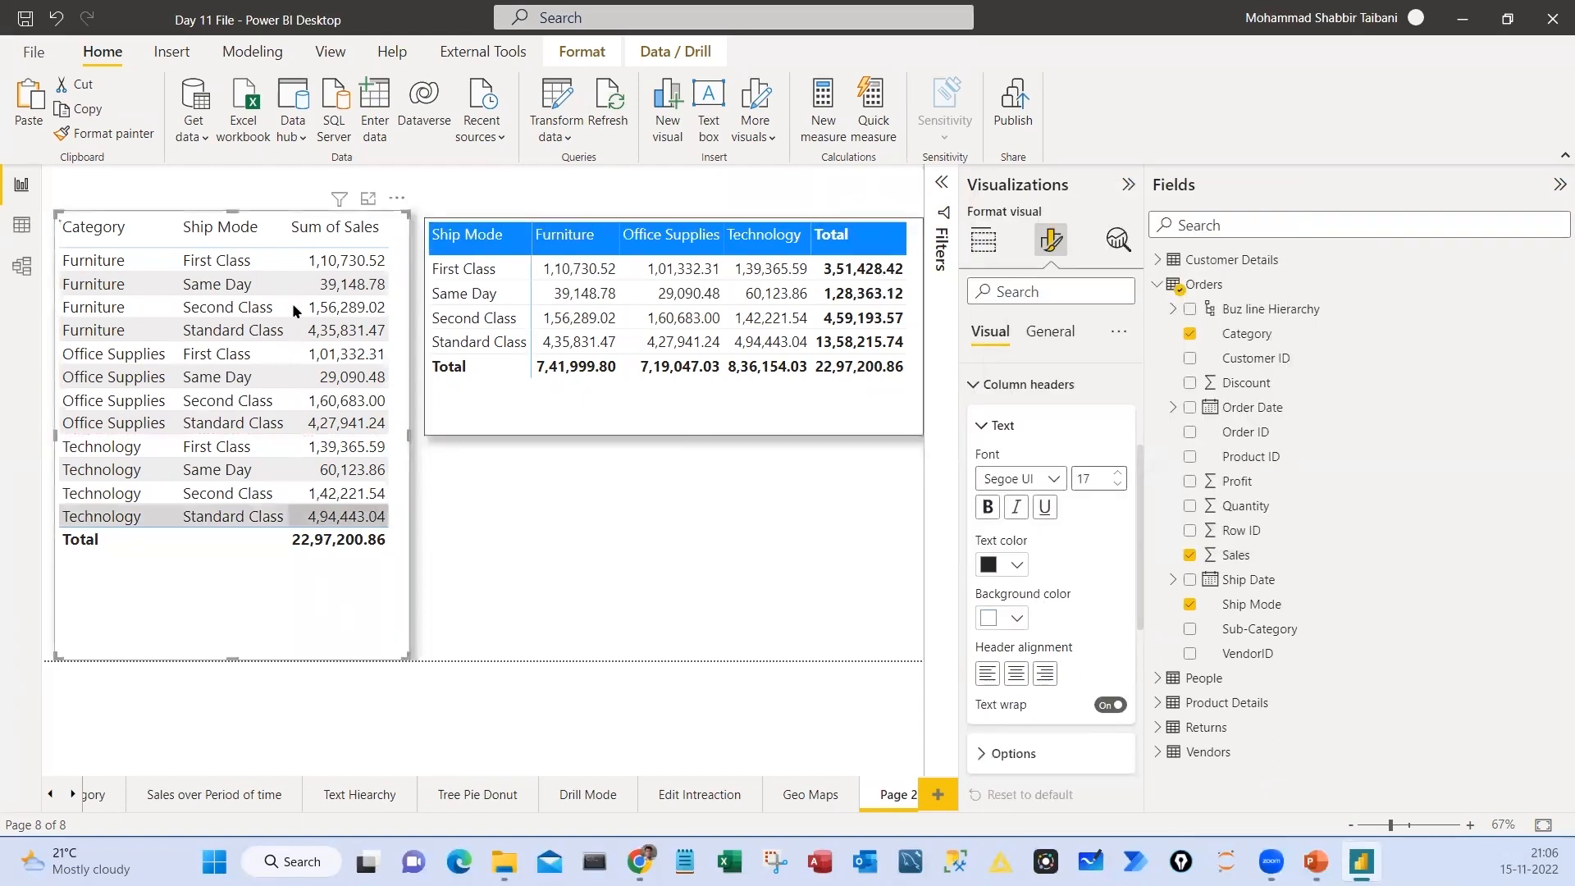
pyautogui.click(1018, 617)
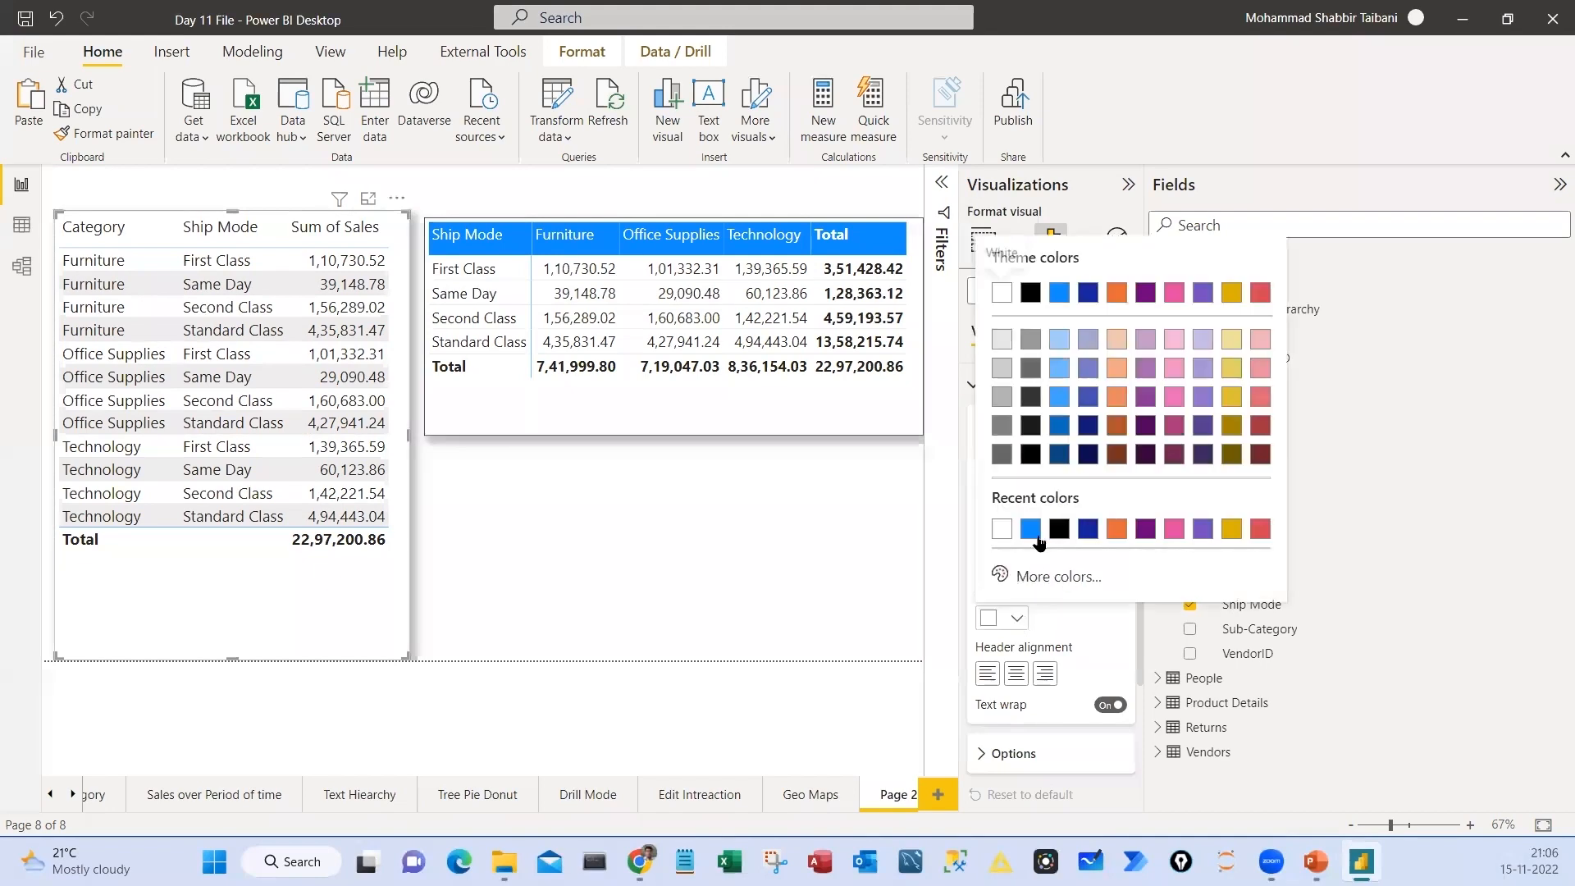
pyautogui.click(1042, 285)
pyautogui.click(1017, 564)
pyautogui.click(998, 232)
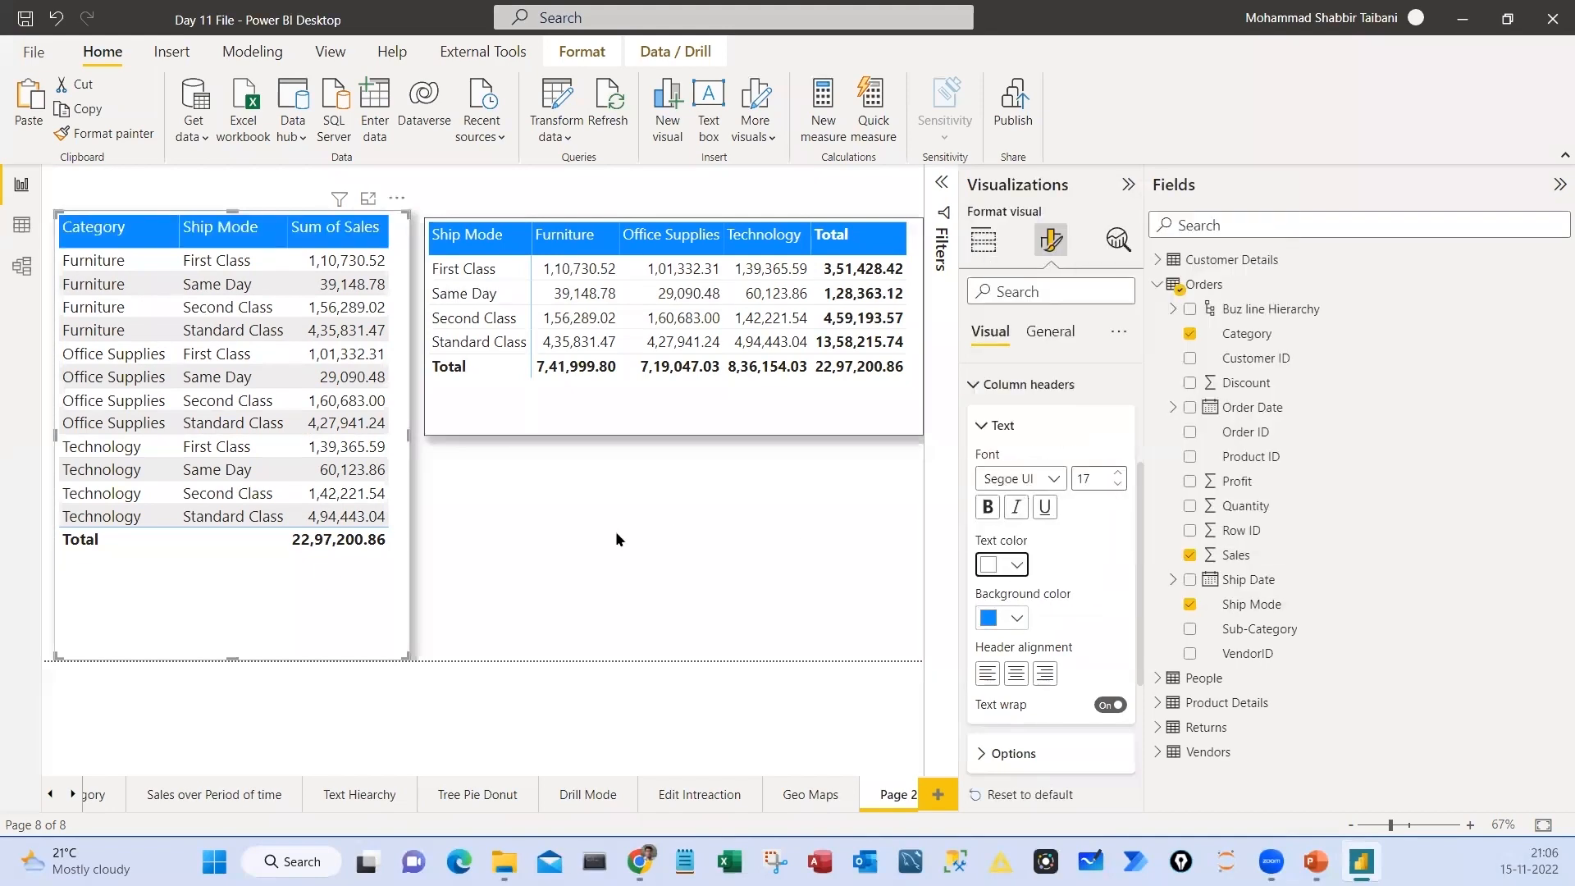
# On the Sales over Period of time page, add a matrix below the Ship Mode slicer with order date Year as rows and Sales as values
pyautogui.click(576, 562)
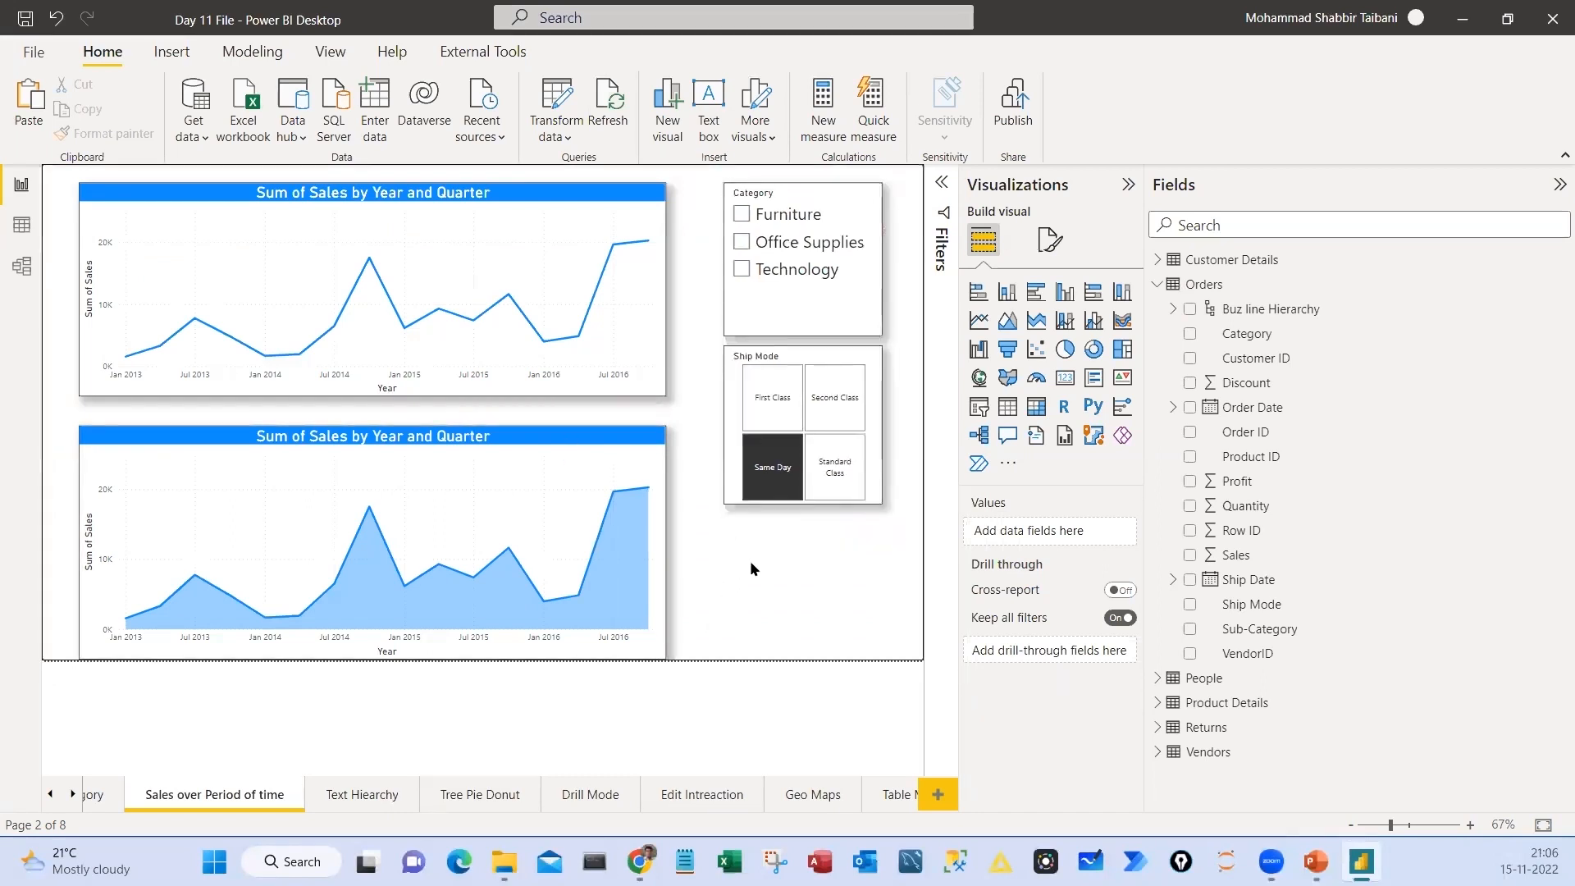
pyautogui.moveTo(718, 540); pyautogui.dragTo(877, 667)
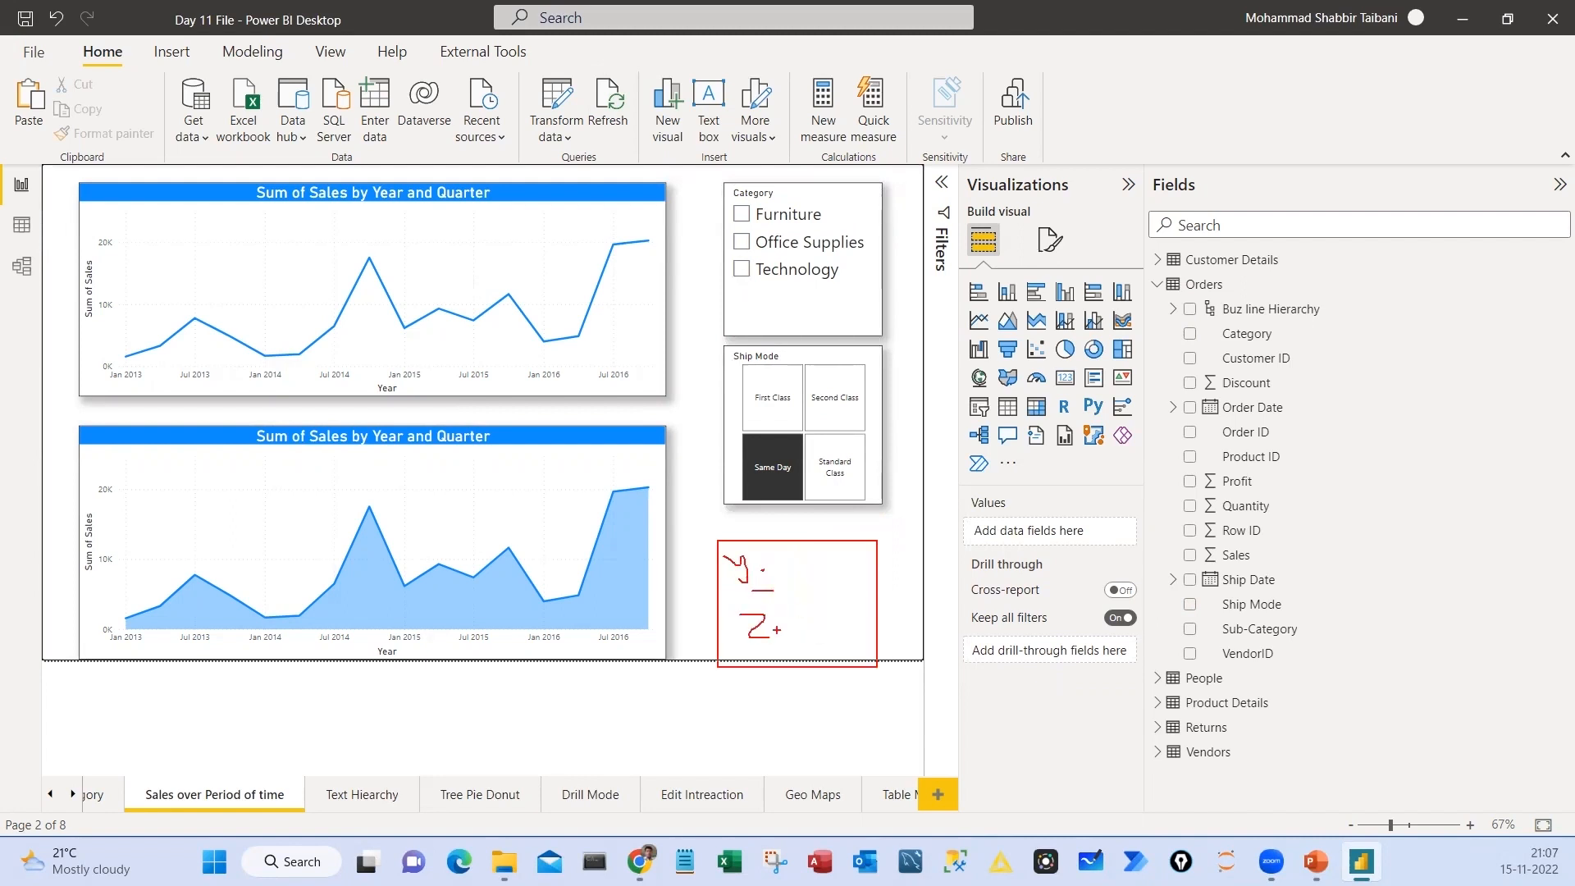
pyautogui.click(1036, 408)
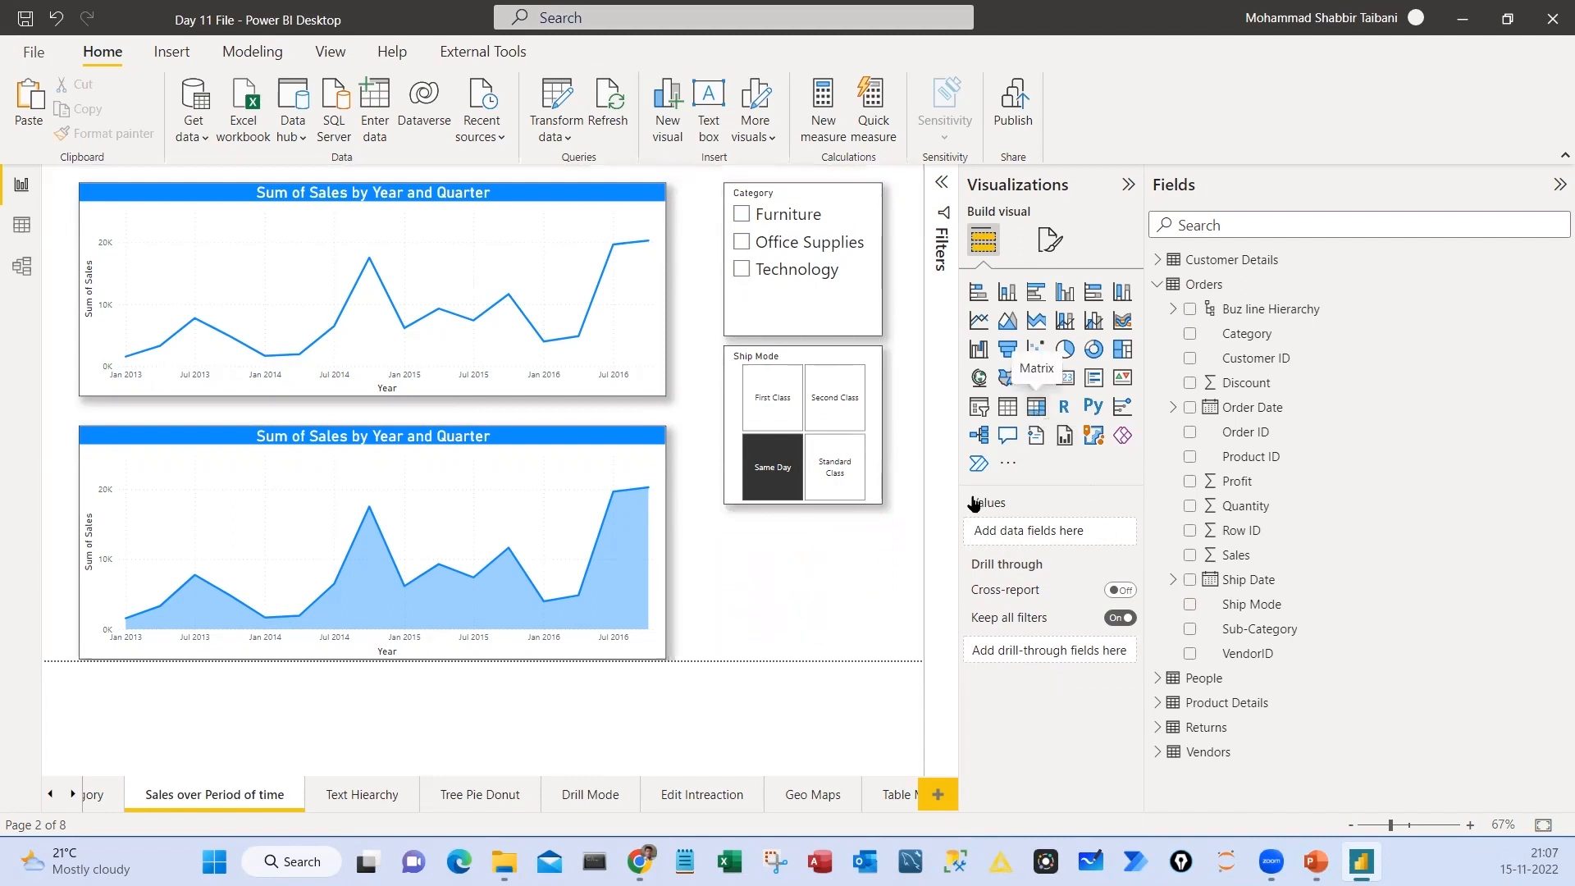
pyautogui.click(1173, 407)
pyautogui.click(1188, 433)
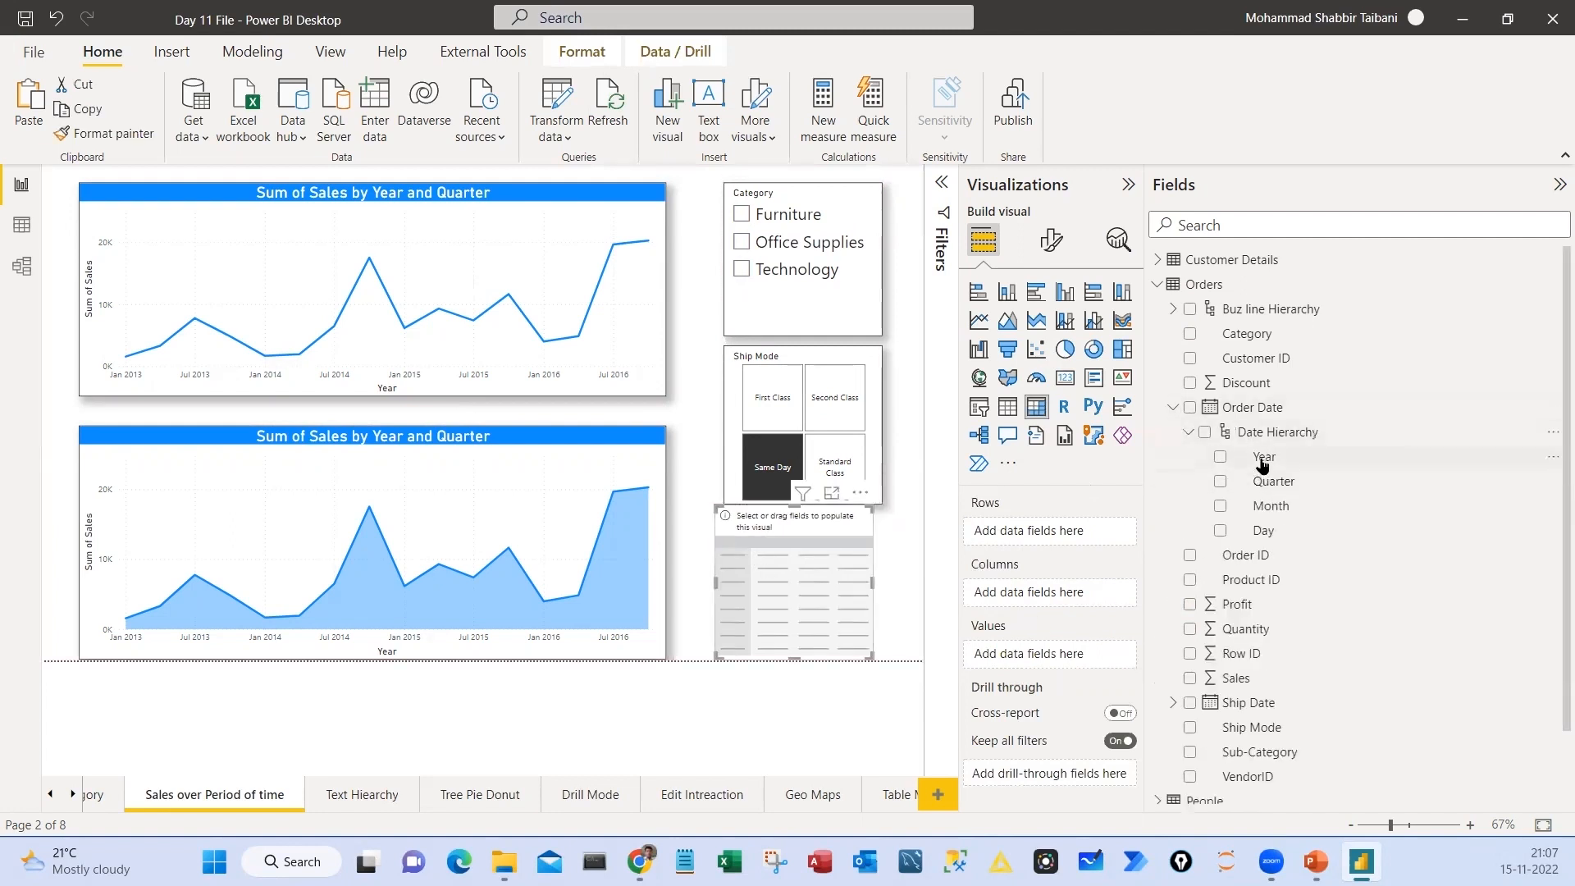
pyautogui.moveTo(1261, 459); pyautogui.dragTo(1042, 535)
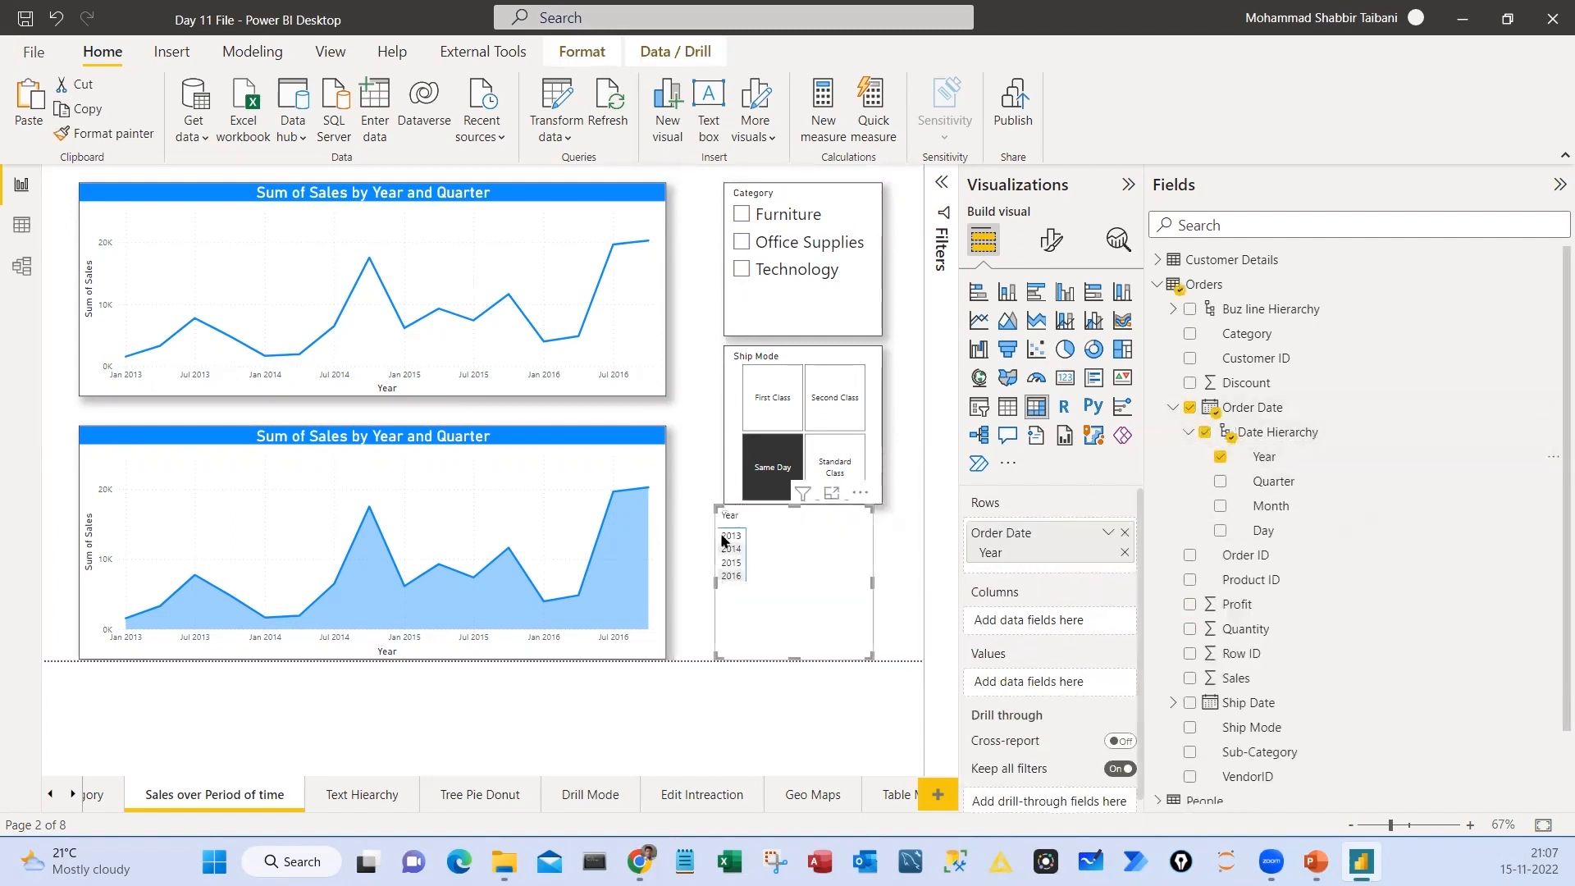
pyautogui.moveTo(1211, 679); pyautogui.dragTo(1036, 682)
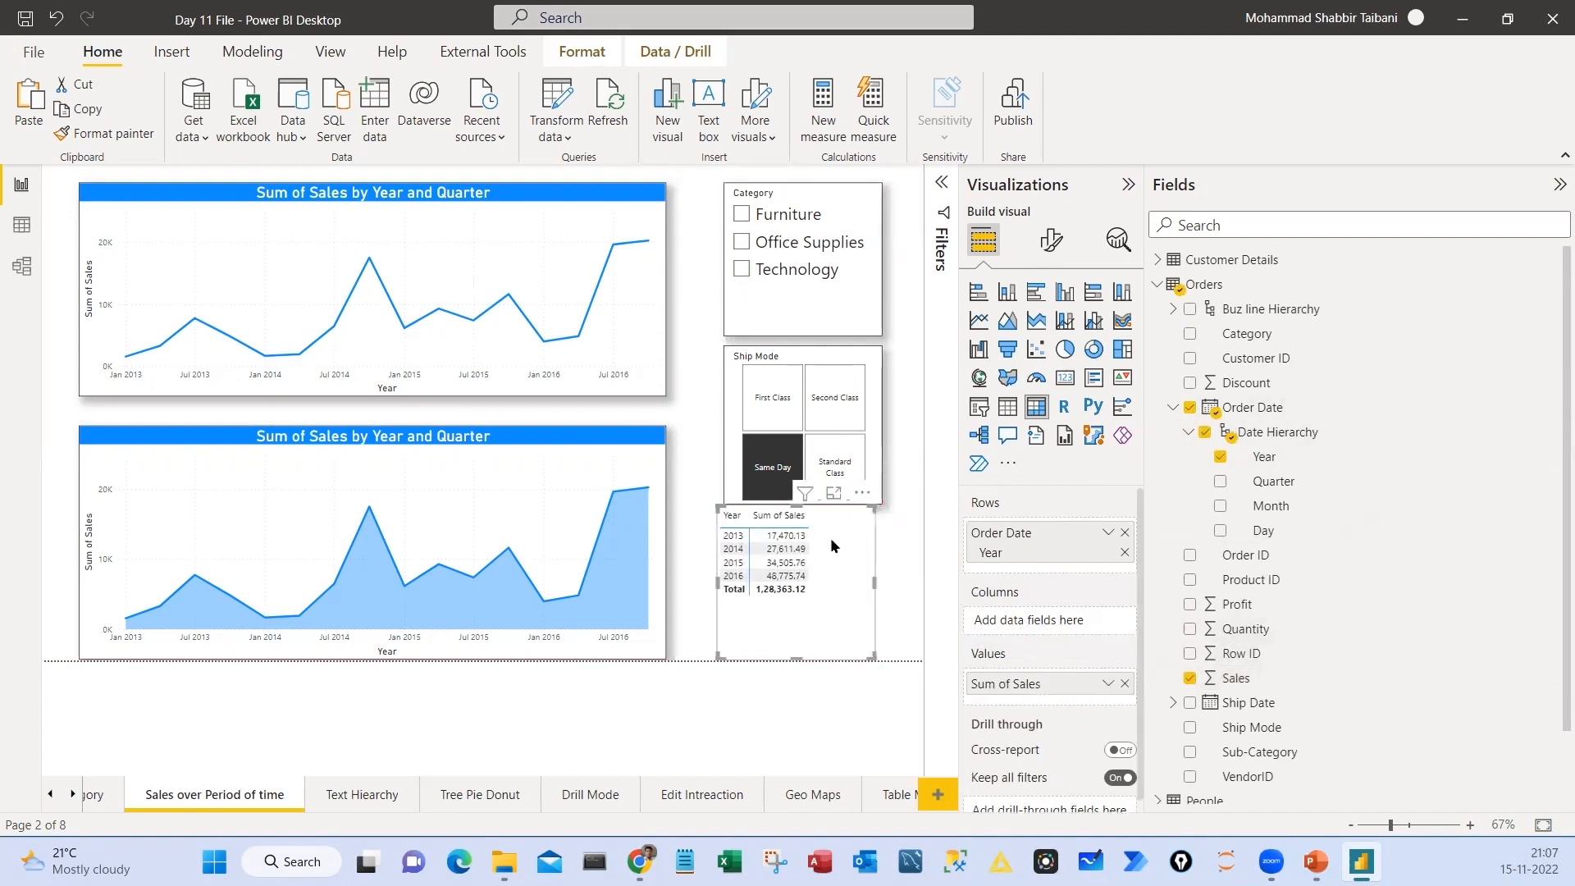
pyautogui.moveTo(867, 523); pyautogui.dragTo(879, 541)
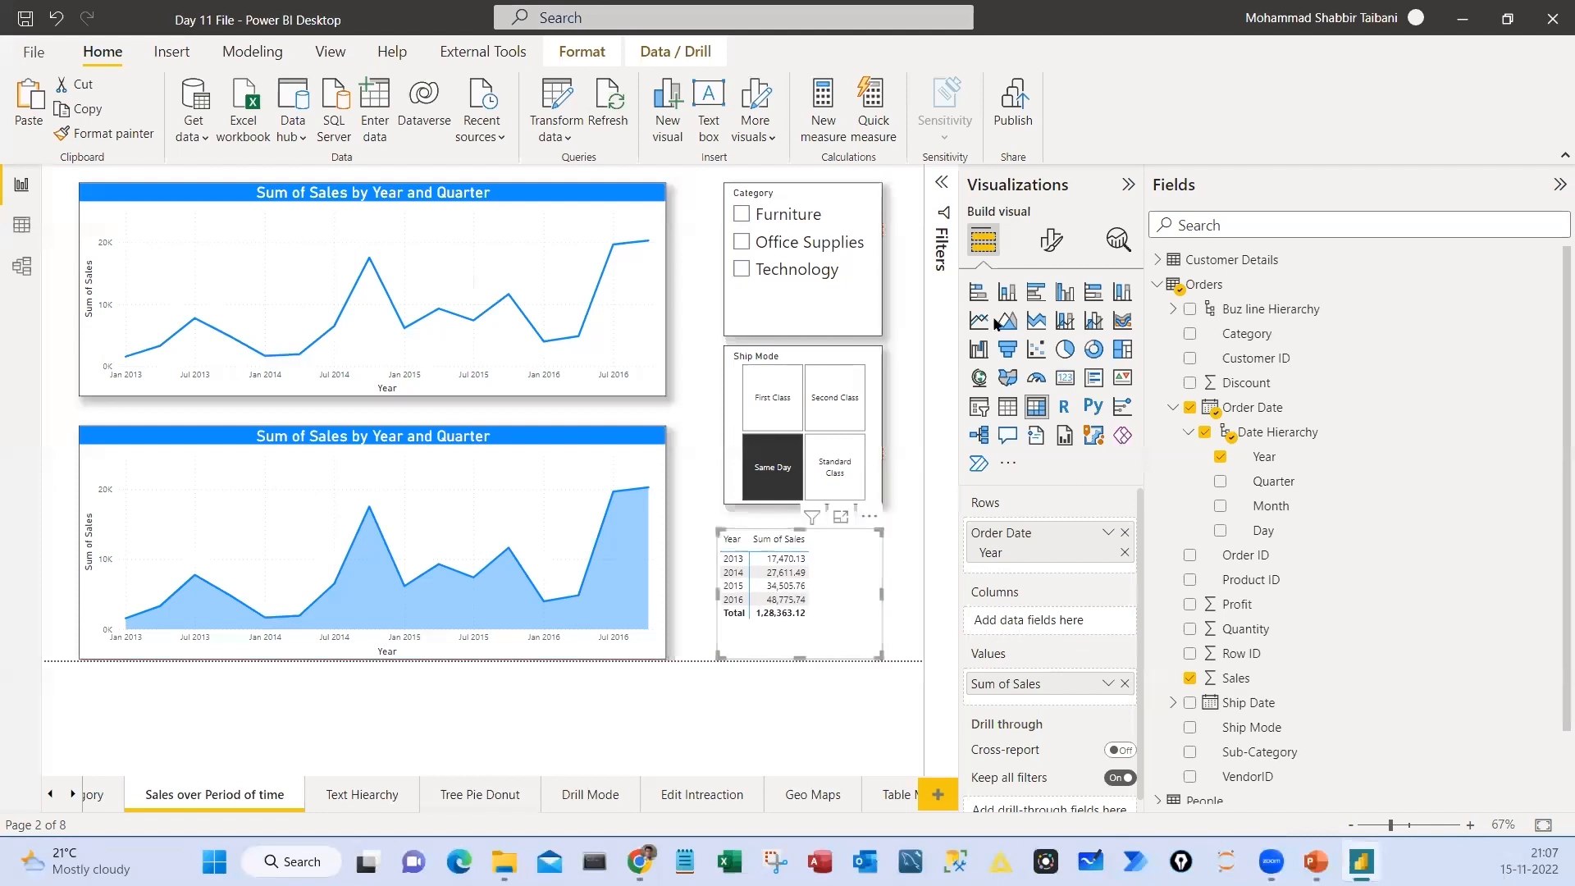
# Set the yearly sales matrix's global font size to 15
pyautogui.click(1052, 241)
pyautogui.click(1040, 295)
pyautogui.write('global')
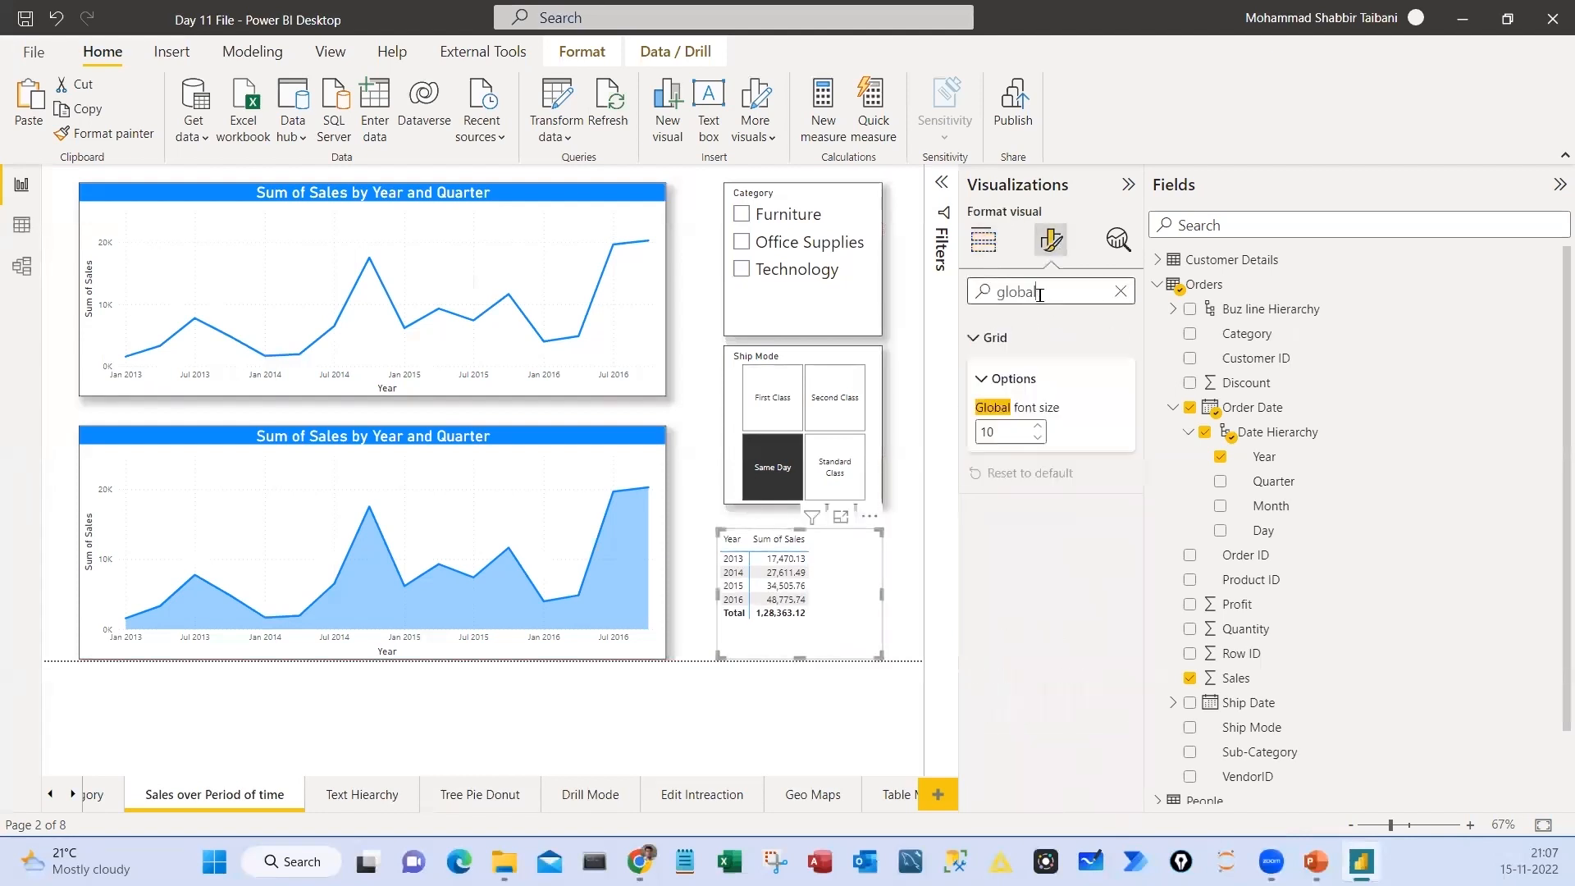
pyautogui.doubleClick(1037, 427)
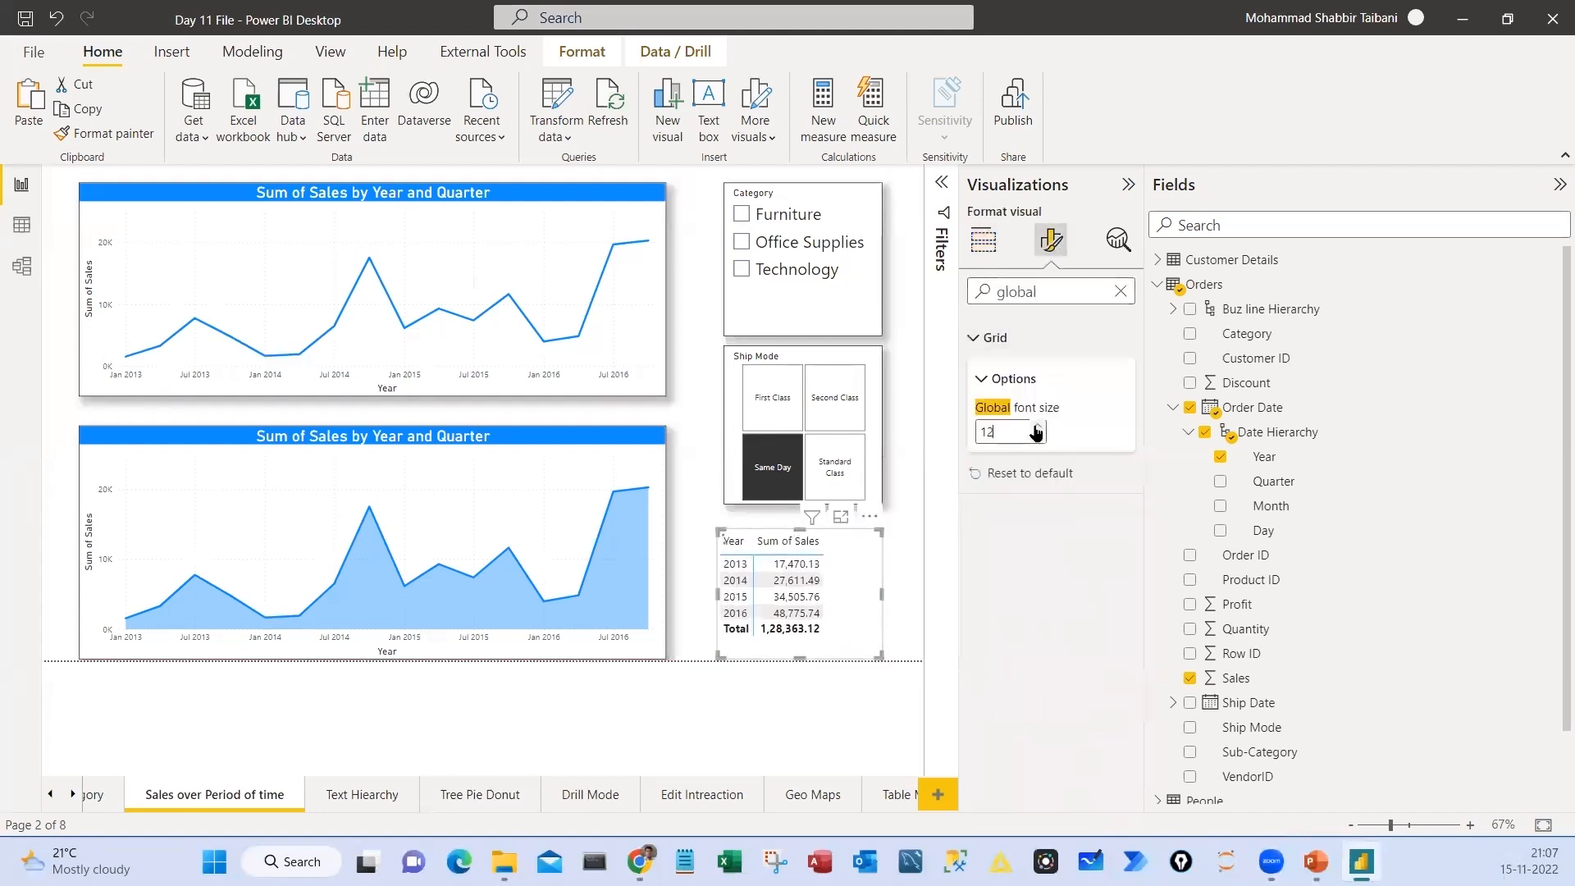
pyautogui.tripleClick(1037, 427)
# Resize and reposition the yearly sales matrix to fit all its rows beneath the Ship Mode slicer
pyautogui.moveTo(882, 594); pyautogui.dragTo(901, 594)
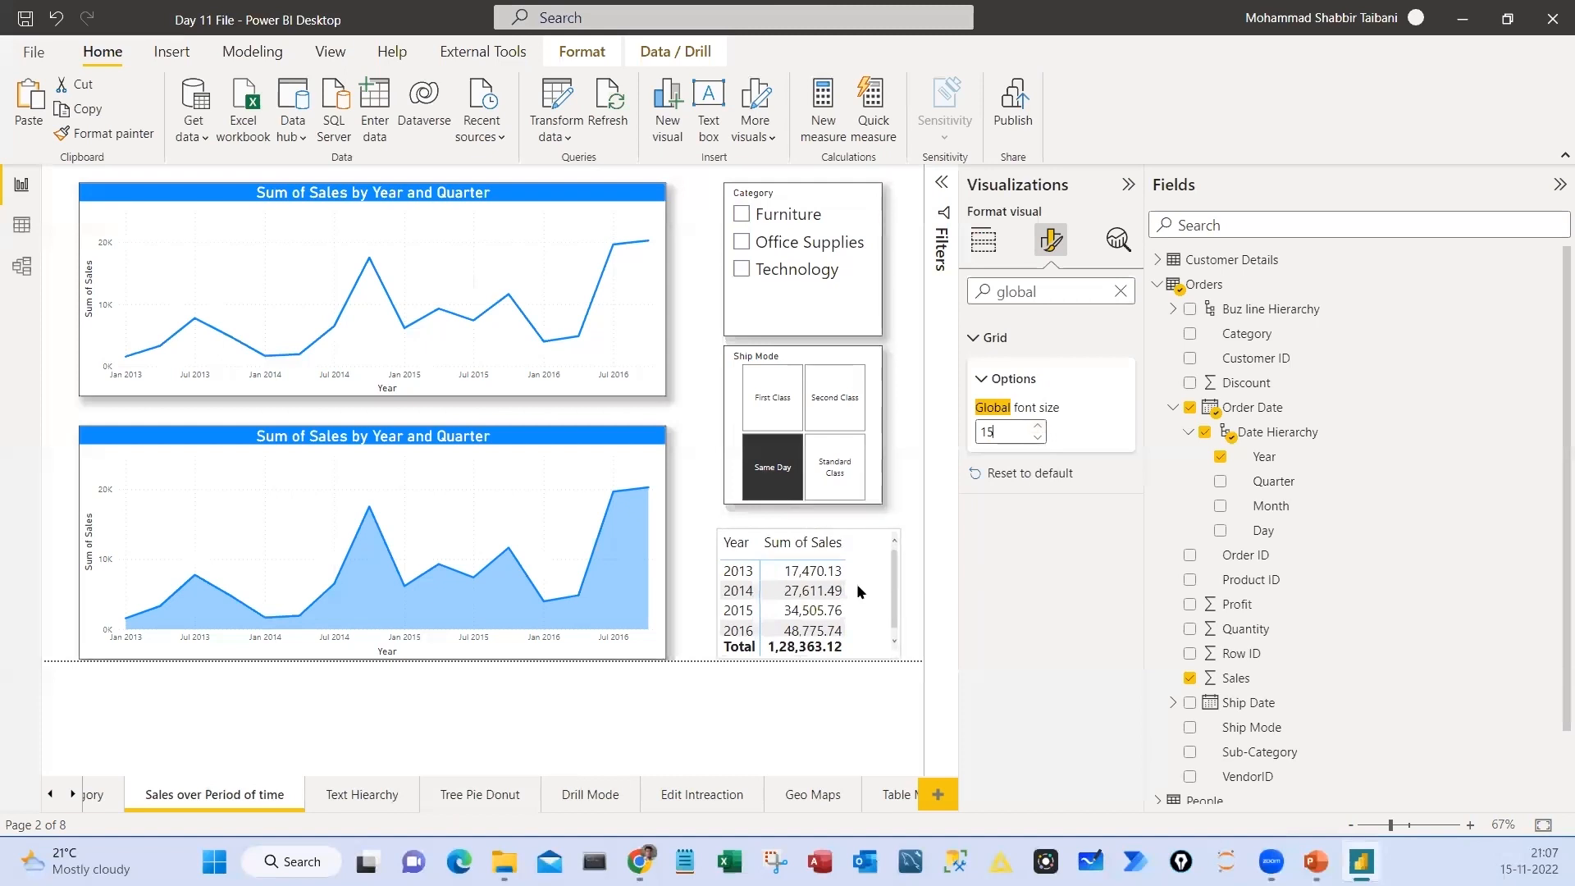
pyautogui.moveTo(760, 538); pyautogui.dragTo(709, 523)
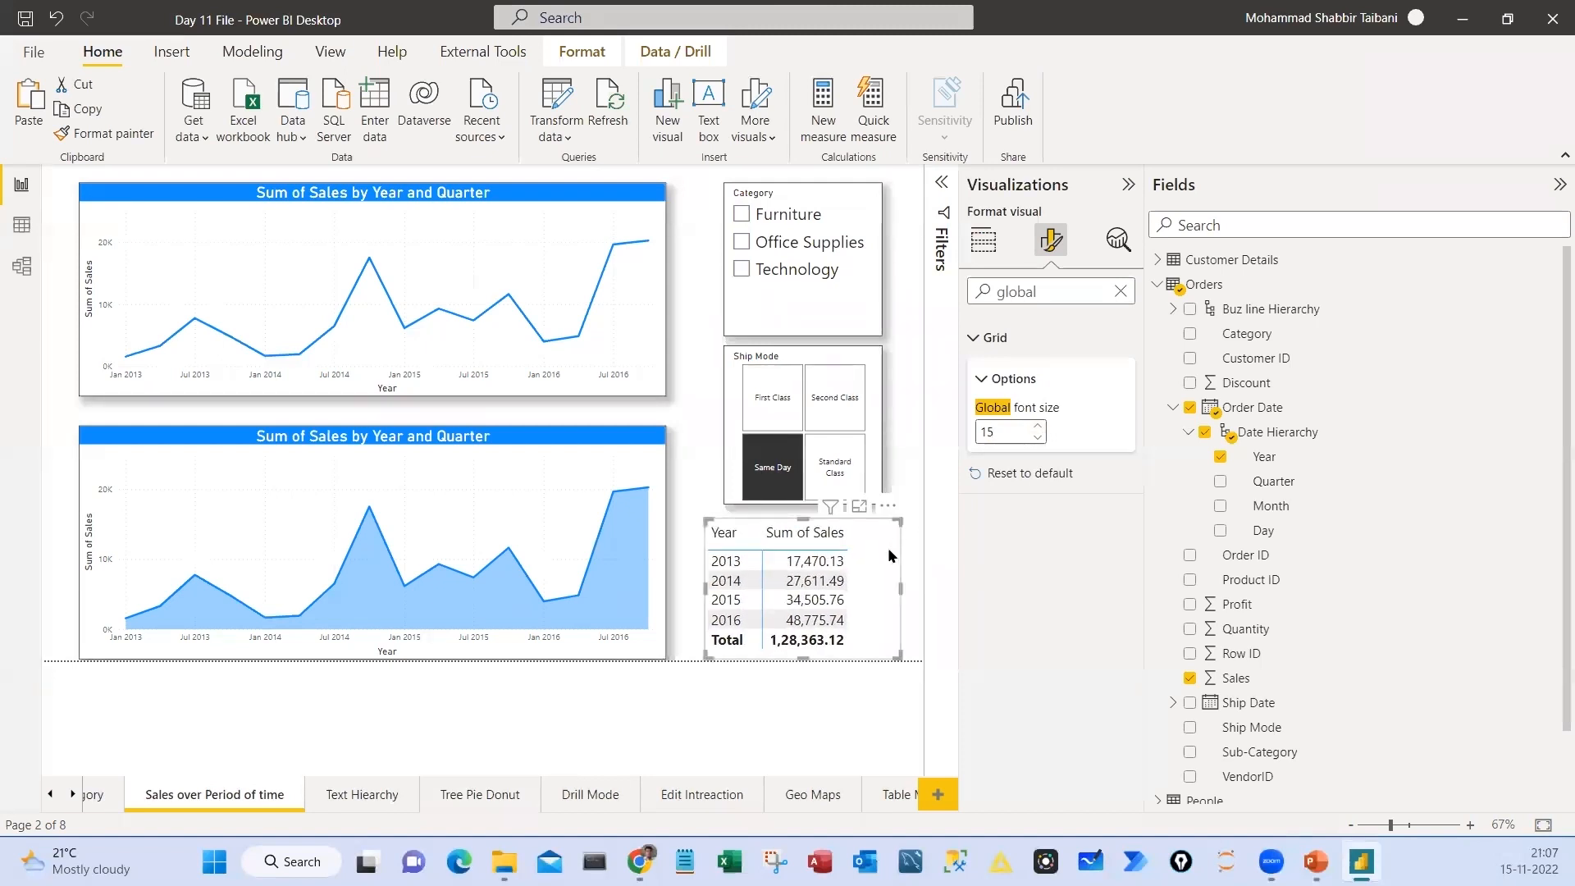
pyautogui.moveTo(900, 582); pyautogui.dragTo(882, 584)
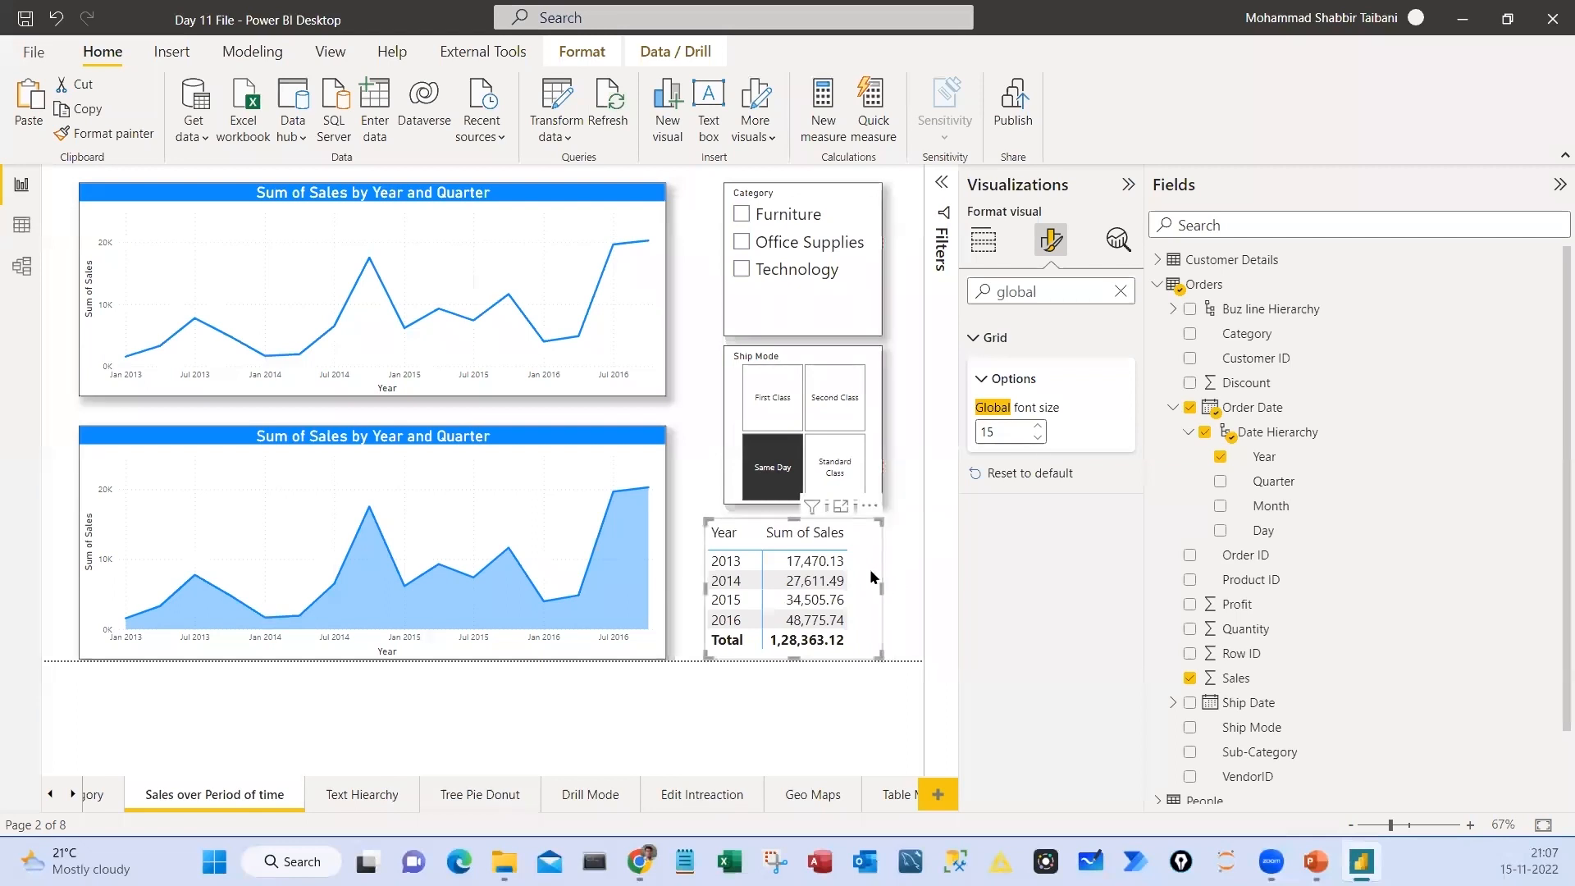
pyautogui.click(1120, 291)
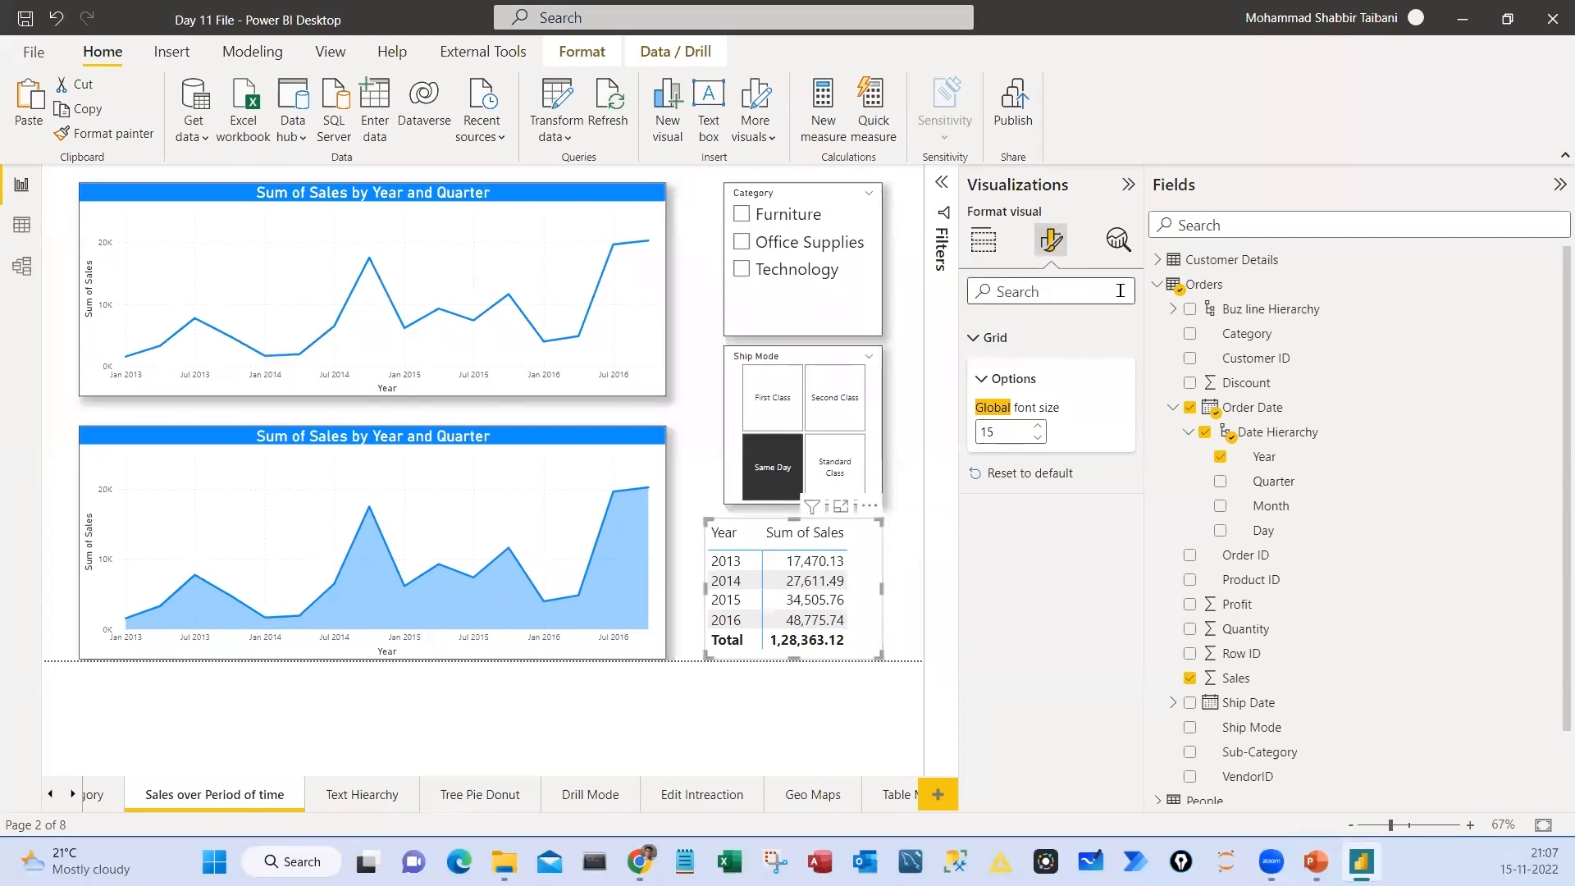
pyautogui.click(854, 728)
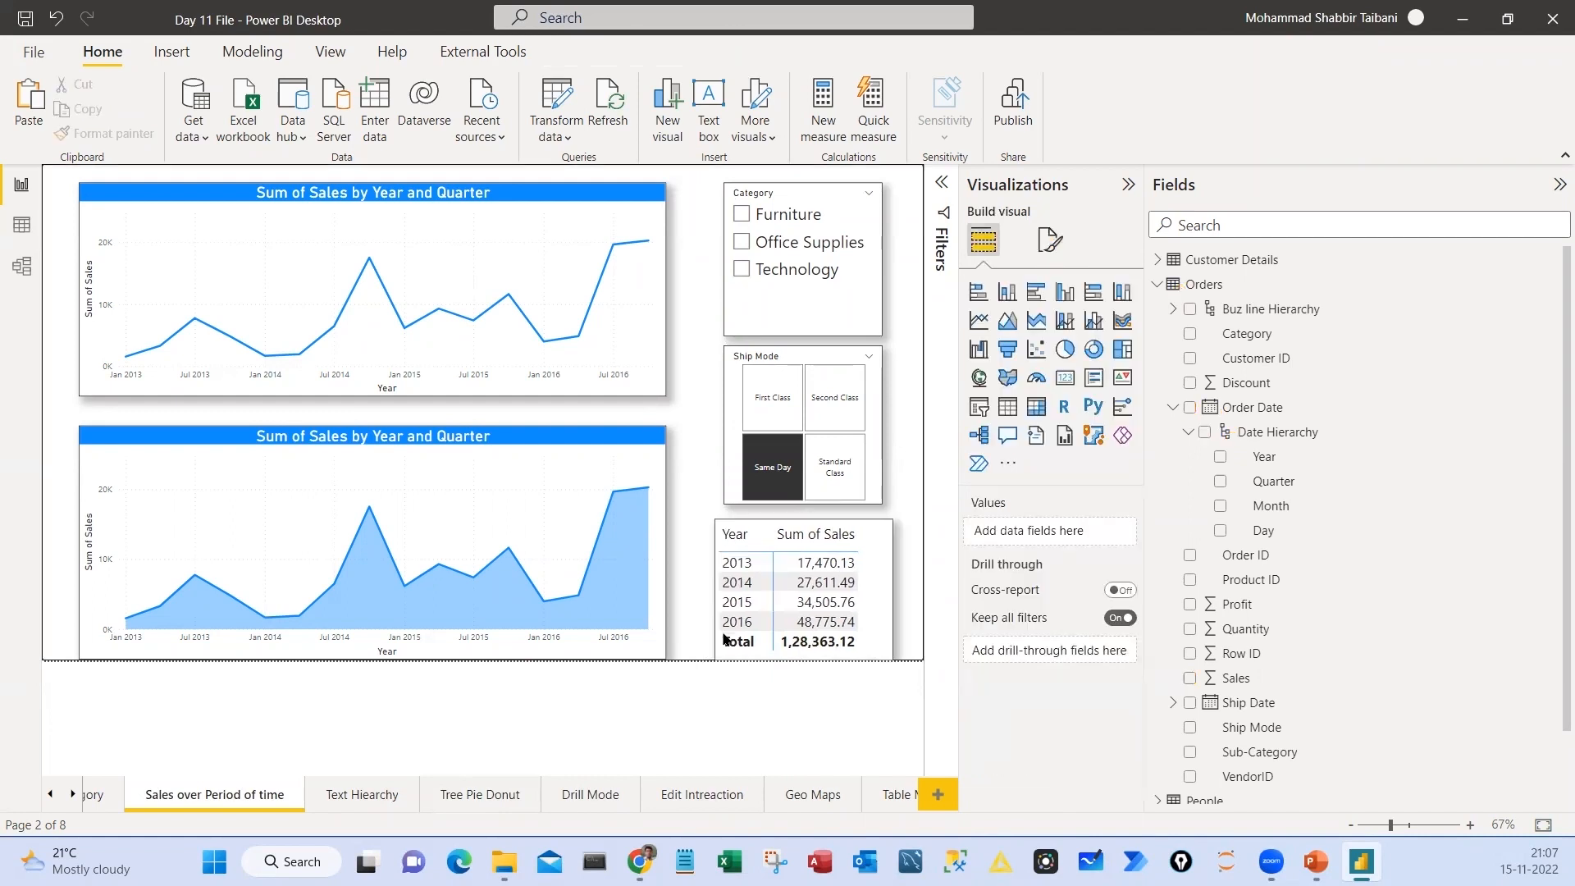
# Check how the two sales charts respond to selecting 2016, 2015, 2014 and 2013 in the matrix, clearing each selection
pyautogui.click(749, 628)
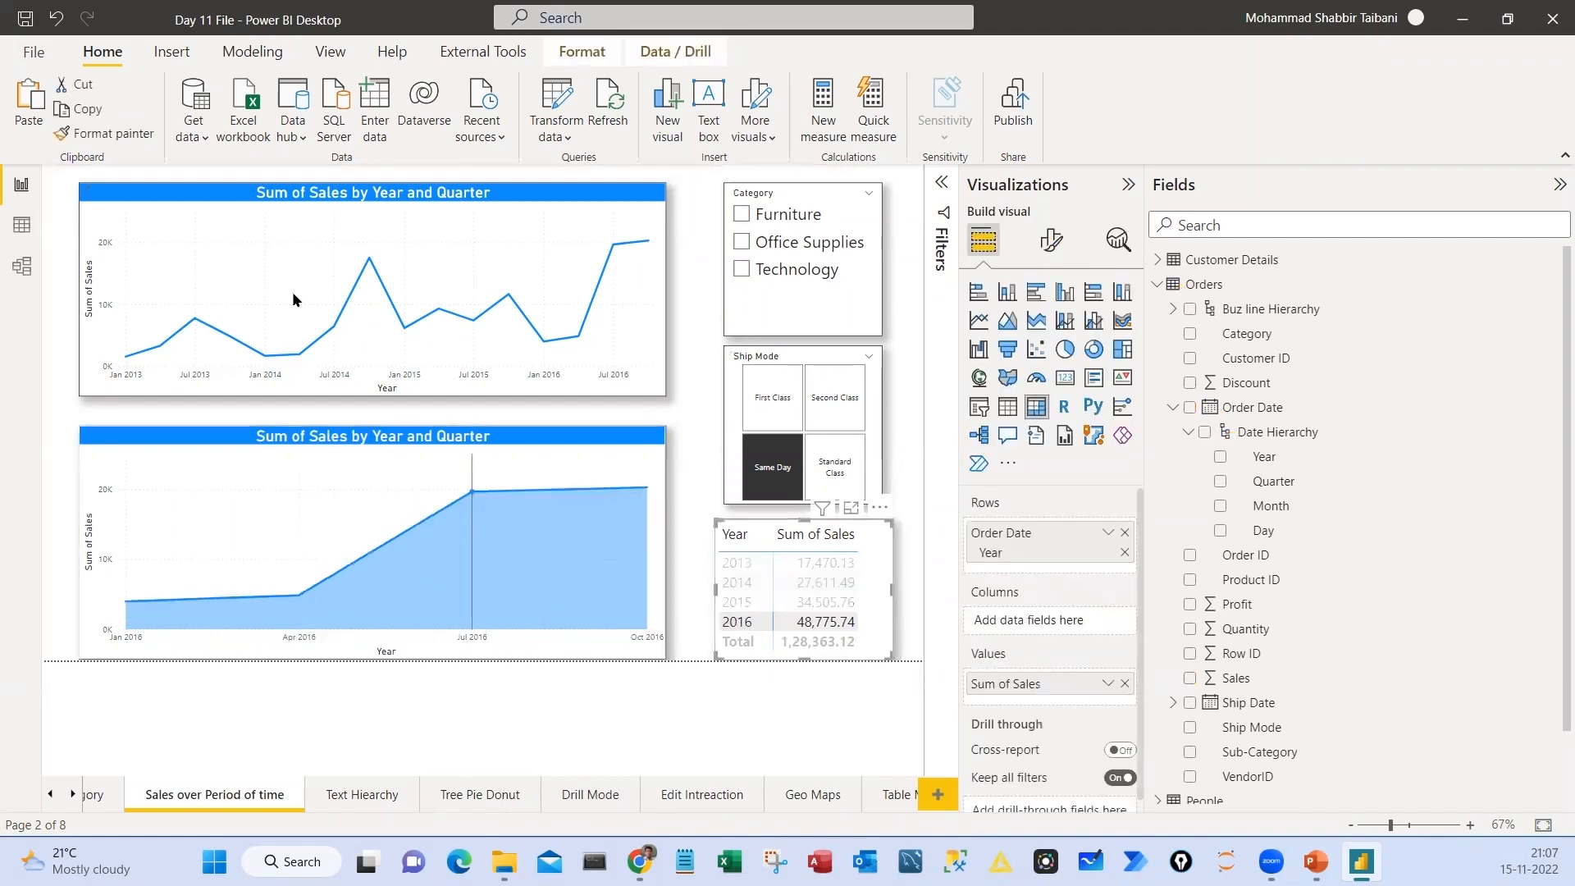
pyautogui.click(730, 624)
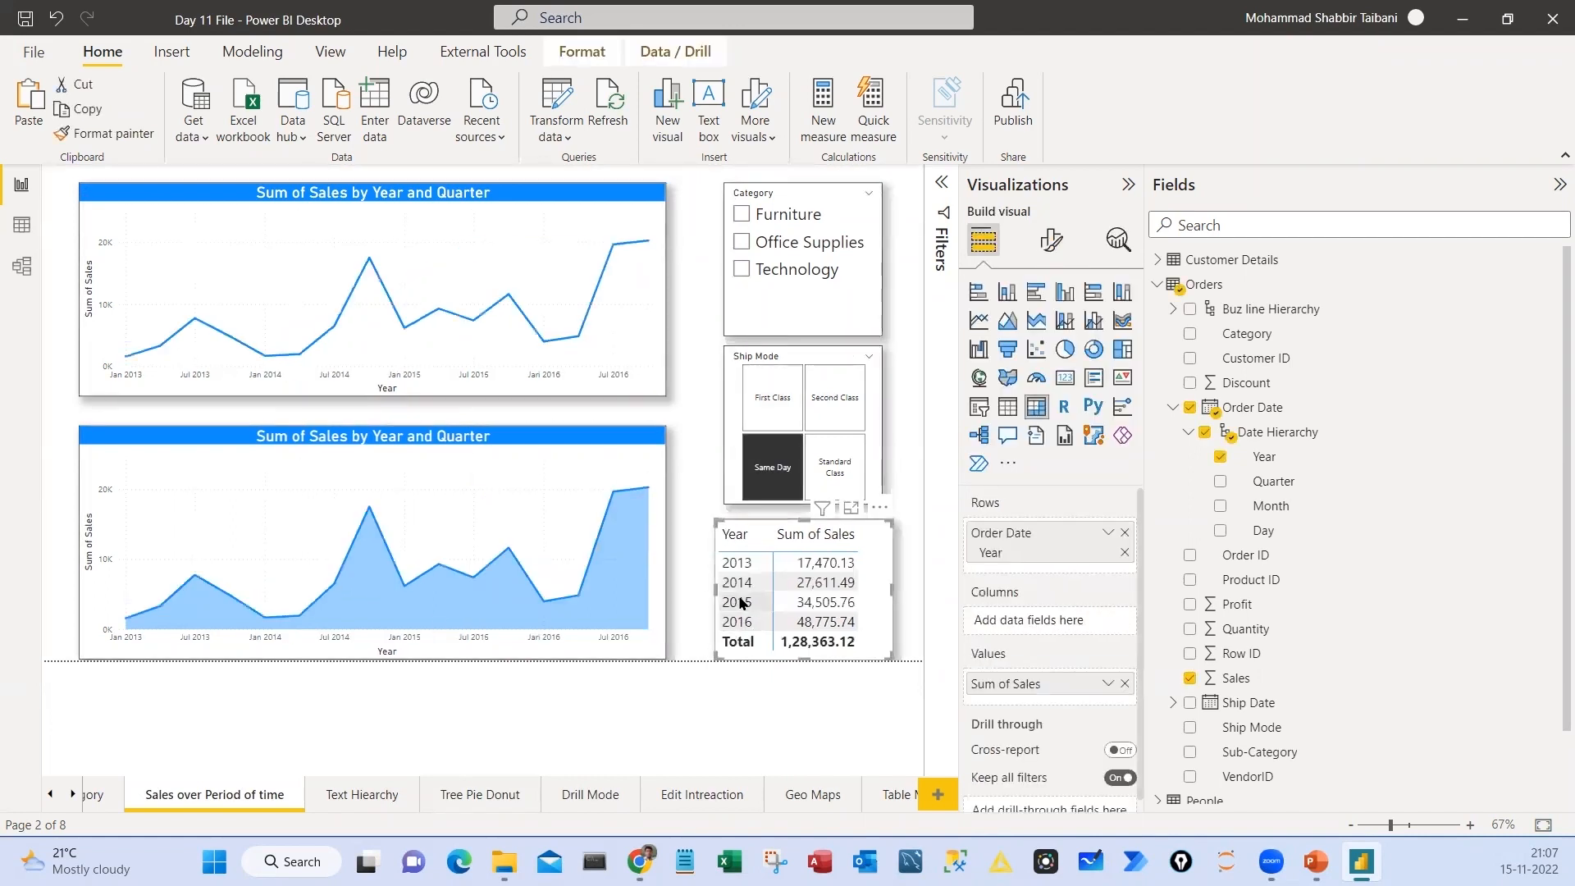
pyautogui.click(741, 603)
pyautogui.click(740, 601)
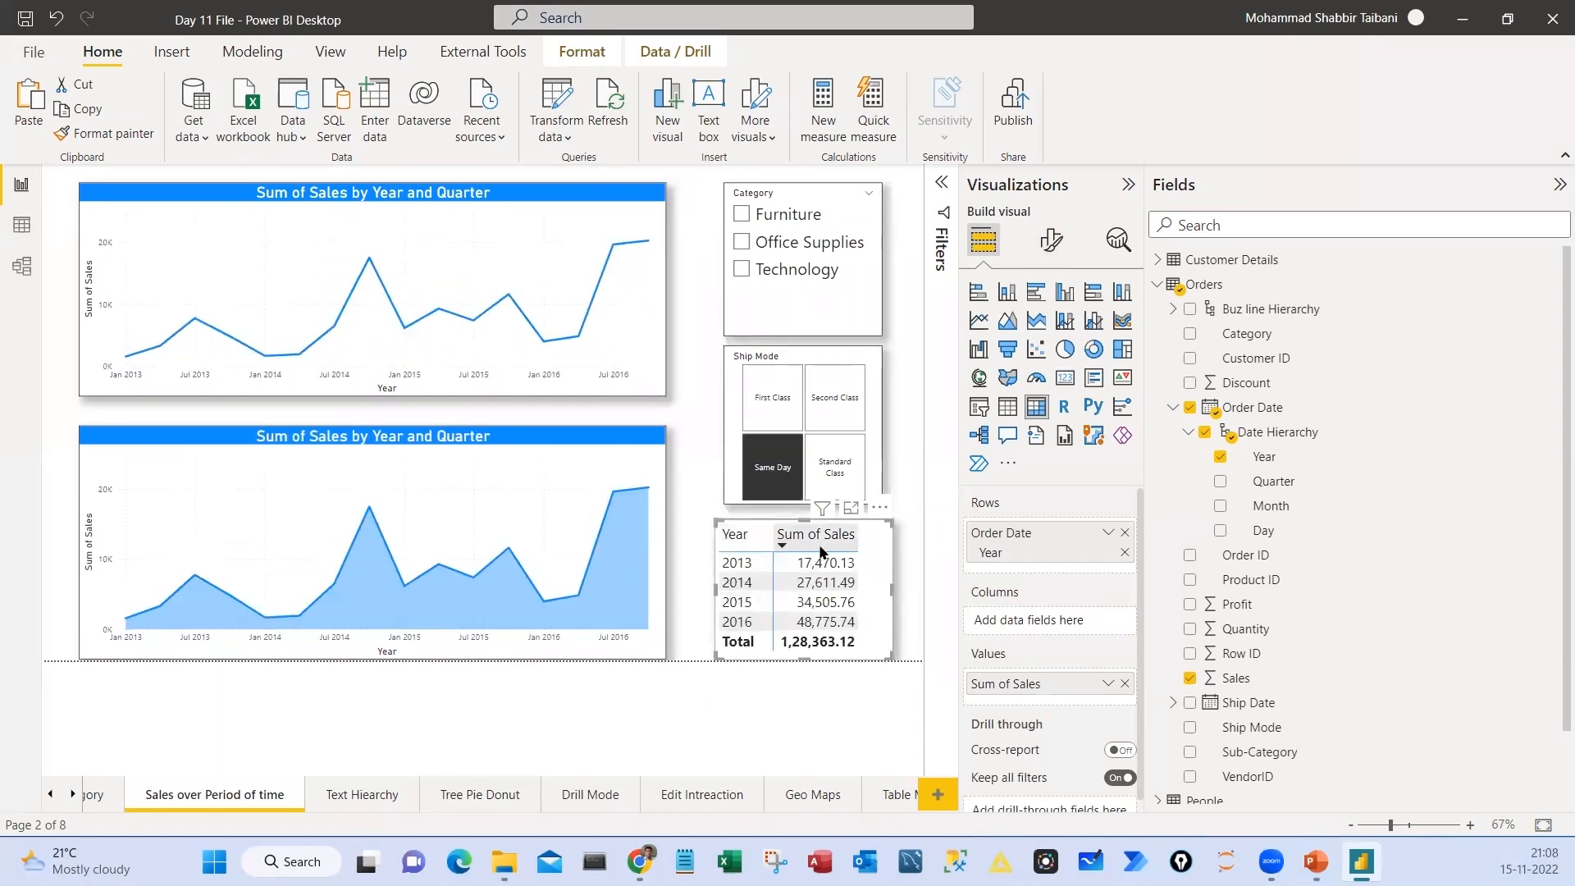
pyautogui.click(735, 604)
pyautogui.click(735, 604)
pyautogui.click(739, 587)
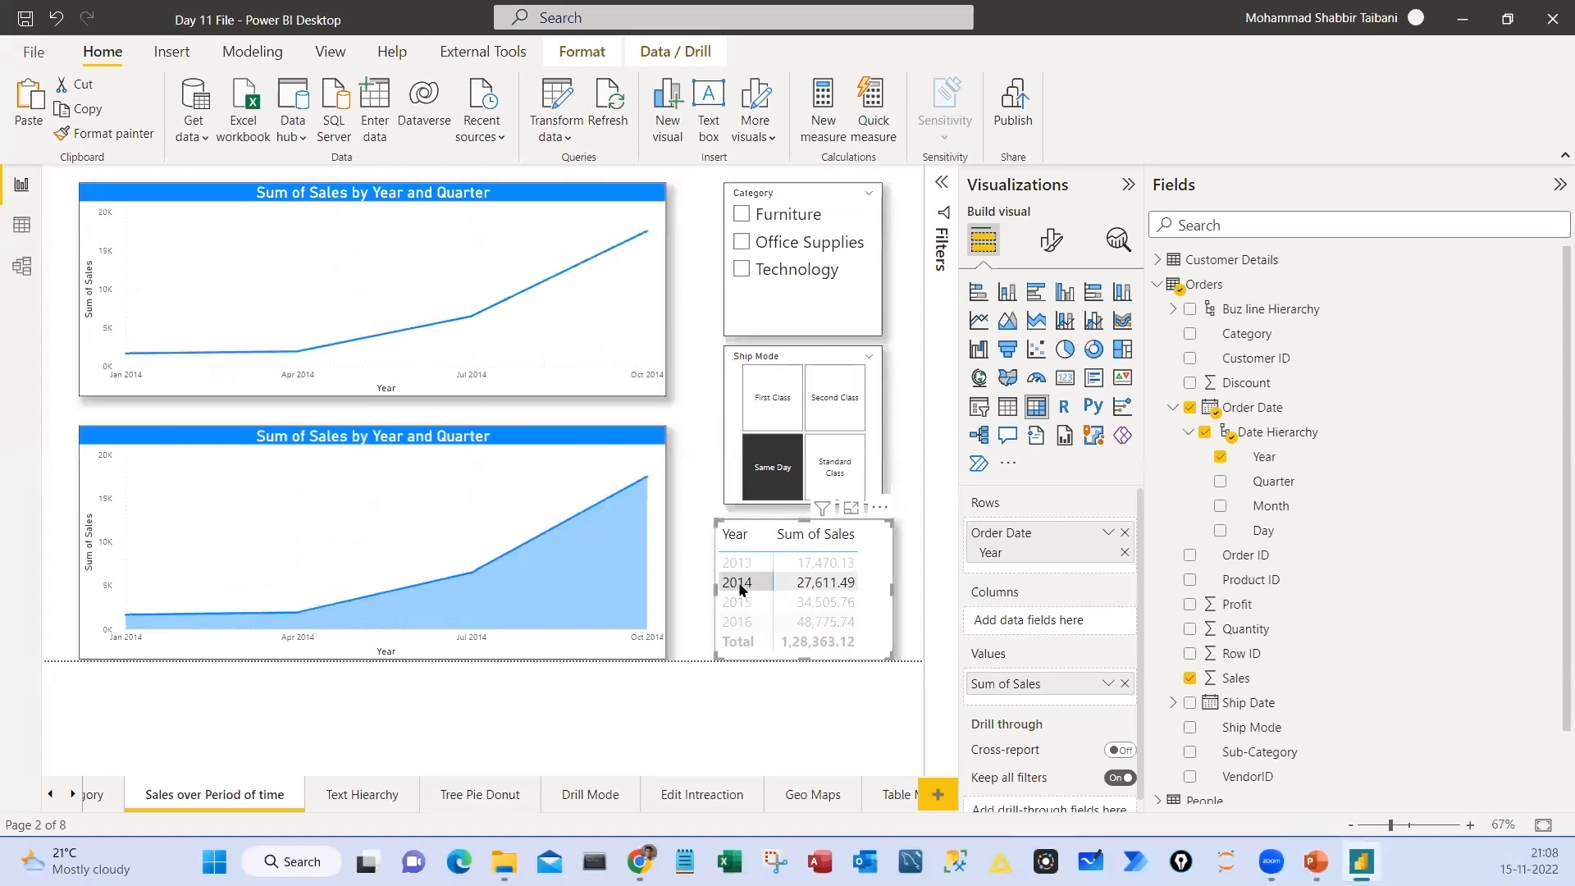
pyautogui.click(739, 588)
pyautogui.click(747, 565)
pyautogui.click(747, 567)
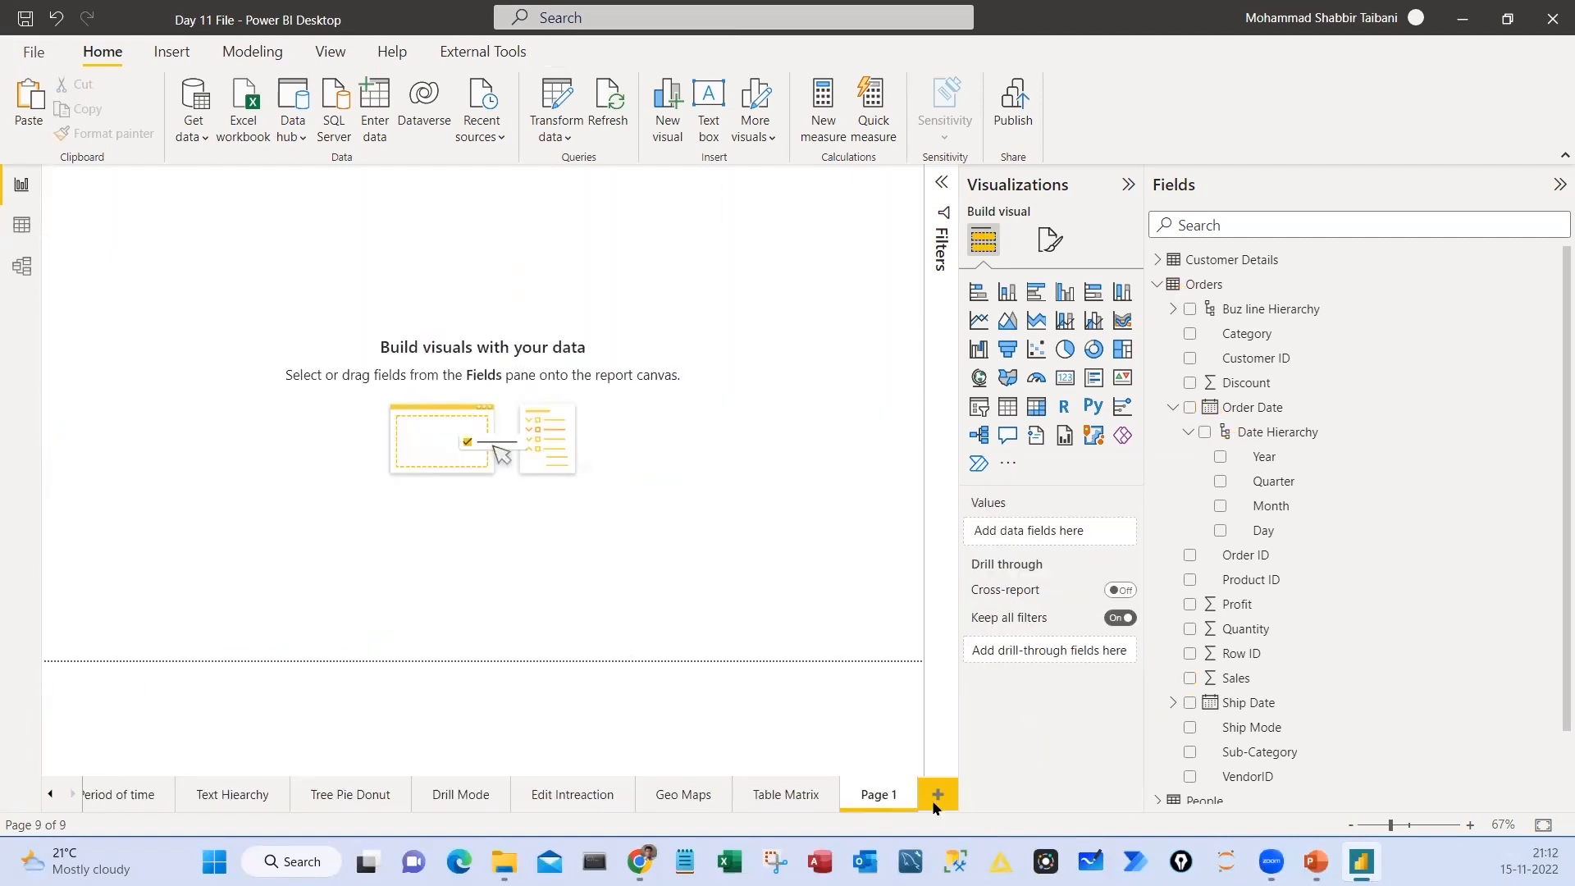
# Add two blank pages to the report and leave Page 1 empty after trying a clustered column chart on it
pyautogui.click(937, 795)
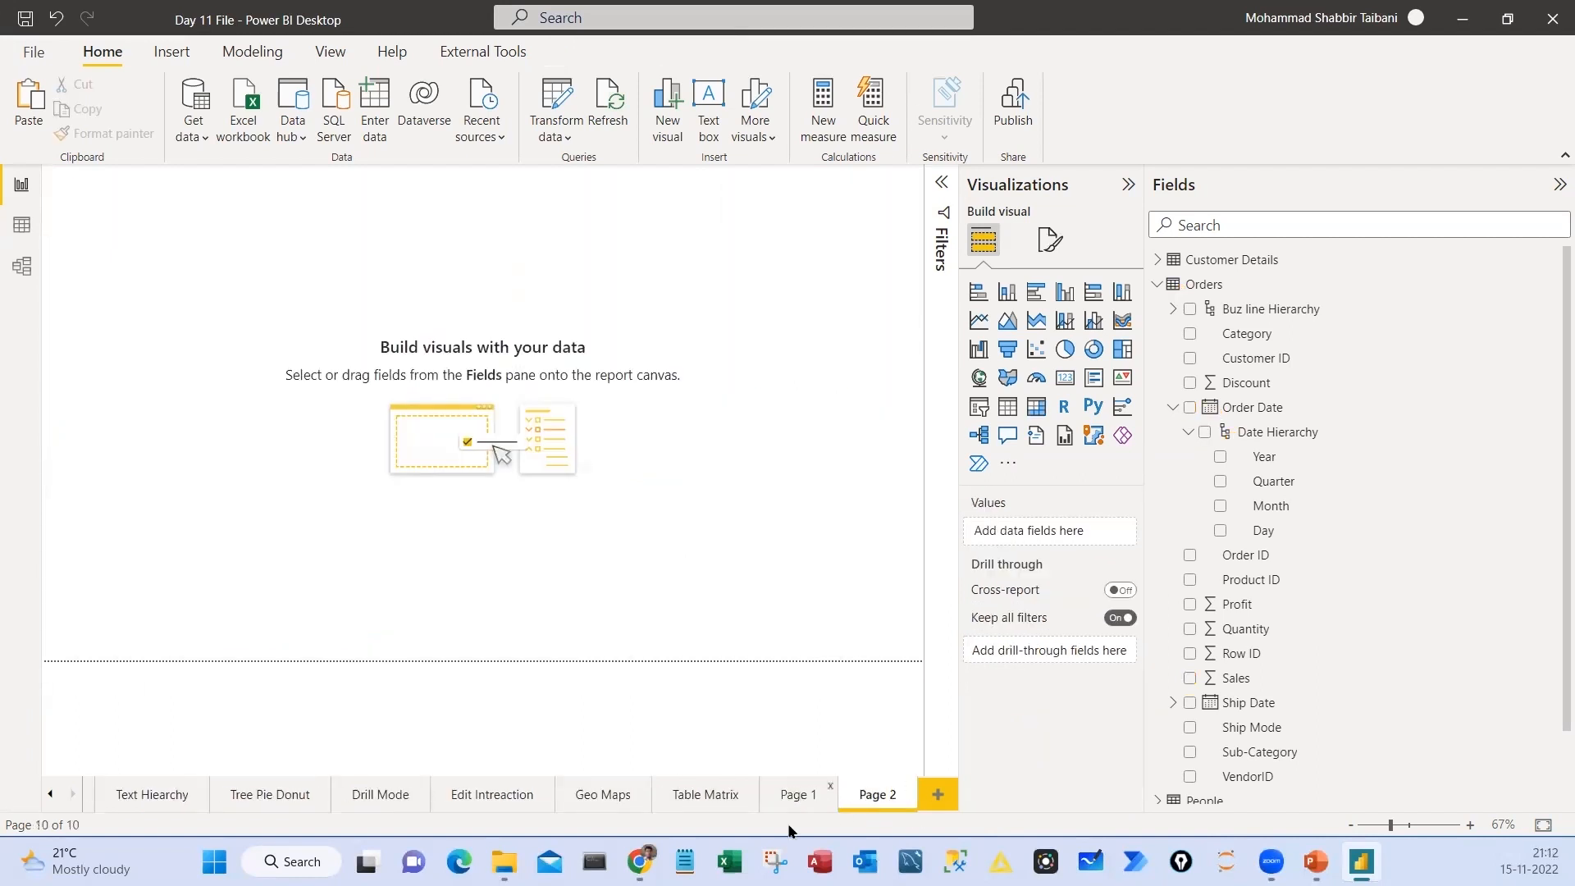
pyautogui.click(816, 796)
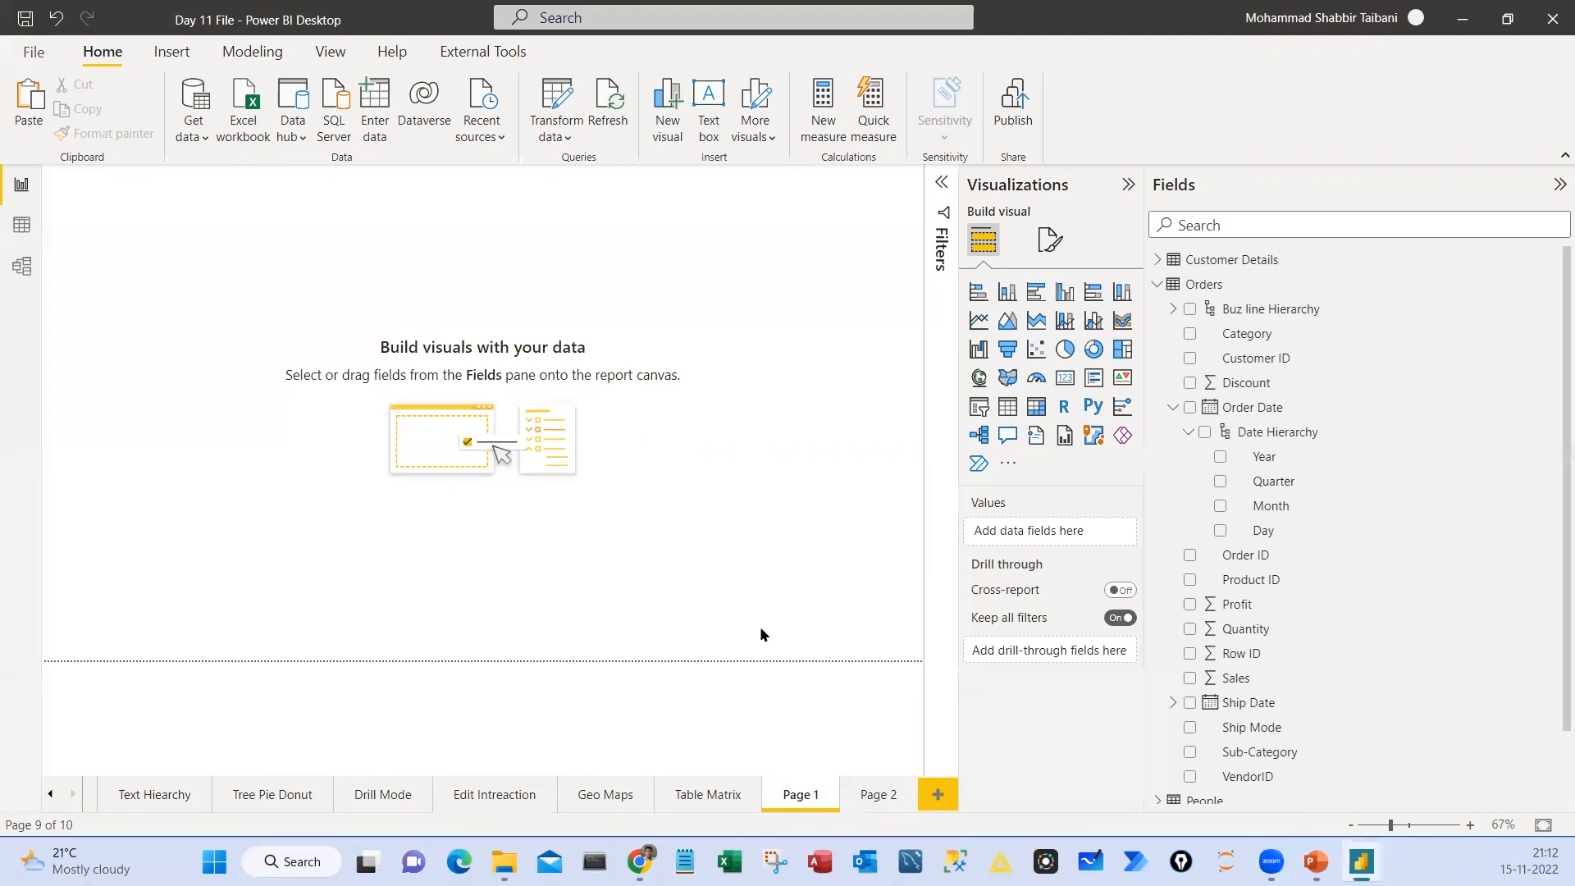
pyautogui.click(1064, 293)
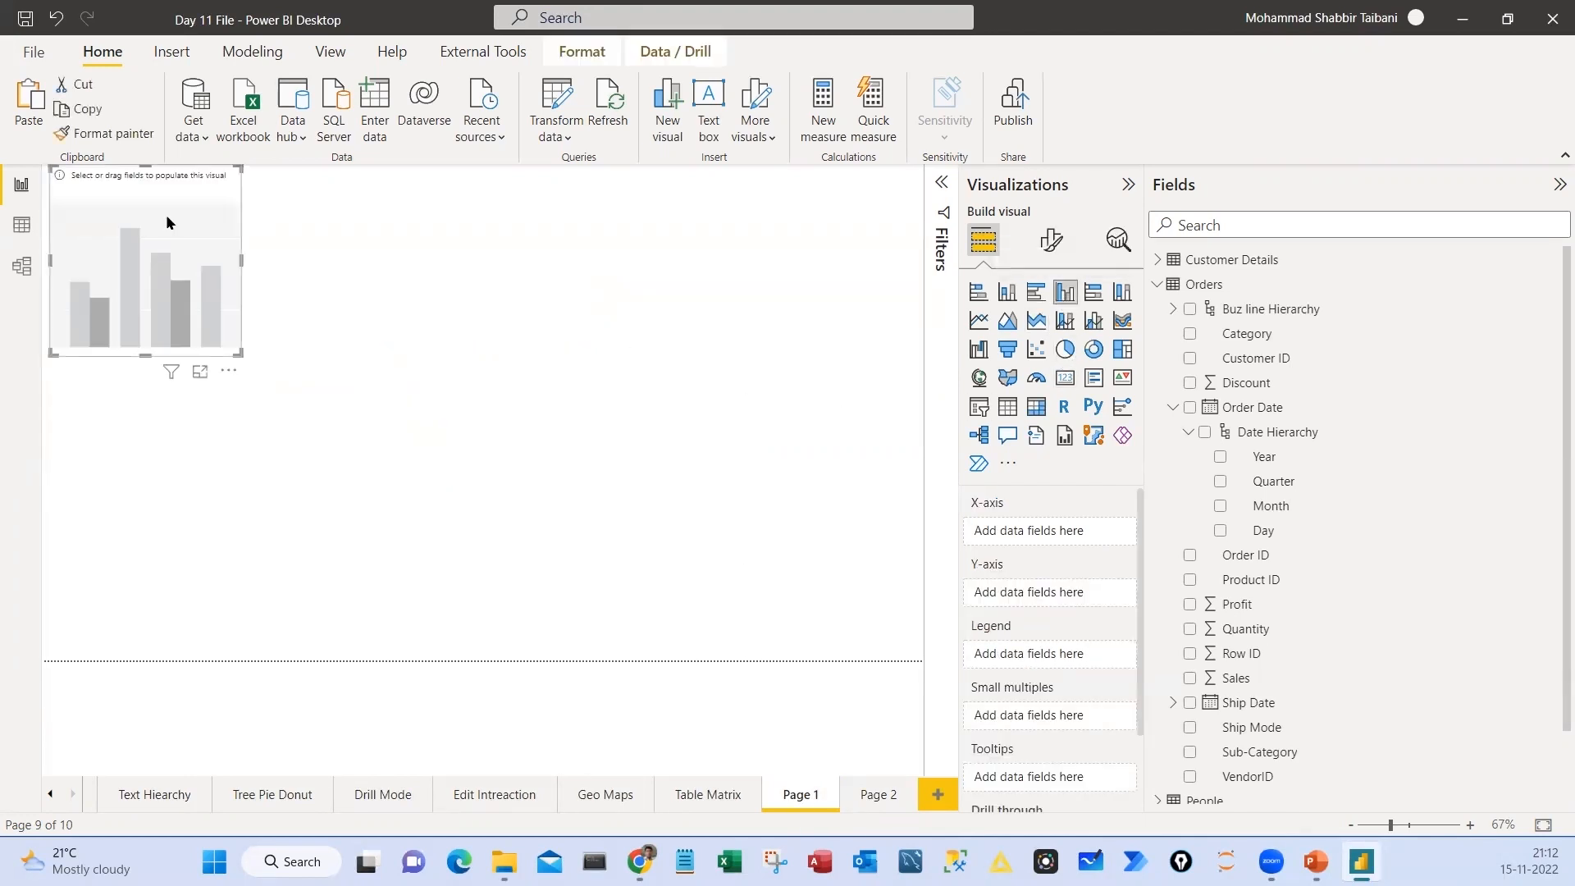
pyautogui.press('Delete')
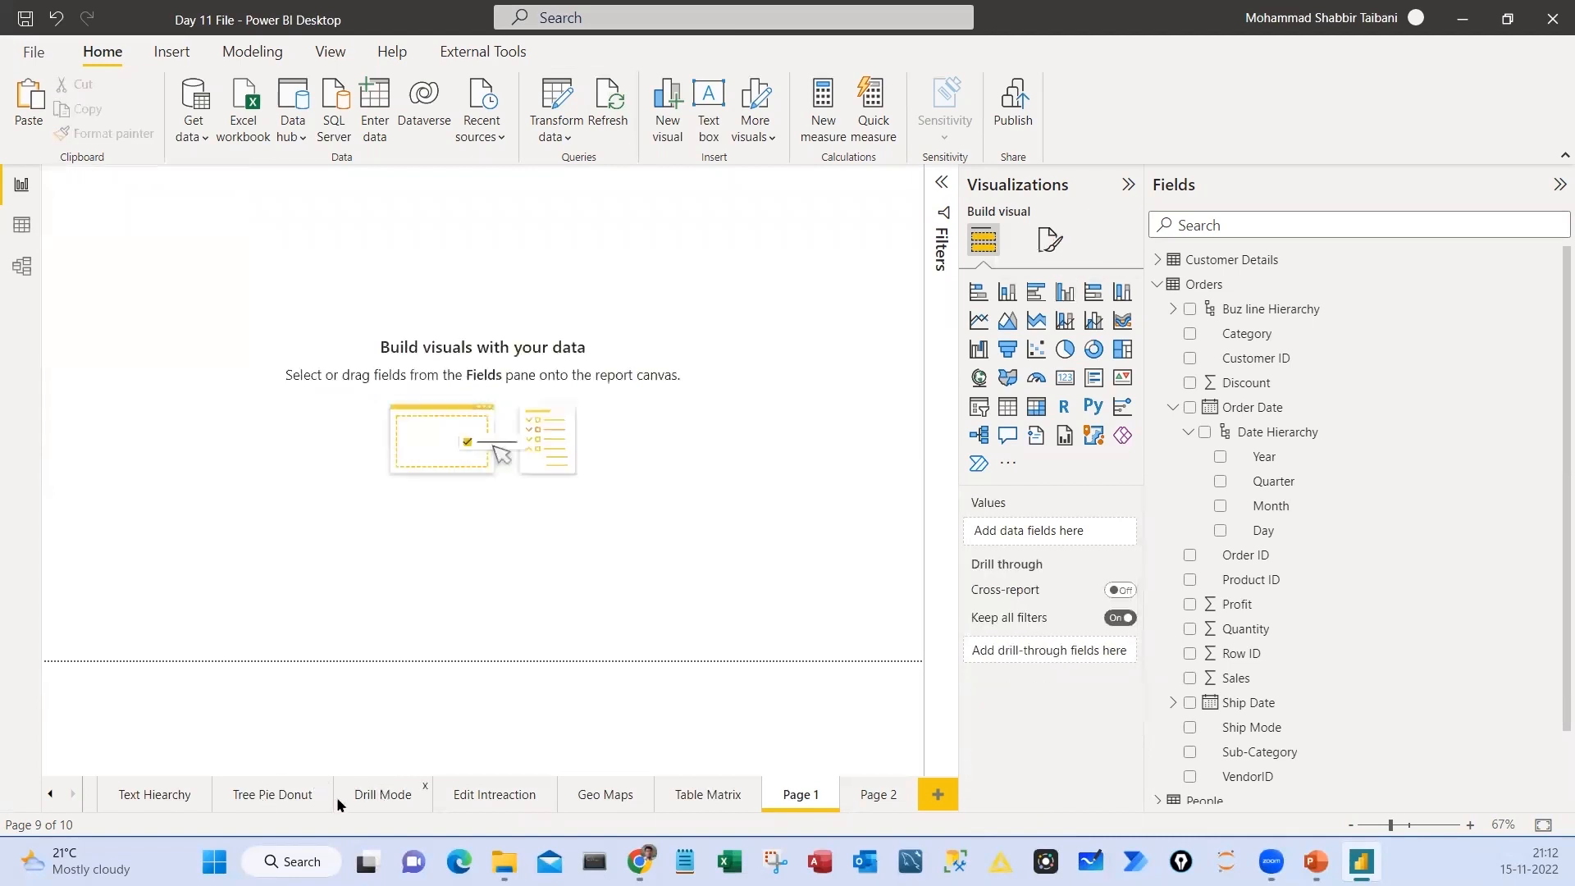
# Look over the existing charts on the Text Hiearchy and Sales by Category pages, and return to the new pages
pyautogui.click(339, 802)
pyautogui.click(150, 792)
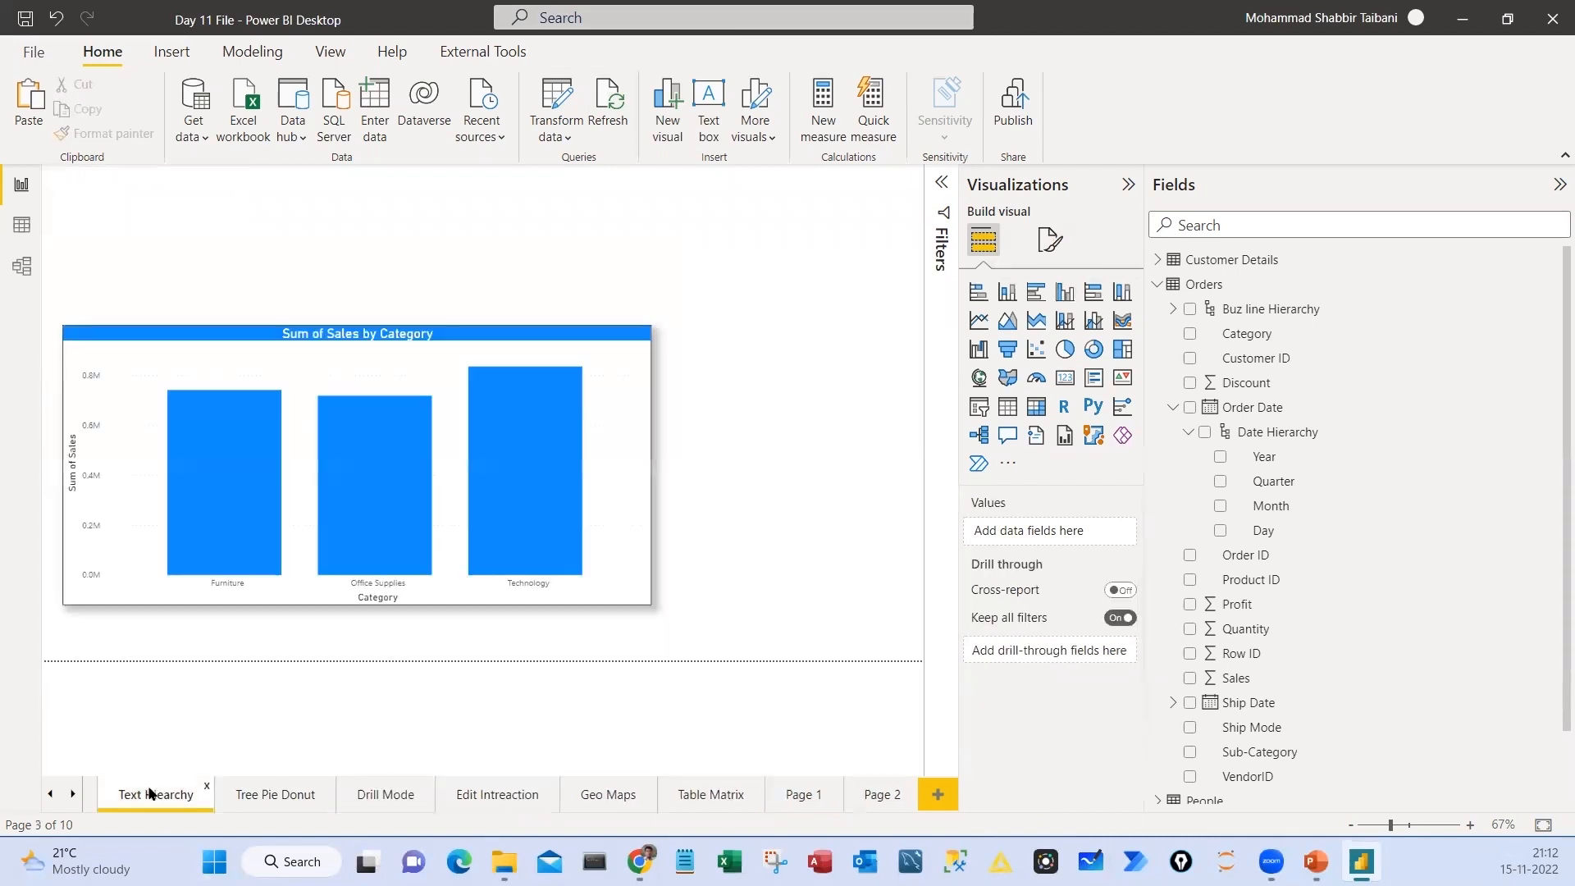
pyautogui.click(51, 796)
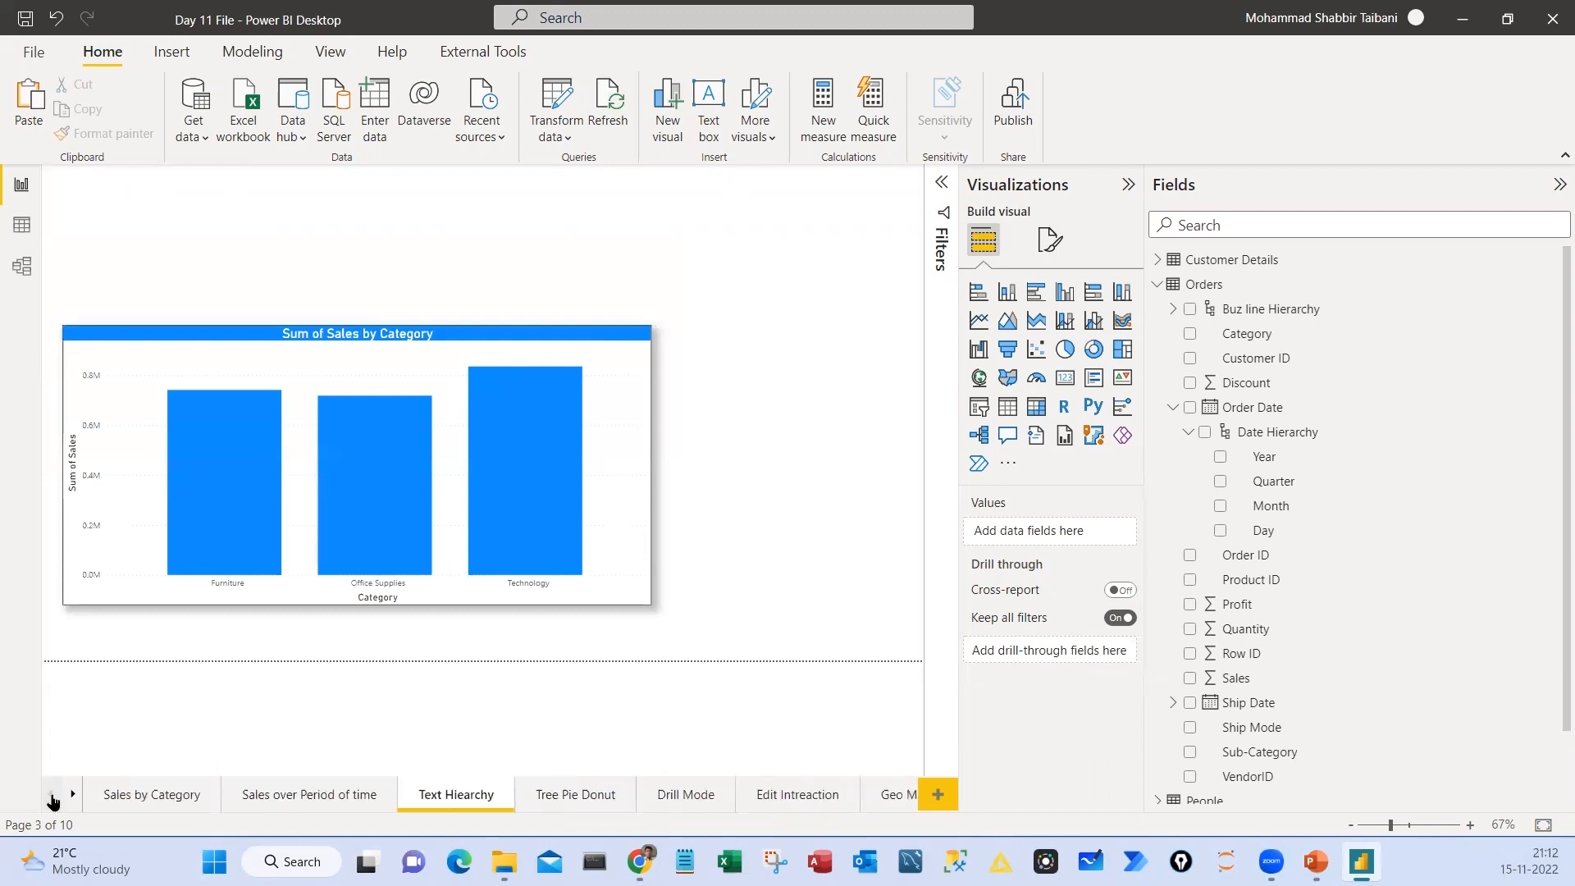
pyautogui.click(156, 796)
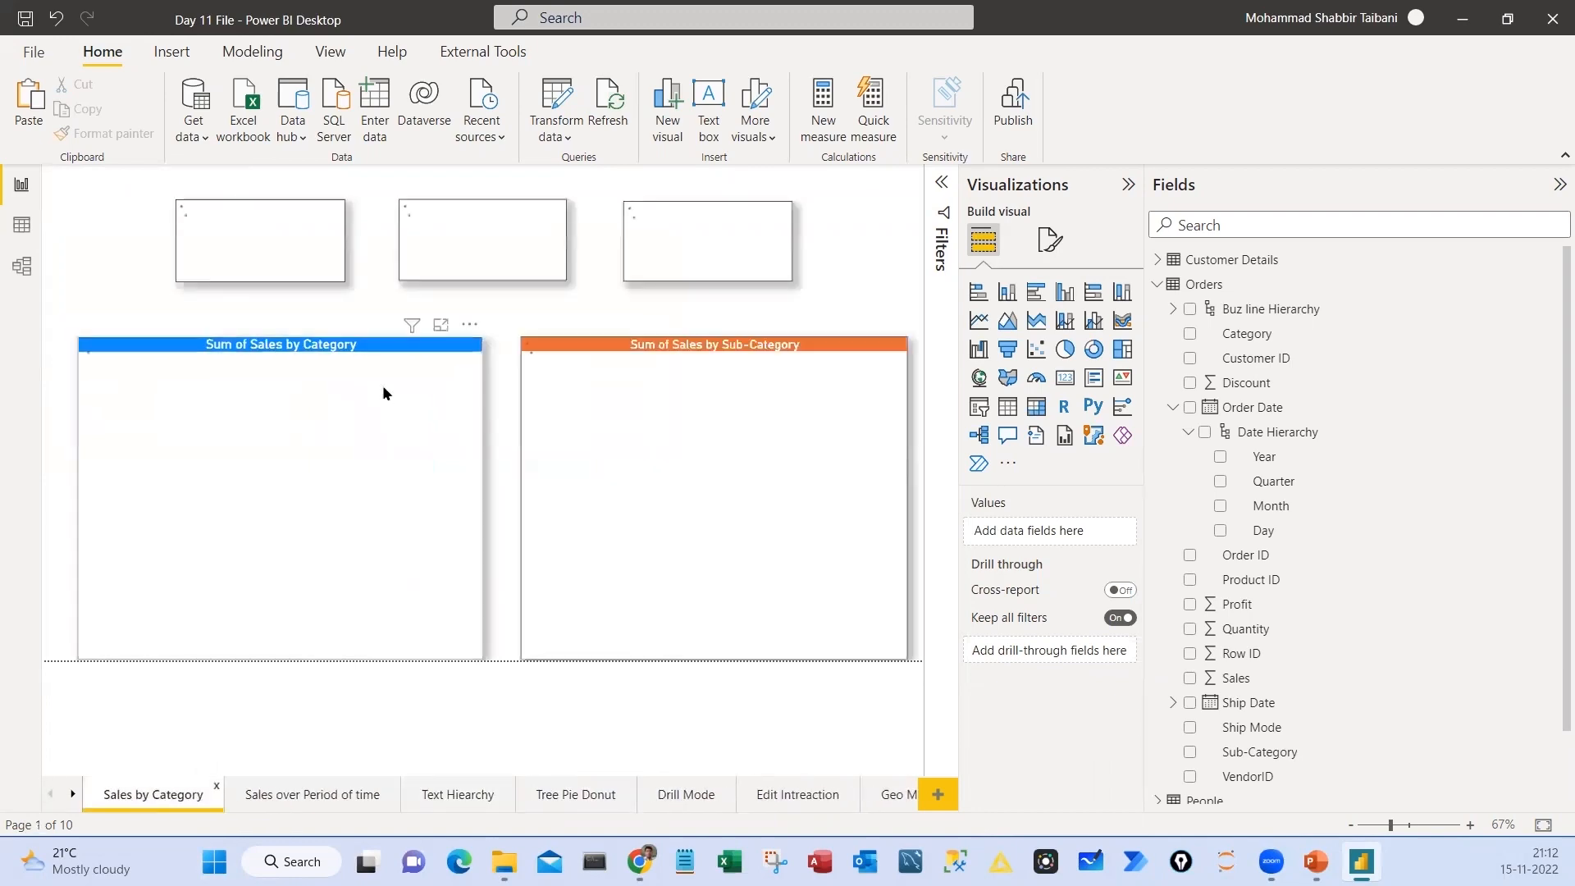
pyautogui.click(71, 796)
pyautogui.click(800, 795)
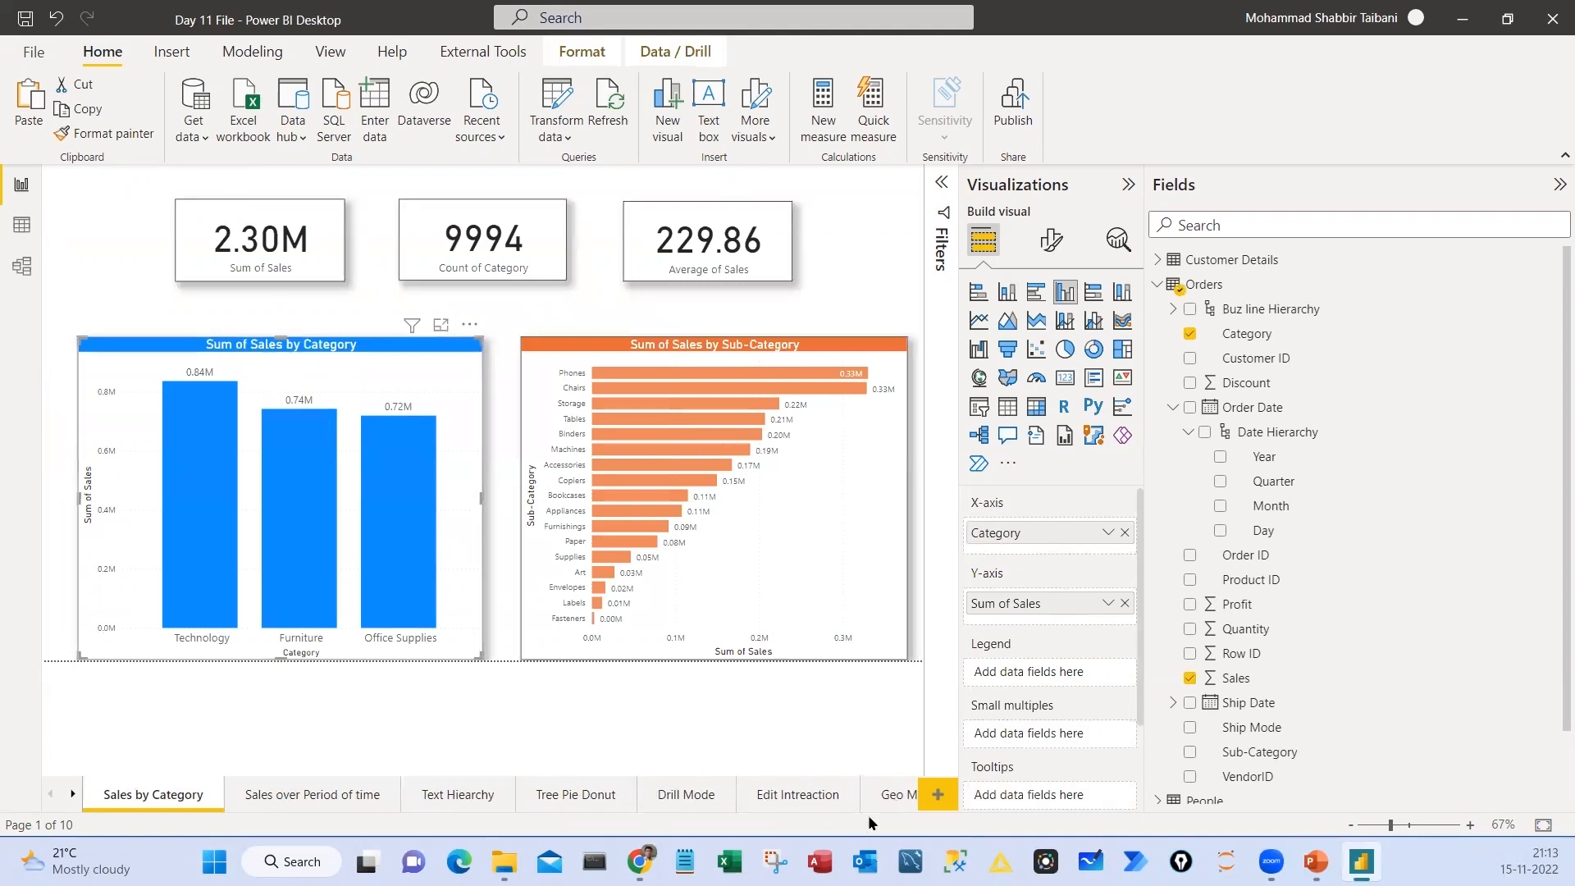
pyautogui.click(893, 796)
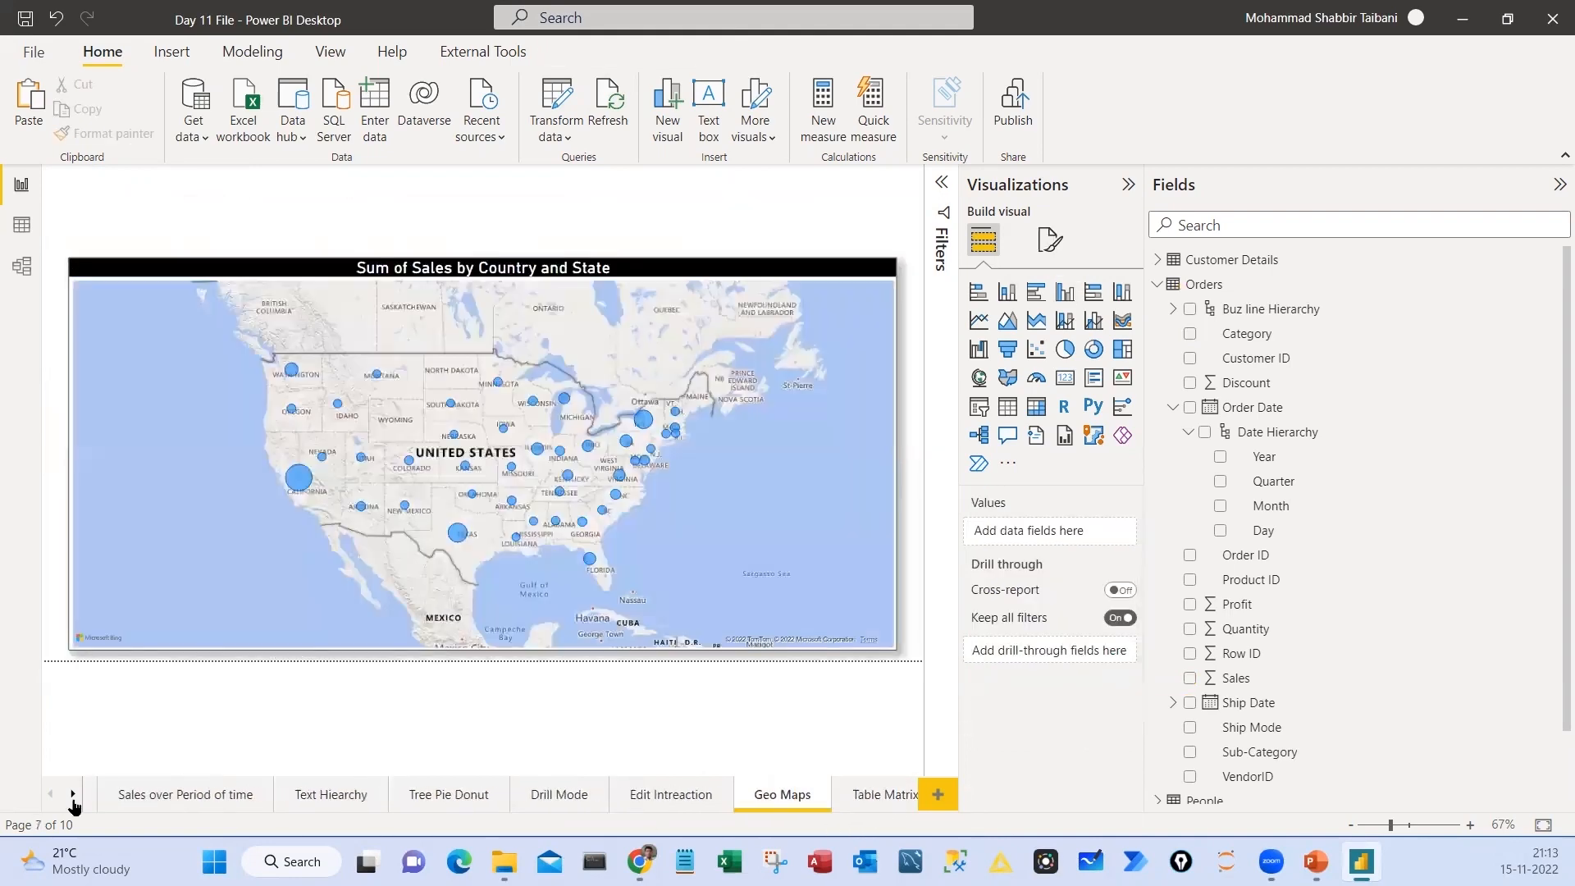
# Position and enlarge the clustered column chart of Sum of Sales by Category on Page 1
pyautogui.click(72, 795)
pyautogui.click(803, 795)
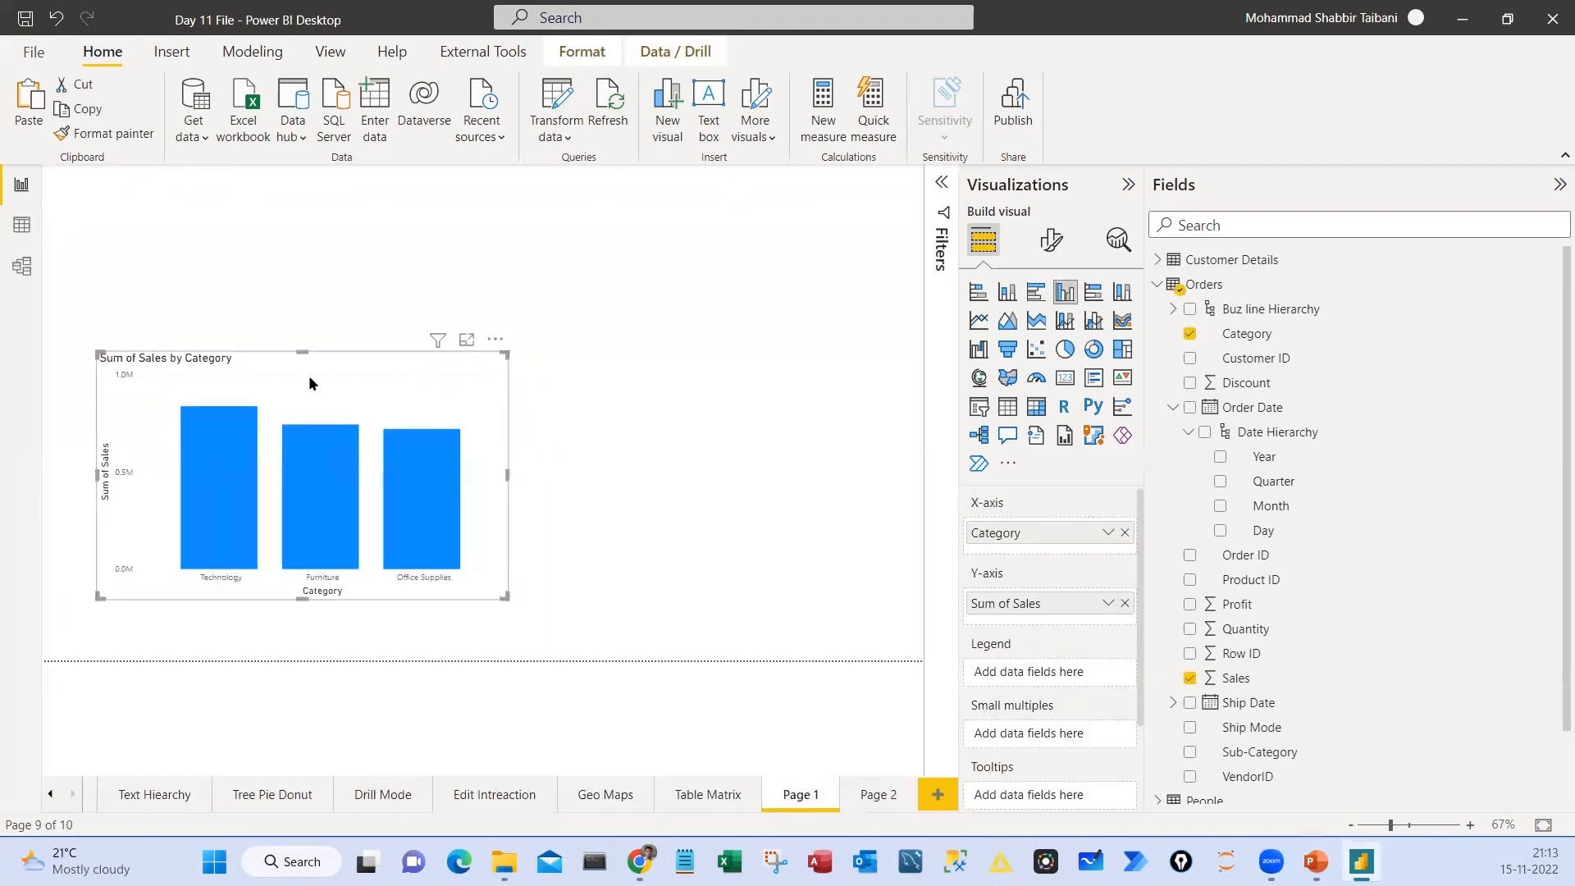
pyautogui.moveTo(310, 383); pyautogui.dragTo(340, 303)
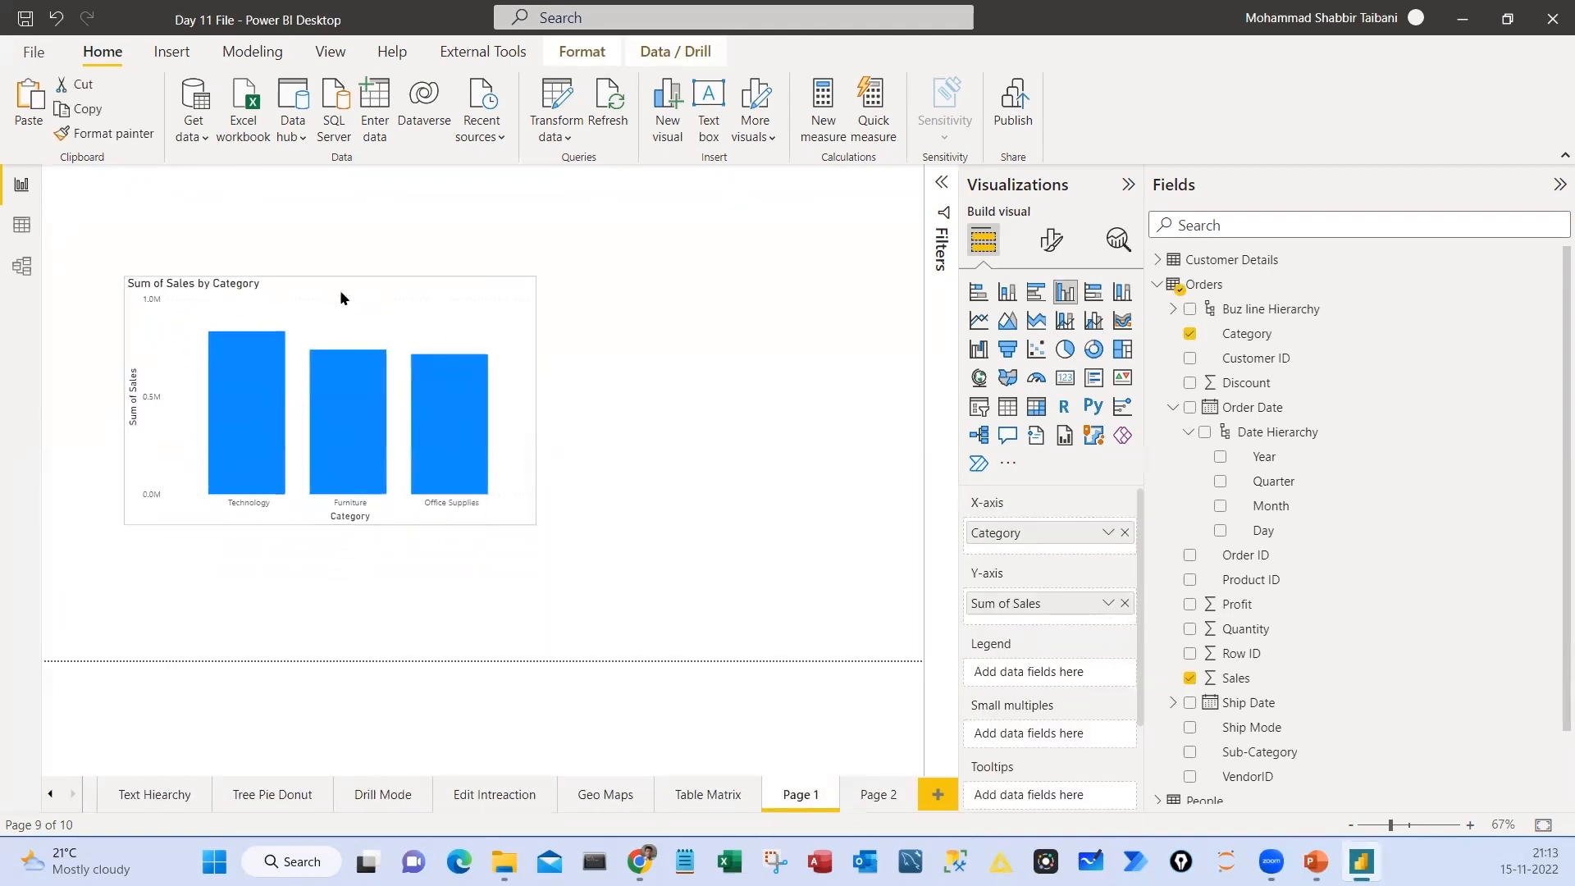
pyautogui.moveTo(535, 516); pyautogui.dragTo(611, 601)
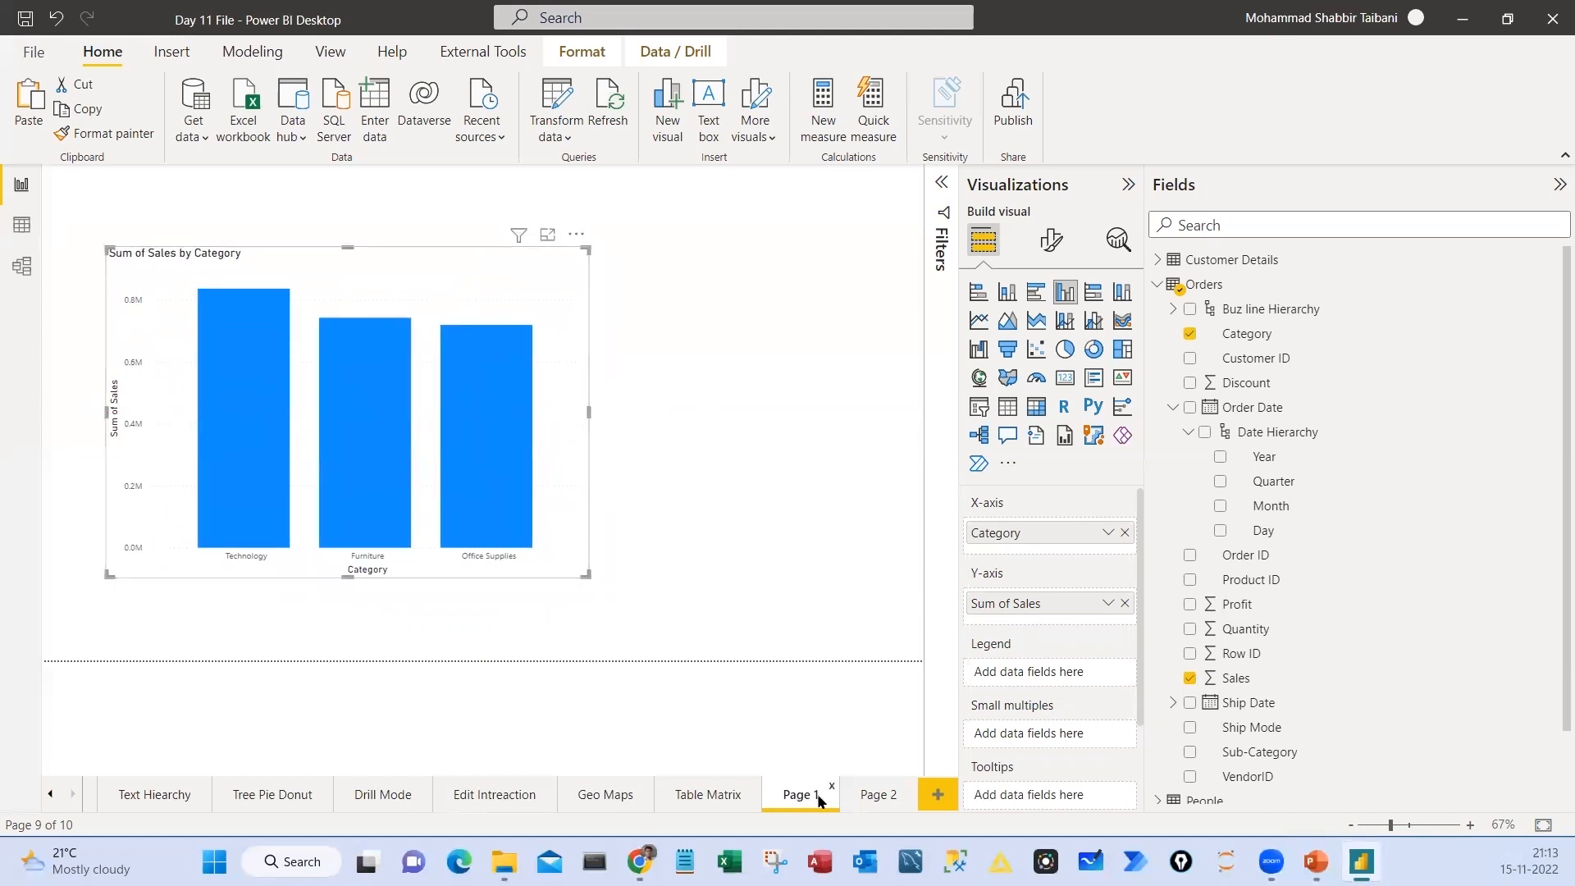
# Add an enlarged clustered bar chart to Page 2 with Customer Name on the Y-axis and Sum of Sales on the X-axis
pyautogui.click(876, 796)
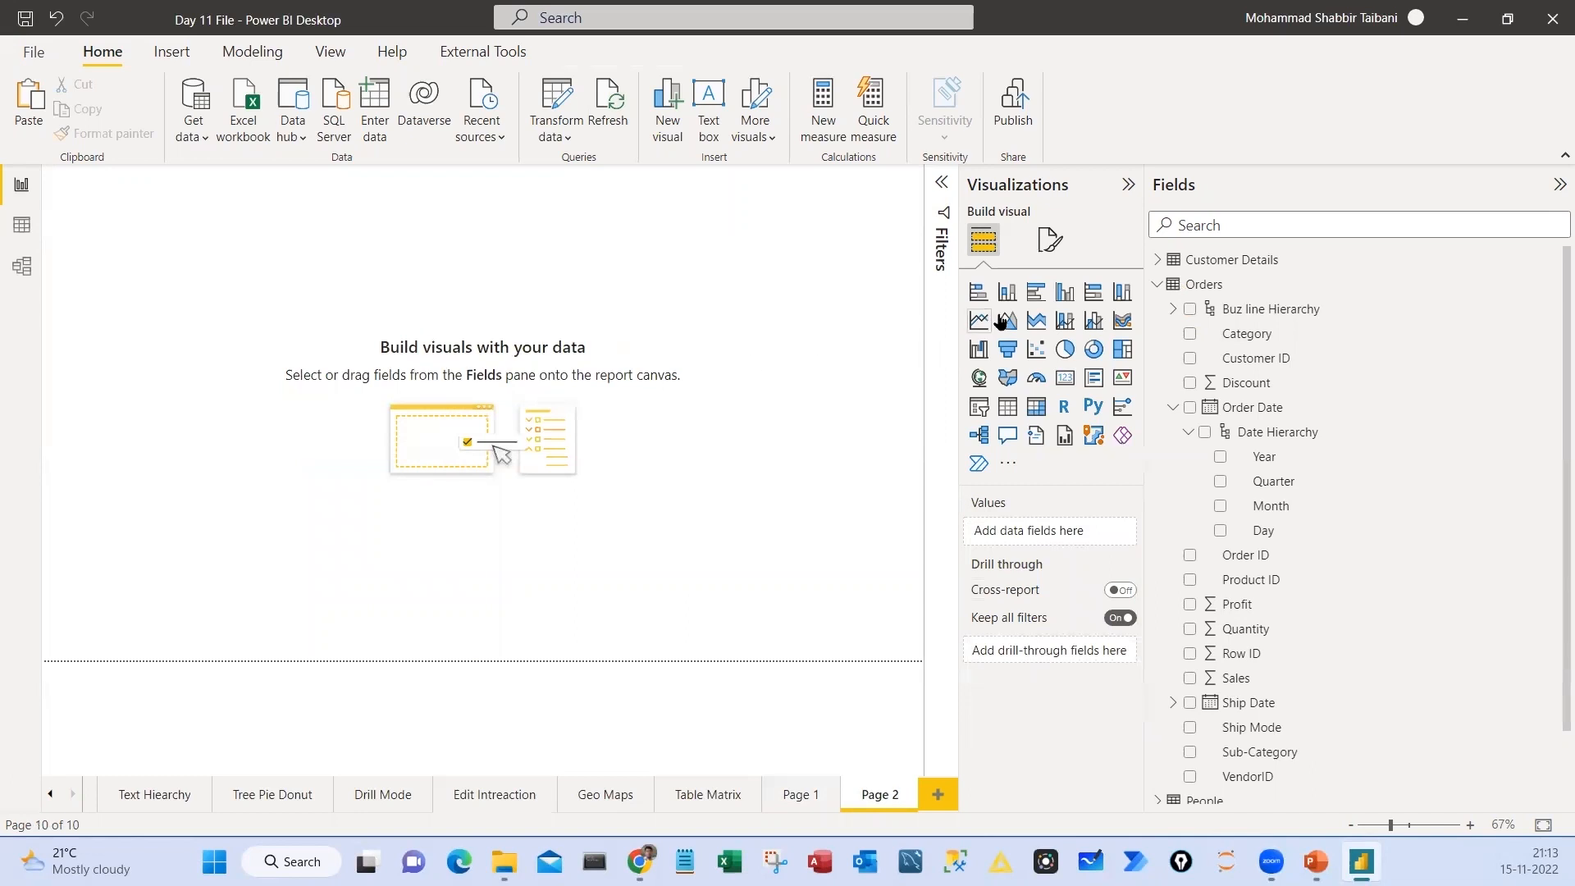
pyautogui.click(1035, 298)
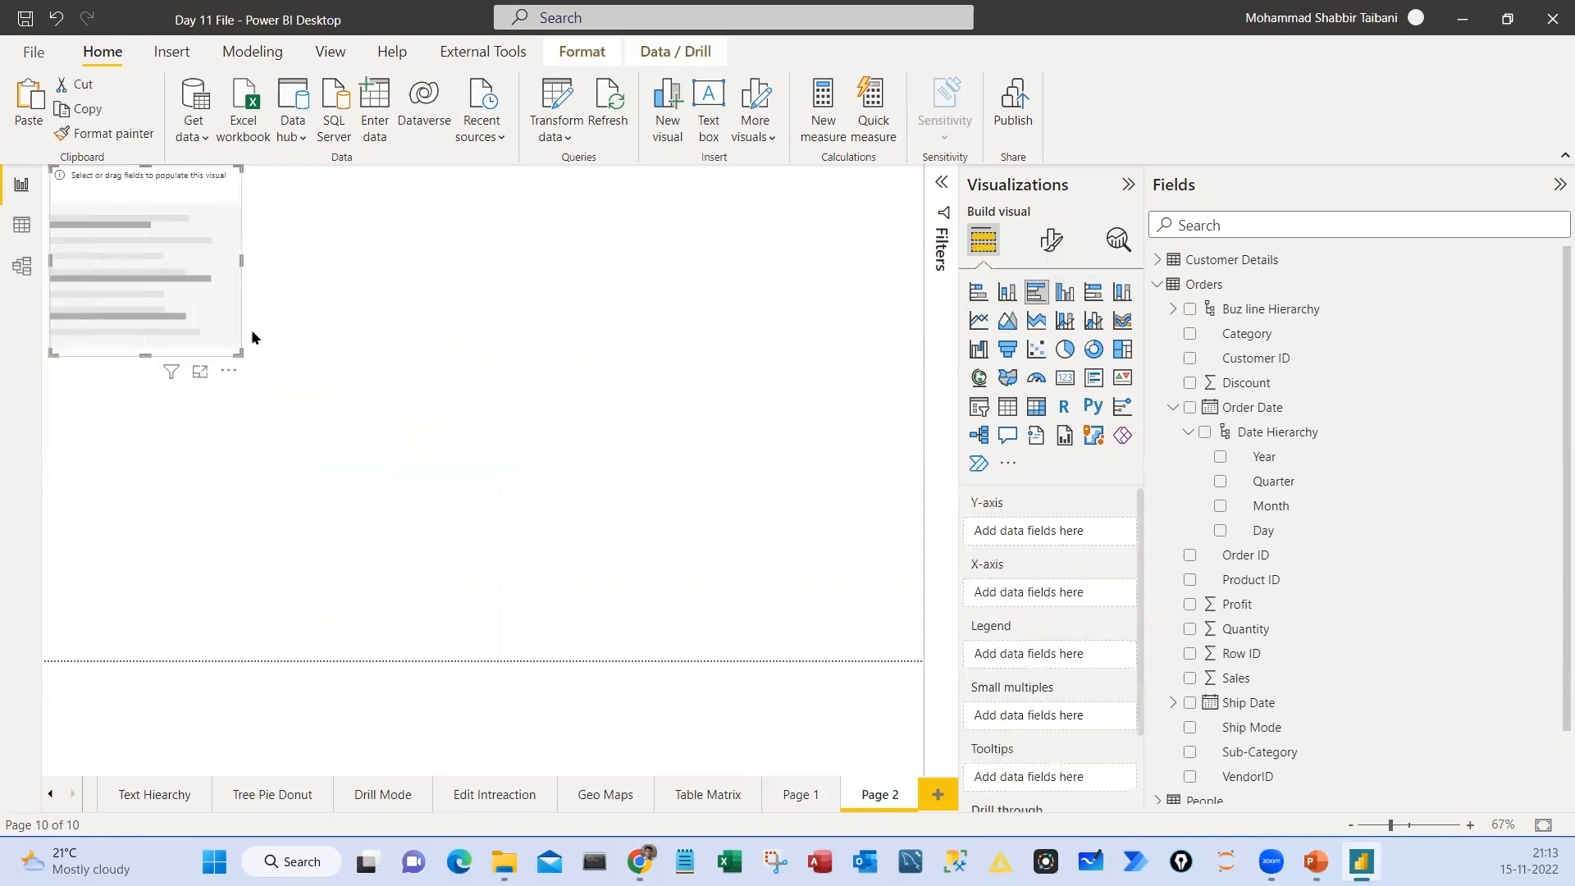
pyautogui.moveTo(238, 352); pyautogui.dragTo(398, 647)
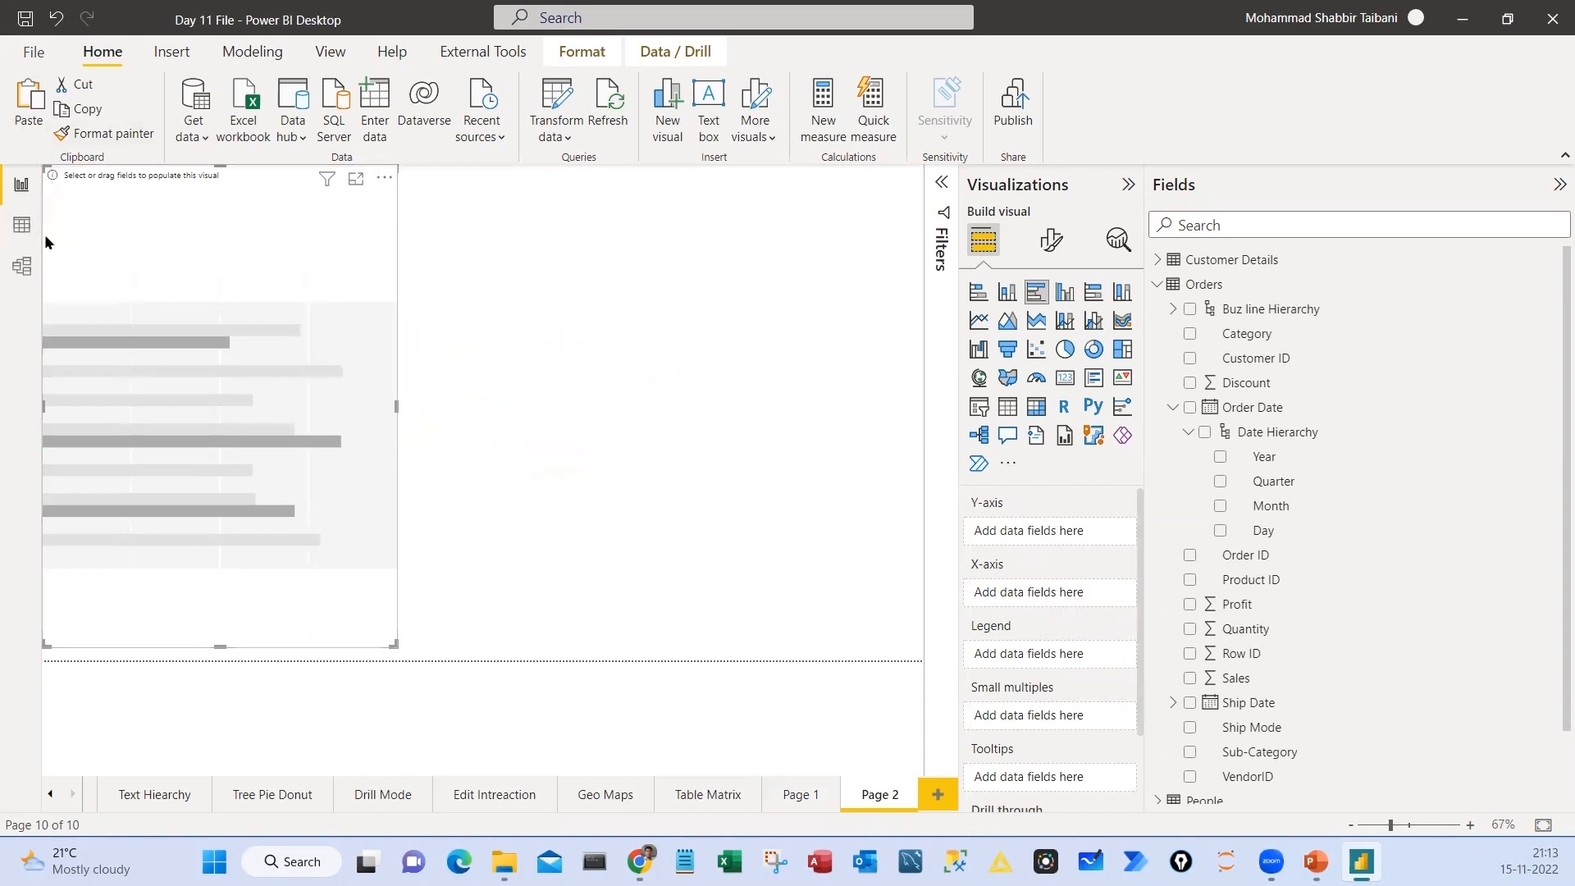
pyautogui.click(1159, 261)
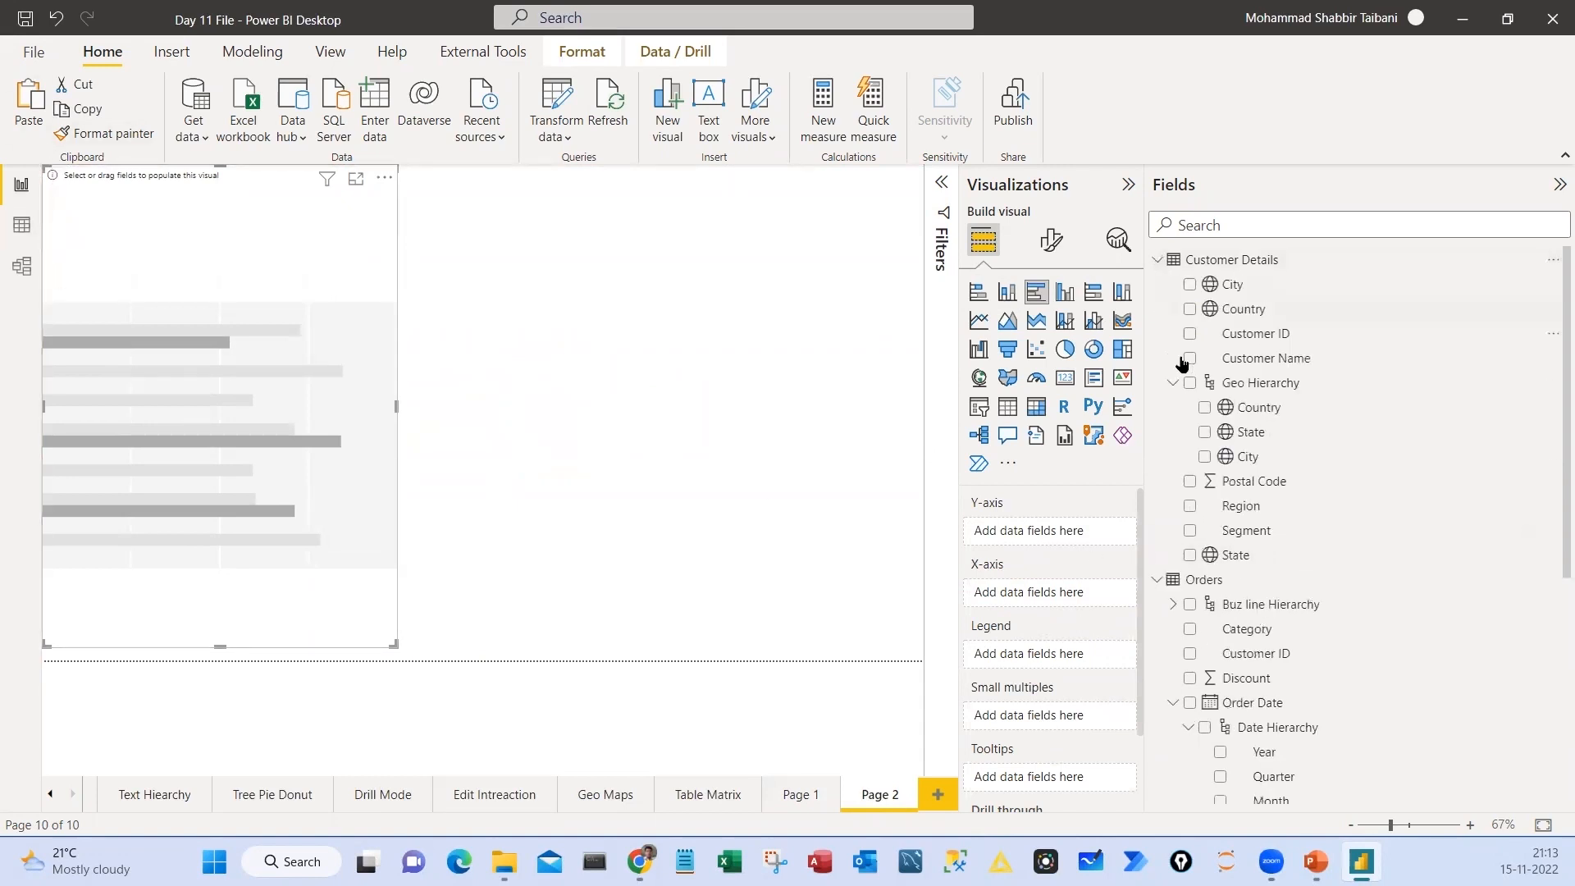
pyautogui.moveTo(1252, 358); pyautogui.dragTo(1022, 534)
pyautogui.click(1159, 261)
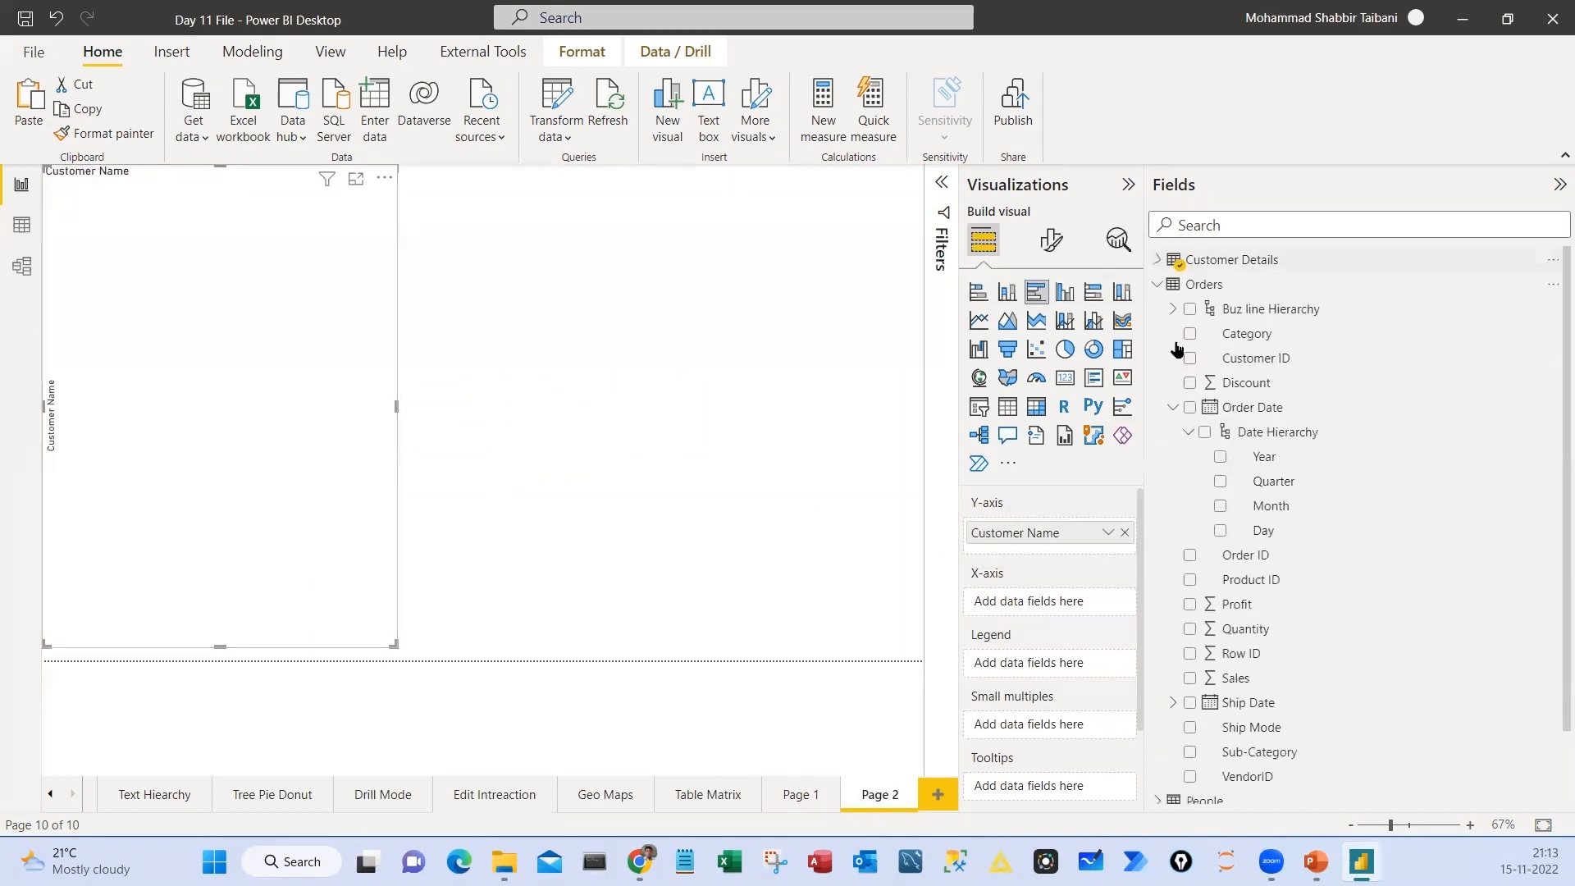
pyautogui.moveTo(1226, 681); pyautogui.dragTo(1011, 605)
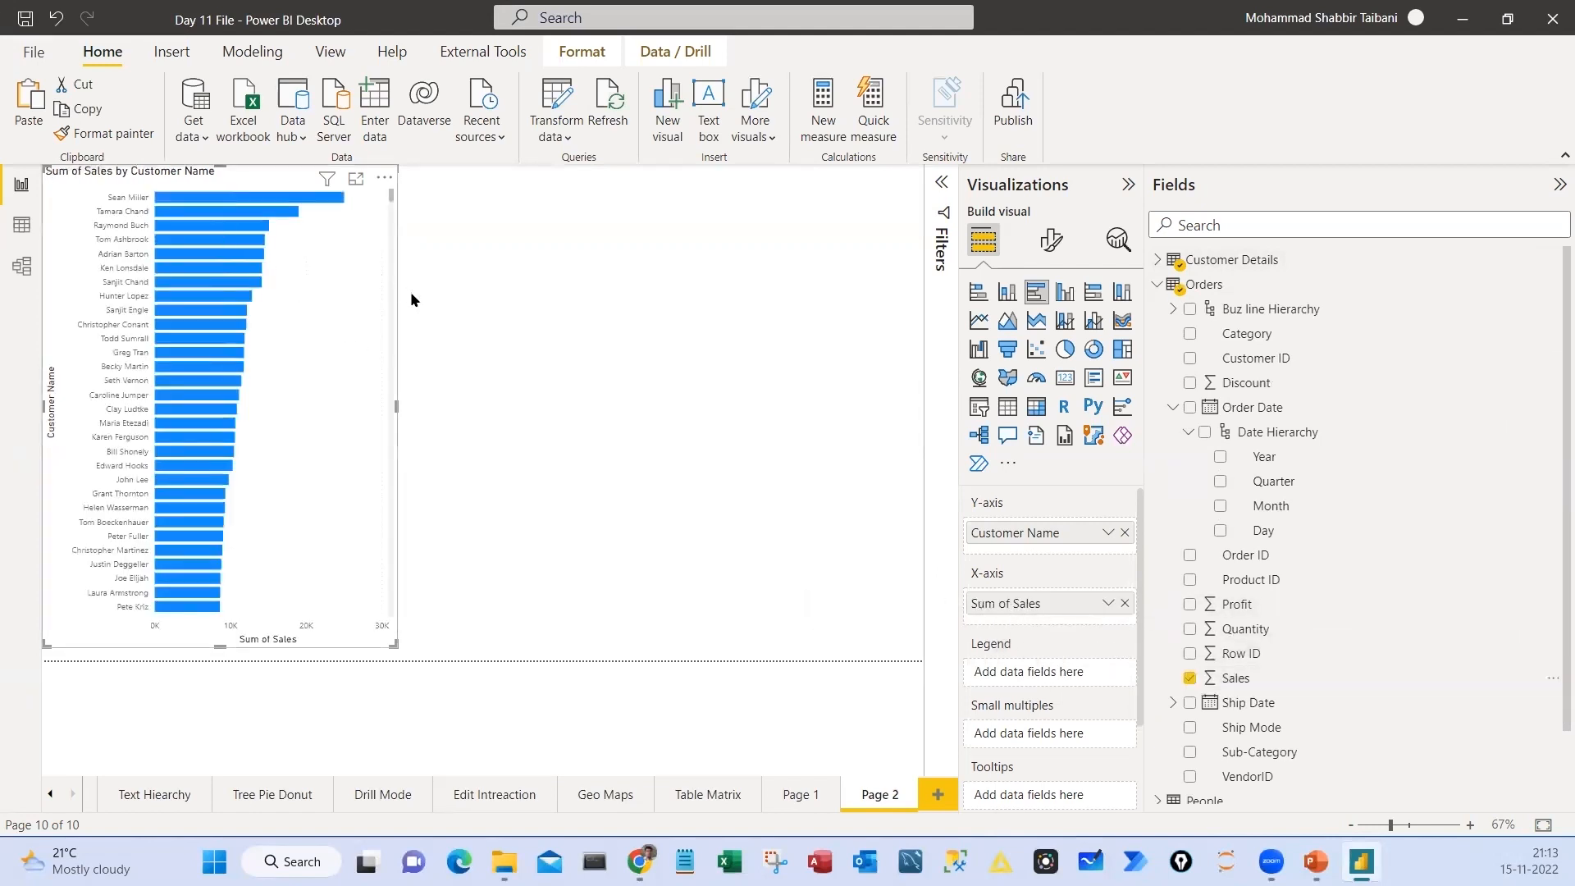
# Widen the Sum of Sales by Customer Name chart slightly and move it away from the page's upper-left corner
pyautogui.moveTo(396, 407); pyautogui.dragTo(447, 401)
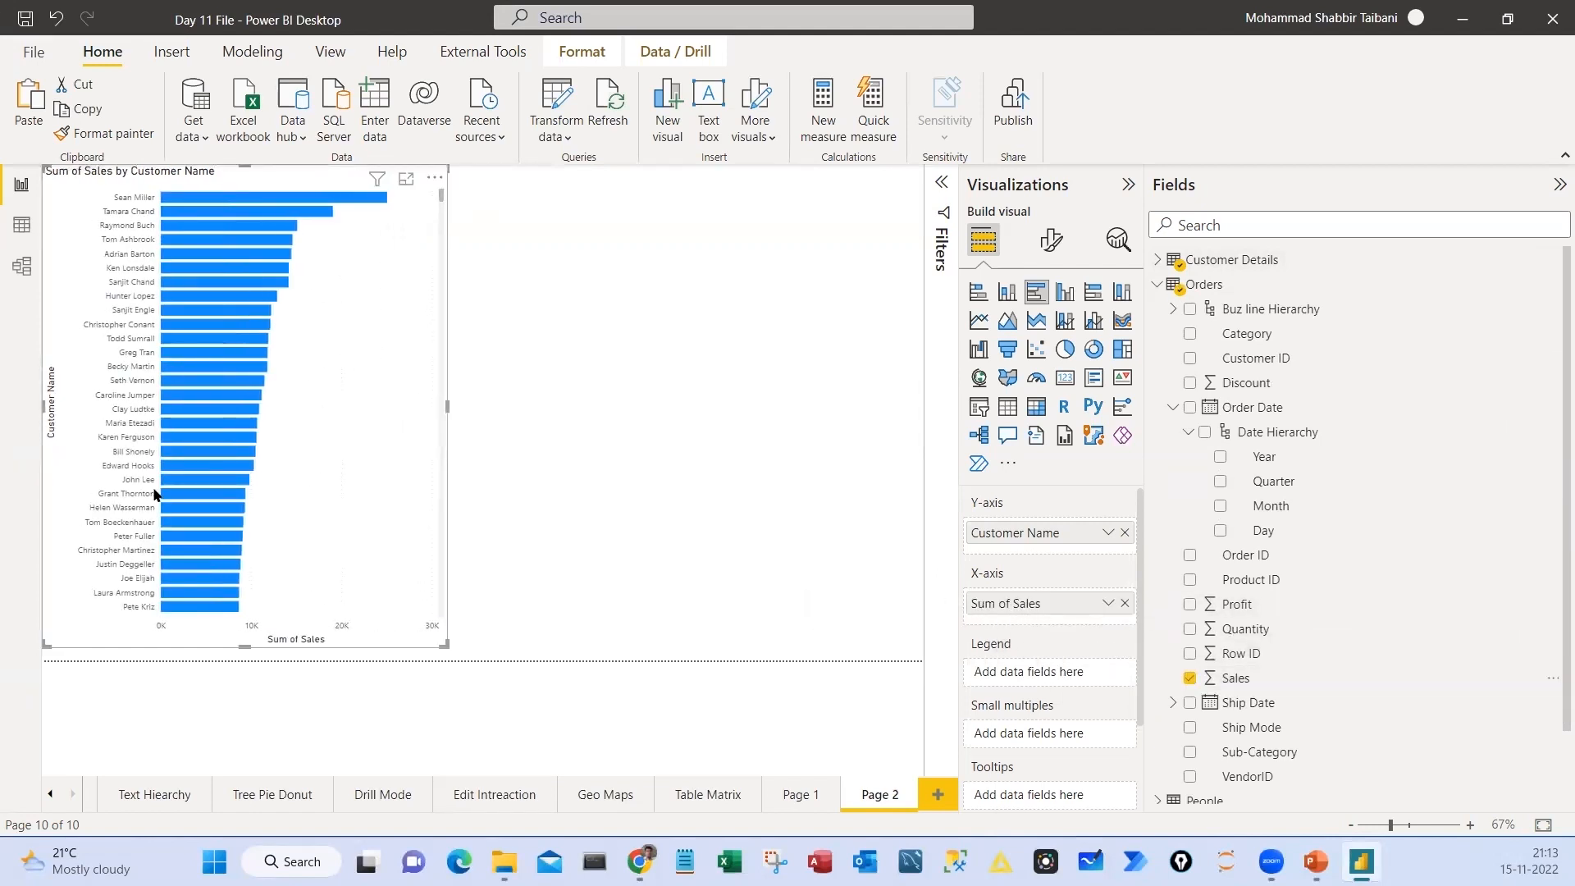
pyautogui.moveTo(143, 531); pyautogui.dragTo(225, 589)
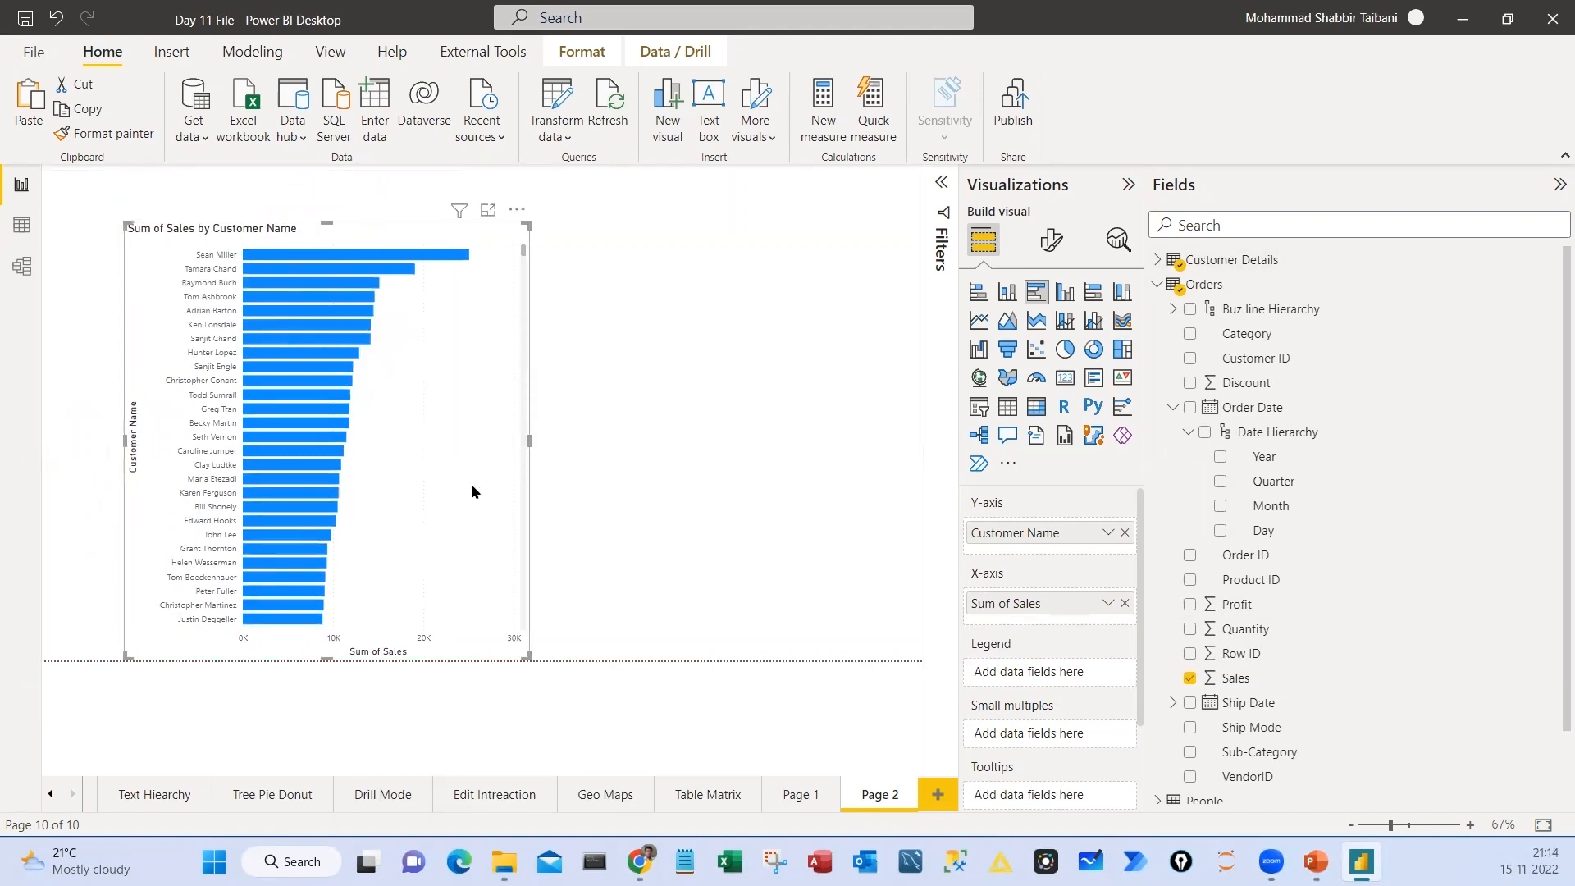
pyautogui.moveTo(588, 322); pyautogui.dragTo(633, 364)
pyautogui.moveTo(686, 329); pyautogui.dragTo(700, 389)
pyautogui.moveTo(700, 326); pyautogui.dragTo(699, 355)
pyautogui.moveTo(781, 310); pyautogui.dragTo(783, 331)
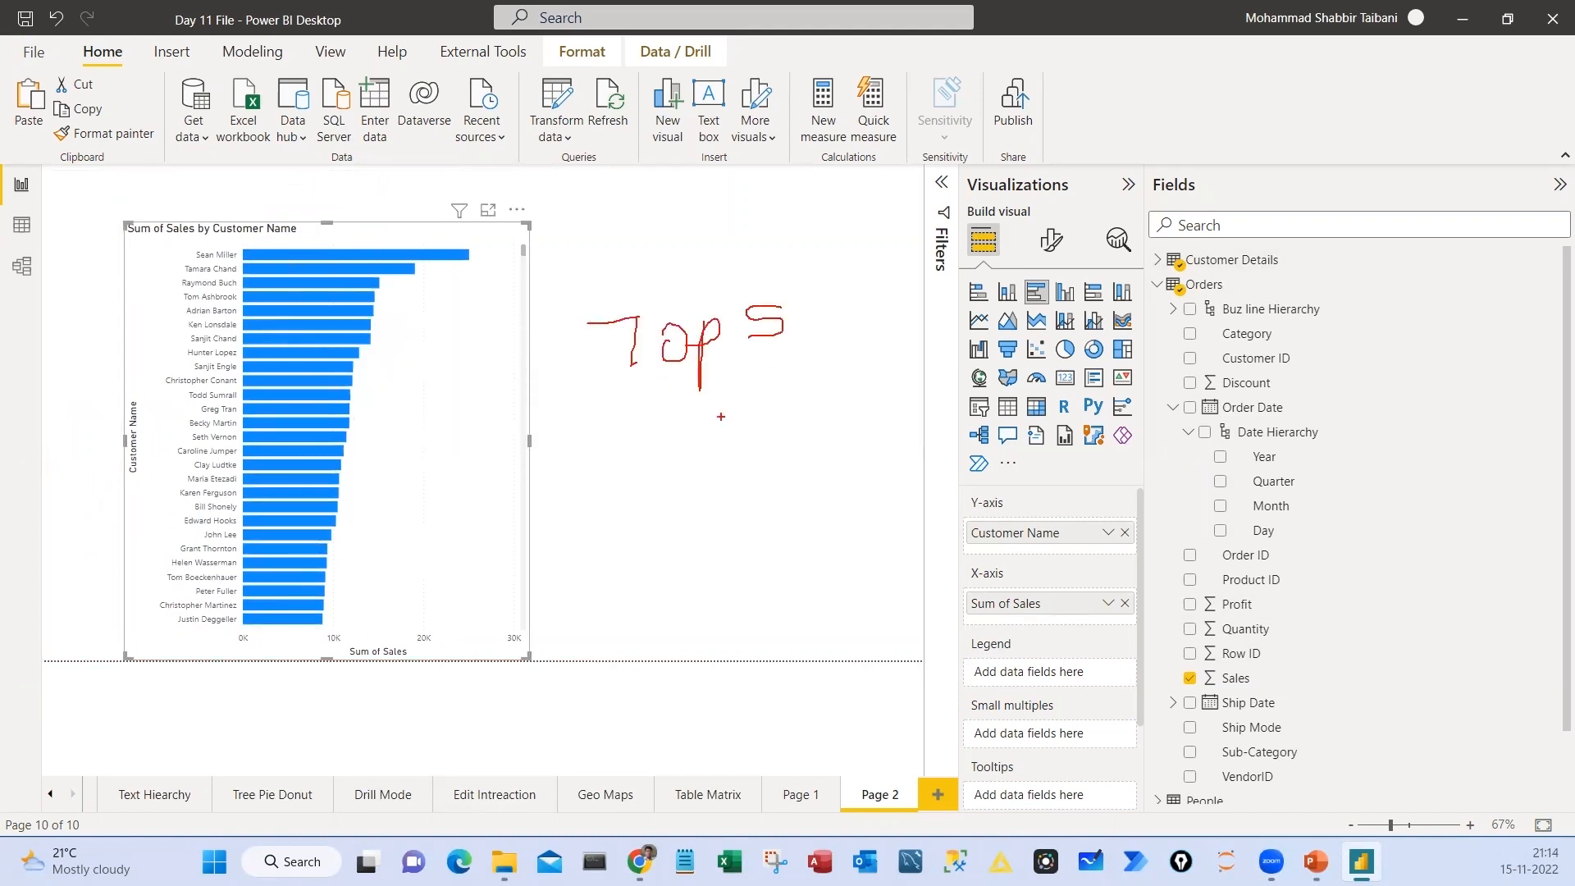
pyautogui.moveTo(716, 402); pyautogui.dragTo(702, 439)
pyautogui.moveTo(736, 408)
pyautogui.mouseDown()
pyautogui.moveTo(748, 441)
pyautogui.moveTo(876, 369)
pyautogui.mouseUp()
pyautogui.moveTo(710, 242); pyautogui.dragTo(552, 201)
pyautogui.moveTo(171, 241); pyautogui.dragTo(194, 241)
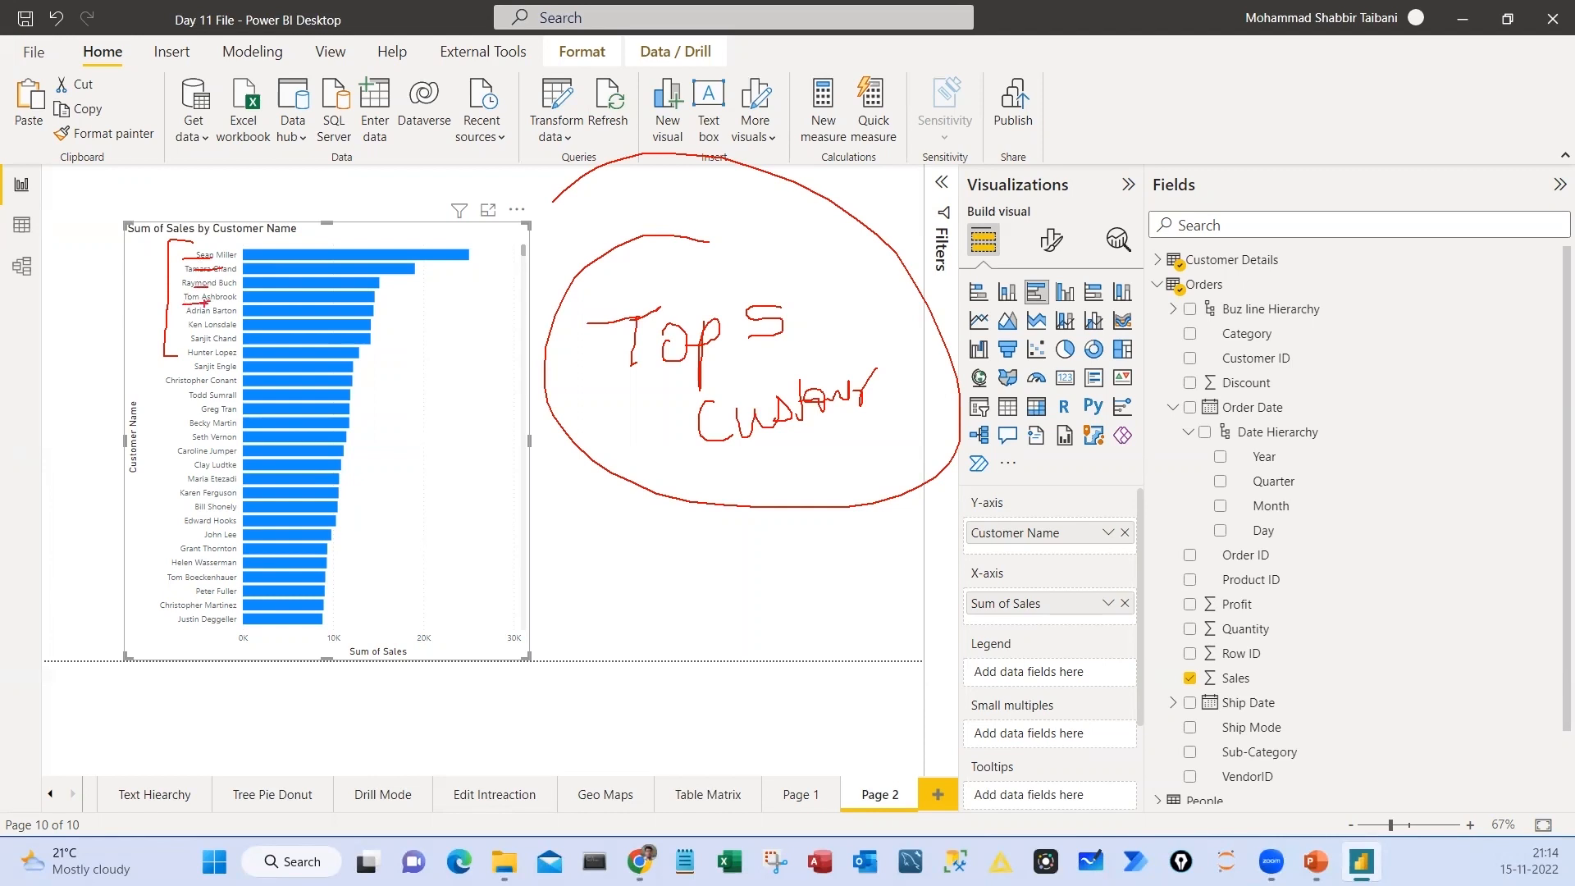
pyautogui.moveTo(193, 239)
pyautogui.mouseDown()
pyautogui.moveTo(169, 297)
pyautogui.moveTo(141, 226)
pyautogui.mouseUp()
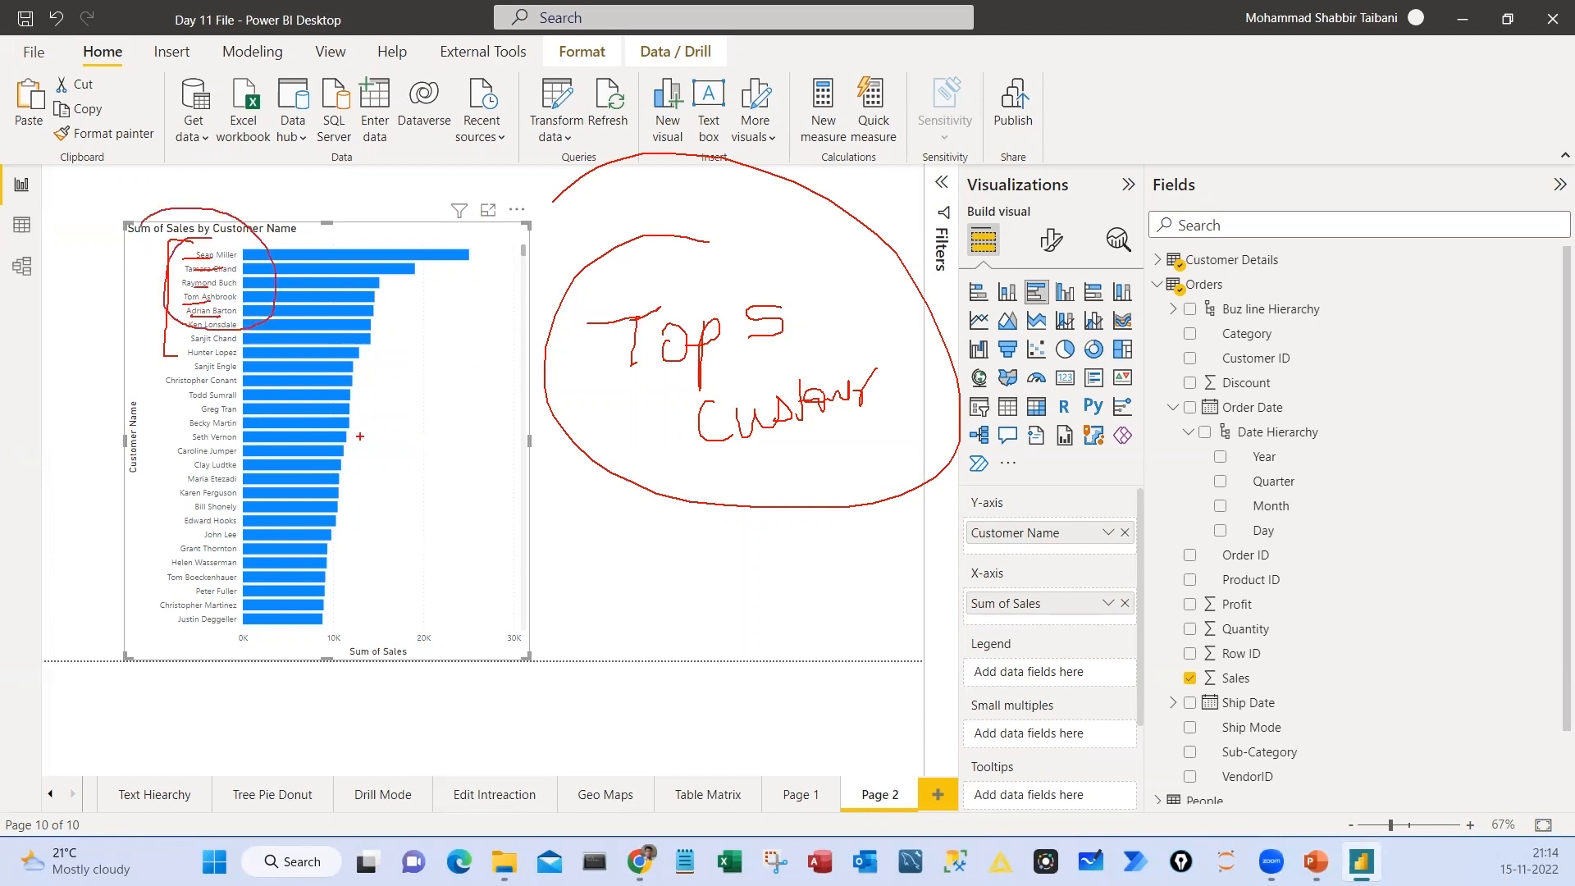
pyautogui.moveTo(358, 435)
pyautogui.mouseDown()
pyautogui.moveTo(452, 386)
pyautogui.moveTo(429, 312)
pyautogui.mouseUp()
pyautogui.press('Escape')
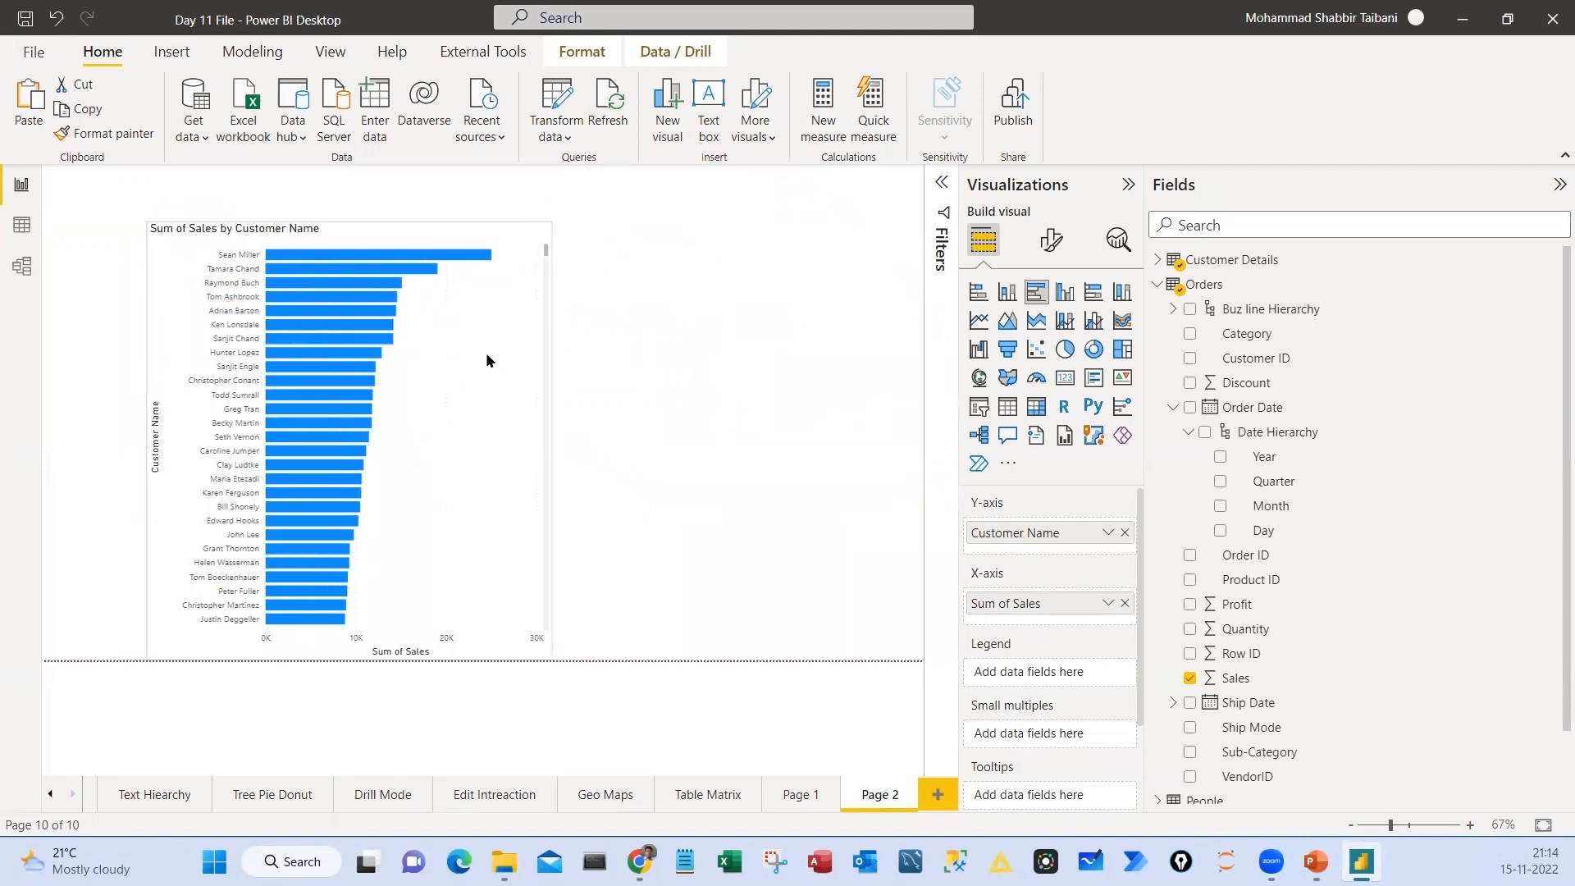
# Rename Page 2 as "Top 5 Customer"
pyautogui.doubleClick(873, 795)
pyautogui.write('Top 5')
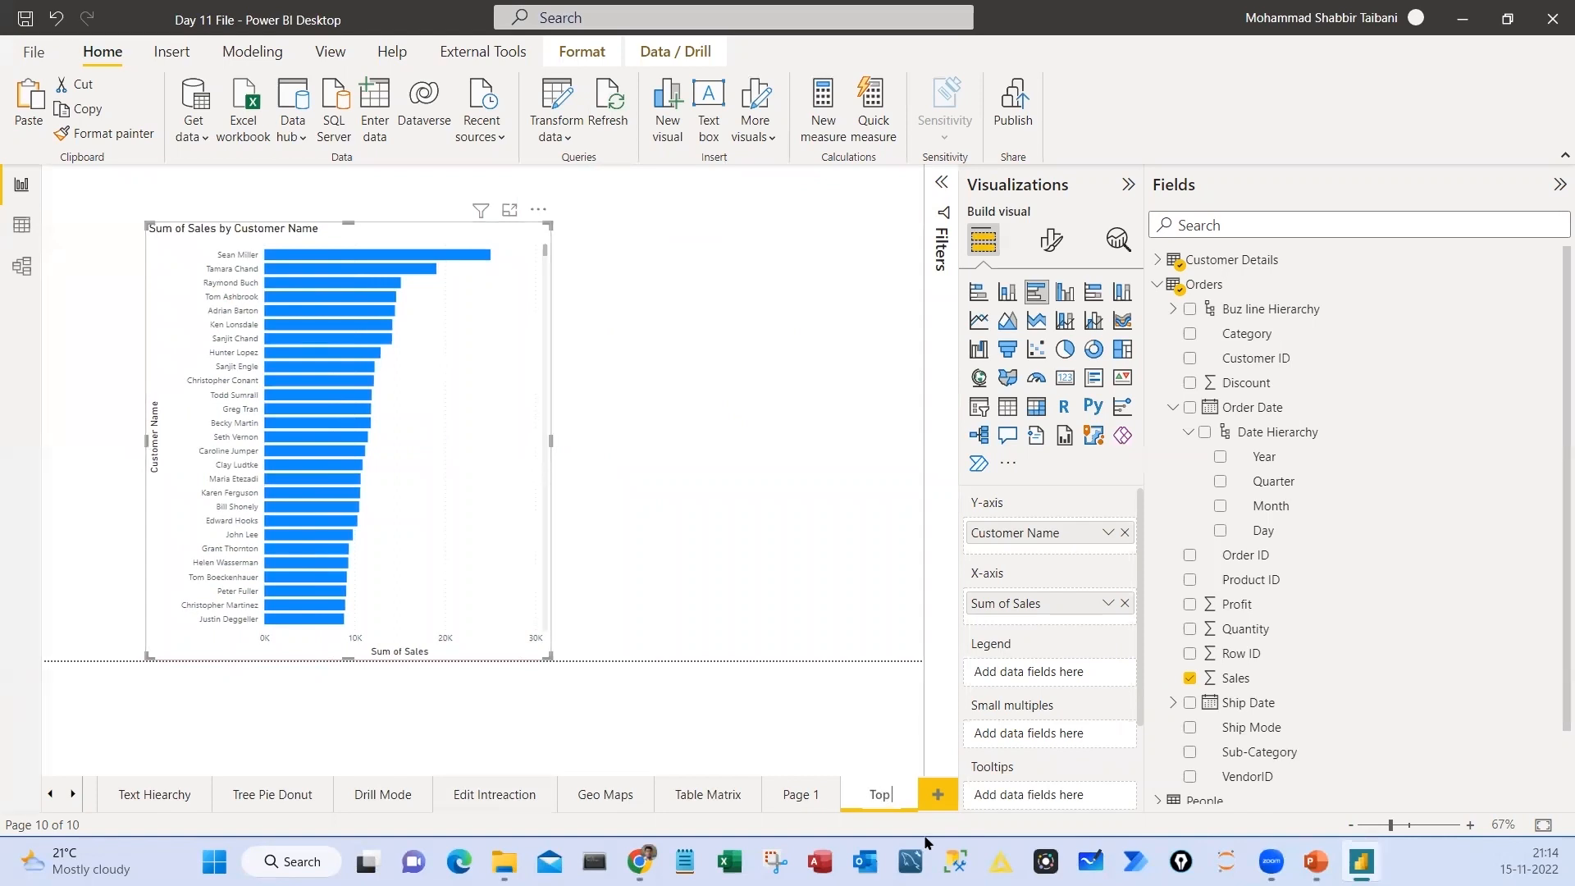
pyautogui.write(' Customer')
# Shift the customer sales bar chart toward the middle of the page and show the report's filters
pyautogui.moveTo(479, 328); pyautogui.dragTo(578, 309)
pyautogui.click(942, 183)
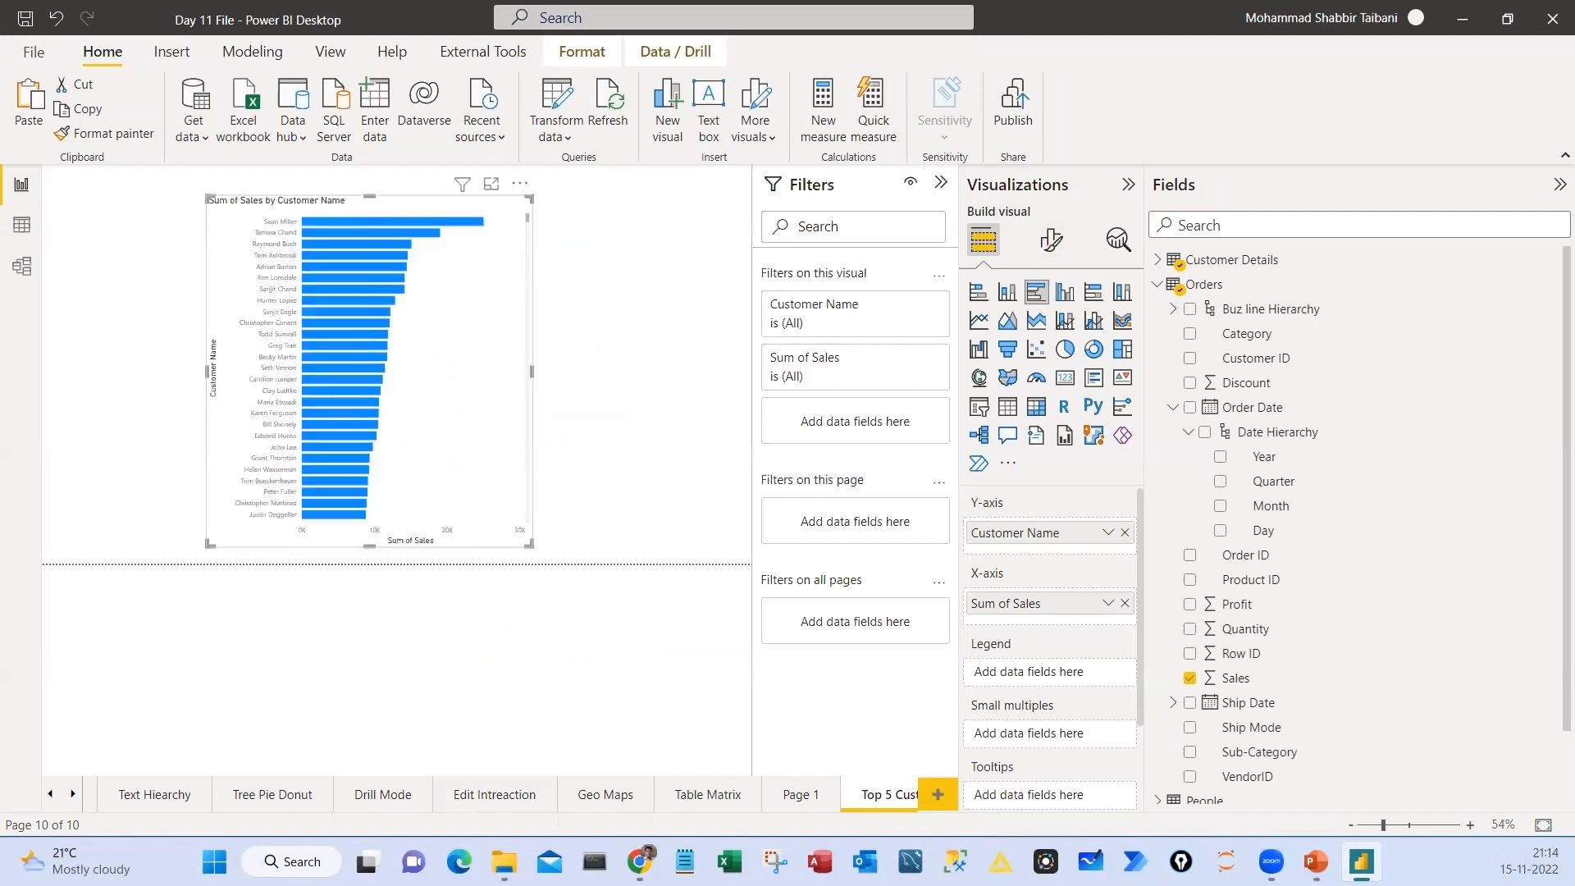
pyautogui.moveTo(751, 160); pyautogui.dragTo(869, 204)
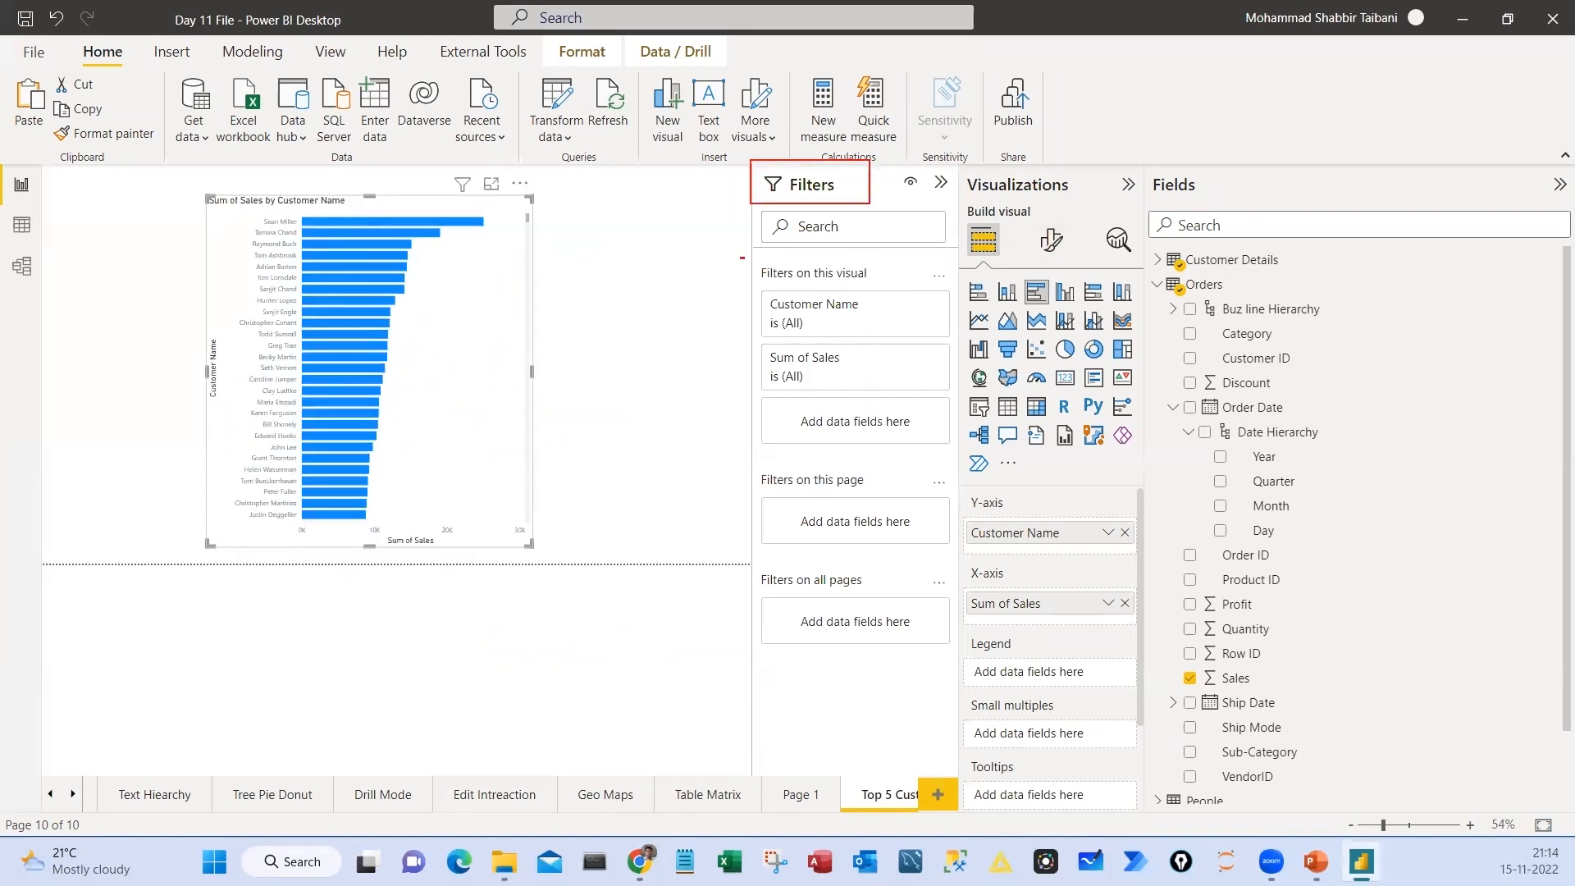
pyautogui.moveTo(741, 257); pyautogui.dragTo(901, 291)
pyautogui.moveTo(738, 280); pyautogui.dragTo(473, 300)
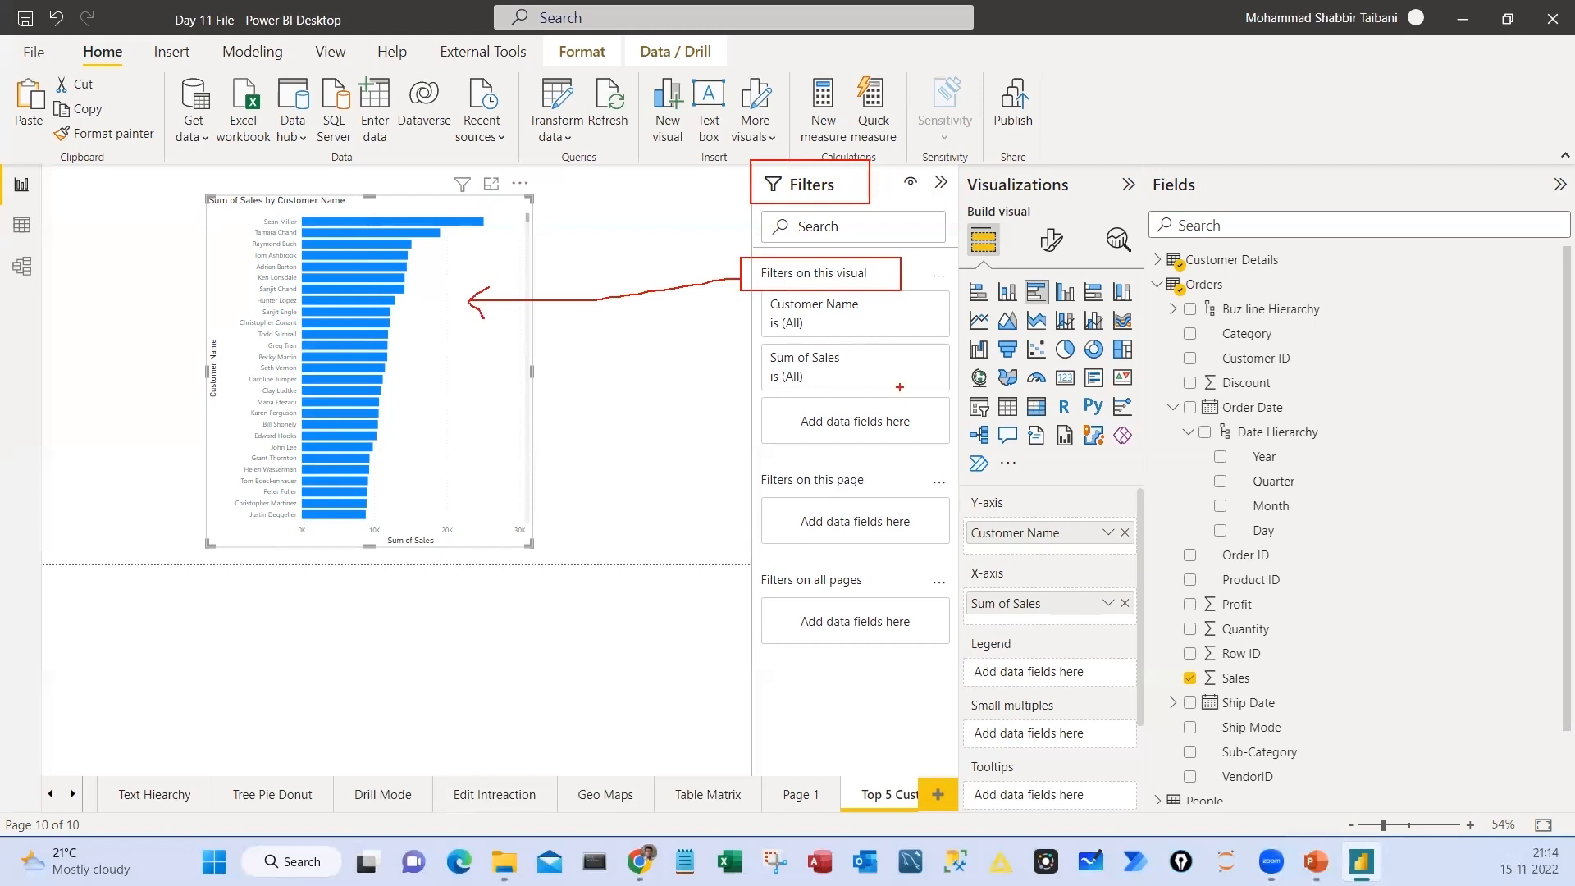
pyautogui.moveTo(753, 329); pyautogui.dragTo(809, 340)
pyautogui.press('Escape')
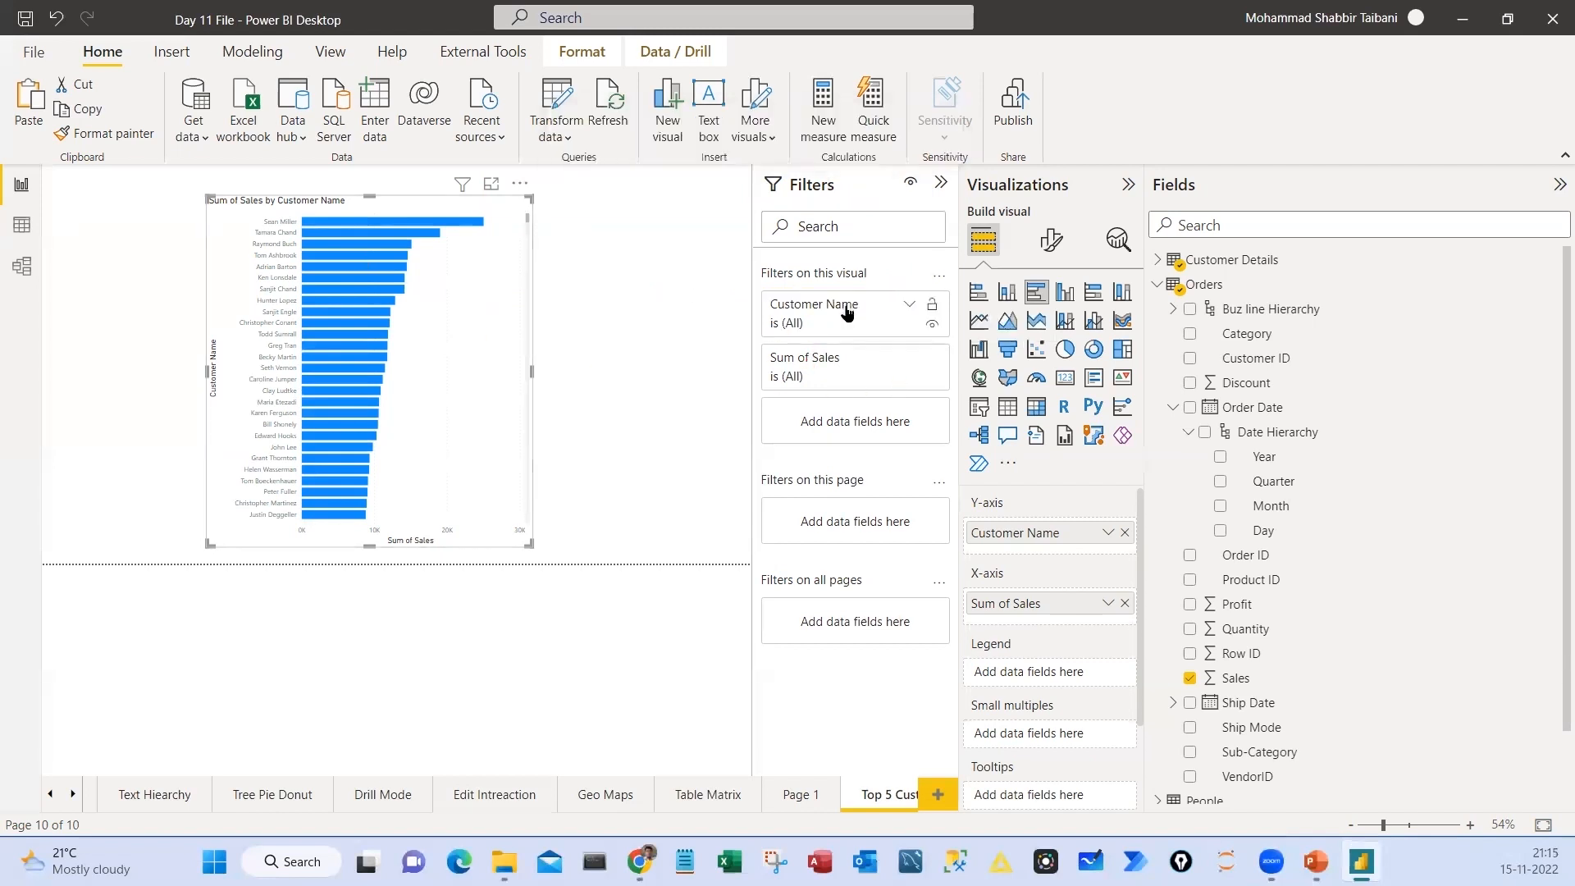
# Set the bar chart's Customer Name filter to the Top N type, showing the top 5 items
pyautogui.click(909, 304)
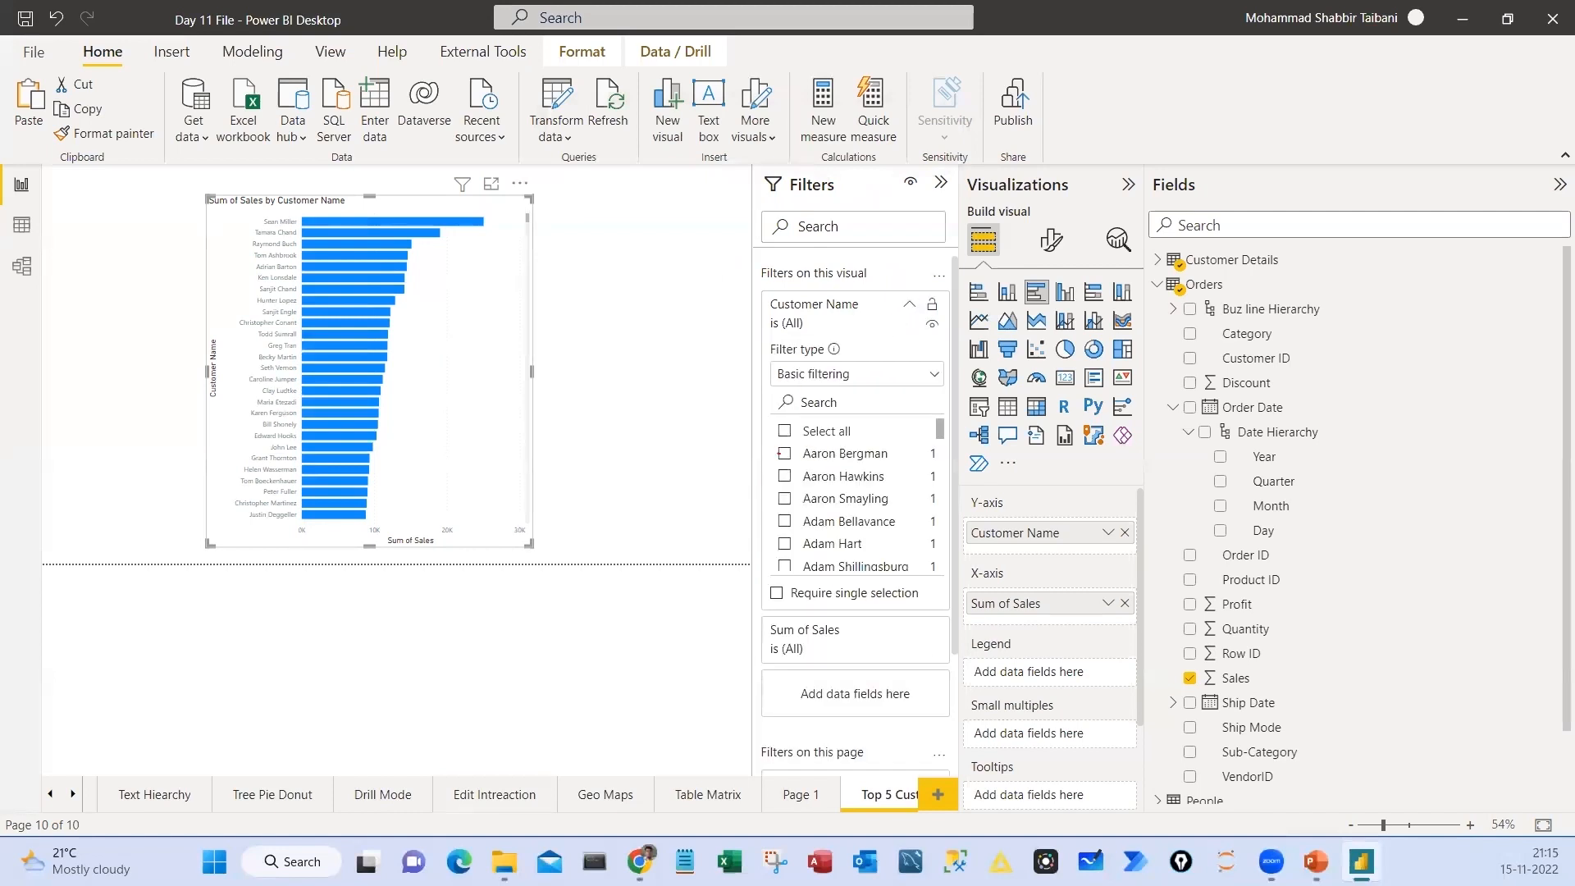
pyautogui.press('Escape')
pyautogui.click(849, 377)
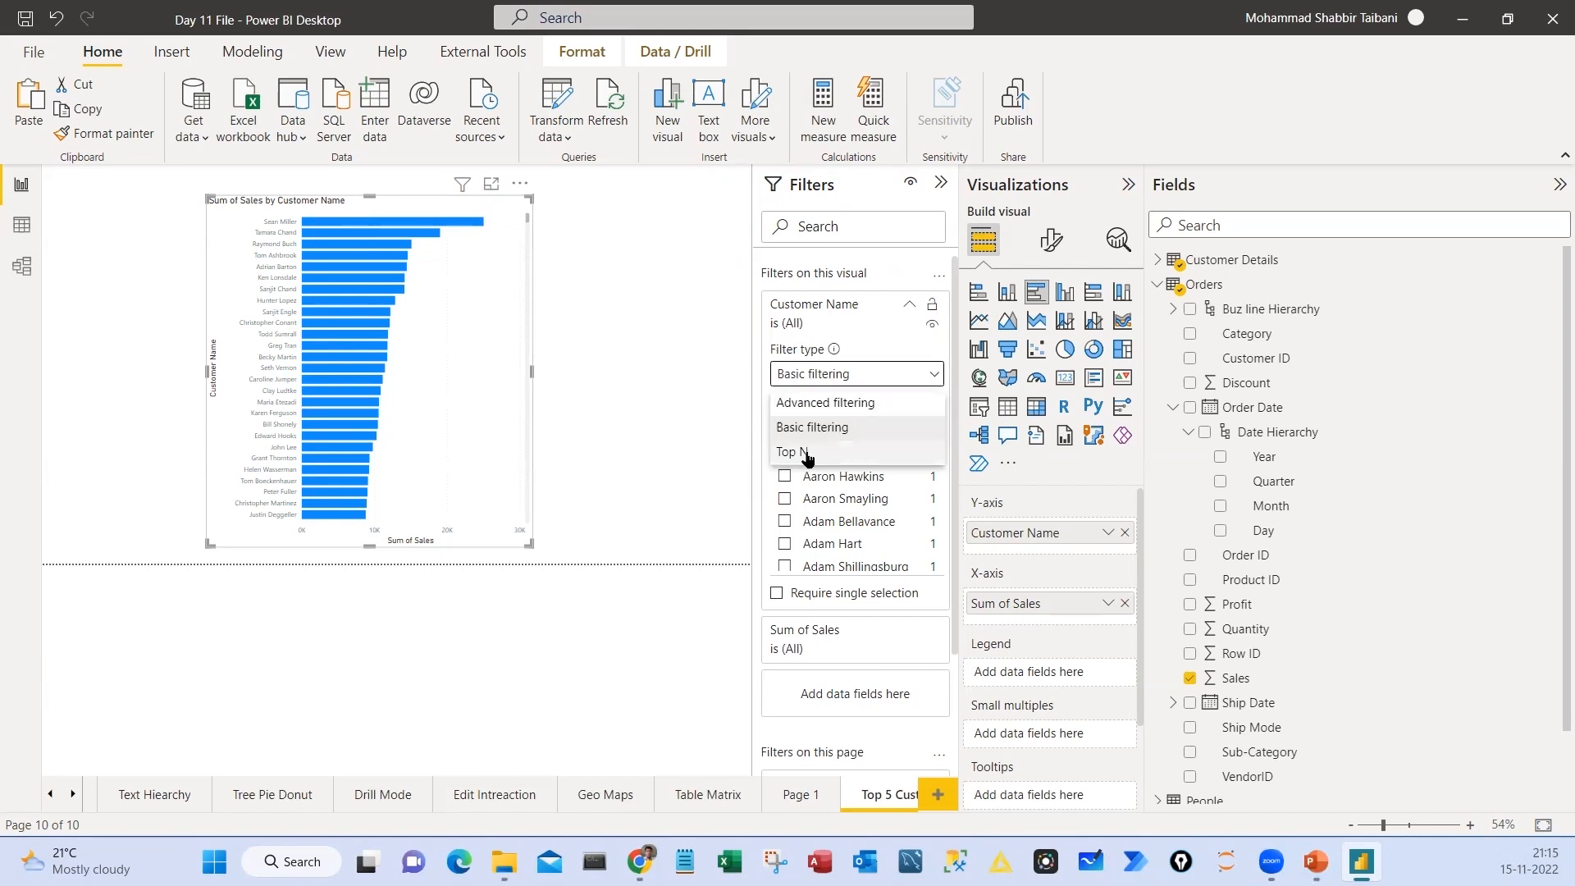
pyautogui.click(807, 453)
pyautogui.click(885, 428)
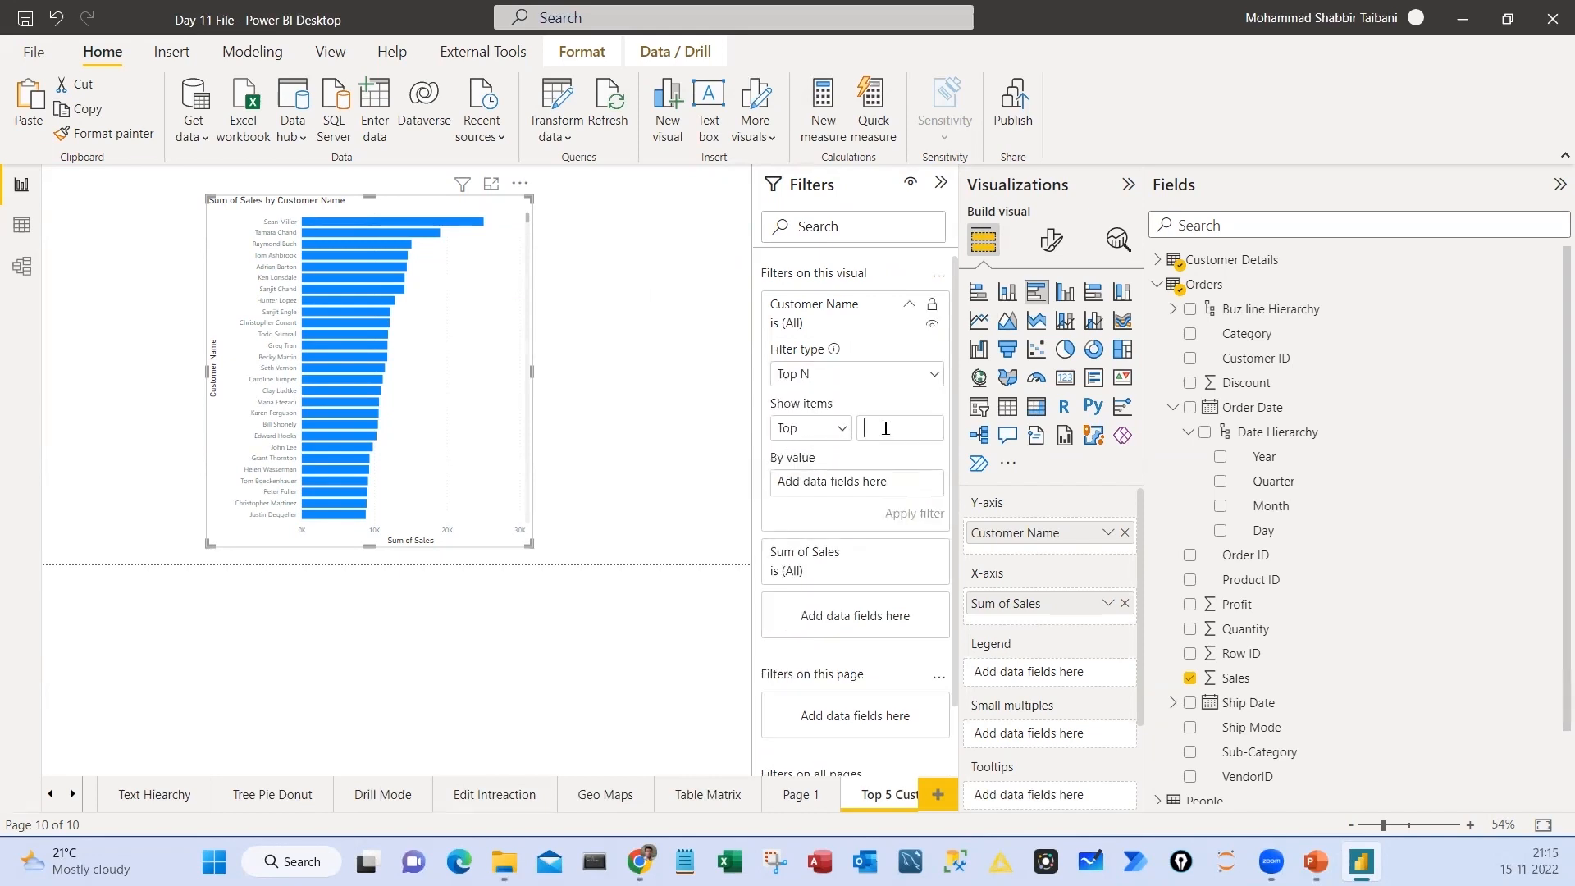
pyautogui.write('5')
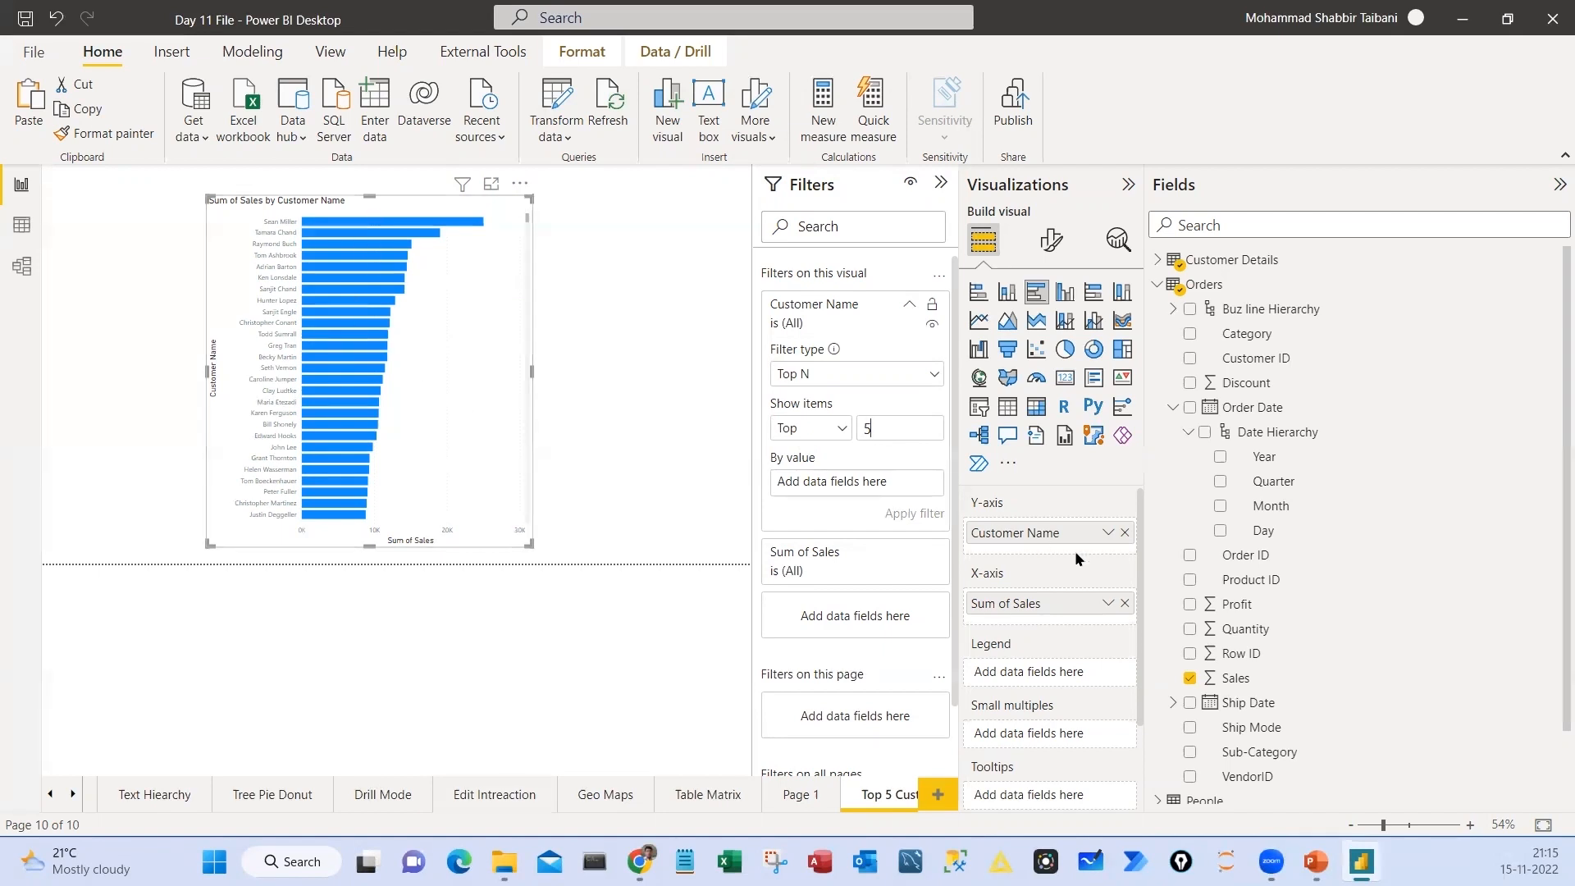
# Rank the top 5 Customer Name filter by Sum of Sales and apply it to the bar chart
pyautogui.moveTo(1235, 680); pyautogui.dragTo(844, 487)
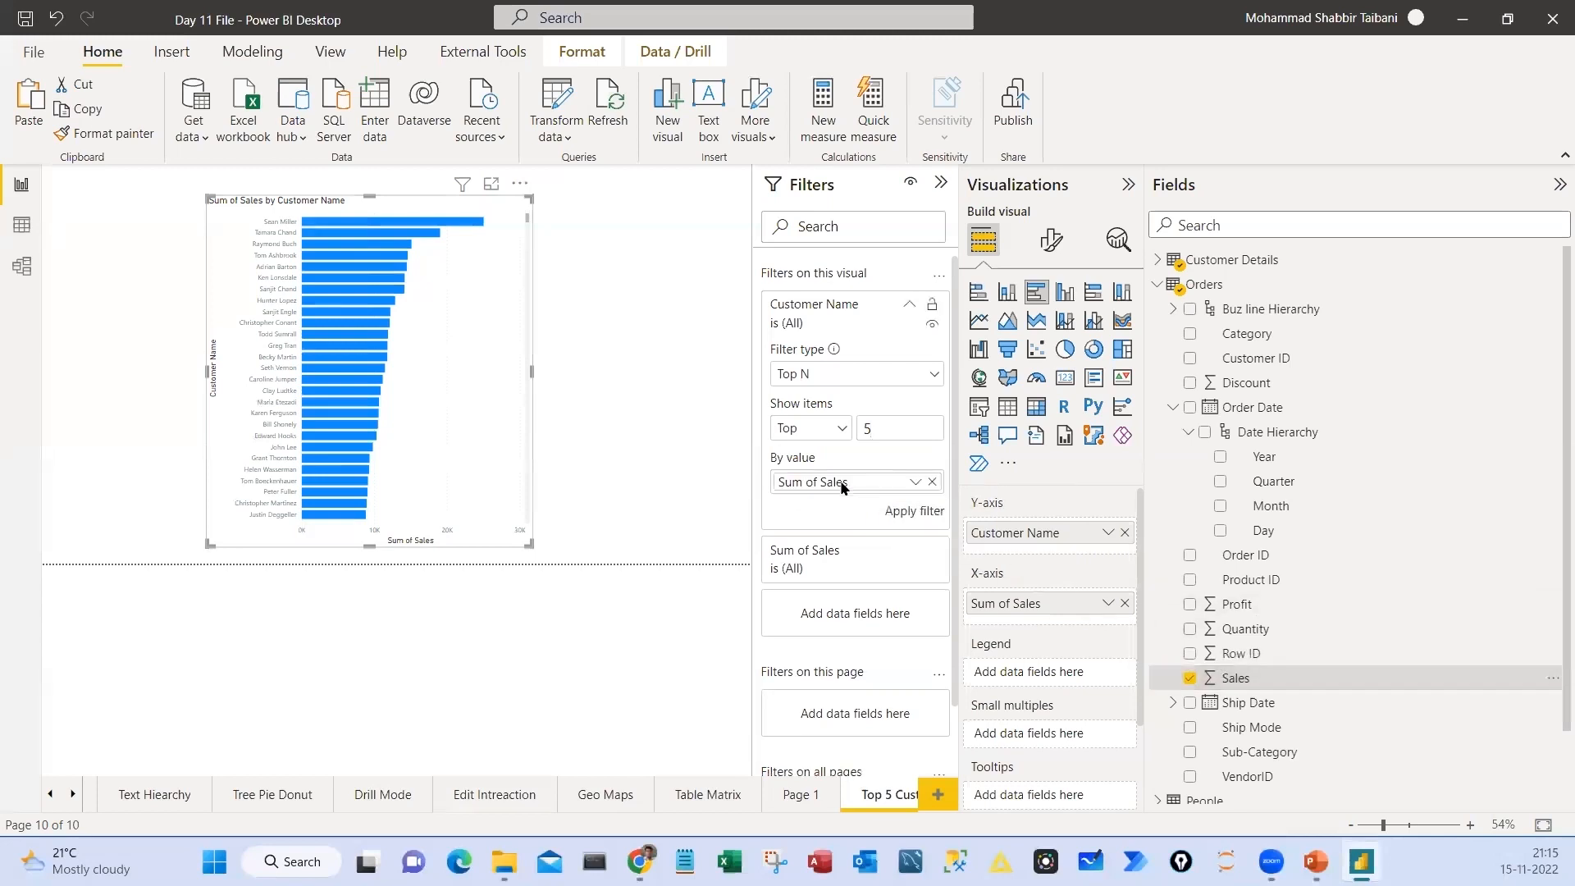
pyautogui.click(901, 512)
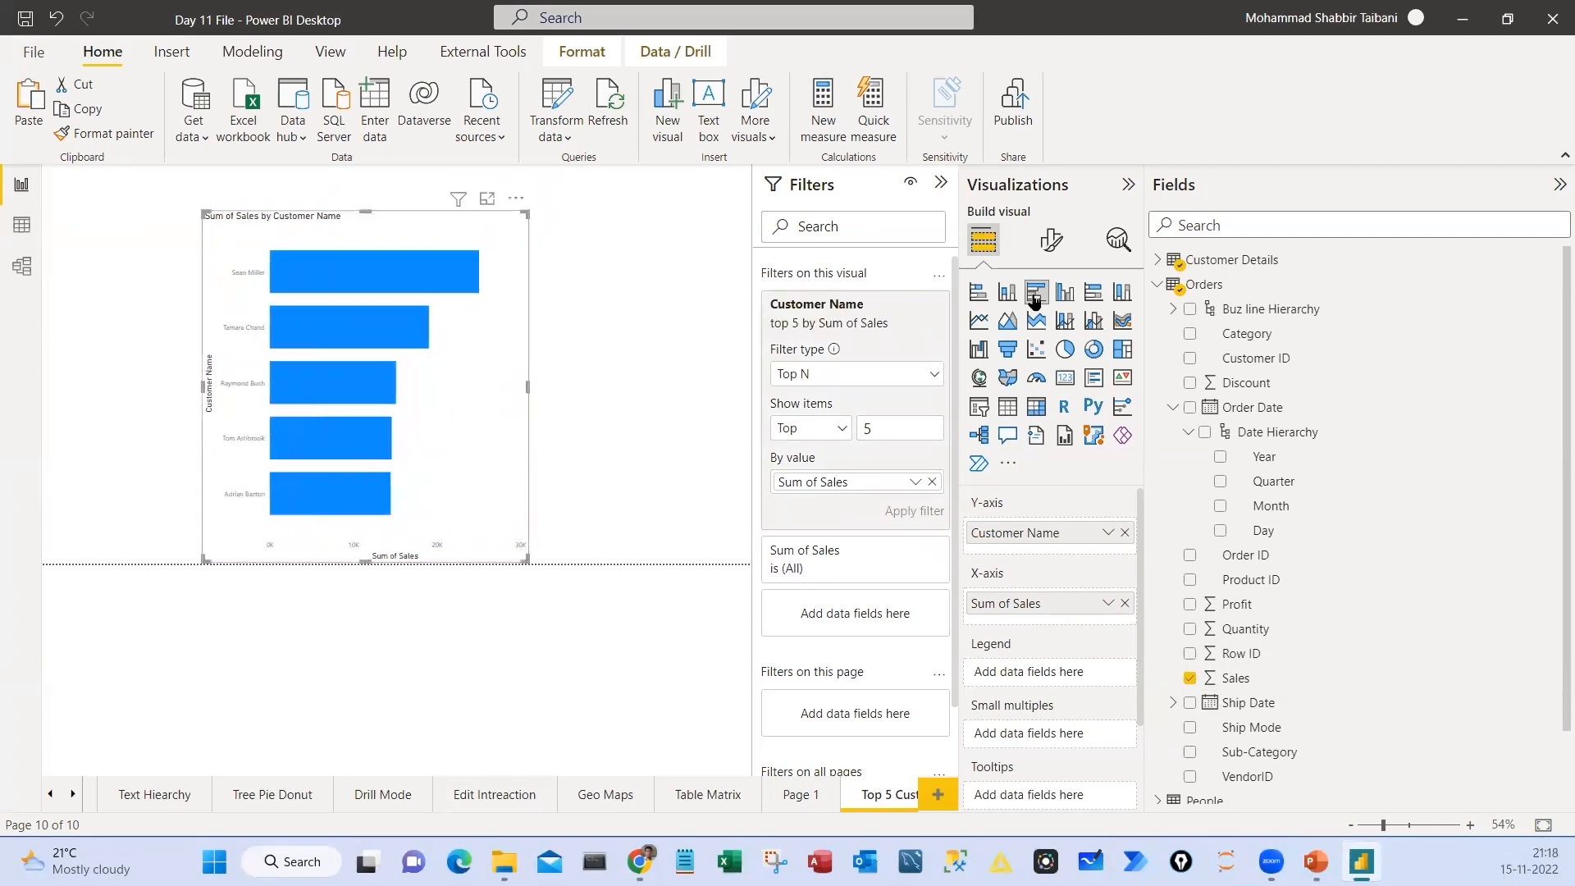
# Change the bar chart's title text to "Top 5 Customer"
pyautogui.click(1051, 243)
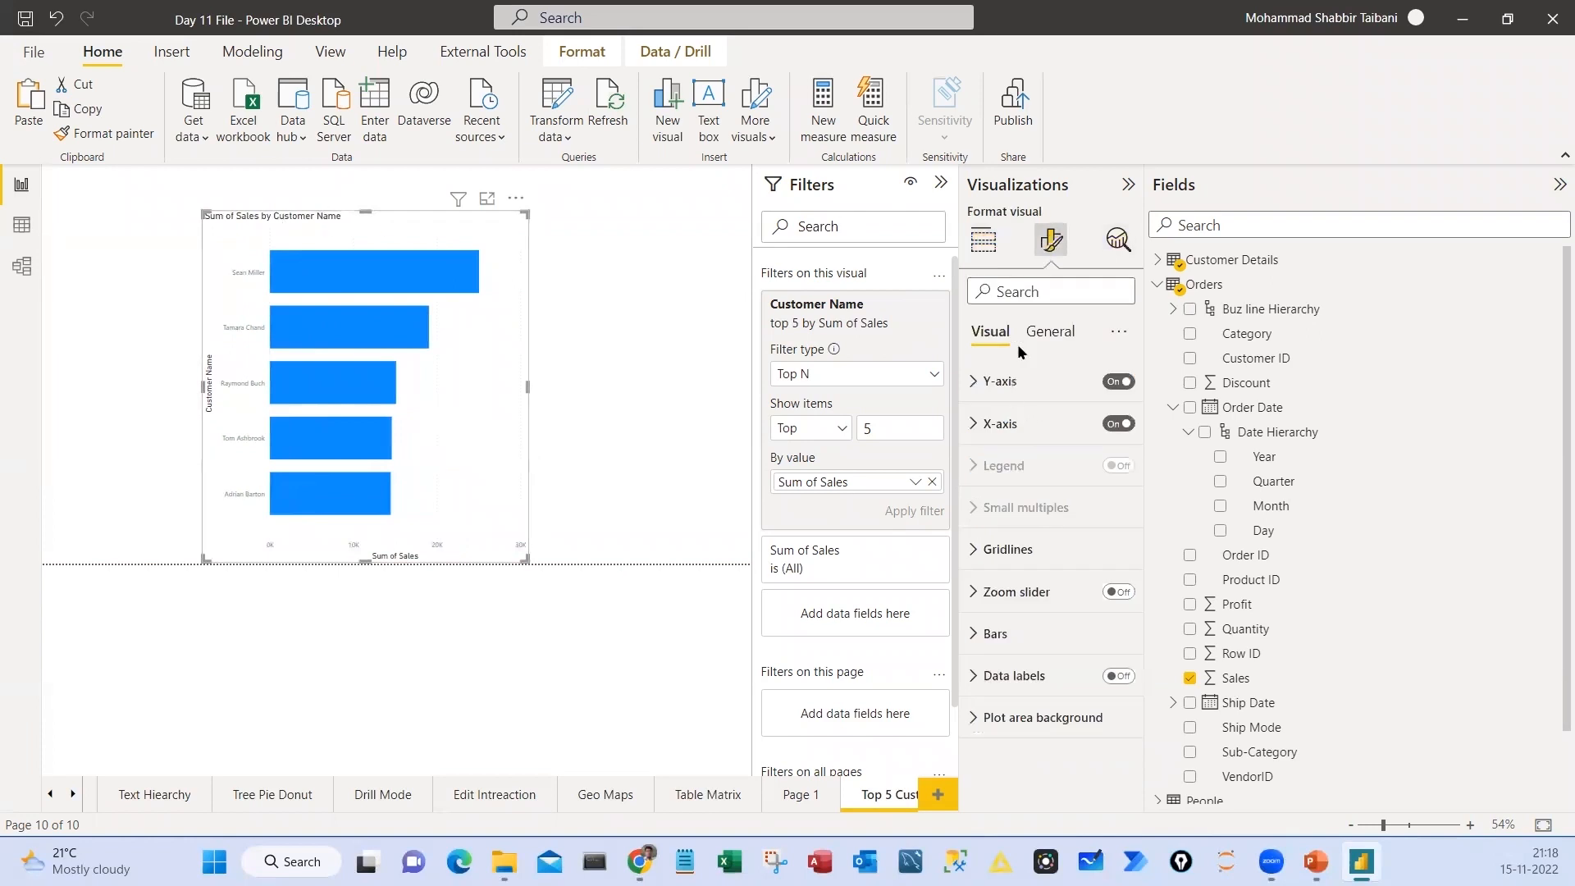
pyautogui.click(1050, 332)
pyautogui.click(1046, 423)
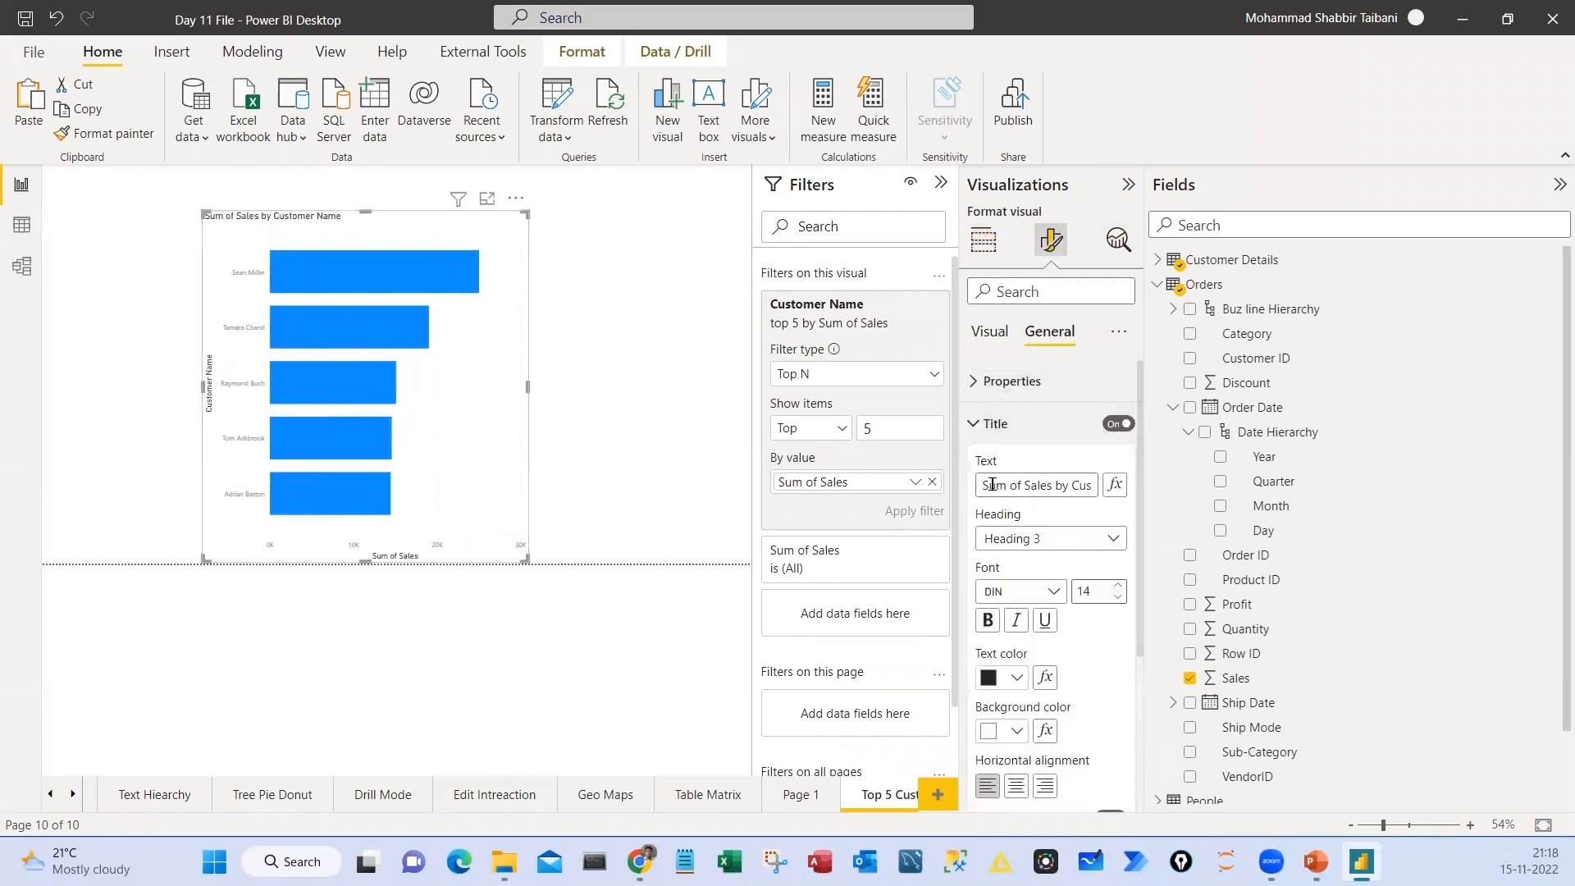
pyautogui.moveTo(982, 484); pyautogui.dragTo(1088, 486)
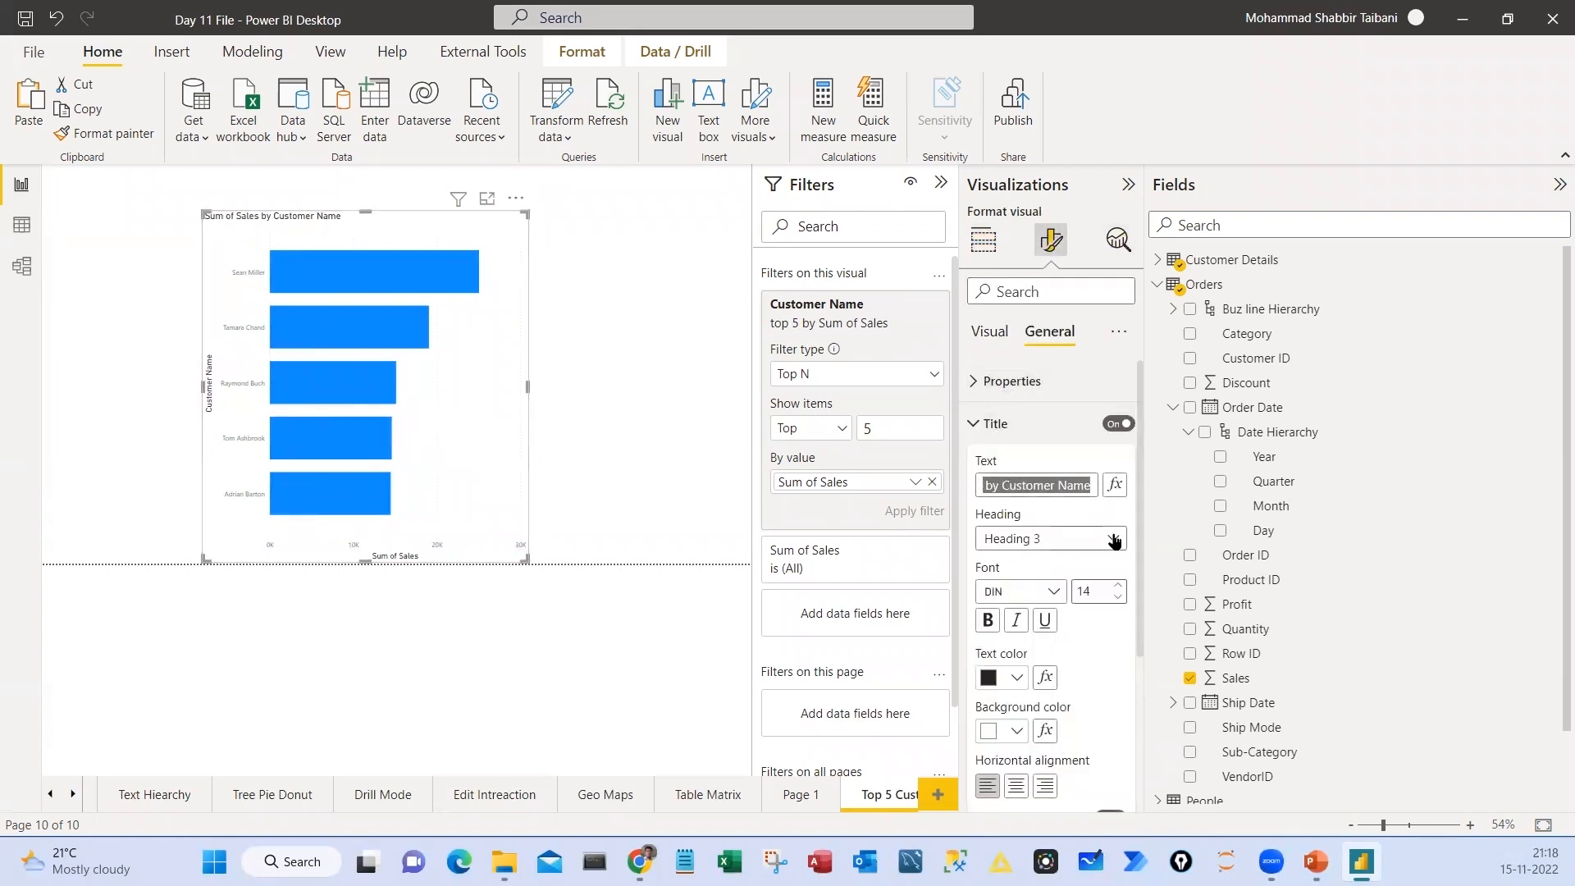
pyautogui.press('Home')
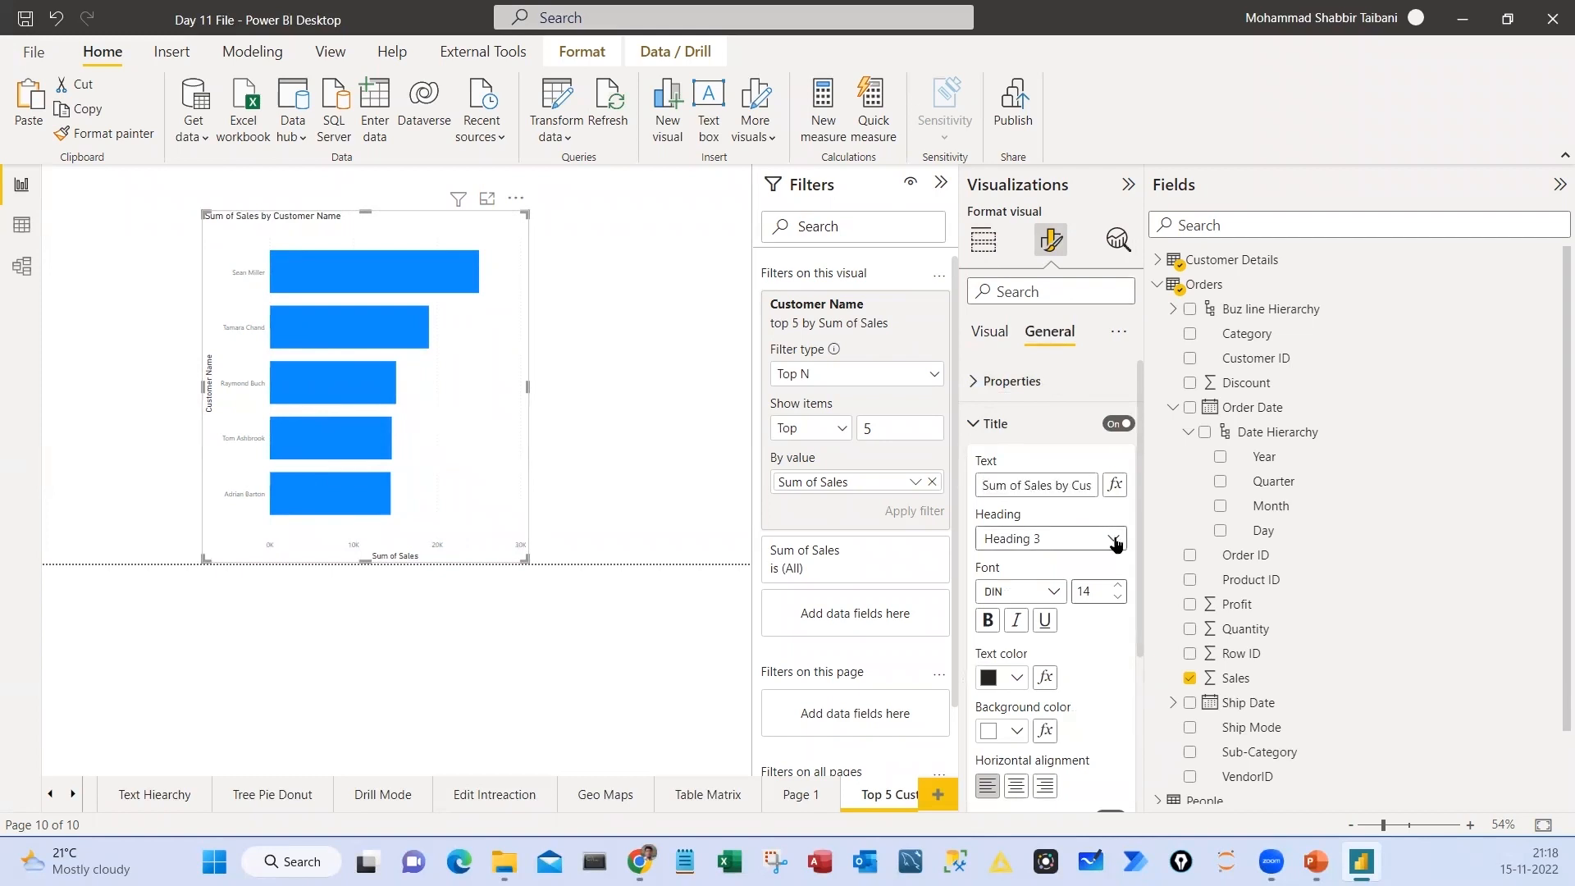
pyautogui.press('Delete')
pyautogui.press('Delete')
pyautogui.press('Delete')
pyautogui.press('Delete')
pyautogui.press('Delete')
pyautogui.press('Delete')
pyautogui.press('Delete')
pyautogui.press('Delete')
pyautogui.press('Delete')
pyautogui.press('Delete')
pyautogui.press('Delete')
pyautogui.press('Delete')
pyautogui.press('Delete')
pyautogui.press('Delete')
pyautogui.press('Delete')
pyautogui.write('T0-')
pyautogui.press('BackSpace')
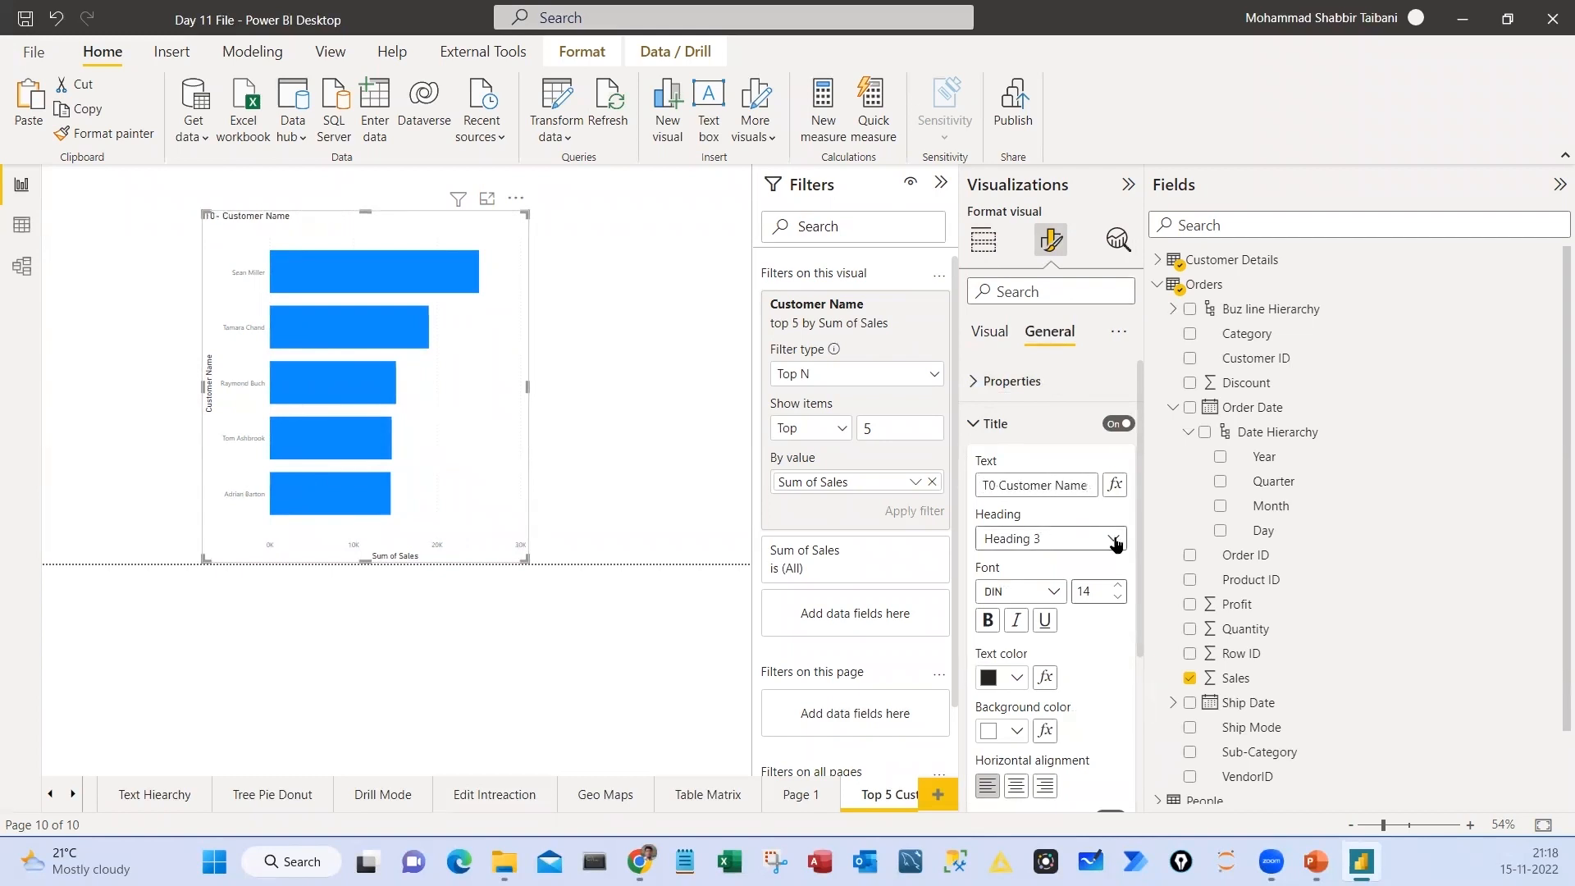
pyautogui.press('BackSpace')
pyautogui.write('op 5')
pyautogui.press('Delete')
pyautogui.press('Delete')
pyautogui.press('Delete')
pyautogui.press('BackSpace')
# Set the chart title's font size to 16, with white text on an orange background
pyautogui.click(1117, 587)
pyautogui.click(1116, 587)
pyautogui.click(1017, 730)
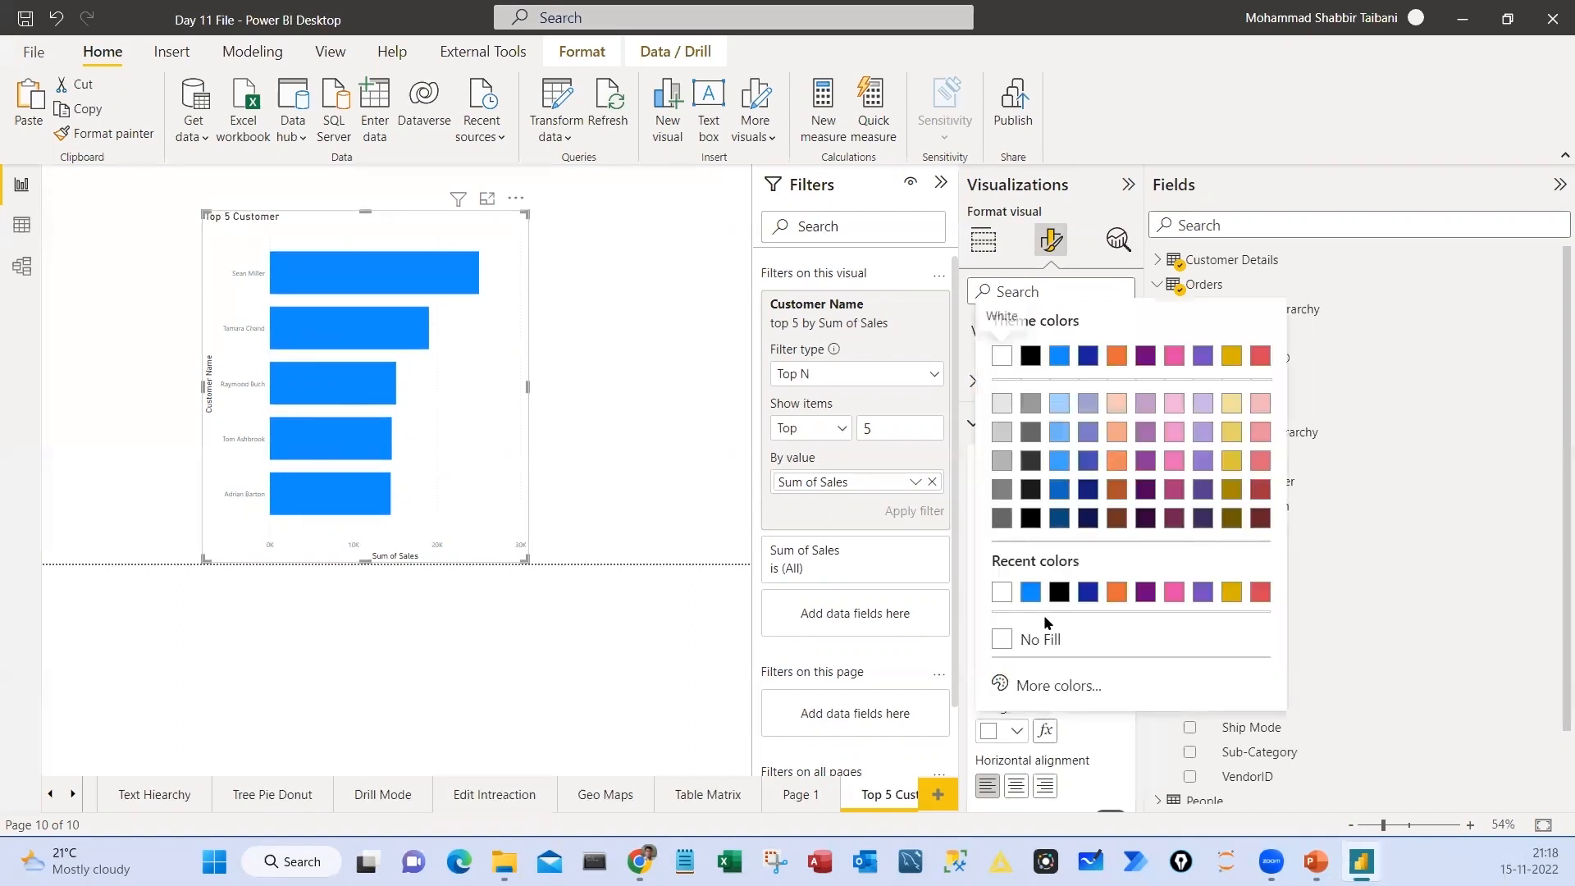
pyautogui.click(1027, 597)
pyautogui.click(1019, 679)
pyautogui.click(1031, 539)
pyautogui.click(1019, 729)
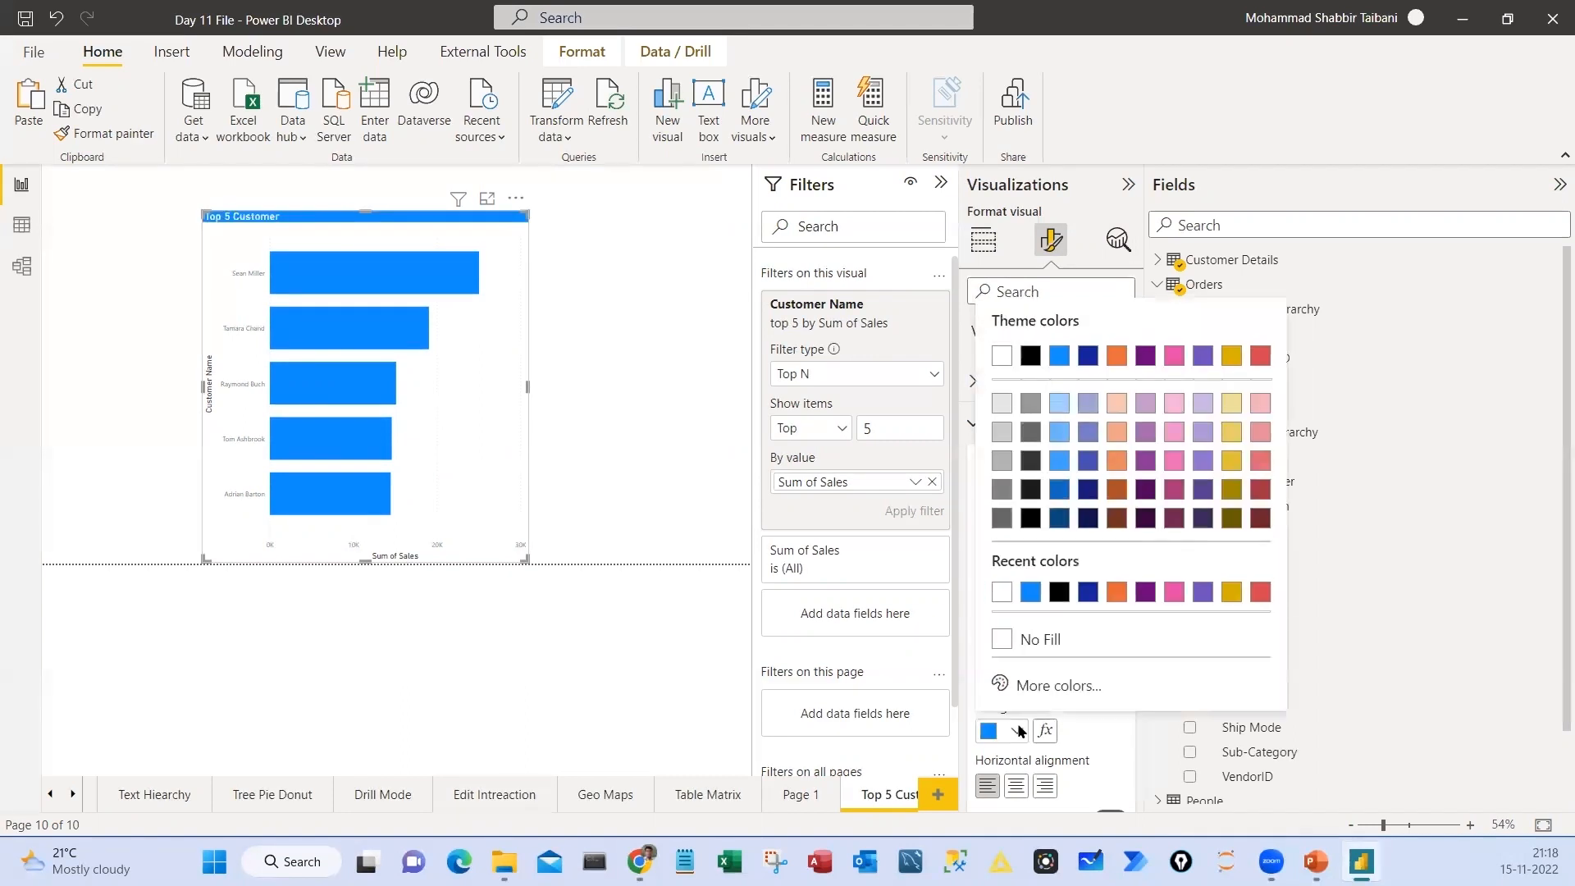
pyautogui.click(1116, 596)
# Center the chart title horizontally and increase its font size to 19
pyautogui.click(1013, 783)
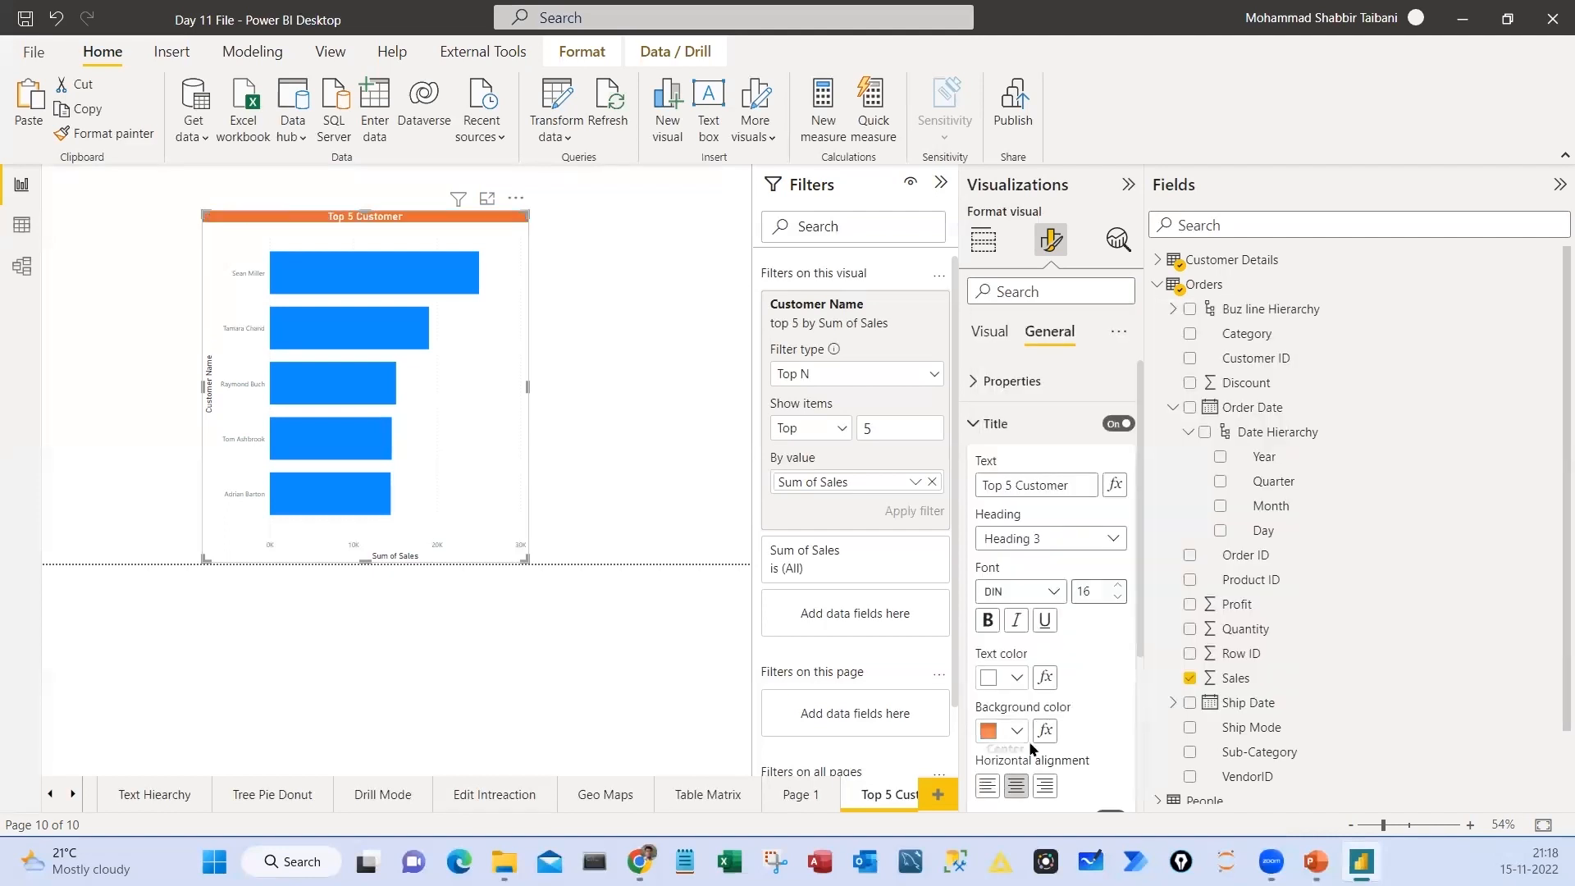
pyautogui.click(1088, 599)
pyautogui.press('Up')
pyautogui.press('Up')
pyautogui.press('Up')
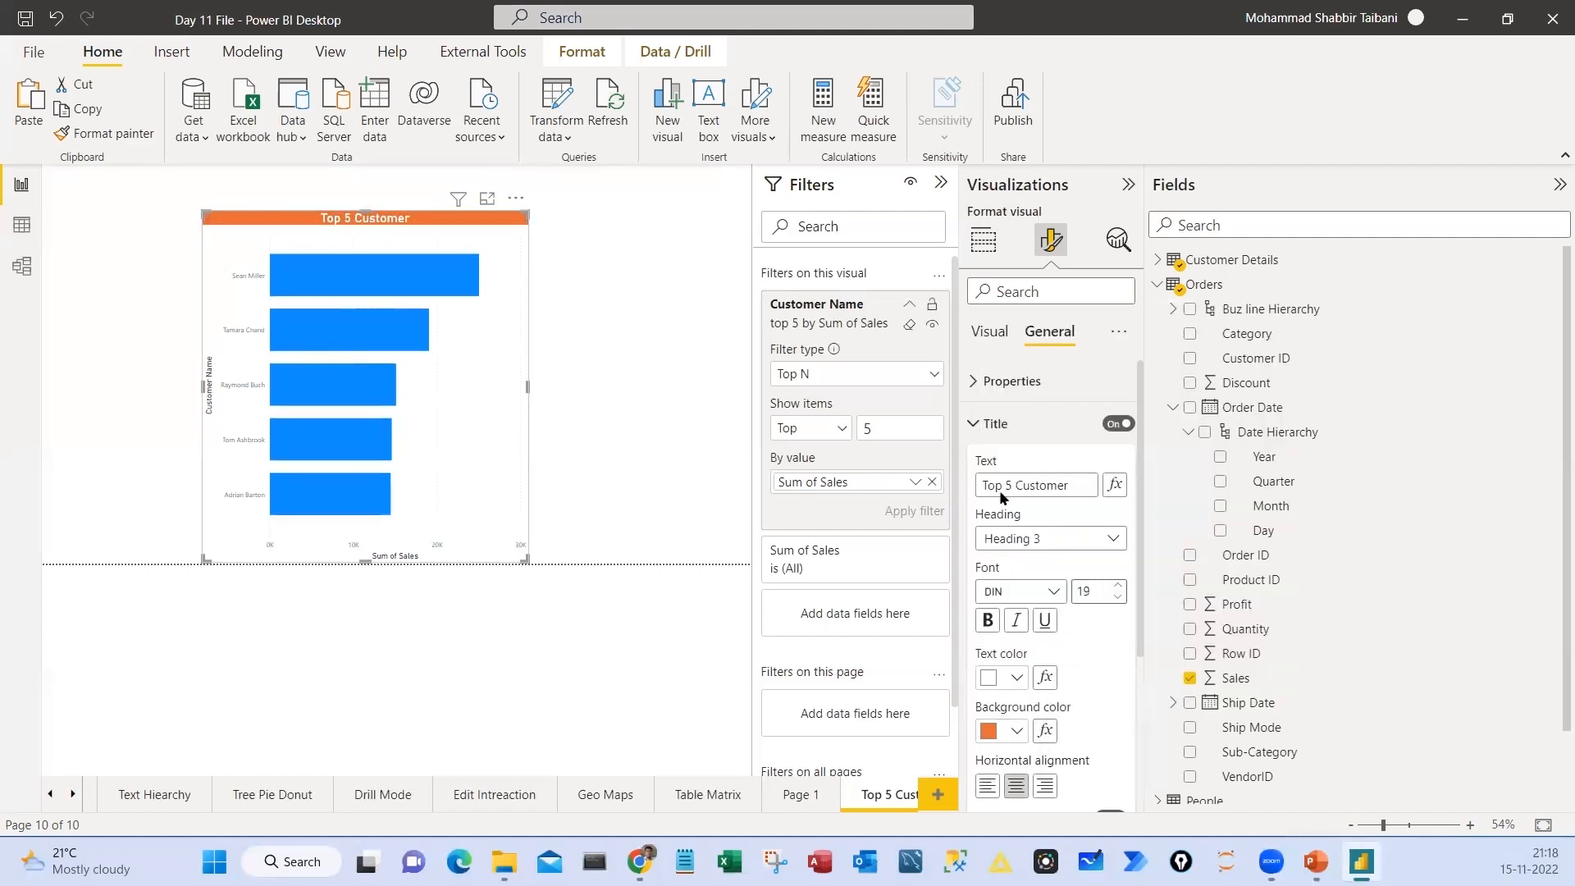
pyautogui.click(975, 429)
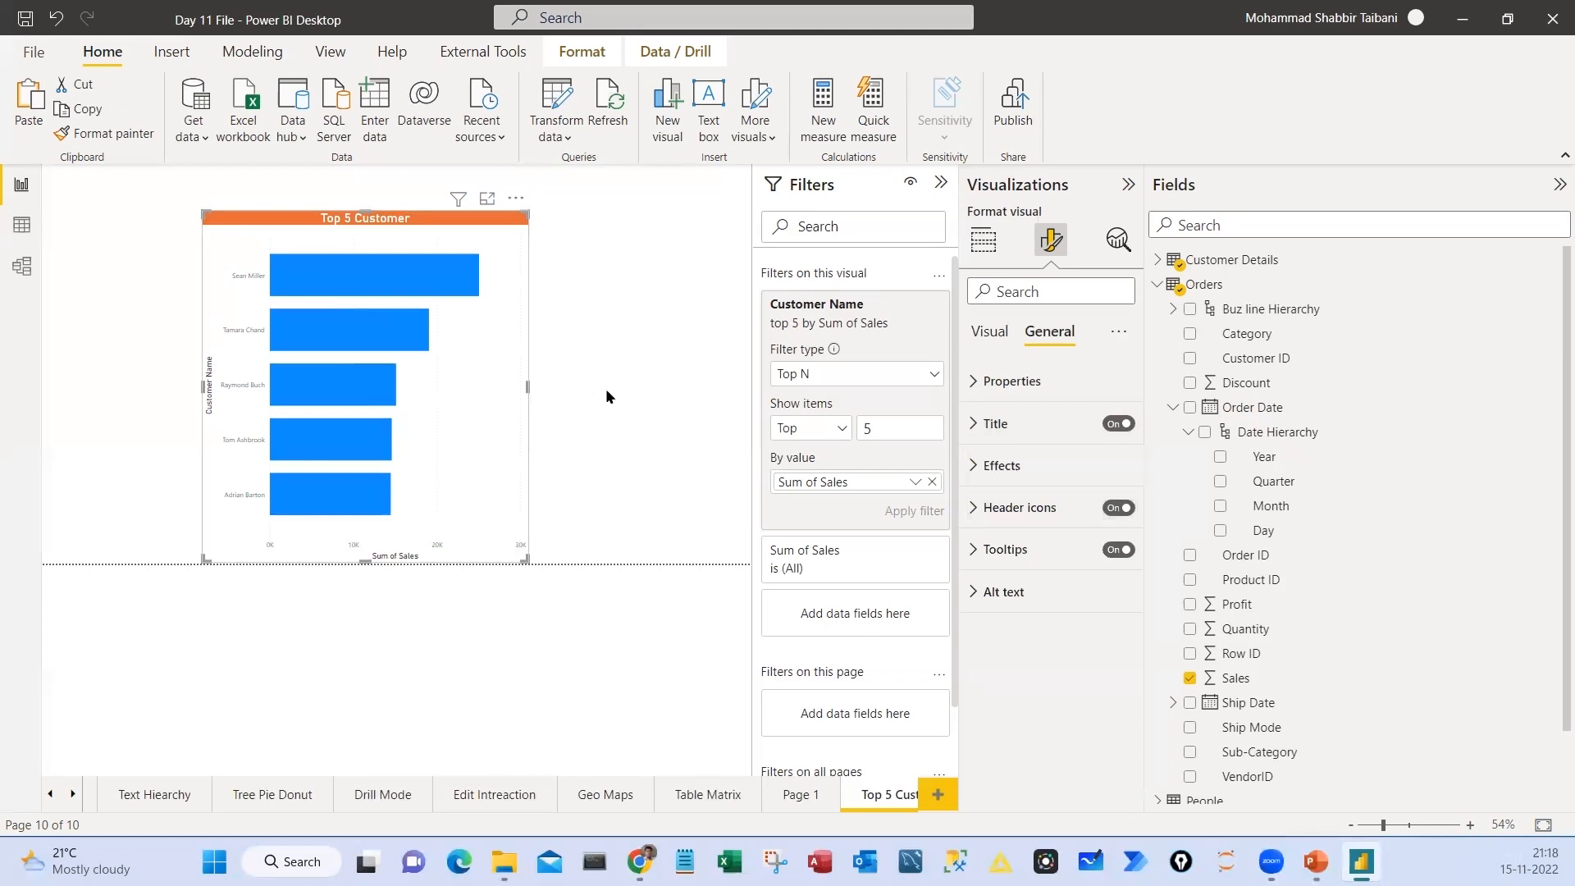
# Move the bar chart slightly up and to the left on the report page
pyautogui.moveTo(517, 319); pyautogui.dragTo(478, 295)
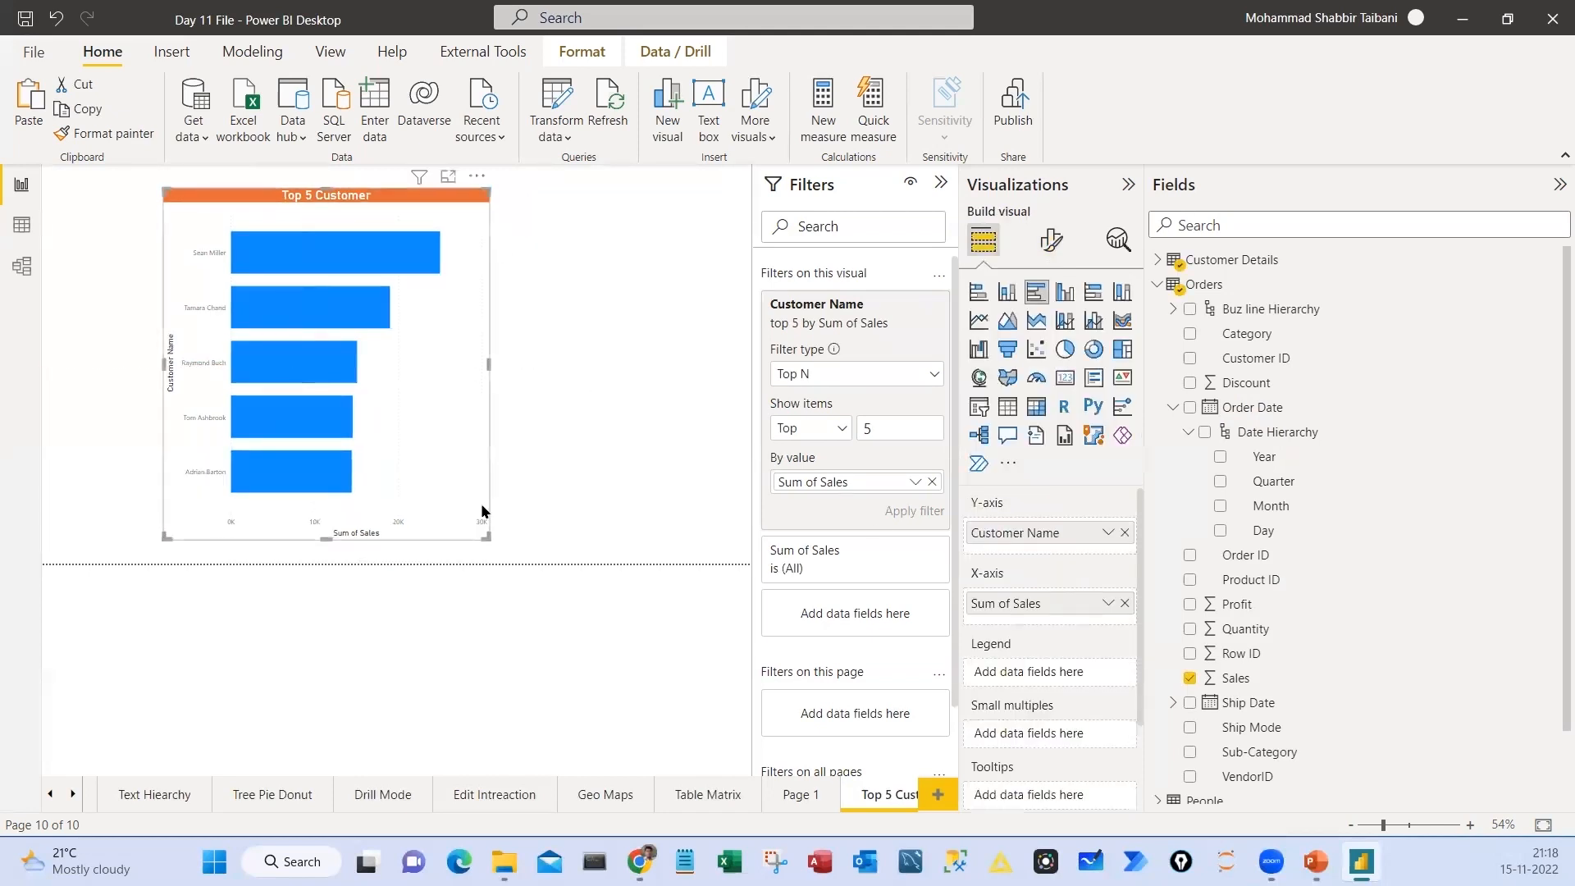
pyautogui.moveTo(424, 433); pyautogui.dragTo(422, 445)
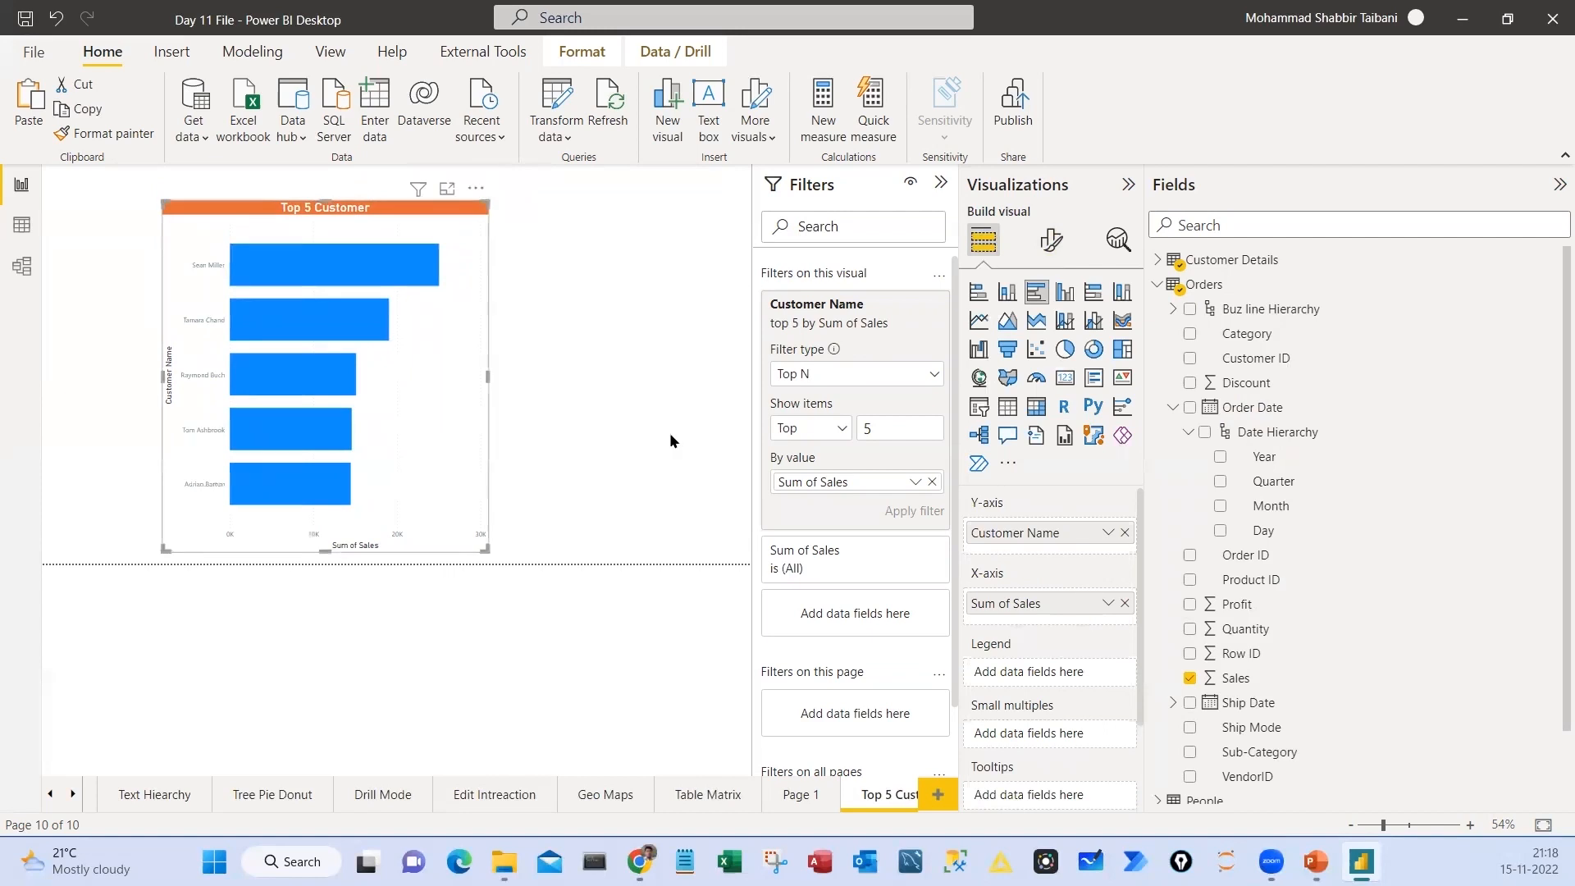
# Change the default color of the bars to pink #E044A7
pyautogui.click(1051, 239)
pyautogui.click(1007, 636)
pyautogui.scroll(-3, 1050, 616)
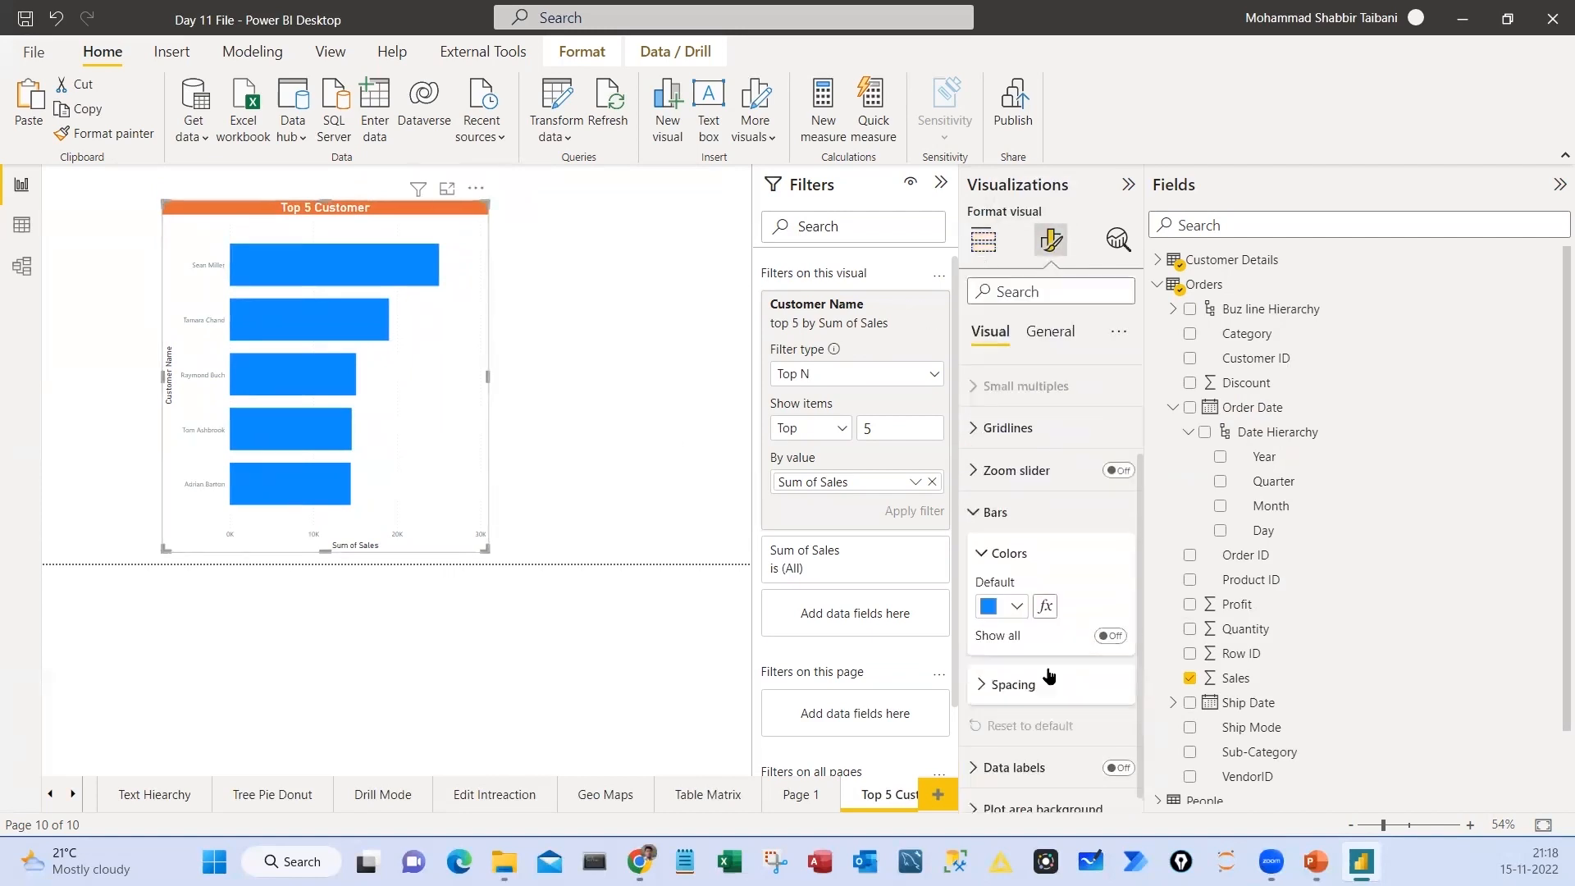
pyautogui.click(1016, 589)
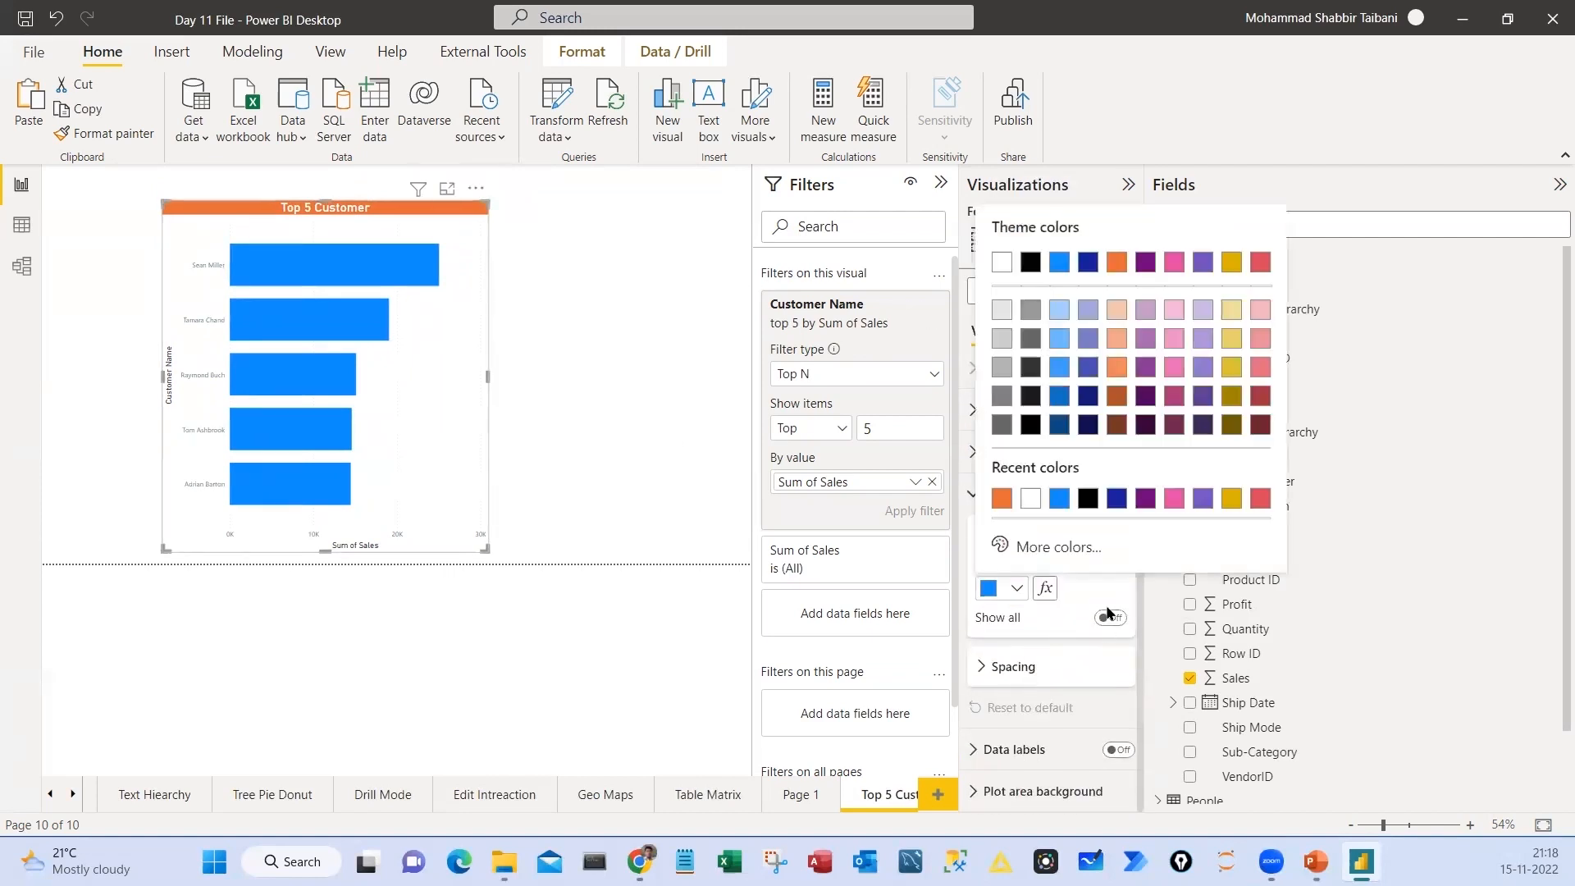
pyautogui.click(1175, 498)
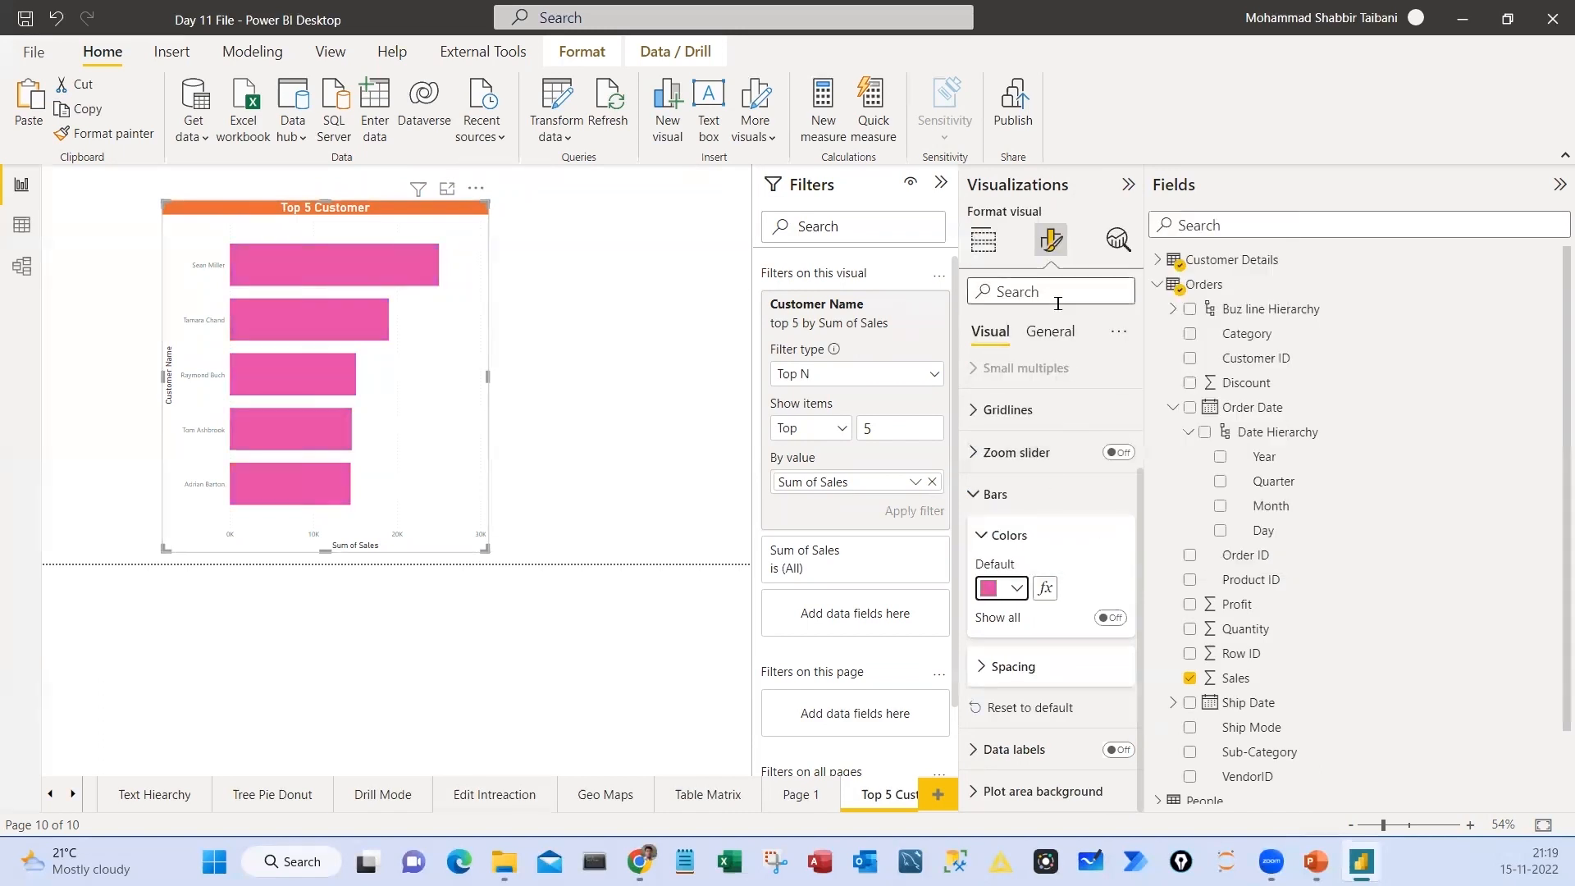
# Change the title background to purple and give the bars the same purple as their default color
pyautogui.click(1050, 332)
pyautogui.click(1017, 733)
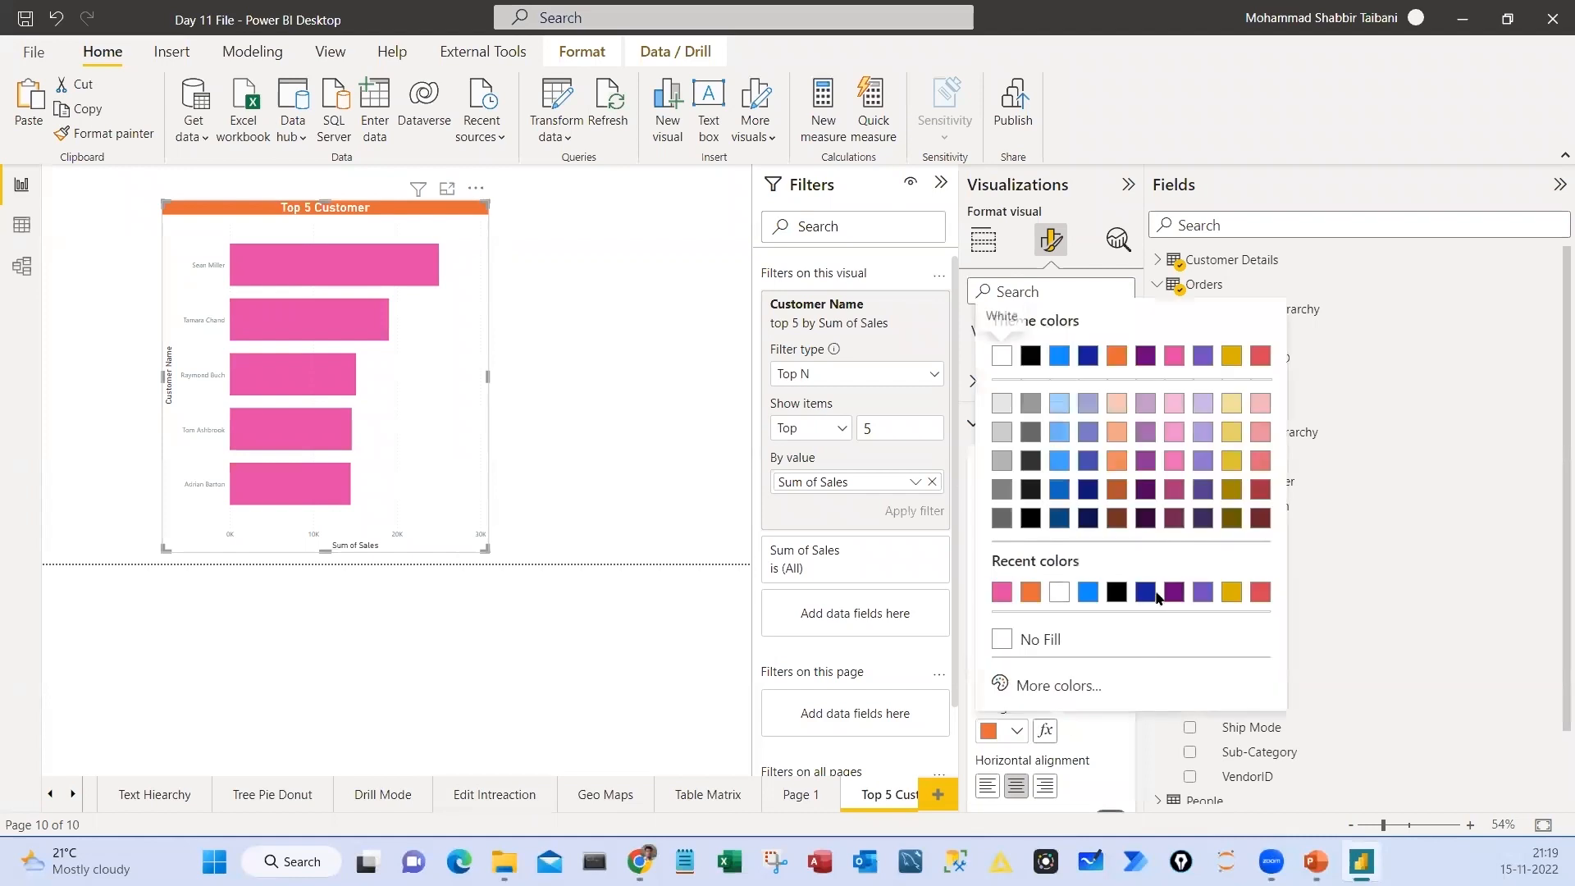
pyautogui.click(1203, 592)
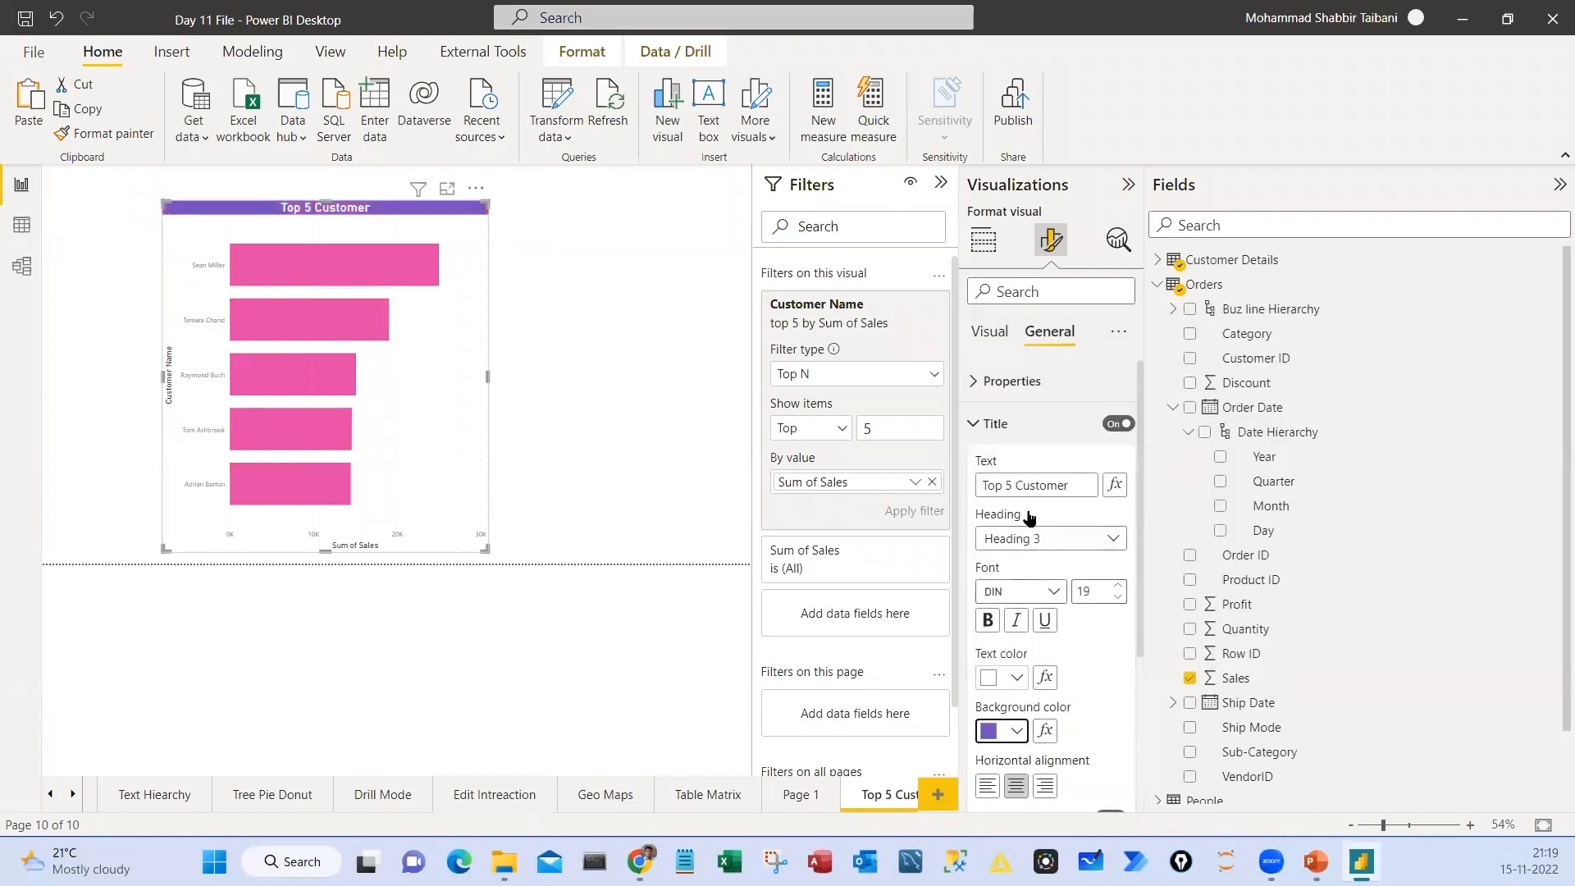
pyautogui.click(995, 250)
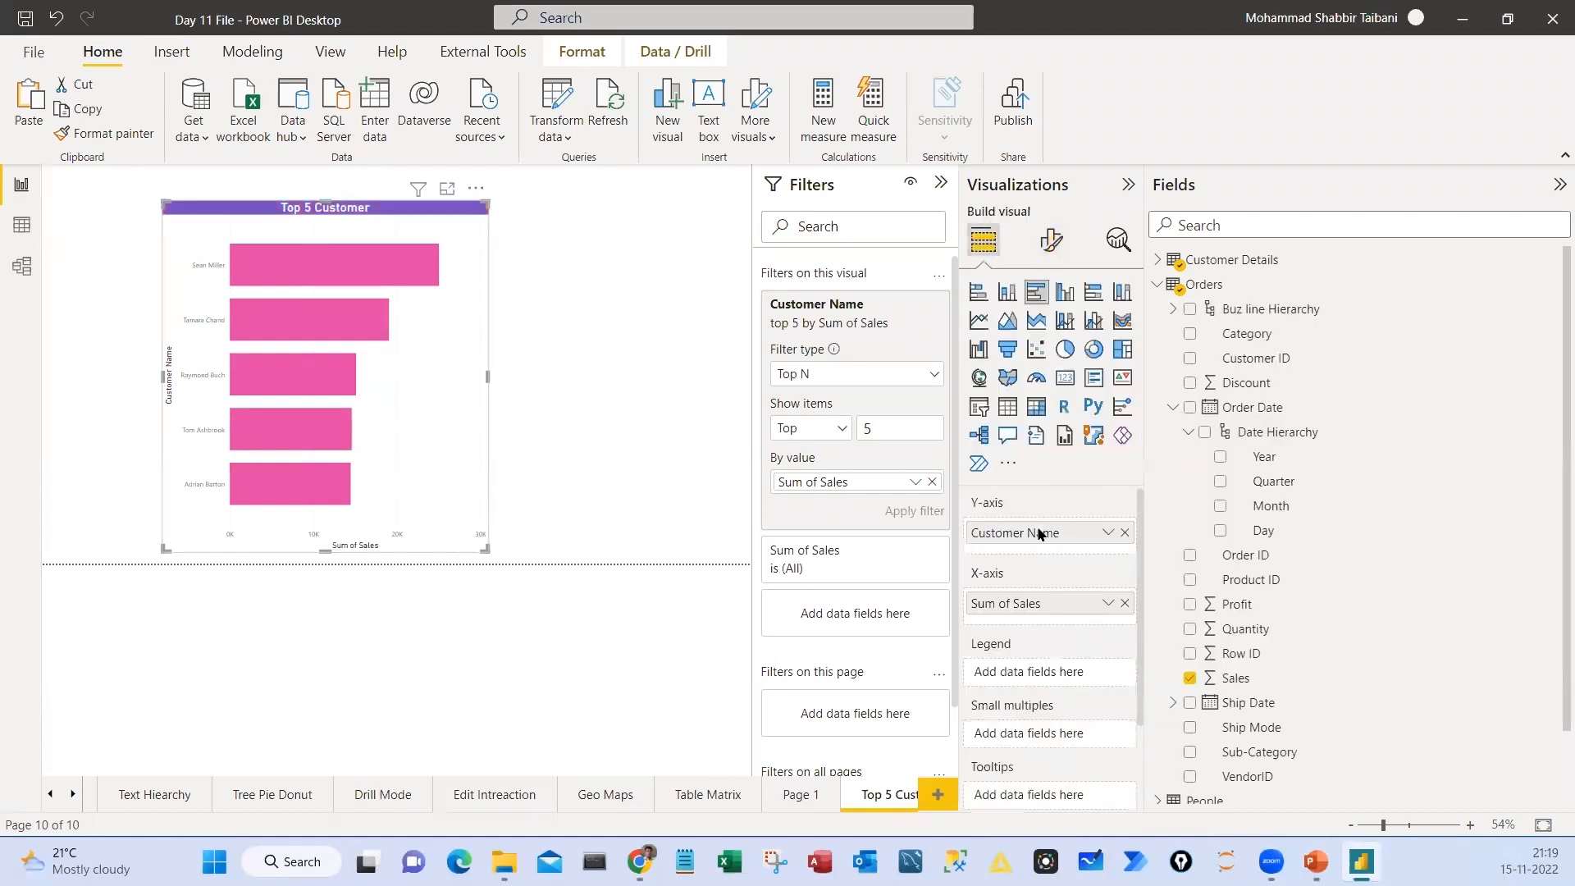
pyautogui.click(1050, 240)
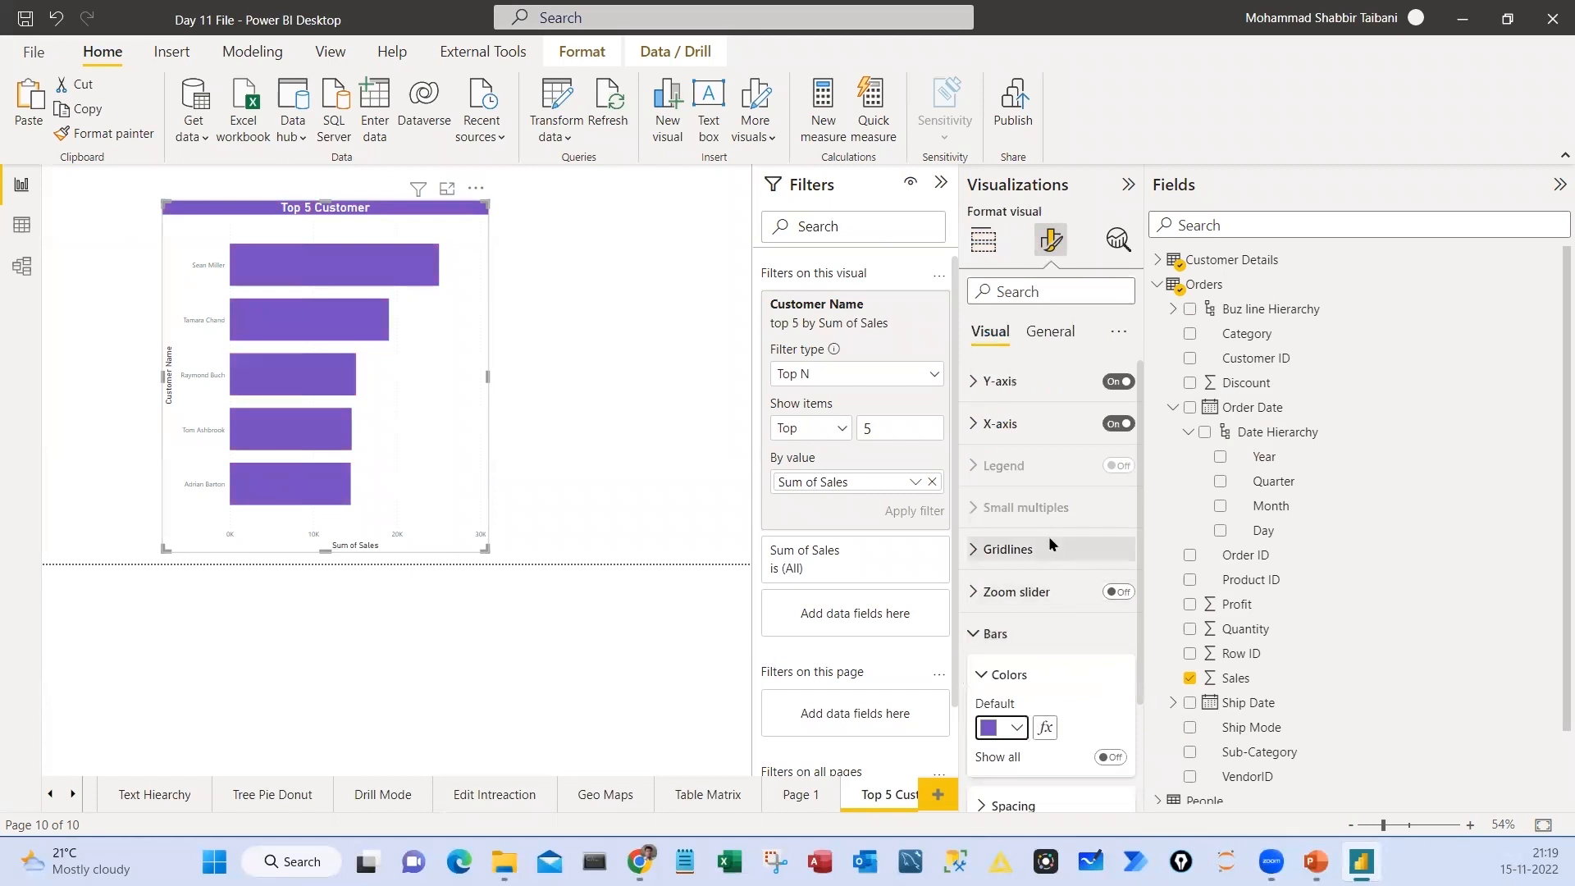
pyautogui.click(980, 636)
# Turn on data labels for the bars and format their values as bold black text at size 12
pyautogui.click(1017, 676)
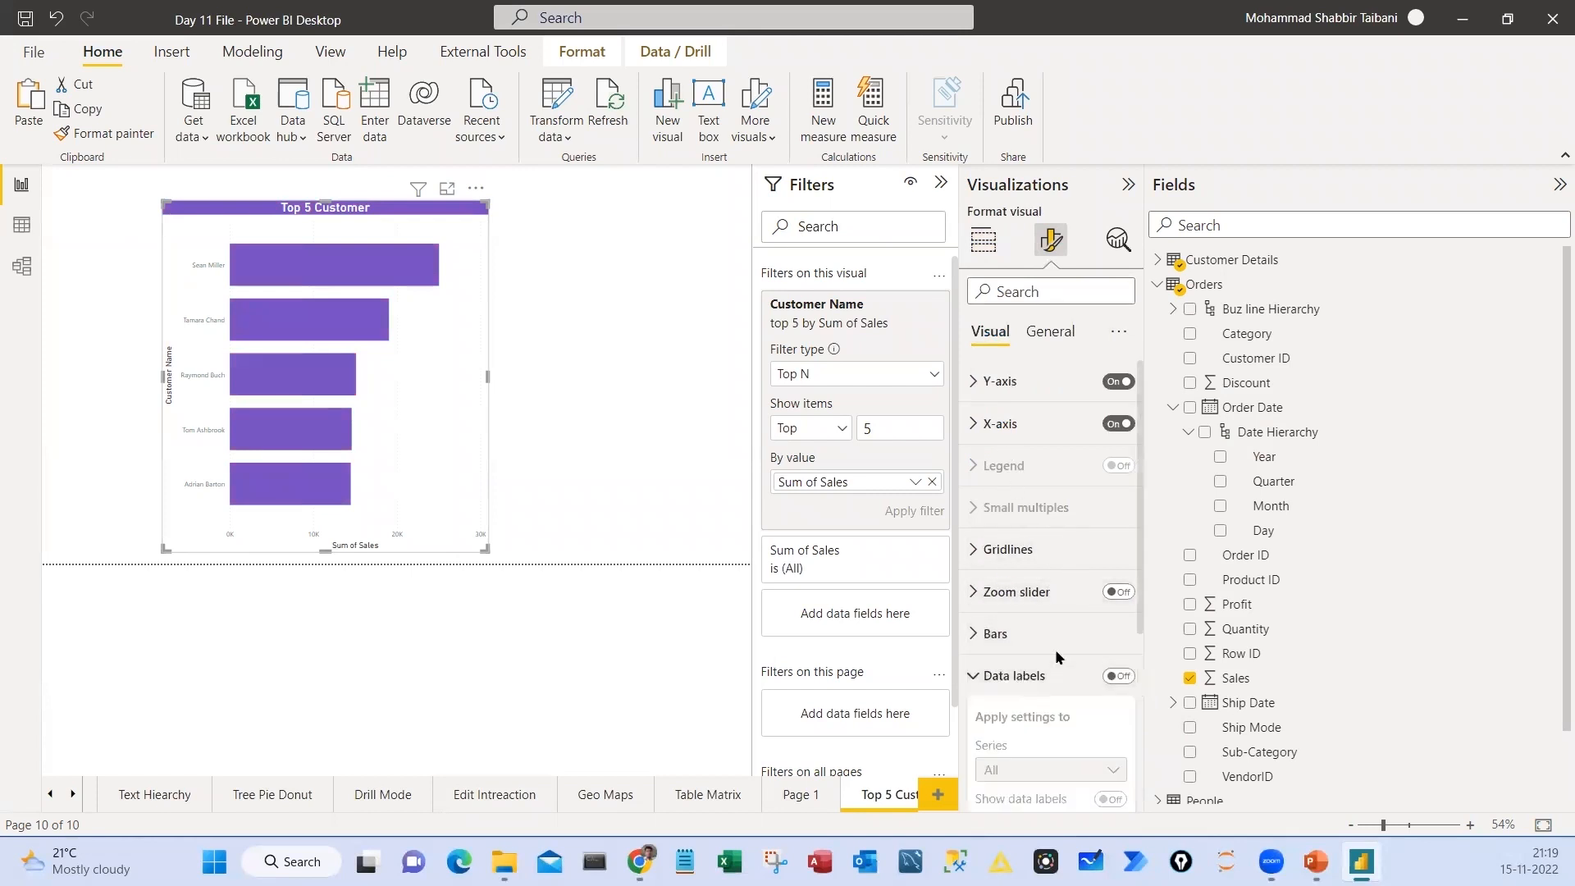
pyautogui.click(1120, 471)
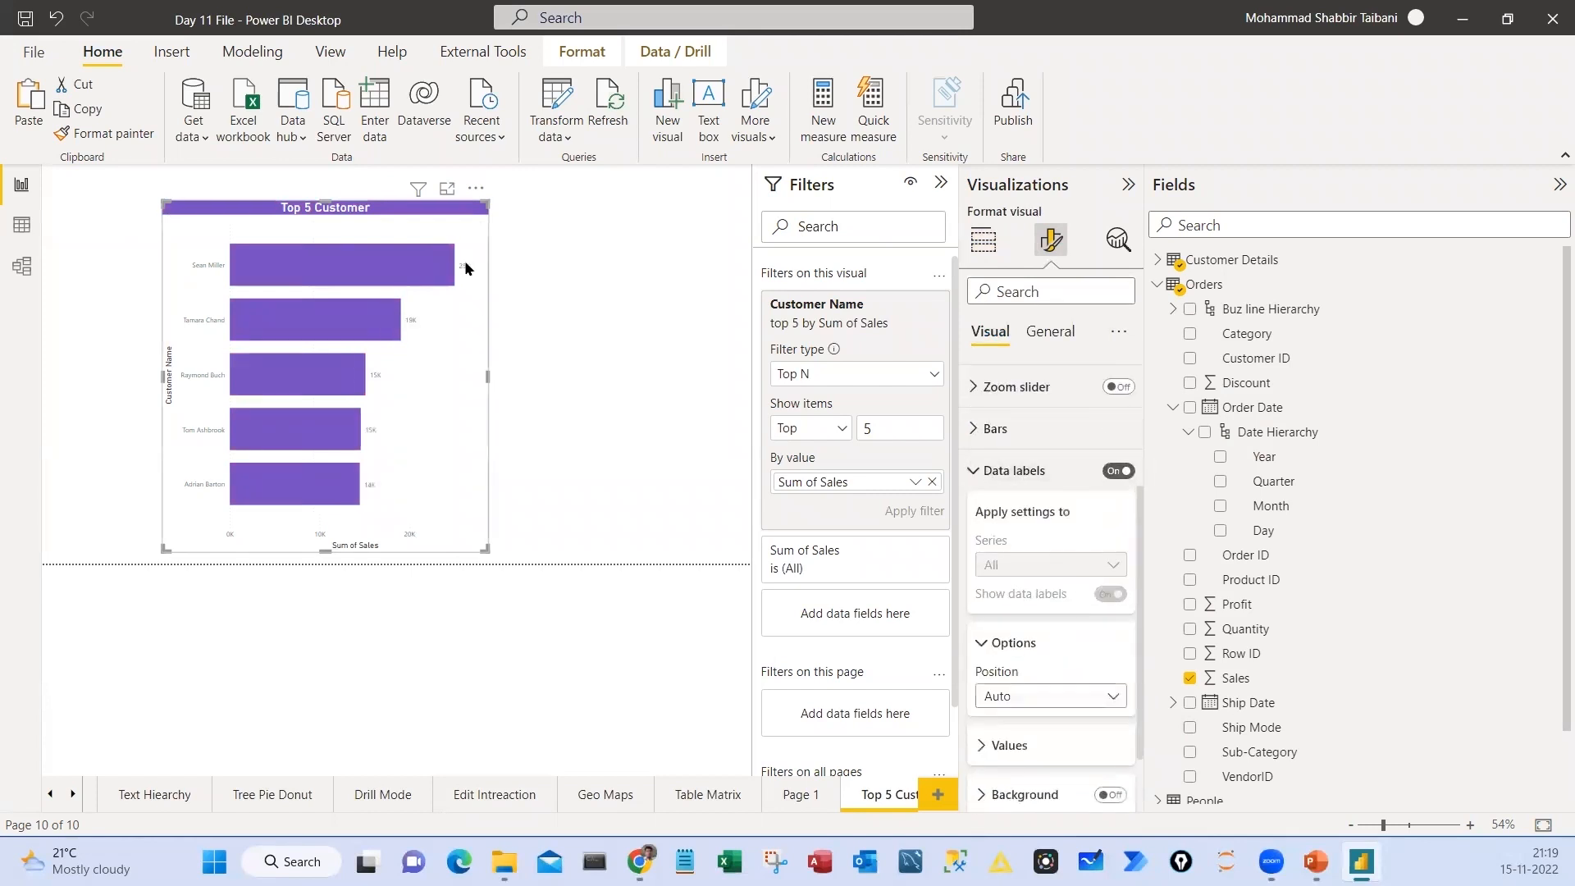
pyautogui.scroll(-1, 1054, 642)
pyautogui.click(1026, 658)
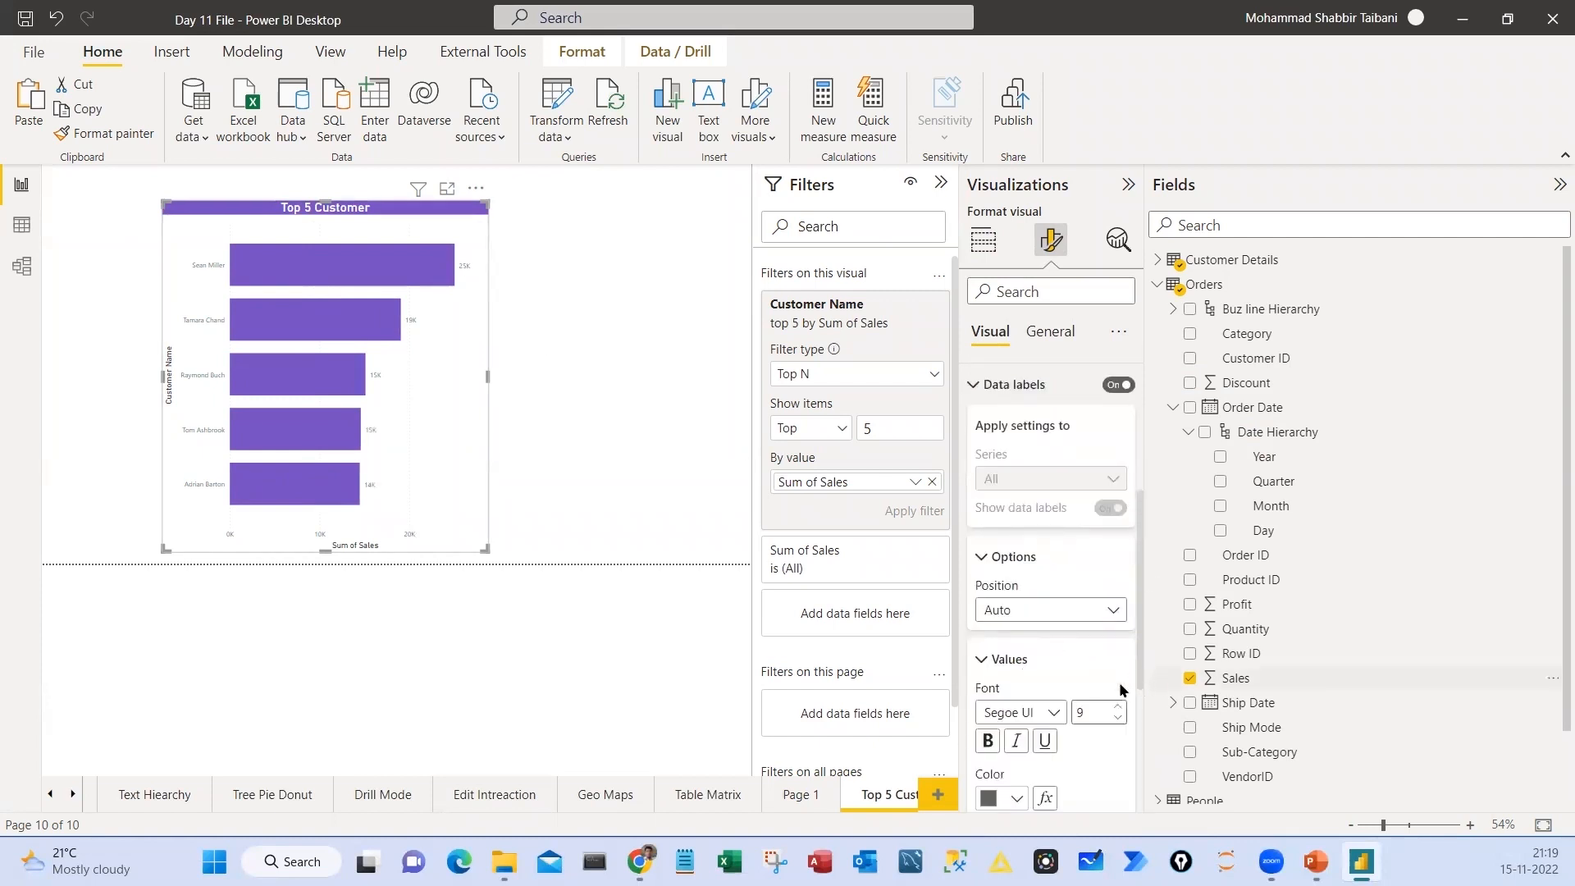
pyautogui.scroll(-1, 1116, 657)
pyautogui.click(1118, 605)
pyautogui.click(1118, 605)
pyautogui.click(1119, 606)
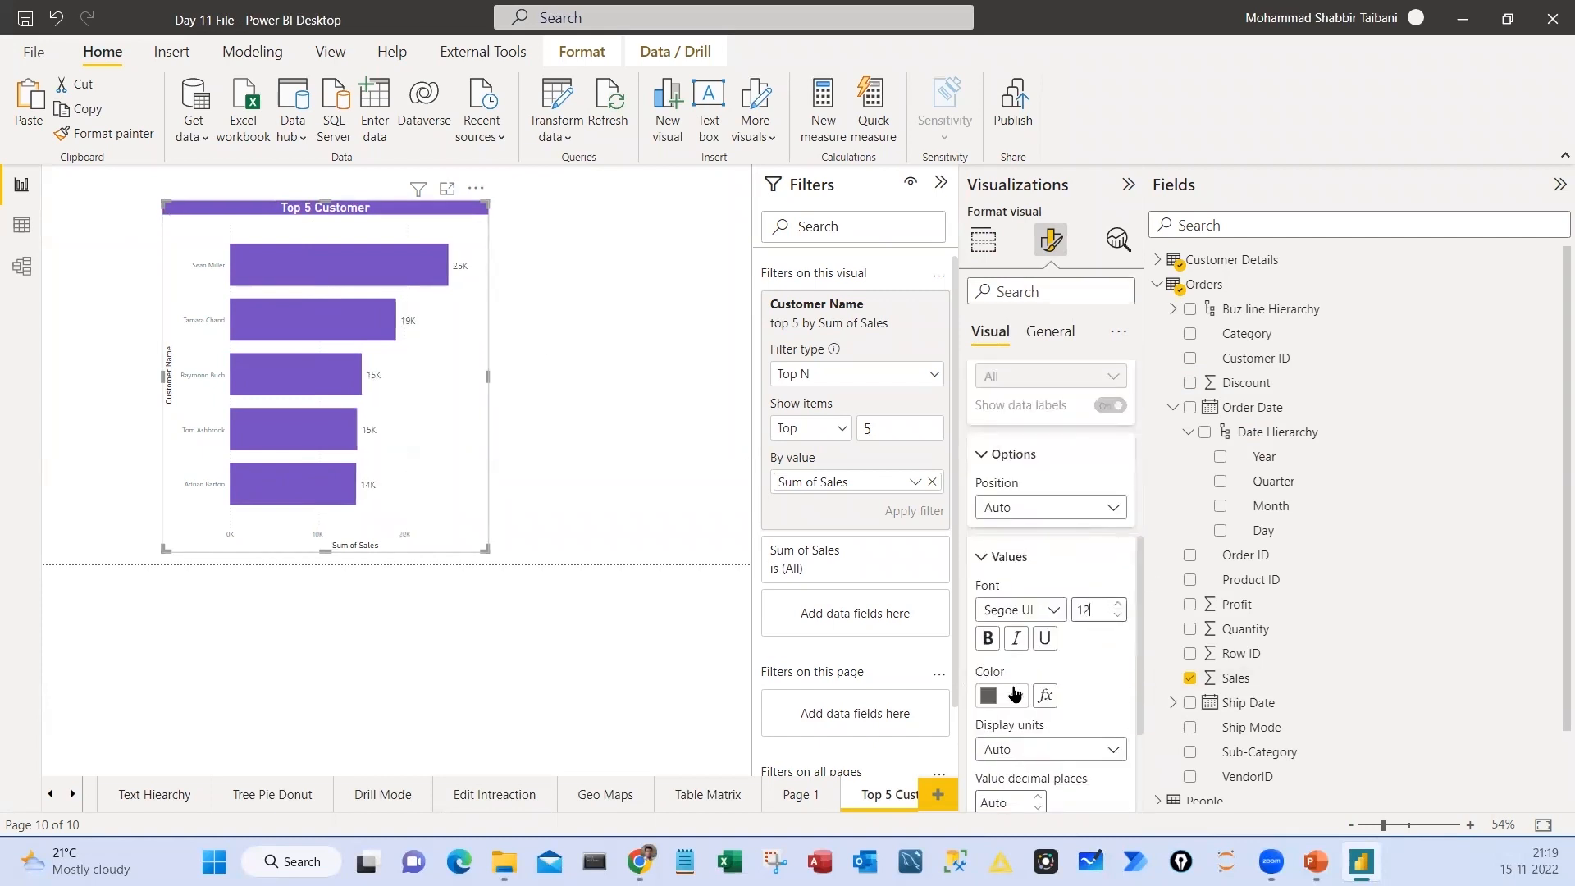
pyautogui.click(1017, 696)
pyautogui.click(1026, 370)
pyautogui.click(990, 645)
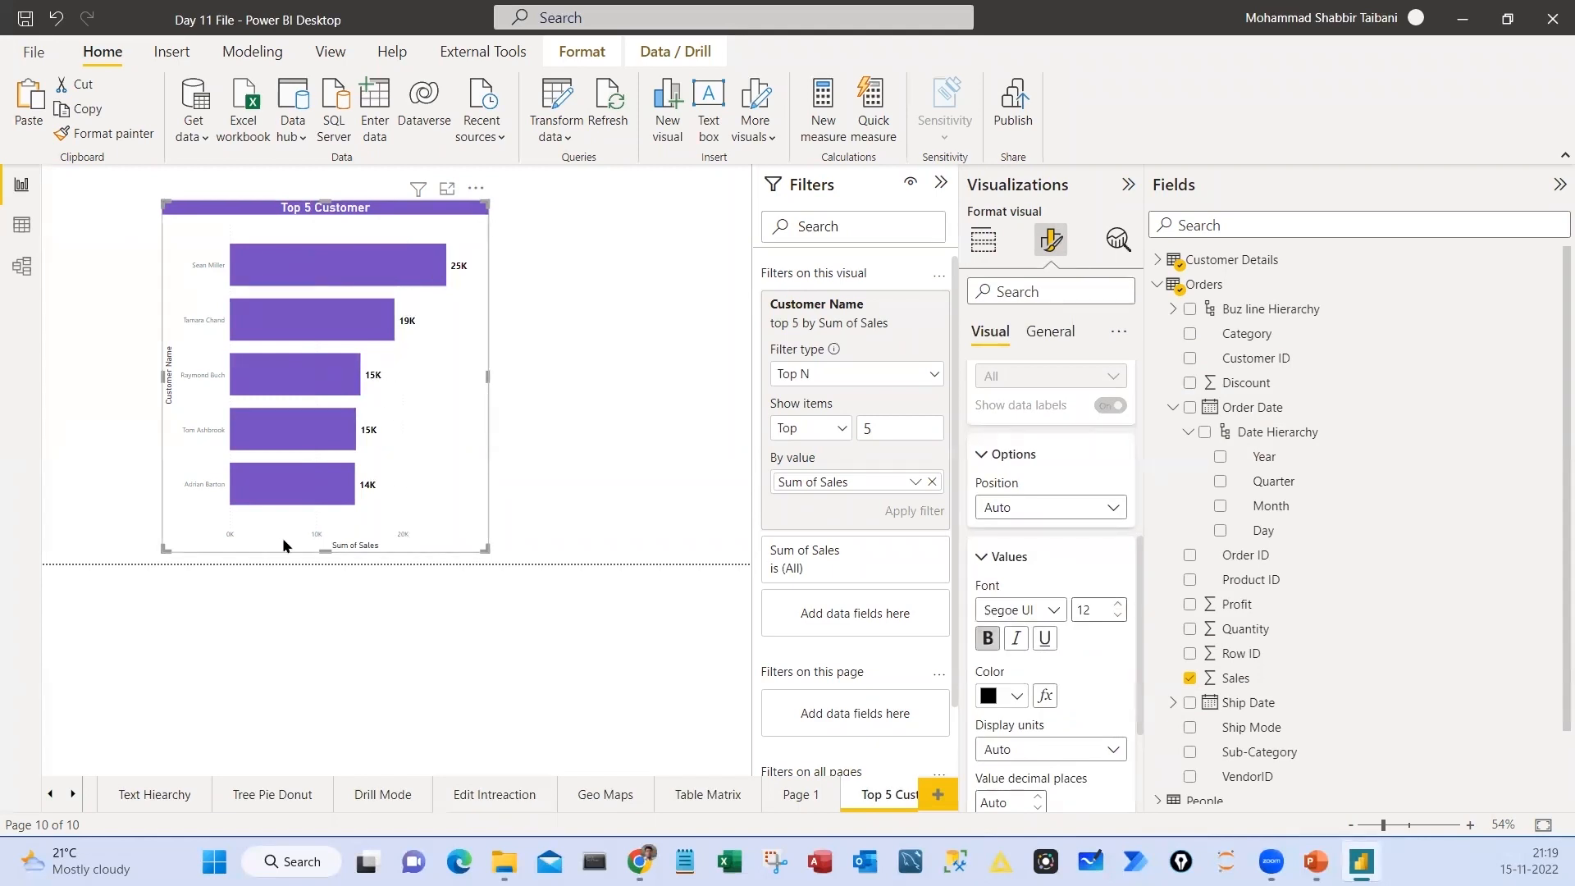
# Turn off the chart's X-axis and hide the titles of both the Y-axis and the X-axis
pyautogui.scroll(5, 1029, 525)
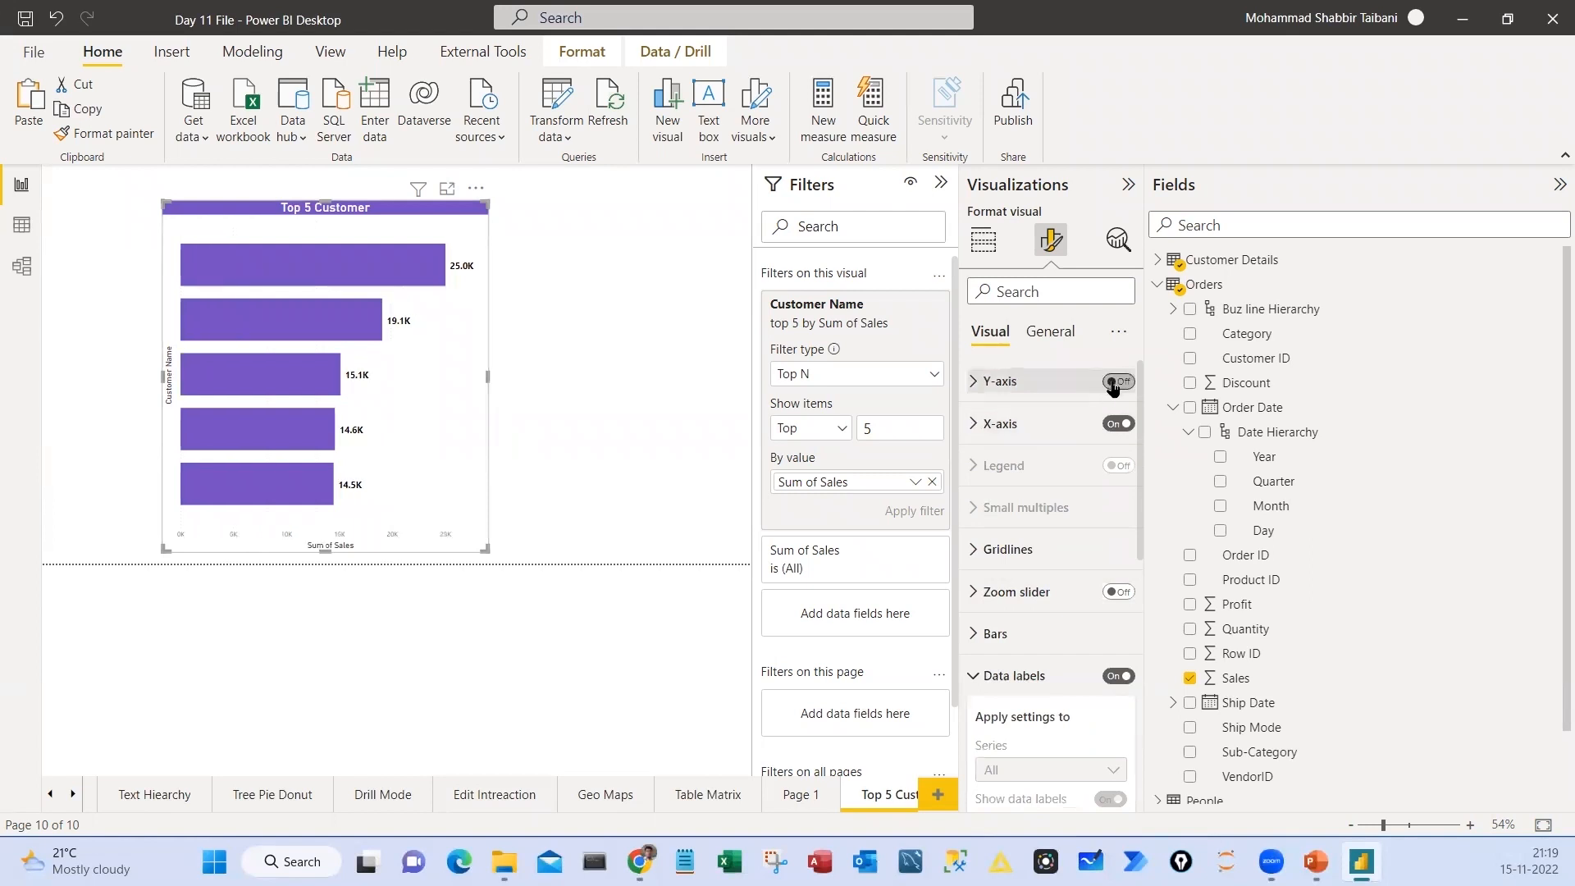
pyautogui.click(1118, 424)
pyautogui.click(974, 384)
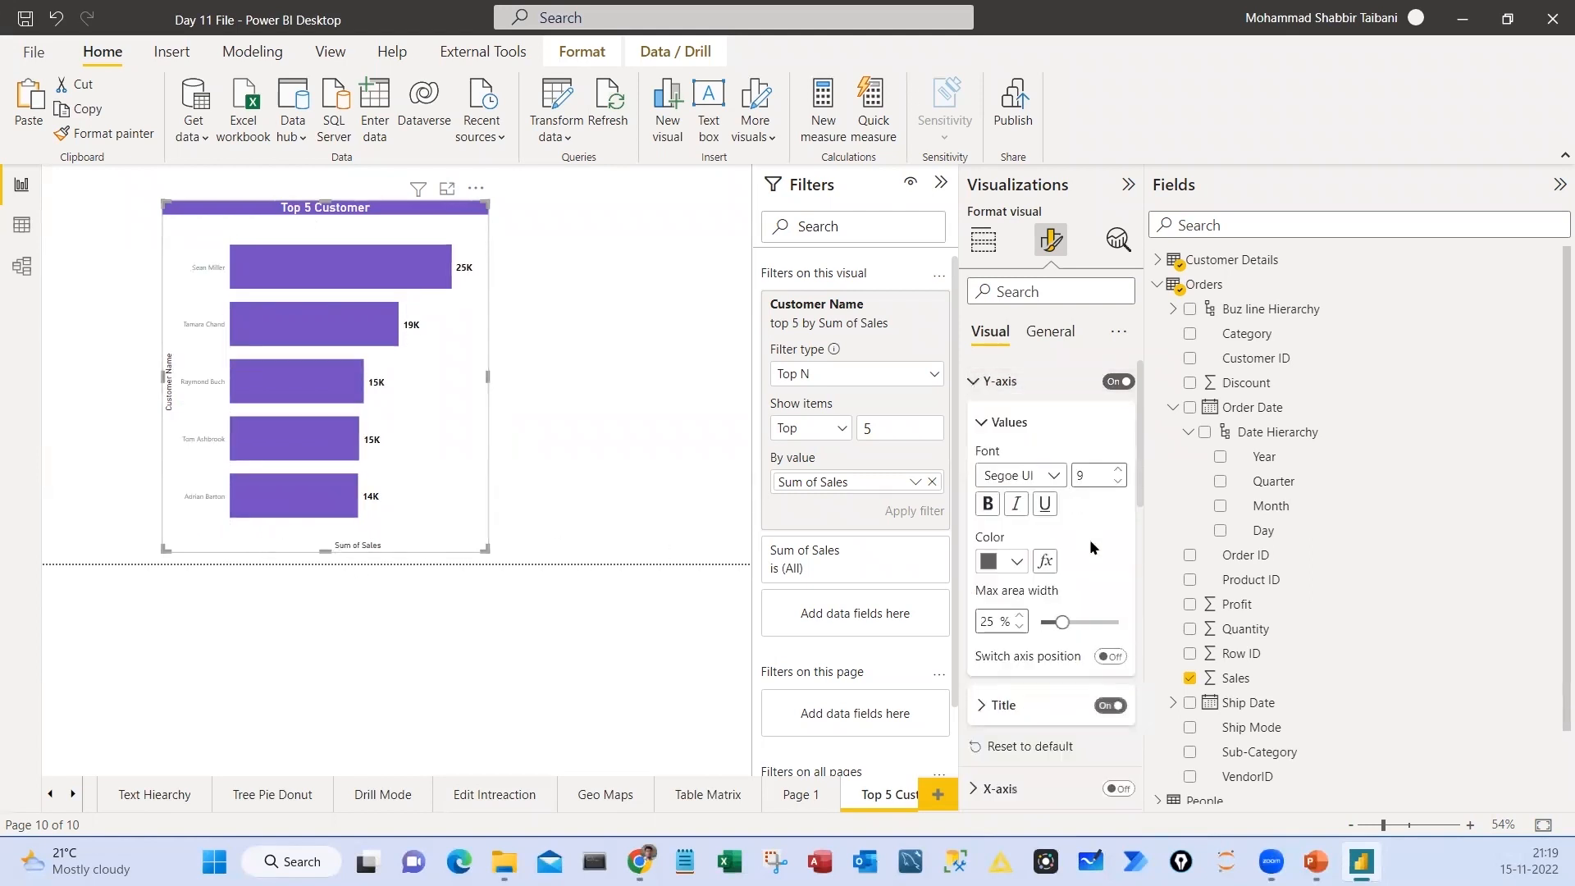
pyautogui.click(1111, 705)
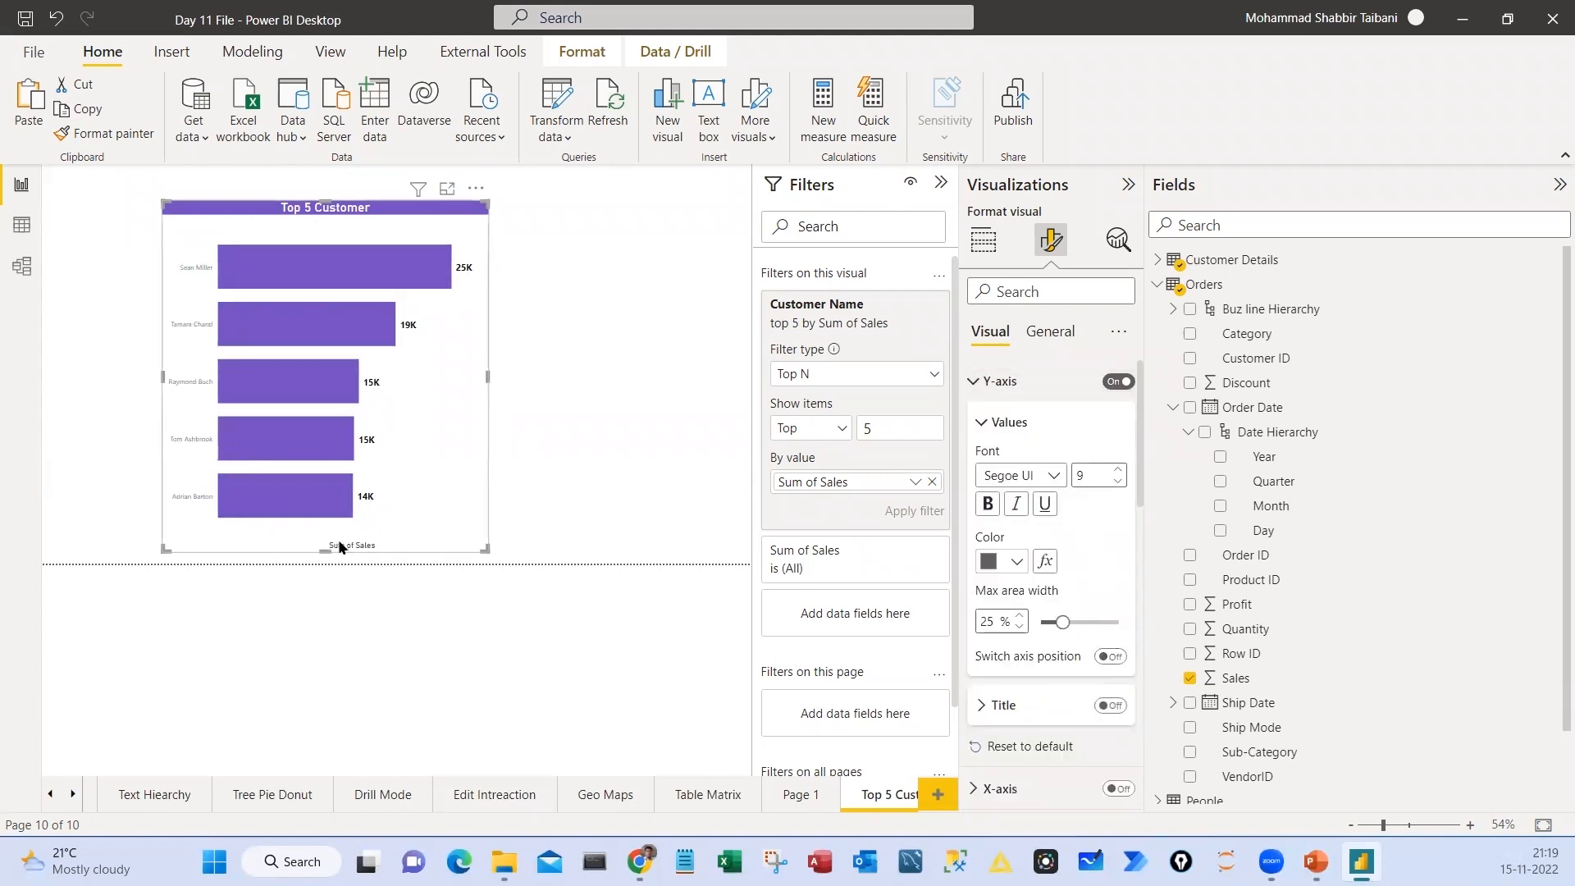
pyautogui.click(975, 381)
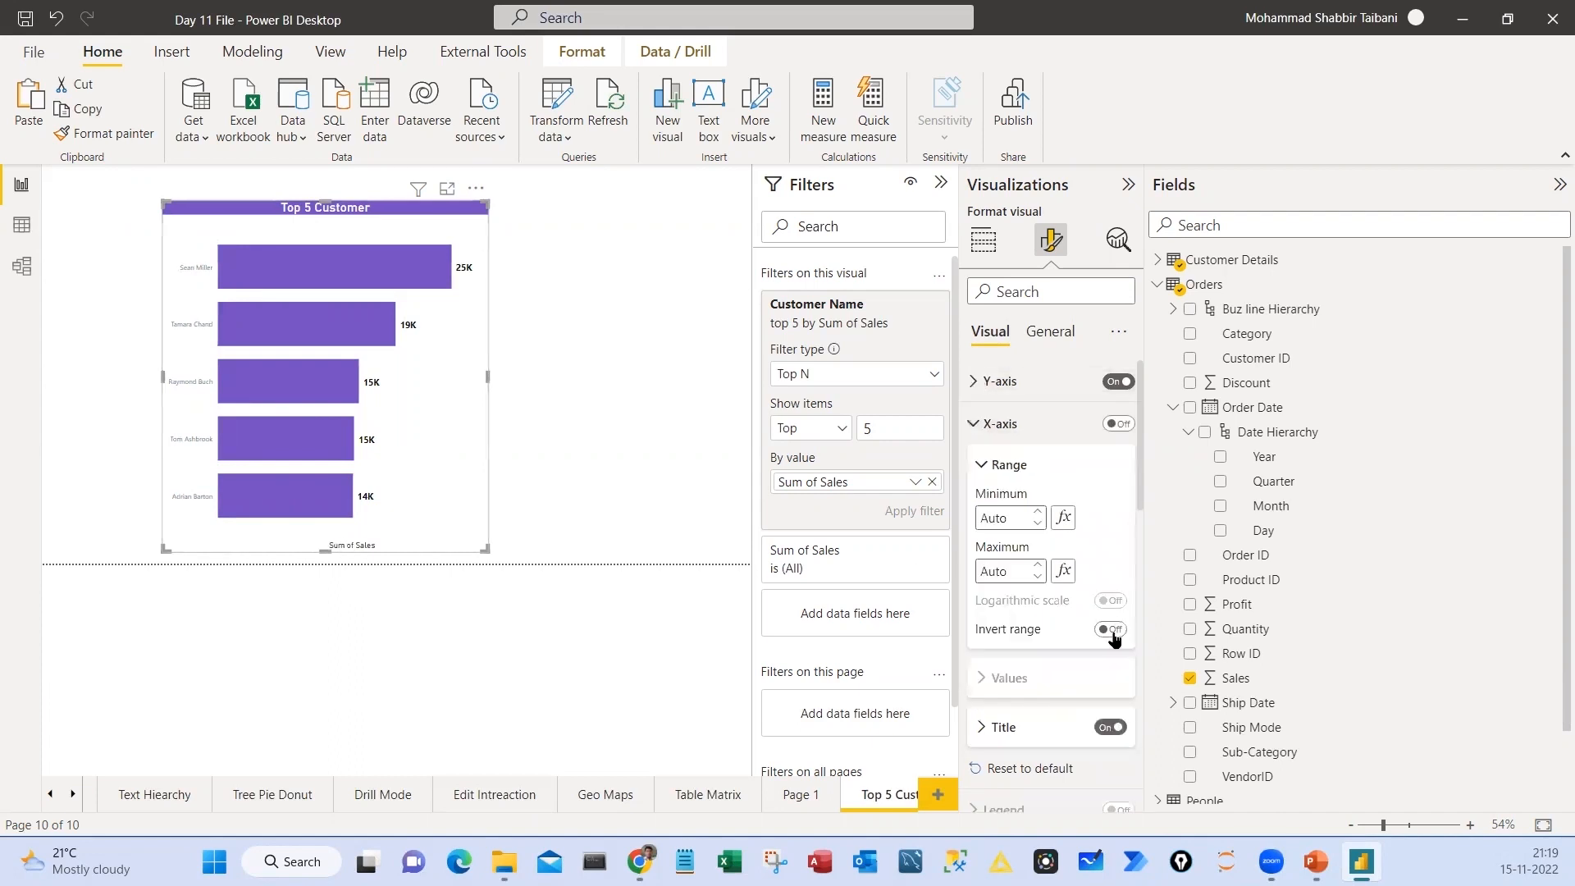
pyautogui.click(1102, 632)
pyautogui.click(975, 425)
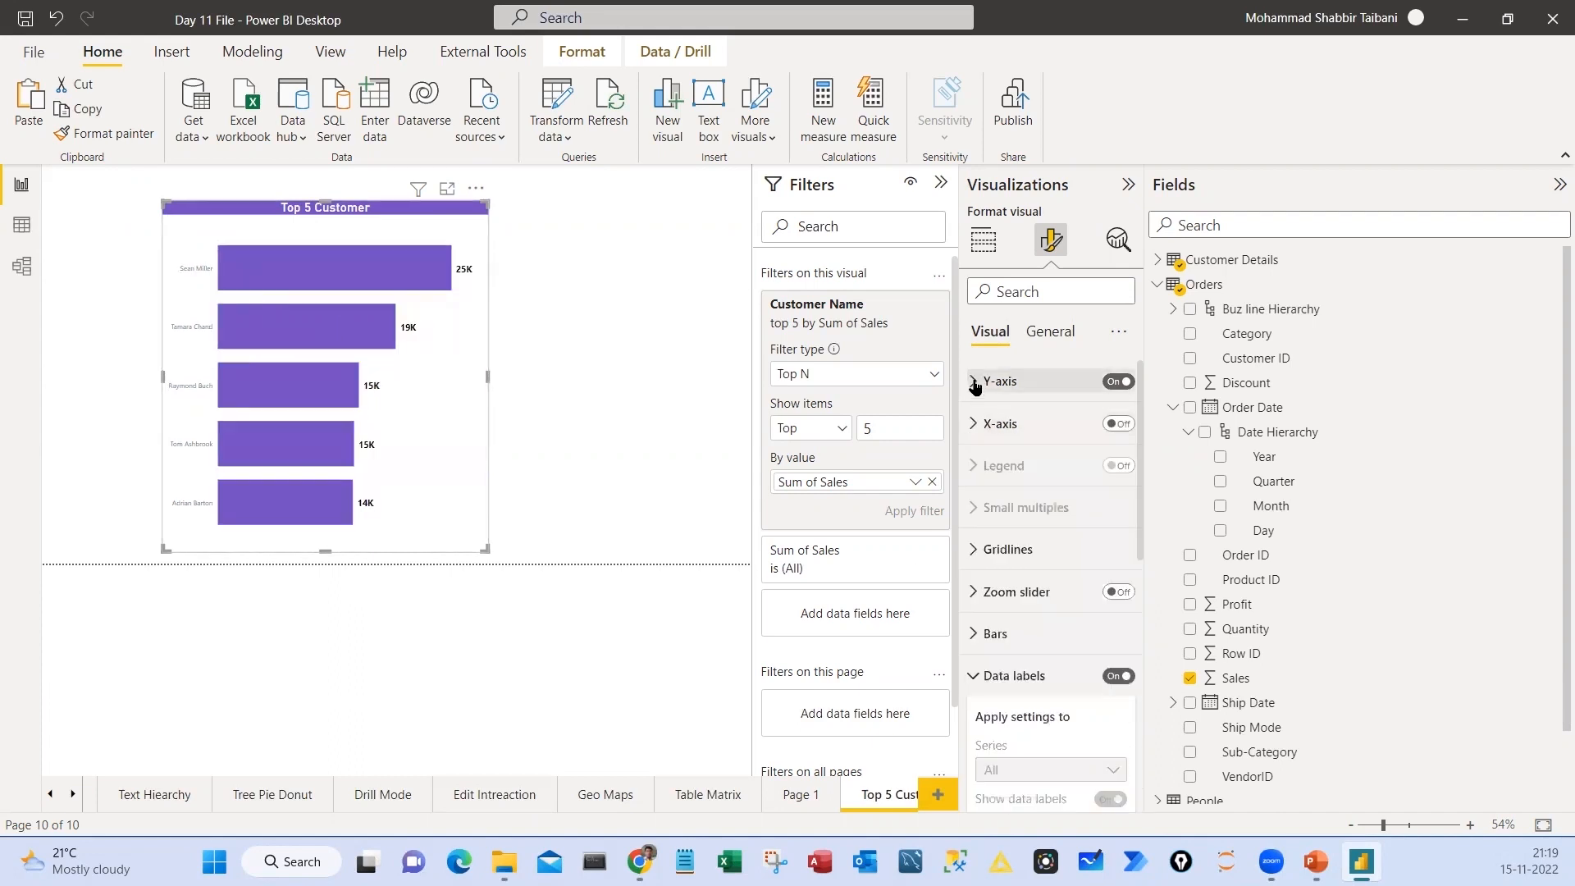
# Format the customer names on the Y-axis as bold black text at size 12
pyautogui.click(974, 381)
pyautogui.scroll(-1, 1052, 617)
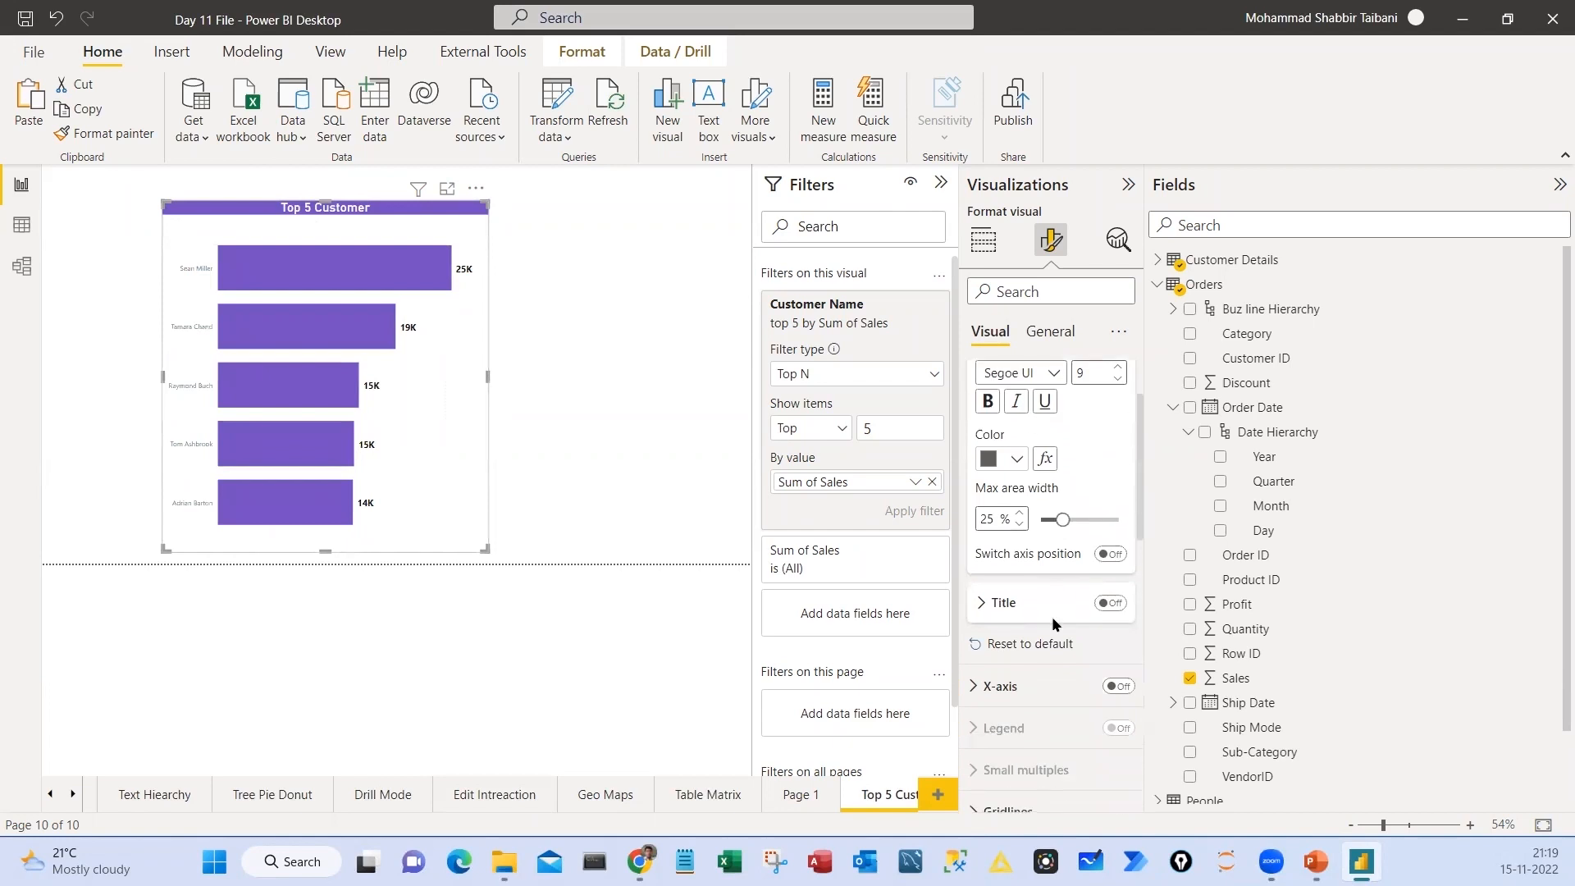
pyautogui.scroll(1, 1052, 617)
pyautogui.click(1117, 469)
pyautogui.click(1117, 469)
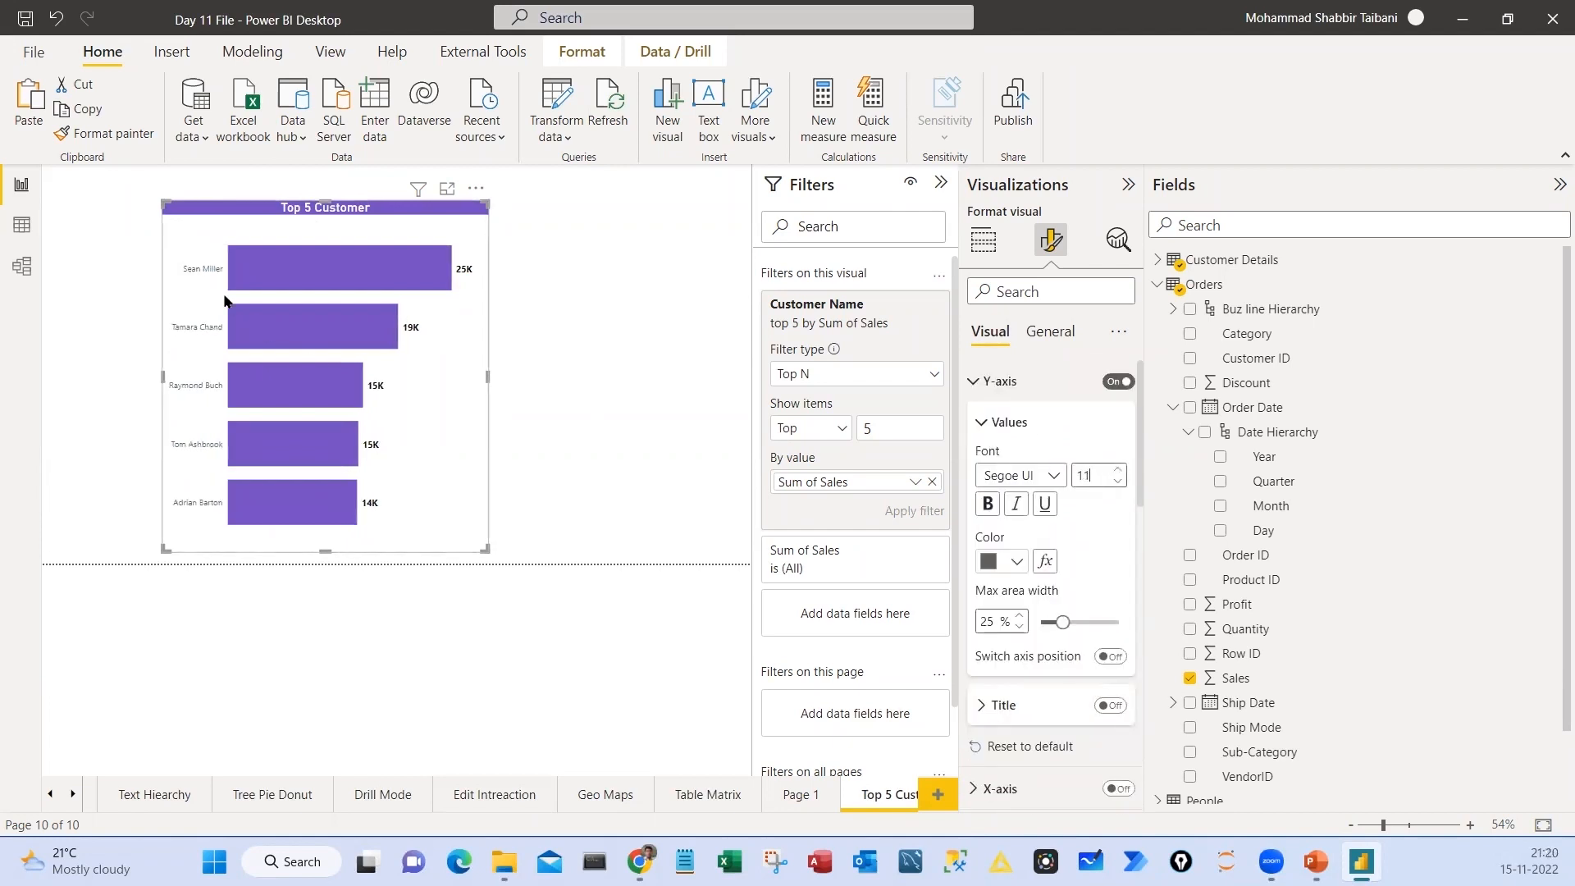
pyautogui.click(1118, 469)
pyautogui.click(989, 505)
pyautogui.click(686, 501)
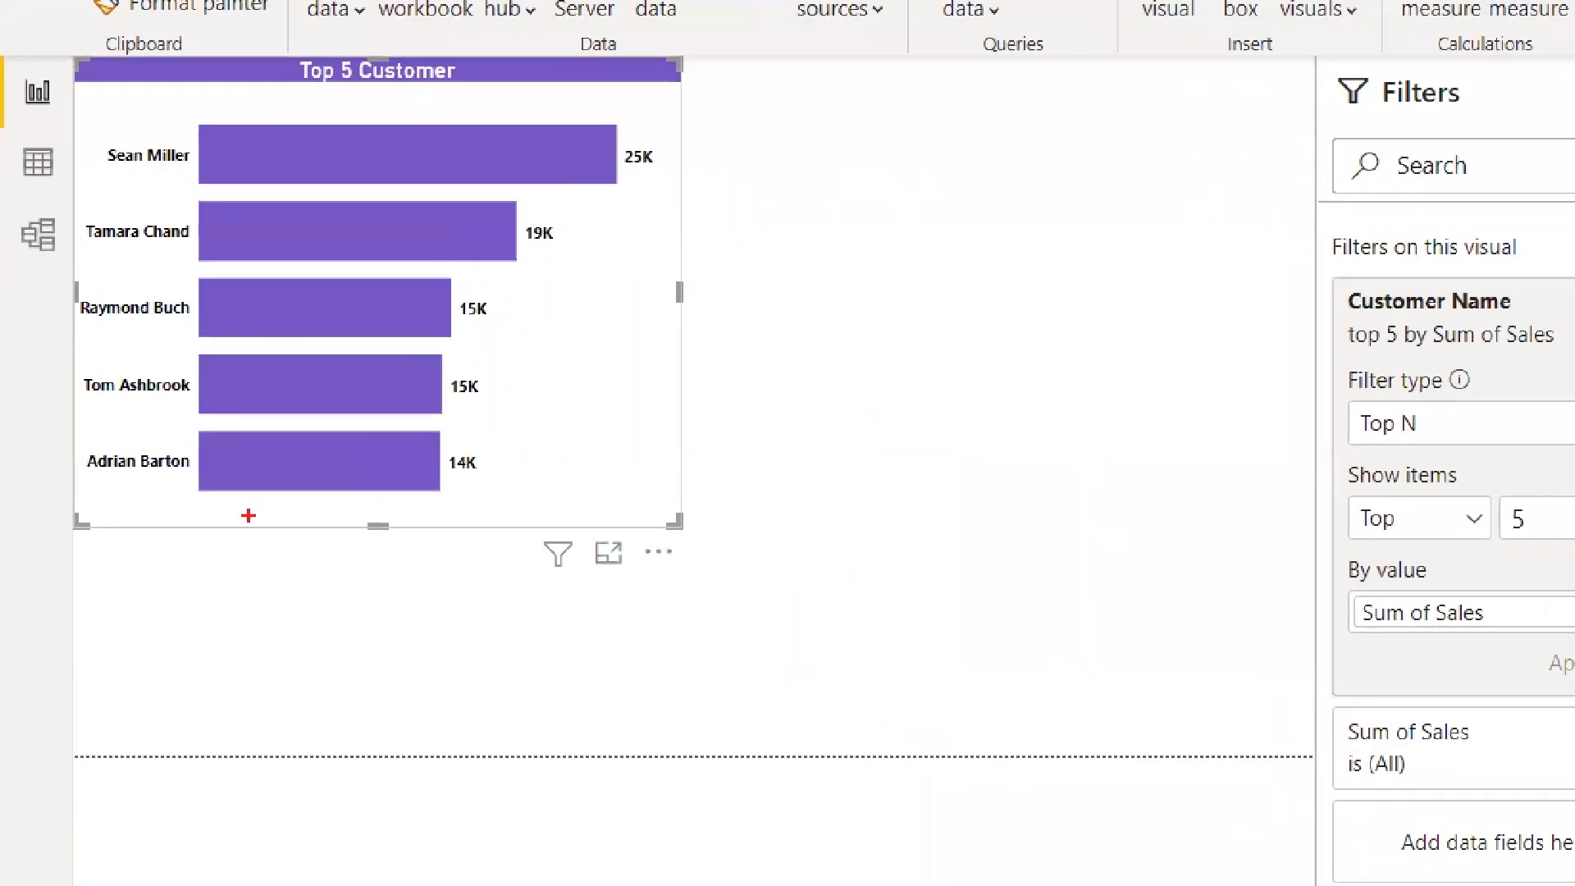
pyautogui.moveTo(249, 516)
pyautogui.mouseDown()
pyautogui.moveTo(524, 524)
pyautogui.moveTo(541, 537)
pyautogui.moveTo(486, 541)
pyautogui.moveTo(507, 570)
pyautogui.moveTo(489, 621)
pyautogui.mouseUp()
pyautogui.moveTo(534, 584)
pyautogui.mouseDown()
pyautogui.moveTo(534, 602)
pyautogui.moveTo(562, 609)
pyautogui.mouseUp()
pyautogui.moveTo(570, 585); pyautogui.dragTo(623, 602)
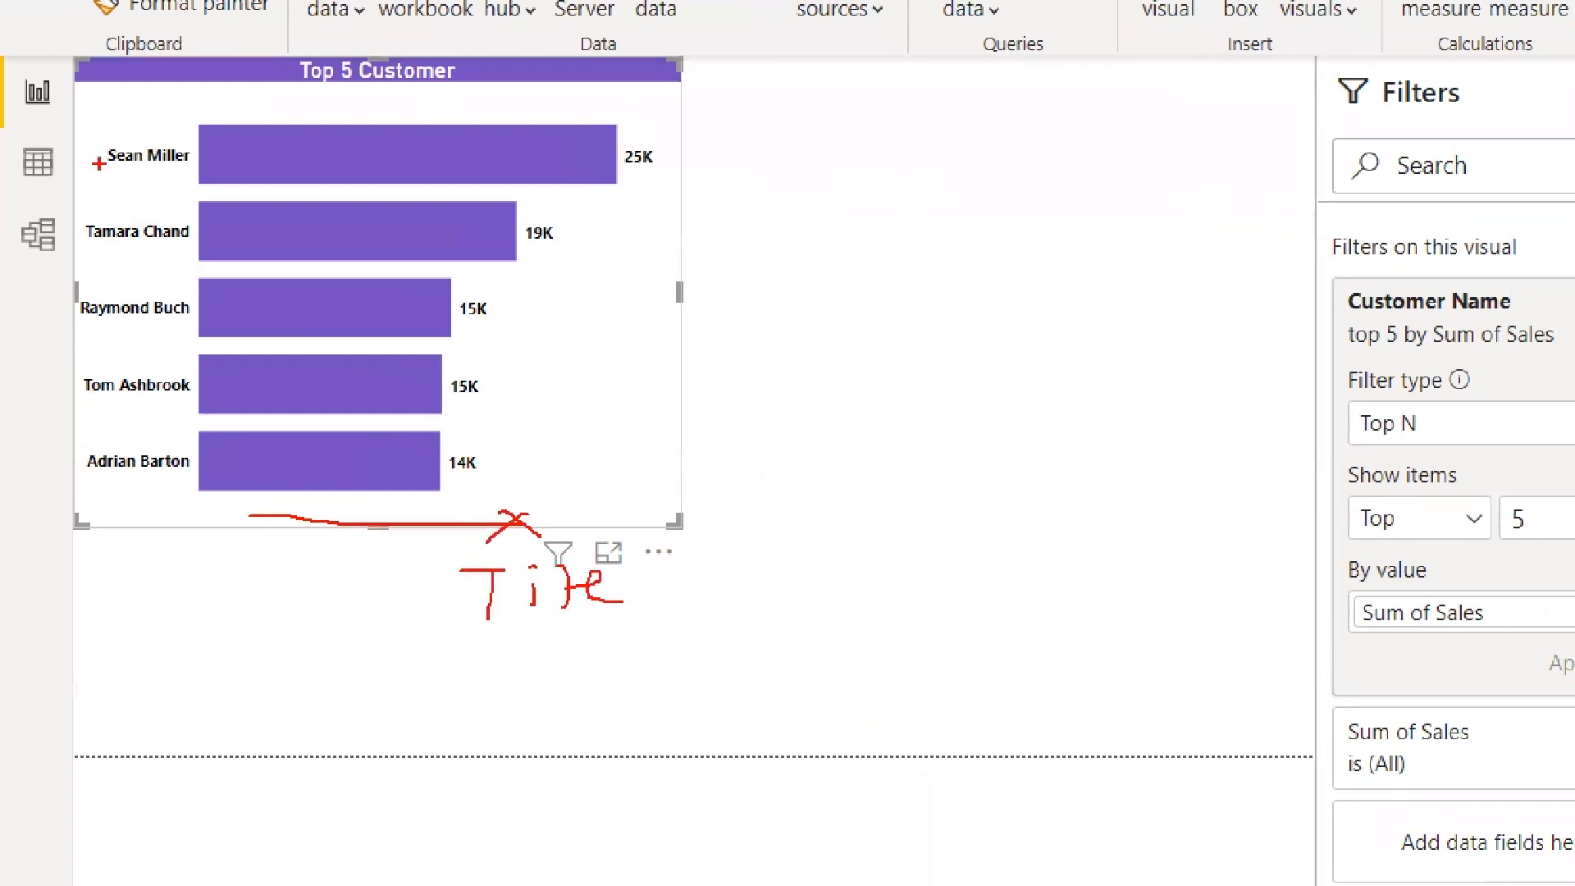
pyautogui.moveTo(145, 81); pyautogui.dragTo(154, 131)
pyautogui.moveTo(48, 279); pyautogui.dragTo(77, 310)
pyautogui.moveTo(484, 289)
pyautogui.mouseDown()
pyautogui.moveTo(496, 348)
pyautogui.moveTo(489, 293)
pyautogui.mouseUp()
pyautogui.moveTo(587, 314)
pyautogui.mouseDown()
pyautogui.moveTo(515, 320)
pyautogui.moveTo(525, 331)
pyautogui.mouseUp()
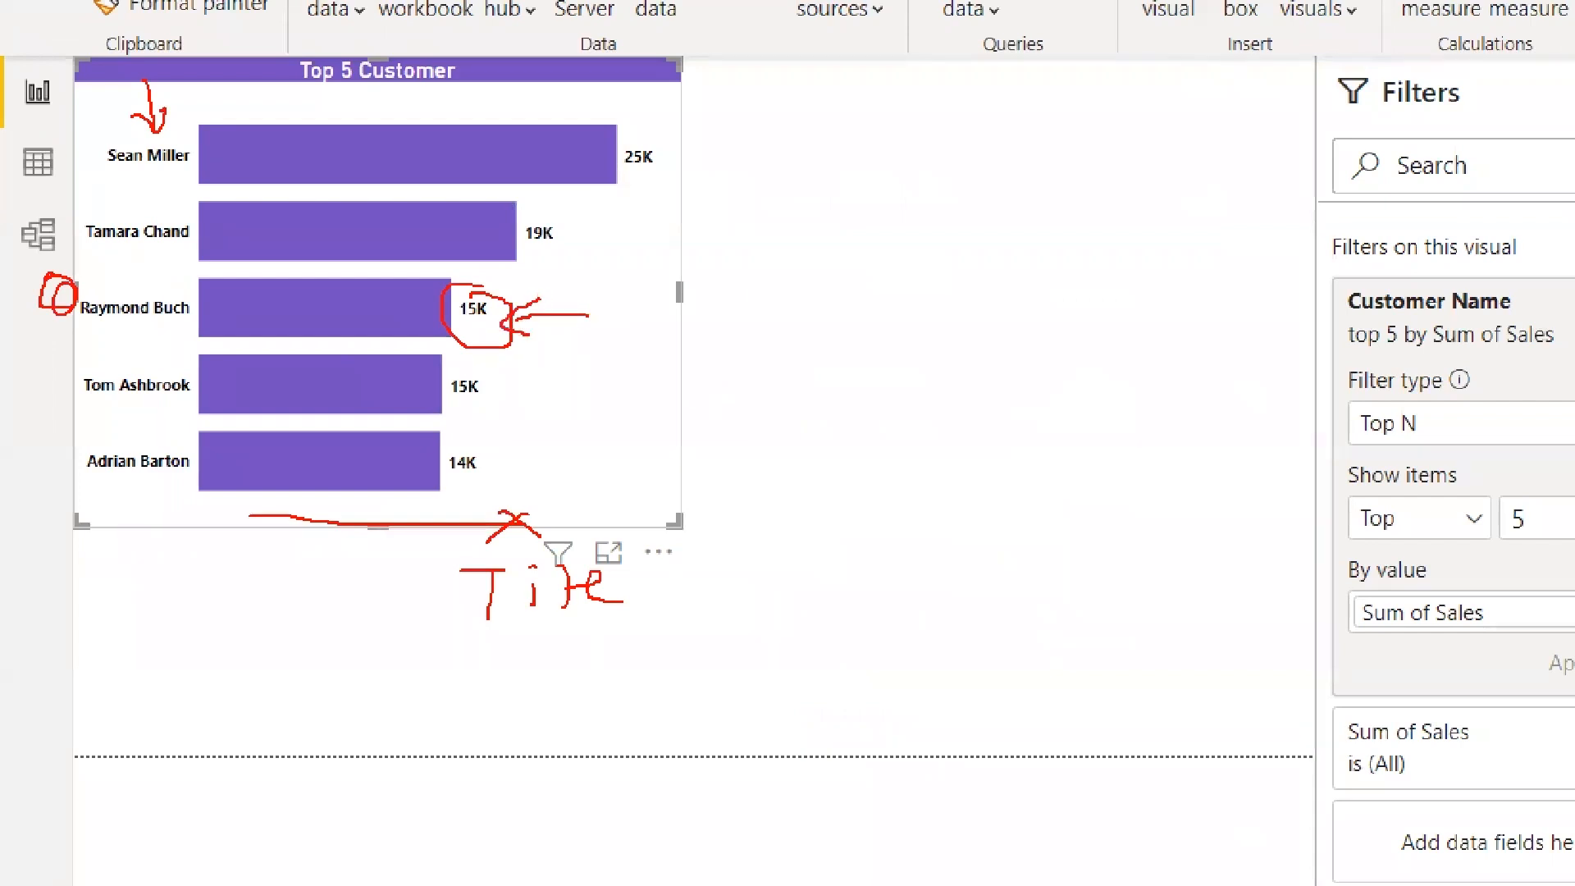
pyautogui.moveTo(335, 38)
pyautogui.mouseDown()
pyautogui.moveTo(287, 94)
pyautogui.moveTo(361, 2)
pyautogui.moveTo(261, 19)
pyautogui.mouseUp()
pyautogui.moveTo(476, 72)
pyautogui.mouseDown()
pyautogui.moveTo(535, 18)
pyautogui.moveTo(522, 59)
pyautogui.moveTo(653, 44)
pyautogui.mouseUp()
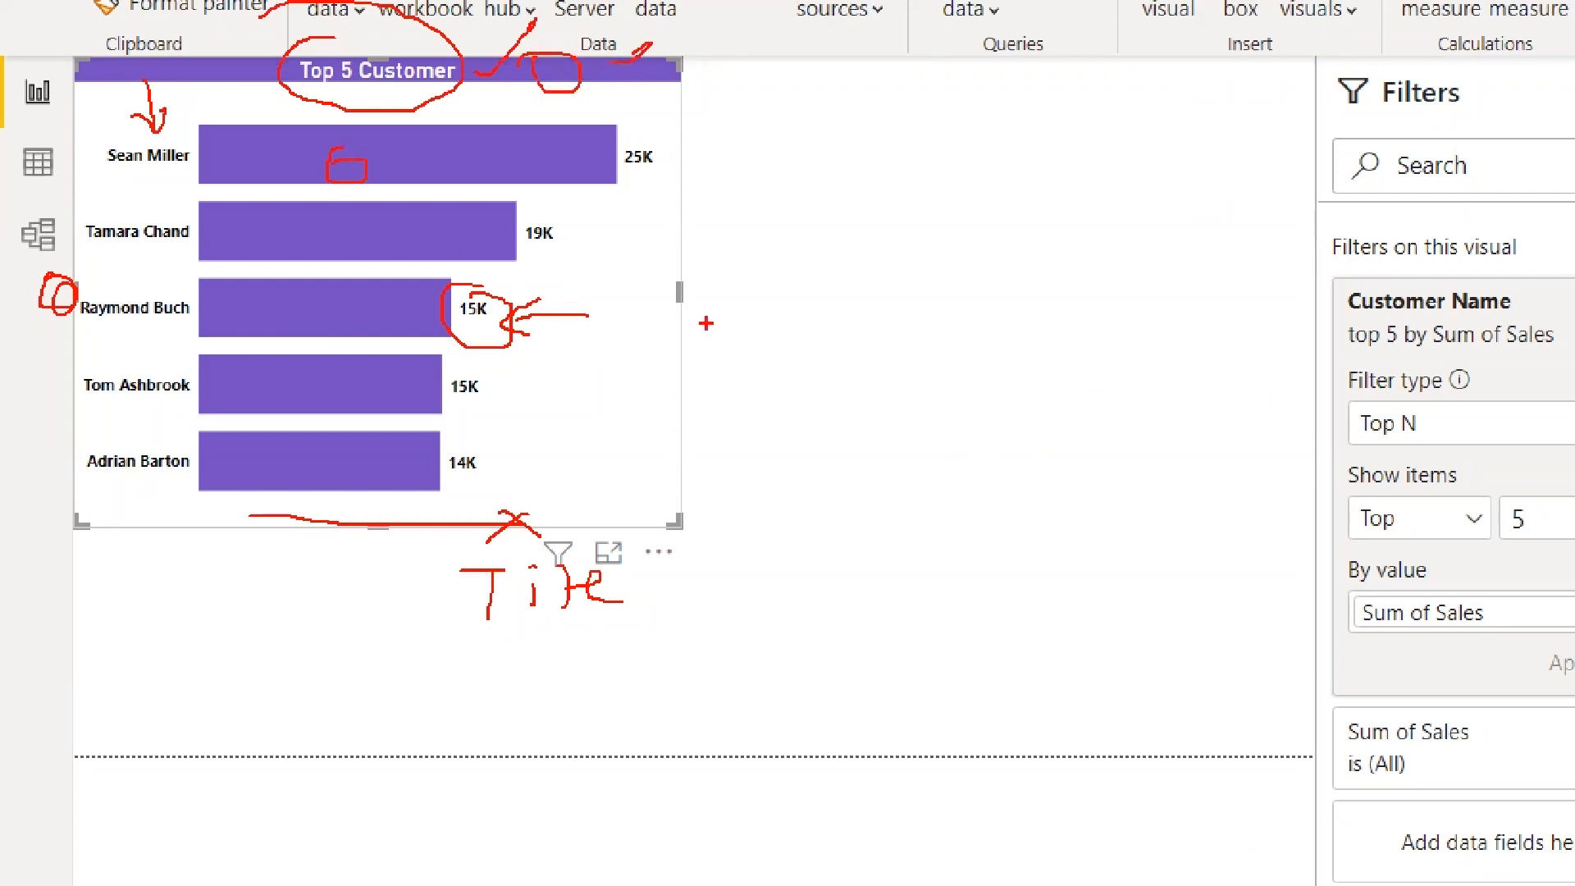
pyautogui.moveTo(796, 312)
pyautogui.mouseDown()
pyautogui.moveTo(674, 340)
pyautogui.moveTo(802, 394)
pyautogui.moveTo(831, 315)
pyautogui.moveTo(812, 378)
pyautogui.mouseUp()
pyautogui.moveTo(878, 332)
pyautogui.mouseDown()
pyautogui.moveTo(893, 332)
pyautogui.moveTo(873, 407)
pyautogui.mouseUp()
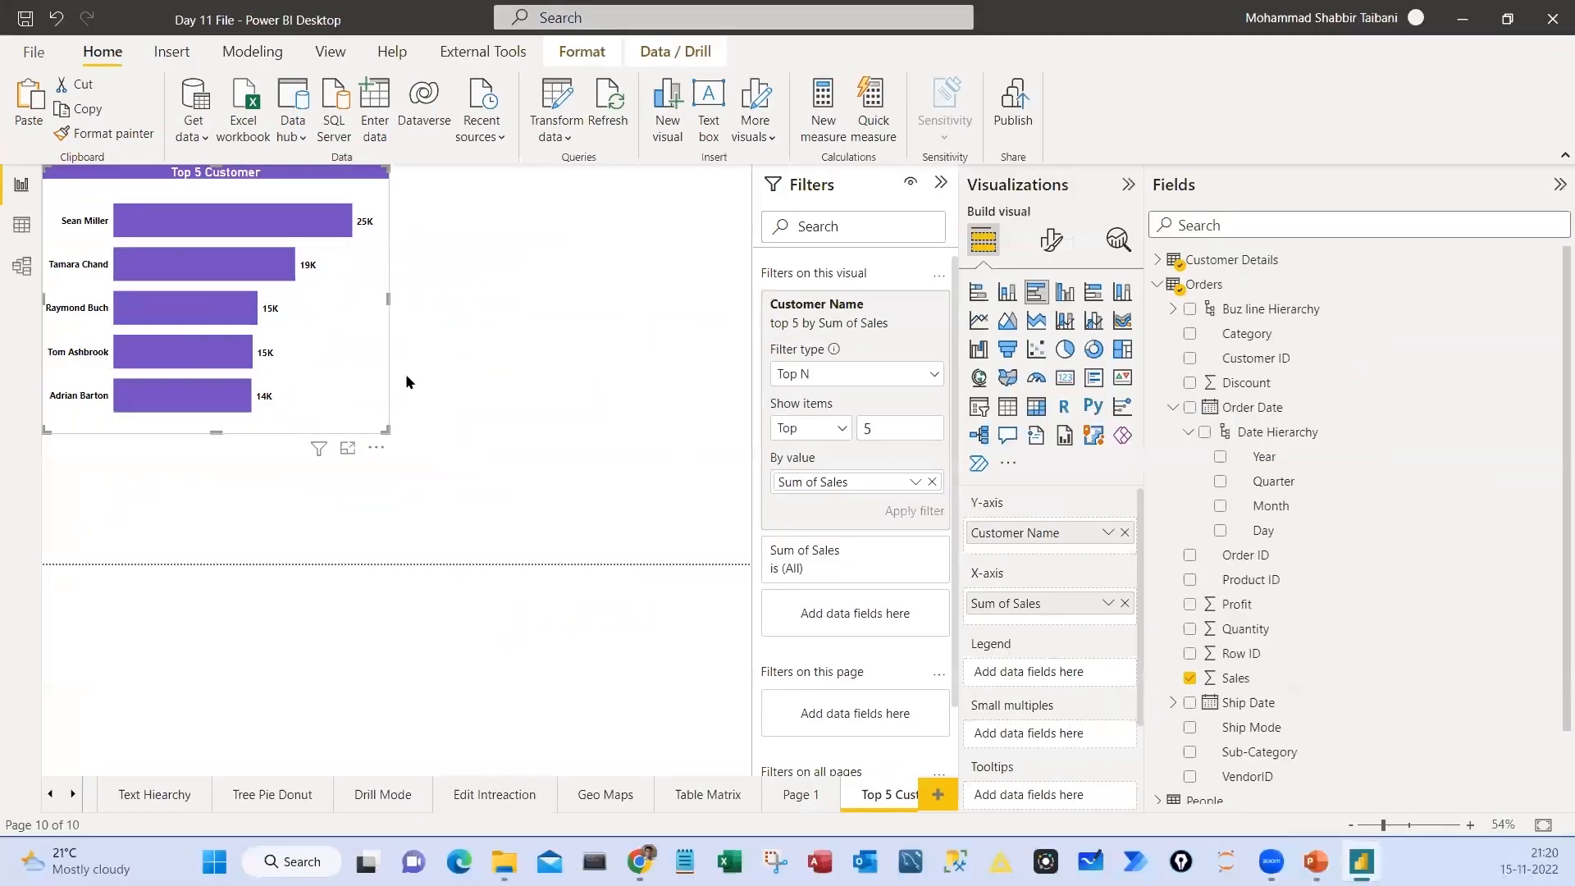
pyautogui.click(454, 380)
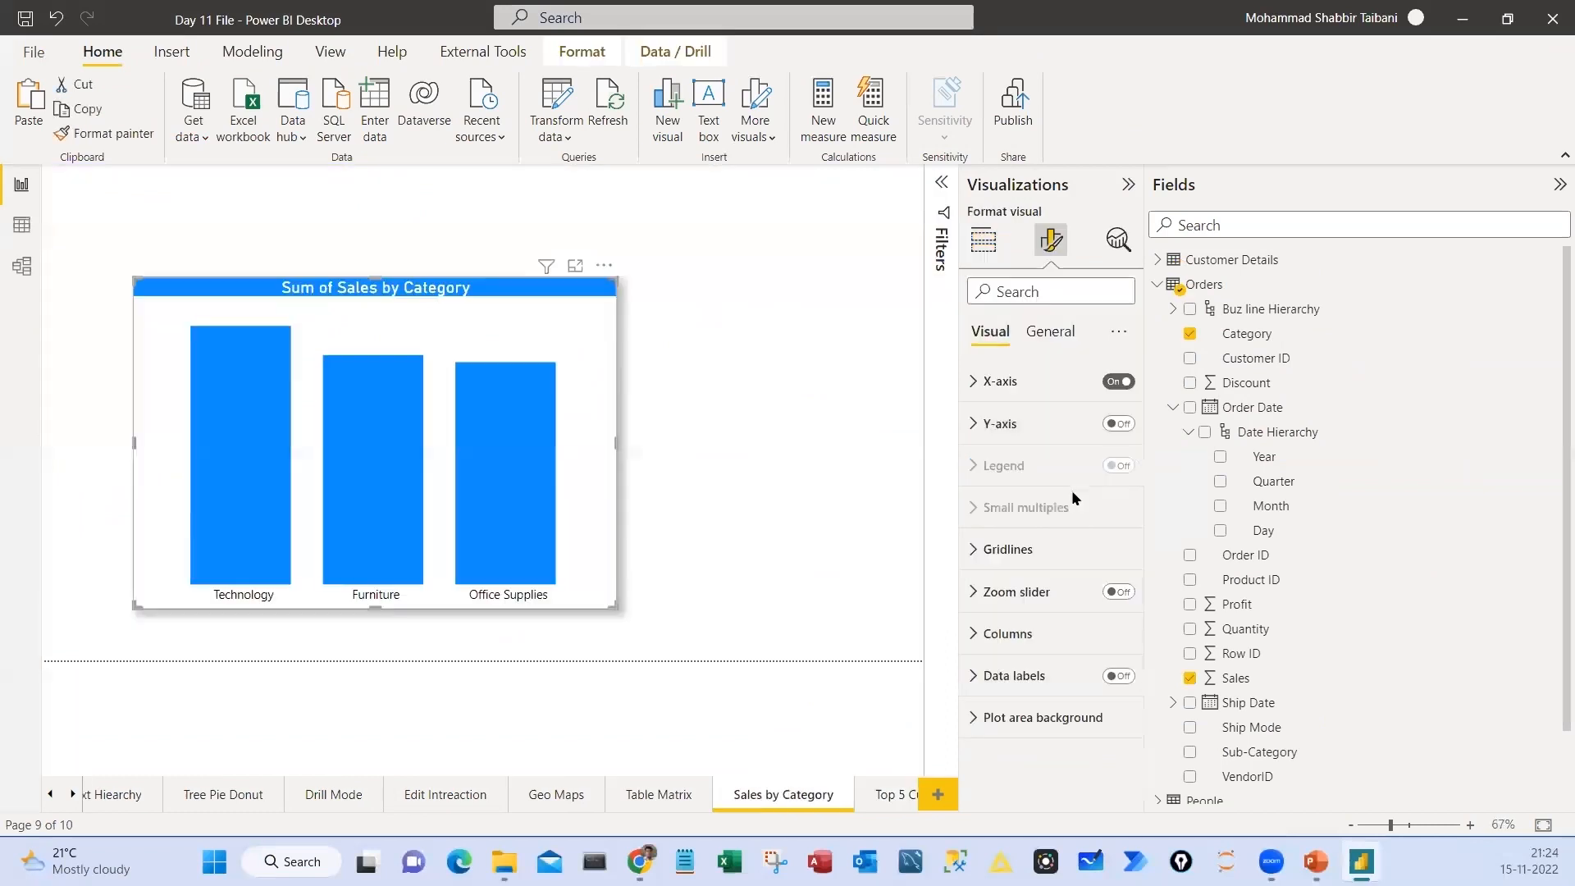
# Turn on data labels for the Sum of Sales by Category column chart and set their font size to 13
pyautogui.click(1100, 678)
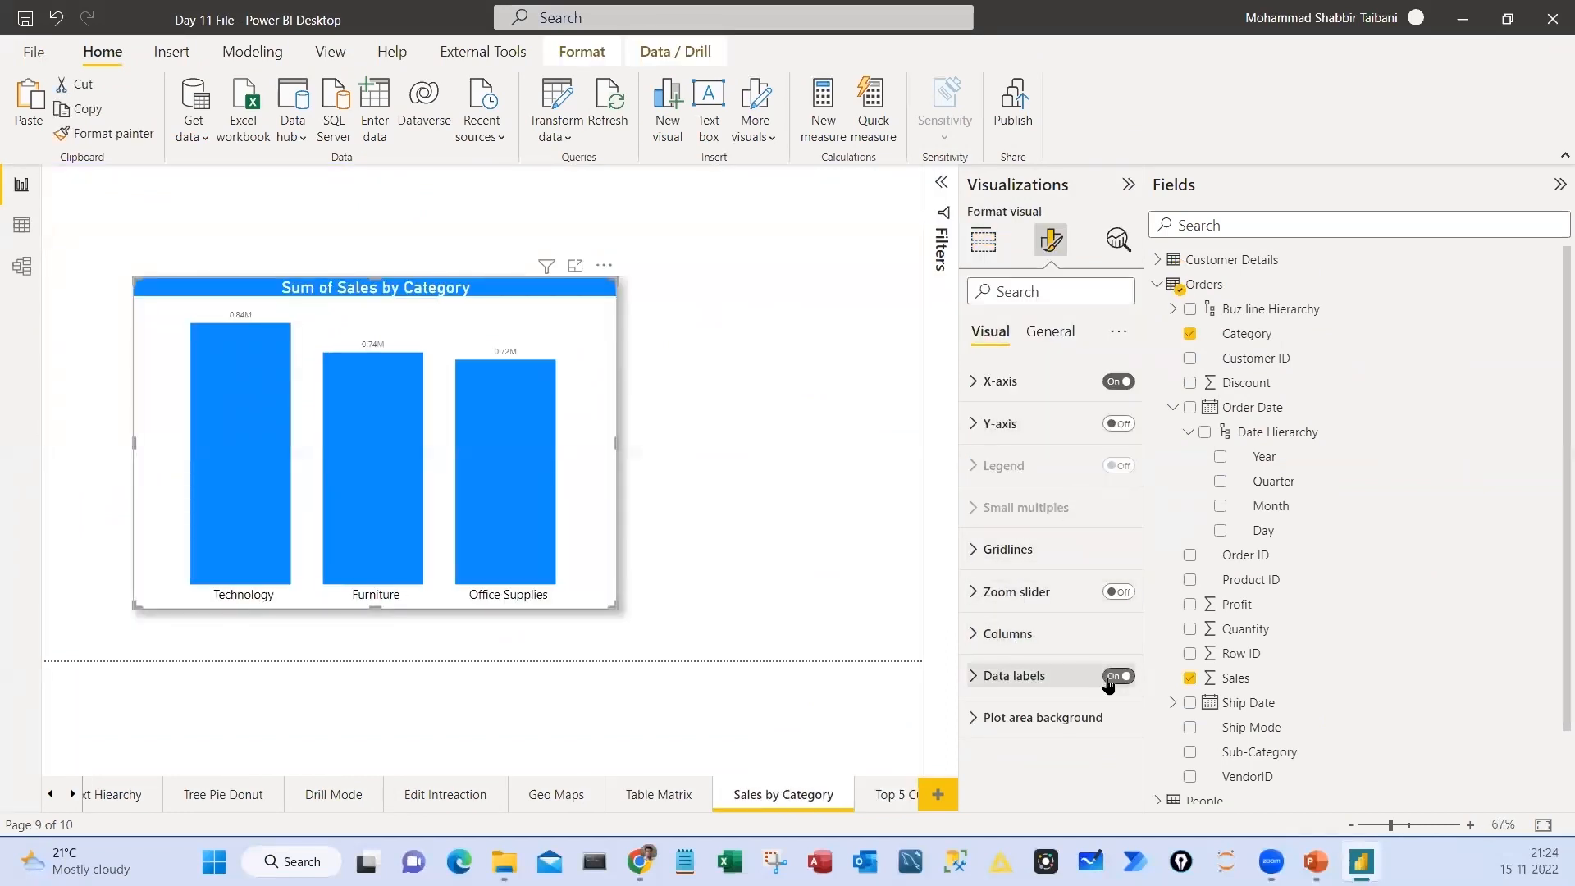
pyautogui.click(1032, 677)
pyautogui.scroll(-2, 1047, 679)
pyautogui.click(1049, 675)
# Set the display units of the category chart's data labels to None and their decimal places to 0
pyautogui.scroll(-1, 1067, 673)
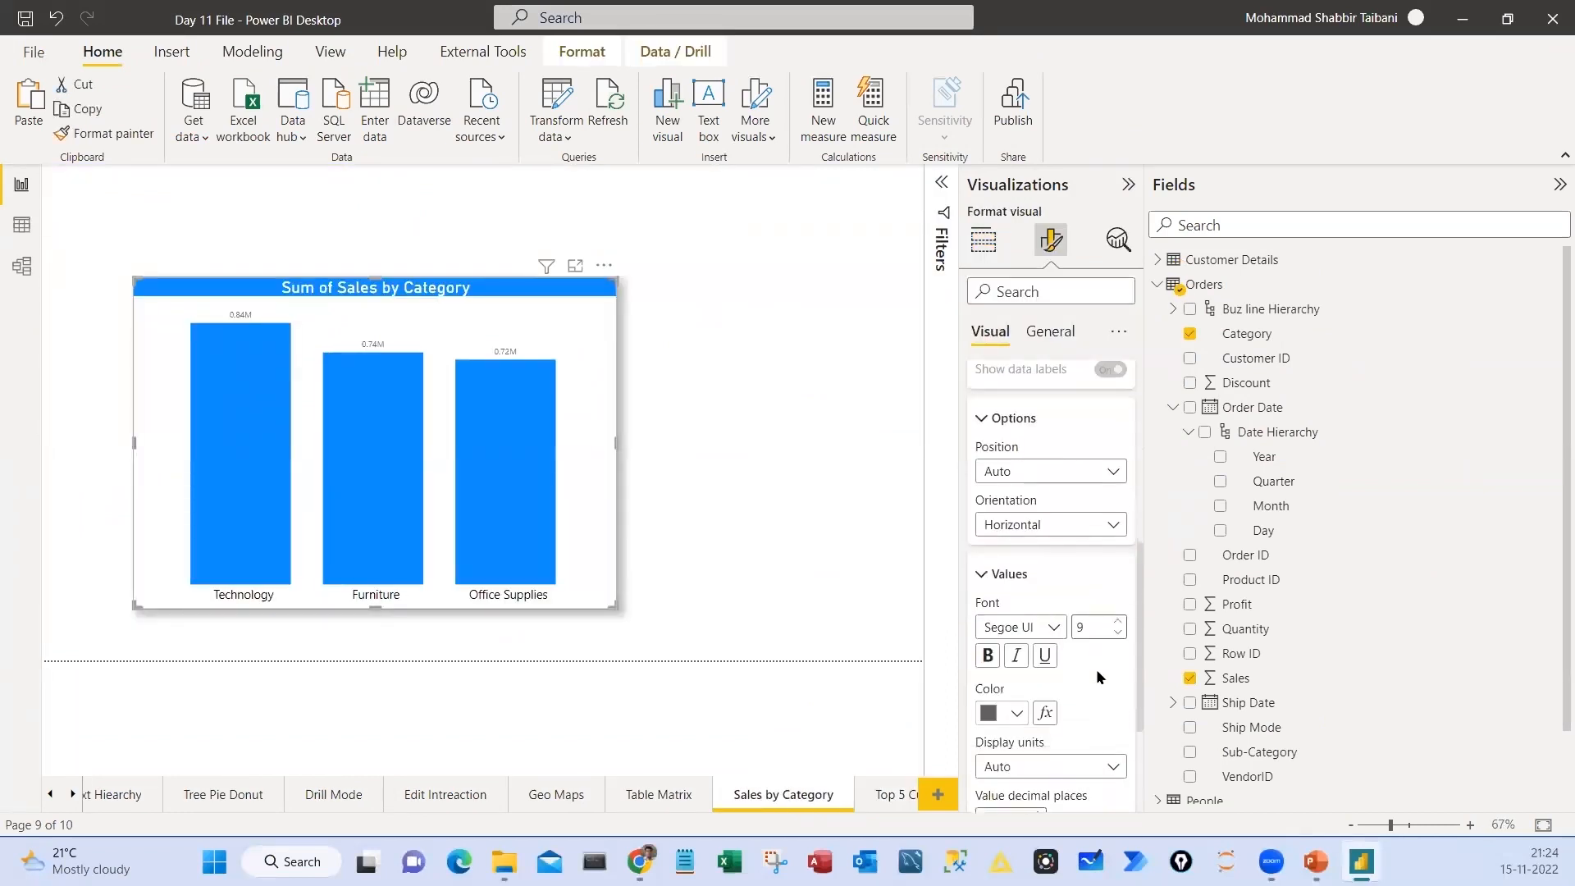
pyautogui.click(1120, 604)
pyautogui.click(1119, 605)
pyautogui.click(1119, 604)
pyautogui.click(1120, 605)
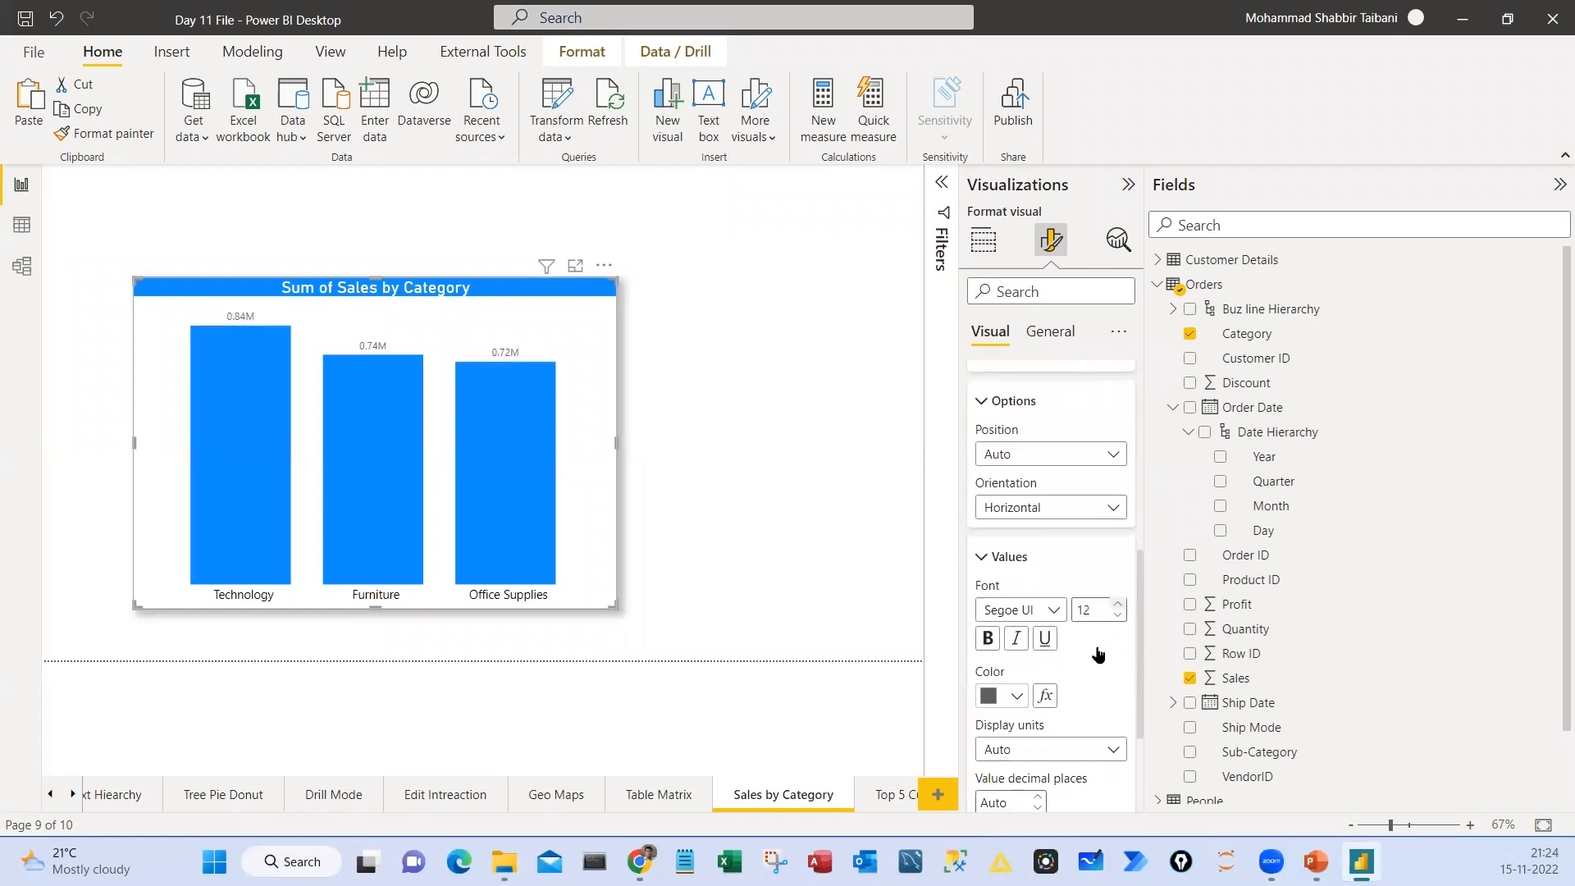
pyautogui.scroll(-1, 1039, 657)
pyautogui.click(1039, 649)
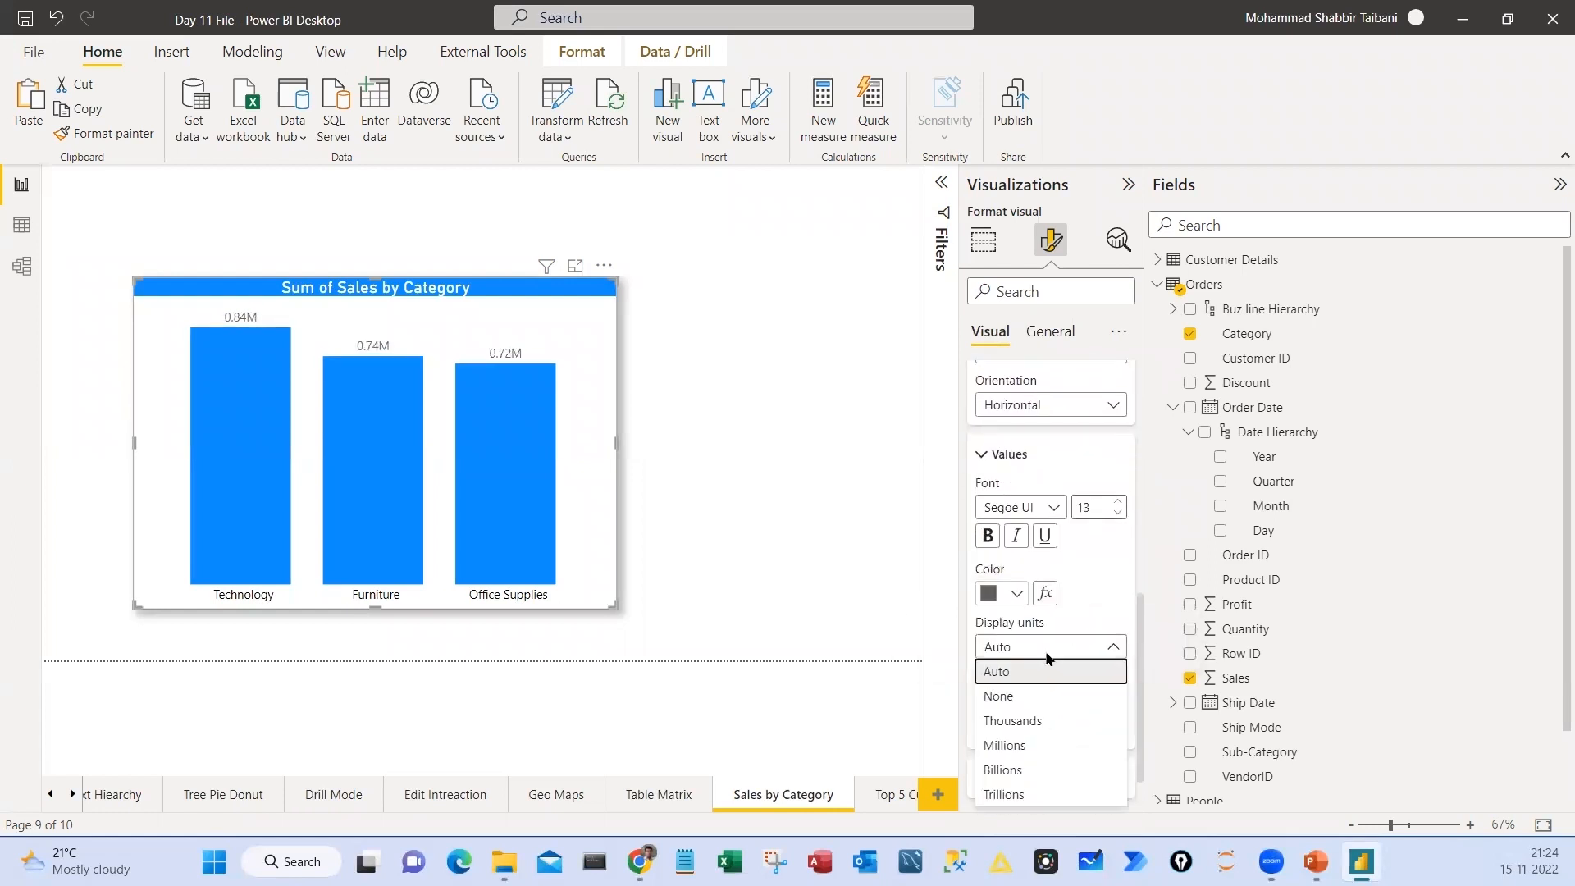
pyautogui.click(1005, 693)
pyautogui.scroll(-1, 1005, 693)
pyautogui.click(1008, 632)
pyautogui.write('0')
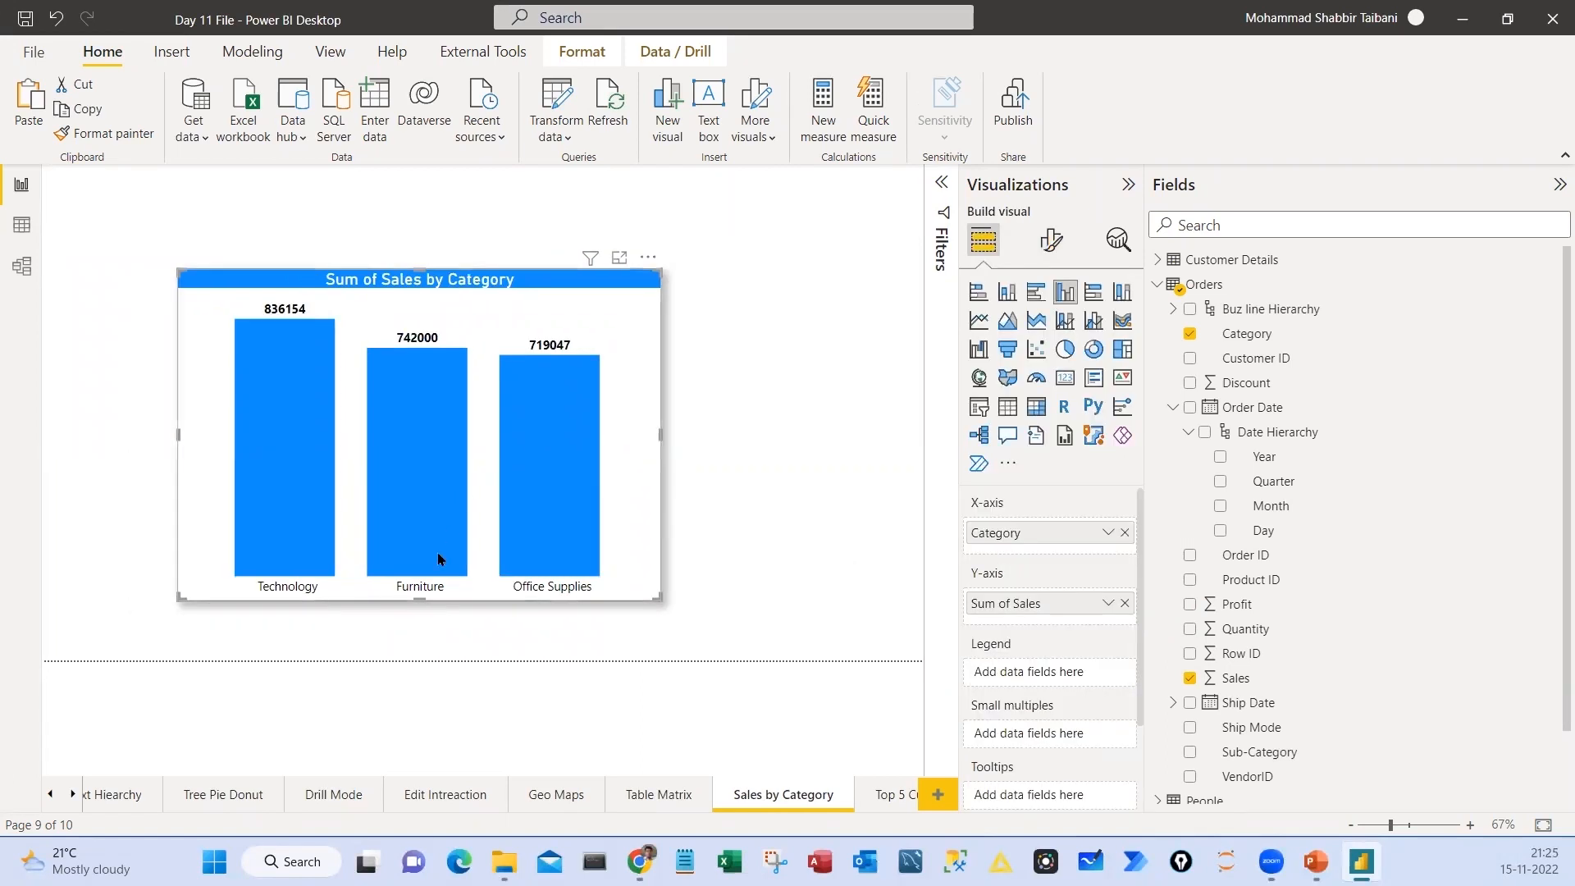
# Replace Category with Sub-Category on the column chart's X-axis and enlarge the chart to span the full page width
pyautogui.click(1125, 533)
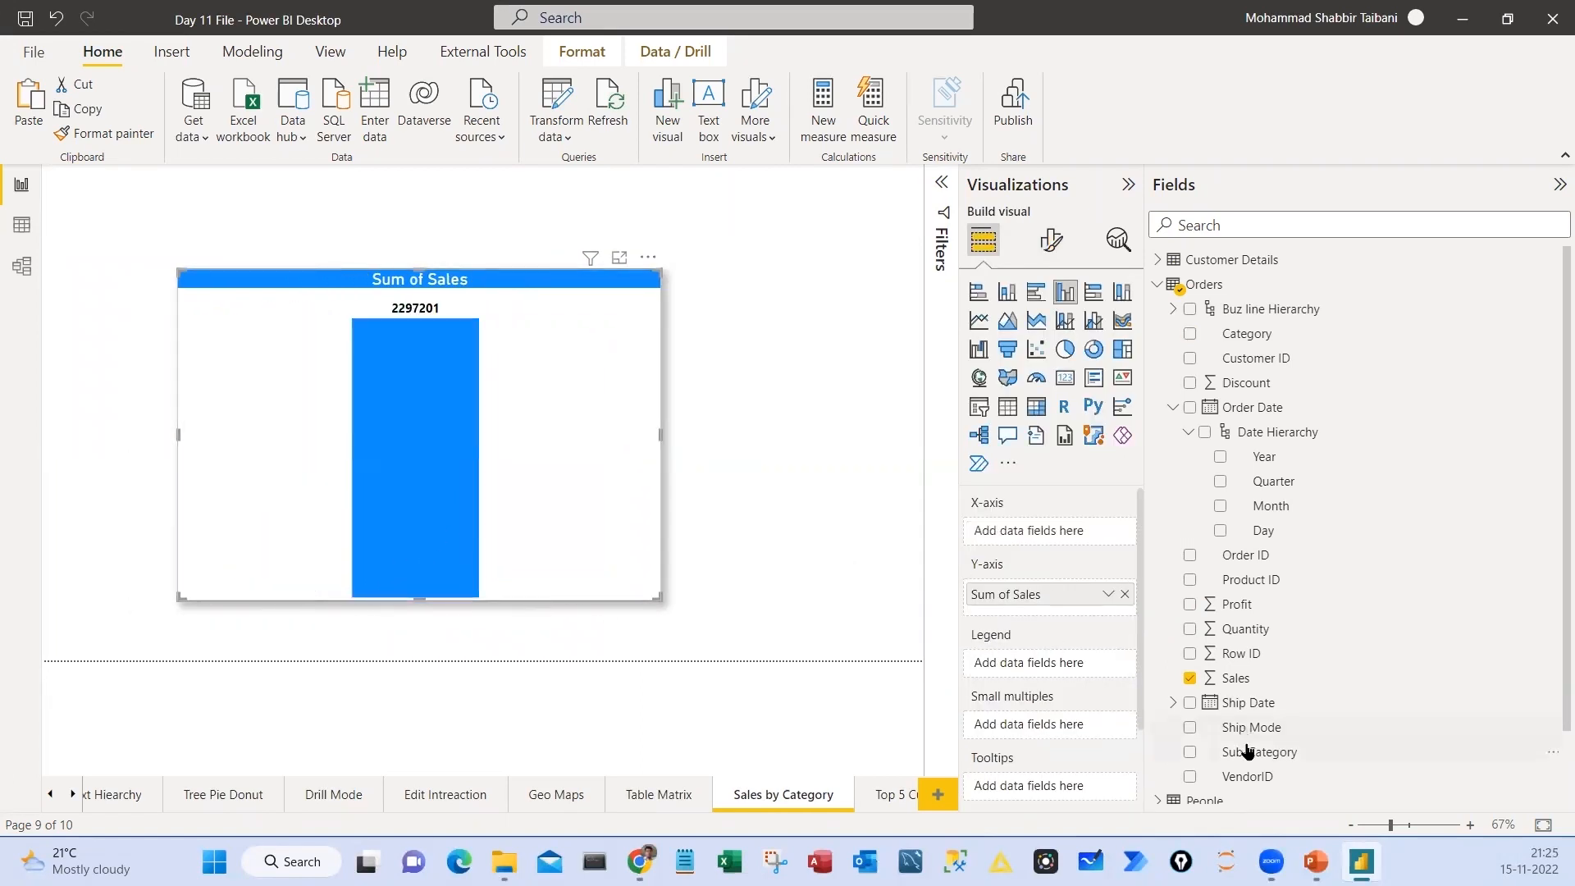
pyautogui.moveTo(1247, 751); pyautogui.dragTo(991, 544)
pyautogui.moveTo(660, 599); pyautogui.dragTo(923, 603)
pyautogui.moveTo(175, 599); pyautogui.dragTo(44, 659)
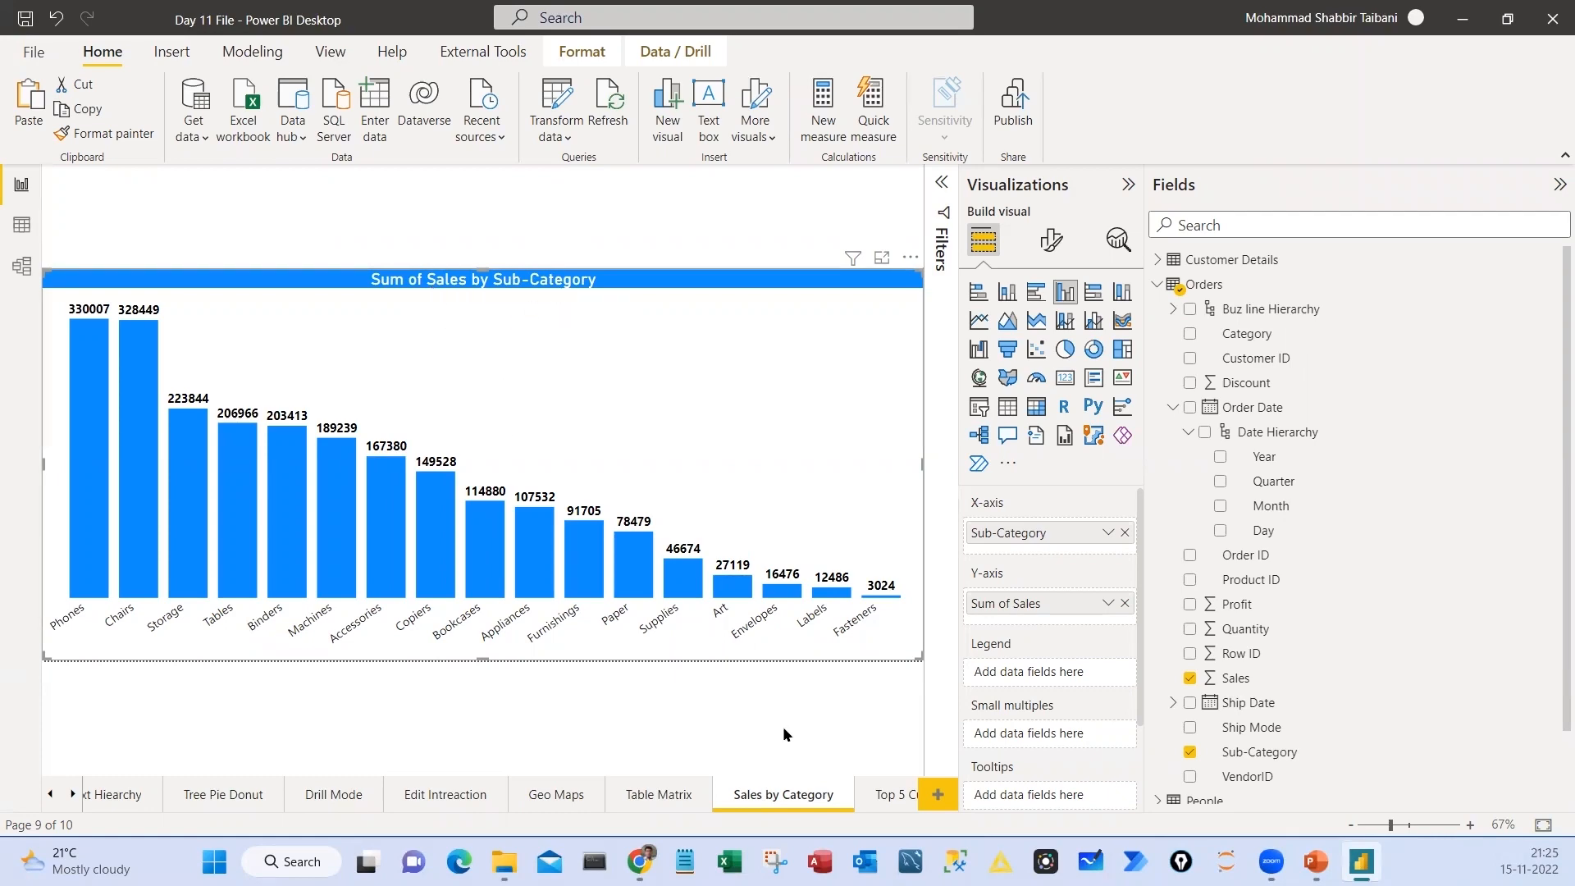
pyautogui.click(1128, 184)
pyautogui.click(1194, 656)
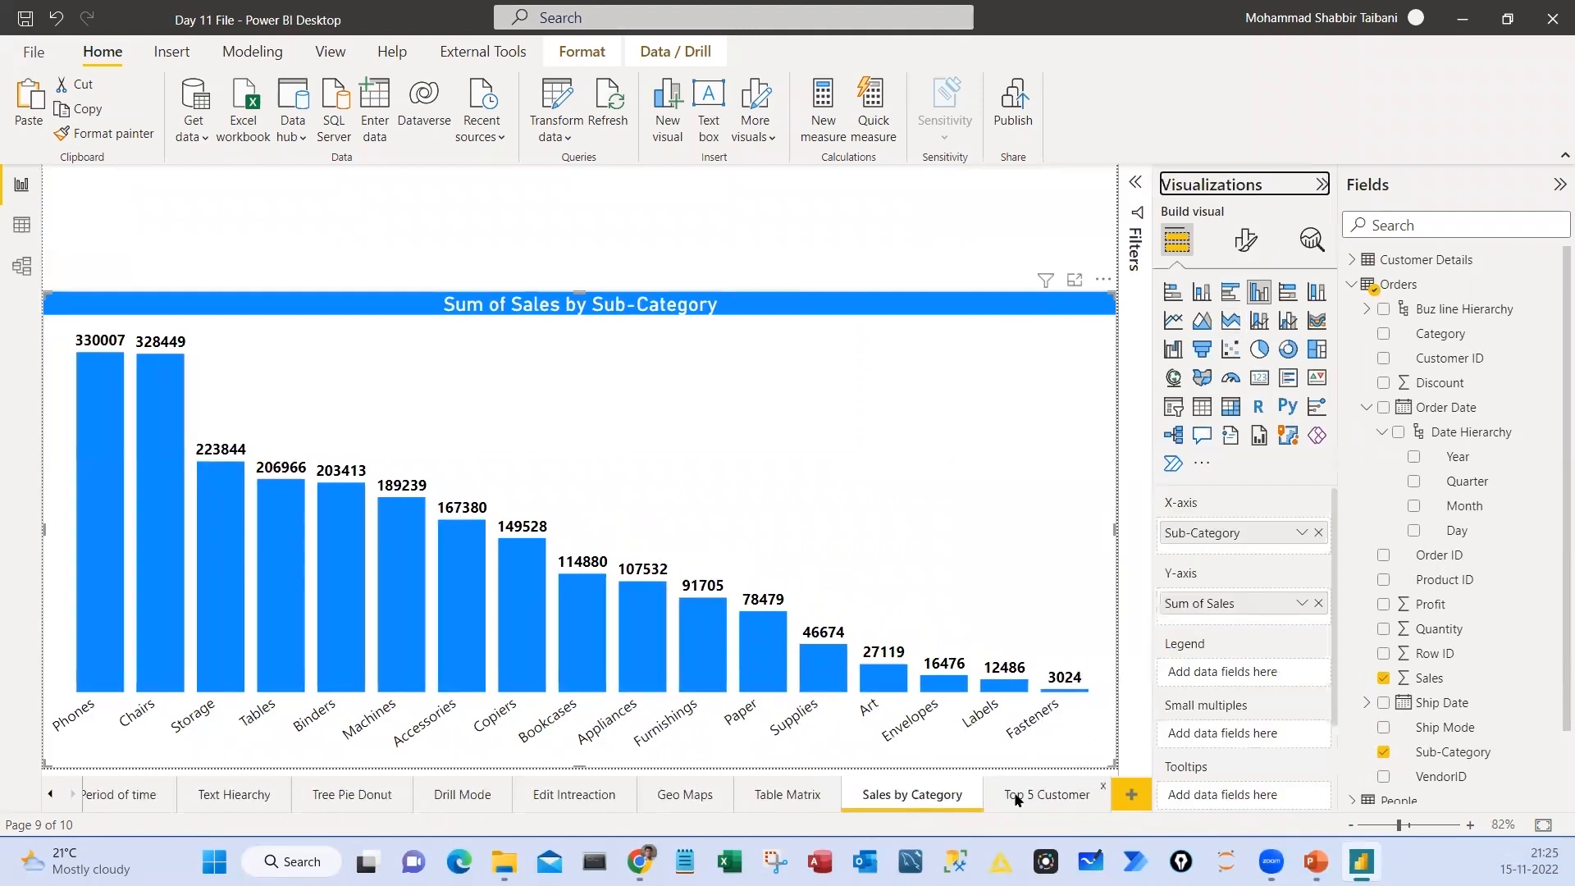
# Examine the default tooltip of the Phones column in the sub-category sales chart on the Sales by Category page
pyautogui.click(1055, 794)
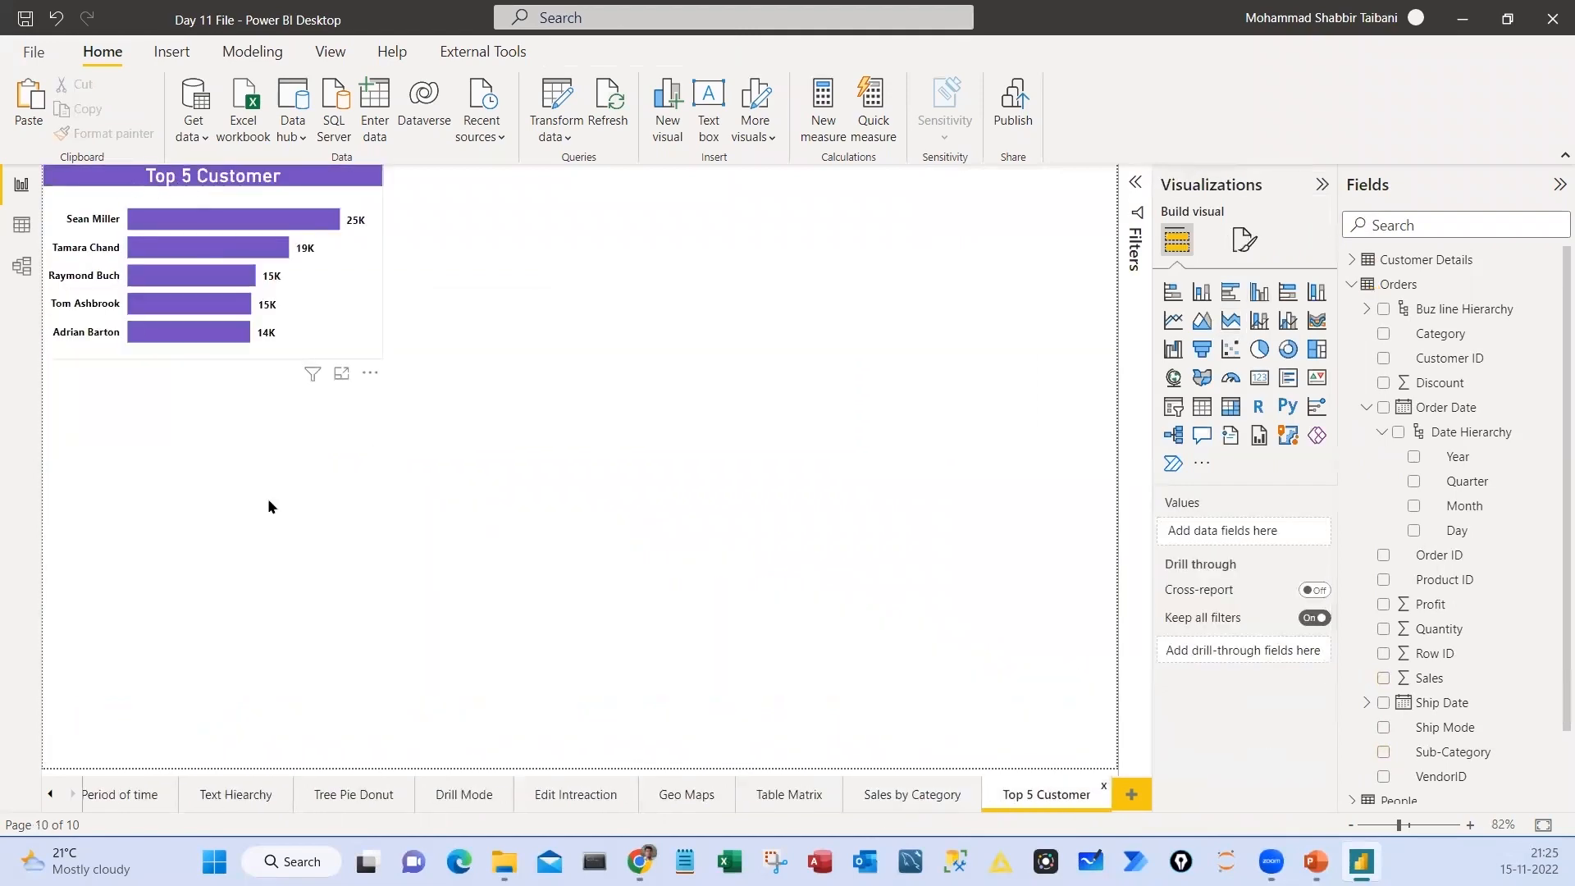
pyautogui.click(907, 796)
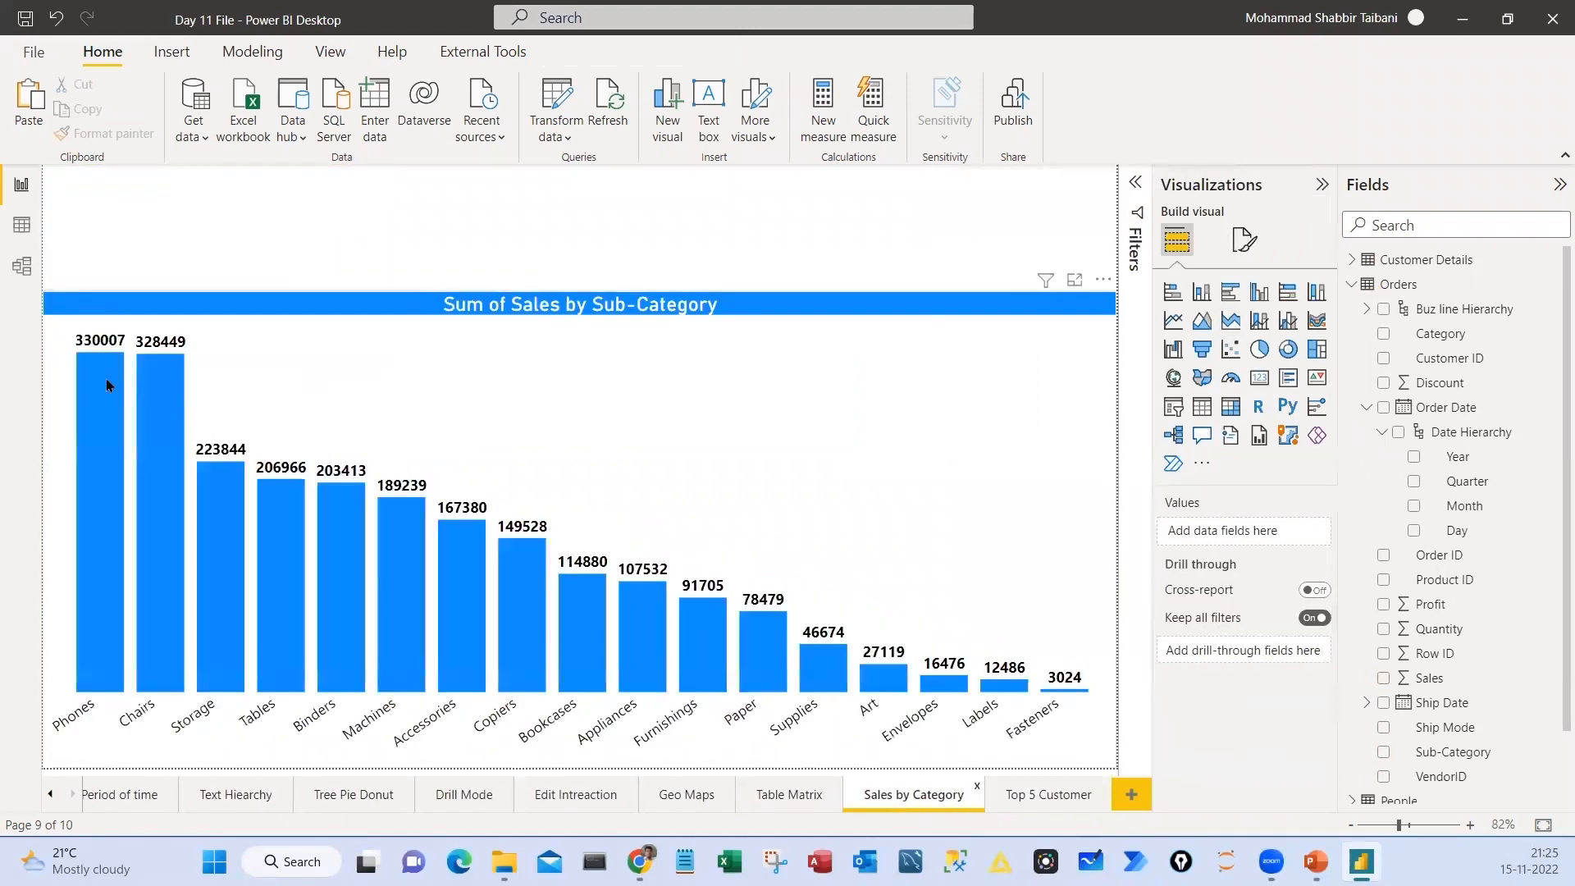
pyautogui.moveTo(106, 377)
pyautogui.moveTo(193, 400); pyautogui.dragTo(326, 430)
pyautogui.moveTo(273, 372); pyautogui.dragTo(312, 280)
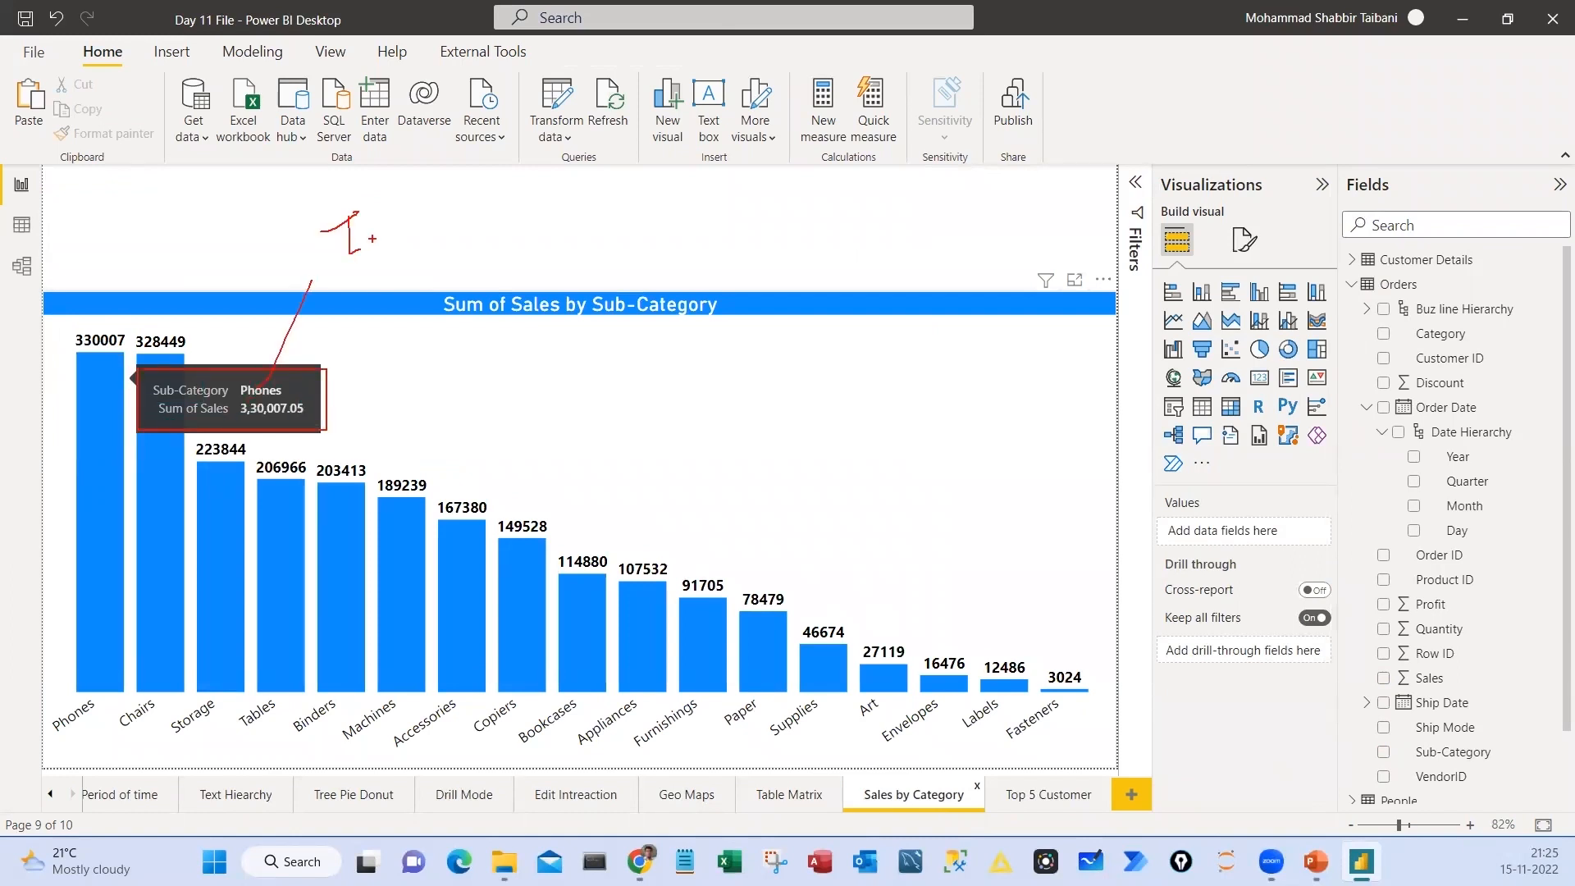
pyautogui.moveTo(363, 233); pyautogui.dragTo(363, 234)
pyautogui.moveTo(377, 232); pyautogui.dragTo(376, 234)
pyautogui.moveTo(394, 200)
pyautogui.mouseDown()
pyautogui.moveTo(412, 235)
pyautogui.moveTo(461, 228)
pyautogui.mouseUp()
pyautogui.moveTo(481, 194); pyautogui.dragTo(482, 233)
pyautogui.moveTo(482, 197); pyautogui.dragTo(483, 215)
pyautogui.moveTo(154, 379)
pyautogui.mouseDown()
pyautogui.moveTo(276, 440)
pyautogui.moveTo(297, 414)
pyautogui.mouseUp()
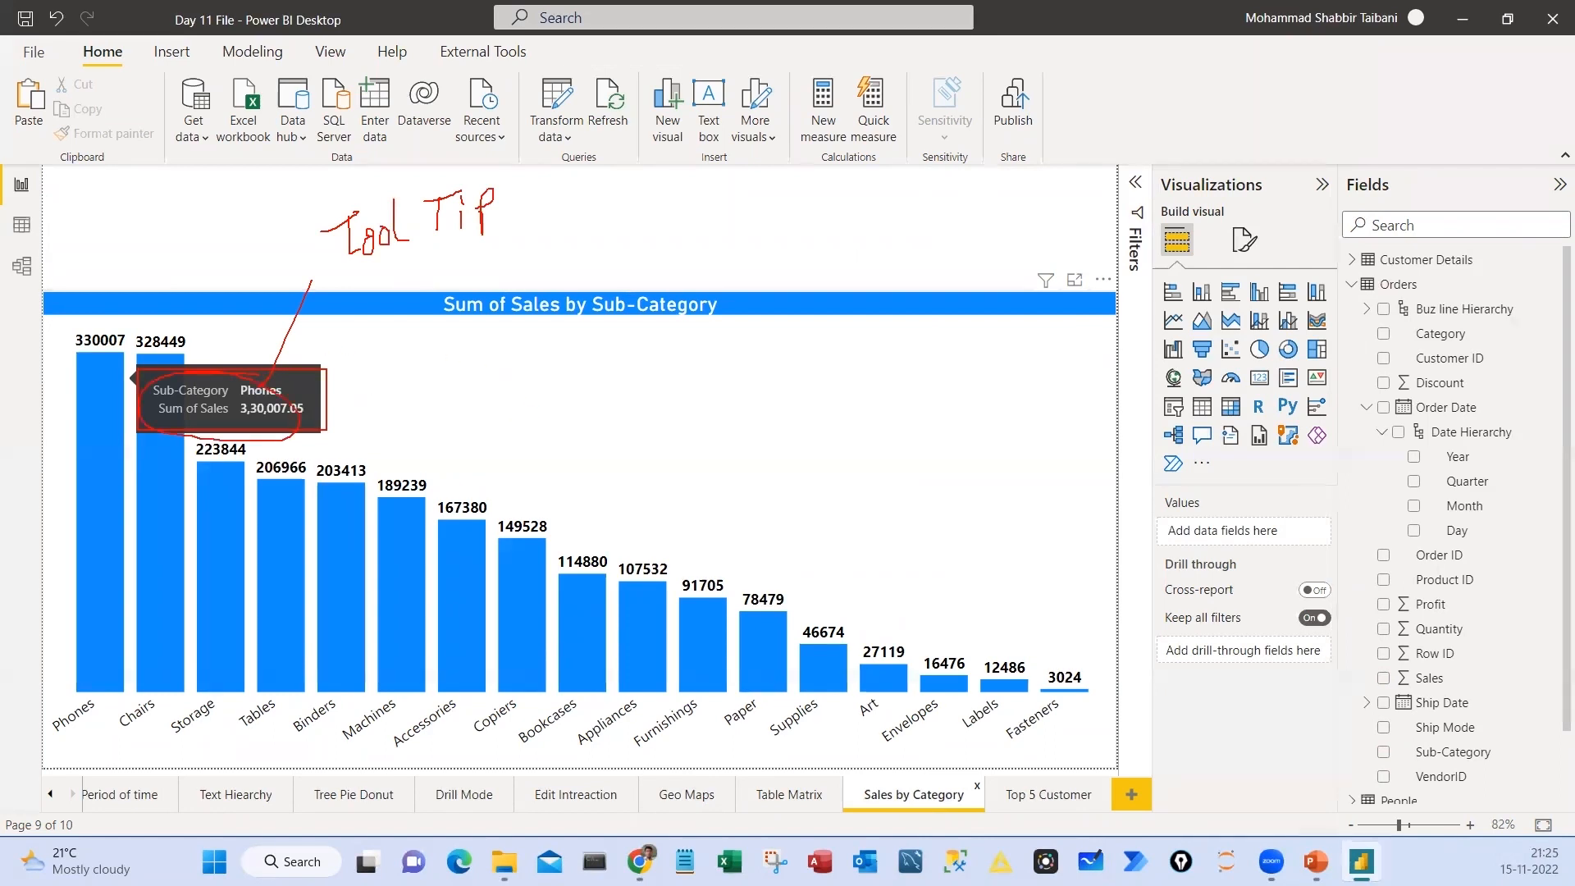
pyautogui.press('Escape')
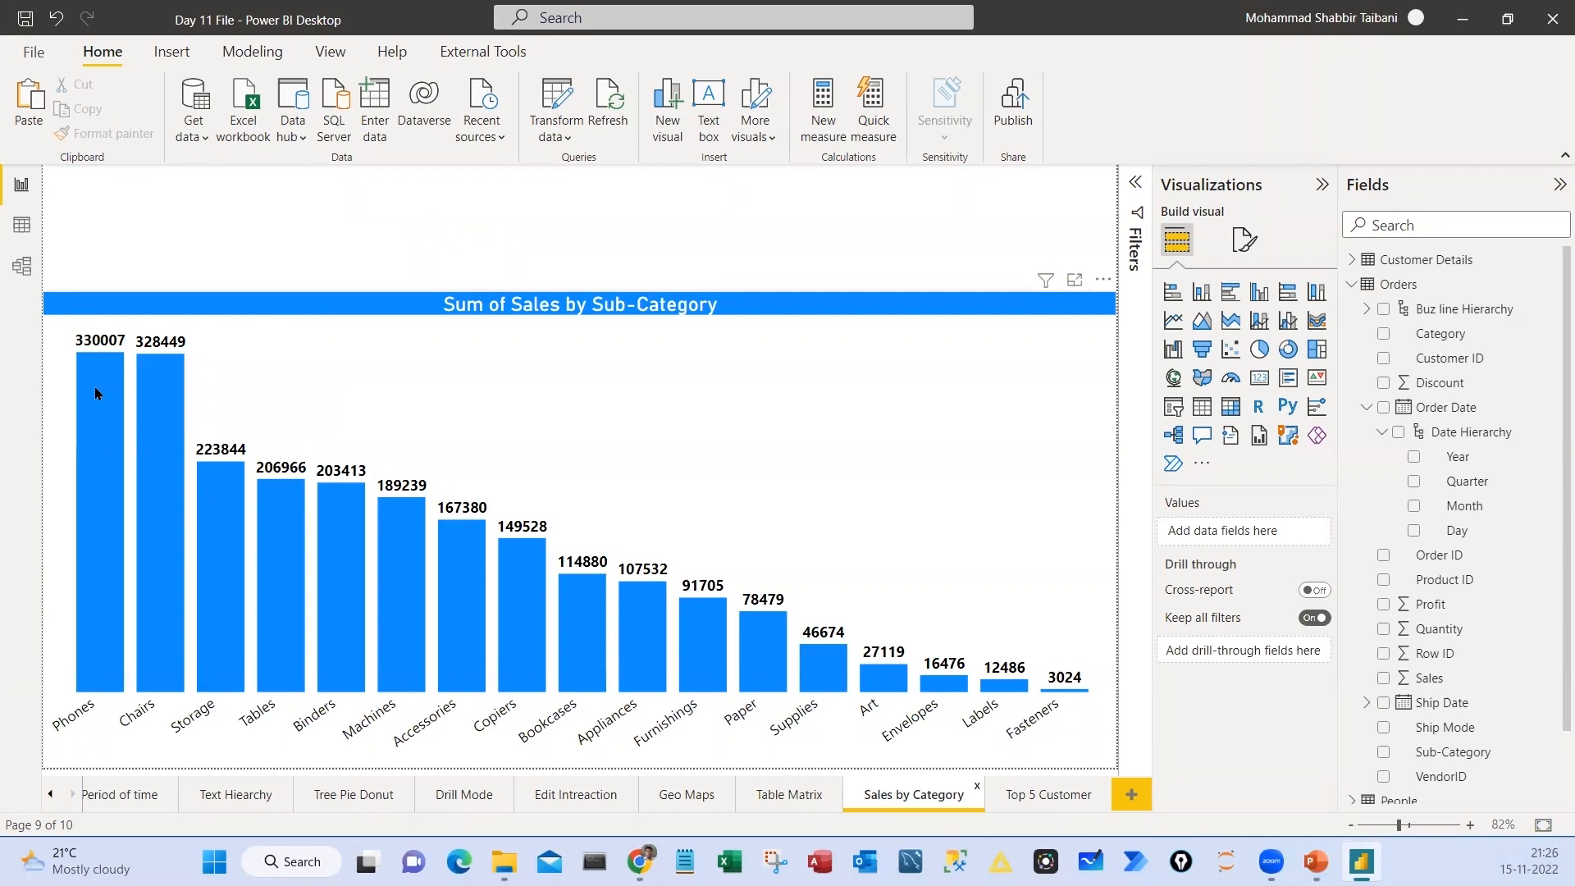
pyautogui.moveTo(95, 388)
pyautogui.hotkey('ctrl', '2')
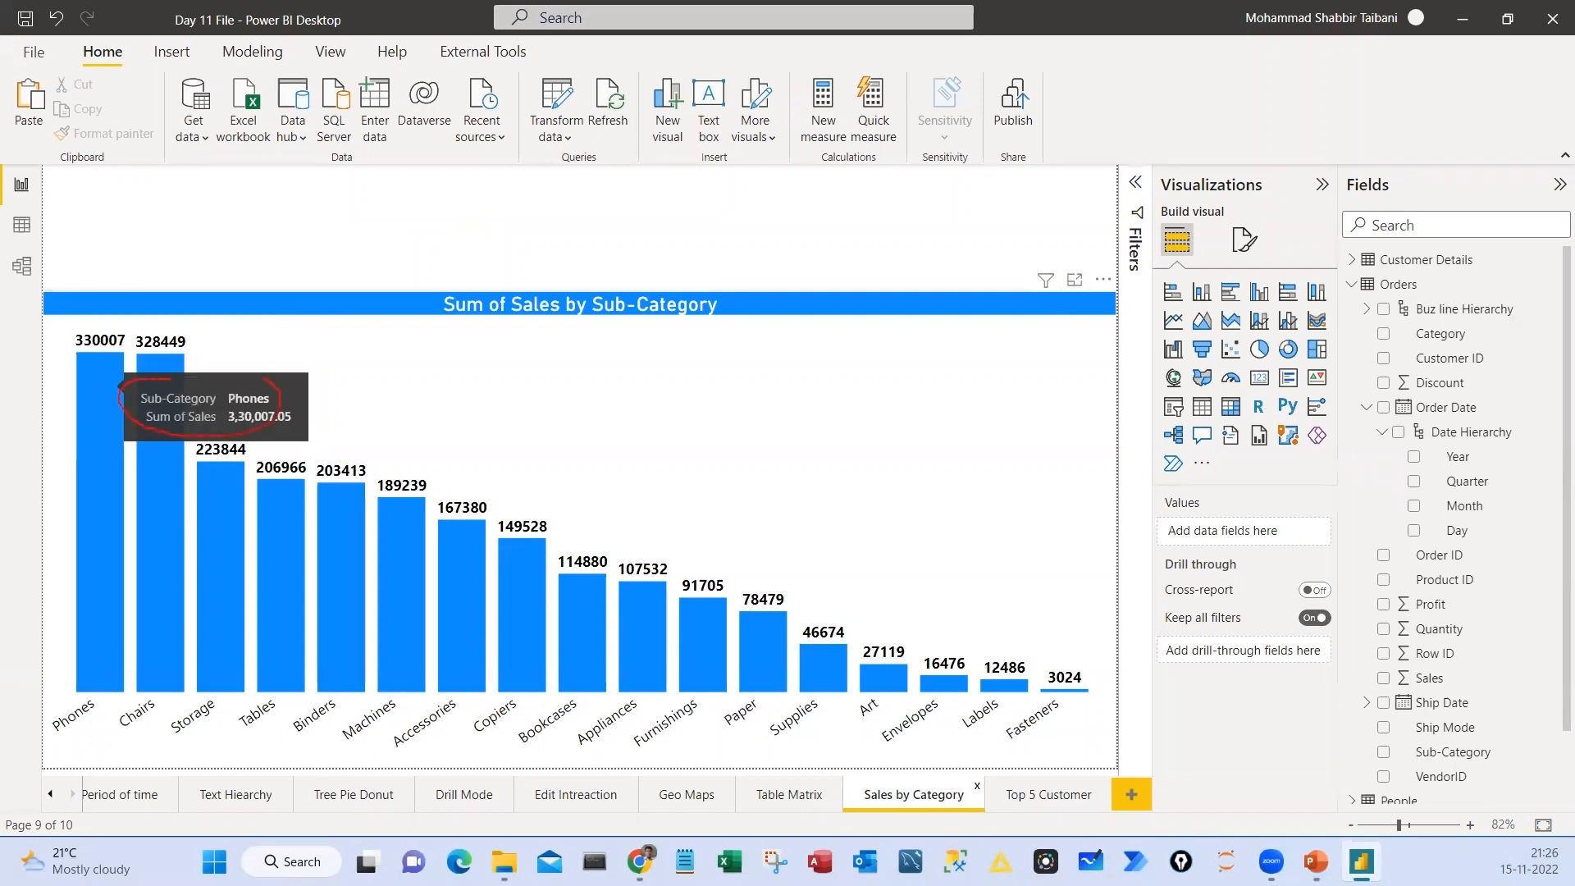
pyautogui.moveTo(172, 379); pyautogui.dragTo(146, 366)
pyautogui.press('Escape')
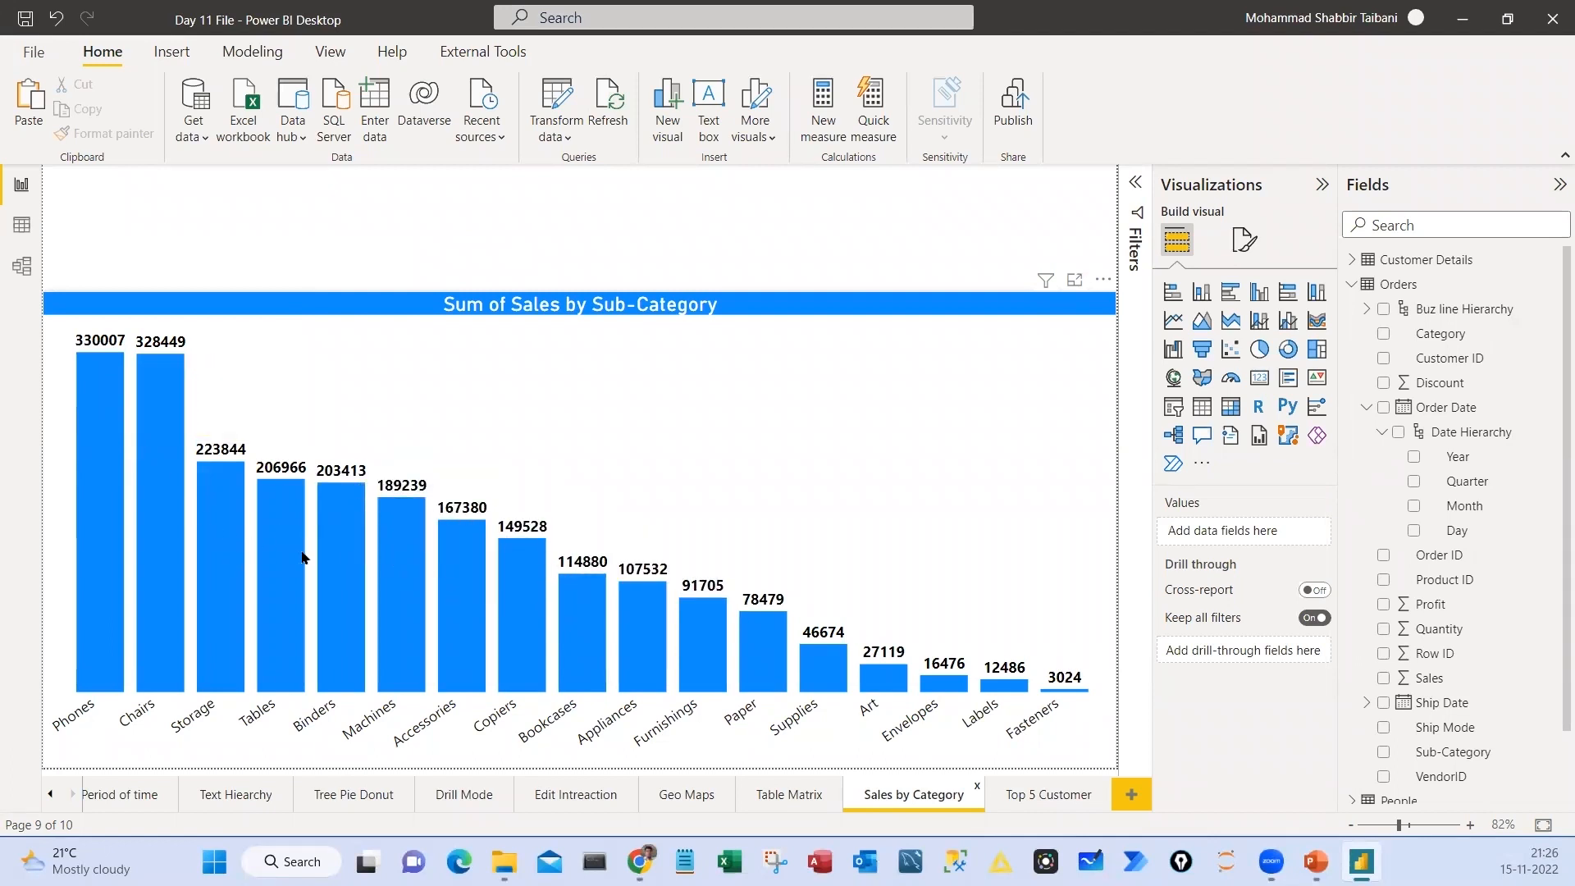
# Open the page formatting options for the Top 5 Customer page with no visual selected
pyautogui.click(1055, 798)
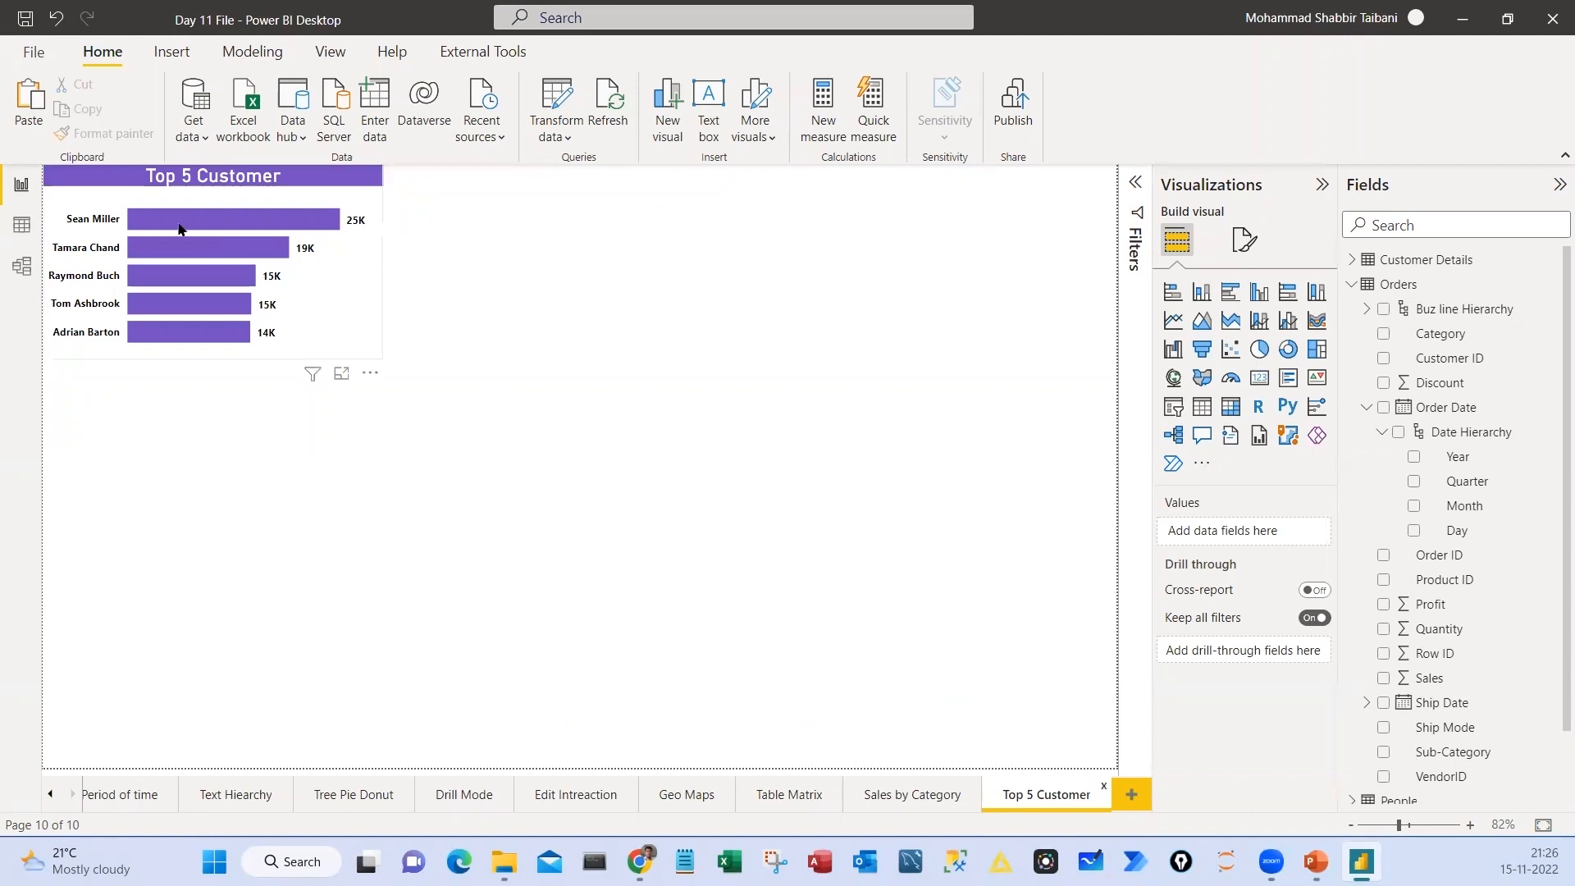
pyautogui.click(743, 326)
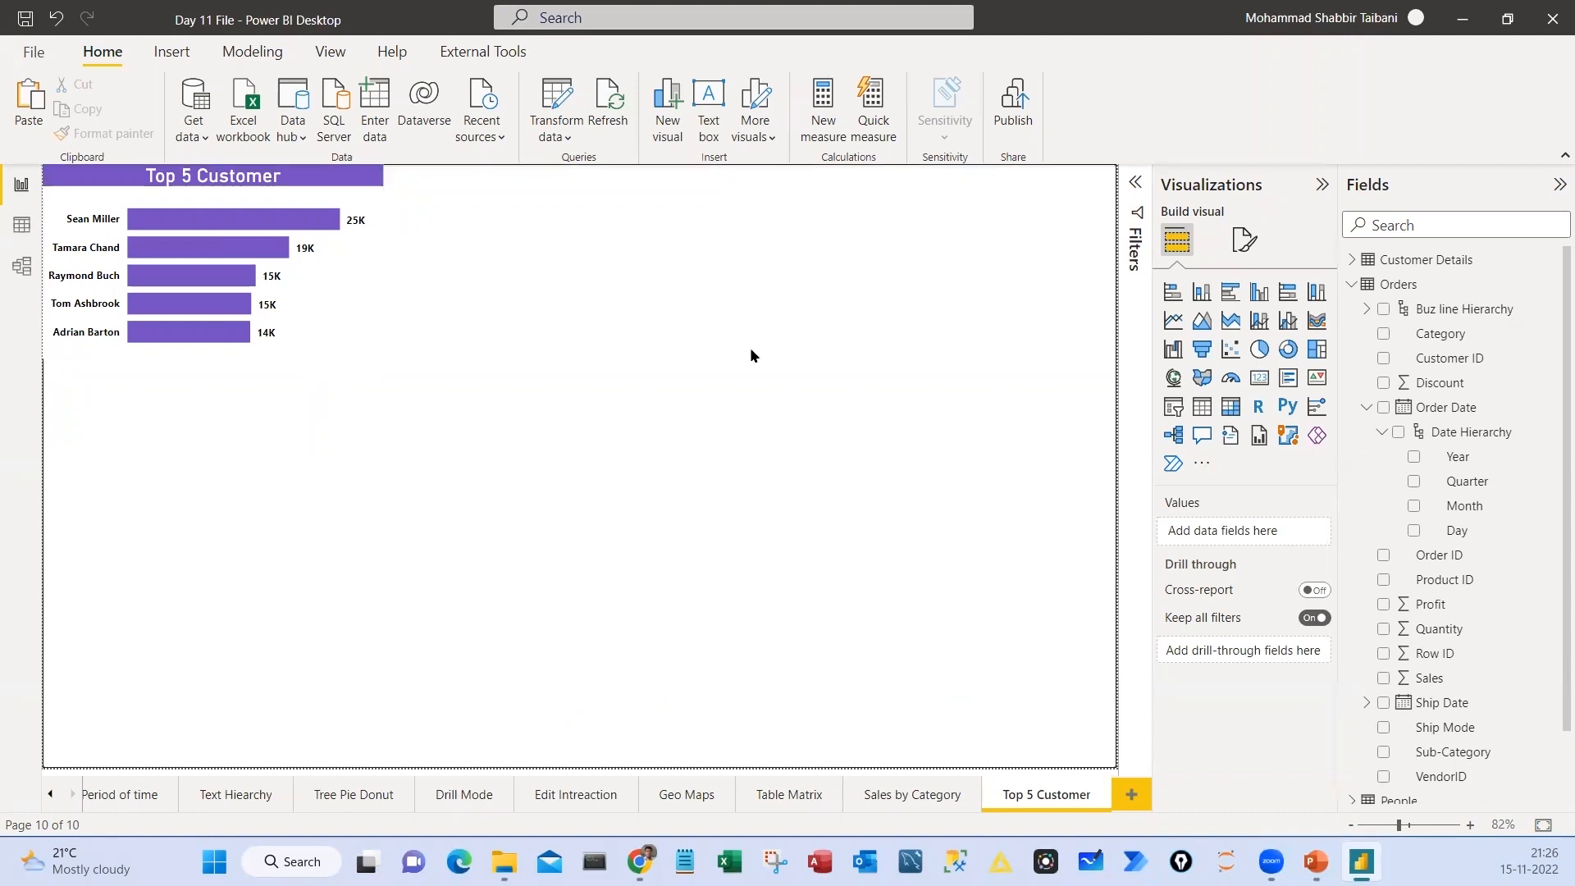
pyautogui.hotkey('ctrl', '2')
pyautogui.moveTo(804, 279); pyautogui.dragTo(663, 306)
pyautogui.moveTo(790, 363)
pyautogui.mouseDown()
pyautogui.moveTo(770, 381)
pyautogui.moveTo(848, 377)
pyautogui.mouseUp()
pyautogui.press('Escape')
pyautogui.click(1245, 240)
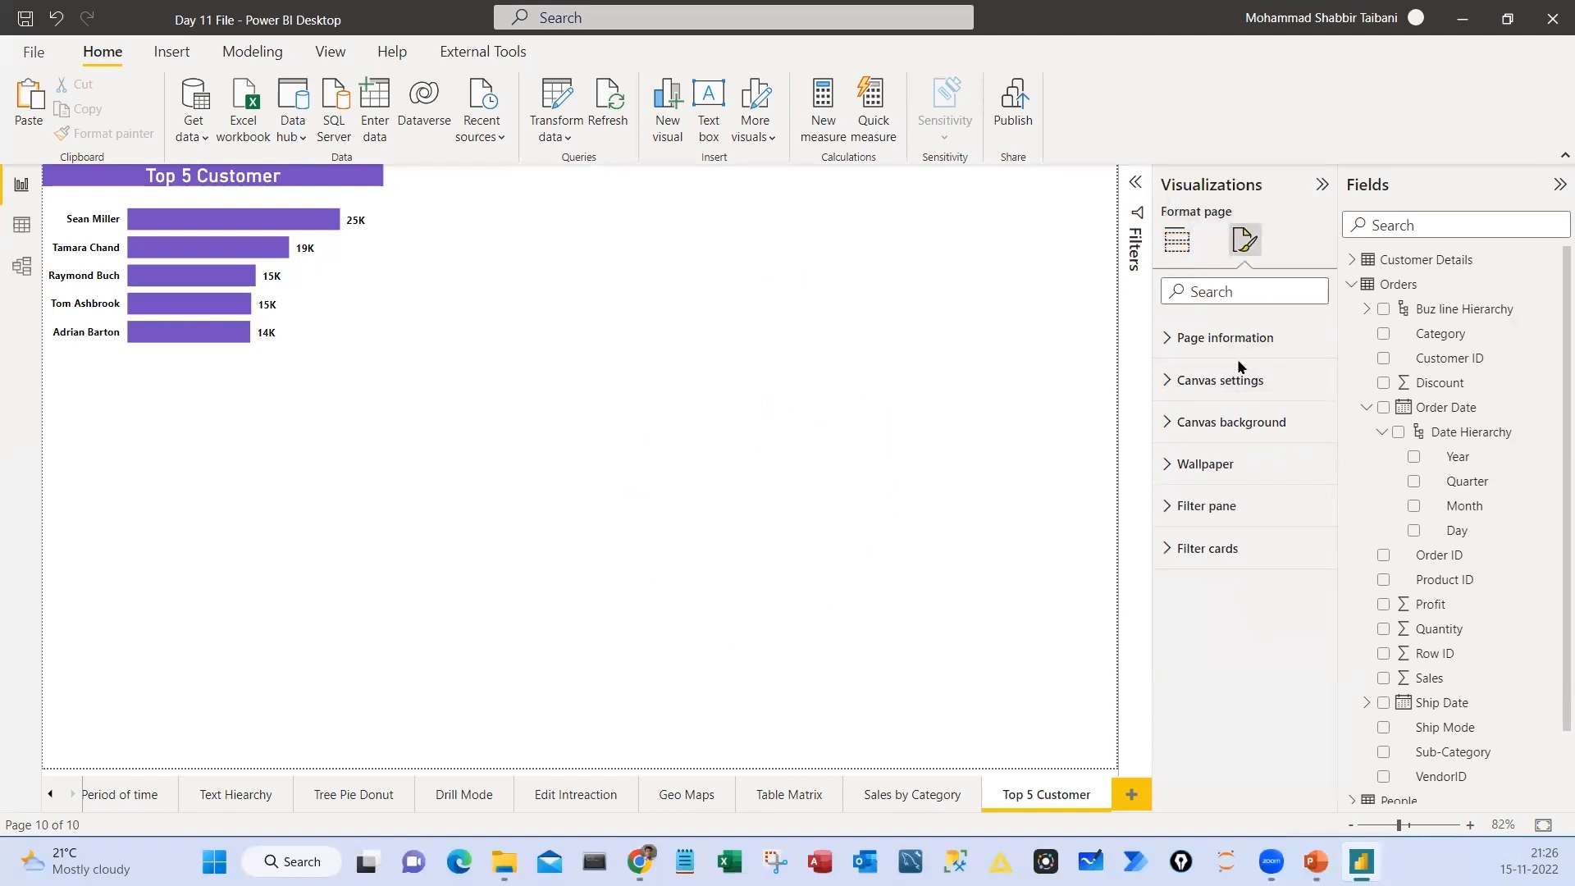
pyautogui.hotkey('ctrl', '2')
pyautogui.moveTo(1156, 321)
pyautogui.mouseDown()
pyautogui.moveTo(1277, 372)
pyautogui.moveTo(1296, 598)
pyautogui.mouseUp()
pyautogui.moveTo(1225, 308)
pyautogui.mouseDown()
pyautogui.moveTo(1293, 333)
pyautogui.moveTo(1130, 291)
pyautogui.mouseUp()
pyautogui.moveTo(921, 293); pyautogui.dragTo(784, 250)
pyautogui.moveTo(778, 375); pyautogui.dragTo(965, 262)
pyautogui.press('Escape')
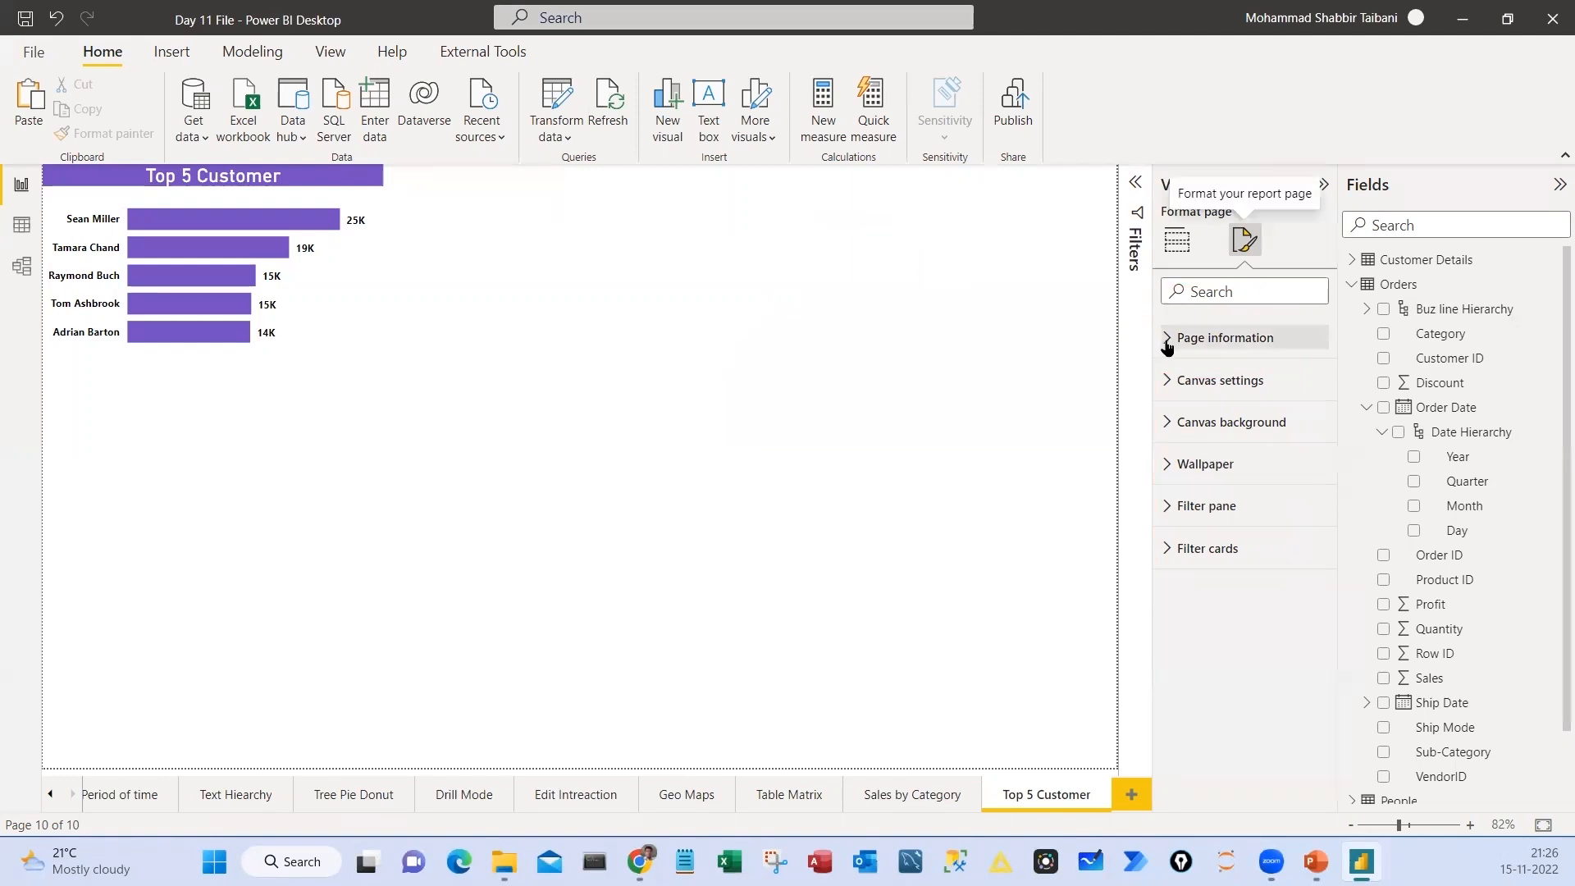
# Allow the Top 5 Customer page to be used as a tooltip in its page information settings
pyautogui.click(1219, 337)
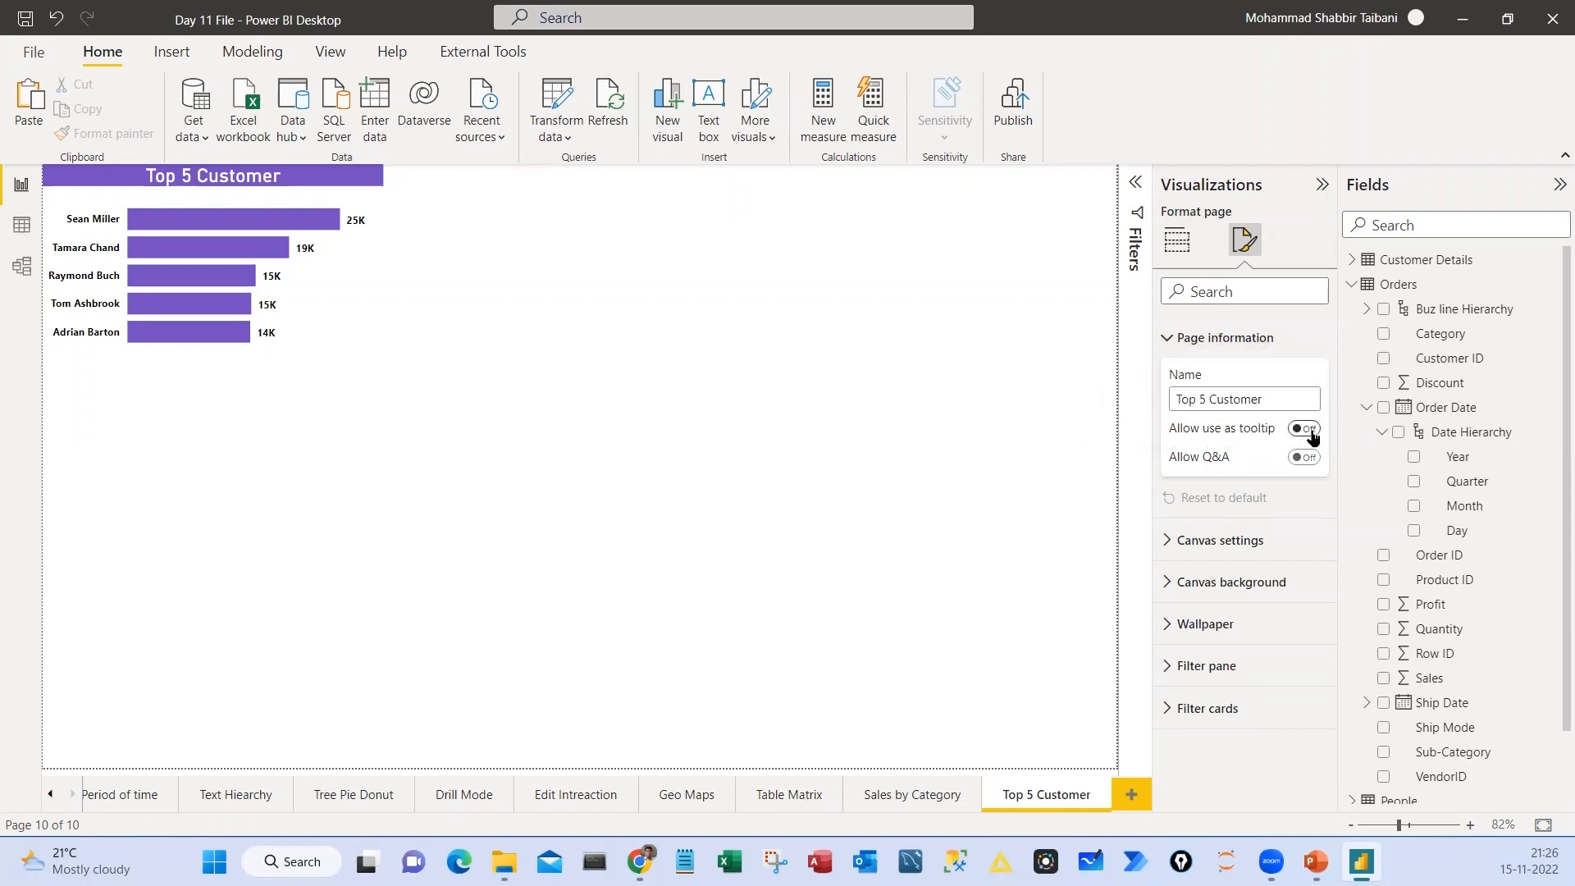
pyautogui.click(1311, 432)
pyautogui.moveTo(752, 358); pyautogui.dragTo(865, 320)
pyautogui.moveTo(1208, 221); pyautogui.dragTo(1281, 263)
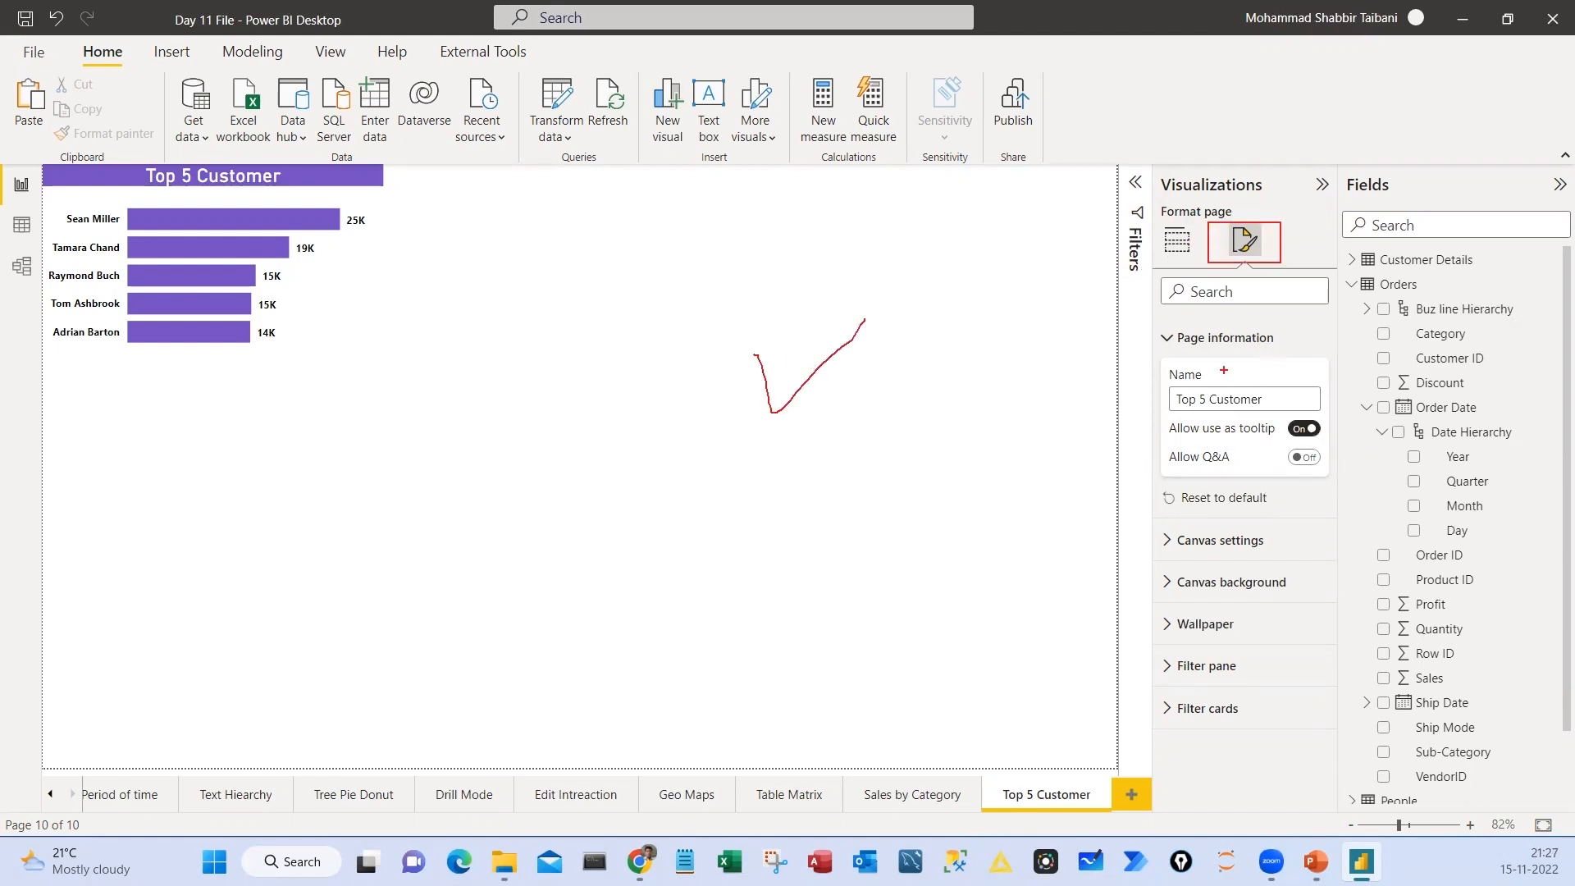
pyautogui.moveTo(1149, 321)
pyautogui.mouseDown()
pyautogui.moveTo(1195, 380)
pyautogui.moveTo(1338, 475)
pyautogui.mouseUp()
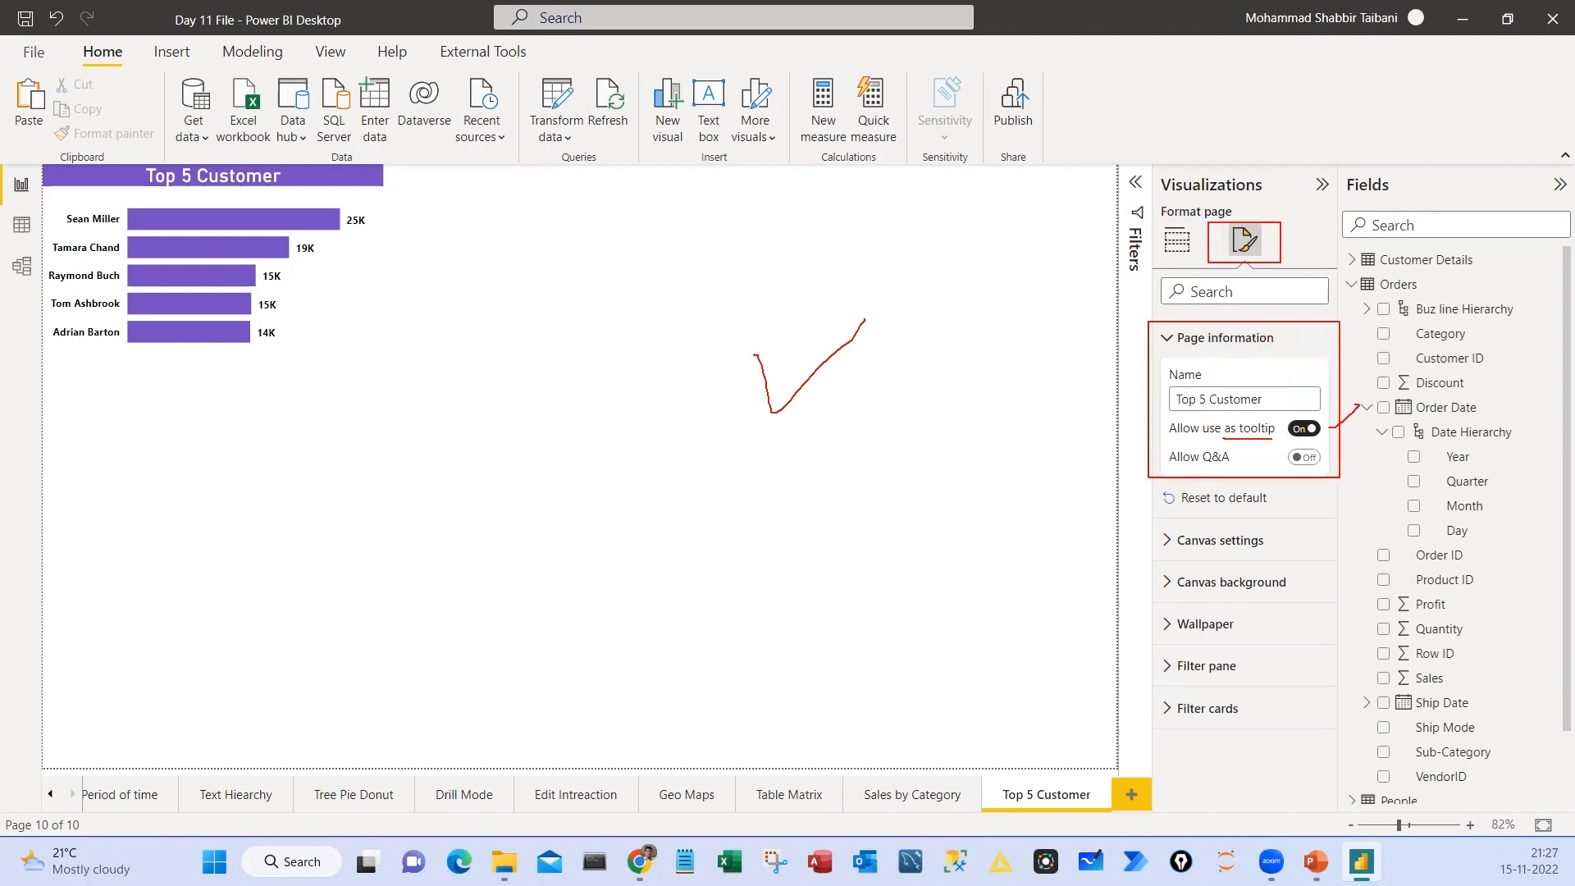
pyautogui.press('Escape')
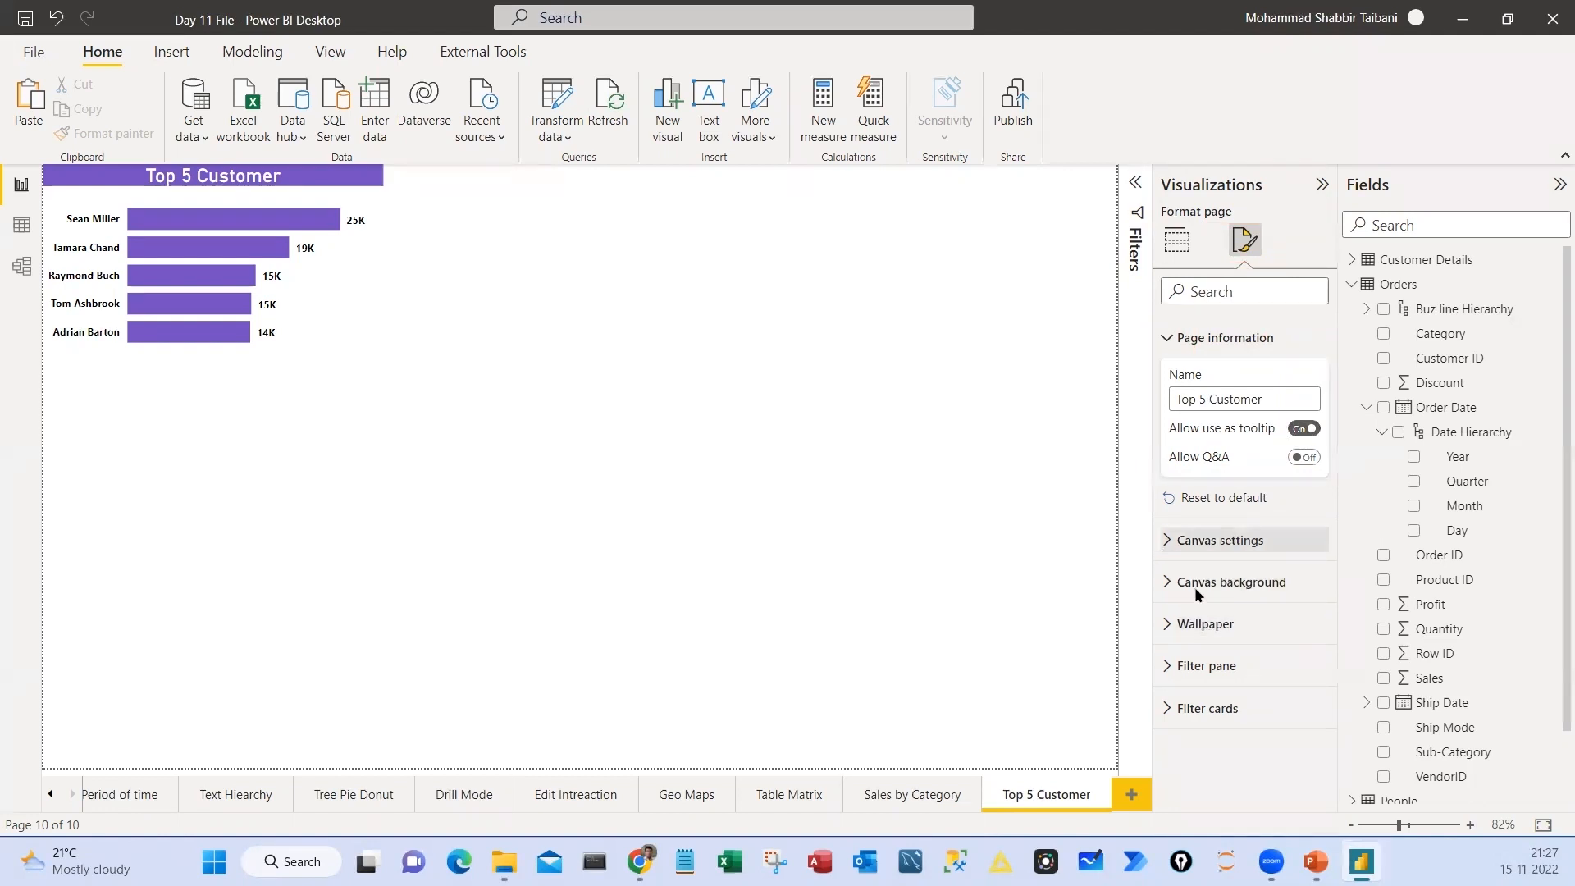
# Change the canvas type of the Top 5 Customer page to Tooltip in the canvas settings
pyautogui.click(1213, 541)
pyautogui.moveTo(1145, 523); pyautogui.dragTo(1355, 630)
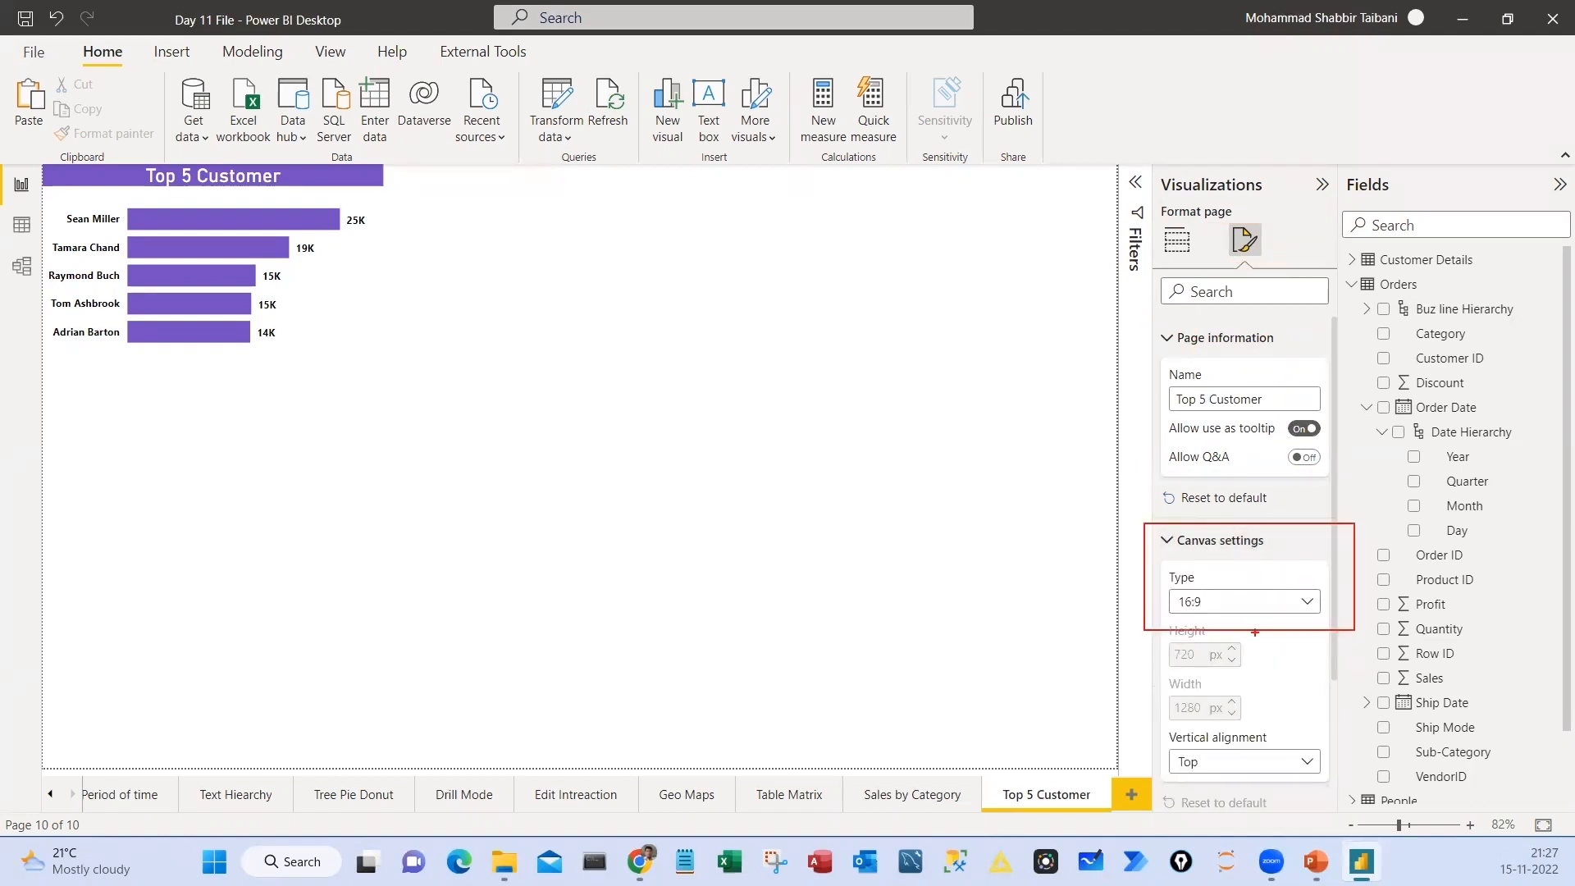
pyautogui.moveTo(43, 169)
pyautogui.mouseDown()
pyautogui.moveTo(1019, 763)
pyautogui.moveTo(1109, 764)
pyautogui.mouseUp()
pyautogui.moveTo(736, 492); pyautogui.dragTo(748, 566)
pyautogui.moveTo(763, 498)
pyautogui.mouseDown()
pyautogui.moveTo(765, 548)
pyautogui.moveTo(797, 557)
pyautogui.mouseUp()
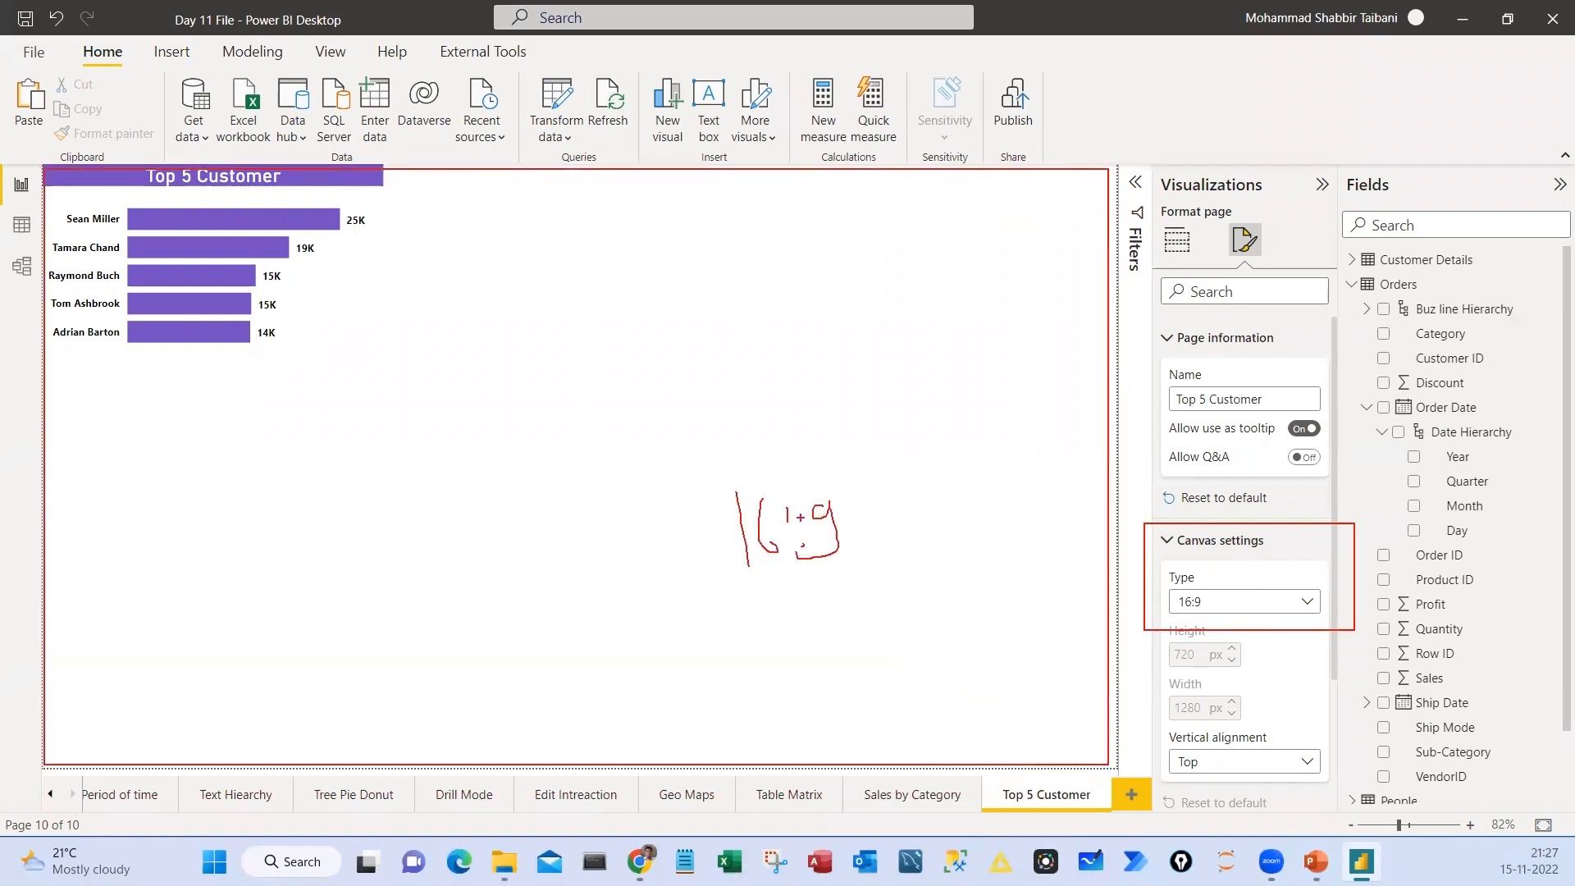
pyautogui.moveTo(785, 451)
pyautogui.mouseDown()
pyautogui.moveTo(874, 522)
pyautogui.moveTo(785, 462)
pyautogui.mouseUp()
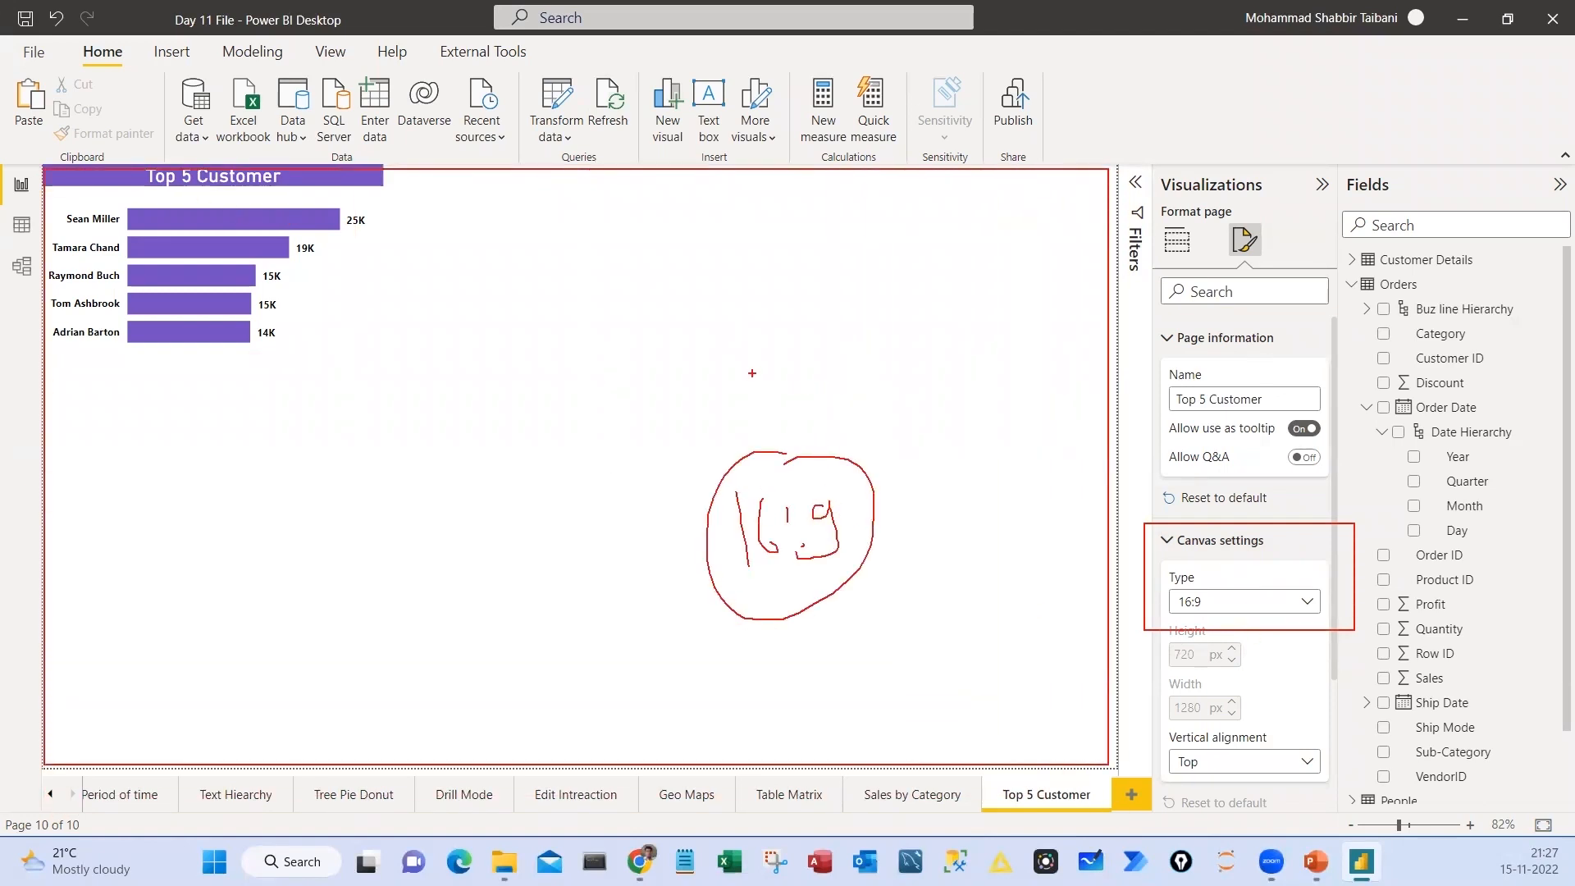
pyautogui.moveTo(761, 375); pyautogui.dragTo(921, 319)
pyautogui.press('Escape')
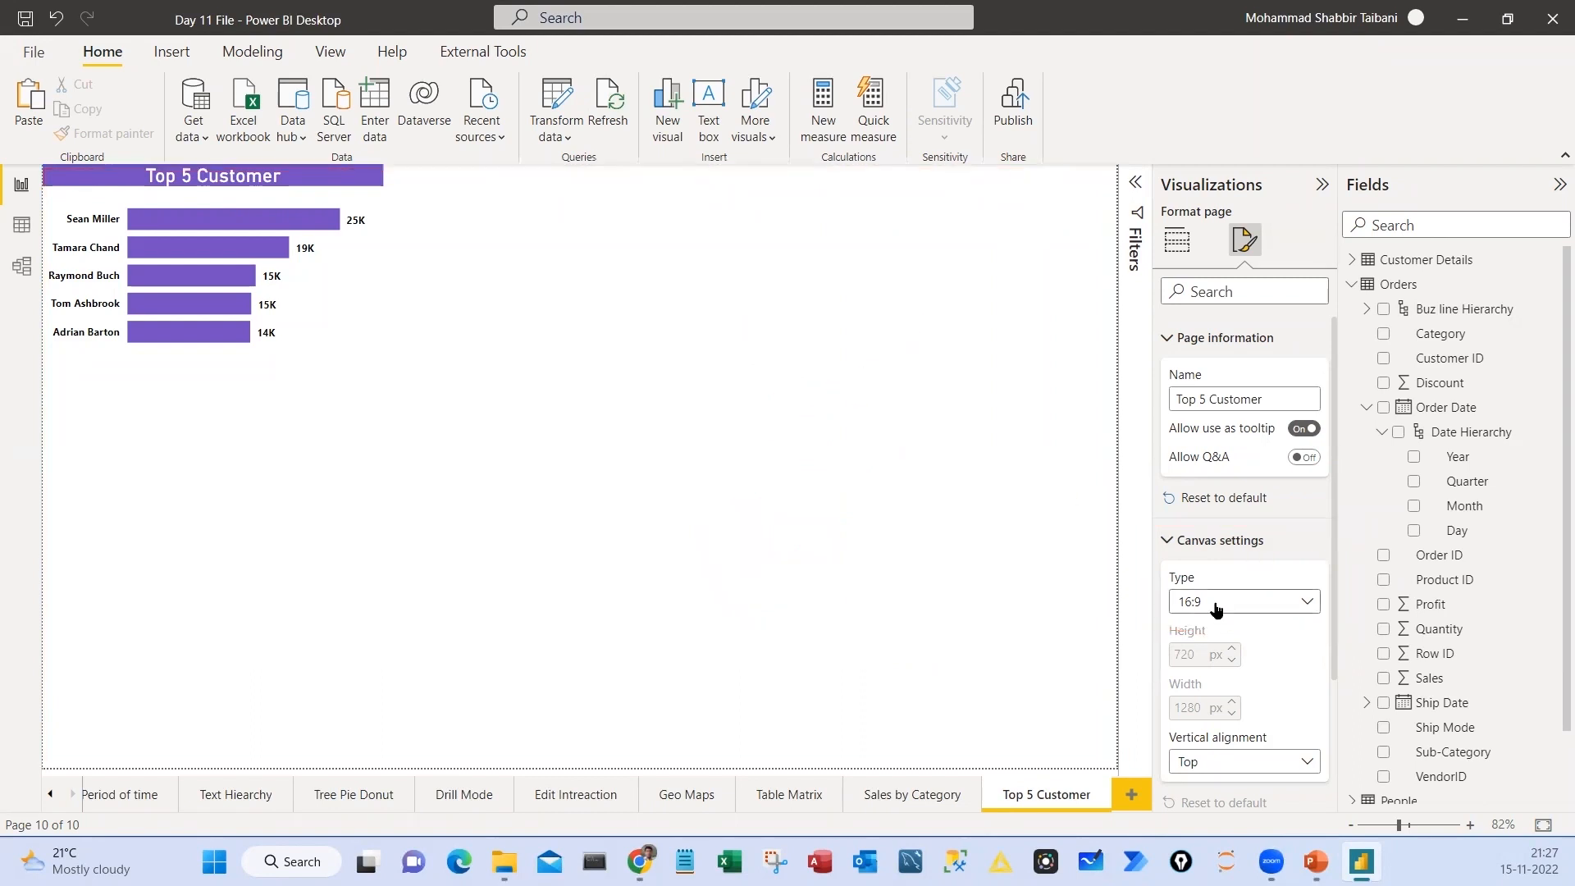
pyautogui.click(1216, 608)
pyautogui.click(1214, 699)
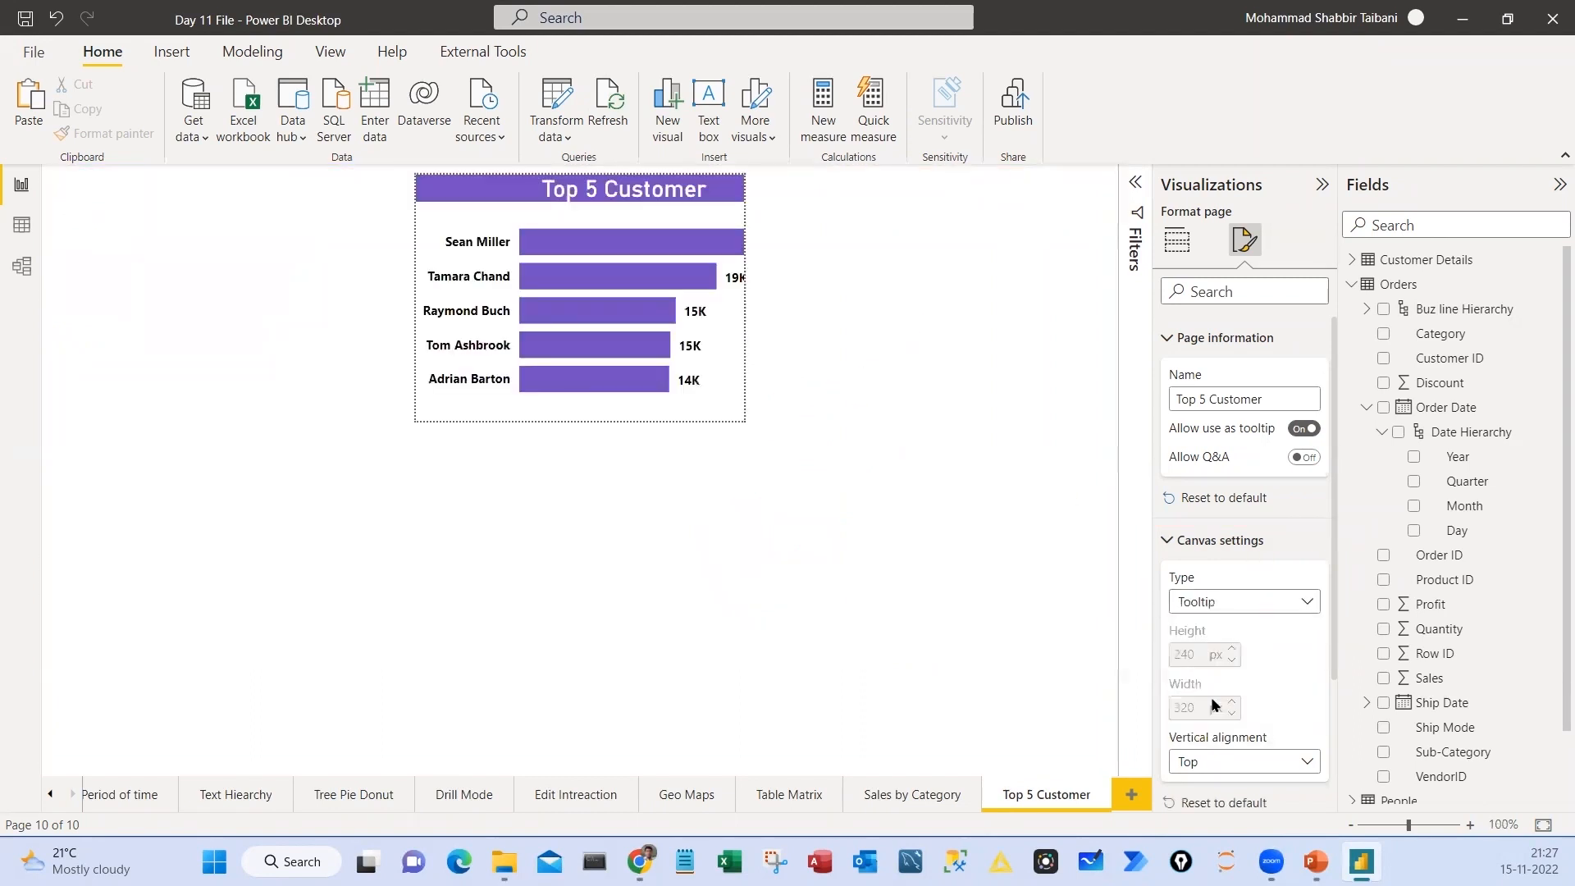
pyautogui.moveTo(1157, 617); pyautogui.dragTo(1194, 553)
pyautogui.moveTo(408, 170); pyautogui.dragTo(753, 425)
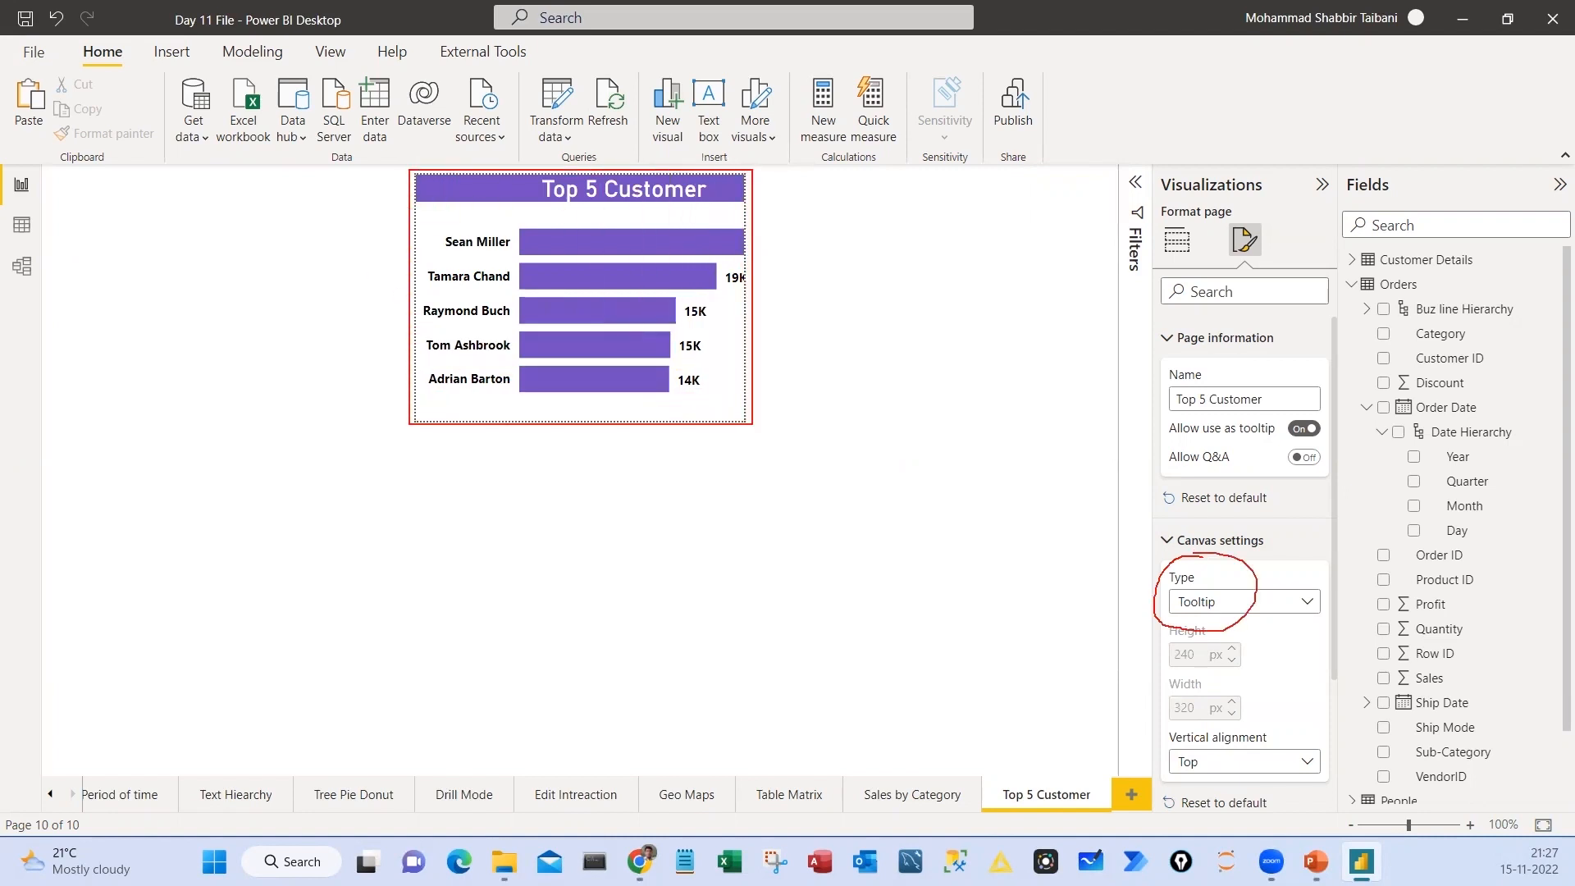
pyautogui.moveTo(876, 502)
pyautogui.mouseDown()
pyautogui.moveTo(902, 644)
pyautogui.moveTo(340, 663)
pyautogui.moveTo(337, 603)
pyautogui.mouseUp()
pyautogui.moveTo(283, 402); pyautogui.dragTo(300, 630)
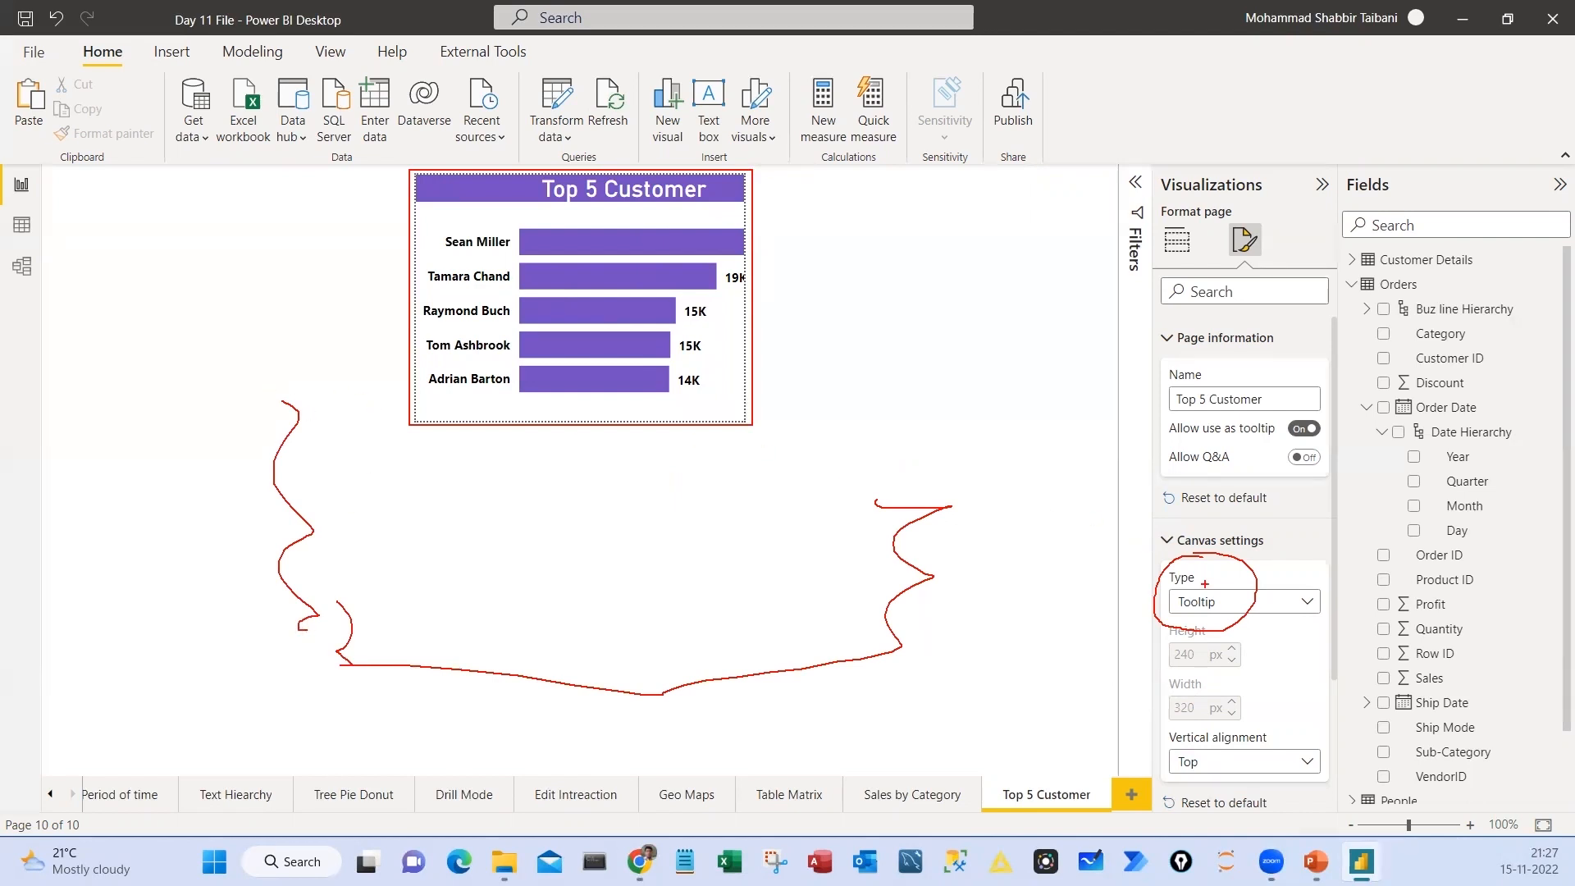
pyautogui.moveTo(1151, 320); pyautogui.dragTo(1328, 633)
pyautogui.moveTo(1271, 398); pyautogui.dragTo(1313, 370)
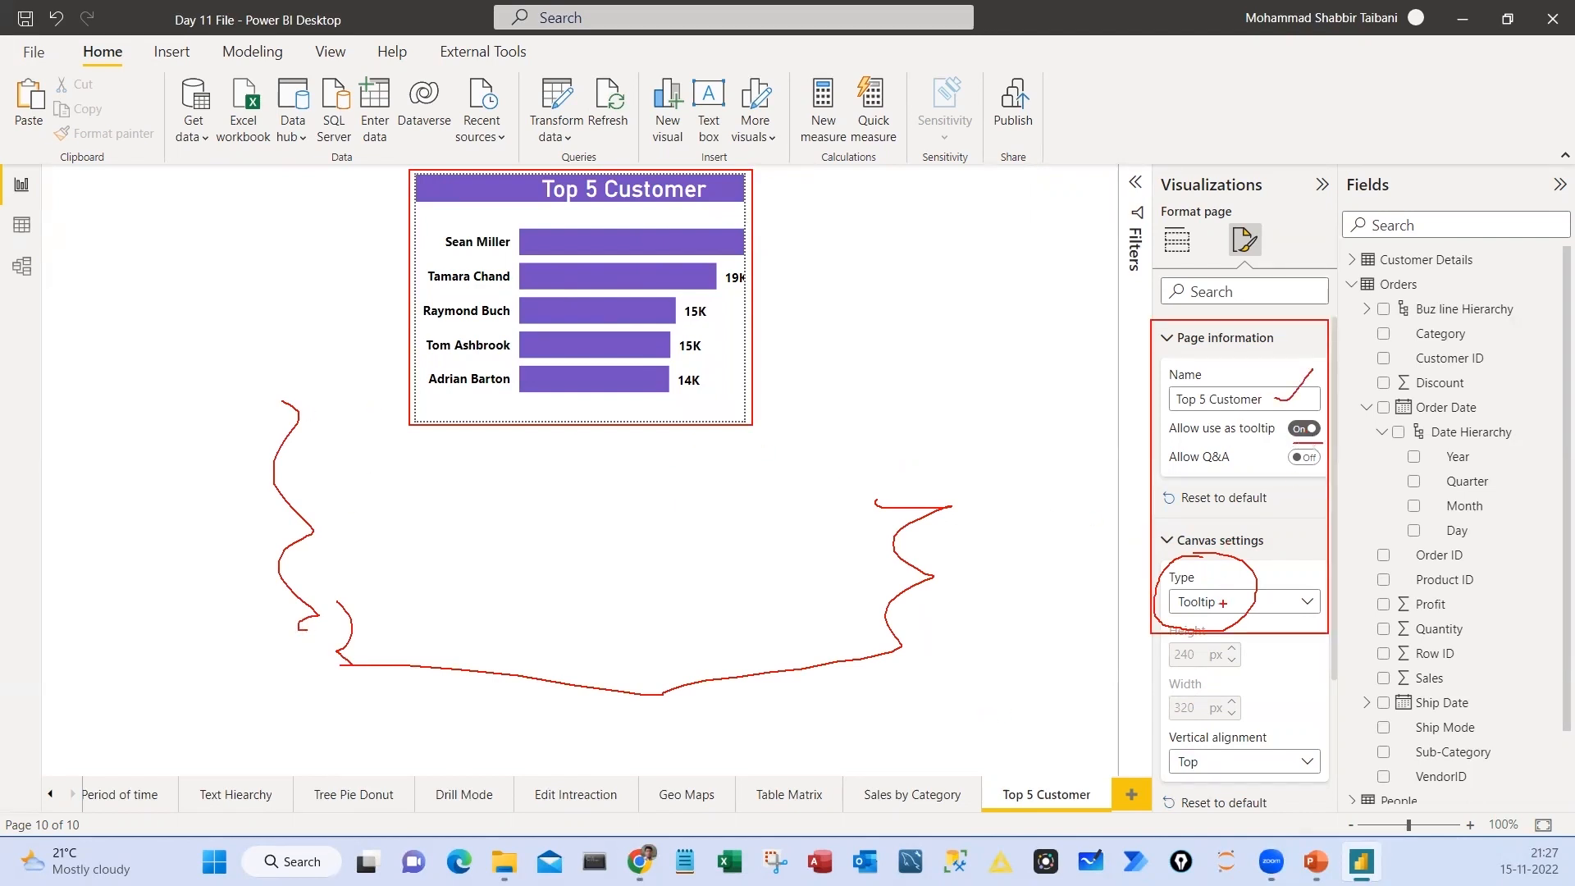
pyautogui.moveTo(1227, 601); pyautogui.dragTo(1282, 569)
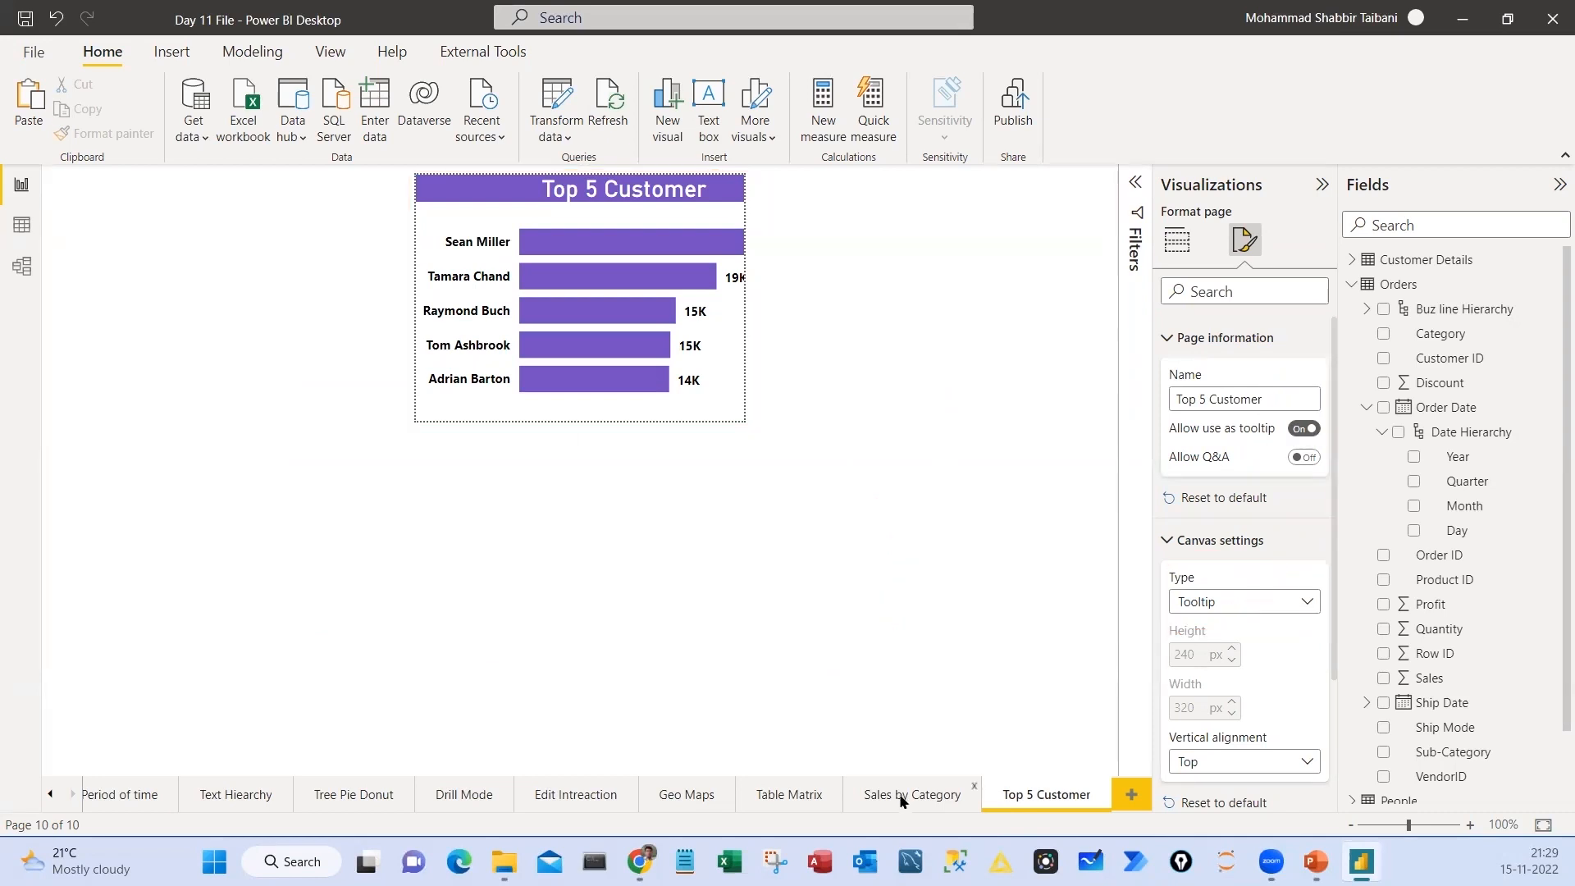
# Show the general format options of the sales by sub-category column chart on the Sales by Category page
pyautogui.click(902, 796)
pyautogui.moveTo(451, 318); pyautogui.dragTo(427, 227)
pyautogui.press('Escape')
pyautogui.click(1178, 243)
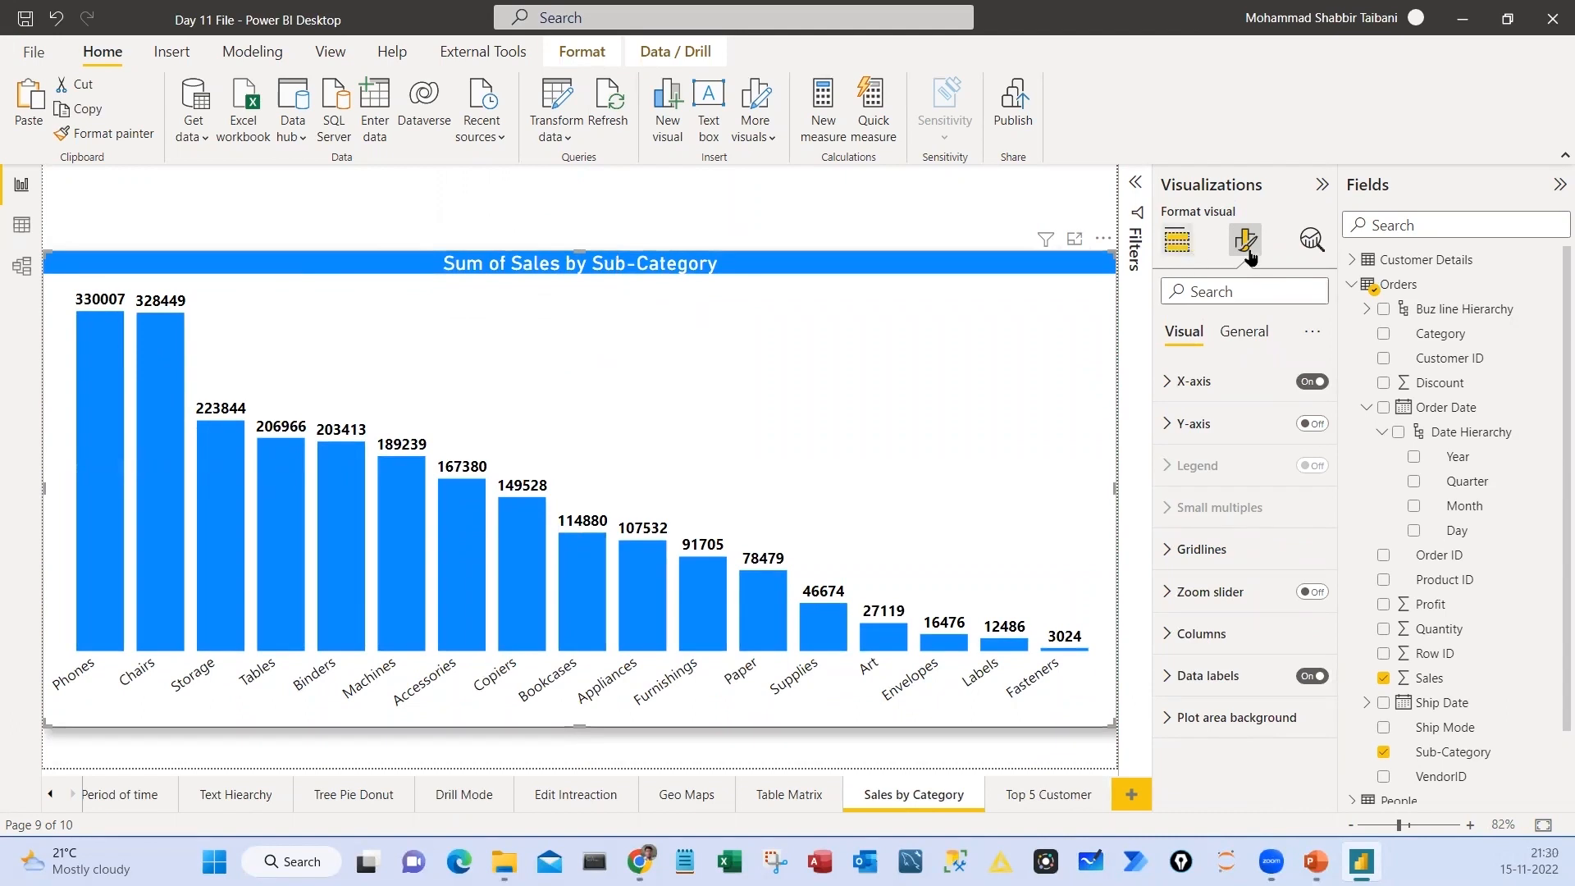
pyautogui.click(1245, 249)
pyautogui.click(1243, 331)
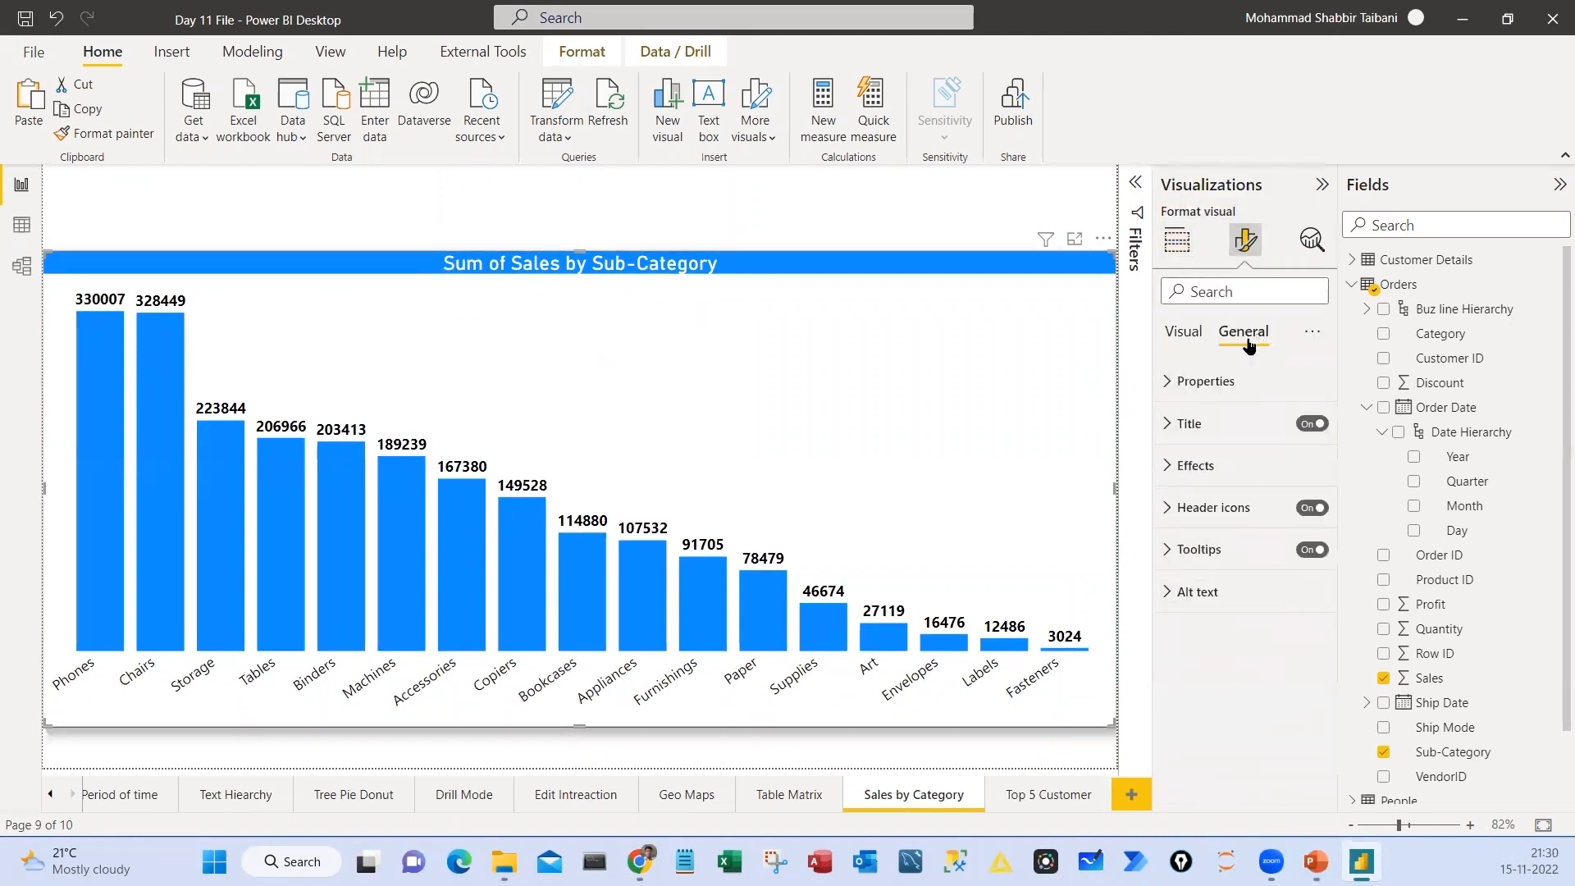
# Assign the Top 5 Customer report page as the column chart's tooltip in its tooltip options
pyautogui.moveTo(1212, 311); pyautogui.dragTo(1295, 358)
pyautogui.moveTo(1147, 526); pyautogui.dragTo(1346, 578)
pyautogui.press('Escape')
pyautogui.click(1174, 549)
pyautogui.scroll(-1, 1291, 589)
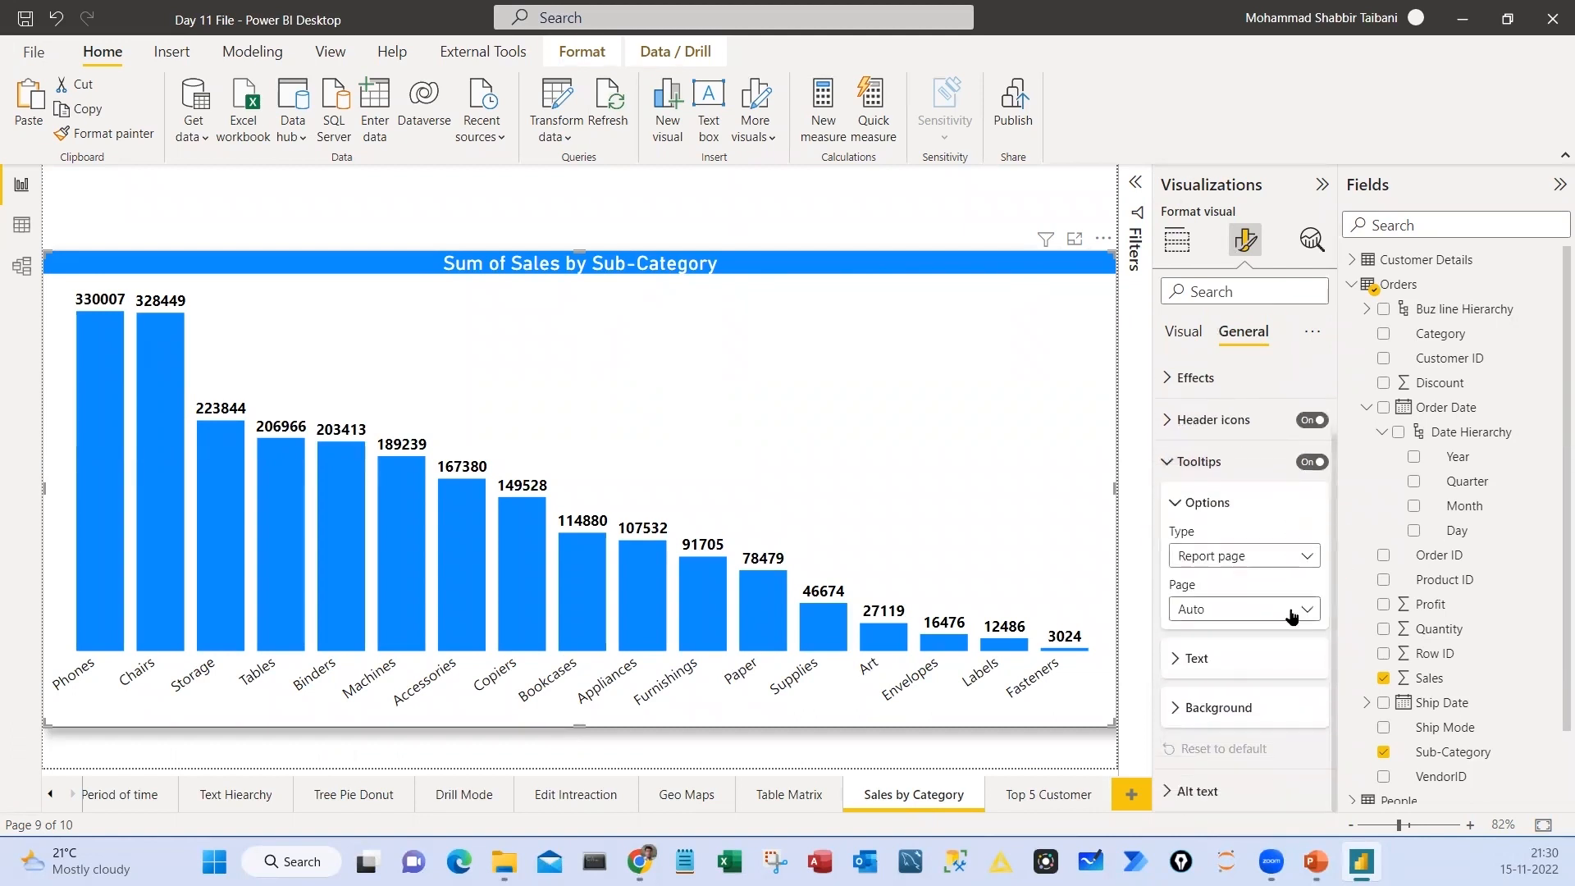
pyautogui.click(1239, 560)
pyautogui.click(1213, 605)
pyautogui.click(1217, 612)
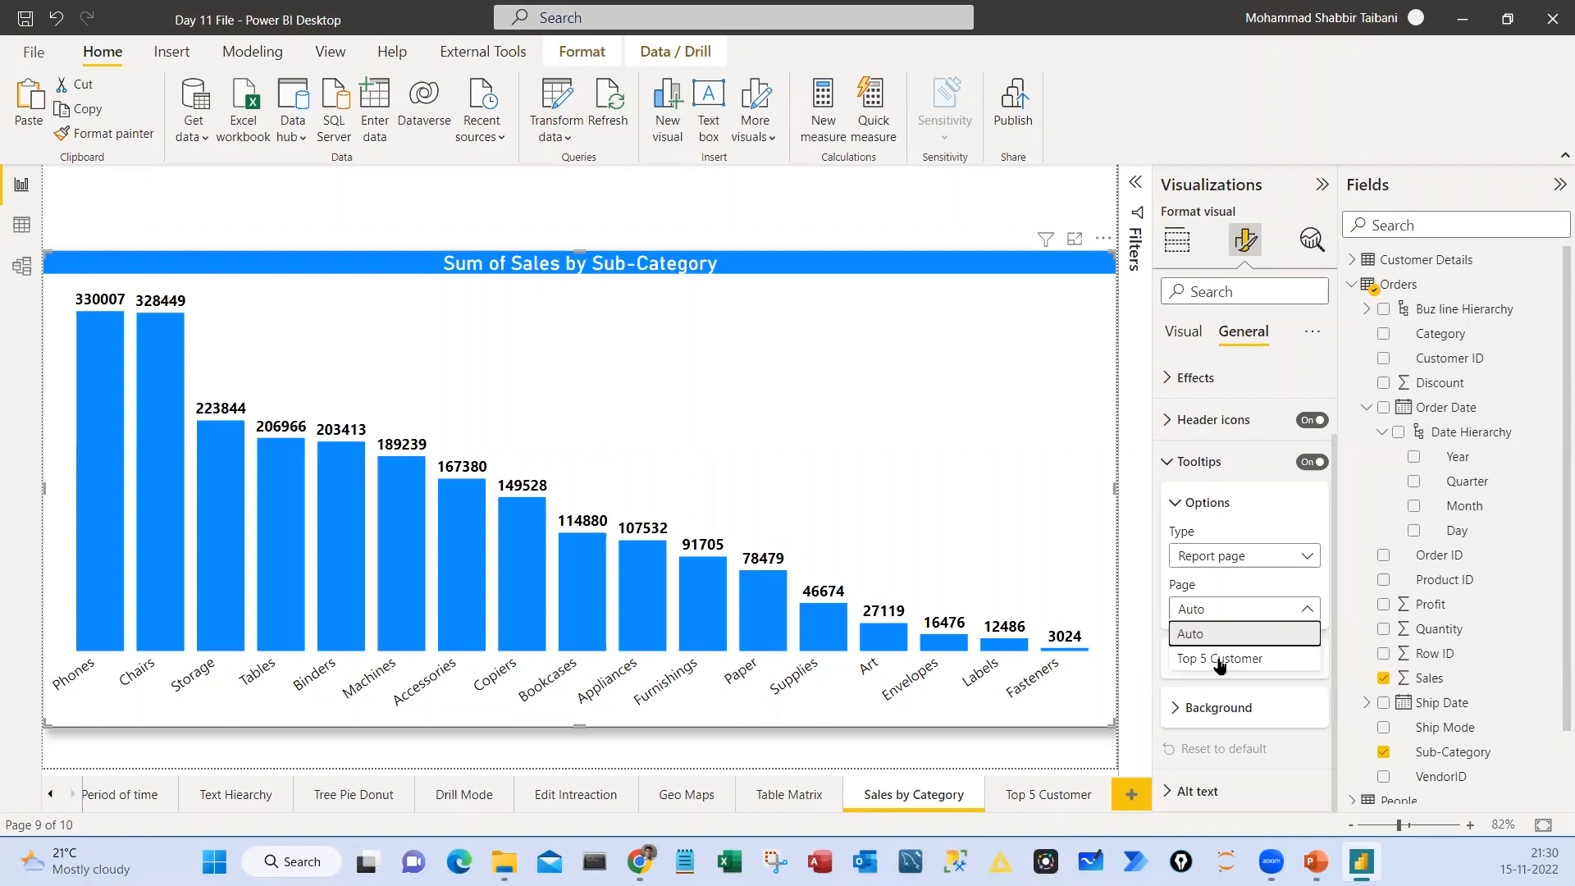
pyautogui.click(1218, 661)
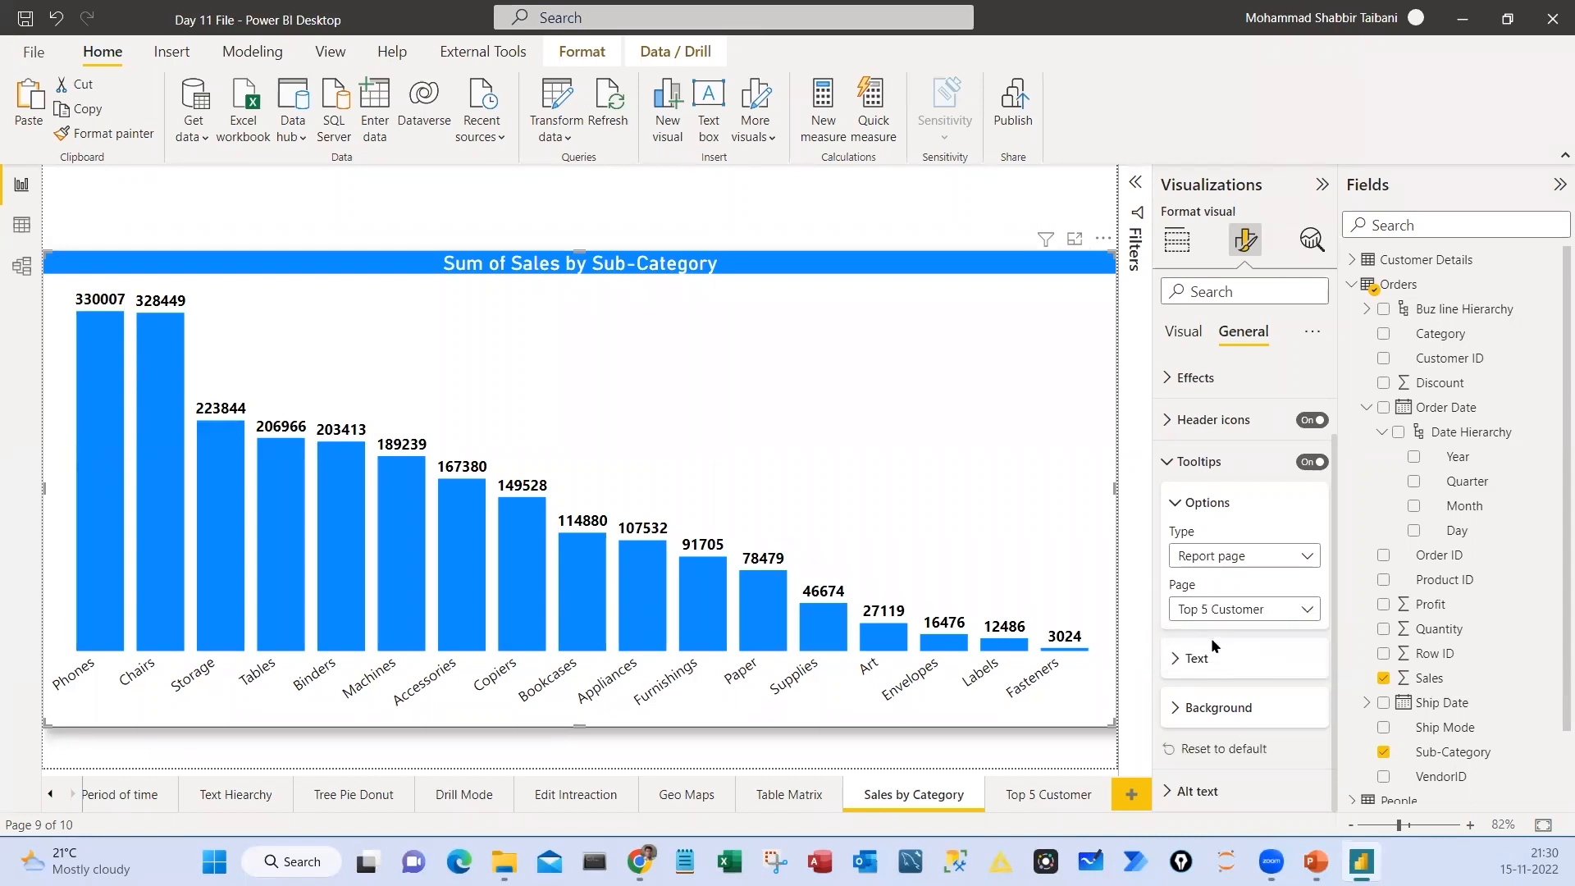
pyautogui.moveTo(1008, 208)
pyautogui.mouseDown()
pyautogui.moveTo(1014, 384)
pyautogui.moveTo(886, 243)
pyautogui.mouseUp()
pyautogui.moveTo(1251, 204)
pyautogui.mouseDown()
pyautogui.moveTo(1282, 215)
pyautogui.moveTo(1198, 215)
pyautogui.mouseUp()
pyautogui.moveTo(1255, 309)
pyautogui.mouseDown()
pyautogui.moveTo(1251, 357)
pyautogui.moveTo(1228, 310)
pyautogui.mouseUp()
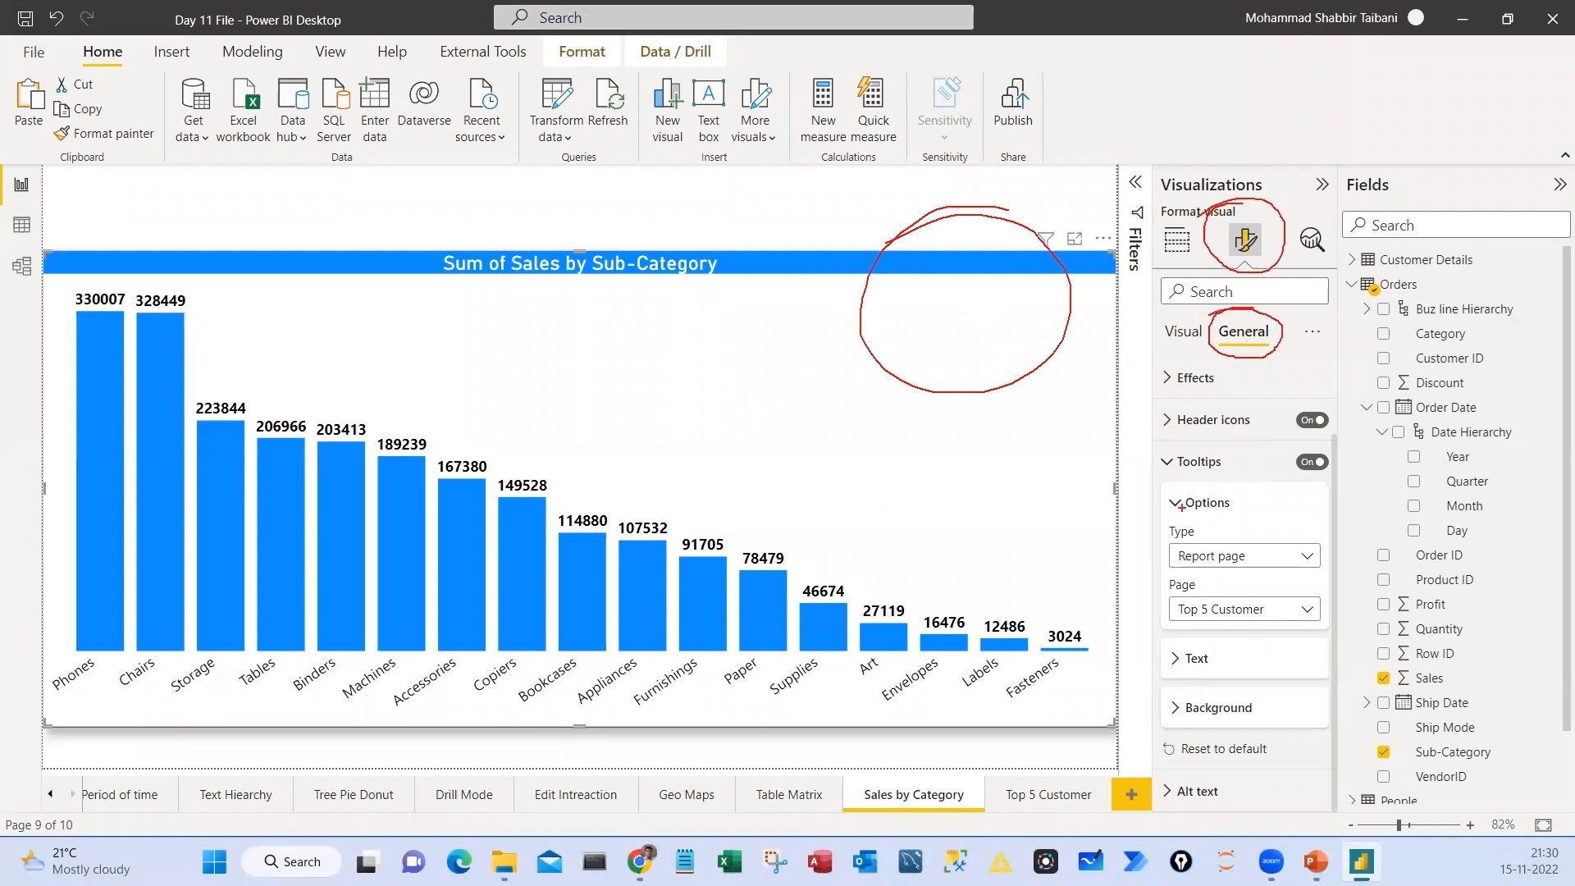
pyautogui.moveTo(1151, 443)
pyautogui.mouseDown()
pyautogui.moveTo(1337, 664)
pyautogui.moveTo(1337, 642)
pyautogui.mouseUp()
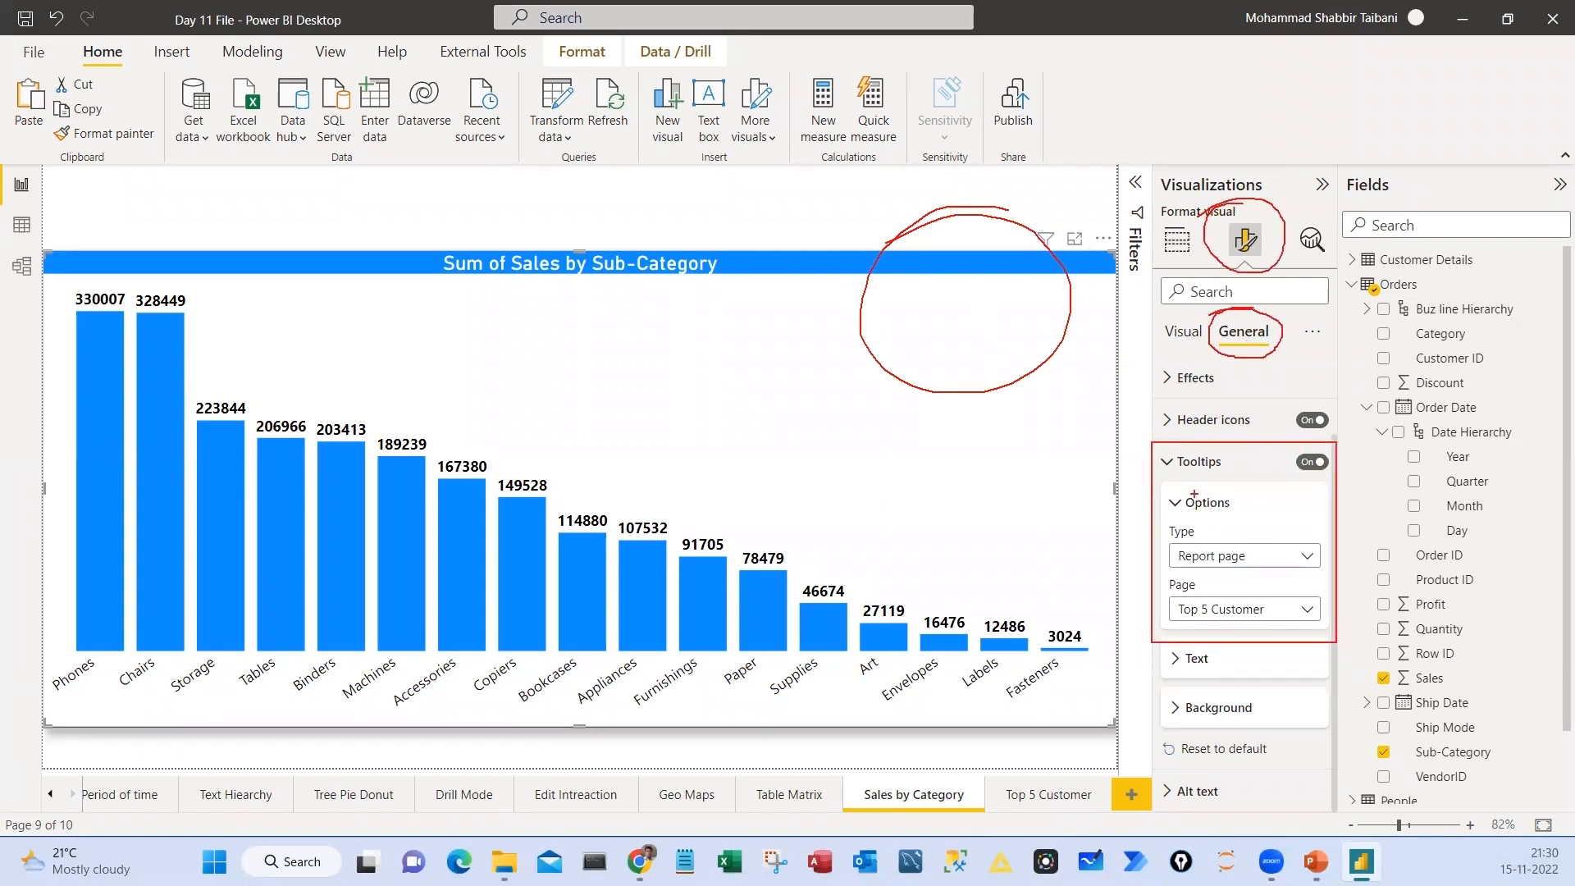
pyautogui.moveTo(1235, 462); pyautogui.dragTo(1305, 426)
pyautogui.moveTo(1088, 472)
pyautogui.mouseDown()
pyautogui.moveTo(1143, 474)
pyautogui.moveTo(1133, 497)
pyautogui.mouseUp()
pyautogui.moveTo(1155, 575)
pyautogui.mouseDown()
pyautogui.moveTo(1290, 640)
pyautogui.moveTo(1326, 631)
pyautogui.mouseUp()
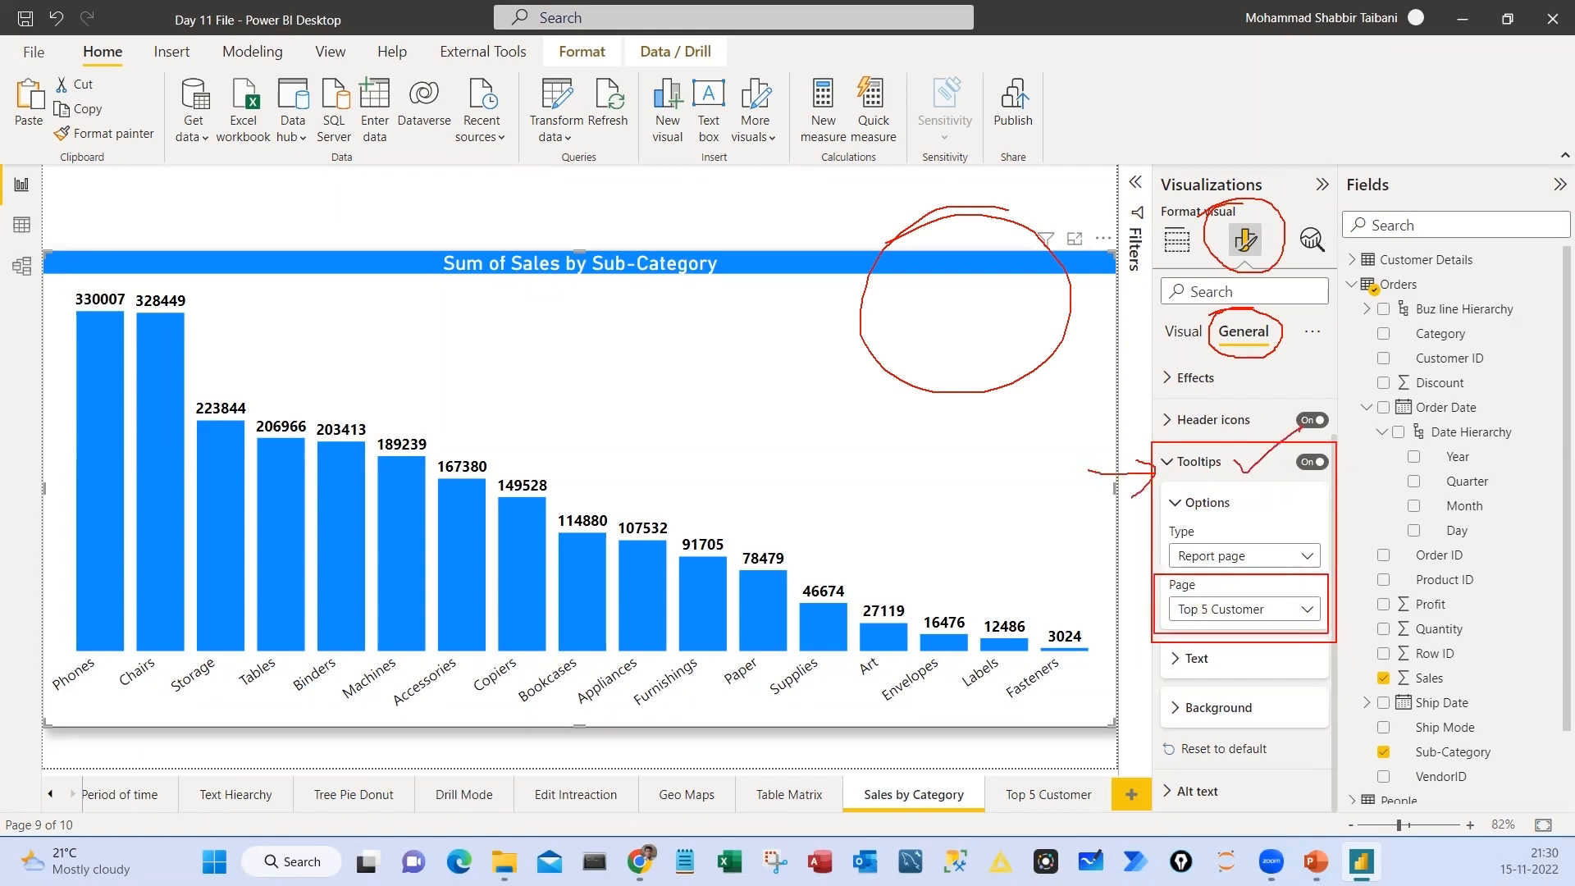
pyautogui.moveTo(1099, 602); pyautogui.dragTo(1121, 627)
pyautogui.press('Escape')
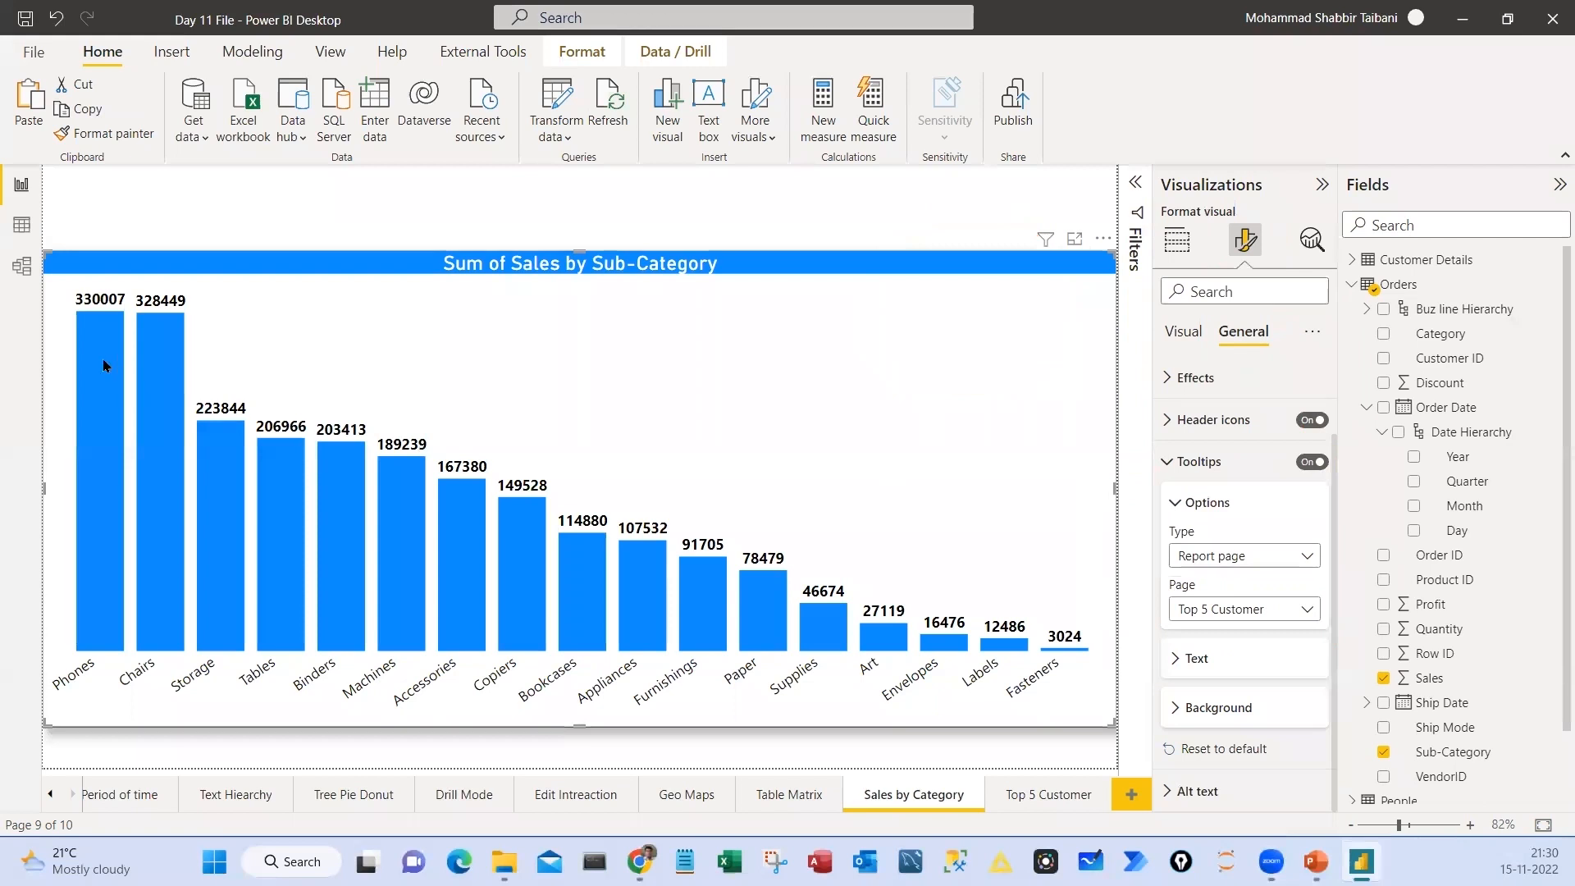
# Examine the custom tooltip on several columns of the chart, such as Phones, Chairs, Storage and Furnishings
pyautogui.moveTo(100, 357)
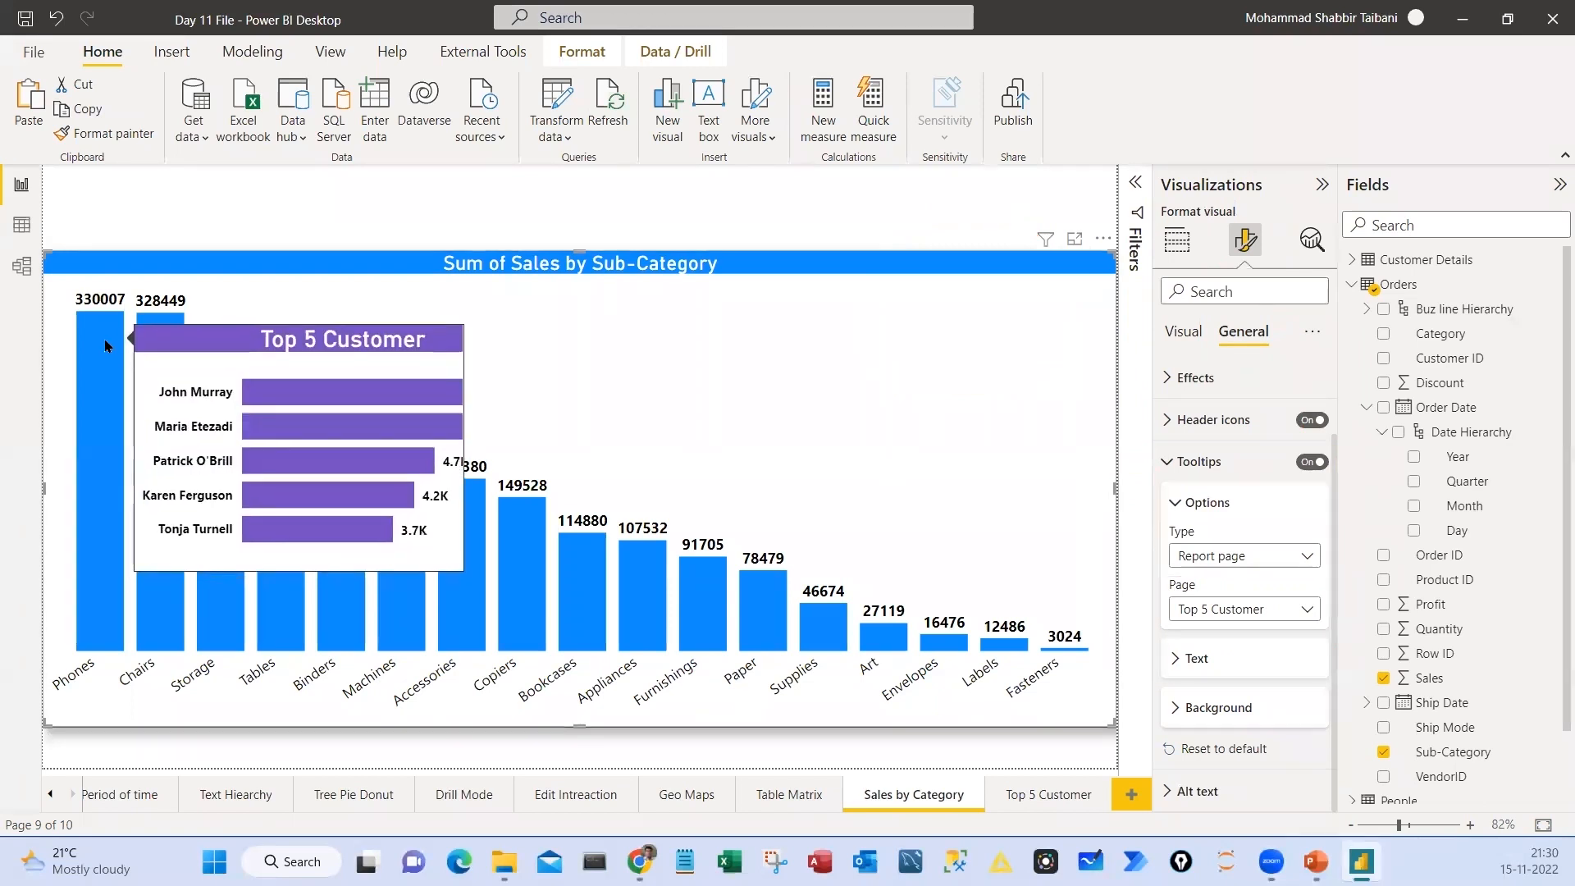
pyautogui.moveTo(151, 343)
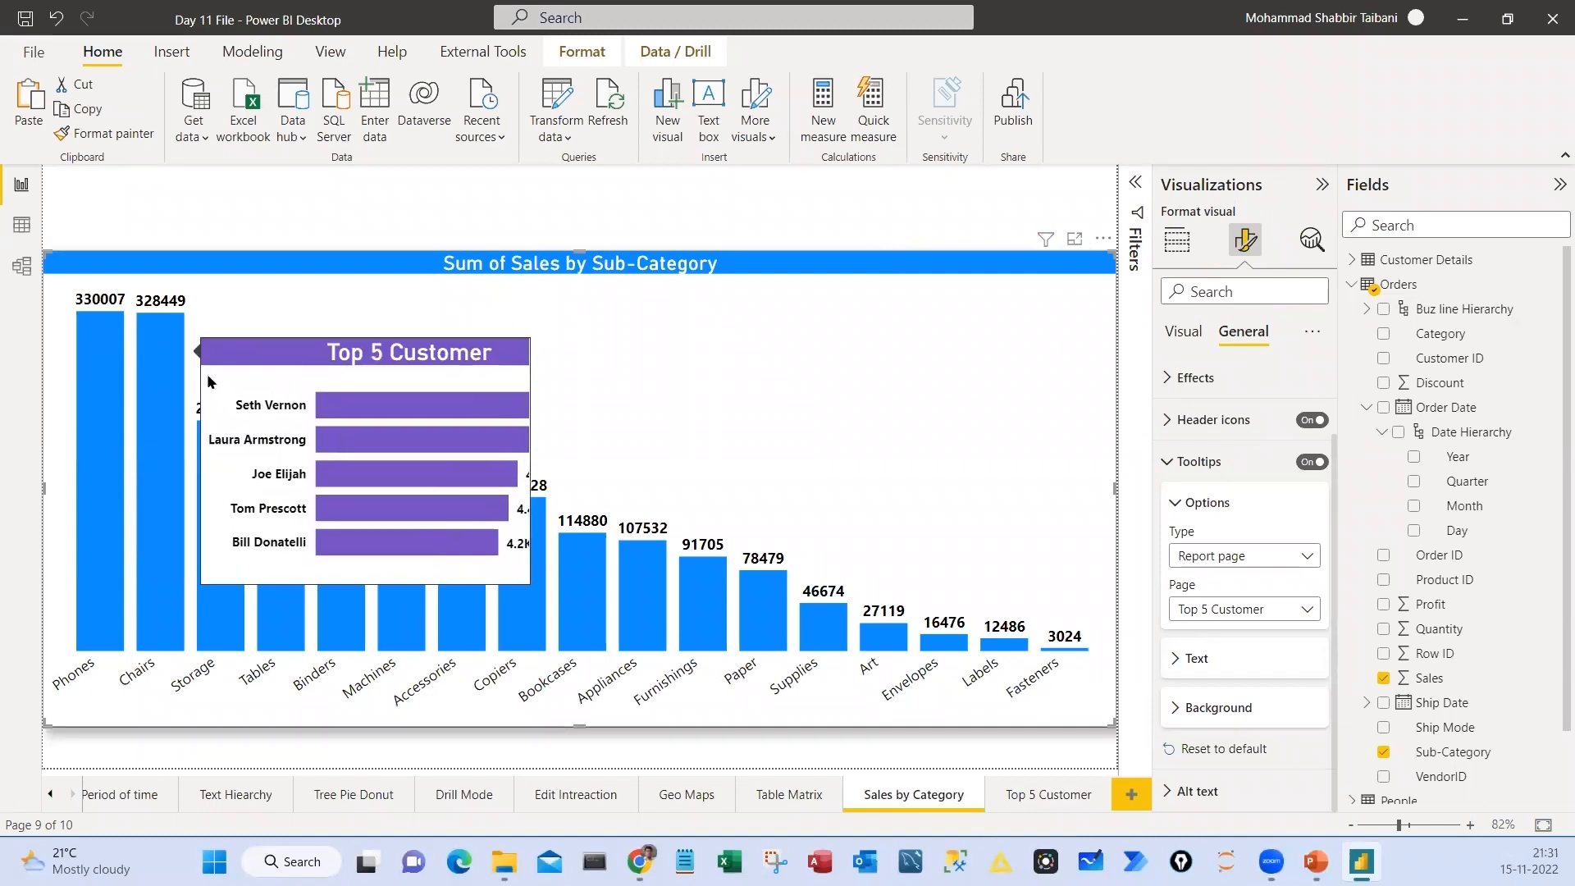
pyautogui.moveTo(223, 447)
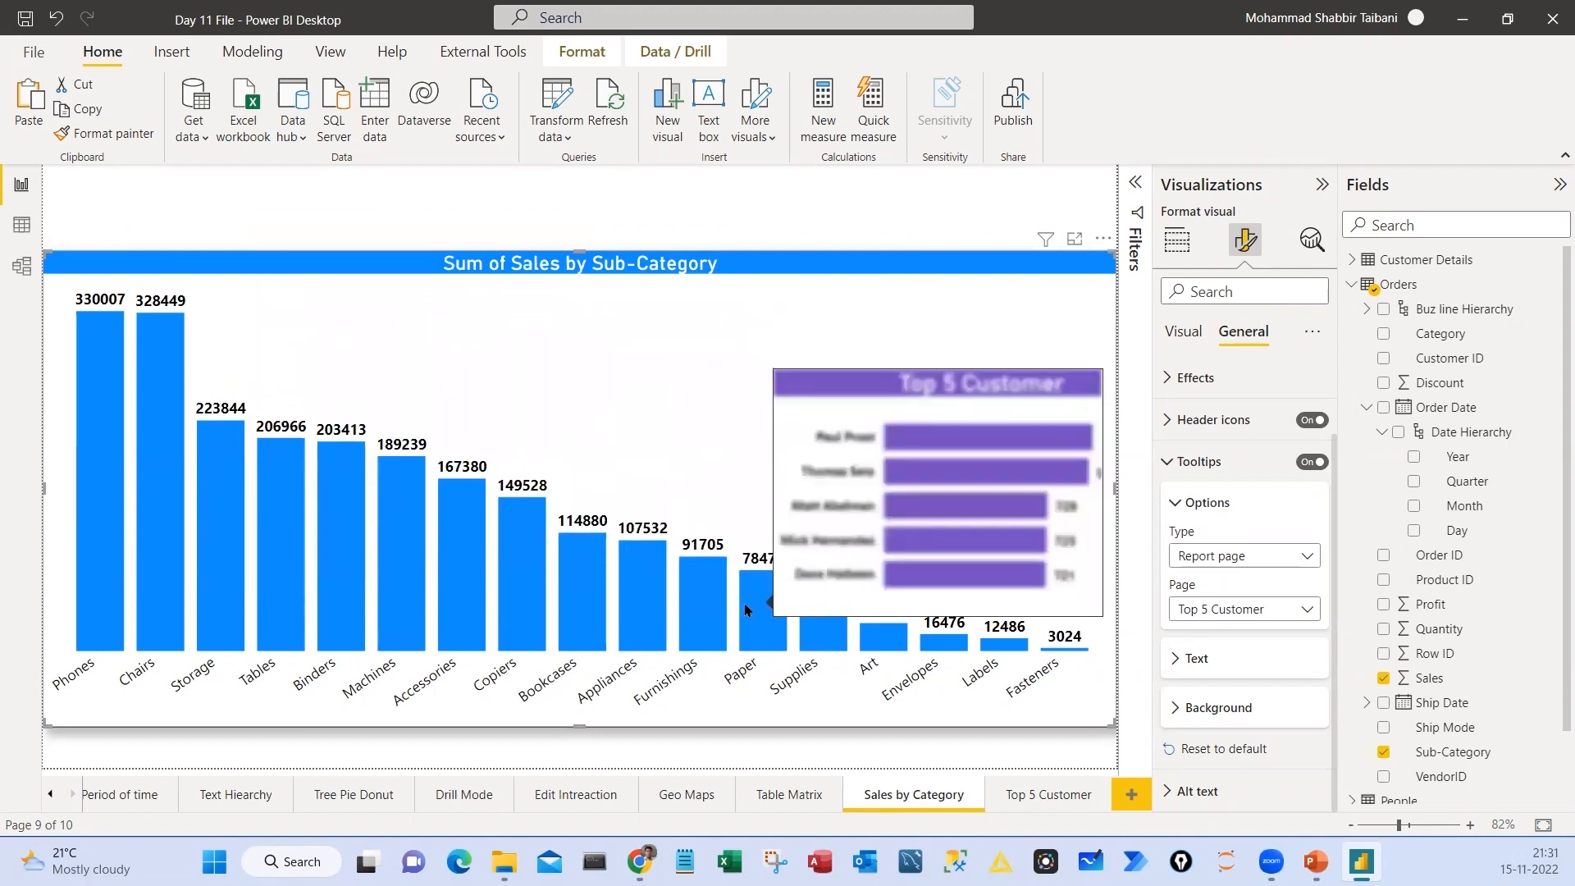
pyautogui.moveTo(703, 617)
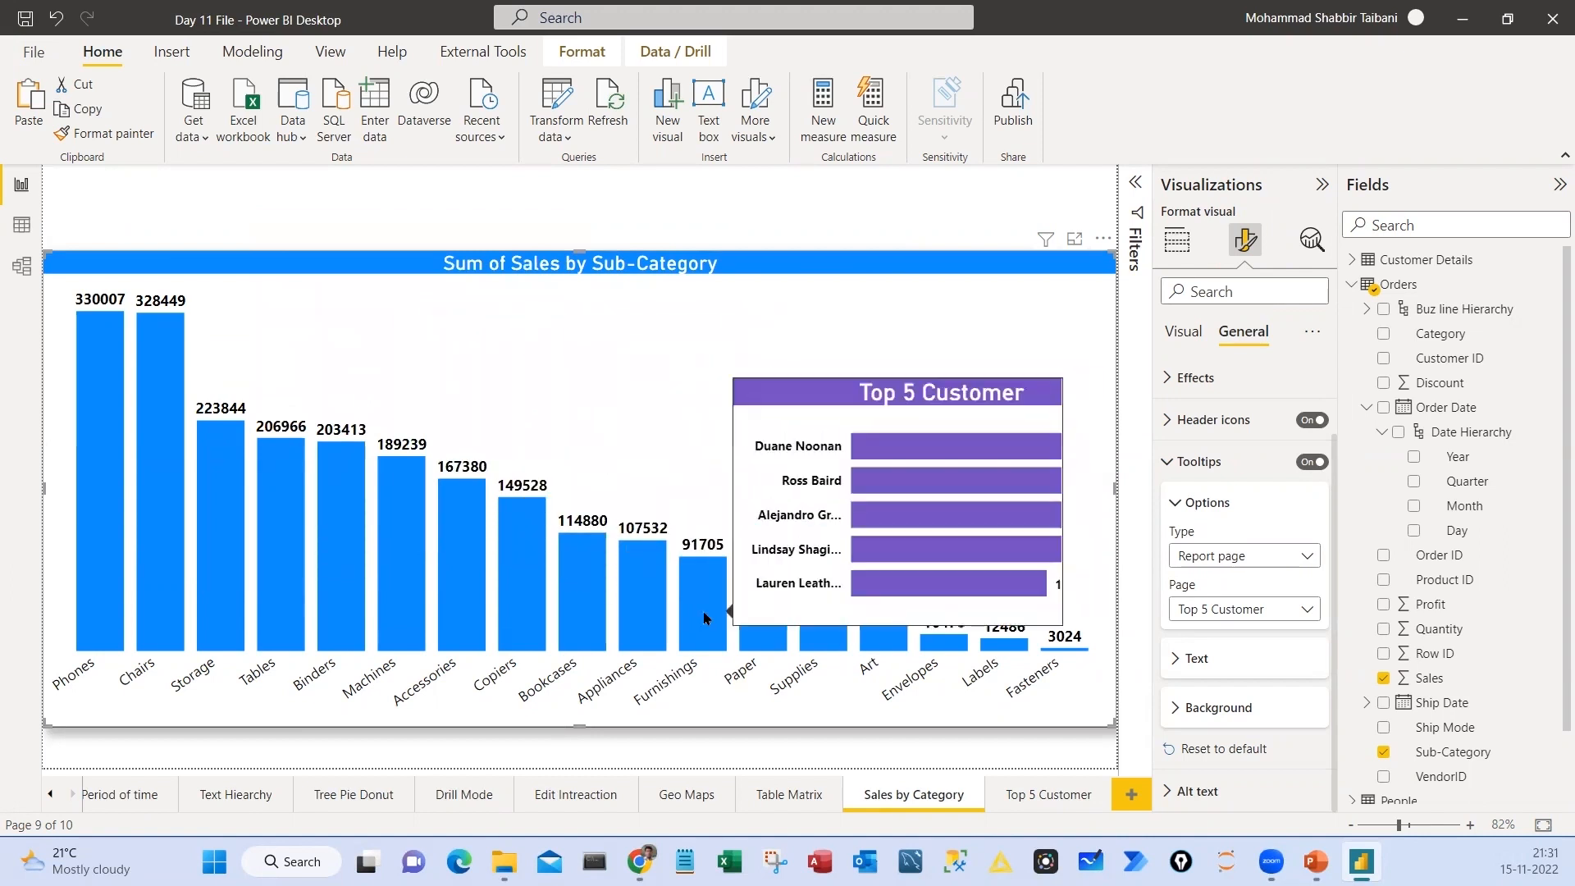
# Narrow the Top 5 Customer bar chart to fit its tooltip canvas and check the tooltip on the Sales by Category page
pyautogui.click(1037, 797)
pyautogui.click(422, 303)
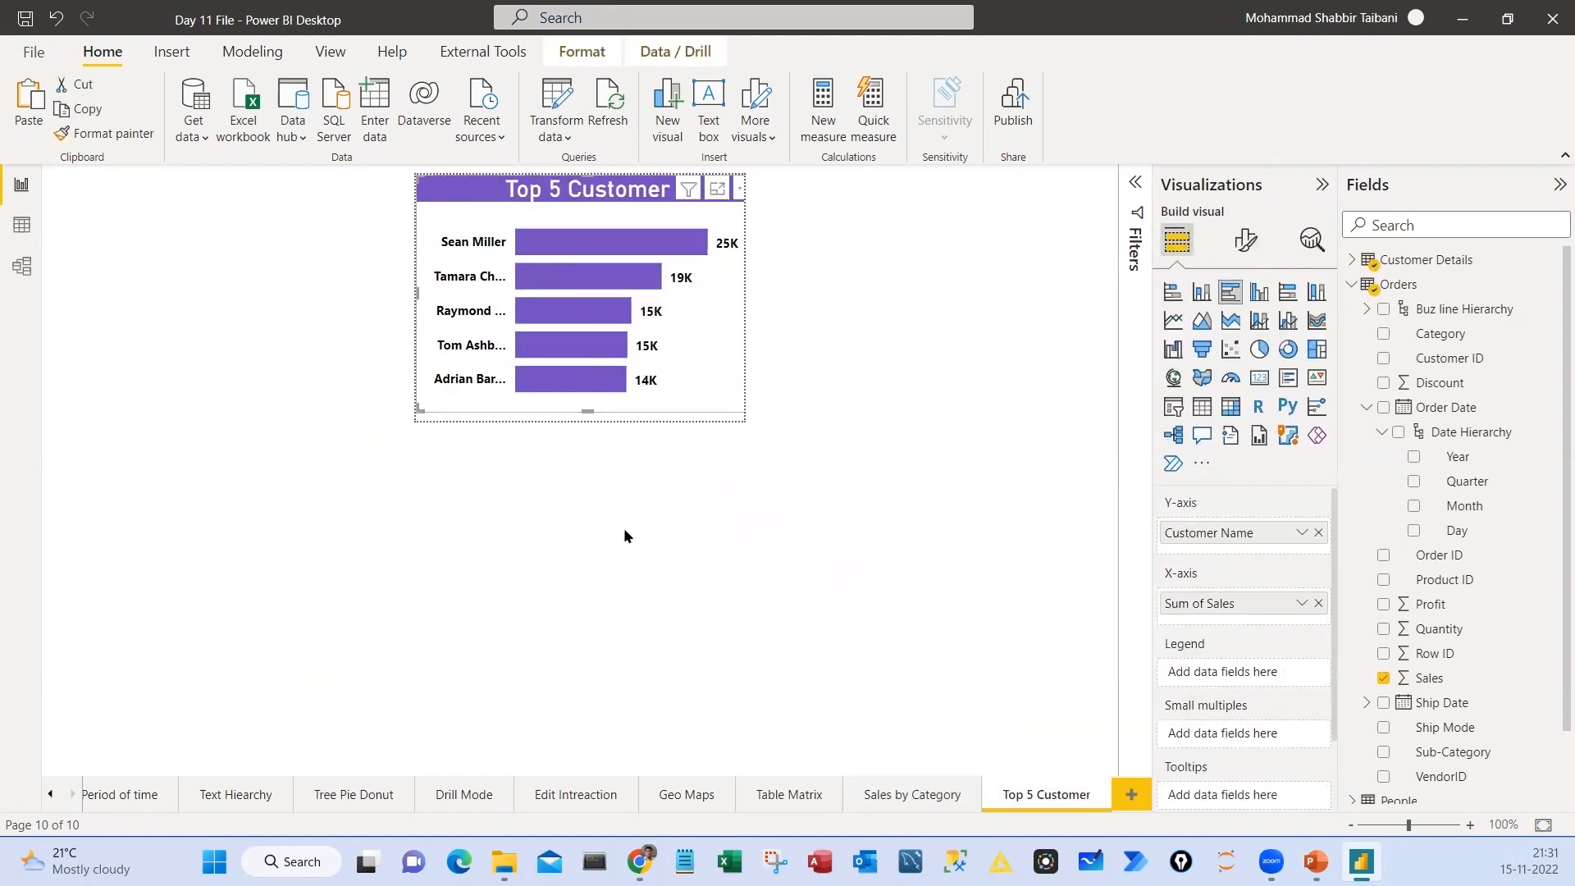
pyautogui.click(917, 682)
pyautogui.click(939, 795)
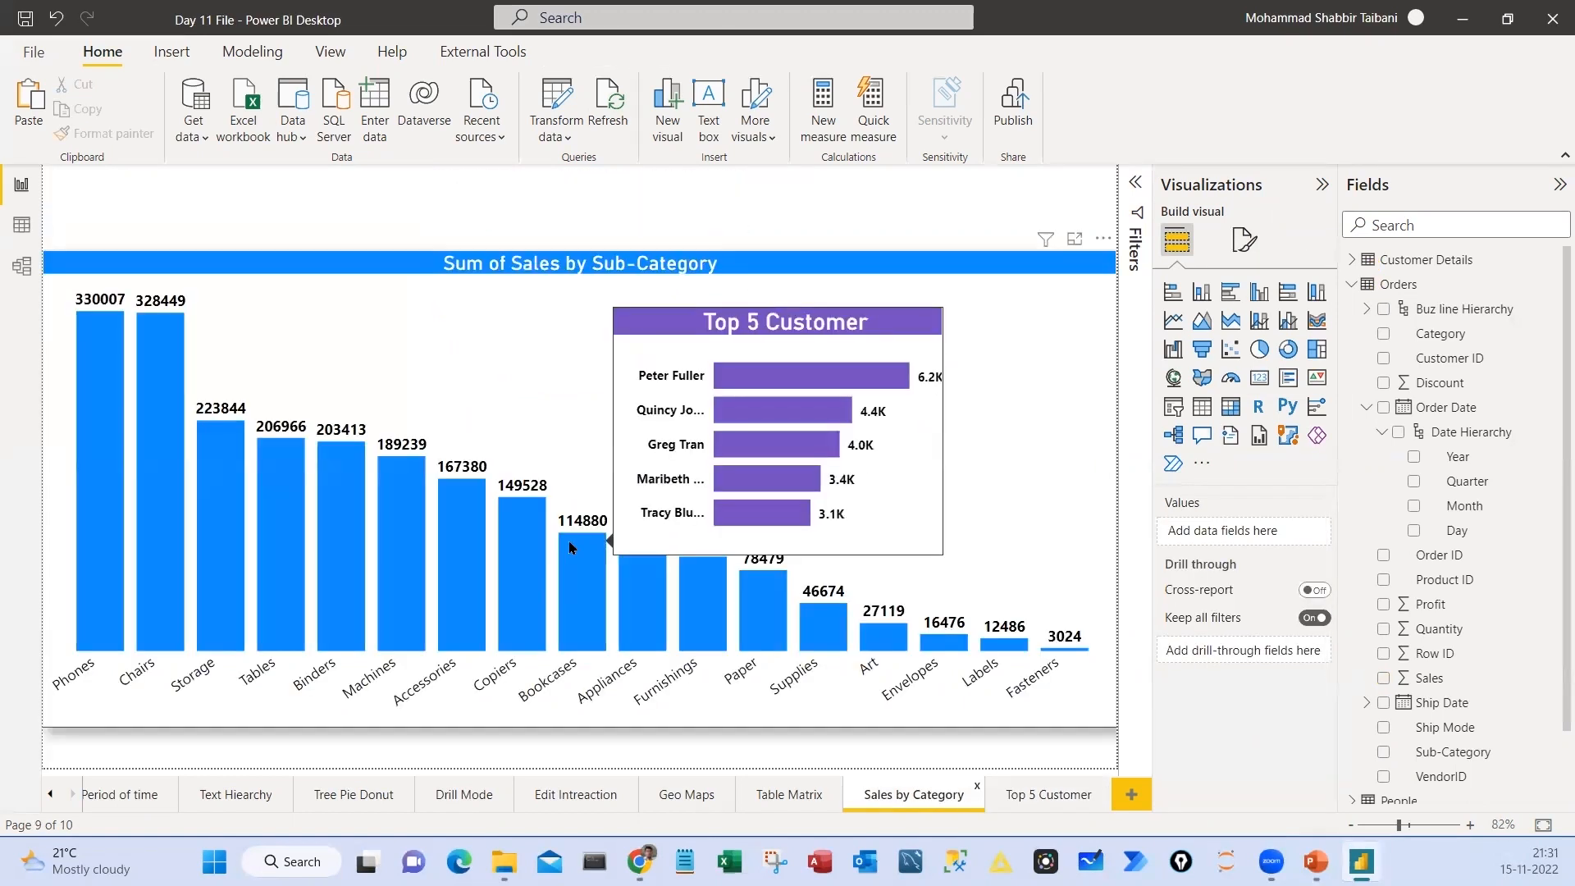
pyautogui.moveTo(264, 484)
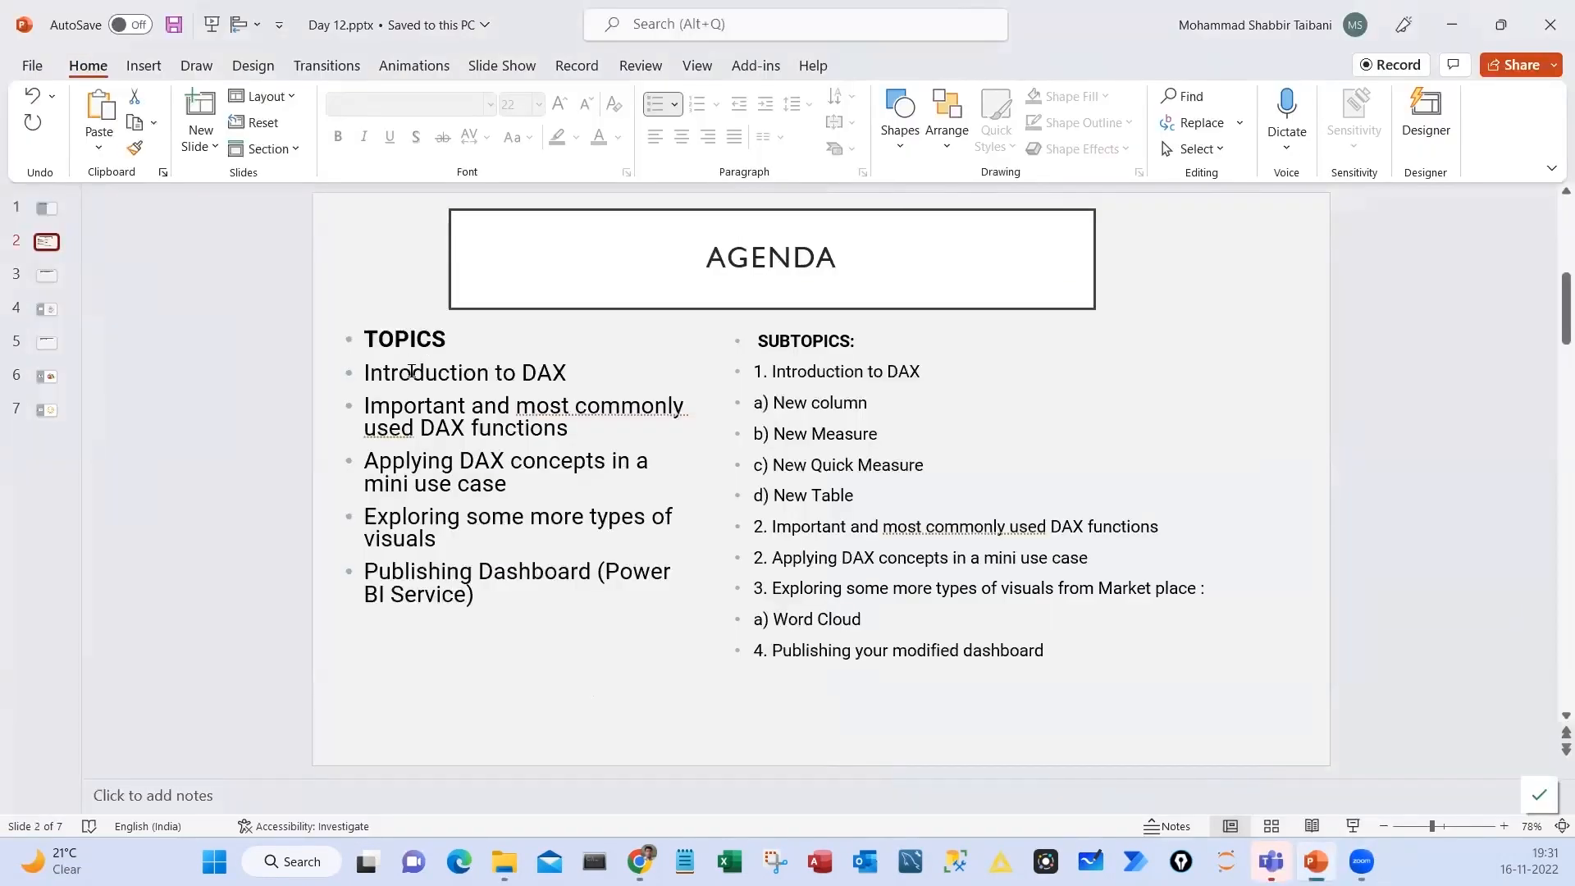
# Go through the topics on the Agenda slide of Day 12.pptx in PowerPoint, from Introduction to DAX to Publishing Dashboard
pyautogui.moveTo(412, 369); pyautogui.dragTo(538, 368)
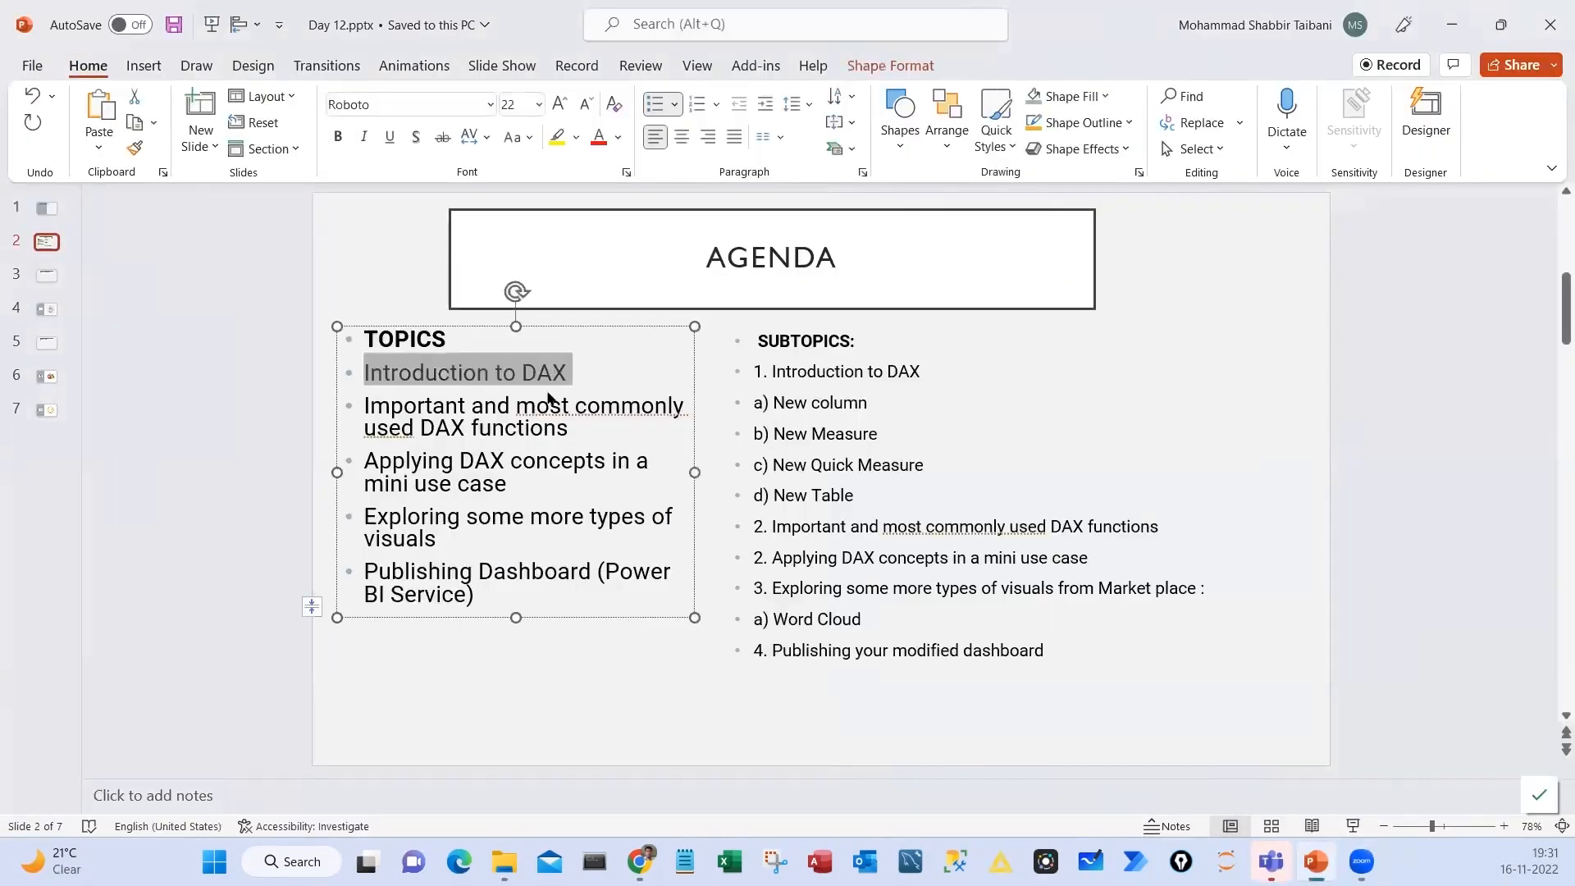
pyautogui.moveTo(393, 404); pyautogui.dragTo(579, 429)
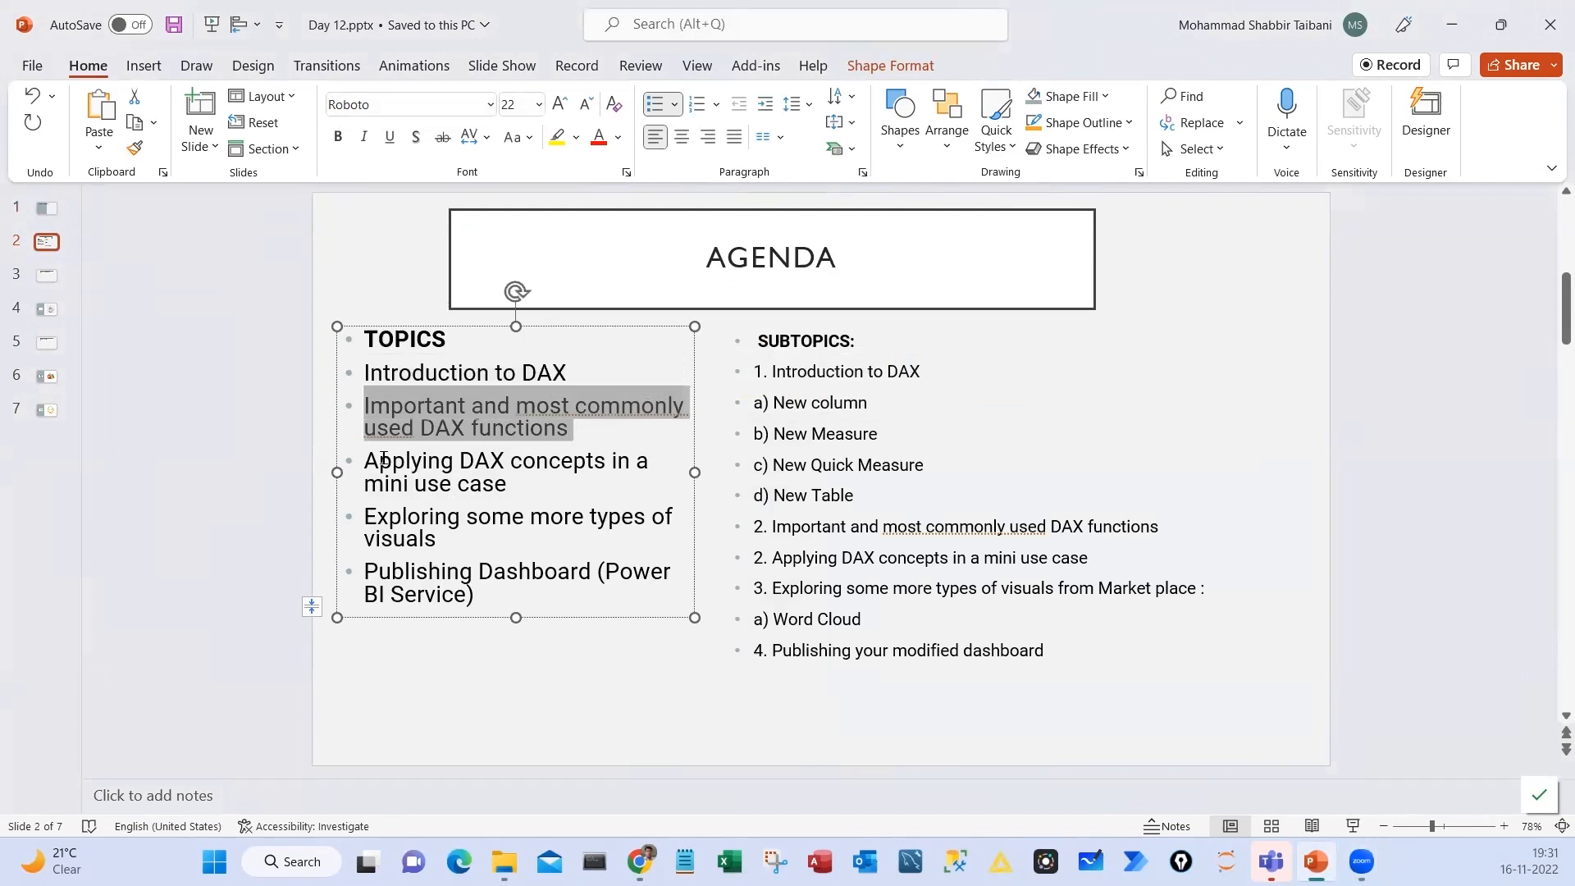
pyautogui.moveTo(382, 459); pyautogui.dragTo(533, 474)
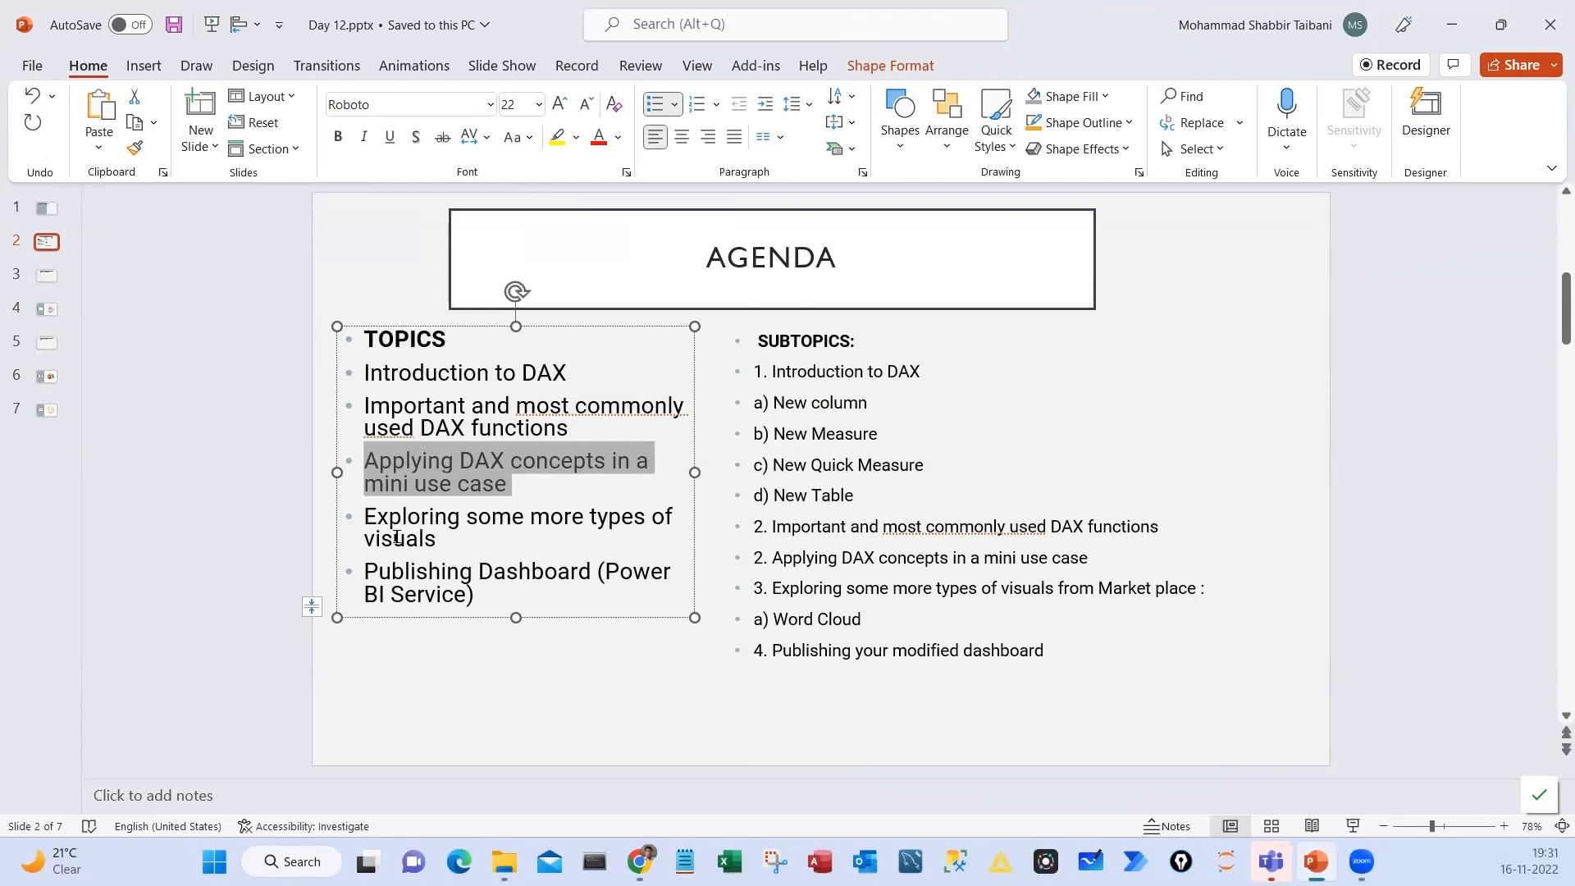
pyautogui.click(366, 517)
pyautogui.moveTo(405, 529); pyautogui.dragTo(459, 542)
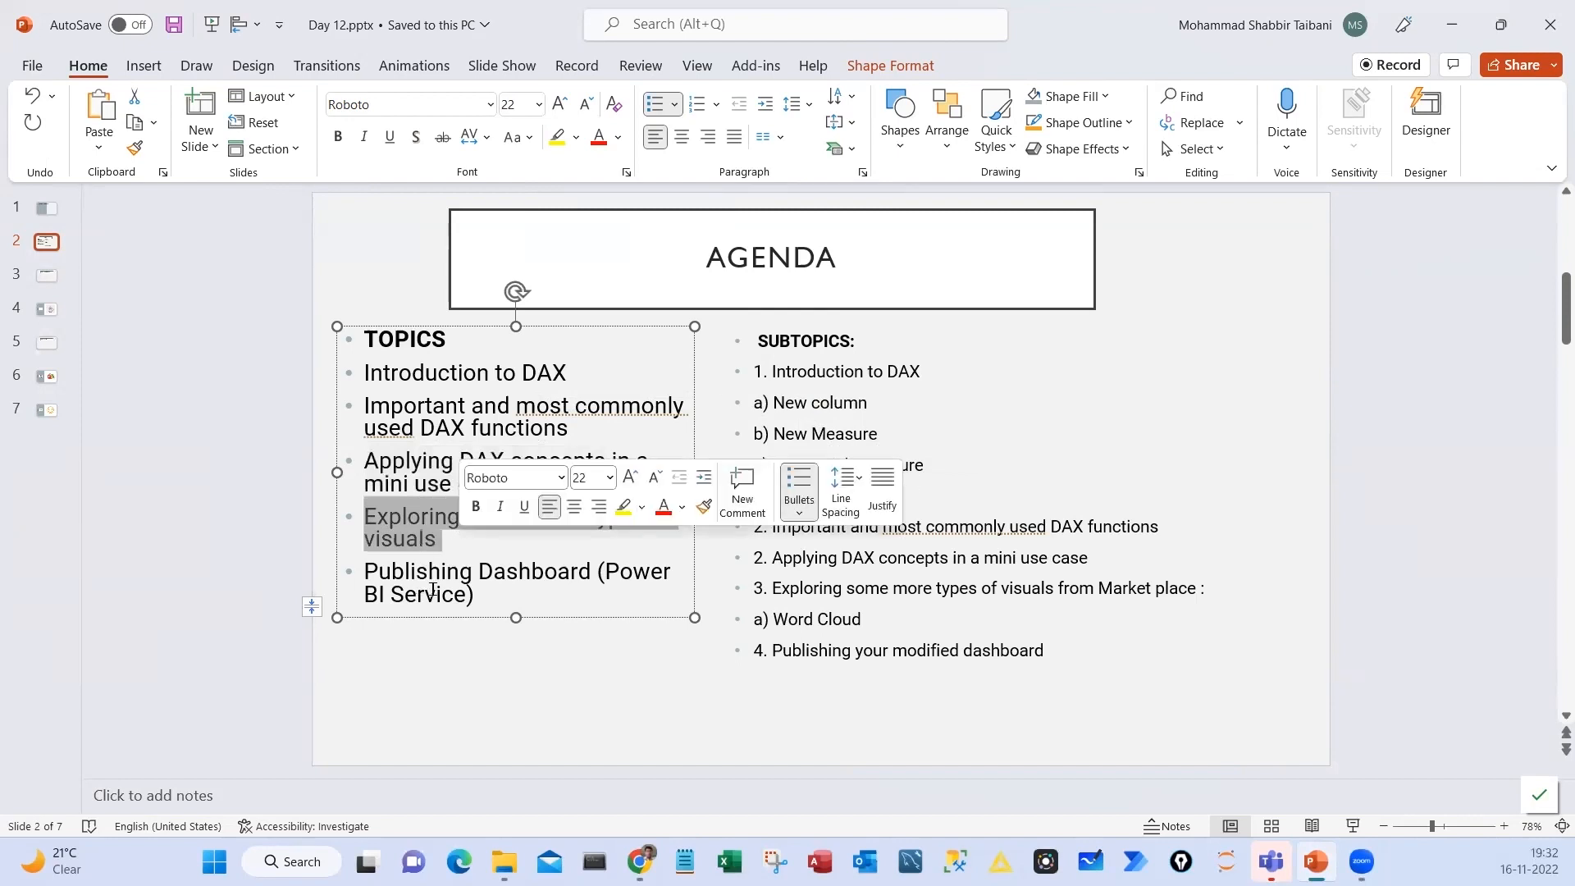
pyautogui.click(364, 572)
pyautogui.moveTo(364, 572); pyautogui.dragTo(483, 592)
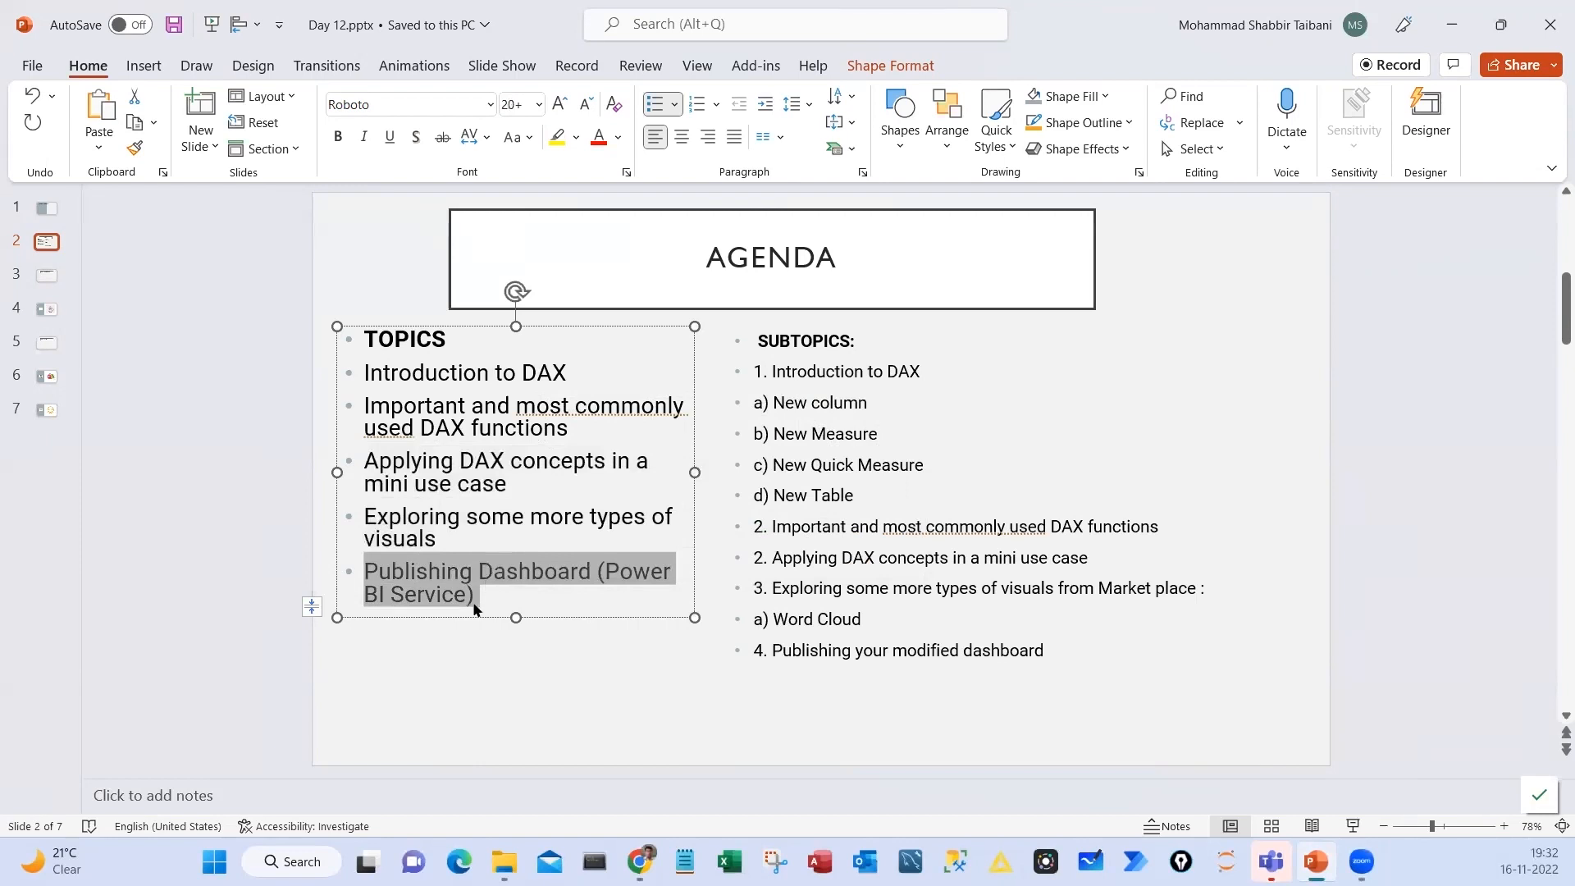
pyautogui.click(455, 603)
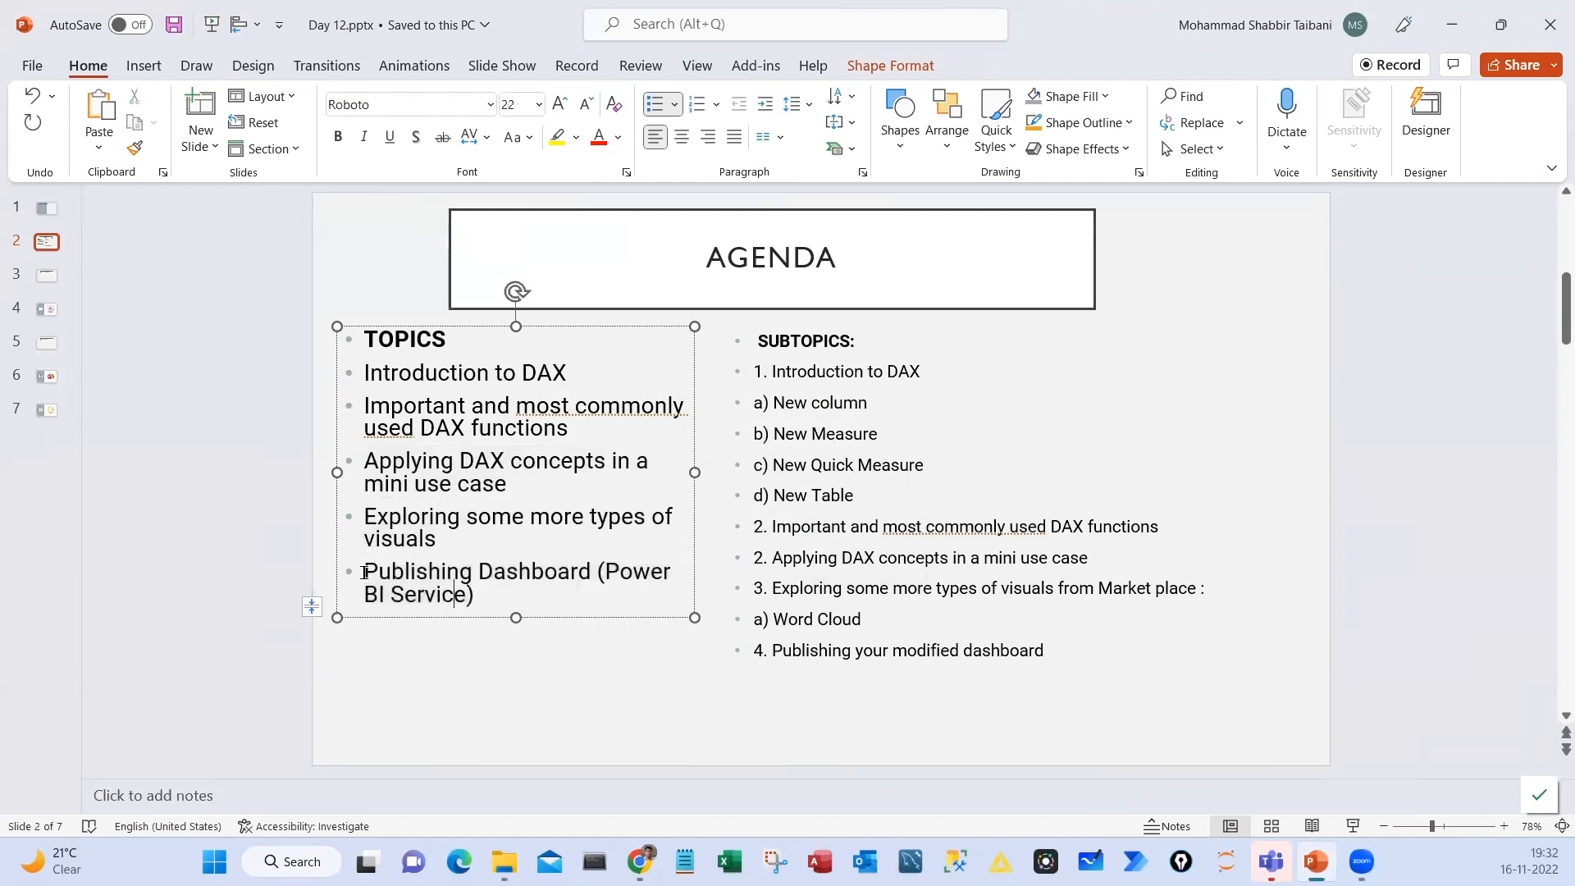
pyautogui.moveTo(363, 571); pyautogui.dragTo(483, 597)
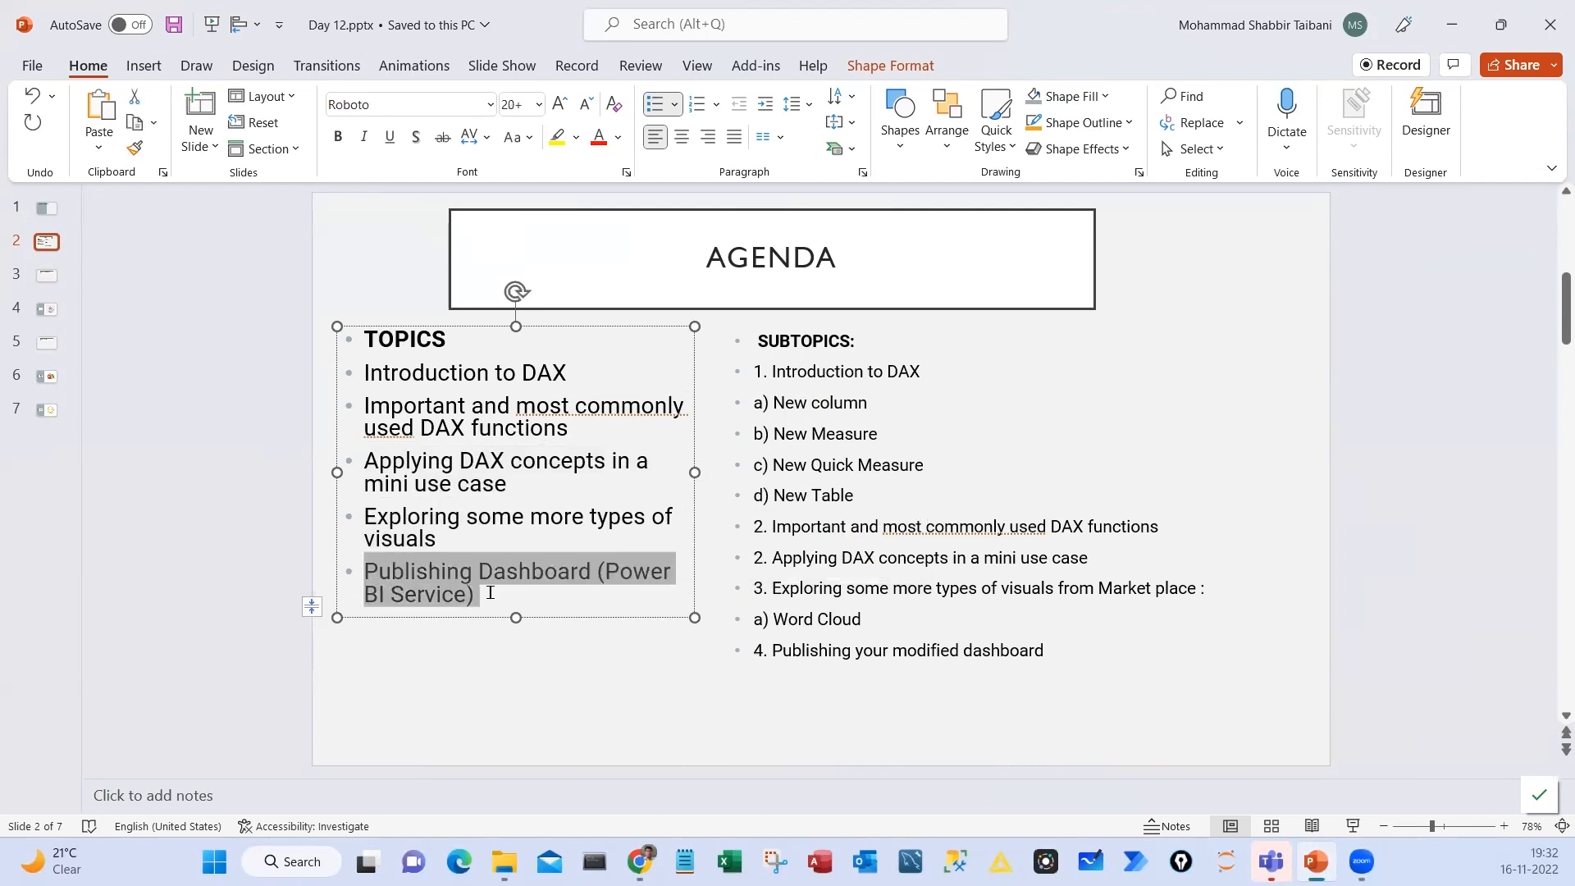
# Go through the Agenda slide's subtopics, from Introduction to DAX to publishing the modified dashboard, and clear the selection
pyautogui.click(837, 371)
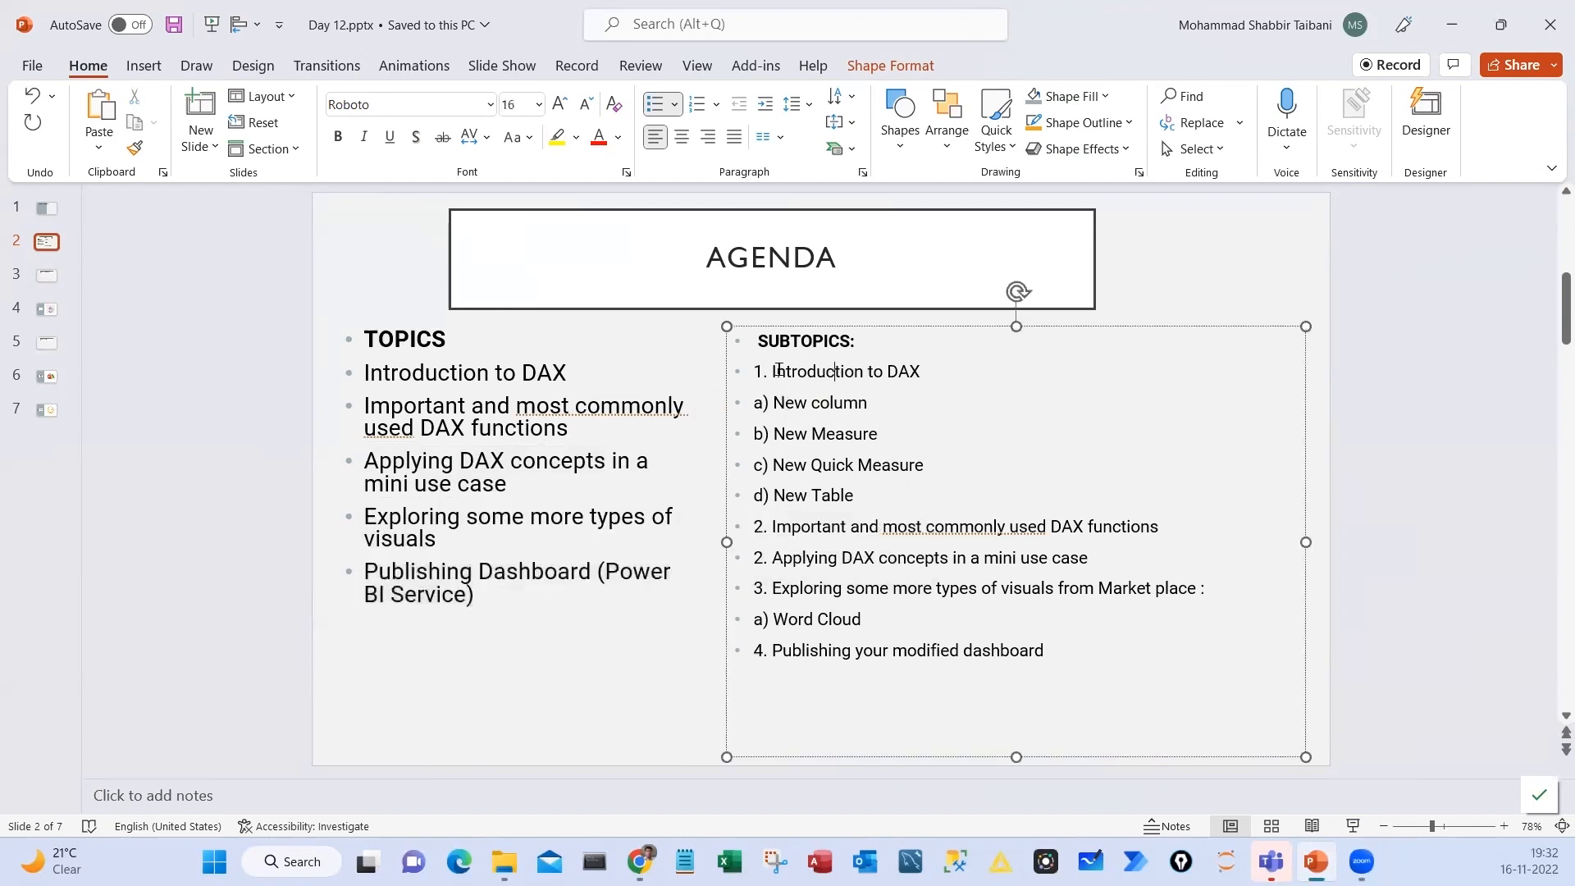
pyautogui.moveTo(775, 371); pyautogui.dragTo(920, 372)
pyautogui.moveTo(774, 402); pyautogui.dragTo(924, 465)
pyautogui.click(813, 433)
pyautogui.moveTo(774, 465); pyautogui.dragTo(925, 465)
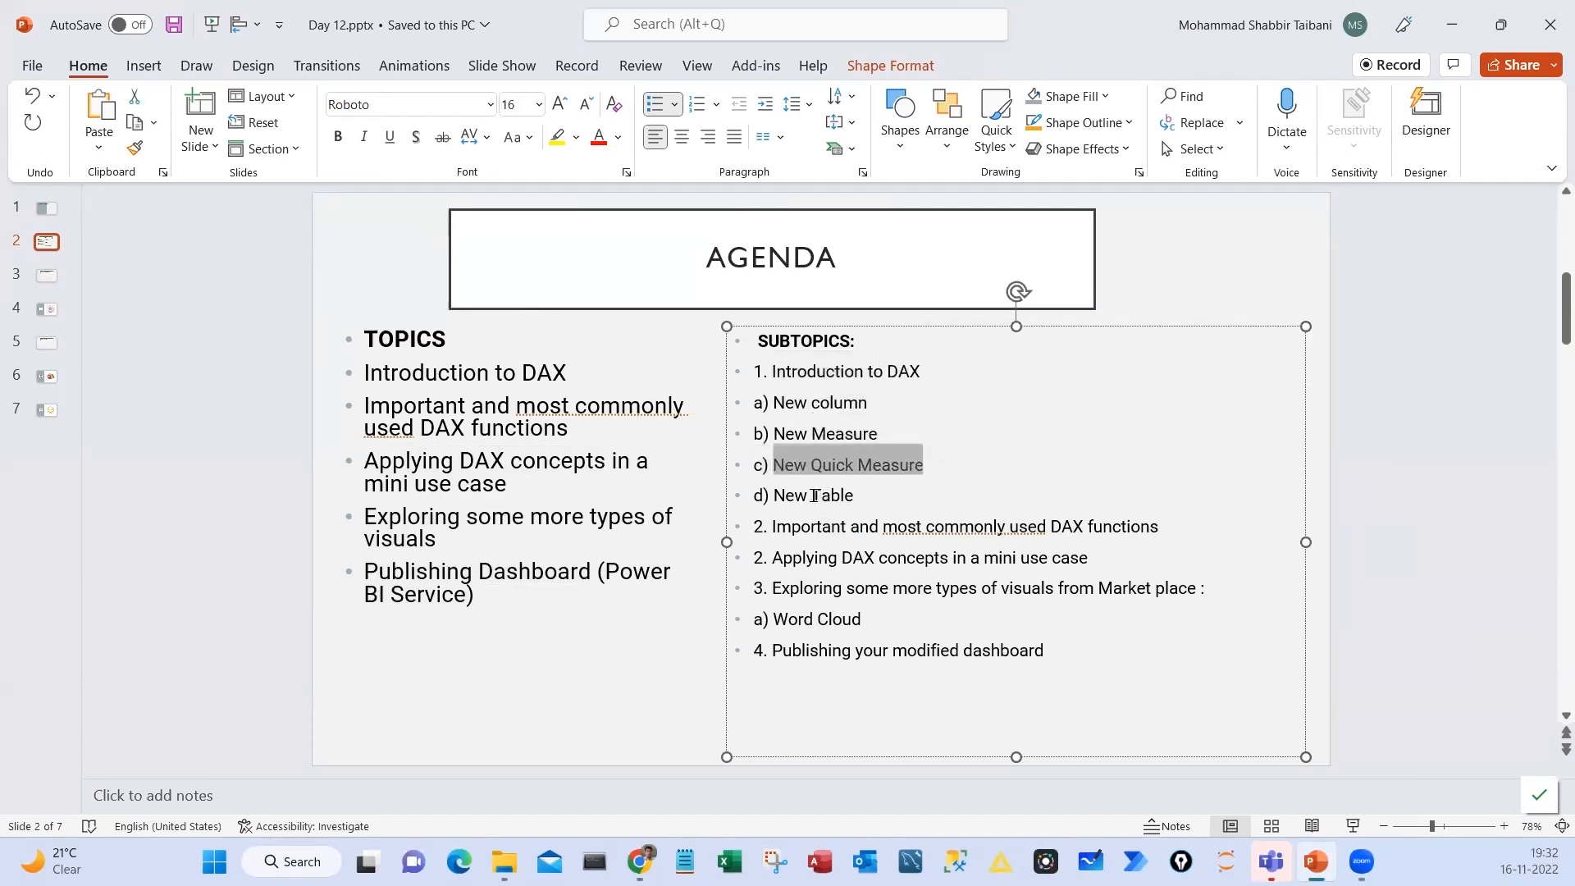
pyautogui.moveTo(775, 496); pyautogui.dragTo(858, 496)
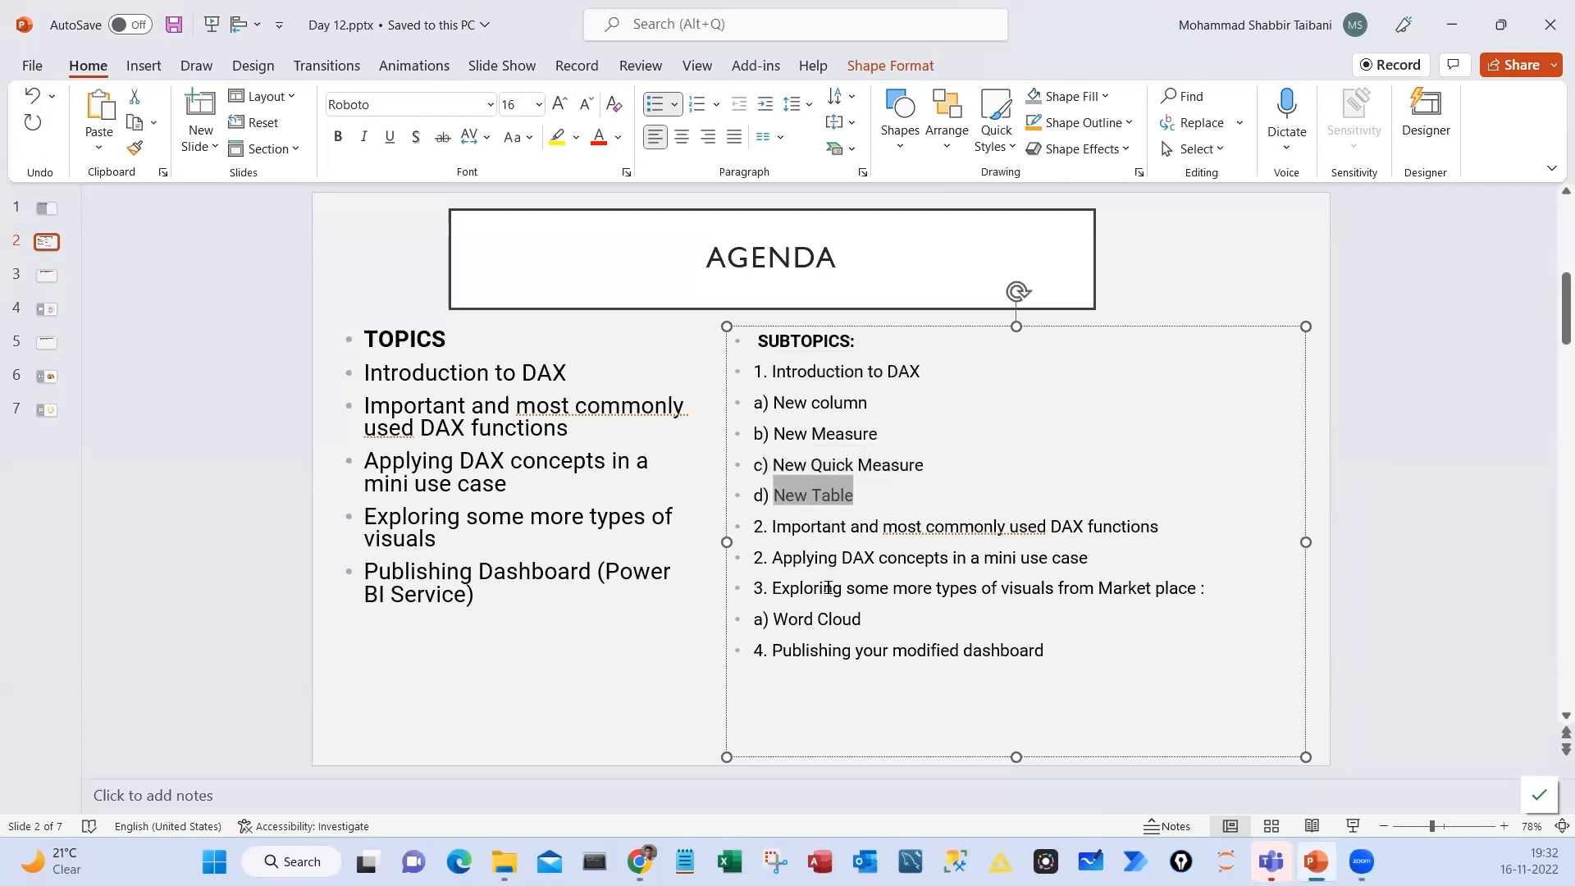
pyautogui.moveTo(774, 526); pyautogui.dragTo(1150, 529)
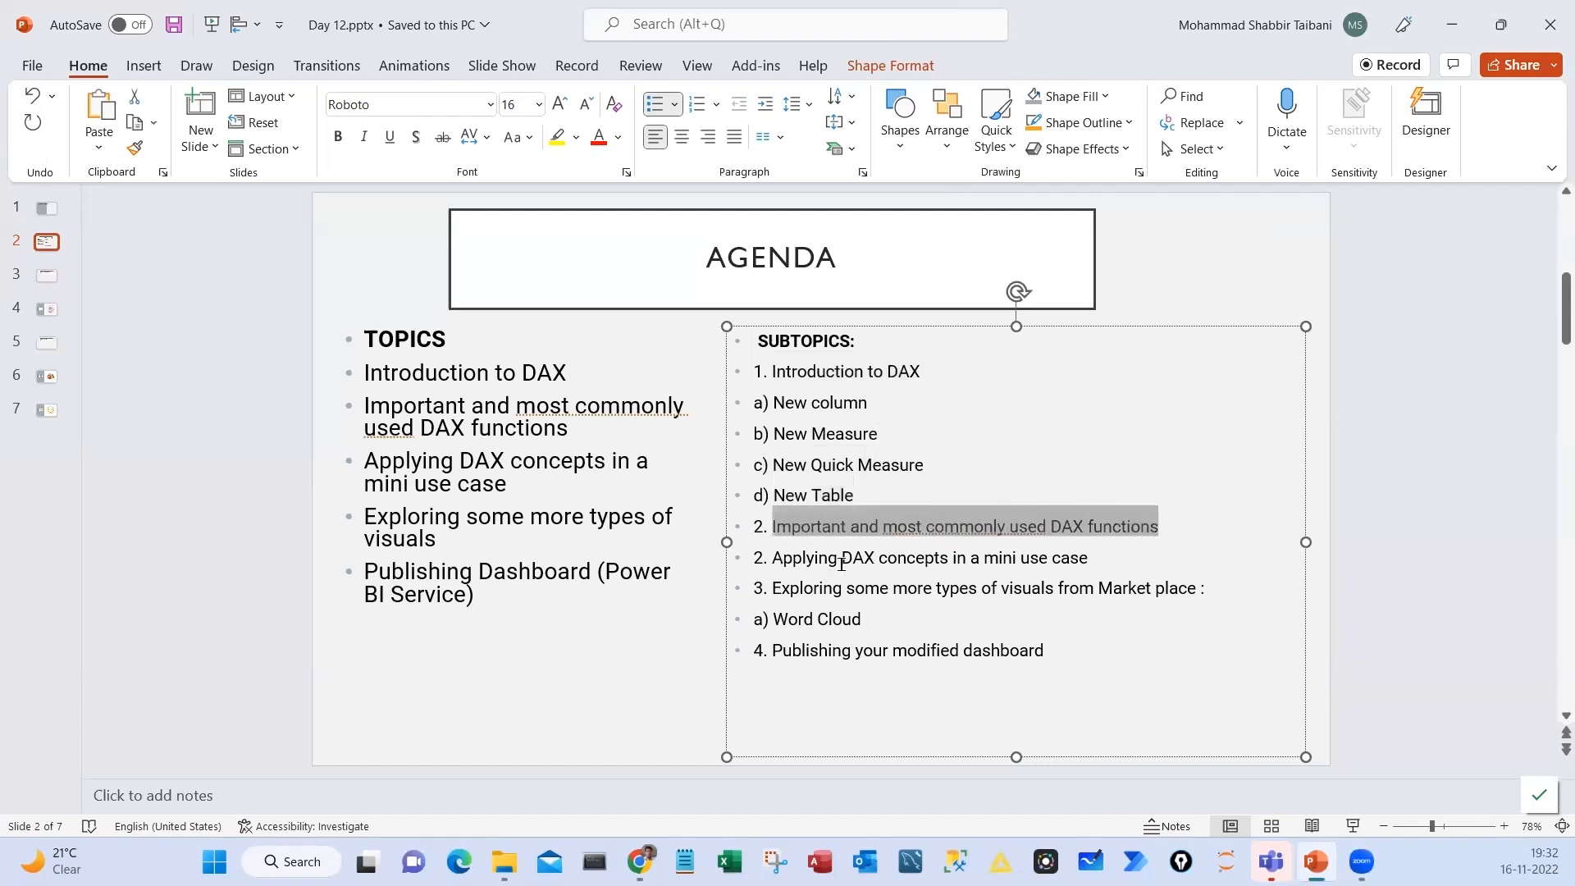
pyautogui.moveTo(841, 565); pyautogui.dragTo(1164, 563)
pyautogui.moveTo(776, 589); pyautogui.dragTo(1154, 592)
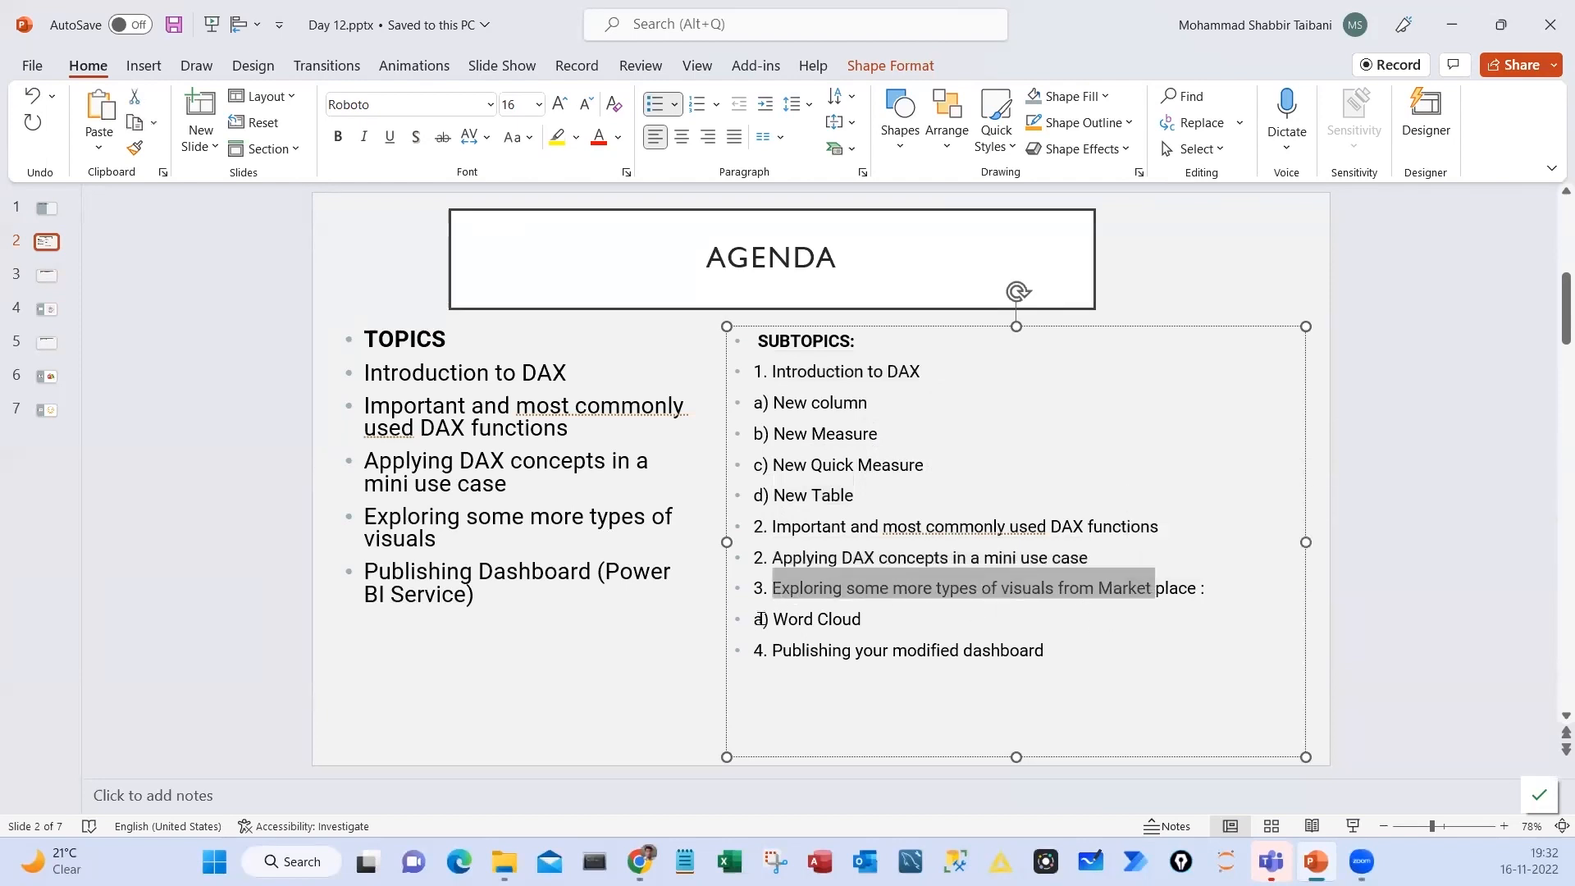
pyautogui.moveTo(760, 620); pyautogui.dragTo(907, 623)
pyautogui.click(786, 651)
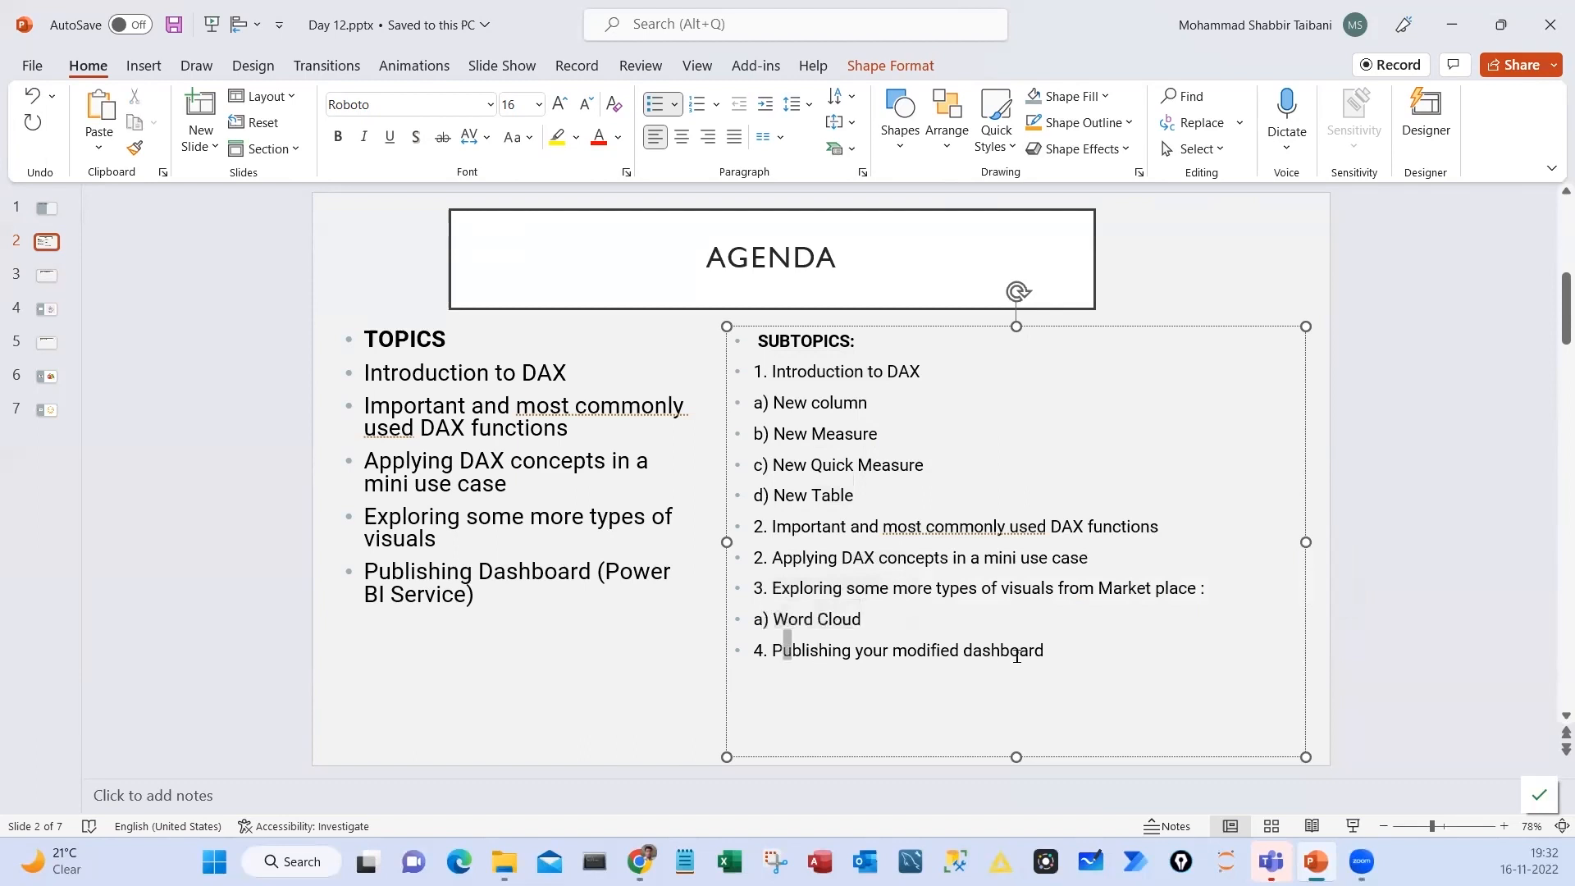
pyautogui.moveTo(1016, 657); pyautogui.dragTo(1024, 657)
pyautogui.click(596, 672)
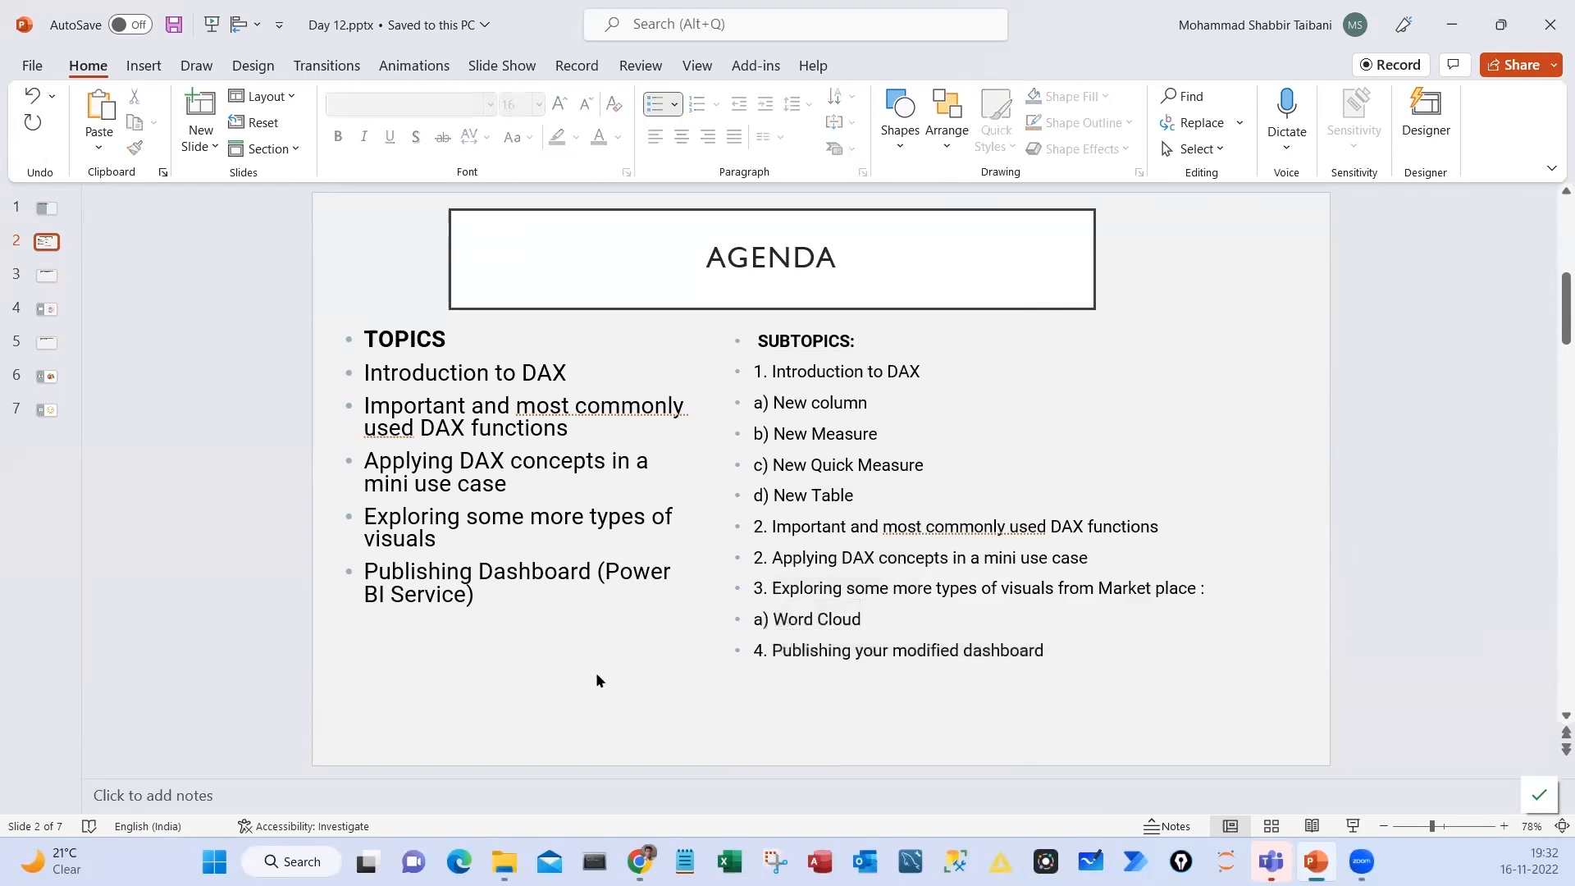
# View the Power BI – Report Creation slide and switch to the Day 12 File report in Power BI Desktop
pyautogui.click(51, 279)
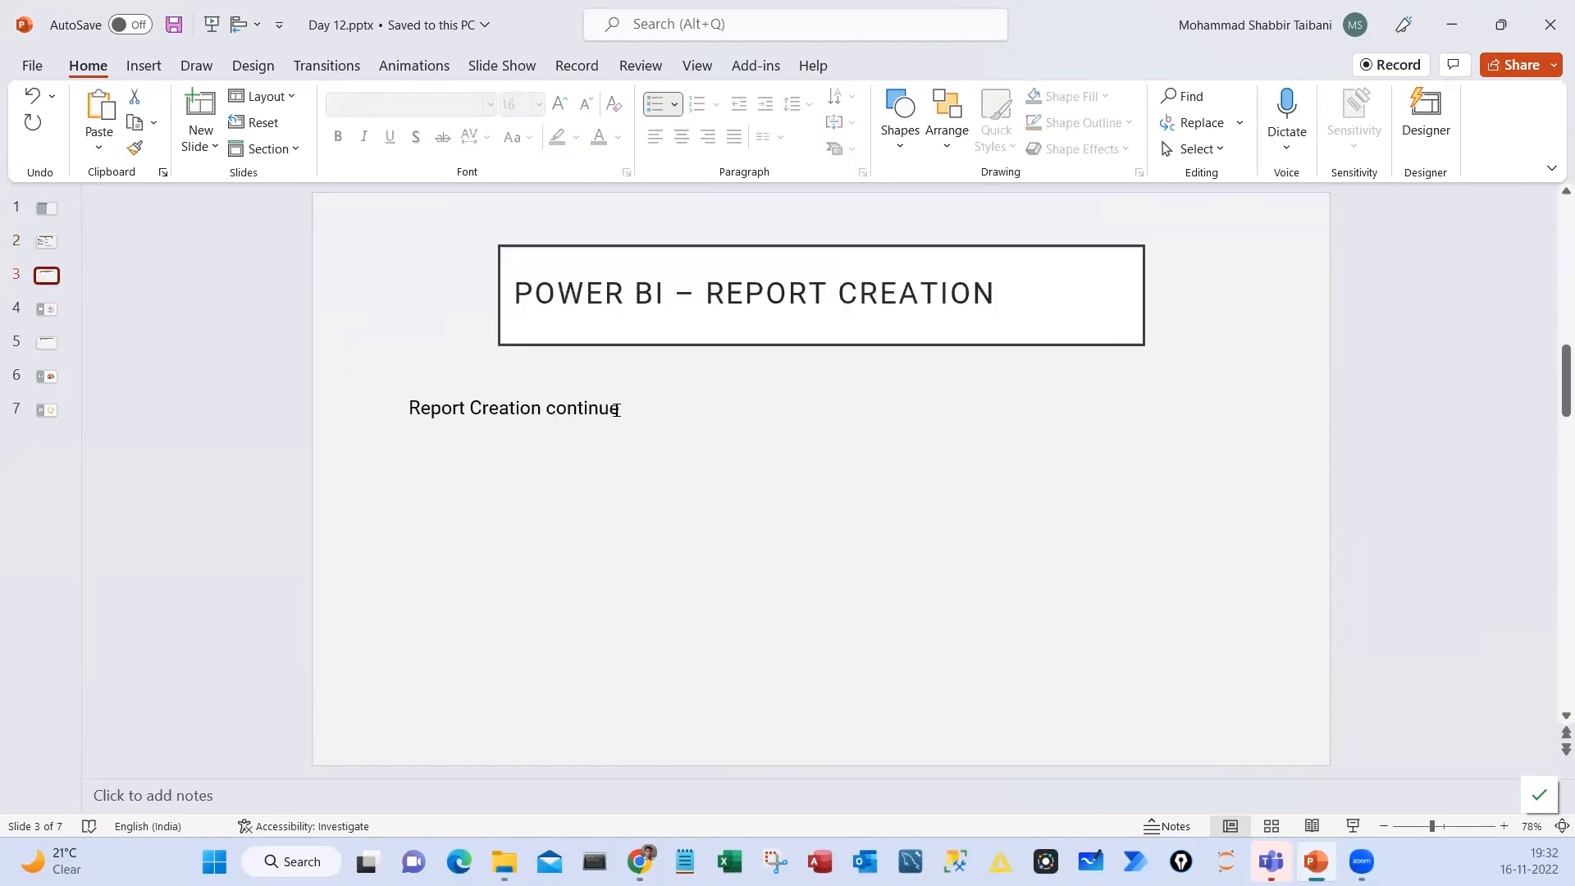
pyautogui.click(1451, 25)
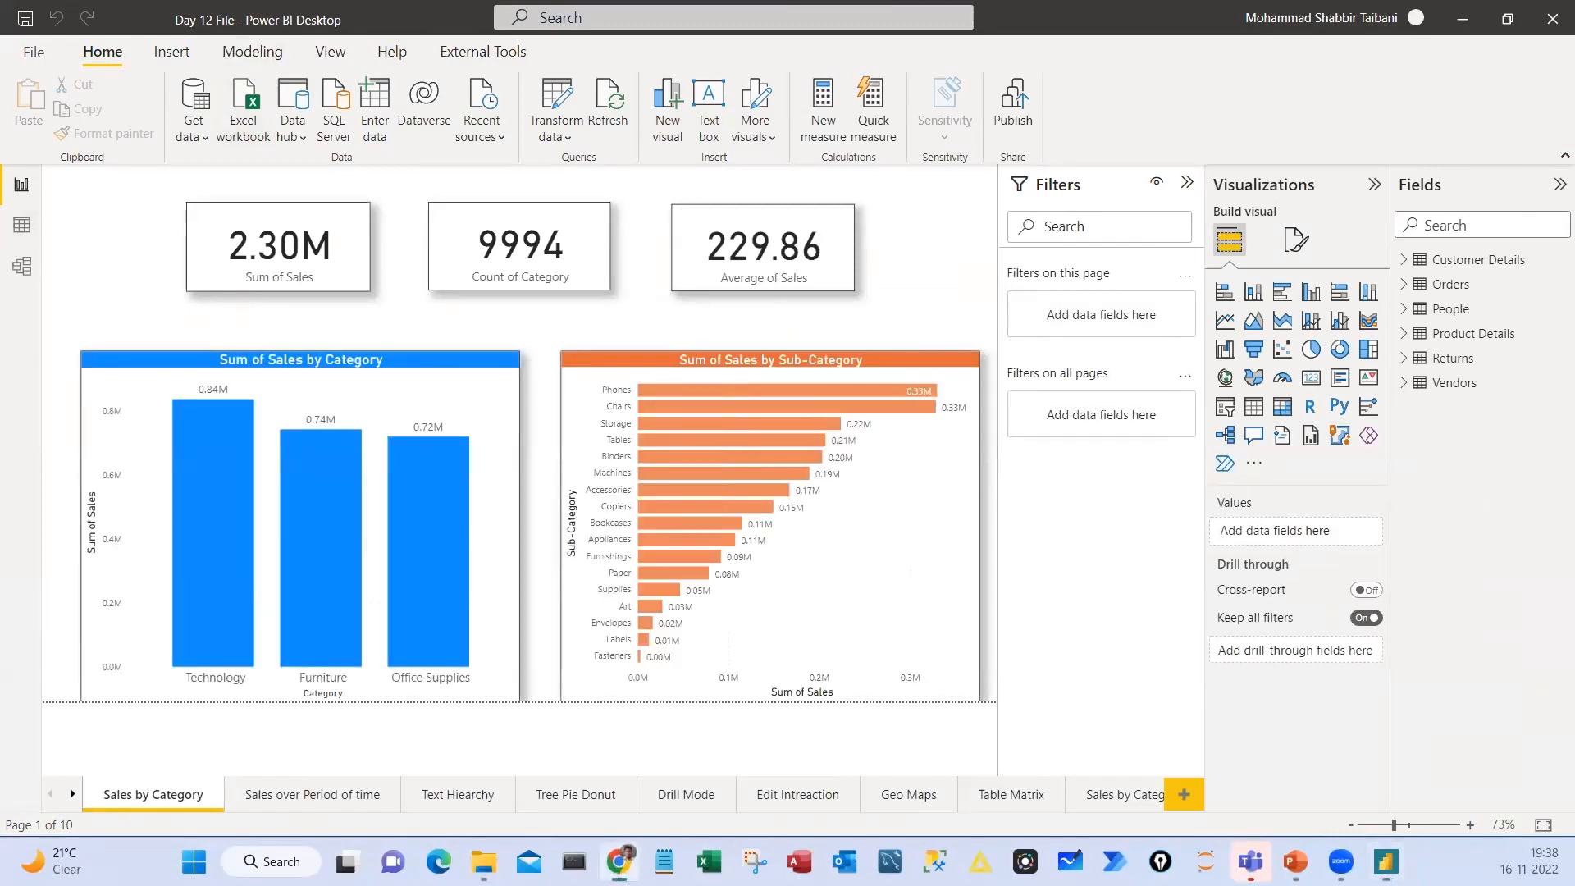
# Switch to the Day 12 presentation in PowerPoint and show its title slide
pyautogui.click(1295, 862)
pyautogui.click(66, 223)
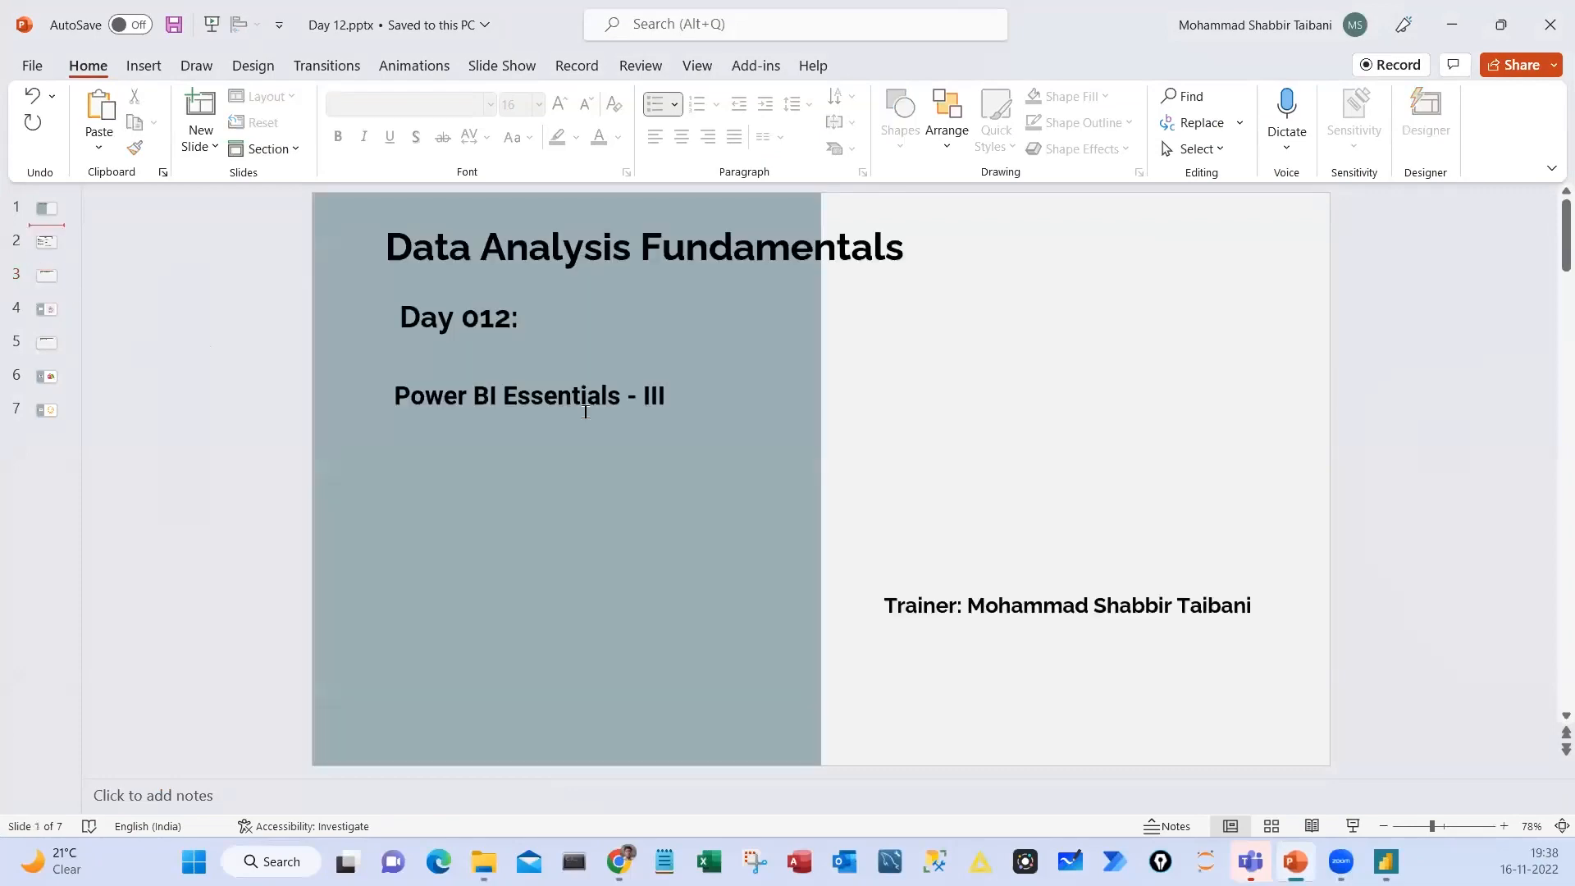
# Show the Introduction to DAX topic on the Agenda slide and switch to the Day 12 File report in Power BI Desktop
pyautogui.click(47, 243)
pyautogui.tripleClick(394, 371)
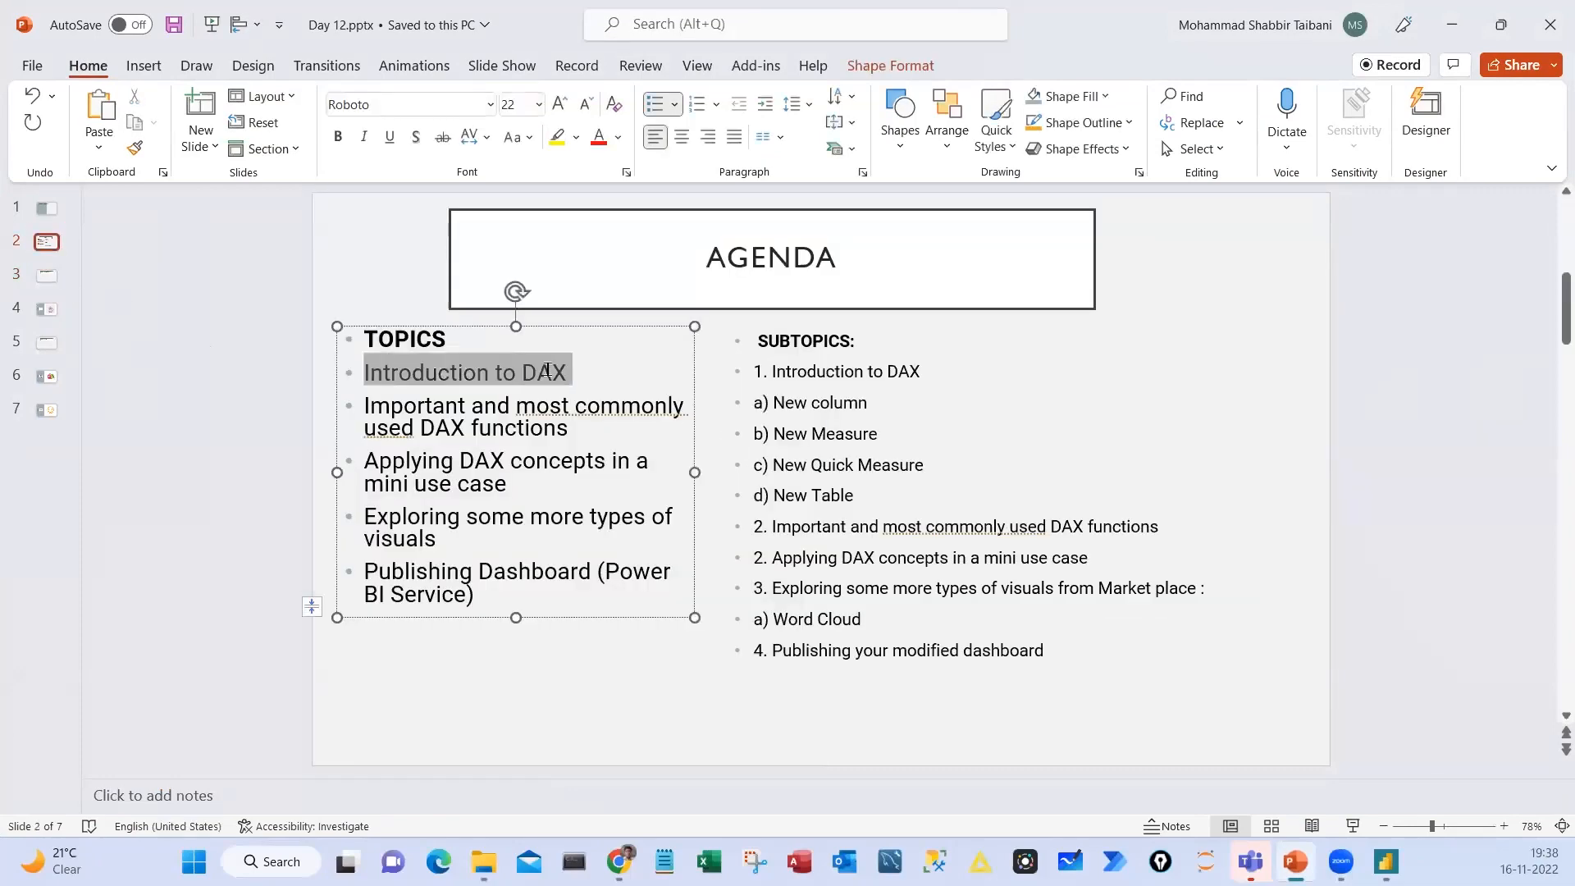
pyautogui.click(1451, 25)
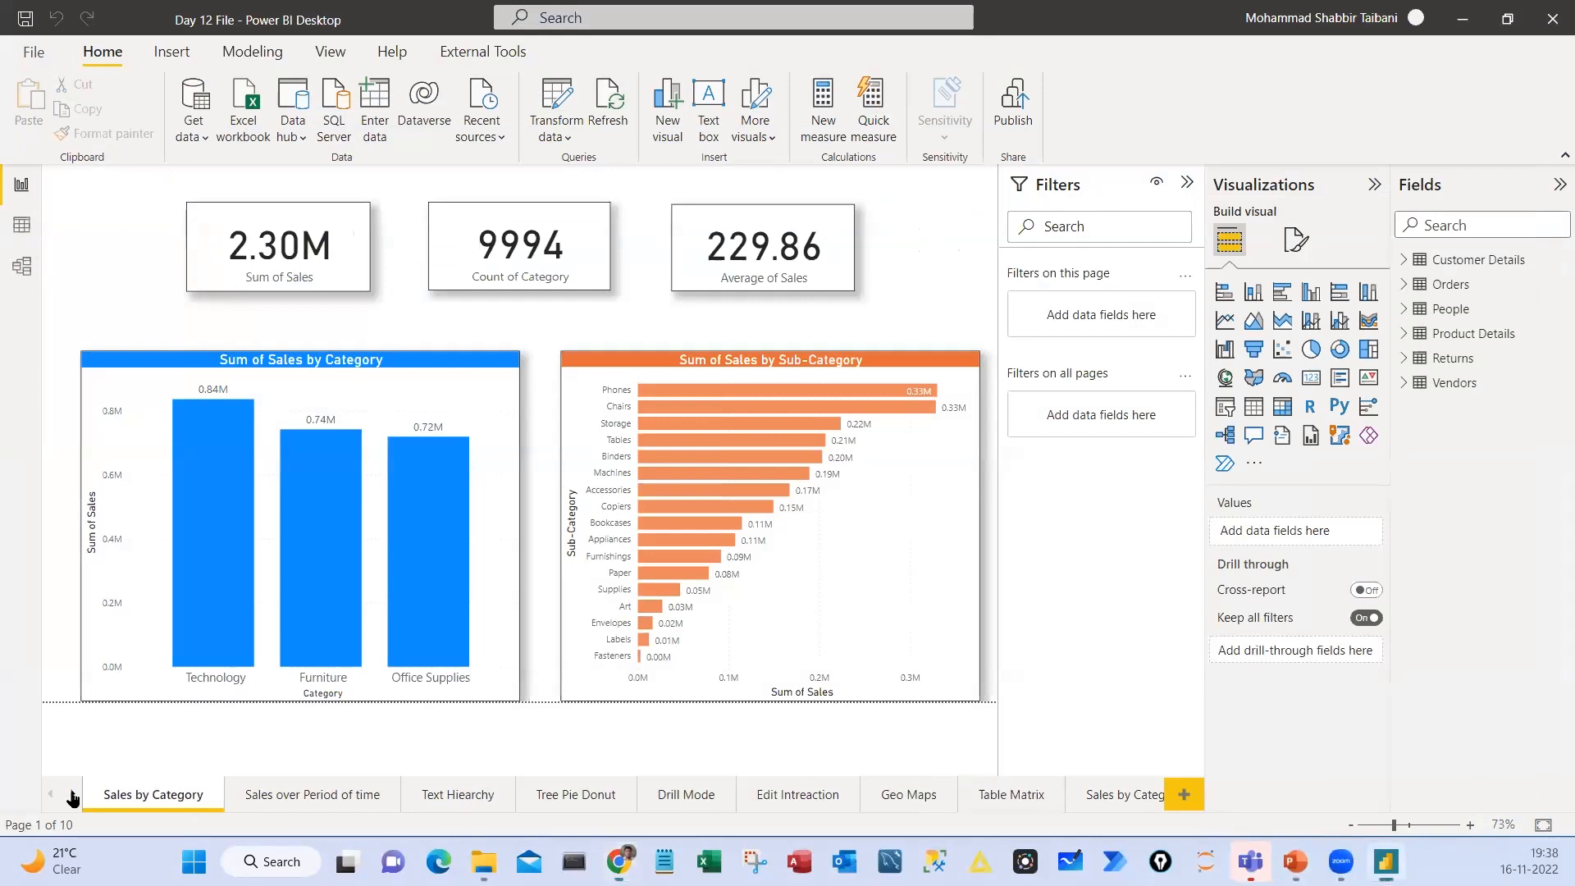
# Go to the Top 5 Customer page and add a new blank report page after it
pyautogui.click(73, 794)
pyautogui.click(1099, 795)
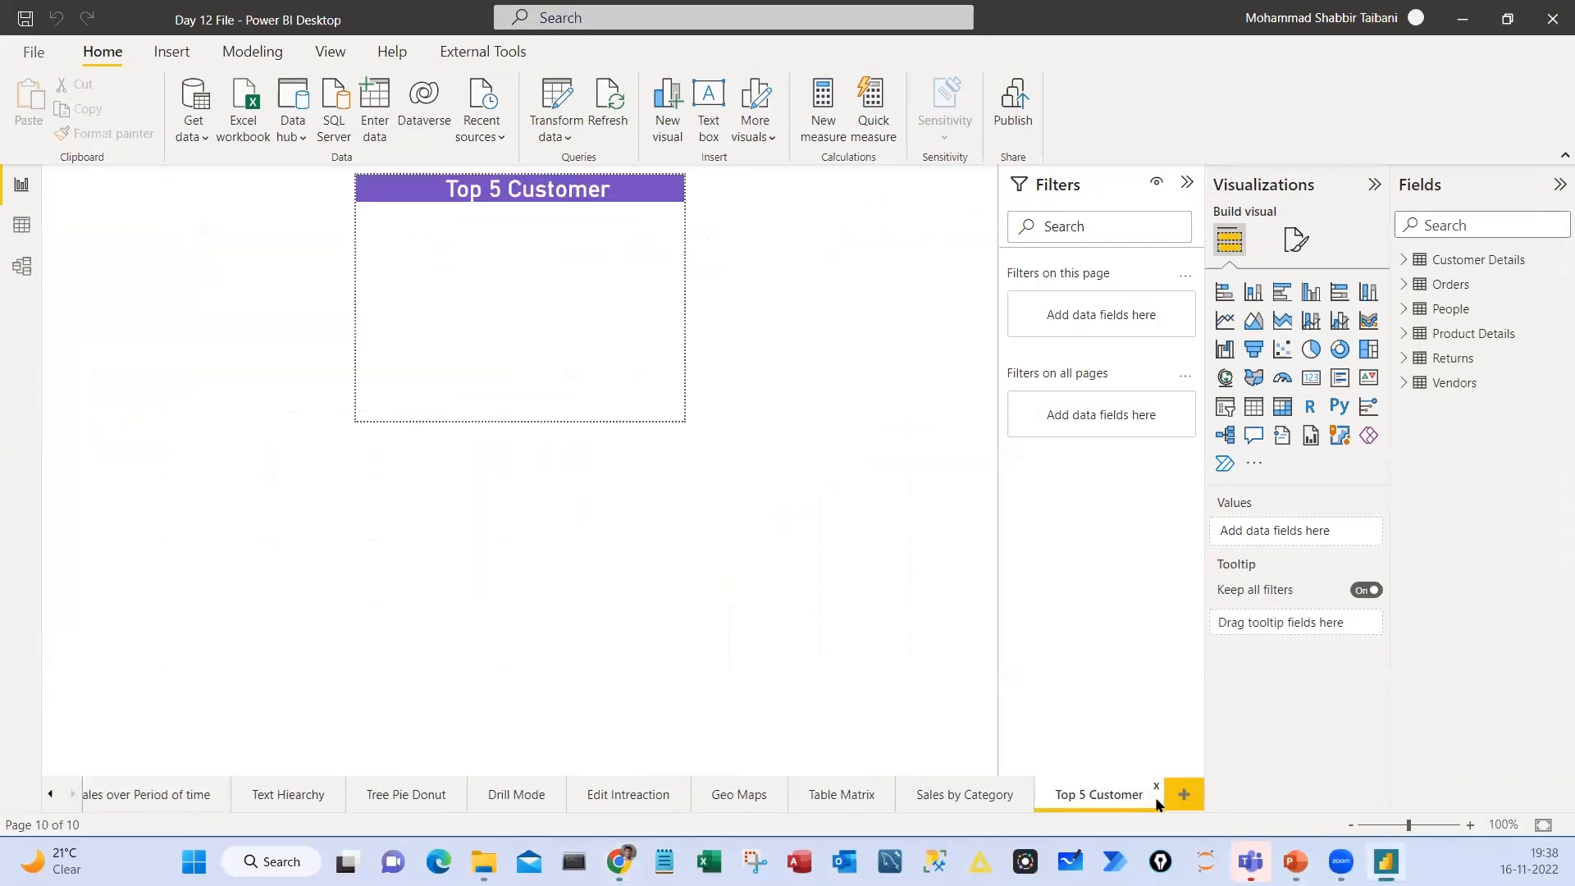
pyautogui.click(1184, 794)
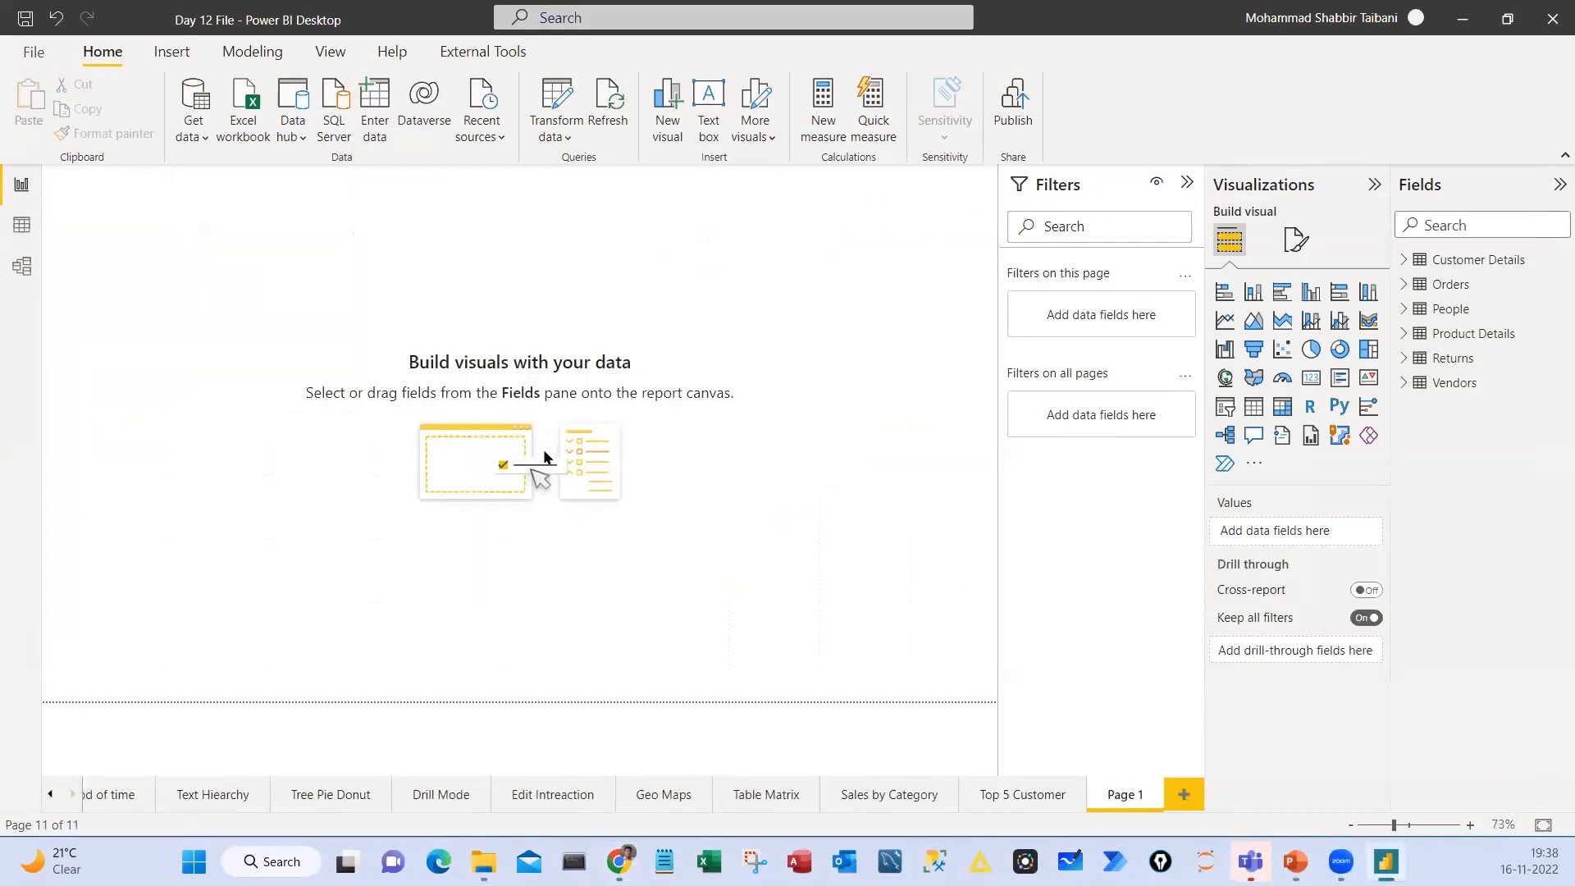
# Handwrite DAX on the blank page as an annotation, circle it, add a circled check mark and clear the ink
pyautogui.moveTo(478, 290)
pyautogui.mouseDown()
pyautogui.moveTo(498, 280)
pyautogui.moveTo(539, 309)
pyautogui.moveTo(558, 289)
pyautogui.mouseUp()
pyautogui.moveTo(555, 274); pyautogui.dragTo(544, 316)
pyautogui.moveTo(533, 247)
pyautogui.mouseDown()
pyautogui.moveTo(561, 341)
pyautogui.moveTo(462, 263)
pyautogui.mouseUp()
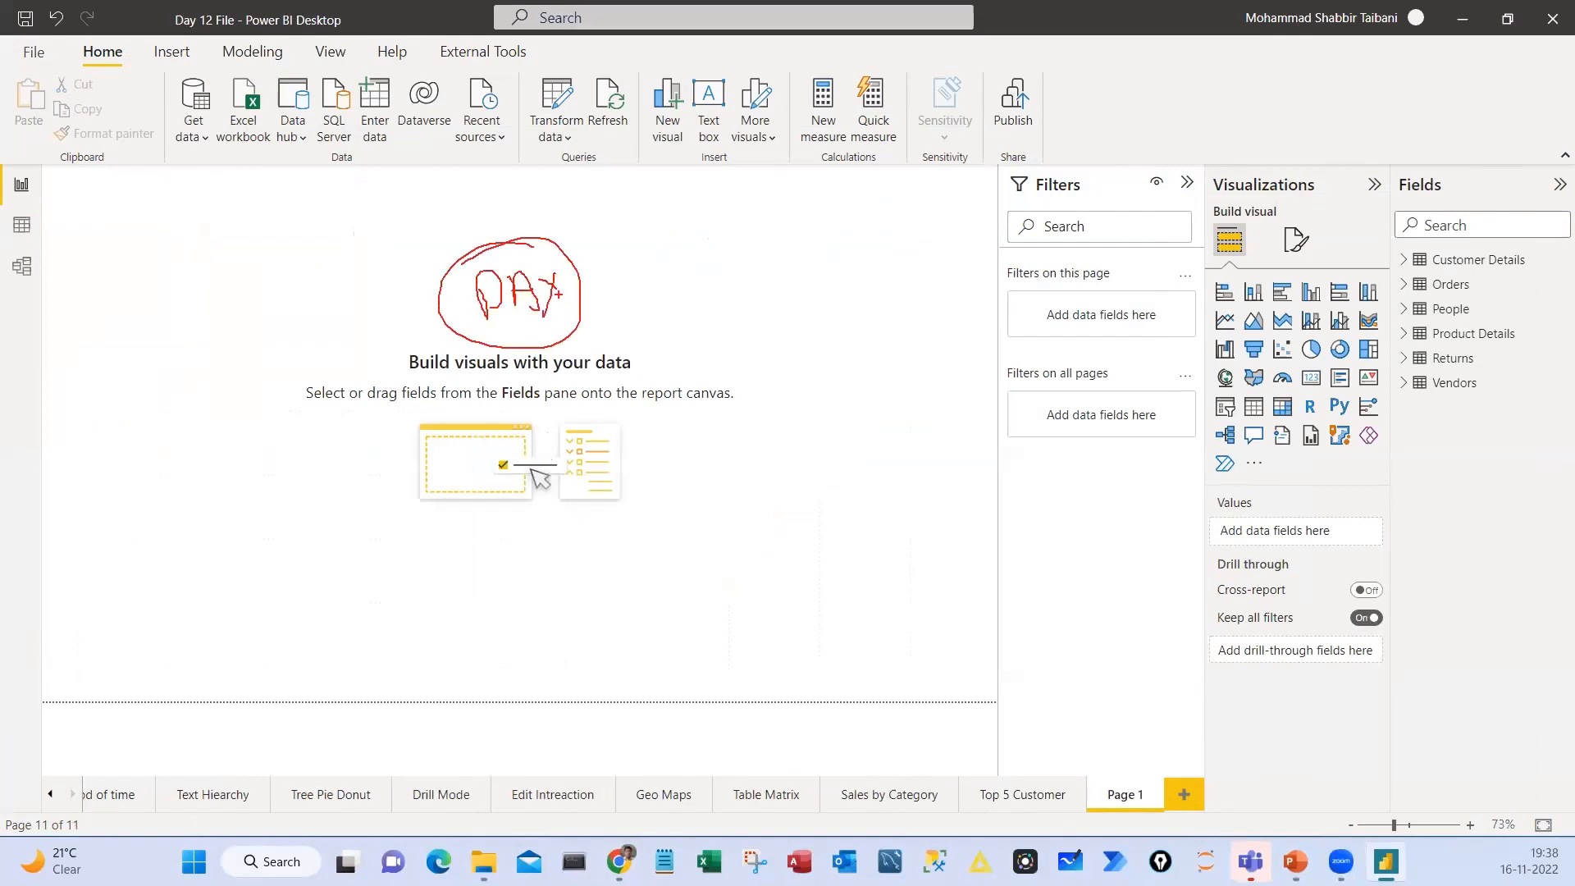
pyautogui.moveTo(633, 322)
pyautogui.mouseDown()
pyautogui.moveTo(685, 286)
pyautogui.moveTo(734, 283)
pyautogui.moveTo(507, 279)
pyautogui.mouseUp()
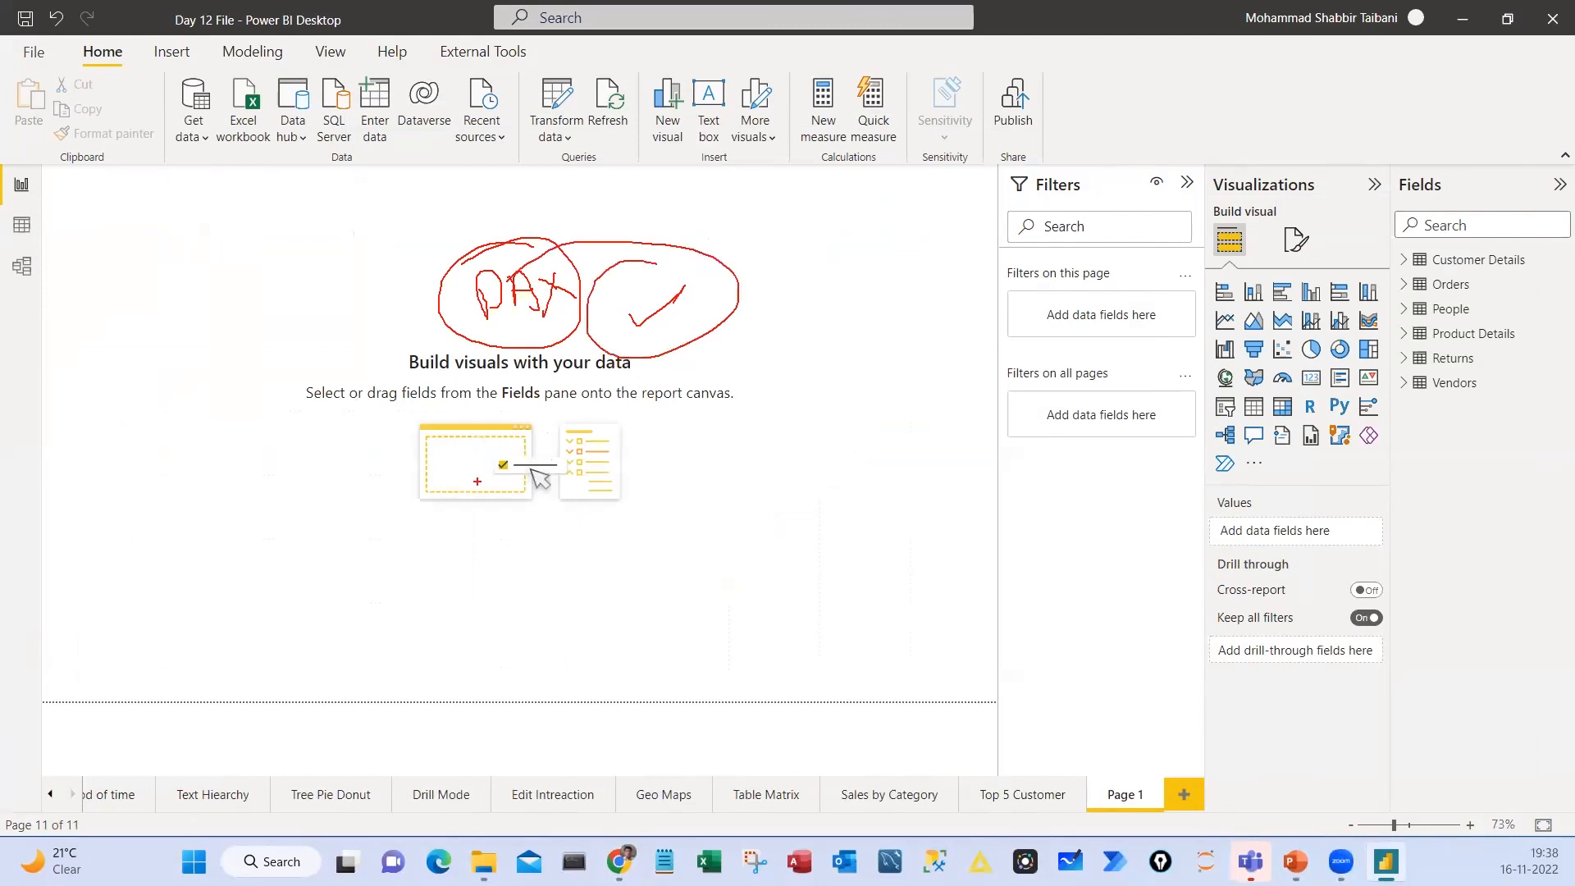
pyautogui.press('Escape')
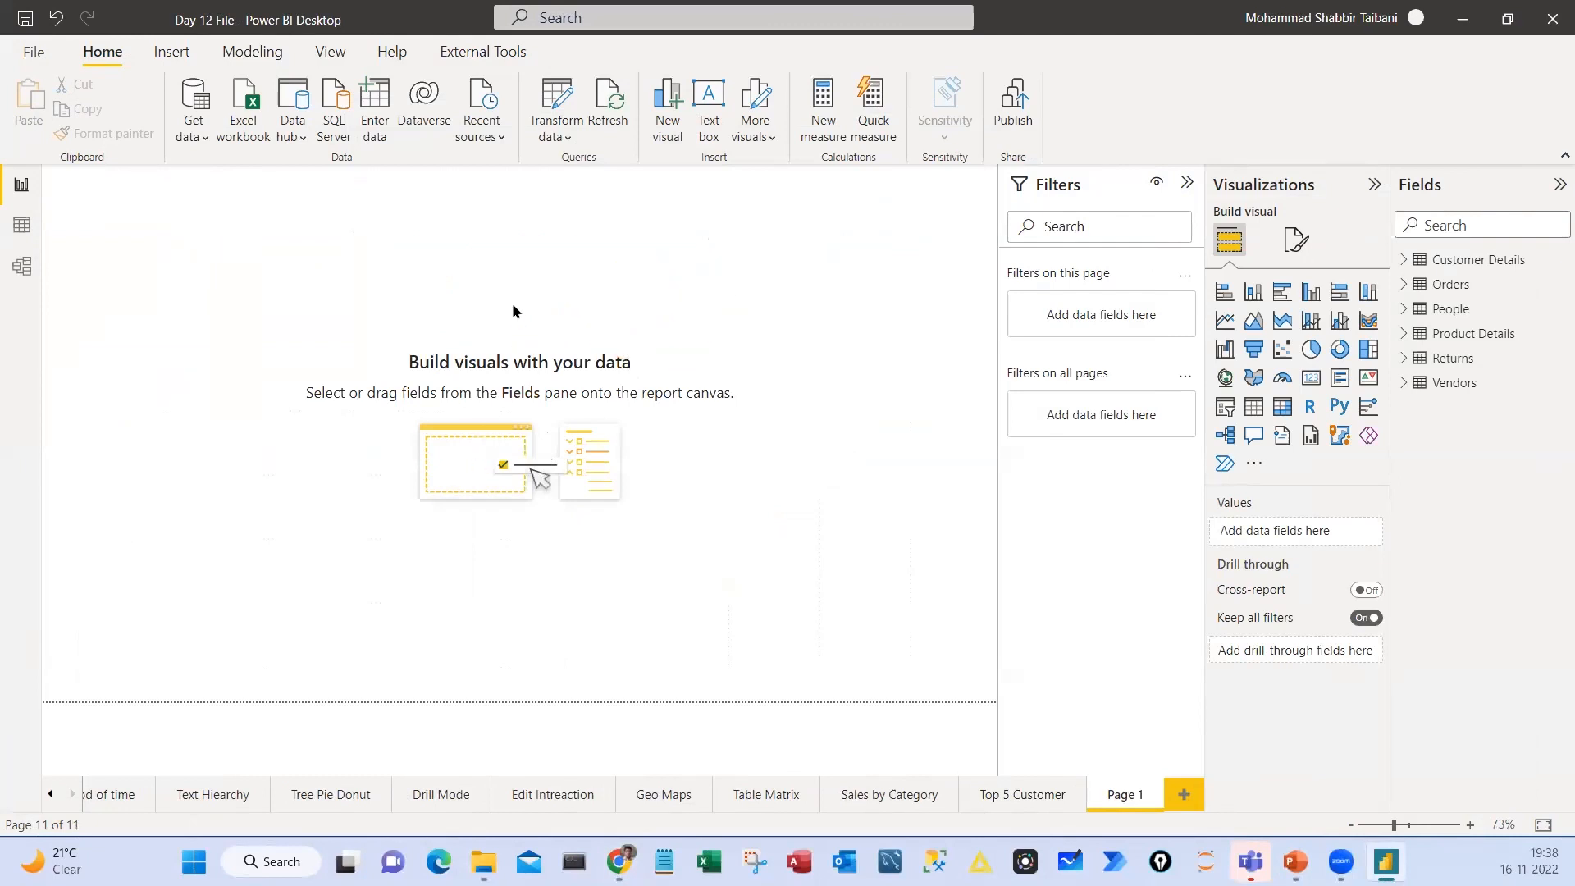
# Show the Modeling calculation commands and mark New measure, Quick measure, New column and New table, outlining New column
pyautogui.click(253, 52)
pyautogui.moveTo(209, 50)
pyautogui.mouseDown()
pyautogui.moveTo(229, 40)
pyautogui.moveTo(208, 50)
pyautogui.mouseUp()
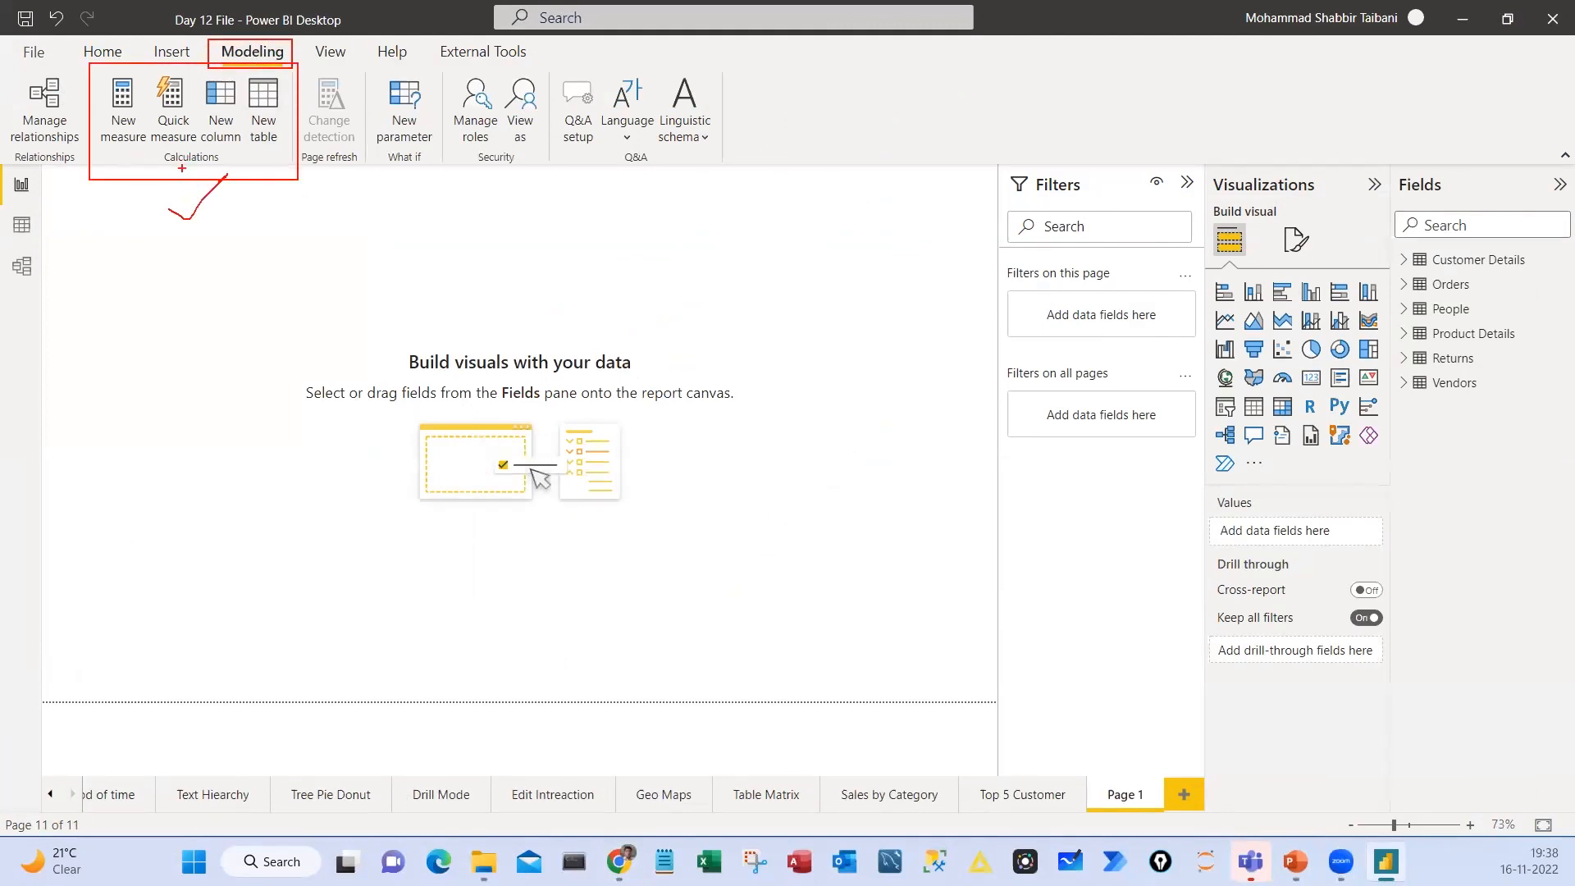
pyautogui.moveTo(121, 154); pyautogui.dragTo(104, 195)
pyautogui.moveTo(165, 154); pyautogui.dragTo(152, 200)
pyautogui.moveTo(233, 150); pyautogui.dragTo(255, 214)
pyautogui.moveTo(273, 150); pyautogui.dragTo(321, 207)
pyautogui.moveTo(200, 72)
pyautogui.mouseDown()
pyautogui.moveTo(246, 155)
pyautogui.moveTo(261, 251)
pyautogui.mouseUp()
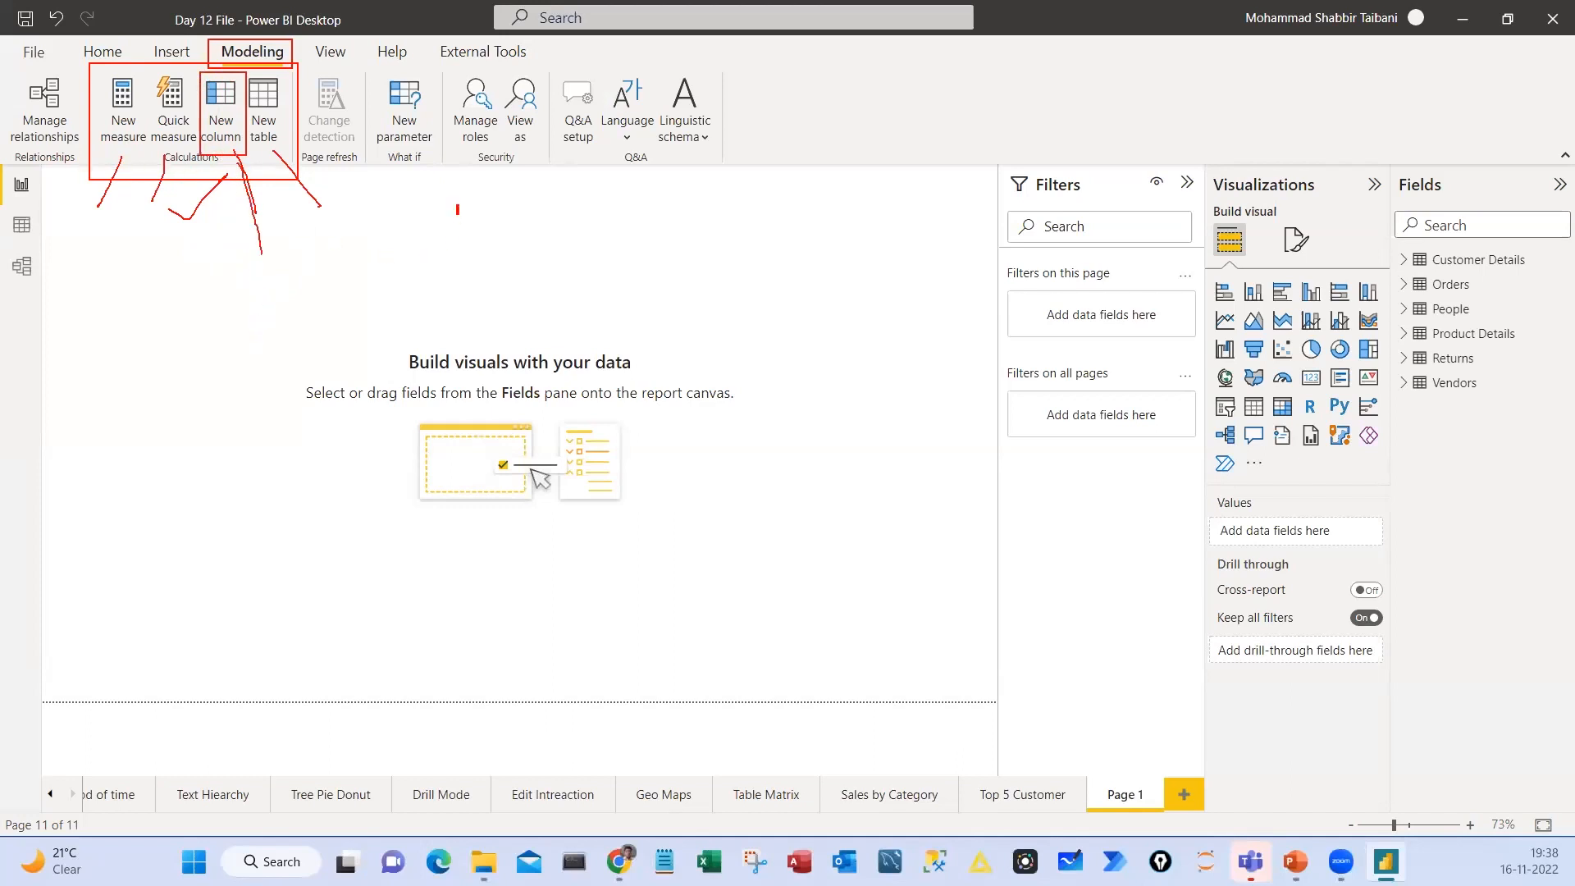
# Sketch empty columns and the circled word Data on the canvas, mark the Data view, and clear the annotations
pyautogui.moveTo(457, 206); pyautogui.dragTo(511, 335)
pyautogui.moveTo(588, 236)
pyautogui.mouseDown()
pyautogui.moveTo(650, 264)
pyautogui.moveTo(710, 200)
pyautogui.moveTo(565, 174)
pyautogui.mouseUp()
pyautogui.moveTo(13, 200)
pyautogui.mouseDown()
pyautogui.moveTo(7, 234)
pyautogui.moveTo(2, 200)
pyautogui.mouseUp()
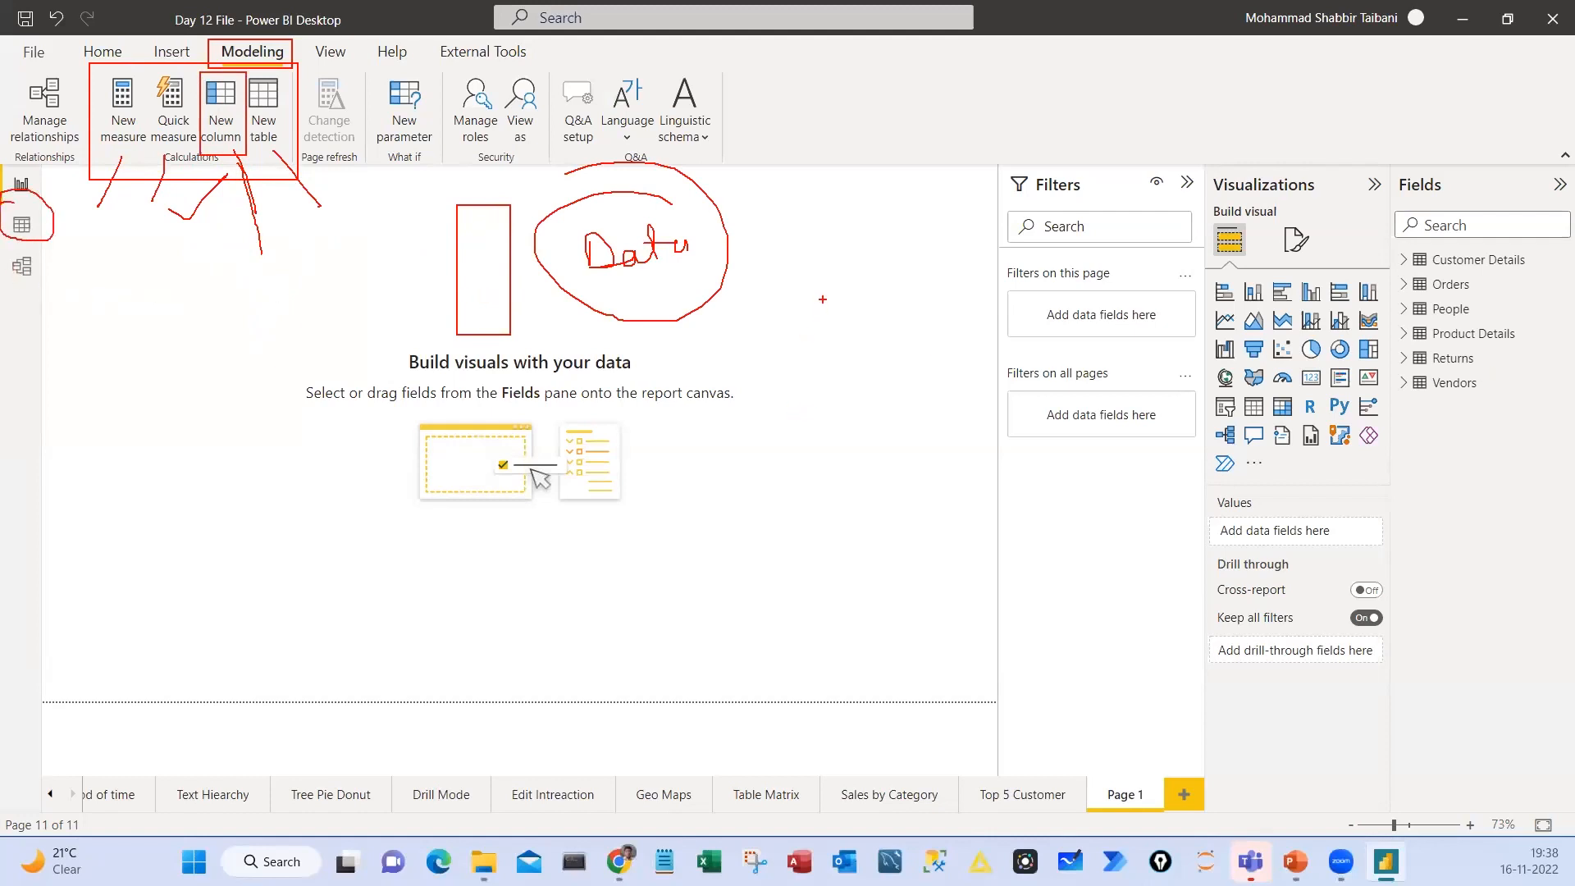
pyautogui.moveTo(826, 302); pyautogui.dragTo(892, 455)
pyautogui.moveTo(975, 496); pyautogui.dragTo(789, 525)
pyautogui.moveTo(821, 497); pyautogui.dragTo(845, 542)
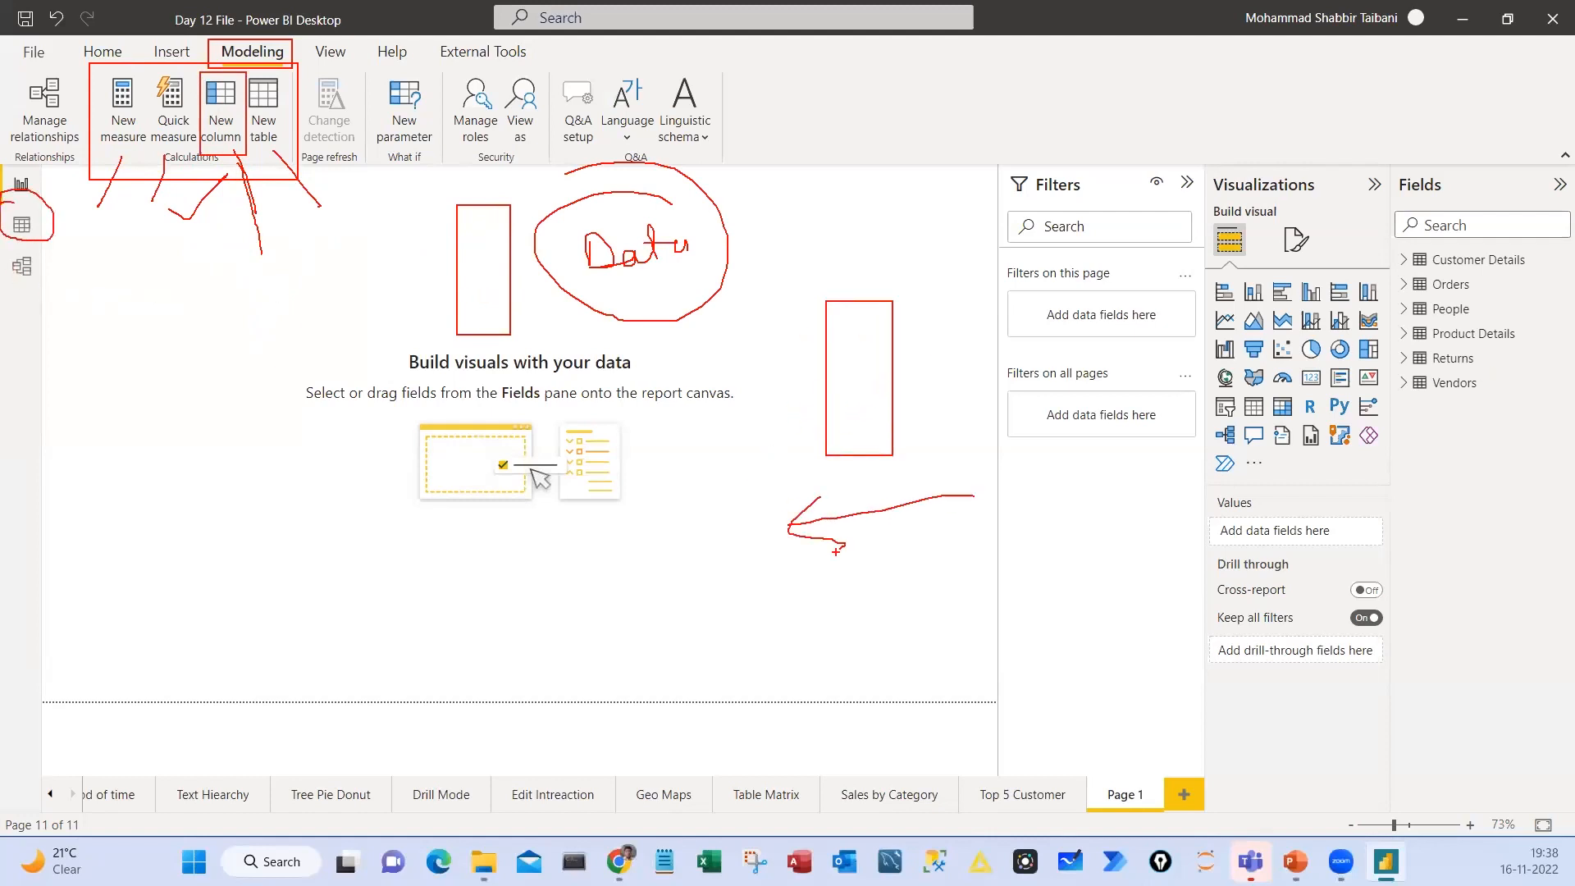
pyautogui.moveTo(75, 198); pyautogui.dragTo(48, 234)
pyautogui.press('Escape')
# Show the Customer Details table in Data view, outline an empty column beside Region with annotations, and clear them
pyautogui.click(21, 224)
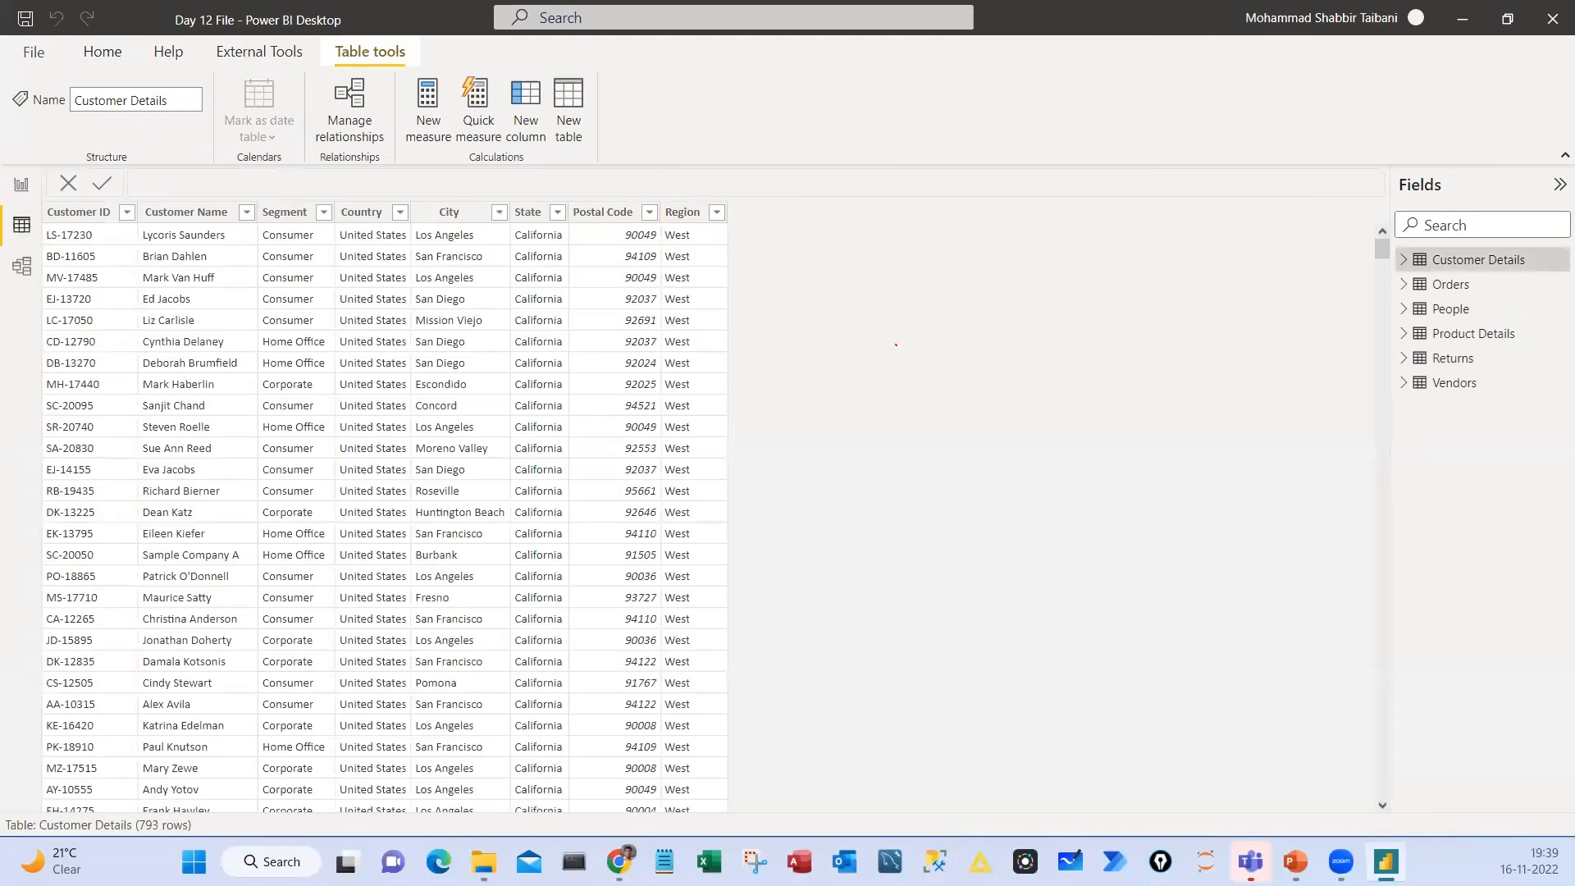
pyautogui.moveTo(896, 343)
pyautogui.mouseDown()
pyautogui.moveTo(915, 354)
pyautogui.moveTo(860, 361)
pyautogui.mouseUp()
pyautogui.moveTo(976, 414); pyautogui.dragTo(983, 468)
pyautogui.moveTo(978, 421)
pyautogui.mouseDown()
pyautogui.moveTo(995, 410)
pyautogui.moveTo(1014, 438)
pyautogui.mouseUp()
pyautogui.moveTo(1028, 433)
pyautogui.mouseDown()
pyautogui.moveTo(1056, 454)
pyautogui.moveTo(1056, 419)
pyautogui.mouseUp()
pyautogui.moveTo(730, 215); pyautogui.dragTo(845, 775)
pyautogui.moveTo(747, 280); pyautogui.dragTo(813, 257)
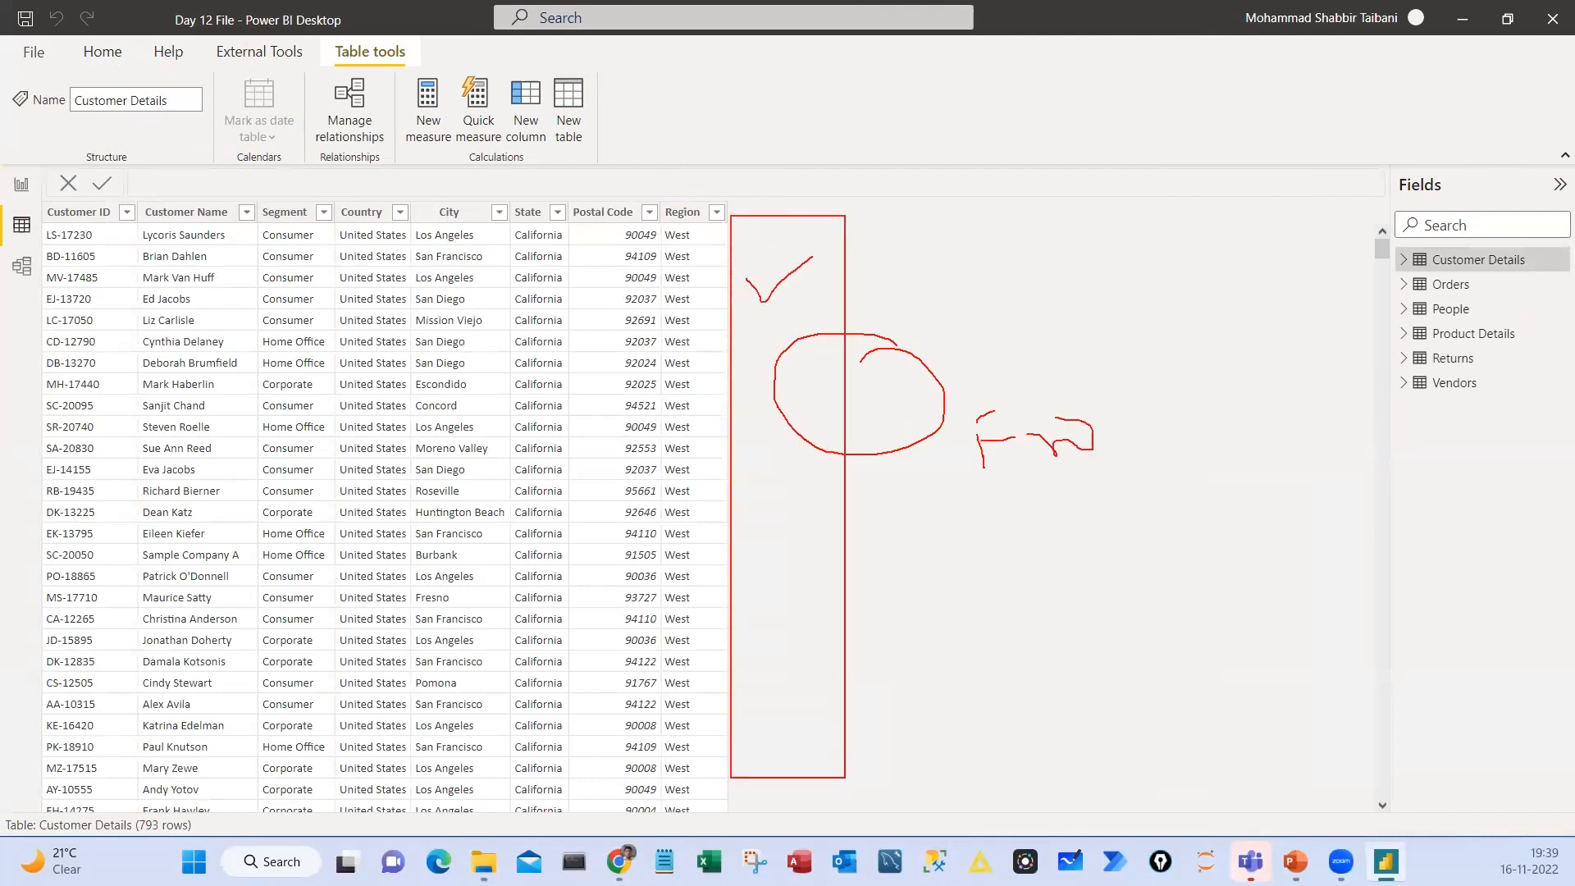
pyautogui.press('Escape')
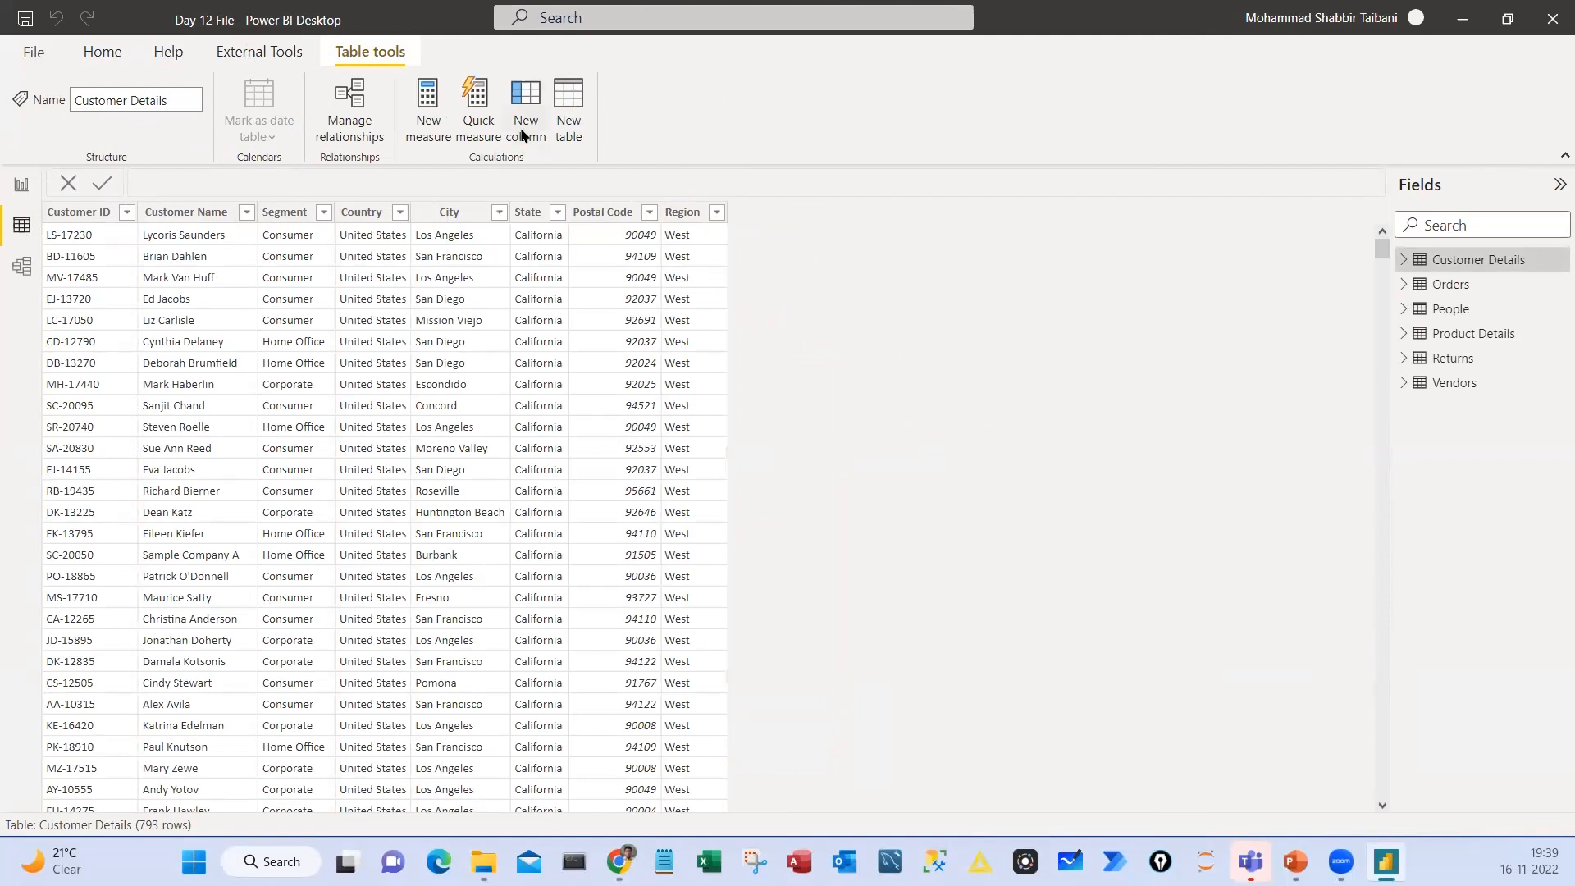
# Mark the Data view, Table tools and the New column command with annotations, and clear them
pyautogui.hotkey('ctrl', '2')
pyautogui.moveTo(501, 74); pyautogui.dragTo(551, 151)
pyautogui.moveTo(2, 202); pyautogui.dragTo(53, 245)
pyautogui.moveTo(324, 37); pyautogui.dragTo(421, 68)
pyautogui.moveTo(526, 161); pyautogui.dragTo(546, 154)
pyautogui.press('Escape')
# Return to Report view, annotate it as Report, mark Modeling and its New column command, and clear the ink
pyautogui.click(22, 184)
pyautogui.hotkey('ctrl', '2')
pyautogui.moveTo(41, 182); pyautogui.dragTo(129, 220)
pyautogui.moveTo(193, 243)
pyautogui.mouseDown()
pyautogui.moveTo(197, 294)
pyautogui.moveTo(330, 247)
pyautogui.mouseUp()
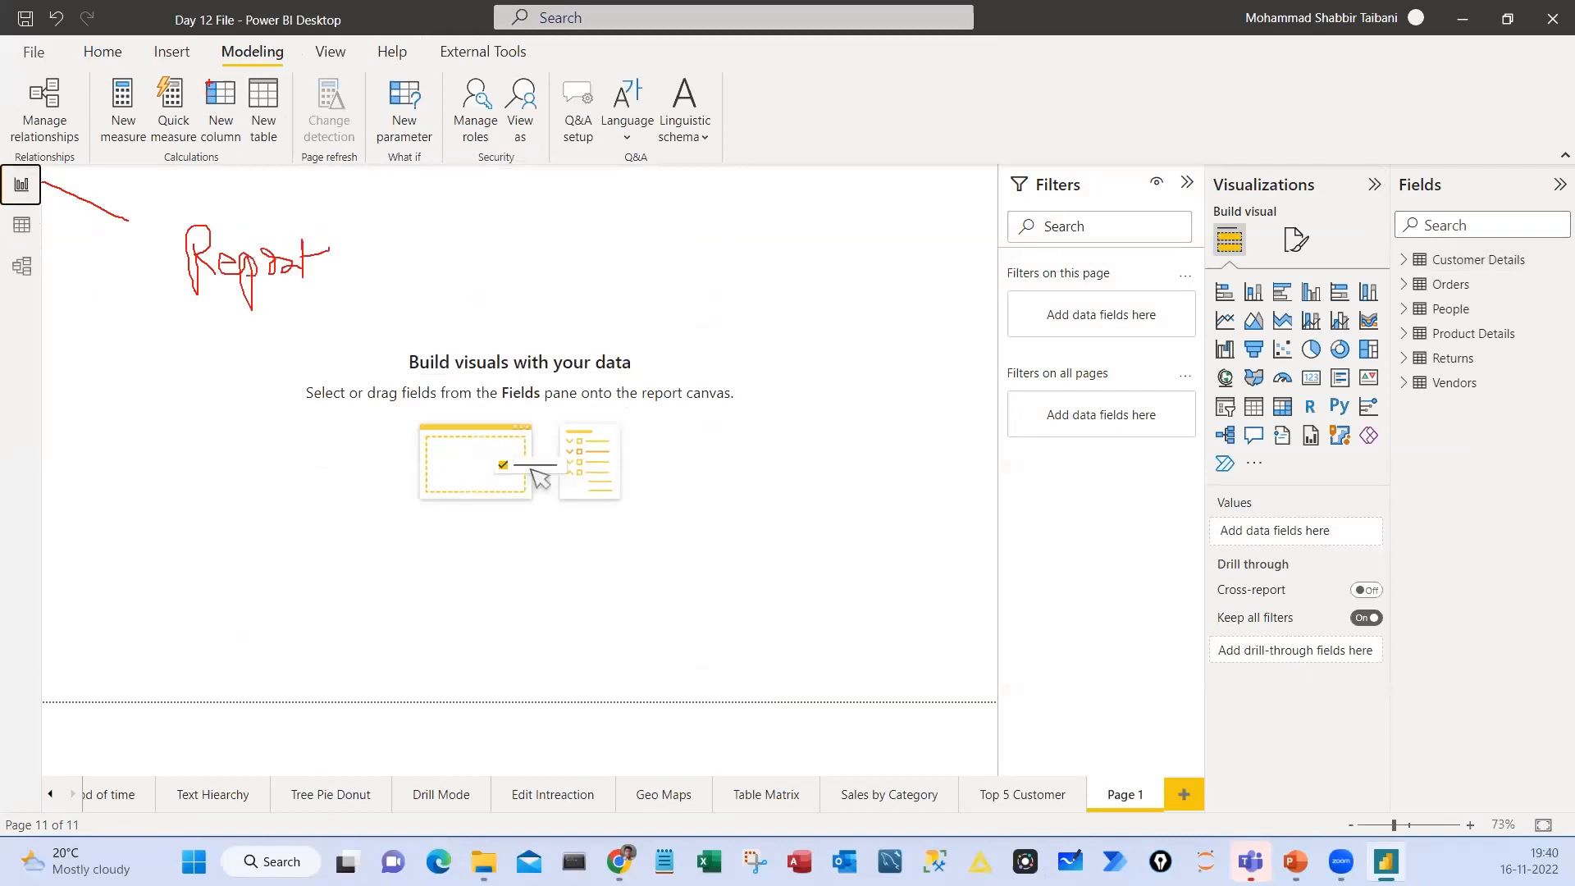
pyautogui.moveTo(189, 71); pyautogui.dragTo(249, 169)
pyautogui.moveTo(207, 35); pyautogui.dragTo(294, 69)
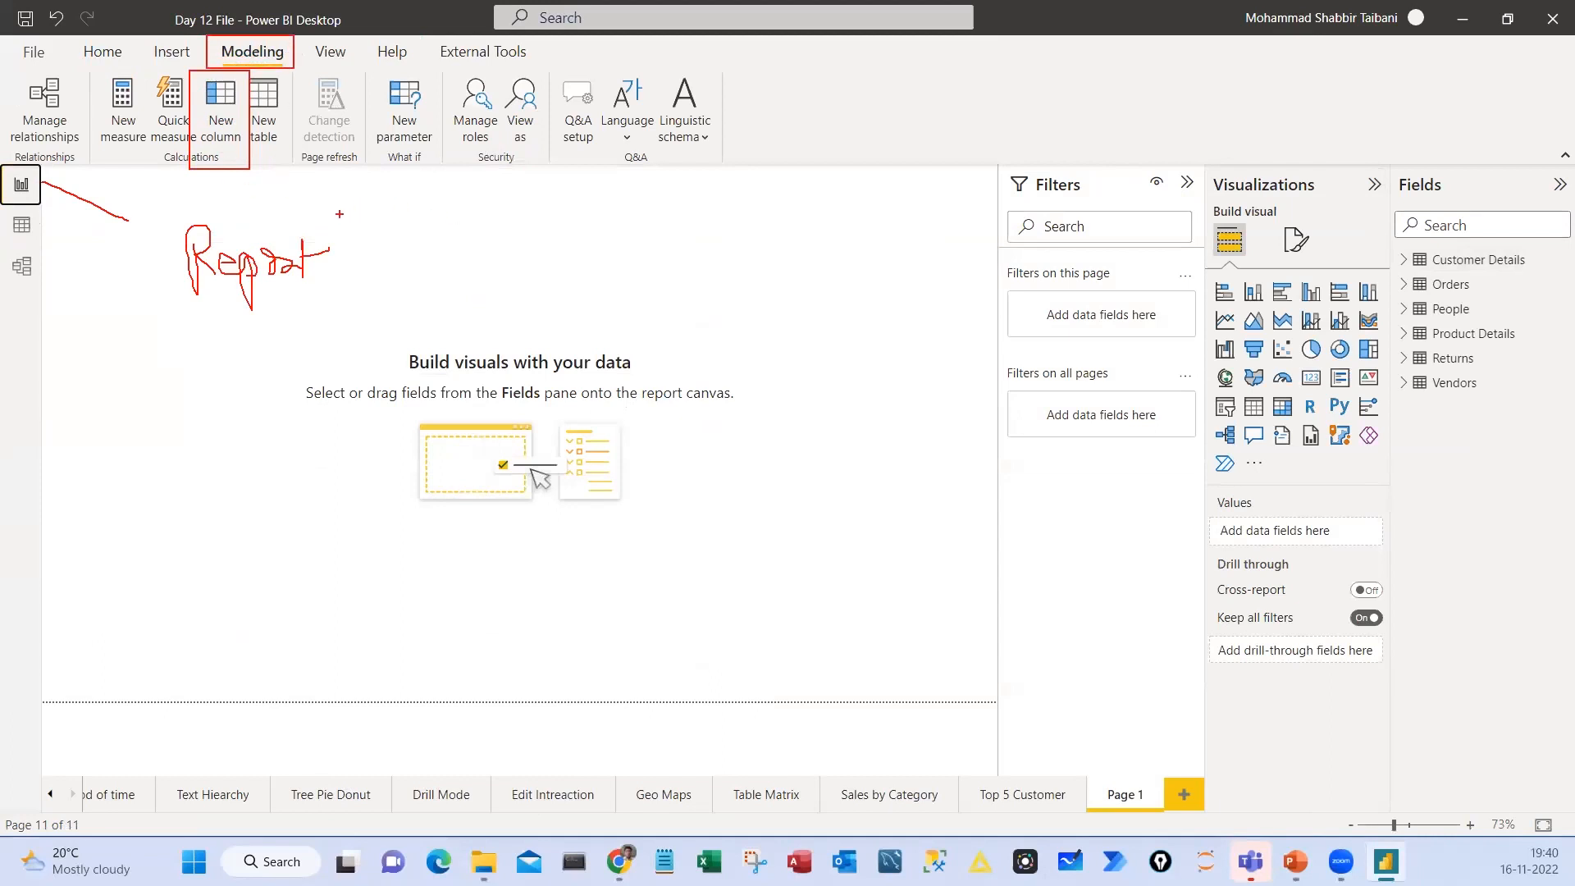
pyautogui.moveTo(496, 286); pyautogui.dragTo(559, 266)
pyautogui.moveTo(167, 173); pyautogui.dragTo(248, 131)
pyautogui.moveTo(265, 322); pyautogui.dragTo(361, 234)
pyautogui.press('Escape')
# Reopen Data view on the Customer Details table, mark its New column command and clear the mark
pyautogui.click(21, 225)
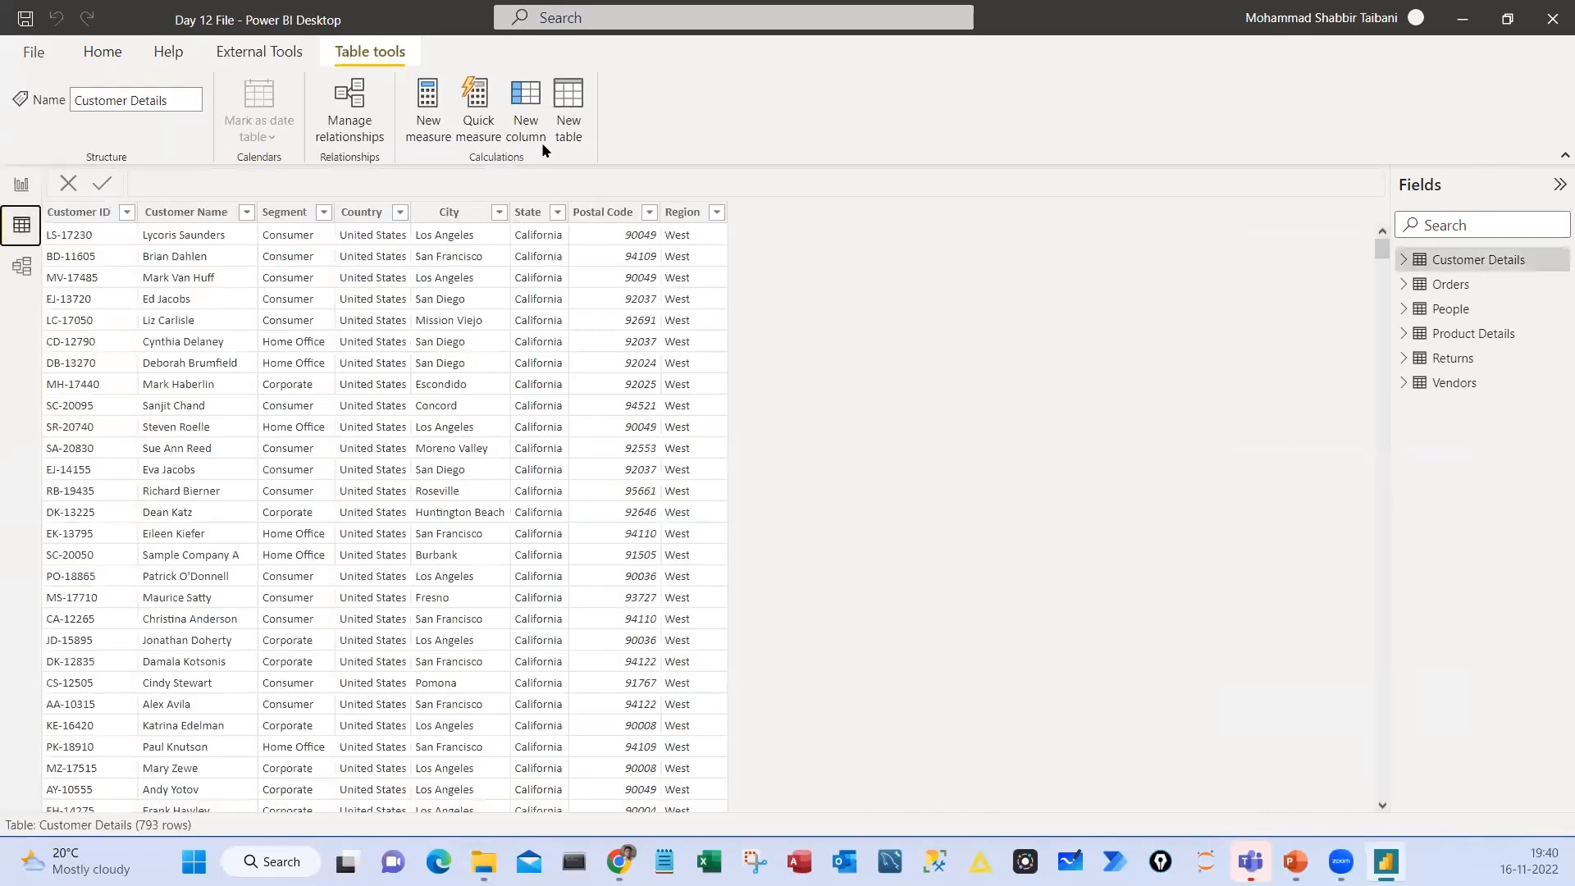
pyautogui.moveTo(501, 73)
pyautogui.mouseDown()
pyautogui.moveTo(552, 176)
pyautogui.moveTo(502, 234)
pyautogui.mouseUp()
pyautogui.press('Escape')
# Widen the Fields pane, expand the Customer Details table and open its options
pyautogui.moveTo(1390, 321); pyautogui.dragTo(1126, 321)
pyautogui.click(1352, 263)
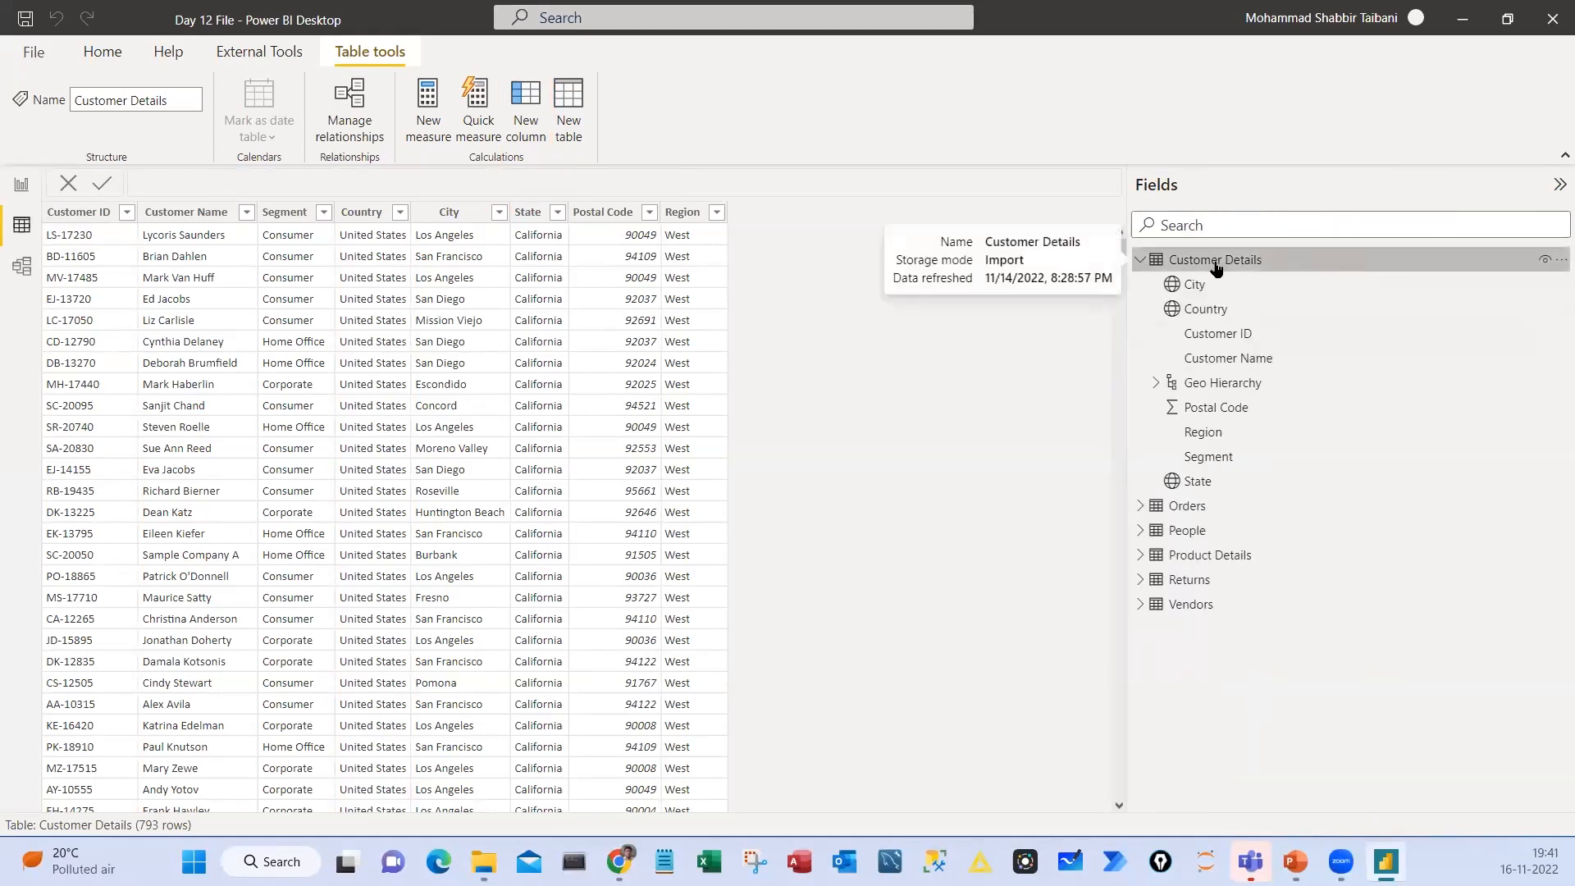
pyautogui.click(1557, 263)
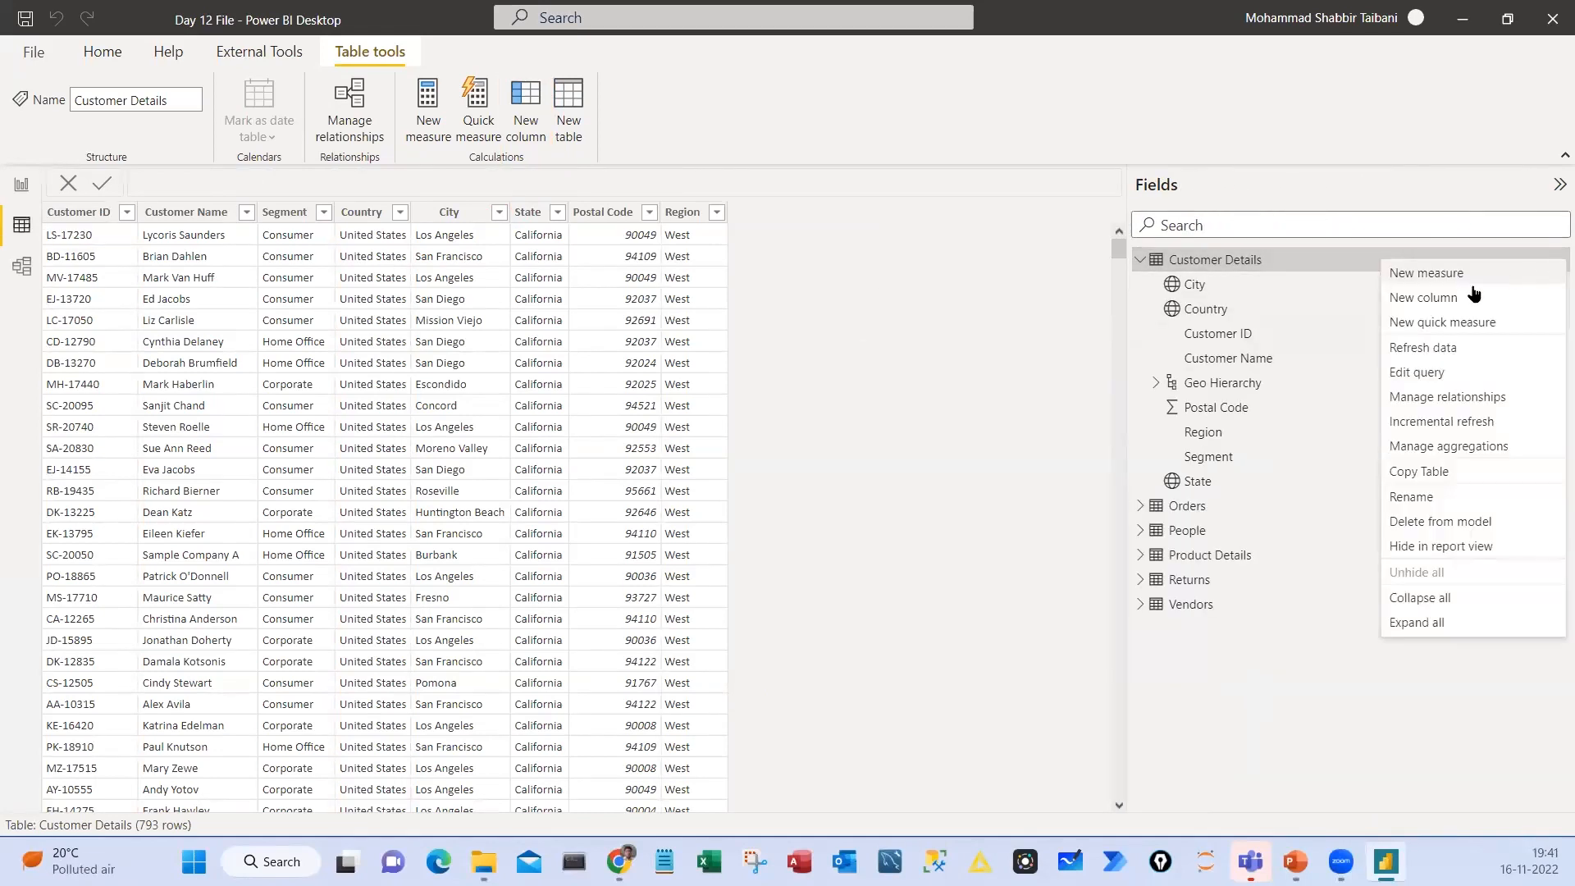
# Mark New column among the Customer Details options, outline an empty column beside the table, and clear the annotations
pyautogui.hotkey('ctrl', '2')
pyautogui.moveTo(1365, 280); pyautogui.dragTo(1495, 308)
pyautogui.moveTo(1328, 302); pyautogui.dragTo(1361, 288)
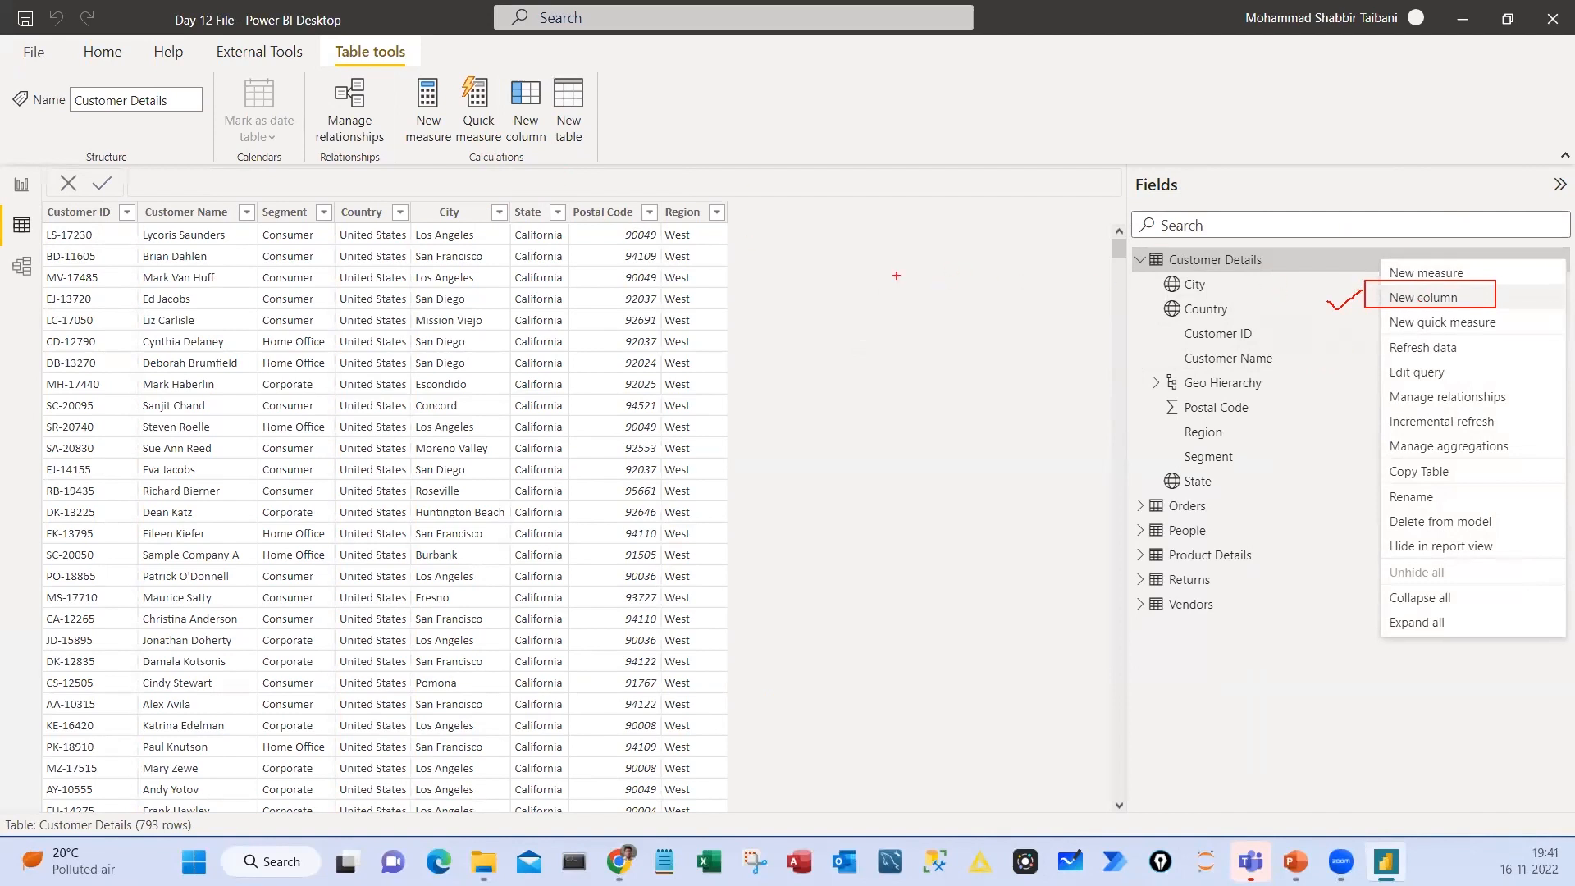
pyautogui.moveTo(763, 214); pyautogui.dragTo(894, 599)
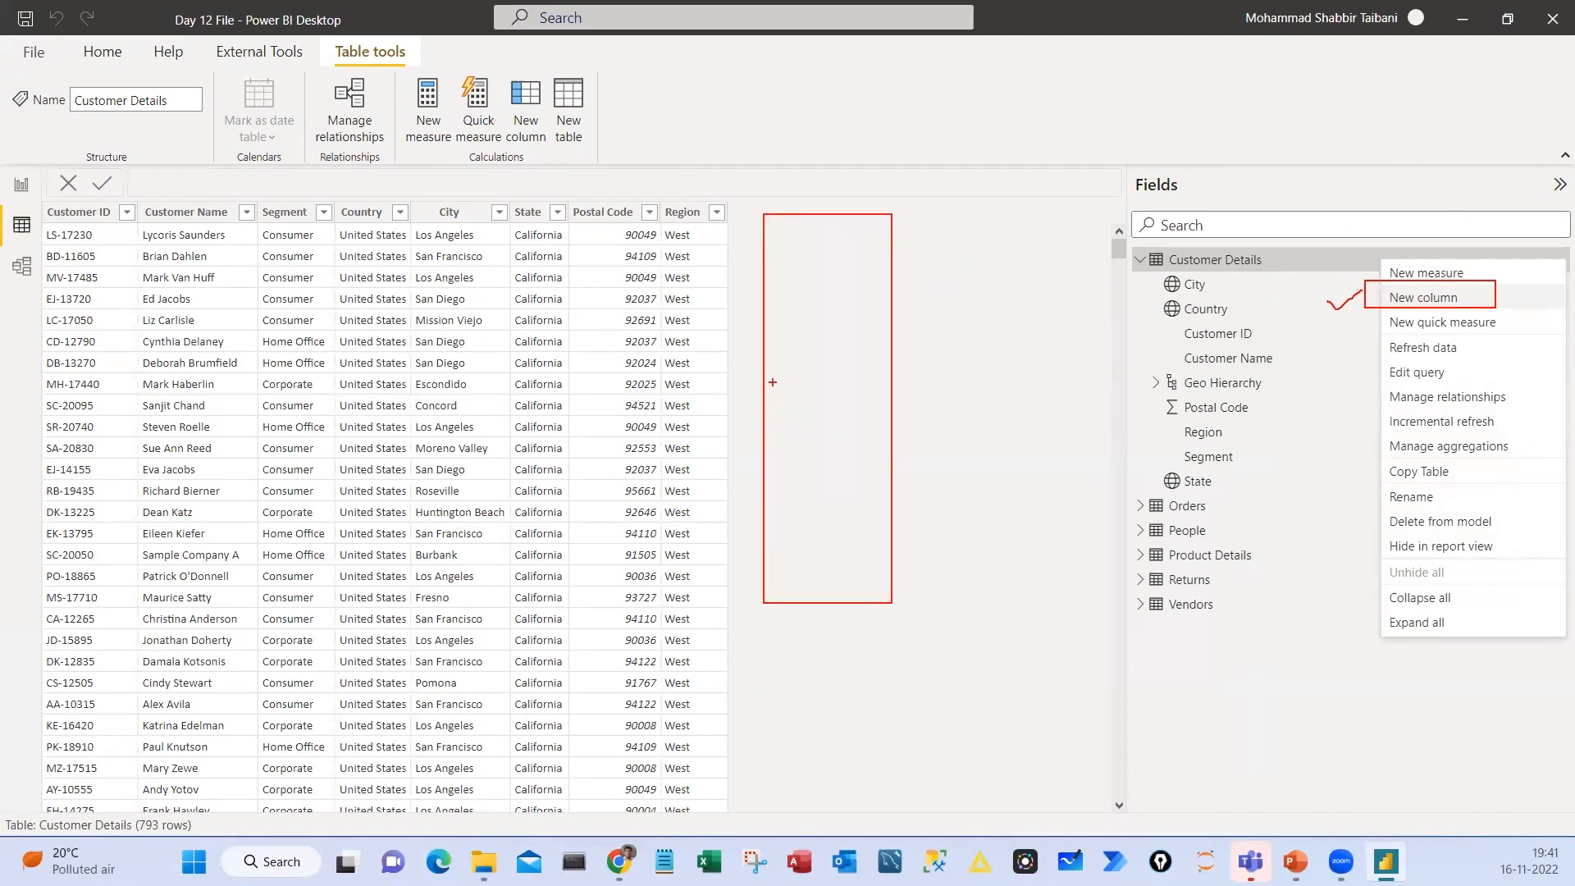
pyautogui.press('Escape')
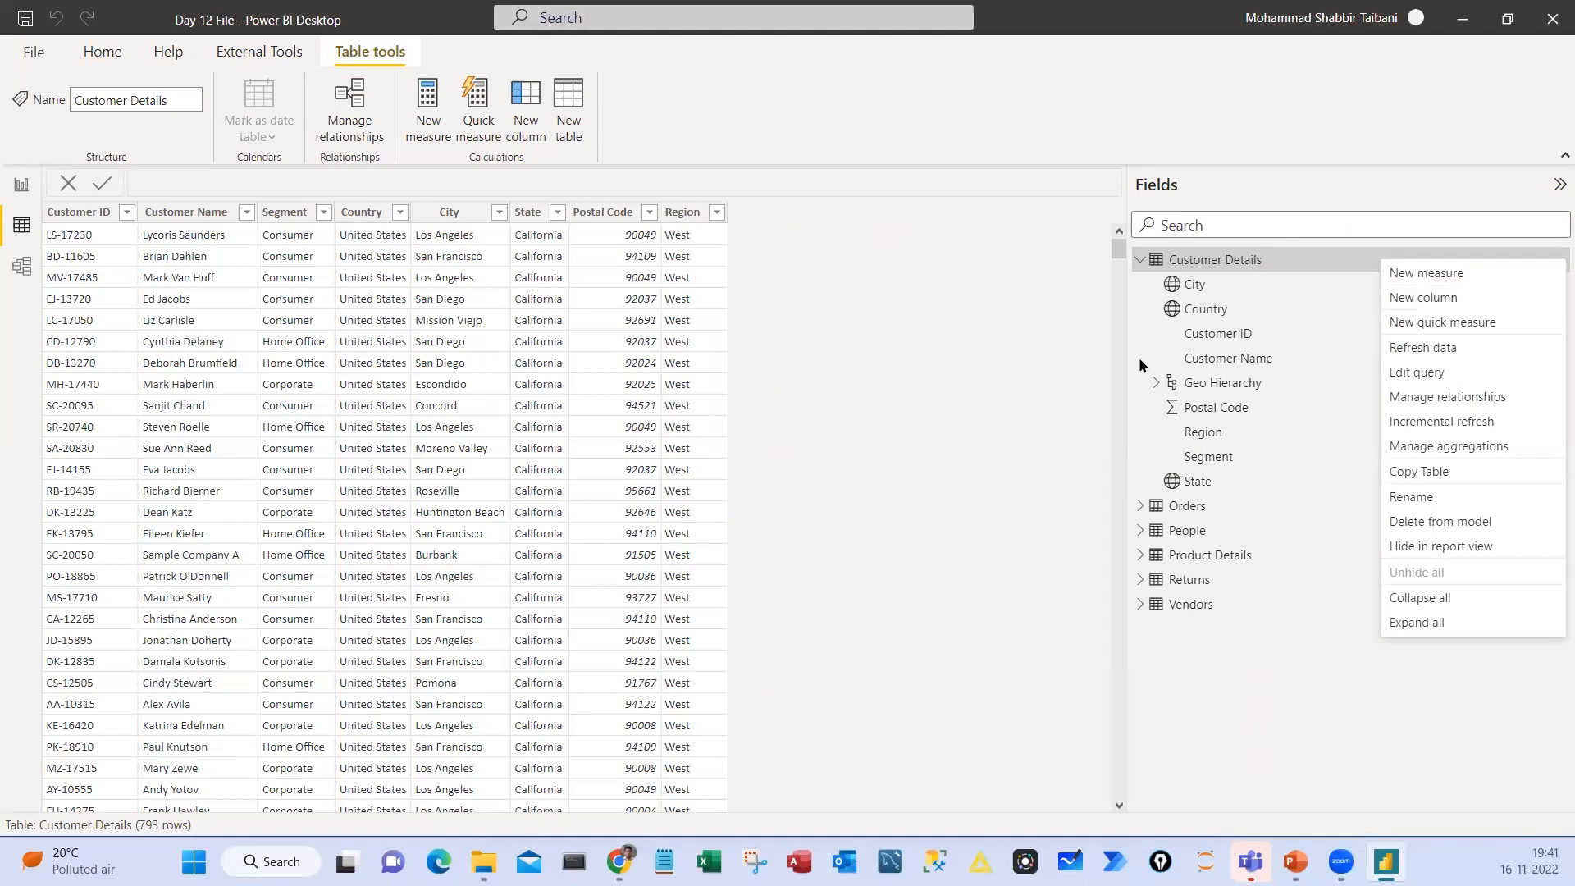
# Collapse and mark the Customer Details table, clear the mark, and start a new calculated column in it
pyautogui.click(1140, 261)
pyautogui.hotkey('ctrl', '2')
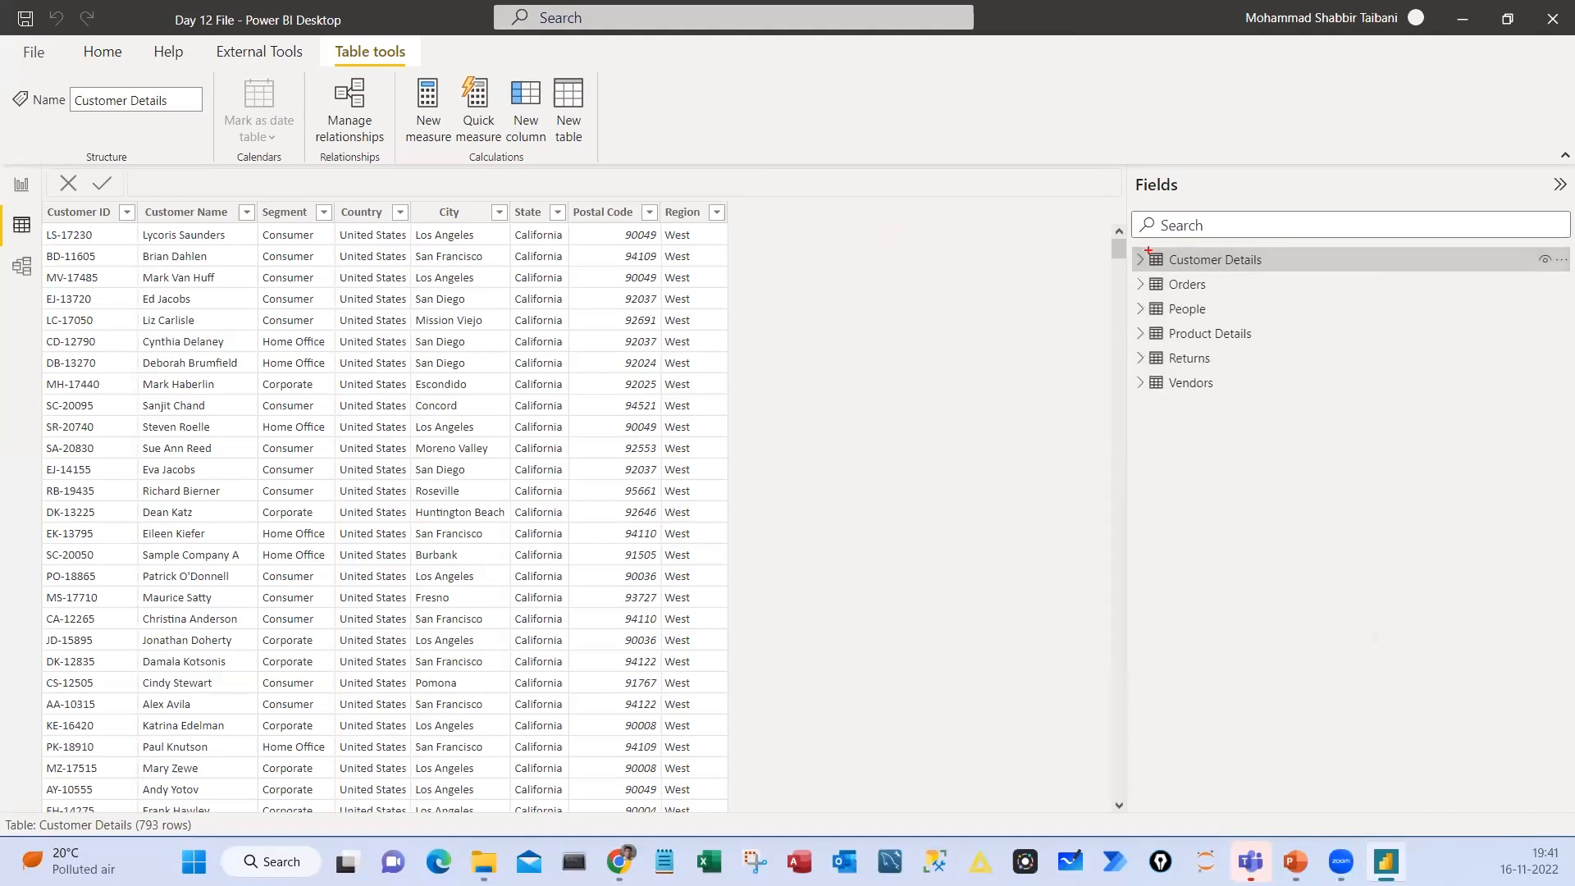
pyautogui.moveTo(1149, 250); pyautogui.dragTo(1304, 278)
pyautogui.press('Escape')
pyautogui.click(527, 107)
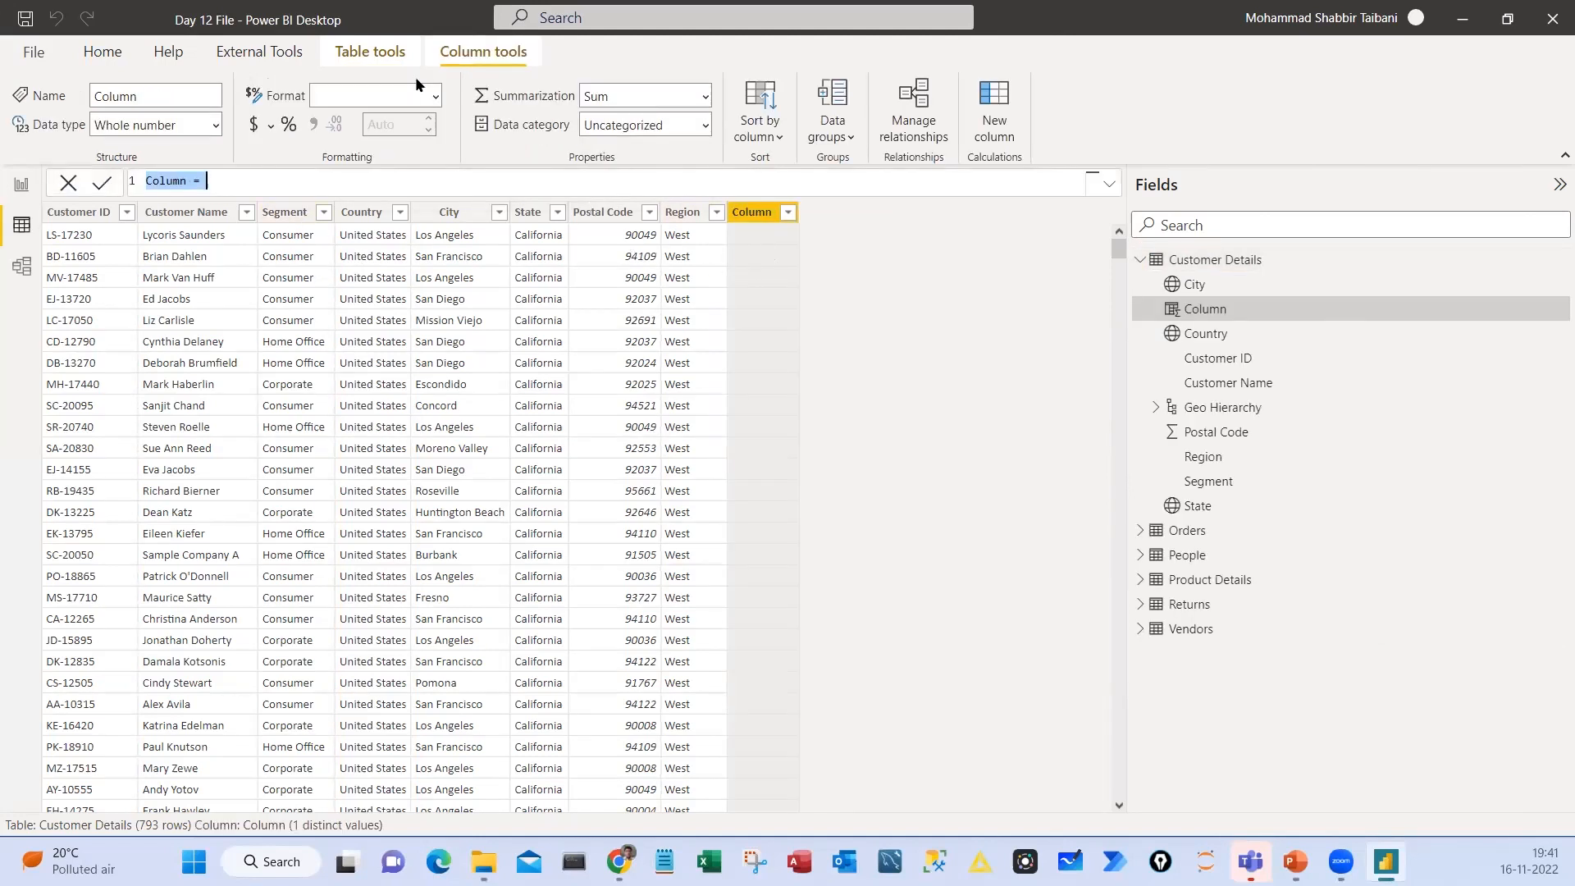
# Enlarge the new column's formula text and place the cursor after the equals sign
pyautogui.scroll(2, 246, 180)
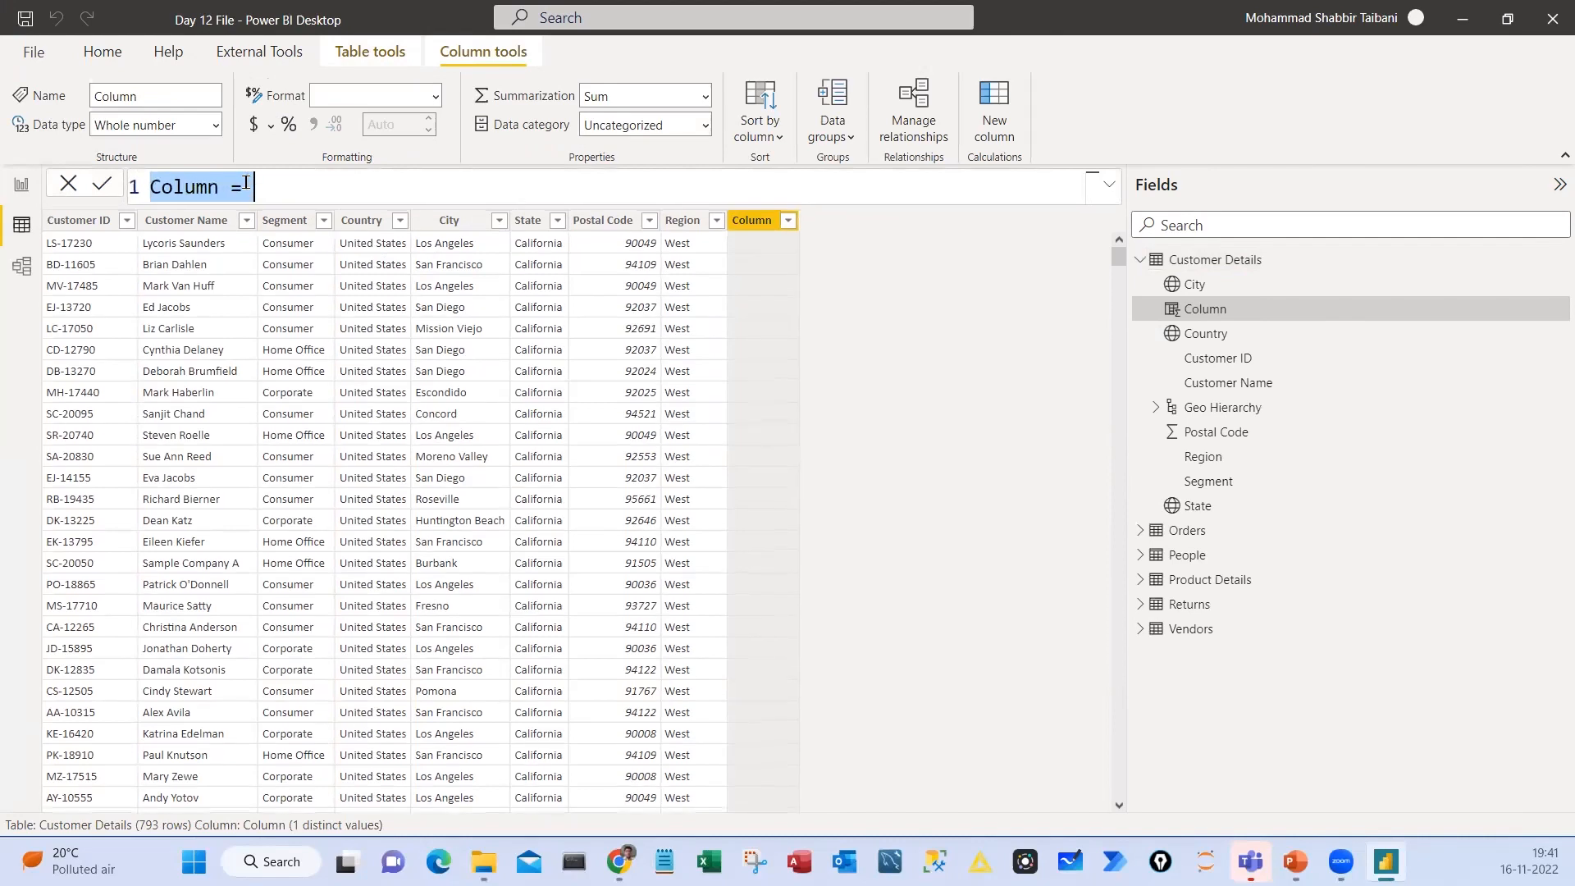
pyautogui.scroll(-3, 246, 183)
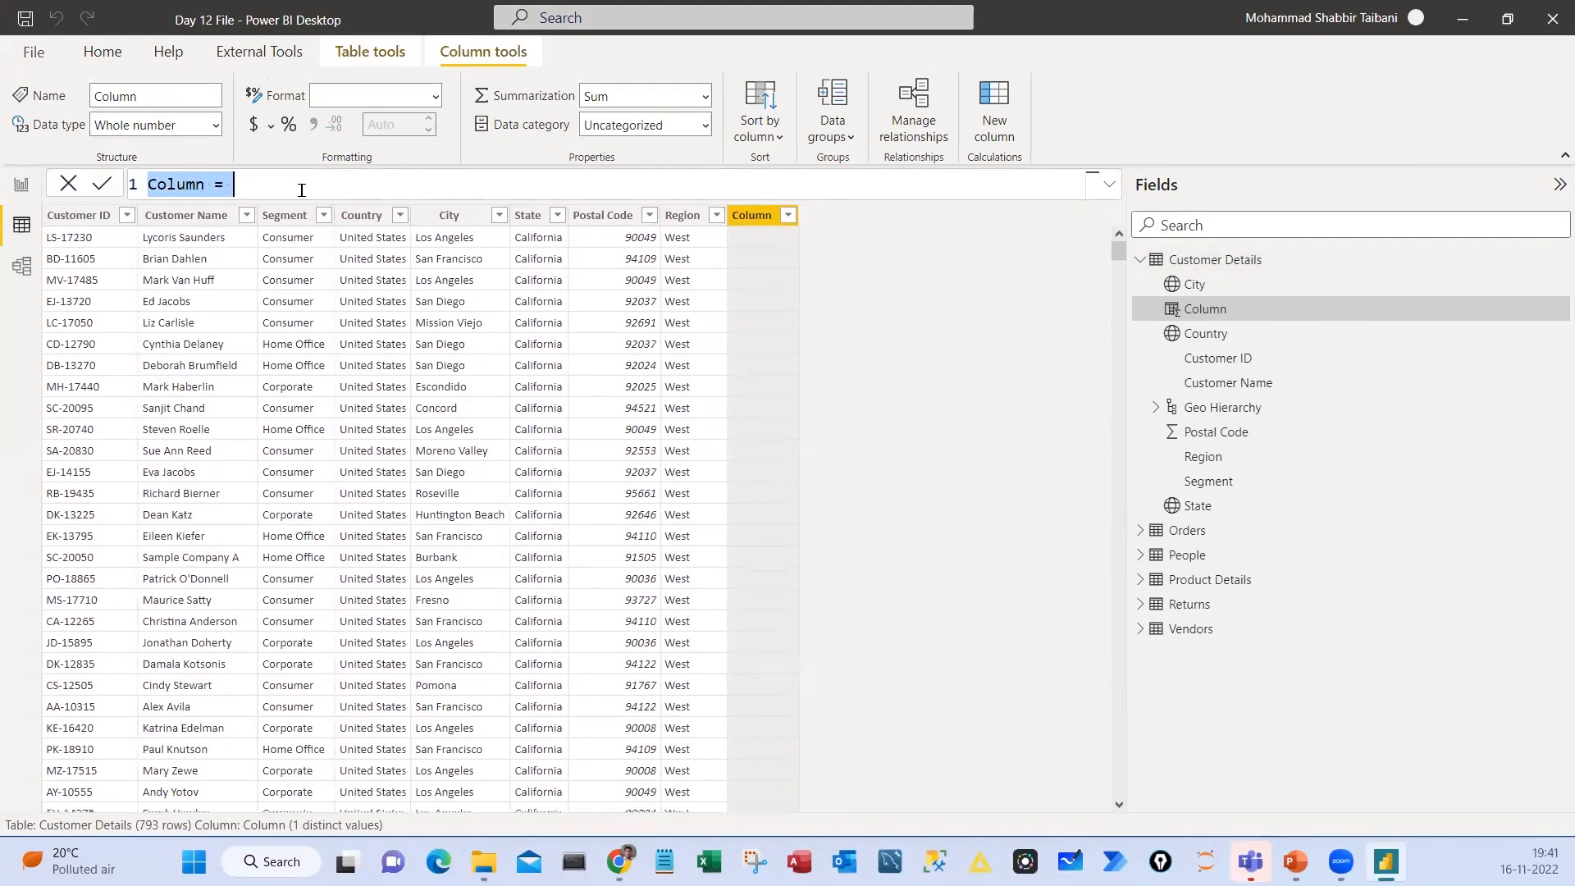
pyautogui.scroll(1, 301, 189)
pyautogui.scroll(1, 301, 190)
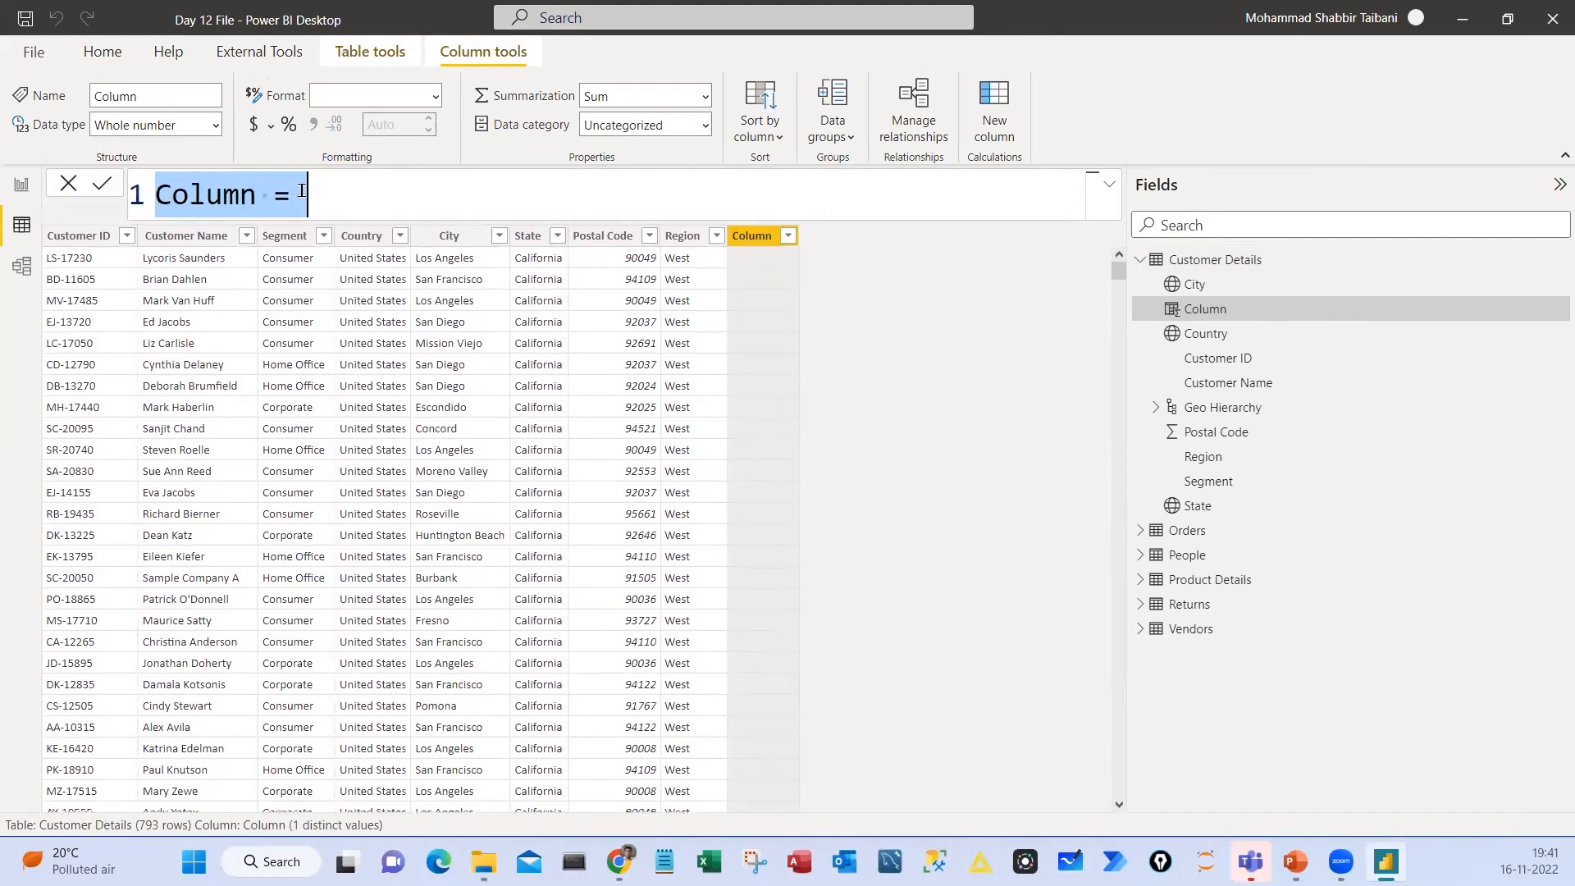
pyautogui.scroll(-3, 301, 190)
pyautogui.scroll(4, 301, 191)
pyautogui.scroll(-1, 301, 192)
pyautogui.scroll(1, 301, 192)
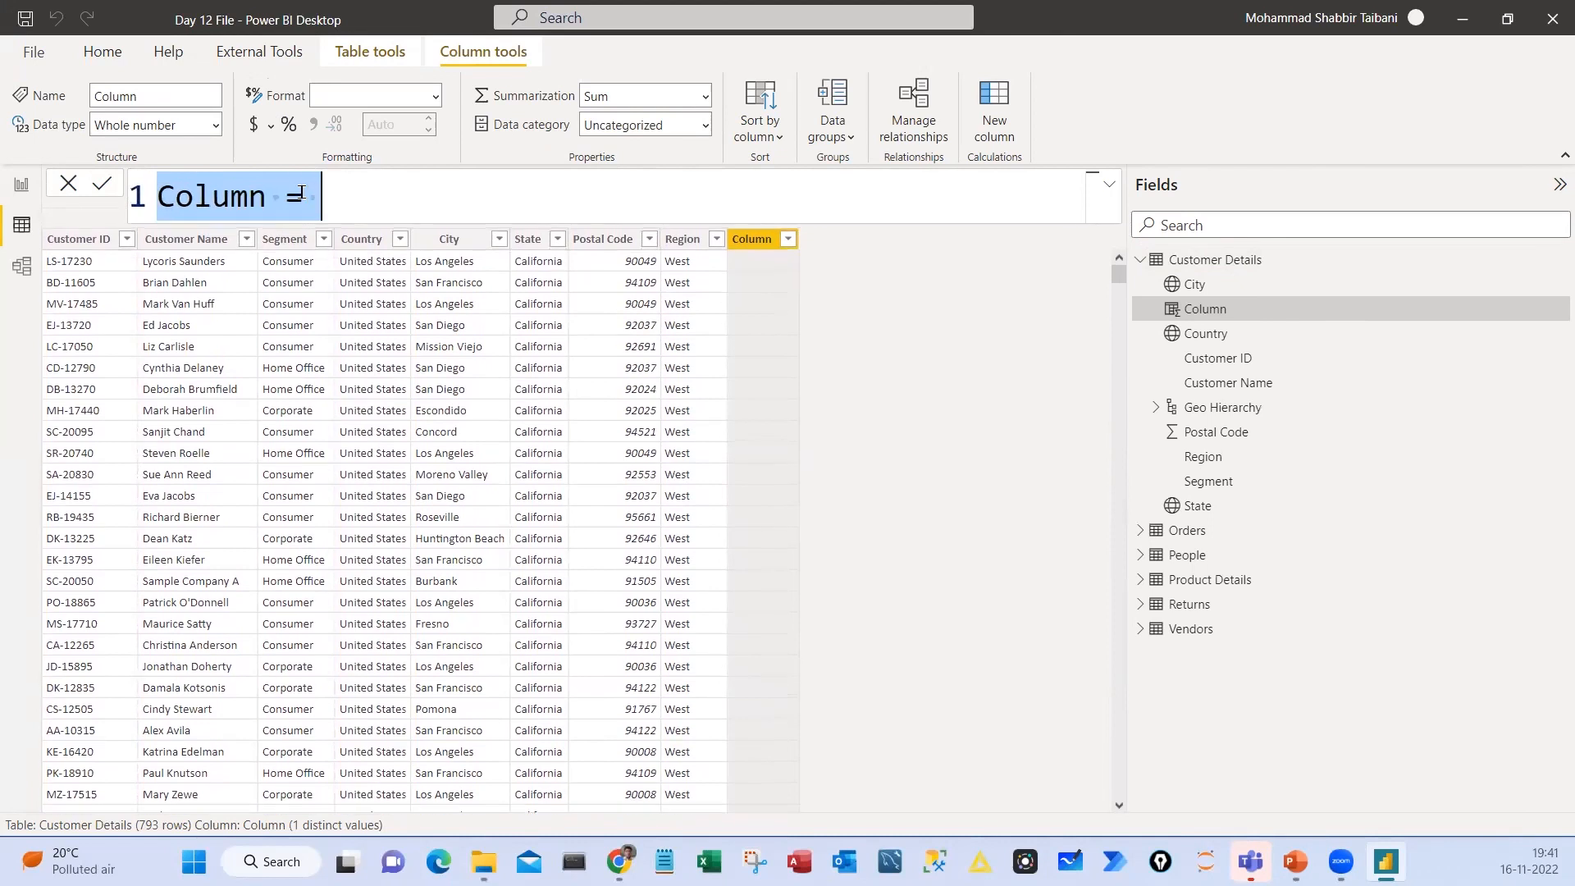
pyautogui.scroll(-1, 301, 192)
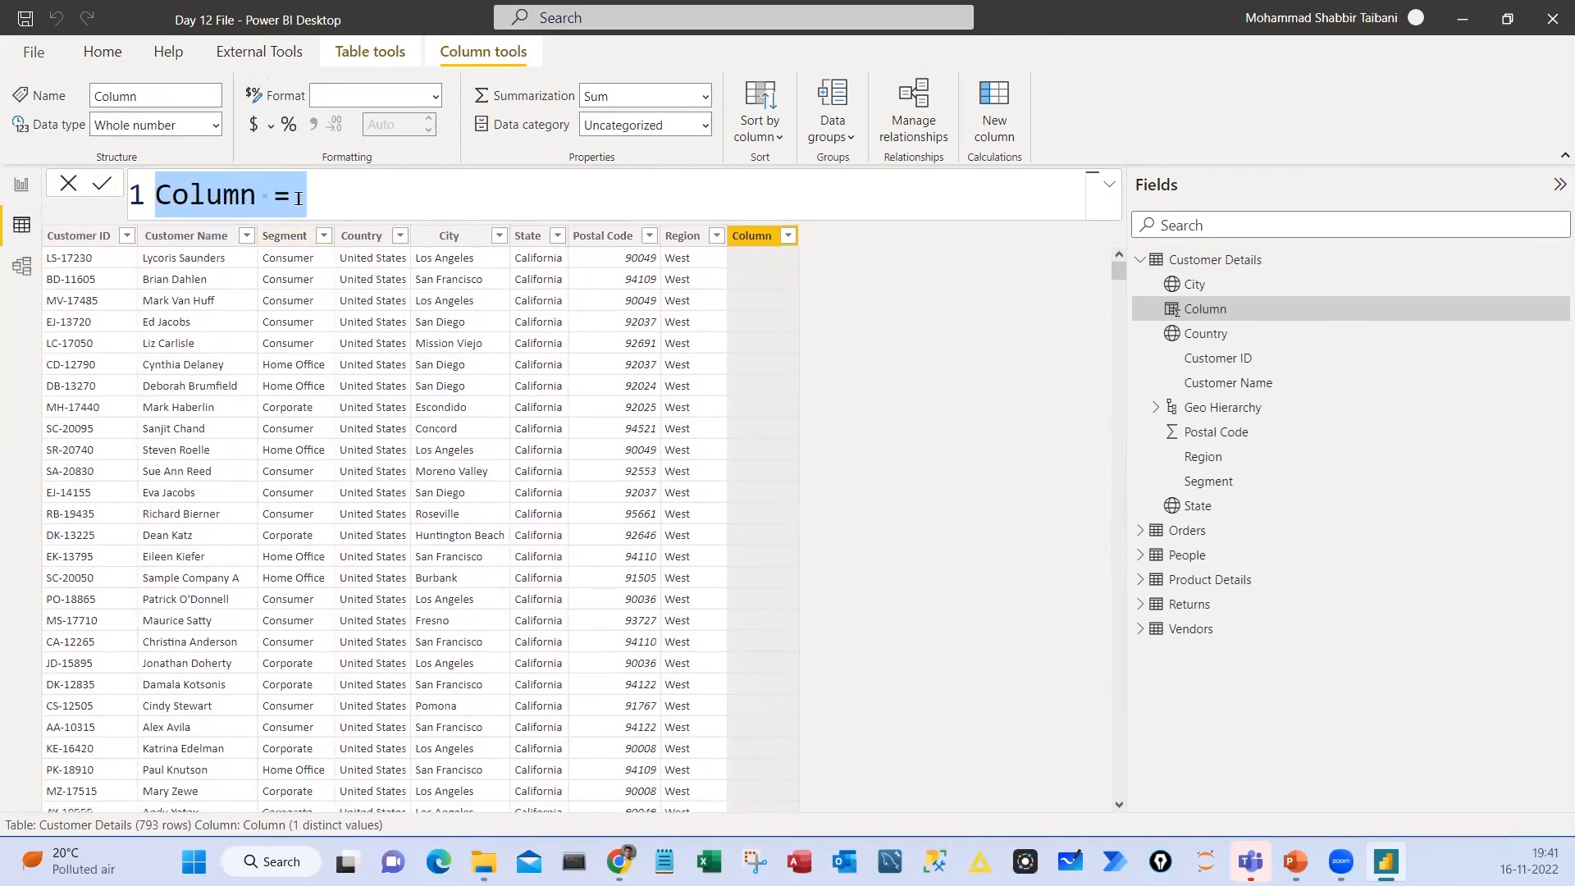
pyautogui.click(332, 193)
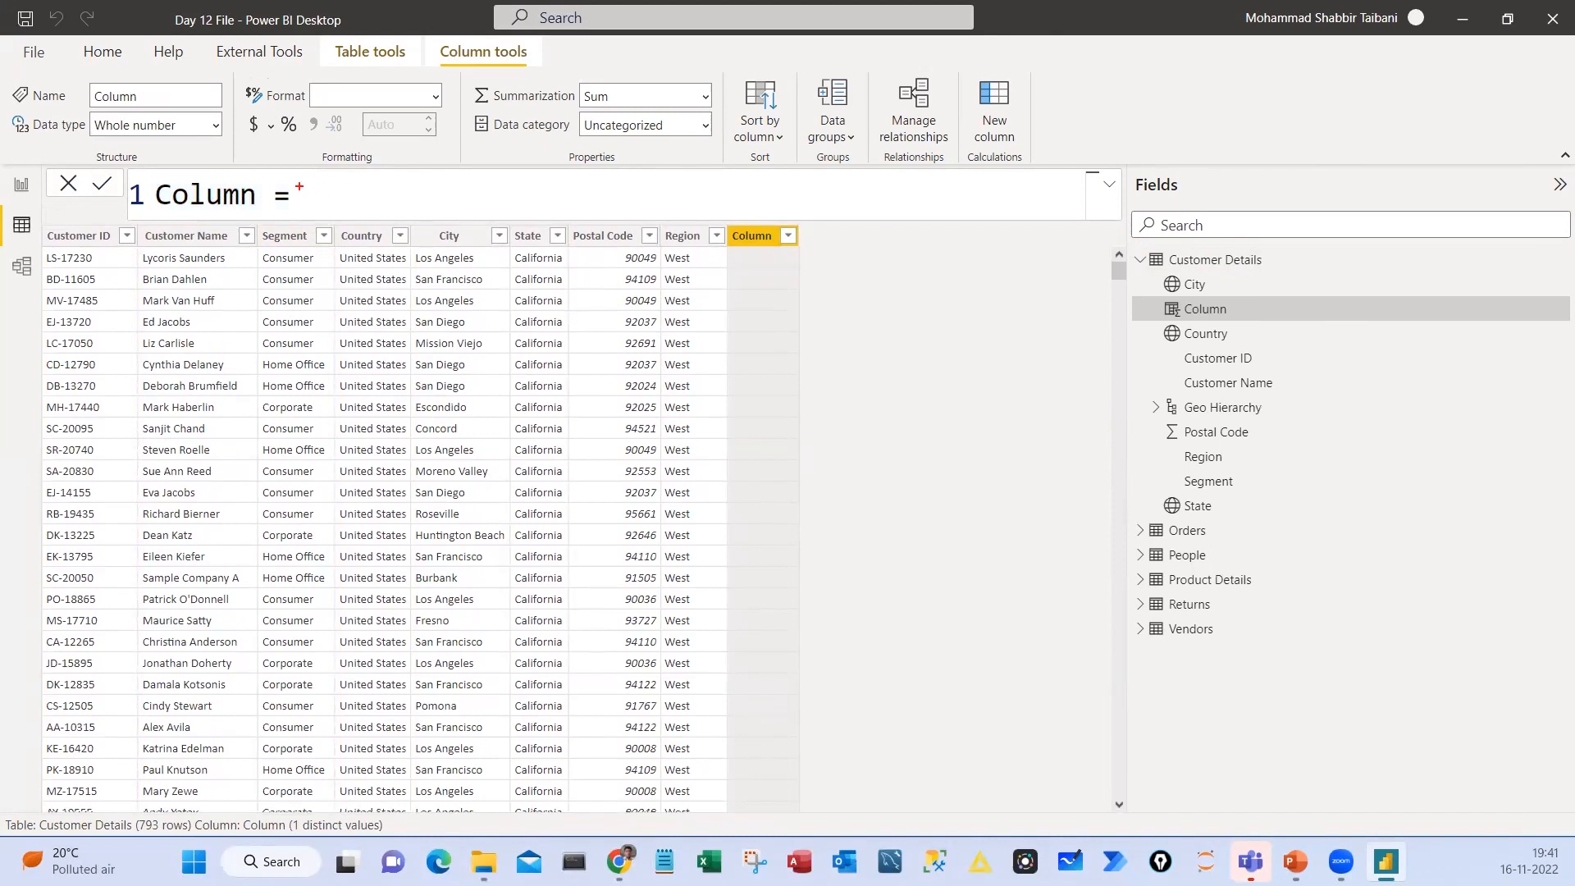
# Handwrite DAX after the equals sign in the column formula, circle it and draw an arrow from it
pyautogui.moveTo(307, 183); pyautogui.dragTo(311, 205)
pyautogui.moveTo(303, 194)
pyautogui.mouseDown()
pyautogui.moveTo(315, 179)
pyautogui.moveTo(311, 206)
pyautogui.moveTo(366, 211)
pyautogui.moveTo(368, 195)
pyautogui.moveTo(395, 210)
pyautogui.mouseUp()
pyautogui.moveTo(394, 182); pyautogui.dragTo(375, 213)
pyautogui.moveTo(377, 153)
pyautogui.mouseDown()
pyautogui.moveTo(289, 193)
pyautogui.moveTo(324, 159)
pyautogui.mouseUp()
pyautogui.moveTo(433, 213); pyautogui.dragTo(528, 200)
pyautogui.moveTo(509, 194)
pyautogui.mouseDown()
pyautogui.moveTo(529, 200)
pyautogui.moveTo(514, 209)
pyautogui.mouseUp()
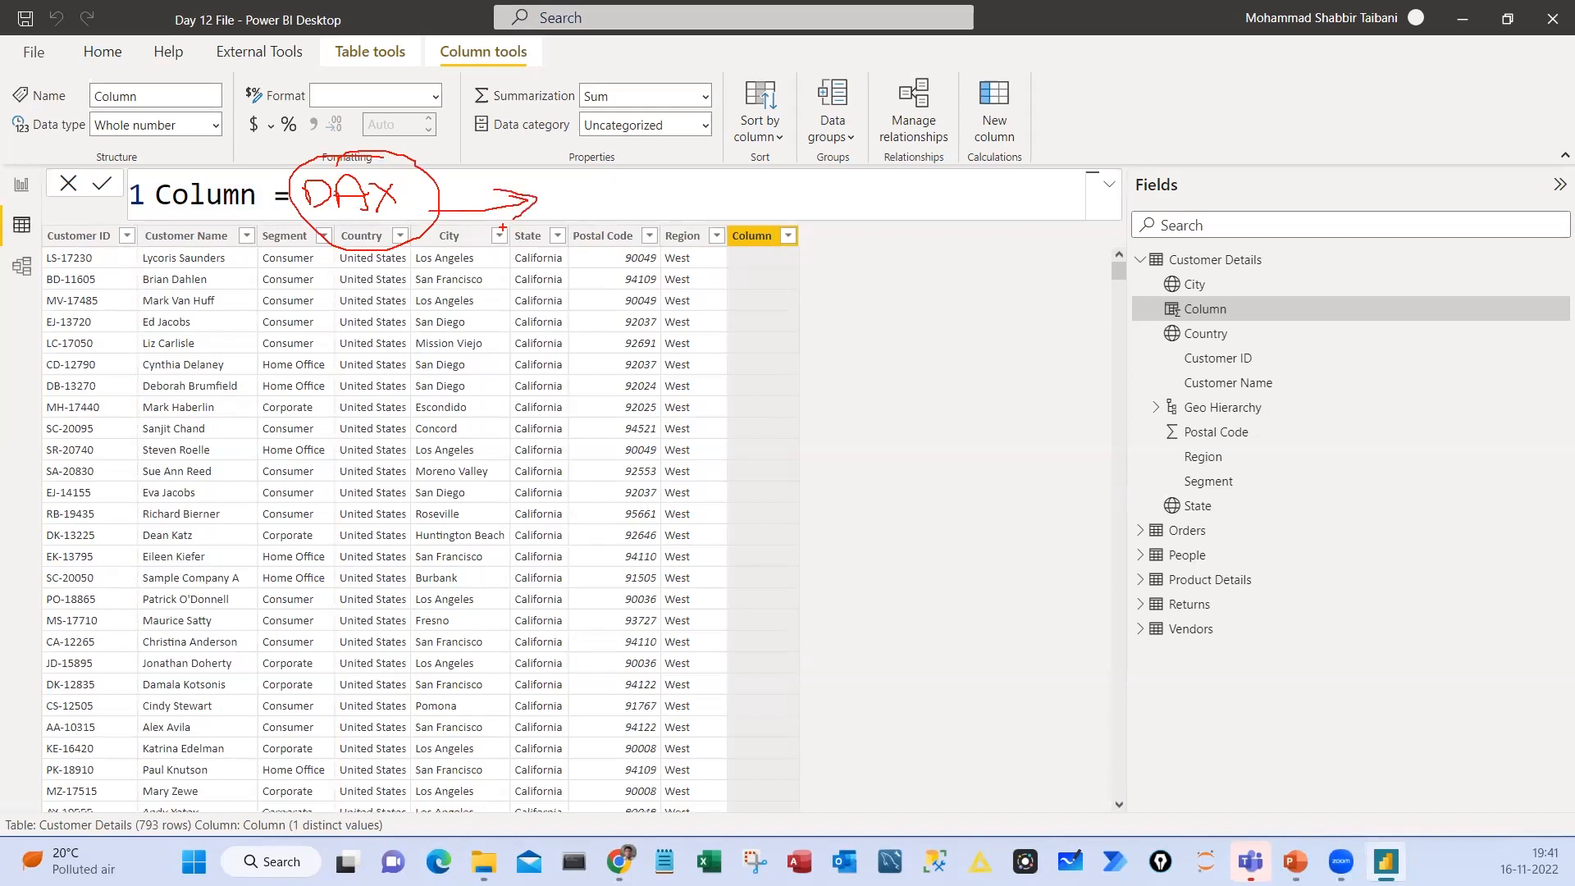
# Mark the formula's column name, the Customer Details table and the empty column, clear the ink and discard the unfinished column
pyautogui.moveTo(361, 123); pyautogui.dragTo(361, 254)
pyautogui.moveTo(183, 231); pyautogui.dragTo(242, 203)
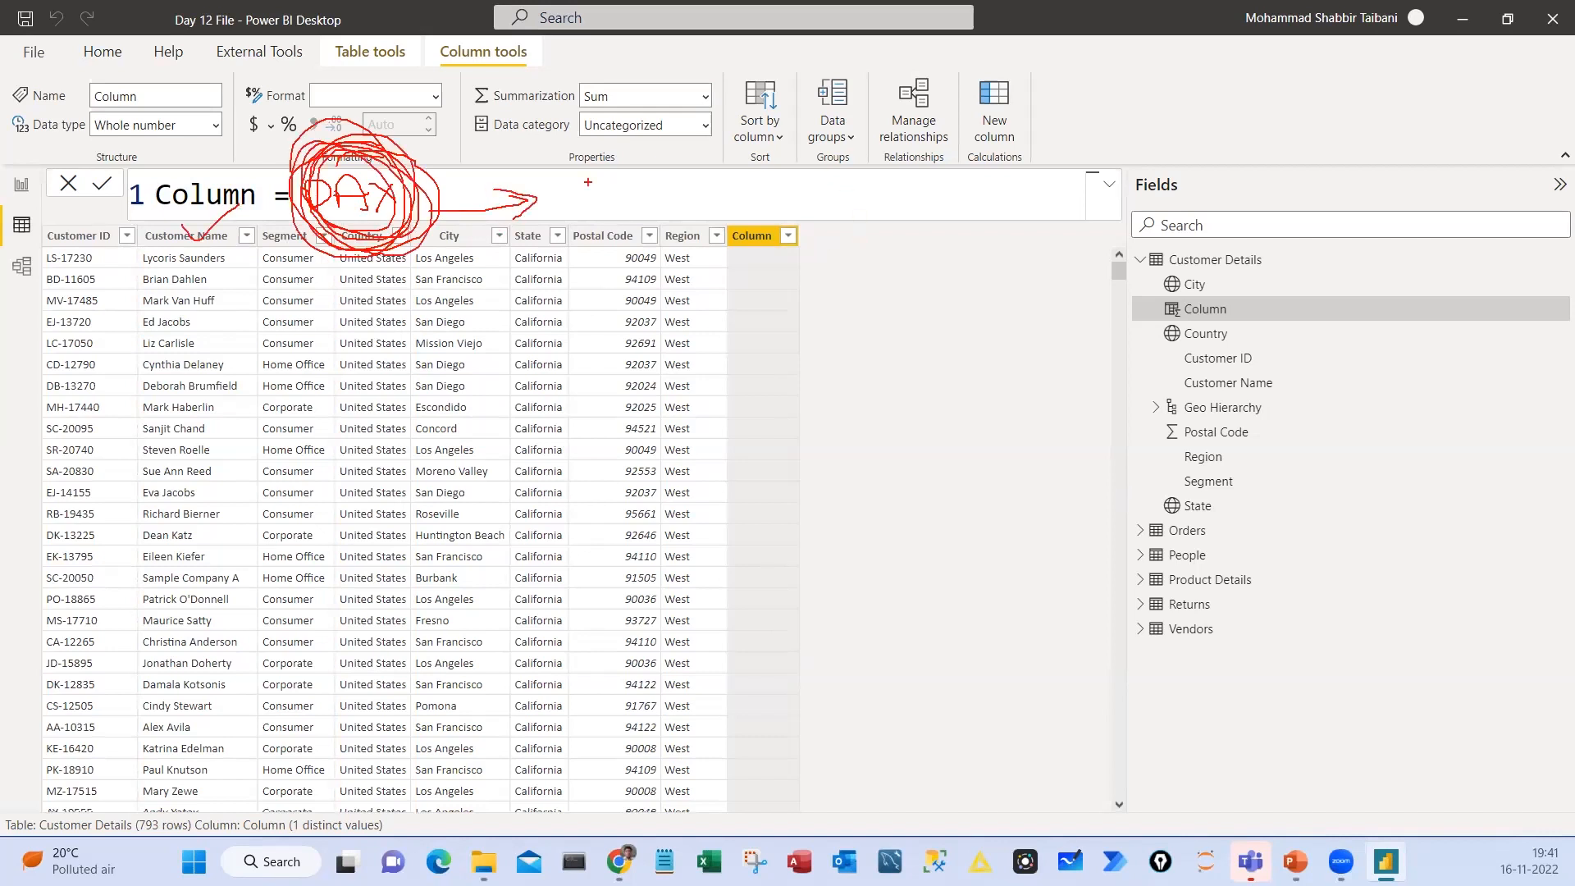
pyautogui.moveTo(1197, 232)
pyautogui.mouseDown()
pyautogui.moveTo(1145, 251)
pyautogui.moveTo(1313, 275)
pyautogui.moveTo(1145, 234)
pyautogui.mouseUp()
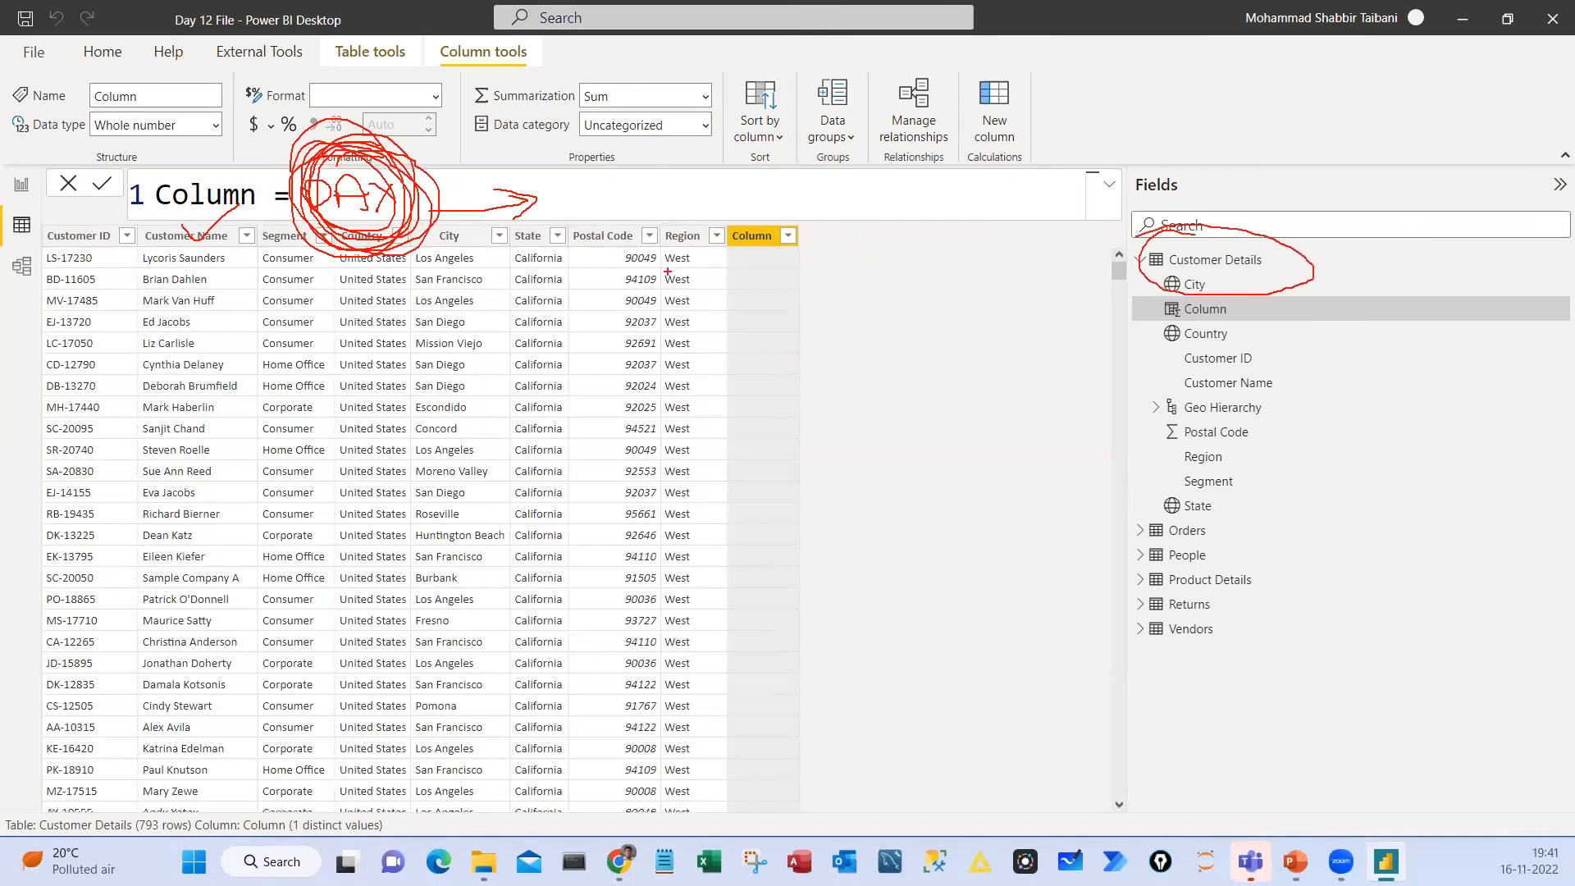
pyautogui.moveTo(730, 215)
pyautogui.mouseDown()
pyautogui.moveTo(823, 583)
pyautogui.moveTo(804, 607)
pyautogui.mouseUp()
pyautogui.press('Escape')
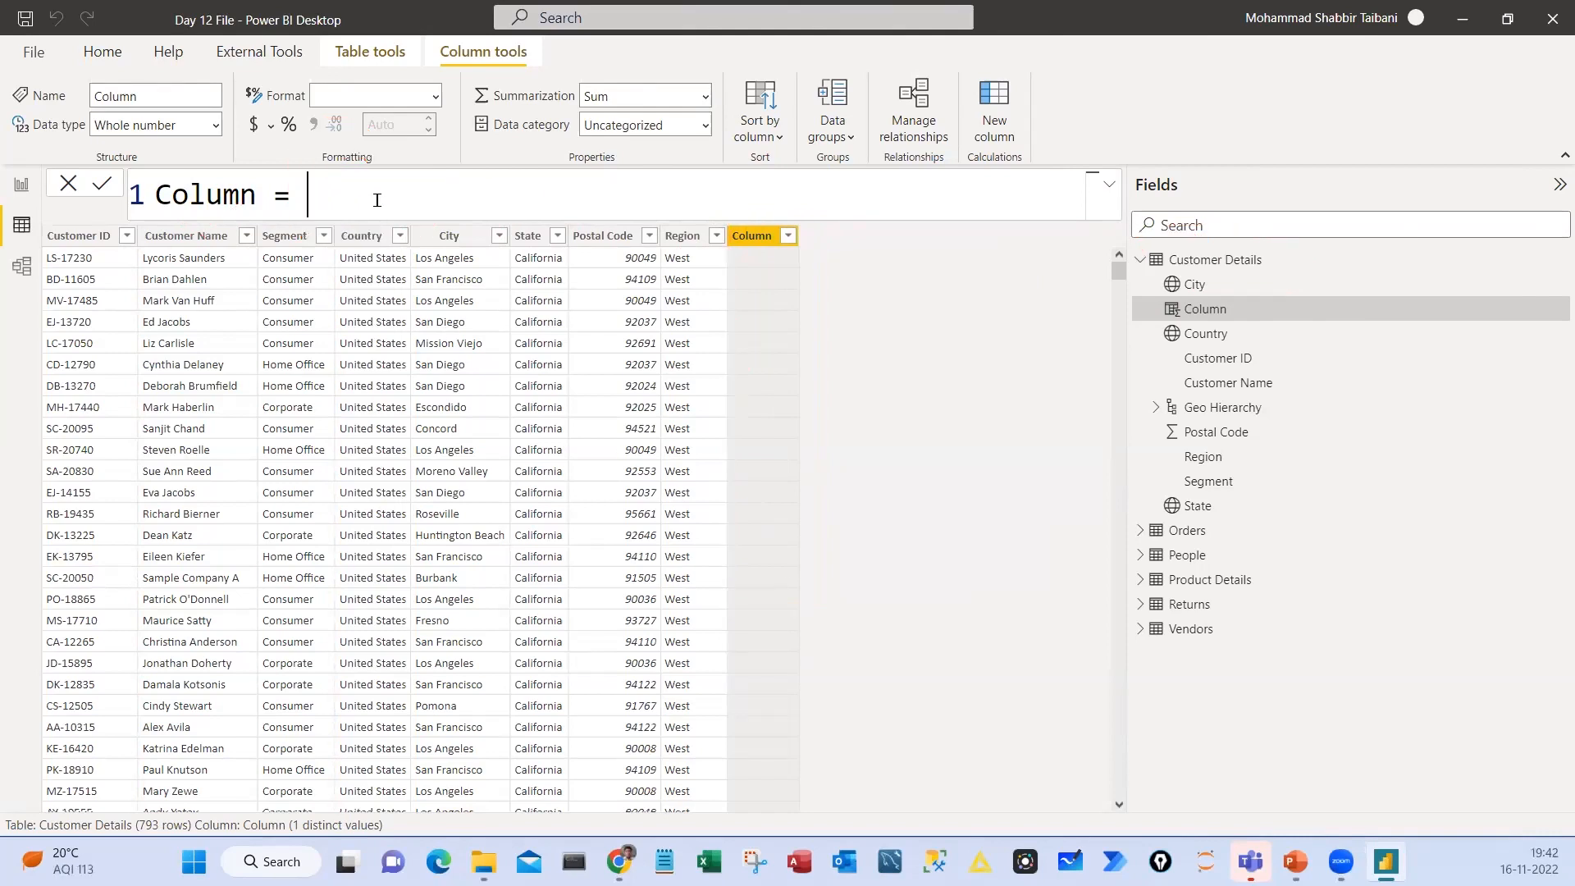
pyautogui.click(593, 276)
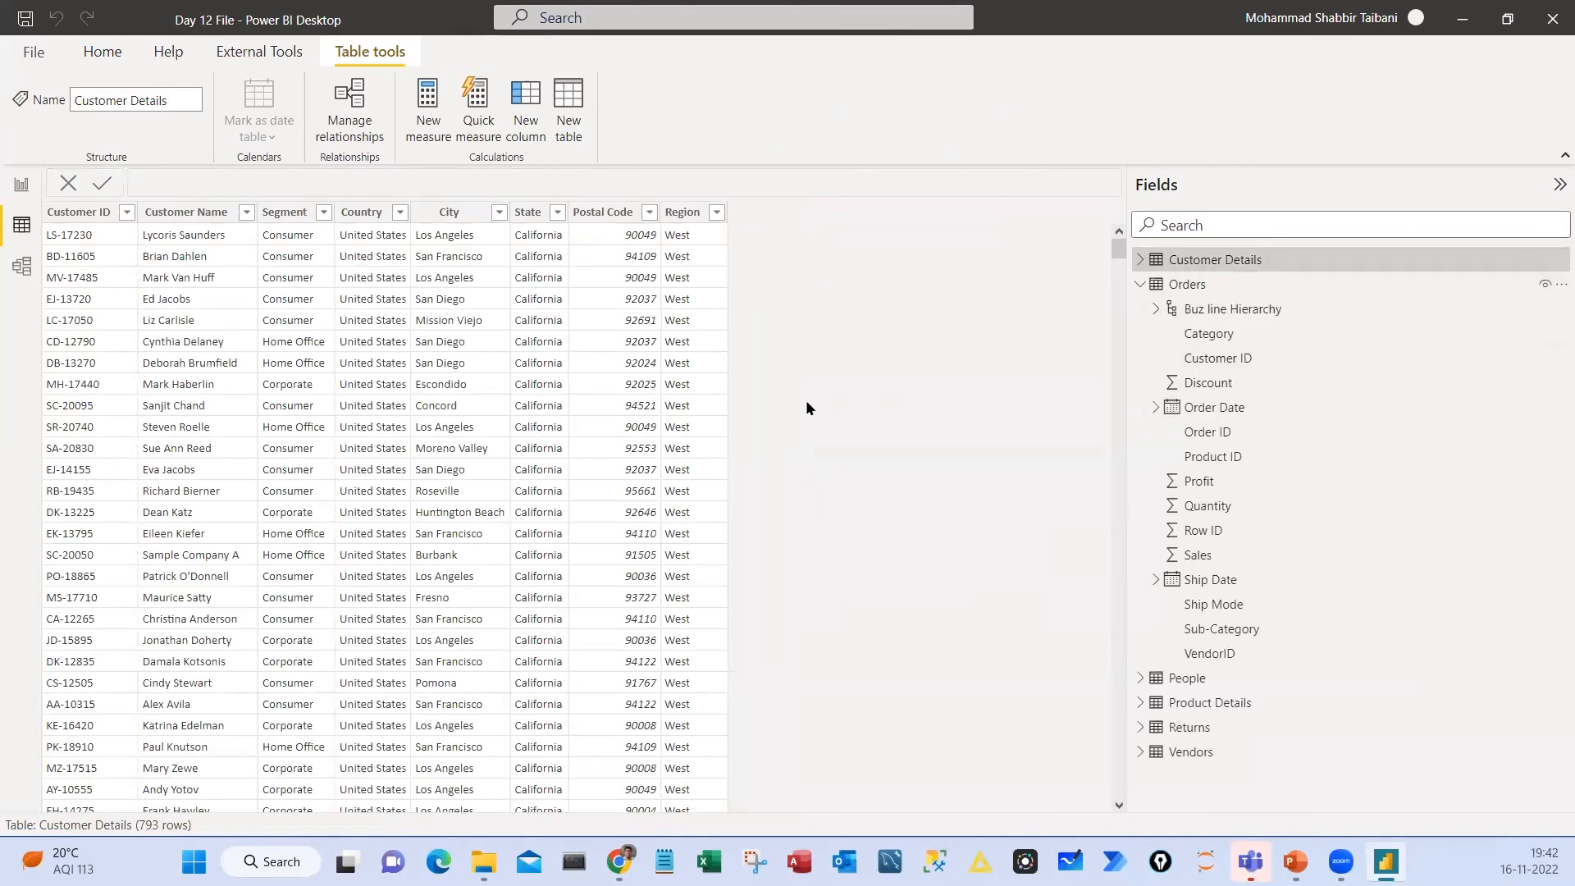
# Show the Orders table through its Profit column, box the Sales to Profit columns and underline the sales and profit in the 39.96 row
pyautogui.click(1188, 284)
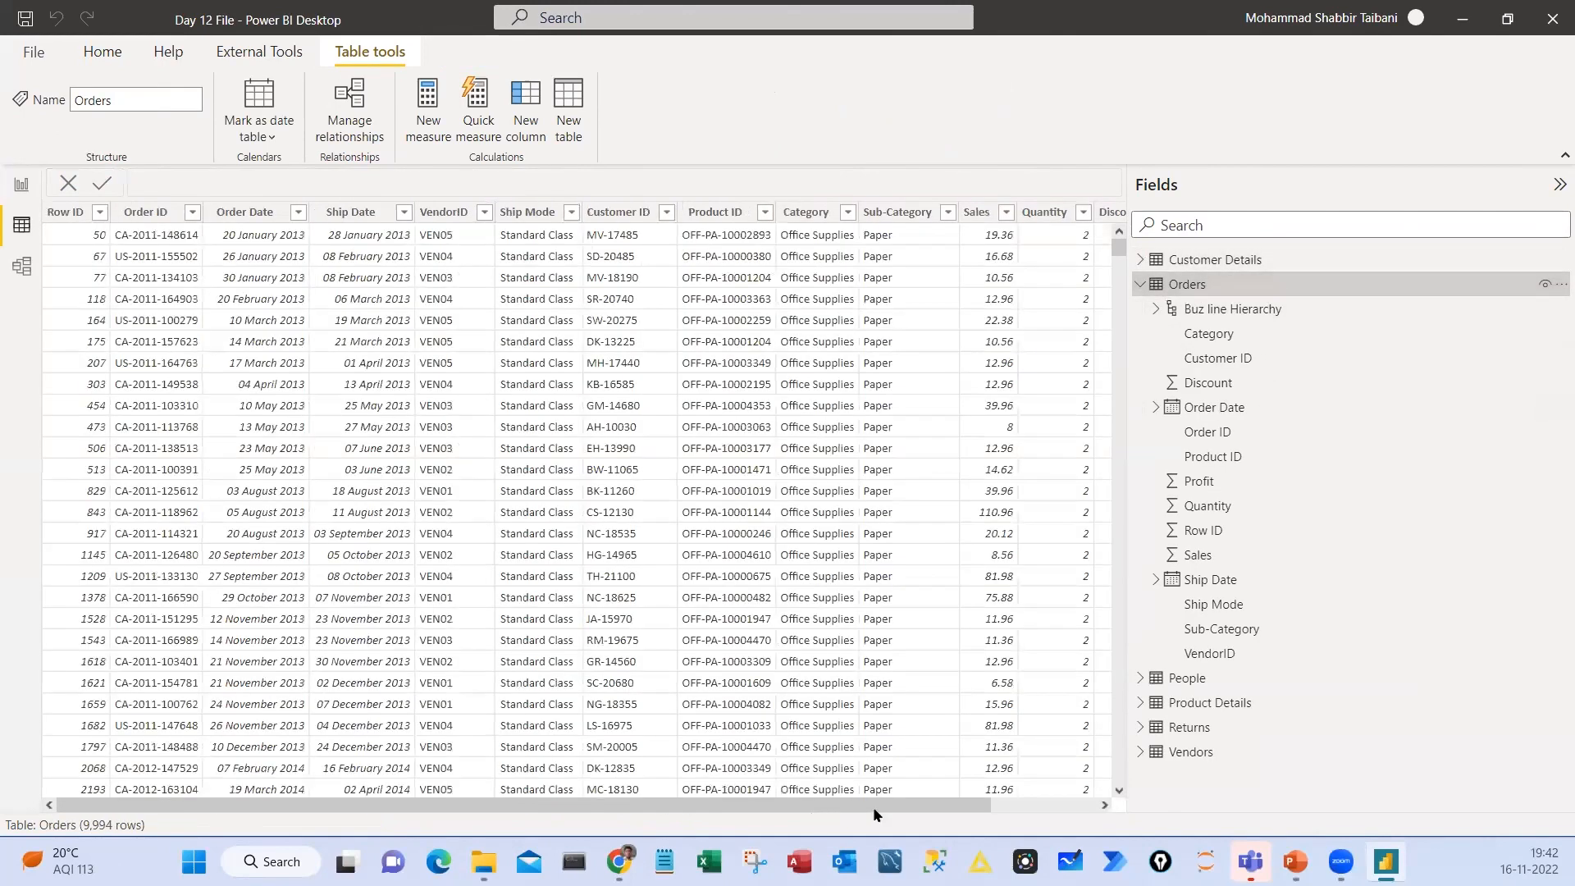
pyautogui.moveTo(873, 805); pyautogui.dragTo(1074, 810)
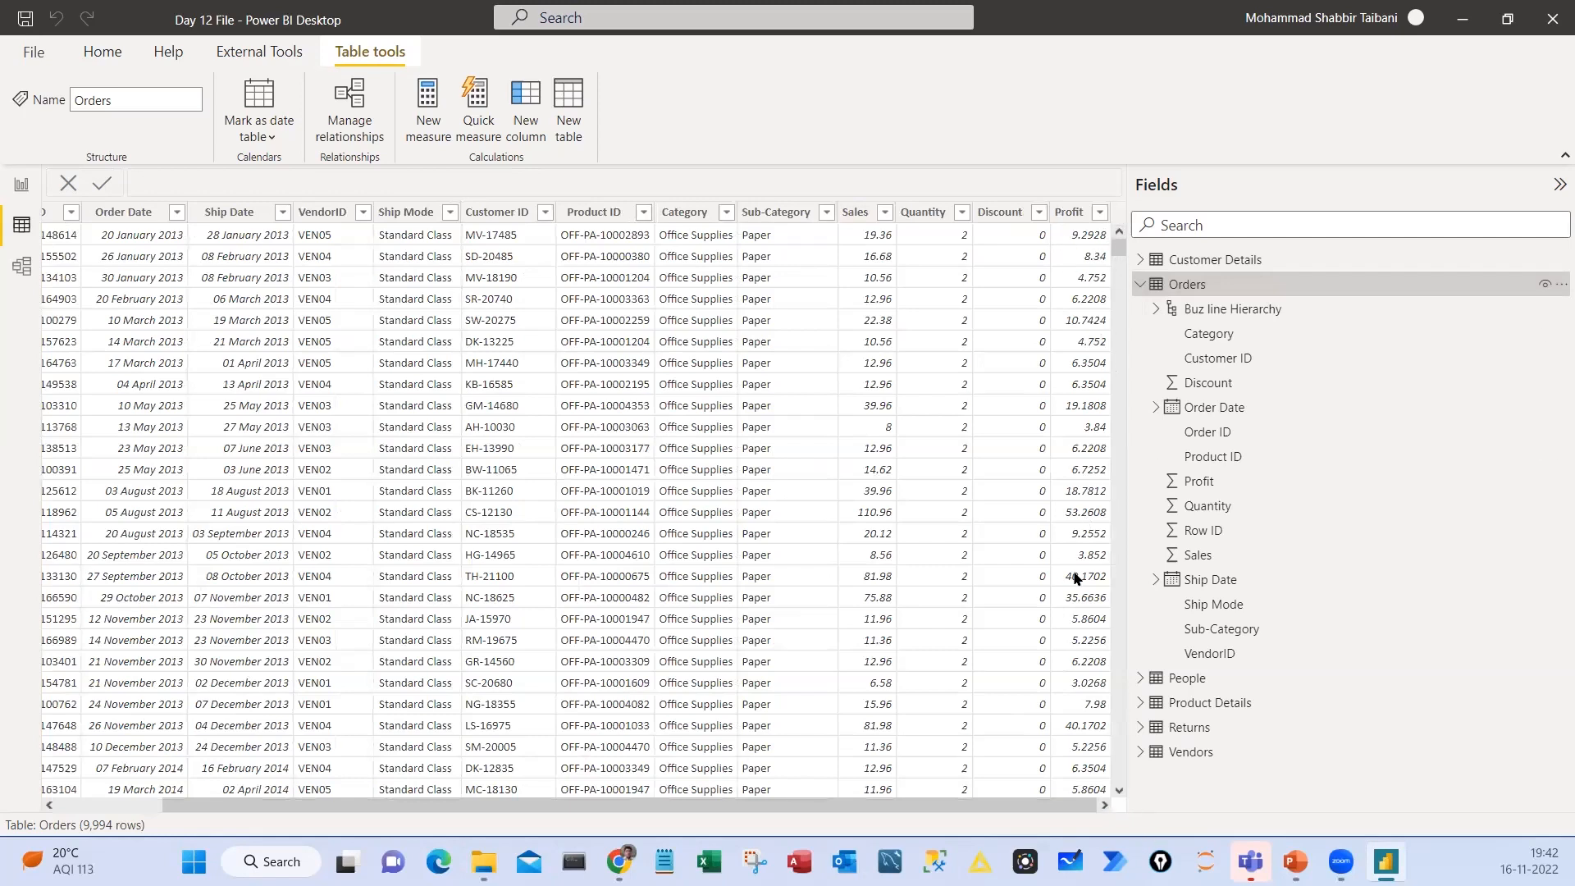
pyautogui.moveTo(1127, 418); pyautogui.dragTo(1187, 420)
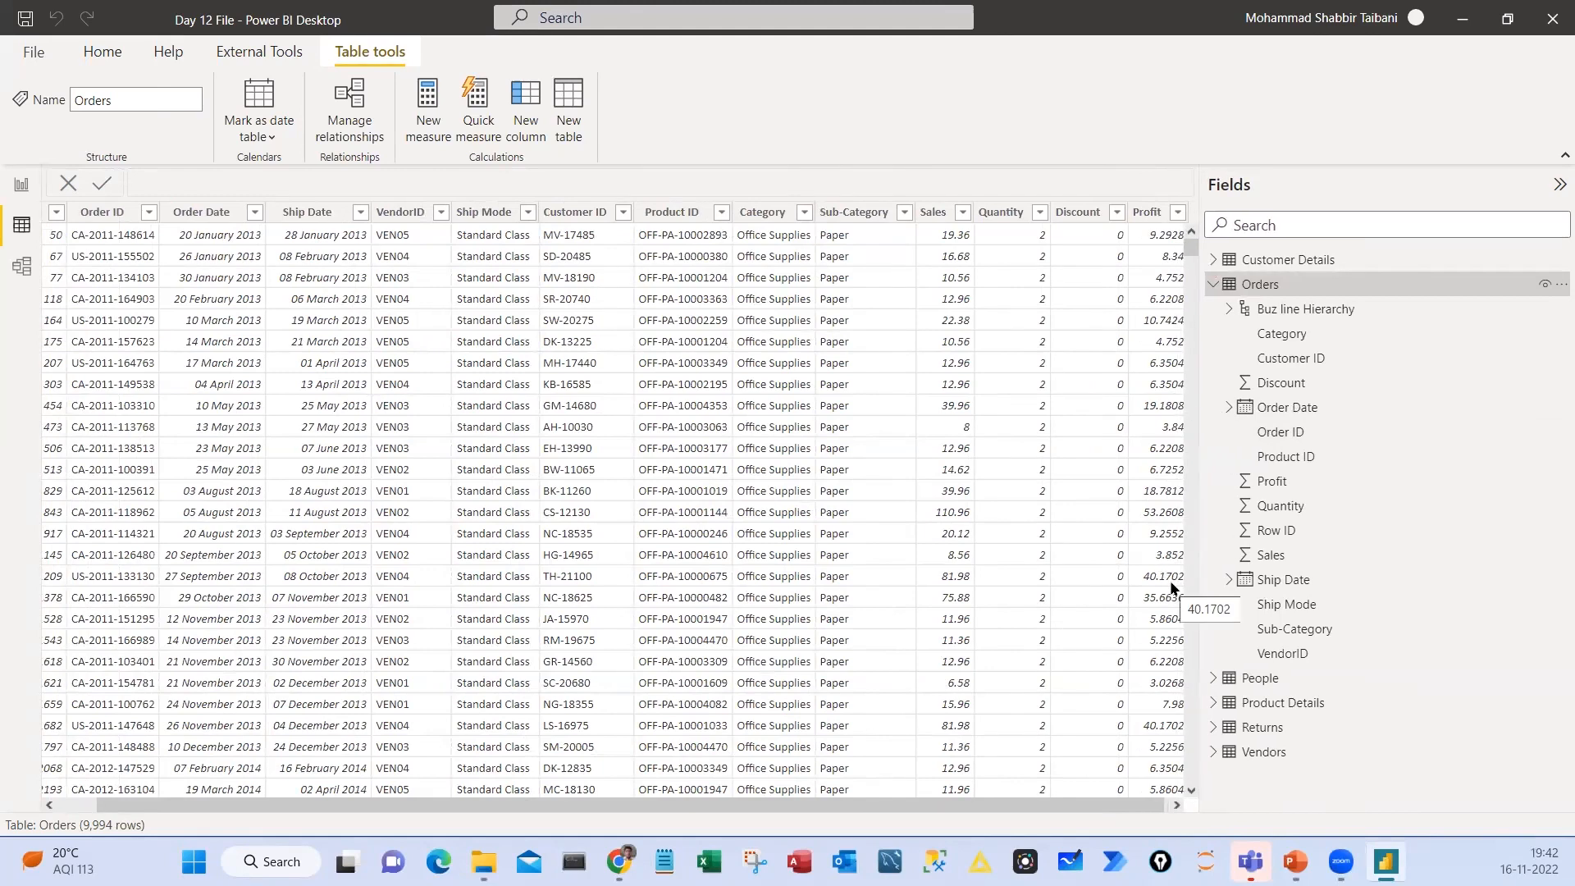
pyautogui.moveTo(916, 199); pyautogui.dragTo(1189, 544)
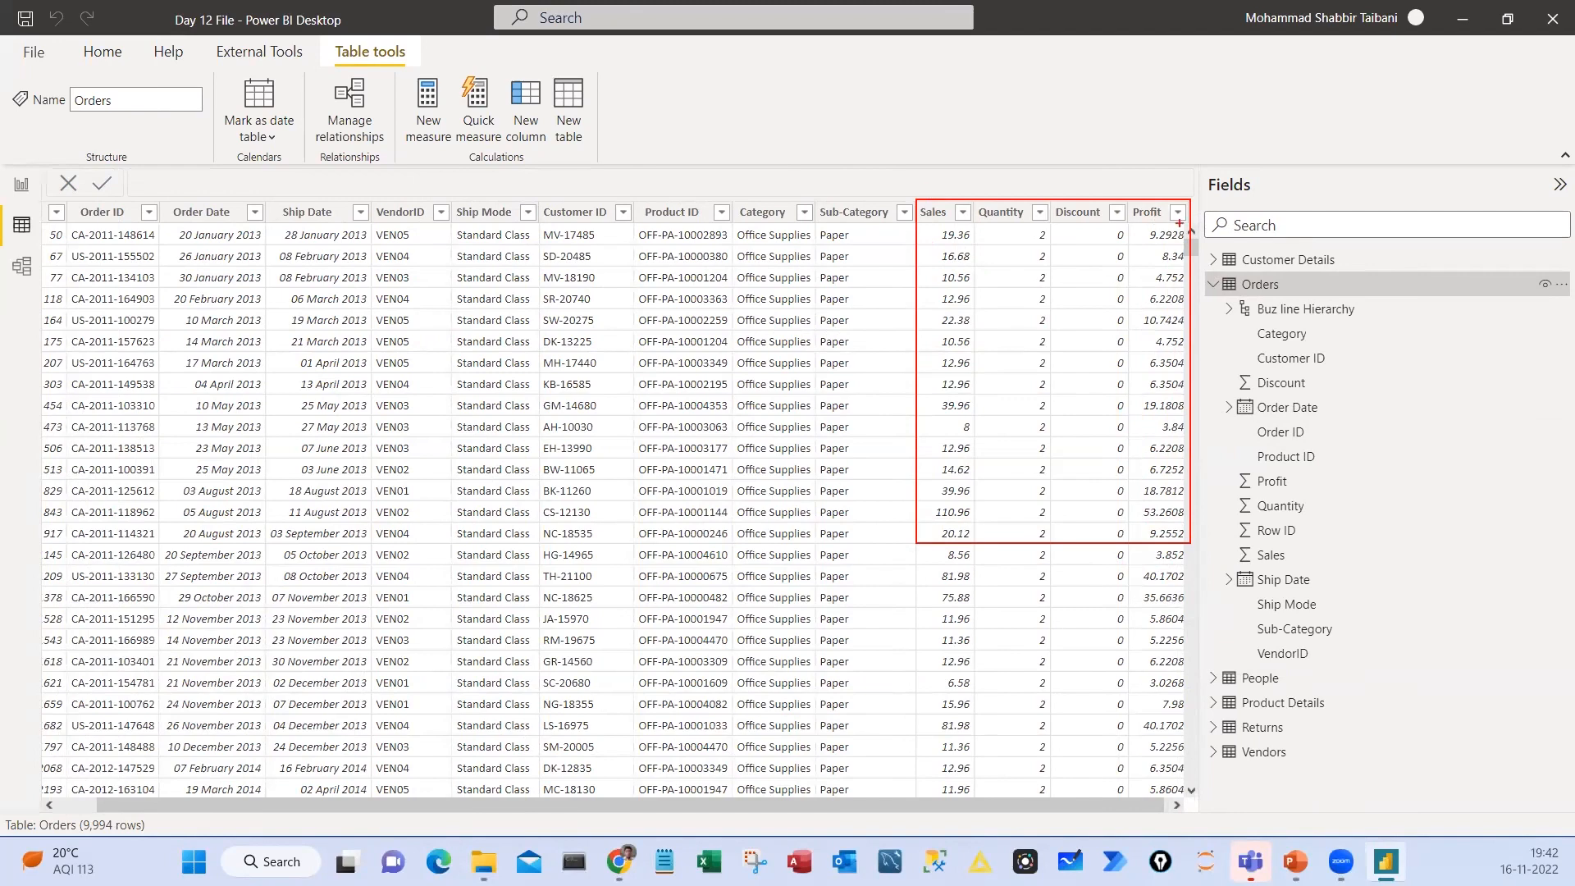
pyautogui.moveTo(1146, 422); pyautogui.dragTo(1149, 416)
pyautogui.moveTo(933, 419)
pyautogui.mouseDown()
pyautogui.moveTo(976, 415)
pyautogui.moveTo(942, 416)
pyautogui.mouseUp()
# Handwrite Cost price above the Orders table, underline it and clear all the ink
pyautogui.moveTo(860, 113)
pyautogui.mouseDown()
pyautogui.moveTo(862, 148)
pyautogui.moveTo(941, 122)
pyautogui.moveTo(990, 164)
pyautogui.moveTo(1036, 123)
pyautogui.moveTo(1092, 123)
pyautogui.mouseUp()
pyautogui.moveTo(1111, 105); pyautogui.dragTo(1147, 115)
pyautogui.moveTo(809, 185); pyautogui.dragTo(1171, 129)
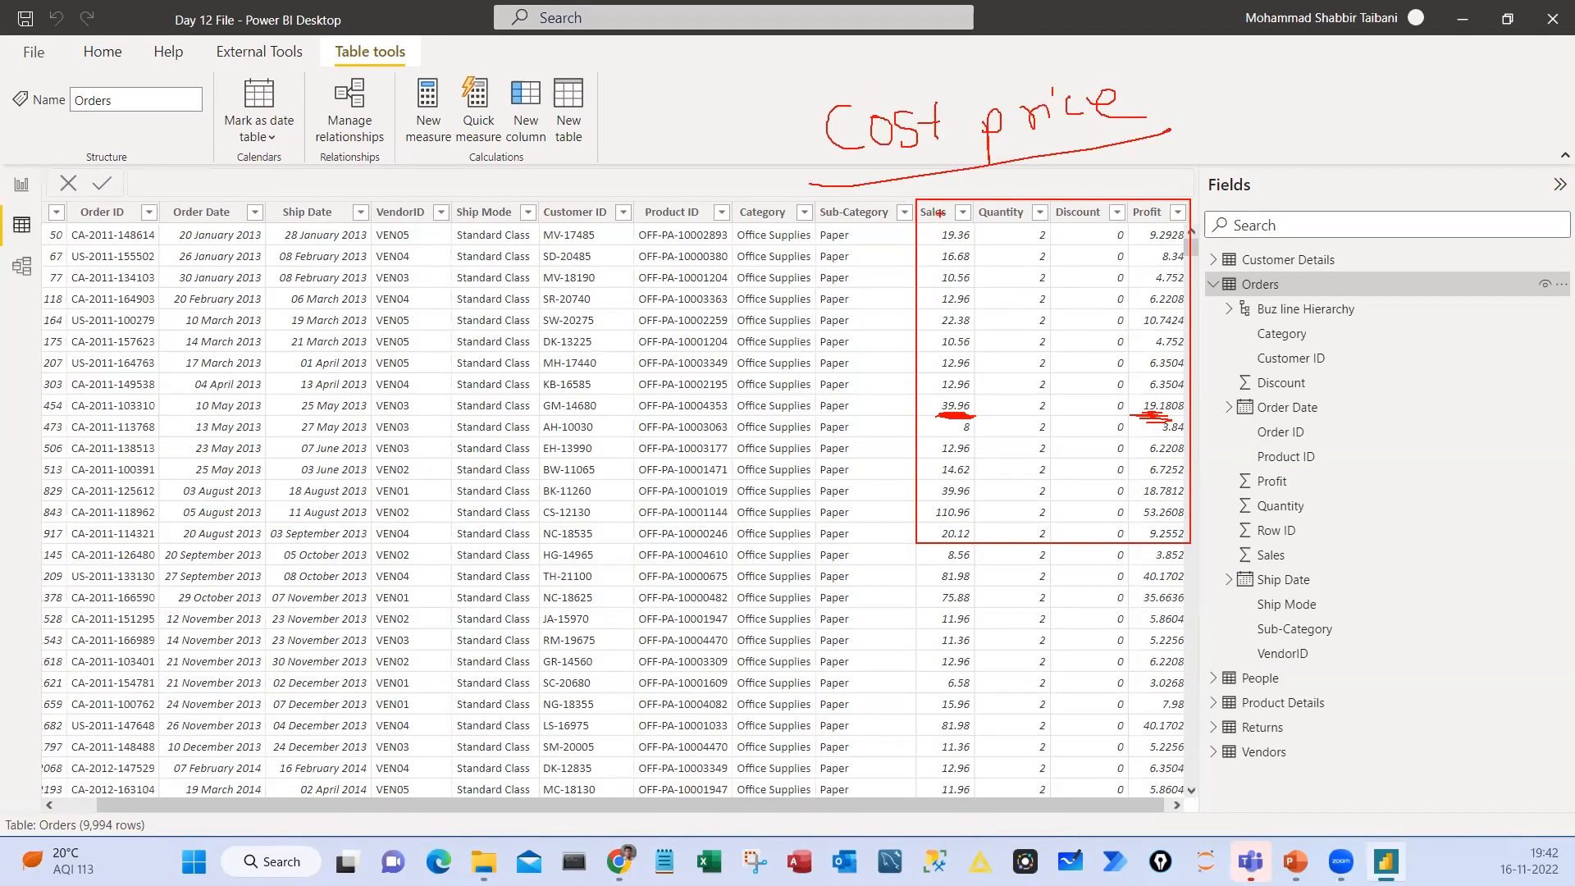
pyautogui.moveTo(874, 200); pyautogui.dragTo(917, 200)
pyautogui.moveTo(1159, 204); pyautogui.dragTo(1204, 159)
pyautogui.press('Escape')
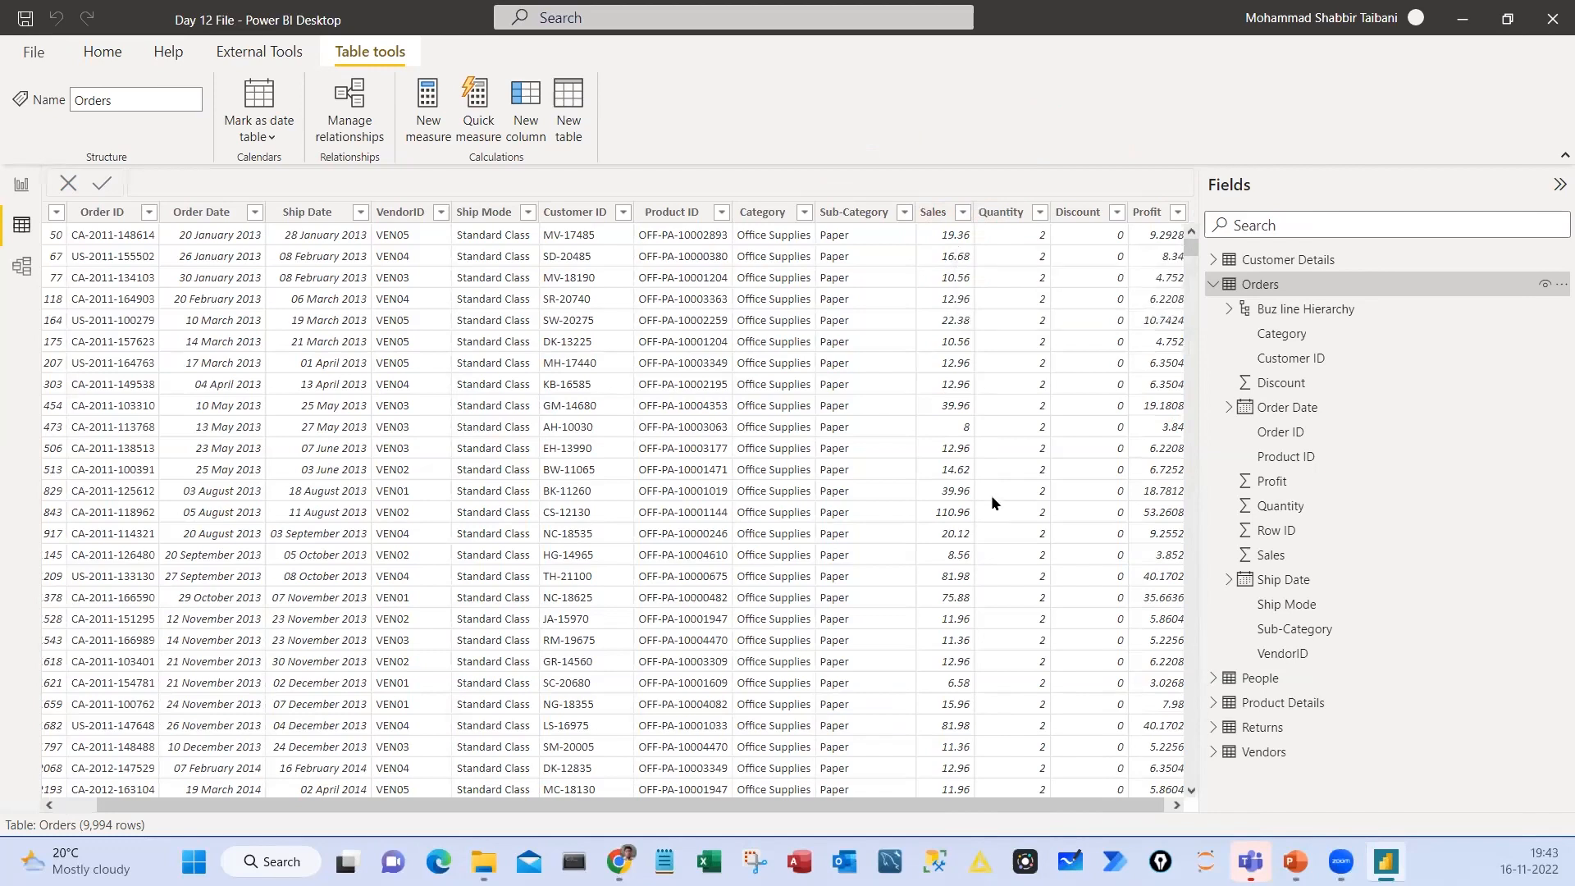
# Box the first row's Sales and Profit values, handwrite CP = S - P above the table and box S - P
pyautogui.hotkey('ctrl', '2')
pyautogui.moveTo(935, 227); pyautogui.dragTo(978, 246)
pyautogui.moveTo(1141, 226); pyautogui.dragTo(1187, 245)
pyautogui.moveTo(714, 99)
pyautogui.mouseDown()
pyautogui.moveTo(681, 100)
pyautogui.moveTo(715, 125)
pyautogui.mouseUp()
pyautogui.moveTo(757, 99)
pyautogui.mouseDown()
pyautogui.moveTo(756, 141)
pyautogui.moveTo(754, 123)
pyautogui.mouseUp()
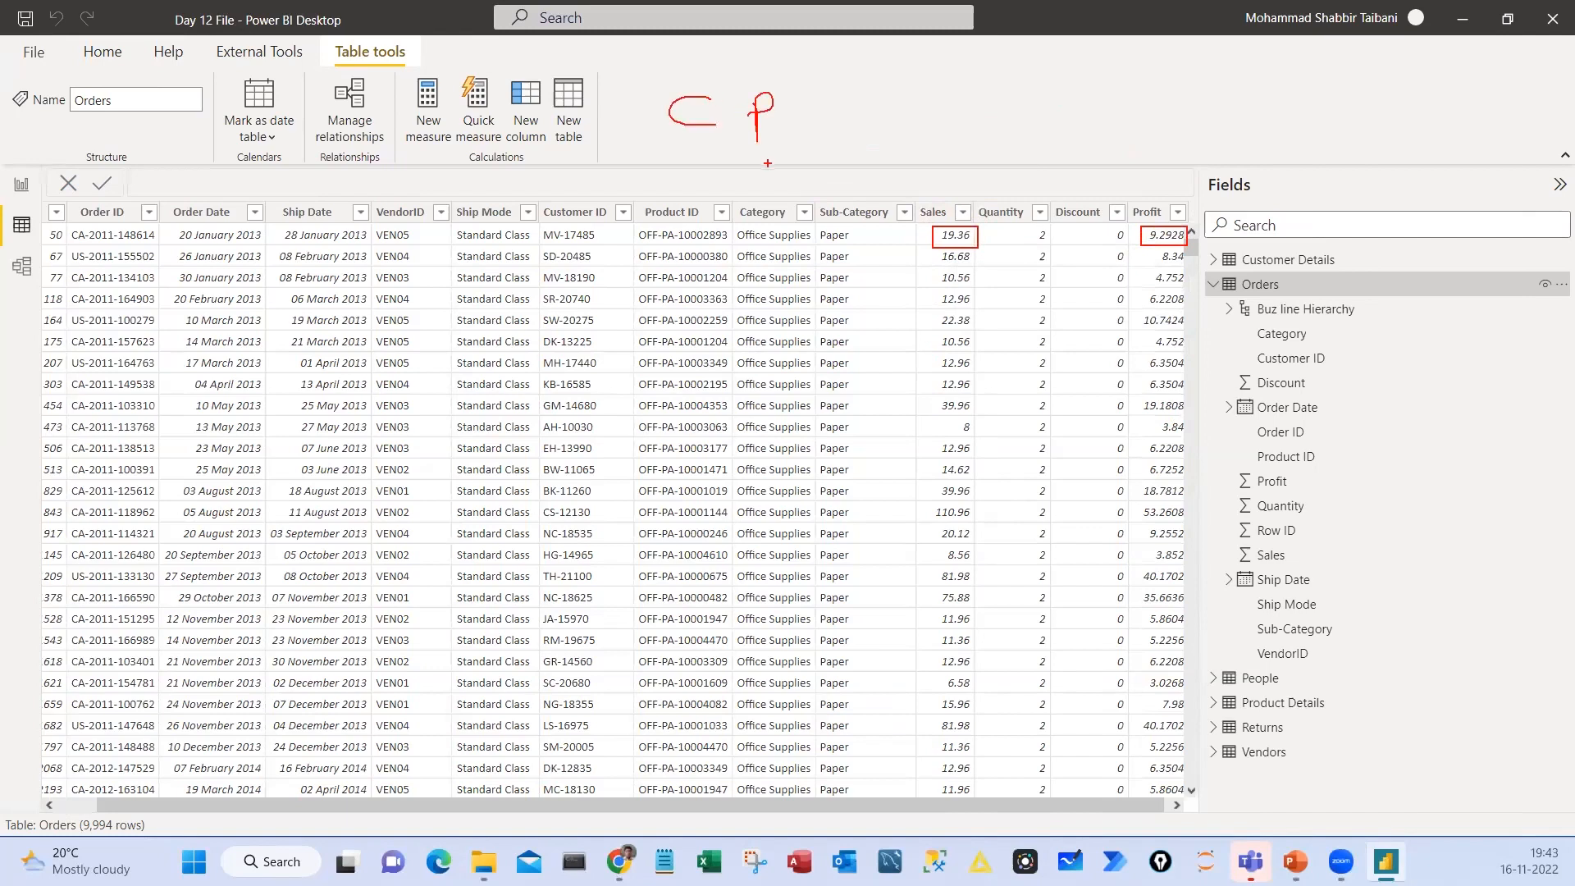
pyautogui.moveTo(895, 90)
pyautogui.mouseDown()
pyautogui.moveTo(897, 126)
pyautogui.moveTo(942, 104)
pyautogui.moveTo(973, 119)
pyautogui.moveTo(957, 98)
pyautogui.mouseUp()
pyautogui.moveTo(823, 108); pyautogui.dragTo(839, 108)
pyautogui.moveTo(821, 117); pyautogui.dragTo(847, 117)
pyautogui.moveTo(843, 56); pyautogui.dragTo(1035, 158)
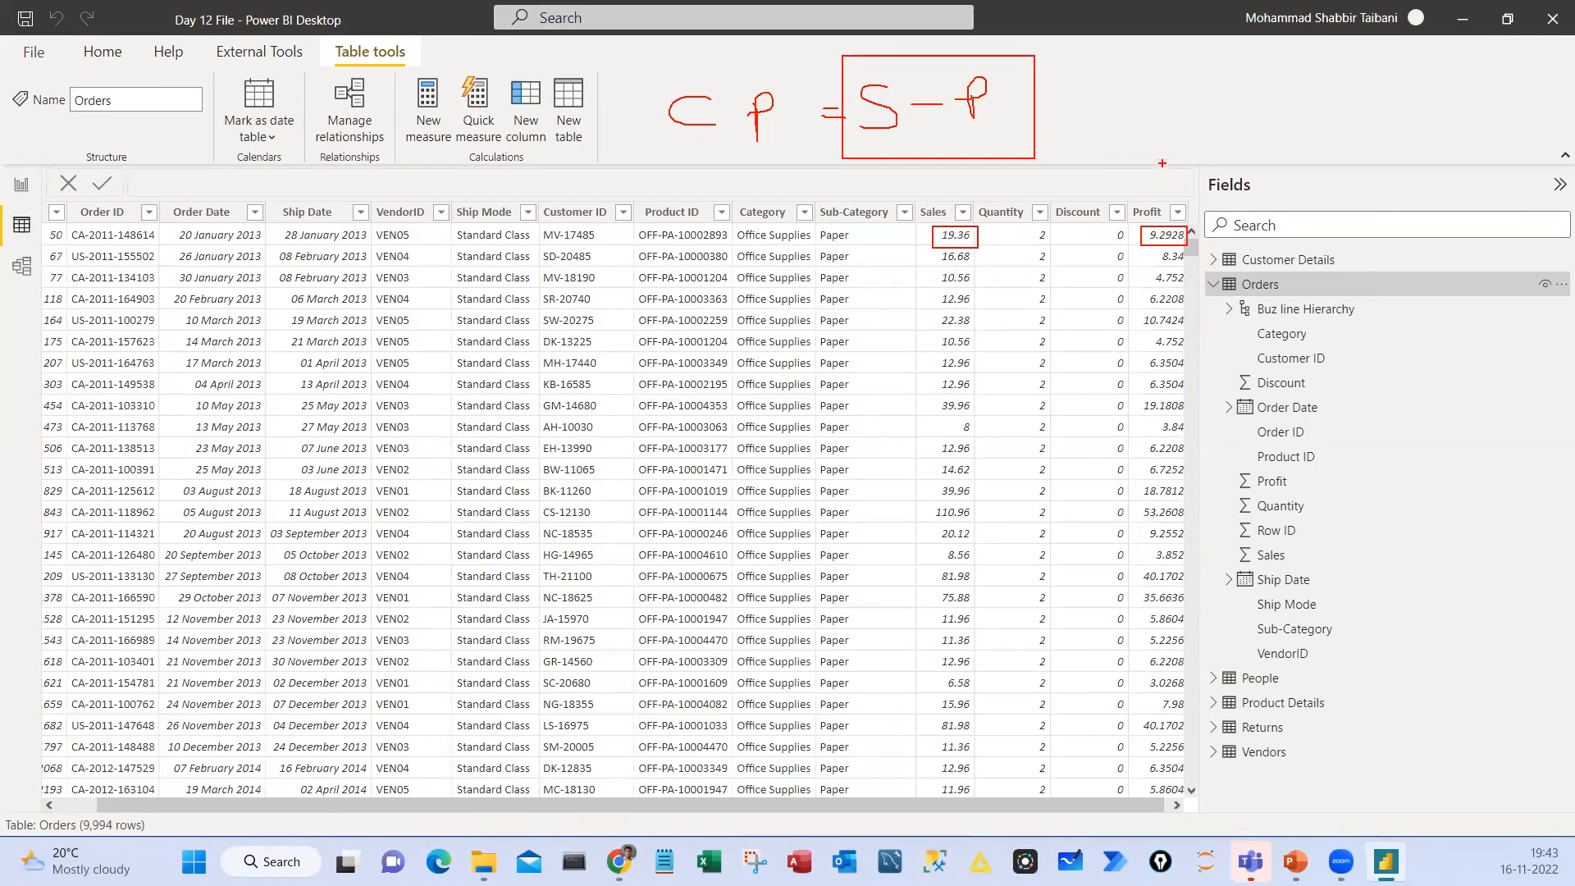
# Mark the space beside the Profit column, handwrite a circled CP above it and box the upper part of the Sales column
pyautogui.moveTo(1184, 204)
pyautogui.mouseDown()
pyautogui.moveTo(1204, 295)
pyautogui.moveTo(1204, 577)
pyautogui.mouseUp()
pyautogui.moveTo(1136, 75); pyautogui.dragTo(1144, 115)
pyautogui.moveTo(1149, 86); pyautogui.dragTo(1173, 105)
pyautogui.moveTo(1165, 82)
pyautogui.mouseDown()
pyautogui.moveTo(1165, 133)
pyautogui.moveTo(1165, 108)
pyautogui.mouseUp()
pyautogui.moveTo(1145, 40); pyautogui.dragTo(1124, 45)
pyautogui.moveTo(977, 221)
pyautogui.mouseDown()
pyautogui.moveTo(912, 209)
pyautogui.moveTo(912, 332)
pyautogui.moveTo(976, 246)
pyautogui.mouseUp()
pyautogui.moveTo(889, 170); pyautogui.dragTo(909, 191)
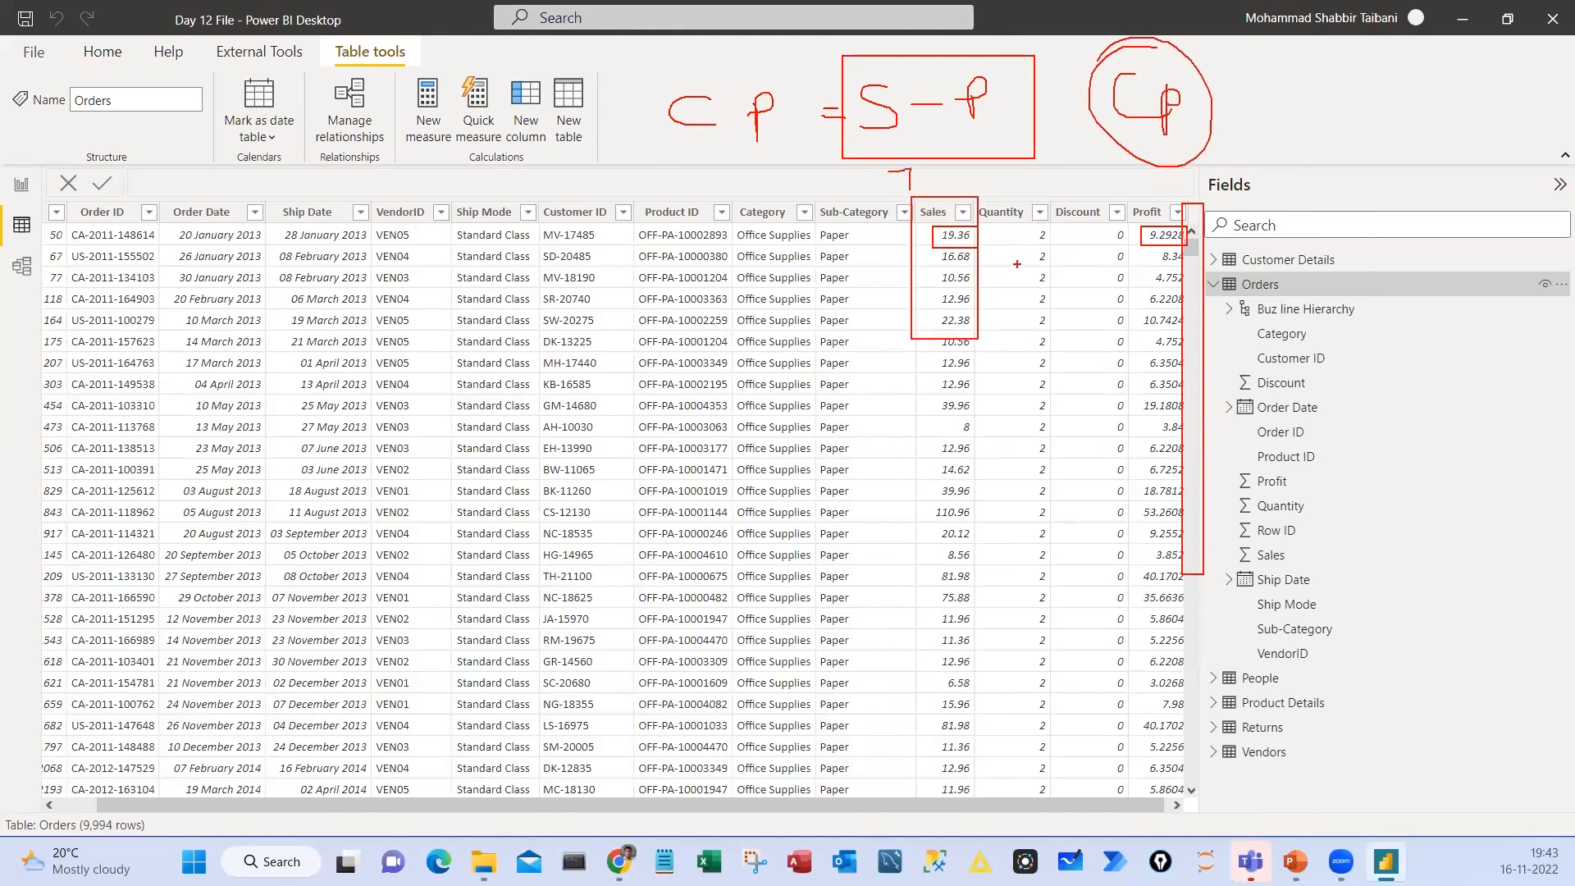
# Tick the first Sales value, draw an arrow from CP to the marked space, box and tick the New column command, and clear the ink
pyautogui.moveTo(893, 245); pyautogui.dragTo(943, 224)
pyautogui.moveTo(967, 284)
pyautogui.mouseDown()
pyautogui.moveTo(1032, 283)
pyautogui.moveTo(989, 297)
pyautogui.mouseUp()
pyautogui.moveTo(1208, 152); pyautogui.dragTo(1199, 214)
pyautogui.moveTo(505, 72)
pyautogui.mouseDown()
pyautogui.moveTo(517, 168)
pyautogui.moveTo(556, 73)
pyautogui.mouseUp()
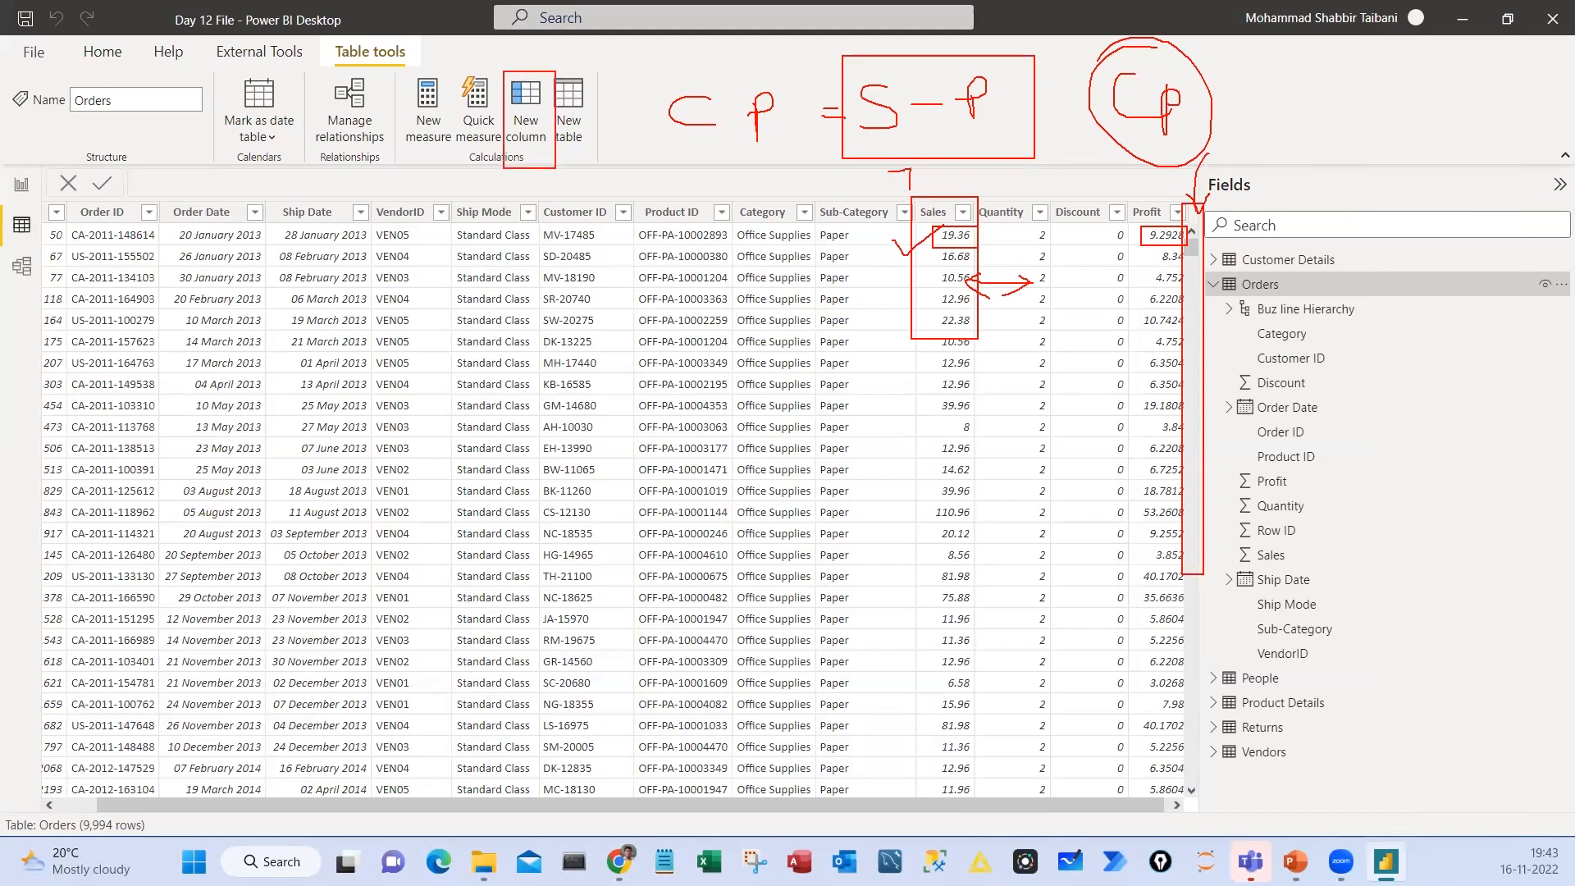
pyautogui.moveTo(474, 187); pyautogui.dragTo(547, 153)
pyautogui.moveTo(944, 223)
pyautogui.mouseDown()
pyautogui.moveTo(1006, 238)
pyautogui.moveTo(1000, 268)
pyautogui.moveTo(1021, 300)
pyautogui.moveTo(975, 304)
pyautogui.moveTo(1076, 287)
pyautogui.mouseUp()
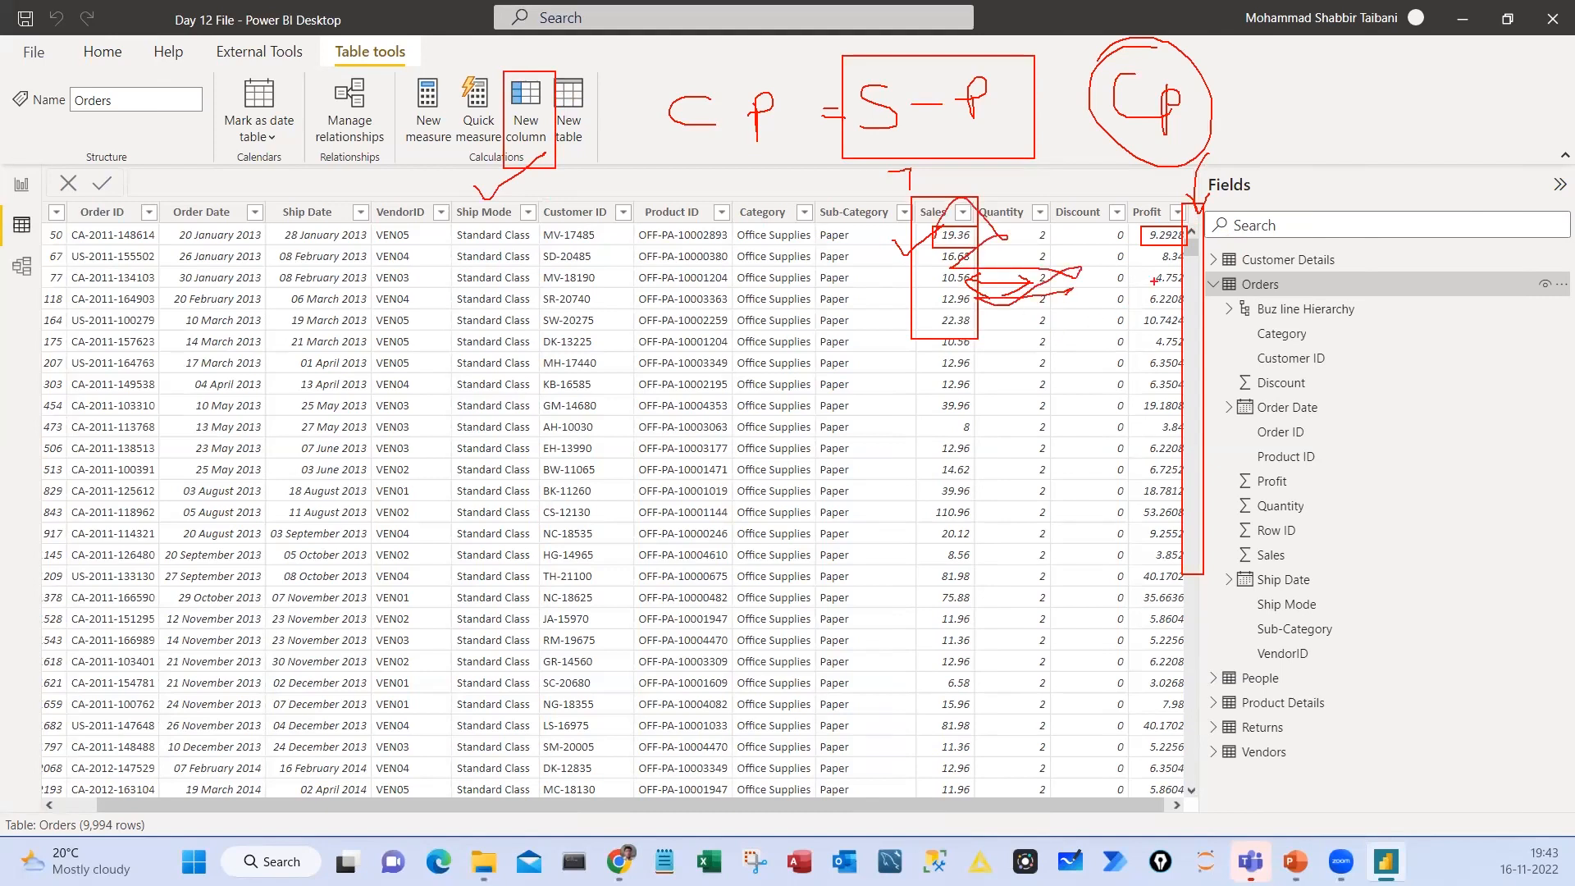
pyautogui.press('Escape')
# Collapse the Orders table, mark the Data view and the Orders table with boxes, and clear the marks
pyautogui.click(1214, 284)
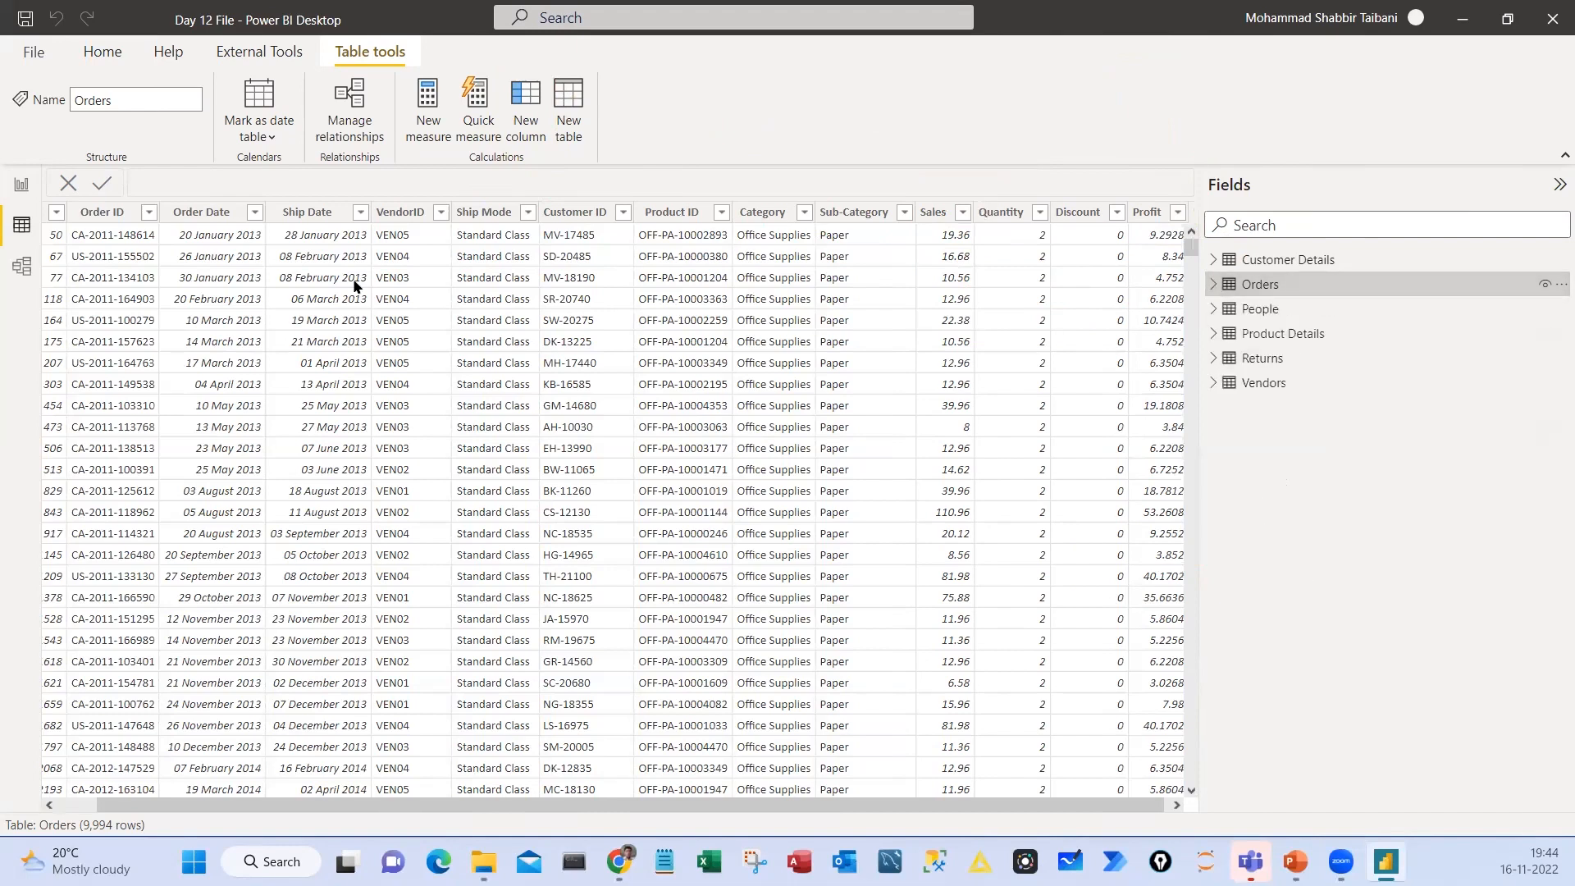
pyautogui.moveTo(2, 205)
pyautogui.mouseDown()
pyautogui.moveTo(43, 240)
pyautogui.moveTo(108, 192)
pyautogui.mouseUp()
pyautogui.moveTo(1200, 274); pyautogui.dragTo(1341, 299)
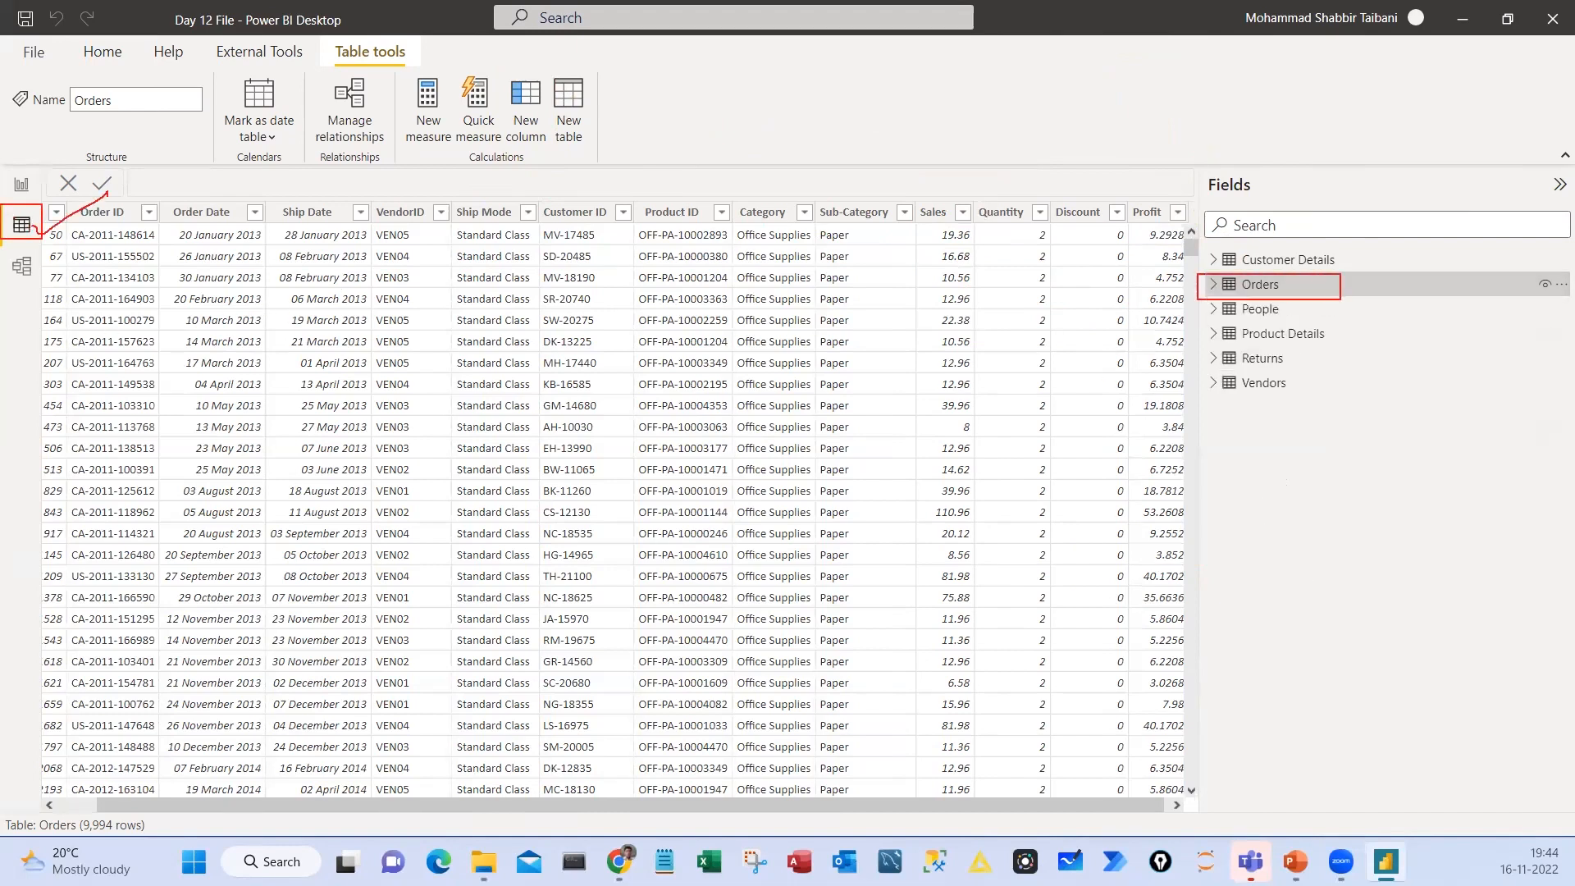
pyautogui.press('Escape')
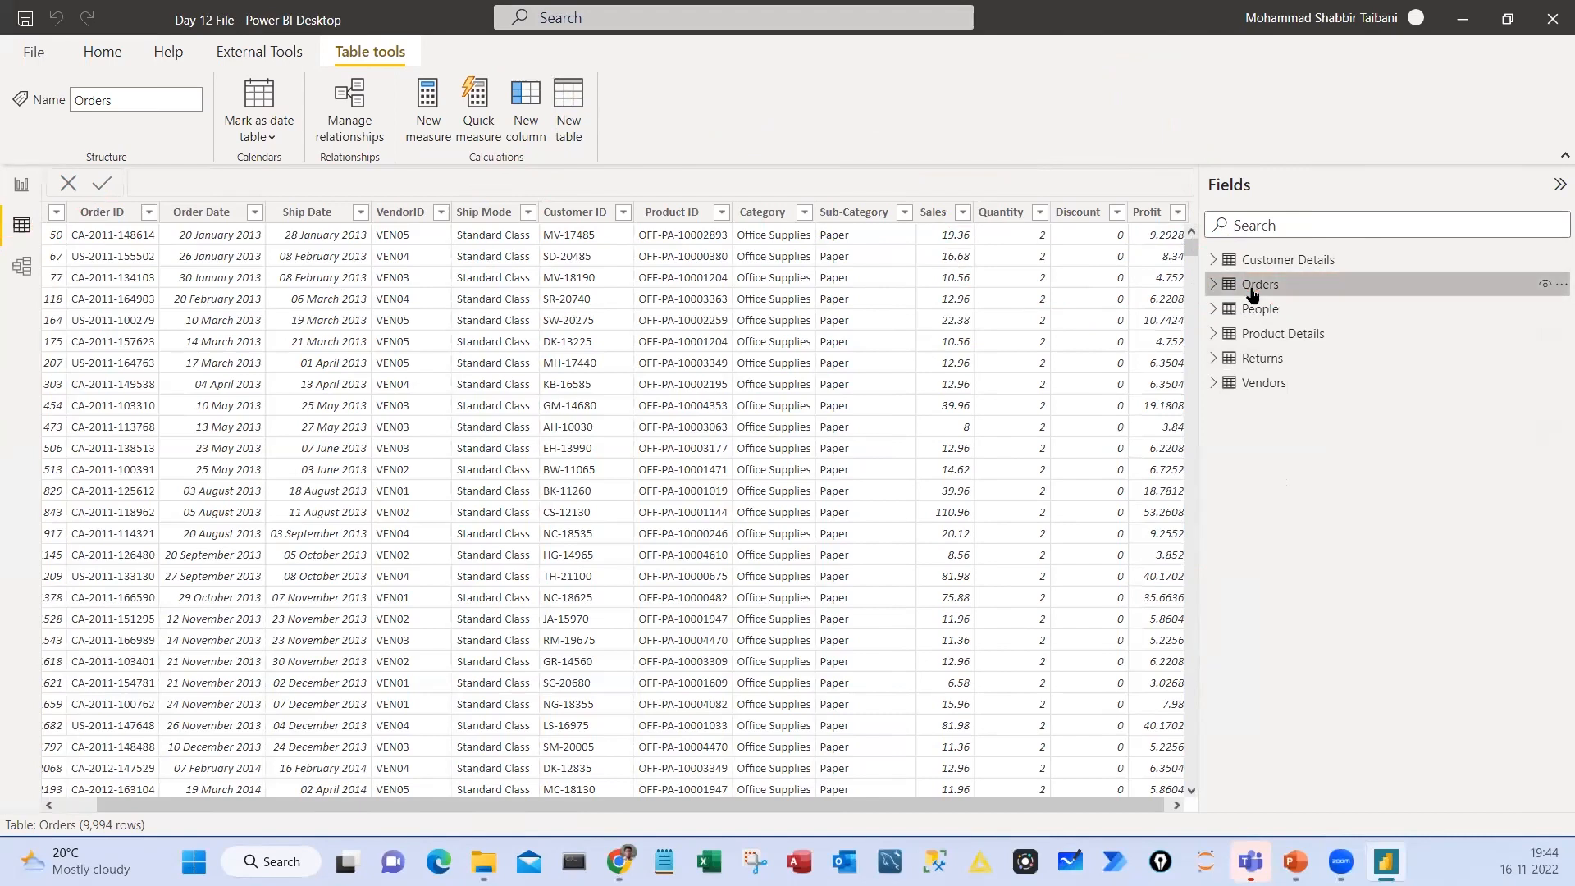
# Mark the Table tools heading and the New column command with boxes, add a tick, and clear the marks
pyautogui.hotkey('ctrl', '2')
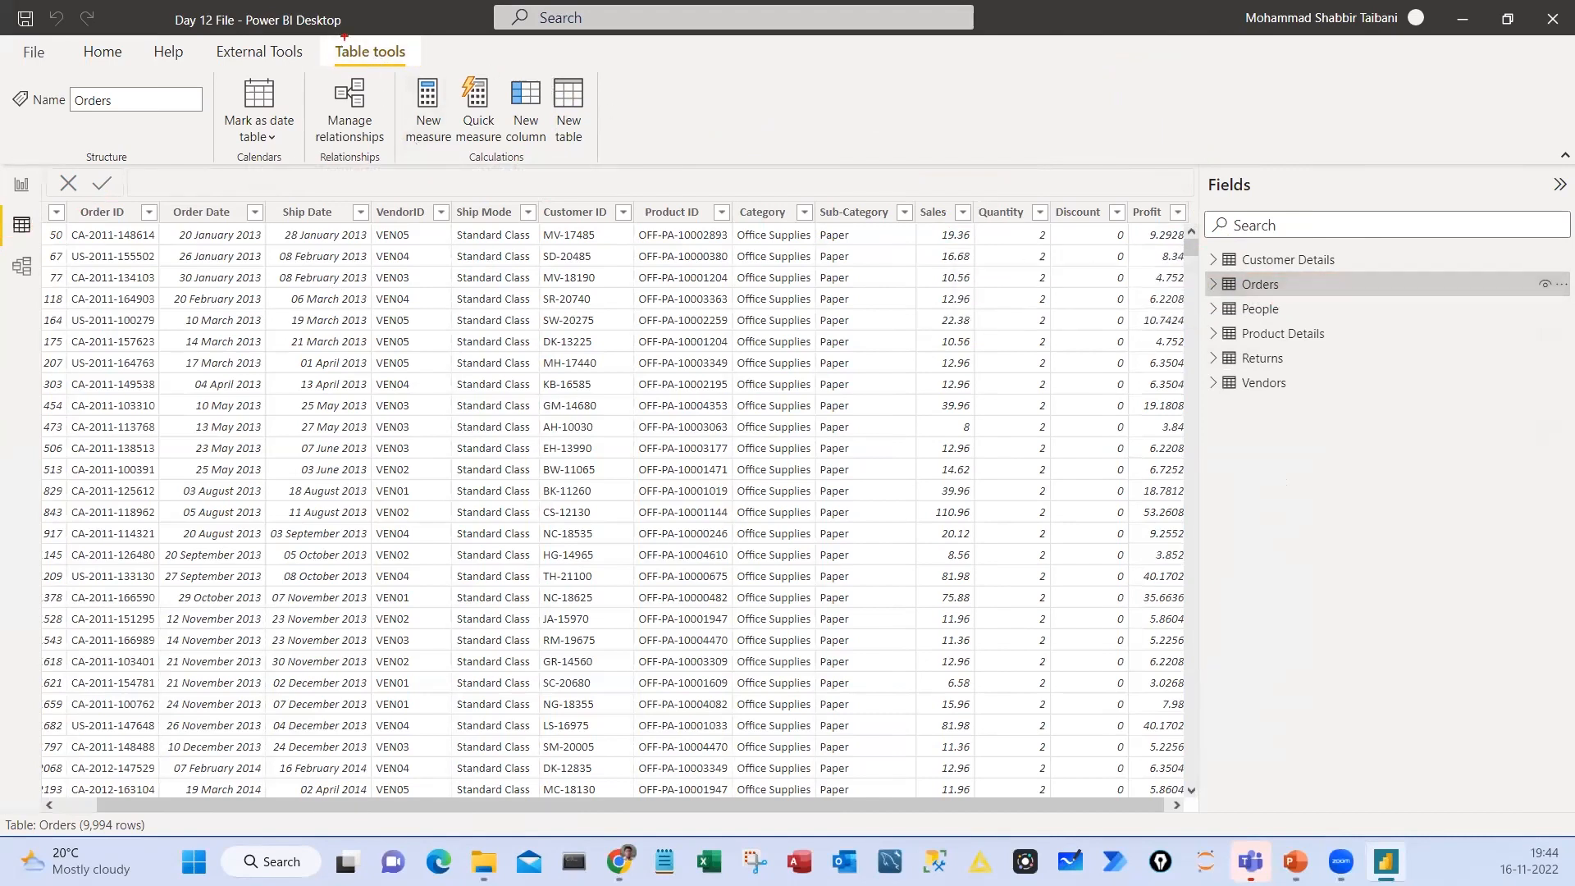
pyautogui.moveTo(323, 39); pyautogui.dragTo(406, 68)
pyautogui.moveTo(521, 135)
pyautogui.mouseDown()
pyautogui.moveTo(555, 188)
pyautogui.moveTo(534, 178)
pyautogui.mouseUp()
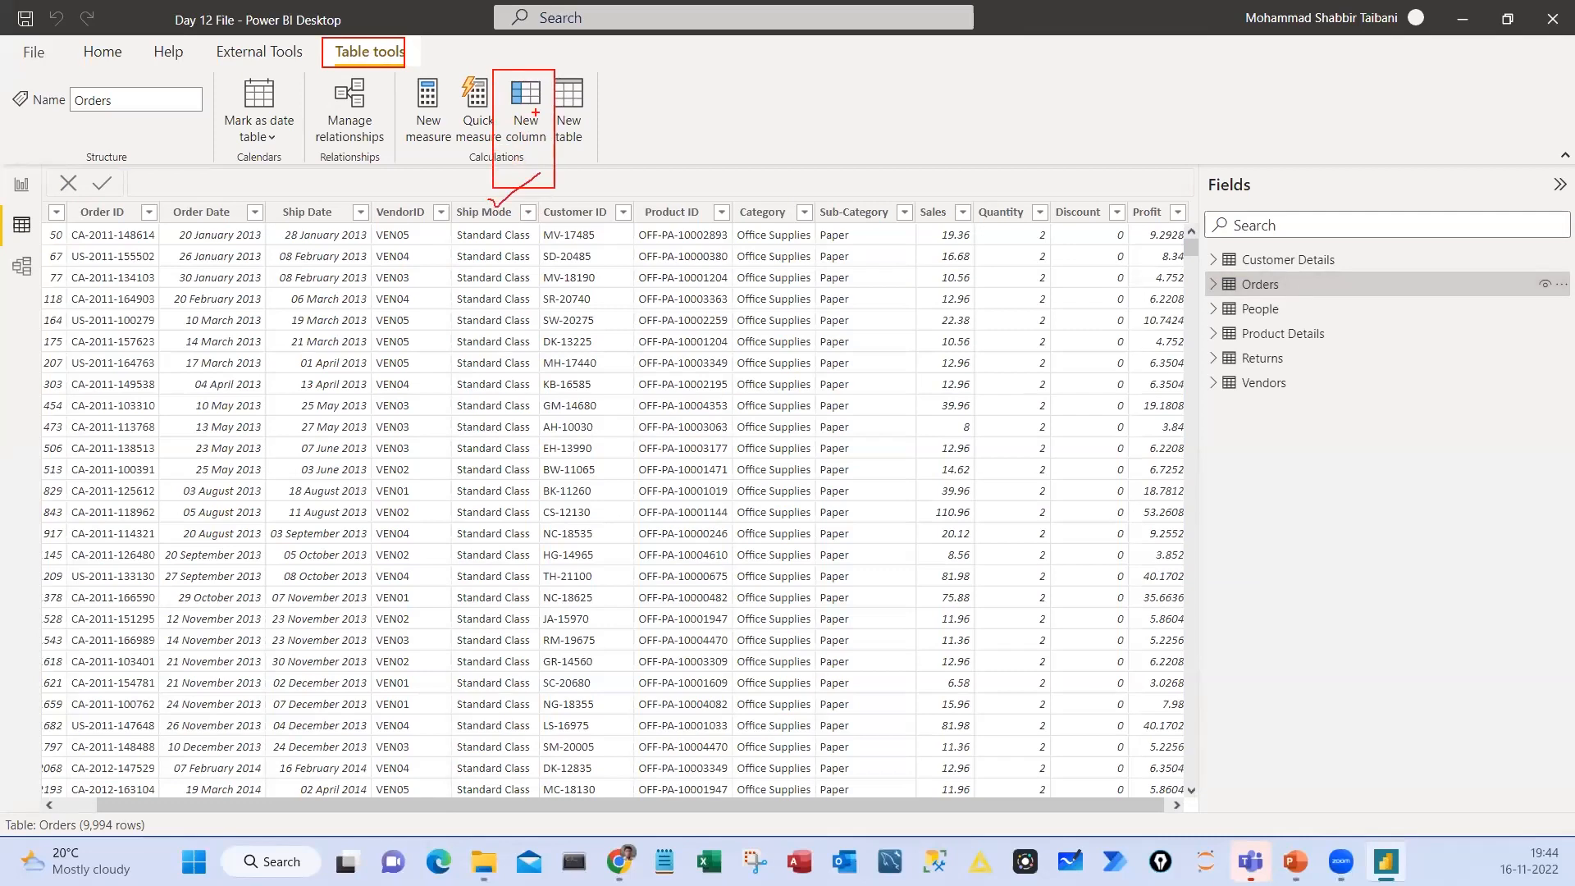
pyautogui.press('Escape')
# Add a calculated column named CostPrice with the constant value 10 to the Orders table
pyautogui.click(525, 102)
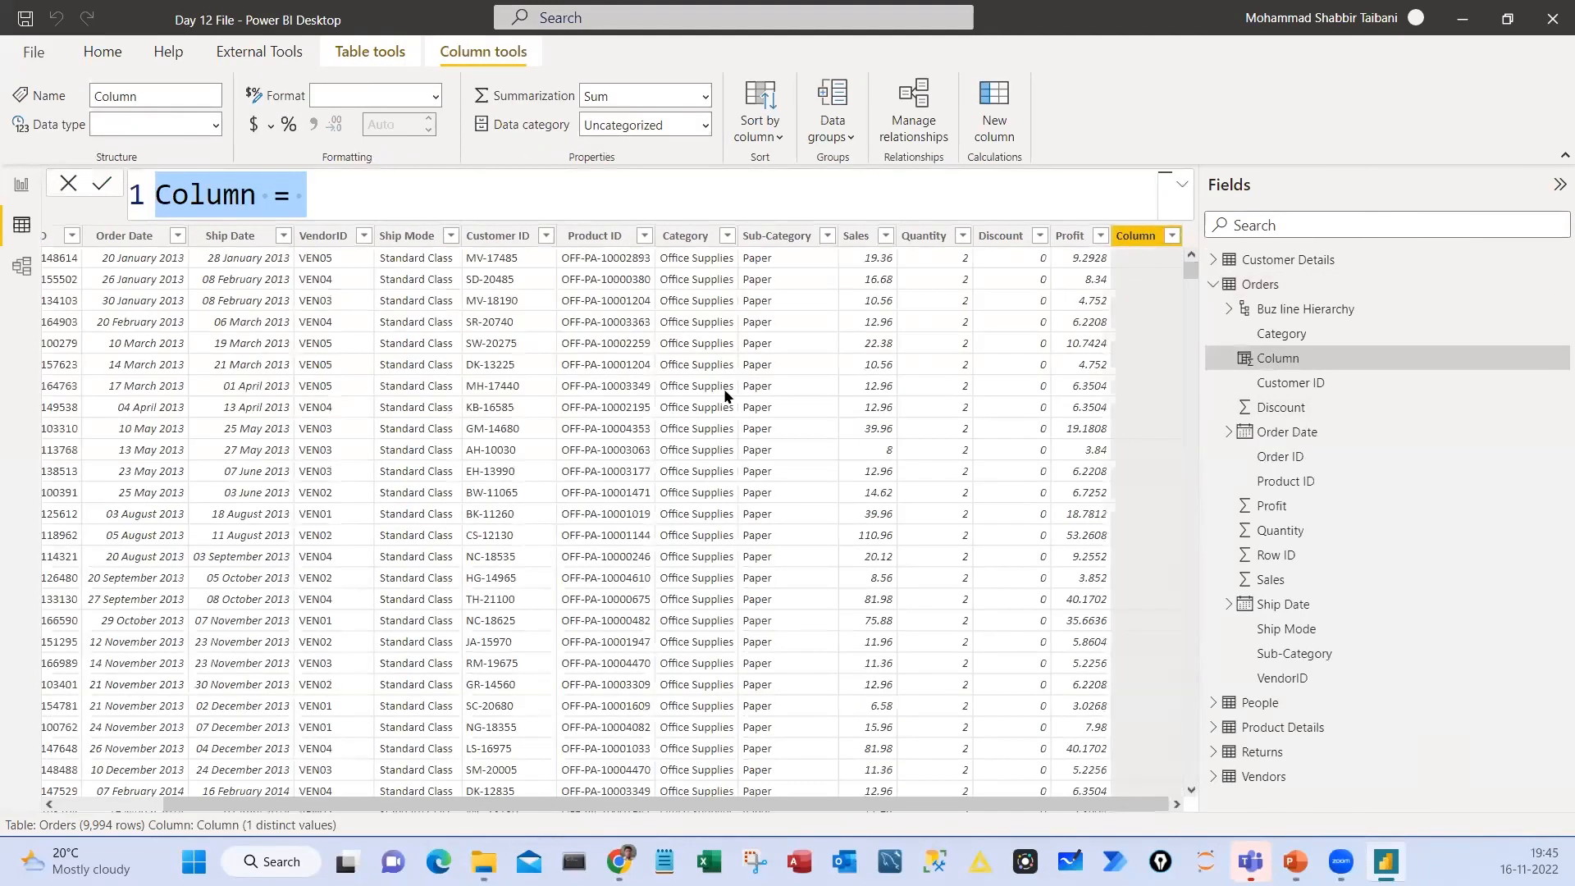
pyautogui.doubleClick(203, 193)
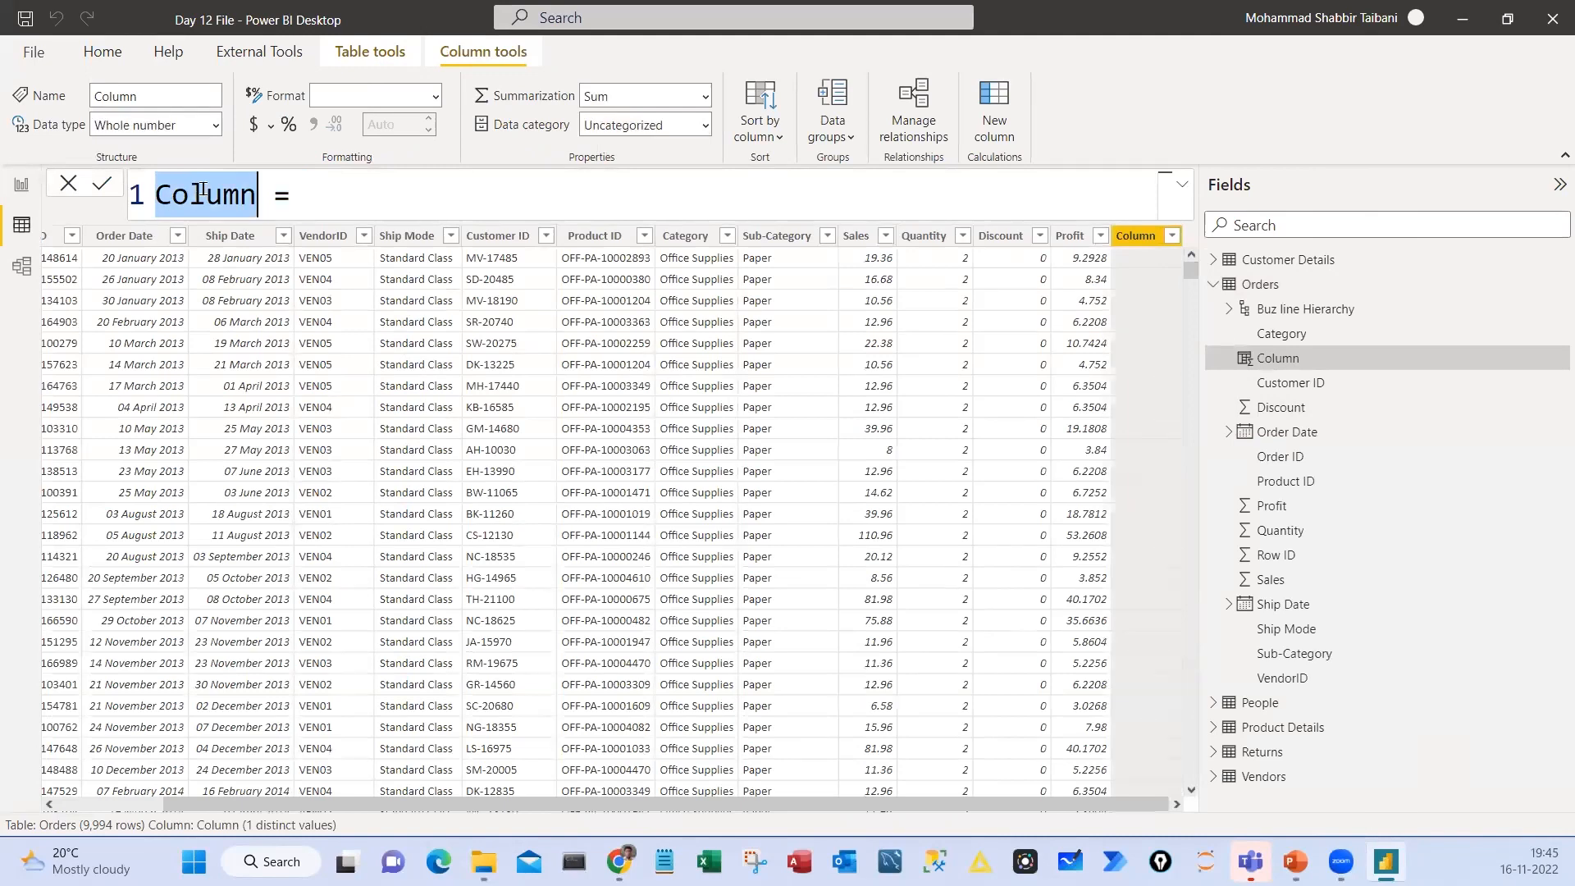
pyautogui.write('Cos')
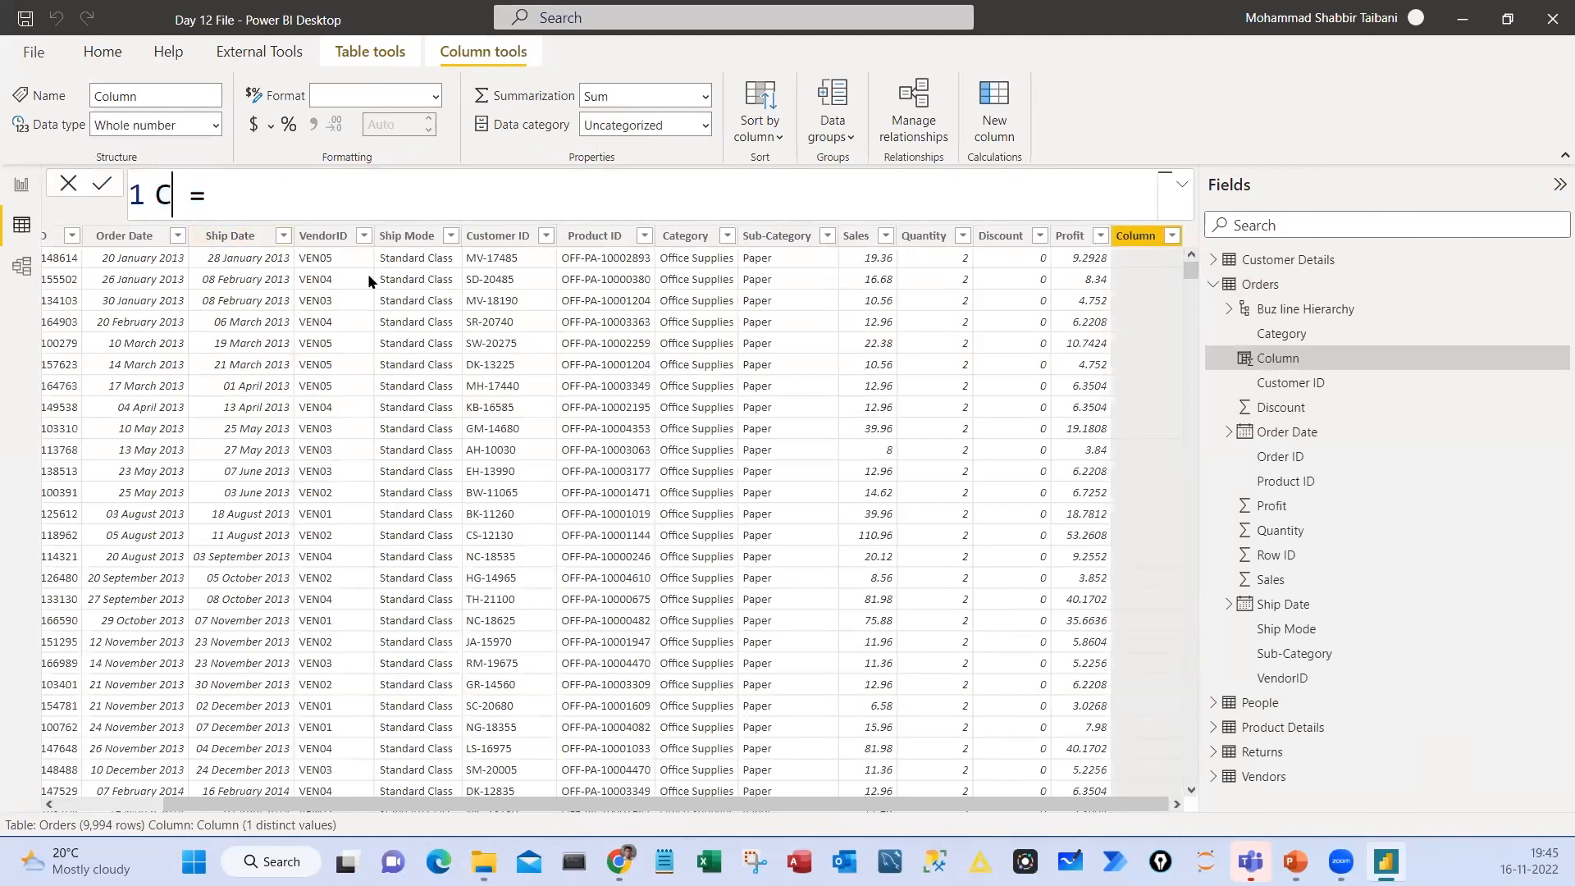
pyautogui.write('tPrice')
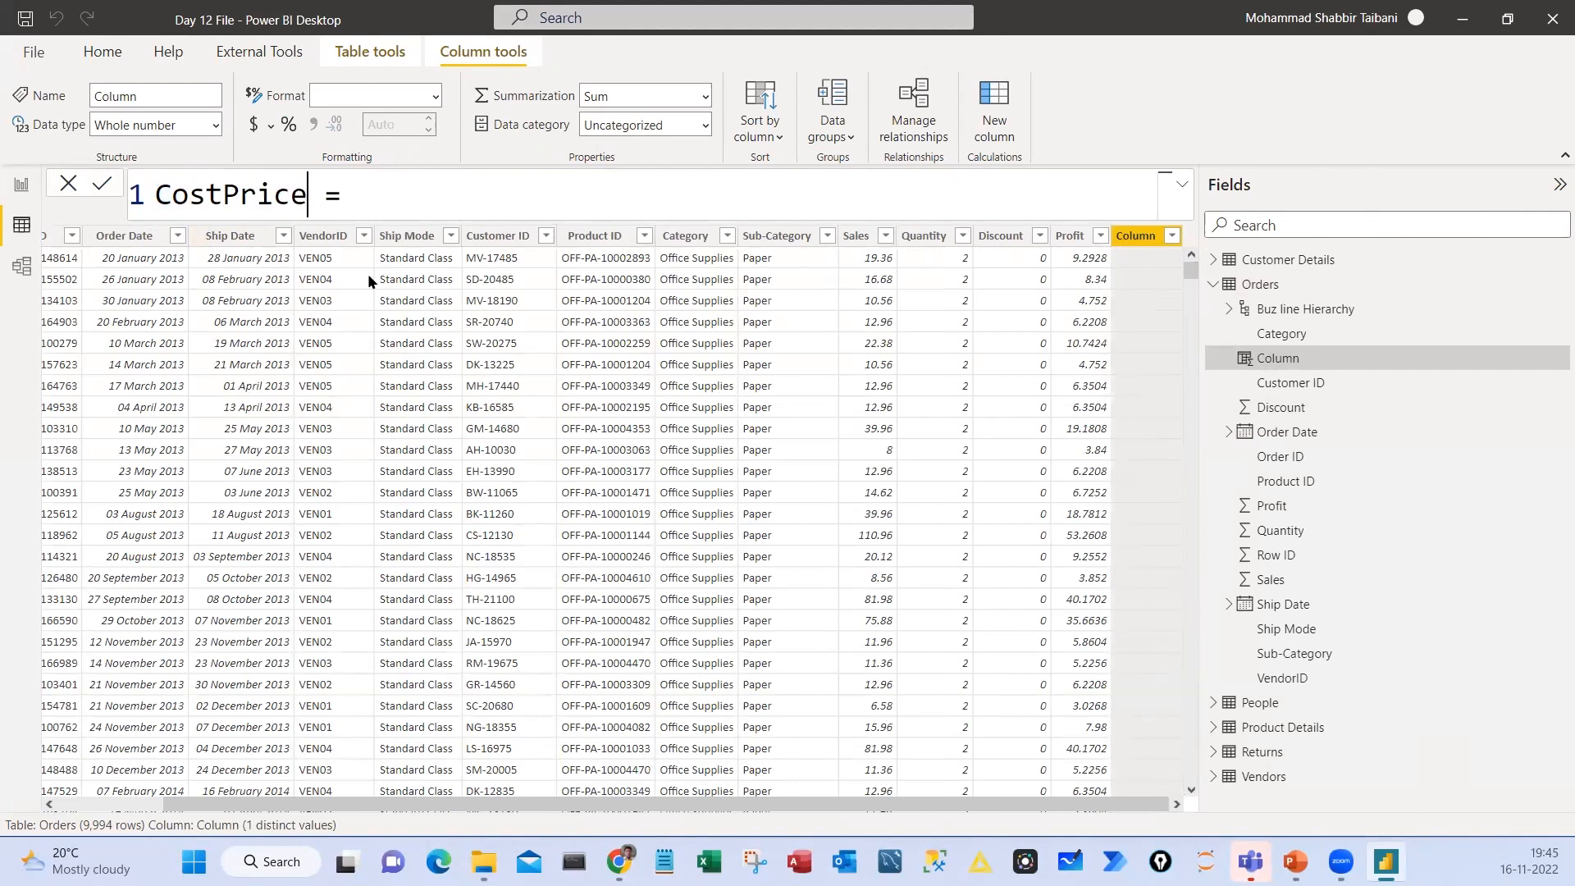
pyautogui.press('Right')
pyautogui.press('Right')
pyautogui.press('Right')
pyautogui.write('10')
pyautogui.press('Return')
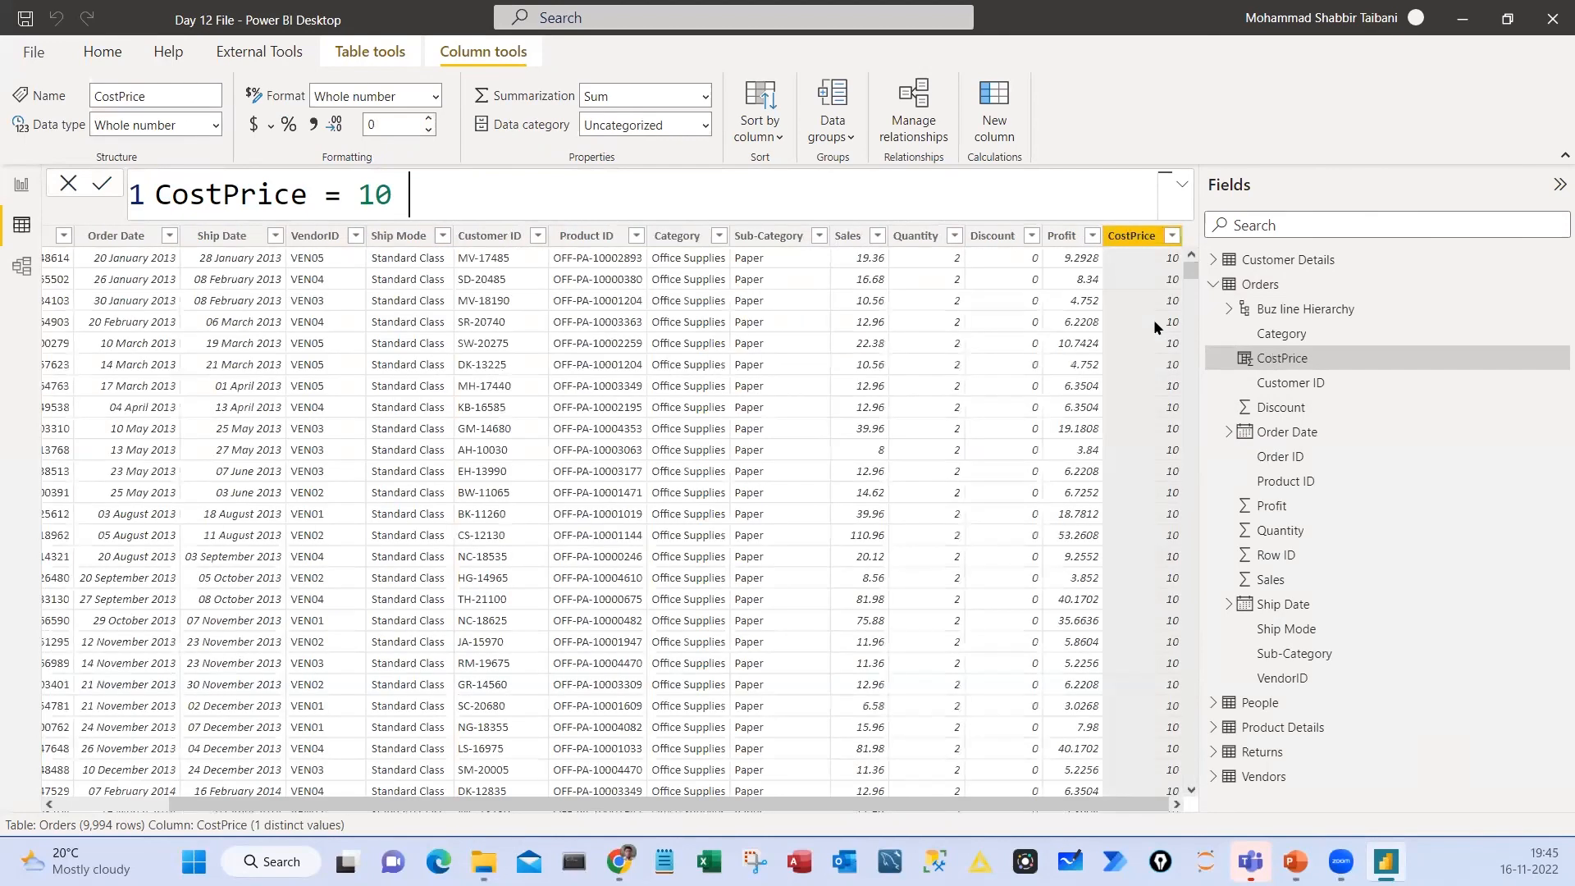
# Circle the CostPrice column header, bracket the column's values and clear the ink
pyautogui.moveTo(1138, 215)
pyautogui.mouseDown()
pyautogui.moveTo(1174, 223)
pyautogui.moveTo(1104, 203)
pyautogui.mouseUp()
pyautogui.moveTo(1153, 261); pyautogui.dragTo(1132, 467)
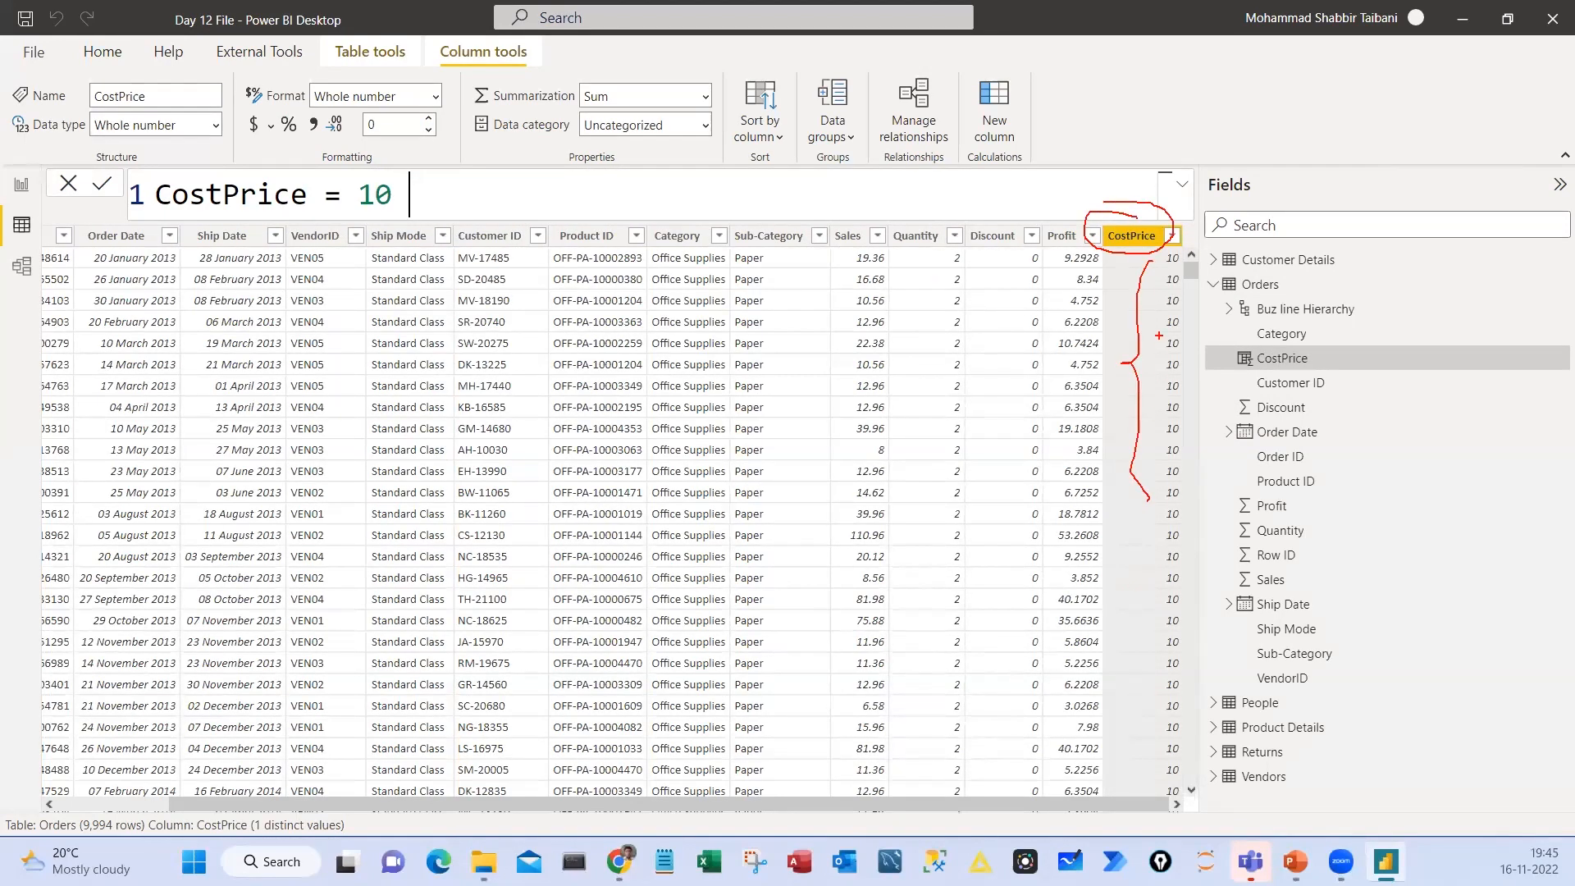
pyautogui.moveTo(1158, 335)
pyautogui.mouseDown()
pyautogui.moveTo(1139, 679)
pyautogui.moveTo(1165, 600)
pyautogui.mouseUp()
pyautogui.press('Escape')
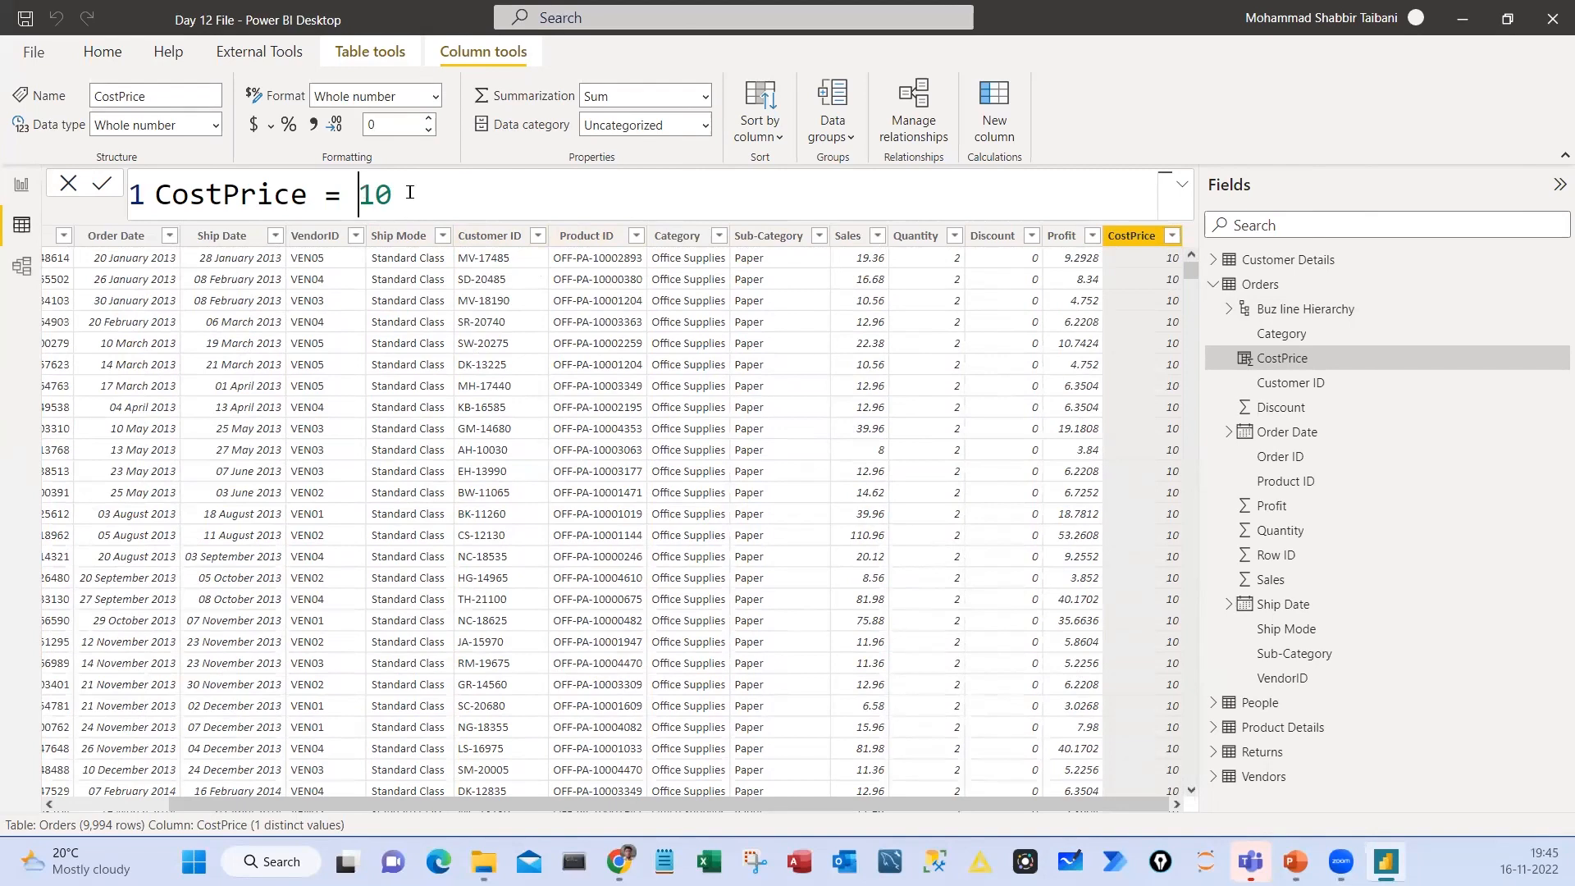
# Replace the constant in the CostPrice formula with the text value "PowerBI"
pyautogui.moveTo(359, 195); pyautogui.dragTo(410, 195)
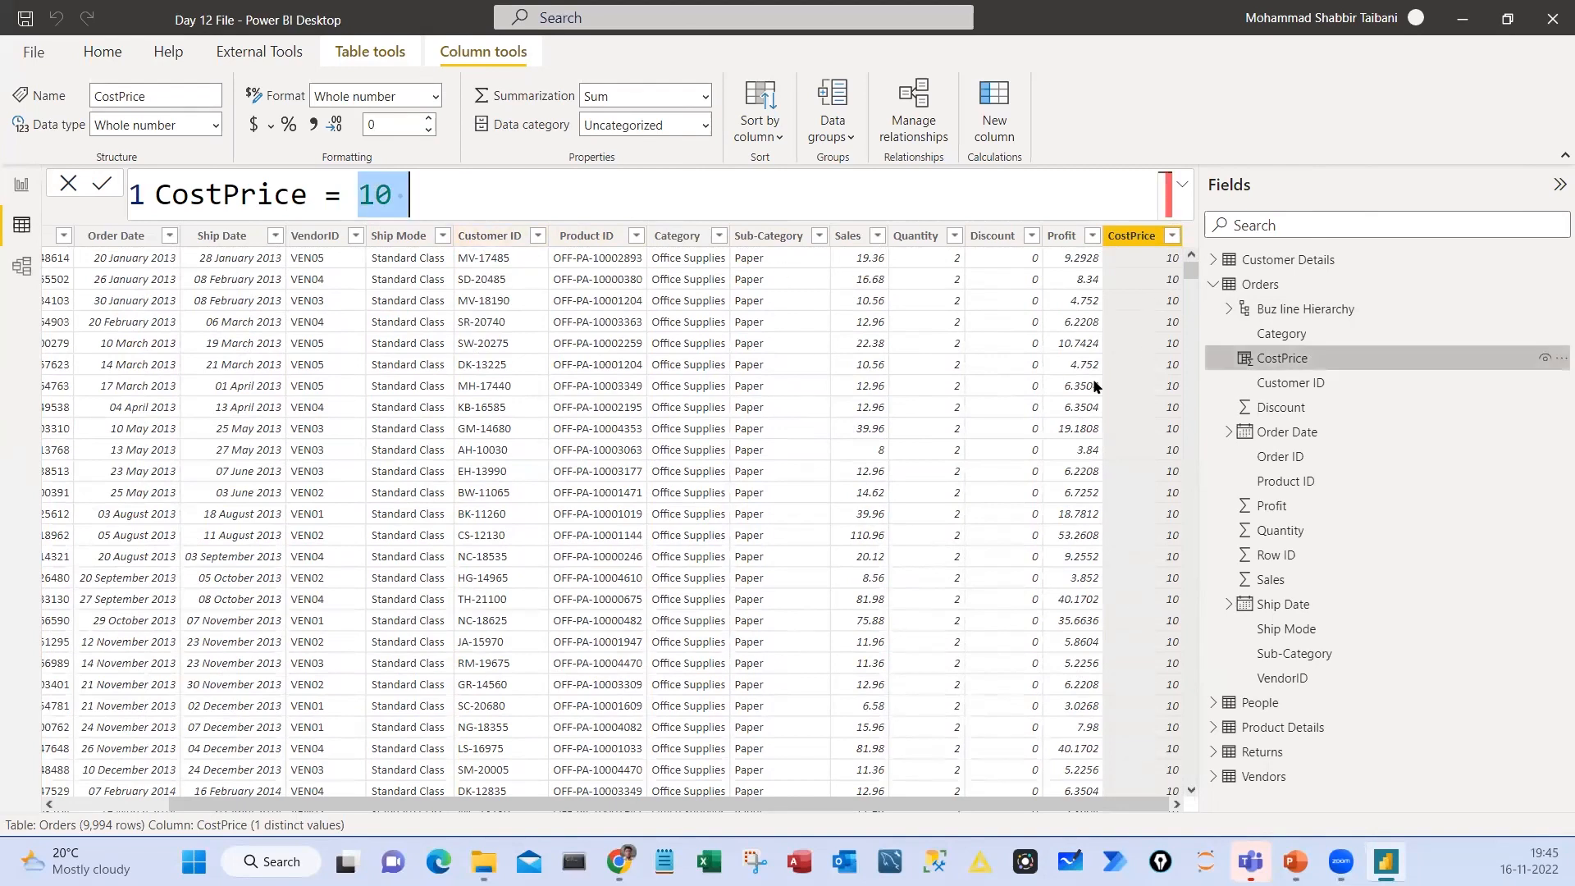
pyautogui.write('"')
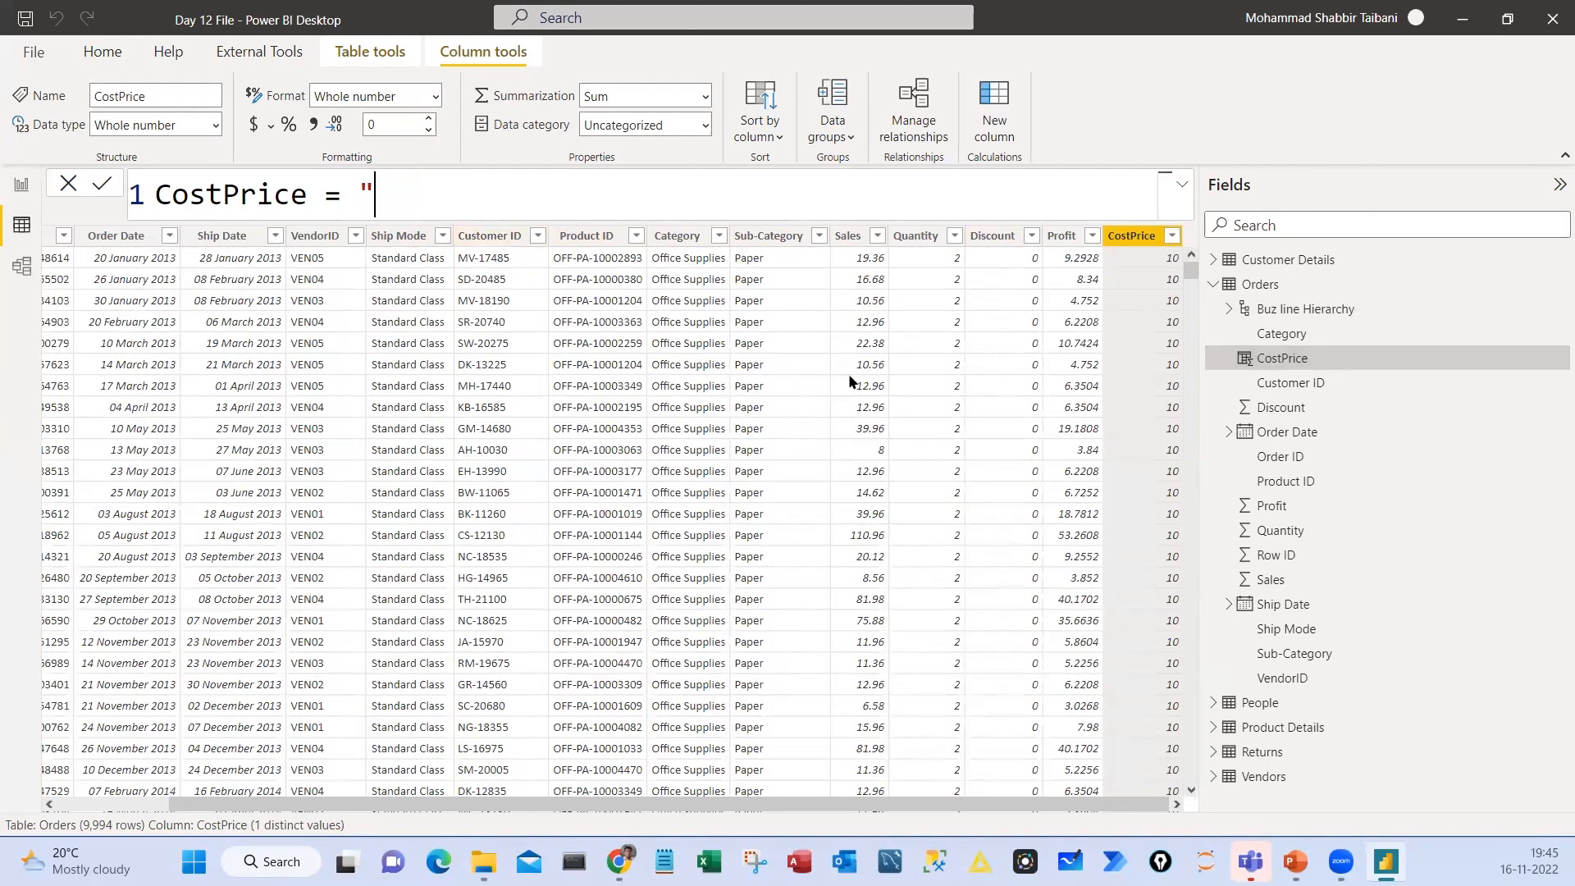
pyautogui.write('PowerBI')
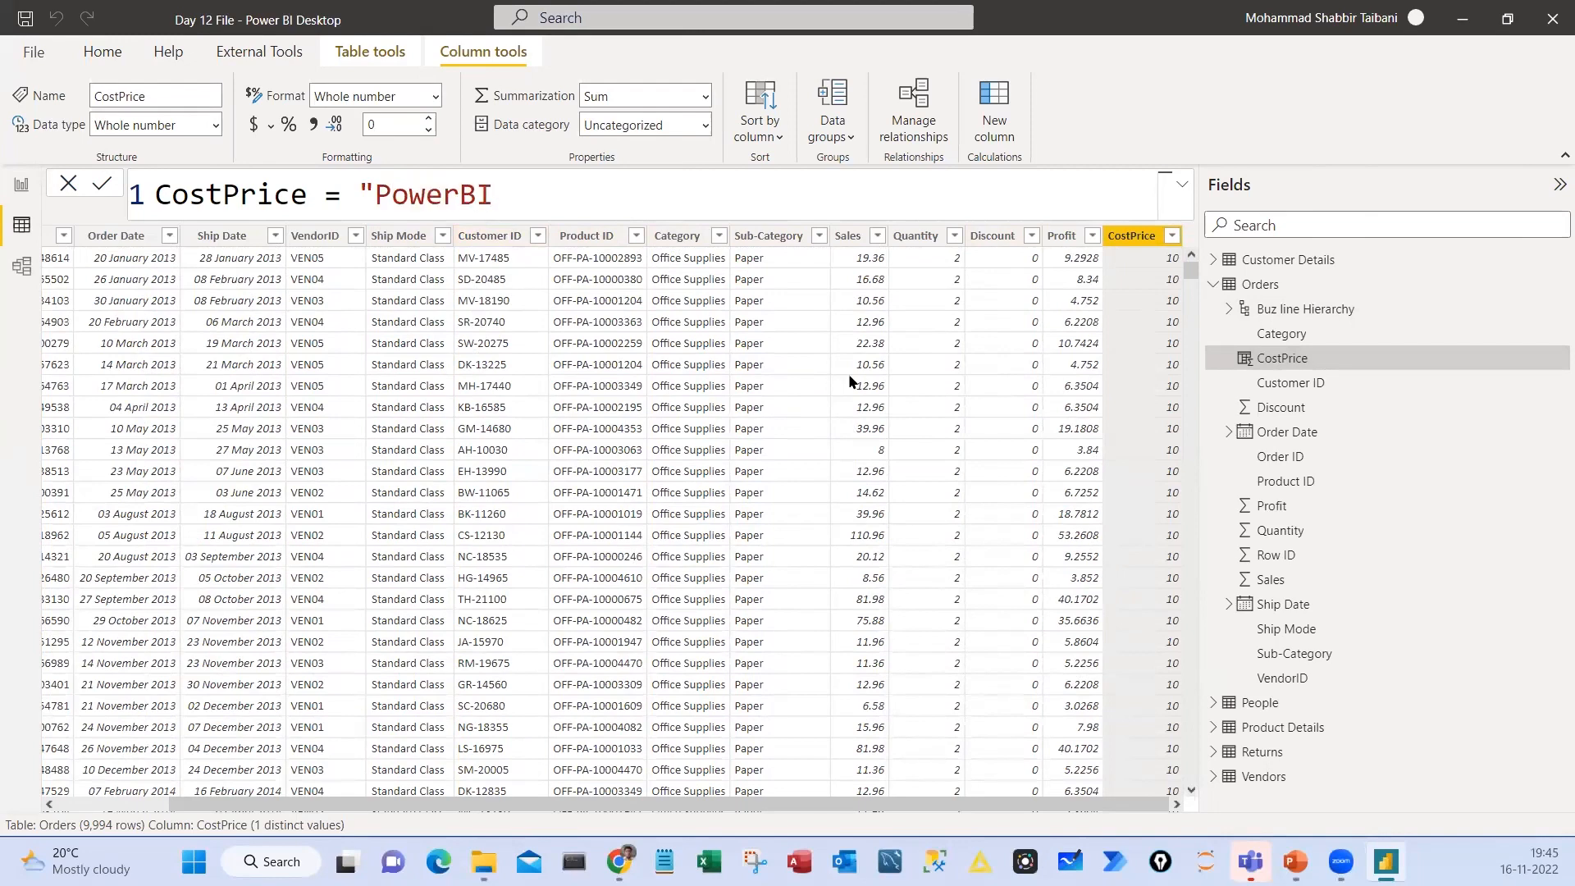
pyautogui.write('"')
pyautogui.press('Return')
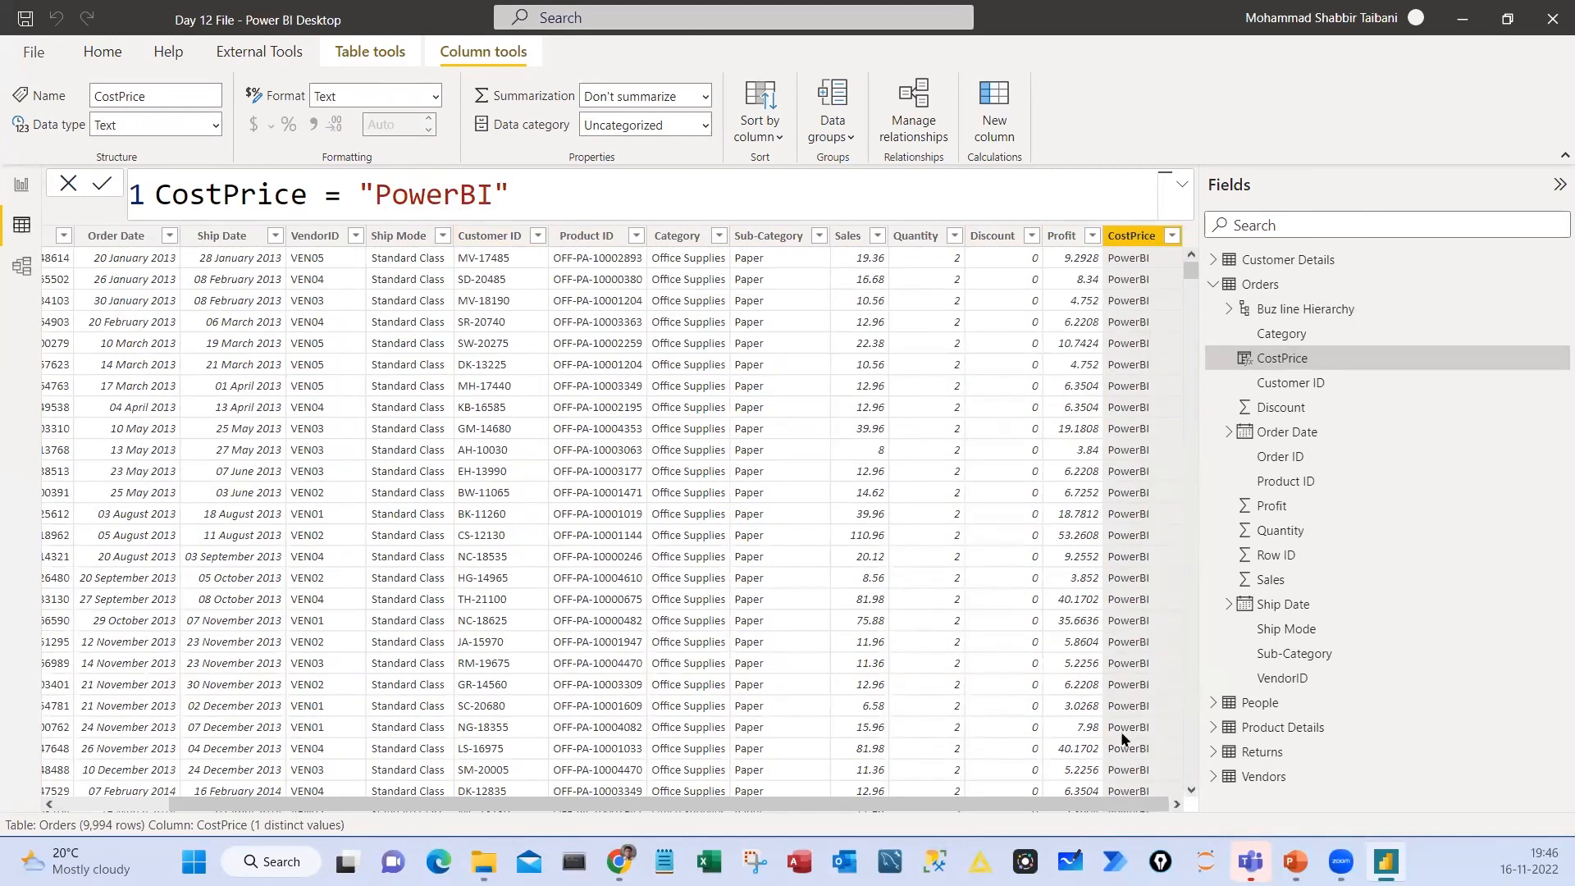
# Circle the quotation marks around PowerBI, handwrite quotation marks and a circled 10 beside the formula, and clear the ink
pyautogui.moveTo(353, 173); pyautogui.dragTo(355, 169)
pyautogui.moveTo(479, 171); pyautogui.dragTo(463, 183)
pyautogui.moveTo(502, 209)
pyautogui.mouseDown()
pyautogui.moveTo(511, 218)
pyautogui.moveTo(570, 151)
pyautogui.mouseUp()
pyautogui.moveTo(690, 184); pyautogui.dragTo(695, 195)
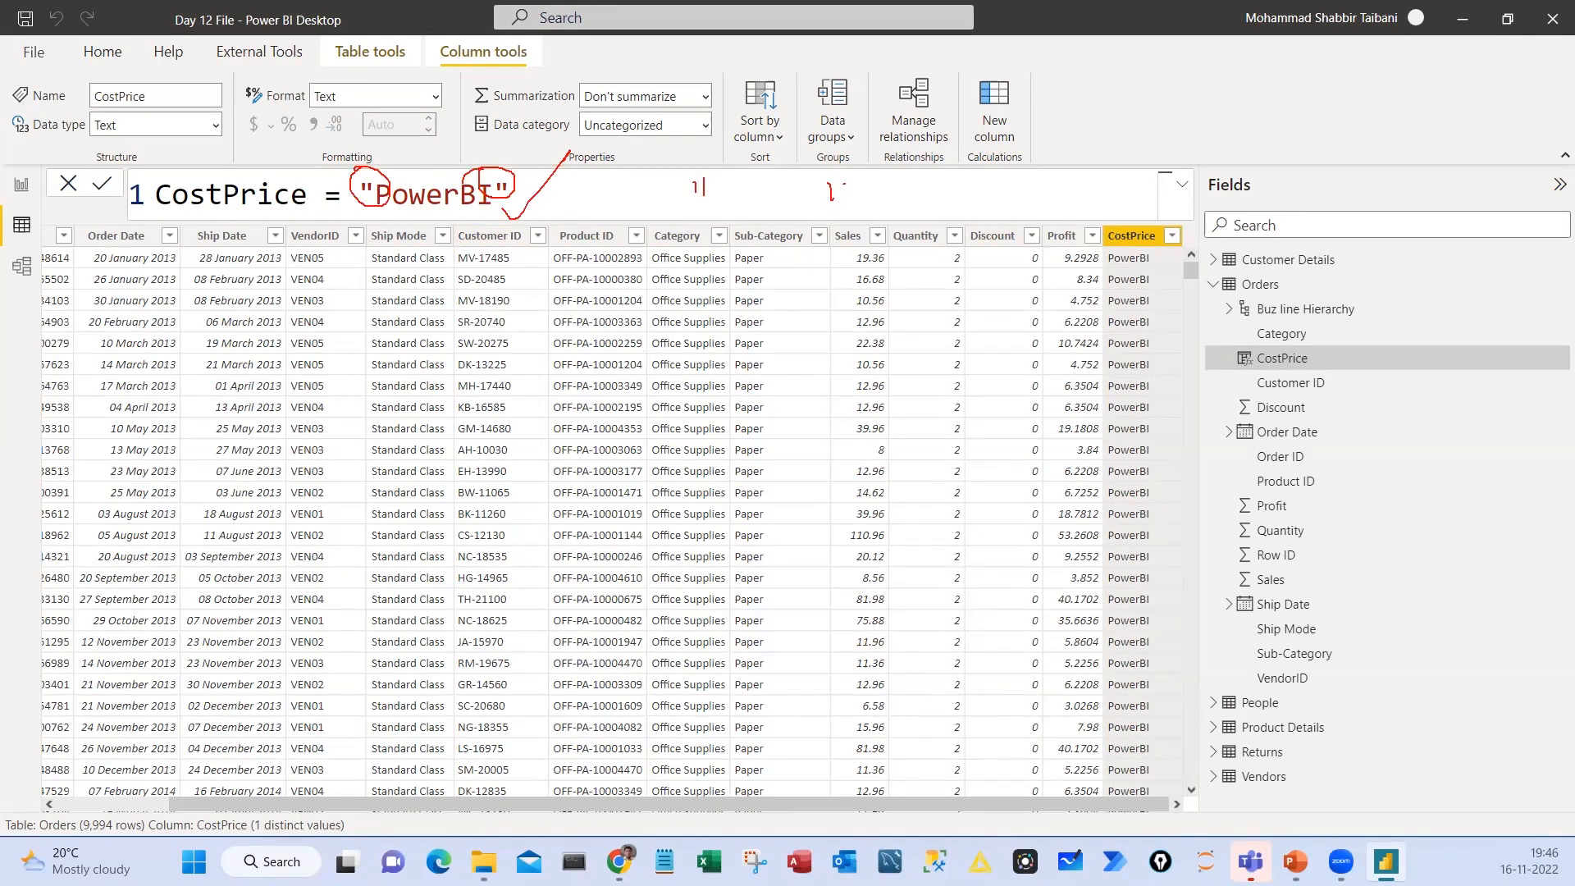
pyautogui.moveTo(1020, 182)
pyautogui.mouseDown()
pyautogui.moveTo(1025, 227)
pyautogui.moveTo(1041, 218)
pyautogui.mouseUp()
pyautogui.moveTo(1054, 158); pyautogui.dragTo(947, 192)
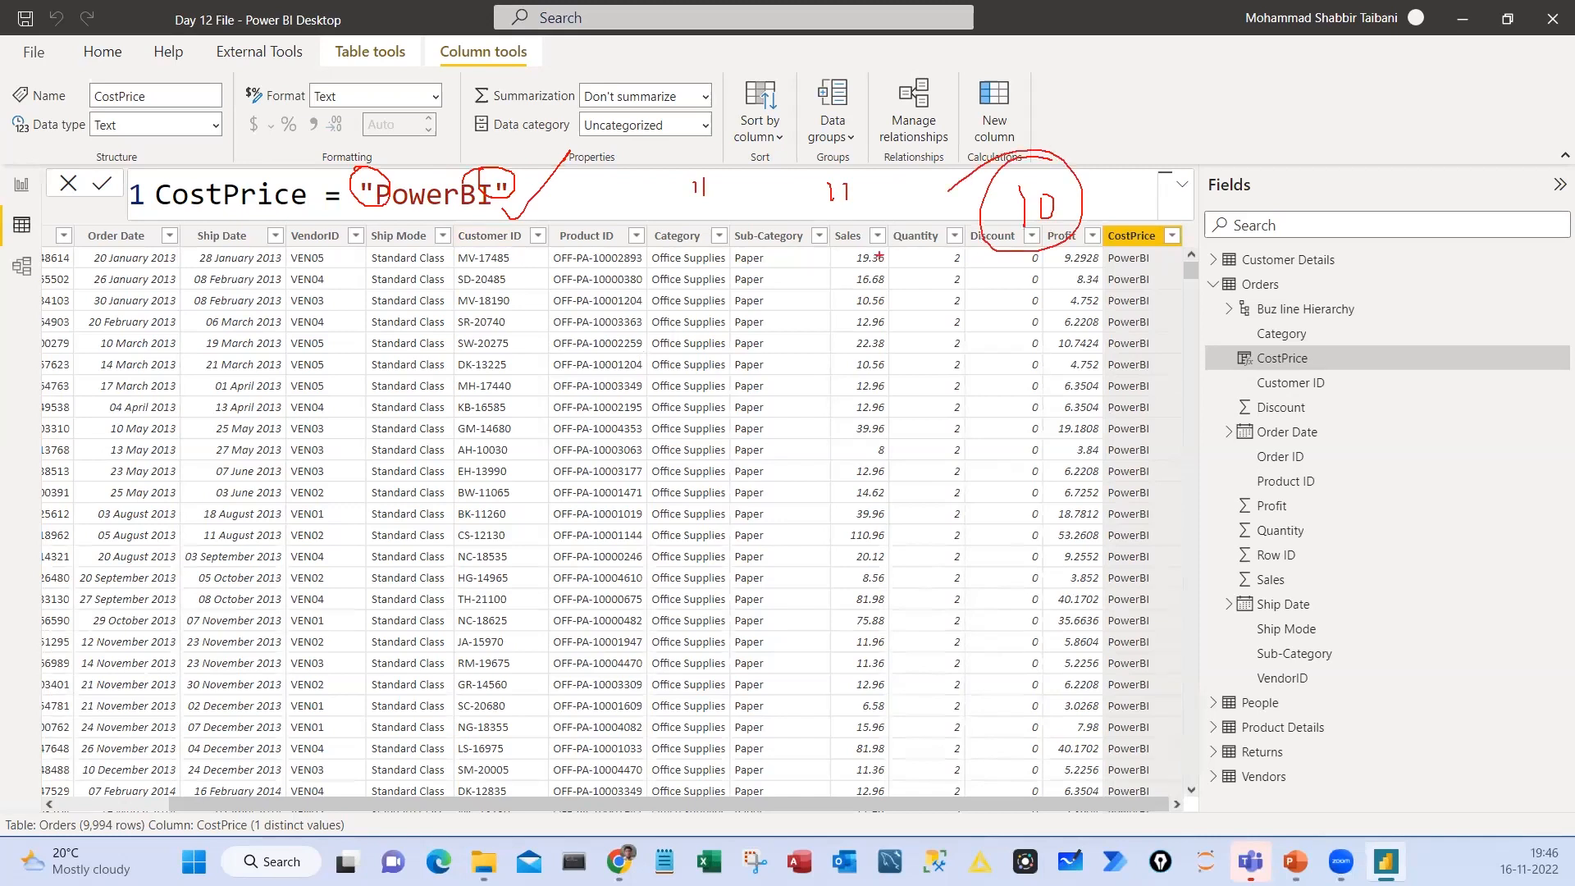
pyautogui.press('Escape')
# Delete the CostPrice column from the Orders table
pyautogui.moveTo(356, 187); pyautogui.dragTo(513, 189)
pyautogui.click(1133, 238)
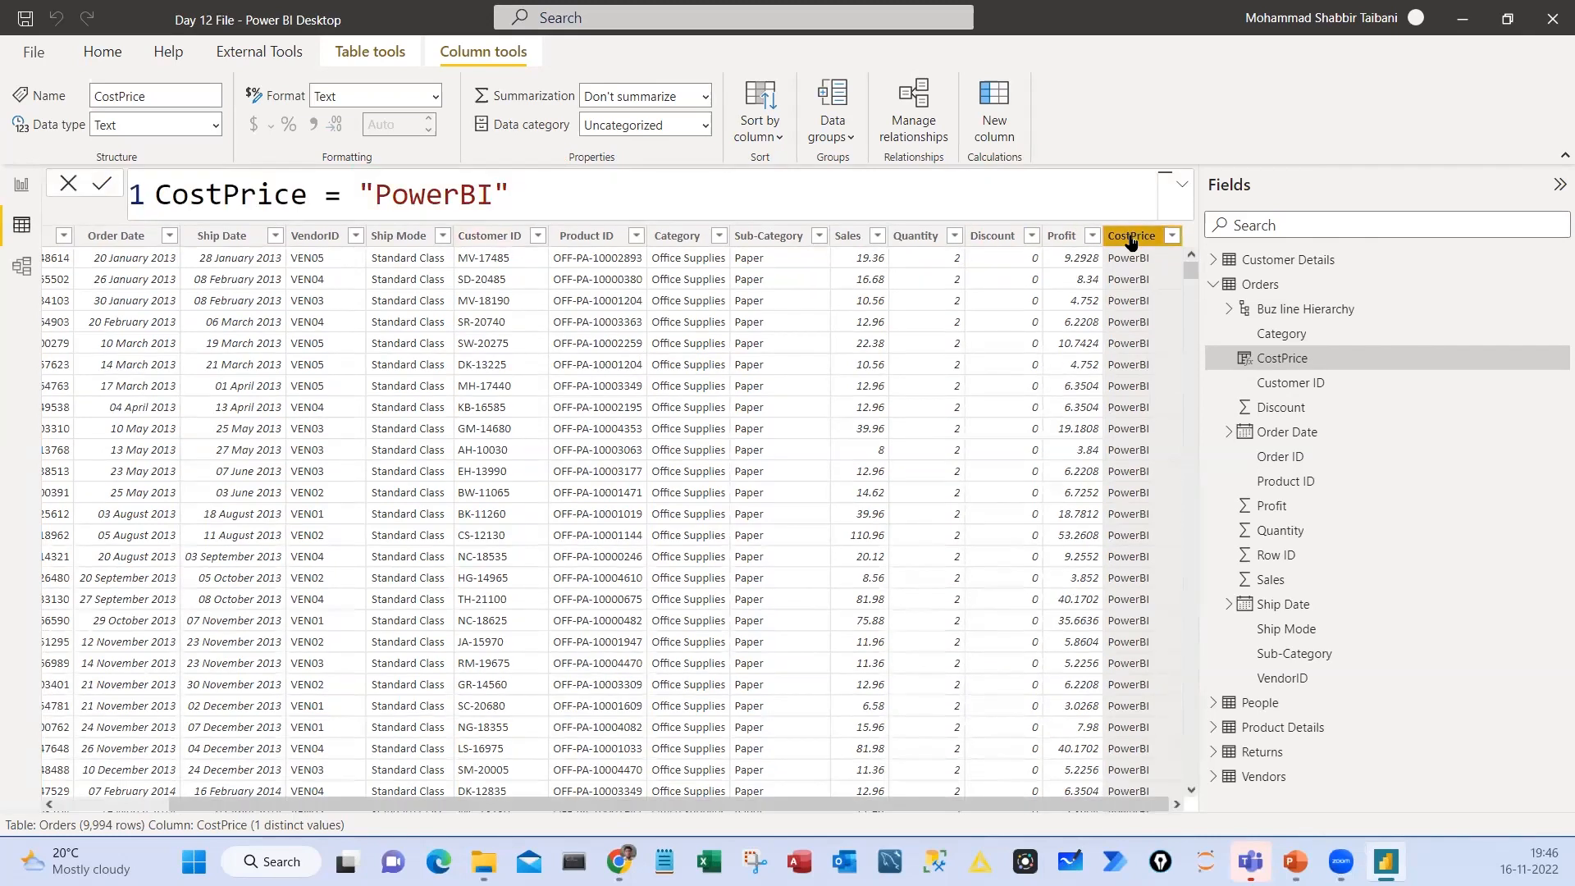
pyautogui.rightClick(1133, 239)
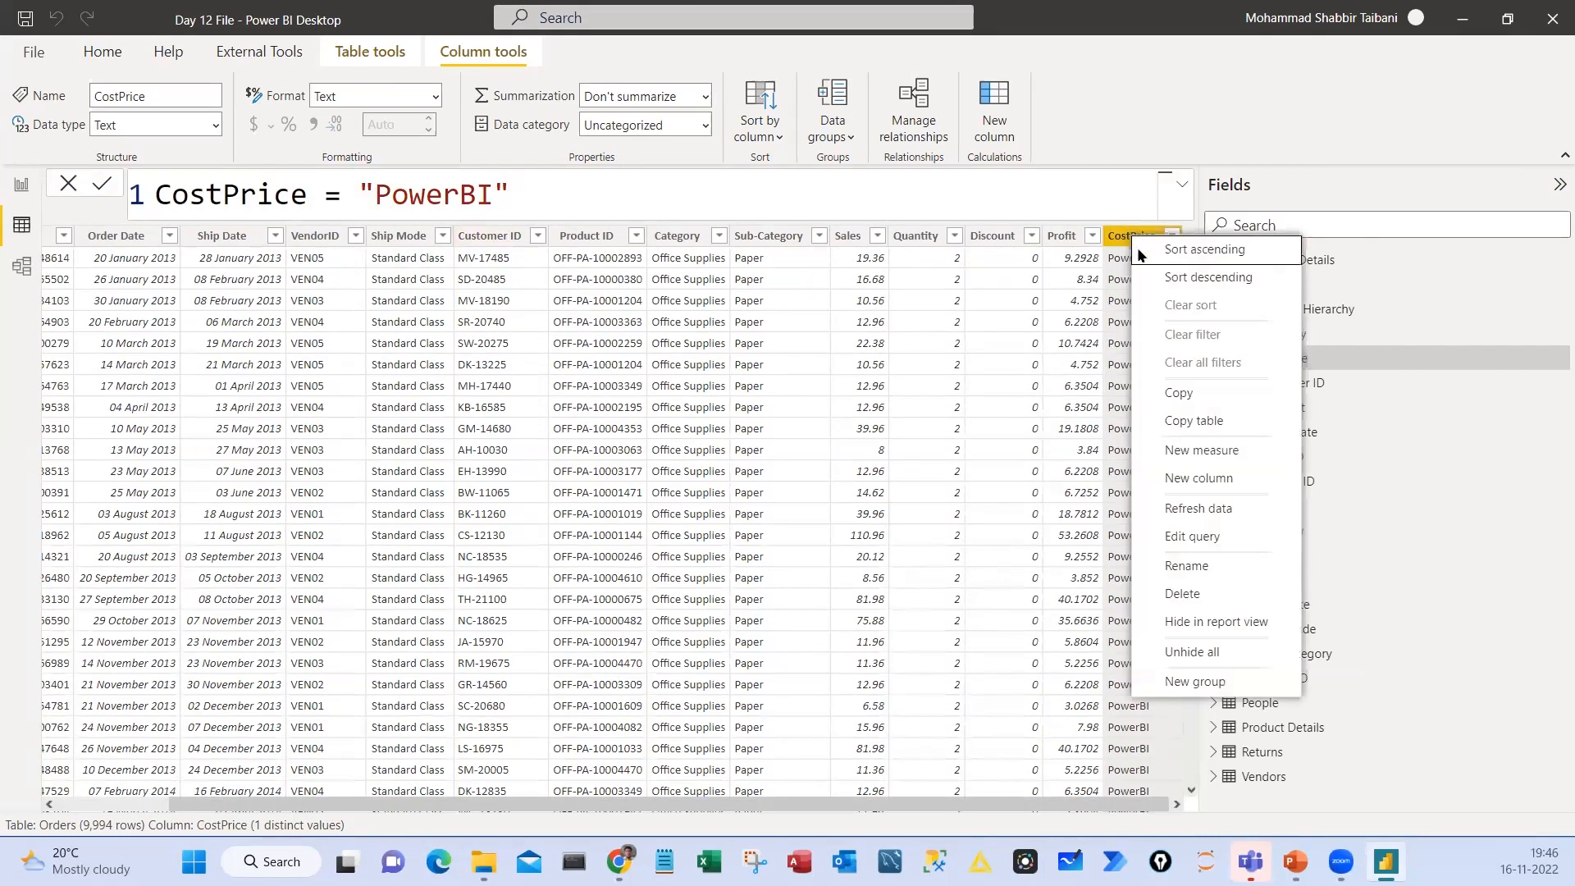
pyautogui.click(1201, 592)
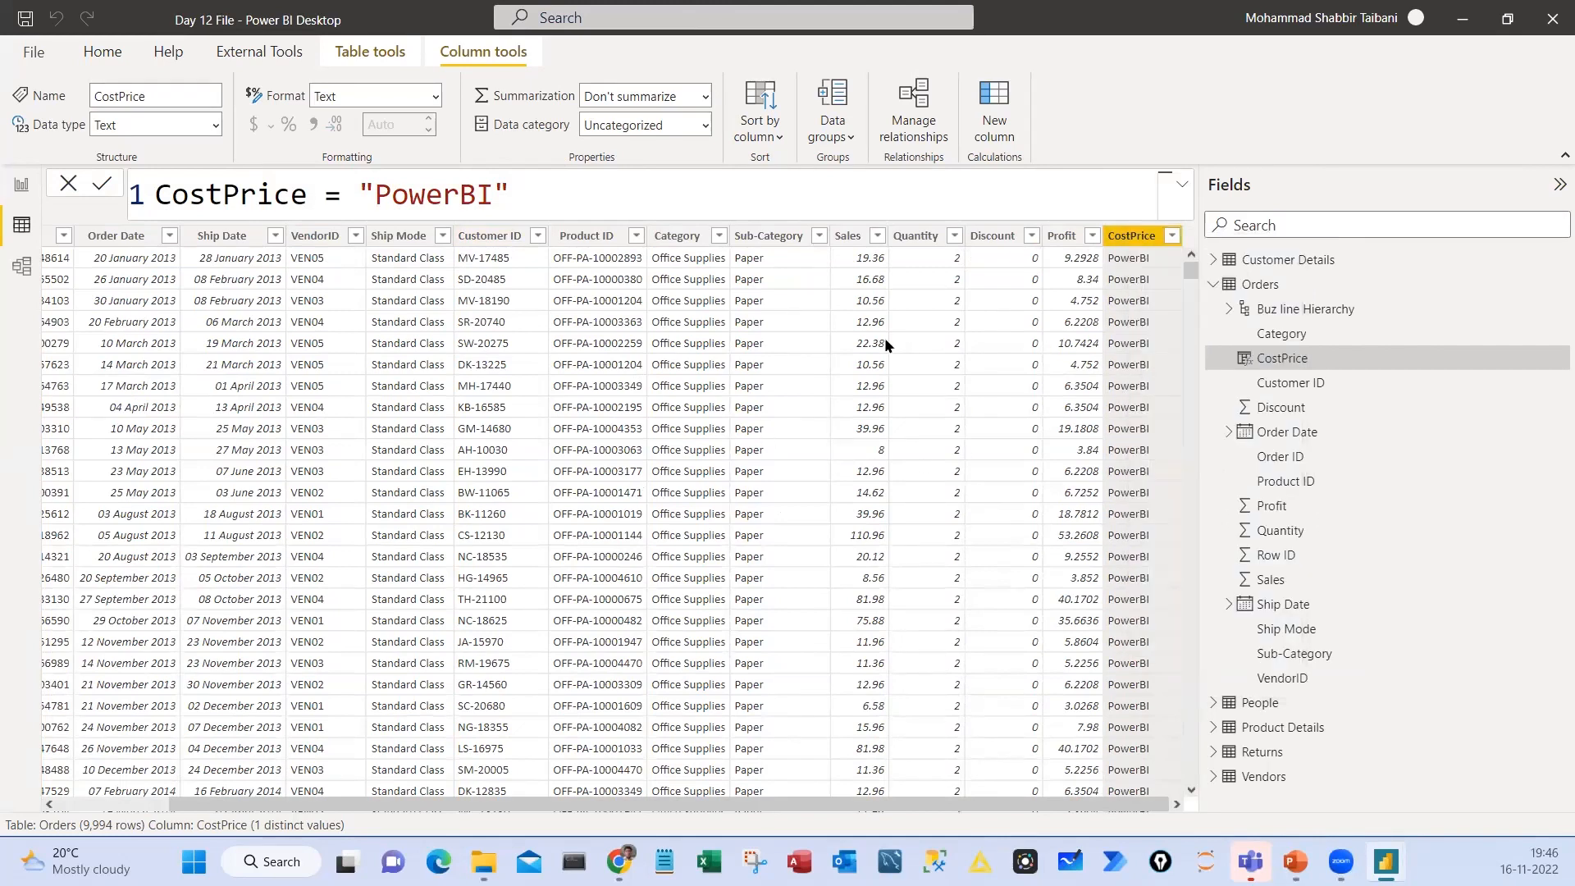
pyautogui.click(902, 469)
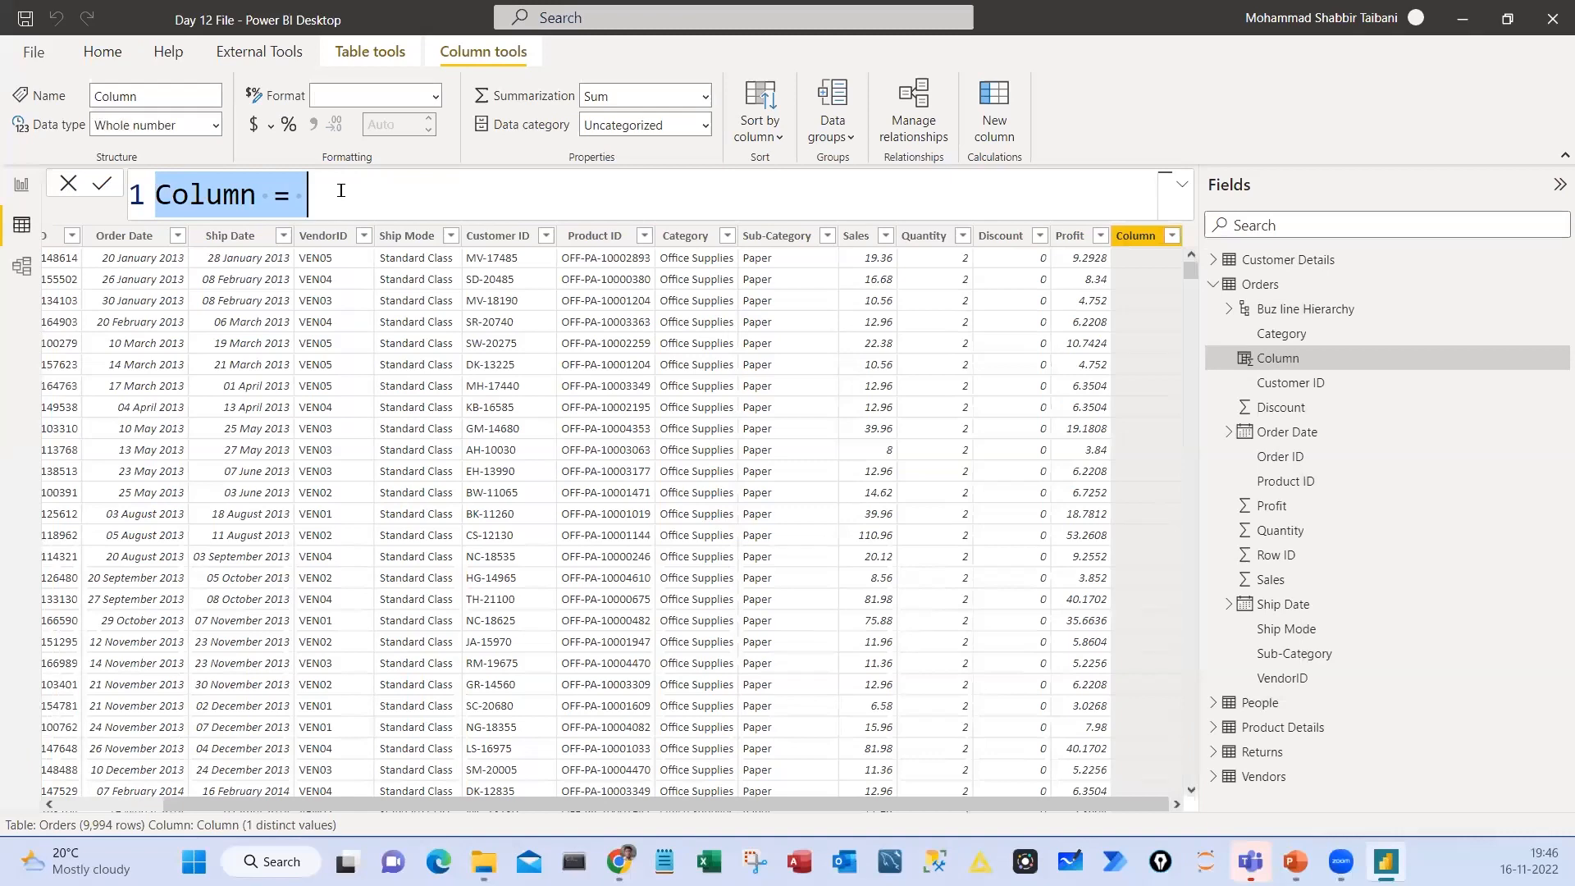
# Name the new calculated column CostPrice and set its formula to the constant 10
pyautogui.click(219, 193)
pyautogui.doubleClick(220, 194)
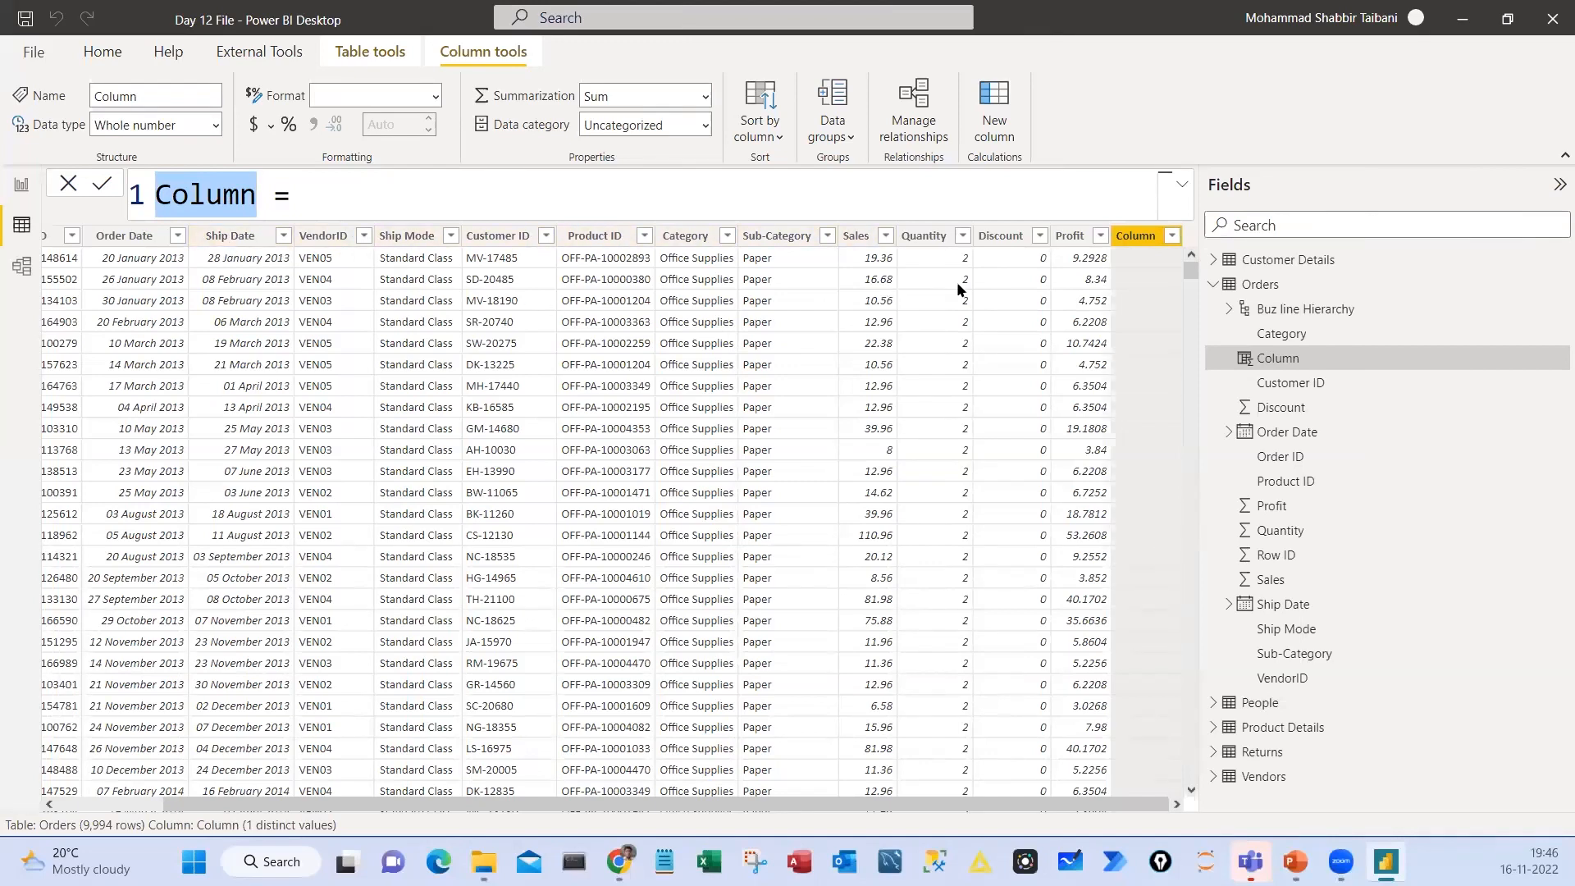
pyautogui.write('CostPrice')
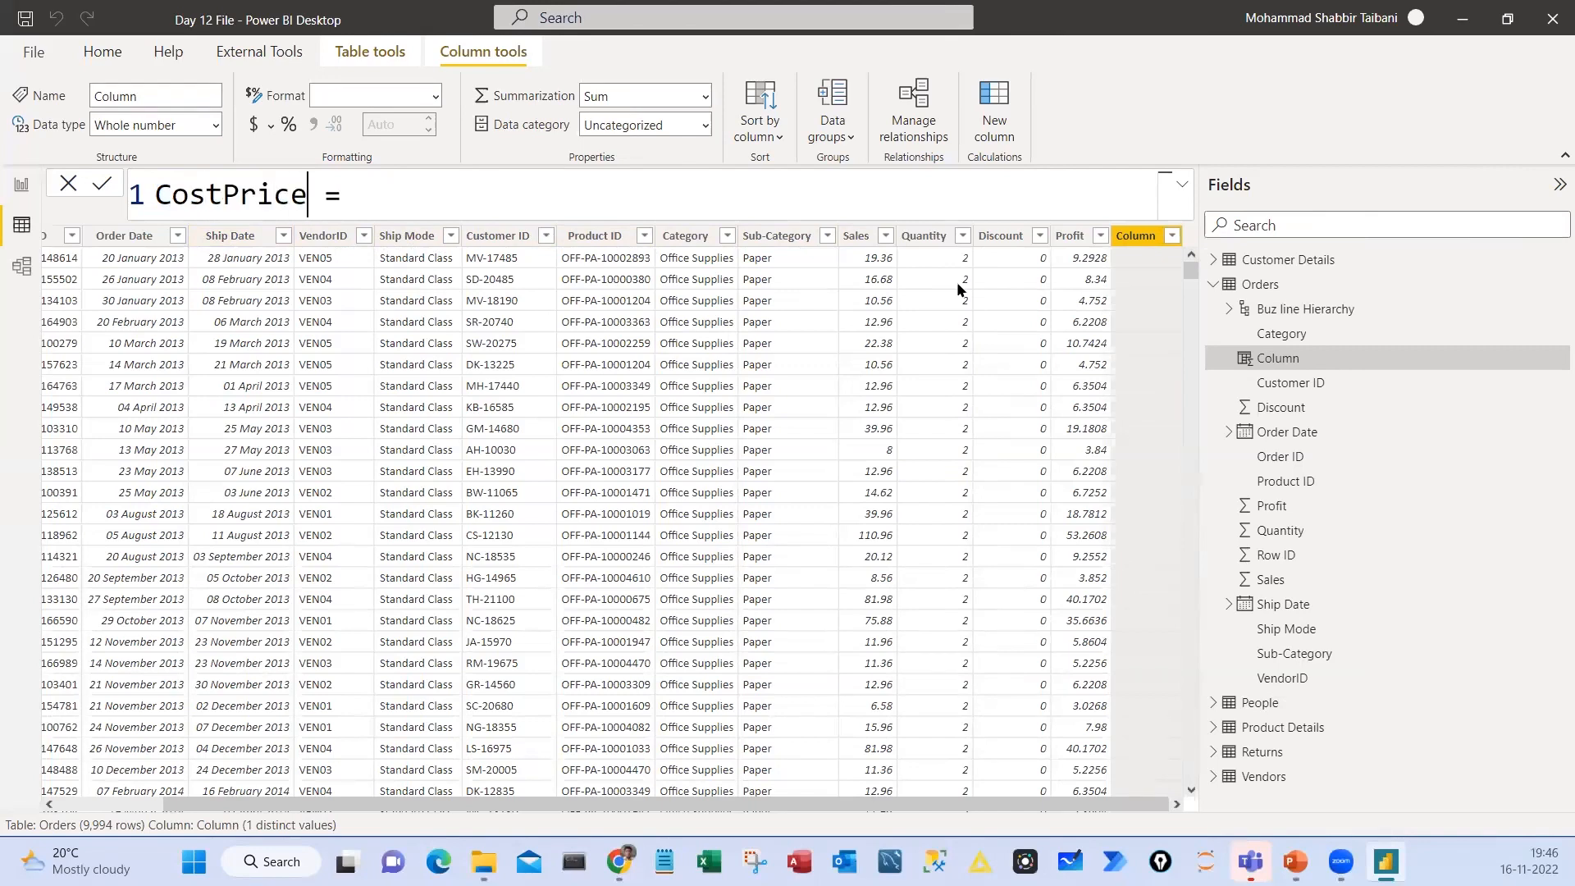
pyautogui.press('Right')
pyautogui.press('Right')
pyautogui.press('Right')
pyautogui.write('10')
pyautogui.press('Return')
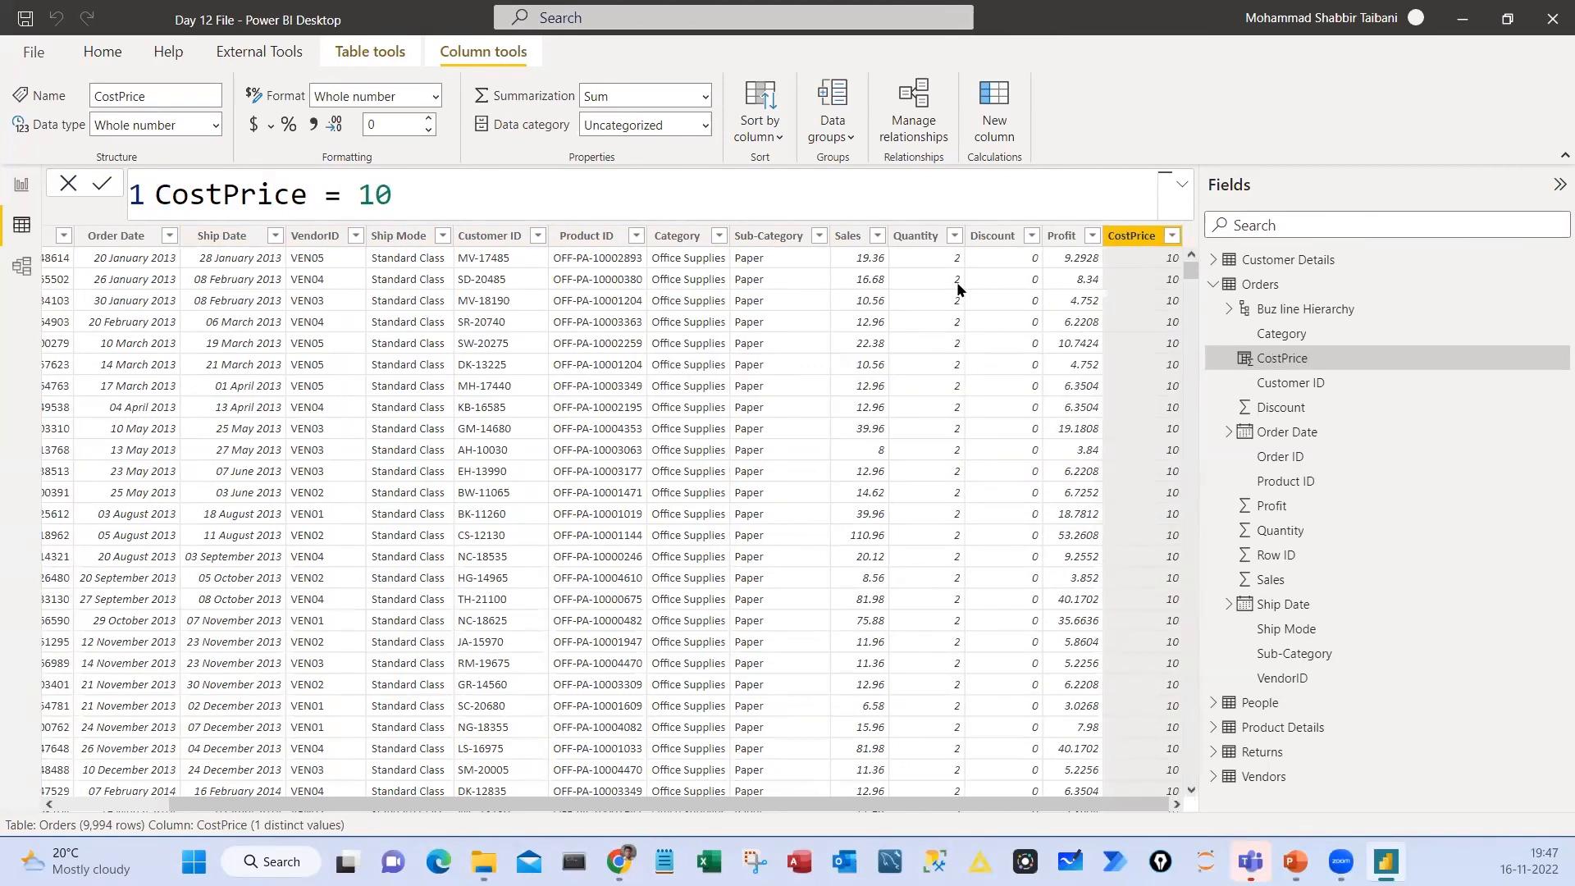
# Circle the CostPrice column header, link it to a circled handwritten "Same" above the table, and clear the ink
pyautogui.moveTo(1113, 204)
pyautogui.mouseDown()
pyautogui.moveTo(1071, 260)
pyautogui.moveTo(1108, 203)
pyautogui.moveTo(845, 195)
pyautogui.mouseUp()
pyautogui.moveTo(739, 149); pyautogui.dragTo(702, 177)
pyautogui.moveTo(755, 151)
pyautogui.mouseDown()
pyautogui.moveTo(796, 168)
pyautogui.moveTo(925, 132)
pyautogui.mouseUp()
pyautogui.moveTo(1108, 192); pyautogui.dragTo(1042, 215)
pyautogui.moveTo(786, 91)
pyautogui.mouseDown()
pyautogui.moveTo(746, 90)
pyautogui.moveTo(816, 103)
pyautogui.mouseUp()
pyautogui.moveTo(963, 114)
pyautogui.mouseDown()
pyautogui.moveTo(1011, 151)
pyautogui.moveTo(976, 158)
pyautogui.mouseUp()
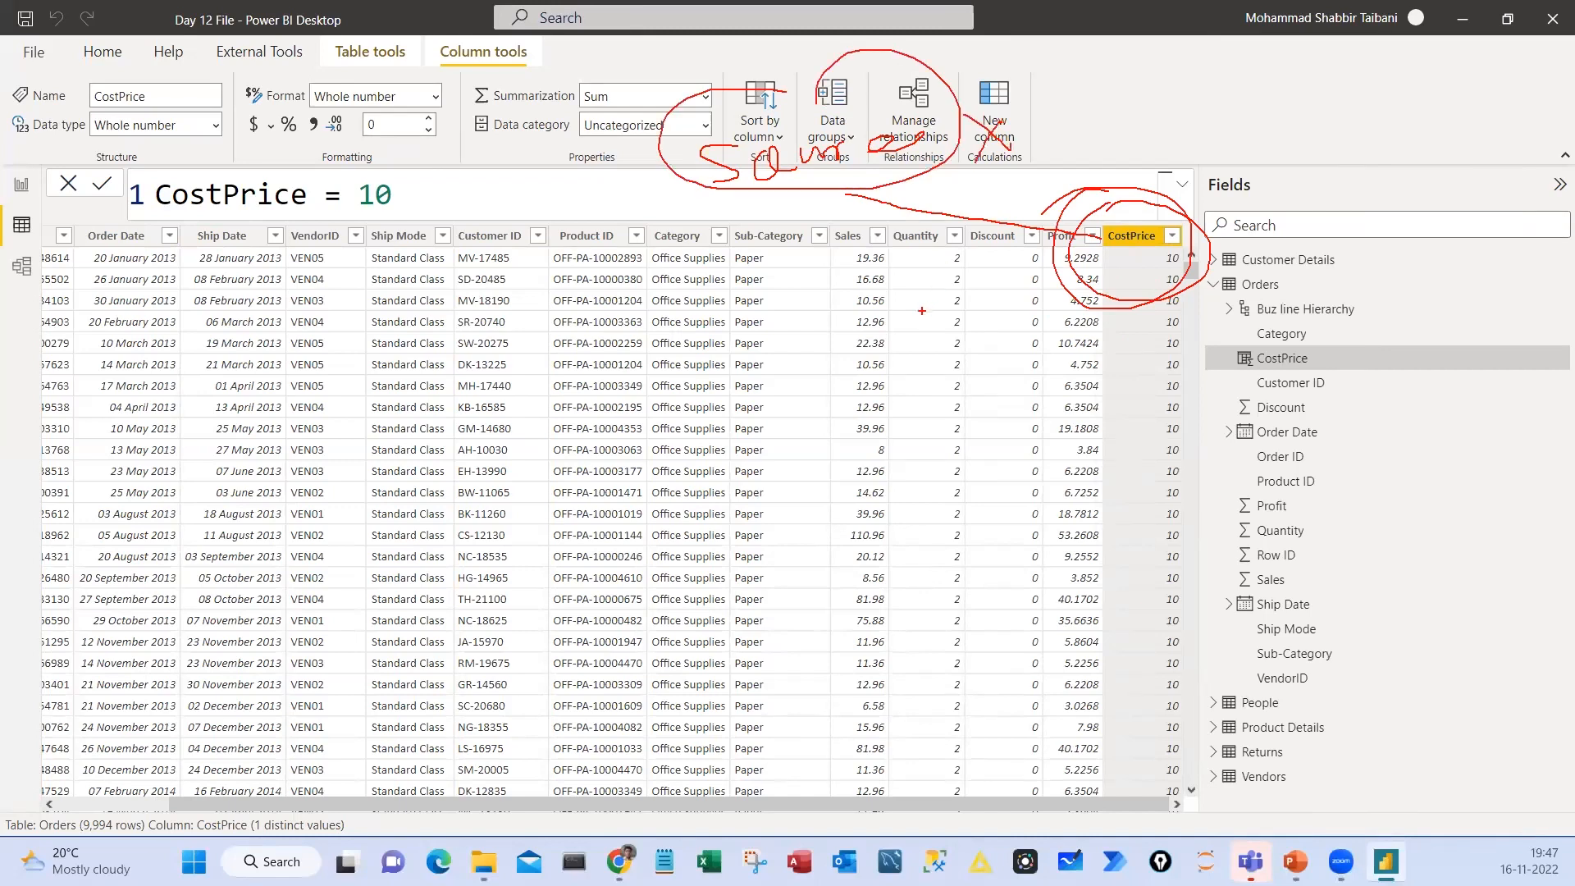
pyautogui.press('Escape')
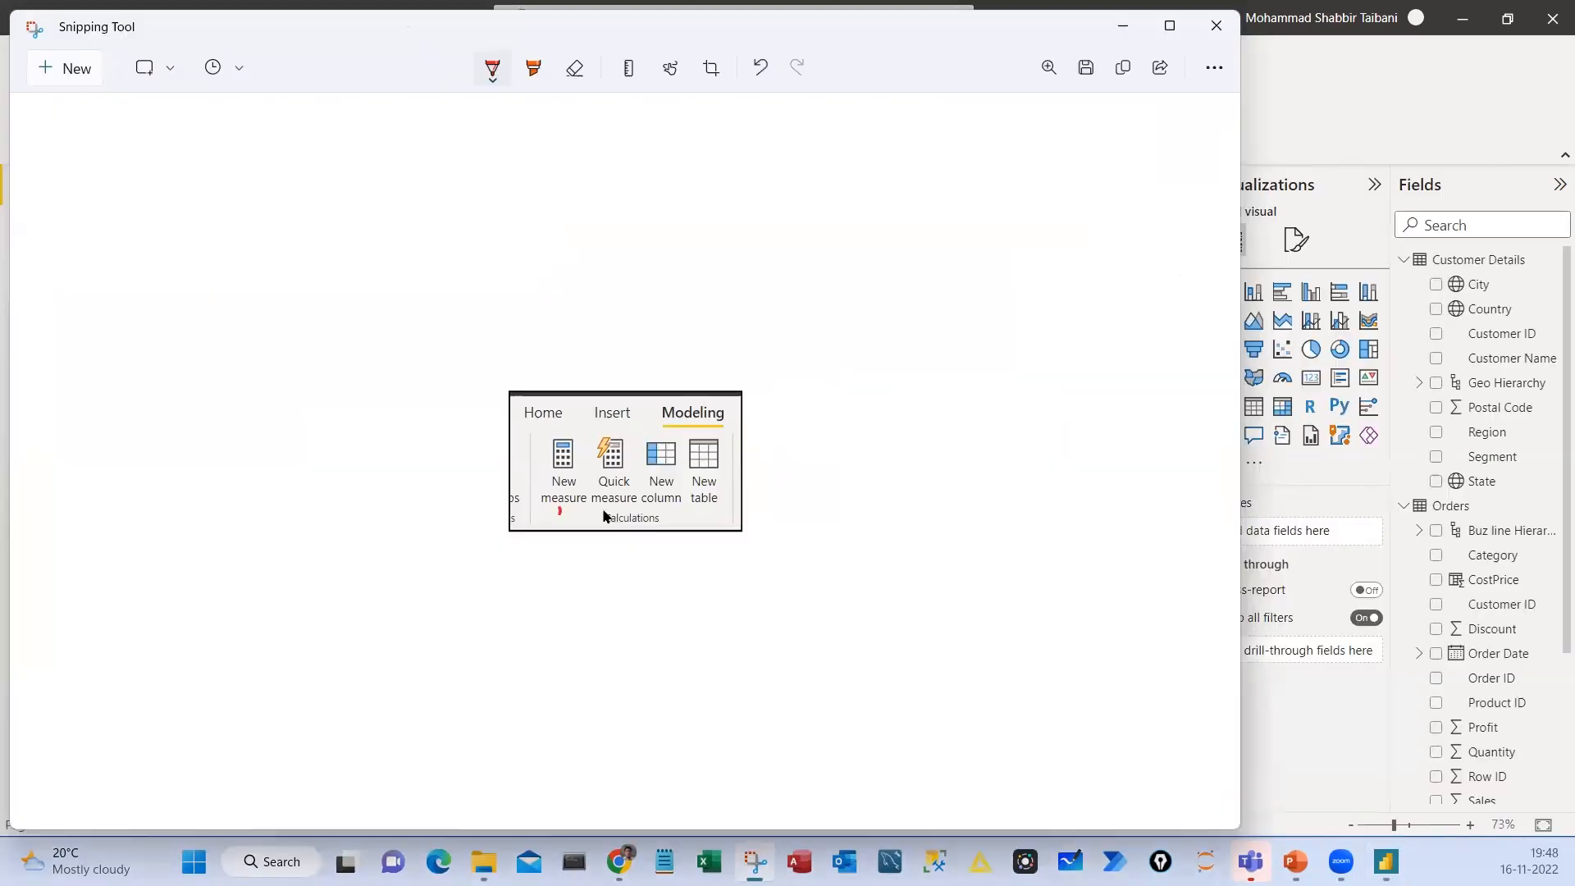
# Mark New measure and New table with the pen on the Snipping Tool capture and minimise the window
pyautogui.moveTo(695, 509); pyautogui.dragTo(713, 505)
pyautogui.moveTo(555, 507); pyautogui.dragTo(566, 509)
pyautogui.click(1124, 30)
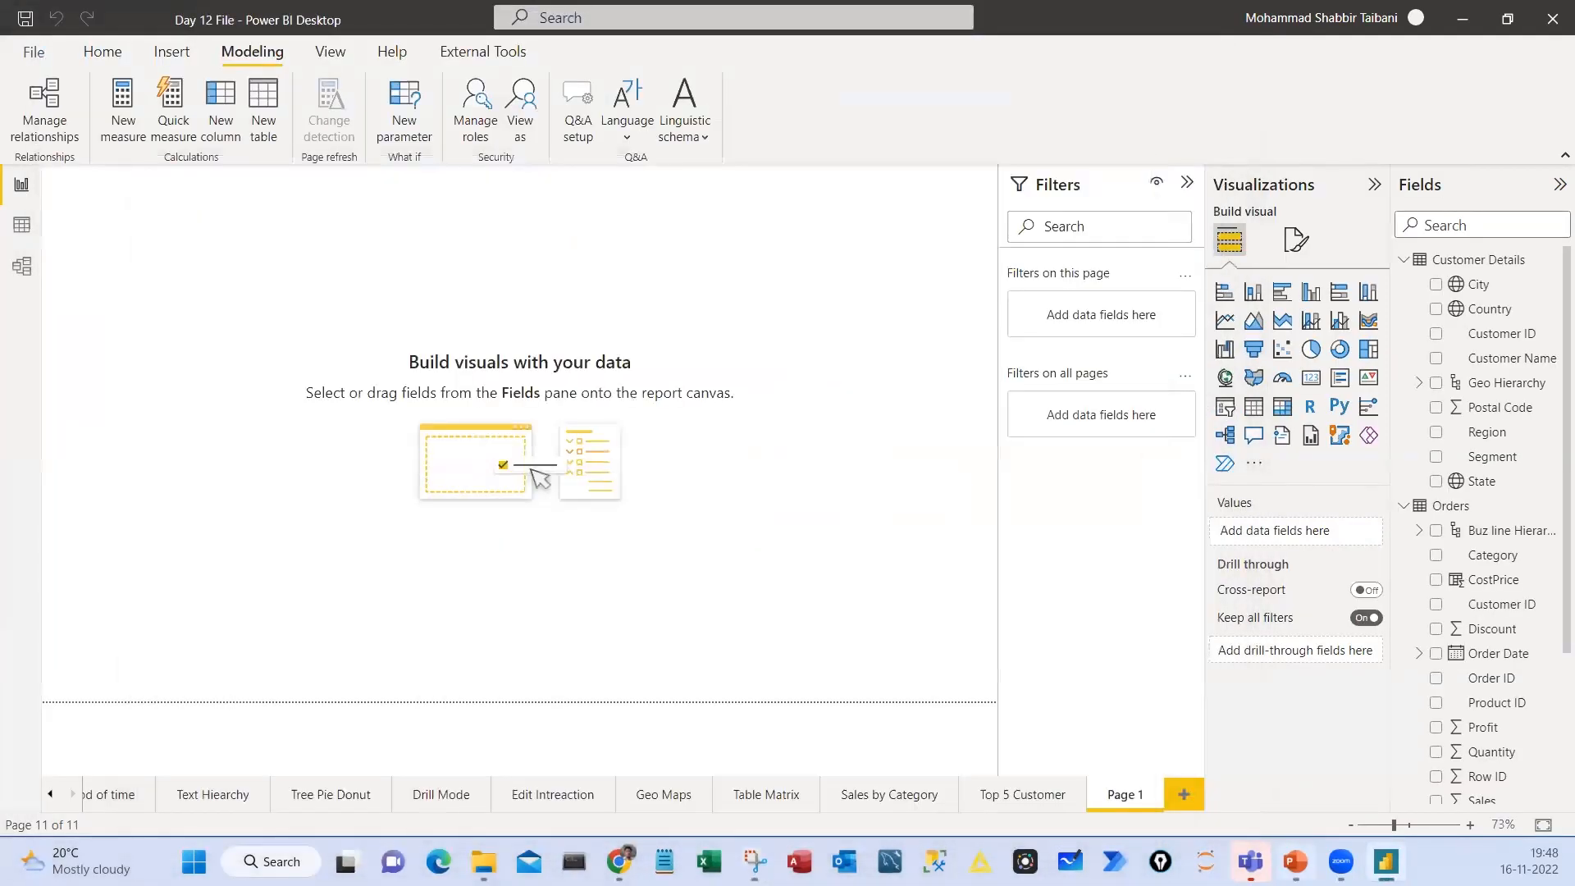
# Switch to PowerPoint to look through the Day 12 slides and return to Power BI
pyautogui.hotkey('alt', 'Tab')
pyautogui.scroll(-1, 850, 516)
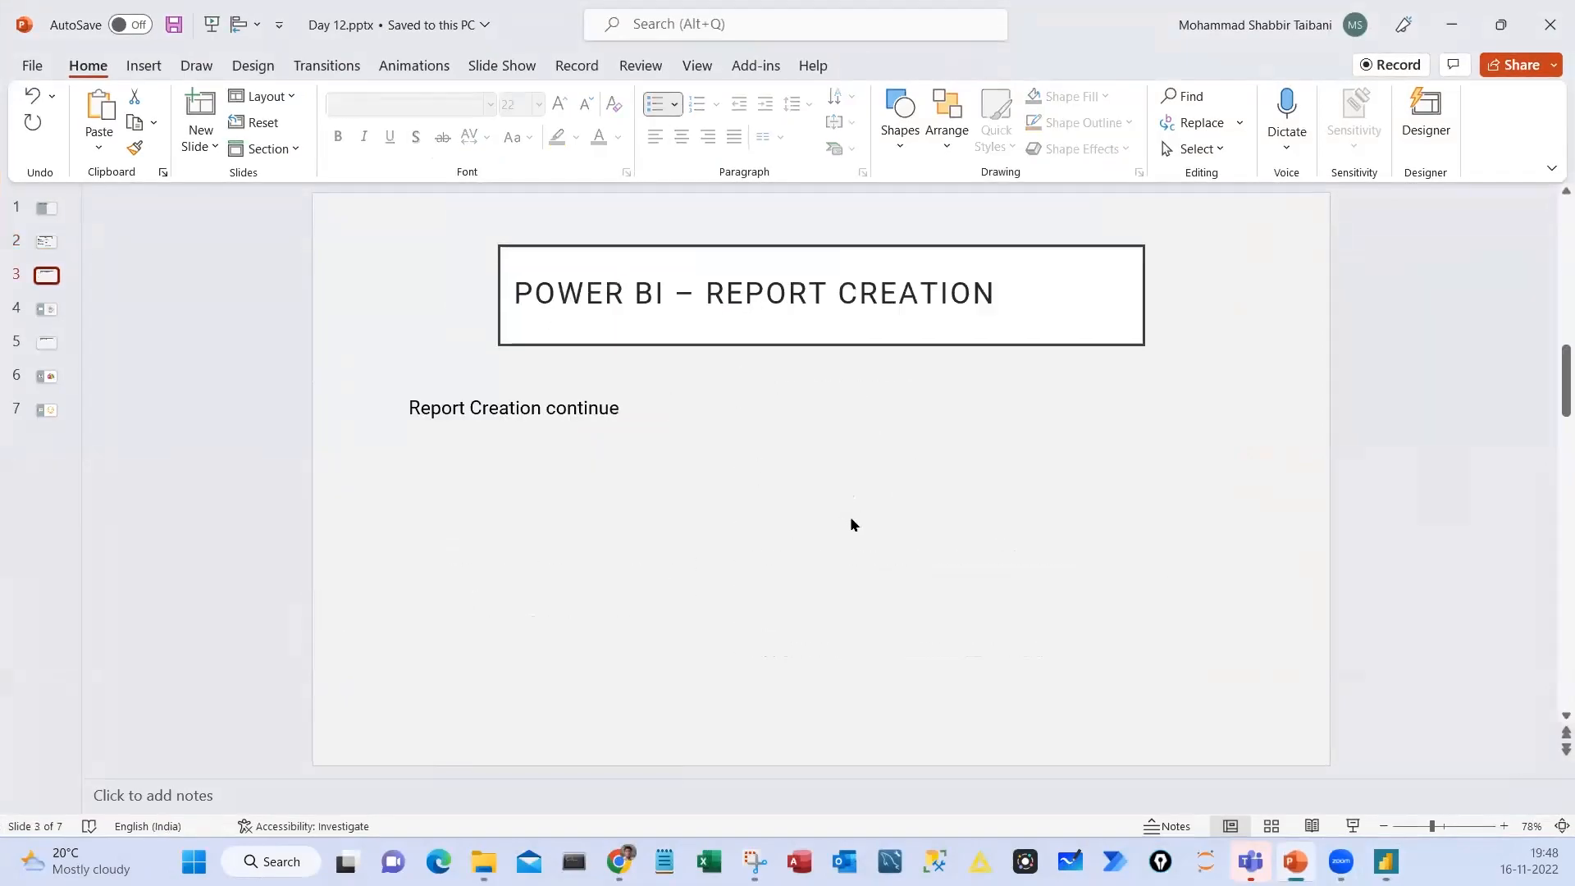
pyautogui.hotkey('alt', 'Tab')
# Select the constant 10 in the CostPrice formula and box the Sales and Profit column headers in ink
pyautogui.moveTo(361, 196); pyautogui.dragTo(408, 197)
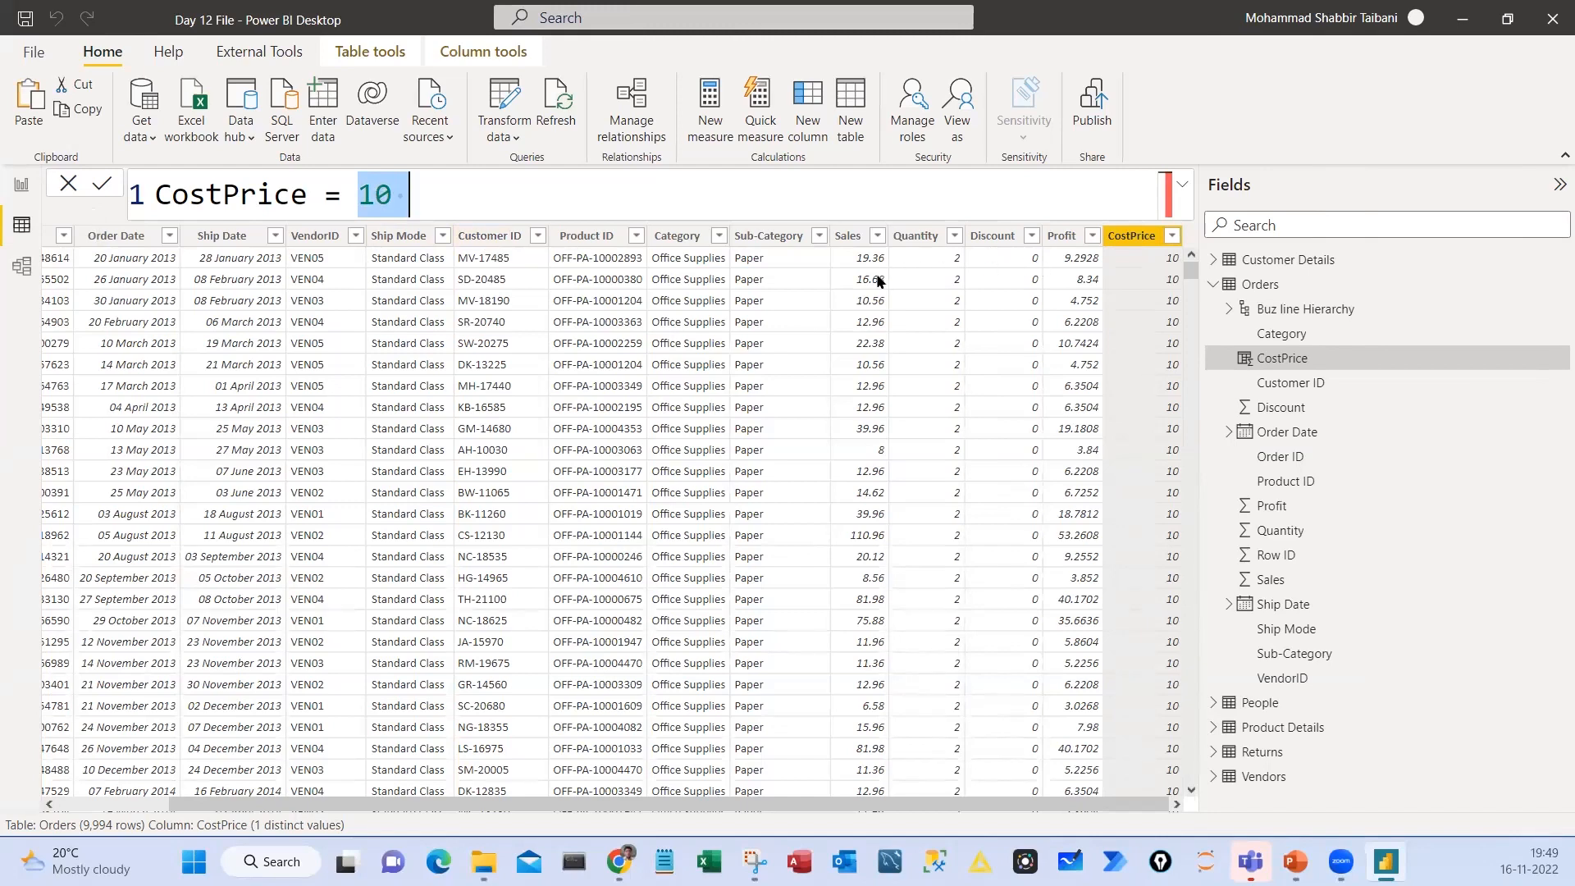
pyautogui.moveTo(831, 224); pyautogui.dragTo(879, 252)
pyautogui.moveTo(1041, 210); pyautogui.dragTo(1088, 251)
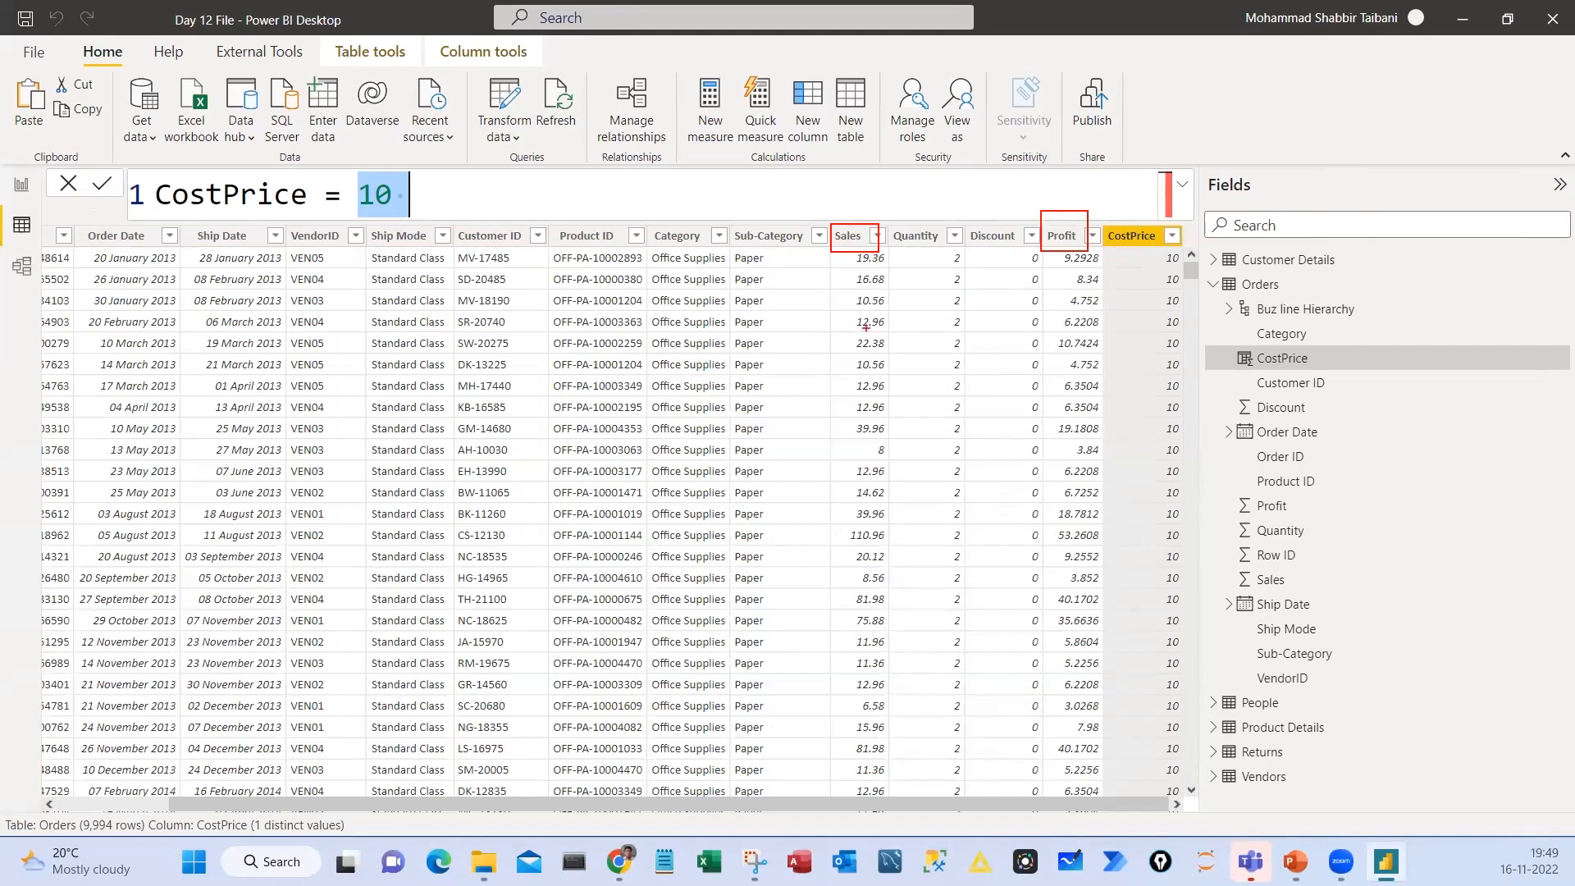
# Handwrite the cell-style letters A, B and C near the Sales and Quantity headers, and an underlined "B1 - A1" below them
pyautogui.moveTo(853, 234)
pyautogui.mouseDown()
pyautogui.moveTo(858, 209)
pyautogui.moveTo(872, 228)
pyautogui.mouseUp()
pyautogui.moveTo(849, 220); pyautogui.dragTo(909, 224)
pyautogui.moveTo(952, 202); pyautogui.dragTo(953, 233)
pyautogui.moveTo(856, 309); pyautogui.dragTo(859, 355)
pyautogui.moveTo(896, 302); pyautogui.dragTo(898, 342)
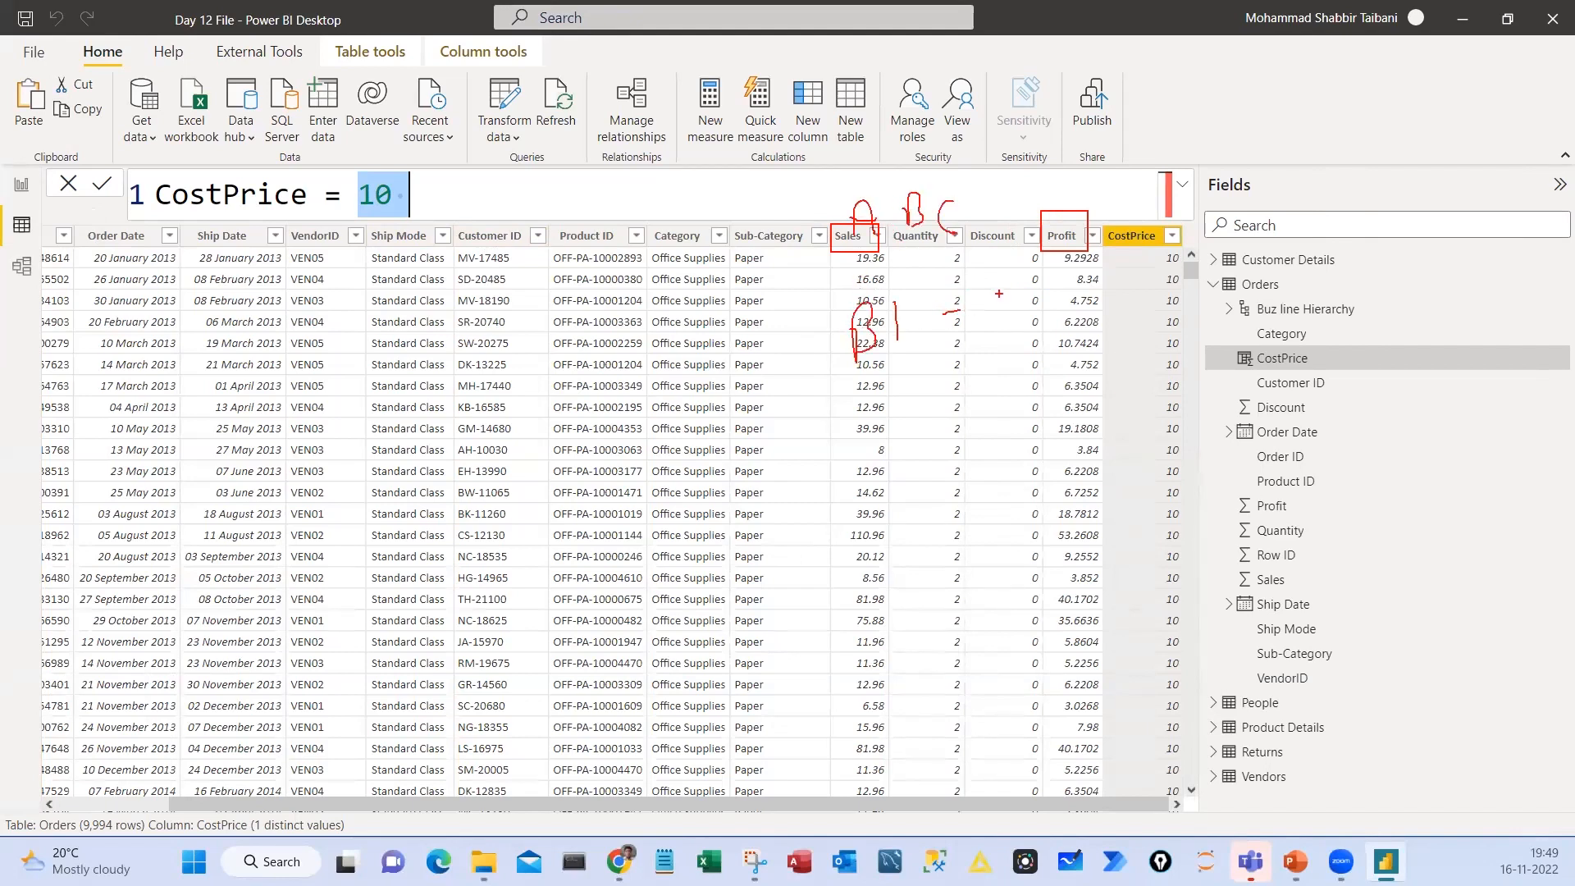
pyautogui.moveTo(999, 321); pyautogui.dragTo(1029, 295)
pyautogui.moveTo(885, 361); pyautogui.dragTo(1063, 308)
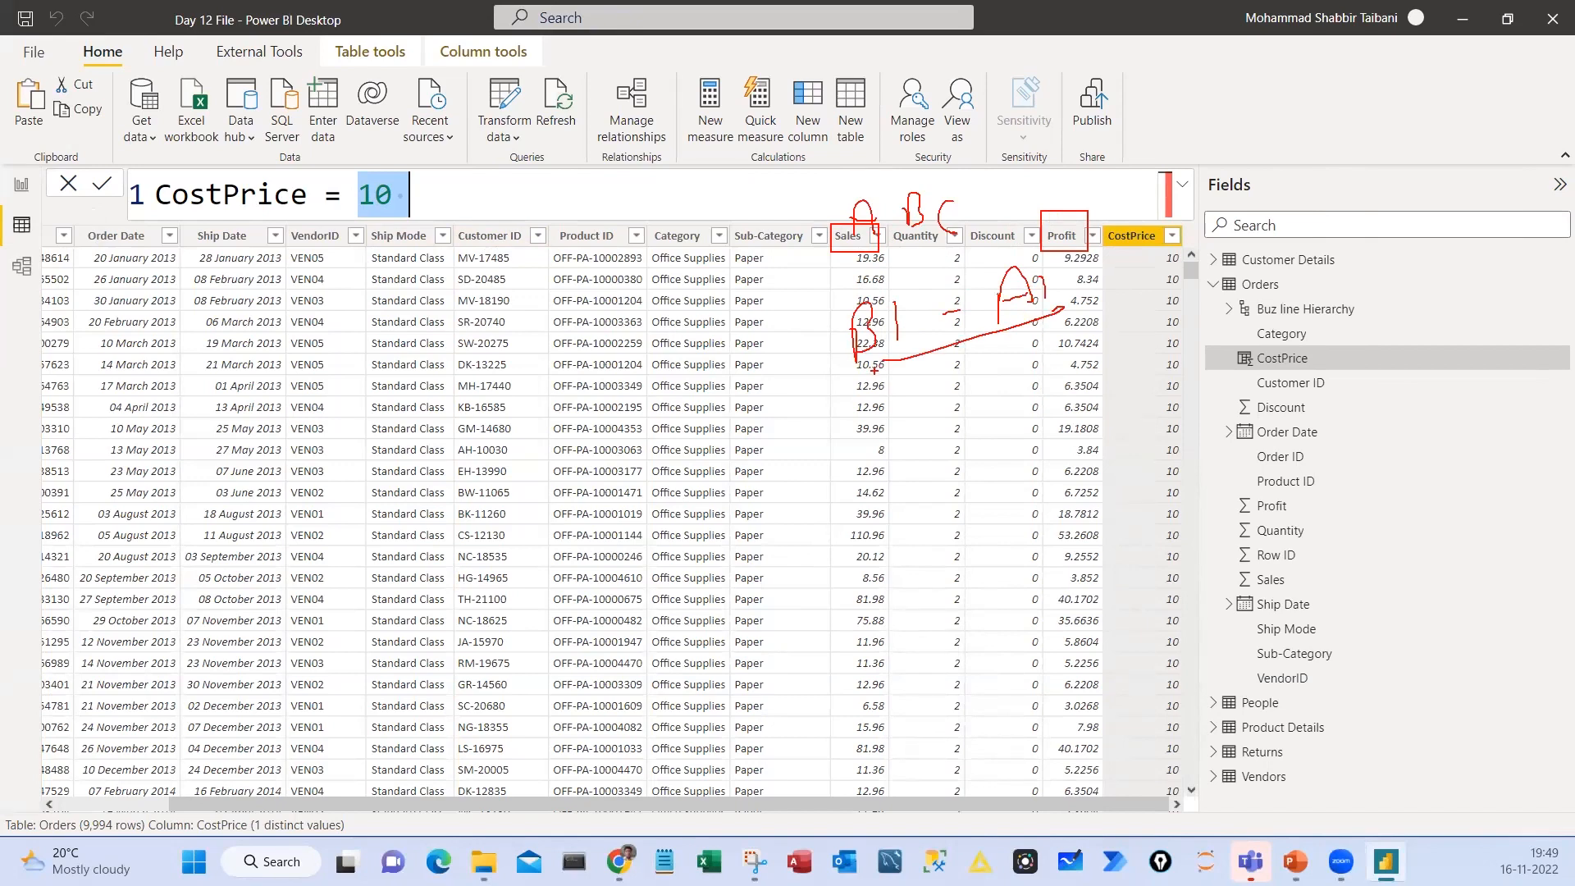
# Circle the Sales, Quantity, Discount and Profit column headers in ink and clear all the annotations
pyautogui.moveTo(842, 227); pyautogui.dragTo(896, 220)
pyautogui.moveTo(878, 233); pyautogui.dragTo(947, 226)
pyautogui.moveTo(986, 228); pyautogui.dragTo(1014, 203)
pyautogui.moveTo(1015, 252); pyautogui.dragTo(1097, 215)
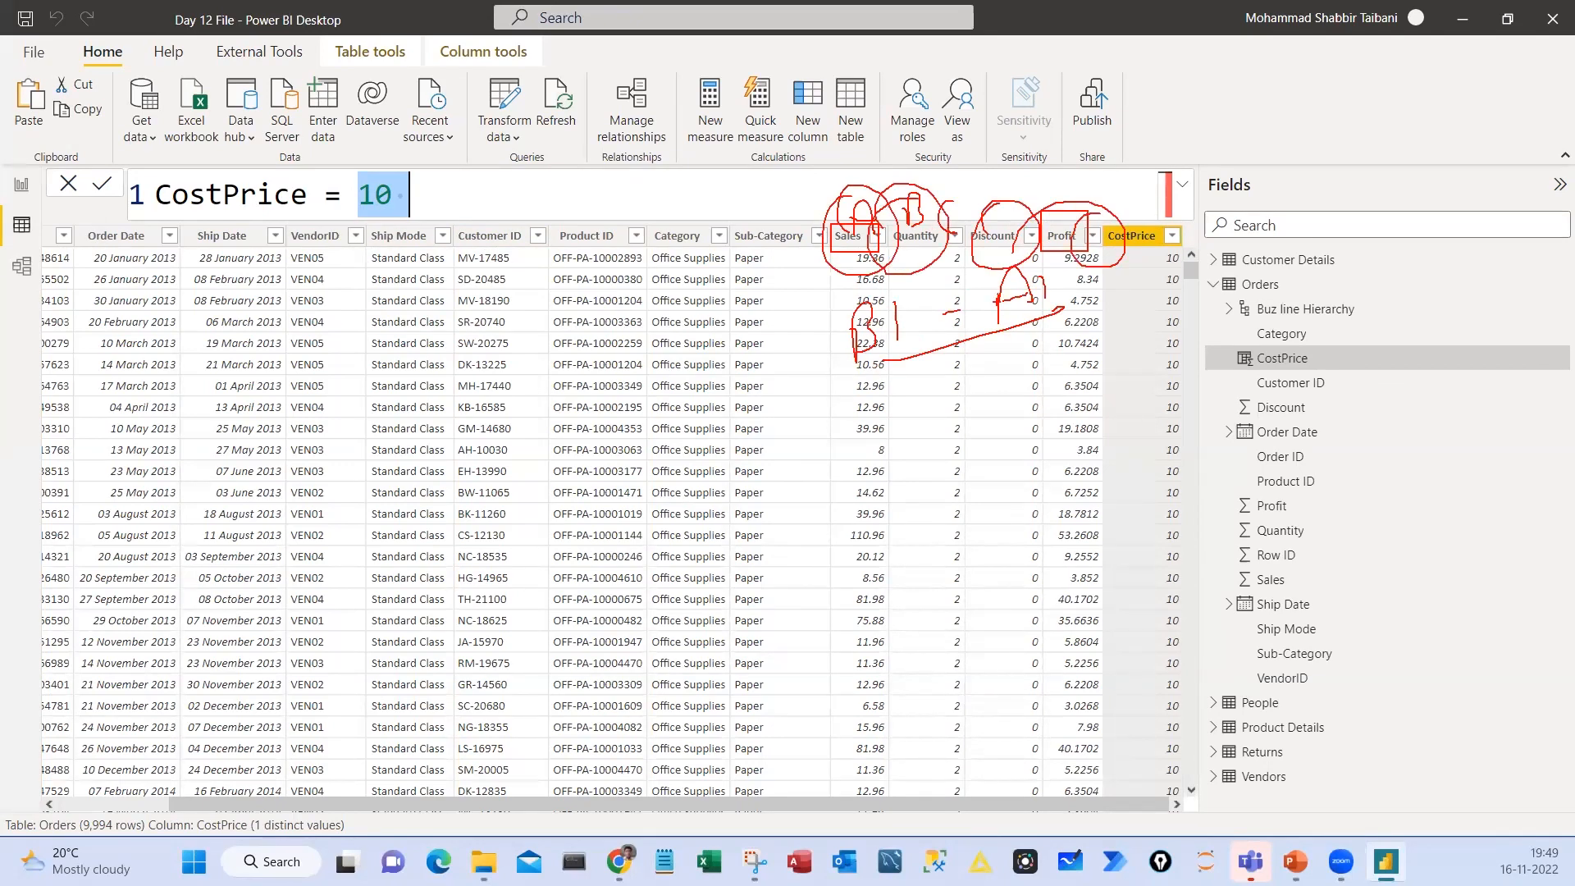
pyautogui.press('Escape')
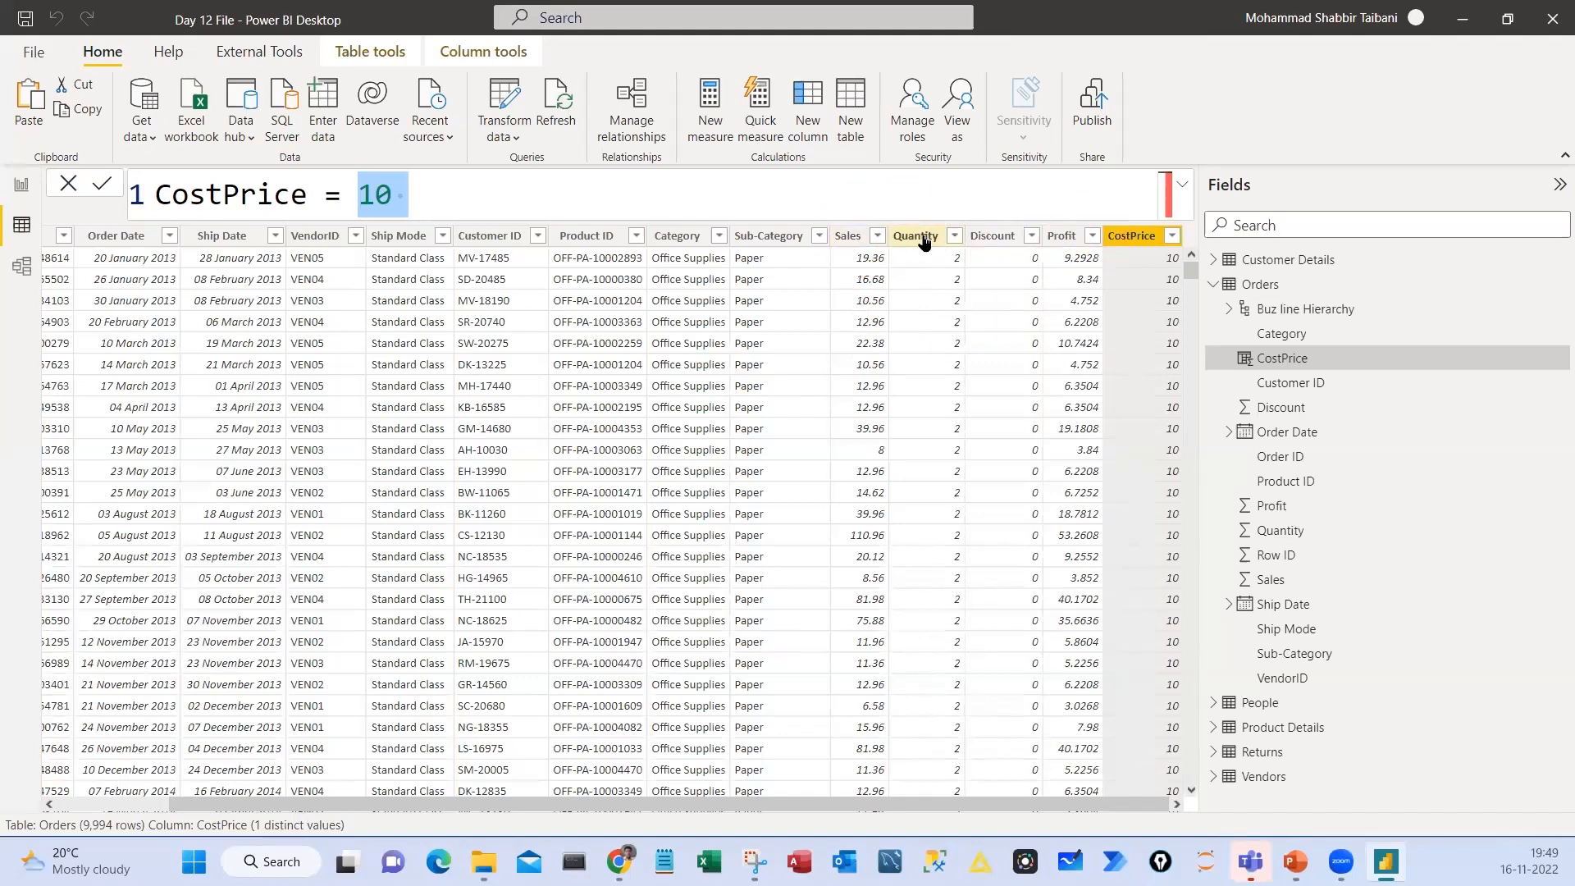
# Replace the constant in the CostPrice formula with [Sales] - [Profit] and commit it
pyautogui.press('BackSpace')
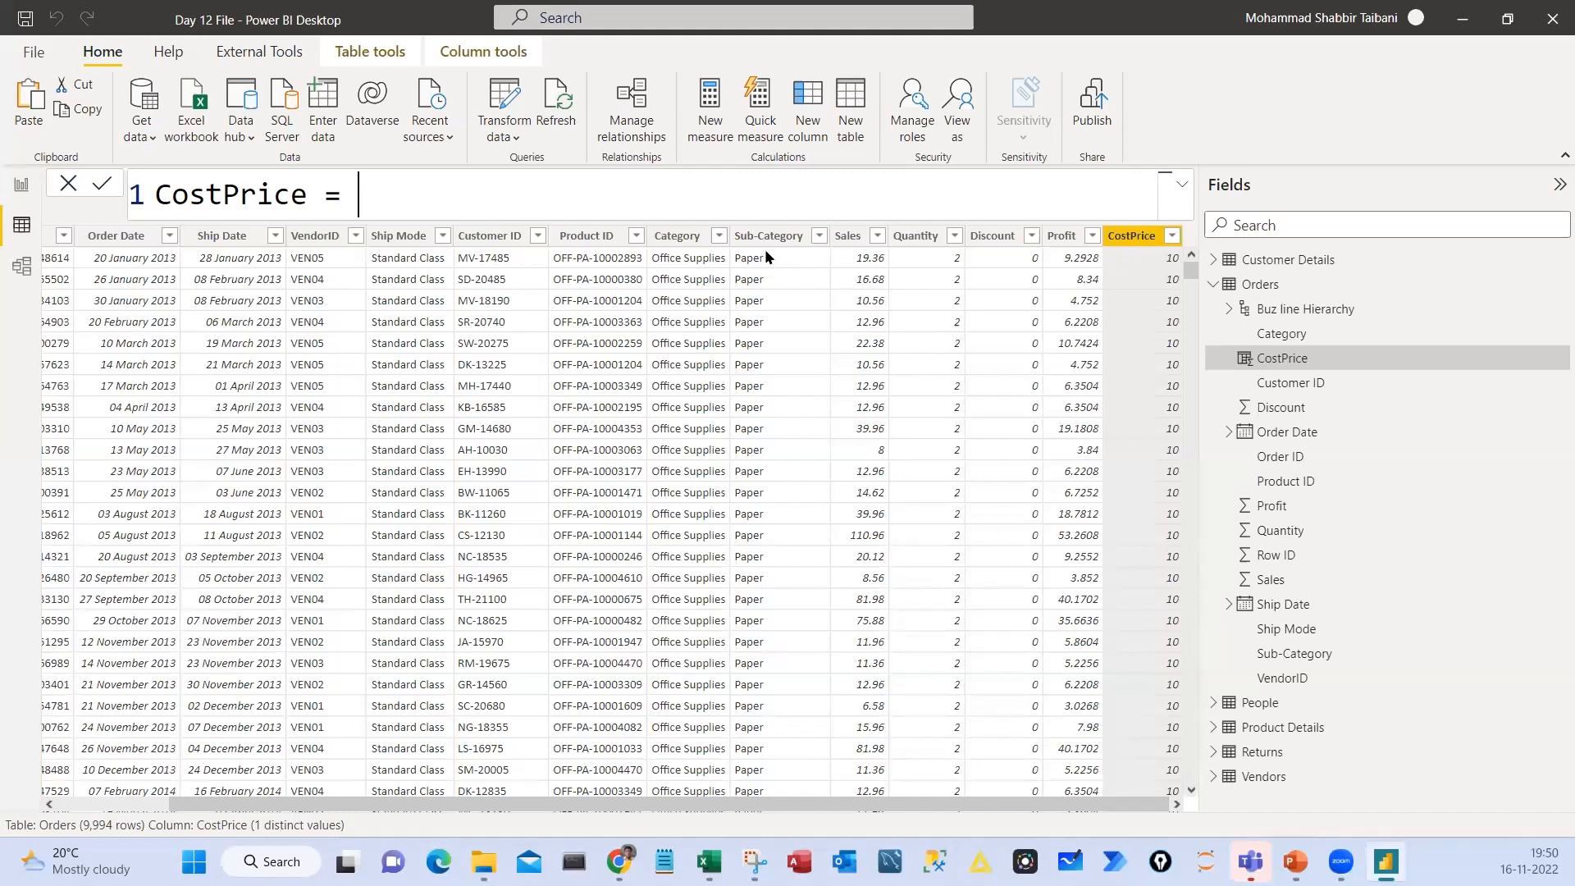
pyautogui.write('[sa')
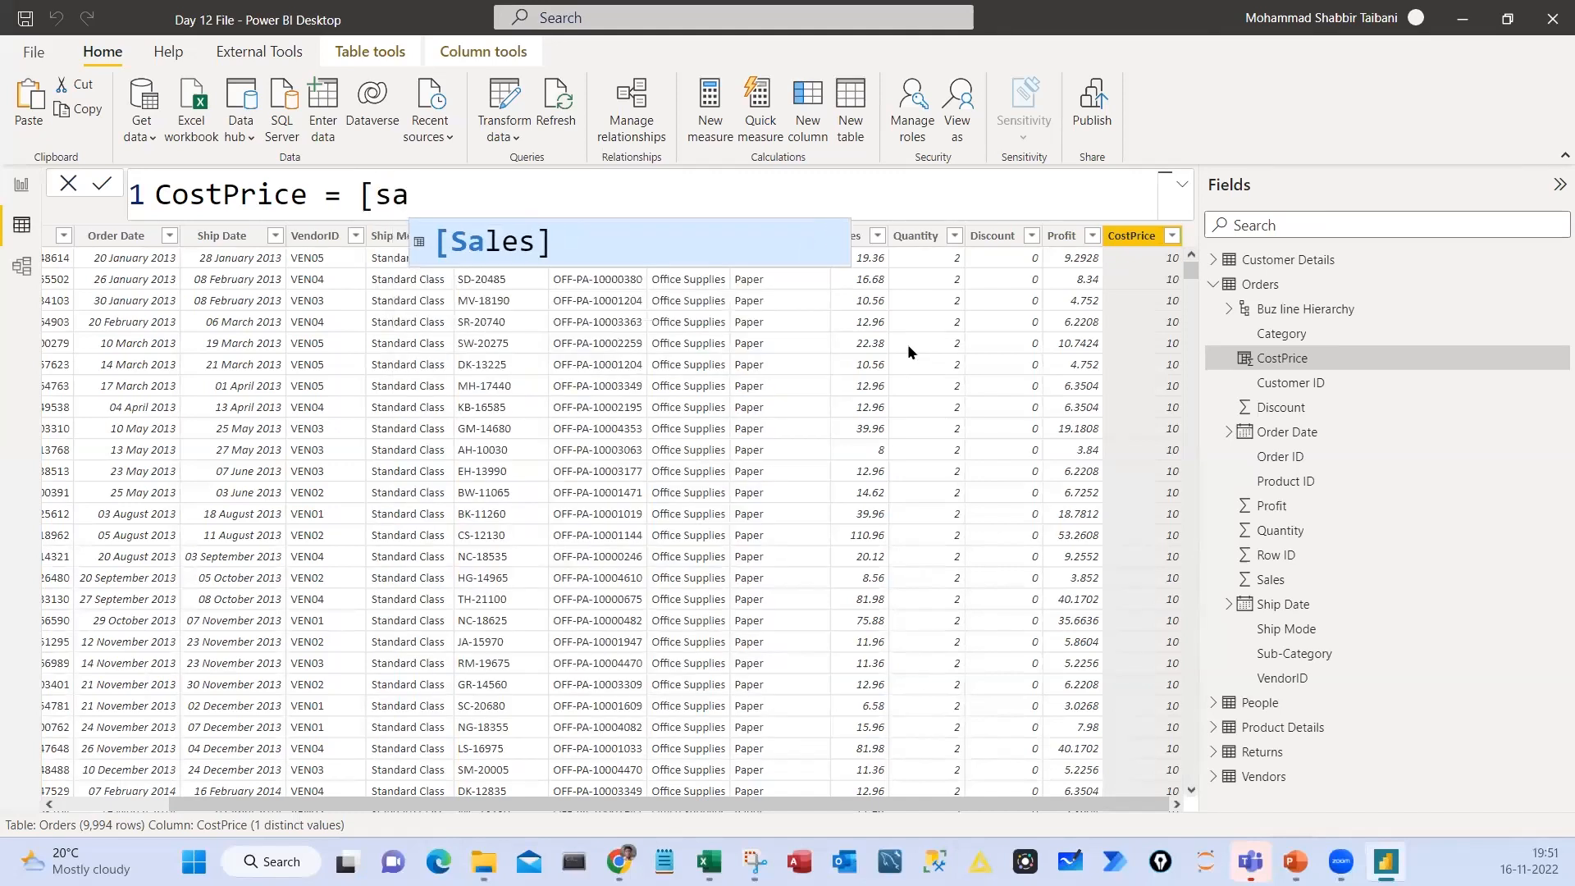
pyautogui.press('Tab')
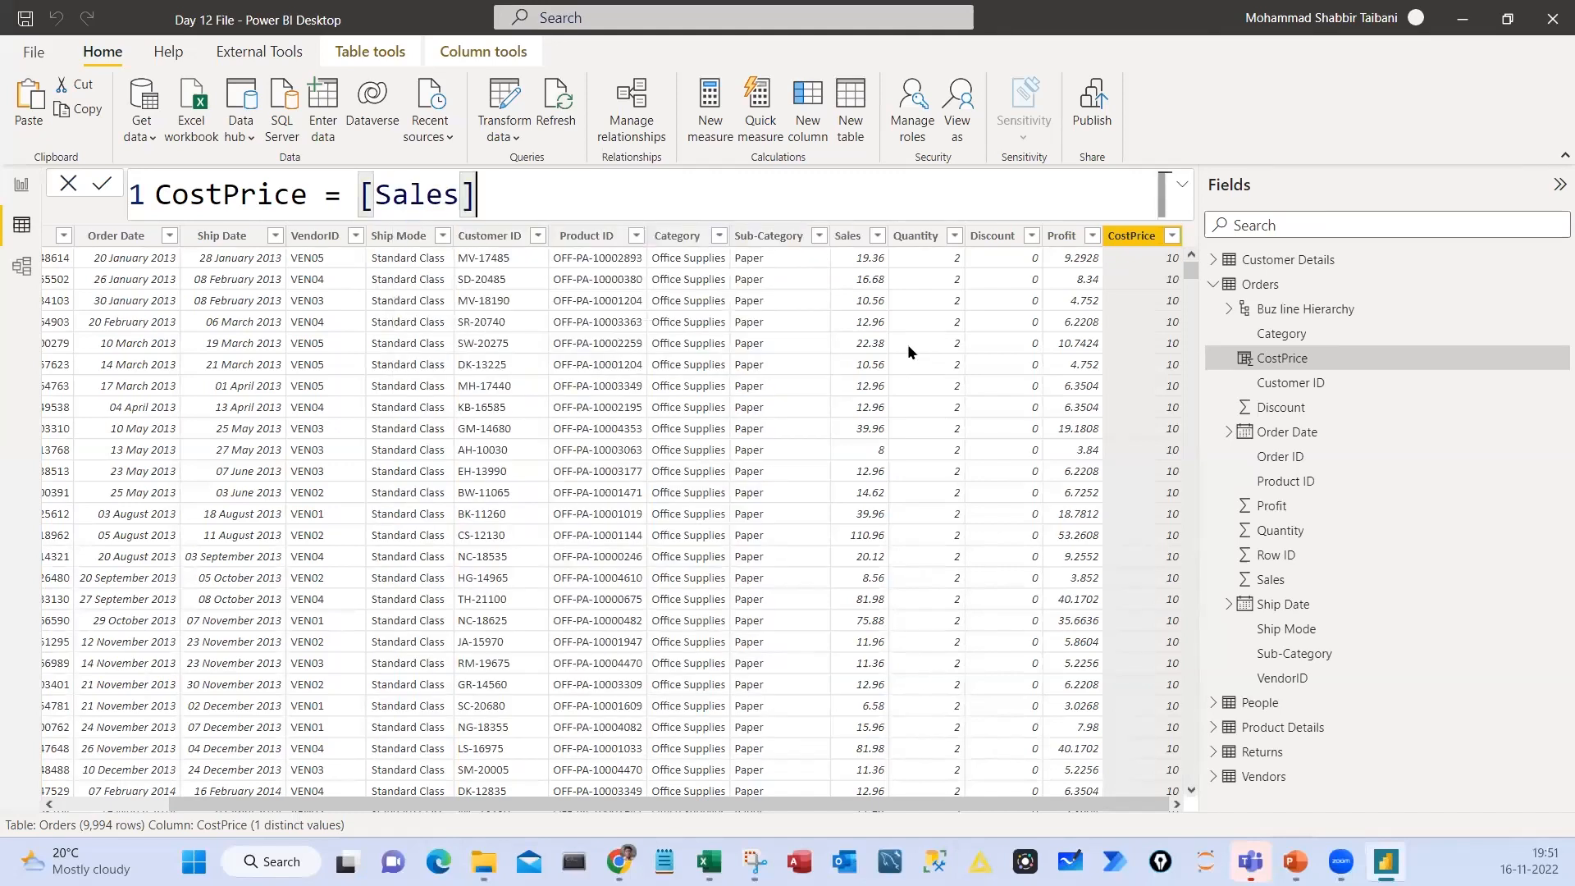
pyautogui.write('- [pro')
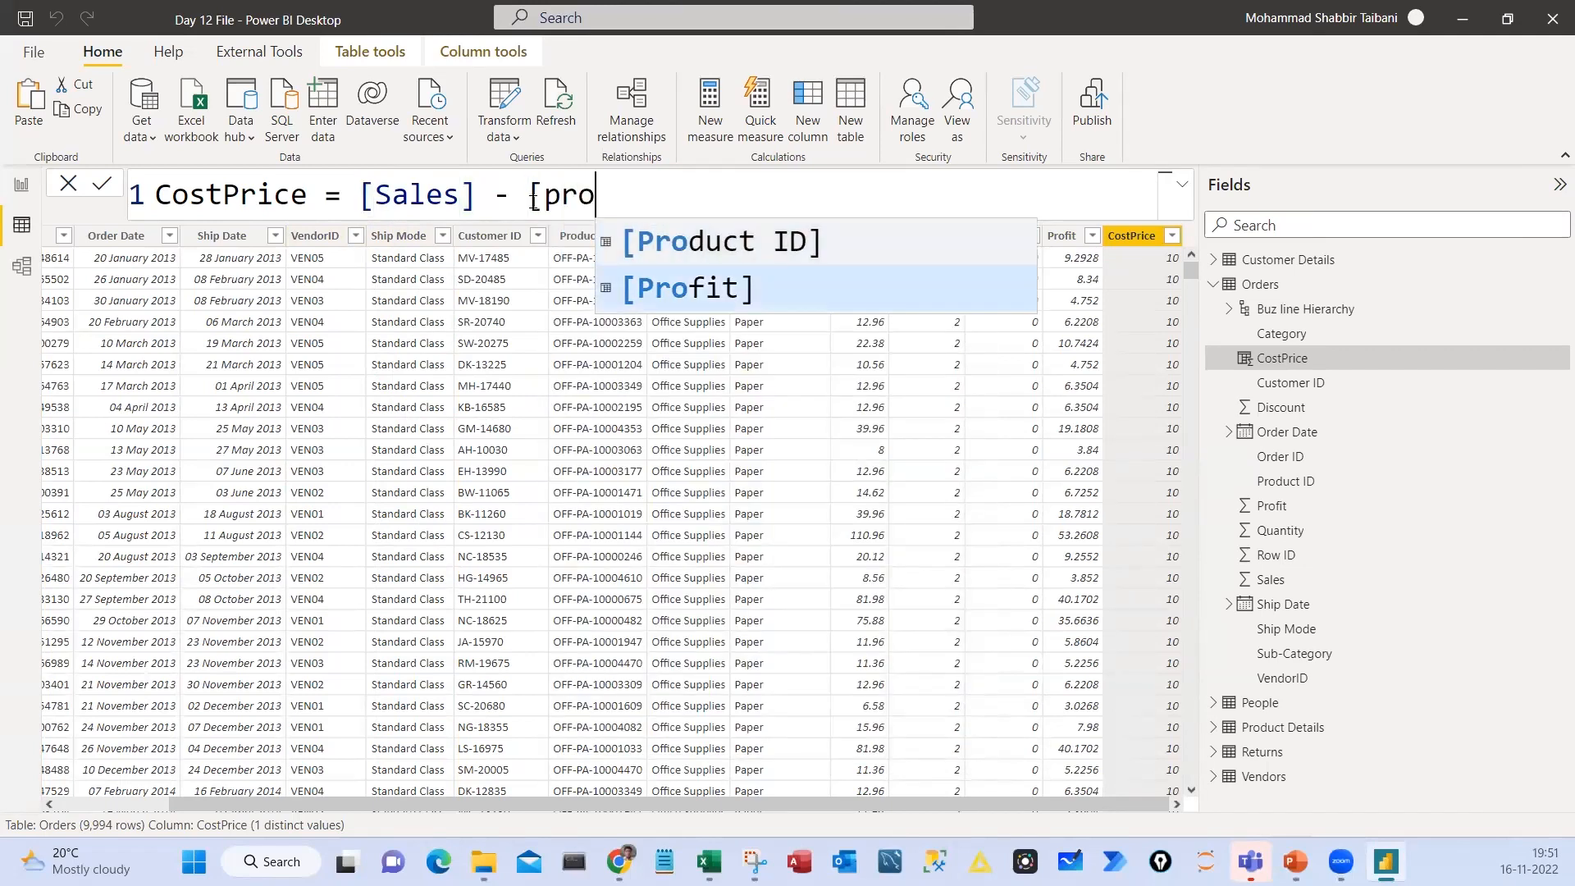
pyautogui.press('Tab')
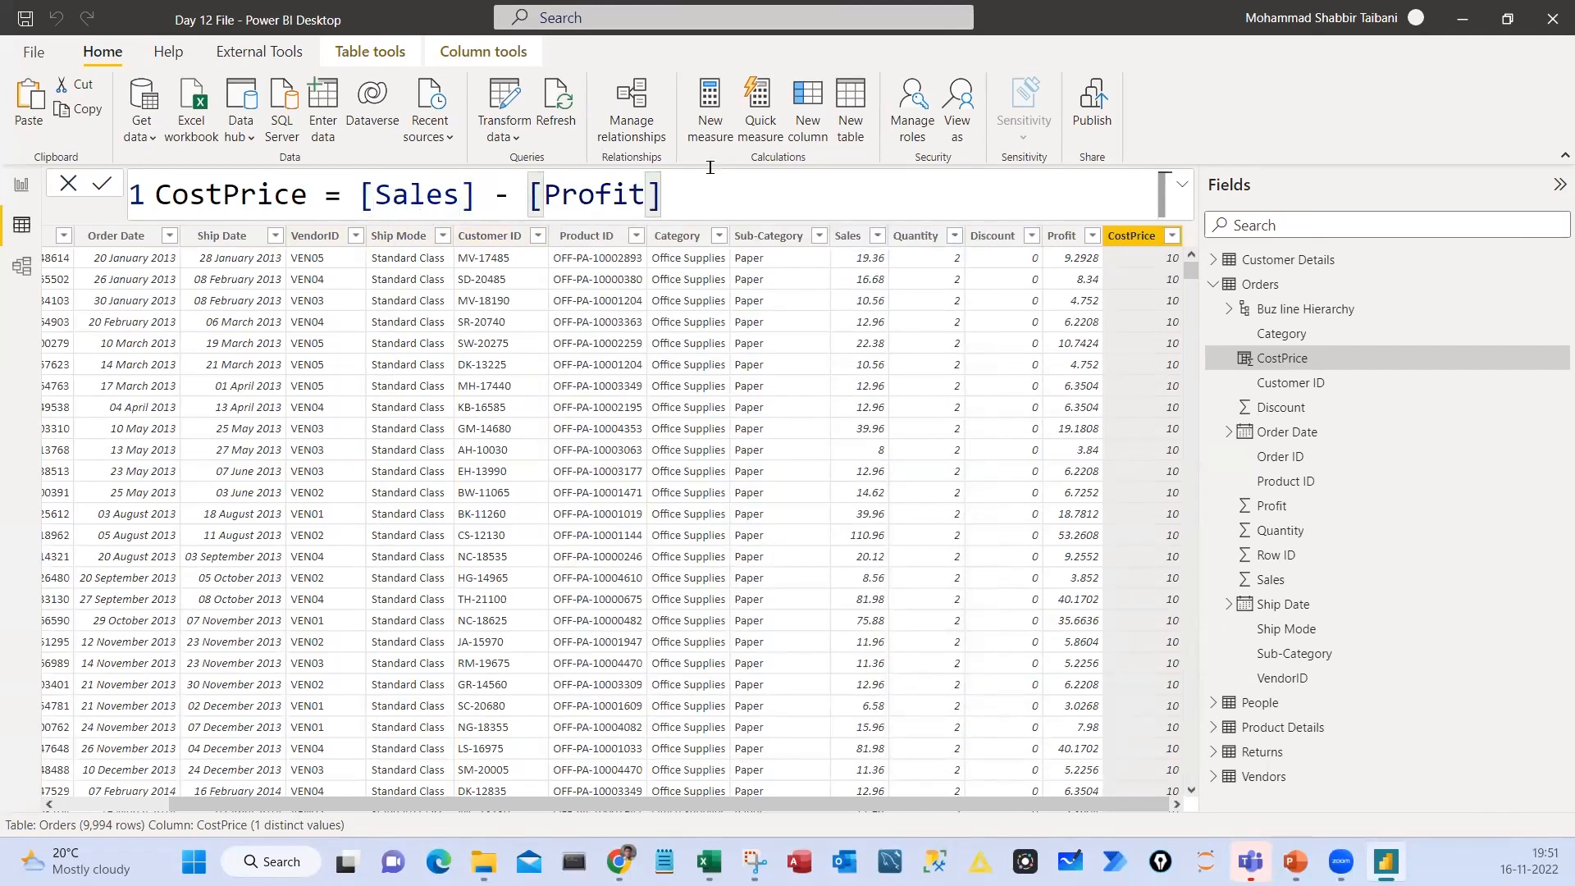
pyautogui.press('Return')
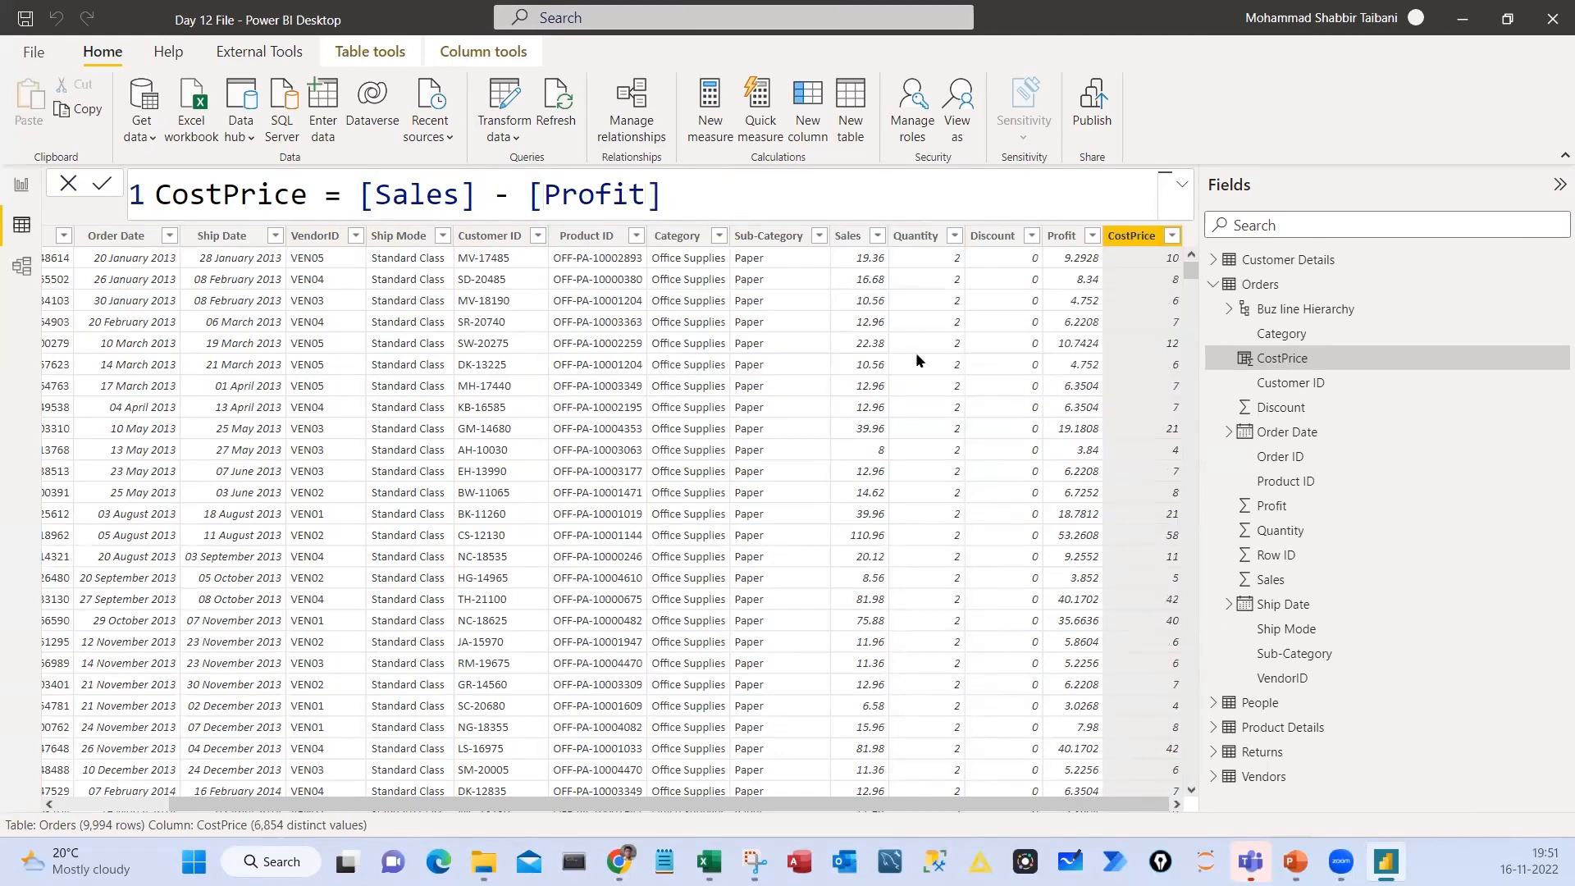
# Circle values in the first and fifth rows, trace a wavy line down the CostPrice column, and clear the ink
pyautogui.hotkey('ctrl', '2')
pyautogui.moveTo(851, 244)
pyautogui.mouseDown()
pyautogui.moveTo(904, 248)
pyautogui.moveTo(873, 255)
pyautogui.mouseUp()
pyautogui.moveTo(1038, 244); pyautogui.dragTo(1016, 246)
pyautogui.moveTo(1142, 245); pyautogui.dragTo(1175, 271)
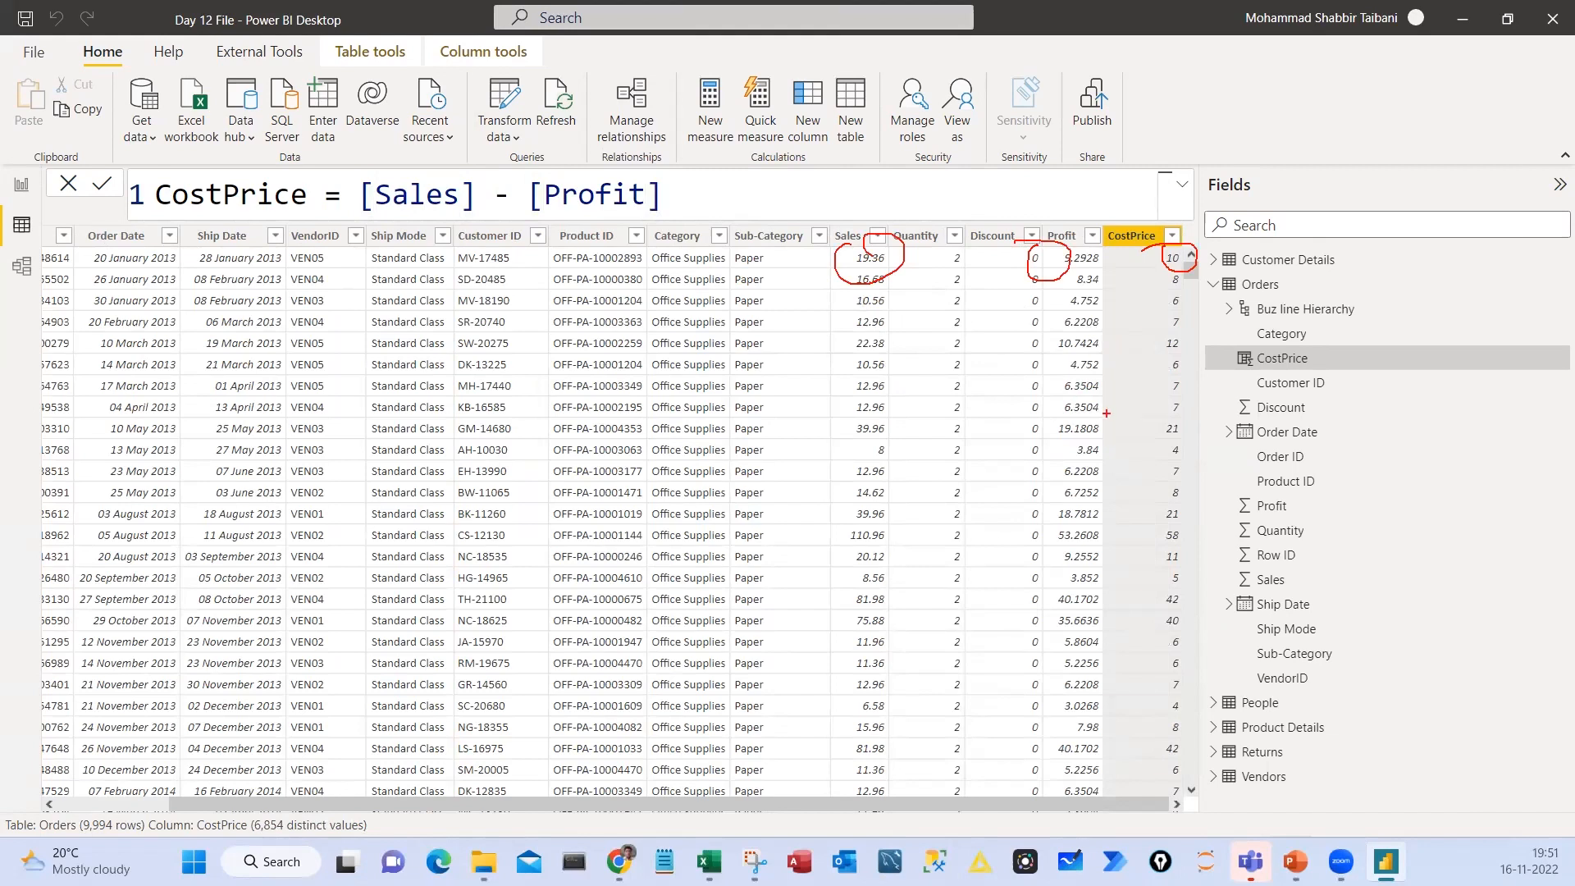
pyautogui.moveTo(857, 329); pyautogui.dragTo(888, 366)
pyautogui.moveTo(1075, 334)
pyautogui.mouseDown()
pyautogui.moveTo(1078, 354)
pyautogui.moveTo(1092, 343)
pyautogui.mouseUp()
pyautogui.moveTo(1114, 285); pyautogui.dragTo(1145, 778)
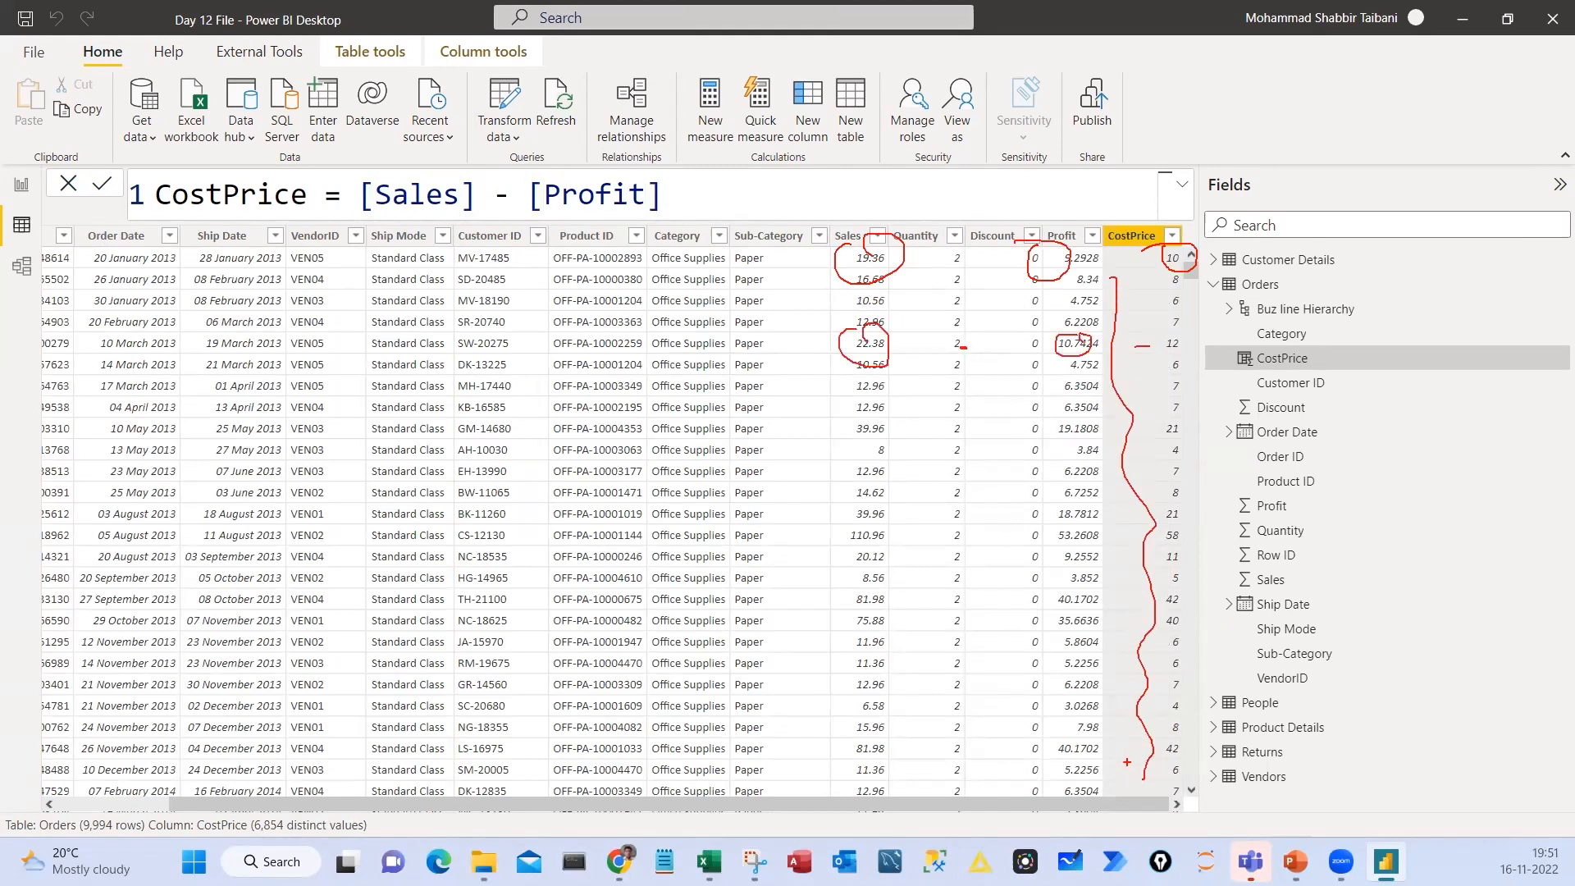
pyautogui.press('Escape')
# Highlight the [Sales] - [Profit] expression in the CostPrice formula and place the cursor after it
pyautogui.moveTo(361, 190); pyautogui.dragTo(752, 219)
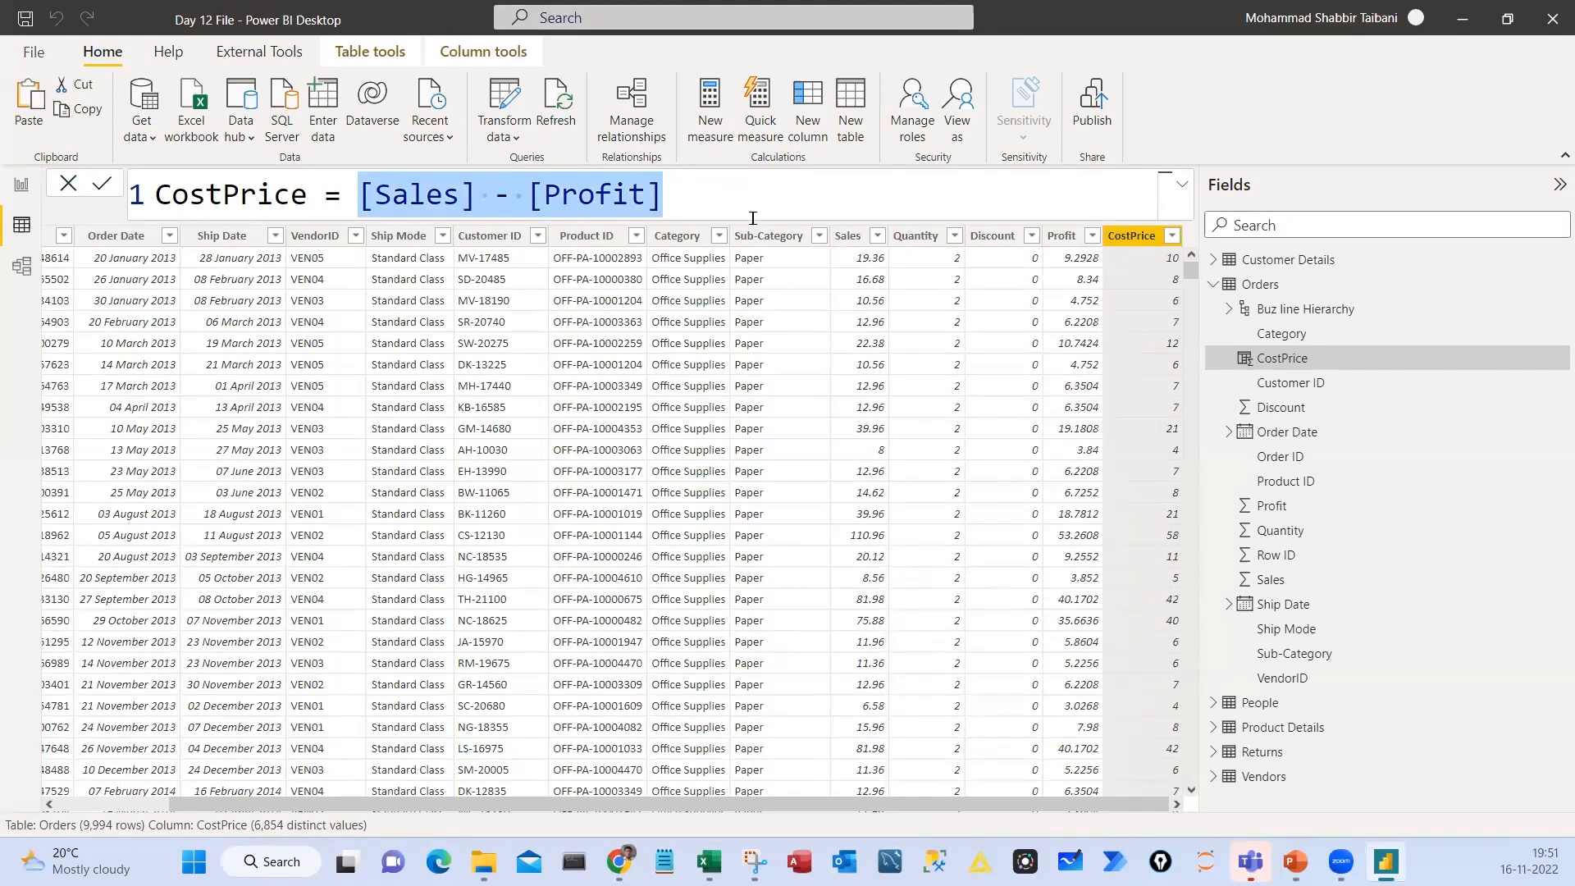
pyautogui.moveTo(374, 193); pyautogui.dragTo(708, 190)
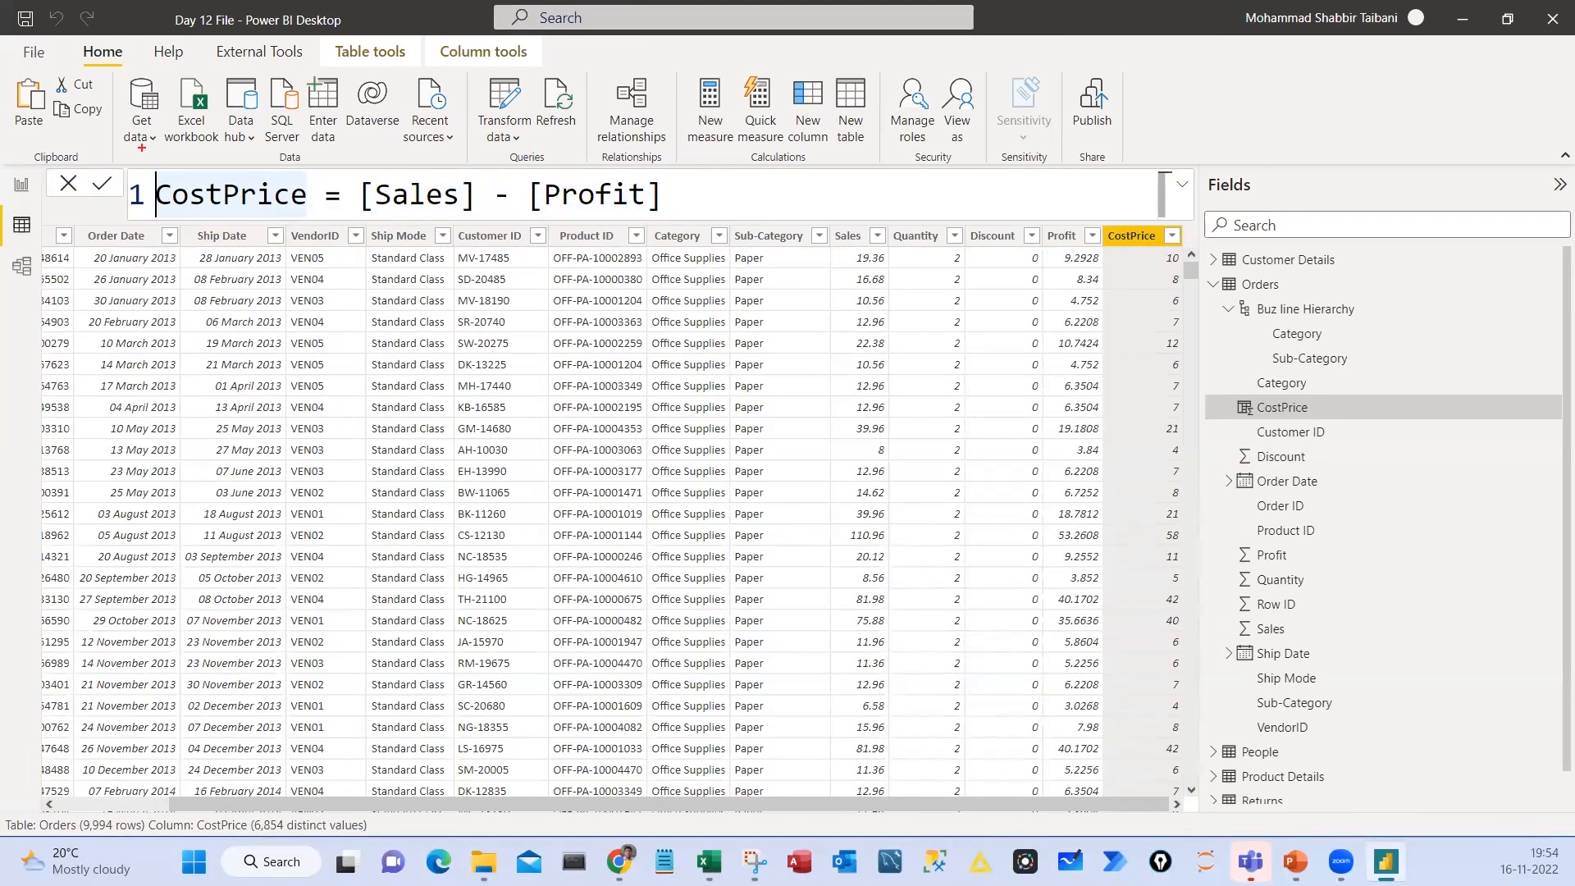
pyautogui.moveTo(112, 164); pyautogui.dragTo(156, 225)
pyautogui.click(702, 194)
# Switch to Excel and enter filler text made of repeated "re" in cell H4
pyautogui.hotkey('alt', 'Tab')
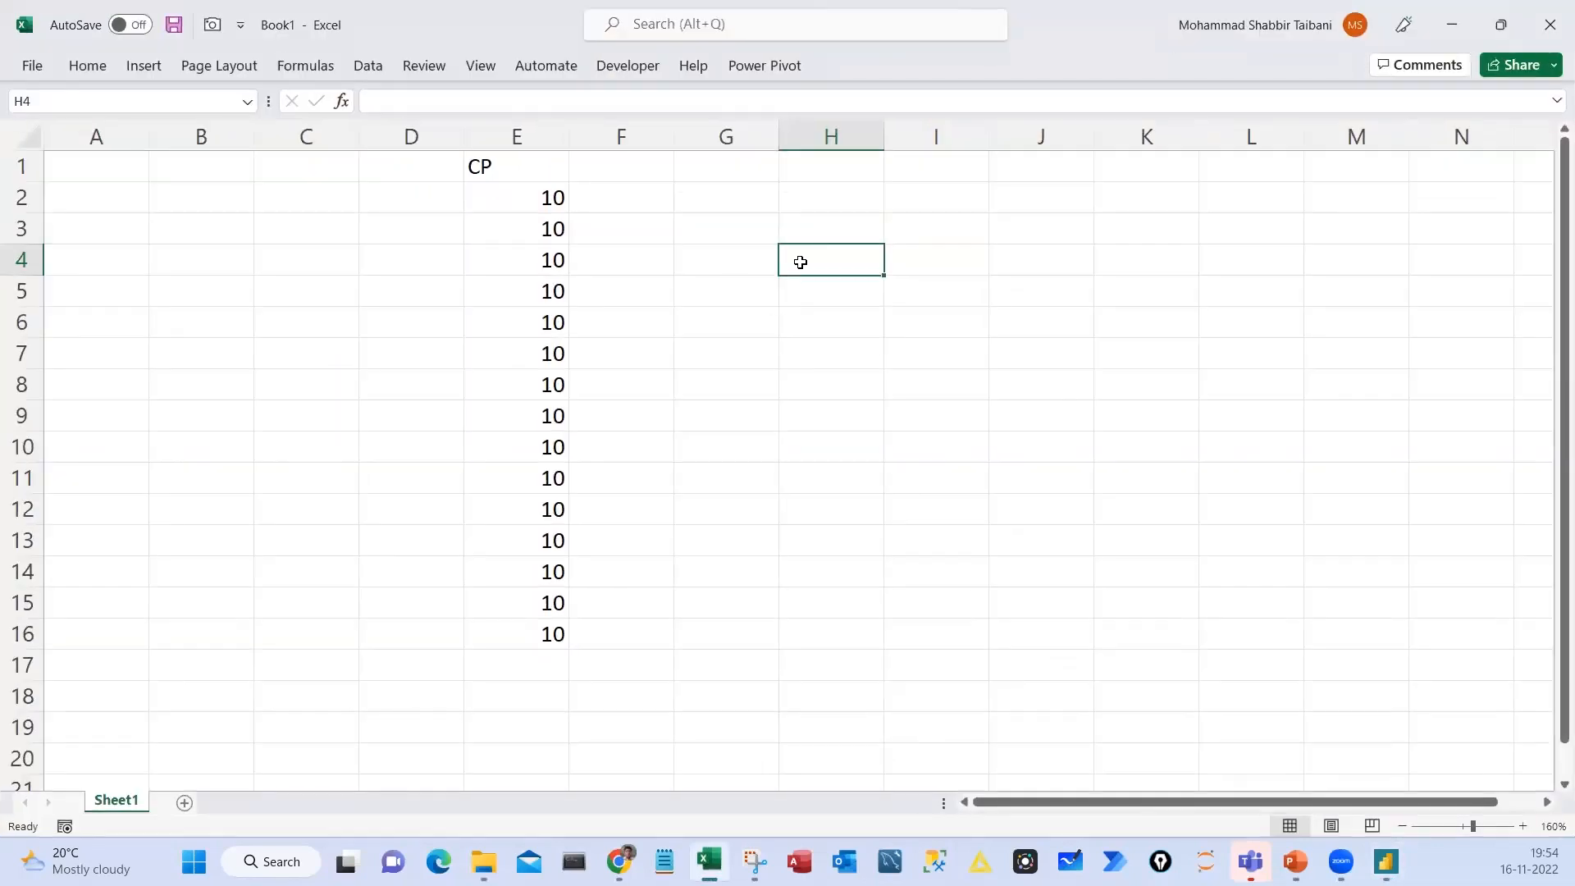
pyautogui.write('rererererere')
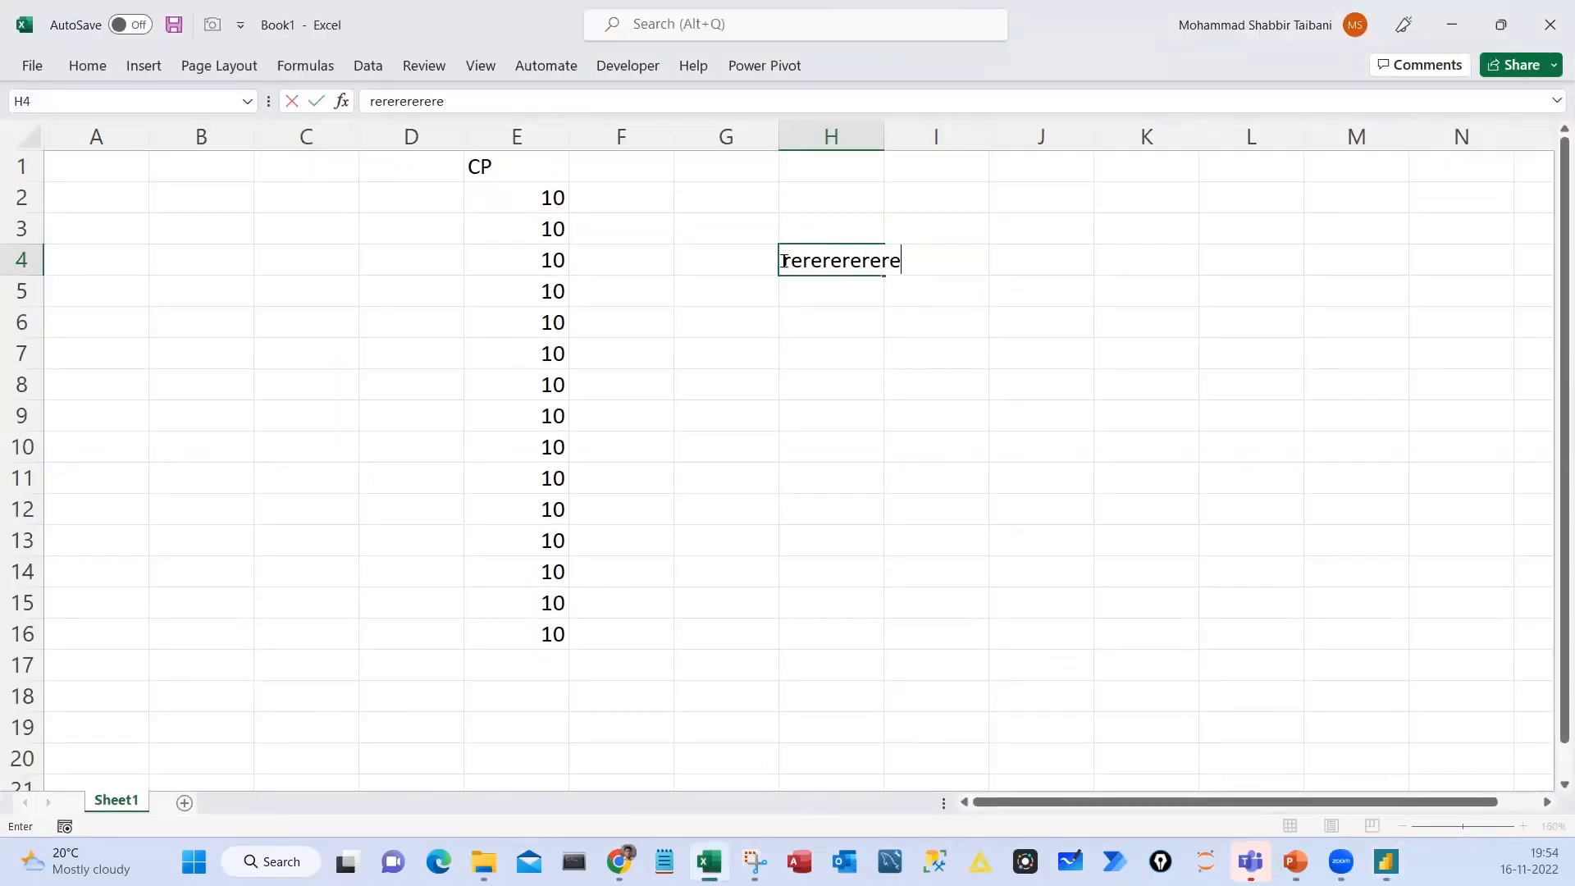
pyautogui.press('Home')
pyautogui.hotkey('shift', 'End')
pyautogui.click(894, 312)
pyautogui.click(873, 269)
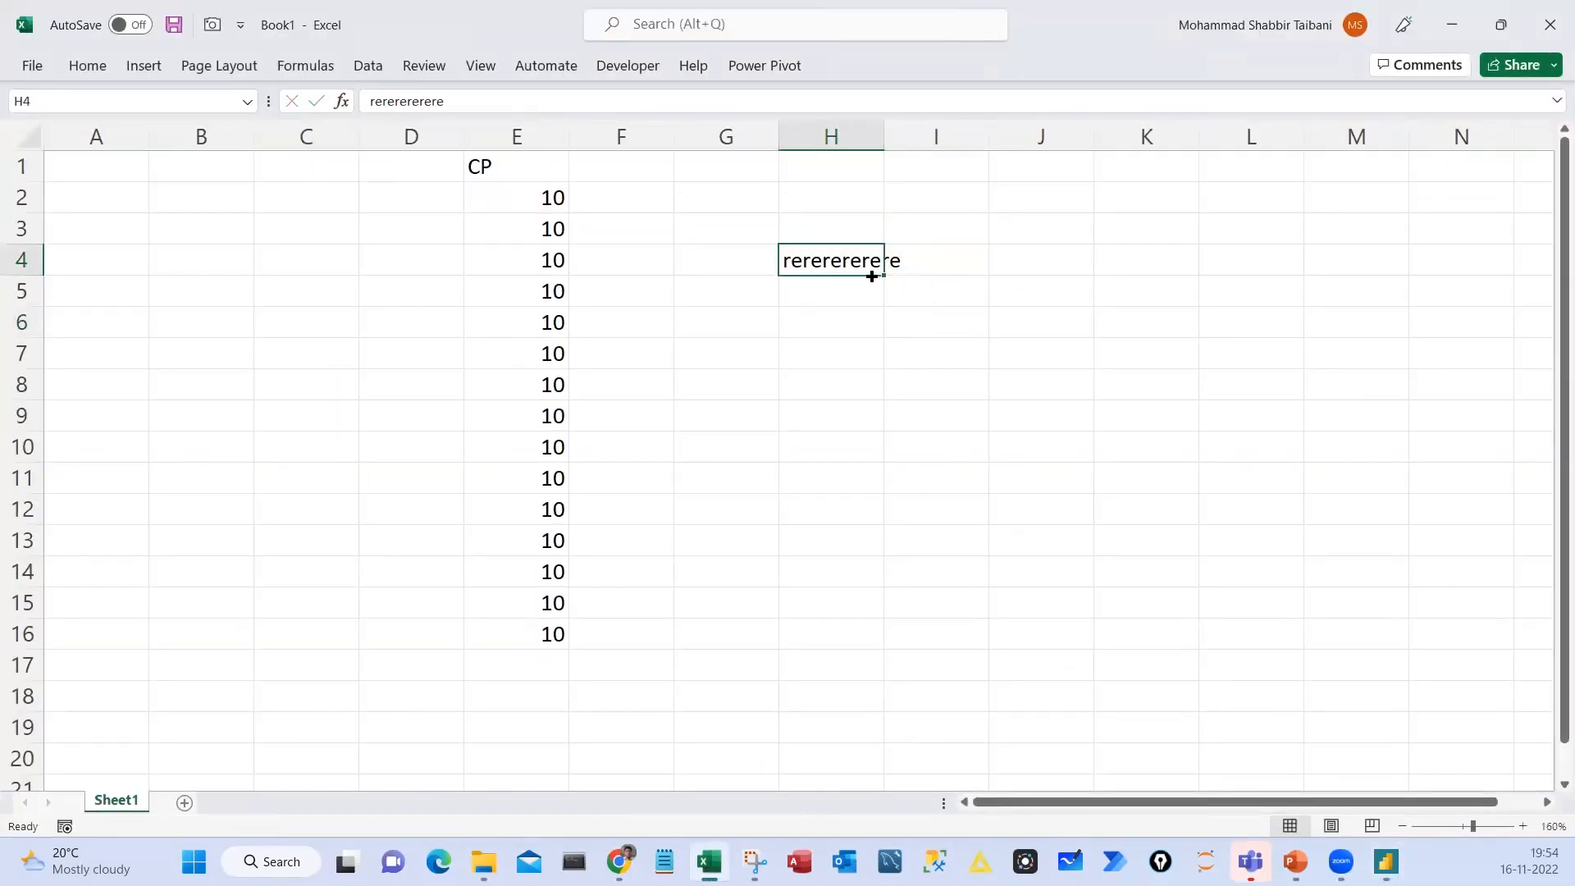
# Switch back to Power BI and select the first characters of the name in the CostPrice formula
pyautogui.hotkey('alt', 'Tab')
pyautogui.hotkey('shift', 'Right')
pyautogui.hotkey('shift', 'Right')
pyautogui.hotkey('shift', 'Right')
pyautogui.hotkey('shift', 'Right')
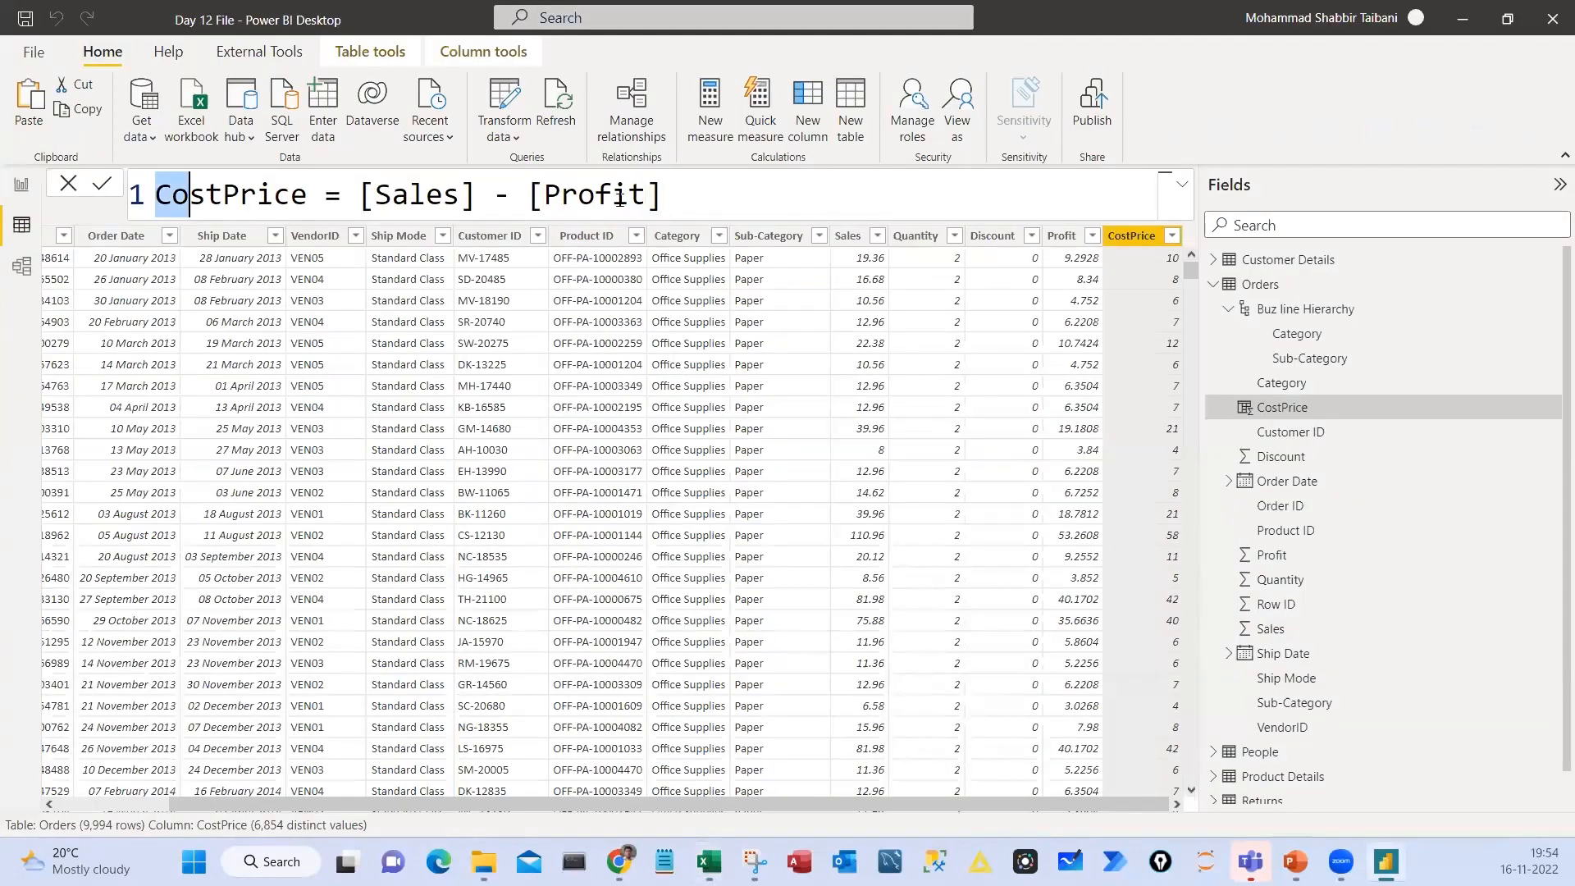
# Add four blank lines after the end of the CostPrice formula
pyautogui.moveTo(681, 200); pyautogui.dragTo(680, 205)
pyautogui.click(685, 197)
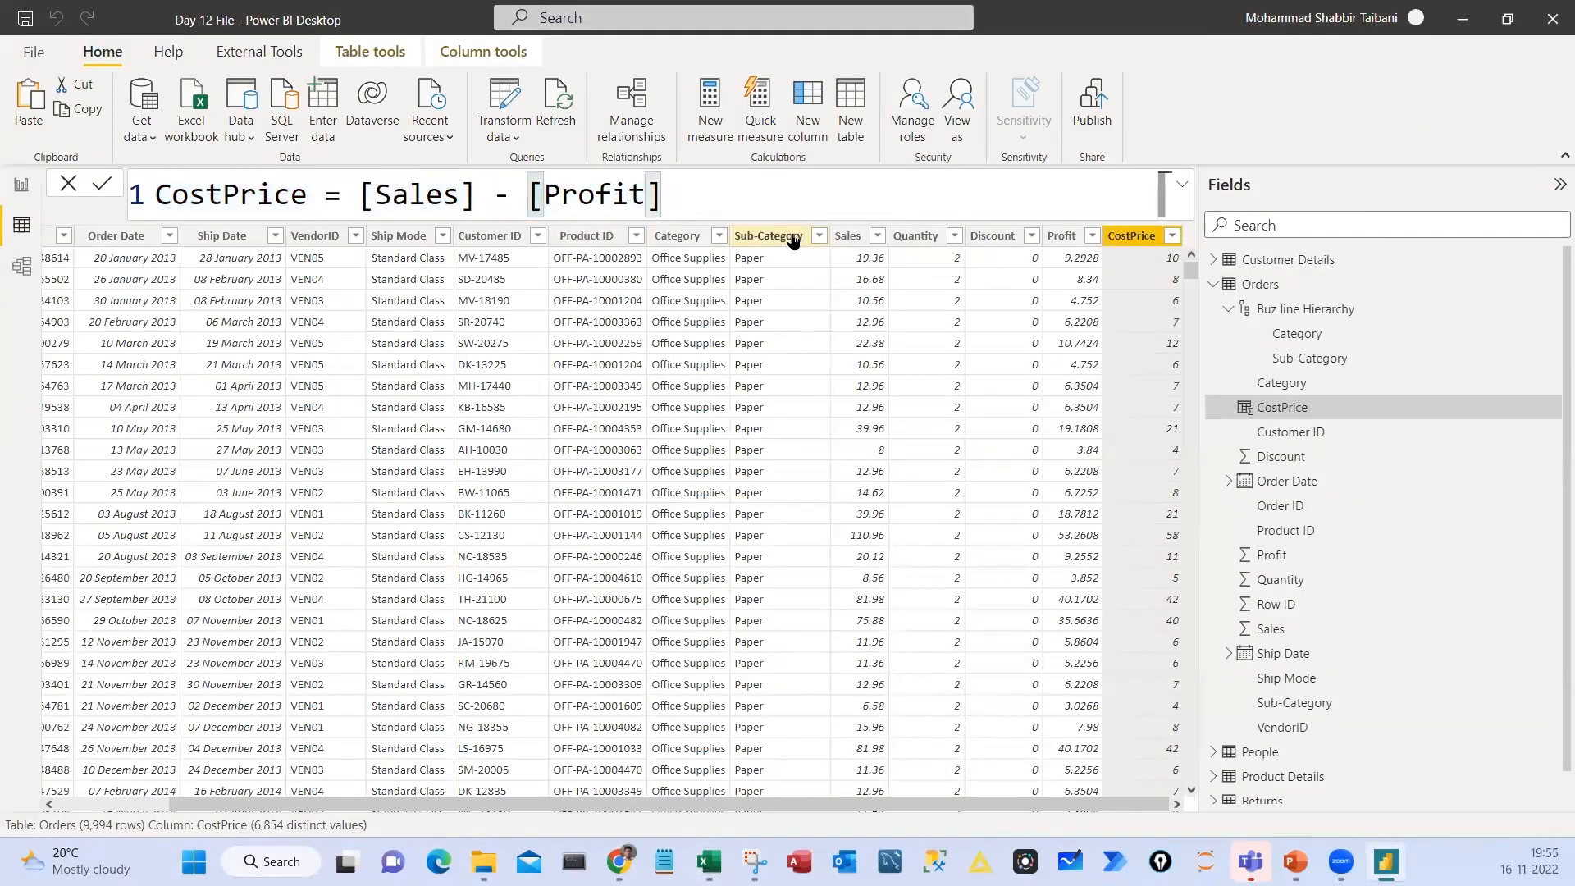
pyautogui.hotkey('shift', 'Return')
pyautogui.hotkey('shift', 'Return')
pyautogui.hotkey('shift', 'Return')
pyautogui.hotkey('shift', 'Return')
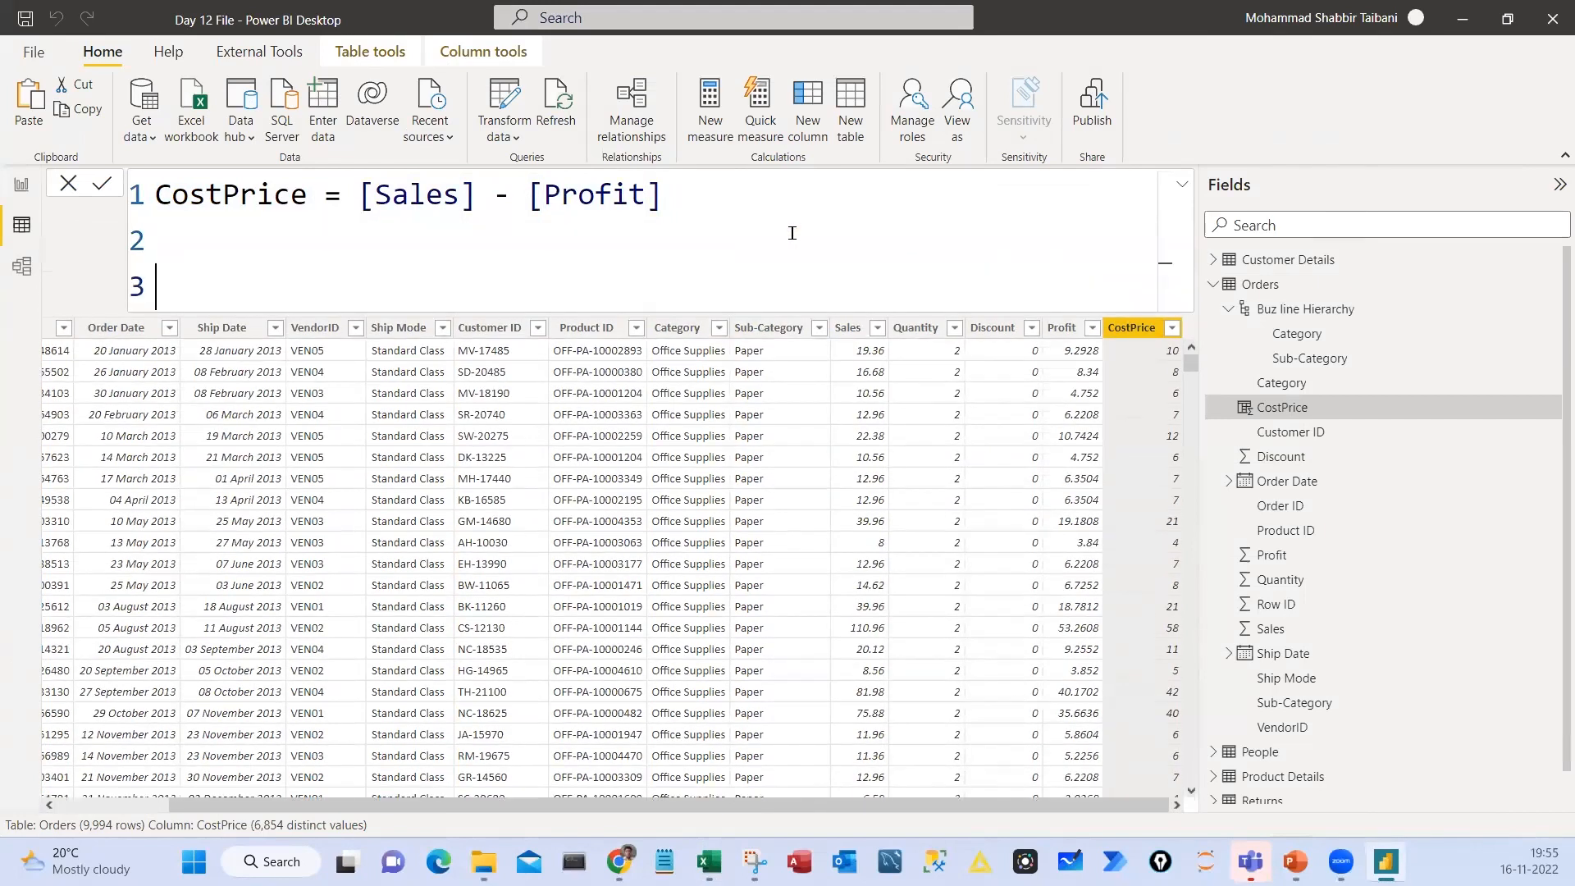
# Highlight the first formula lines and place the cursor on the blank lines down to line 5
pyautogui.click(181, 227)
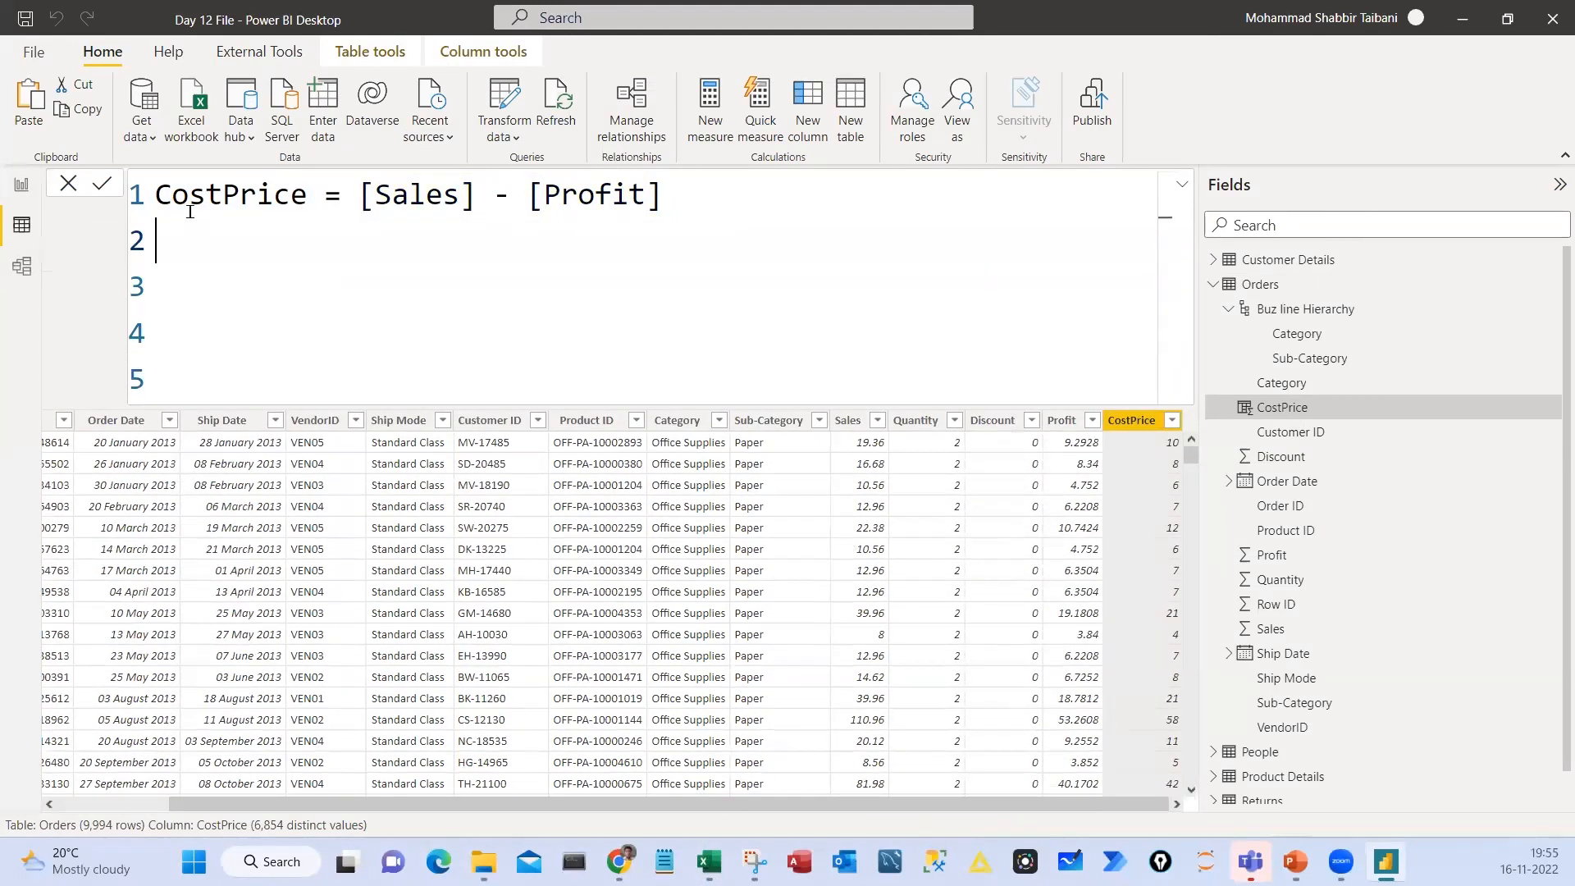
pyautogui.moveTo(167, 197); pyautogui.dragTo(196, 268)
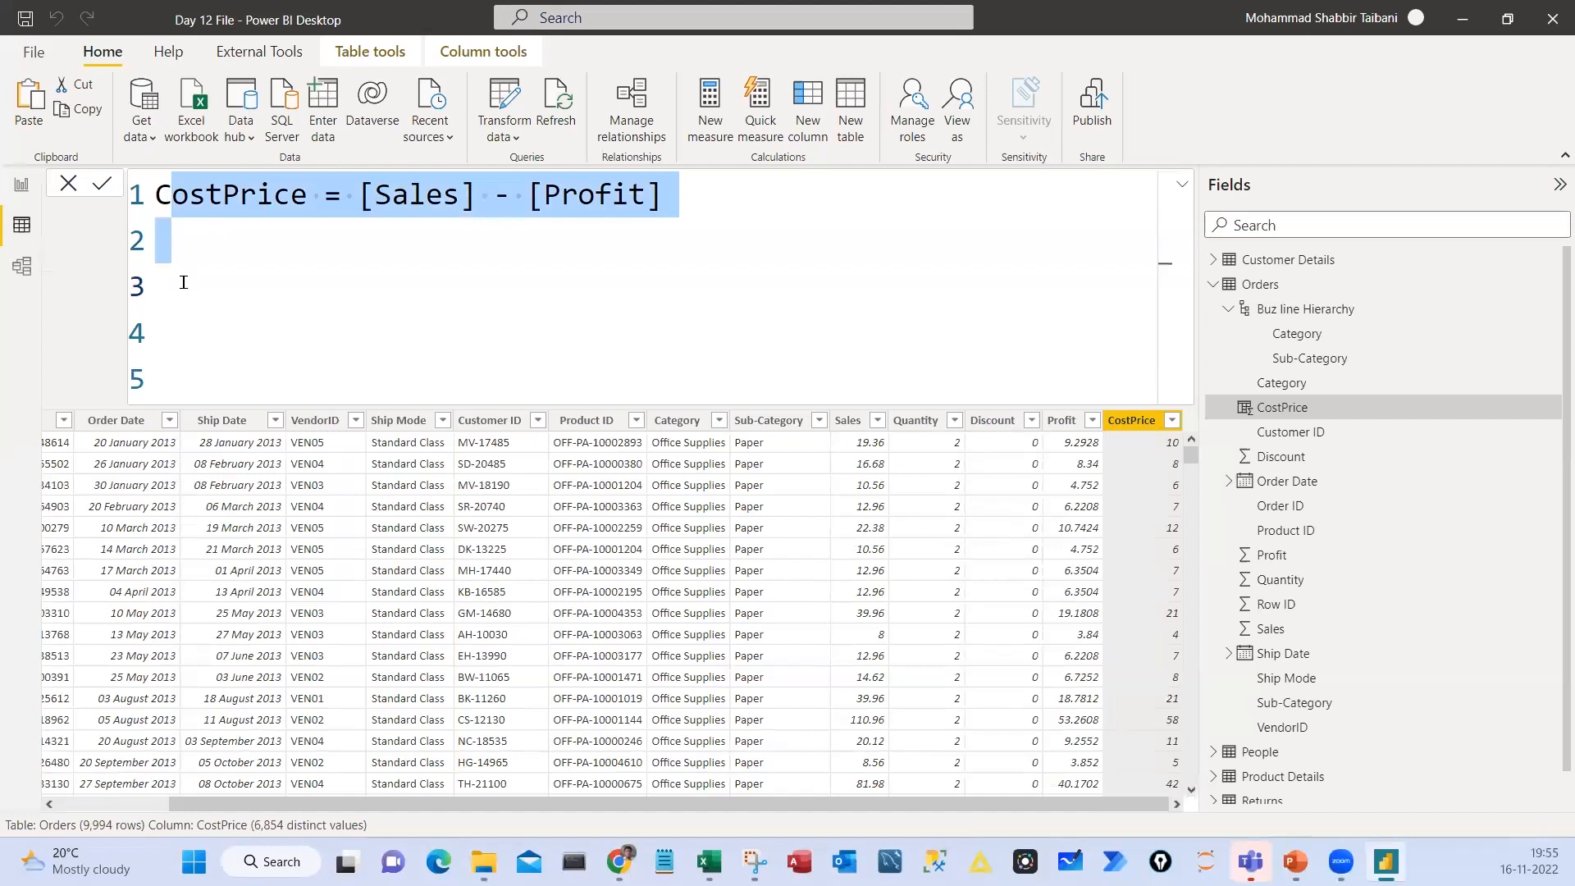
pyautogui.click(185, 287)
pyautogui.click(180, 376)
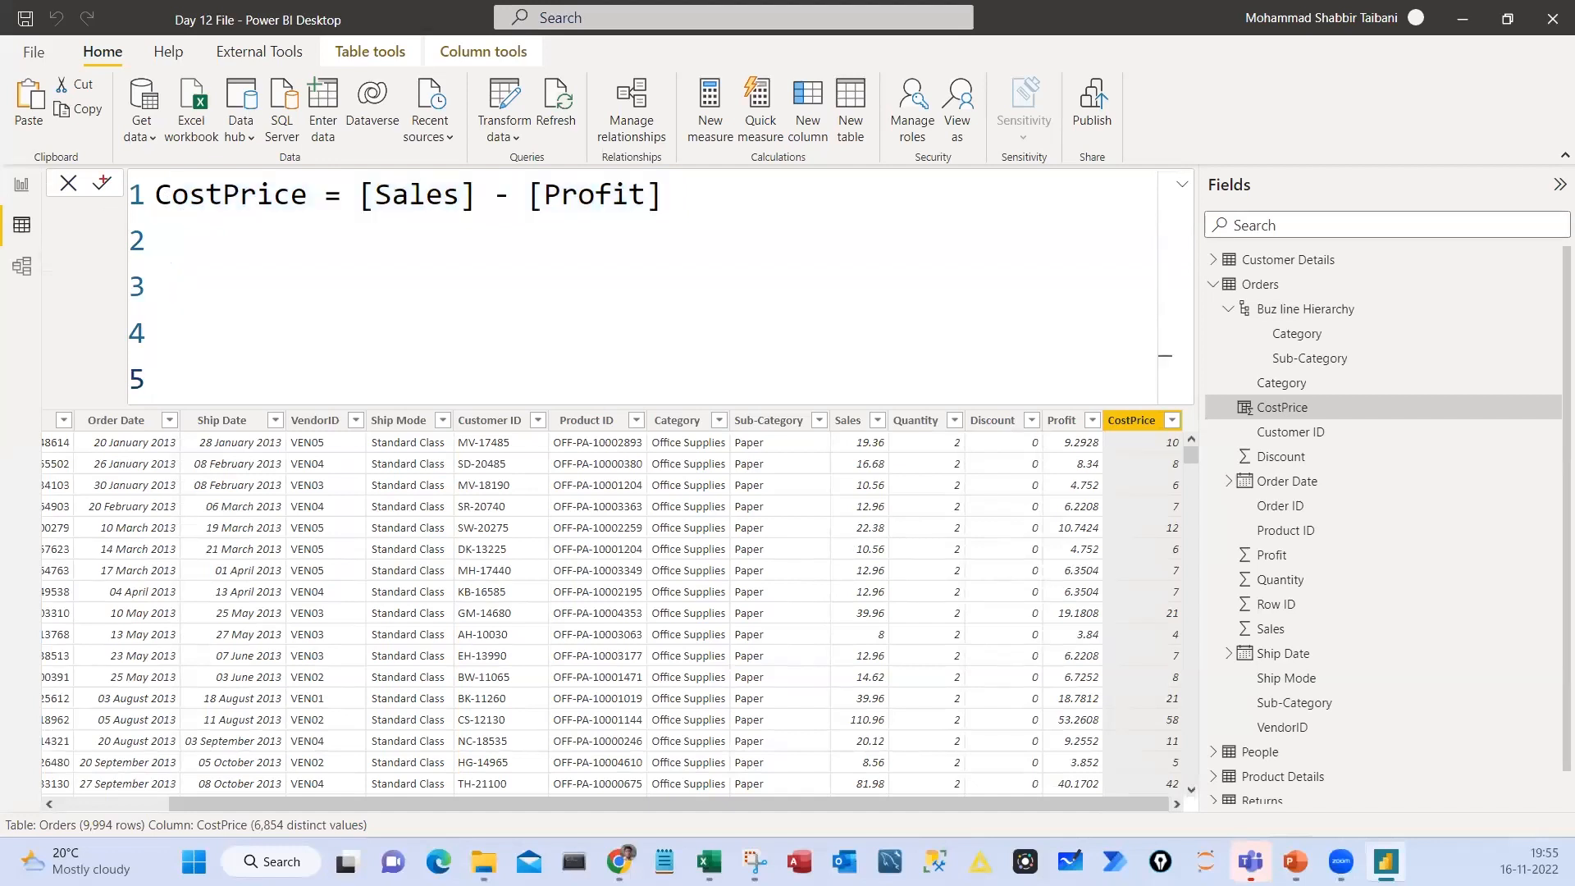
# Box the formula's line numbers 1 to 5, mark the lines beside them, and underline the CostPrice formula in ink
pyautogui.moveTo(110, 163)
pyautogui.mouseDown()
pyautogui.moveTo(160, 413)
pyautogui.moveTo(104, 354)
pyautogui.moveTo(111, 307)
pyautogui.mouseUp()
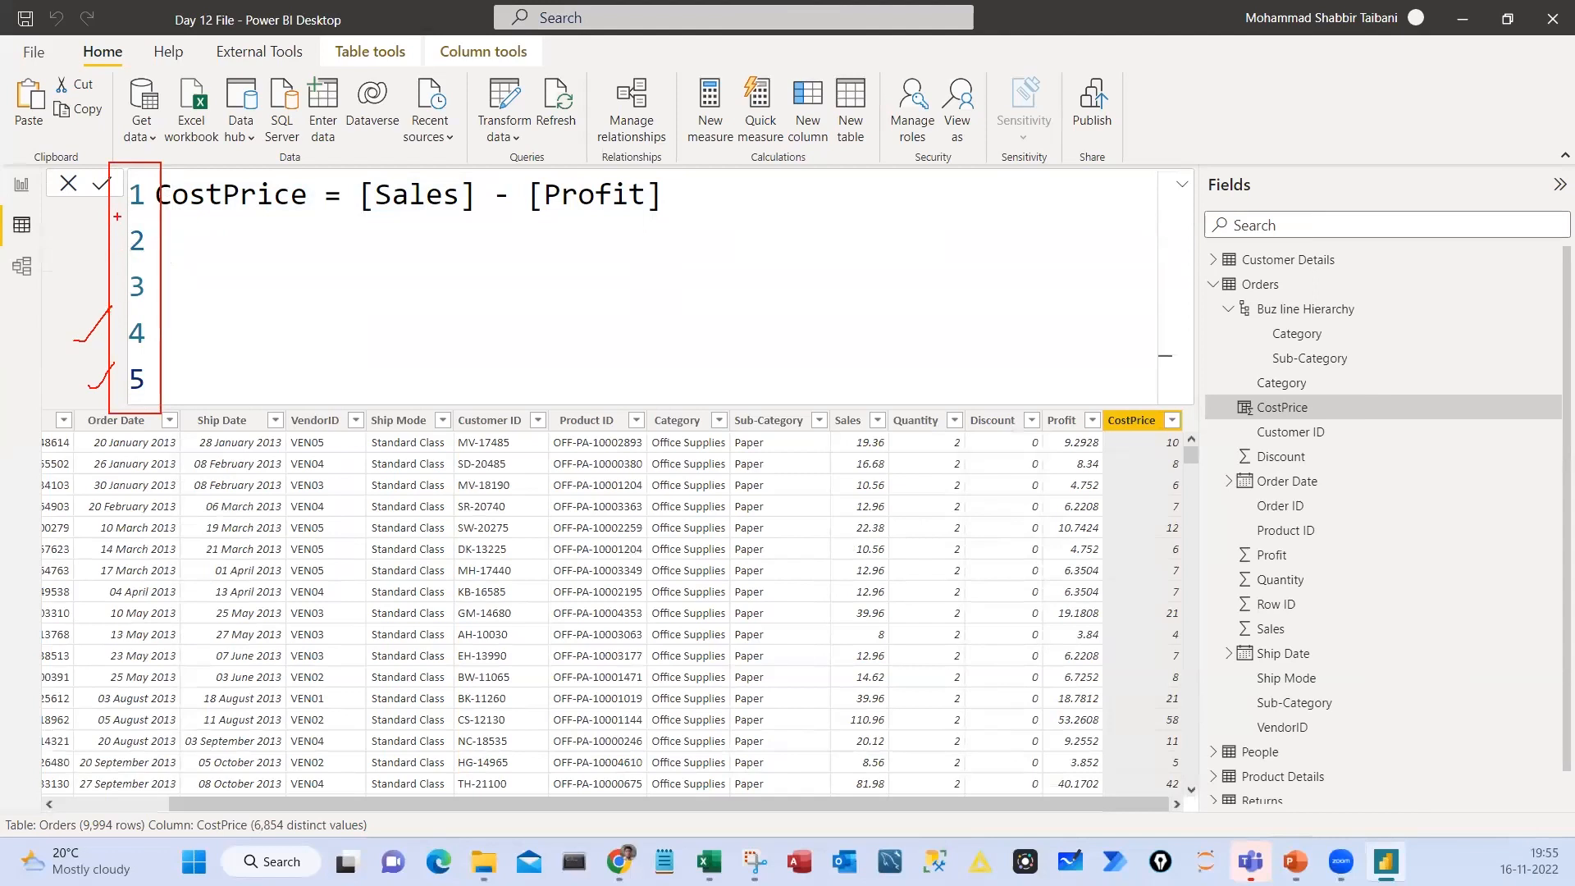
pyautogui.moveTo(118, 217); pyautogui.dragTo(107, 352)
pyautogui.moveTo(172, 215); pyautogui.dragTo(429, 218)
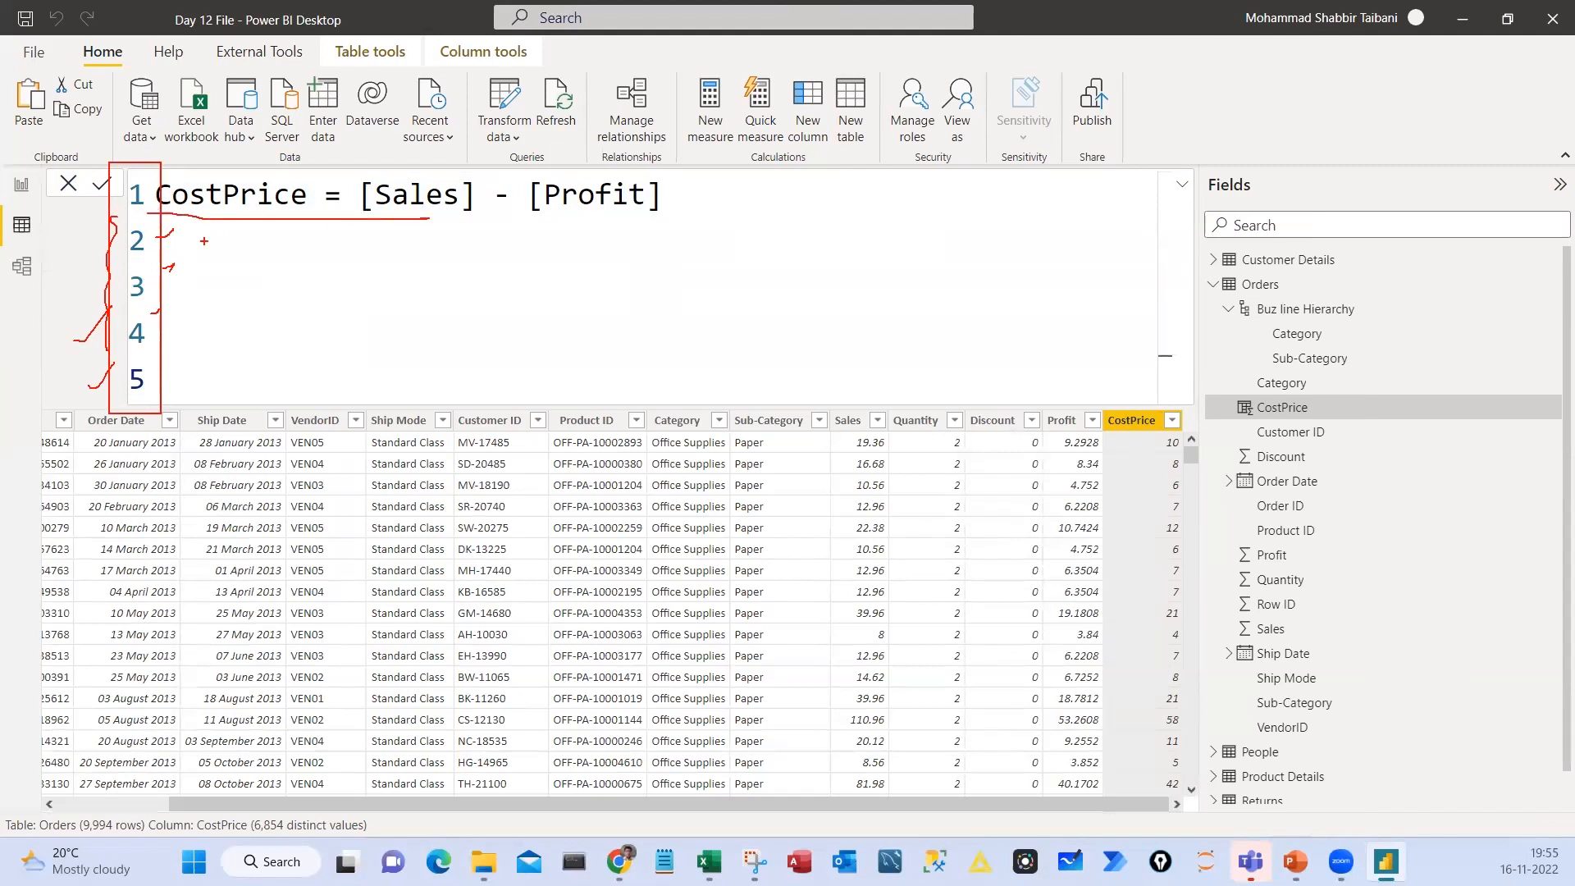
# Draw ink strokes on the formula's blank lines, box the empty area beside the CostPrice formula, and clear all the ink
pyautogui.moveTo(194, 241); pyautogui.dragTo(264, 248)
pyautogui.moveTo(176, 290); pyautogui.dragTo(255, 290)
pyautogui.moveTo(409, 315); pyautogui.dragTo(202, 370)
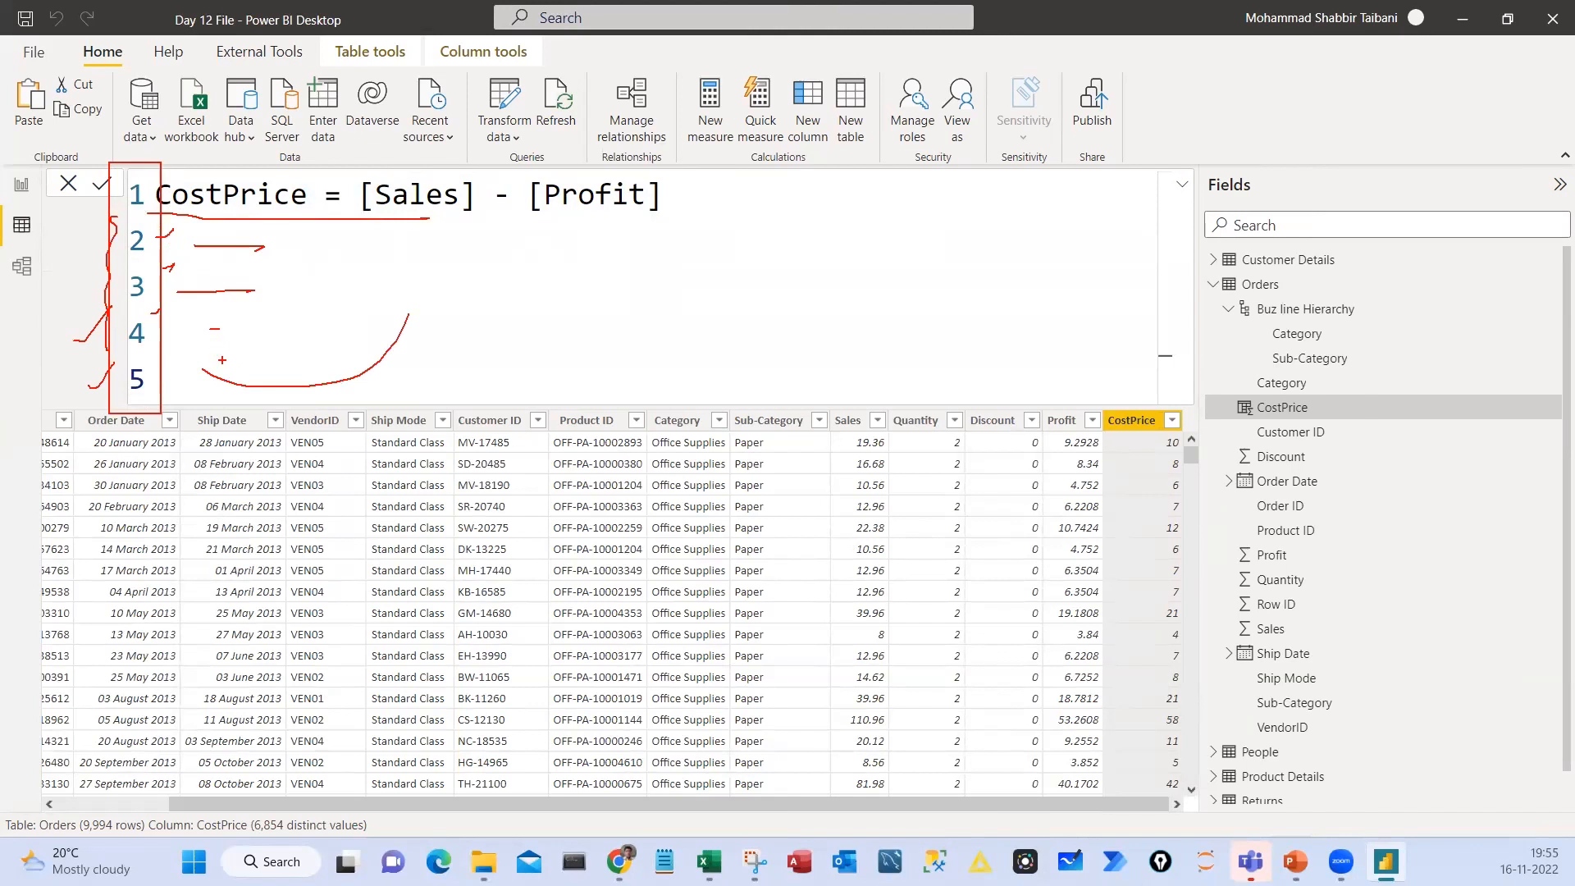
pyautogui.moveTo(698, 165); pyautogui.dragTo(947, 438)
pyautogui.moveTo(794, 261)
pyautogui.mouseDown()
pyautogui.moveTo(827, 260)
pyautogui.moveTo(836, 288)
pyautogui.mouseUp()
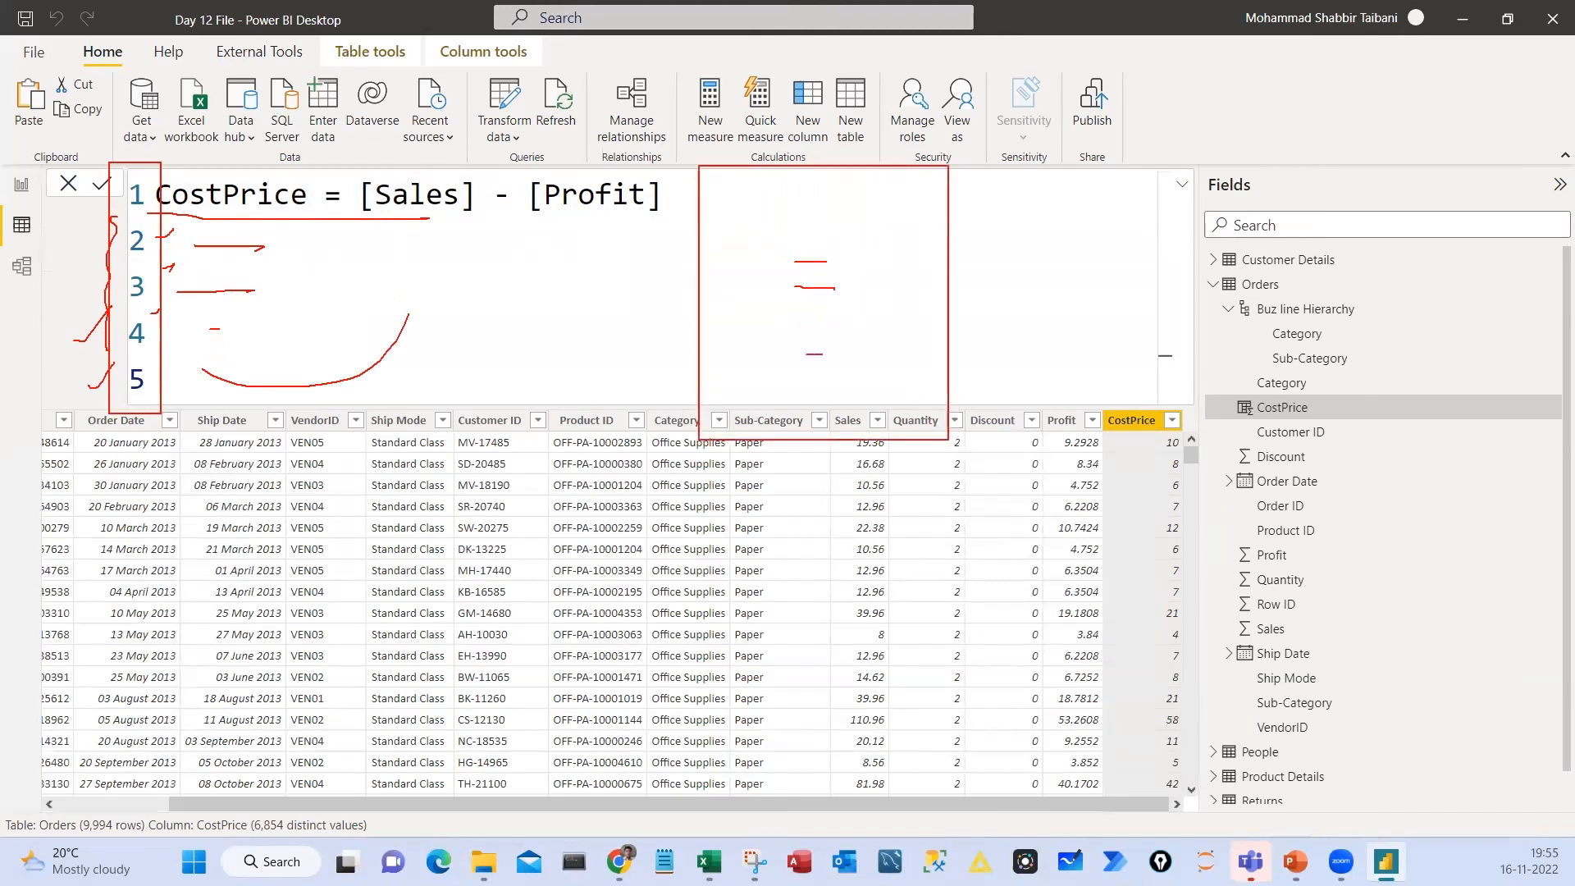
pyautogui.press('Escape')
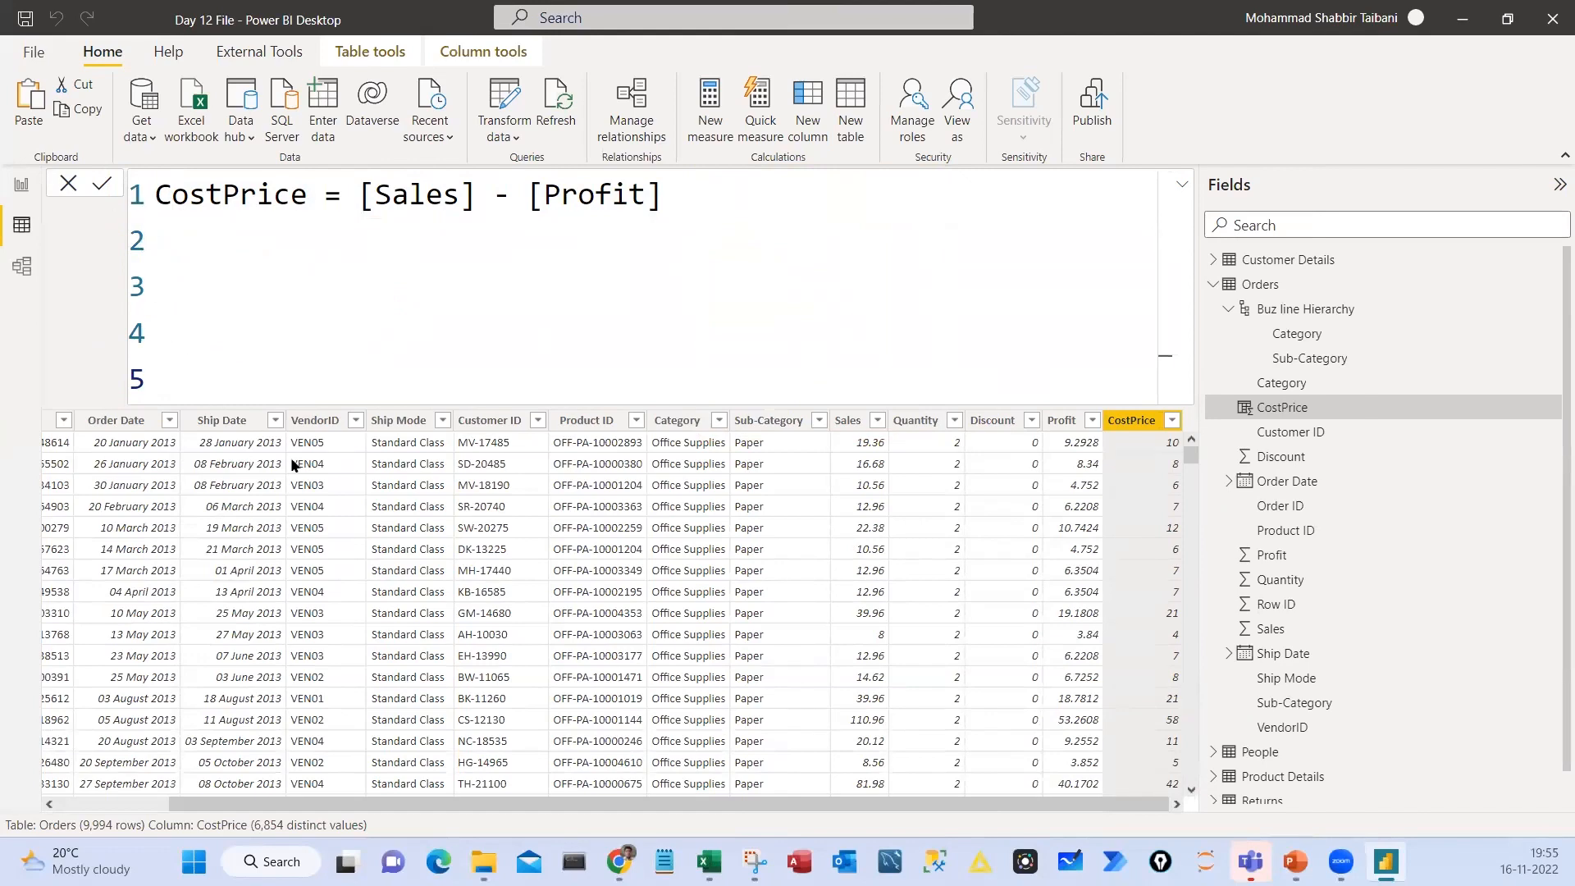
# Delete the blank lines 2 to 5 below the CostPrice formula
pyautogui.press('BackSpace')
pyautogui.press('BackSpace')
pyautogui.press('BackSpace')
pyautogui.press('BackSpace')
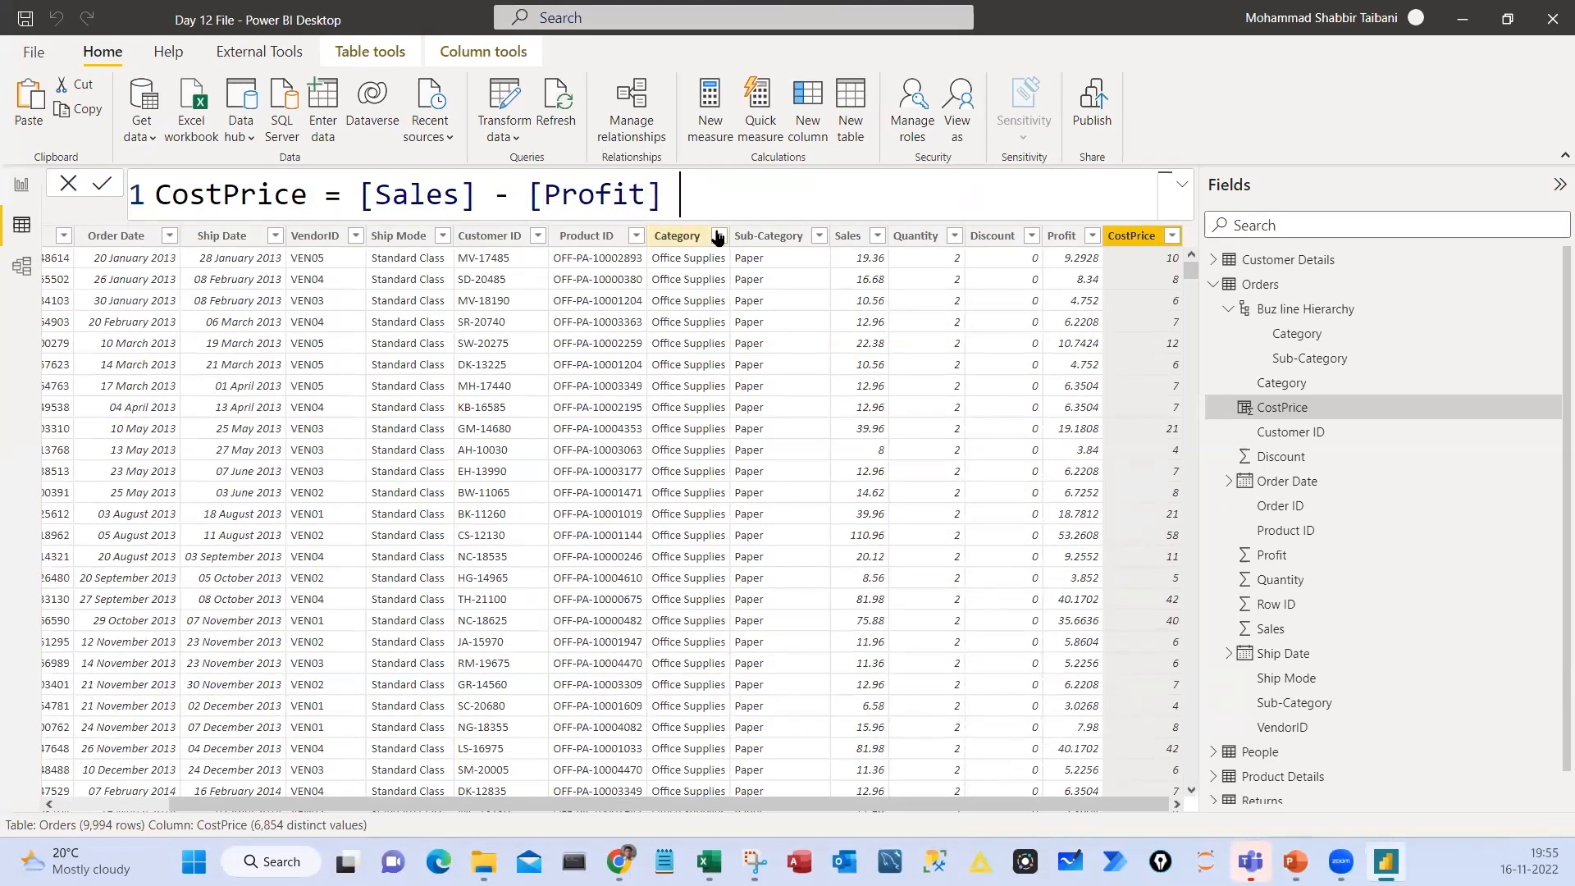
# Add the comment "// this is comment line//" on a second line of the CostPrice formula and commit it
pyautogui.hotkey('shift', 'Return')
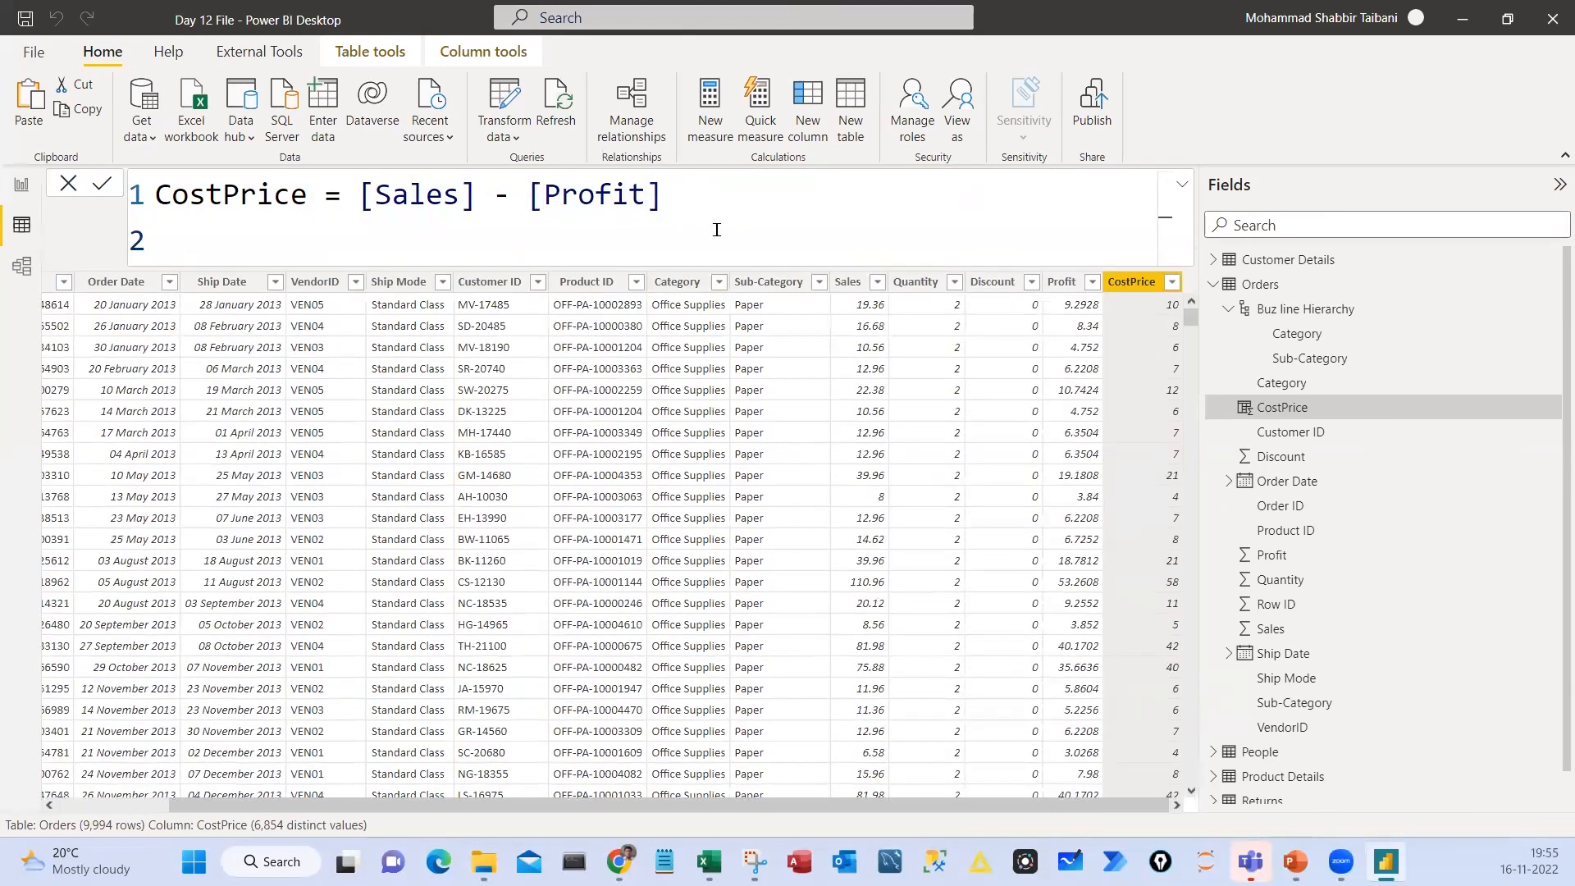
pyautogui.write('// this is comment line//')
pyautogui.press('Return')
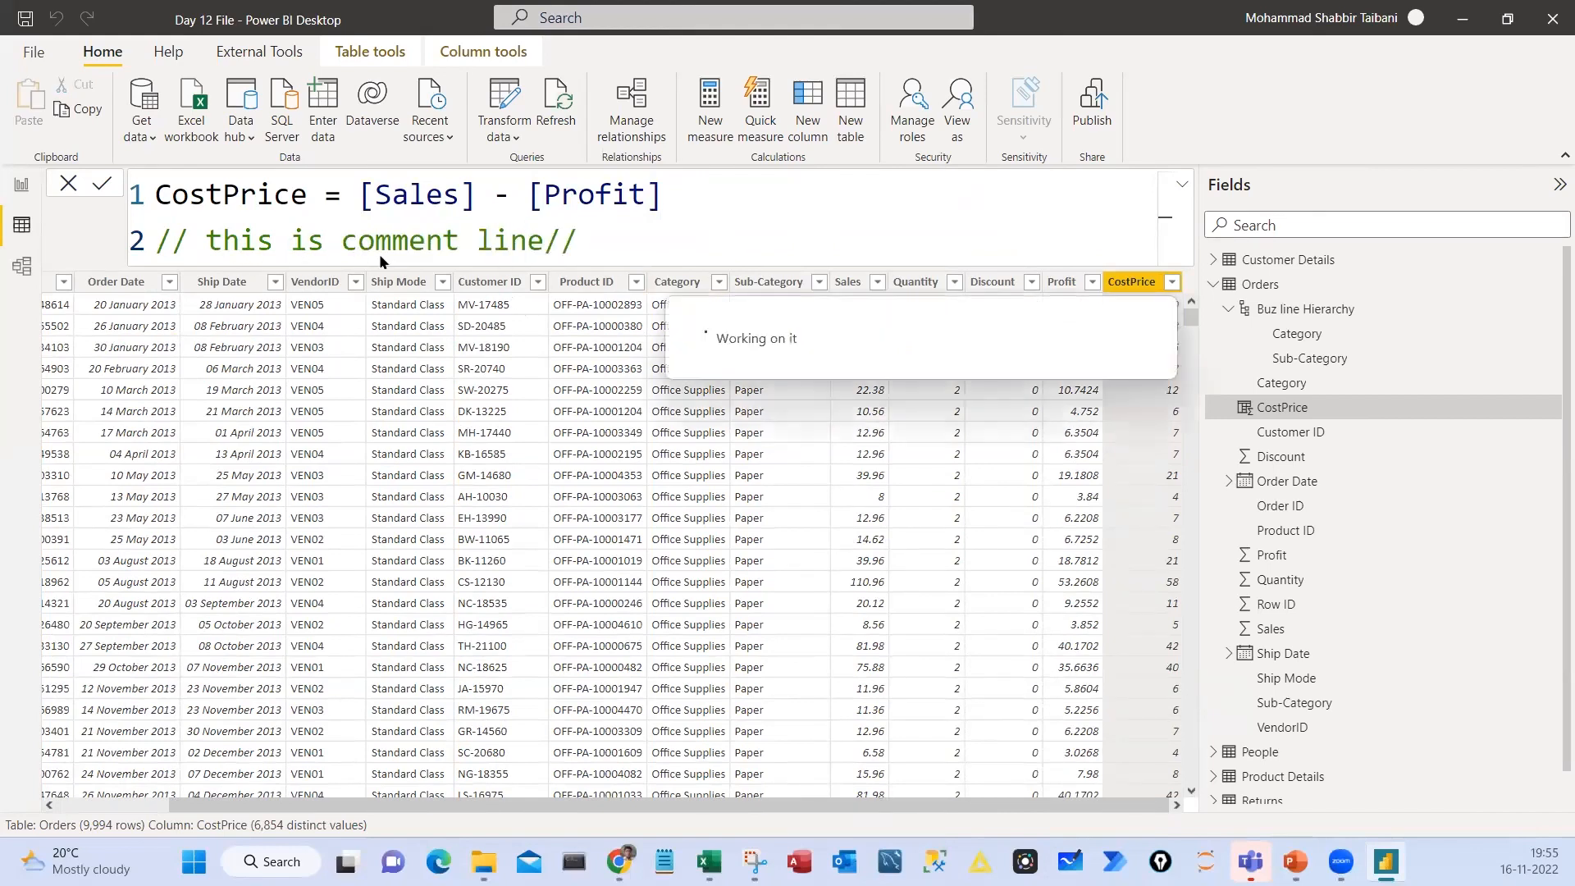
# Highlight the words "this is comment line" in the formula's comment, then place the cursor before "comment"
pyautogui.moveTo(206, 241); pyautogui.dragTo(357, 240)
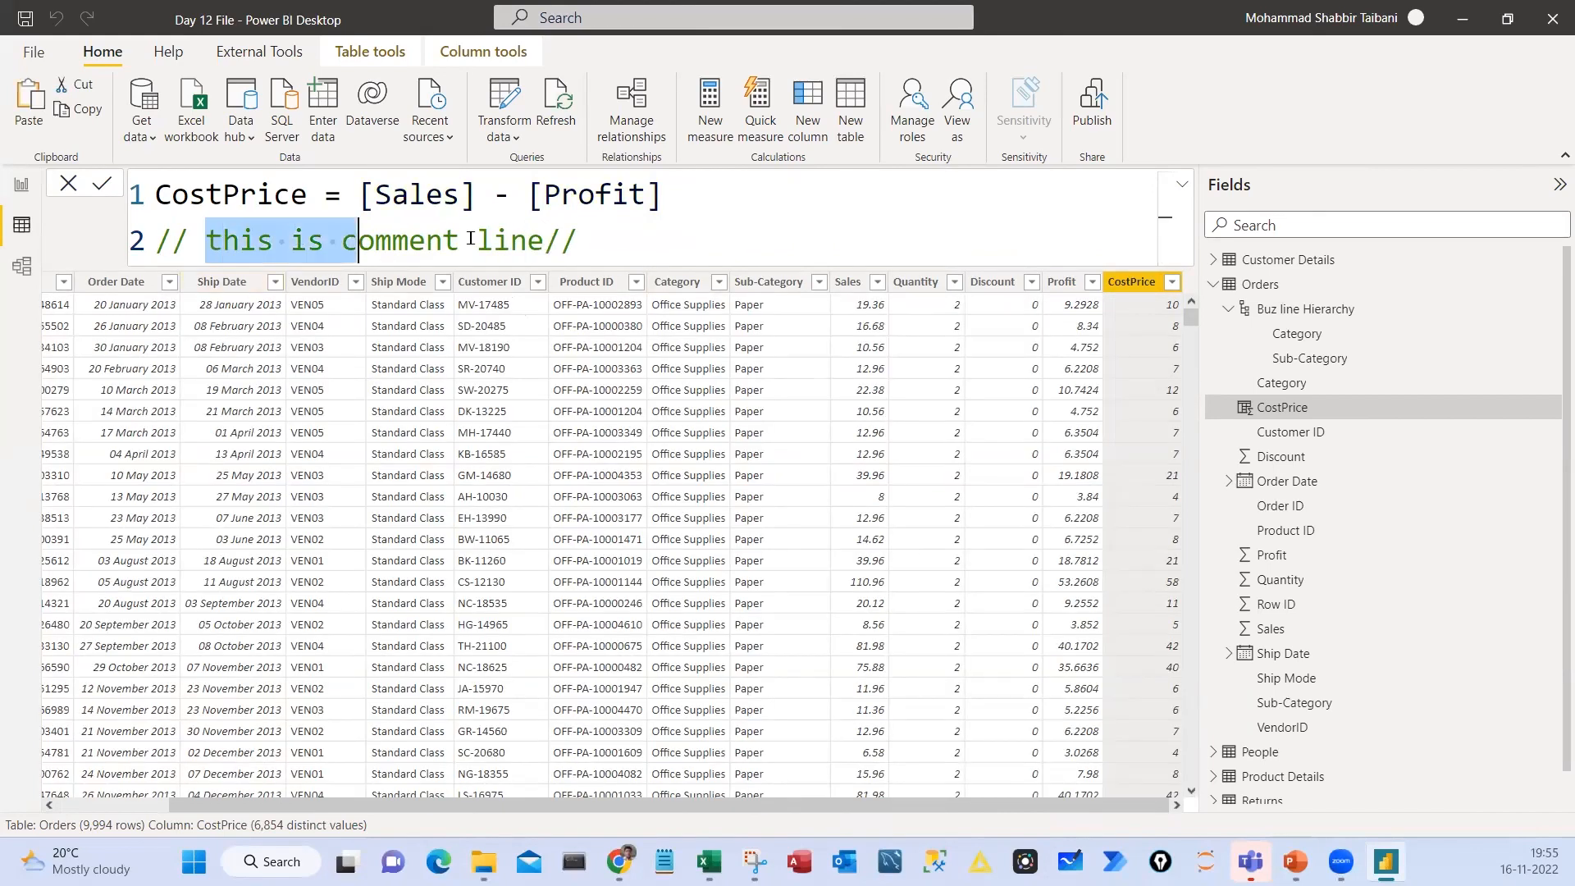
pyautogui.moveTo(470, 238); pyautogui.dragTo(528, 240)
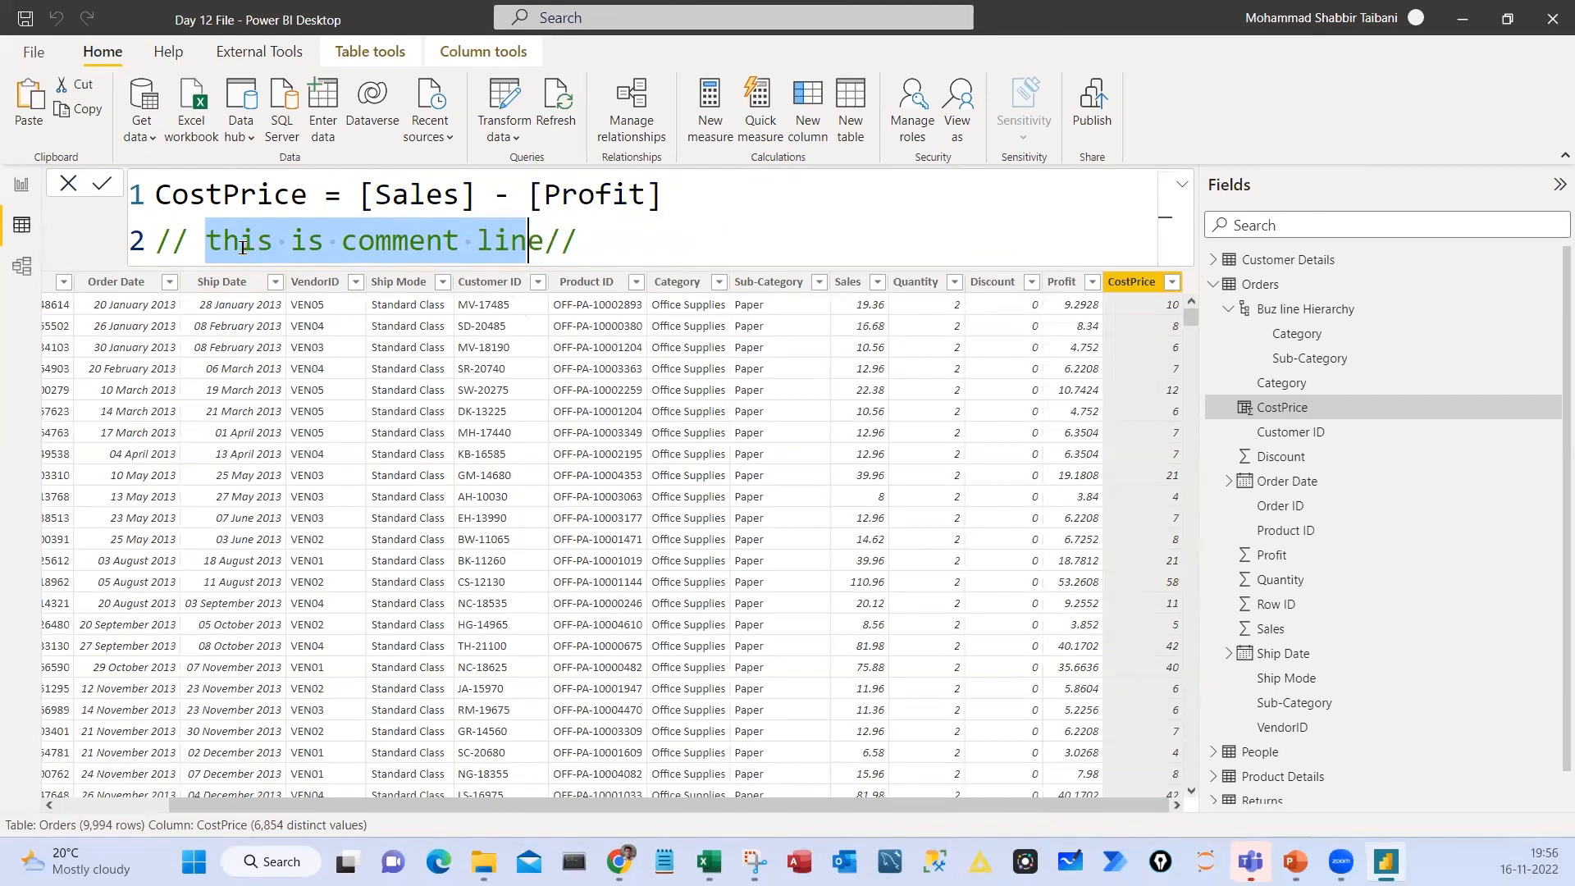
pyautogui.click(342, 240)
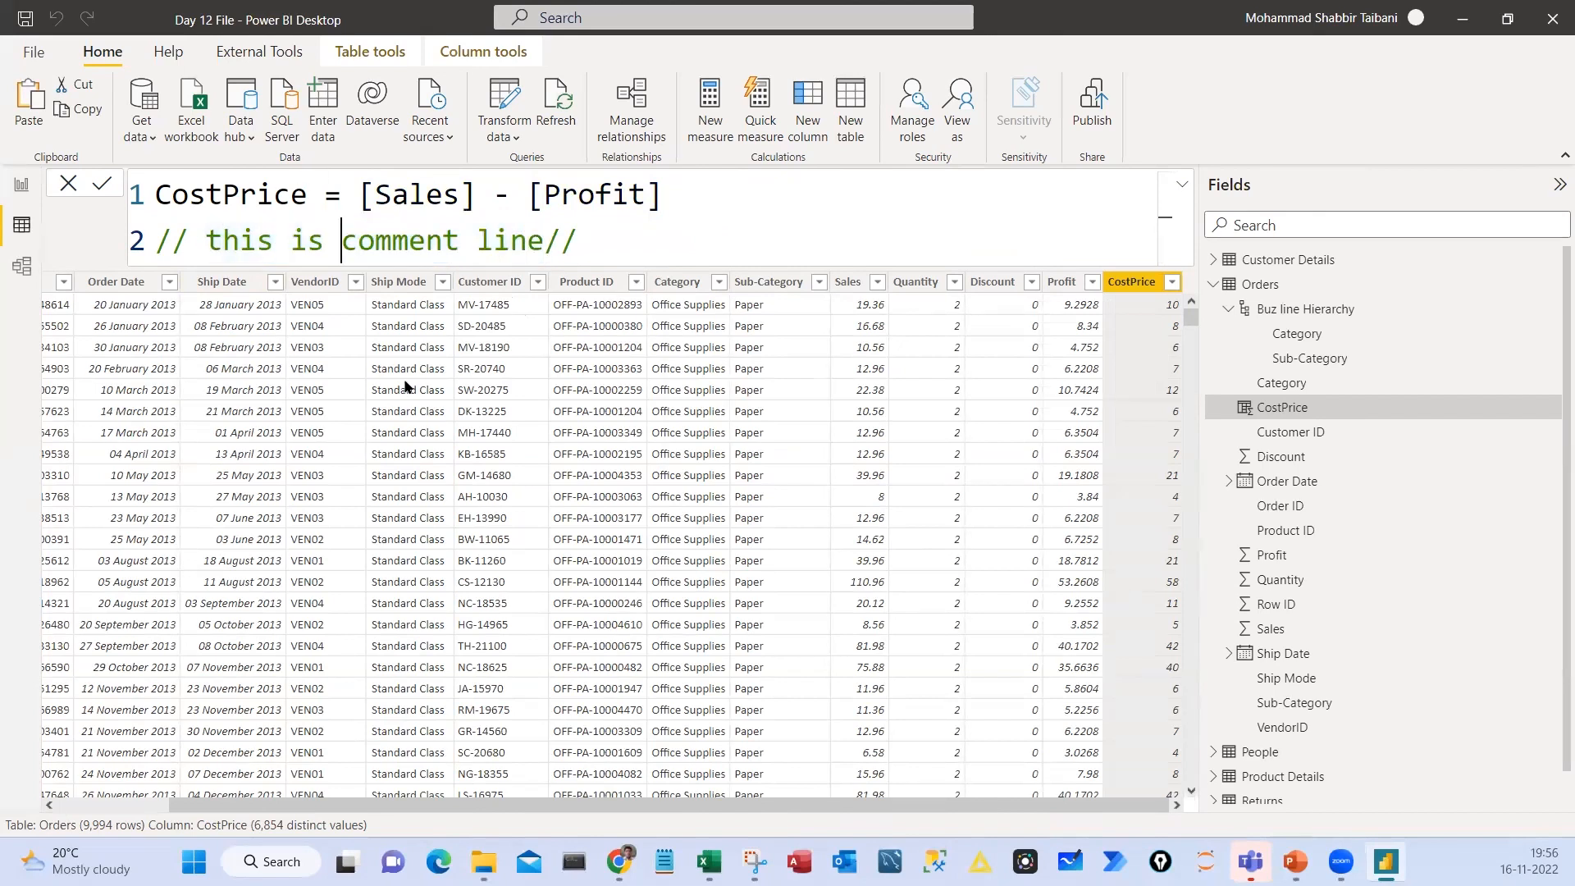
# Add a third formula line with the comment "// this formula is created using New Column Option//"
pyautogui.press('Right')
pyautogui.press('Right')
pyautogui.press('Right')
pyautogui.press('Right')
pyautogui.press('Right')
pyautogui.press('Right')
pyautogui.press('Right')
pyautogui.press('Right')
pyautogui.press('Right')
pyautogui.press('Right')
pyautogui.press('Right')
pyautogui.press('Right')
pyautogui.press('Right')
pyautogui.press('Right')
pyautogui.hotkey('shift', 'Return')
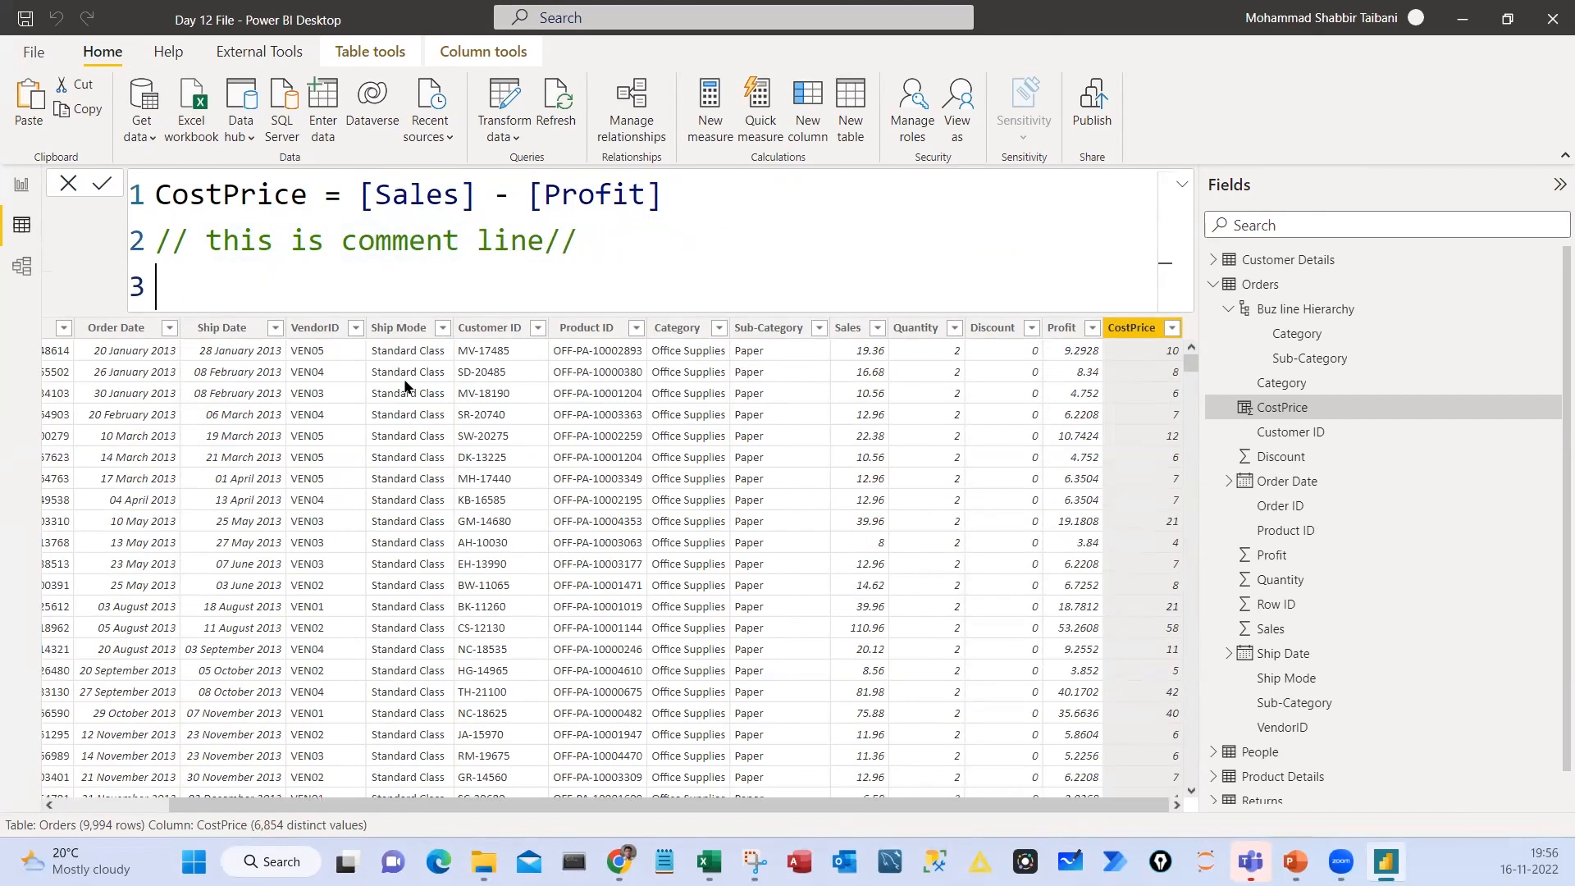
pyautogui.write('// this formula is cr')
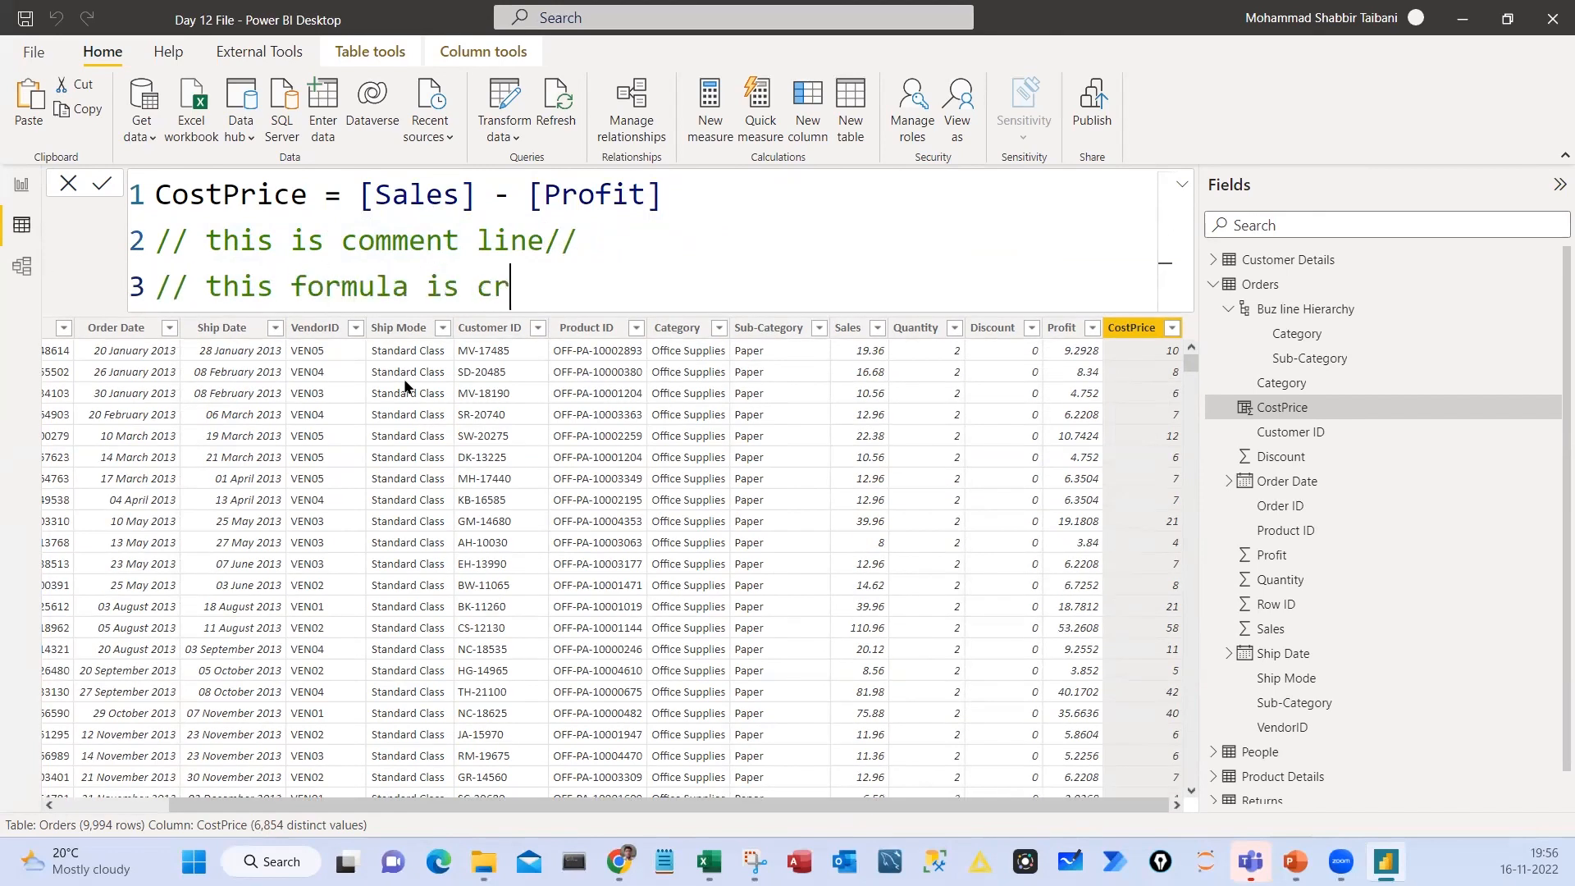
pyautogui.write('eated using New Col')
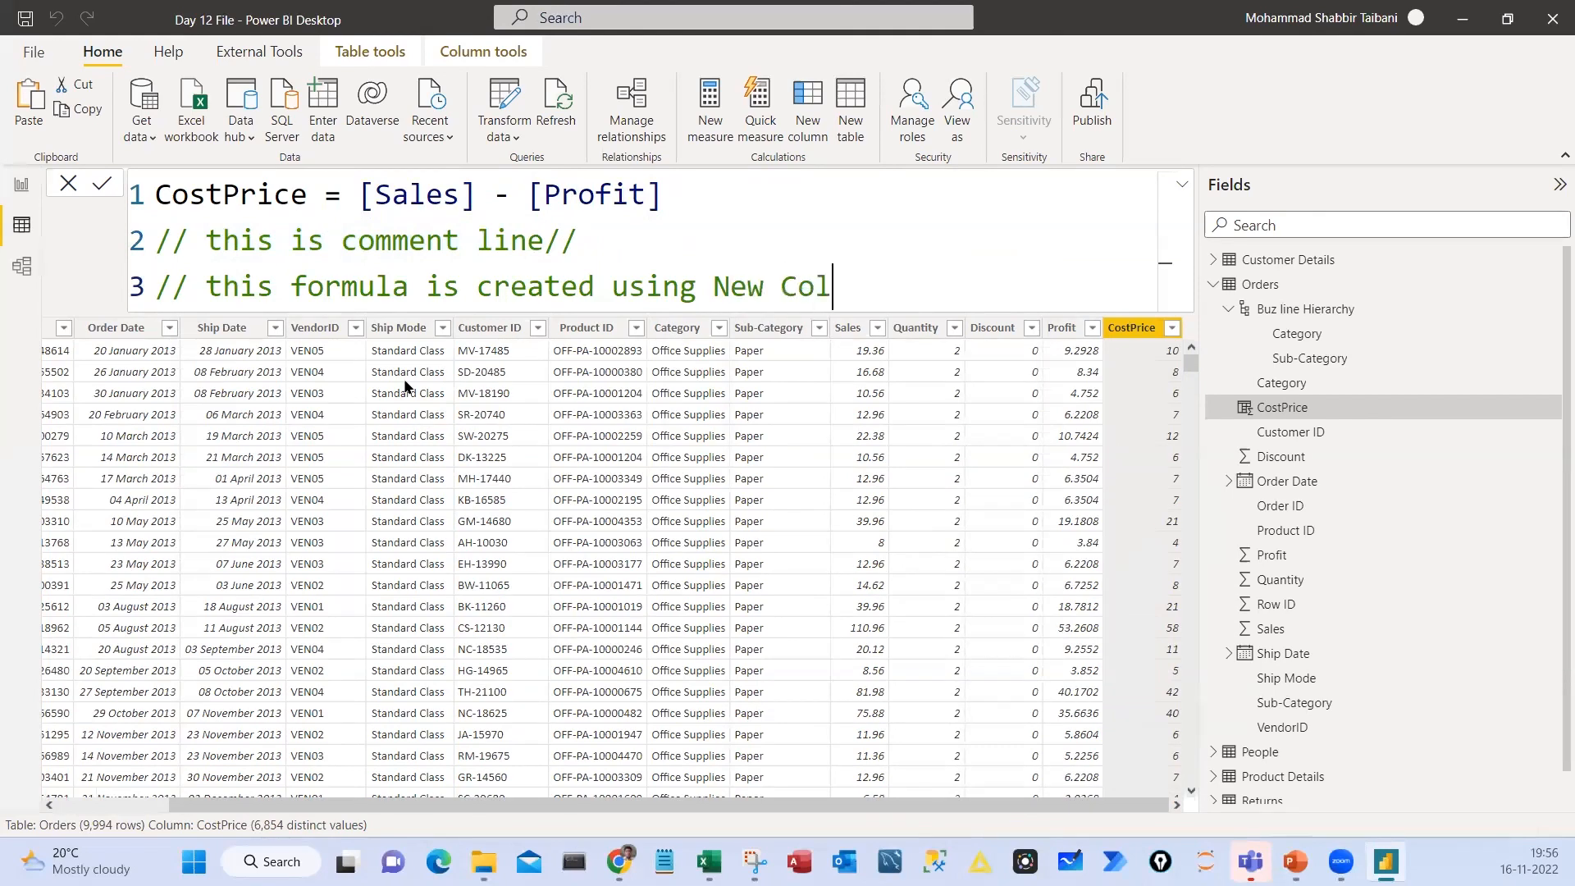
pyautogui.write('umn Option//')
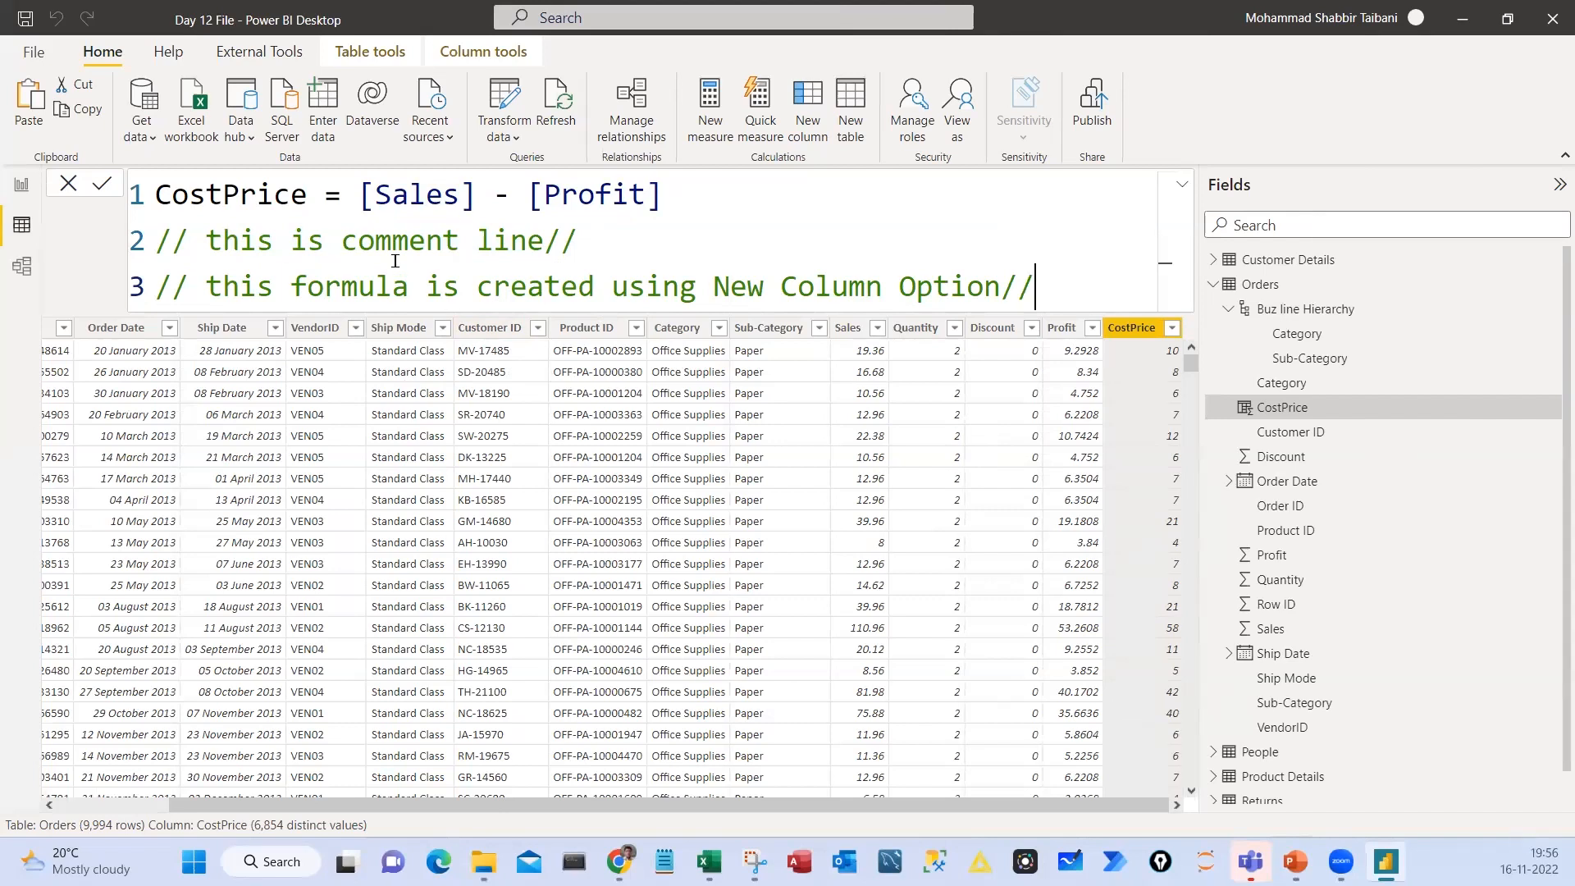
pyautogui.moveTo(851, 231); pyautogui.dragTo(853, 215)
pyautogui.moveTo(890, 231); pyautogui.dragTo(964, 206)
pyautogui.moveTo(919, 150)
pyautogui.mouseDown()
pyautogui.moveTo(977, 176)
pyautogui.moveTo(878, 154)
pyautogui.mouseUp()
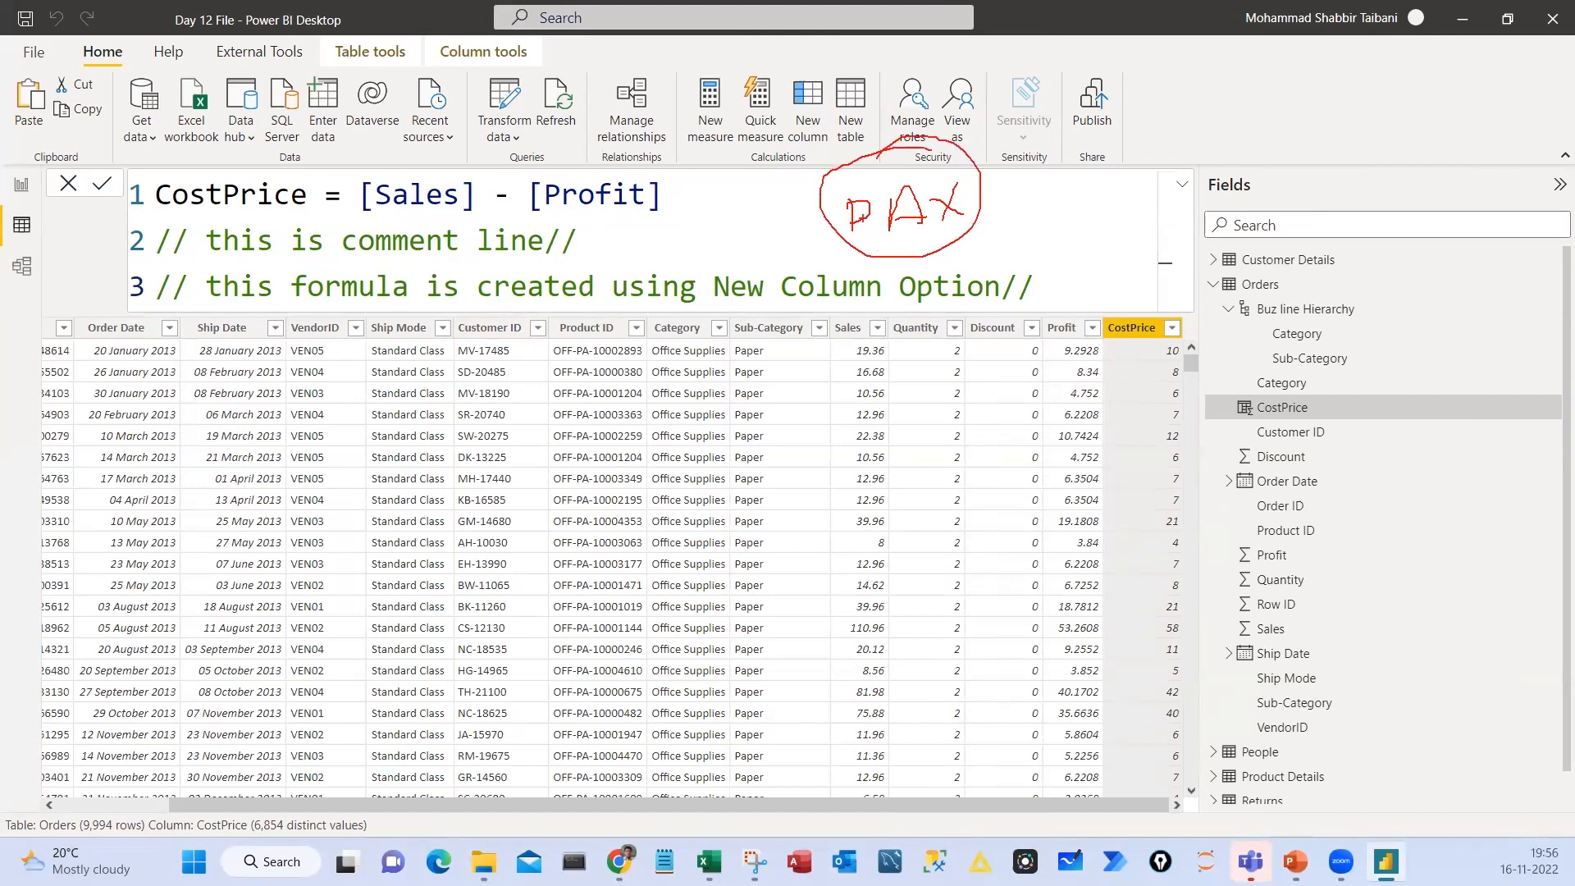
pyautogui.moveTo(581, 238); pyautogui.dragTo(626, 217)
pyautogui.moveTo(1017, 293); pyautogui.dragTo(1101, 246)
pyautogui.moveTo(479, 310); pyautogui.dragTo(543, 289)
pyautogui.moveTo(455, 265); pyautogui.dragTo(496, 258)
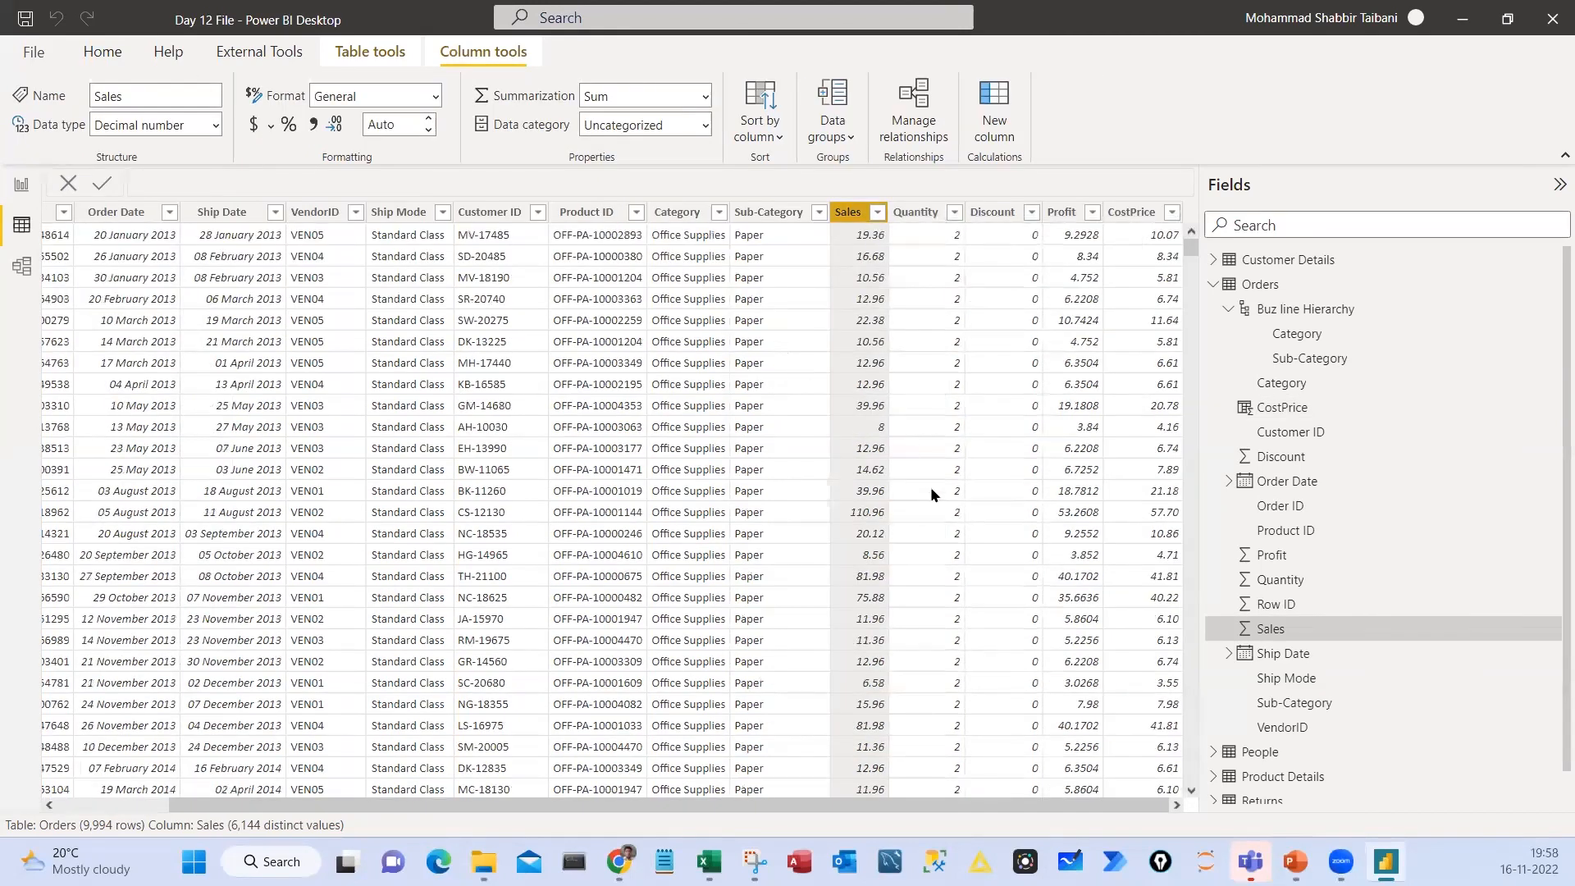
# Sort the Orders table by Quantity in descending order, check the filter list of quantities, and clear the sort
pyautogui.click(955, 211)
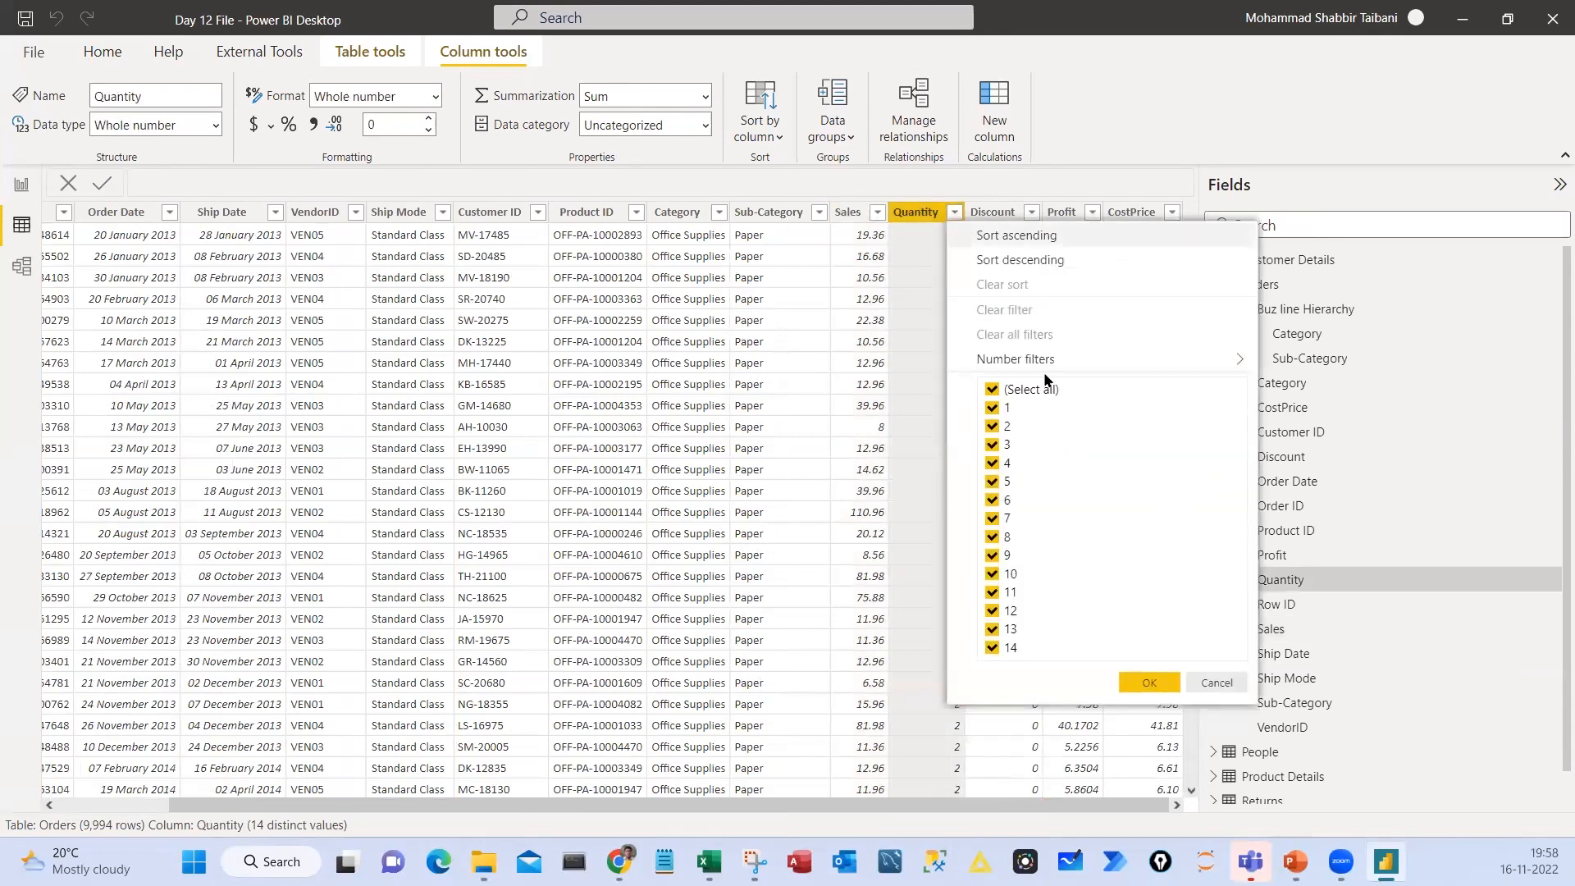
pyautogui.click(1033, 261)
pyautogui.click(954, 213)
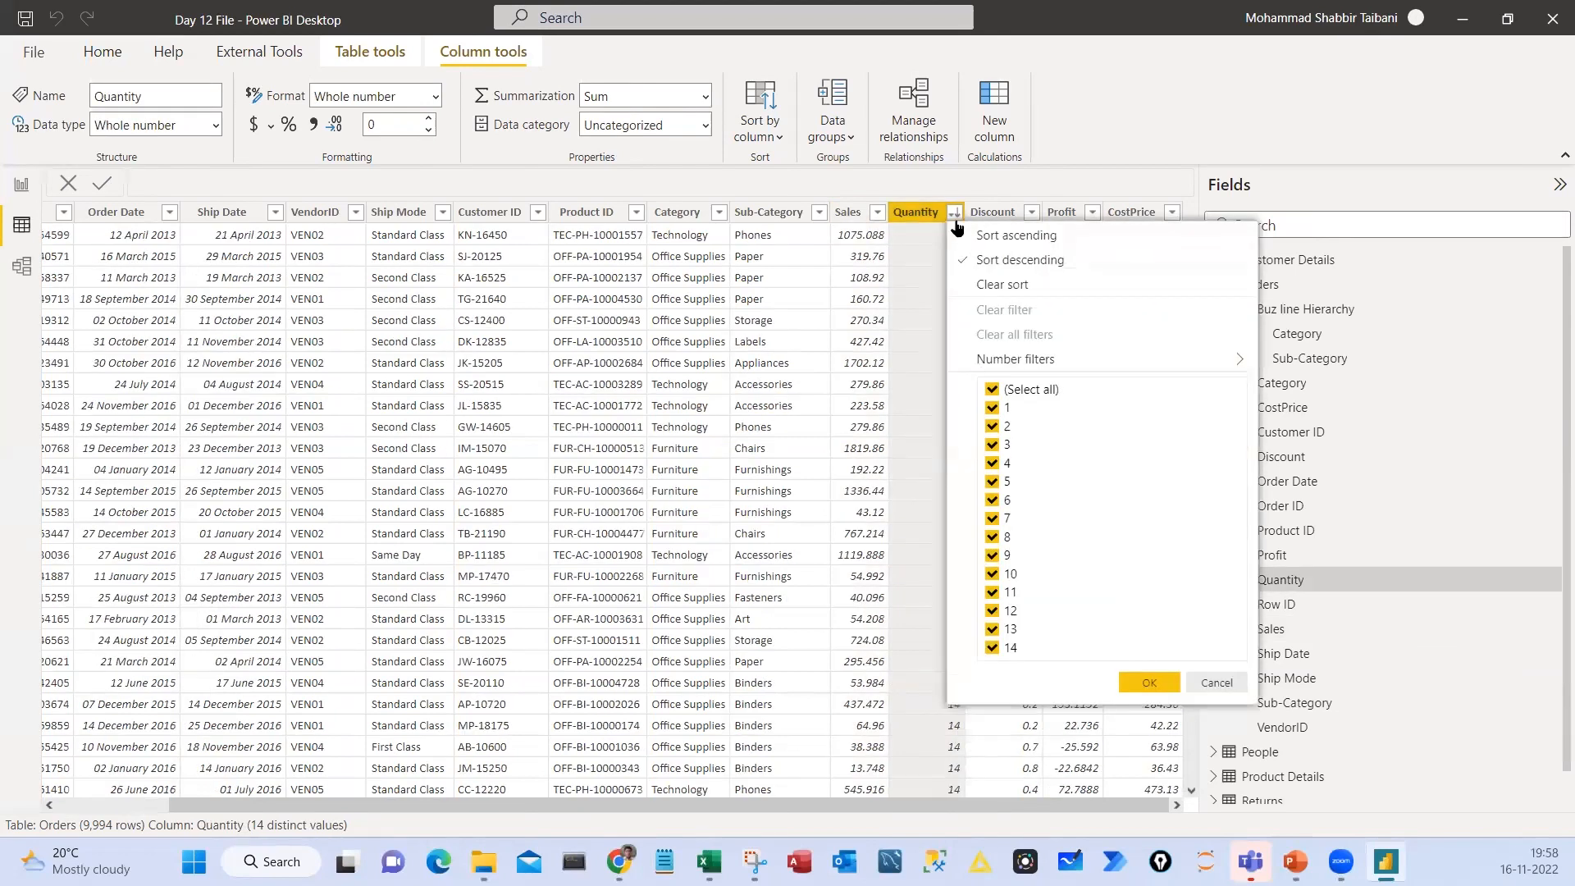
pyautogui.click(920, 224)
pyautogui.click(953, 215)
pyautogui.click(985, 283)
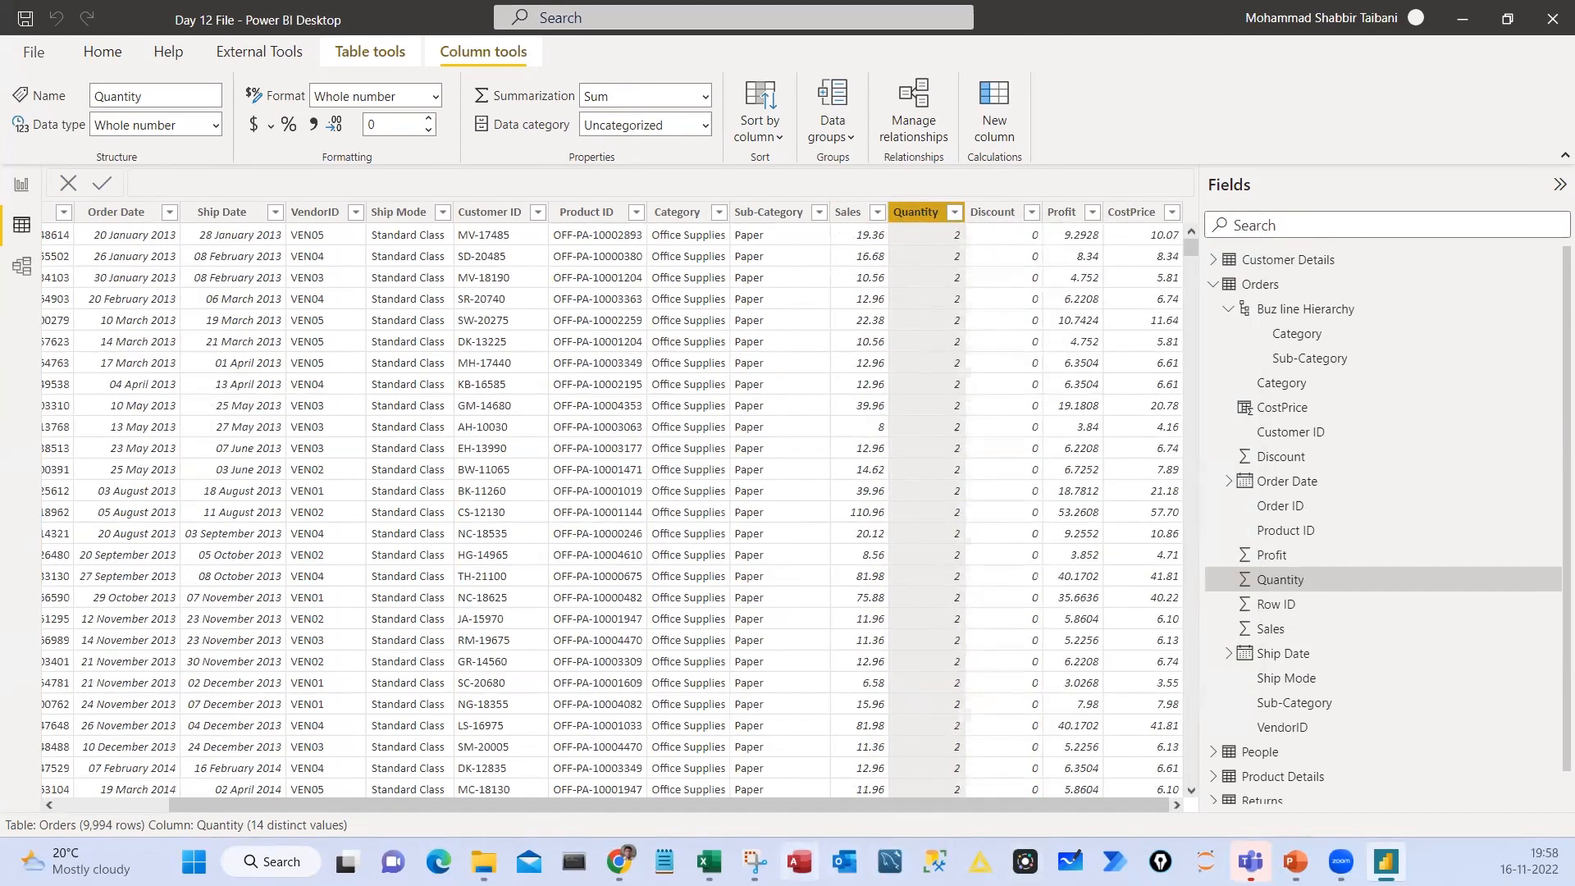
# Switch to the Excel workbook Book1, enter 1 in cell H3 and delete the text in H4
pyautogui.click(710, 862)
pyautogui.click(808, 322)
pyautogui.moveTo(829, 234); pyautogui.dragTo(865, 293)
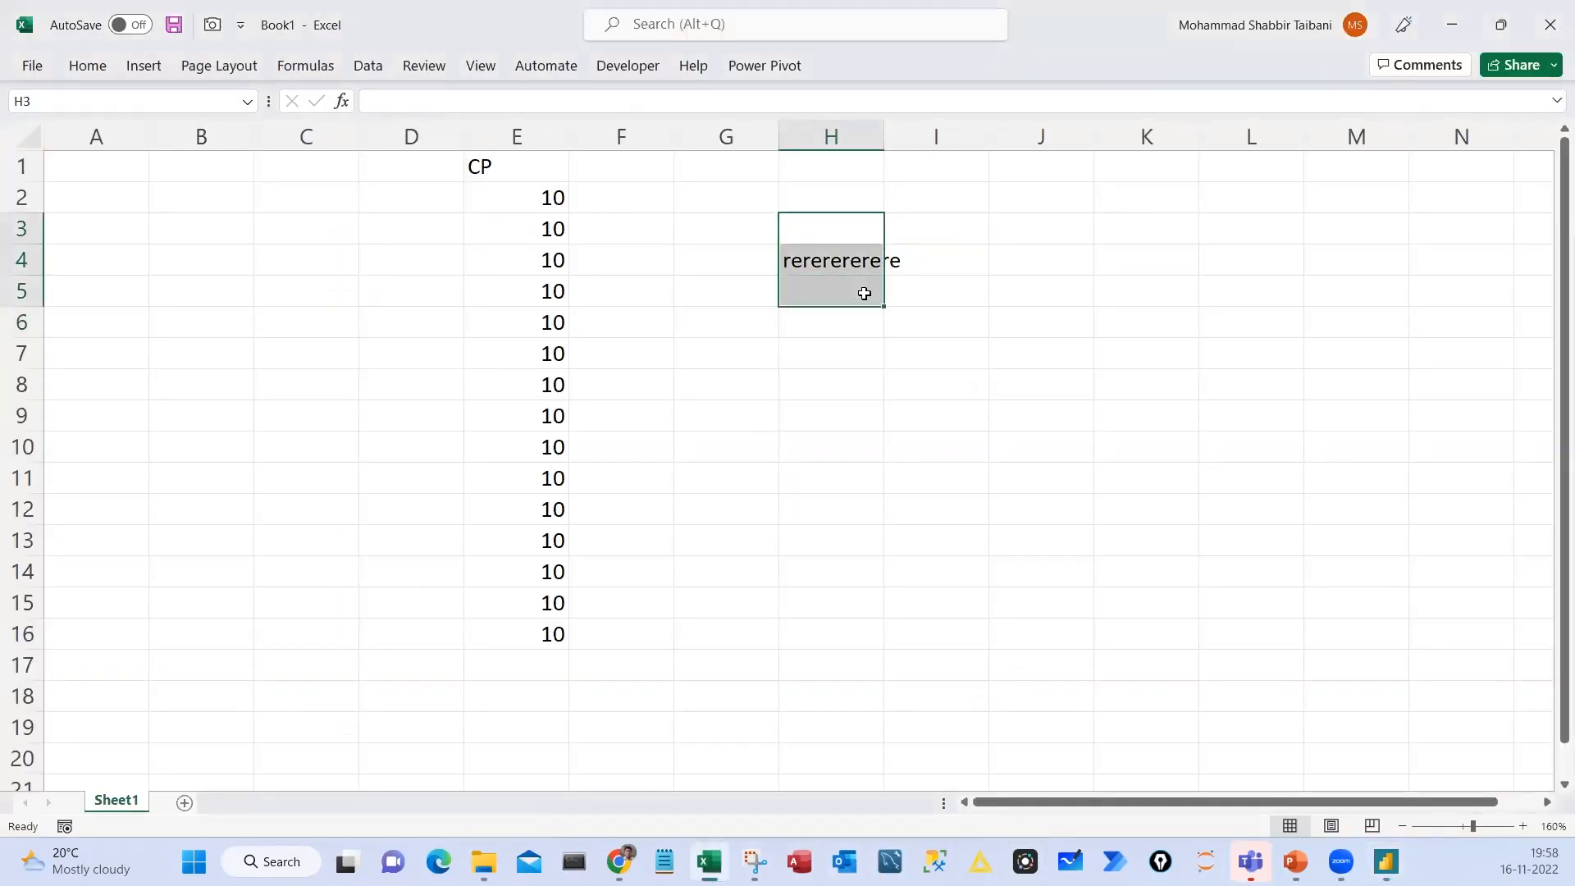
pyautogui.write('1')
pyautogui.press('Return')
pyautogui.press('Down')
pyautogui.press('Up')
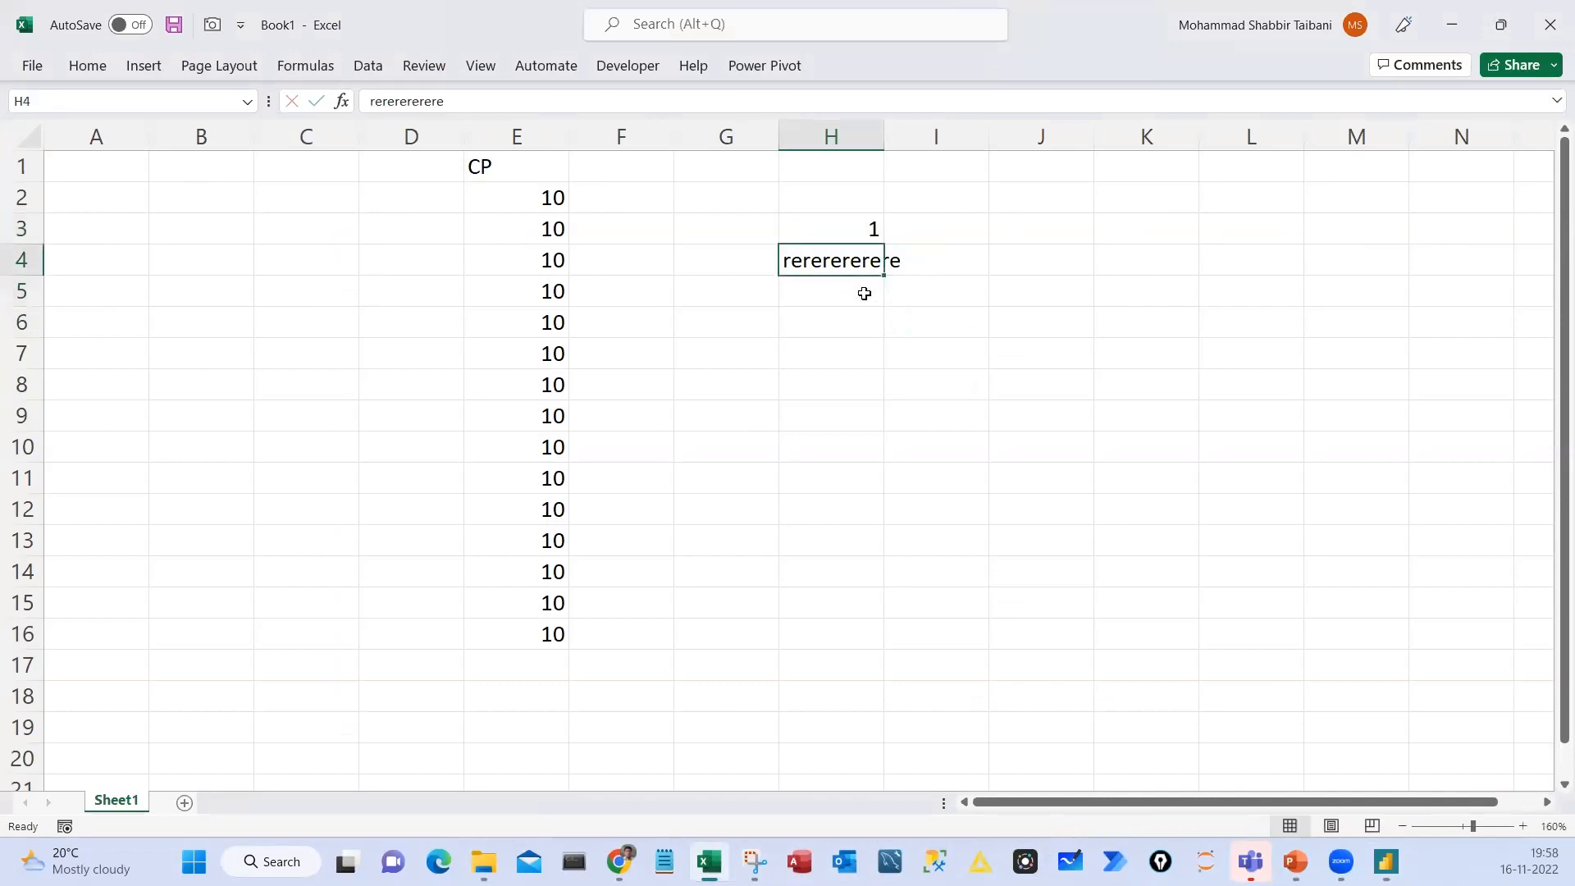
pyautogui.press('Delete')
# Enter 14 in cell H8 as the highest quantity
pyautogui.press('Down')
pyautogui.press('Down')
pyautogui.press('Down')
pyautogui.press('Down')
pyautogui.write('14')
pyautogui.press('Return')
# Complete the first quantity range with 5 in cell I3 and the label Poor in J3
pyautogui.press('Up')
pyautogui.press('Up')
pyautogui.press('Up')
pyautogui.press('Up')
pyautogui.press('Up')
pyautogui.press('Up')
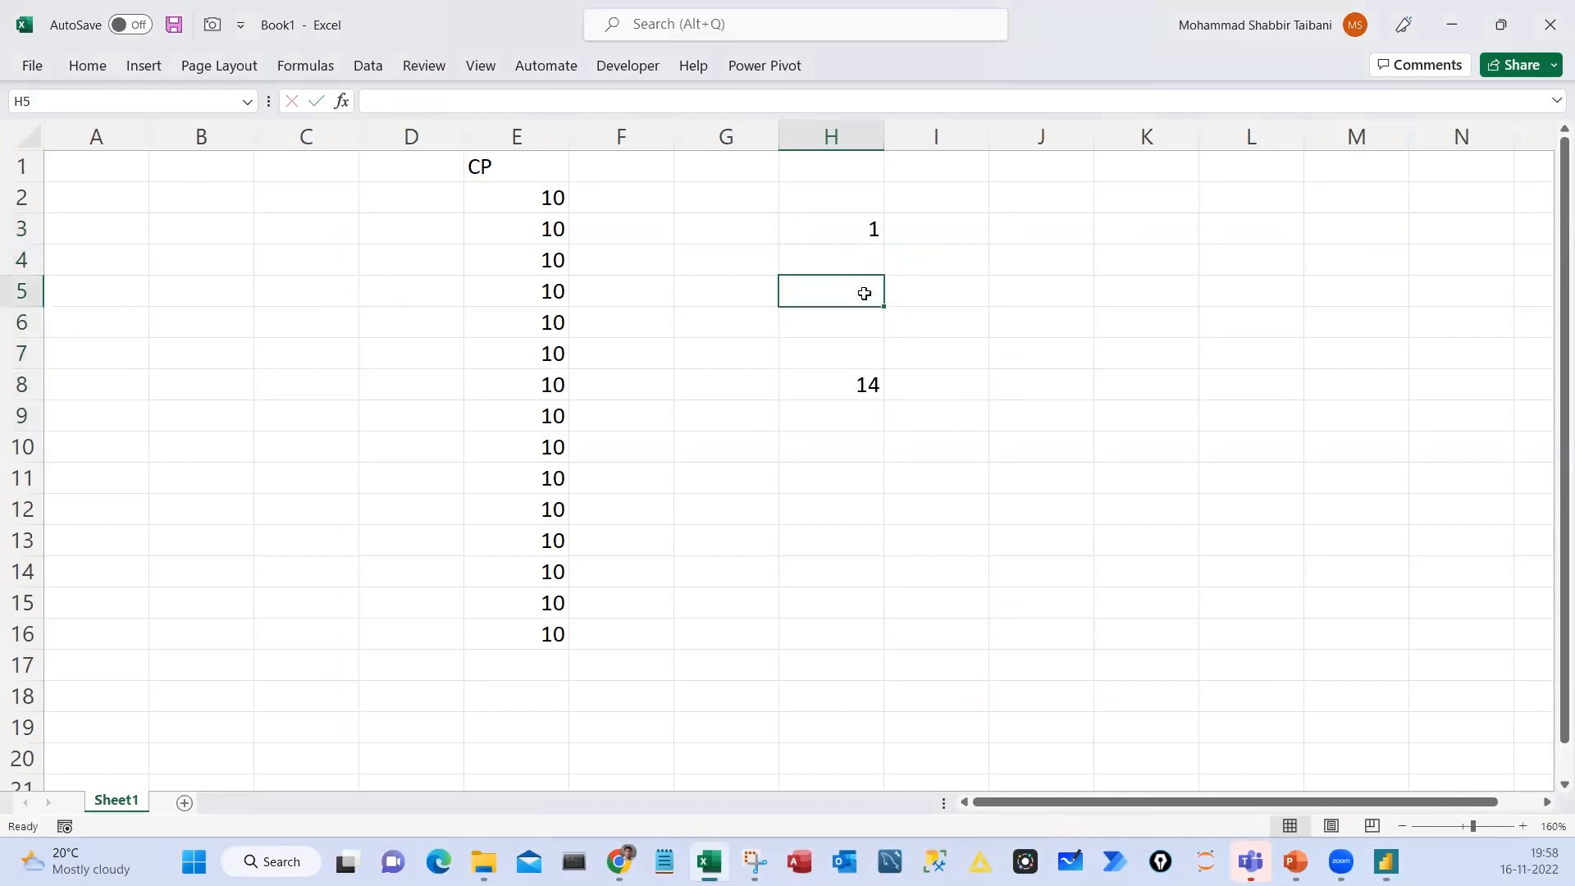
pyautogui.press('Right')
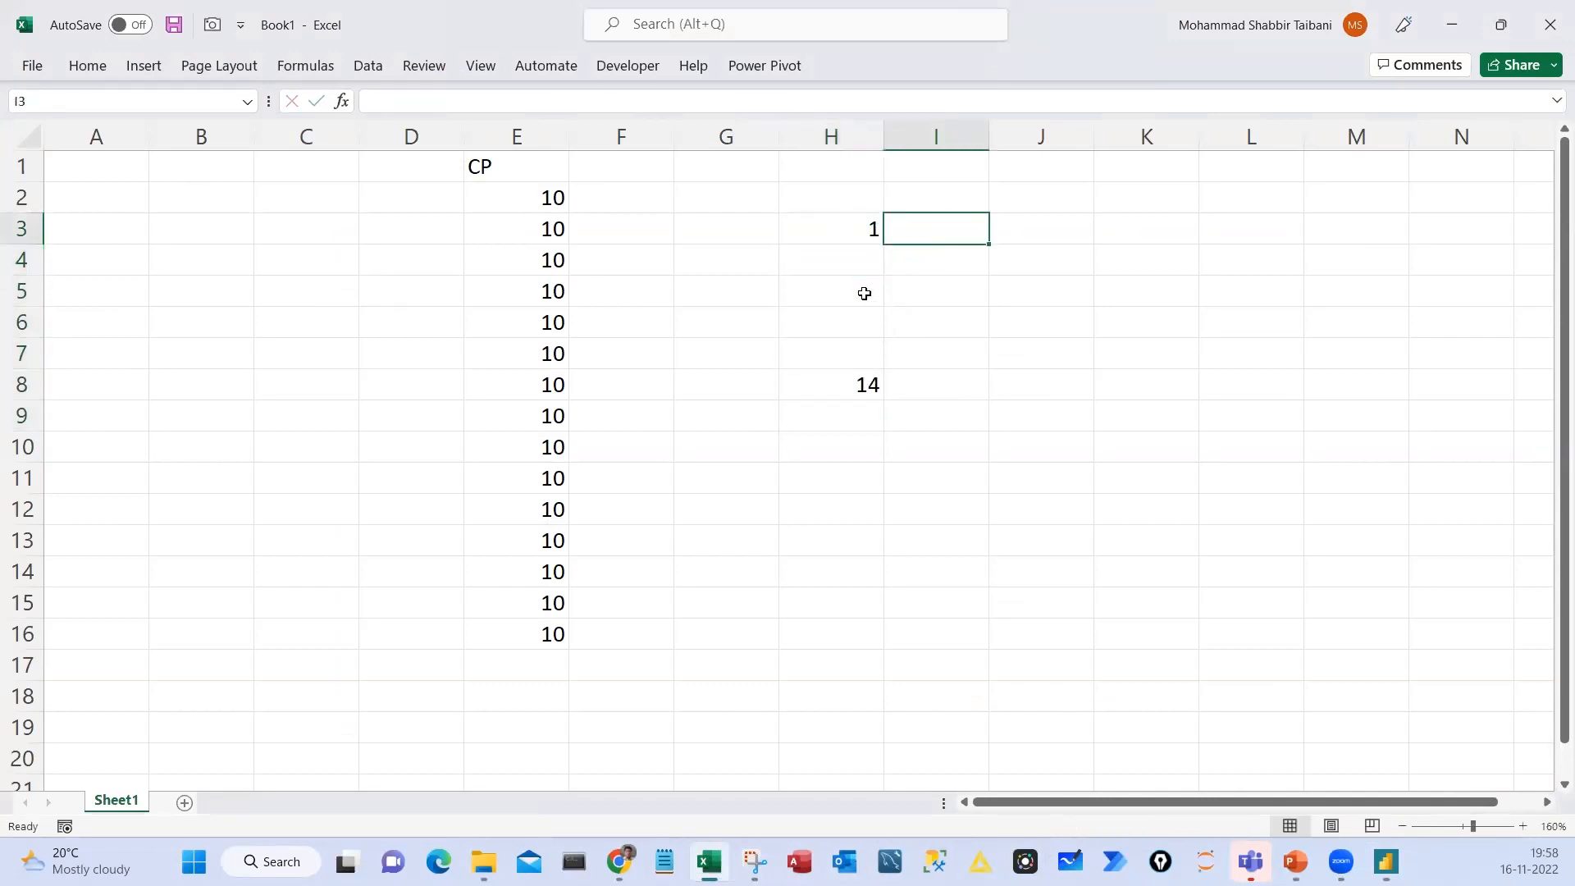
pyautogui.write('5')
pyautogui.press('Return')
pyautogui.press('Right')
pyautogui.press('Up')
pyautogui.write('Poor')
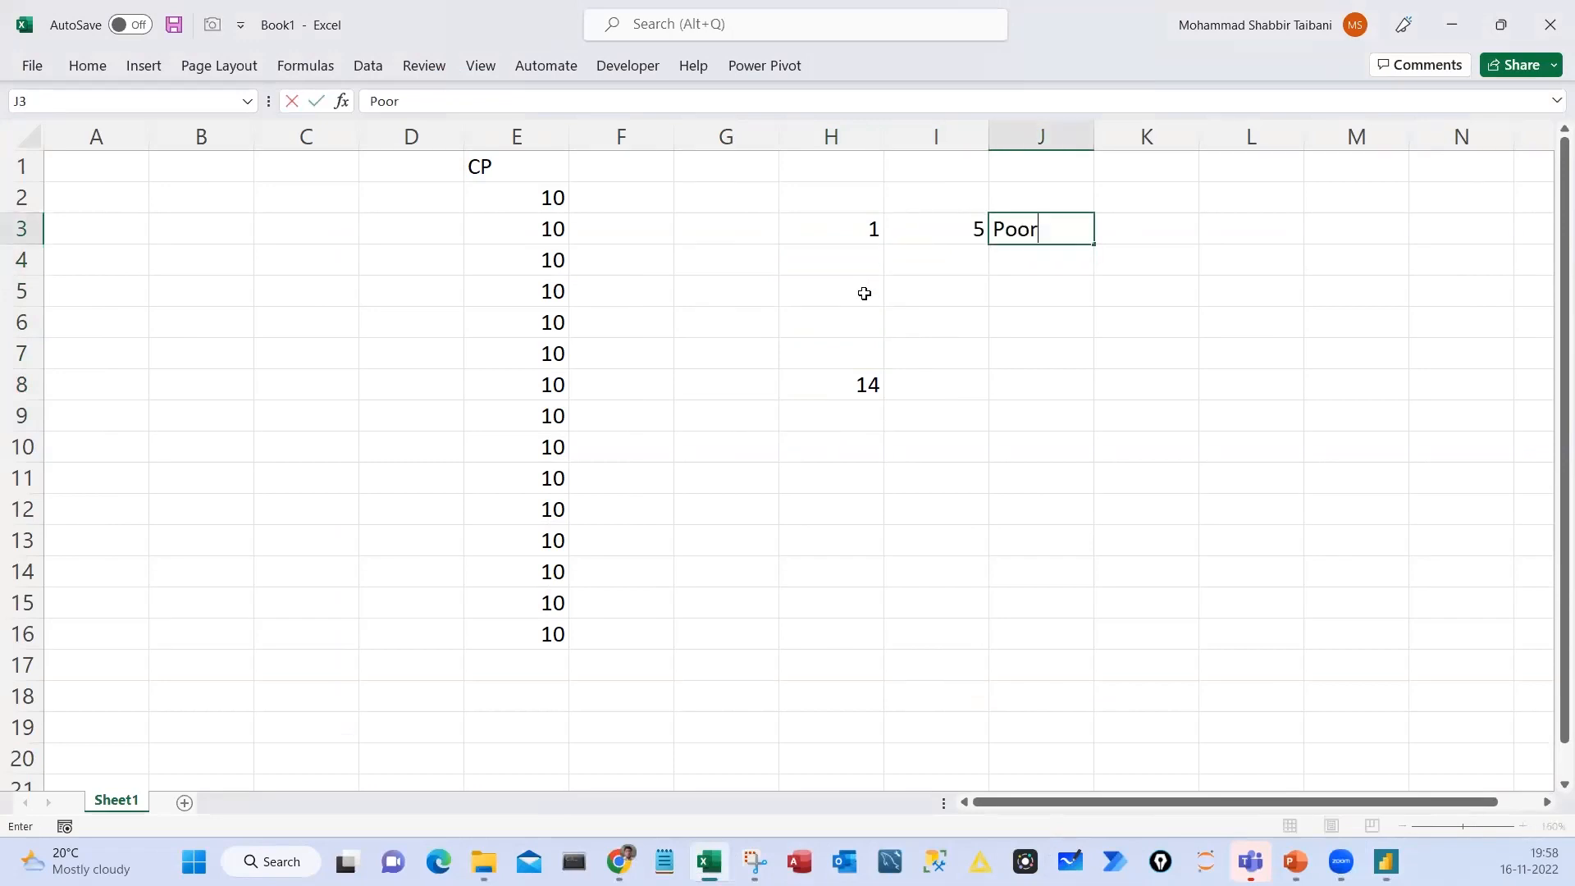
pyautogui.press('Return')
# Enter a second range of 6 to 10 in H5:I5 and try the label Medium in J5
pyautogui.press('Down')
pyautogui.click(865, 292)
pyautogui.write('6')
pyautogui.press('Tab')
pyautogui.write('10')
pyautogui.press('Tab')
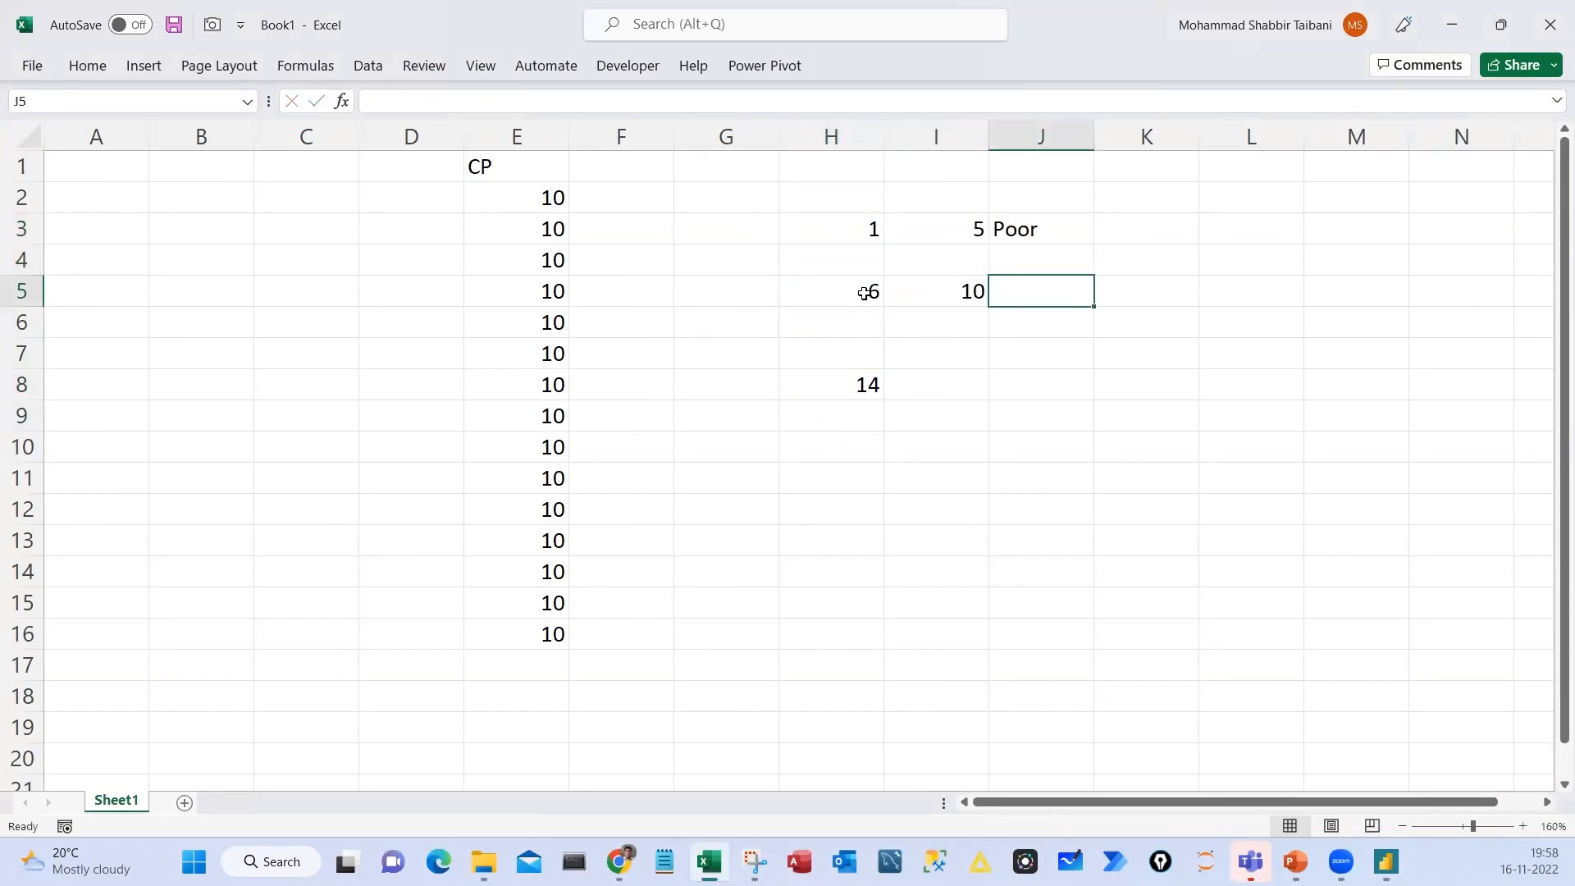
pyautogui.write('Medium')
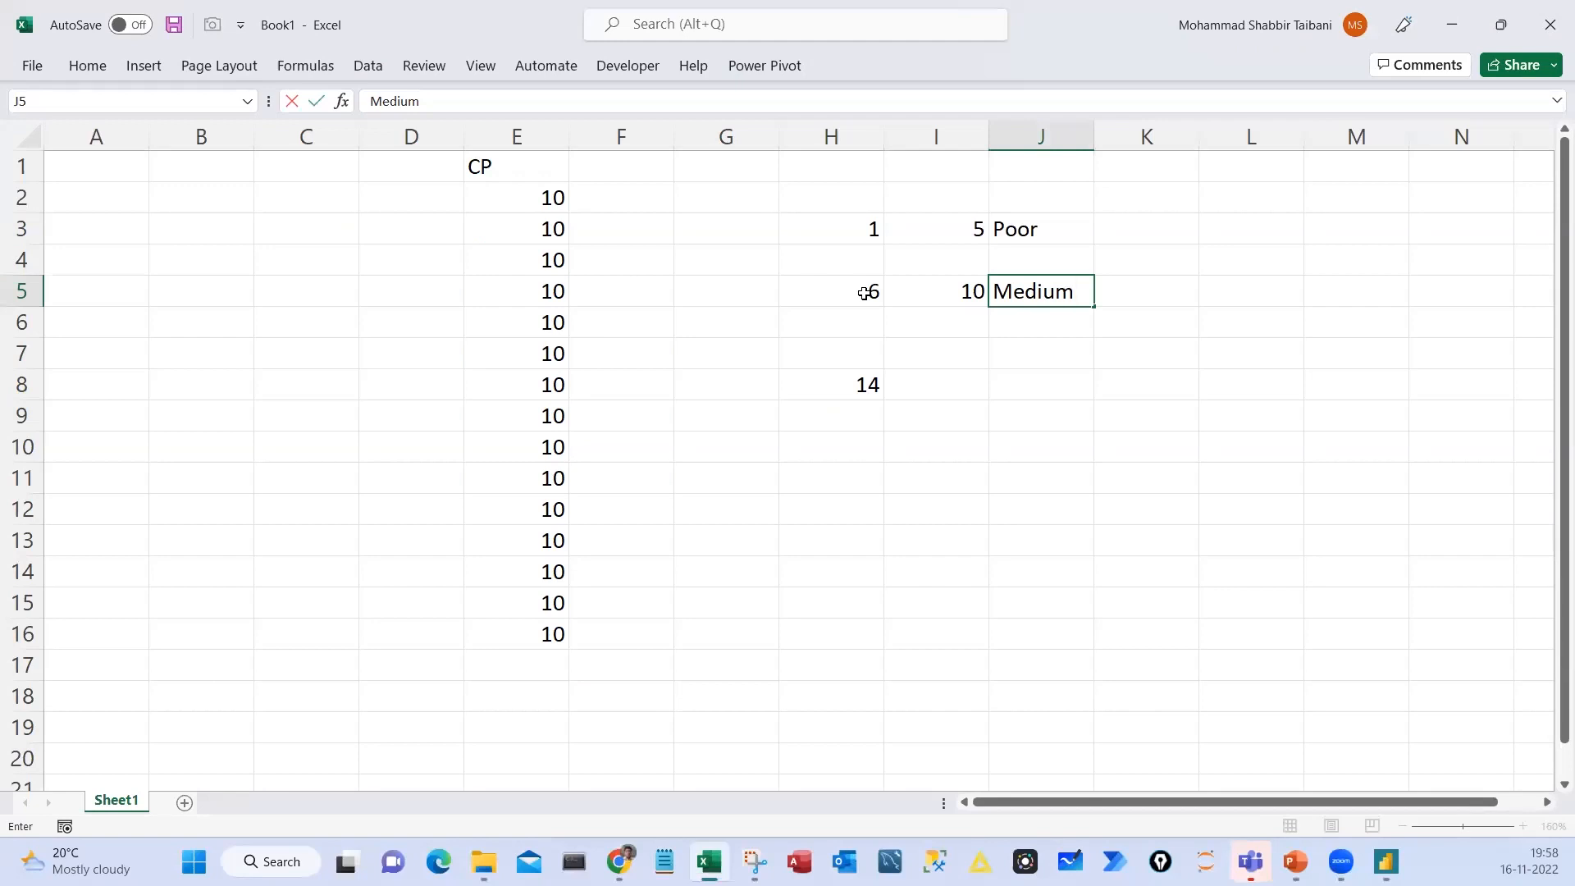
pyautogui.press('Escape')
# Set the upper limit of the Poor range in cell I3 to 7
pyautogui.press('Up')
pyautogui.press('Up')
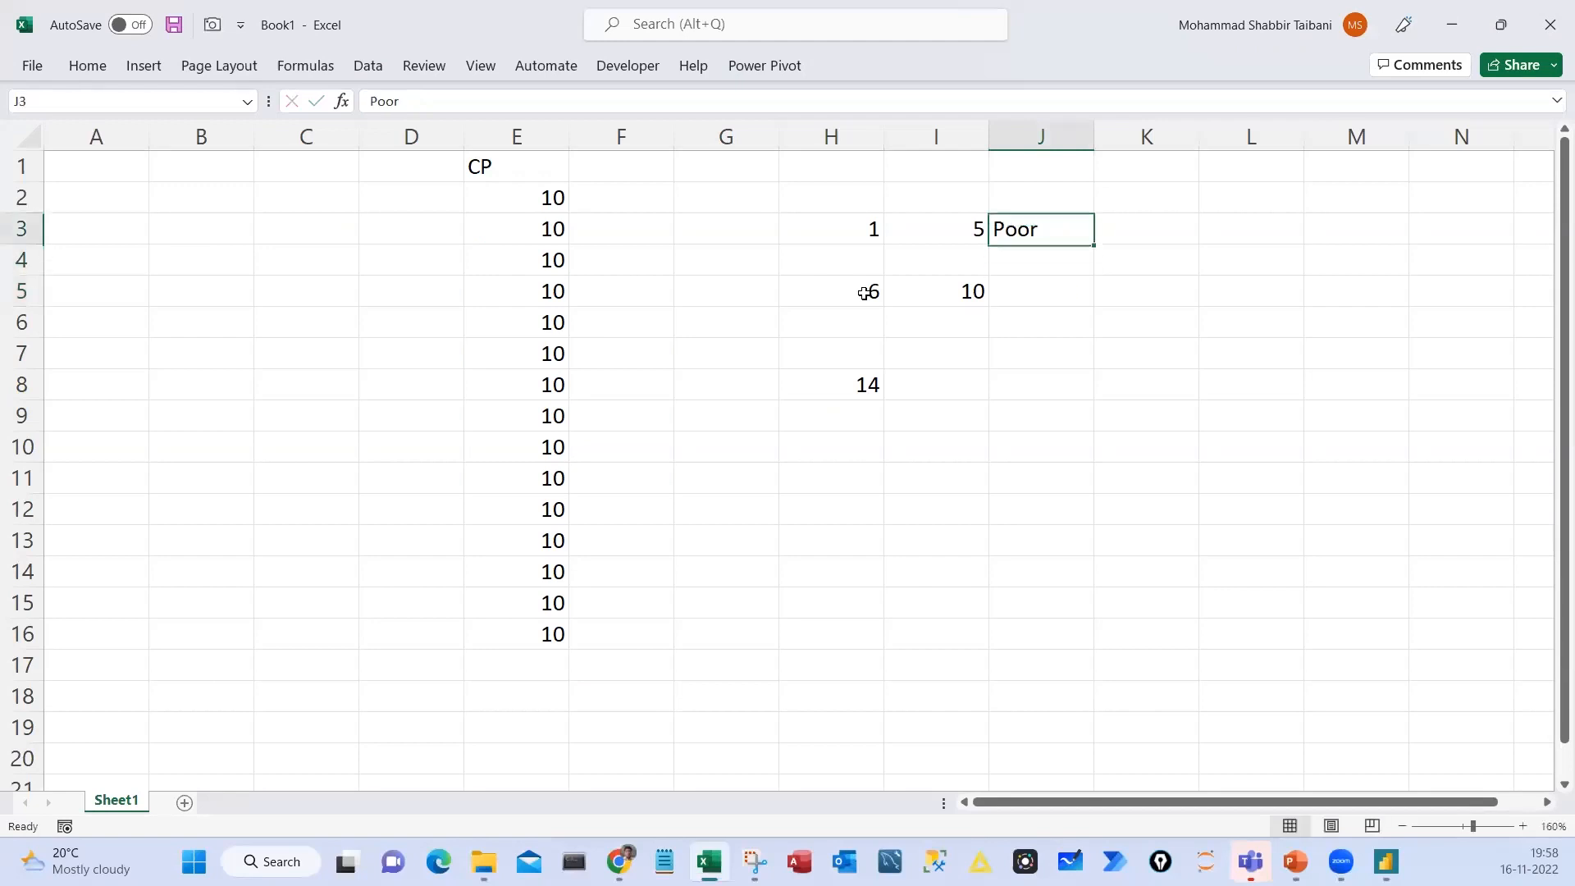
pyautogui.press('Left')
pyautogui.write('7')
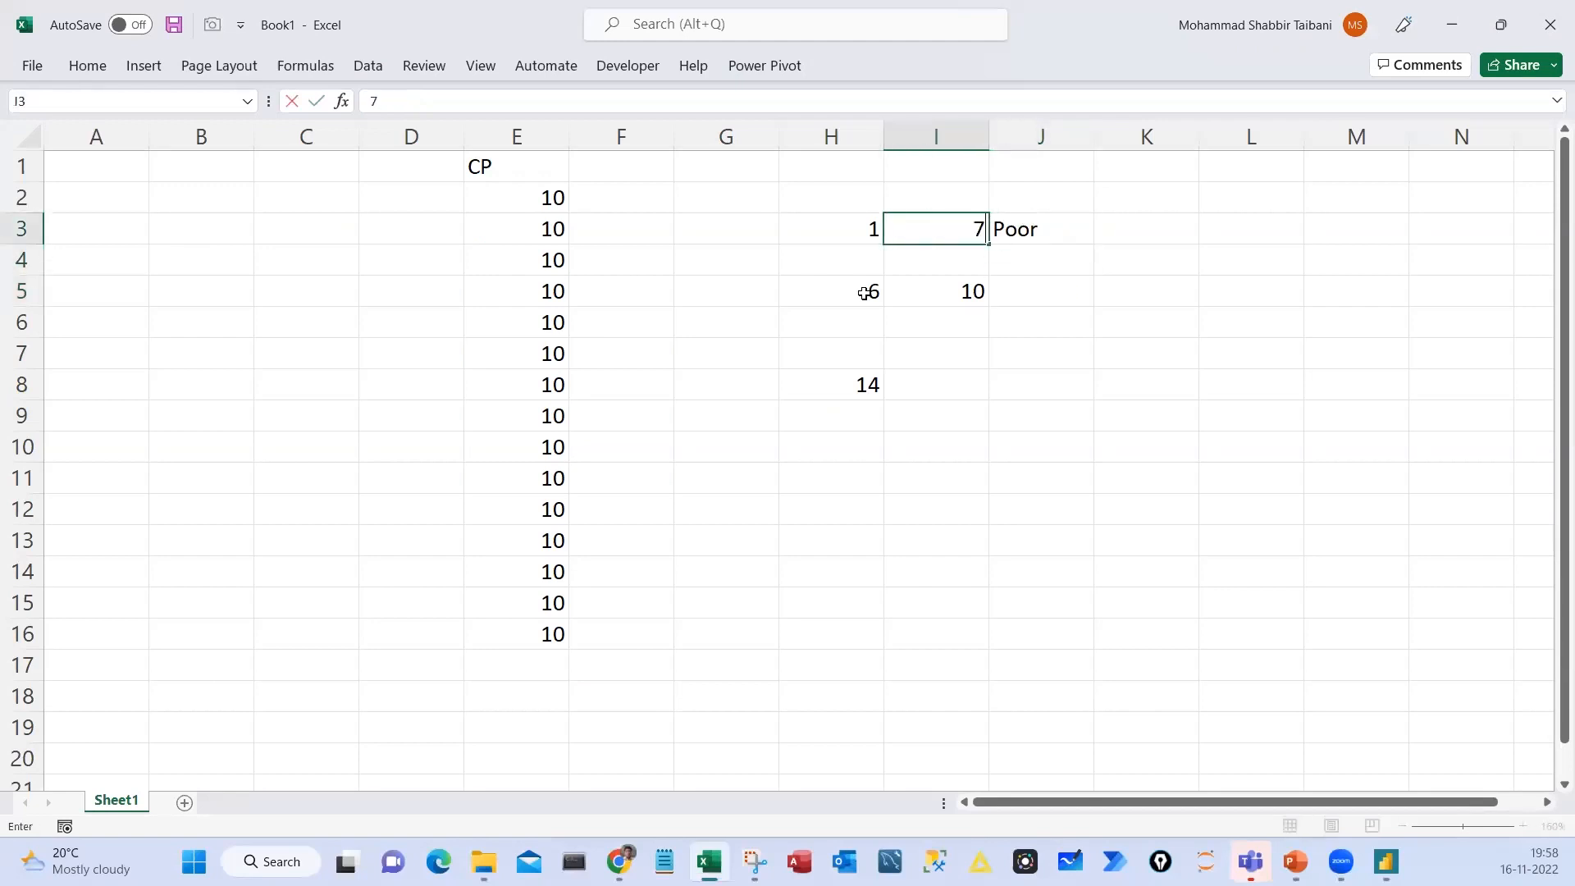
pyautogui.press('Return')
# Clear the second range in H5:I5 and the 14 in cell H8
pyautogui.press('Right')
pyautogui.press('Down')
pyautogui.press('Left')
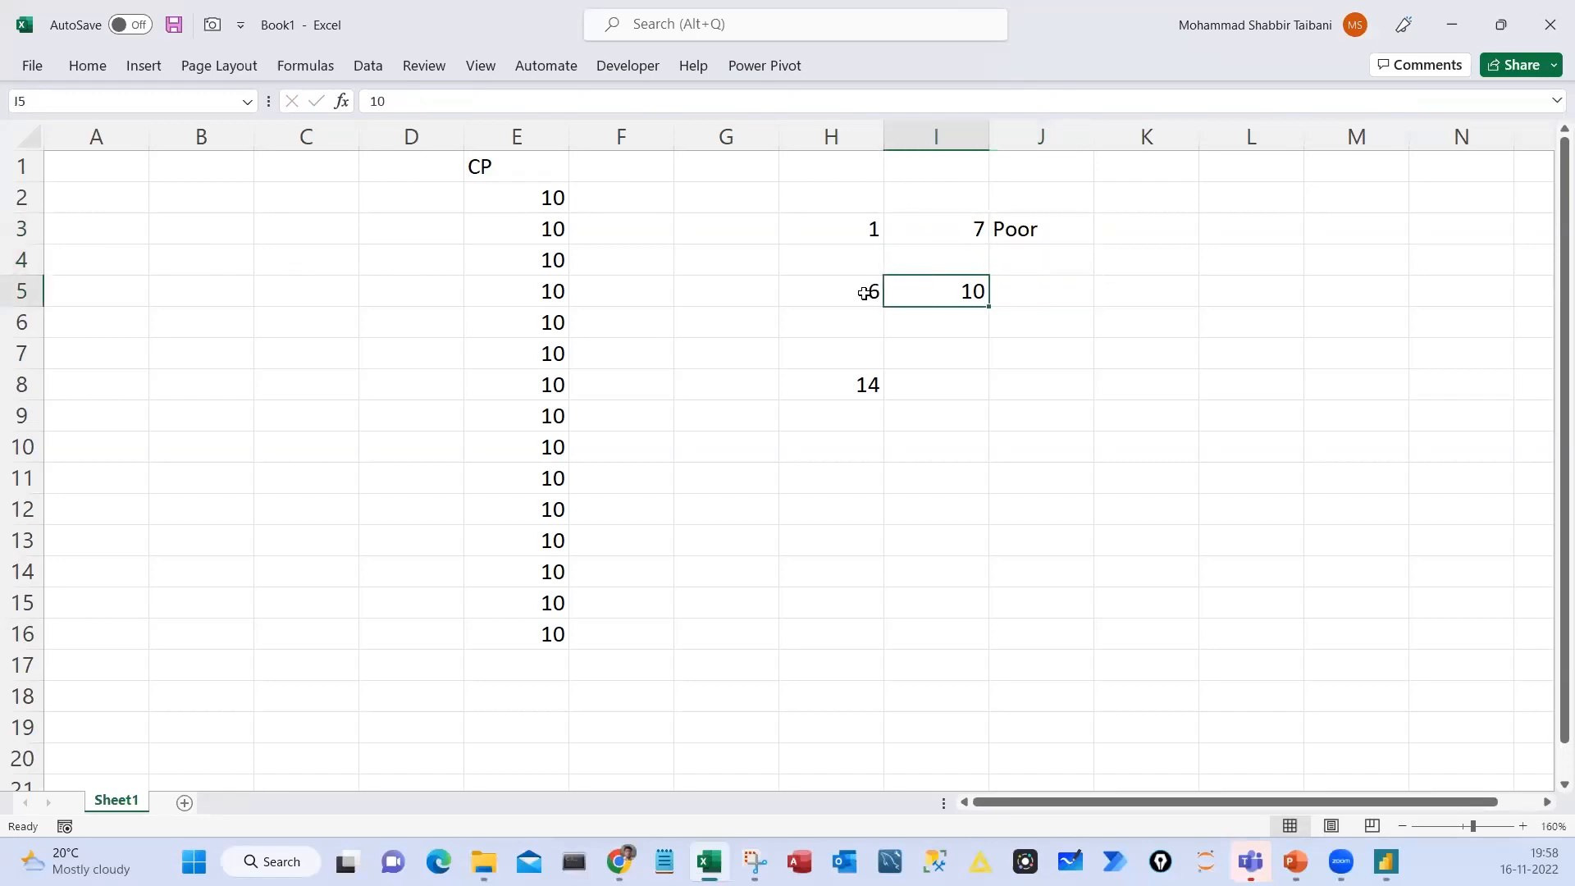
pyautogui.click(865, 293)
pyautogui.hotkey('shift', 'Right')
pyautogui.press('Delete')
# Enter the second quantity range in row 4 with 7 in H4, 14 in I4 and Good in J4
pyautogui.press('Up')
pyautogui.write('7')
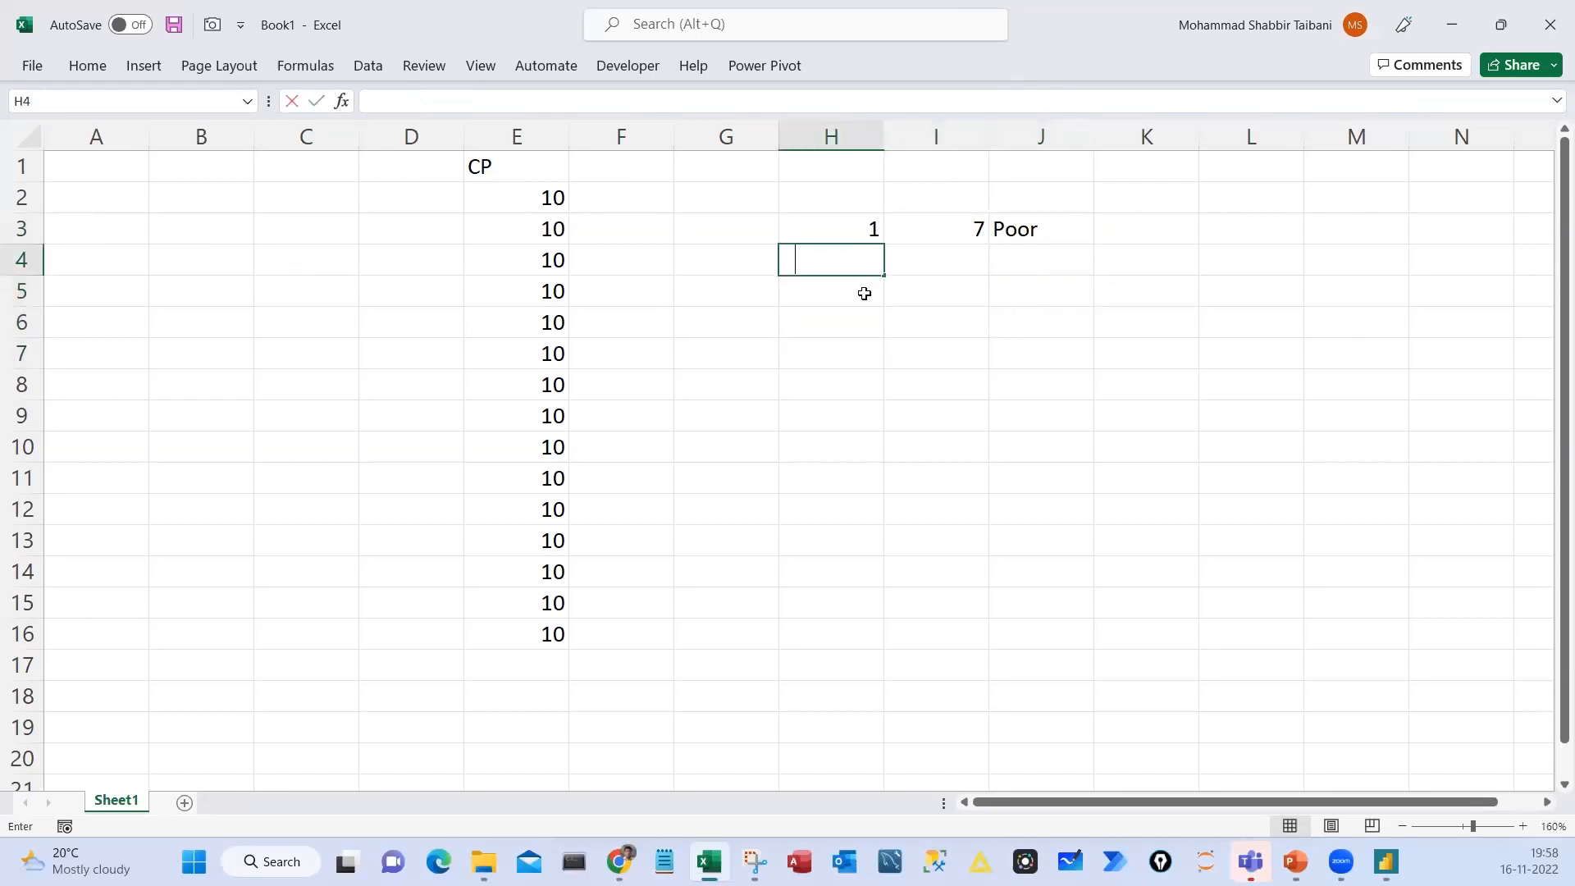
pyautogui.press('Tab')
pyautogui.write('14')
pyautogui.press('Tab')
pyautogui.write('Good')
pyautogui.press('Return')
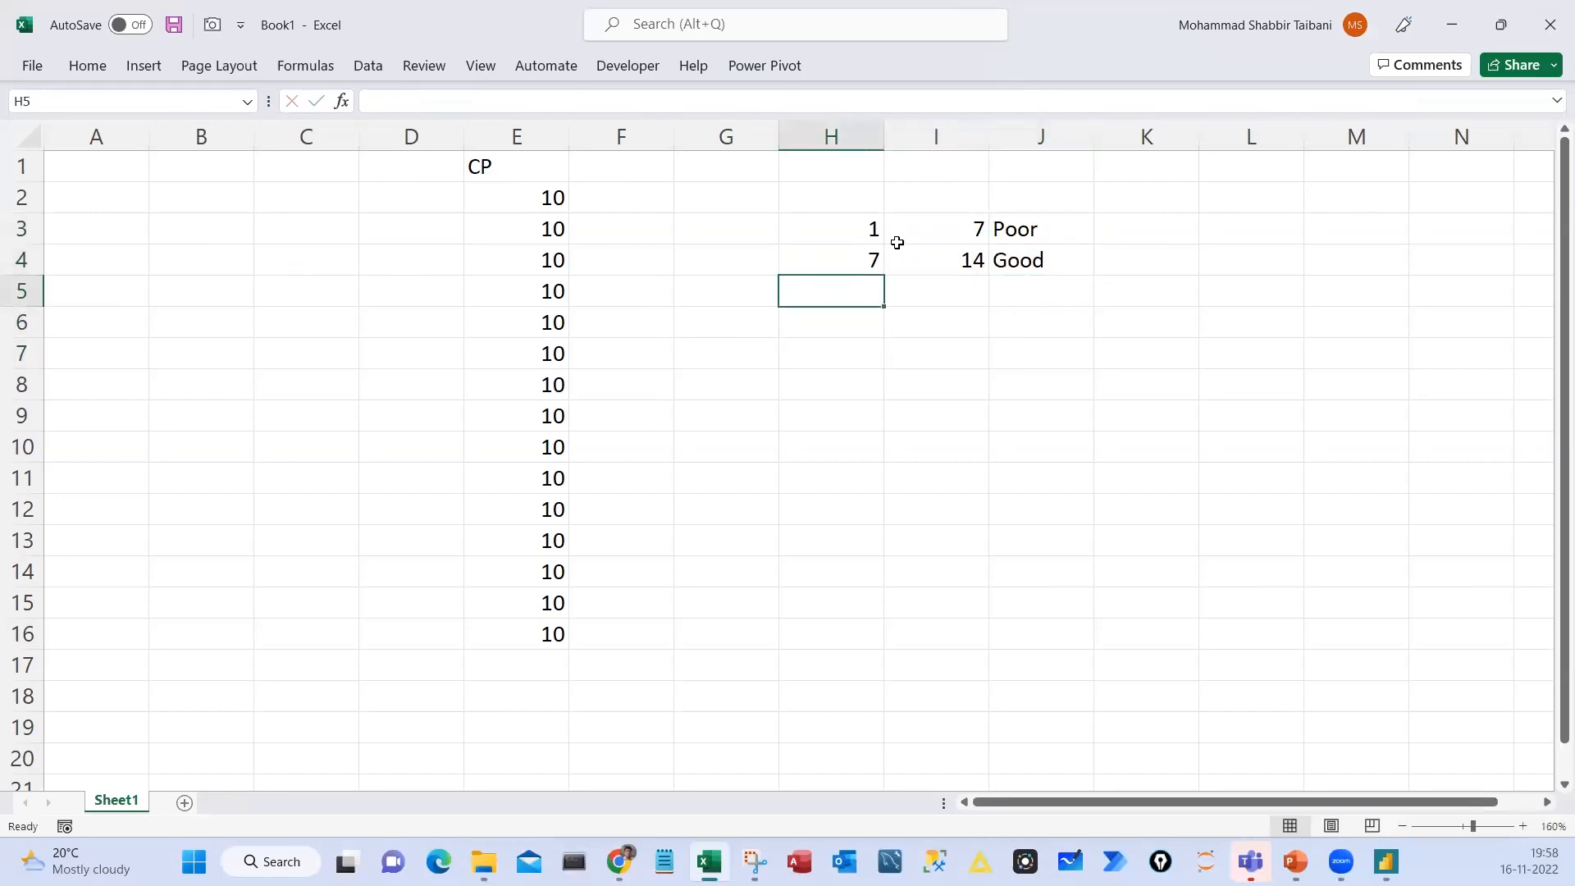
# Review the quantity limits and their Poor and Good labels in H3:J4
pyautogui.moveTo(859, 226); pyautogui.dragTo(1015, 261)
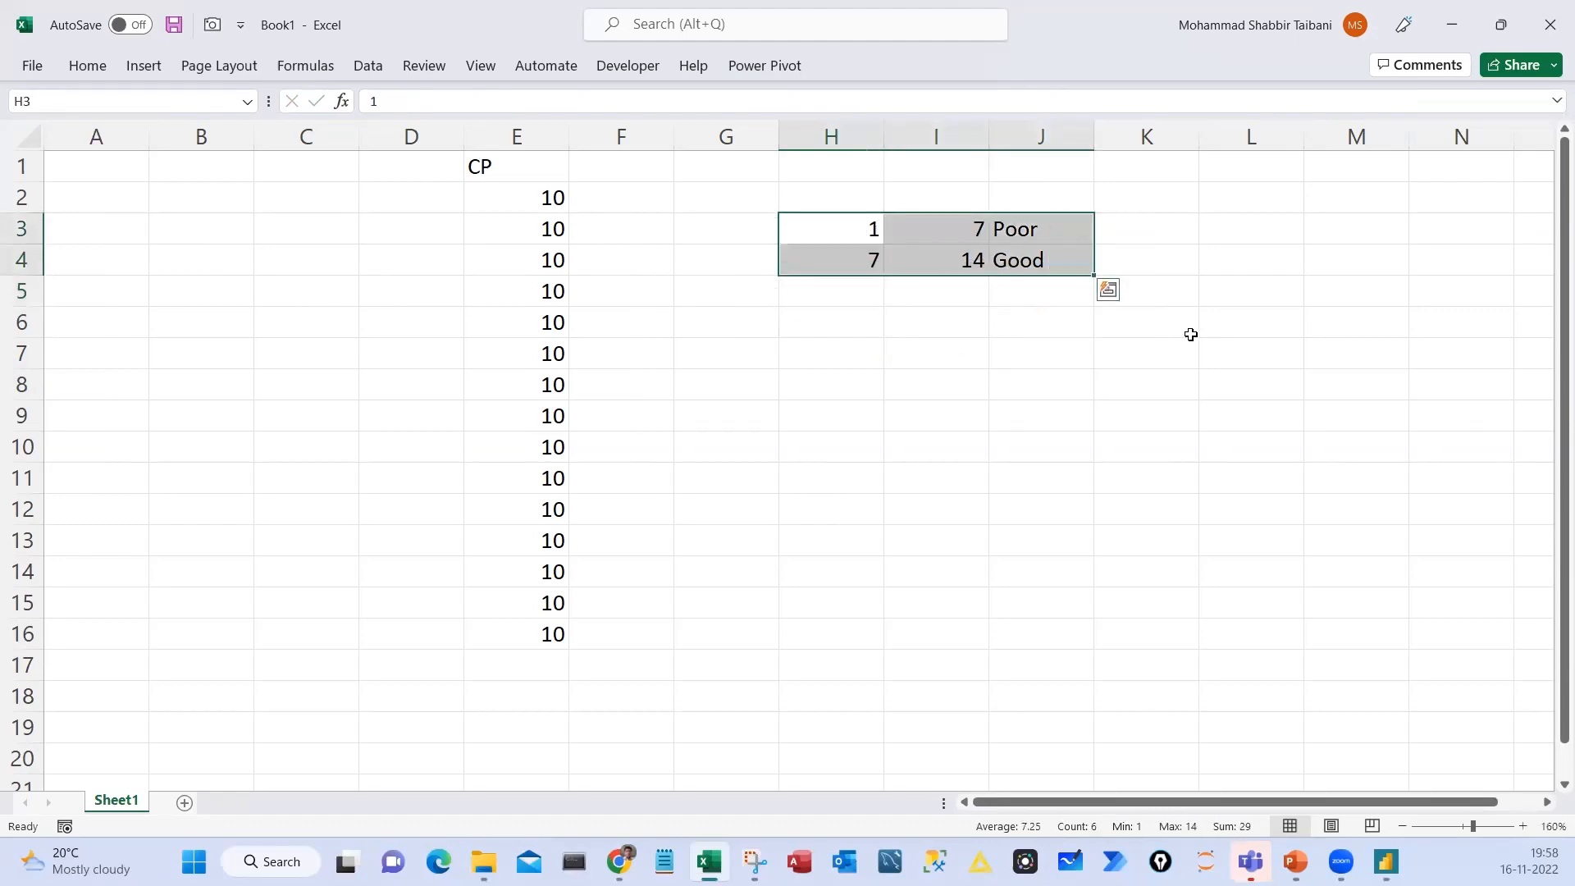
pyautogui.hotkey('alt', 'Tab')
pyautogui.hotkey('alt', 'Tab')
pyautogui.moveTo(1036, 235)
pyautogui.mouseDown()
pyautogui.moveTo(1038, 263)
pyautogui.moveTo(1017, 260)
pyautogui.mouseUp()
pyautogui.click(992, 397)
pyautogui.press('alt')
pyautogui.click(977, 235)
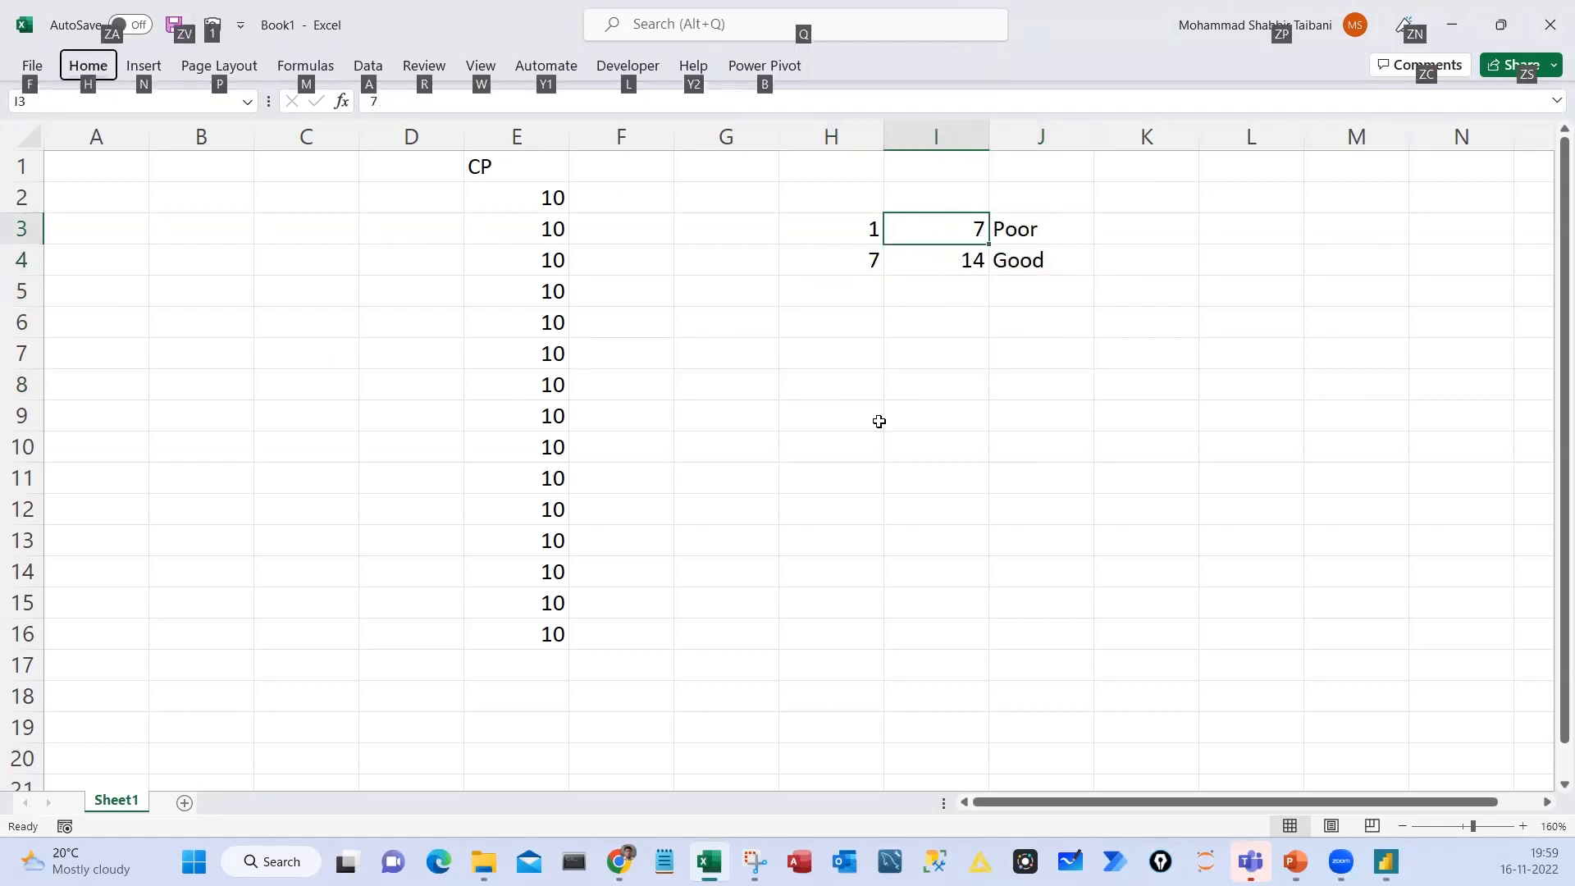
pyautogui.moveTo(795, 330)
pyautogui.mouseDown()
pyautogui.moveTo(813, 406)
pyautogui.moveTo(790, 349)
pyautogui.mouseUp()
pyautogui.moveTo(788, 361)
pyautogui.mouseDown()
pyautogui.moveTo(847, 412)
pyautogui.moveTo(953, 380)
pyautogui.moveTo(932, 322)
pyautogui.mouseUp()
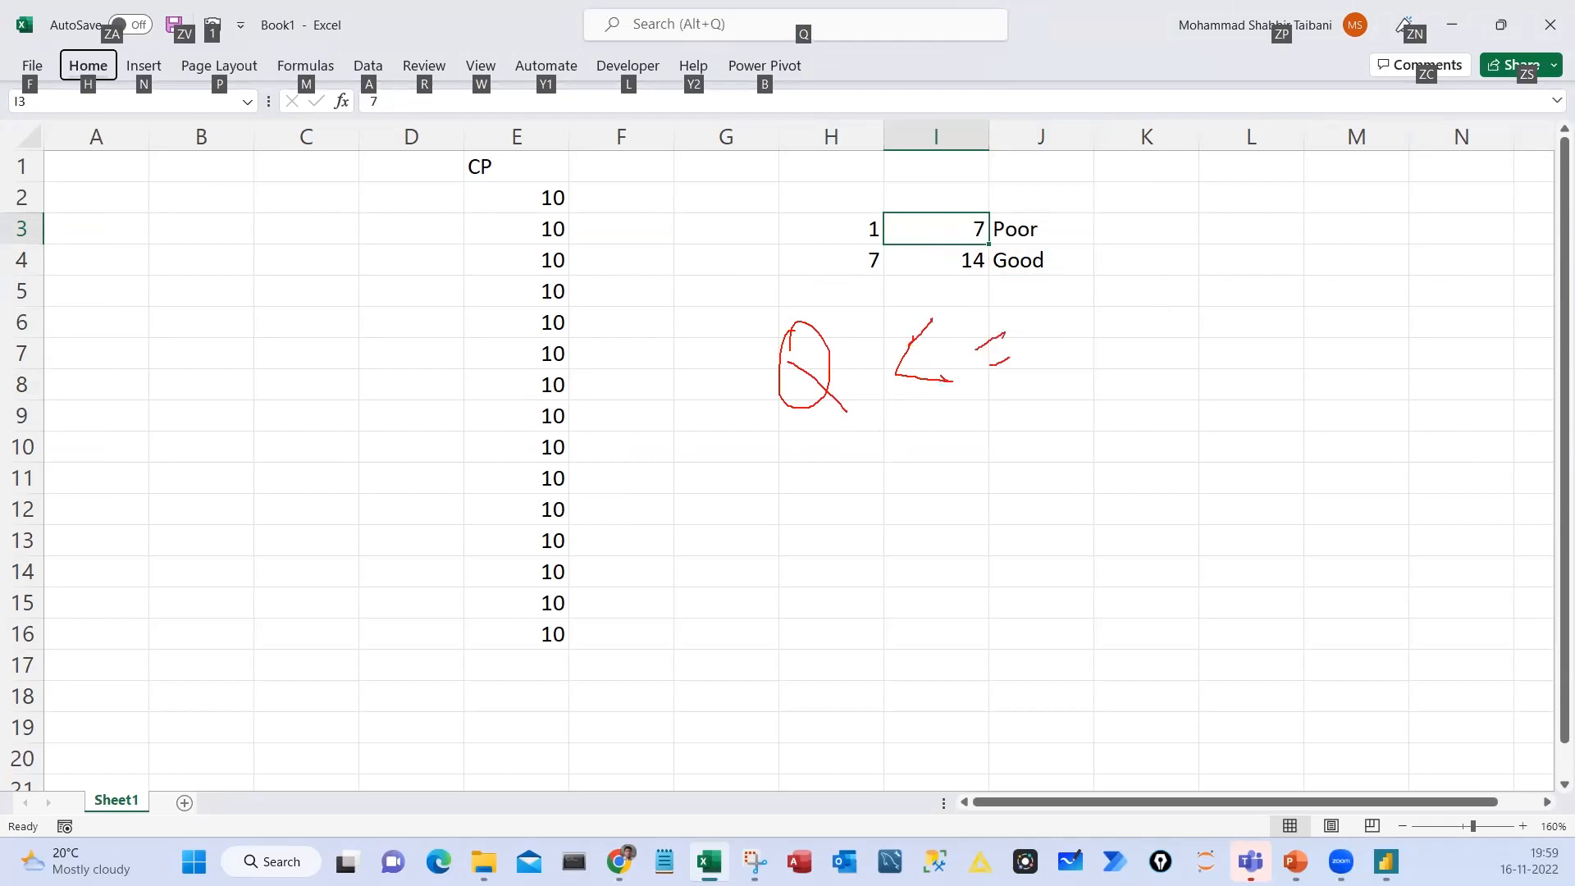
pyautogui.moveTo(1009, 358); pyautogui.dragTo(1024, 351)
pyautogui.moveTo(1060, 302)
pyautogui.mouseDown()
pyautogui.moveTo(1104, 286)
pyautogui.moveTo(1104, 343)
pyautogui.mouseUp()
pyautogui.moveTo(1080, 321)
pyautogui.mouseDown()
pyautogui.moveTo(1122, 311)
pyautogui.moveTo(1135, 366)
pyautogui.mouseUp()
pyautogui.moveTo(1276, 338); pyautogui.dragTo(1270, 304)
pyautogui.moveTo(1314, 310)
pyautogui.mouseDown()
pyautogui.moveTo(1334, 279)
pyautogui.moveTo(1371, 289)
pyautogui.moveTo(1391, 248)
pyautogui.mouseUp()
pyautogui.moveTo(1036, 518)
pyautogui.mouseDown()
pyautogui.moveTo(1149, 460)
pyautogui.moveTo(1202, 498)
pyautogui.mouseUp()
pyautogui.moveTo(1331, 399)
pyautogui.mouseDown()
pyautogui.moveTo(1344, 467)
pyautogui.moveTo(1431, 460)
pyautogui.mouseUp()
pyautogui.moveTo(1430, 464); pyautogui.dragTo(1333, 502)
pyautogui.press('Escape')
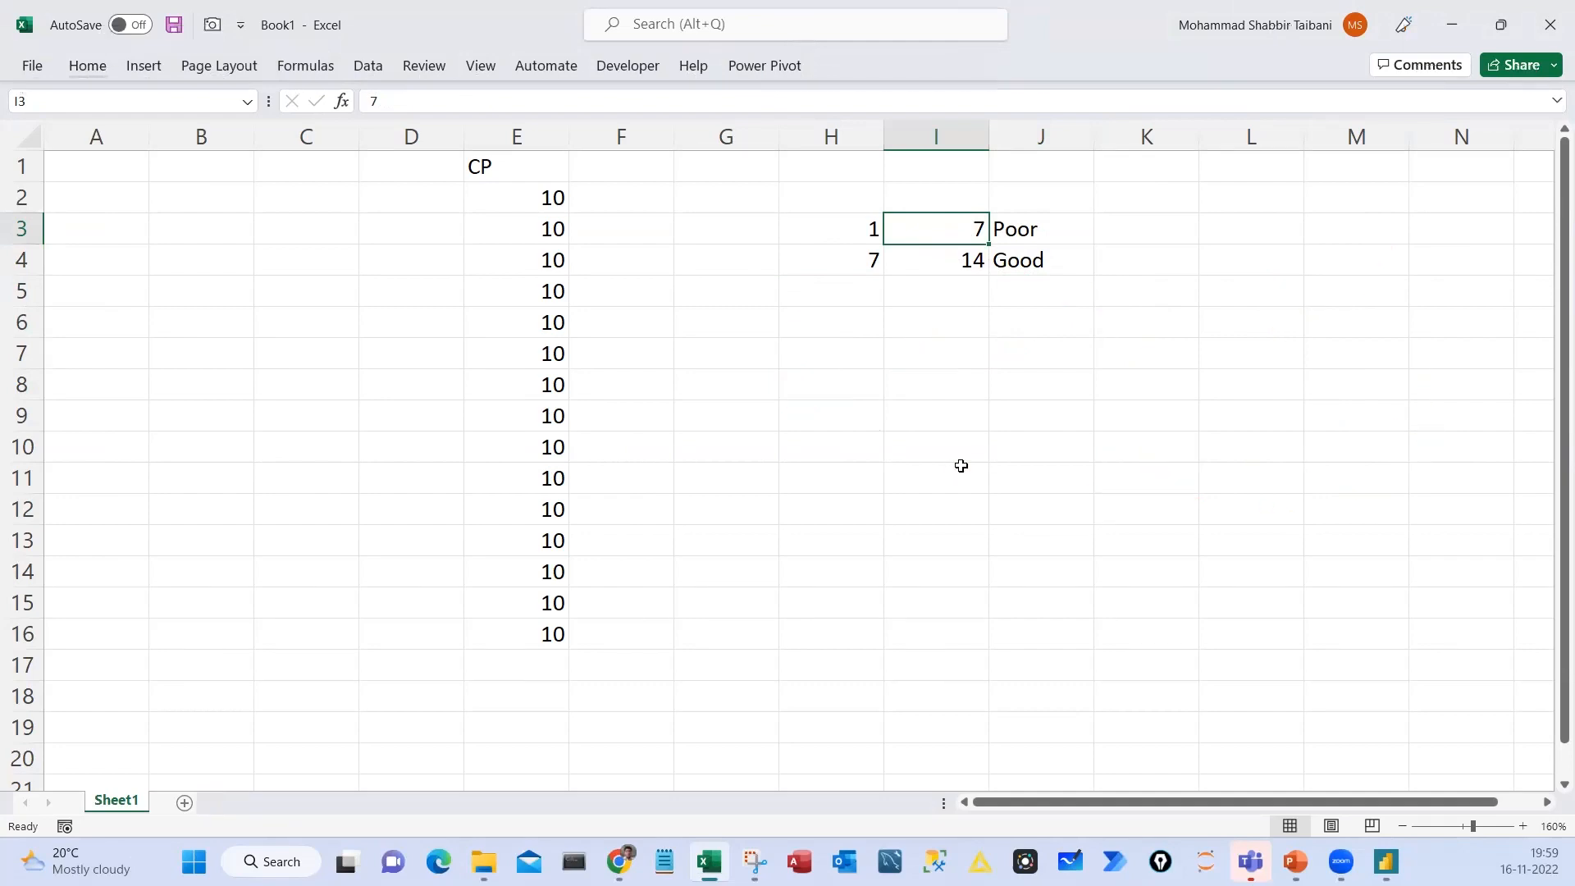
# Switch to Power BI Desktop and start a new calculated column named Type in the Orders table
pyautogui.click(958, 457)
pyautogui.hotkey('alt', 'Tab')
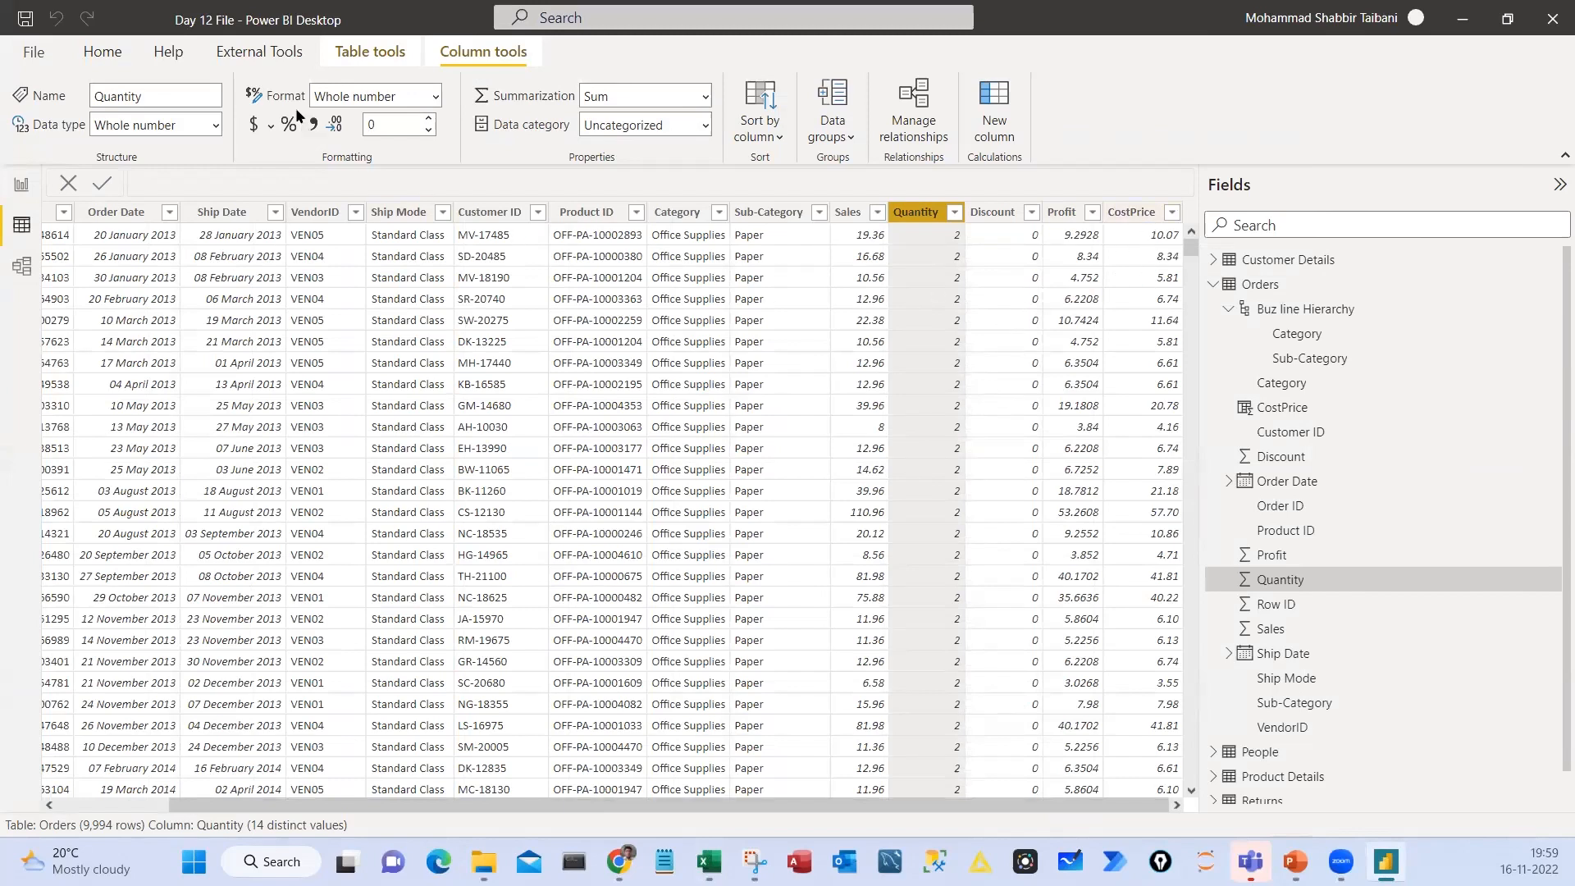
pyautogui.click(370, 51)
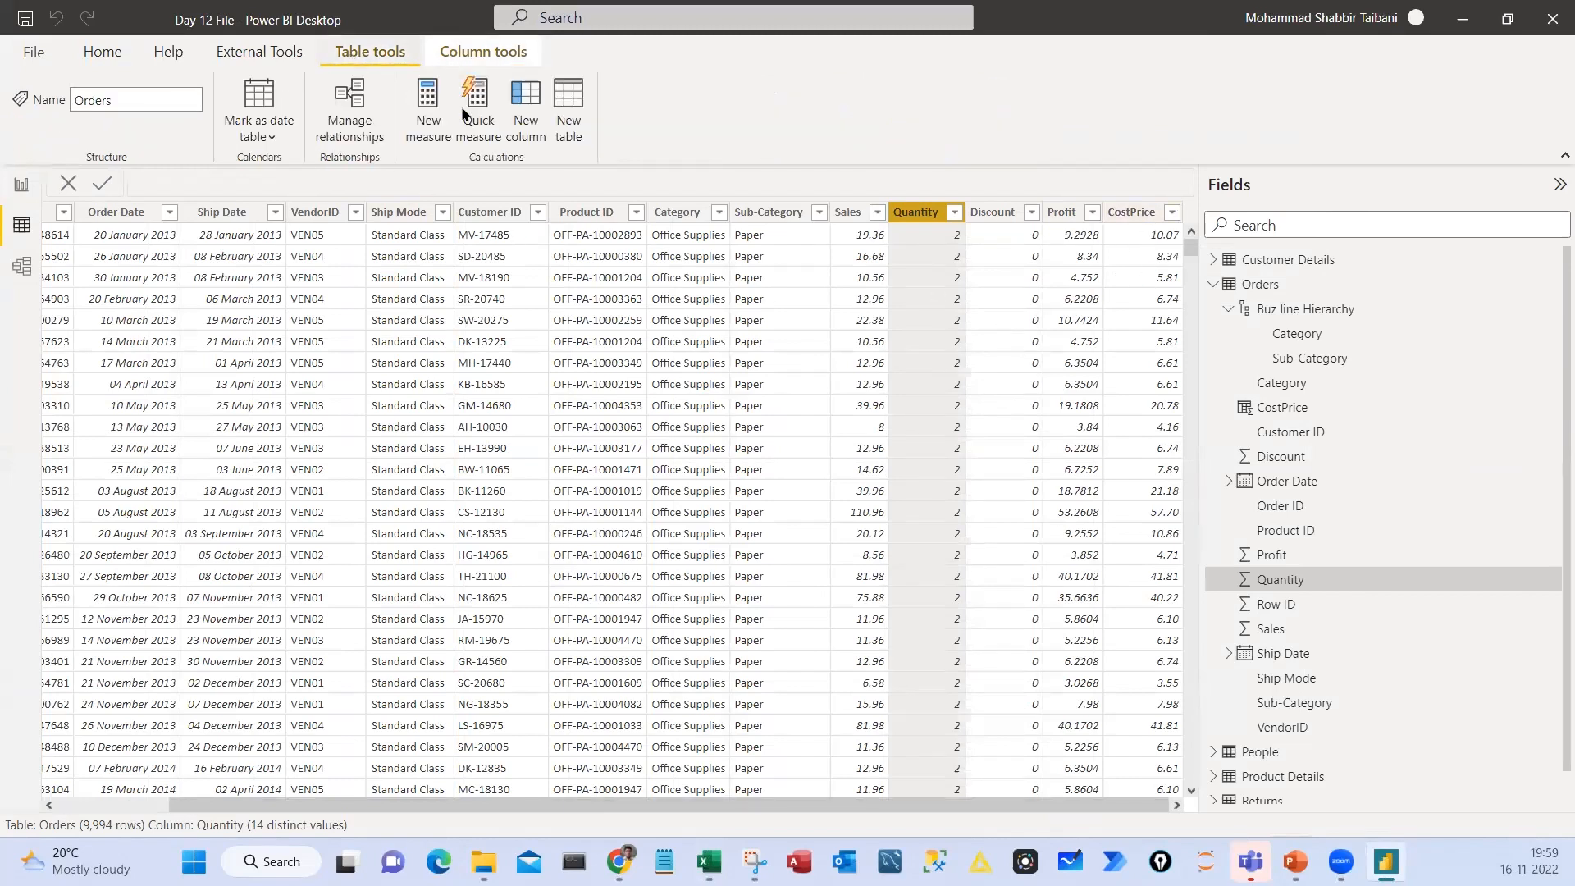
pyautogui.click(517, 102)
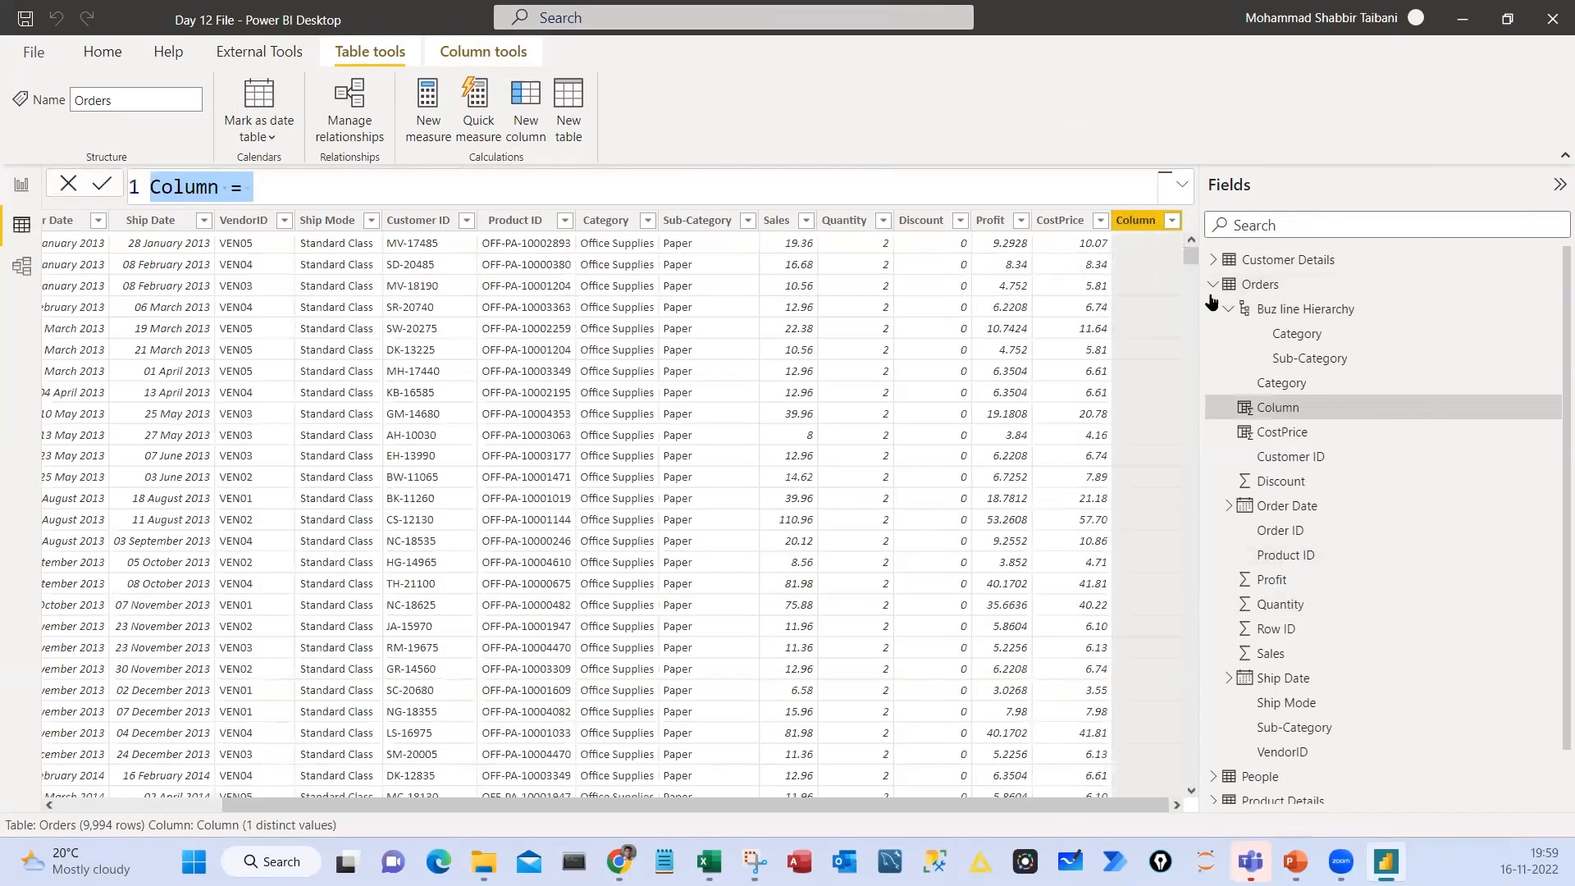
pyautogui.doubleClick(202, 193)
pyautogui.write('Type = ')
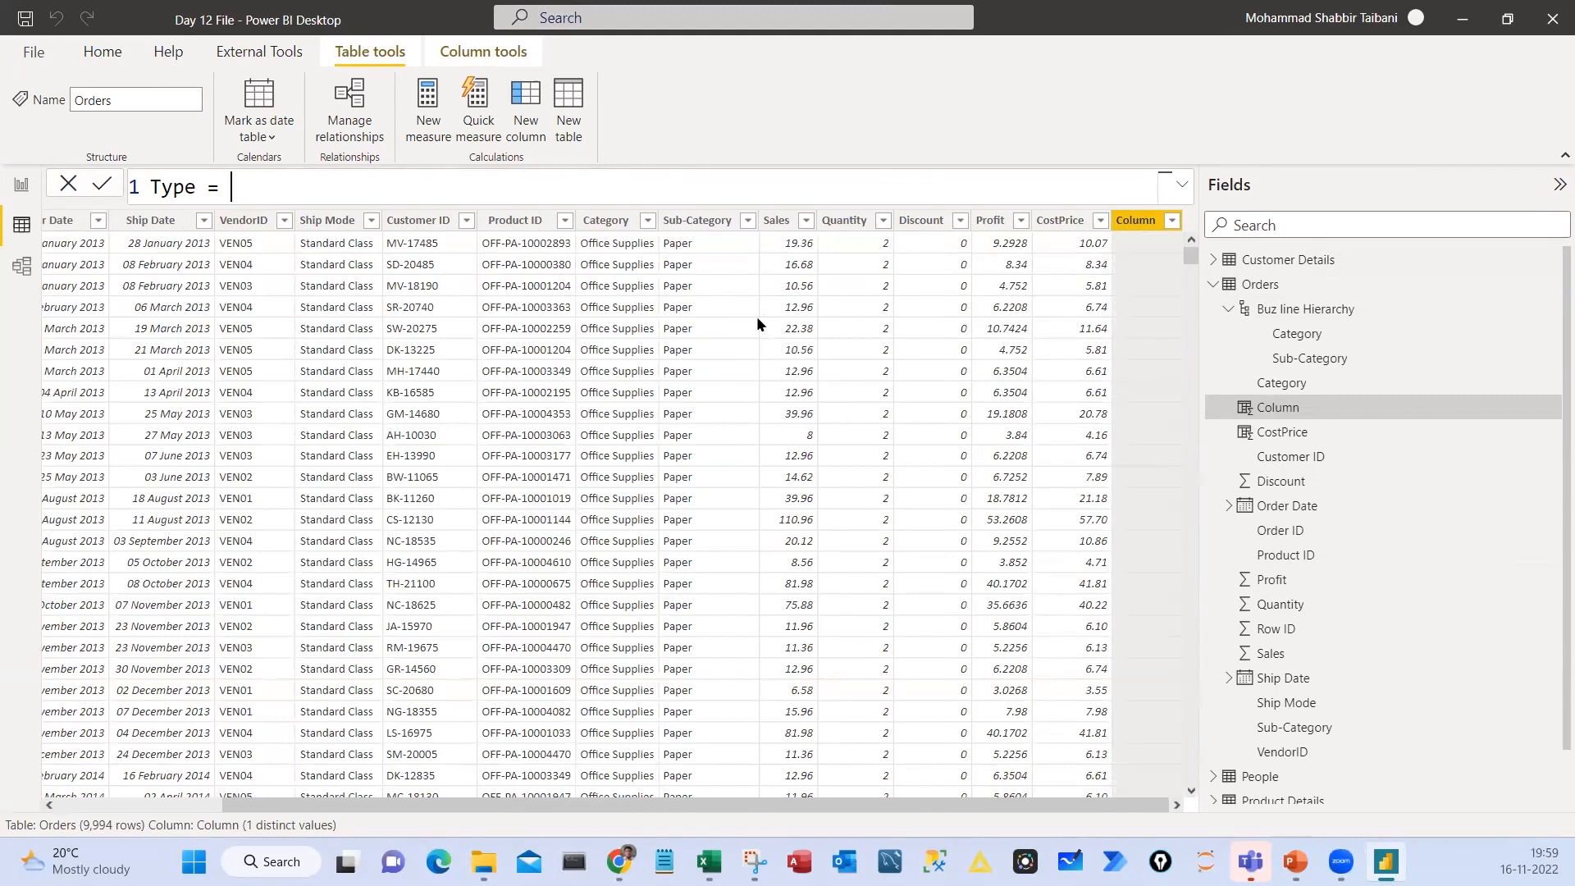
pyautogui.write('IF')
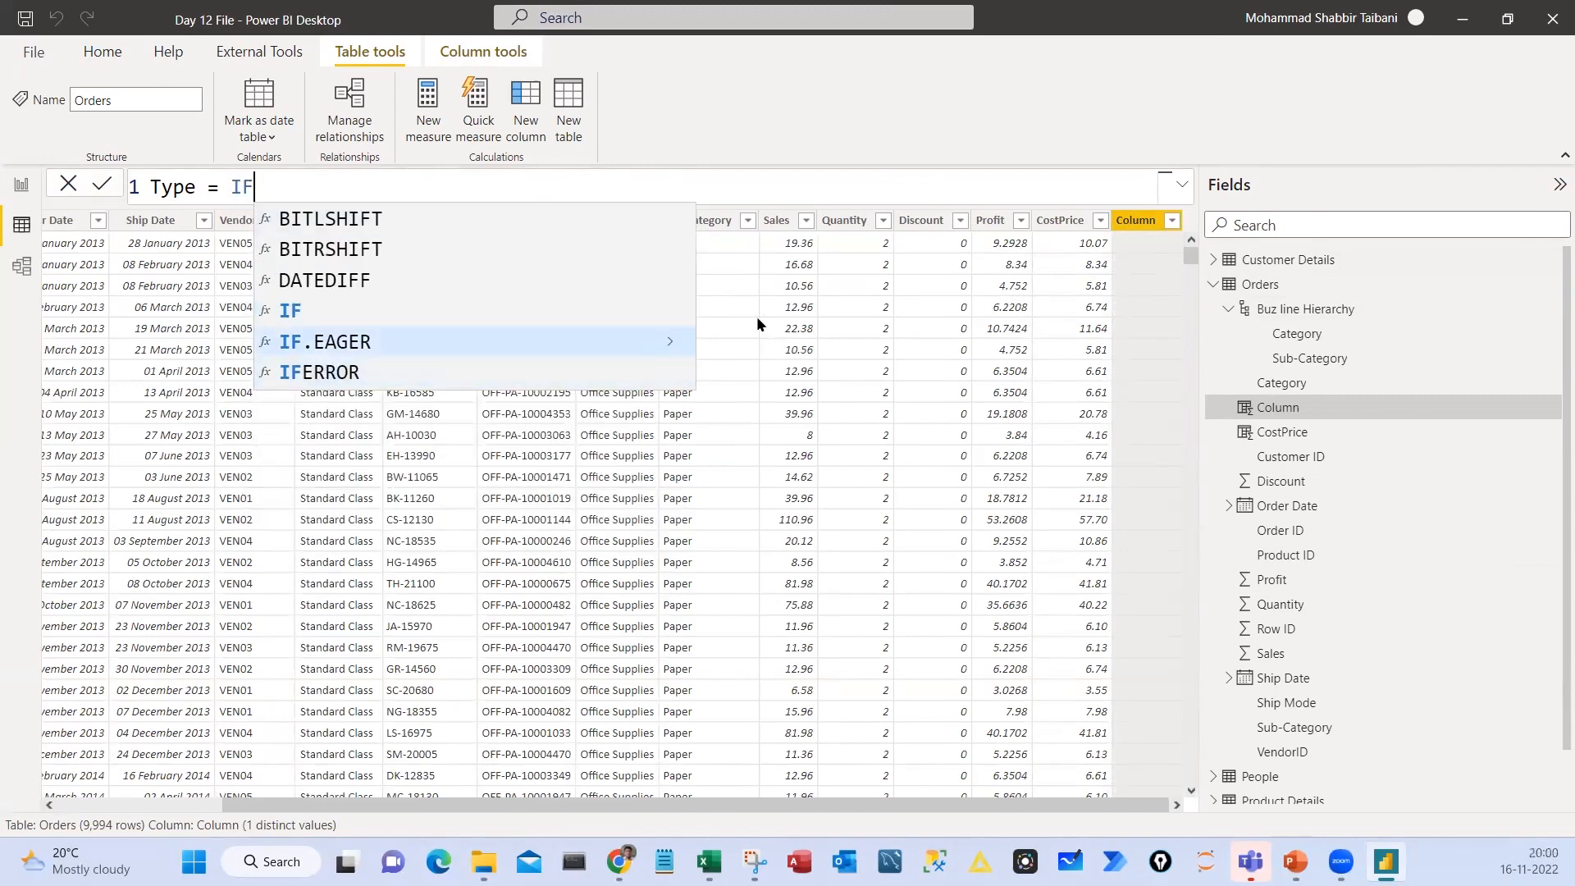
# Examine the function suggestions for IF, A and SU in the Type formula, clearing each entry
pyautogui.press('BackSpace')
pyautogui.press('BackSpace')
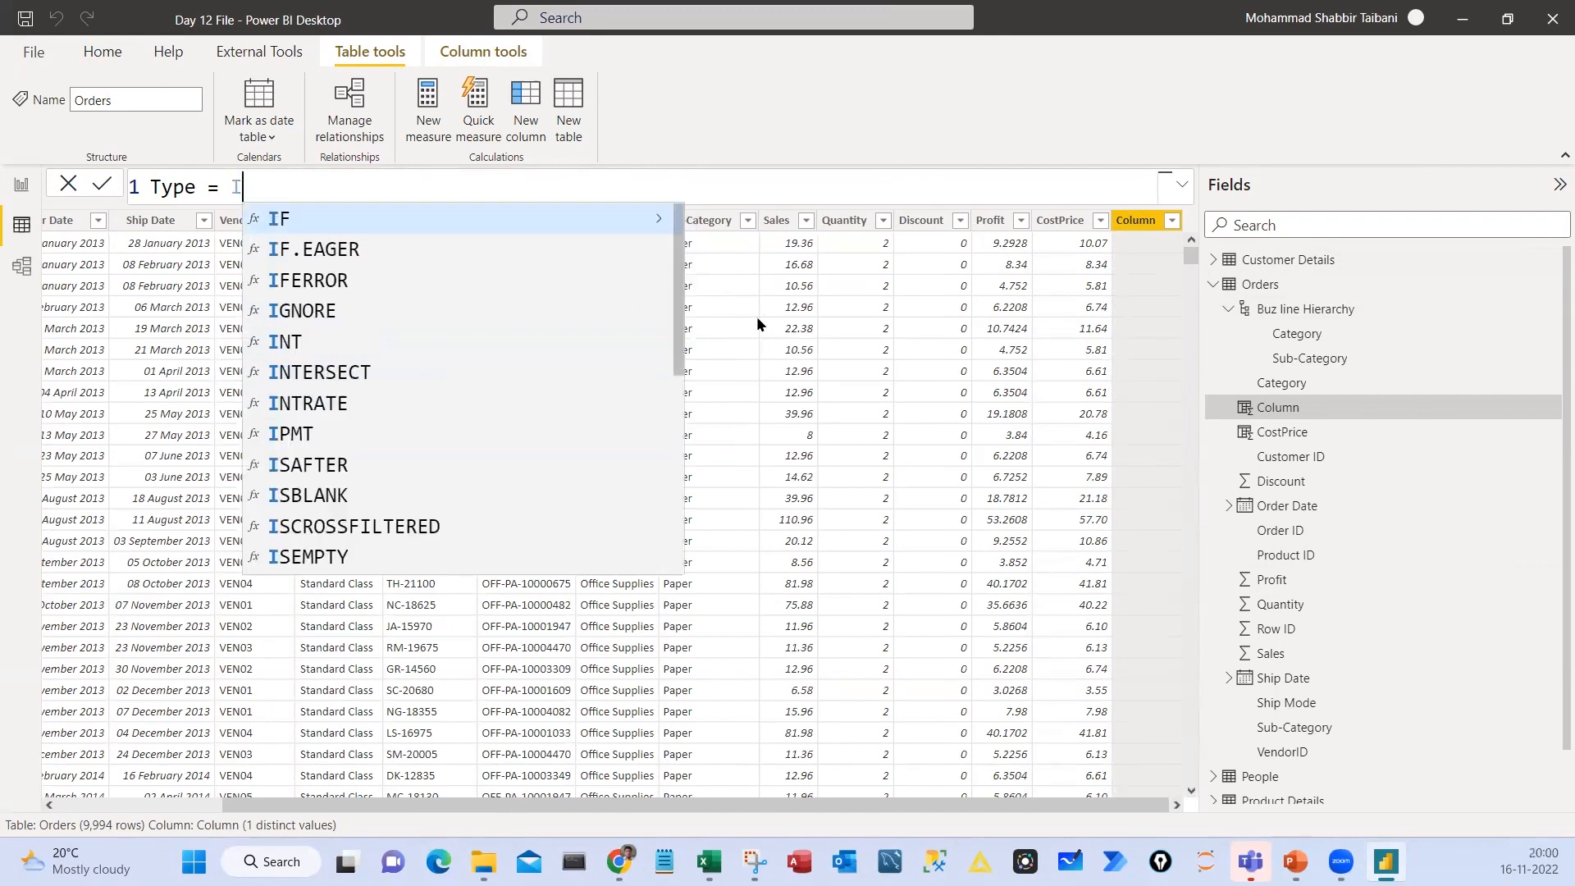
pyautogui.write('A')
pyautogui.press('Down')
pyautogui.press('Down')
pyautogui.press('Down')
pyautogui.press('Down')
pyautogui.press('Down')
pyautogui.press('Down')
pyautogui.press('Down')
pyautogui.press('Down')
pyautogui.press('Down')
pyautogui.press('Down')
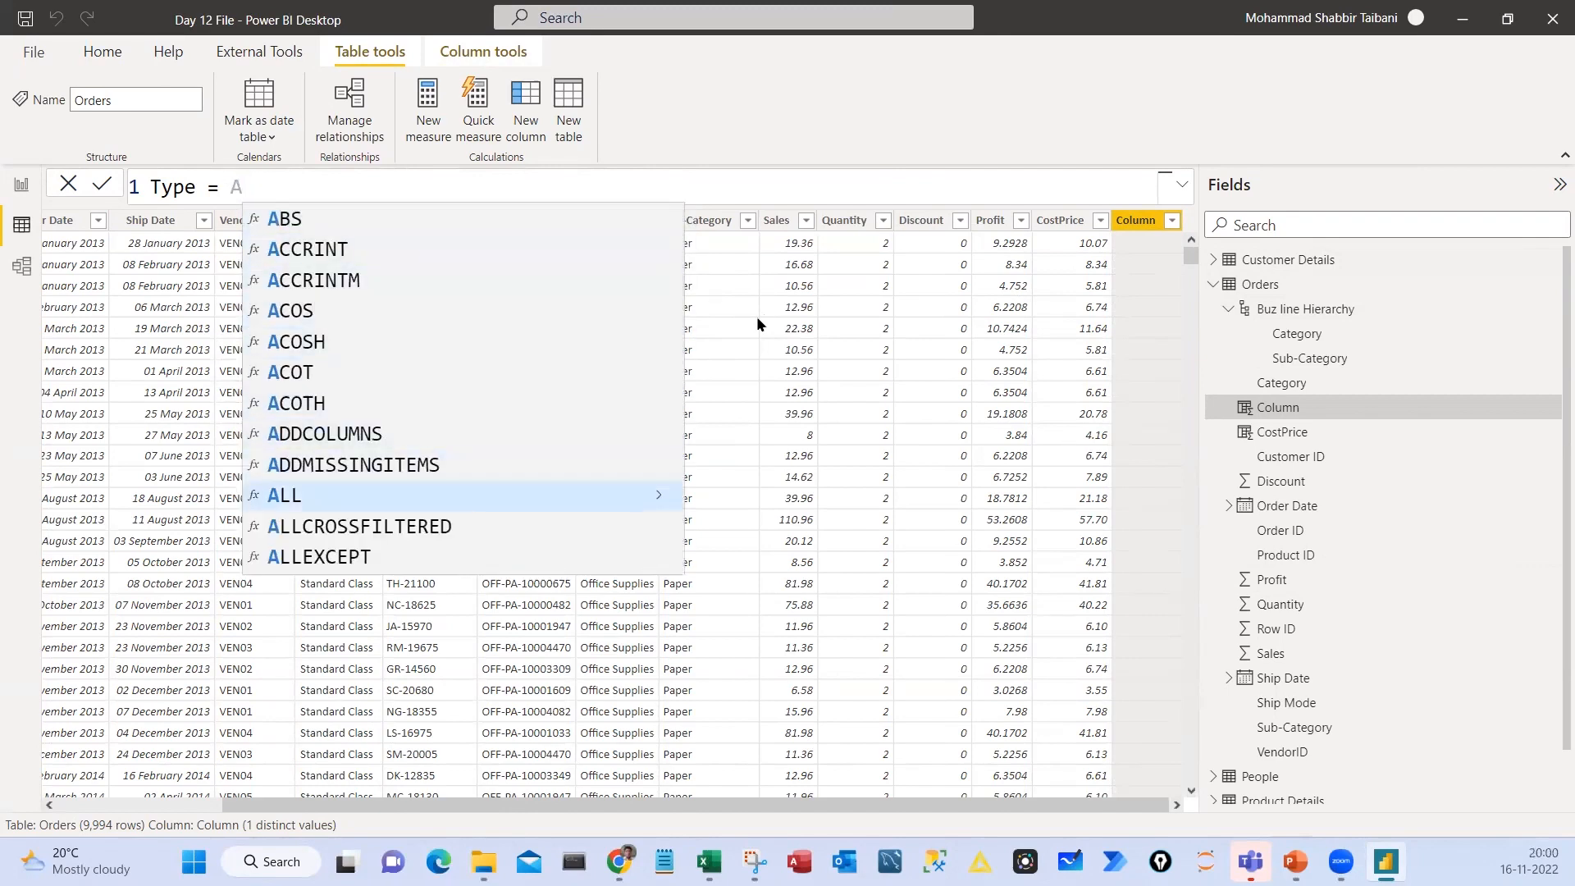
pyautogui.press('BackSpace')
pyautogui.write('SU')
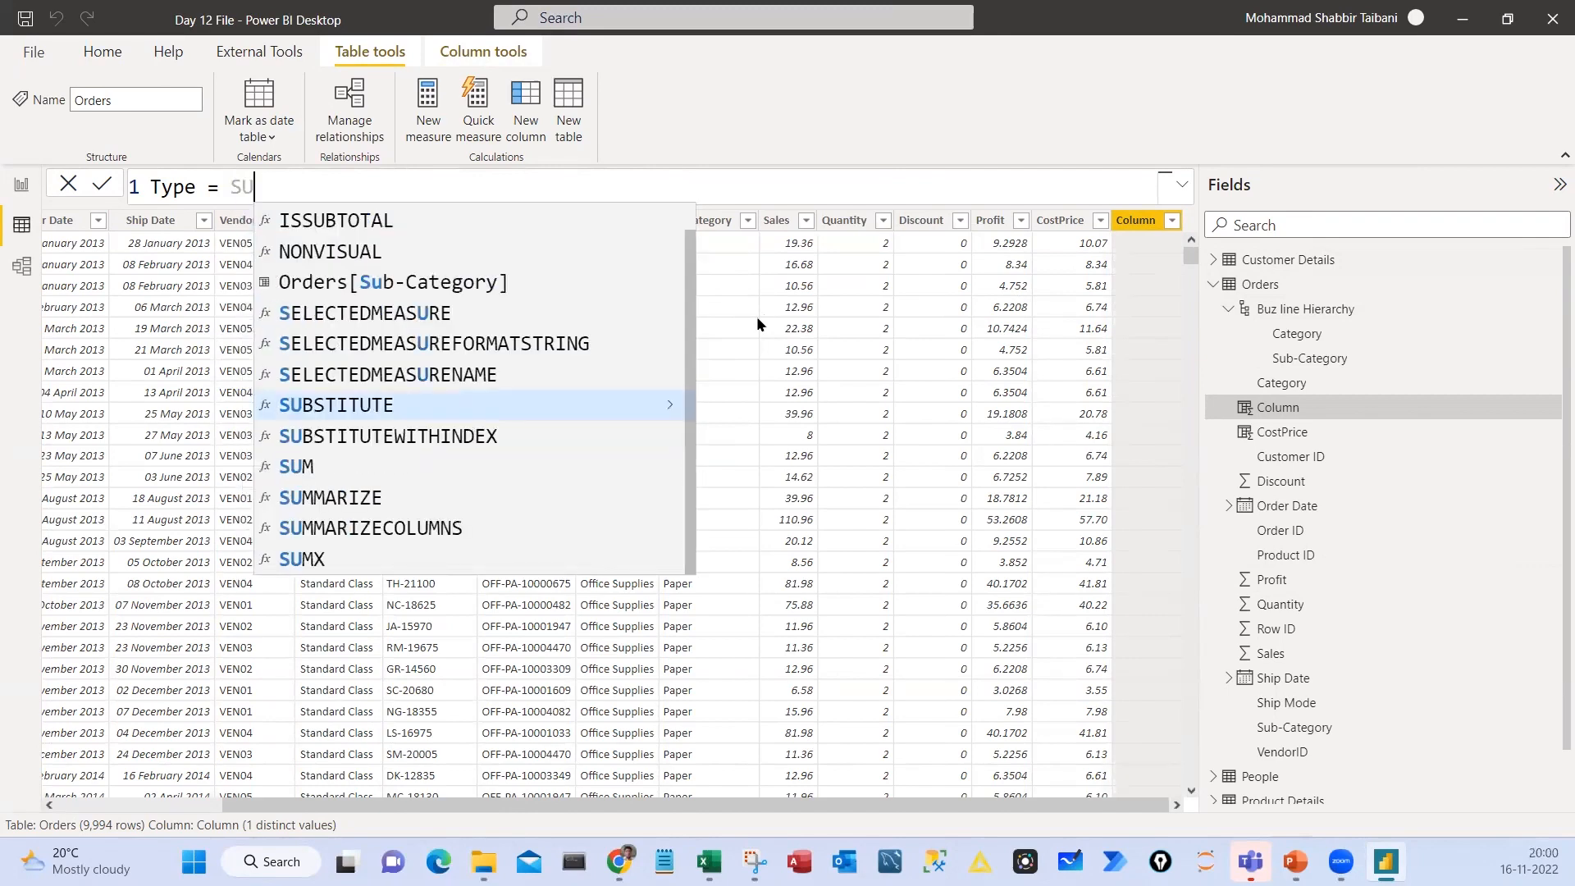
pyautogui.press('Down')
pyautogui.press('Down')
pyautogui.press('BackSpace')
pyautogui.press('BackSpace')
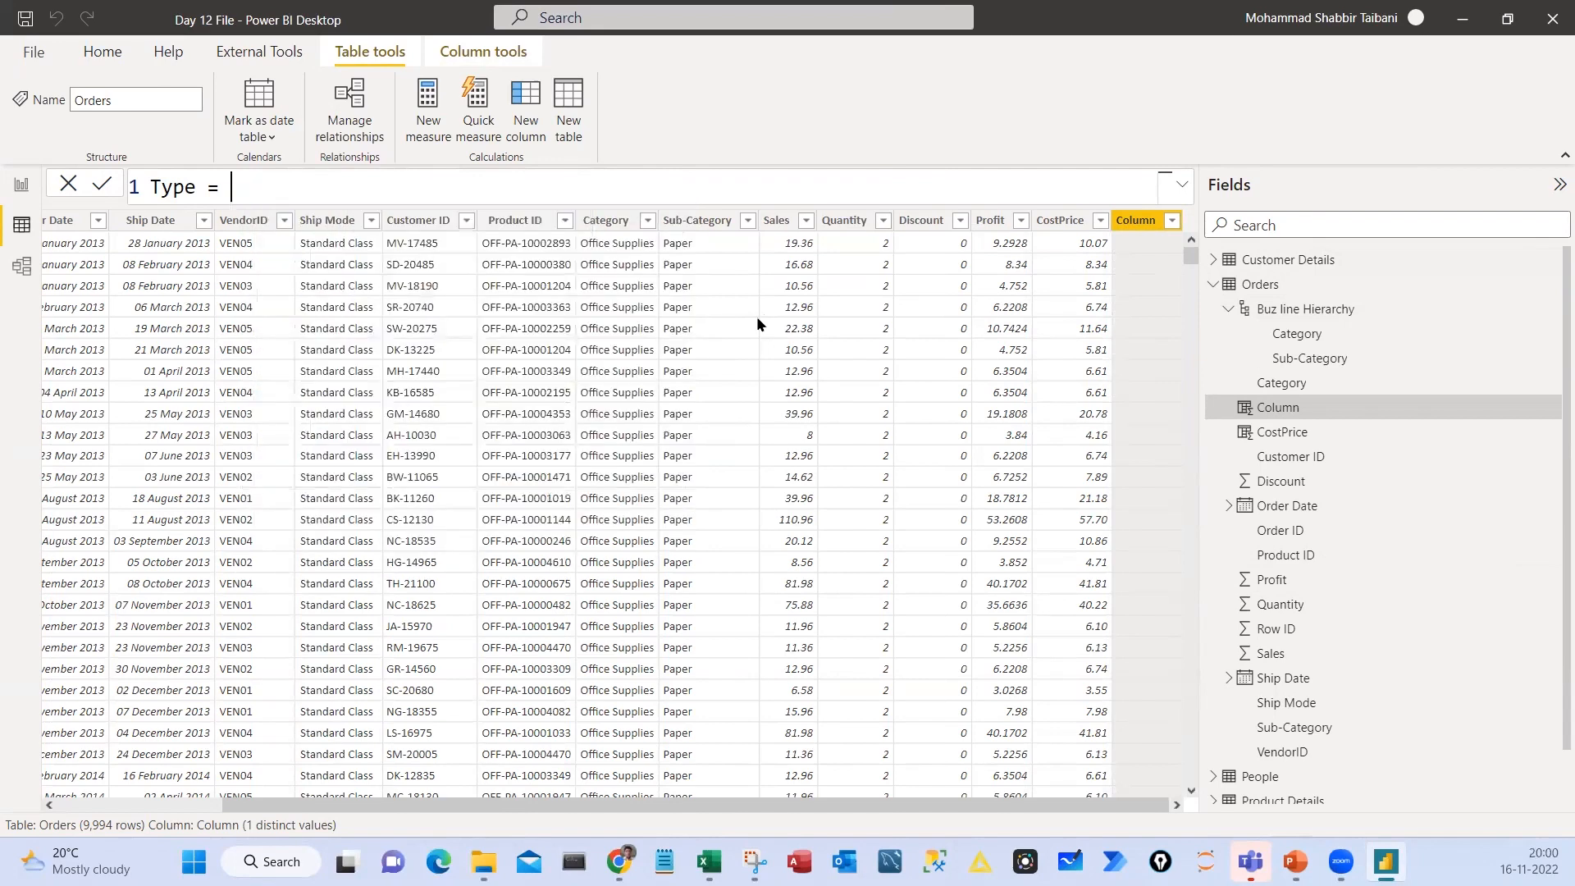
# Begin the Type formula with an IF function whose logical test is [Quantity] <=7, and highlight the test
pyautogui.write('IF(')
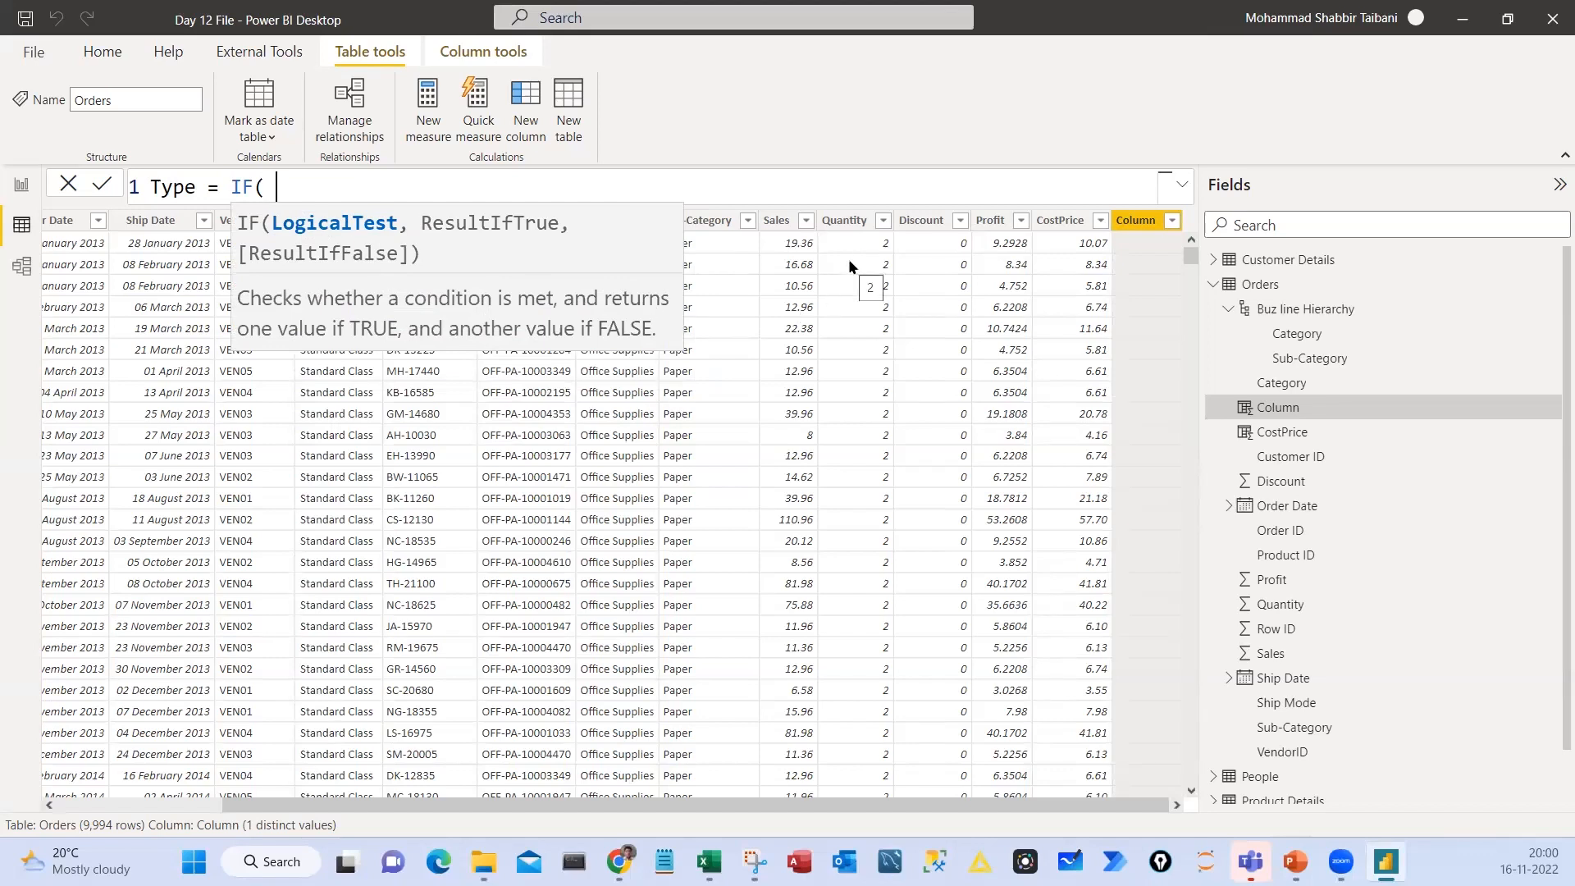
pyautogui.write('[Q')
pyautogui.press('Tab')
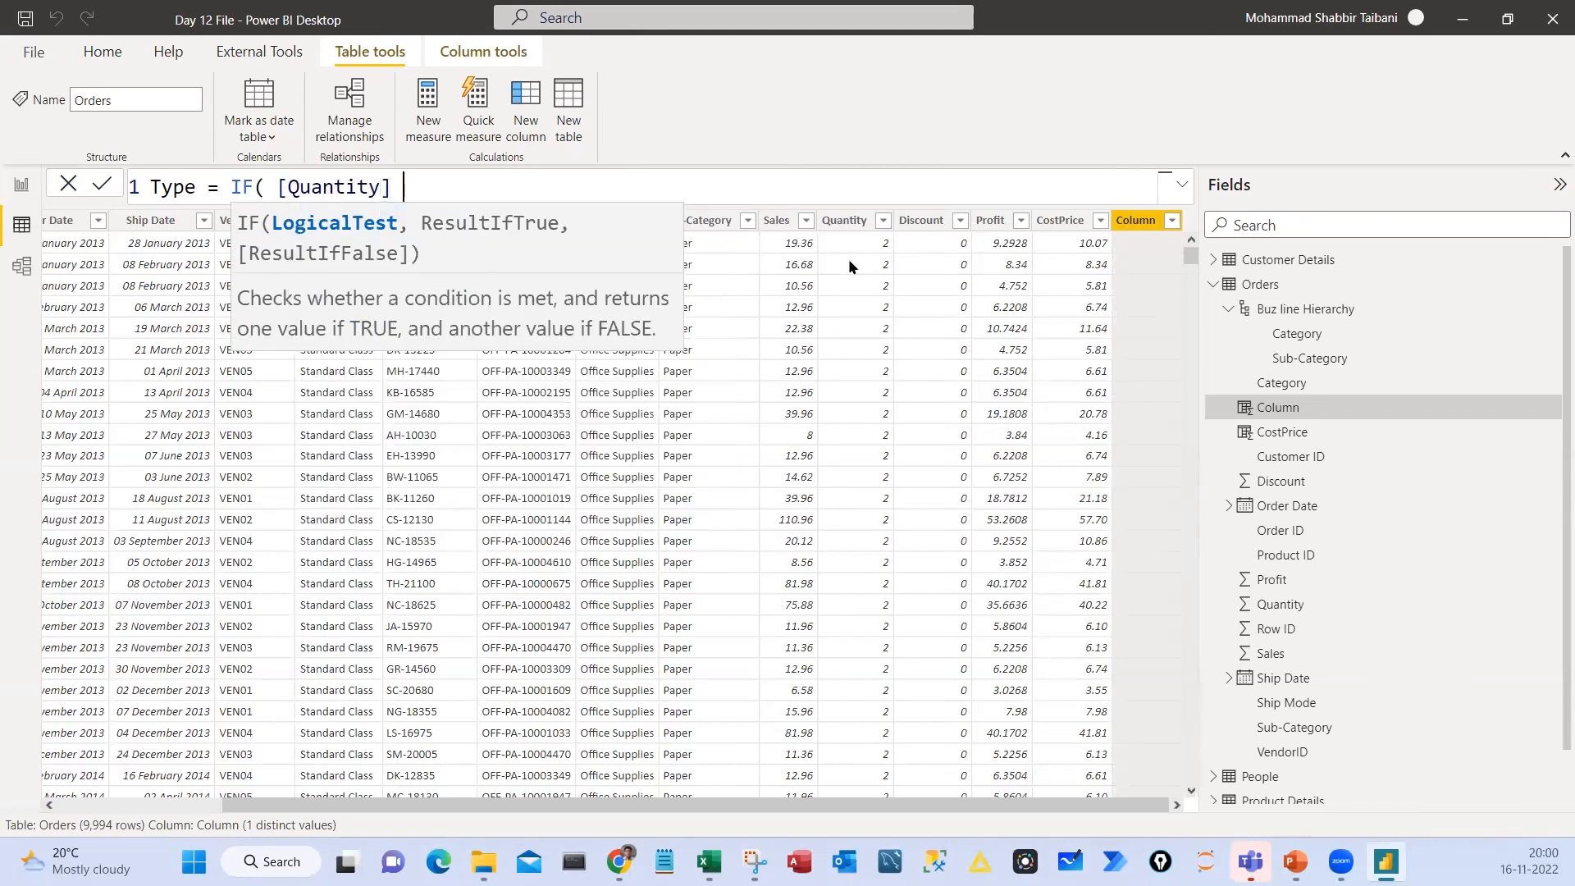
pyautogui.write('<=7')
pyautogui.moveTo(279, 185); pyautogui.dragTo(460, 184)
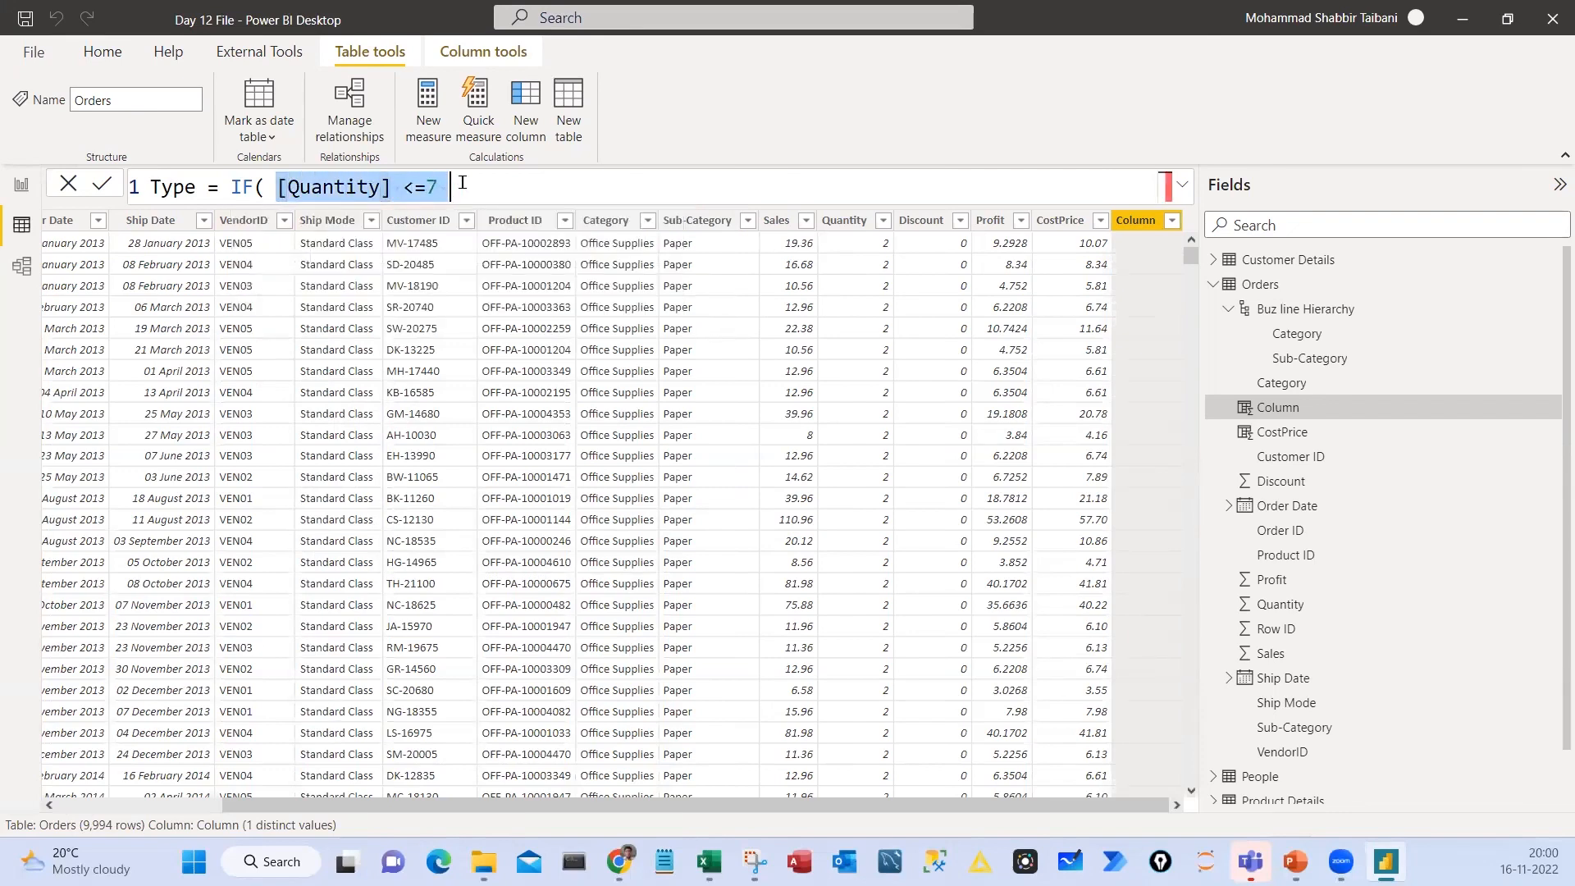
# Add "Poor" as the IF function's result when the test is true, followed by a comma
pyautogui.click(475, 195)
pyautogui.write(',')
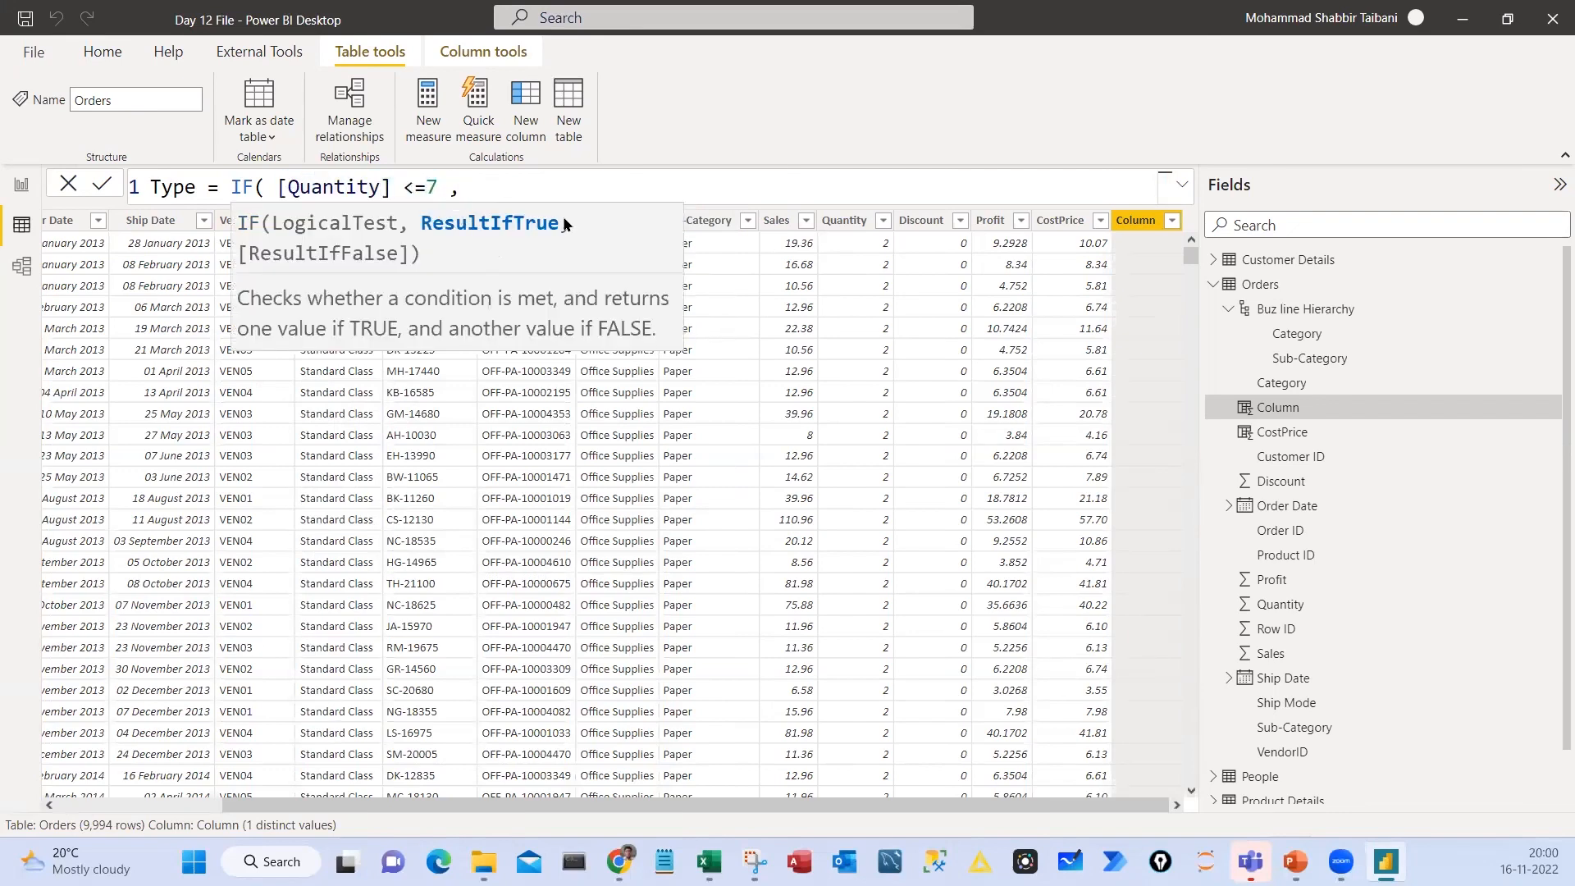
pyautogui.write('"Poor",')
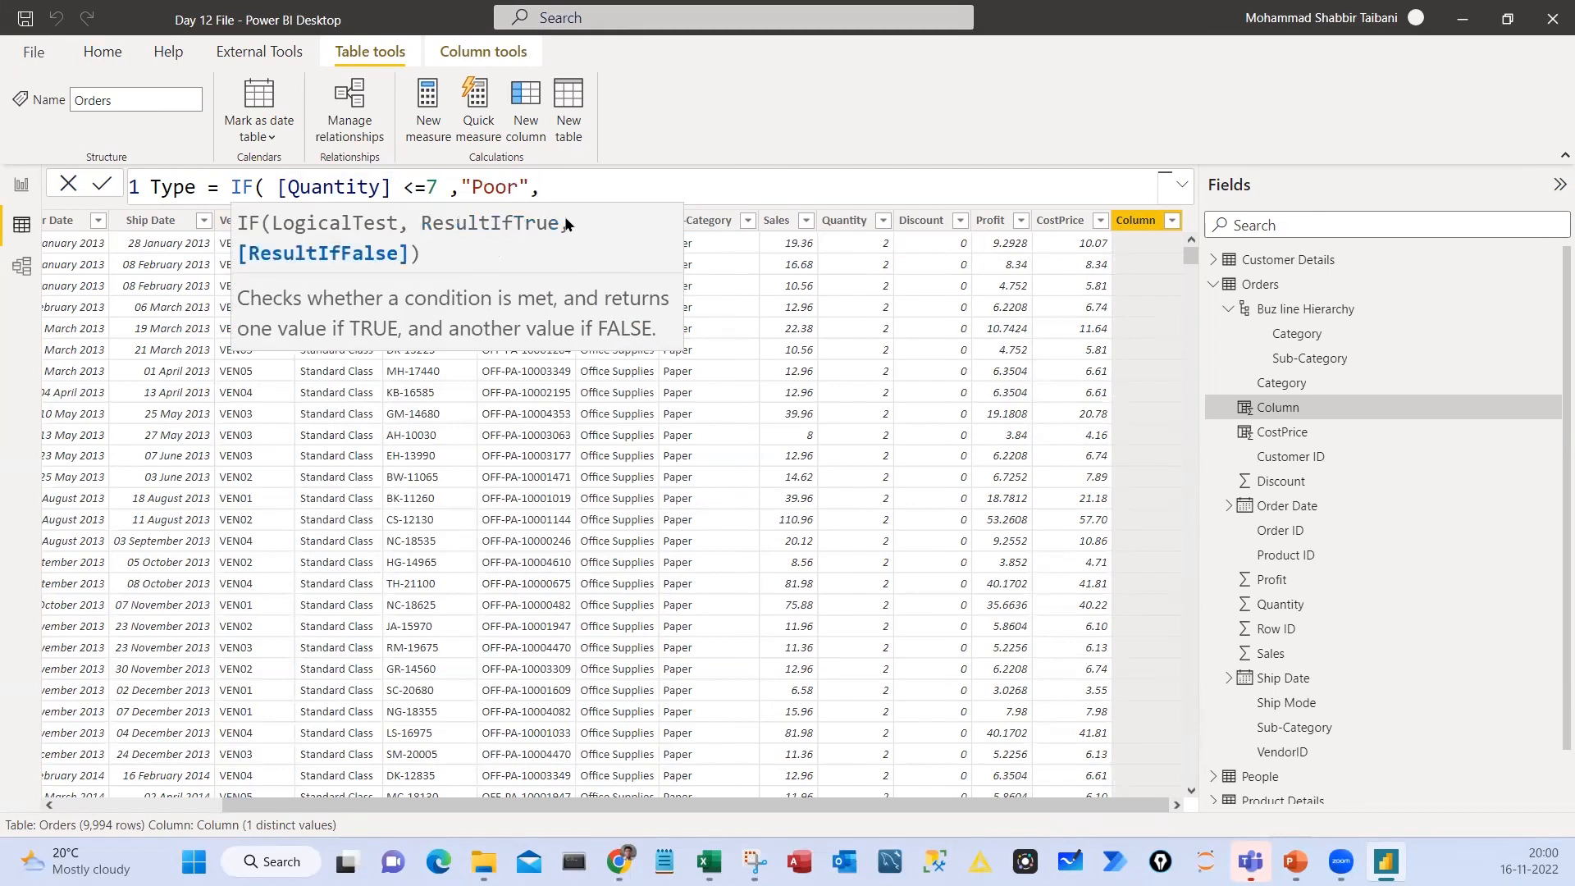
pyautogui.write('"Good")')
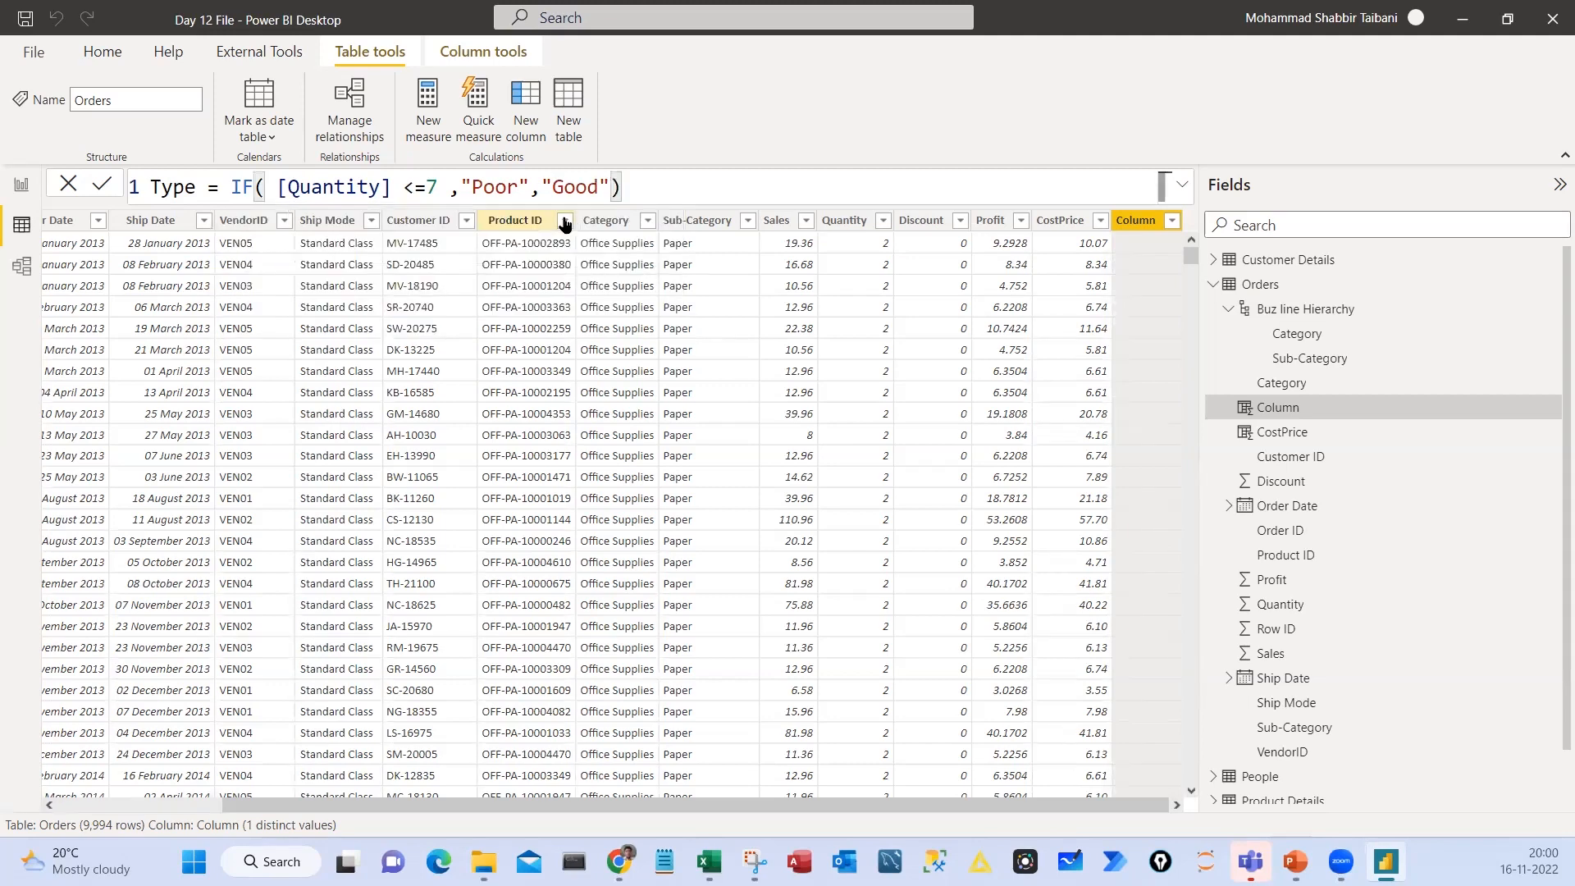
# Complete the Type formula with "Good" as the false result, highlight its parts, and commit the calculated column
pyautogui.moveTo(510, 58); pyautogui.dragTo(541, 82)
pyautogui.moveTo(1128, 190)
pyautogui.mouseDown()
pyautogui.moveTo(1179, 243)
pyautogui.moveTo(1063, 175)
pyautogui.mouseUp()
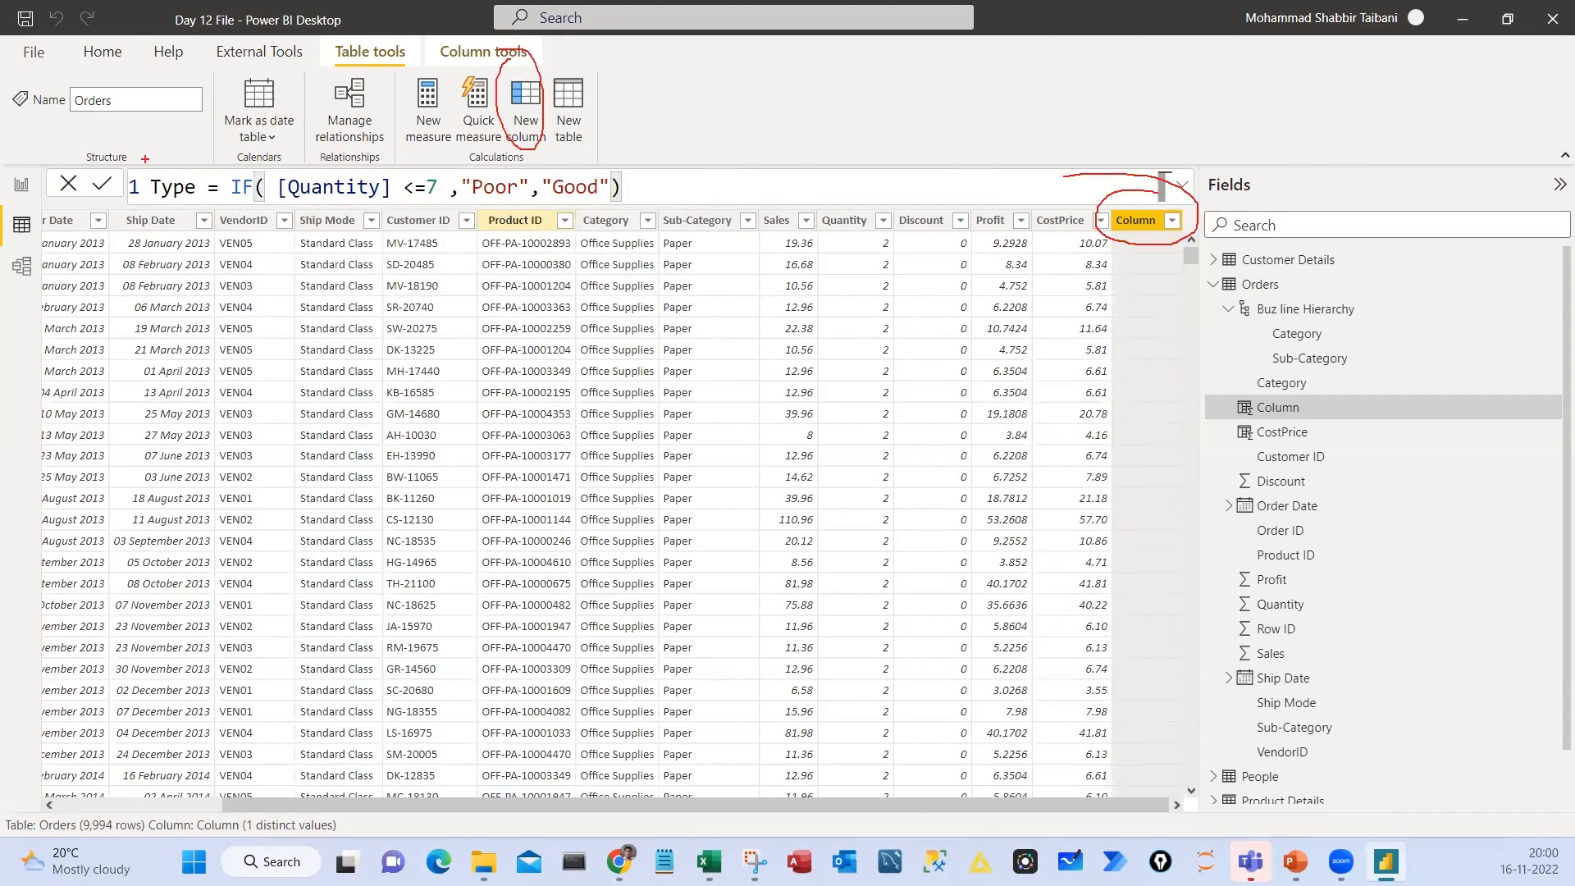
pyautogui.moveTo(145, 159)
pyautogui.mouseDown()
pyautogui.moveTo(182, 211)
pyautogui.moveTo(206, 212)
pyautogui.moveTo(666, 212)
pyautogui.moveTo(727, 173)
pyautogui.mouseUp()
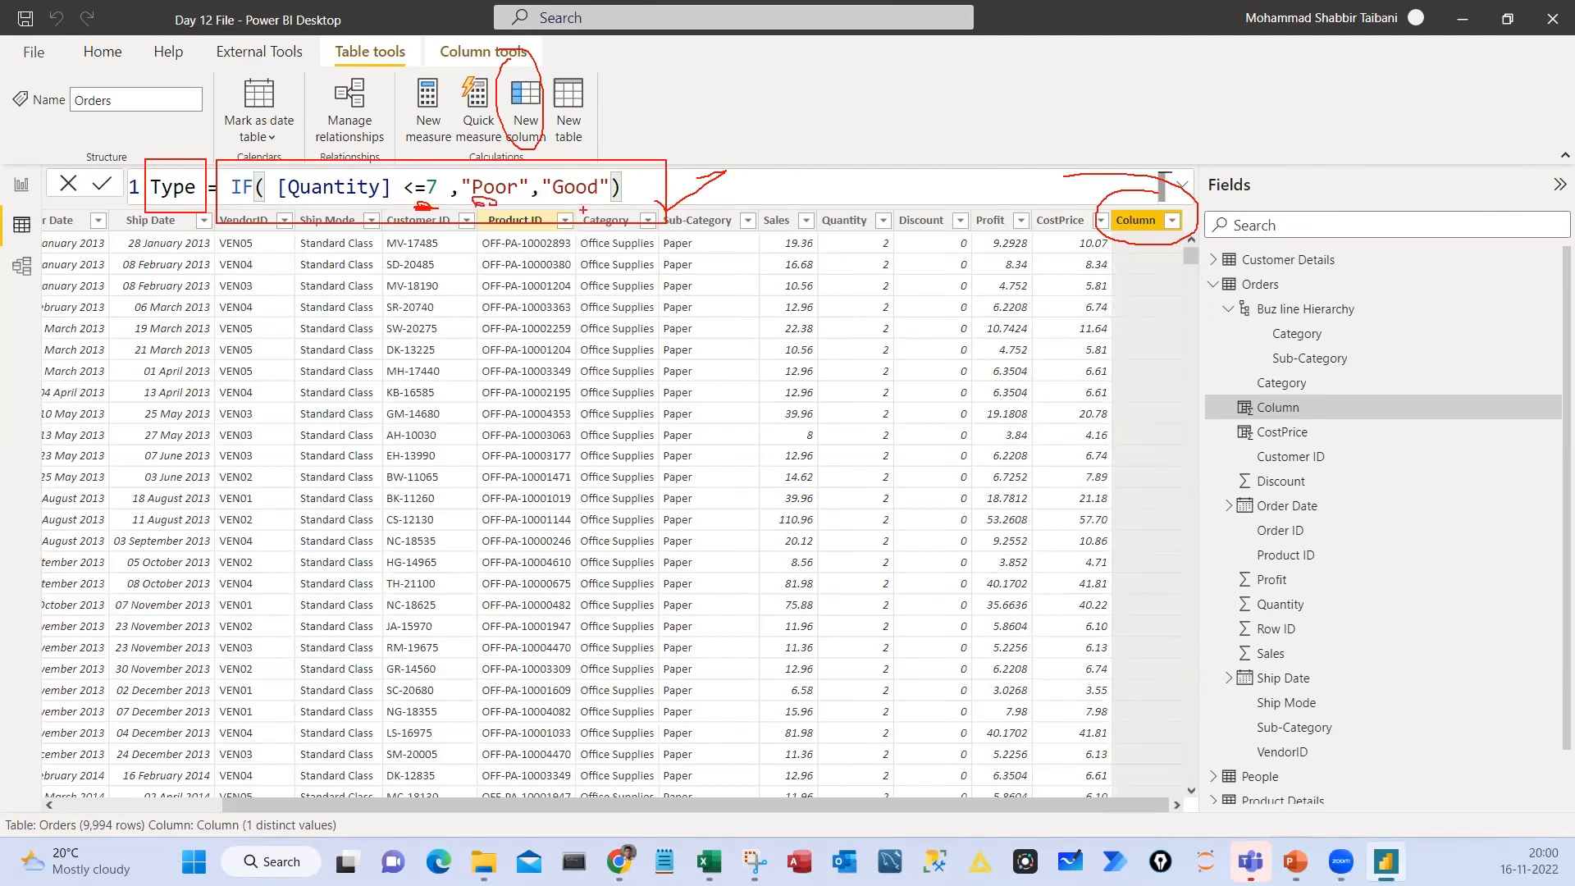
pyautogui.press('Escape')
pyautogui.press('Return')
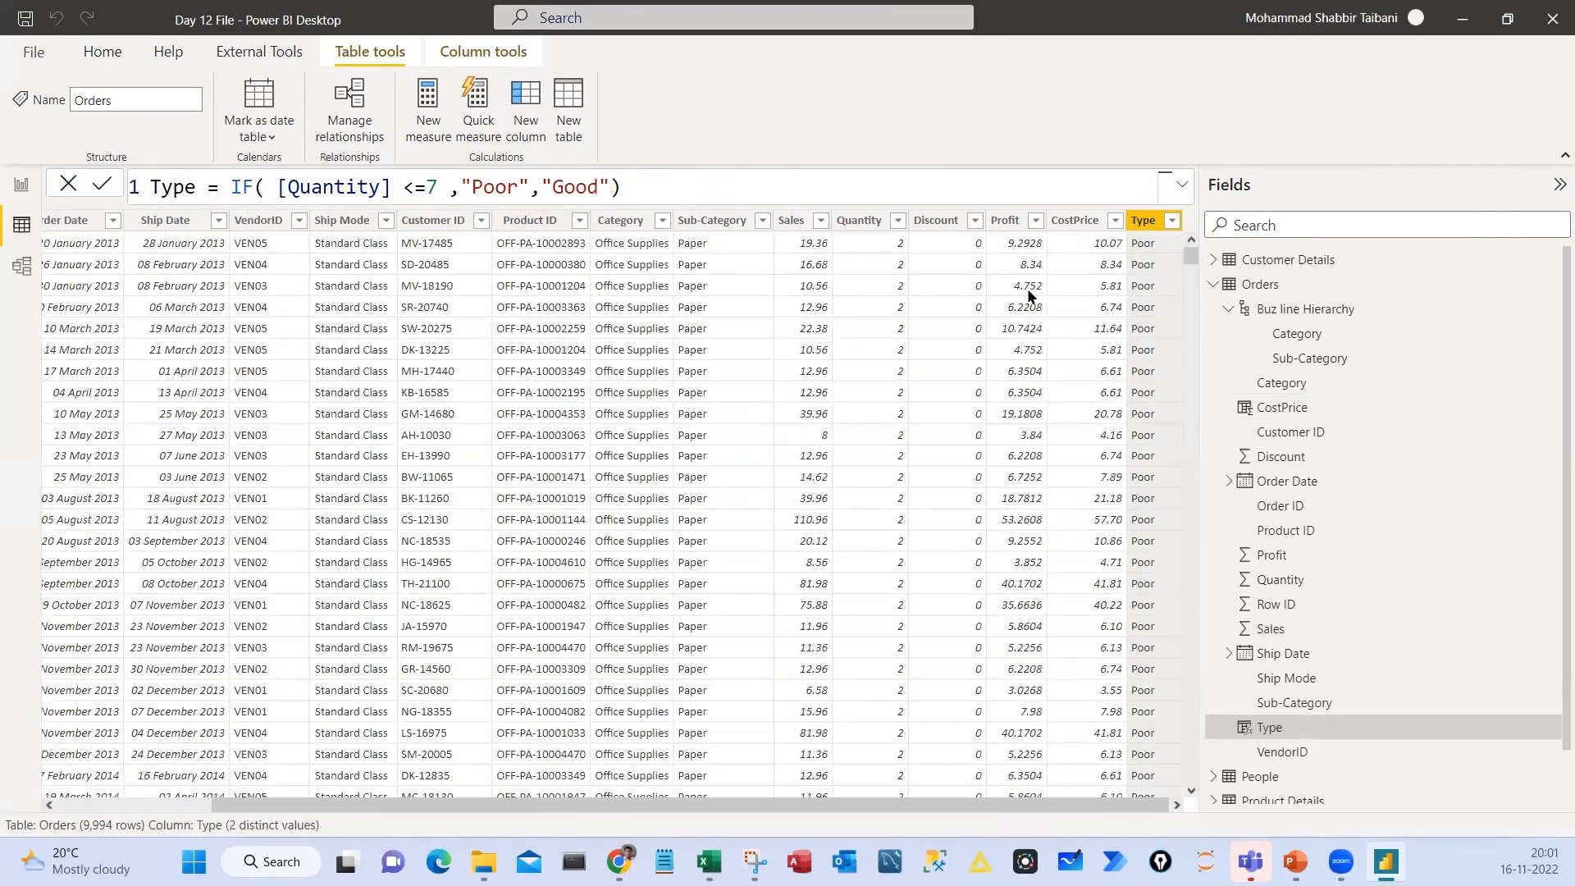
# Compare the Quantity values with the Type labels across different rows of the Orders table, marking examples
pyautogui.moveTo(888, 261); pyautogui.dragTo(907, 275)
pyautogui.moveTo(1153, 277); pyautogui.dragTo(1149, 273)
pyautogui.press('Escape')
pyautogui.scroll(-15, 909, 432)
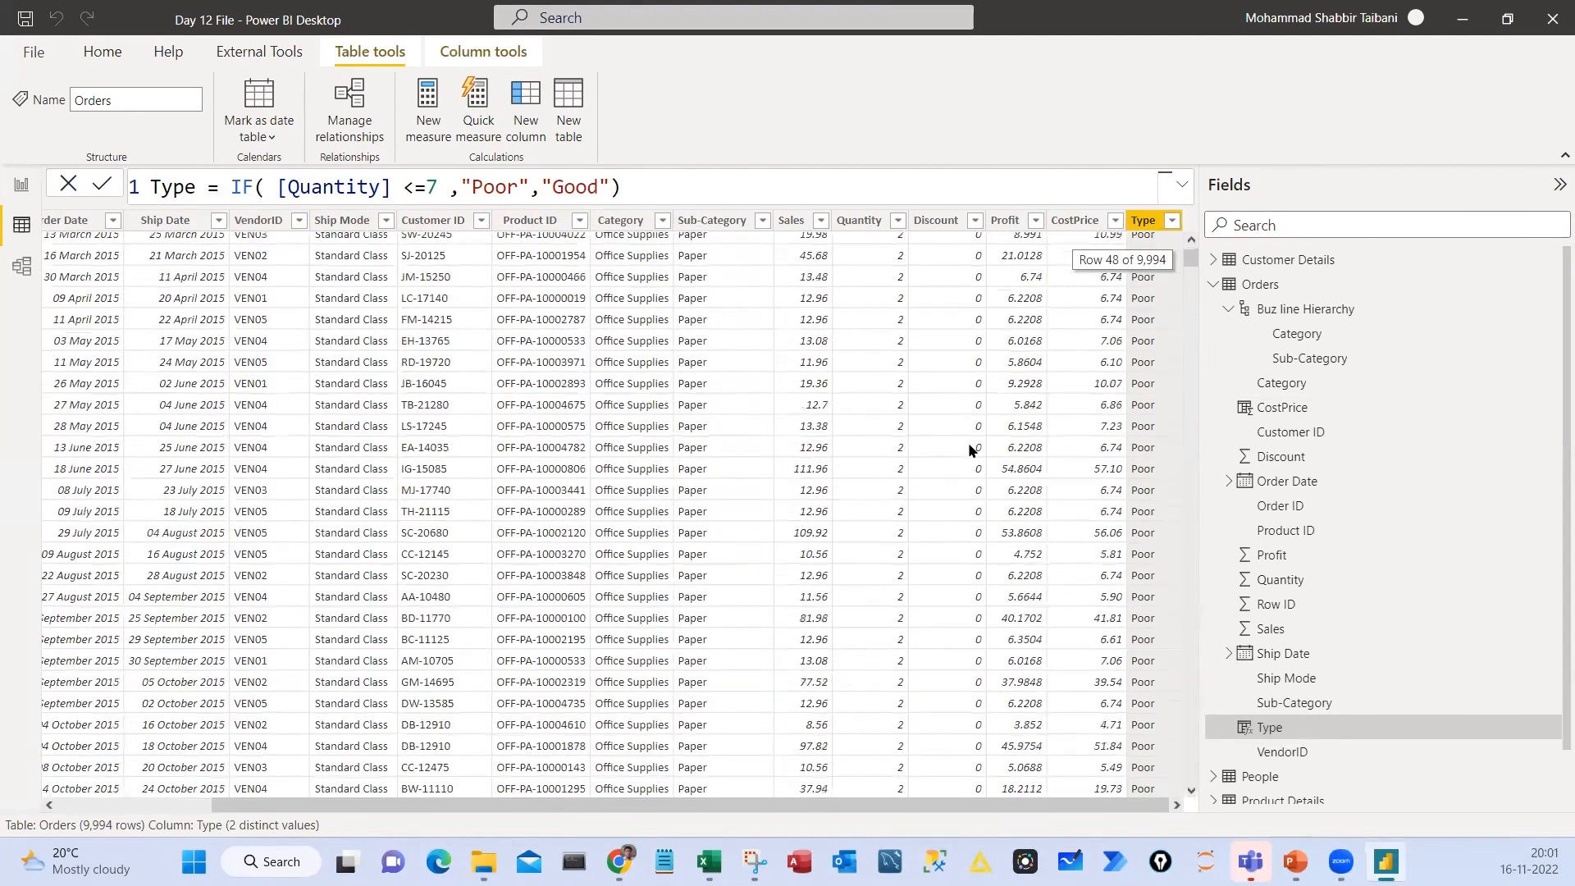
pyautogui.scroll(-10, 968, 442)
pyautogui.click(1189, 383)
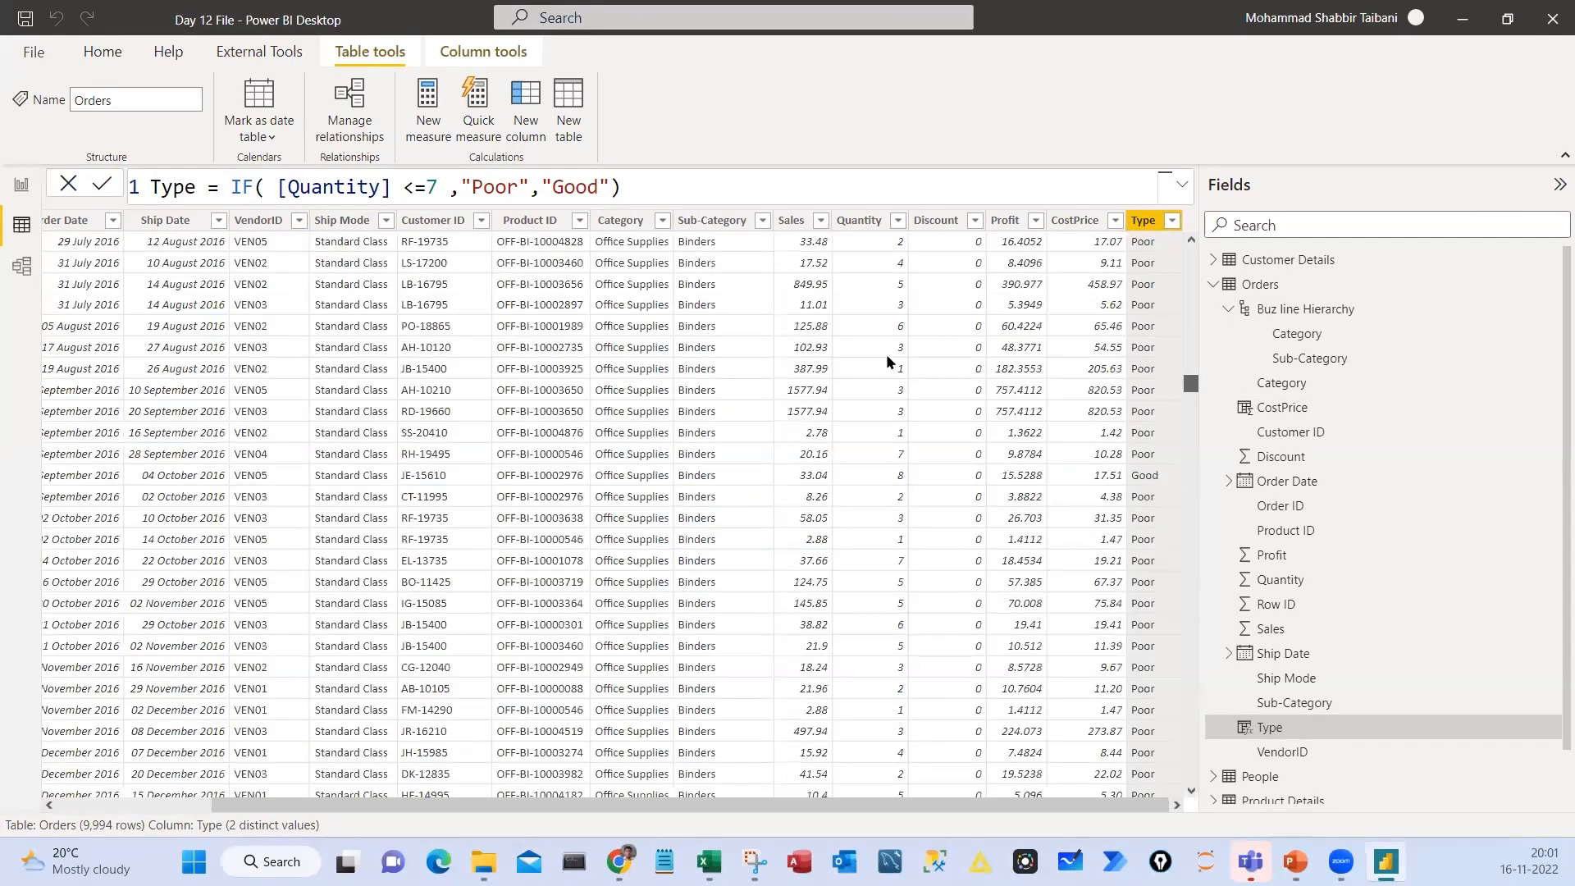
pyautogui.moveTo(887, 356); pyautogui.dragTo(939, 380)
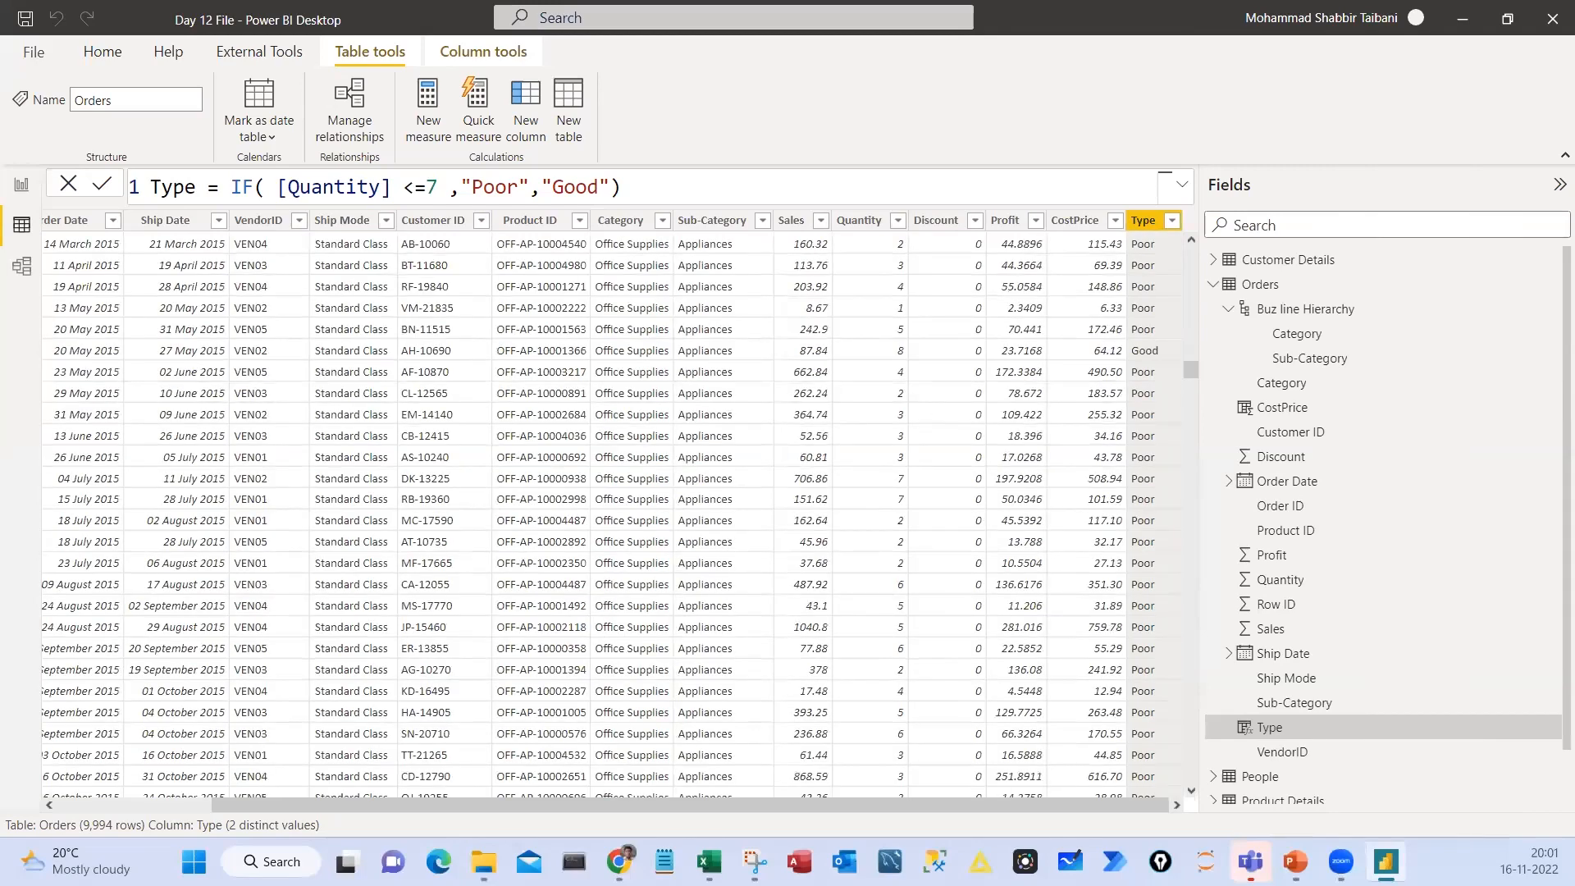
pyautogui.click(901, 351)
pyautogui.moveTo(906, 328); pyautogui.dragTo(901, 328)
pyautogui.moveTo(1154, 332)
pyautogui.mouseDown()
pyautogui.moveTo(1151, 355)
pyautogui.moveTo(1116, 327)
pyautogui.mouseUp()
pyautogui.press('Escape')
pyautogui.moveTo(1191, 361)
pyautogui.mouseDown()
pyautogui.moveTo(1188, 287)
pyautogui.moveTo(1161, 232)
pyautogui.mouseUp()
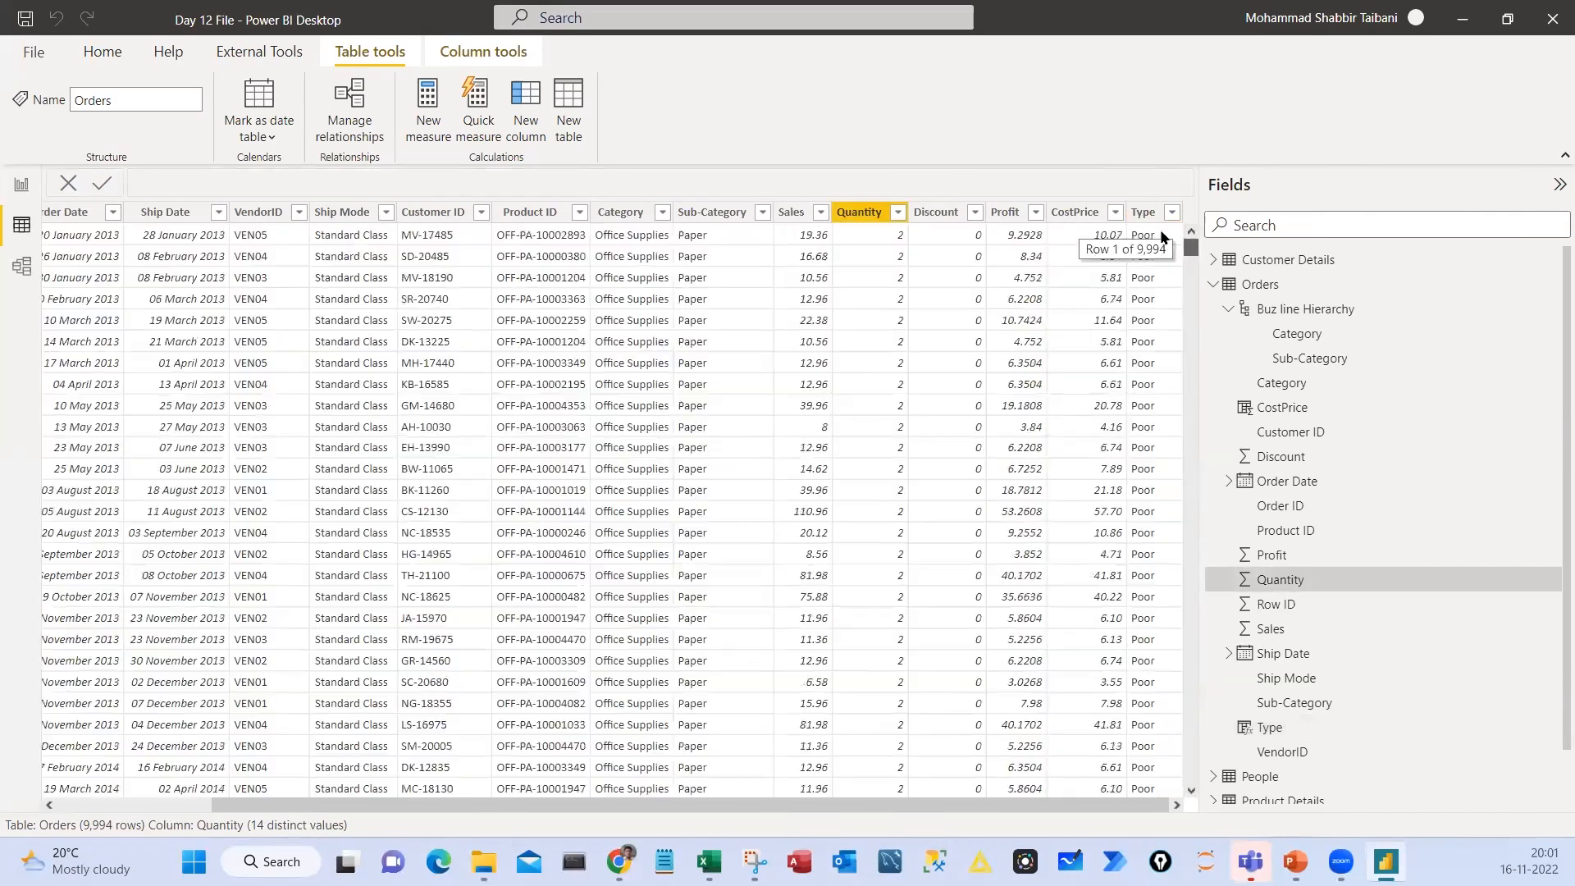
# Show the Type column's formula, then mark the formula and the calculated CostPrice and Type columns in the Orders table
pyautogui.click(1149, 215)
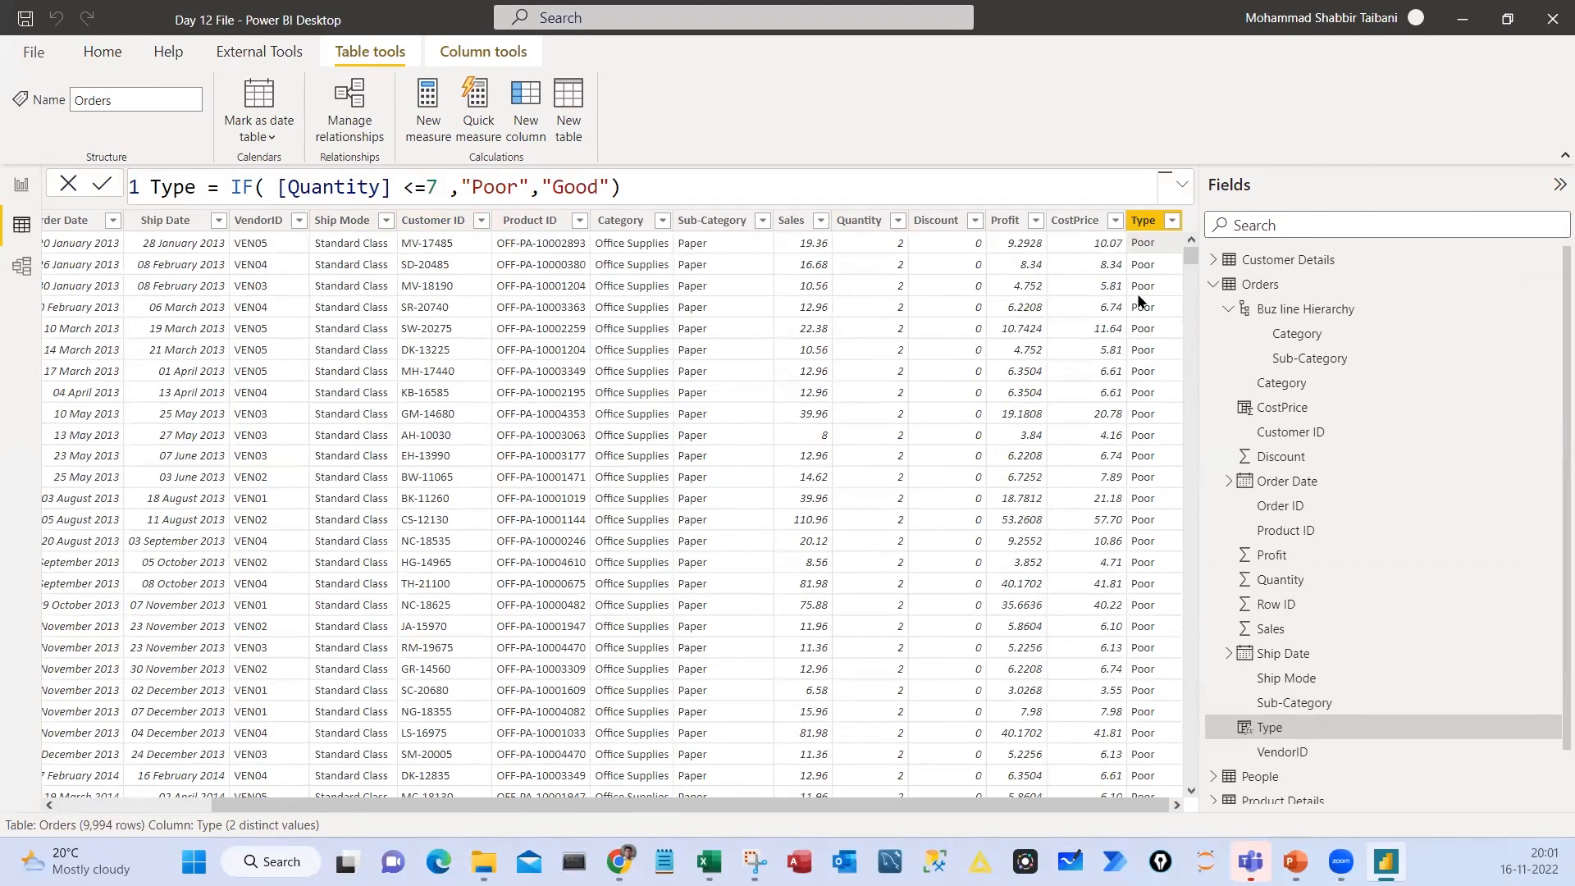
pyautogui.moveTo(148, 162); pyautogui.dragTo(638, 206)
pyautogui.moveTo(679, 175); pyautogui.dragTo(696, 402)
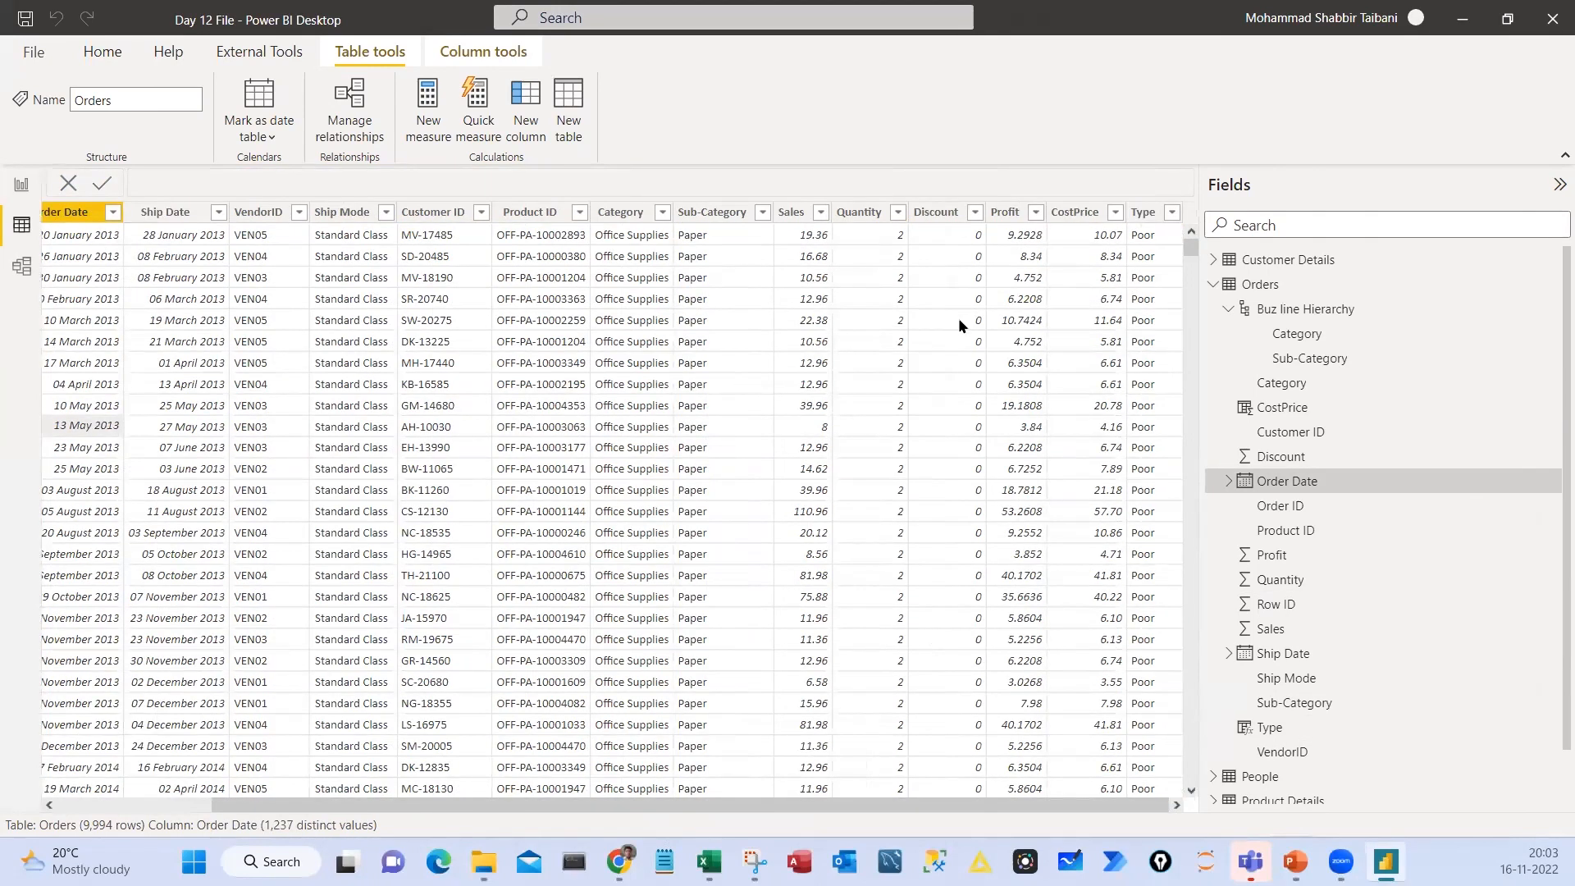
pyautogui.moveTo(1046, 192); pyautogui.dragTo(1125, 437)
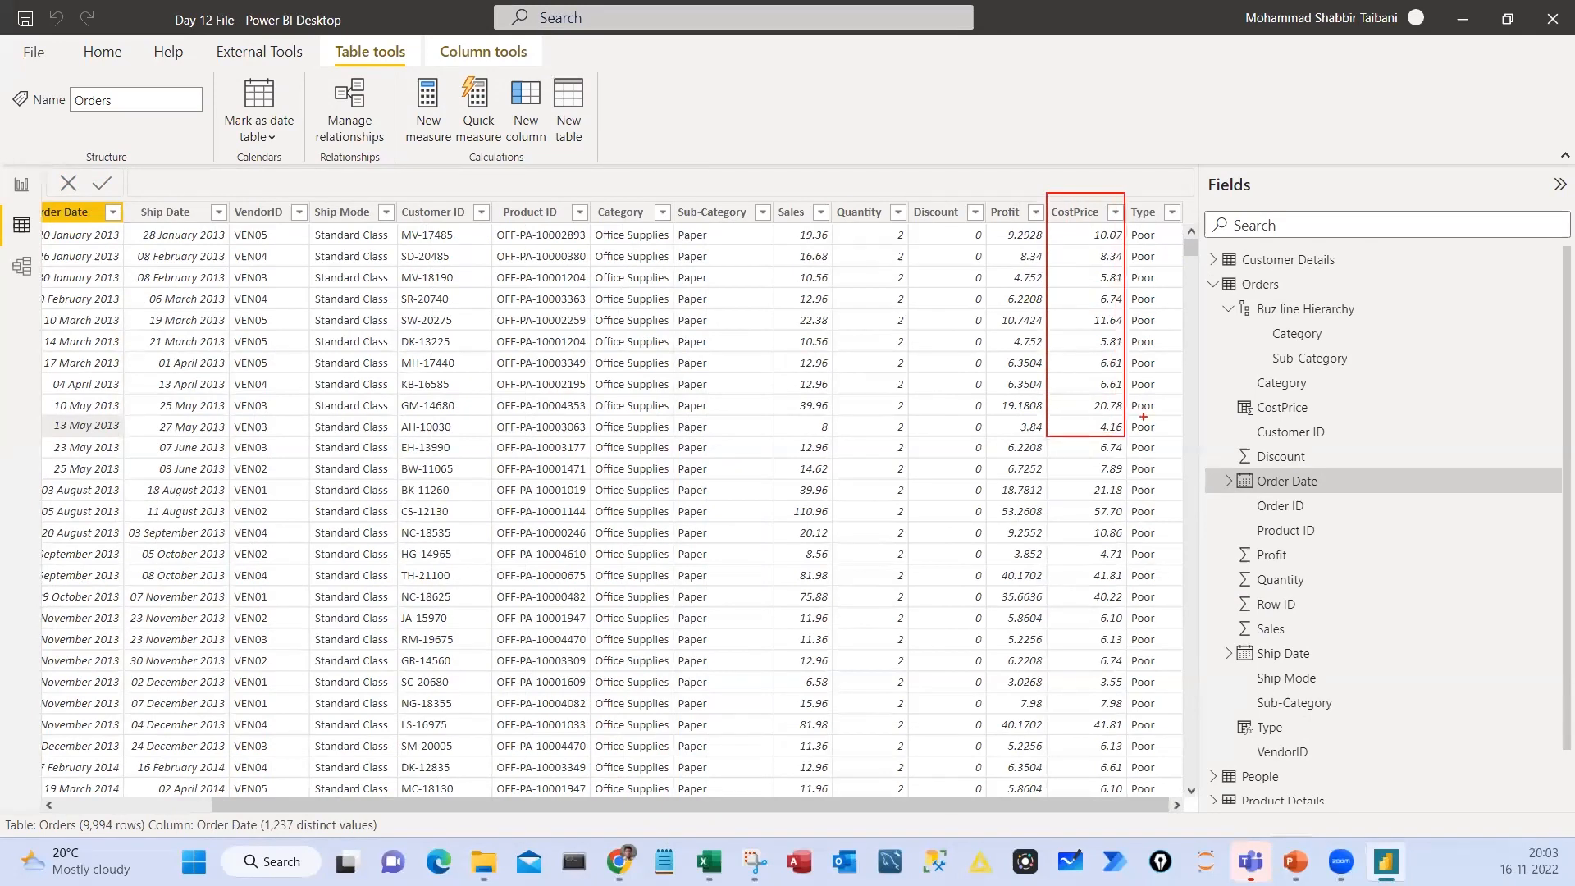
pyautogui.moveTo(1125, 195); pyautogui.dragTo(1190, 420)
pyautogui.moveTo(1038, 358); pyautogui.dragTo(1104, 327)
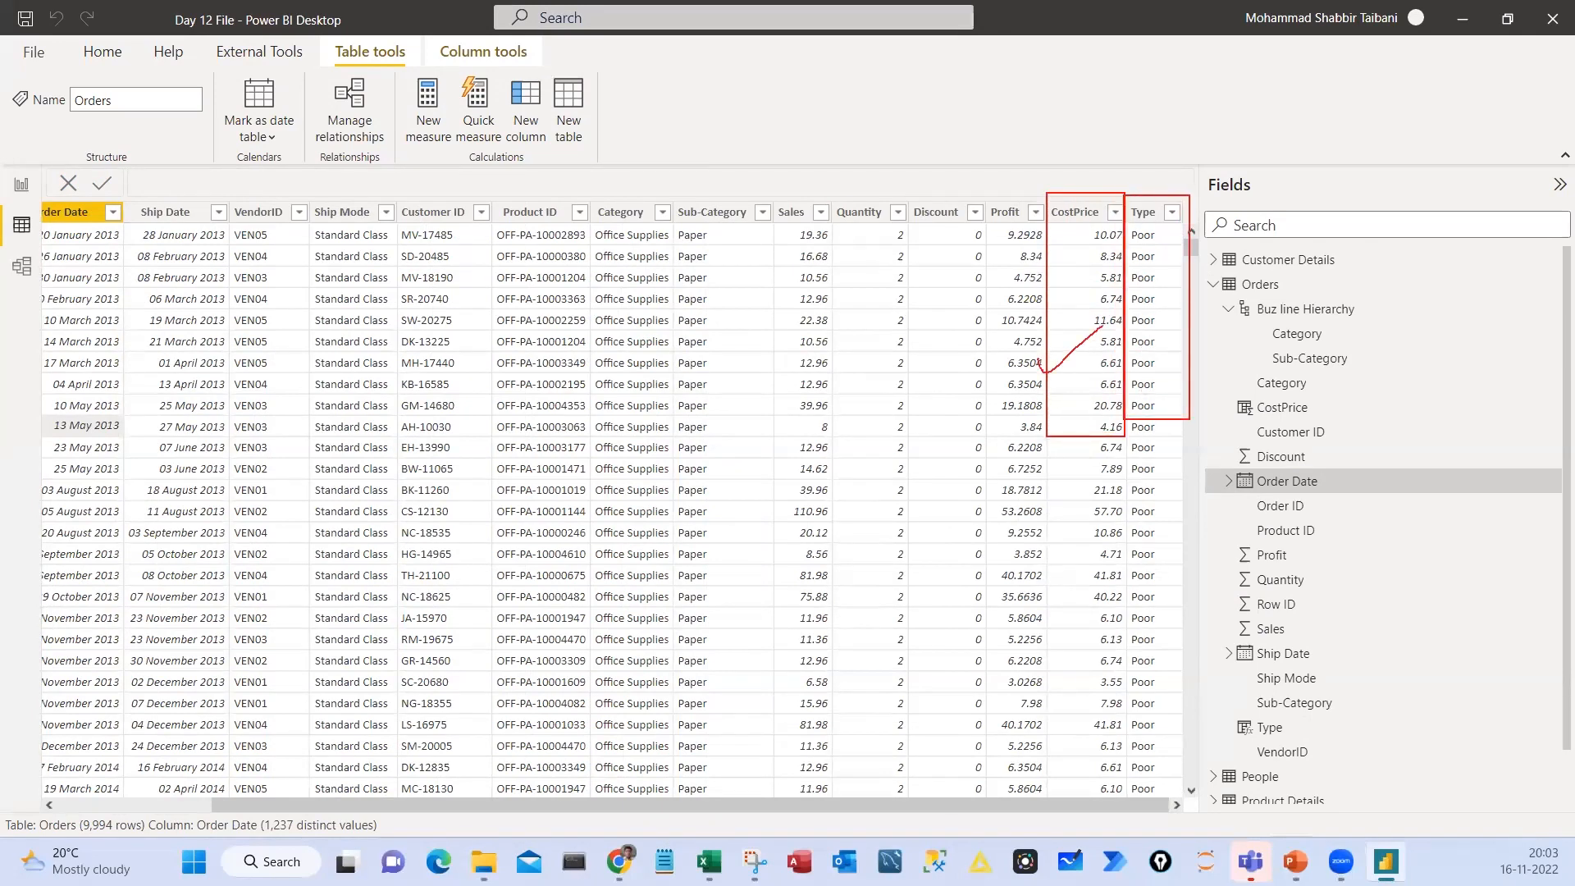
pyautogui.press('Escape')
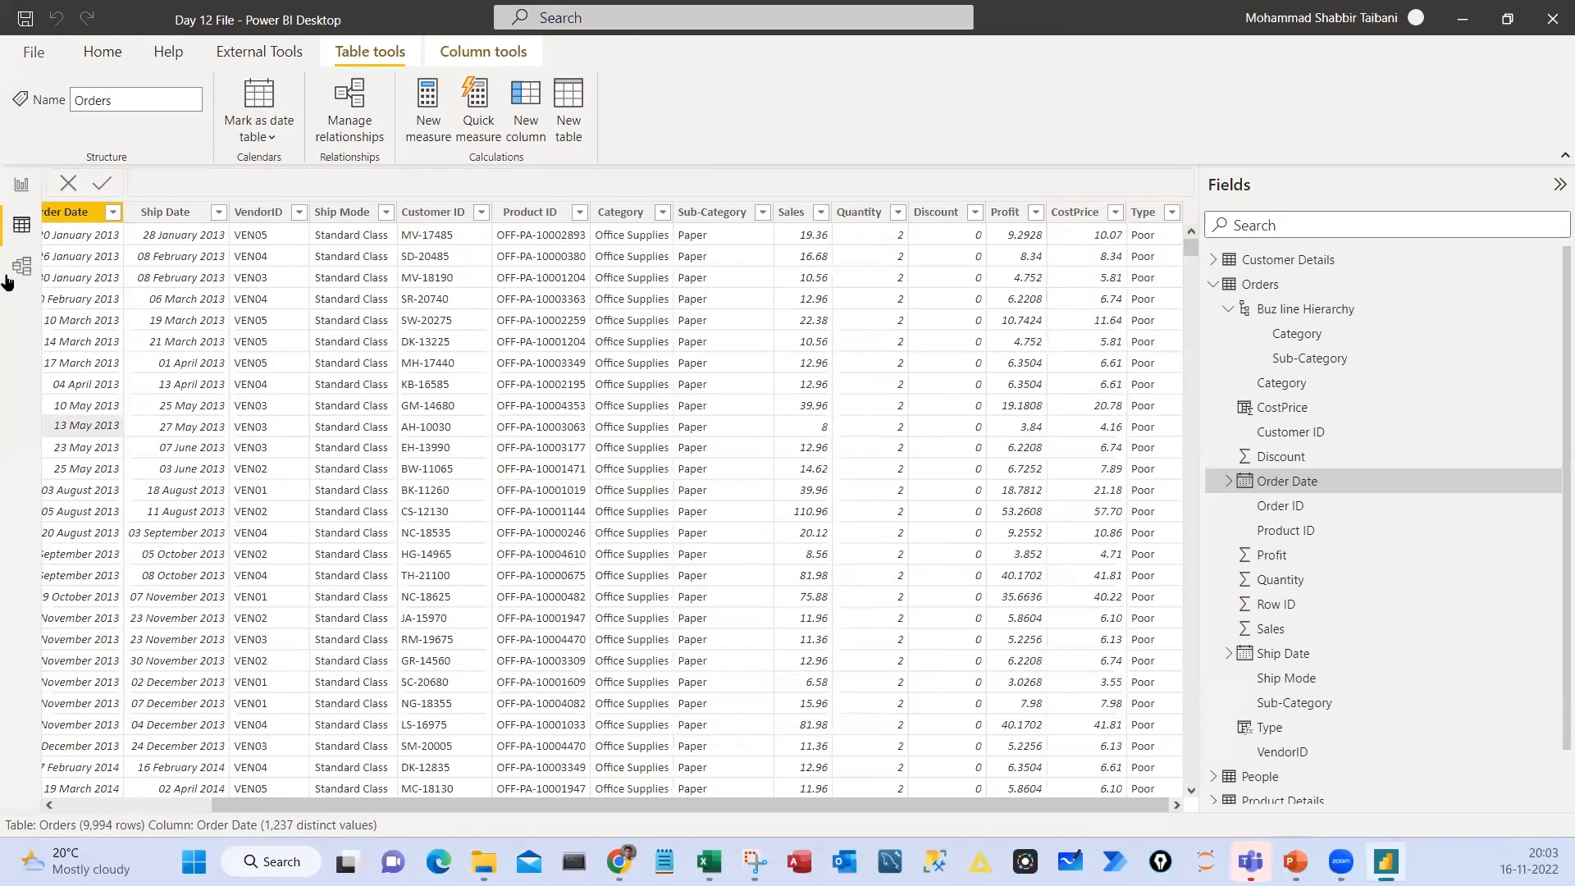
# Go to the report view, examine the chart on the Sales by Category page, and return to Page 1
pyautogui.click(21, 185)
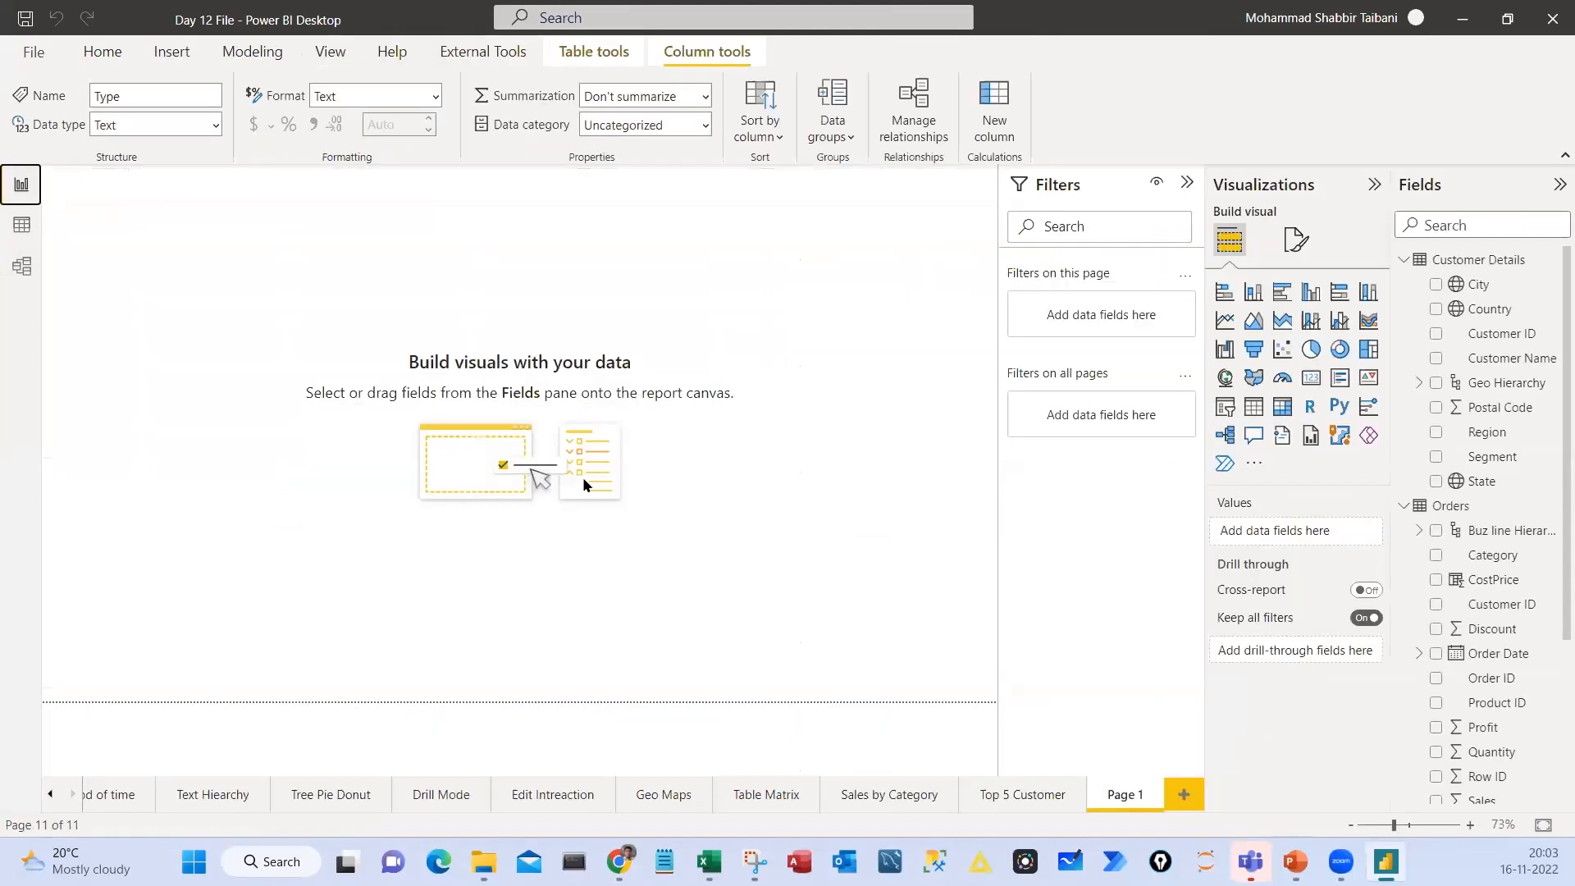
pyautogui.click(905, 796)
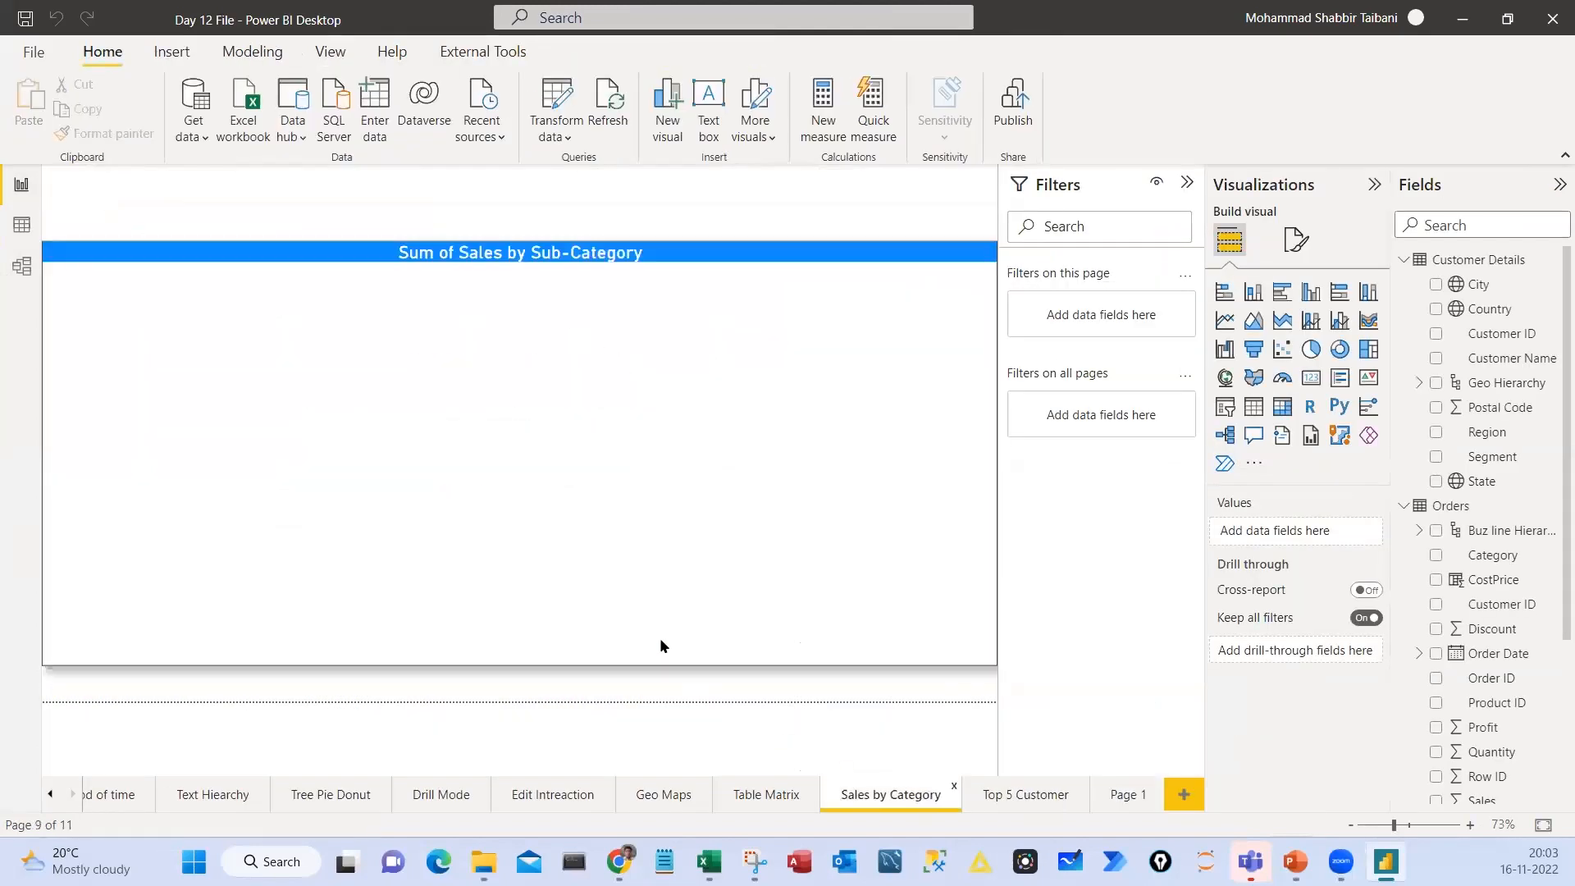
pyautogui.click(727, 266)
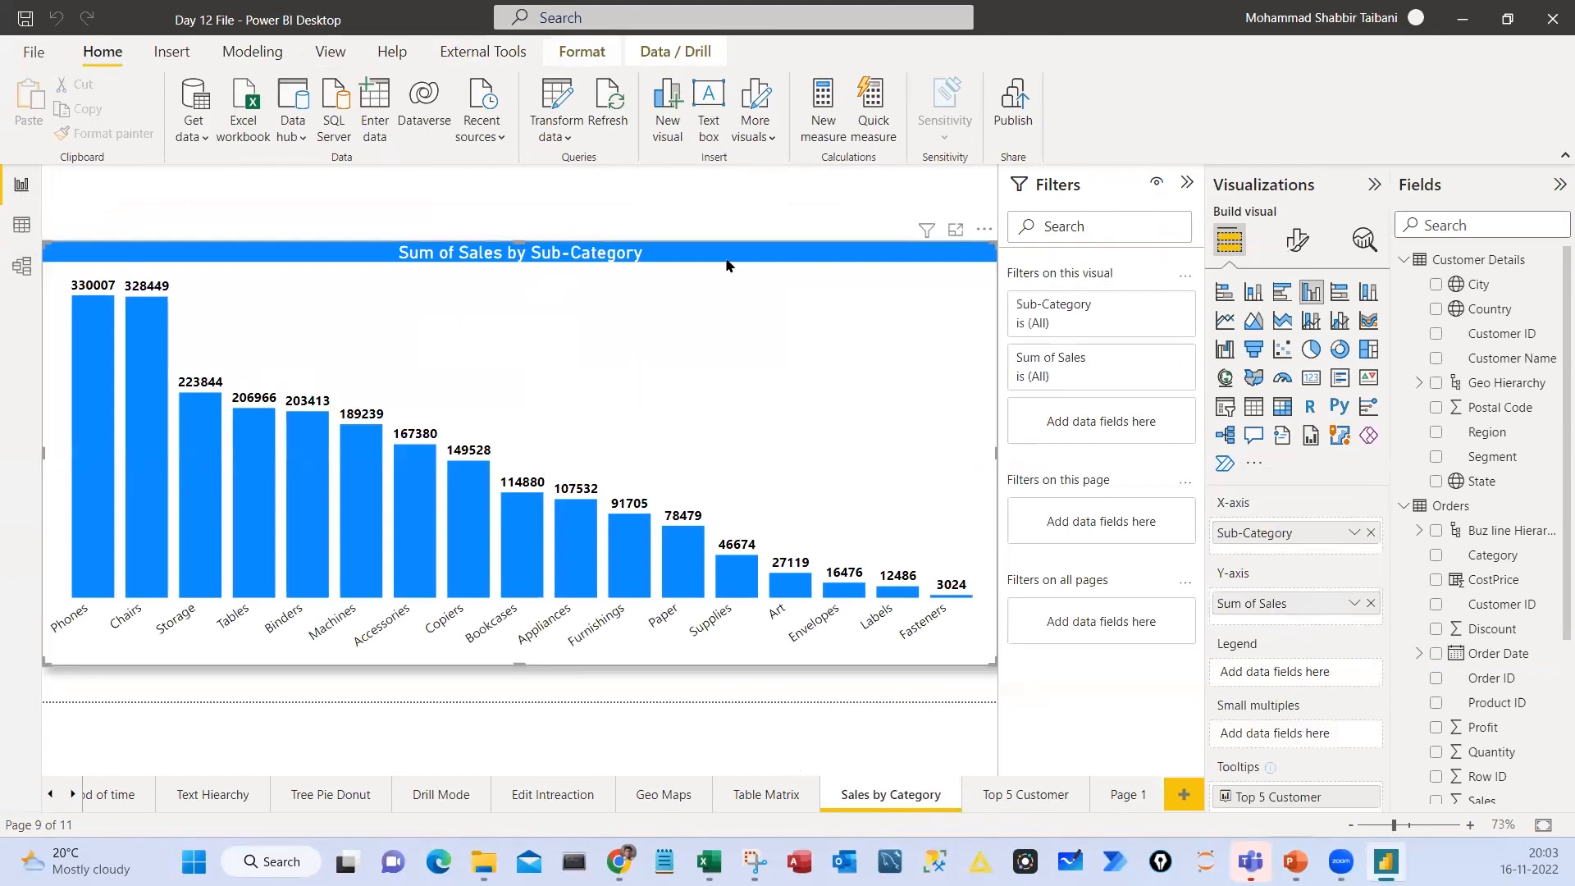
pyautogui.click(1127, 800)
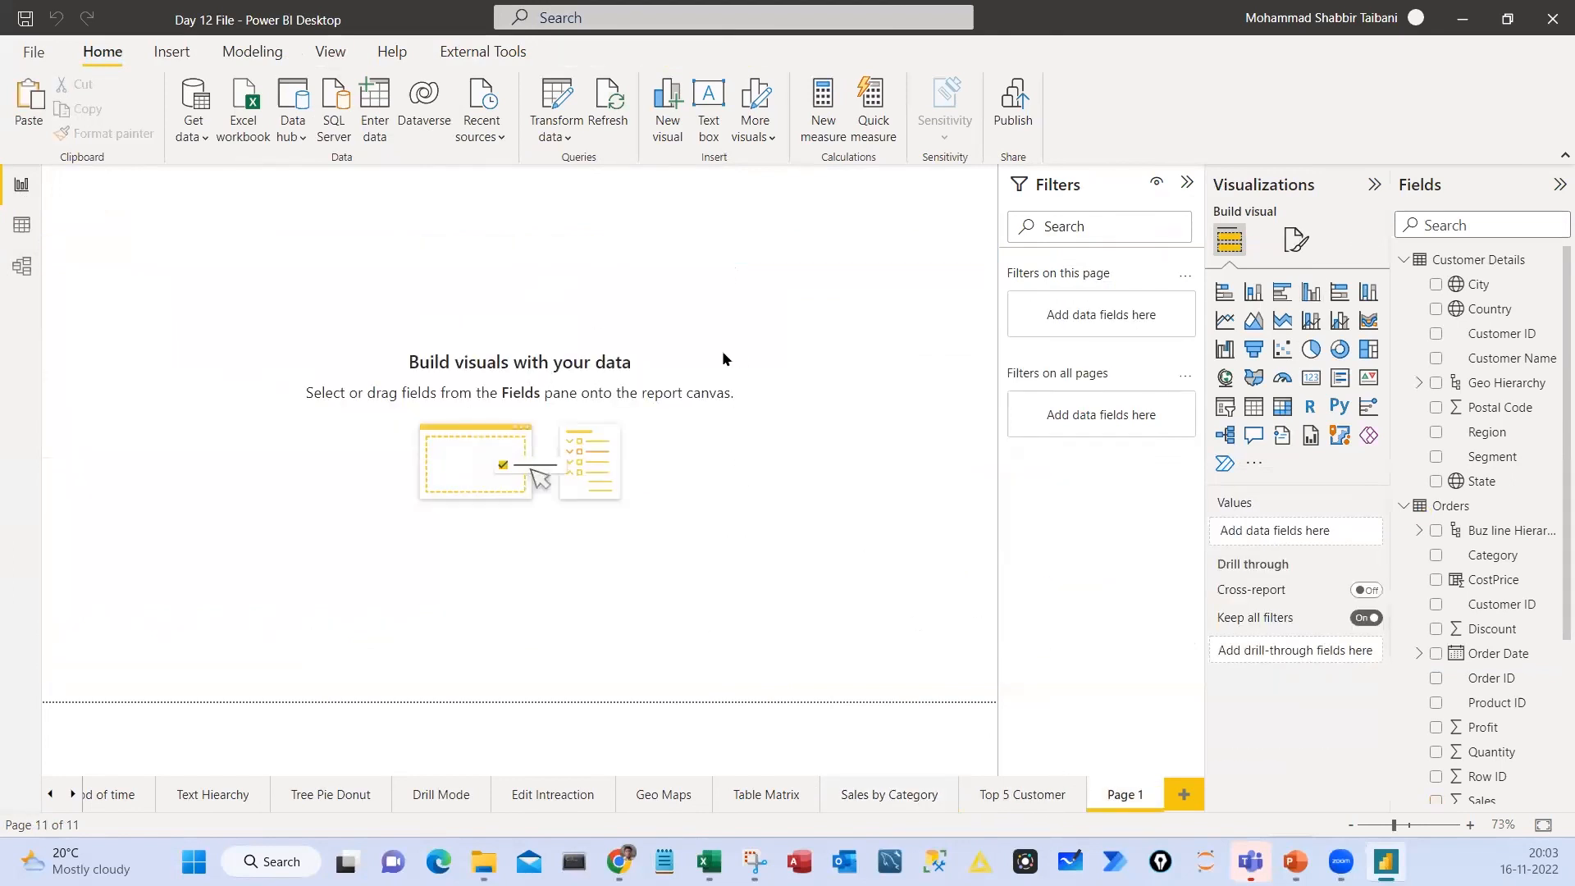
# Insert a clustered column chart on Page 1, enlarge it around the page's middle, and convert it to a pie chart
pyautogui.click(1312, 291)
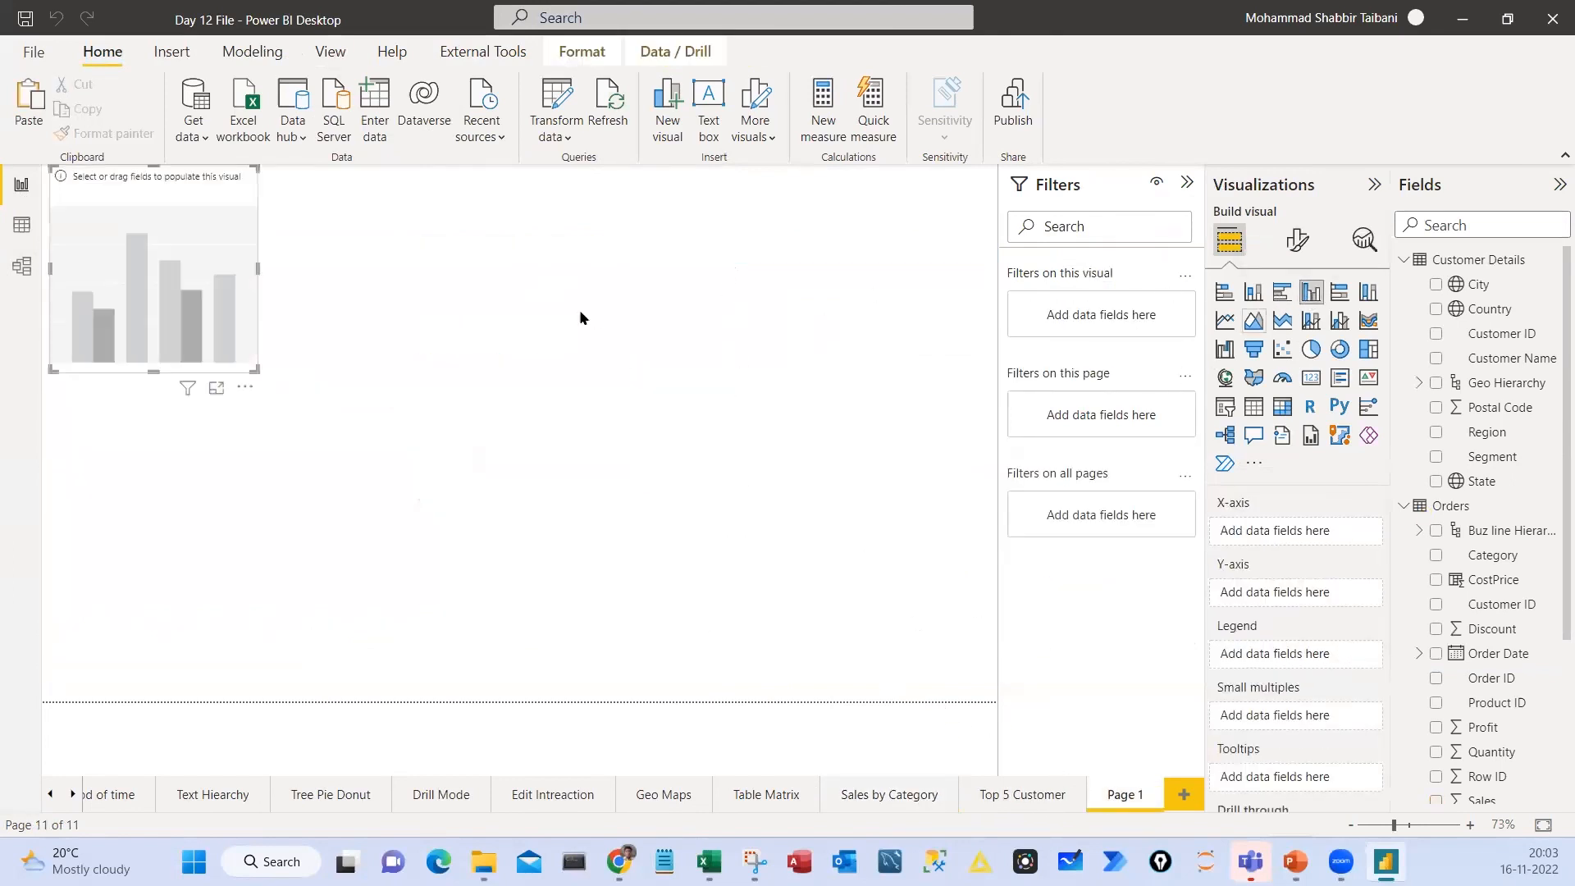
pyautogui.moveTo(245, 358); pyautogui.dragTo(767, 566)
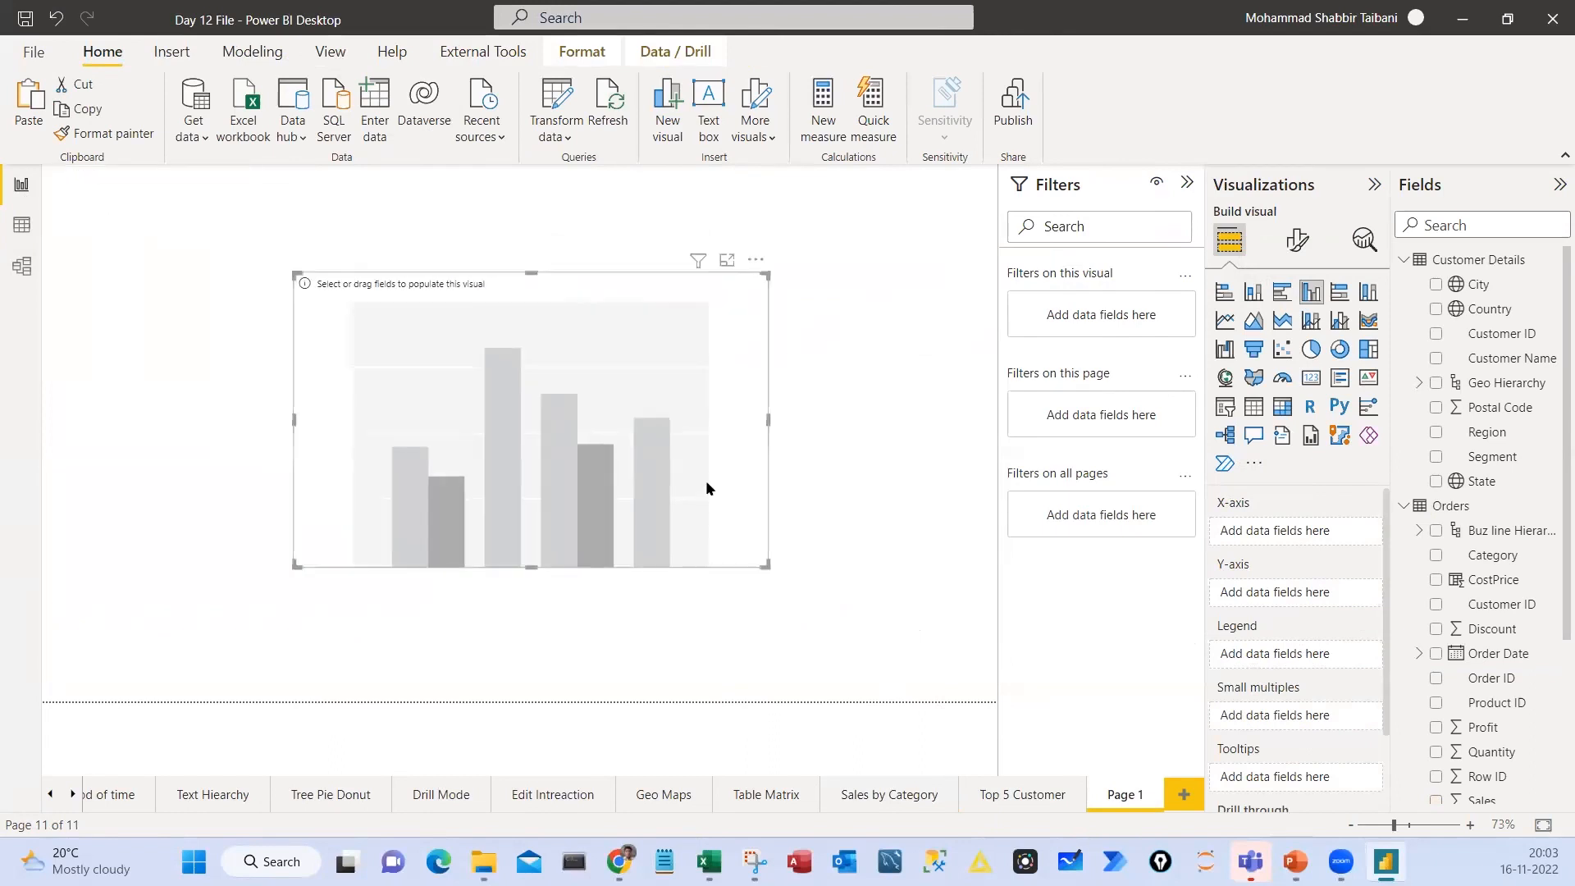
pyautogui.click(1312, 348)
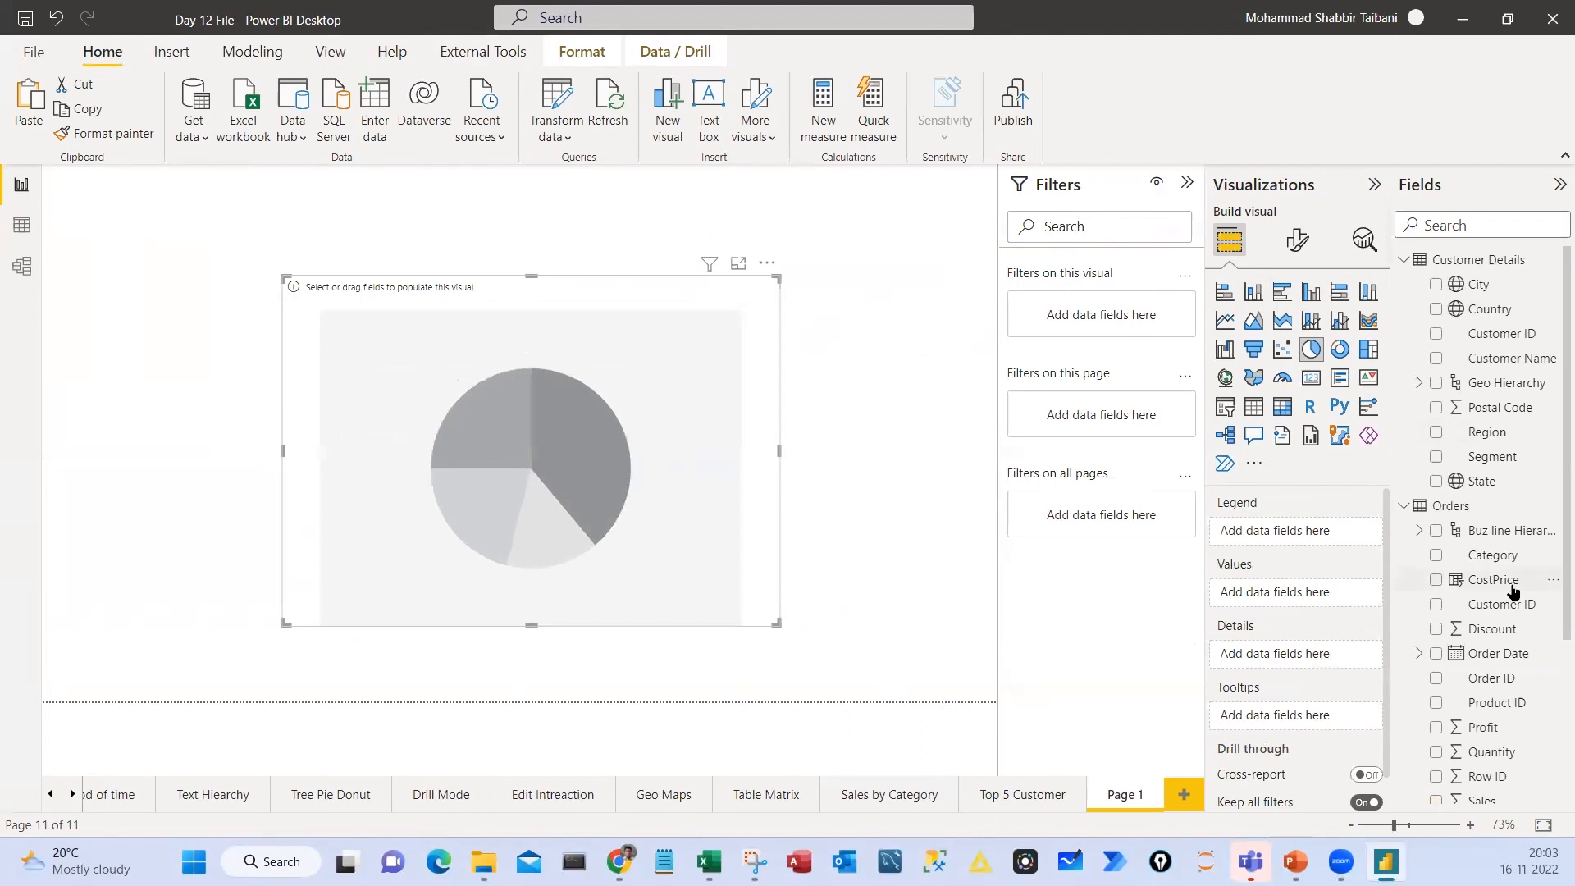
# Assign the Orders table's Type field to the pie chart's legend and its count to the values
pyautogui.click(1402, 263)
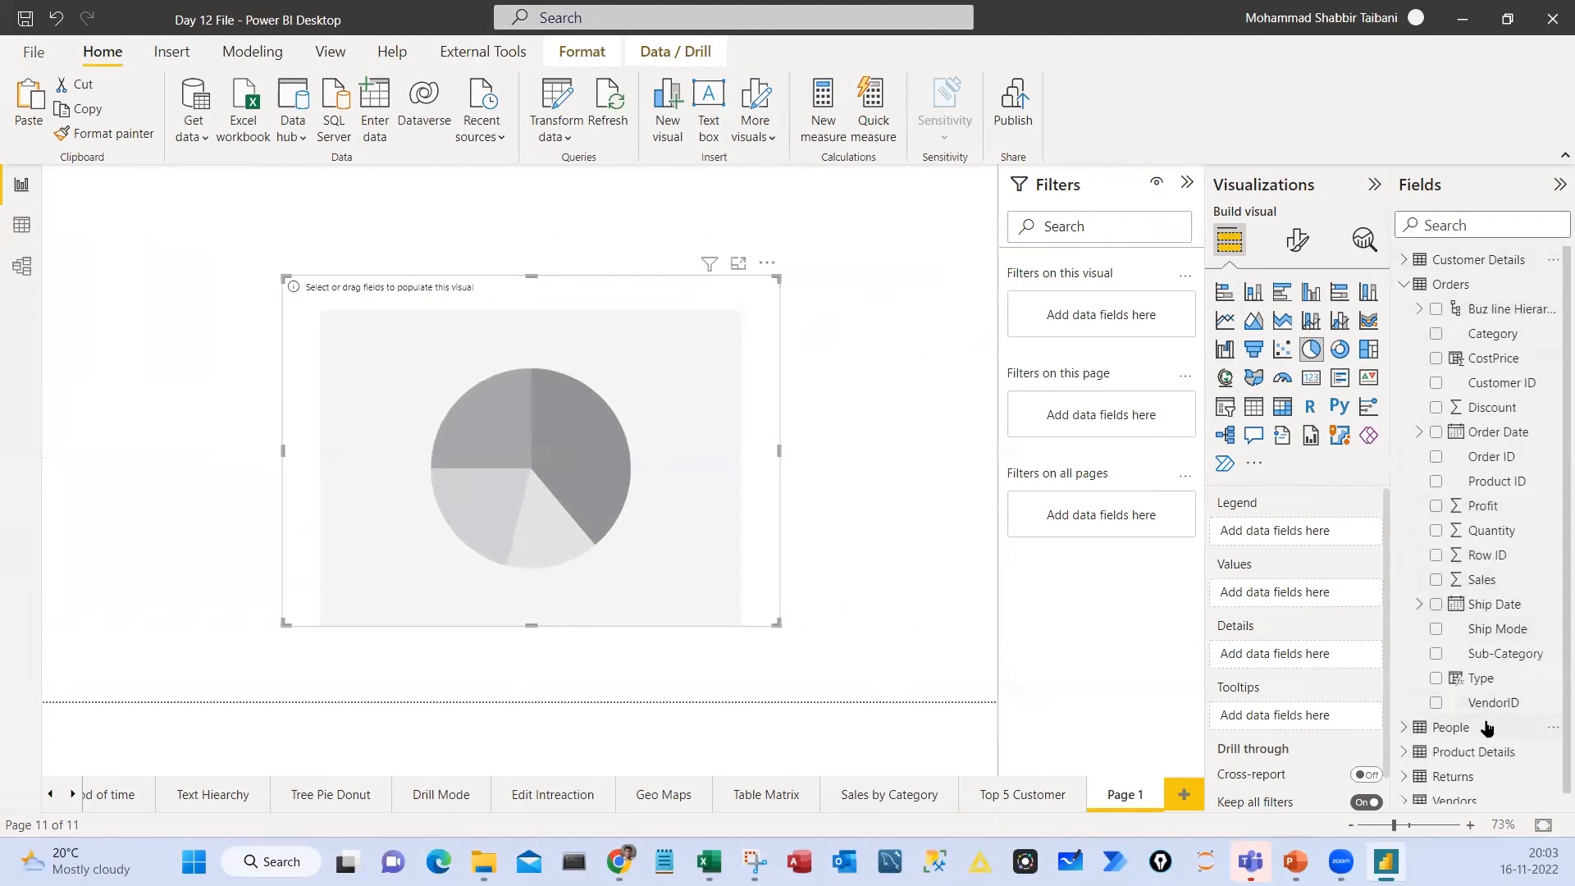
pyautogui.moveTo(1481, 677); pyautogui.dragTo(1227, 535)
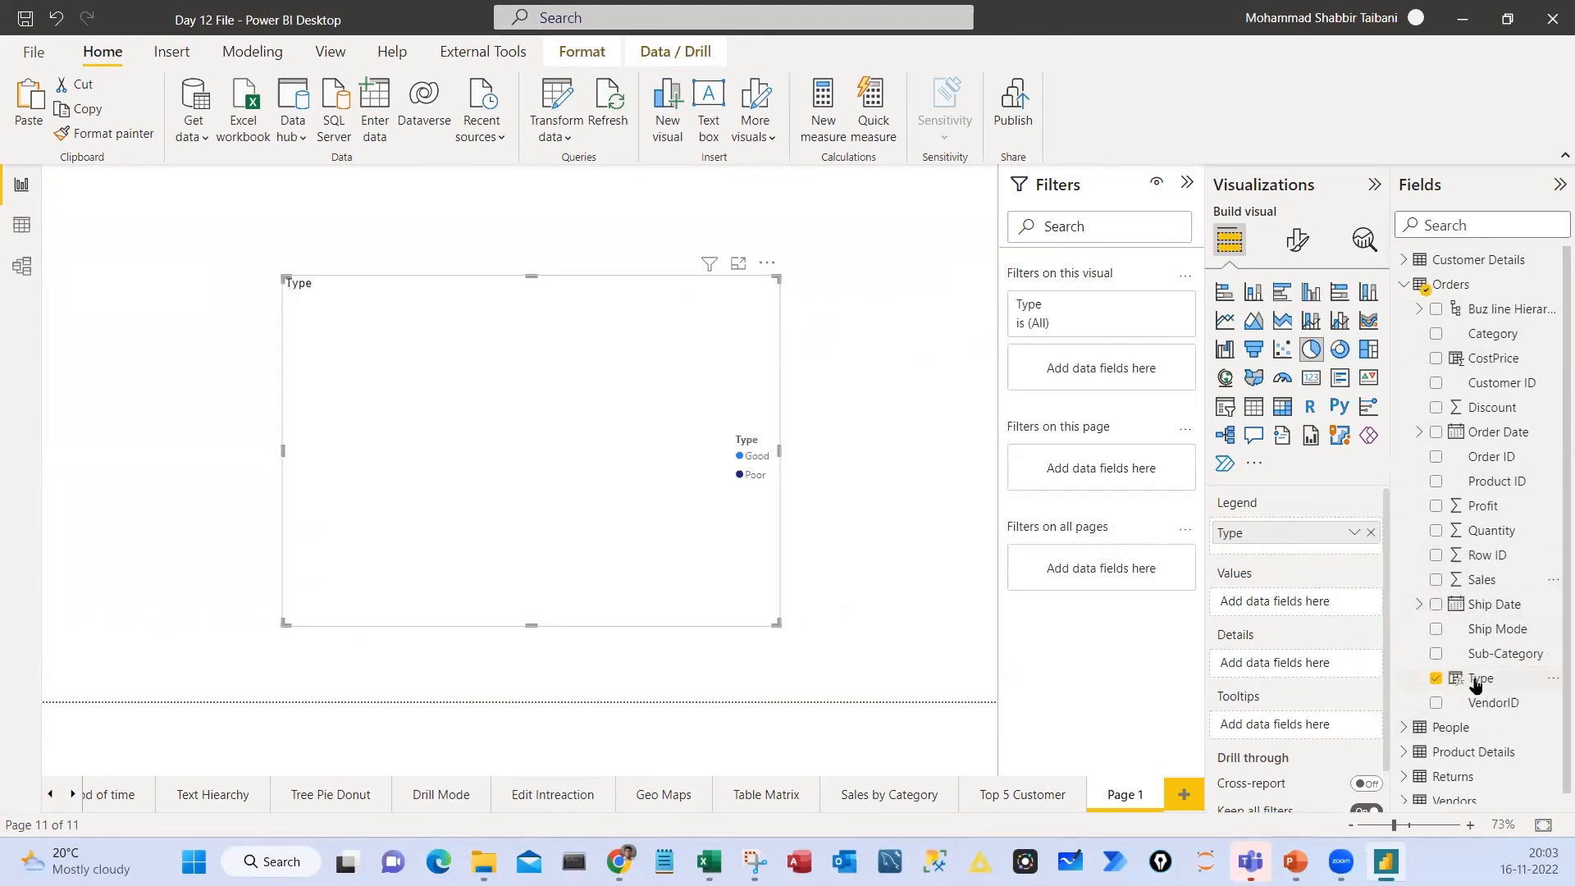
pyautogui.moveTo(1477, 678); pyautogui.dragTo(1291, 605)
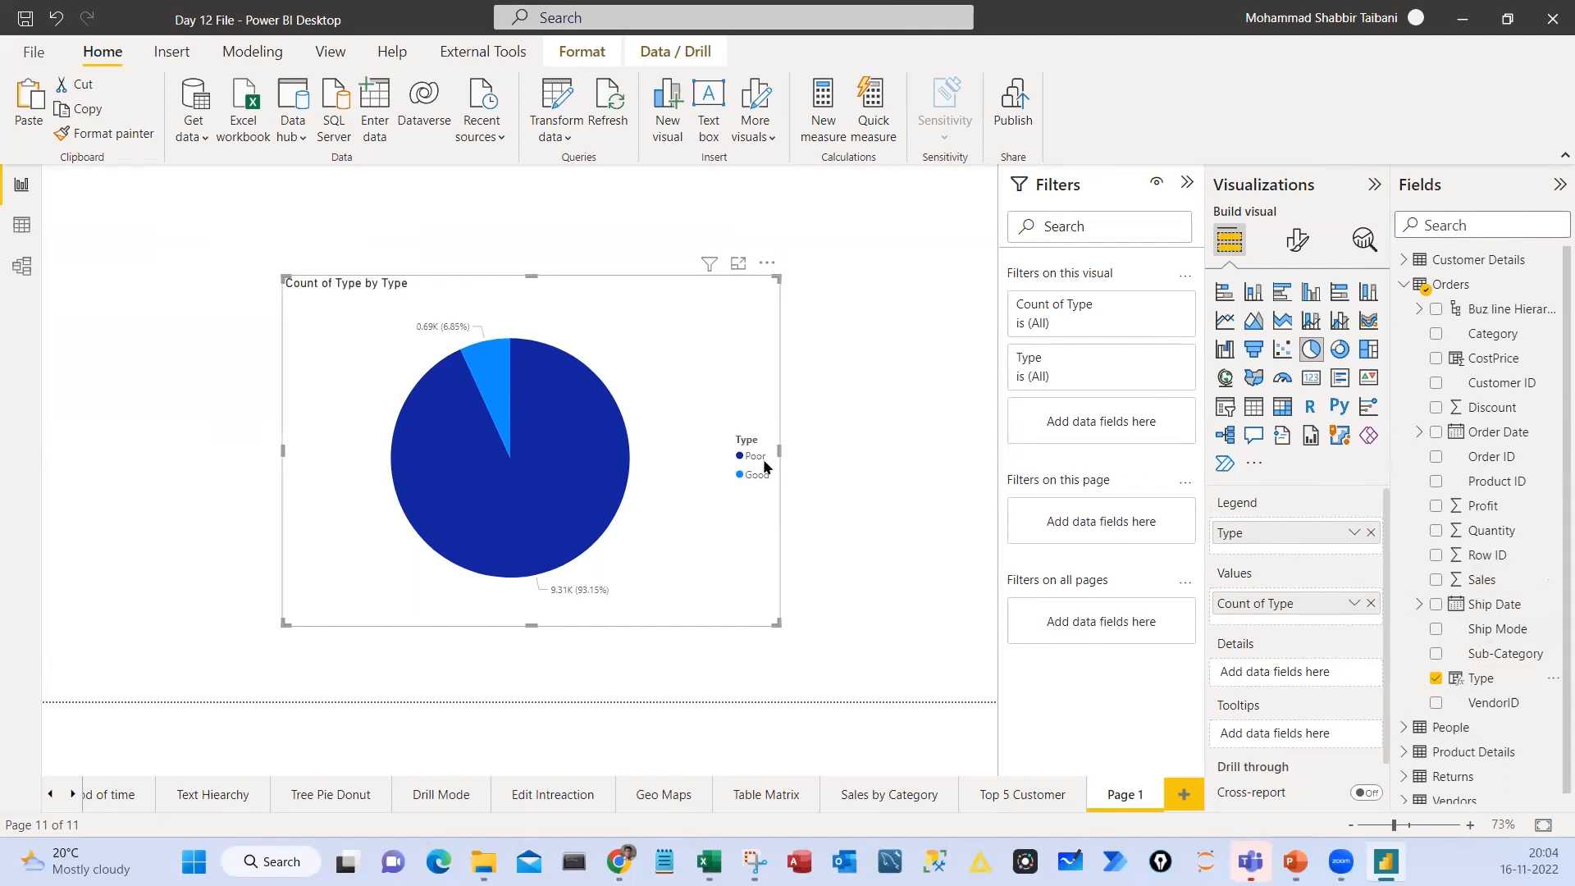
# Annotate the pie chart with the <=7 condition and mark its Poor and Good slices, then clear the annotations
pyautogui.moveTo(853, 408)
pyautogui.mouseDown()
pyautogui.moveTo(833, 449)
pyautogui.moveTo(909, 420)
pyautogui.mouseUp()
pyautogui.moveTo(914, 402)
pyautogui.mouseDown()
pyautogui.moveTo(940, 444)
pyautogui.moveTo(953, 416)
pyautogui.mouseUp()
pyautogui.moveTo(924, 369); pyautogui.dragTo(863, 361)
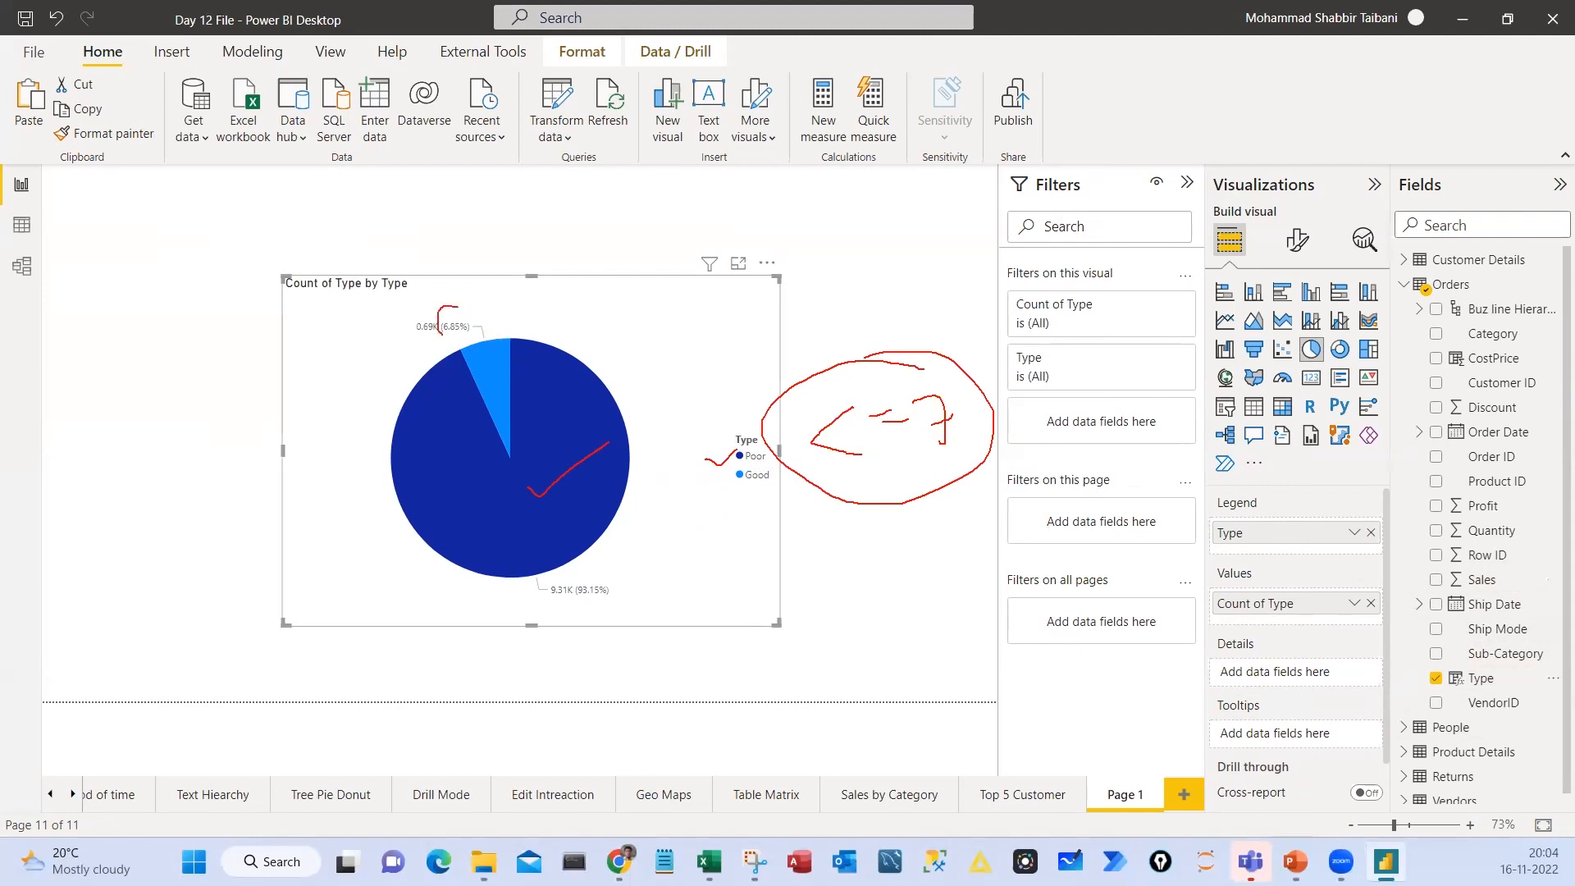
pyautogui.moveTo(490, 302); pyautogui.dragTo(510, 321)
pyautogui.press('Escape')
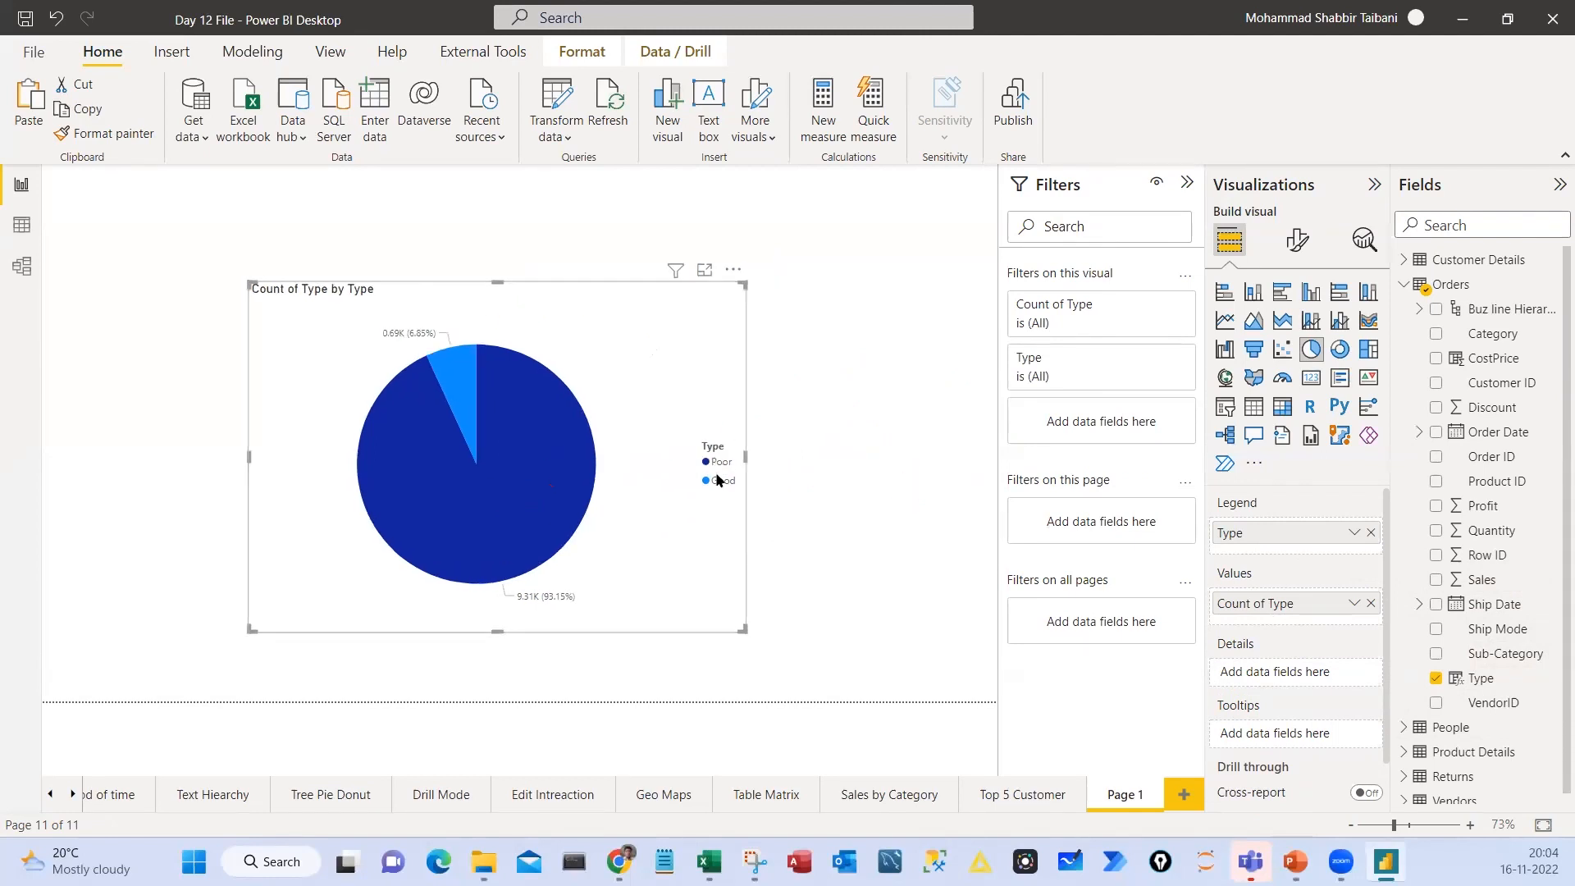
# Move the pie chart to the page's left edge, make it smaller, and deselect it
pyautogui.moveTo(669, 553); pyautogui.dragTo(481, 553)
pyautogui.moveTo(540, 630); pyautogui.dragTo(432, 579)
pyautogui.click(581, 421)
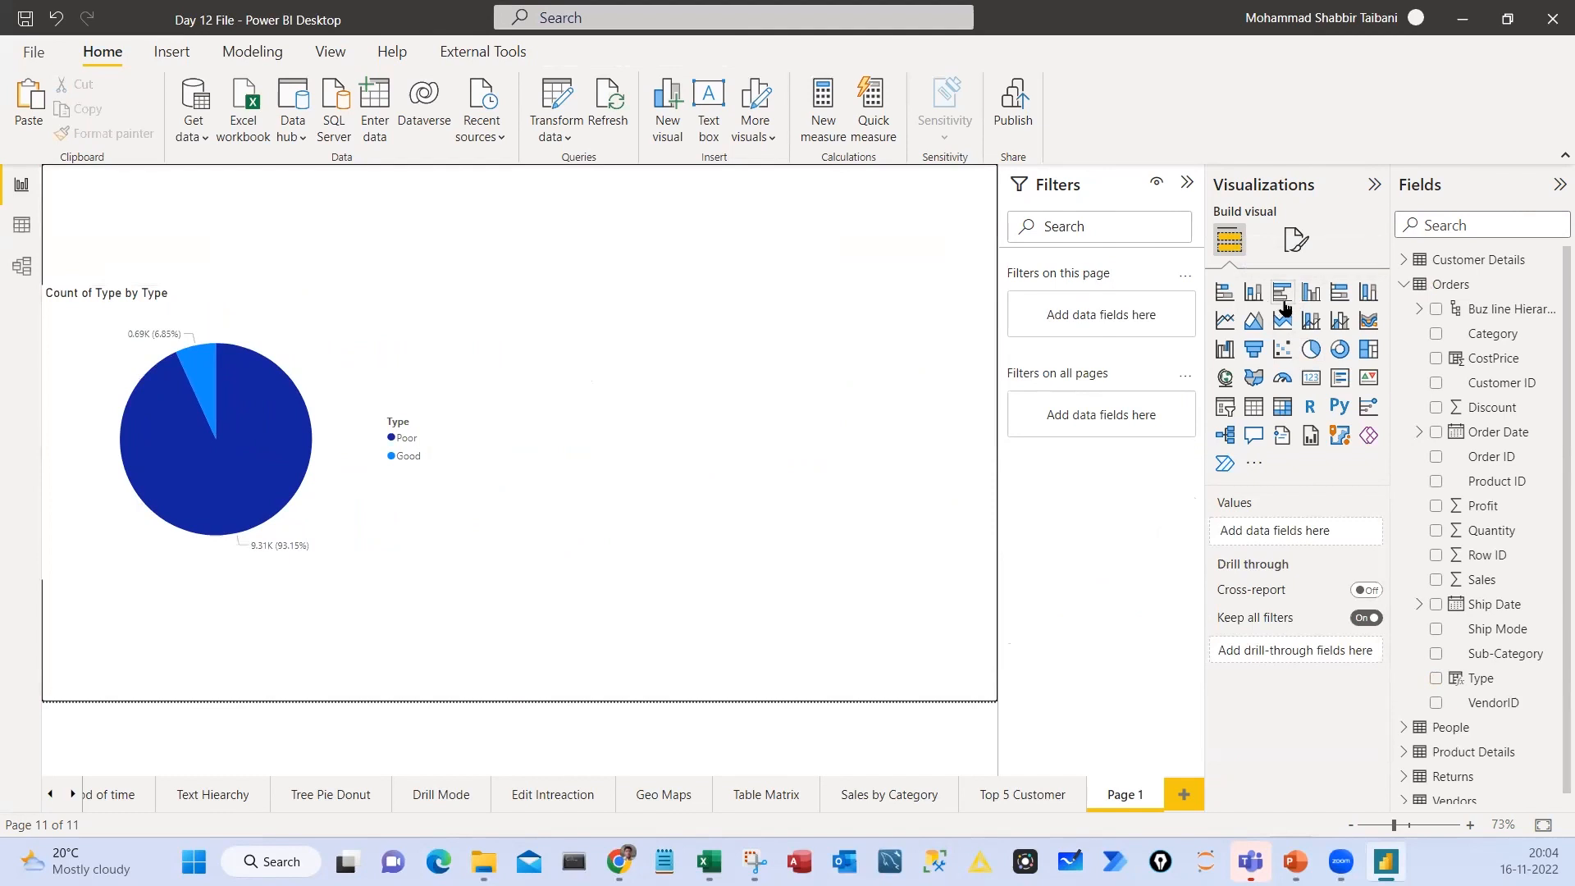
# Add a clustered column chart beside the pie chart, showing the sums of Profit and CostPrice by Category
pyautogui.click(1310, 294)
pyautogui.moveTo(354, 323); pyautogui.dragTo(718, 423)
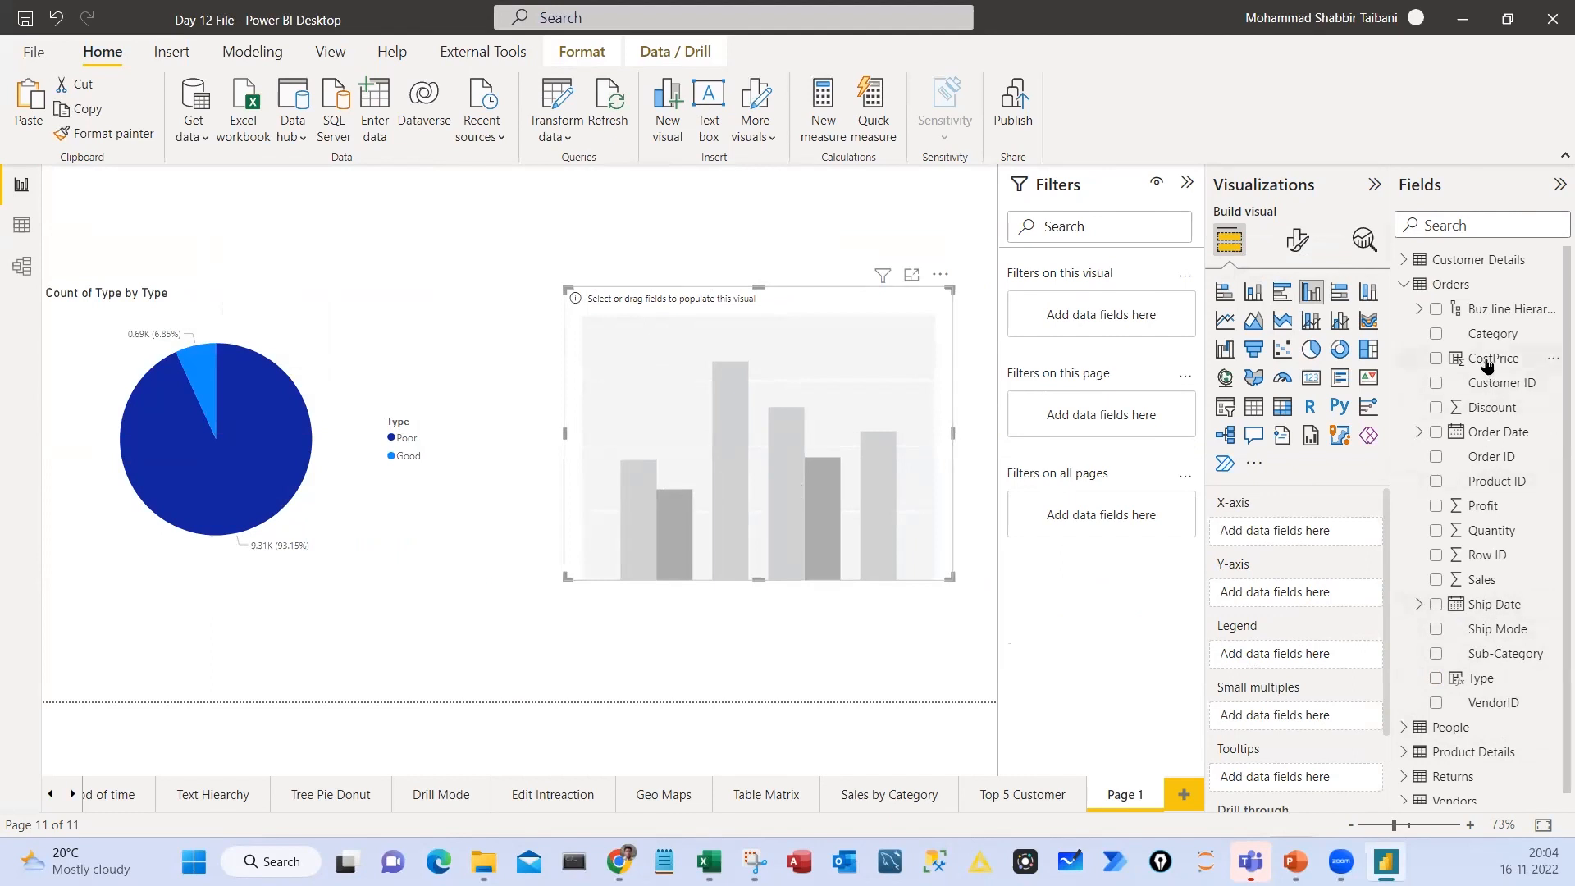
pyautogui.moveTo(1488, 361); pyautogui.dragTo(1277, 592)
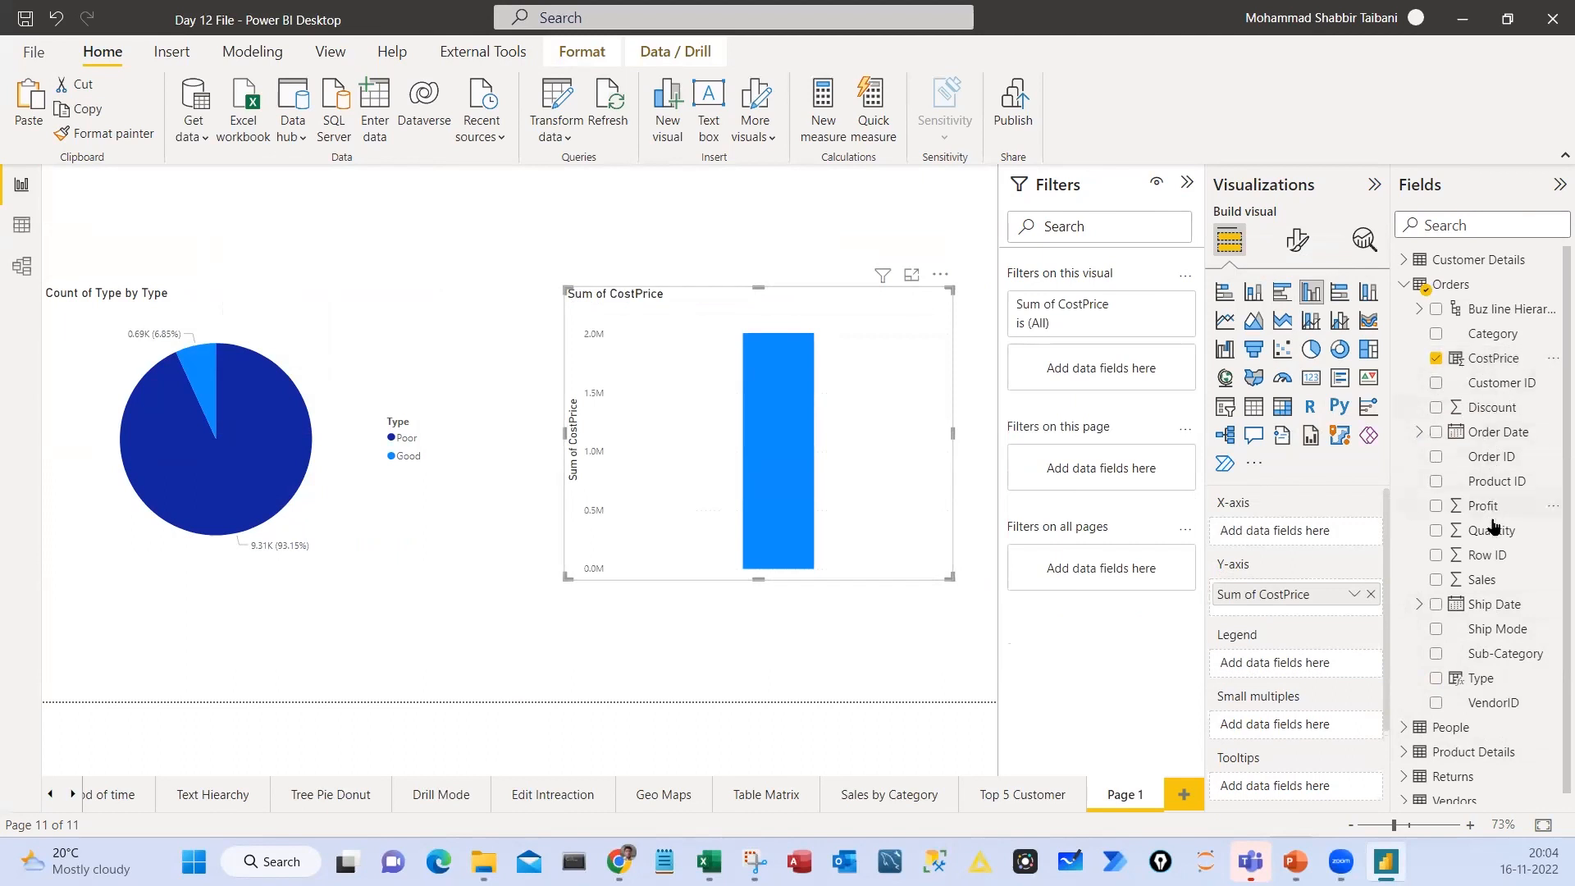
pyautogui.moveTo(1481, 519); pyautogui.dragTo(1276, 602)
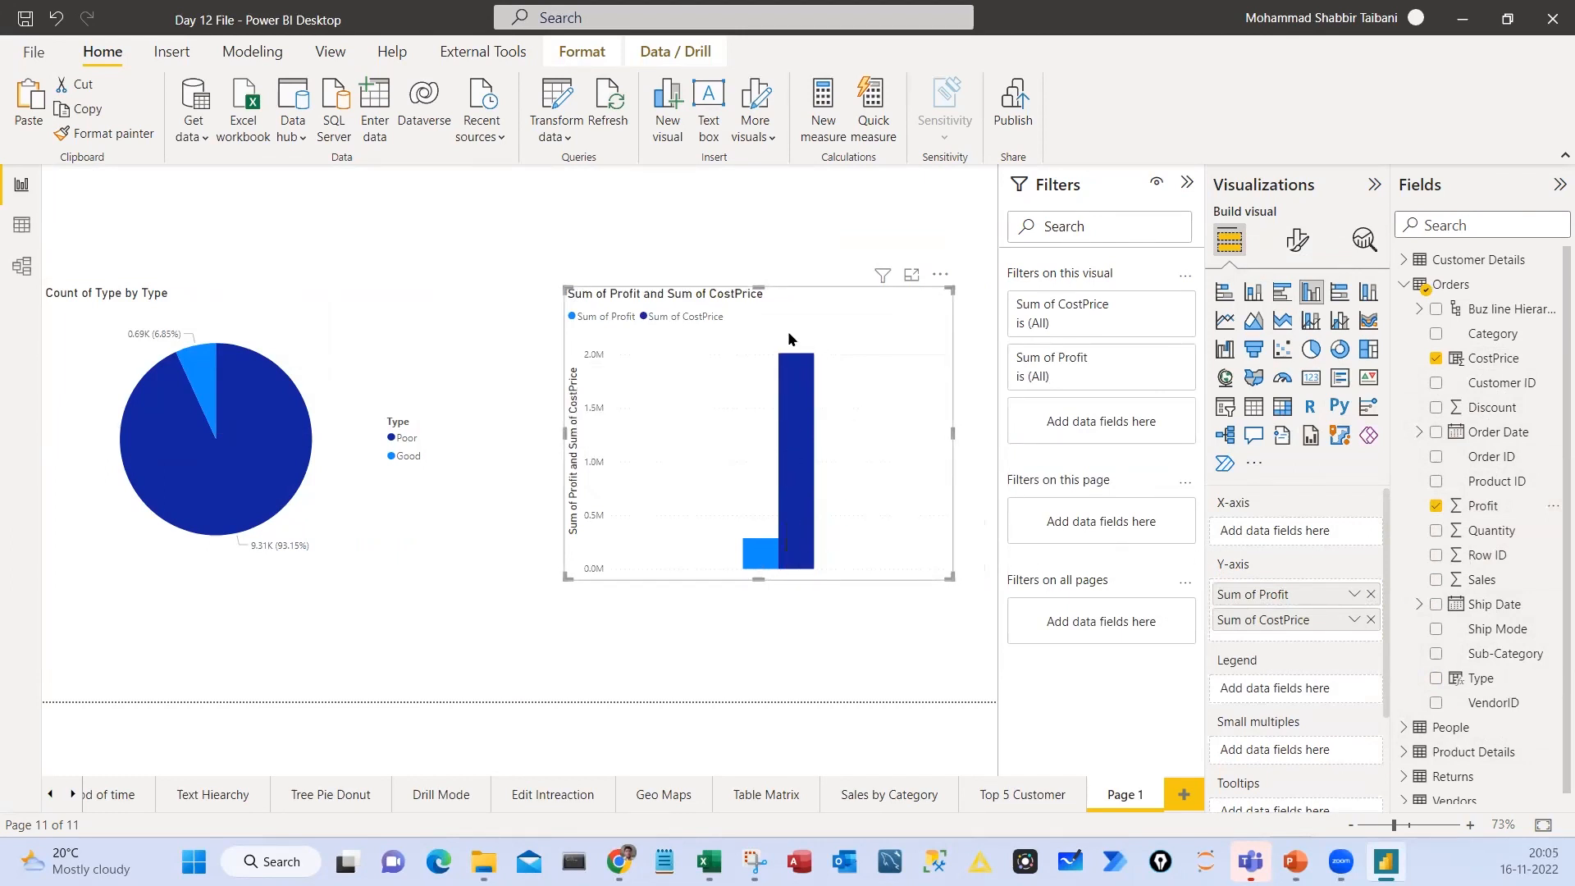
pyautogui.moveTo(750, 476); pyautogui.dragTo(706, 463)
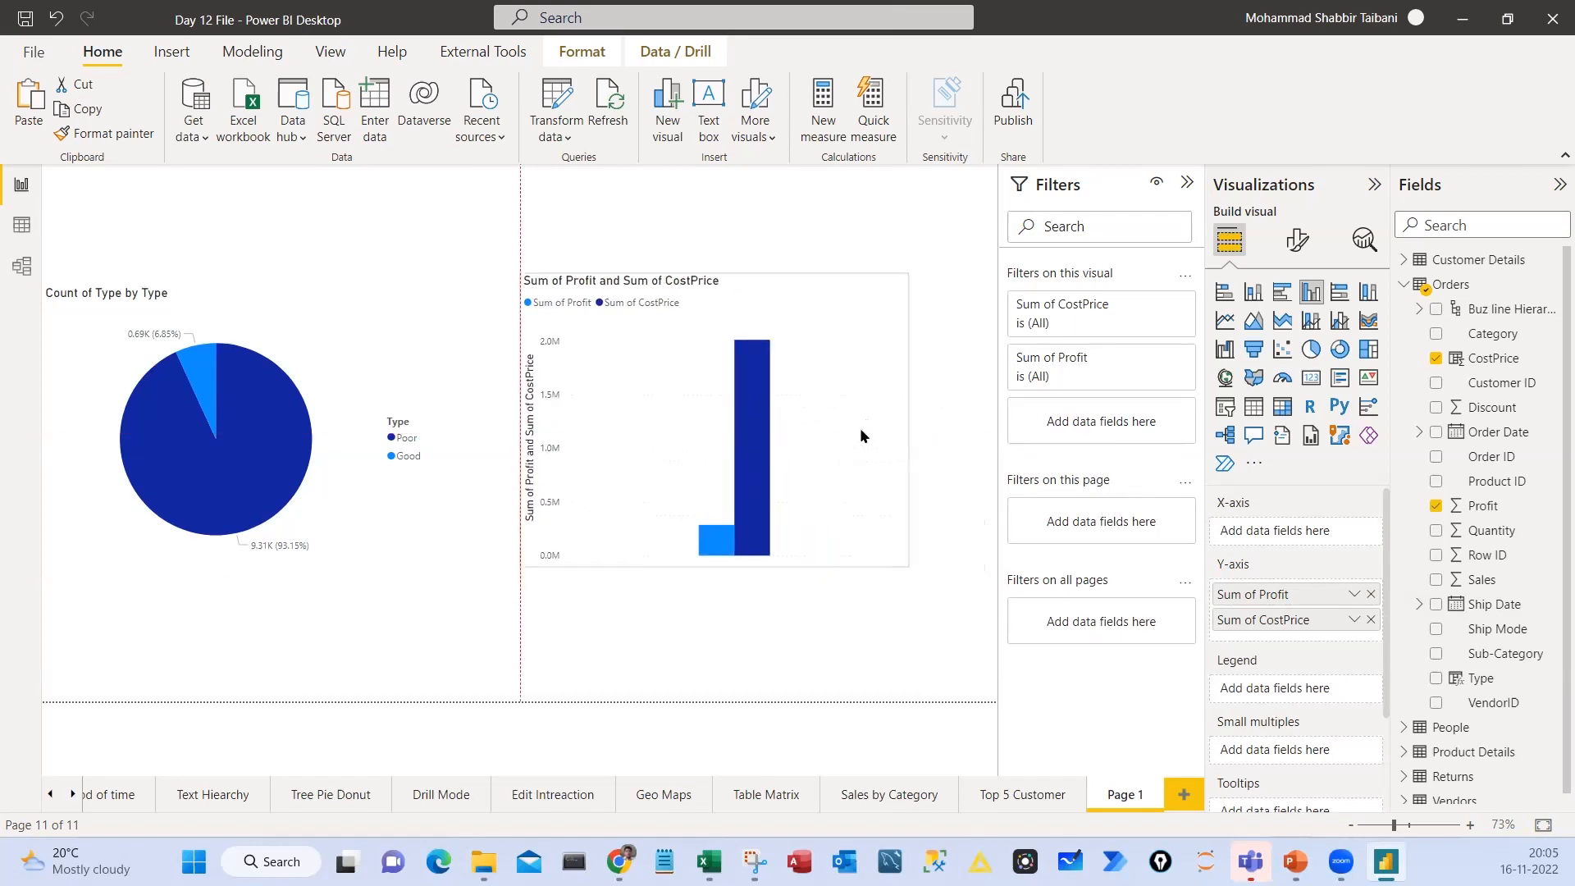
pyautogui.click(1492, 334)
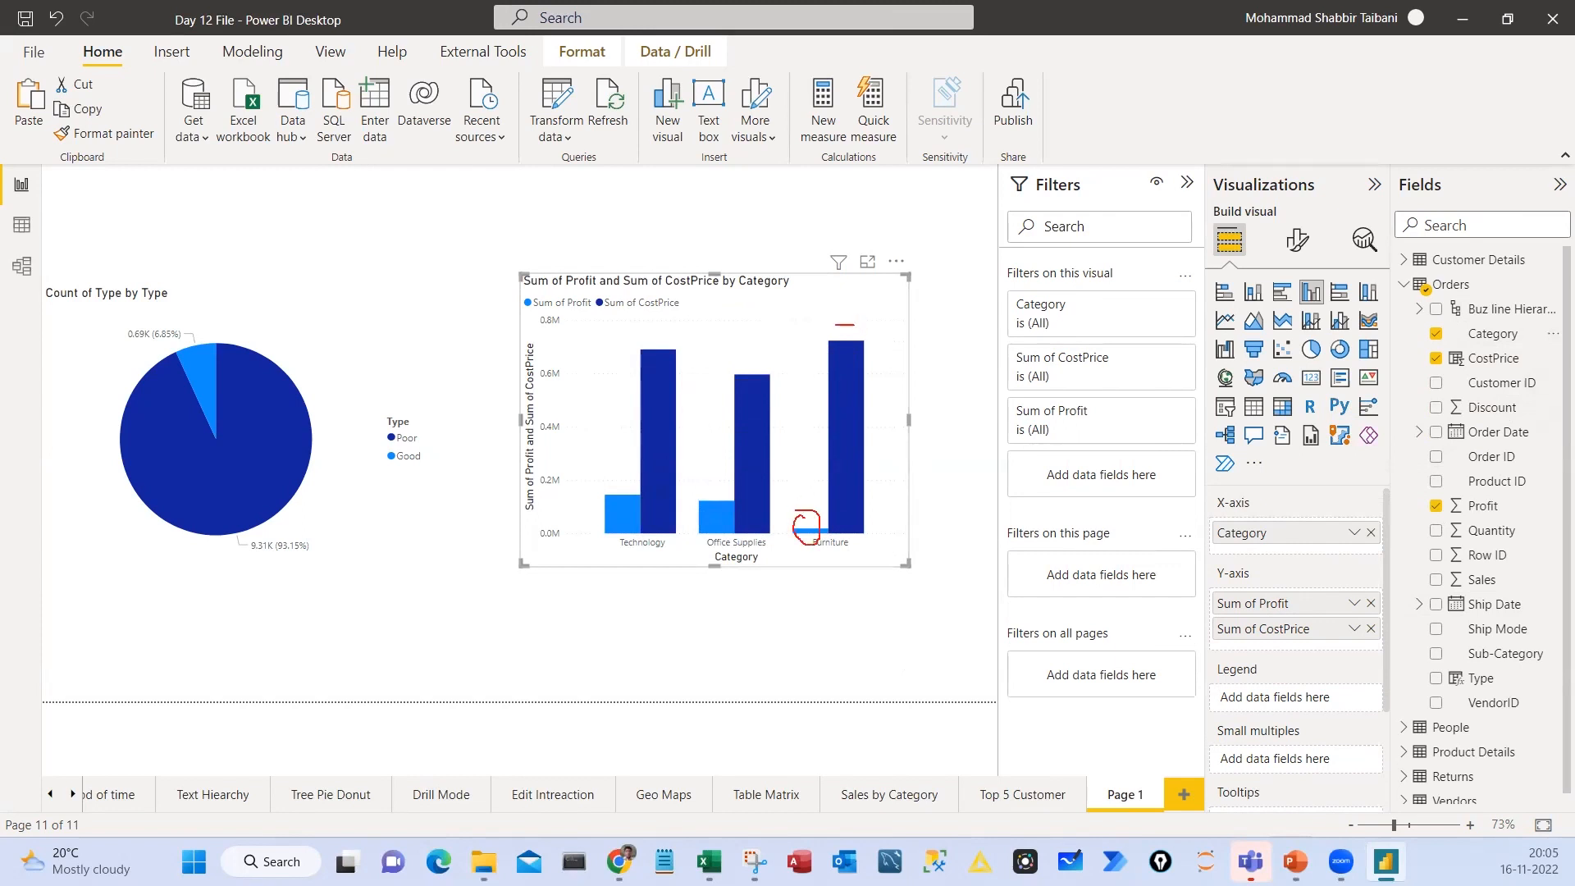
# Mark the Furniture category's CostPrice and Profit bars in the column chart, then clear the annotations
pyautogui.moveTo(845, 325); pyautogui.dragTo(928, 308)
pyautogui.moveTo(805, 512); pyautogui.dragTo(800, 526)
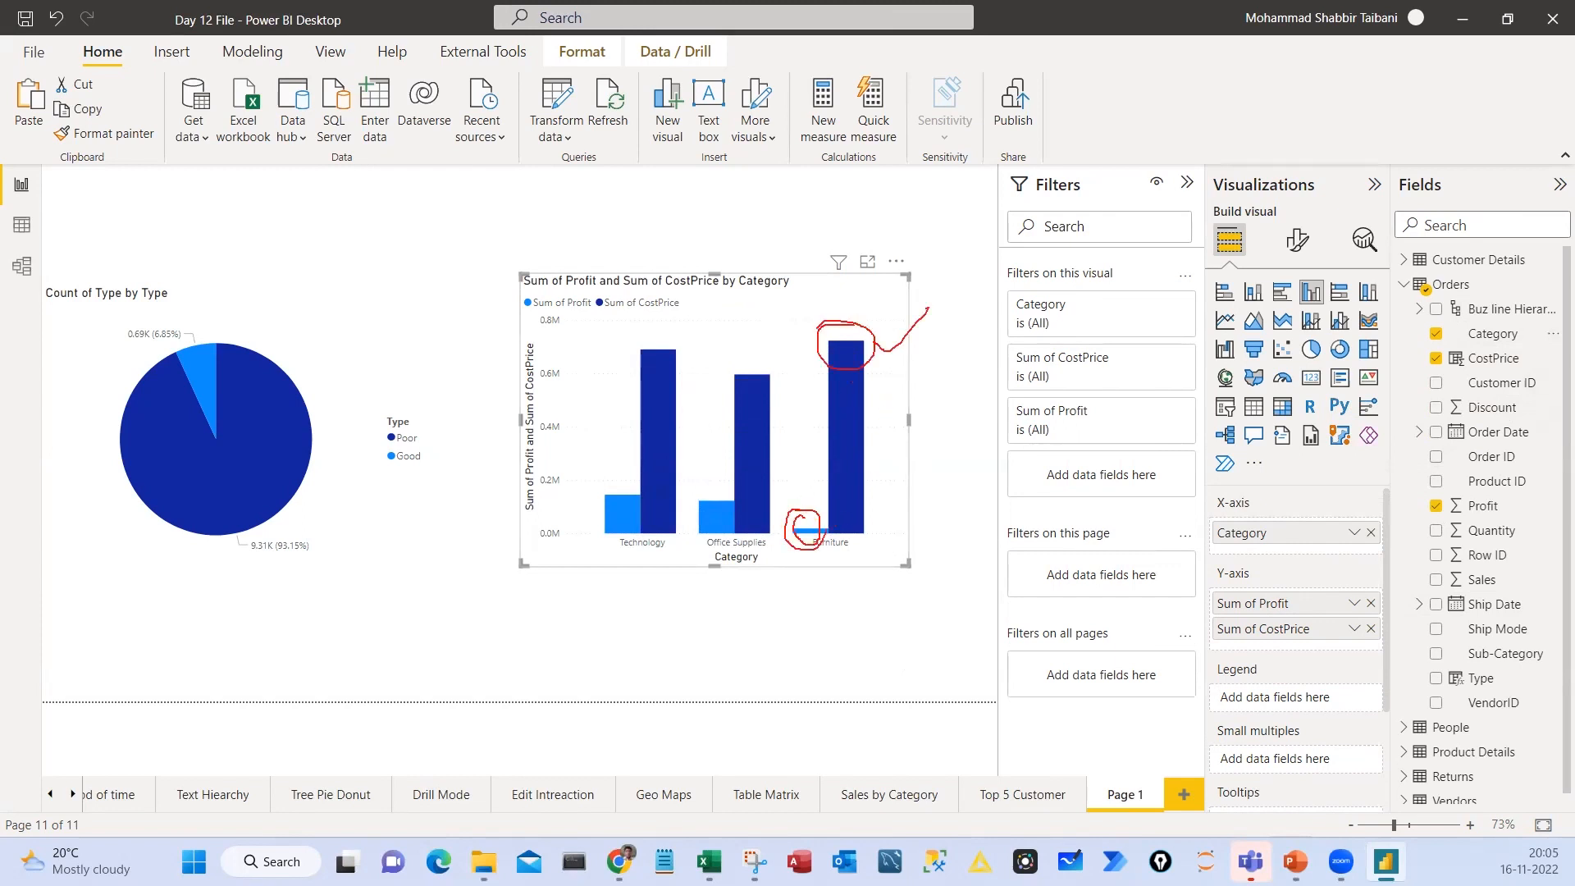
pyautogui.press('Escape')
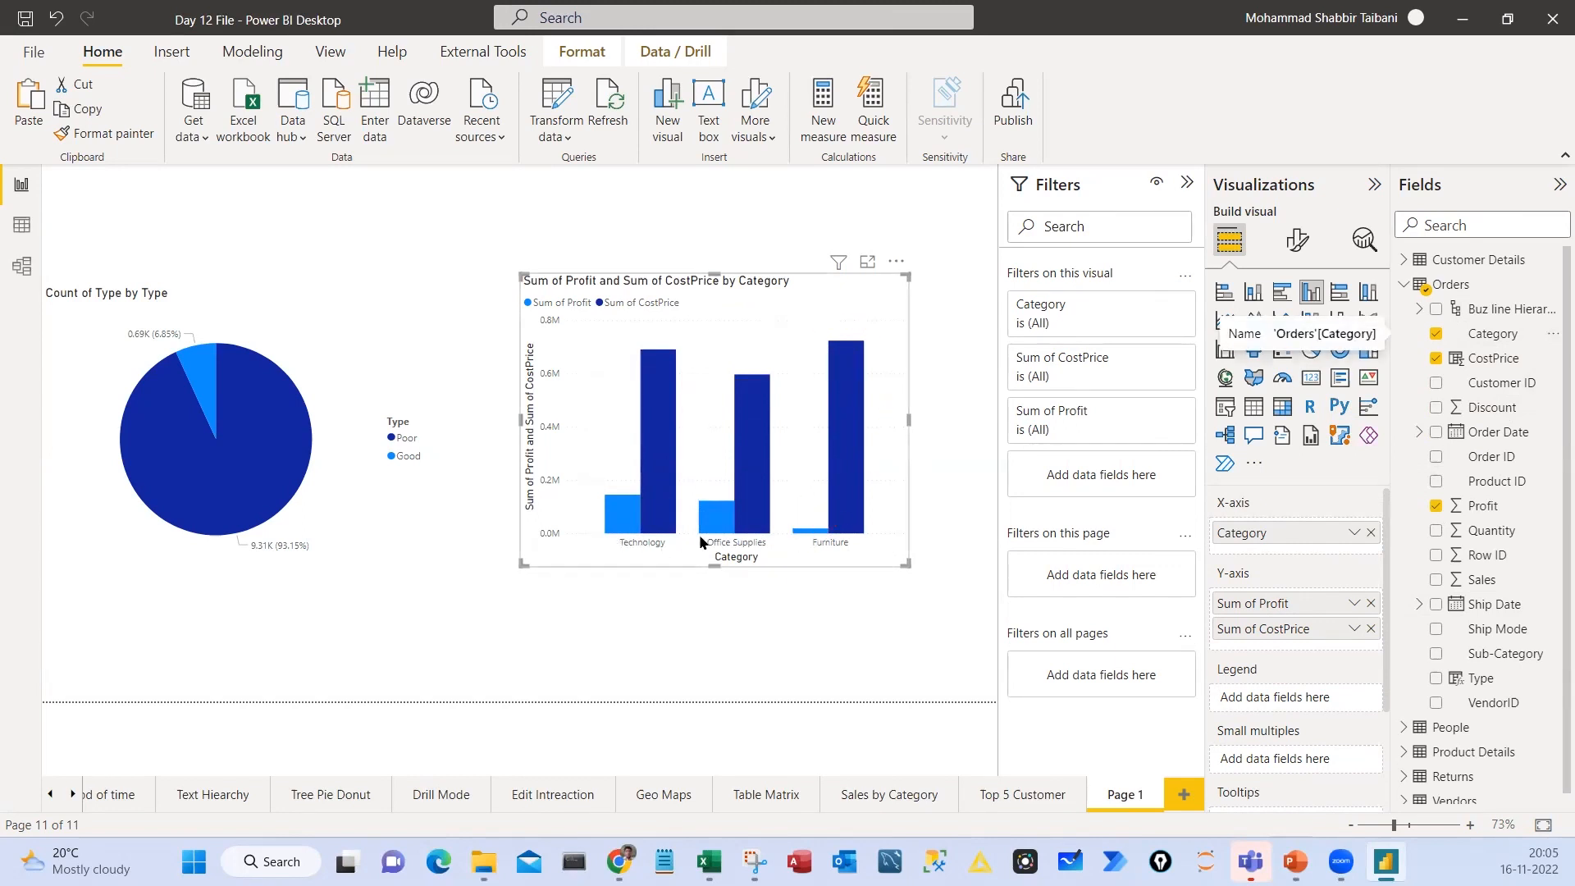
# Mark the Sum of CostPrice legend entry in the column chart and the Type legend of the pie chart
pyautogui.hotkey('ctrl', '2')
pyautogui.moveTo(601, 288); pyautogui.dragTo(704, 321)
pyautogui.moveTo(377, 398); pyautogui.dragTo(448, 506)
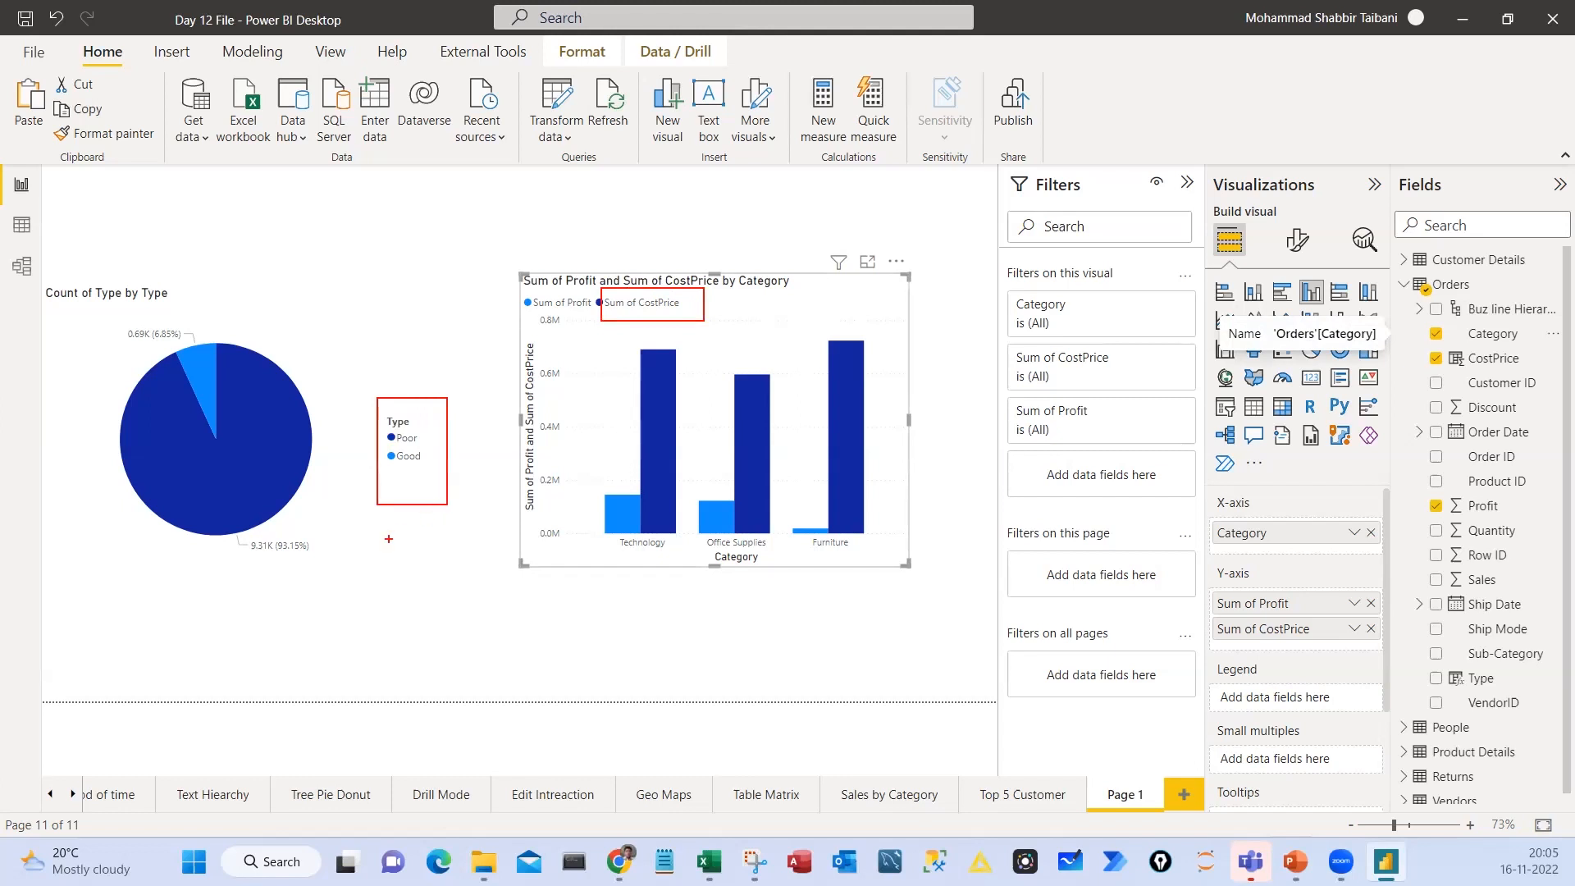
pyautogui.moveTo(377, 541); pyautogui.dragTo(436, 507)
pyautogui.moveTo(596, 346); pyautogui.dragTo(652, 304)
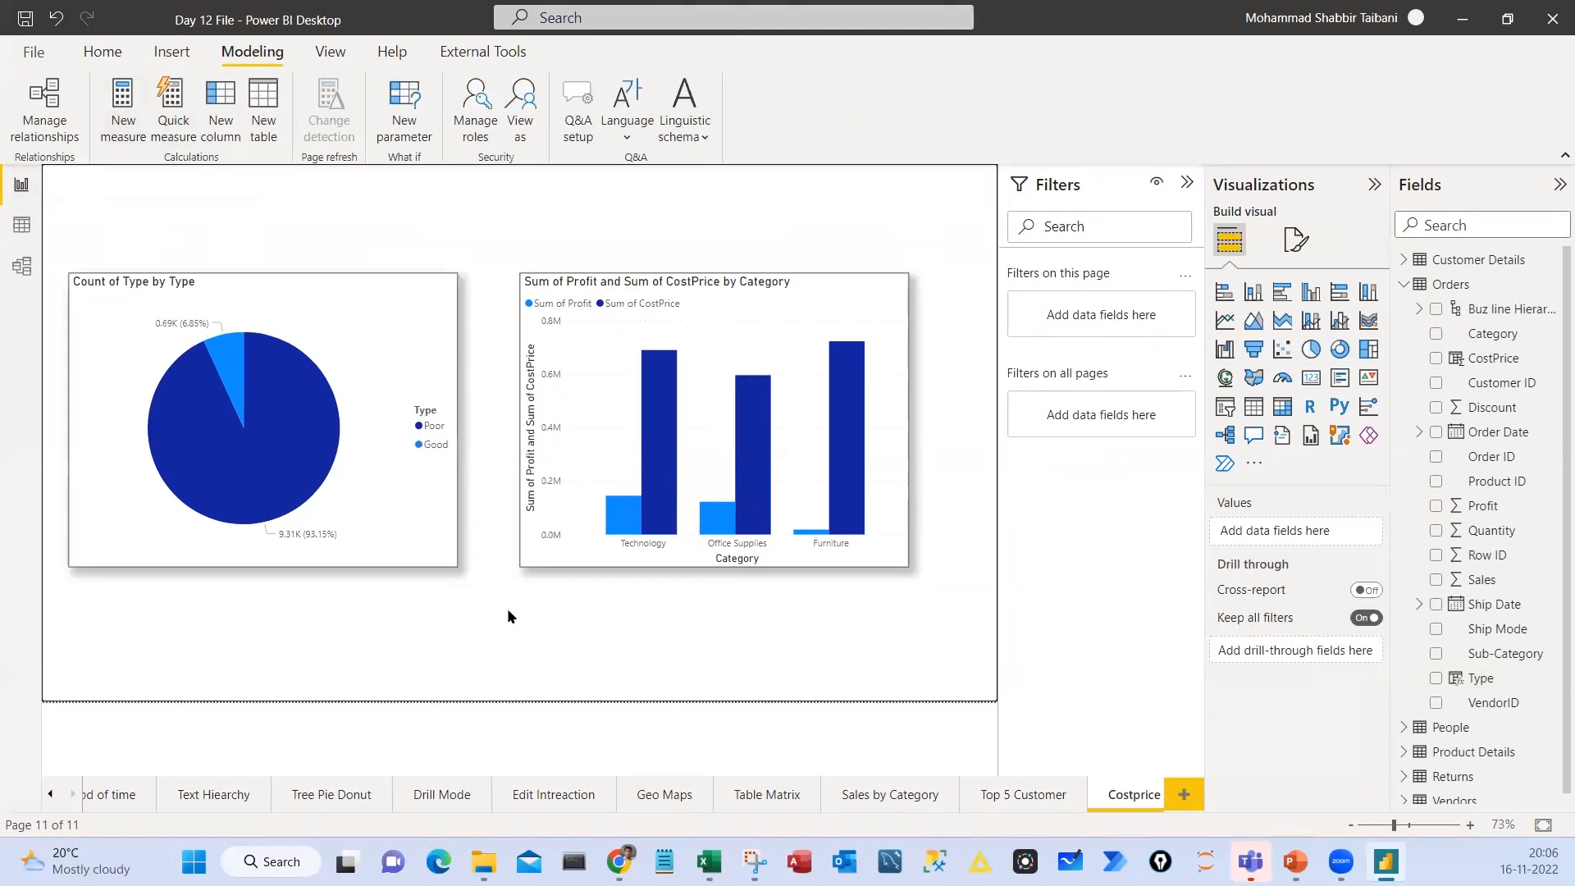
# Mark the New column and New measure commands, the Data view, and the Fields heading, then clear the annotations
pyautogui.moveTo(199, 74); pyautogui.dragTo(250, 161)
pyautogui.moveTo(2, 211)
pyautogui.mouseDown()
pyautogui.moveTo(51, 243)
pyautogui.moveTo(218, 162)
pyautogui.mouseUp()
pyautogui.moveTo(115, 54)
pyautogui.mouseDown()
pyautogui.moveTo(98, 164)
pyautogui.moveTo(77, 65)
pyautogui.mouseUp()
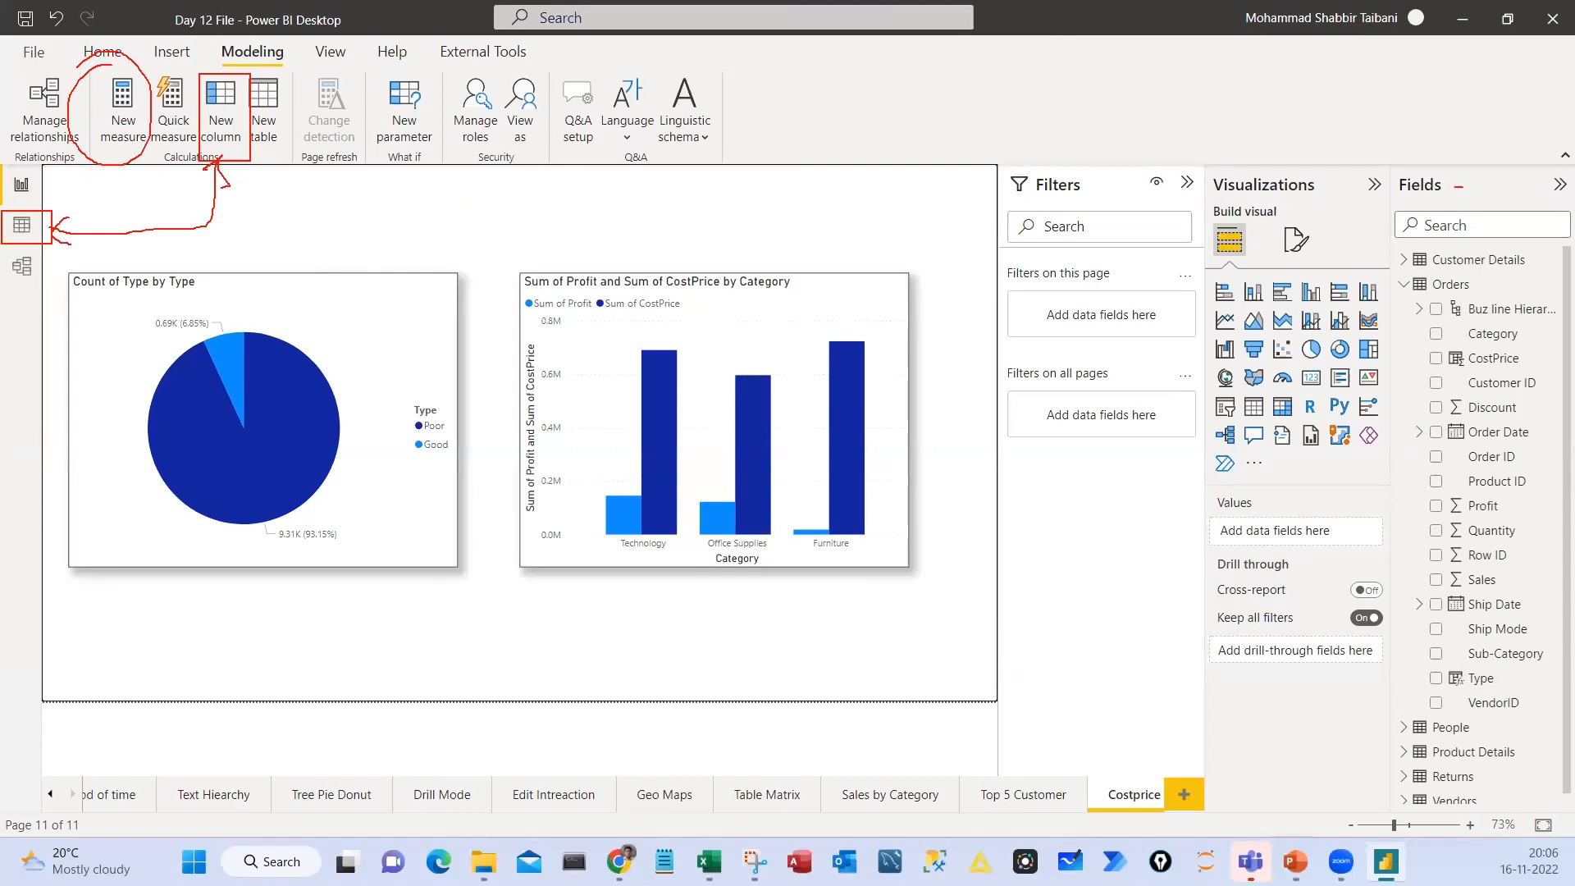
pyautogui.moveTo(1459, 187)
pyautogui.mouseDown()
pyautogui.moveTo(1568, 393)
pyautogui.moveTo(1368, 223)
pyautogui.moveTo(1364, 270)
pyautogui.moveTo(1269, 274)
pyautogui.mouseUp()
pyautogui.press('Escape')
# Collapse the Orders table's field list and the Filters pane to enlarge the report canvas
pyautogui.click(1404, 284)
pyautogui.click(1188, 182)
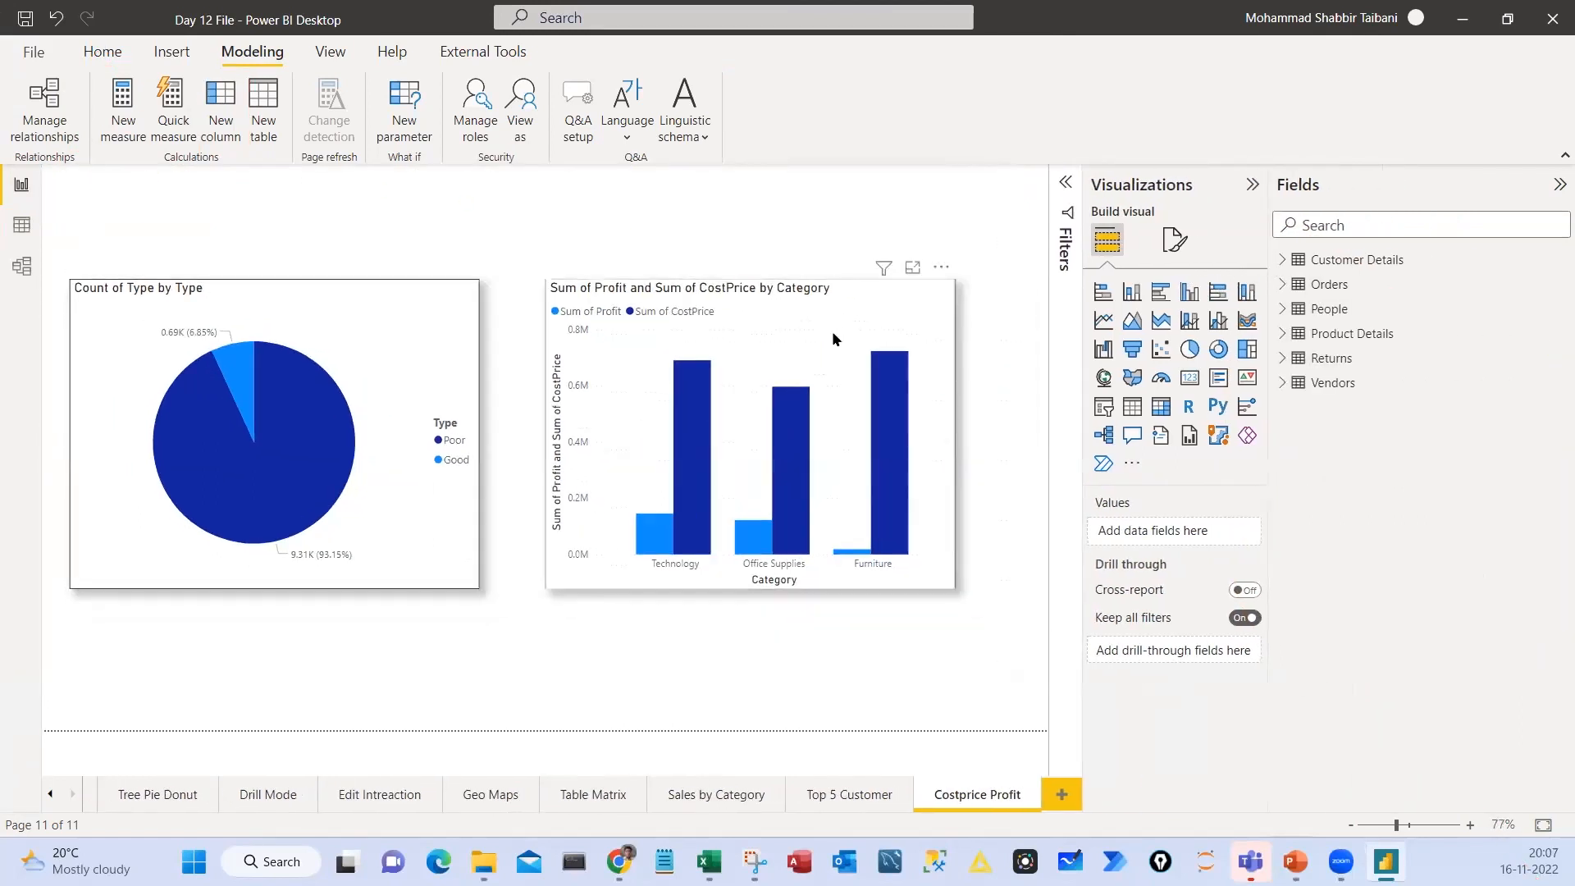
pyautogui.moveTo(585, 248); pyautogui.dragTo(530, 202)
pyautogui.press('Escape')
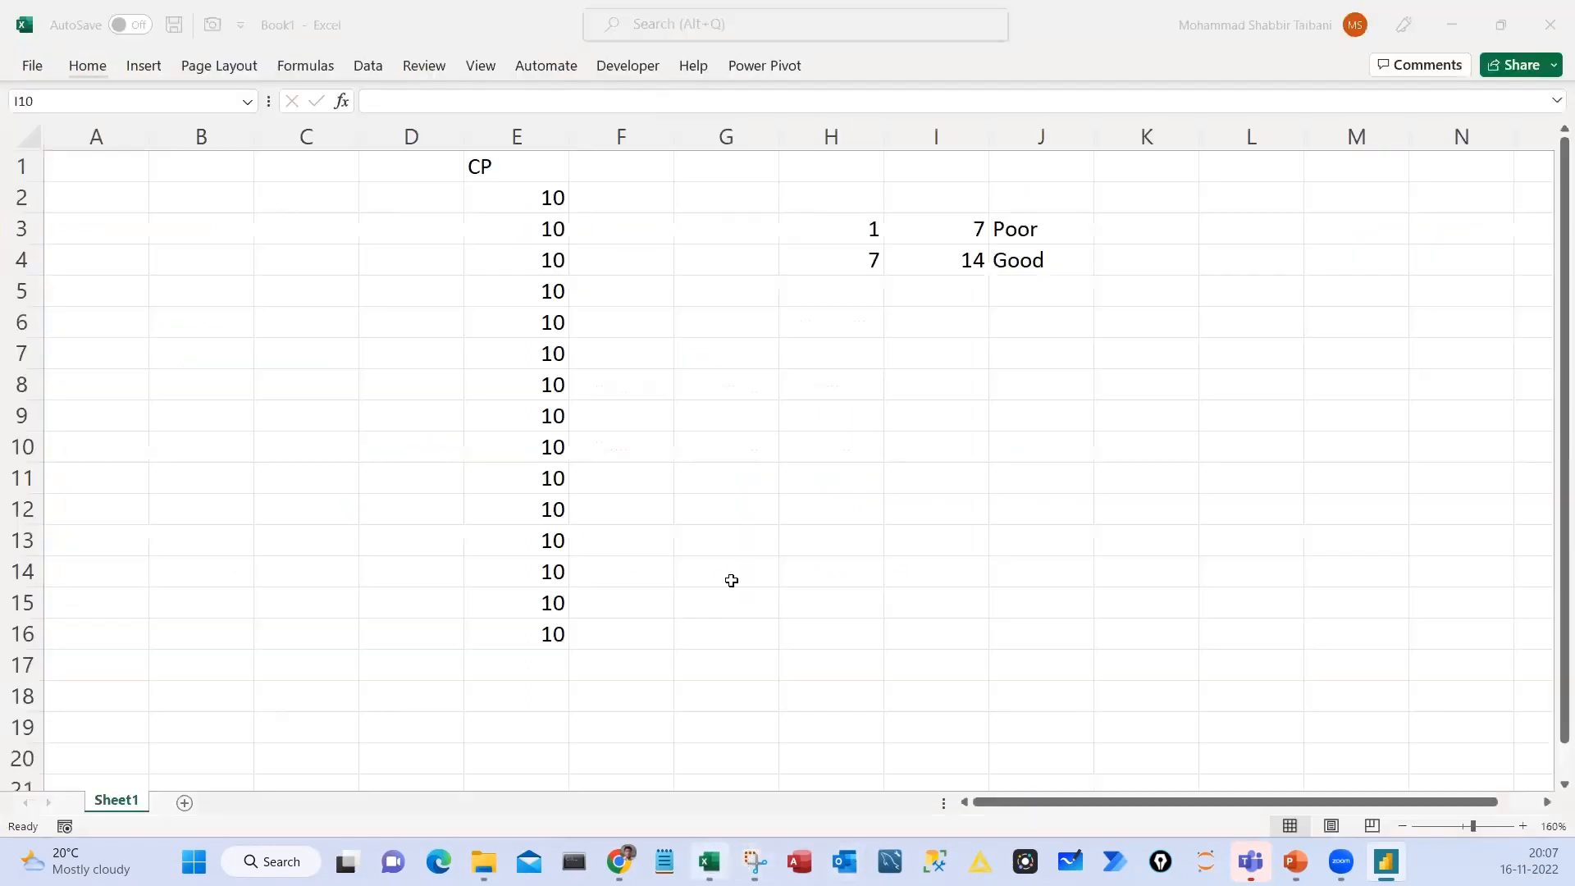
# Switch to Excel and clear the Poor/Good range table in columns H to J
pyautogui.click(709, 862)
pyautogui.moveTo(831, 197); pyautogui.dragTo(1042, 260)
pyautogui.press('Delete')
pyautogui.moveTo(547, 198); pyautogui.dragTo(540, 637)
pyautogui.click(831, 260)
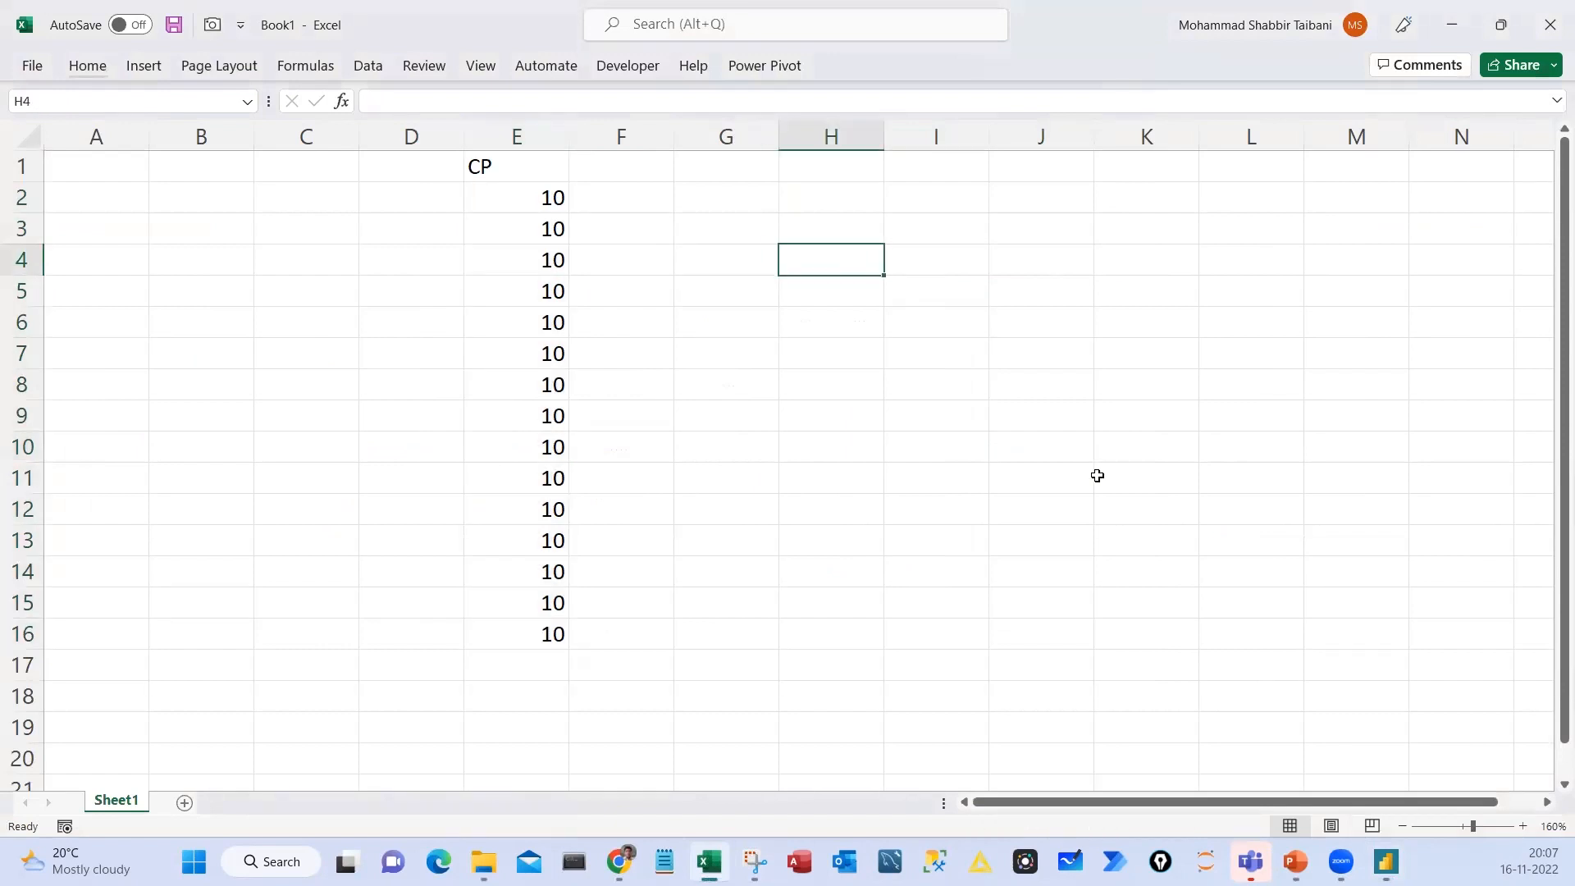
# Total the CP values with =SUM(E2:E16) in H4 and move the formula cell to I7
pyautogui.write('=sum(e2:e16)')
pyautogui.hotkey('ctrl', 'Return')
pyautogui.moveTo(848, 274); pyautogui.dragTo(930, 363)
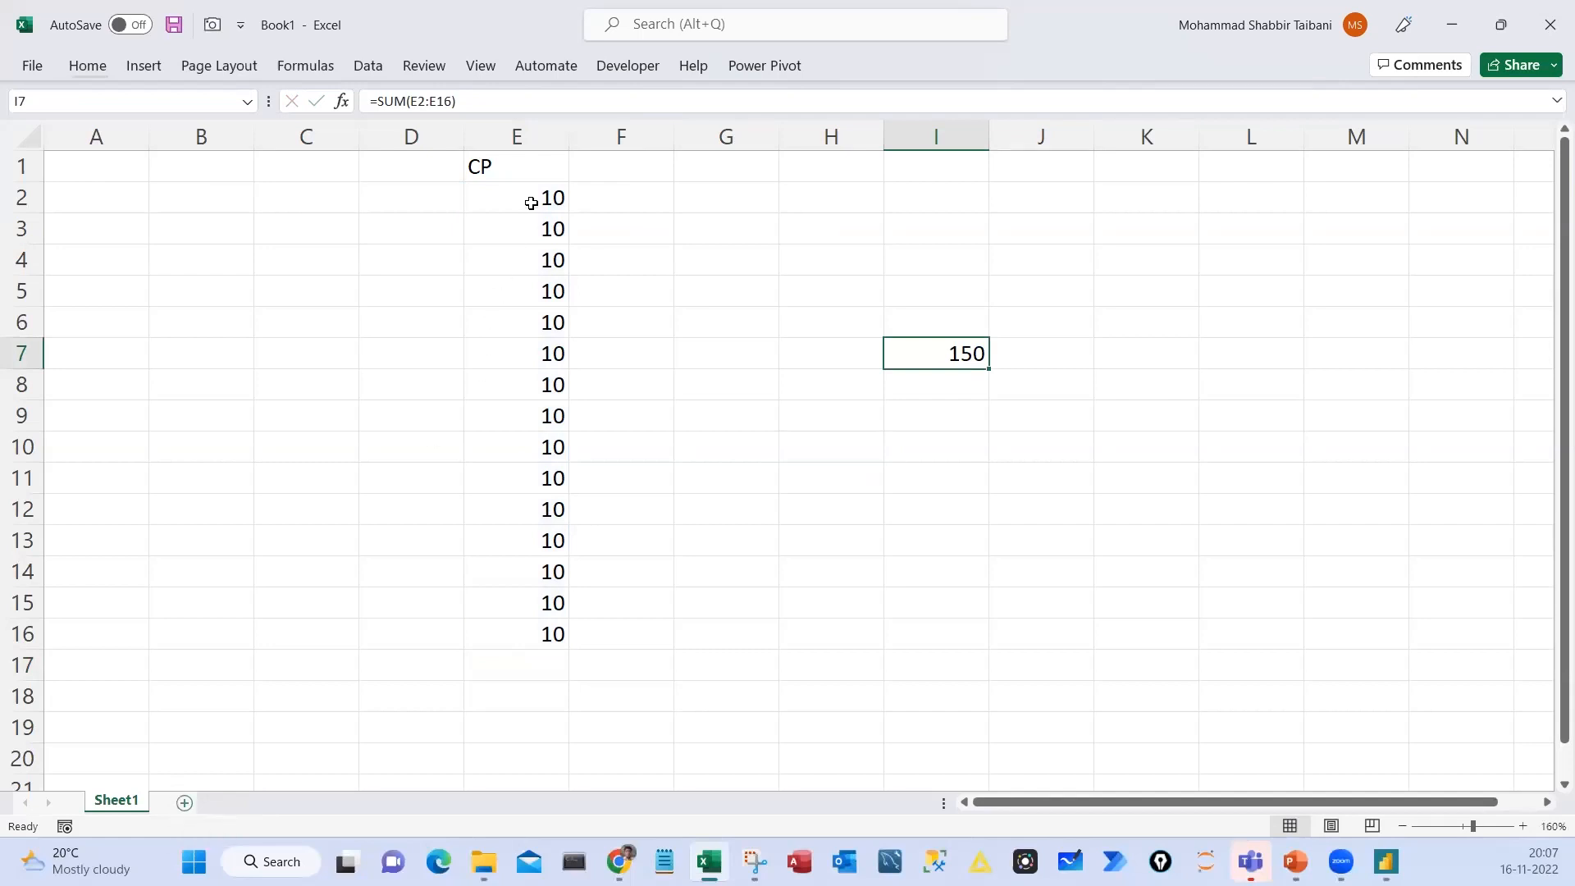
# Highlight the CP values in column E and select the total in I7 to relate the two
pyautogui.moveTo(530, 200); pyautogui.dragTo(509, 652)
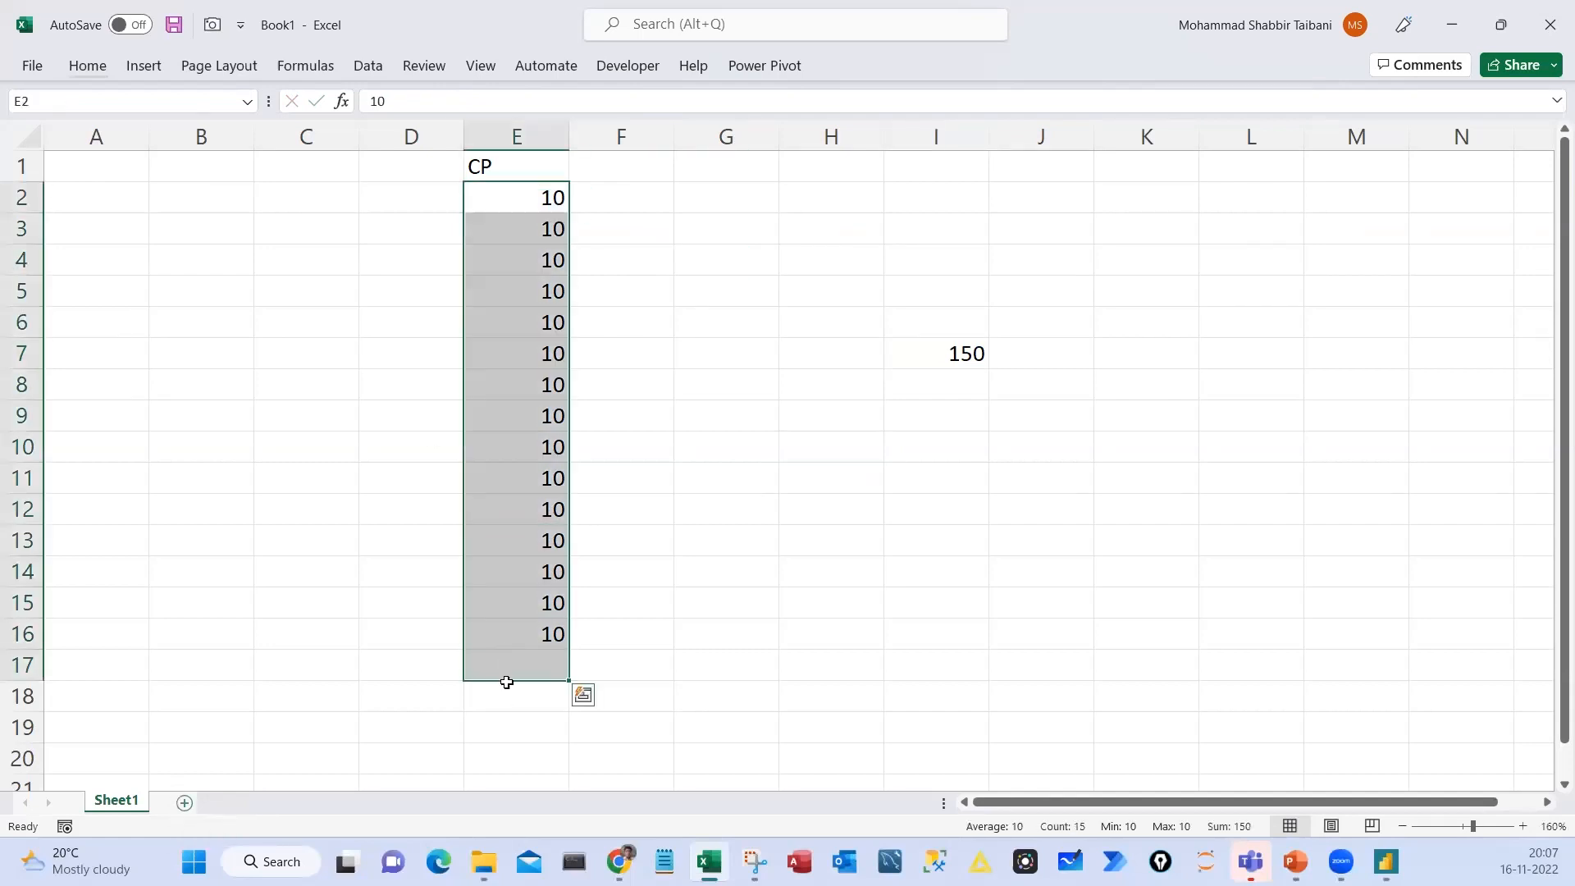
pyautogui.click(511, 660)
pyautogui.click(950, 332)
pyautogui.click(952, 353)
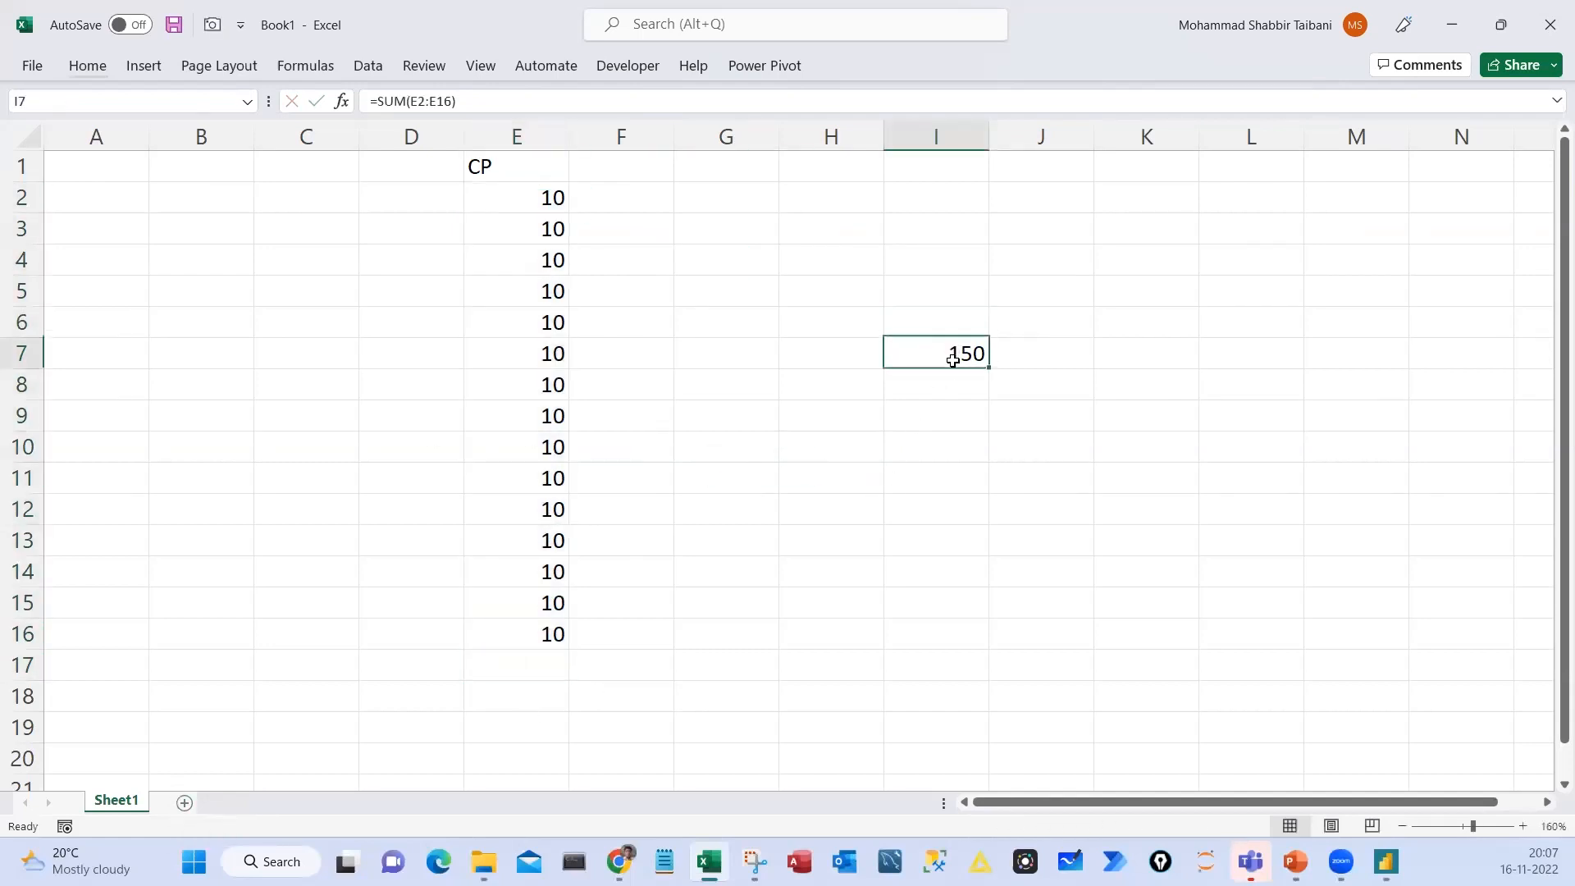
# Show the SUM formula in I7, circle it with the handwritten note "New me", and bracket the CP column it uses
pyautogui.doubleClick(952, 353)
pyautogui.moveTo(923, 208)
pyautogui.mouseDown()
pyautogui.moveTo(923, 256)
pyautogui.moveTo(1001, 196)
pyautogui.moveTo(1104, 197)
pyautogui.mouseUp()
pyautogui.moveTo(942, 314)
pyautogui.mouseDown()
pyautogui.moveTo(1025, 415)
pyautogui.moveTo(884, 310)
pyautogui.mouseUp()
pyautogui.moveTo(592, 176)
pyautogui.mouseDown()
pyautogui.moveTo(609, 387)
pyautogui.moveTo(529, 728)
pyautogui.mouseUp()
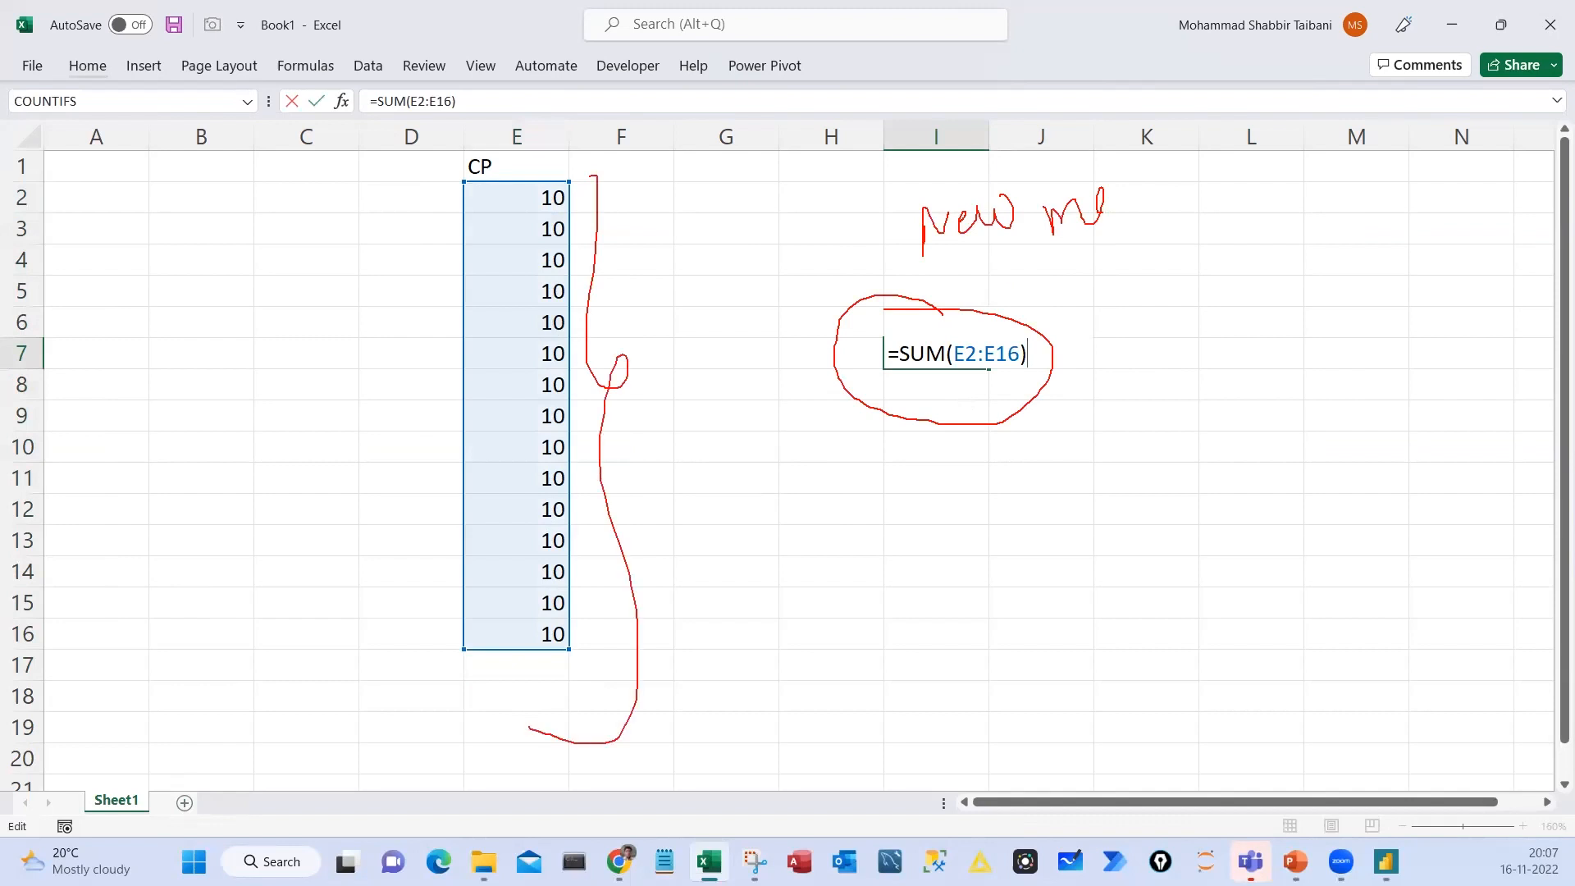
pyautogui.moveTo(428, 143); pyautogui.dragTo(436, 698)
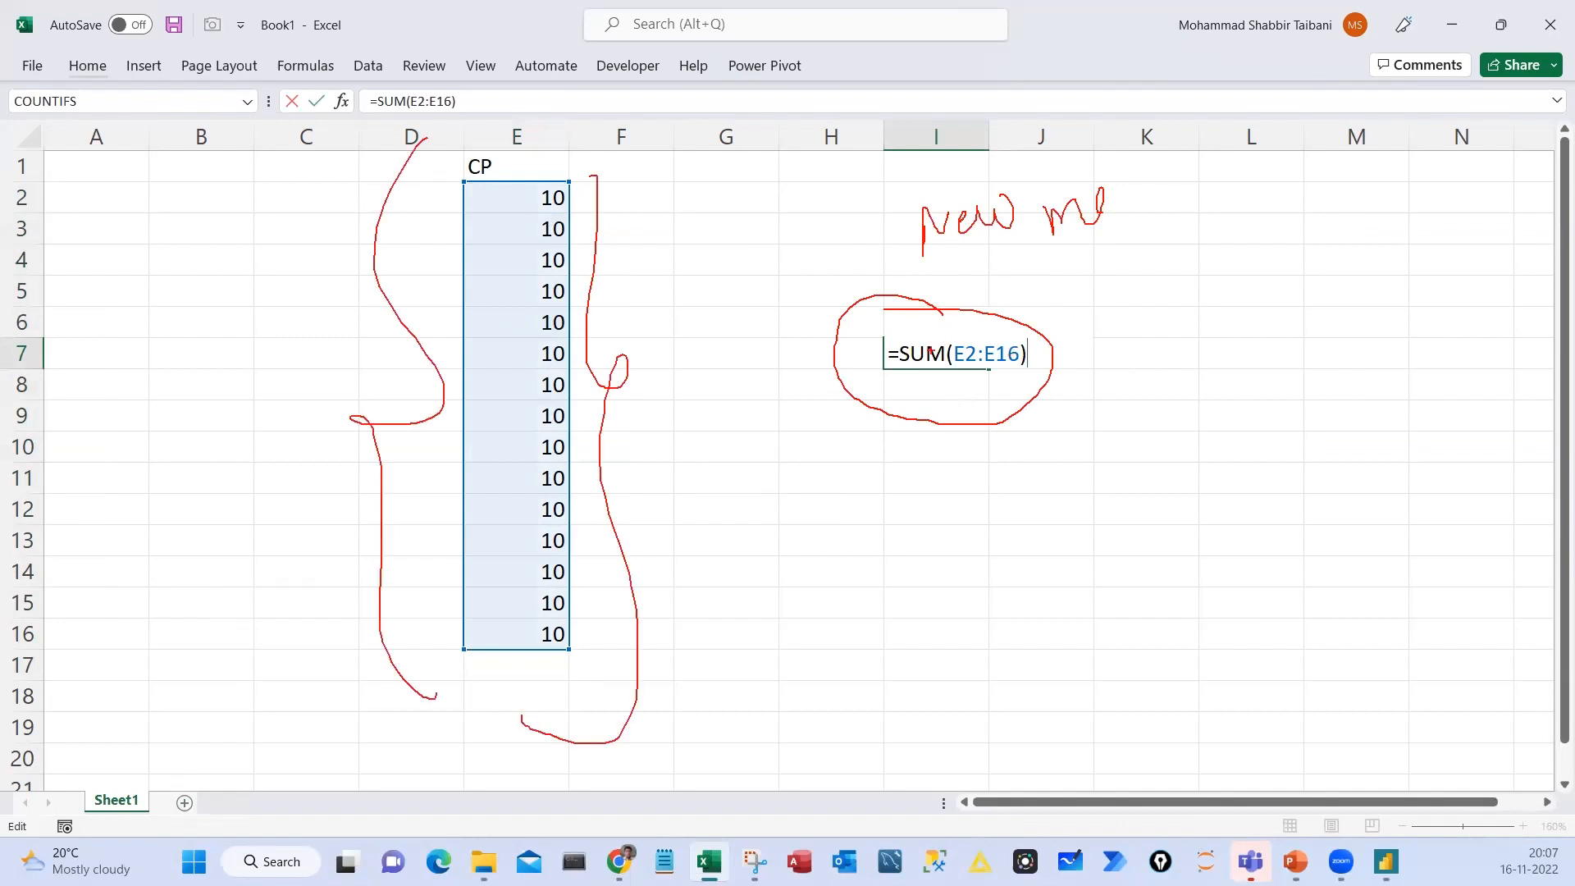
pyautogui.moveTo(805, 339); pyautogui.dragTo(861, 367)
pyautogui.moveTo(1018, 277); pyautogui.dragTo(726, 247)
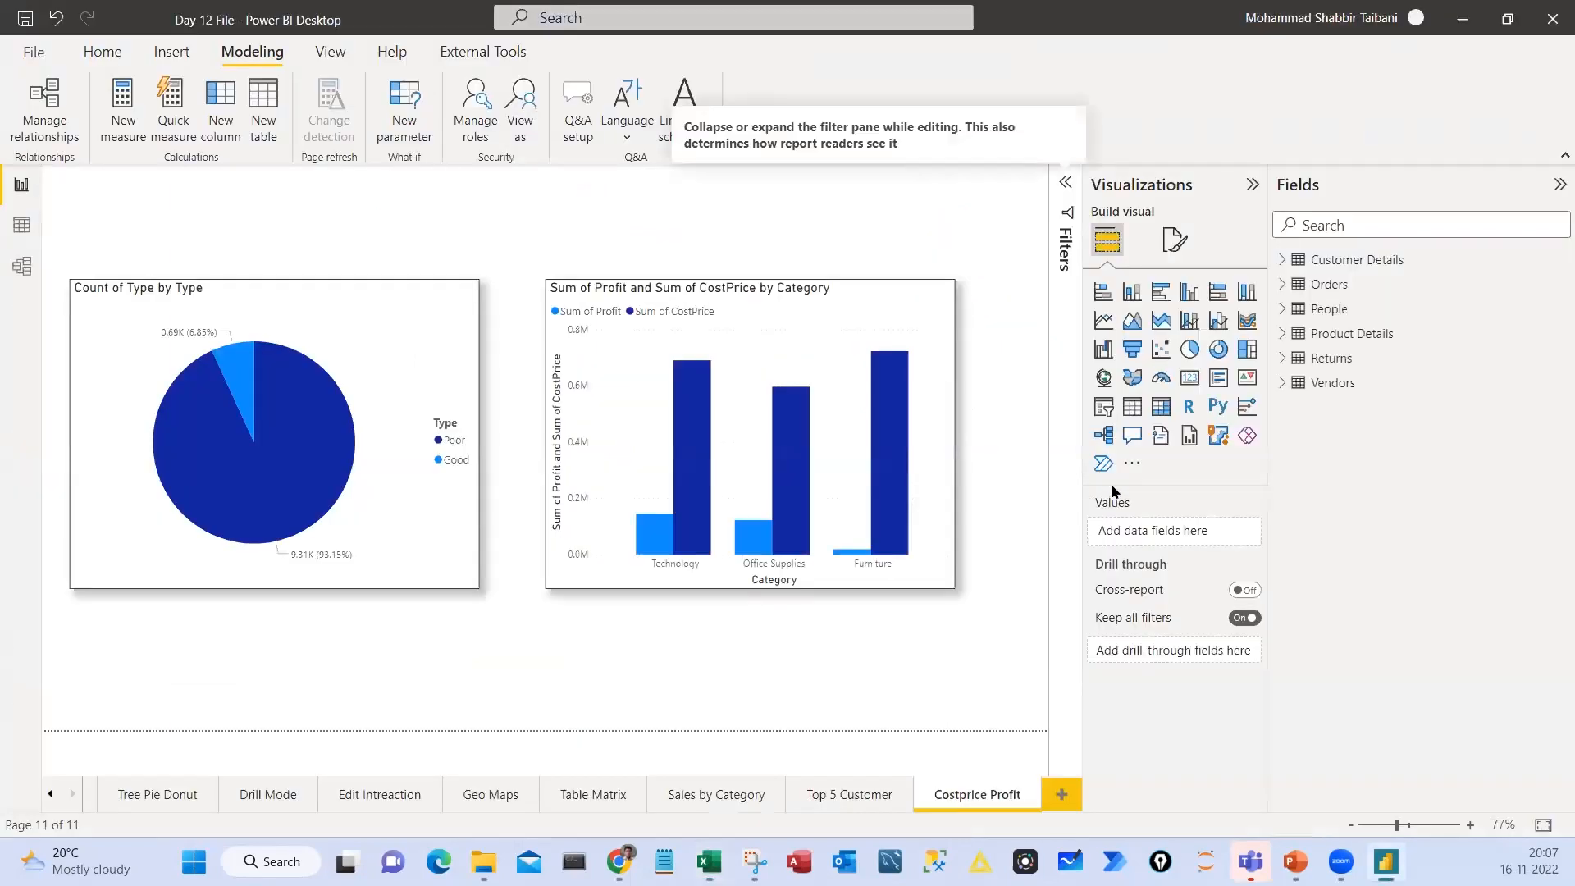
# Back in Power BI, expand the Orders table's fields, keep Customer Details collapsed, and view the Orders data
pyautogui.click(1283, 261)
pyautogui.click(1282, 285)
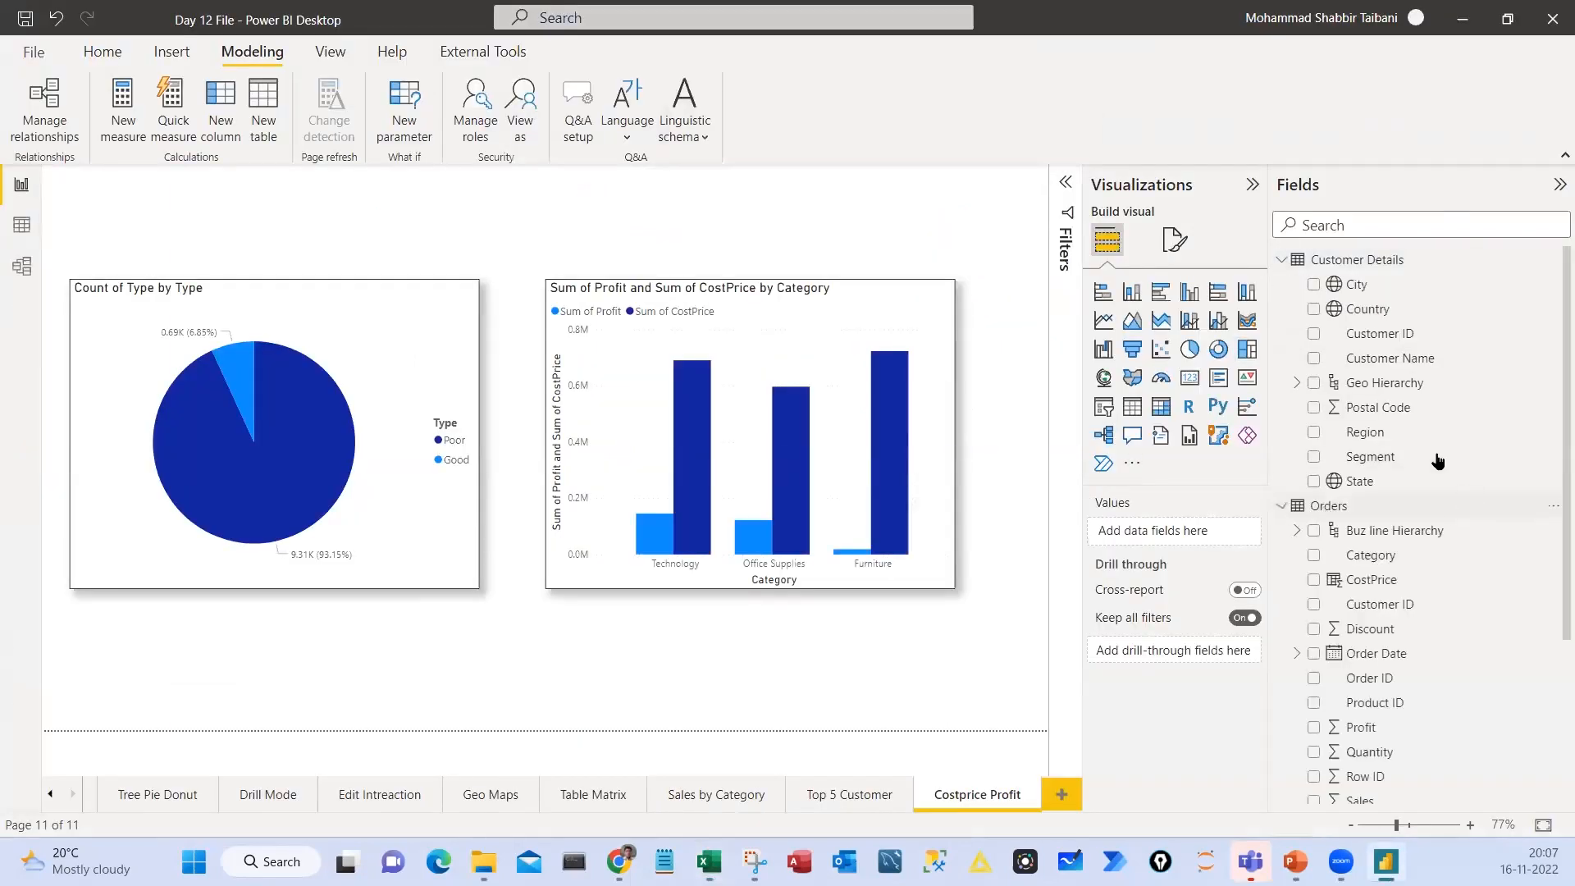
pyautogui.click(1283, 261)
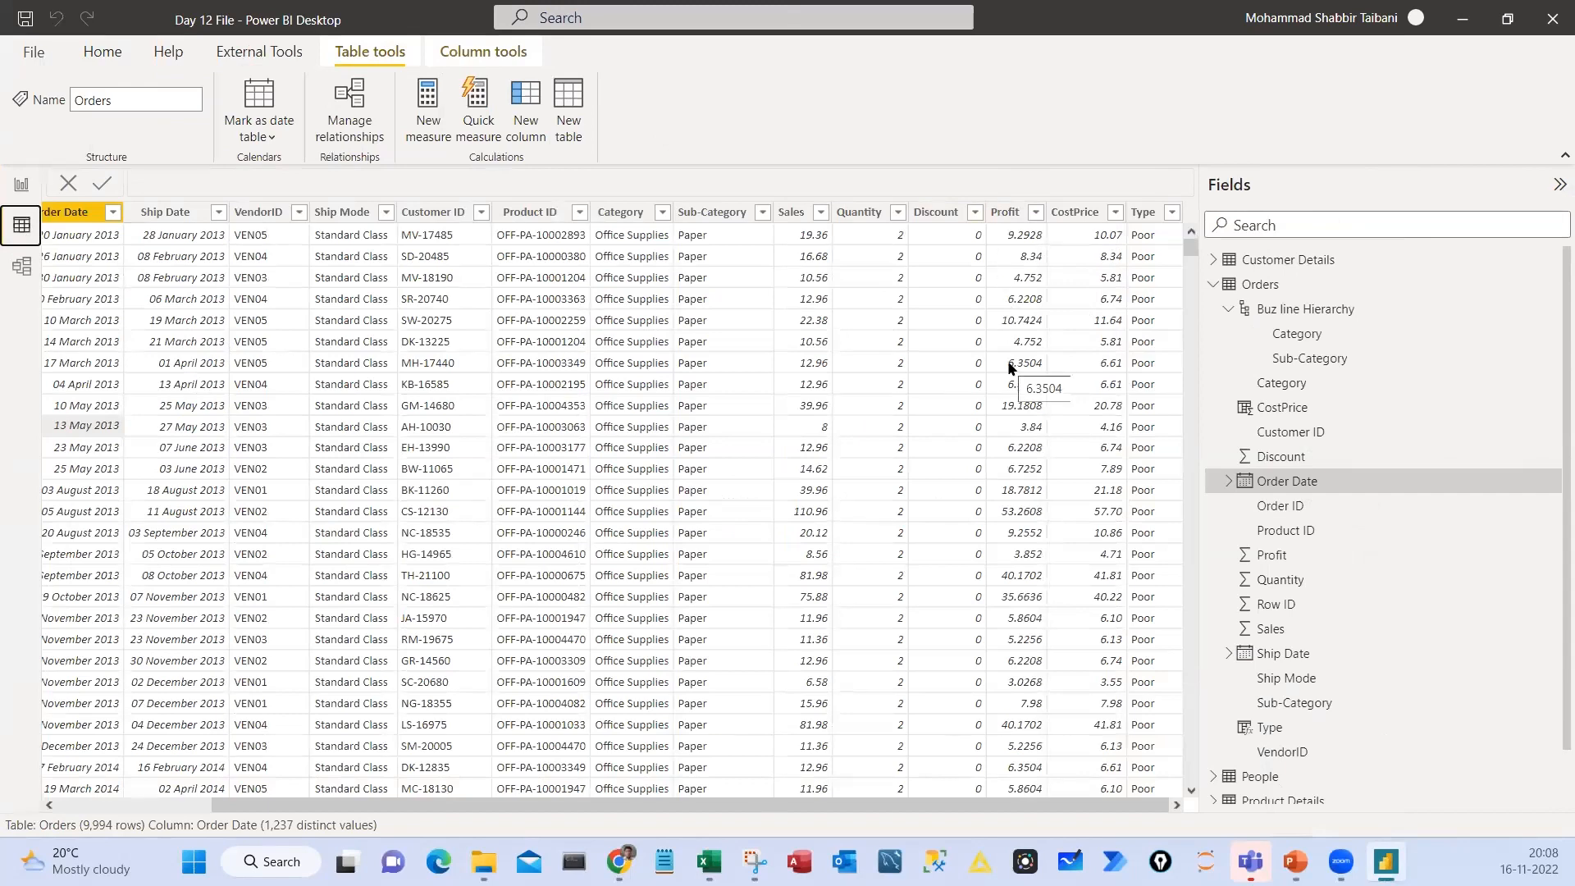
# Return to Excel, add the headers SP in C1 and Pro in D1, and clear the values under CP
pyautogui.hotkey('alt', 'Tab')
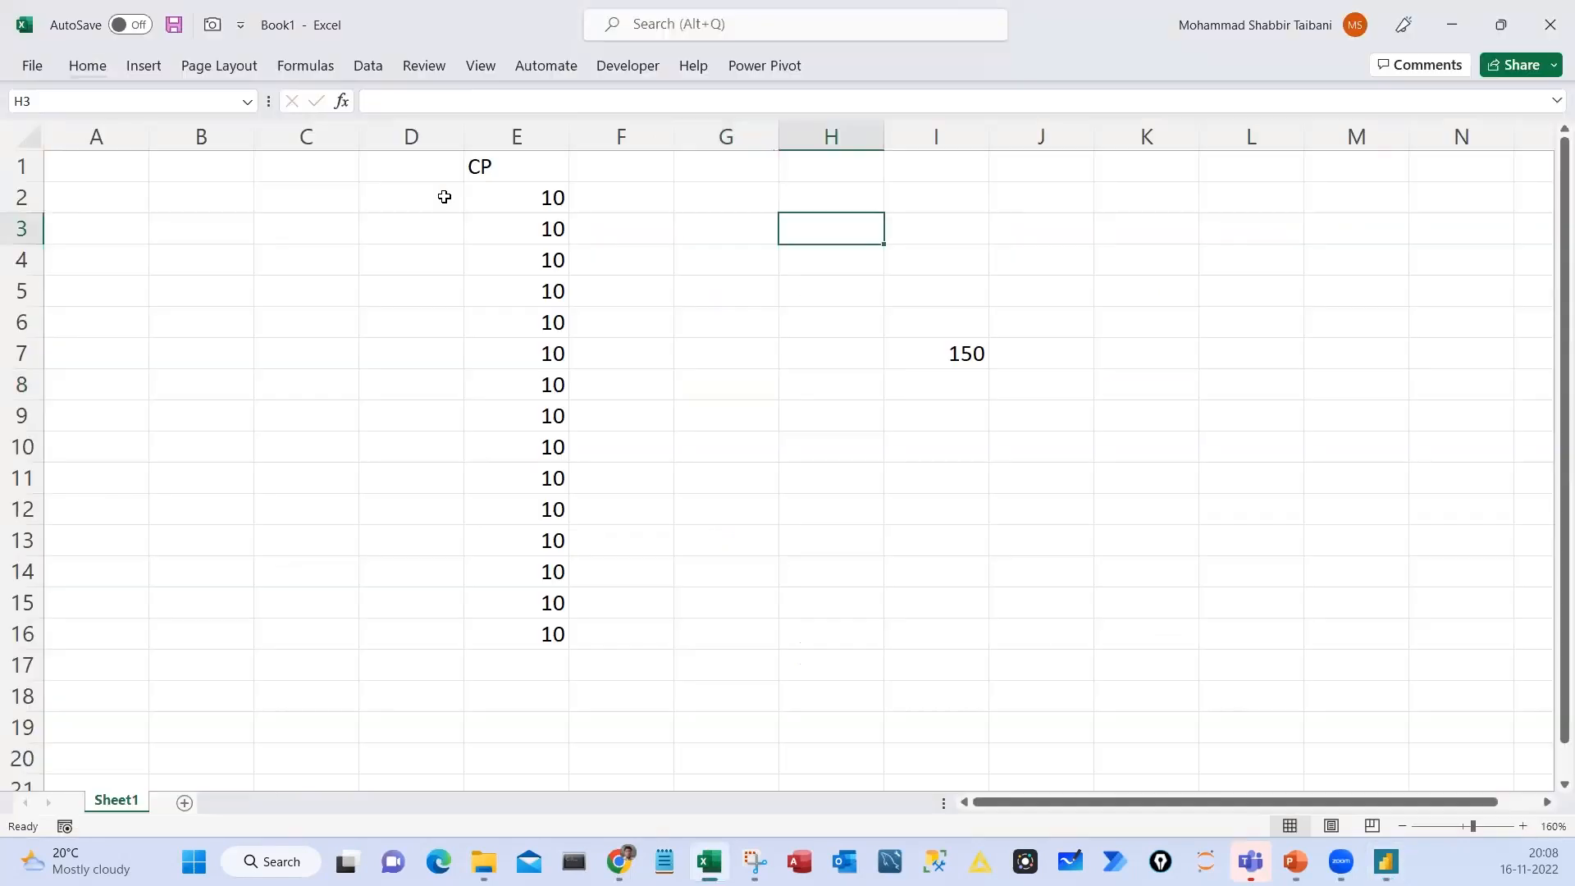
pyautogui.click(353, 170)
pyautogui.write('SP')
pyautogui.press('Tab')
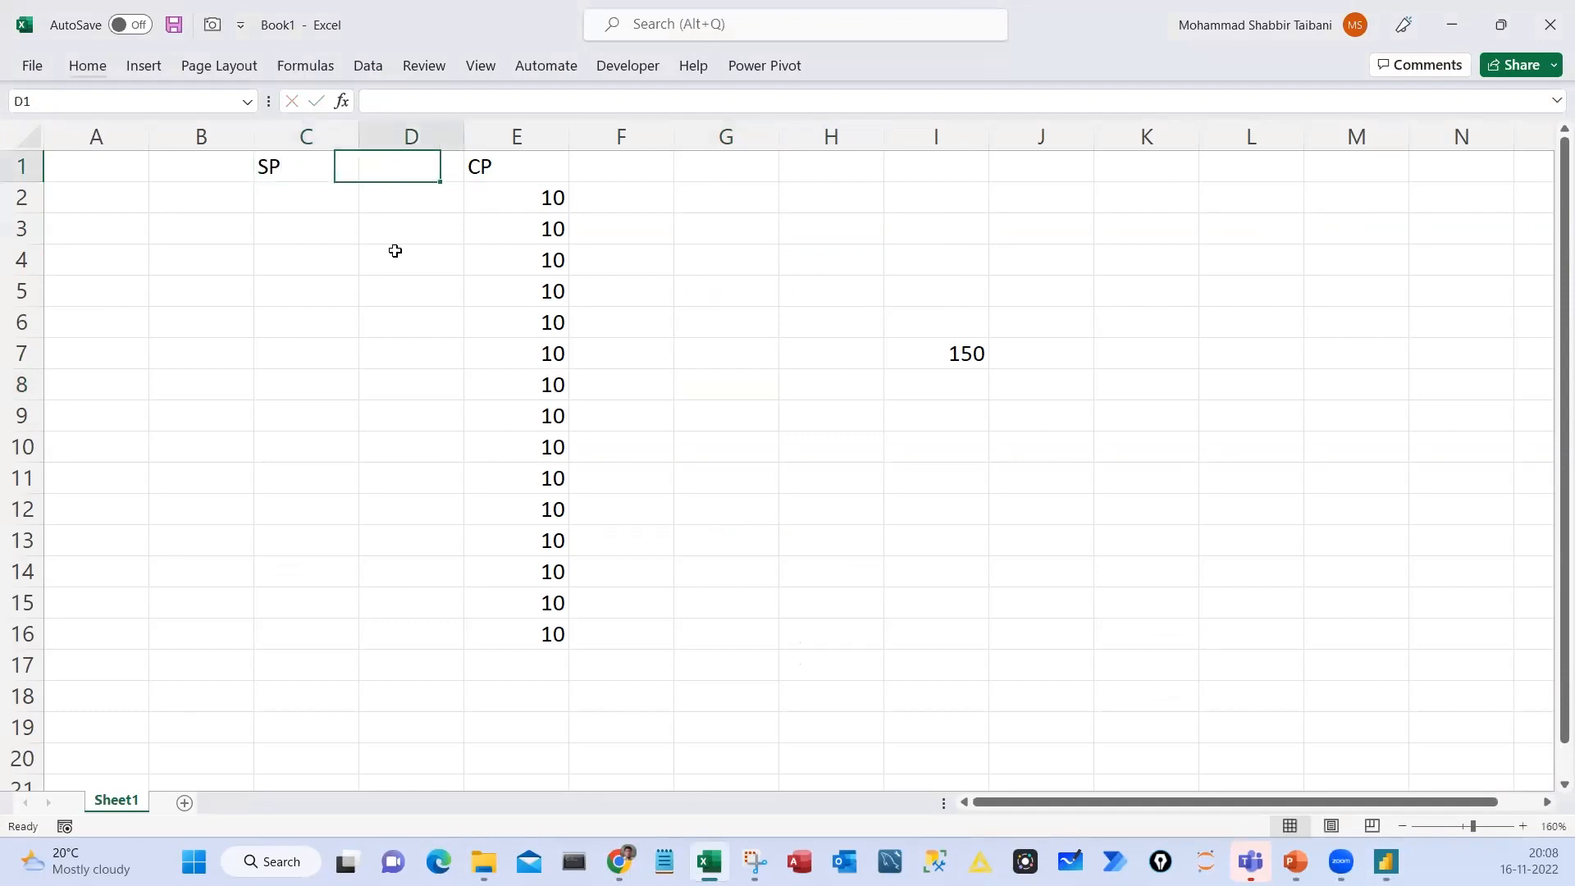
pyautogui.write('Pro')
pyautogui.press('Return')
pyautogui.press('Left')
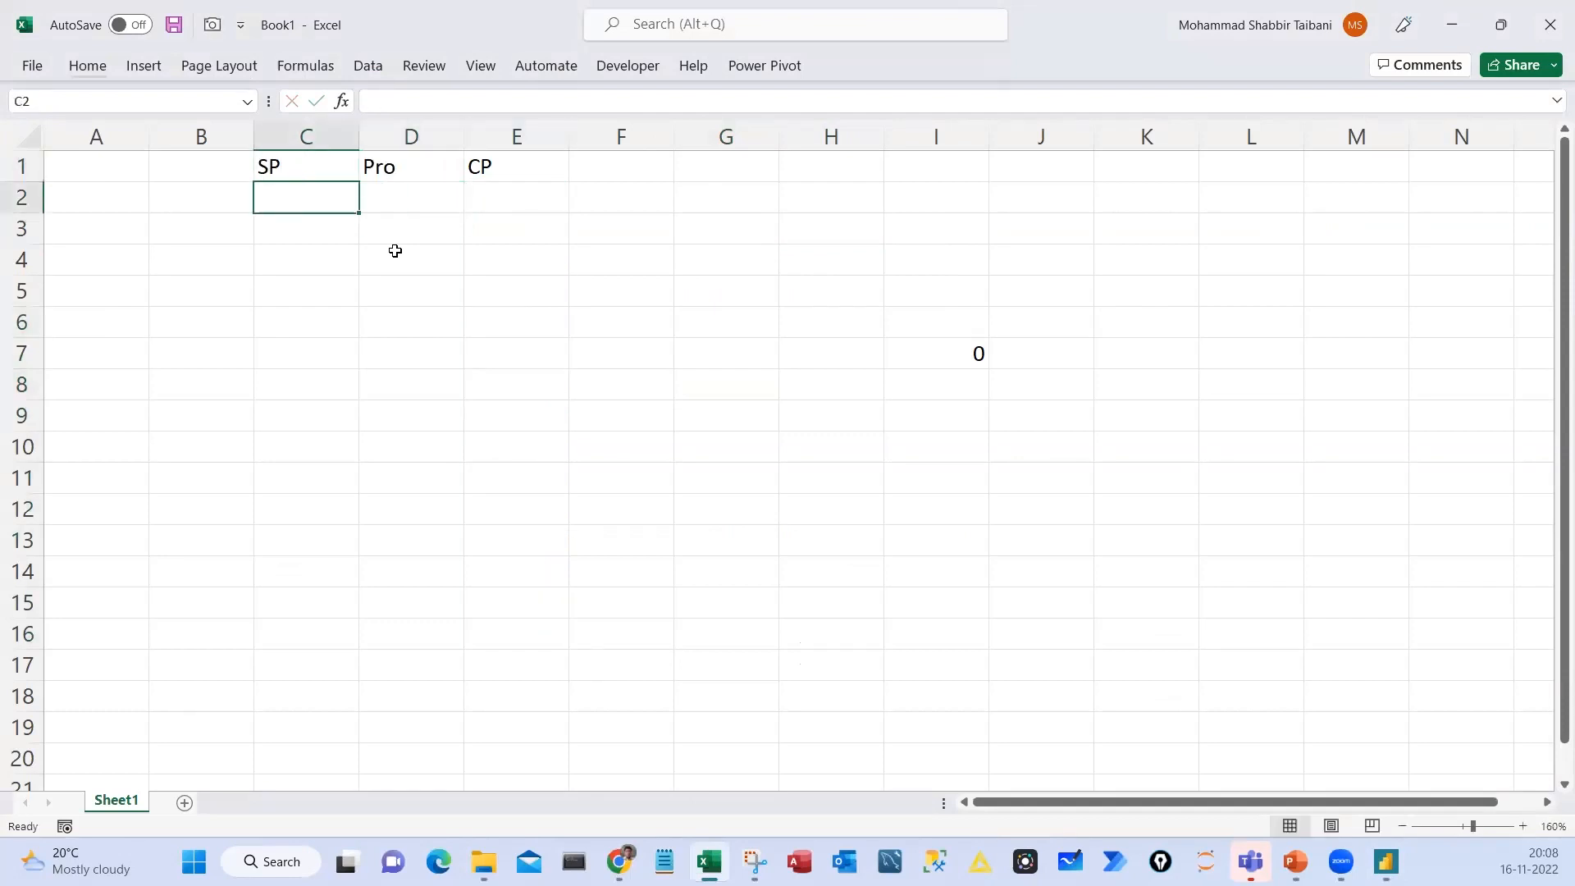
# Fill the SP column with 10, 12, 15 and 18 in C2:C5
pyautogui.write('10')
pyautogui.press('Return')
pyautogui.write('12')
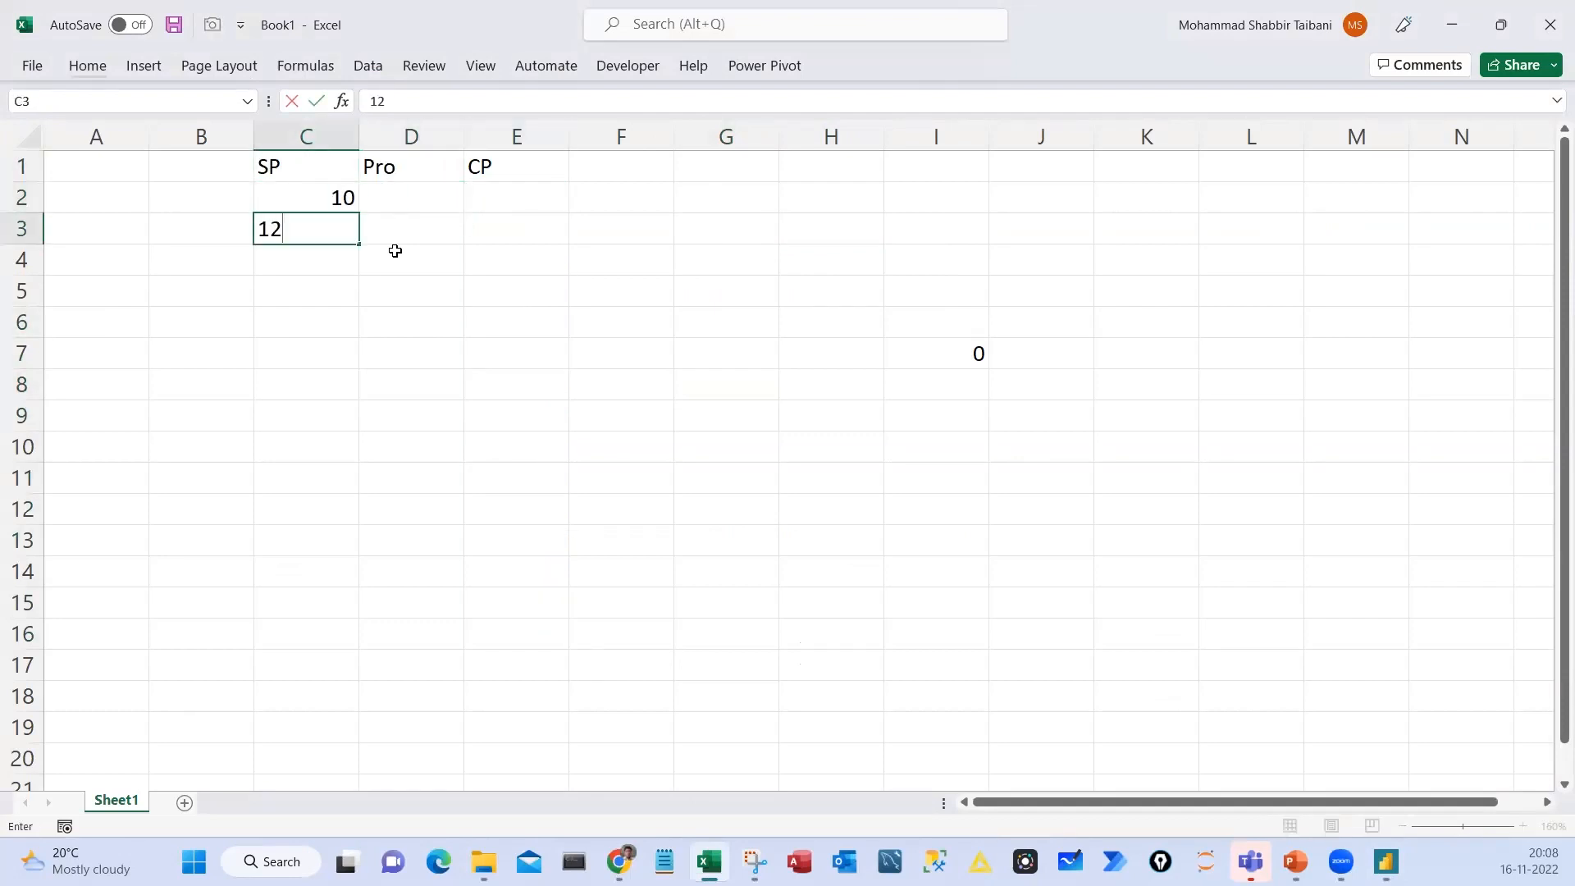
pyautogui.press('Return')
pyautogui.write('15')
pyautogui.press('Return')
pyautogui.write('18')
pyautogui.press('Up')
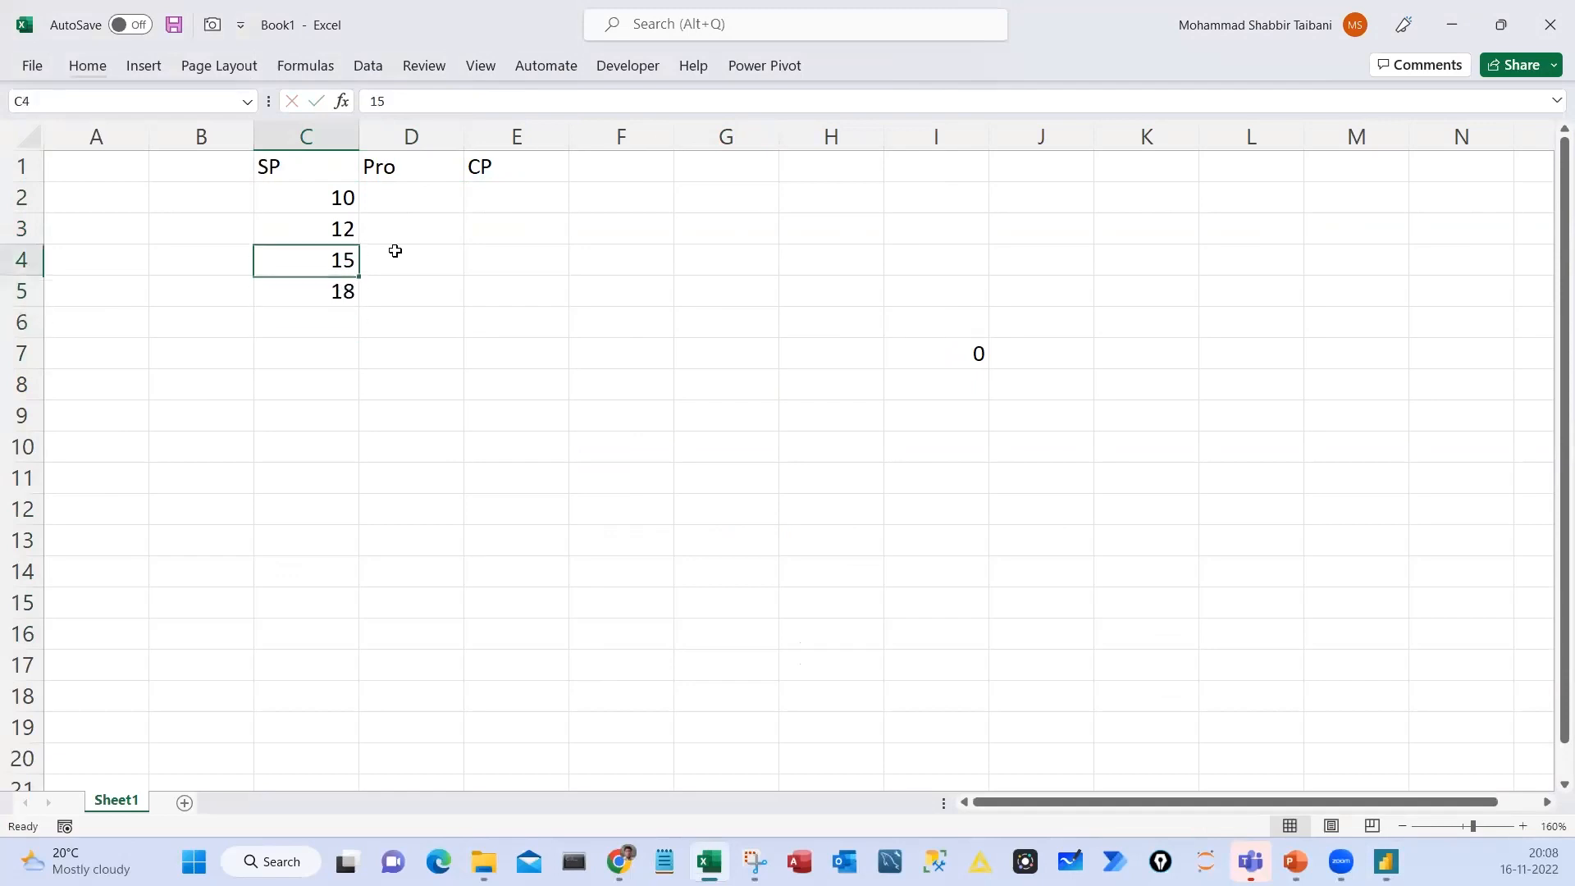
# Fill the Pro column with 2, 3, 4 and 5 in D2:D5
pyautogui.press('Up')
pyautogui.press('Up')
pyautogui.press('Right')
pyautogui.write('2')
pyautogui.press('Return')
pyautogui.write('3')
pyautogui.press('Return')
pyautogui.write('4')
pyautogui.press('Return')
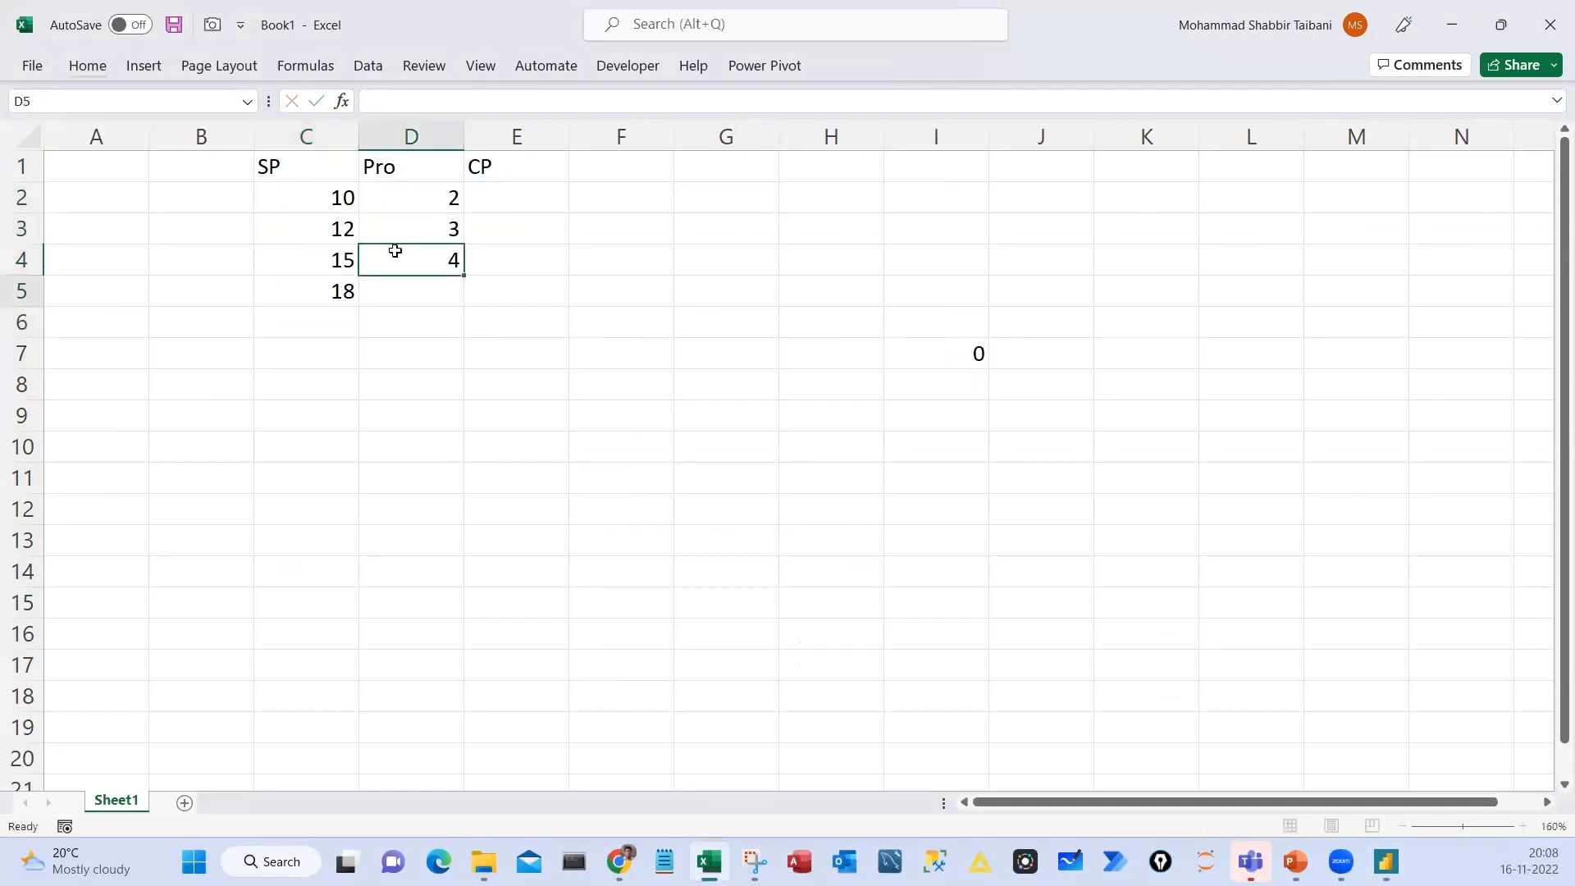
pyautogui.write('5')
pyautogui.click(395, 250)
# Calculate CP with =C2-D2 in E2 and fill the formula down to E5
pyautogui.click(517, 197)
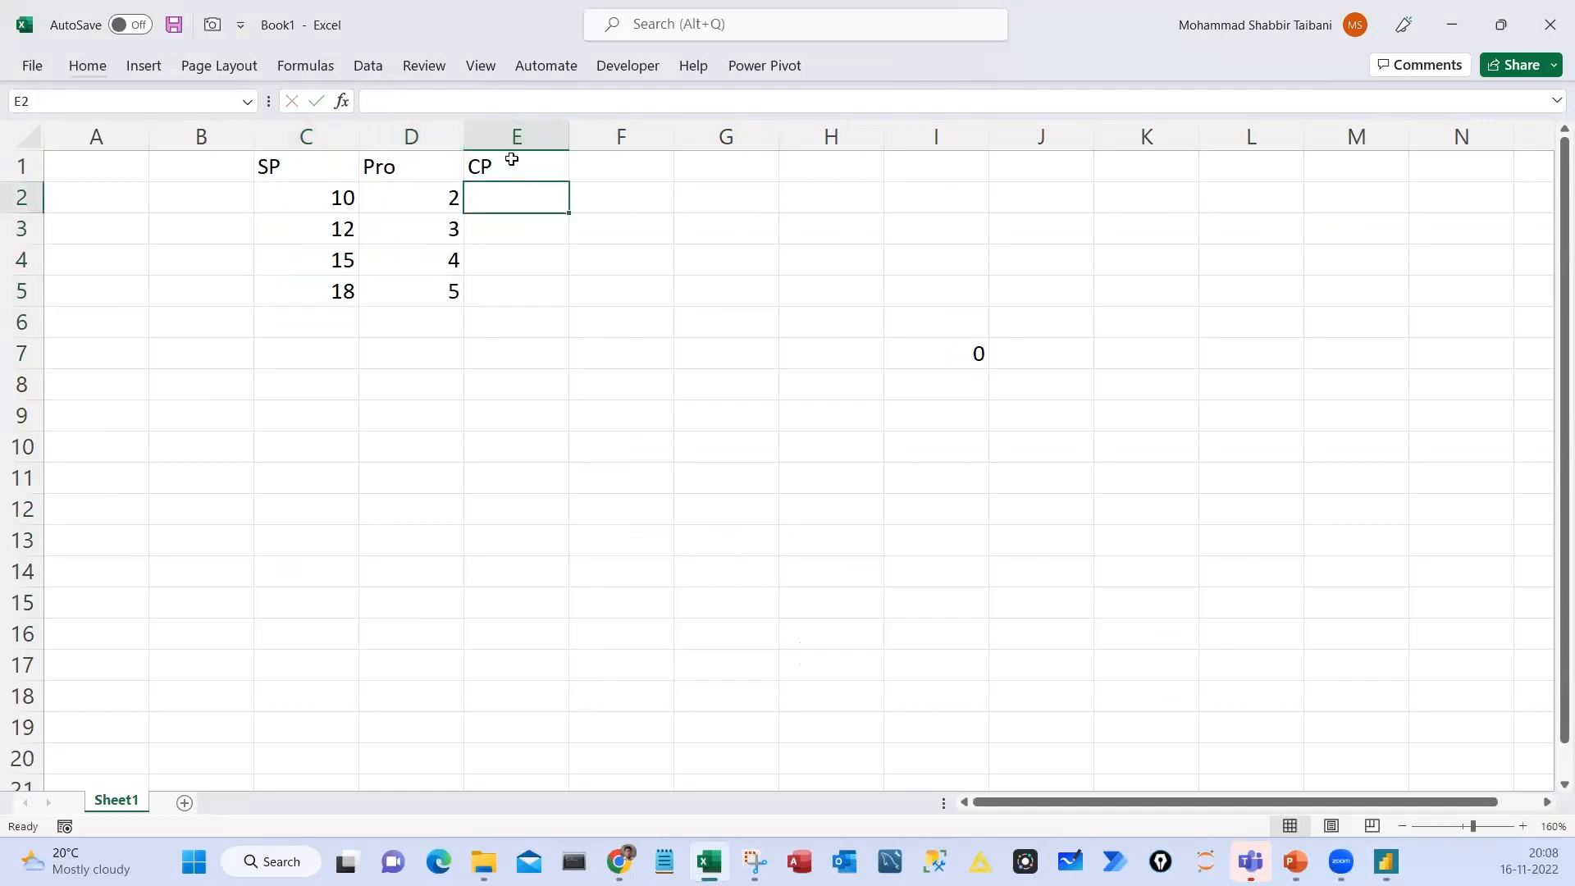
pyautogui.moveTo(514, 164); pyautogui.dragTo(500, 301)
pyautogui.press('Down')
pyautogui.write('=')
pyautogui.press('Left')
pyautogui.press('Left')
pyautogui.write('-')
pyautogui.press('Left')
pyautogui.press('Return')
pyautogui.press('Up')
pyautogui.hotkey('shift', 'Down')
pyautogui.hotkey('shift', 'Down')
pyautogui.hotkey('shift', 'Down')
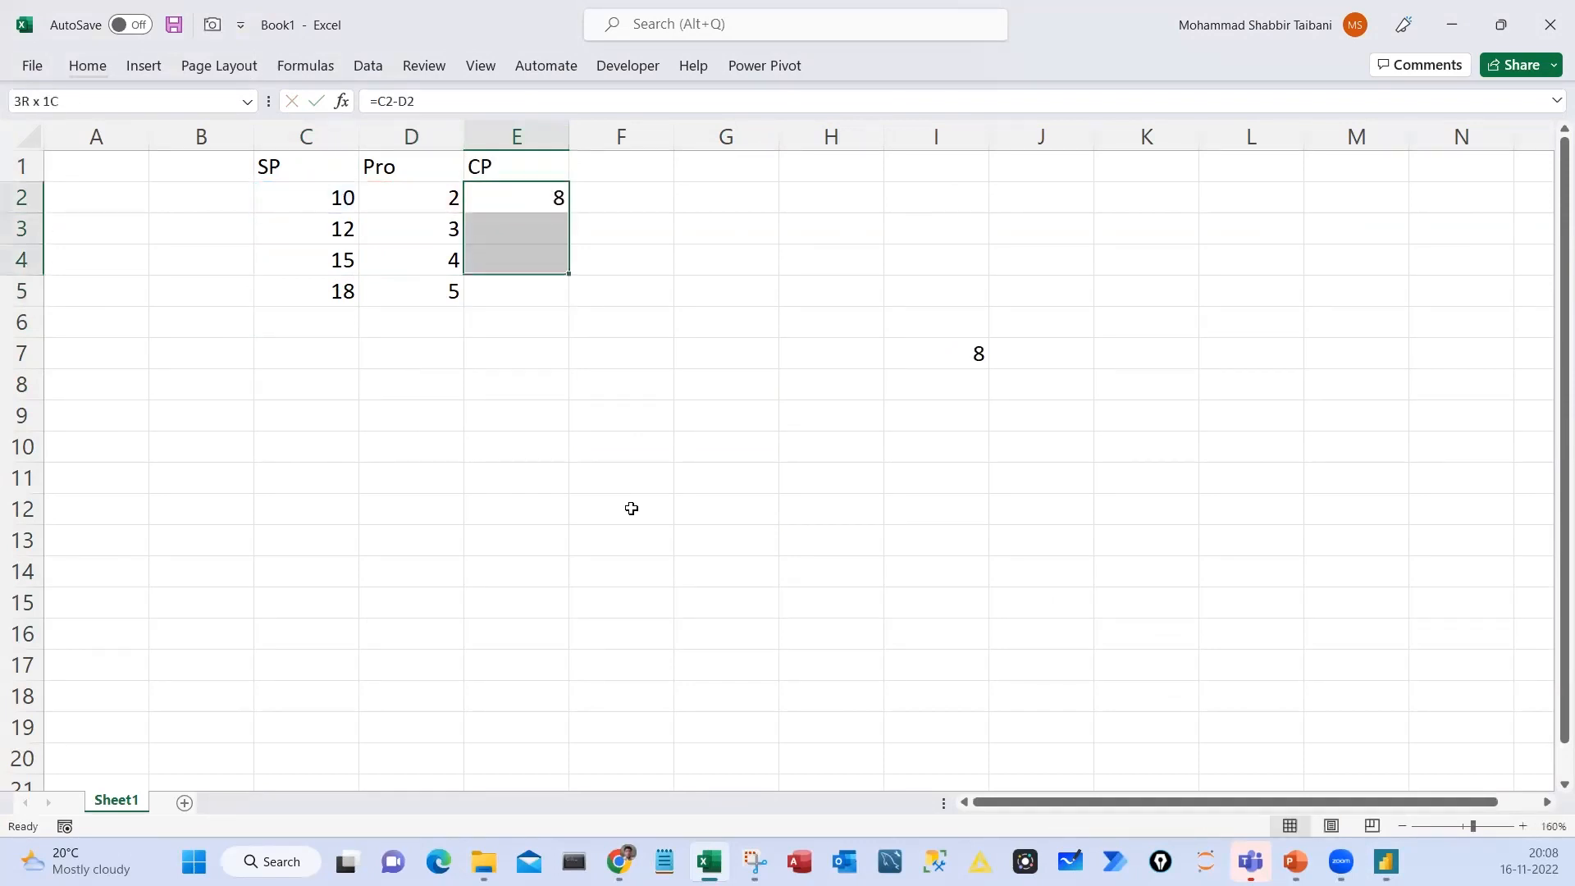
pyautogui.hotkey('ctrl', 'd')
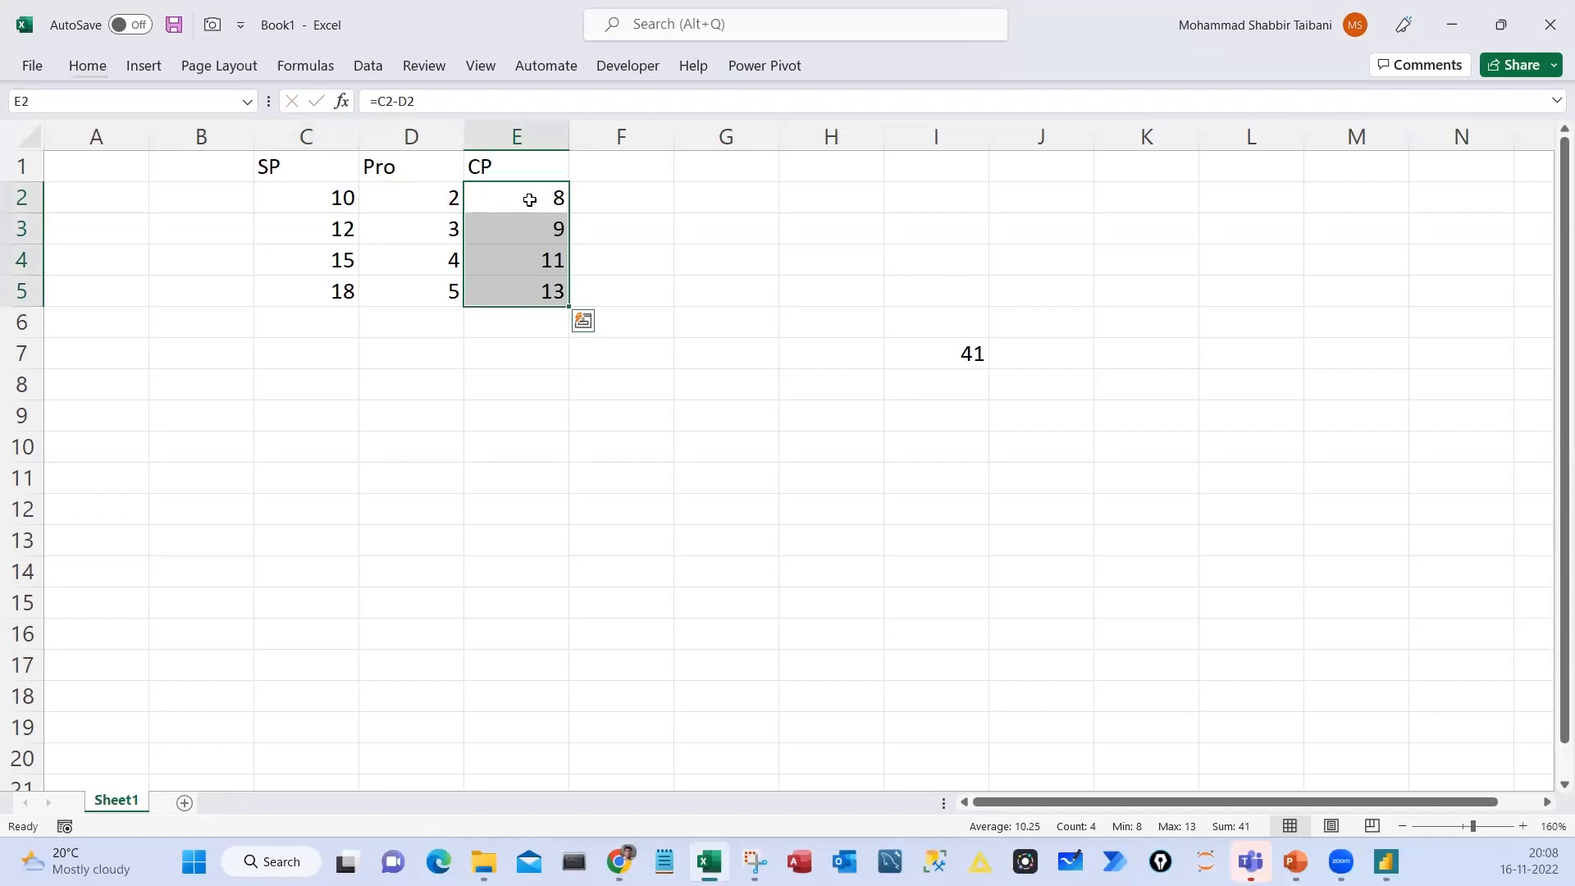
# Highlight the SP and Pro data and the calculated CP column, and check the formula in E2
pyautogui.moveTo(279, 166); pyautogui.dragTo(416, 298)
pyautogui.moveTo(510, 164); pyautogui.dragTo(533, 309)
pyautogui.click(520, 200)
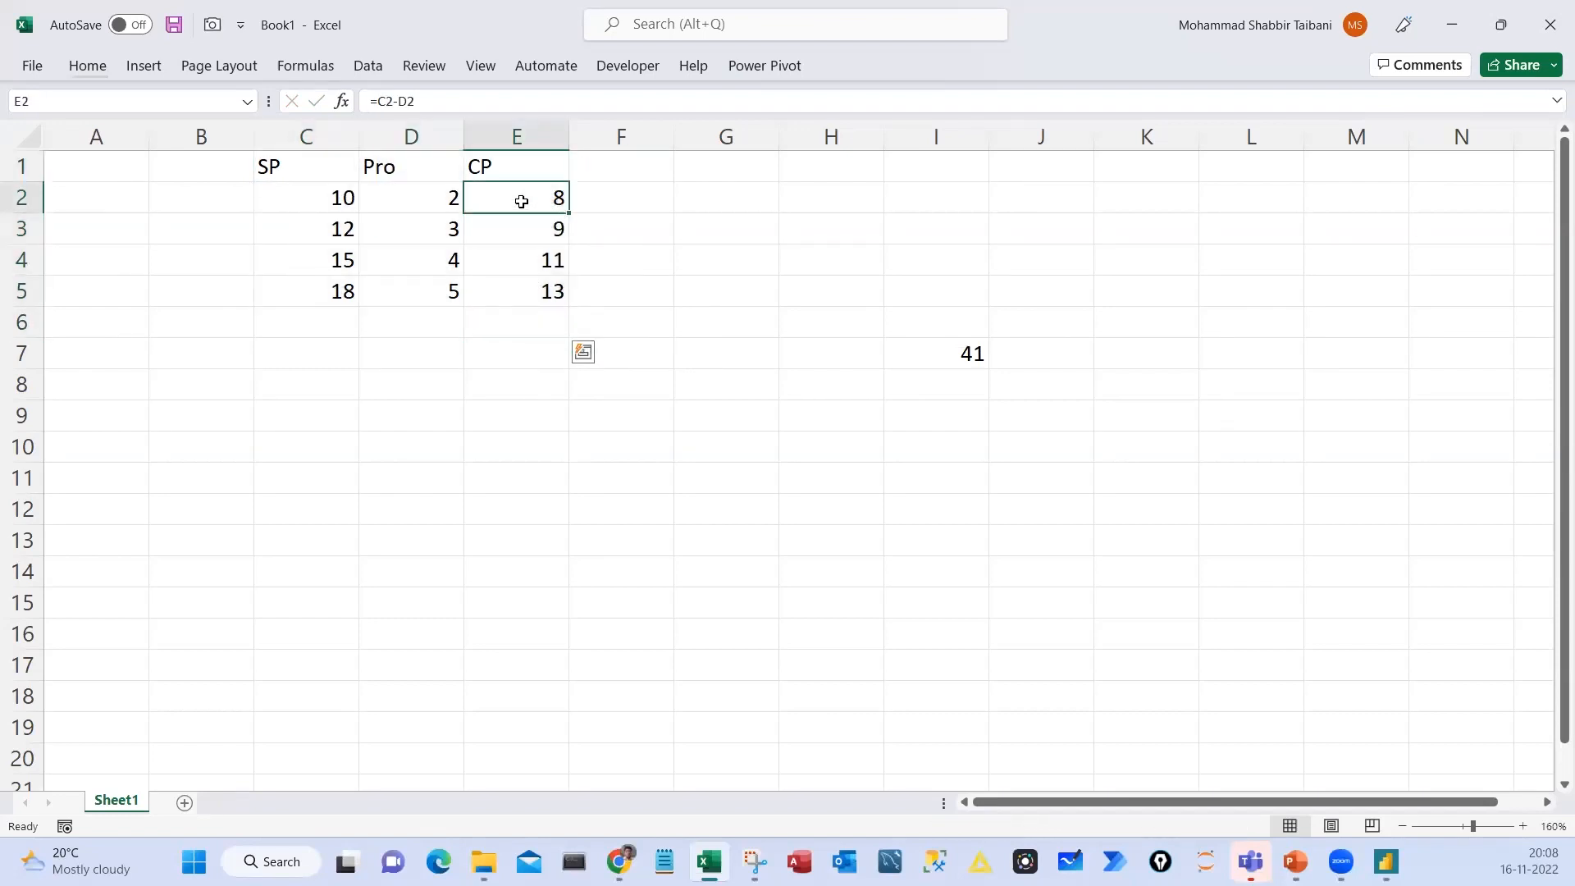
pyautogui.press('Right')
# Add the label "Profit %" in H3 and select the cell beside it
pyautogui.click(831, 238)
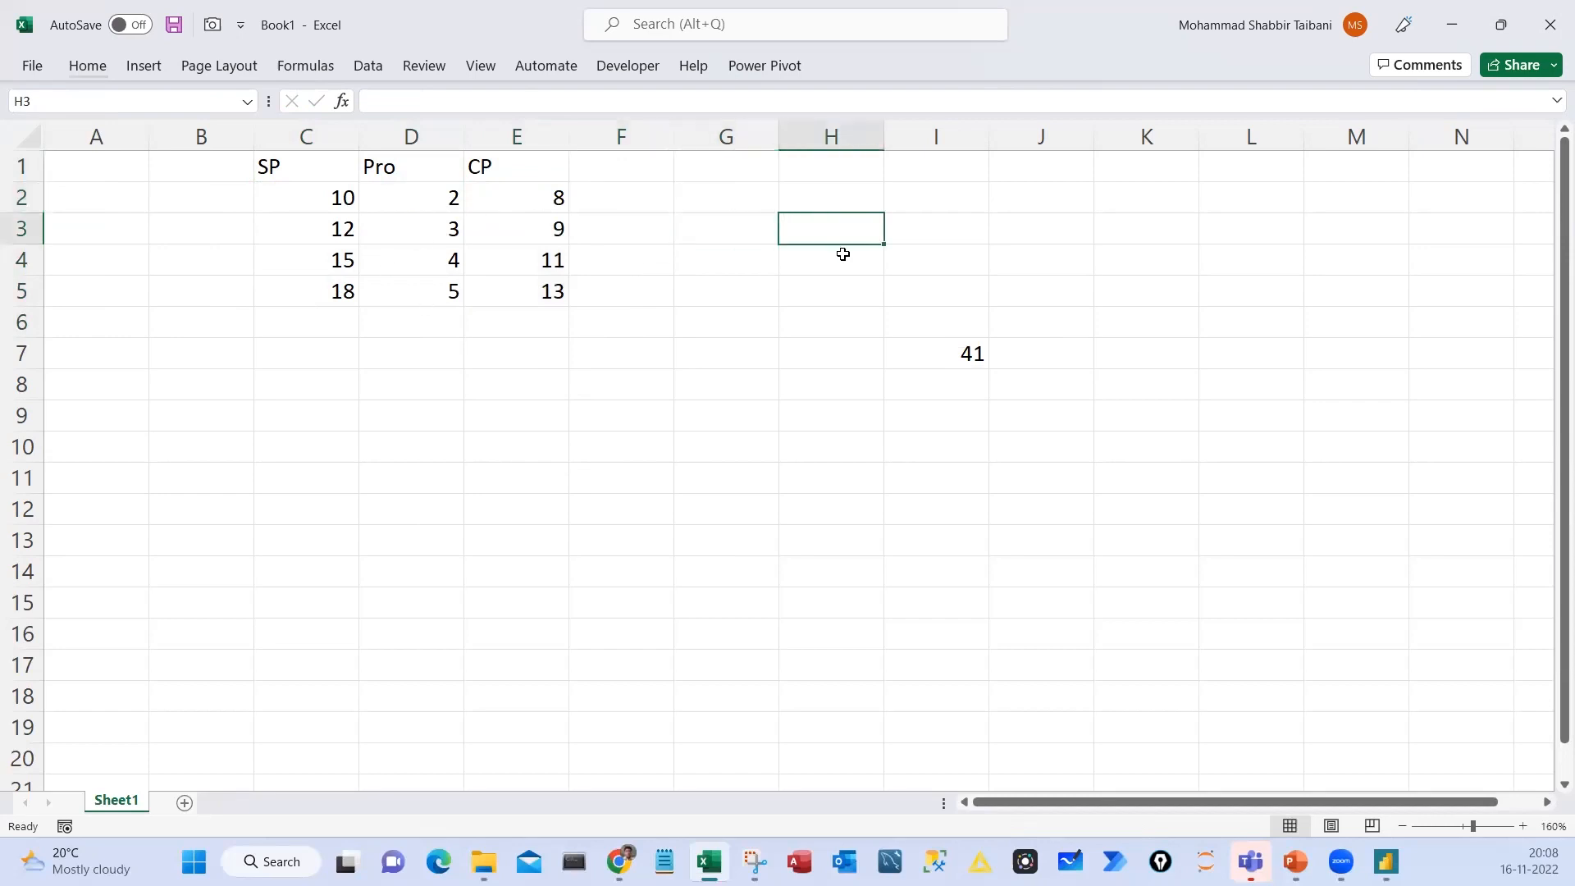
pyautogui.write('Profit %')
pyautogui.press('Return')
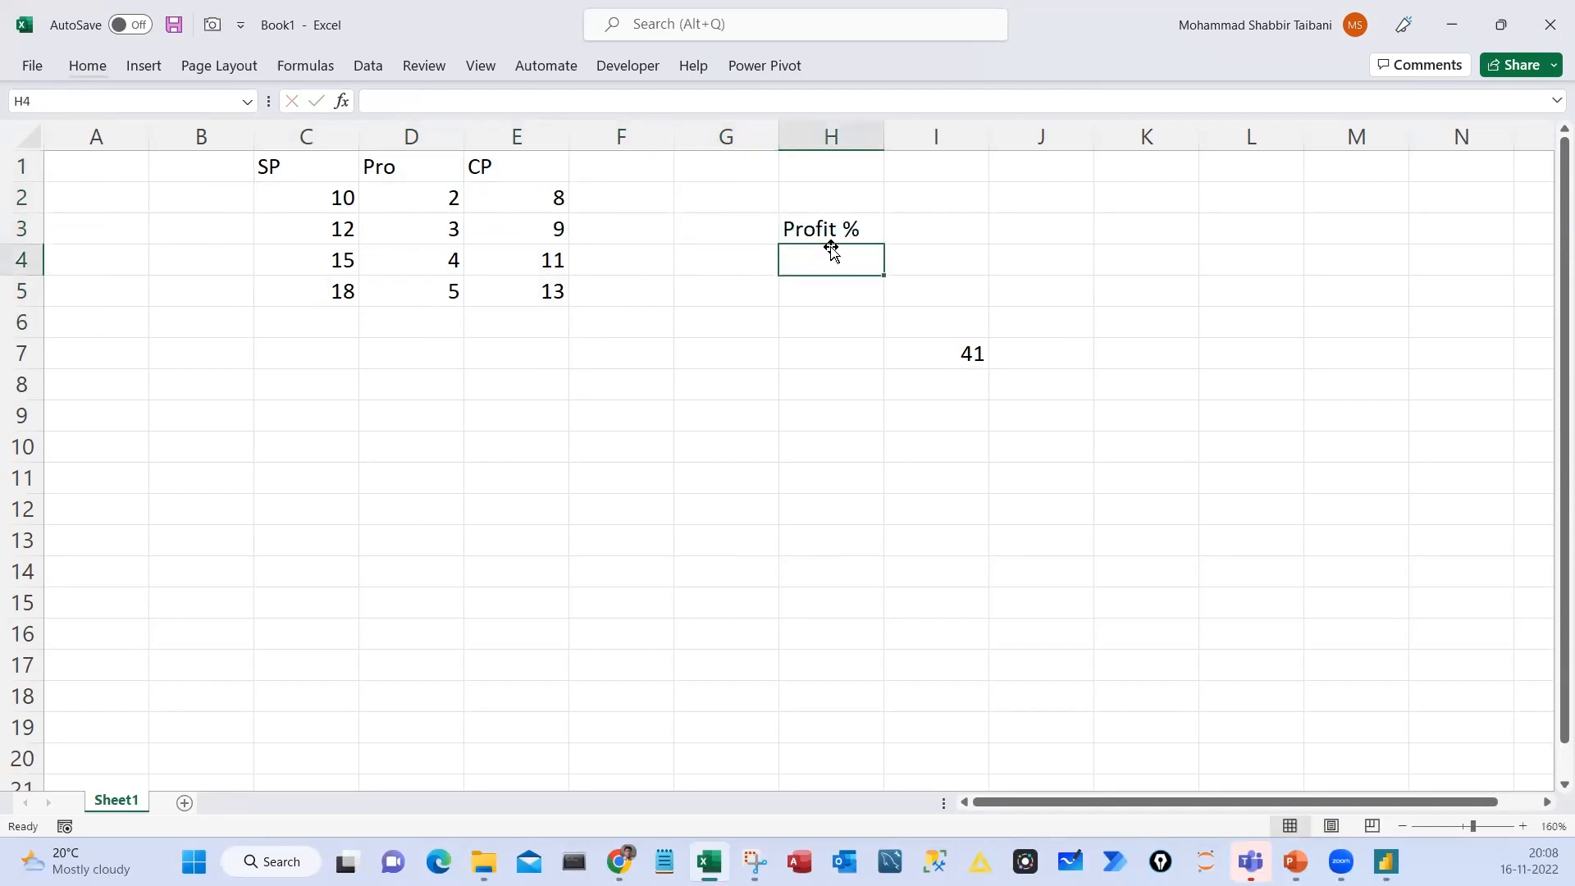
pyautogui.press('Up')
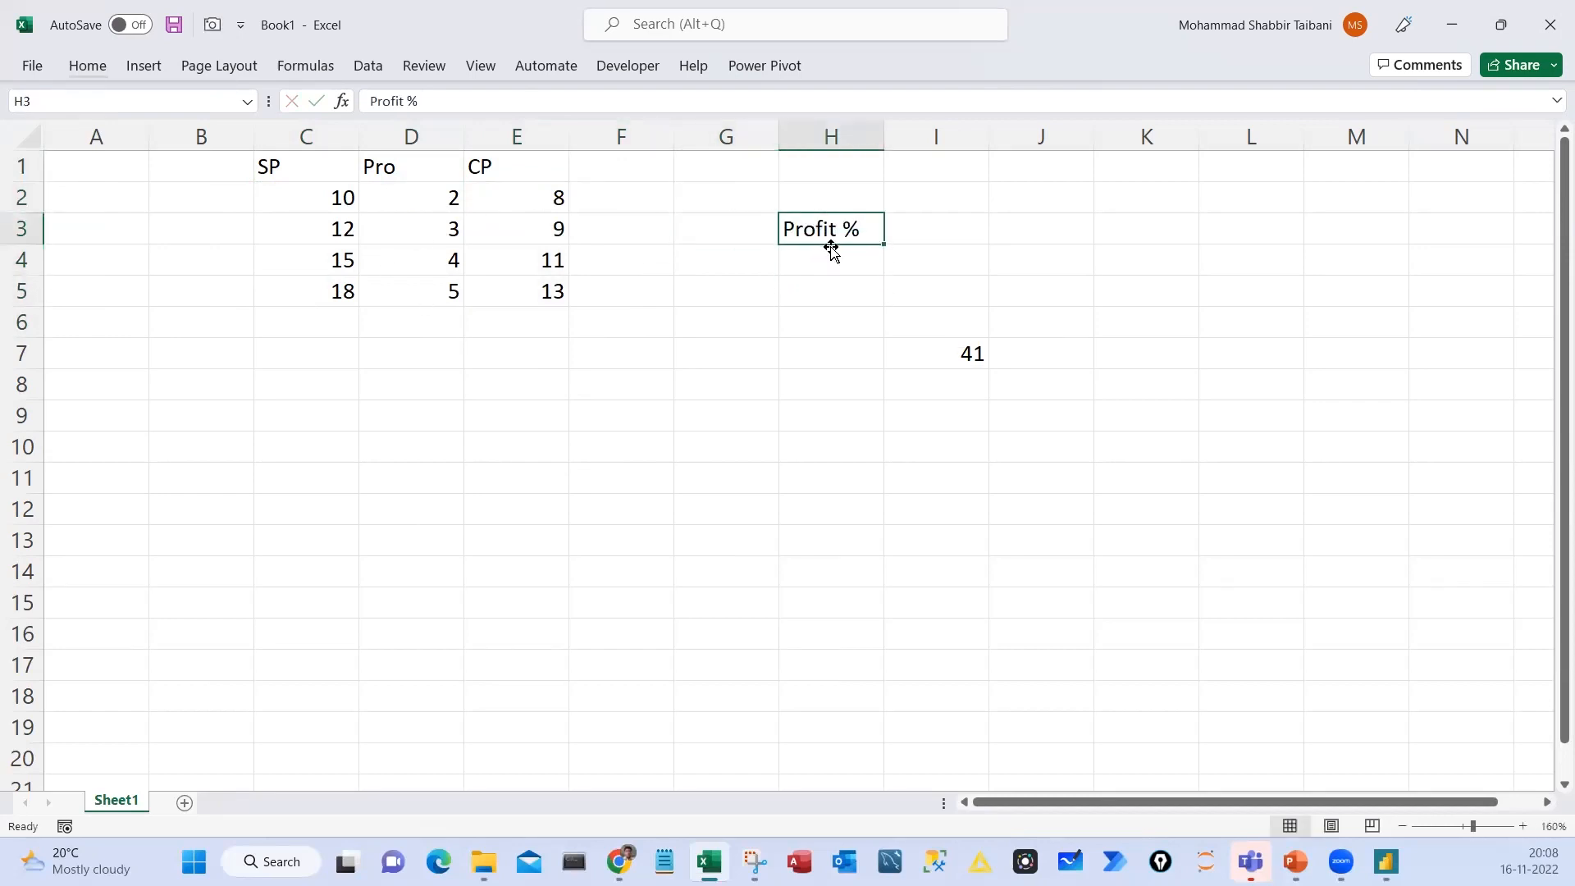
pyautogui.press('Right')
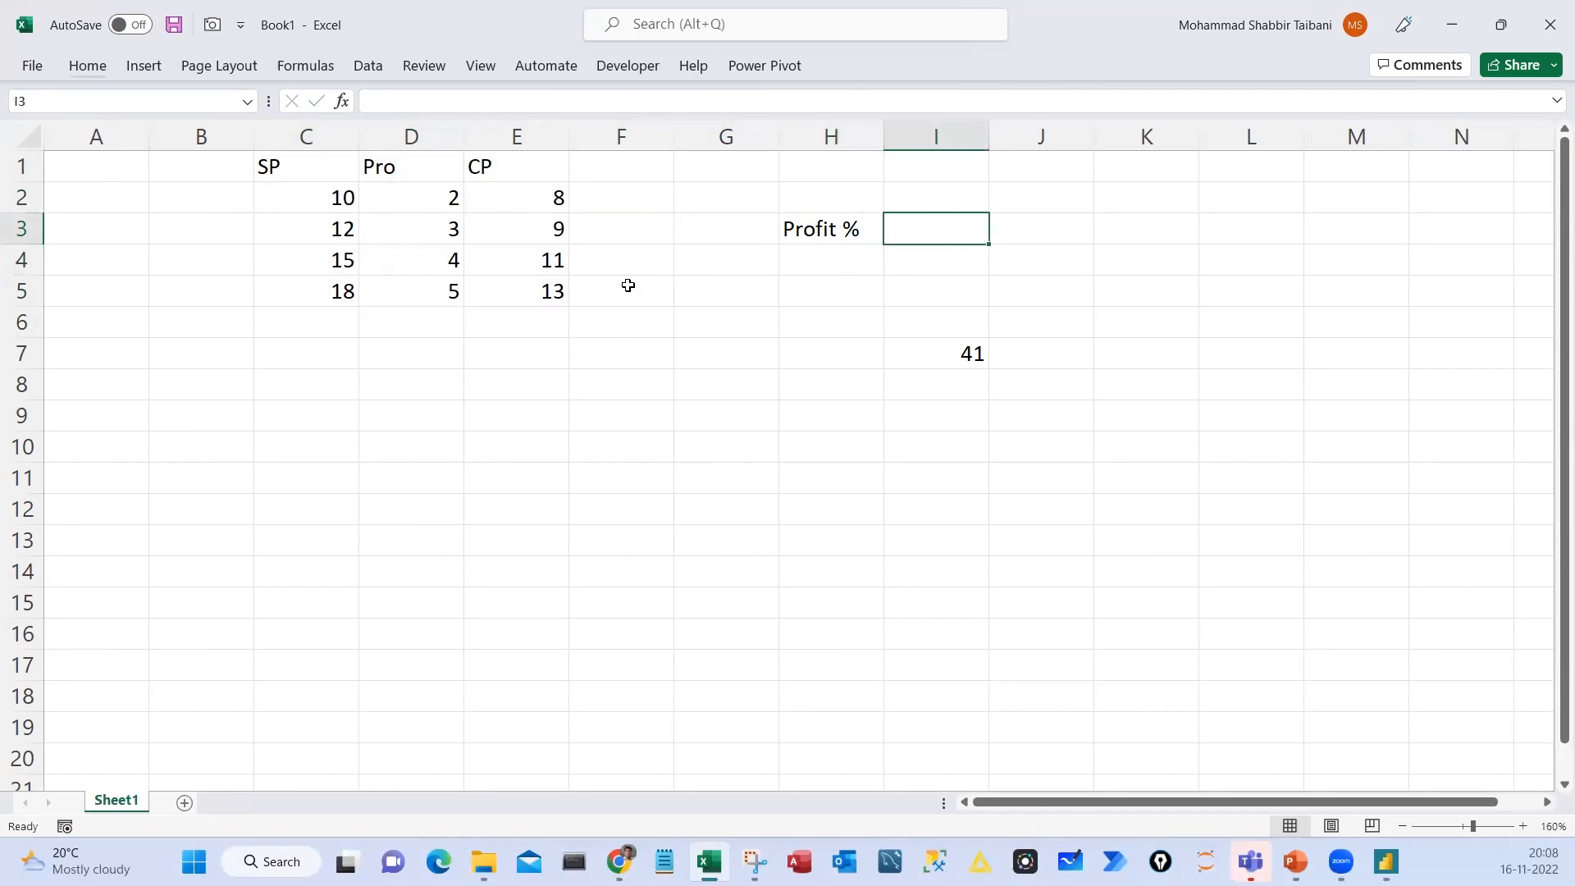
# Rename the header in D1 to Profit
pyautogui.doubleClick(413, 174)
pyautogui.write('fit')
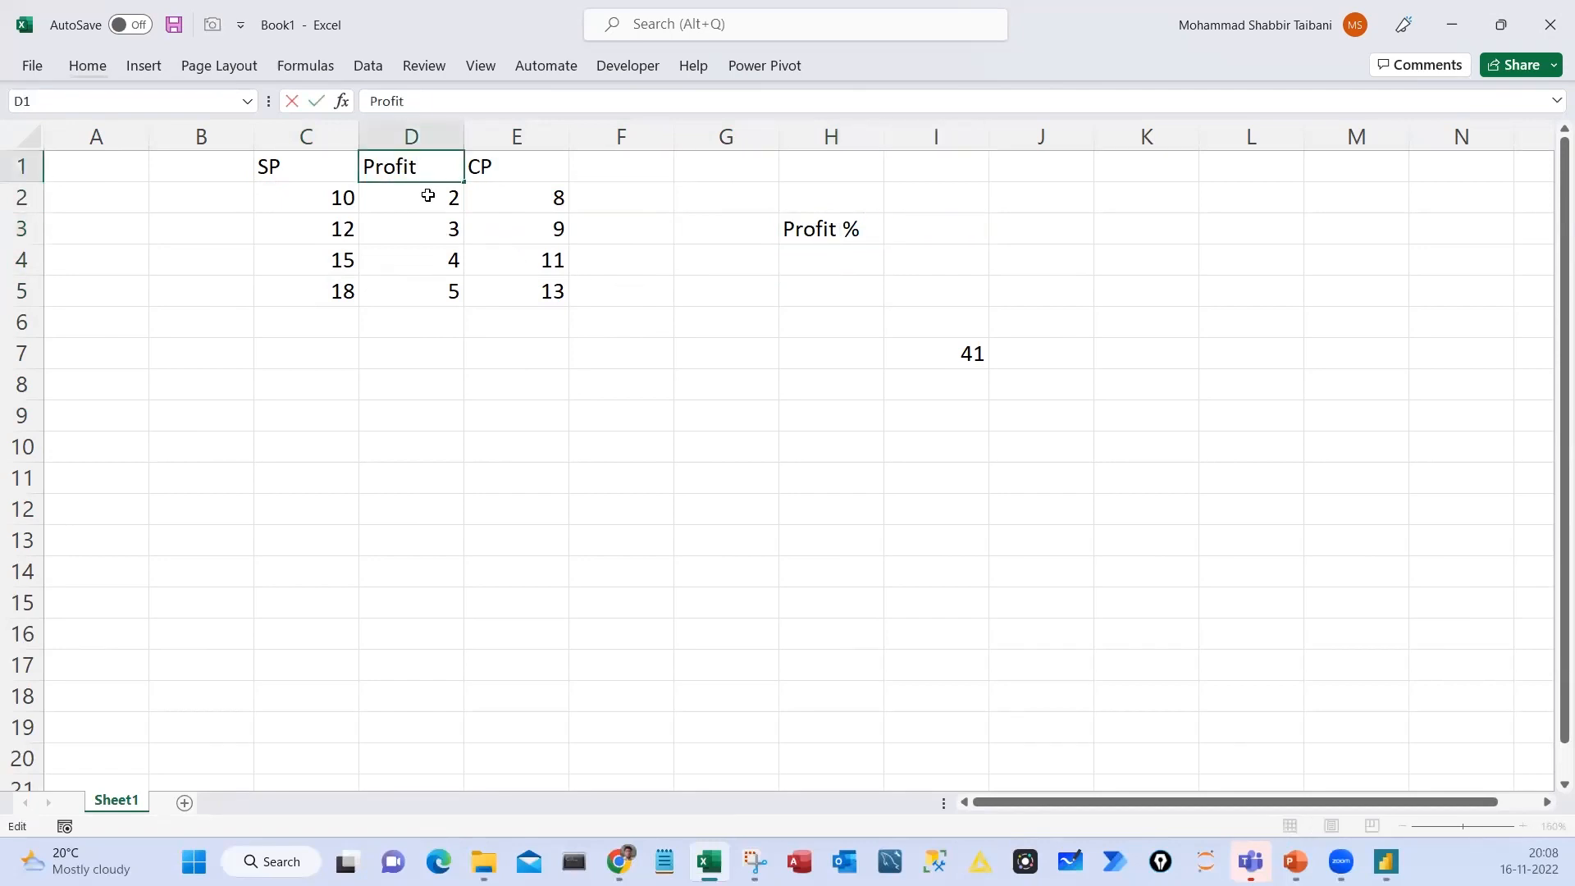
pyautogui.press('Return')
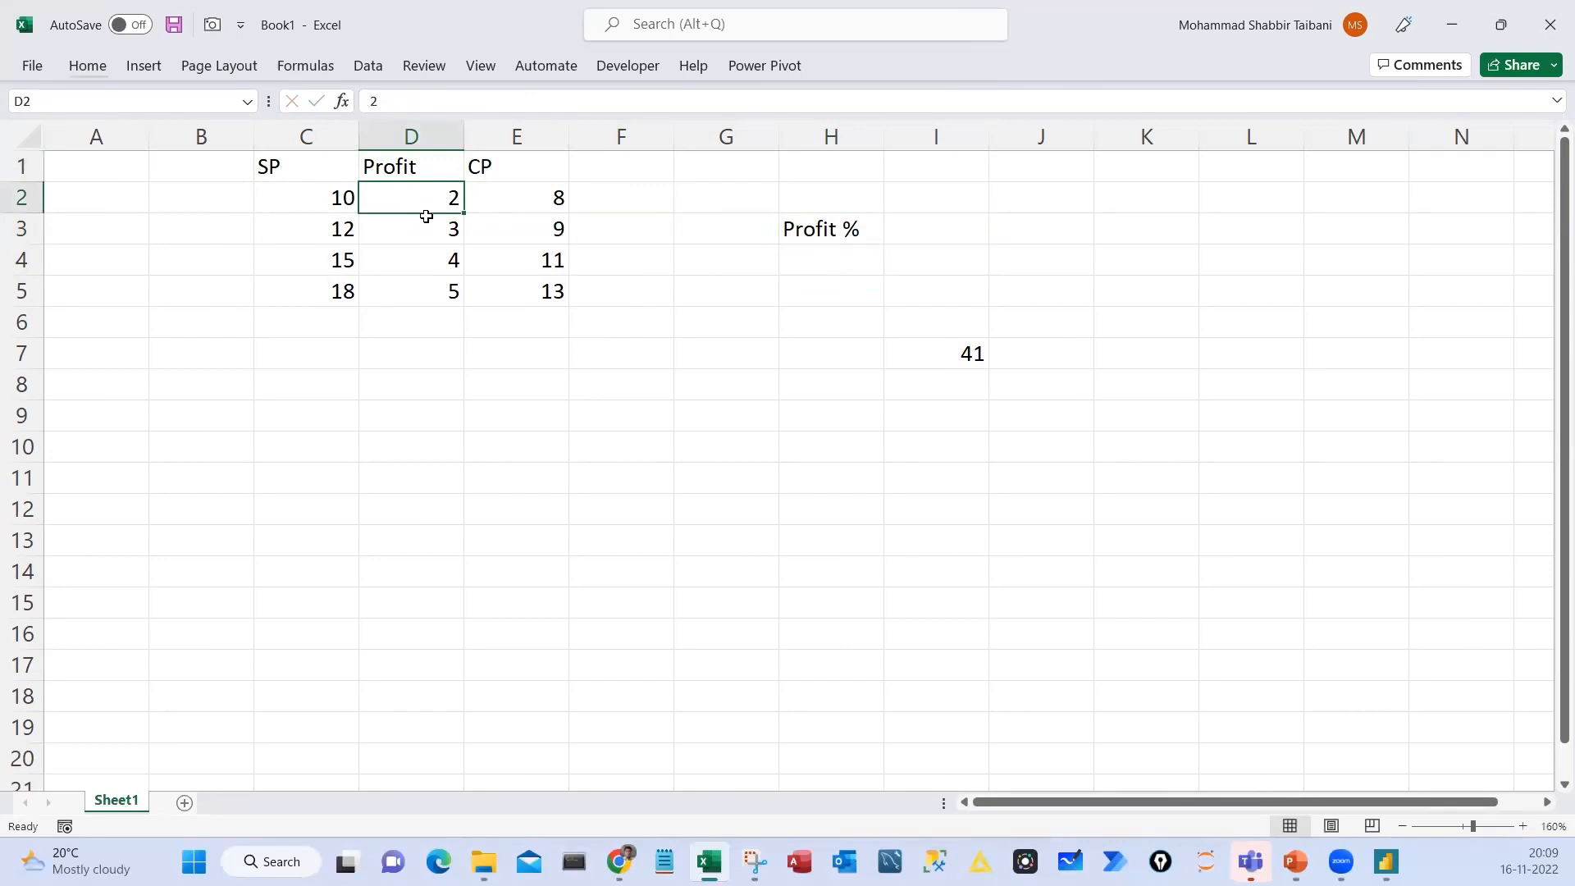
# Total the Profit column with =SUM(D2:D5) in I3
pyautogui.moveTo(426, 203); pyautogui.dragTo(426, 289)
pyautogui.click(939, 232)
pyautogui.write('=sum')
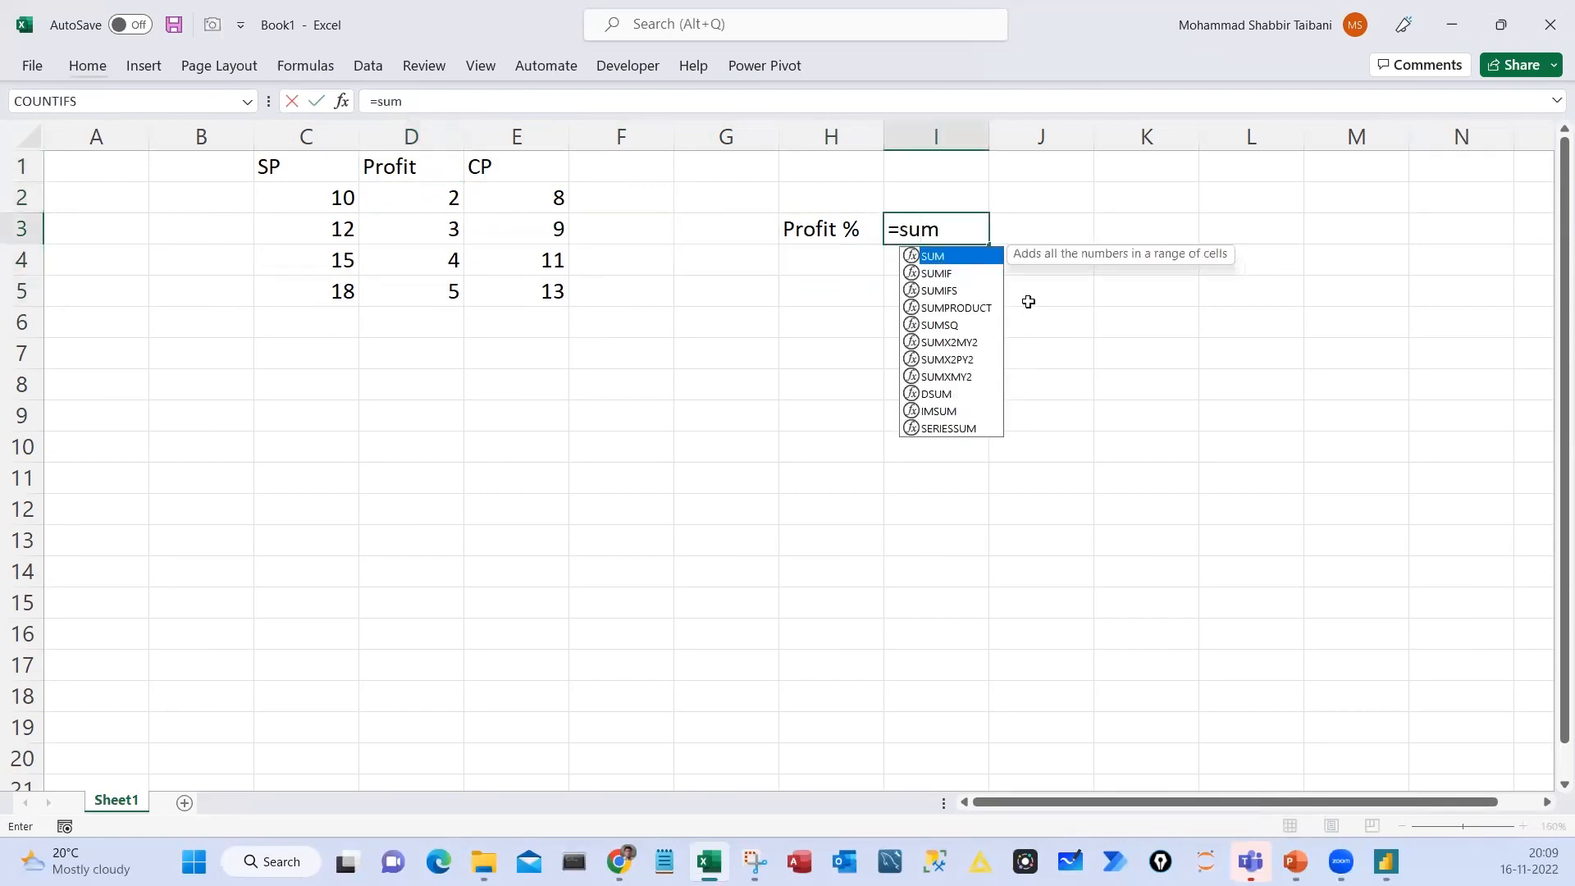
pyautogui.press('Tab')
pyautogui.moveTo(444, 205); pyautogui.dragTo(447, 291)
pyautogui.write(')')
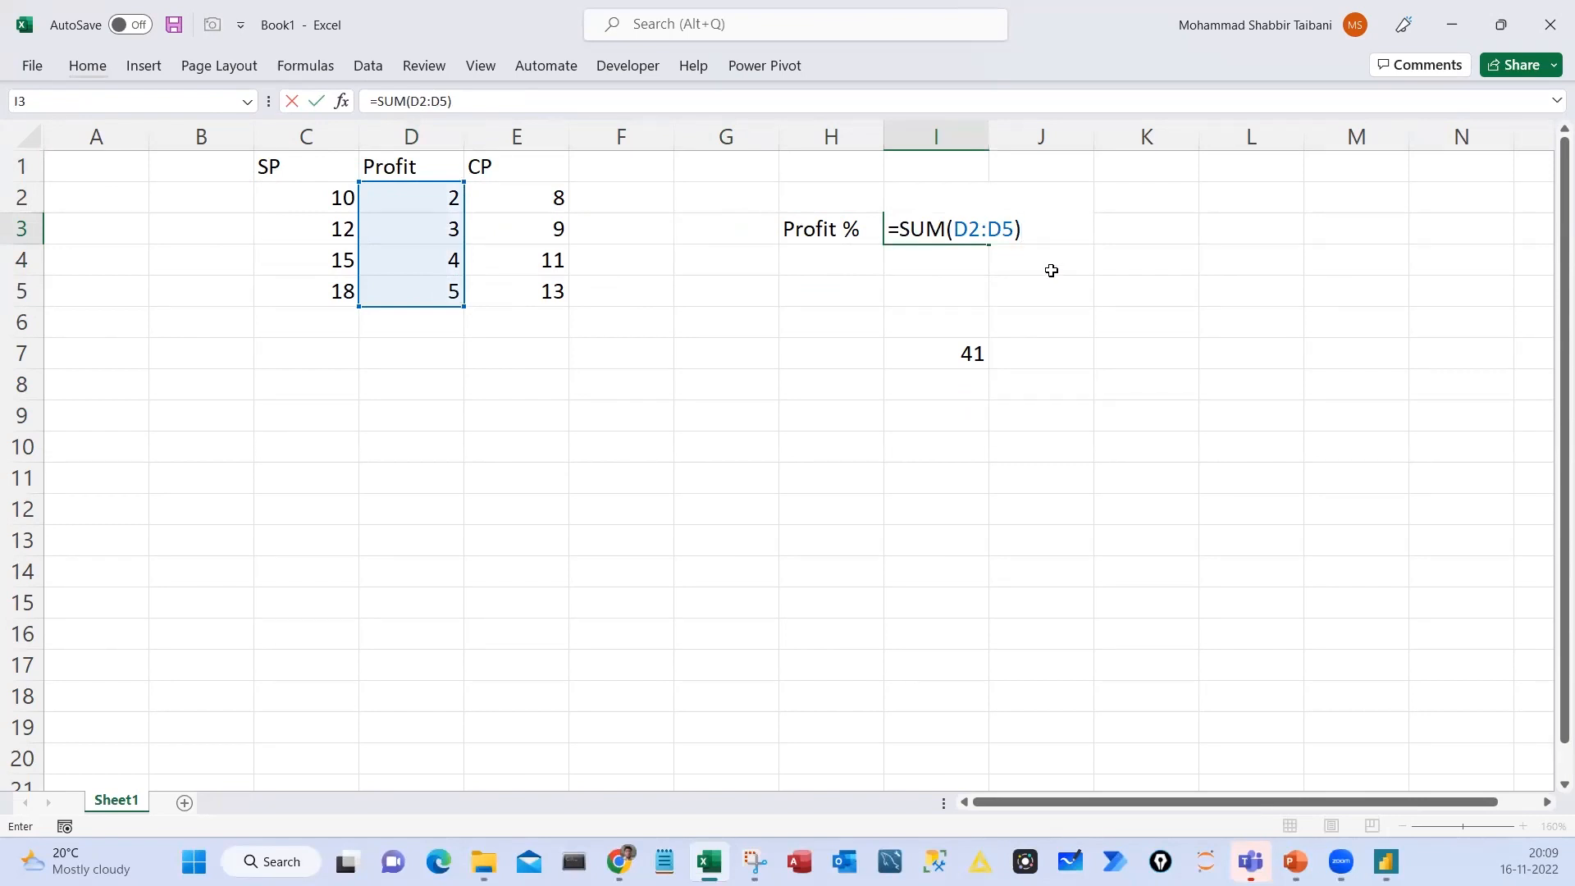
pyautogui.press('Return')
# Extend the I3 formula to divide total profit by total CP: =SUM(D2:D5)/SUM(E2:E5)
pyautogui.press('Up')
pyautogui.press('F2')
pyautogui.write('SUM(')
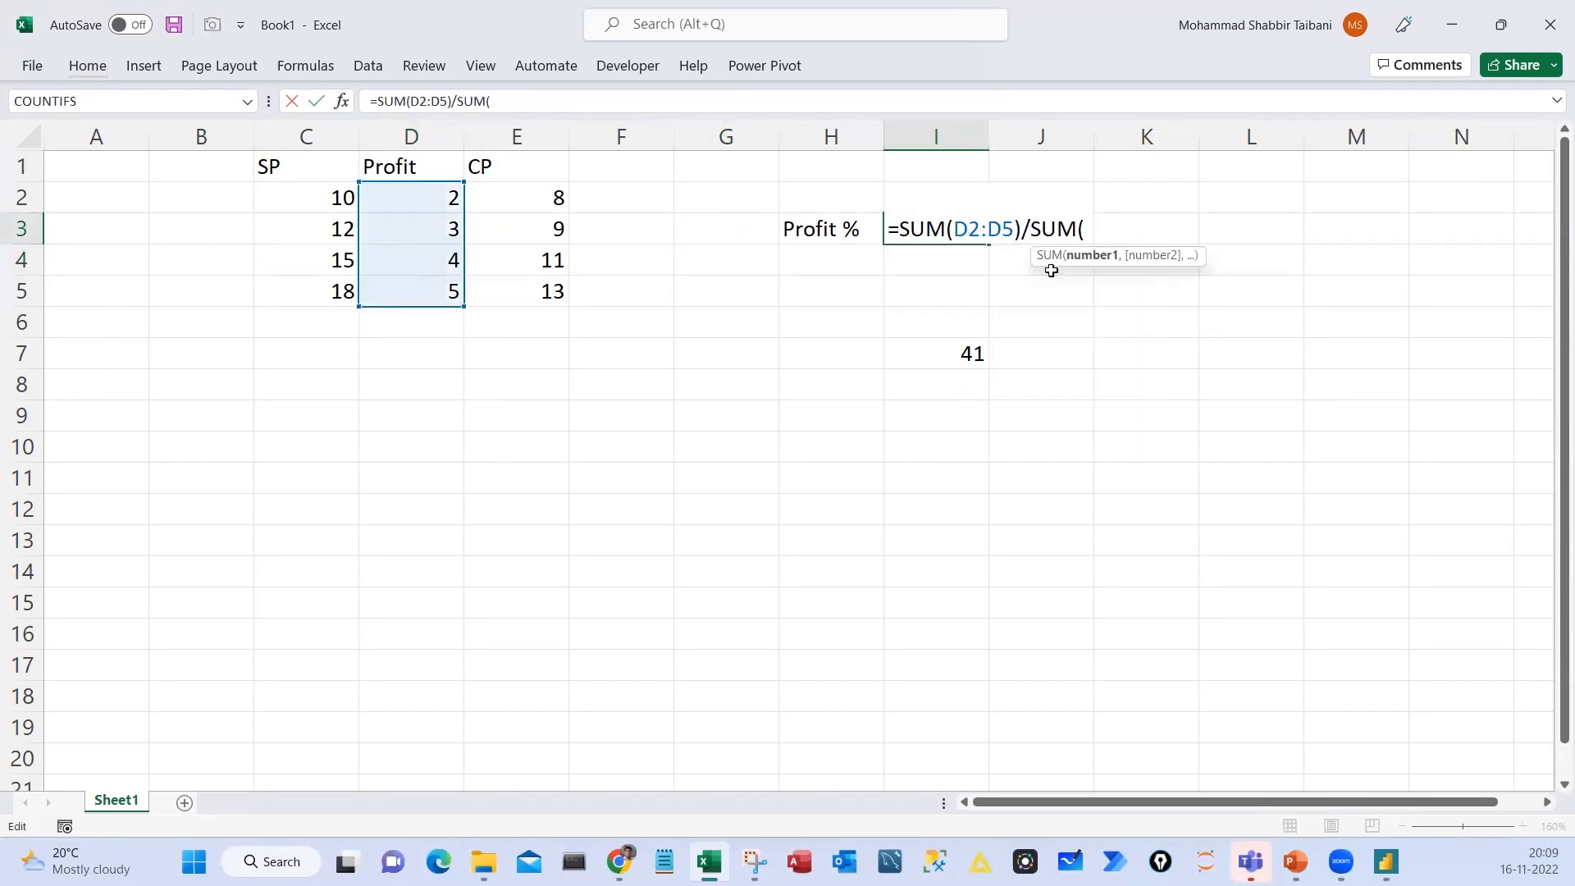
pyautogui.moveTo(514, 206); pyautogui.dragTo(536, 292)
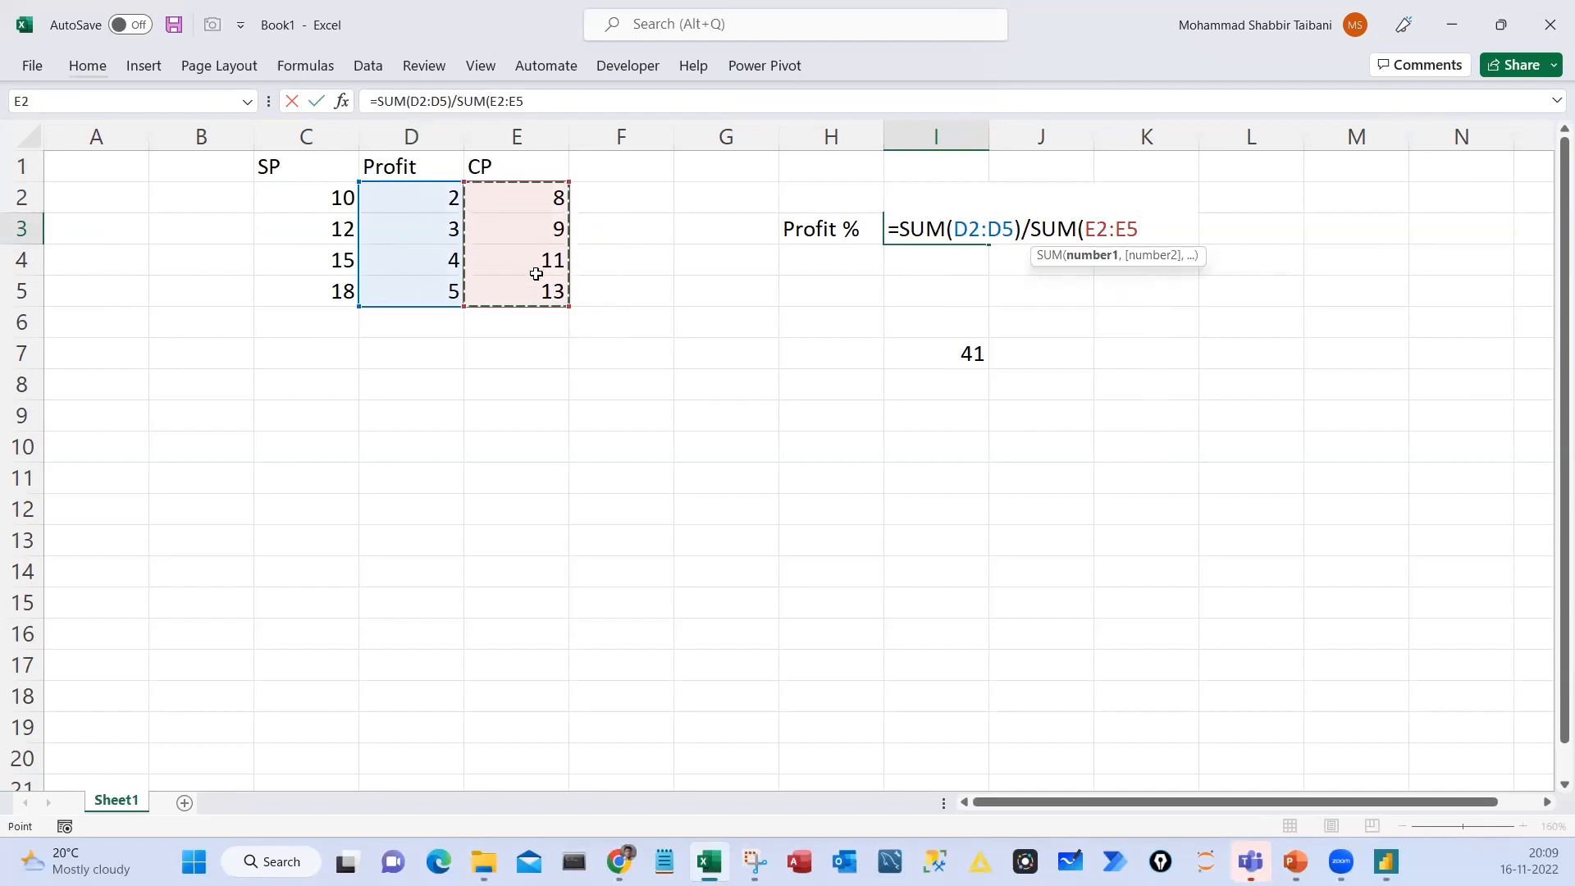
pyautogui.press('Return')
pyautogui.press('Up')
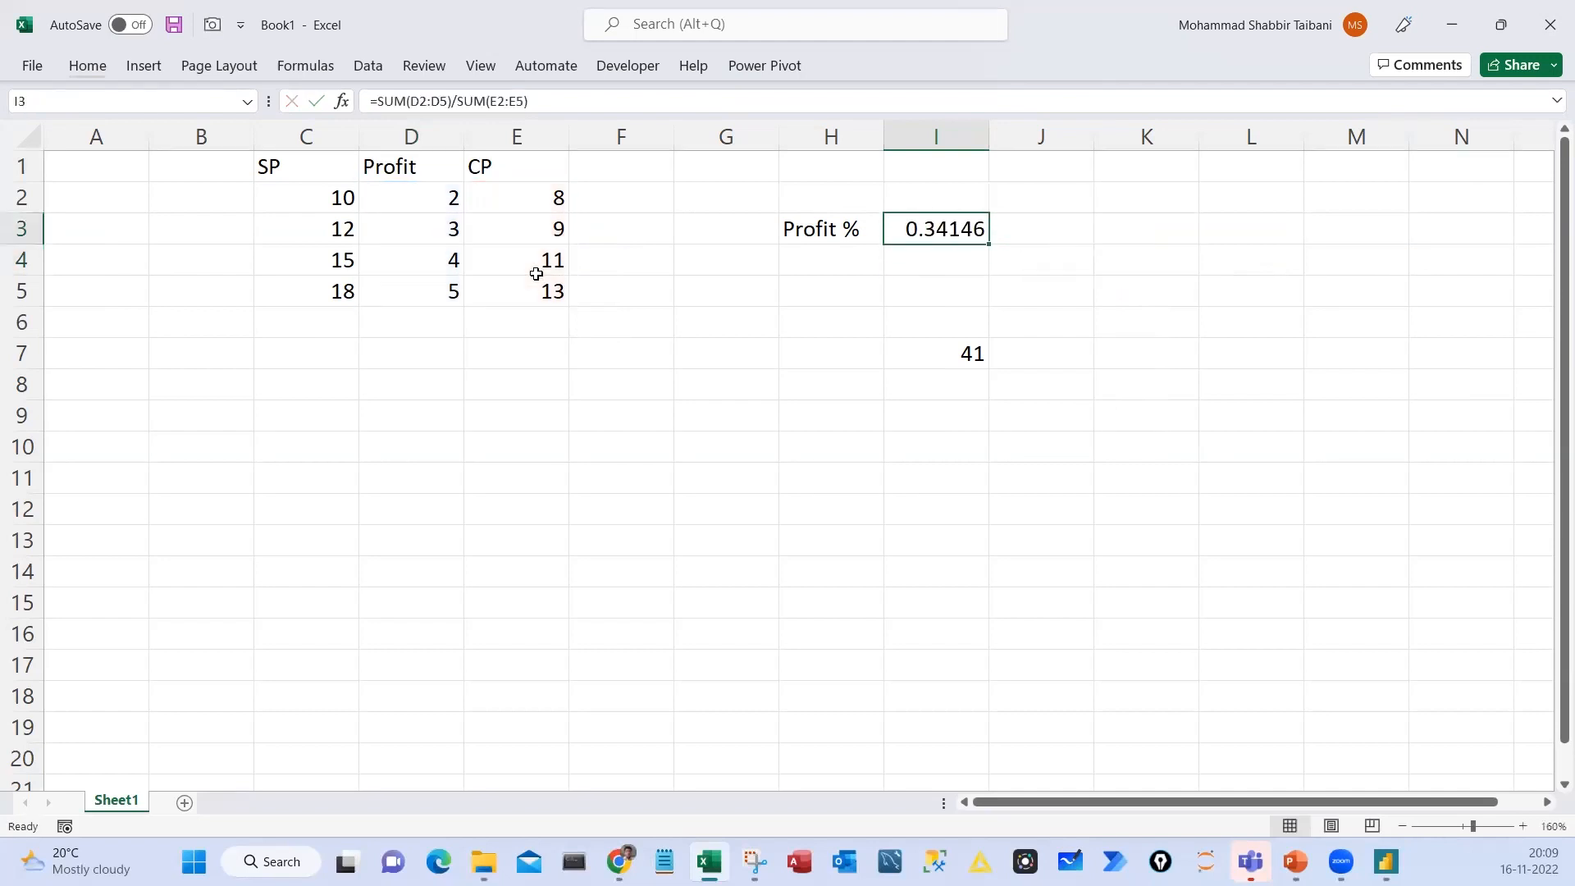
pyautogui.doubleClick(943, 234)
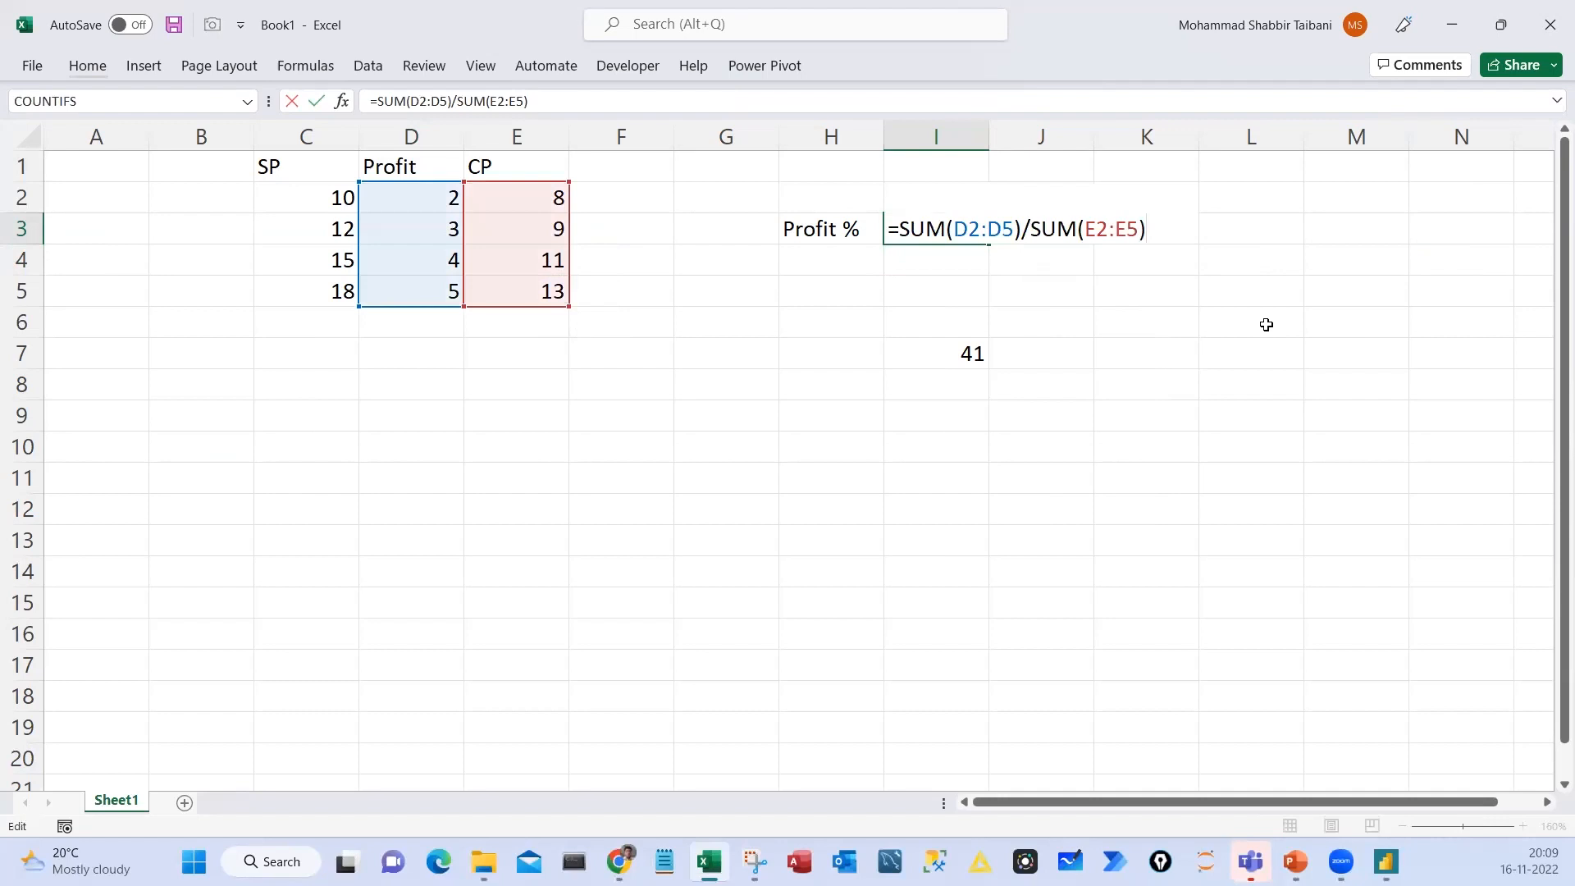
pyautogui.write('/100')
pyautogui.press('BackSpace')
pyautogui.press('BackSpace')
pyautogui.press('BackSpace')
pyautogui.press('BackSpace')
pyautogui.press('Return')
# Mark the Profit and CP columns and the matching SUM parts of the I3 formula with on-screen annotations, and clear the marks
pyautogui.moveTo(352, 131); pyautogui.dragTo(469, 409)
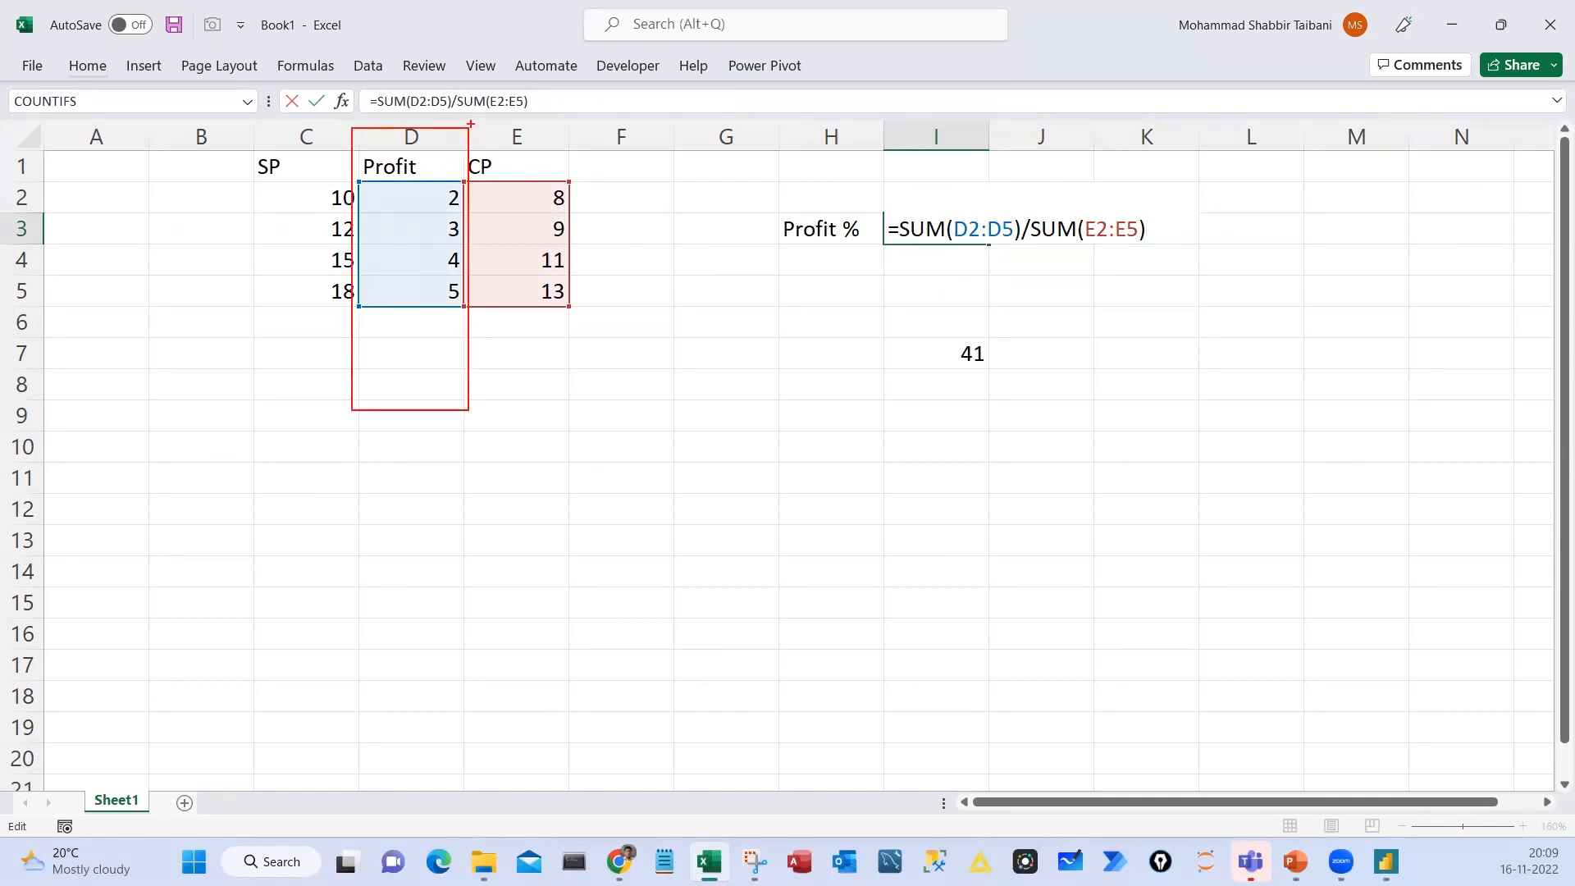
pyautogui.moveTo(471, 124); pyautogui.dragTo(571, 419)
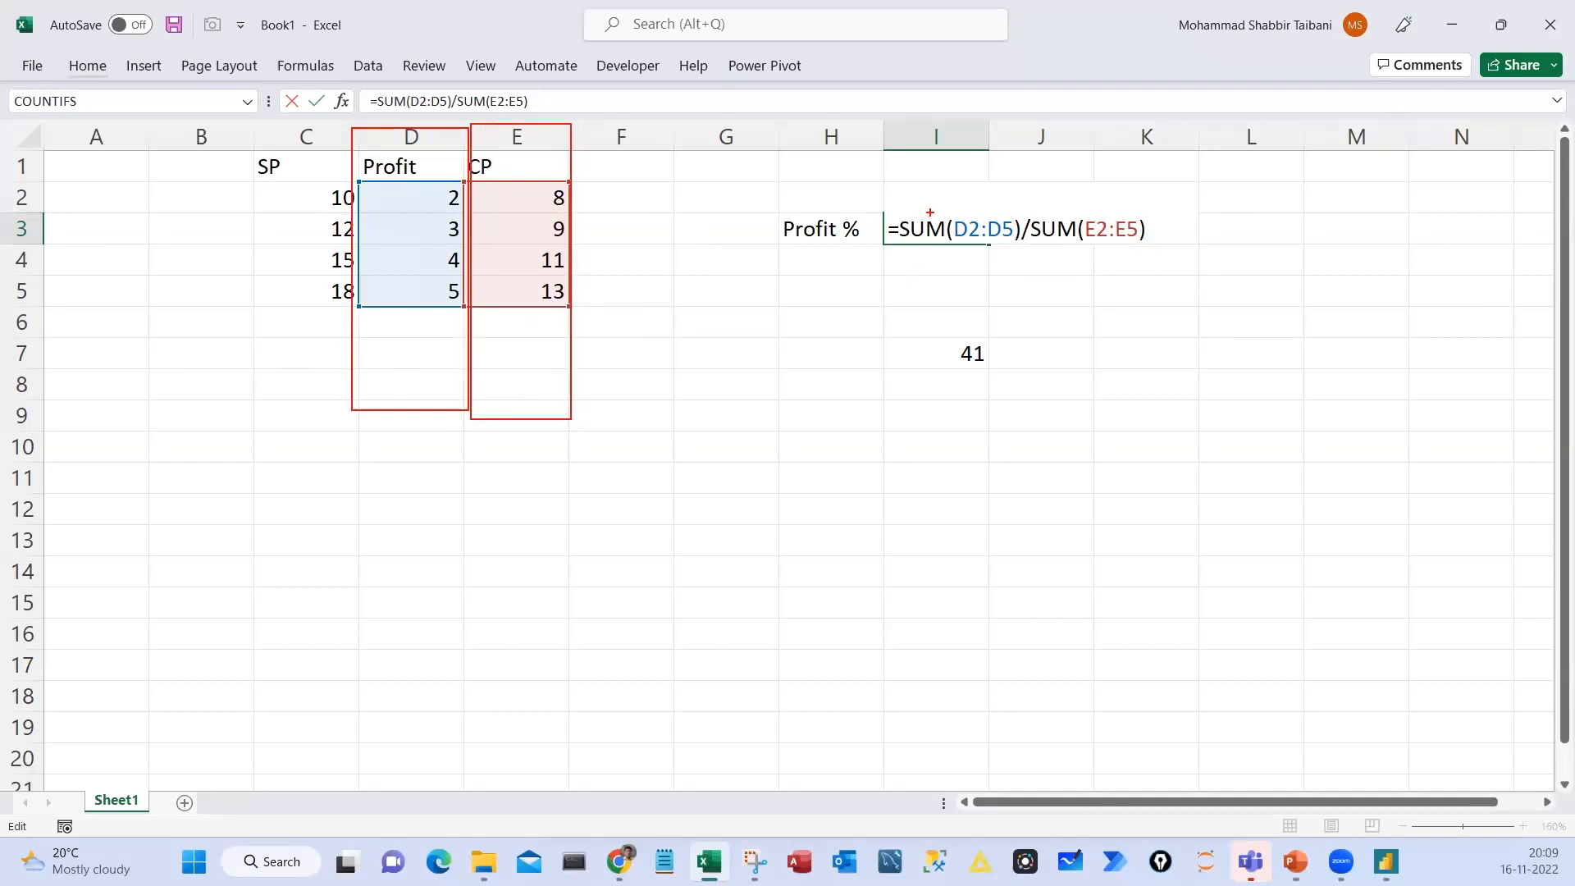
pyautogui.moveTo(932, 216); pyautogui.dragTo(1006, 169)
pyautogui.moveTo(1085, 215); pyautogui.dragTo(1134, 173)
pyautogui.moveTo(1020, 247); pyautogui.dragTo(1020, 285)
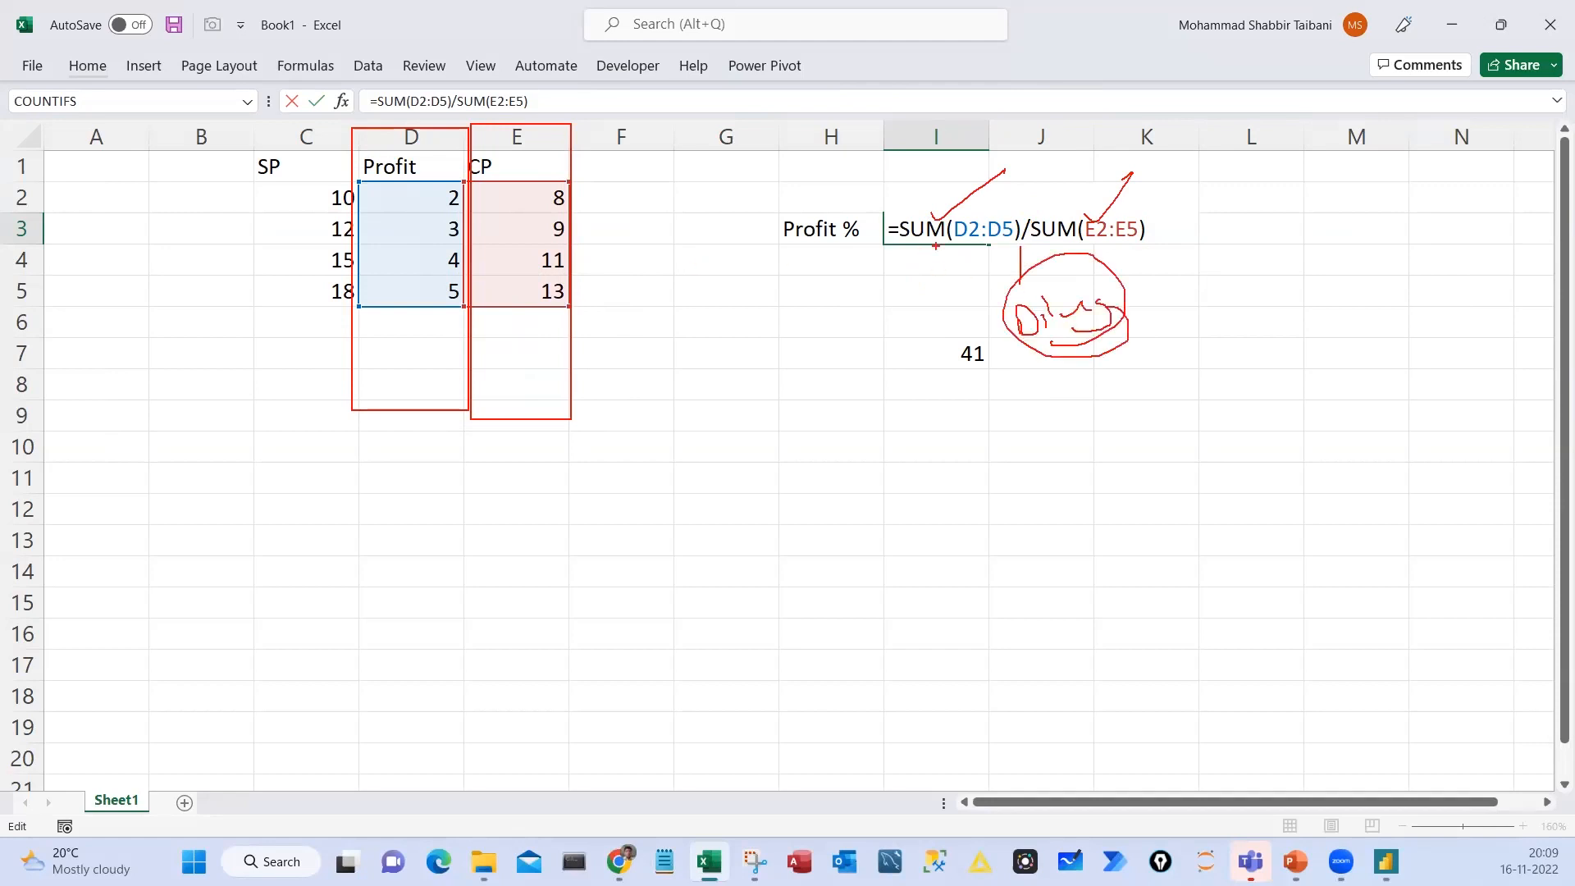
pyautogui.press('Escape')
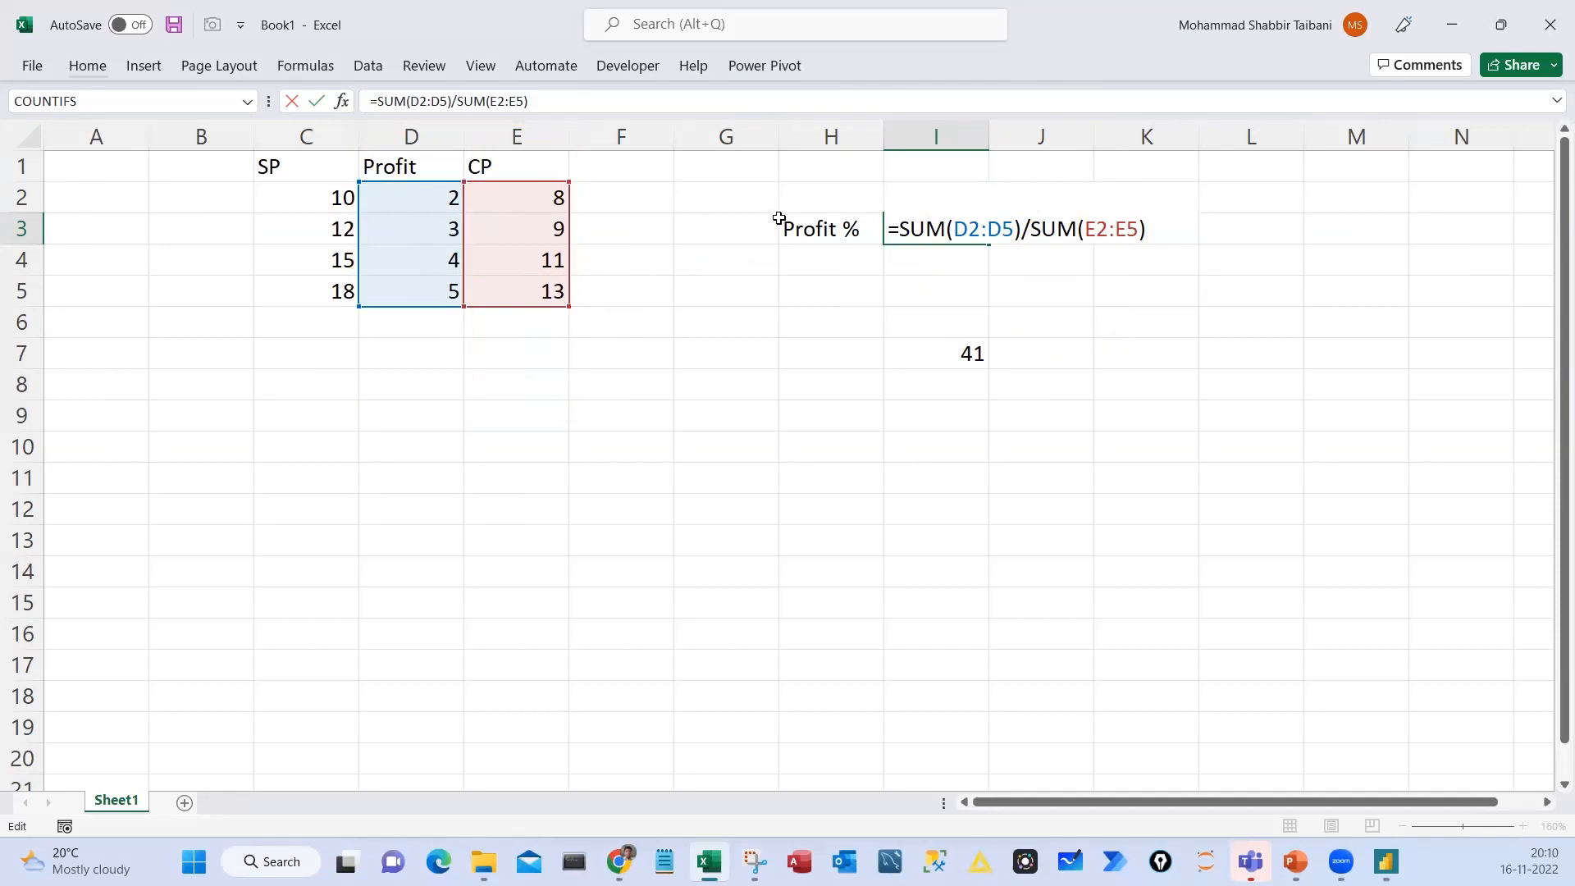
# Annotate the I3 formula's numerator and denominator, handwrite Div(N, D) linked to the two sums, and leave the formula unchanged
pyautogui.moveTo(897, 205)
pyautogui.mouseDown()
pyautogui.moveTo(982, 258)
pyautogui.moveTo(1150, 256)
pyautogui.mouseUp()
pyautogui.moveTo(1131, 315)
pyautogui.mouseDown()
pyautogui.moveTo(1129, 351)
pyautogui.moveTo(1215, 332)
pyautogui.mouseUp()
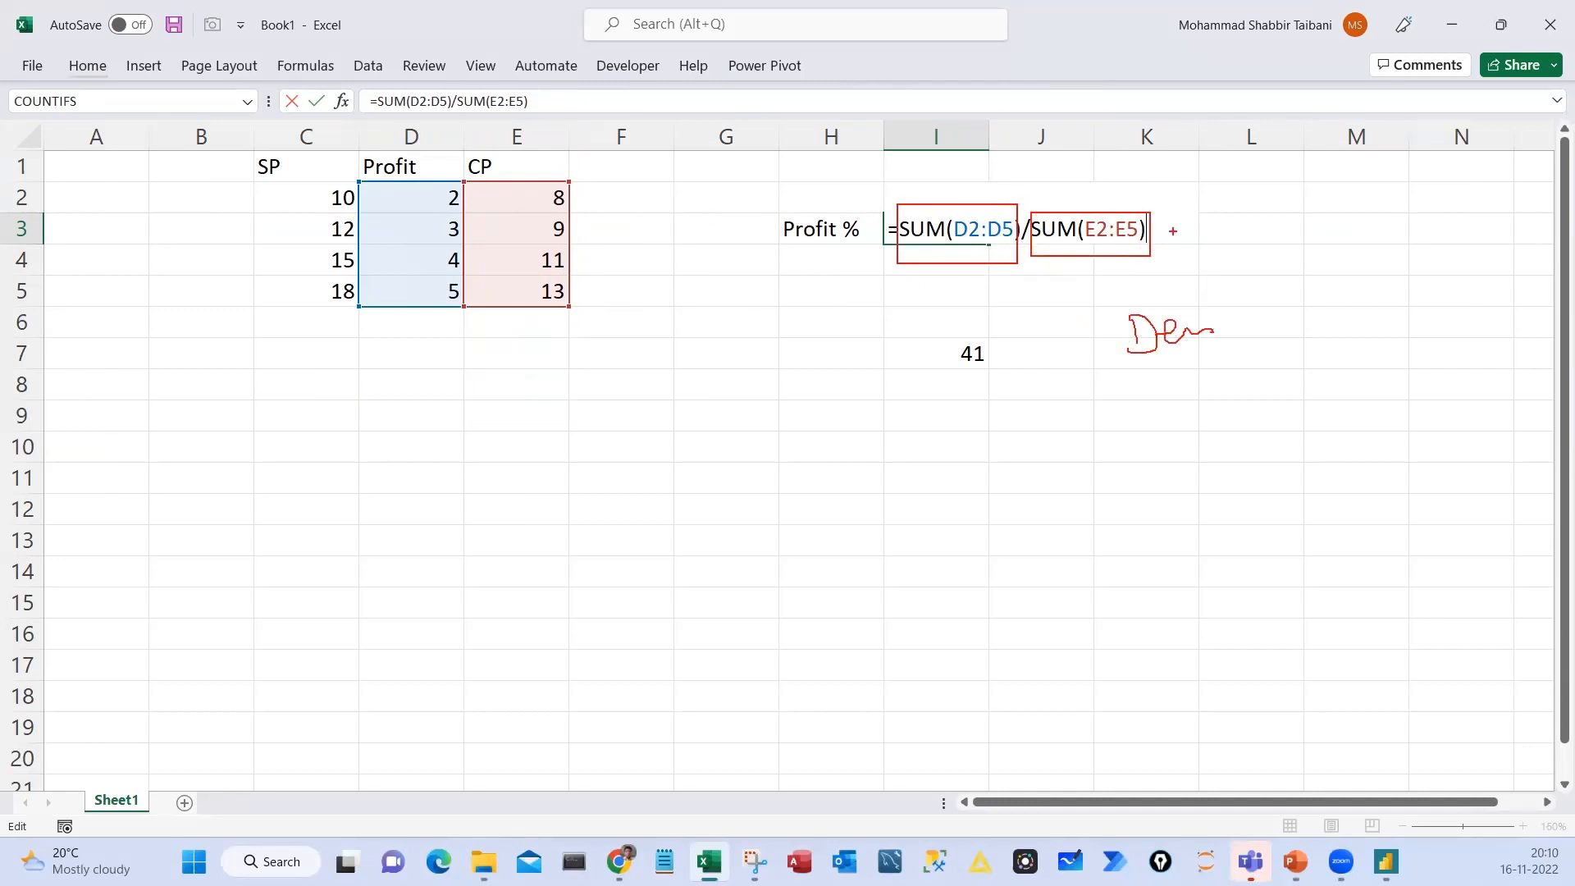
pyautogui.moveTo(428, 158); pyautogui.dragTo(446, 178)
pyautogui.moveTo(599, 453); pyautogui.dragTo(613, 504)
pyautogui.moveTo(655, 440); pyautogui.dragTo(661, 450)
pyautogui.moveTo(695, 459); pyautogui.dragTo(740, 472)
pyautogui.moveTo(789, 408)
pyautogui.mouseDown()
pyautogui.moveTo(763, 491)
pyautogui.moveTo(792, 495)
pyautogui.mouseUp()
pyautogui.moveTo(831, 480)
pyautogui.mouseDown()
pyautogui.moveTo(849, 455)
pyautogui.moveTo(901, 502)
pyautogui.mouseUp()
pyautogui.moveTo(960, 433); pyautogui.dragTo(961, 463)
pyautogui.moveTo(950, 435); pyautogui.dragTo(976, 468)
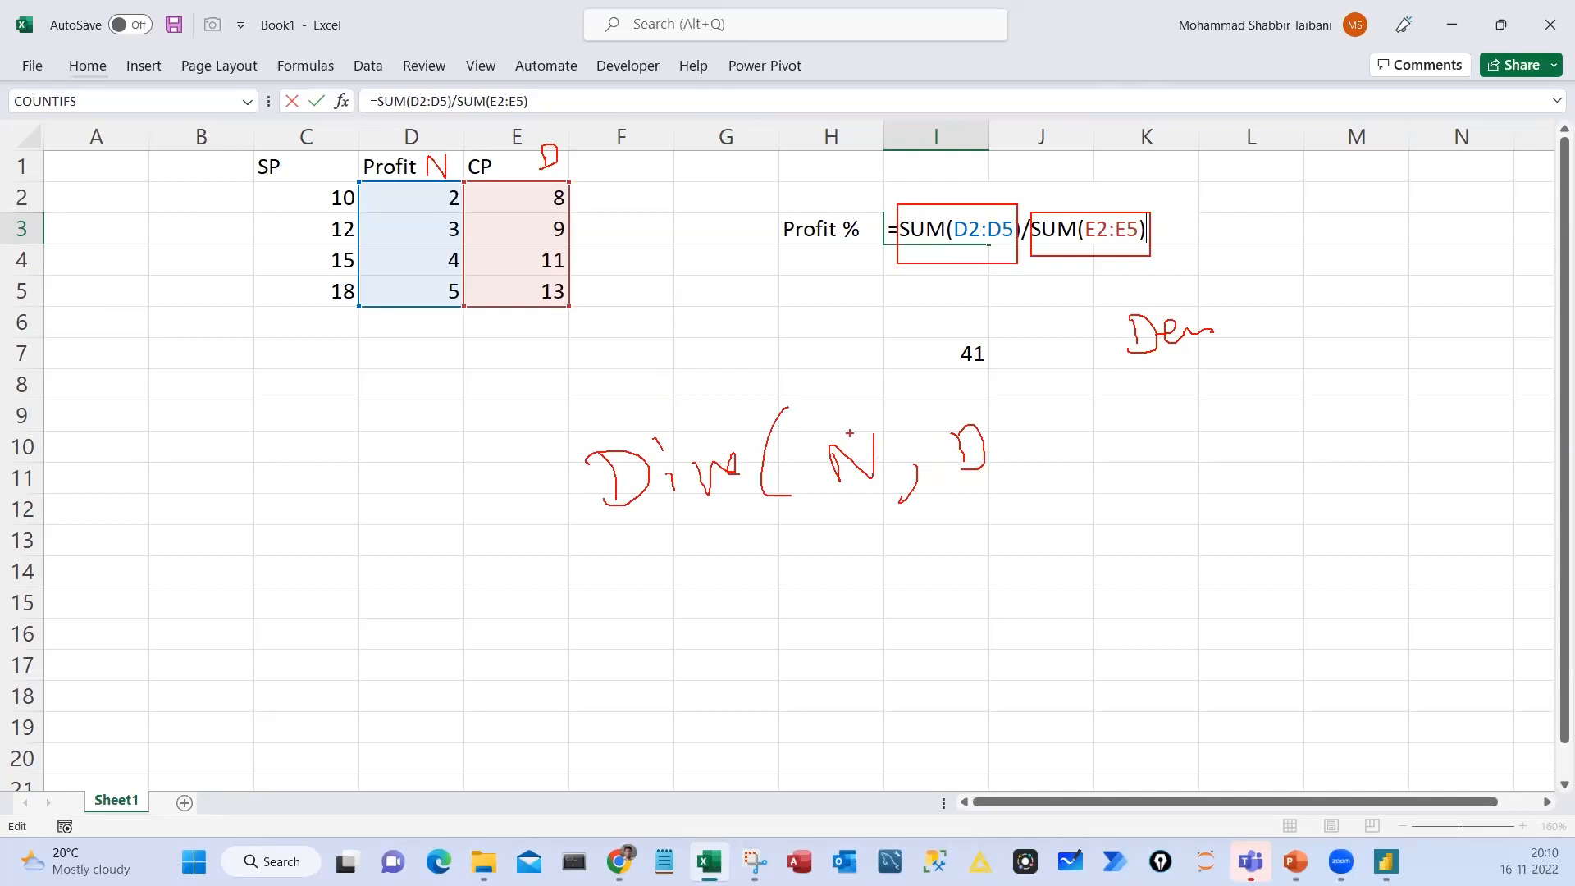
pyautogui.moveTo(850, 433); pyautogui.dragTo(939, 243)
pyautogui.moveTo(966, 424); pyautogui.dragTo(1080, 250)
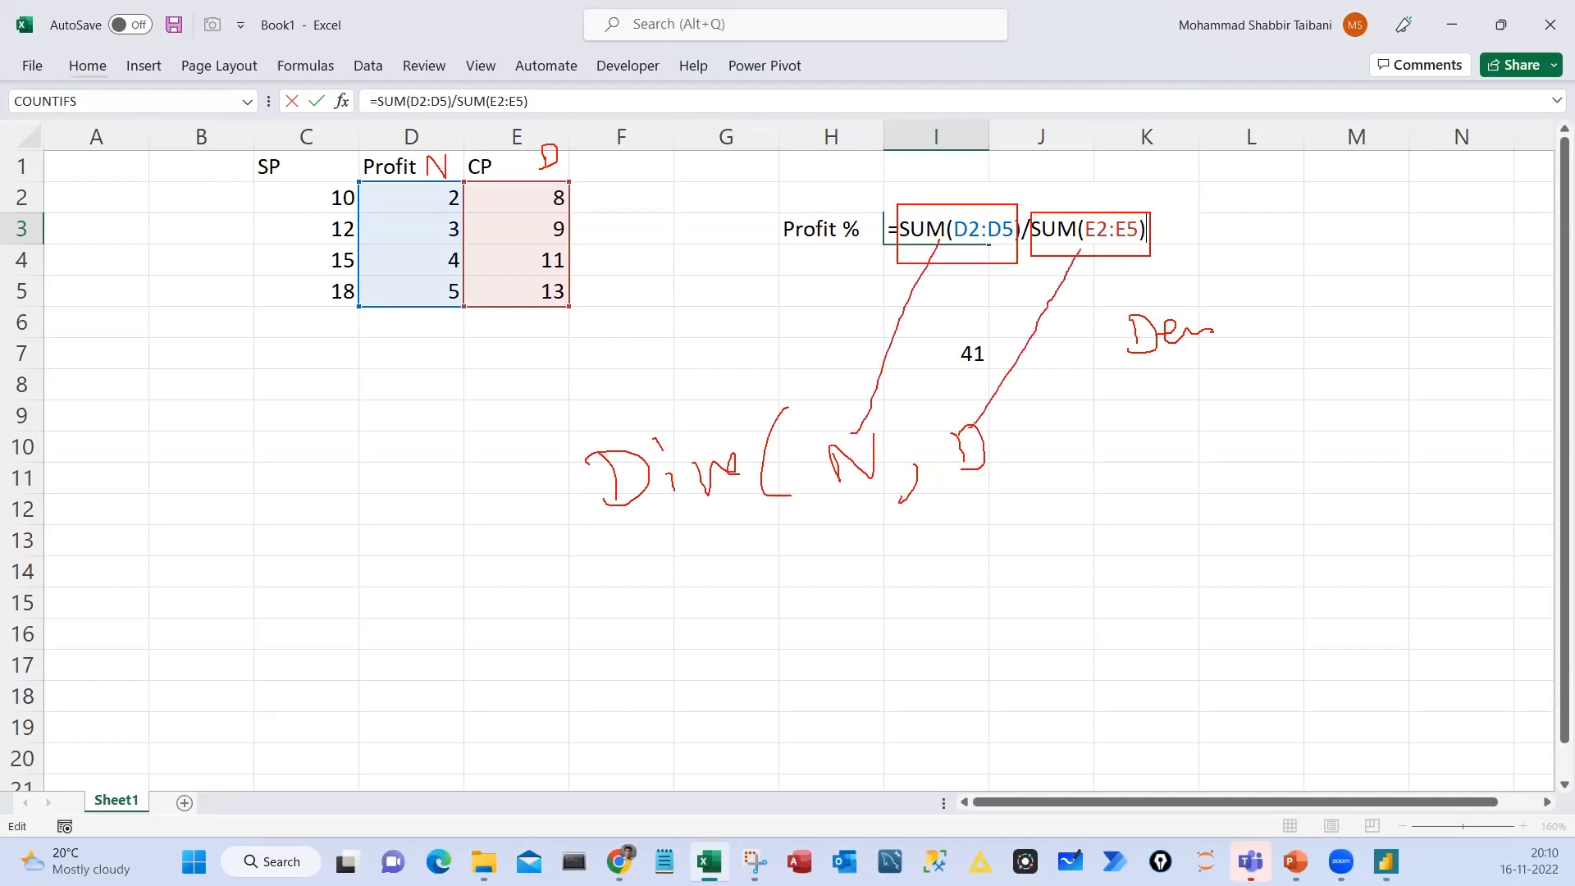
pyautogui.press('Escape')
pyautogui.press('Escape')
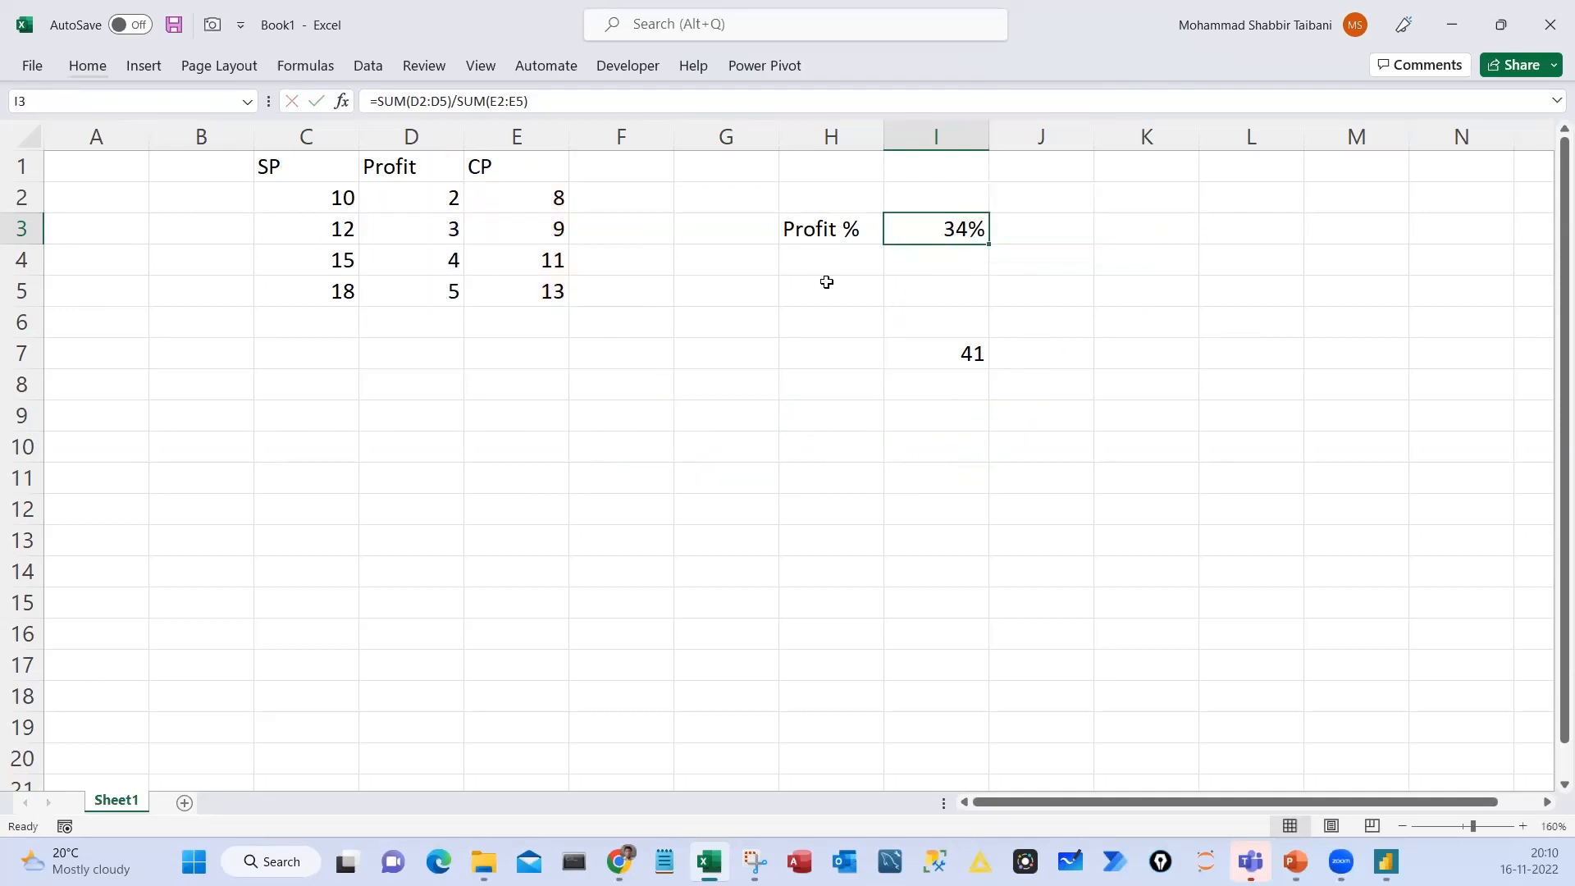
# Circle the Profit % result in I3 and review its underlying formula without changing it
pyautogui.moveTo(983, 198); pyautogui.dragTo(921, 212)
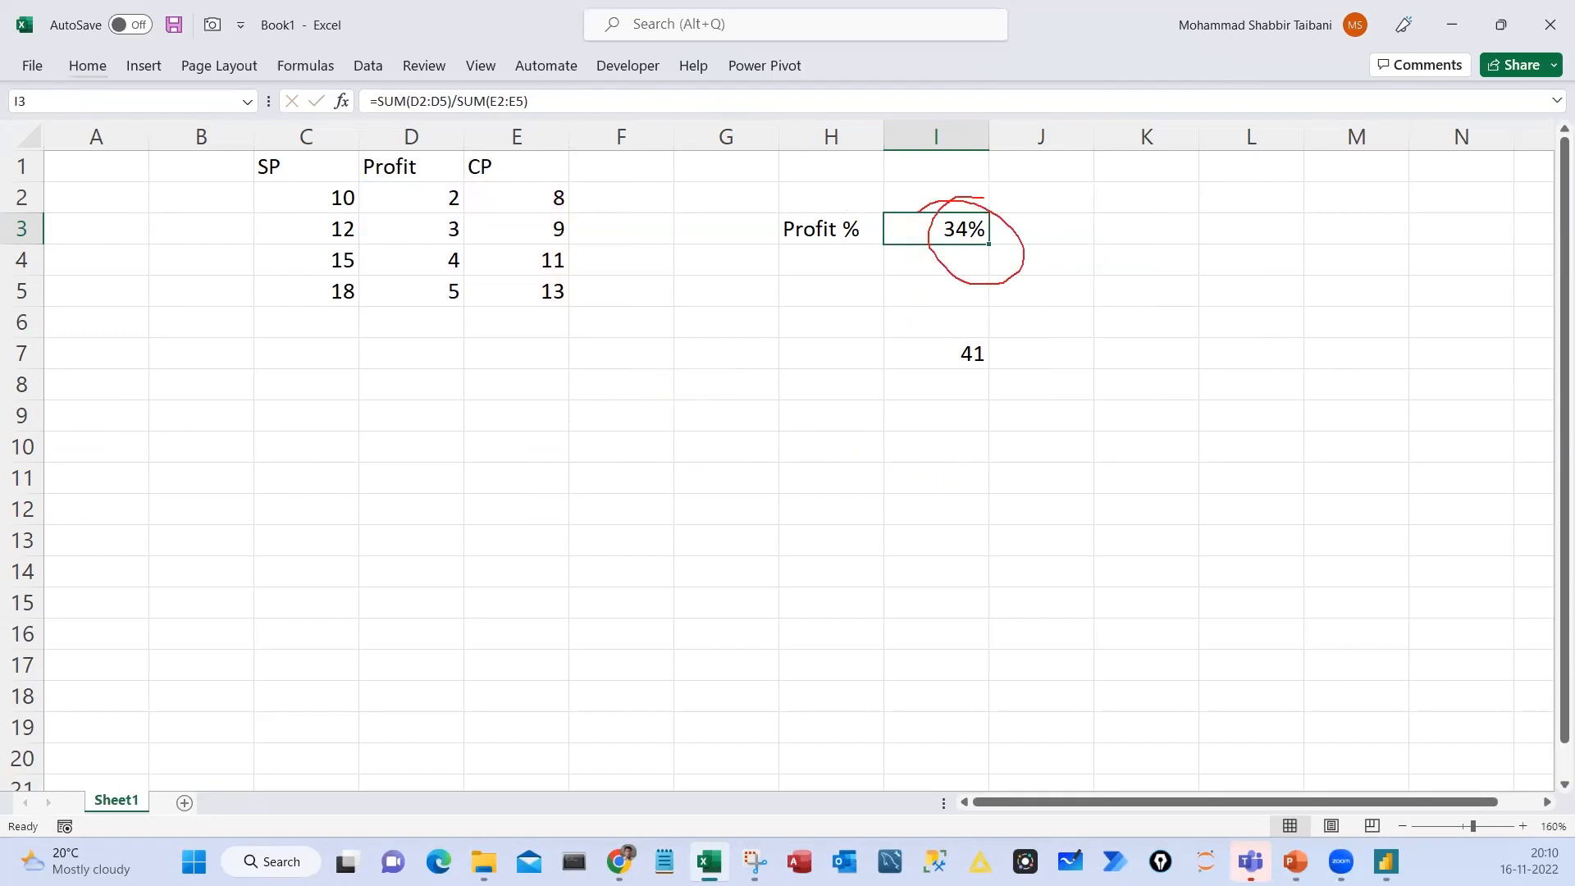
pyautogui.press('Escape')
pyautogui.press('F2')
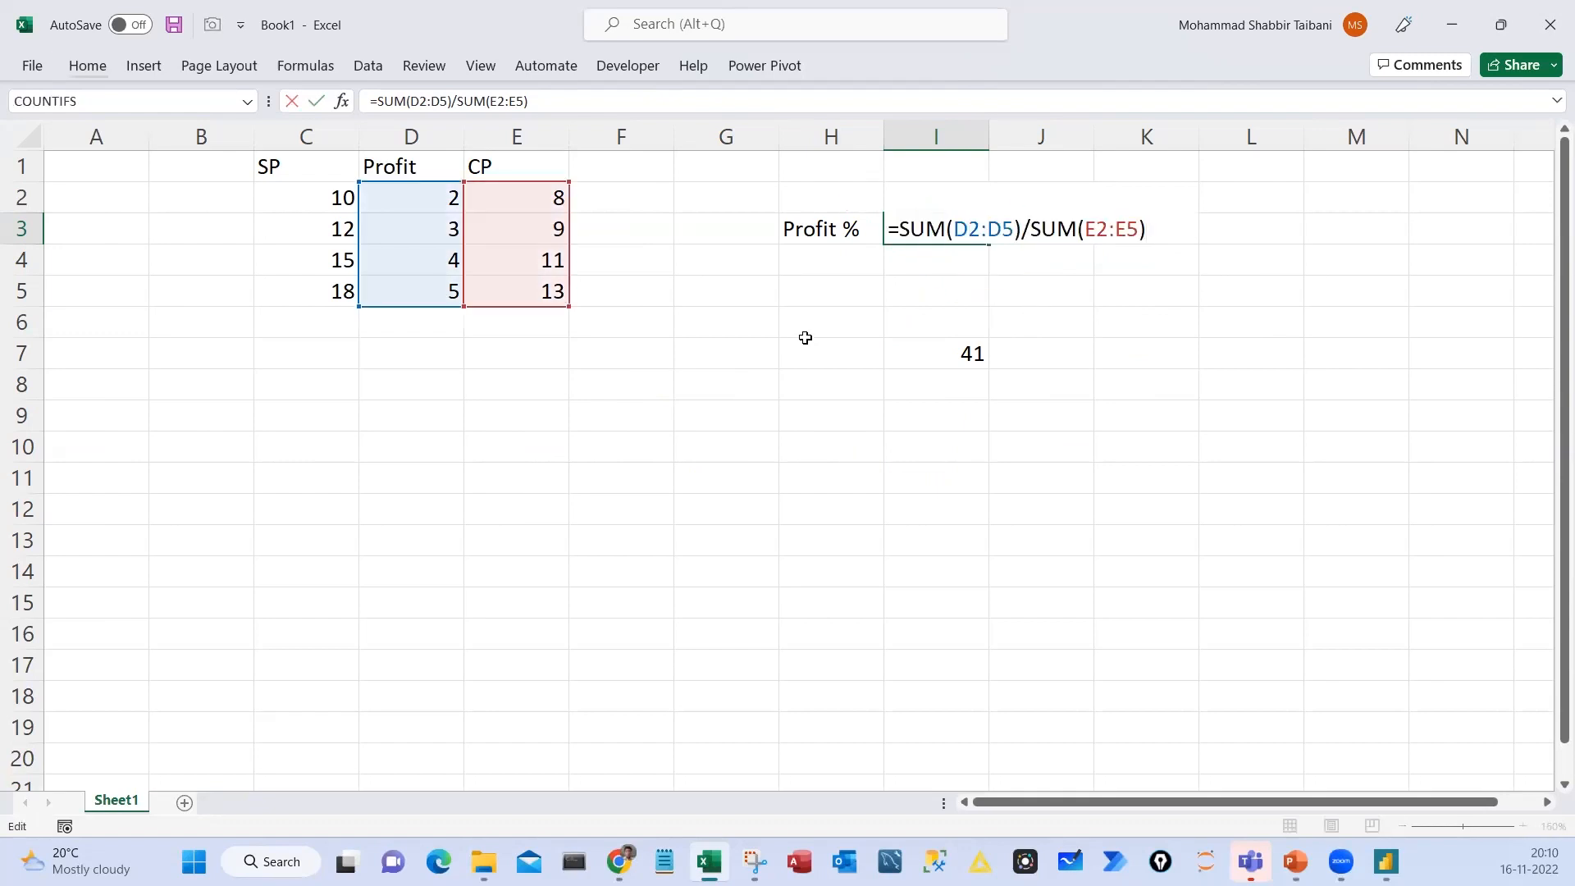
pyautogui.press('Escape')
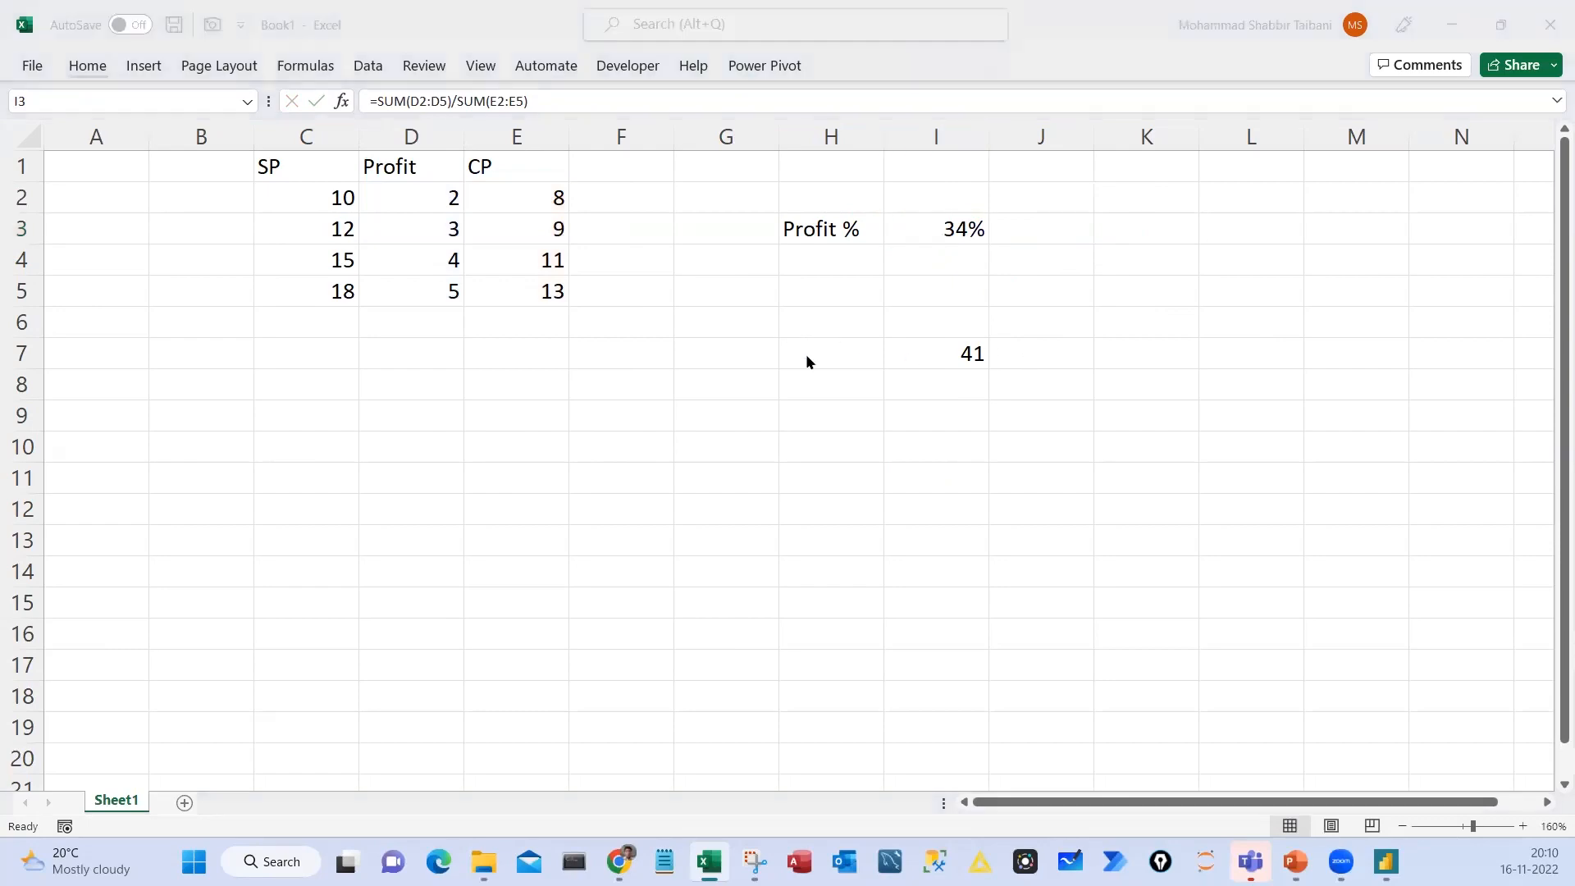
# Switch to the Day 12 File report in Power BI Desktop and select the Orders table with its fields collapsed
pyautogui.hotkey('alt', 'Tab')
pyautogui.click(22, 187)
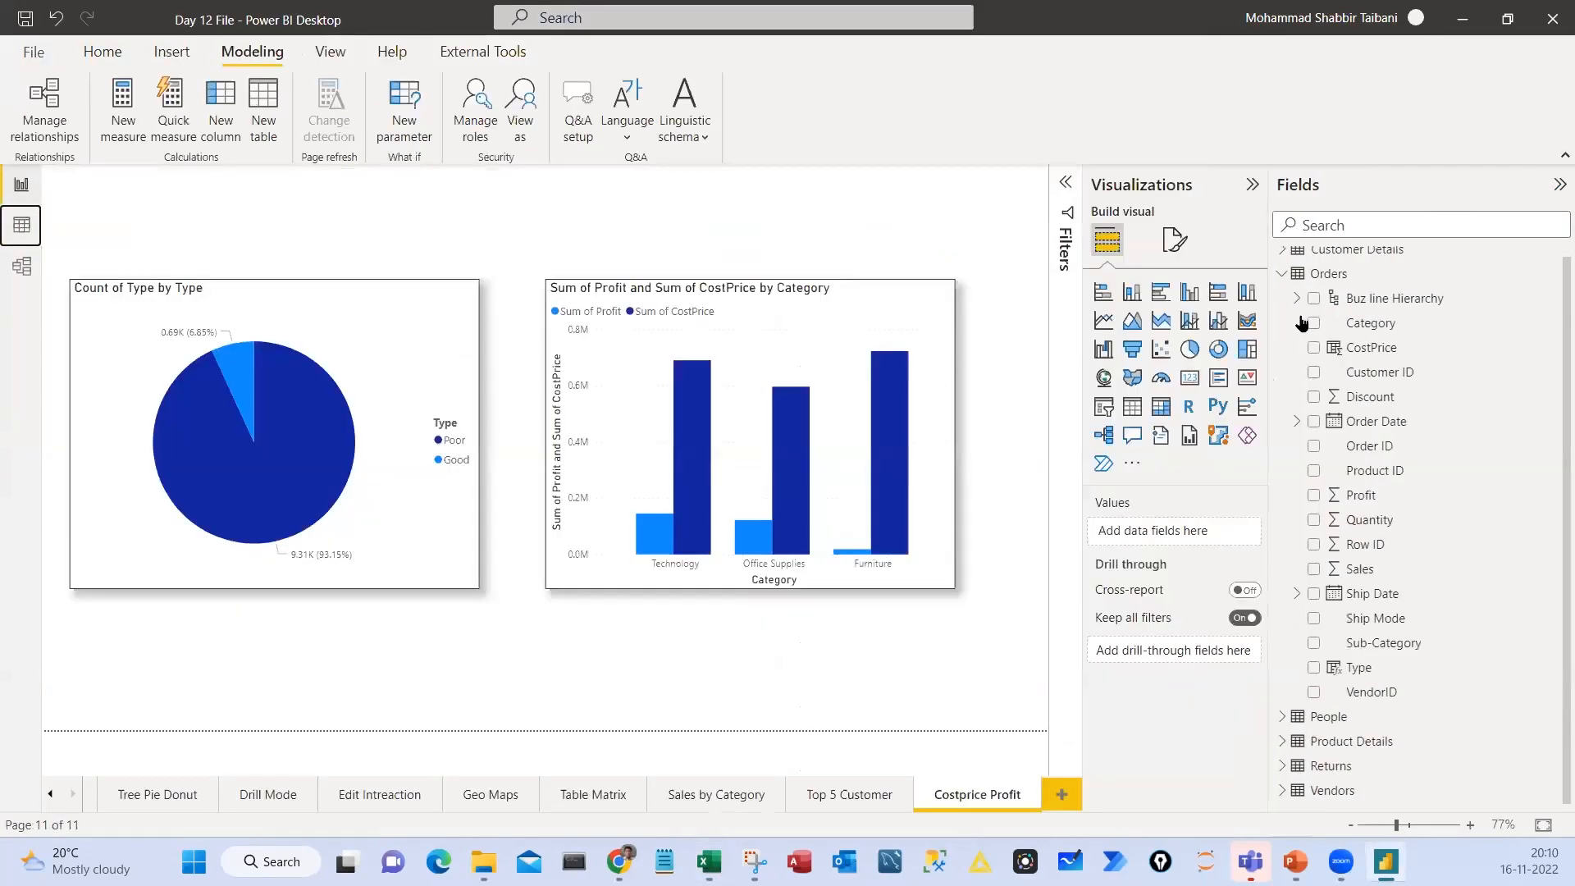
pyautogui.click(1321, 274)
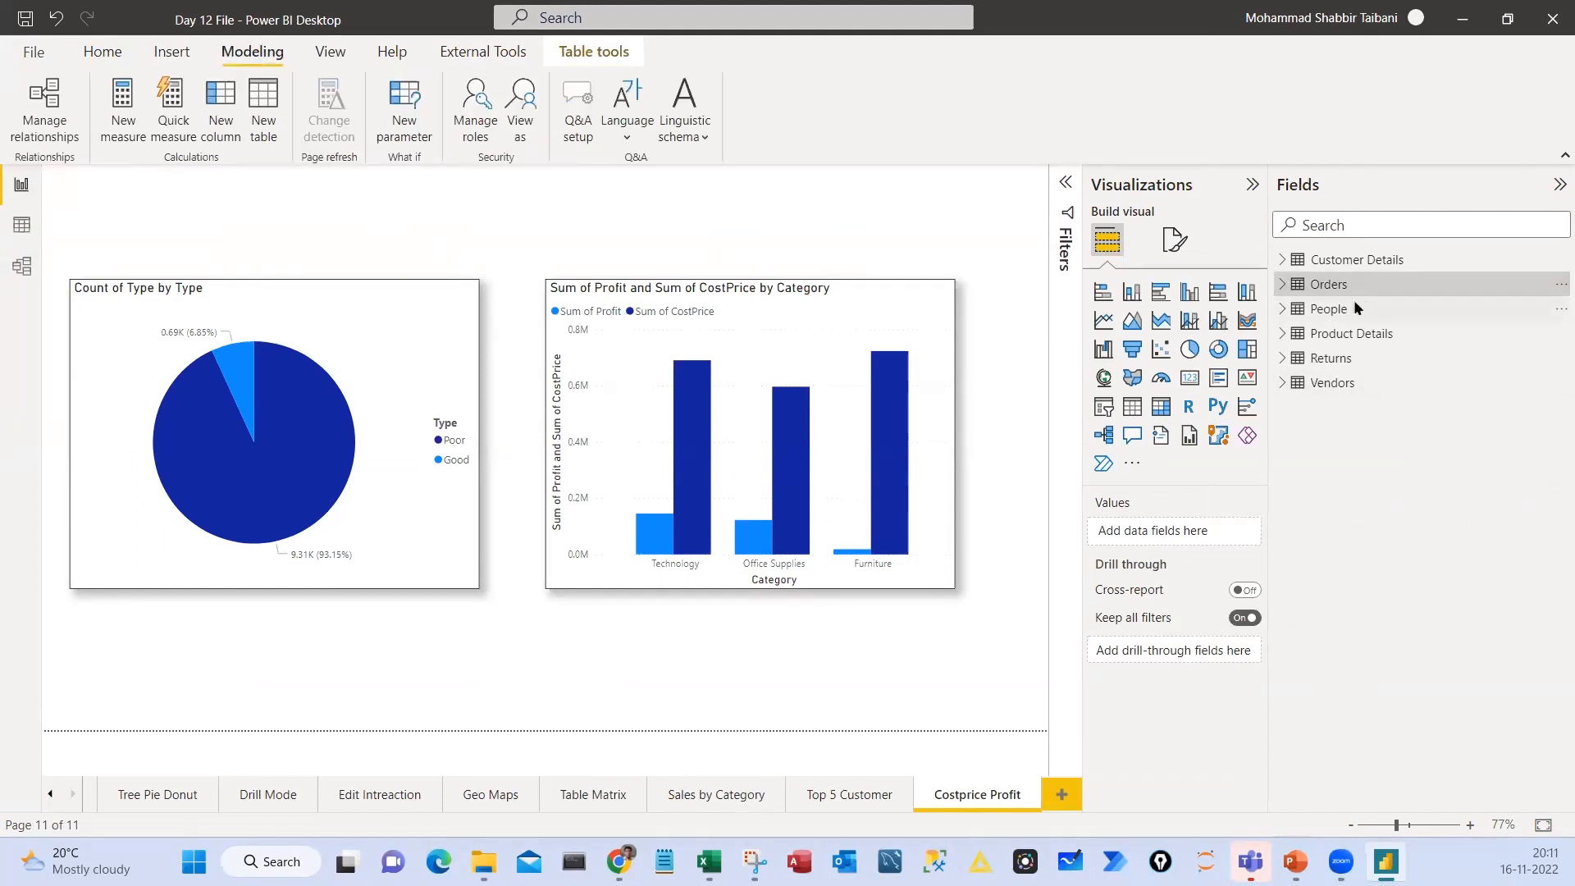
# Mark the Report view, Orders table, Modeling tab and New measure command with on-screen annotations, and clear the marks
pyautogui.moveTo(0, 167); pyautogui.dragTo(82, 236)
pyautogui.moveTo(80, 215); pyautogui.dragTo(110, 236)
pyautogui.moveTo(1271, 272)
pyautogui.mouseDown()
pyautogui.moveTo(1436, 296)
pyautogui.moveTo(1436, 269)
pyautogui.mouseUp()
pyautogui.moveTo(211, 36)
pyautogui.mouseDown()
pyautogui.moveTo(246, 72)
pyautogui.moveTo(298, 74)
pyautogui.moveTo(305, 46)
pyautogui.mouseUp()
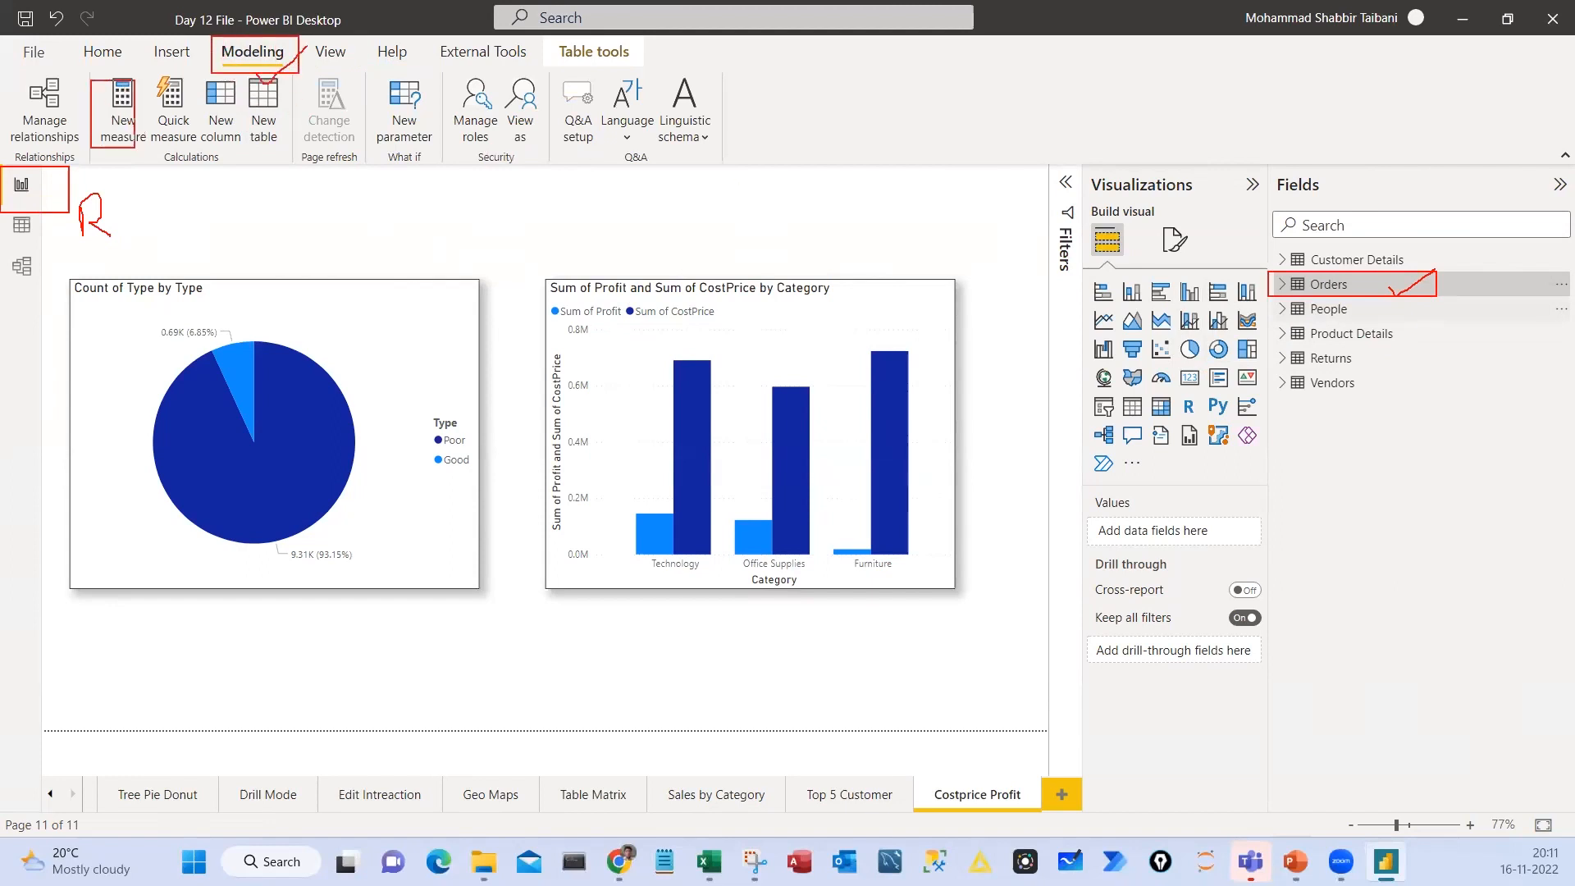
pyautogui.press('Escape')
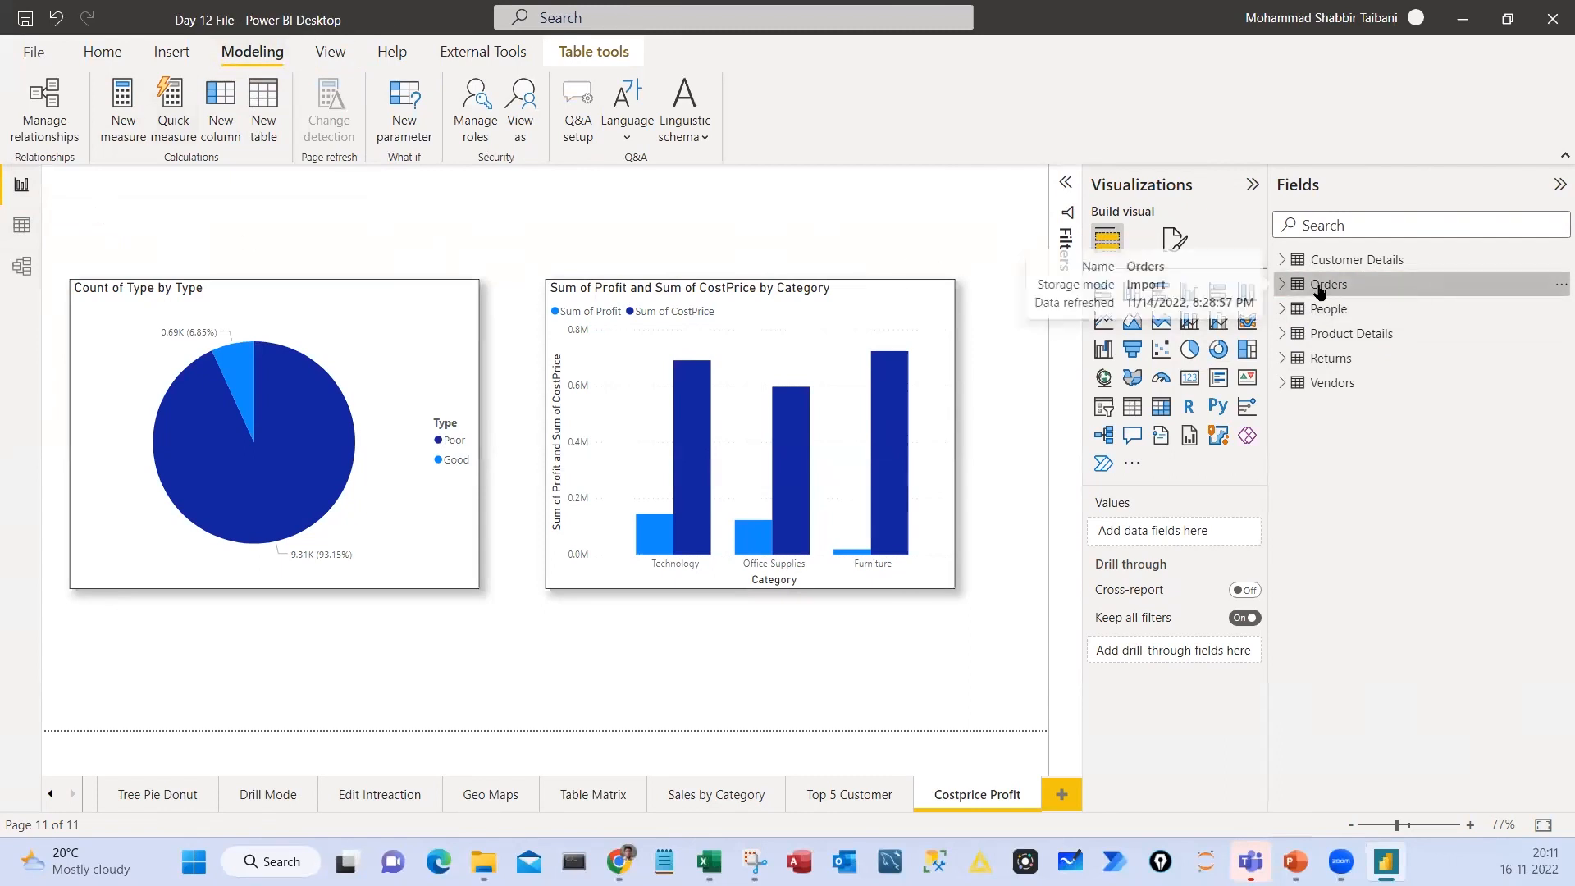
# Create a new measure in the Orders table and name it Profit%
pyautogui.click(1557, 287)
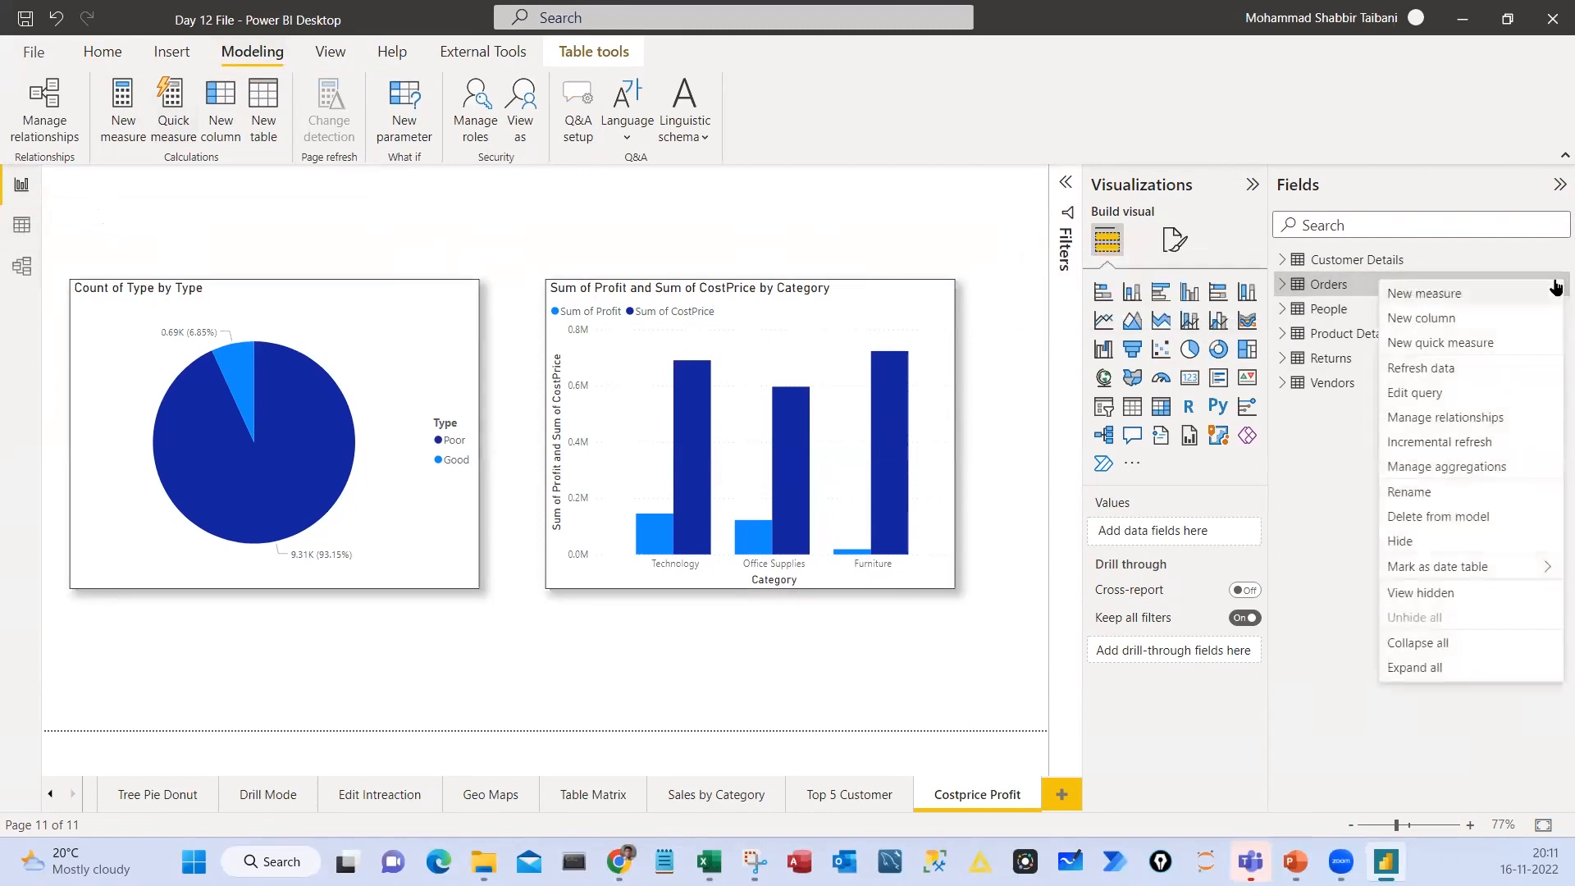
pyautogui.click(1433, 295)
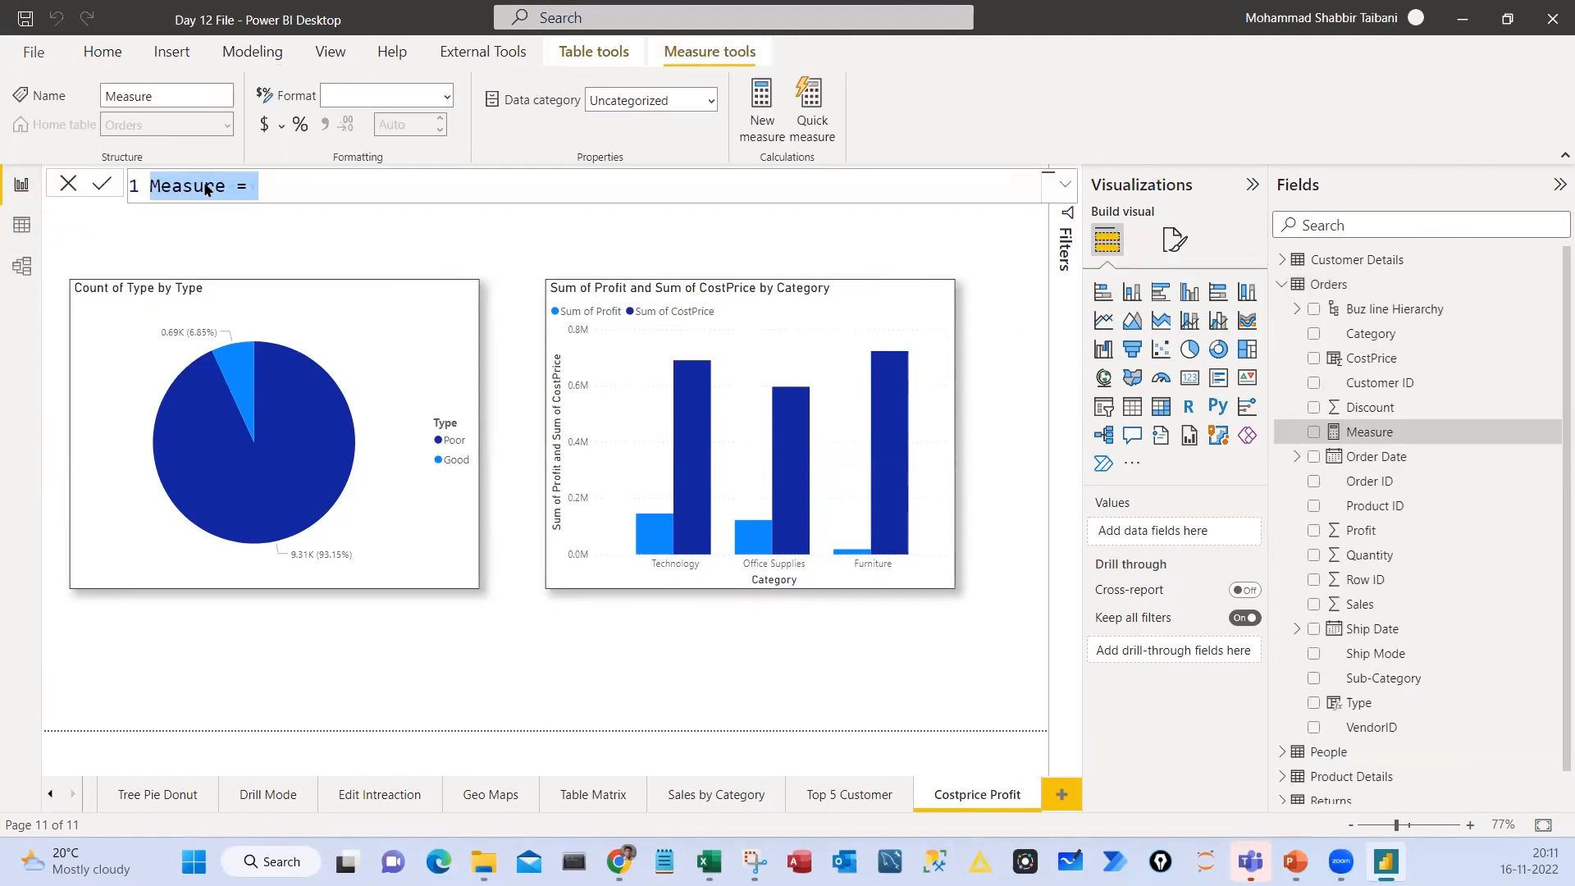
pyautogui.click(206, 189)
pyautogui.doubleClick(206, 189)
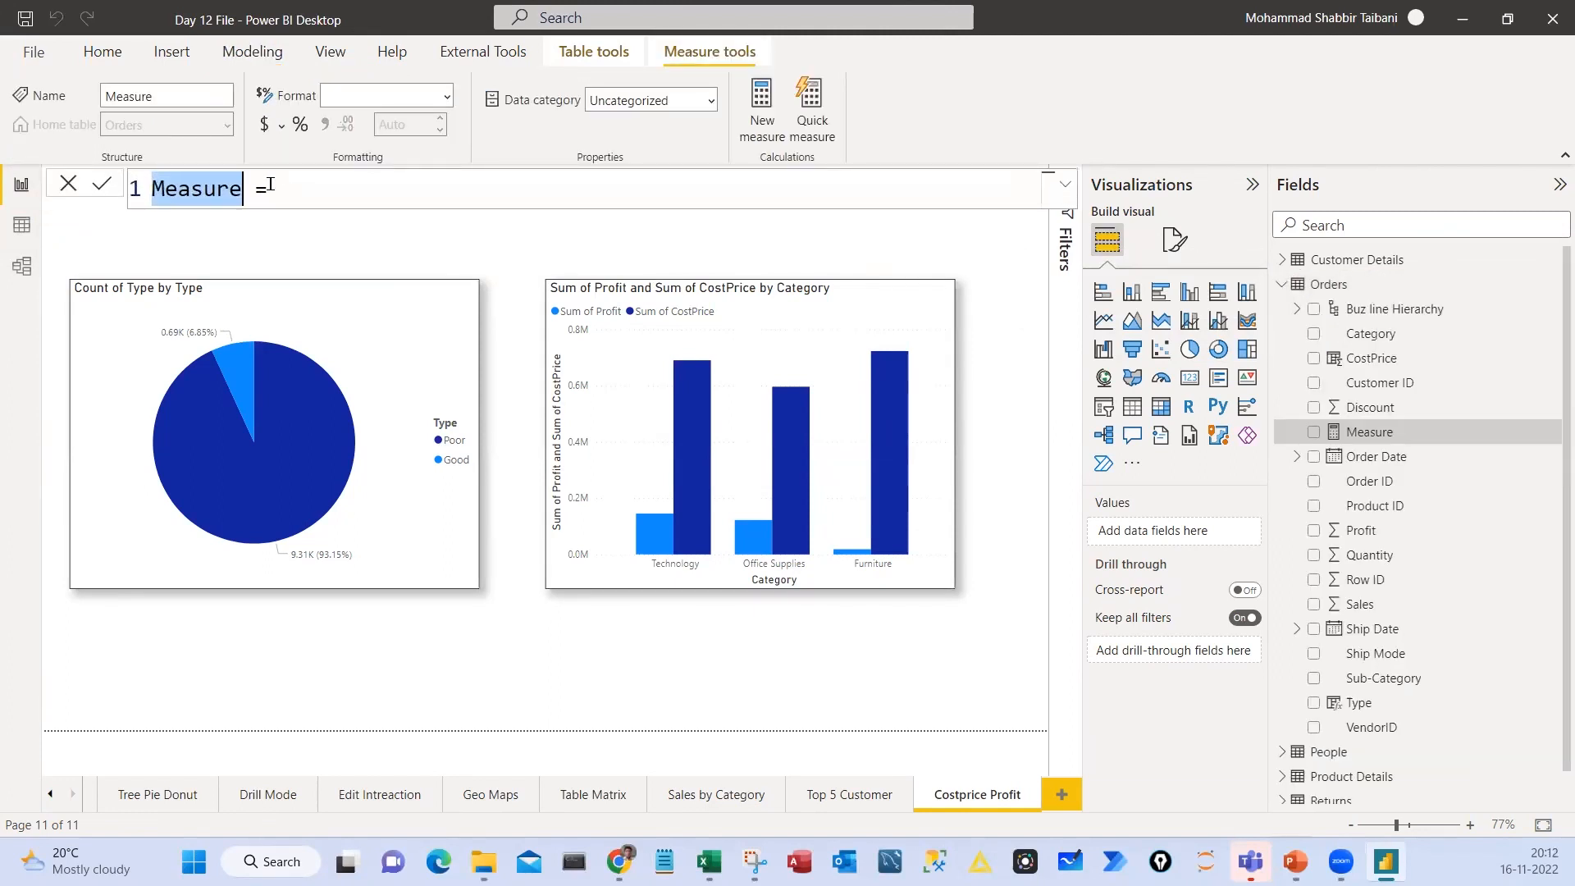
pyautogui.write('Profit')
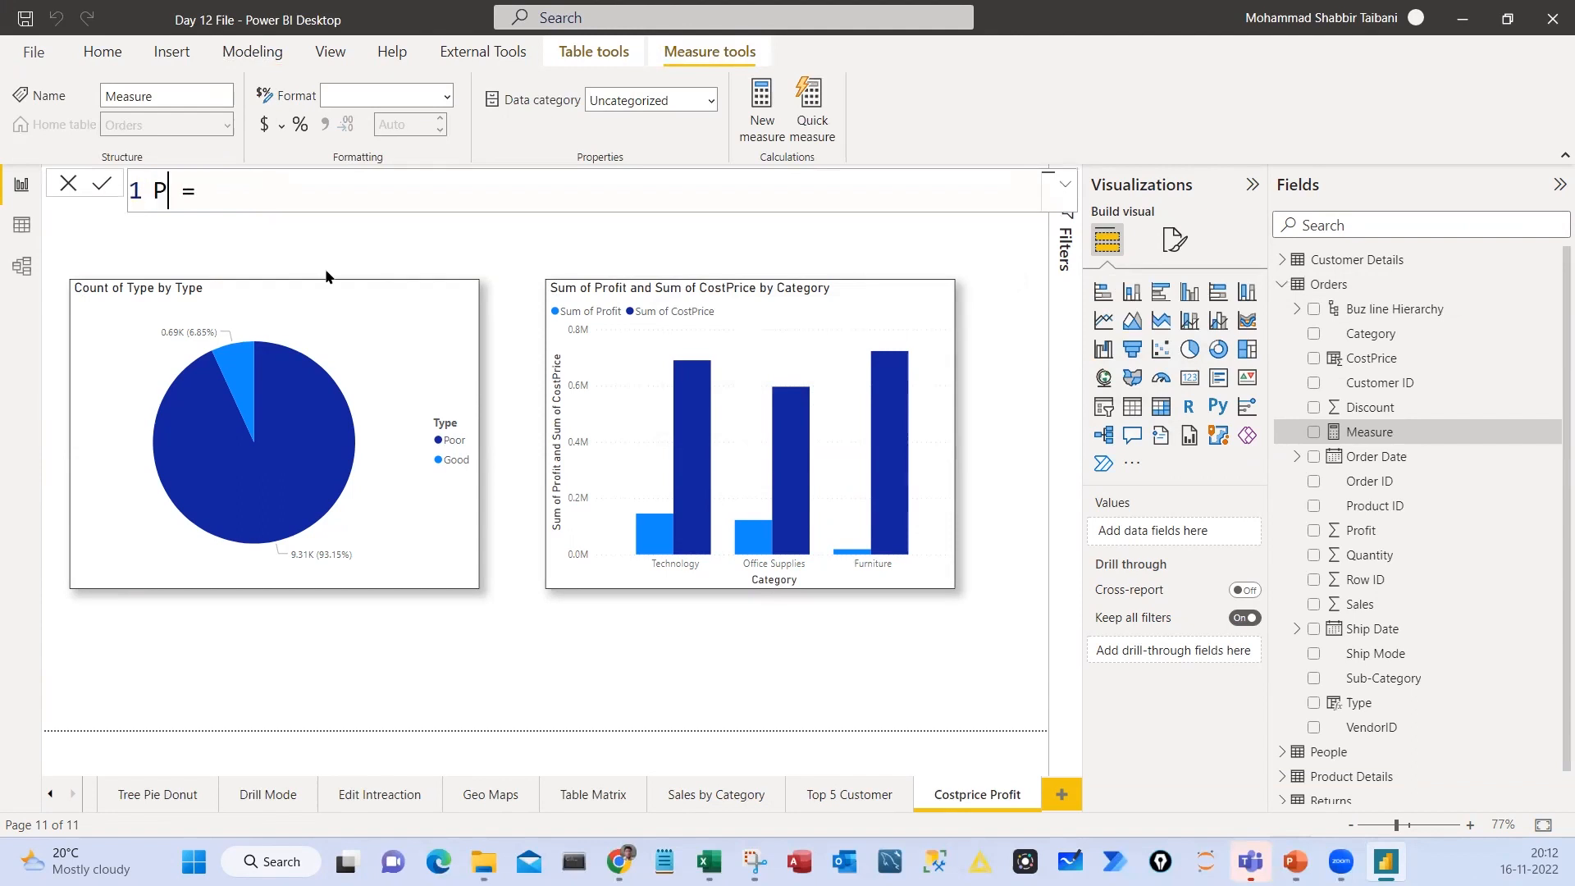
pyautogui.write('%')
# Start the Profit% formula with DIVIDE, using SUM(Orders[Profit]) as the numerator
pyautogui.press('End')
pyautogui.write('div')
pyautogui.press('Tab')
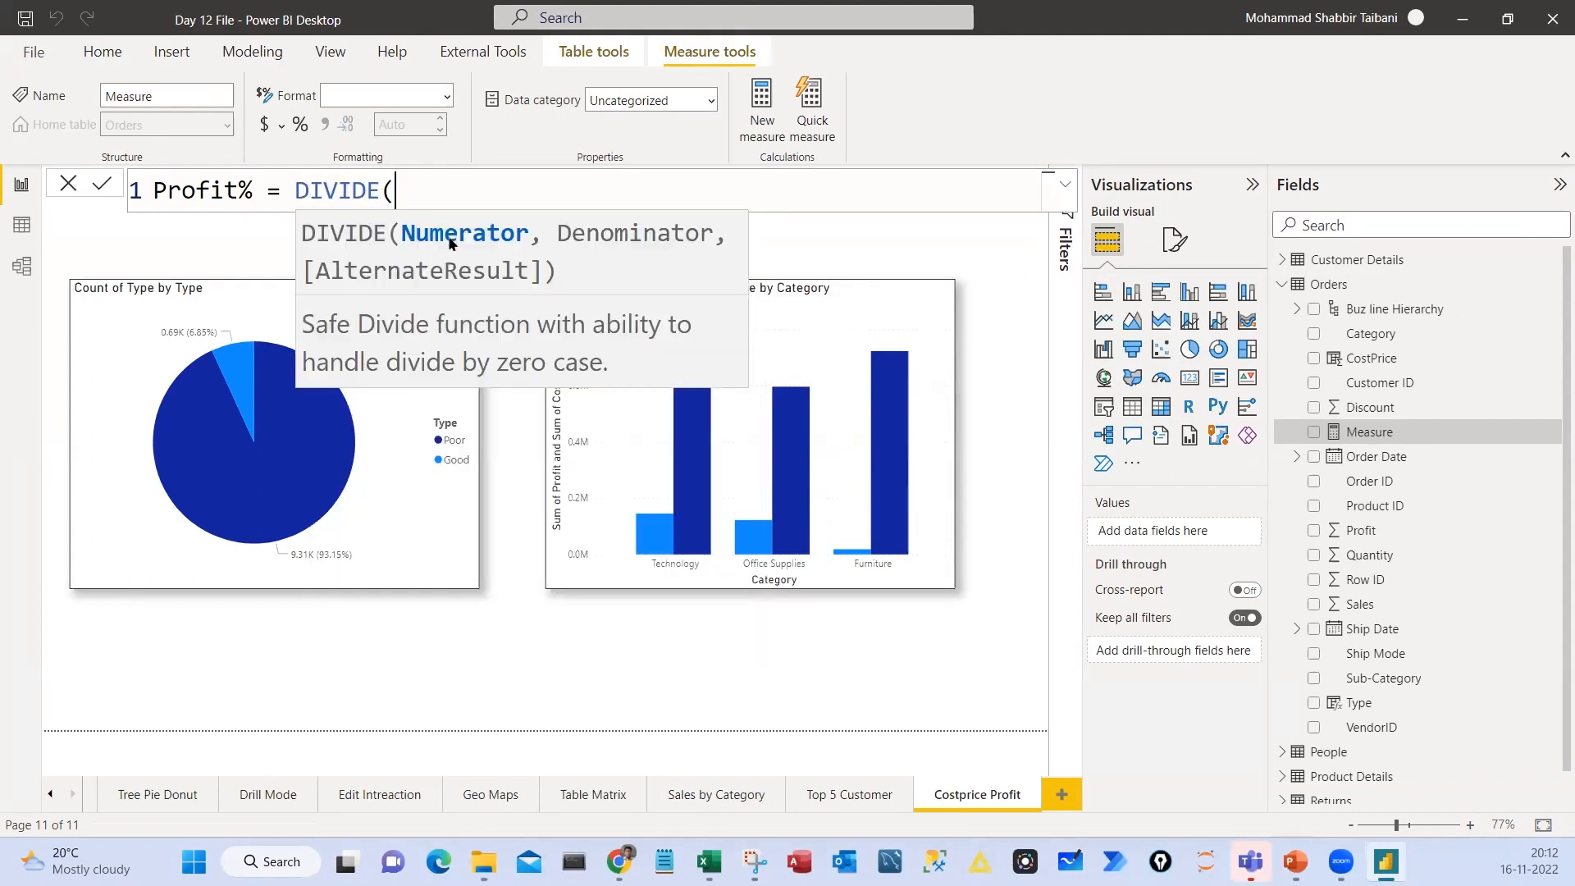
pyautogui.write('sum')
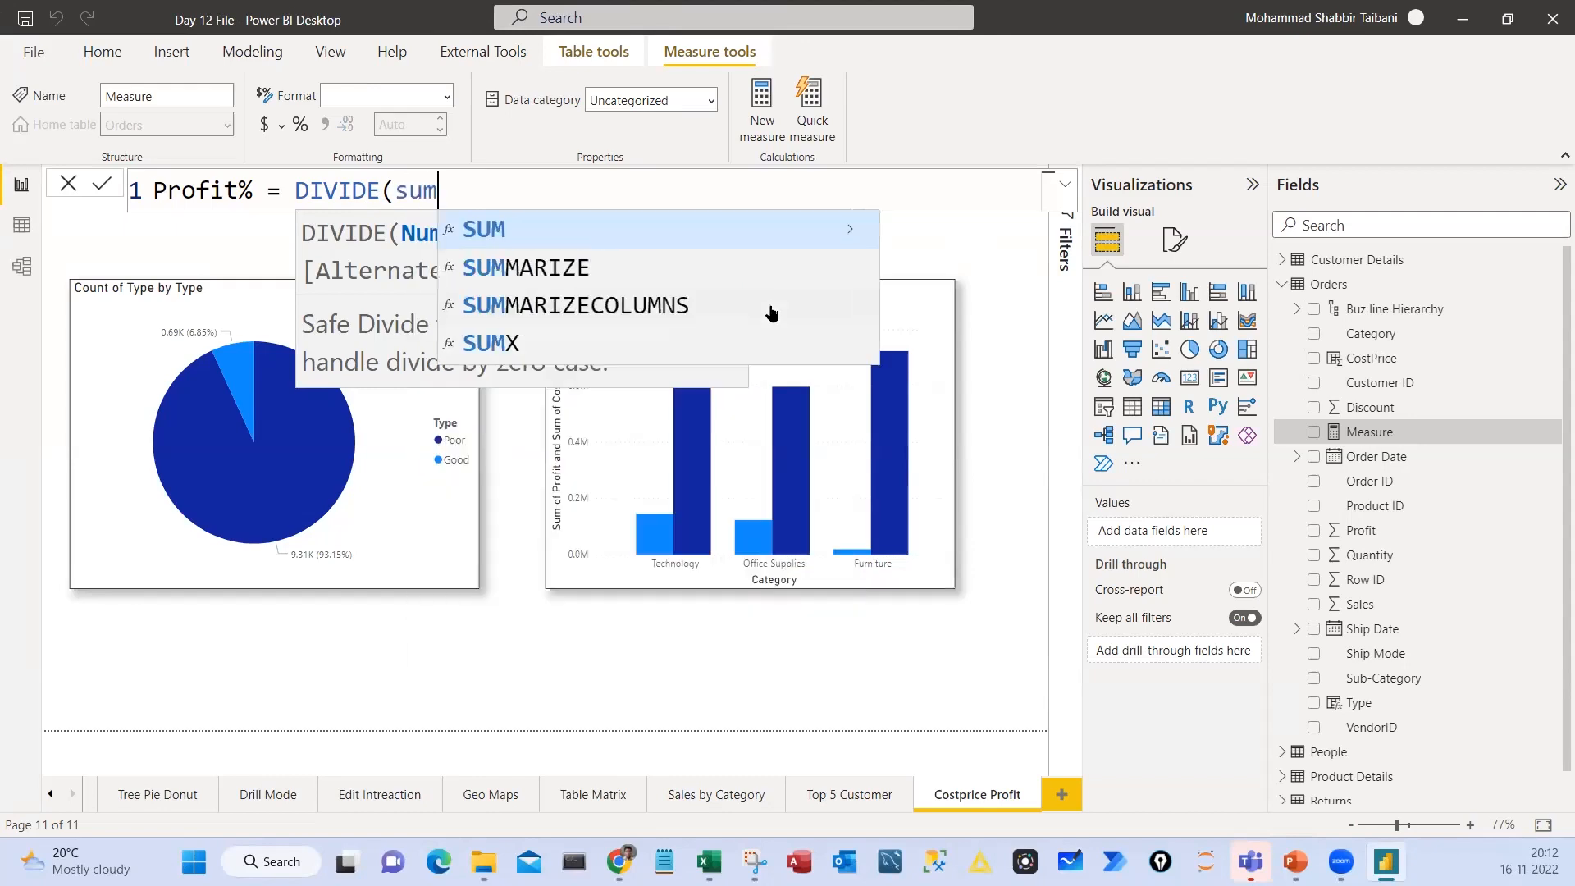
pyautogui.press('Tab')
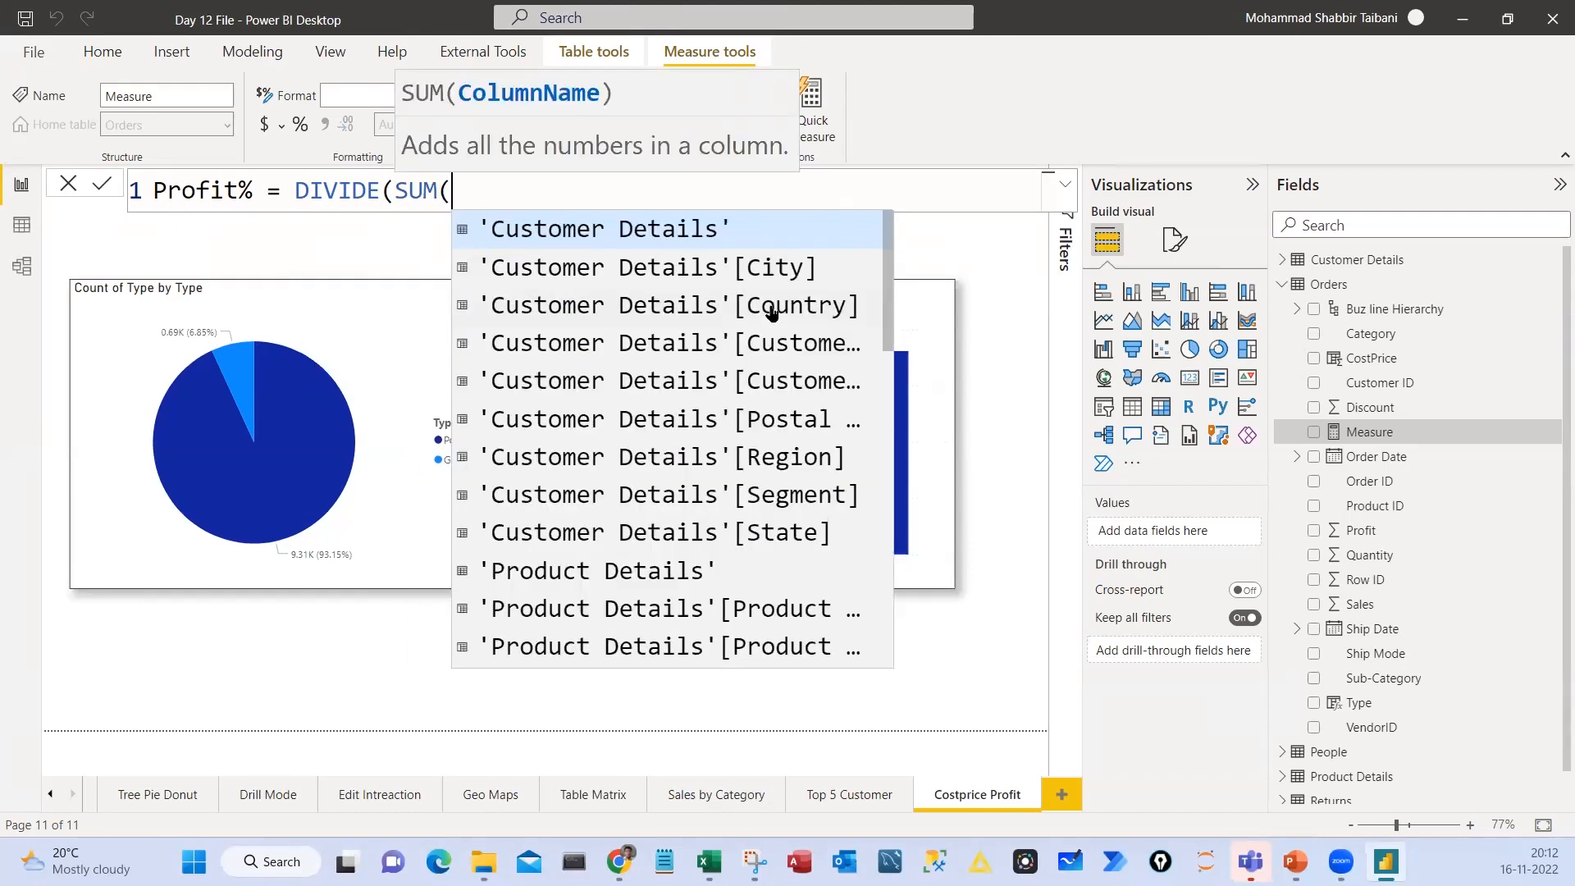
pyautogui.write('or')
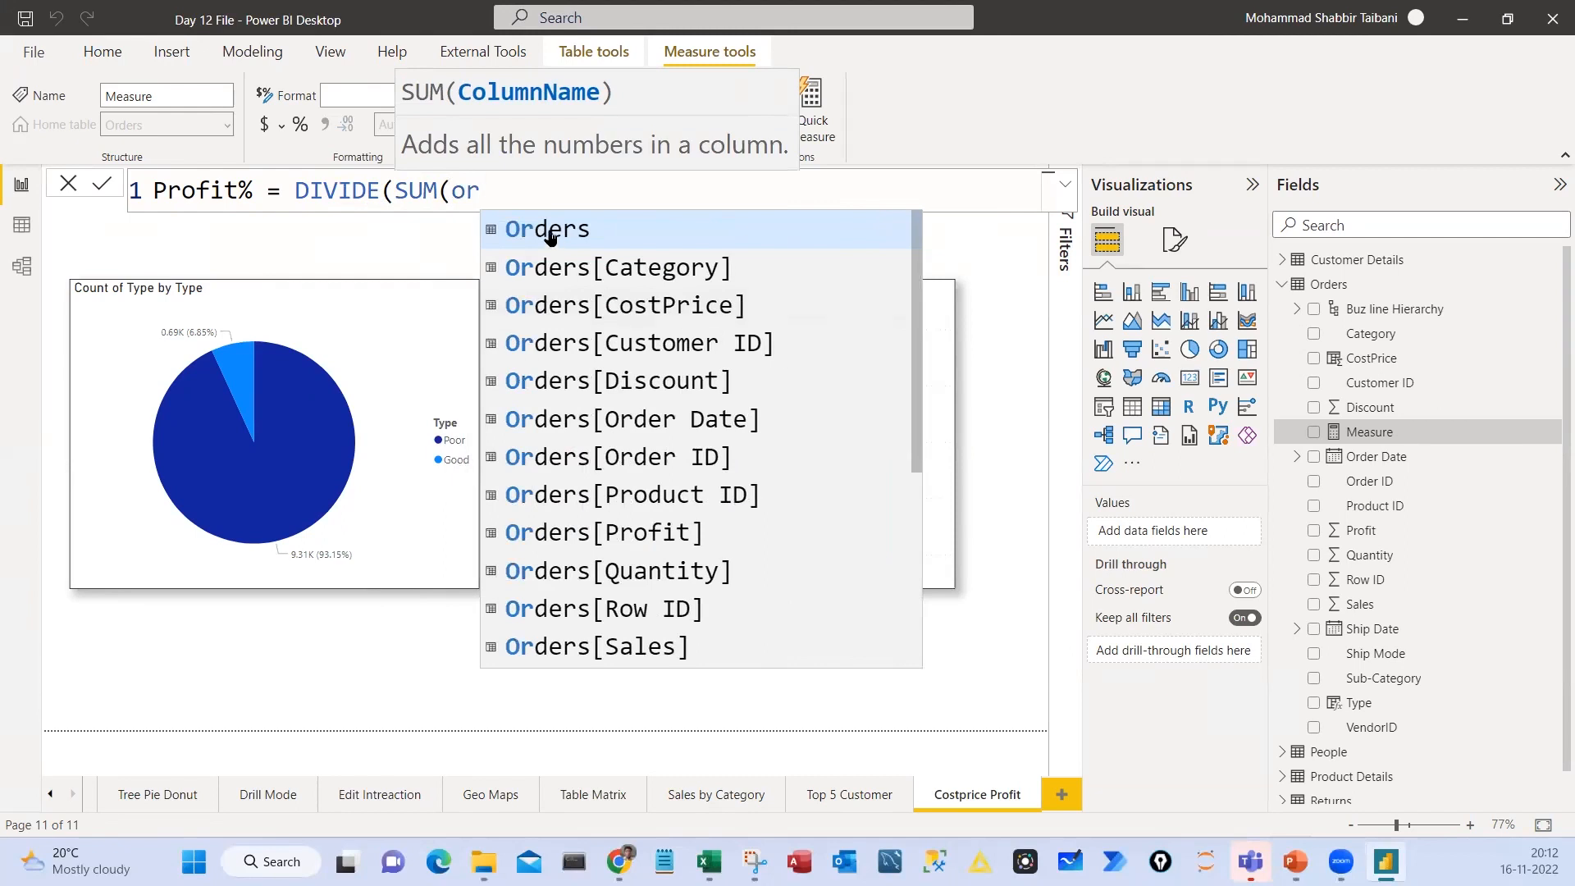
pyautogui.scroll(-3, 575, 312)
pyautogui.click(626, 408)
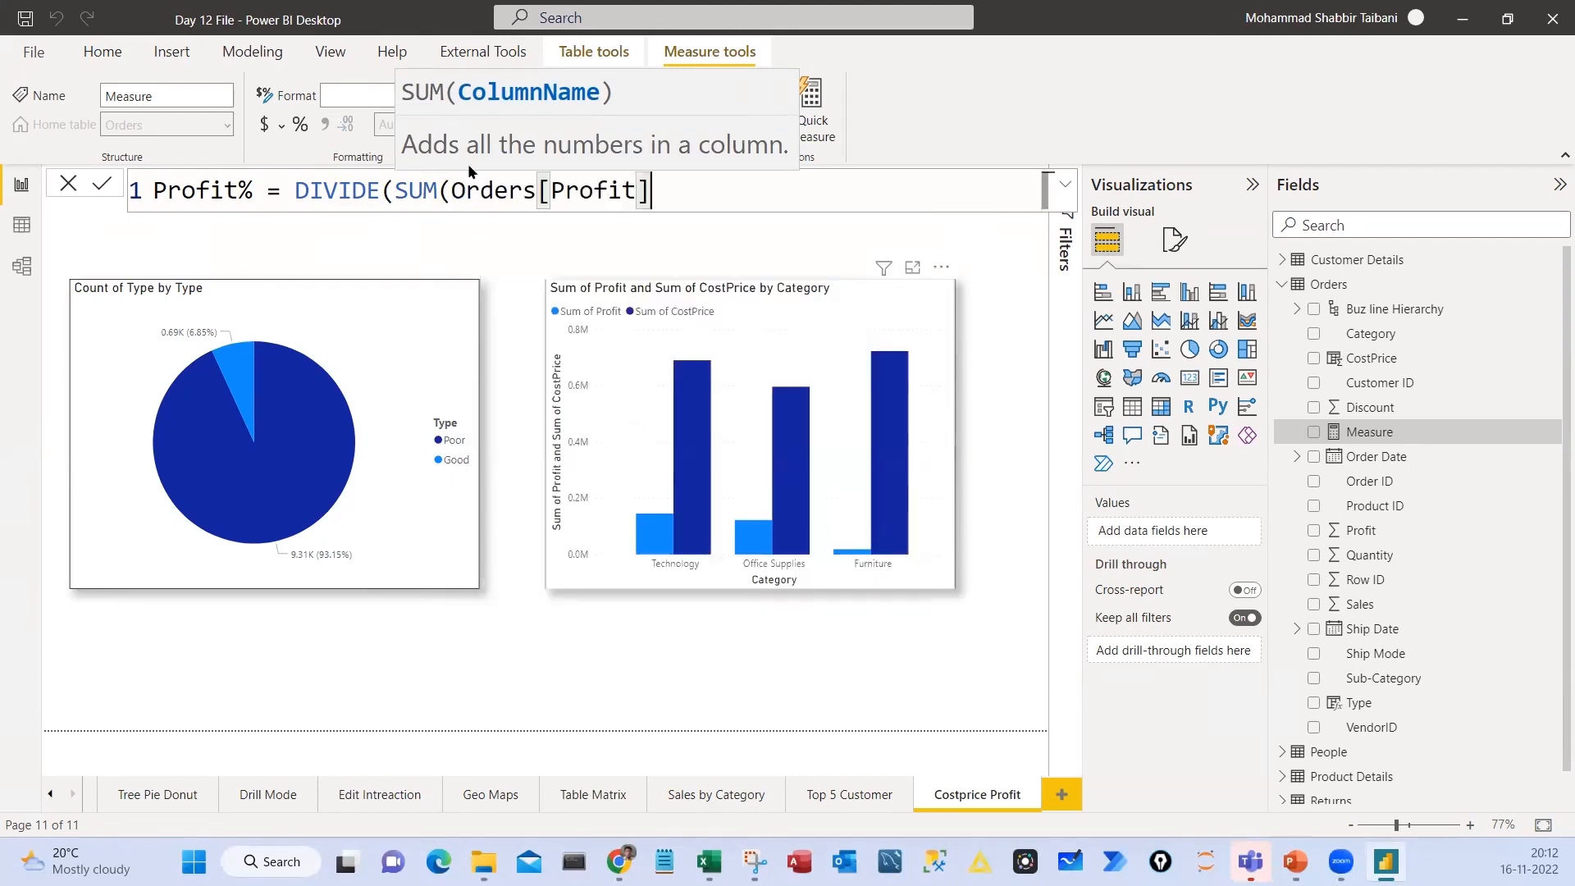
pyautogui.moveTo(453, 190)
pyautogui.mouseDown()
pyautogui.moveTo(649, 191)
pyautogui.moveTo(611, 191)
pyautogui.mouseUp()
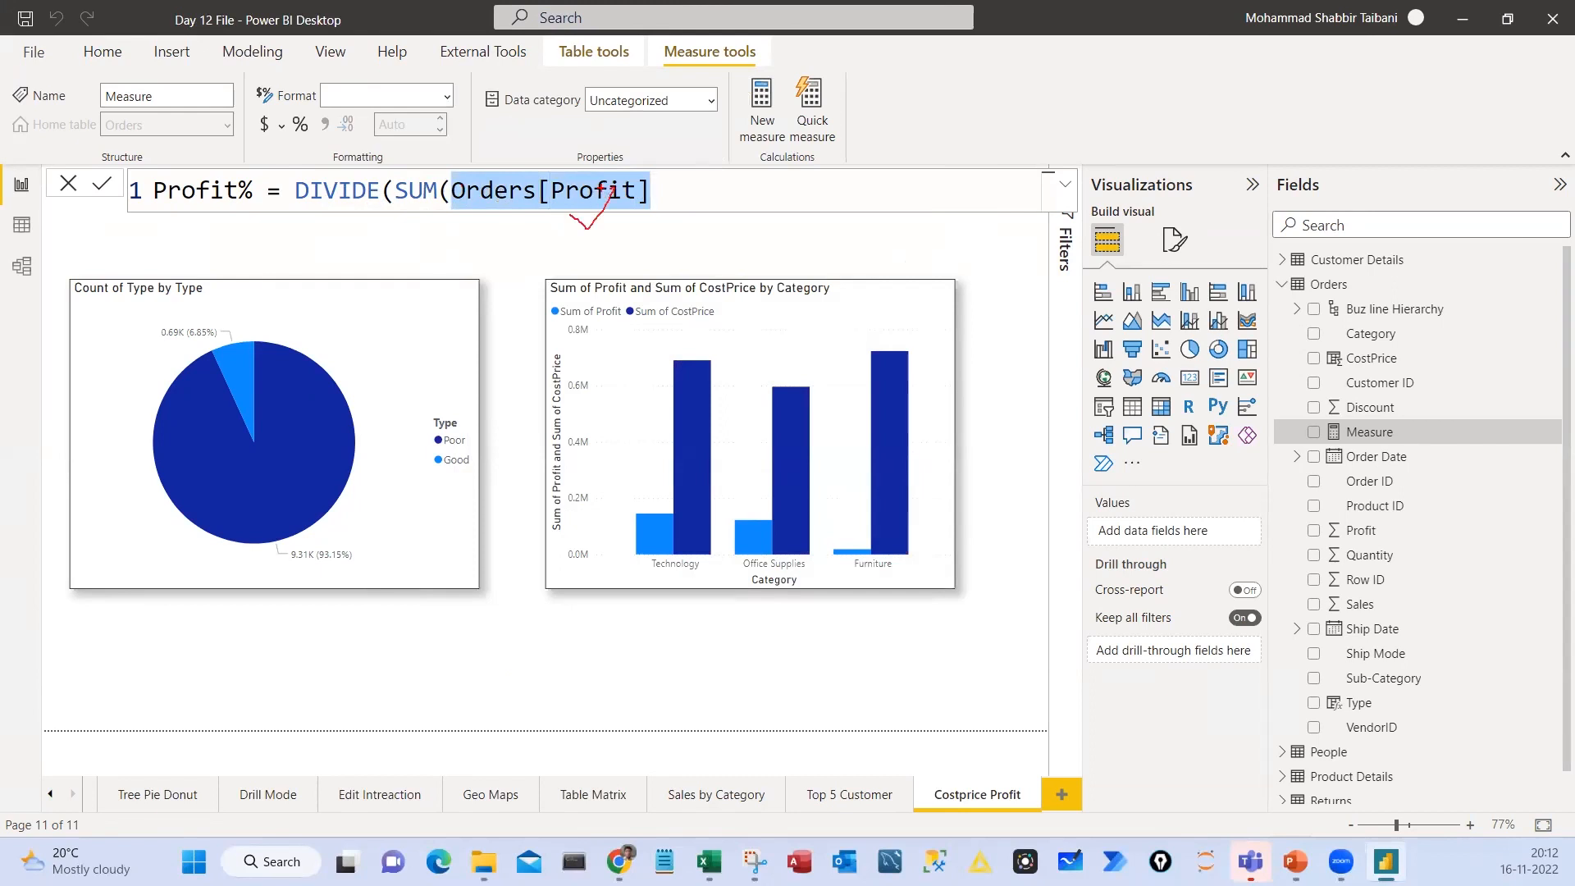
pyautogui.click(667, 205)
pyautogui.write(')')
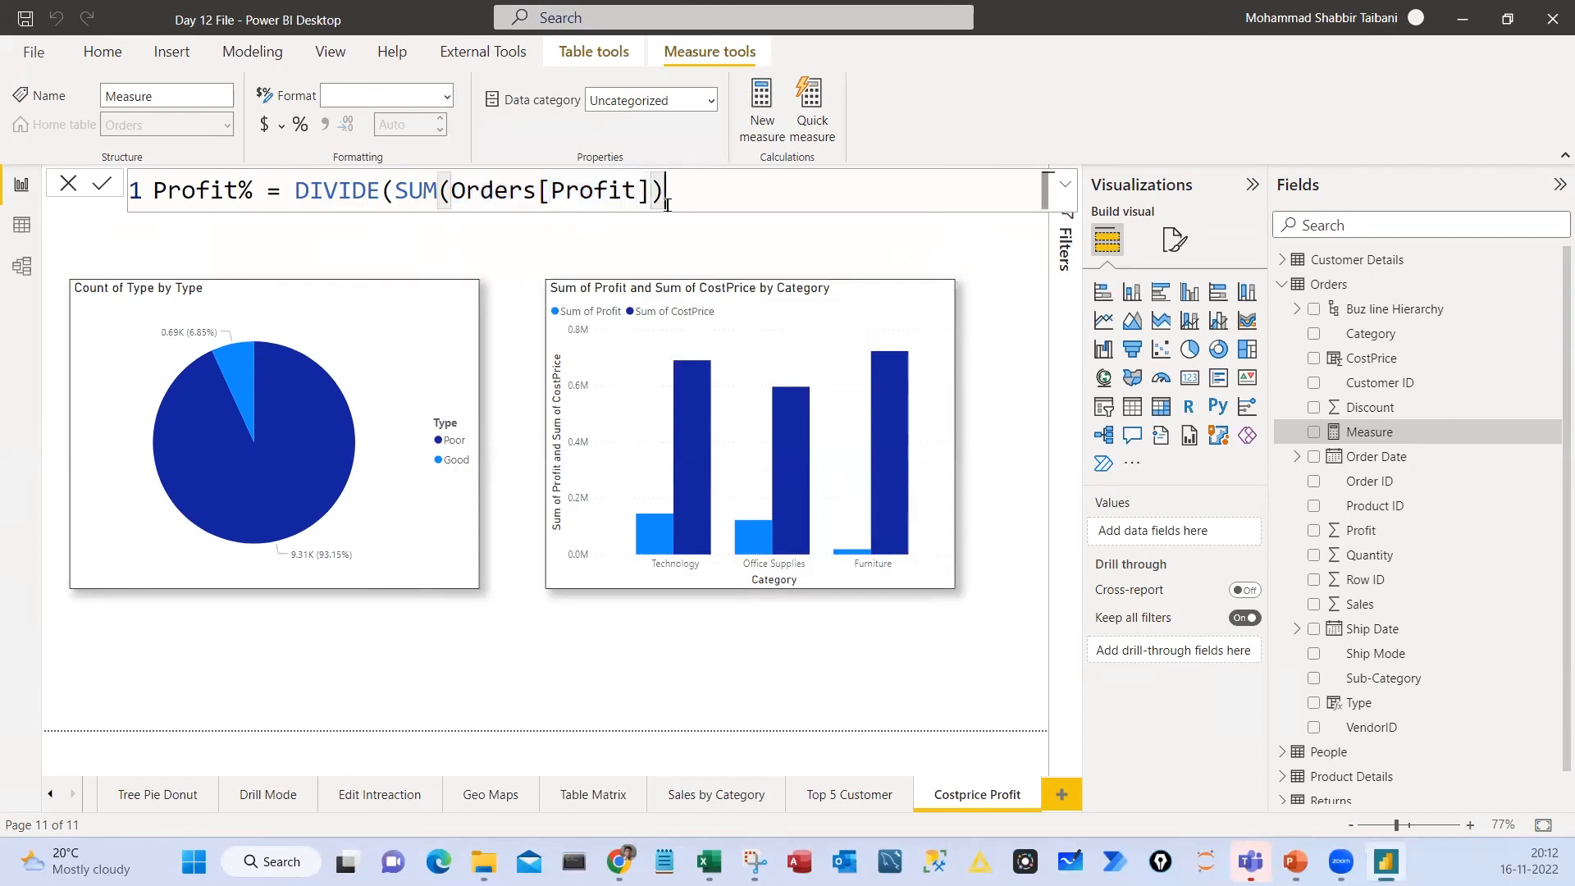
# Highlight the DIVIDE function and its SUM numerator in the Profit% formula
pyautogui.moveTo(397, 189)
pyautogui.mouseDown()
pyautogui.moveTo(674, 182)
pyautogui.moveTo(410, 190)
pyautogui.mouseUp()
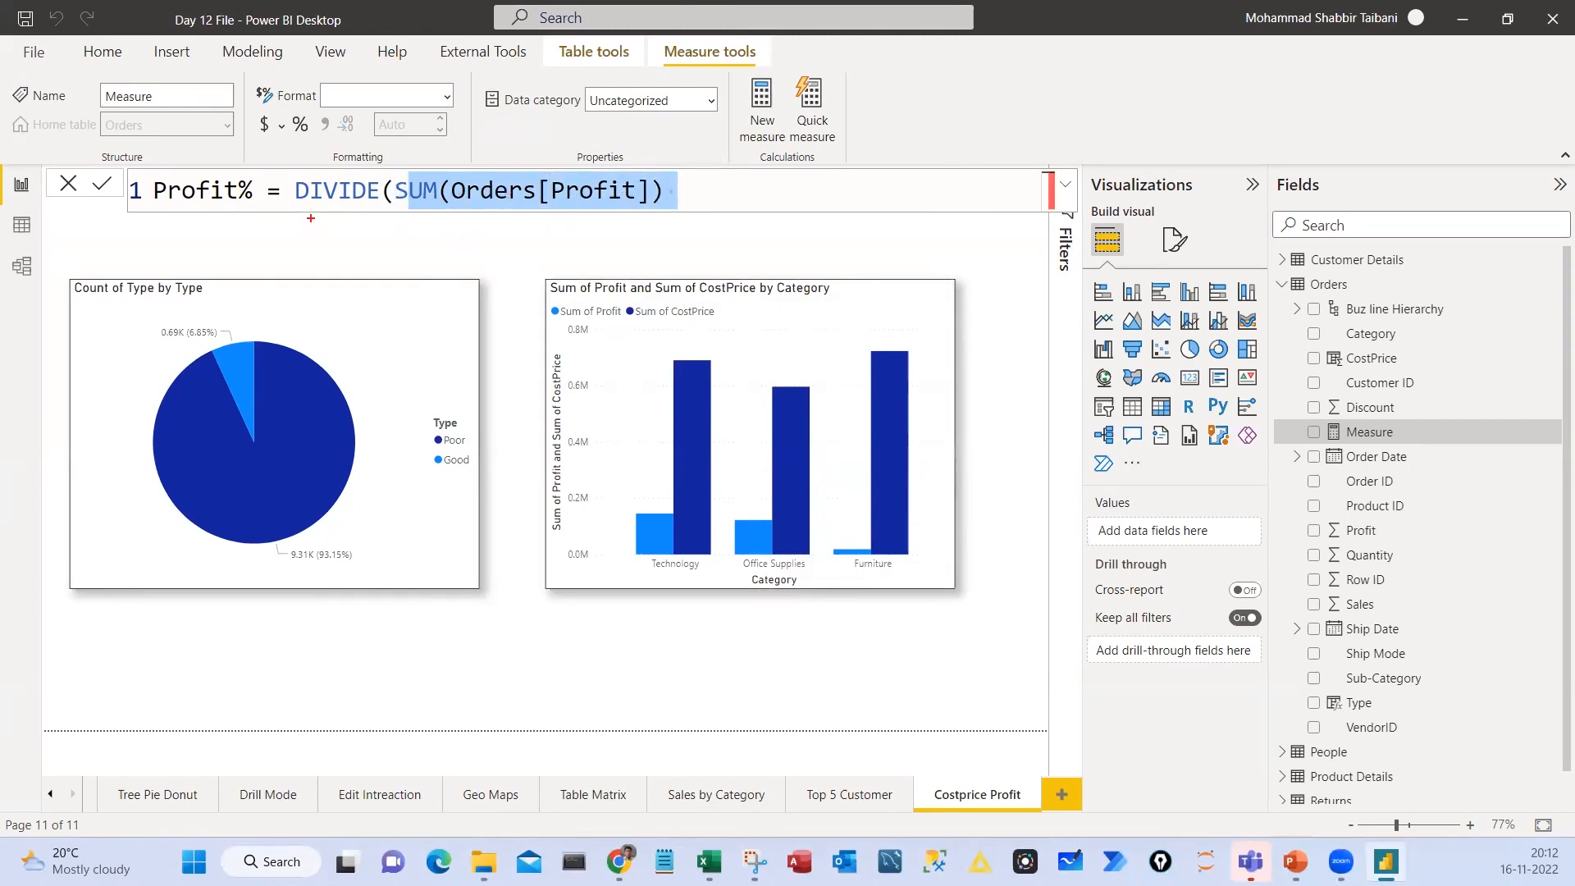
pyautogui.moveTo(311, 218); pyautogui.dragTo(351, 200)
pyautogui.moveTo(454, 234); pyautogui.dragTo(531, 200)
pyautogui.press('Escape')
# Add SUM(Orders[CostPrice]) as the denominator and close the DIVIDE function
pyautogui.click(668, 202)
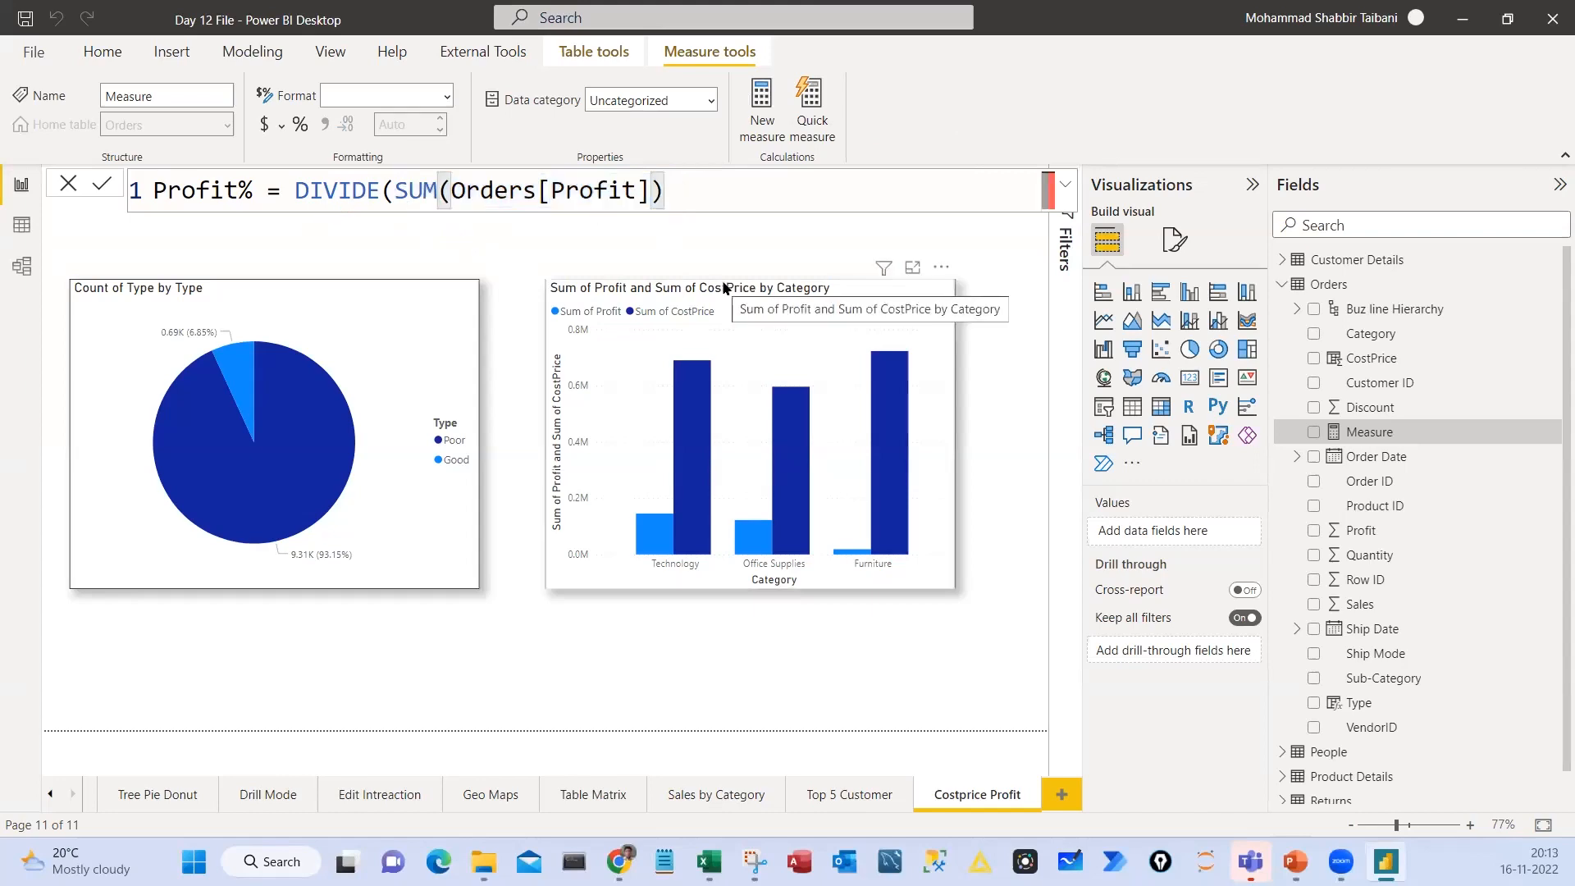
pyautogui.write(', s')
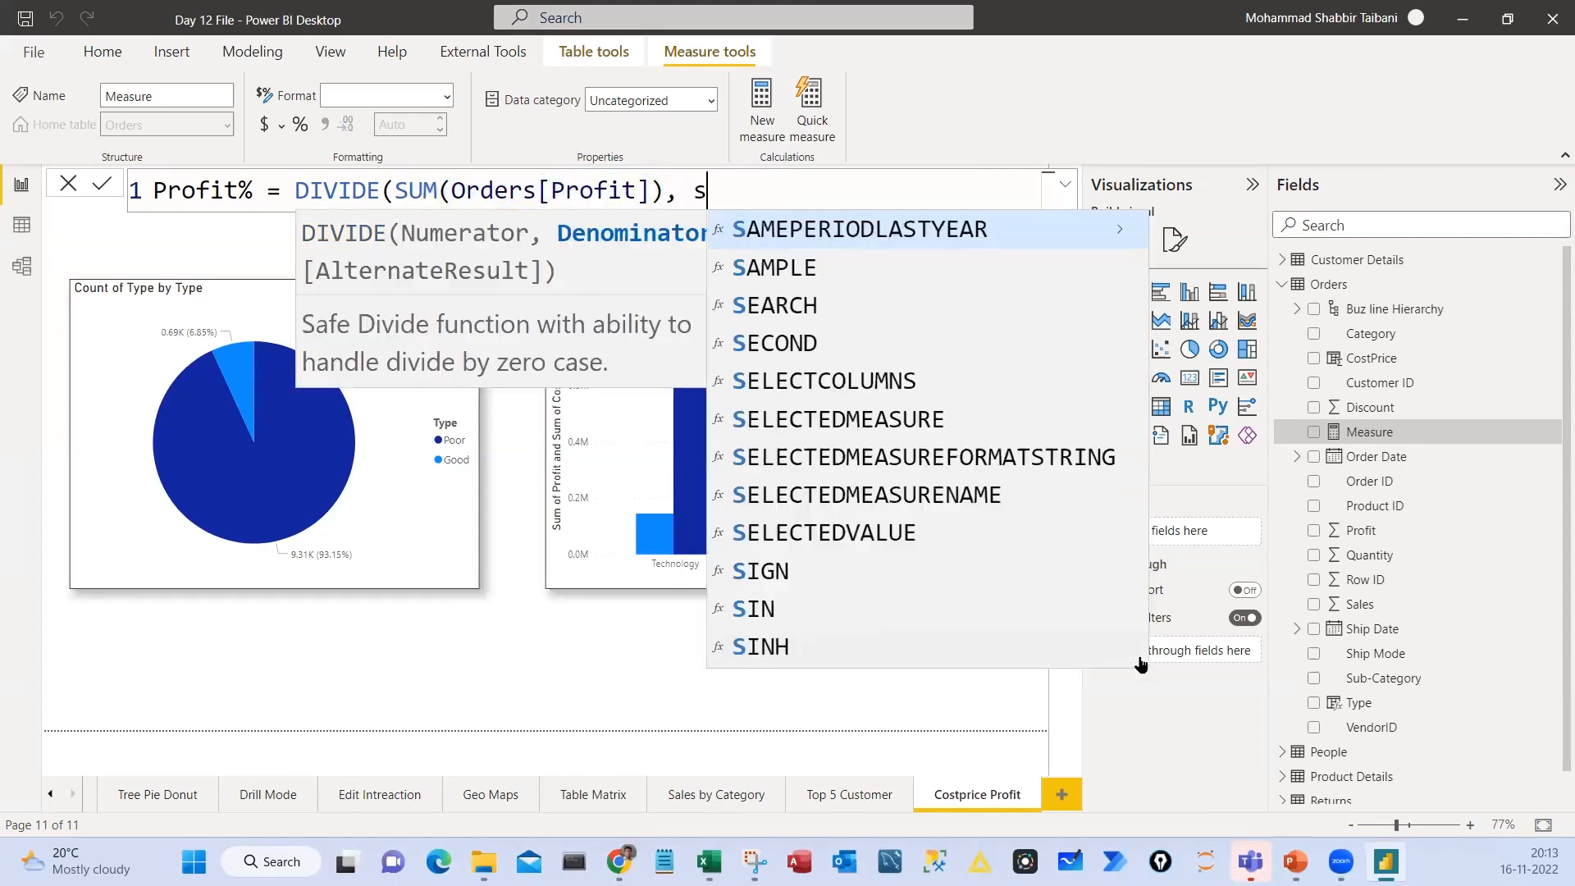
pyautogui.write('um')
pyautogui.press('Tab')
pyautogui.write('or')
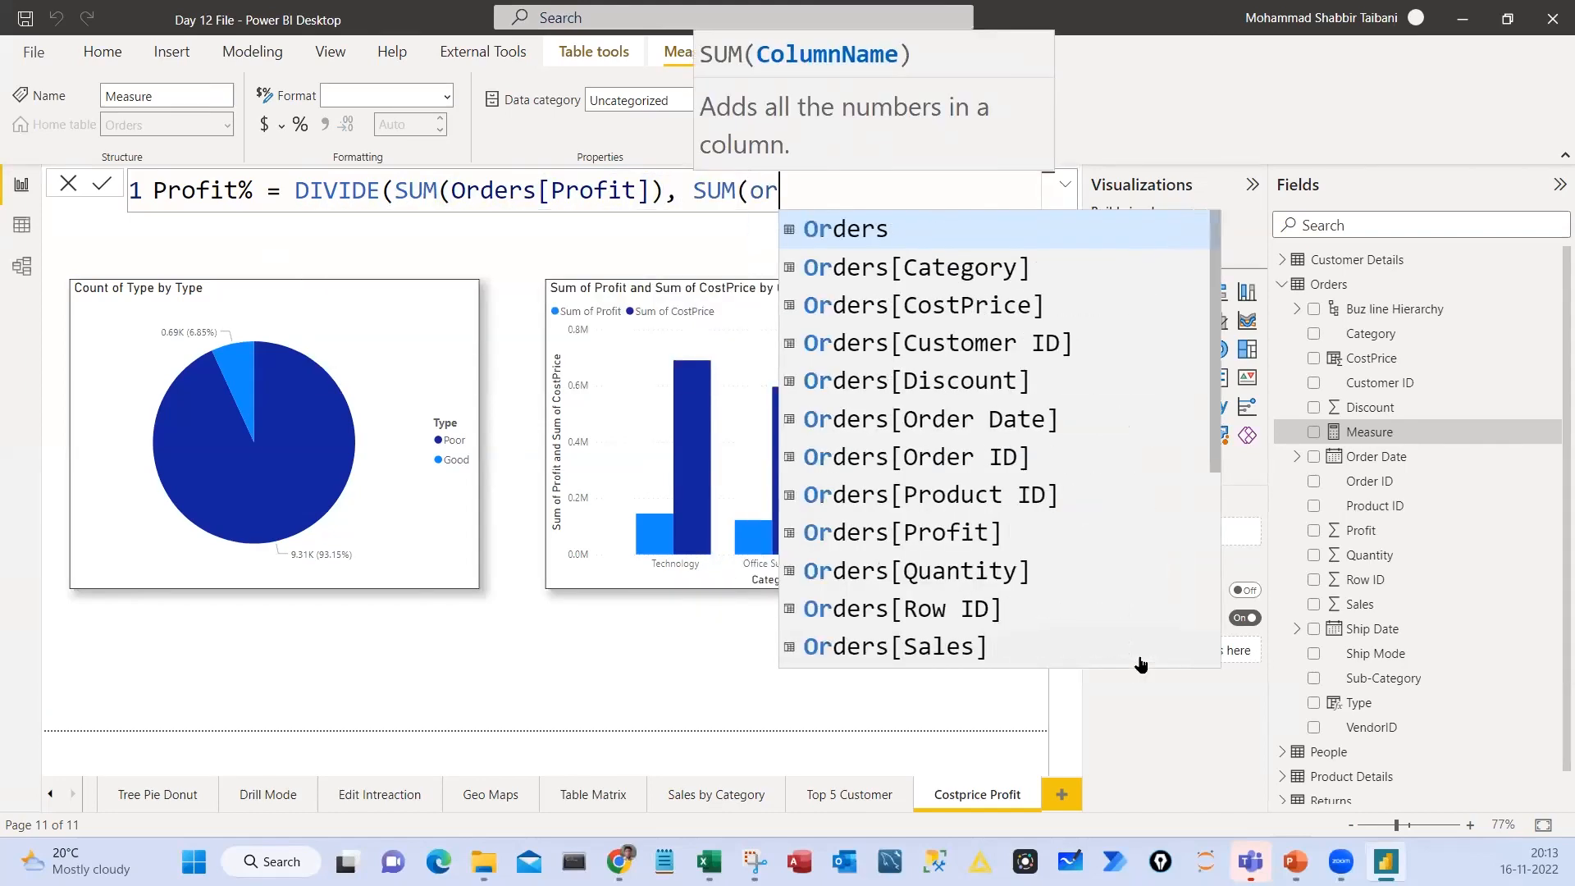
pyautogui.write('ders[')
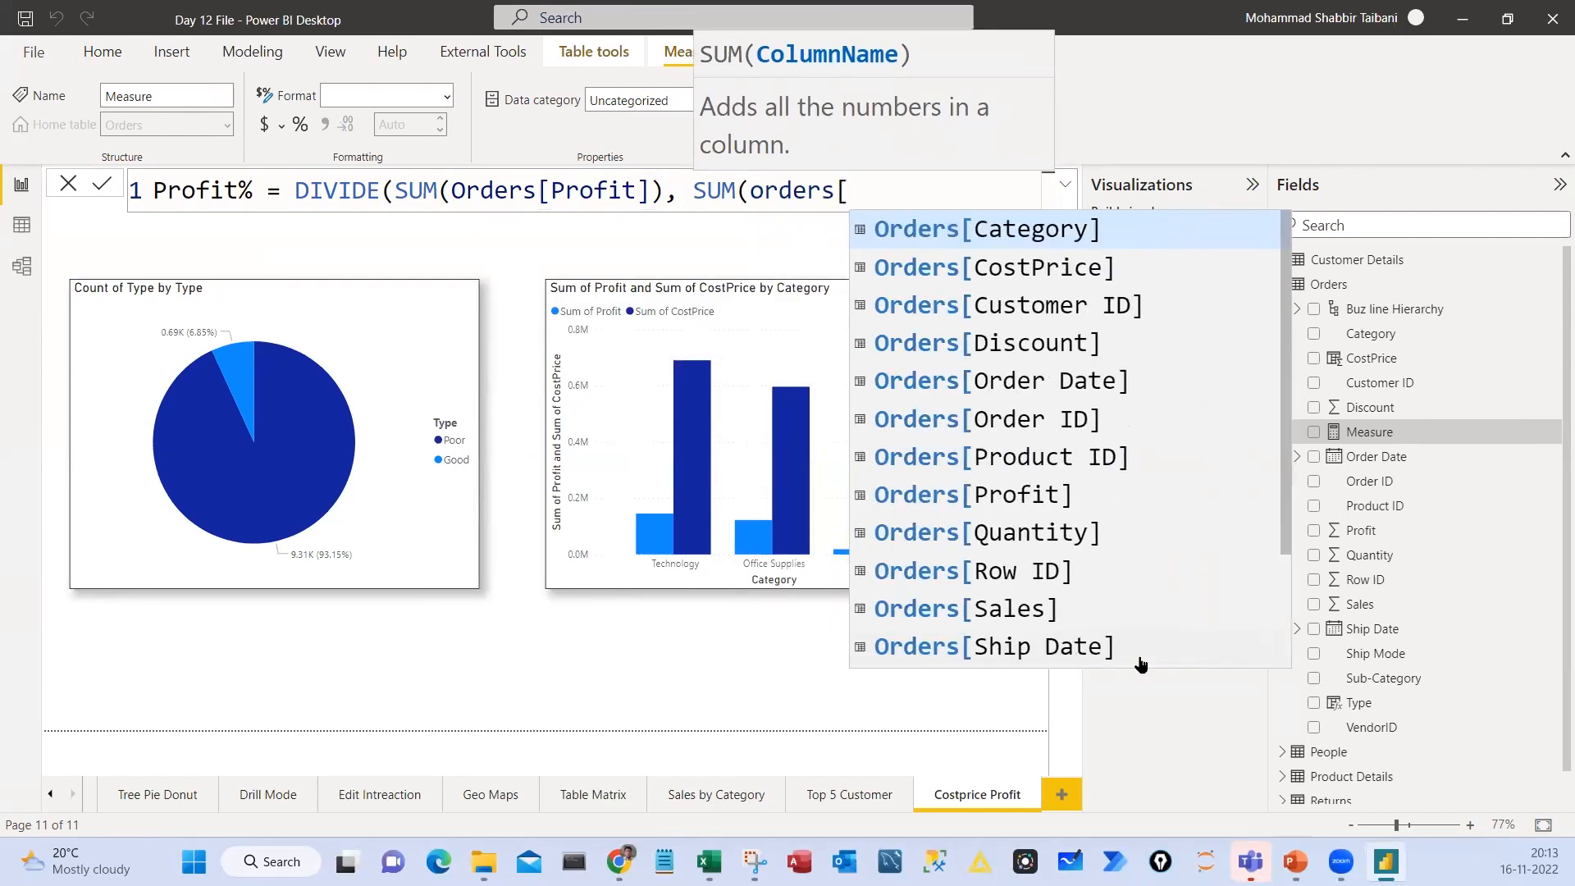
pyautogui.press('Down')
pyautogui.press('Tab')
pyautogui.write(')')
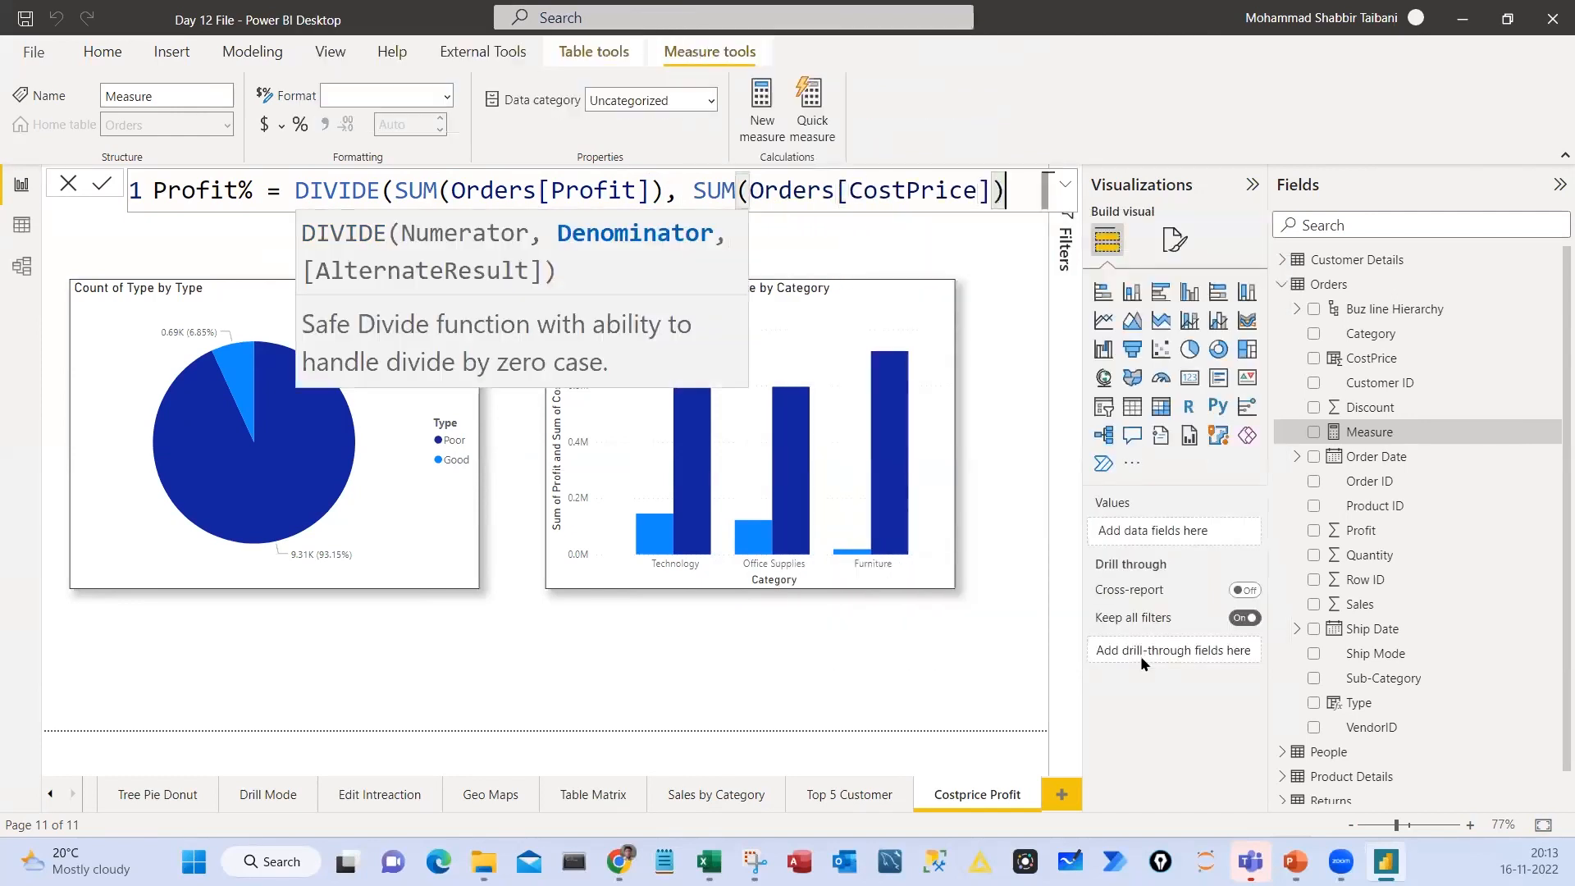
pyautogui.write(')')
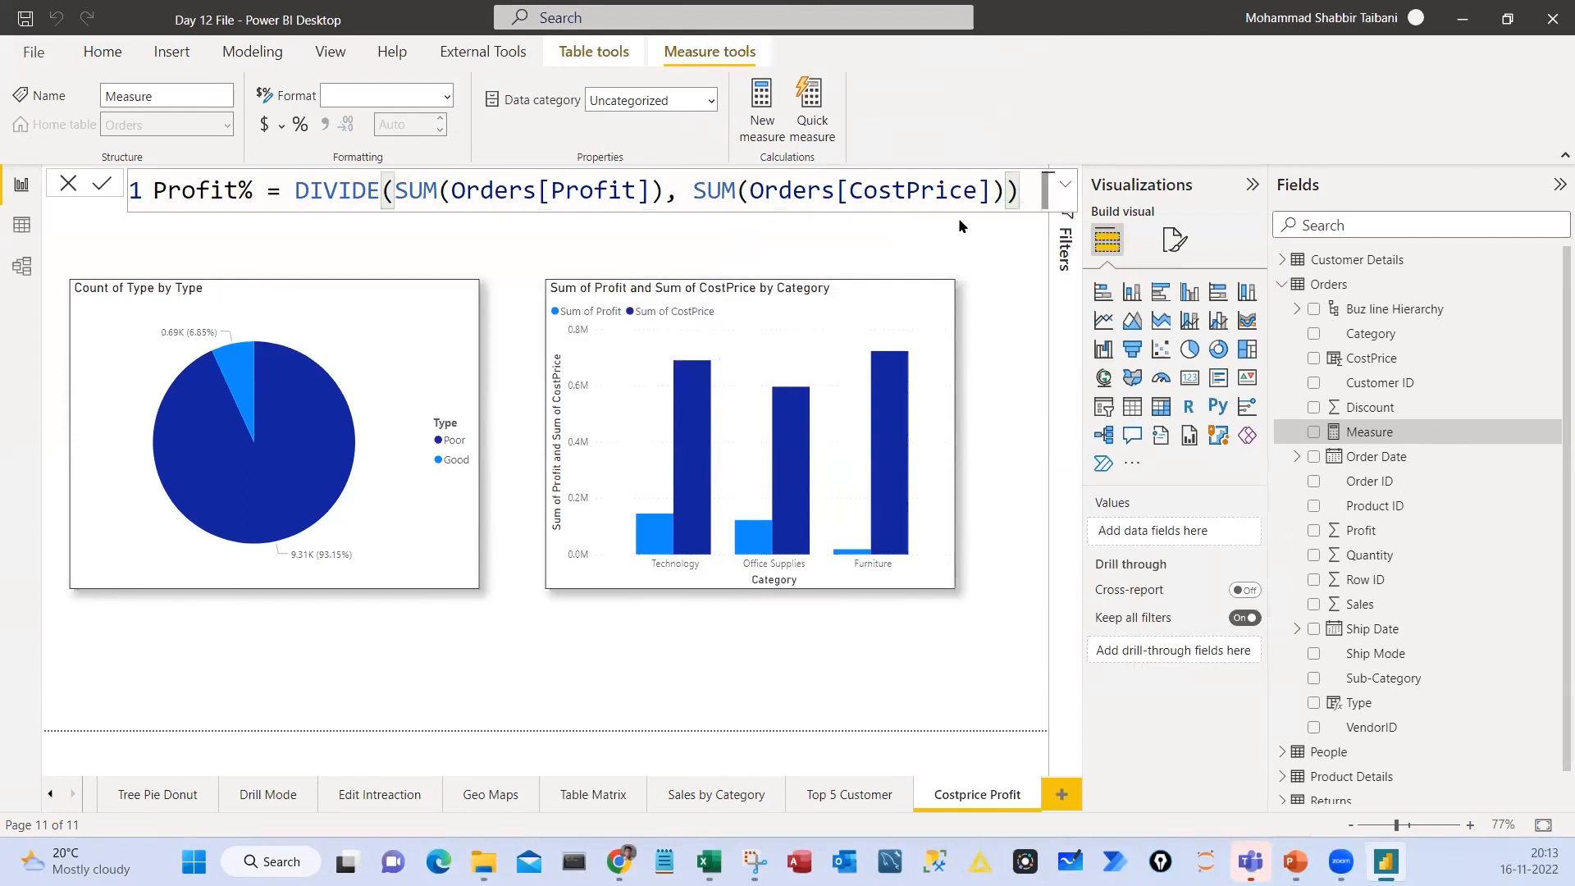
# Try adding the optional AlternateResult argument to the DIVIDE function, and remove its comma
pyautogui.press('Left')
pyautogui.write(',')
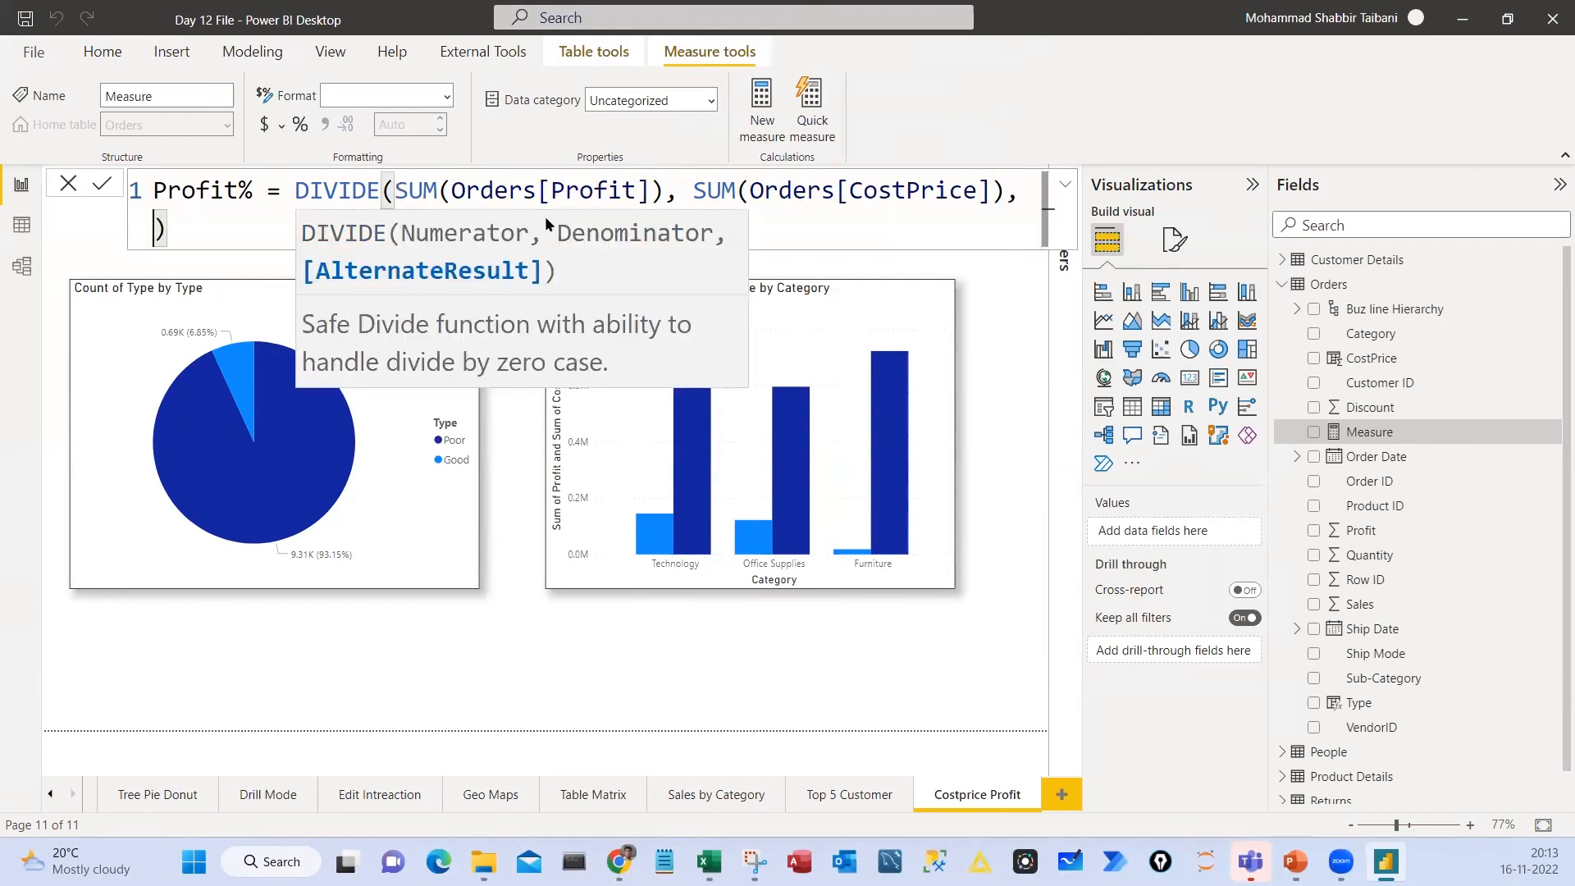
pyautogui.scroll(-2, 568, 236)
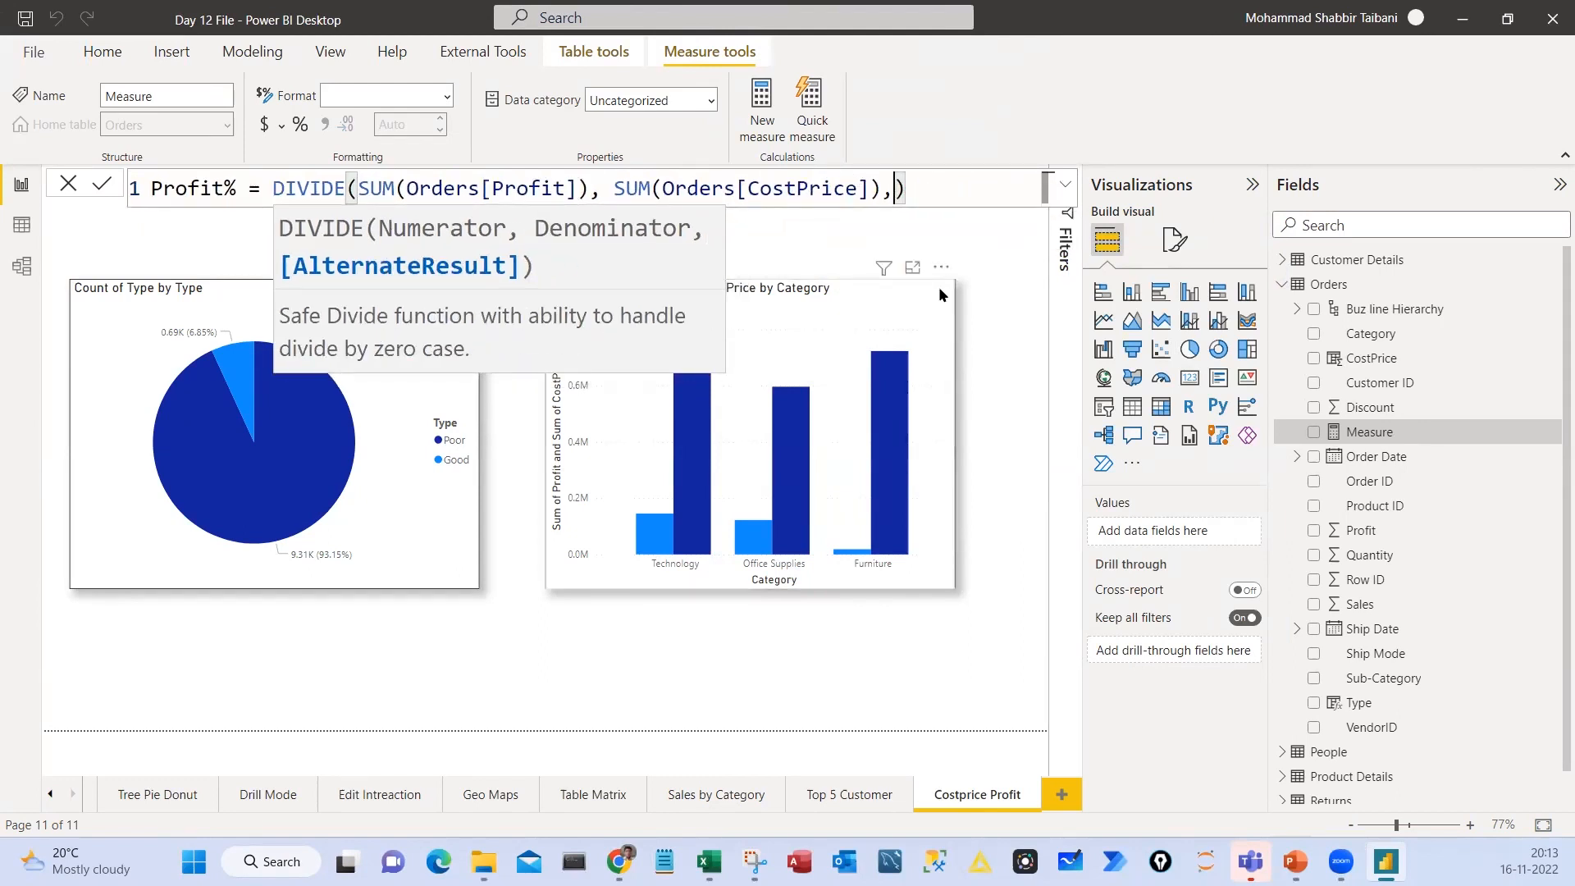
pyautogui.press('BackSpace')
pyautogui.press('BackSpace')
pyautogui.click(913, 188)
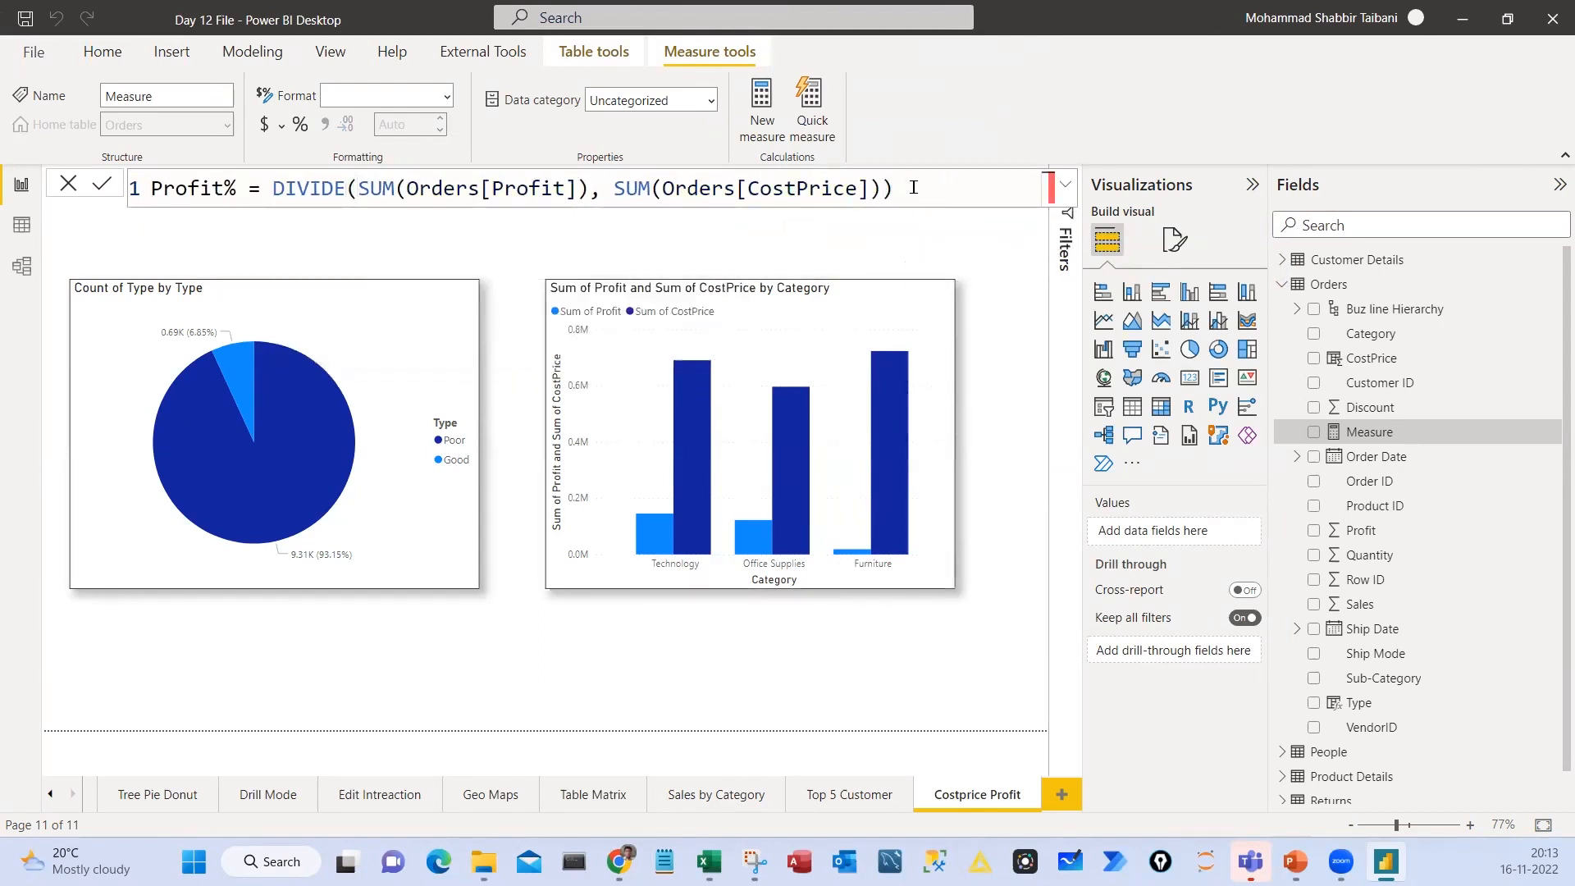
# Commit the Profit% measure and move the pie chart and column chart lower on the page, leaving space above them
pyautogui.press('Return')
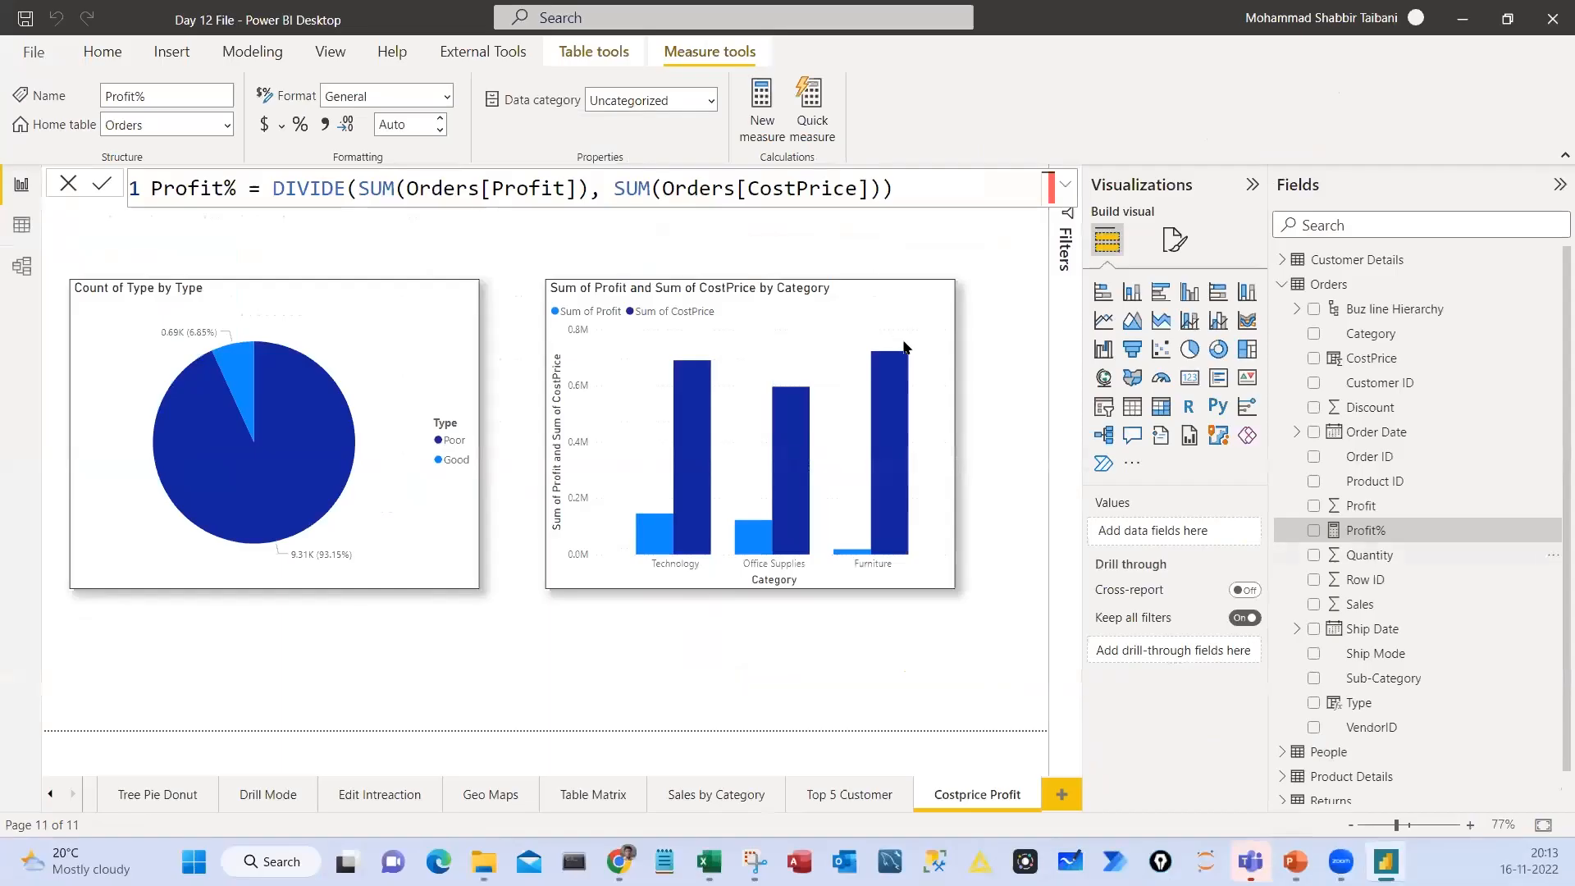
pyautogui.moveTo(837, 295); pyautogui.dragTo(850, 342)
pyautogui.click(707, 266)
pyautogui.click(417, 411)
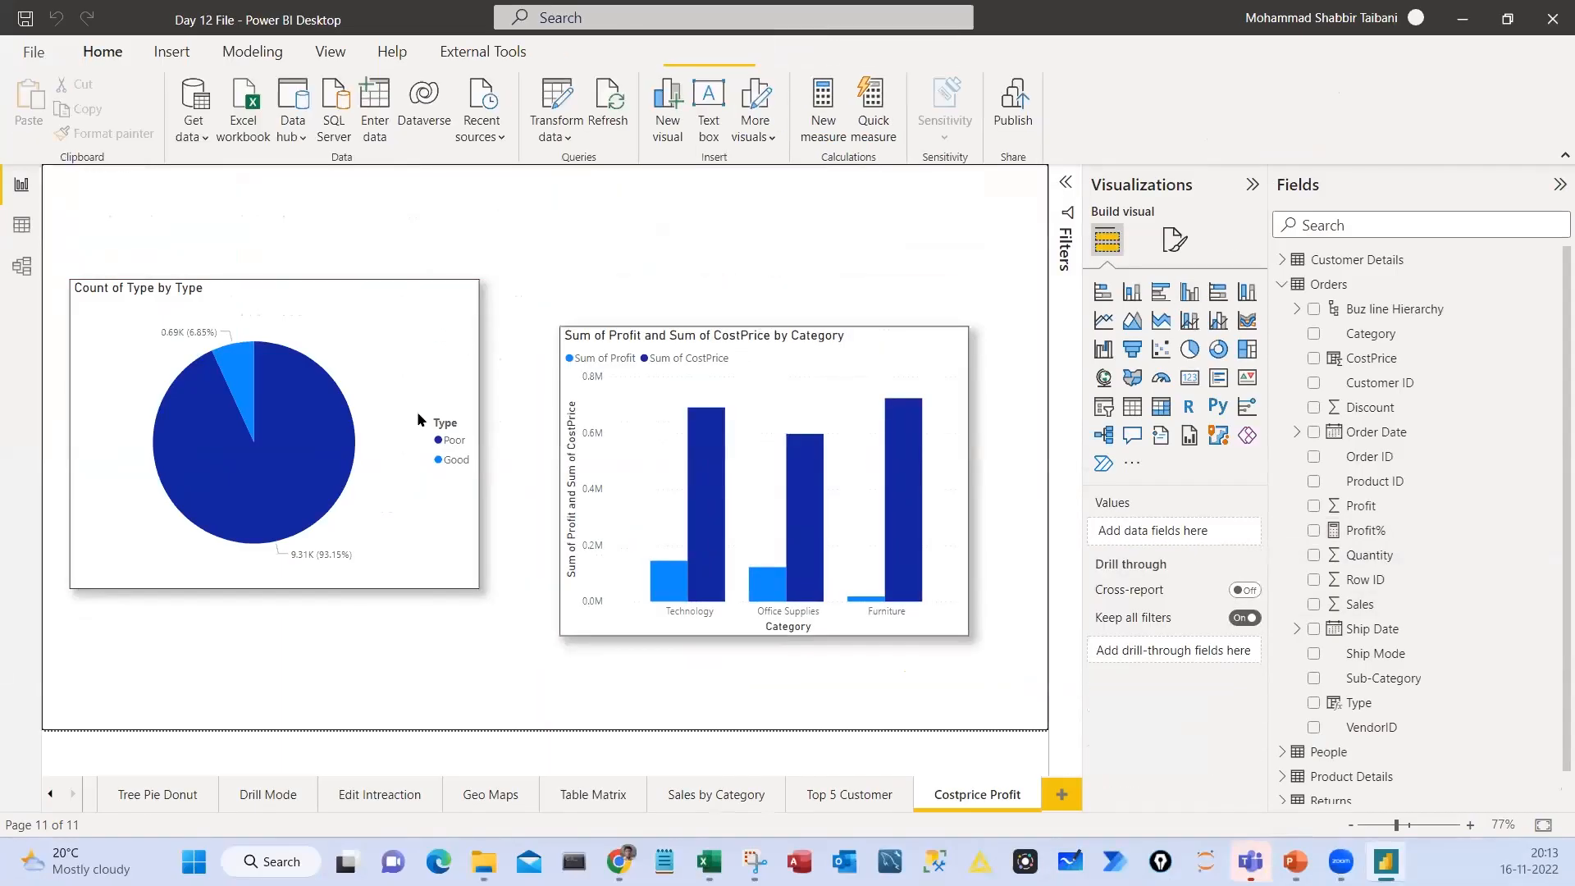
pyautogui.moveTo(417, 411); pyautogui.dragTo(406, 518)
pyautogui.moveTo(645, 349); pyautogui.dragTo(638, 398)
pyautogui.click(543, 278)
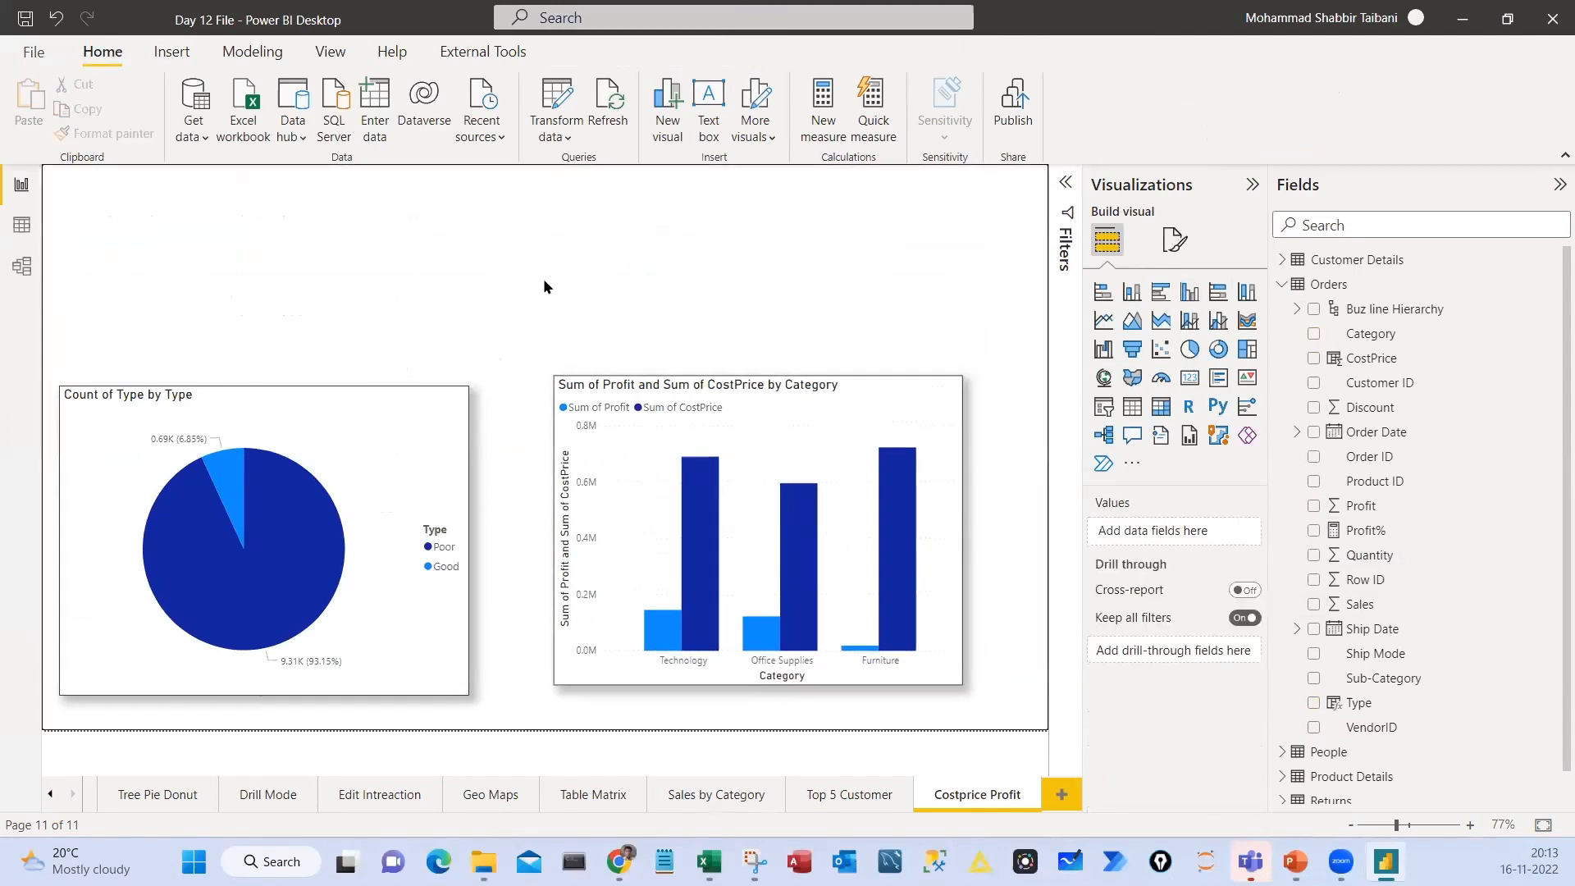
# Add a card visual above the Profit and CostPrice column chart and show the Profit% measure in it
pyautogui.click(1190, 378)
pyautogui.moveTo(407, 282); pyautogui.dragTo(763, 283)
pyautogui.moveTo(844, 466); pyautogui.dragTo(848, 328)
pyautogui.moveTo(1335, 534); pyautogui.dragTo(1132, 534)
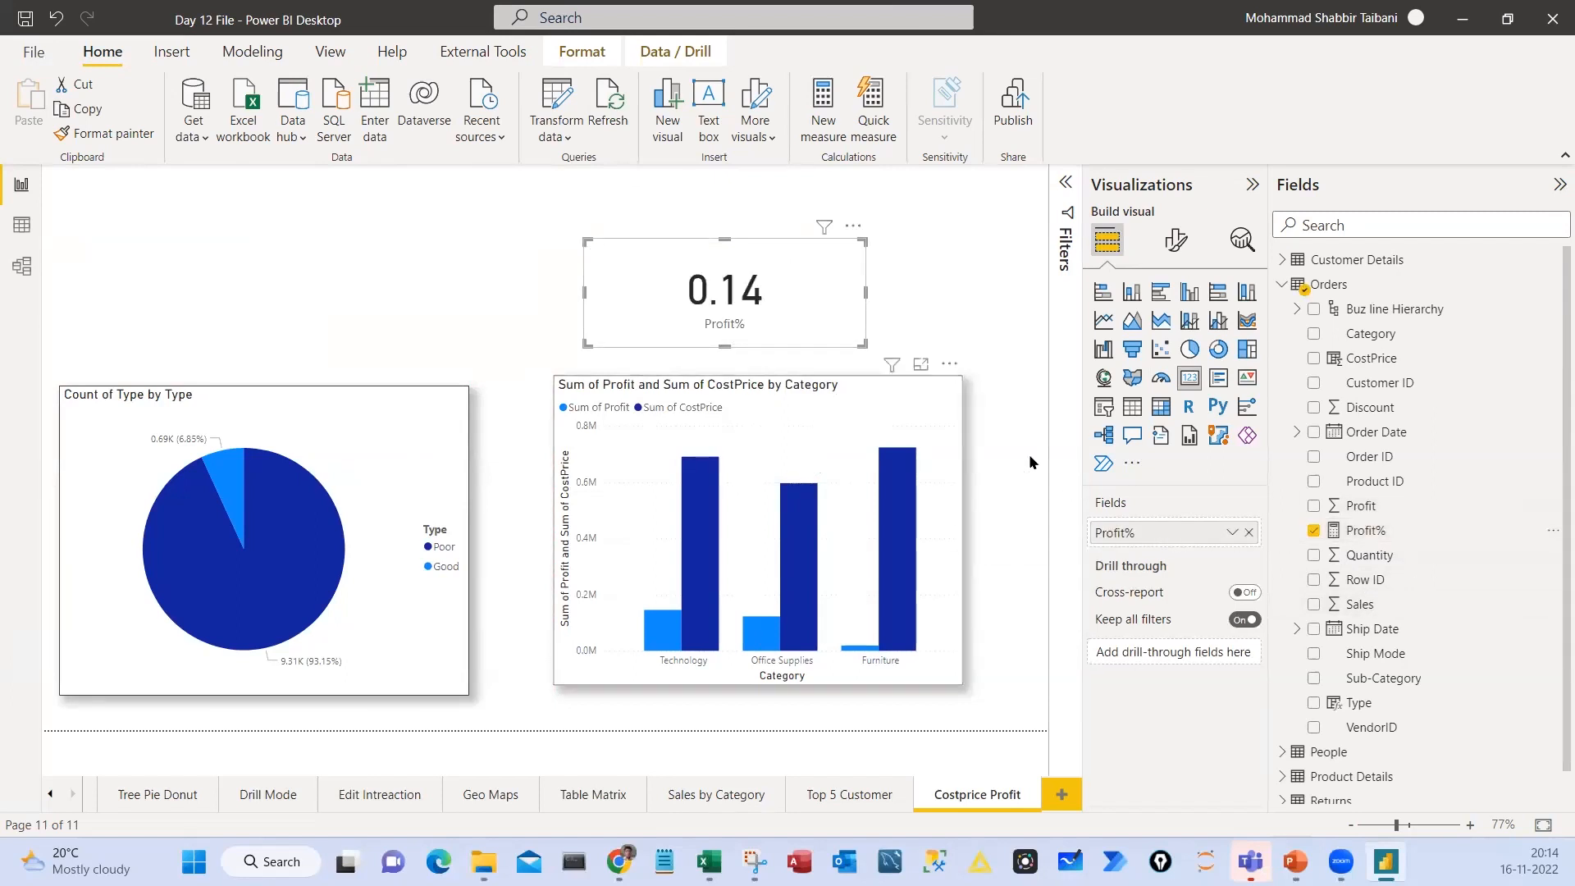
# Format the Profit% measure as a percentage with 2 decimals and shift its card slightly above the column chart
pyautogui.click(1367, 532)
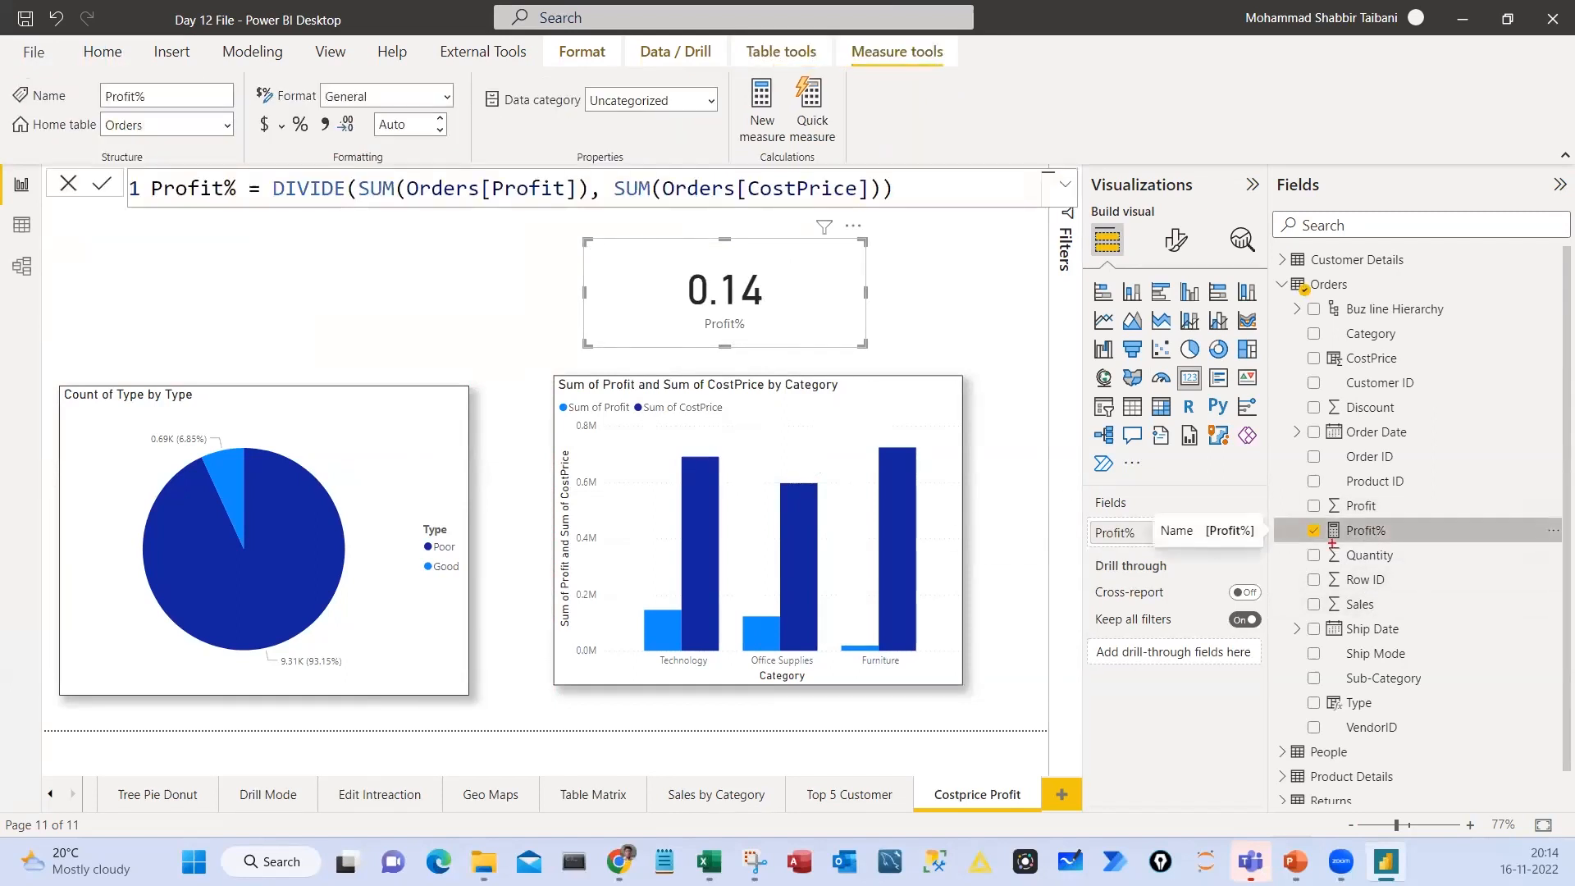
pyautogui.moveTo(1290, 514); pyautogui.dragTo(1446, 544)
pyautogui.moveTo(844, 33)
pyautogui.mouseDown()
pyautogui.moveTo(955, 76)
pyautogui.moveTo(1292, 521)
pyautogui.mouseUp()
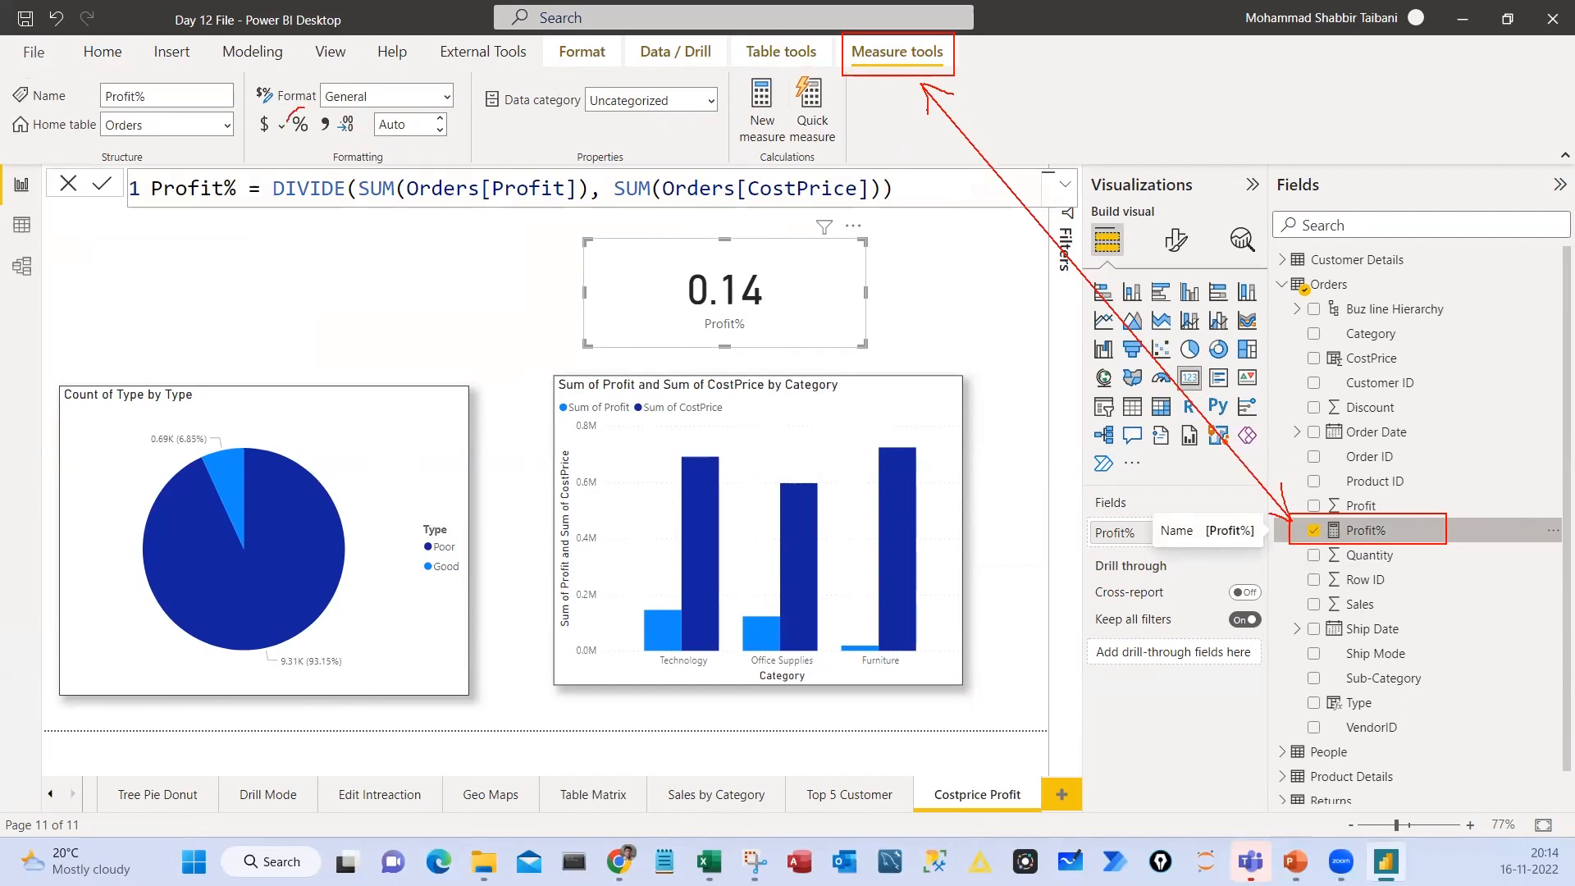
pyautogui.press('Escape')
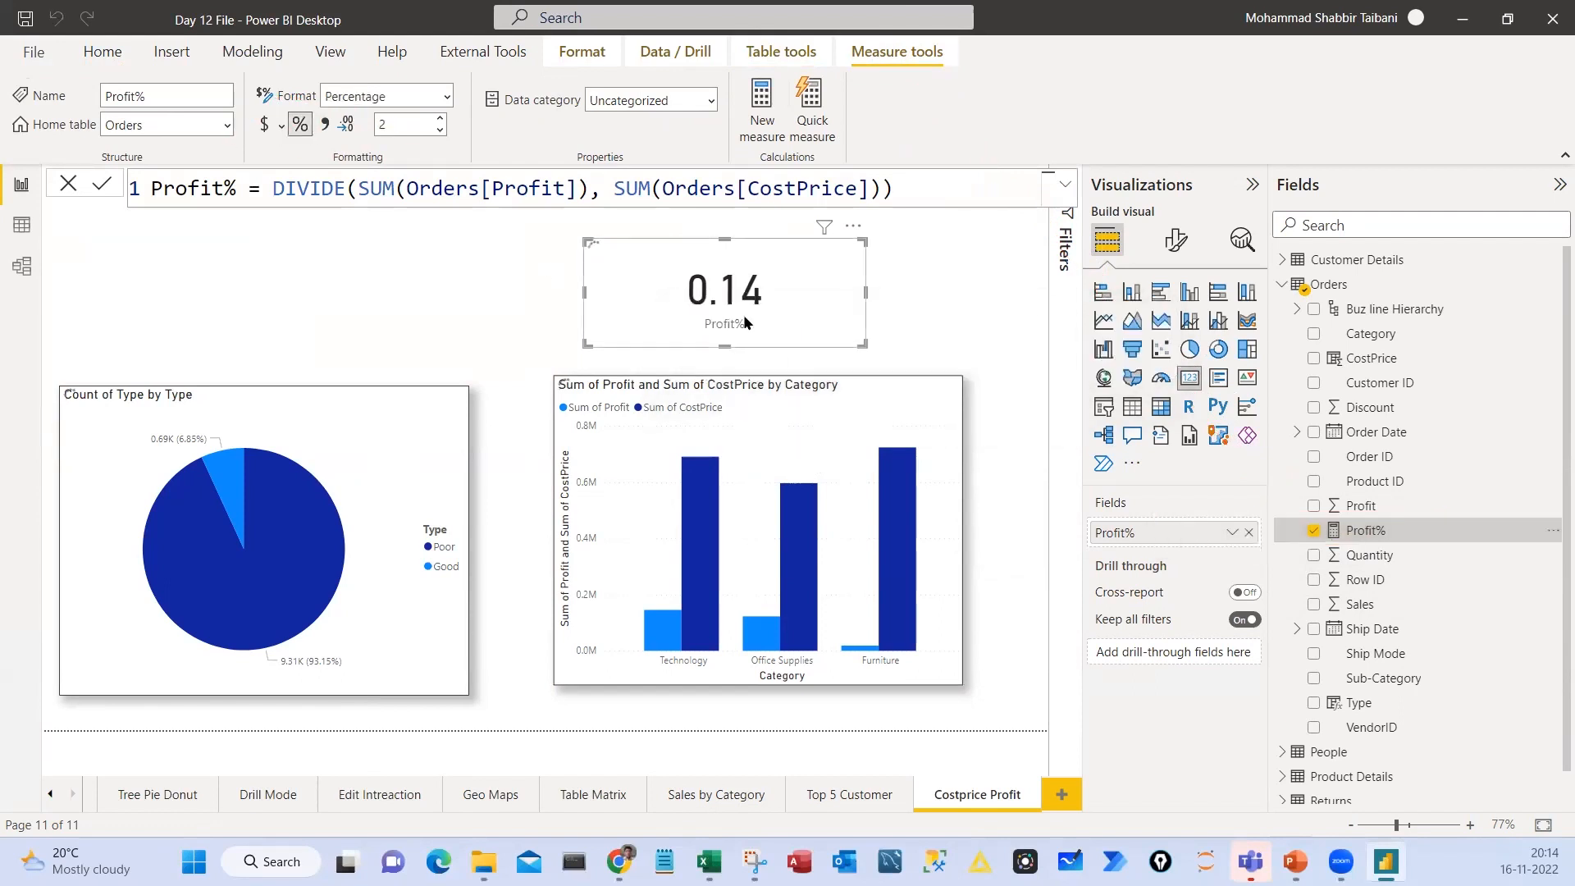
pyautogui.moveTo(785, 321); pyautogui.dragTo(827, 328)
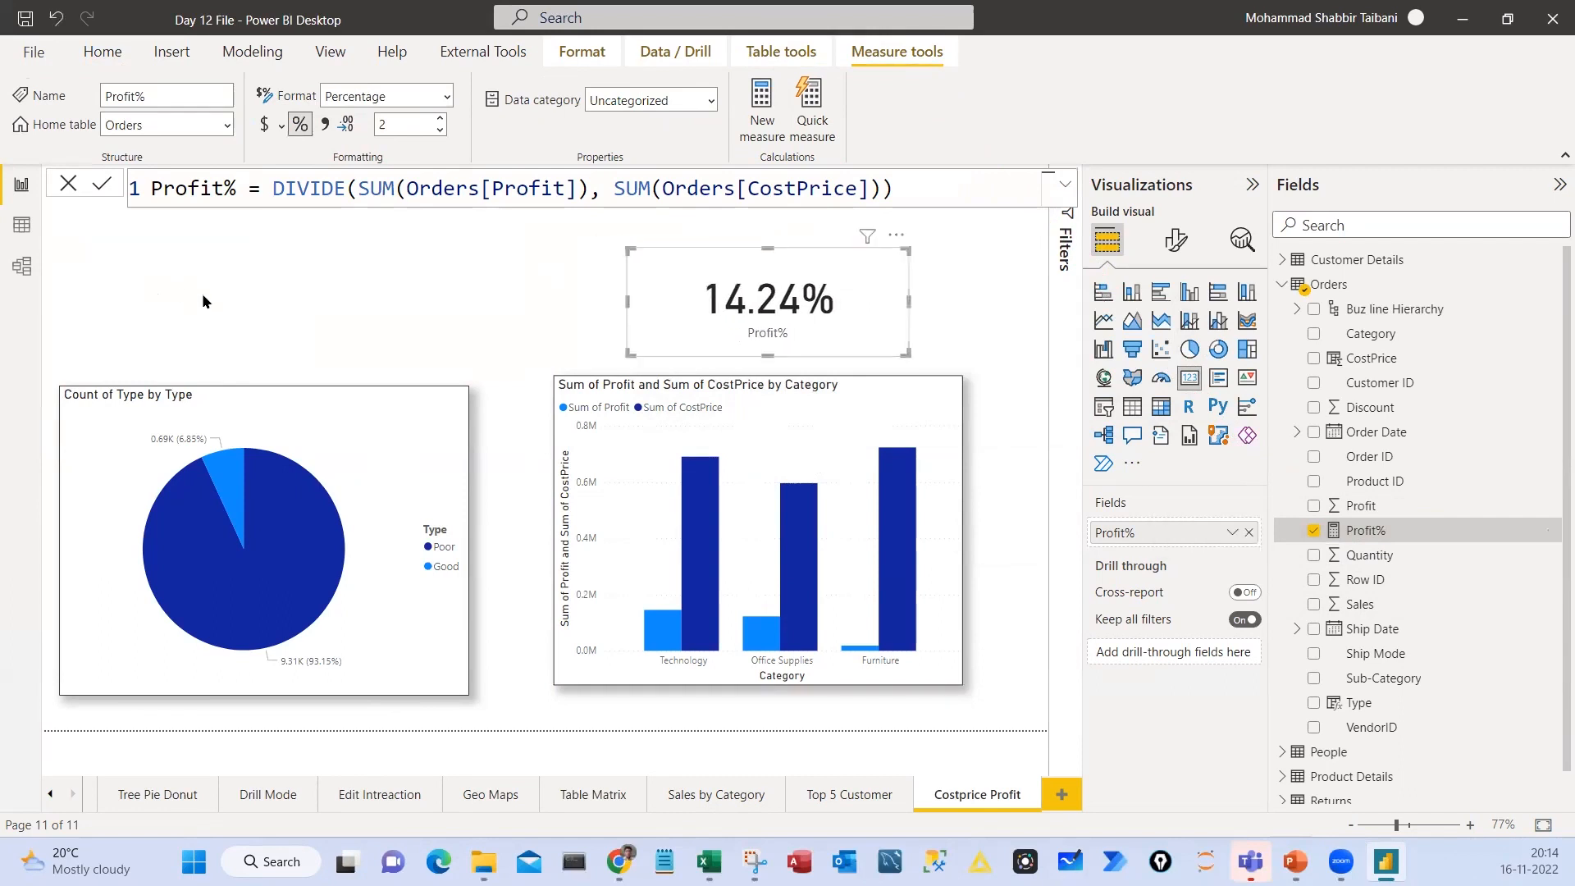
# Outline three possible positions for more cards above the pie chart with red boxes
pyautogui.moveTo(69, 260); pyautogui.dragTo(156, 311)
pyautogui.moveTo(171, 255); pyautogui.dragTo(287, 328)
pyautogui.moveTo(310, 260); pyautogui.dragTo(418, 327)
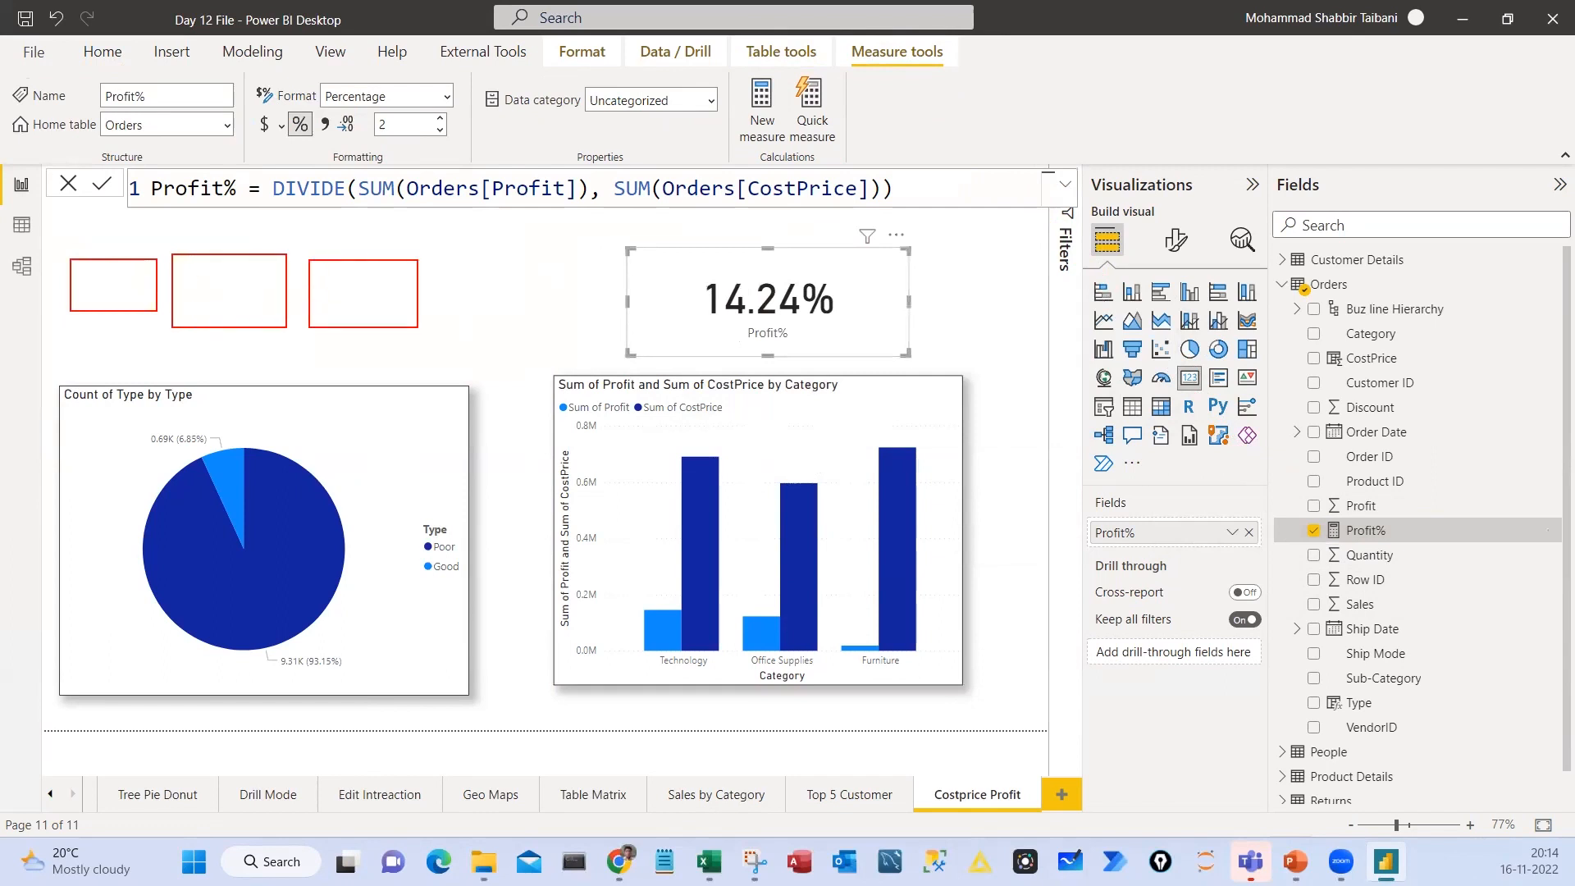
pyautogui.moveTo(645, 298)
pyautogui.mouseDown()
pyautogui.moveTo(542, 312)
pyautogui.moveTo(577, 325)
pyautogui.mouseUp()
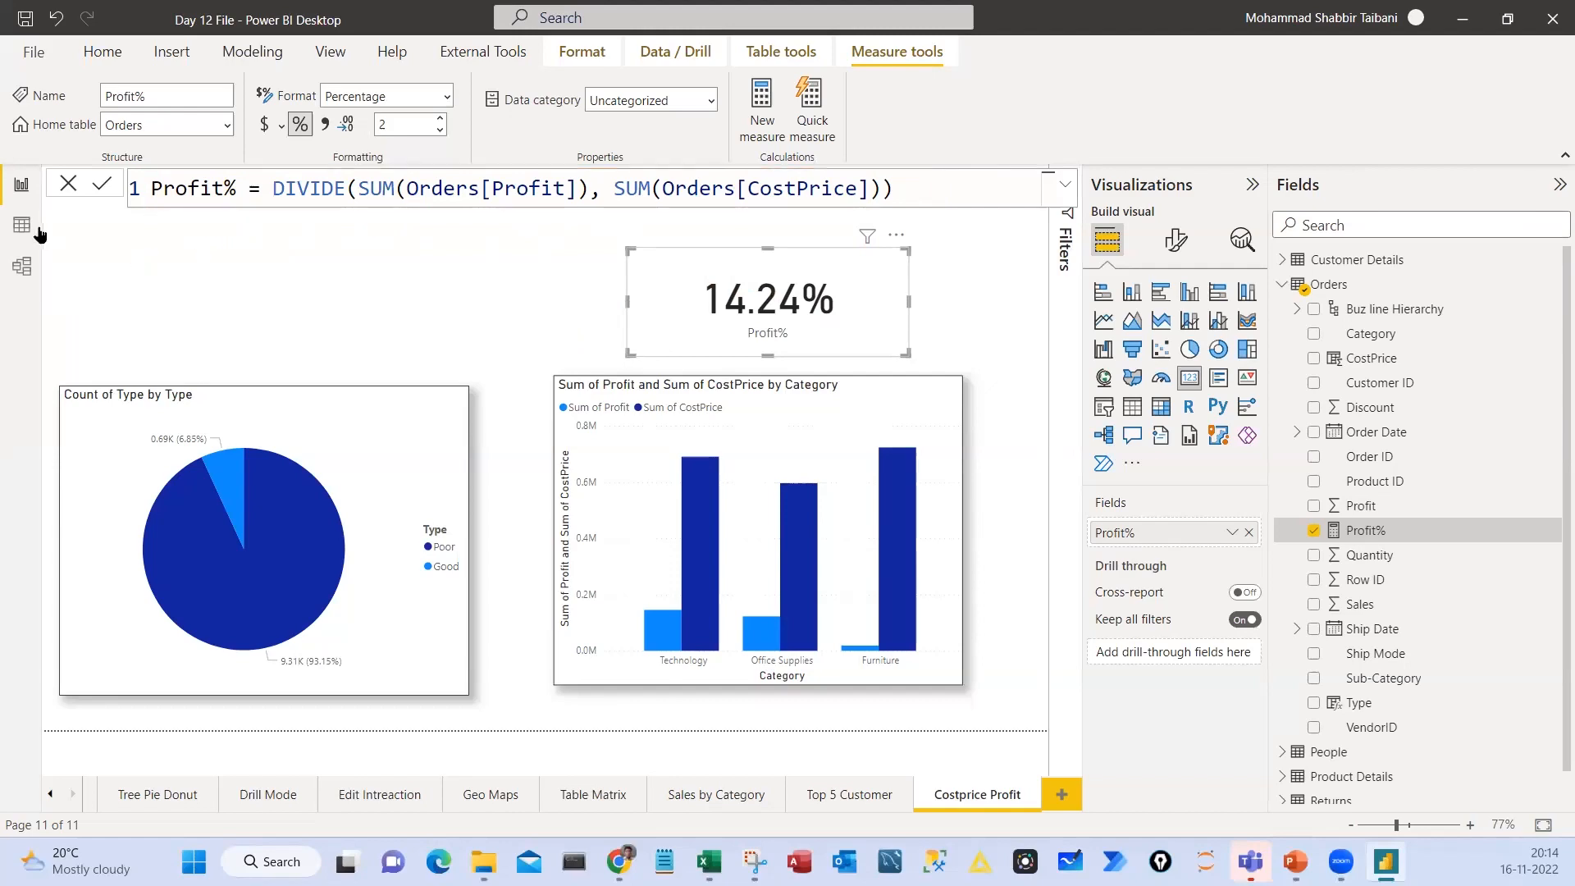
# Examine the Orders table's columns in the data view for Profit%, and return to the report
pyautogui.click(22, 224)
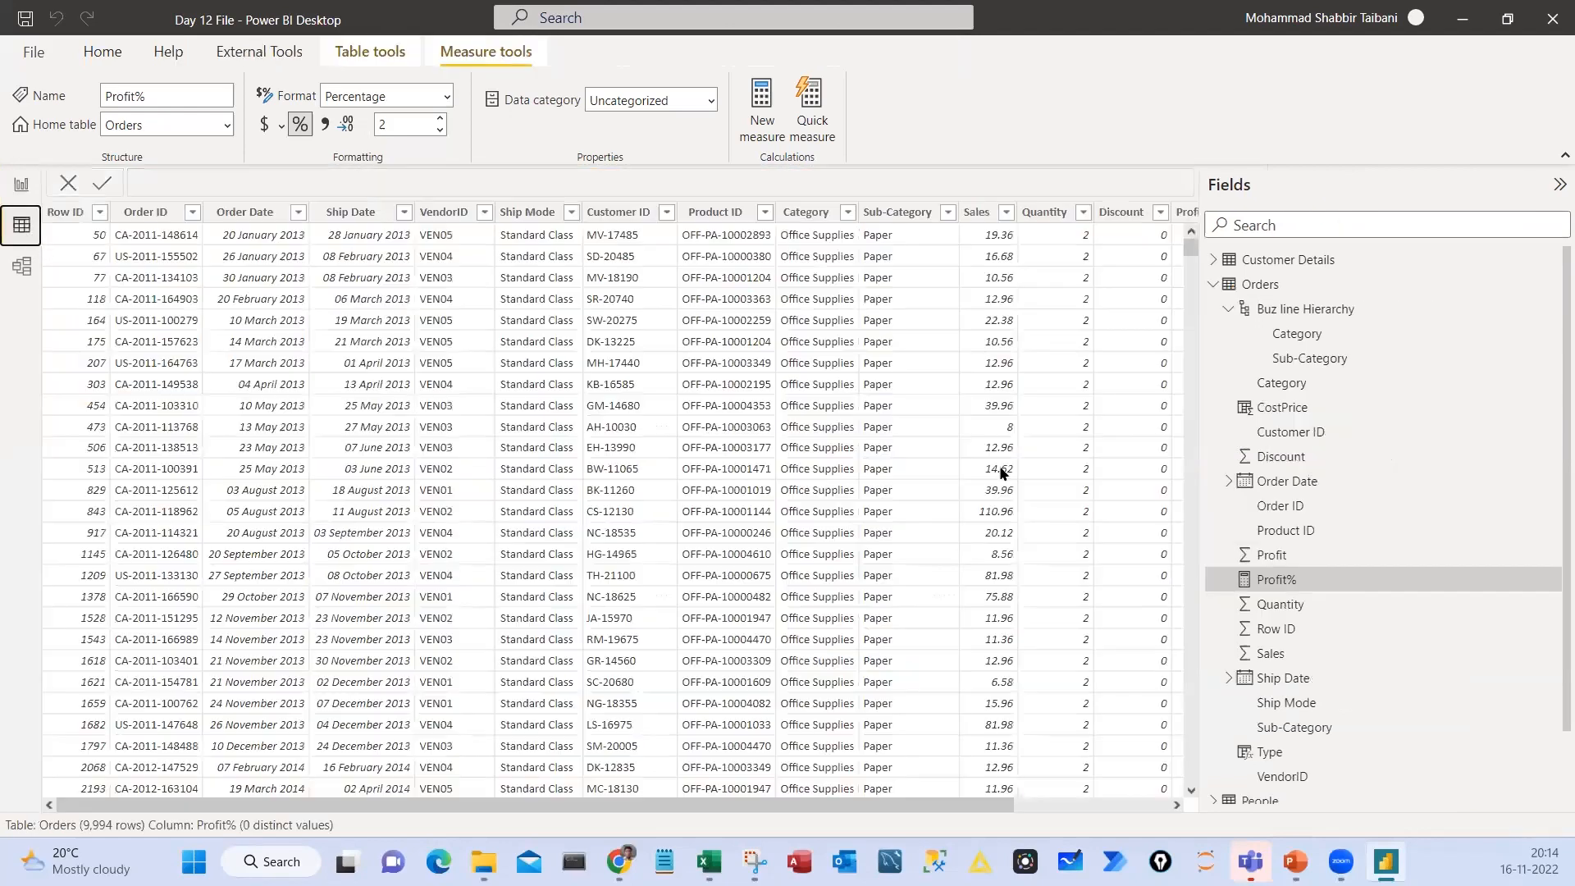
pyautogui.click(1153, 809)
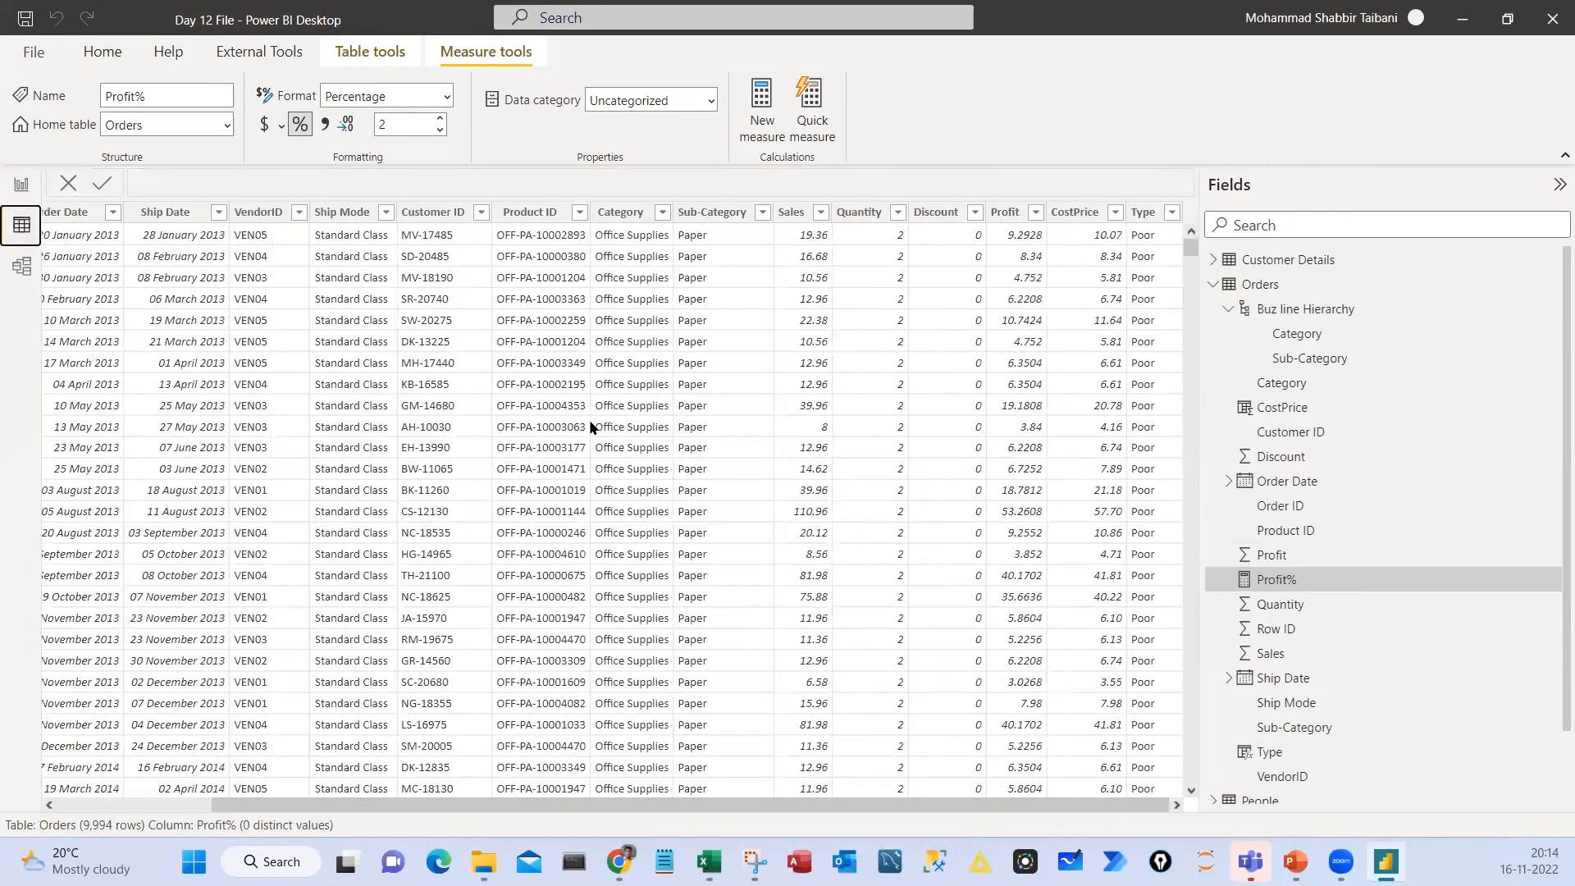
pyautogui.click(22, 183)
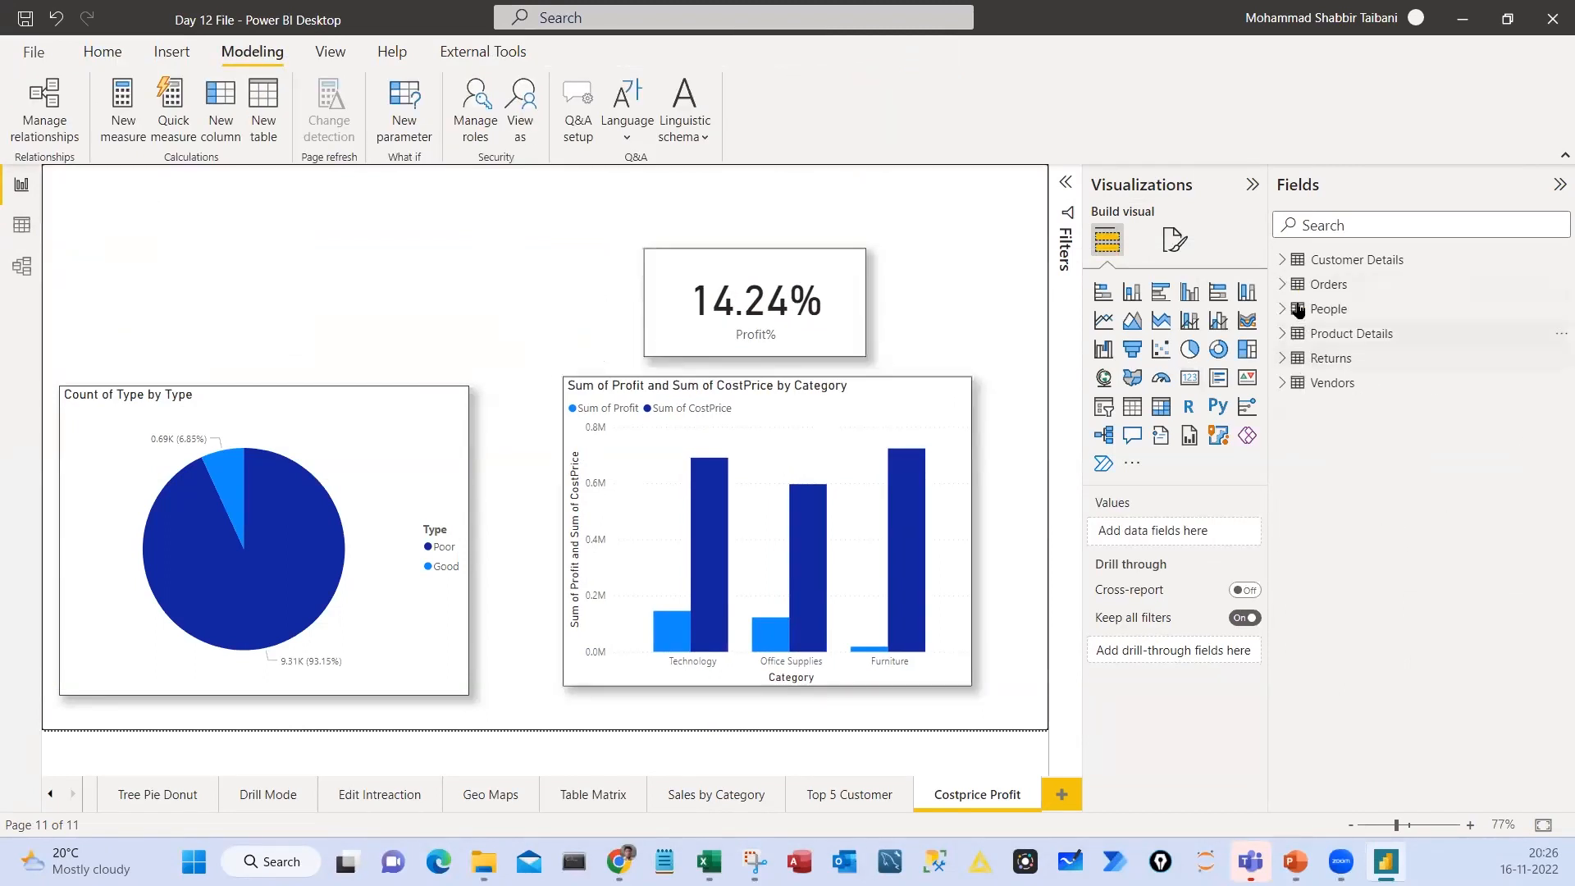
# Expand the Orders table's fields, nudge the Profit% card, and place a new, smaller empty card above the pie chart
pyautogui.click(1323, 284)
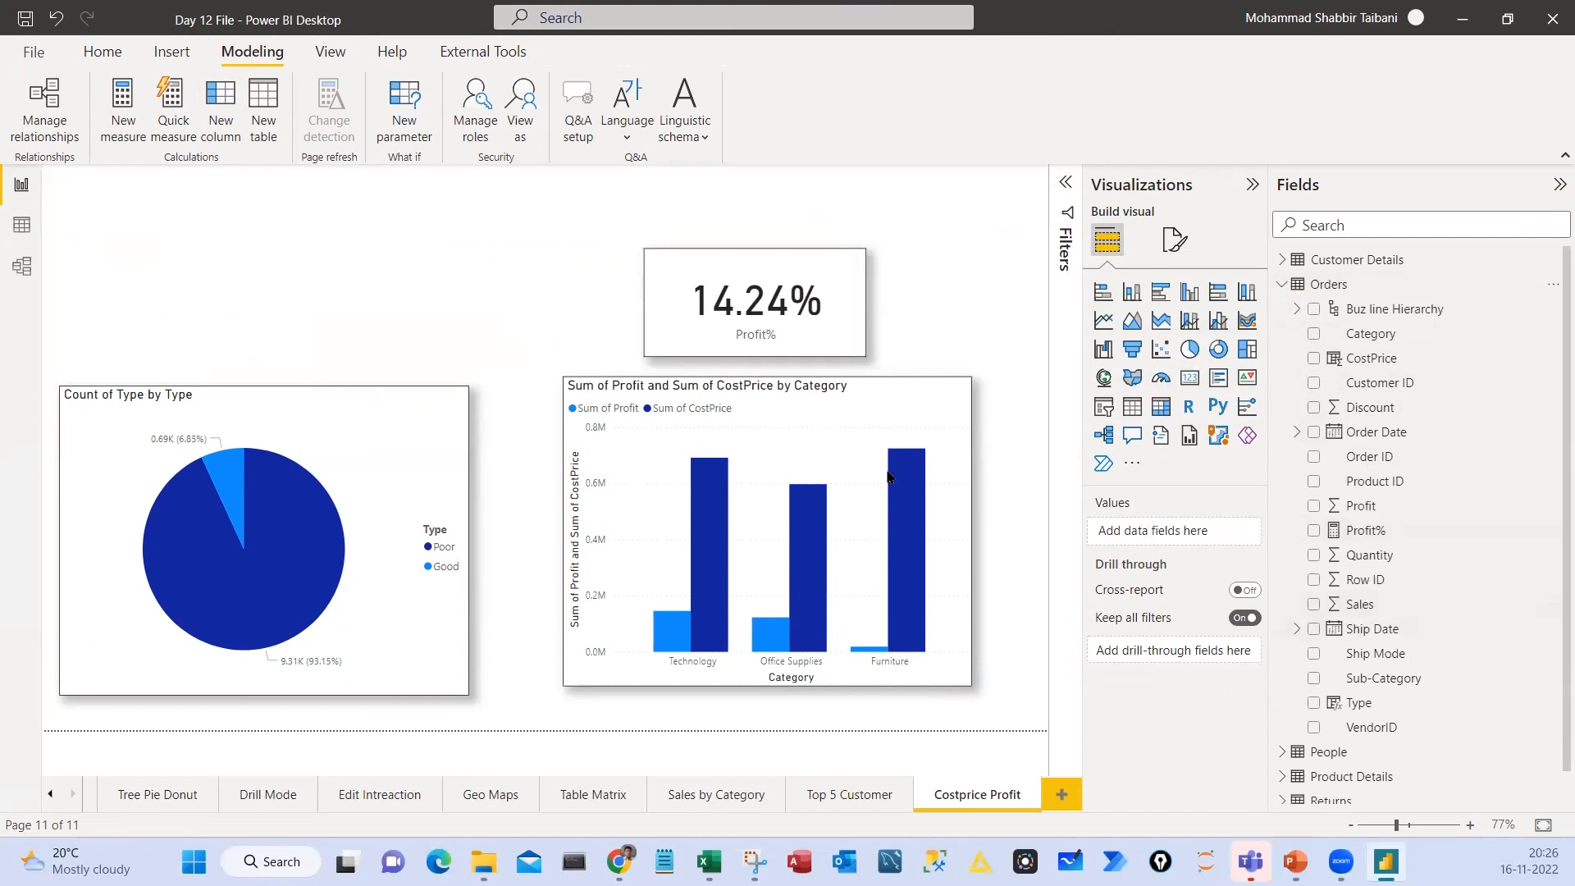
pyautogui.moveTo(821, 338); pyautogui.dragTo(833, 341)
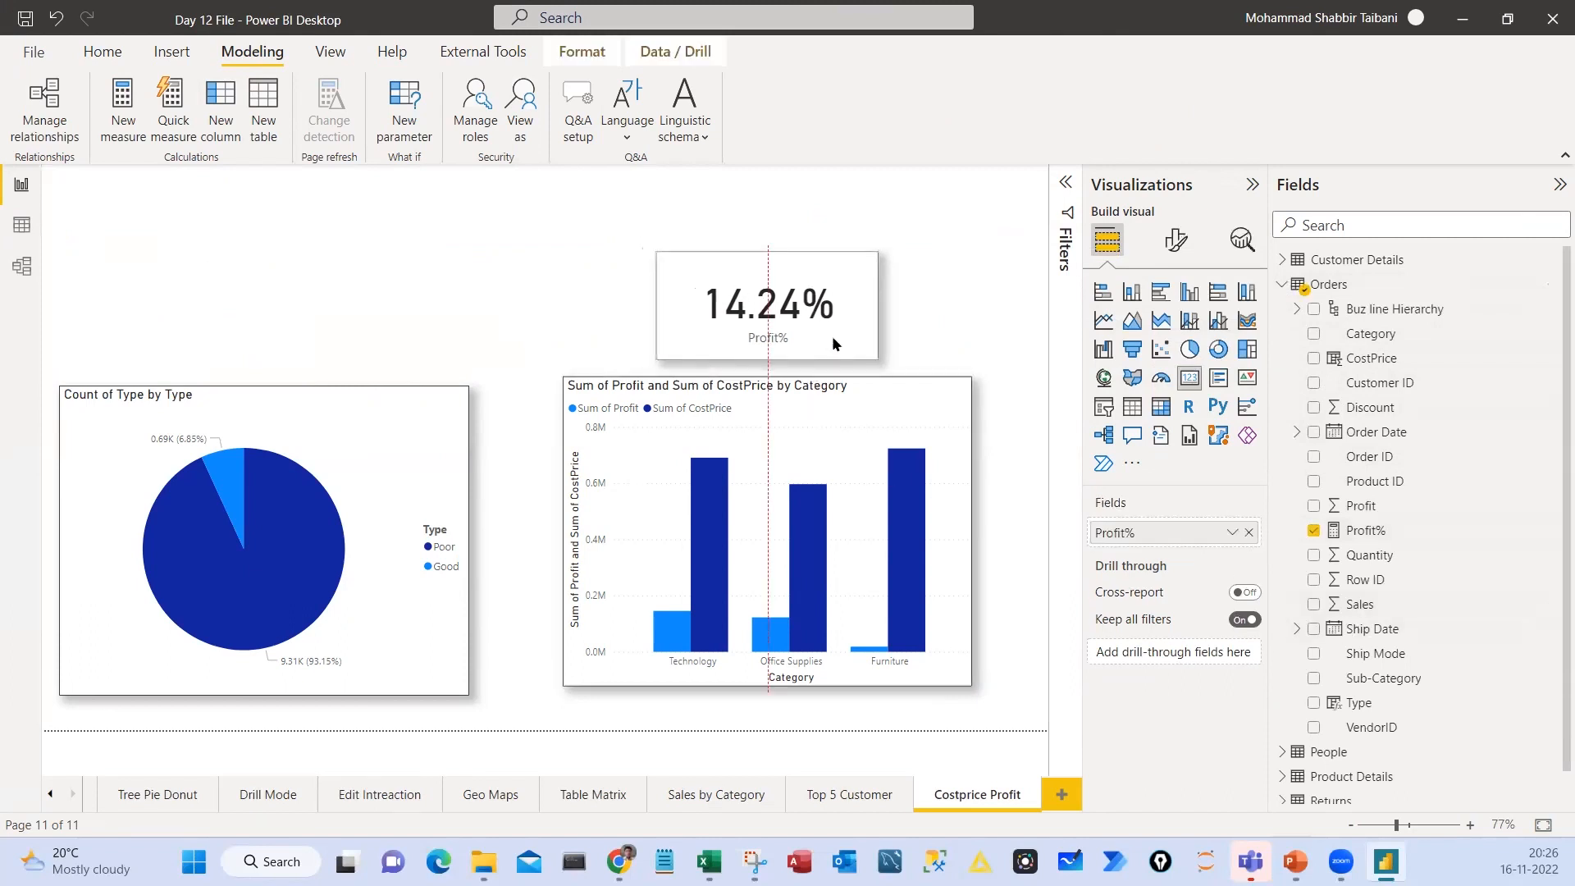
pyautogui.click(298, 311)
pyautogui.click(1189, 378)
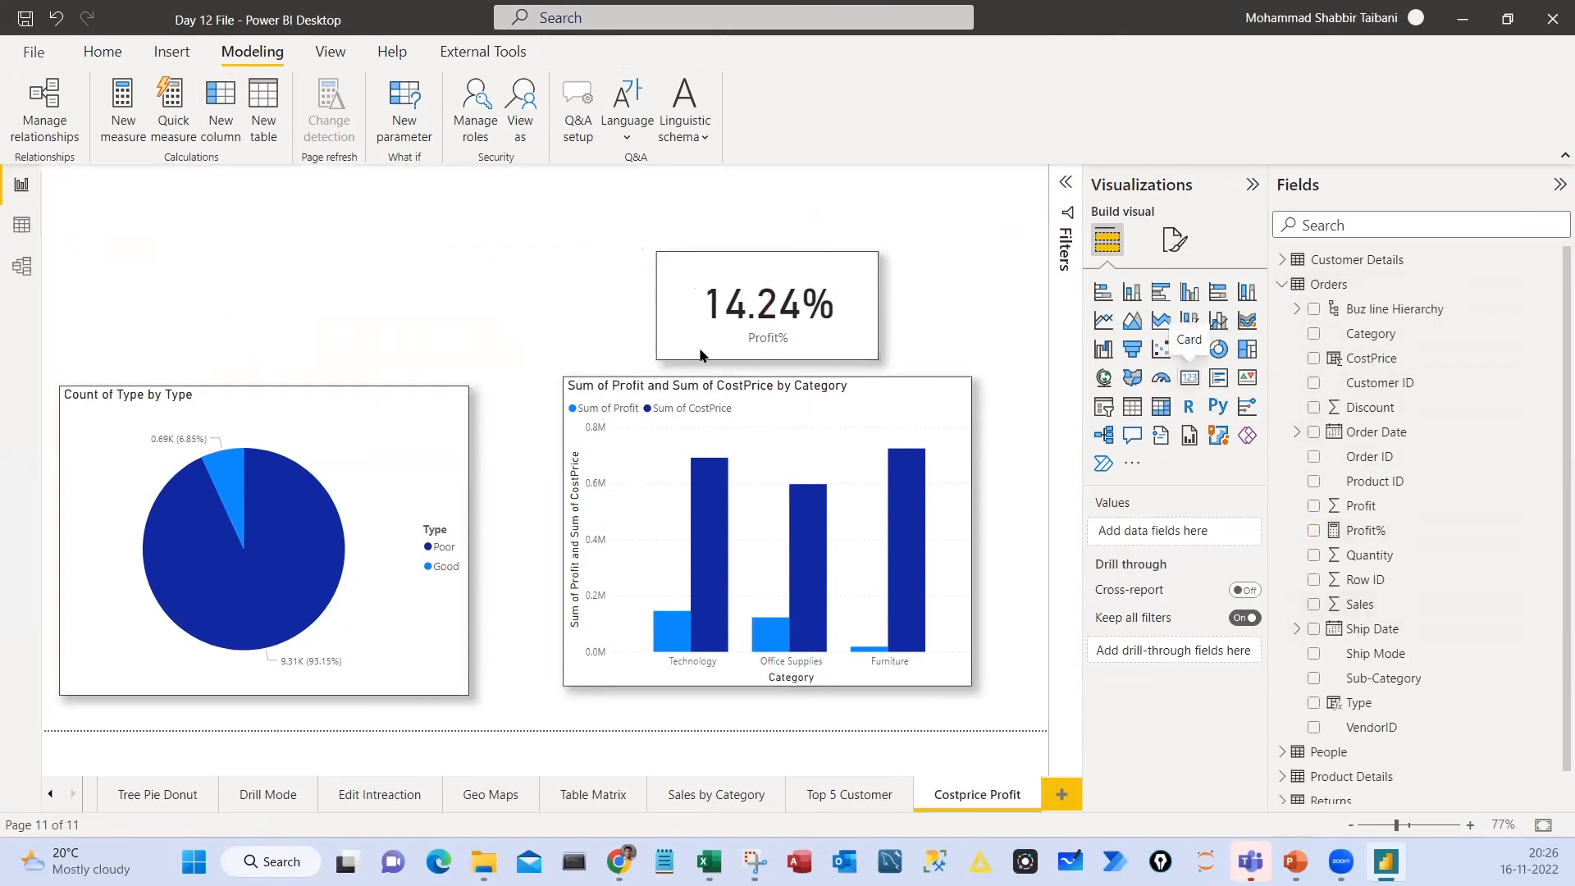
pyautogui.moveTo(344, 303); pyautogui.dragTo(380, 303)
pyautogui.moveTo(503, 355); pyautogui.dragTo(332, 376)
pyautogui.moveTo(296, 310); pyautogui.dragTo(288, 284)
pyautogui.moveTo(169, 303); pyautogui.dragTo(151, 312)
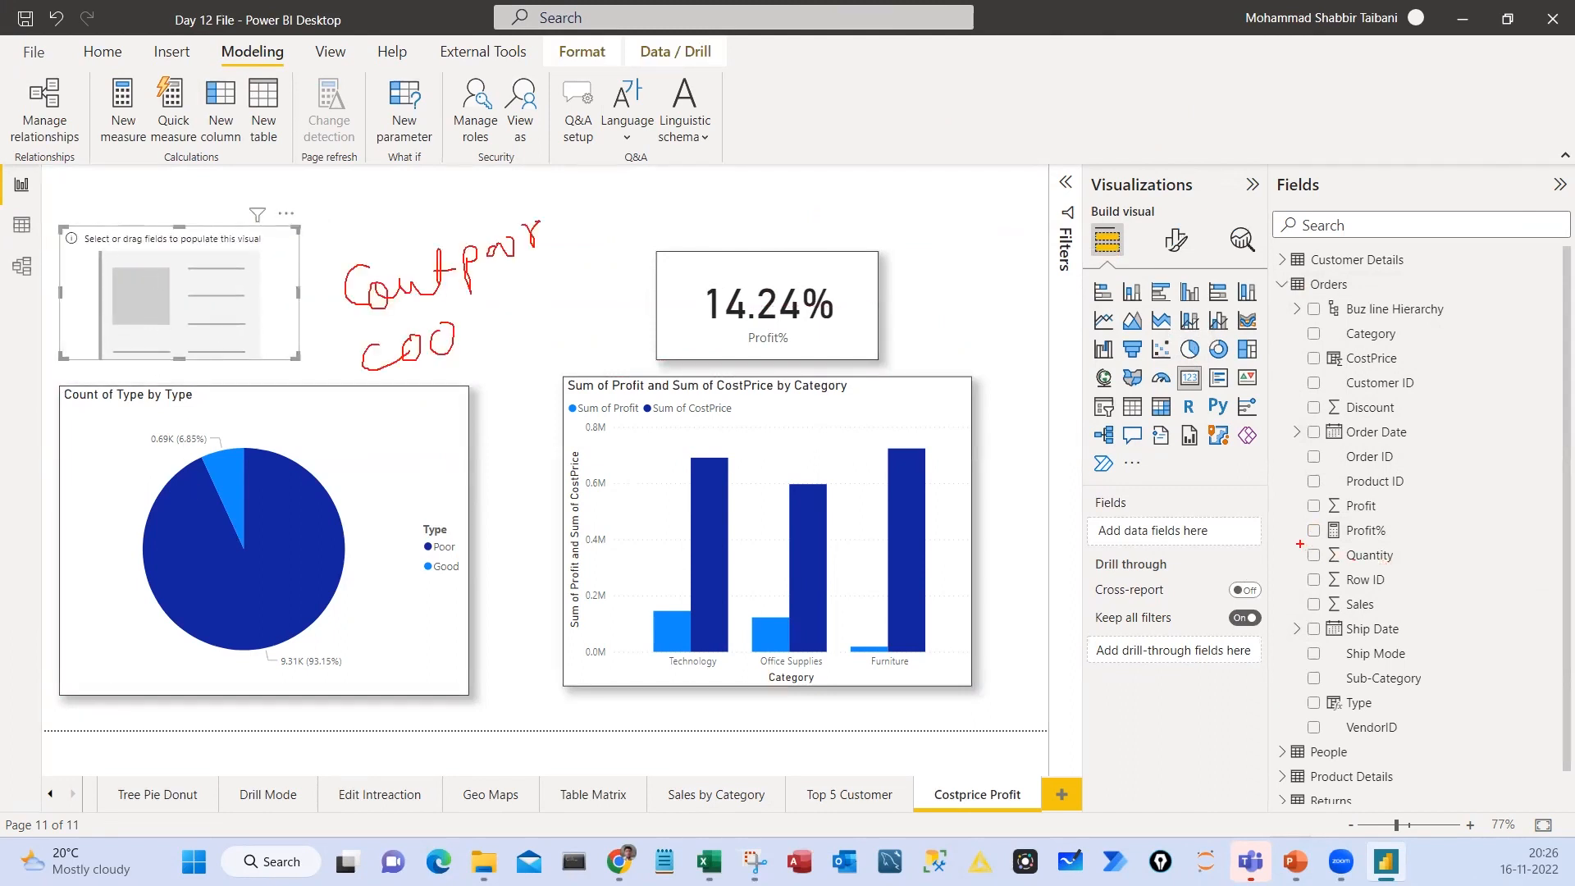
# Outline the Quantity field in red and handwrite notes about counting beside the empty card
pyautogui.moveTo(1298, 543); pyautogui.dragTo(1416, 573)
pyautogui.press('Escape')
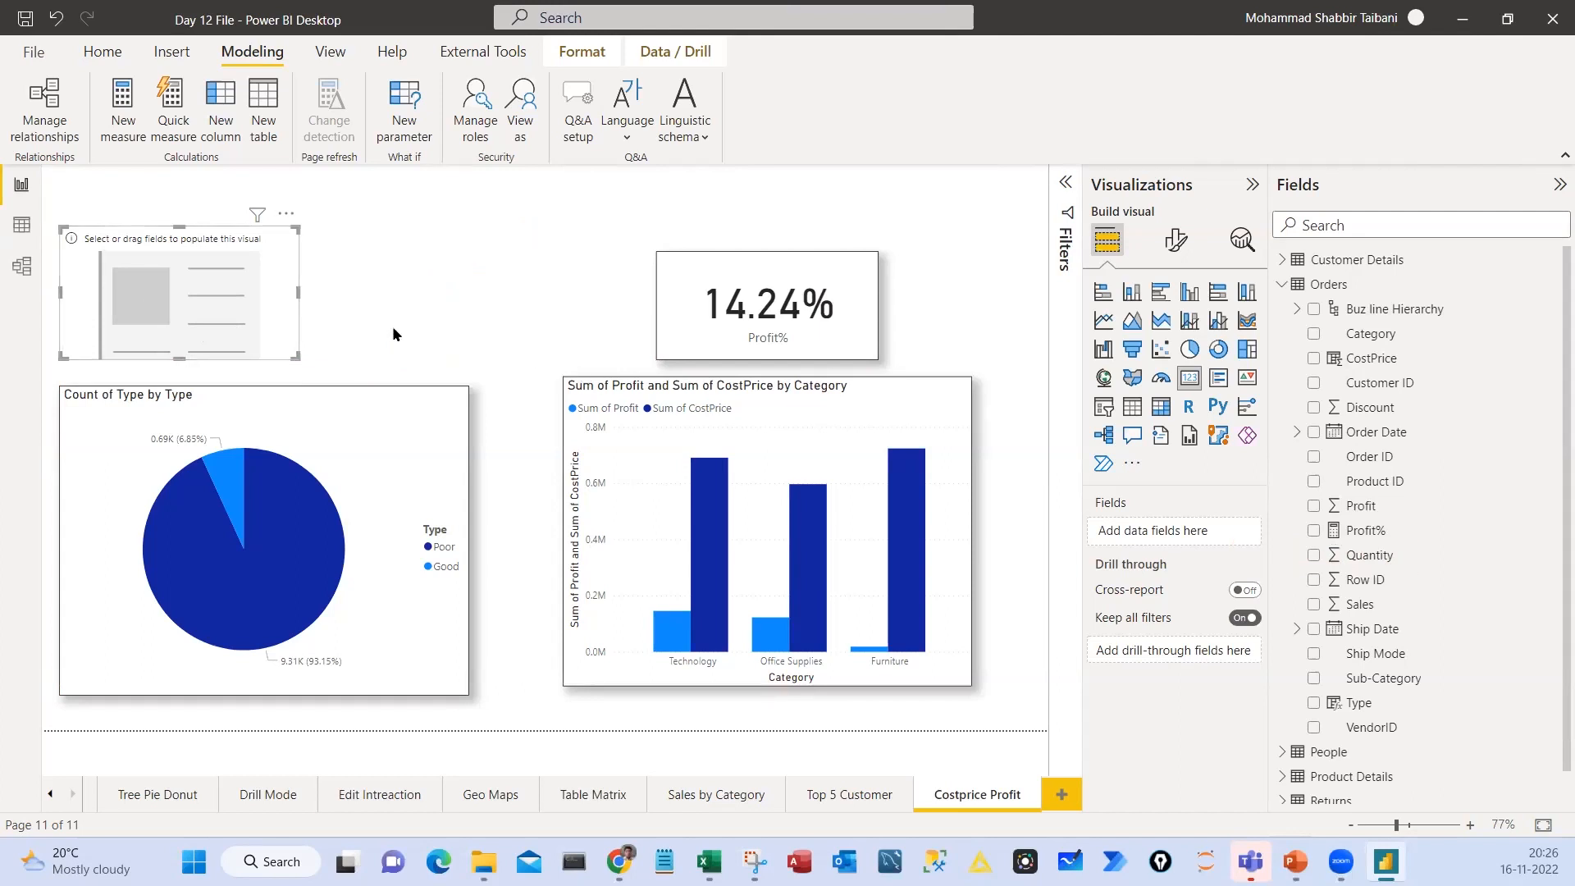
pyautogui.hotkey('ctrl', '2')
pyautogui.moveTo(345, 259); pyautogui.dragTo(333, 286)
pyautogui.moveTo(347, 261)
pyautogui.mouseDown()
pyautogui.moveTo(346, 275)
pyautogui.moveTo(405, 237)
pyautogui.moveTo(479, 263)
pyautogui.mouseUp()
pyautogui.moveTo(491, 218); pyautogui.dragTo(522, 233)
pyautogui.moveTo(527, 218); pyautogui.dragTo(568, 234)
pyautogui.press('Escape')
# Center the empty card above the pie chart and handwrite a circled 9994 over it as an example count
pyautogui.moveTo(146, 310)
pyautogui.mouseDown()
pyautogui.moveTo(271, 307)
pyautogui.moveTo(221, 293)
pyautogui.moveTo(247, 315)
pyautogui.mouseUp()
pyautogui.hotkey('ctrl', '2')
pyautogui.moveTo(272, 279); pyautogui.dragTo(269, 315)
pyautogui.moveTo(291, 273)
pyautogui.mouseDown()
pyautogui.moveTo(295, 318)
pyautogui.moveTo(344, 312)
pyautogui.mouseUp()
pyautogui.moveTo(283, 242)
pyautogui.mouseDown()
pyautogui.moveTo(332, 347)
pyautogui.moveTo(270, 238)
pyautogui.mouseUp()
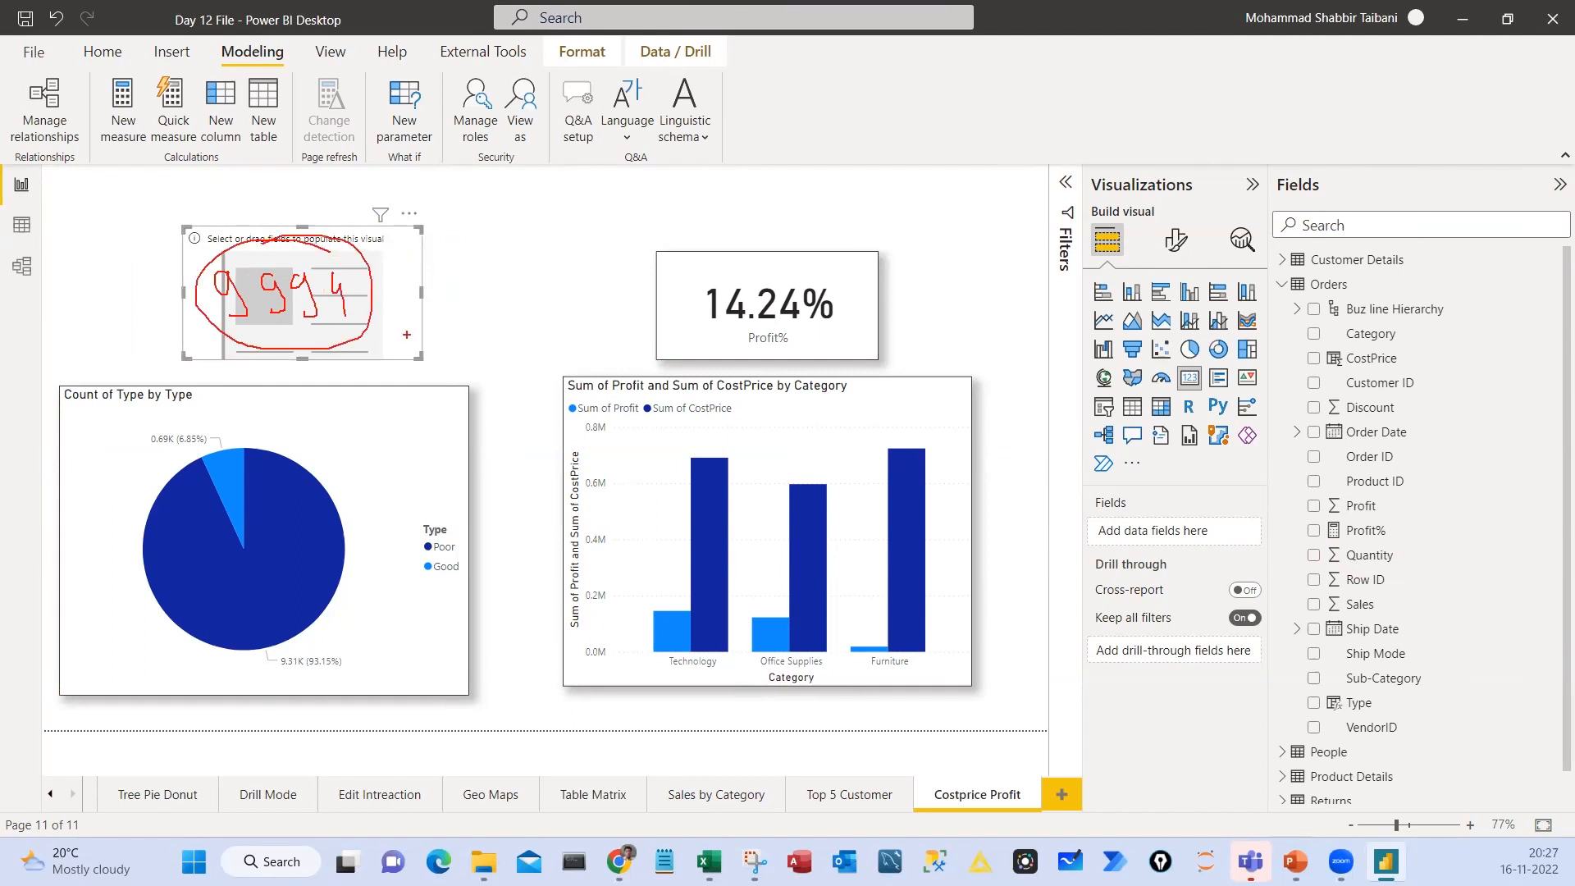
pyautogui.moveTo(377, 314)
pyautogui.mouseDown()
pyautogui.moveTo(500, 294)
pyautogui.moveTo(480, 319)
pyautogui.mouseUp()
pyautogui.press('Escape')
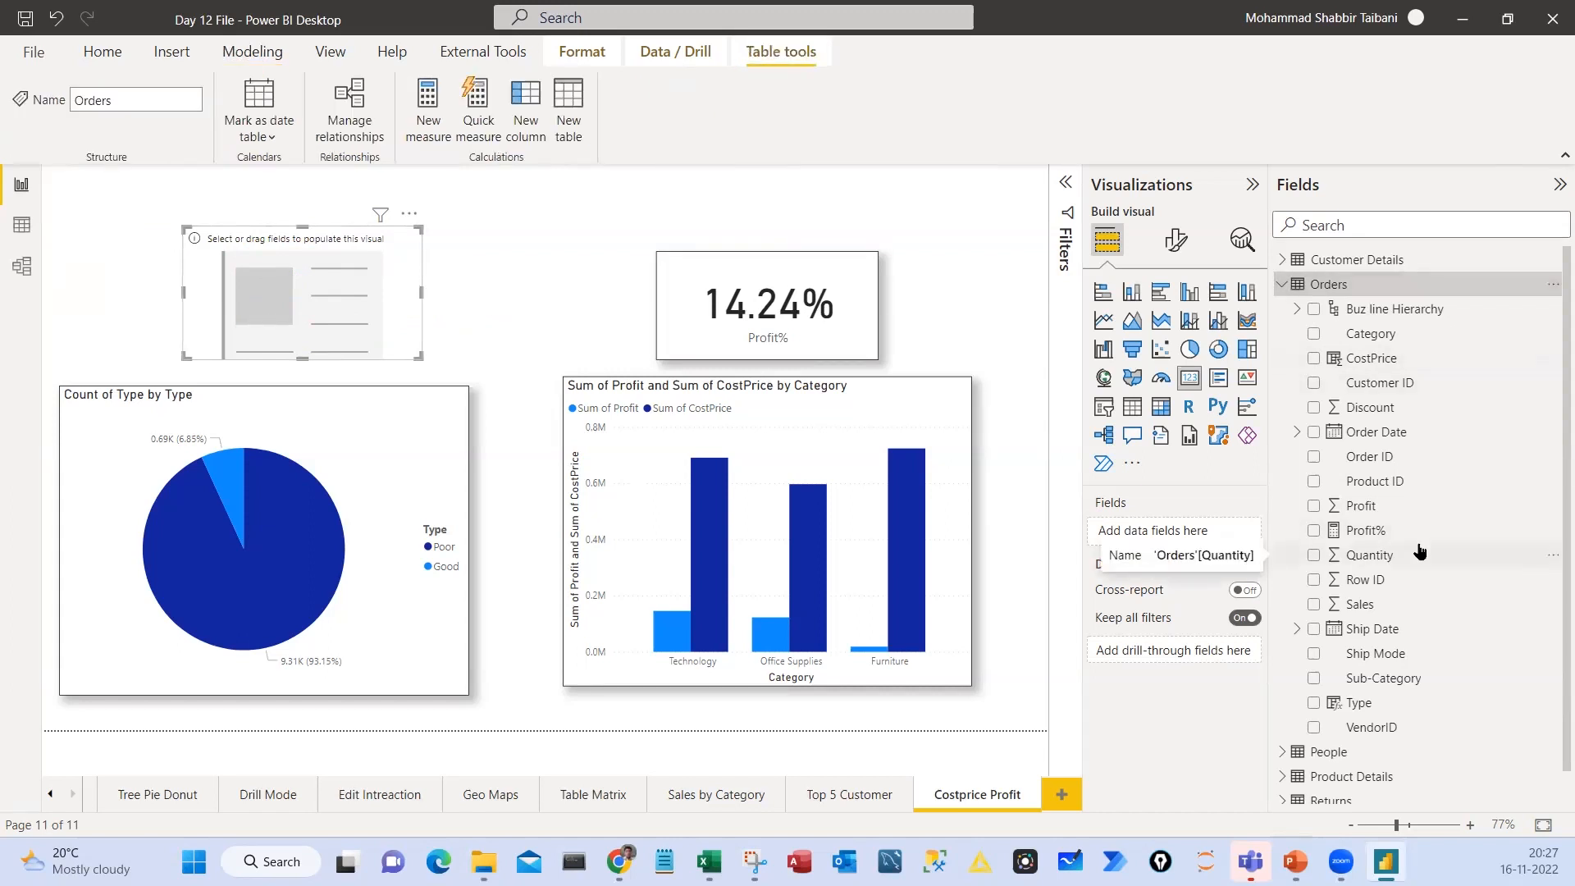
# Create a new measure in the Orders table and name it Total Transction
pyautogui.moveTo(372, 317); pyautogui.dragTo(365, 325)
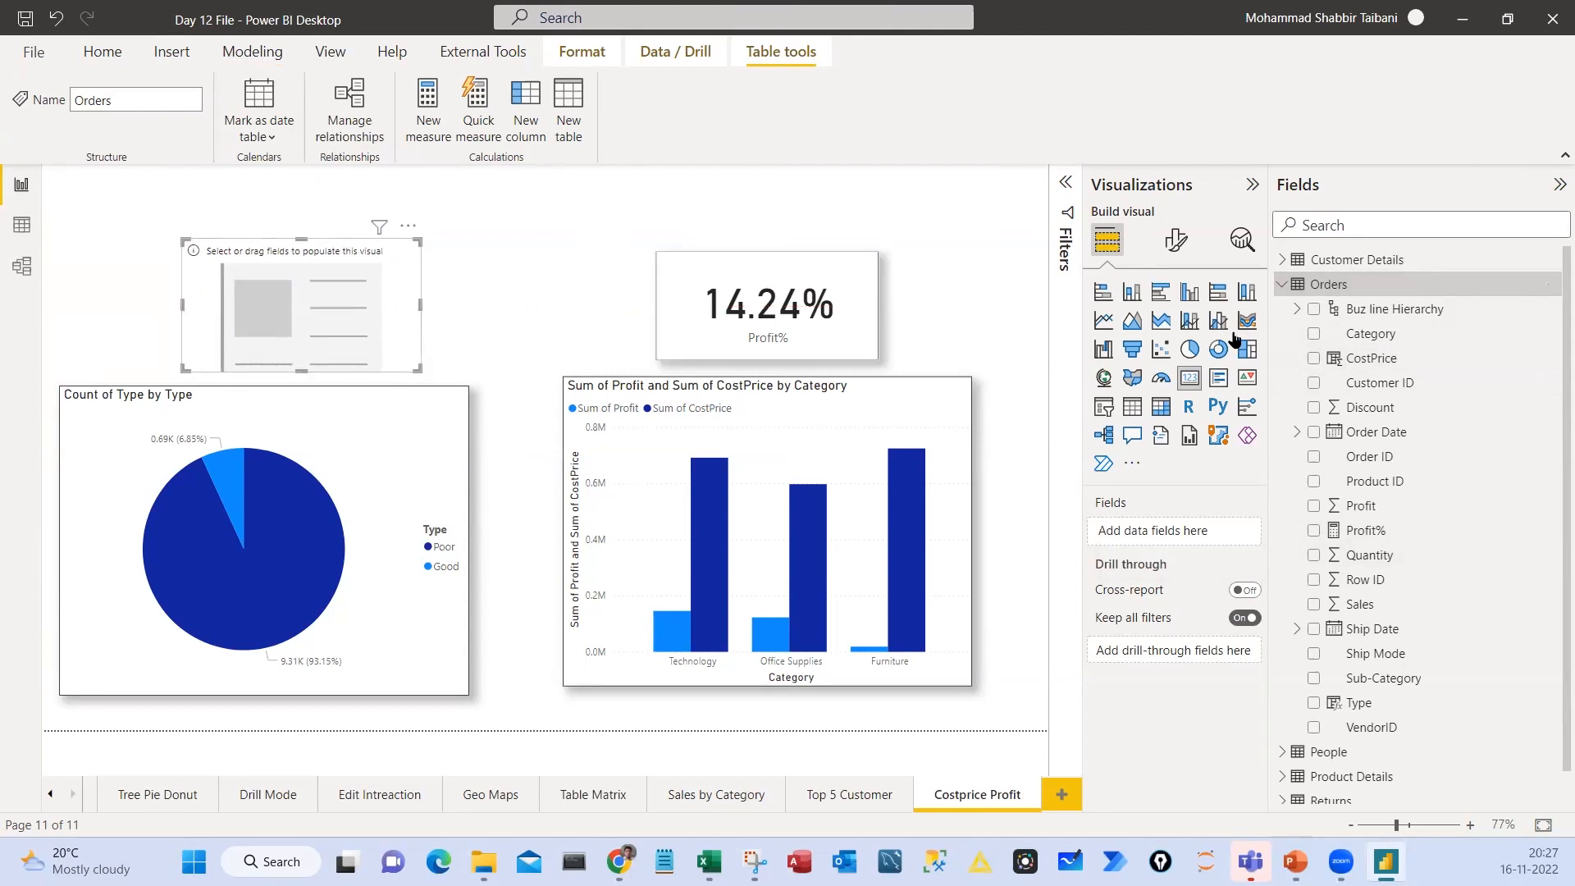
pyautogui.click(1554, 284)
pyautogui.click(1439, 295)
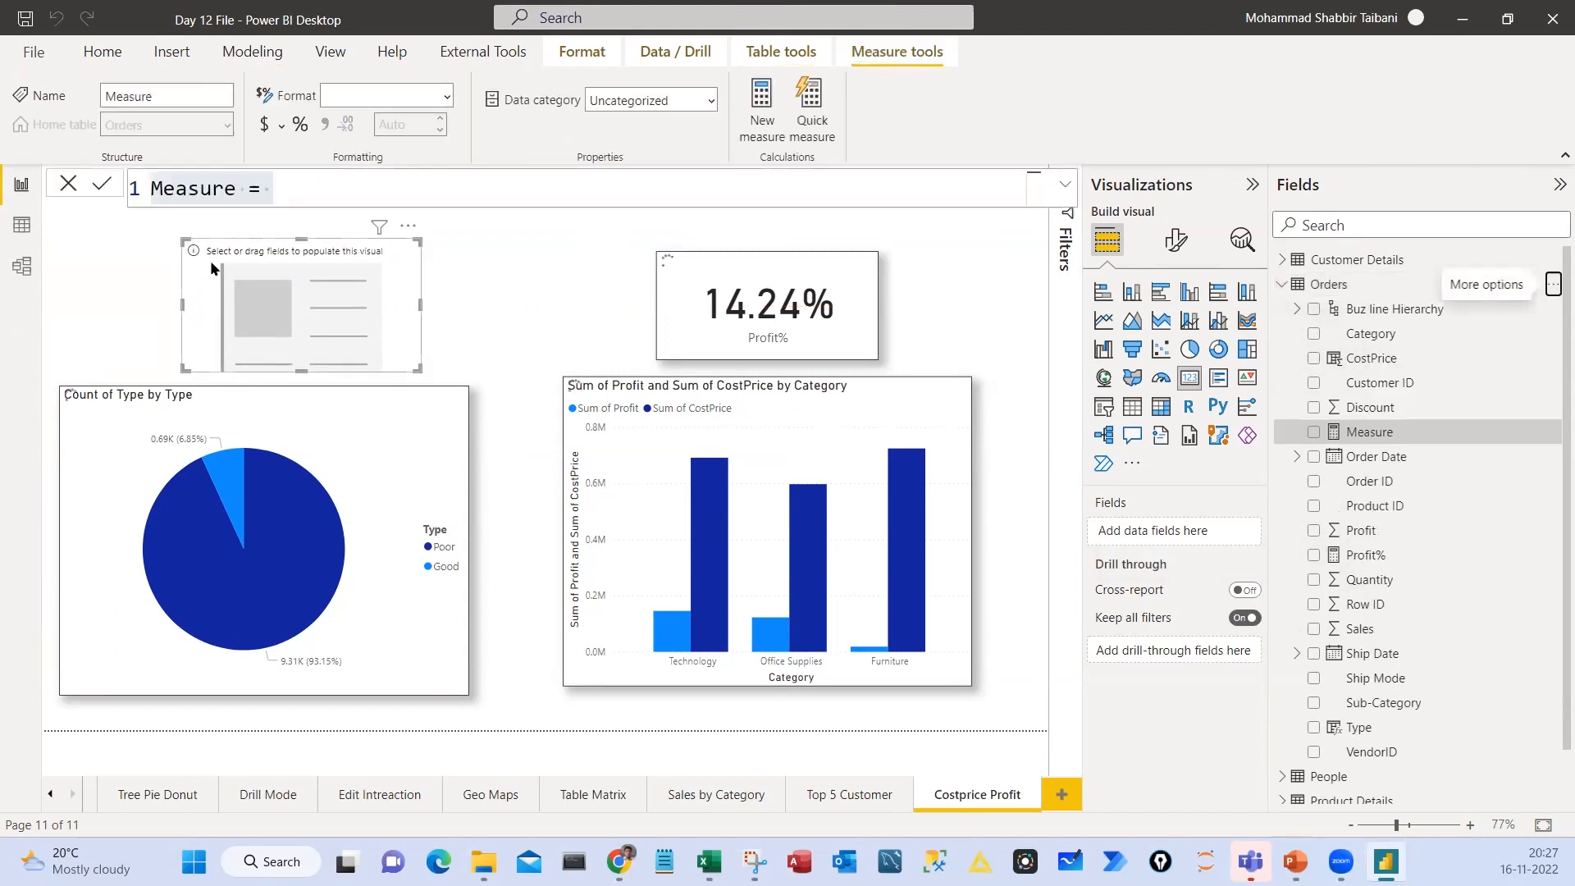
pyautogui.doubleClick(187, 189)
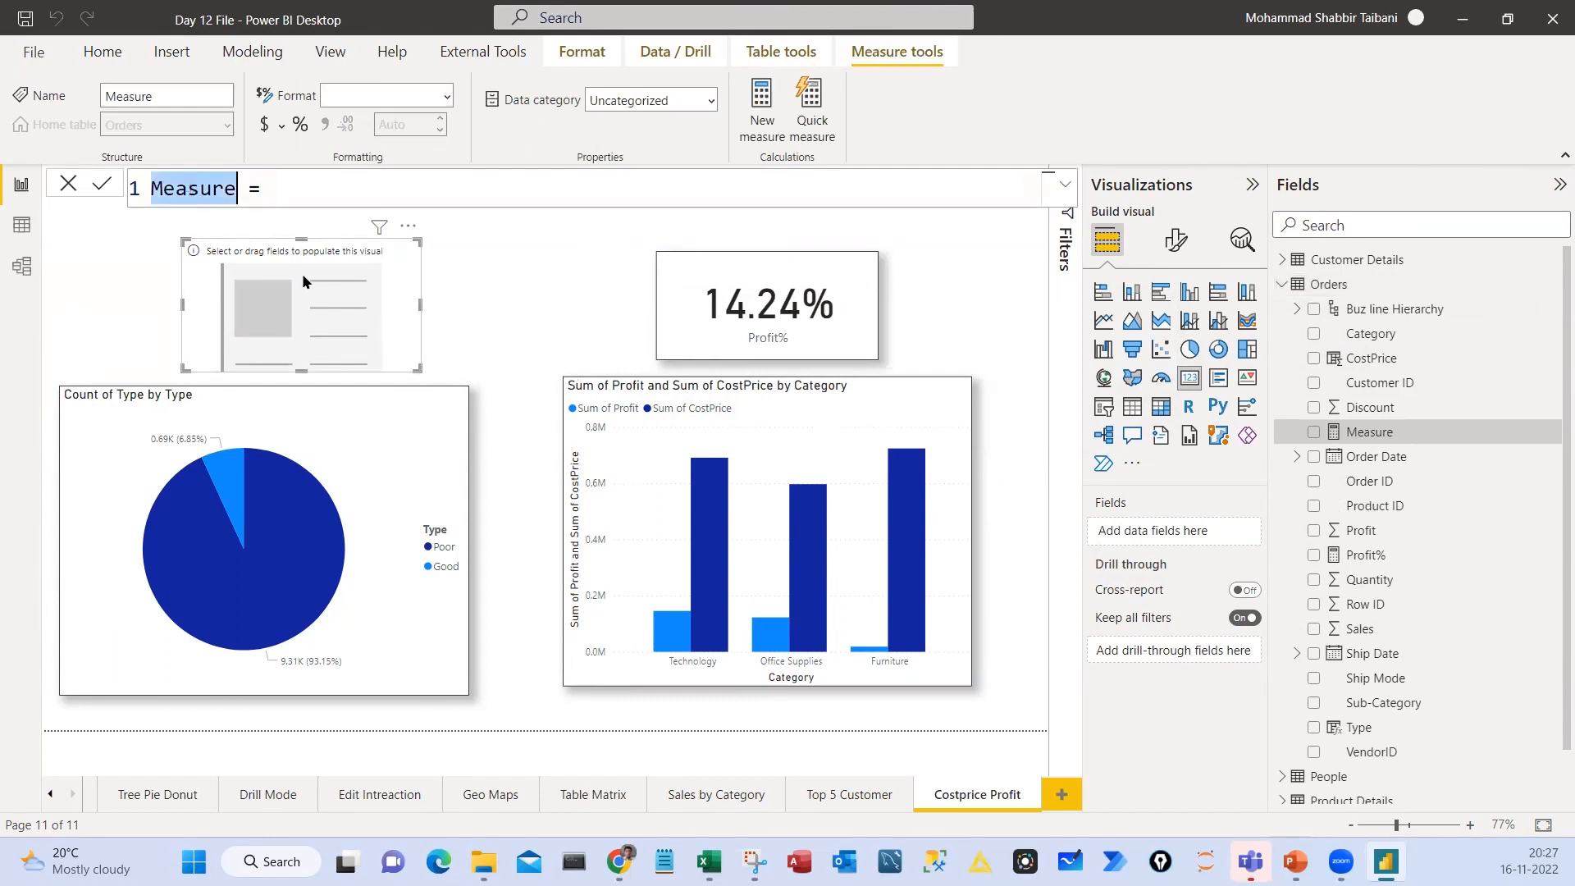
pyautogui.write('Count')
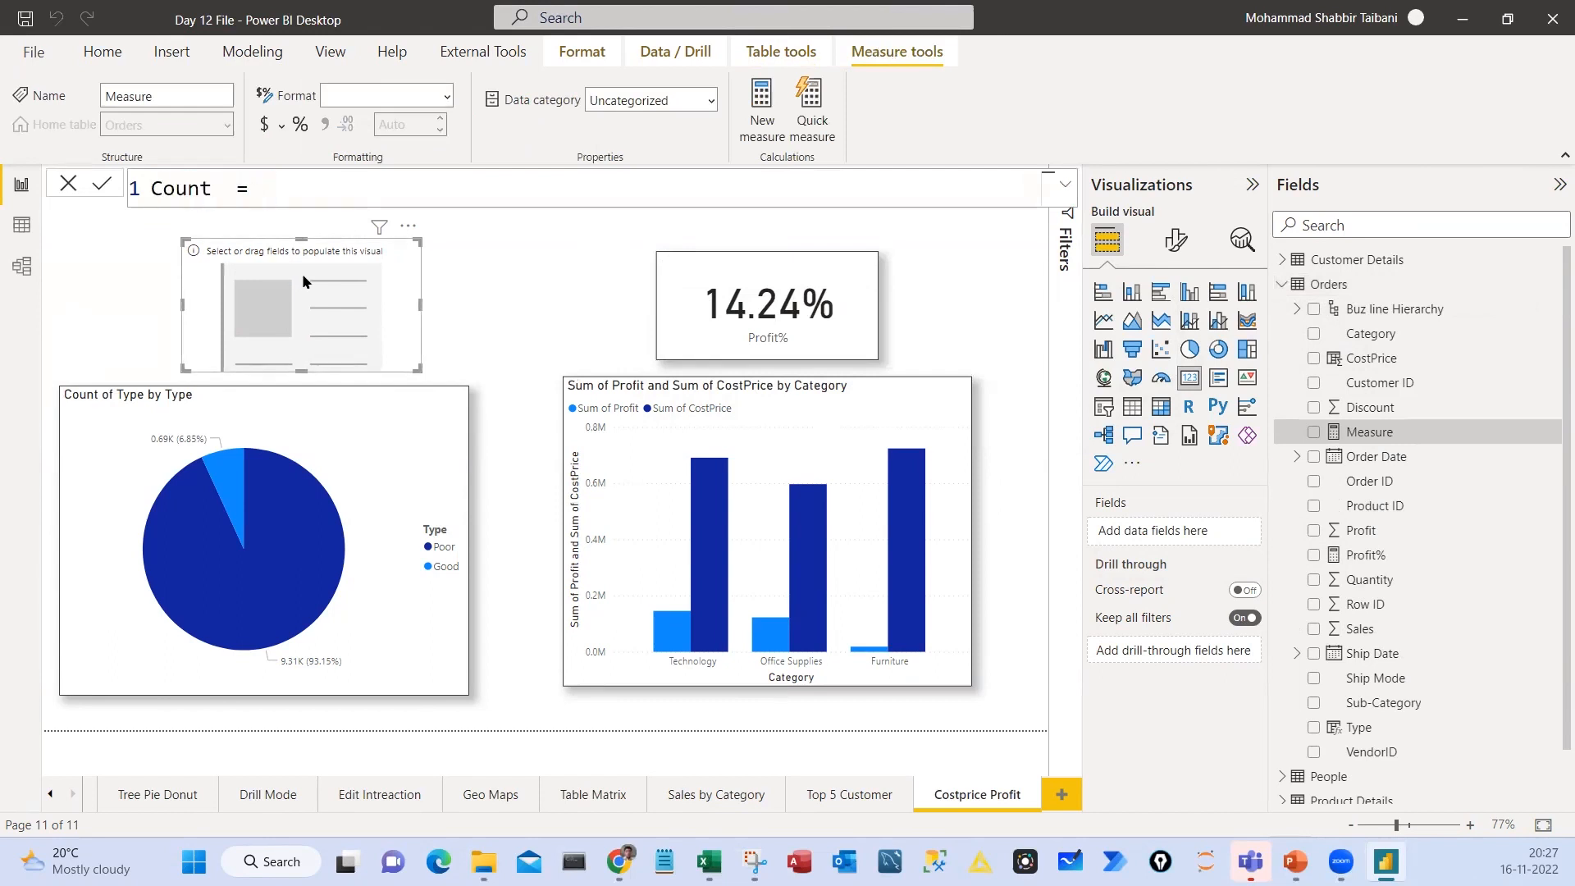
pyautogui.press('BackSpace')
pyautogui.press('BackSpace')
pyautogui.press('BackSpace')
pyautogui.press('BackSpace')
pyautogui.press('BackSpace')
pyautogui.write('Total Transction')
# Define the Total Transction measure as COUNTROWS(Orders) and commit it
pyautogui.press('End')
pyautogui.write('coun')
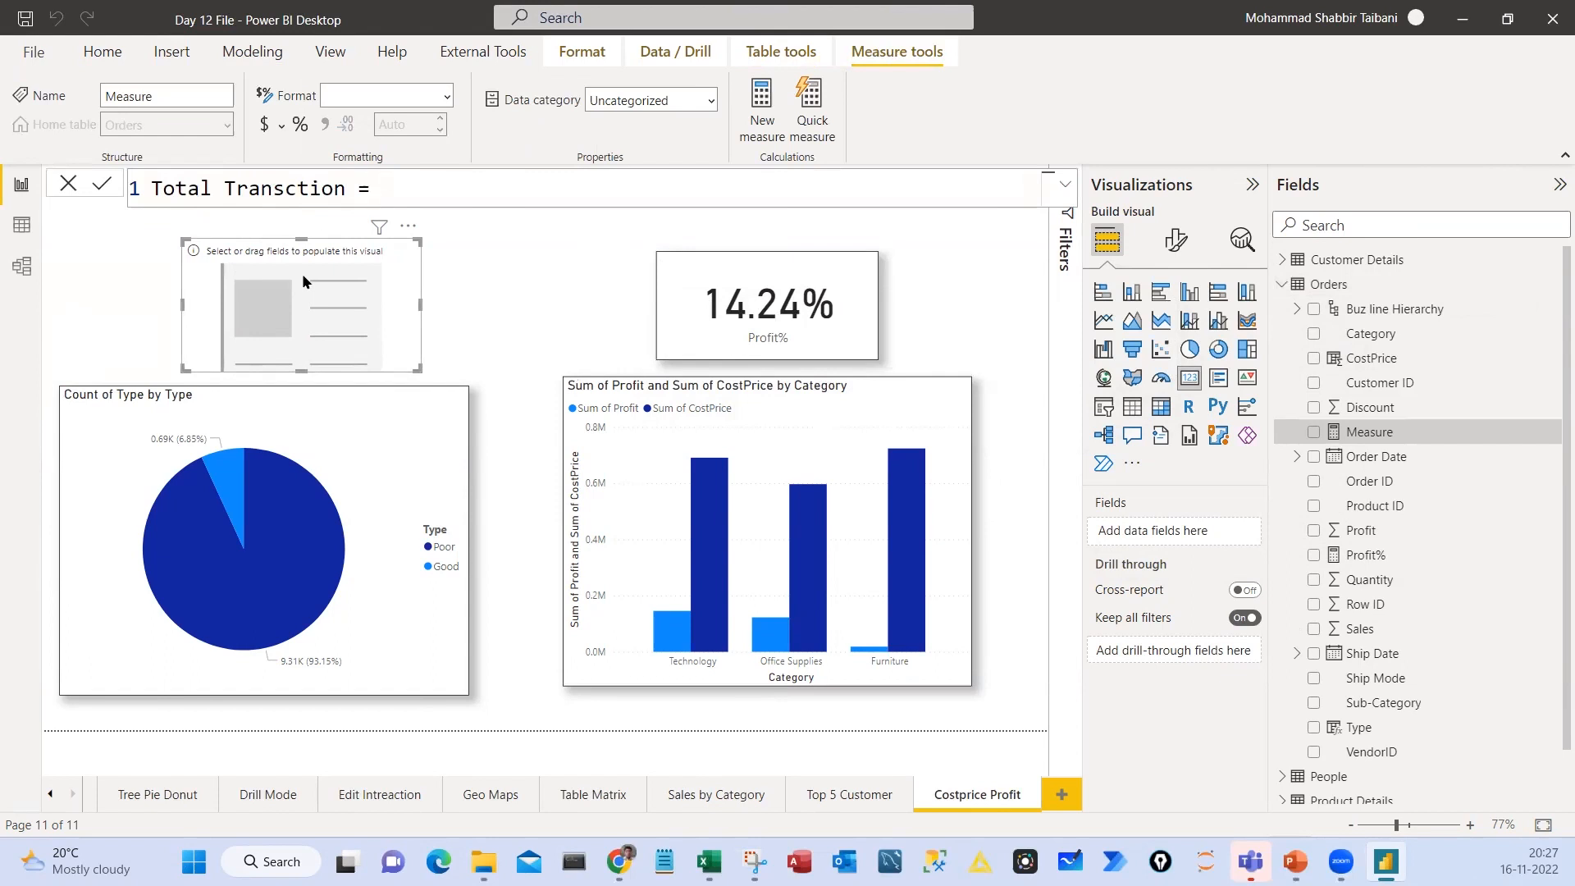
pyautogui.press('Down')
pyautogui.press('Down')
pyautogui.press('Down')
pyautogui.press('Down')
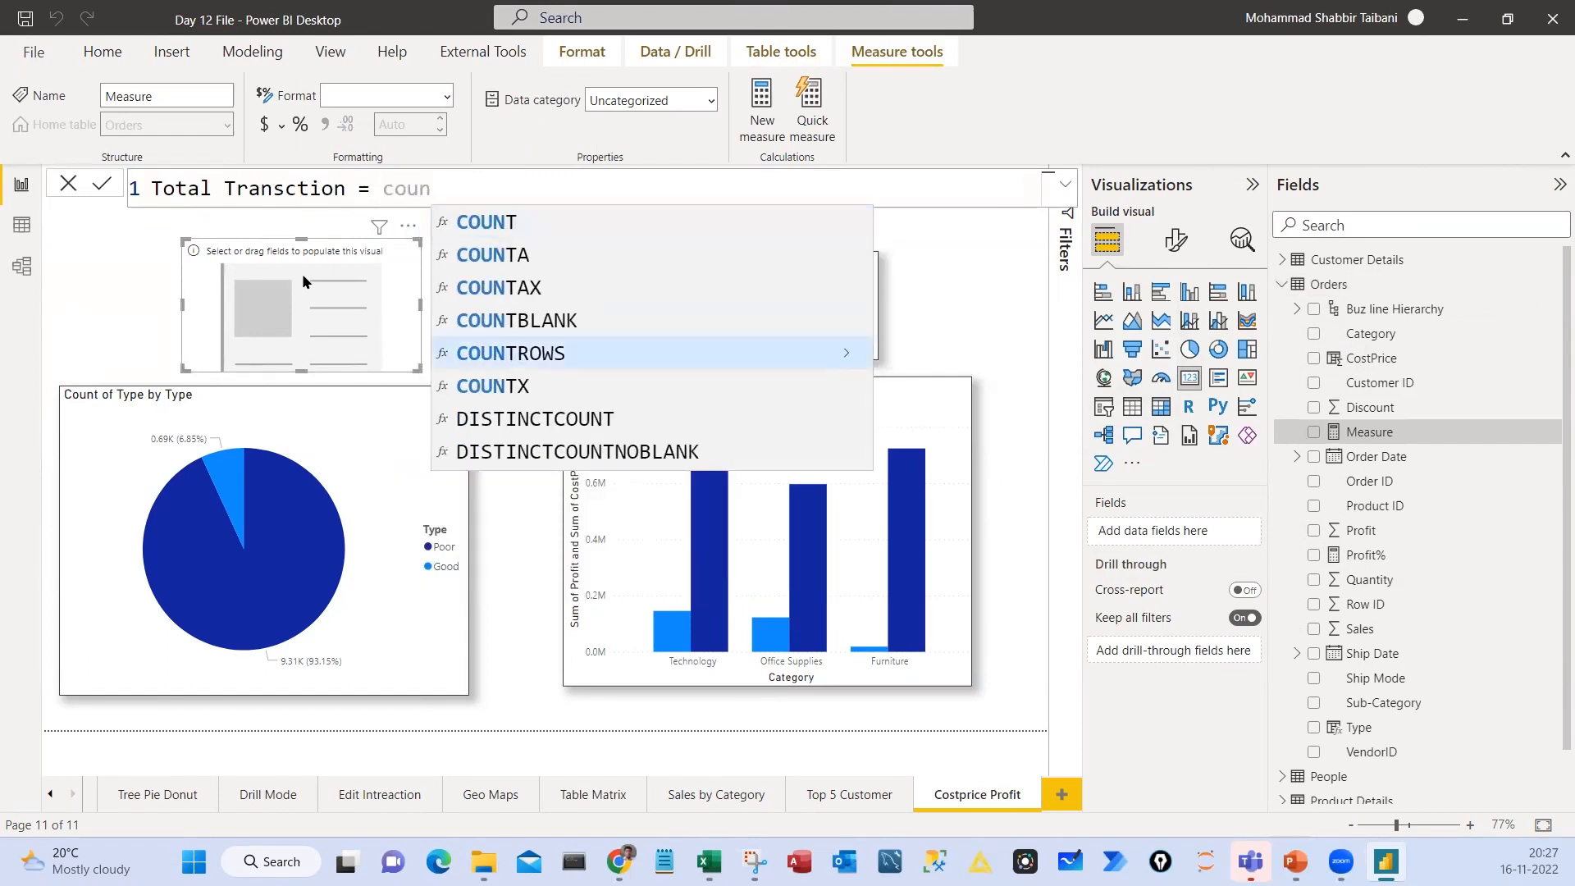
pyautogui.press('Tab')
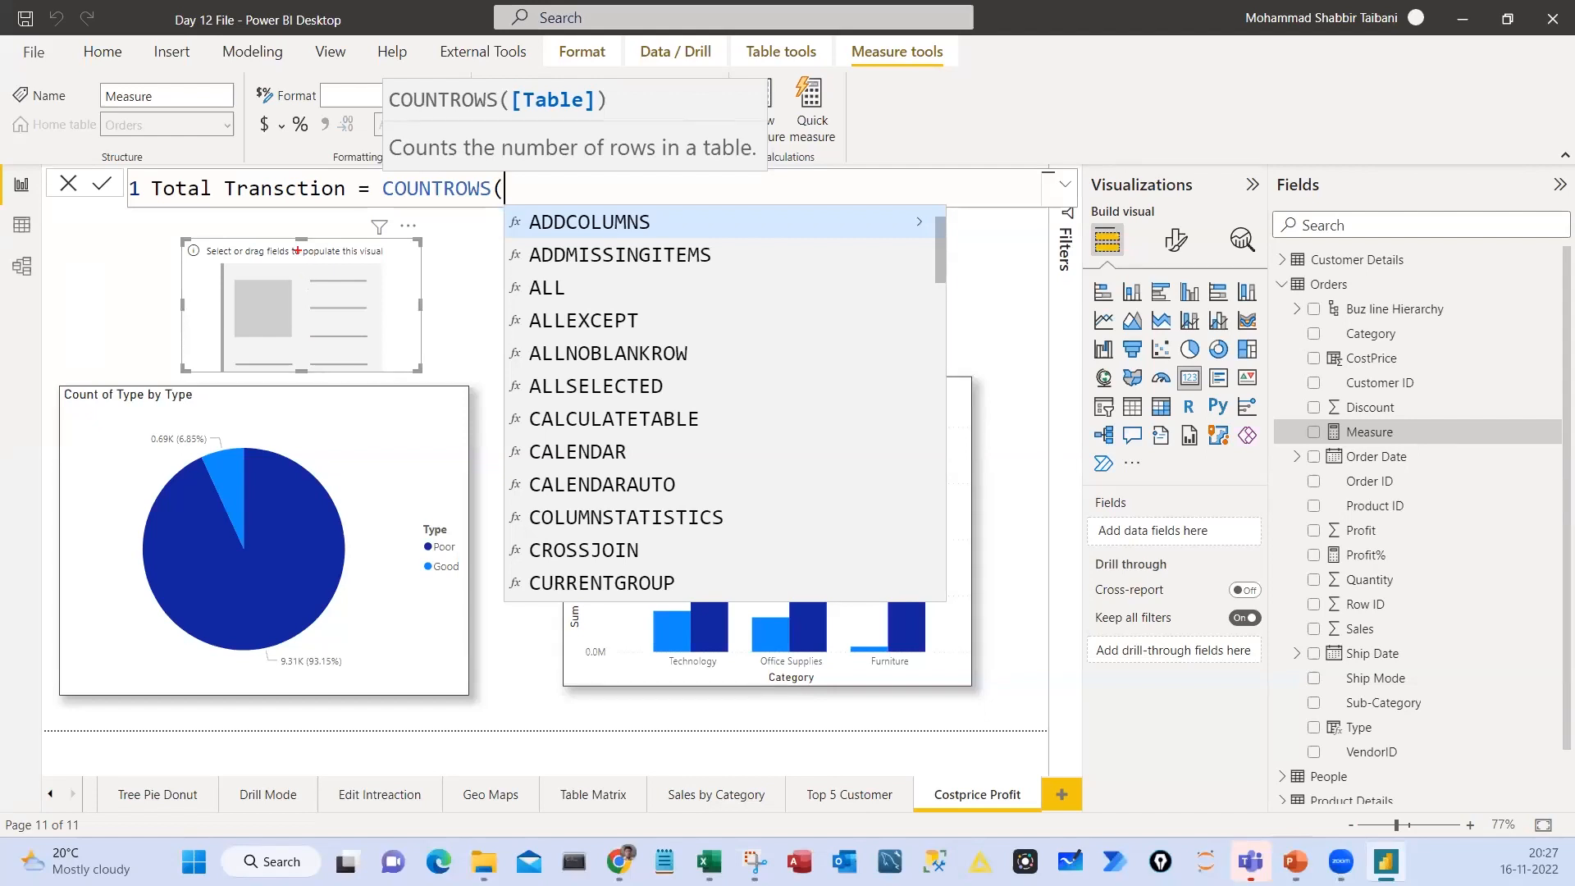
pyautogui.moveTo(532, 69)
pyautogui.mouseDown()
pyautogui.moveTo(497, 99)
pyautogui.moveTo(526, 145)
pyautogui.mouseUp()
pyautogui.press('Escape')
pyautogui.write('Orders')
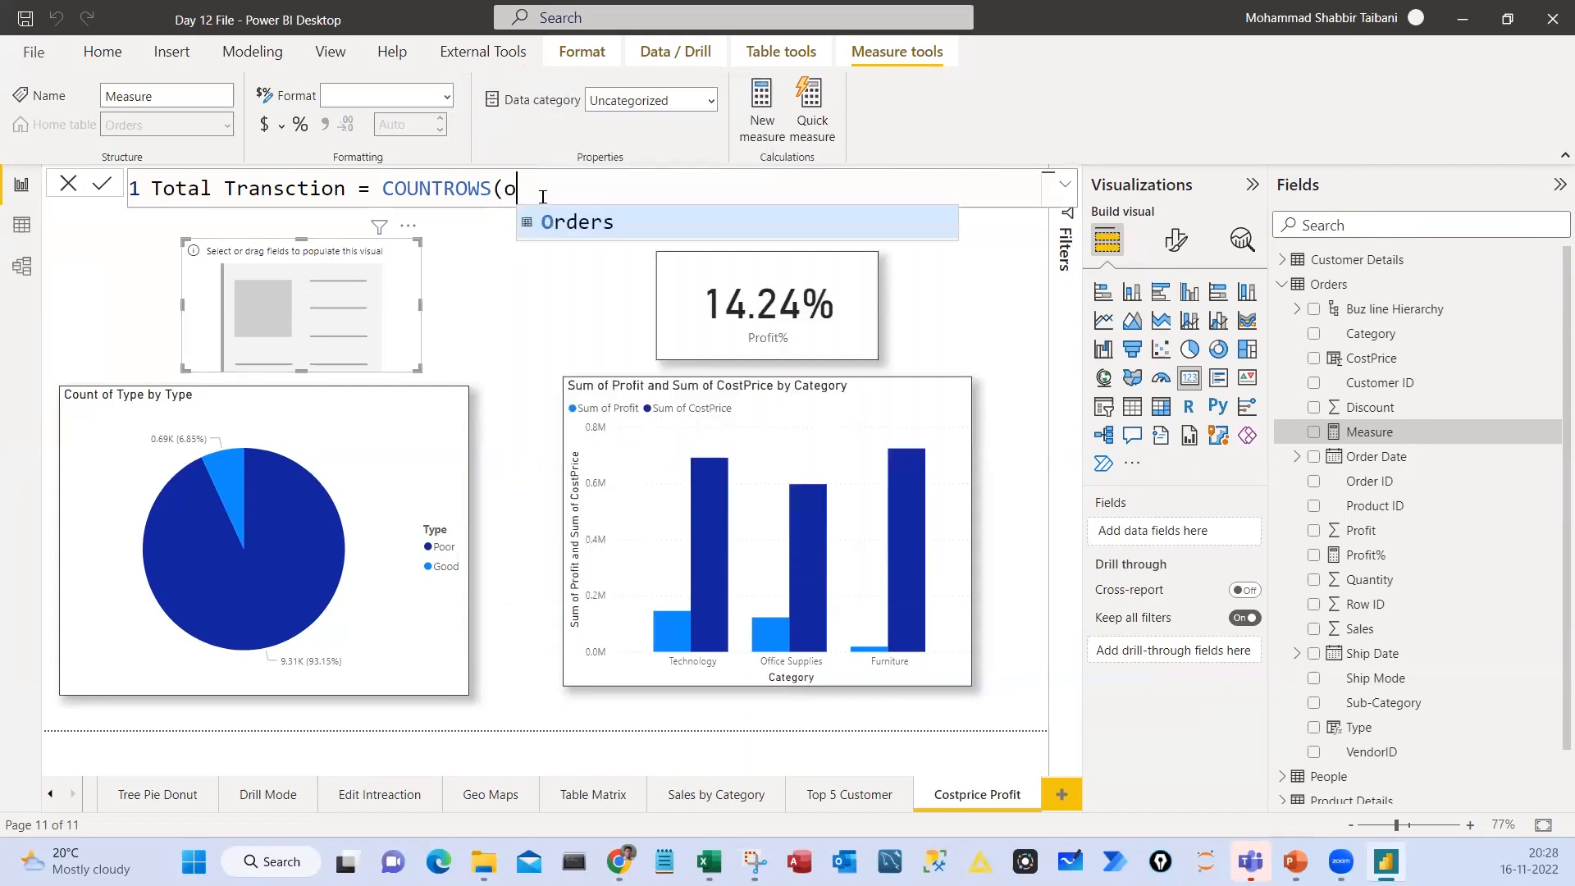
pyautogui.write(')')
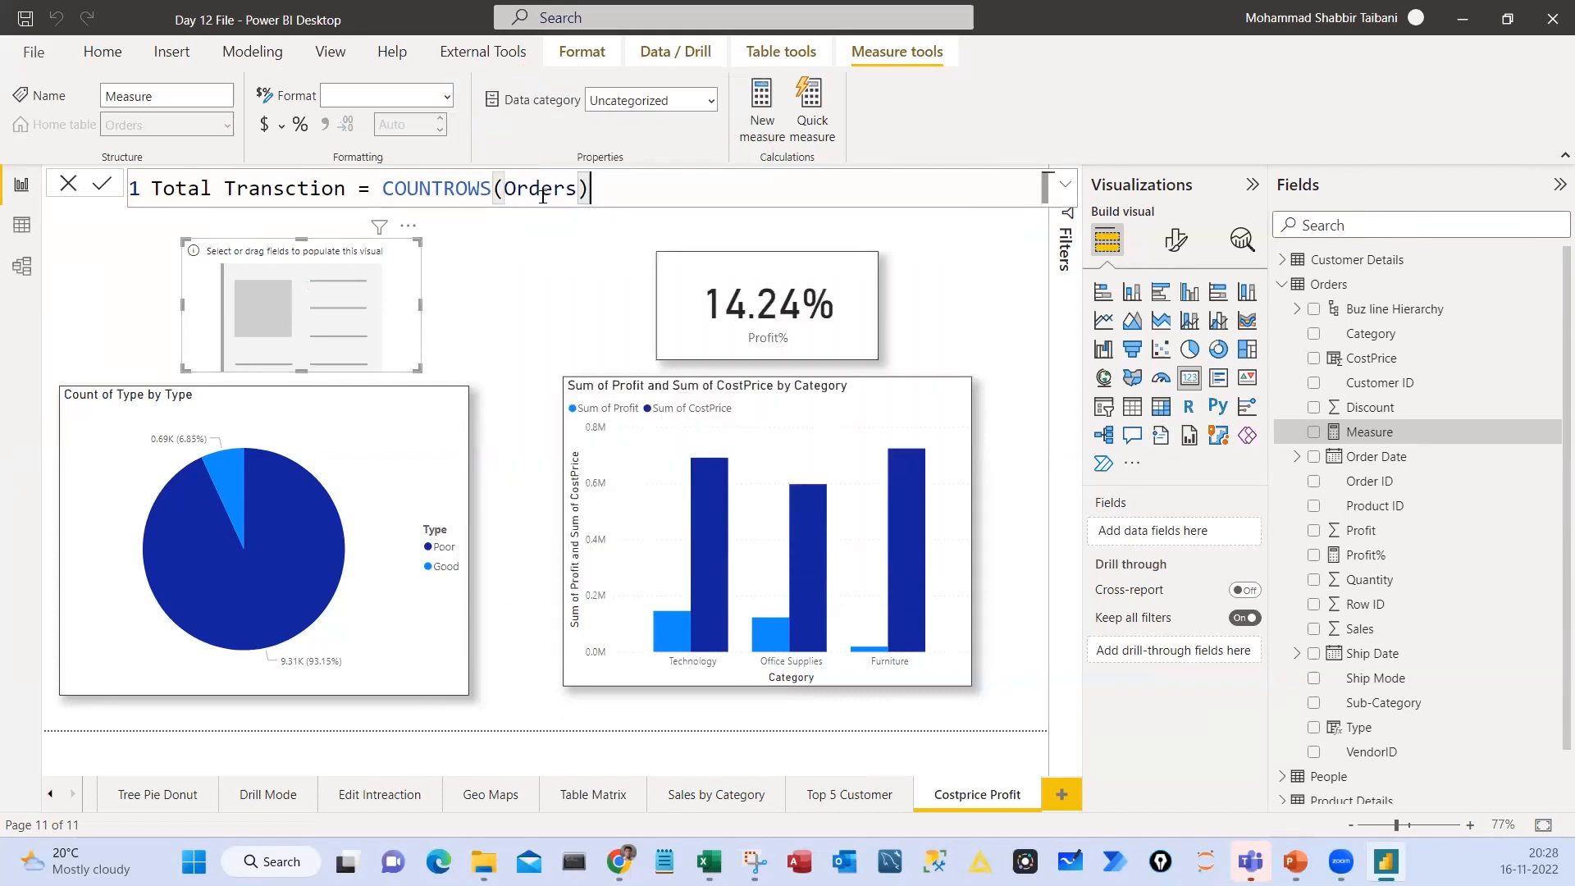
pyautogui.press('Return')
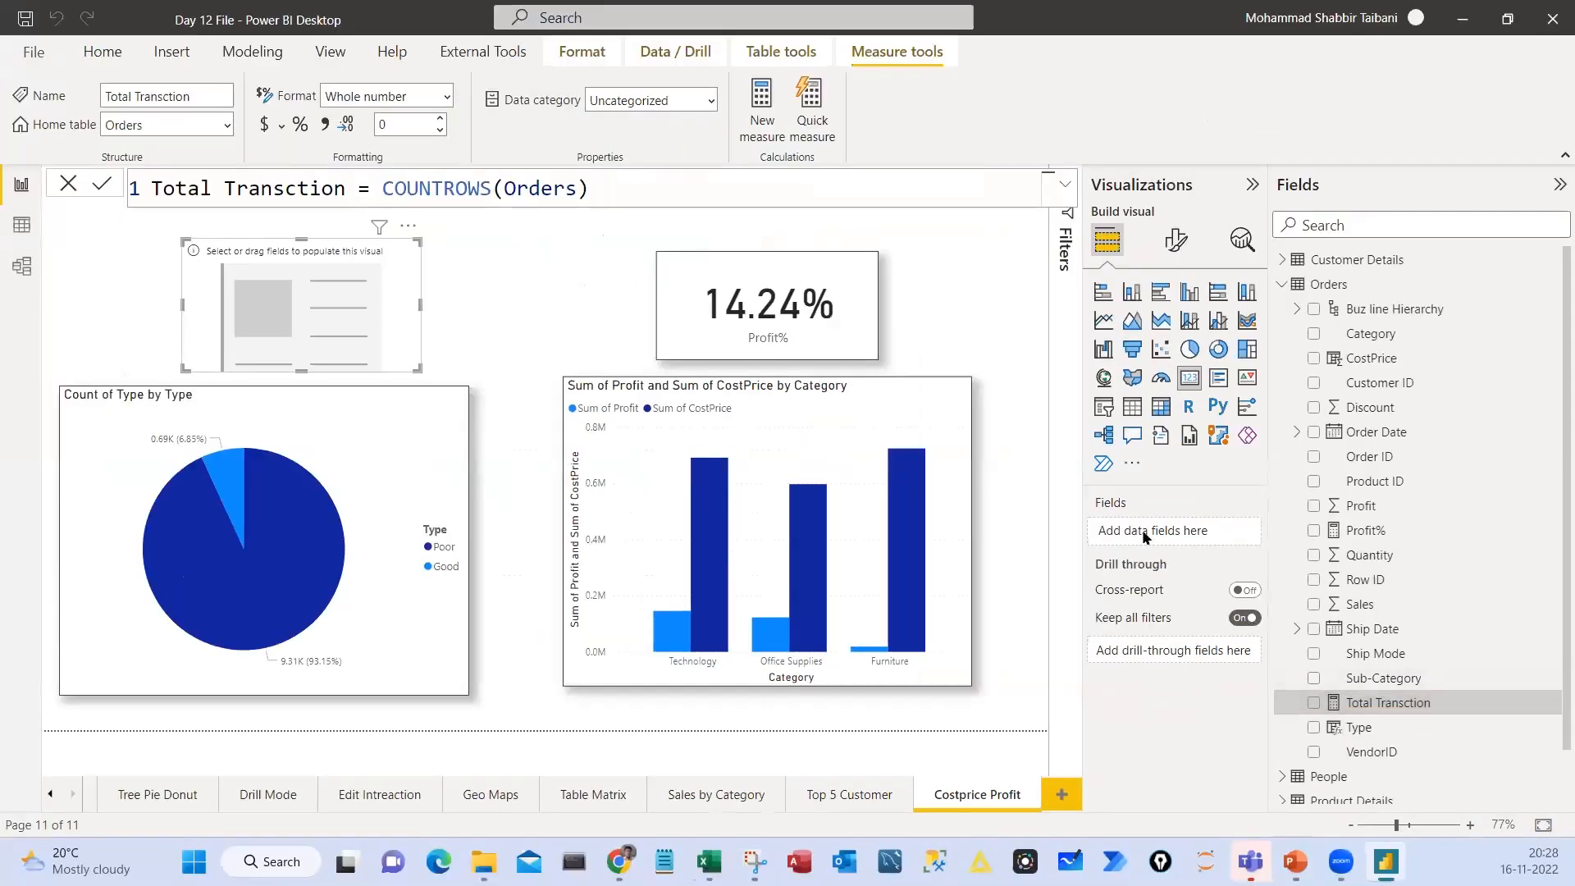
# Show the Total Transction measure in the empty card, and outline the card and its formula in red
pyautogui.click(1355, 702)
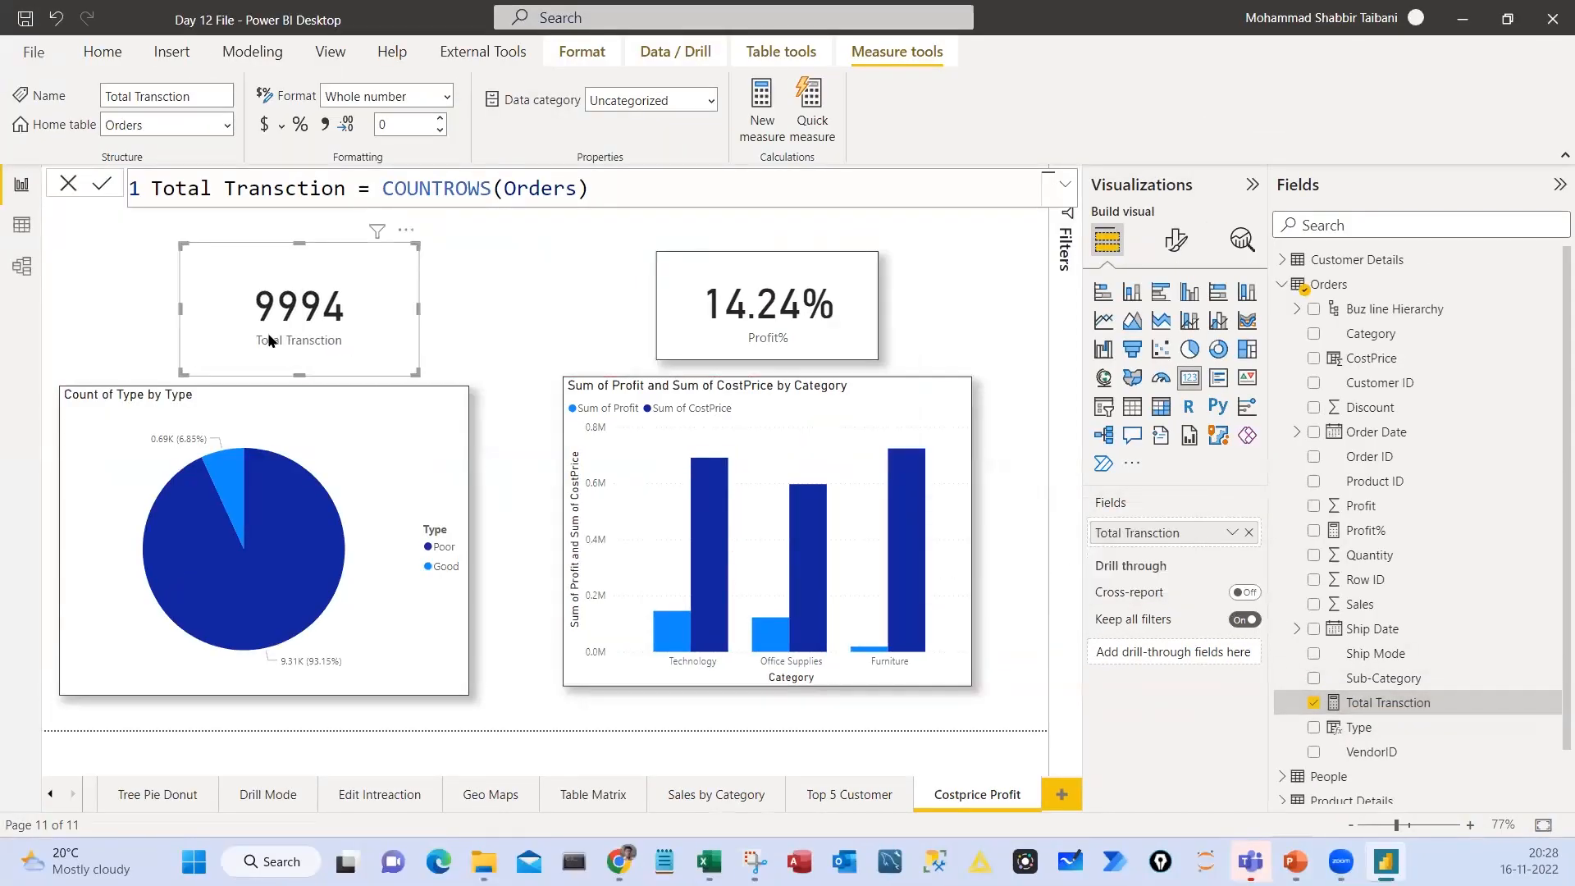
pyautogui.hotkey('ctrl', '2')
pyautogui.moveTo(215, 264); pyautogui.dragTo(363, 354)
pyautogui.moveTo(134, 164)
pyautogui.mouseDown()
pyautogui.moveTo(641, 230)
pyautogui.moveTo(614, 212)
pyautogui.mouseUp()
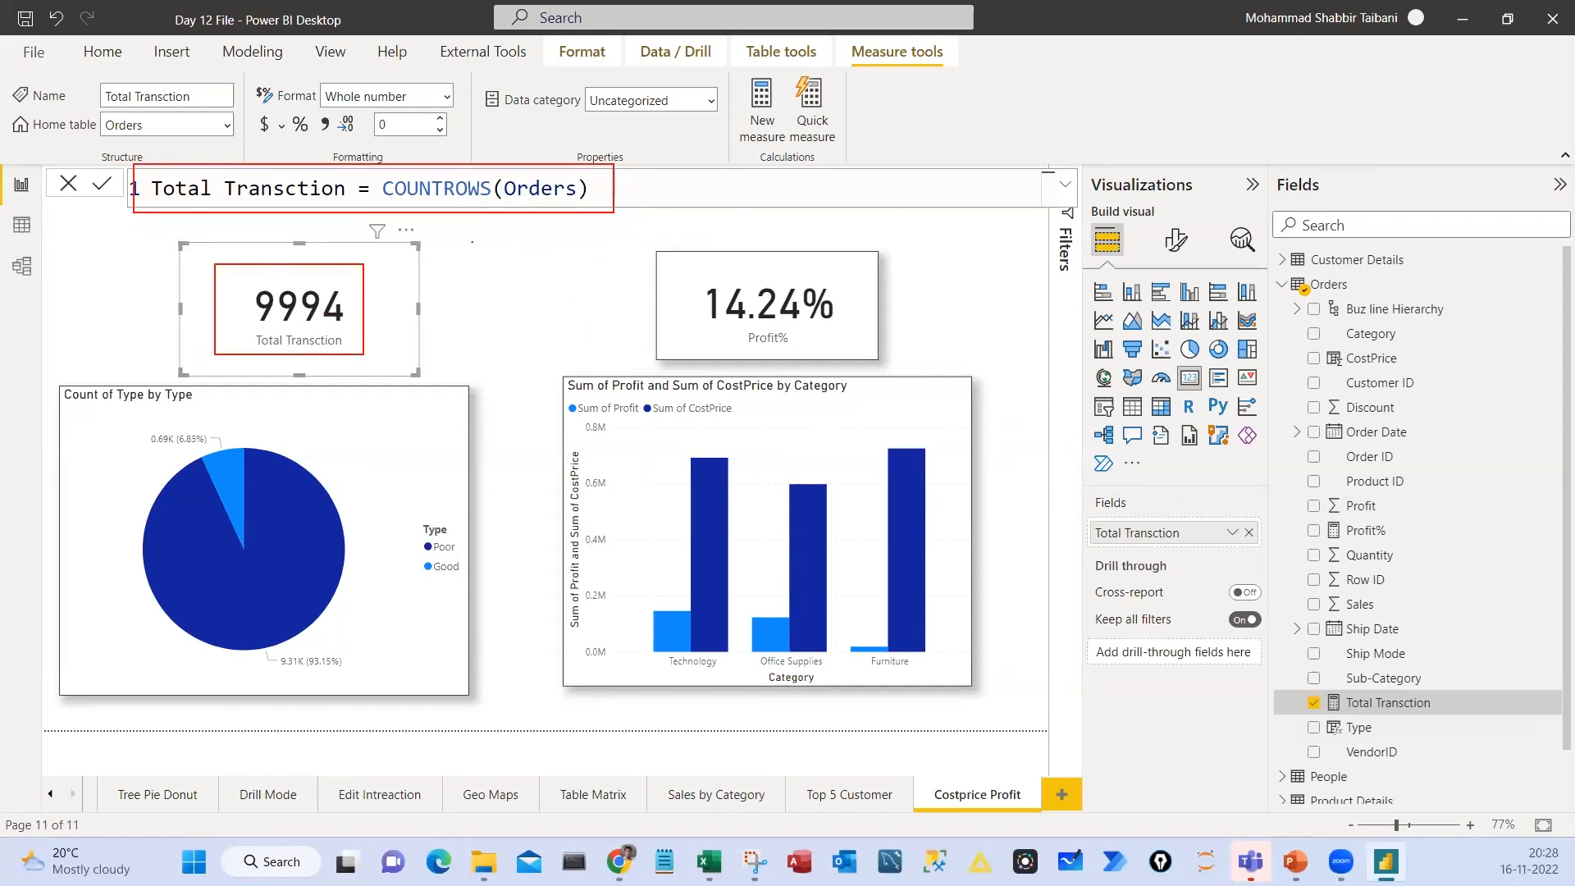
pyautogui.moveTo(472, 243)
pyautogui.mouseDown()
pyautogui.moveTo(522, 216)
pyautogui.moveTo(512, 231)
pyautogui.mouseUp()
pyautogui.moveTo(479, 316); pyautogui.dragTo(520, 291)
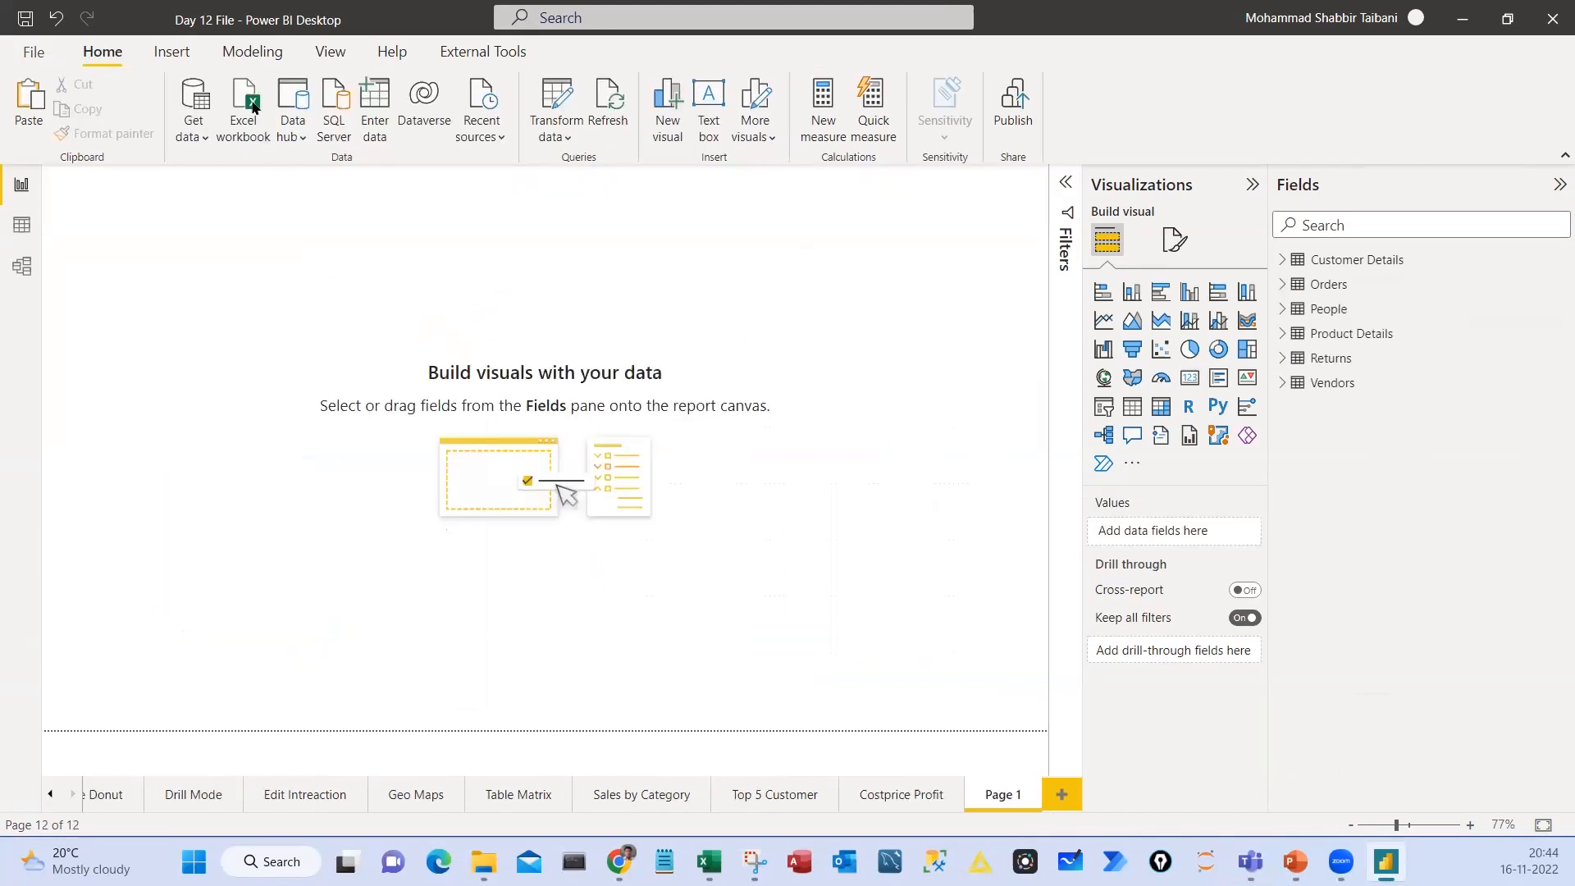
# Mark the New table command on a blank report page, with a red line to an empty box below the Vendors table
pyautogui.click(252, 51)
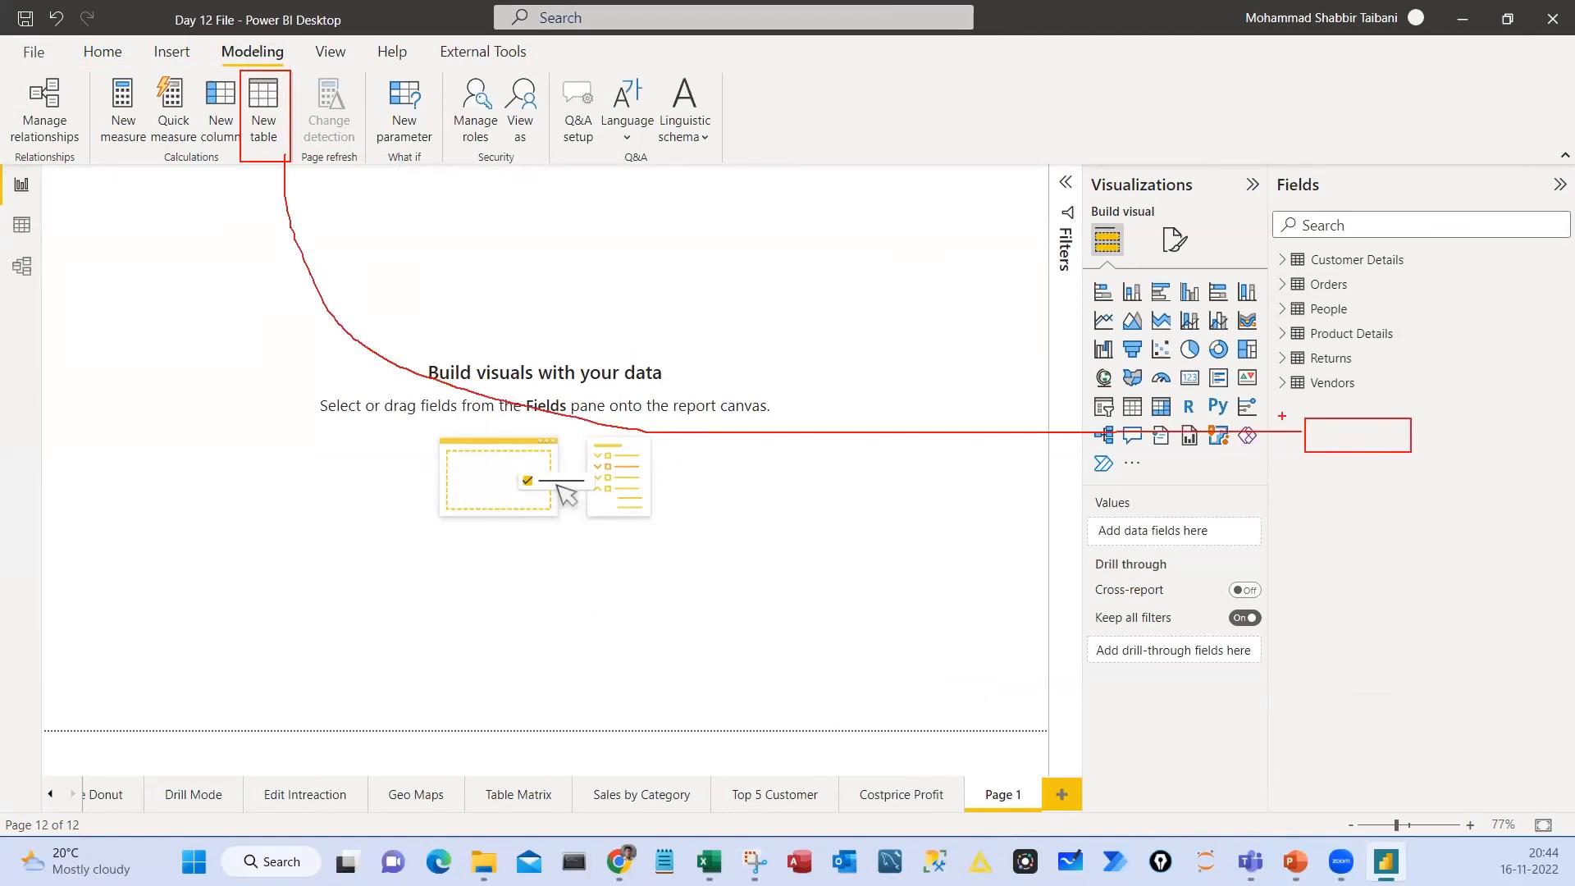
pyautogui.moveTo(1339, 467); pyautogui.dragTo(1352, 444)
pyautogui.click(261, 121)
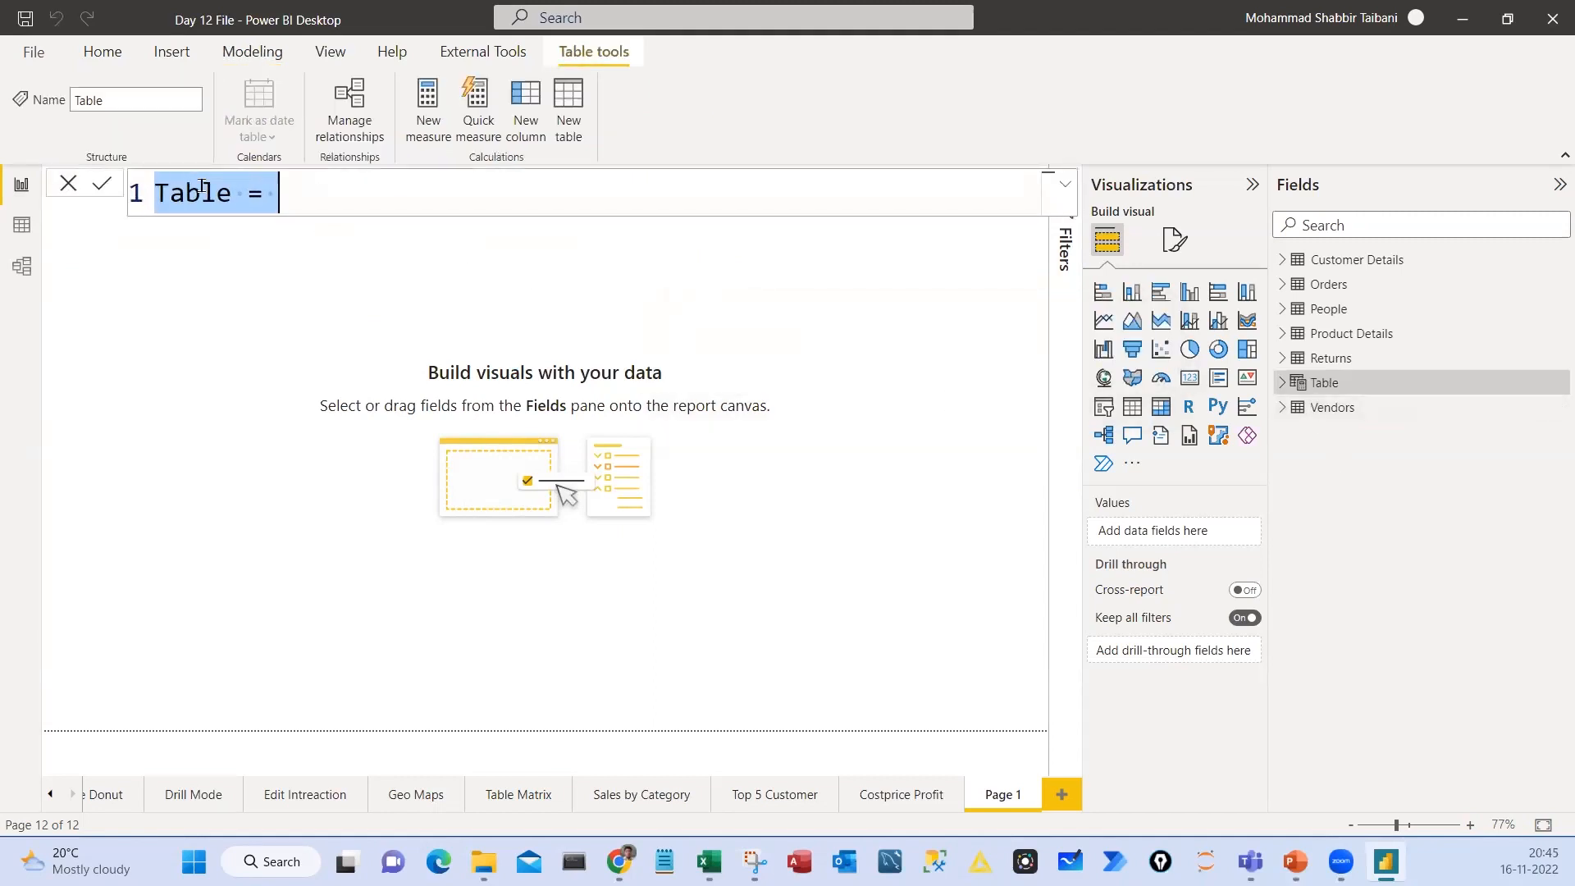
pyautogui.doubleClick(196, 190)
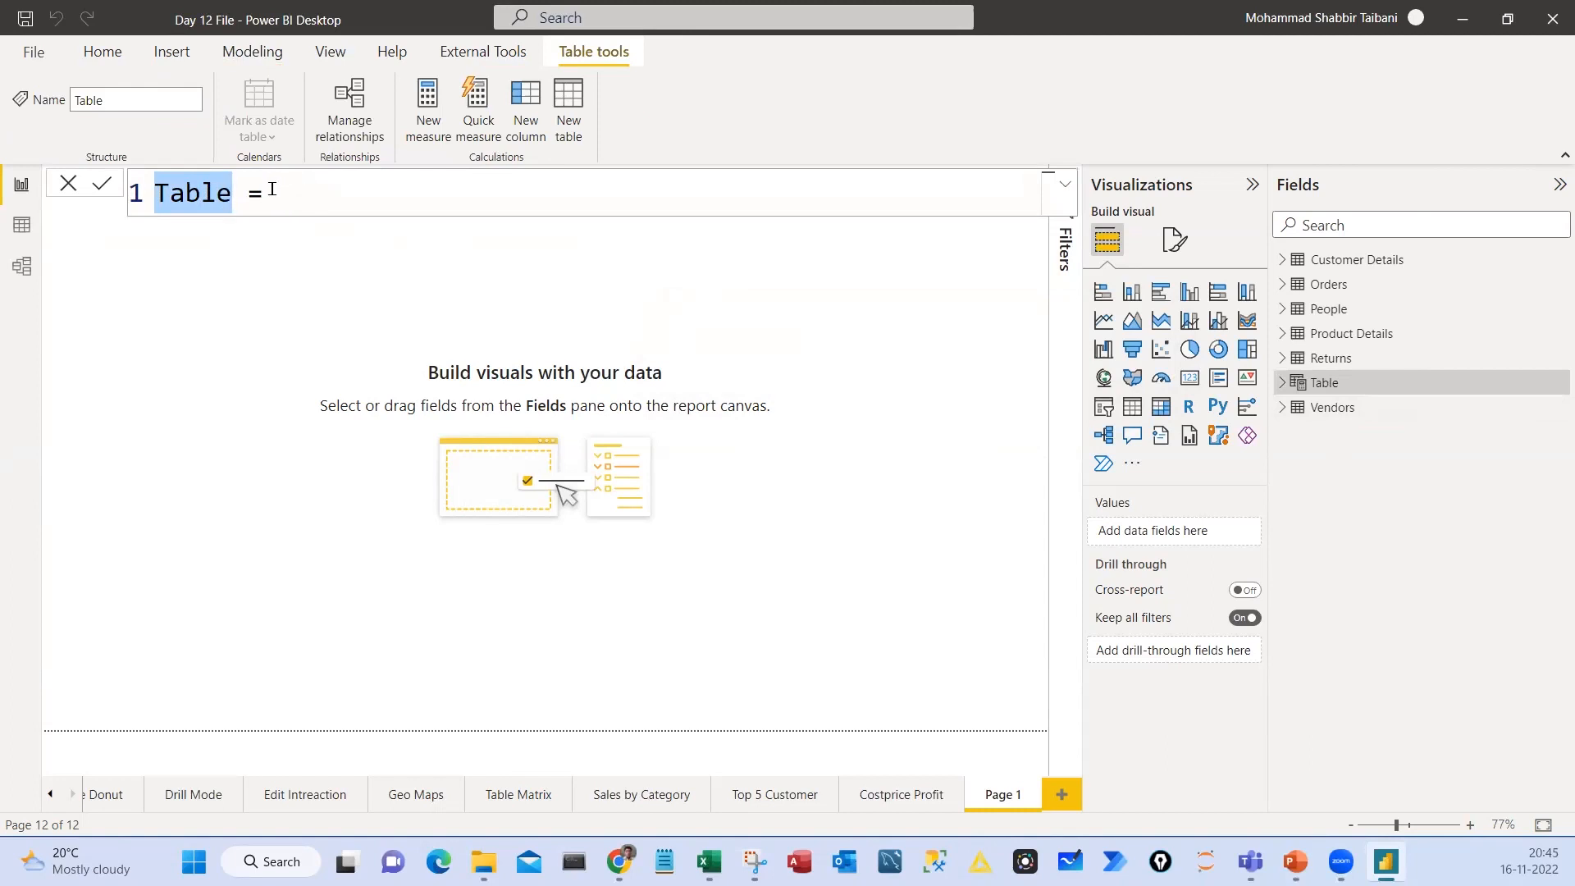
pyautogui.click(829, 334)
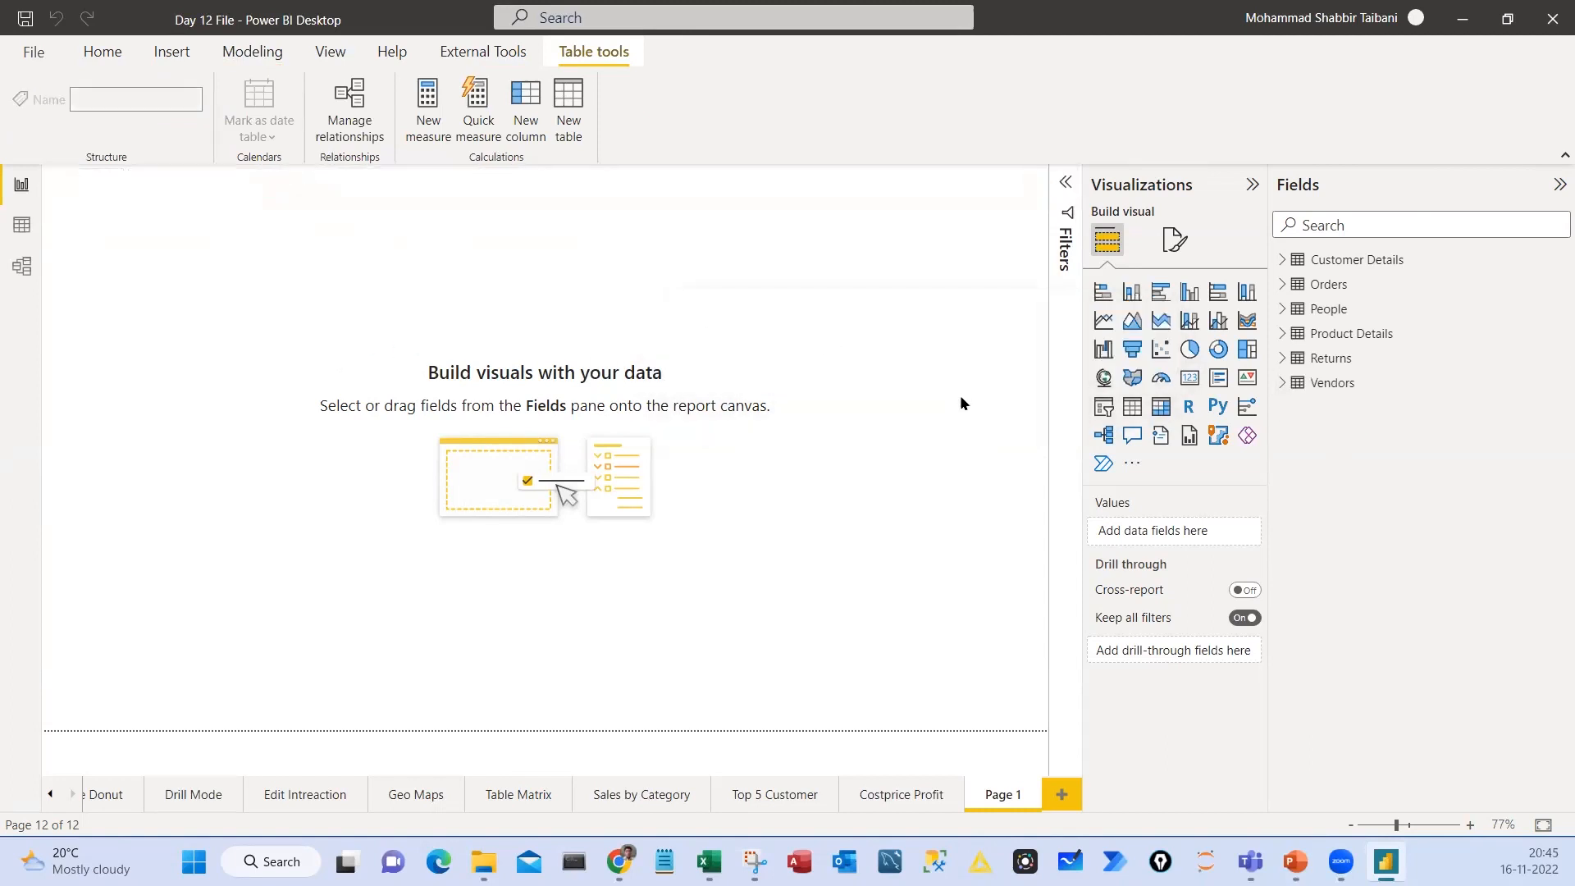
# Show the Orders table's data, sketch a small summary box above it in red, and circle the Category column header
pyautogui.click(1325, 284)
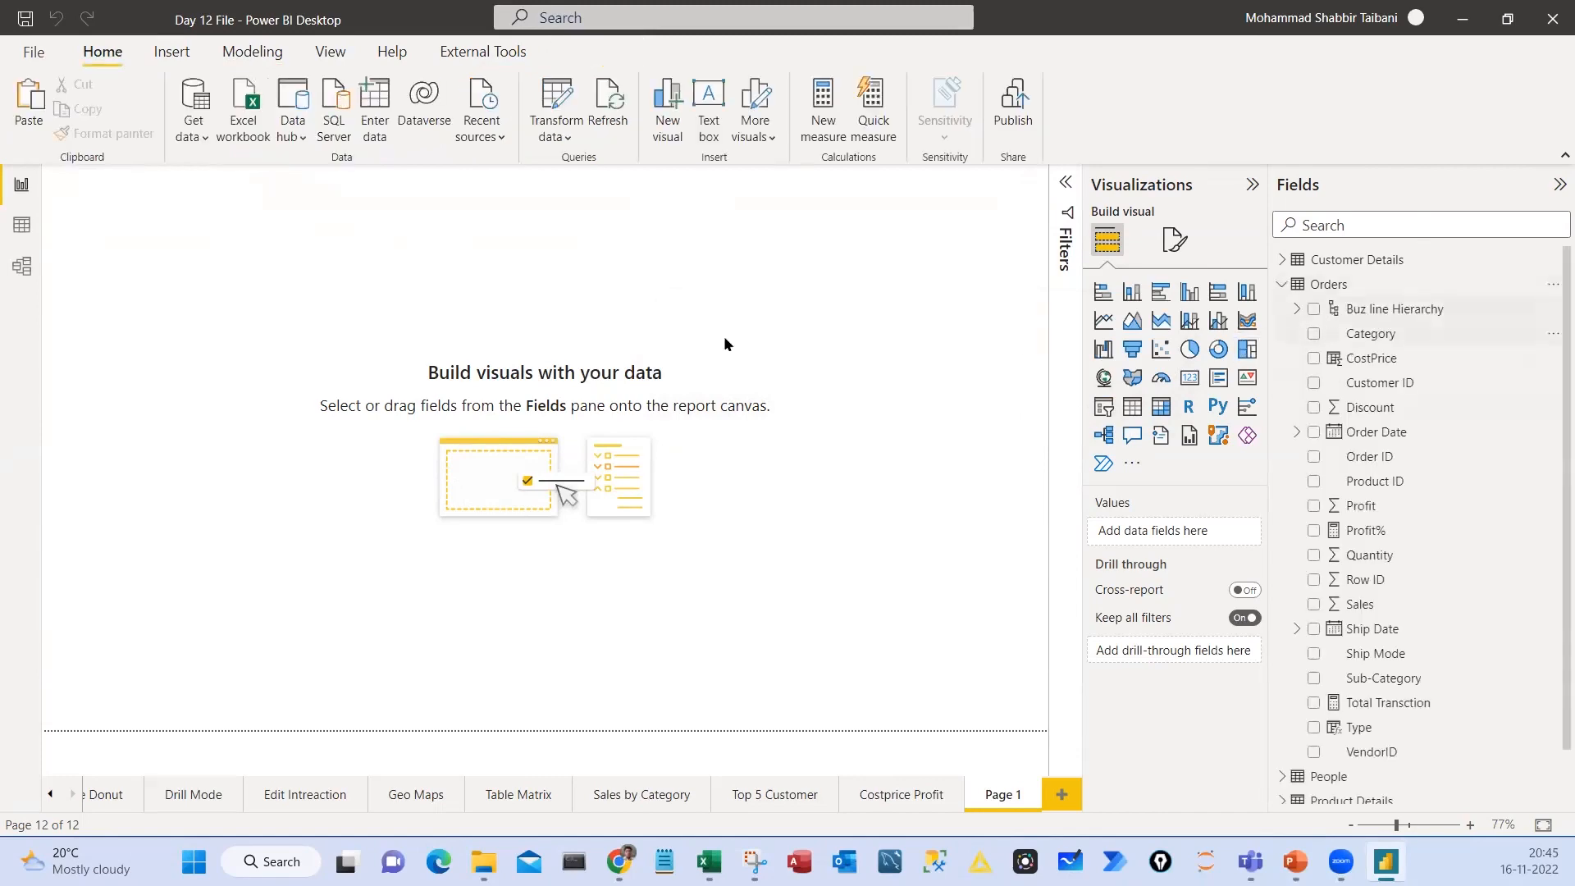
pyautogui.click(22, 225)
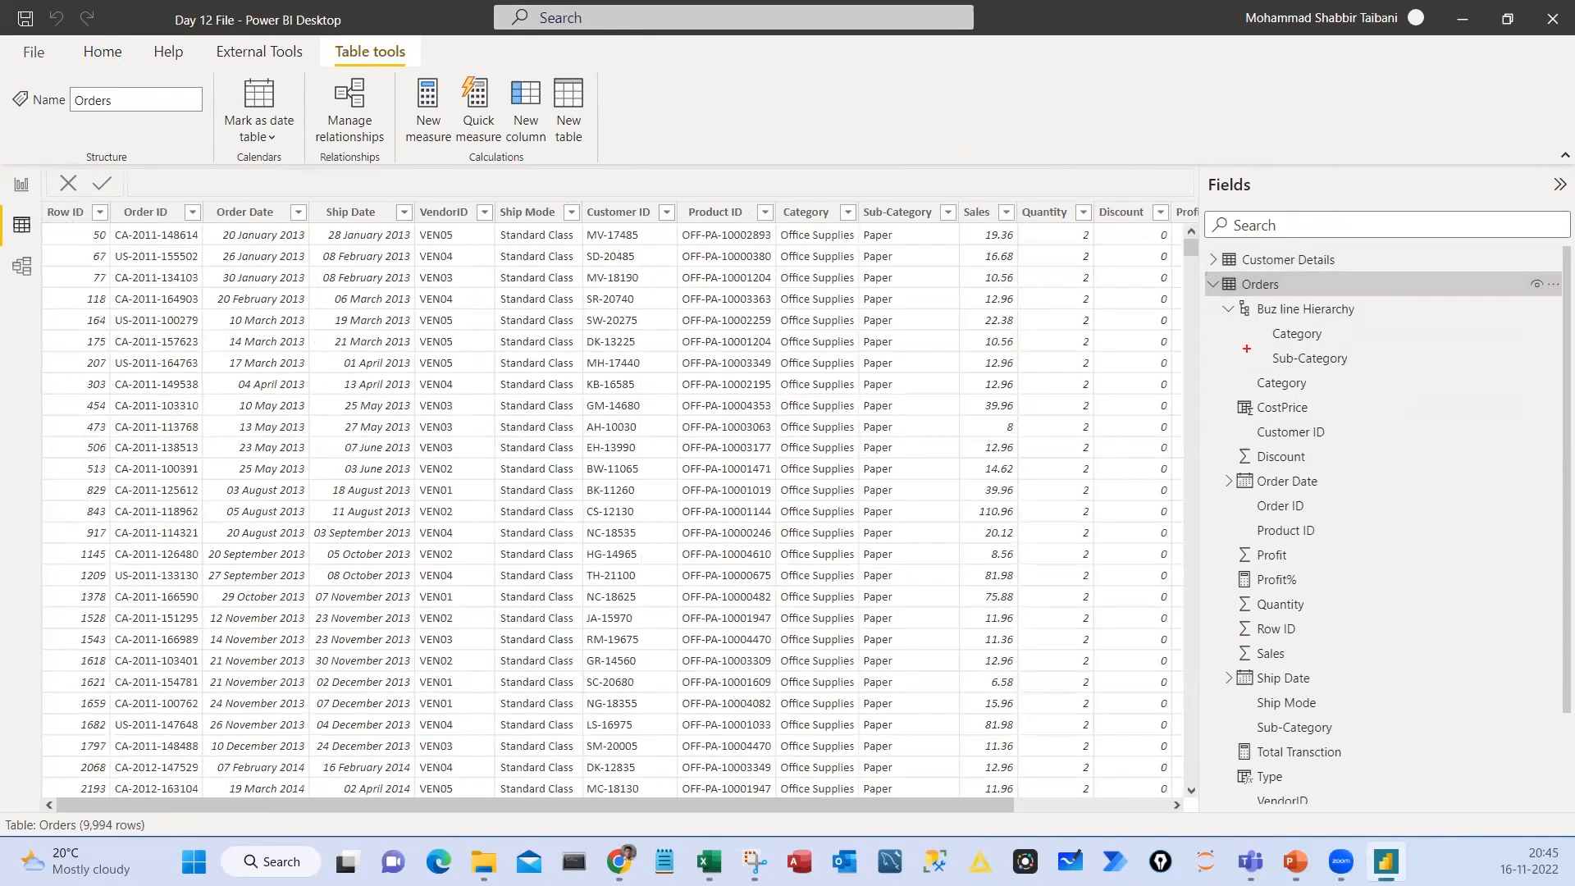
pyautogui.moveTo(690, 316)
pyautogui.mouseDown()
pyautogui.moveTo(788, 323)
pyautogui.moveTo(827, 302)
pyautogui.mouseUp()
pyautogui.moveTo(902, 77); pyautogui.dragTo(1143, 169)
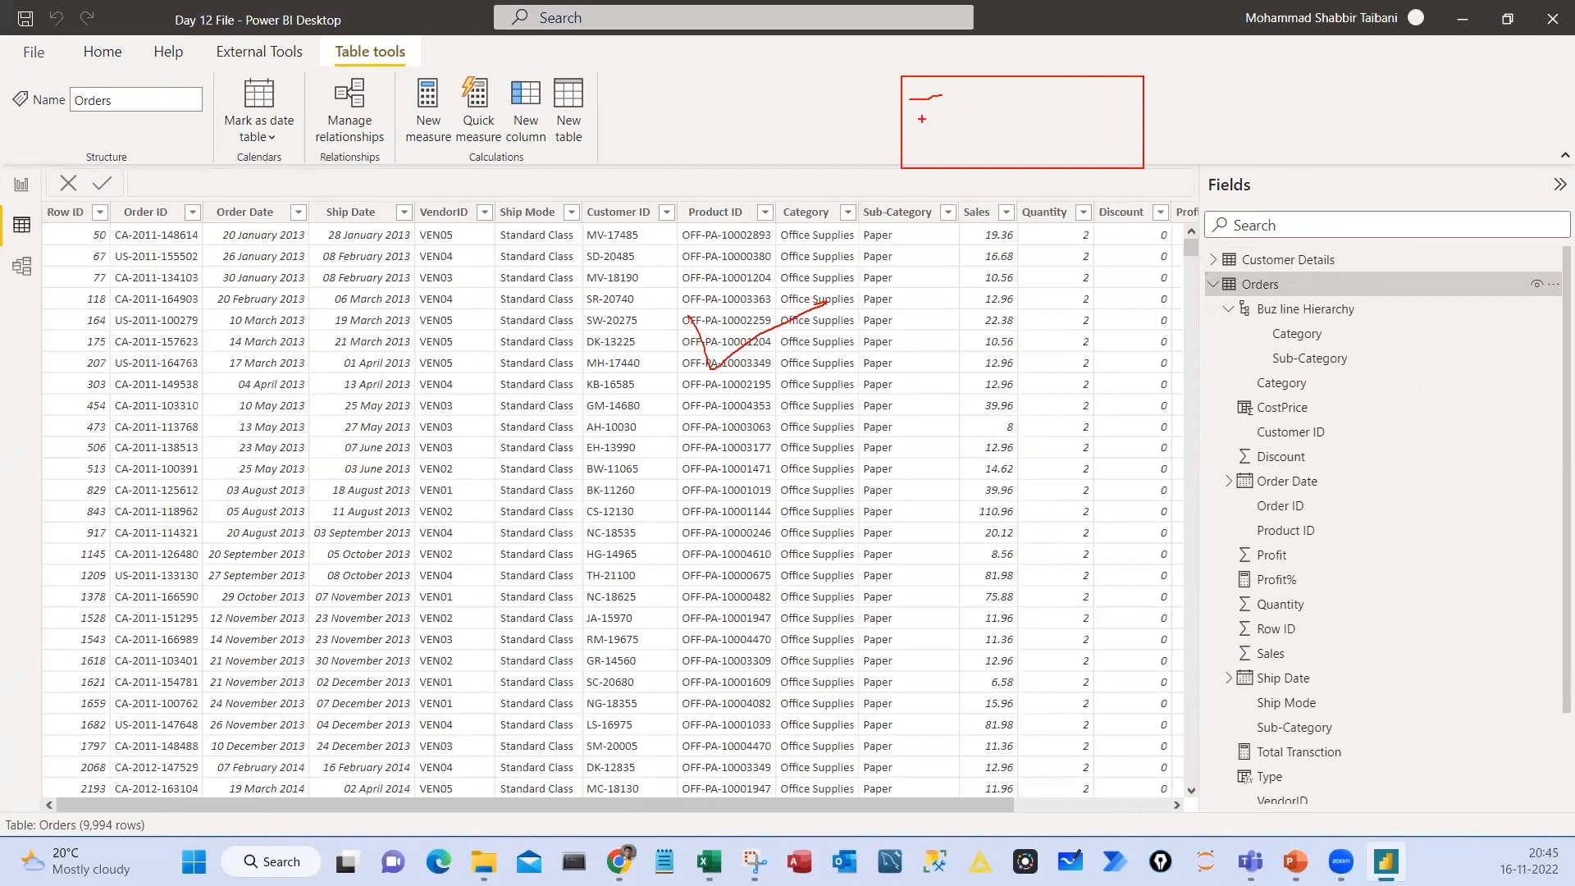
pyautogui.moveTo(930, 123)
pyautogui.mouseDown()
pyautogui.moveTo(944, 131)
pyautogui.moveTo(1023, 87)
pyautogui.mouseUp()
pyautogui.moveTo(1016, 102); pyautogui.dragTo(1003, 120)
pyautogui.moveTo(824, 183)
pyautogui.mouseDown()
pyautogui.moveTo(793, 187)
pyautogui.moveTo(825, 260)
pyautogui.moveTo(730, 182)
pyautogui.mouseUp()
# Outline the Orders data rows in red and handwrite the circled row count 9994 over them
pyautogui.moveTo(356, 215); pyautogui.dragTo(1032, 597)
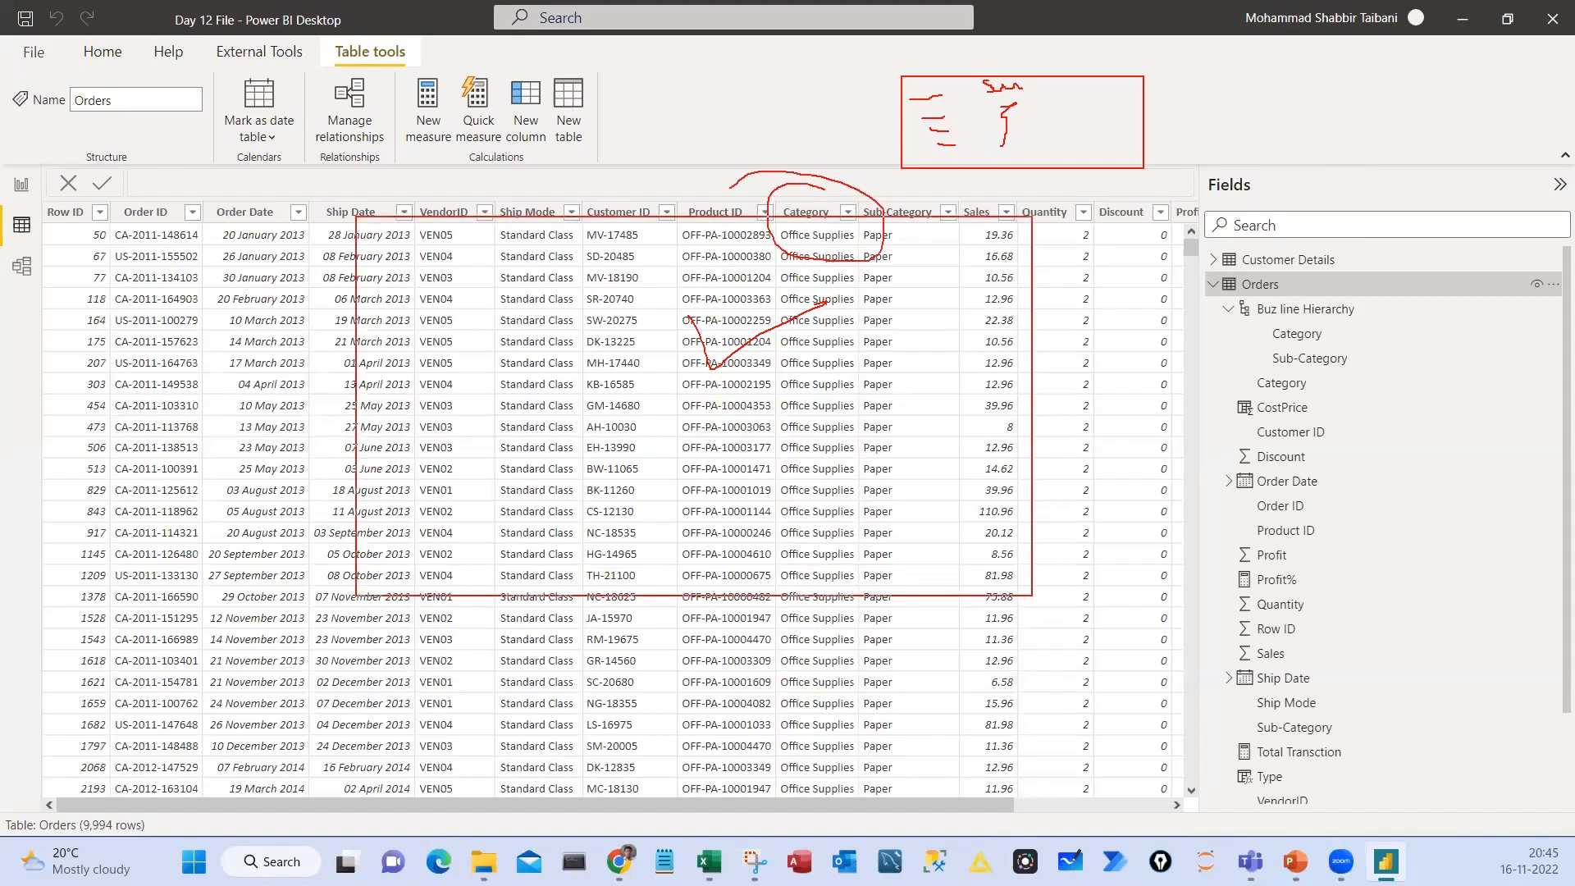
pyautogui.moveTo(557, 382); pyautogui.dragTo(606, 428)
pyautogui.moveTo(622, 380); pyautogui.dragTo(628, 425)
pyautogui.moveTo(641, 385); pyautogui.dragTo(667, 417)
pyautogui.moveTo(676, 379); pyautogui.dragTo(702, 405)
pyautogui.moveTo(640, 320)
pyautogui.mouseDown()
pyautogui.moveTo(829, 328)
pyautogui.moveTo(640, 332)
pyautogui.mouseUp()
# Draw a red arrow from the row count to the circled handwritten word Groupby
pyautogui.moveTo(756, 444); pyautogui.dragTo(900, 494)
pyautogui.moveTo(900, 494)
pyautogui.mouseDown()
pyautogui.moveTo(878, 503)
pyautogui.moveTo(954, 525)
pyautogui.moveTo(977, 504)
pyautogui.mouseUp()
pyautogui.moveTo(986, 497); pyautogui.dragTo(987, 515)
pyautogui.moveTo(977, 507)
pyautogui.mouseDown()
pyautogui.moveTo(1014, 504)
pyautogui.moveTo(1021, 525)
pyautogui.mouseUp()
pyautogui.moveTo(1025, 492); pyautogui.dragTo(1056, 532)
pyautogui.moveTo(1035, 433); pyautogui.dragTo(1058, 443)
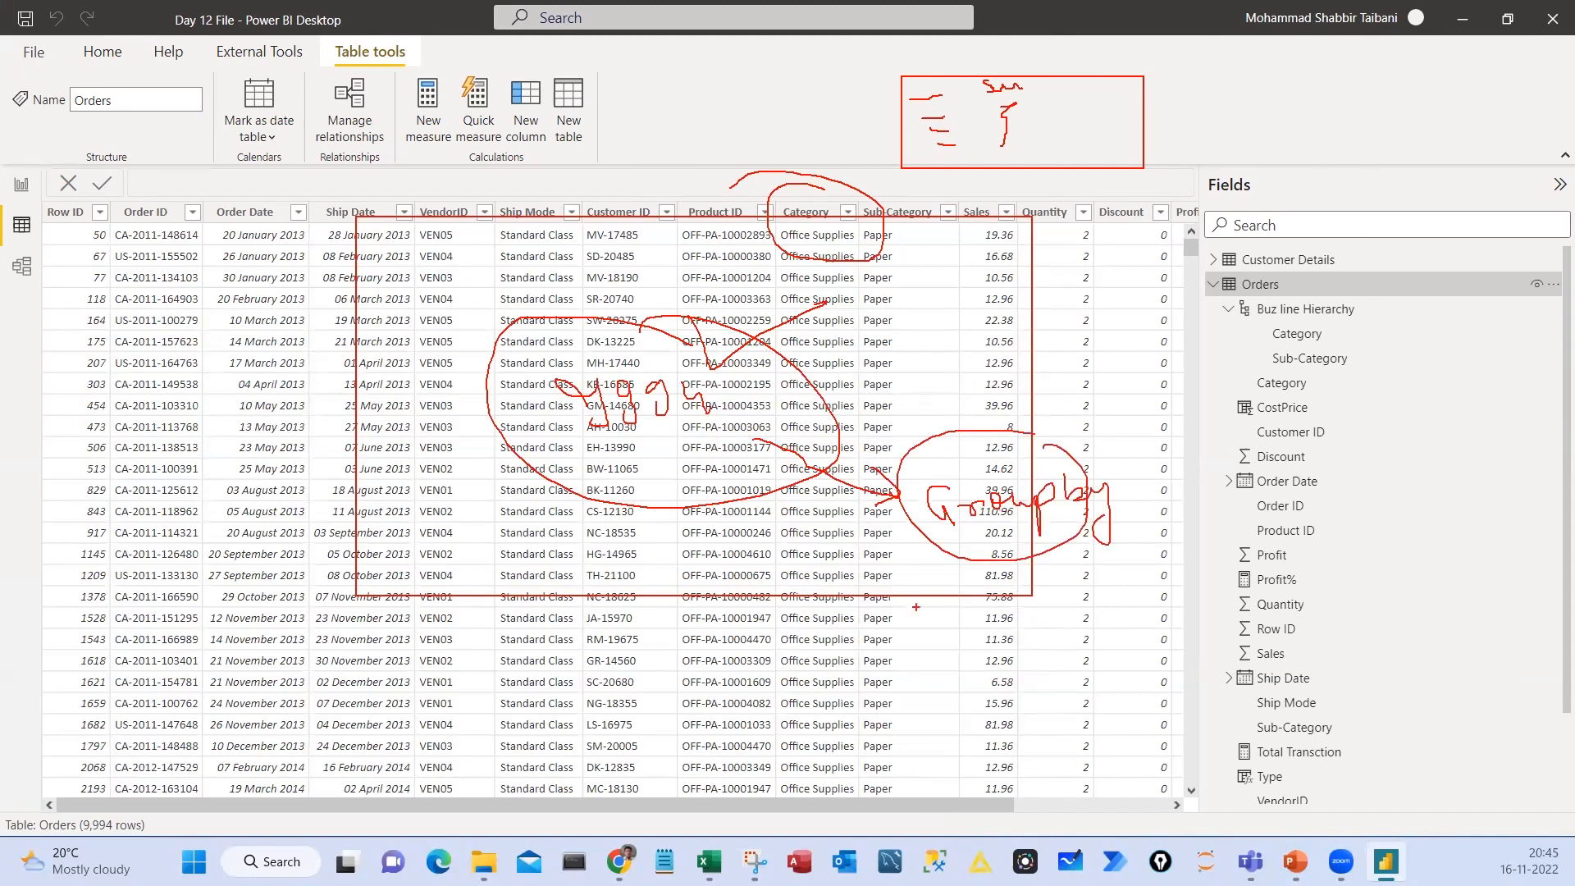
# Draw an empty red box above the field list, circle the Category header again, and clear all the markings
pyautogui.moveTo(1197, 88); pyautogui.dragTo(1341, 157)
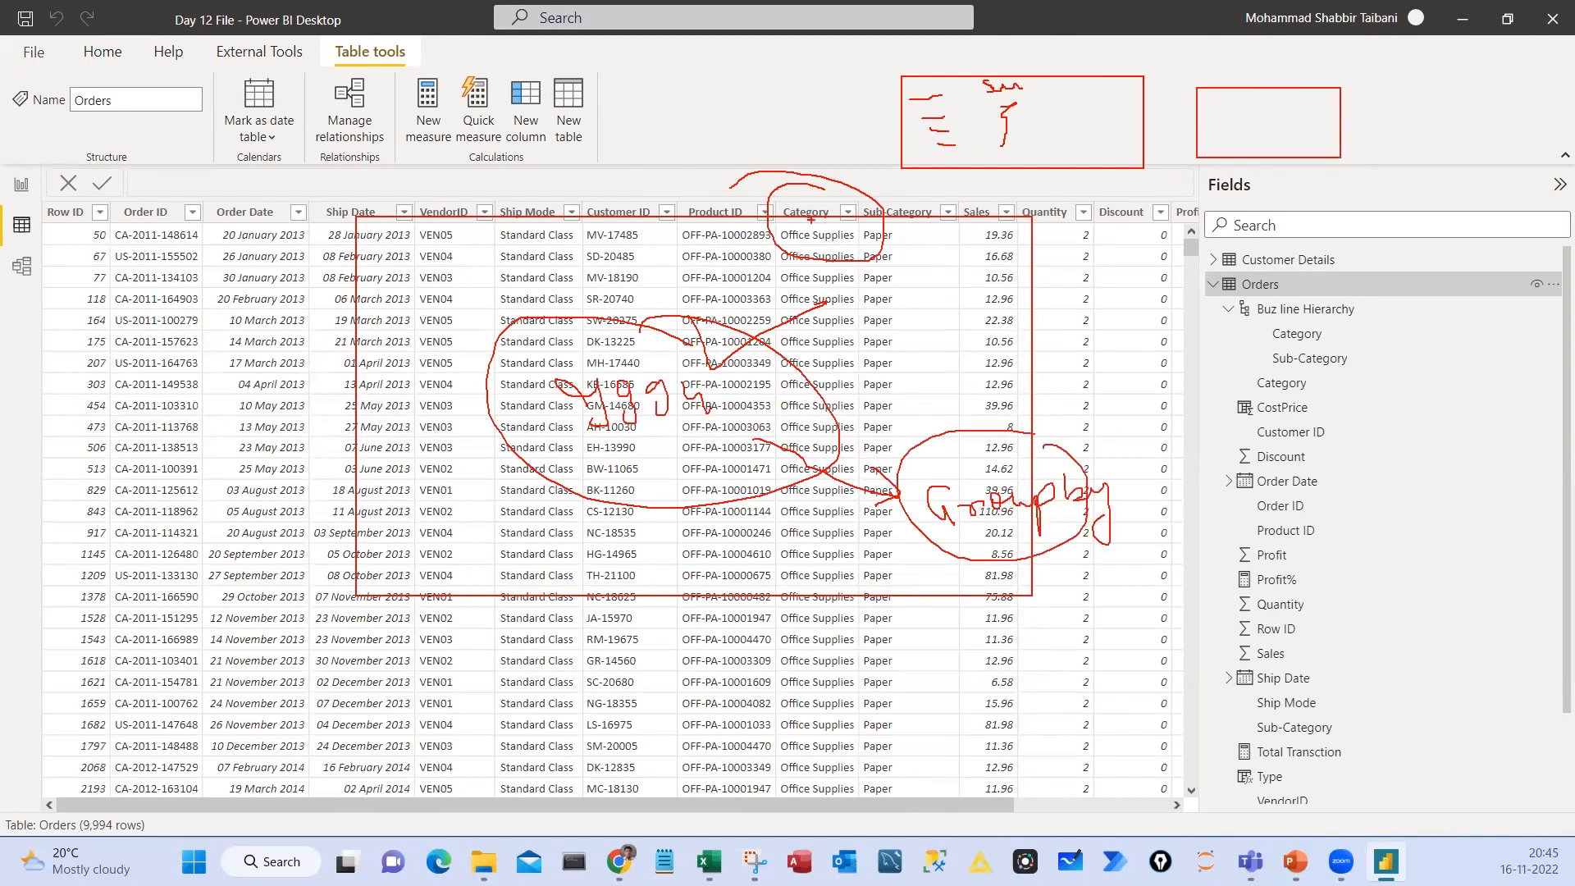
pyautogui.moveTo(775, 183)
pyautogui.mouseDown()
pyautogui.moveTo(780, 246)
pyautogui.moveTo(708, 202)
pyautogui.mouseUp()
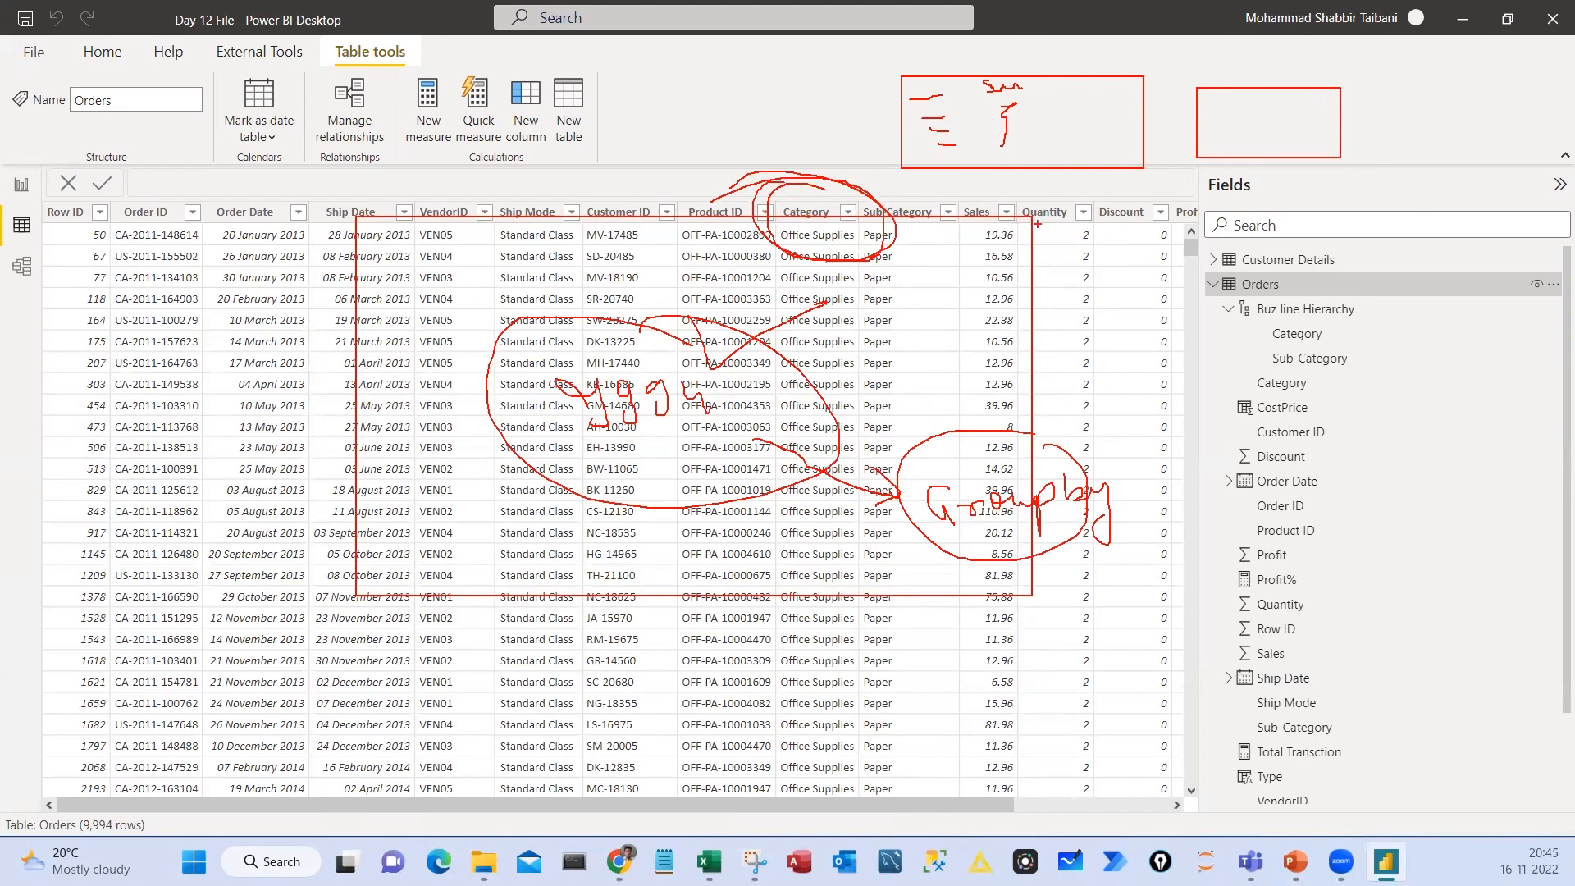
pyautogui.moveTo(944, 197)
pyautogui.mouseDown()
pyautogui.moveTo(1009, 215)
pyautogui.moveTo(883, 192)
pyautogui.mouseUp()
pyautogui.press('Escape')
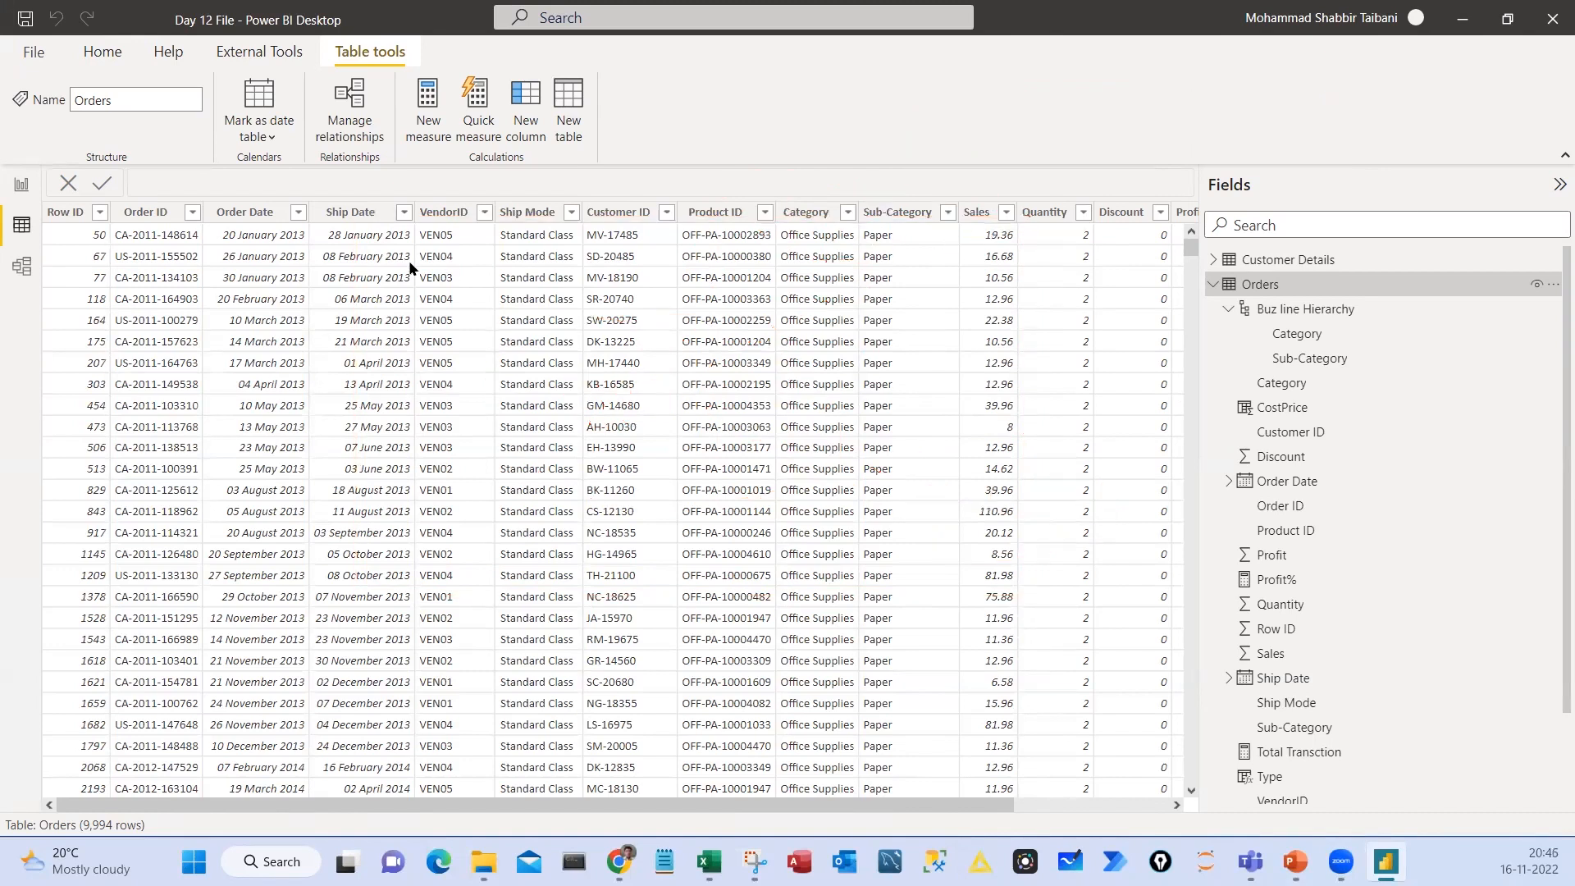
# Return to the report page, create a new calculated table, and name it Cat_Table
pyautogui.click(22, 183)
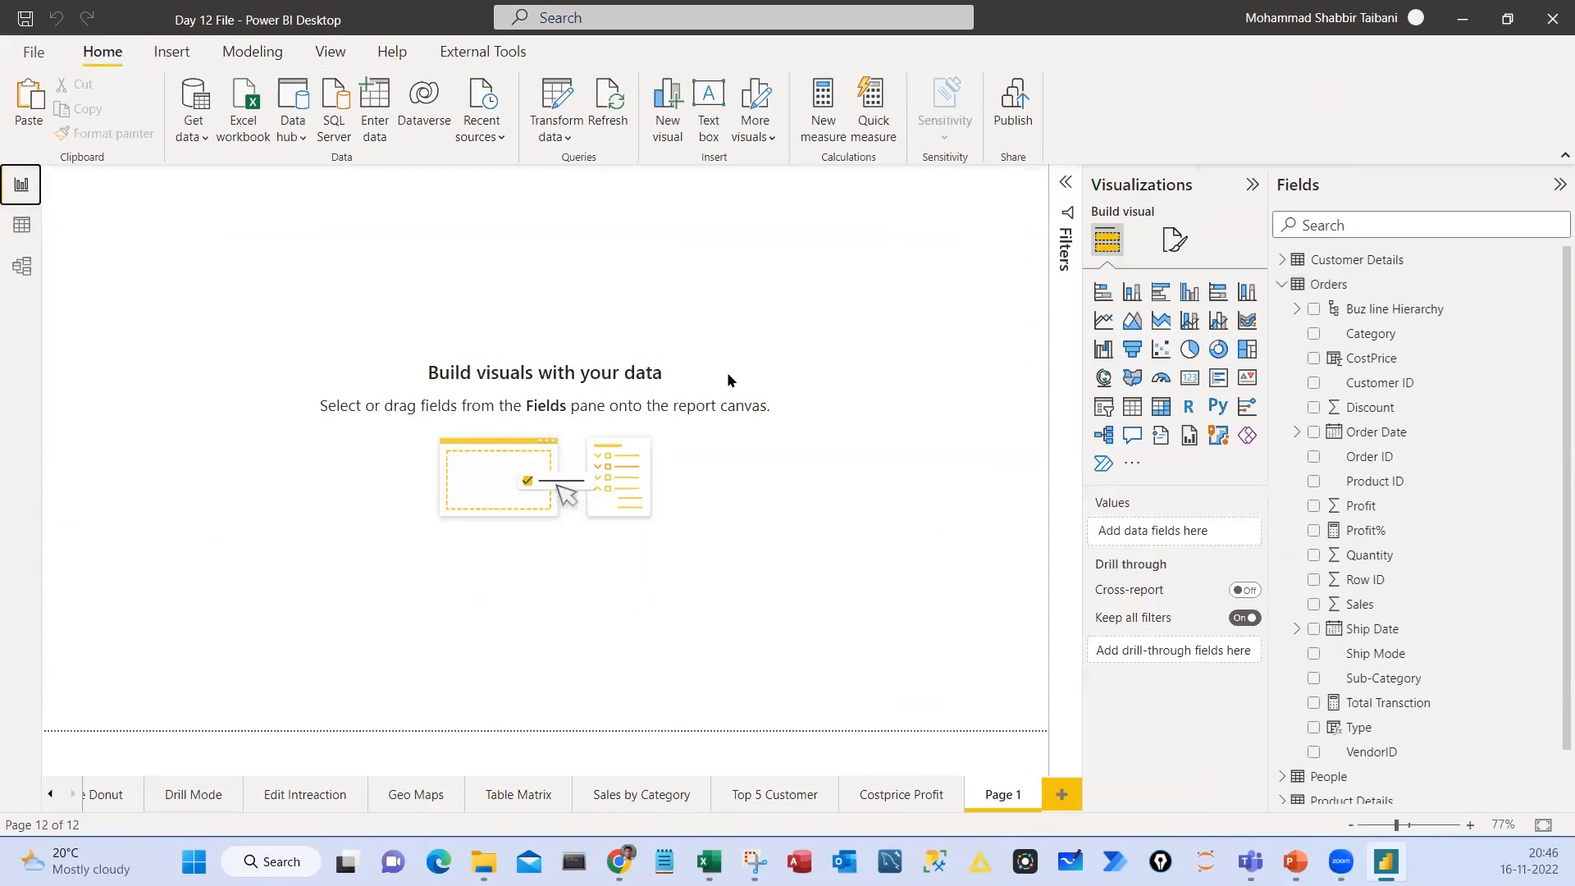
pyautogui.click(246, 54)
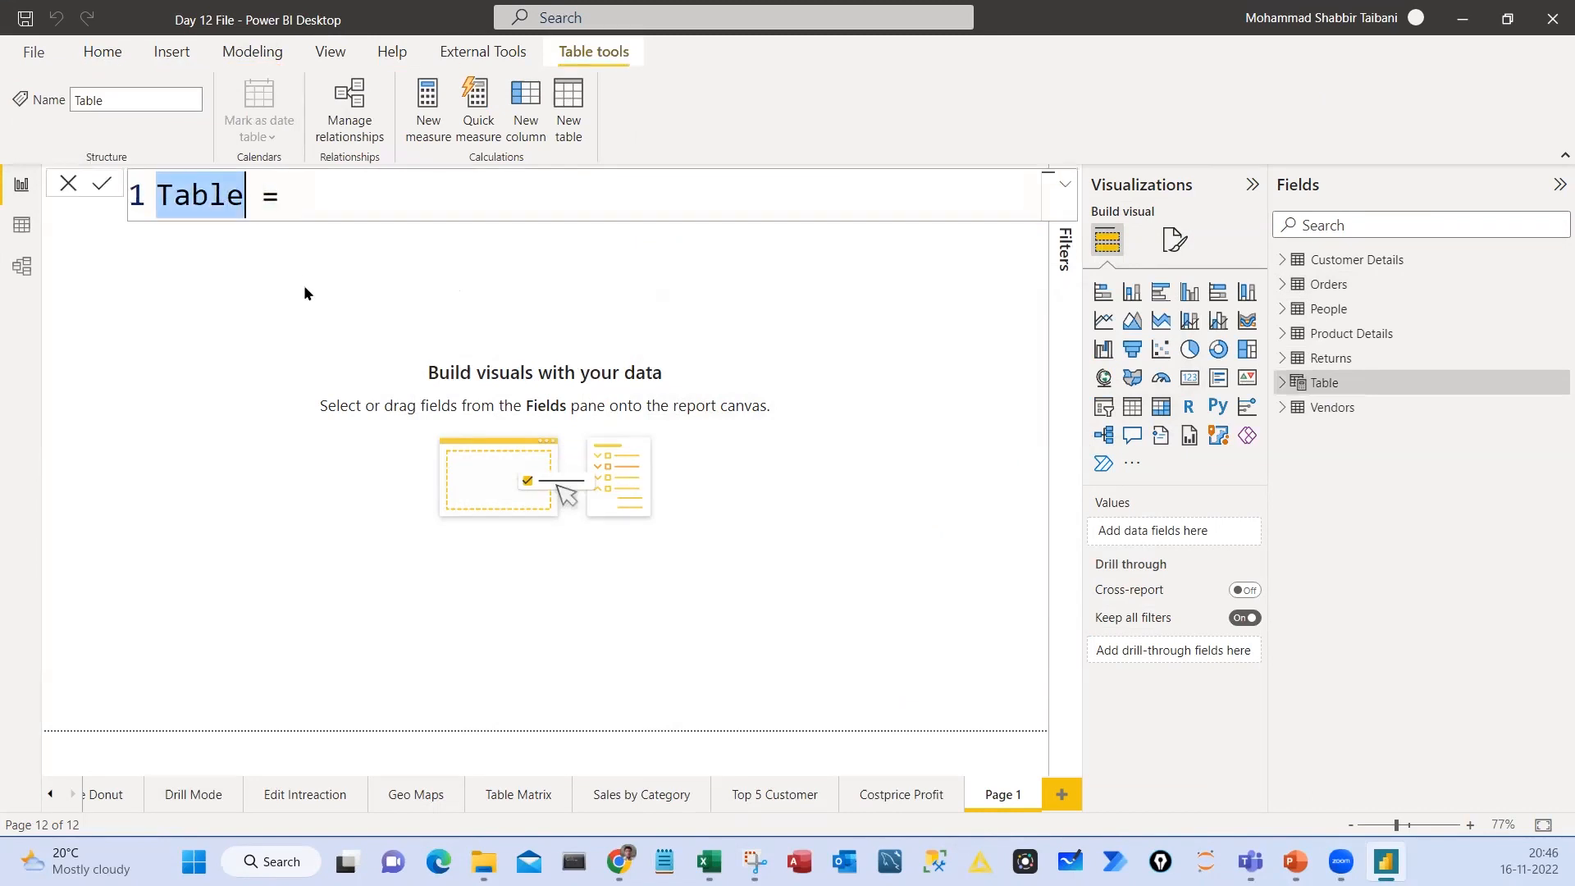
pyautogui.write('Cat')
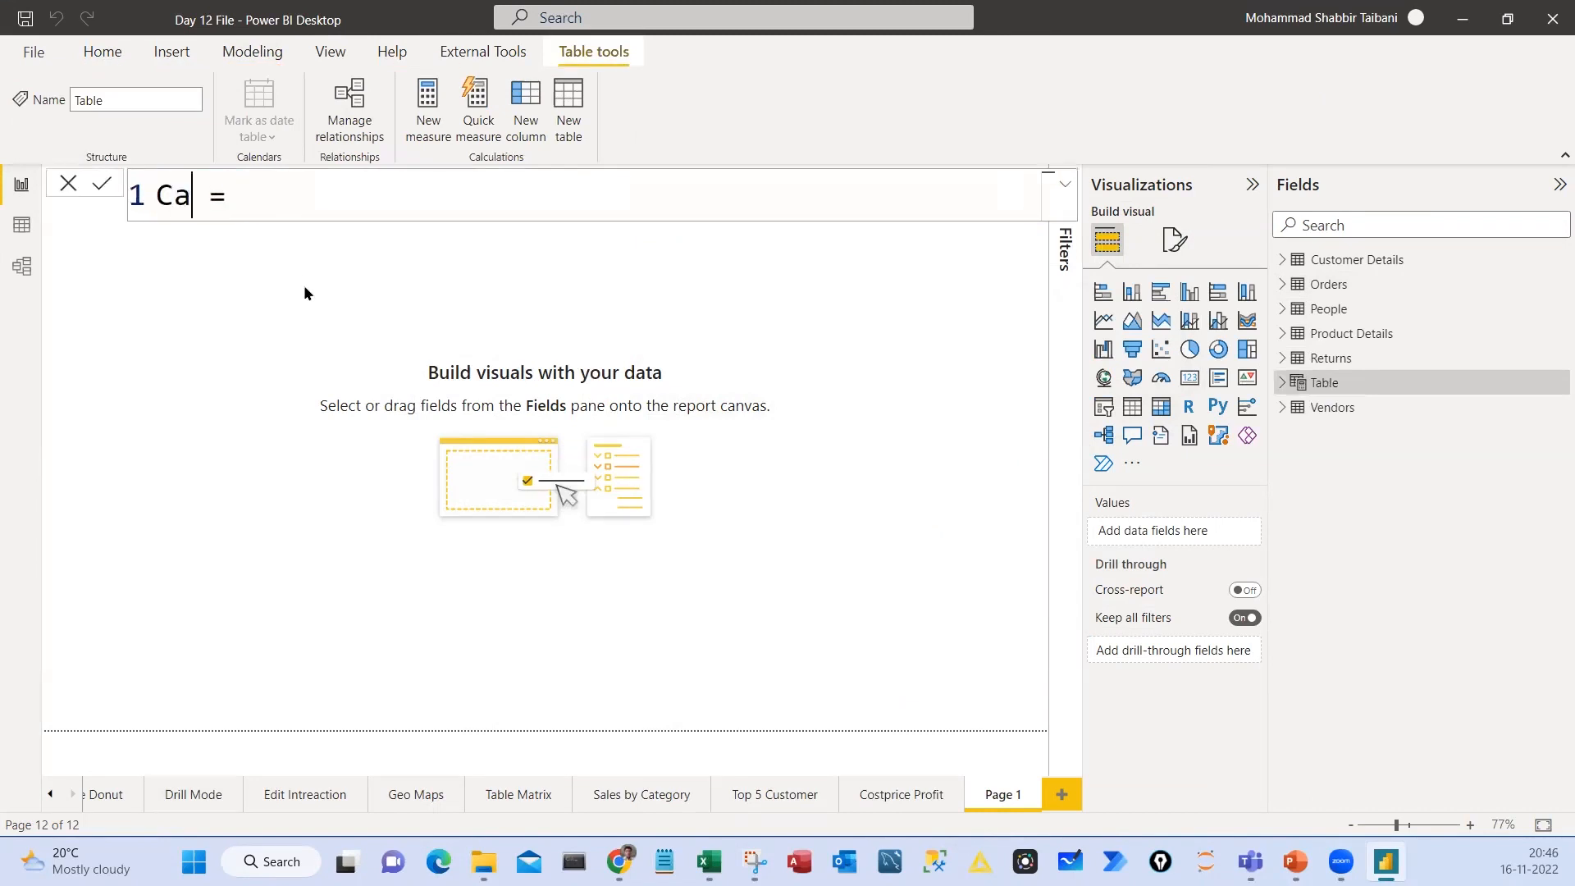
pyautogui.write('_Table')
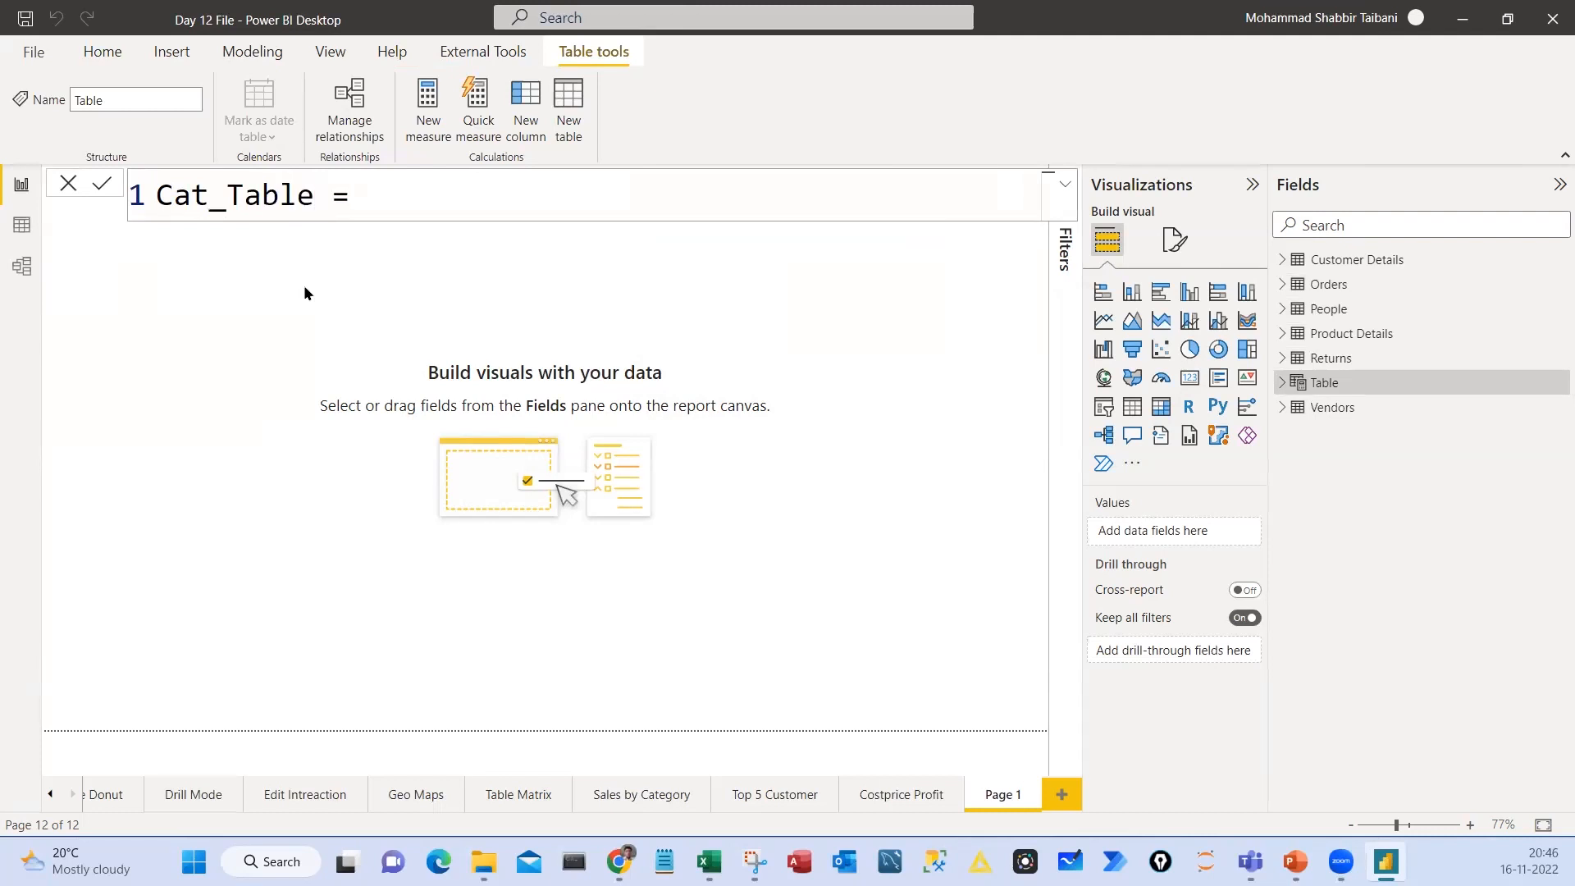
# Begin the Cat_Table formula with the SUMMARIZE function and bring up its argument hint
pyautogui.press('Right')
pyautogui.press('Right')
pyautogui.write('sum')
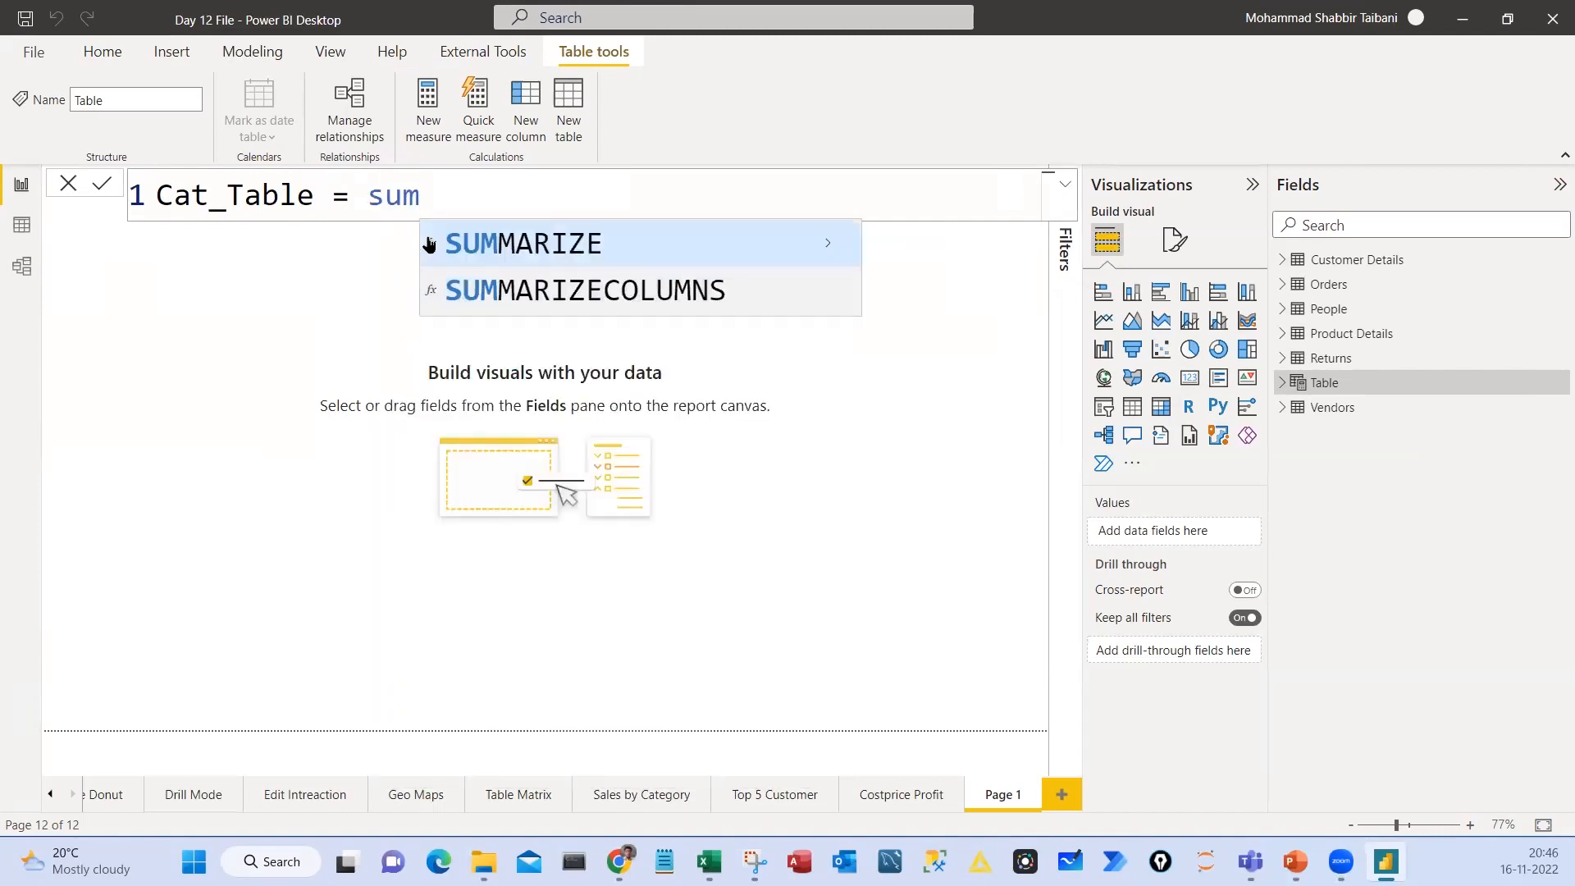
pyautogui.click(429, 244)
pyautogui.click(535, 197)
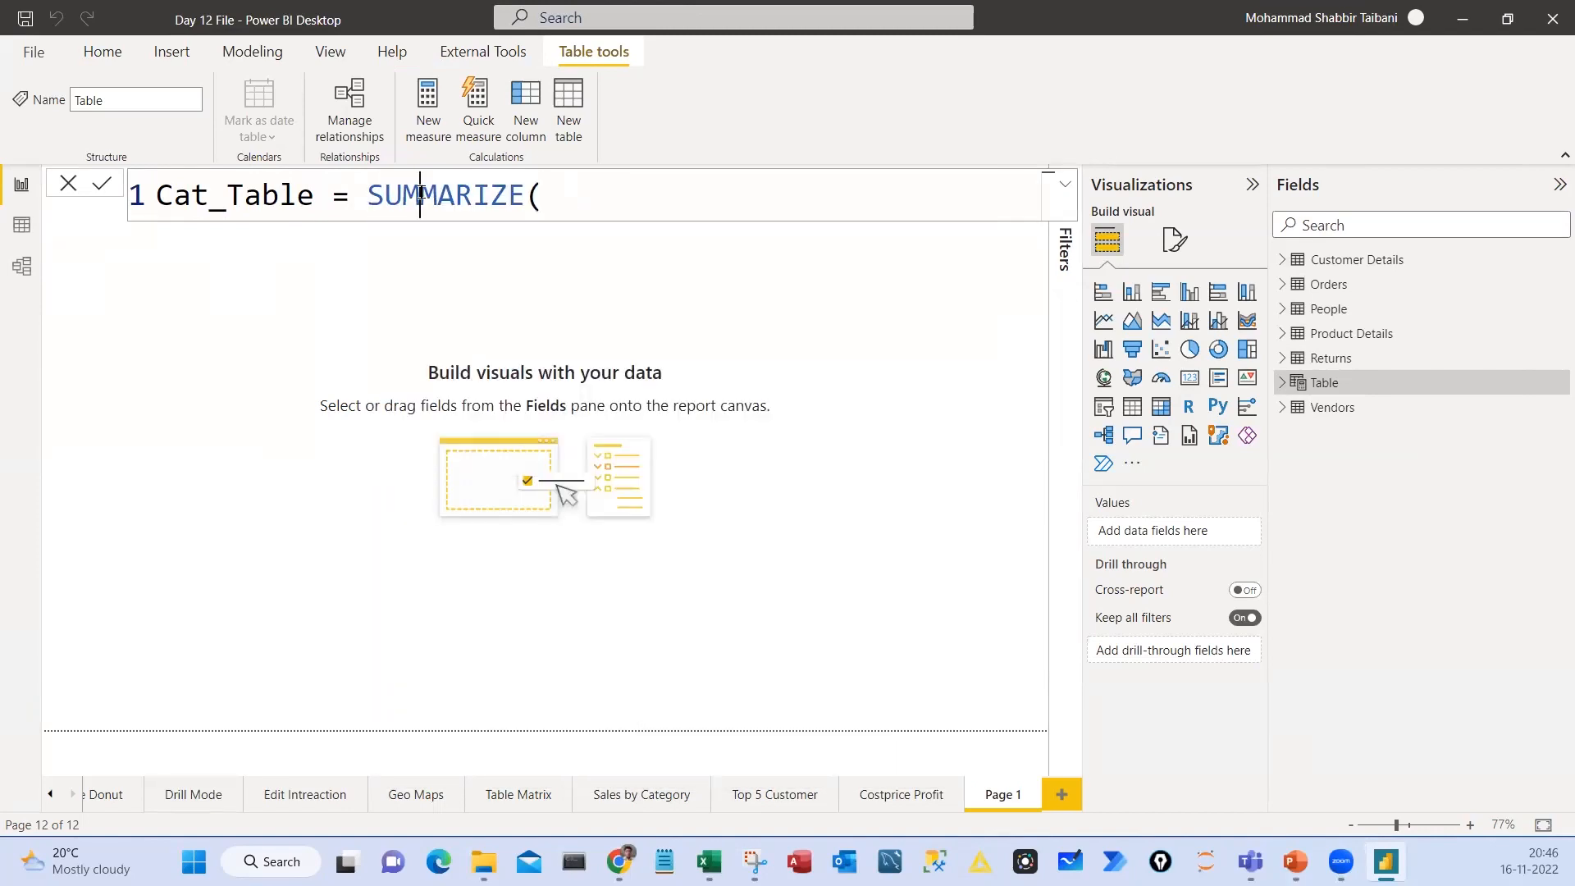
pyautogui.press('BackSpace')
pyautogui.press('BackSpace')
pyautogui.press('BackSpace')
pyautogui.press('BackSpace')
pyautogui.press('BackSpace')
pyautogui.press('BackSpace')
pyautogui.press('BackSpace')
pyautogui.press('BackSpace')
pyautogui.press('BackSpace')
pyautogui.press('BackSpace')
pyautogui.press('BackSpace')
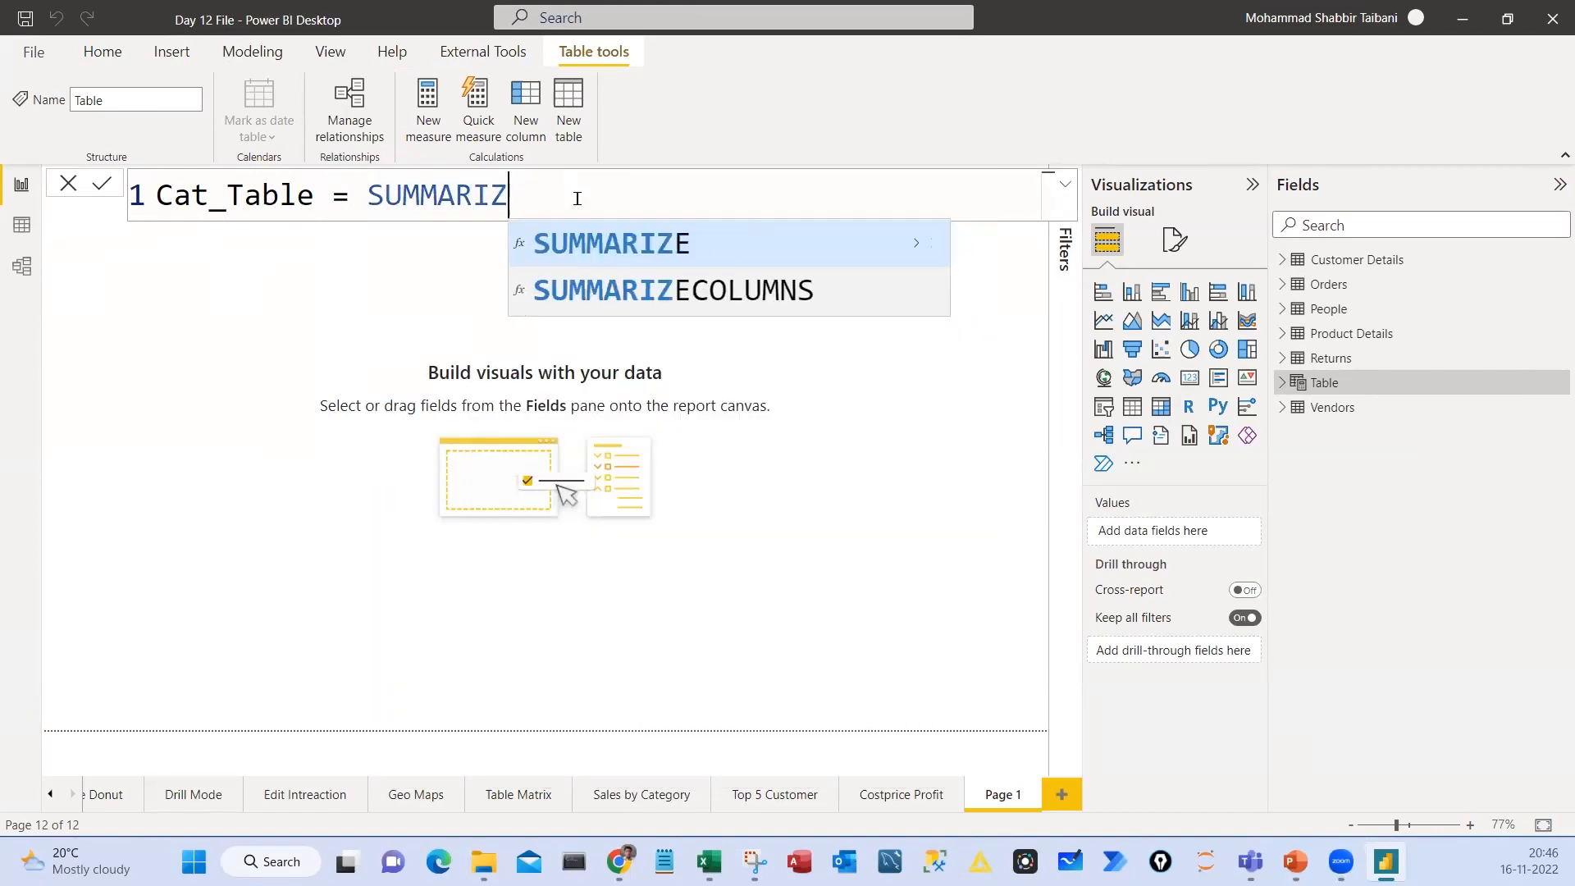
pyautogui.write('sum')
pyautogui.press('Tab')
pyautogui.scroll(-1, 609, 203)
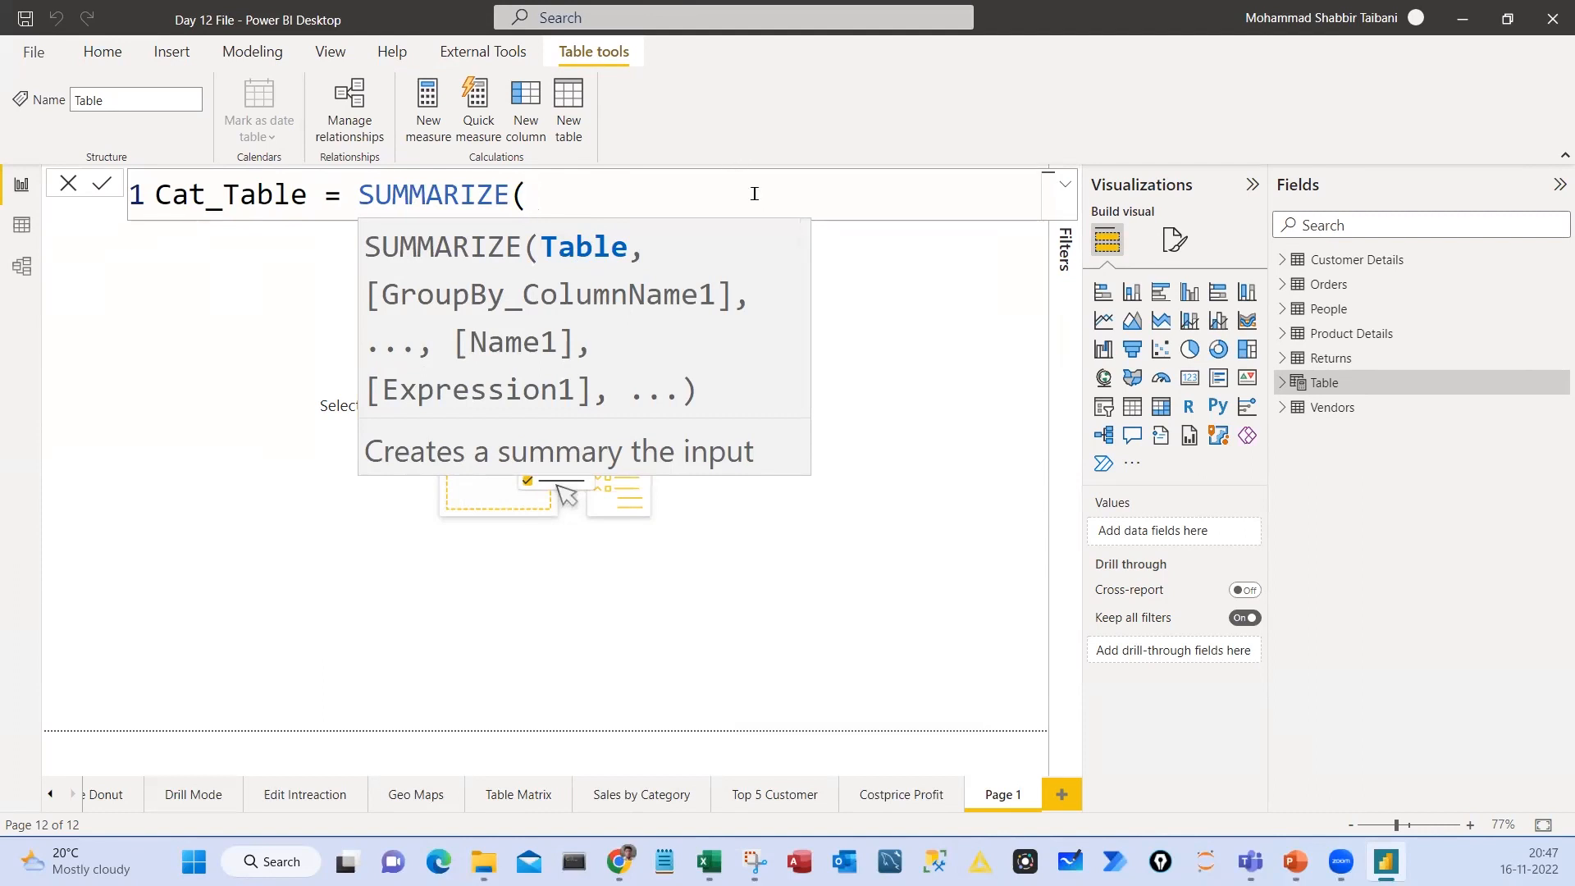
# Give SUMMARIZE the Orders table as its source and Orders[Category] as the group-by column
pyautogui.write('Orders')
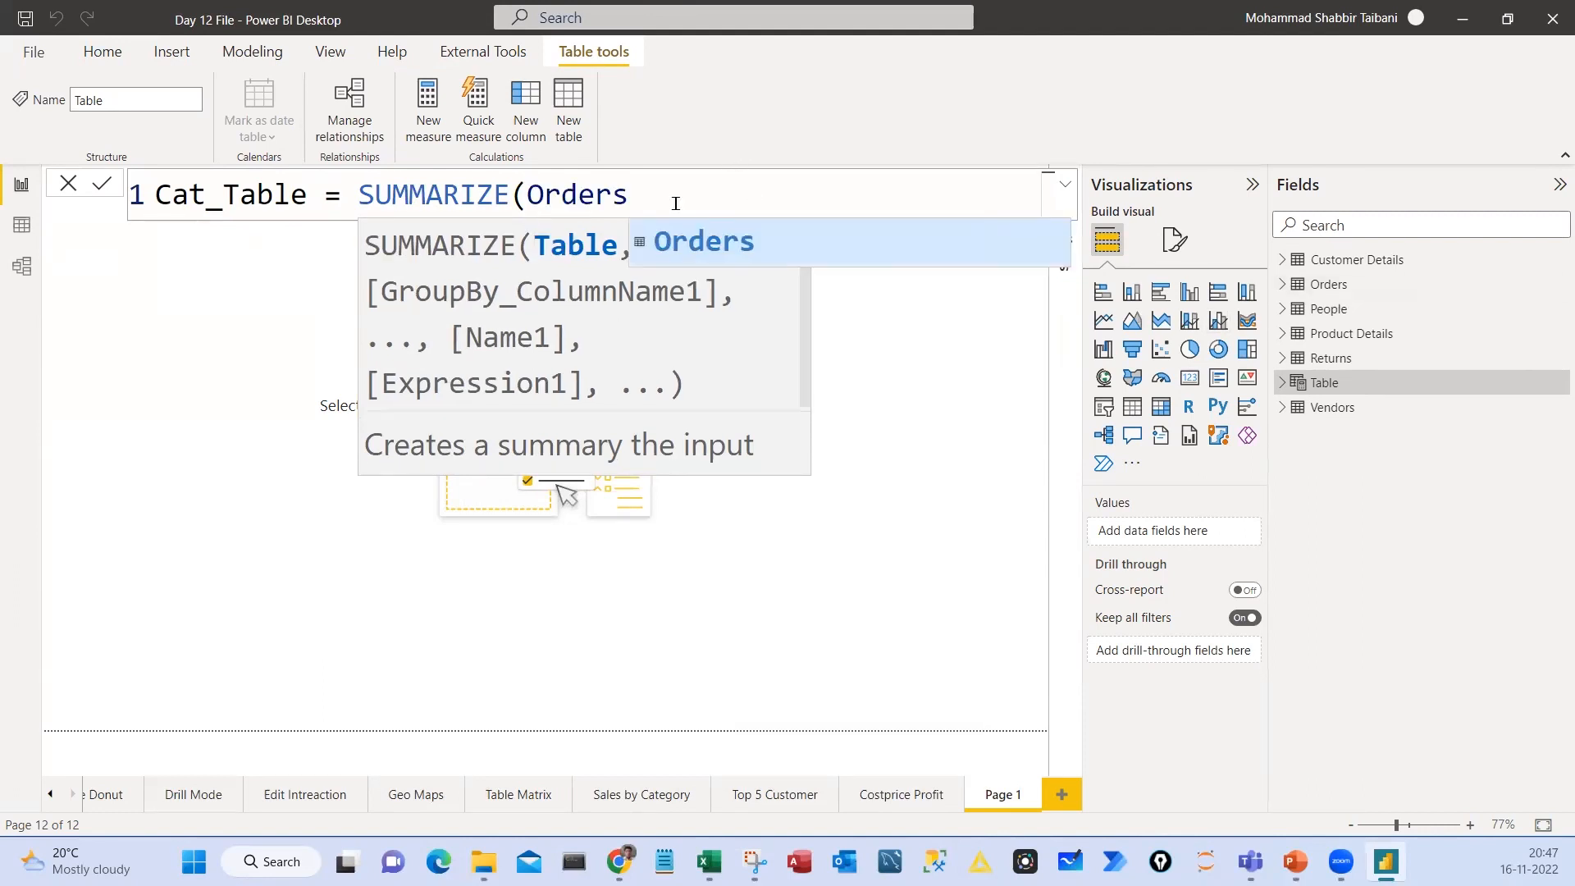
pyautogui.write(',')
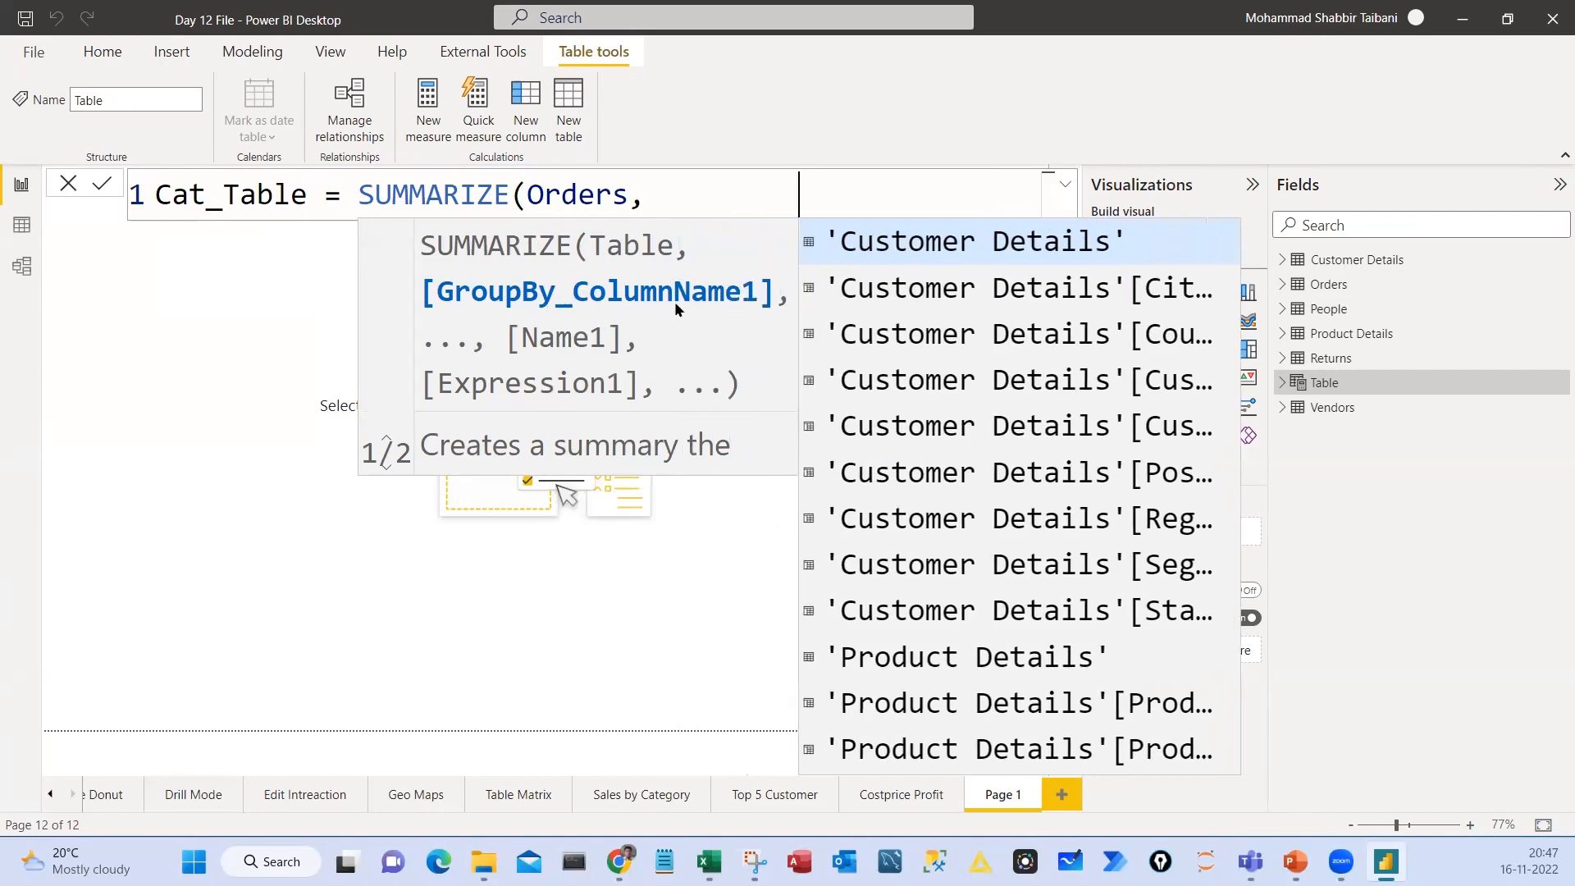
pyautogui.click(645, 195)
pyautogui.press('BackSpace')
pyautogui.write('or')
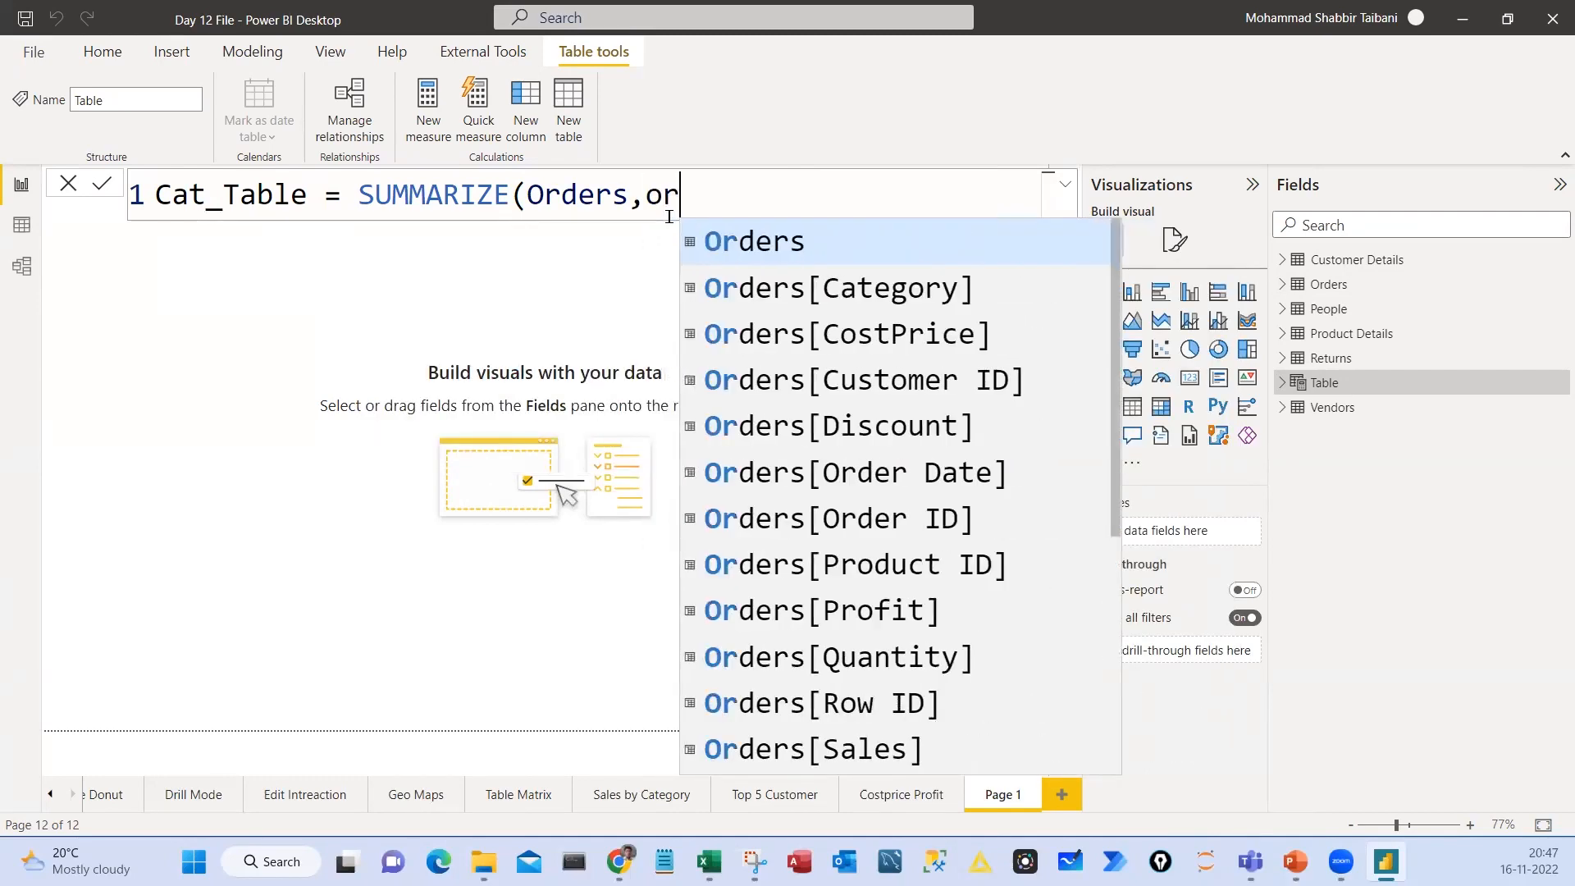
pyautogui.press('Down')
pyautogui.press('Tab')
# Highlight the Orders and Orders[Category] arguments in turn, and add a comma after them for the next argument
pyautogui.click(567, 195)
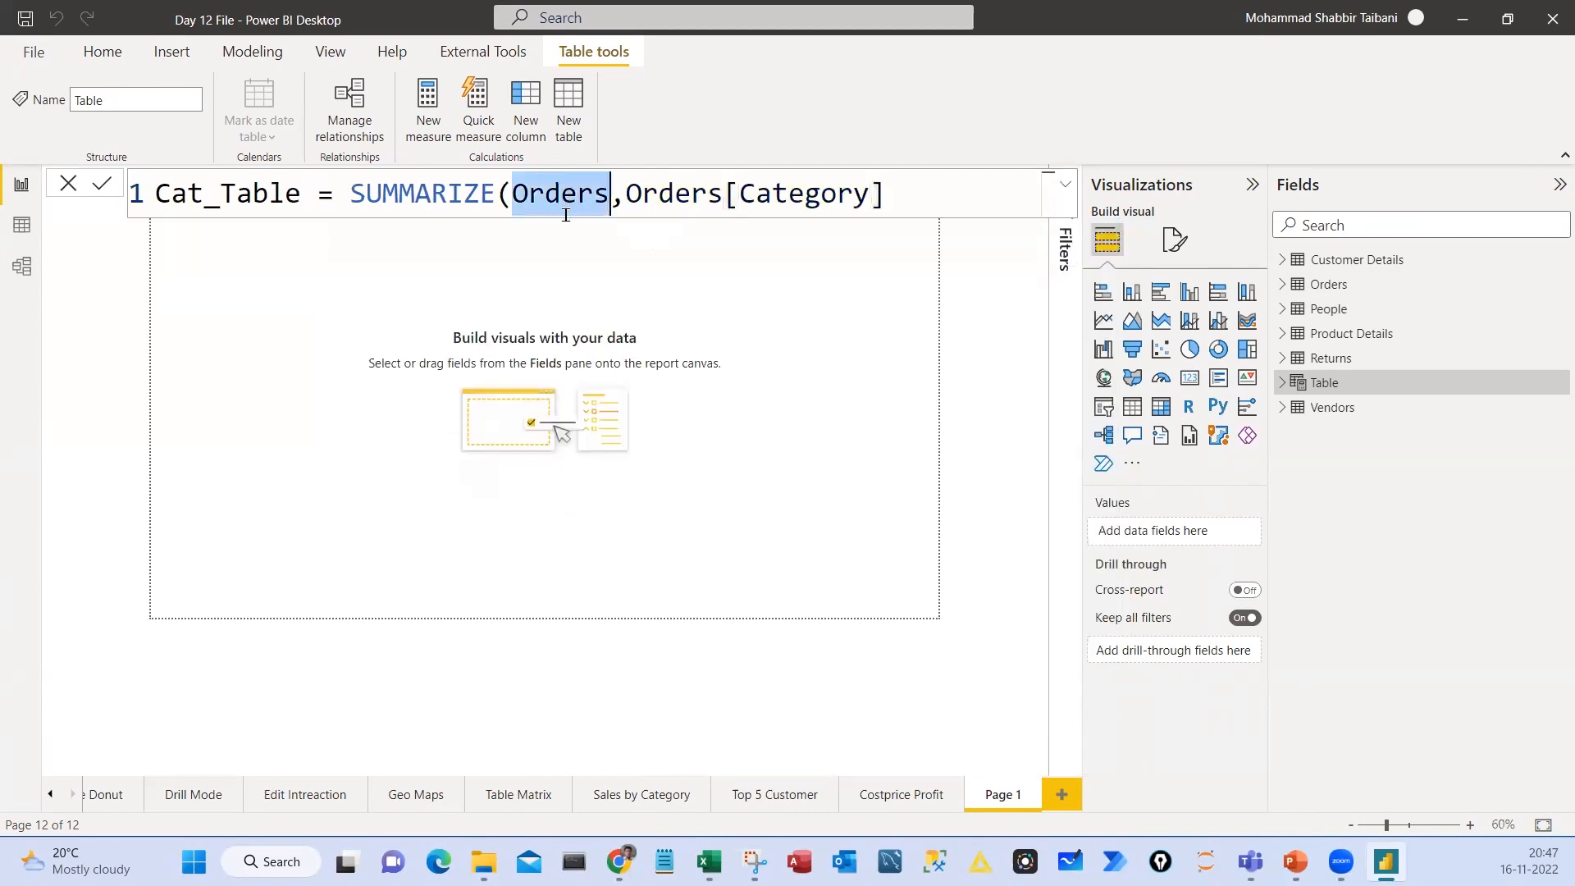
pyautogui.click(642, 193)
pyautogui.moveTo(629, 191); pyautogui.dragTo(881, 197)
pyautogui.click(903, 201)
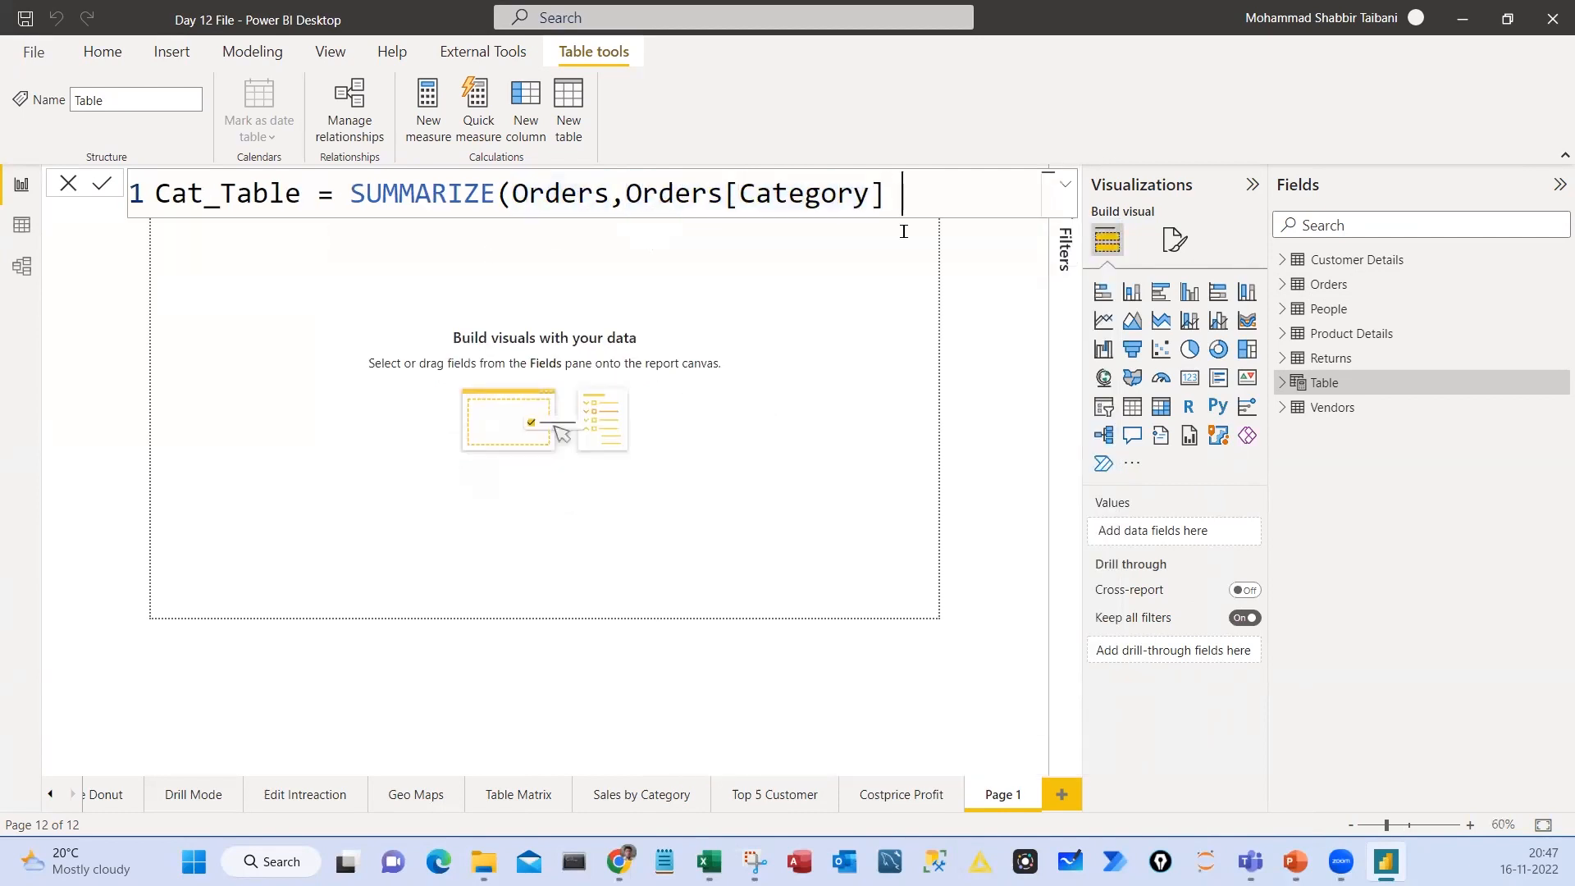
pyautogui.write(',')
pyautogui.click(806, 201)
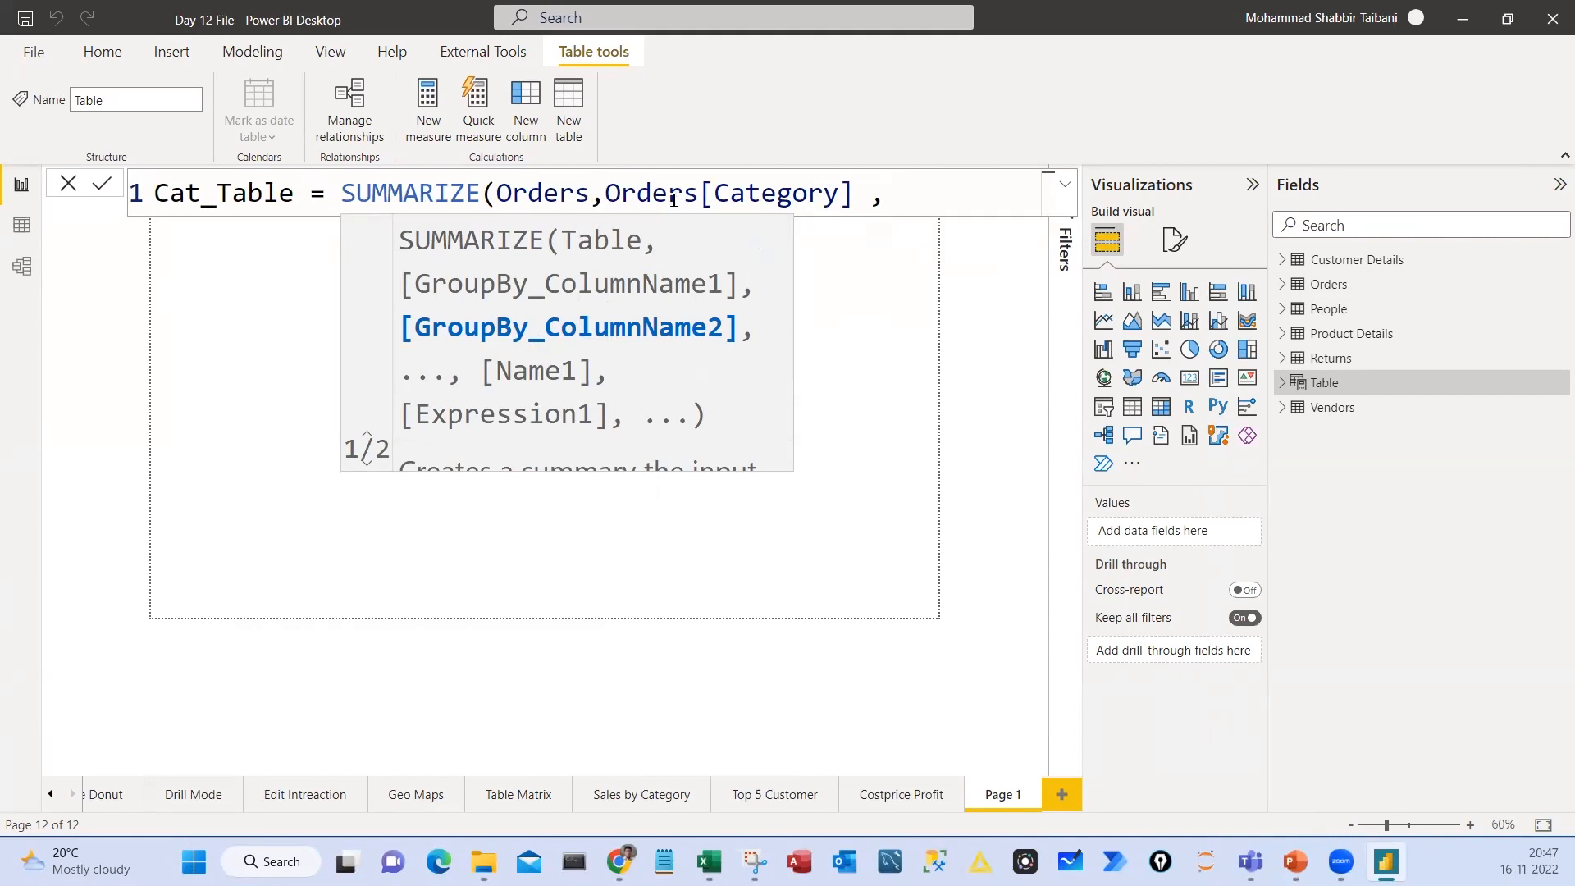
# Outline the Name1 and Expression1 arguments in red and sketch a table with a Cate column and three numbered rows
pyautogui.moveTo(475, 349); pyautogui.dragTo(593, 393)
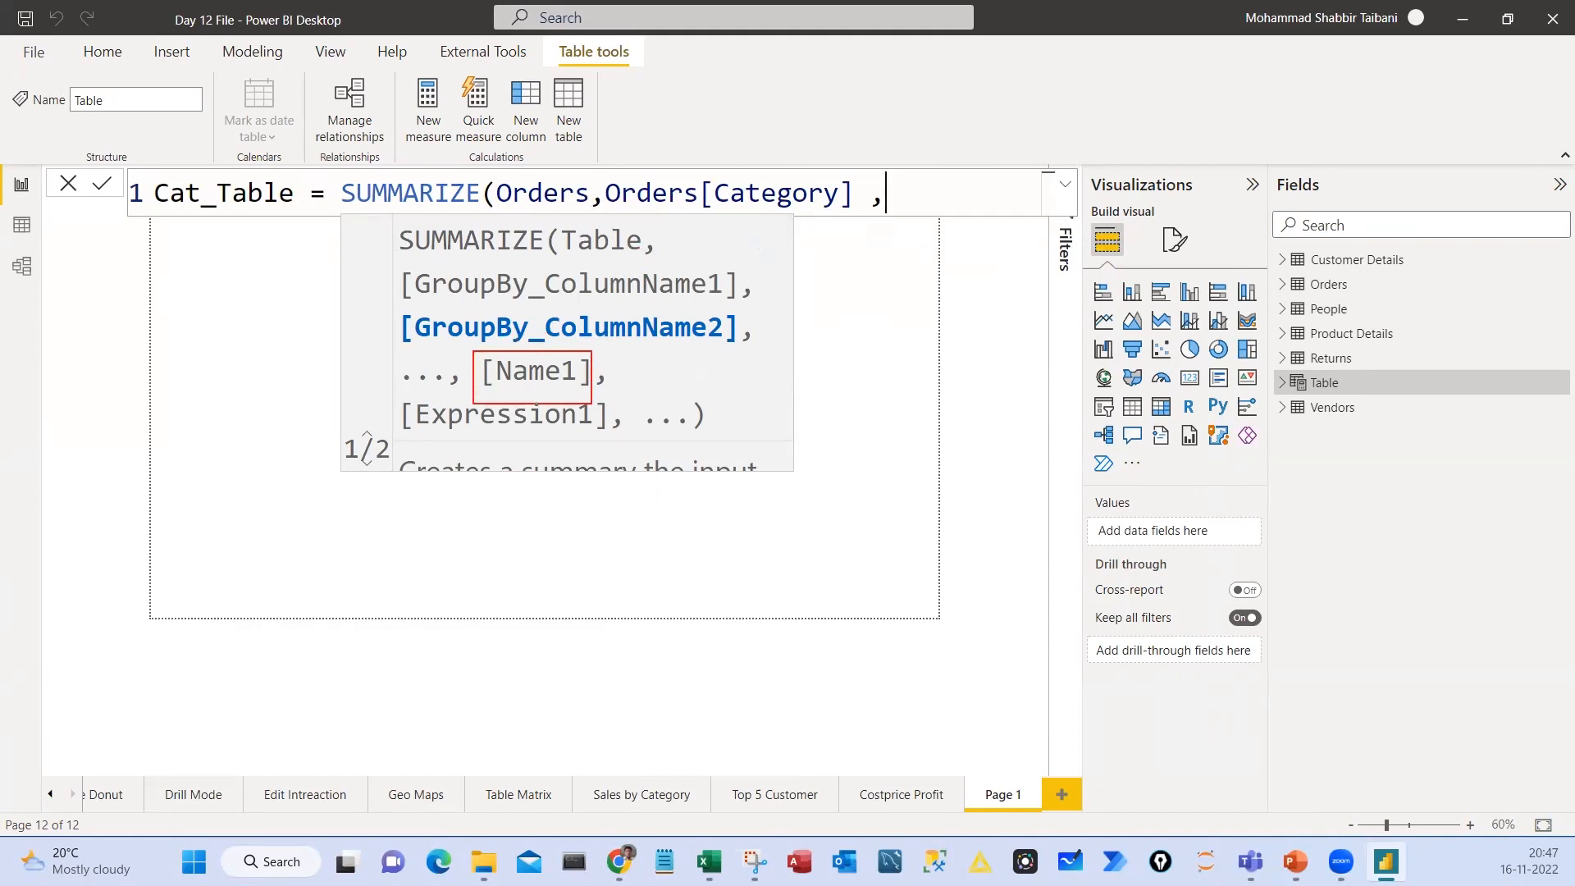
pyautogui.moveTo(394, 399); pyautogui.dragTo(617, 437)
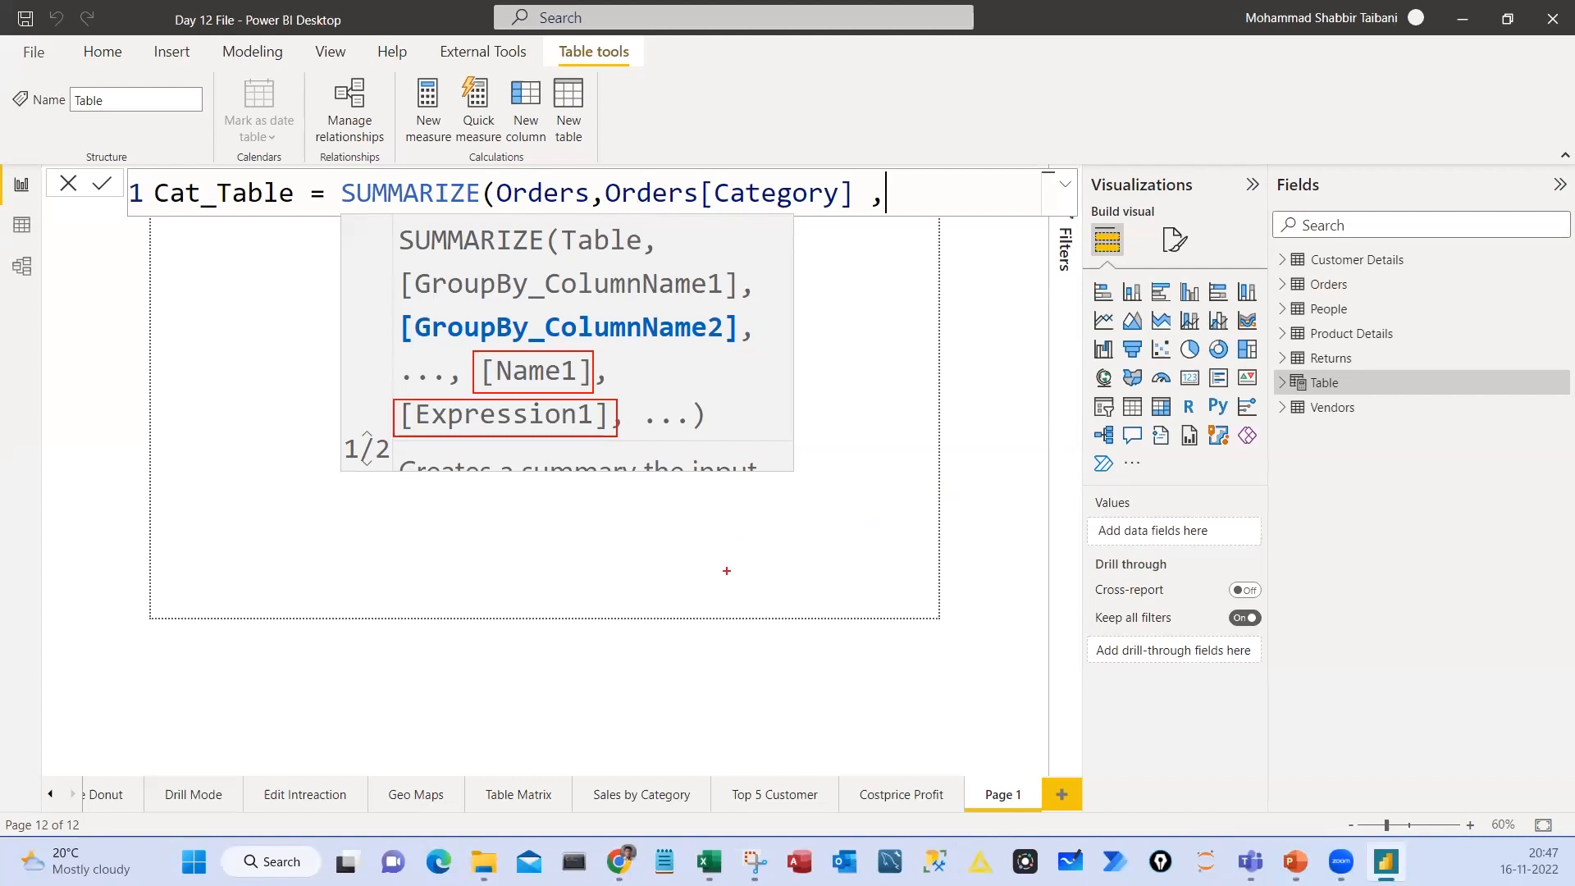
pyautogui.moveTo(624, 512)
pyautogui.mouseDown()
pyautogui.moveTo(928, 608)
pyautogui.moveTo(953, 637)
pyautogui.moveTo(945, 620)
pyautogui.mouseUp()
pyautogui.moveTo(712, 493); pyautogui.dragTo(725, 673)
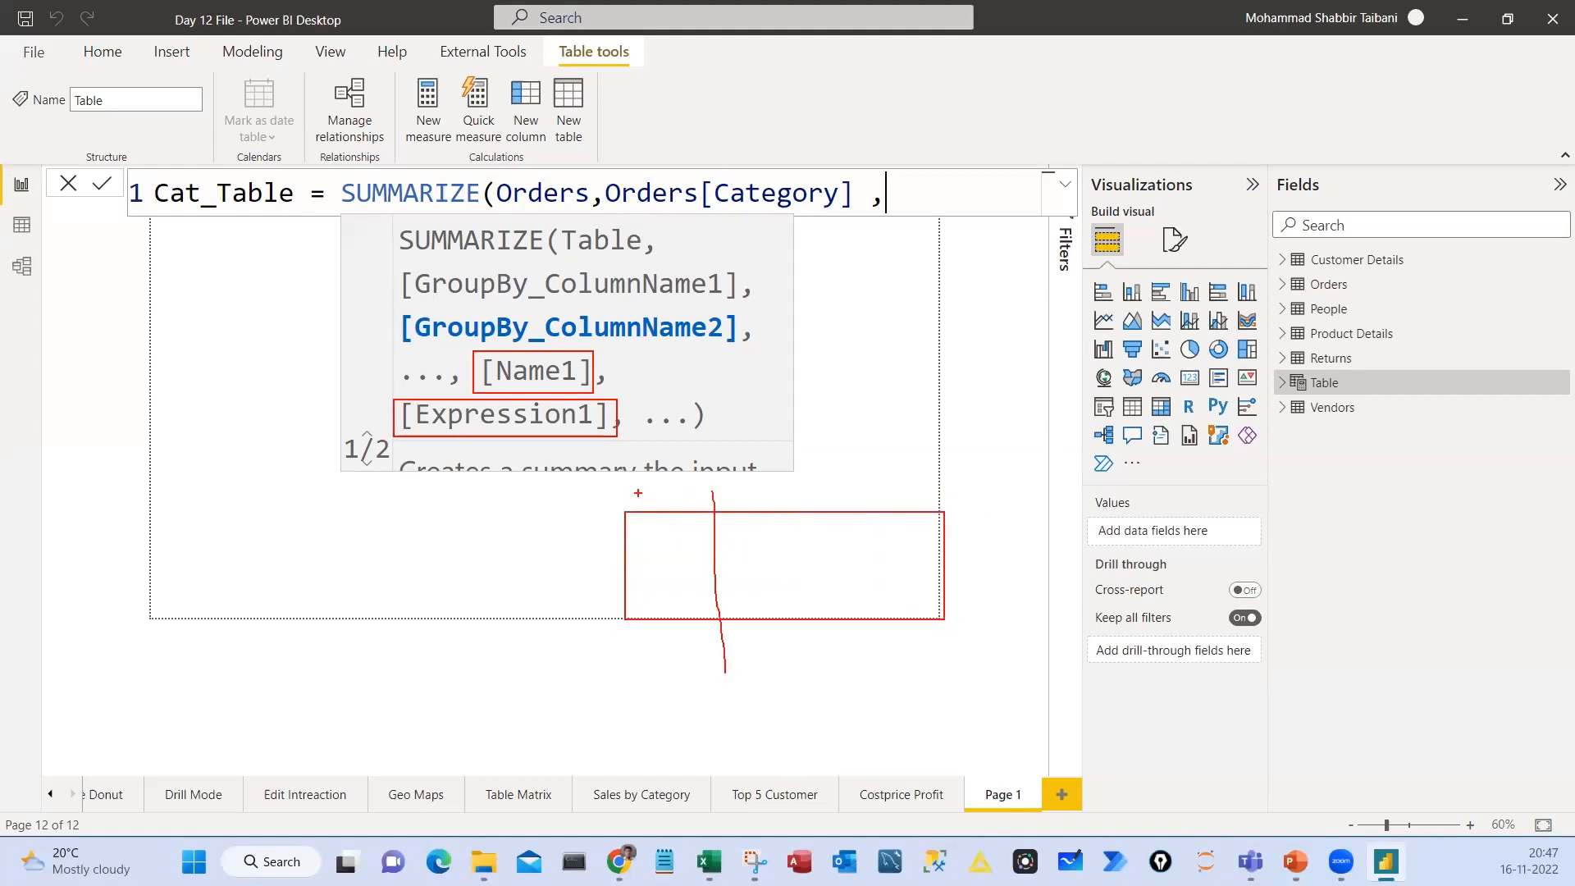
pyautogui.moveTo(644, 491)
pyautogui.mouseDown()
pyautogui.moveTo(640, 503)
pyautogui.moveTo(665, 506)
pyautogui.mouseUp()
pyautogui.moveTo(669, 501)
pyautogui.mouseDown()
pyautogui.moveTo(685, 532)
pyautogui.moveTo(676, 574)
pyautogui.moveTo(696, 599)
pyautogui.mouseUp()
pyautogui.moveTo(609, 527); pyautogui.dragTo(627, 574)
pyautogui.moveTo(600, 599); pyautogui.dragTo(596, 615)
pyautogui.moveTo(800, 497); pyautogui.dragTo(792, 653)
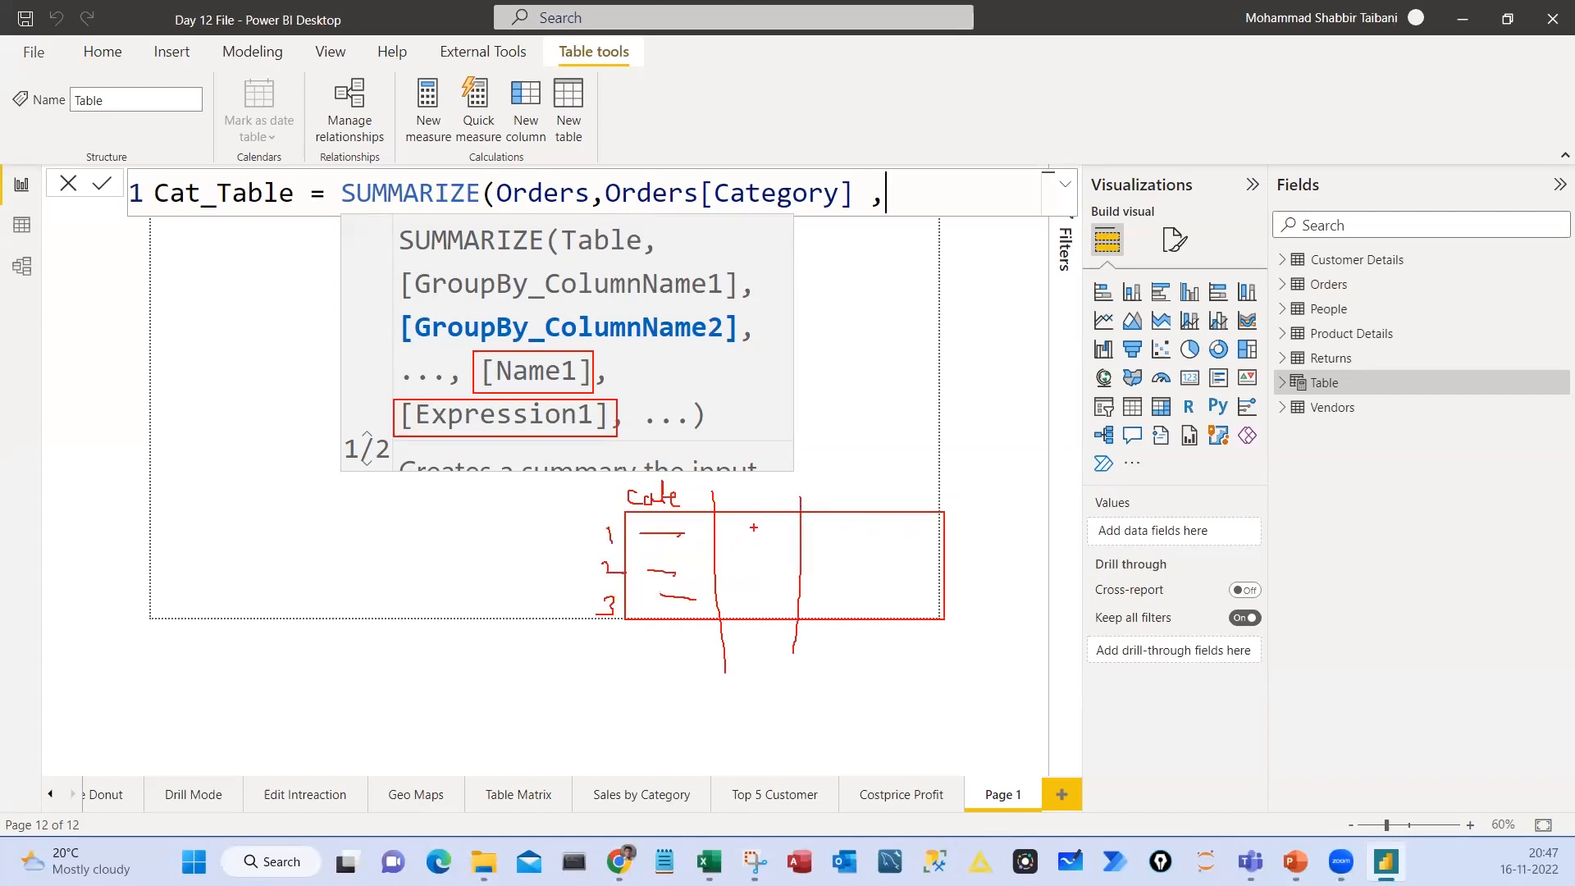
# Handwrite a total sales heading over the sketch's second column and draw three placeholder values beneath it
pyautogui.moveTo(716, 490)
pyautogui.mouseDown()
pyautogui.moveTo(736, 489)
pyautogui.moveTo(732, 506)
pyautogui.mouseUp()
pyautogui.moveTo(735, 498)
pyautogui.mouseDown()
pyautogui.moveTo(754, 502)
pyautogui.moveTo(767, 473)
pyautogui.mouseUp()
pyautogui.moveTo(759, 486); pyautogui.dragTo(776, 485)
pyautogui.moveTo(784, 481); pyautogui.dragTo(792, 493)
pyautogui.moveTo(804, 471); pyautogui.dragTo(809, 484)
pyautogui.moveTo(751, 531)
pyautogui.mouseDown()
pyautogui.moveTo(732, 528)
pyautogui.moveTo(751, 531)
pyautogui.moveTo(754, 566)
pyautogui.moveTo(735, 551)
pyautogui.moveTo(749, 588)
pyautogui.mouseUp()
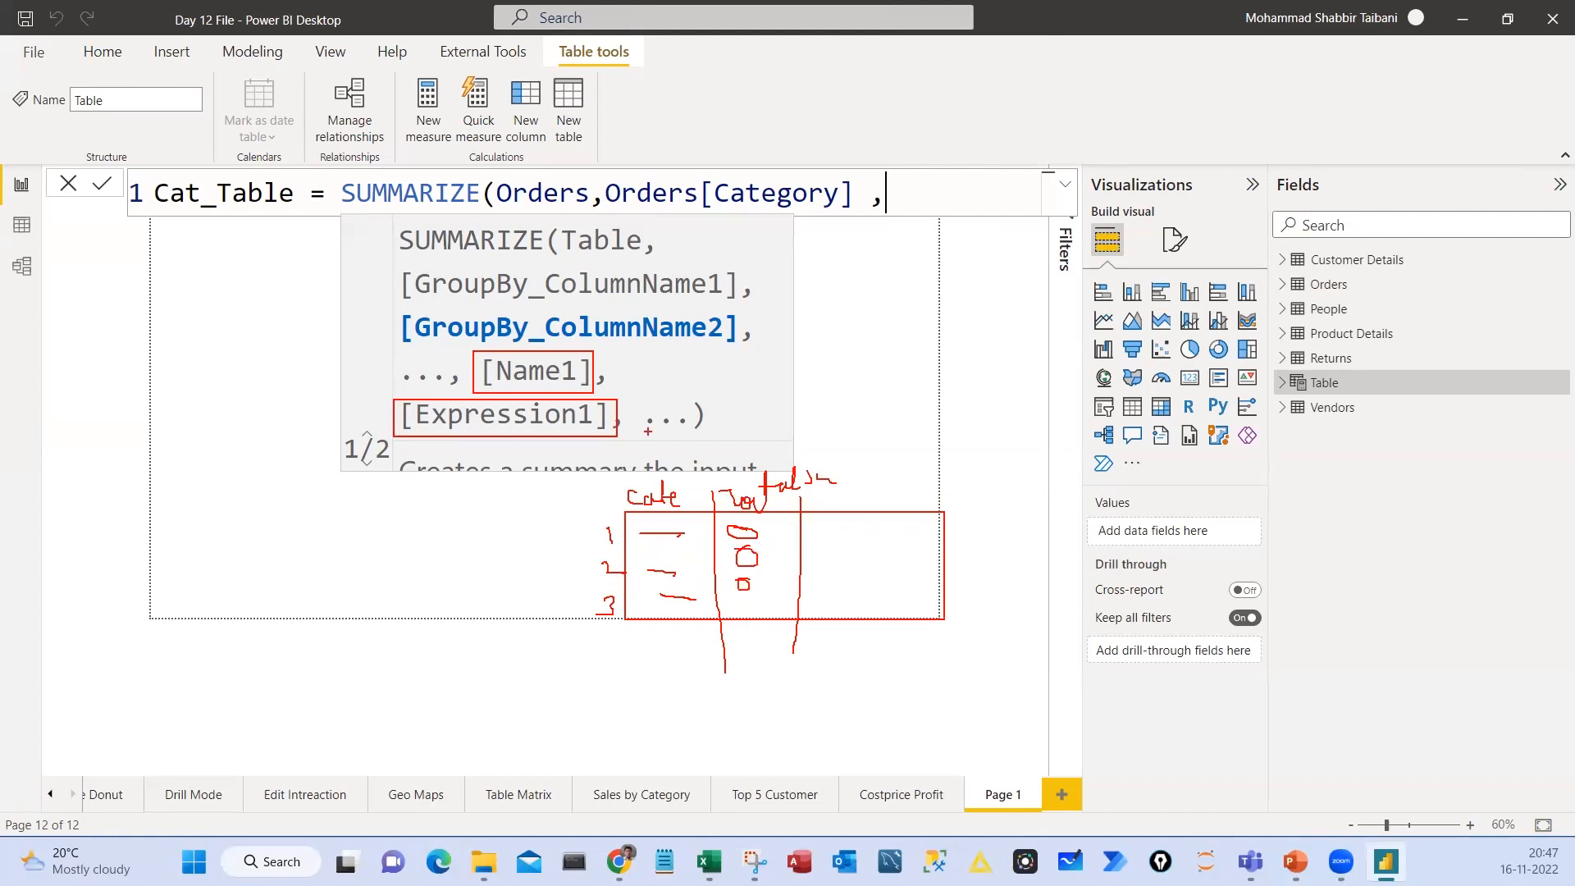
# Tick the Name1 and Expression1 arguments, underline Expression1, and clear the red markings
pyautogui.moveTo(588, 367)
pyautogui.mouseDown()
pyautogui.moveTo(597, 379)
pyautogui.moveTo(617, 347)
pyautogui.mouseUp()
pyautogui.moveTo(519, 445); pyautogui.dragTo(559, 426)
pyautogui.moveTo(428, 437); pyautogui.dragTo(531, 441)
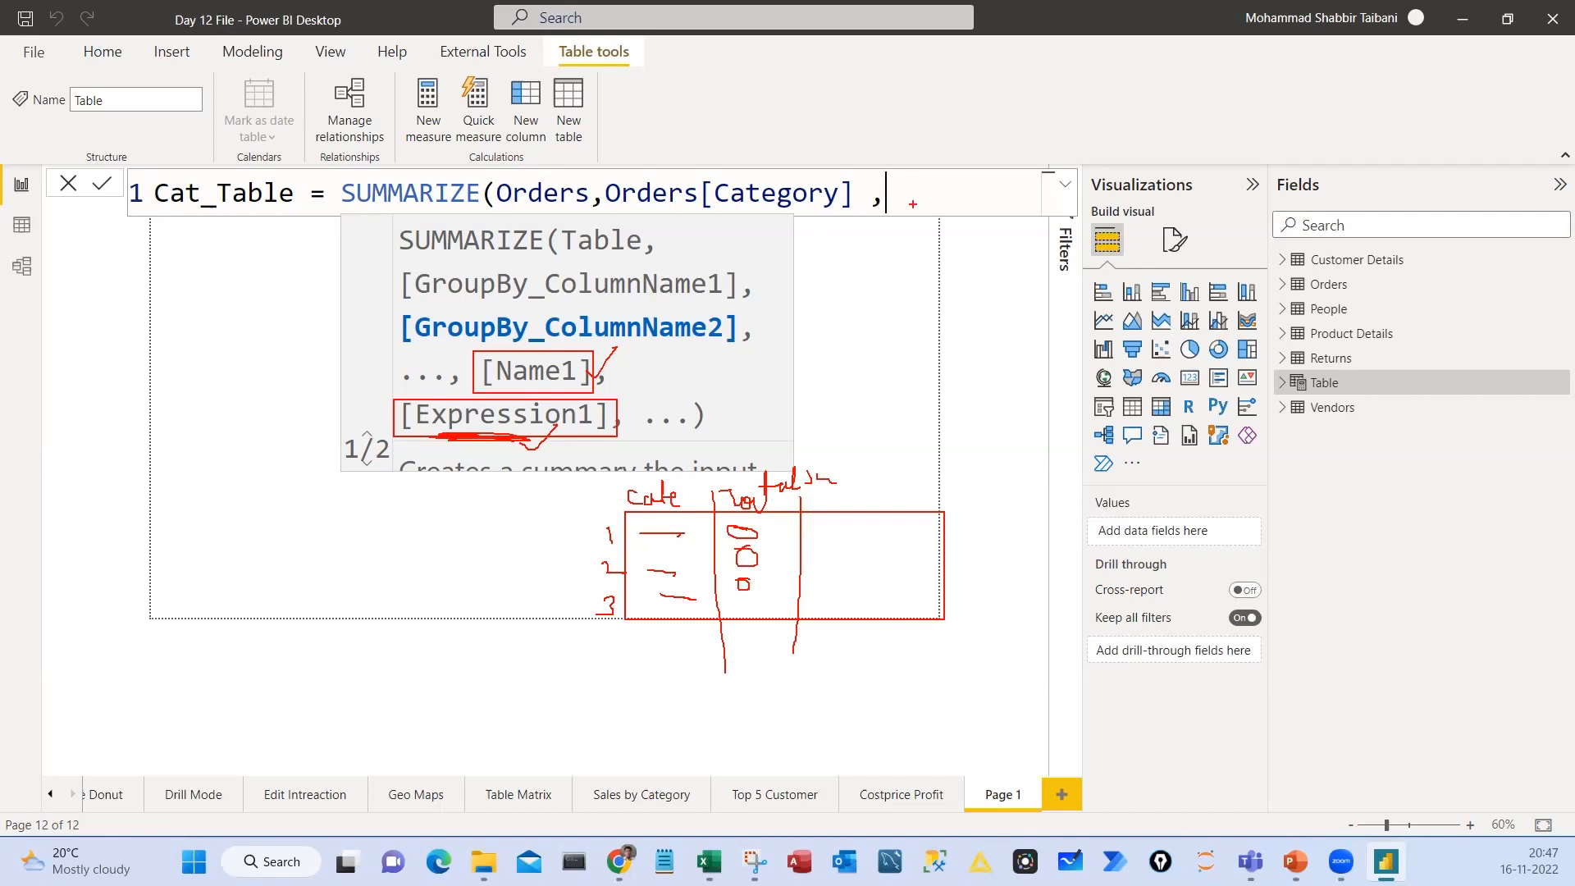
pyautogui.press('Escape')
# Add the opening quote and column name Total Sales as the next SUMMARIZE argument, placed on an indented second line
pyautogui.write('"')
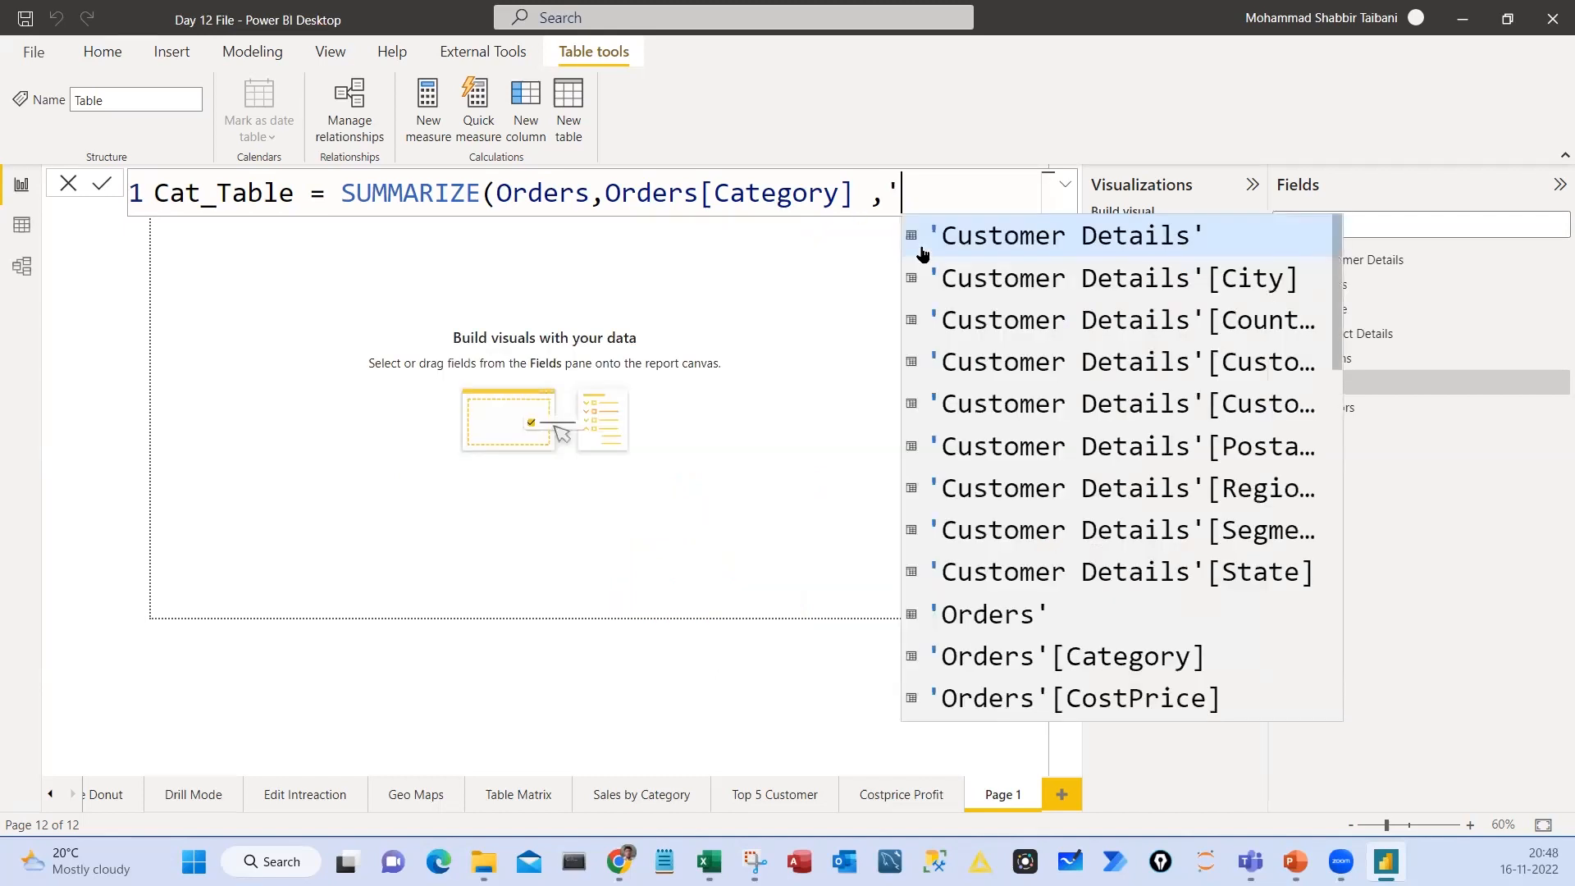
pyautogui.write('Total Sales')
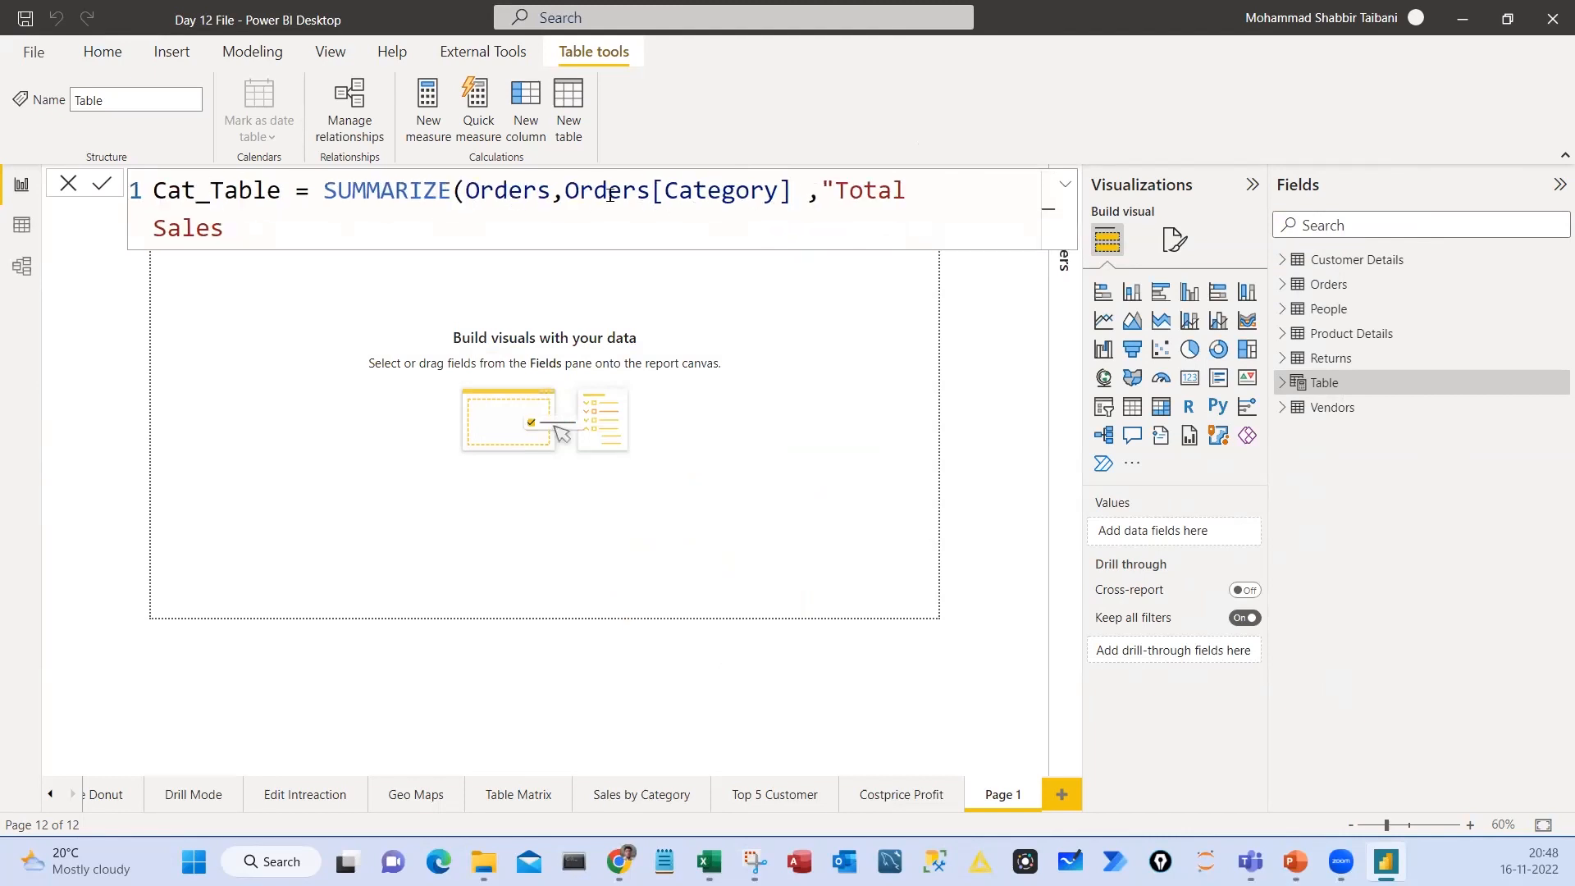
pyautogui.click(818, 189)
pyautogui.hotkey('shift', 'Return')
pyautogui.press('Down')
pyautogui.press('Tab')
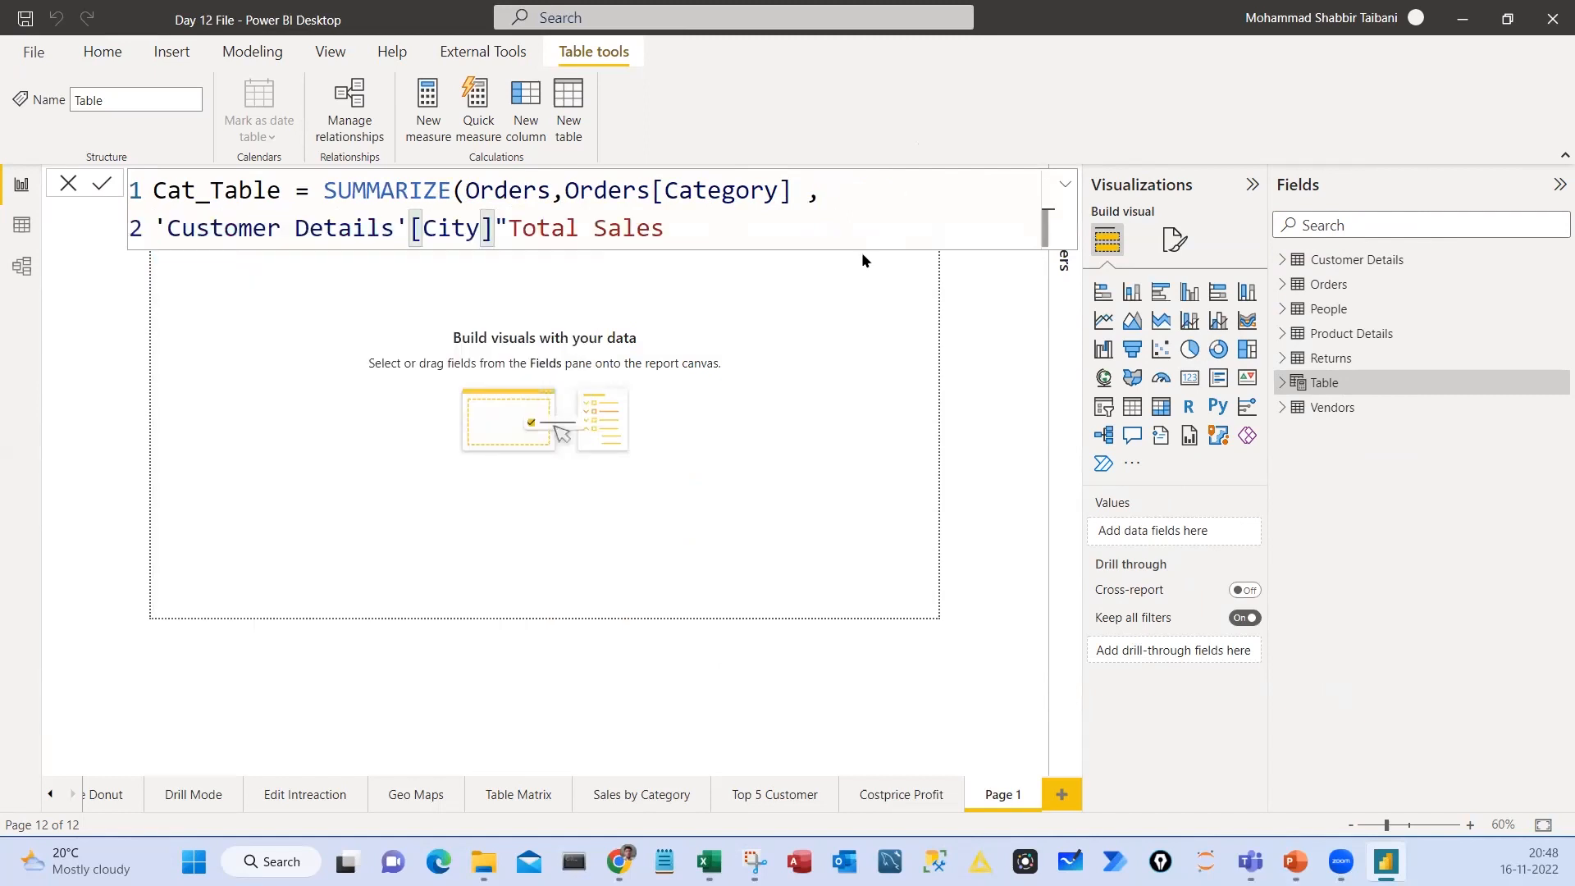
pyautogui.press('BackSpace')
pyautogui.press('BackSpace')
pyautogui.press('BackSpace')
pyautogui.press('BackSpace')
pyautogui.press('BackSpace')
pyautogui.press('BackSpace')
pyautogui.press('BackSpace')
pyautogui.press('BackSpace')
pyautogui.press('BackSpace')
pyautogui.press('BackSpace')
pyautogui.press('BackSpace')
pyautogui.press('BackSpace')
pyautogui.press('BackSpace')
pyautogui.press('BackSpace')
pyautogui.press('BackSpace')
pyautogui.press('BackSpace')
pyautogui.press('BackSpace')
pyautogui.press('BackSpace')
pyautogui.press('BackSpace')
pyautogui.press('BackSpace')
pyautogui.press('BackSpace')
pyautogui.press('BackSpace')
pyautogui.press('BackSpace')
pyautogui.press('BackSpace')
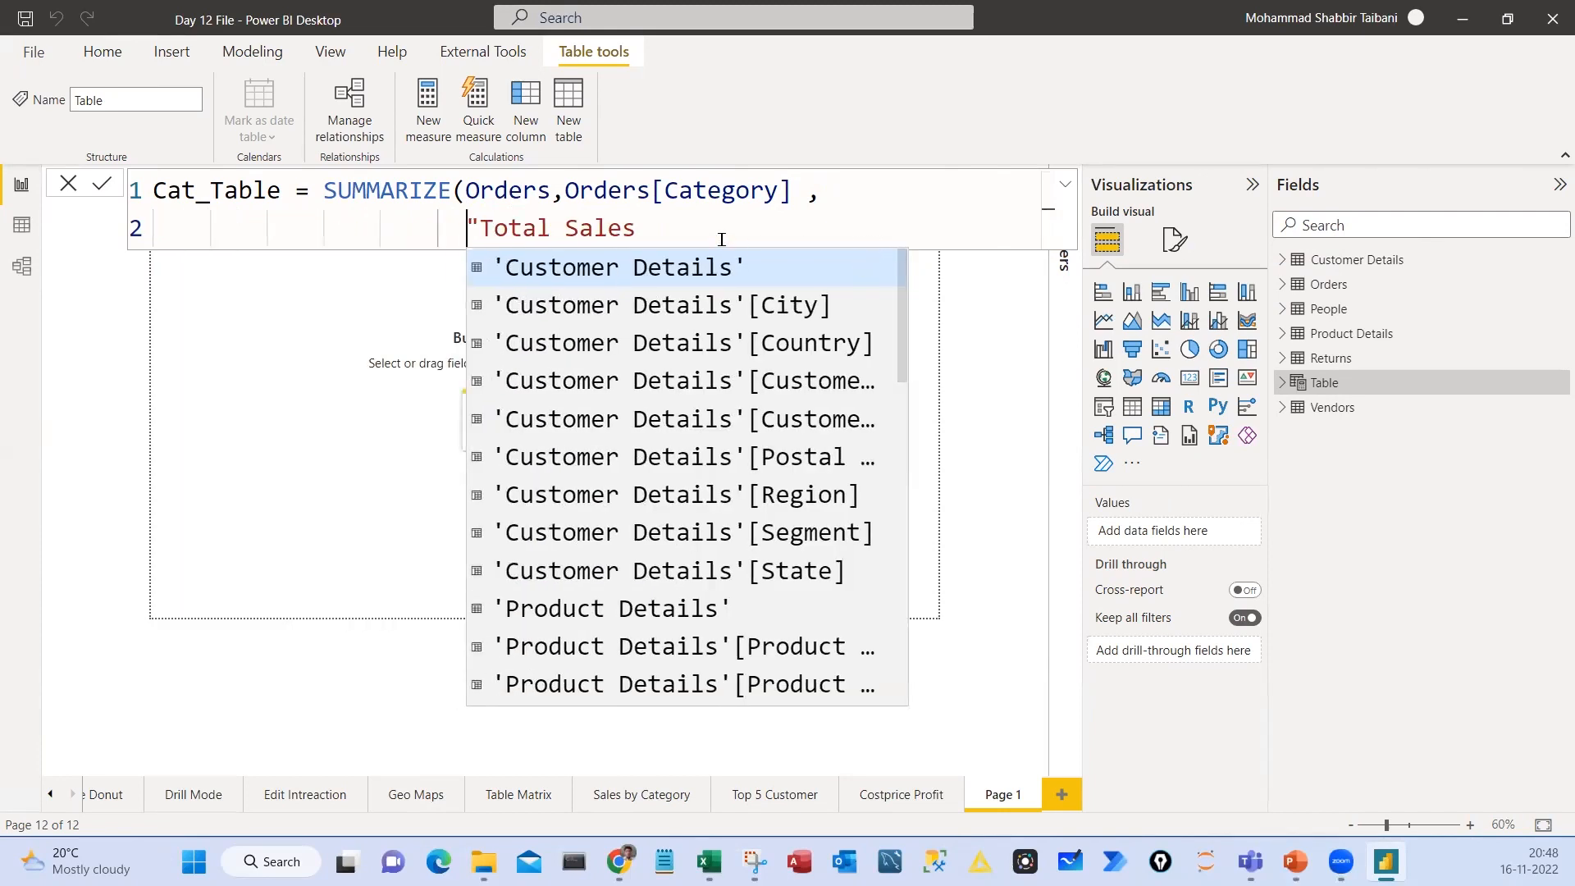
# Close the Total Sales column name and begin its expression with the SUM function
pyautogui.press('End')
pyautogui.write('",')
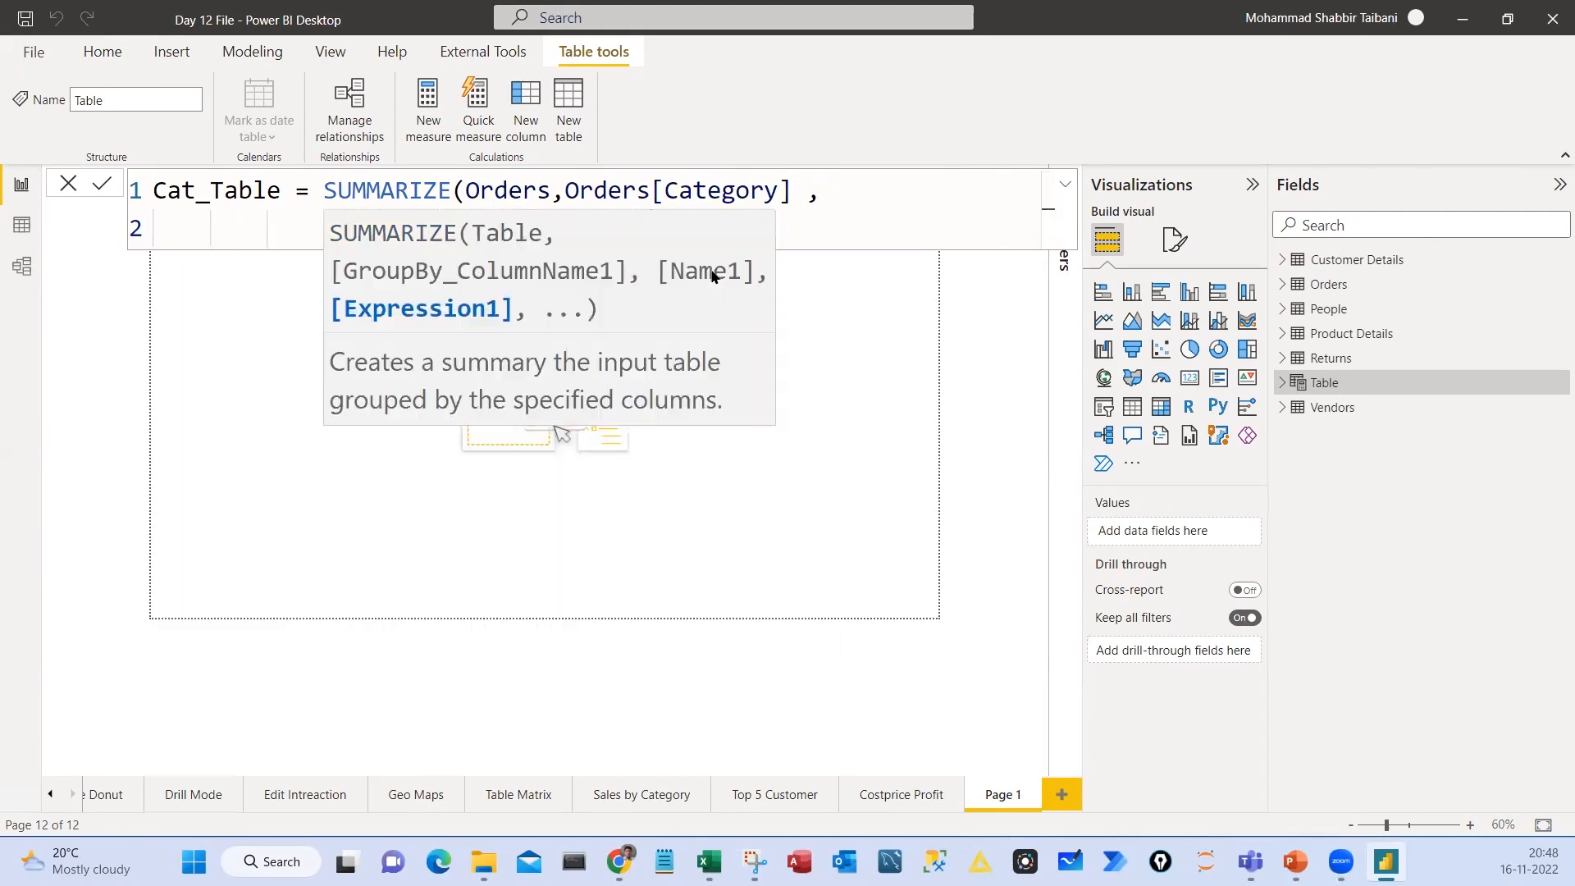
pyautogui.click(793, 217)
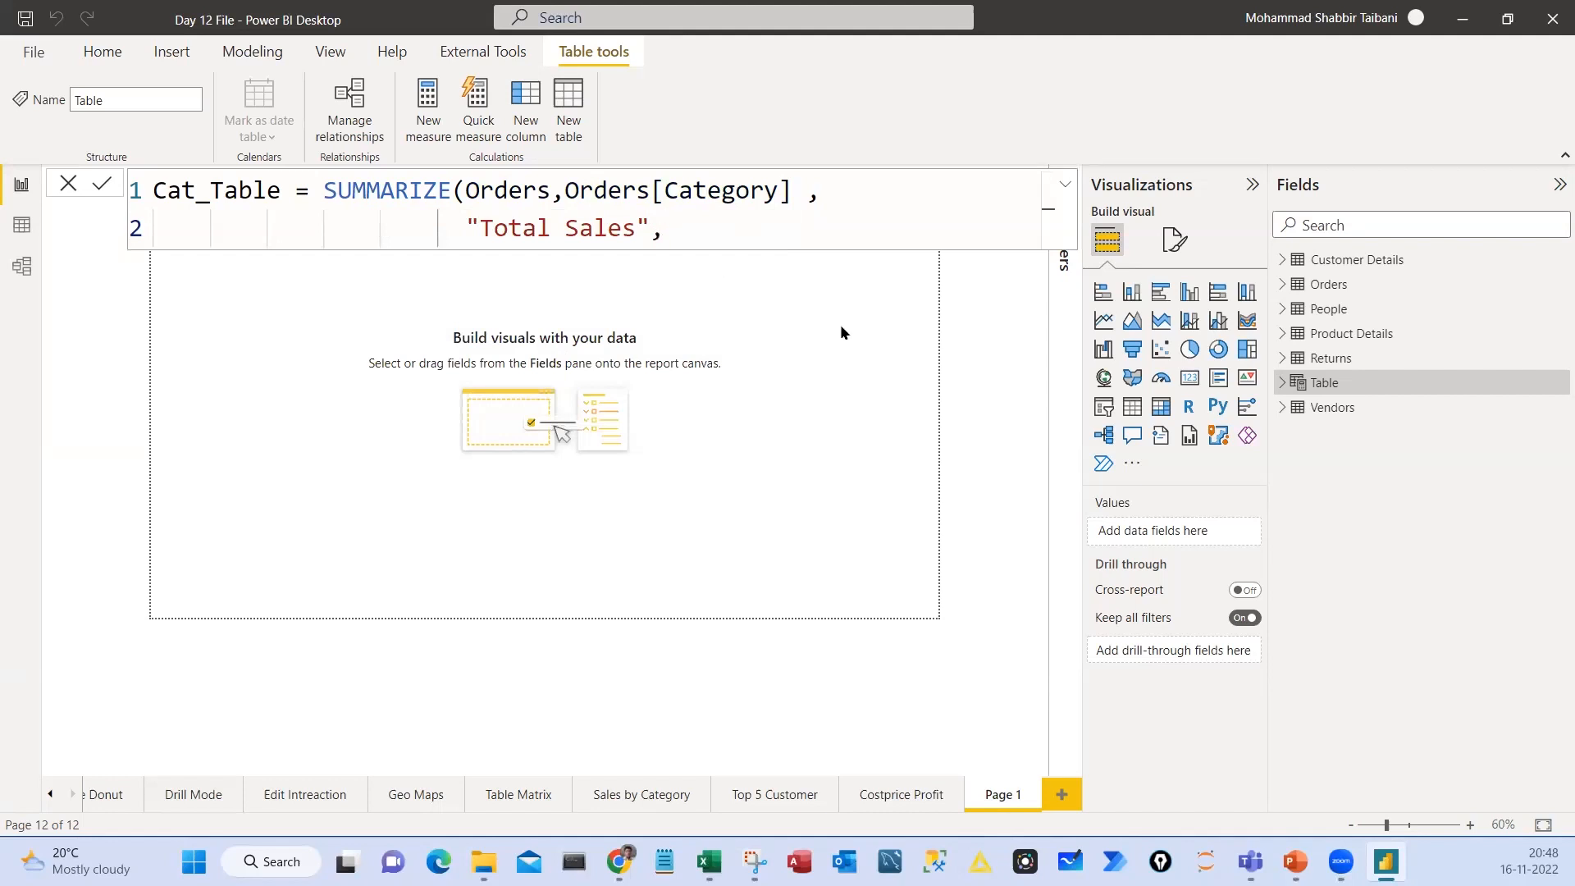
pyautogui.write('SUM(')
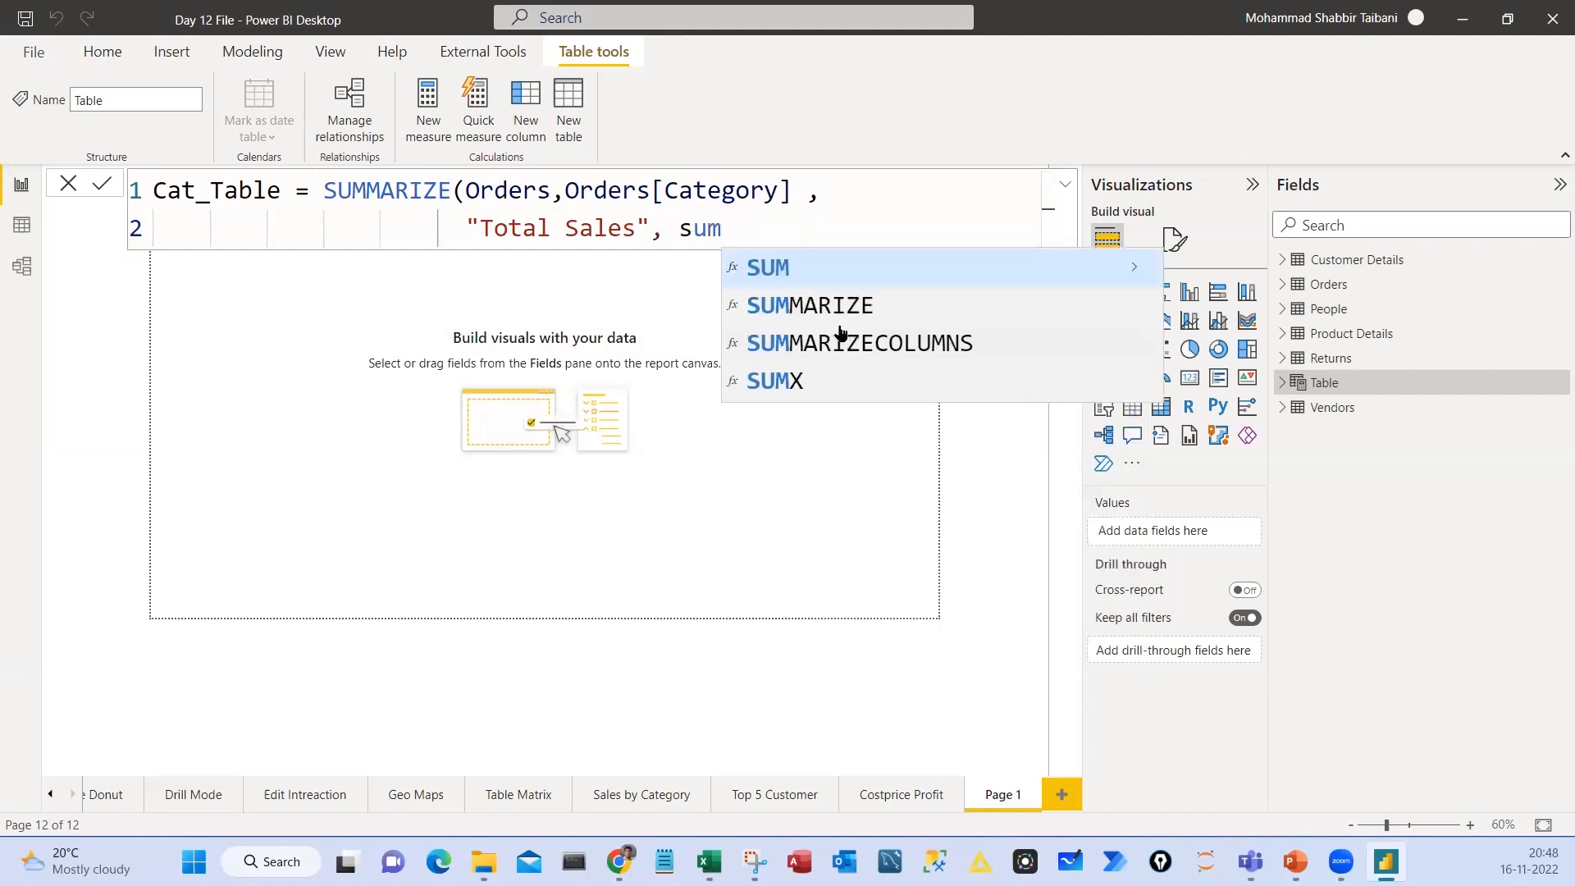
pyautogui.press('Down')
pyautogui.press('Down')
pyautogui.press('Down')
pyautogui.press('Down')
pyautogui.press('Down')
pyautogui.press('Down')
pyautogui.press('Down')
pyautogui.press('Down')
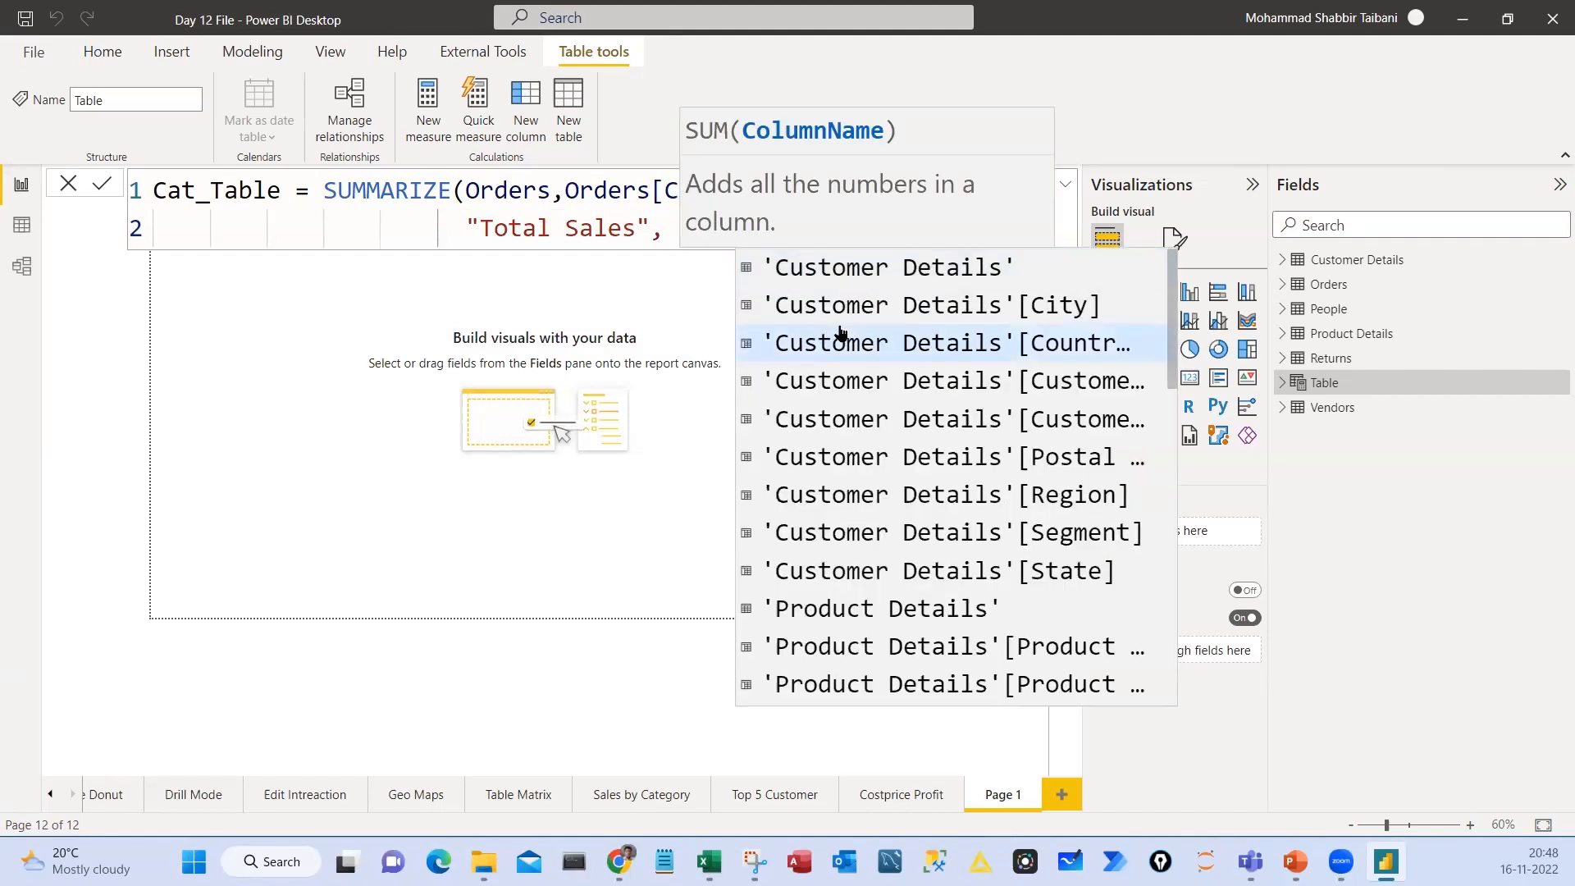
# Complete the expression as SUM(Orders[Sales]), close the SUMMARIZE call, and commit the Cat_Table formula
pyautogui.write('or')
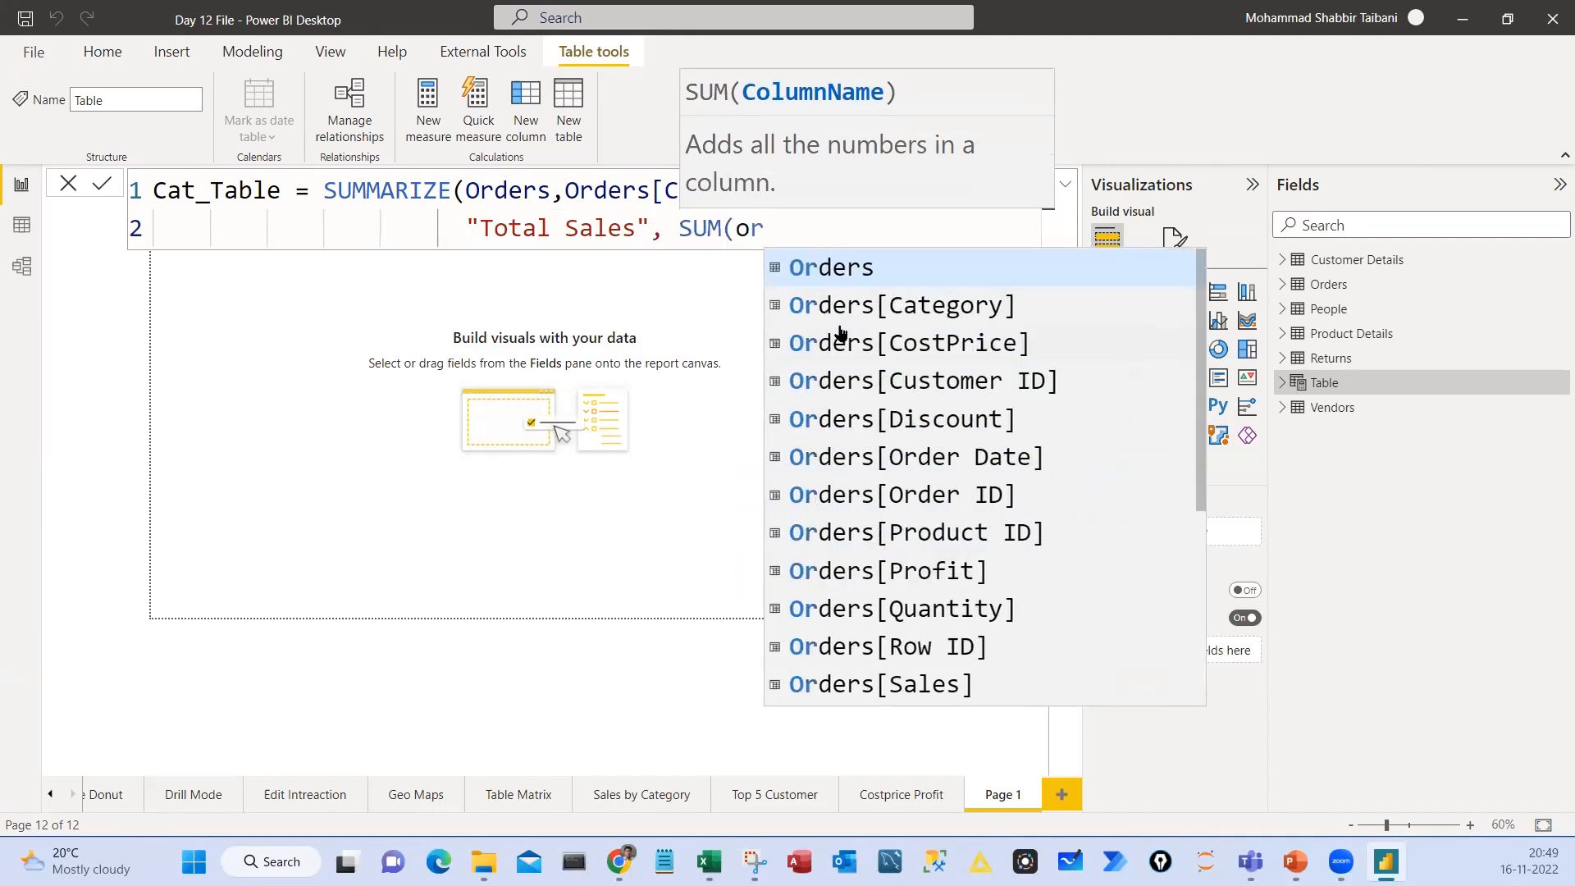
pyautogui.press('Down')
pyautogui.press('Down')
pyautogui.press('Down')
pyautogui.press('Down')
pyautogui.press('Down')
pyautogui.press('Down')
pyautogui.press('Down')
pyautogui.press('Down')
pyautogui.press('Down')
pyautogui.press('Down')
pyautogui.press('Down')
pyautogui.press('Down')
pyautogui.press('Up')
pyautogui.press('Tab')
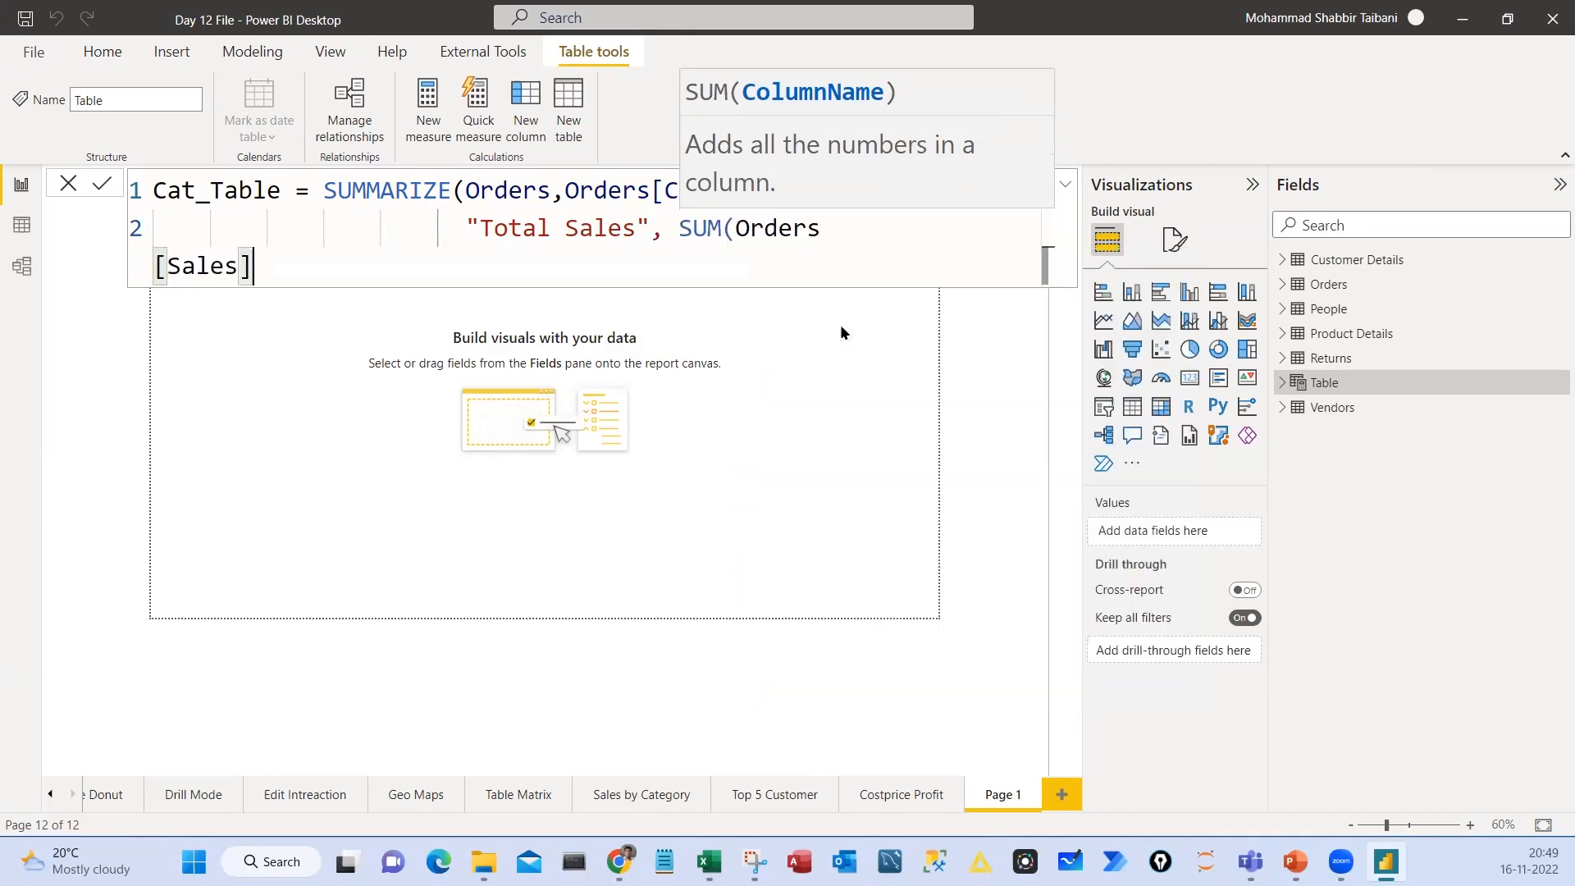
pyautogui.write(')')
pyautogui.moveTo(860, 224); pyautogui.dragTo(880, 269)
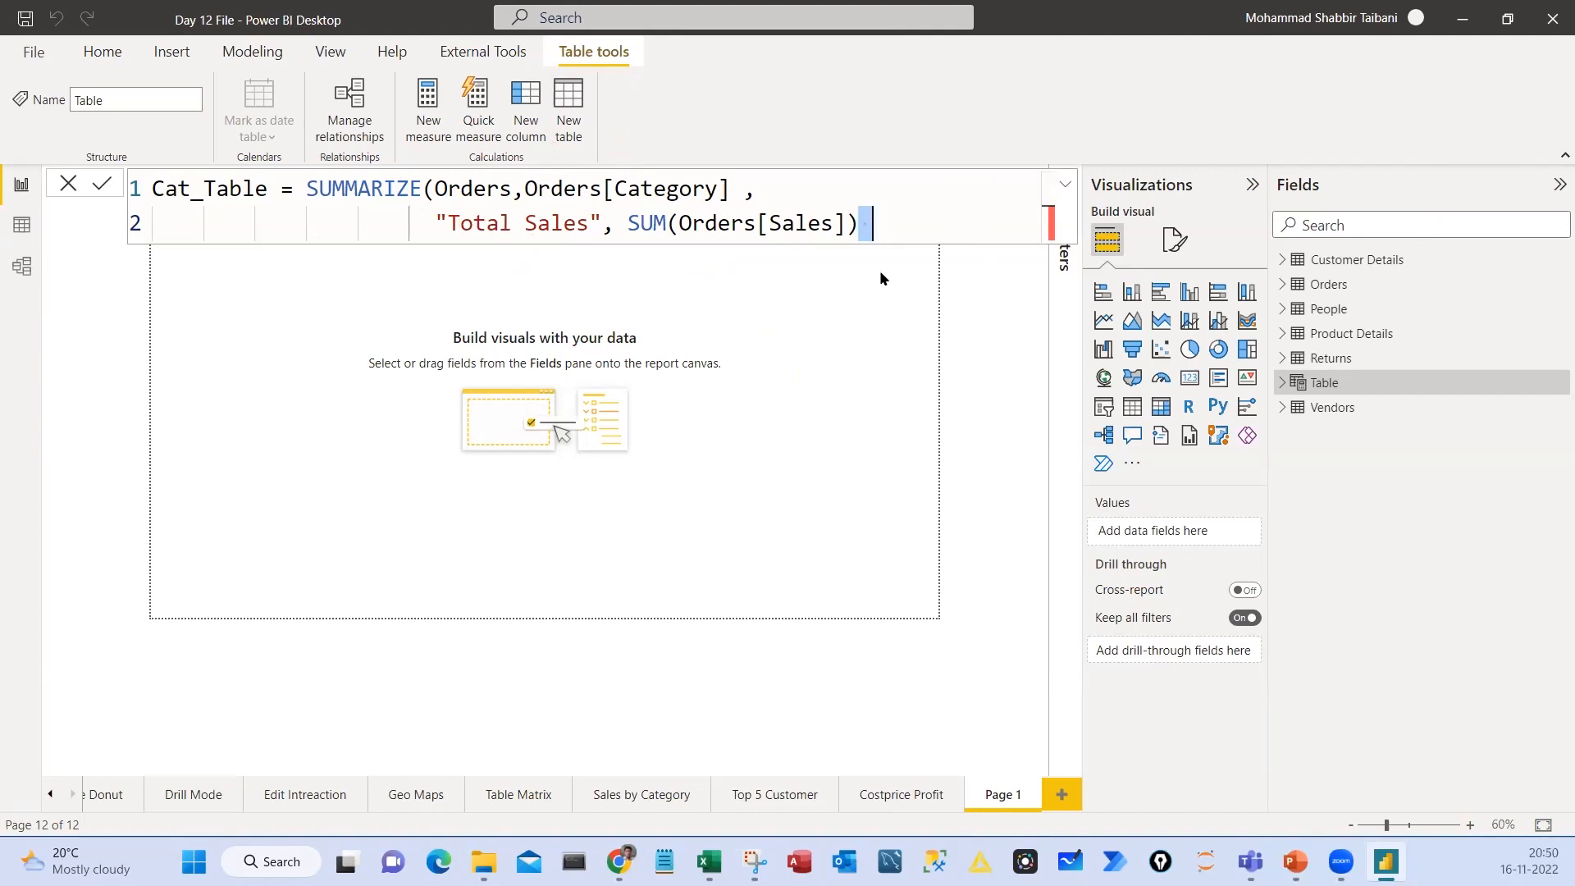
pyautogui.press('Return')
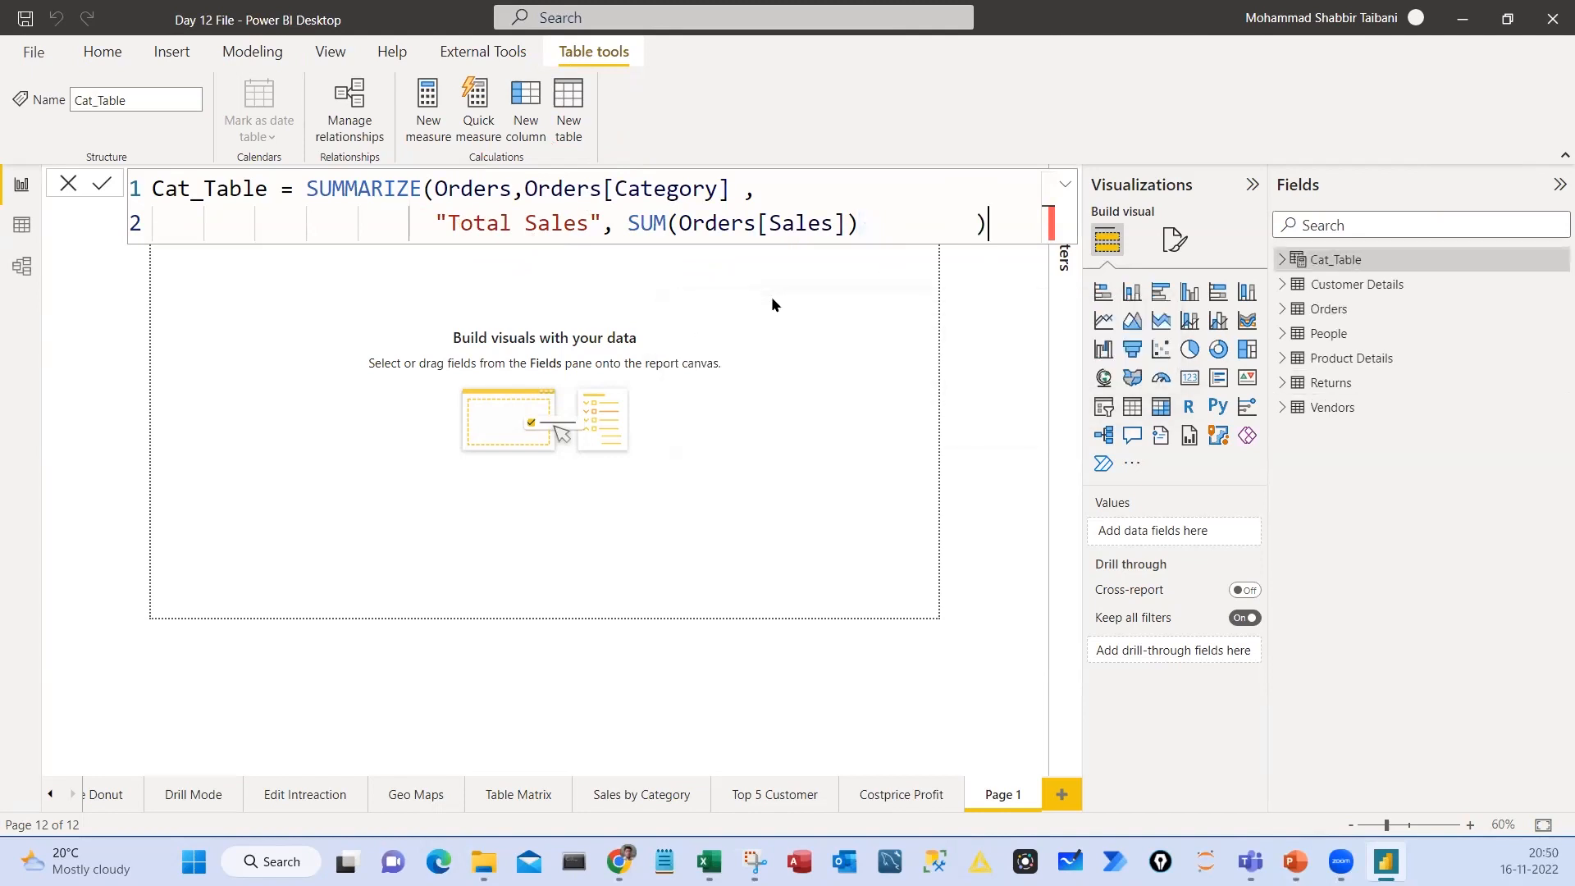
# Examine Cat_Table's rows in the data view and bring up its formula, with the Orders field list collapsed
pyautogui.click(21, 224)
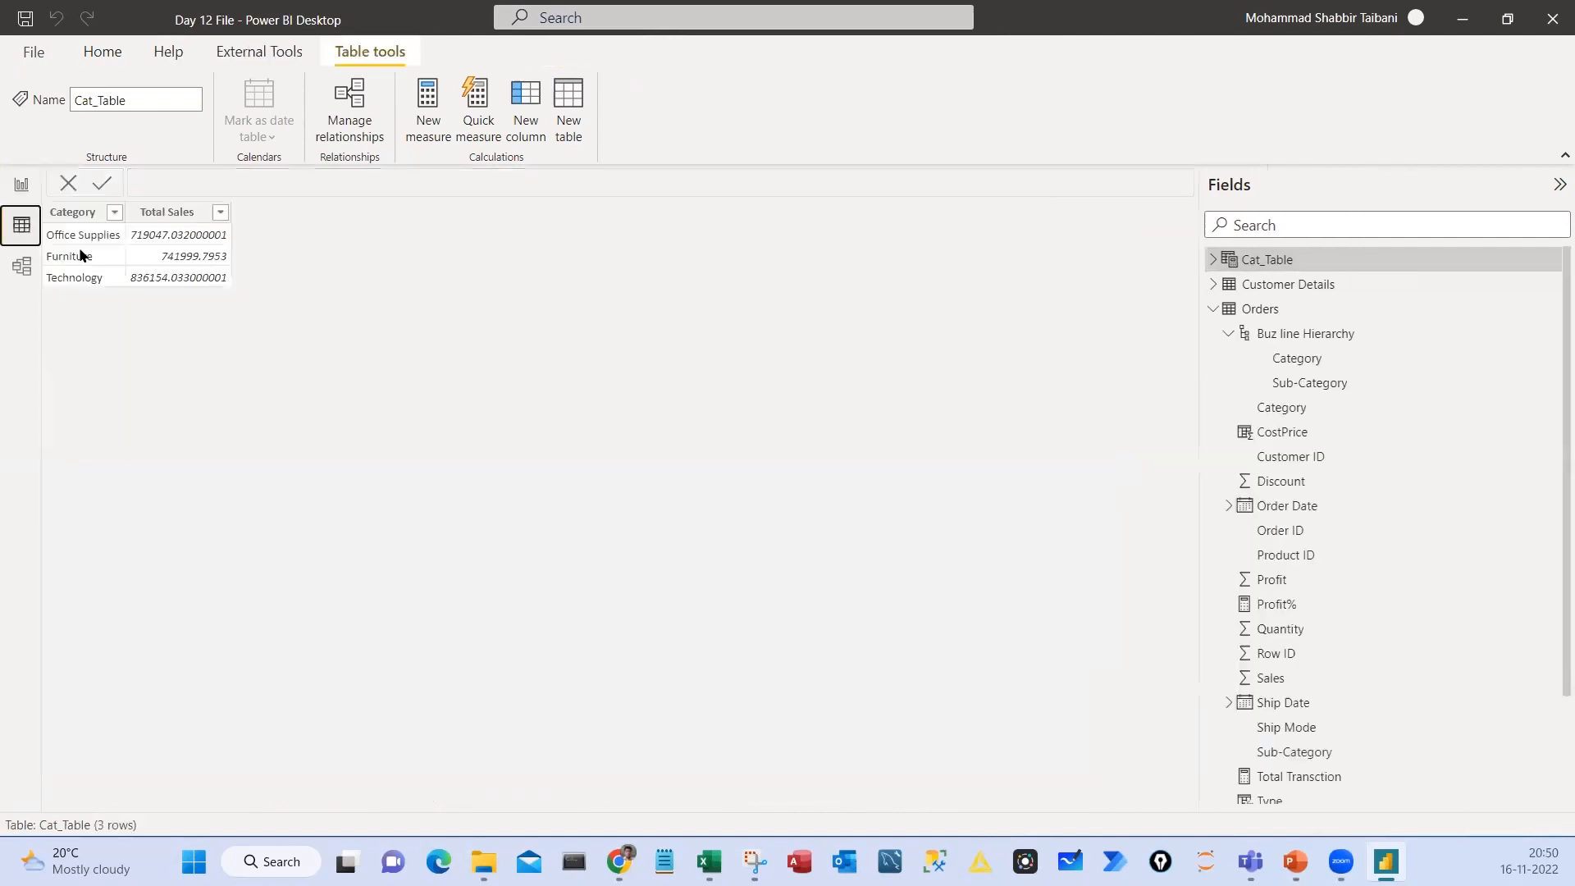
pyautogui.click(1214, 309)
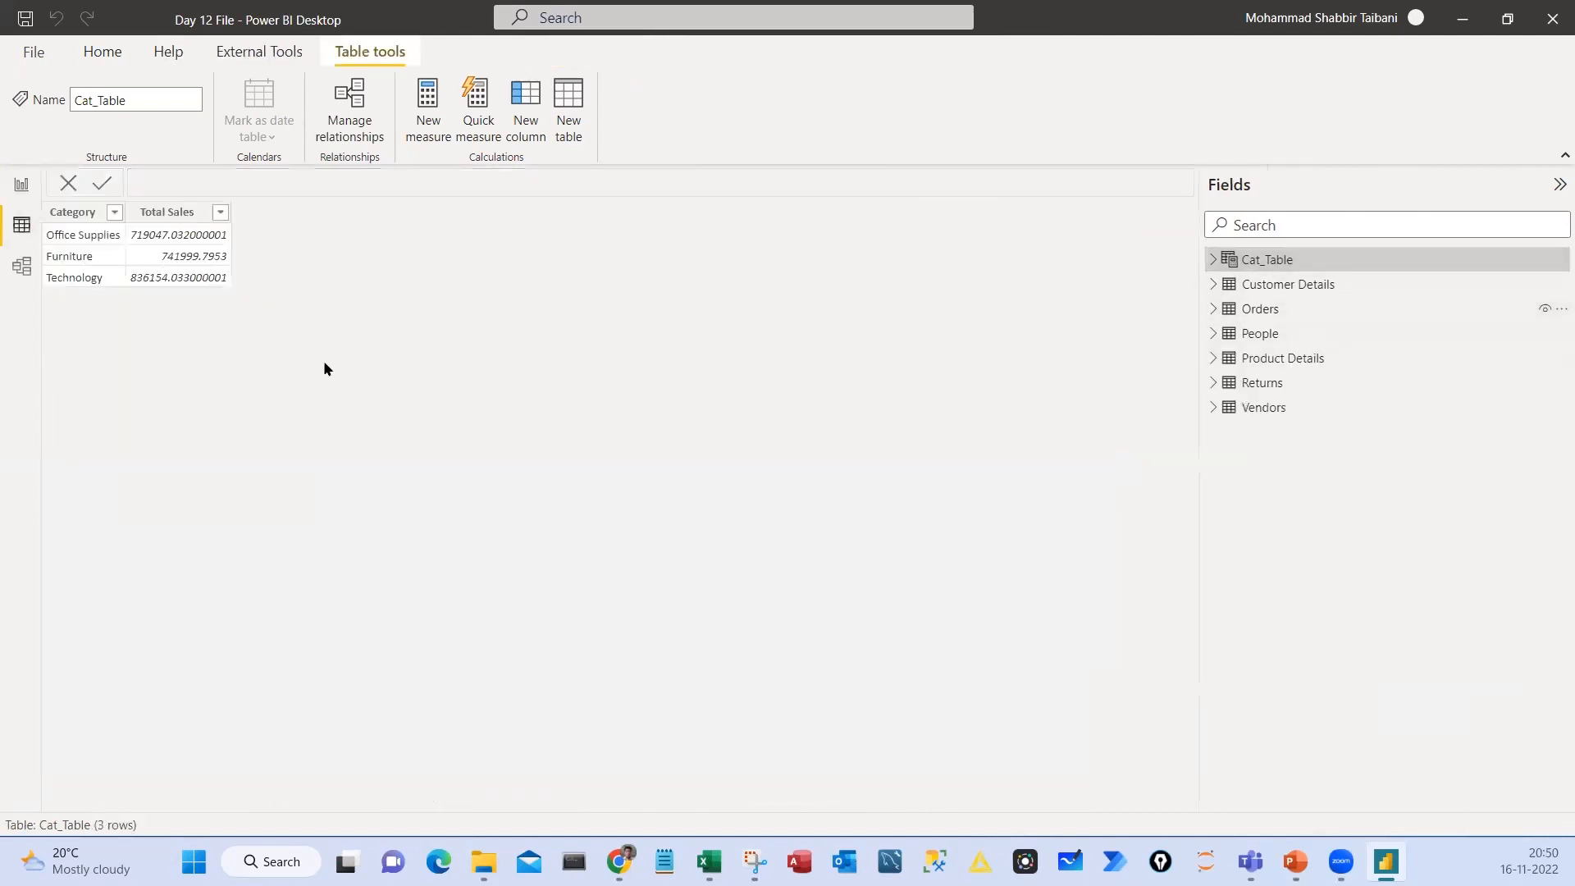
pyautogui.moveTo(38, 200); pyautogui.dragTo(240, 299)
pyautogui.press('Escape')
pyautogui.click(1275, 265)
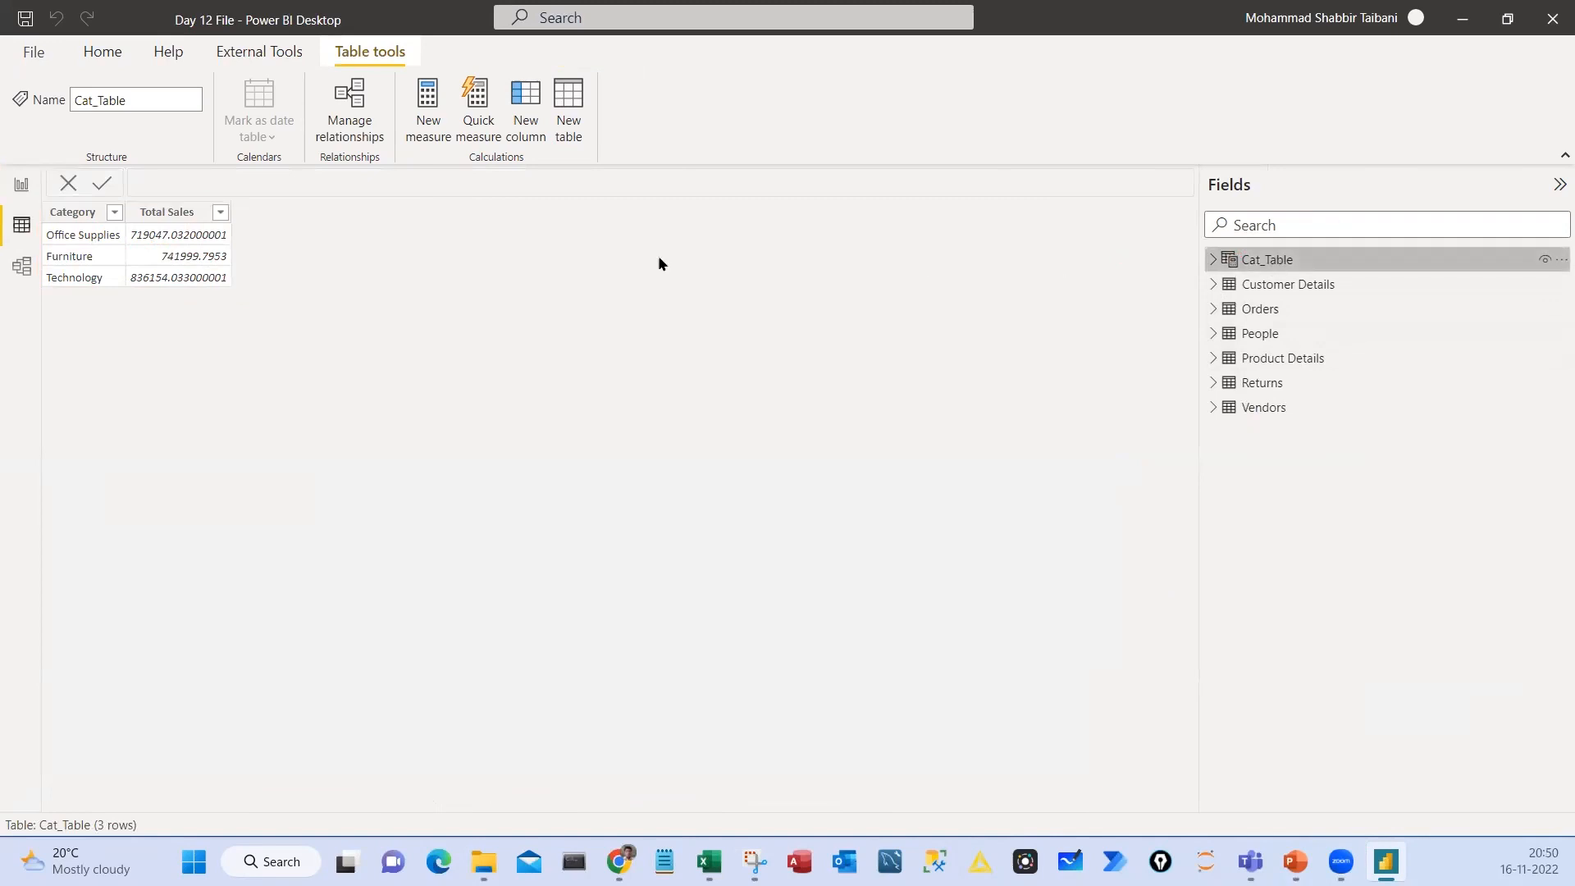
pyautogui.scroll(3, 468, 207)
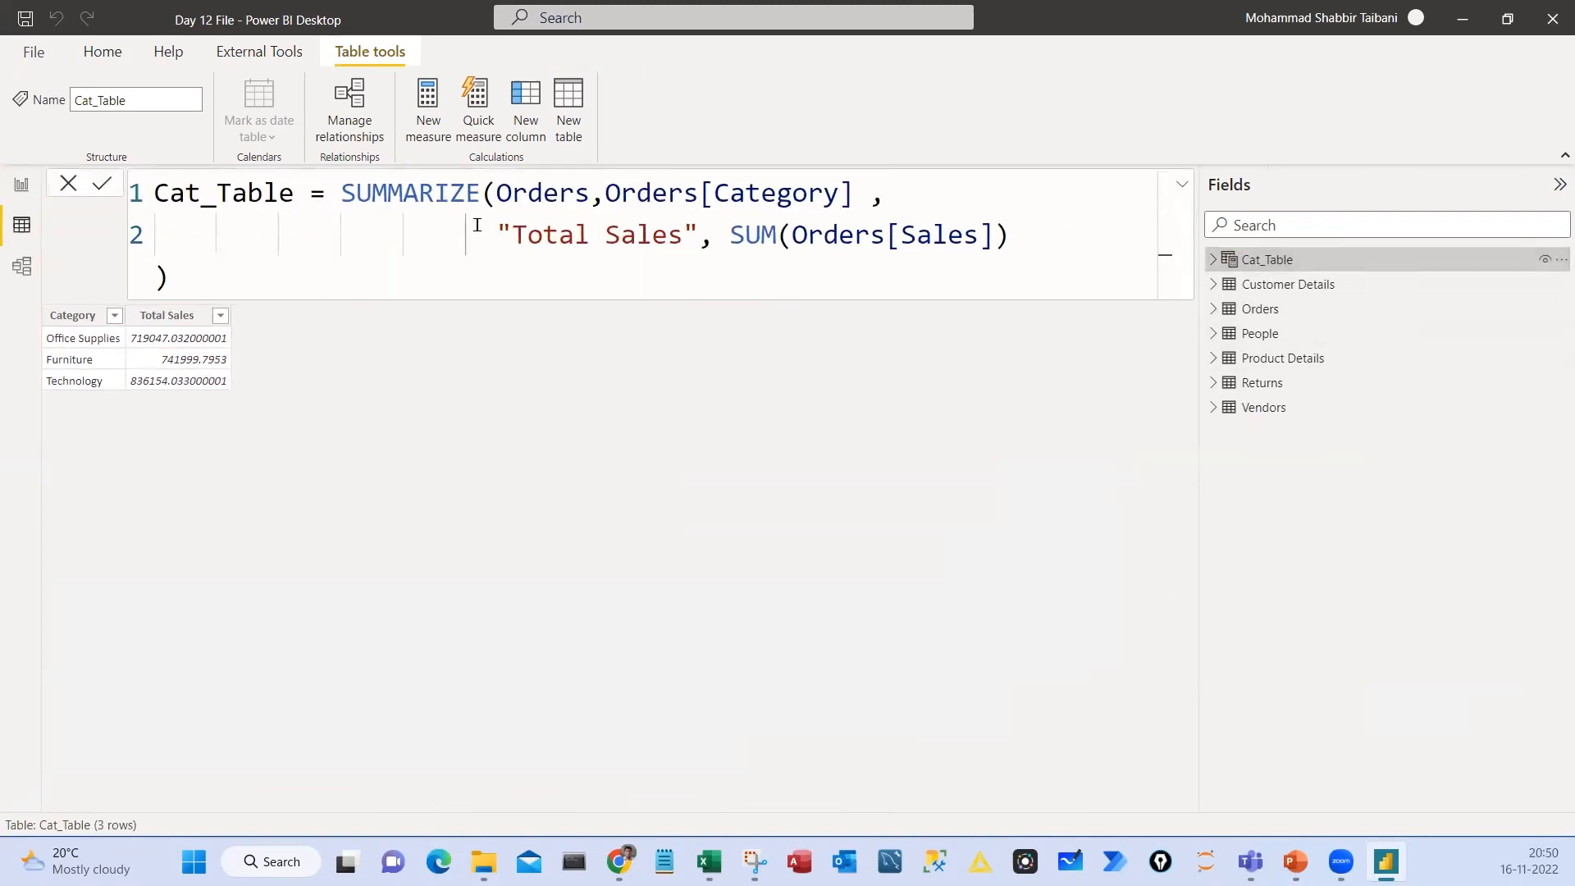
# Outline the result table, the Cat_Table name and the New table command in red, and tick the name
pyautogui.moveTo(39, 261); pyautogui.dragTo(229, 358)
pyautogui.moveTo(156, 177); pyautogui.dragTo(291, 215)
pyautogui.moveTo(539, 66)
pyautogui.mouseDown()
pyautogui.moveTo(552, 101)
pyautogui.moveTo(615, 151)
pyautogui.mouseUp()
pyautogui.moveTo(187, 221); pyautogui.dragTo(227, 197)
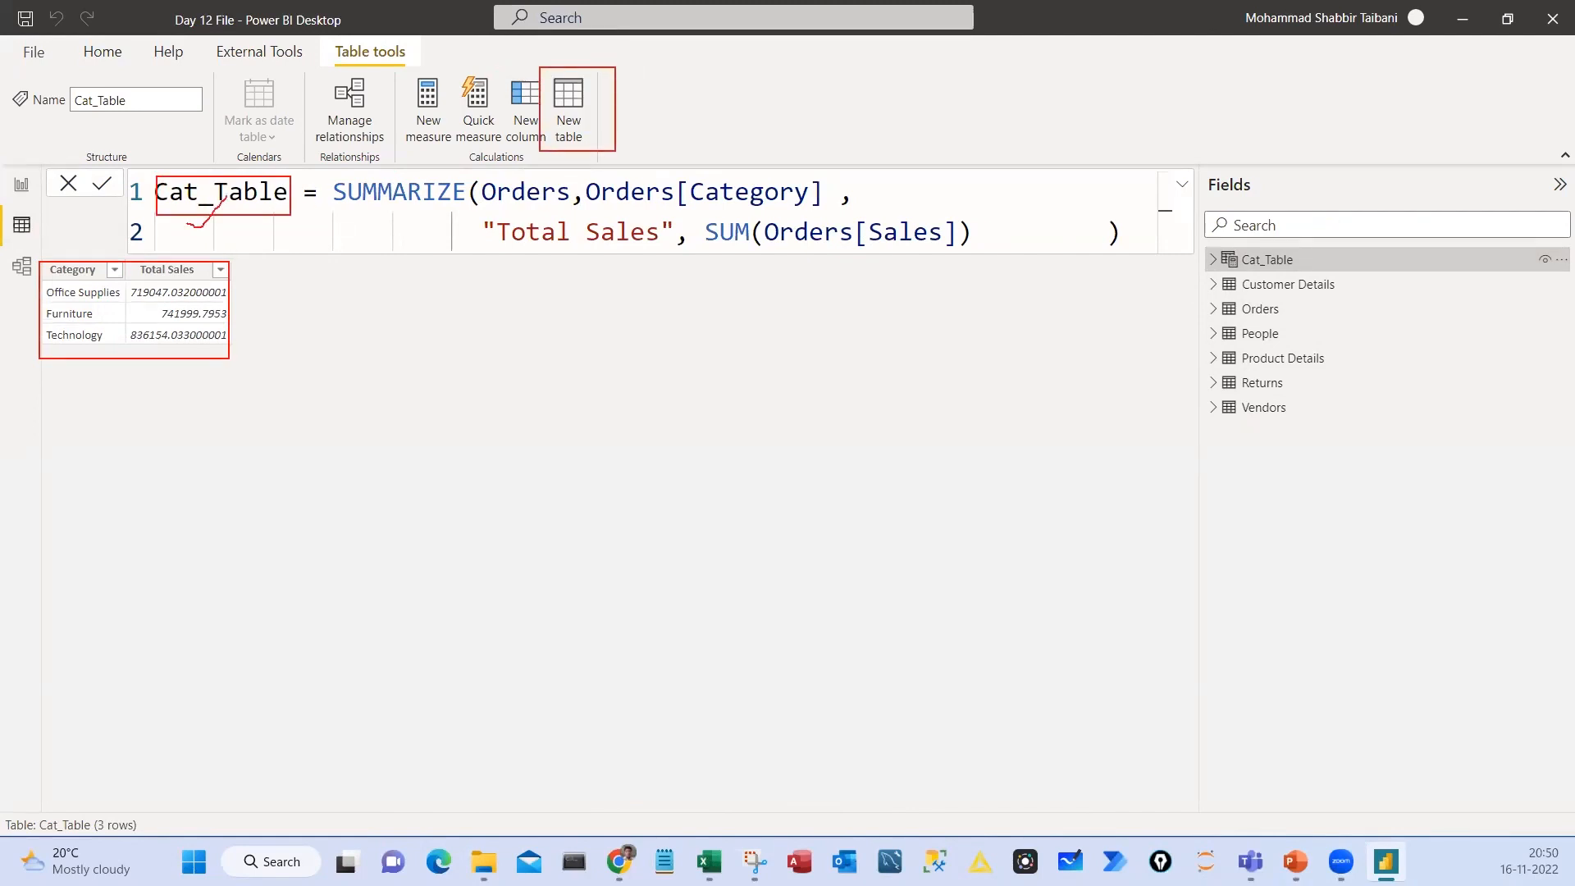
# Underline the SUMMARIZE arguments in red, mark the Total Sales heading and values, and circle the SUM function
pyautogui.moveTo(375, 205); pyautogui.dragTo(532, 209)
pyautogui.moveTo(659, 211); pyautogui.dragTo(755, 209)
pyautogui.moveTo(519, 253); pyautogui.dragTo(616, 253)
pyautogui.moveTo(177, 261)
pyautogui.mouseDown()
pyautogui.moveTo(168, 247)
pyautogui.moveTo(160, 279)
pyautogui.moveTo(141, 239)
pyautogui.mouseUp()
pyautogui.moveTo(238, 288)
pyautogui.mouseDown()
pyautogui.moveTo(253, 309)
pyautogui.moveTo(240, 341)
pyautogui.moveTo(311, 316)
pyautogui.mouseUp()
pyautogui.moveTo(743, 251); pyautogui.dragTo(940, 251)
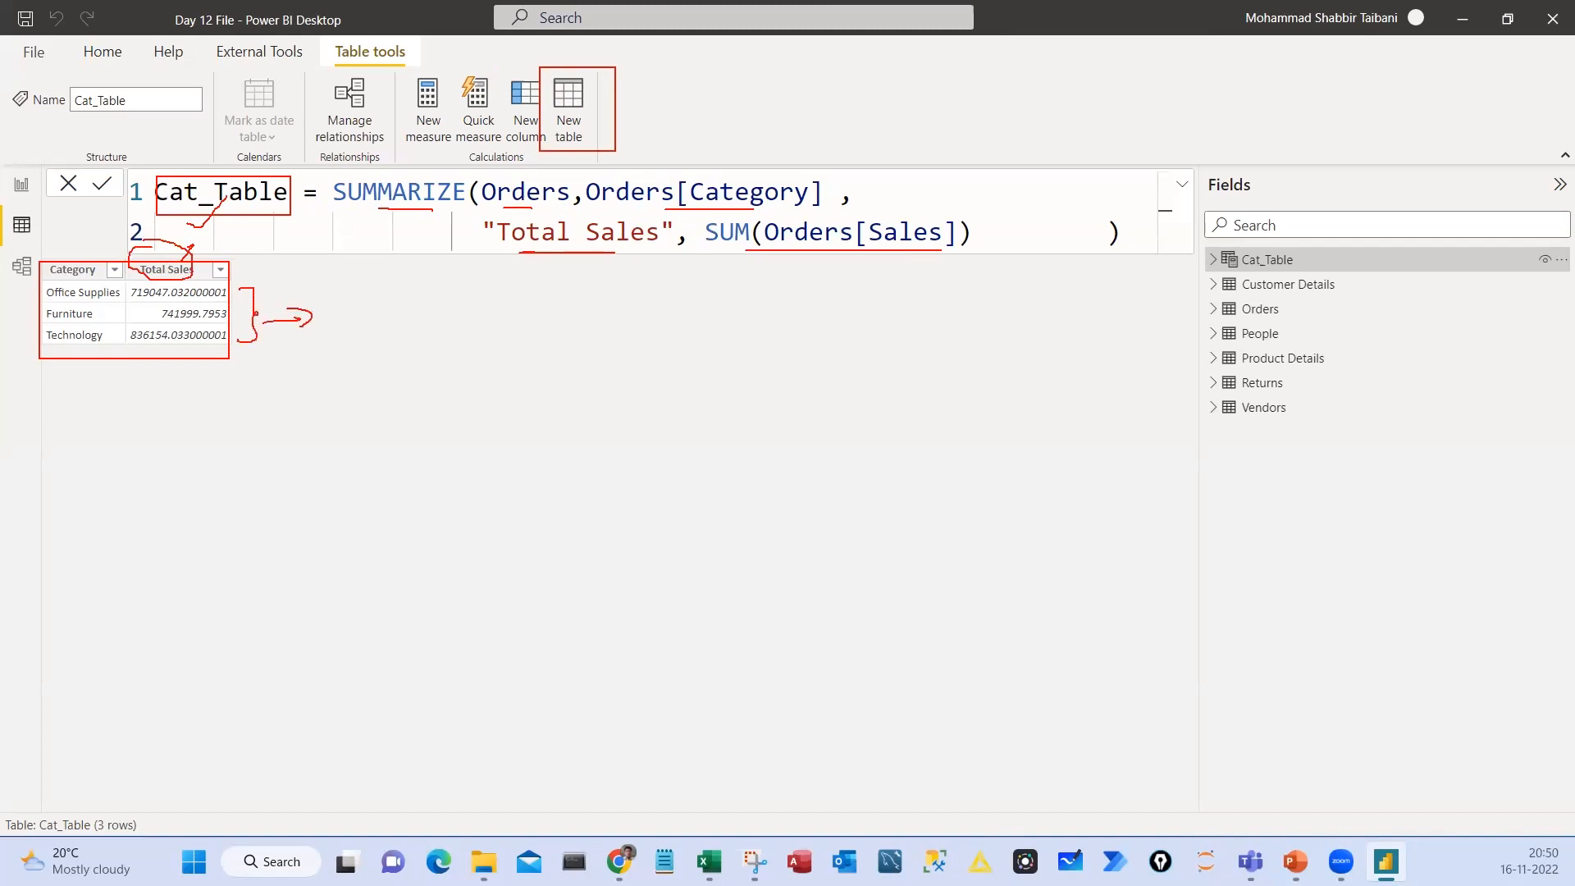
pyautogui.moveTo(742, 220)
pyautogui.mouseDown()
pyautogui.moveTo(689, 246)
pyautogui.moveTo(749, 235)
pyautogui.moveTo(721, 217)
pyautogui.mouseUp()
pyautogui.moveTo(653, 177); pyautogui.dragTo(758, 176)
# Sketch two side-by-side boxes in red and handwrite a category heading and a Sale heading above them
pyautogui.moveTo(551, 349); pyautogui.dragTo(700, 617)
pyautogui.moveTo(591, 315)
pyautogui.mouseDown()
pyautogui.moveTo(592, 335)
pyautogui.moveTo(621, 332)
pyautogui.mouseUp()
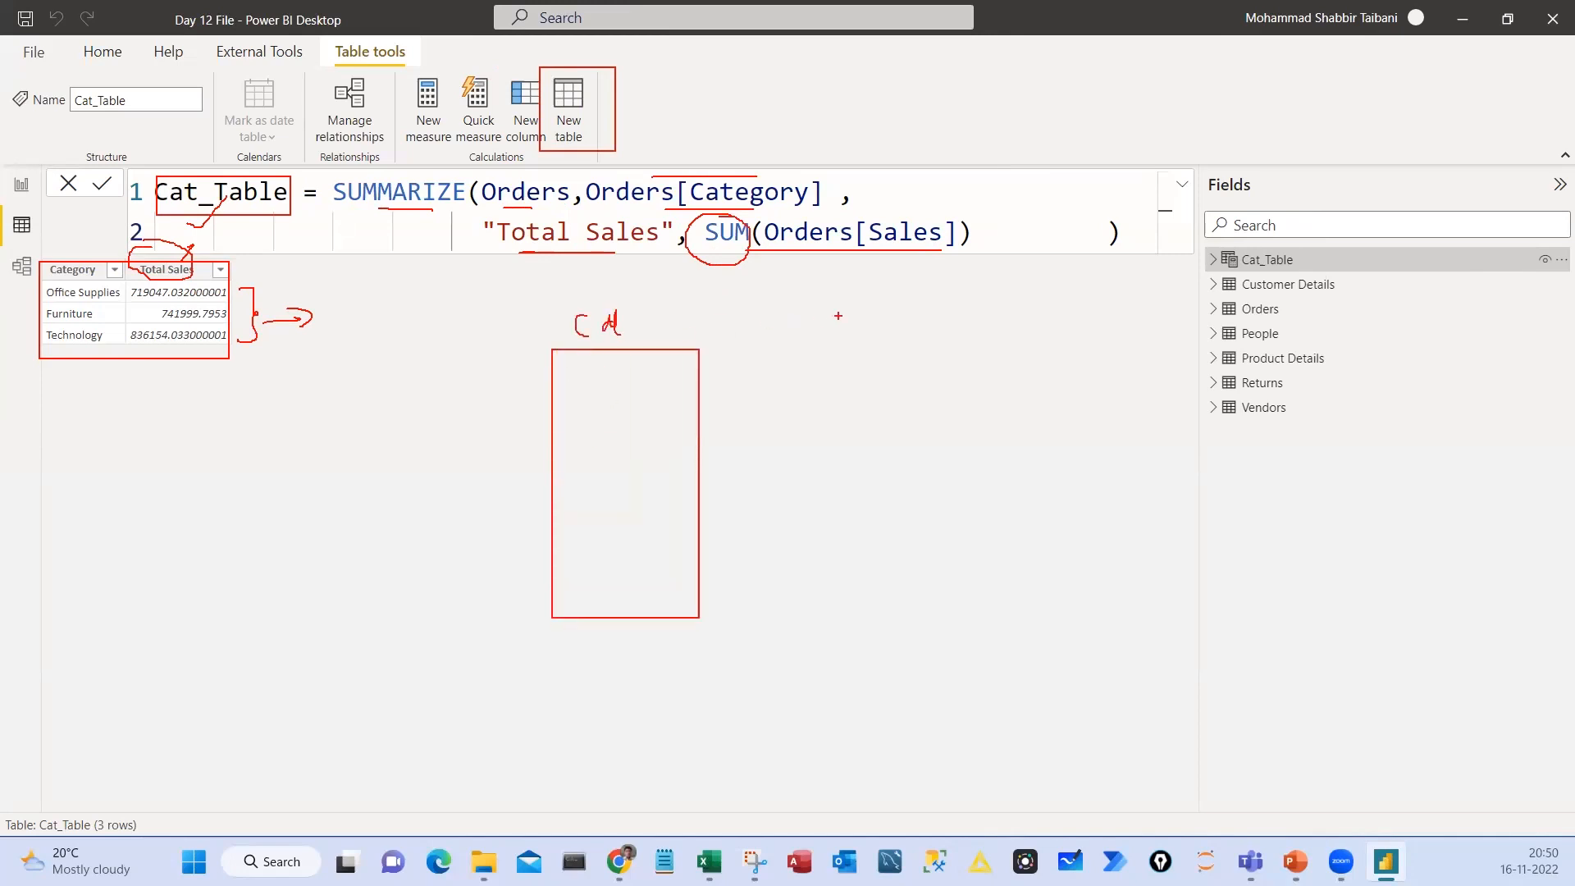
pyautogui.moveTo(838, 315)
pyautogui.mouseDown()
pyautogui.moveTo(812, 343)
pyautogui.moveTo(886, 336)
pyautogui.mouseUp()
pyautogui.moveTo(902, 322); pyautogui.dragTo(915, 332)
pyautogui.moveTo(783, 345); pyautogui.dragTo(921, 618)
pyautogui.moveTo(621, 328); pyautogui.dragTo(633, 326)
pyautogui.moveTo(648, 324); pyautogui.dragTo(672, 331)
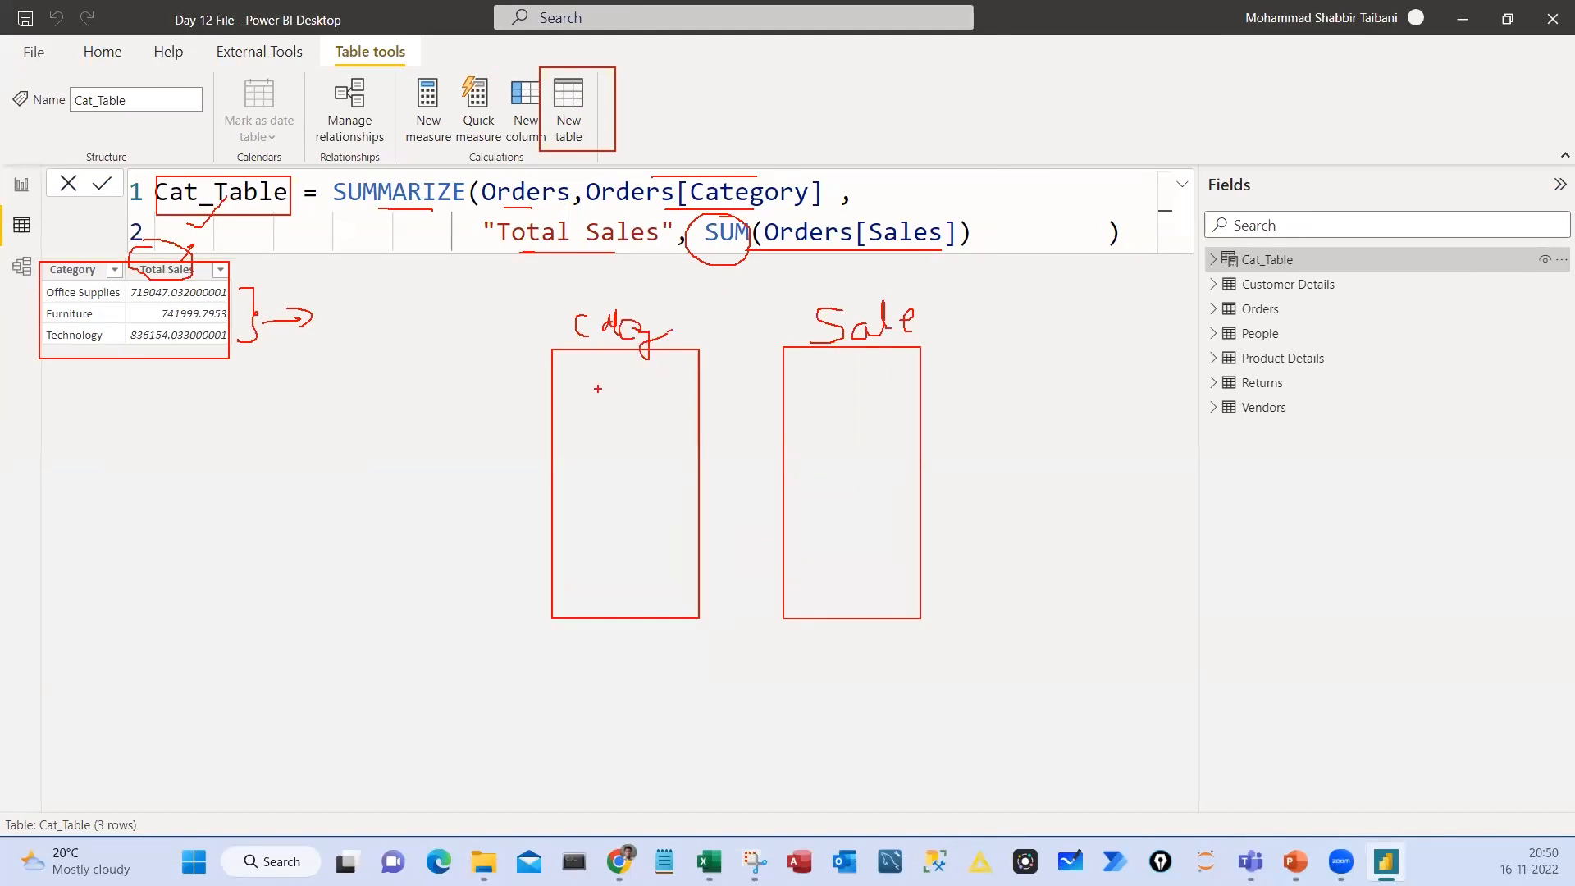
# Handwrite Fu, O and T in the sketched category box and 10, 20 and 30 in the Sale box
pyautogui.moveTo(583, 379)
pyautogui.mouseDown()
pyautogui.moveTo(584, 406)
pyautogui.moveTo(609, 399)
pyautogui.mouseUp()
pyautogui.moveTo(609, 394); pyautogui.dragTo(641, 408)
pyautogui.moveTo(605, 458); pyautogui.dragTo(604, 478)
pyautogui.moveTo(587, 536)
pyautogui.mouseDown()
pyautogui.moveTo(626, 534)
pyautogui.moveTo(610, 568)
pyautogui.mouseUp()
pyautogui.moveTo(820, 375)
pyautogui.mouseDown()
pyautogui.moveTo(821, 399)
pyautogui.moveTo(834, 386)
pyautogui.mouseUp()
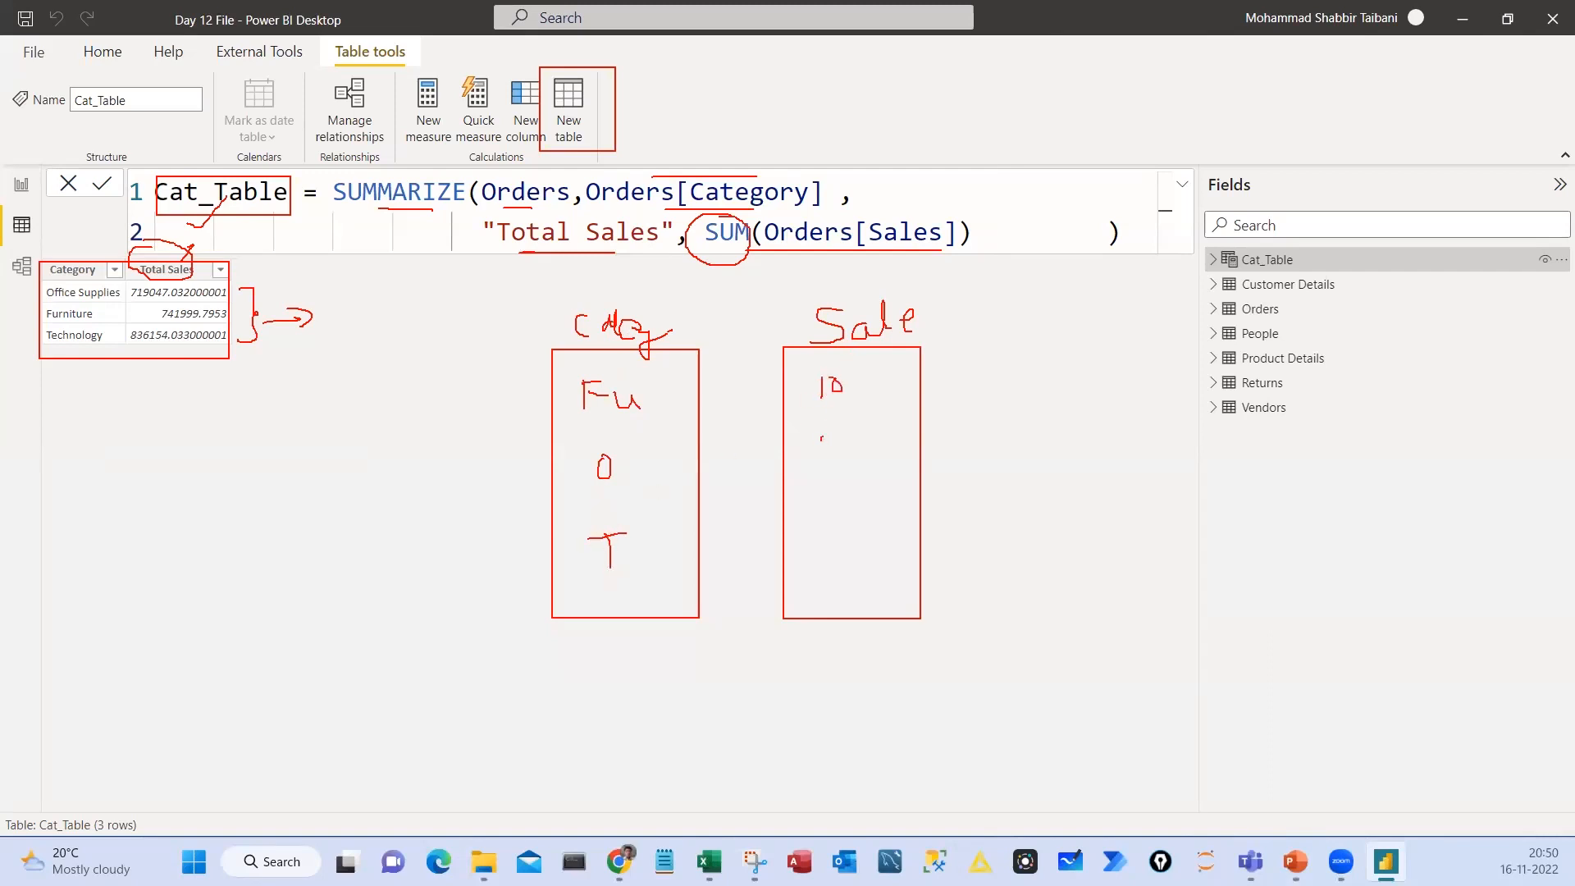
pyautogui.moveTo(822, 439); pyautogui.dragTo(845, 443)
pyautogui.moveTo(827, 528)
pyautogui.mouseDown()
pyautogui.moveTo(819, 551)
pyautogui.moveTo(853, 526)
pyautogui.mouseUp()
# Circle the sketched category column, tick the Sale column, and underline the Fu and O entries
pyautogui.moveTo(615, 286)
pyautogui.mouseDown()
pyautogui.moveTo(527, 366)
pyautogui.moveTo(613, 669)
pyautogui.moveTo(727, 470)
pyautogui.moveTo(612, 292)
pyautogui.mouseUp()
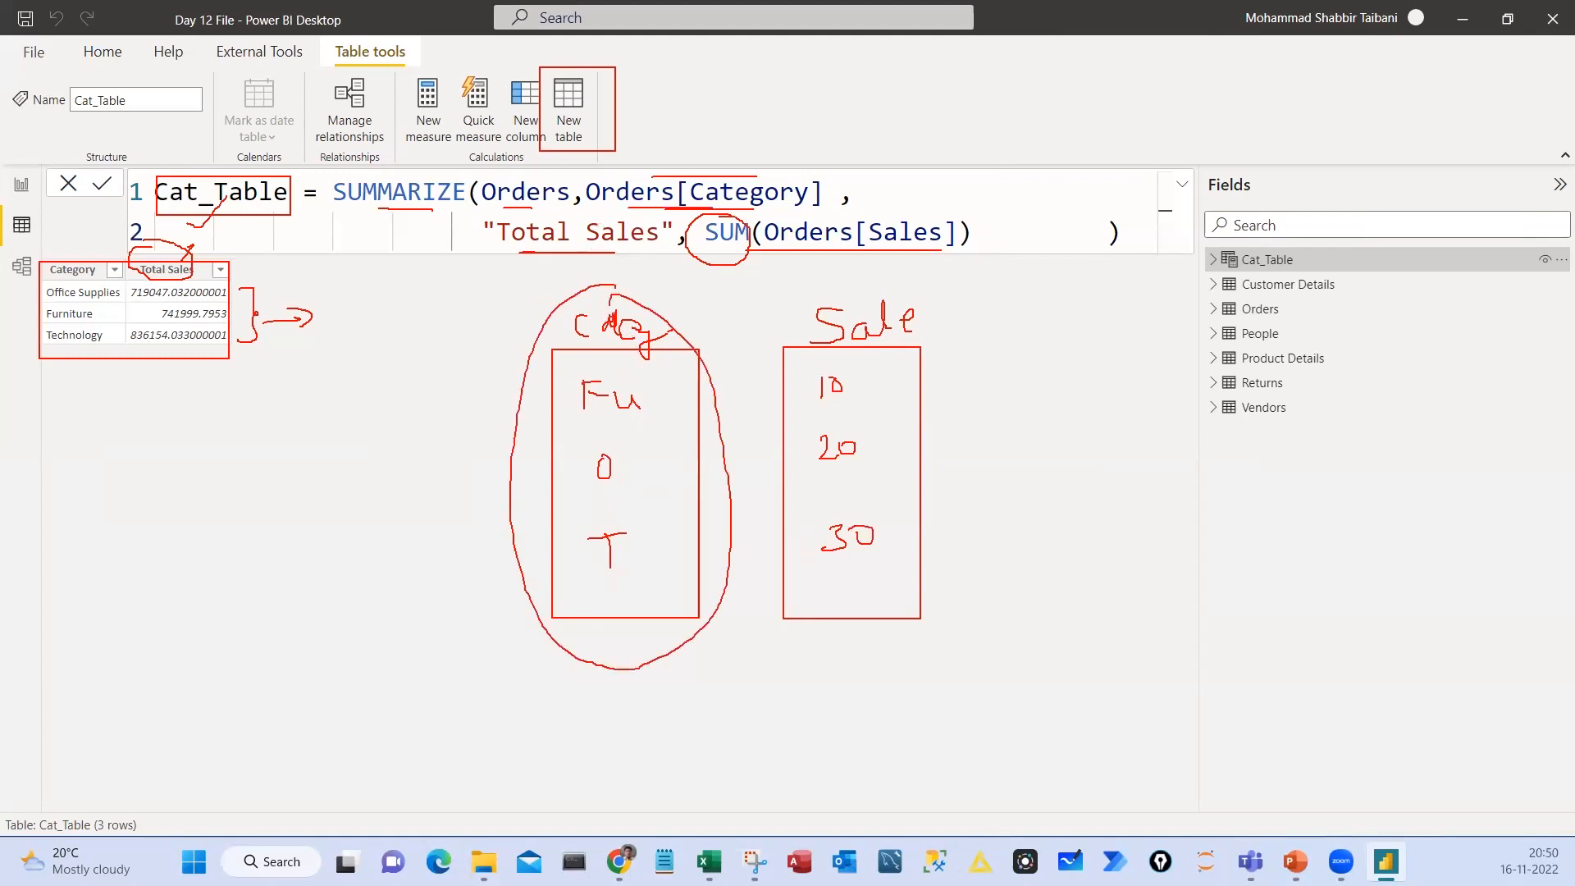
pyautogui.moveTo(856, 599)
pyautogui.mouseDown()
pyautogui.moveTo(871, 612)
pyautogui.moveTo(983, 484)
pyautogui.mouseUp()
pyautogui.moveTo(548, 418); pyautogui.dragTo(655, 418)
pyautogui.moveTo(547, 486); pyautogui.dragTo(652, 483)
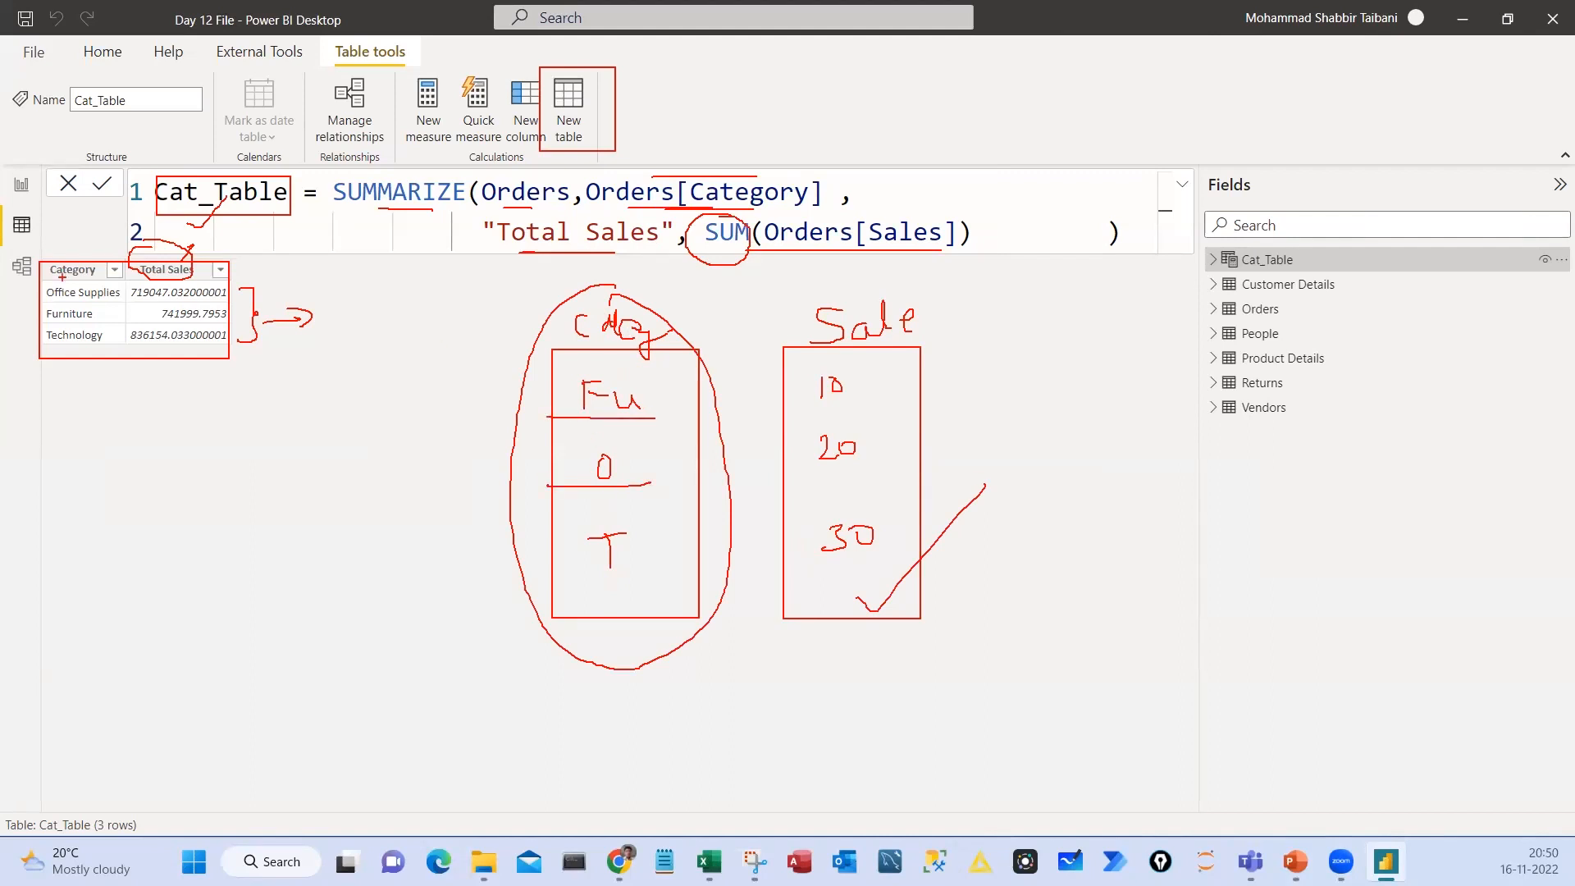
# Circle the result's Category column, link Fu to a circled 10, underline the result values, and clear the markings
pyautogui.moveTo(64, 249)
pyautogui.mouseDown()
pyautogui.moveTo(51, 361)
pyautogui.moveTo(93, 234)
pyautogui.moveTo(53, 227)
pyautogui.mouseUp()
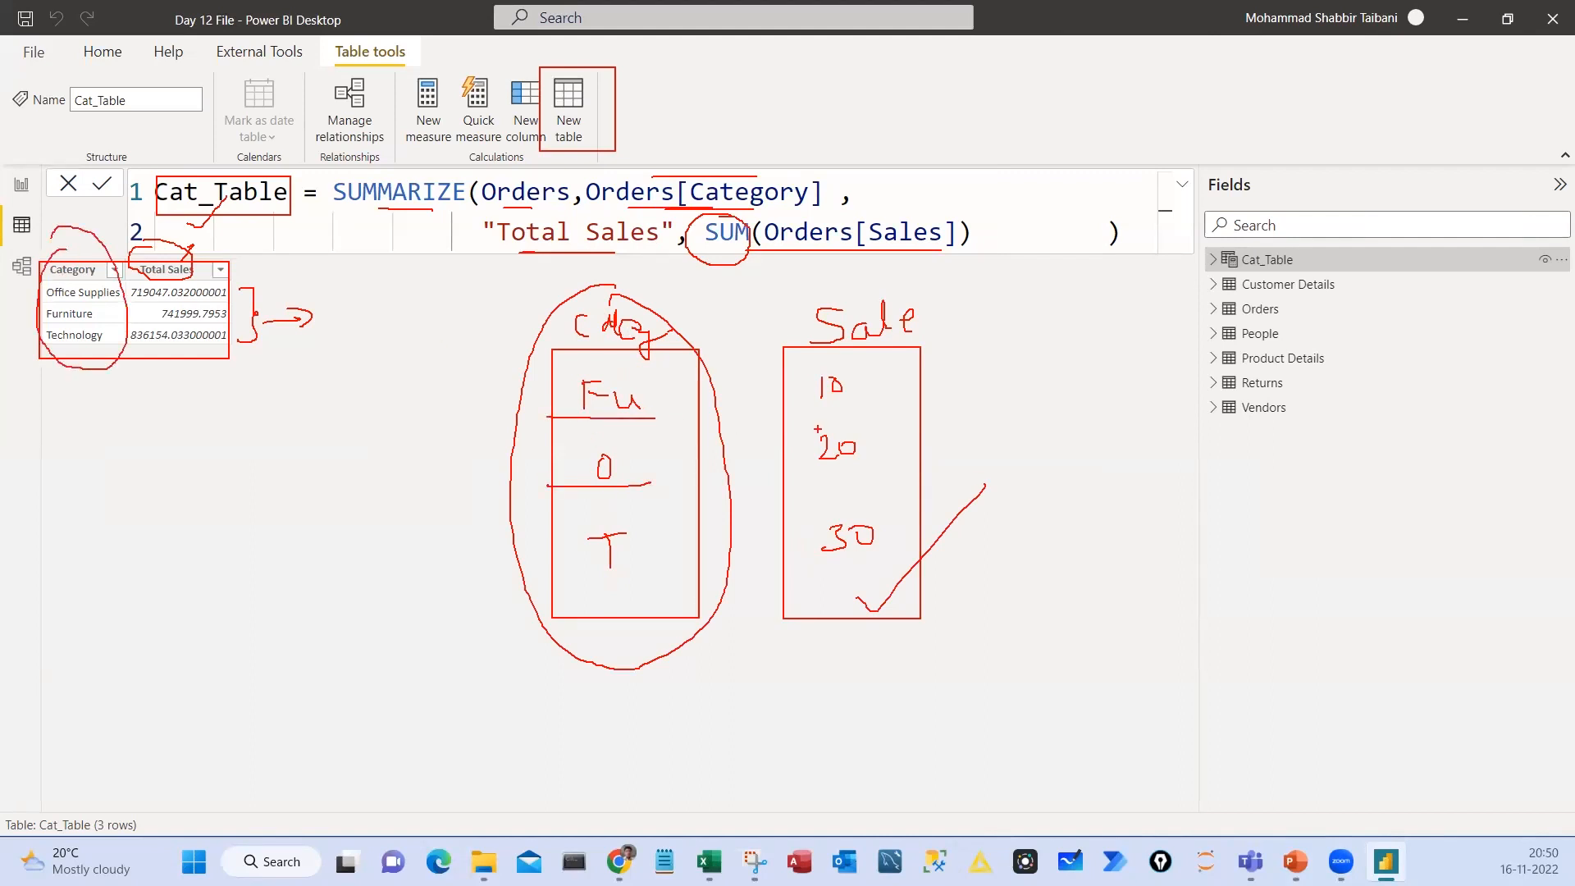
pyautogui.moveTo(836, 358)
pyautogui.mouseDown()
pyautogui.moveTo(806, 385)
pyautogui.moveTo(819, 358)
pyautogui.mouseUp()
pyautogui.moveTo(689, 395)
pyautogui.mouseDown()
pyautogui.moveTo(767, 393)
pyautogui.moveTo(735, 399)
pyautogui.mouseUp()
pyautogui.moveTo(133, 301)
pyautogui.mouseDown()
pyautogui.moveTo(195, 301)
pyautogui.moveTo(195, 341)
pyautogui.mouseUp()
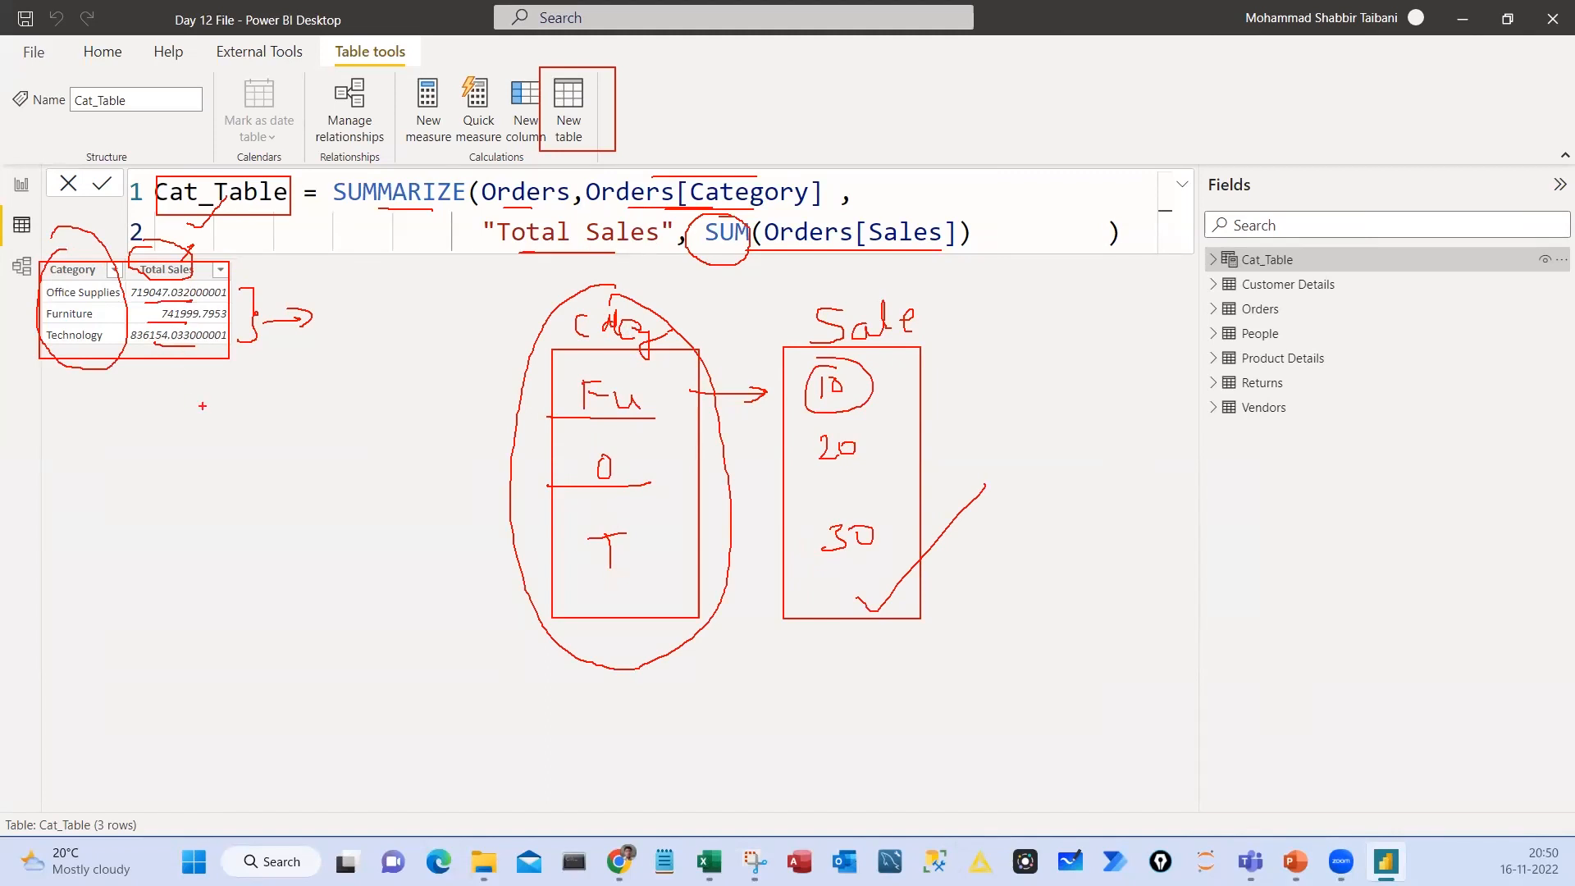
pyautogui.moveTo(521, 211); pyautogui.dragTo(572, 206)
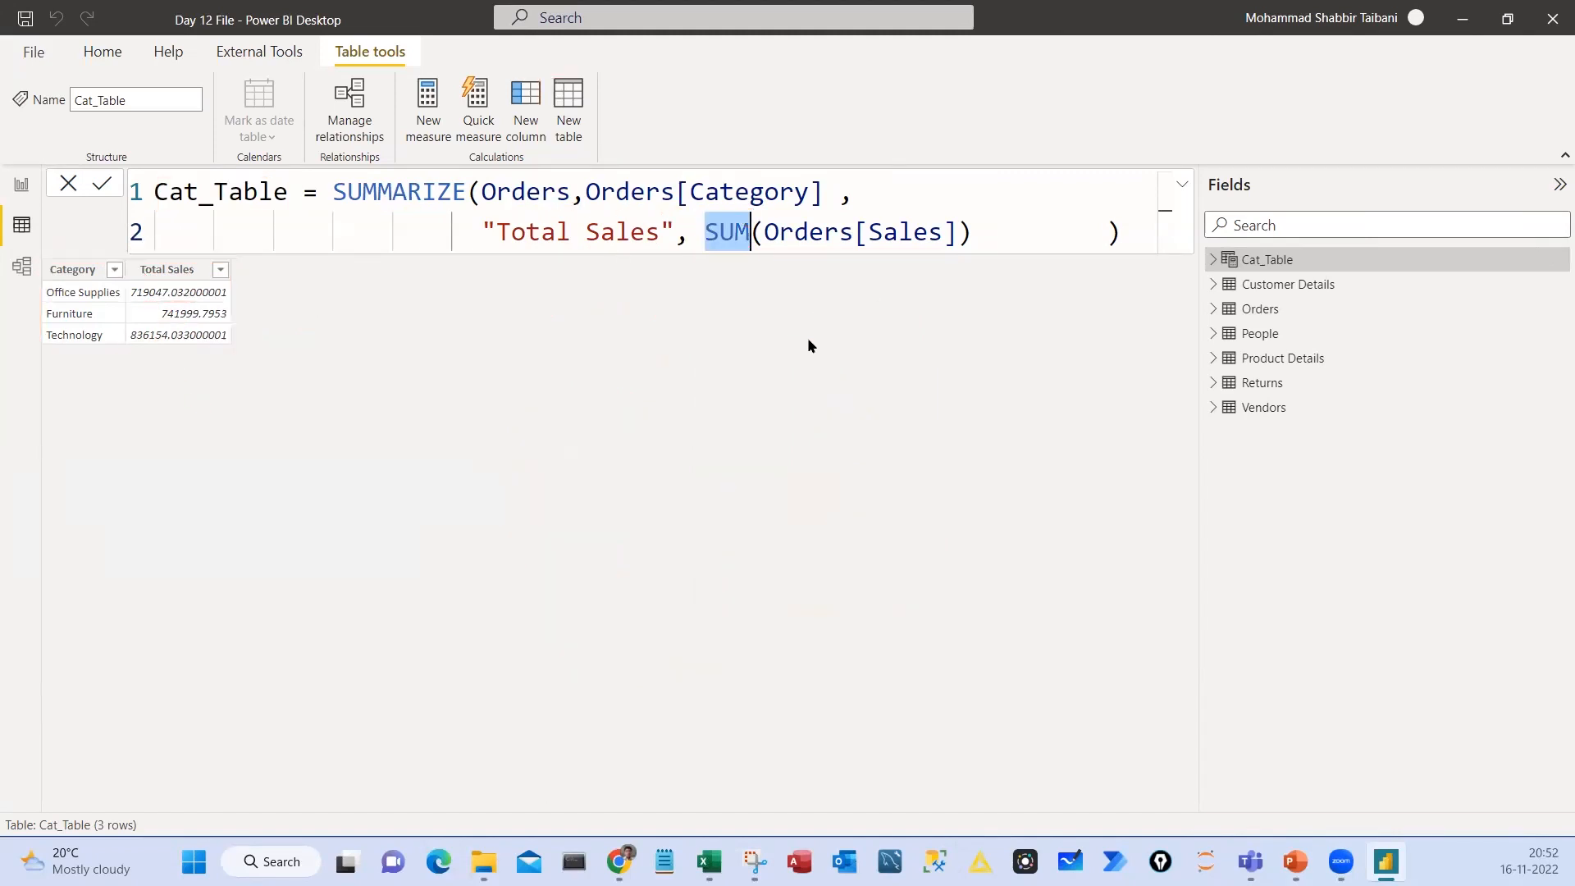
# Replace SUM with count in the Total Sales expression and commit the Cat_Table formula
pyautogui.write('count')
pyautogui.click(1017, 235)
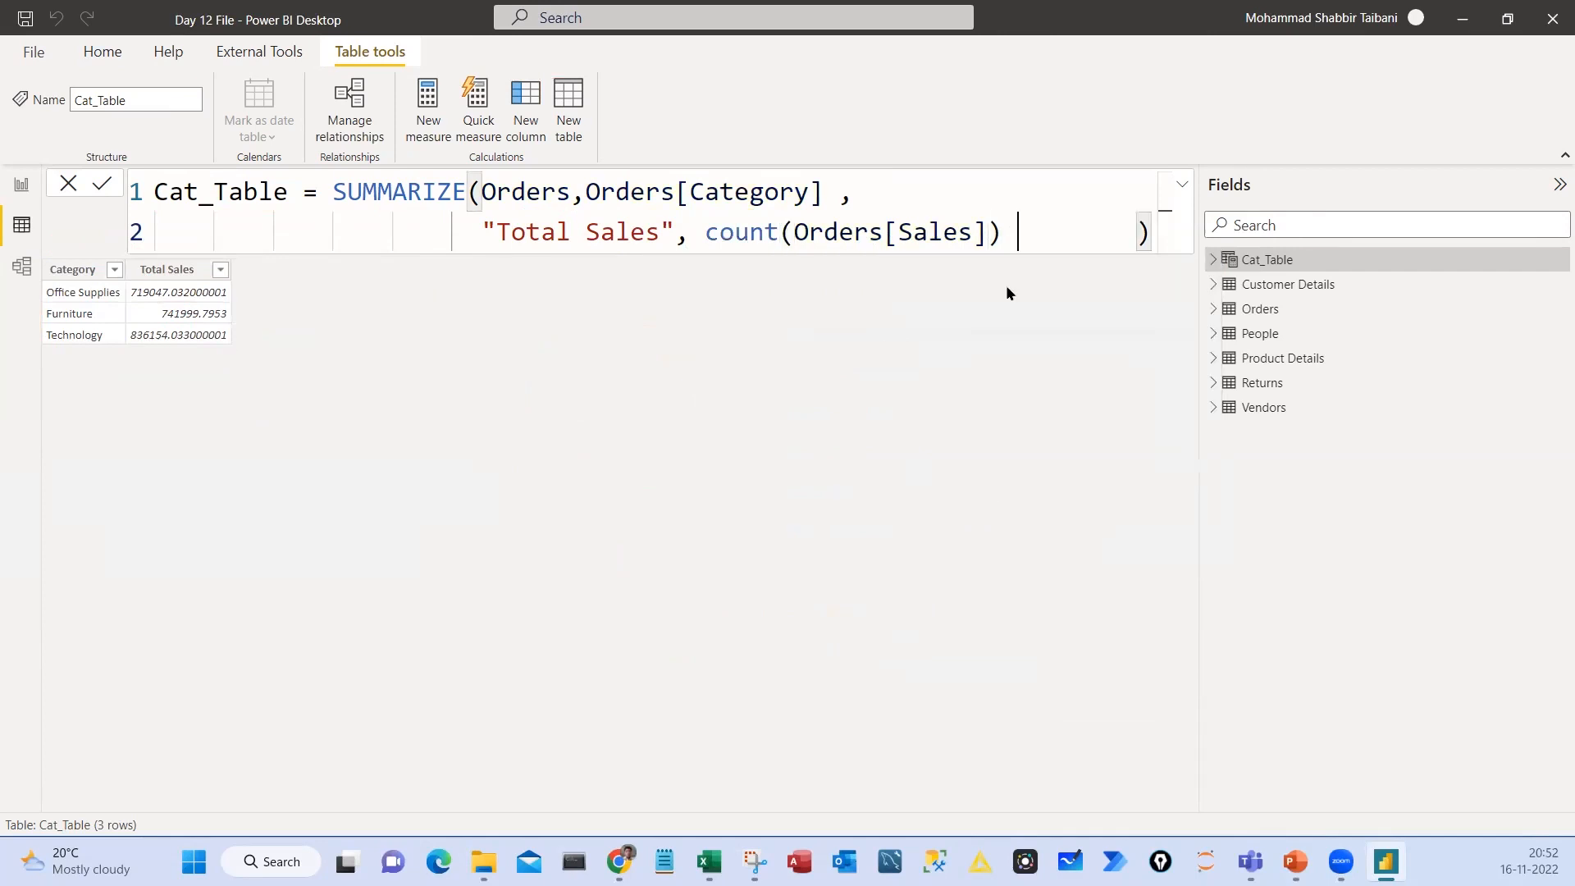
pyautogui.press('Return')
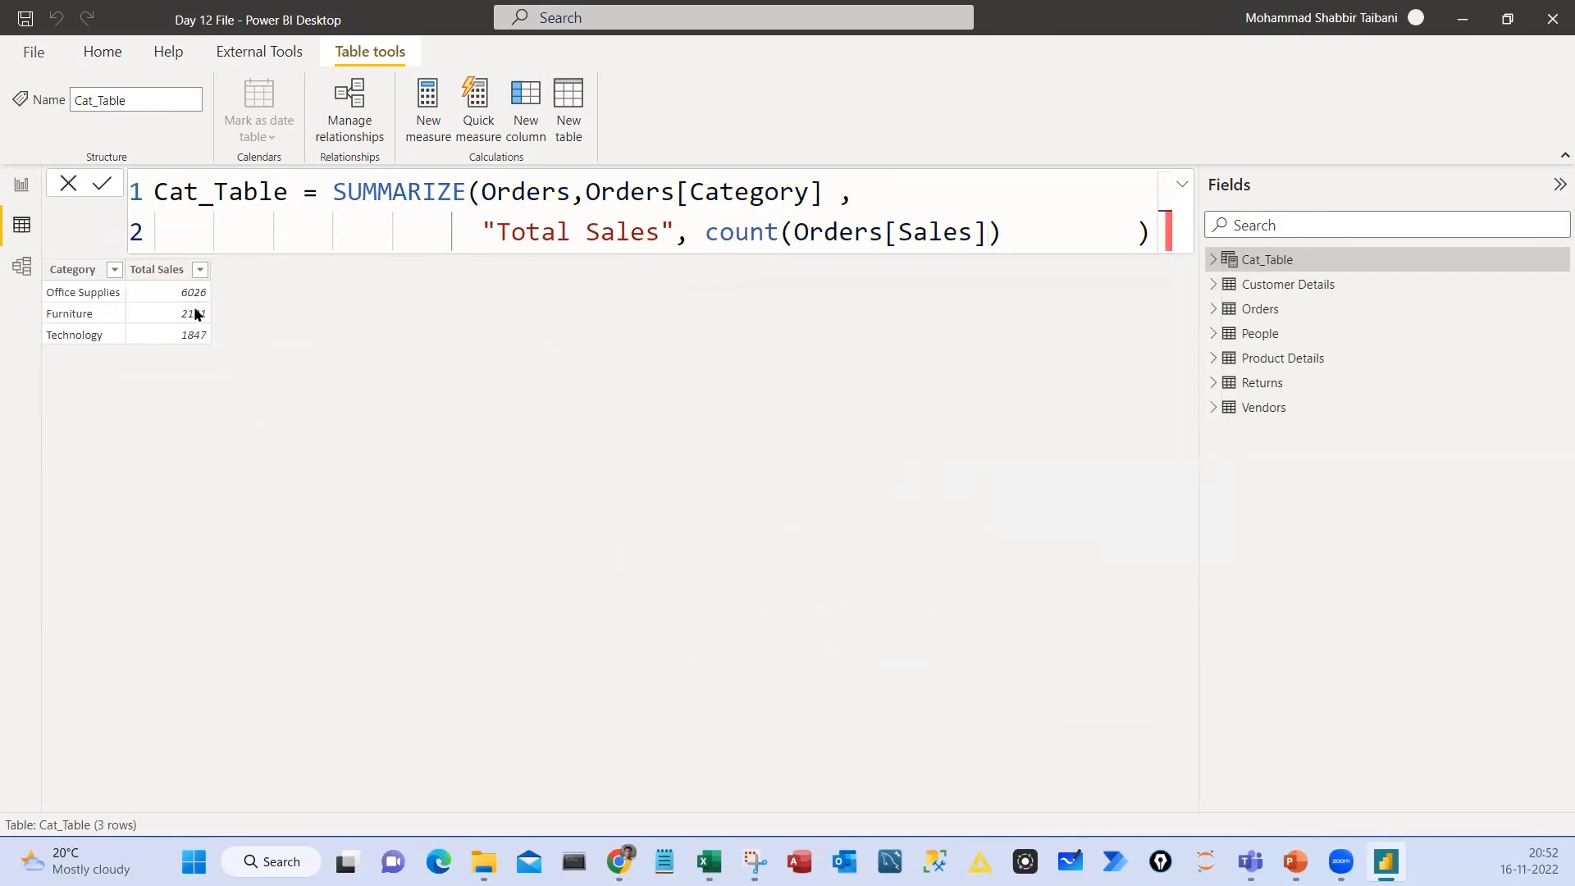
# Mark the Total Sales values in red and tick the count function and its Orders argument
pyautogui.moveTo(166, 281); pyautogui.dragTo(217, 348)
pyautogui.moveTo(715, 265); pyautogui.dragTo(785, 228)
pyautogui.moveTo(800, 268); pyautogui.dragTo(863, 238)
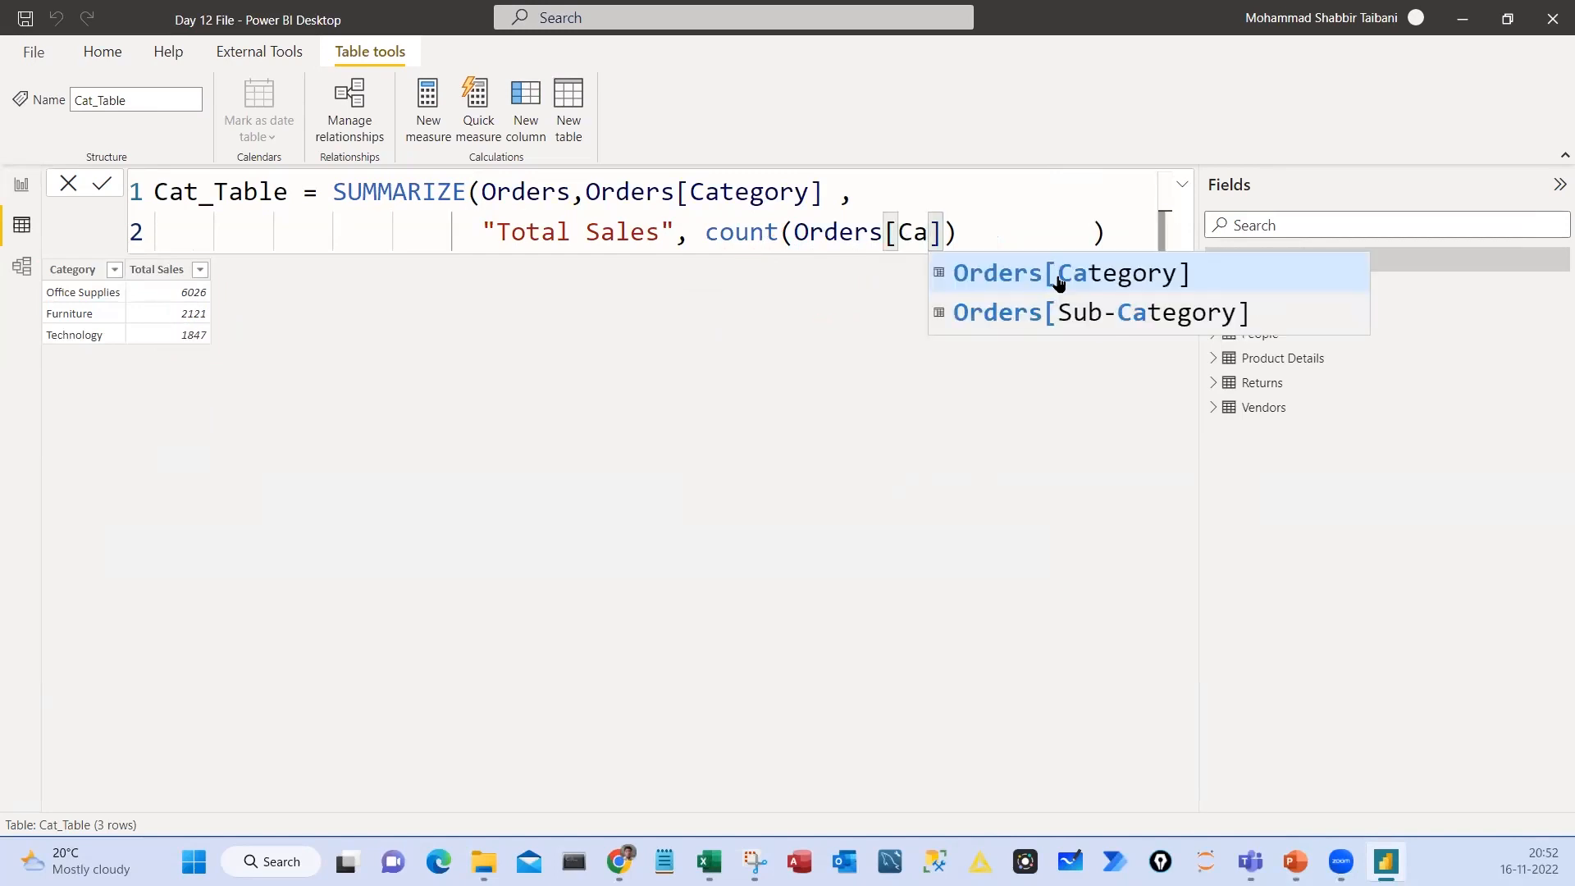
# Make the count function use Orders[Category], removing the spaces before the final parenthesis, and apply the formula
pyautogui.click(1058, 281)
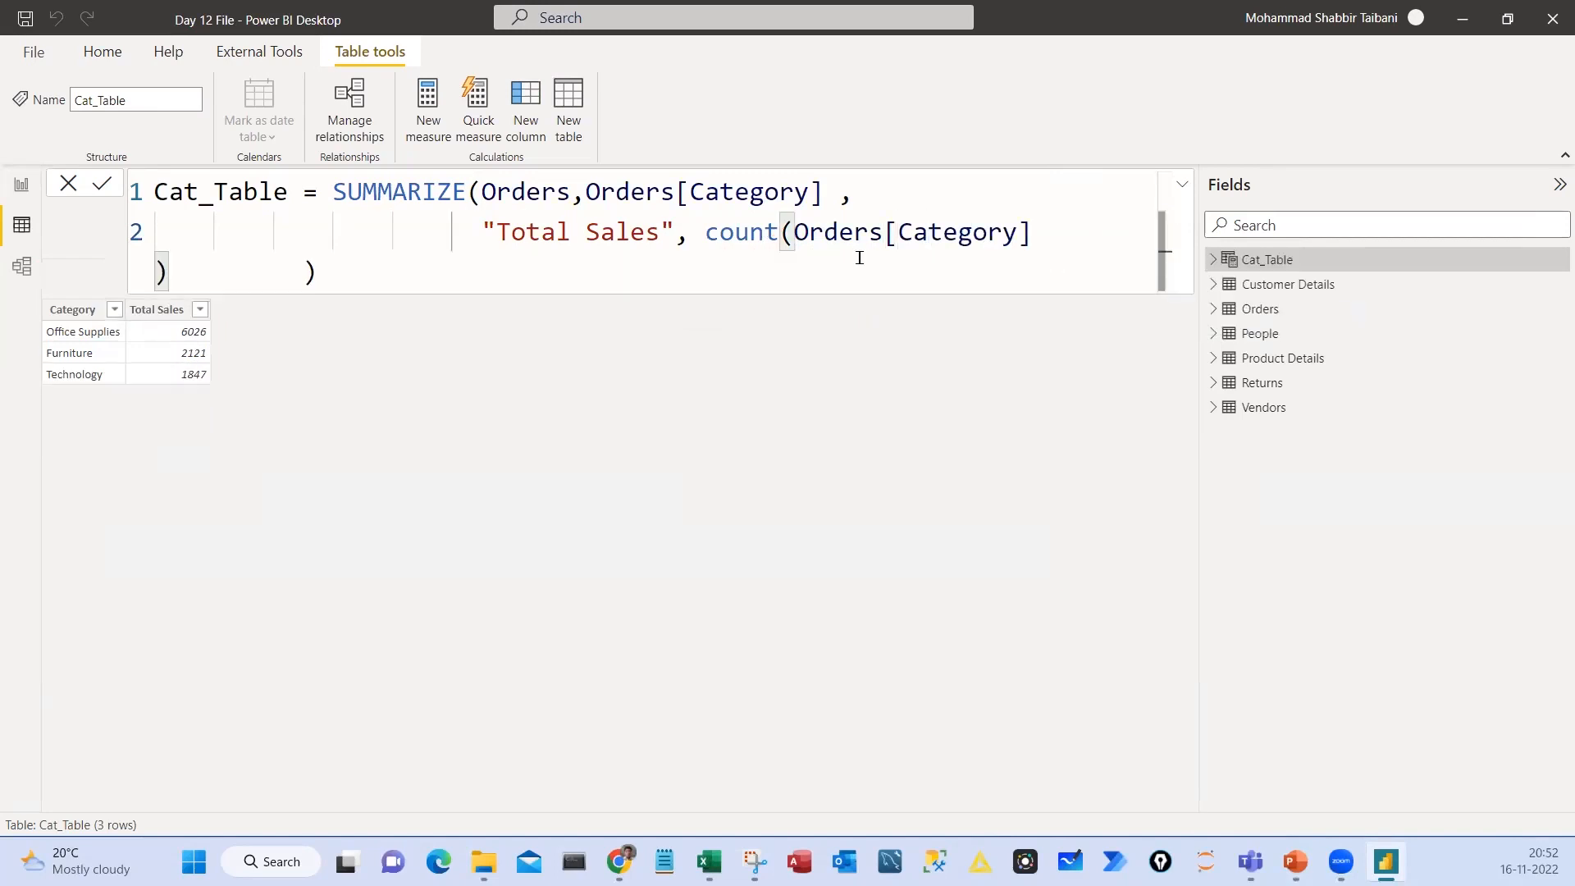
pyautogui.scroll(-1, 880, 258)
pyautogui.moveTo(1004, 230); pyautogui.dragTo(1131, 230)
pyautogui.press('Delete')
pyautogui.press('Return')
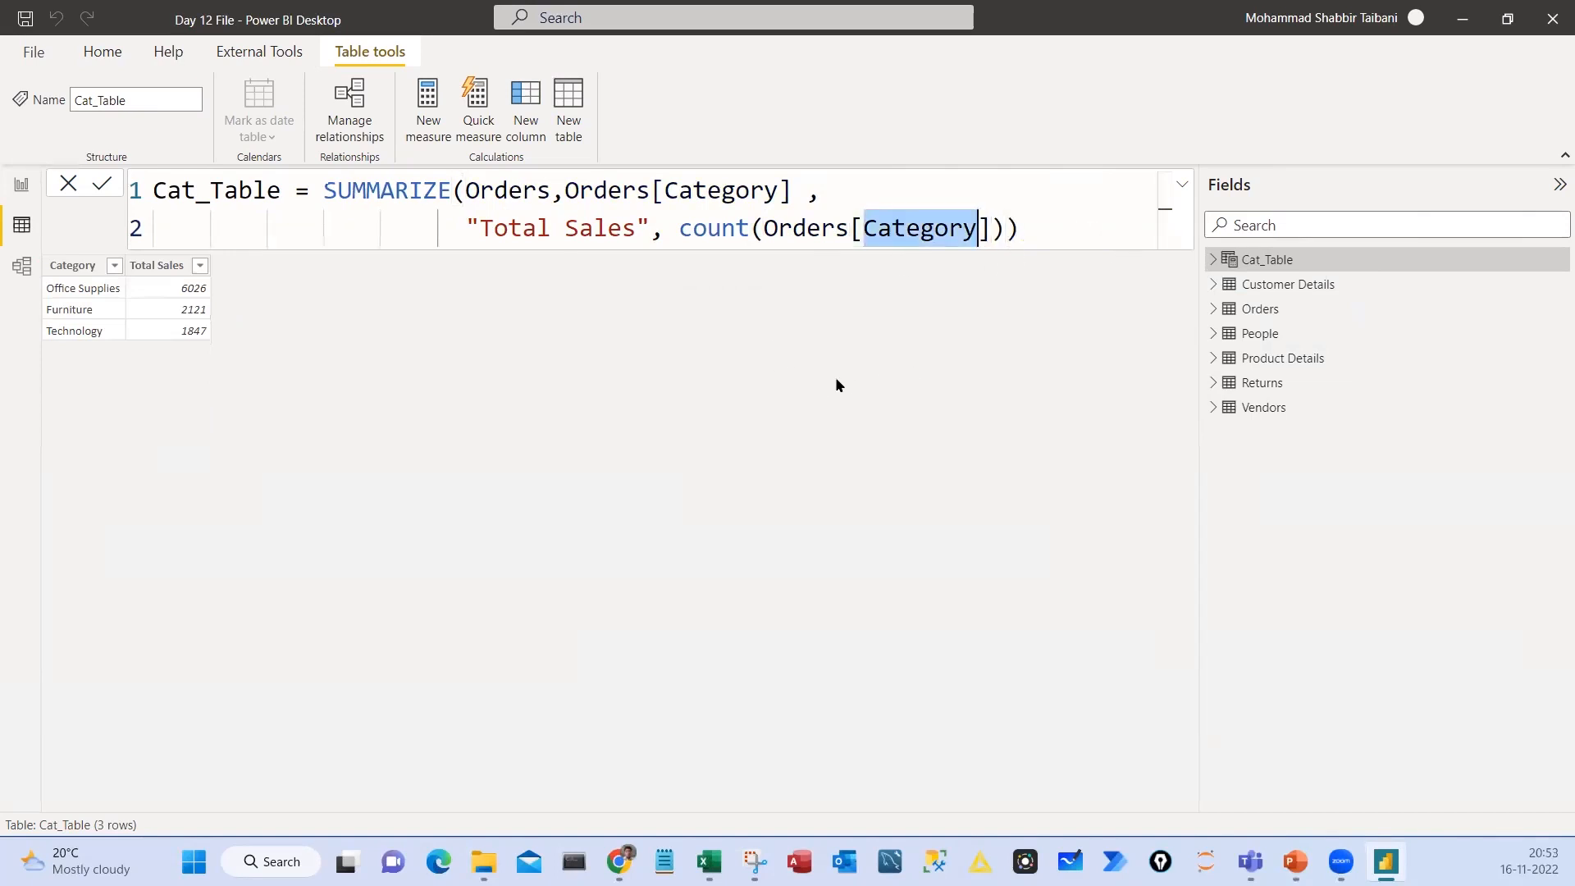
# Sketch a circled list of three entries in red, tick the counted Category column, and circle the Total Sales values
pyautogui.moveTo(804, 394)
pyautogui.mouseDown()
pyautogui.moveTo(788, 393)
pyautogui.moveTo(816, 408)
pyautogui.moveTo(767, 392)
pyautogui.moveTo(827, 435)
pyautogui.moveTo(777, 457)
pyautogui.mouseUp()
pyautogui.moveTo(809, 358)
pyautogui.mouseDown()
pyautogui.moveTo(767, 516)
pyautogui.moveTo(741, 361)
pyautogui.mouseUp()
pyautogui.moveTo(886, 263); pyautogui.dragTo(913, 244)
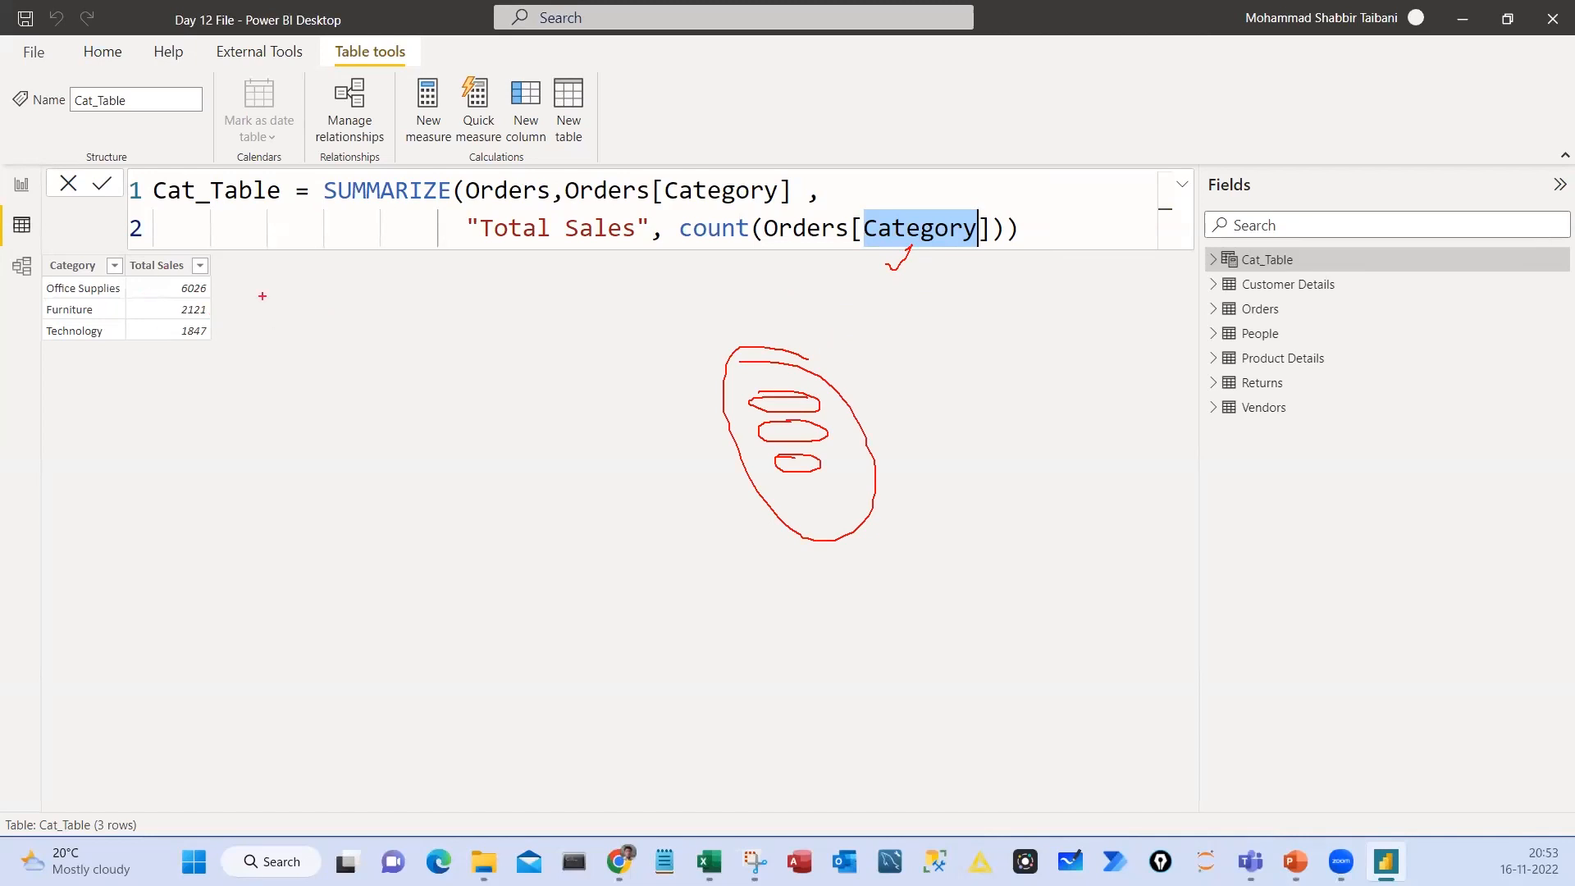
pyautogui.moveTo(123, 271); pyautogui.dragTo(139, 275)
# Handwrite an Avg note beneath the count function, annotate its Category argument, and clear the red markings
pyautogui.moveTo(714, 245)
pyautogui.mouseDown()
pyautogui.moveTo(621, 304)
pyautogui.moveTo(671, 336)
pyautogui.moveTo(667, 324)
pyautogui.moveTo(717, 307)
pyautogui.mouseUp()
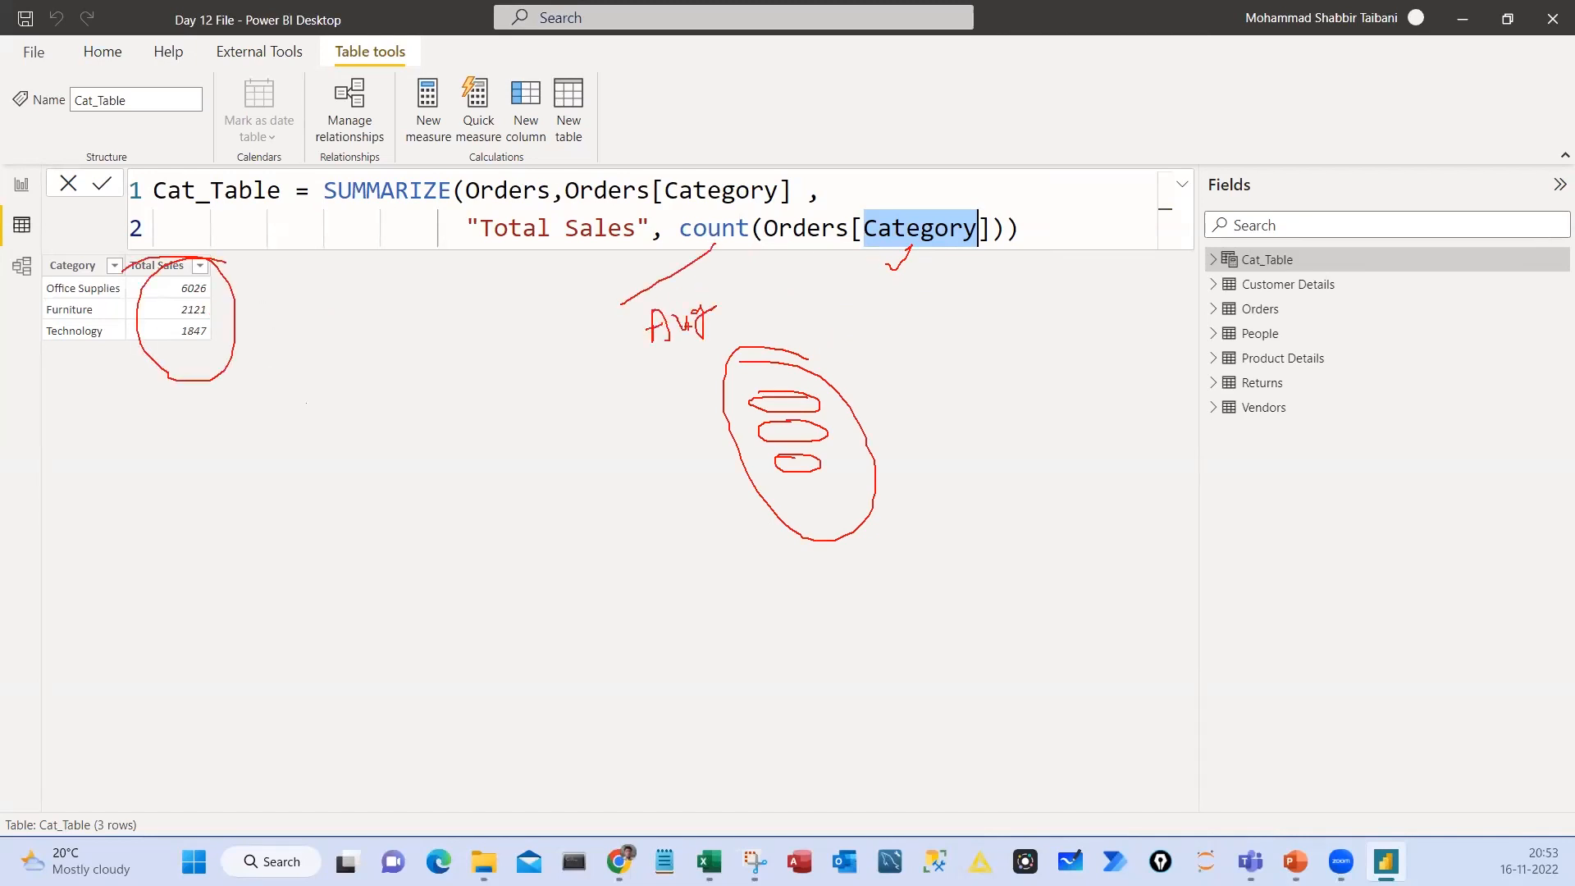
pyautogui.moveTo(637, 359); pyautogui.dragTo(747, 327)
pyautogui.moveTo(930, 264)
pyautogui.mouseDown()
pyautogui.moveTo(973, 346)
pyautogui.moveTo(1036, 337)
pyautogui.mouseUp()
pyautogui.moveTo(1037, 334)
pyautogui.mouseDown()
pyautogui.moveTo(1063, 310)
pyautogui.moveTo(1072, 333)
pyautogui.mouseUp()
pyautogui.press('Escape')
# Try sum in place of count in the Total Sales expression, and restore the COUNT function
pyautogui.doubleClick(715, 229)
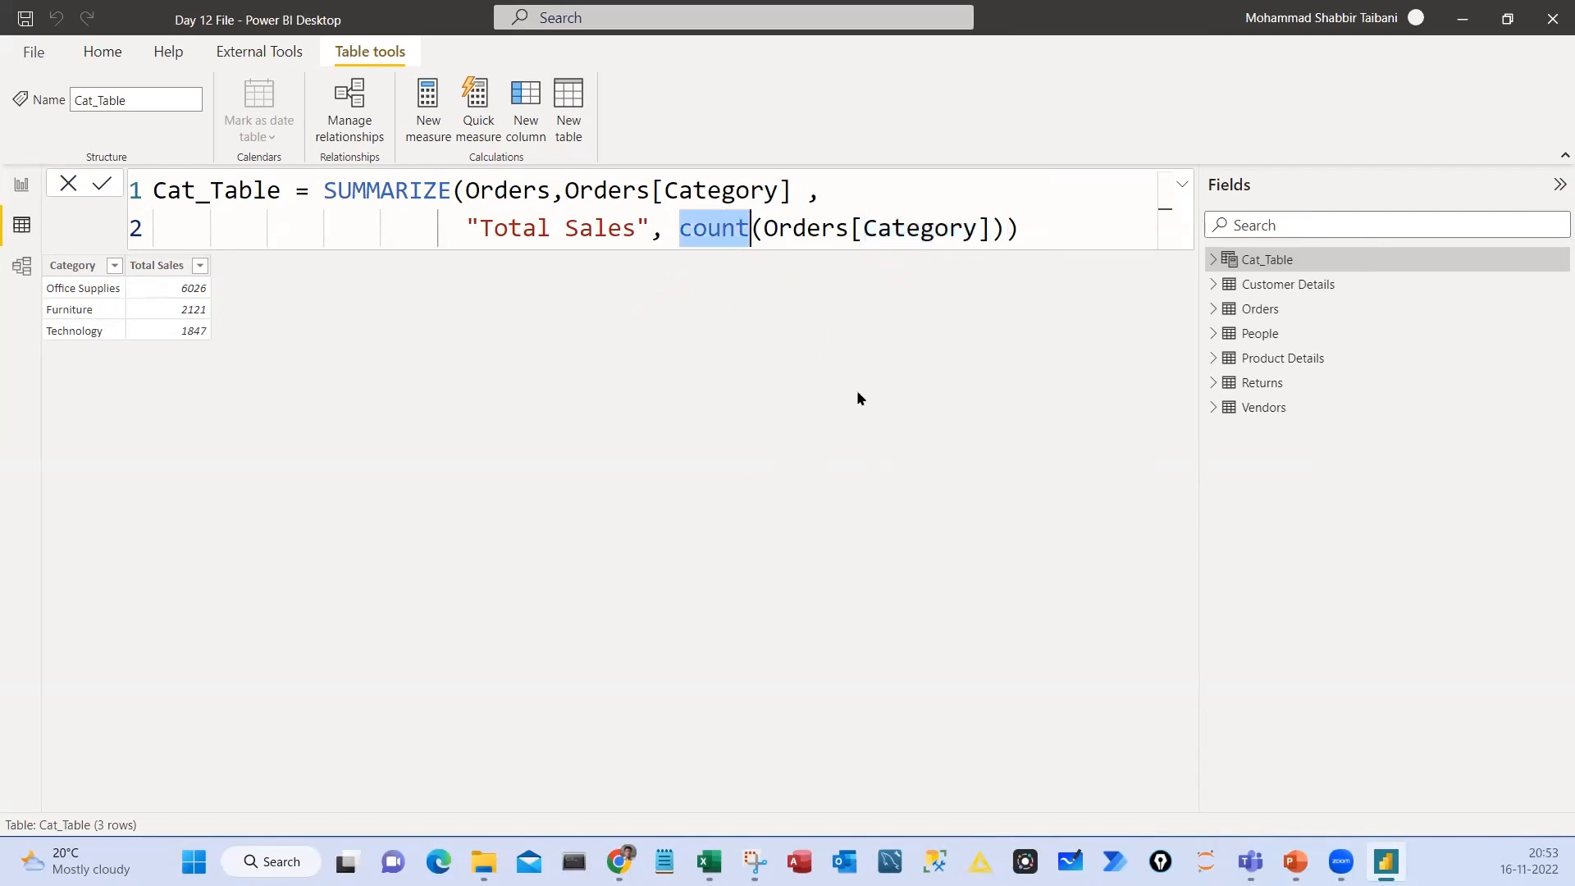
pyautogui.write('sum')
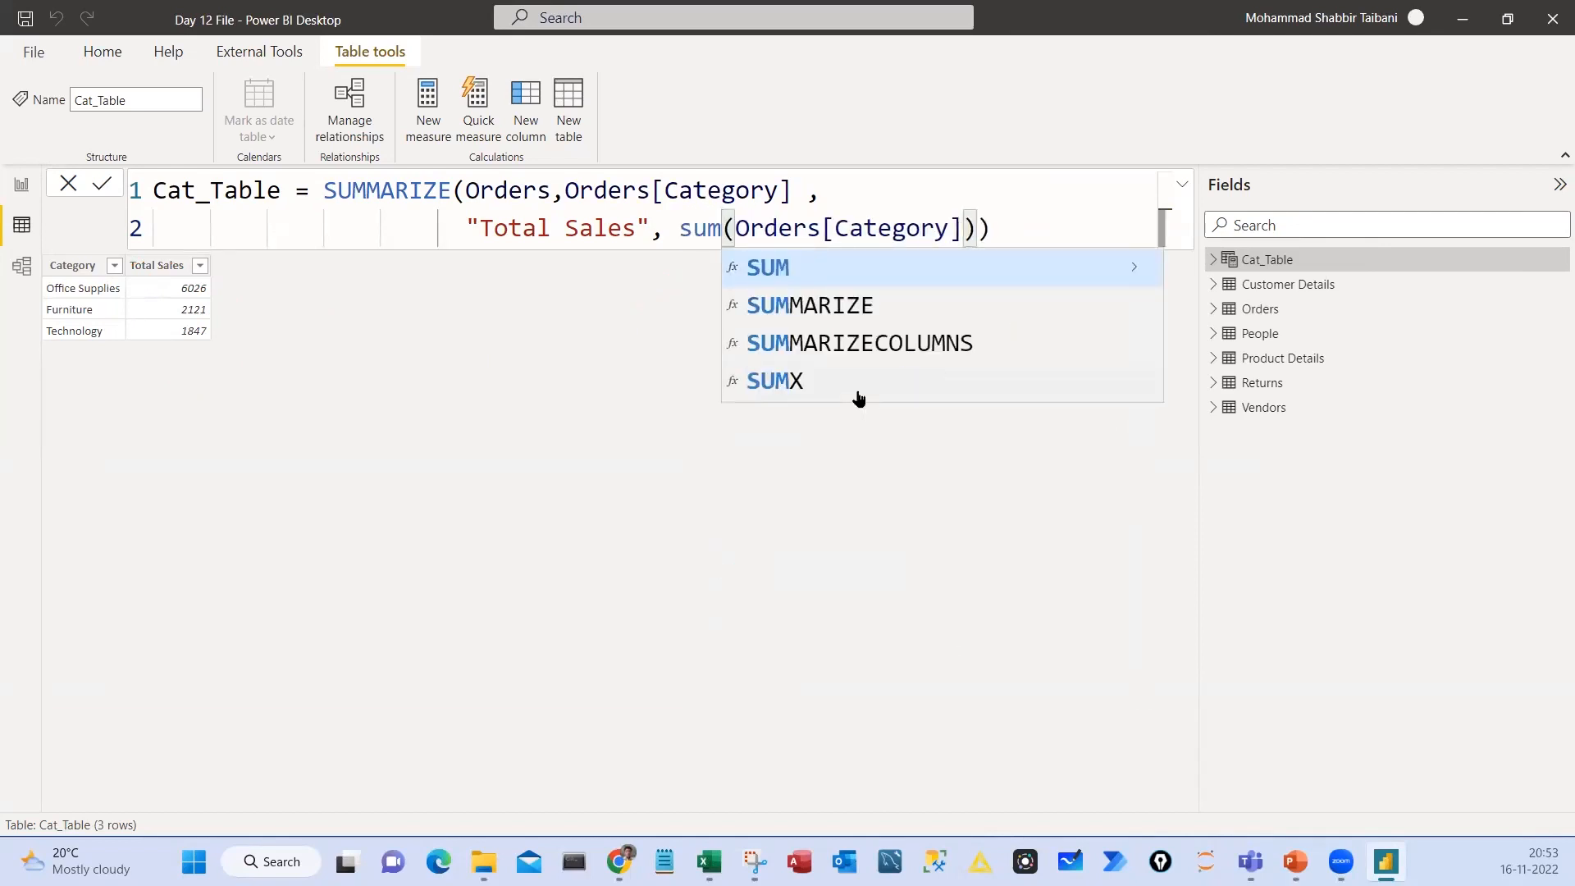
pyautogui.press('BackSpace')
pyautogui.press('BackSpace')
pyautogui.press('BackSpace')
pyautogui.write('coun')
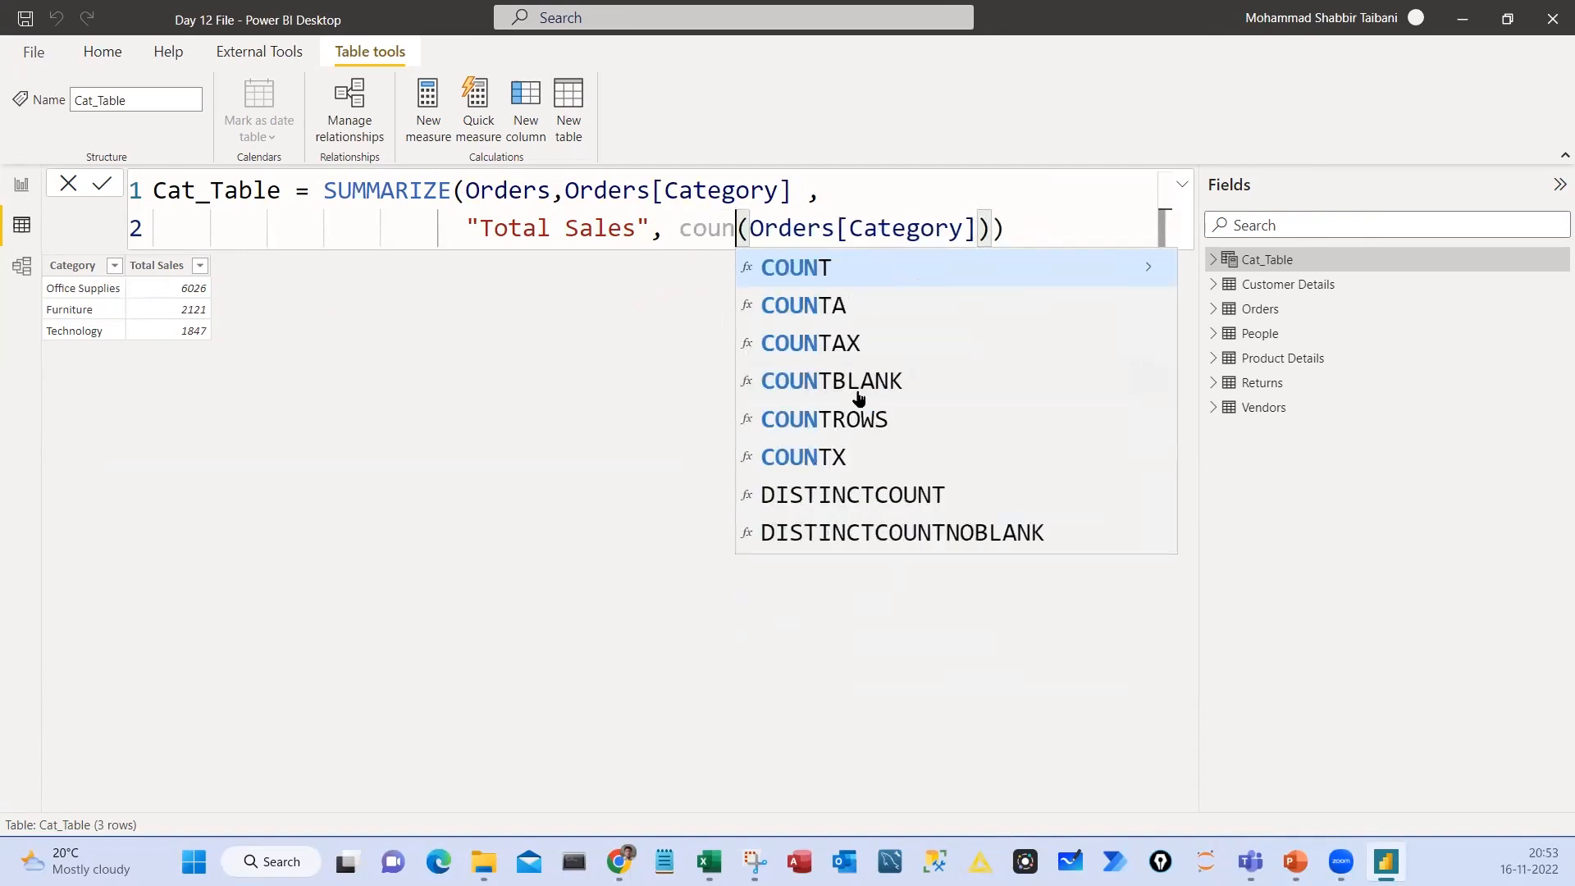
pyautogui.press('Tab')
pyautogui.press('End')
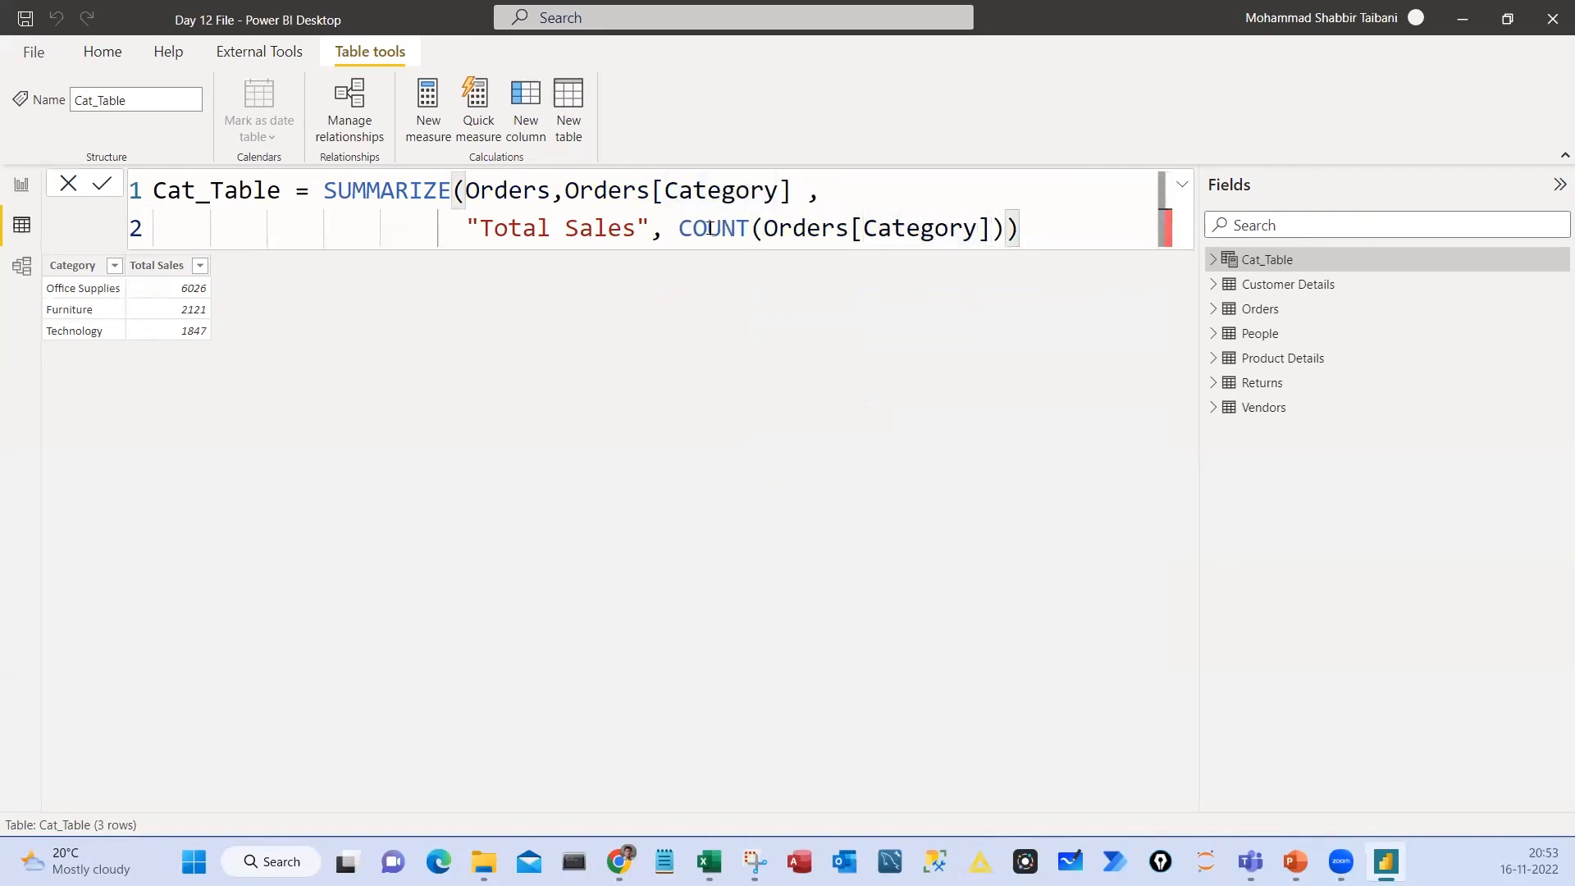
# Outline the result's Category column with a downward arrow, mark the group-by Category in the formula, and clear the markings
pyautogui.moveTo(36, 255)
pyautogui.mouseDown()
pyautogui.moveTo(122, 402)
pyautogui.moveTo(92, 507)
pyautogui.mouseUp()
pyautogui.moveTo(74, 486)
pyautogui.mouseDown()
pyautogui.moveTo(95, 527)
pyautogui.moveTo(113, 480)
pyautogui.mouseUp()
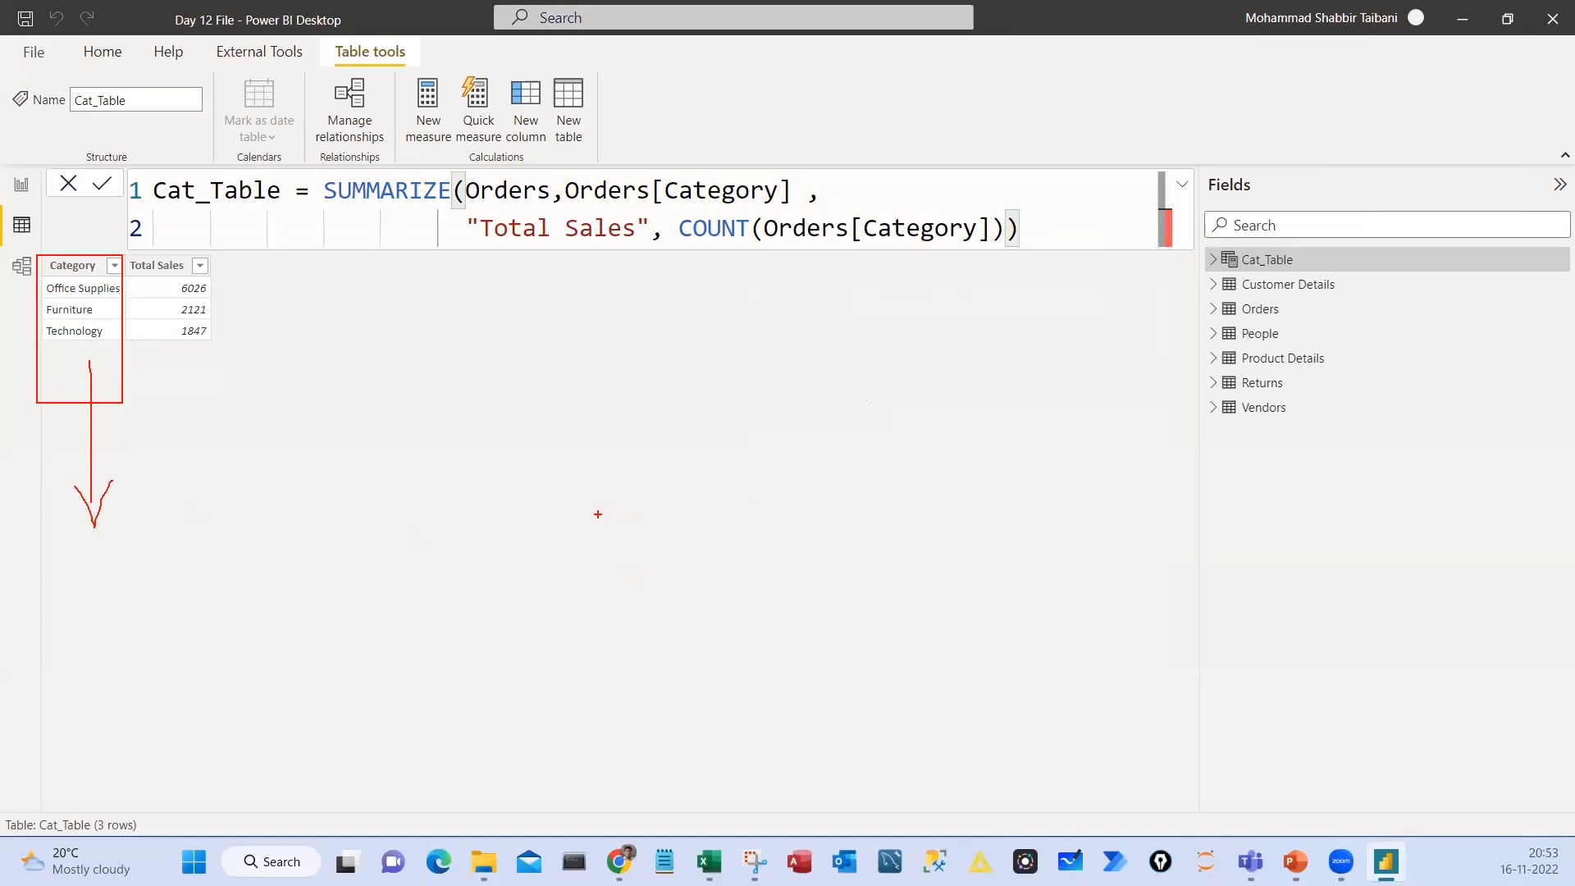
pyautogui.moveTo(711, 175)
pyautogui.mouseDown()
pyautogui.moveTo(665, 199)
pyautogui.moveTo(706, 170)
pyautogui.mouseUp()
pyautogui.press('Escape')
# Change the group-by column in the Cat_Table formula to Orders[Sub-Category] and commit the formula
pyautogui.click(678, 189)
pyautogui.doubleClick(678, 189)
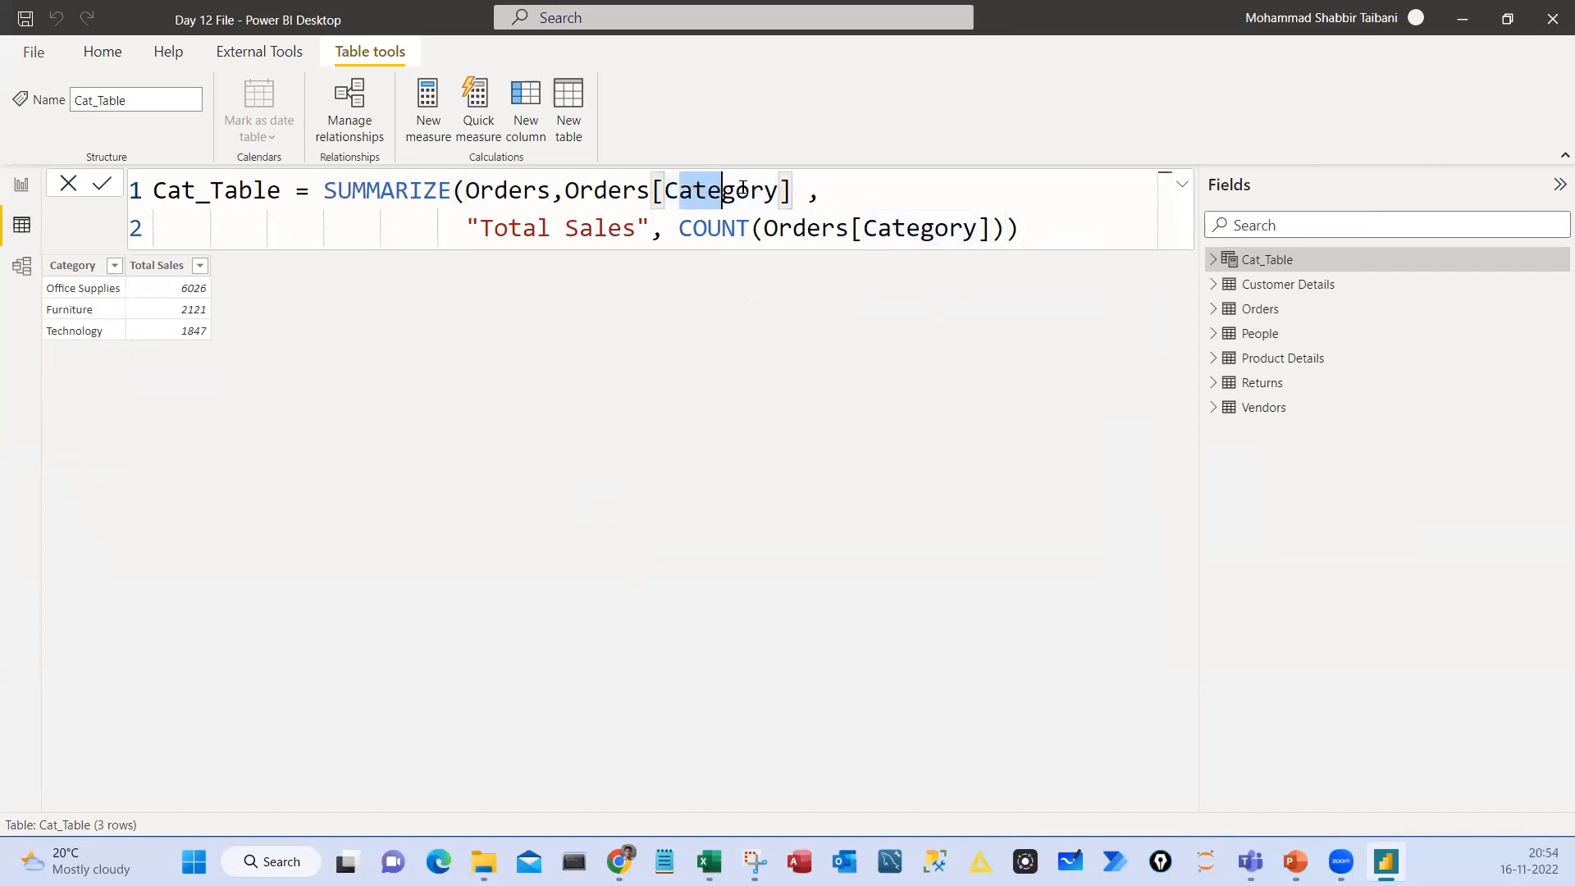
pyautogui.write('s[Su')
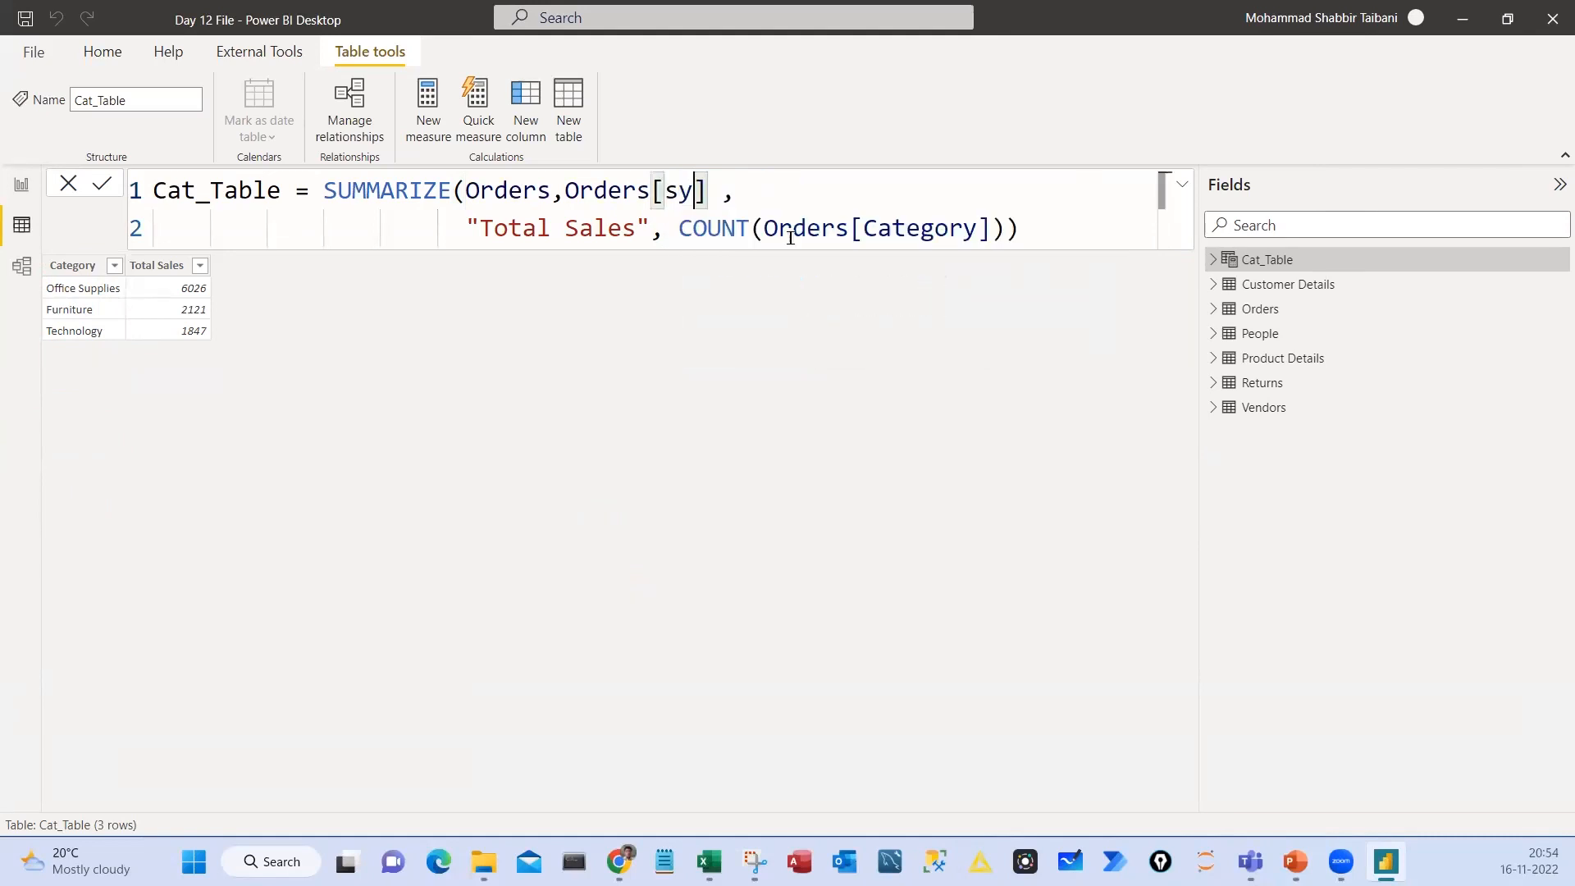
pyautogui.press('Tab')
pyautogui.press('Return')
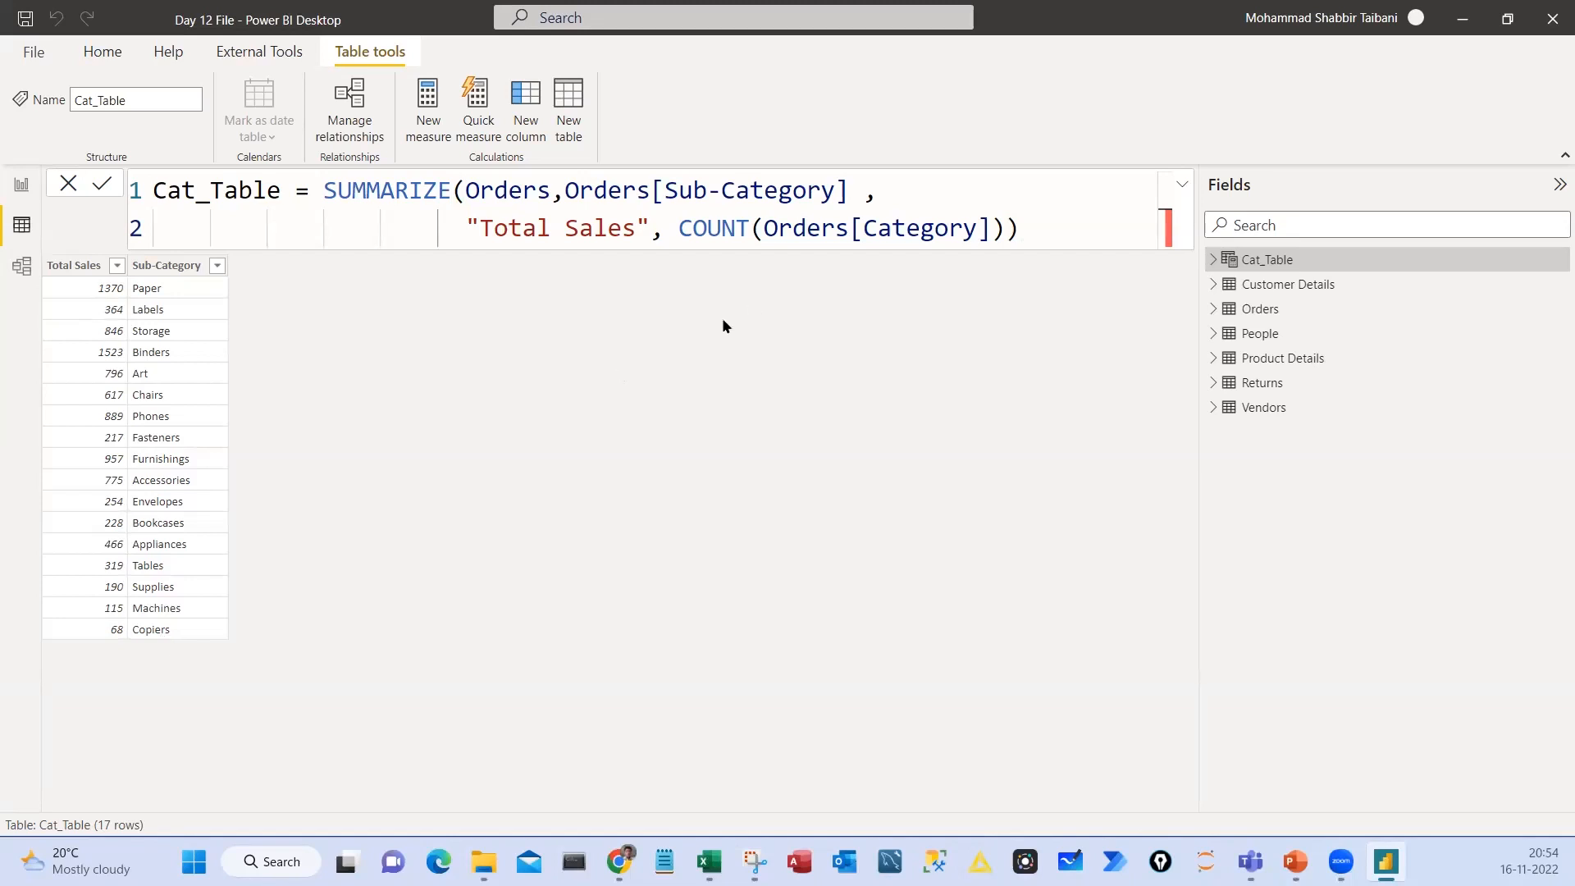
# Replace the group-by column in the SUMMARIZE formula with Orders[Type]
pyautogui.doubleClick(684, 197)
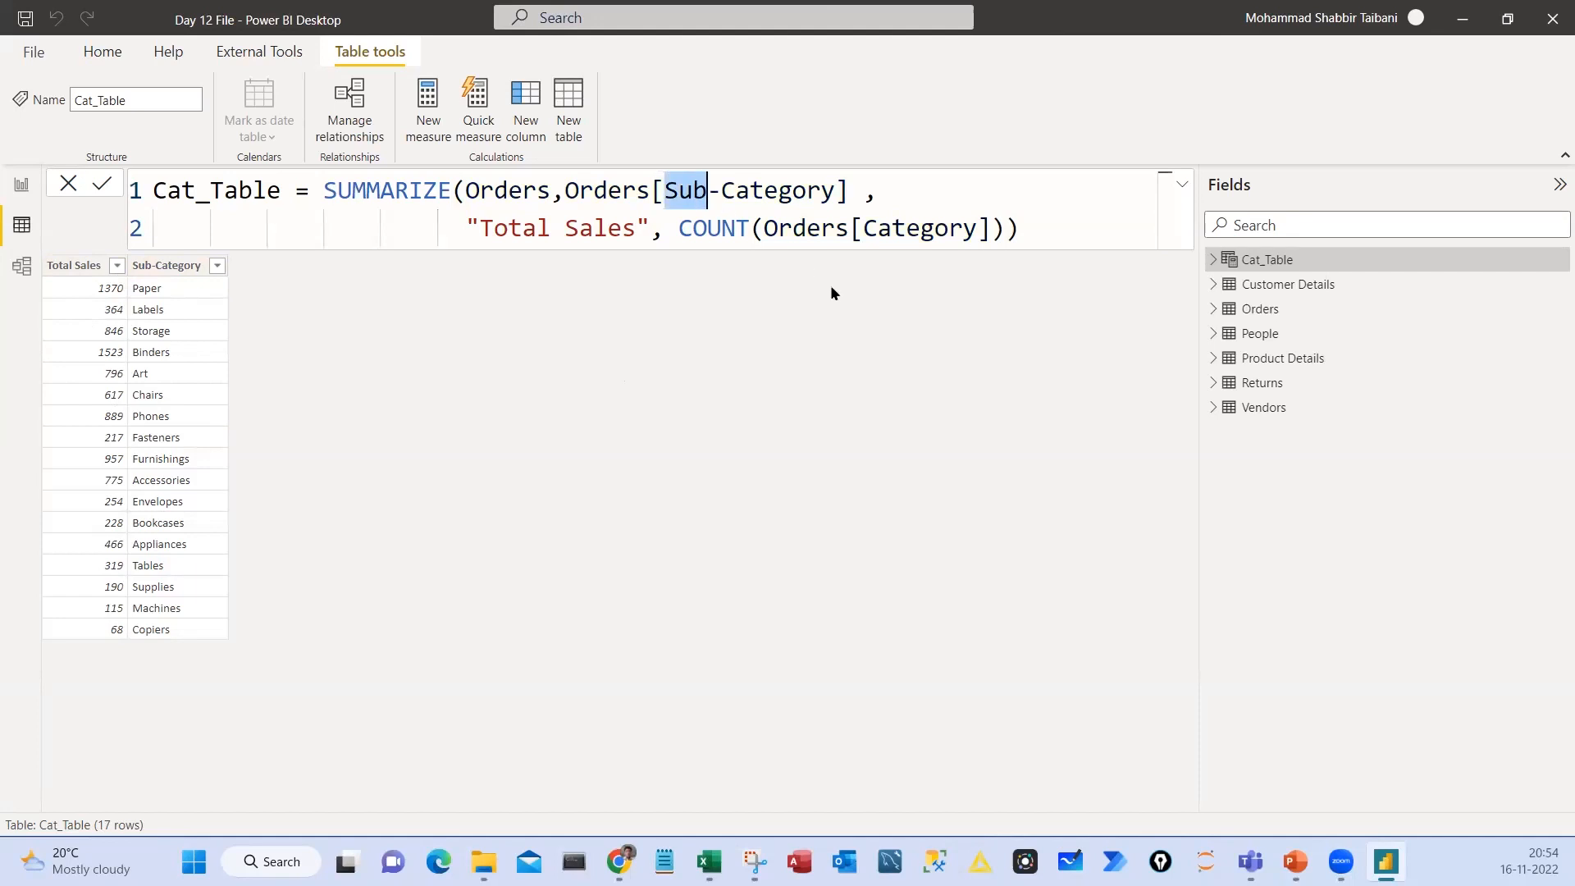
pyautogui.press('Delete')
pyautogui.press('Delete')
pyautogui.press('Delete')
pyautogui.press('Delete')
pyautogui.press('Delete')
pyautogui.press('Delete')
pyautogui.press('Delete')
pyautogui.press('Delete')
pyautogui.press('Delete')
pyautogui.press('Delete')
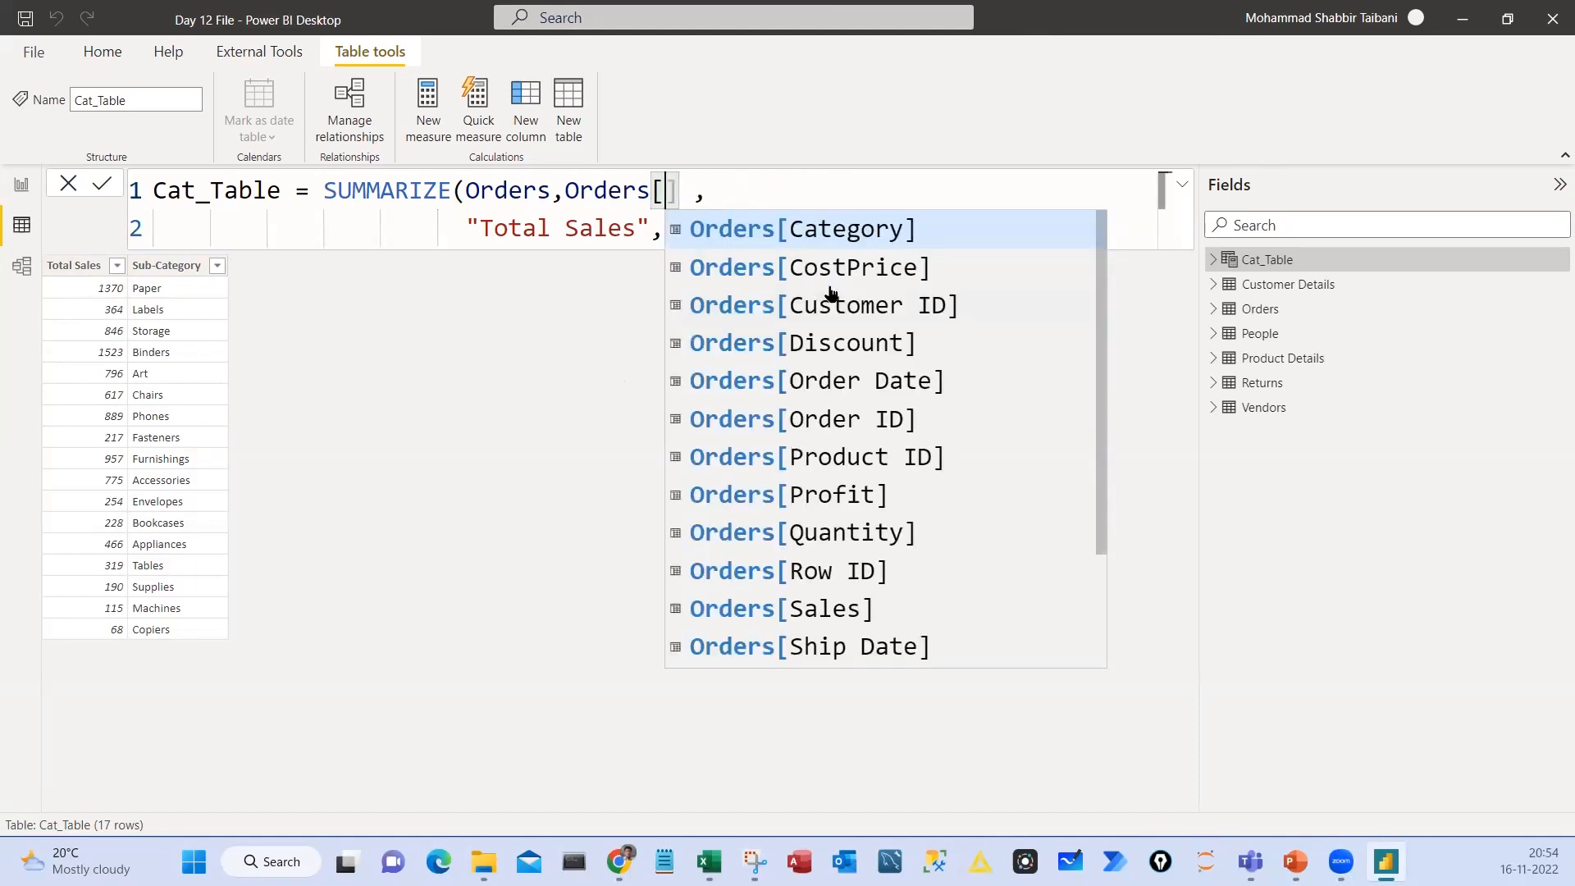
pyautogui.press('Down')
pyautogui.press('Down')
pyautogui.press('Down')
pyautogui.press('Down')
pyautogui.press('Down')
pyautogui.press('Down')
pyautogui.press('Down')
pyautogui.press('Down')
pyautogui.press('Down')
pyautogui.press('Down')
pyautogui.press('Down')
pyautogui.press('Down')
pyautogui.press('Down')
pyautogui.press('Down')
pyautogui.press('Down')
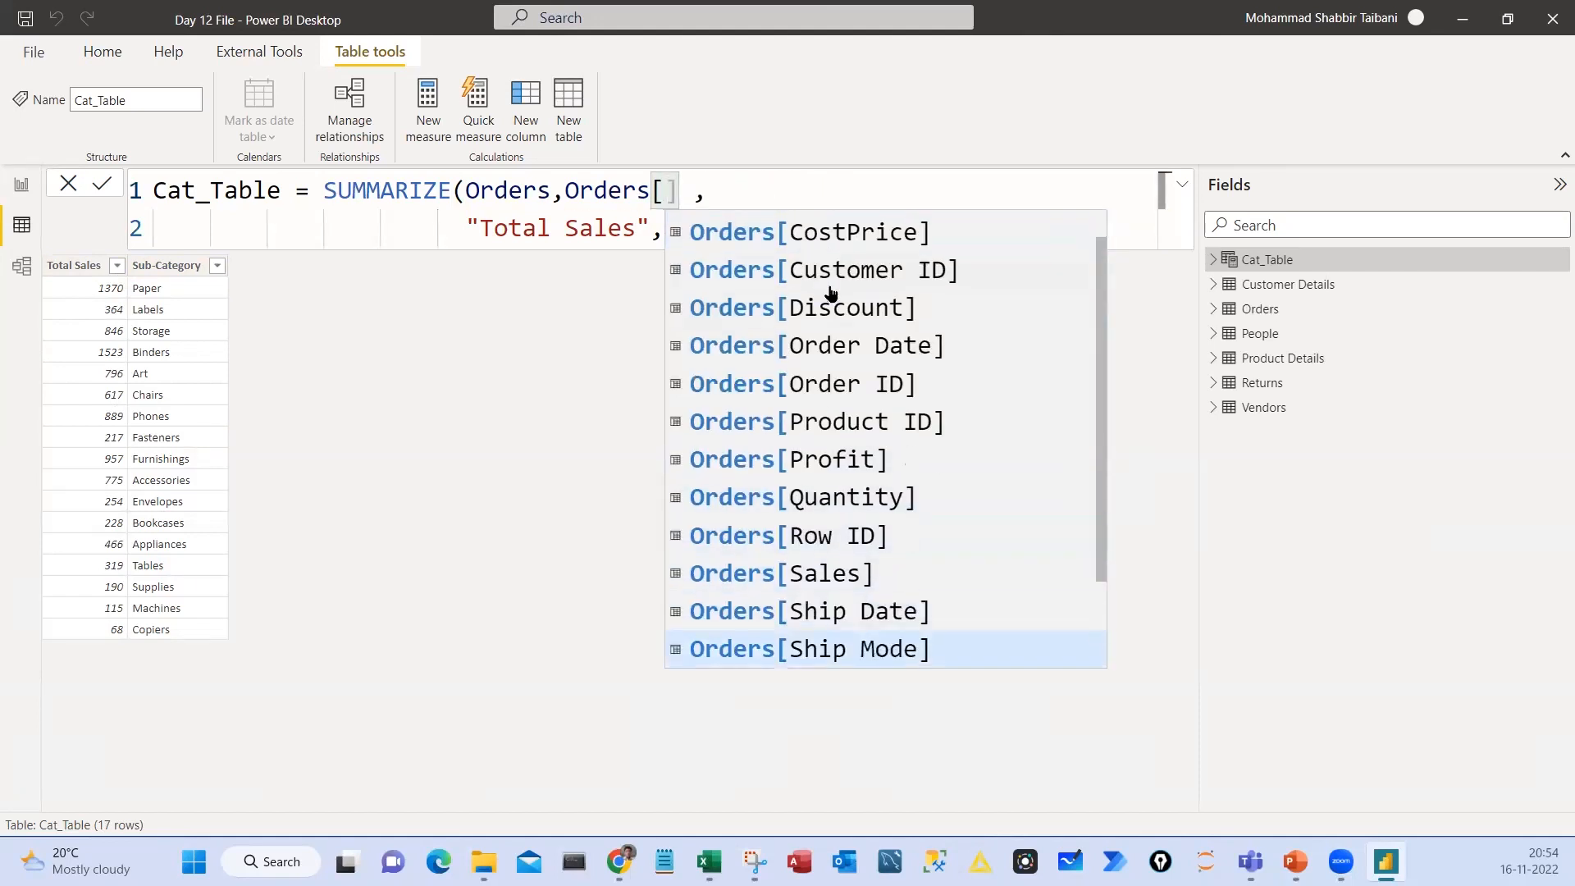
pyautogui.press('Up')
pyautogui.press('Up')
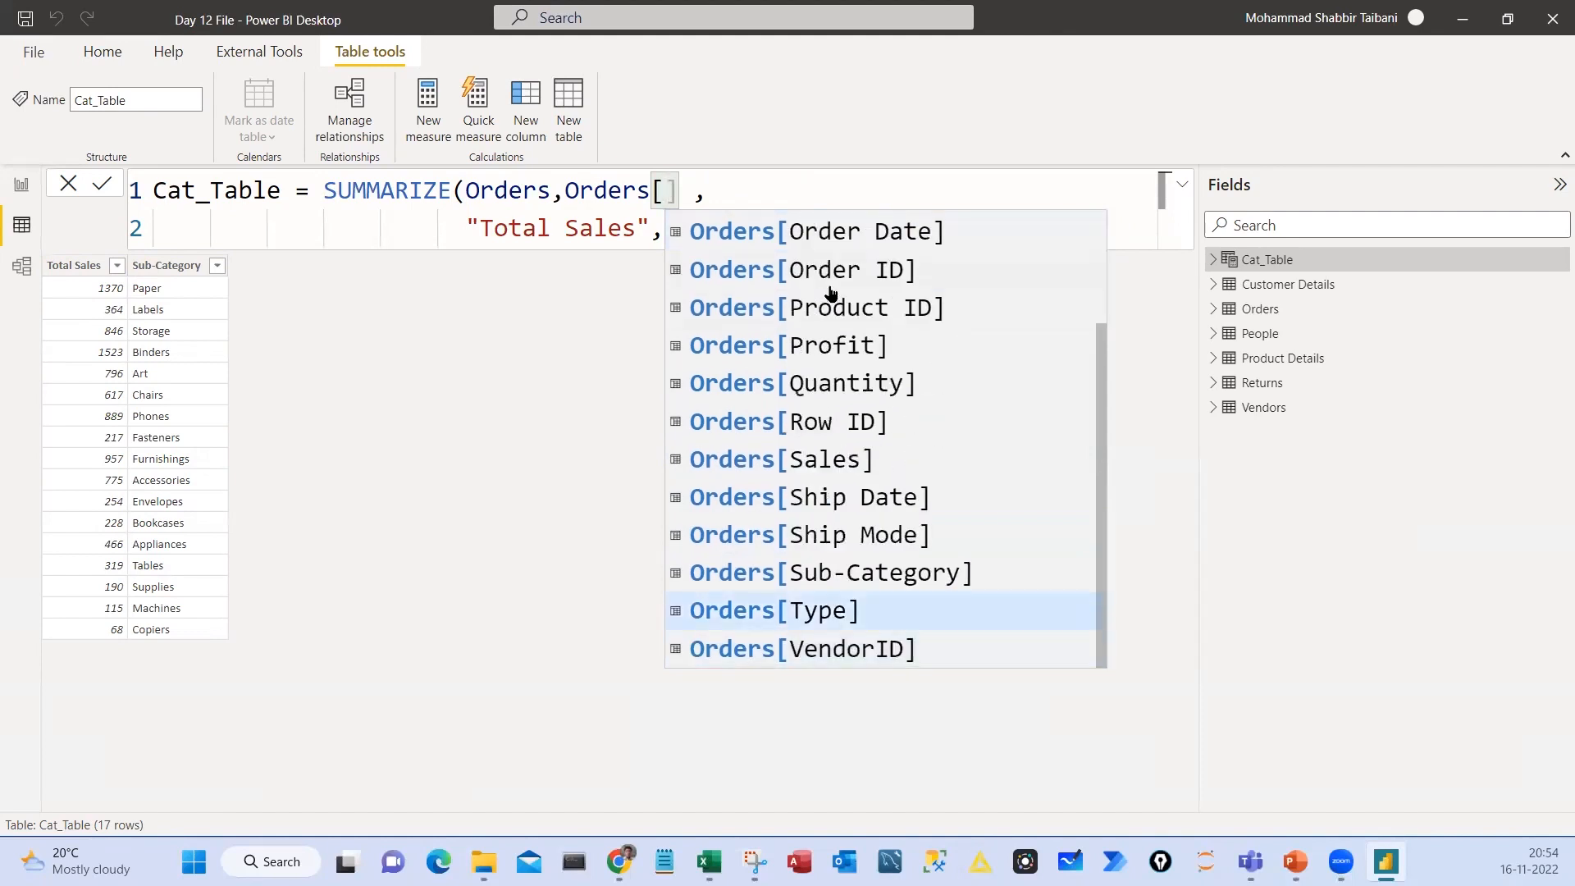
pyautogui.press('Tab')
# Set the COUNT argument to the Orders table's Type column and commit the Cat_Table formula
pyautogui.doubleClick(920, 229)
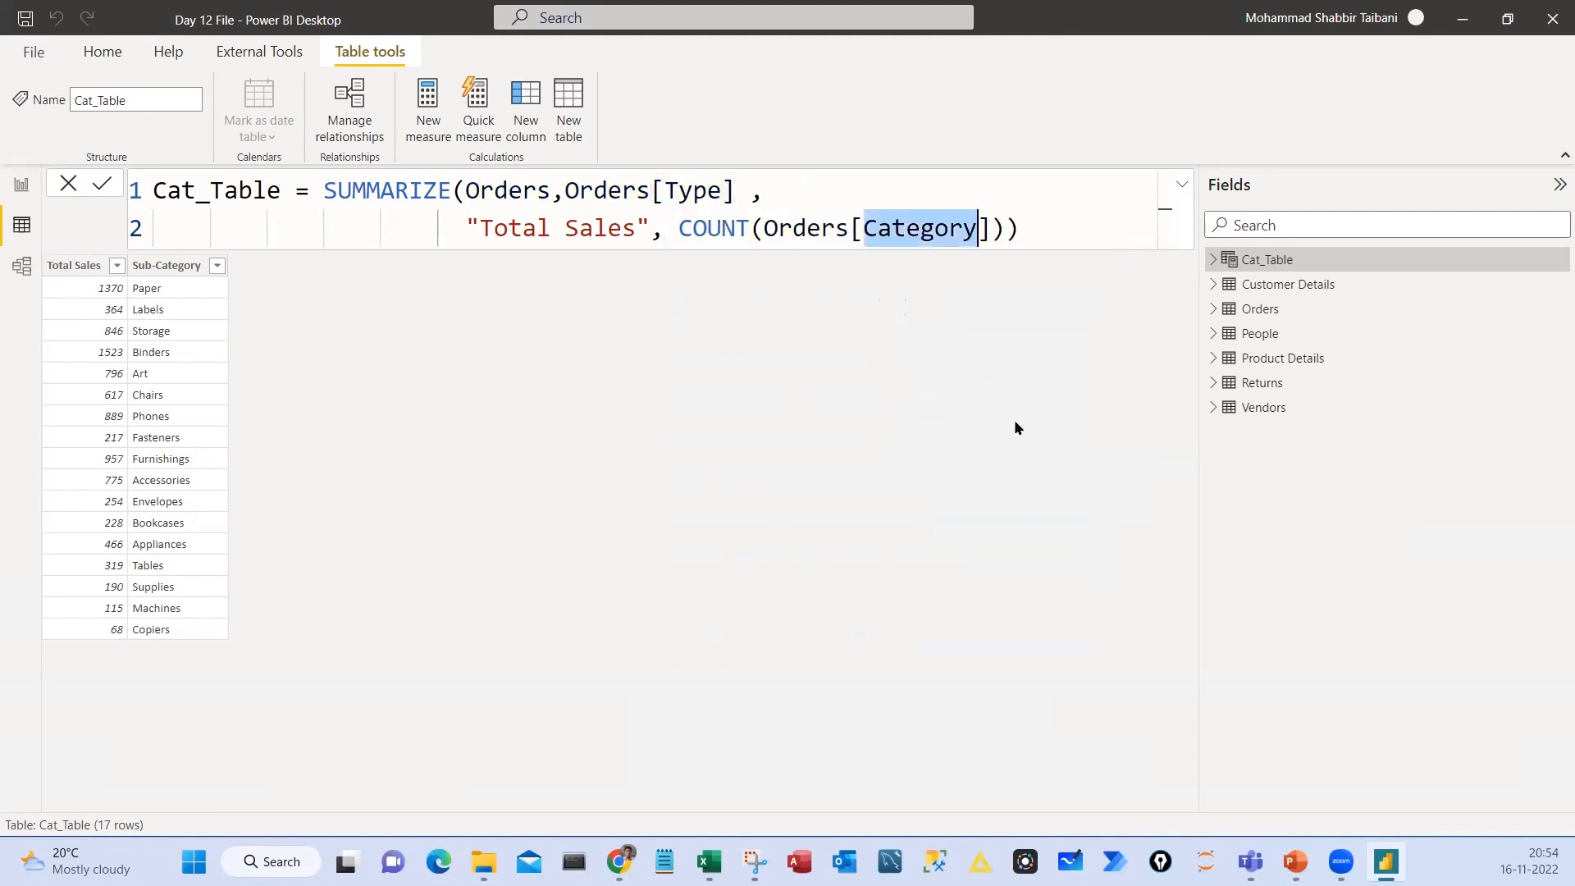
pyautogui.write('Type')
pyautogui.press('Return')
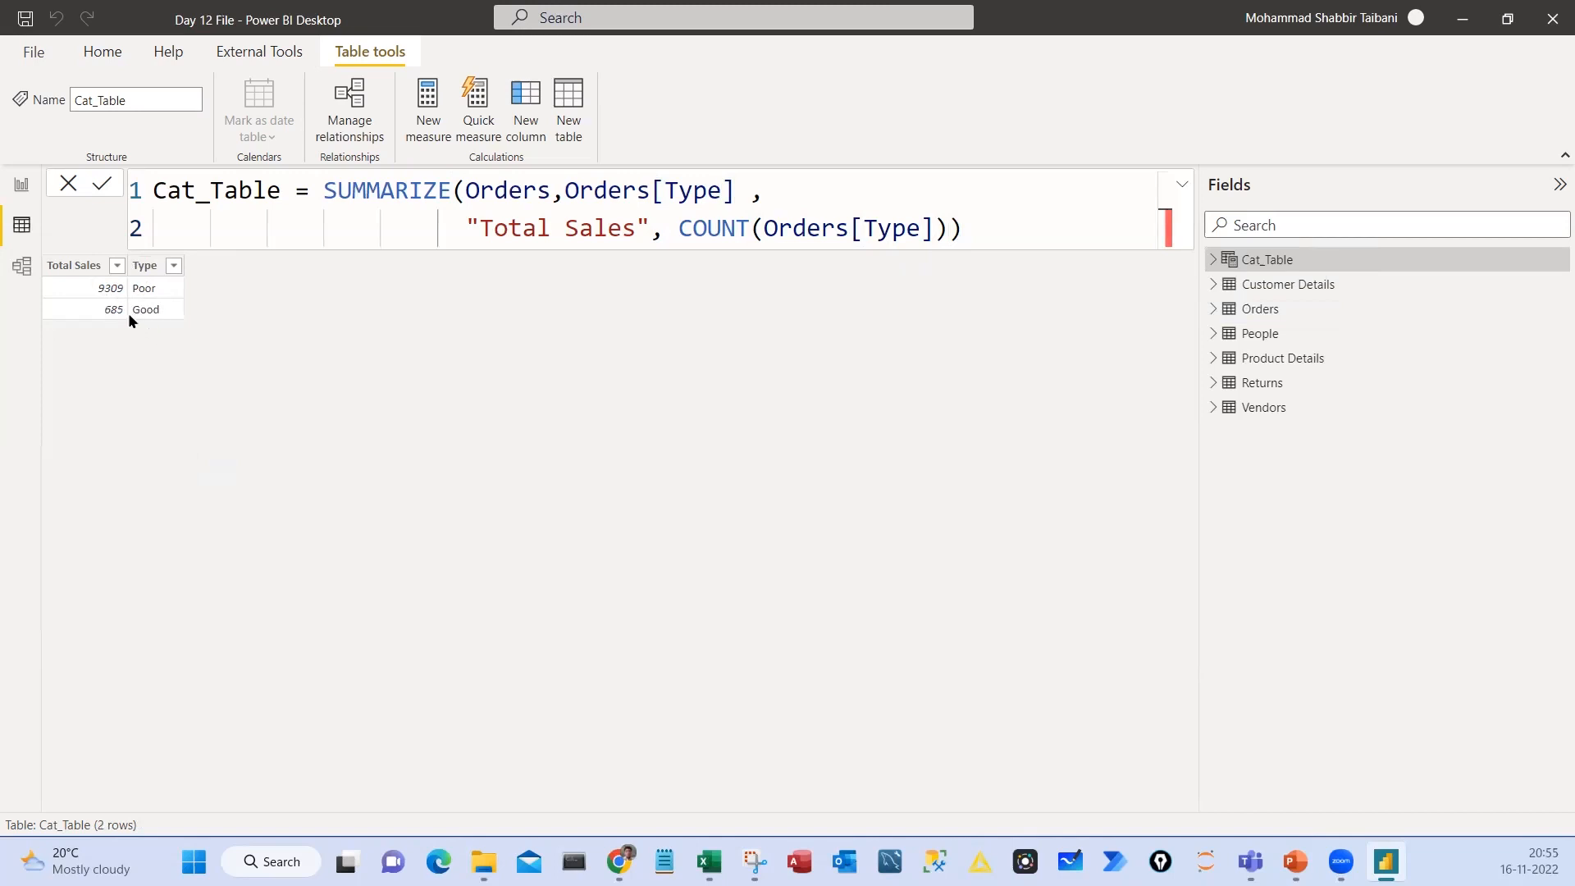
# Select the word Sales in the formula's "Total Sales" column name
pyautogui.moveTo(480, 229); pyautogui.dragTo(636, 229)
pyautogui.doubleClick(582, 232)
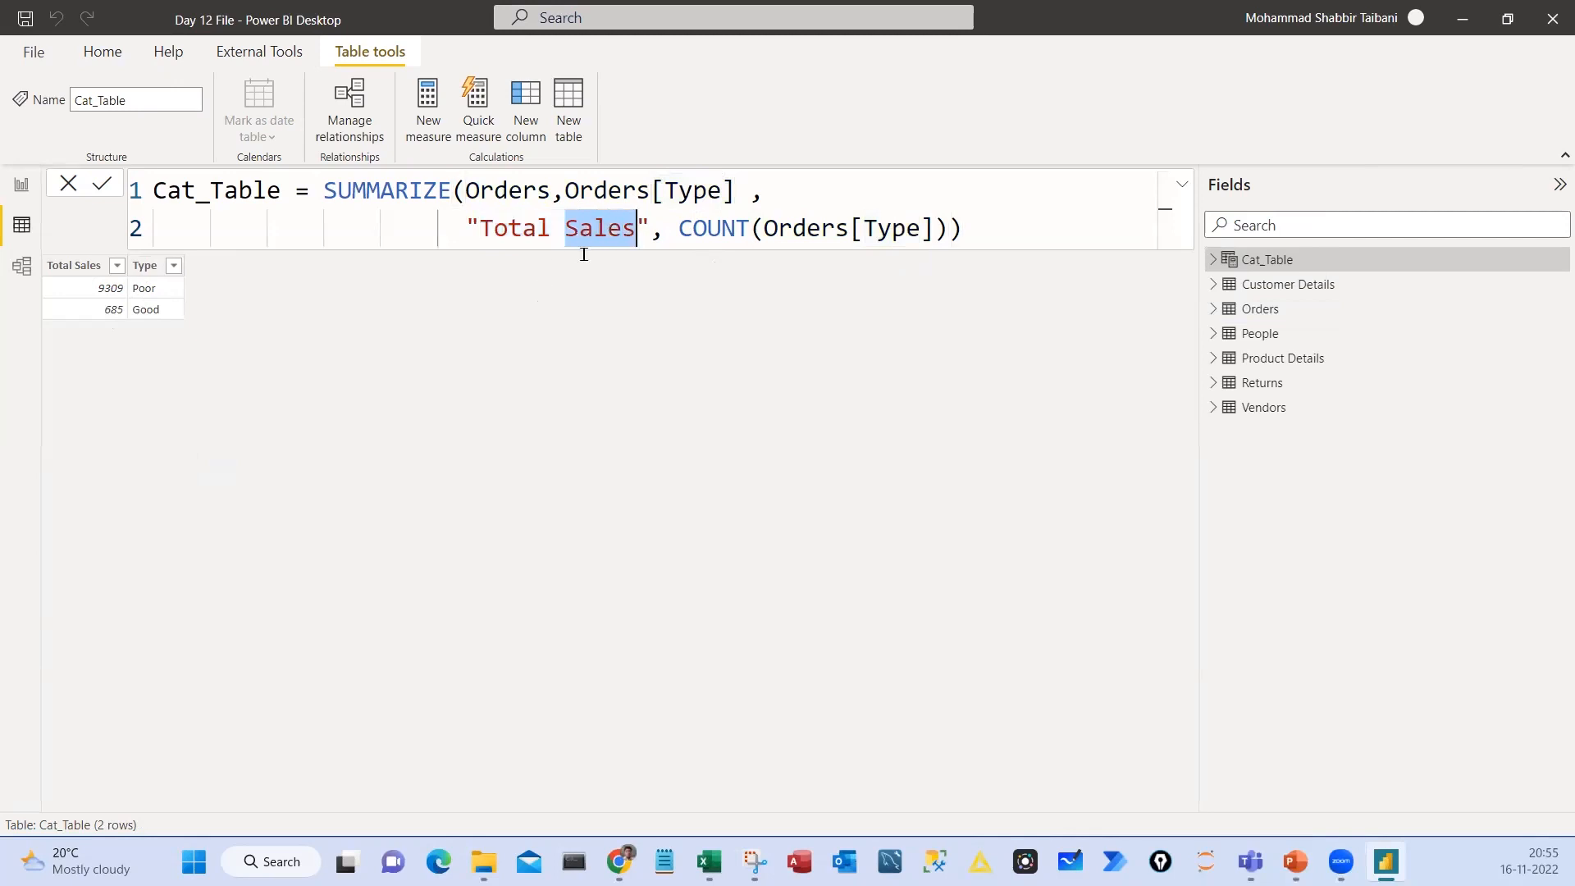
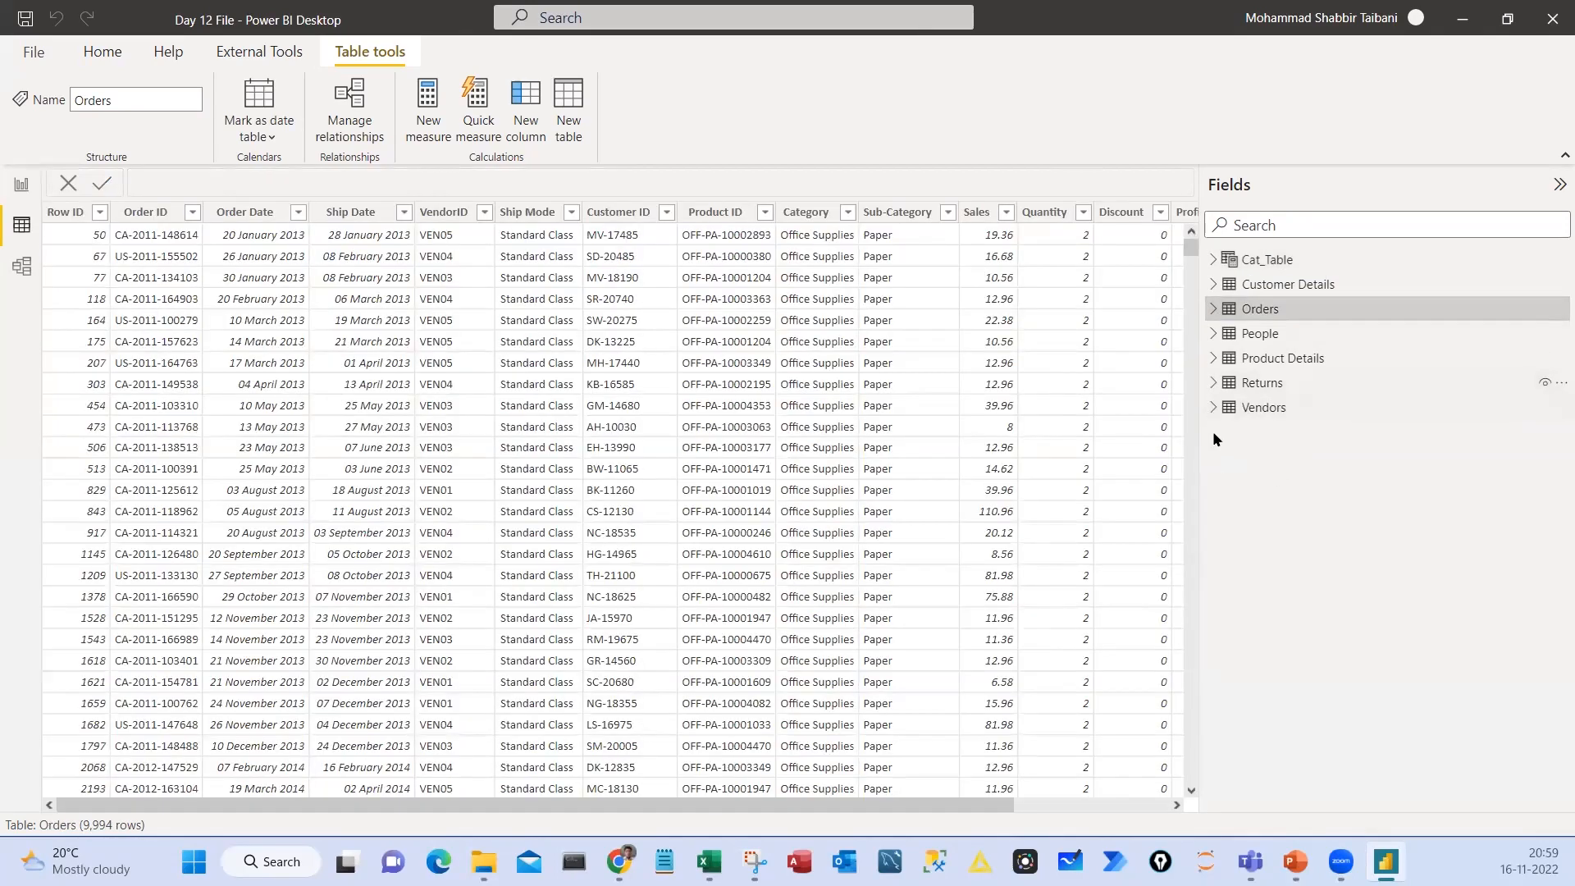
# View the Cat_Table calculated table and its SUMMARIZE formula
pyautogui.click(1263, 270)
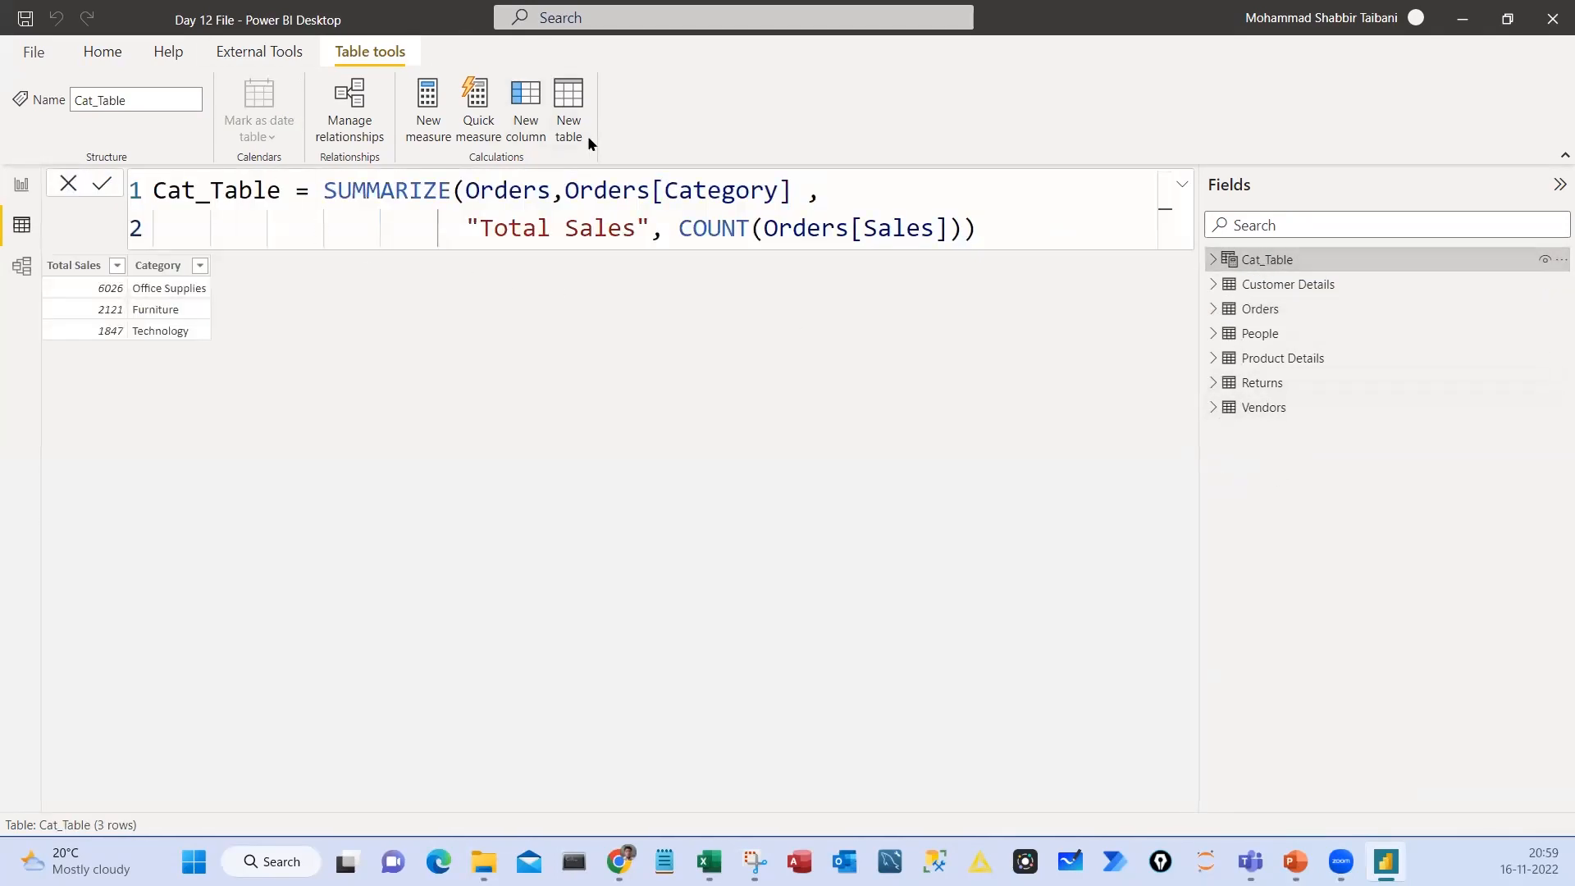
pyautogui.hotkey('ctrl', '2')
pyautogui.moveTo(537, 64); pyautogui.dragTo(611, 154)
pyautogui.moveTo(314, 206); pyautogui.dragTo(397, 189)
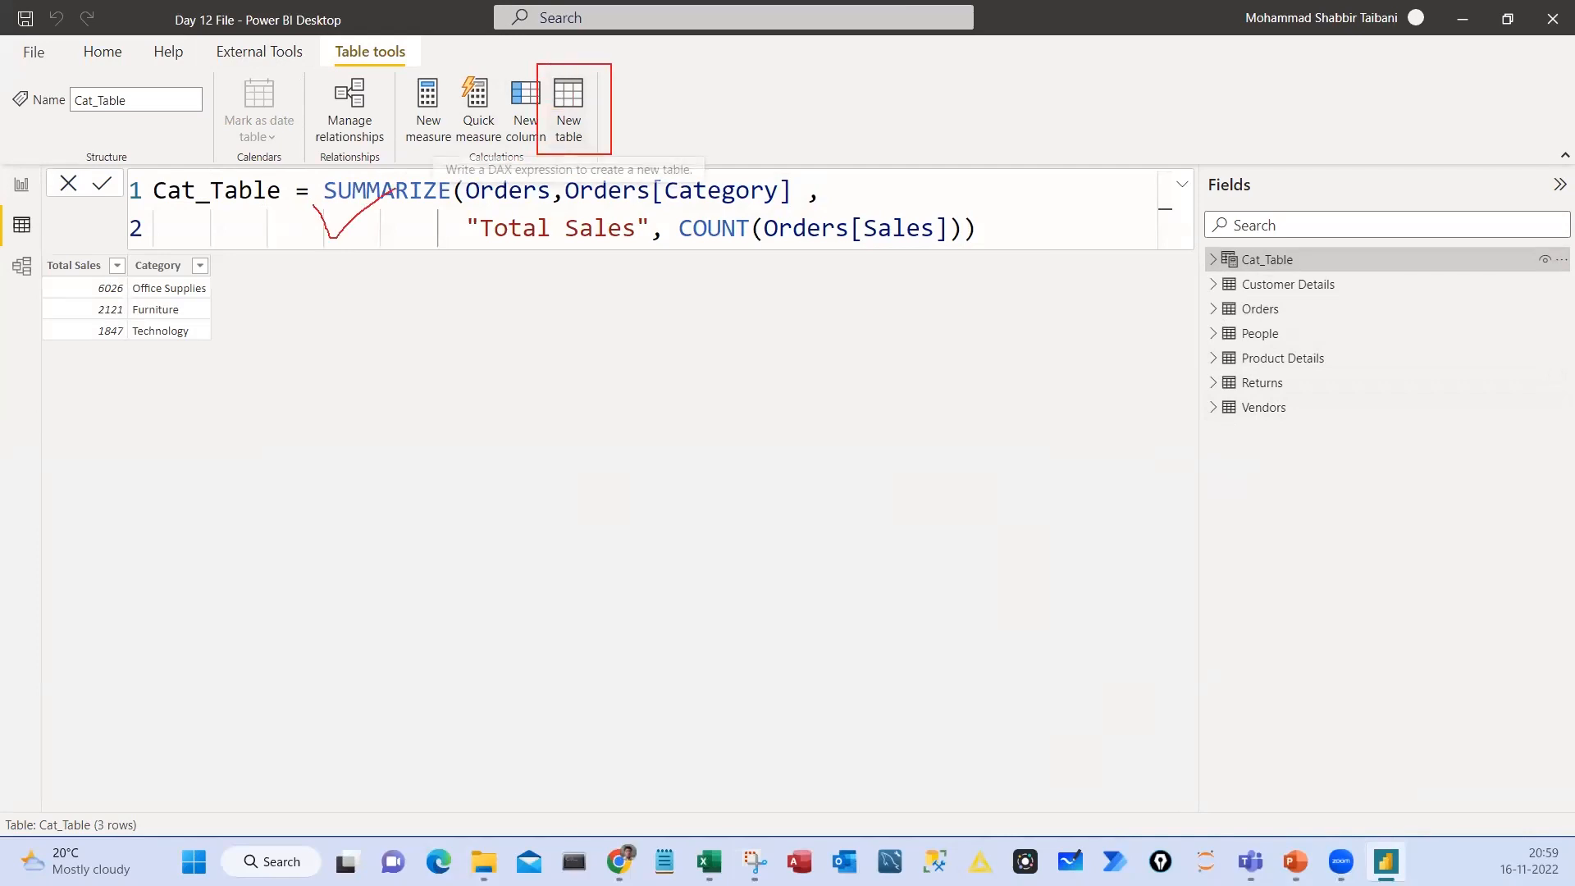
pyautogui.moveTo(298, 153); pyautogui.dragTo(322, 168)
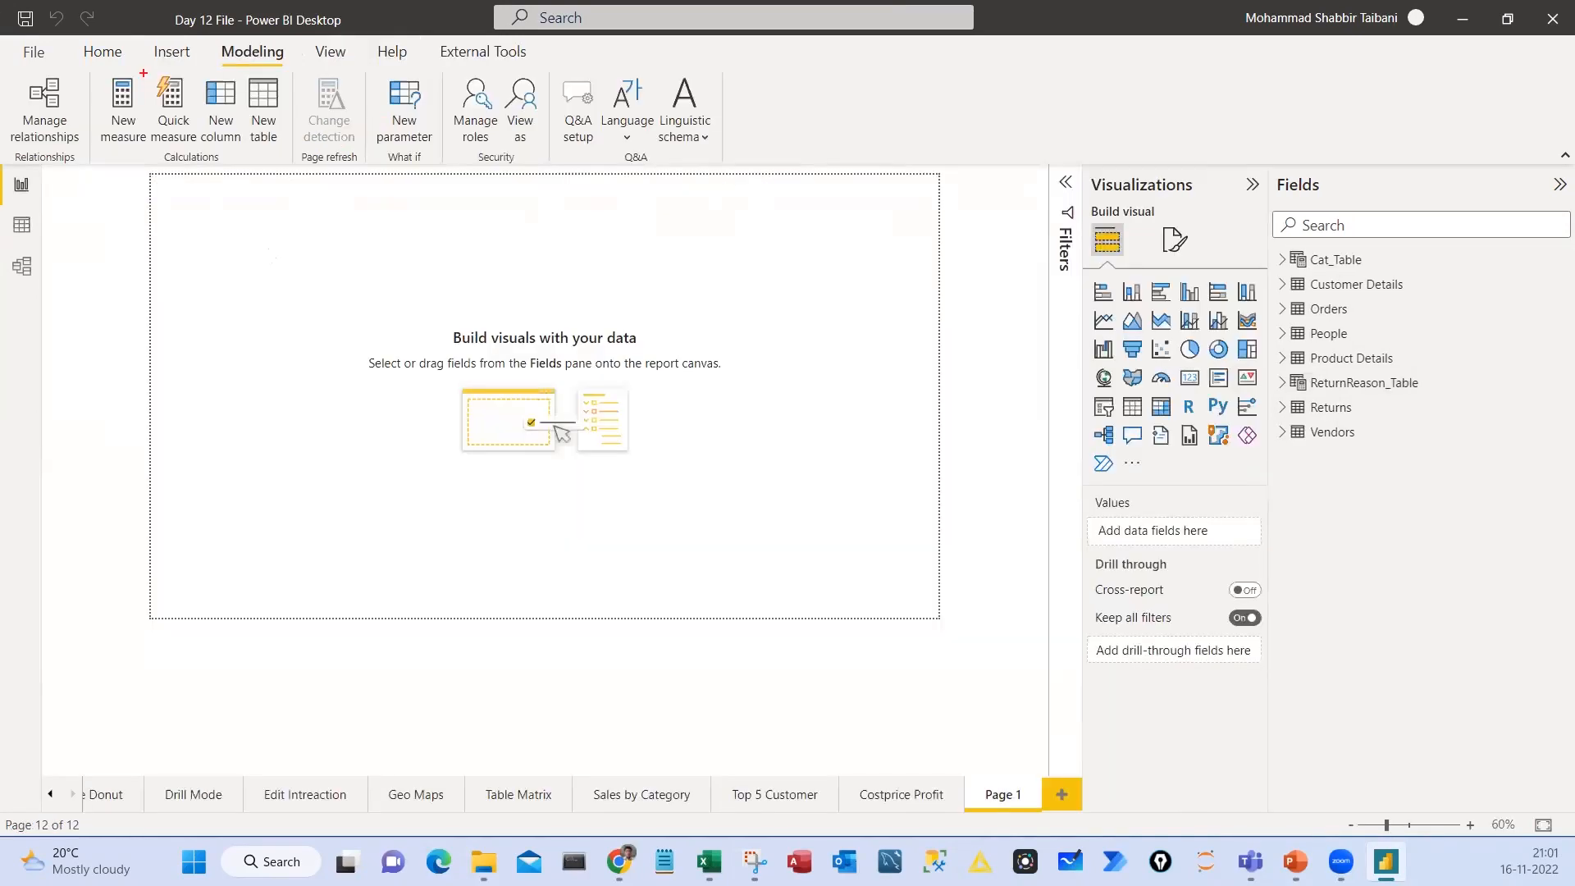
pyautogui.moveTo(143, 72)
pyautogui.mouseDown()
pyautogui.moveTo(202, 179)
pyautogui.moveTo(104, 74)
pyautogui.mouseUp()
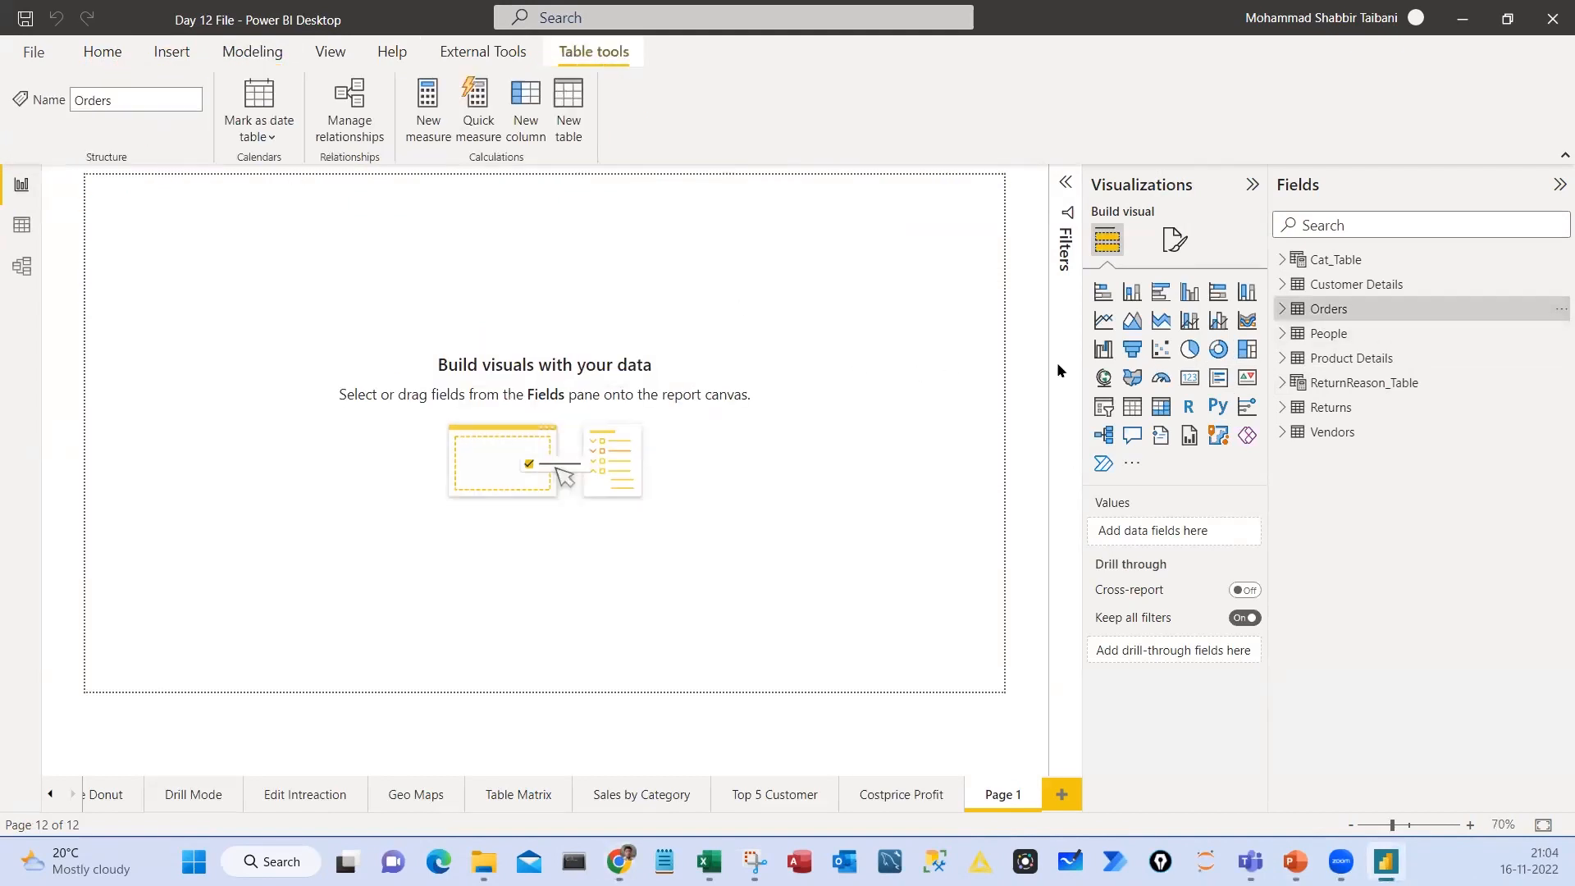
# Insert a clustered column chart on Page 1, move it toward the middle of the page and enlarge it
pyautogui.click(1190, 291)
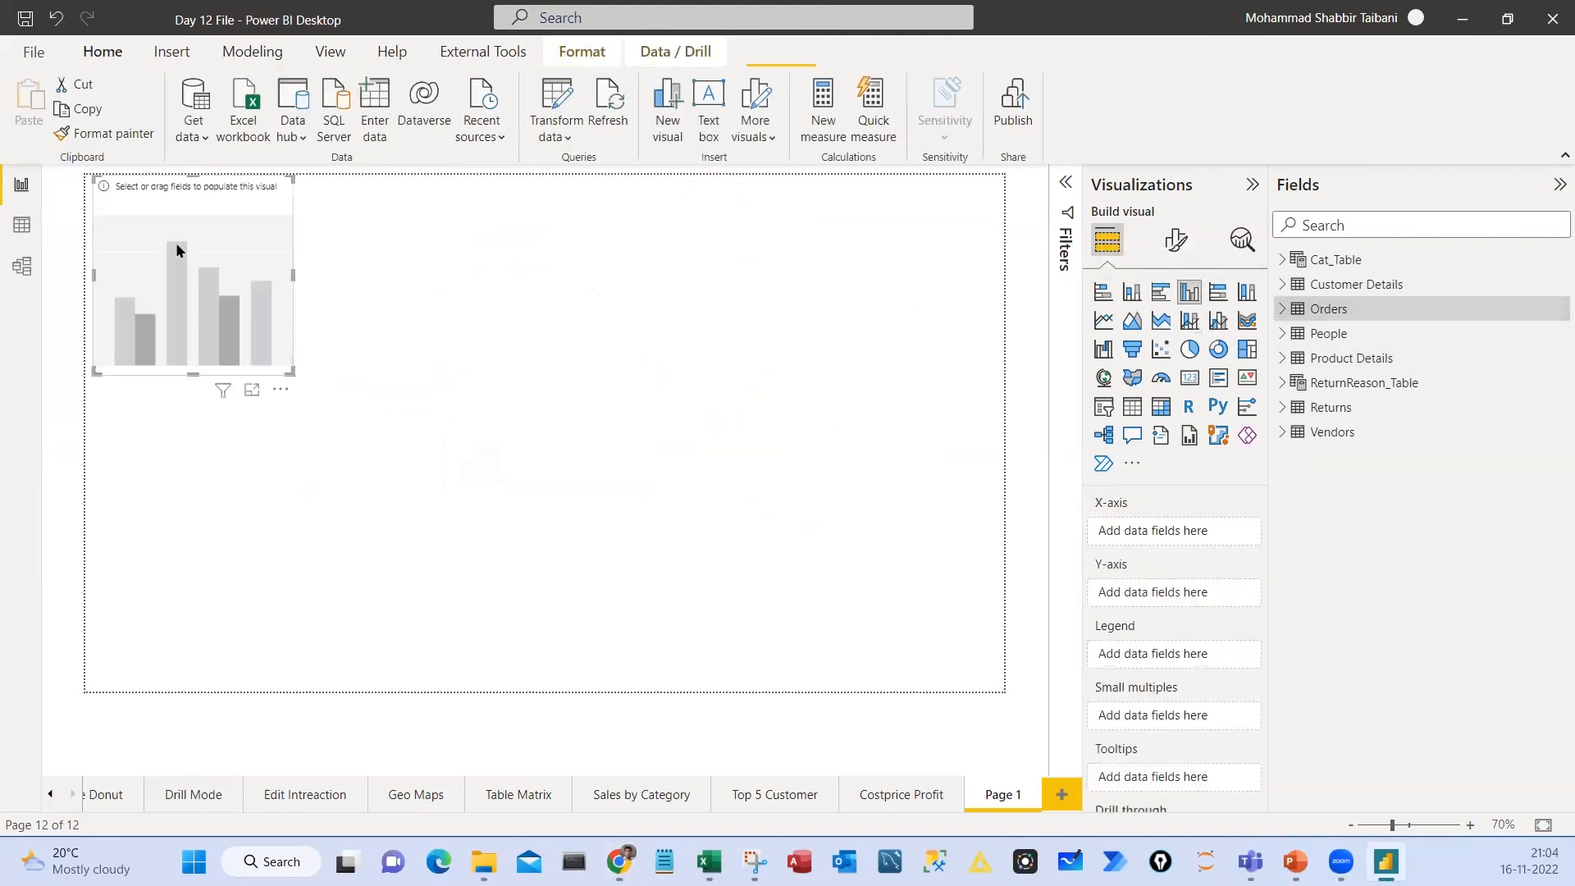
pyautogui.moveTo(176, 253); pyautogui.dragTo(351, 408)
pyautogui.moveTo(457, 495); pyautogui.dragTo(826, 626)
pyautogui.moveTo(704, 556); pyautogui.dragTo(577, 554)
# Set the chart's X-axis to Year from the Order Date hierarchy of the Orders table
pyautogui.click(1285, 308)
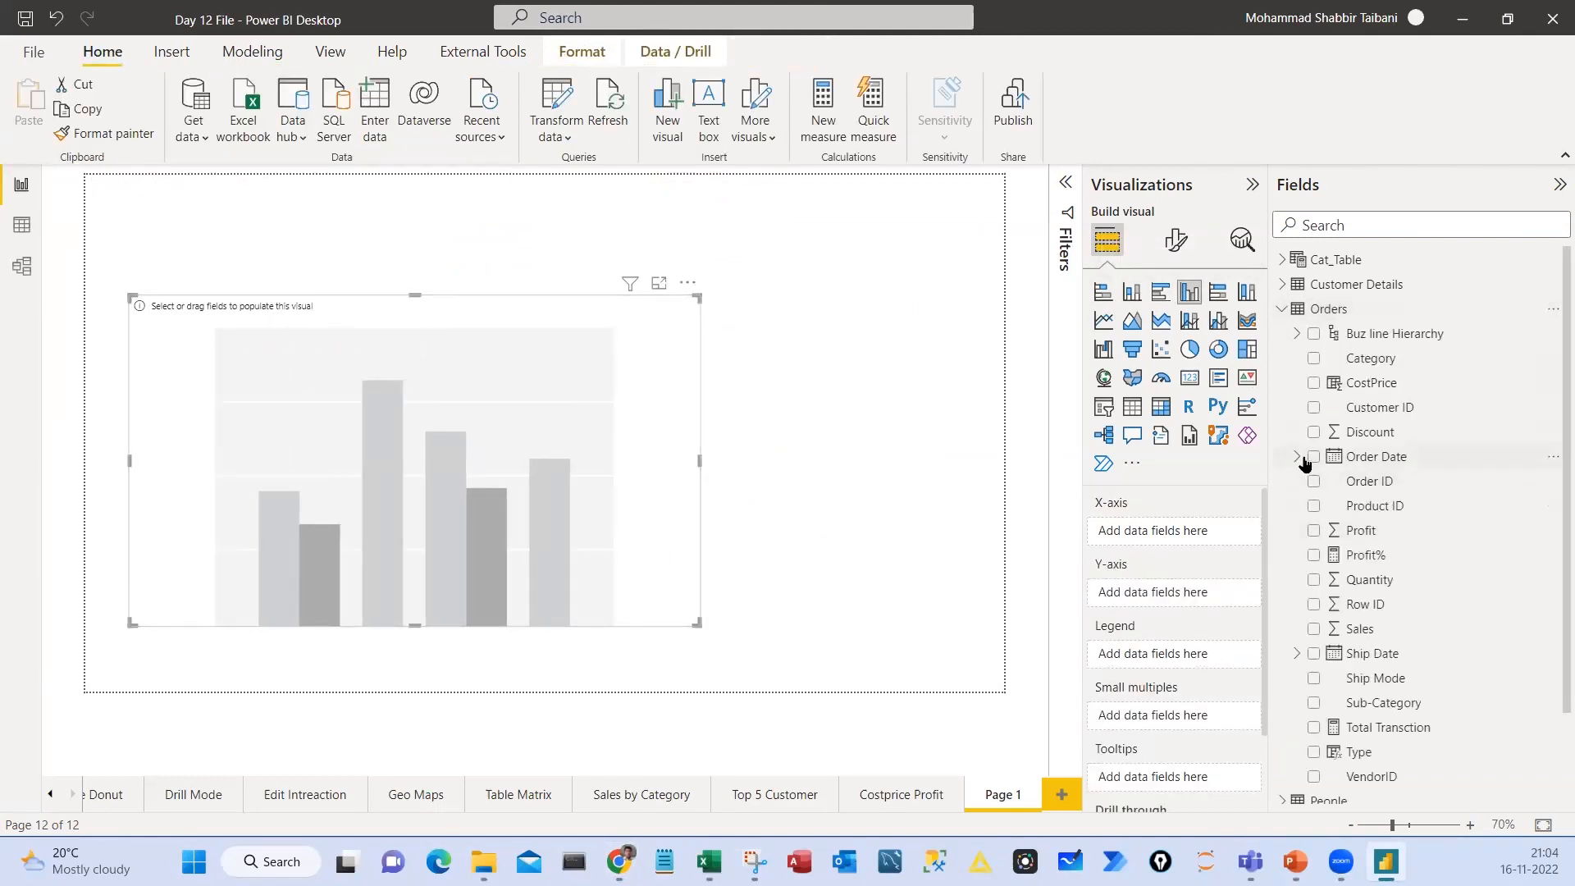
pyautogui.click(1297, 457)
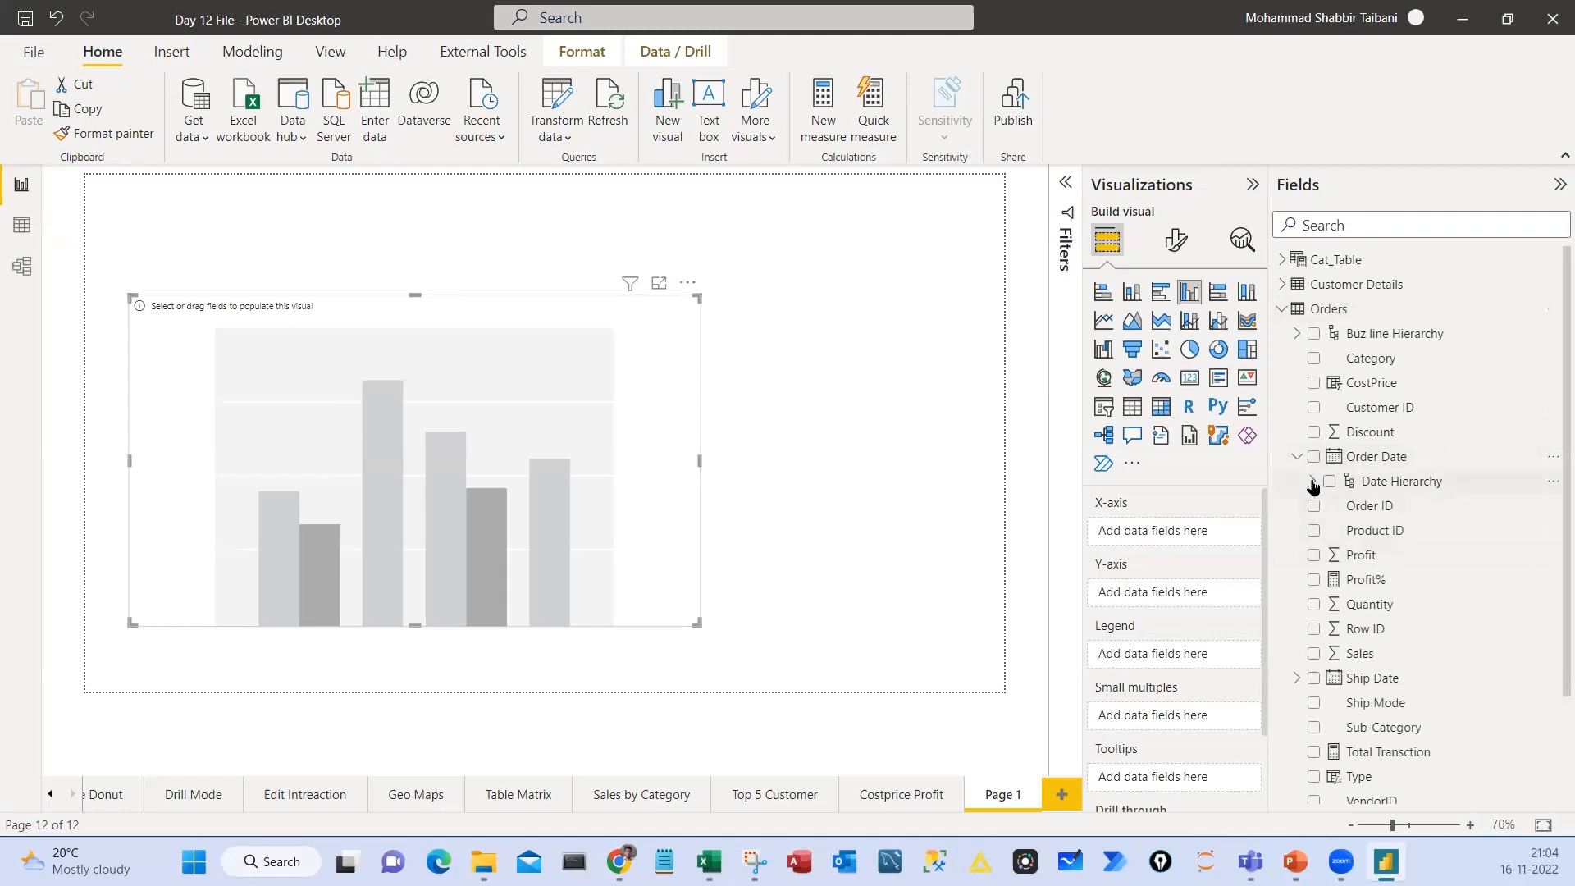
pyautogui.click(1312, 480)
pyautogui.moveTo(1382, 505); pyautogui.dragTo(1153, 534)
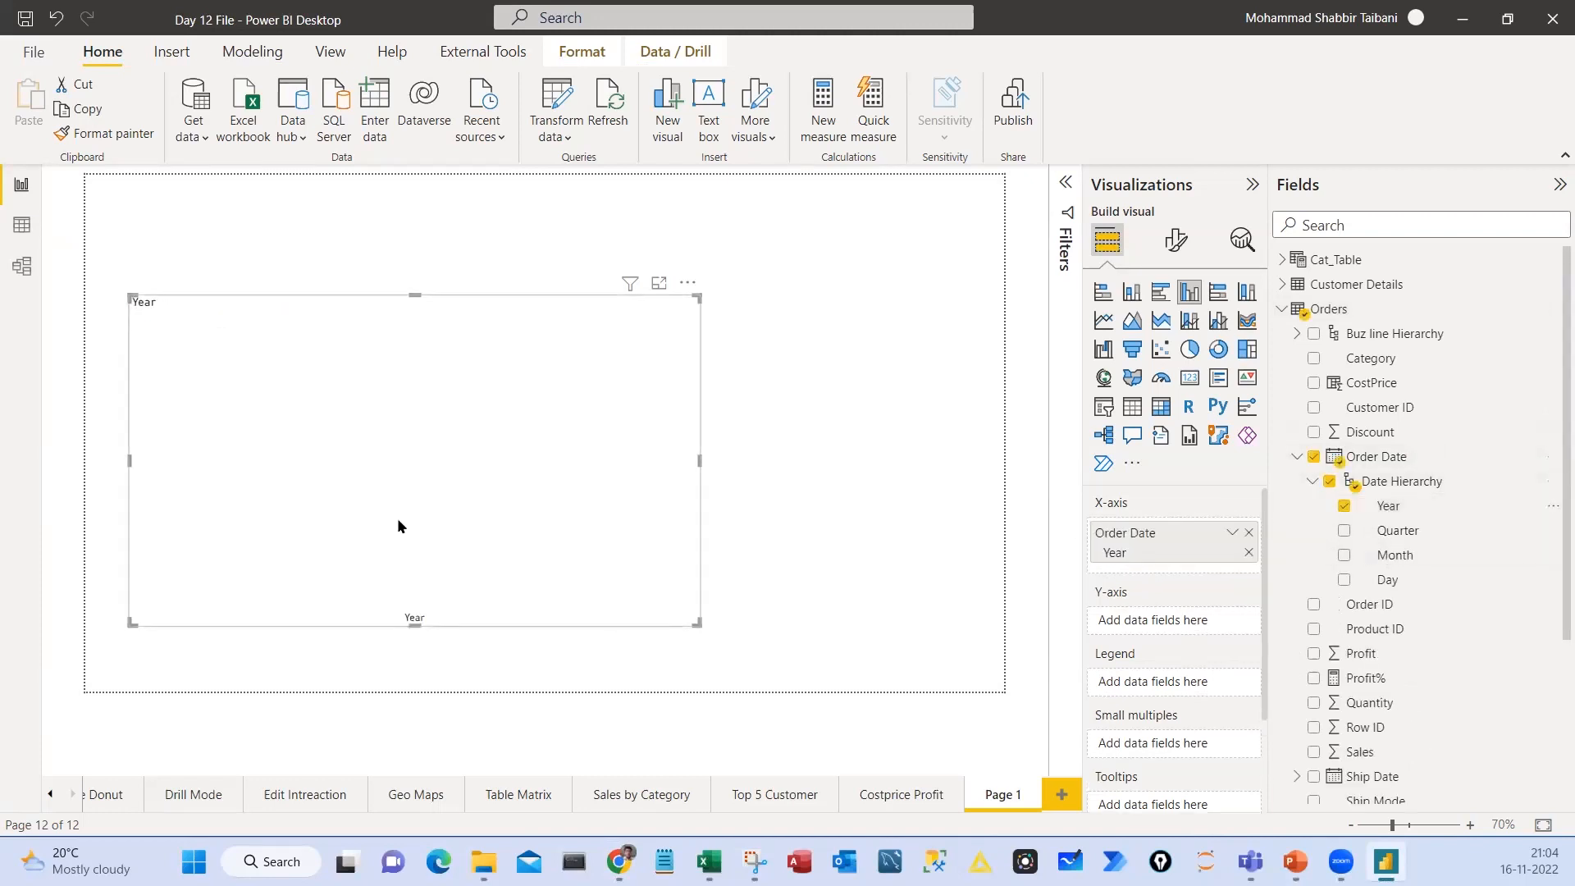
# Start a new measure in the Orders table and name it Total Sales in its formula
pyautogui.scroll(-3, 1420, 678)
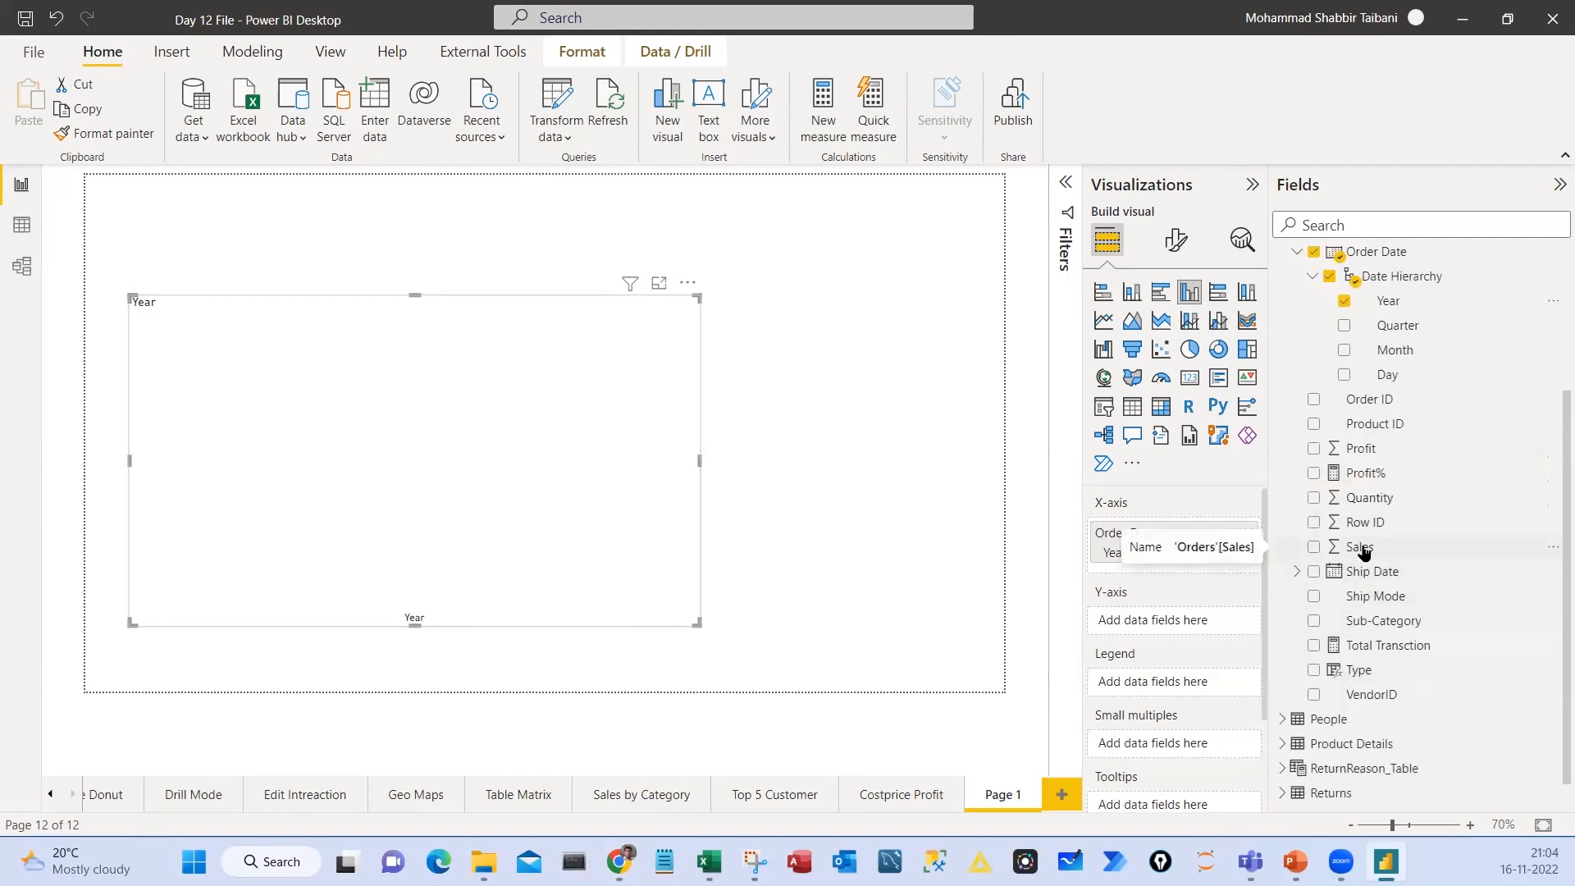
pyautogui.scroll(2, 1364, 553)
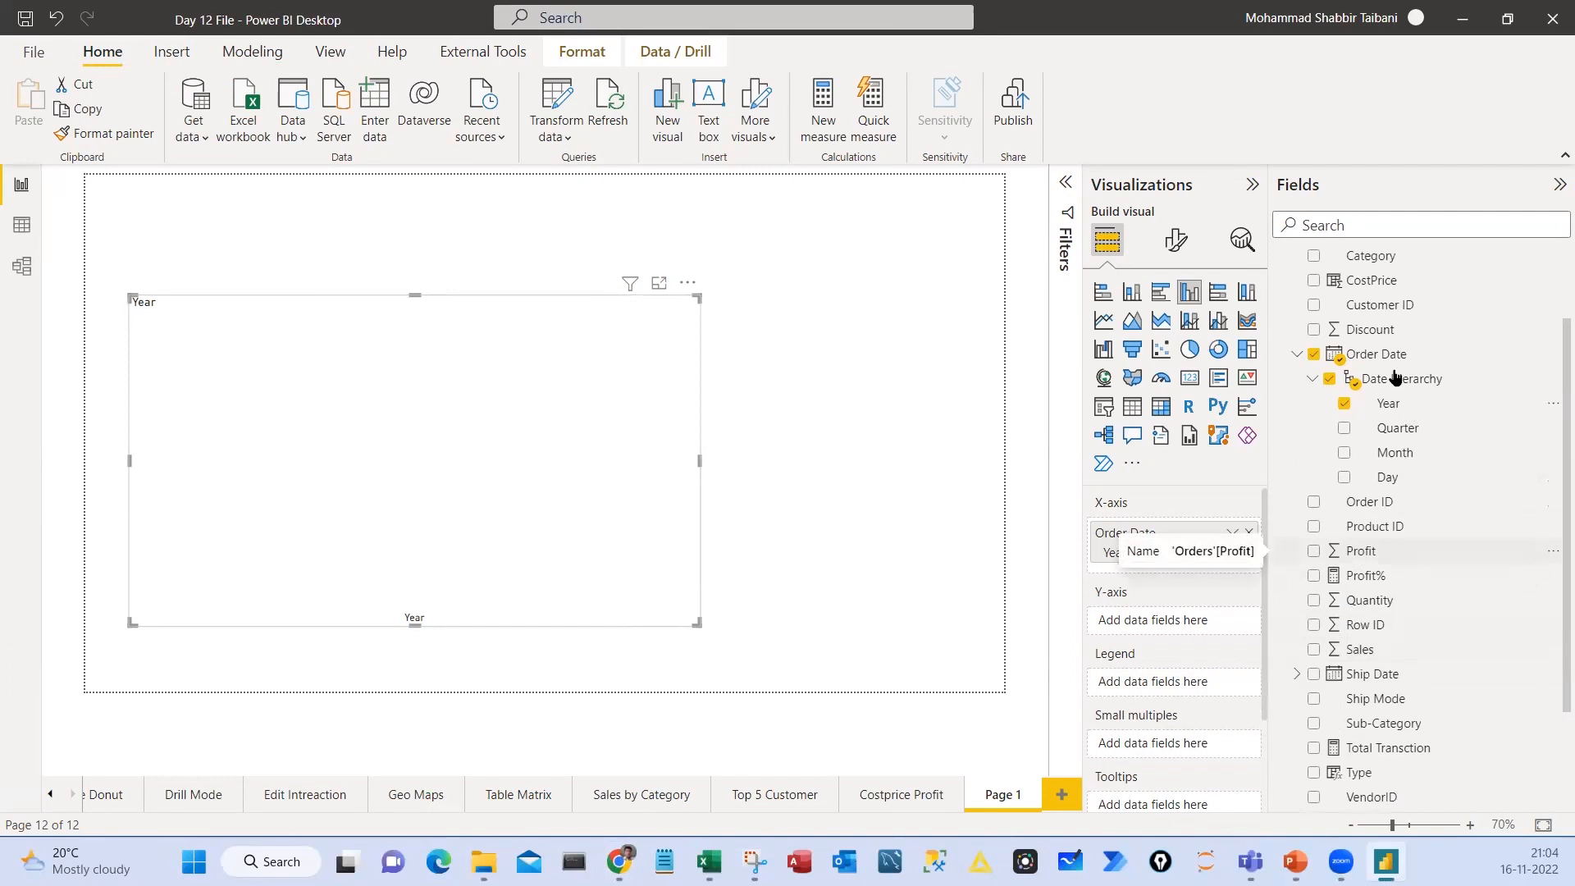
pyautogui.click(1297, 355)
pyautogui.click(1444, 361)
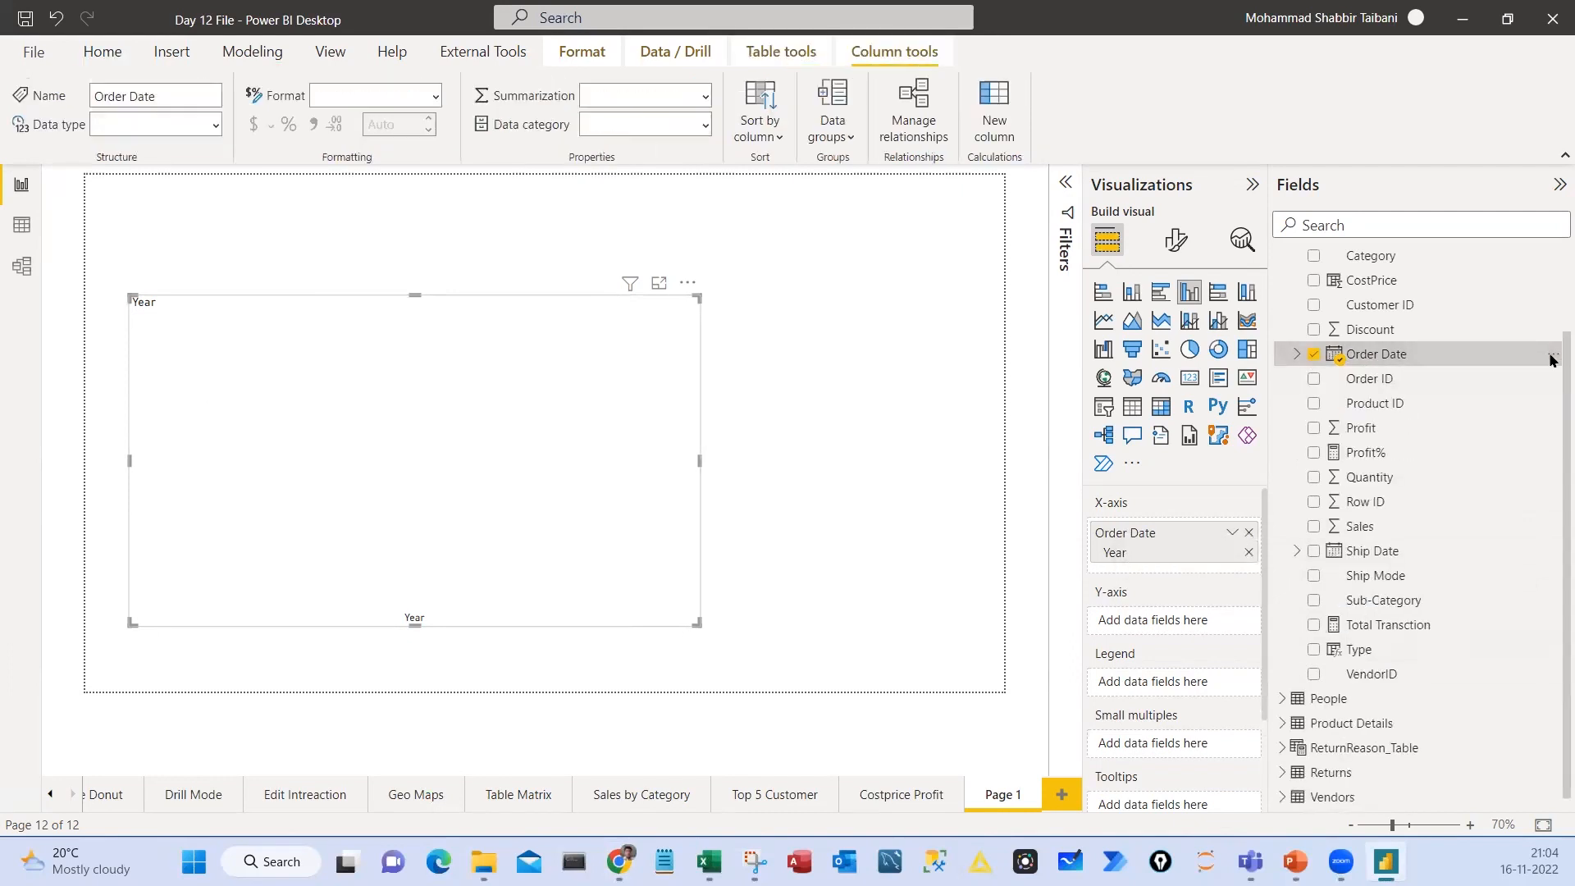
pyautogui.rightClick(1549, 354)
pyautogui.click(1399, 441)
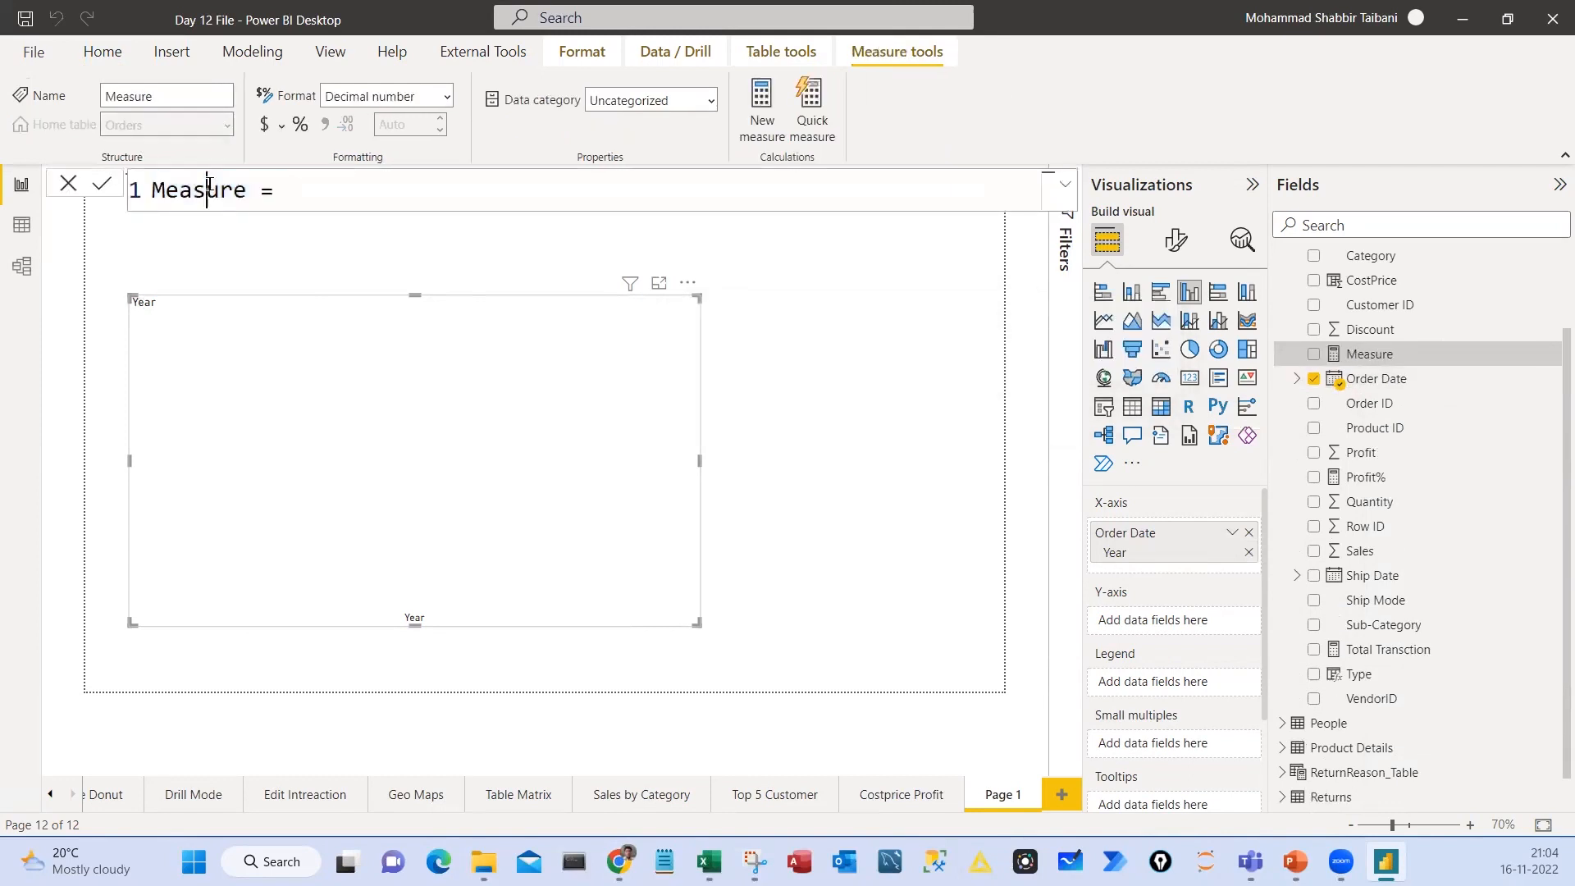
pyautogui.write('Total Sales')
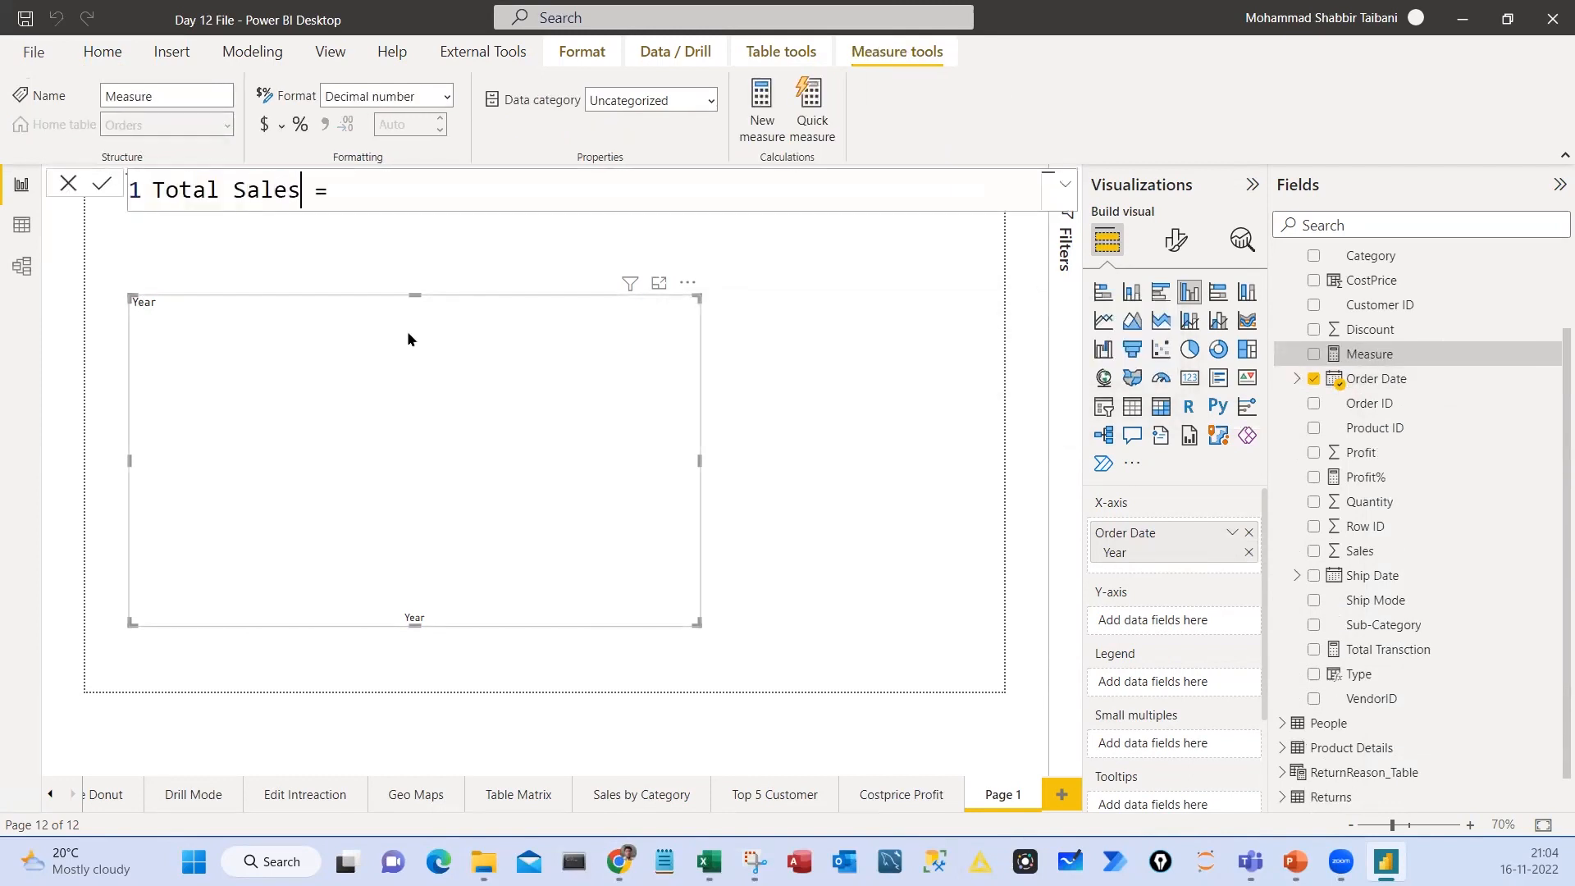
# Define the Total Sales measure as SUM(Orders[Sales]) and commit the formula
pyautogui.press('End')
pyautogui.write('Sum(or')
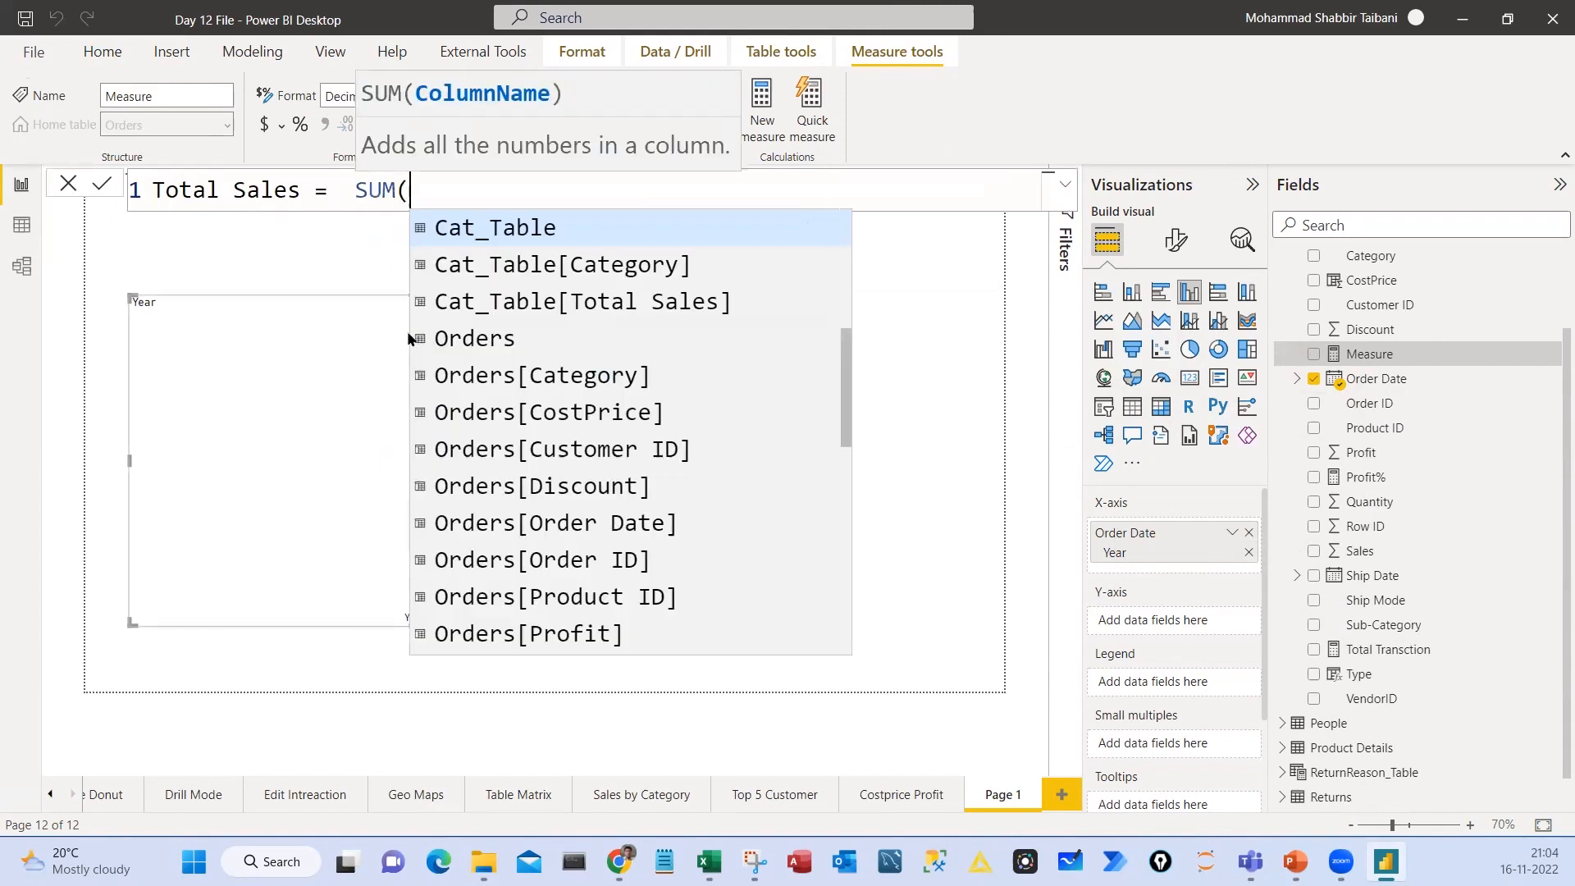
pyautogui.press('Down')
pyautogui.press('Down')
pyautogui.press('Down')
pyautogui.press('Down')
pyautogui.press('Down')
pyautogui.press('Down')
pyautogui.press('Down')
pyautogui.press('Down')
pyautogui.press('Down')
pyautogui.press('Down')
pyautogui.press('Down')
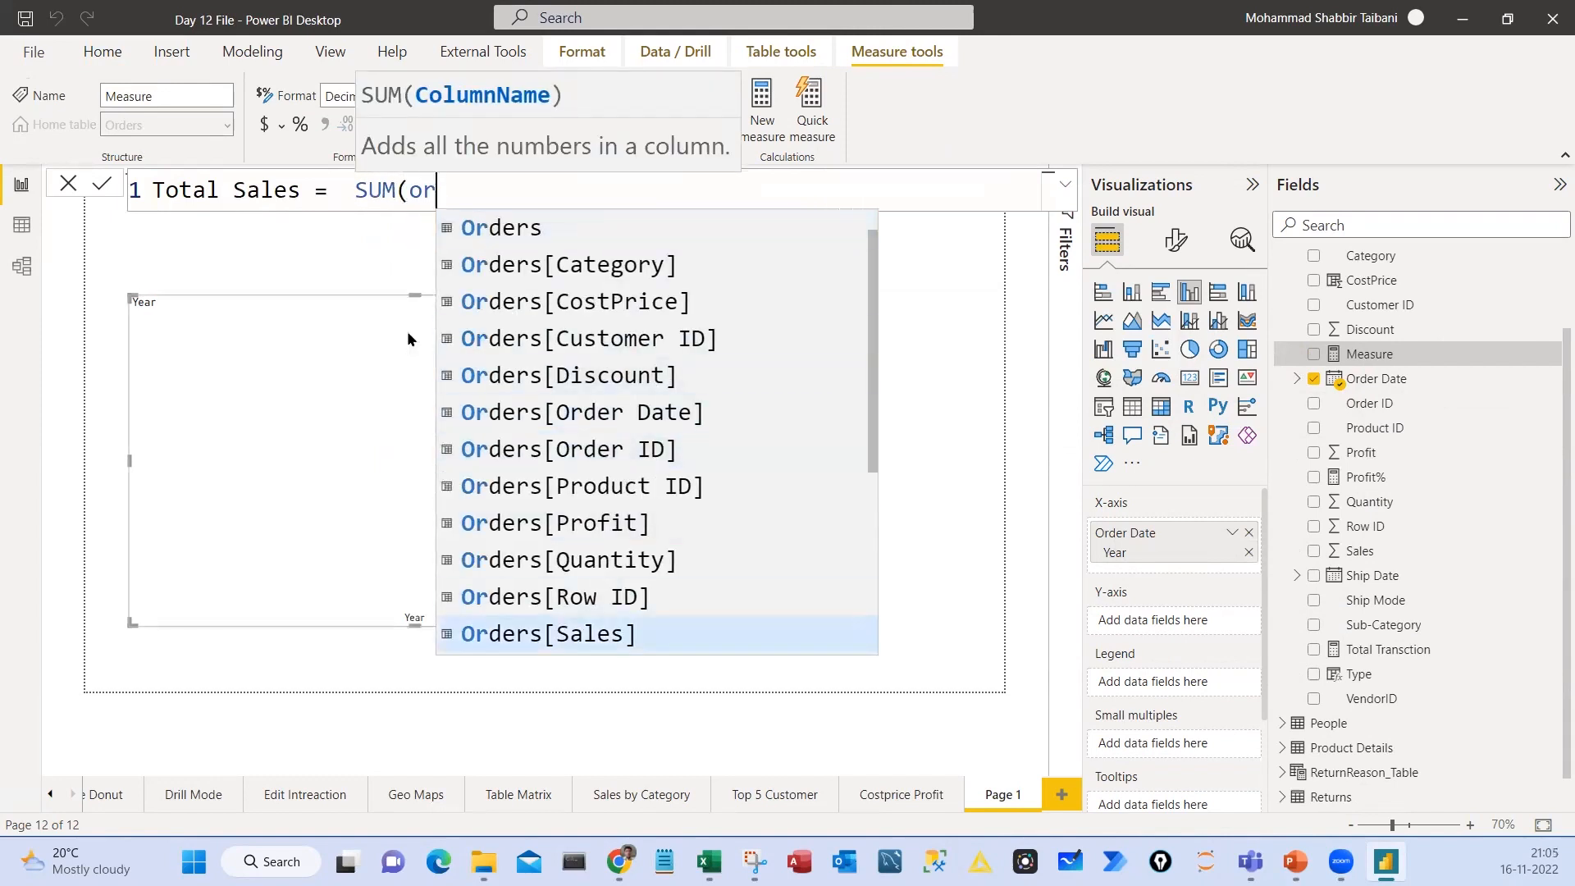
pyautogui.press('Tab')
pyautogui.write(')')
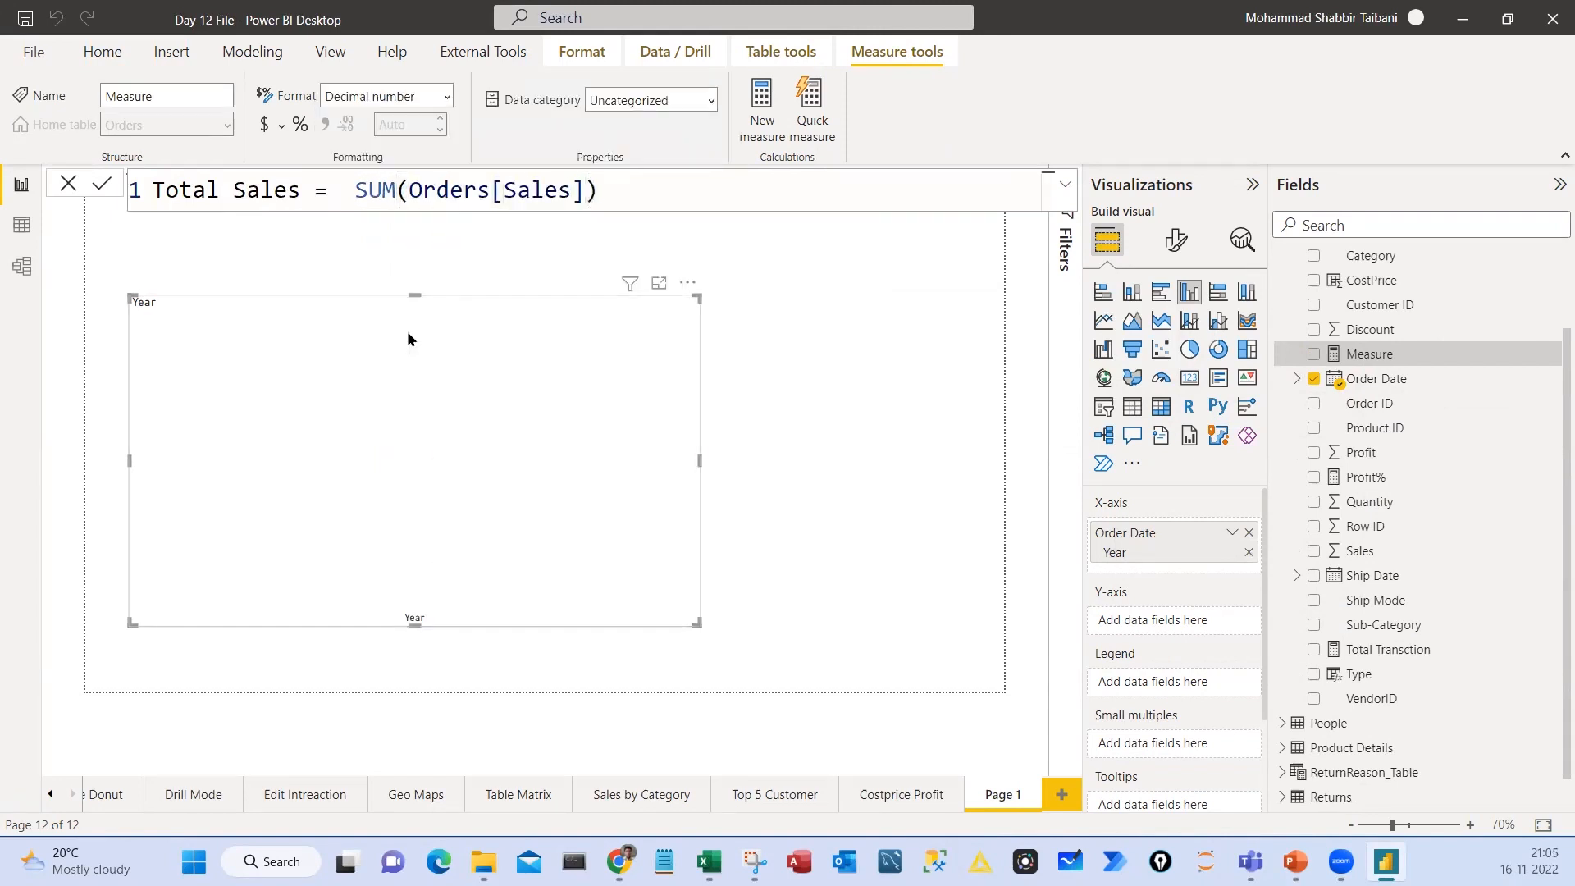
pyautogui.press('Return')
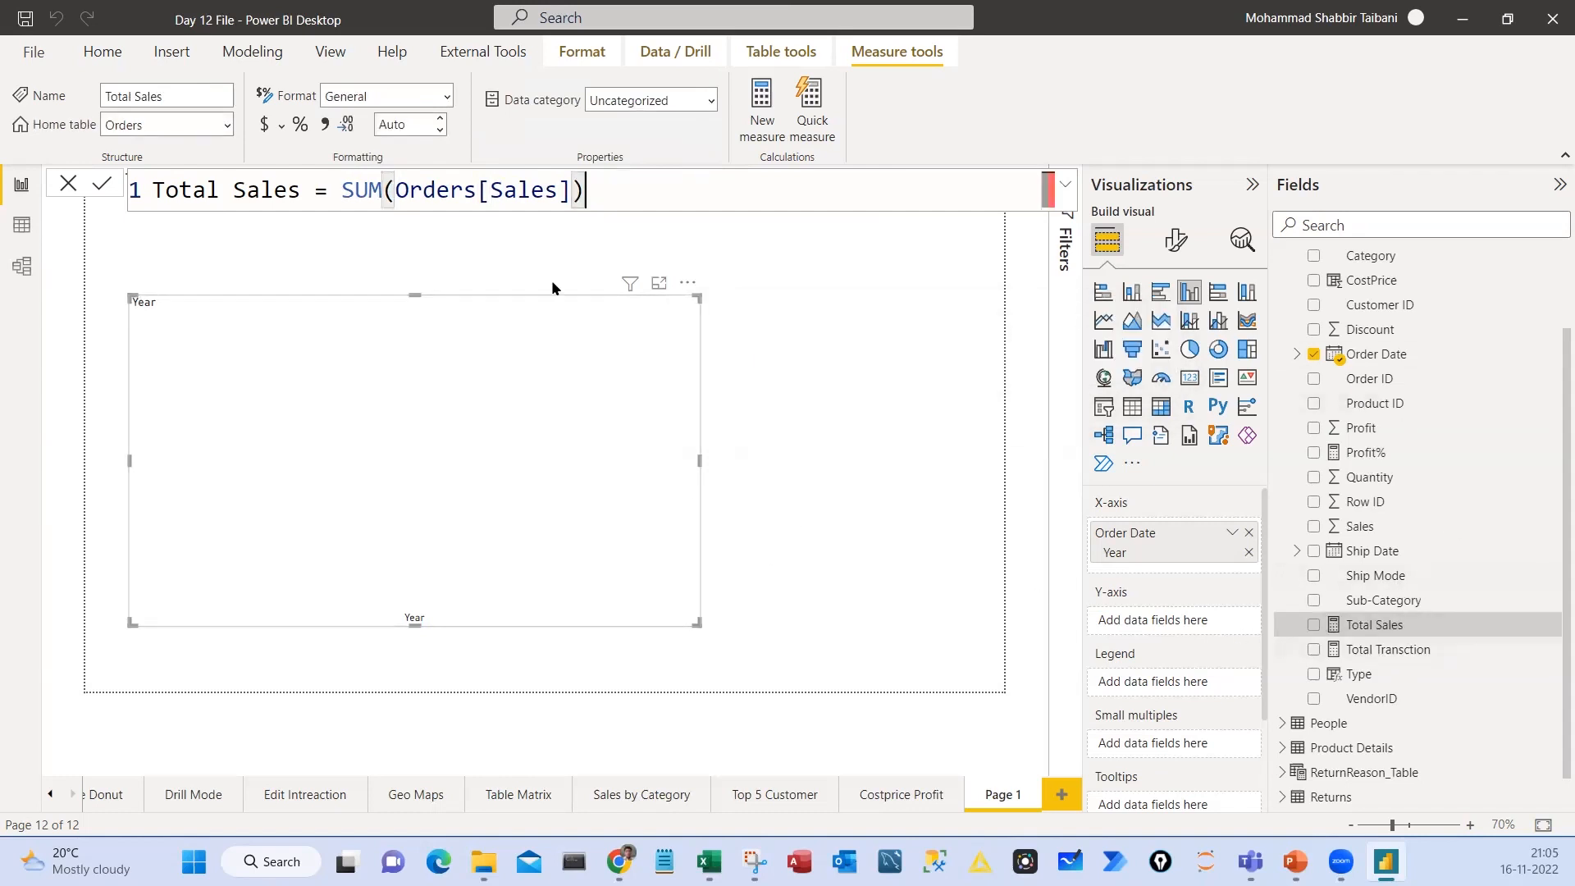
# Rename the Total Sales measure to "$ Total Sales" in its formula and commit it
pyautogui.click(153, 187)
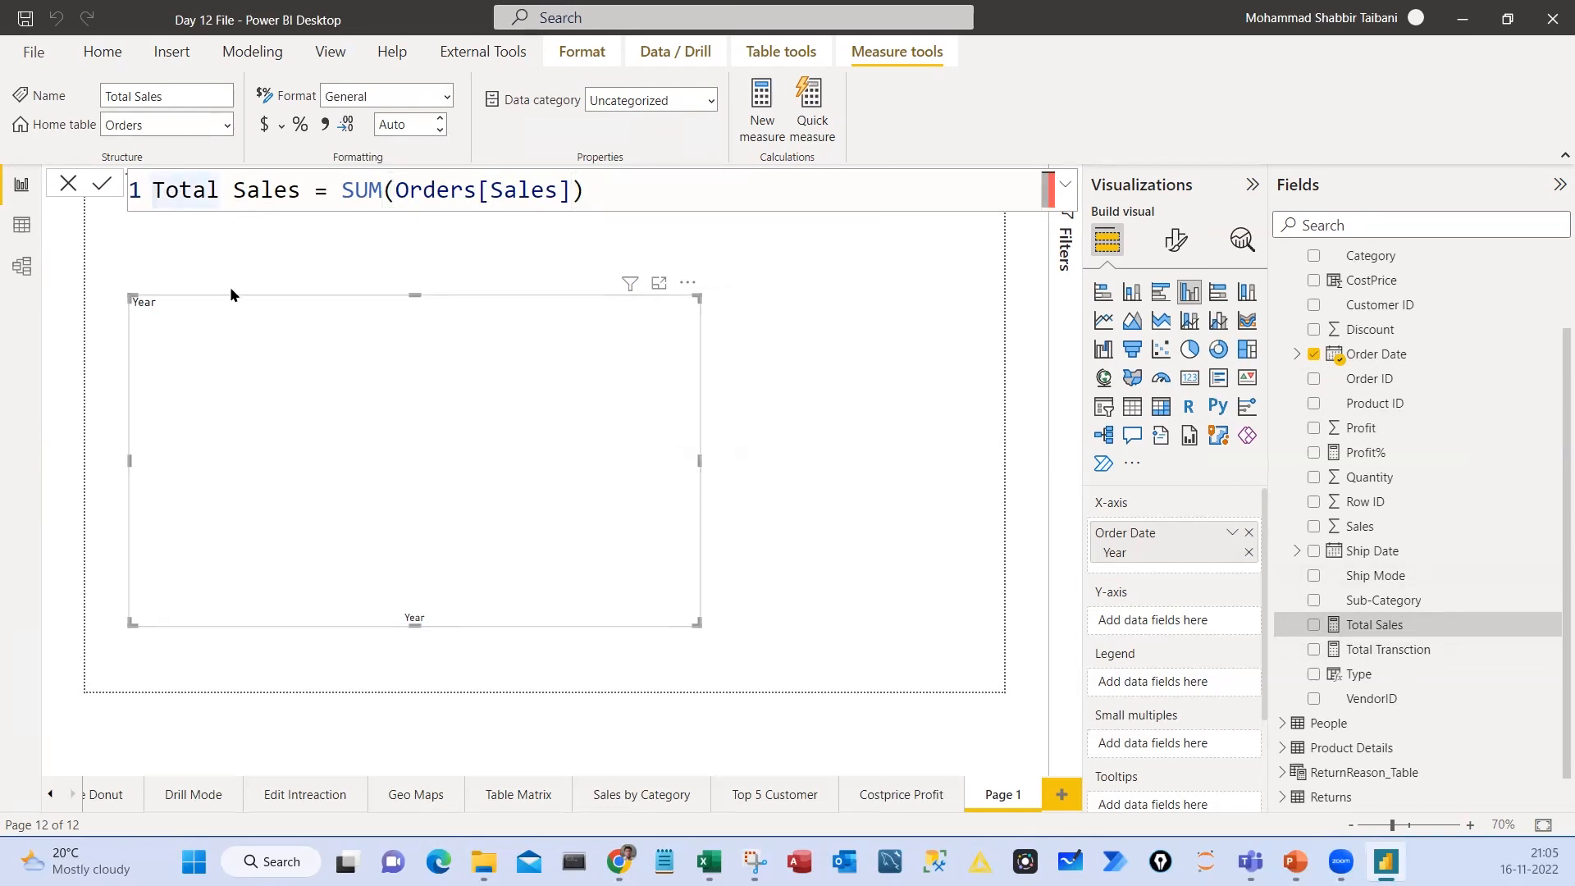
pyautogui.write('$')
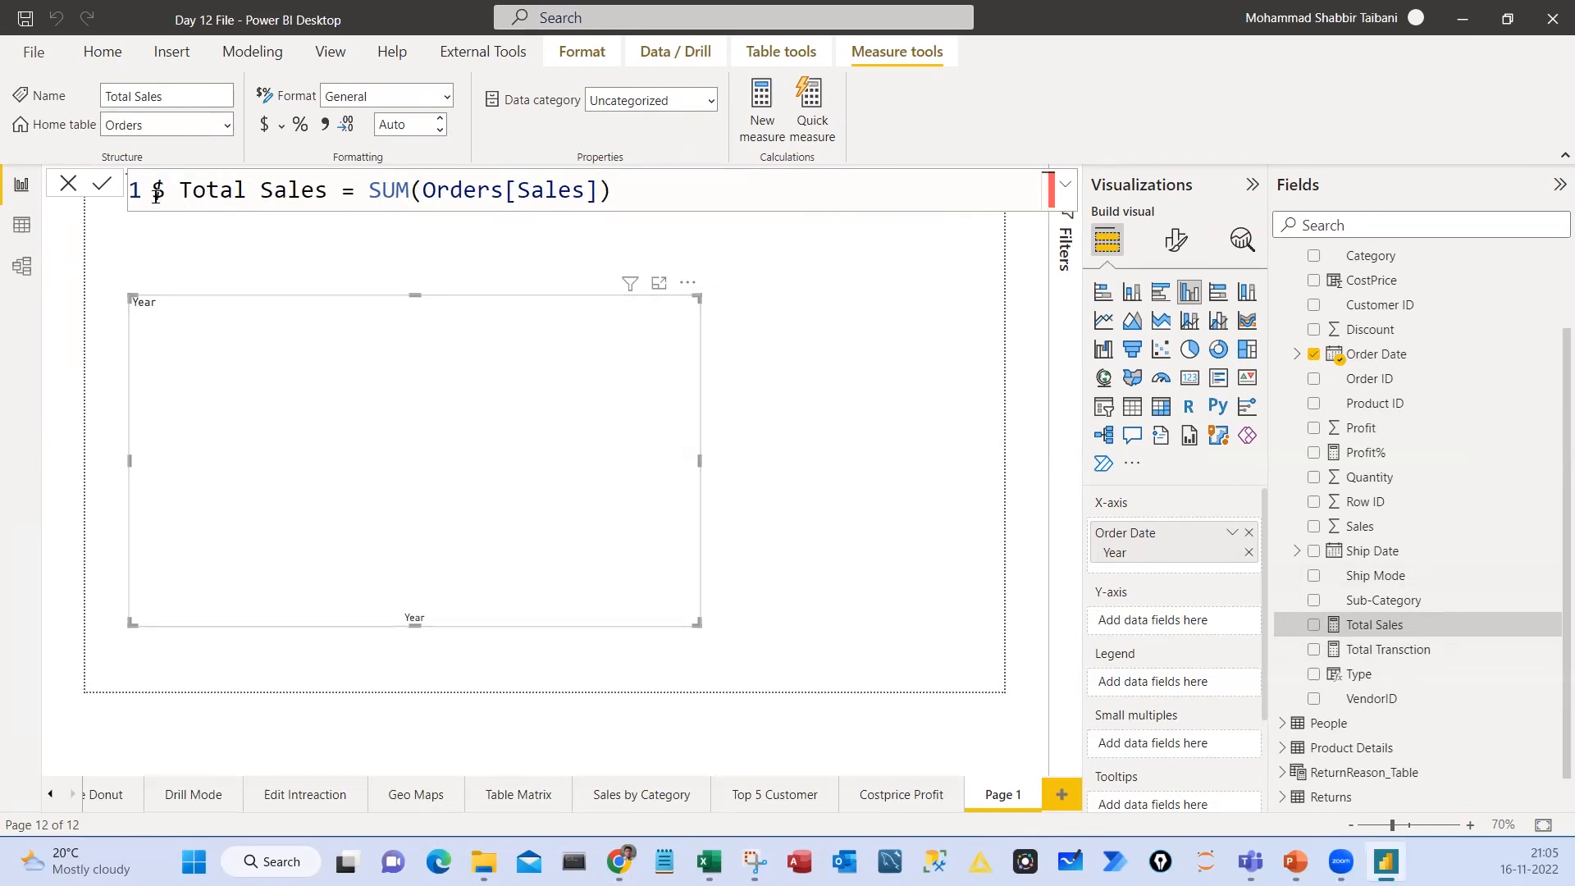
pyautogui.click(694, 190)
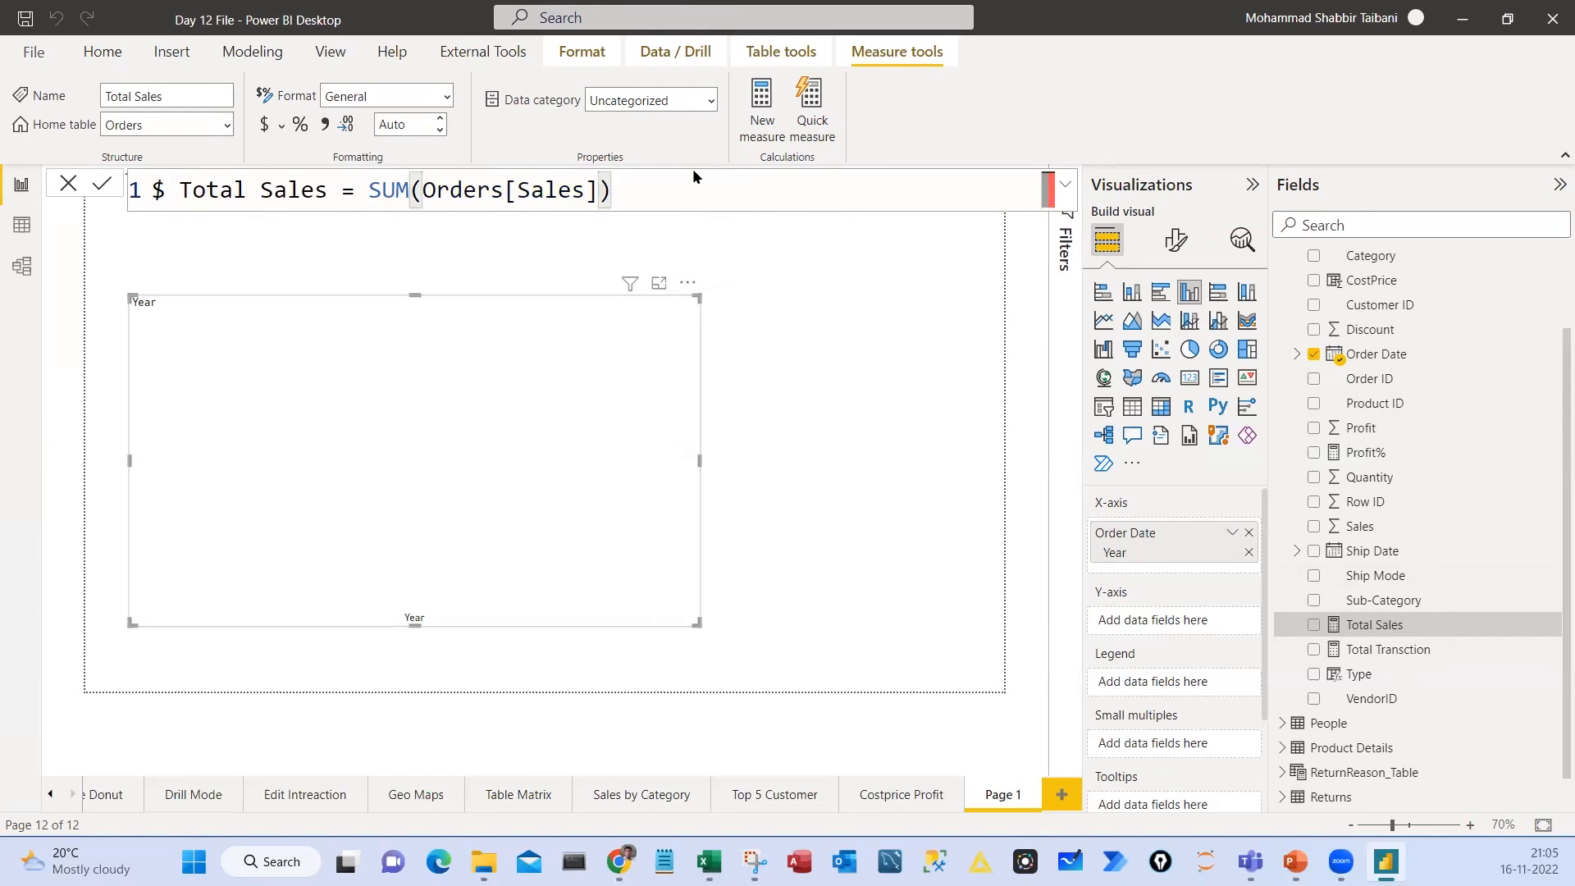
pyautogui.press('Return')
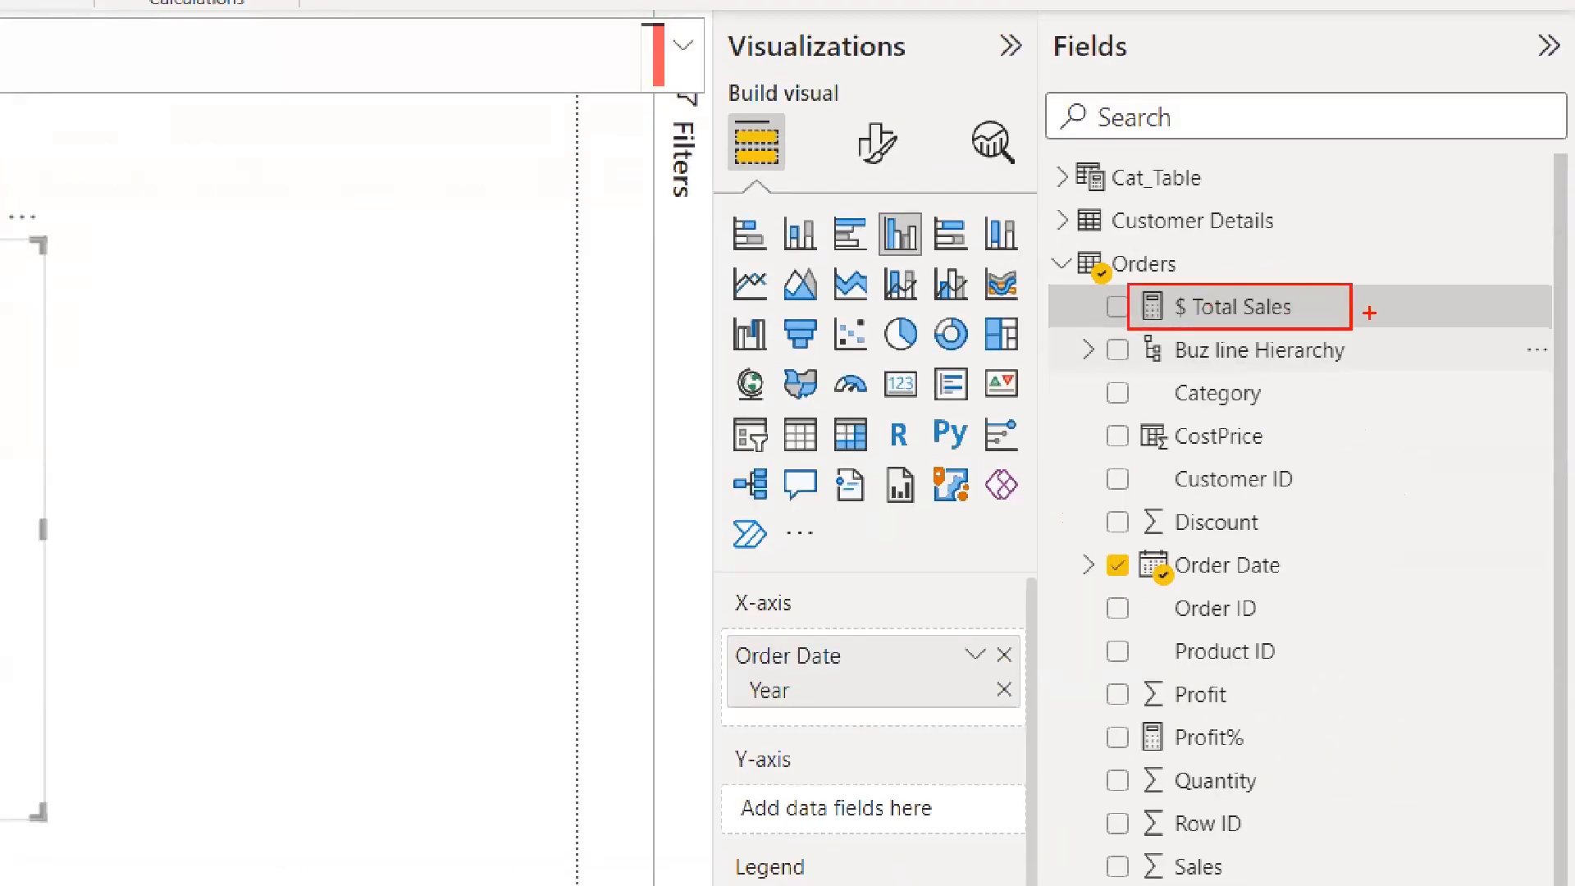
pyautogui.moveTo(1506, 252); pyautogui.dragTo(1545, 261)
pyautogui.moveTo(1388, 210)
pyautogui.mouseDown()
pyautogui.moveTo(1442, 176)
pyautogui.moveTo(1501, 181)
pyautogui.mouseUp()
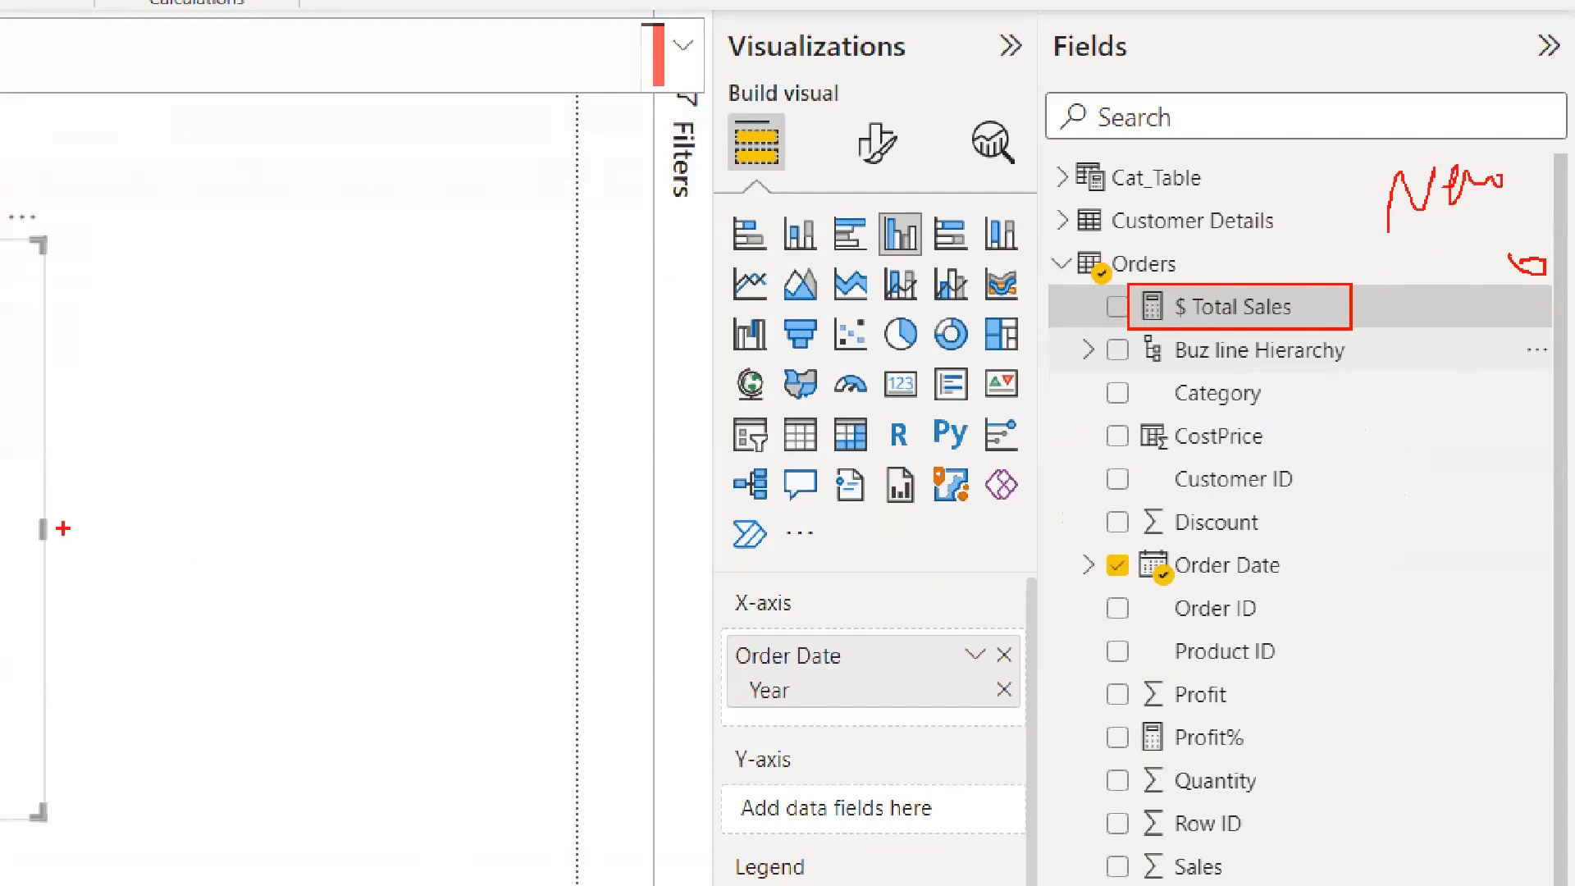
pyautogui.moveTo(210, 434)
pyautogui.mouseDown()
pyautogui.moveTo(213, 482)
pyautogui.moveTo(320, 449)
pyautogui.mouseUp()
pyautogui.moveTo(349, 390); pyautogui.dragTo(446, 491)
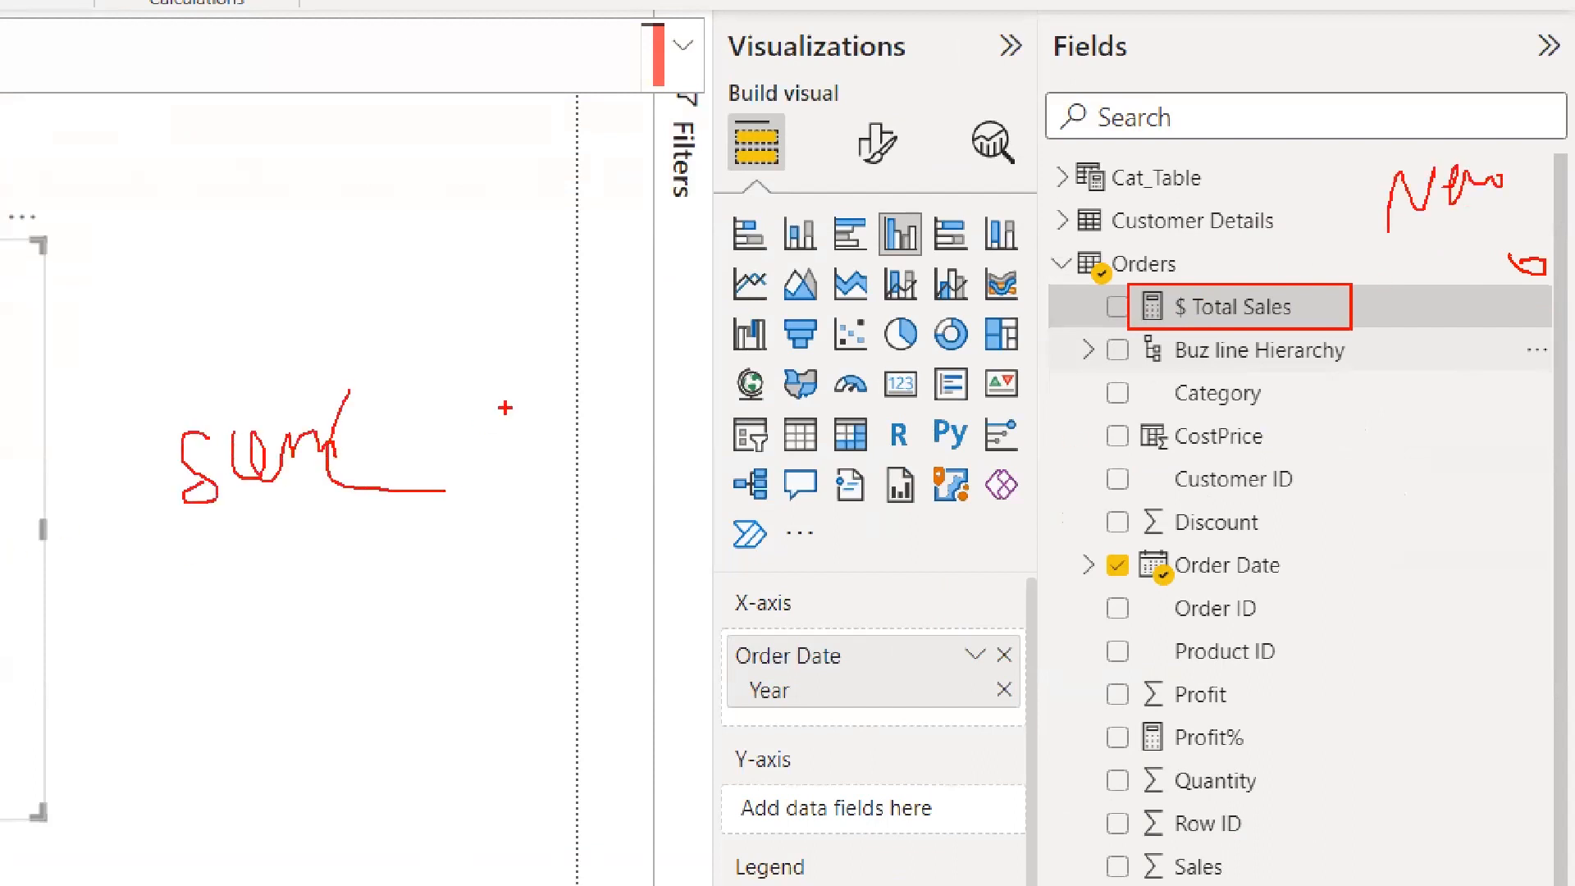
pyautogui.moveTo(521, 327); pyautogui.dragTo(524, 491)
pyautogui.moveTo(425, 401); pyautogui.dragTo(399, 464)
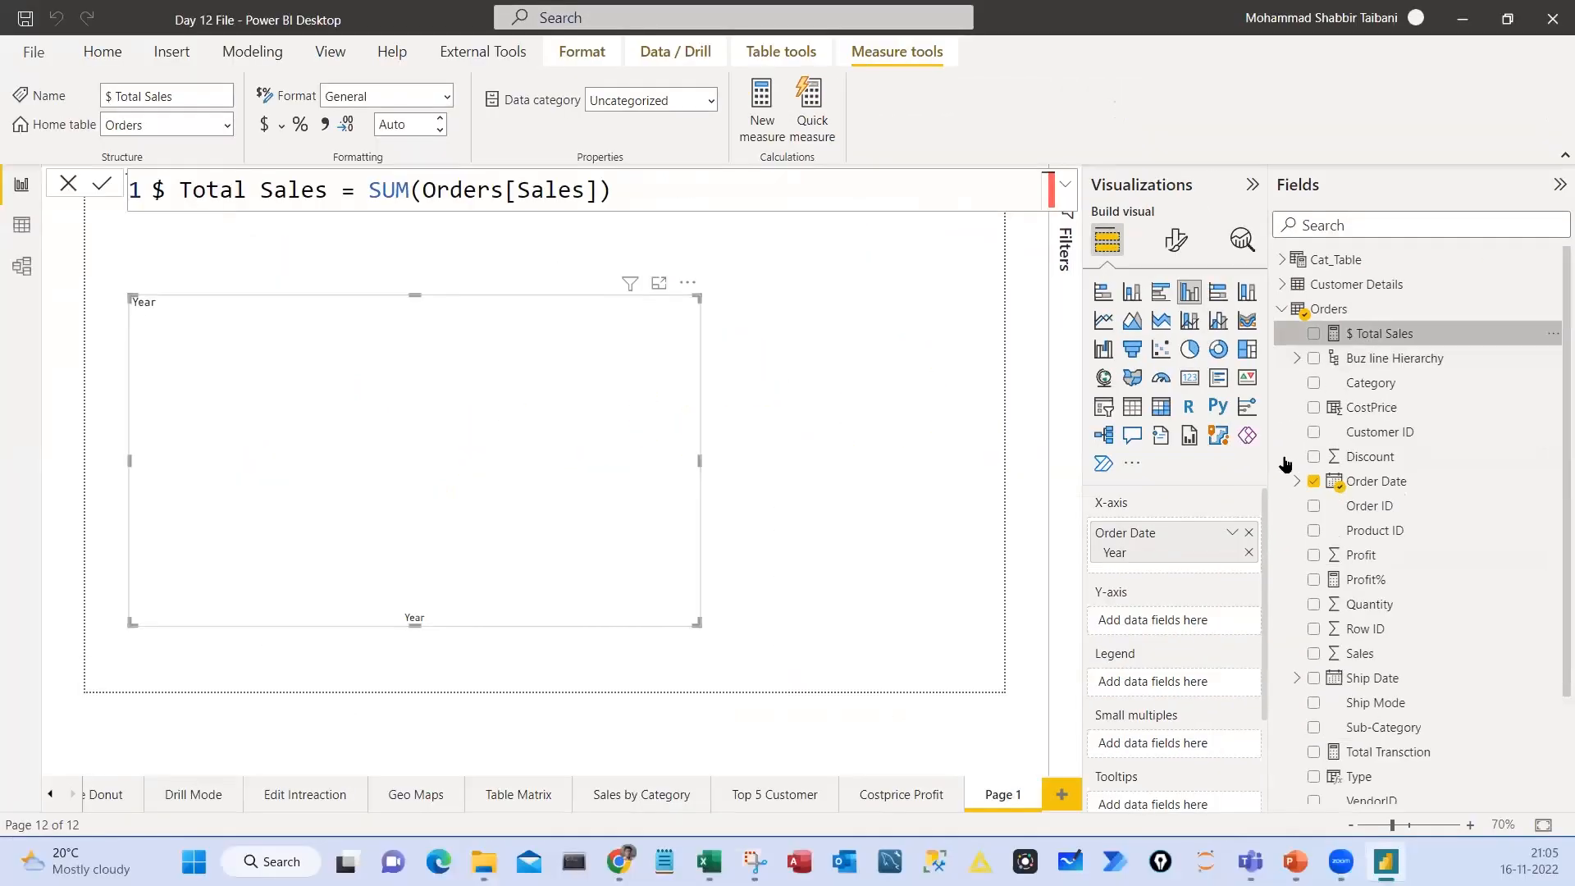
# Set the column chart's Y-axis to the $ Total Sales measure, and enlarge the chart against the page's left edge
pyautogui.moveTo(1378, 333); pyautogui.dragTo(1144, 622)
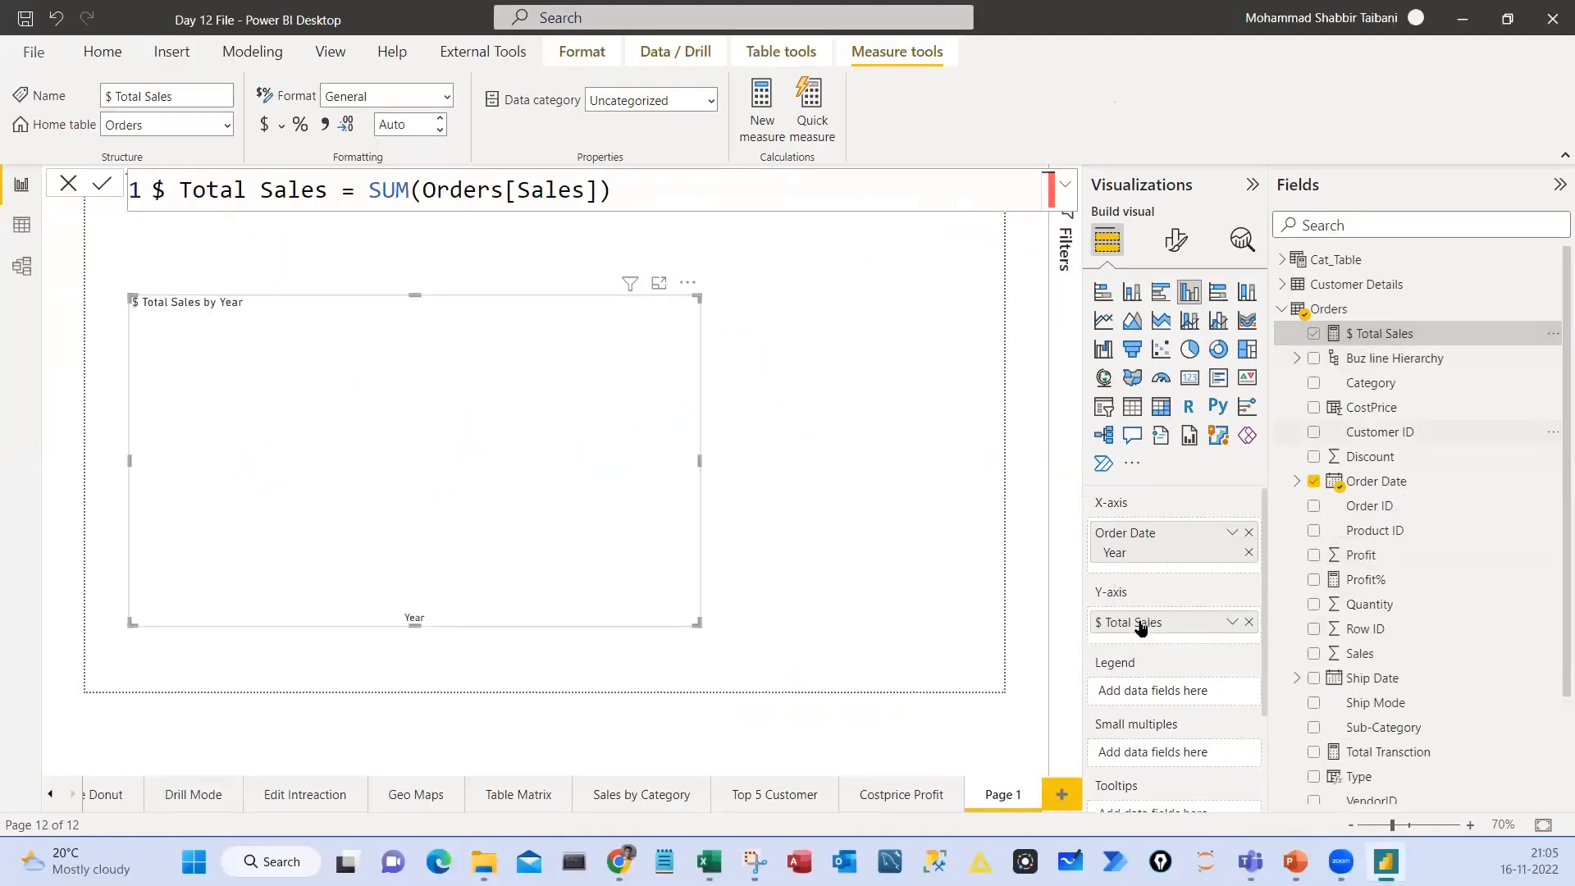
pyautogui.moveTo(700, 624); pyautogui.dragTo(791, 669)
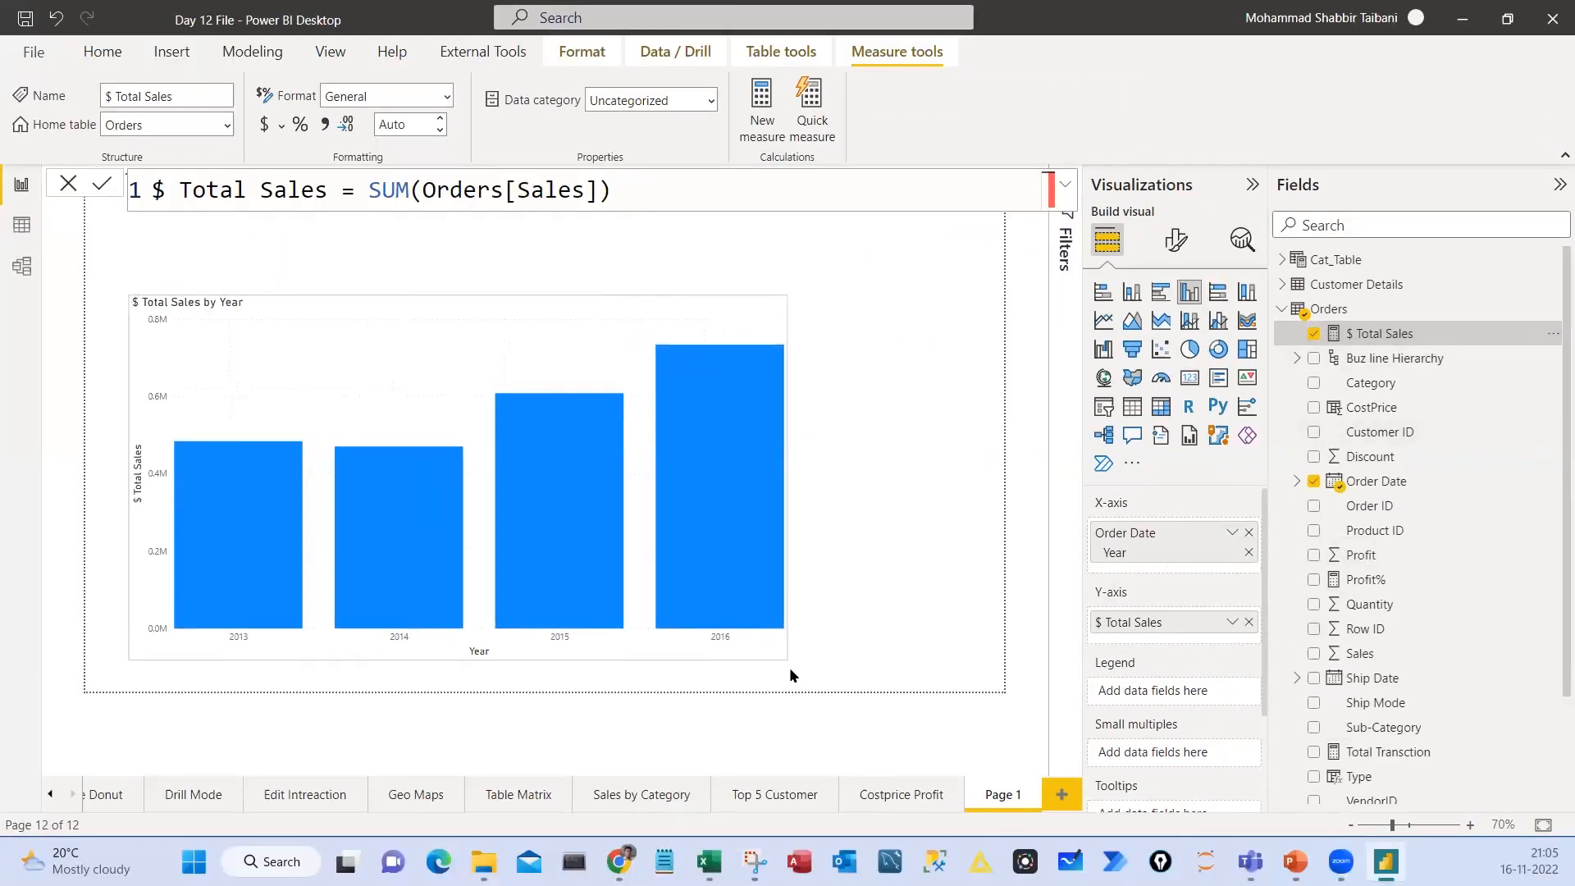
pyautogui.moveTo(438, 316); pyautogui.dragTo(387, 315)
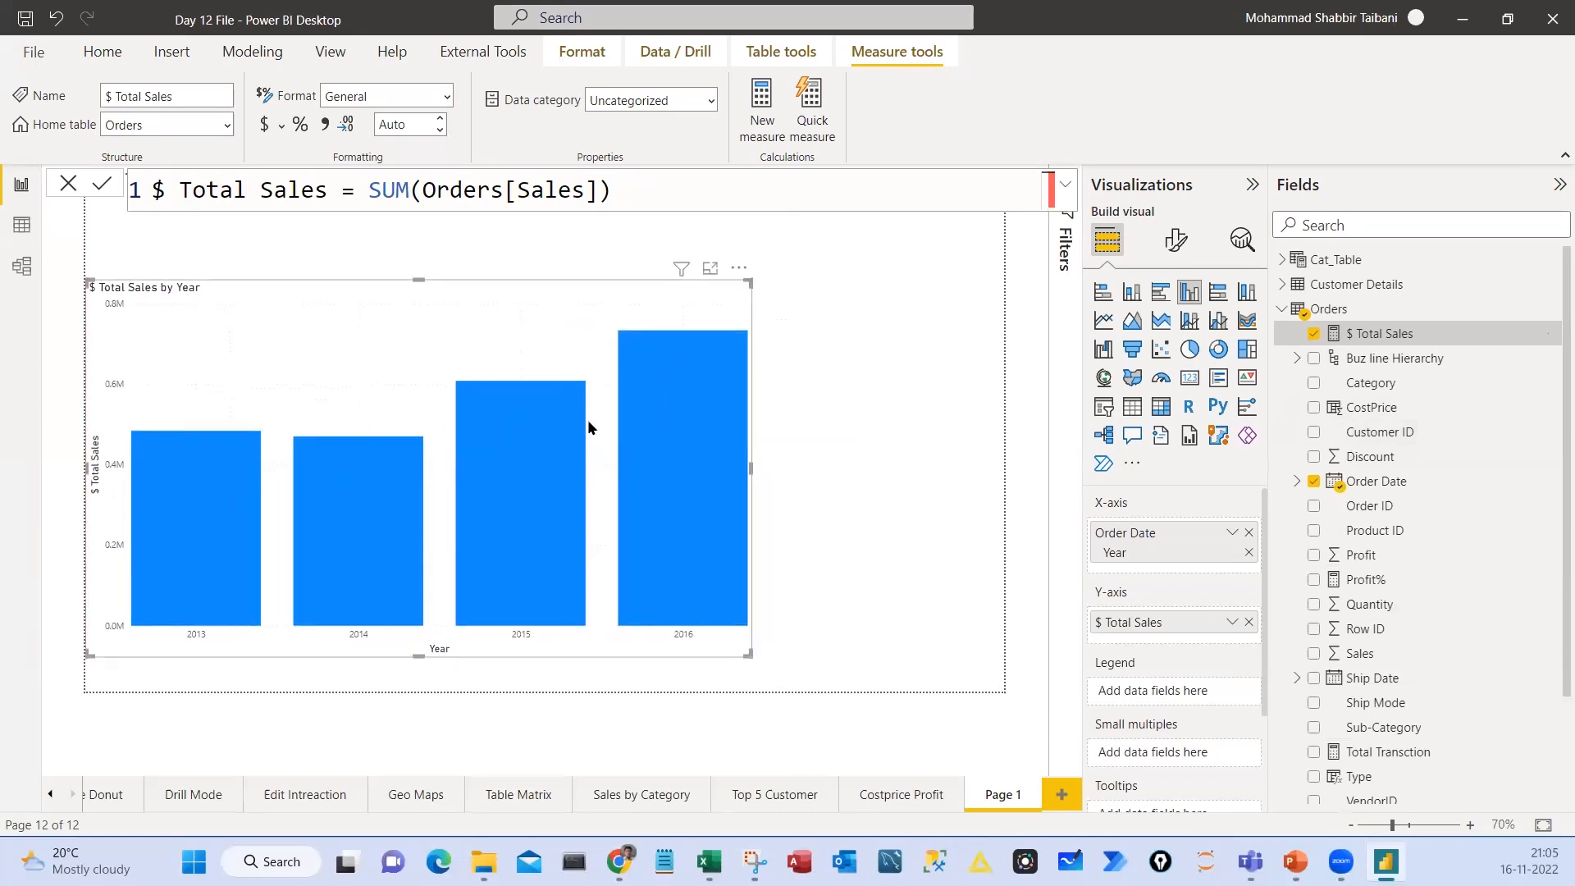
pyautogui.moveTo(701, 464)
pyautogui.moveTo(206, 529); pyautogui.dragTo(639, 297)
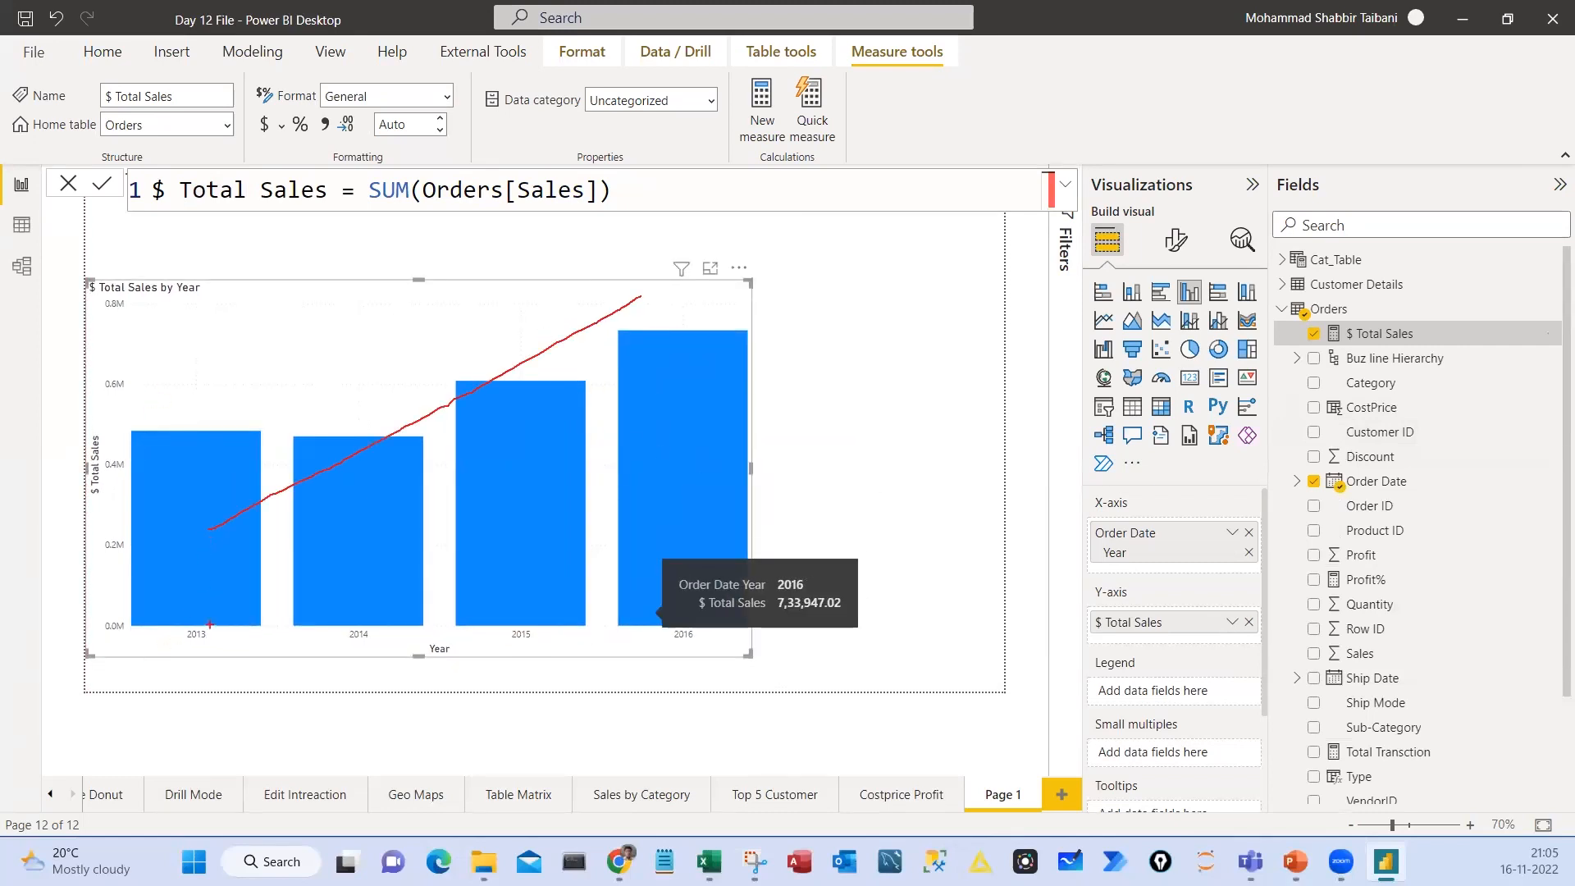
pyautogui.moveTo(191, 608)
pyautogui.mouseDown()
pyautogui.moveTo(172, 665)
pyautogui.moveTo(189, 607)
pyautogui.mouseUp()
pyautogui.moveTo(370, 613); pyautogui.dragTo(349, 609)
pyautogui.moveTo(206, 466); pyautogui.dragTo(202, 527)
pyautogui.moveTo(288, 362); pyautogui.dragTo(417, 521)
pyautogui.moveTo(521, 618); pyautogui.dragTo(504, 653)
pyautogui.moveTo(453, 260); pyautogui.dragTo(576, 459)
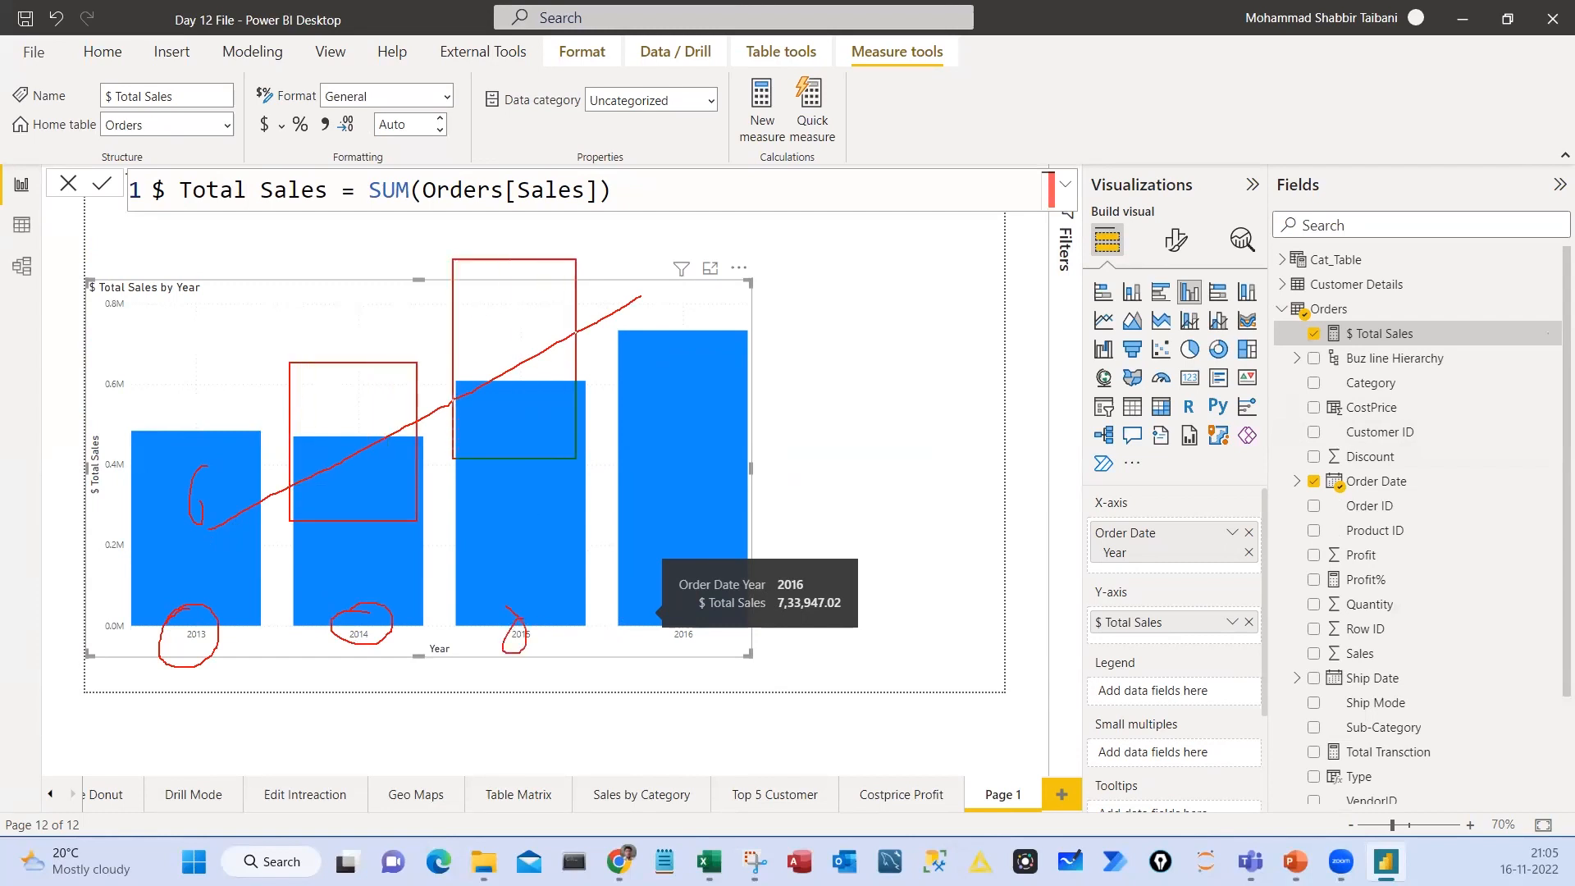
pyautogui.moveTo(632, 163); pyautogui.dragTo(738, 520)
pyautogui.moveTo(194, 483)
pyautogui.mouseDown()
pyautogui.moveTo(671, 185)
pyautogui.moveTo(651, 233)
pyautogui.mouseUp()
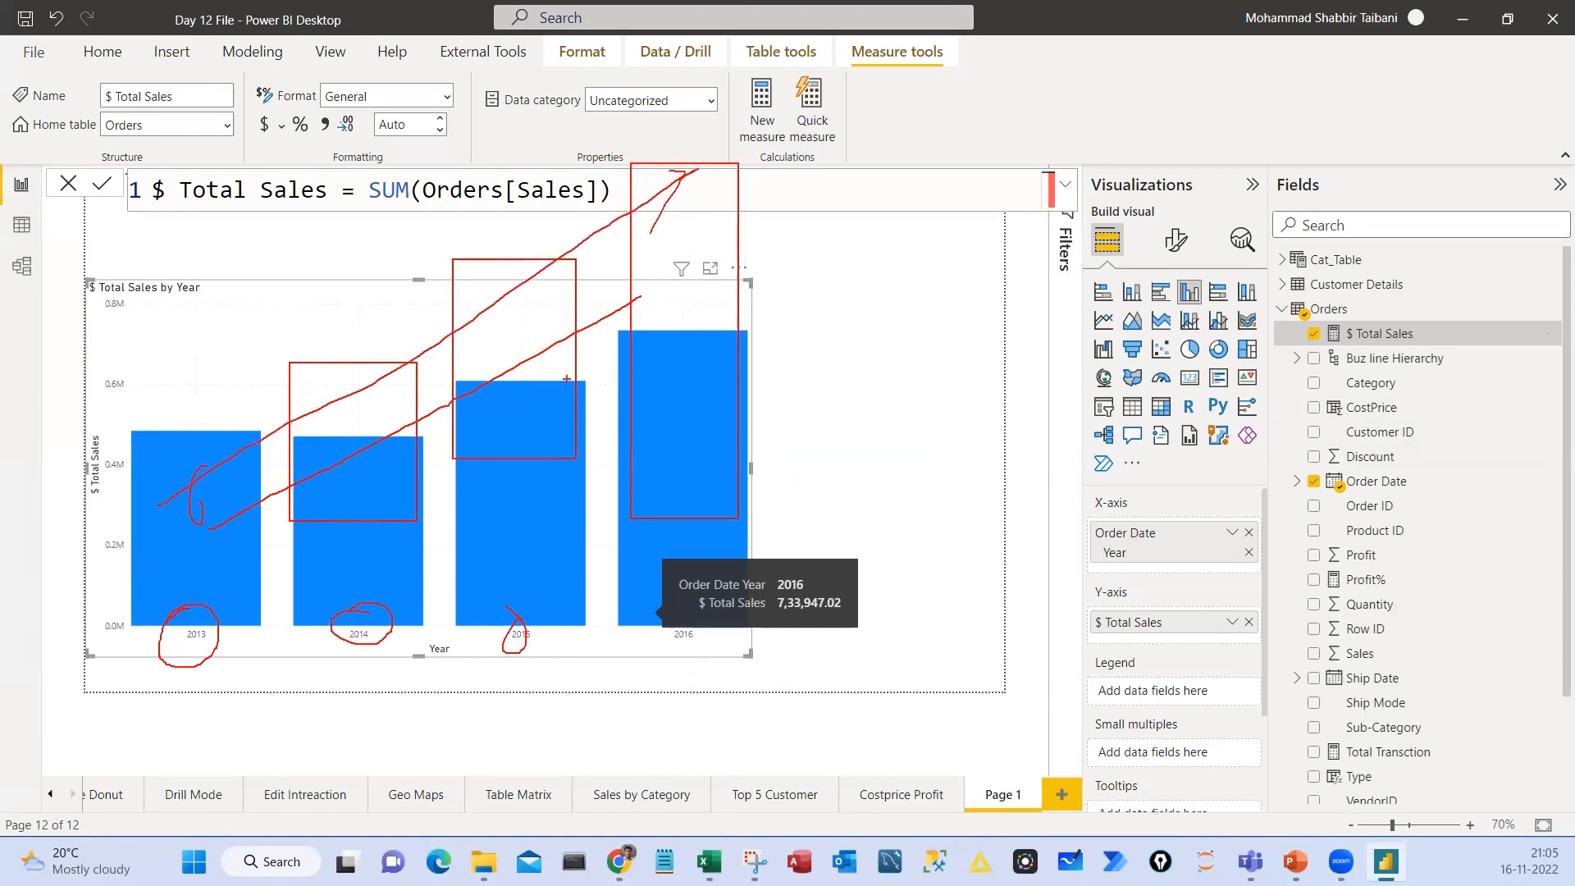
pyautogui.moveTo(248, 292); pyautogui.dragTo(252, 329)
pyautogui.moveTo(276, 270); pyautogui.dragTo(296, 262)
pyautogui.moveTo(275, 292); pyautogui.dragTo(297, 286)
pyautogui.moveTo(285, 237); pyautogui.dragTo(244, 250)
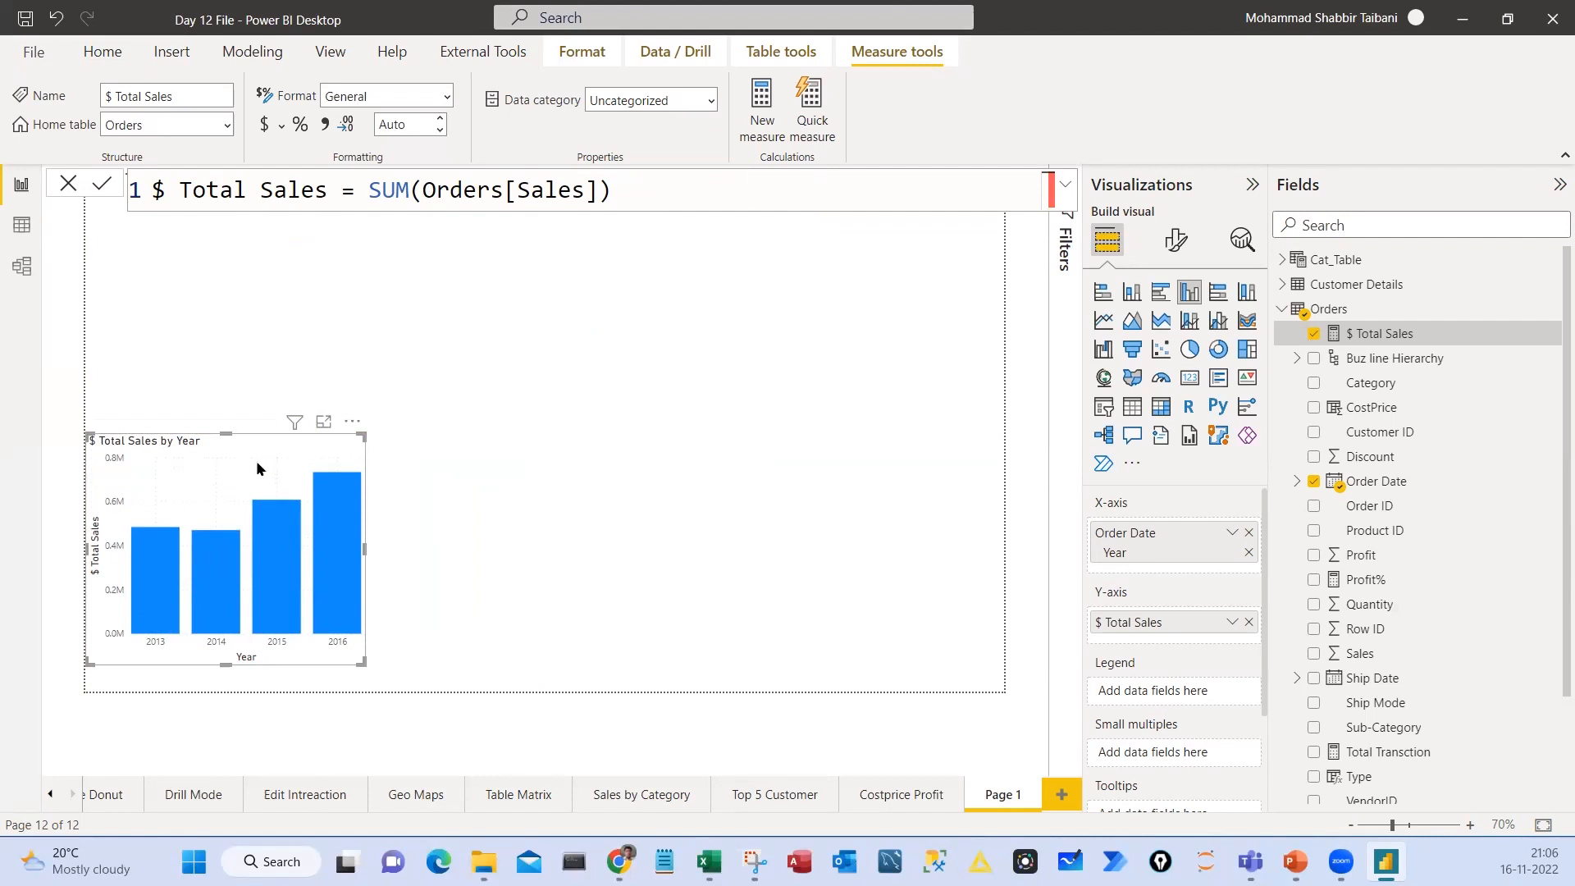
pyautogui.moveTo(130, 166)
pyautogui.mouseDown()
pyautogui.moveTo(295, 202)
pyautogui.moveTo(636, 208)
pyautogui.mouseUp()
pyautogui.moveTo(374, 239); pyautogui.dragTo(432, 197)
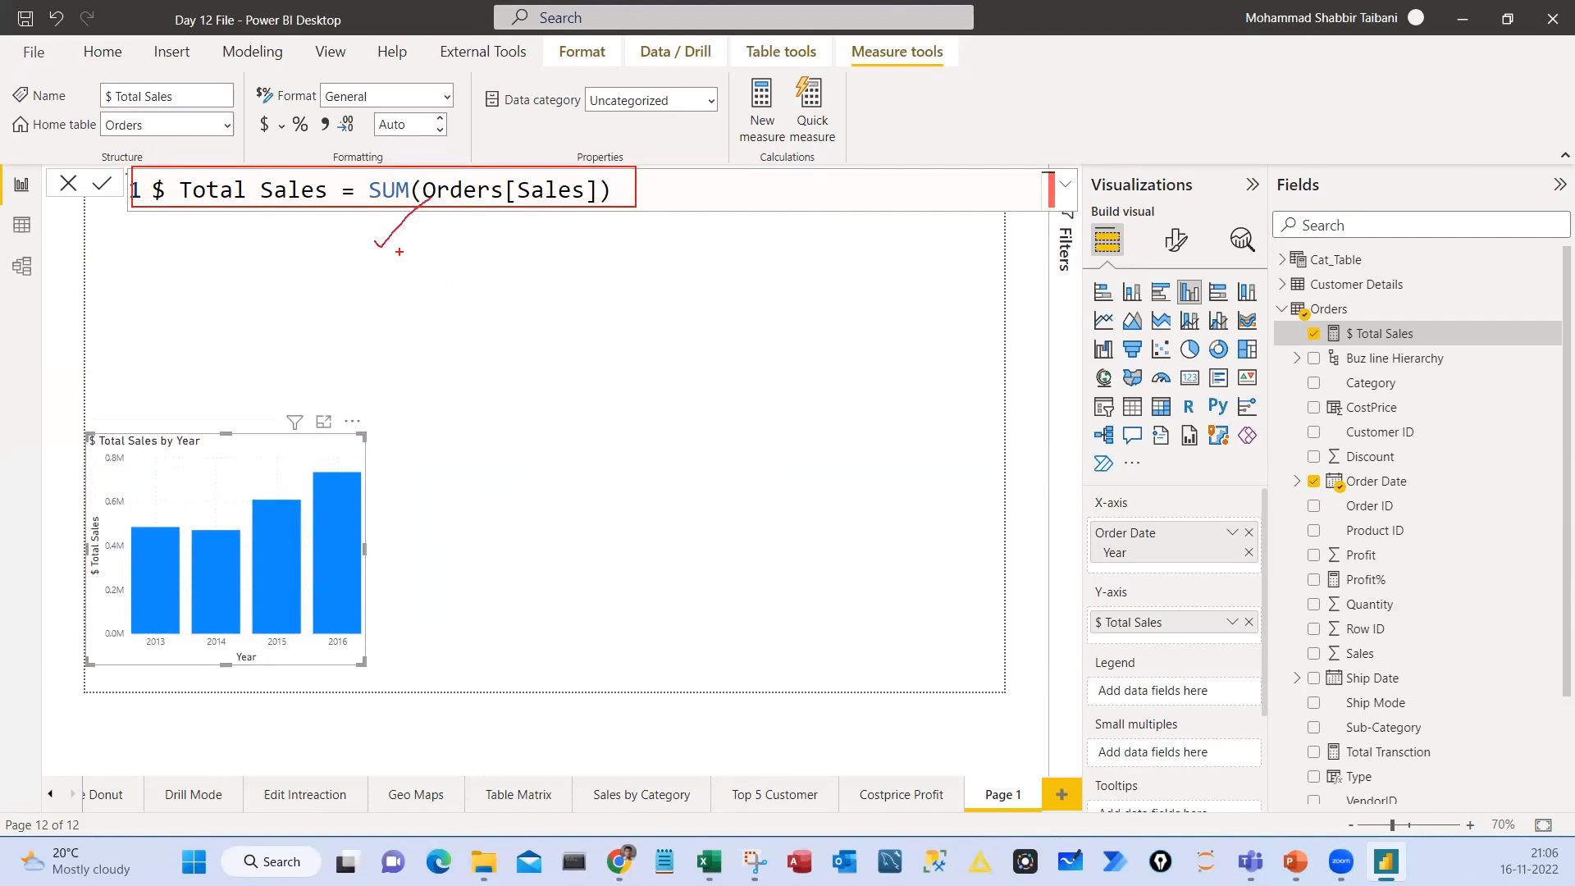
pyautogui.moveTo(379, 148); pyautogui.dragTo(348, 176)
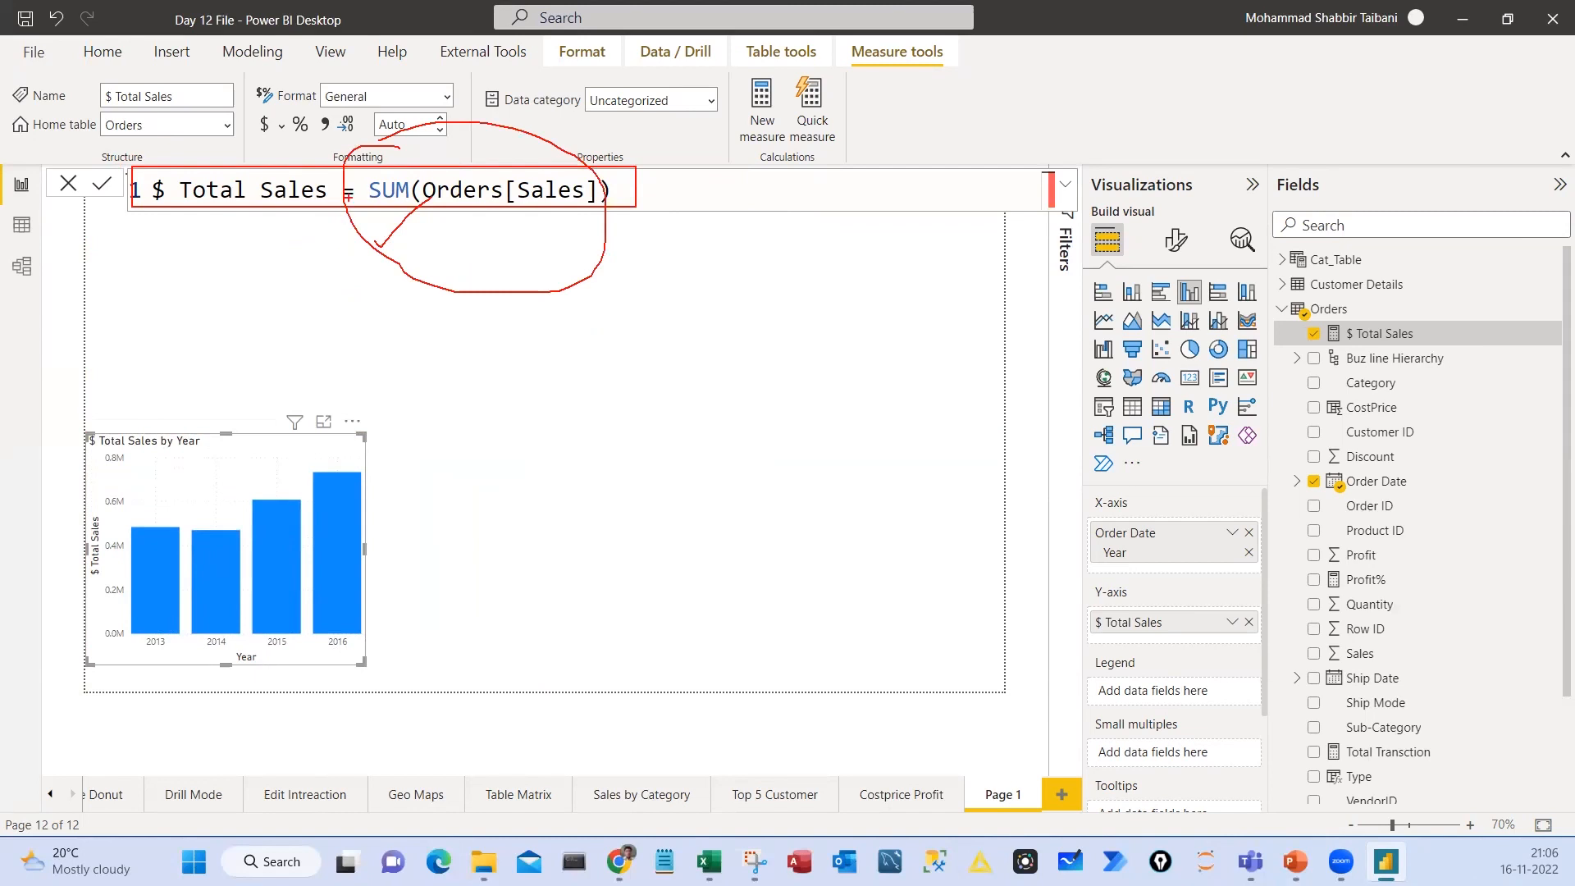
pyautogui.moveTo(234, 144); pyautogui.dragTo(238, 141)
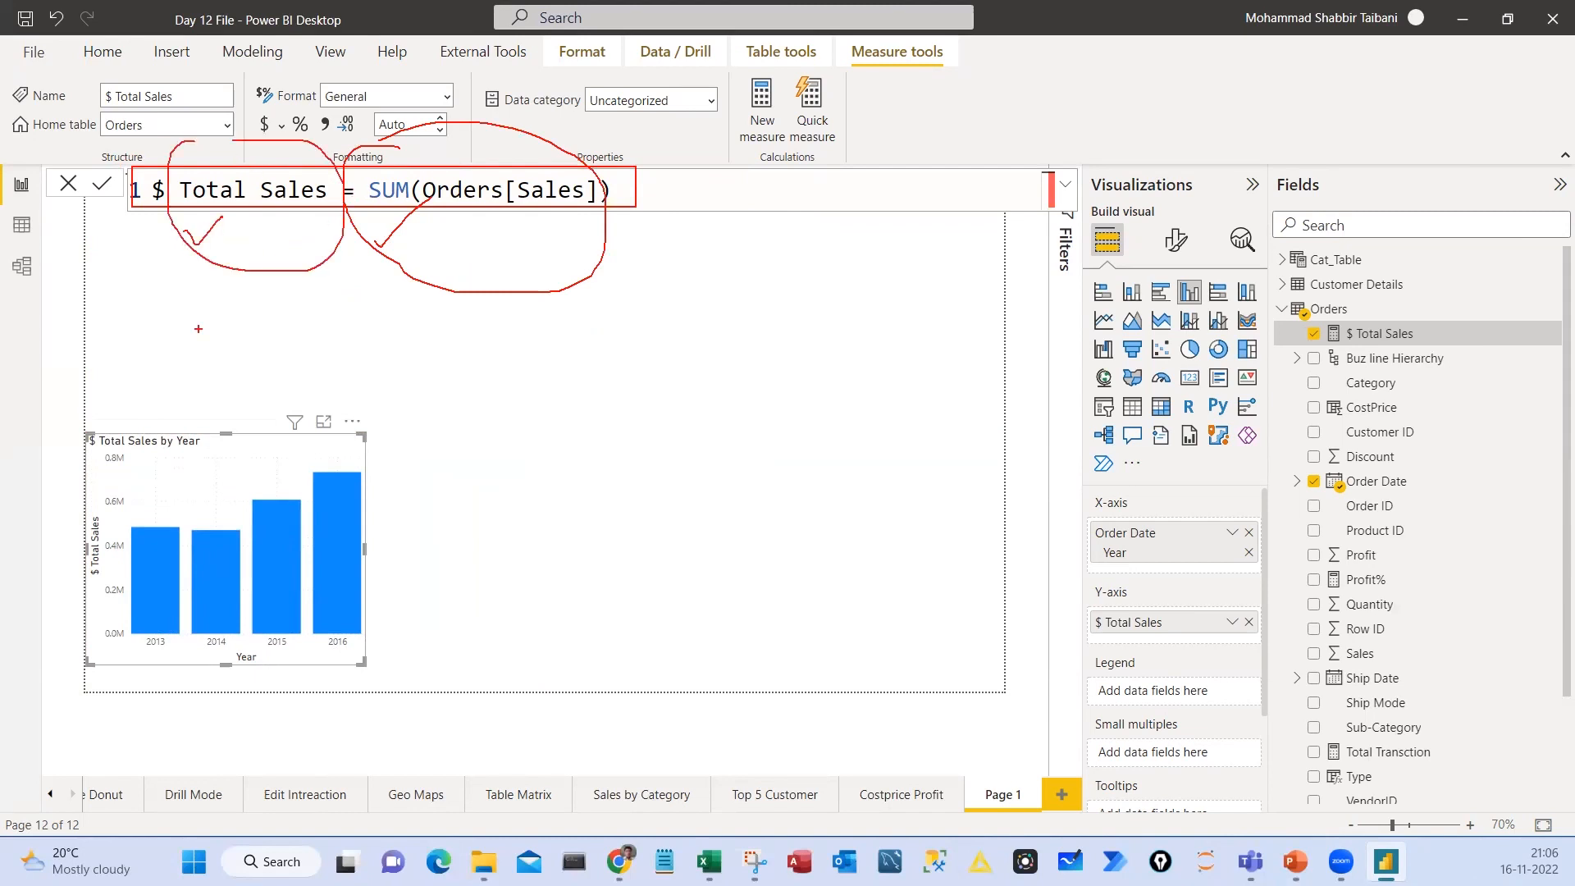
pyautogui.moveTo(182, 283)
pyautogui.mouseDown()
pyautogui.moveTo(232, 276)
pyautogui.moveTo(251, 246)
pyautogui.mouseUp()
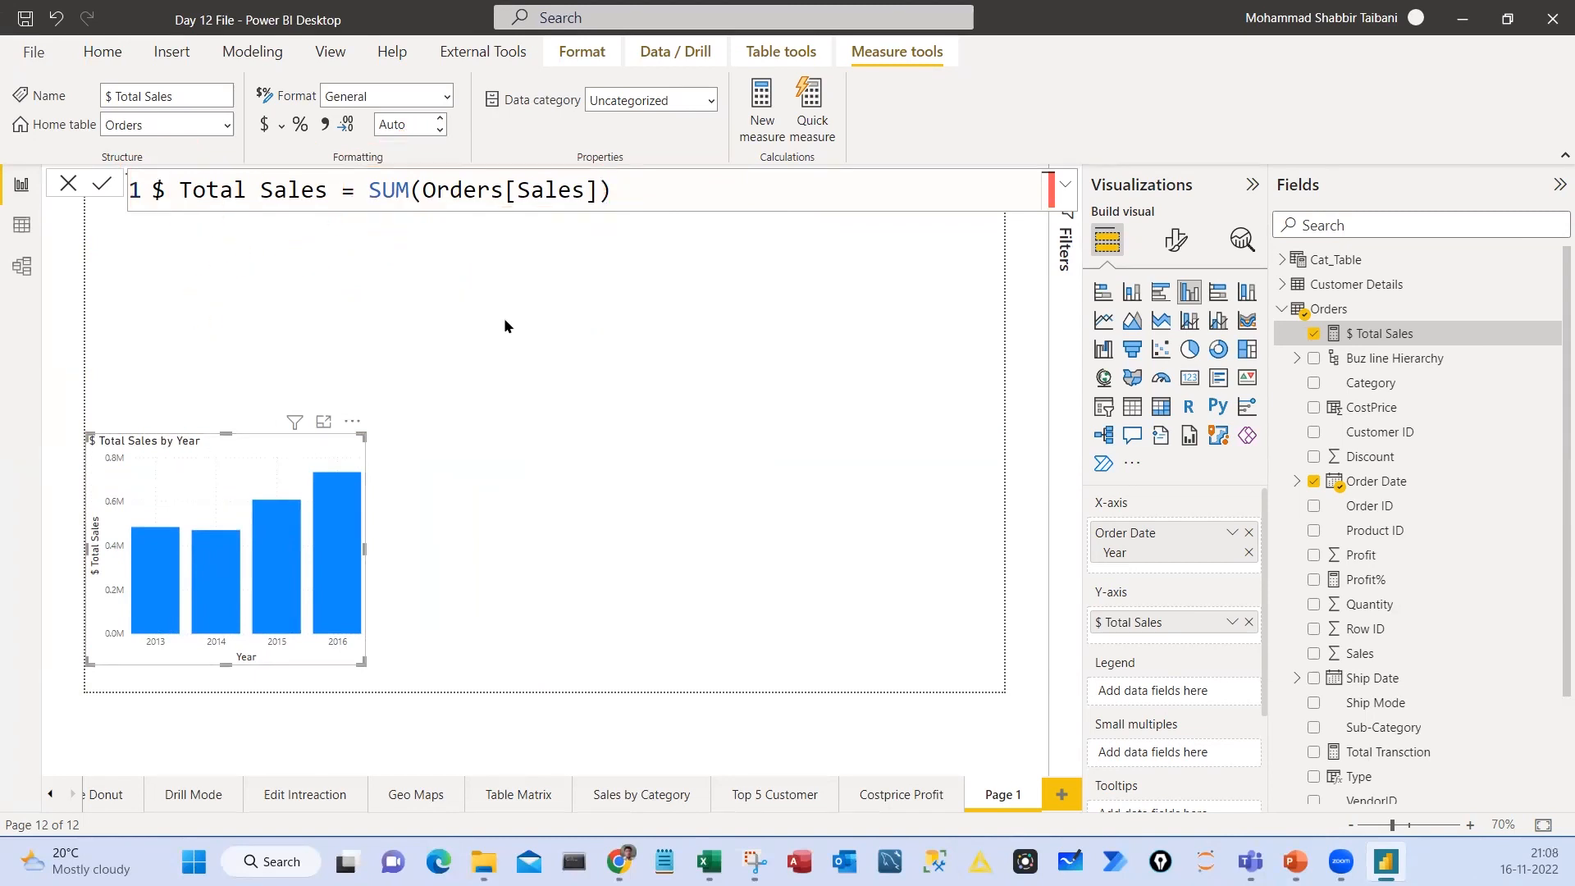
pyautogui.click(505, 326)
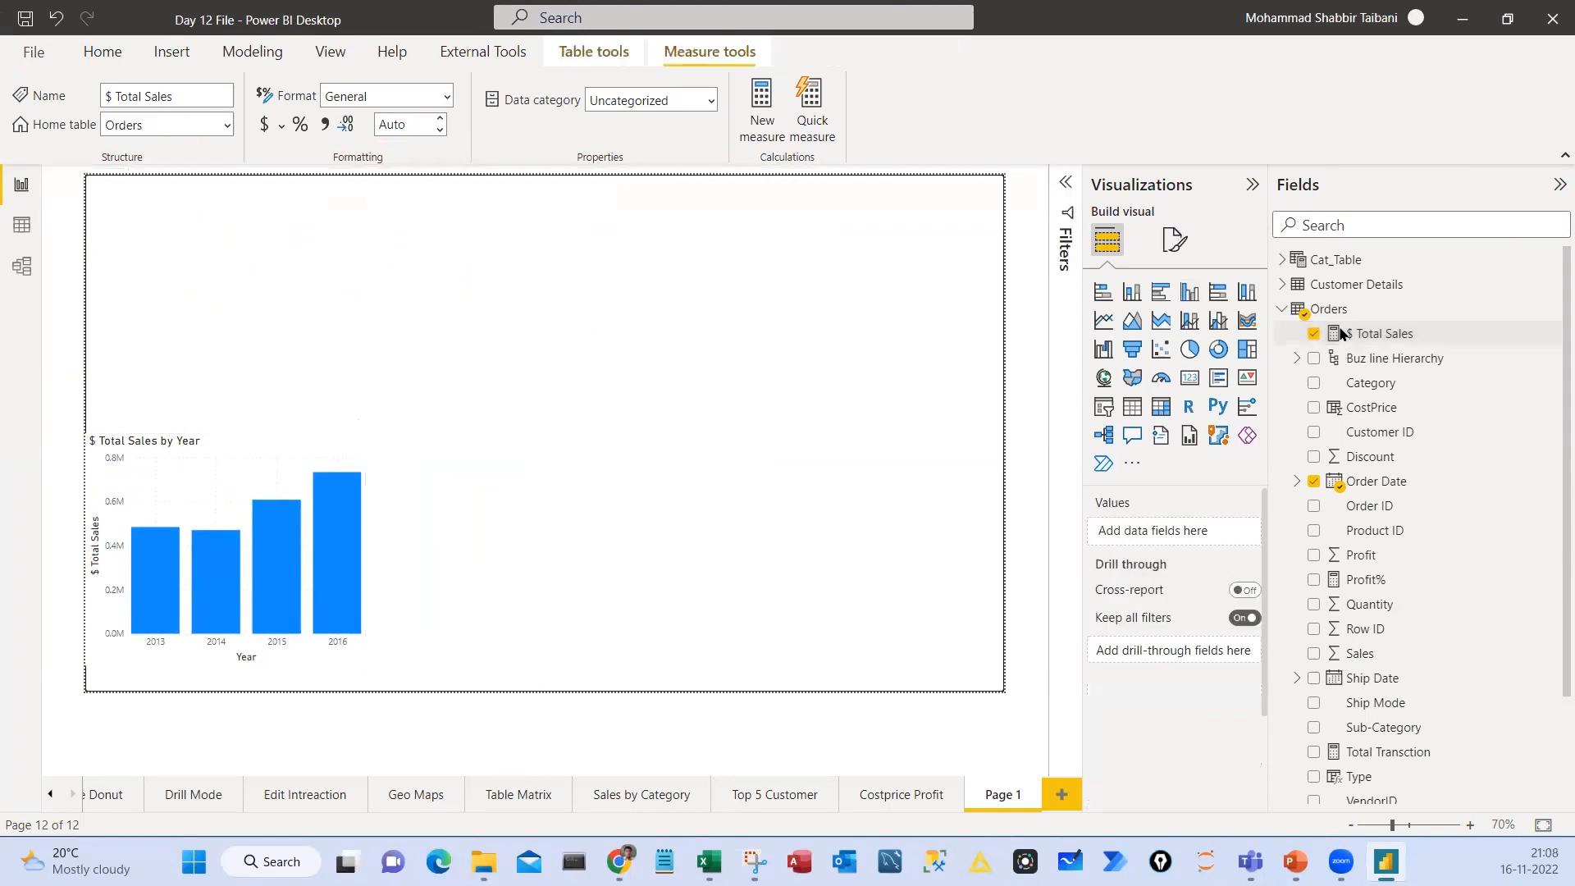
# Start a new quick measure in the Orders table and choose the Year-to-date total calculation
pyautogui.click(1329, 308)
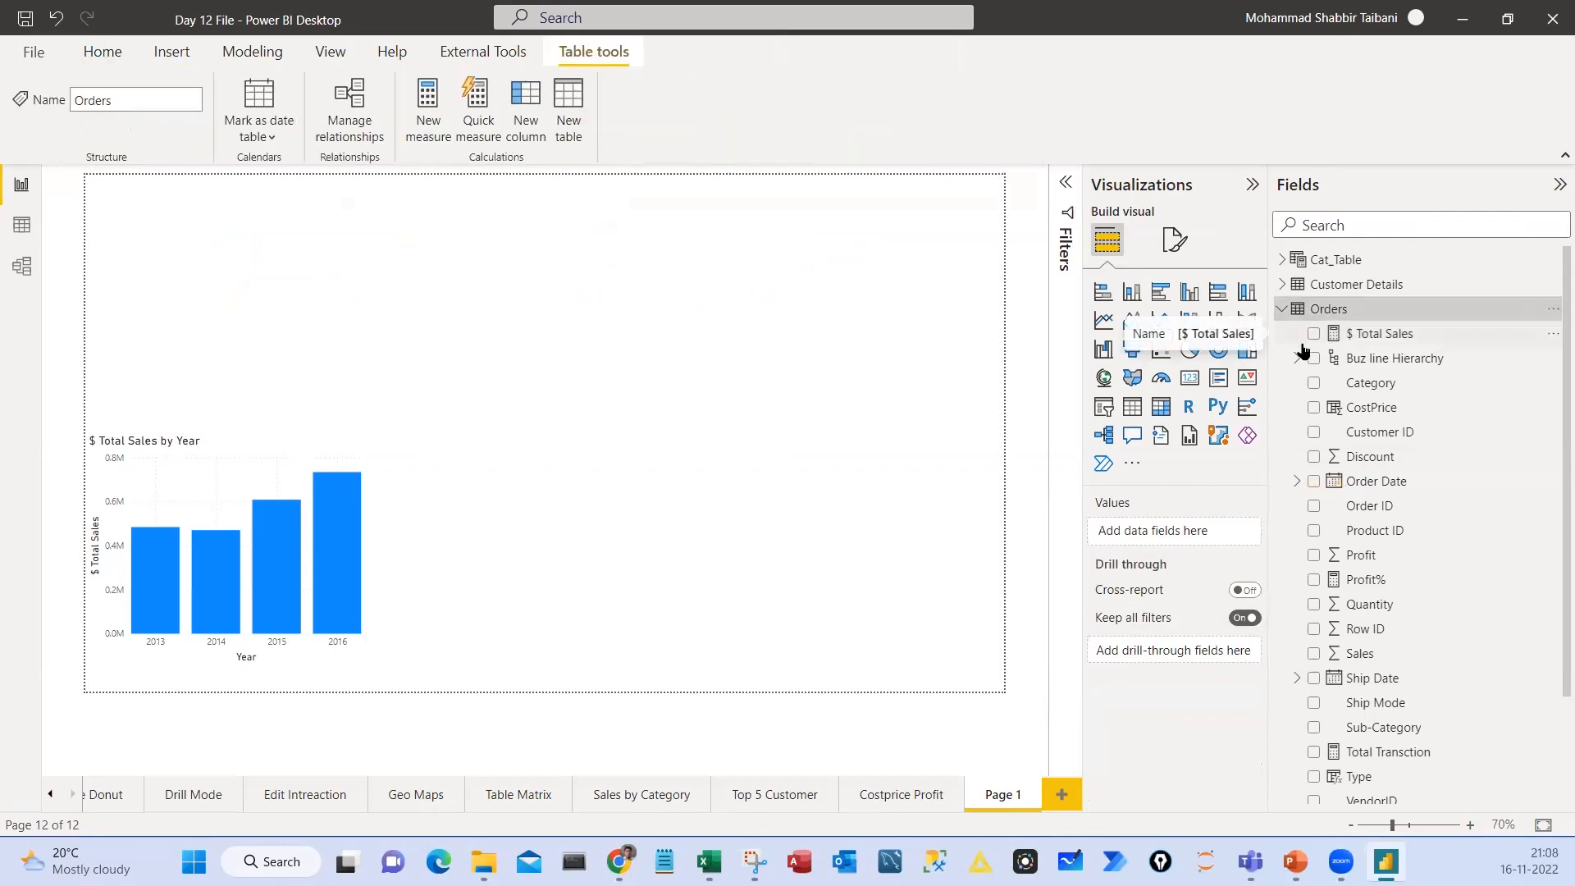
pyautogui.click(1553, 308)
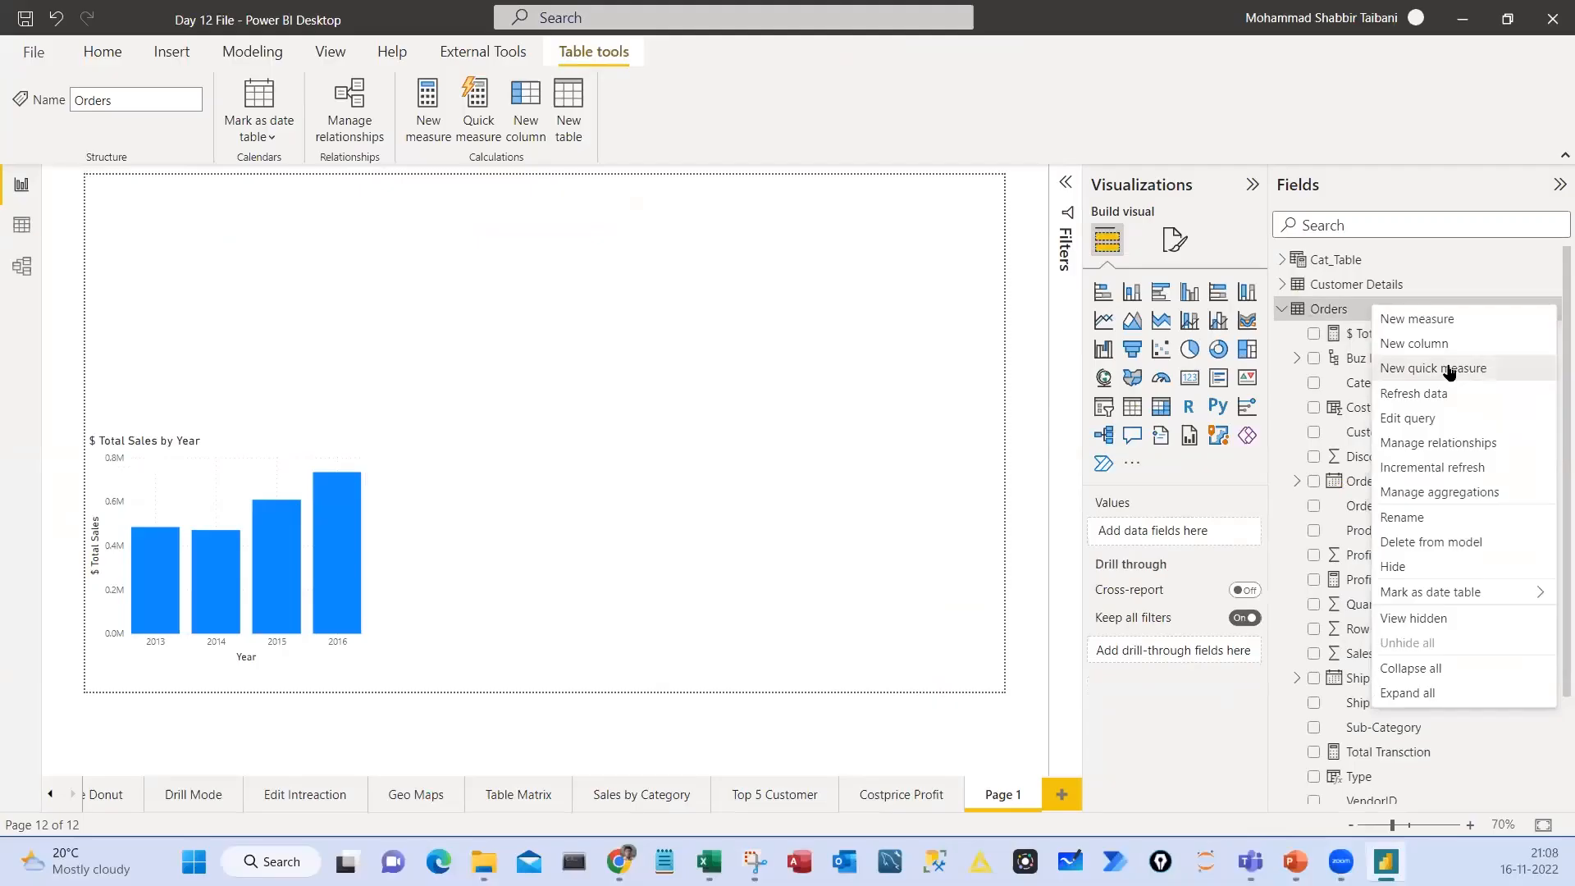
pyautogui.click(1353, 334)
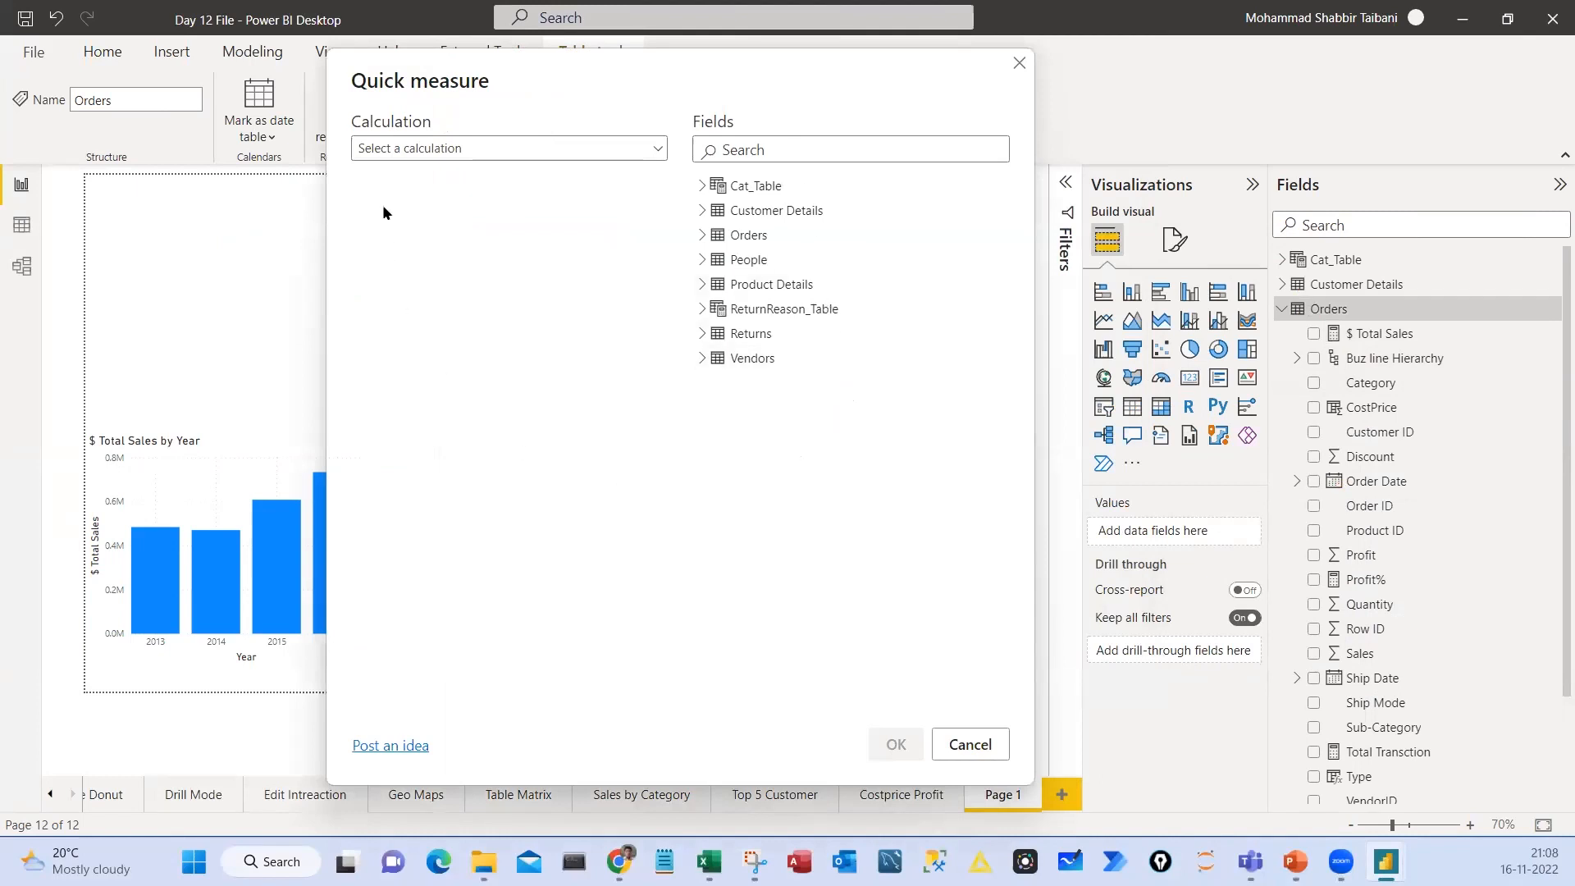
pyautogui.click(490, 157)
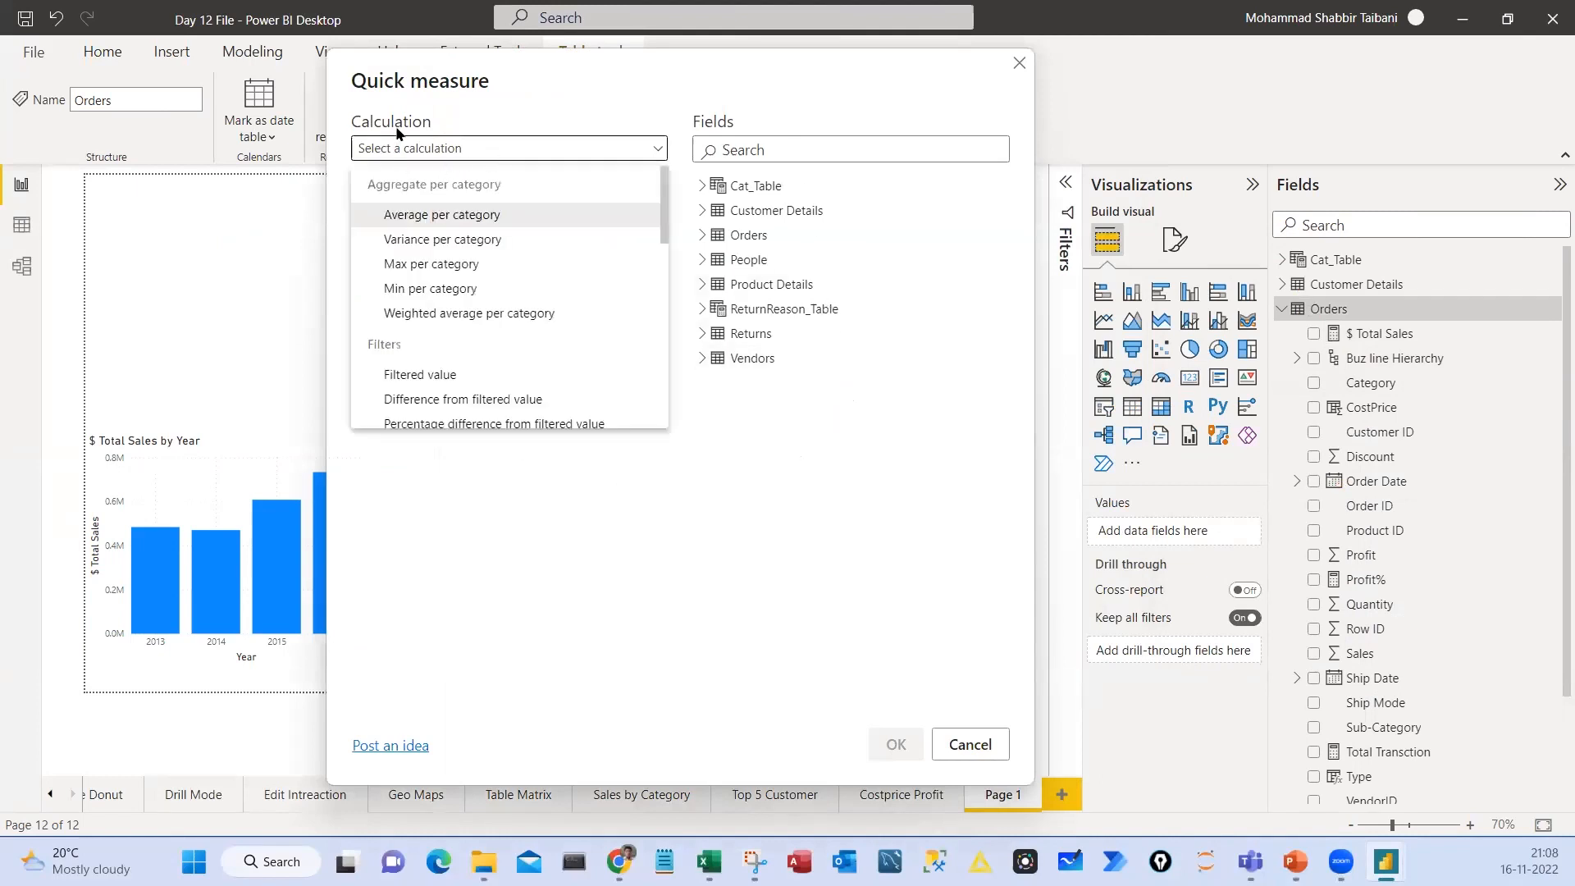
pyautogui.scroll(-5, 471, 302)
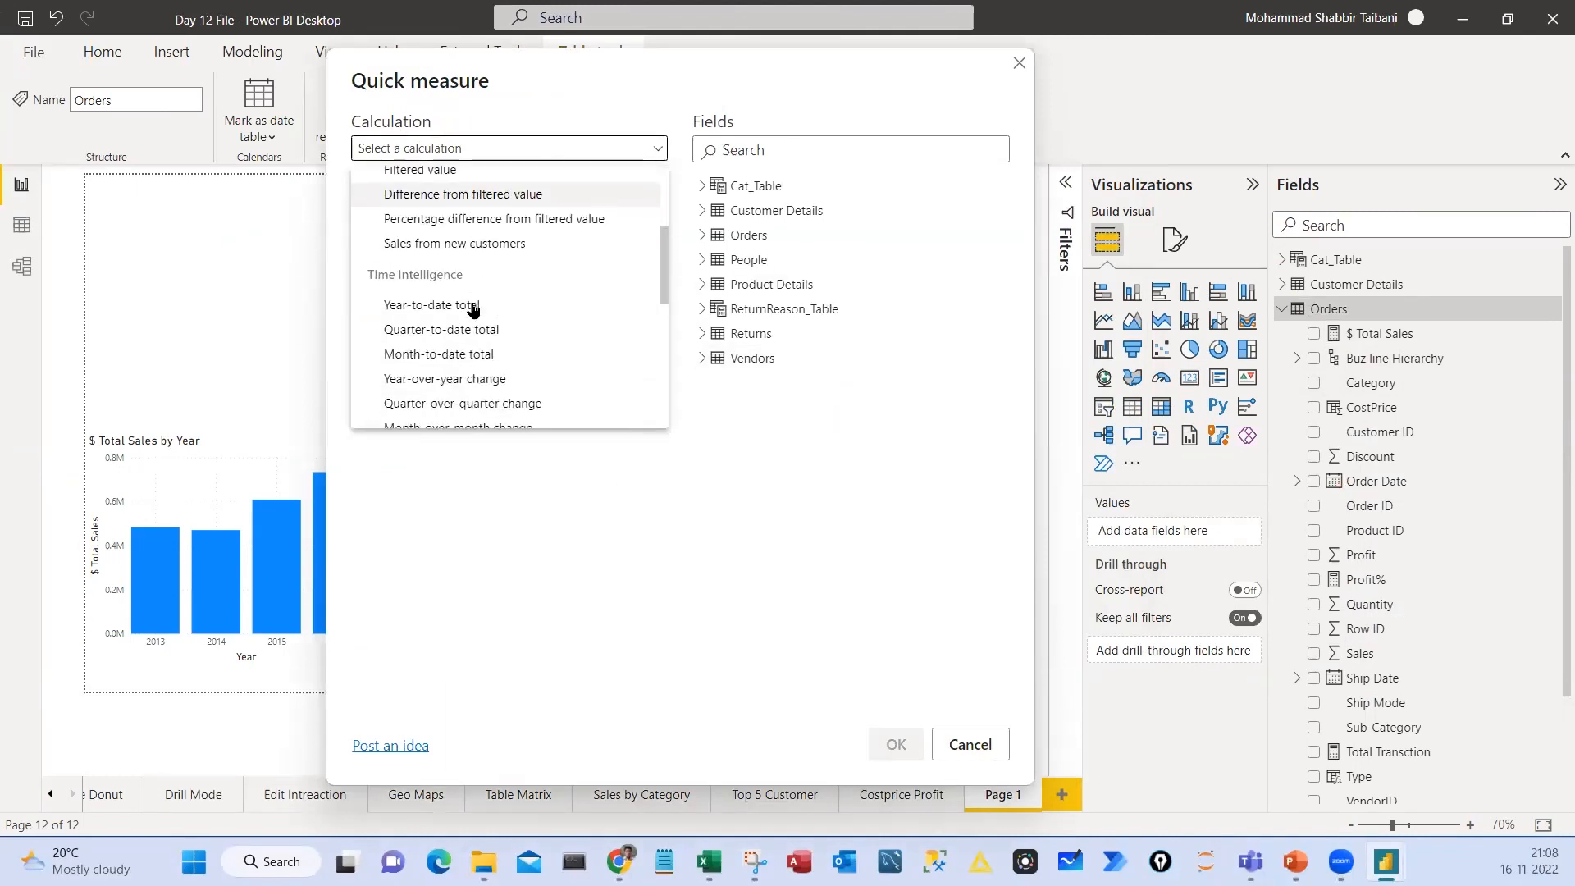
pyautogui.scroll(-2, 471, 306)
pyautogui.scroll(2, 475, 317)
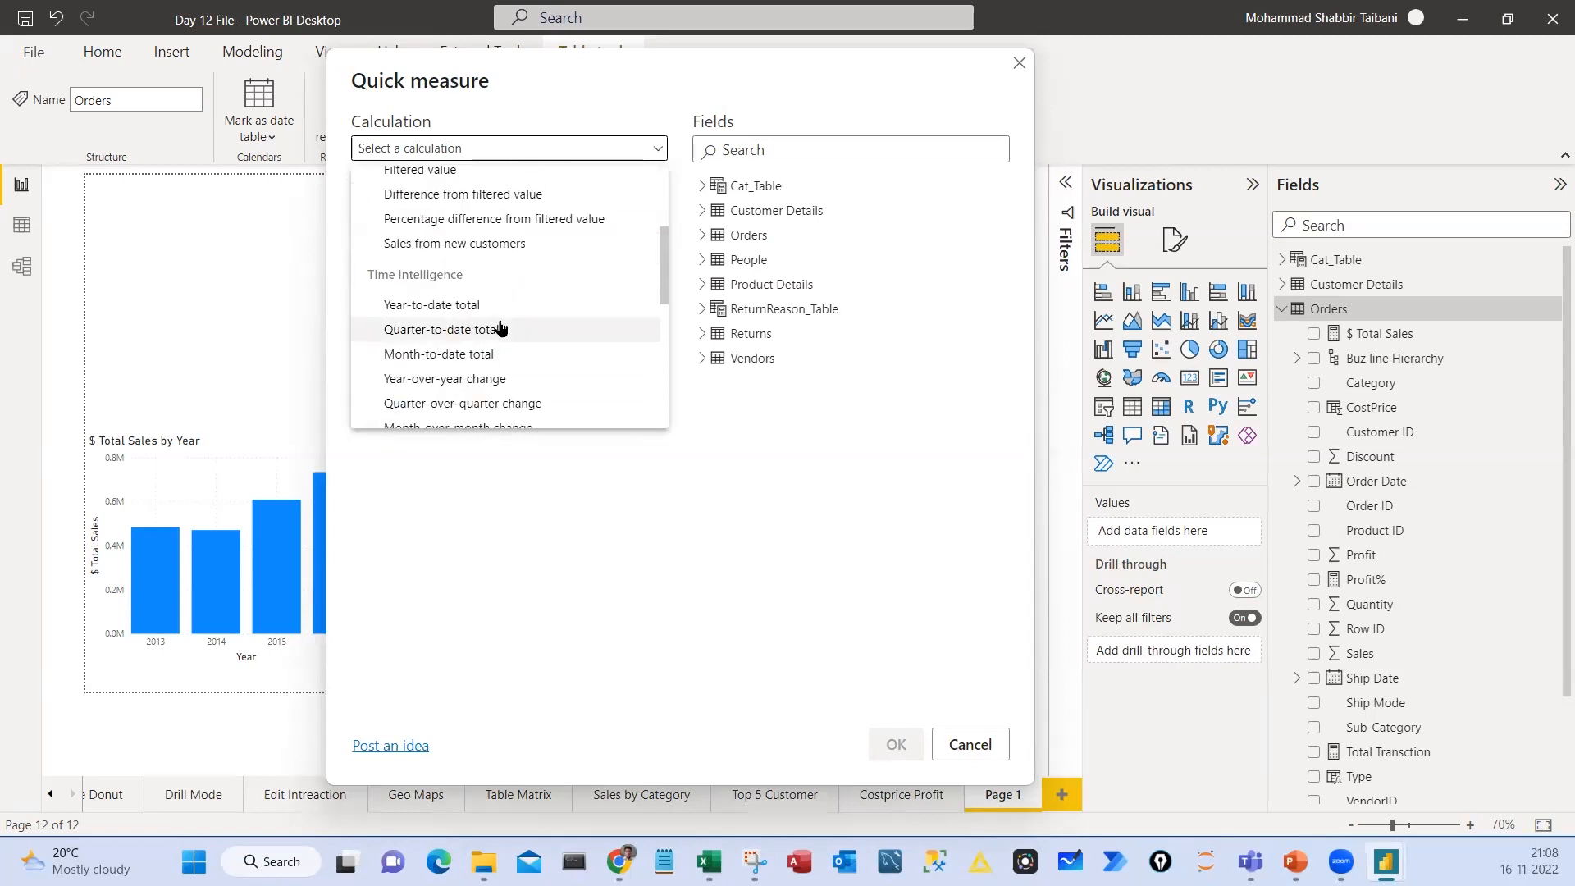
pyautogui.scroll(-3, 500, 328)
pyautogui.scroll(3, 497, 329)
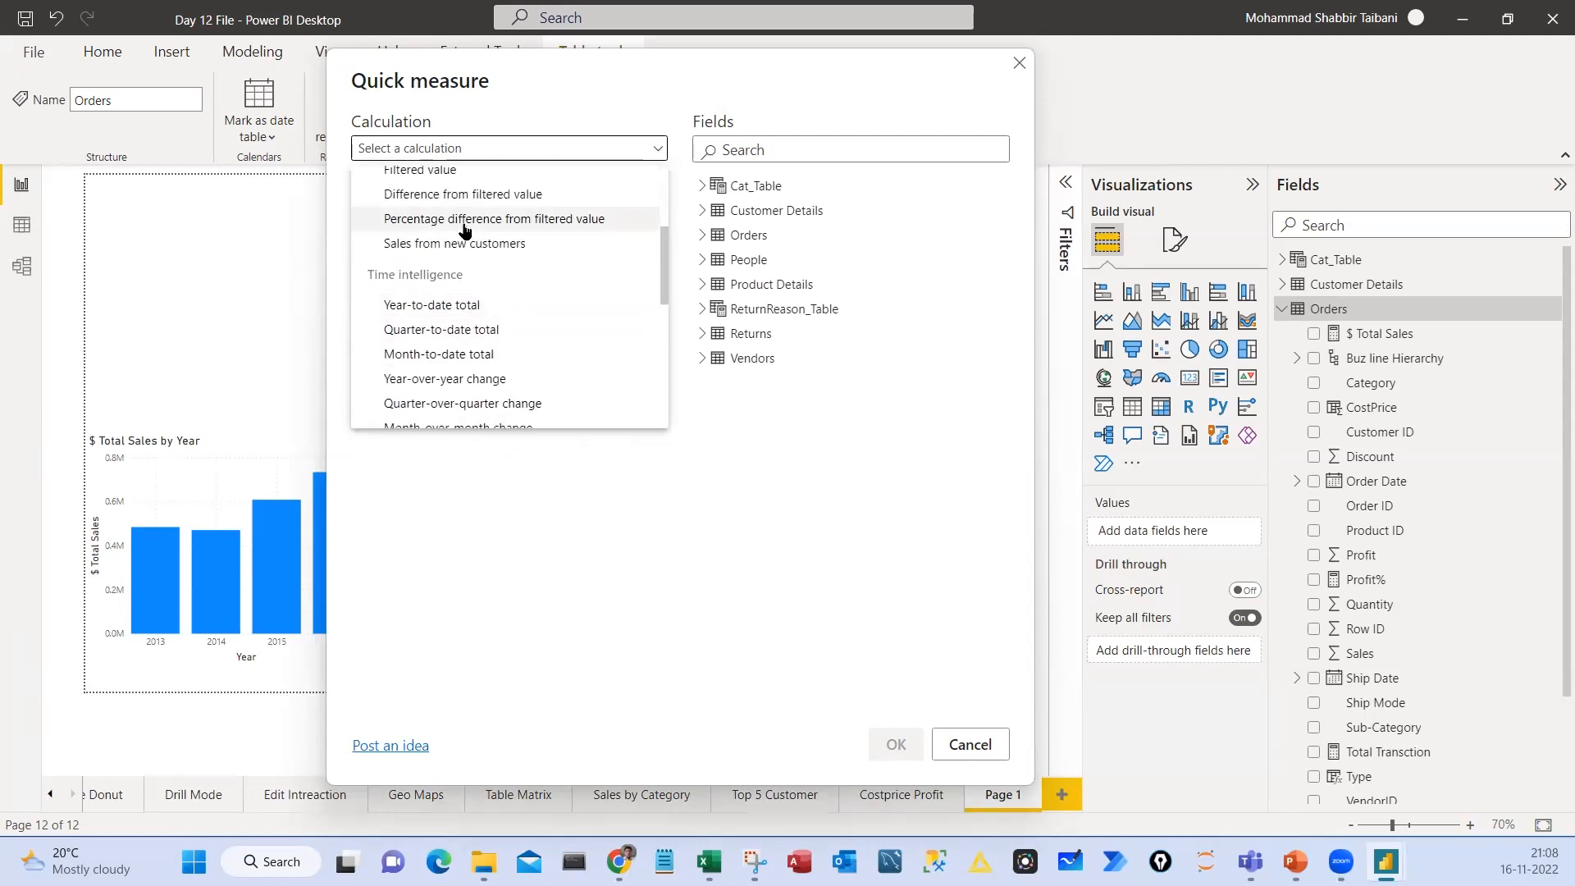
pyautogui.scroll(-9, 498, 329)
pyautogui.scroll(8, 457, 355)
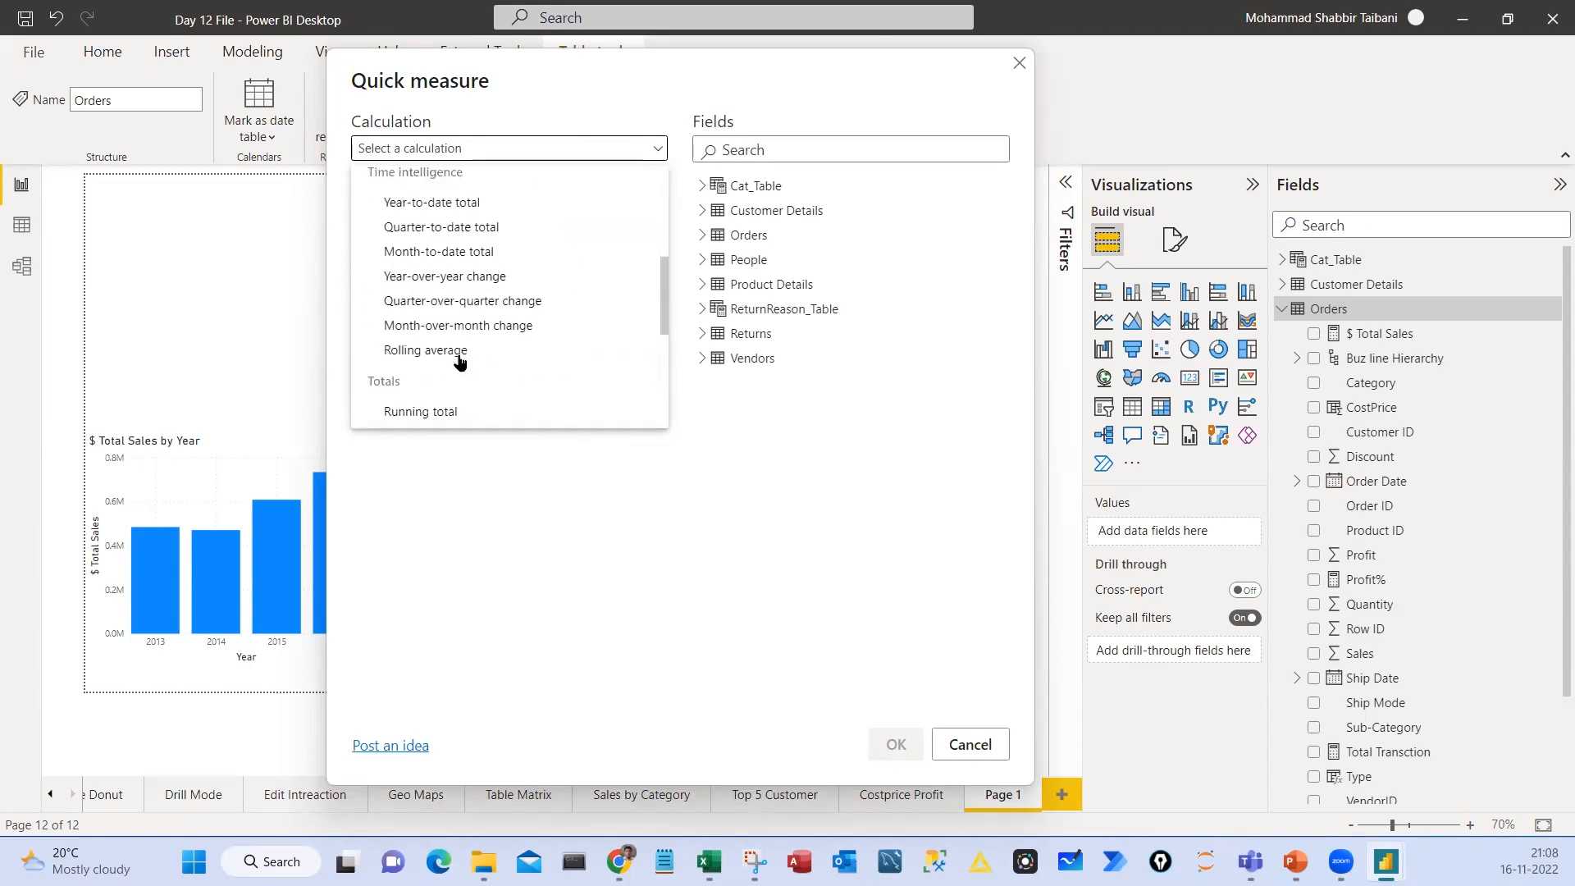
pyautogui.scroll(1, 461, 307)
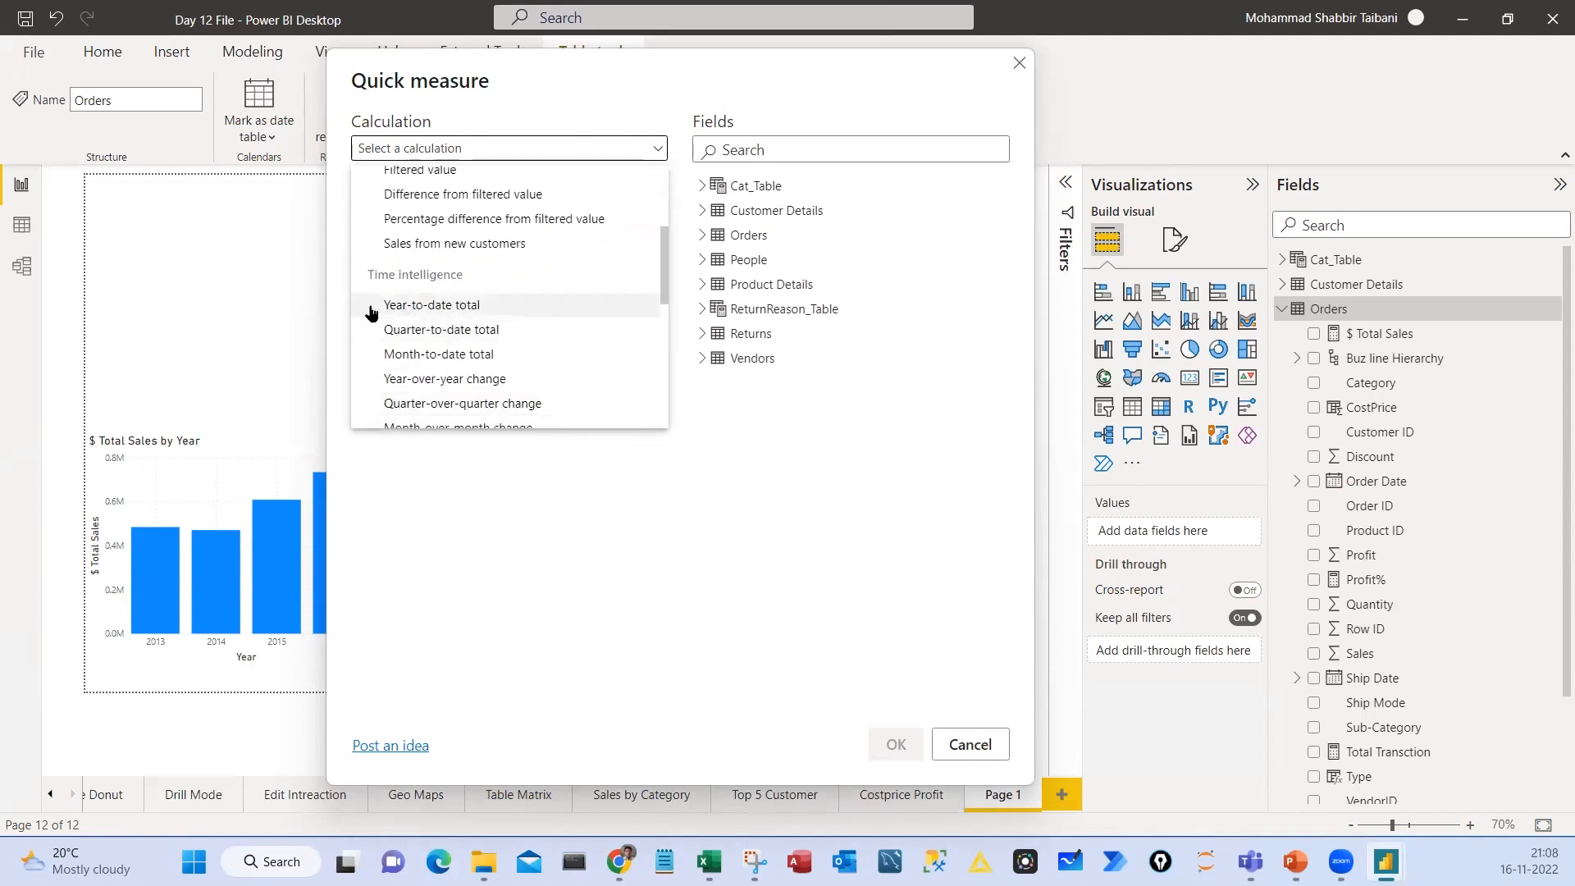
pyautogui.click(435, 309)
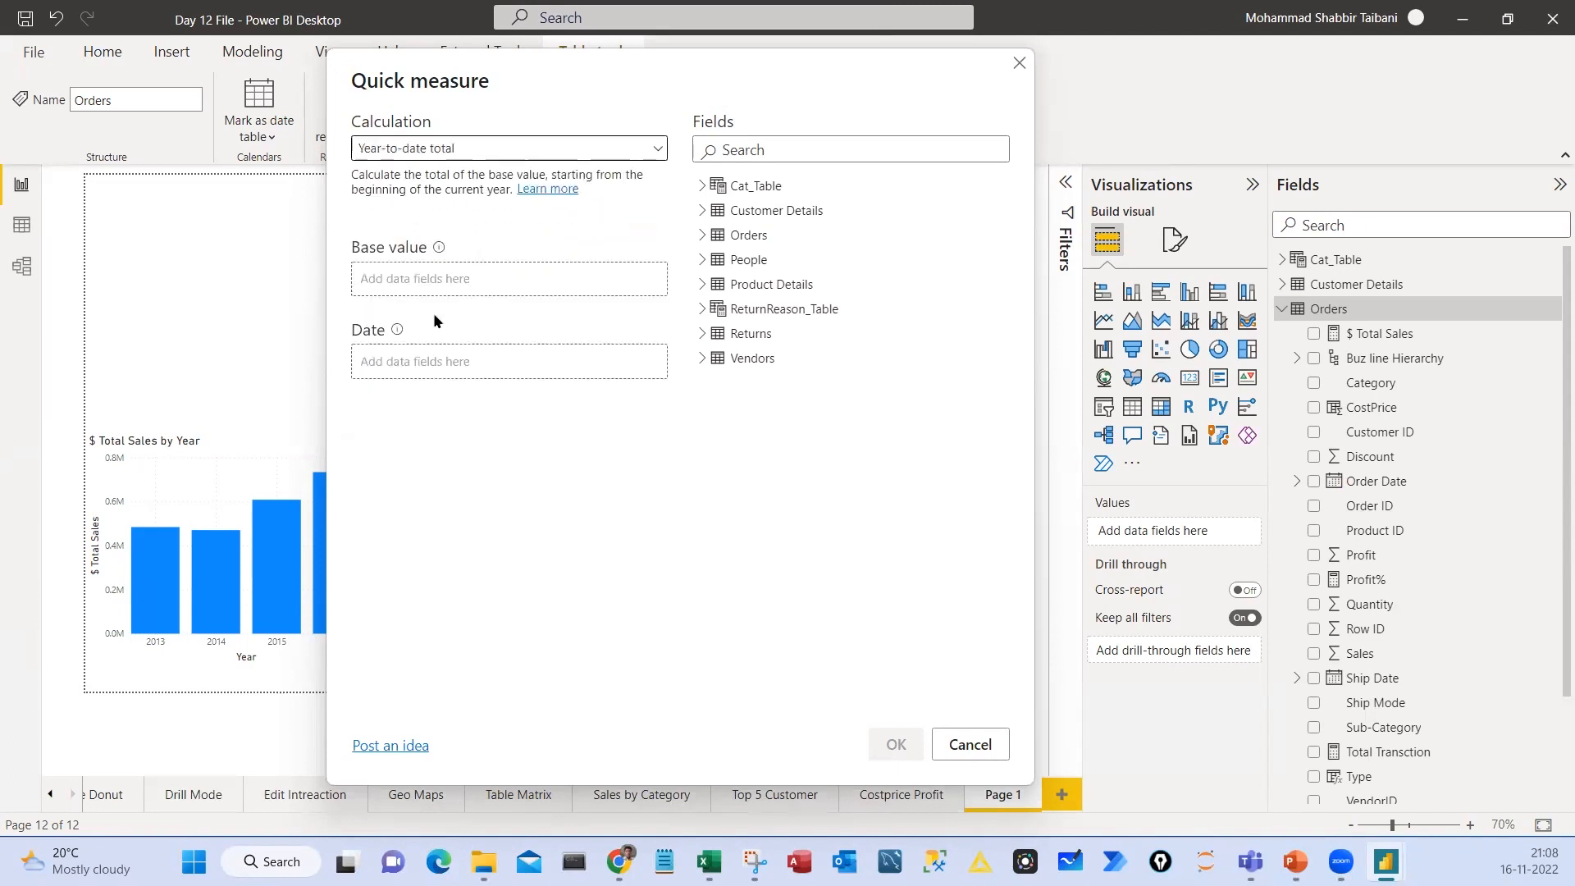
pyautogui.scroll(2, 435, 310)
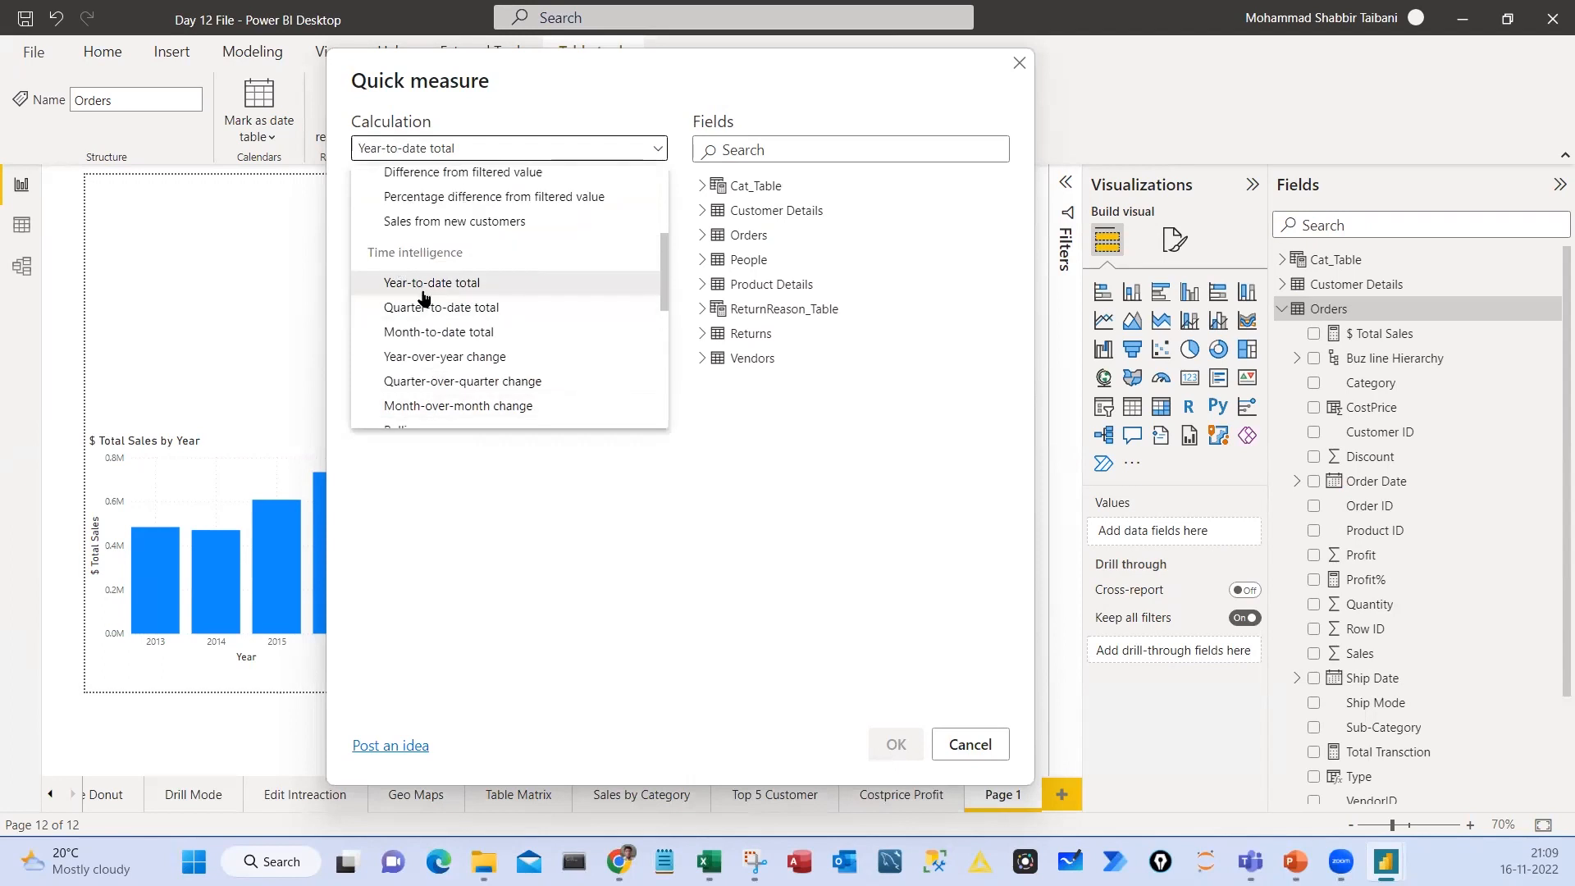
pyautogui.click(449, 286)
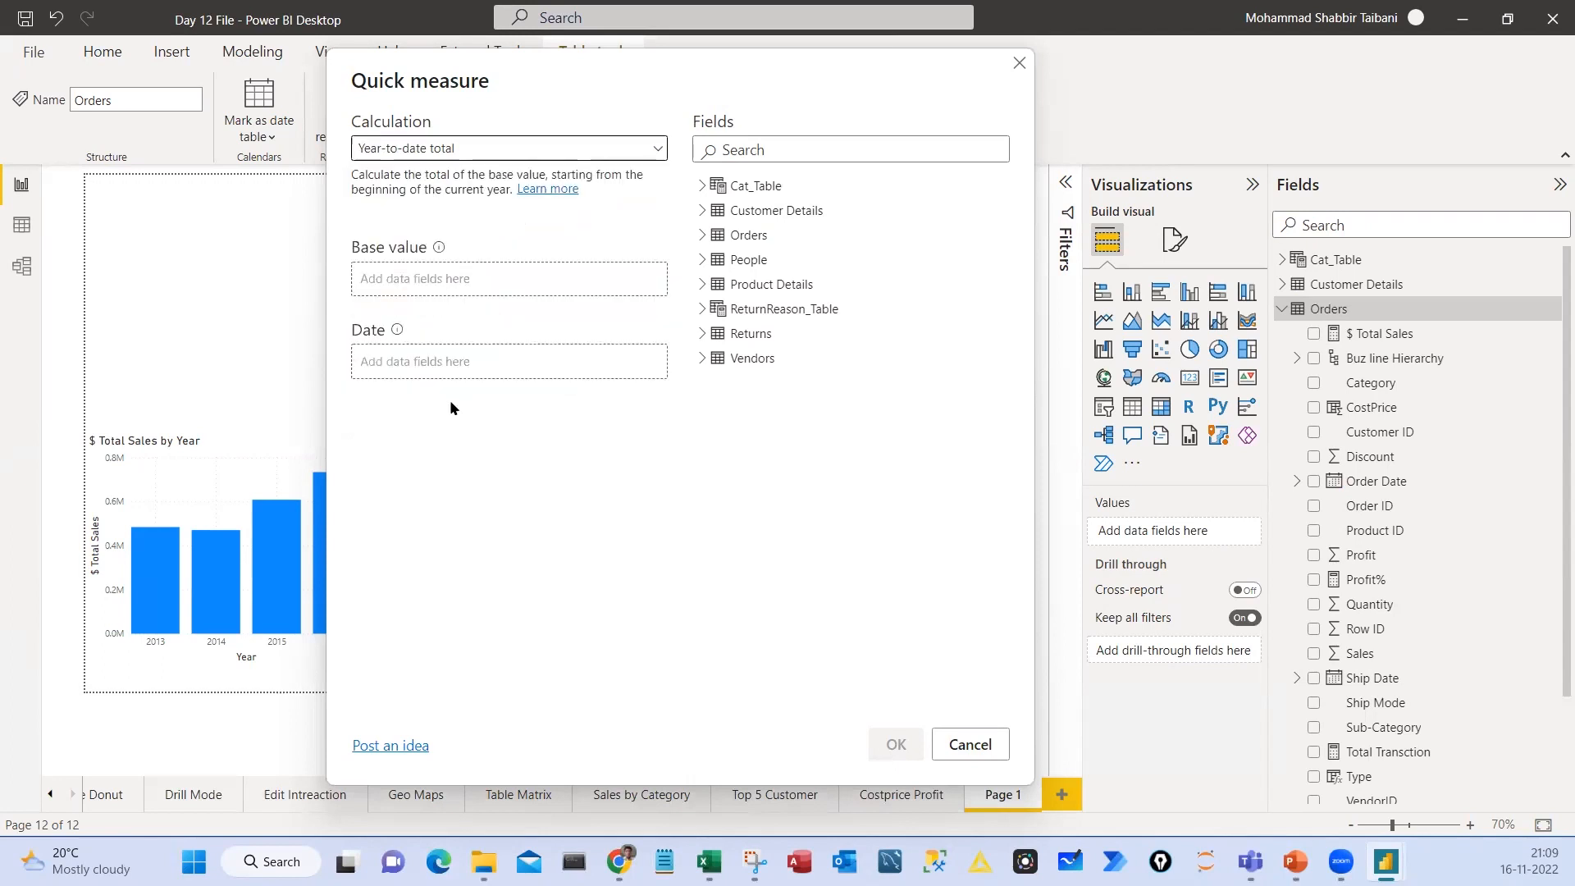
pyautogui.moveTo(336, 233)
pyautogui.mouseDown()
pyautogui.moveTo(365, 271)
pyautogui.moveTo(516, 296)
pyautogui.mouseUp()
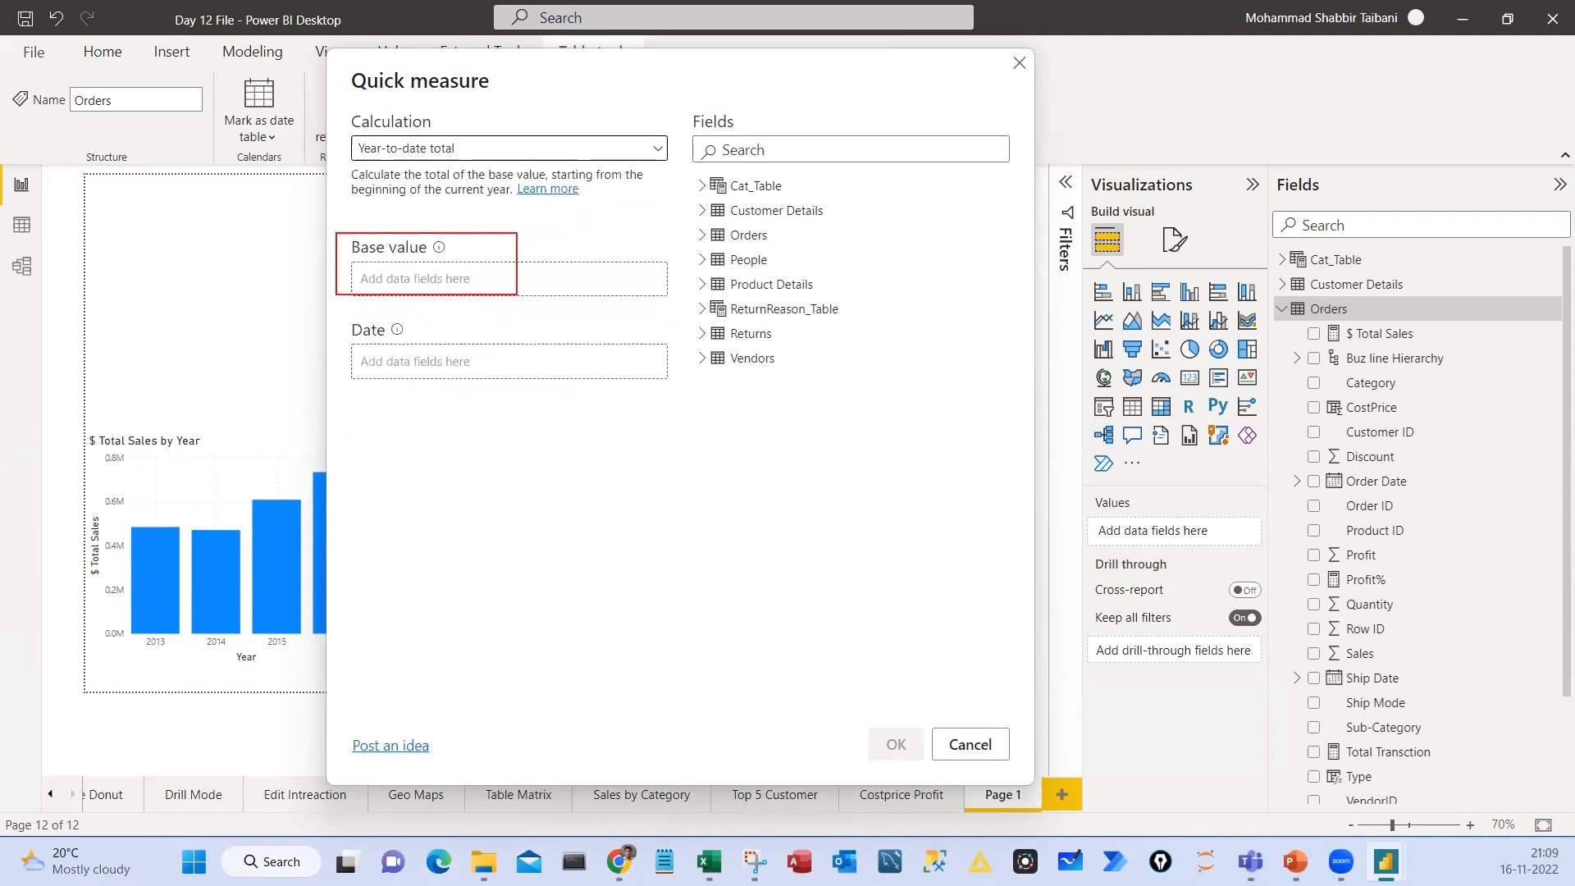
pyautogui.moveTo(346, 318); pyautogui.dragTo(487, 404)
pyautogui.moveTo(456, 299); pyautogui.dragTo(519, 253)
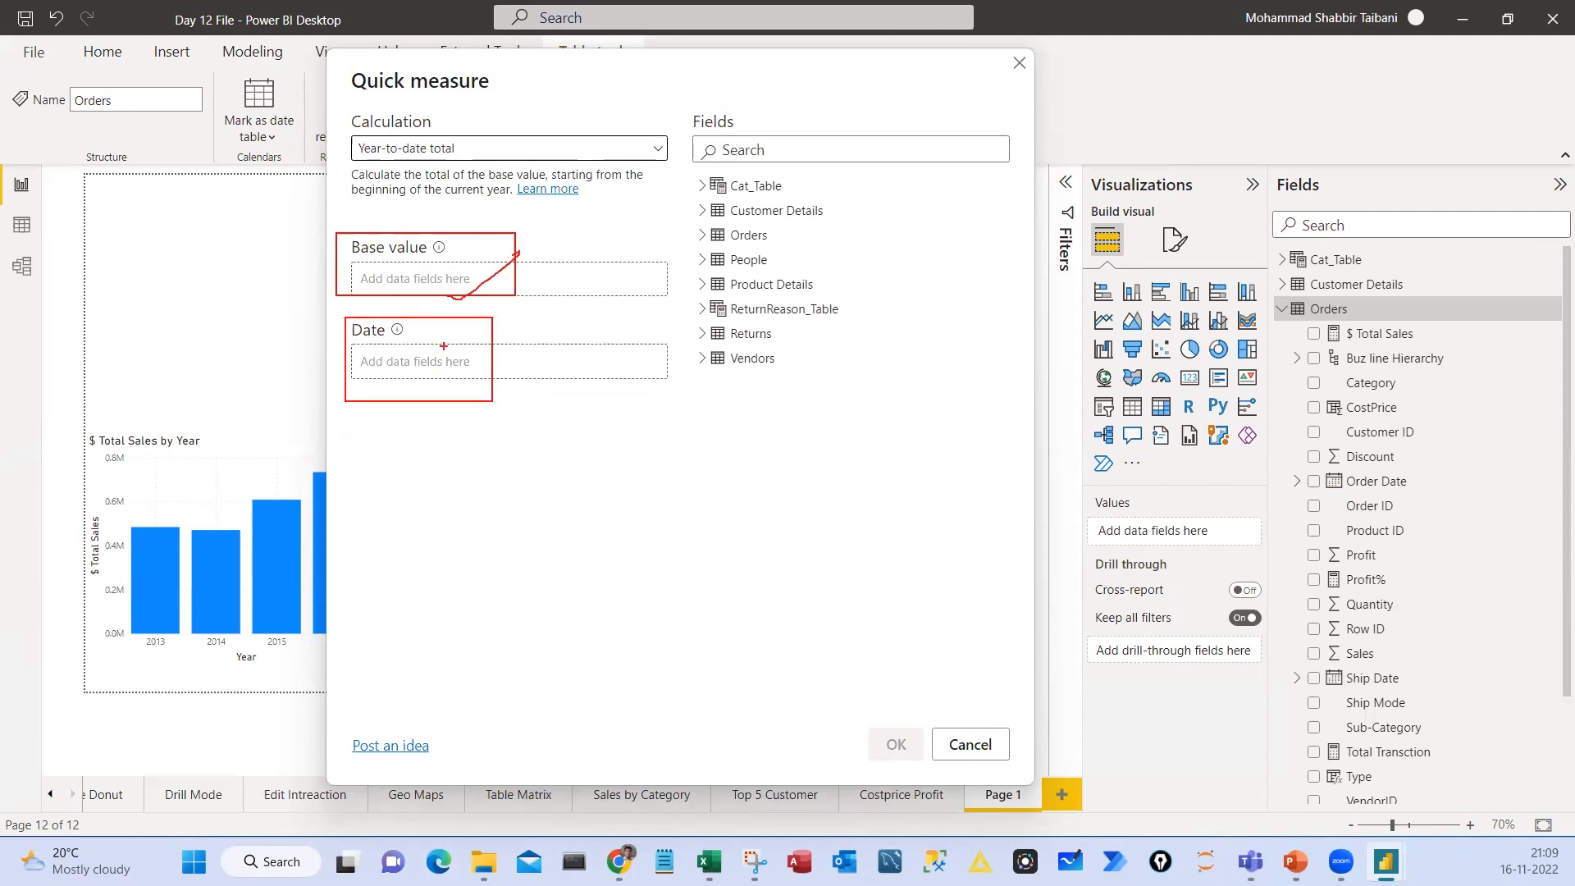
pyautogui.moveTo(444, 385); pyautogui.dragTo(510, 333)
pyautogui.press('Escape')
# Set the quick measure's base value to $ Total Sales and its date to Order Date from the Orders table
pyautogui.click(701, 193)
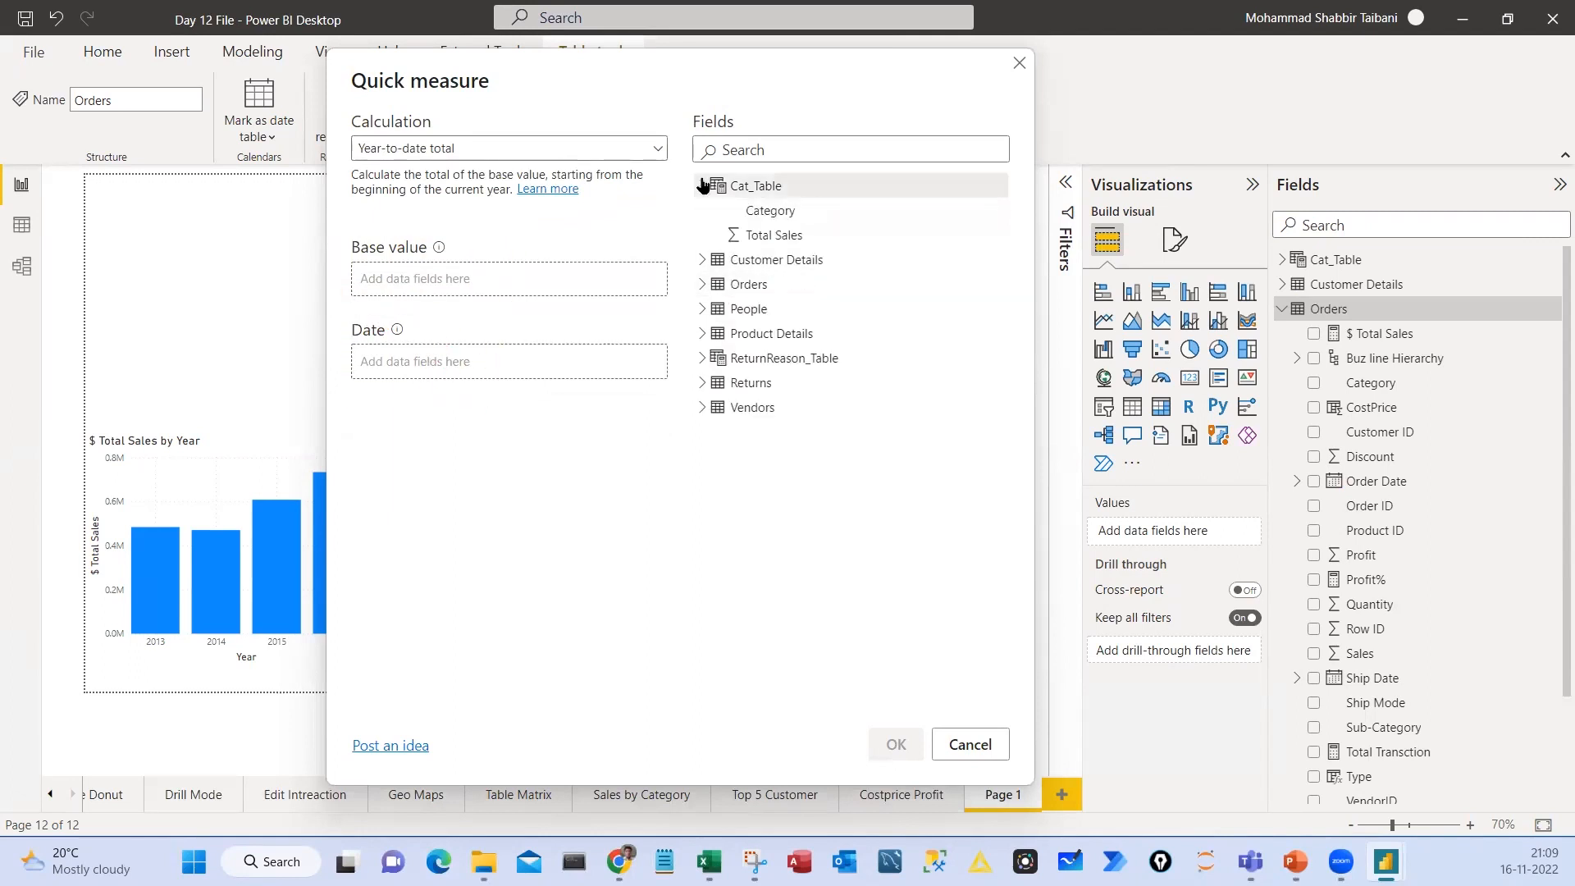
pyautogui.click(700, 195)
pyautogui.click(701, 234)
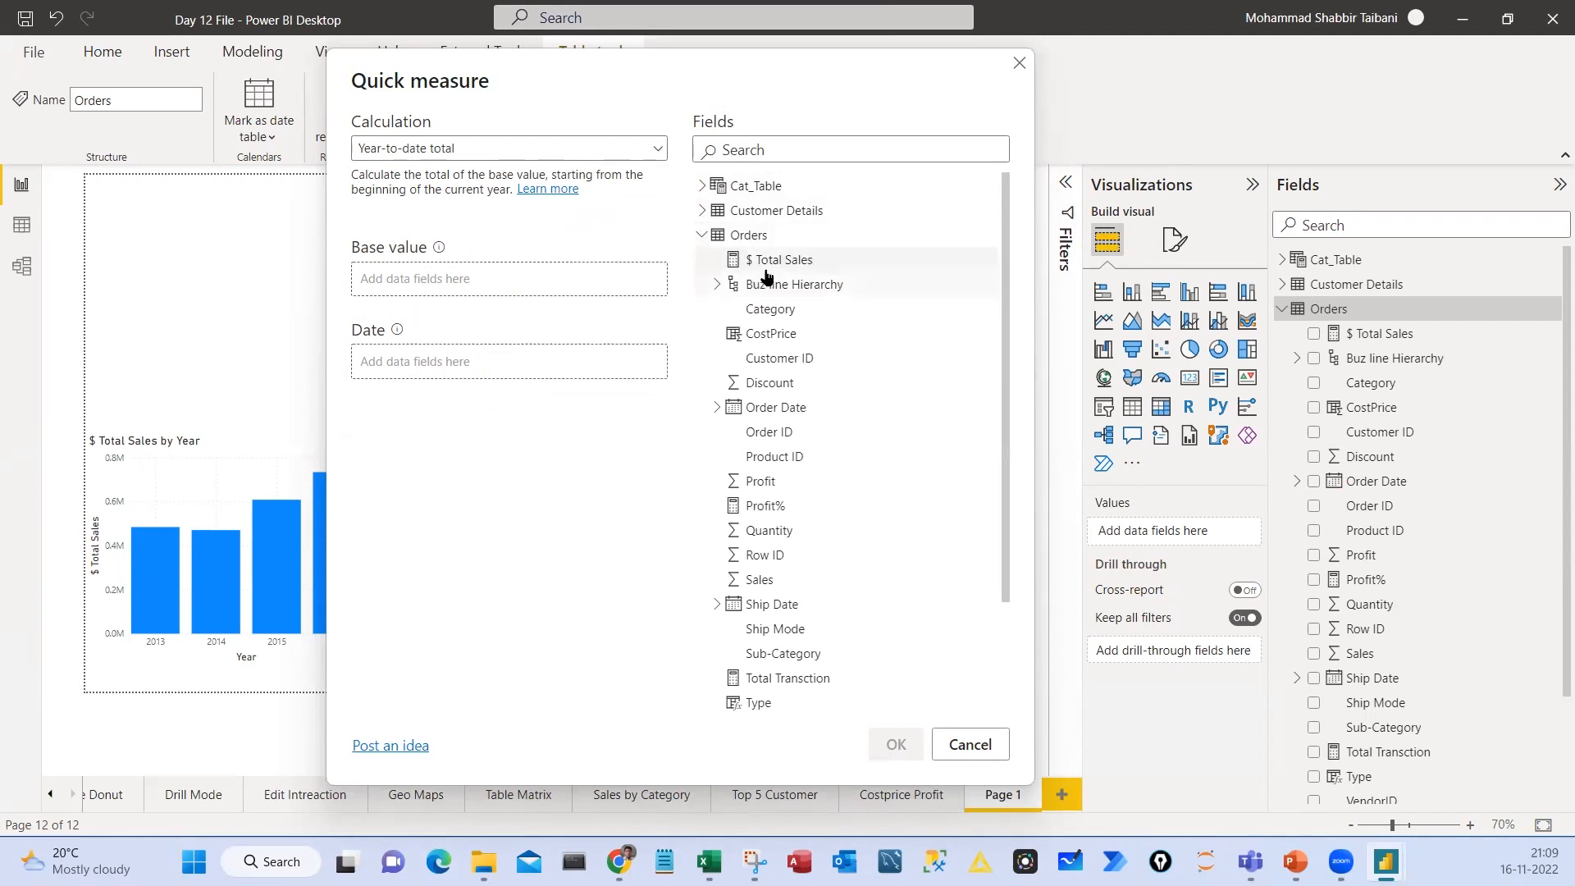
pyautogui.moveTo(767, 261); pyautogui.dragTo(467, 279)
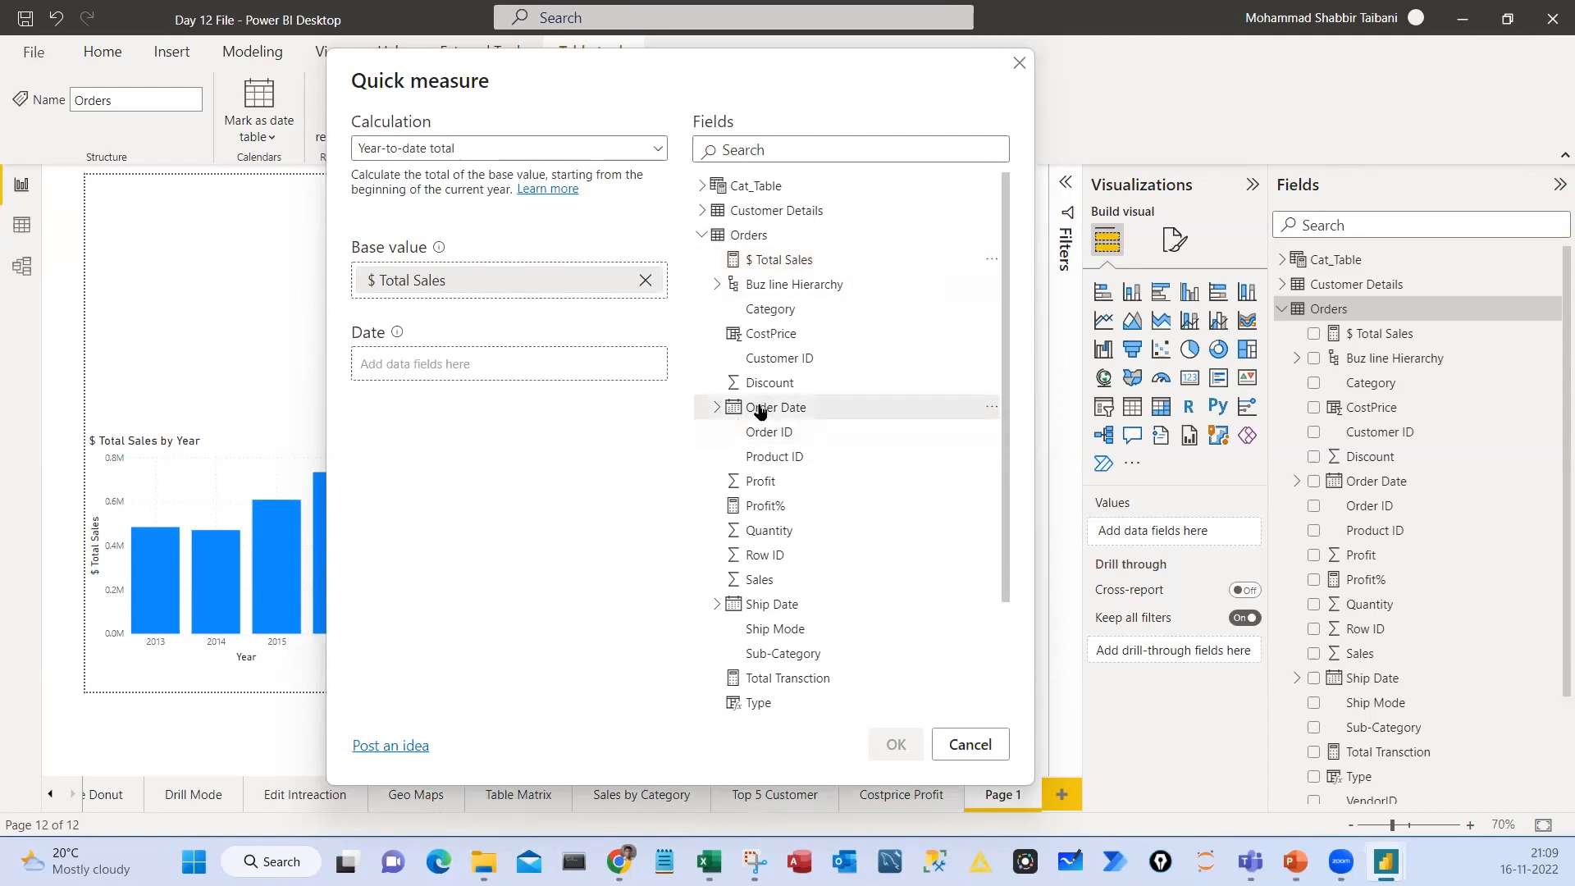
pyautogui.moveTo(763, 408); pyautogui.dragTo(492, 367)
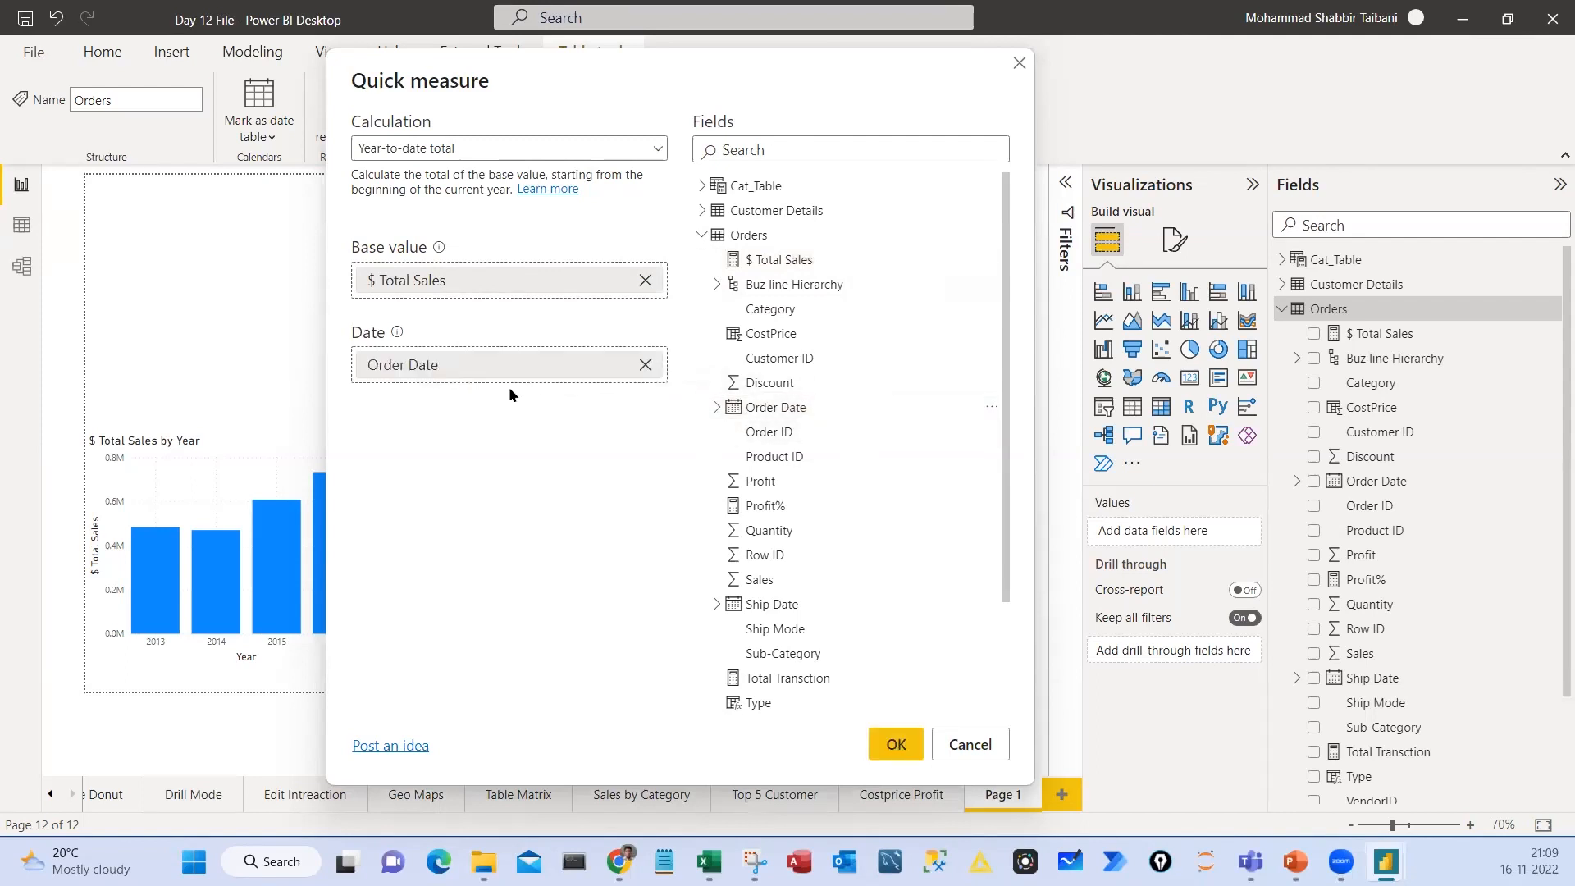
pyautogui.hotkey('ctrl', '2')
pyautogui.moveTo(365, 108)
pyautogui.mouseDown()
pyautogui.moveTo(503, 183)
pyautogui.moveTo(349, 117)
pyautogui.mouseUp()
pyautogui.moveTo(371, 303)
pyautogui.mouseDown()
pyautogui.moveTo(481, 301)
pyautogui.moveTo(350, 267)
pyautogui.mouseUp()
pyautogui.moveTo(369, 329)
pyautogui.mouseDown()
pyautogui.moveTo(447, 313)
pyautogui.moveTo(353, 327)
pyautogui.mouseUp()
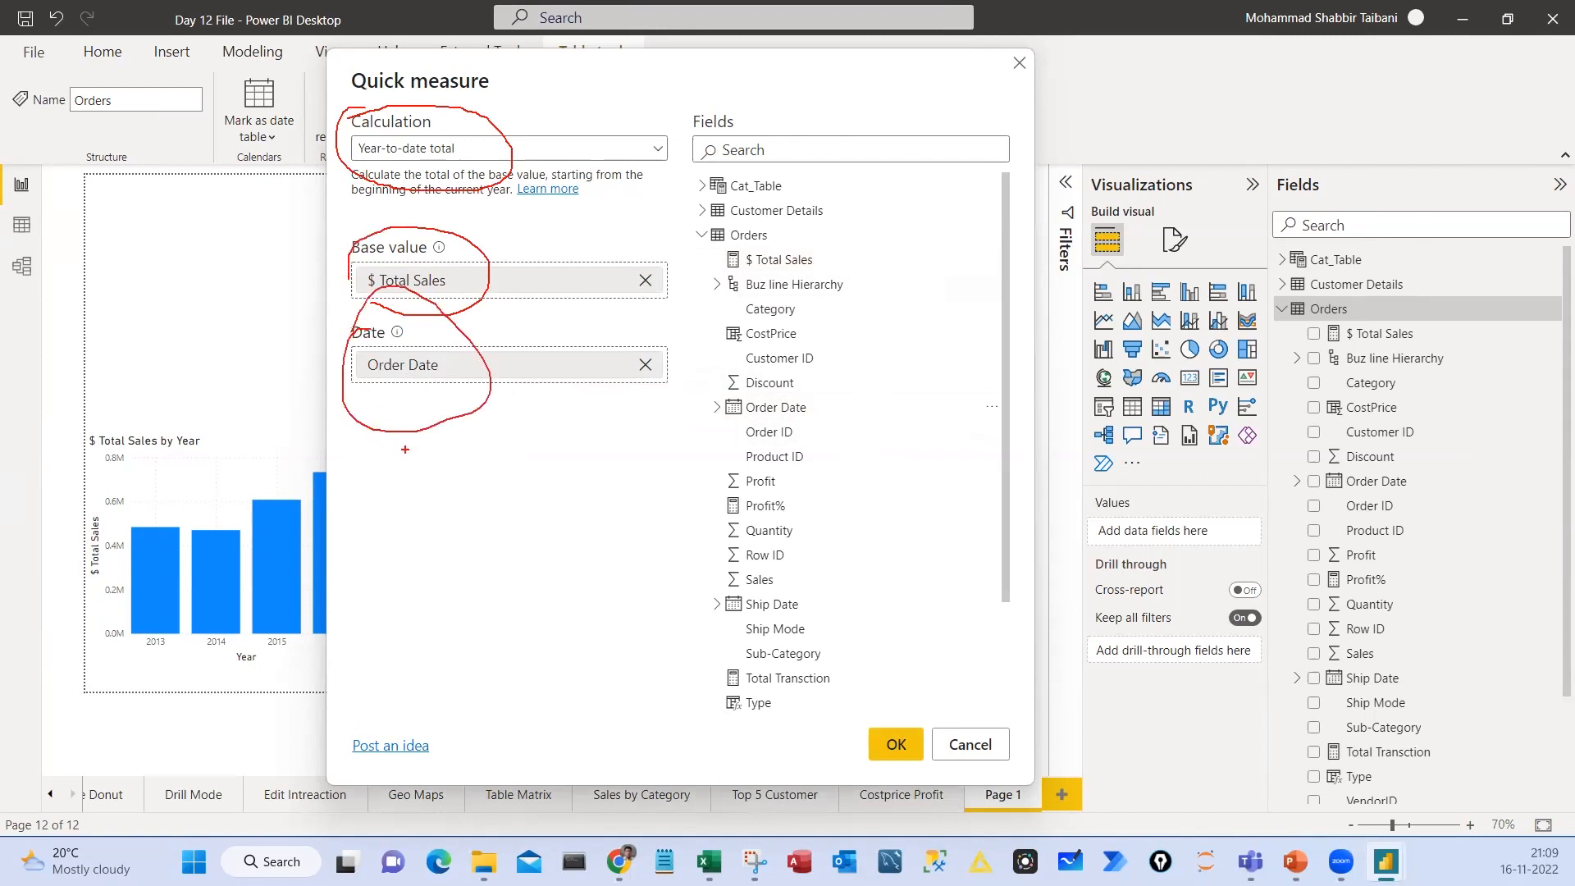
pyautogui.moveTo(386, 411)
pyautogui.mouseDown()
pyautogui.moveTo(400, 446)
pyautogui.moveTo(445, 396)
pyautogui.mouseUp()
pyautogui.moveTo(438, 436); pyautogui.dragTo(516, 457)
pyautogui.moveTo(428, 506); pyautogui.dragTo(532, 468)
pyautogui.moveTo(472, 391)
pyautogui.mouseDown()
pyautogui.moveTo(421, 430)
pyautogui.moveTo(444, 398)
pyautogui.mouseUp()
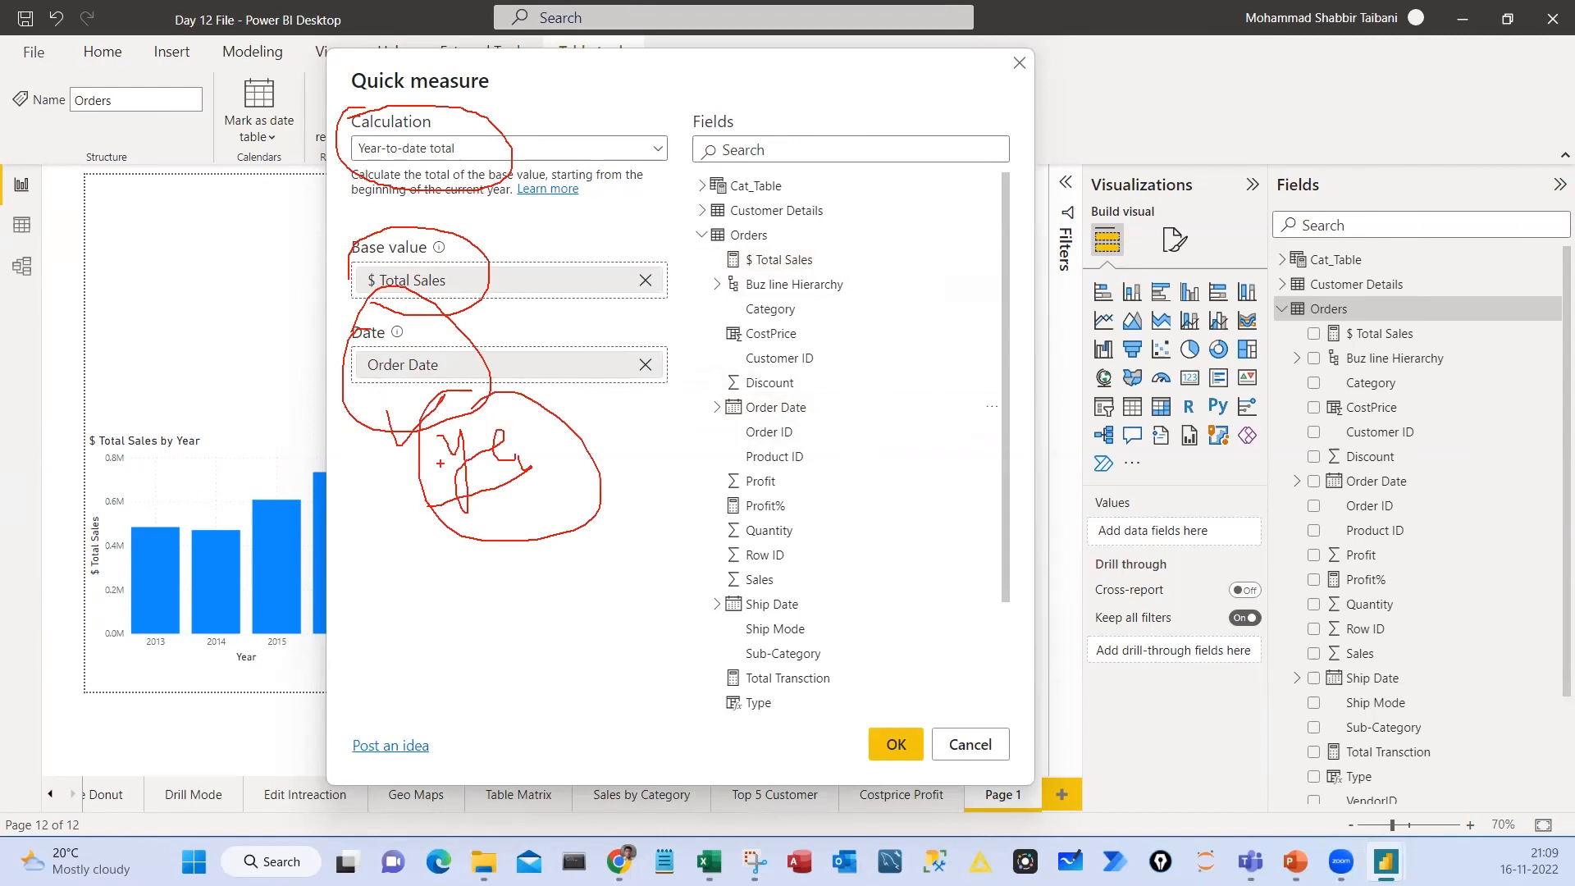
pyautogui.press('Escape')
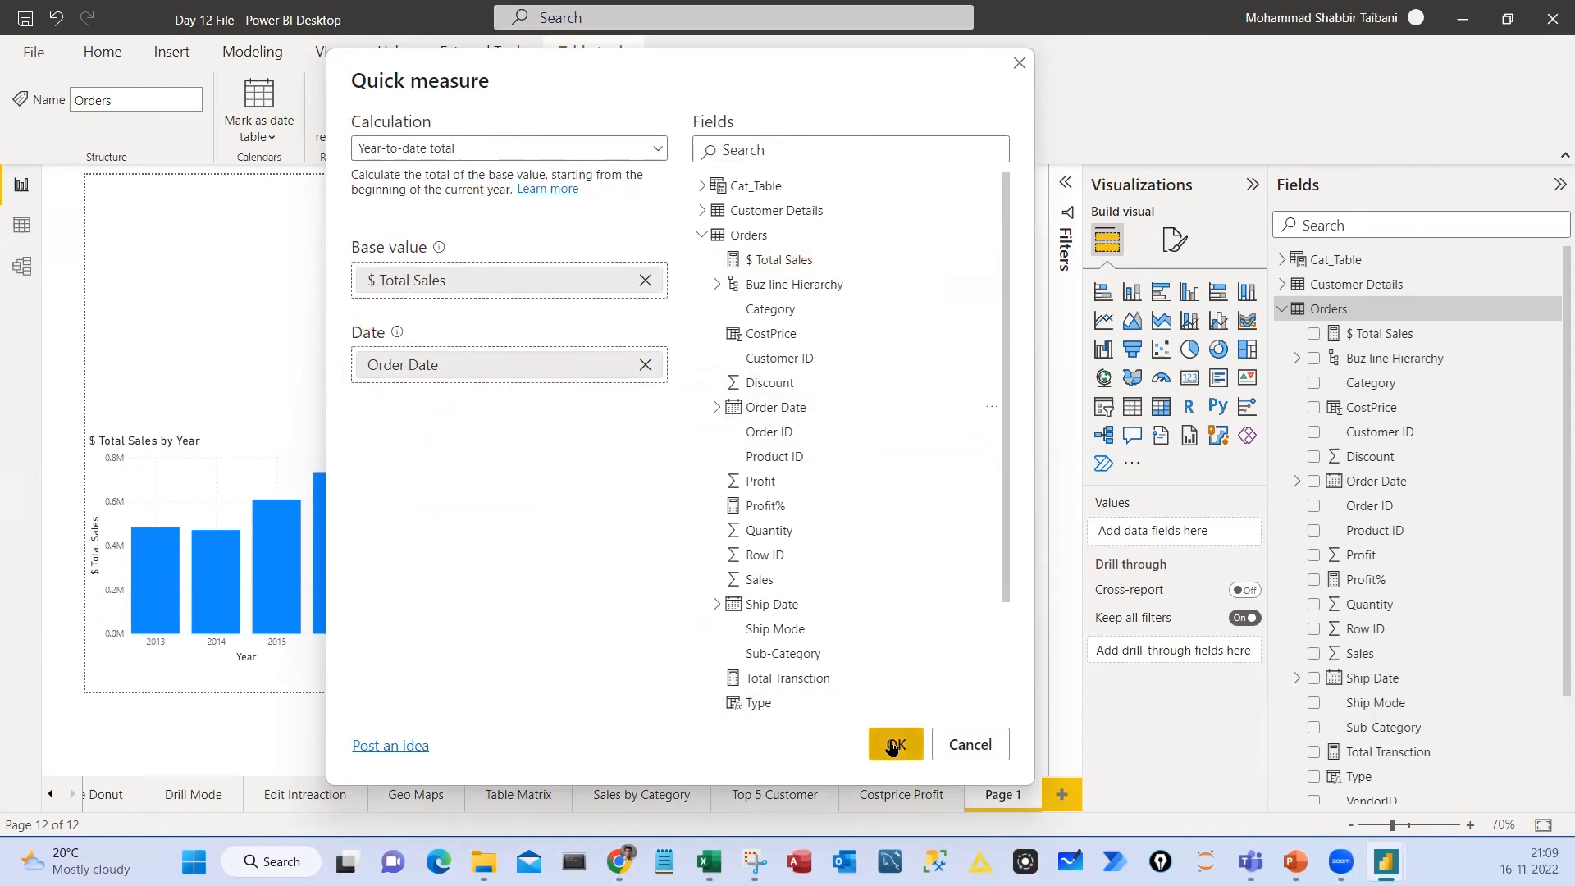
# Create the year-to-date quick measure and review the formula of $ Total Sales YTD
pyautogui.click(893, 747)
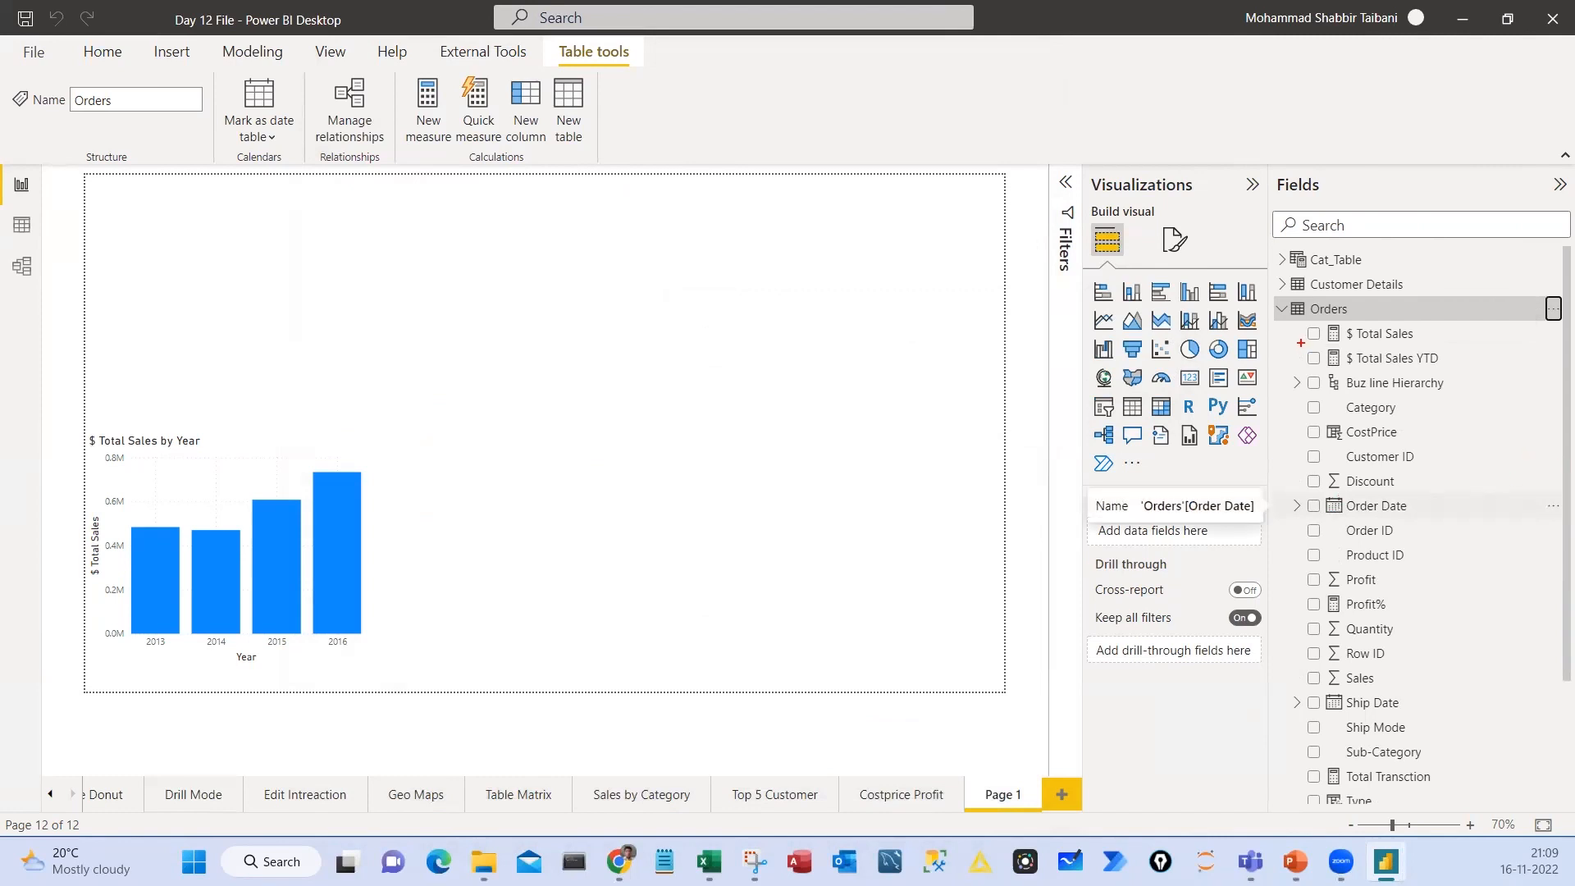
pyautogui.moveTo(1302, 343)
pyautogui.mouseDown()
pyautogui.moveTo(1393, 374)
pyautogui.moveTo(1474, 373)
pyautogui.mouseUp()
pyautogui.click(1390, 359)
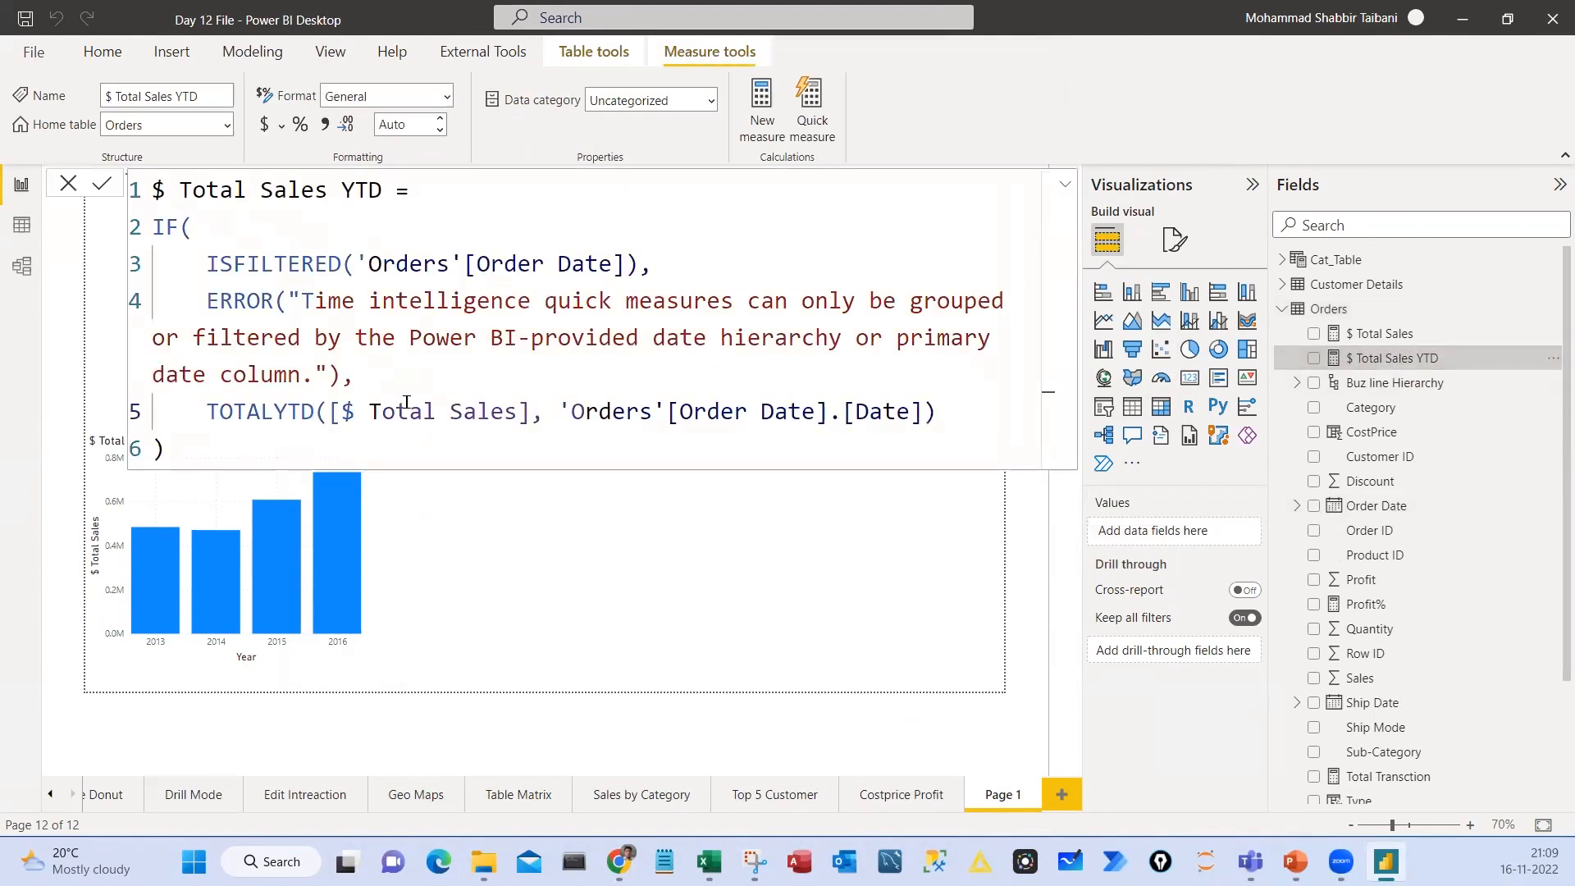
pyautogui.moveTo(185, 435); pyautogui.dragTo(127, 187)
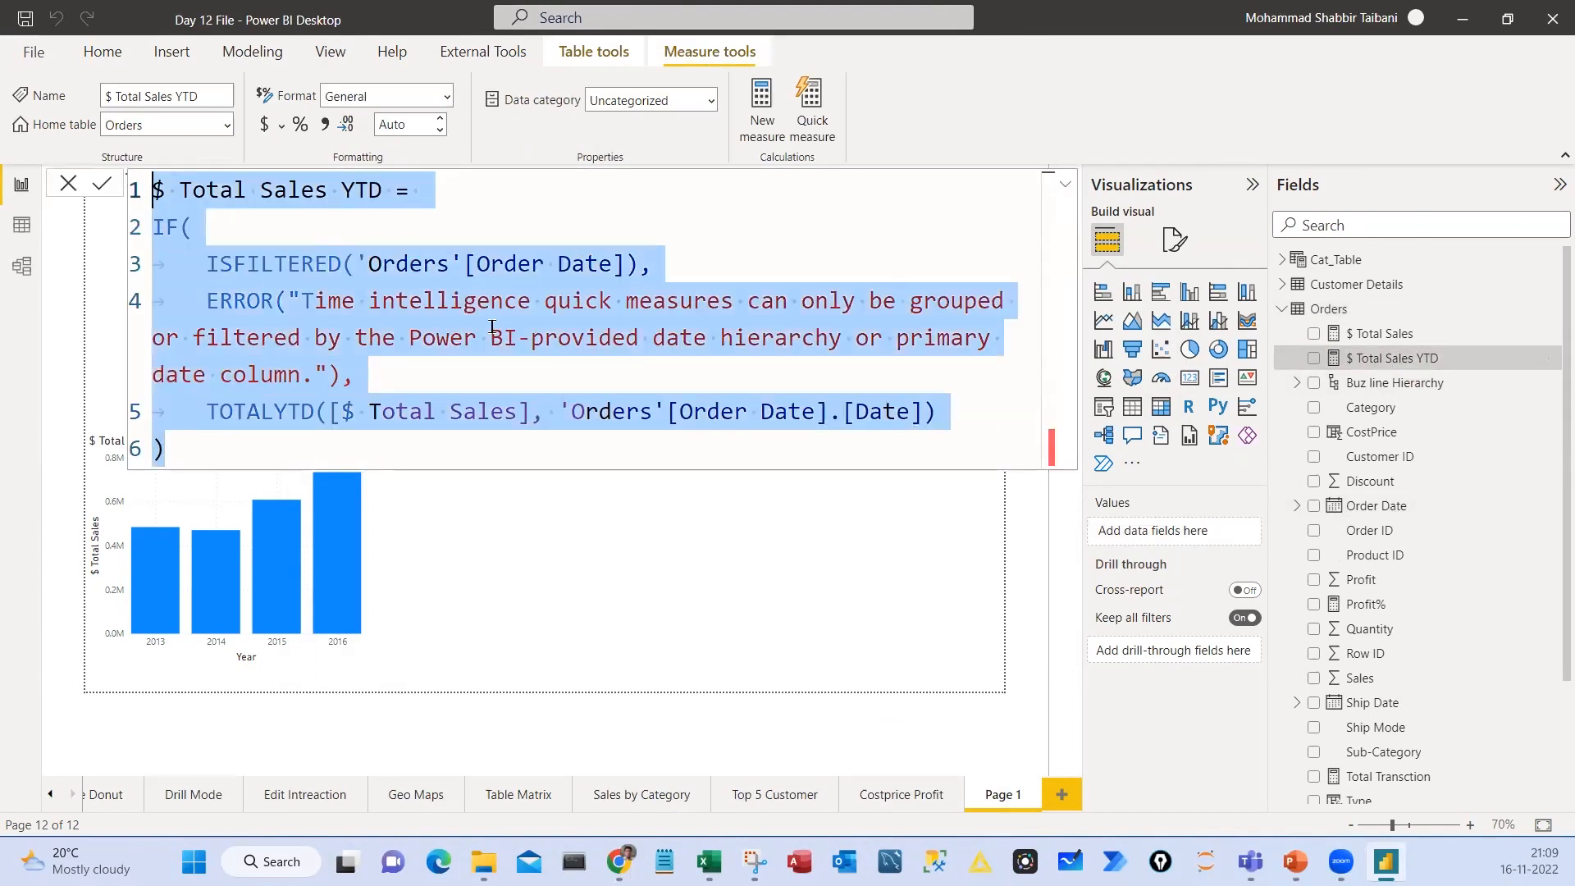
pyautogui.click(645, 523)
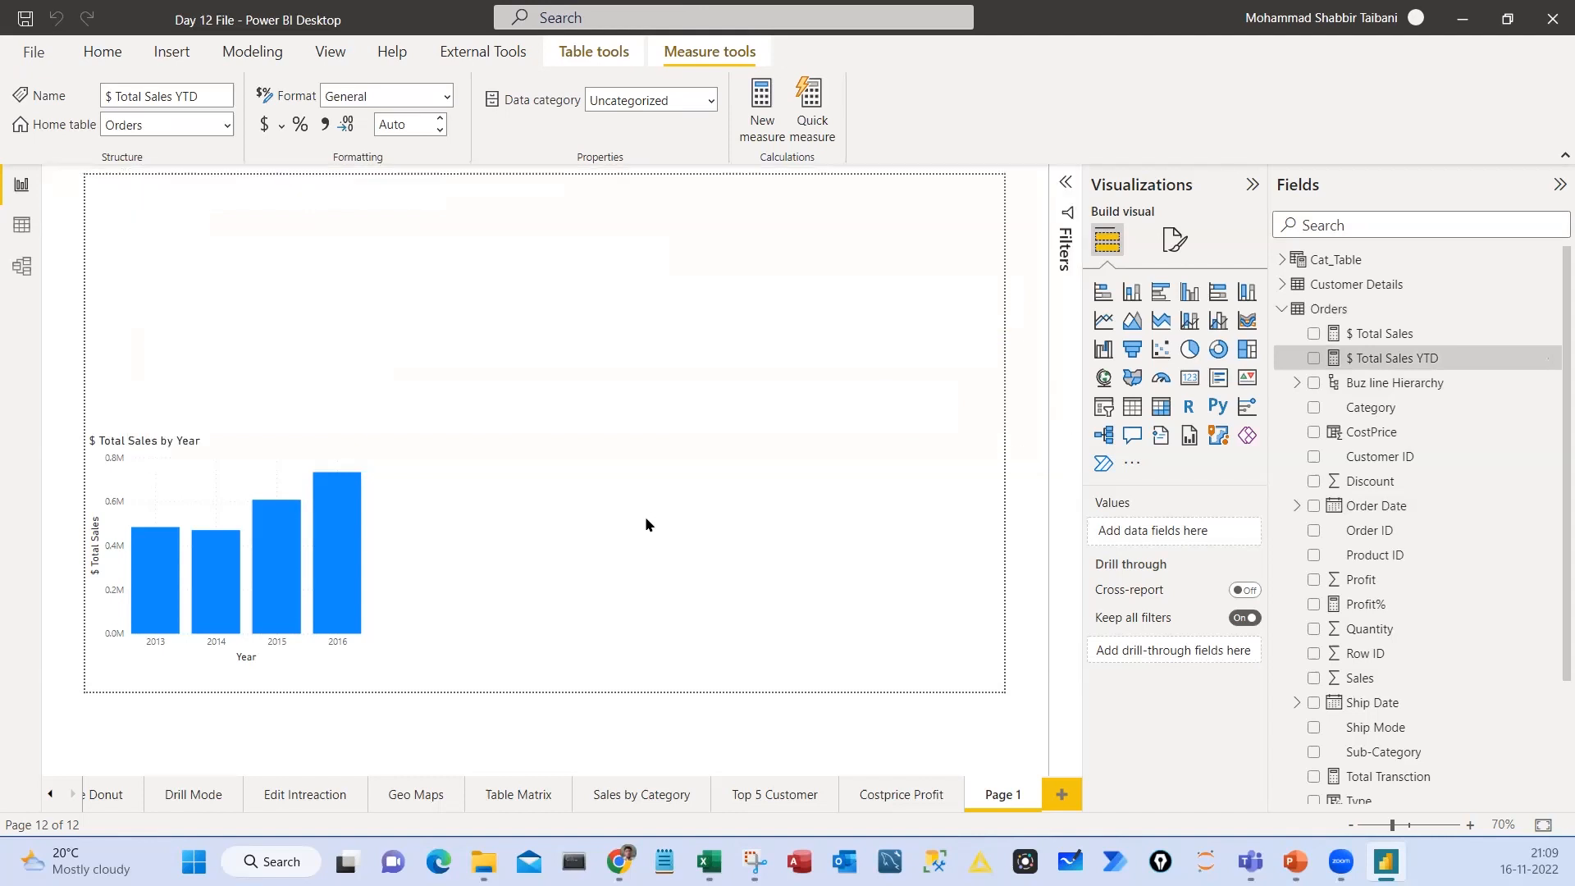
# Duplicate the $ Total Sales by Year chart beside the original and replace the copy's Y-axis measure with $ Total Sales YTD
pyautogui.click(347, 467)
pyautogui.hotkey('ctrl', 'c')
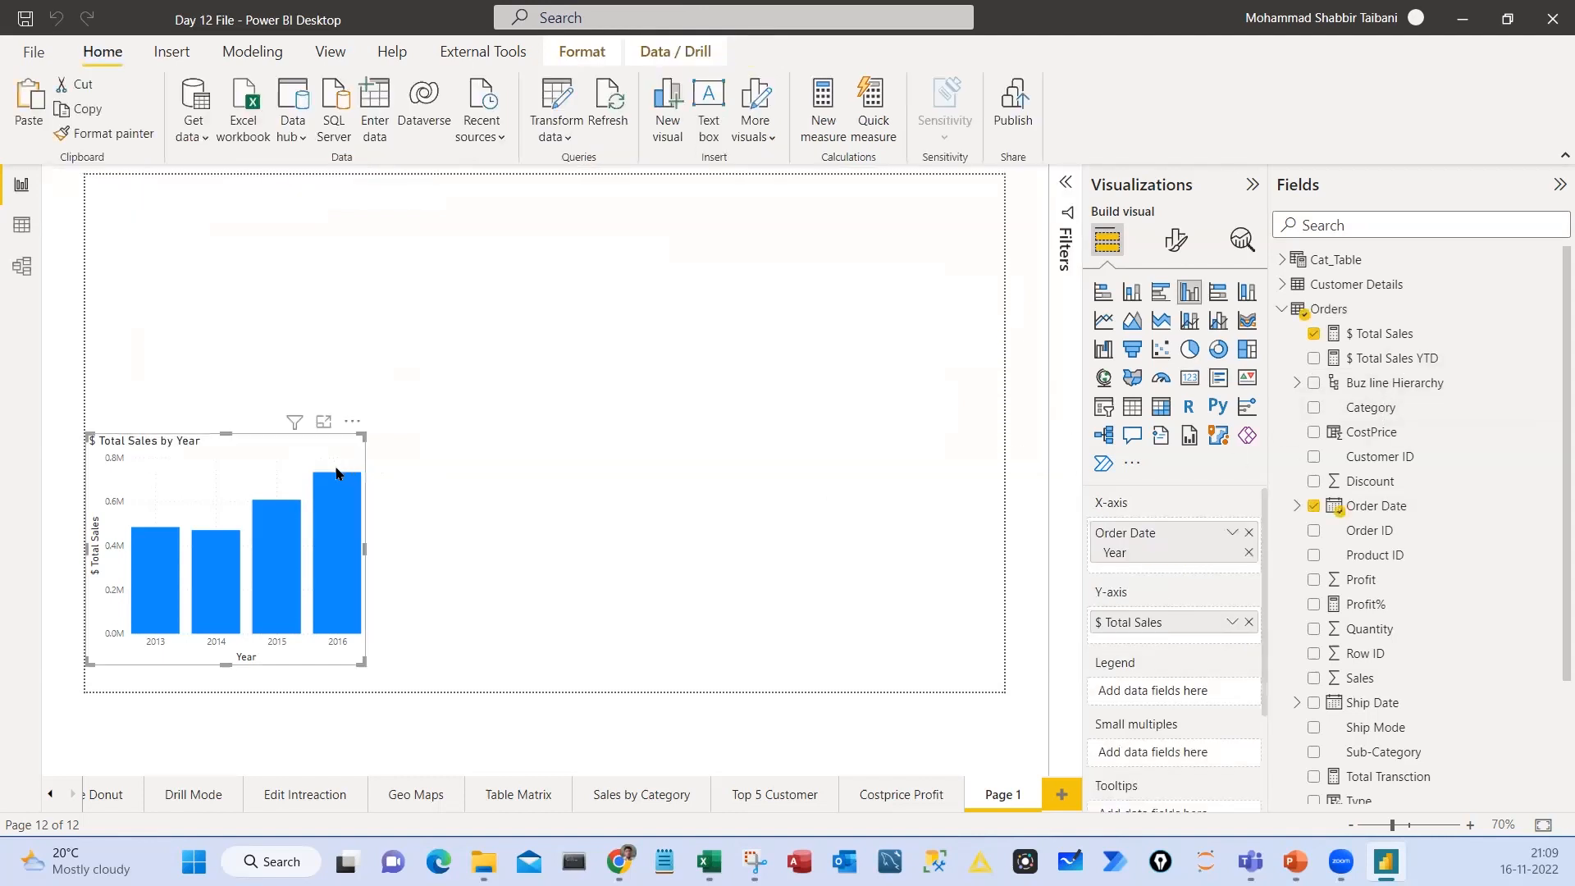
pyautogui.hotkey('ctrl', 'v')
pyautogui.moveTo(313, 458); pyautogui.dragTo(718, 451)
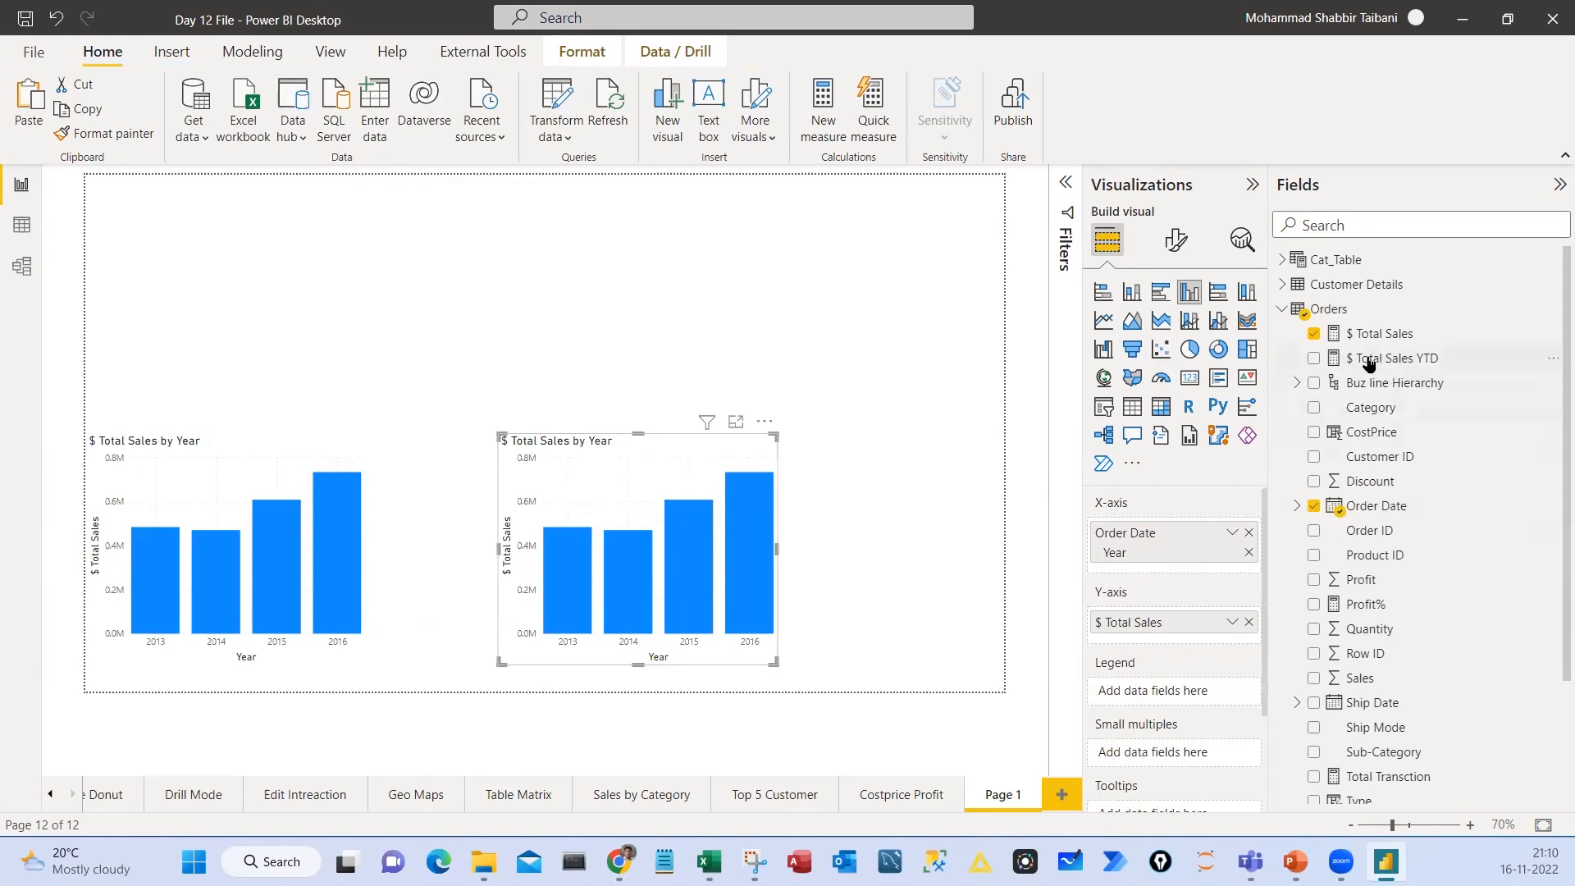
pyautogui.moveTo(1368, 363); pyautogui.dragTo(1157, 643)
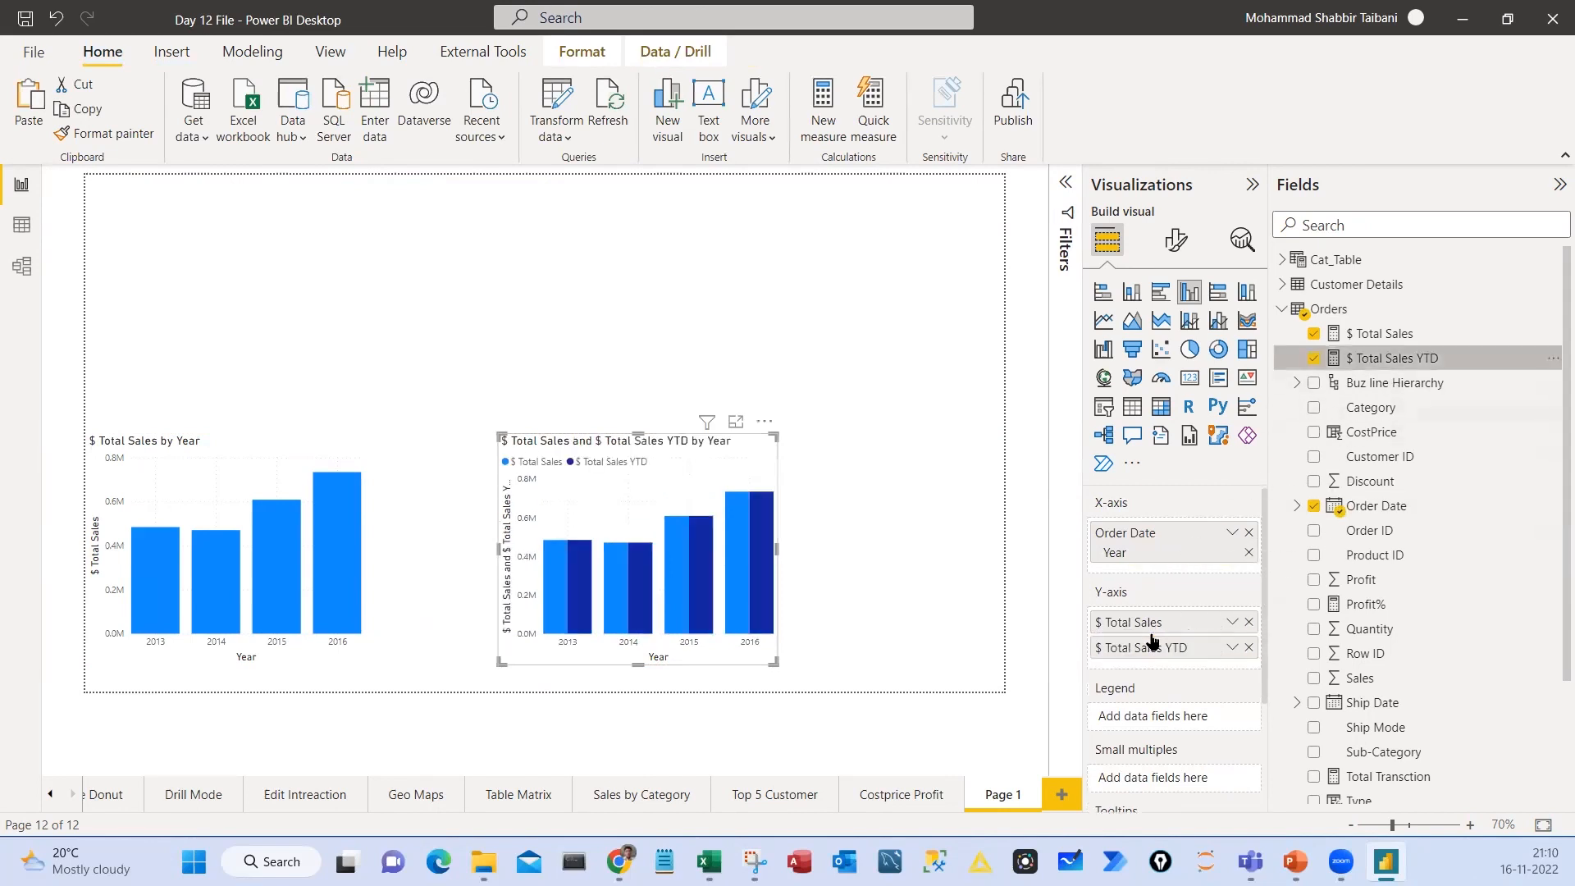
pyautogui.click(1250, 622)
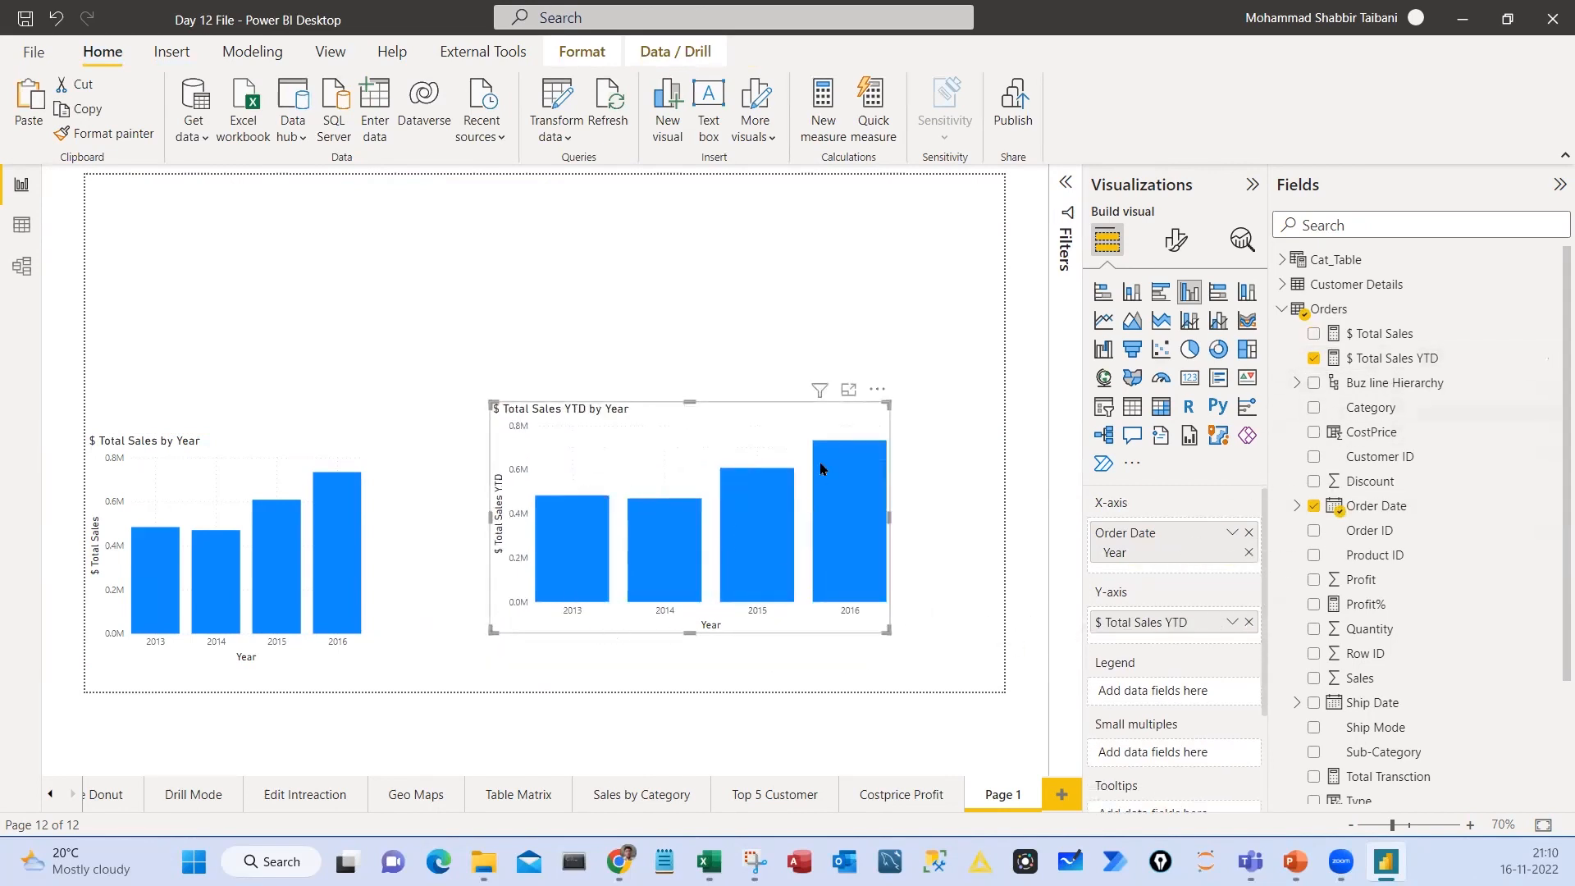
# Replace the YTD chart's X-axis with the full Order Date hierarchy, and enlarge the chart across the page's upper right
pyautogui.click(1249, 533)
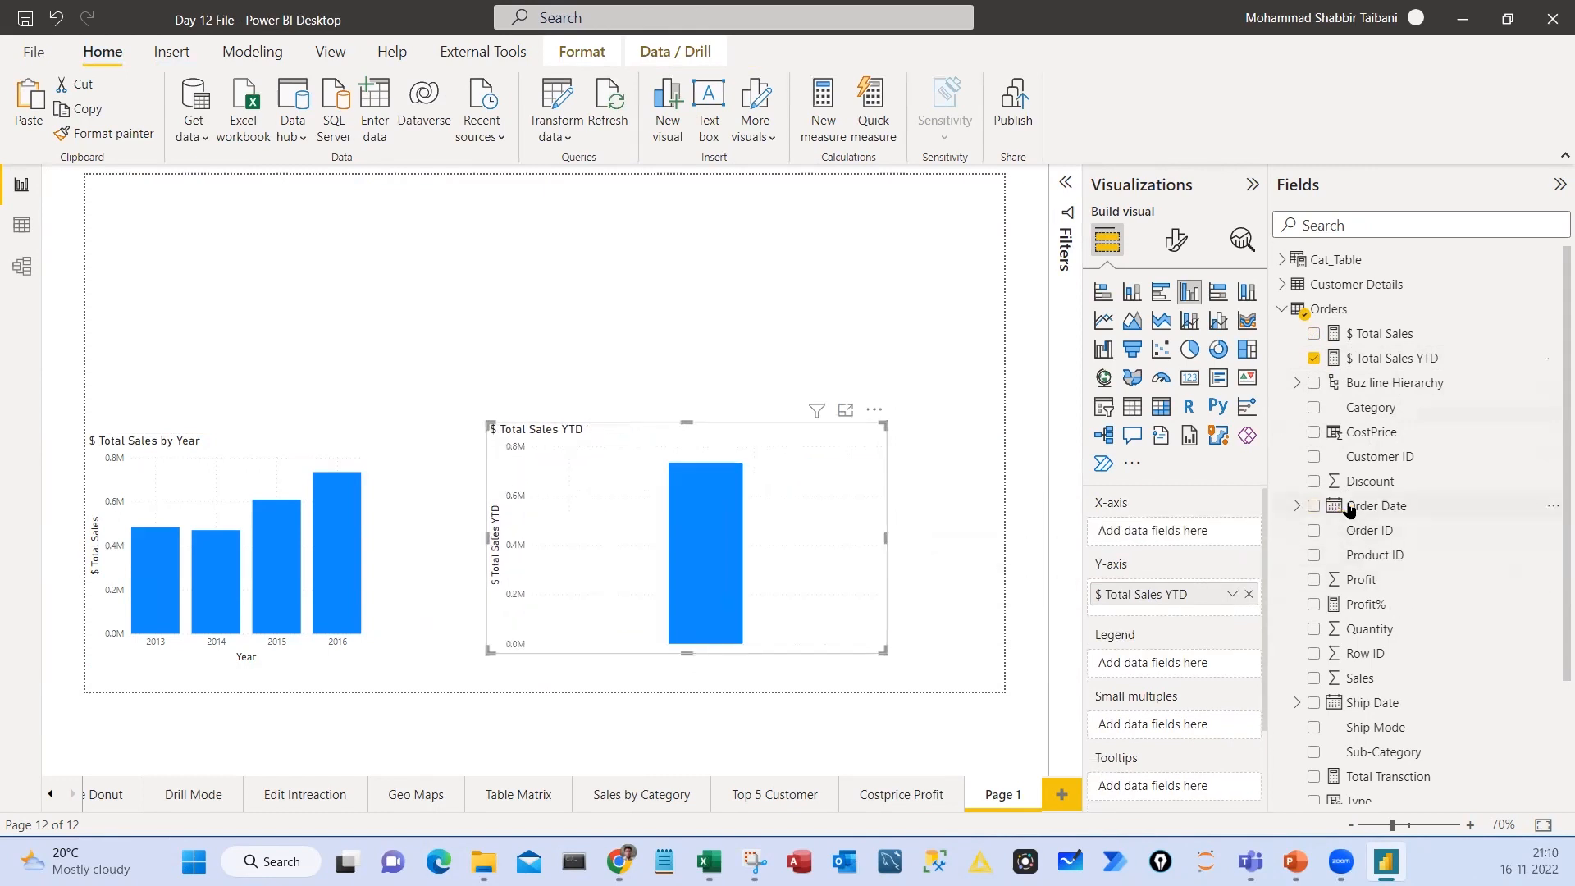
pyautogui.moveTo(1350, 506); pyautogui.dragTo(1181, 534)
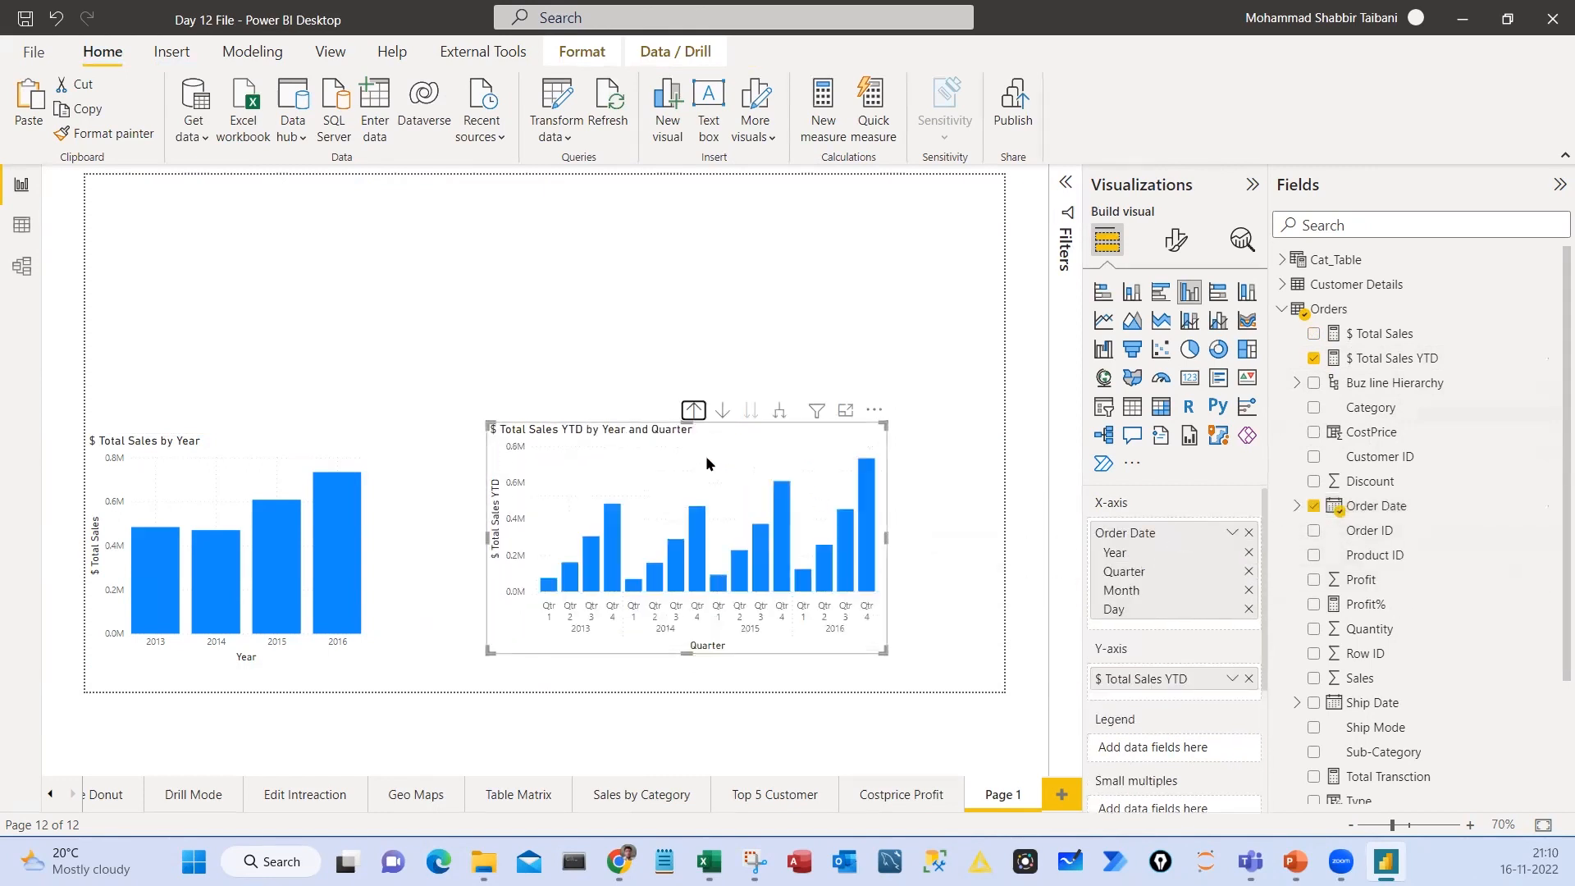
pyautogui.moveTo(760, 439); pyautogui.dragTo(681, 238)
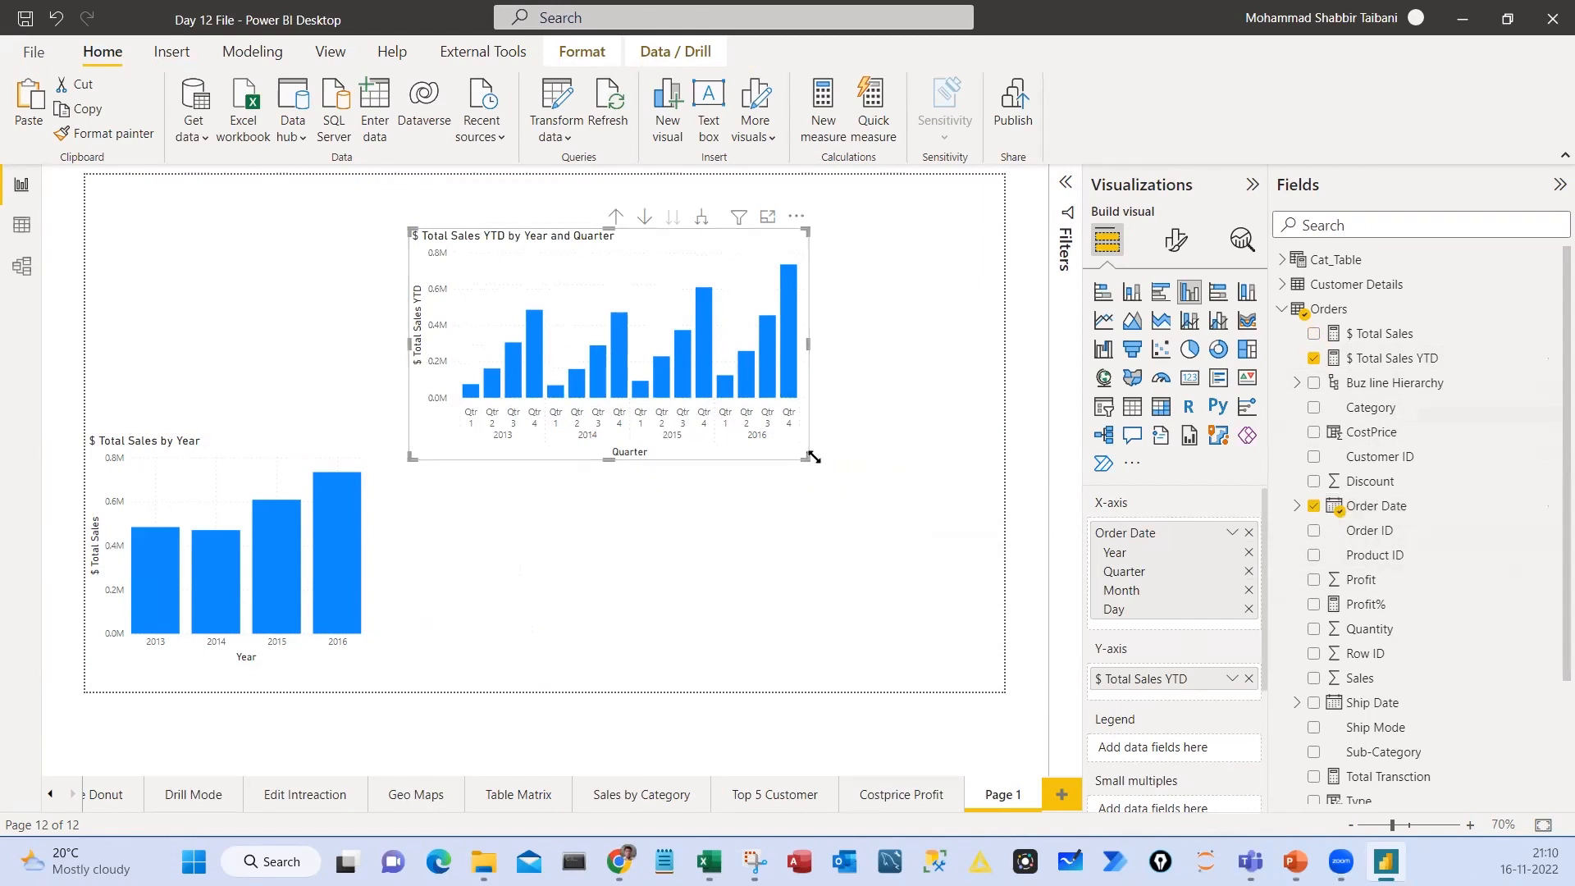
pyautogui.moveTo(825, 457); pyautogui.dragTo(990, 534)
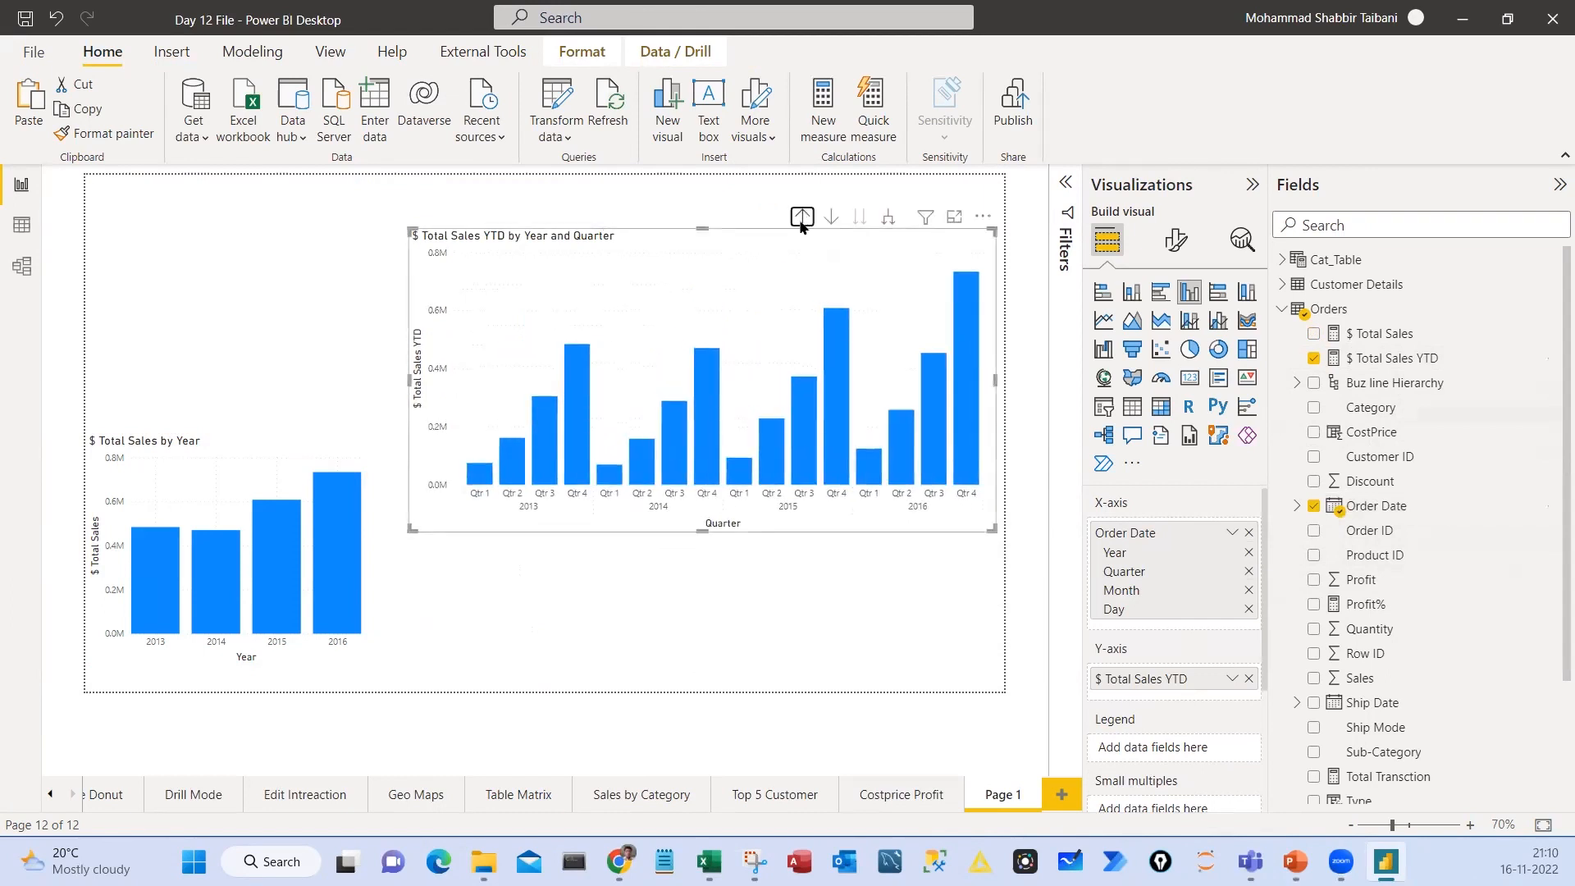
# Drill the YTD chart up to year level, and reduce its X-axis hierarchy to Month only
pyautogui.click(802, 216)
pyautogui.moveTo(809, 248); pyautogui.dragTo(765, 253)
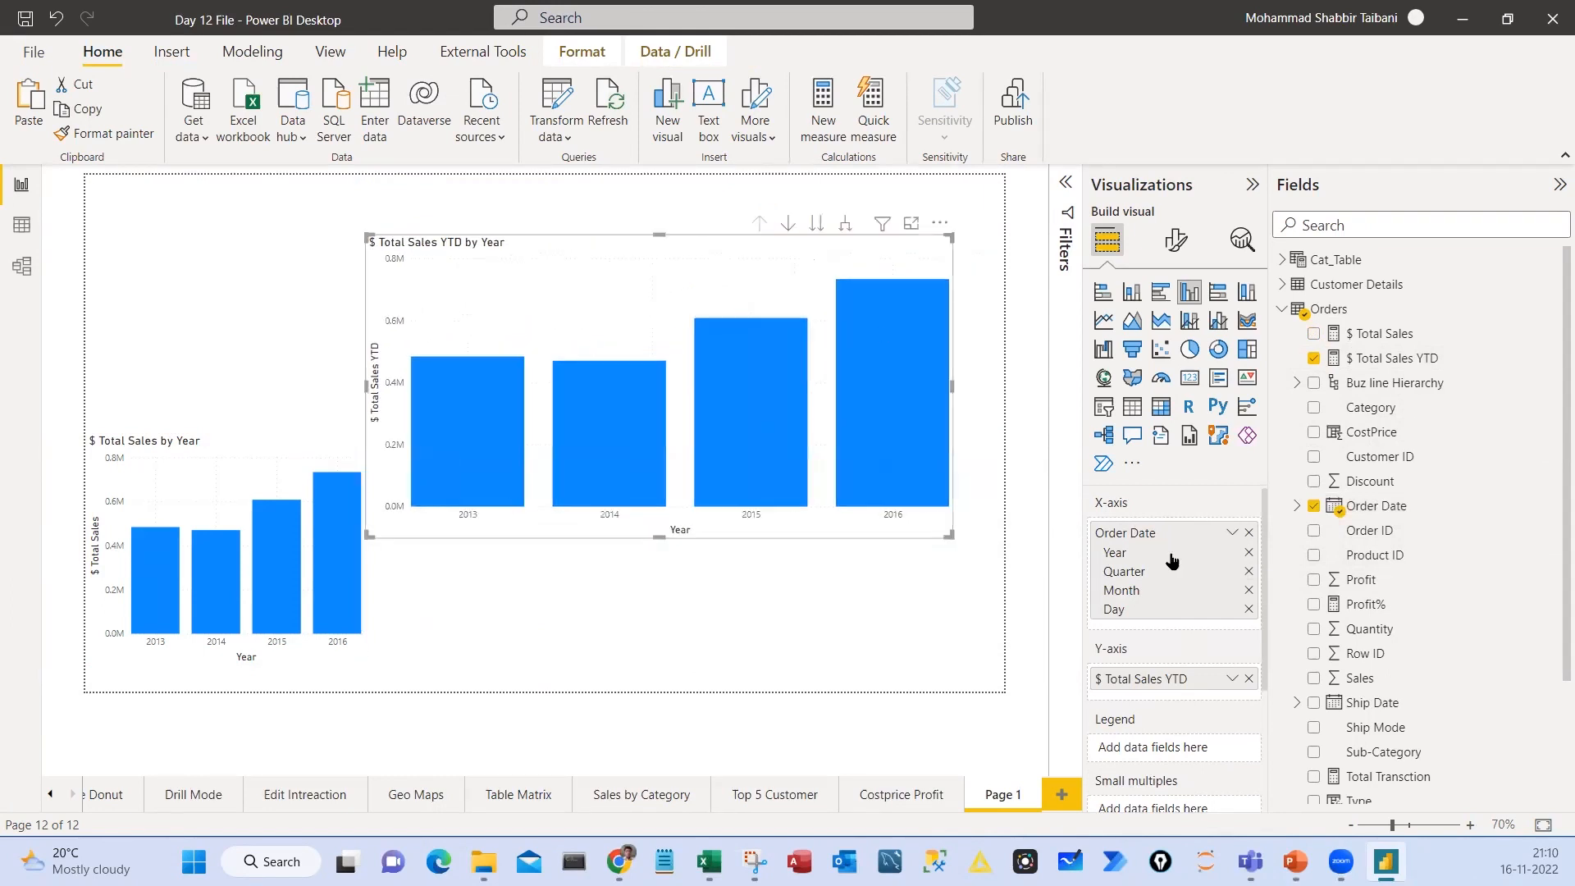
pyautogui.click(1248, 552)
pyautogui.click(1249, 553)
pyautogui.click(1249, 572)
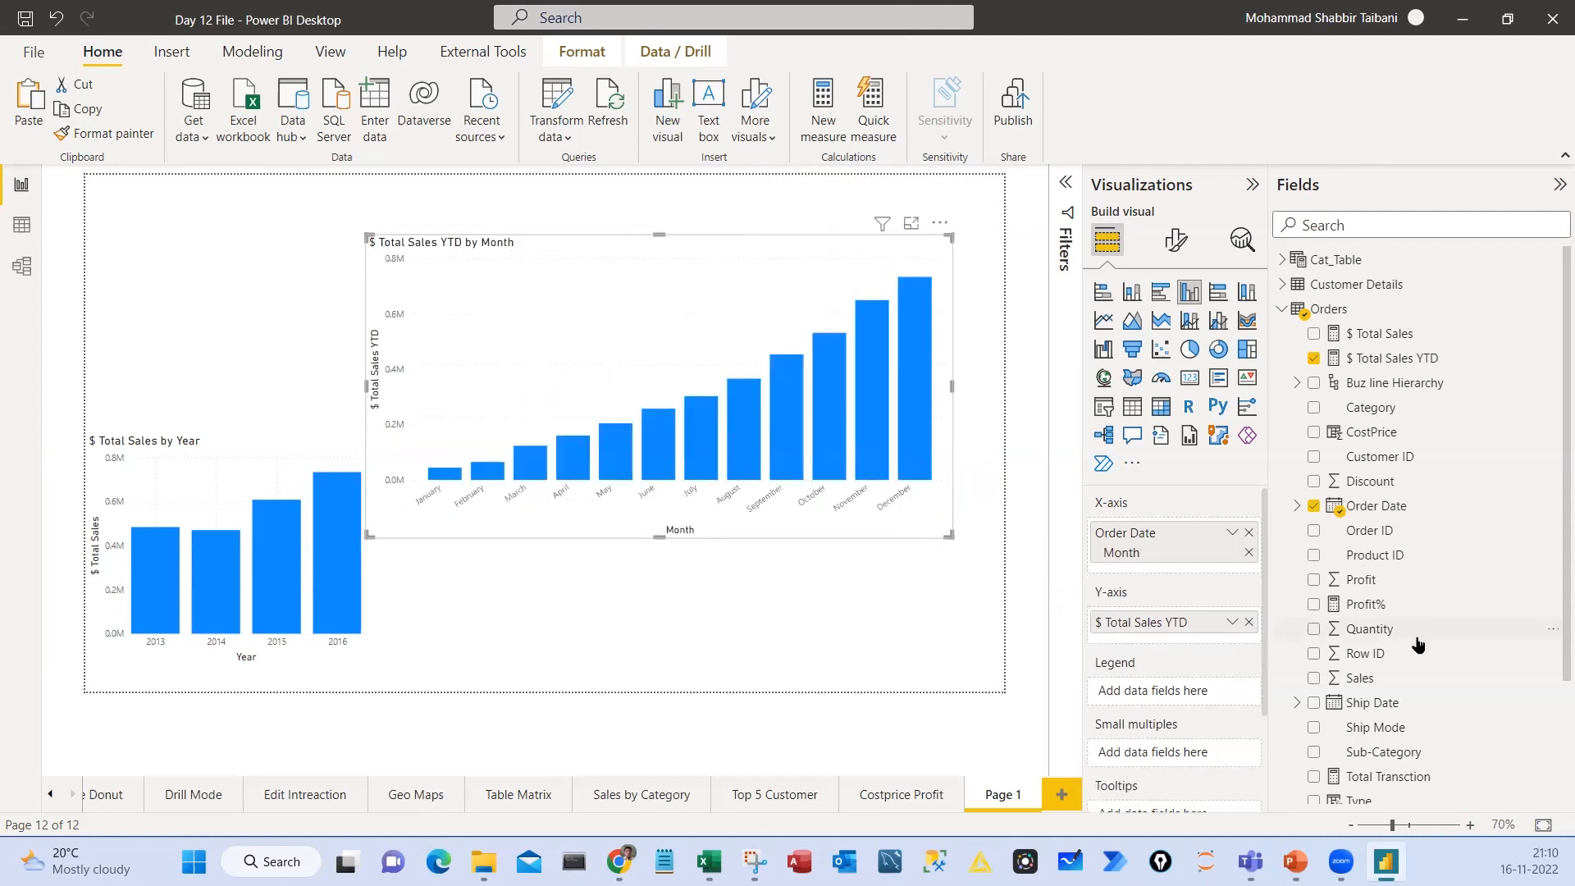
# Add $ Total Sales to the monthly YTD chart's Y-axis, and delete that chart from the page
pyautogui.moveTo(1368, 336); pyautogui.dragTo(1182, 622)
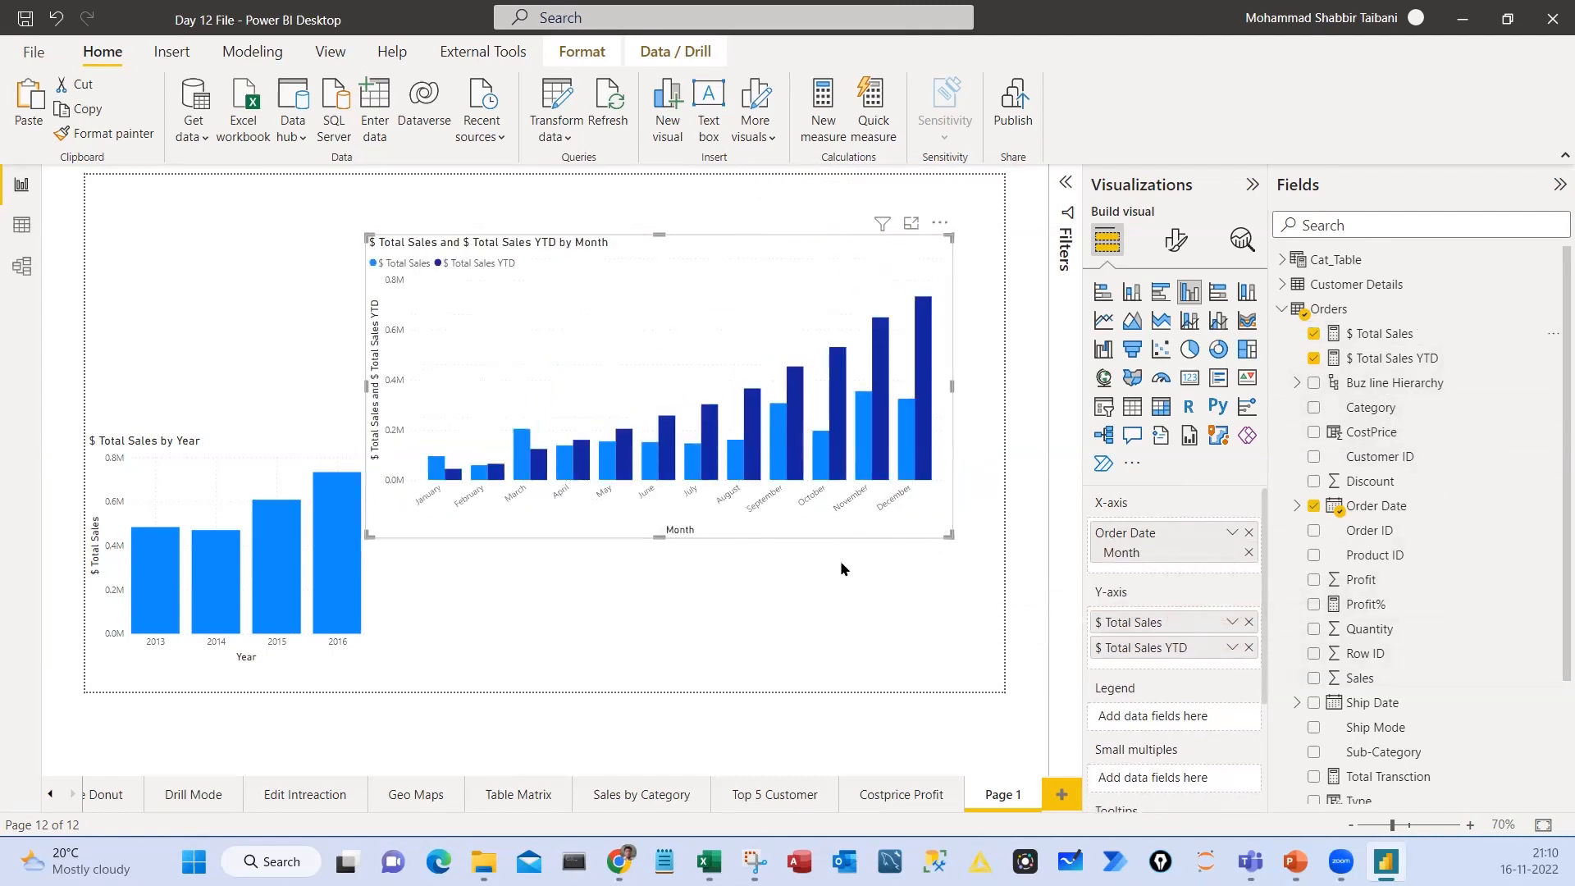
pyautogui.moveTo(638, 253); pyautogui.dragTo(672, 254)
pyautogui.press('Delete')
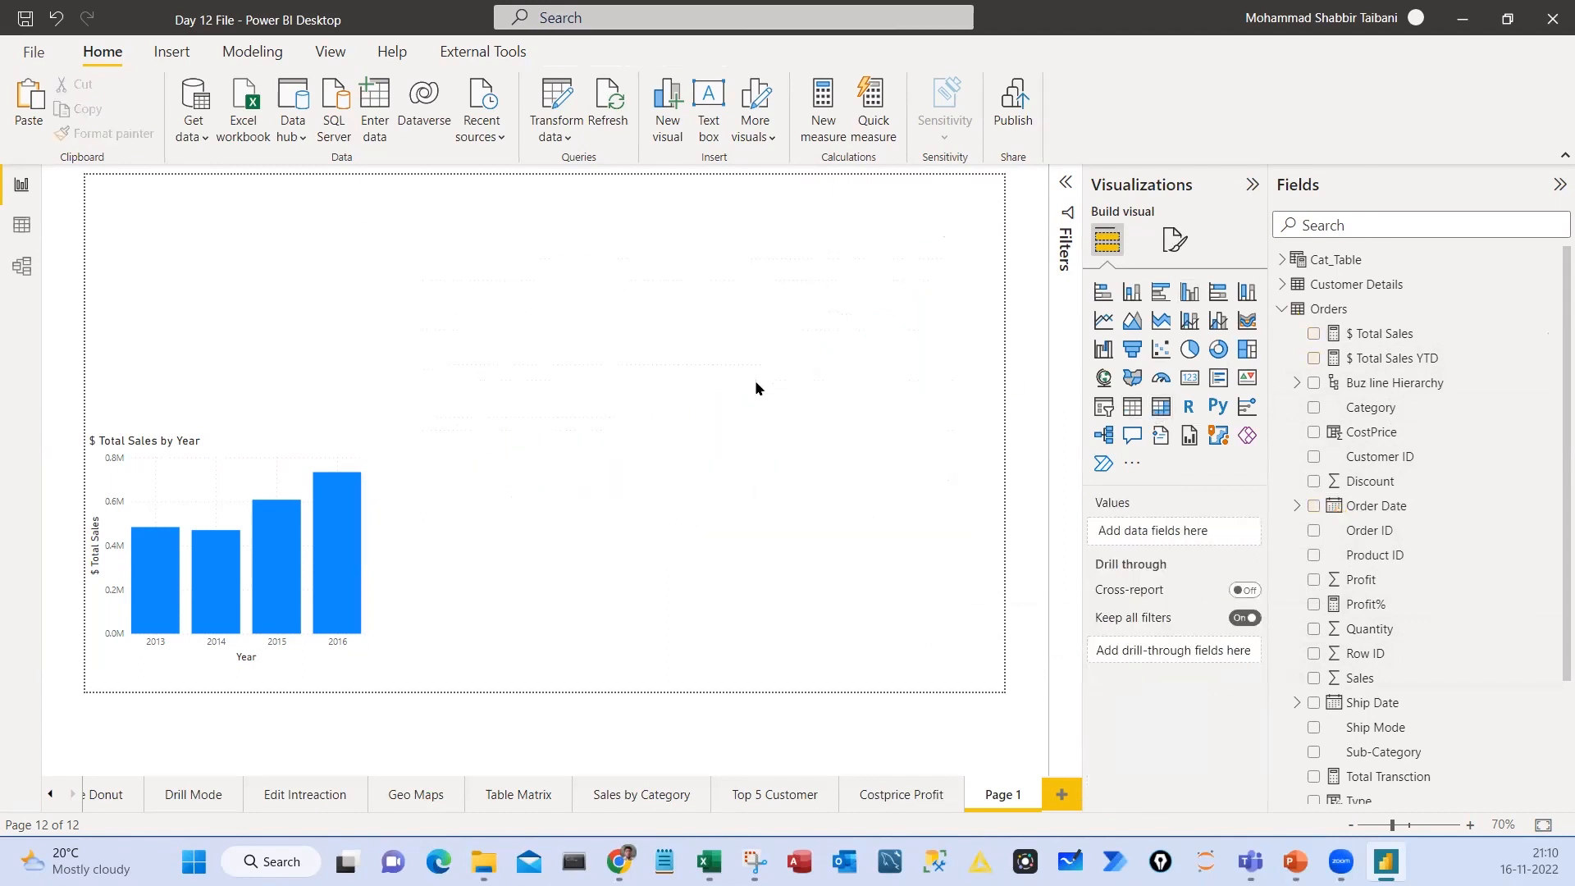
# Insert a matrix beside the yearly chart with Order Date Month as rows and $ Total Sales and $ Total Sales YTD as values
pyautogui.click(1161, 406)
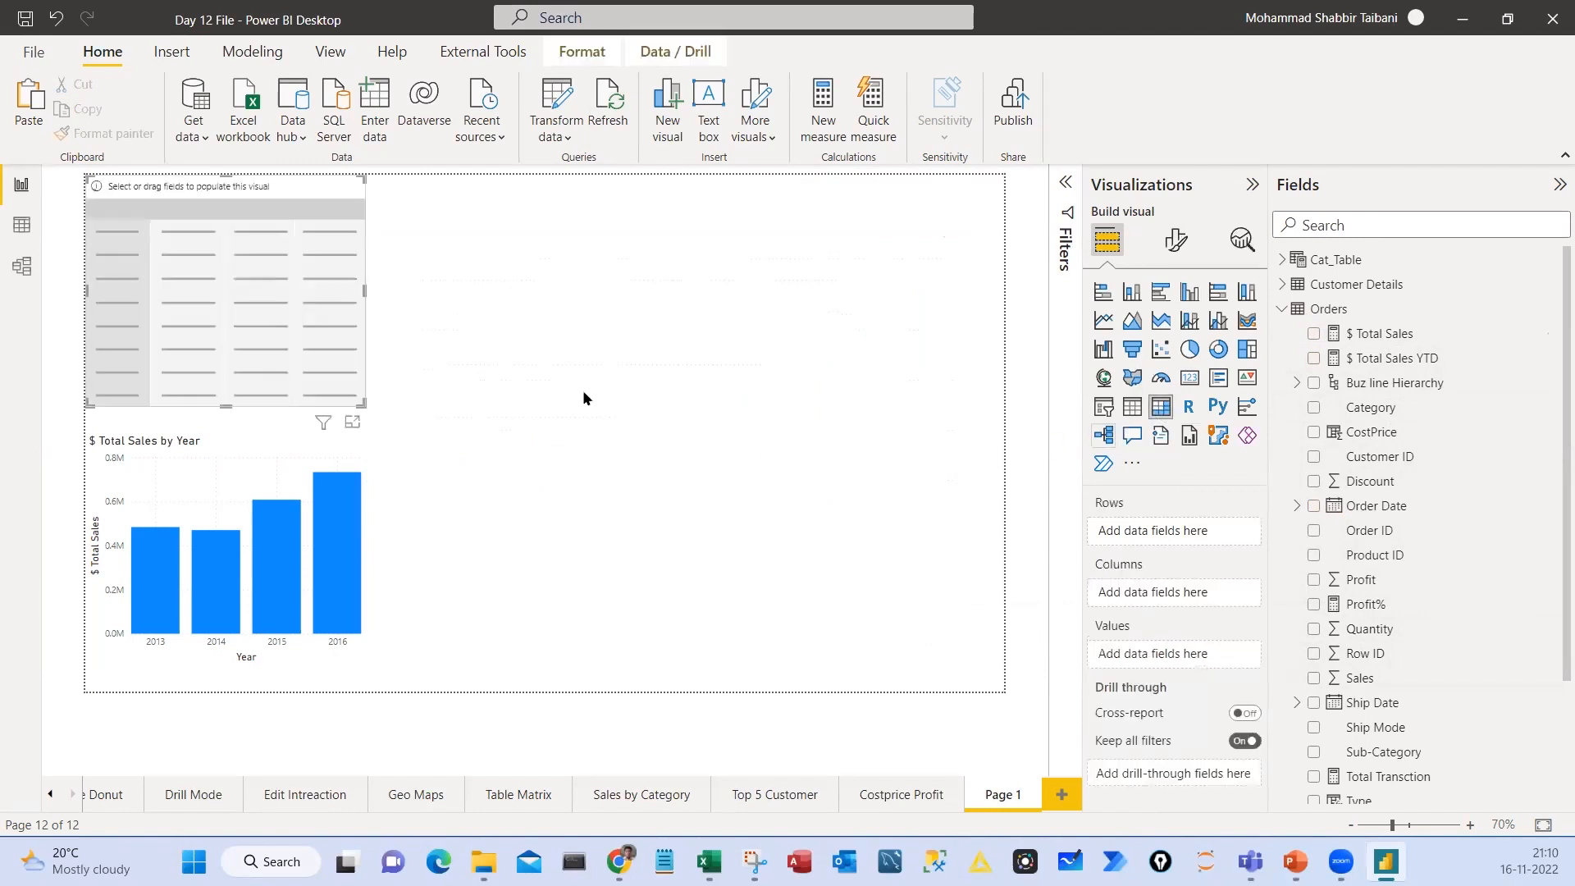
pyautogui.moveTo(254, 215); pyautogui.dragTo(747, 292)
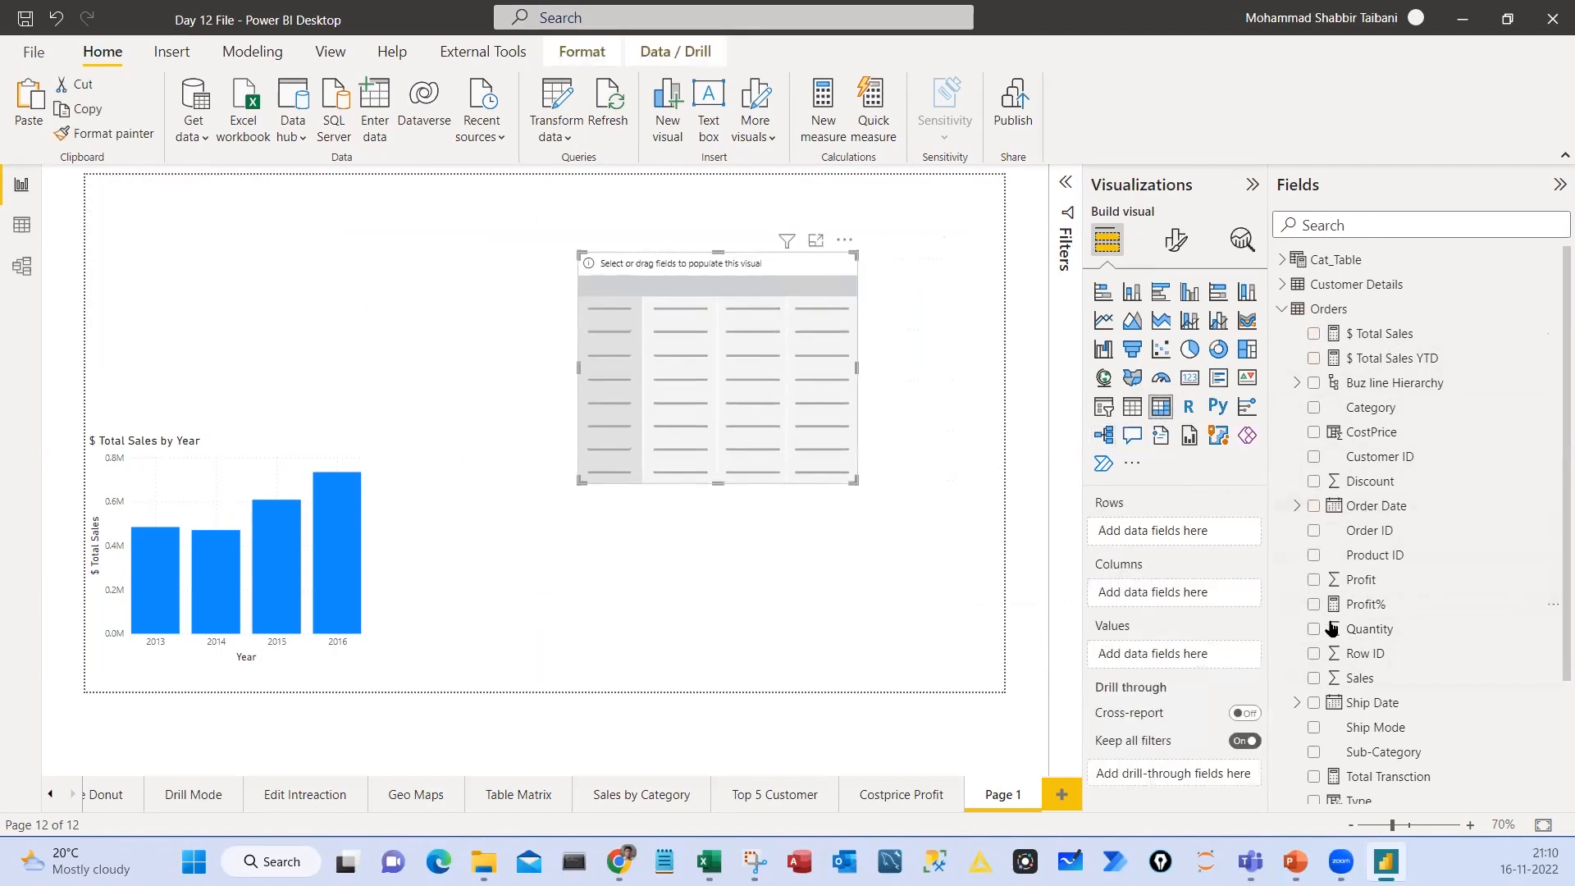
pyautogui.click(1297, 506)
pyautogui.moveTo(1395, 607); pyautogui.dragTo(1169, 541)
pyautogui.moveTo(1364, 335); pyautogui.dragTo(1141, 698)
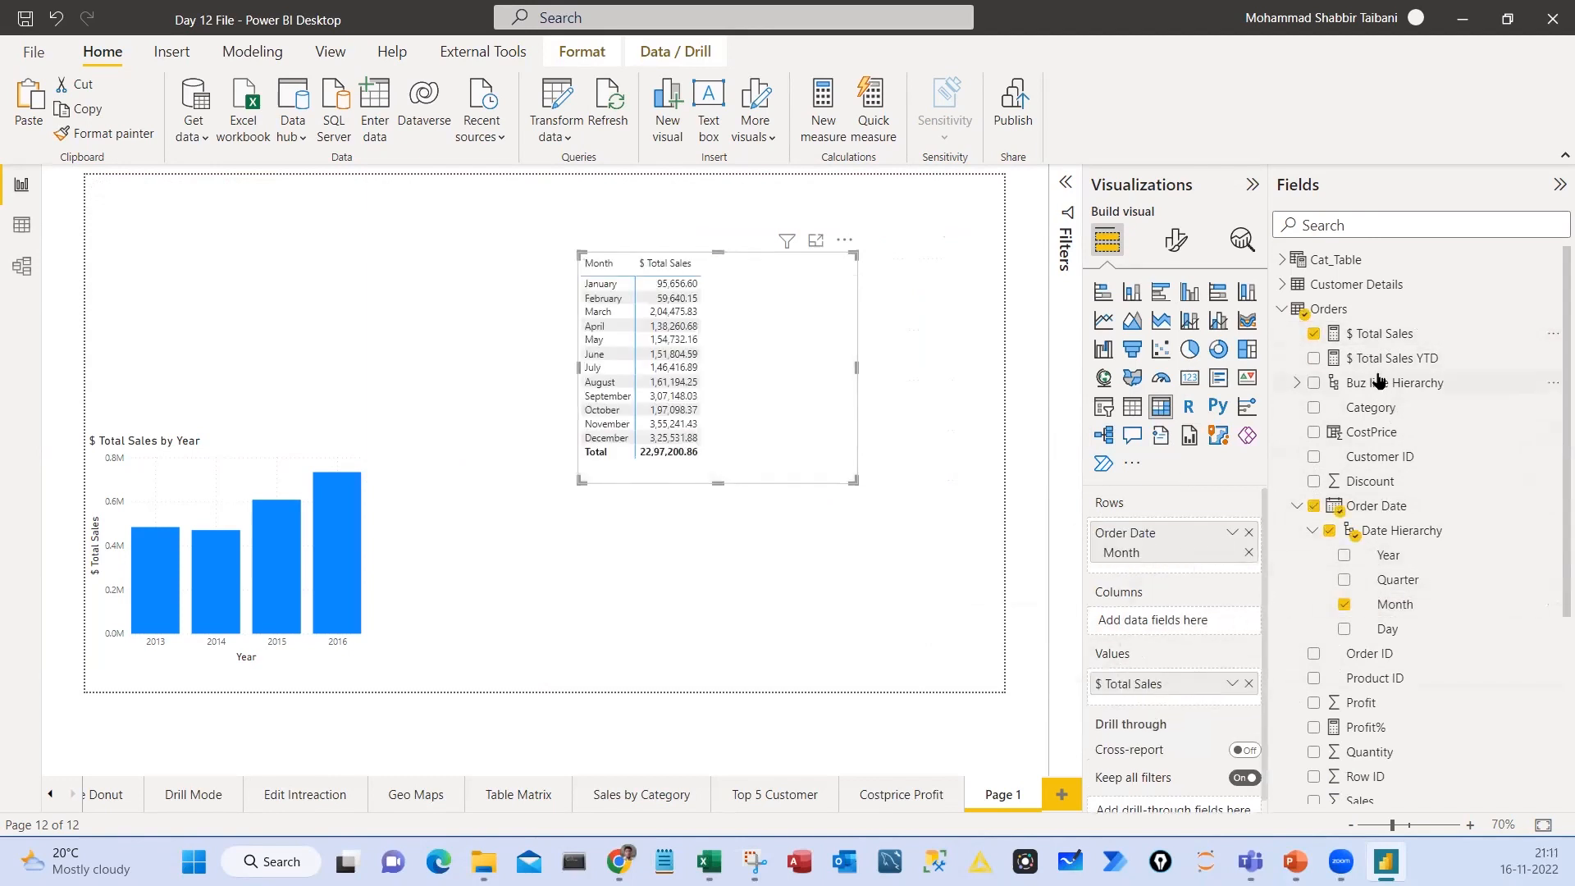
pyautogui.moveTo(1379, 361); pyautogui.dragTo(1174, 698)
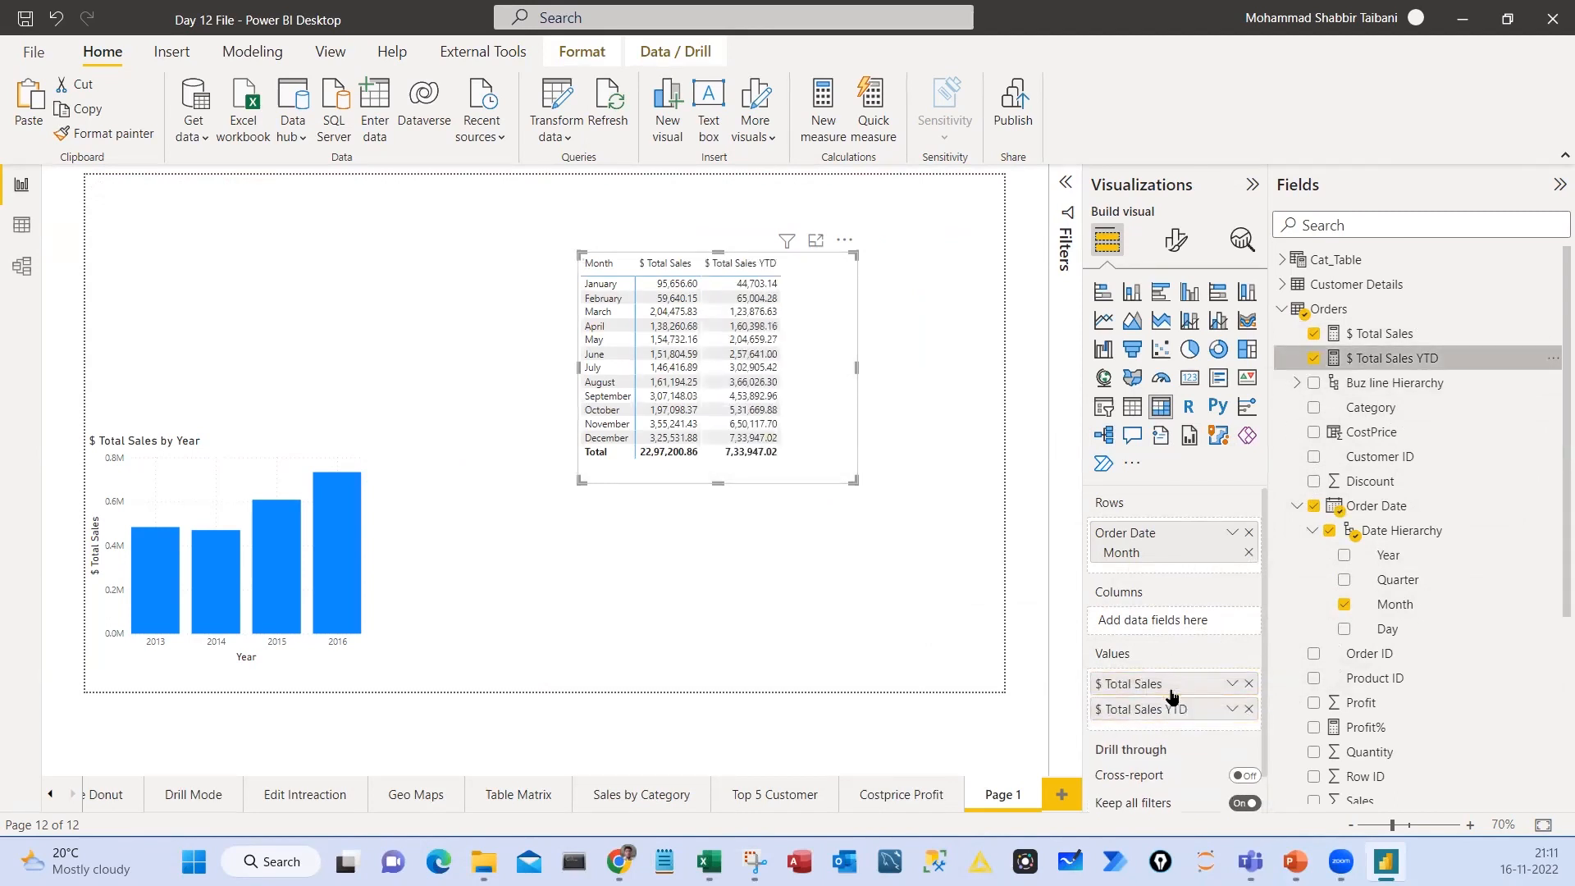
# Enlarge the matrix with a global font size of 16, and add Year above Month in its rows with 2013 expanded
pyautogui.moveTo(861, 470); pyautogui.dragTo(919, 623)
pyautogui.moveTo(824, 545)
pyautogui.mouseDown()
pyautogui.moveTo(850, 500)
pyautogui.moveTo(834, 518)
pyautogui.mouseUp()
pyautogui.moveTo(1388, 557); pyautogui.dragTo(1173, 546)
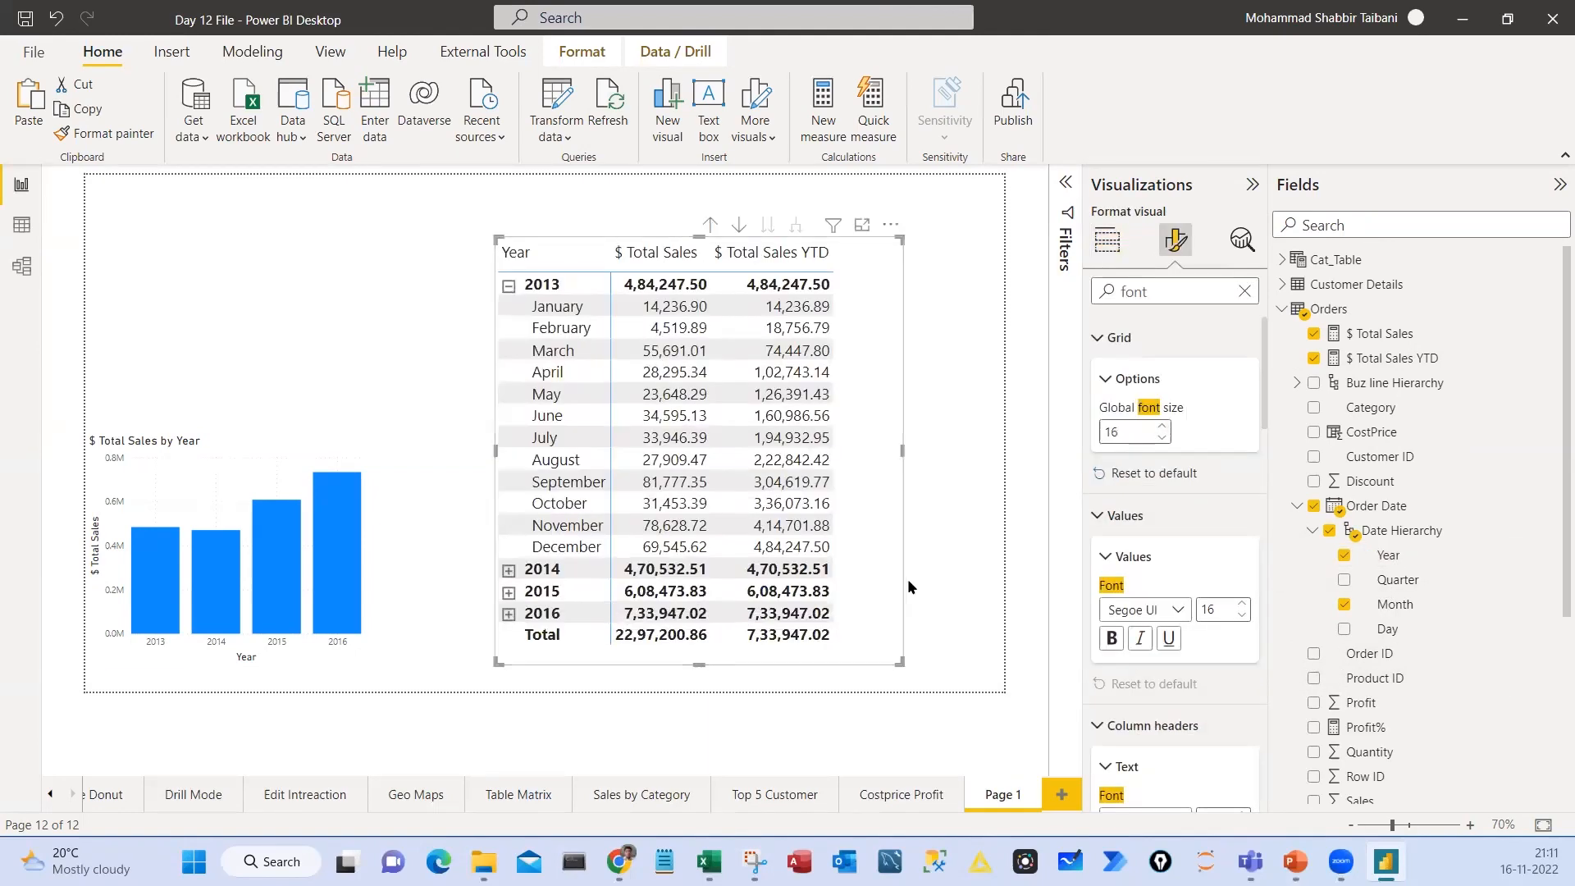
# Mark the $ Total Sales column and the first 2013 months in the matrix to compare monthly sales with the year-to-date figures
pyautogui.moveTo(614, 234)
pyautogui.mouseDown()
pyautogui.moveTo(714, 459)
pyautogui.moveTo(725, 633)
pyautogui.mouseUp()
pyautogui.moveTo(1327, 320)
pyautogui.mouseDown()
pyautogui.moveTo(1394, 355)
pyautogui.moveTo(1457, 344)
pyautogui.mouseUp()
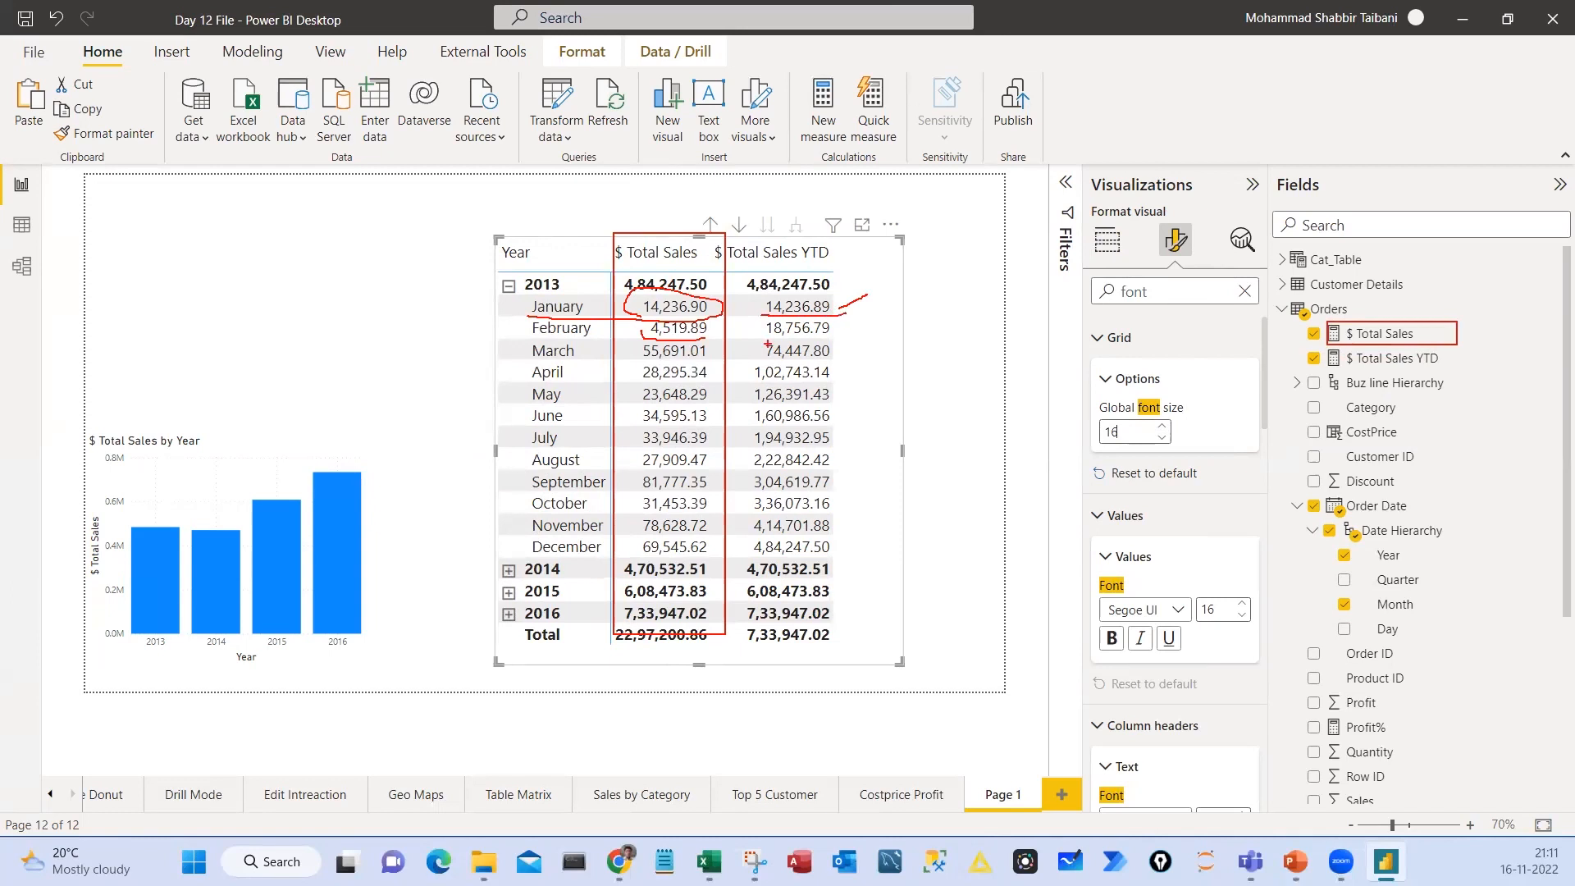
pyautogui.moveTo(765, 343); pyautogui.dragTo(772, 308)
pyautogui.press('Escape')
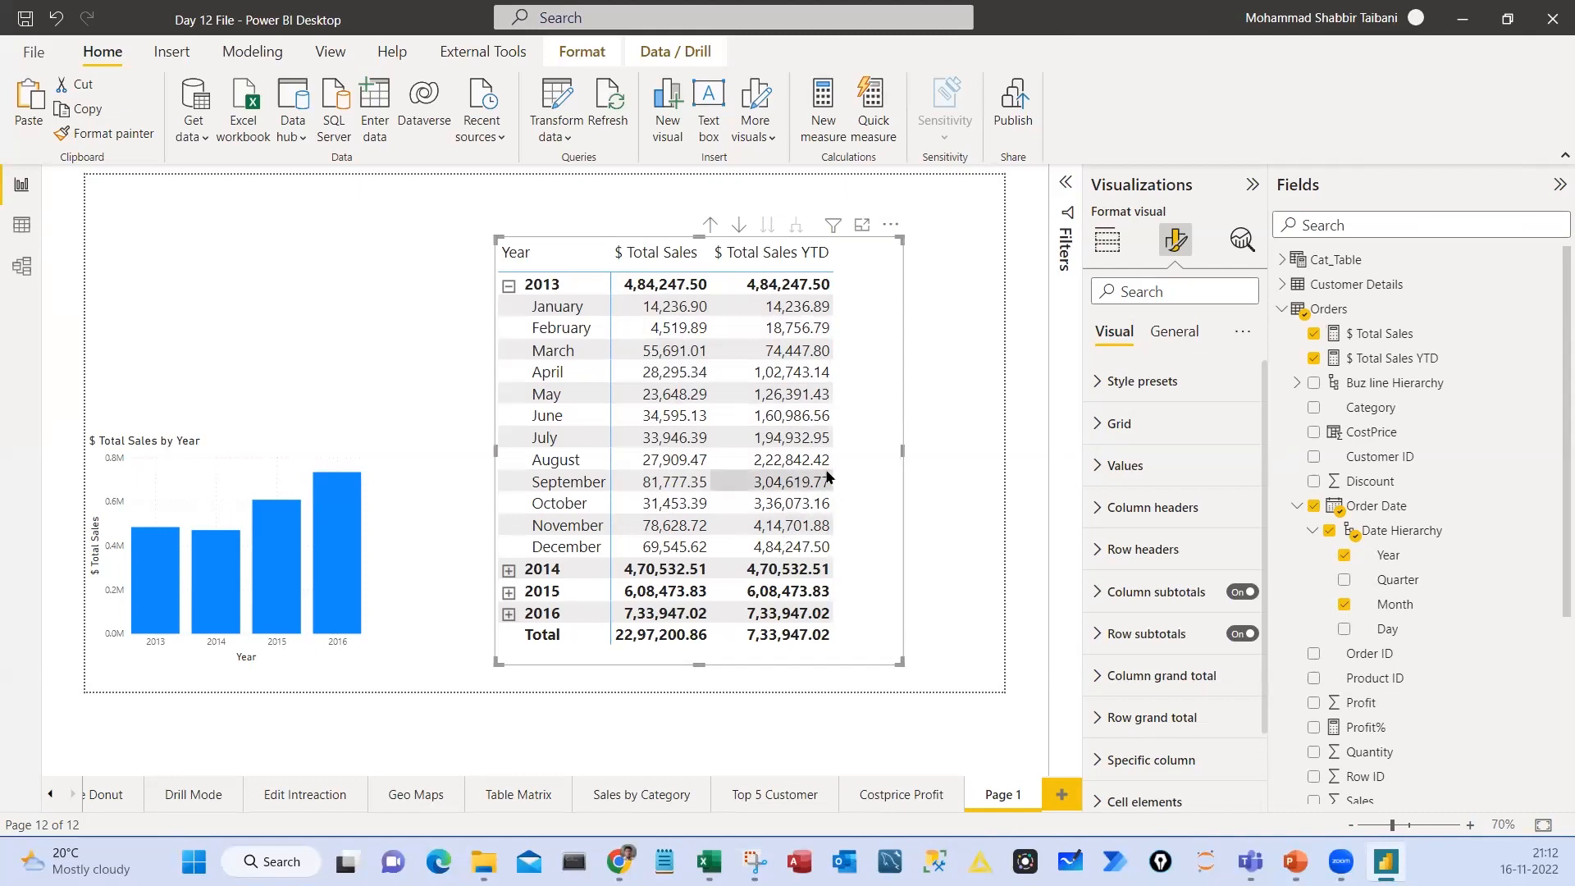
# Move the matrix to the page's upper-left corner, and place the yearly sales chart beside it as a clustered bar chart
pyautogui.moveTo(864, 378); pyautogui.dragTo(397, 332)
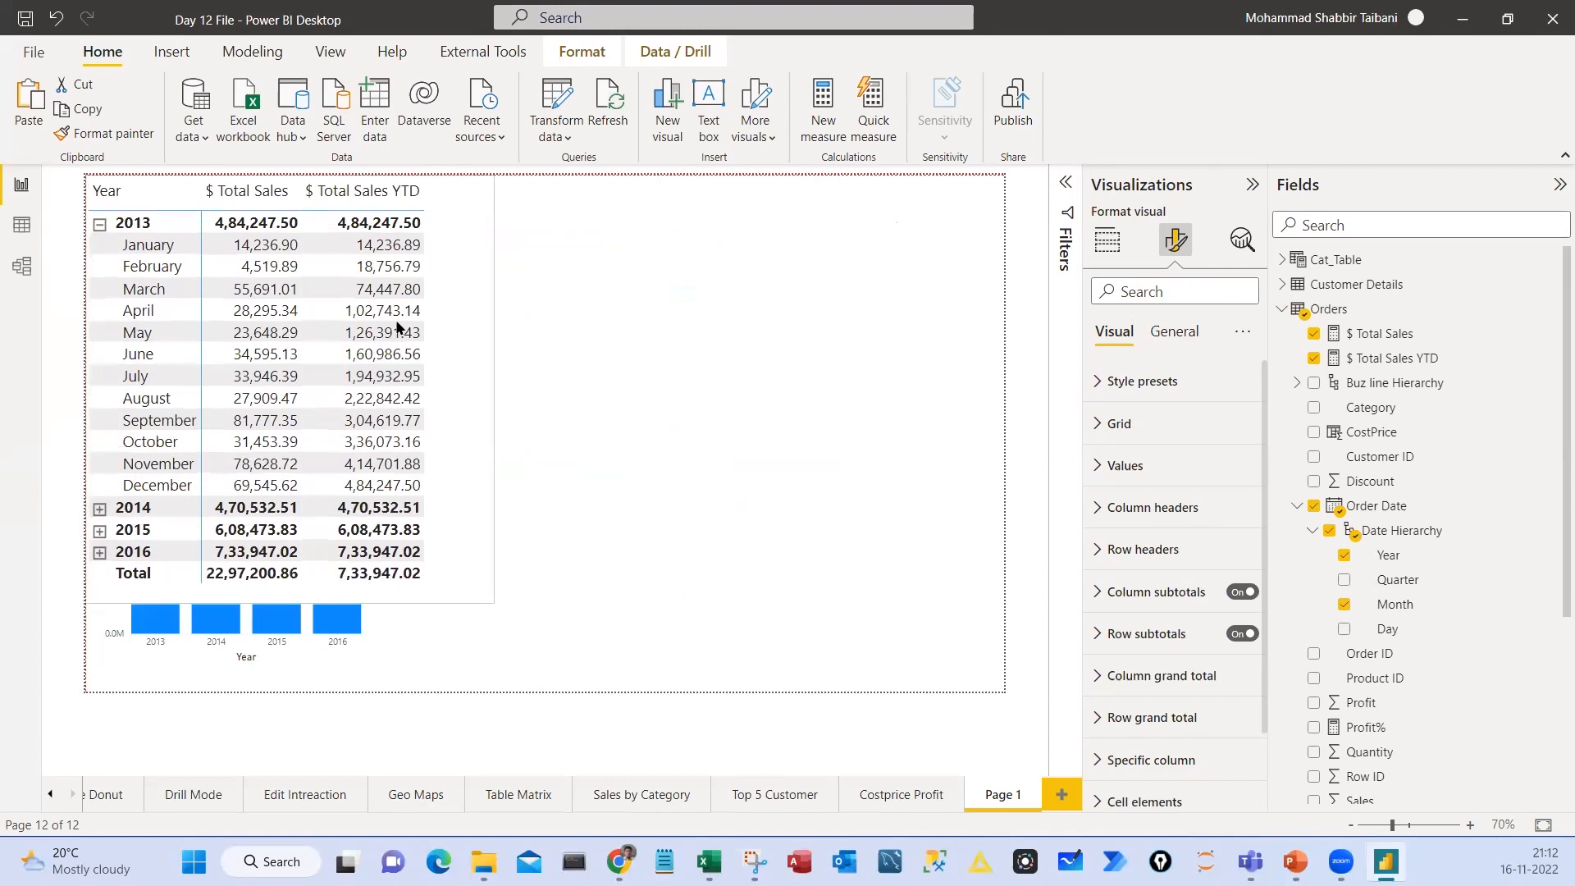
pyautogui.moveTo(305, 648); pyautogui.dragTo(731, 489)
pyautogui.click(1107, 240)
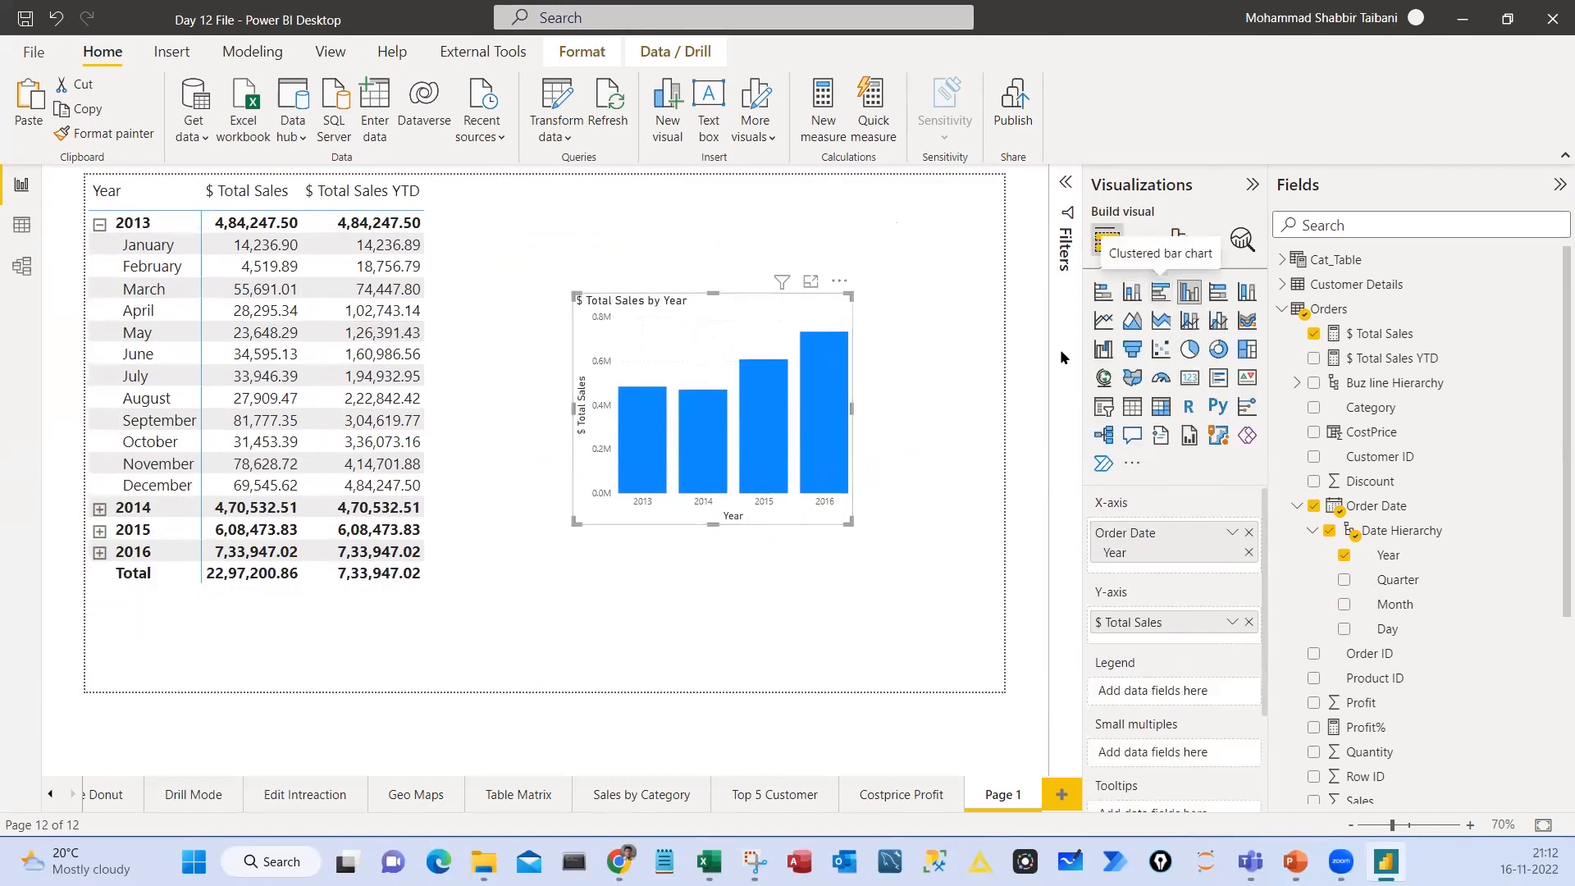
pyautogui.click(1161, 292)
pyautogui.moveTo(768, 308); pyautogui.dragTo(787, 247)
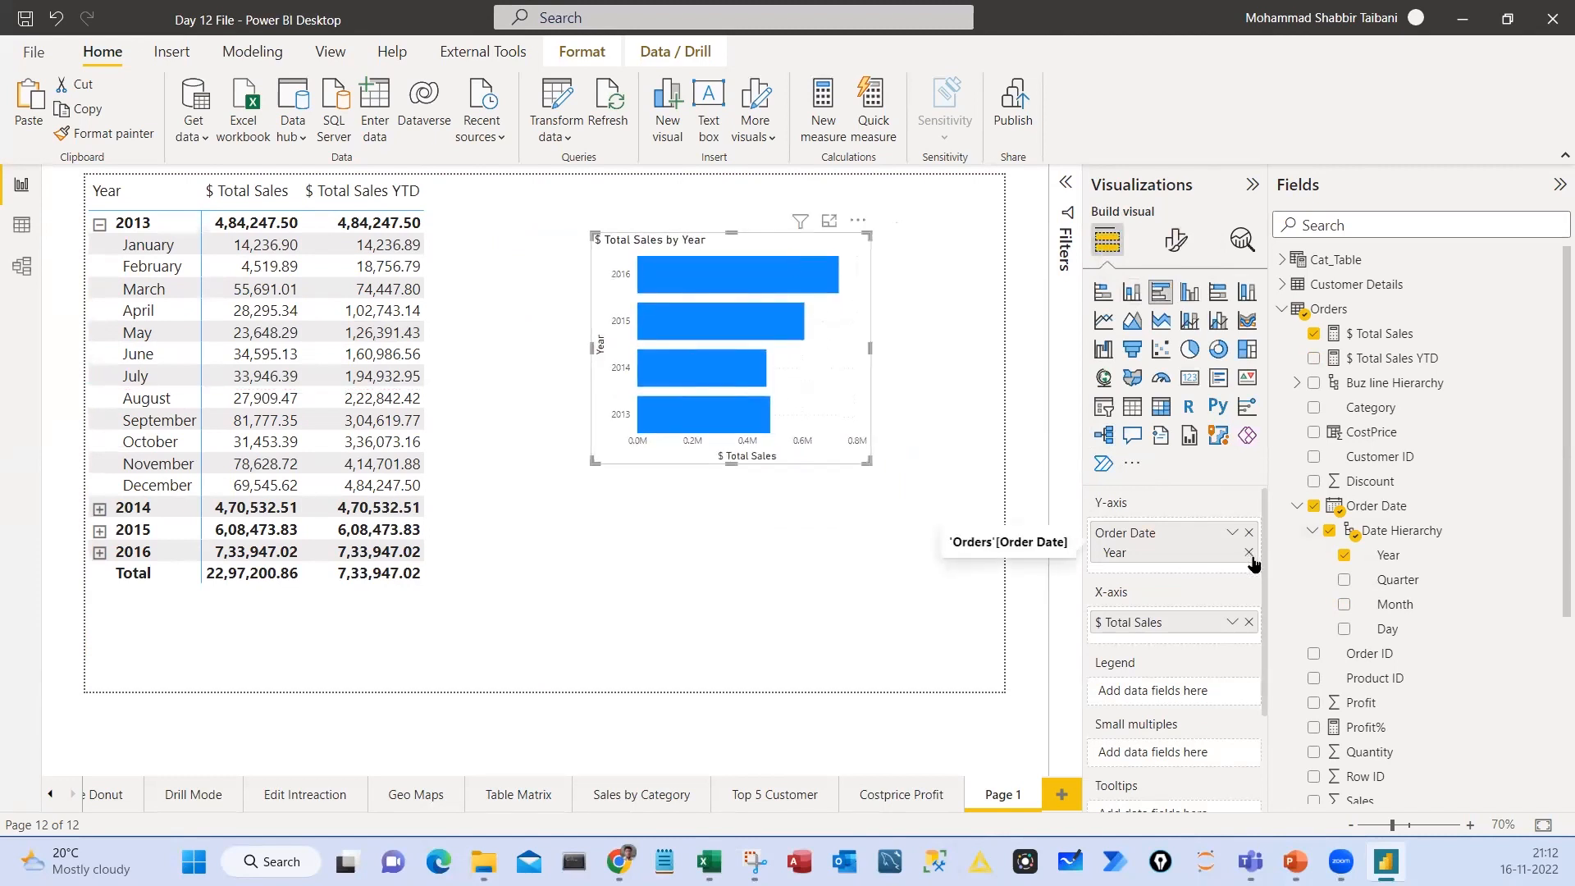
# Change the bar chart to show $ Total Sales YTD by Month, and enlarge it across the page's right half
pyautogui.moveTo(1395, 604); pyautogui.dragTo(1166, 569)
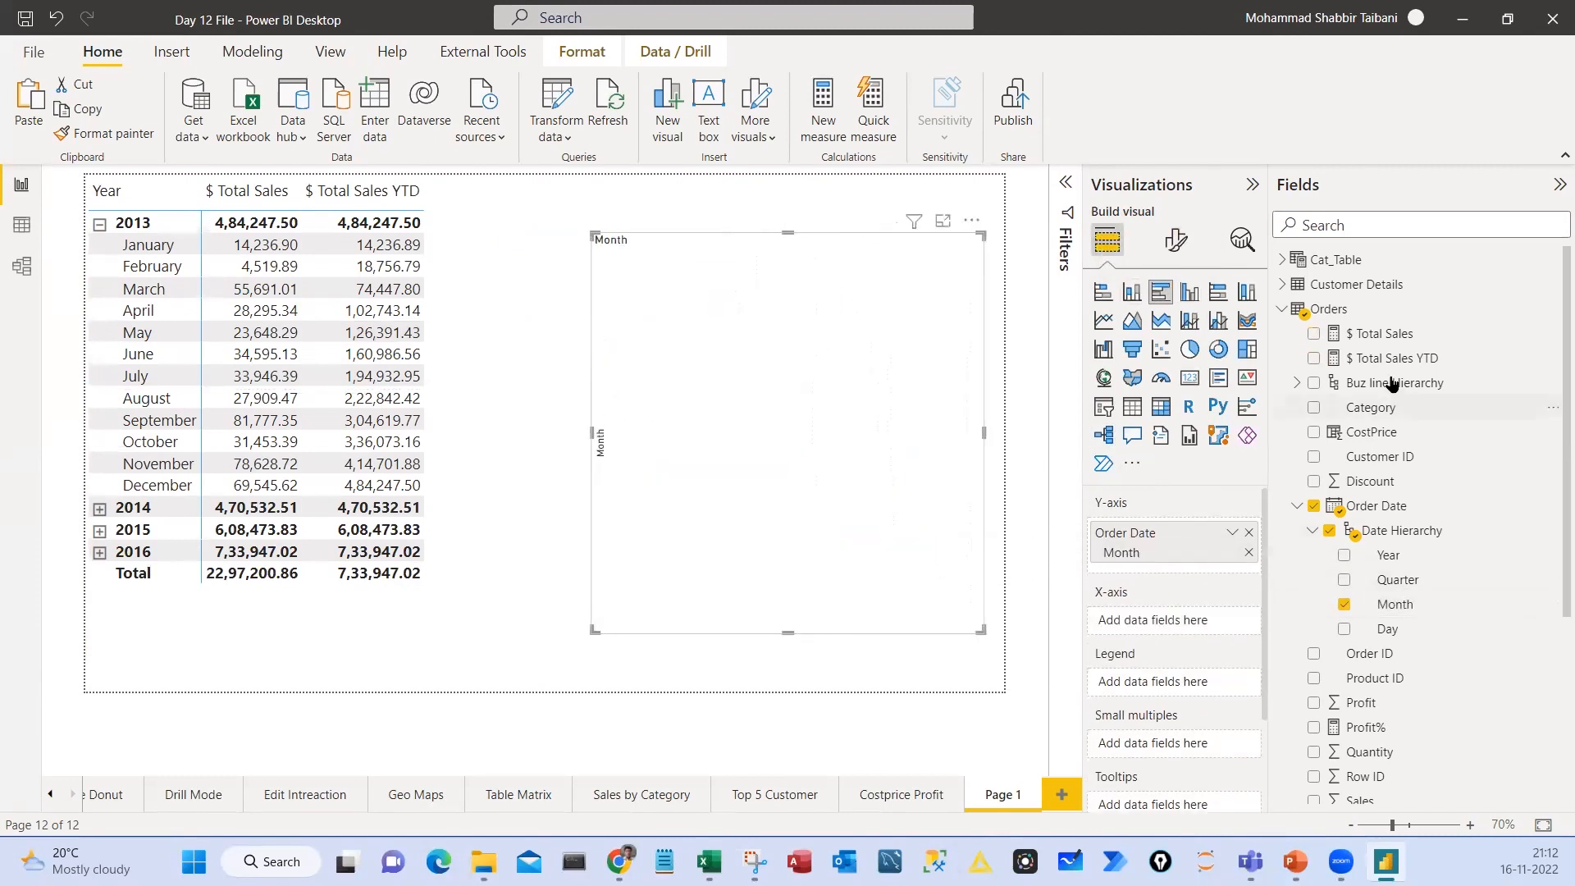
pyautogui.moveTo(1370, 366); pyautogui.dragTo(1160, 623)
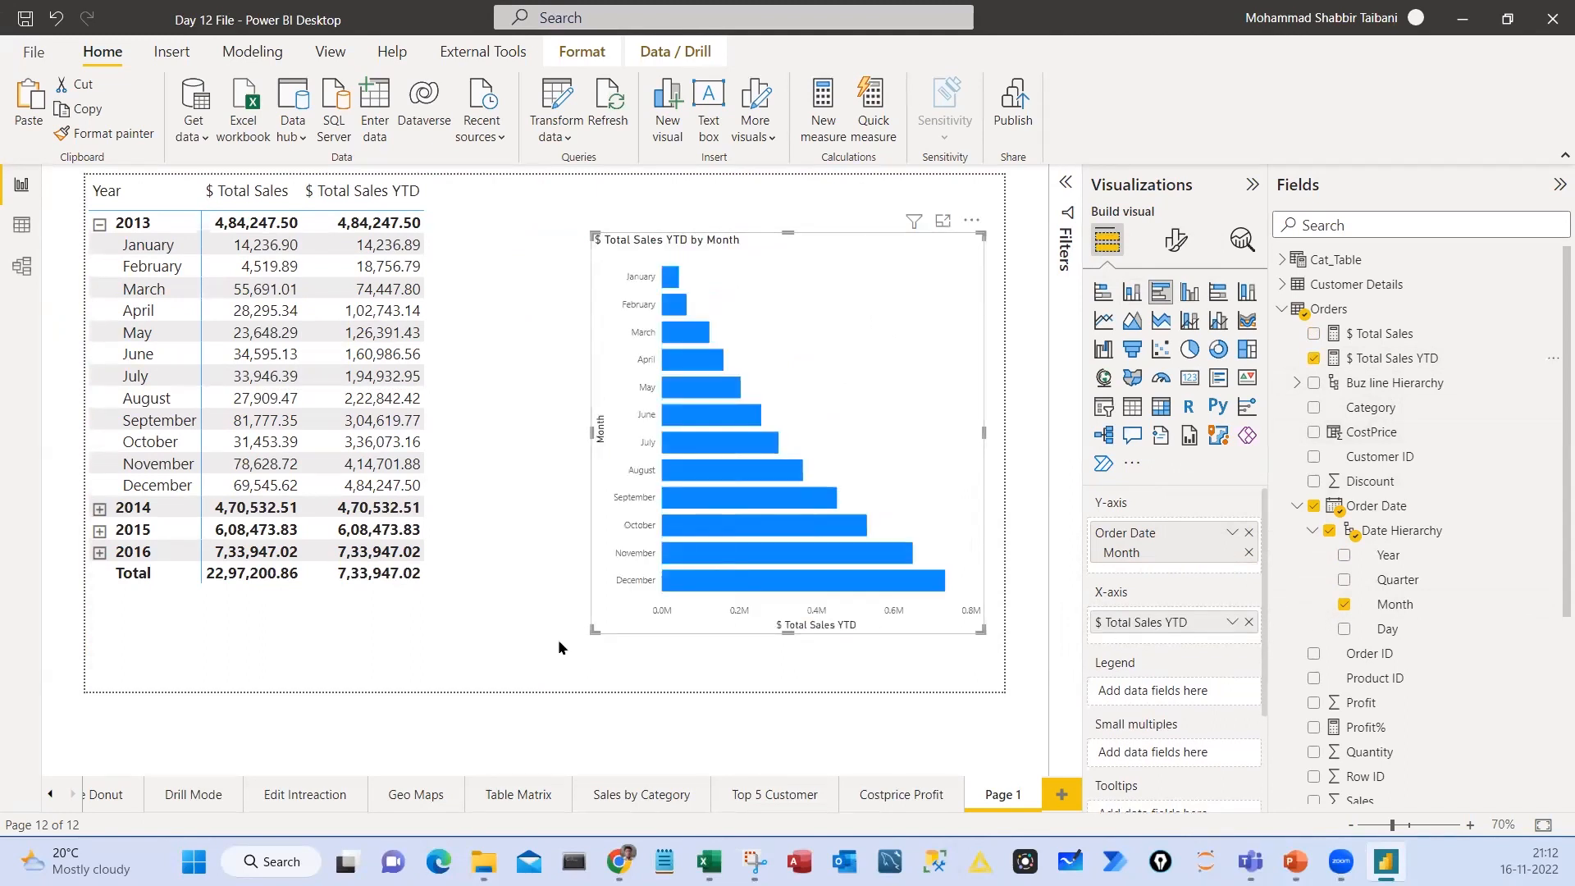
pyautogui.moveTo(559, 642); pyautogui.dragTo(495, 643)
pyautogui.moveTo(784, 270); pyautogui.dragTo(802, 222)
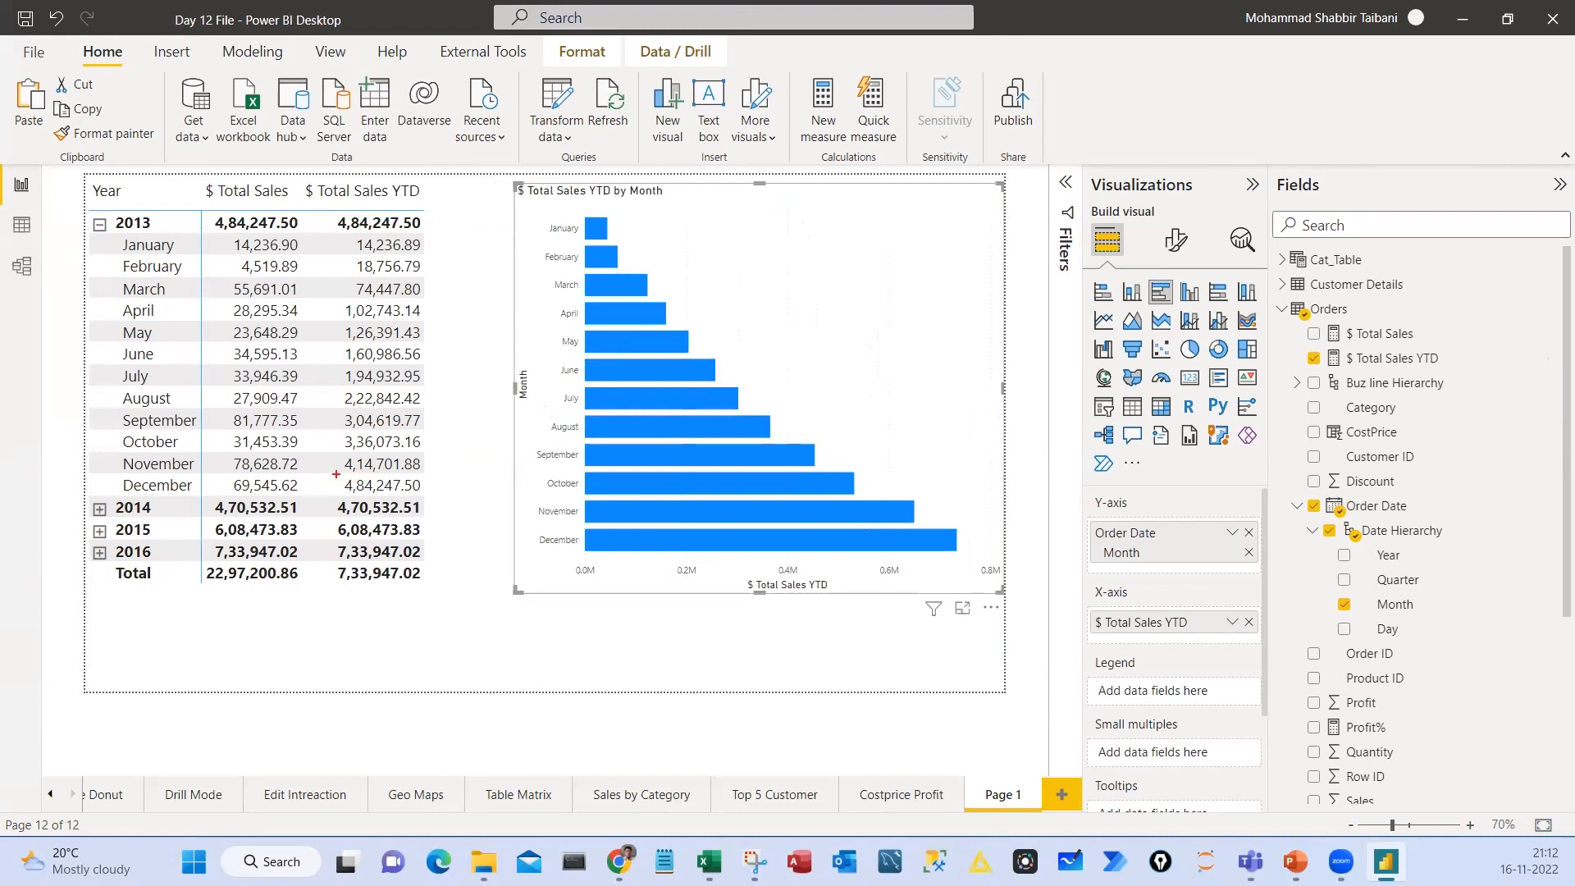
# Mark the Year heading and the December and September 2013 year-to-date figures in the matrix
pyautogui.press('e')
pyautogui.moveTo(329, 474); pyautogui.dragTo(401, 494)
pyautogui.moveTo(96, 189)
pyautogui.mouseDown()
pyautogui.moveTo(161, 197)
pyautogui.moveTo(58, 205)
pyautogui.mouseUp()
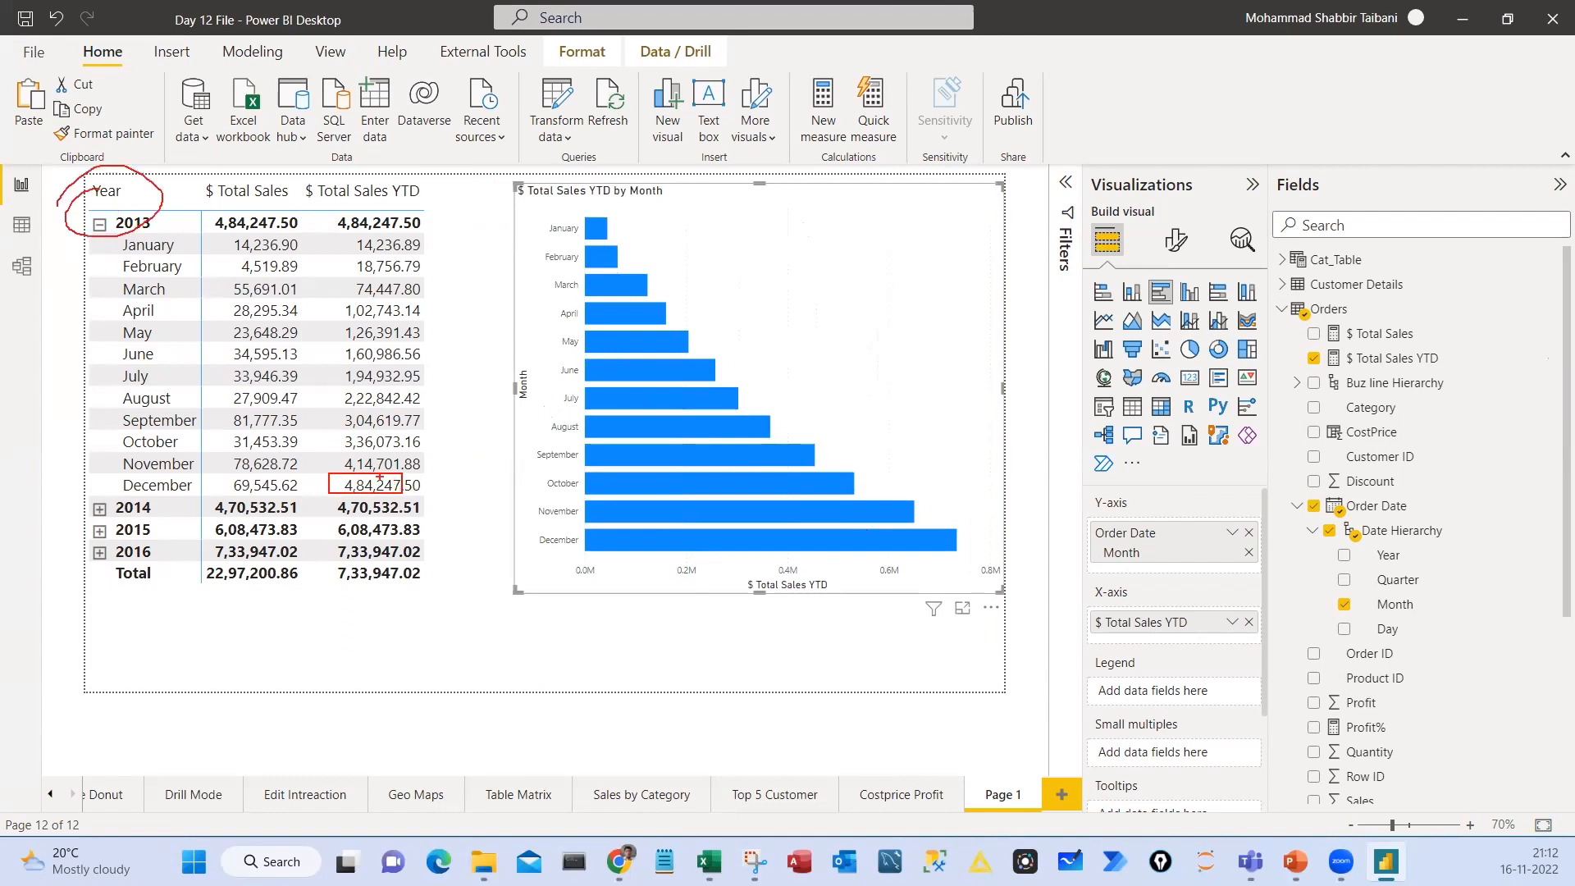
pyautogui.moveTo(332, 409); pyautogui.dragTo(452, 429)
pyautogui.press('Escape')
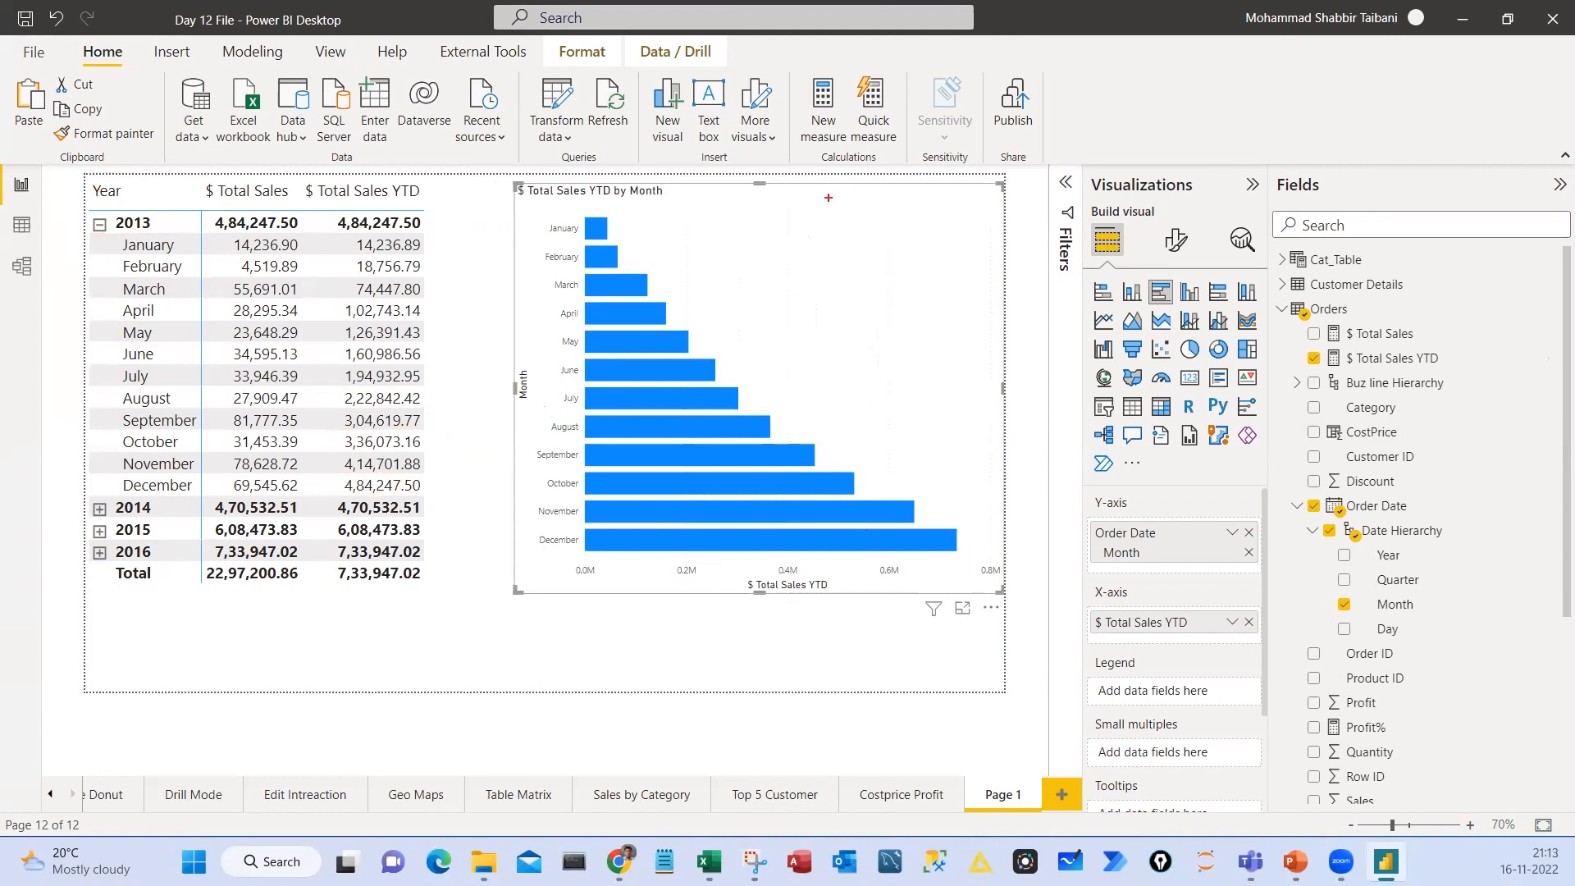
# Draw a temporary vertical reference line across the YTD bar chart, and briefly cross-highlight 2013 from the matrix
pyautogui.moveTo(825, 190); pyautogui.dragTo(824, 601)
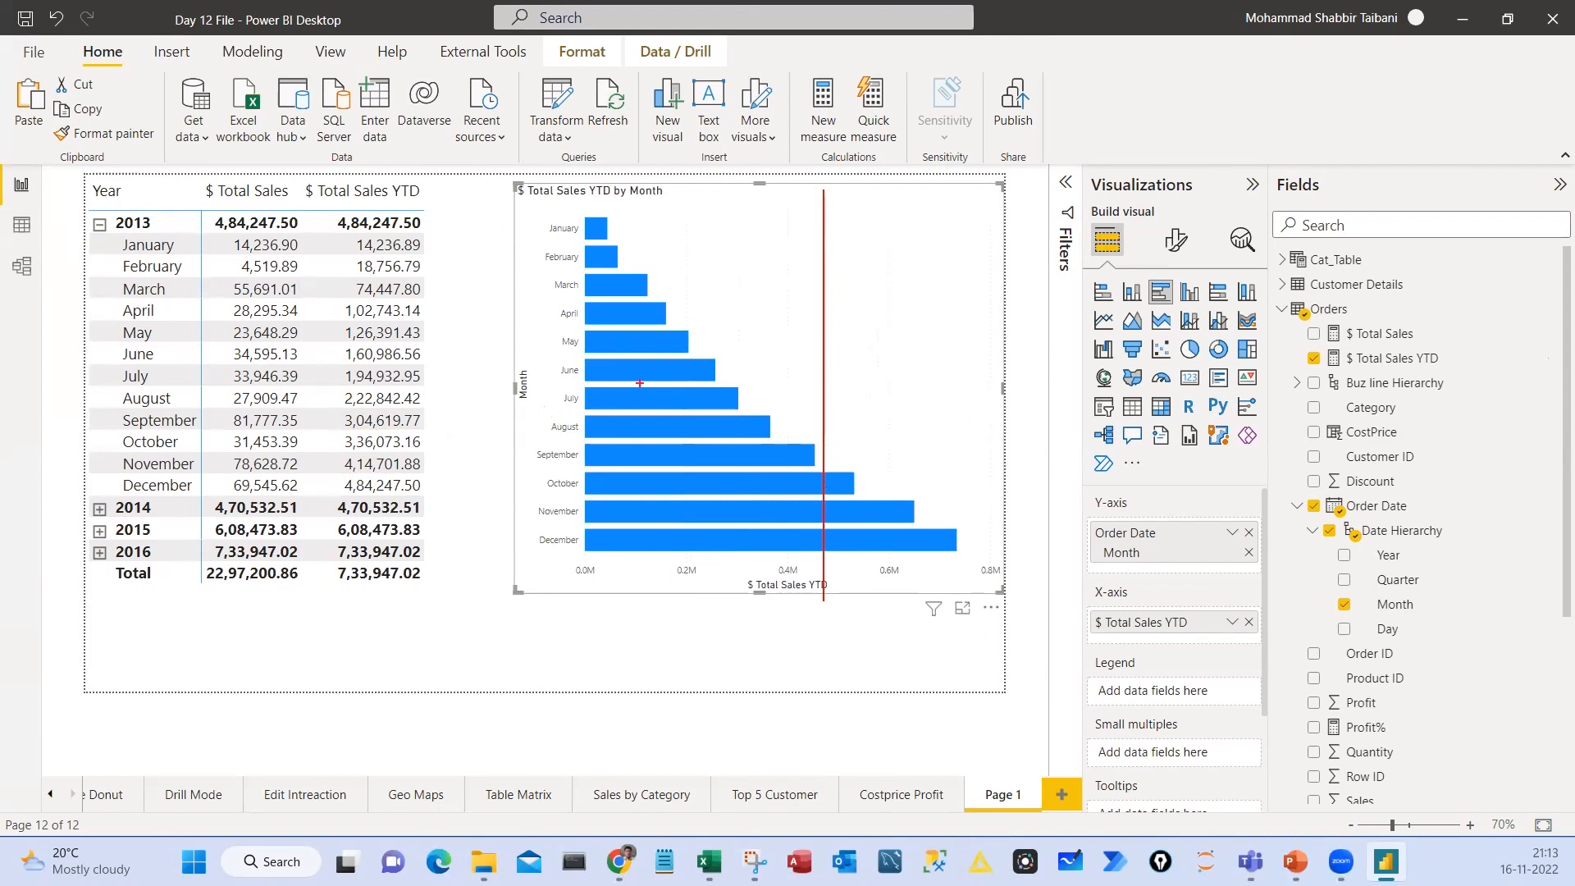
pyautogui.moveTo(838, 362); pyautogui.dragTo(824, 373)
pyautogui.press('Escape')
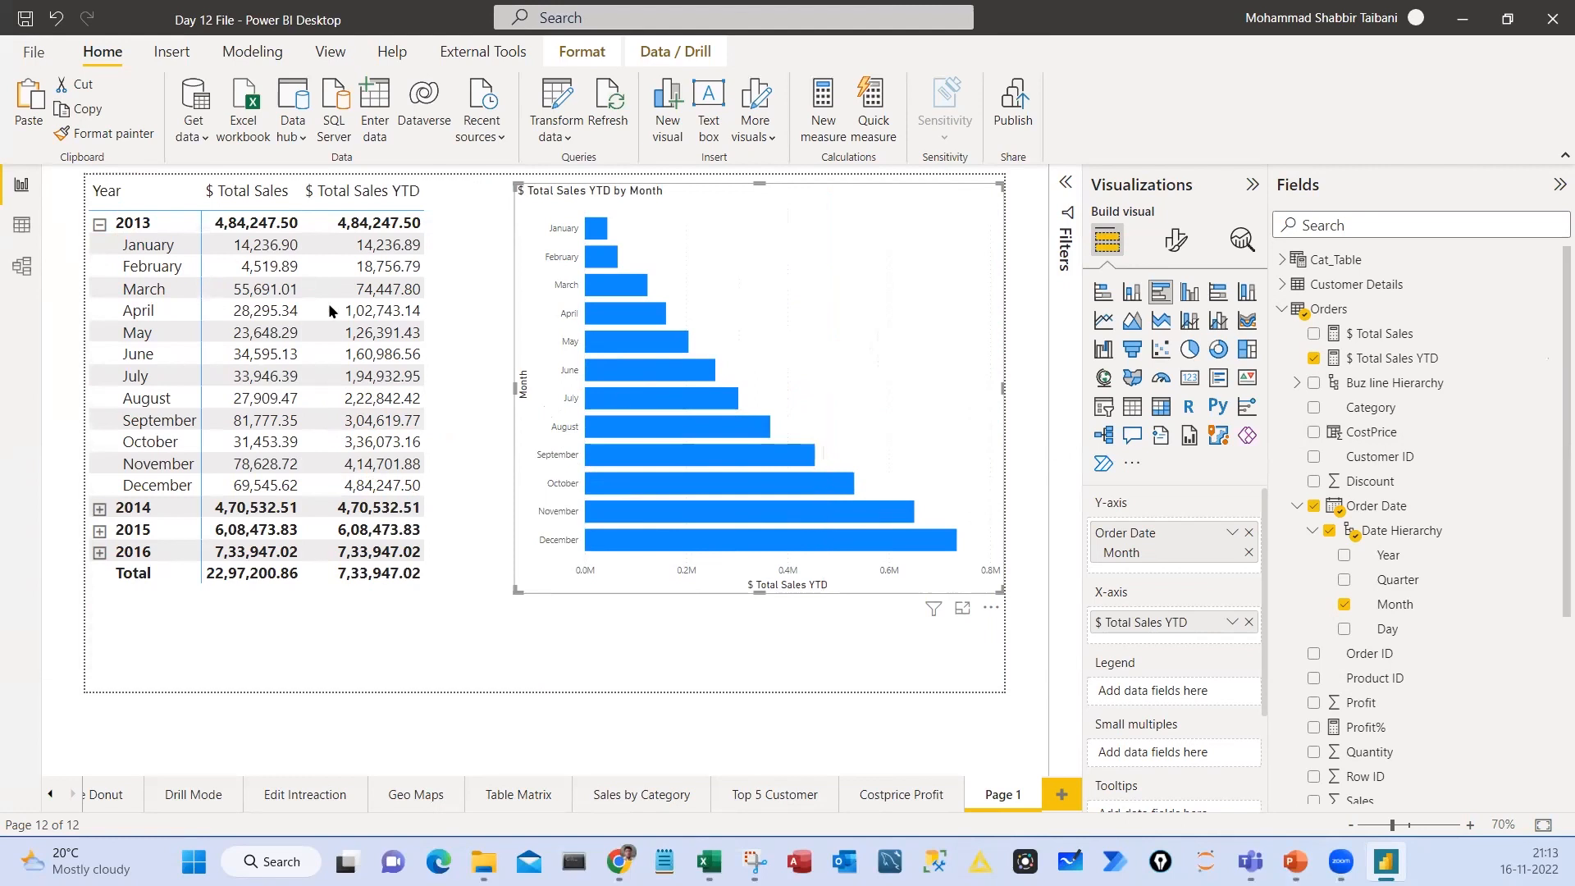
pyautogui.click(144, 226)
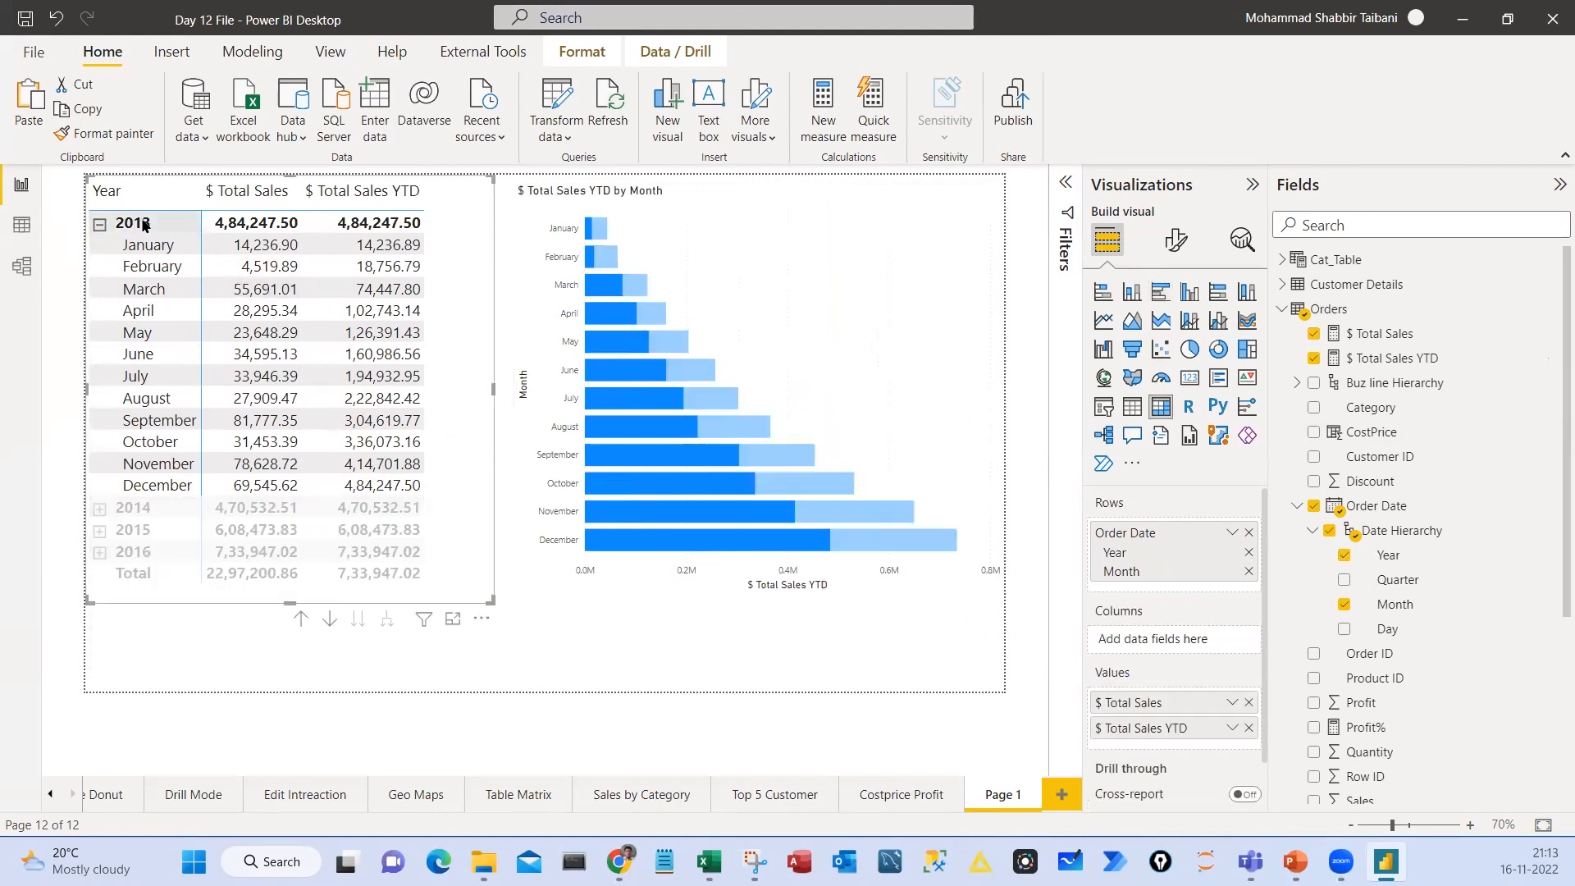
pyautogui.click(144, 225)
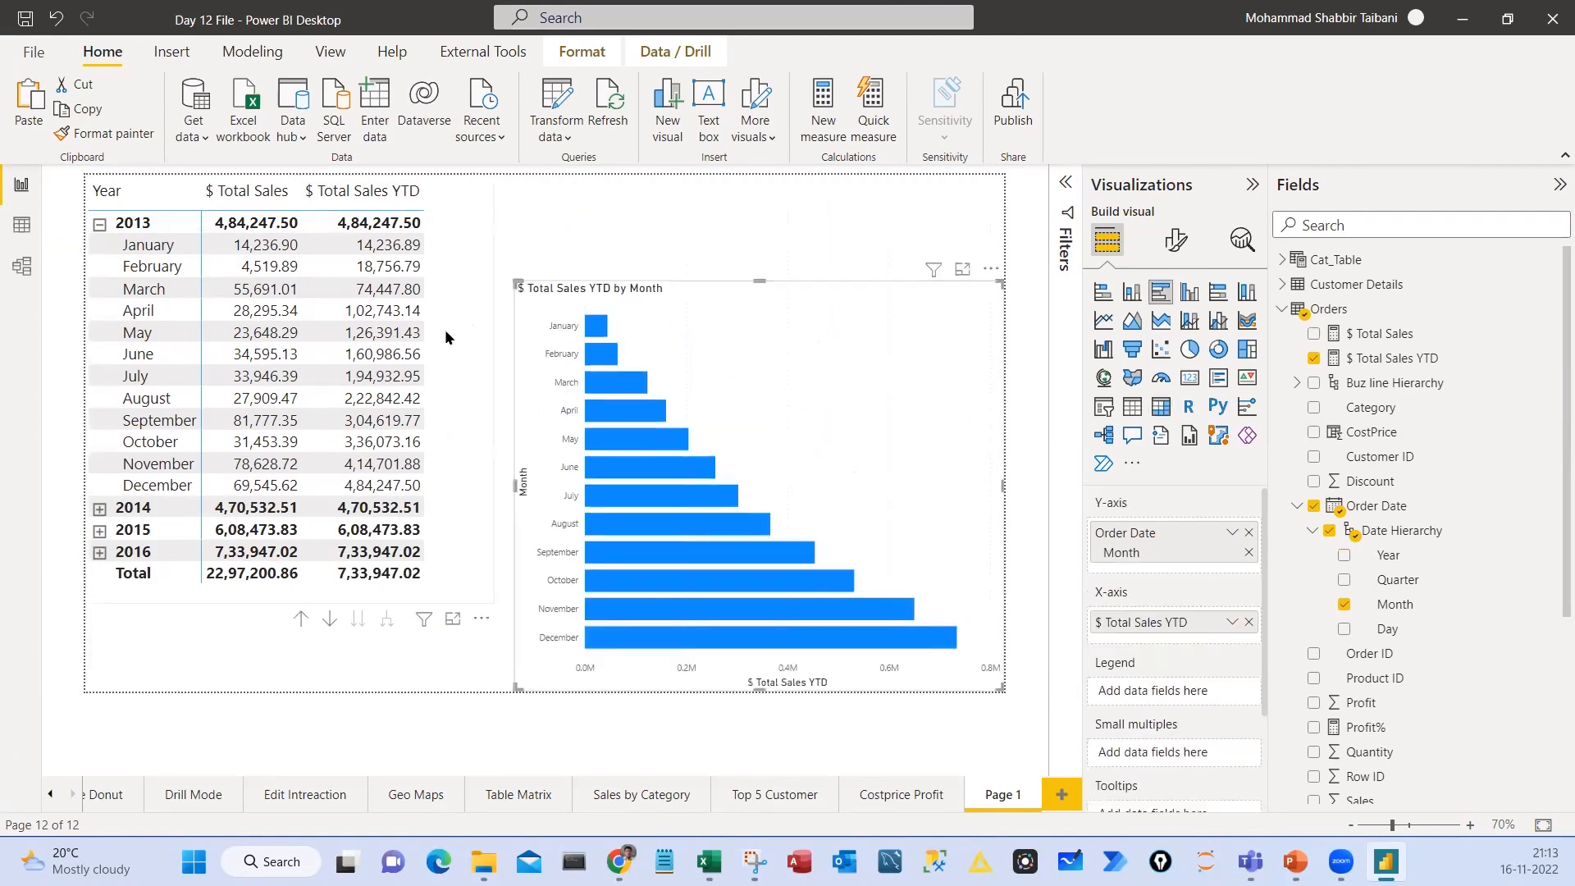
# Move the YTD chart and the matrix down to the page's lower edge, and resize the matrix to free space above it
pyautogui.click(447, 333)
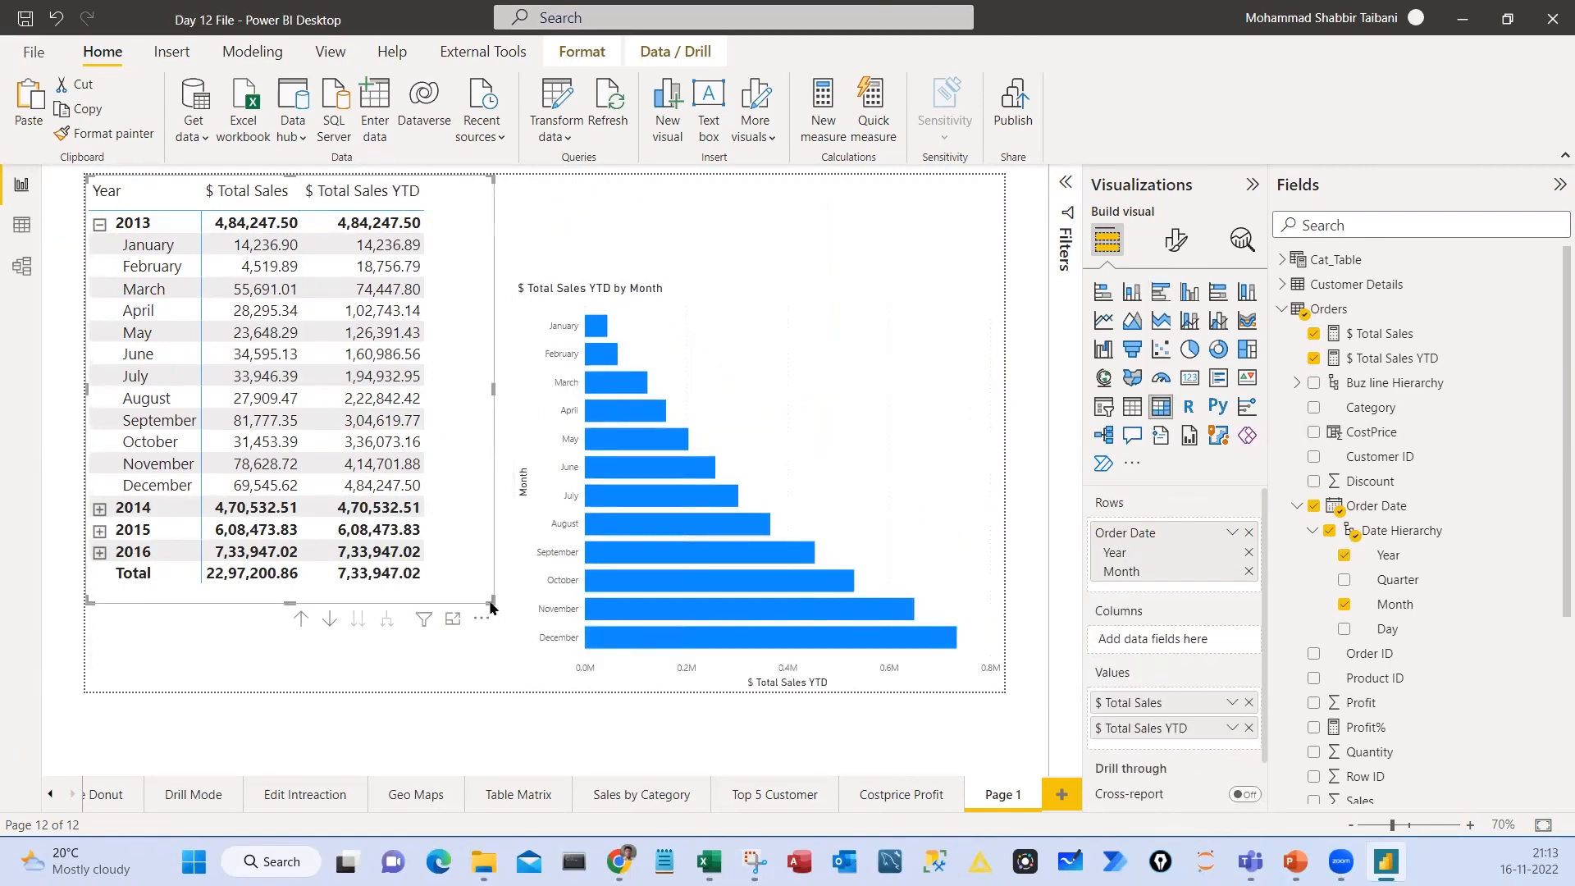
pyautogui.moveTo(492, 603); pyautogui.dragTo(461, 719)
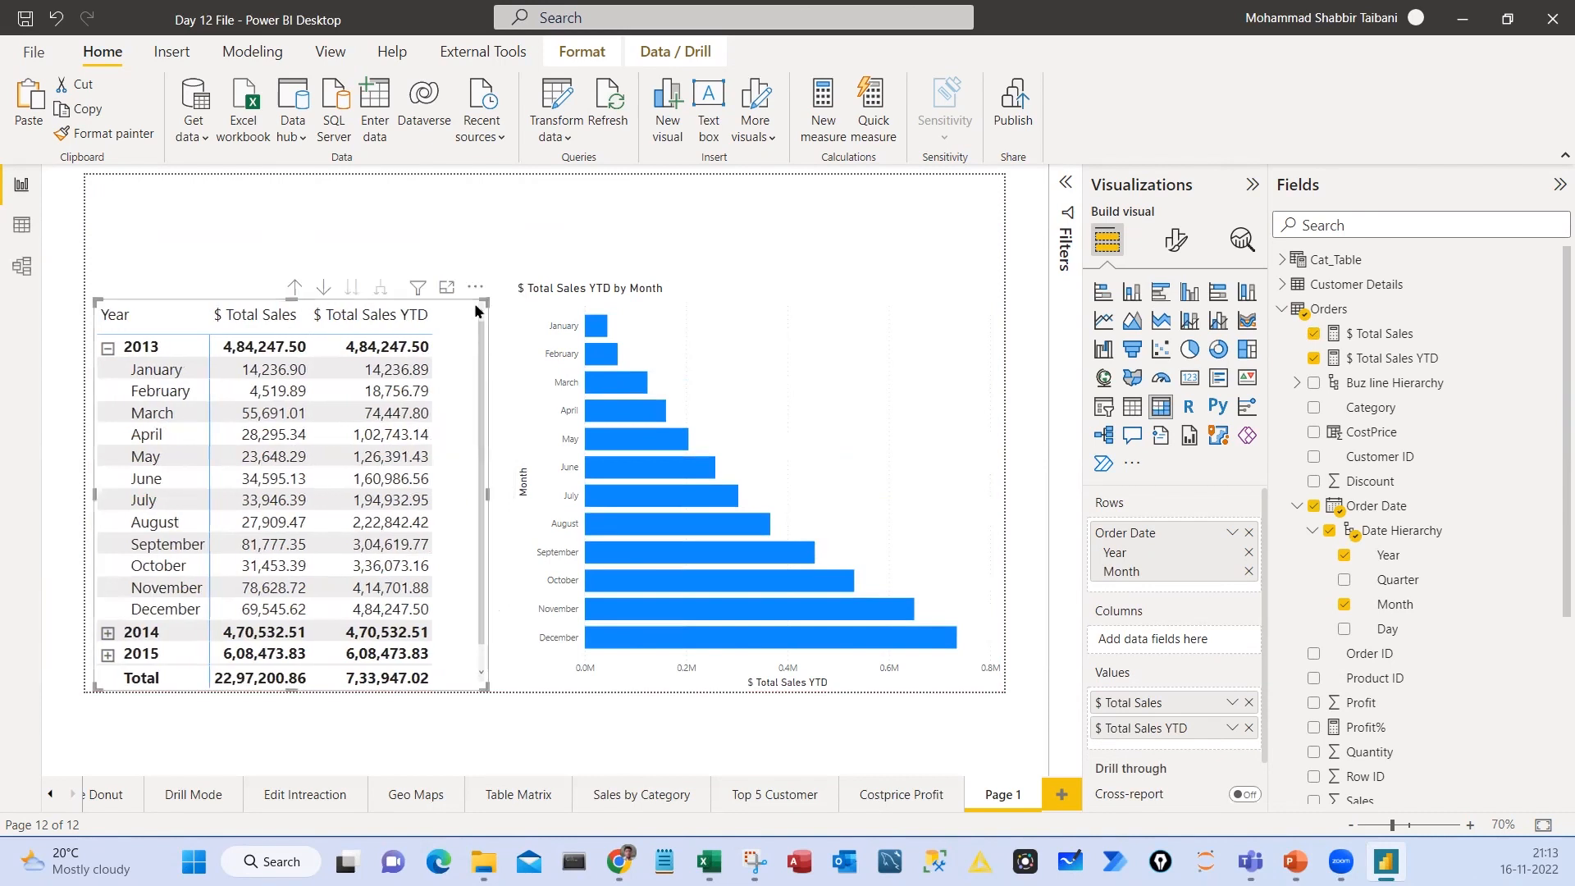
pyautogui.moveTo(476, 305); pyautogui.dragTo(484, 297)
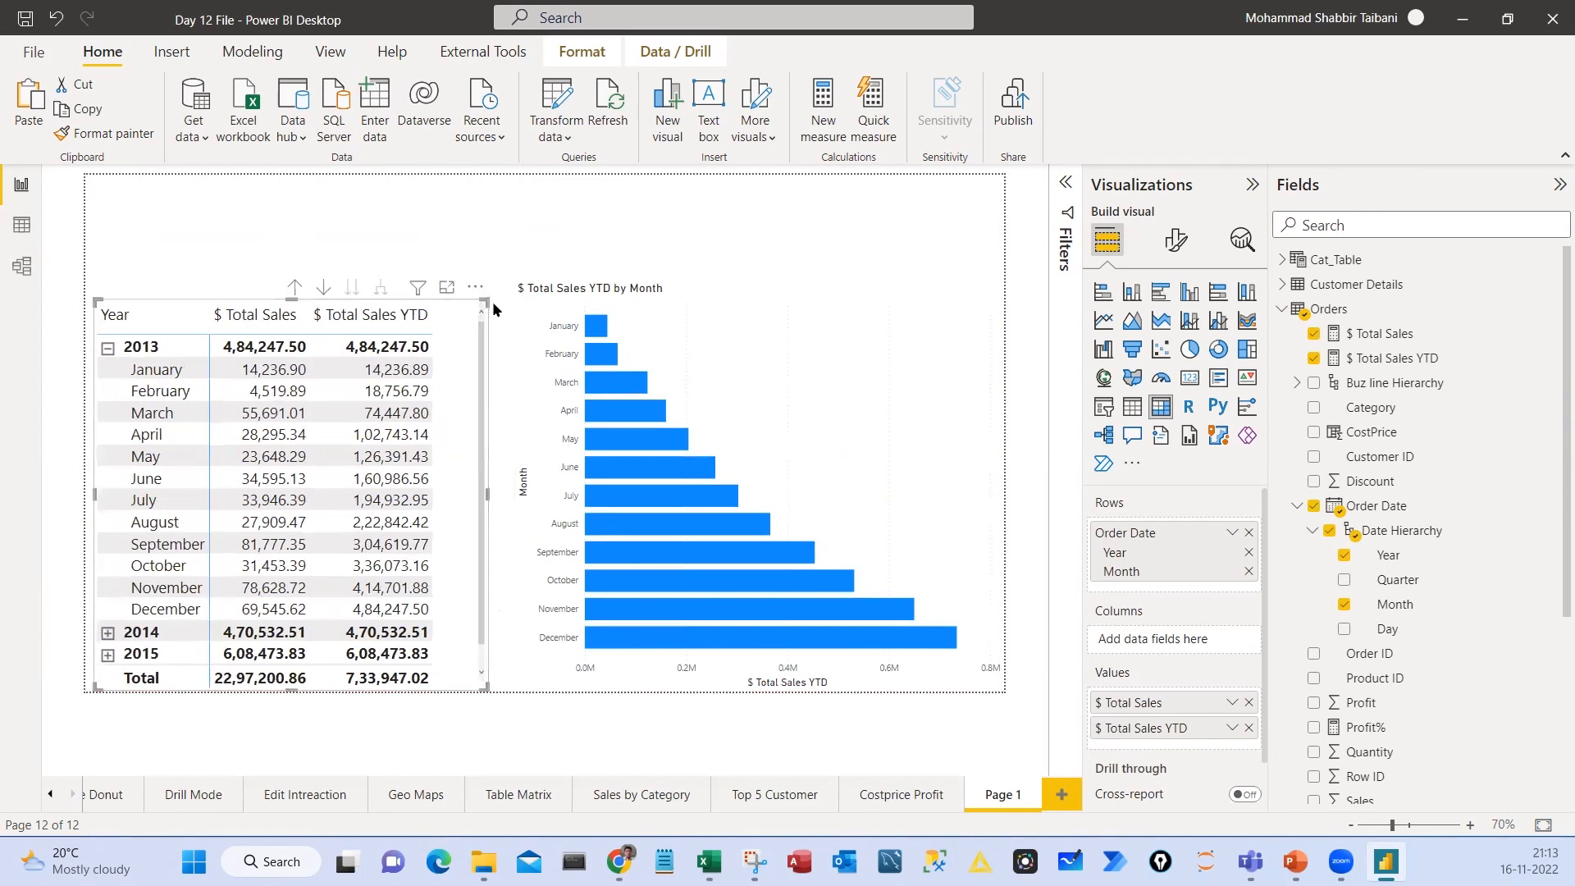
# Add a small Year slicer in list style above the matrix, and filter the page to 2013
pyautogui.click(425, 236)
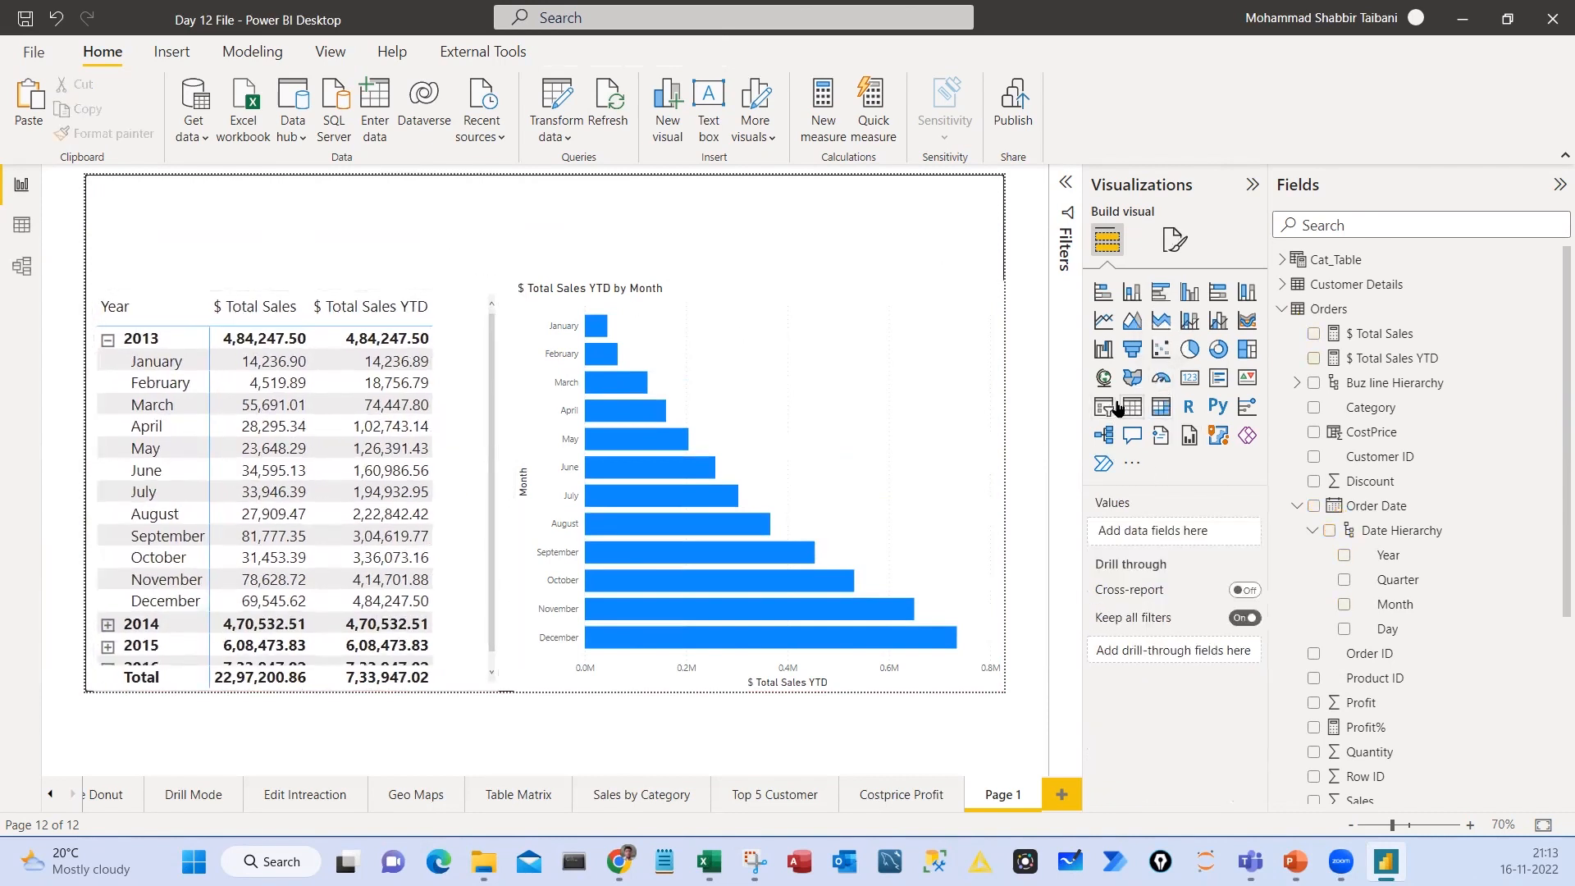
pyautogui.click(1110, 406)
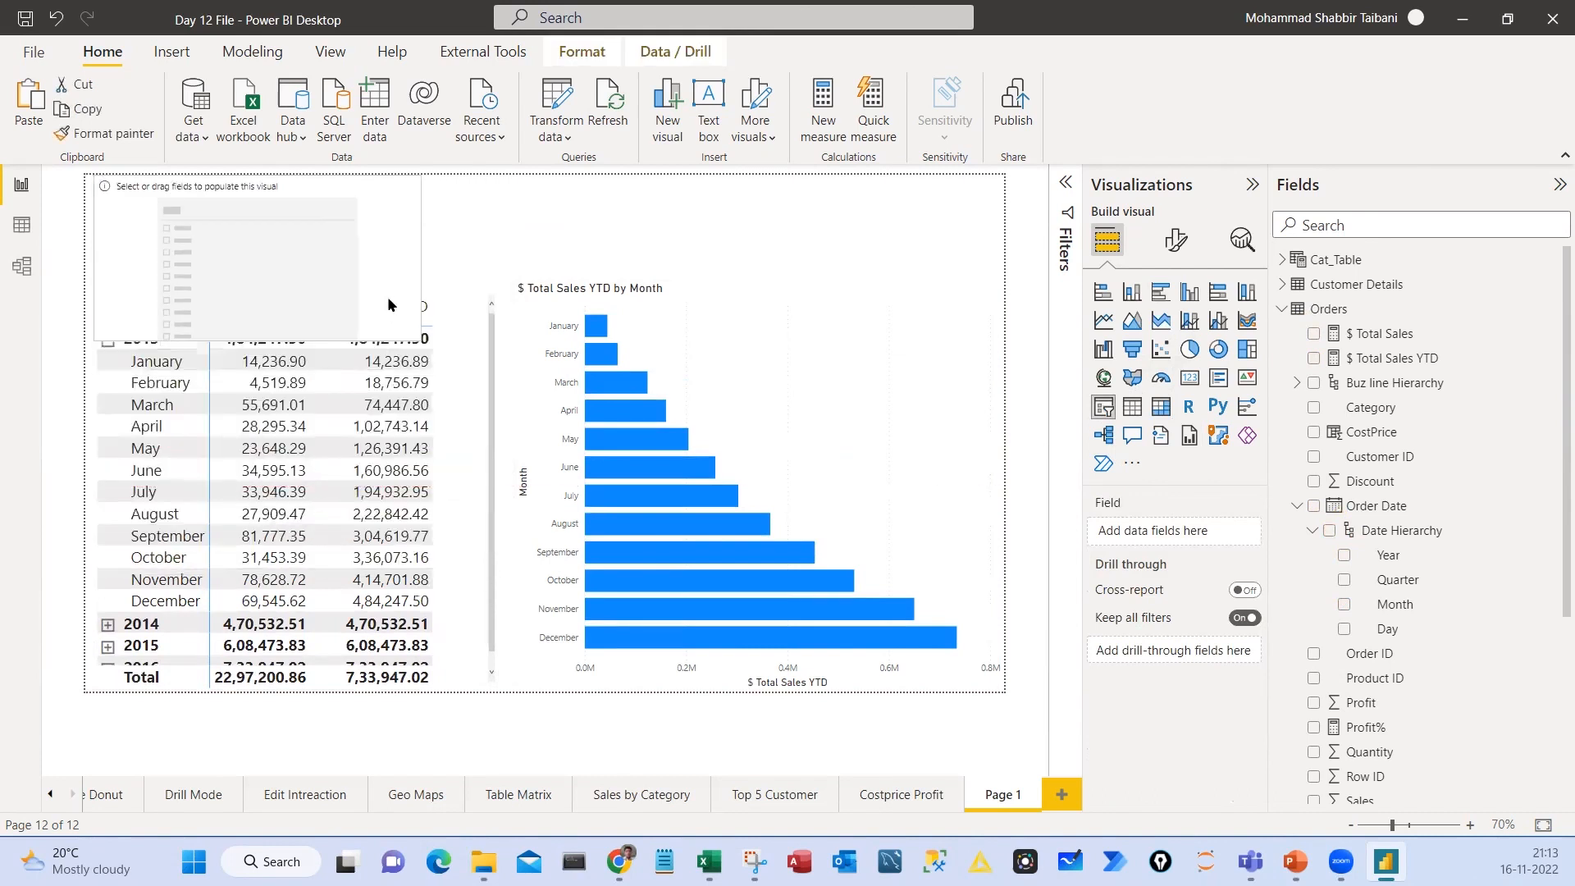
pyautogui.moveTo(387, 297); pyautogui.dragTo(415, 235)
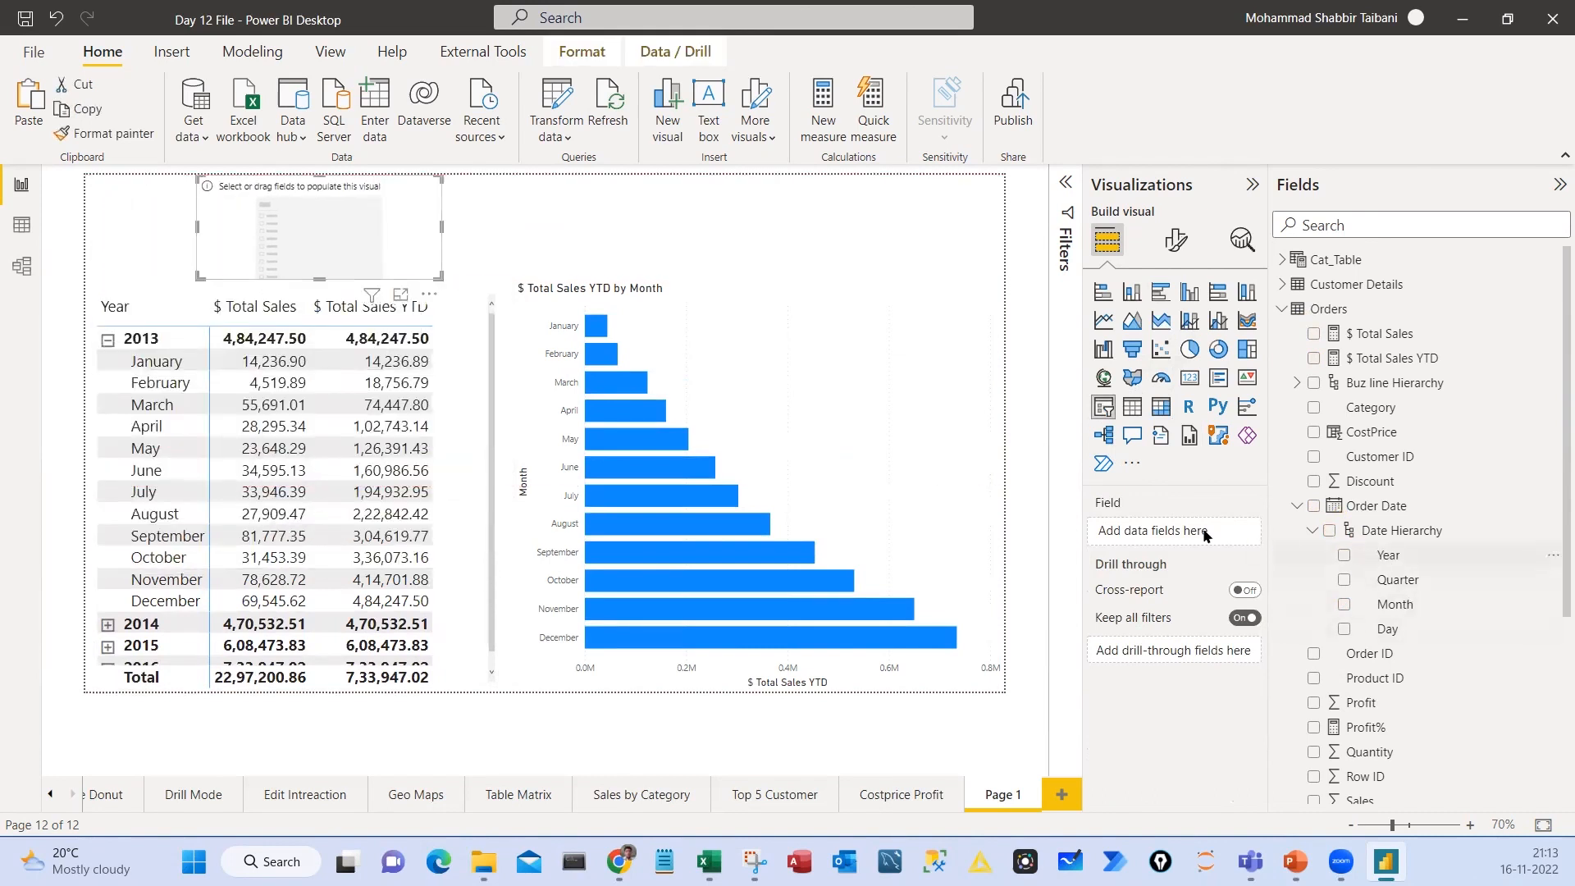
pyautogui.moveTo(1206, 535); pyautogui.dragTo(1150, 530)
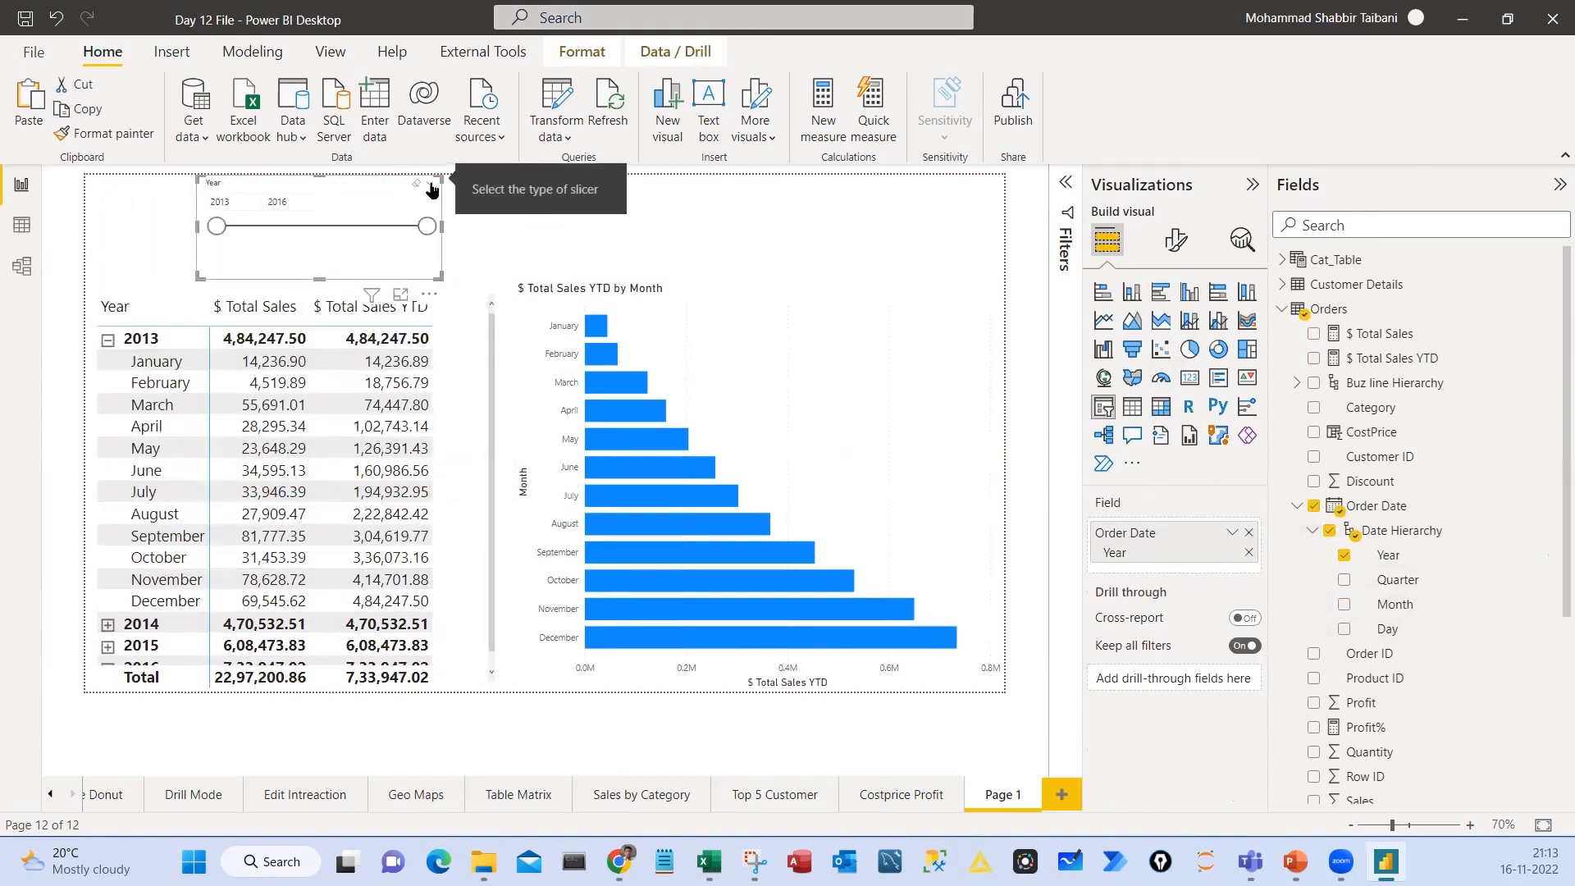
pyautogui.click(430, 187)
pyautogui.click(463, 207)
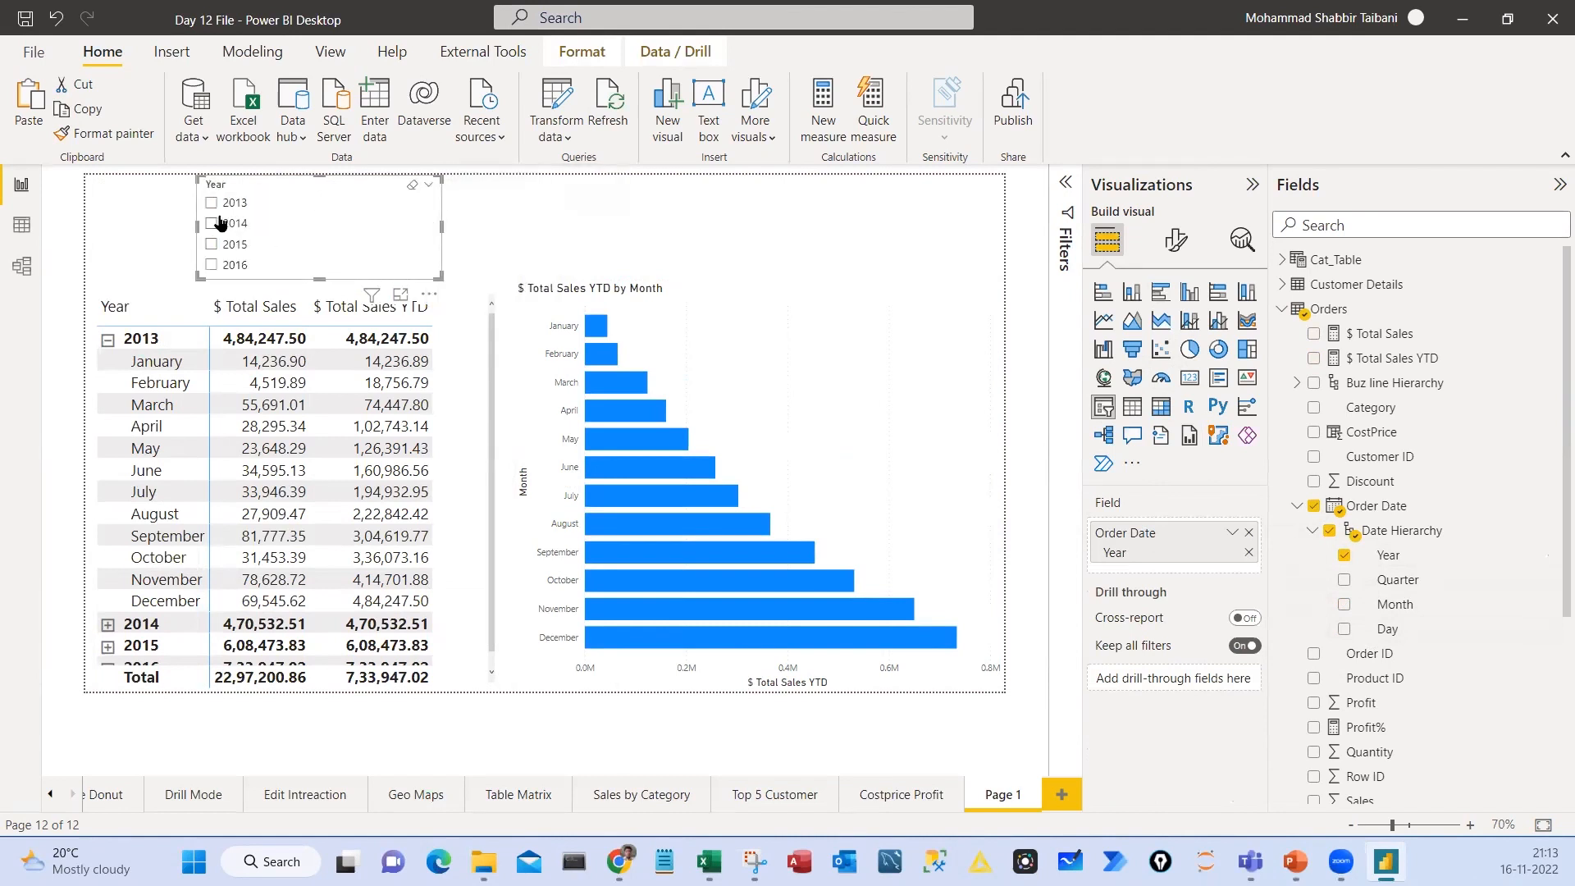
pyautogui.click(212, 204)
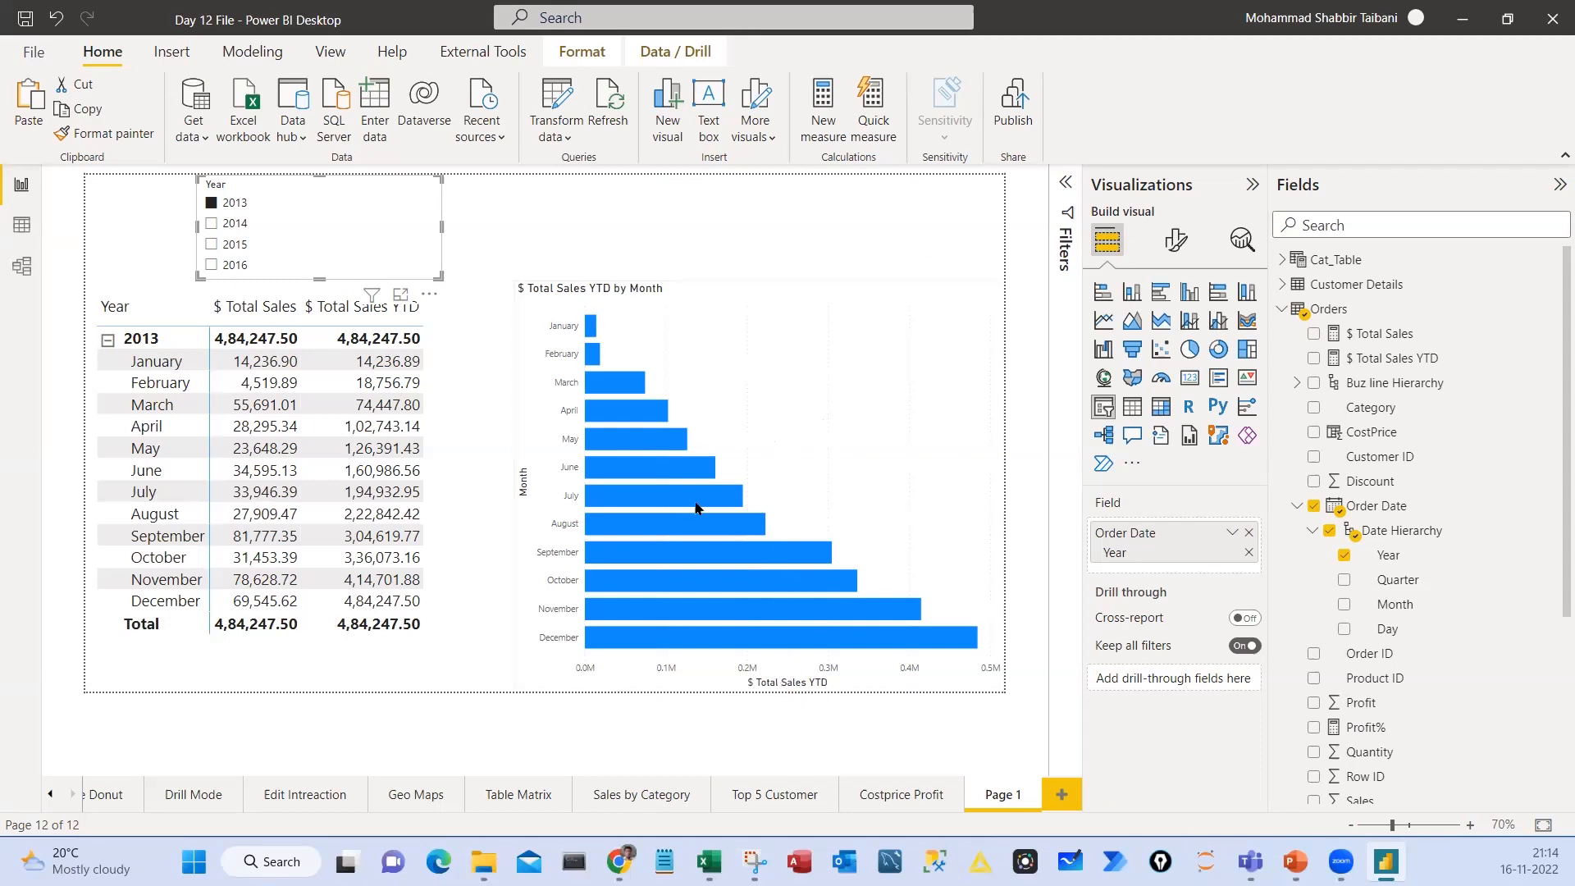
pyautogui.moveTo(590, 331)
# Add a constant line at 300000 to the YTD bar chart, and give the line a dark colour
pyautogui.click(835, 293)
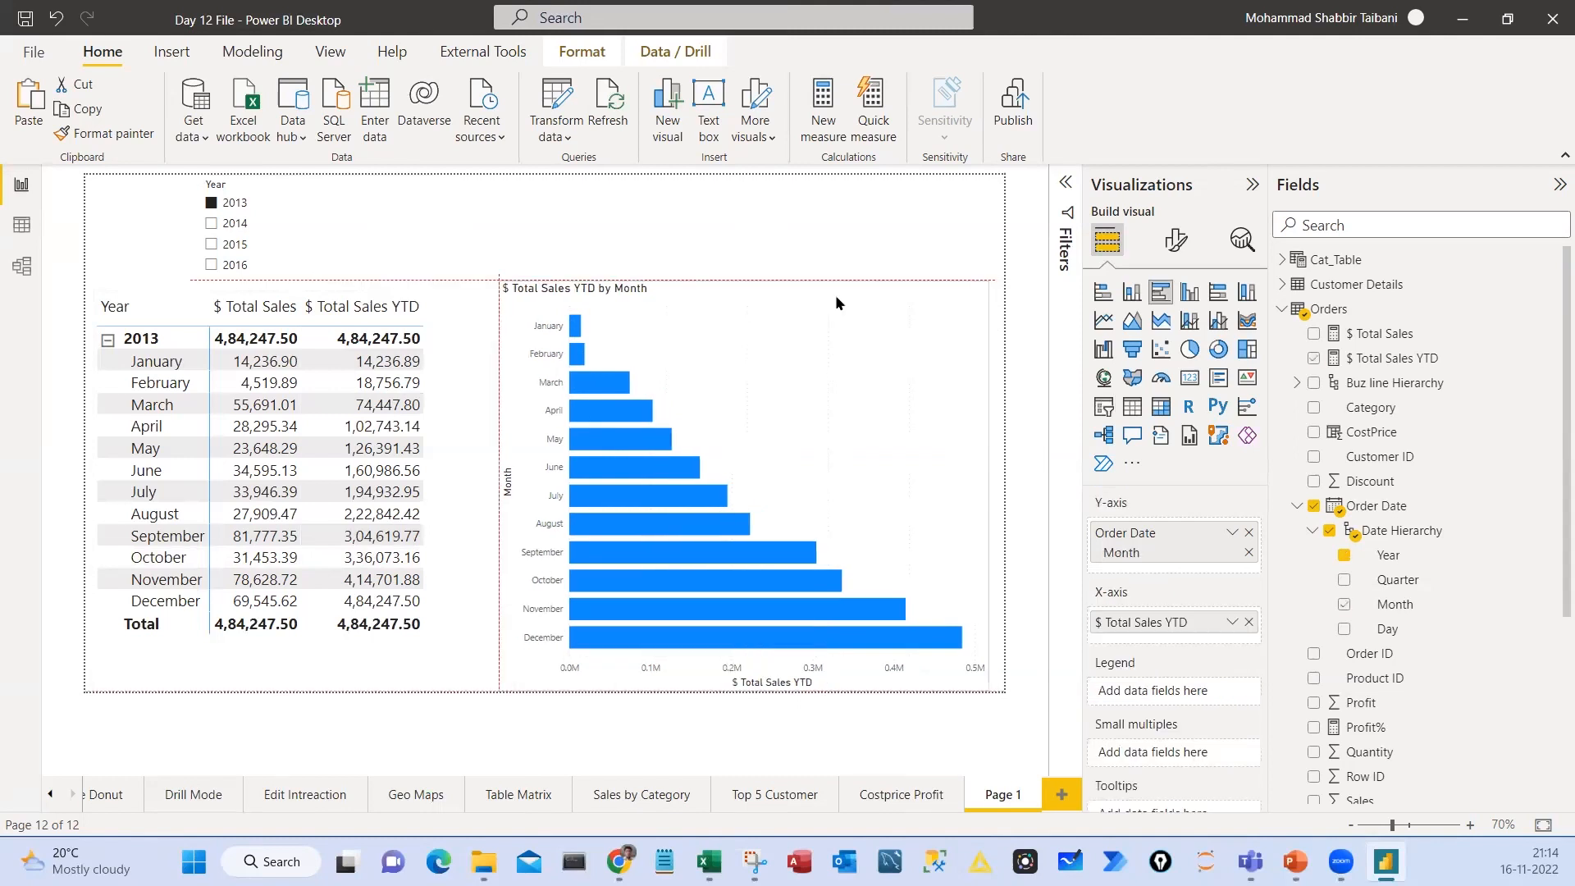
pyautogui.click(1242, 239)
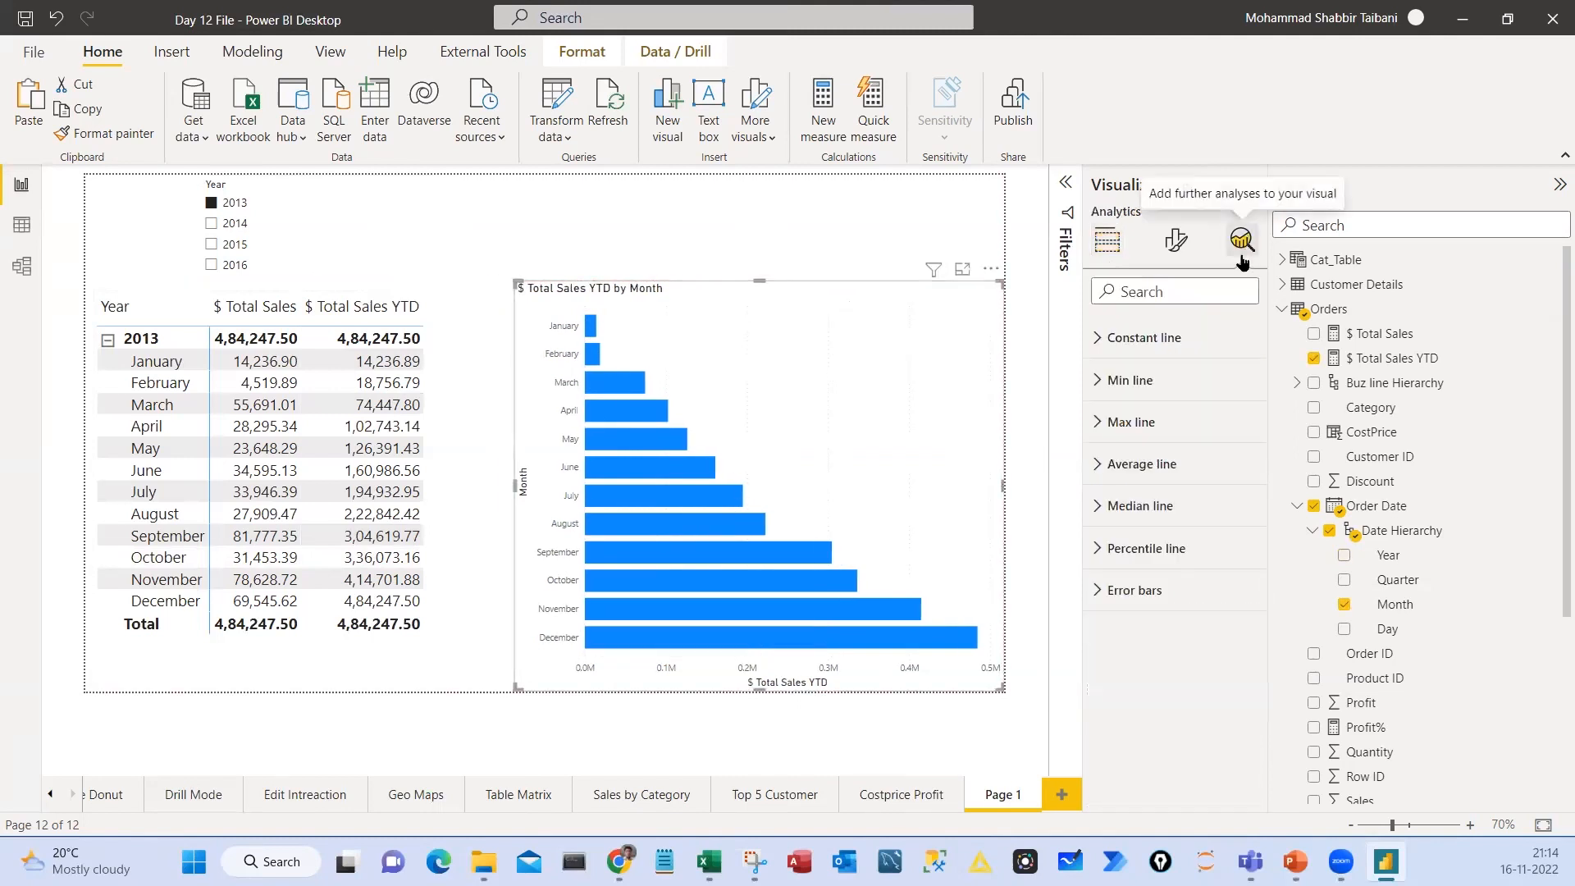
pyautogui.click(1135, 347)
pyautogui.click(1135, 404)
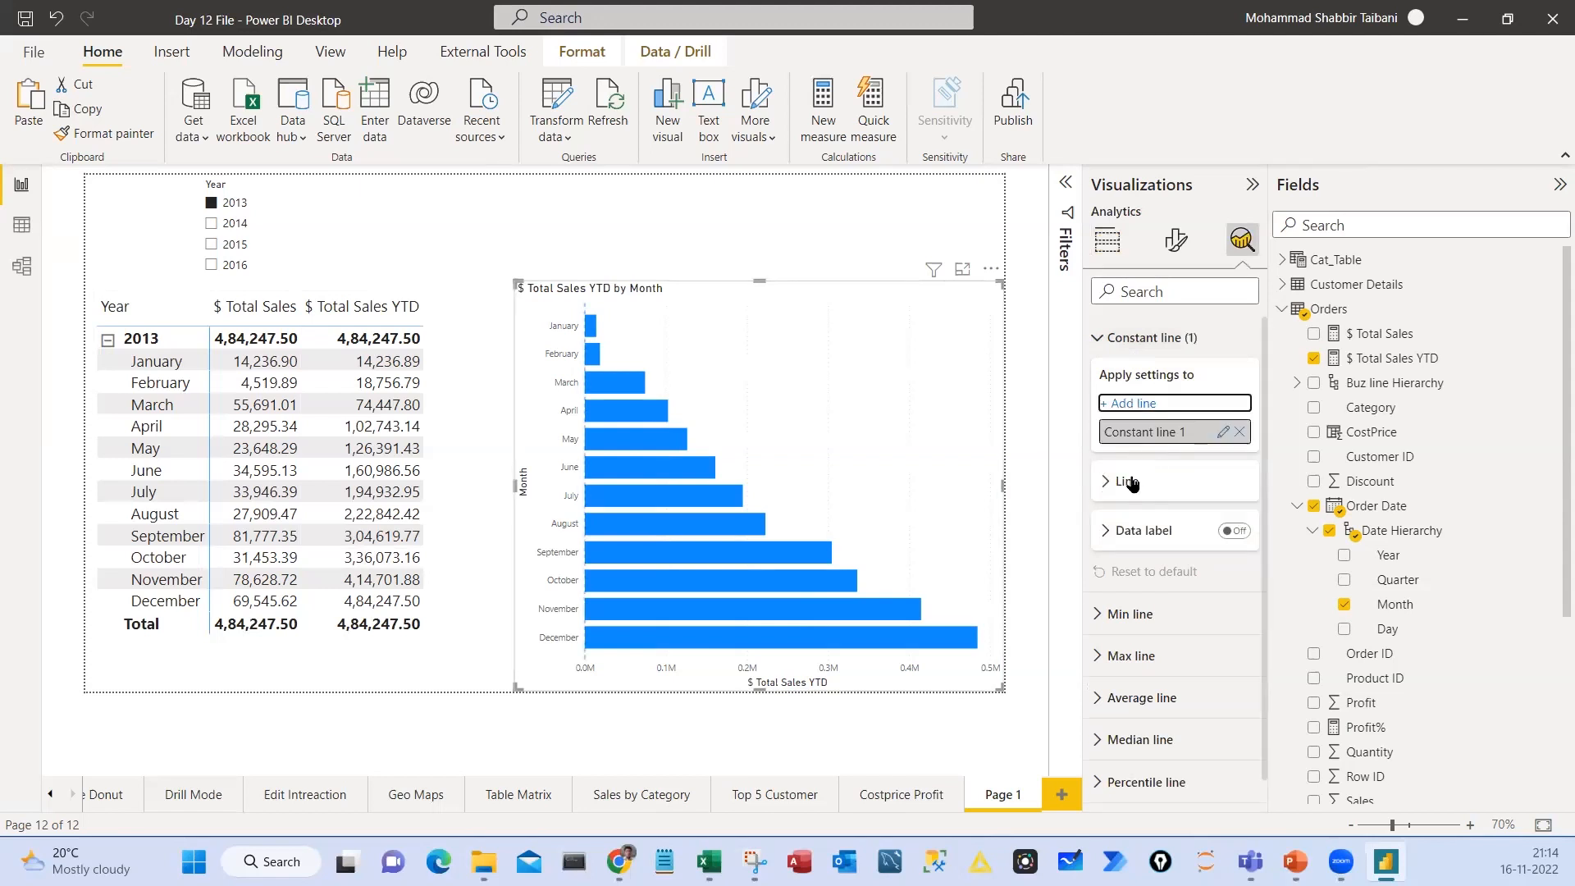
pyautogui.click(1130, 483)
pyautogui.write('300000')
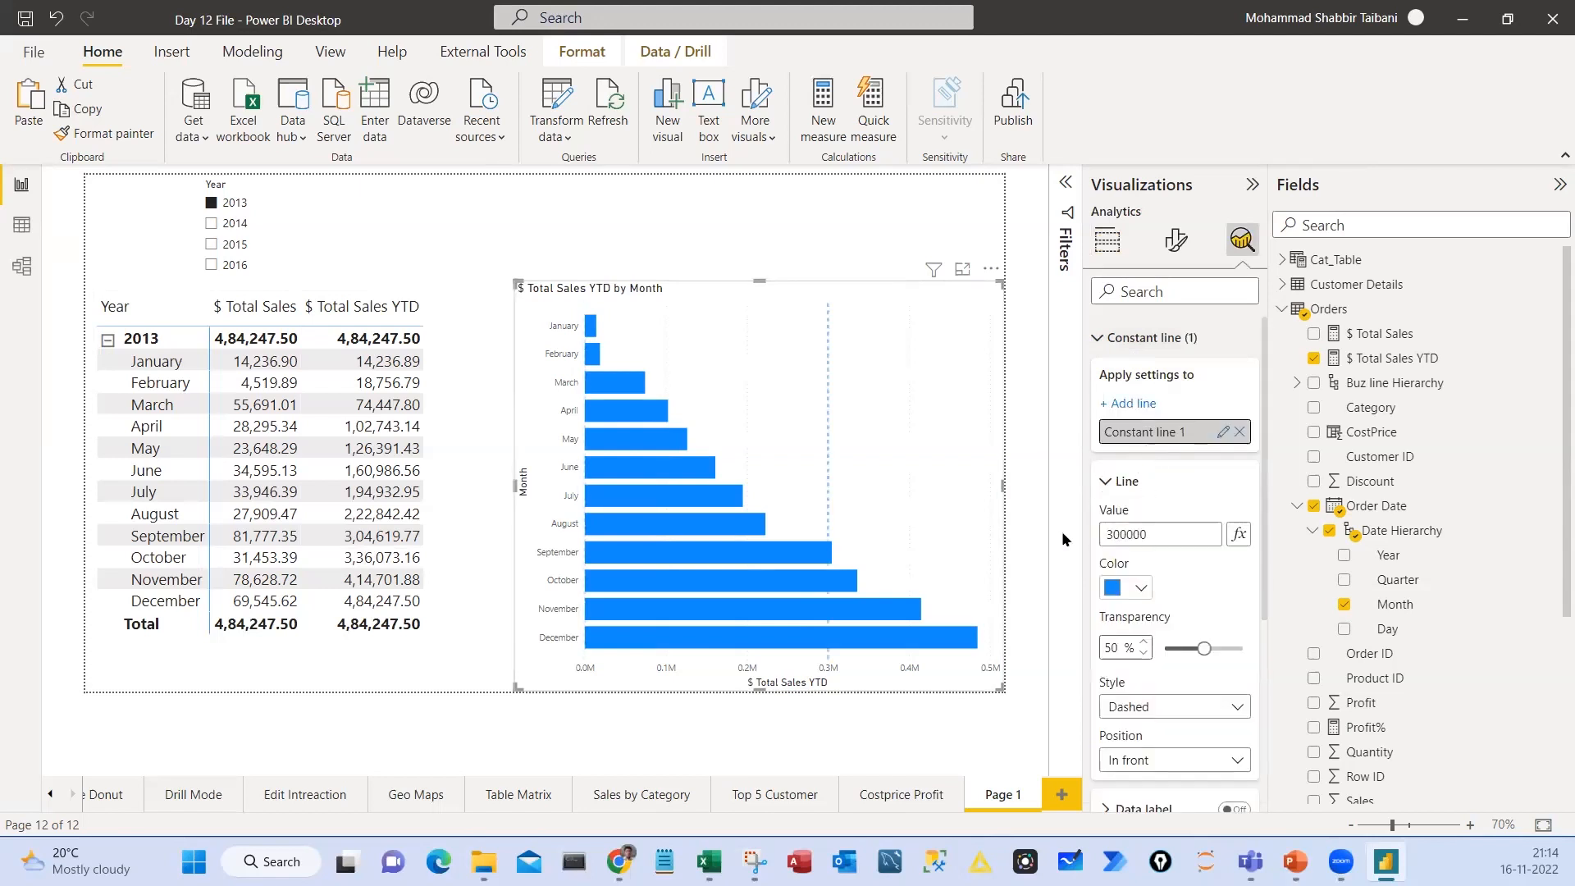
pyautogui.click(1116, 598)
pyautogui.click(1157, 504)
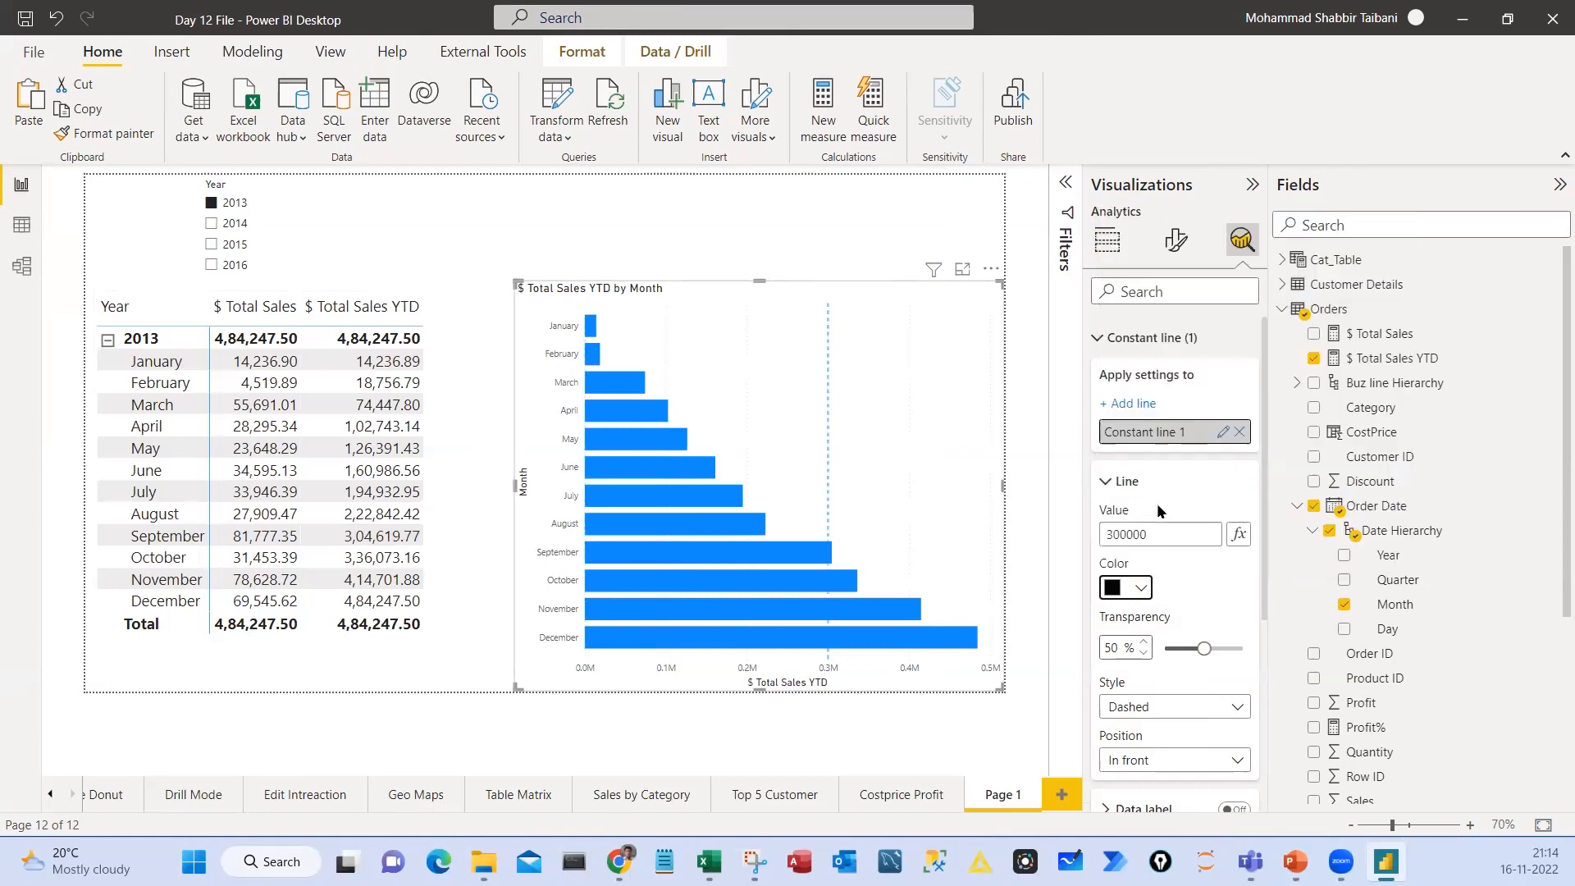
pyautogui.click(824, 223)
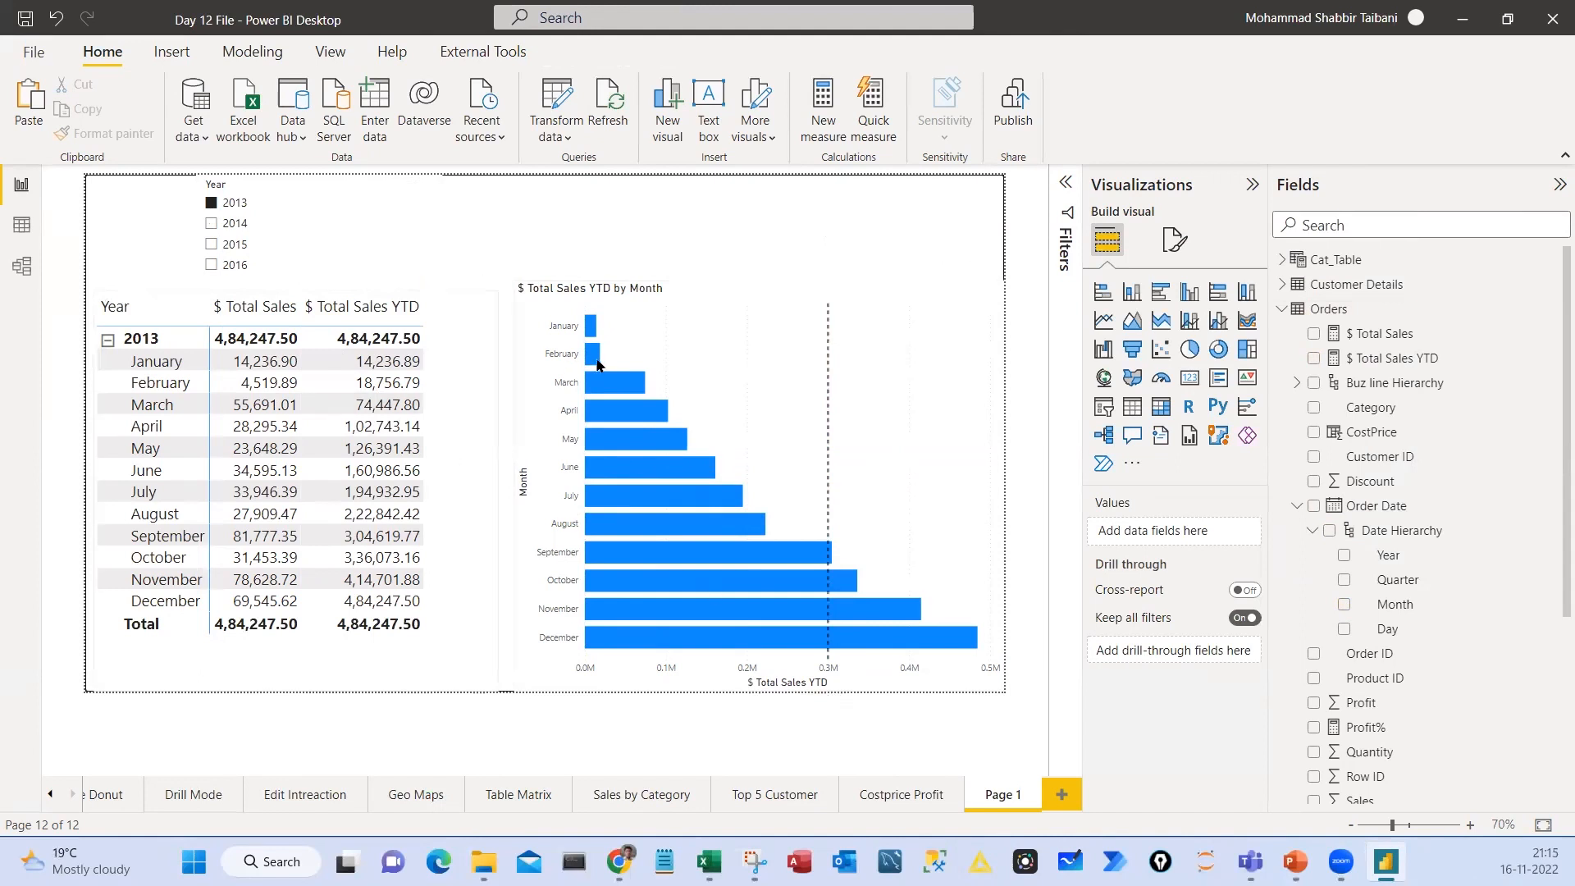
# Inspect the February, September and December bars of the YTD chart against the target line, and select the matrix
pyautogui.moveTo(596, 367)
pyautogui.moveTo(831, 562)
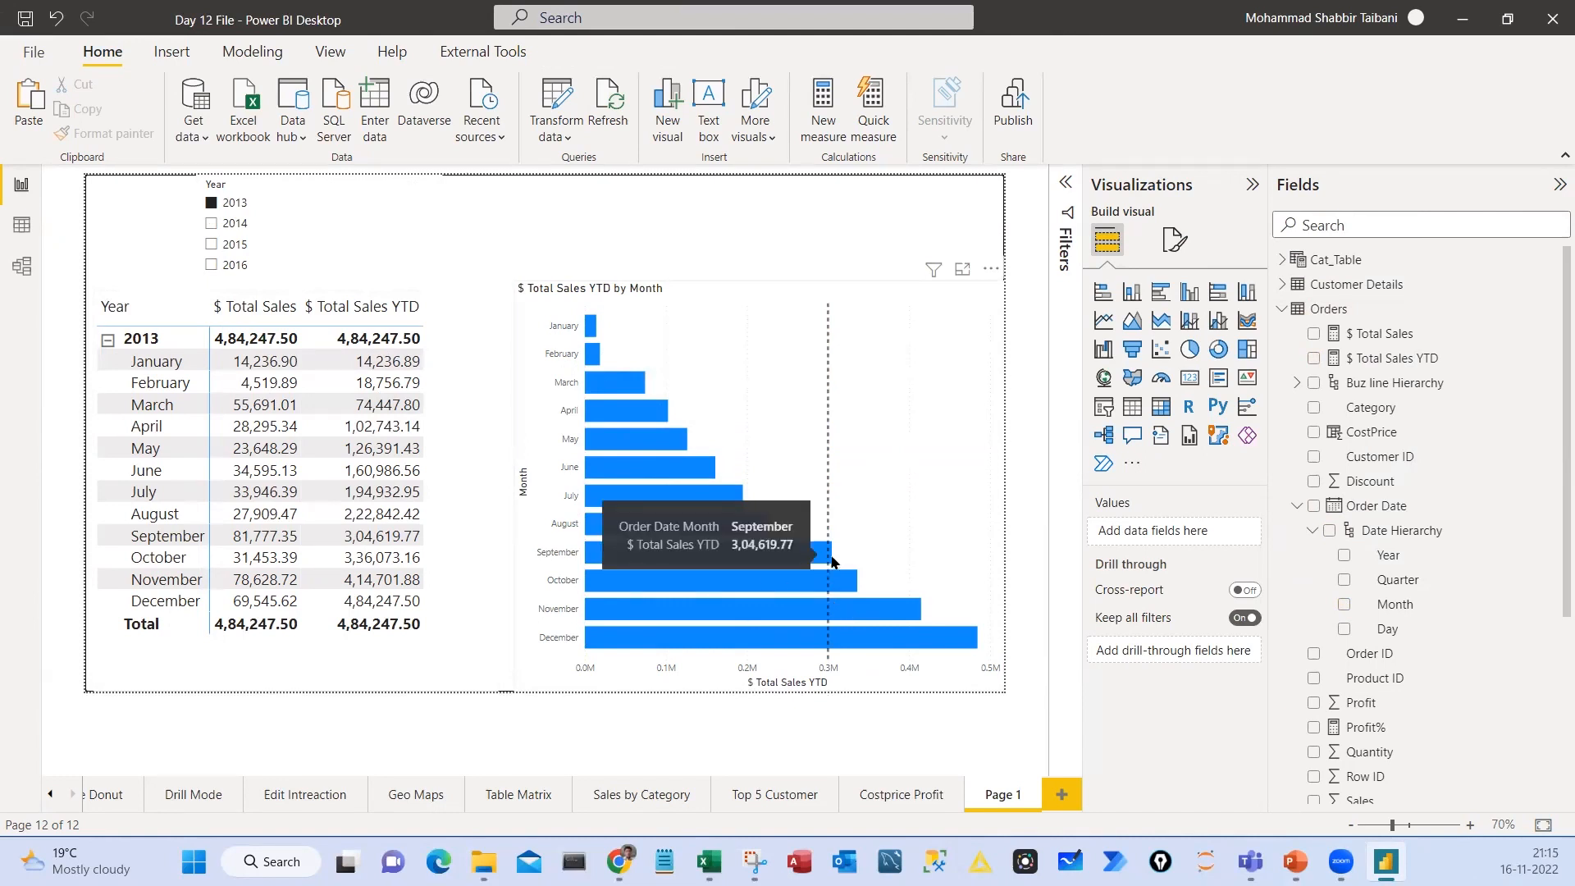
pyautogui.moveTo(977, 648)
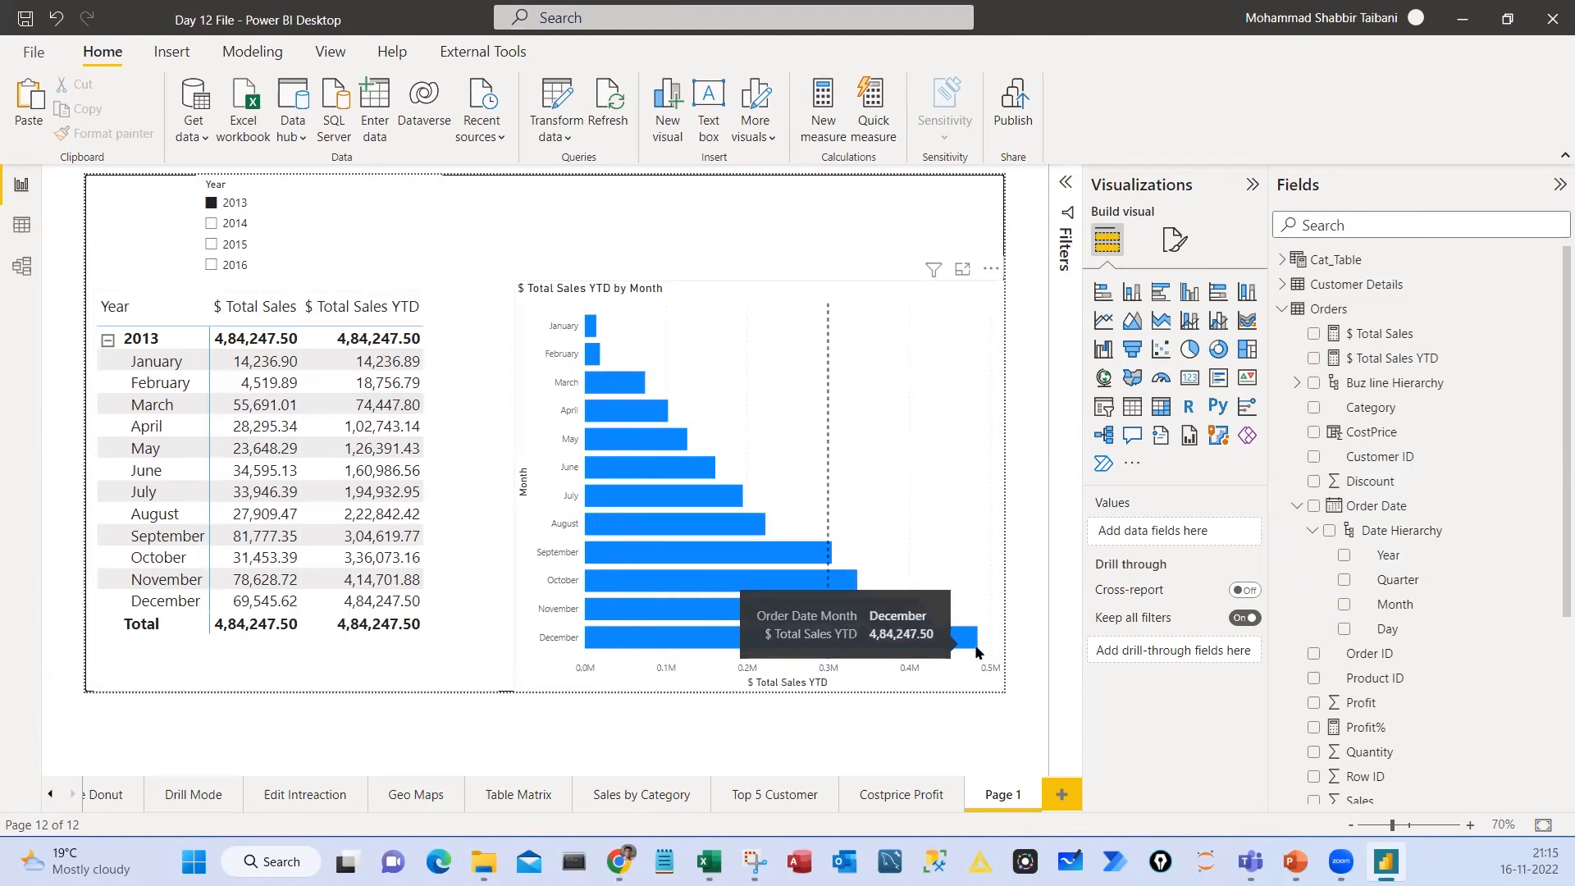
pyautogui.click(460, 337)
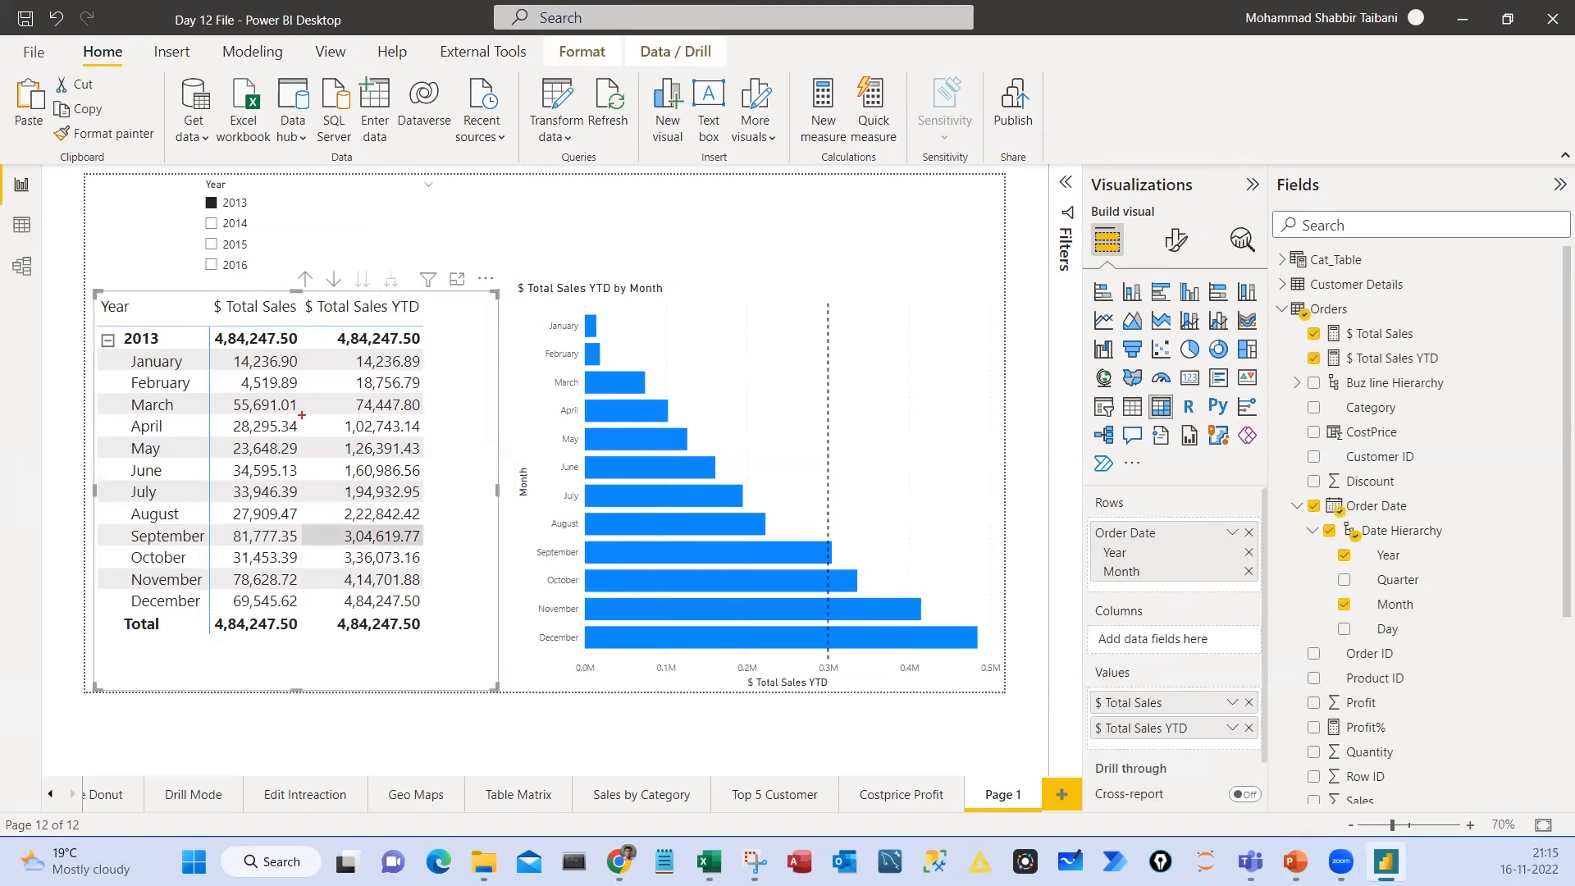
# Mark up the matrix's $ Total Sales YTD column, its Year level and the Year slicer with temporary red annotations
pyautogui.moveTo(296, 285)
pyautogui.mouseDown()
pyautogui.moveTo(389, 362)
pyautogui.moveTo(462, 671)
pyautogui.mouseUp()
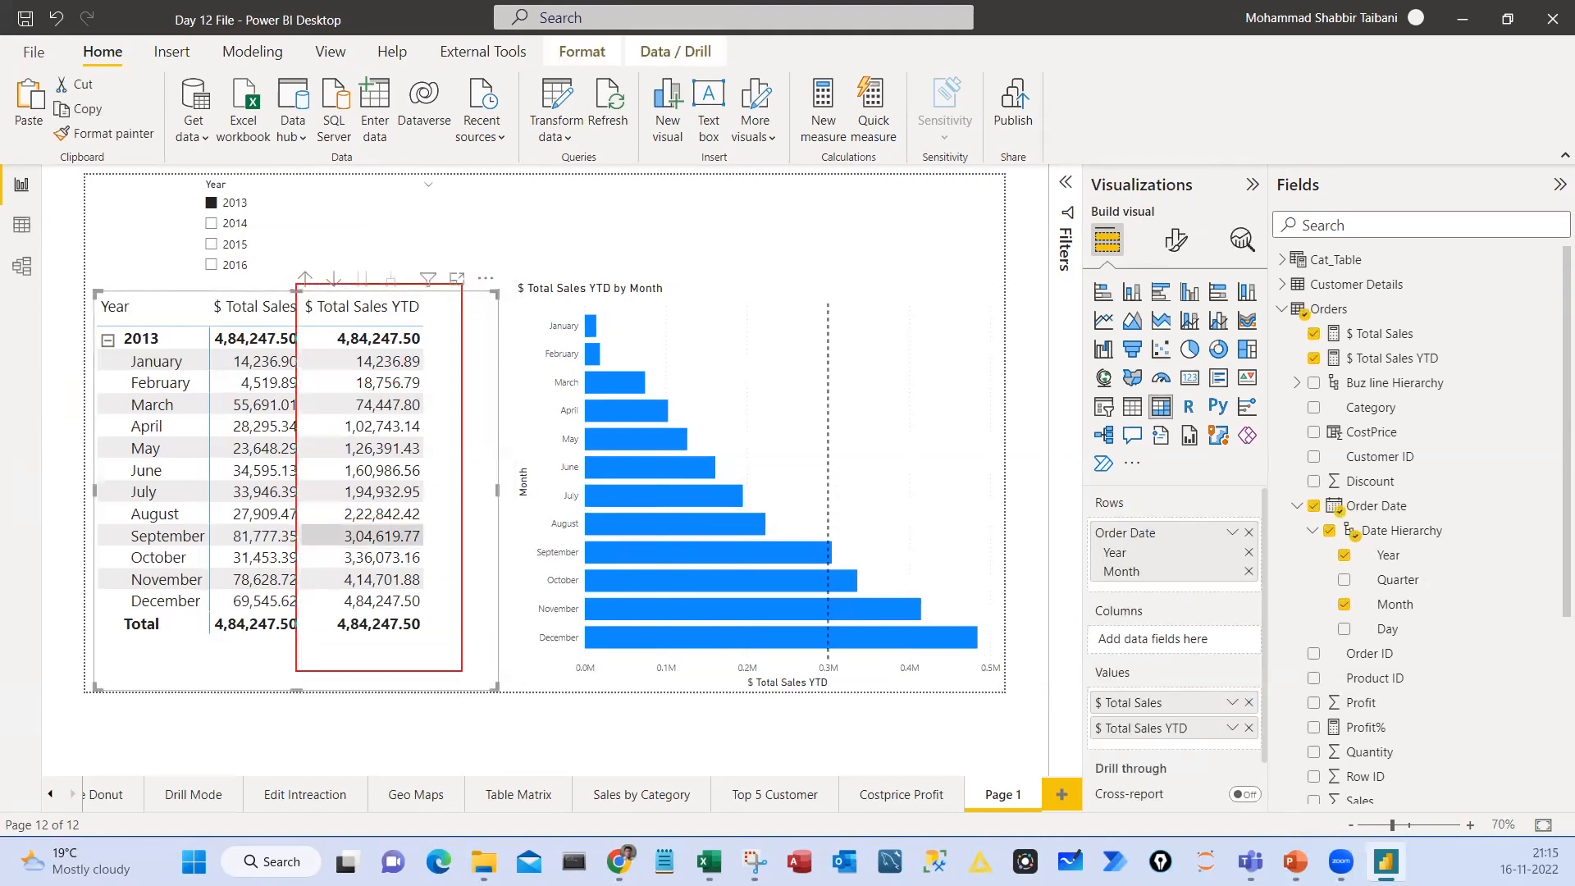
pyautogui.moveTo(353, 688); pyautogui.dragTo(387, 644)
pyautogui.moveTo(125, 292)
pyautogui.mouseDown()
pyautogui.moveTo(187, 349)
pyautogui.moveTo(138, 351)
pyautogui.mouseUp()
pyautogui.moveTo(299, 363)
pyautogui.mouseDown()
pyautogui.moveTo(336, 362)
pyautogui.moveTo(339, 384)
pyautogui.mouseUp()
pyautogui.moveTo(311, 404); pyautogui.dragTo(340, 406)
pyautogui.moveTo(302, 427); pyautogui.dragTo(315, 427)
pyautogui.moveTo(220, 171)
pyautogui.mouseDown()
pyautogui.moveTo(306, 218)
pyautogui.moveTo(143, 170)
pyautogui.mouseUp()
pyautogui.moveTo(265, 235); pyautogui.dragTo(331, 182)
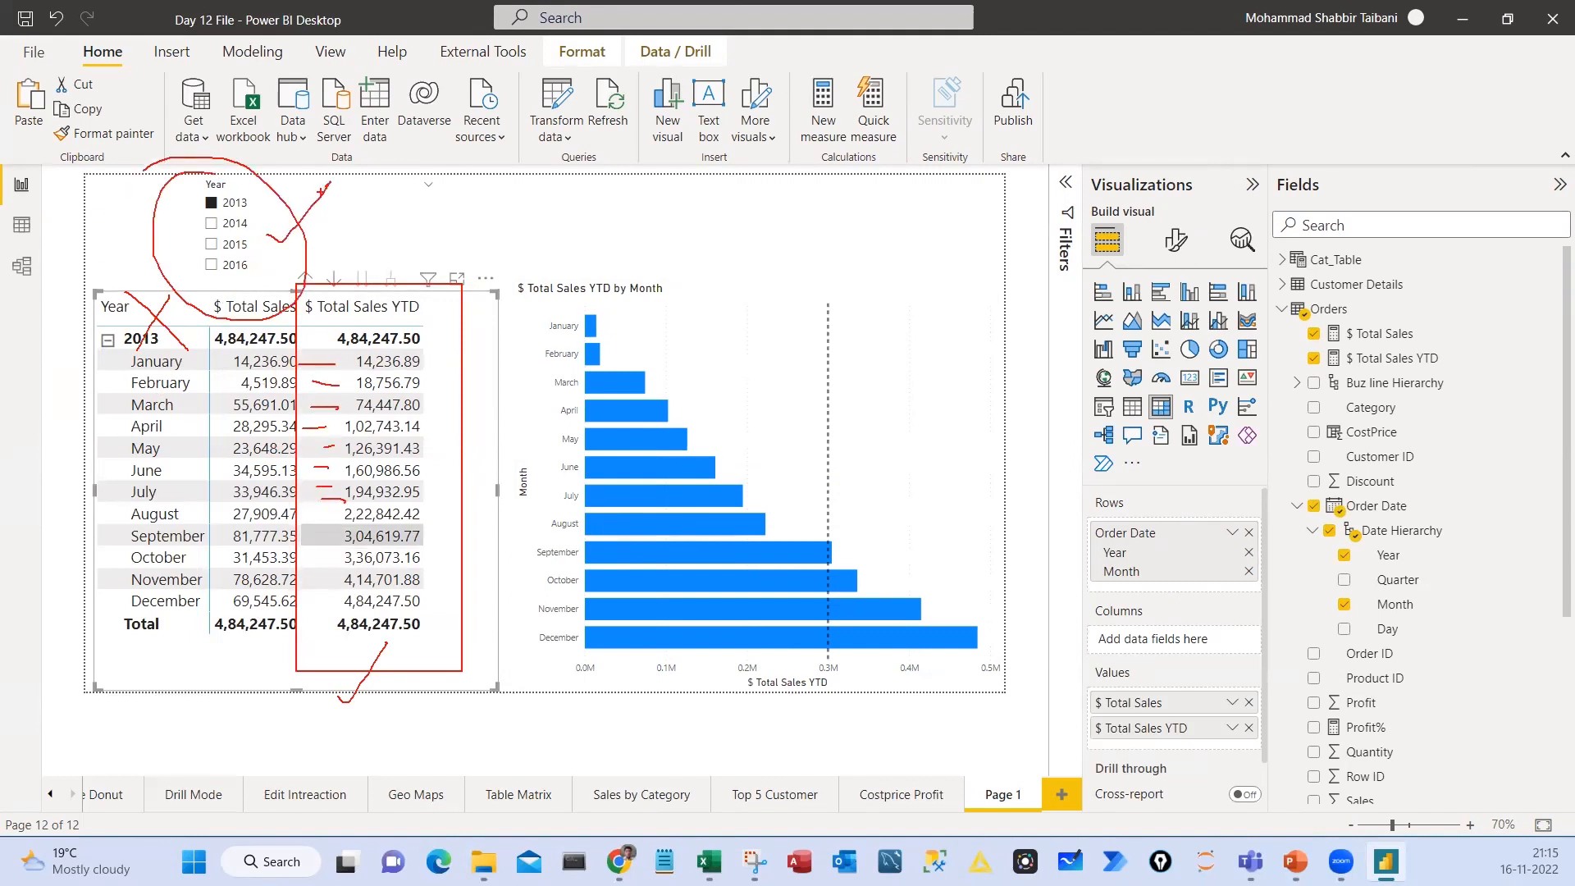
pyautogui.moveTo(614, 248)
pyautogui.mouseDown()
pyautogui.moveTo(594, 170)
pyautogui.moveTo(547, 204)
pyautogui.mouseUp()
pyautogui.moveTo(820, 268)
pyautogui.mouseDown()
pyautogui.moveTo(773, 331)
pyautogui.moveTo(802, 278)
pyautogui.mouseUp()
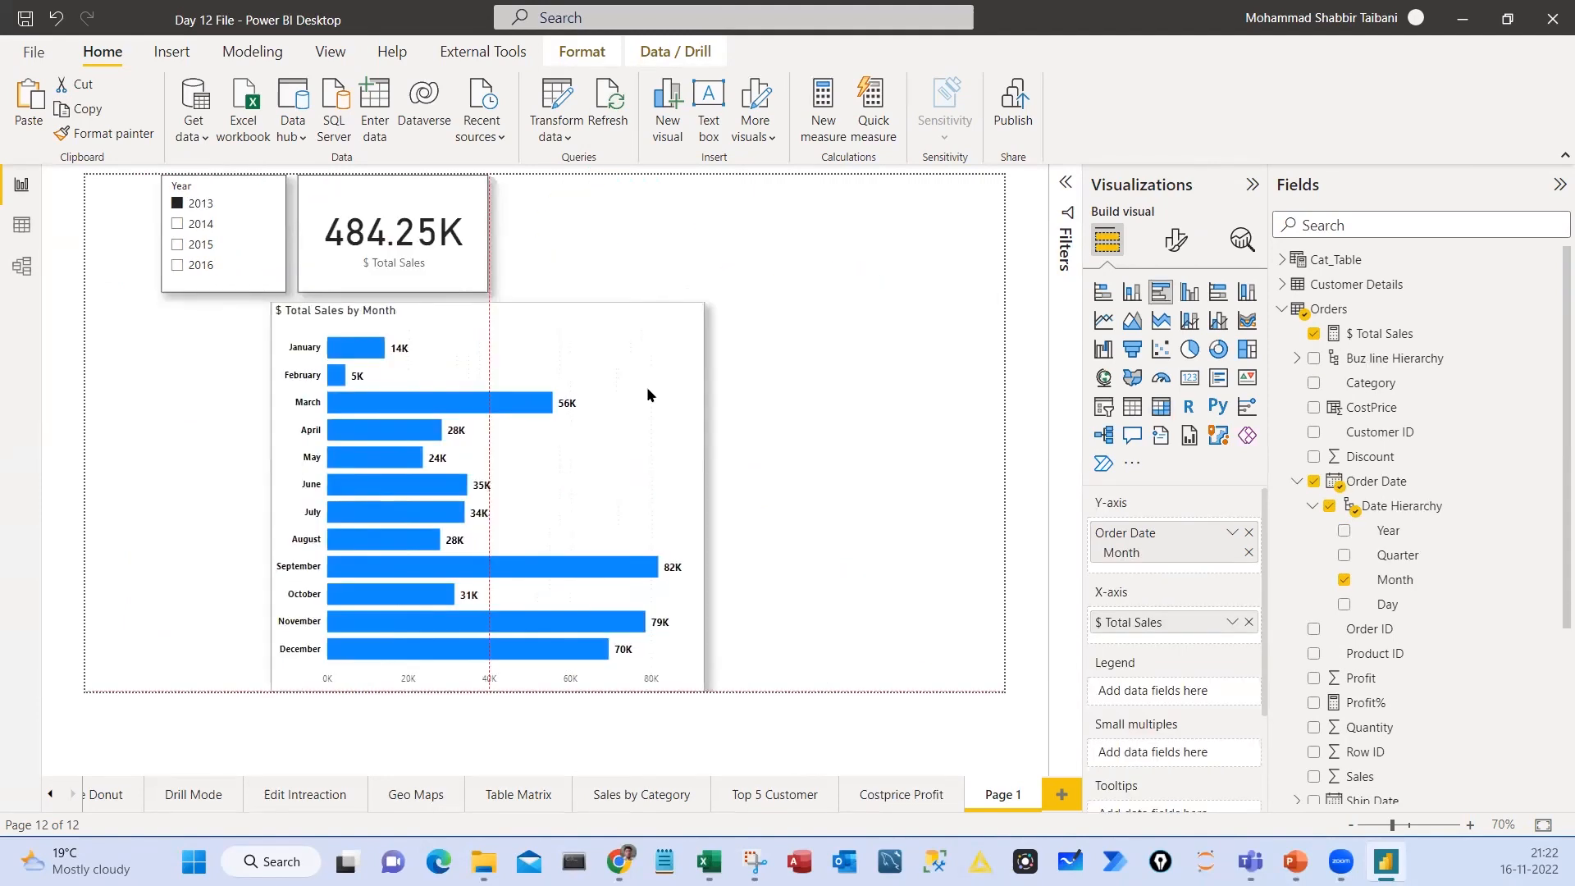
# Shift the $ Total Sales by Month bar chart slightly left, add a constant line to it and open the line's settings
pyautogui.moveTo(646, 386); pyautogui.dragTo(594, 396)
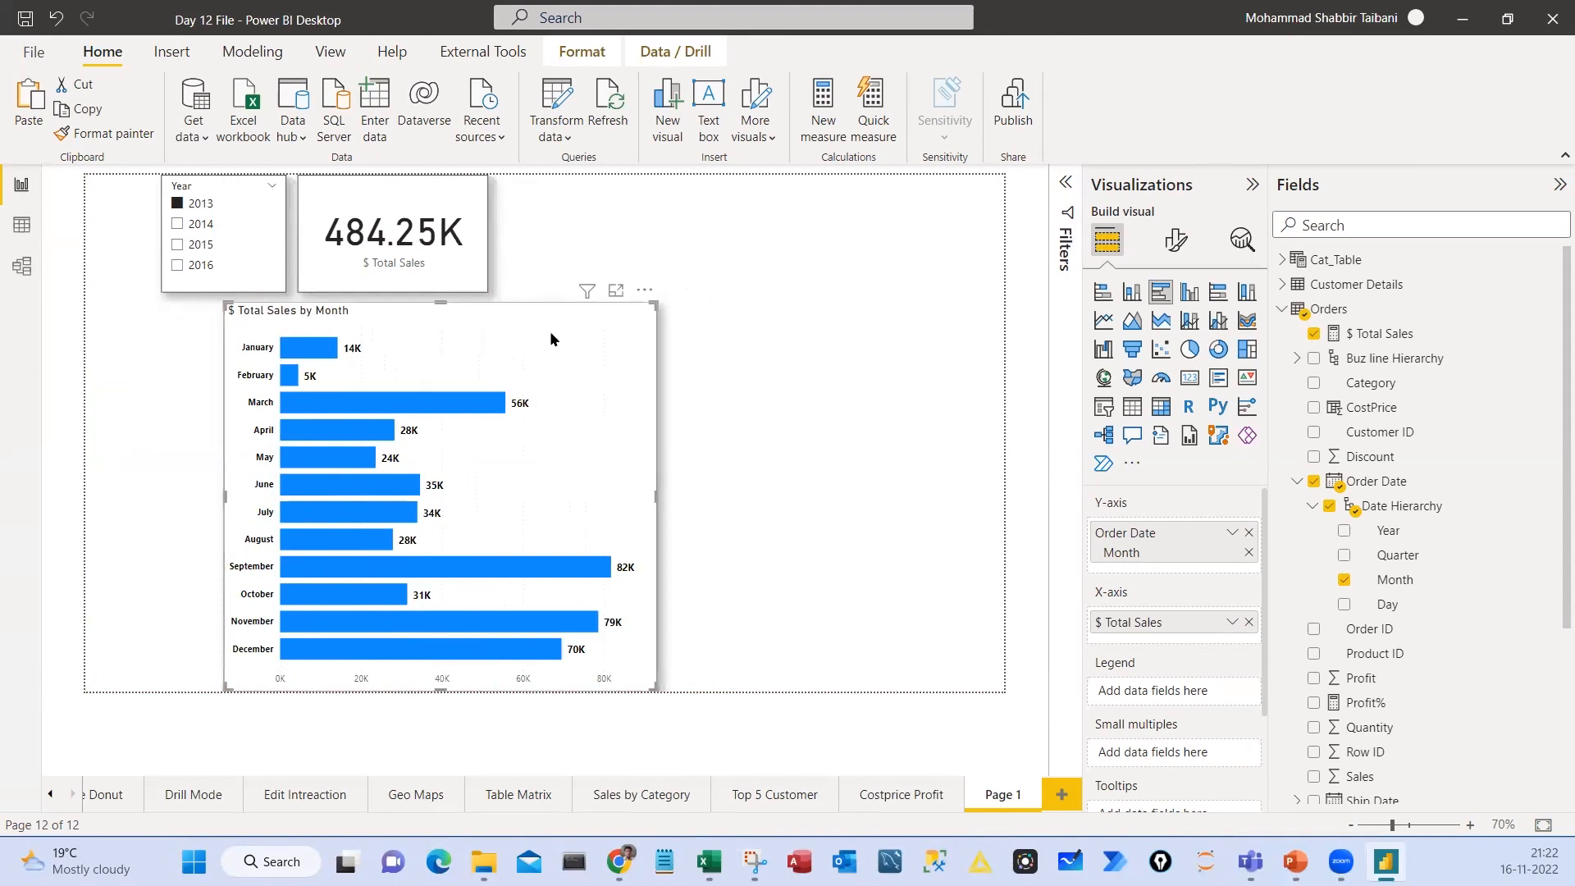
pyautogui.click(1243, 243)
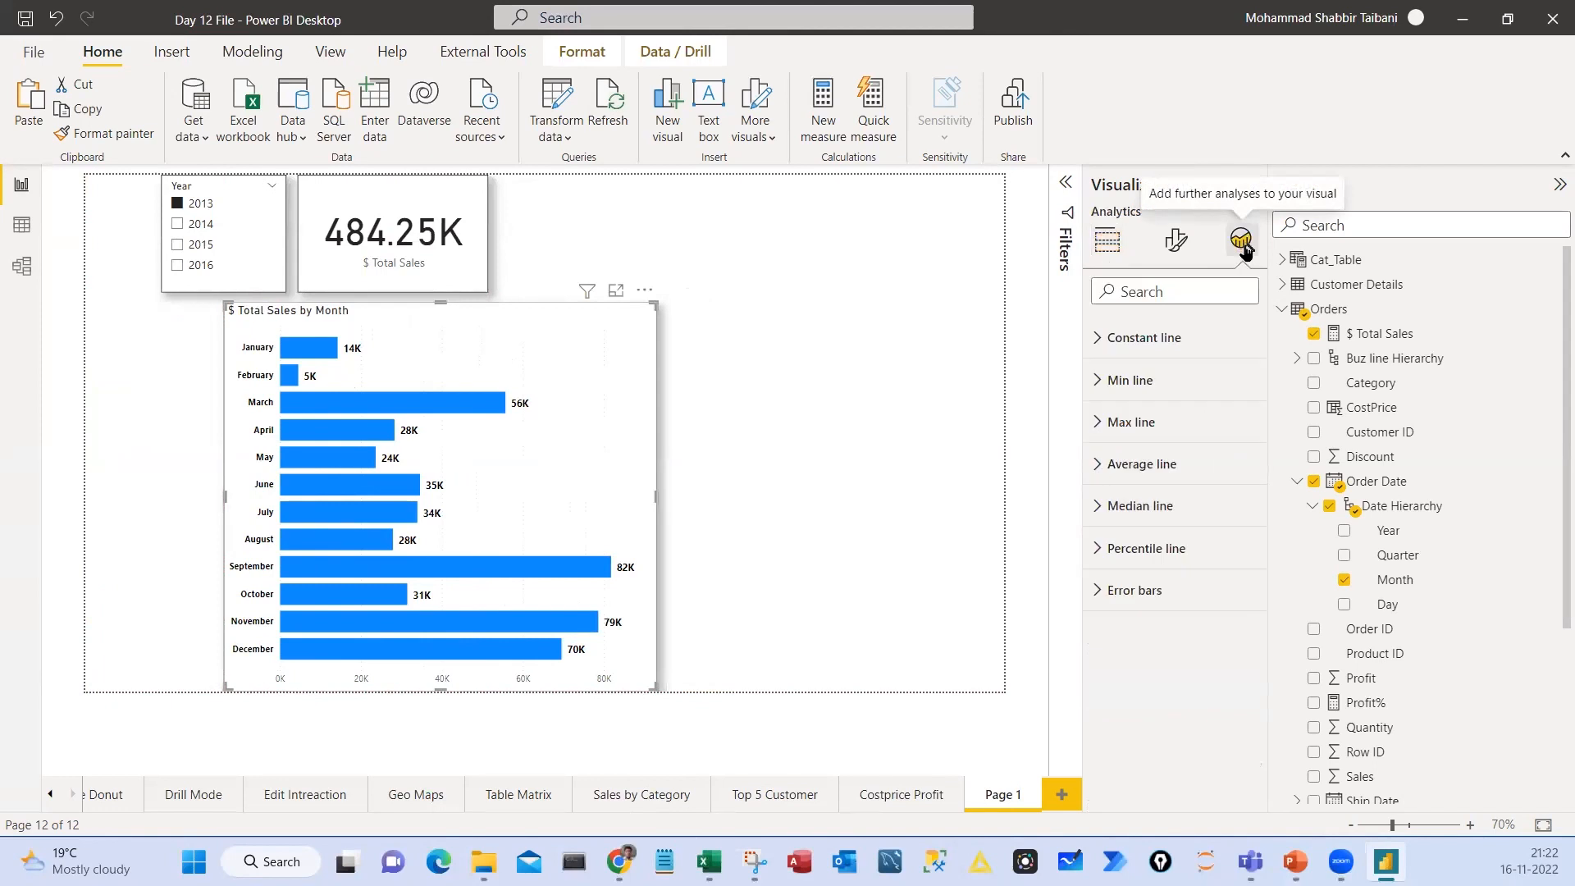
pyautogui.click(1096, 343)
pyautogui.click(1113, 403)
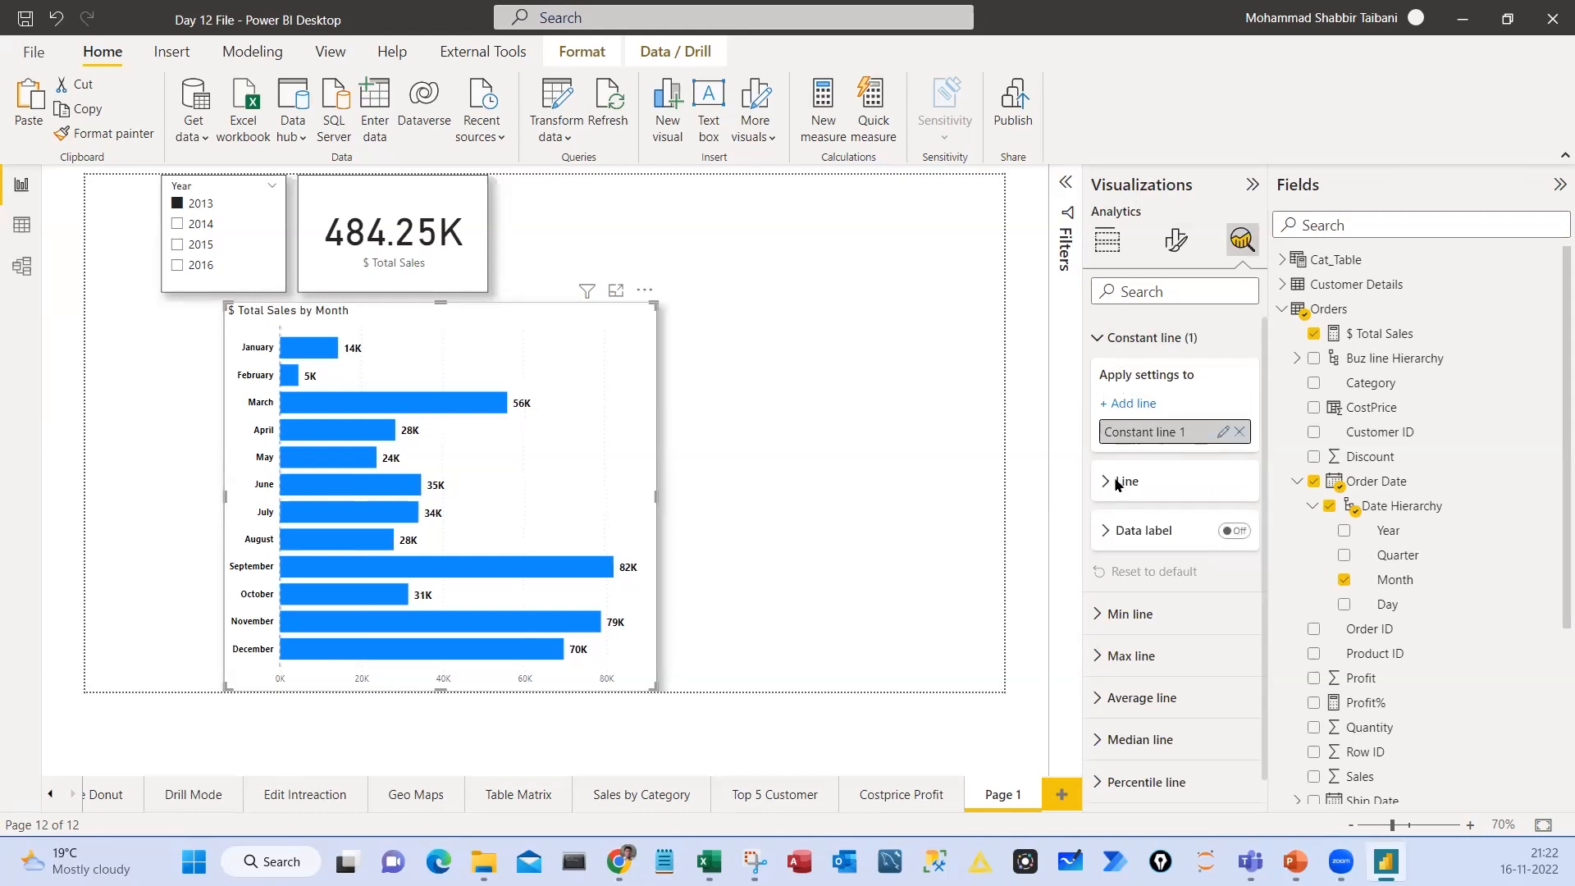
pyautogui.click(1114, 484)
# Circle the selected chart, the analytics options and the constant line's value setting with temporary red annotations, and clear them
pyautogui.moveTo(596, 320)
pyautogui.mouseDown()
pyautogui.moveTo(685, 267)
pyautogui.moveTo(597, 275)
pyautogui.mouseUp()
pyautogui.moveTo(1239, 215)
pyautogui.mouseDown()
pyautogui.moveTo(1247, 269)
pyautogui.moveTo(1181, 215)
pyautogui.mouseUp()
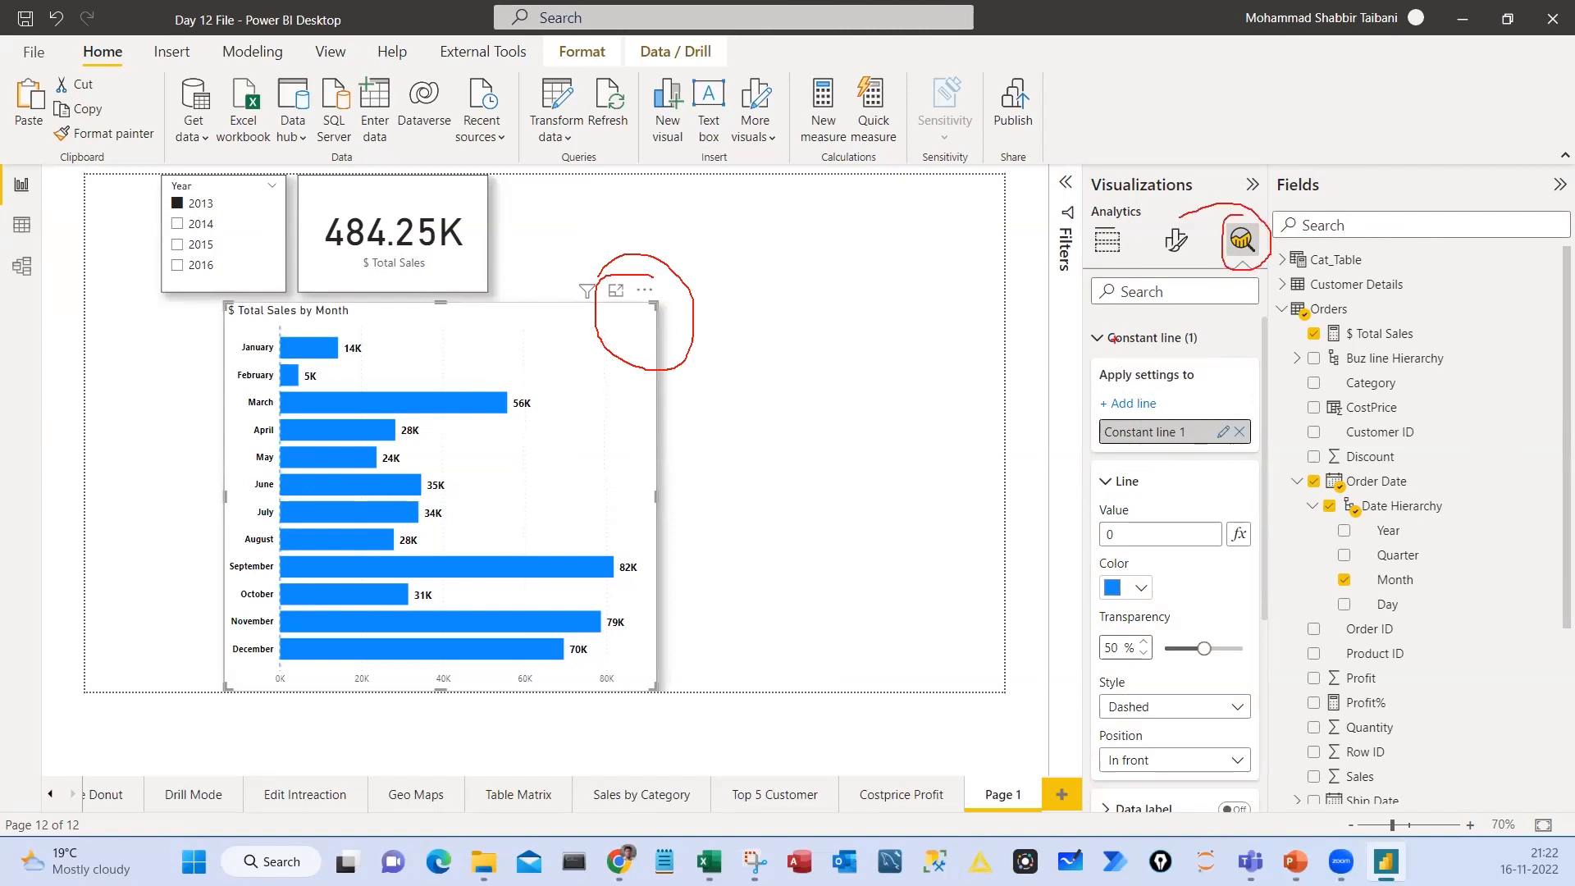
pyautogui.moveTo(1080, 321); pyautogui.dragTo(1221, 351)
pyautogui.moveTo(1012, 349); pyautogui.dragTo(1083, 315)
pyautogui.moveTo(1095, 456)
pyautogui.mouseDown()
pyautogui.moveTo(1150, 492)
pyautogui.moveTo(1089, 458)
pyautogui.mouseUp()
pyautogui.moveTo(1108, 517)
pyautogui.mouseDown()
pyautogui.moveTo(1134, 548)
pyautogui.moveTo(1081, 519)
pyautogui.mouseUp()
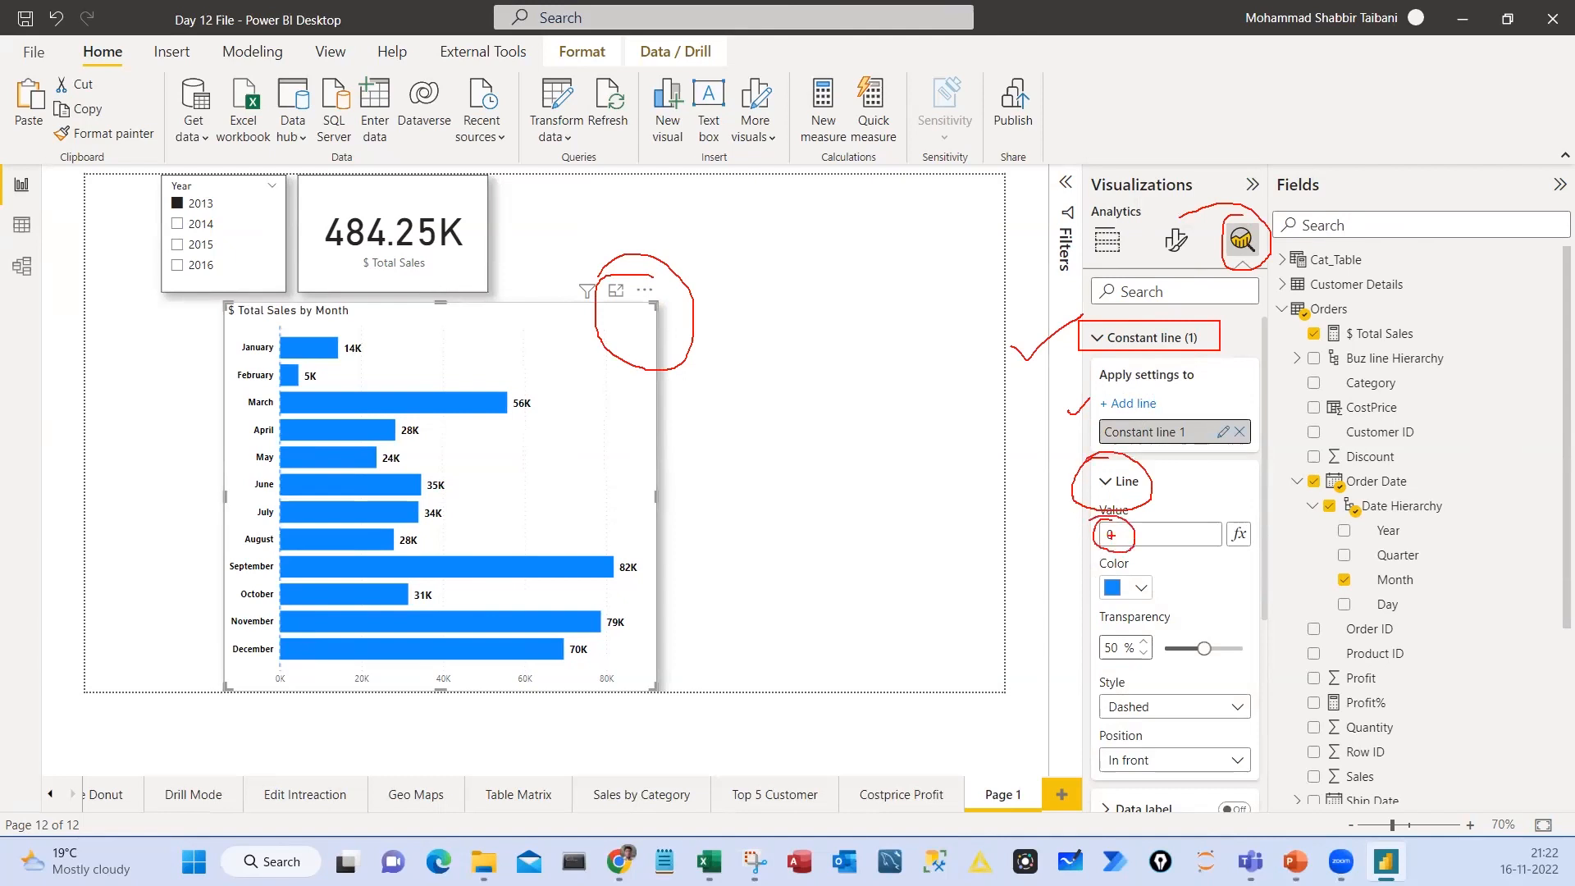
pyautogui.press('Escape')
# Set the constant line's value to 400000 and its colour to black
pyautogui.write('4')
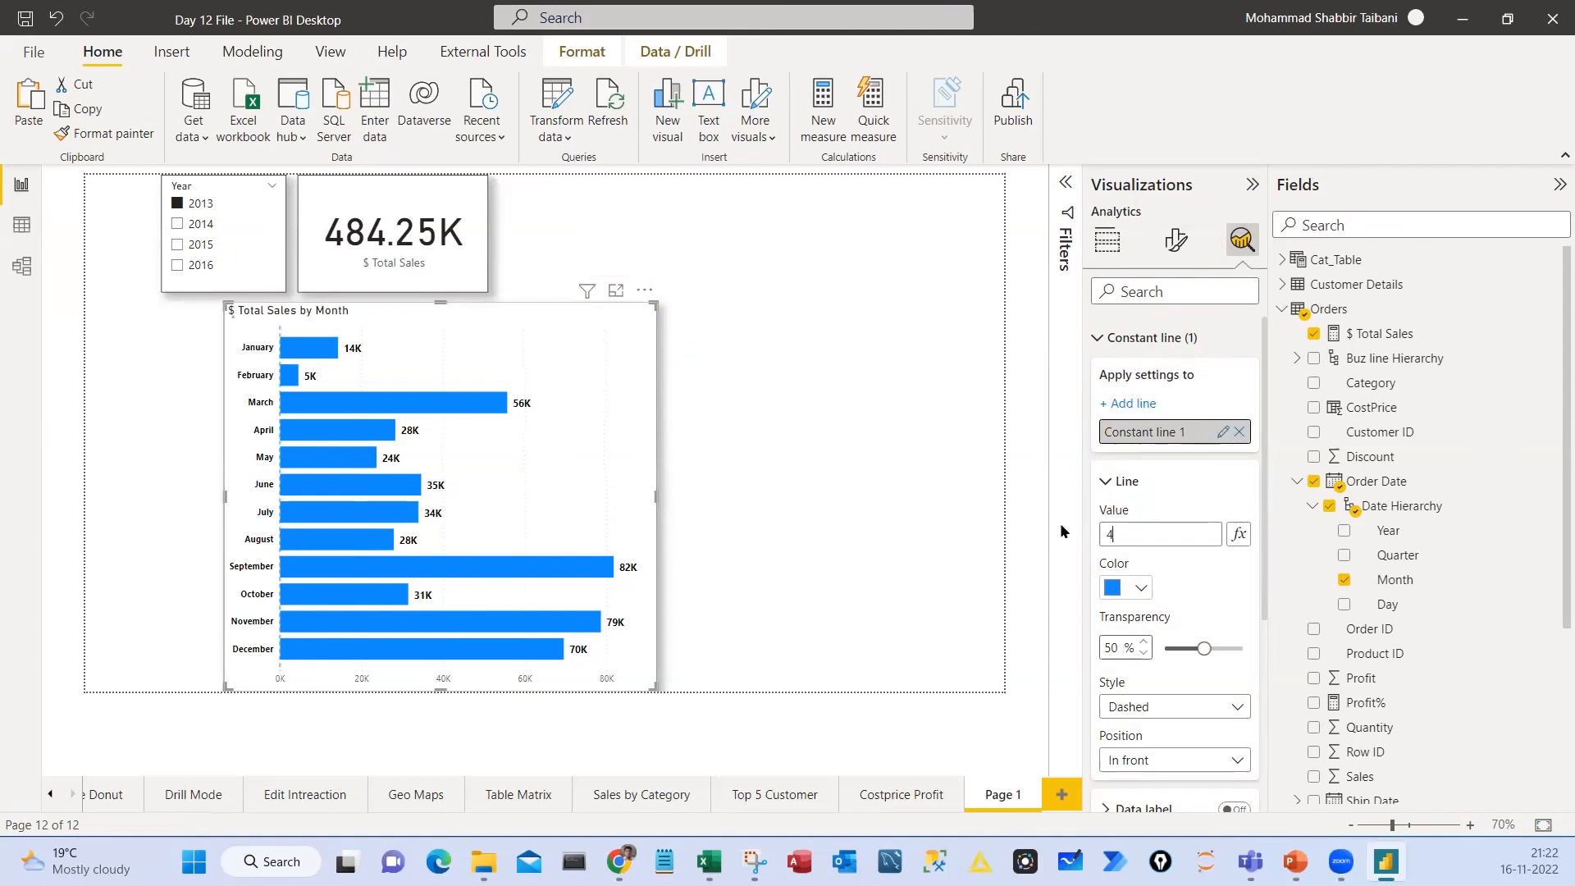
pyautogui.write('0000')
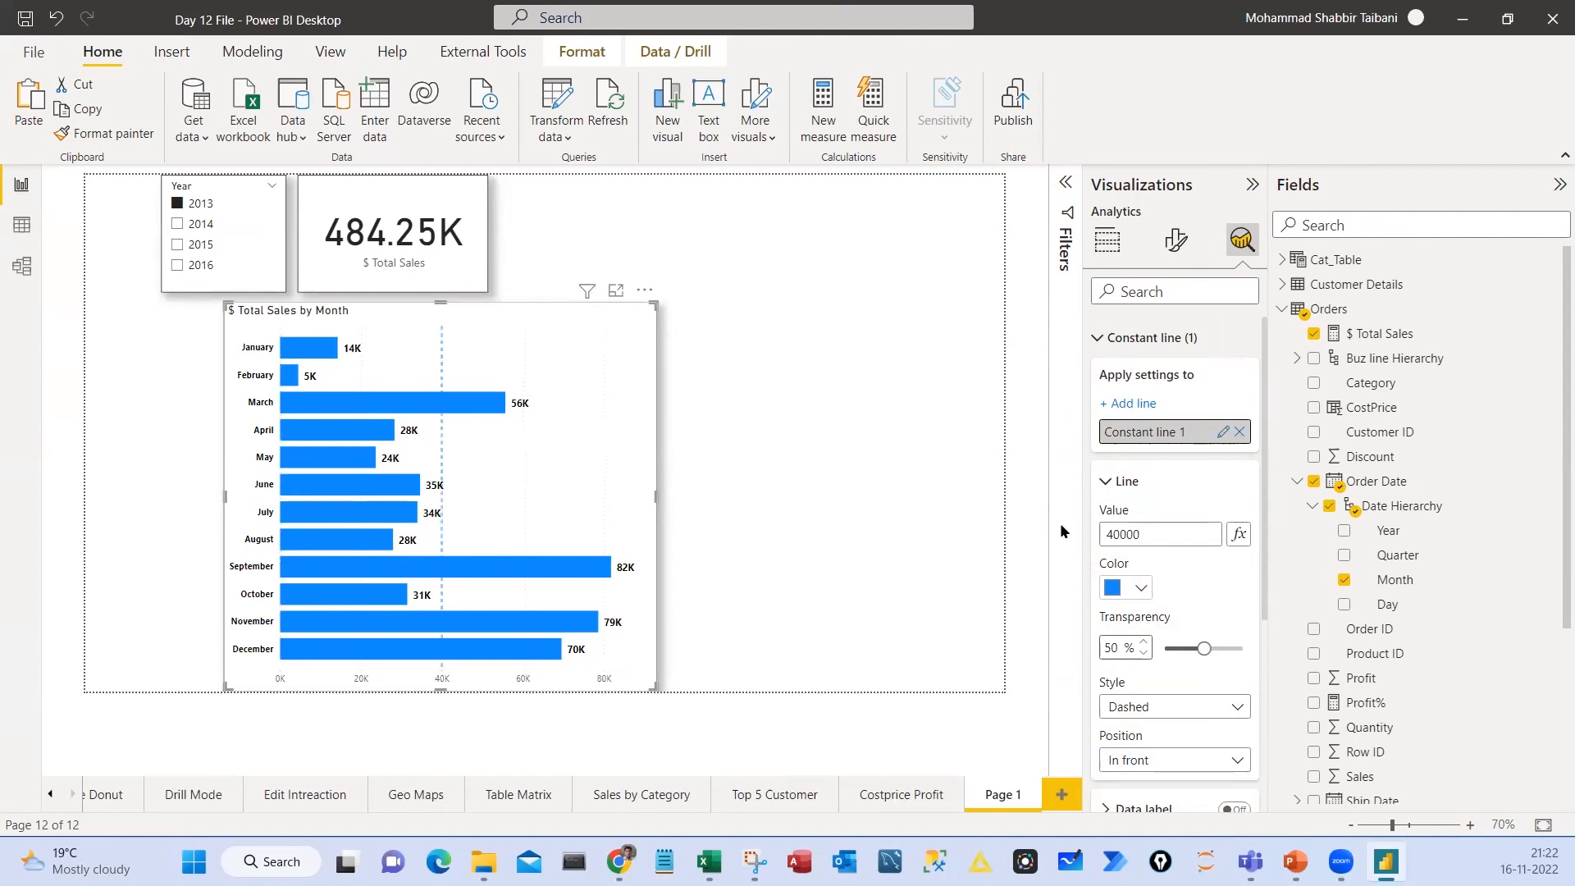
pyautogui.write('0')
pyautogui.click(1126, 587)
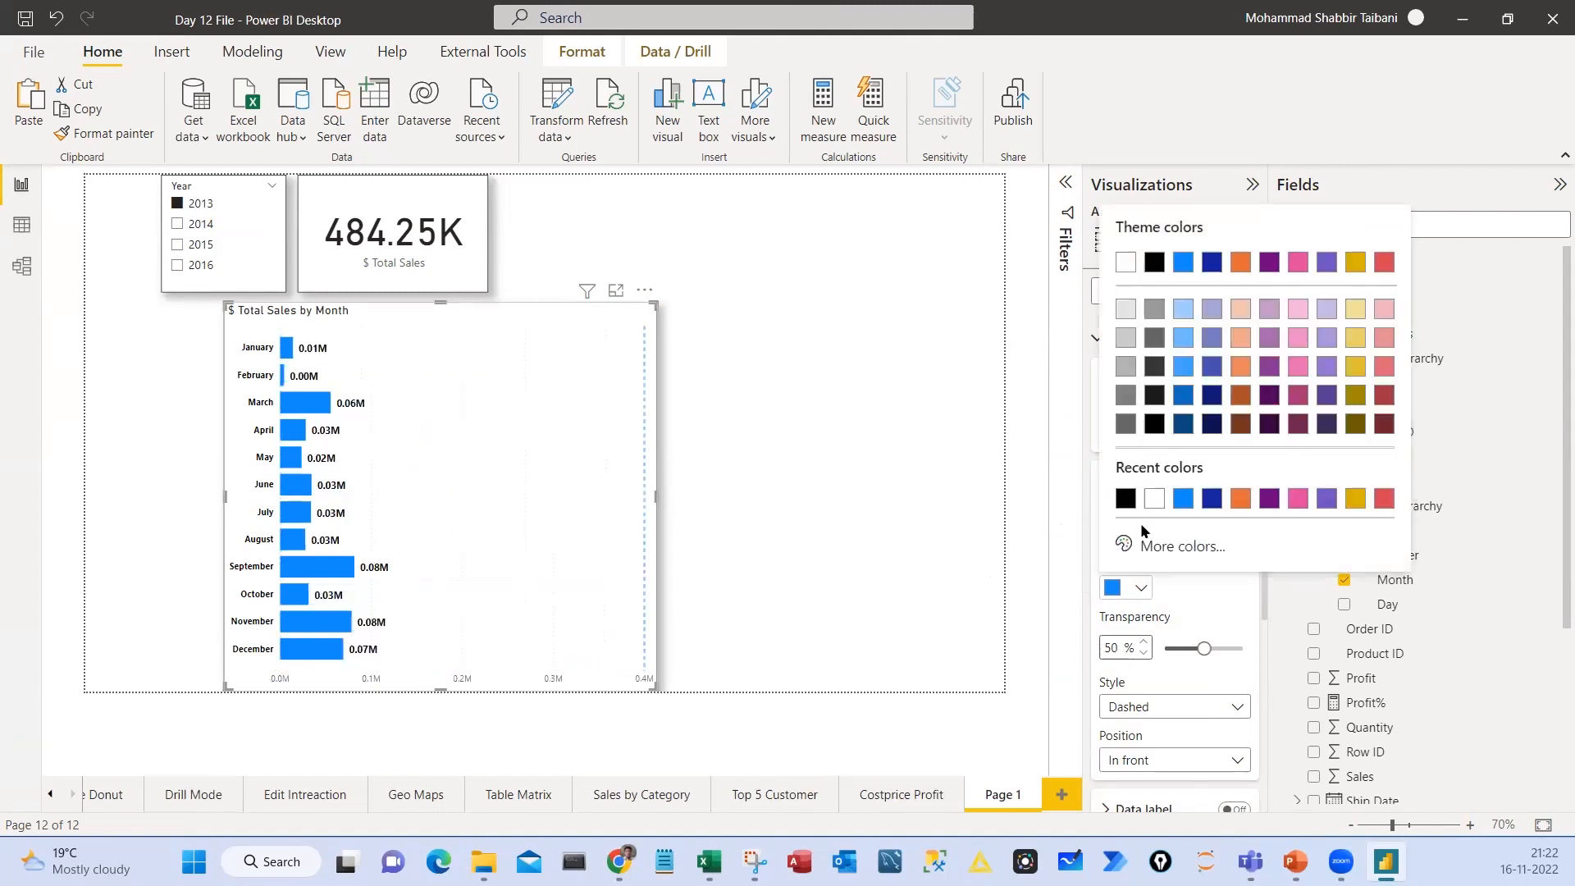
pyautogui.click(1125, 498)
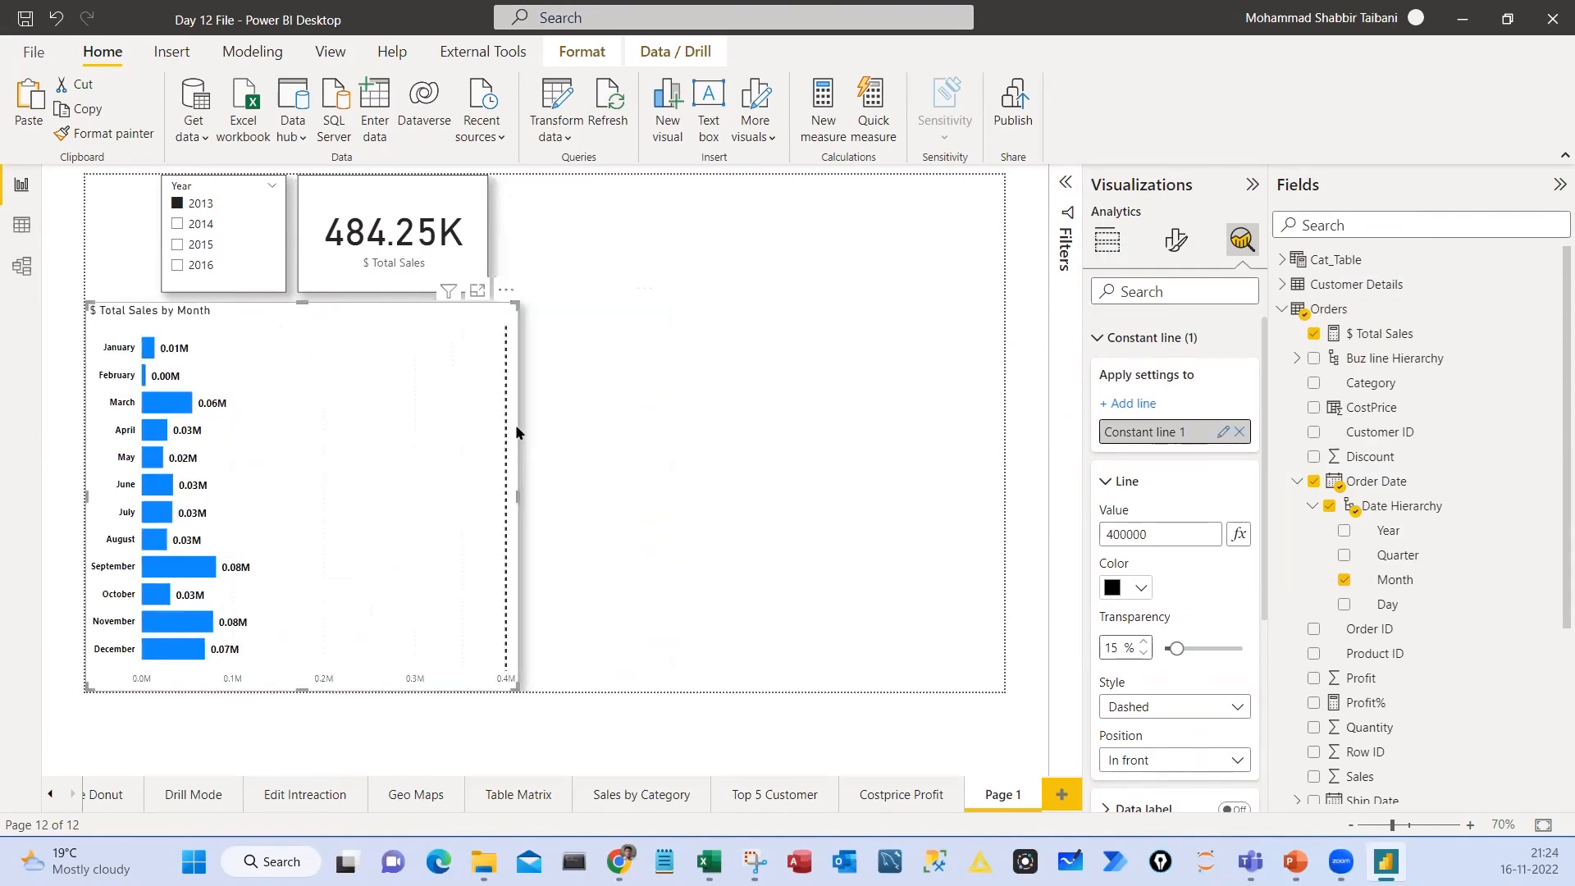
# Duplicate the $ Total Sales by Month chart, place the copy beside the original at the page's right edge, and move the card above it
pyautogui.hotkey('ctrl', 'c')
pyautogui.hotkey('ctrl', 'v')
pyautogui.moveTo(450, 347); pyautogui.dragTo(933, 357)
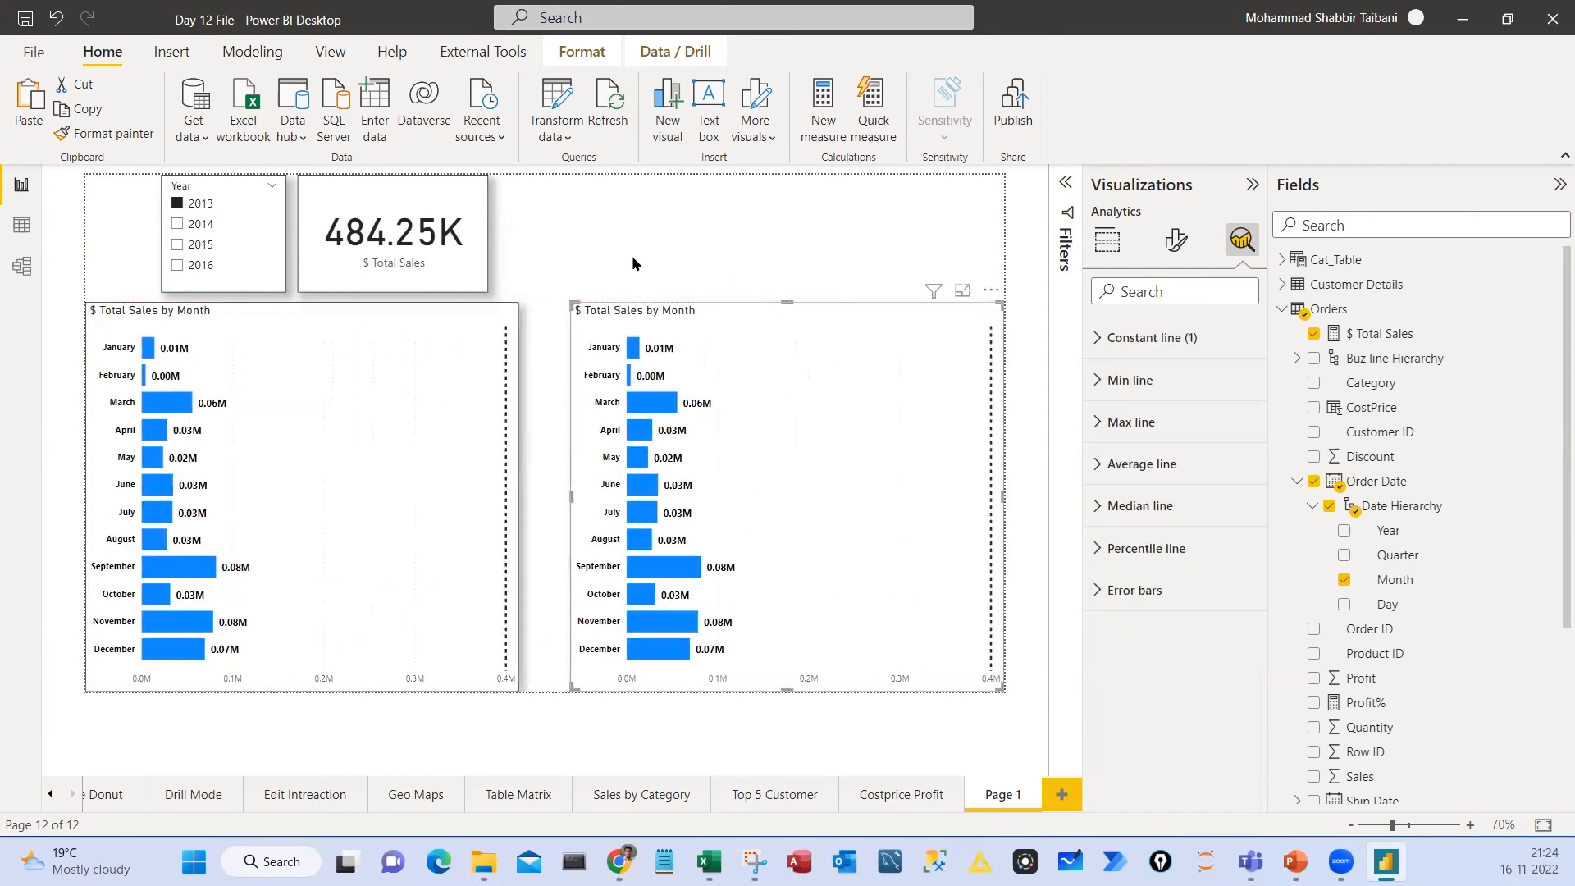
pyautogui.click(464, 205)
pyautogui.moveTo(465, 206); pyautogui.dragTo(864, 205)
# Start a new quick measure on the Orders table with the Year-to-date total calculation
pyautogui.click(1328, 308)
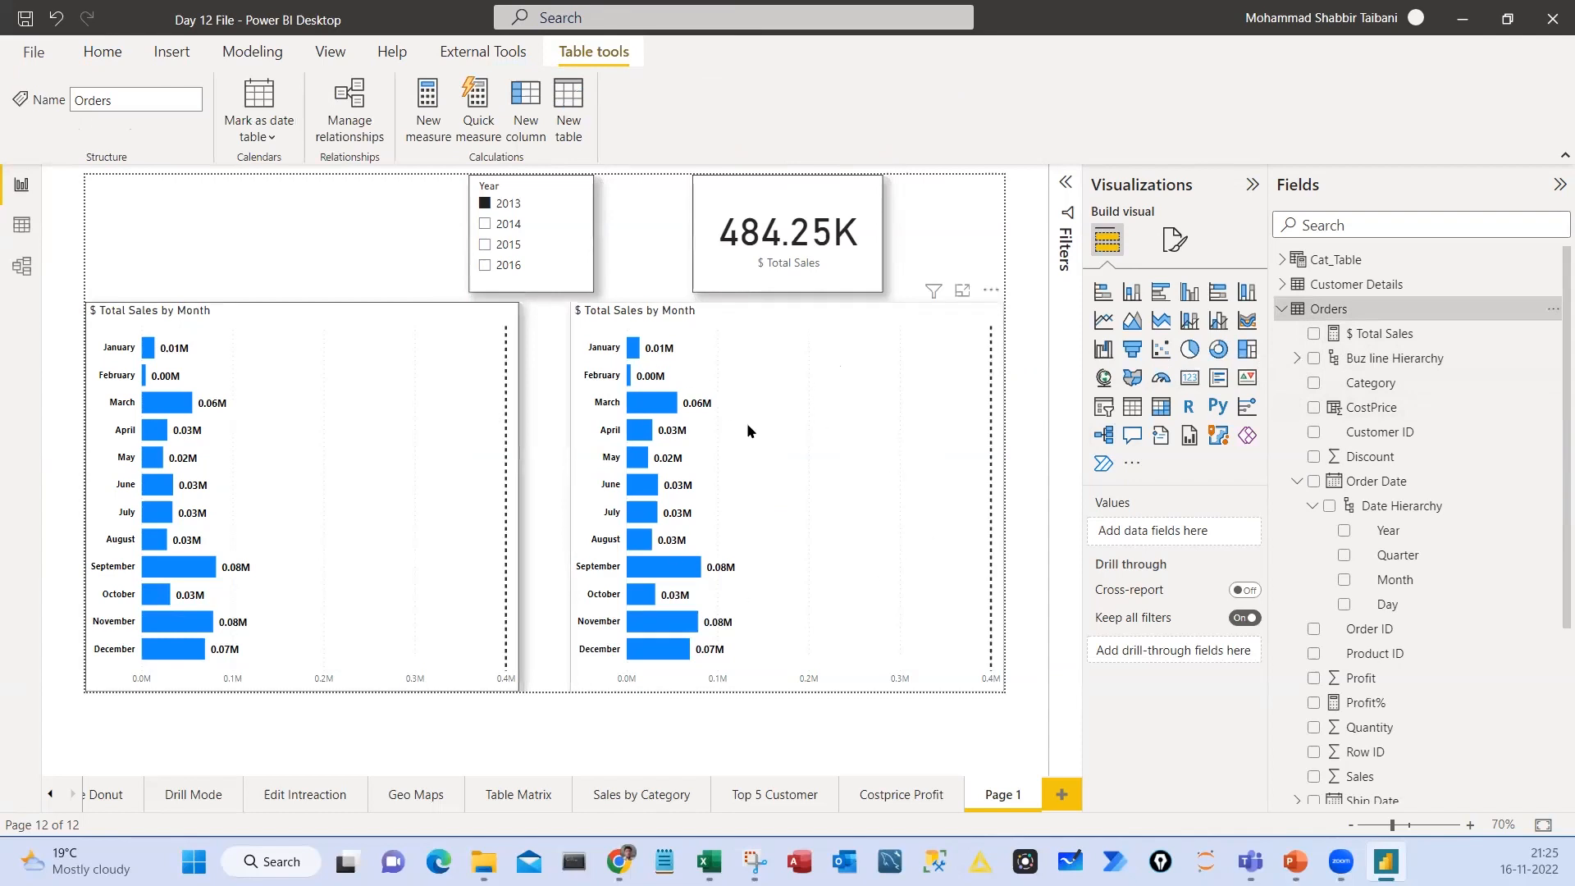
pyautogui.click(1551, 315)
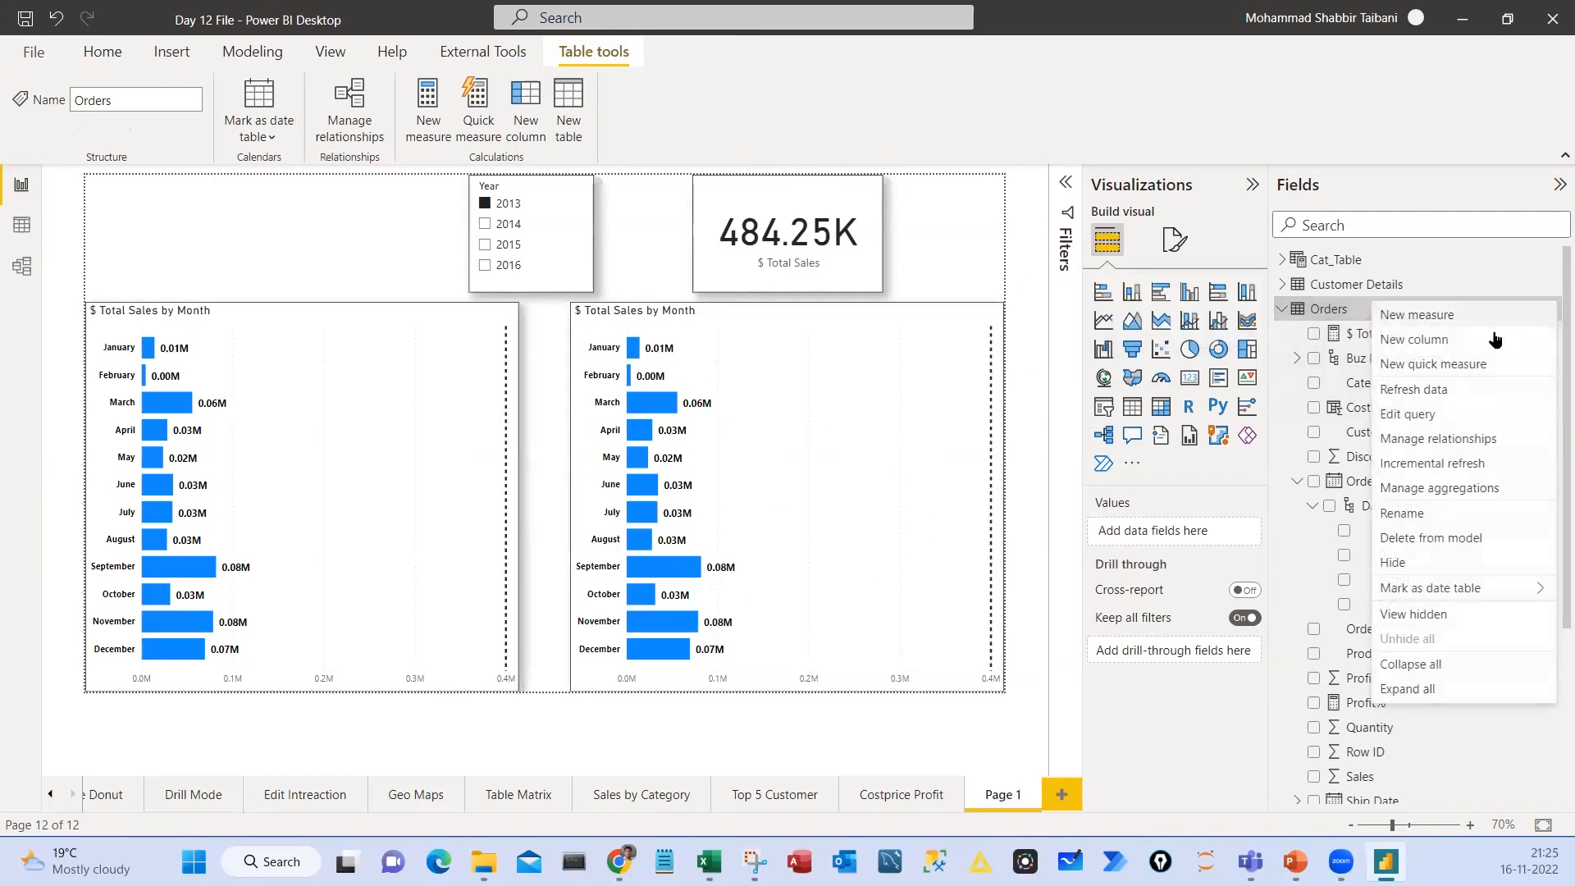
pyautogui.click(1445, 366)
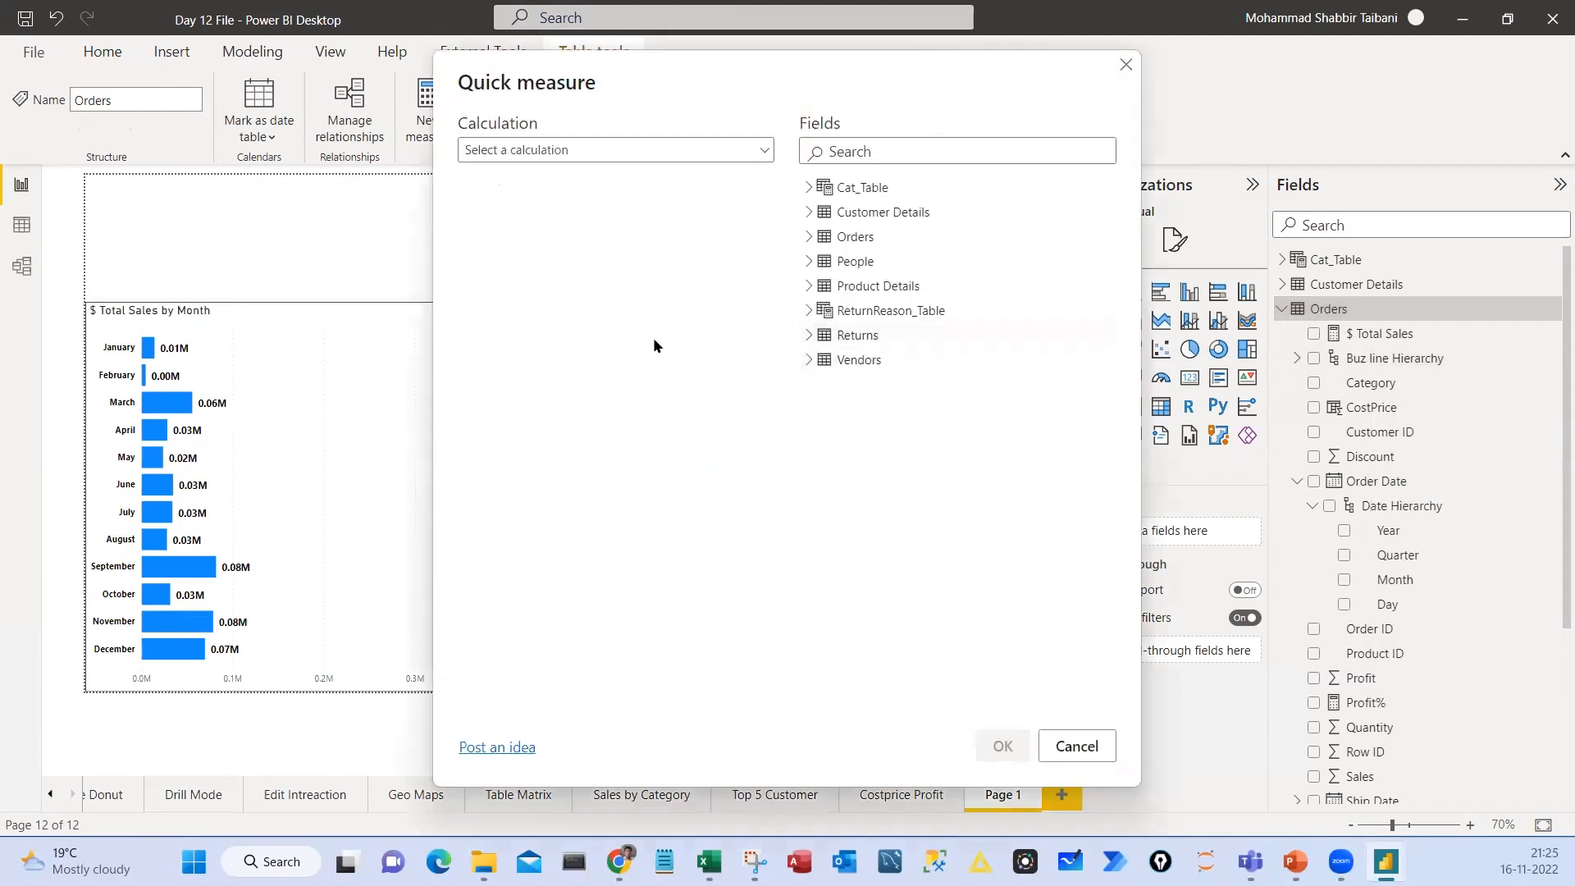
pyautogui.click(545, 151)
pyautogui.scroll(-2, 566, 279)
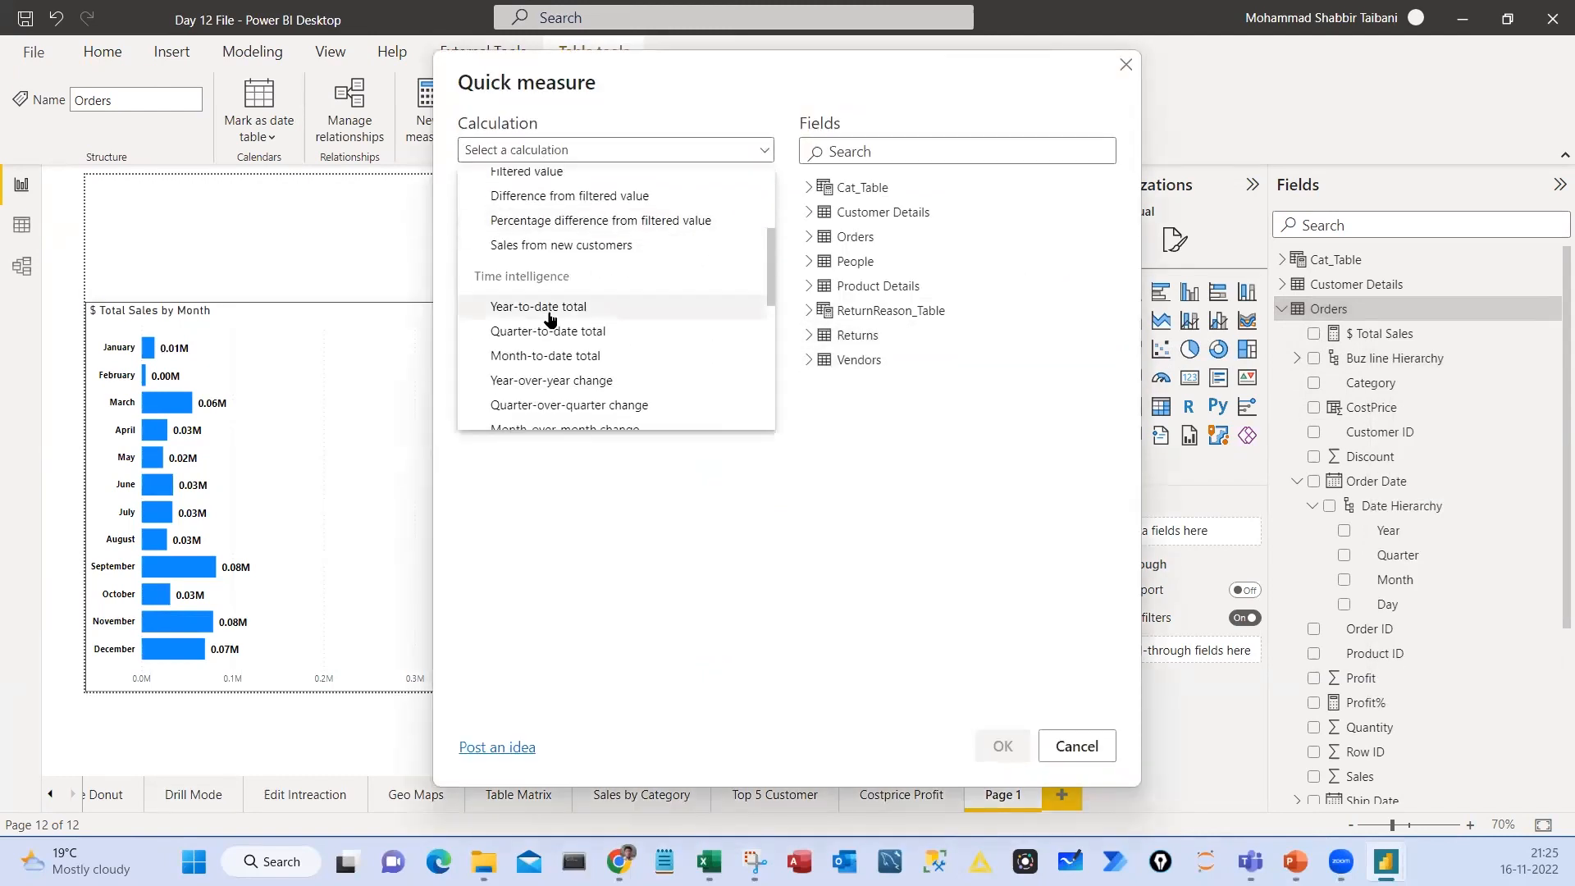
pyautogui.click(548, 310)
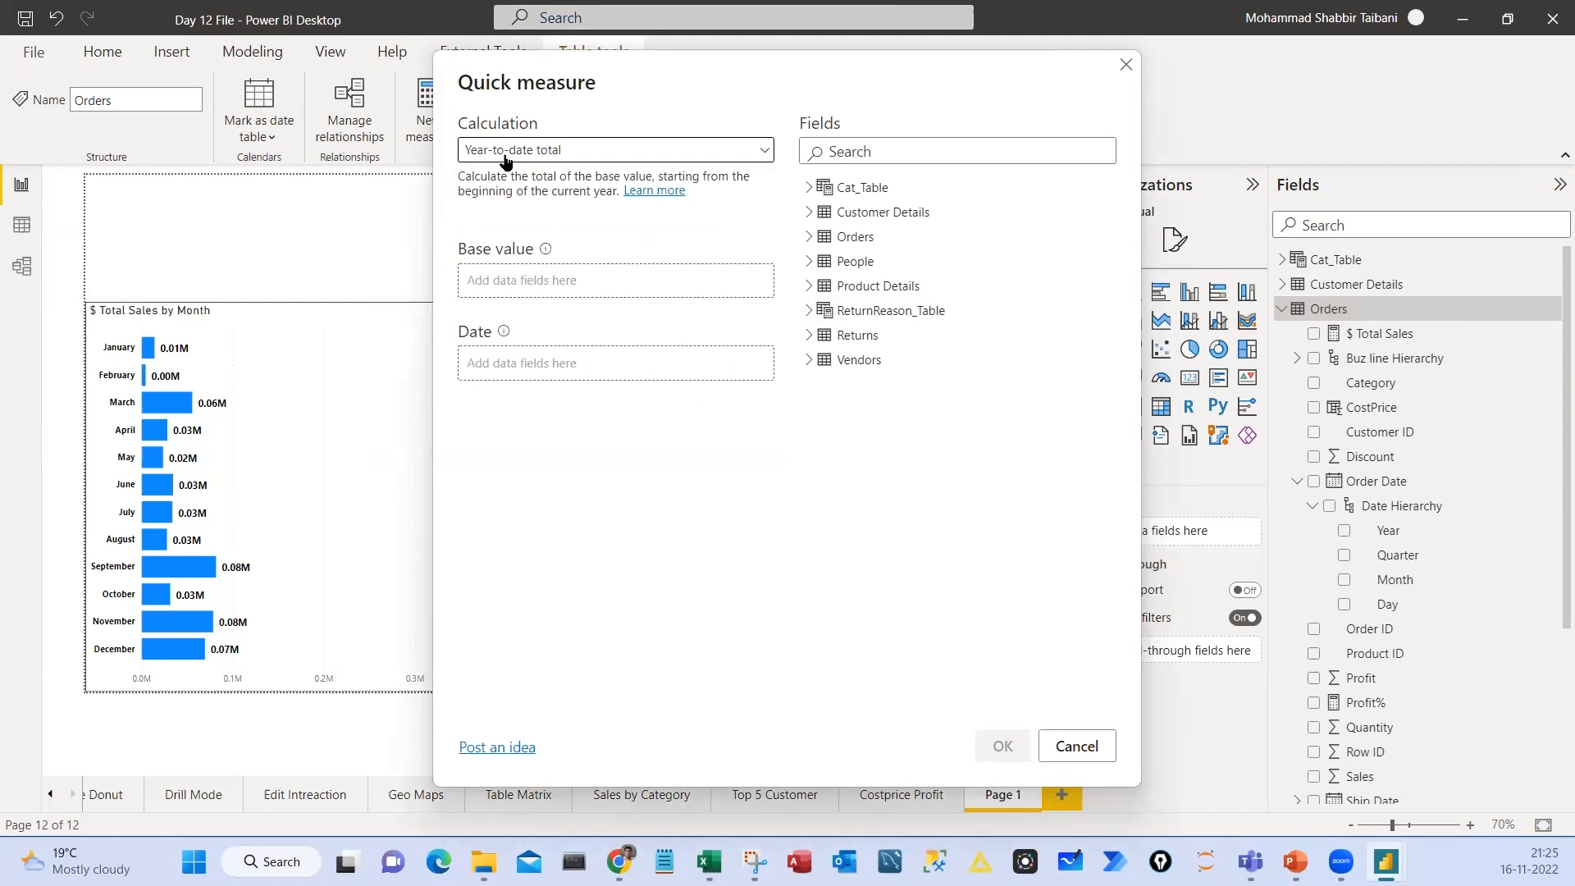
# Highlight the chosen calculation and the field list in the Quick measure dialog with temporary red annotations, and clear them
pyautogui.hotkey('ctrl', '2')
pyautogui.moveTo(453, 106)
pyautogui.mouseDown()
pyautogui.moveTo(502, 156)
pyautogui.moveTo(793, 165)
pyautogui.moveTo(779, 168)
pyautogui.mouseUp()
pyautogui.moveTo(638, 134); pyautogui.dragTo(718, 73)
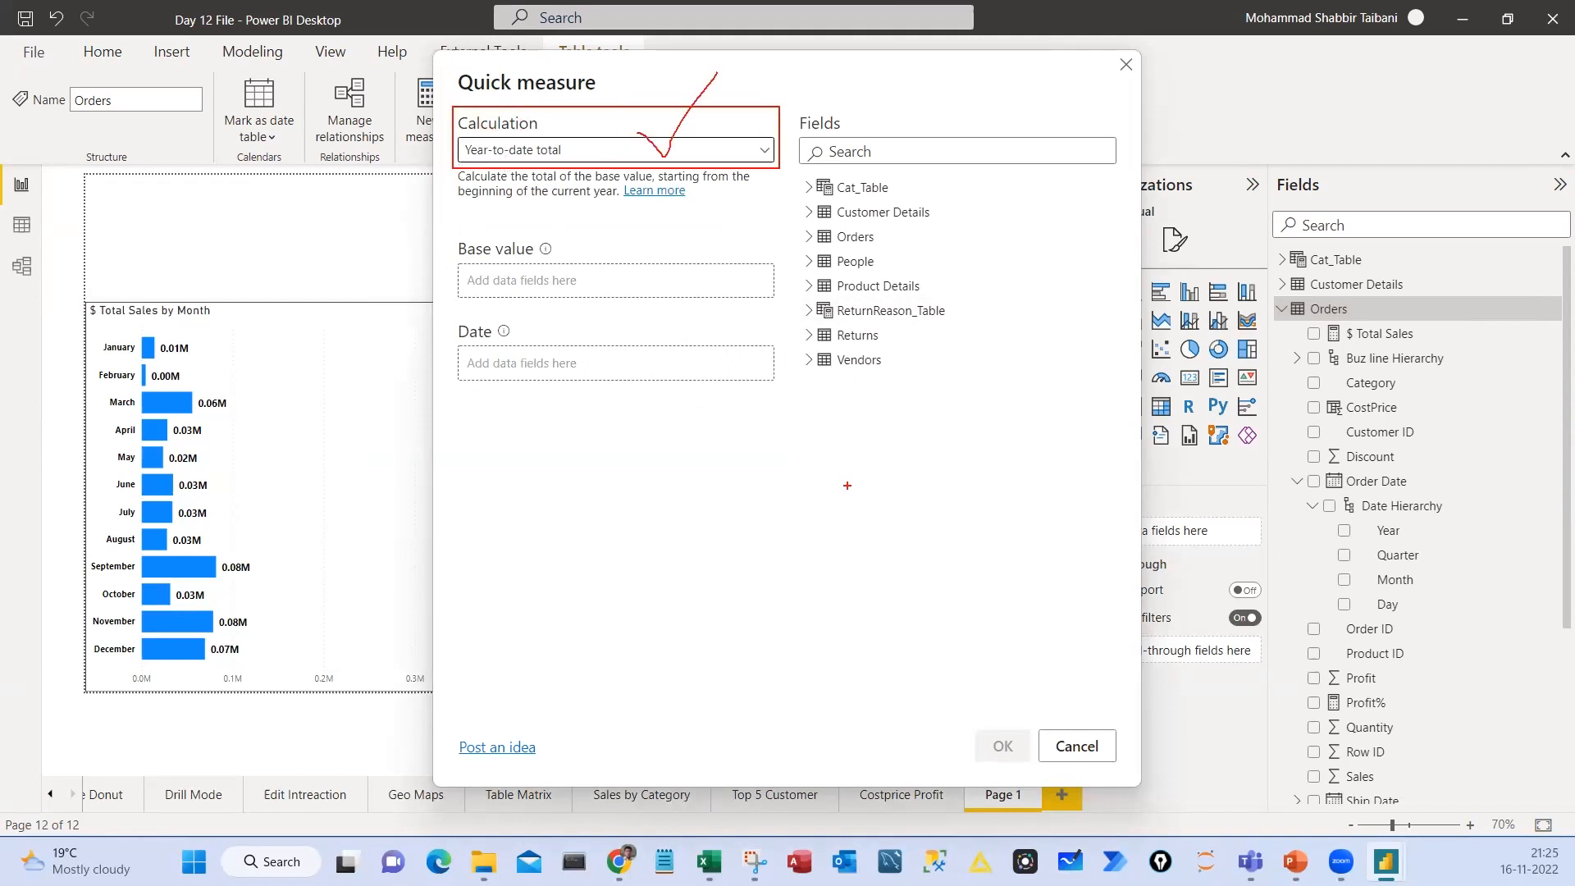
pyautogui.moveTo(865, 476)
pyautogui.mouseDown()
pyautogui.moveTo(869, 526)
pyautogui.moveTo(941, 496)
pyautogui.mouseUp()
pyautogui.moveTo(913, 436)
pyautogui.mouseDown()
pyautogui.moveTo(902, 565)
pyautogui.moveTo(903, 422)
pyautogui.mouseUp()
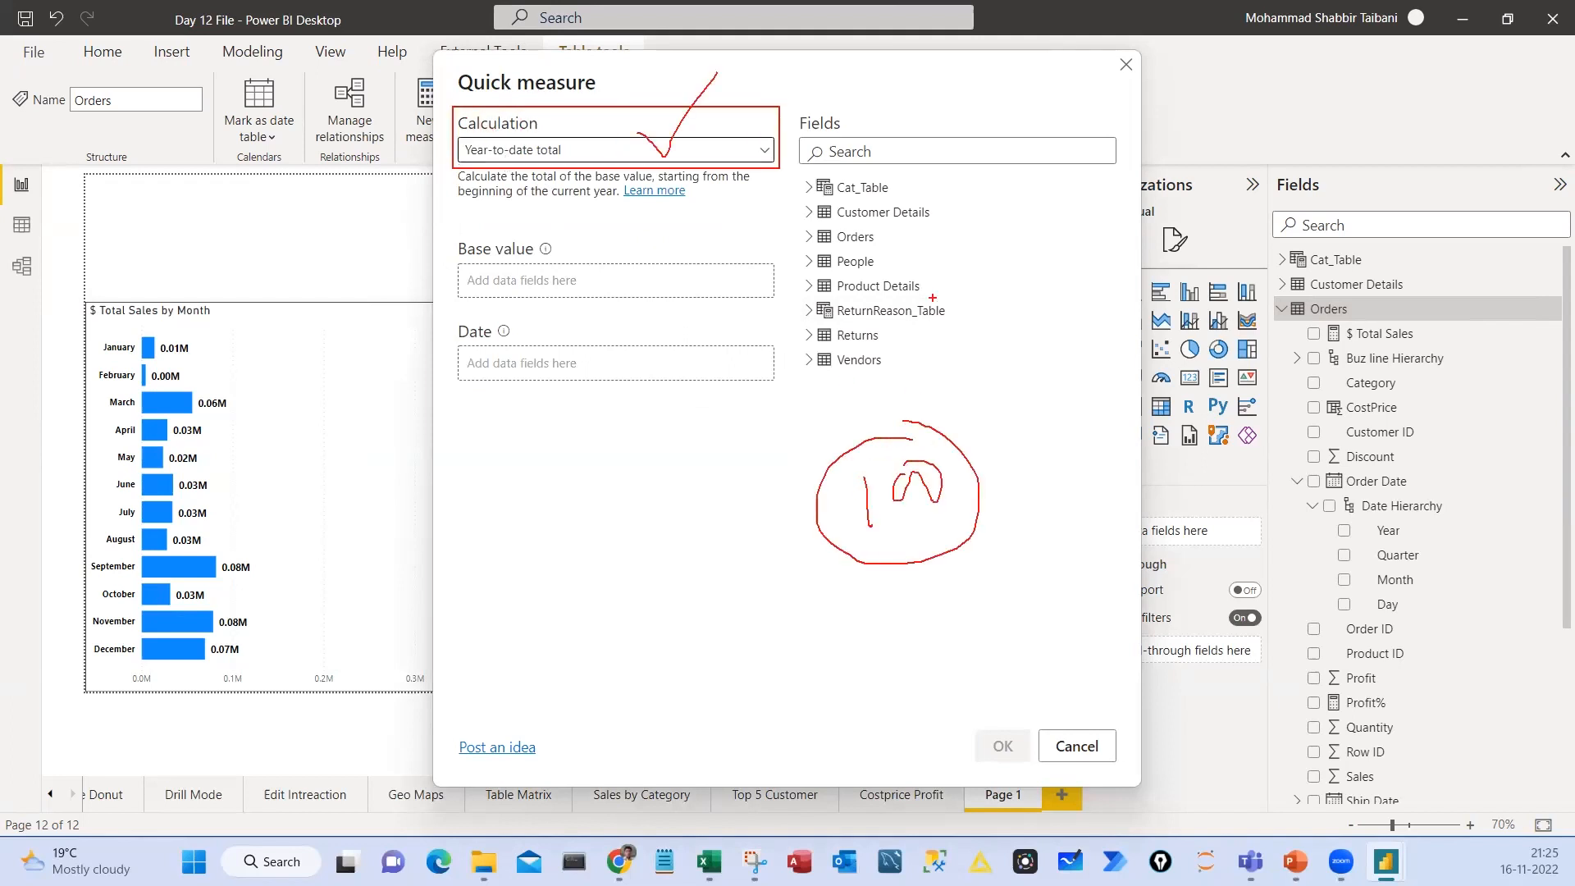
pyautogui.moveTo(932, 298); pyautogui.dragTo(1010, 250)
pyautogui.press('Escape')
# Create the year-to-date quick measure with $ Total Sales as base value and Order Date as date
pyautogui.click(833, 238)
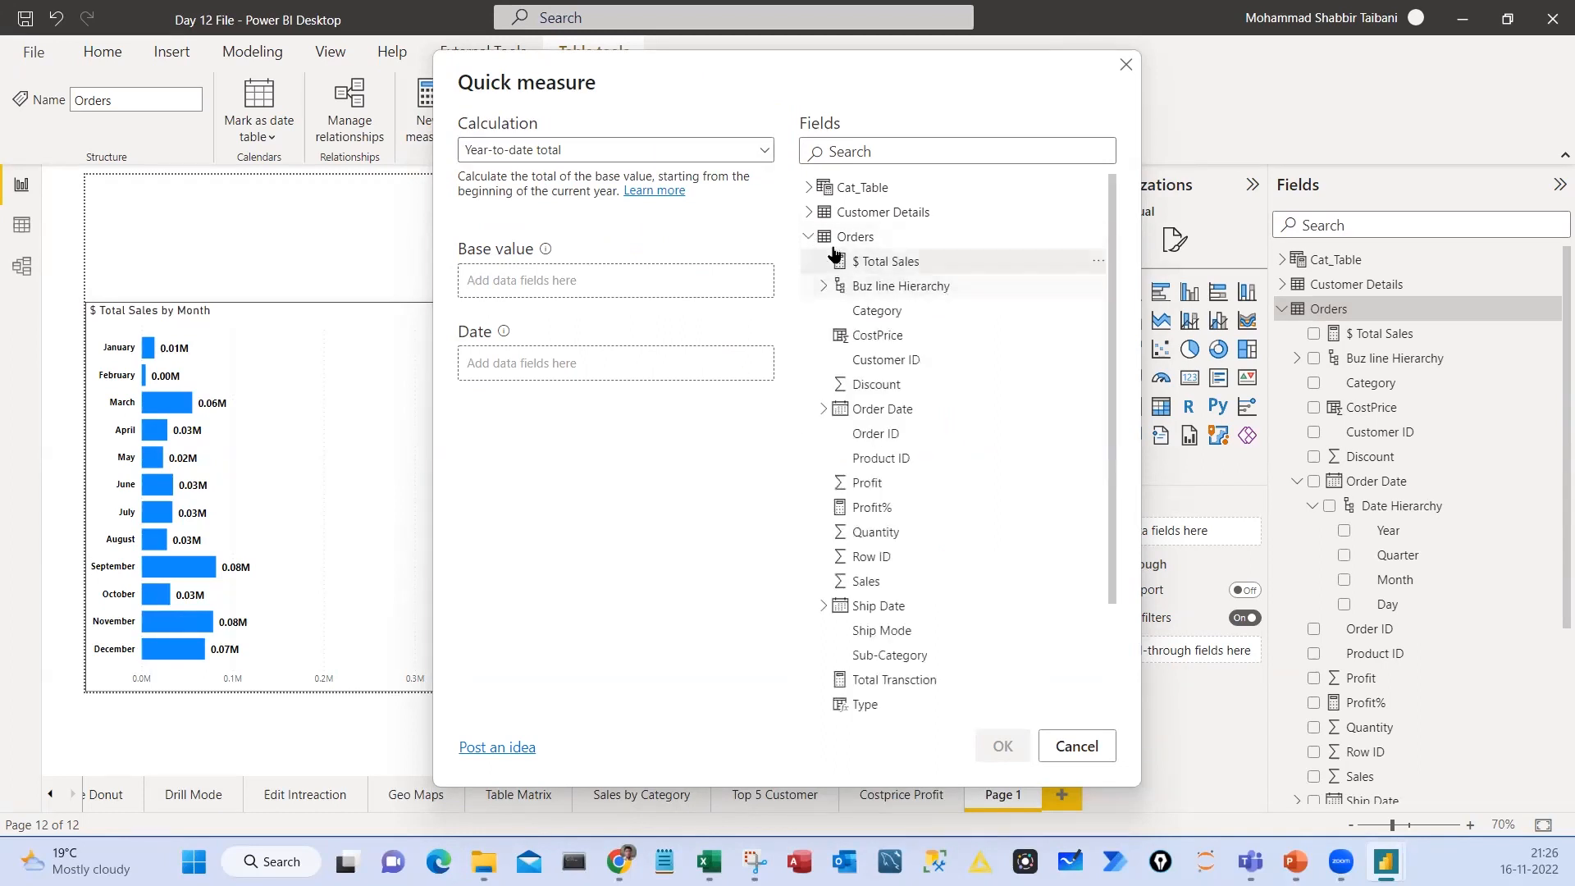
pyautogui.click(833, 238)
pyautogui.click(833, 238)
pyautogui.moveTo(877, 266); pyautogui.dragTo(681, 288)
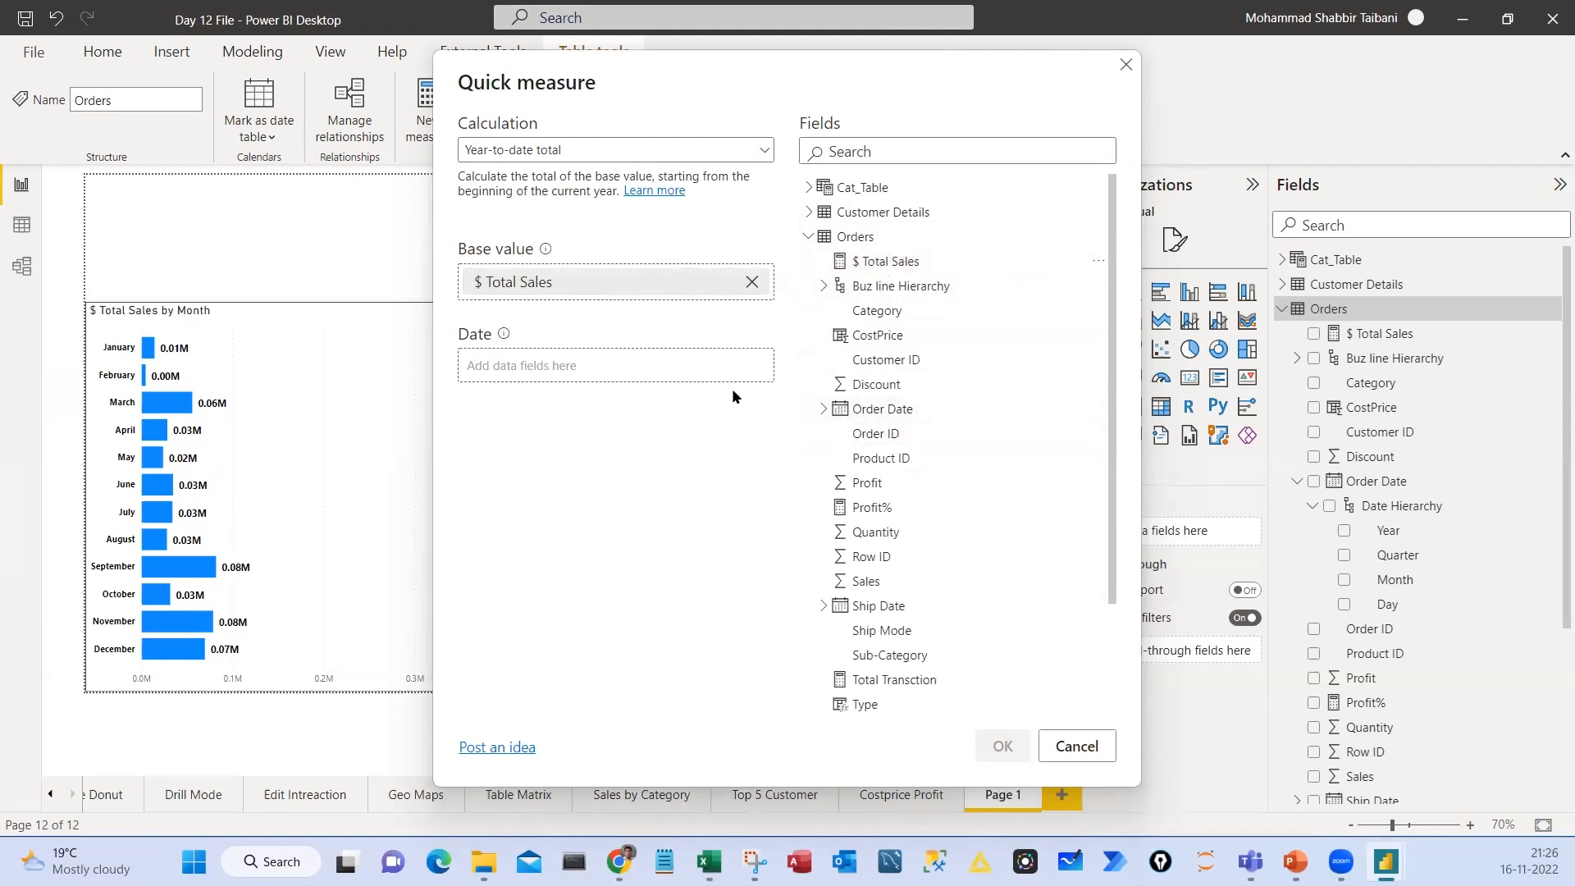
pyautogui.moveTo(882, 409); pyautogui.dragTo(563, 377)
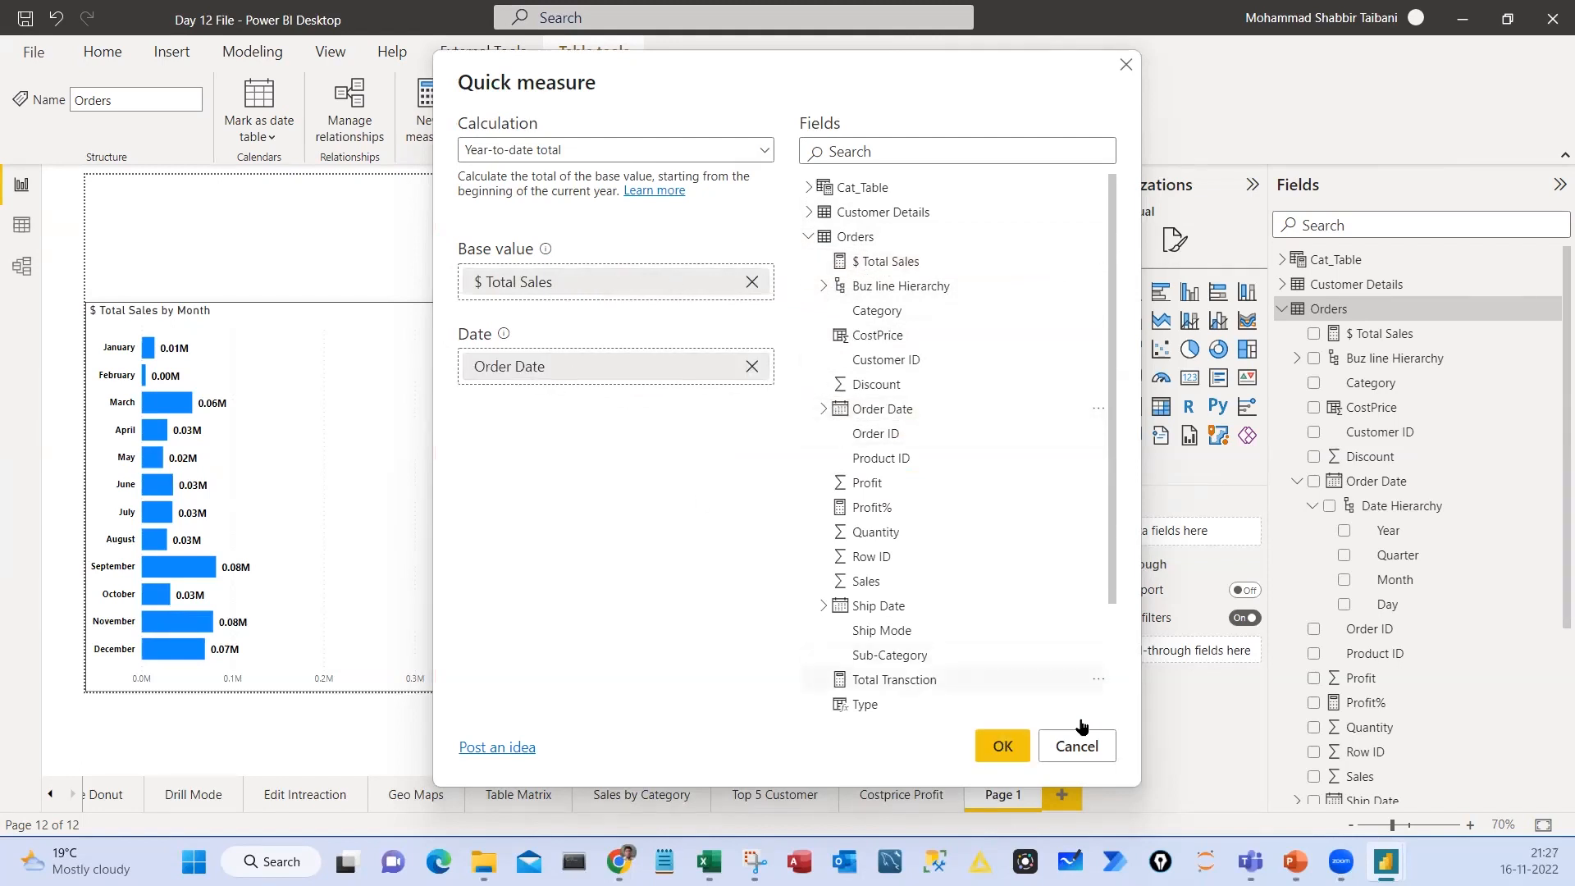
pyautogui.click(1002, 745)
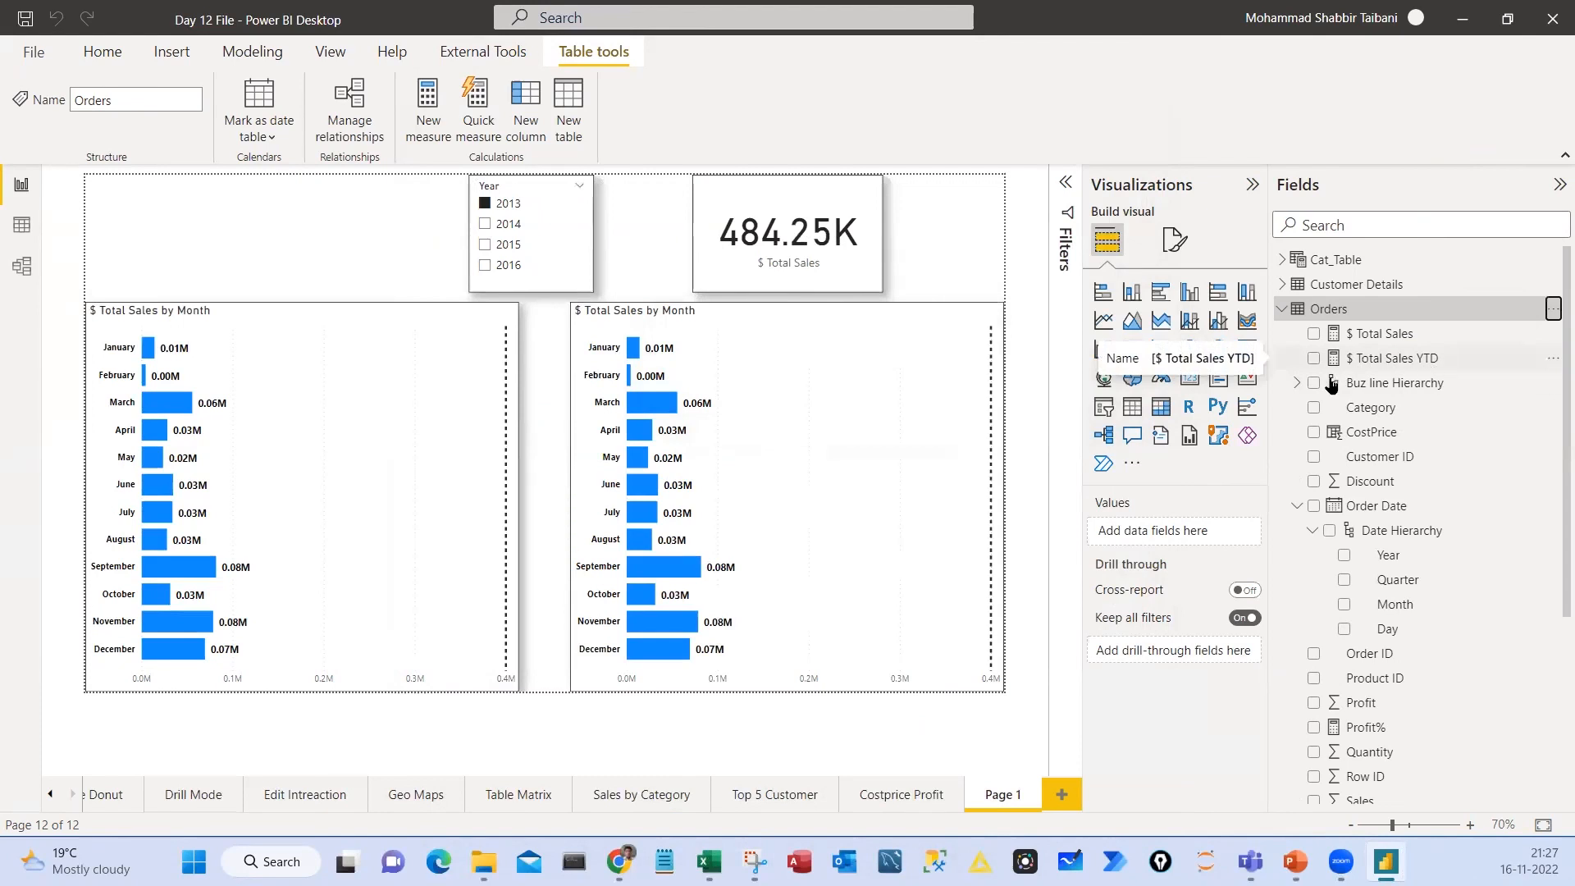
# Replace $ Total Sales with $ Total Sales YTD on the X-axis of the copied bar chart
pyautogui.click(557, 421)
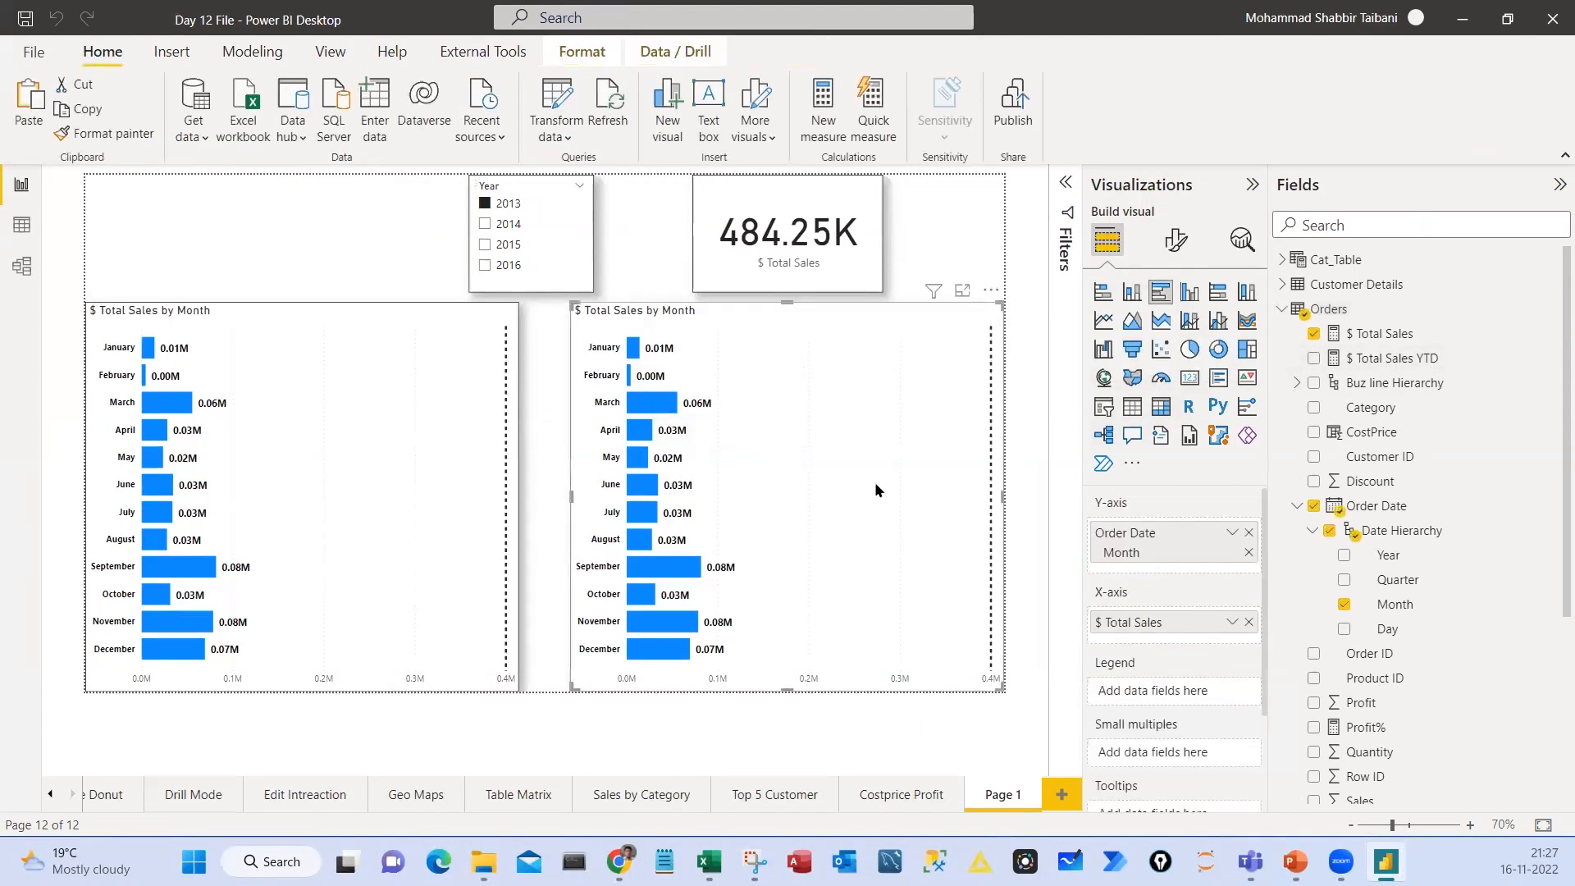
pyautogui.click(1247, 623)
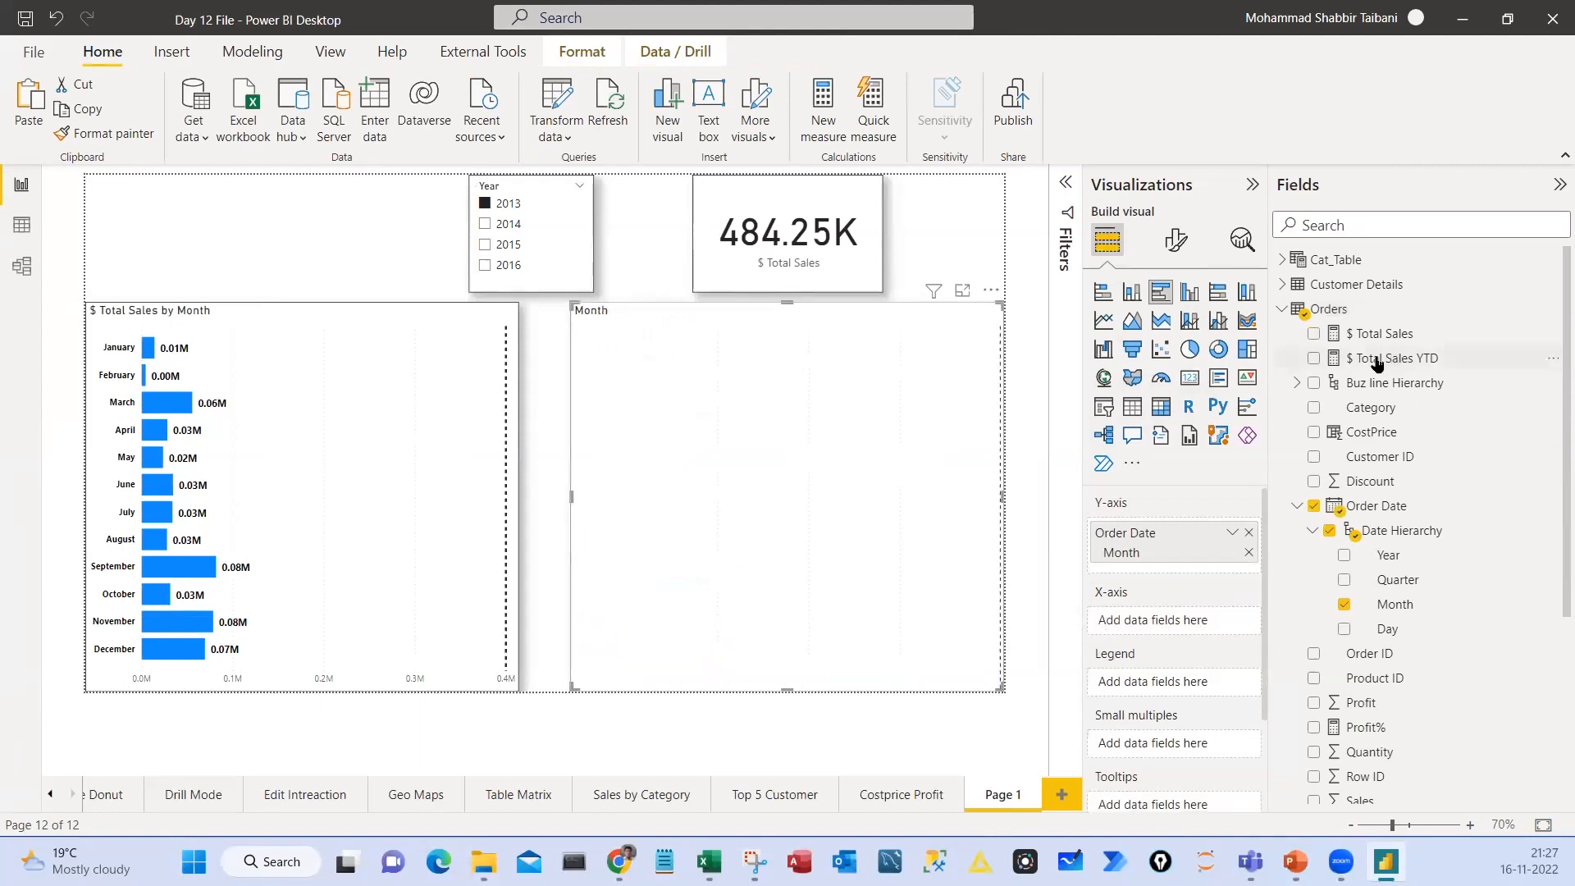
pyautogui.moveTo(1395, 358); pyautogui.dragTo(1149, 623)
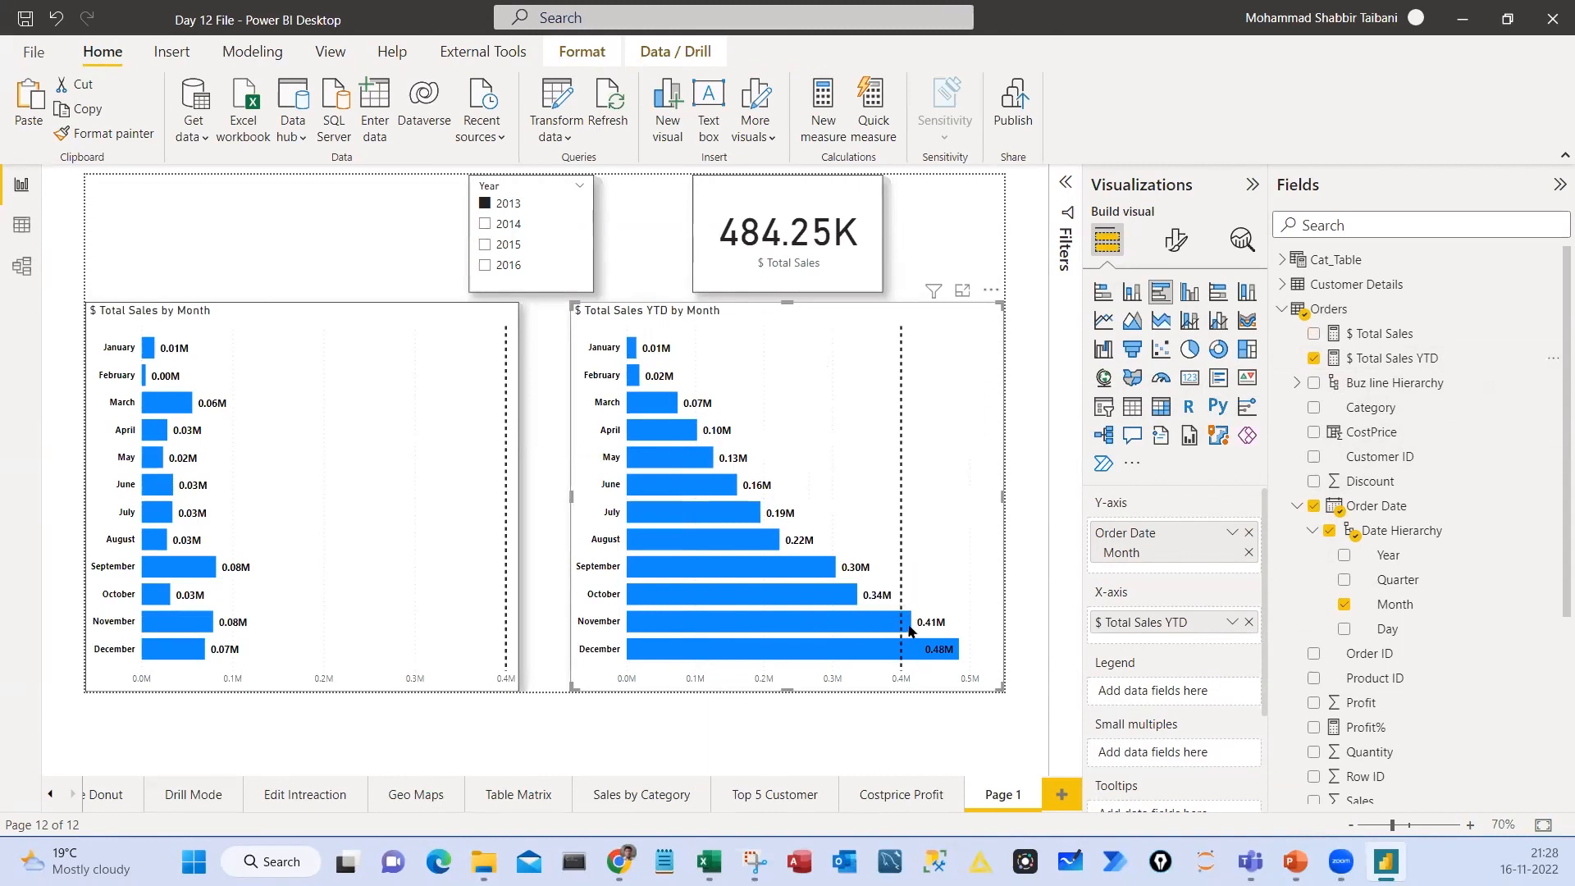
# Mark the YTD chart, its X-axis field and the two sales measures with temporary red annotations, and clear them
pyautogui.moveTo(902, 632)
pyautogui.moveTo(662, 518); pyautogui.dragTo(730, 456)
pyautogui.moveTo(1085, 603)
pyautogui.mouseDown()
pyautogui.moveTo(1108, 630)
pyautogui.moveTo(1252, 639)
pyautogui.mouseUp()
pyautogui.moveTo(1324, 320)
pyautogui.mouseDown()
pyautogui.moveTo(1463, 342)
pyautogui.moveTo(1473, 281)
pyautogui.mouseUp()
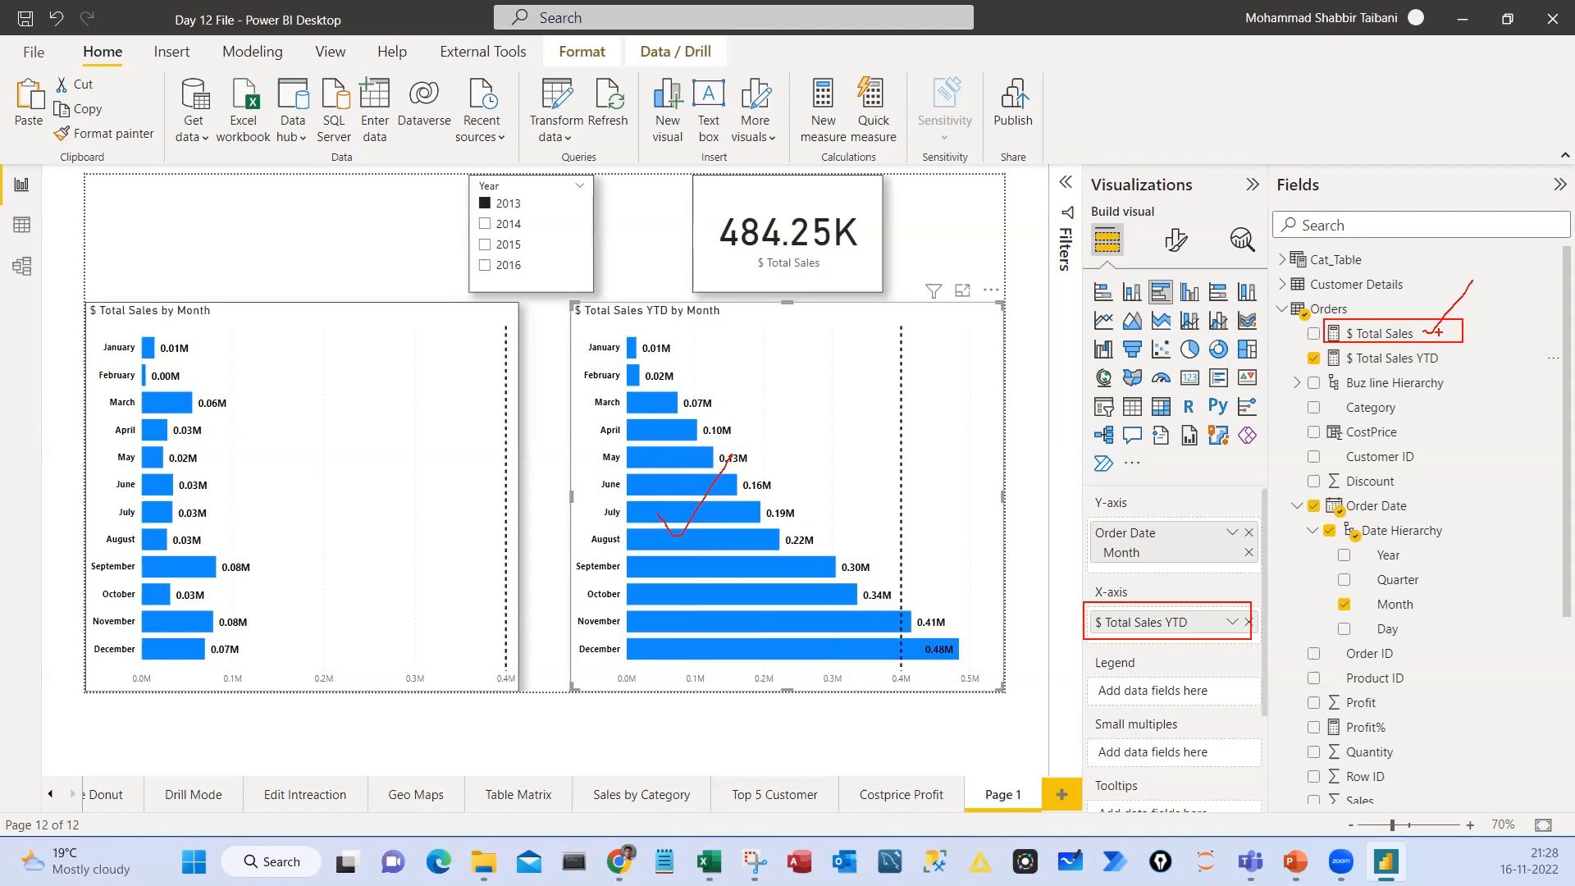
pyautogui.moveTo(1336, 349); pyautogui.dragTo(1474, 369)
pyautogui.press('Escape')
# Show the model's calculation commands and annotate New measure and Quick measure in red on a zoomed view
pyautogui.click(252, 51)
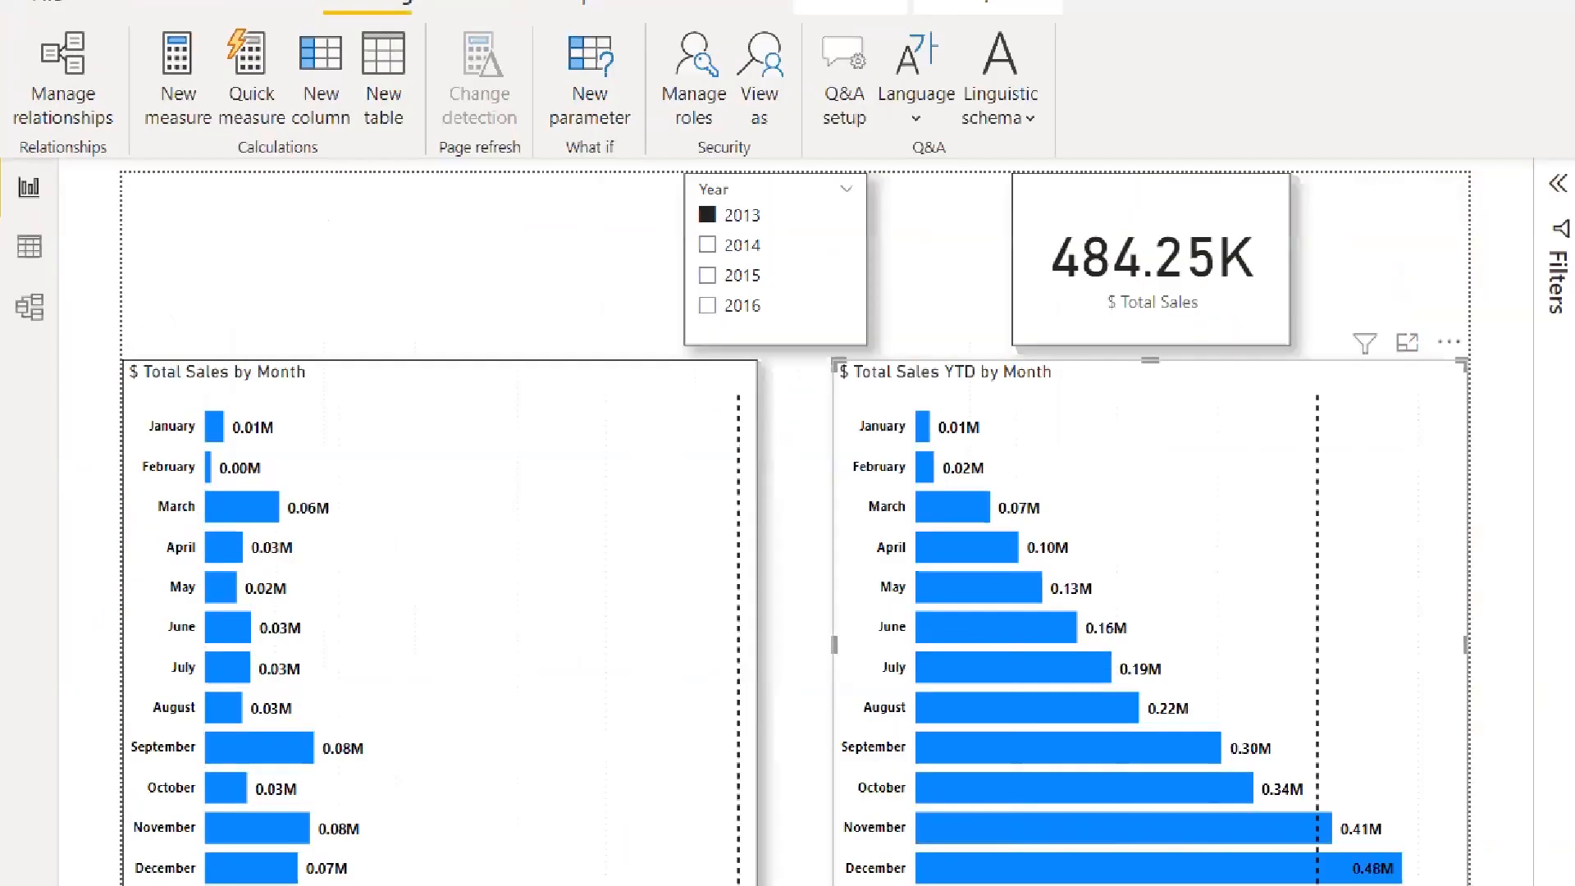
pyautogui.moveTo(148, 20)
pyautogui.mouseDown()
pyautogui.moveTo(311, 167)
pyautogui.moveTo(348, 166)
pyautogui.mouseUp()
pyautogui.moveTo(156, 191)
pyautogui.mouseDown()
pyautogui.moveTo(164, 215)
pyautogui.moveTo(209, 148)
pyautogui.mouseUp()
pyautogui.moveTo(223, 204); pyautogui.dragTo(283, 133)
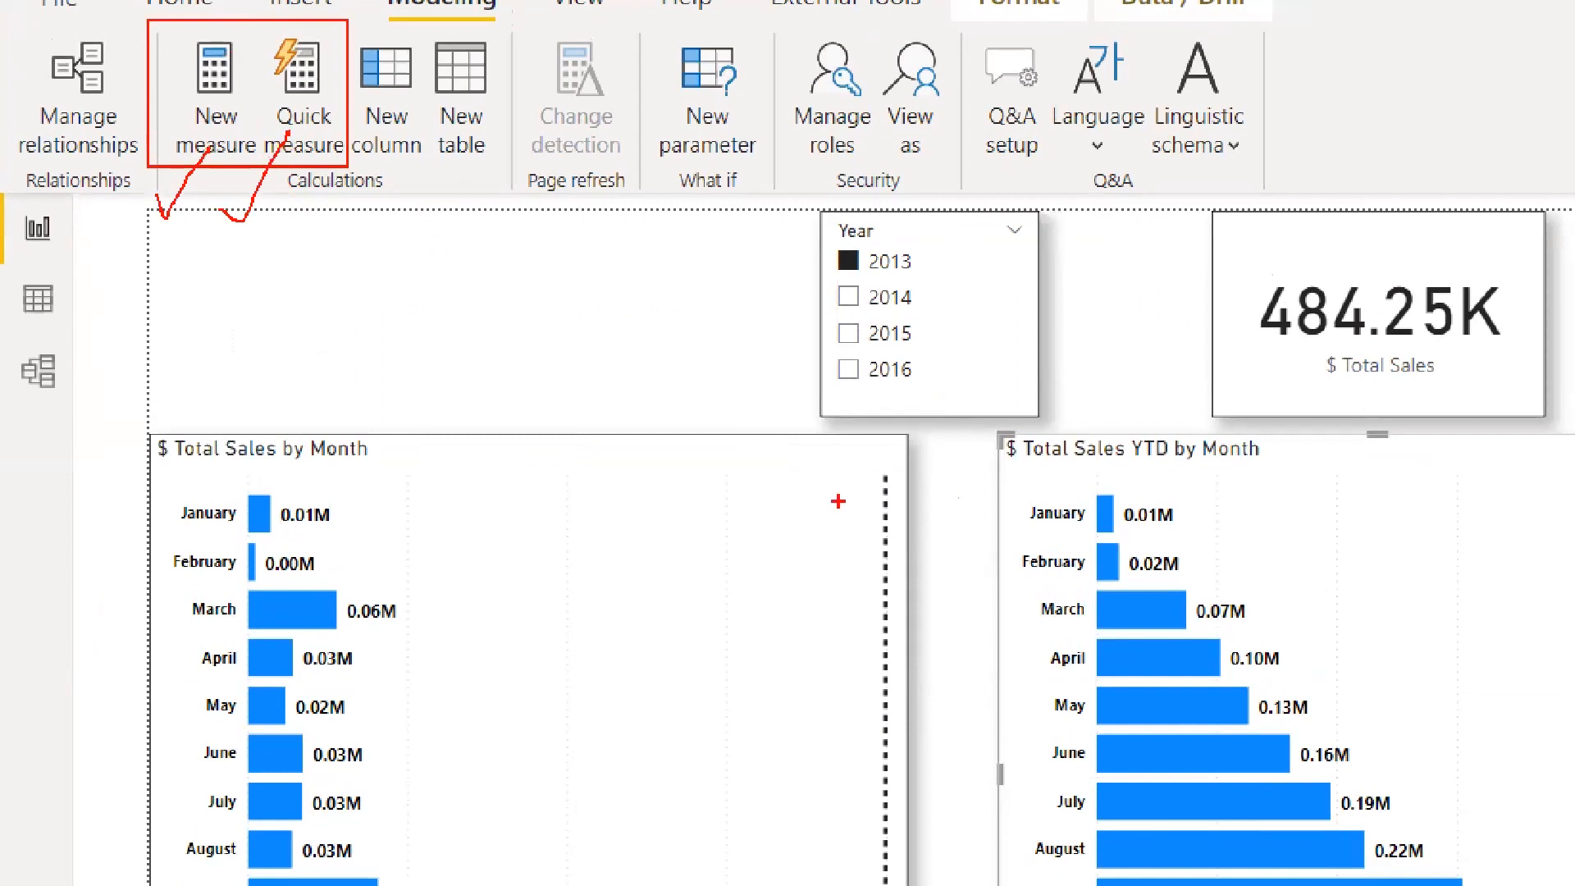
pyautogui.moveTo(144, 39)
pyautogui.mouseDown()
pyautogui.moveTo(113, 162)
pyautogui.moveTo(8, 97)
pyautogui.mouseUp()
pyautogui.moveTo(321, 174)
pyautogui.mouseDown()
pyautogui.moveTo(188, 189)
pyautogui.moveTo(215, 198)
pyautogui.mouseUp()
pyautogui.moveTo(322, 197); pyautogui.dragTo(345, 128)
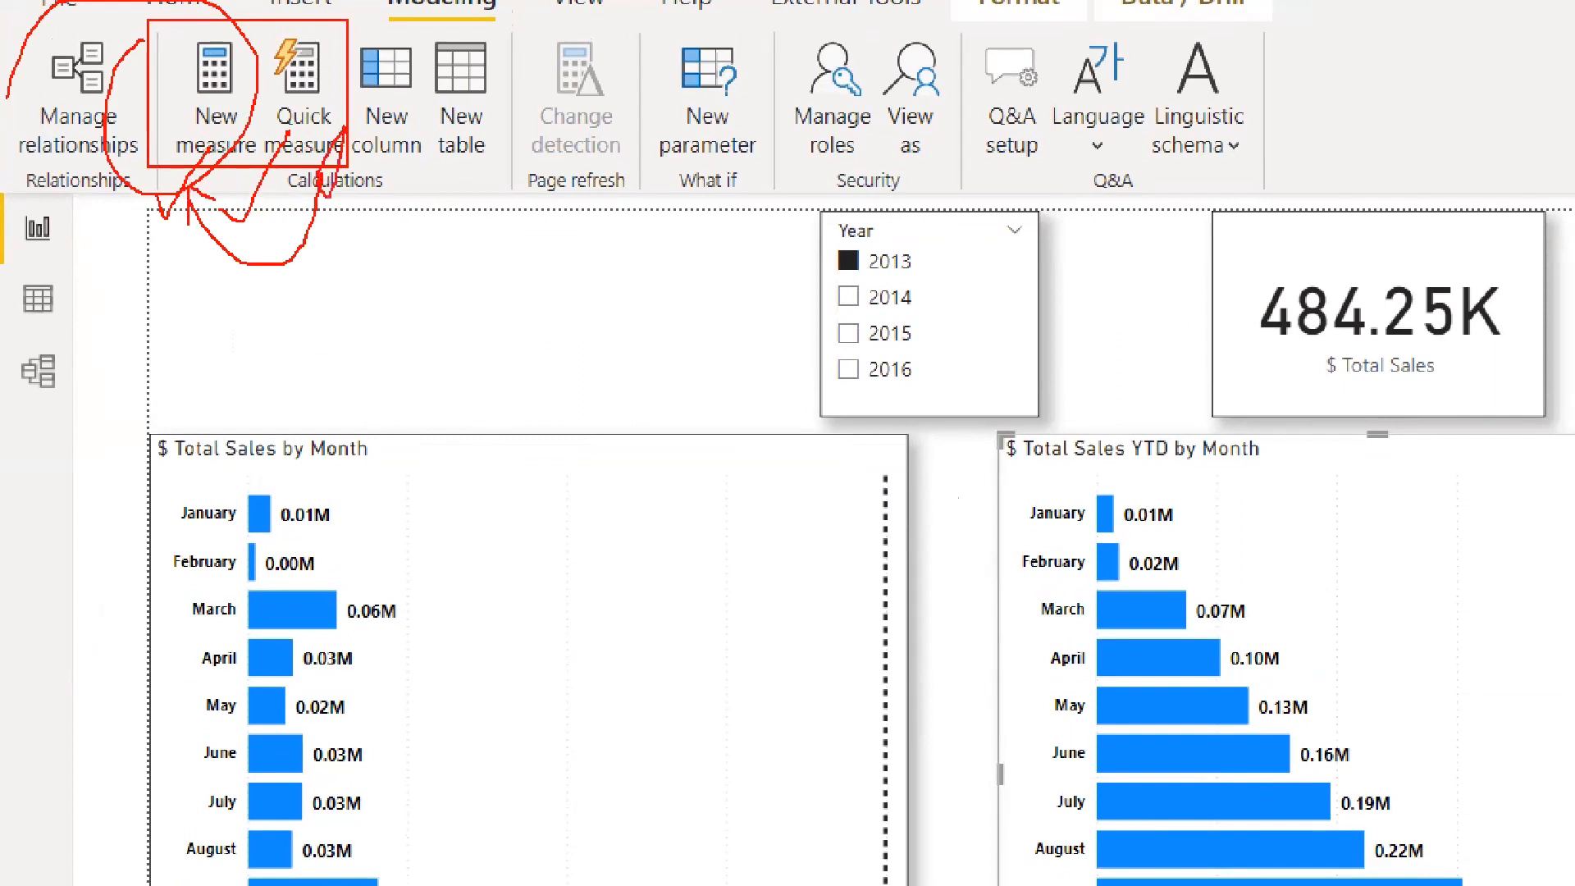
pyautogui.moveTo(303, 330); pyautogui.dragTo(418, 294)
pyautogui.moveTo(334, 377); pyautogui.dragTo(469, 345)
pyautogui.moveTo(407, 237)
pyautogui.mouseDown()
pyautogui.moveTo(265, 263)
pyautogui.moveTo(303, 273)
pyautogui.mouseUp()
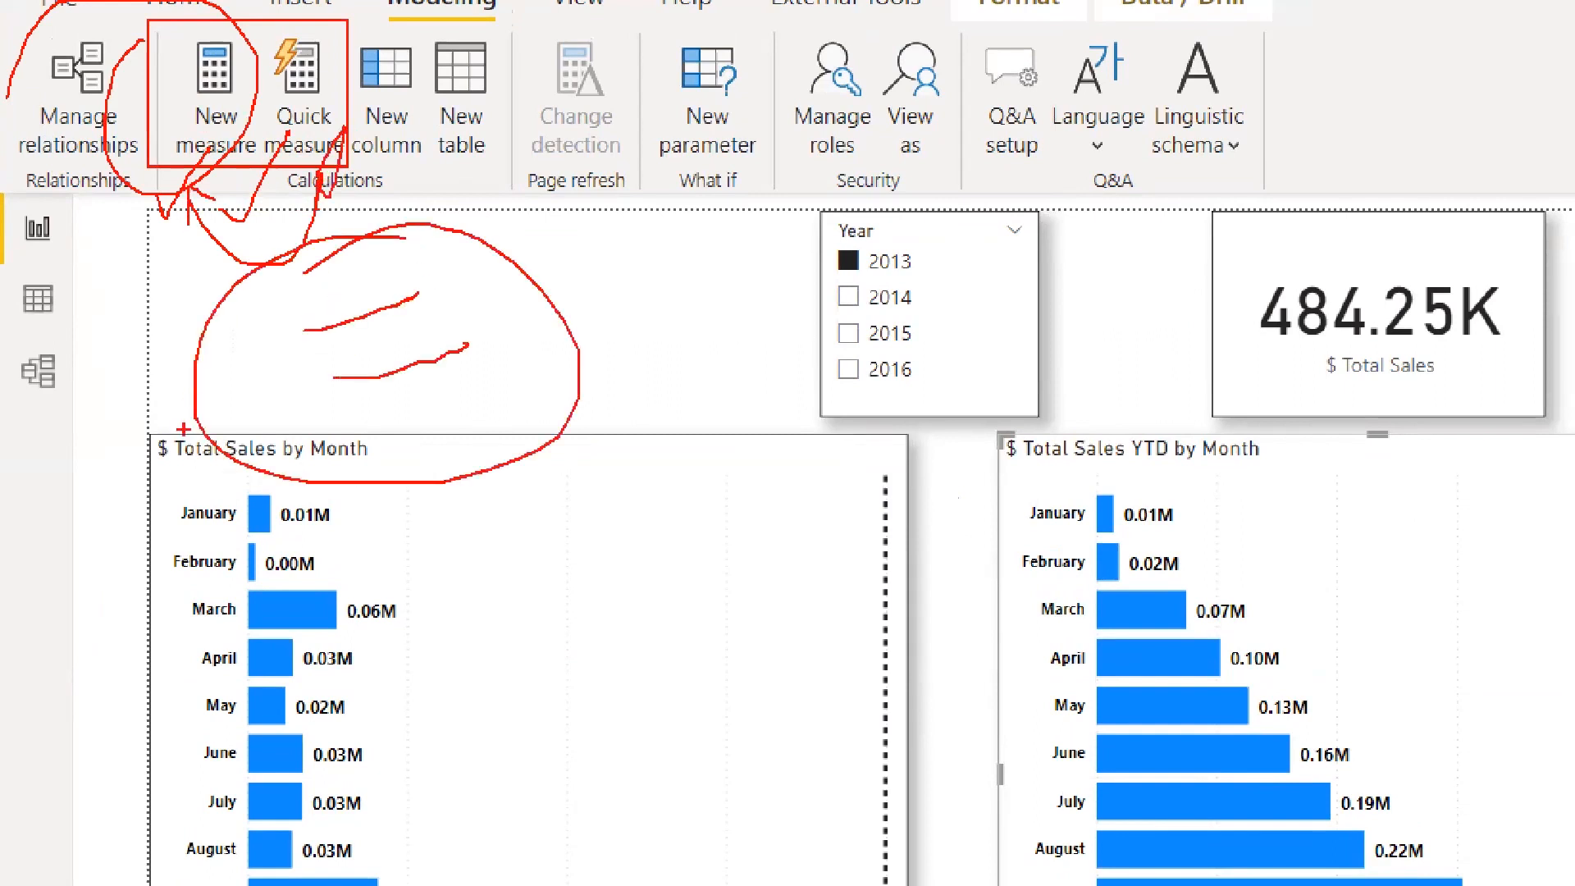